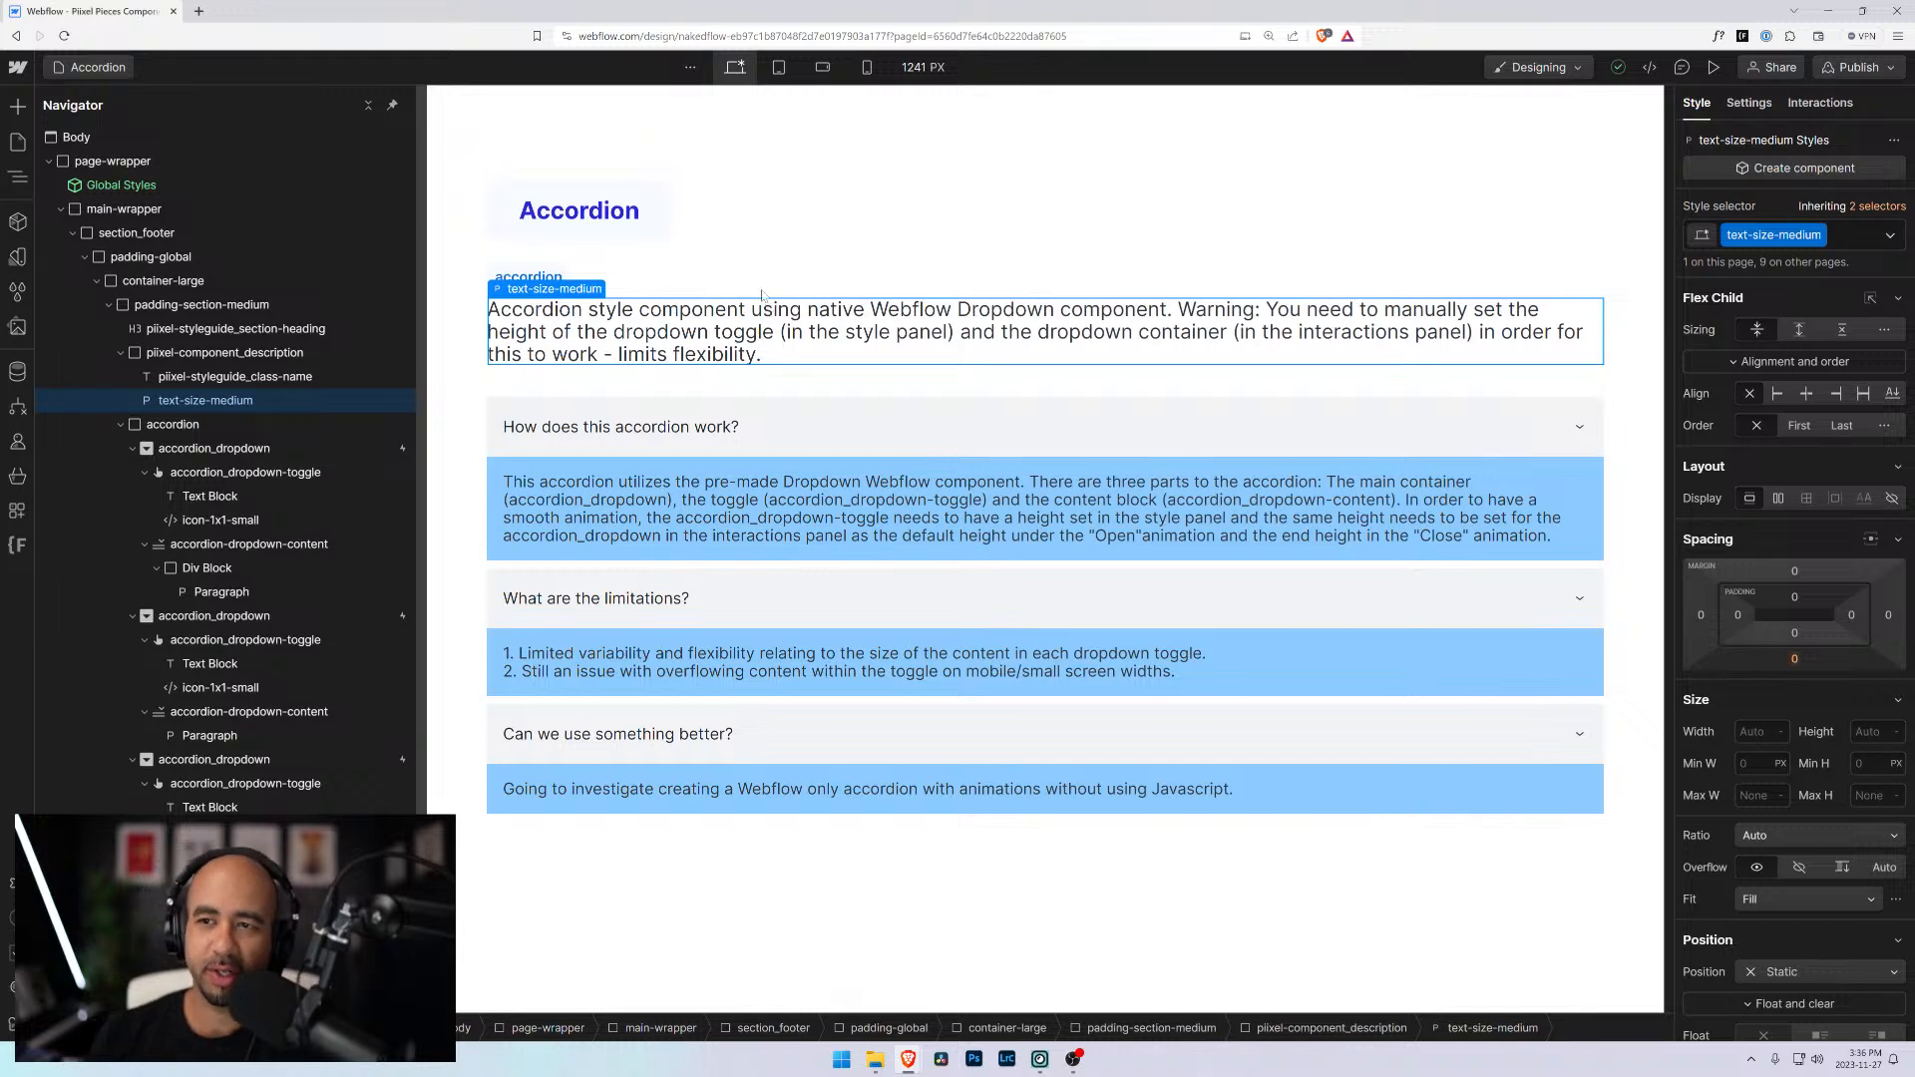
Preview the page, expand and collapse the three accordion items to examine their open and close animations, and return to editing
{"action": "left_click", "coordinate": [1714, 68]}
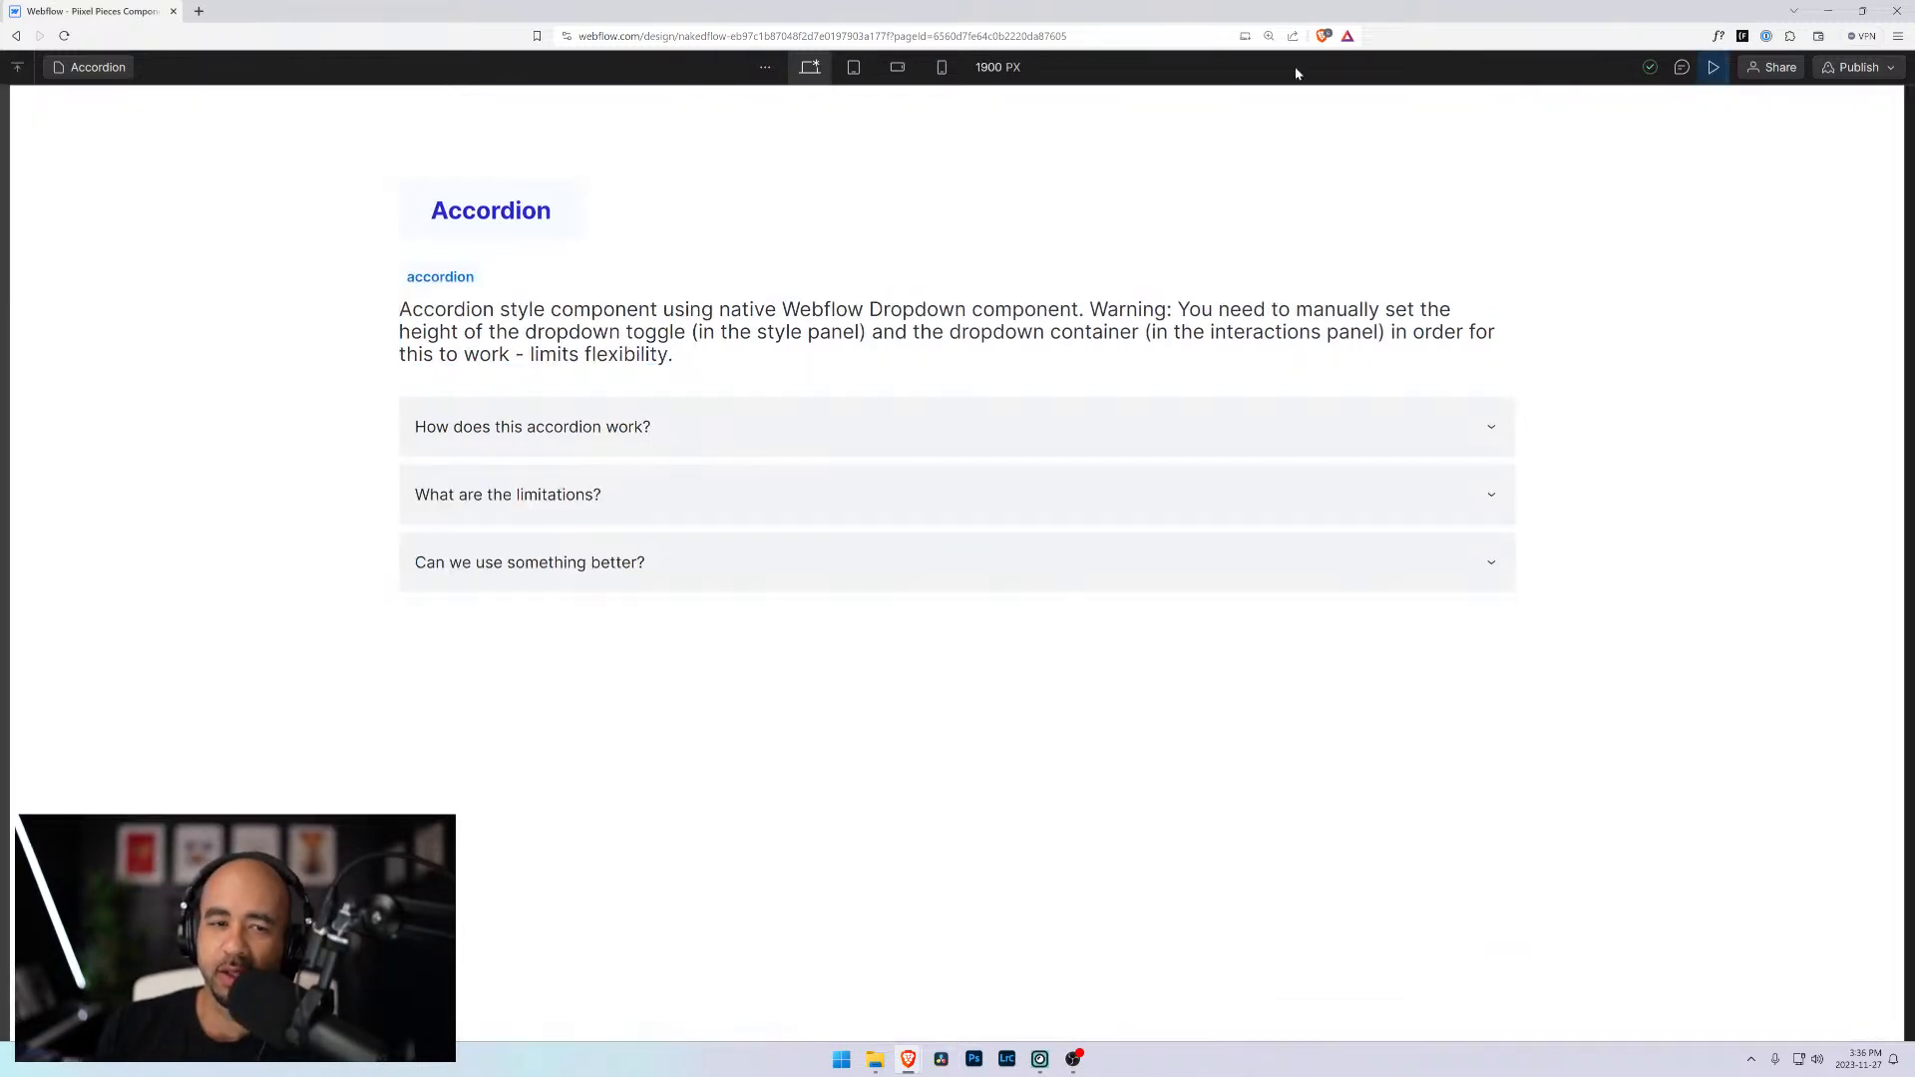
{"action": "left_click", "coordinate": [658, 431]}
{"action": "left_click", "coordinate": [785, 606]}
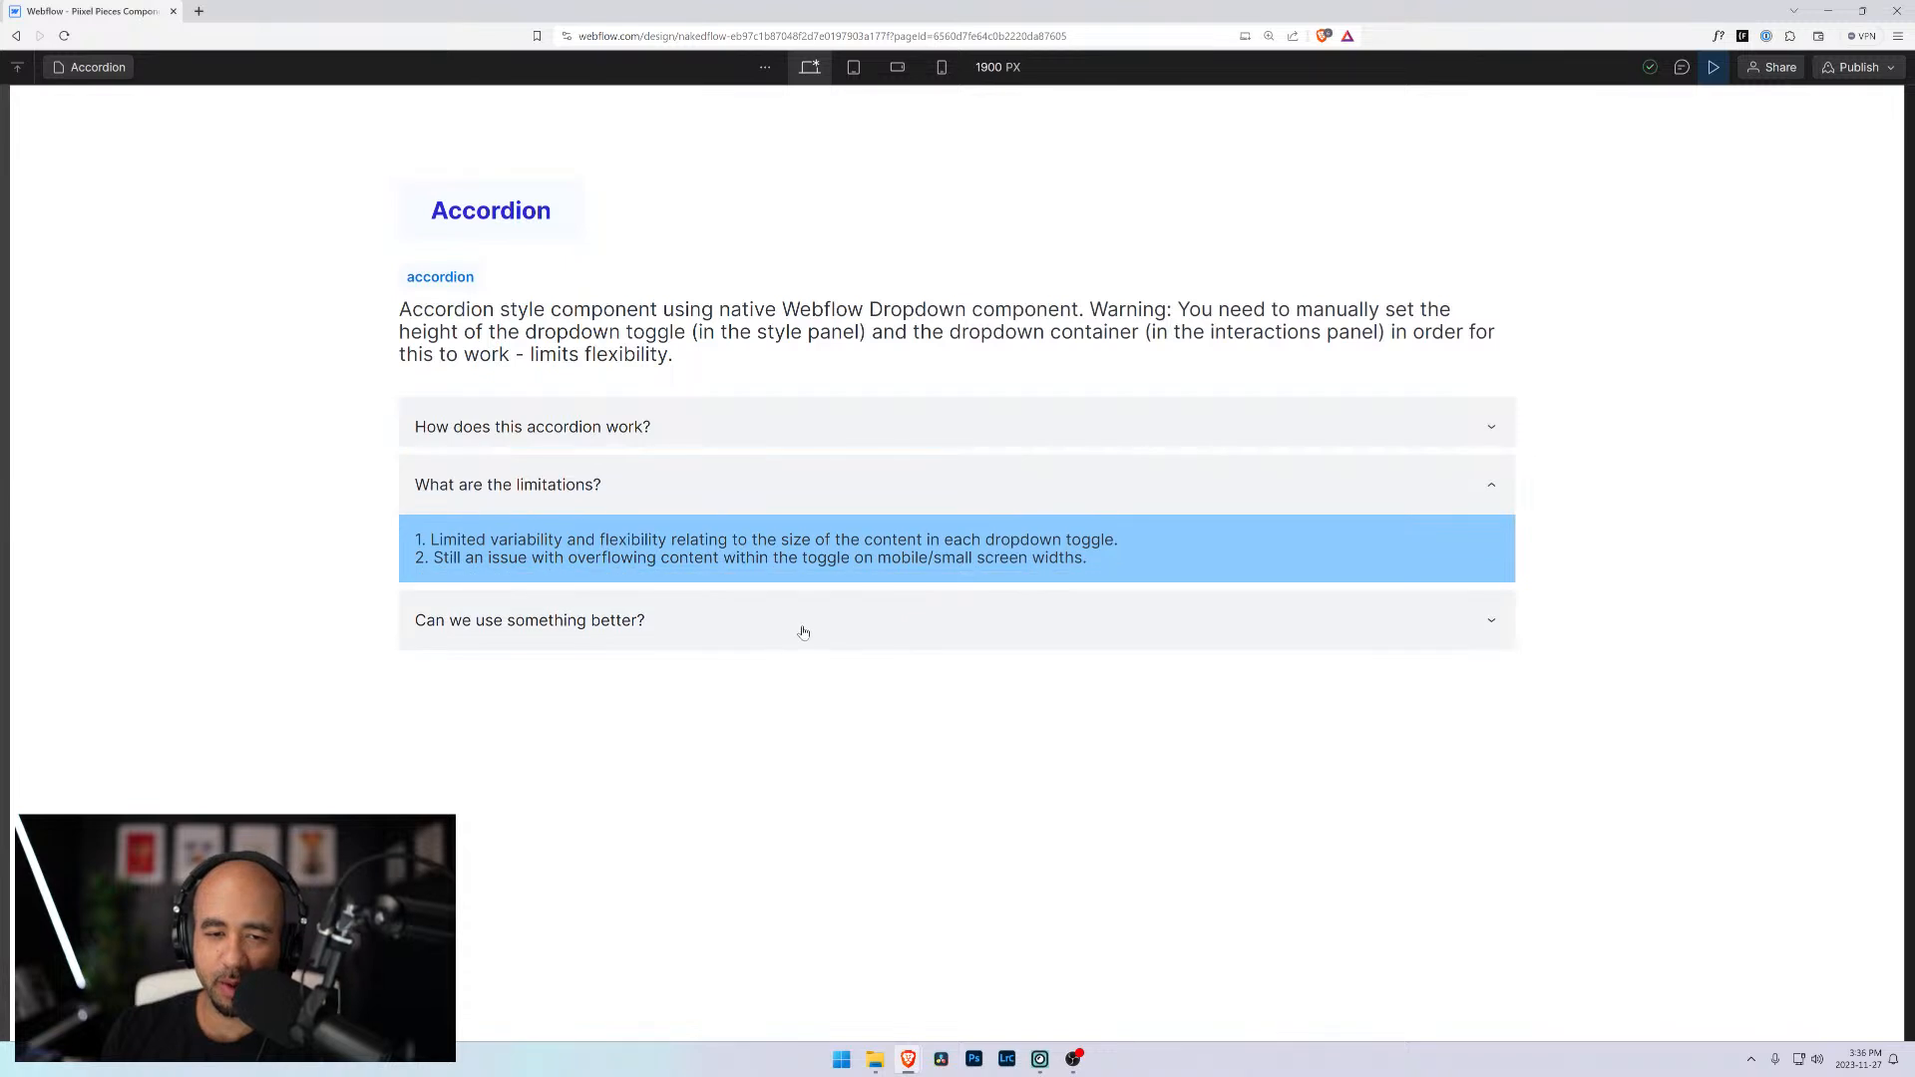
{"action": "left_click", "coordinate": [800, 630]}
{"action": "left_click", "coordinate": [784, 507]}
{"action": "left_click", "coordinate": [703, 417]}
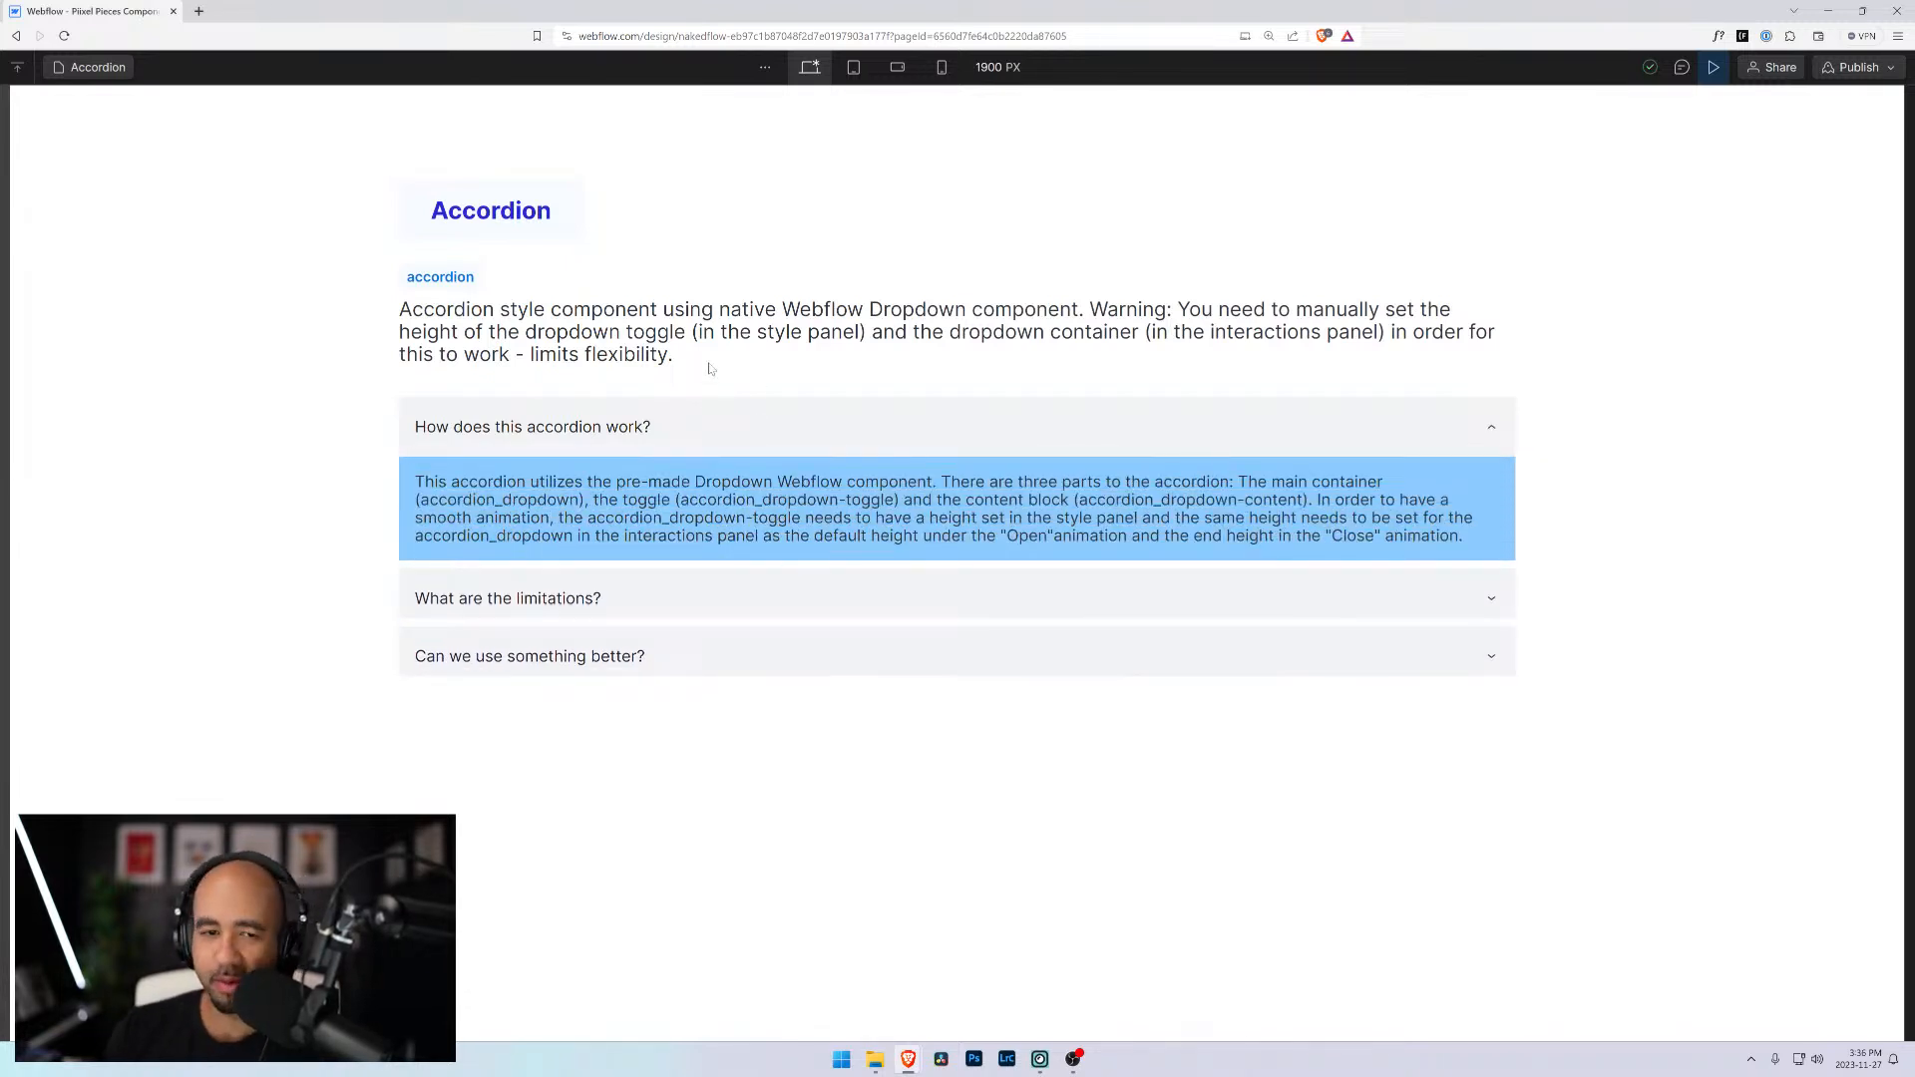
{"action": "left_click", "coordinate": [714, 425]}
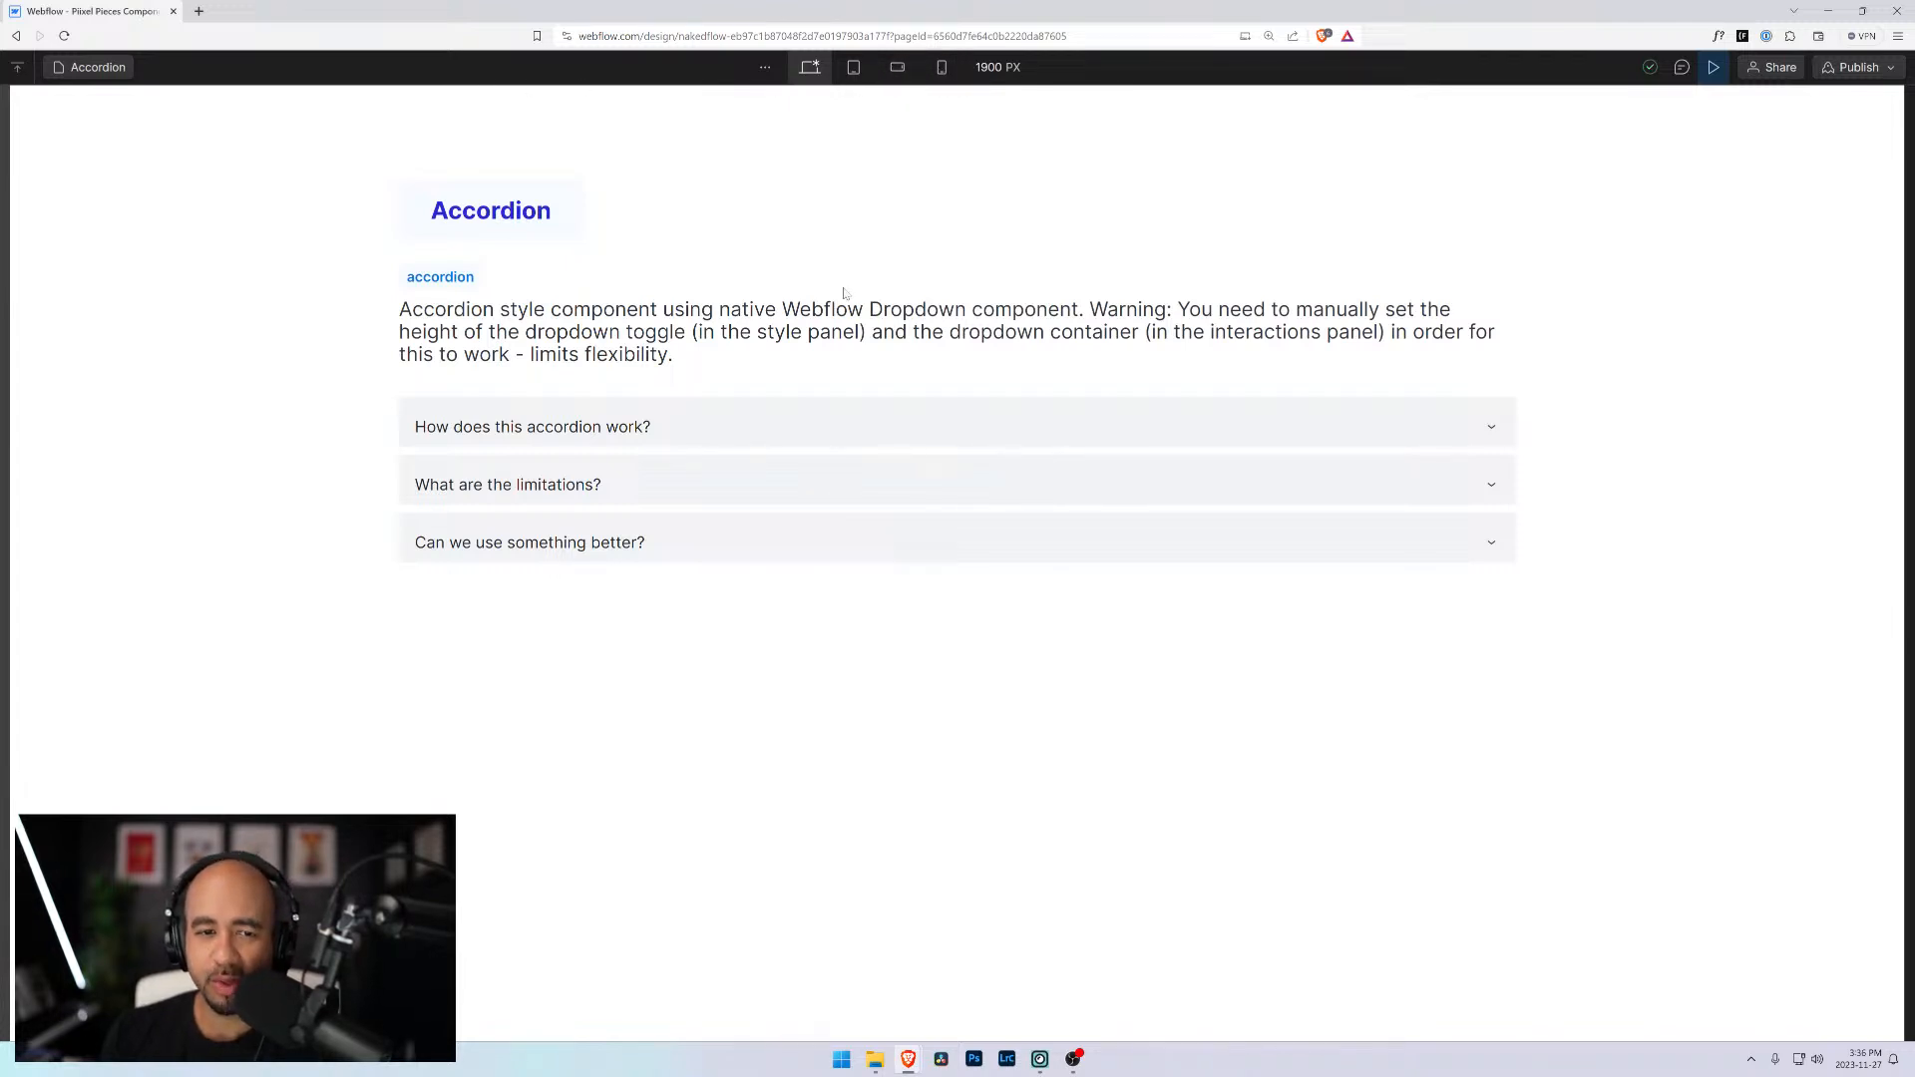
{"action": "left_click", "coordinate": [782, 436]}
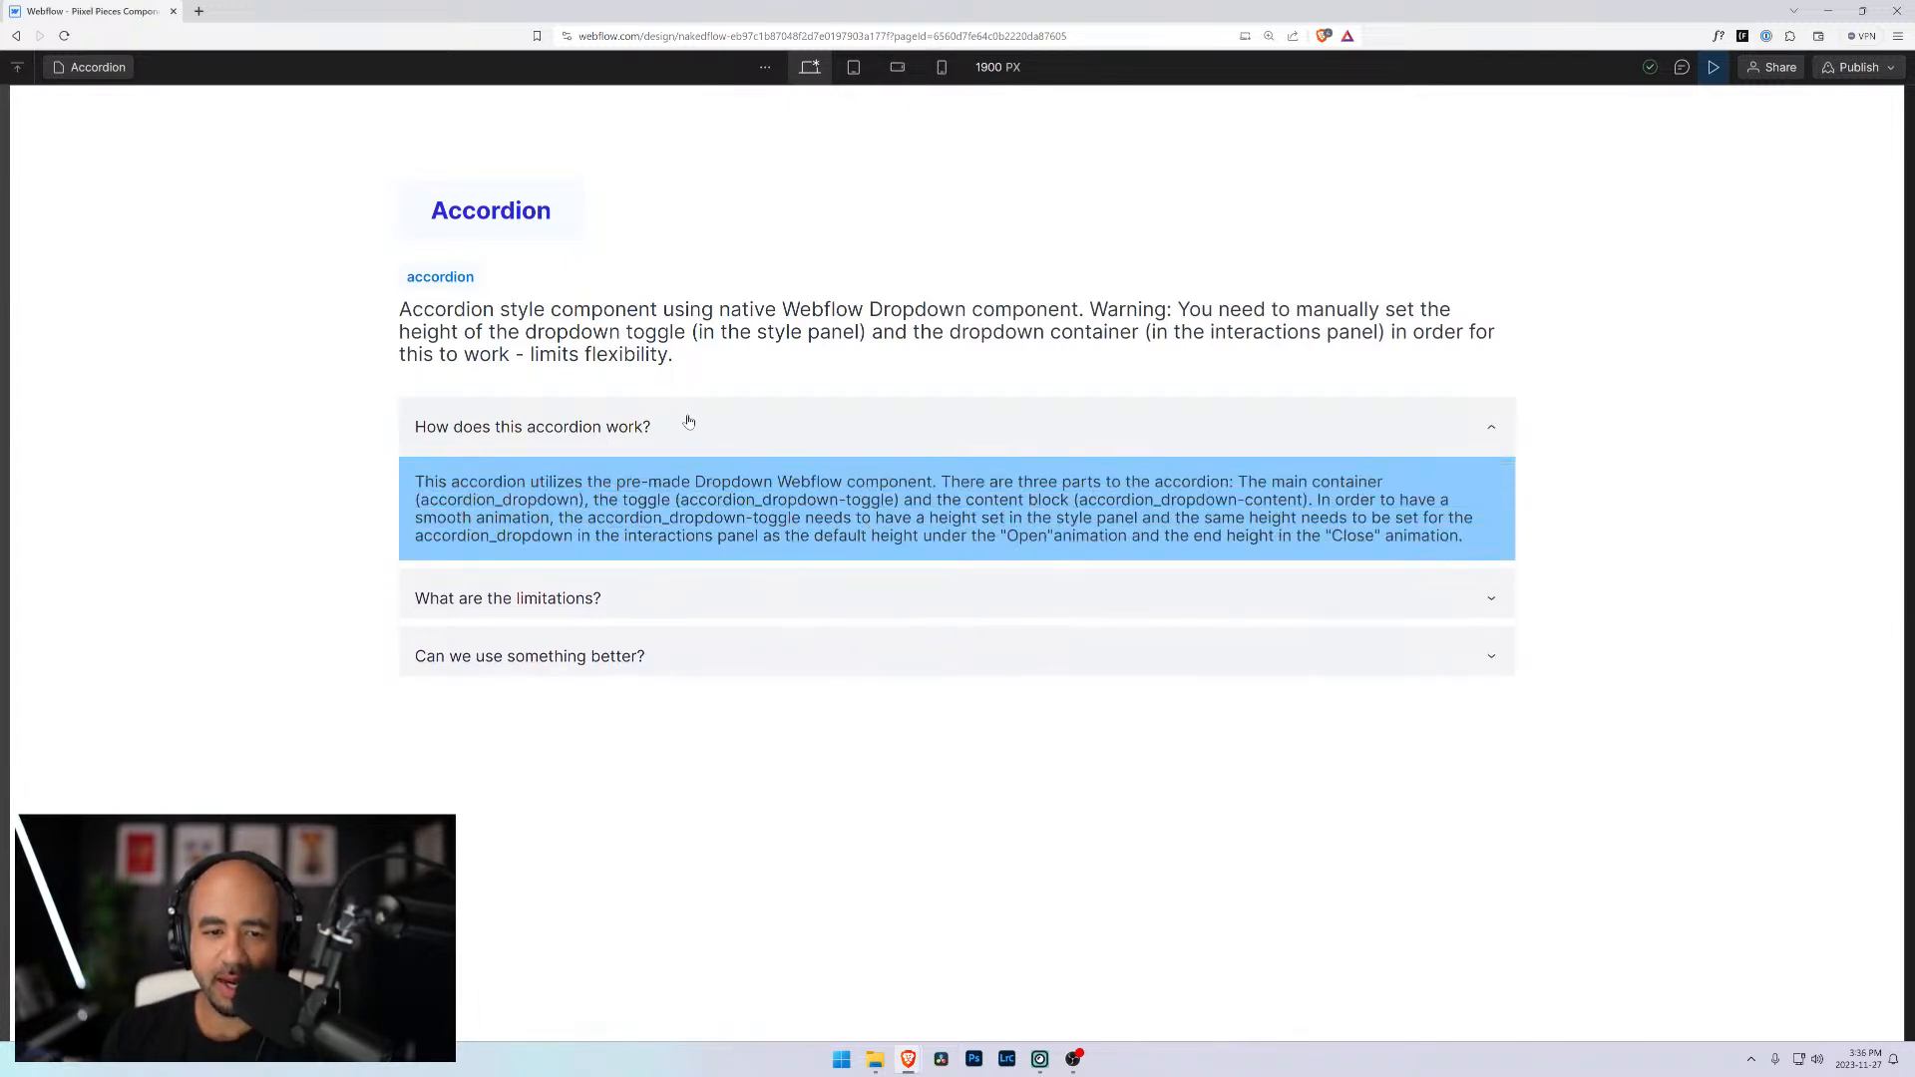
{"action": "left_click", "coordinate": [688, 426]}
{"action": "left_click", "coordinate": [756, 435]}
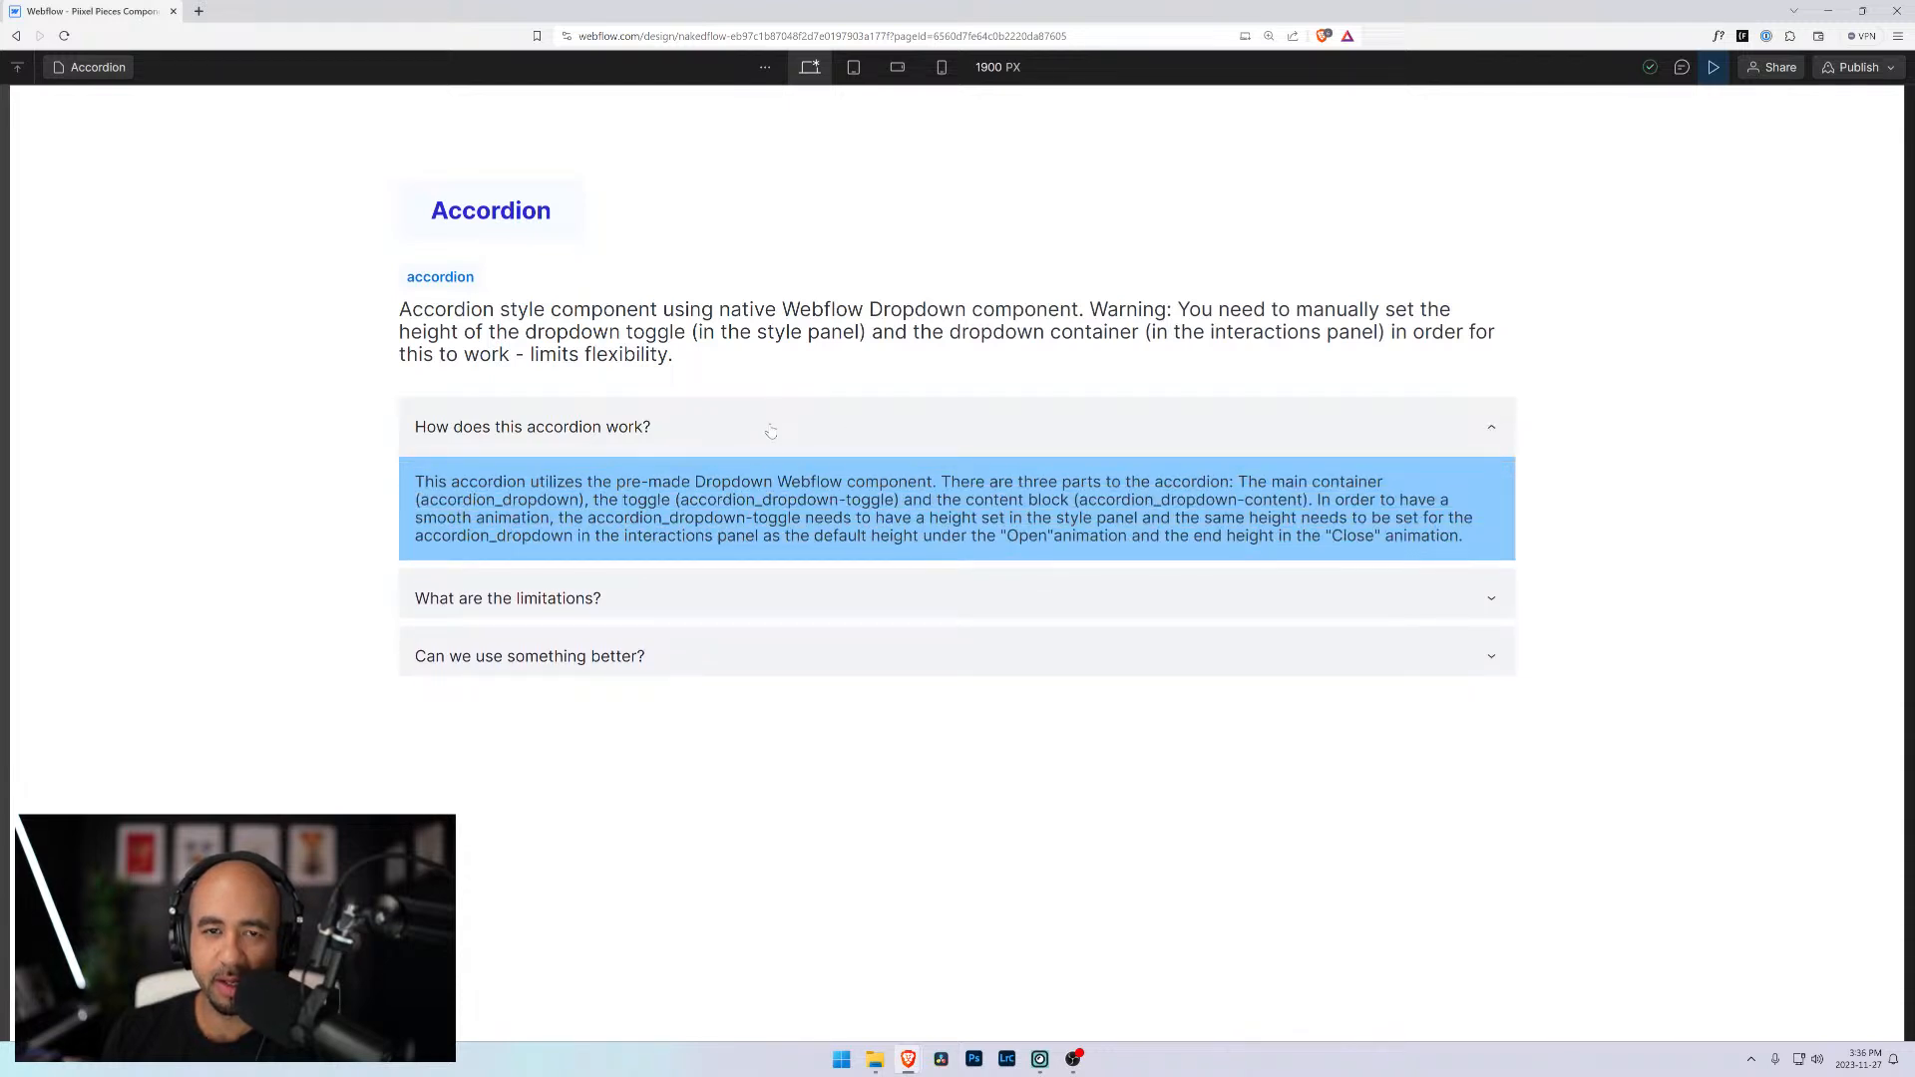
{"action": "left_click", "coordinate": [771, 431]}
{"action": "key", "text": "ctrl+shift+p"}
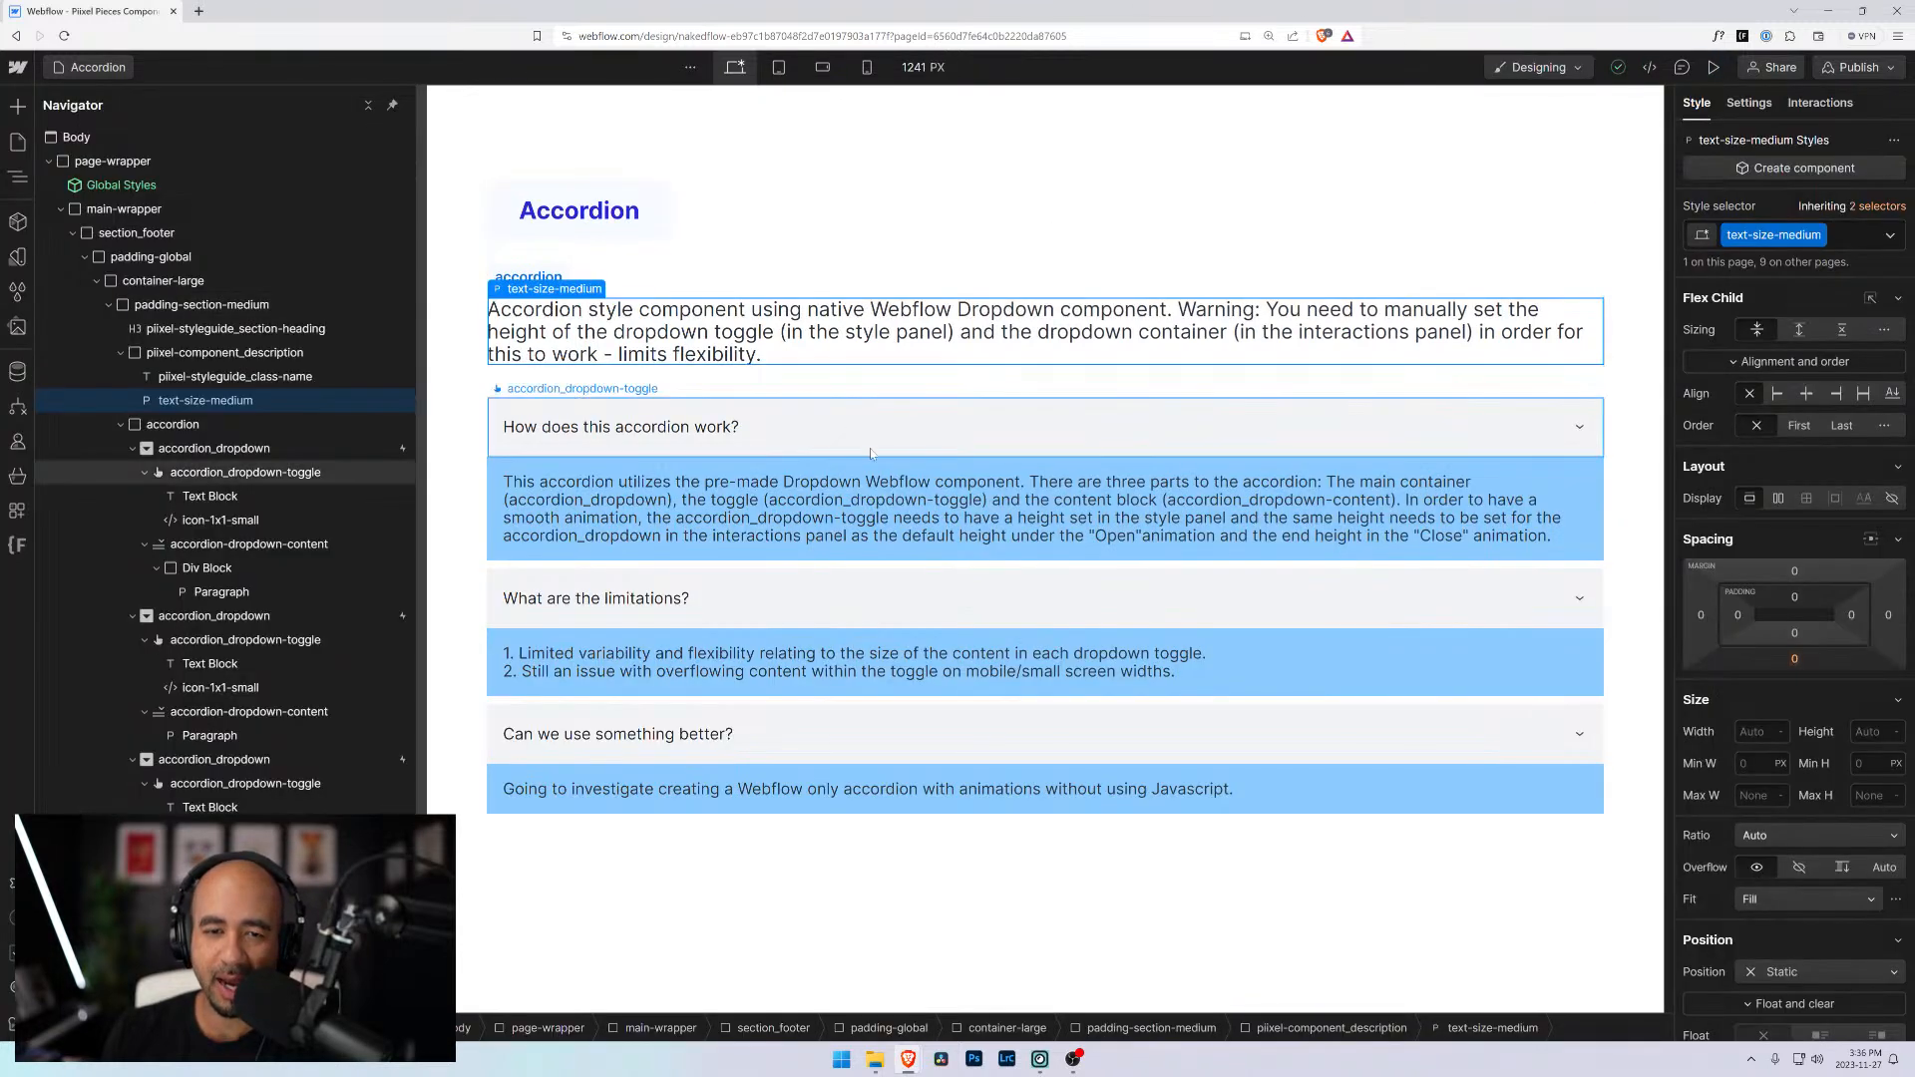
Check the height setting of the first accordion_dropdown-toggle and open the Accordion Open animation on its parent accordion_dropdown
{"action": "left_click", "coordinate": [863, 434]}
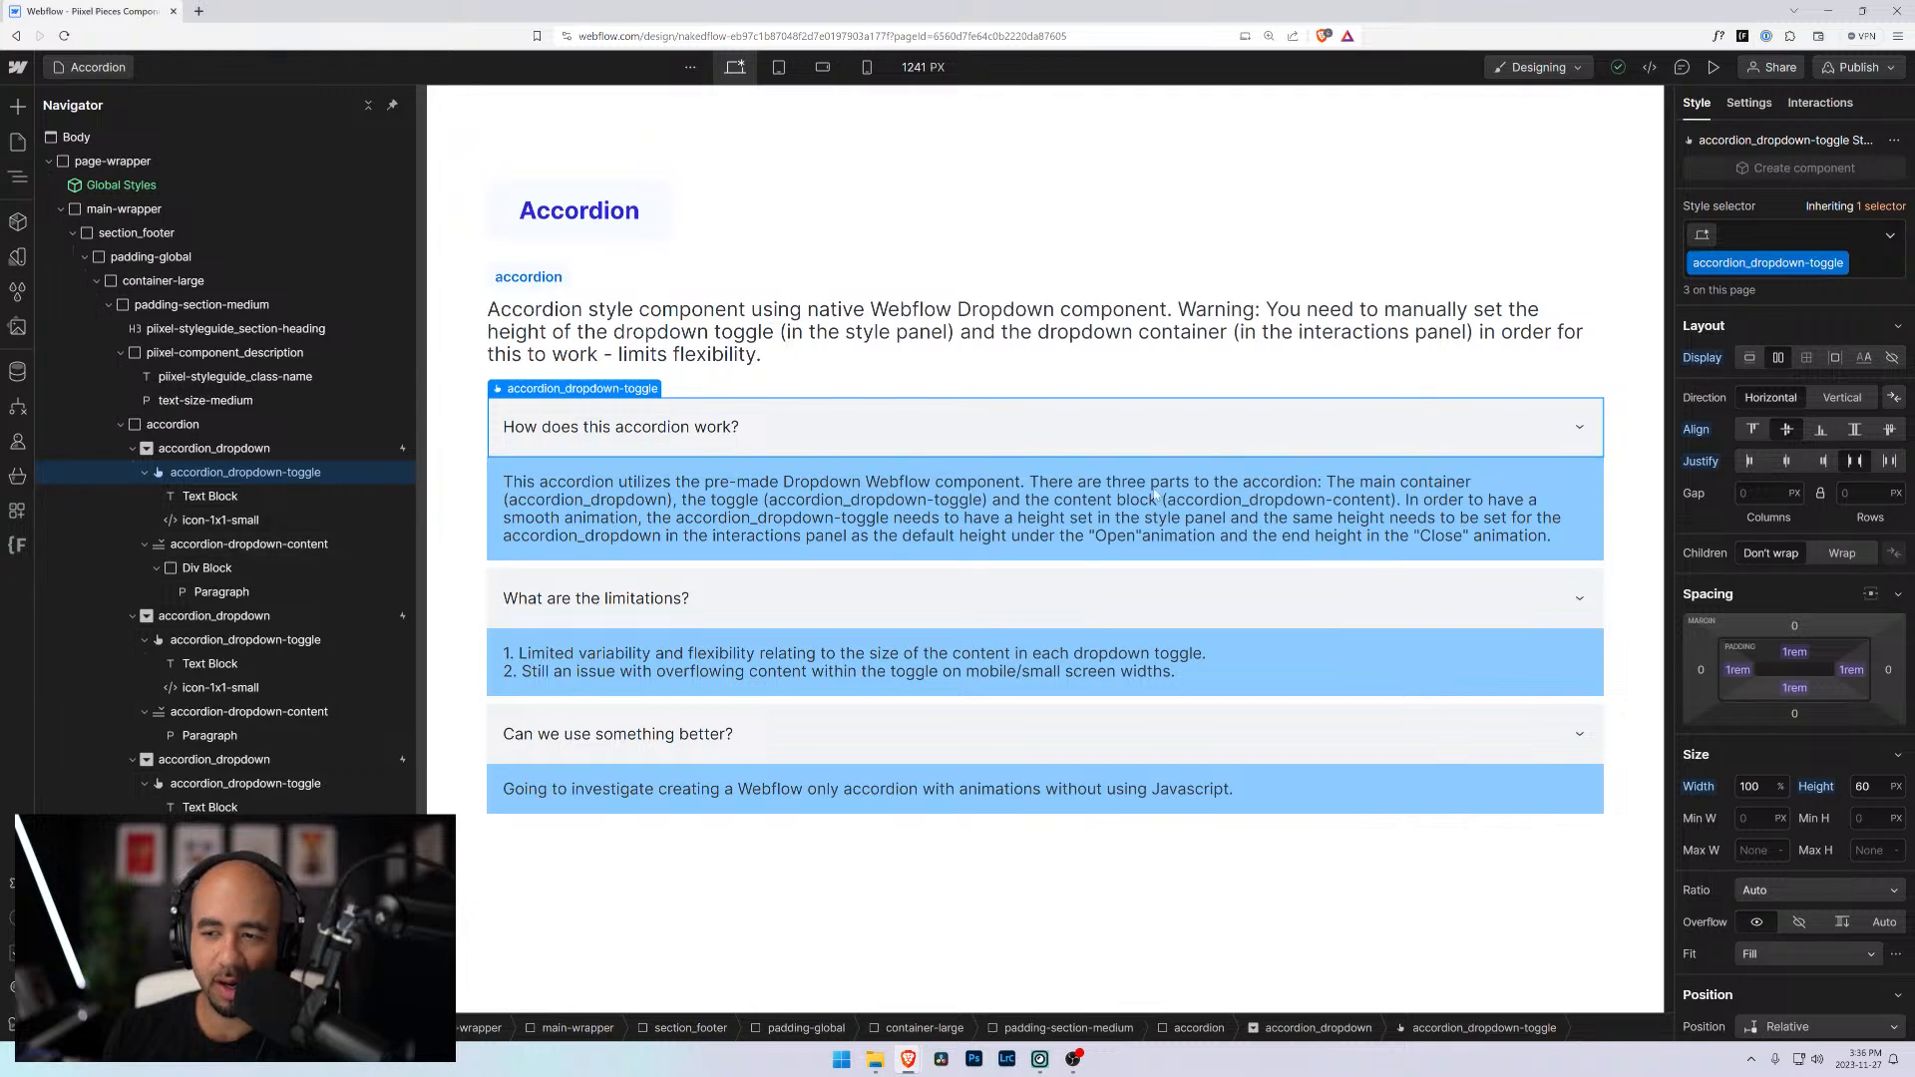
{"action": "left_click", "coordinate": [1861, 786]}
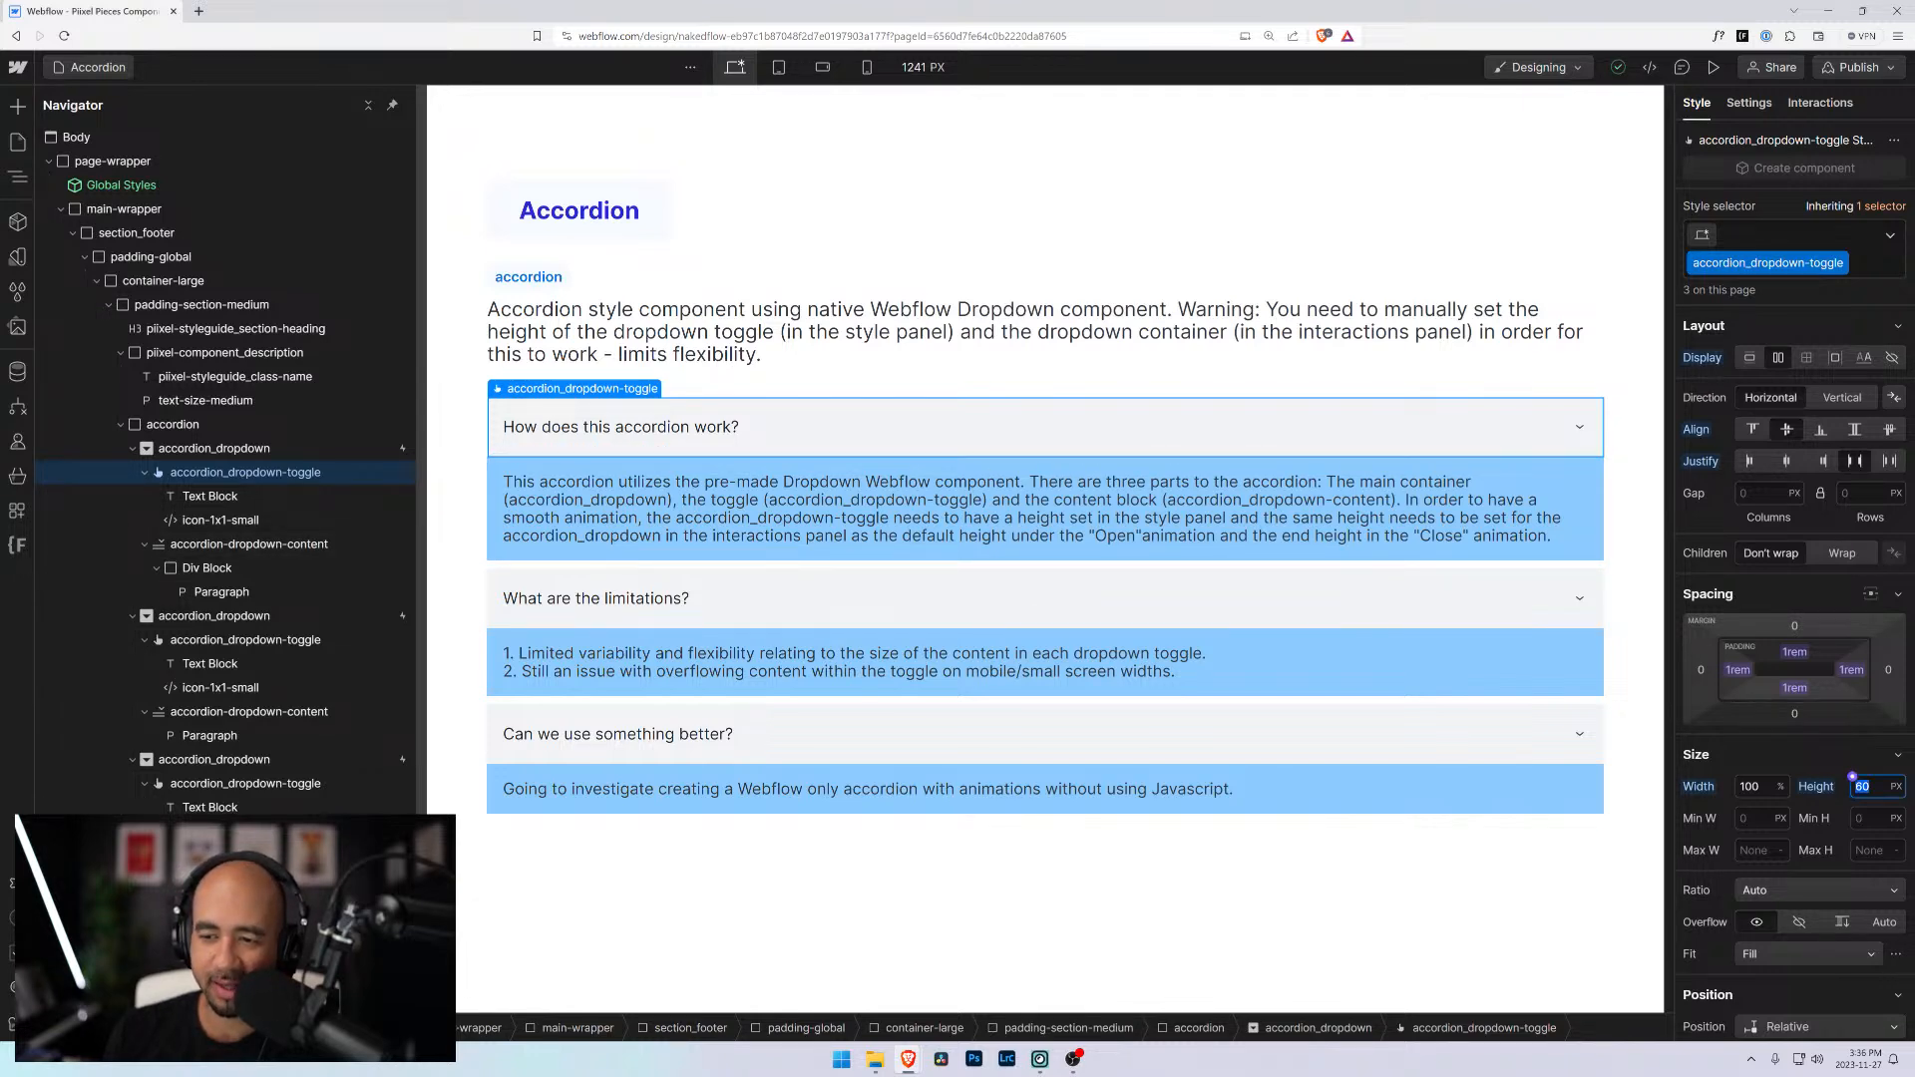
{"action": "left_click", "coordinate": [217, 448]}
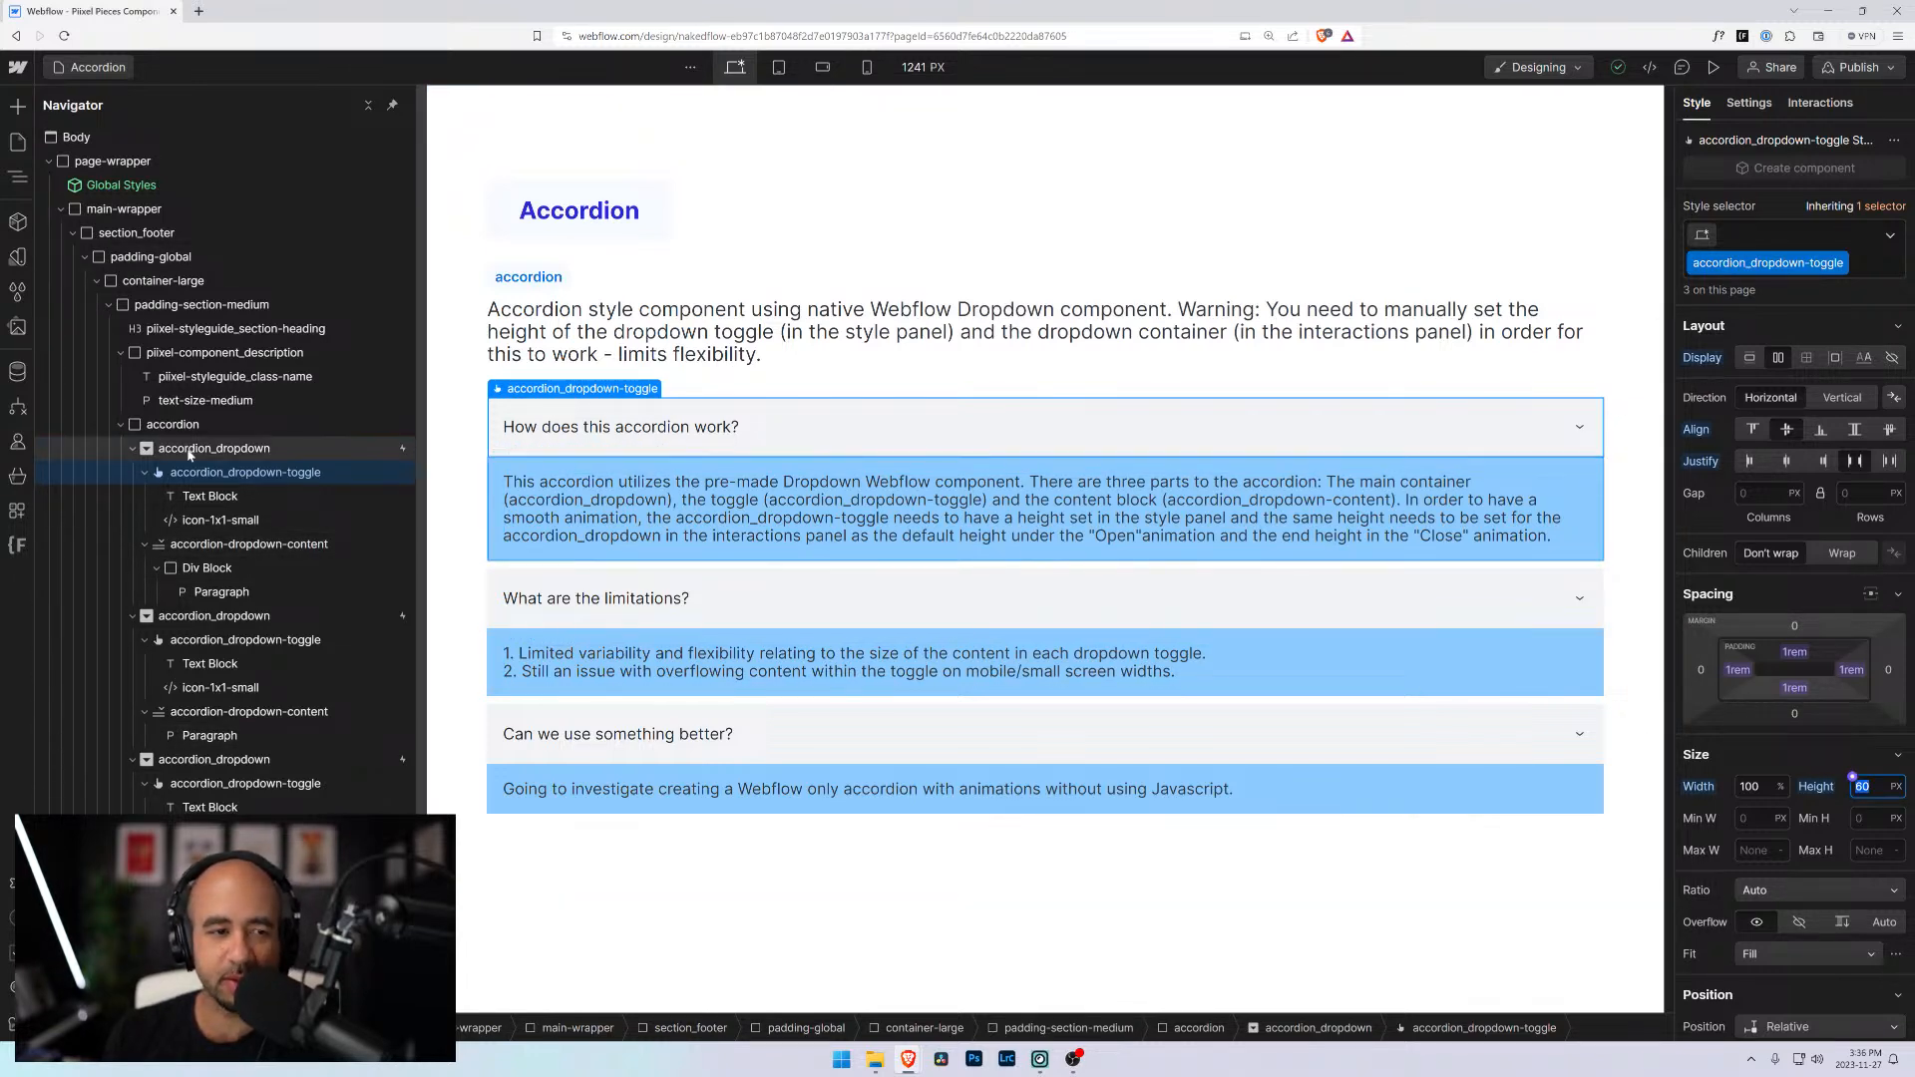
{"action": "left_click", "coordinate": [1819, 103]}
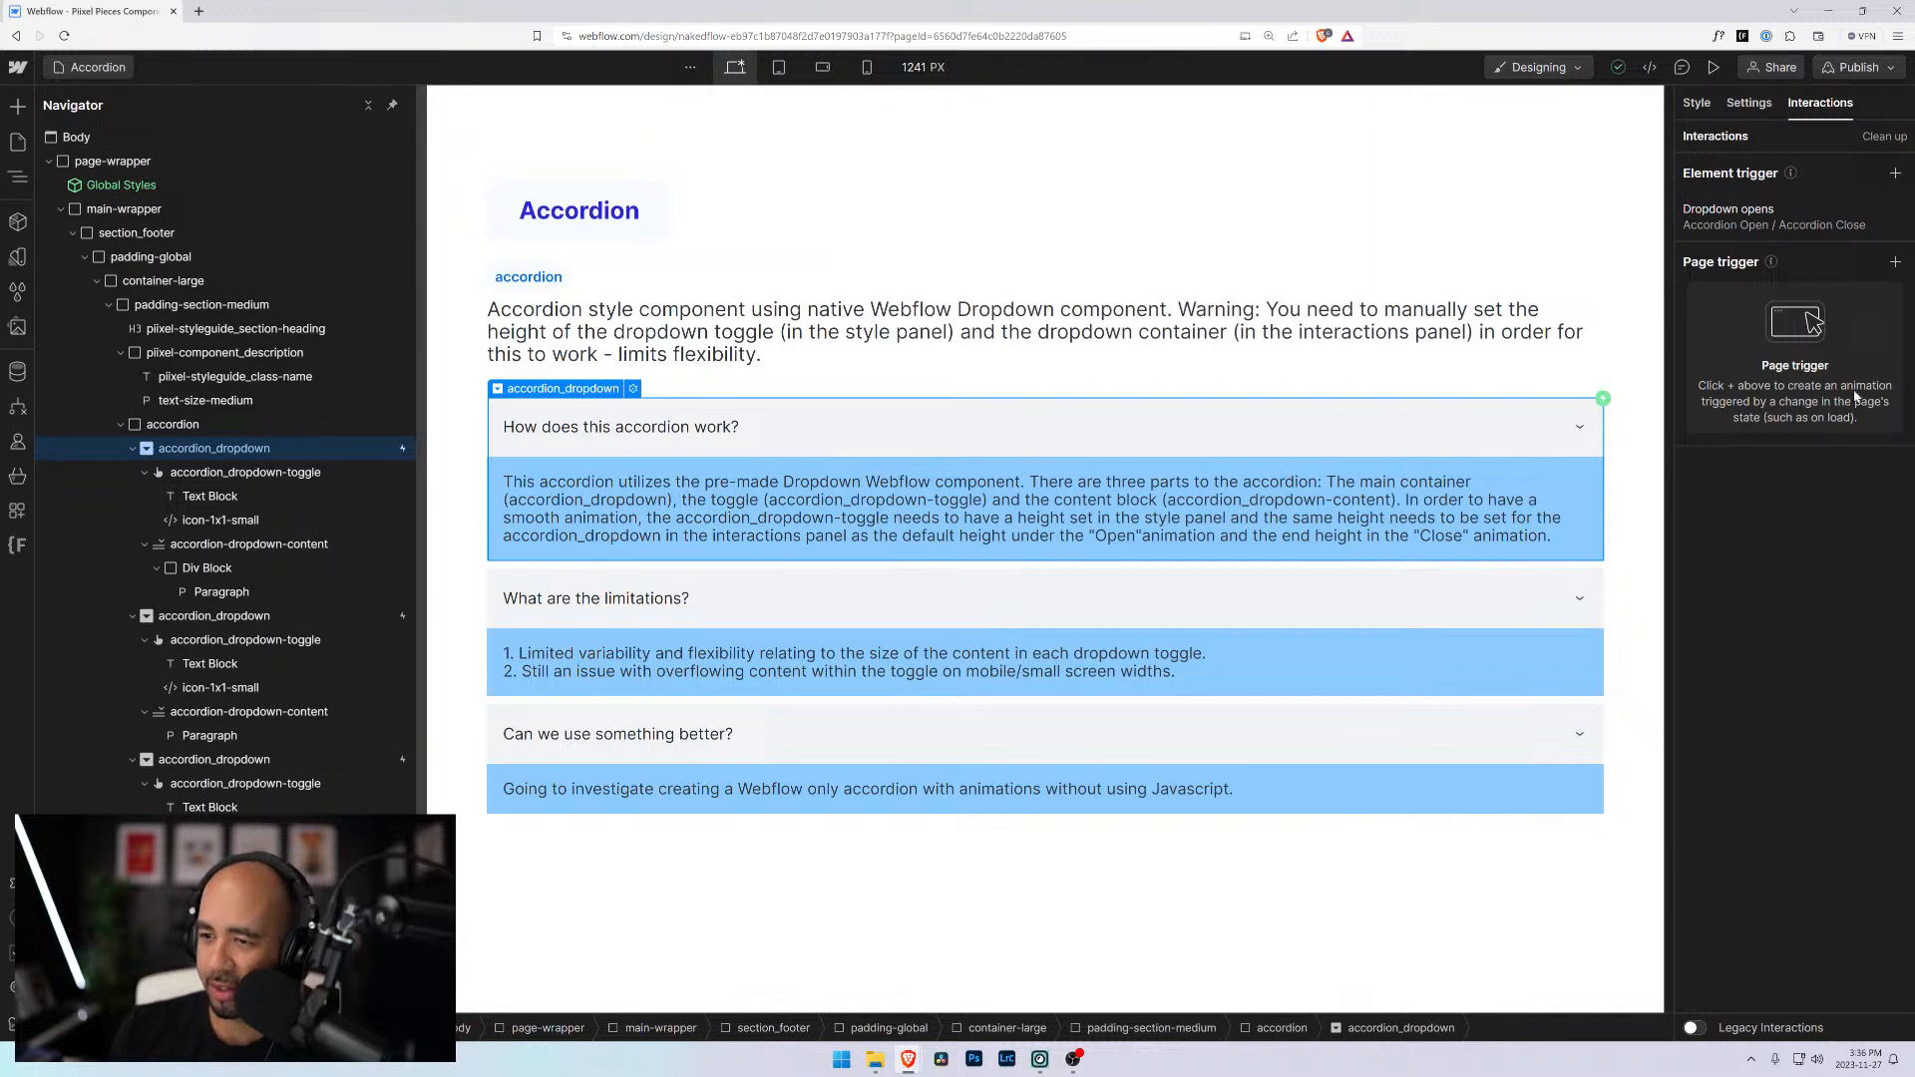
{"action": "left_click", "coordinate": [1781, 214]}
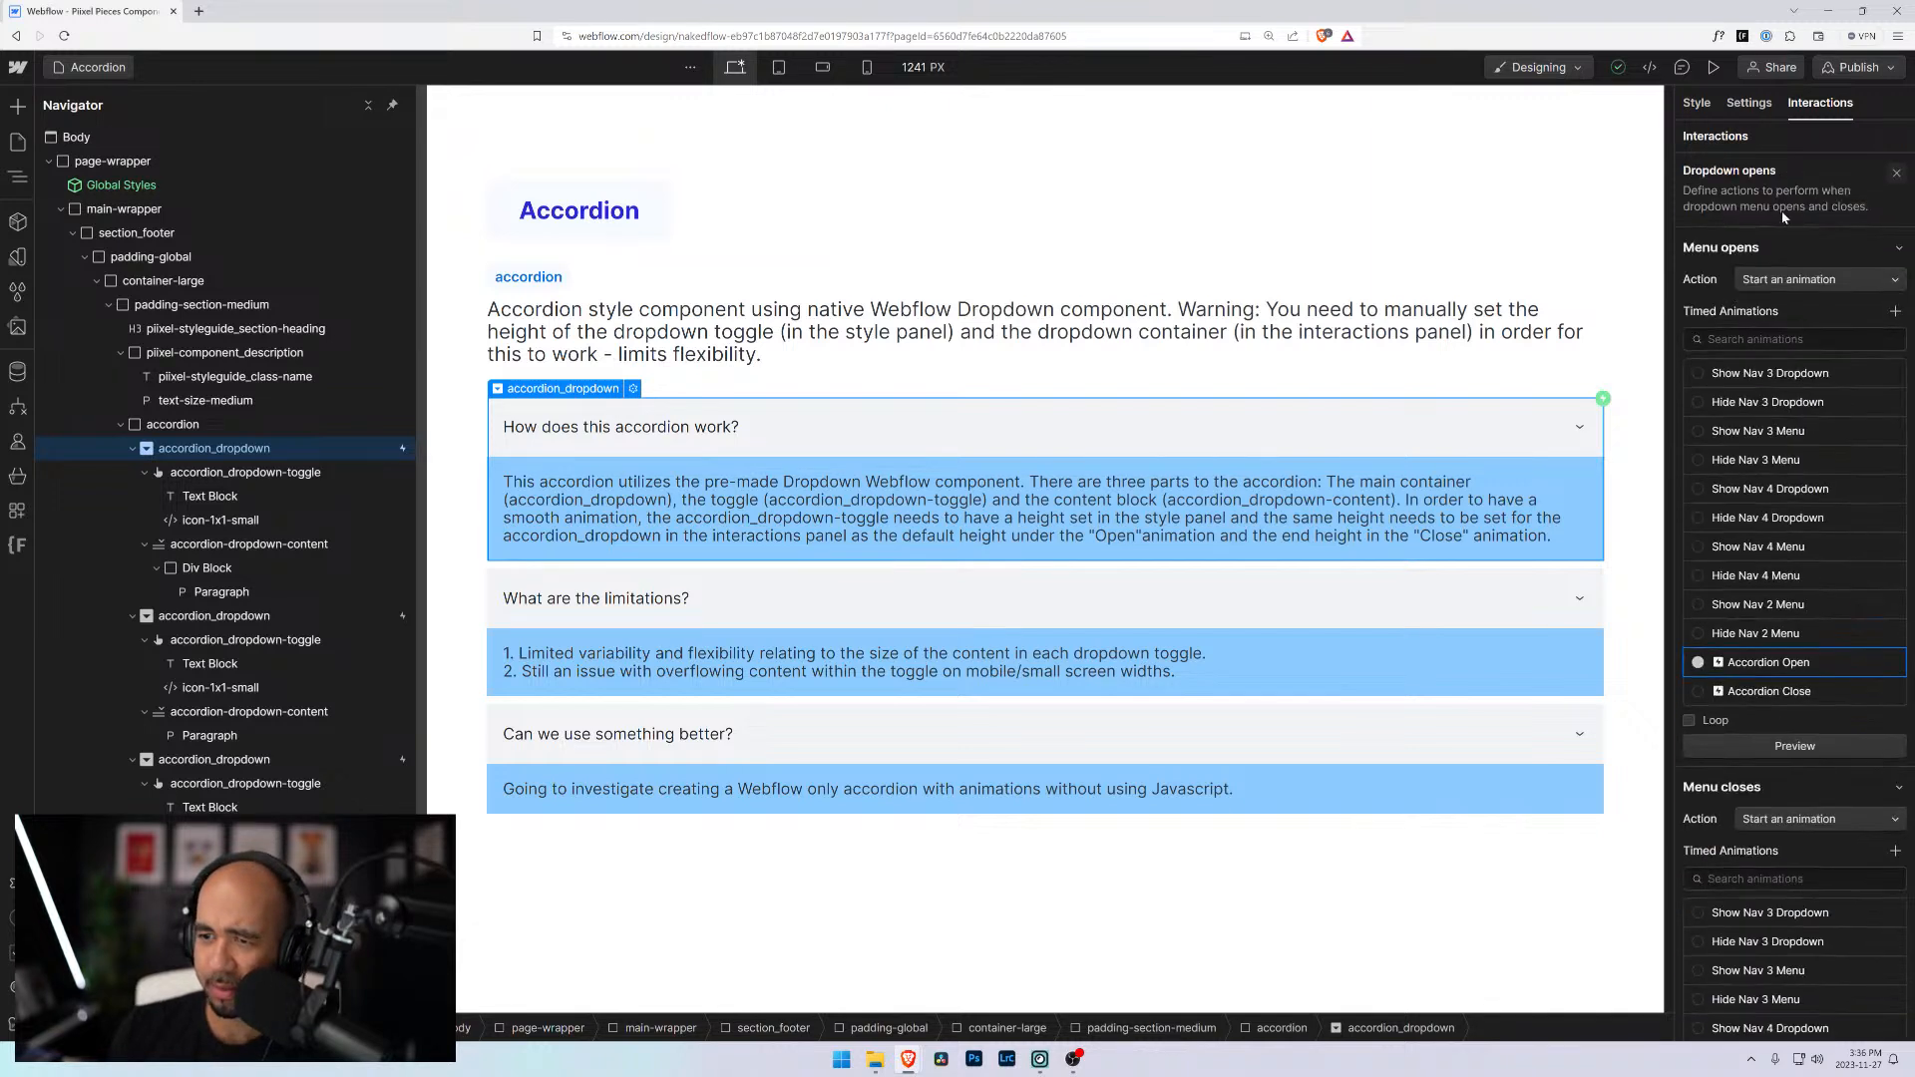
{"action": "left_click", "coordinate": [1869, 660]}
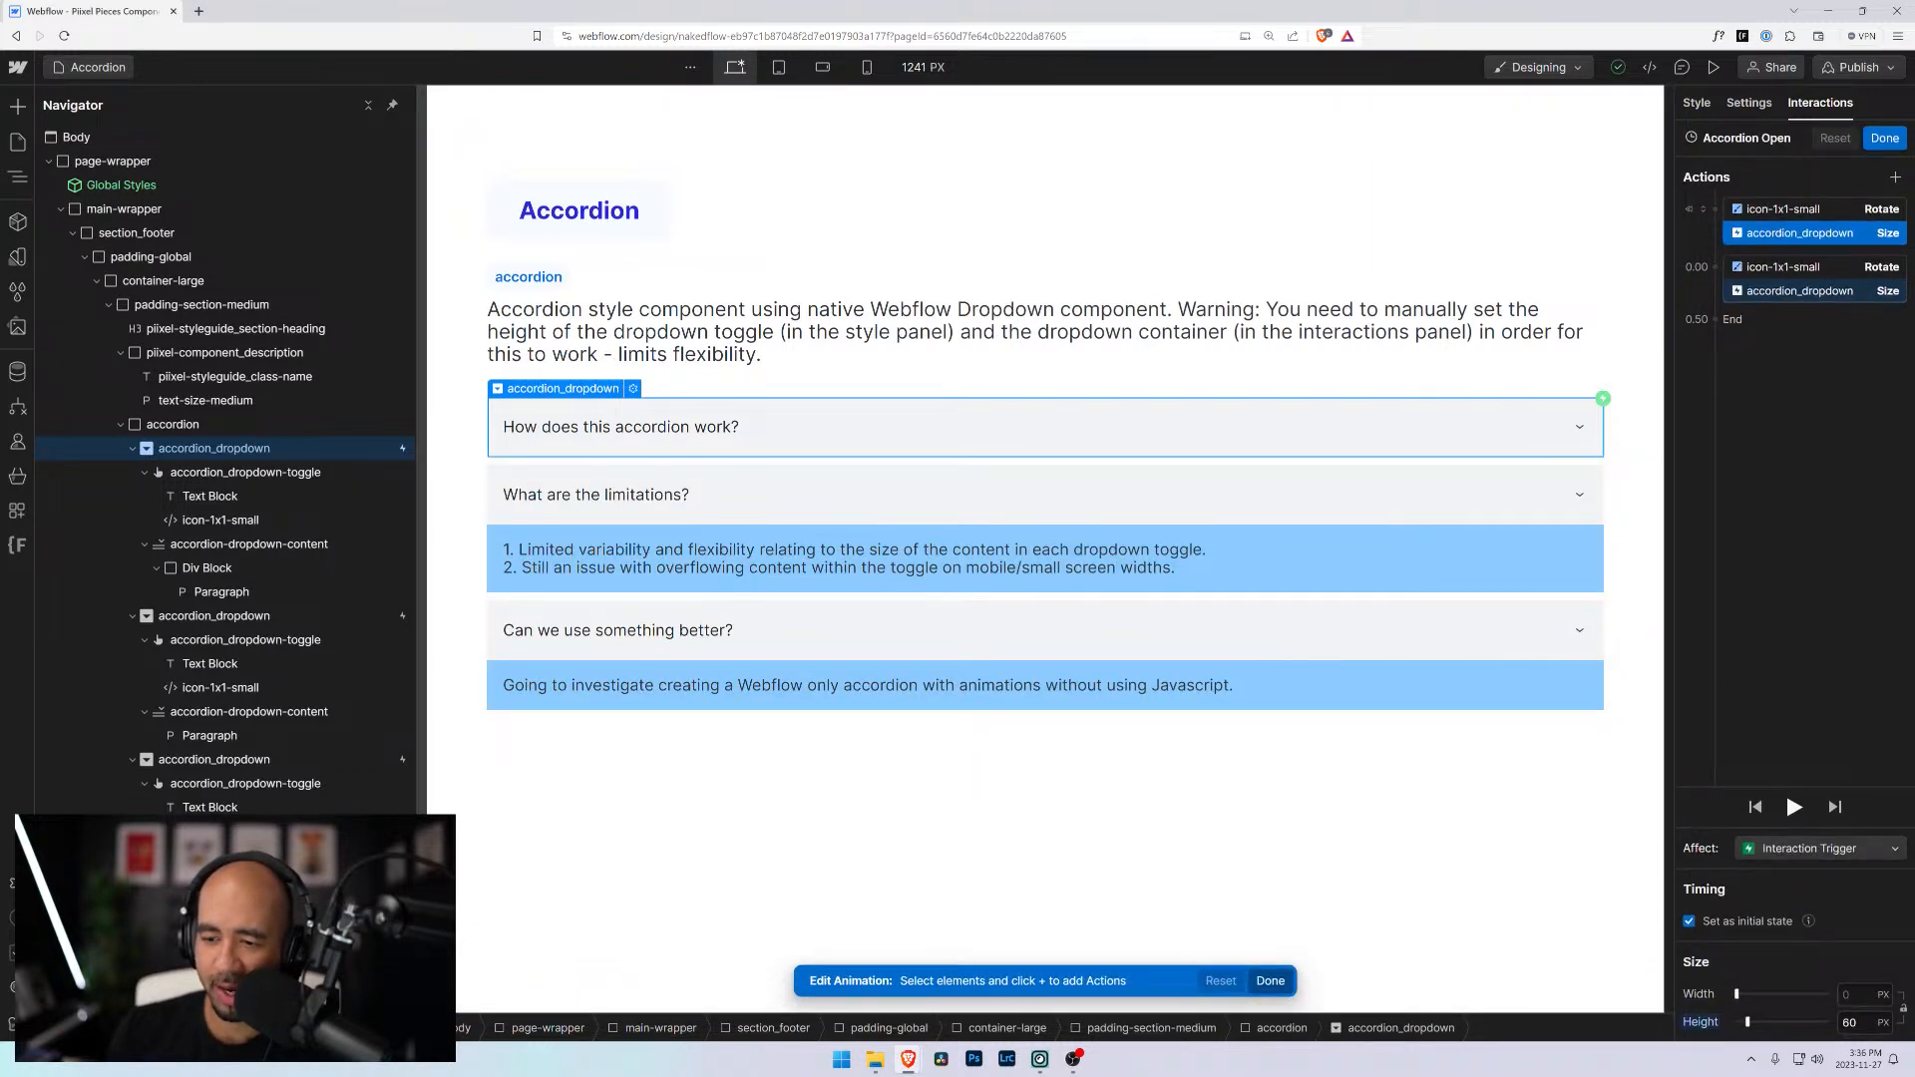
Try an initial dropdown height of 423 px in the Accordion Open animation, restore it to 60 px, and save
{"action": "left_click", "coordinate": [1851, 1022]}
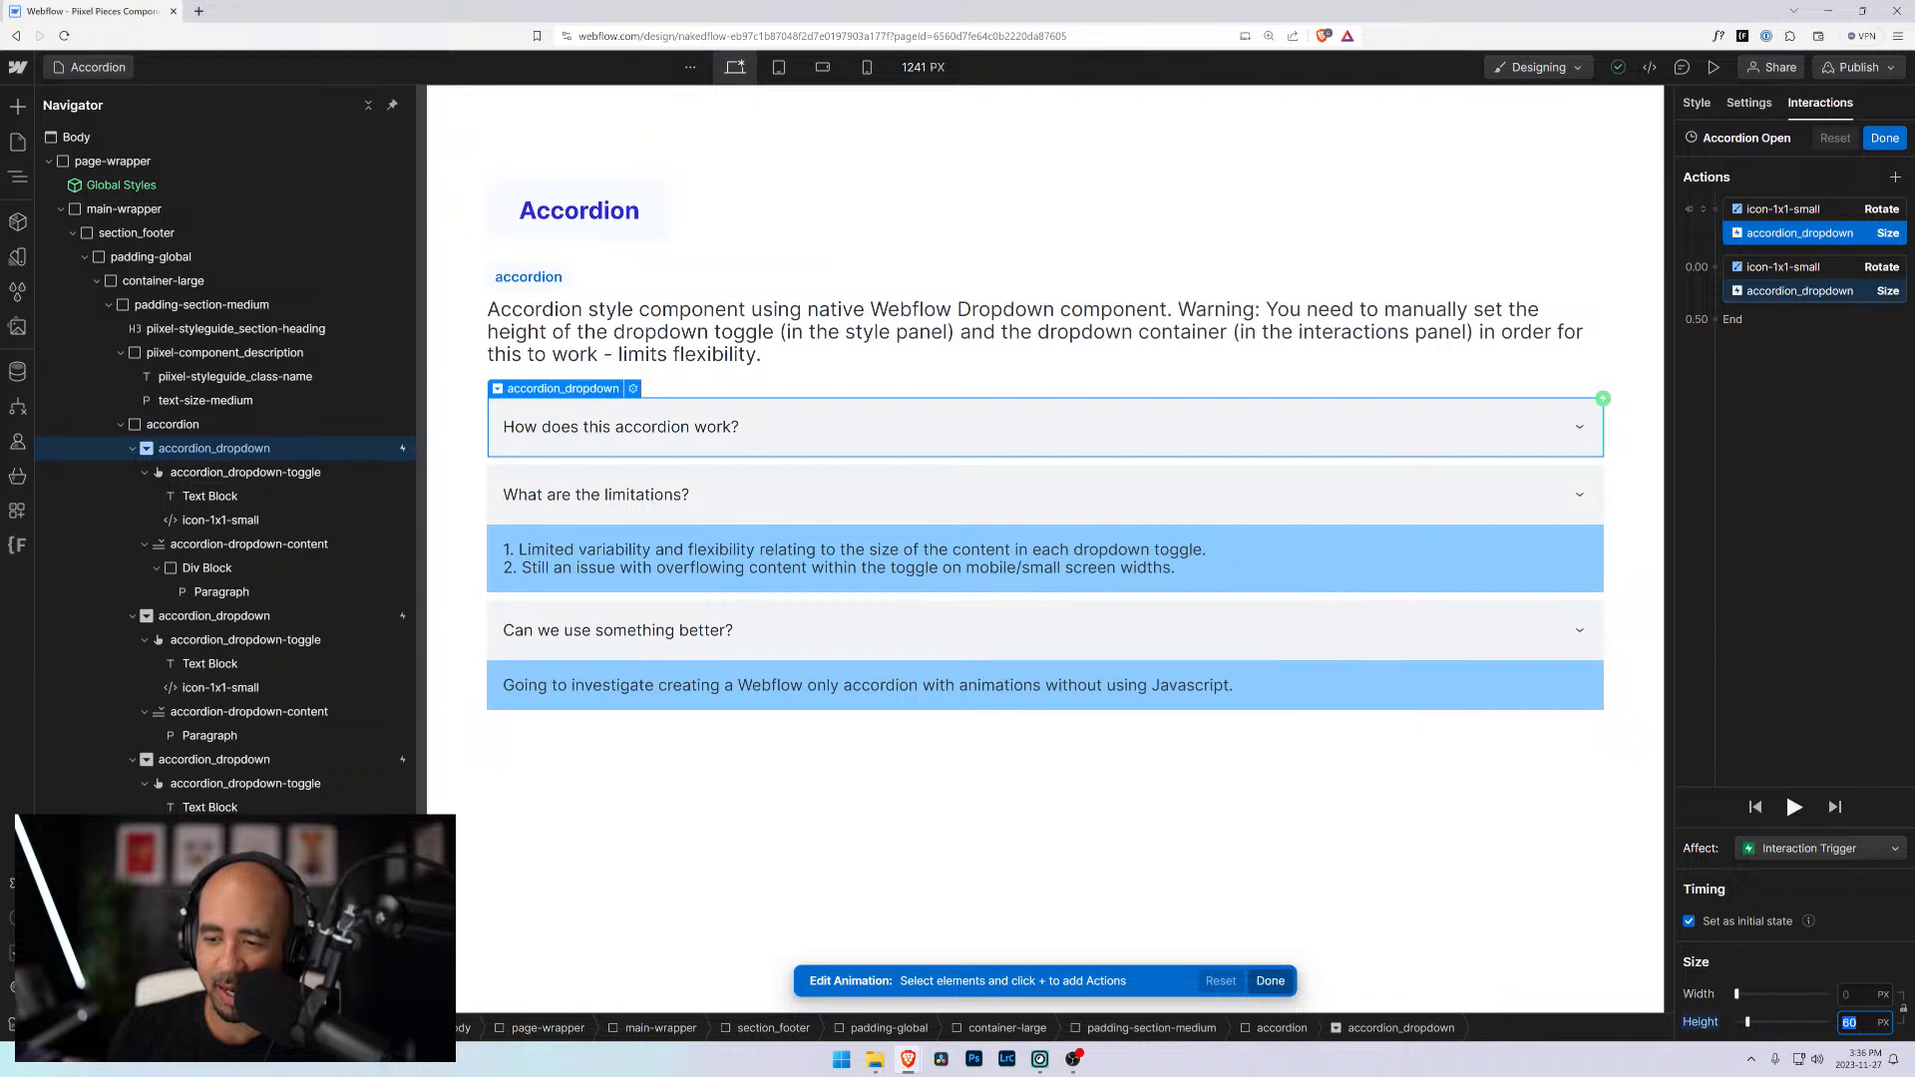
{"action": "type", "text": "423"}
{"action": "key", "text": "Return"}
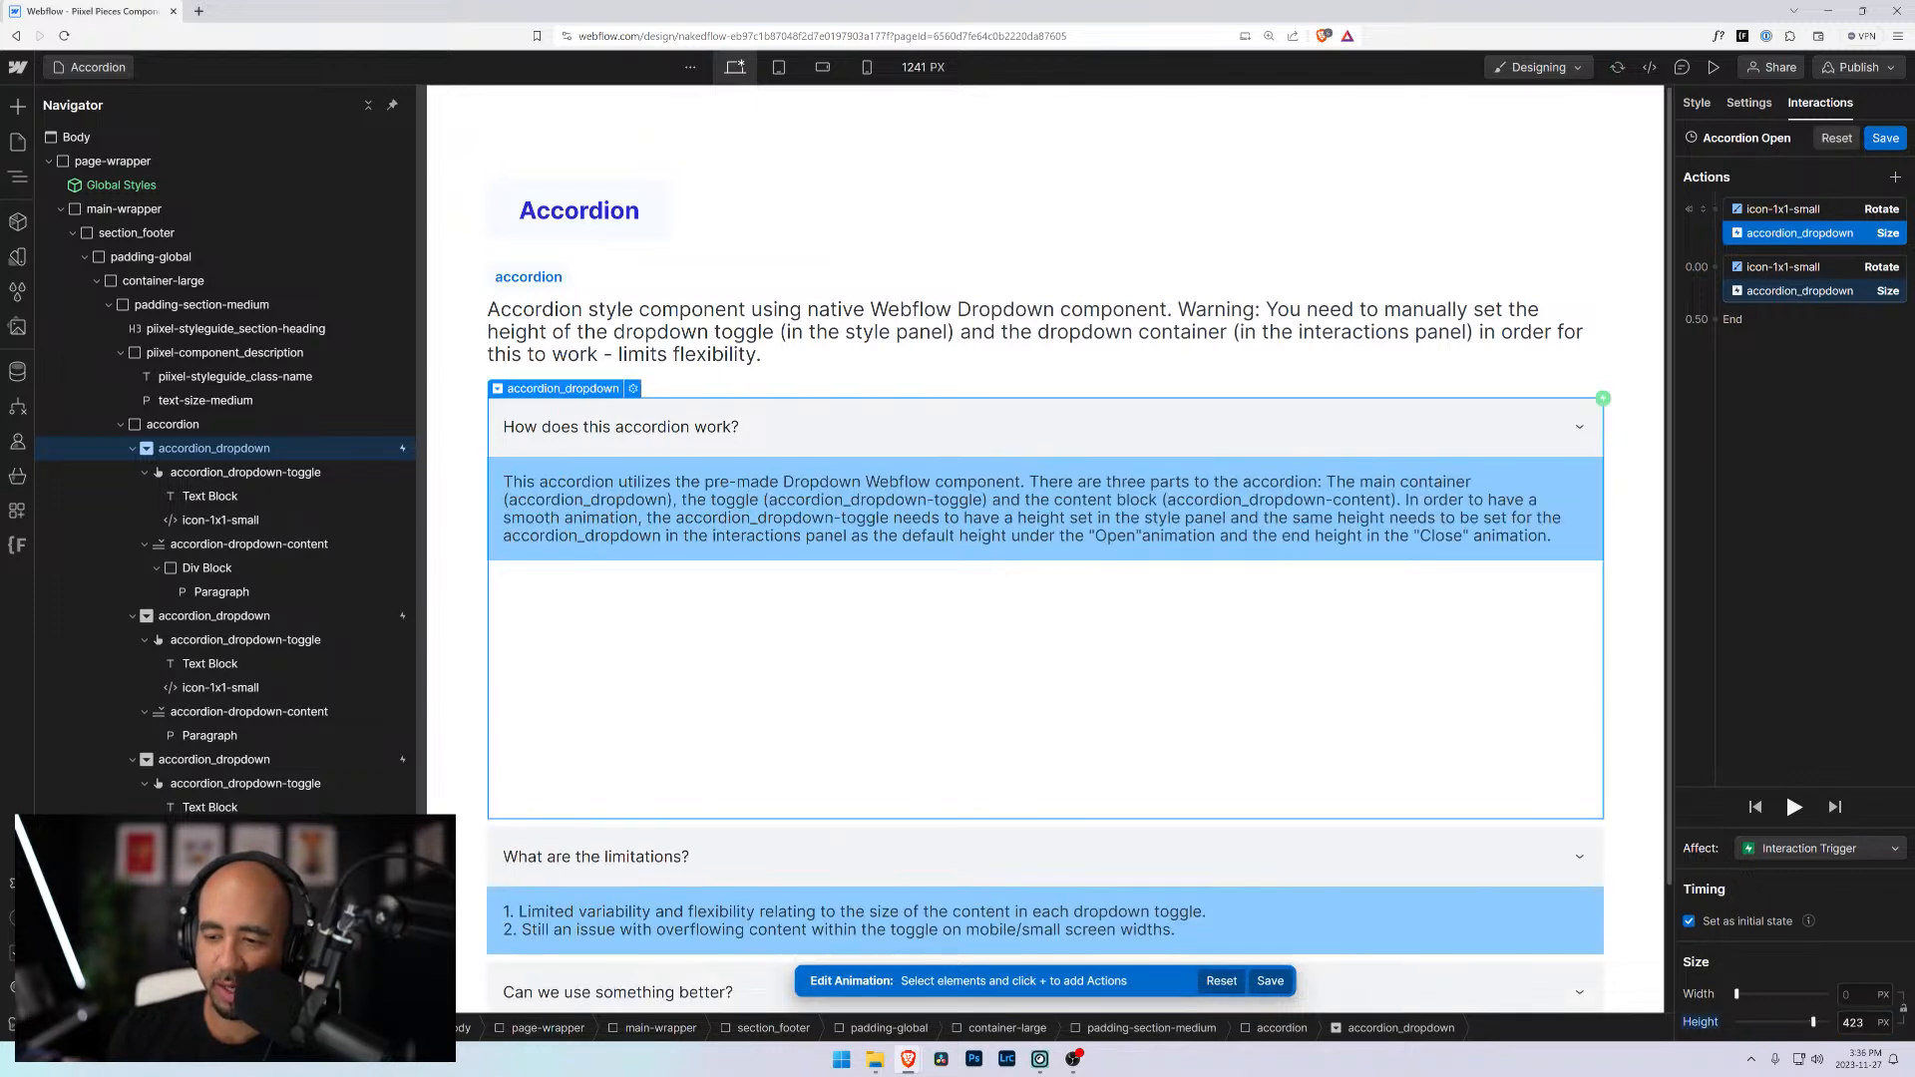
{"action": "left_click", "coordinate": [1853, 1024]}
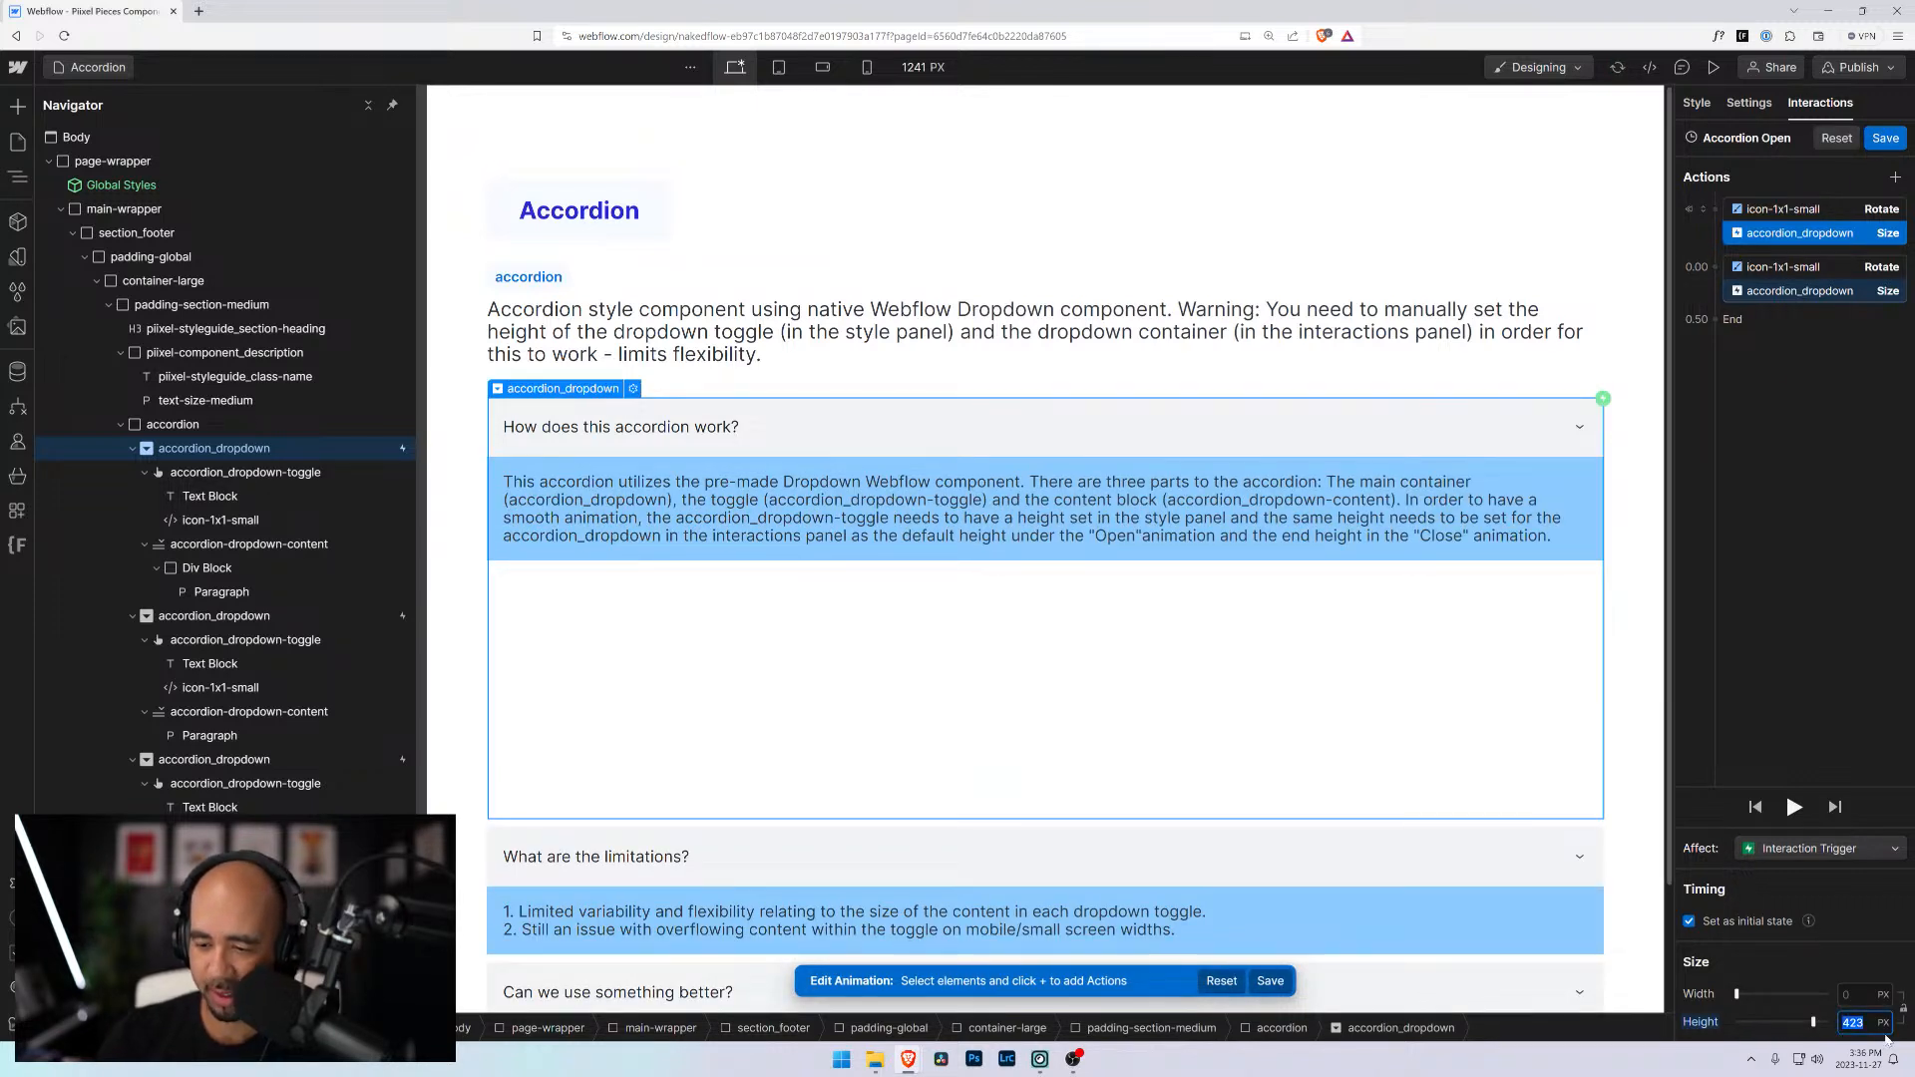
{"action": "type", "text": "60"}
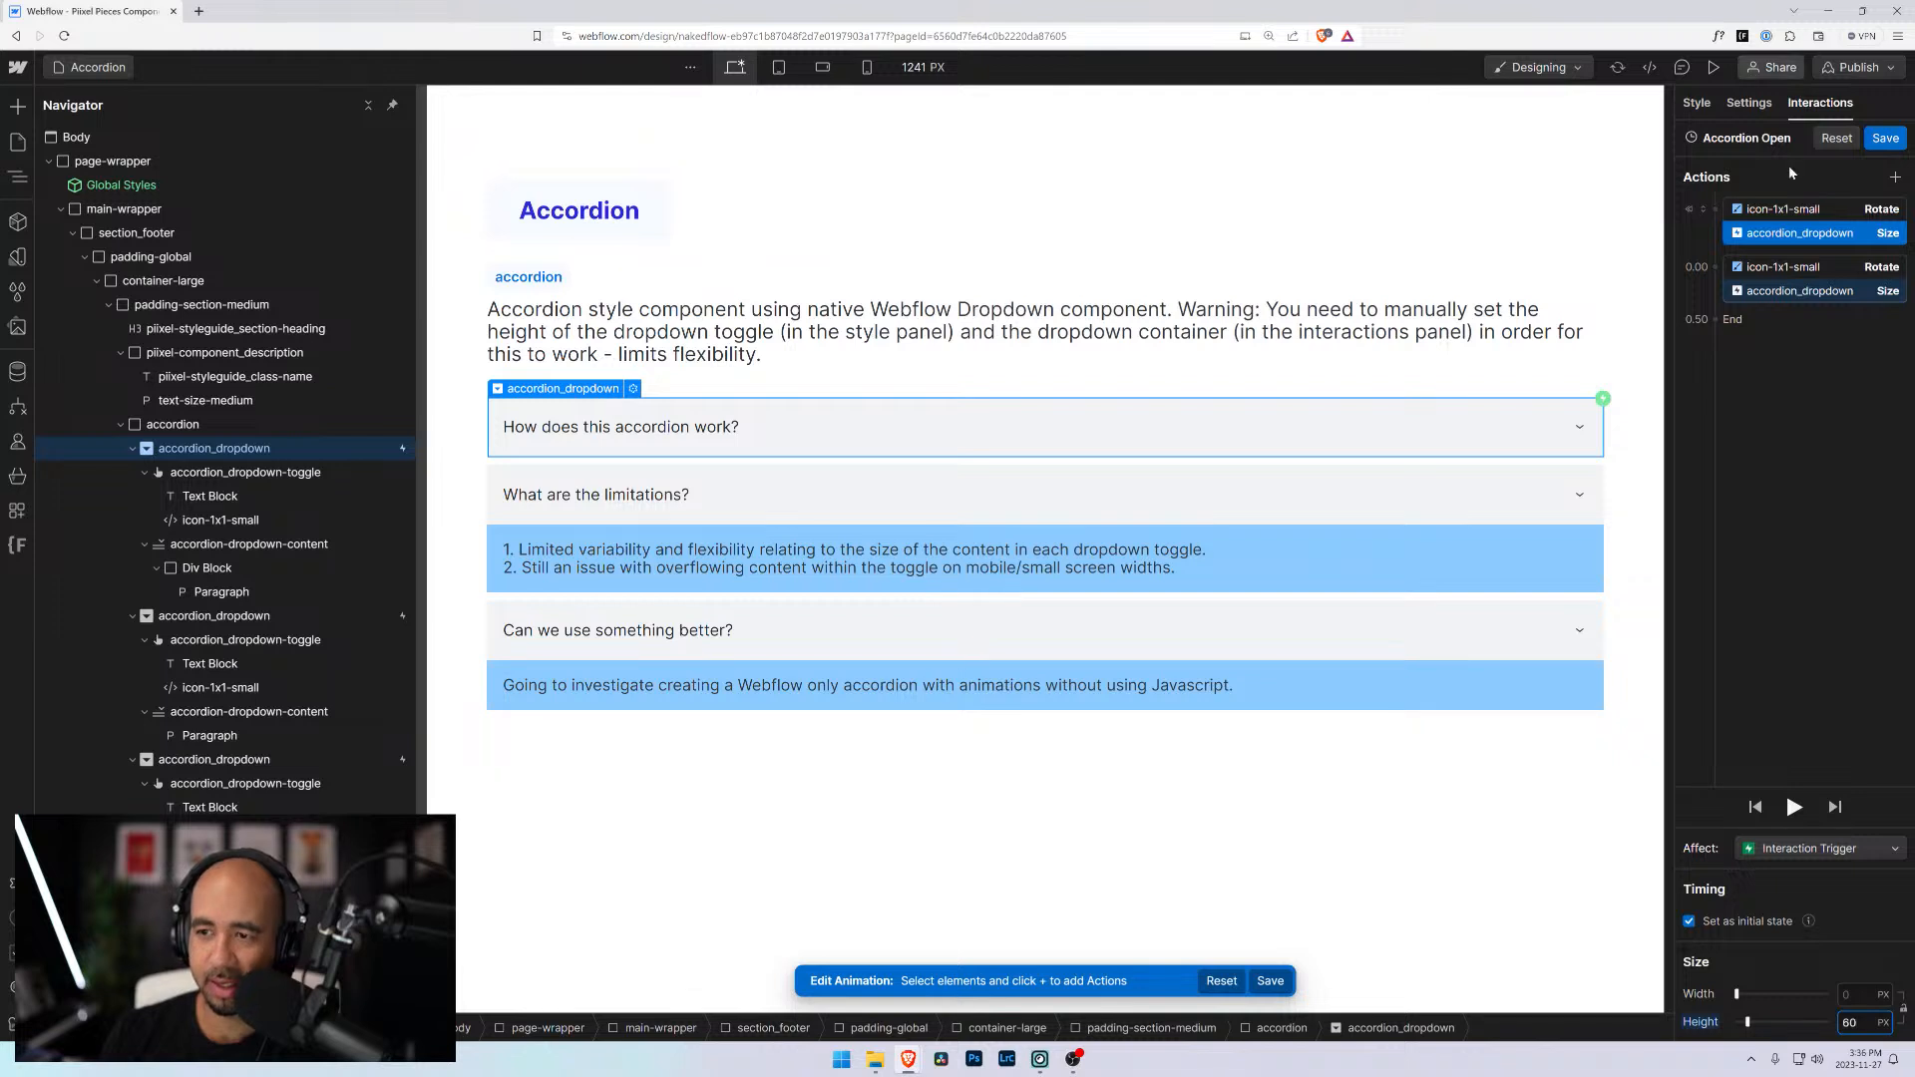
{"action": "left_click", "coordinate": [1801, 292]}
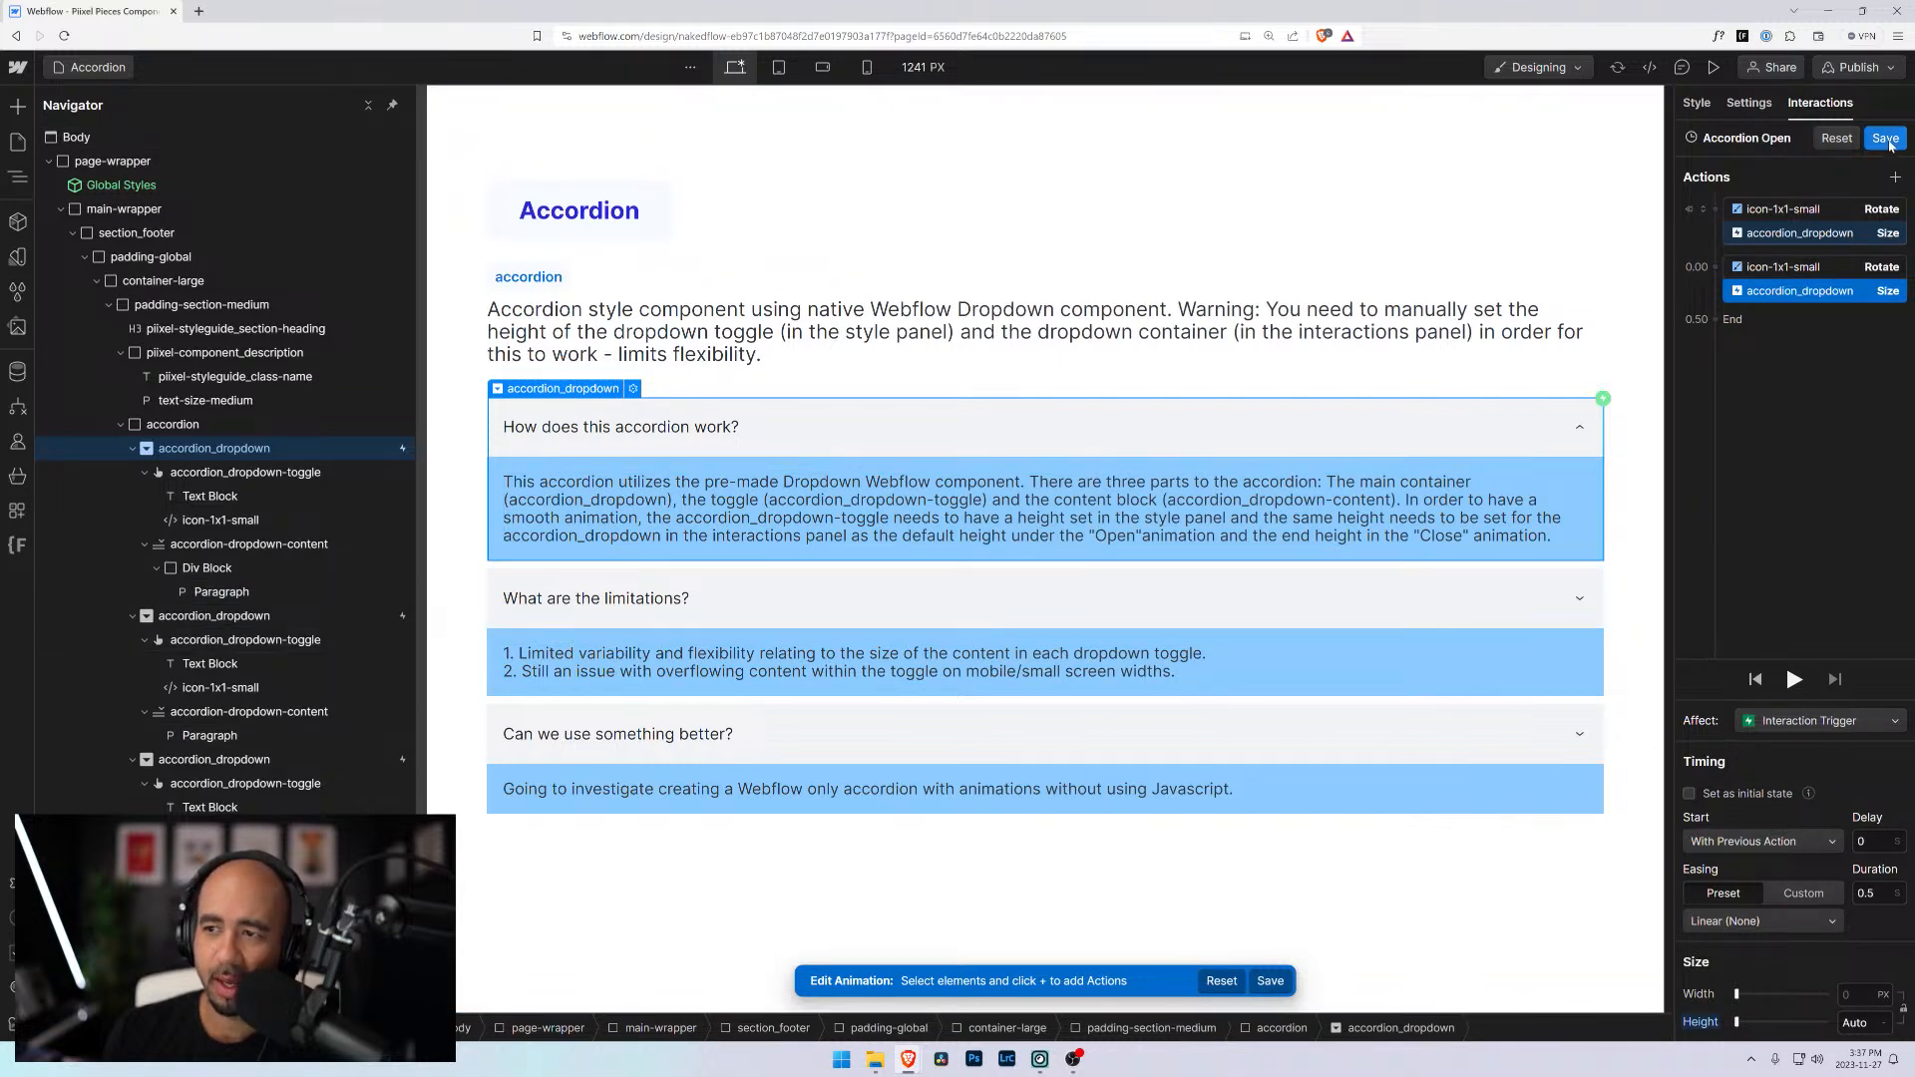
{"action": "left_click", "coordinate": [1270, 980]}
Set the accordion_dropdown height in the Accordion Close animation to 60 px and save the animation
{"action": "scroll", "coordinate": [1878, 974], "scroll_direction": "down", "scroll_amount": 3}
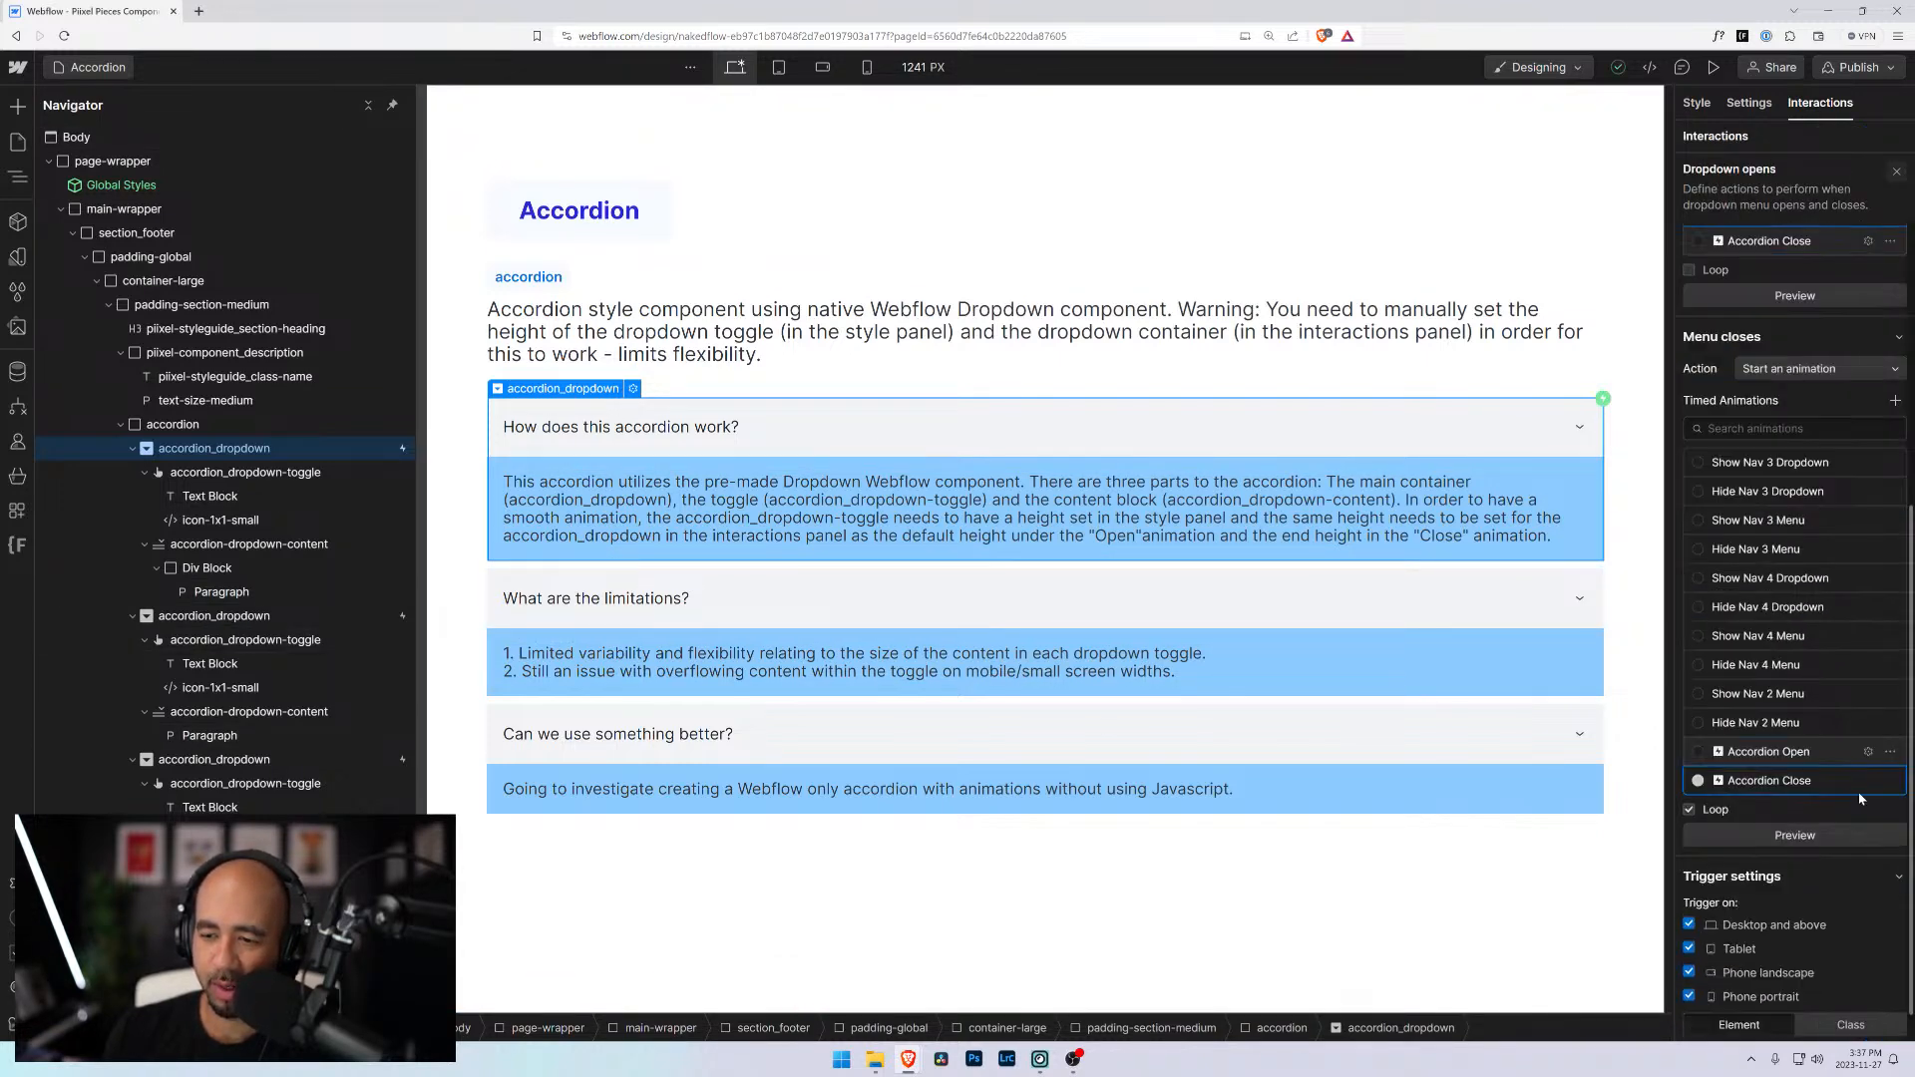
{"action": "left_click", "coordinate": [1868, 784]}
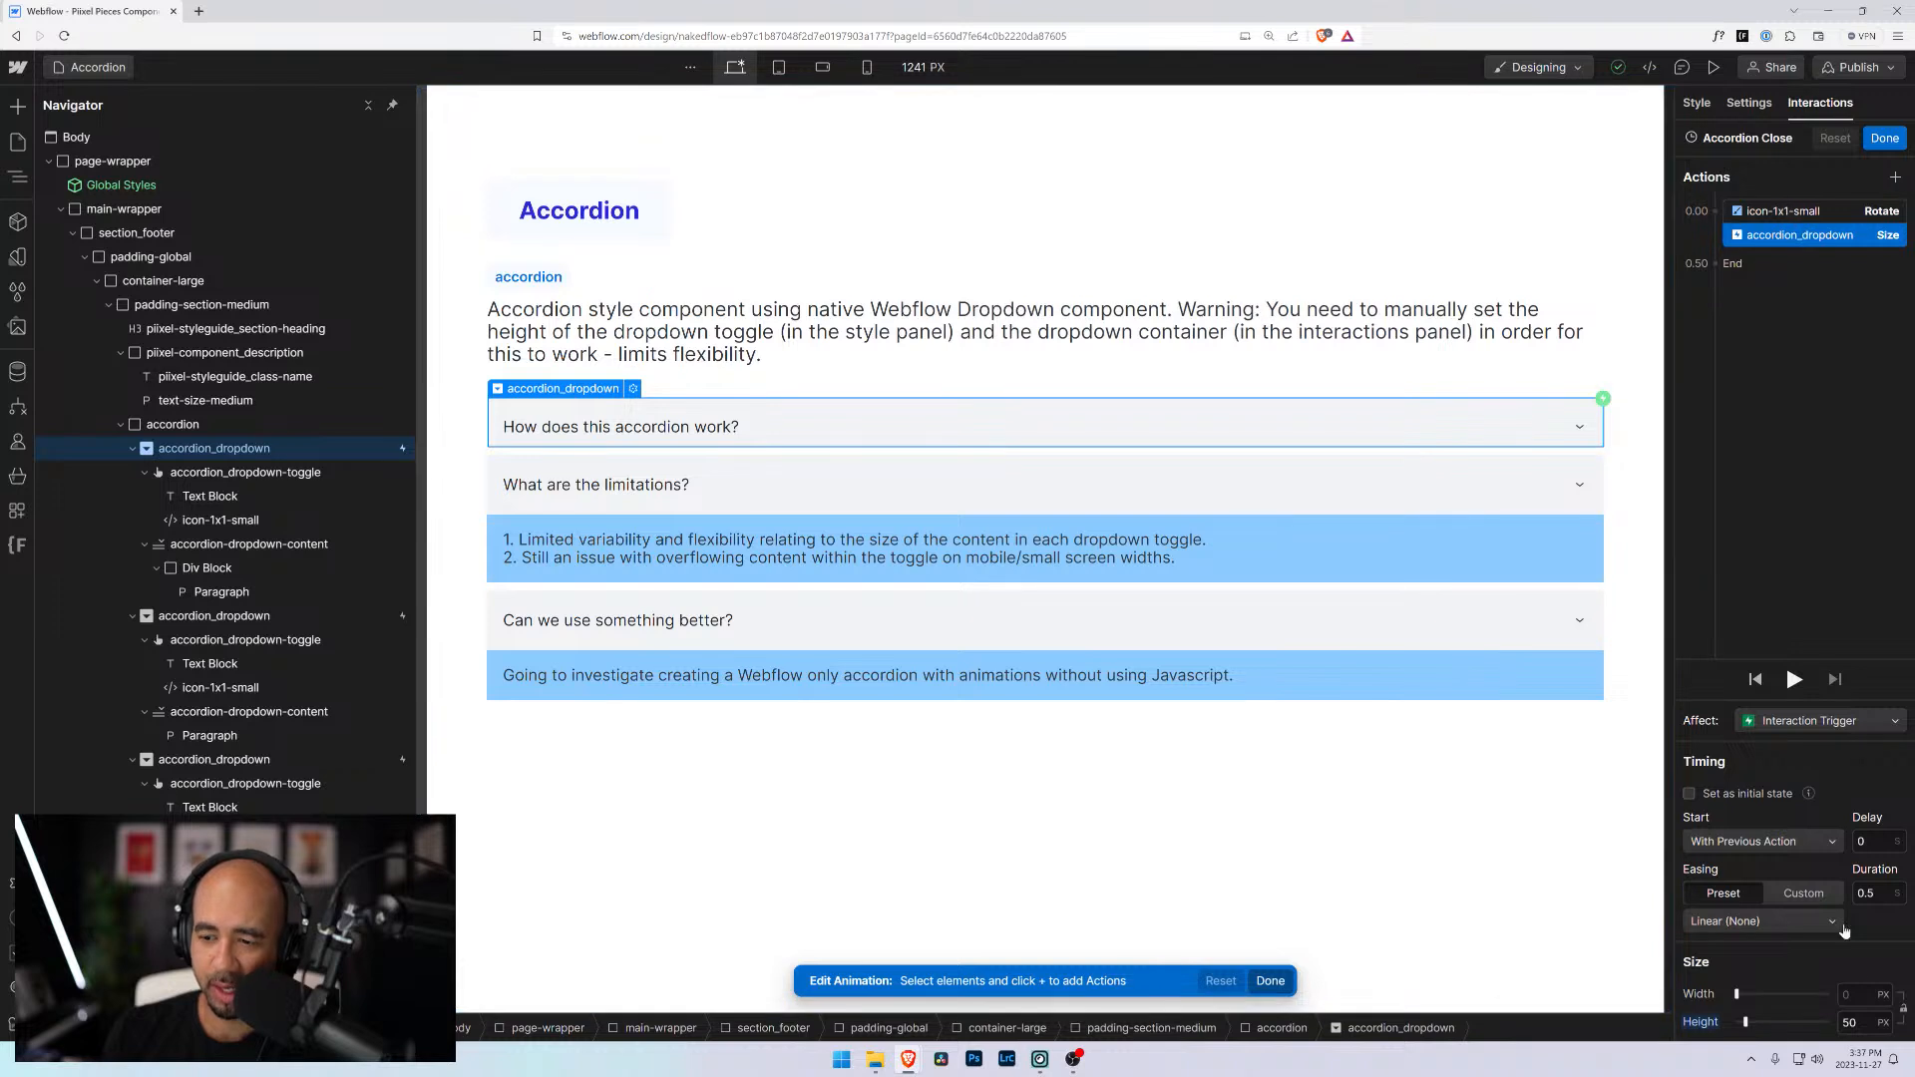
{"action": "double_click", "coordinate": [1854, 1023]}
{"action": "type", "text": "60"}
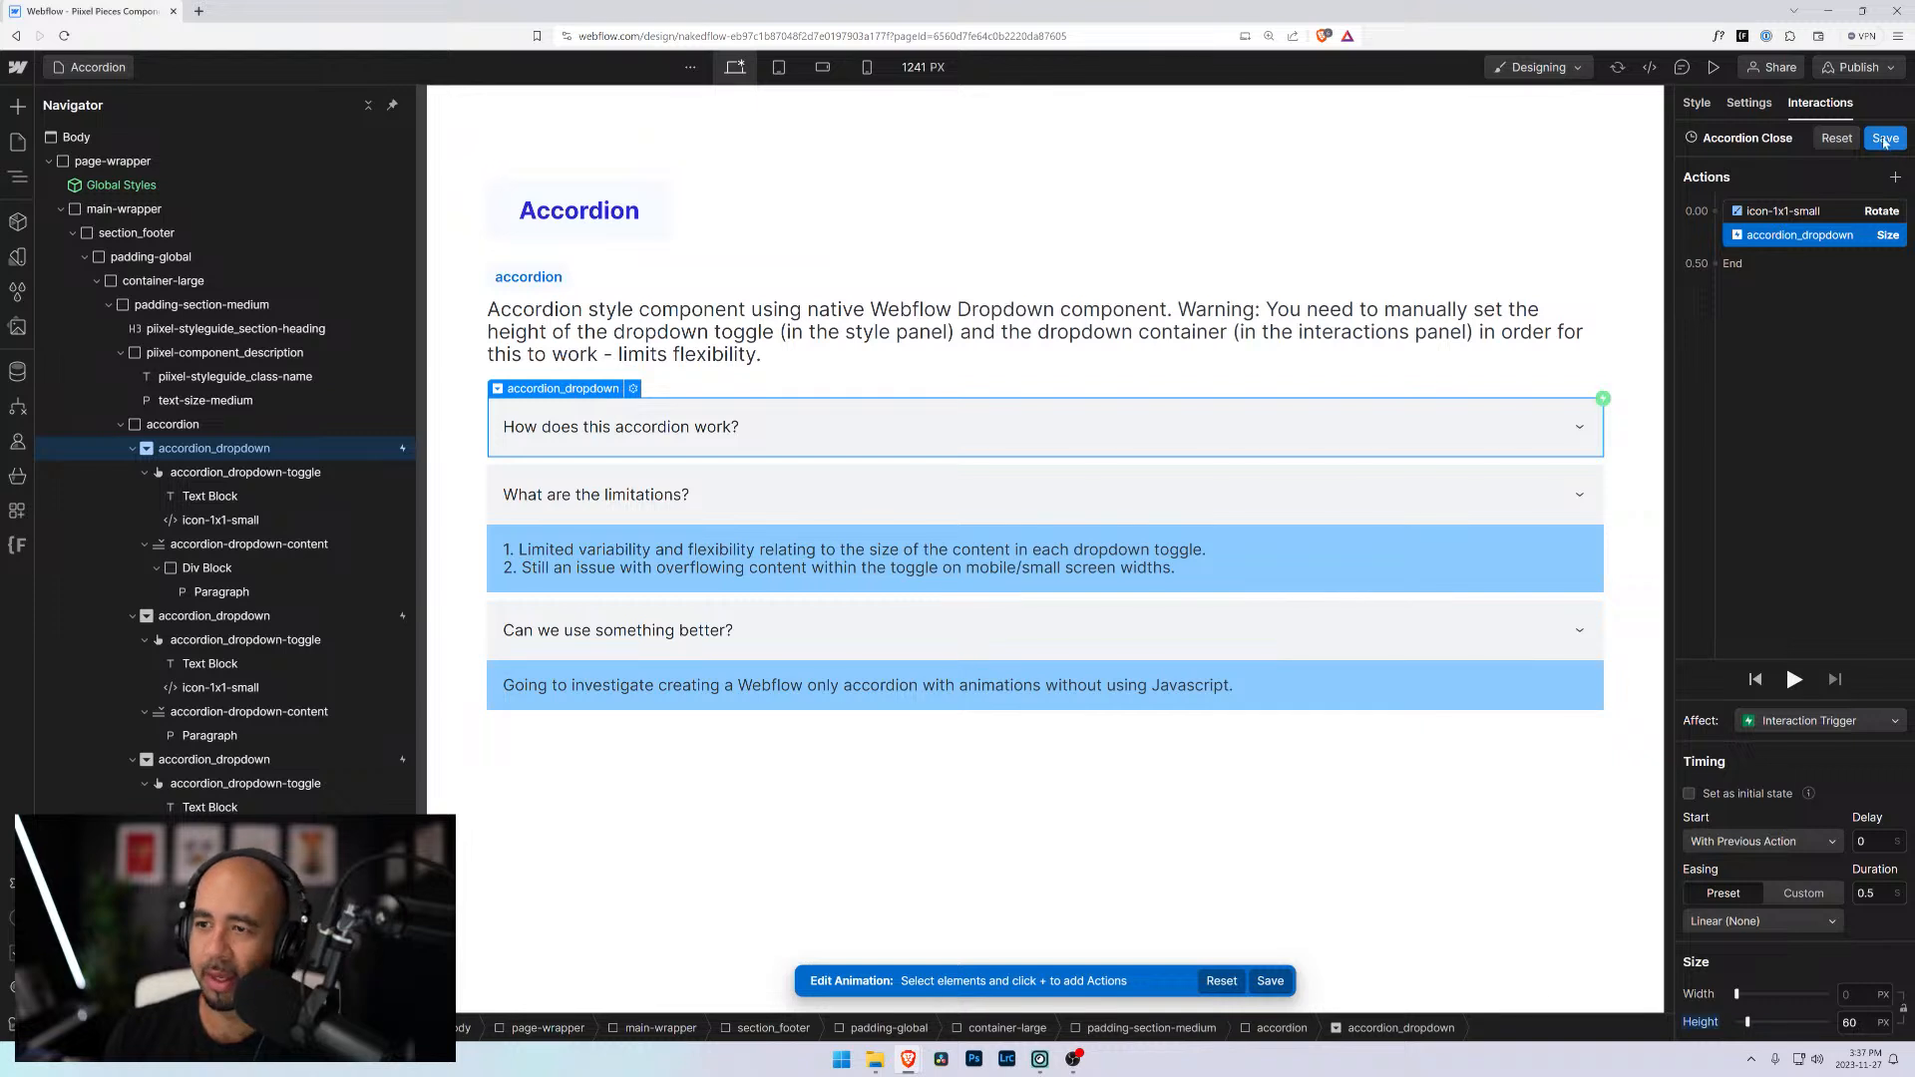
{"action": "left_click", "coordinate": [1885, 138]}
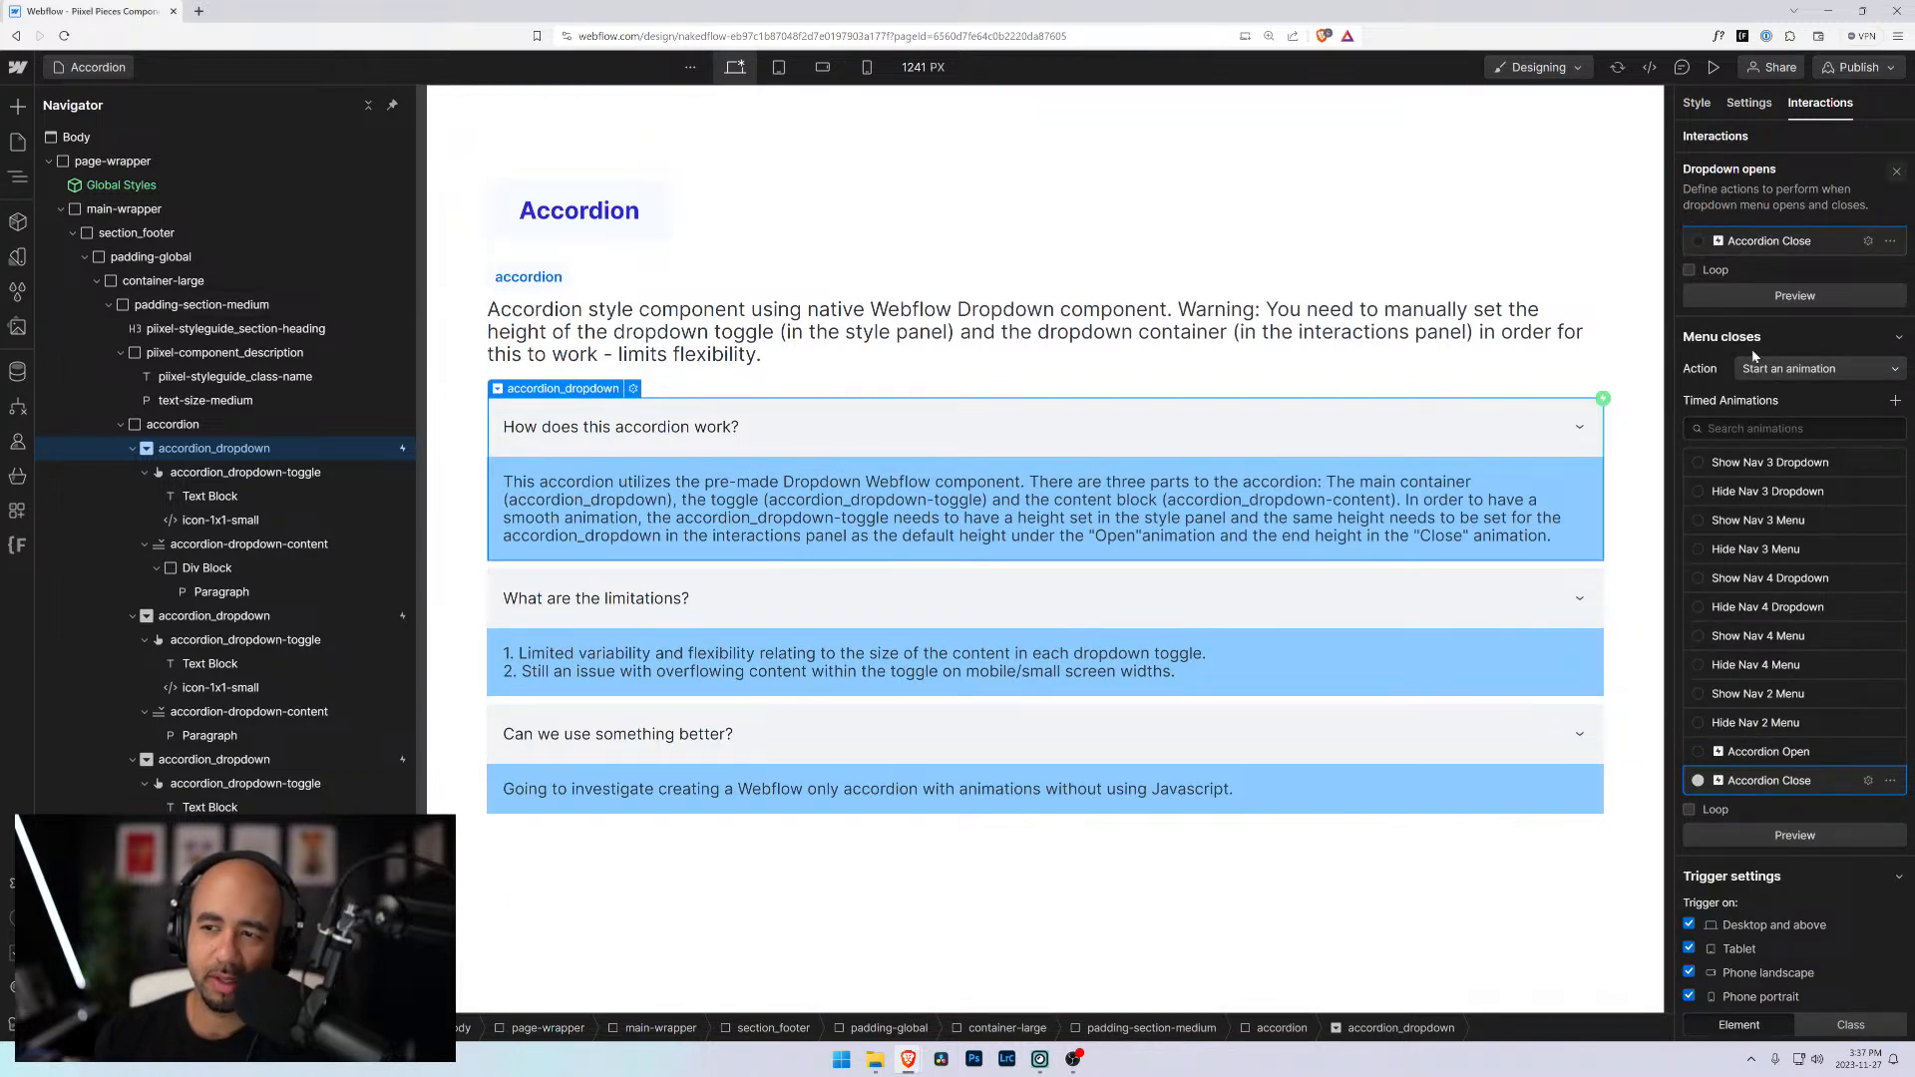
Preview the page and expand the first and second accordion items to check the corrected animation, returning to editing
{"action": "left_click", "coordinate": [1714, 67]}
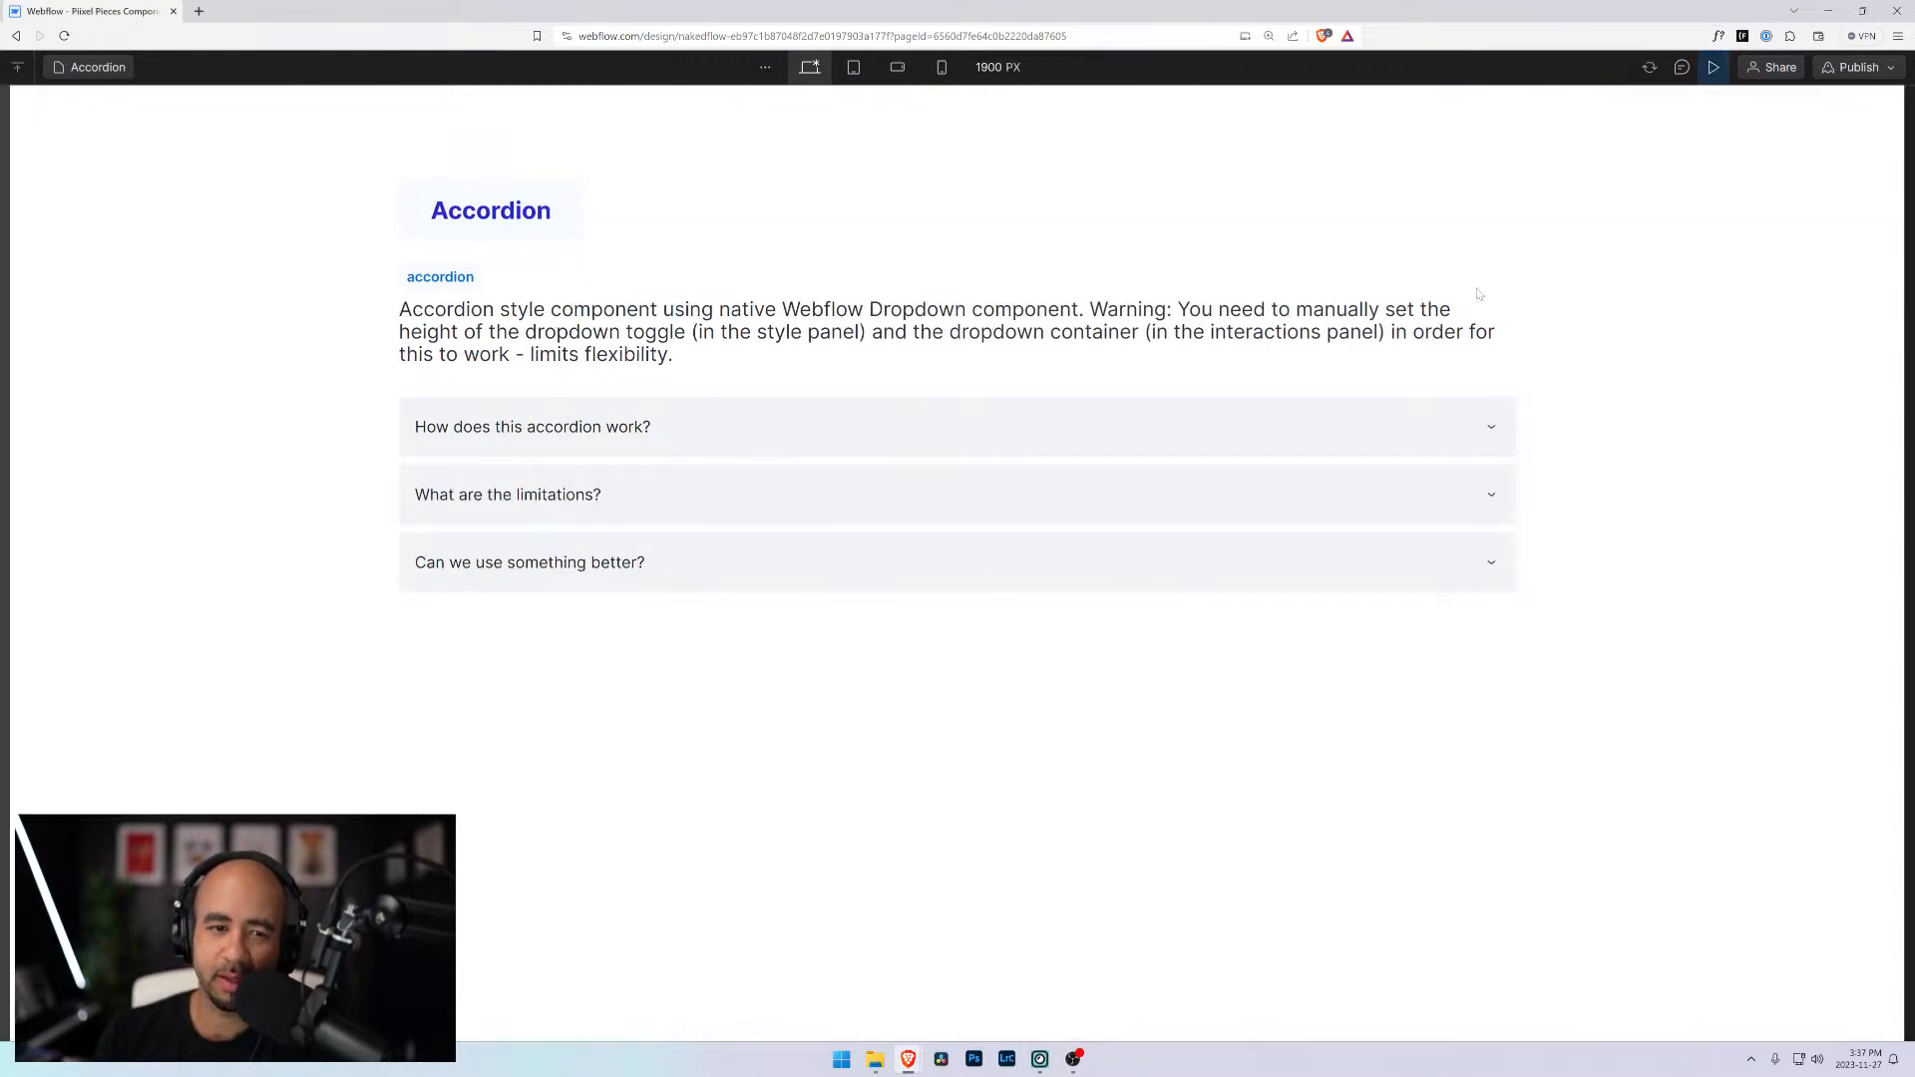
{"action": "left_click", "coordinate": [878, 445]}
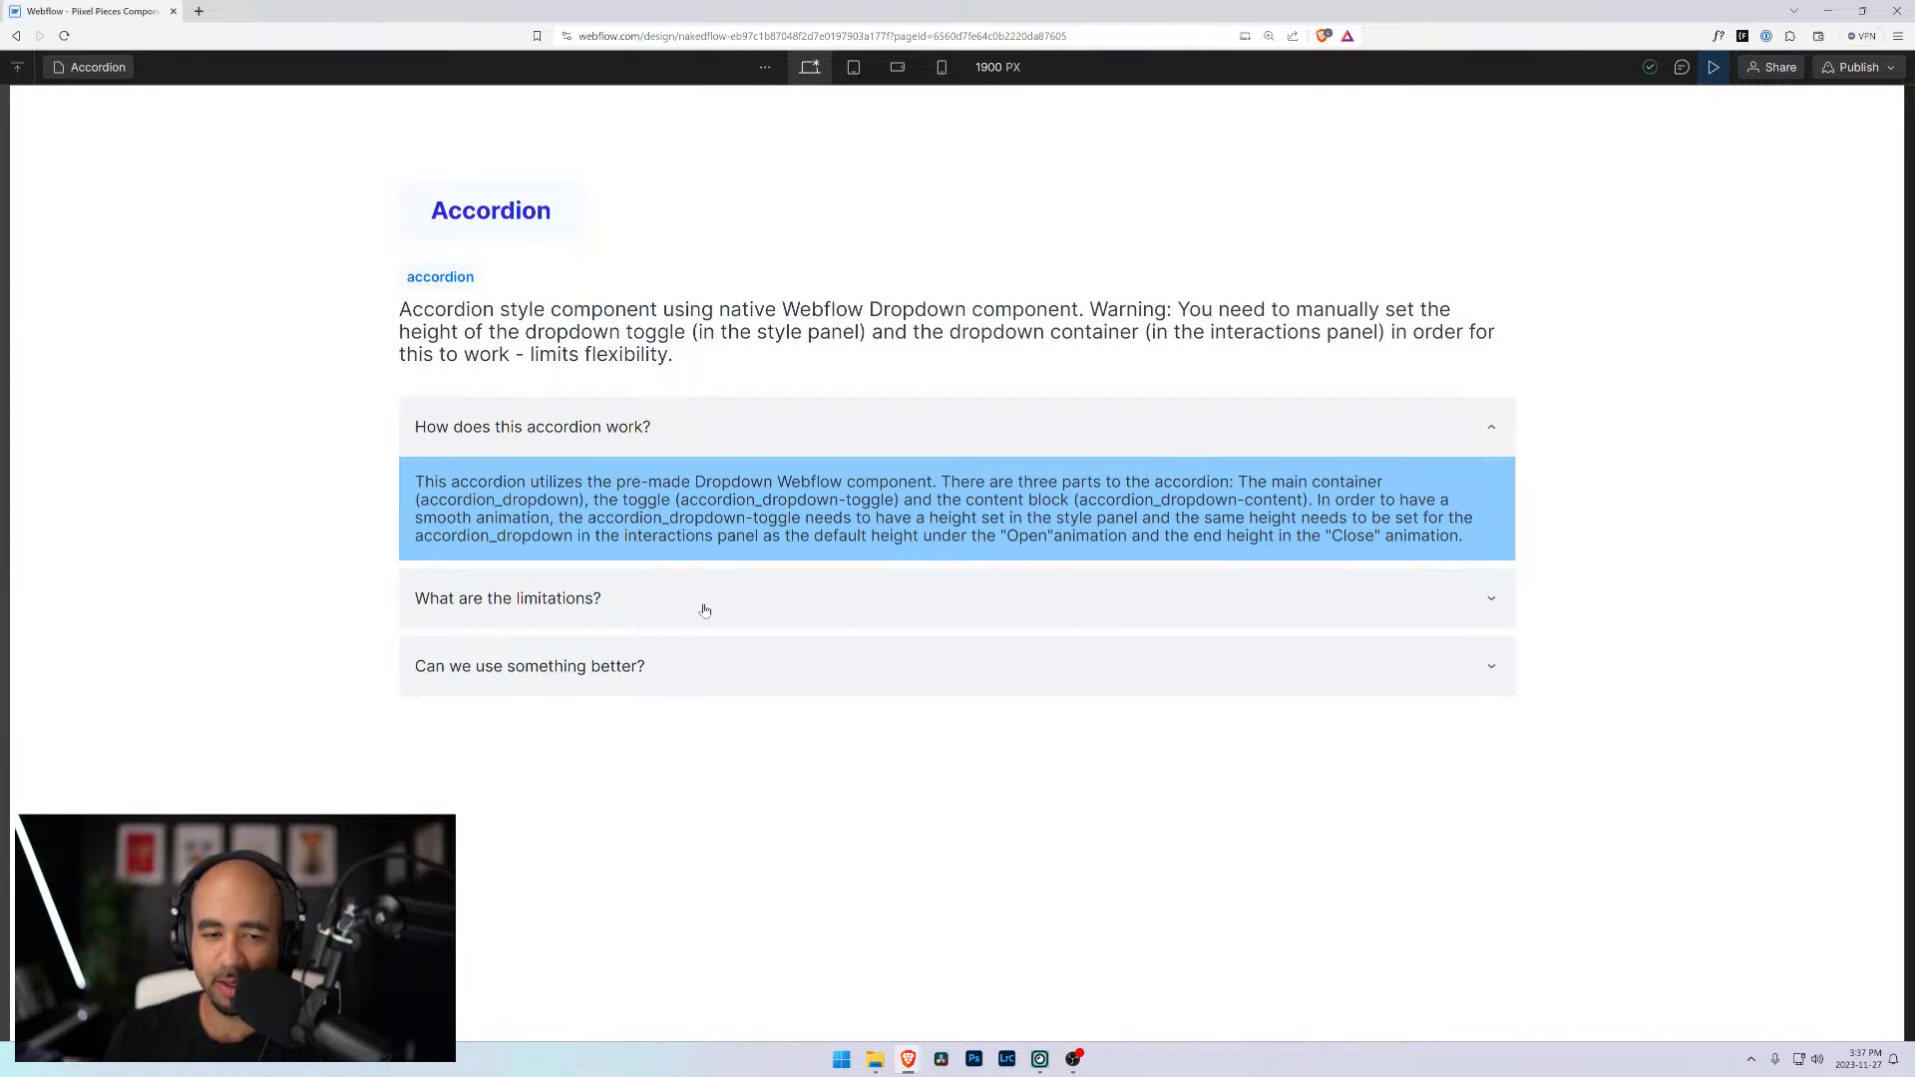
{"action": "left_click", "coordinate": [772, 598]}
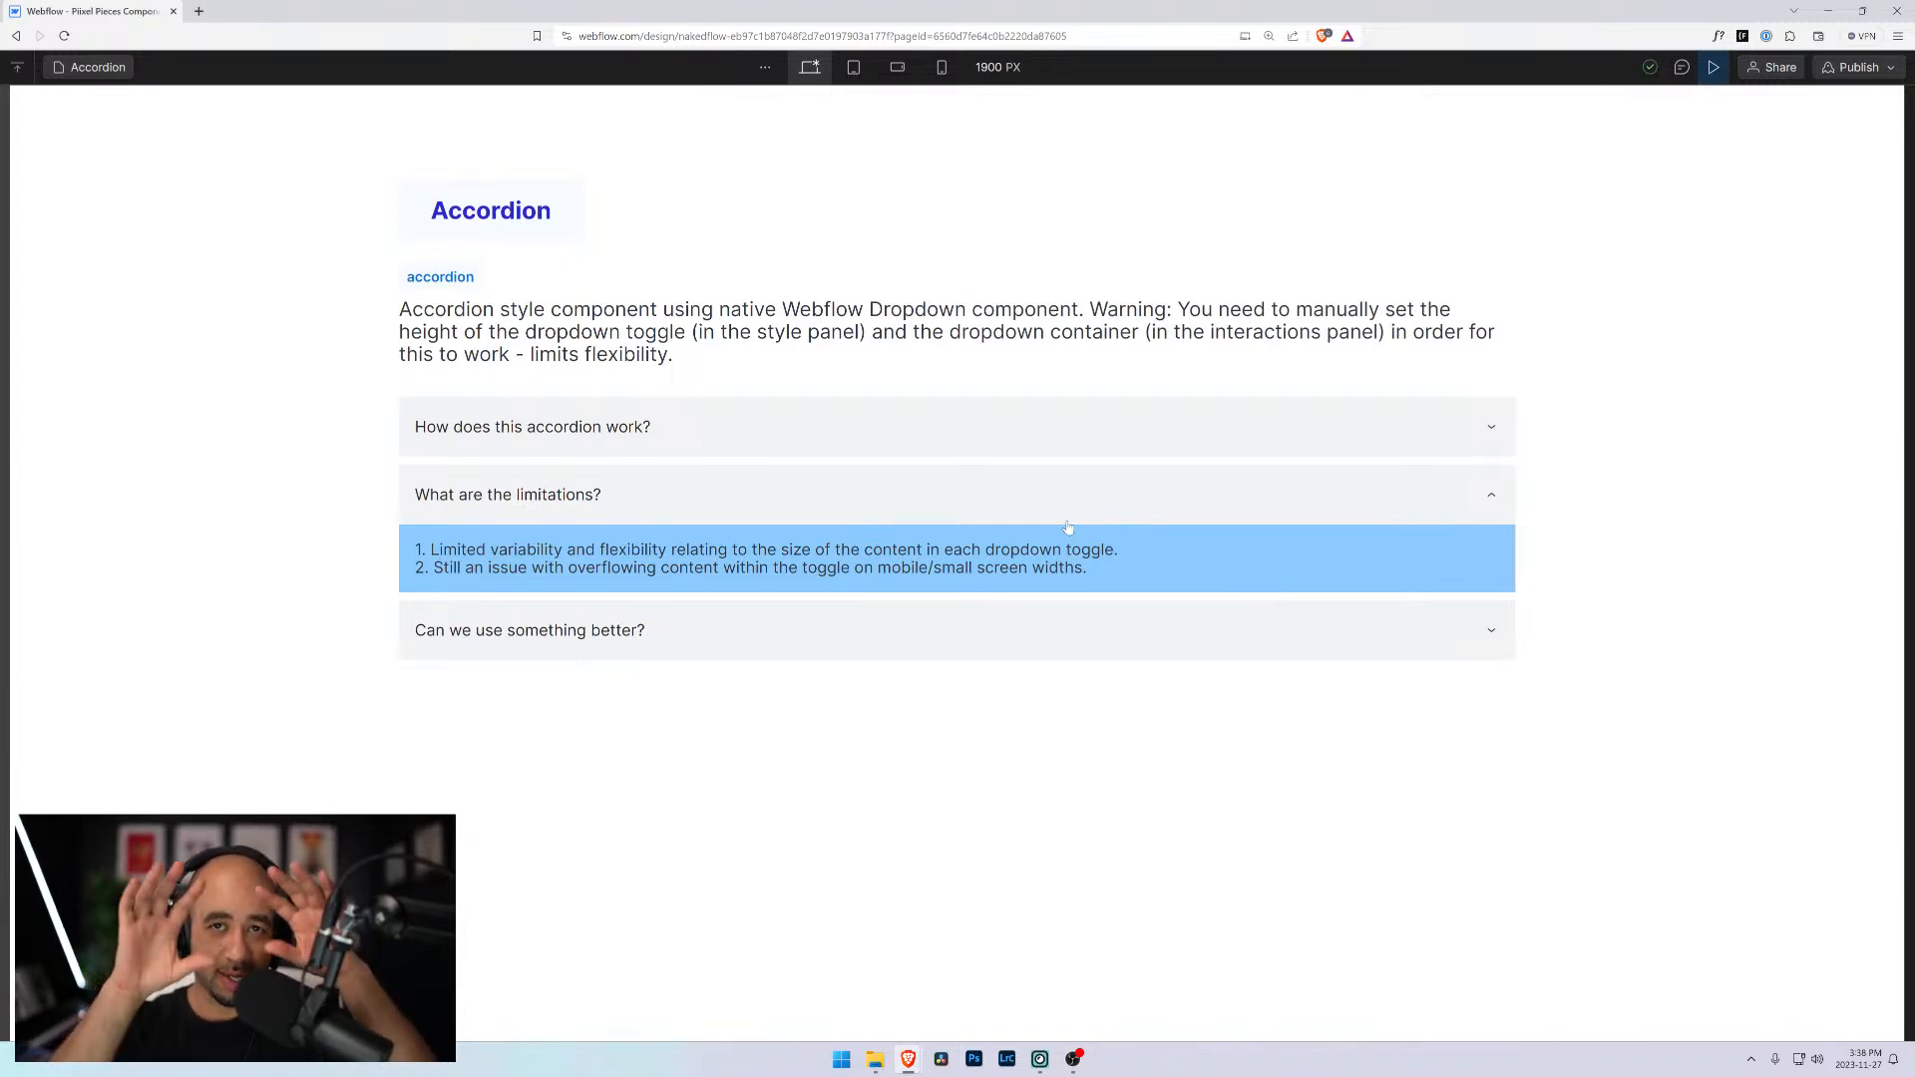
{"action": "left_click", "coordinate": [1712, 67]}
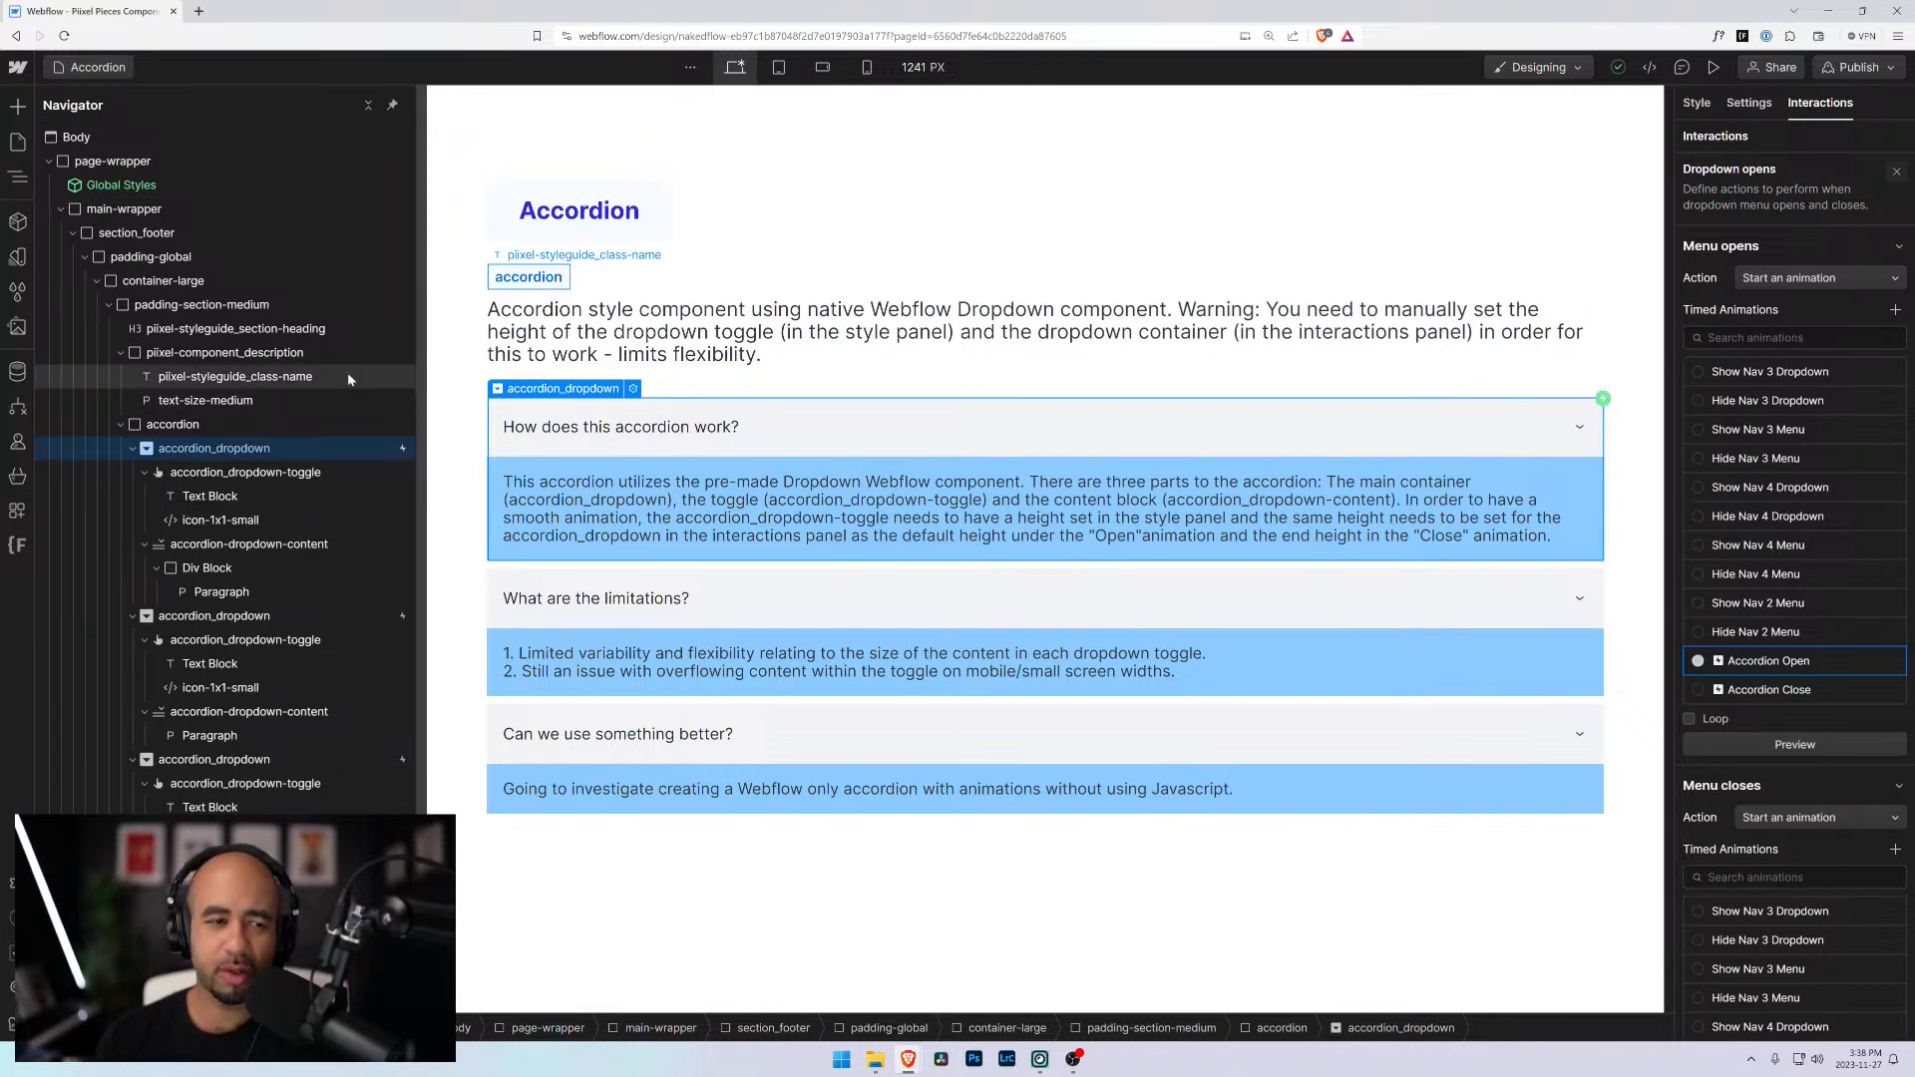
Collapse the three accordion_dropdown elements, the accordion, the component description and padding-section-medium in the element tree
{"action": "left_click", "coordinate": [133, 447]}
{"action": "left_click", "coordinate": [133, 472]}
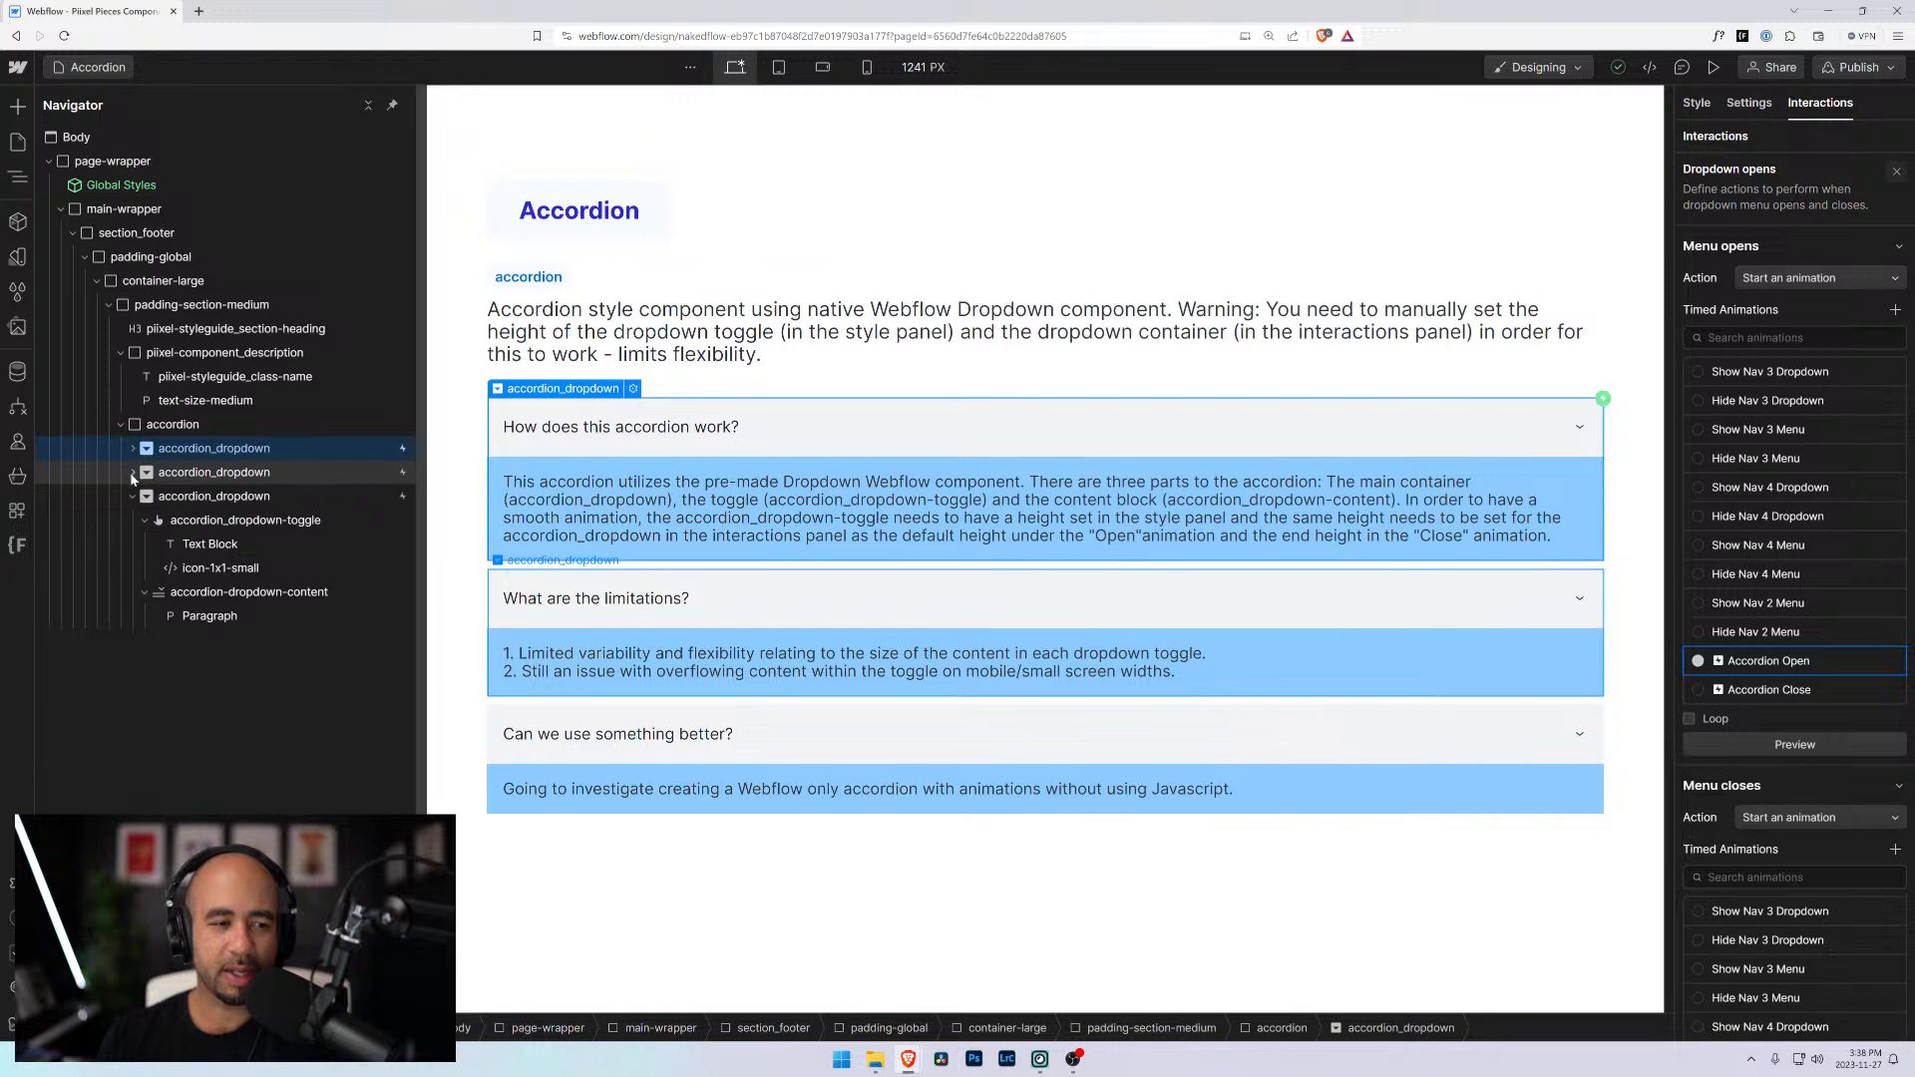
{"action": "left_click", "coordinate": [133, 496]}
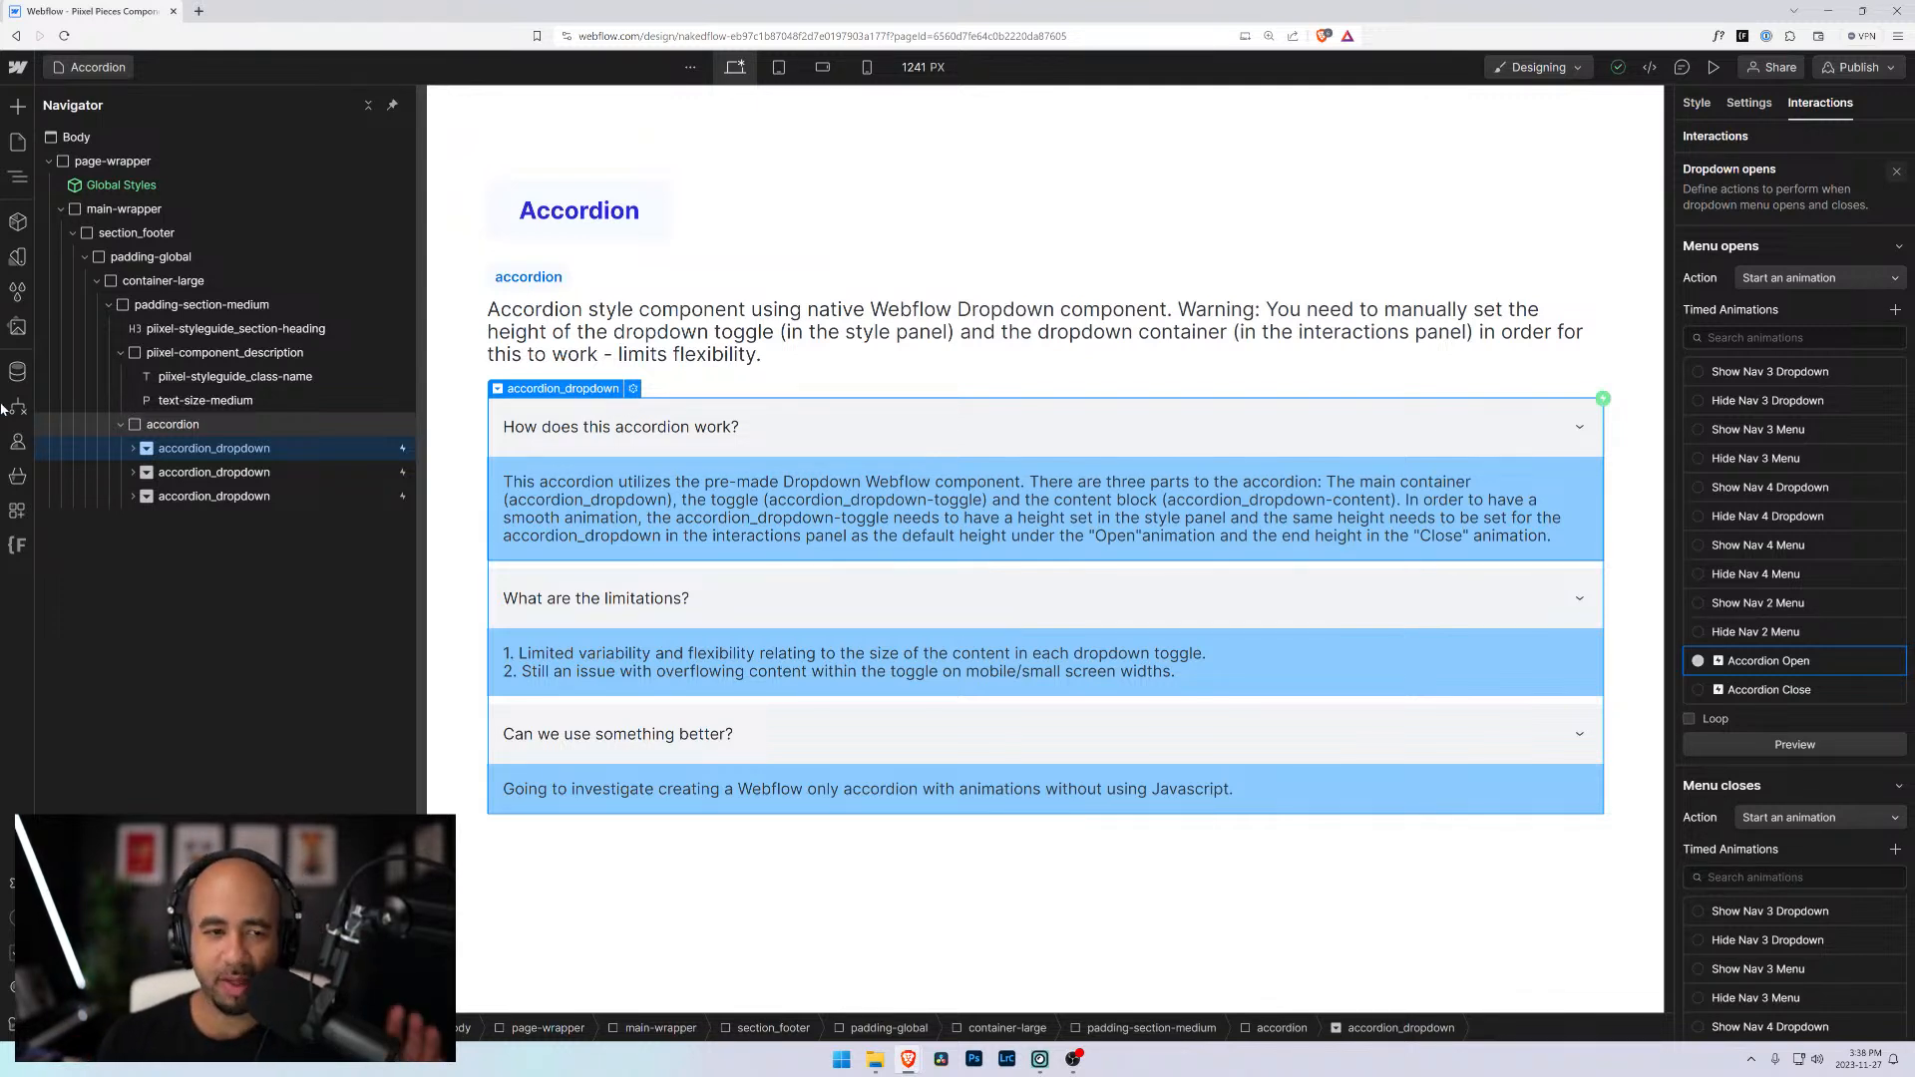
{"action": "left_click", "coordinate": [118, 425]}
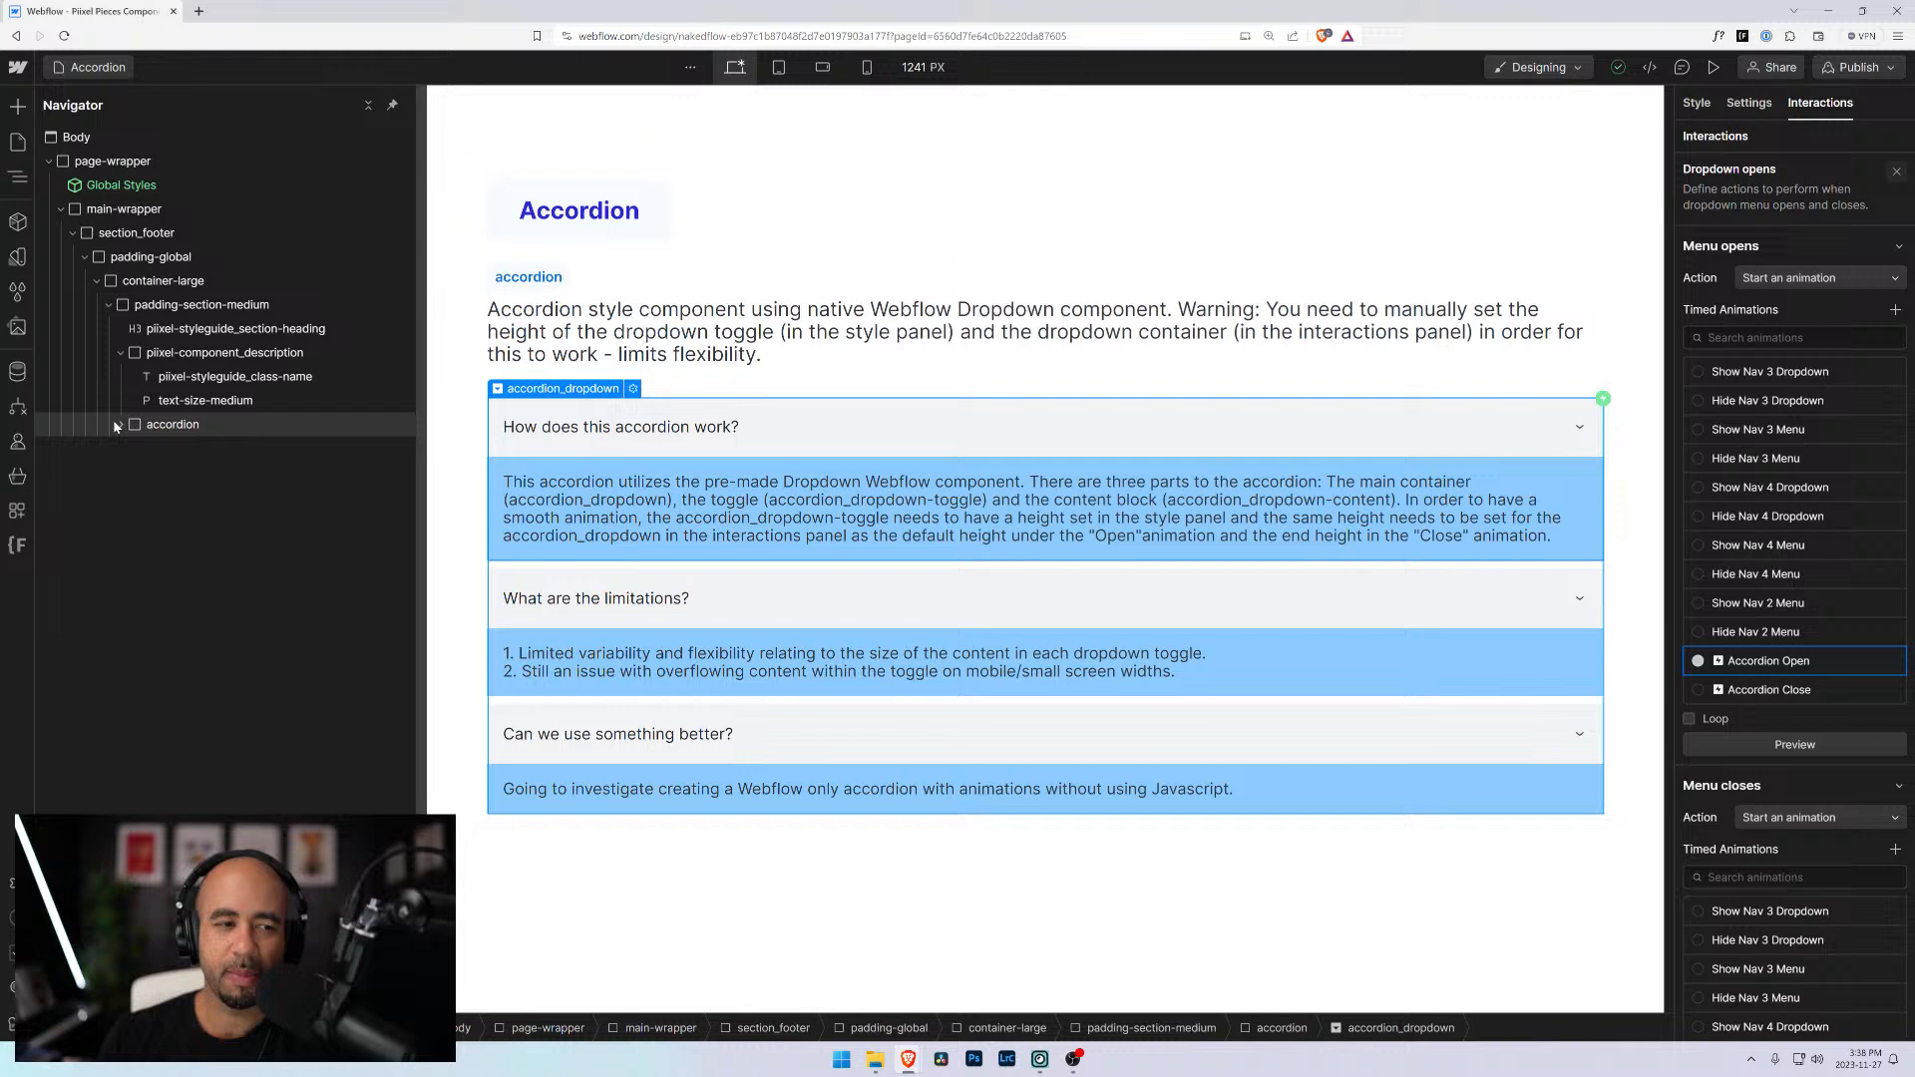
{"action": "left_click", "coordinate": [130, 355]}
{"action": "left_click", "coordinate": [121, 353]}
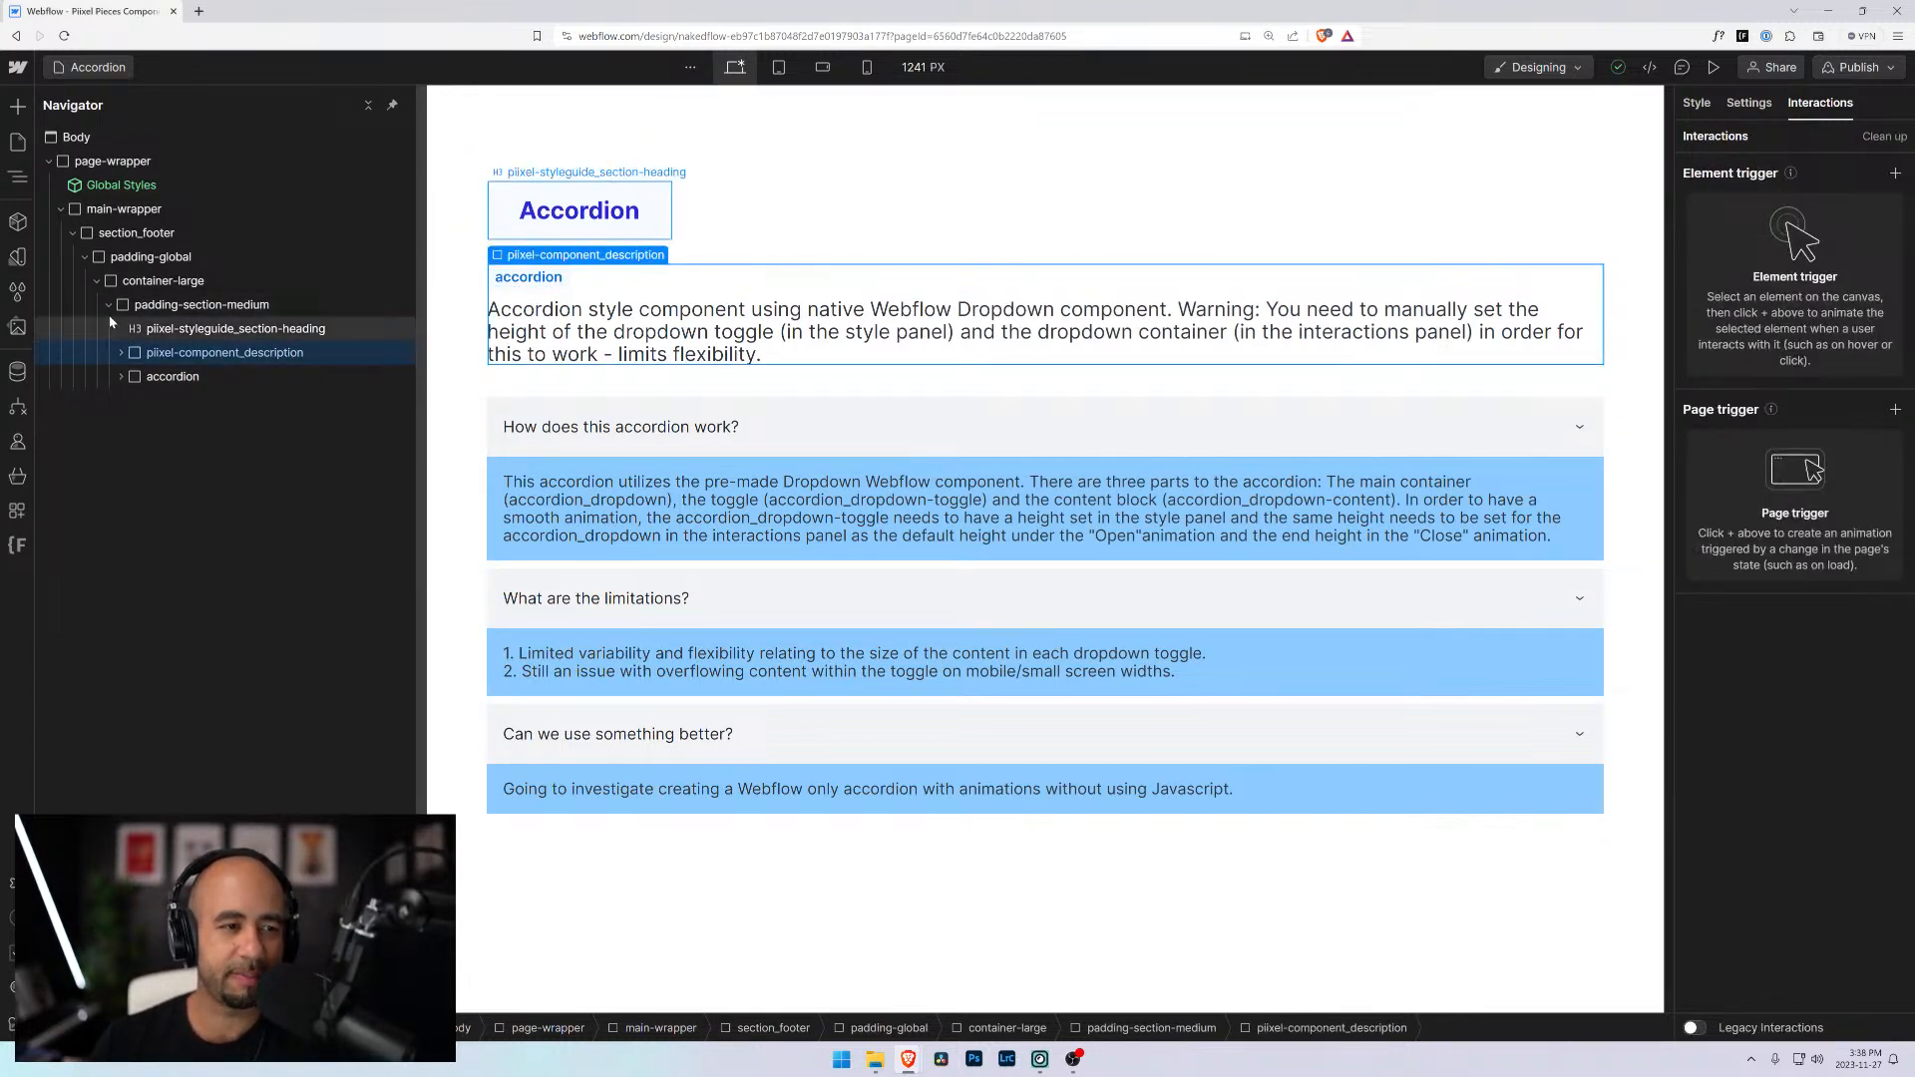
{"action": "left_click", "coordinate": [111, 312]}
{"action": "left_click", "coordinate": [110, 311]}
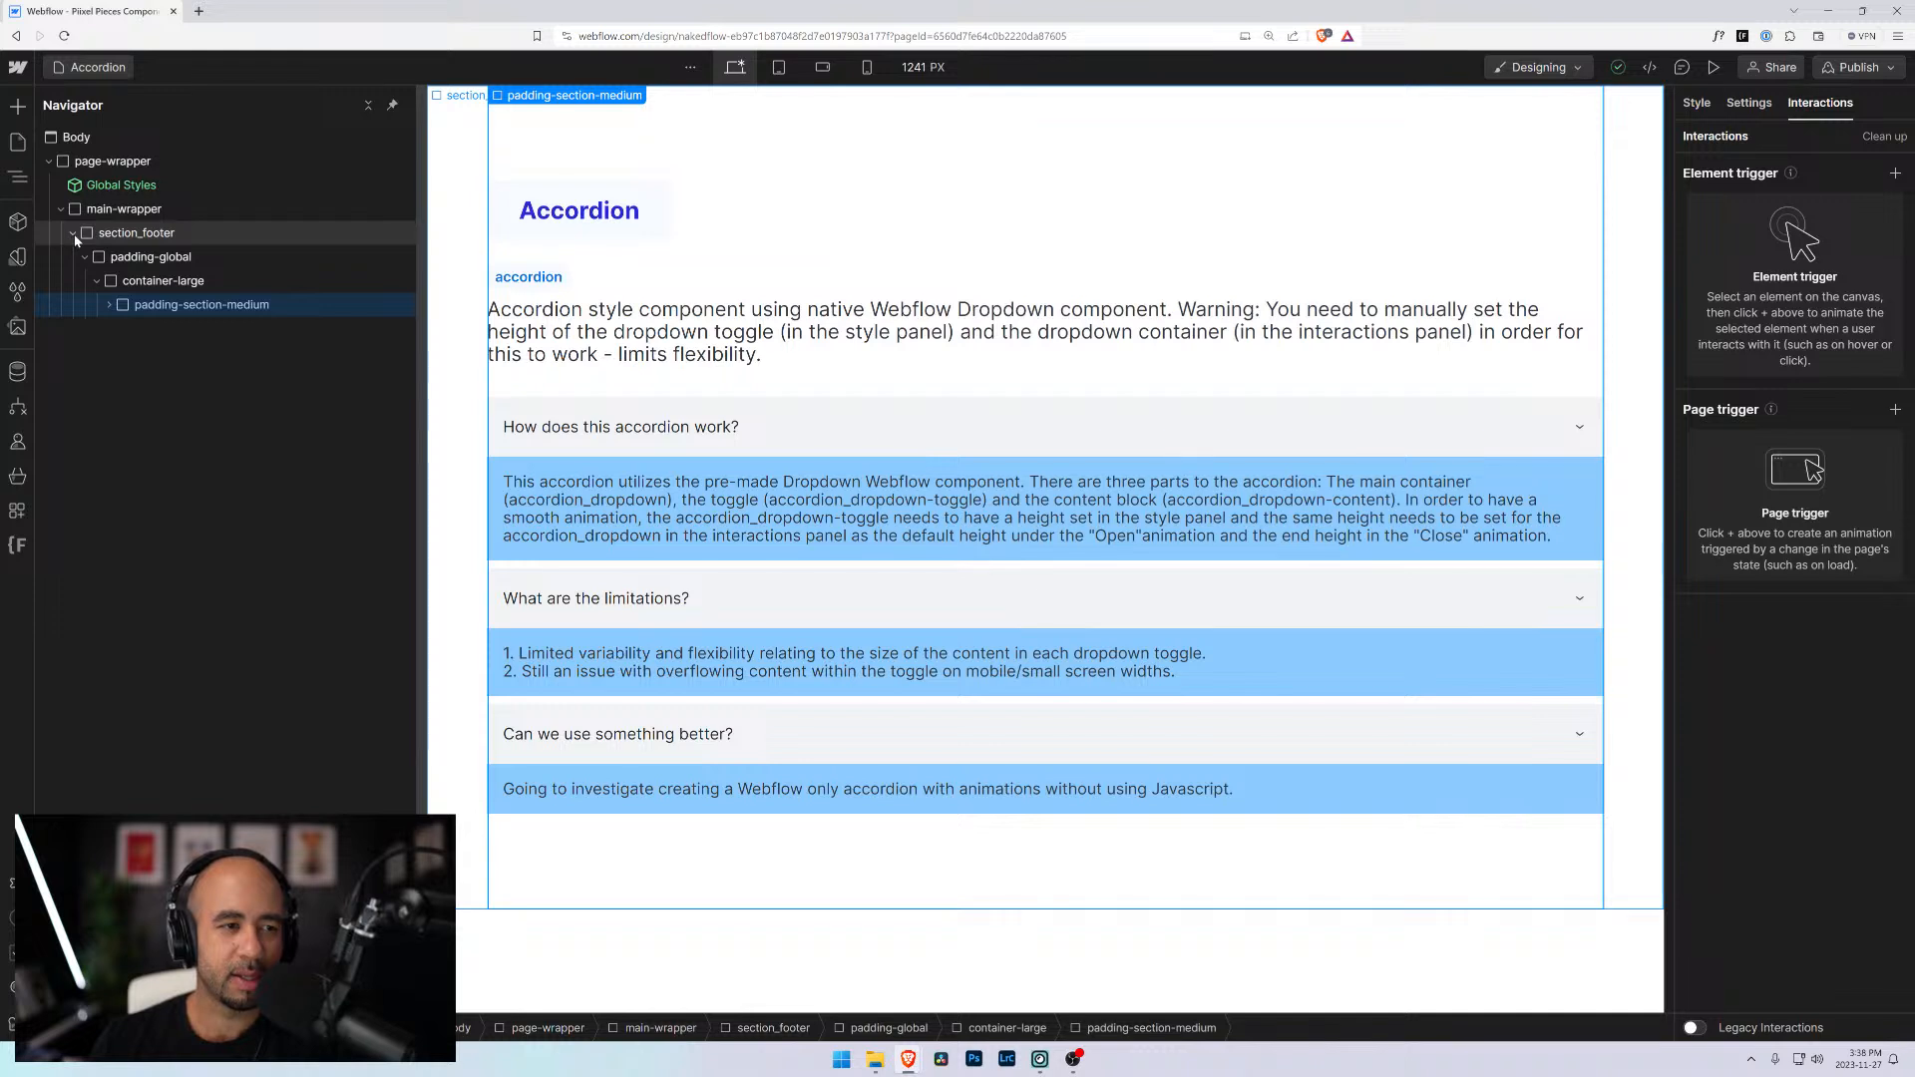
Replace the section_footer class on the page's section element with a new class named section_acordion
{"action": "left_click", "coordinate": [135, 233]}
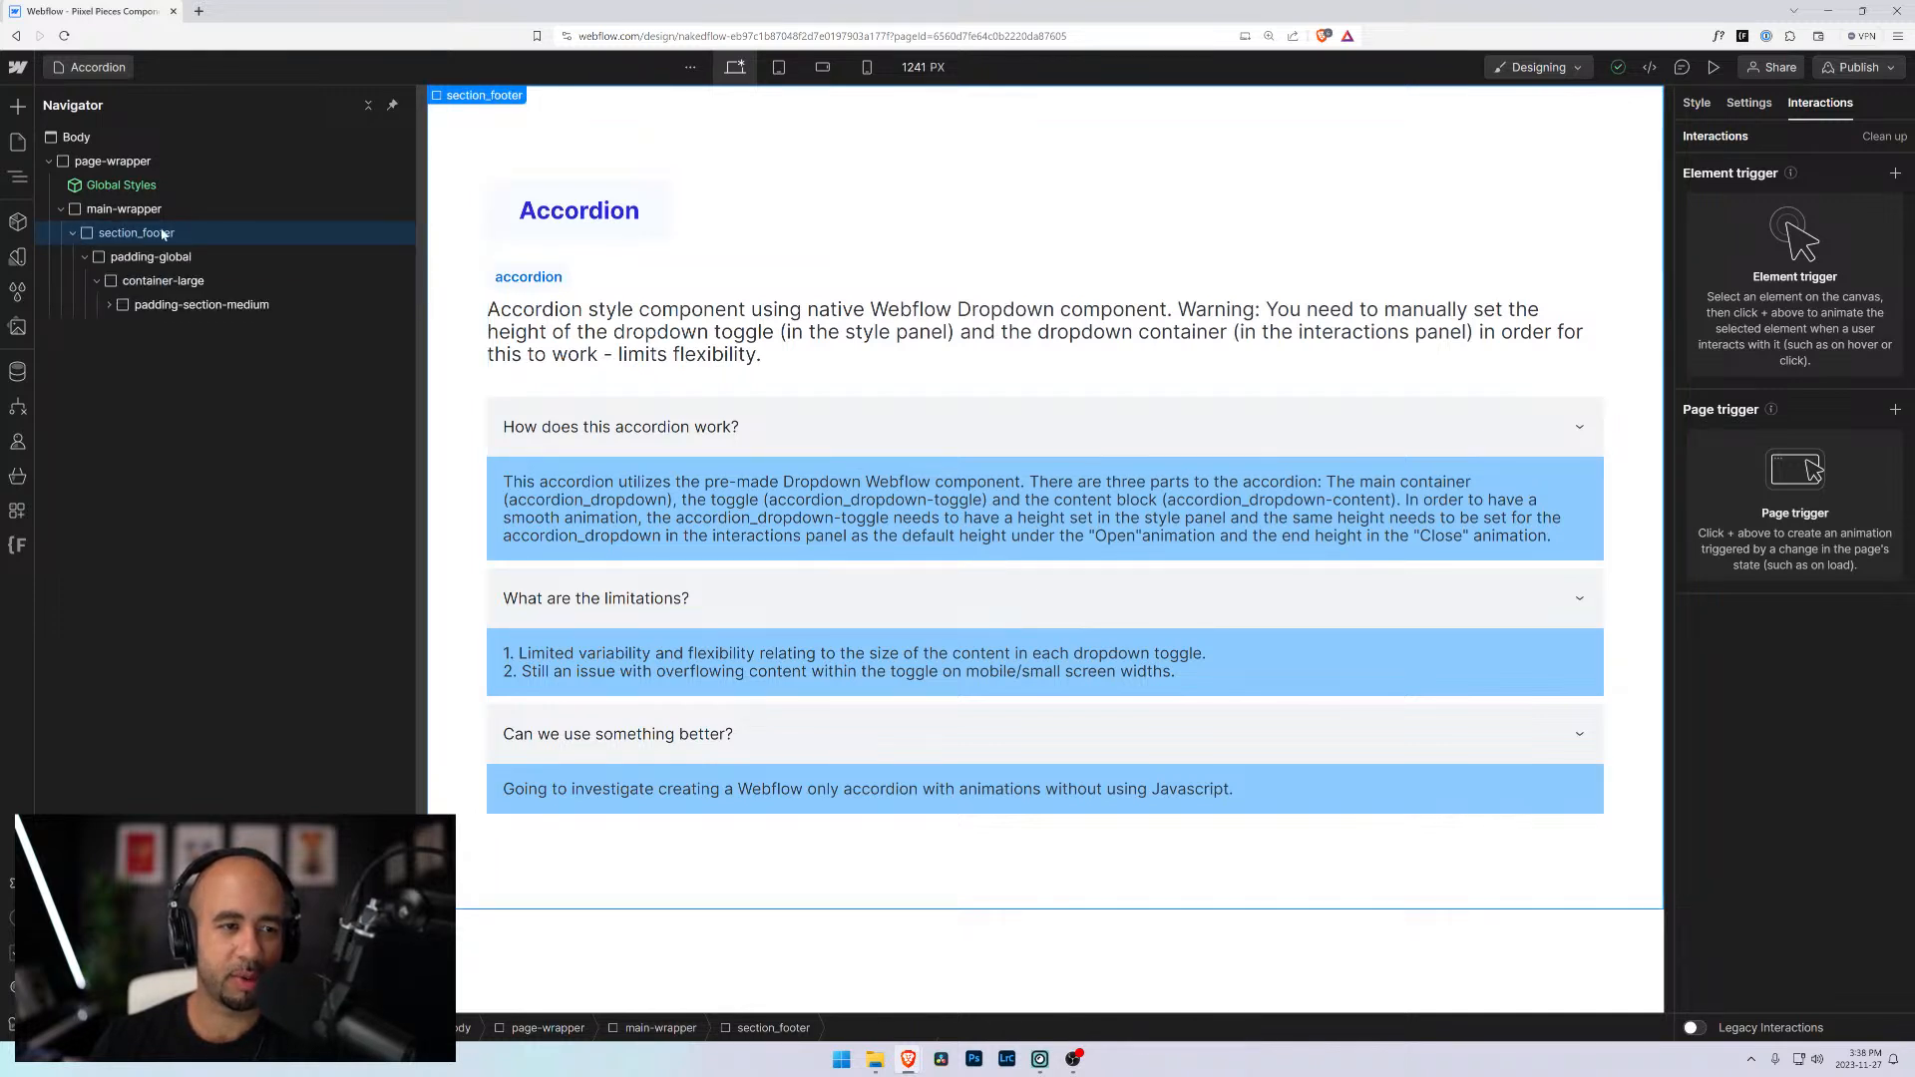
{"action": "left_click", "coordinate": [1697, 103]}
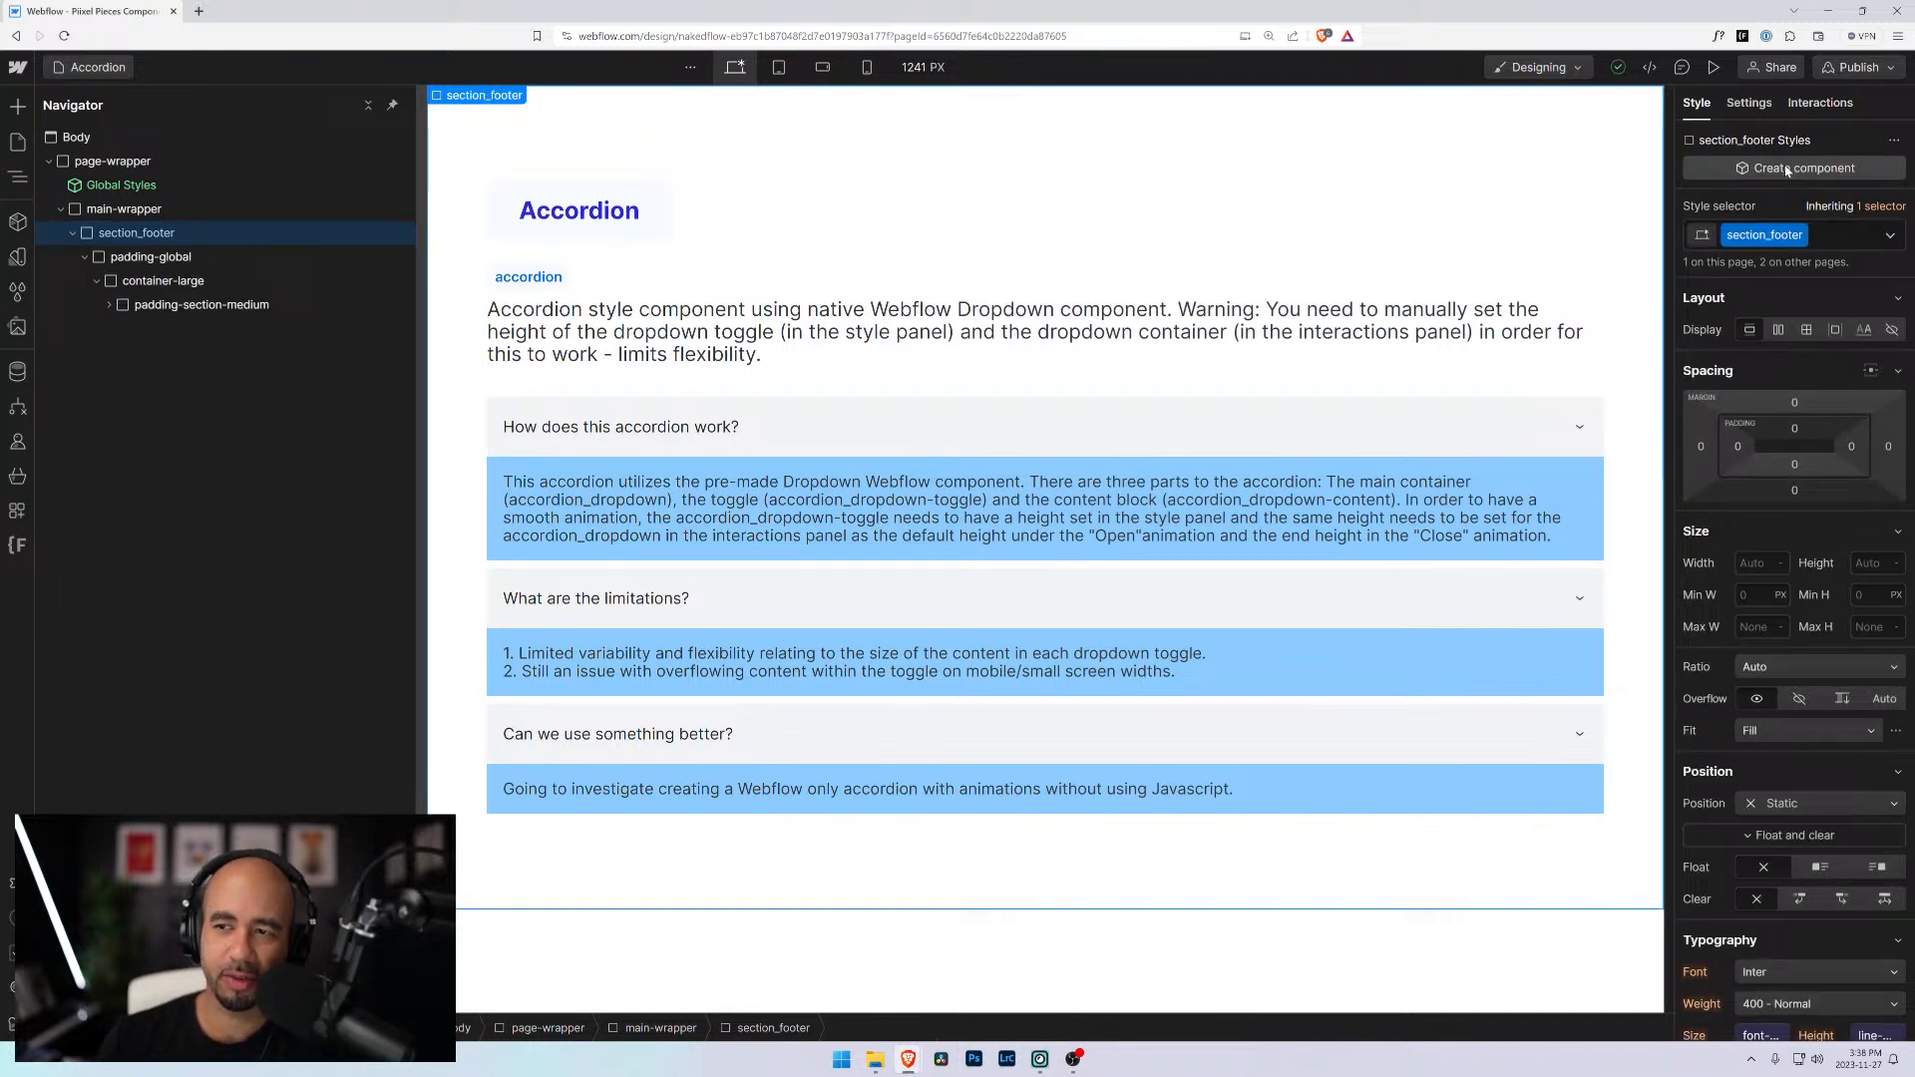
{"action": "left_click", "coordinate": [1810, 234]}
{"action": "key", "text": "BackSpace"}
{"action": "type", "text": "section"}
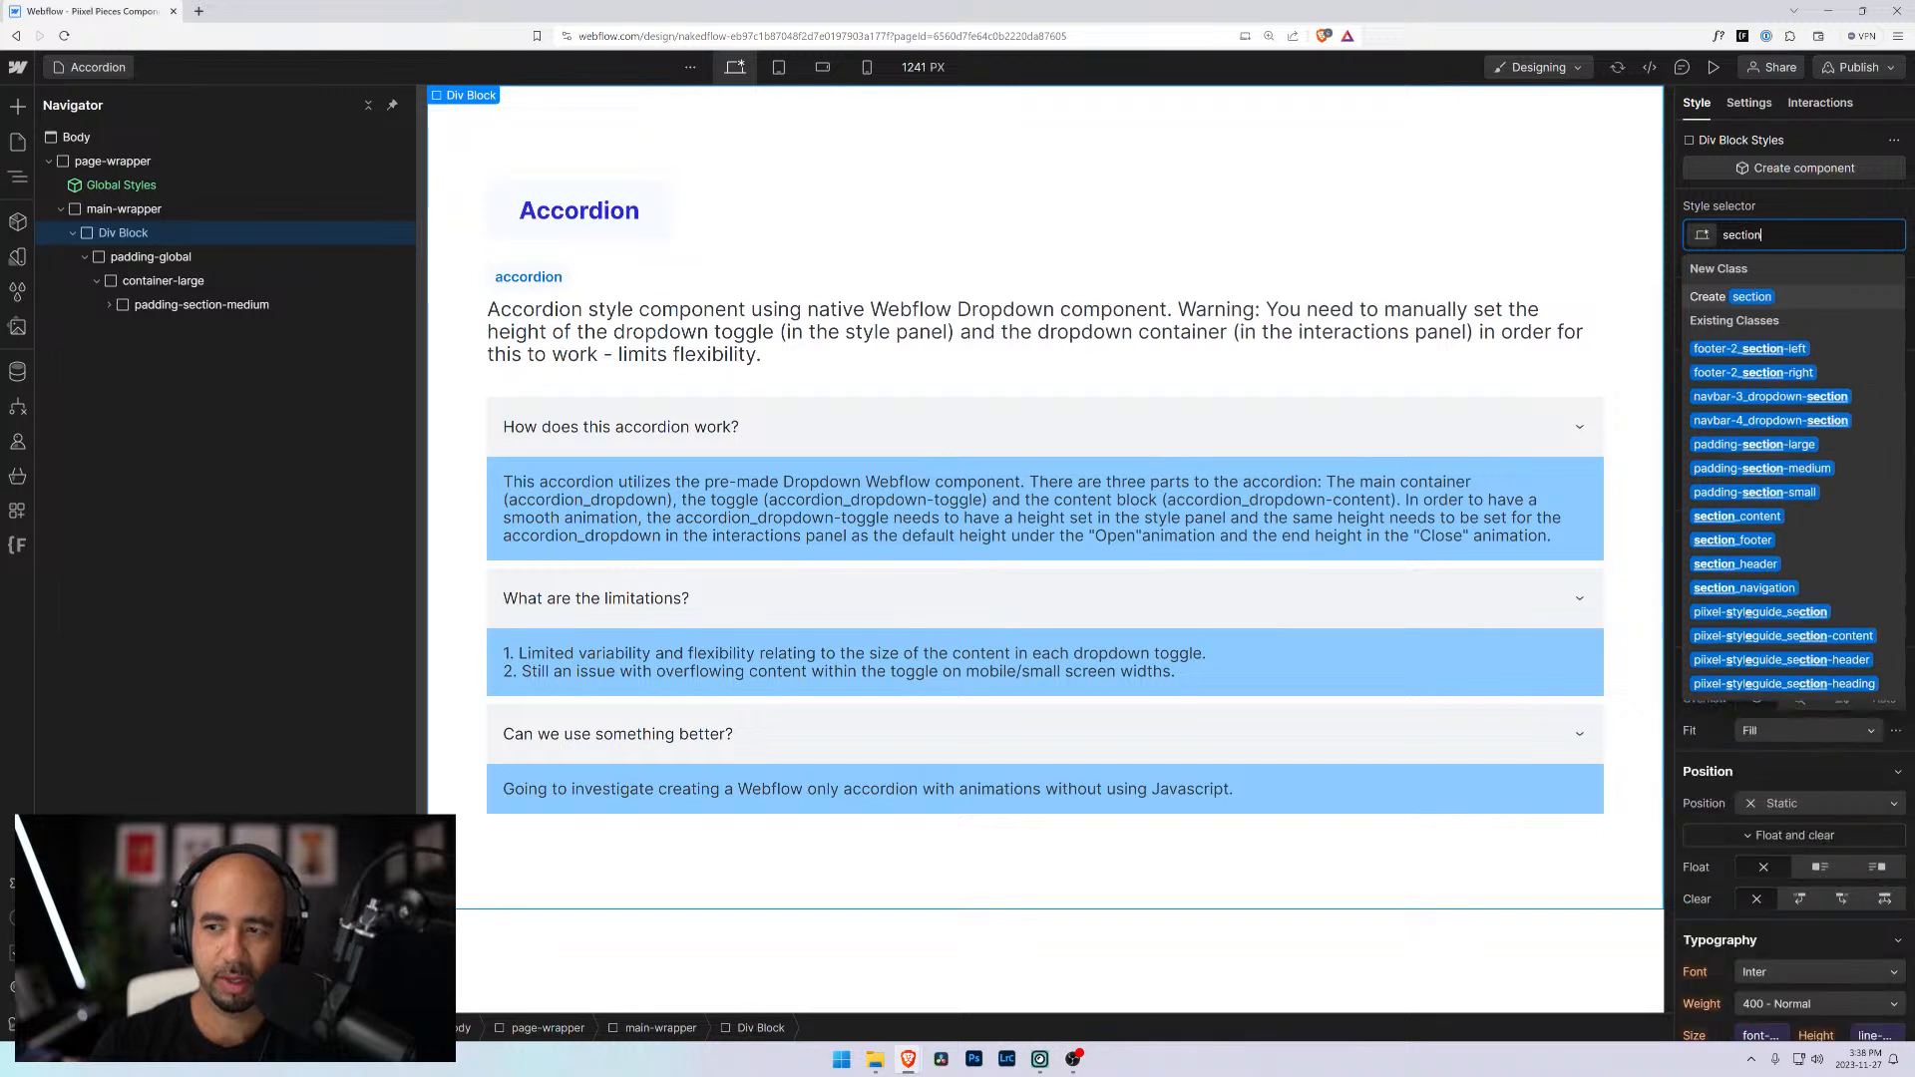
{"action": "type", "text": "_acordion"}
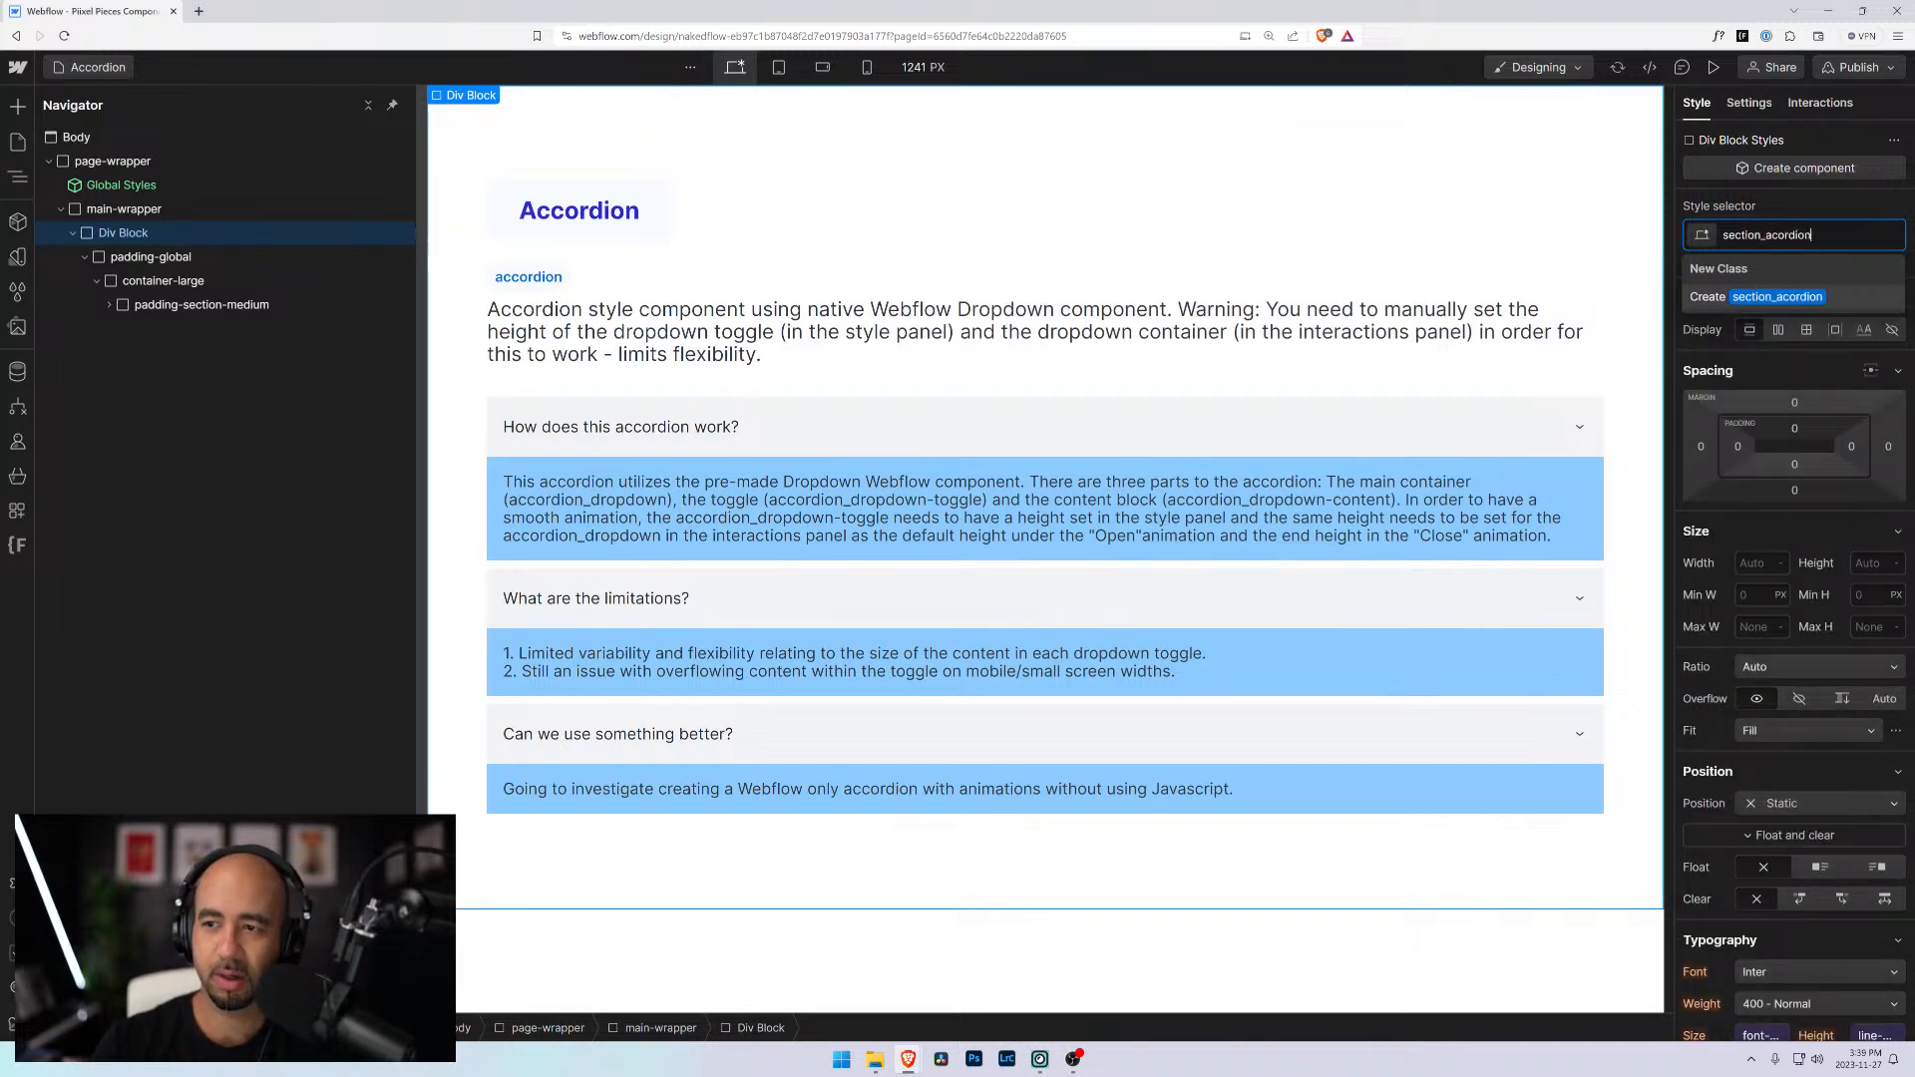
{"action": "key", "text": "Return"}
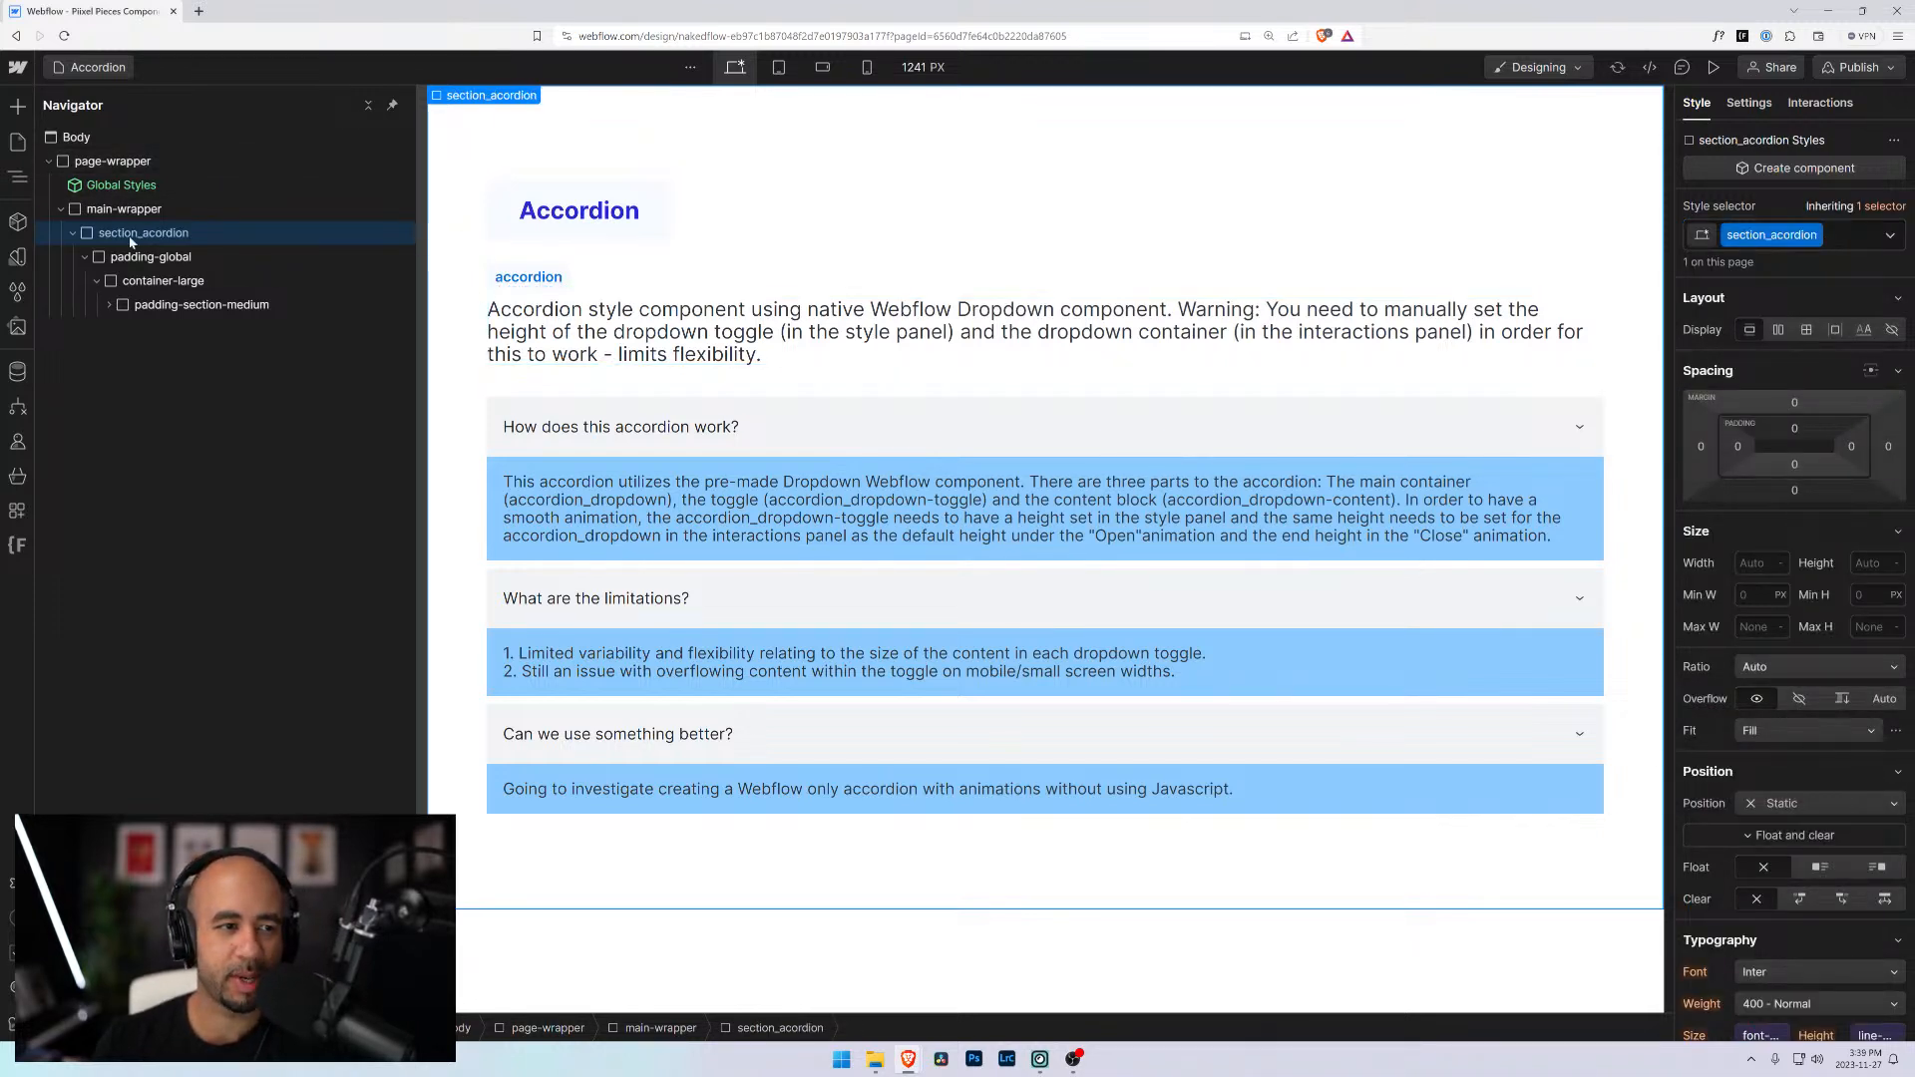
Duplicate the padding-section-medium block inside container-large, including its heading, description and accordion
{"action": "left_click", "coordinate": [88, 258]}
{"action": "left_click", "coordinate": [87, 258]}
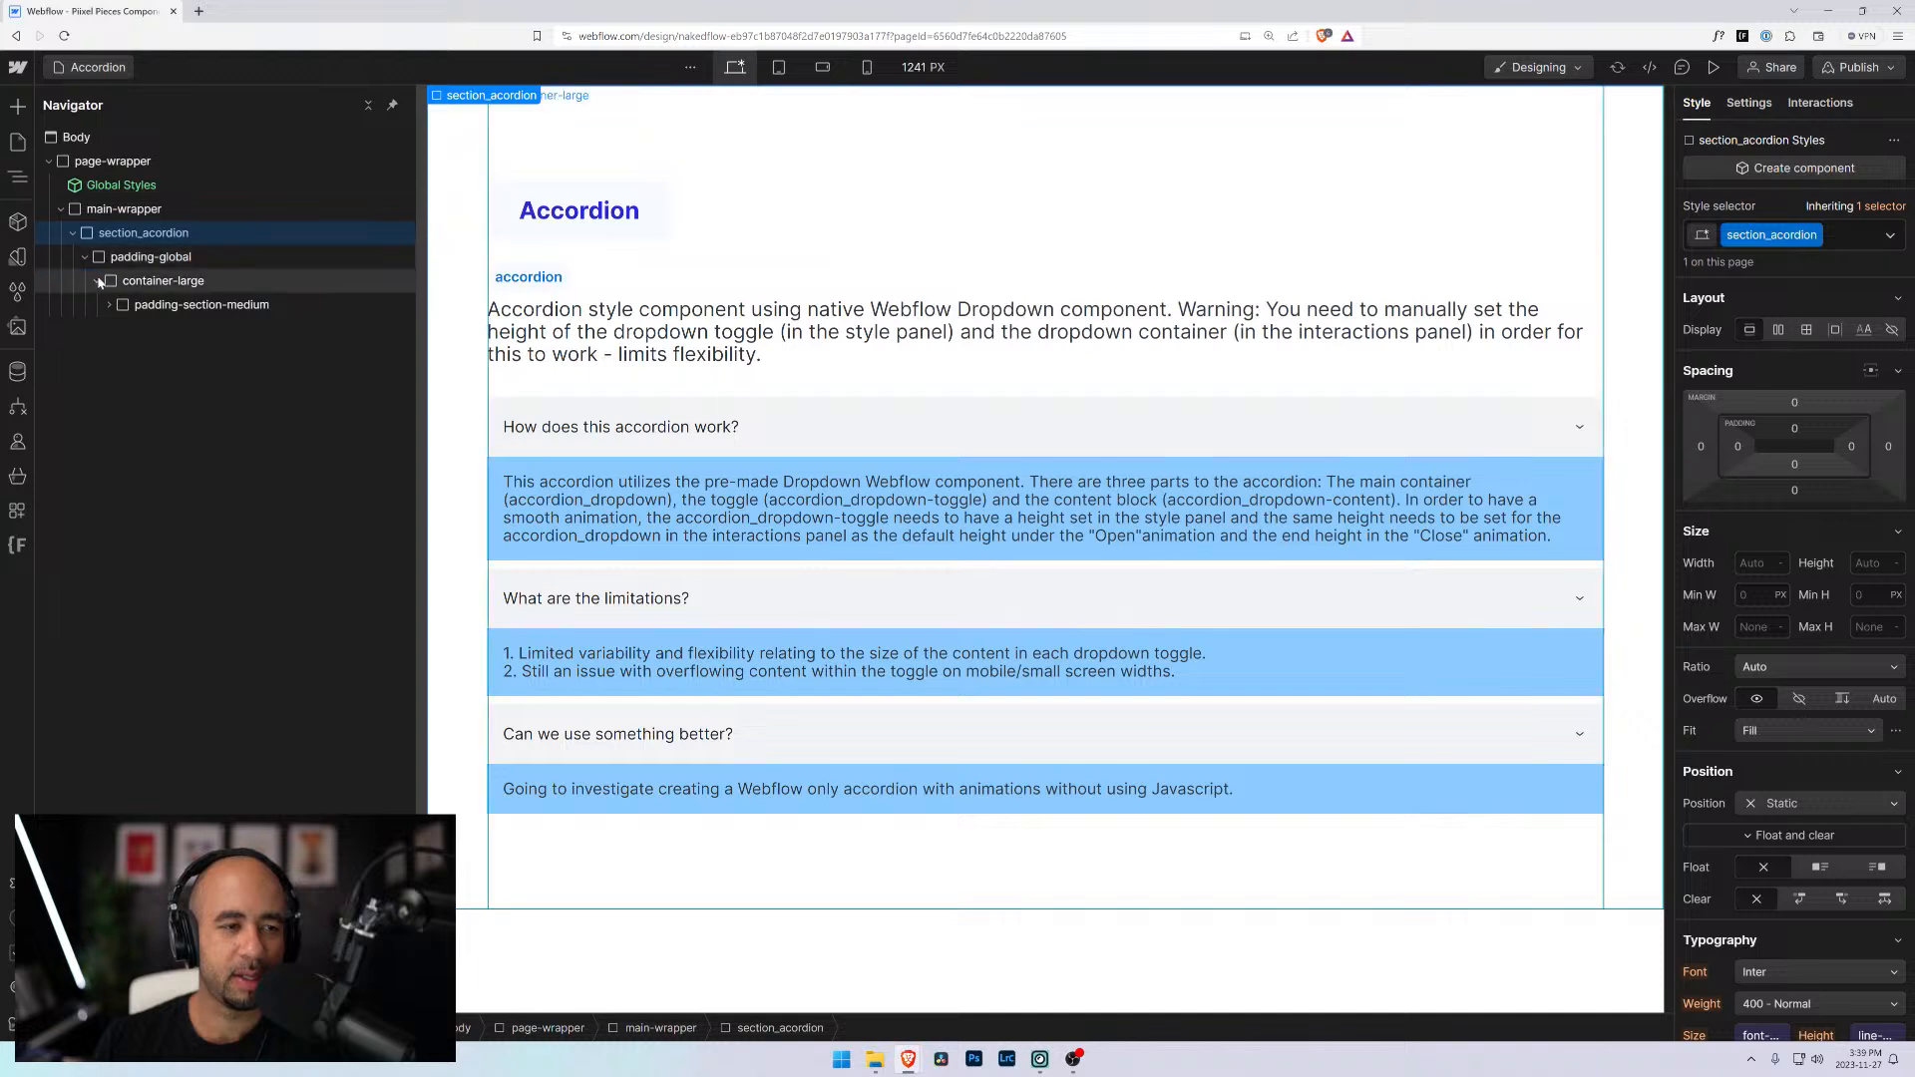
{"action": "left_click", "coordinate": [110, 305]}
{"action": "left_click", "coordinate": [117, 309]}
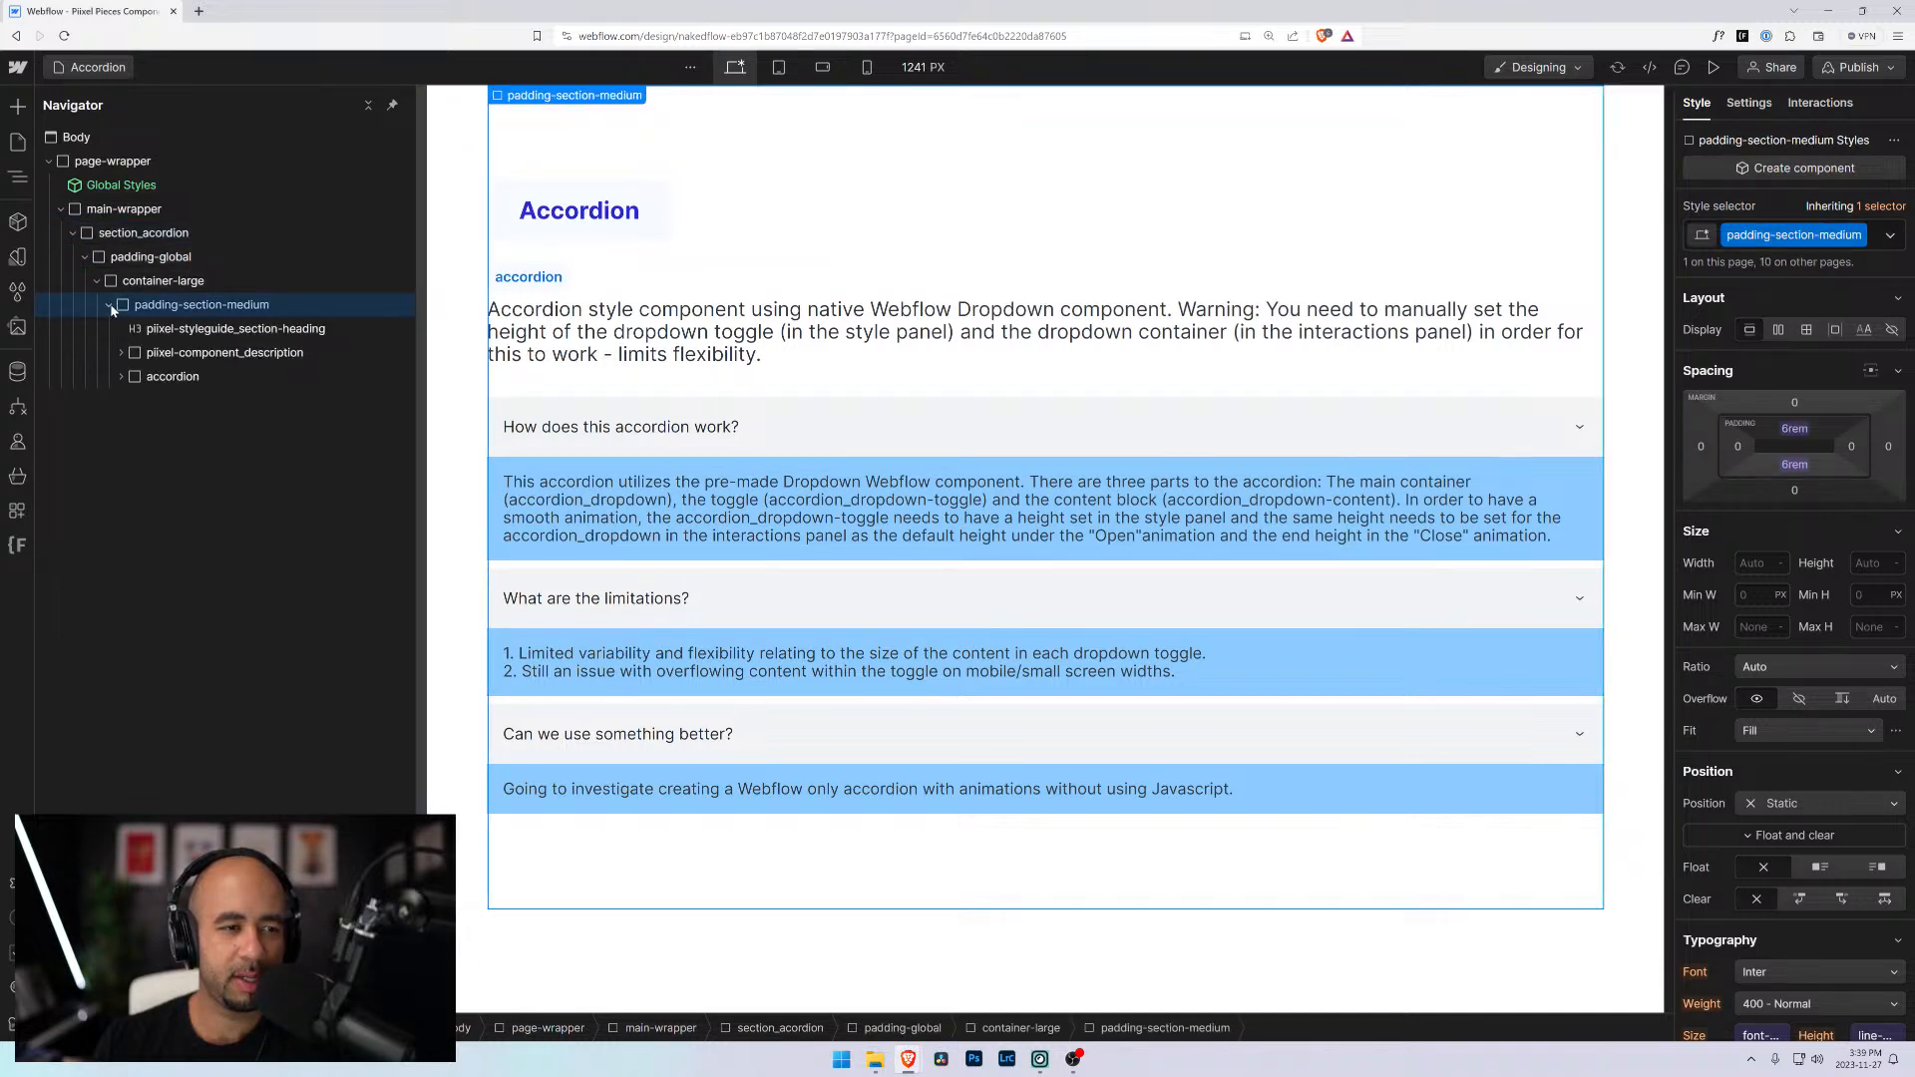
{"action": "left_click", "coordinate": [110, 306]}
{"action": "key", "text": "ctrl+d"}
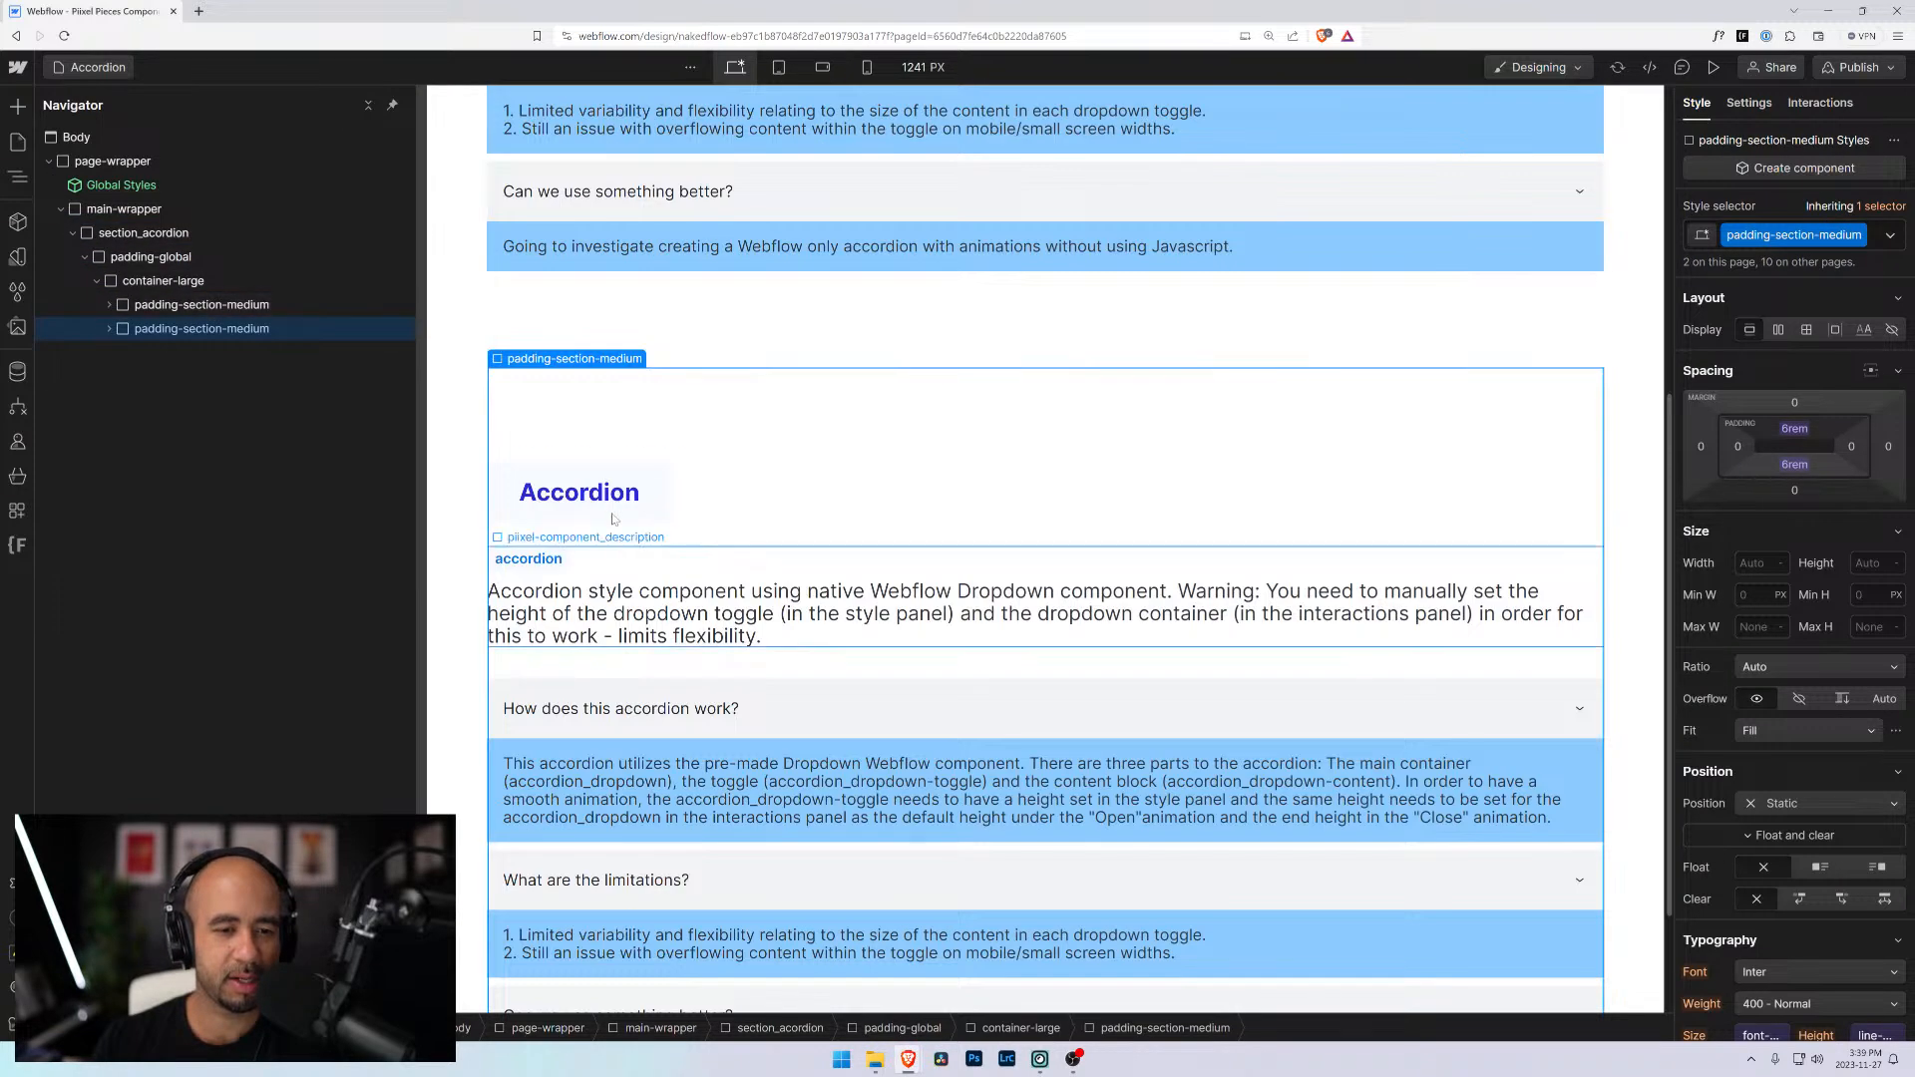
Change the duplicated block's heading to "Accordion-2" and its class-name label to "accordion-2"
{"action": "double_click", "coordinate": [613, 516]}
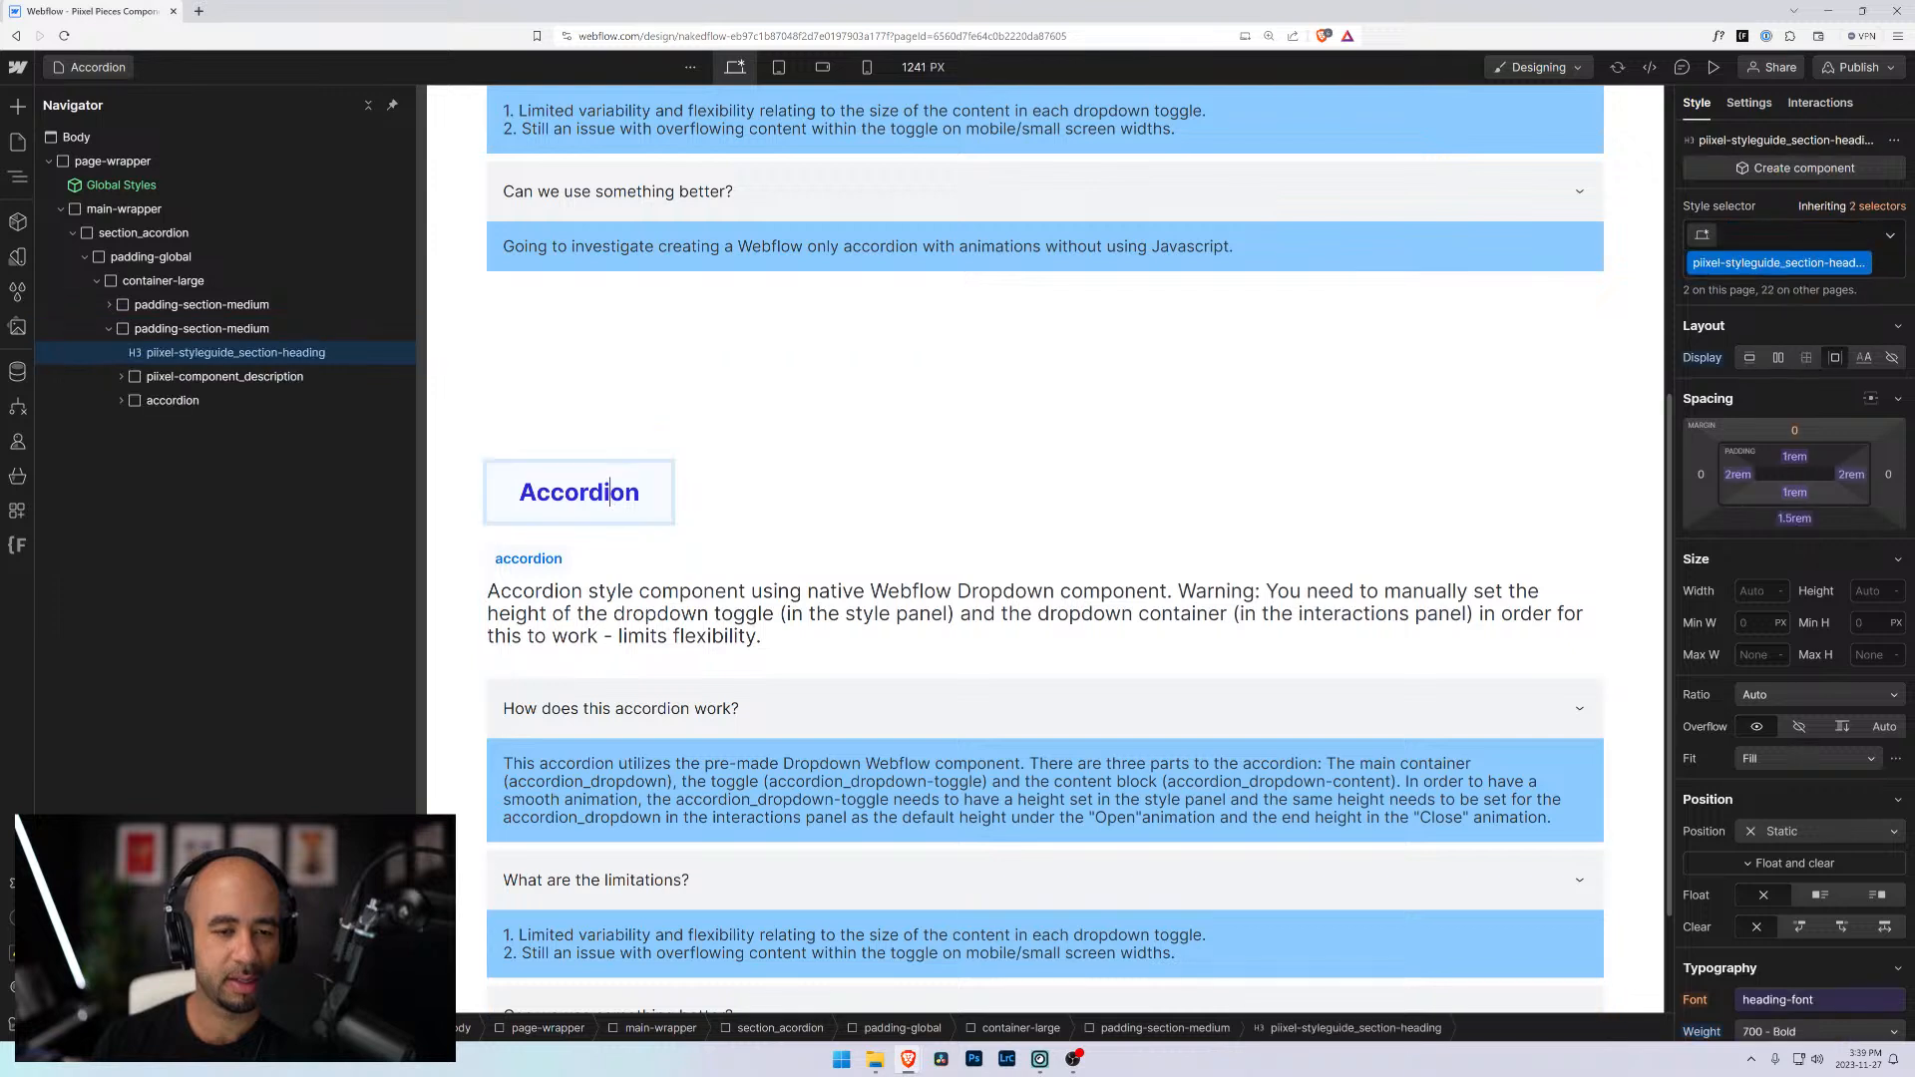
{"action": "type", "text": "-2"}
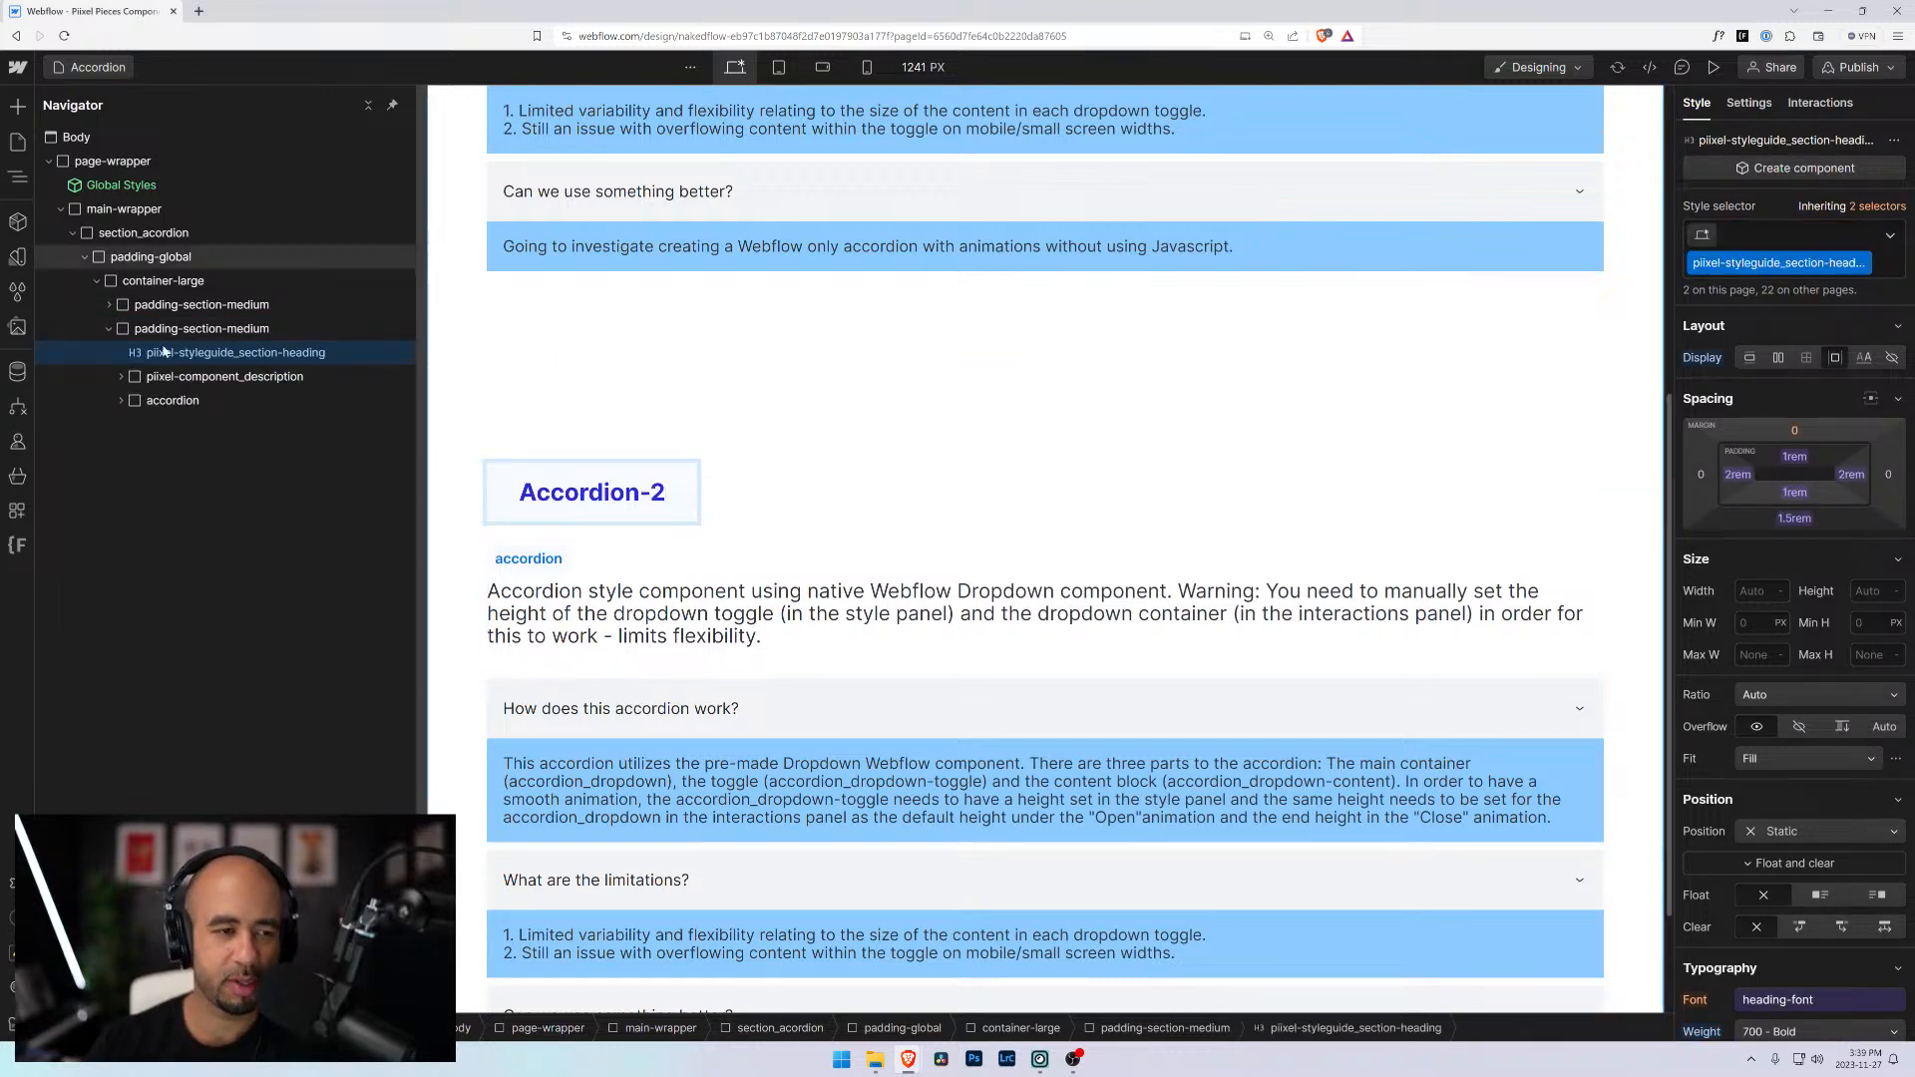
{"action": "left_click", "coordinate": [190, 378]}
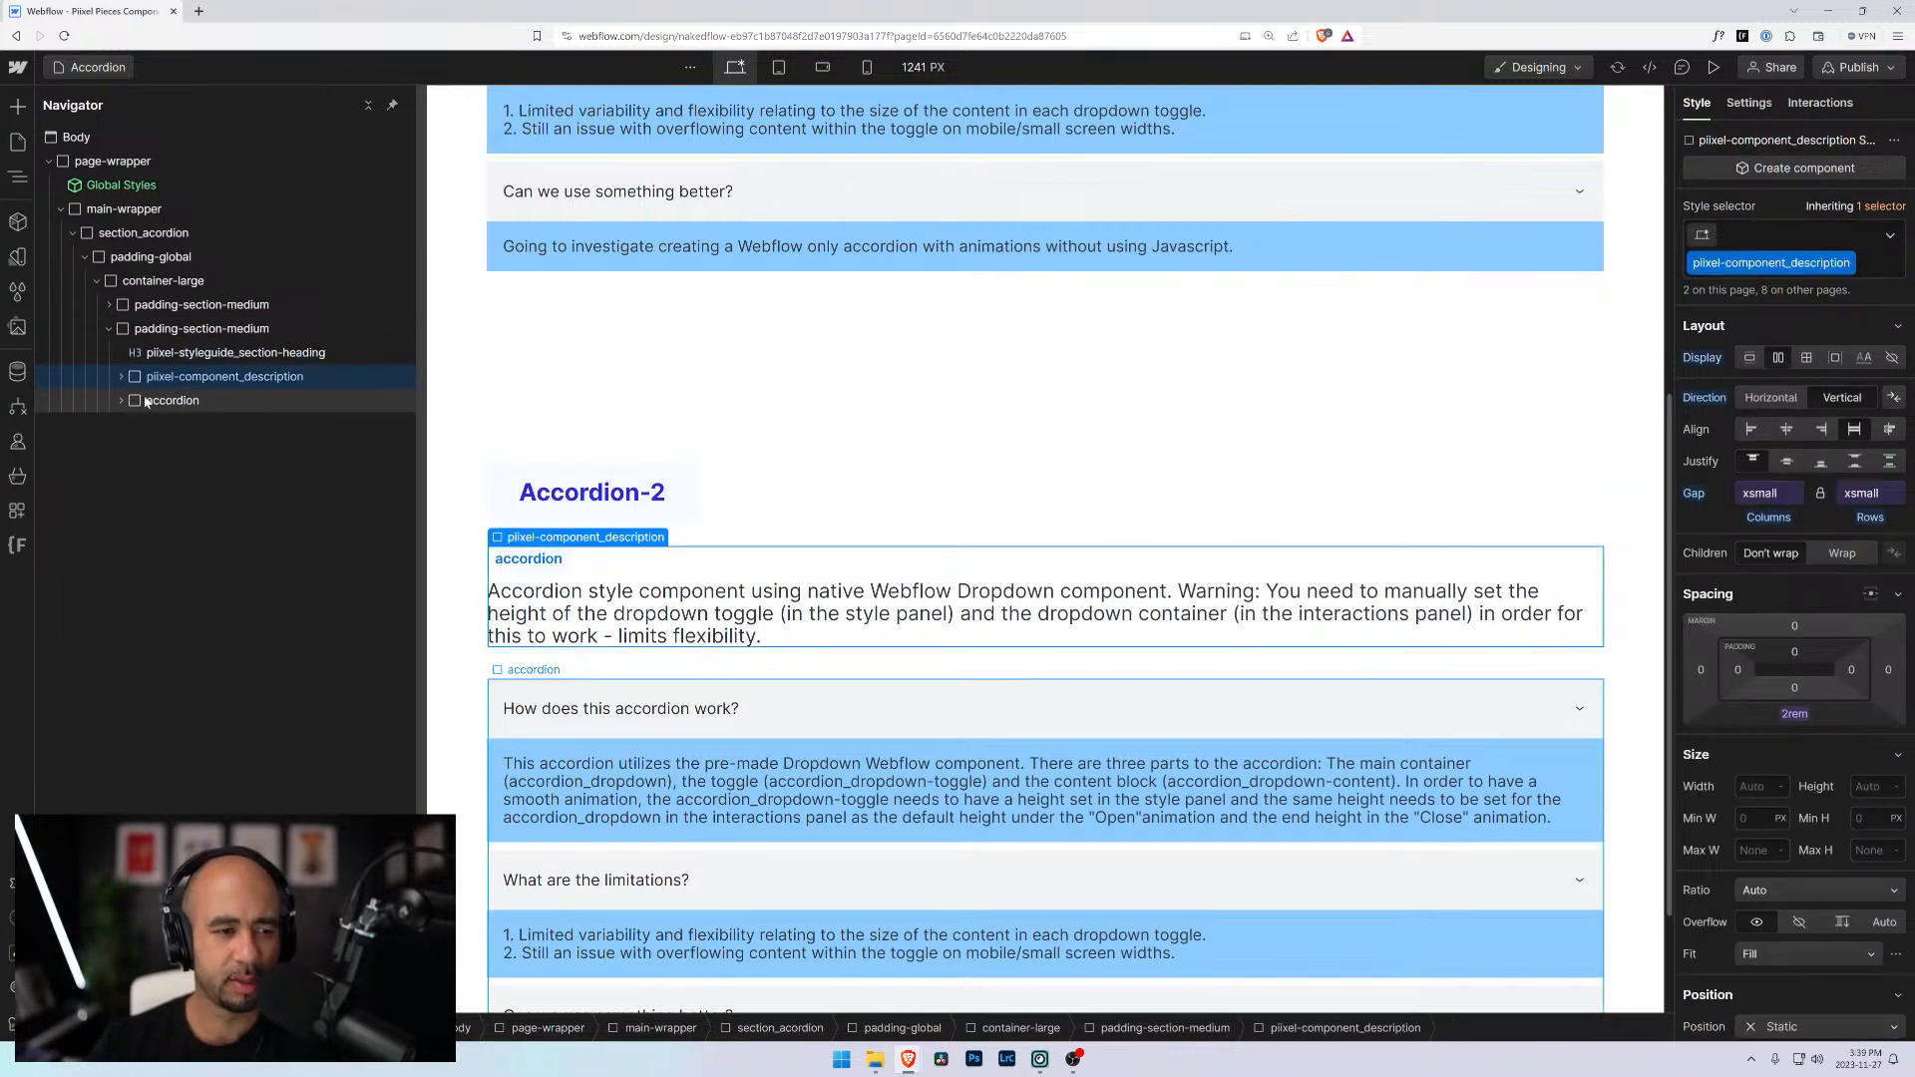
{"action": "triple_click", "coordinate": [618, 628]}
{"action": "left_click", "coordinate": [521, 569]}
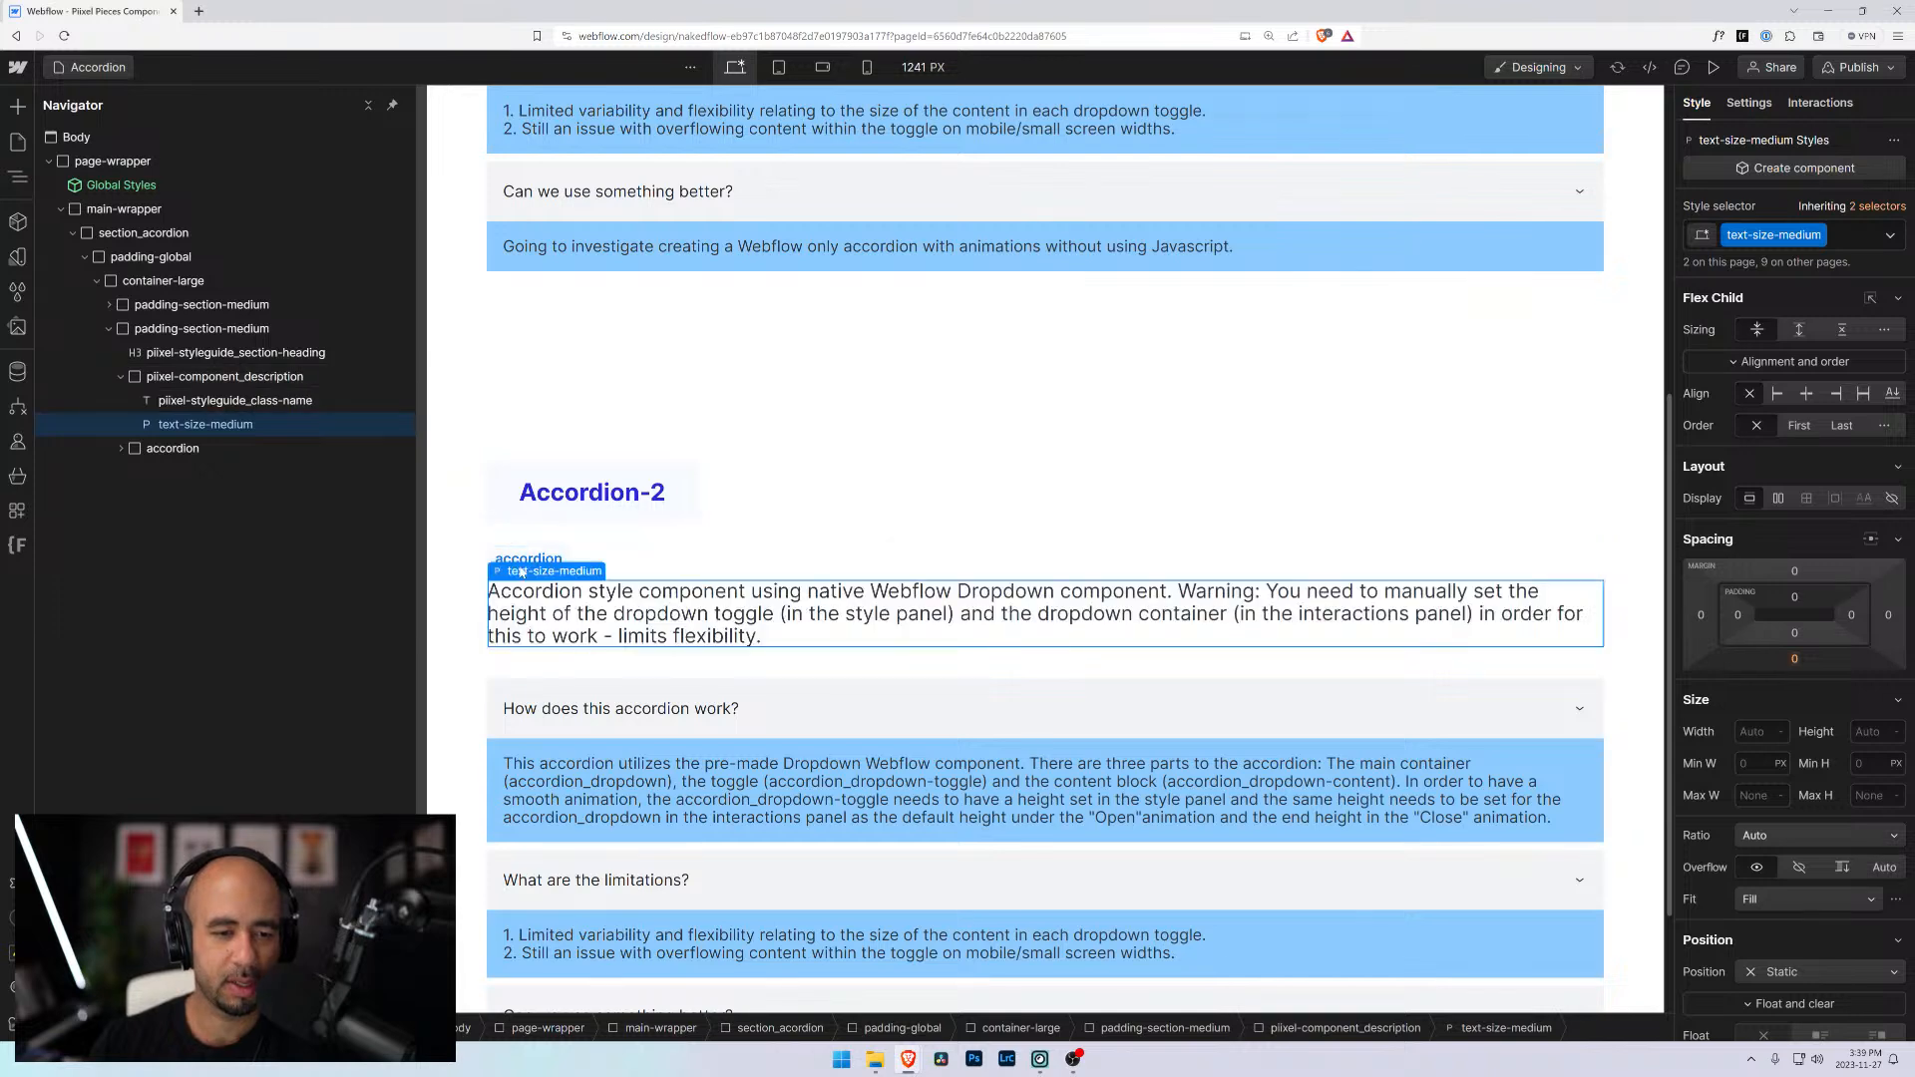
{"action": "left_click", "coordinate": [521, 567]}
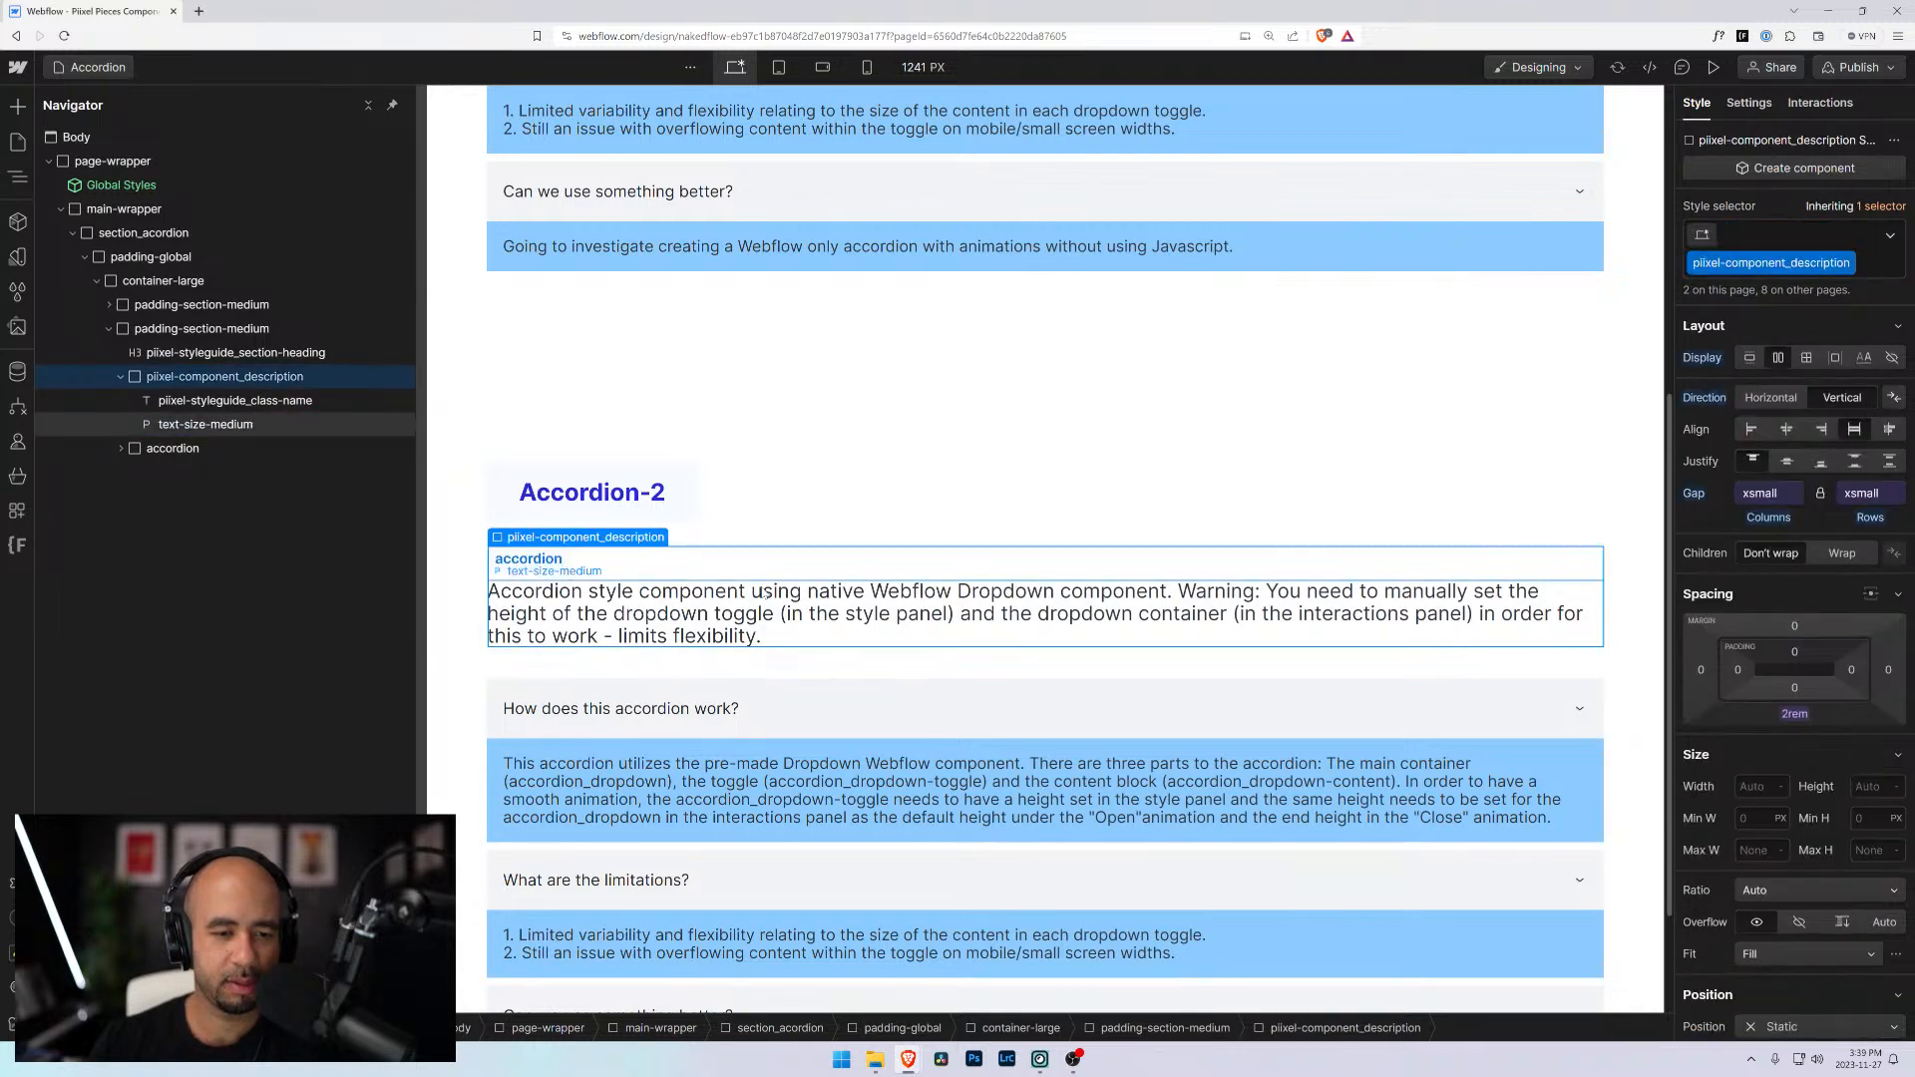
{"action": "double_click", "coordinate": [521, 566]}
{"action": "type", "text": "-2"}
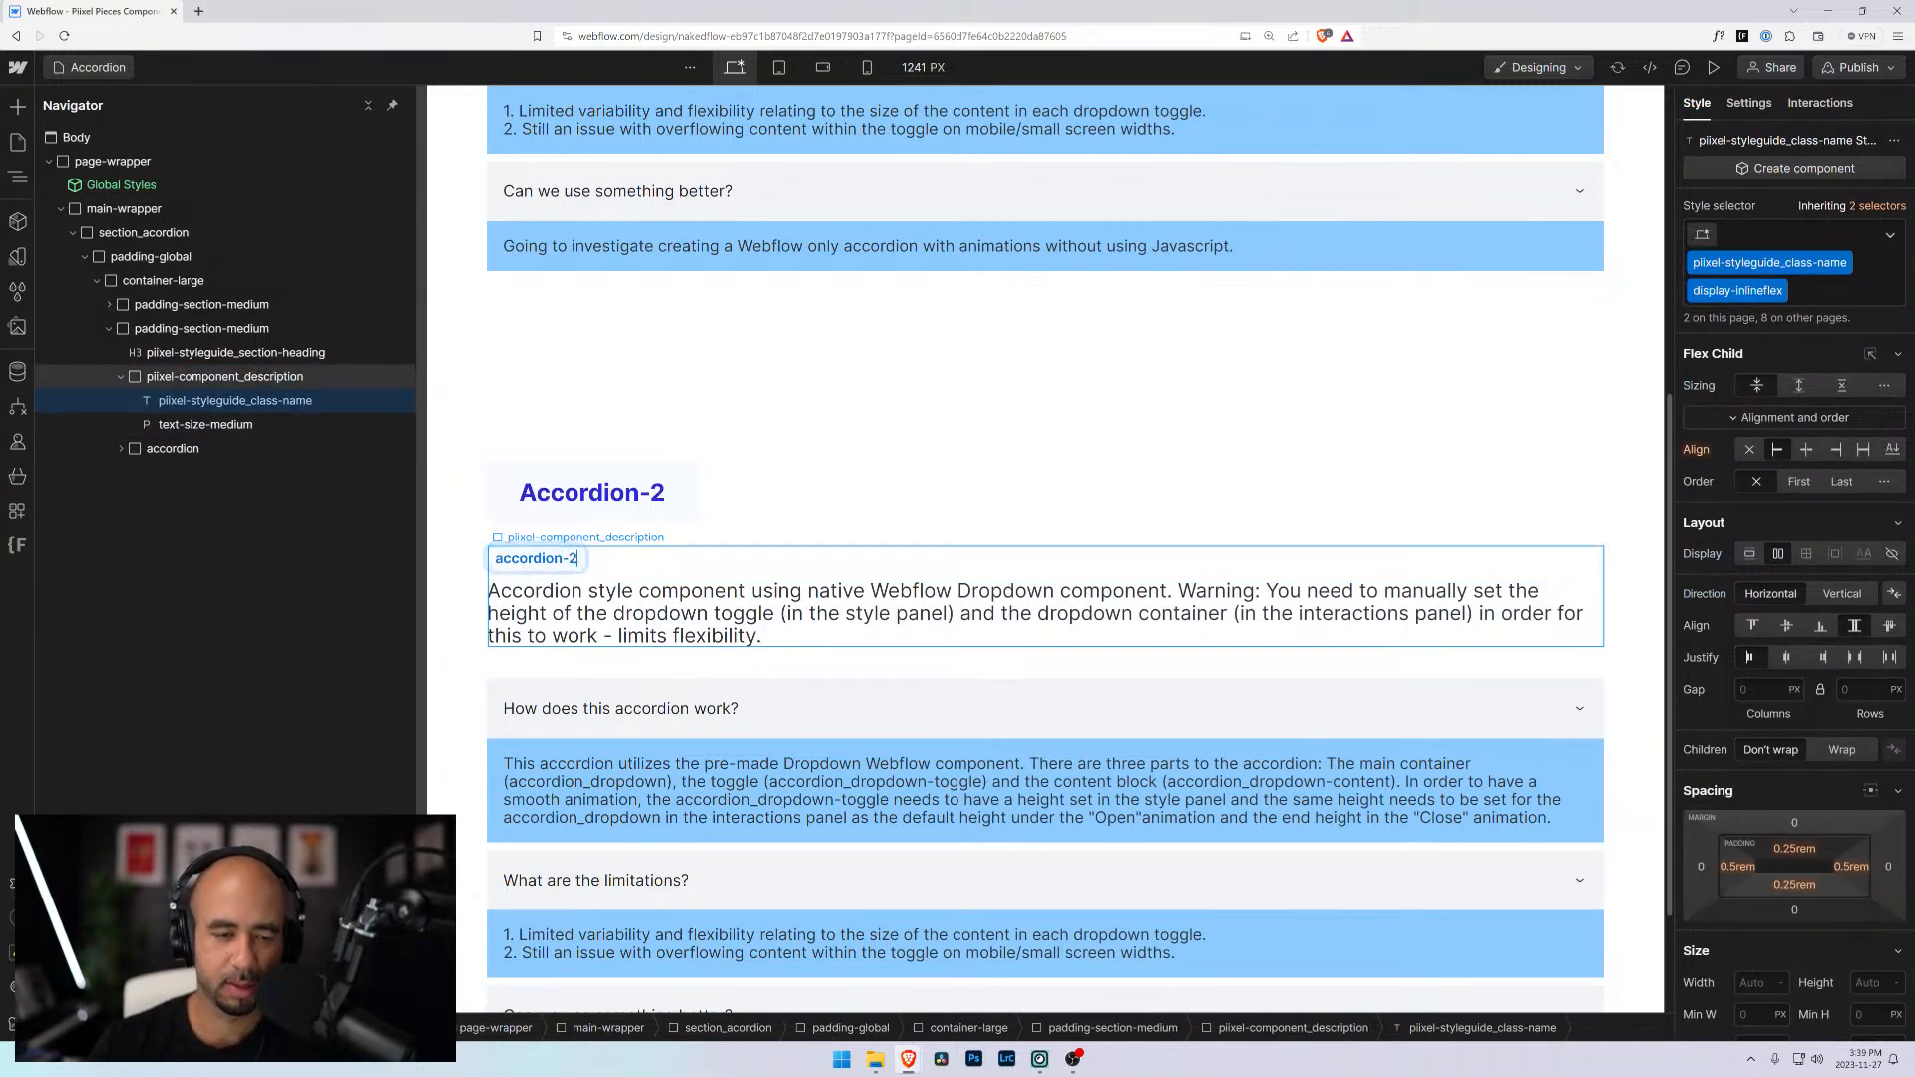
Replace the duplicated block's description paragraph with "This accordion uses all custom elements and interactions."
{"action": "left_click", "coordinate": [778, 639]}
{"action": "double_click", "coordinate": [755, 639]}
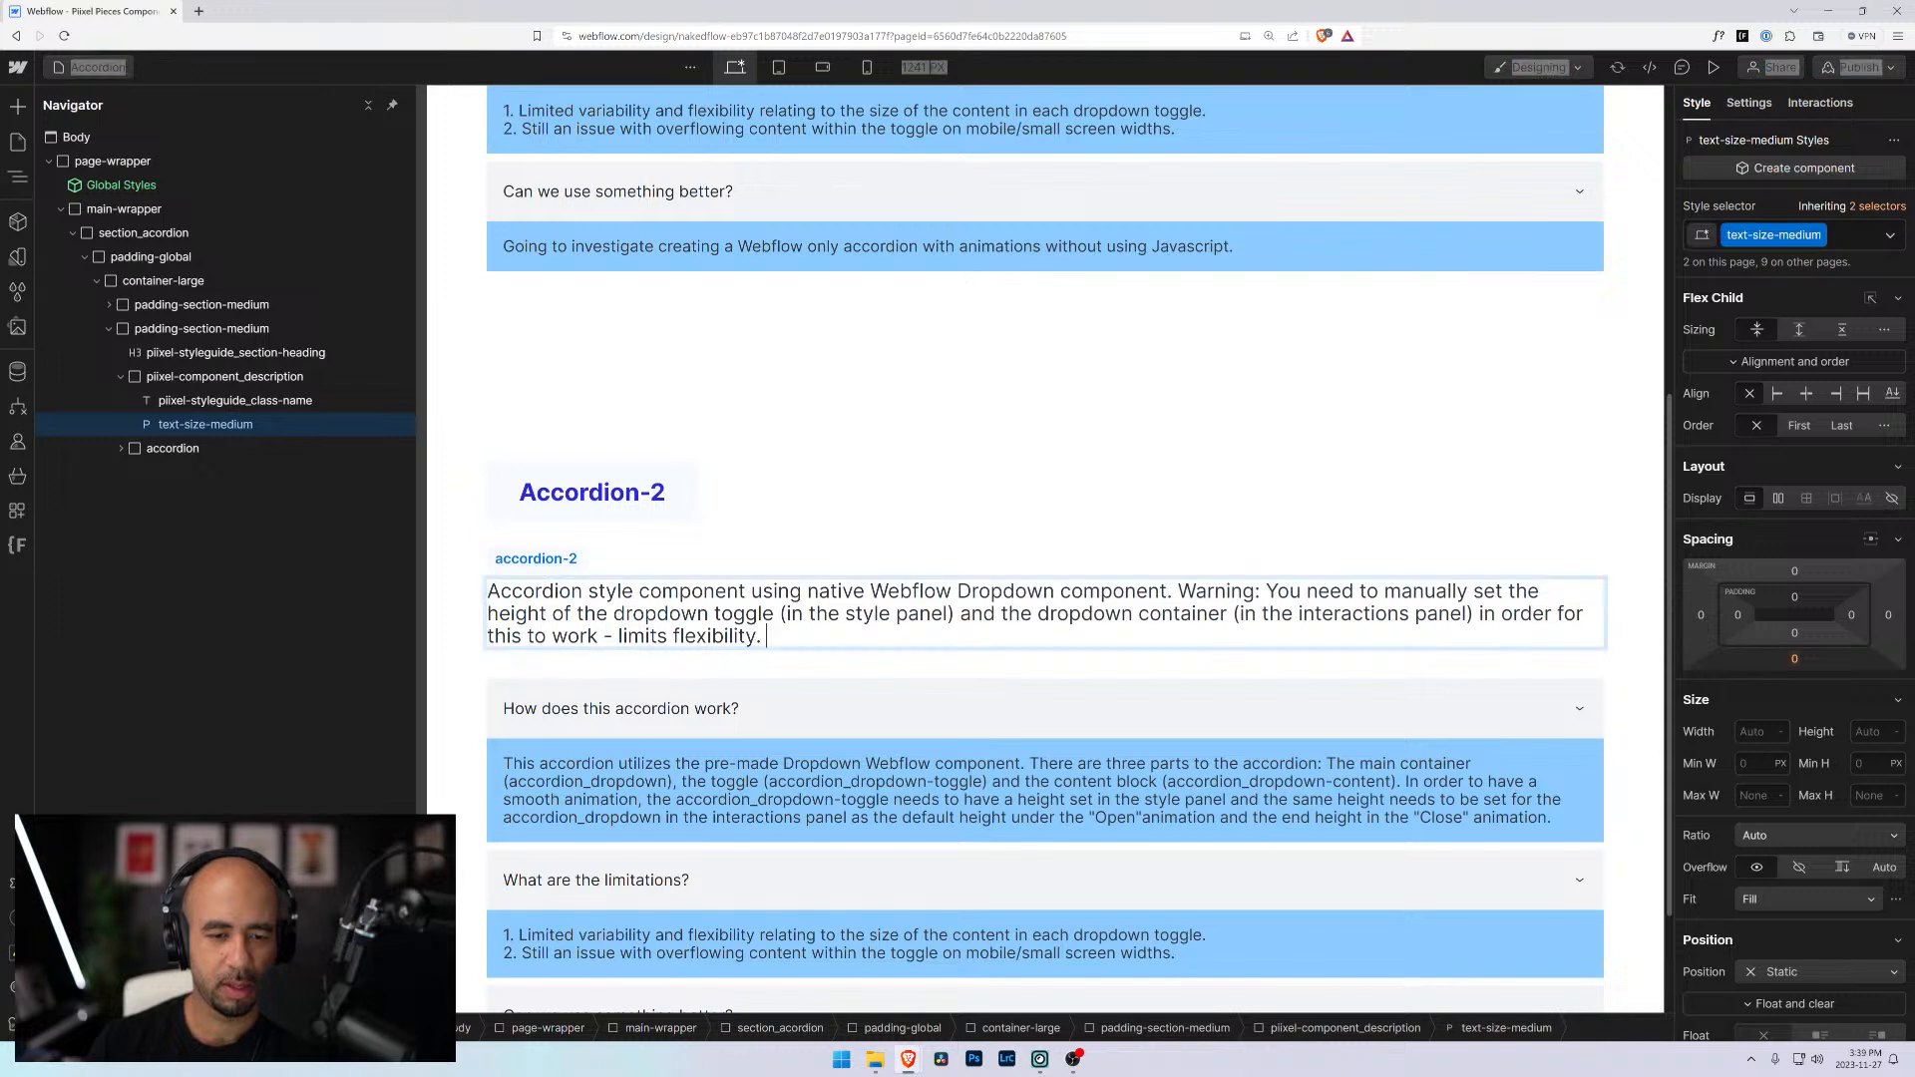
{"action": "left_click_drag", "start_coordinate": [755, 638], "coordinate": [484, 596]}
{"action": "type", "text": "This a"}
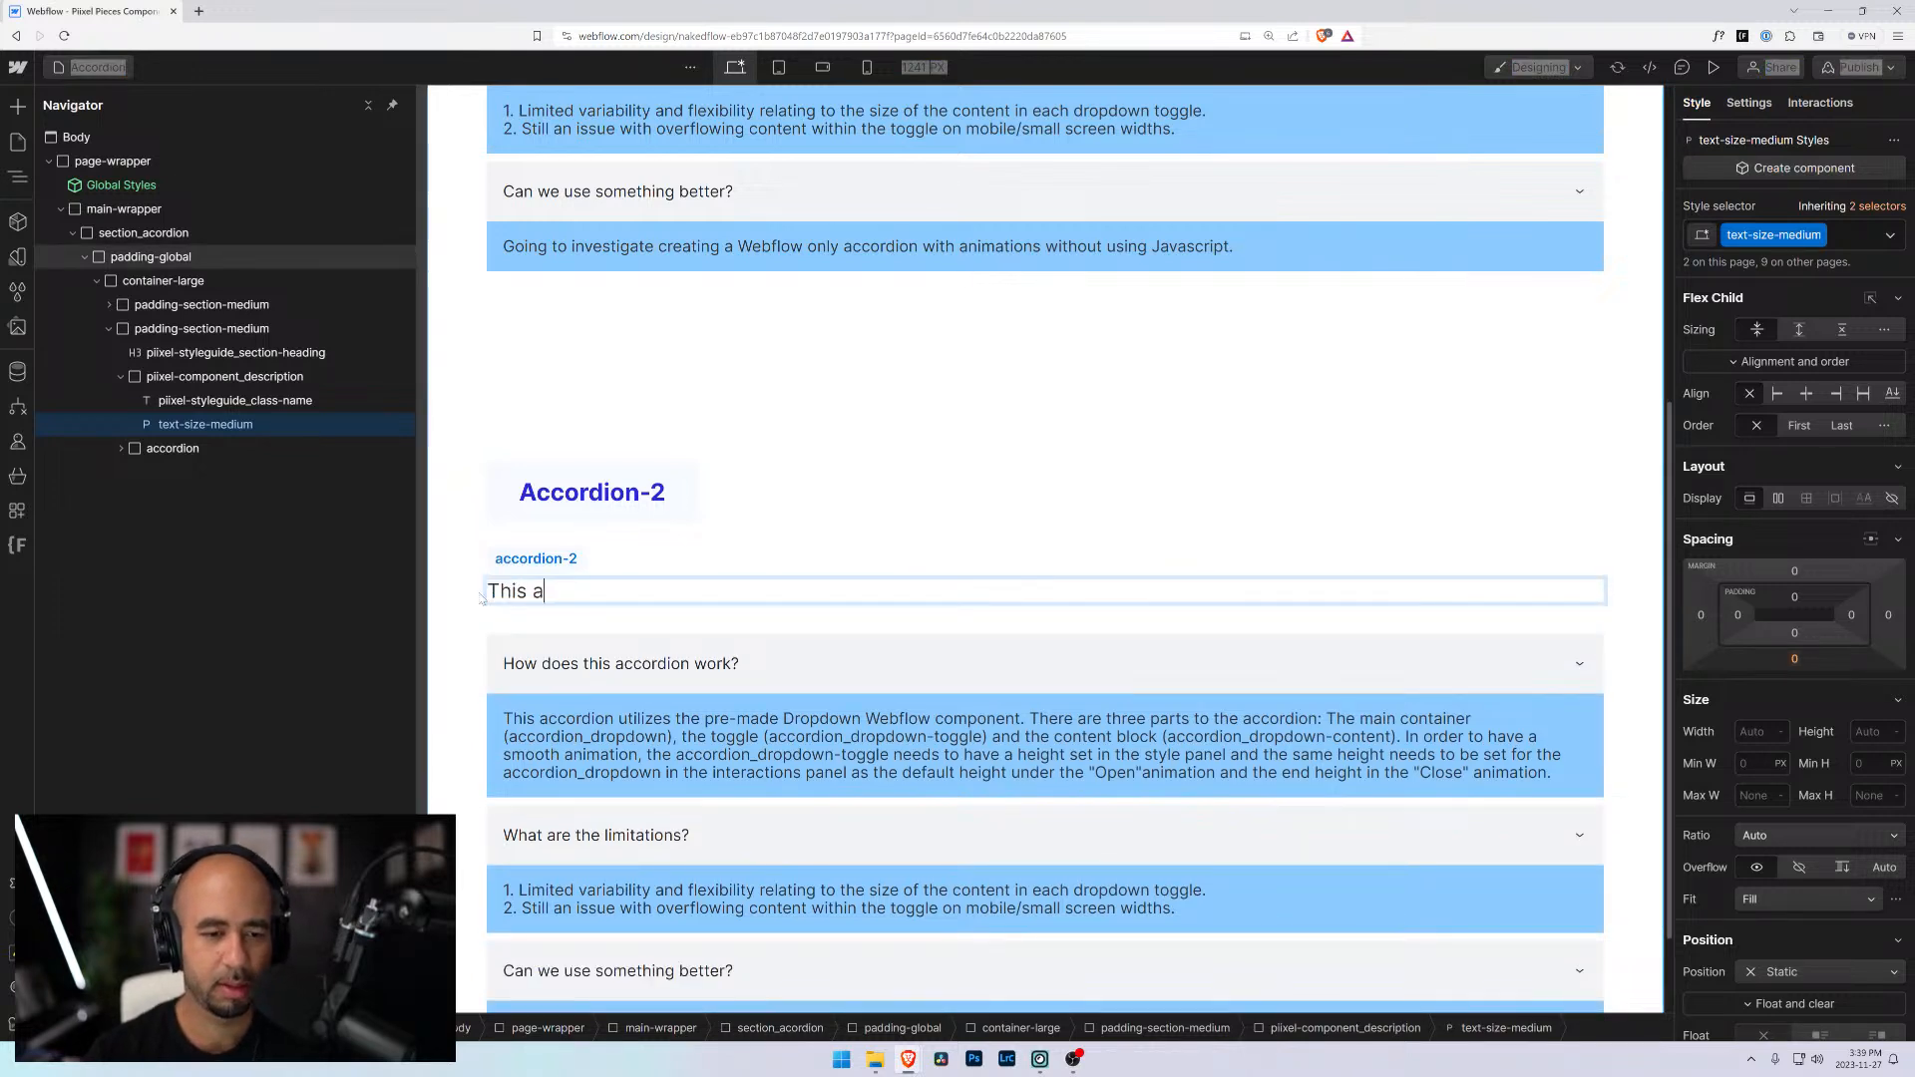
{"action": "type", "text": "ccordion uses"}
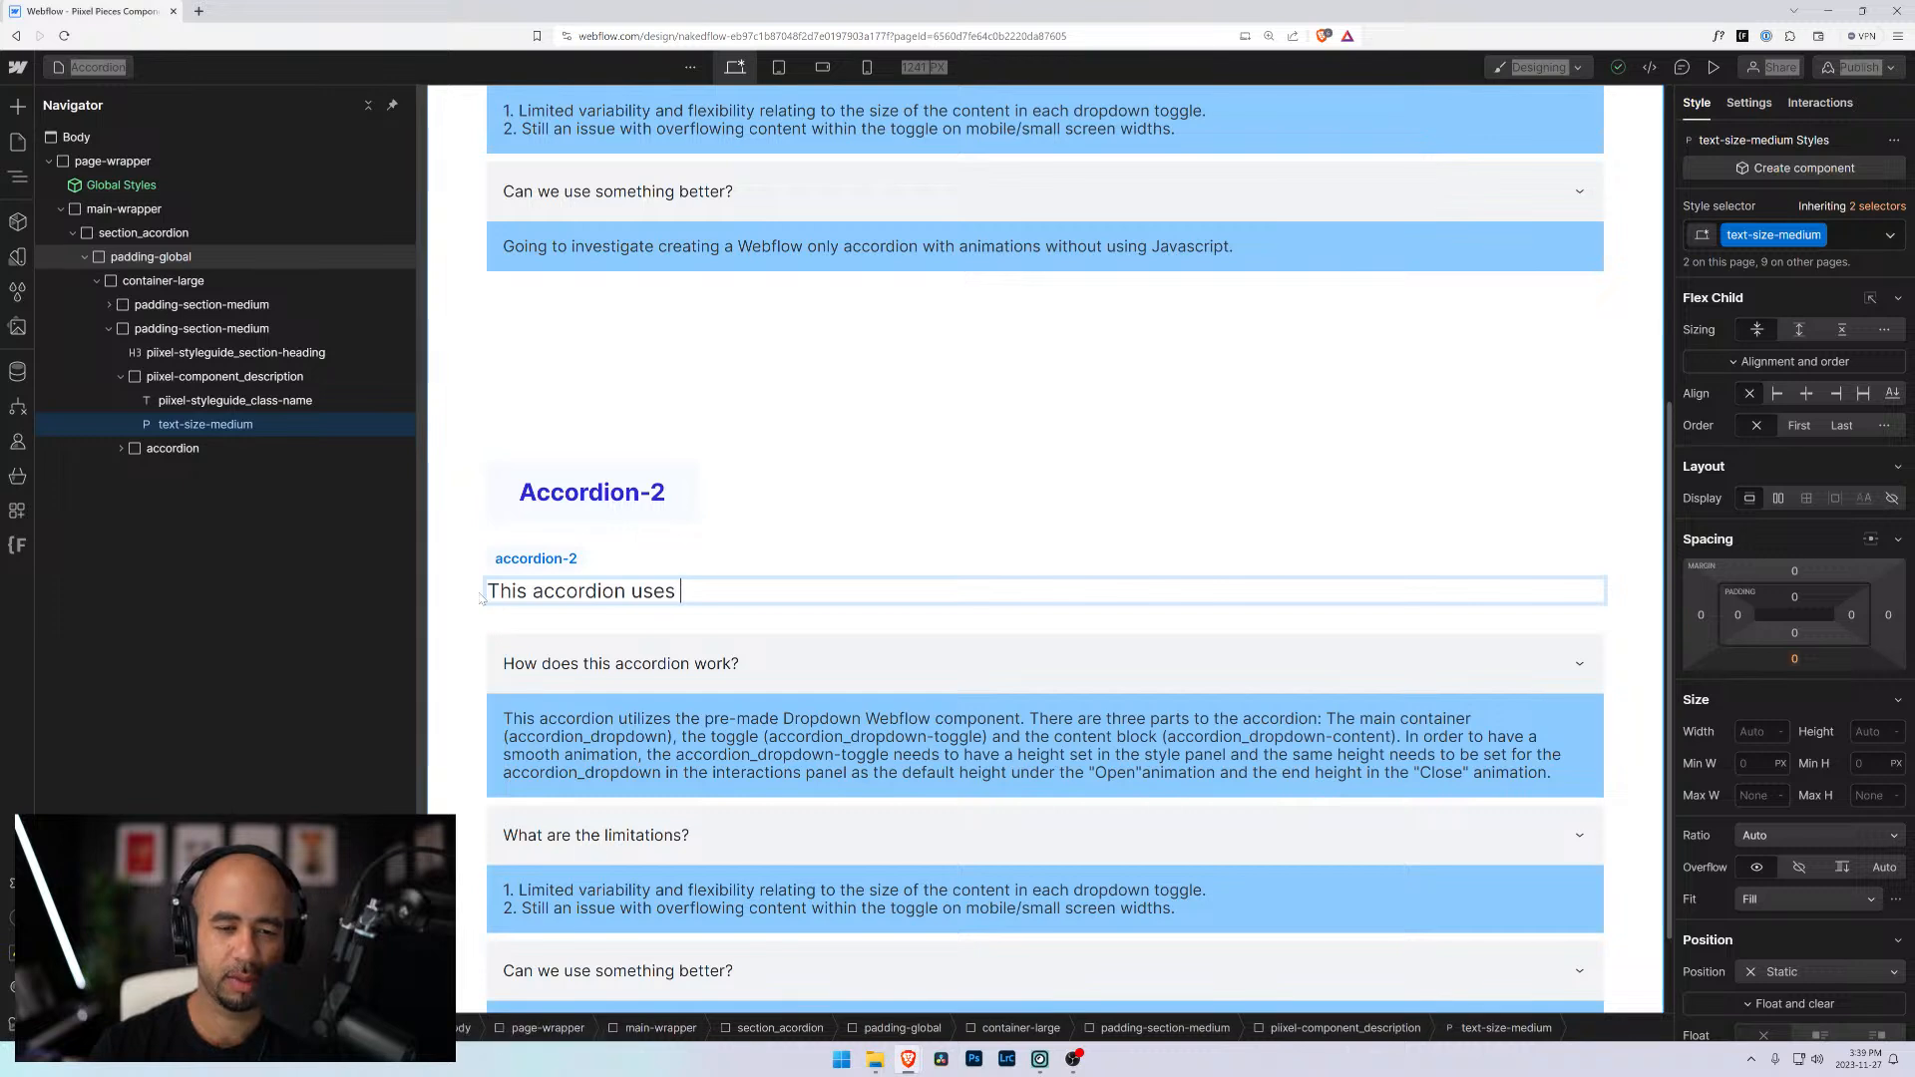
{"action": "type", "text": " custom"}
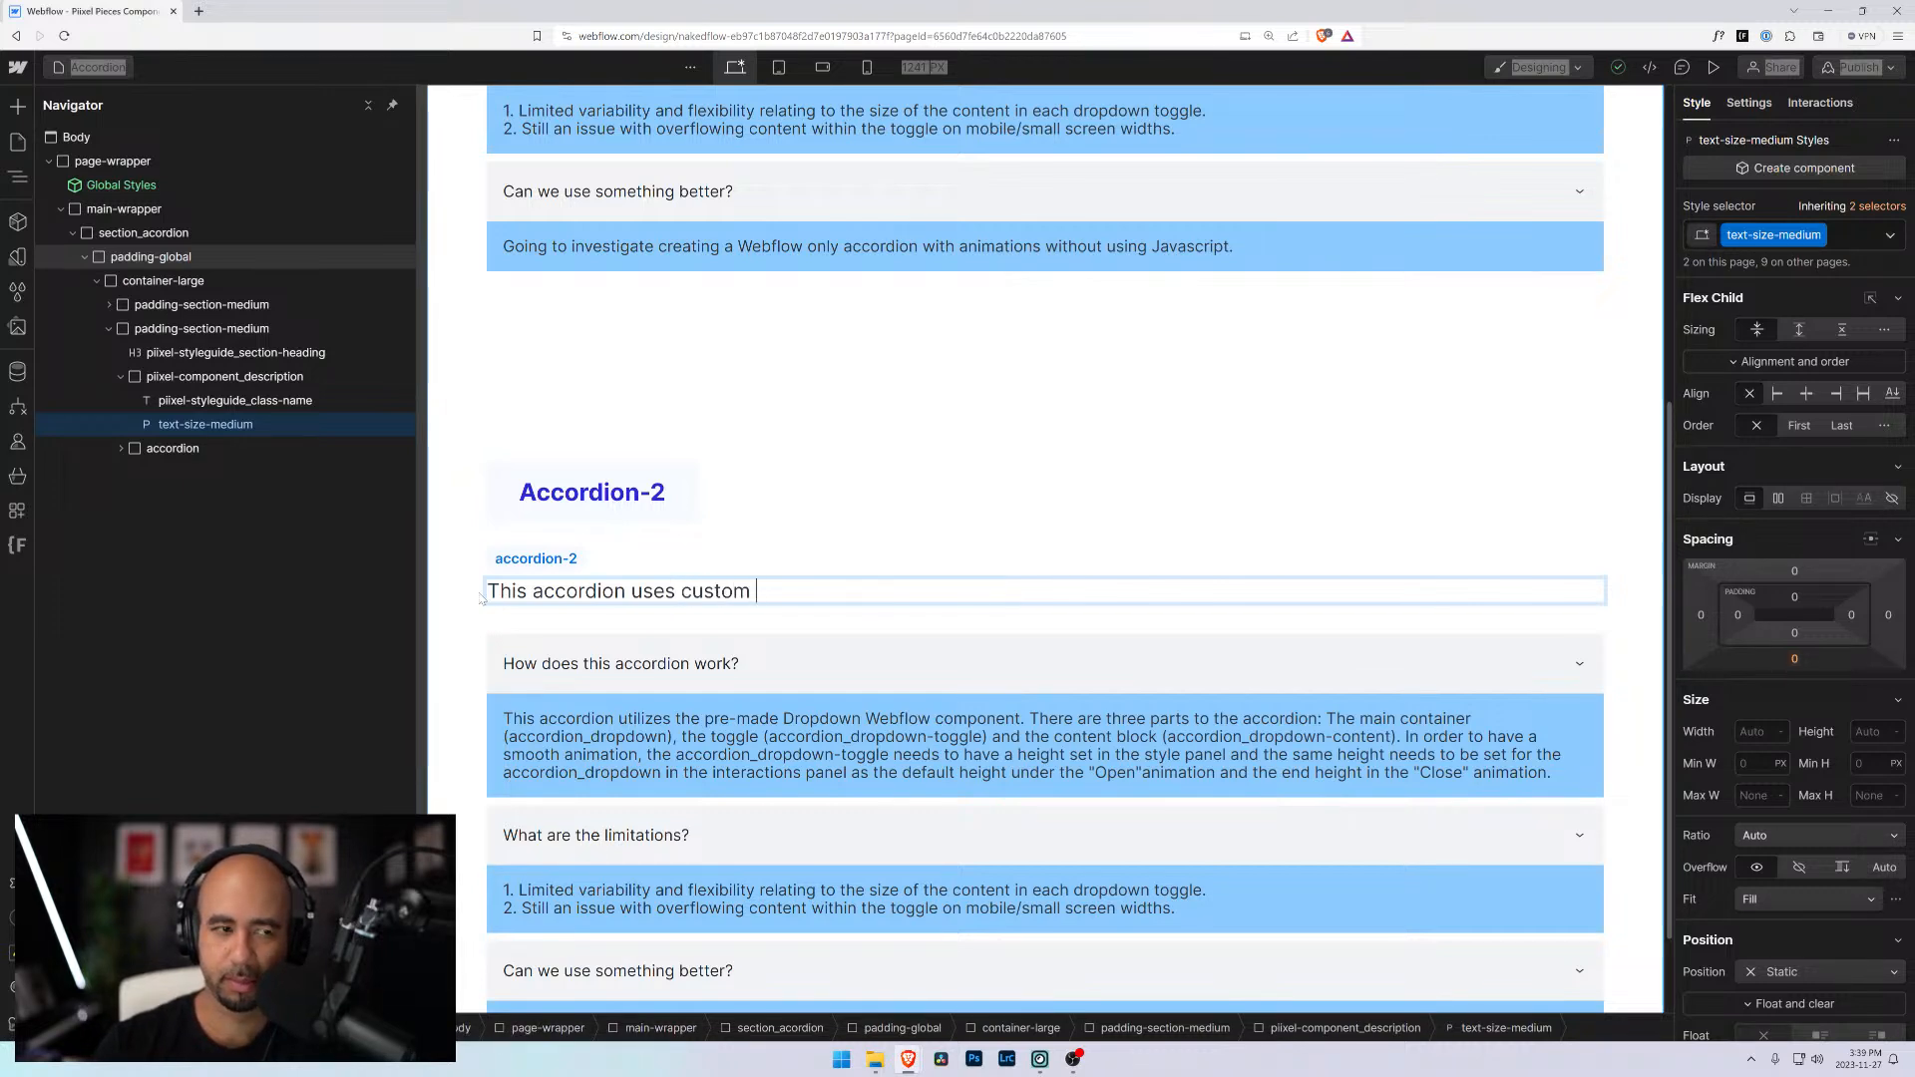
{"action": "key", "text": "BackSpace"}
{"action": "key", "text": "BackSpace"}
{"action": "key", "text": "BackSpace"}
{"action": "key", "text": "BackSpace"}
{"action": "key", "text": "BackSpace"}
{"action": "key", "text": "BackSpace"}
{"action": "key", "text": "BackSpace"}
{"action": "type", "text": "all cus"}
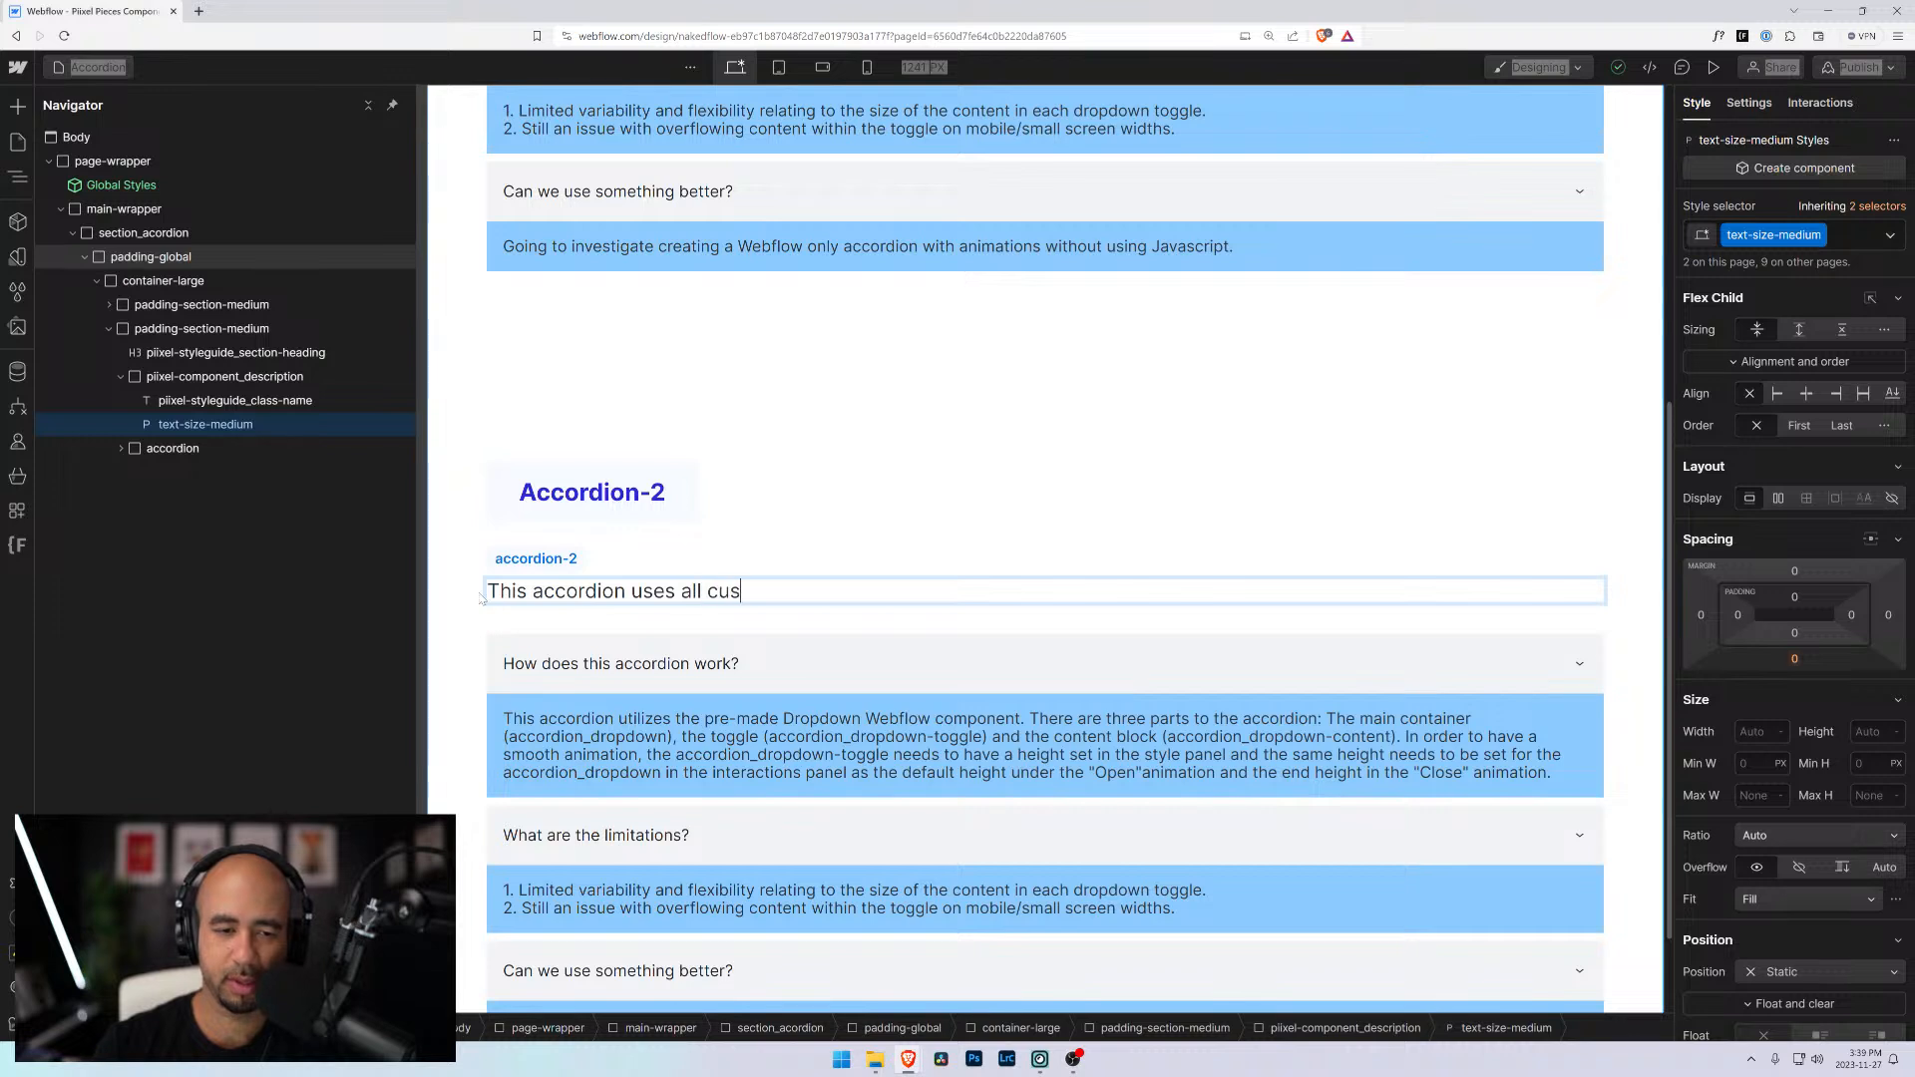
{"action": "type", "text": "tom eleme"}
{"action": "type", "text": "nts"}
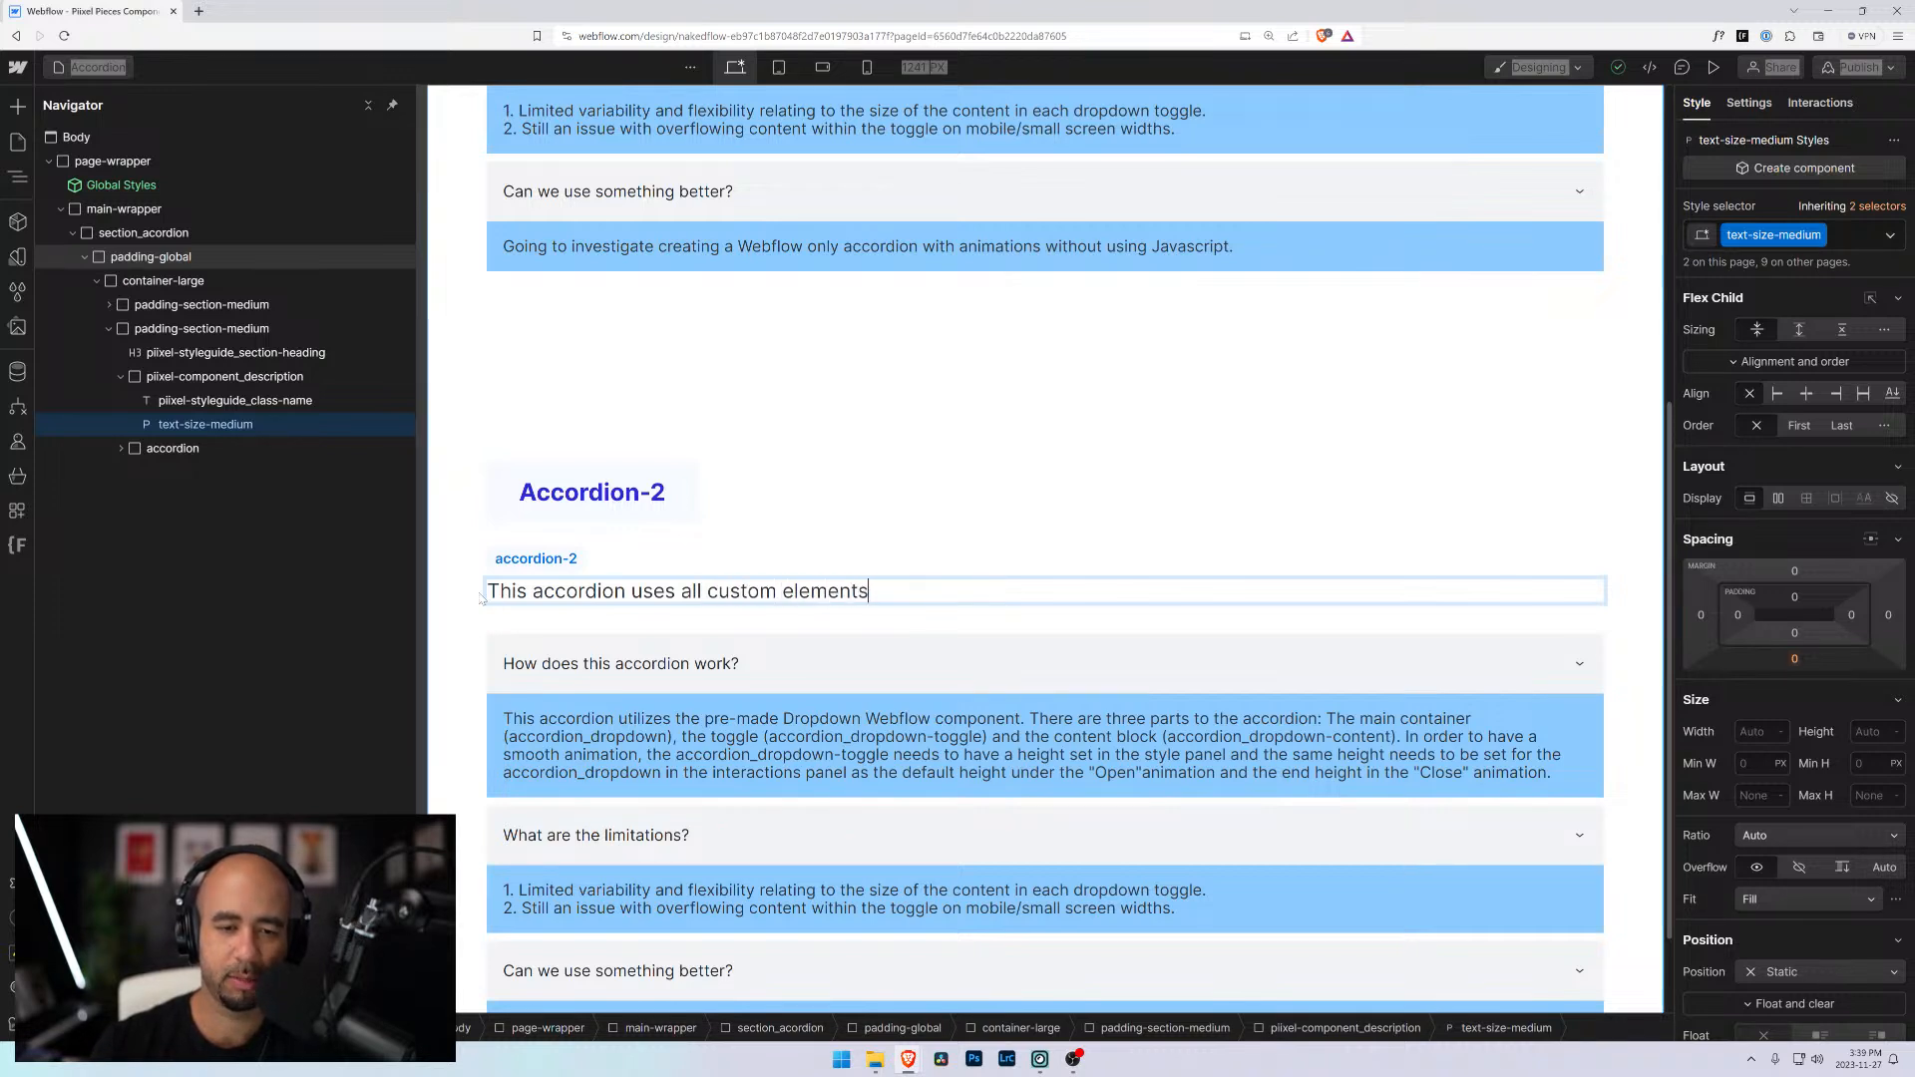
{"action": "type", "text": " and interactions."}
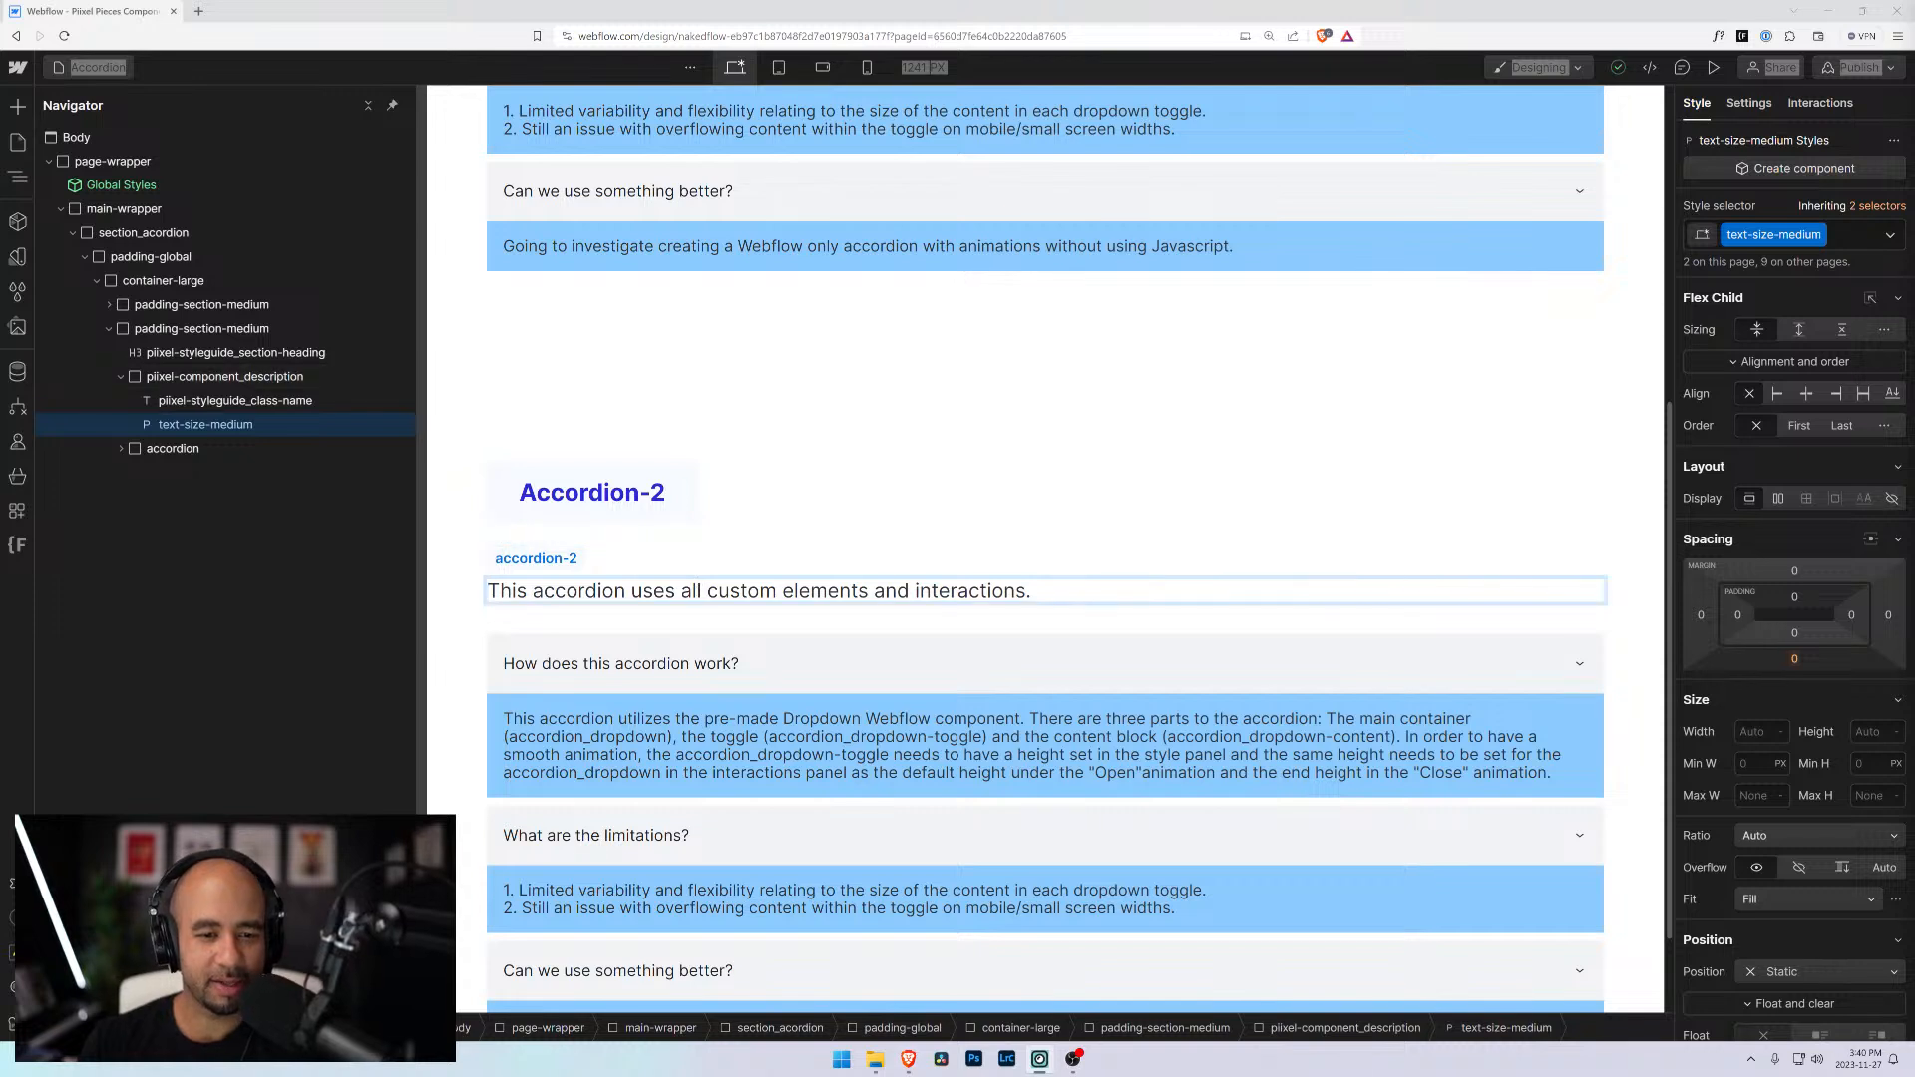
Delete all three accordion_dropdown elements from the Accordion-2 block and select its emptied accordion wrapper
{"action": "left_click", "coordinate": [658, 664]}
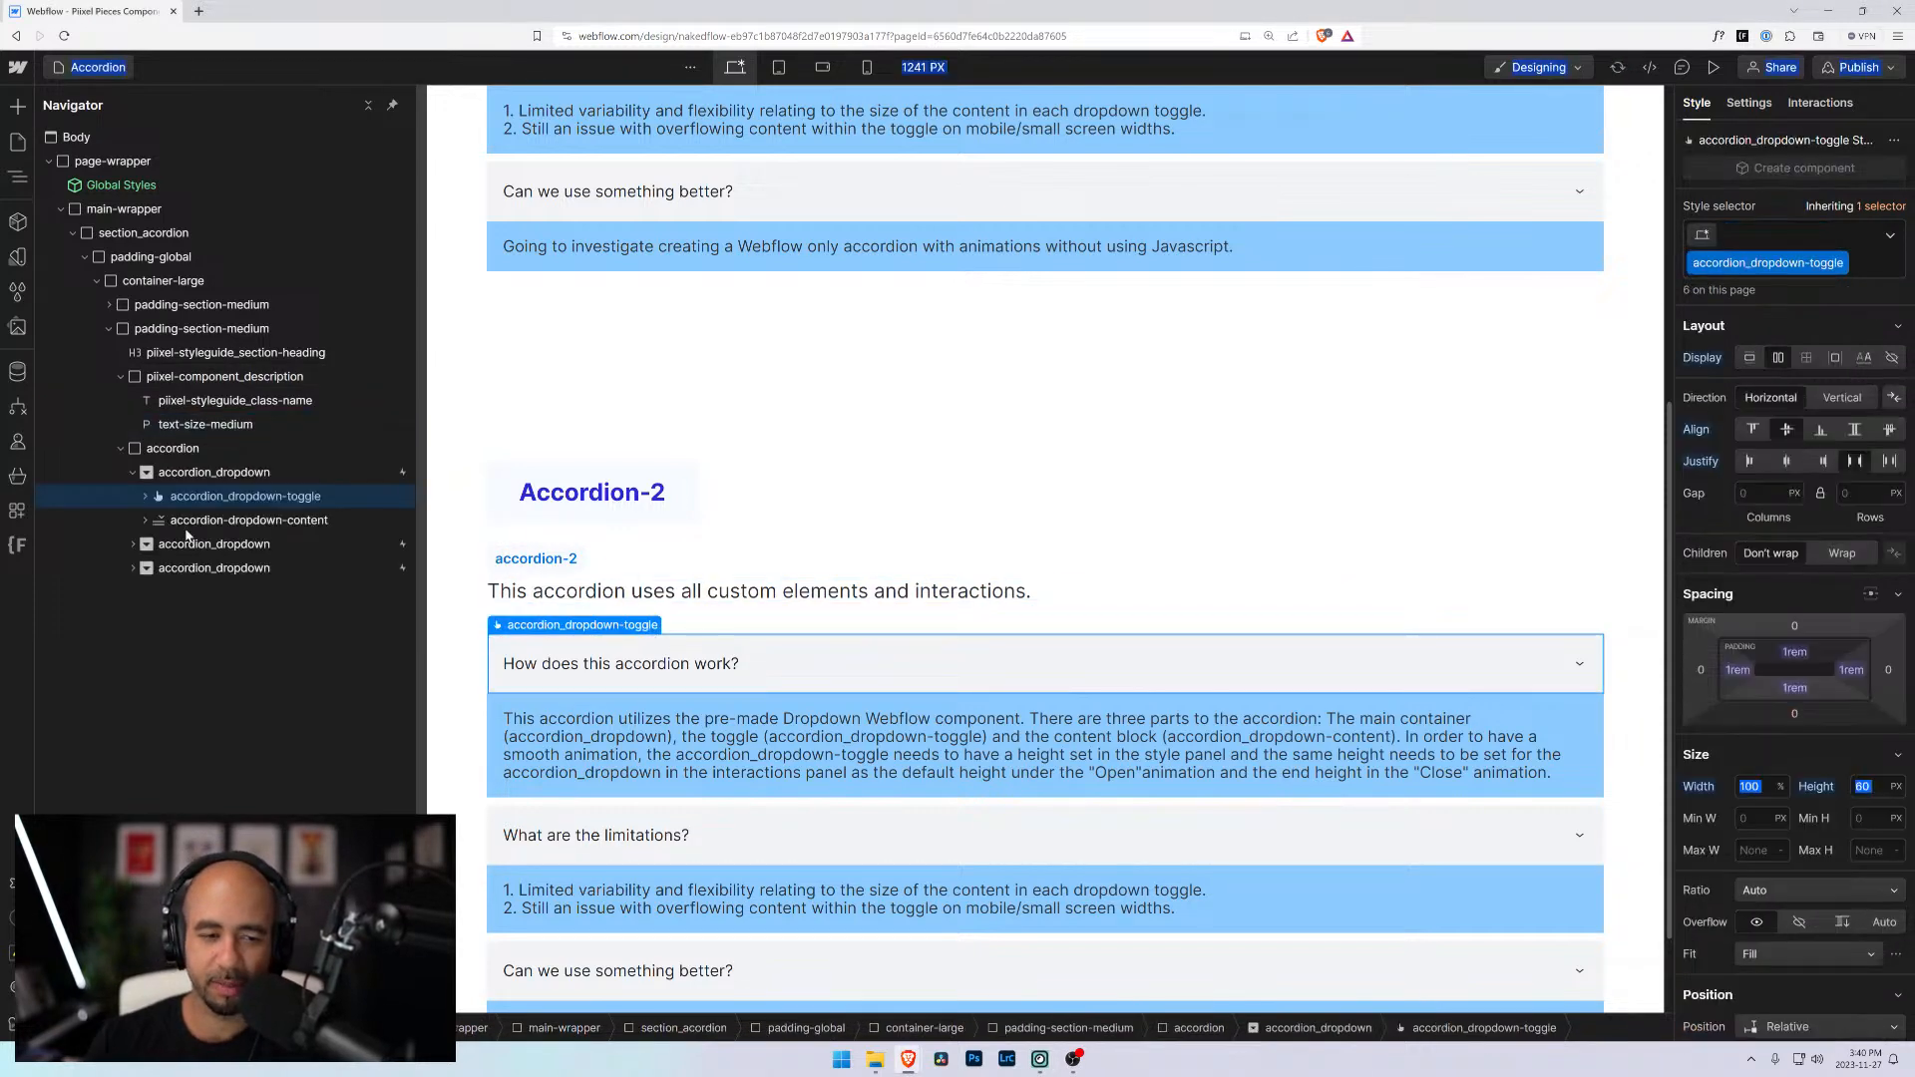
{"action": "left_click", "coordinate": [133, 473]}
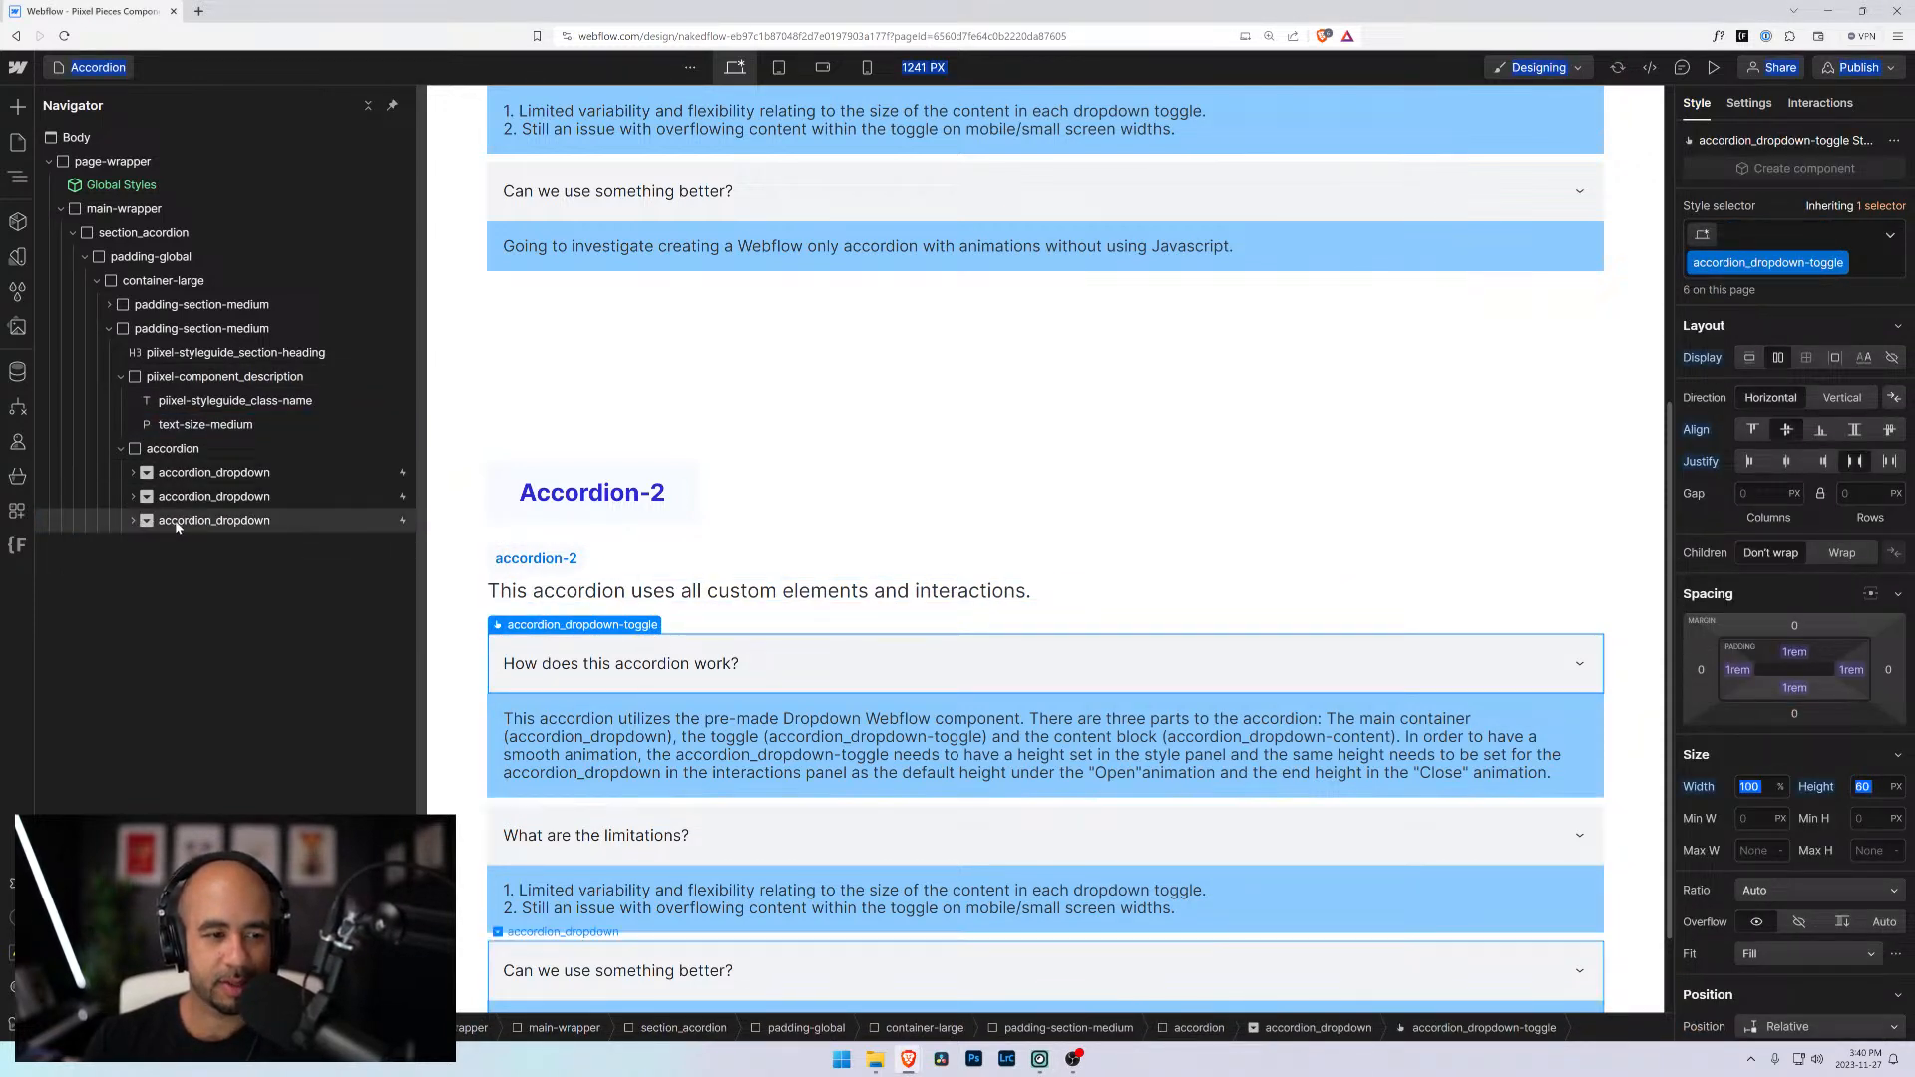
{"action": "left_click", "coordinate": [175, 525]}
{"action": "key", "text": "Delete"}
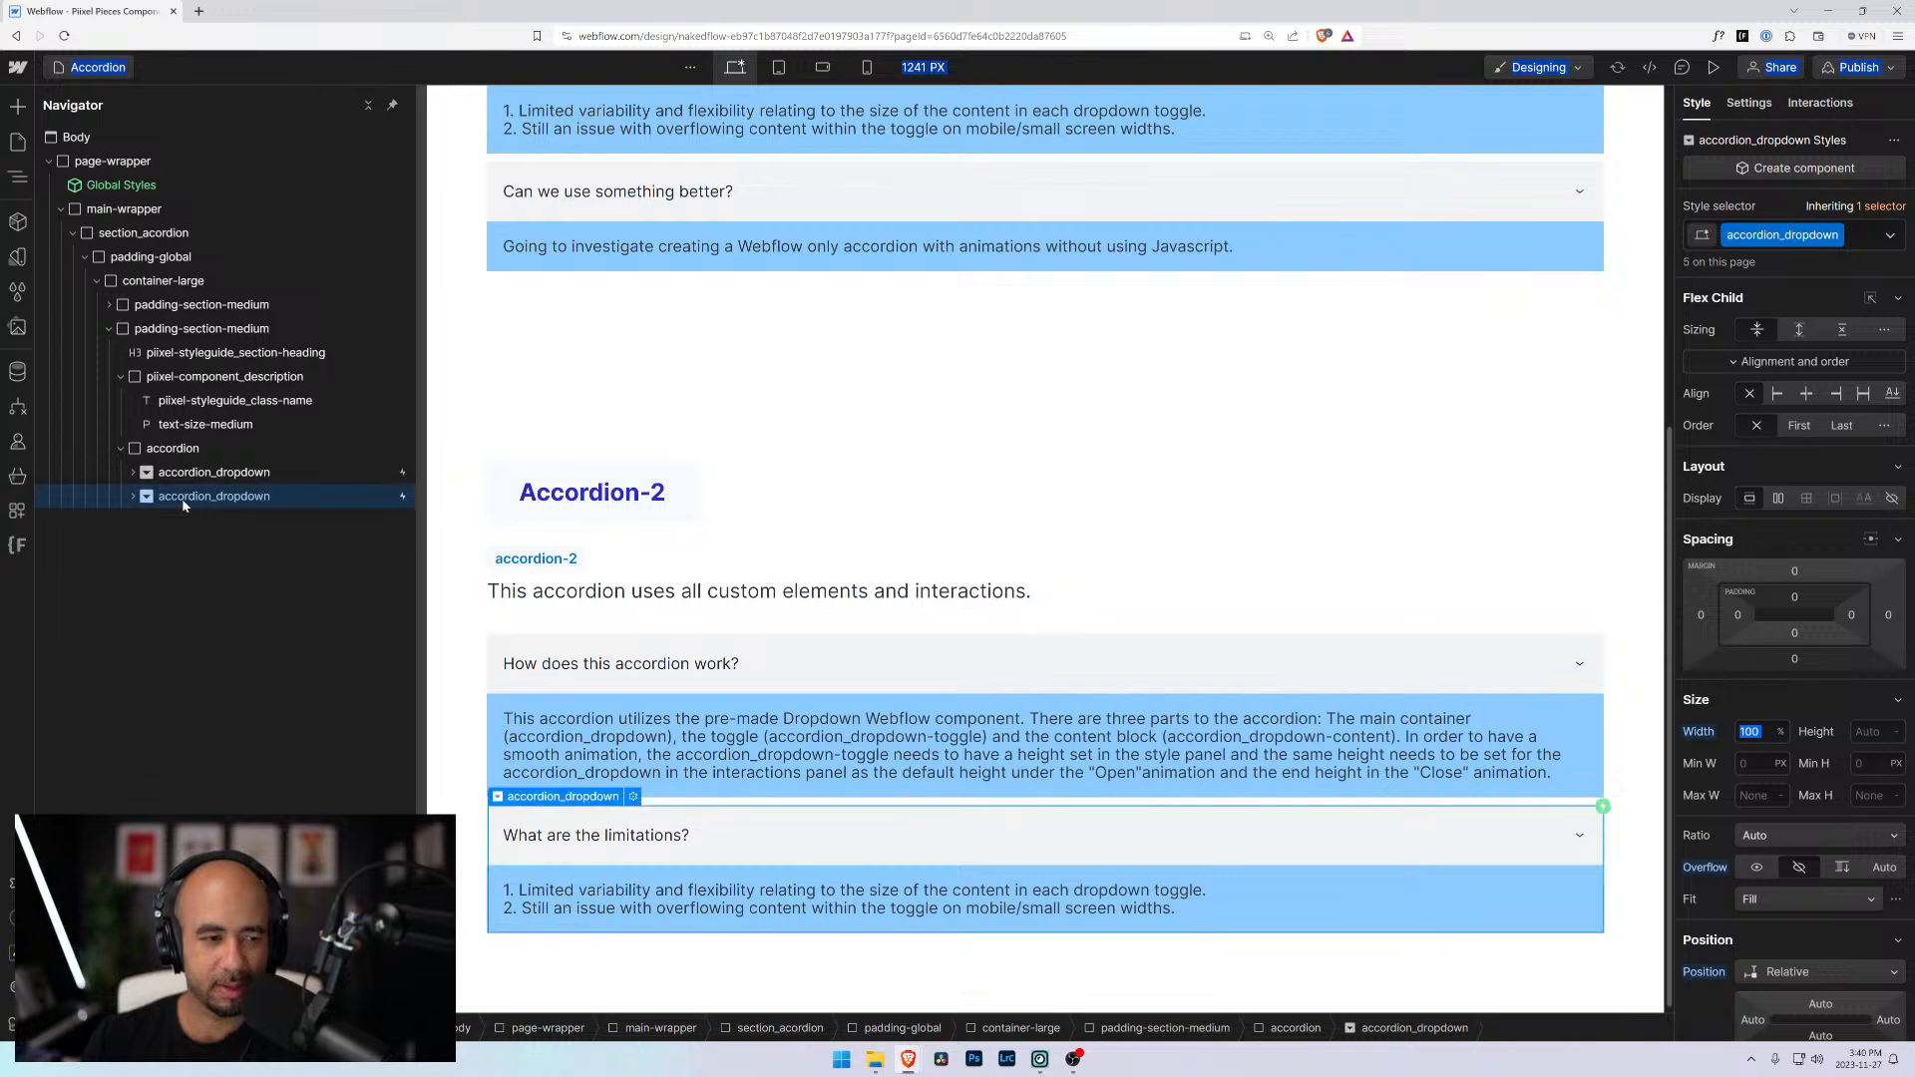
{"action": "key", "text": "Delete"}
{"action": "key", "text": "Delete"}
{"action": "left_click", "coordinate": [182, 448]}
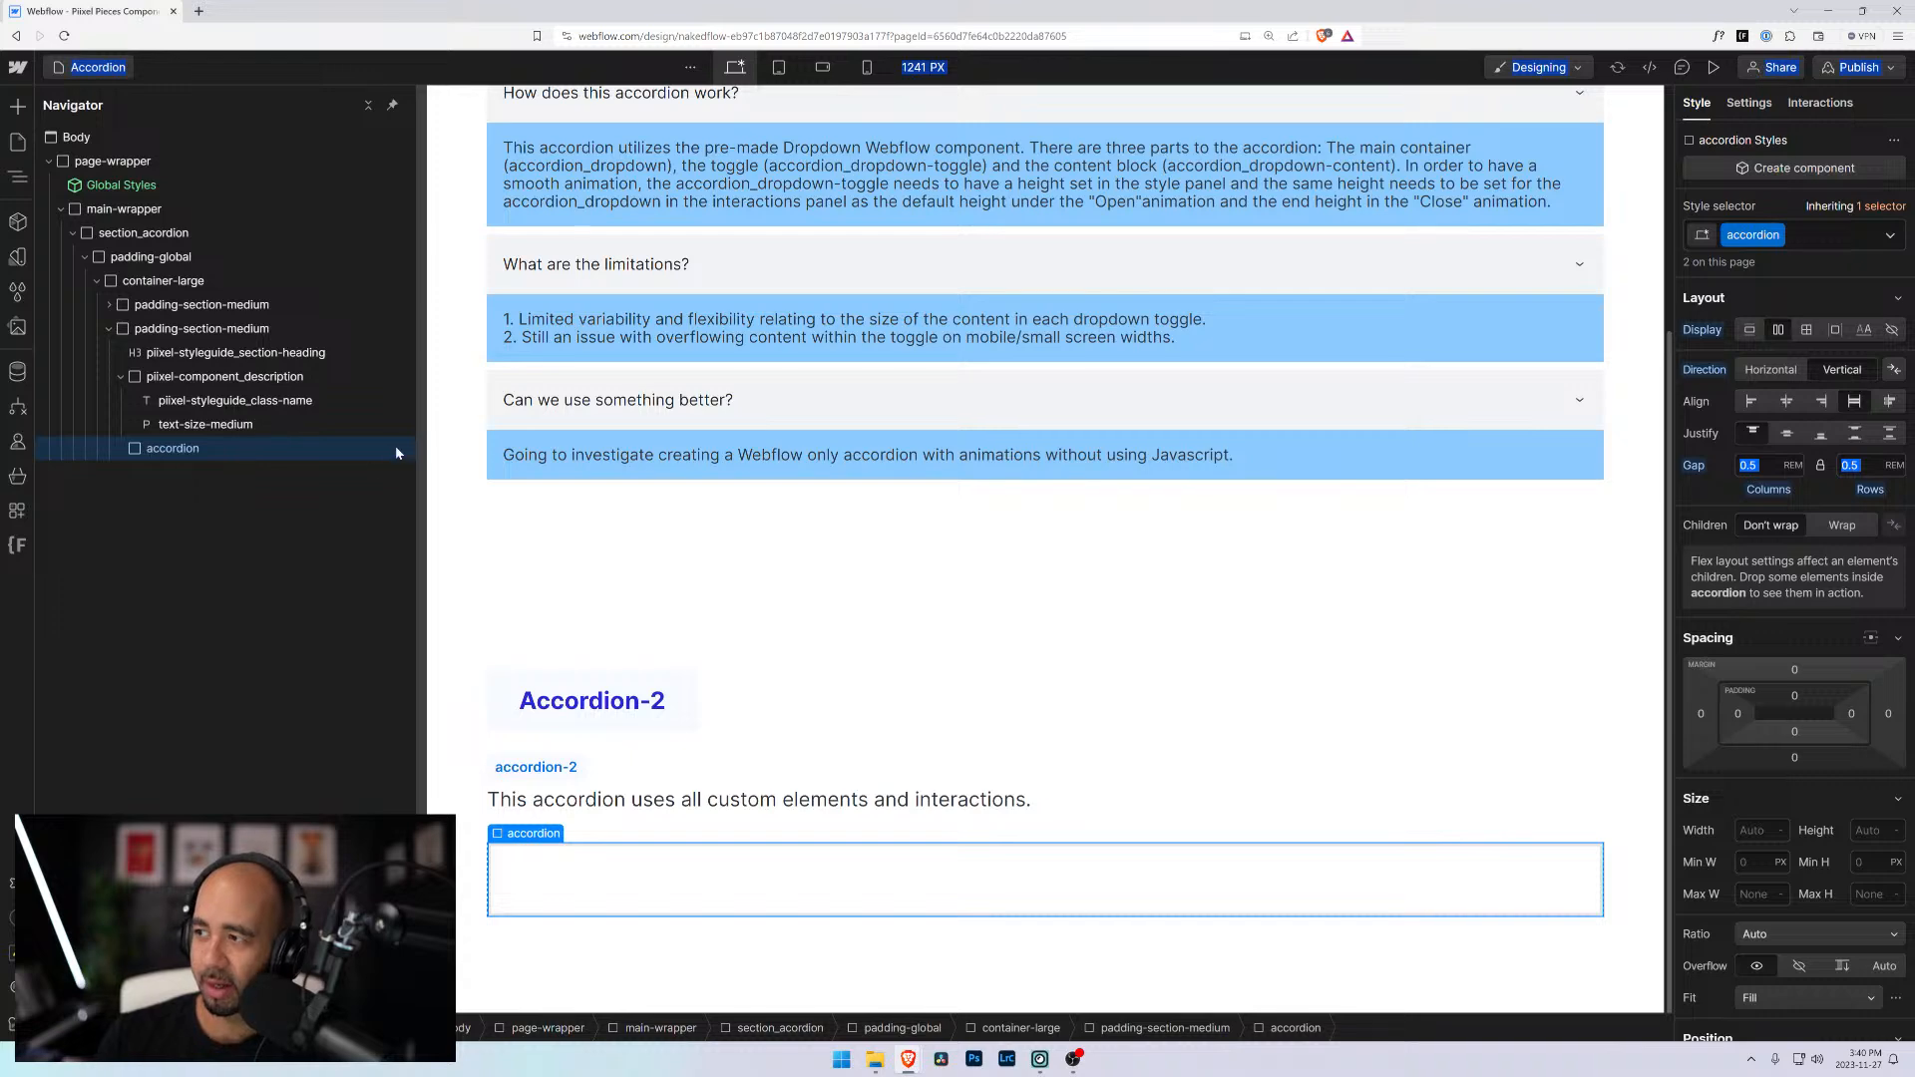
Open the Finsweet website in a new browser tab and view its list of products
{"action": "left_click", "coordinate": [198, 11]}
{"action": "type", "text": "finsweet"}
{"action": "key", "text": "Return"}
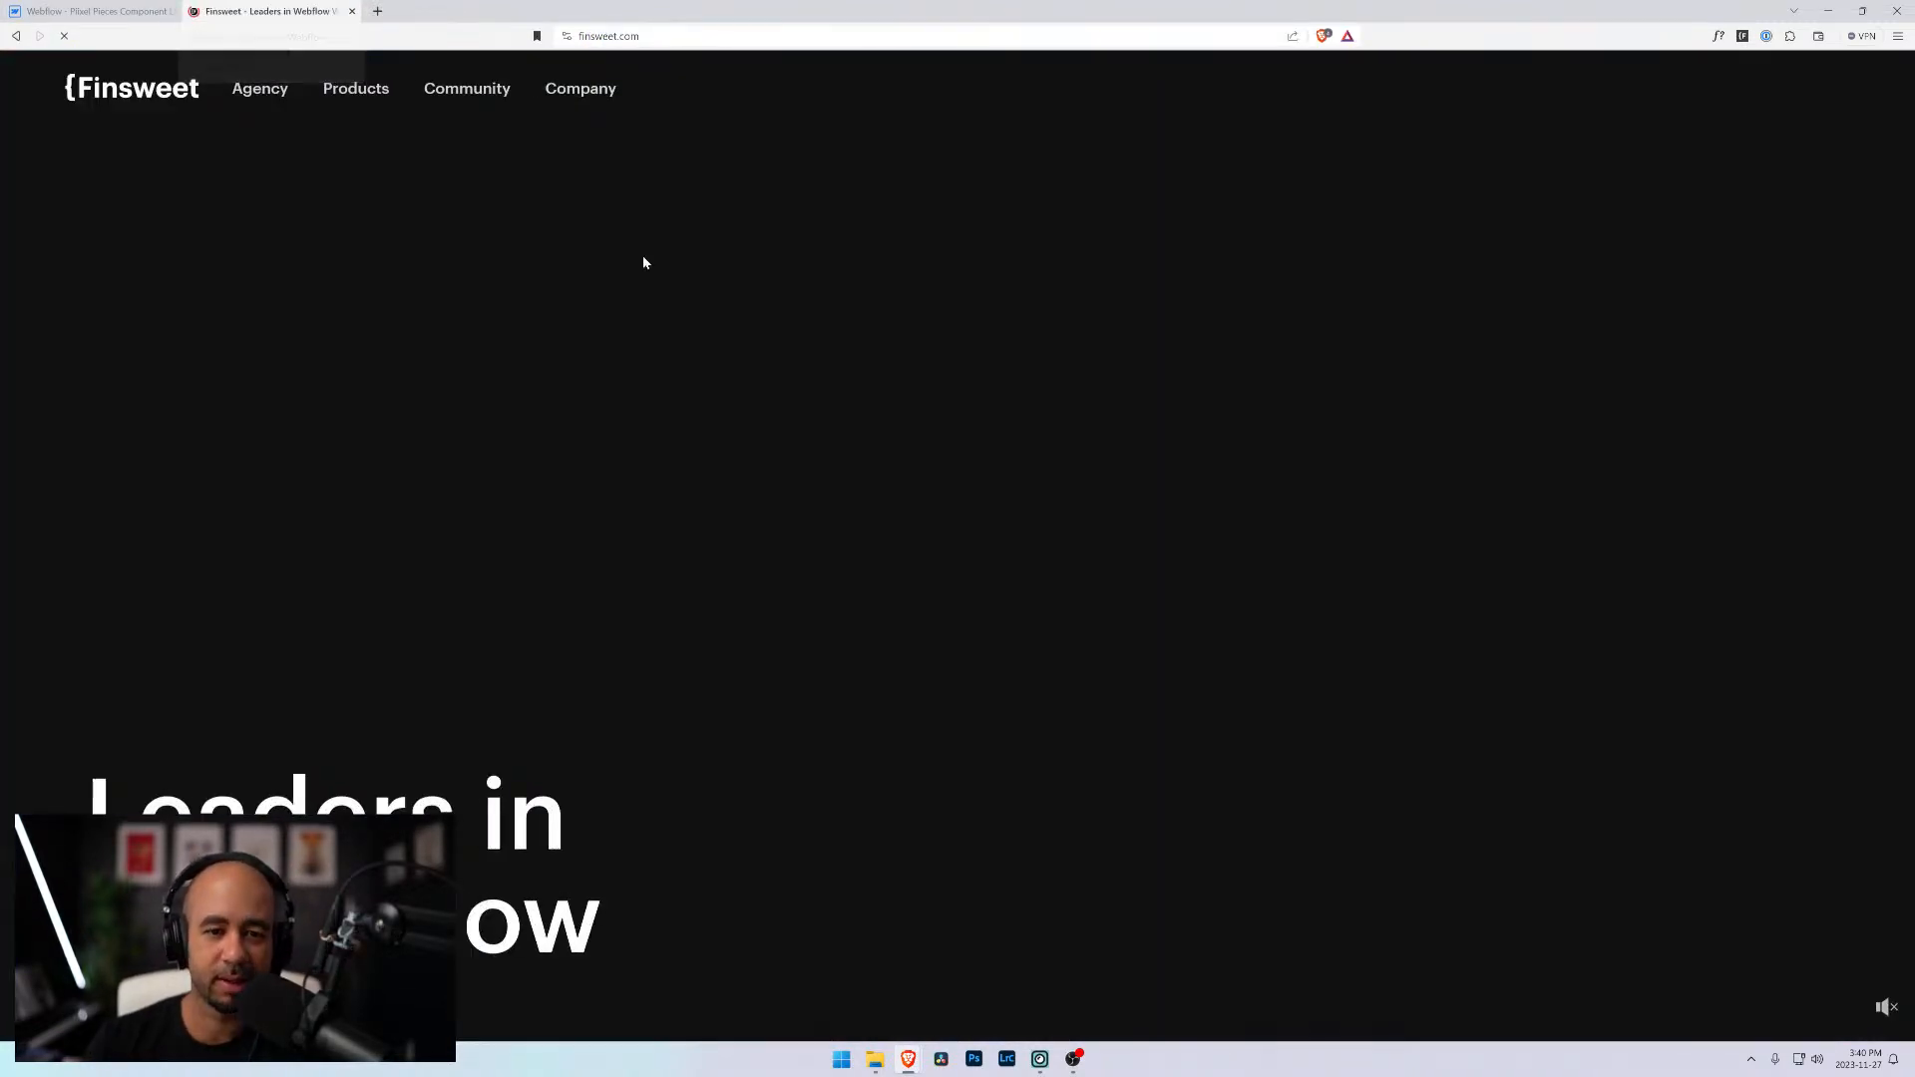
{"action": "left_click", "coordinate": [350, 98]}
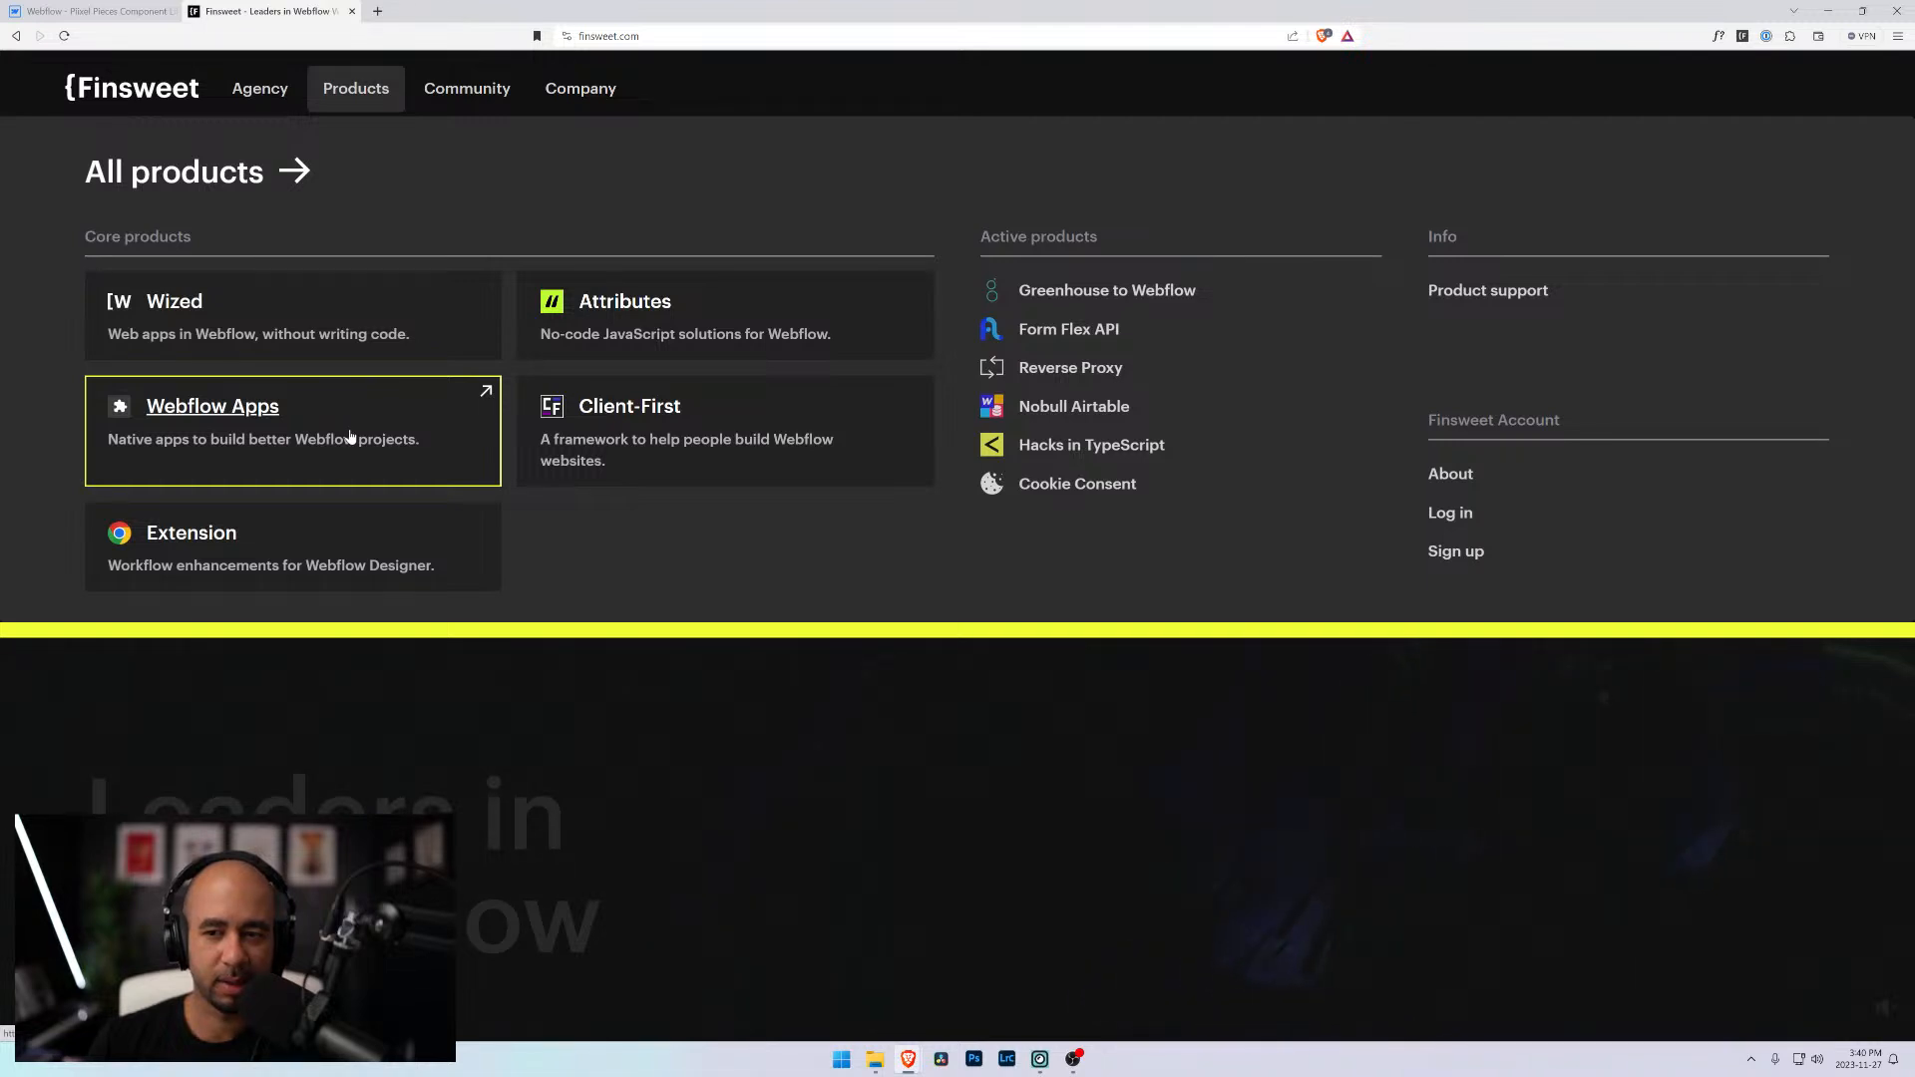
Search the web for "finsweet accordion" and open Finsweet's Accessible Accordion for Webflow page
{"action": "key", "text": "ctrl+l"}
{"action": "type", "text": "fi"}
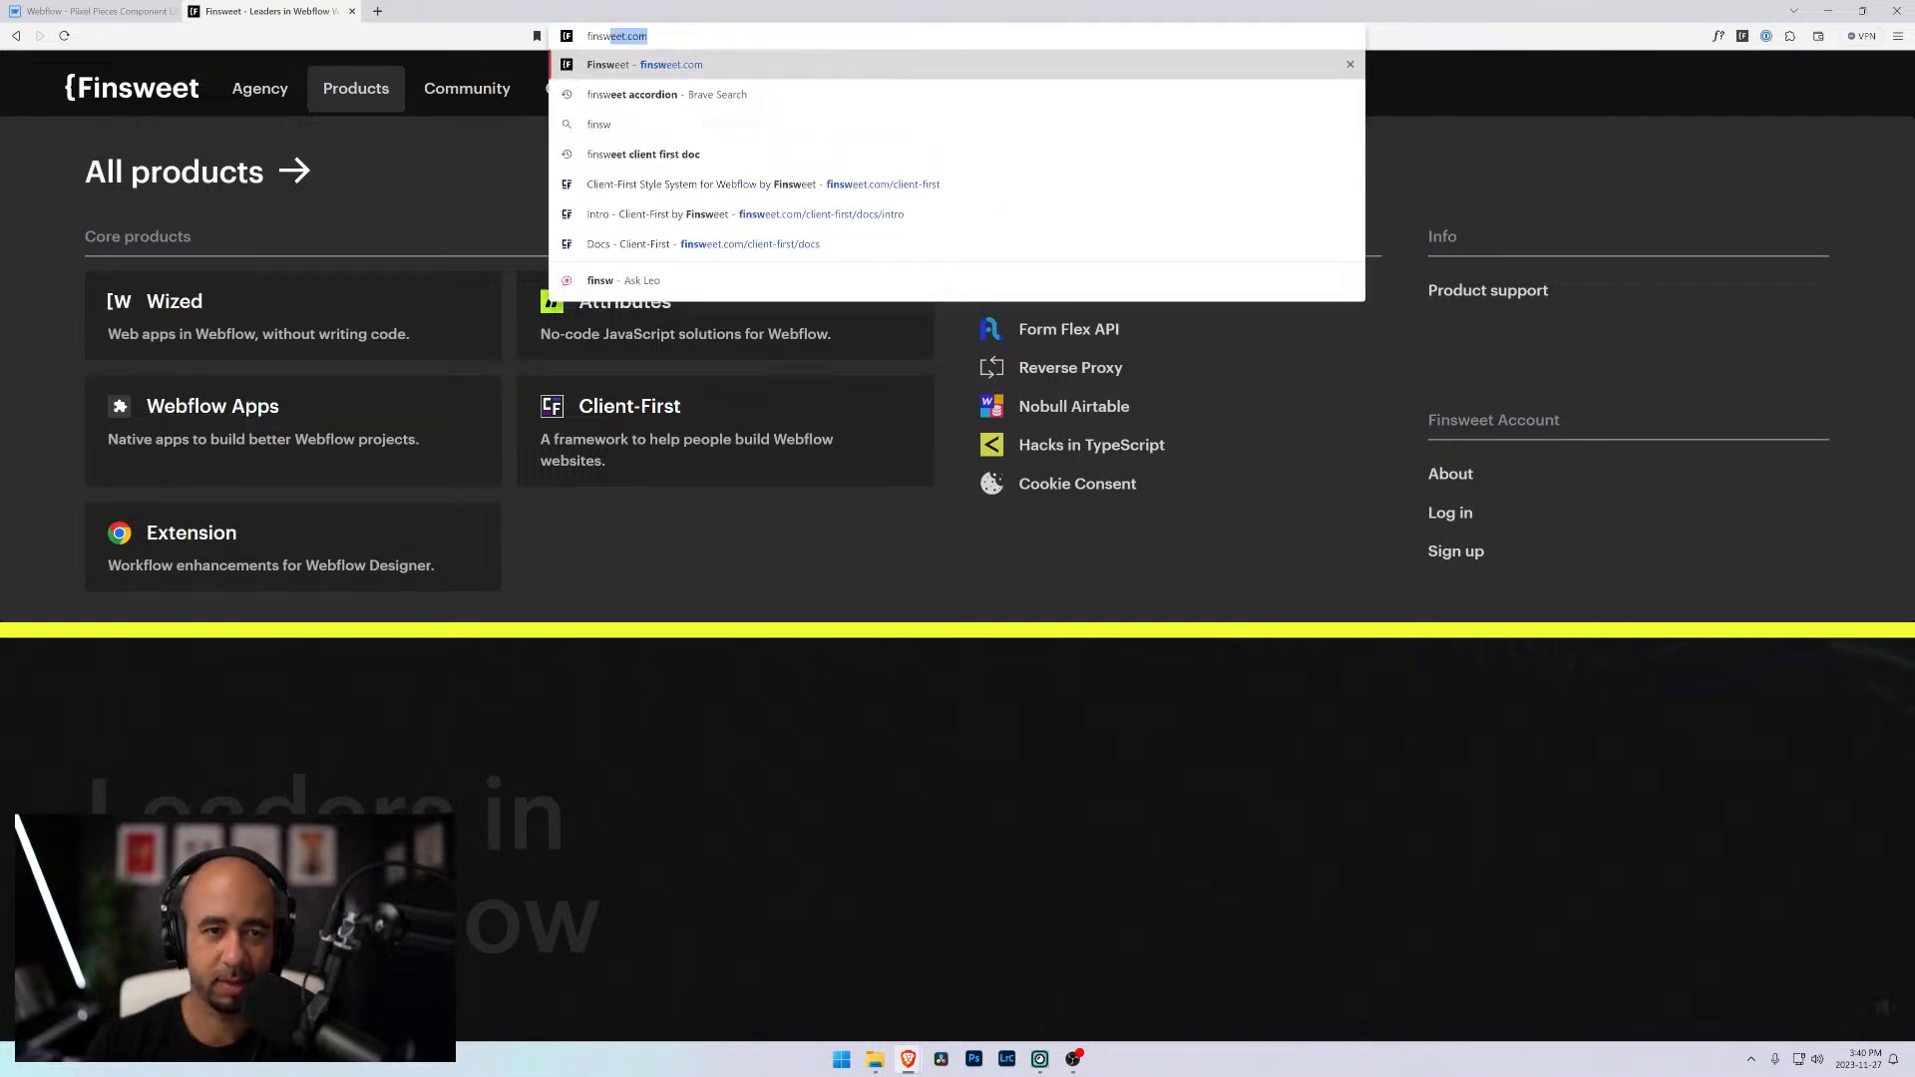
{"action": "type", "text": "nsweet ac"}
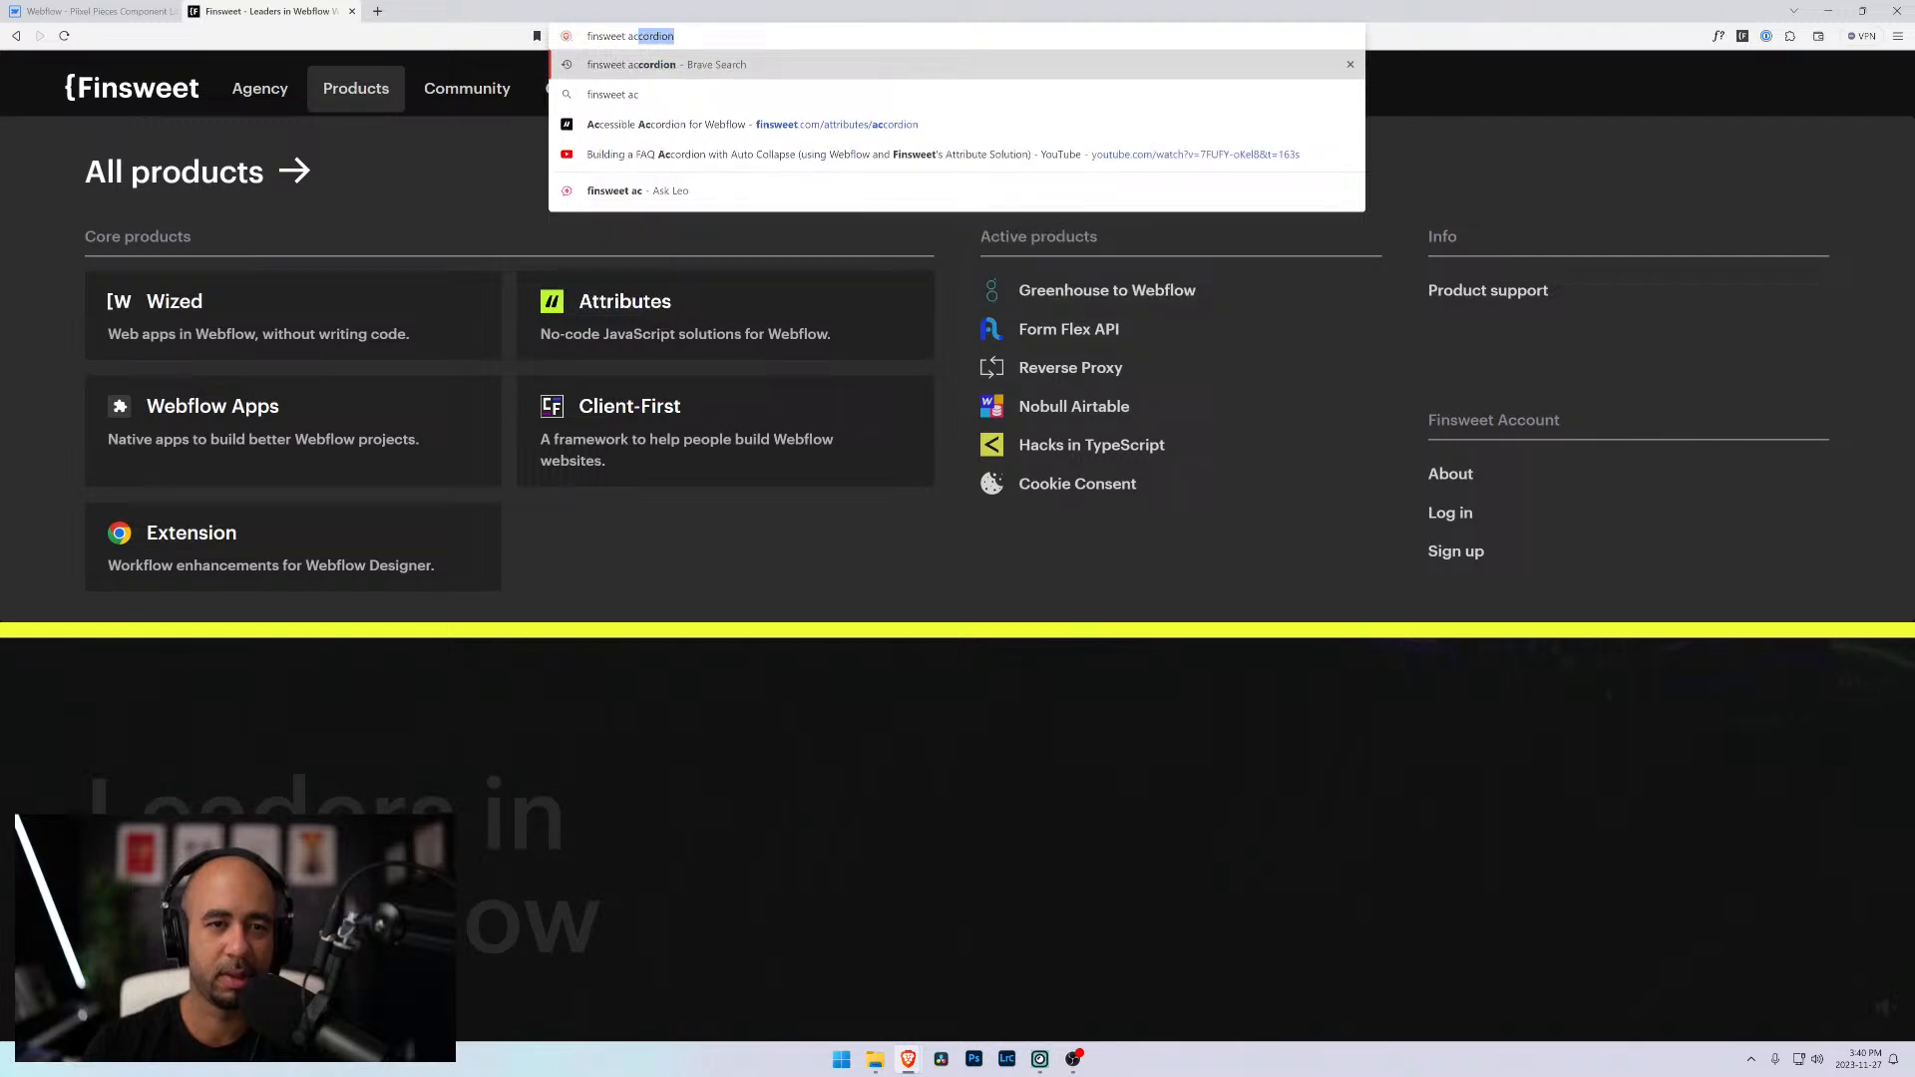
{"action": "key", "text": "Return"}
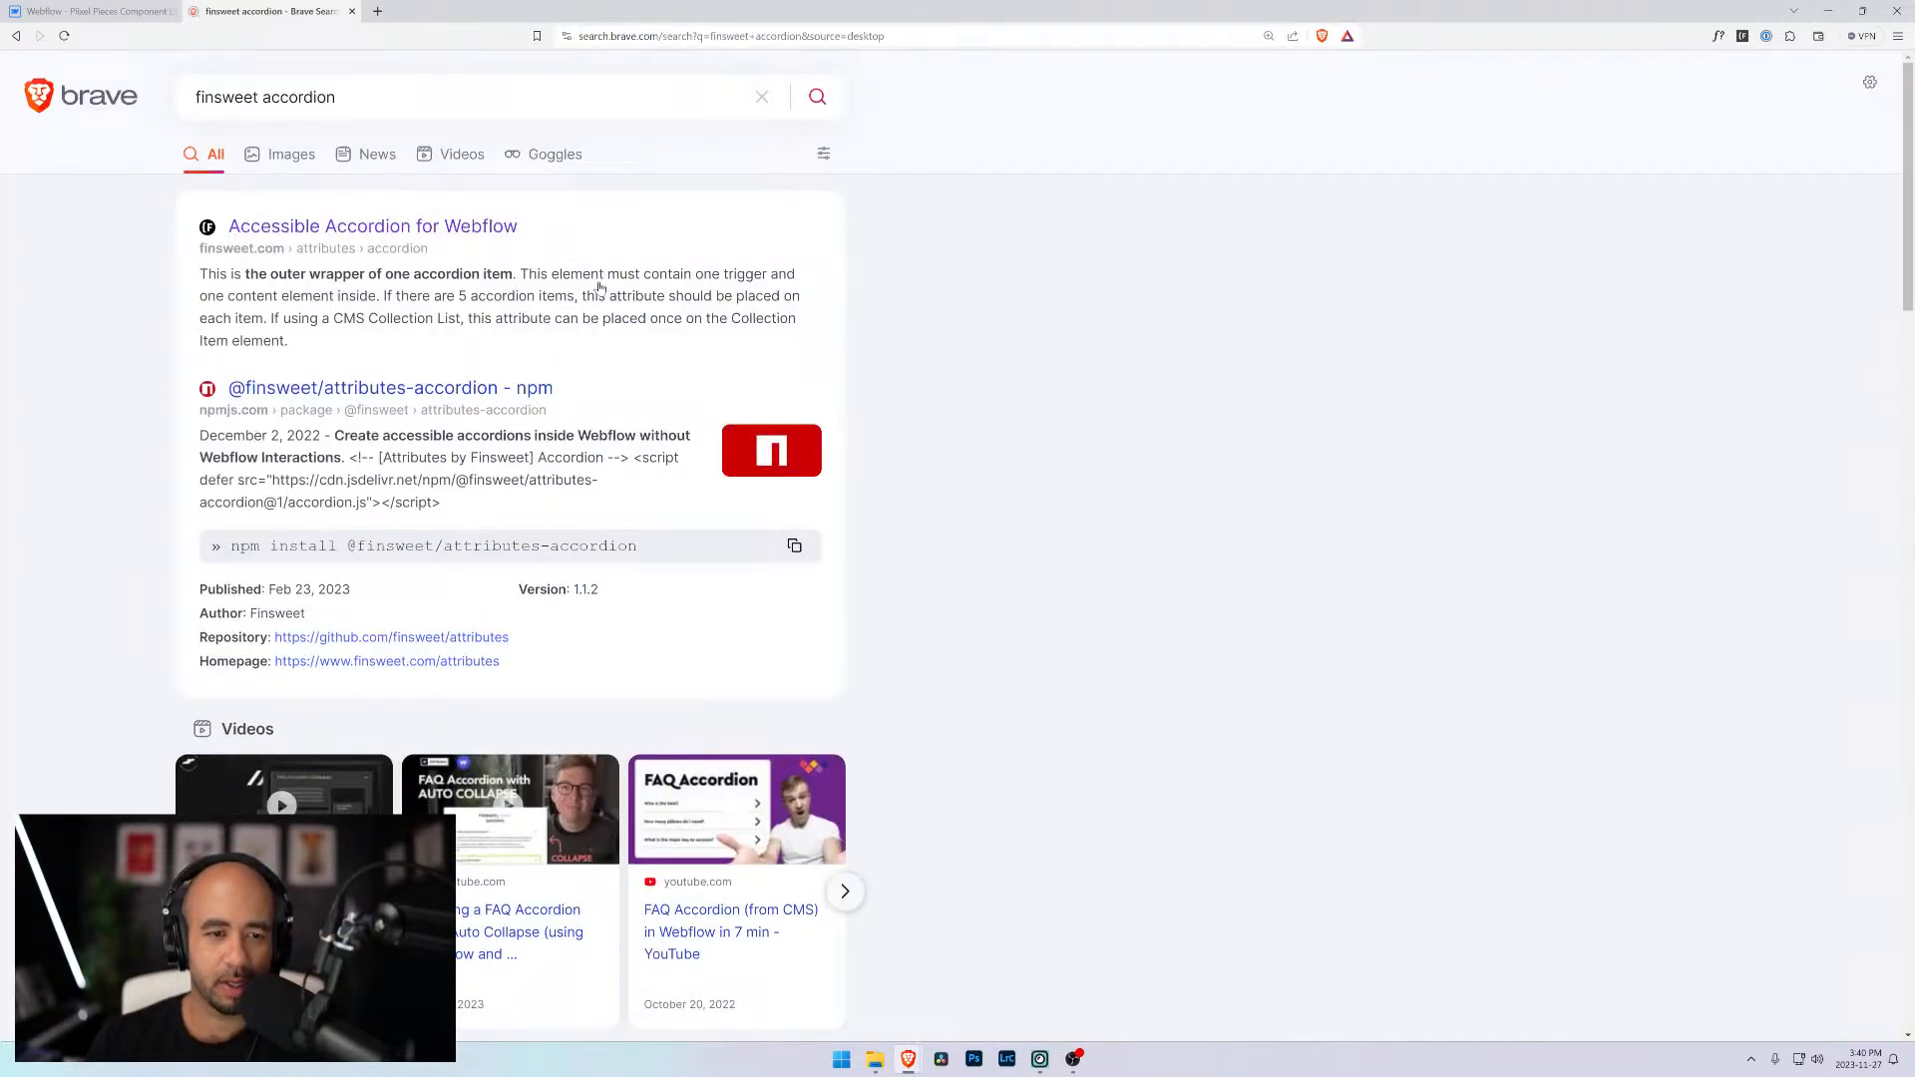
{"action": "left_click", "coordinate": [372, 226]}
Go to the accordion page's working examples and test expanding and collapsing the items of Accordion 1 - IX2
{"action": "scroll", "coordinate": [769, 535], "scroll_direction": "down", "scroll_amount": 18}
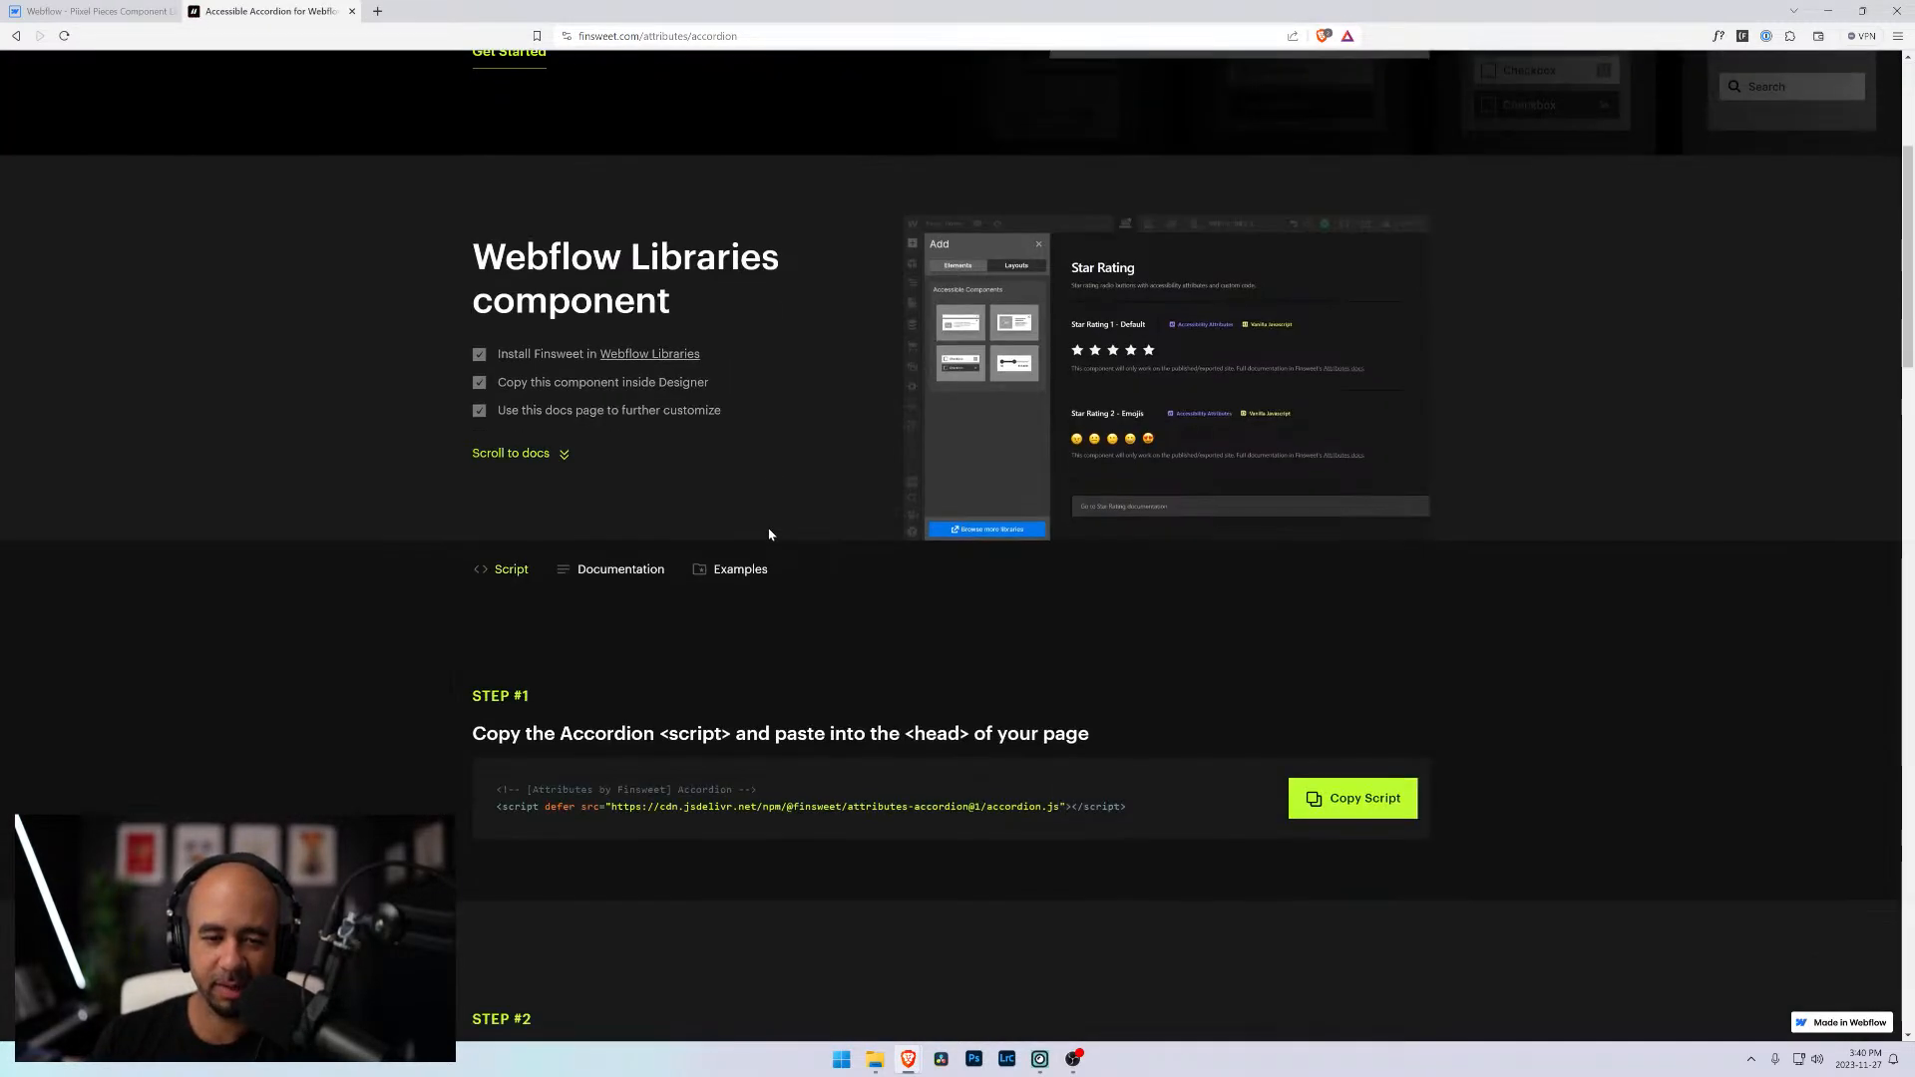
{"action": "scroll", "coordinate": [766, 579], "scroll_direction": "down", "scroll_amount": 6}
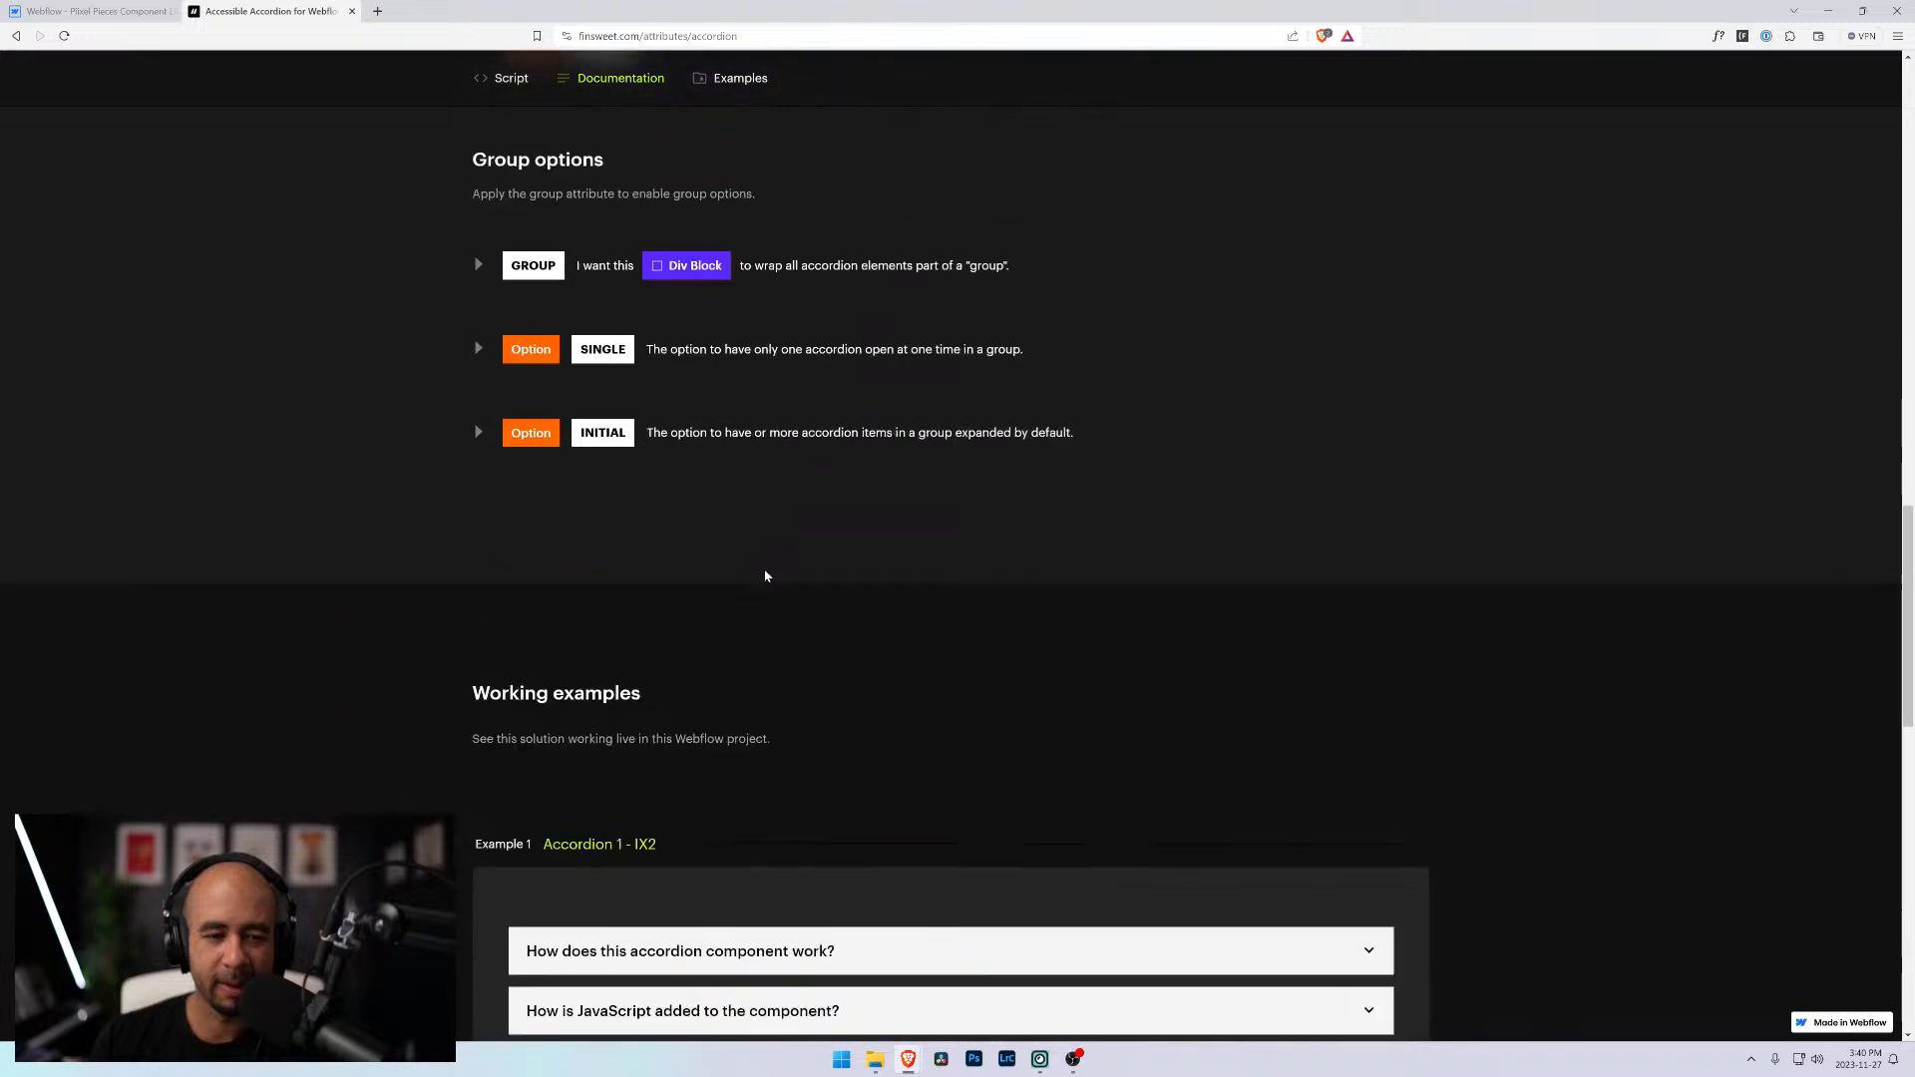
{"action": "left_click", "coordinate": [758, 551]}
{"action": "left_click", "coordinate": [757, 550]}
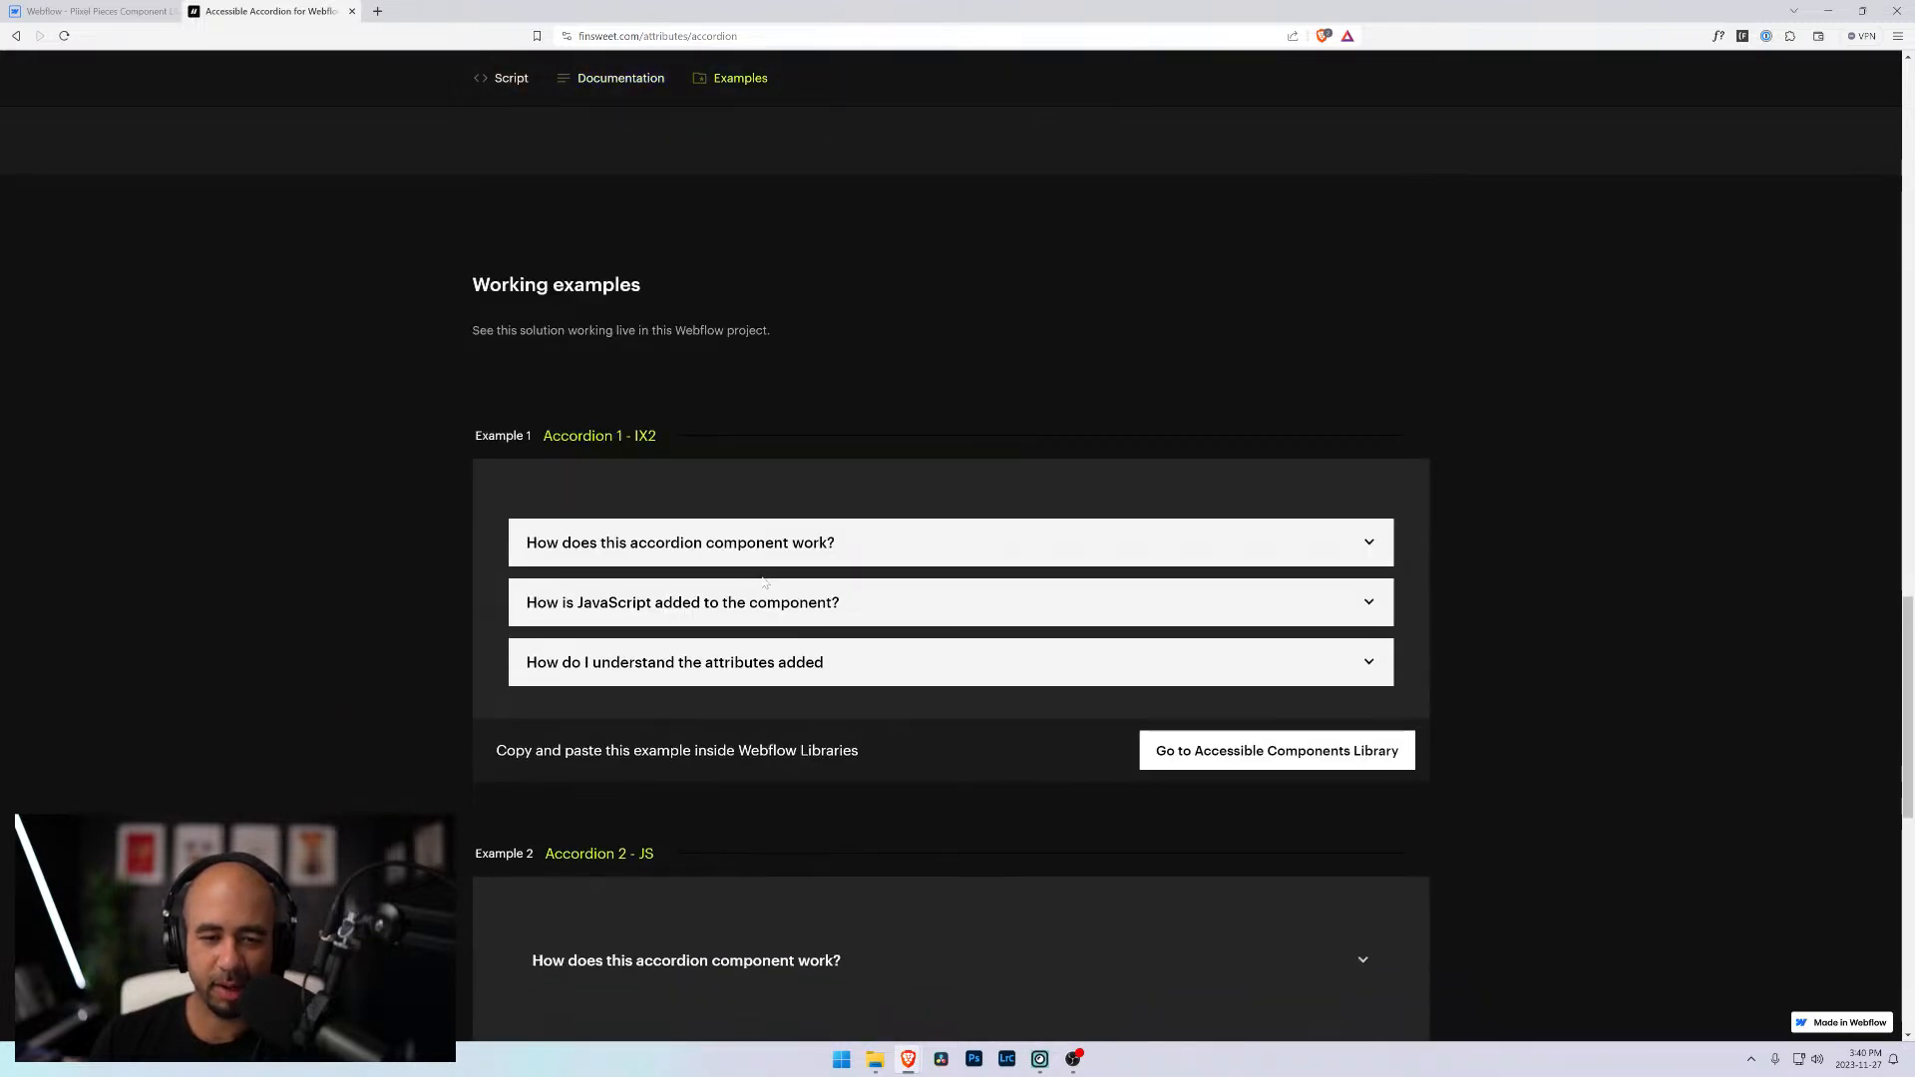
{"action": "left_click", "coordinate": [757, 602]}
{"action": "left_click", "coordinate": [772, 710]}
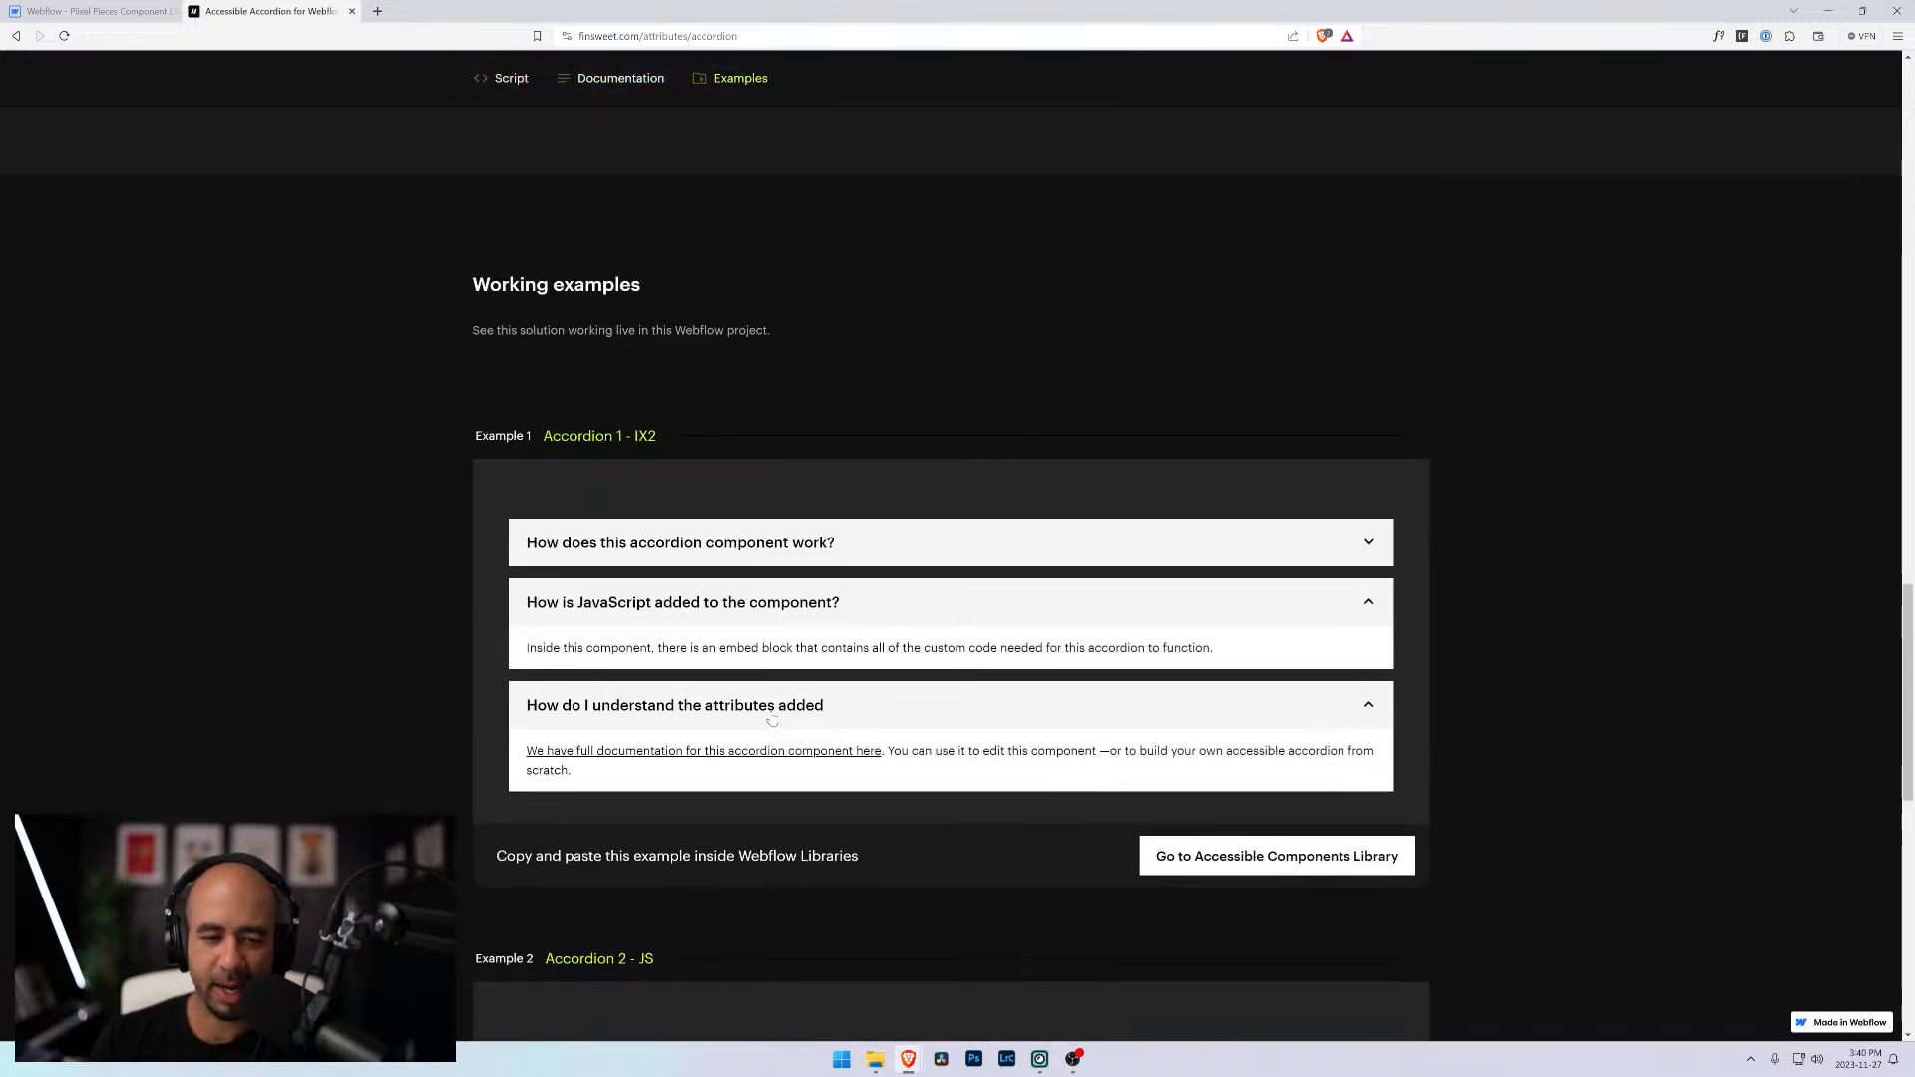
{"action": "scroll", "coordinate": [783, 599], "scroll_direction": "down", "scroll_amount": 3}
{"action": "left_click", "coordinate": [781, 406]}
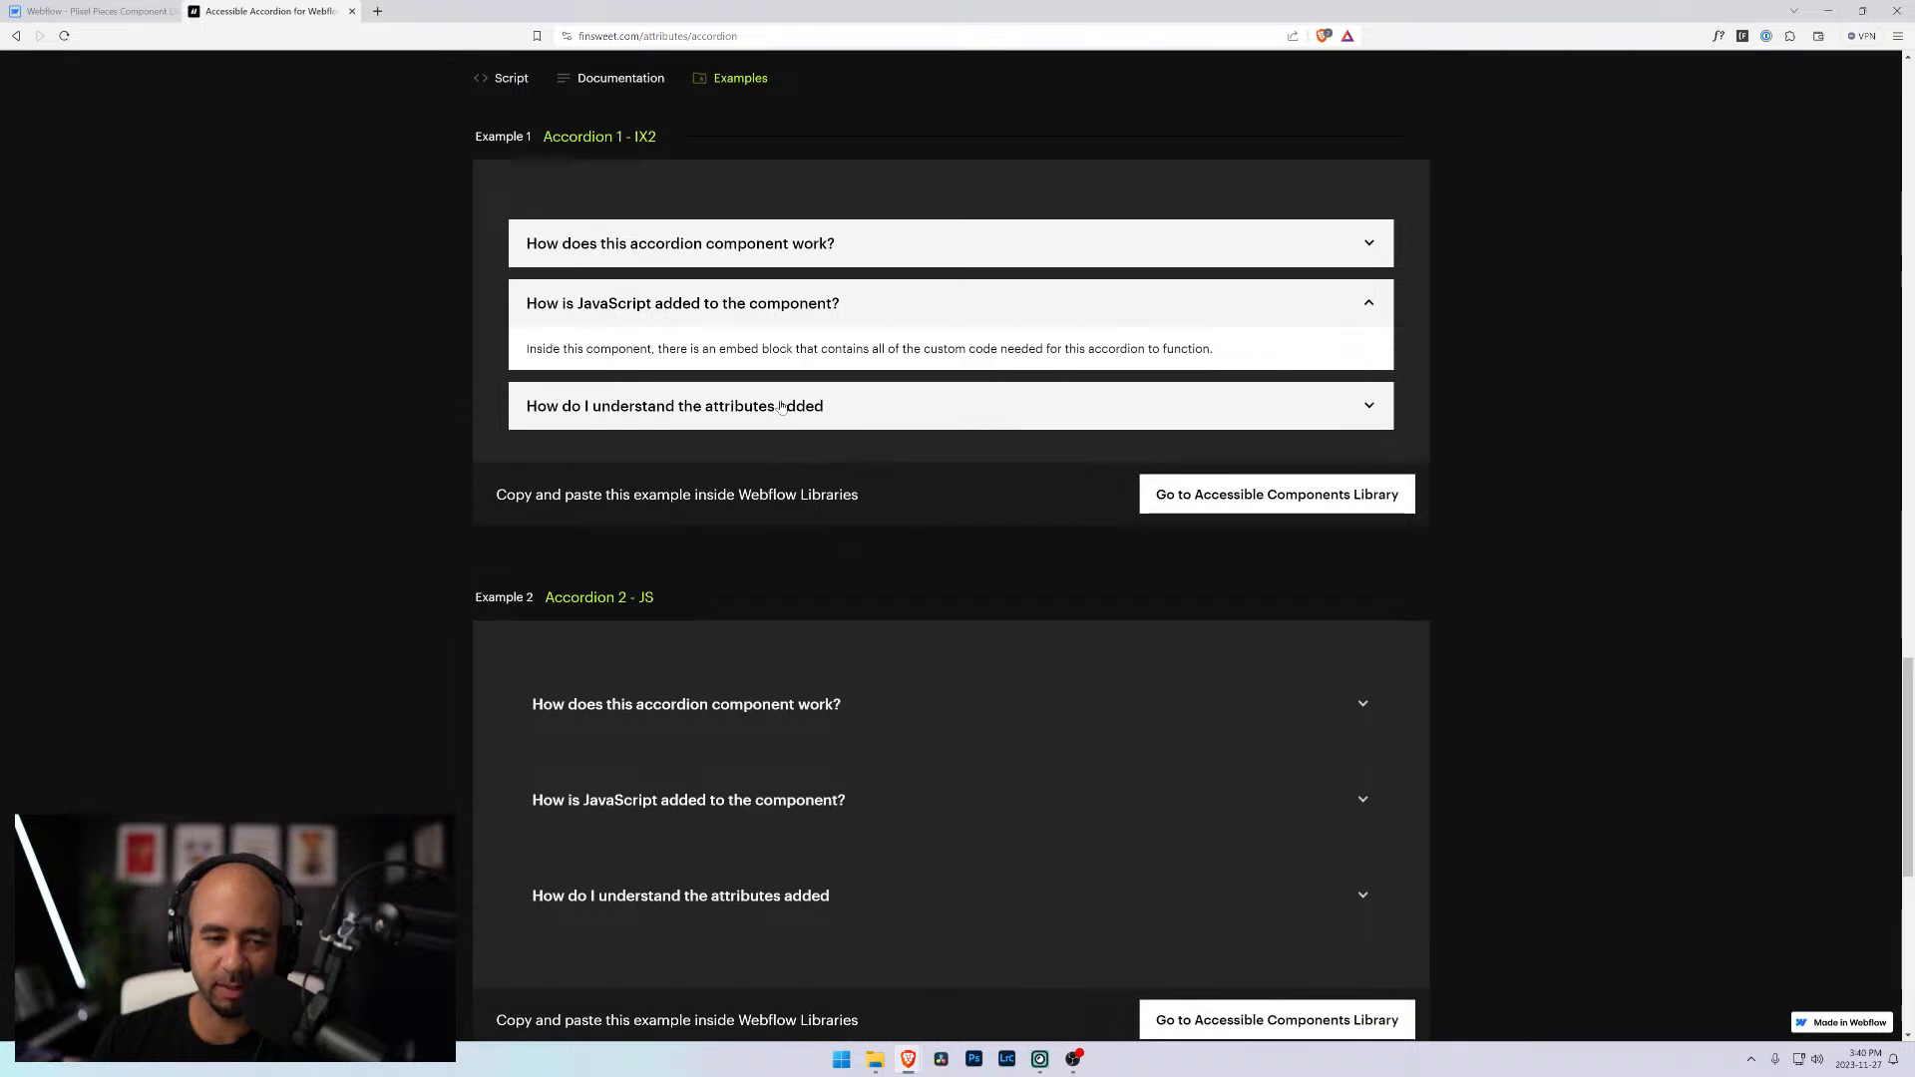
Test expanding and collapsing items of the Accordion 2 - JS example and read how JavaScript is added to the component
{"action": "scroll", "coordinate": [718, 489], "scroll_direction": "down", "scroll_amount": 4}
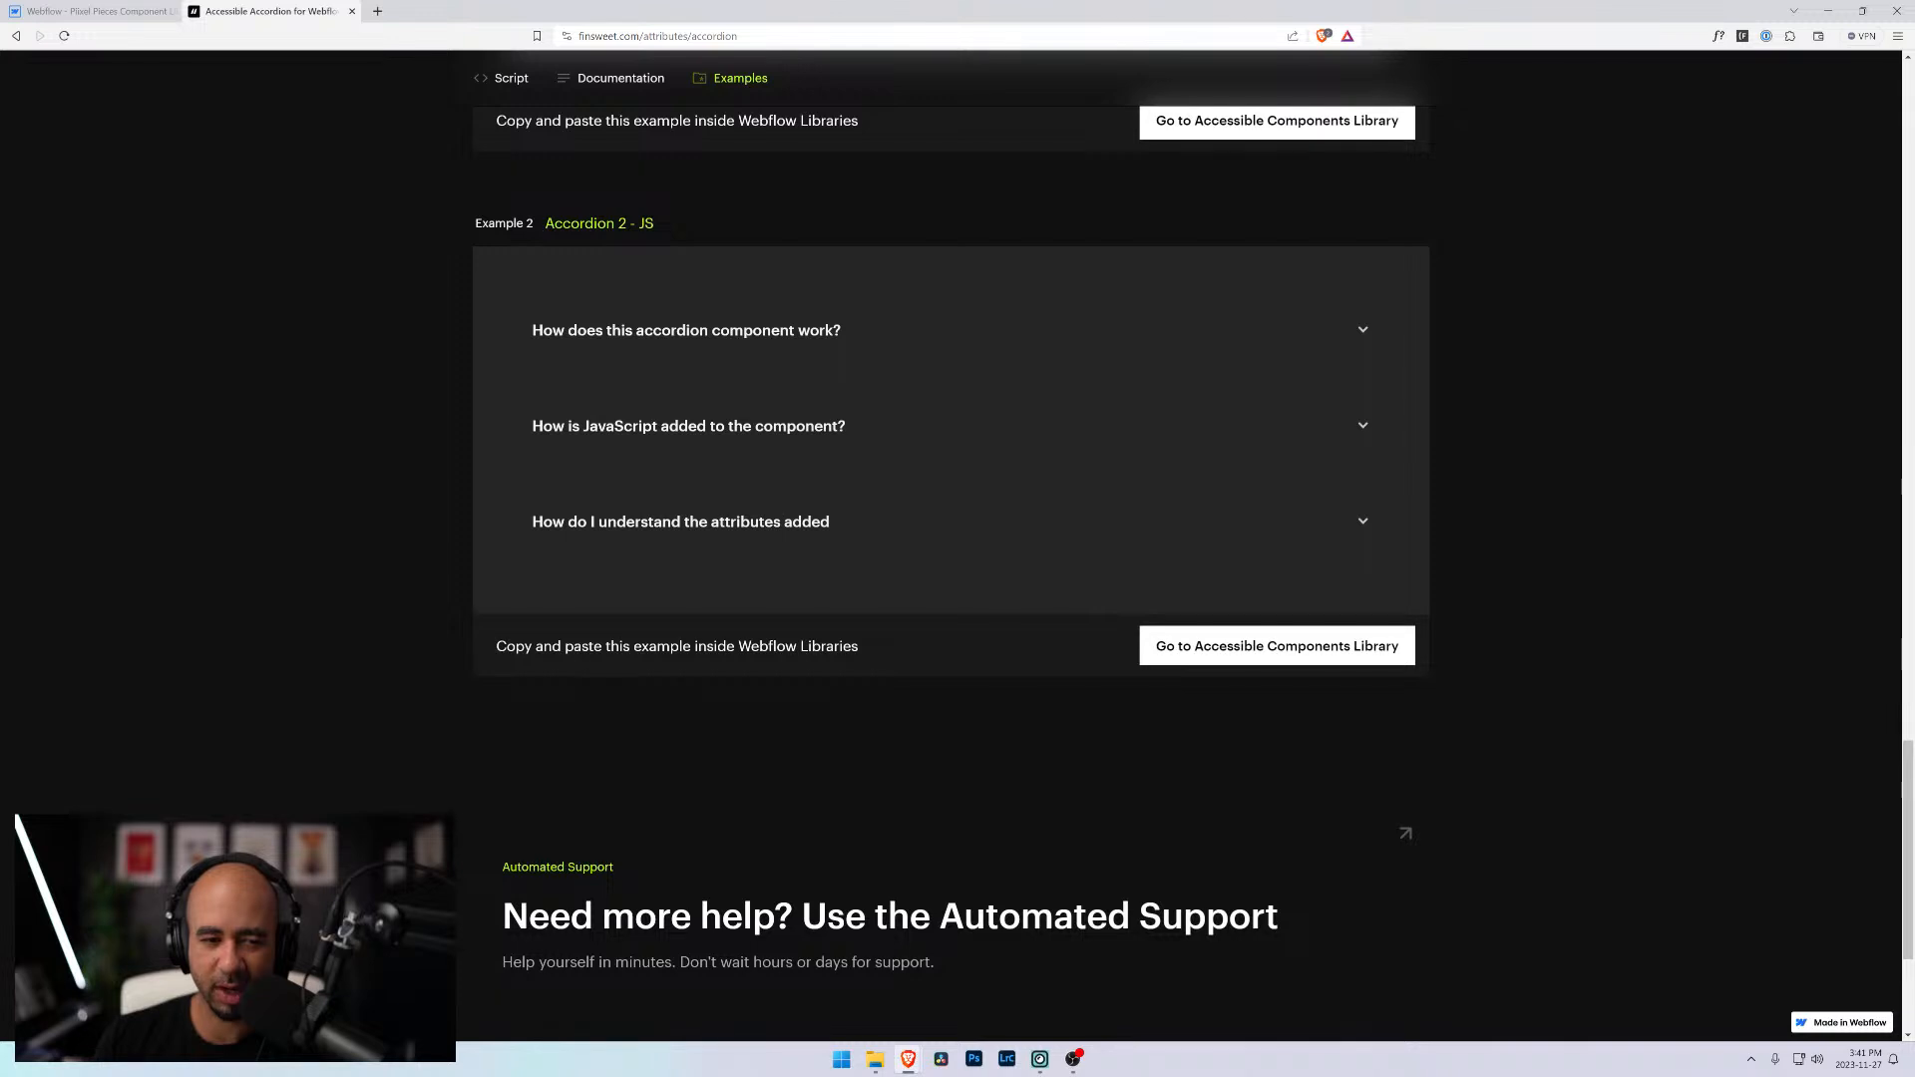
{"action": "left_click", "coordinate": [758, 522]}
{"action": "left_click", "coordinate": [759, 522]}
{"action": "left_click", "coordinate": [758, 426]}
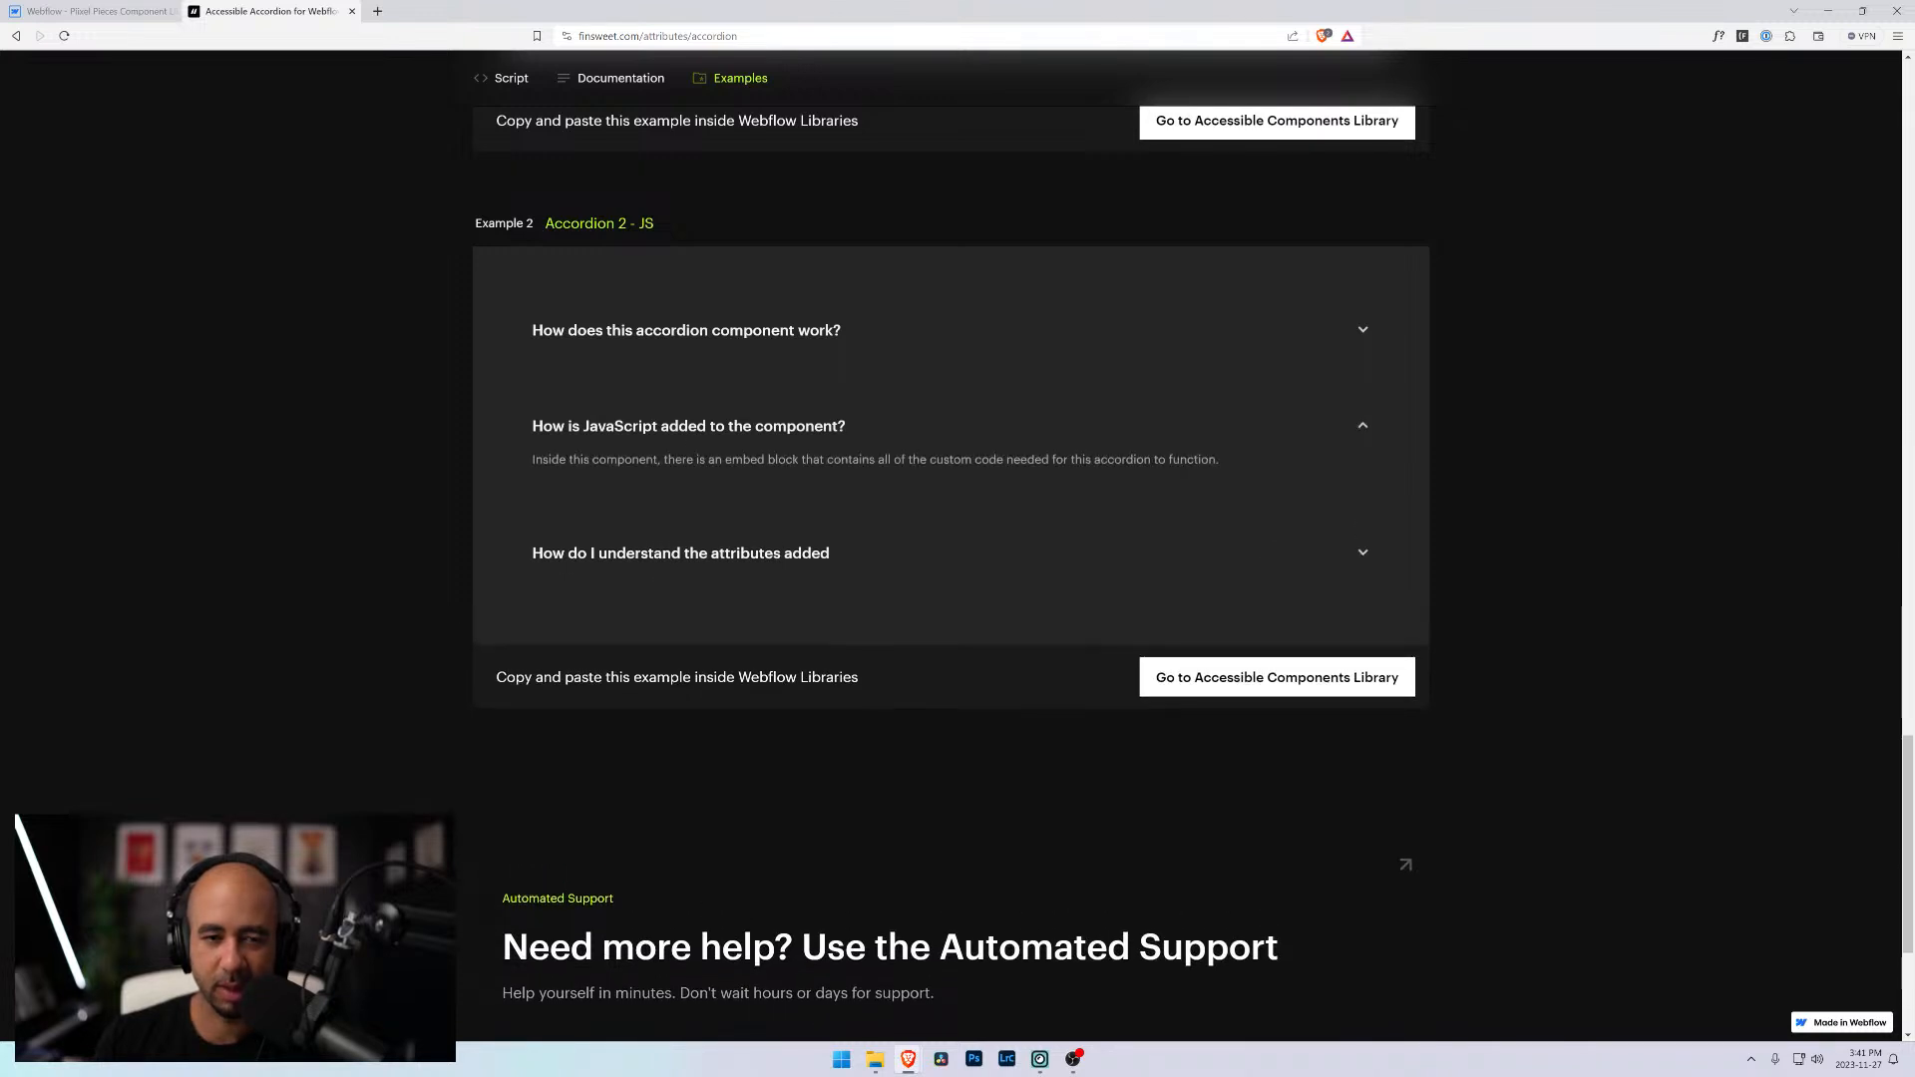
{"action": "left_click", "coordinate": [519, 426]}
{"action": "left_click", "coordinate": [519, 426]}
{"action": "left_click_drag", "start_coordinate": [549, 458], "coordinate": [1215, 466]}
Retest the Accordion 1 - IX2 example and read its explanation of how the accordion component works
{"action": "scroll", "coordinate": [811, 465], "scroll_direction": "up", "scroll_amount": 4}
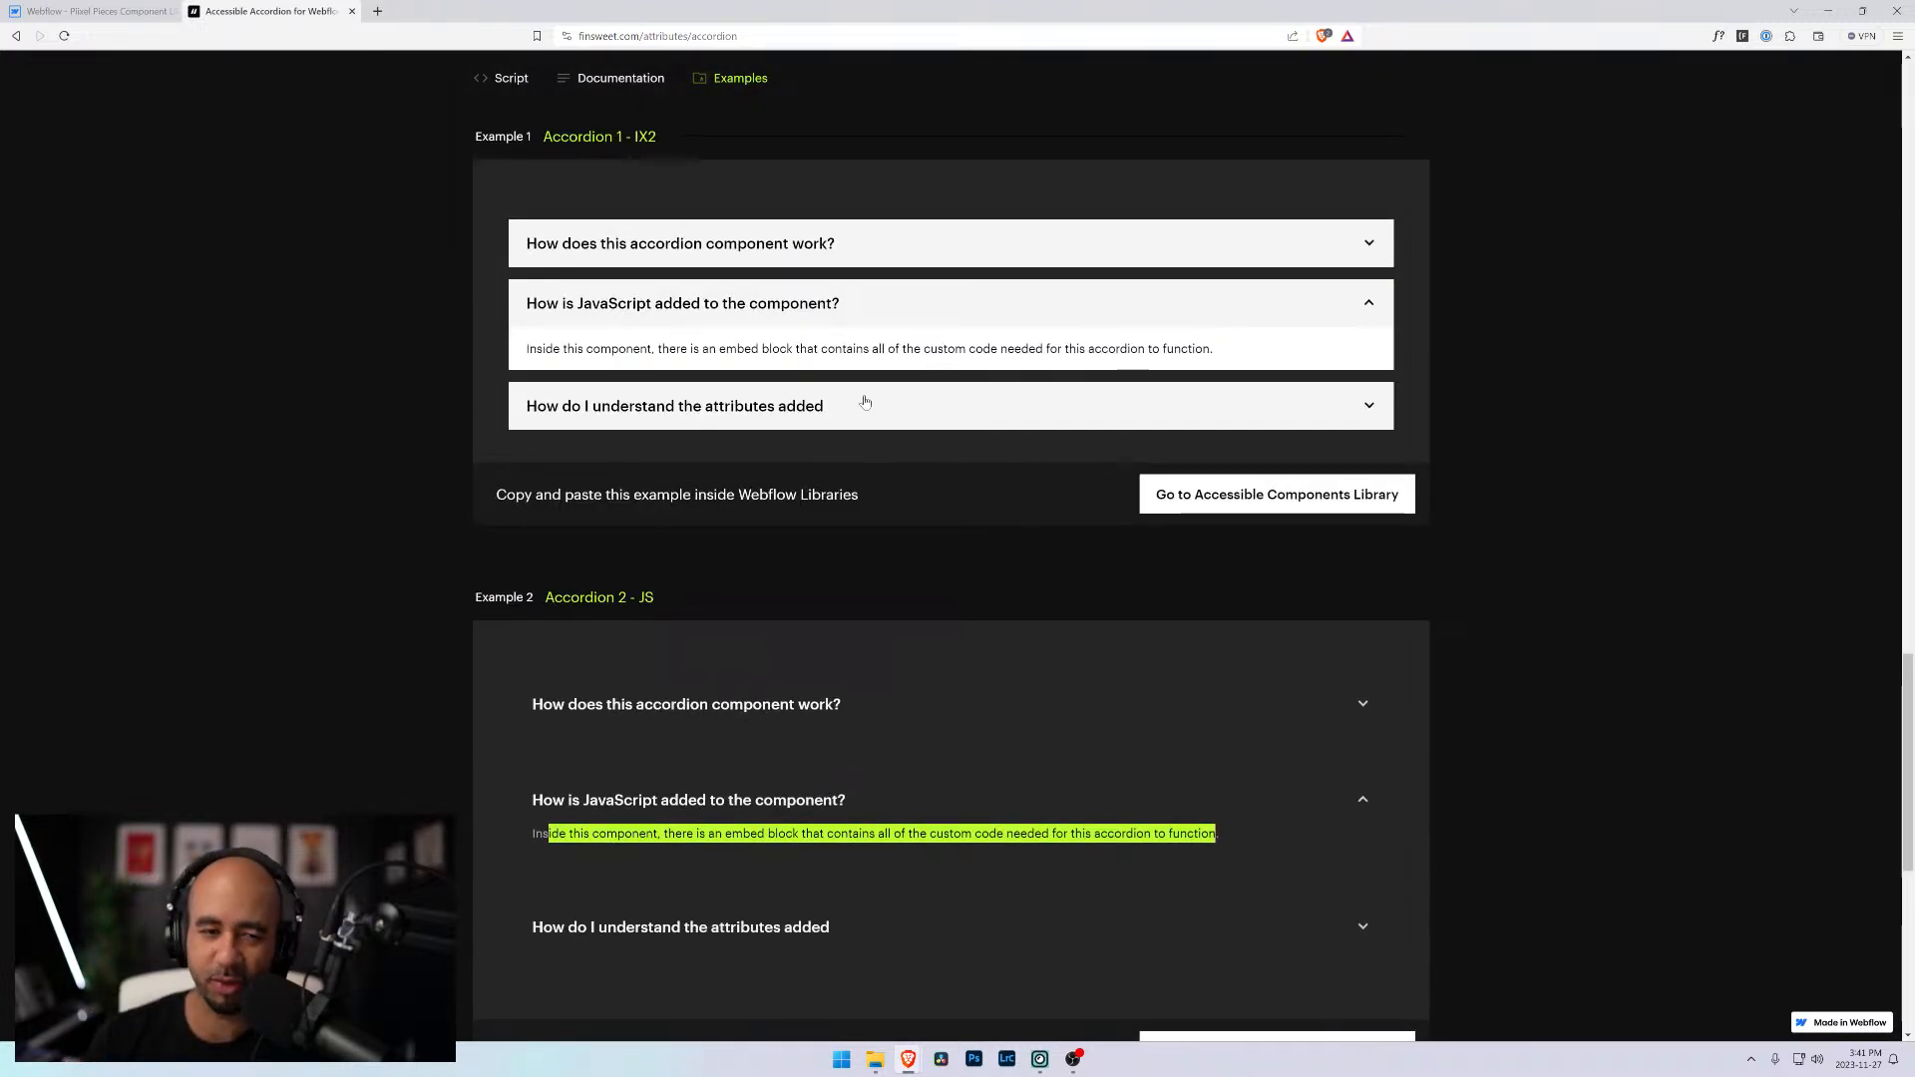
{"action": "left_click", "coordinate": [798, 283]}
{"action": "left_click", "coordinate": [795, 249]}
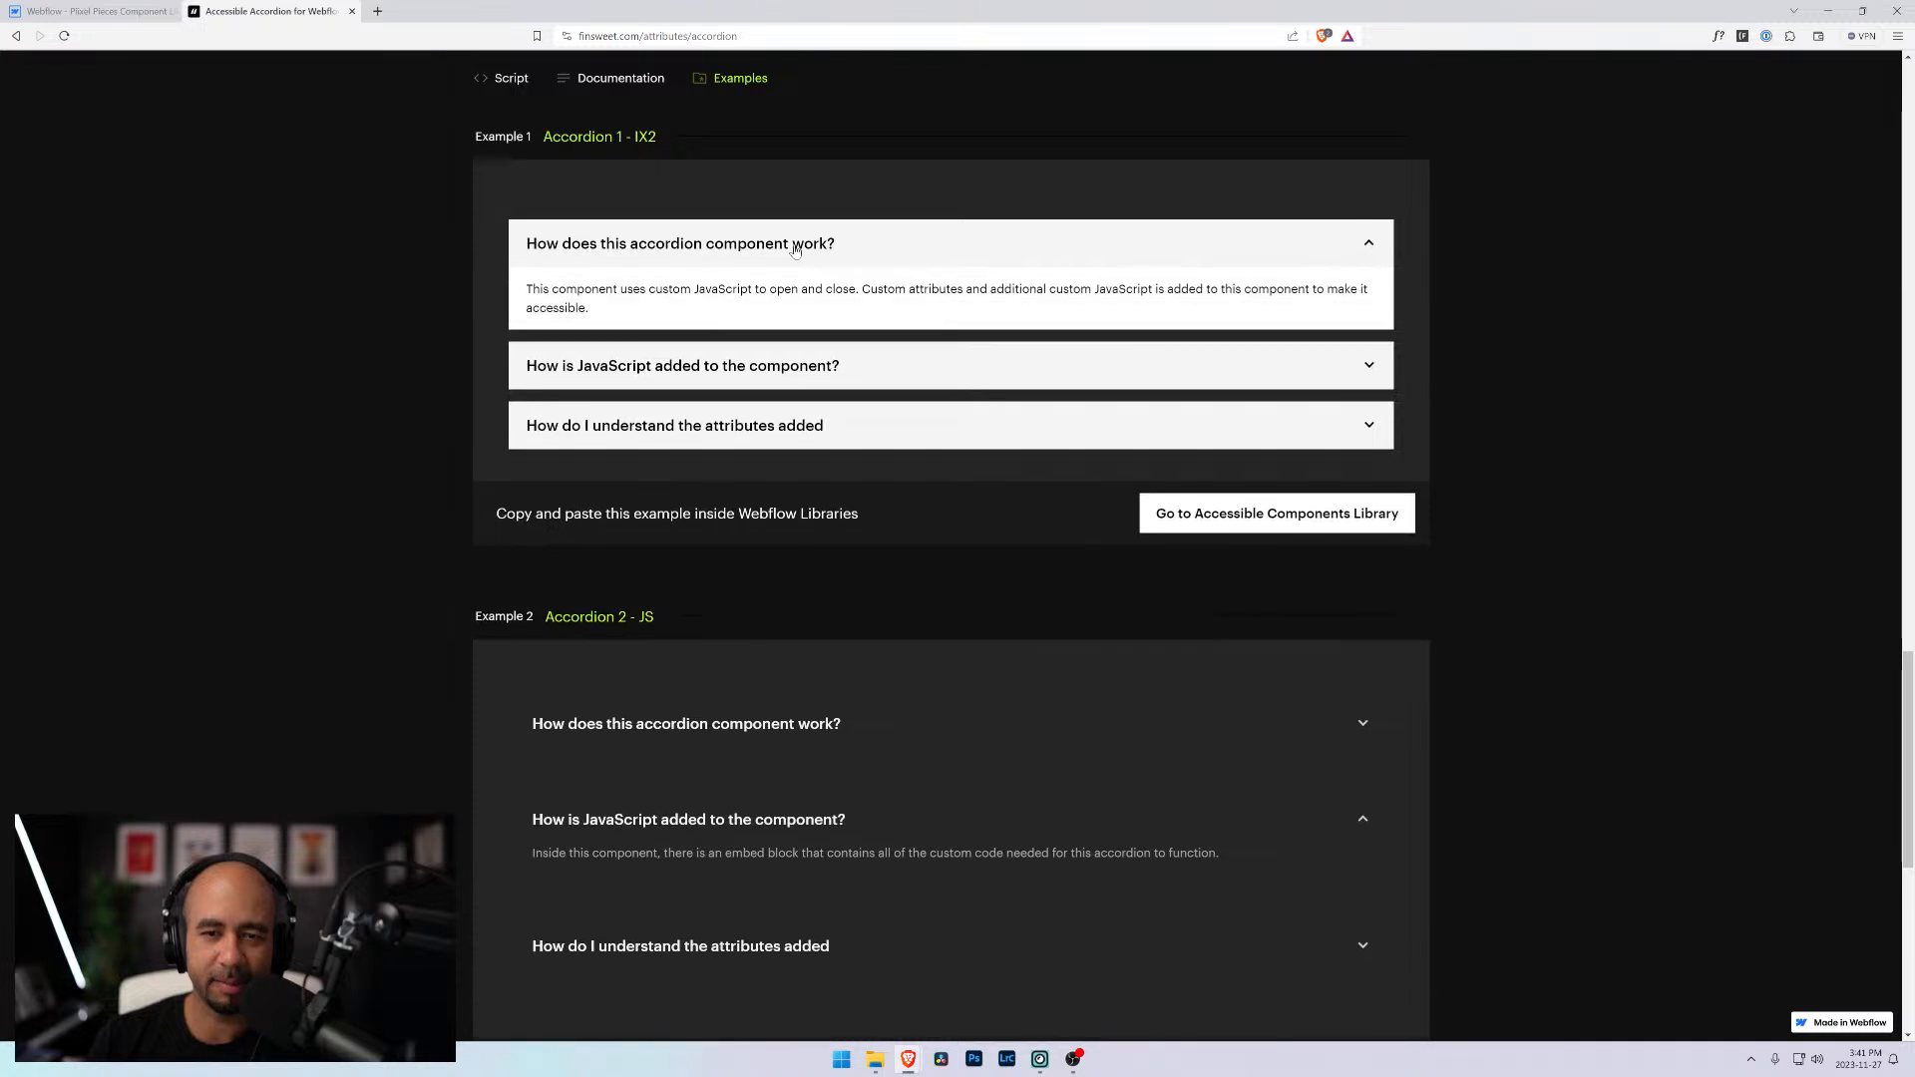
{"action": "left_click", "coordinate": [795, 249]}
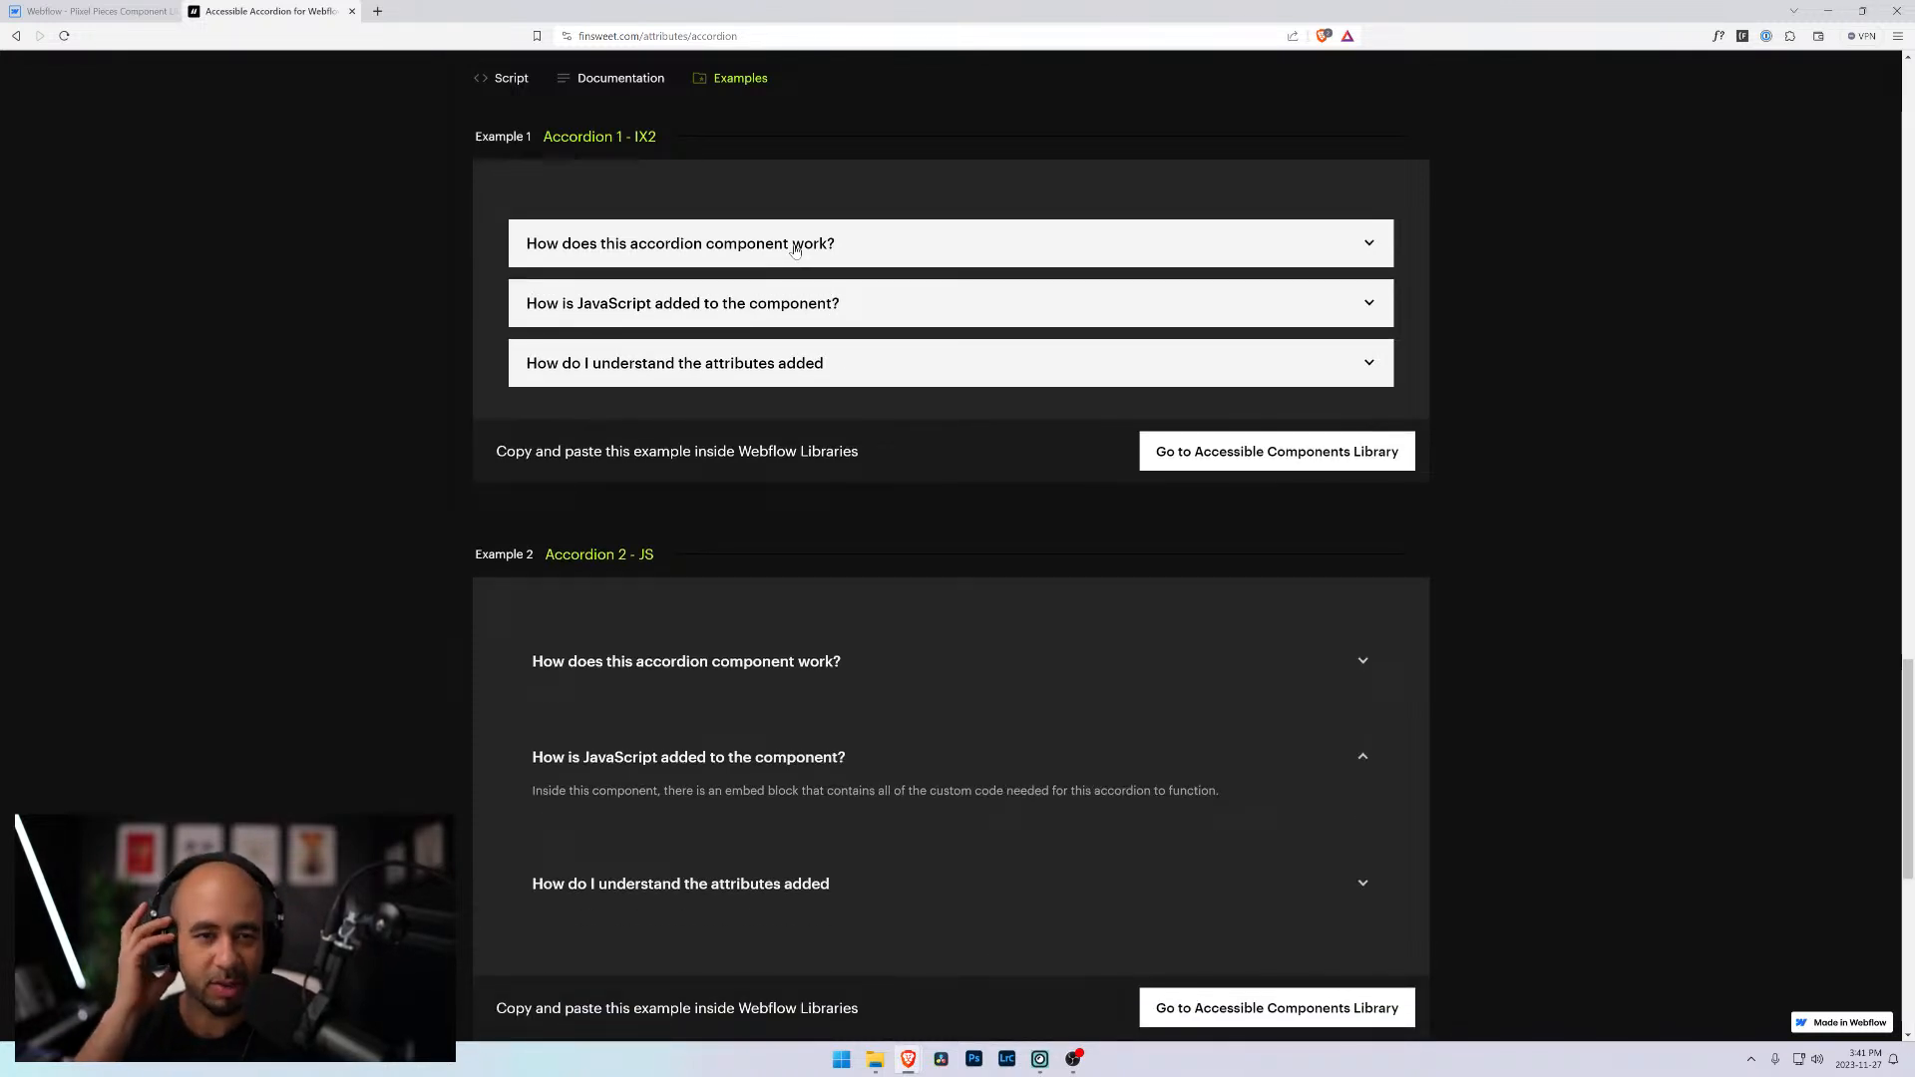
{"action": "left_click", "coordinate": [795, 249]}
{"action": "scroll", "coordinate": [542, 369], "scroll_direction": "up", "scroll_amount": 2}
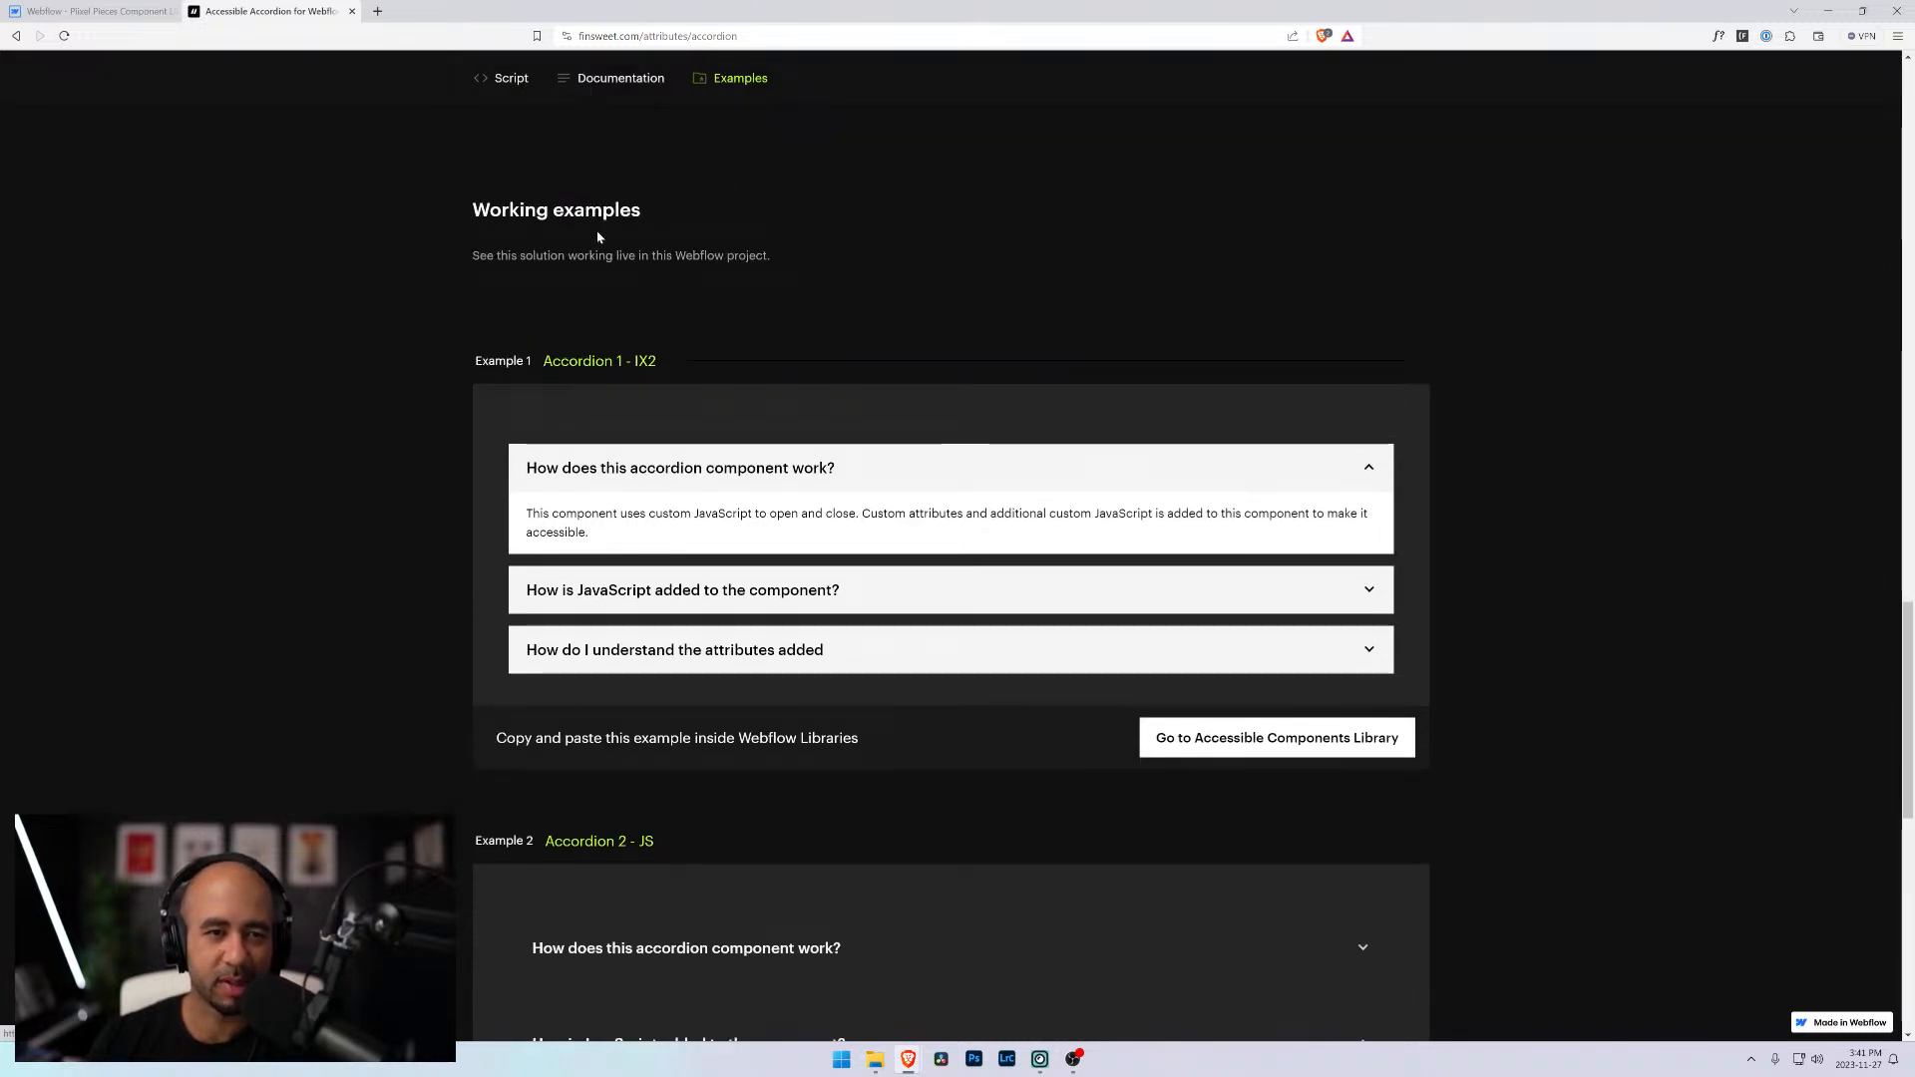
{"action": "left_click_drag", "start_coordinate": [552, 361], "coordinate": [663, 363]}
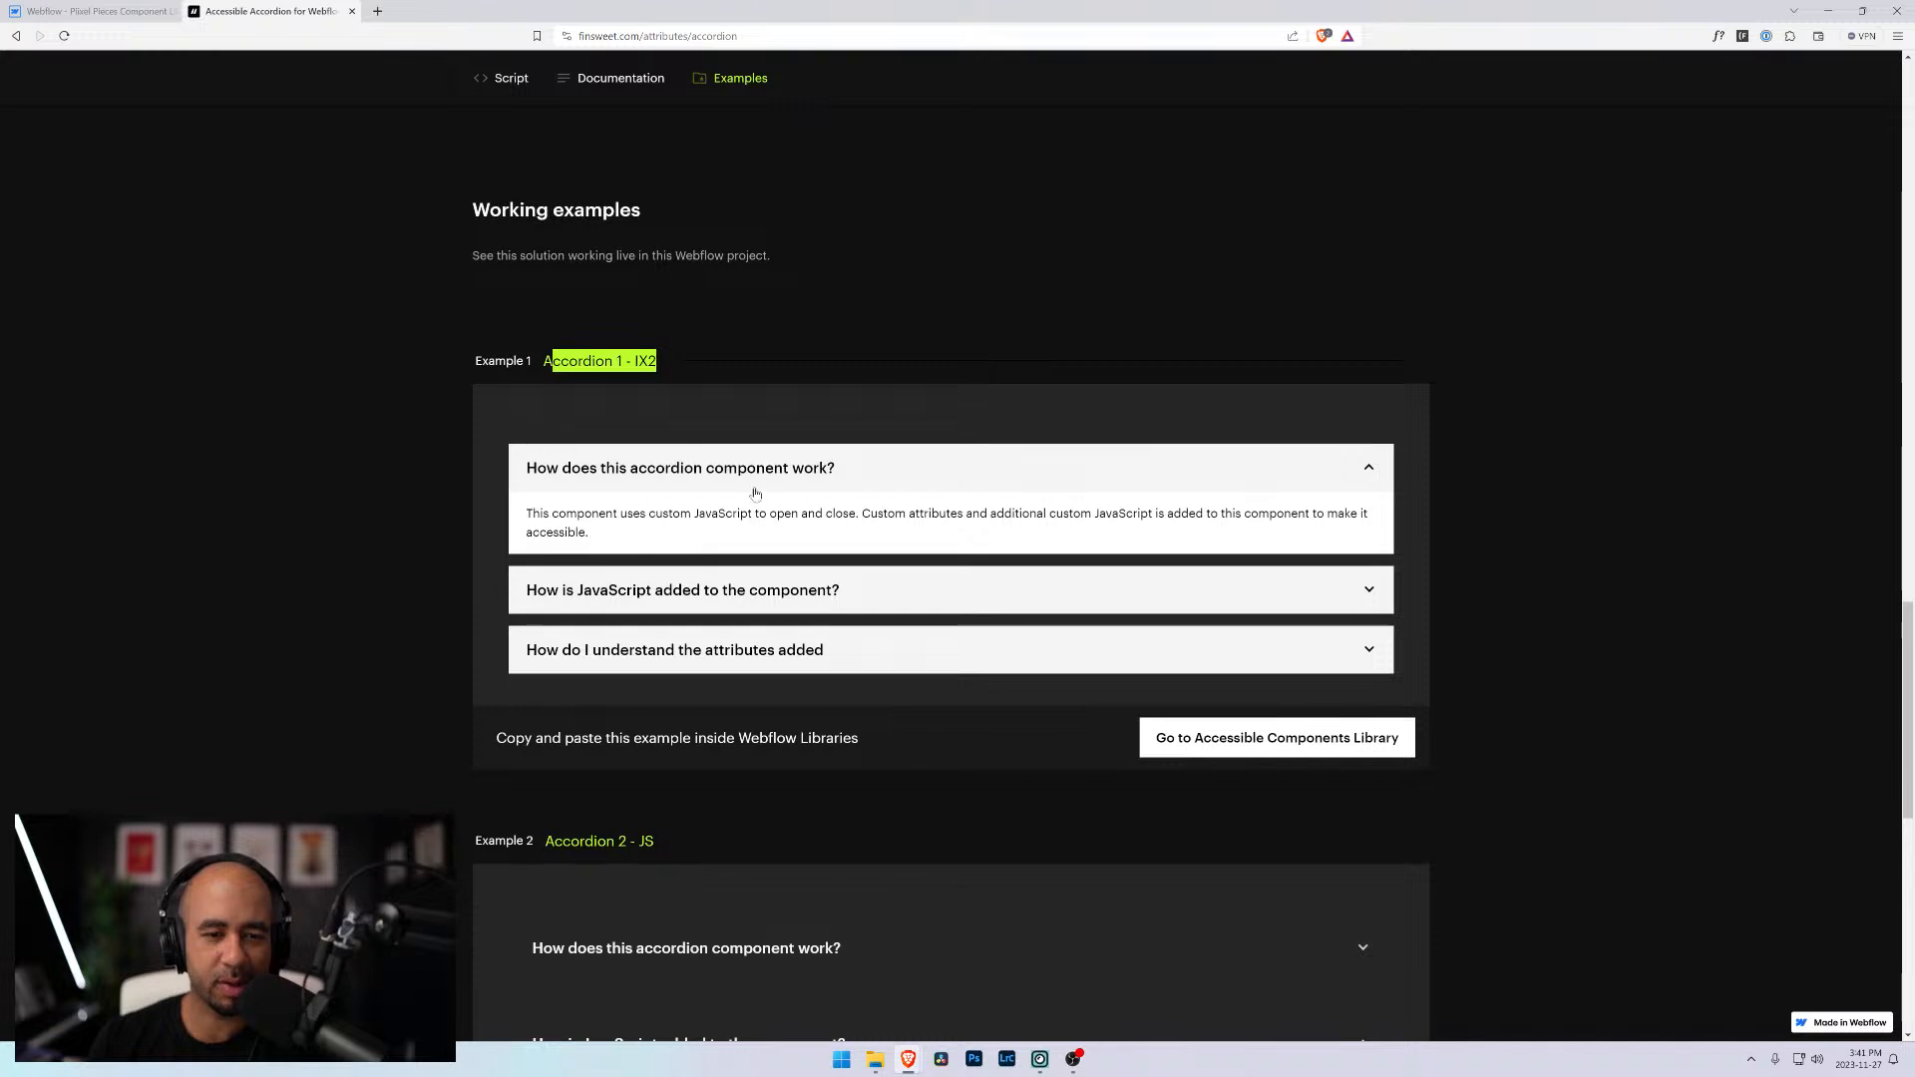
{"action": "left_click_drag", "start_coordinate": [626, 514], "coordinate": [639, 536]}
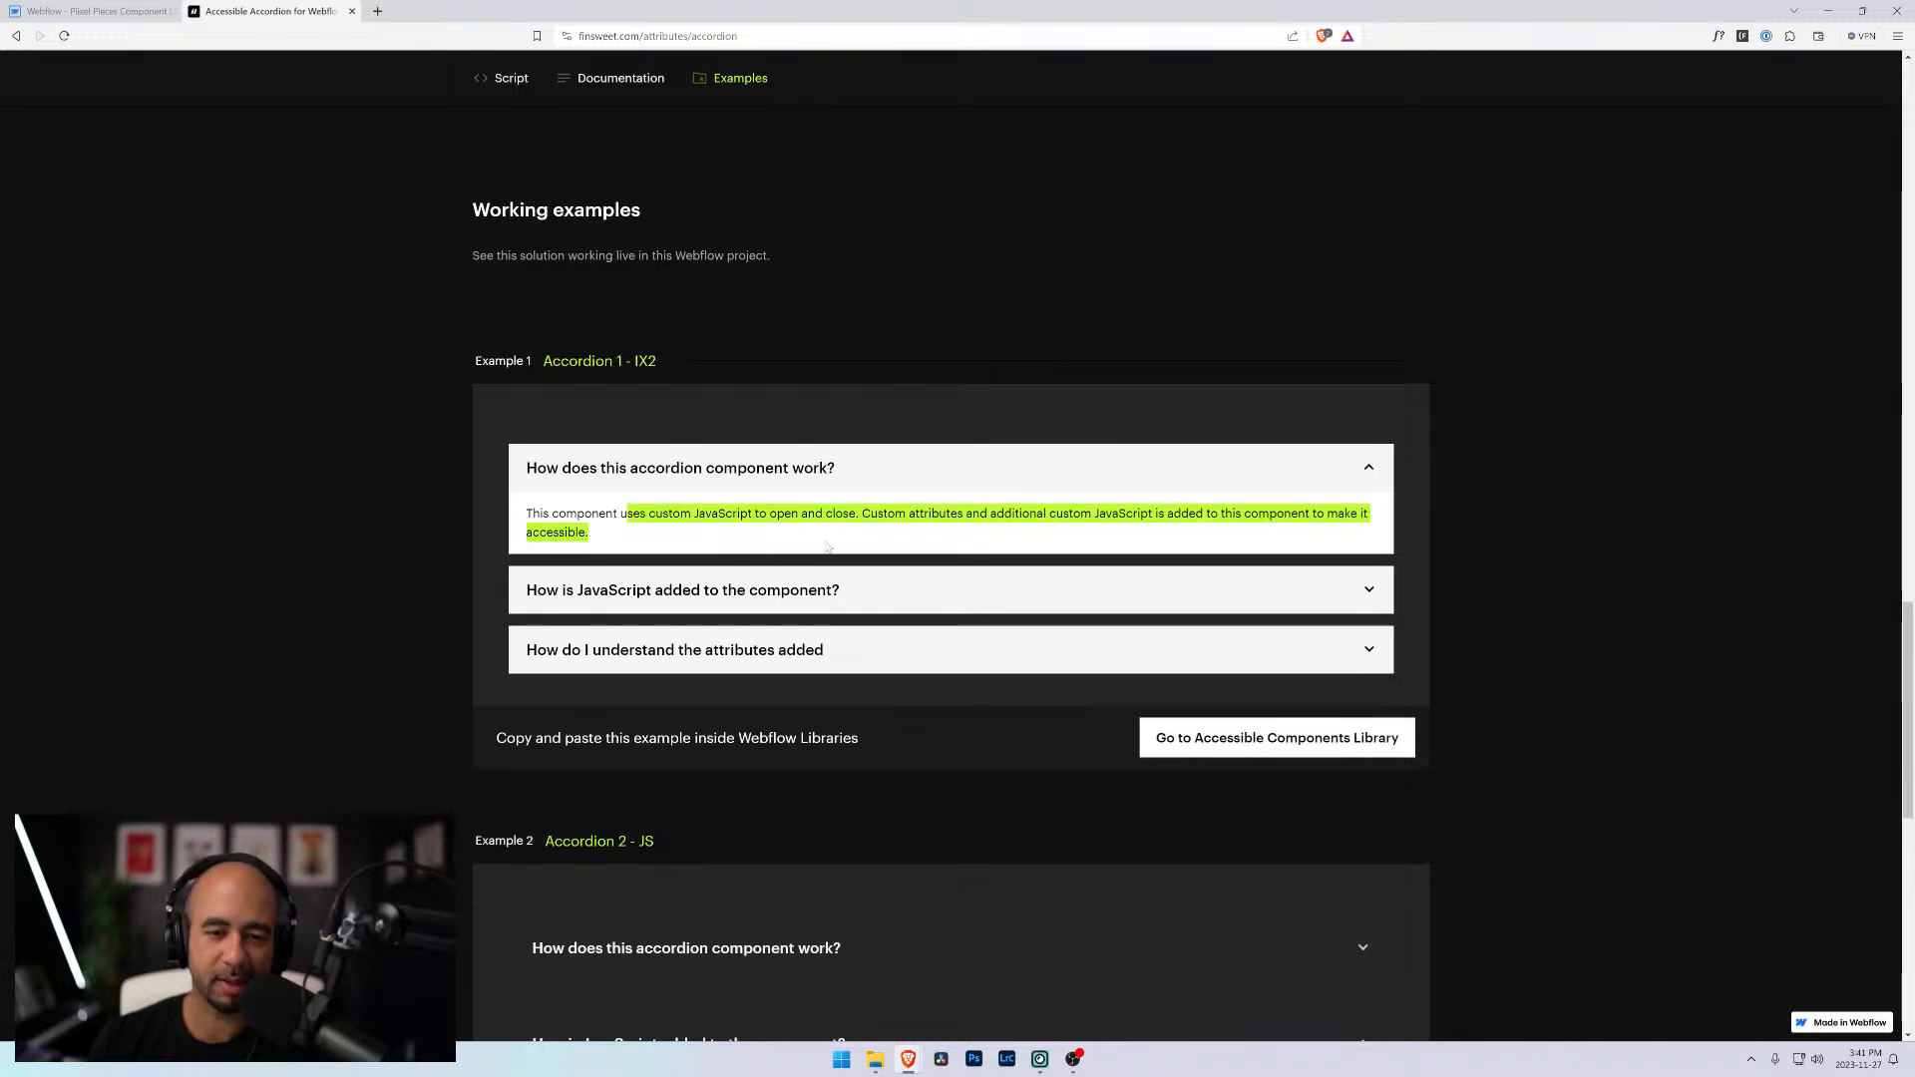
{"action": "left_click", "coordinate": [699, 536]}
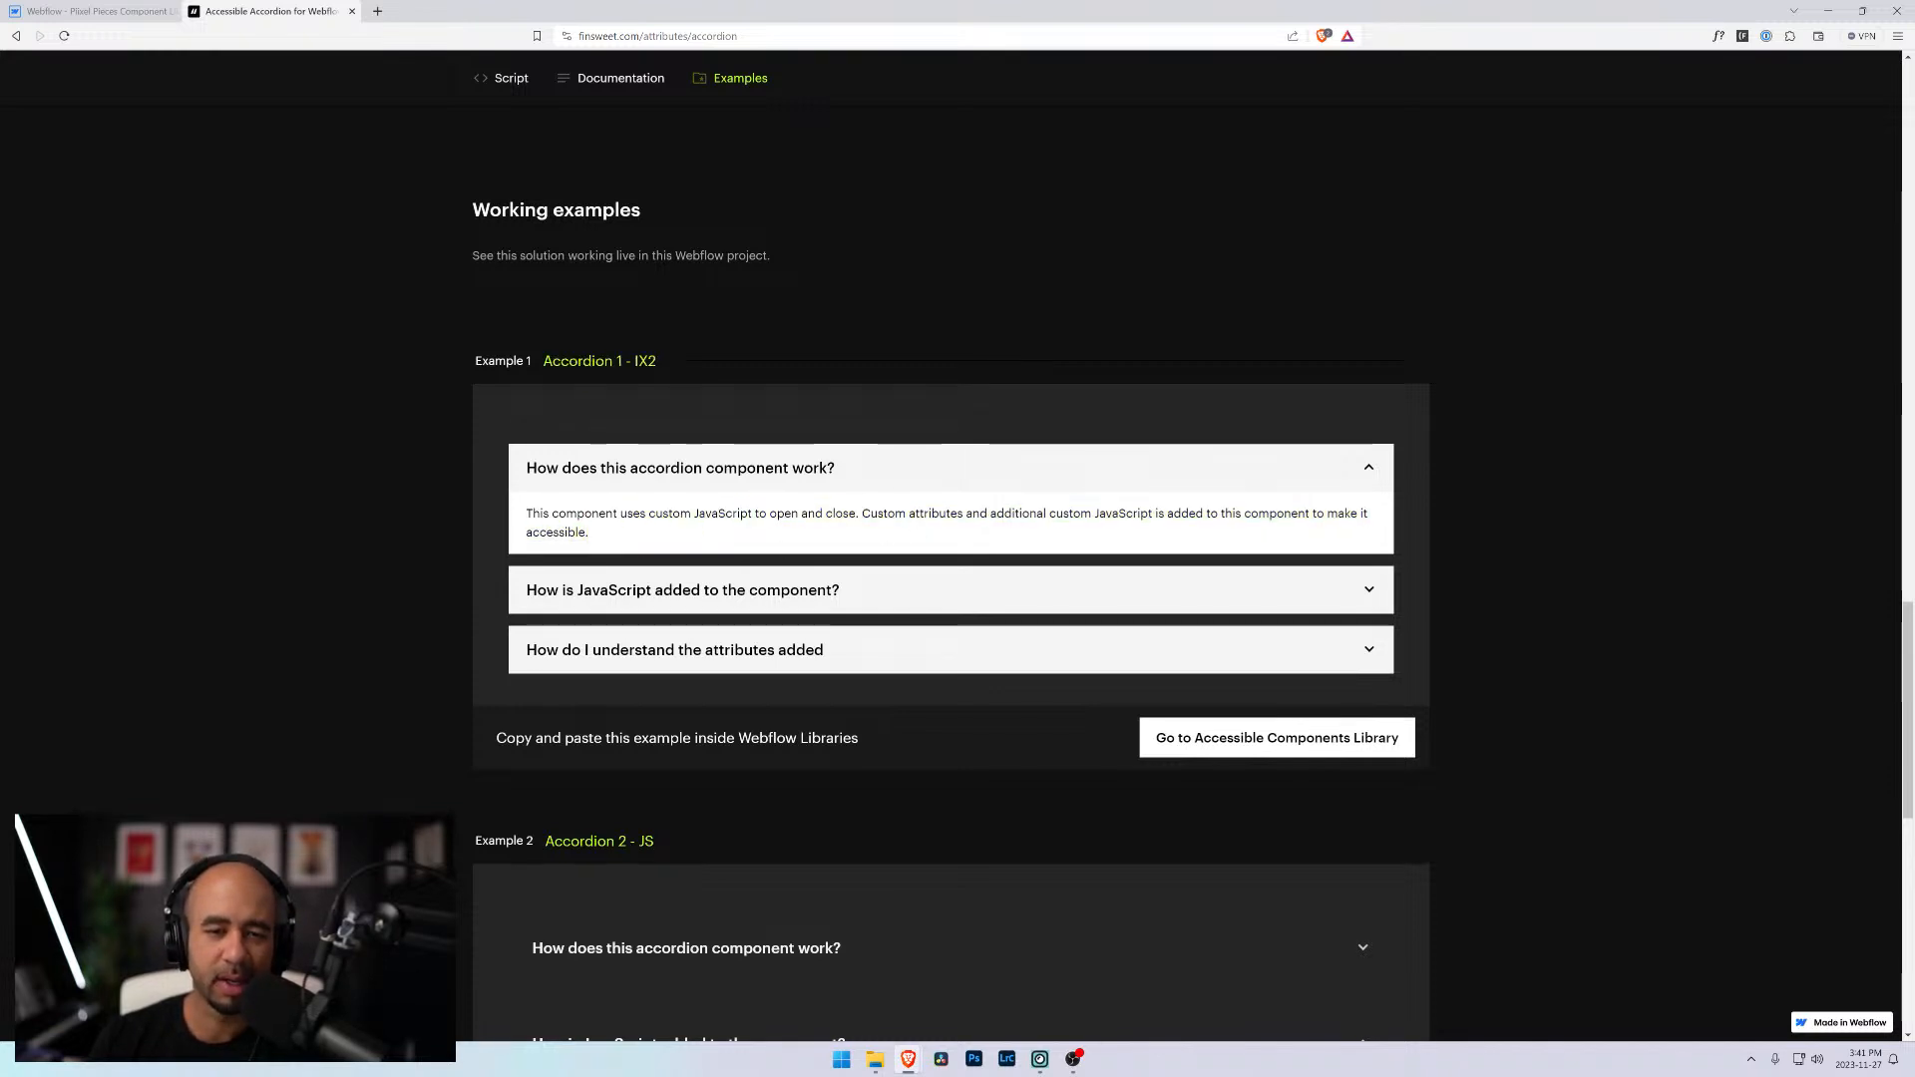
Return to the Webflow project and replace the accordion class on the empty Accordion-2 wrapper with a new class named accordion-2
{"action": "left_click", "coordinate": [111, 9]}
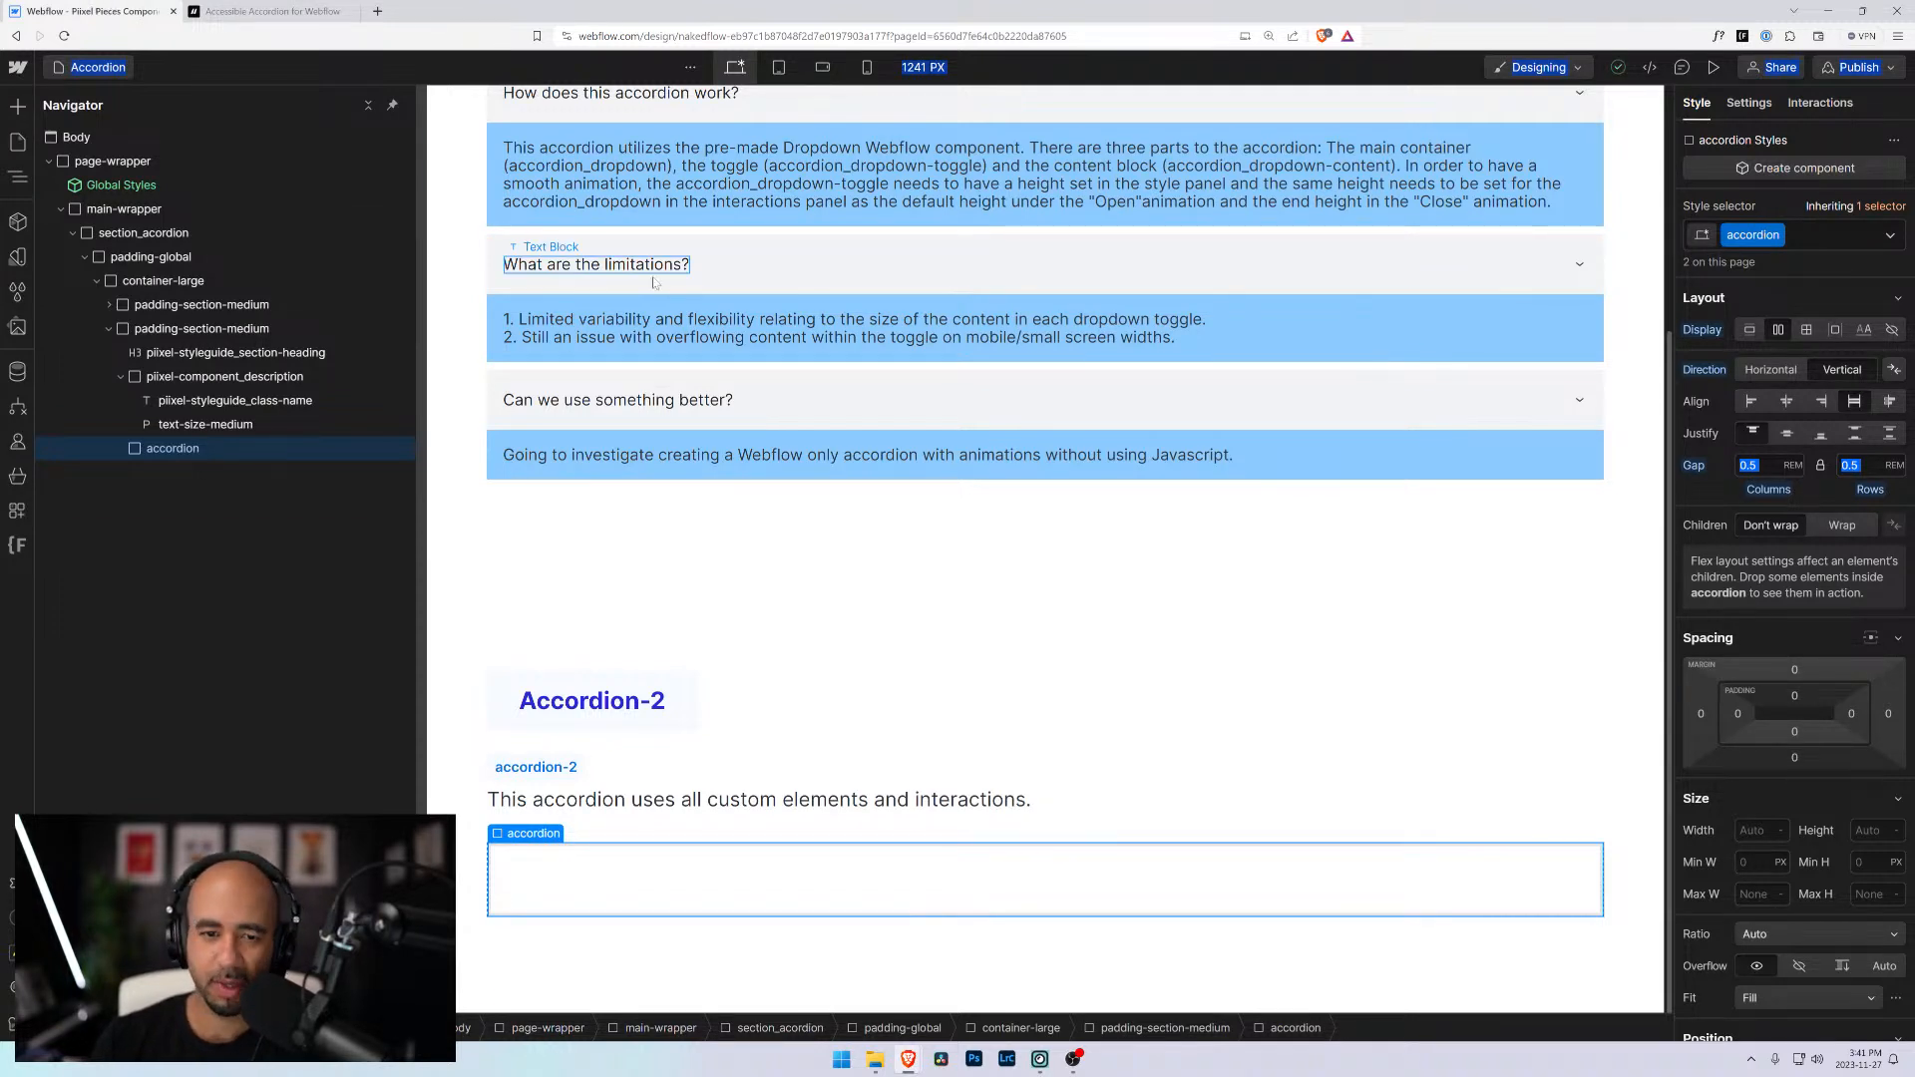
{"action": "left_click", "coordinate": [826, 565]}
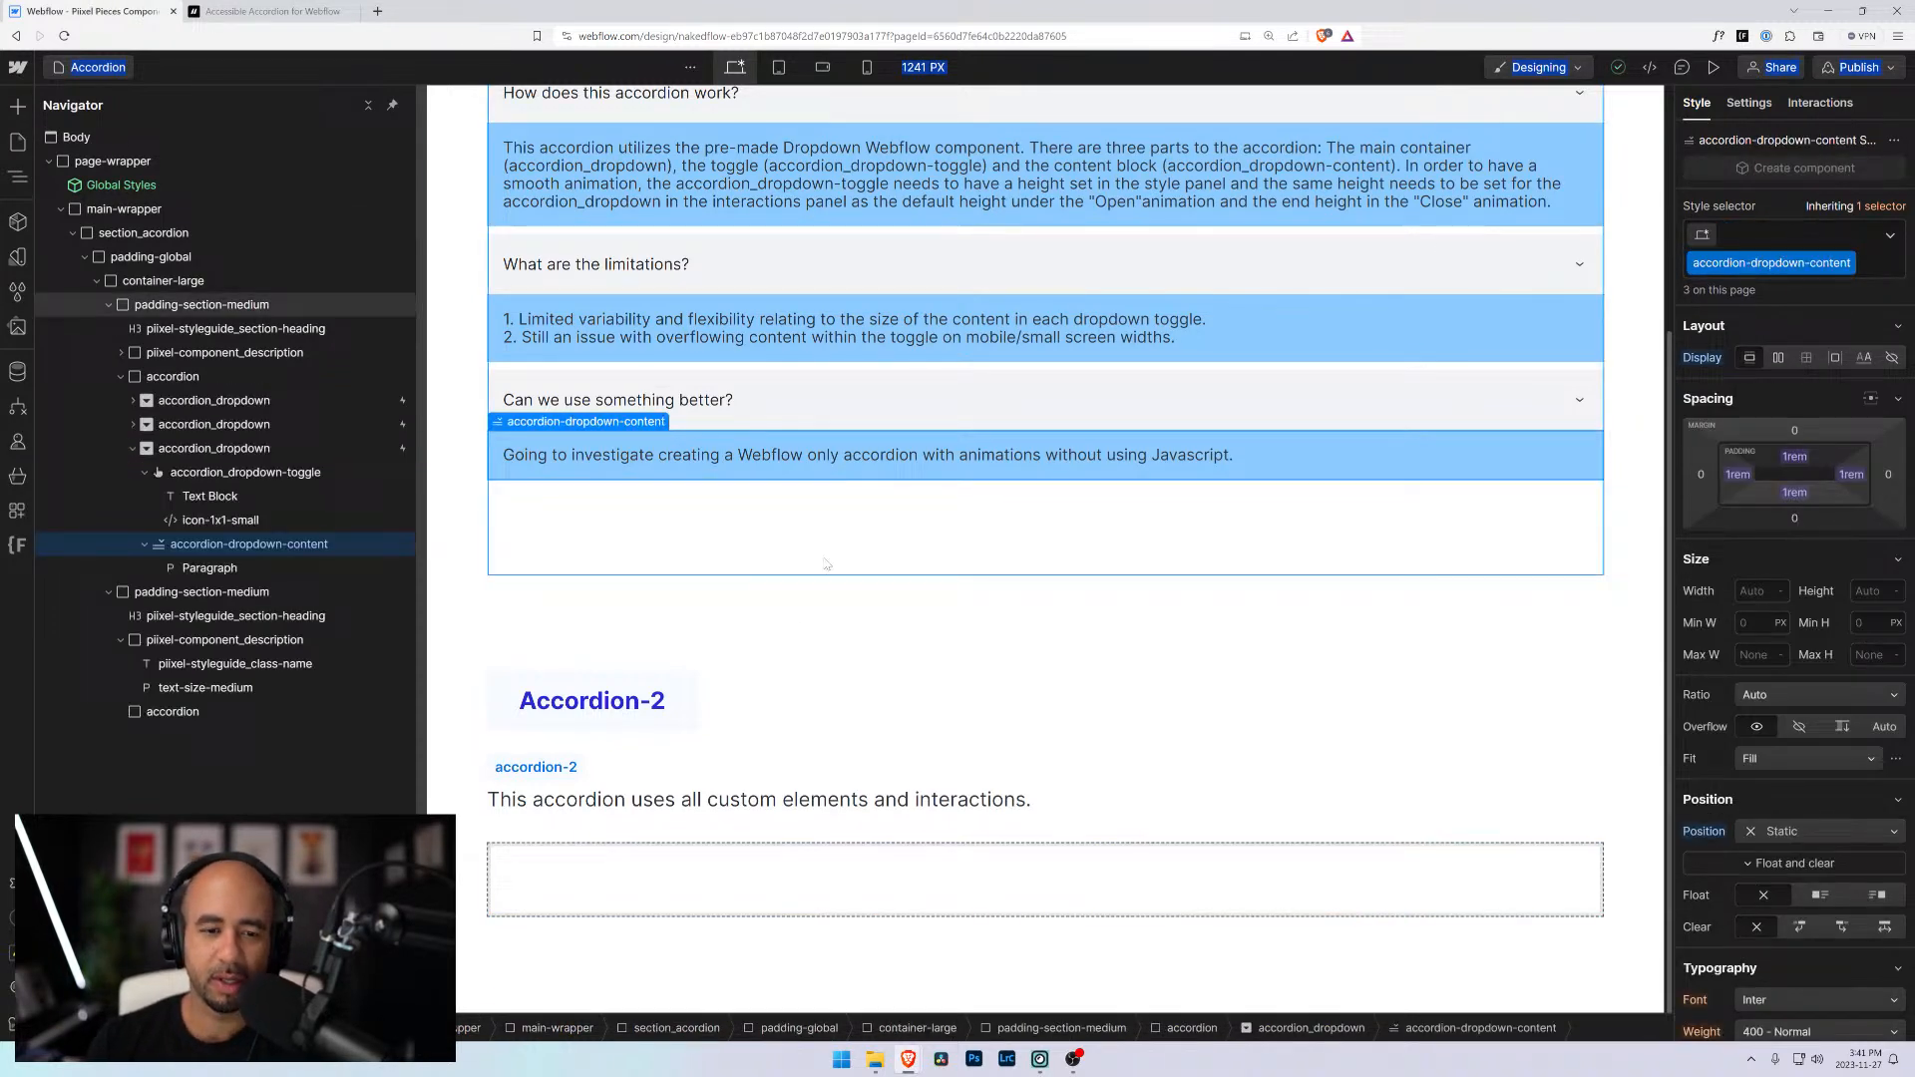
{"action": "left_click", "coordinate": [760, 886]}
{"action": "key", "text": "Escape"}
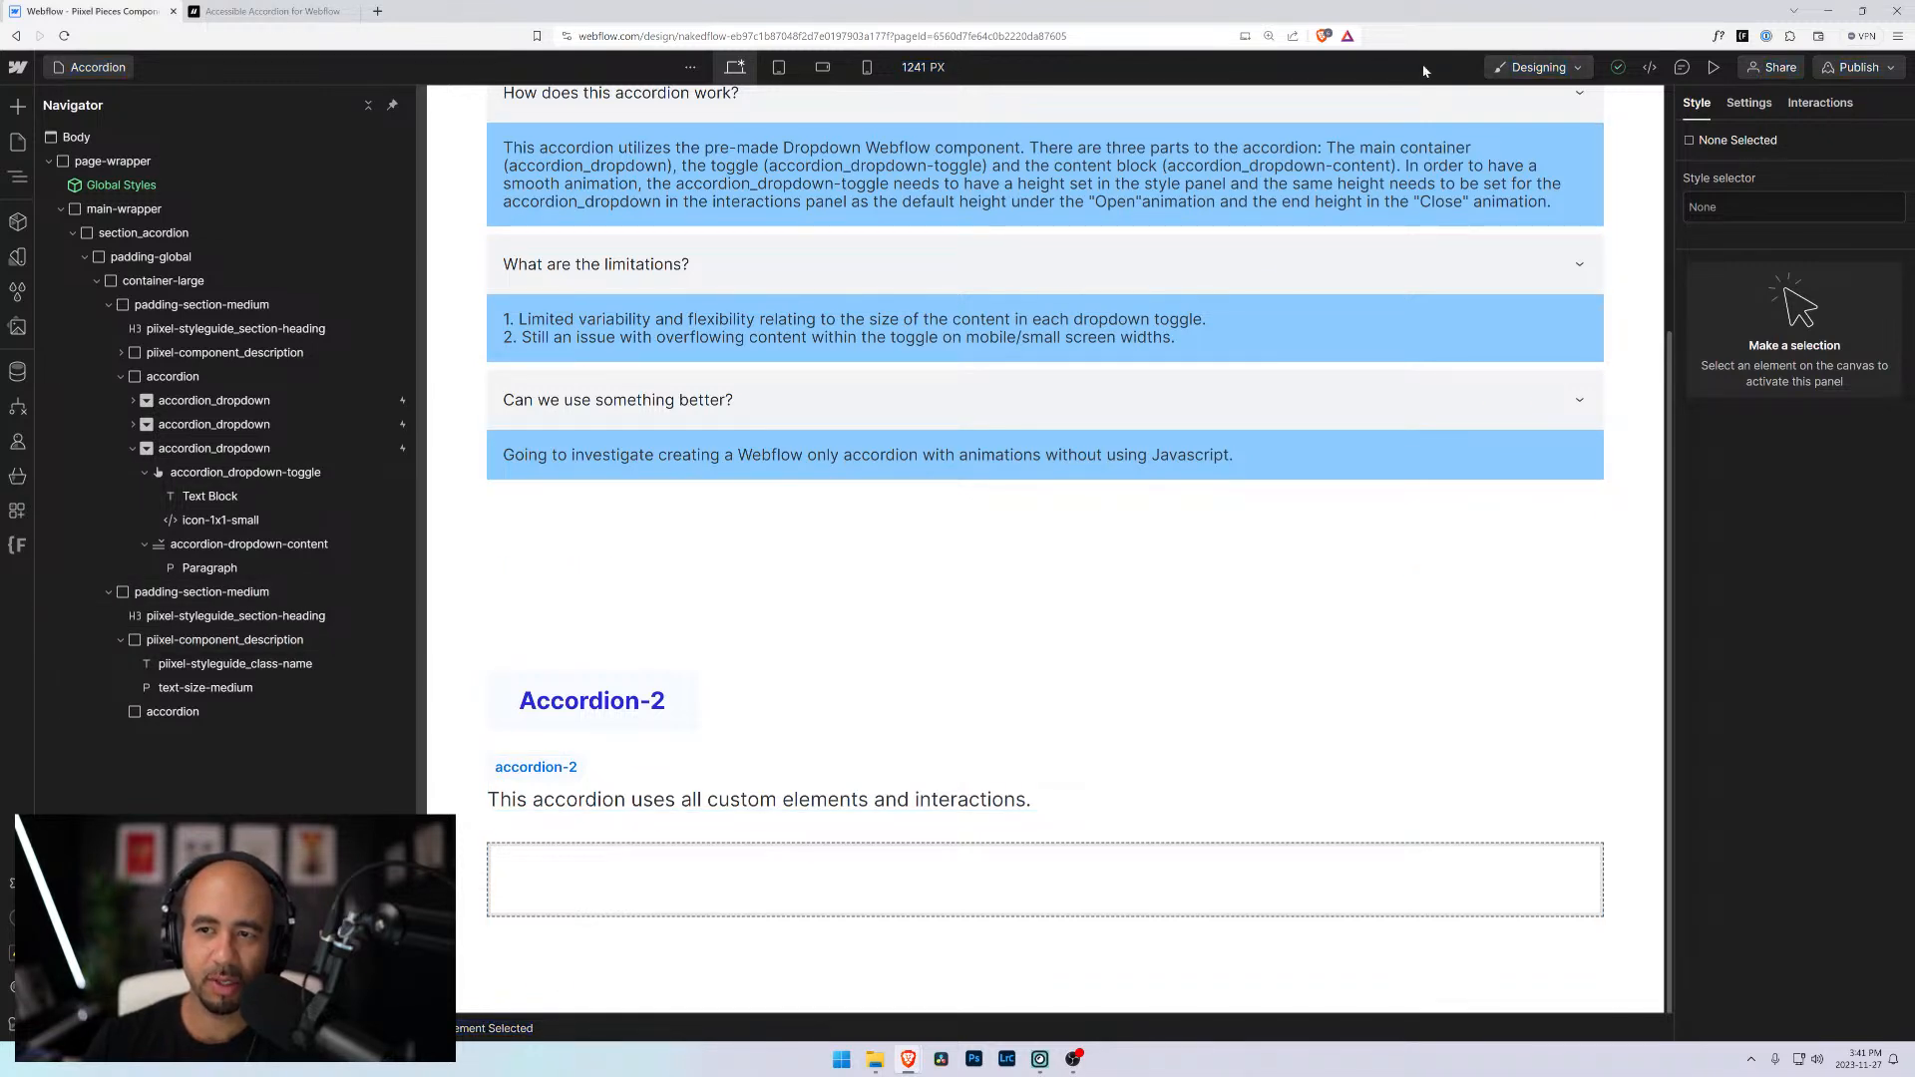
{"action": "left_click", "coordinate": [606, 886]}
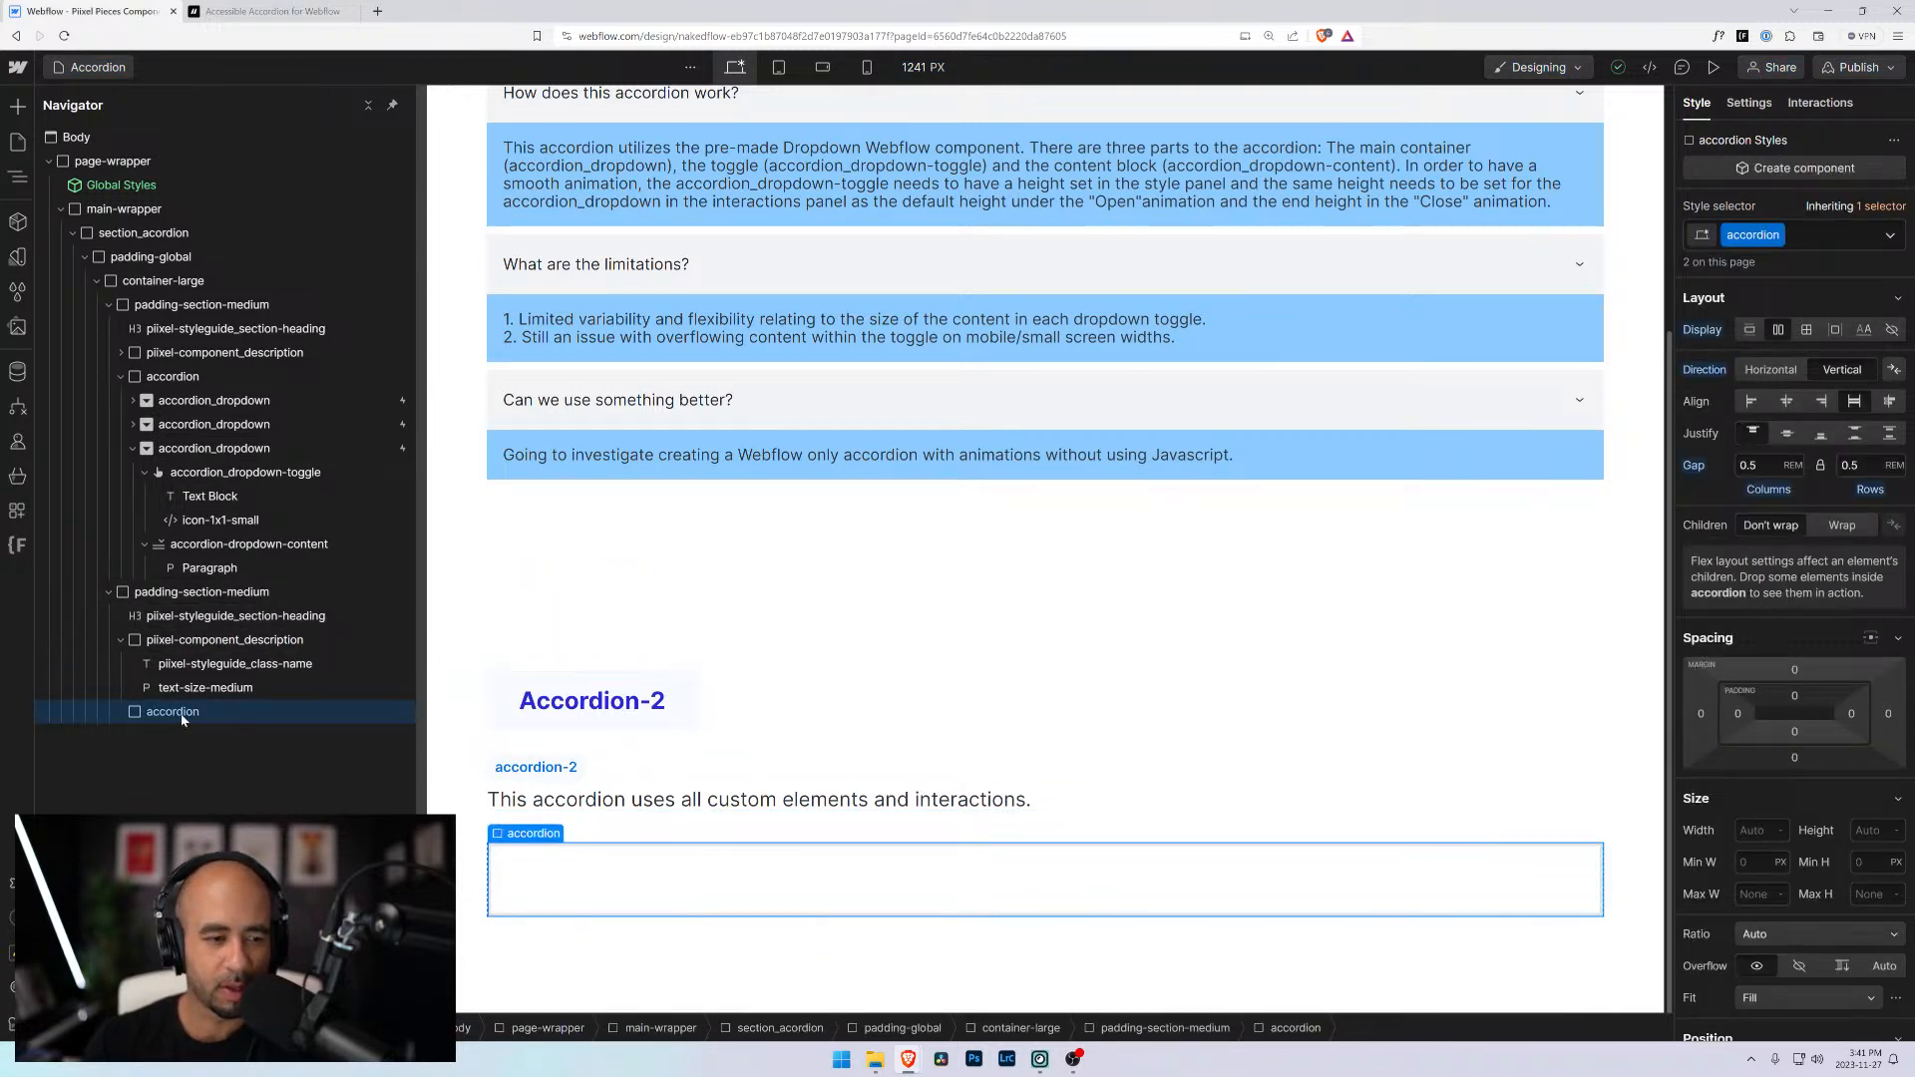
{"action": "left_click", "coordinate": [1799, 237]}
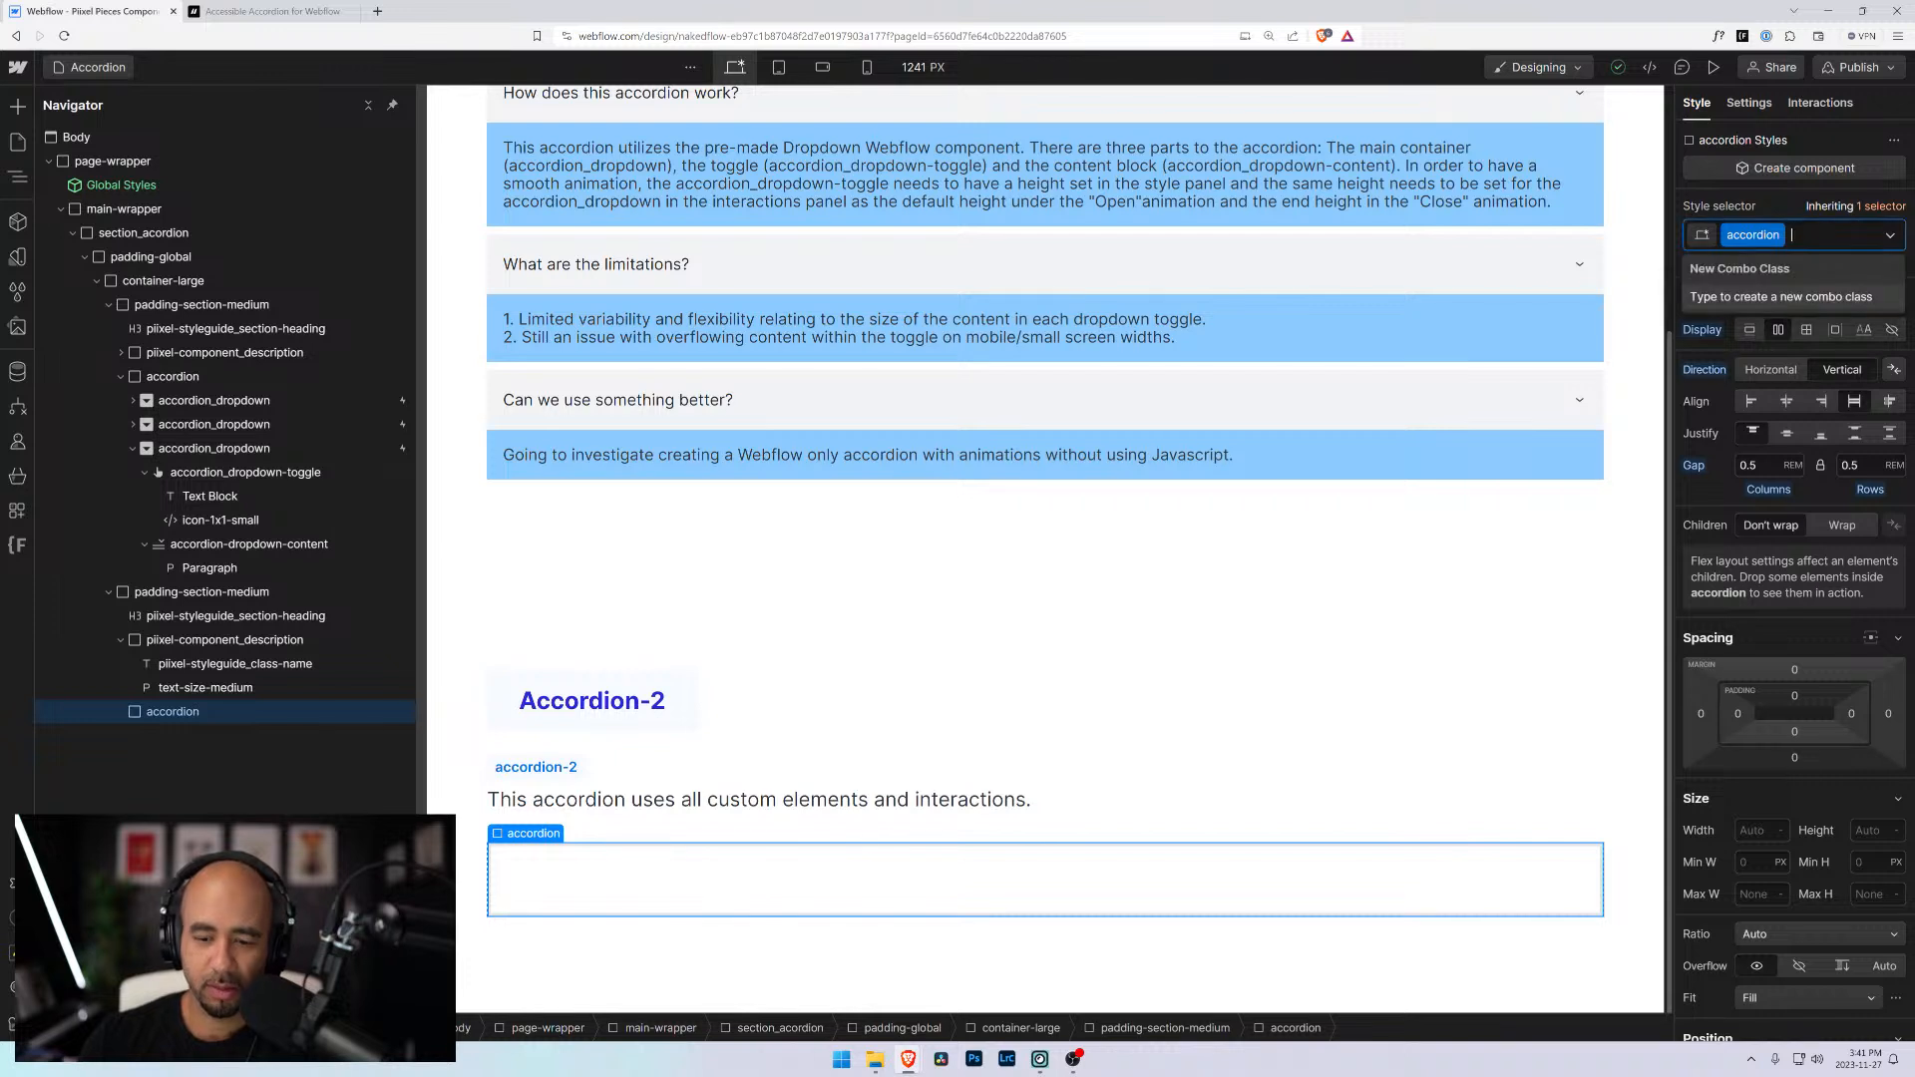
{"action": "key", "text": "BackSpace"}
{"action": "type", "text": "accordion-"}
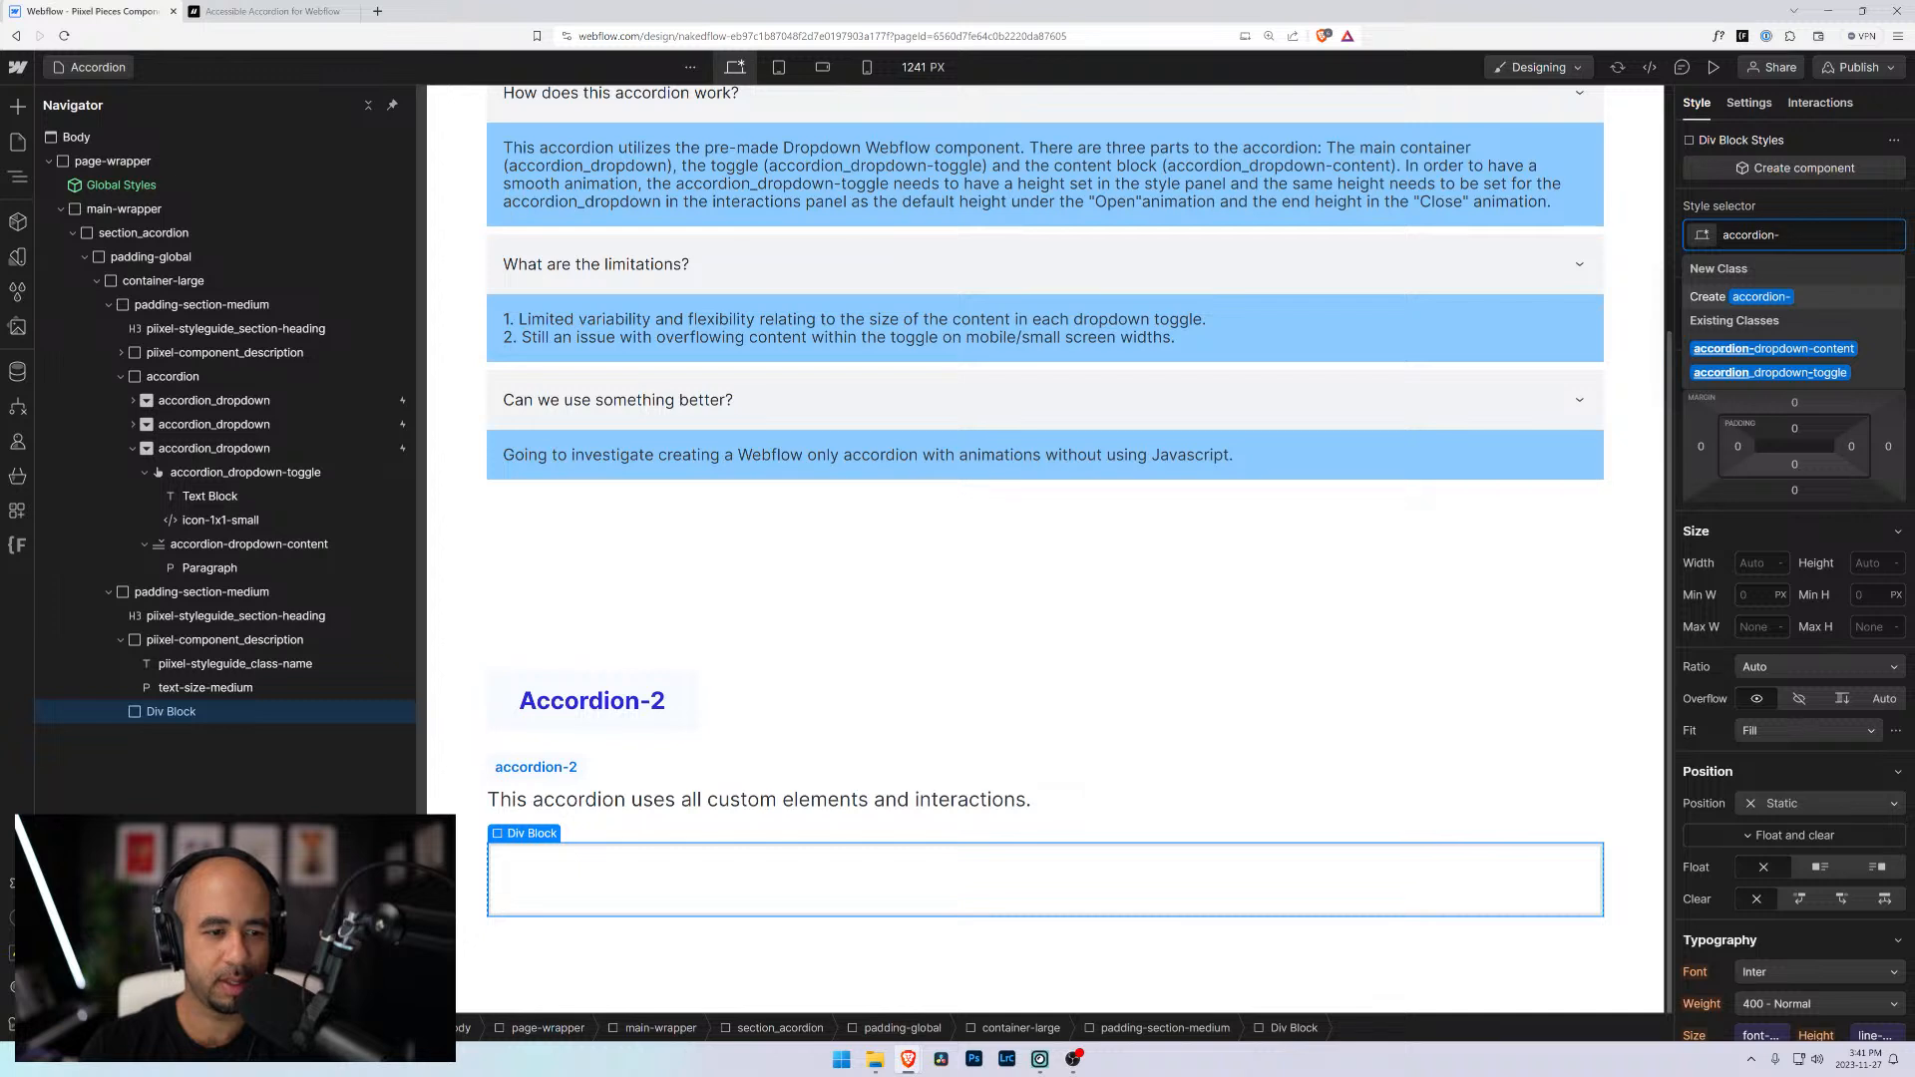
{"action": "type", "text": "2"}
{"action": "key", "text": "Return"}
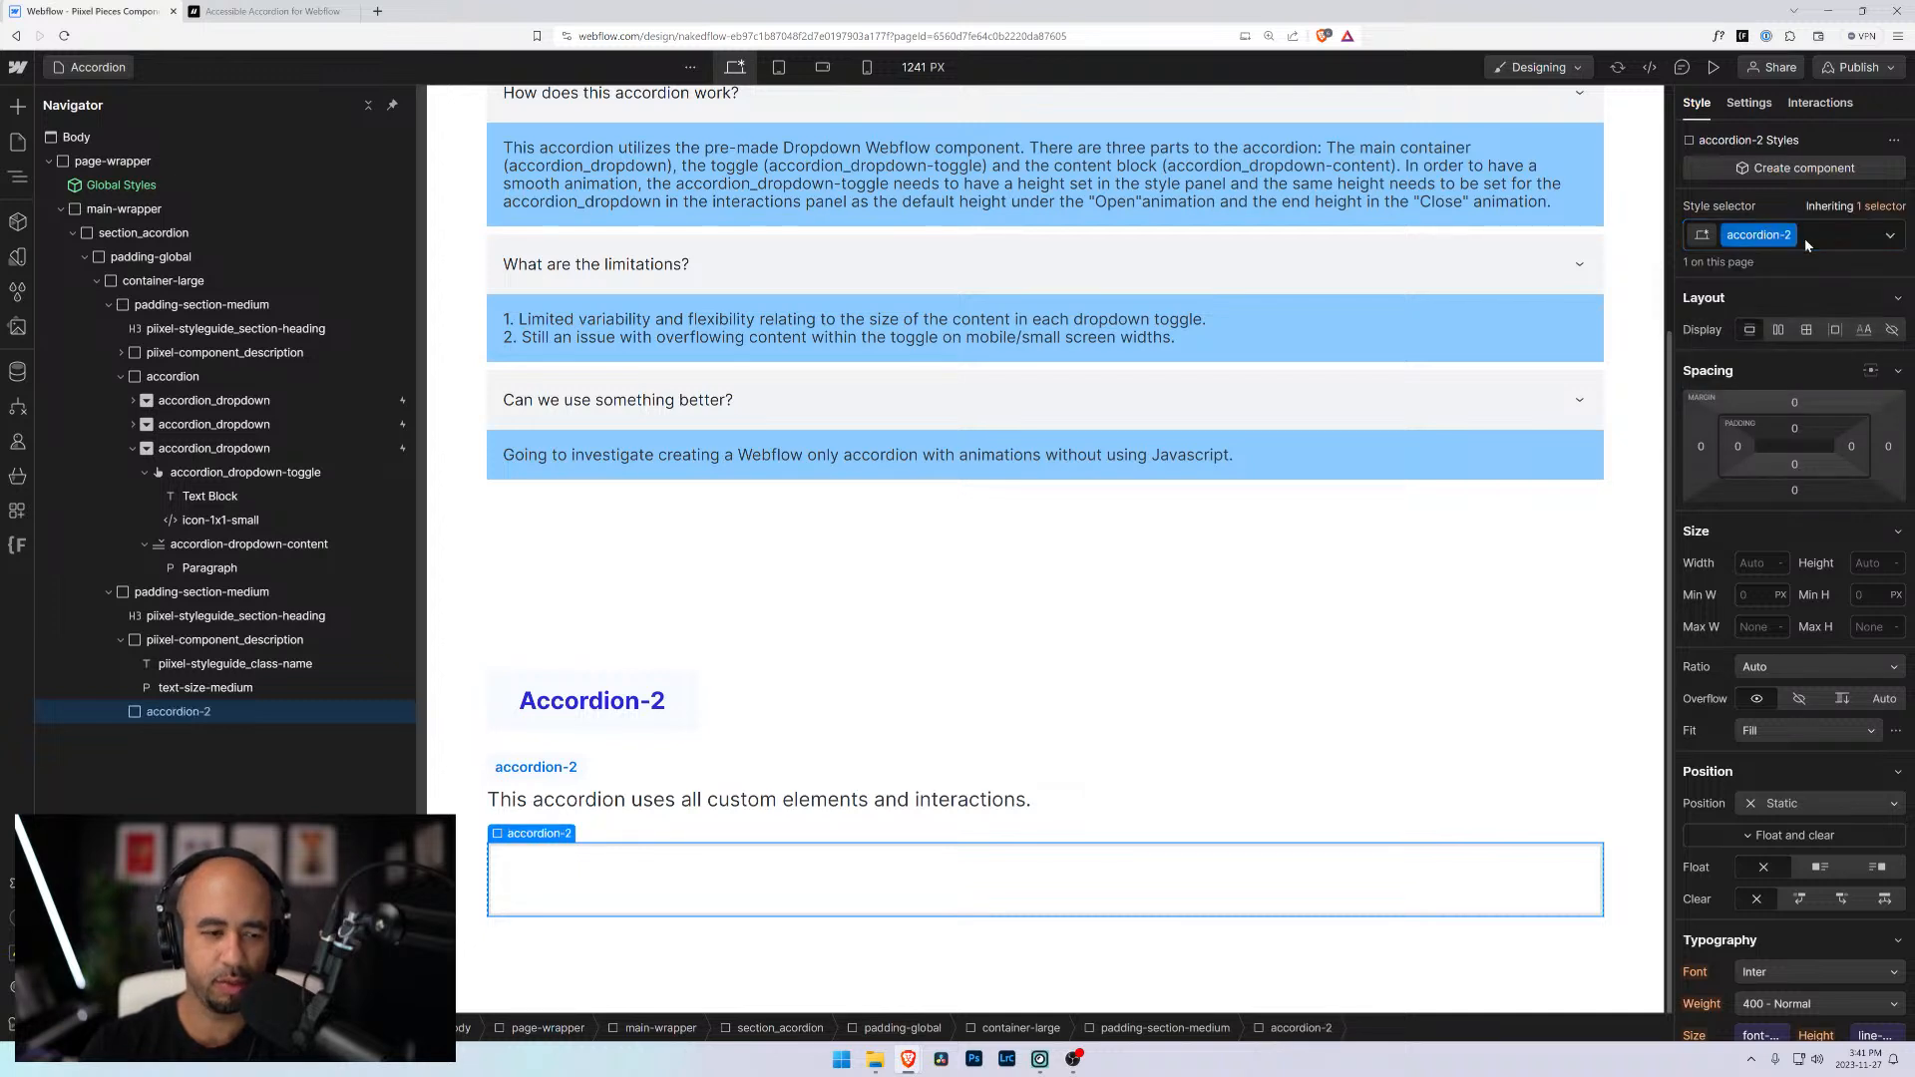
Add a div block inside the accordion-2 wrapper and give it the new class accordion-2_toggle
{"action": "key", "text": "ctrl+e"}
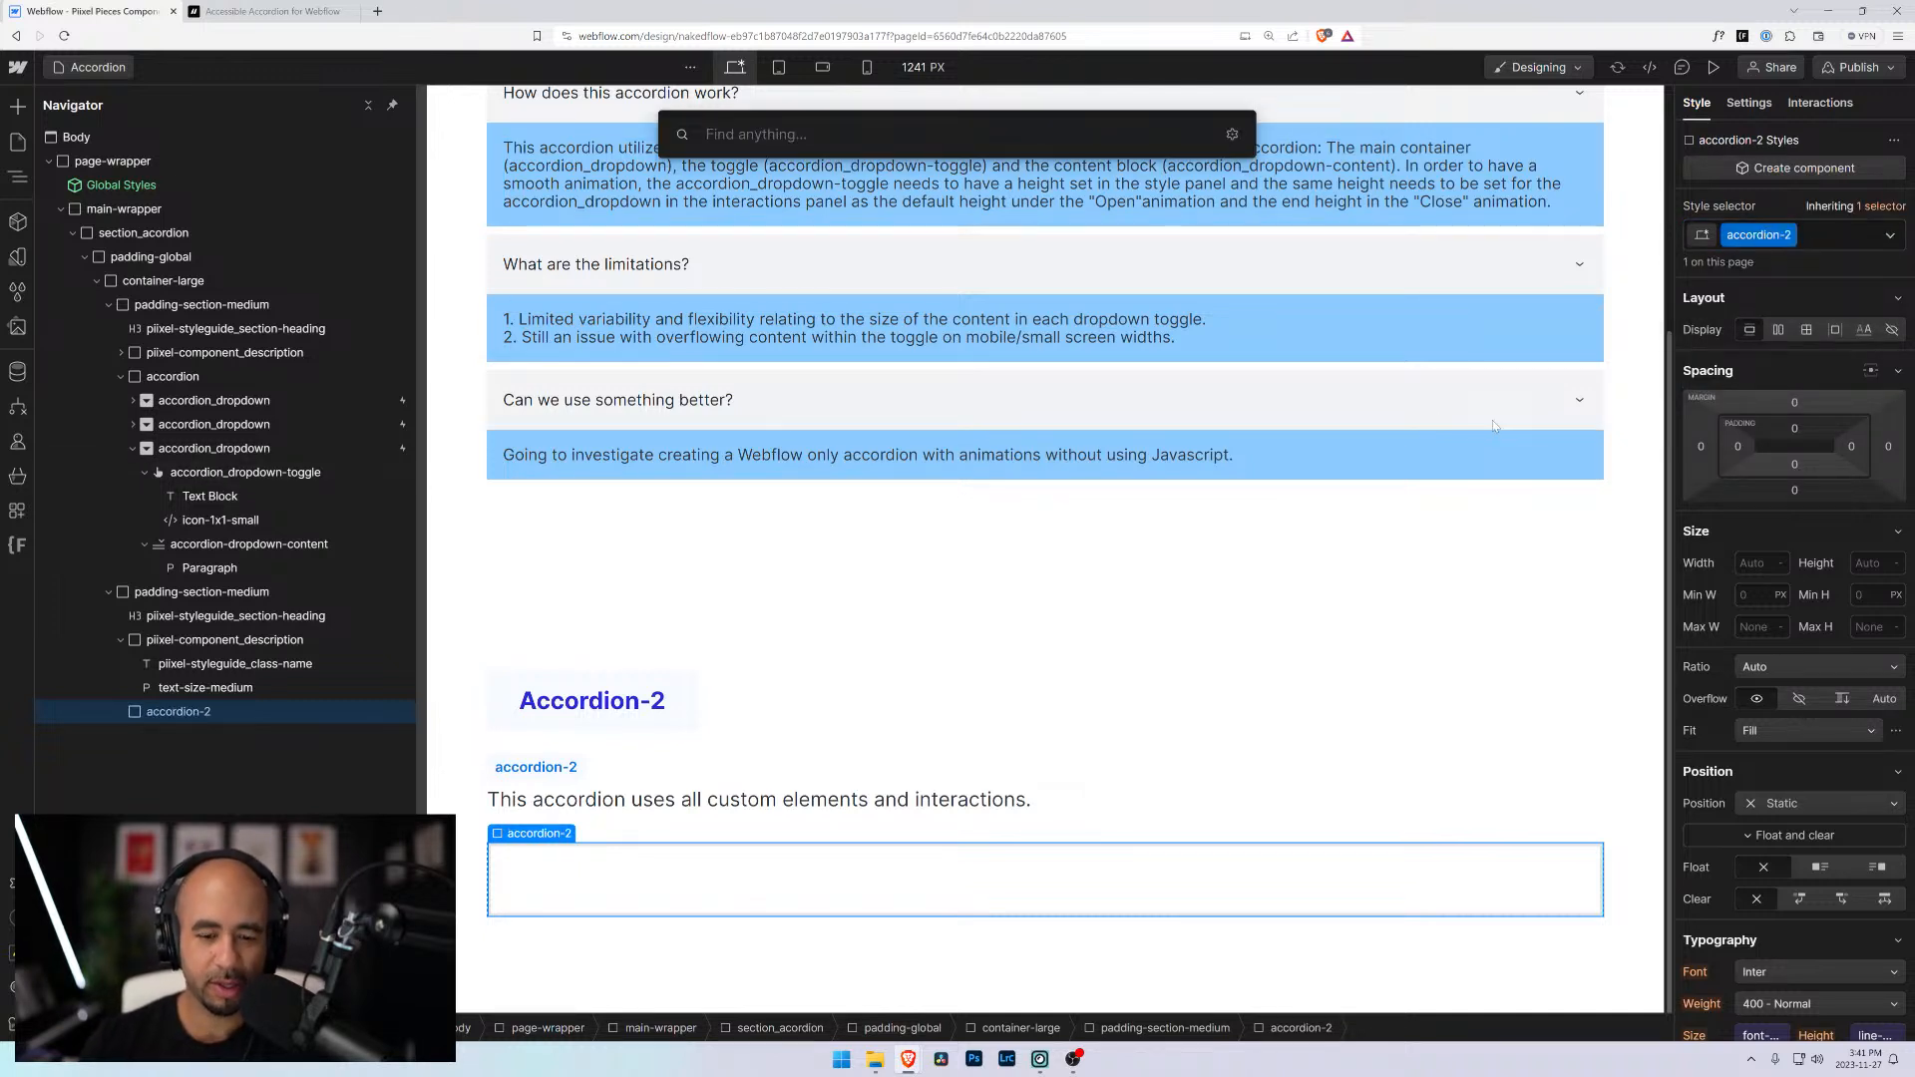
{"action": "type", "text": "div"}
{"action": "key", "text": "Return"}
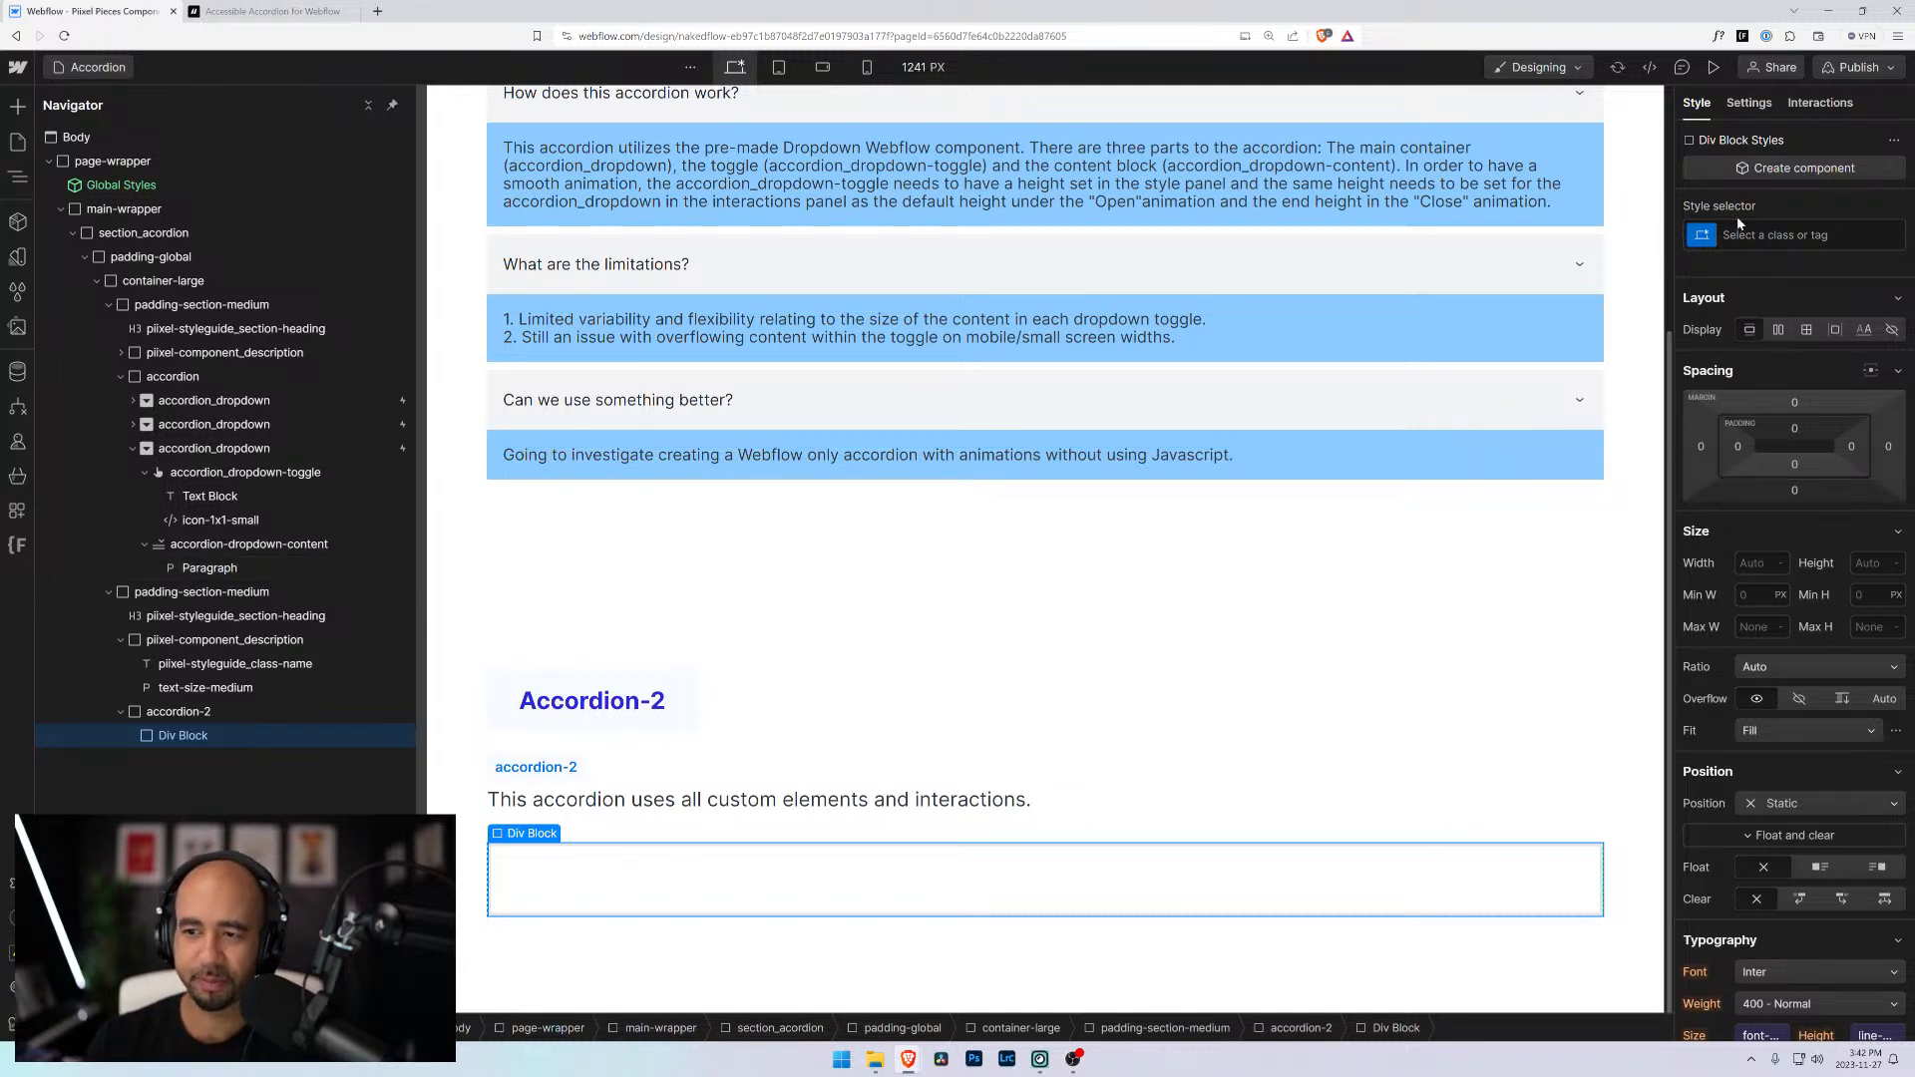
{"action": "left_click", "coordinate": [1795, 234]}
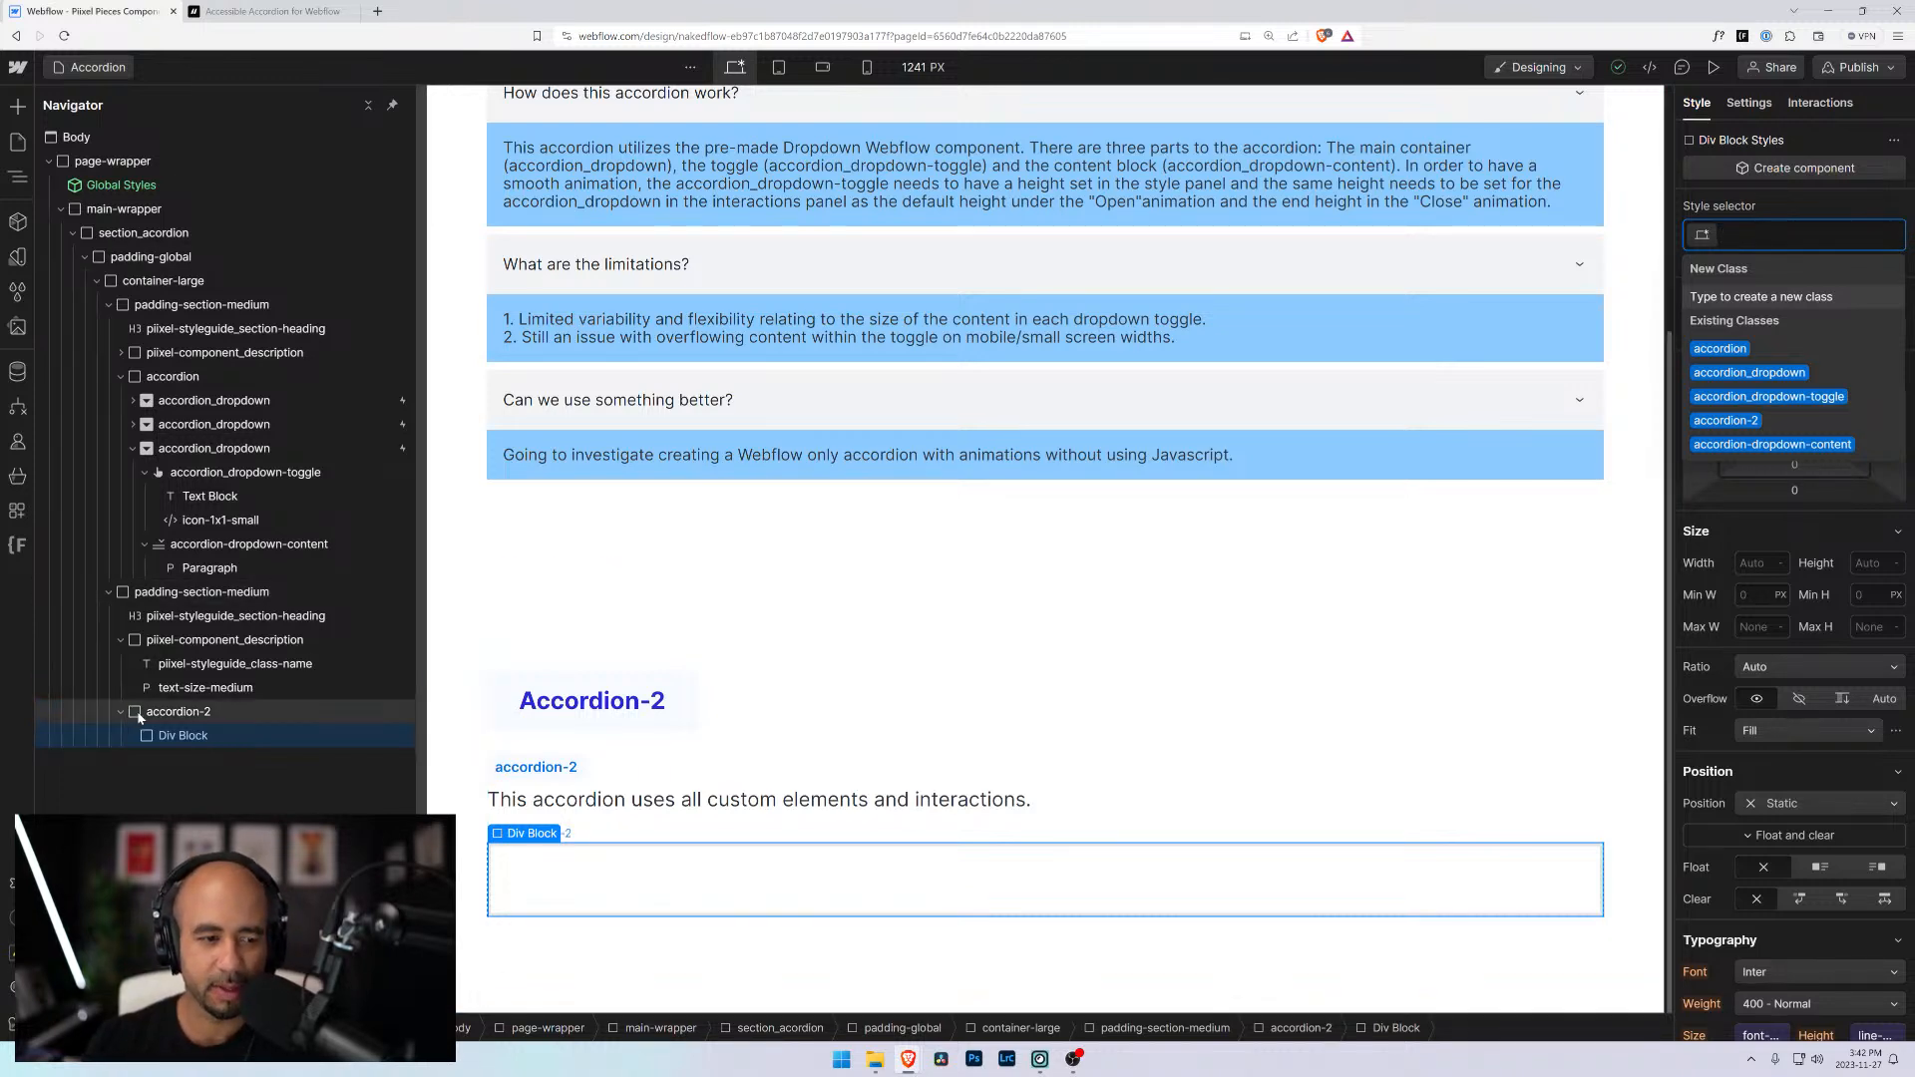
{"action": "left_click", "coordinate": [133, 400]}
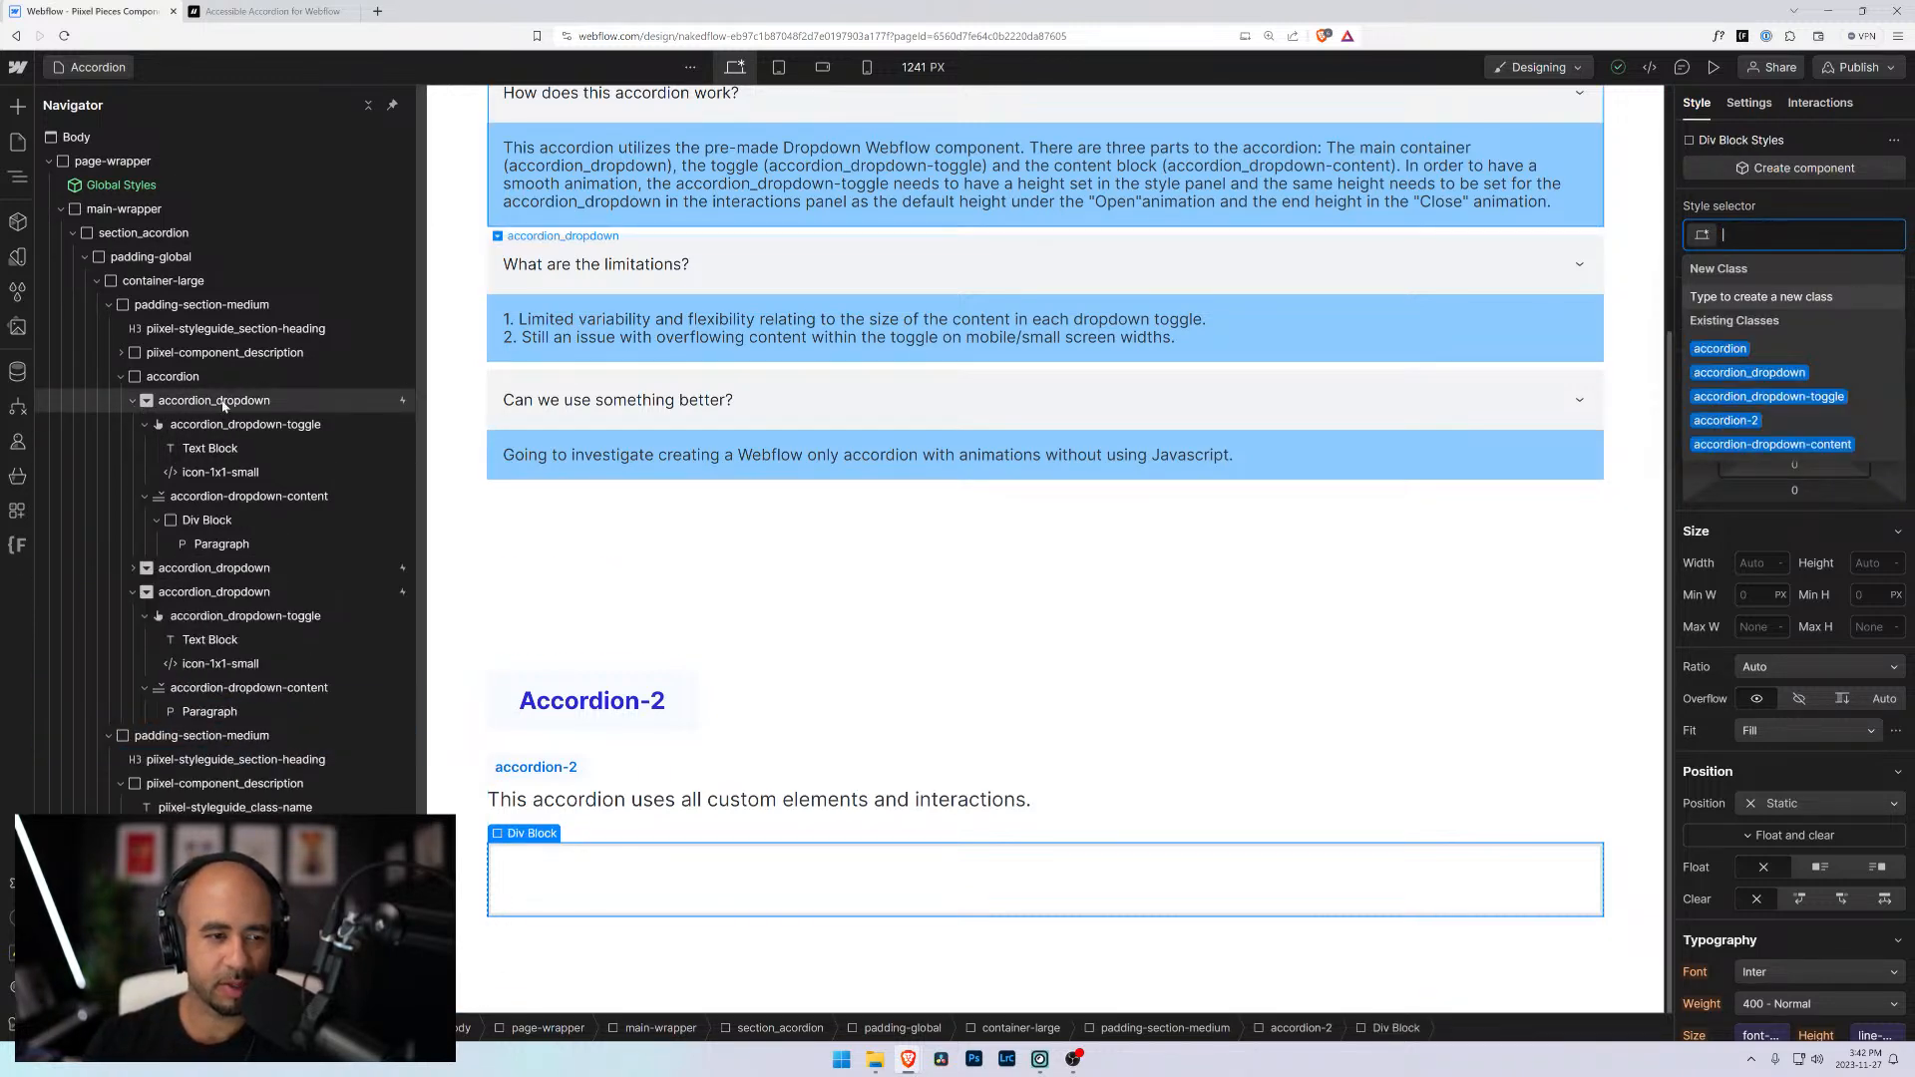
{"action": "left_click", "coordinate": [146, 450]}
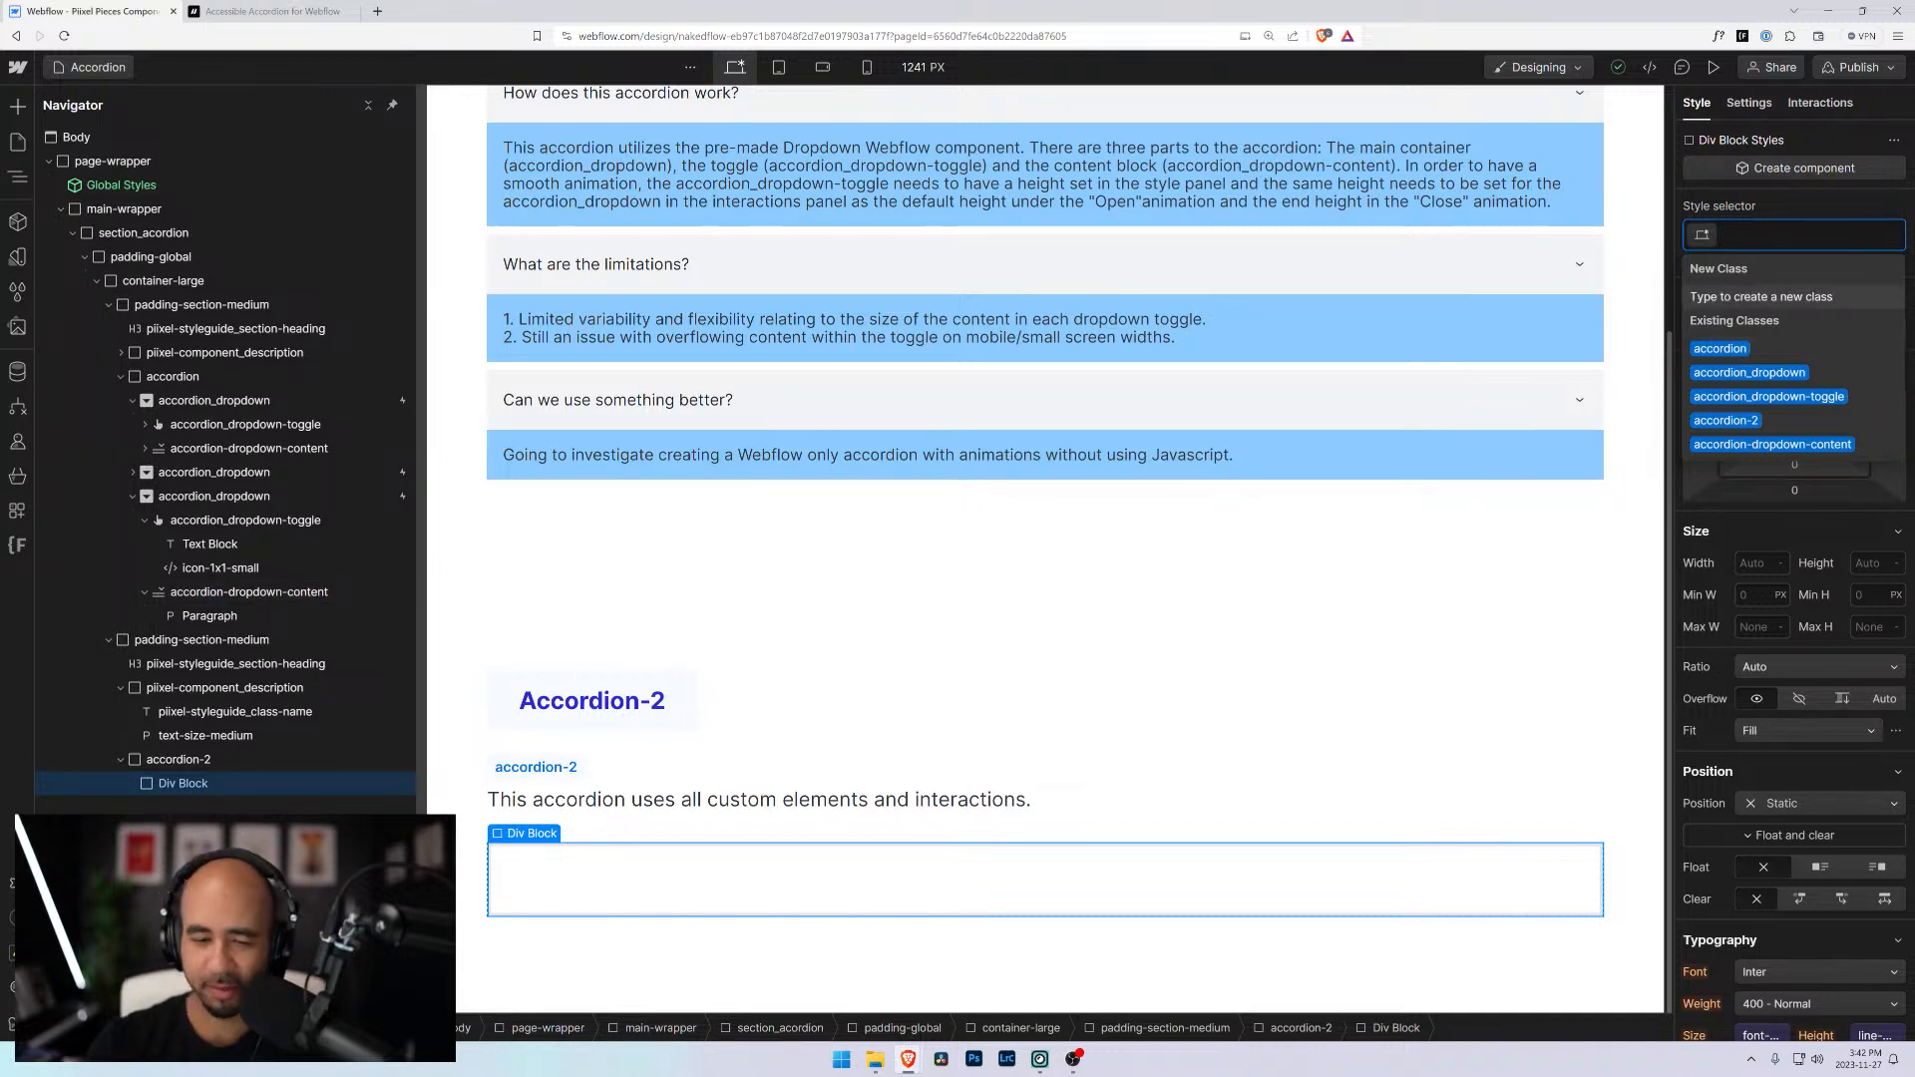
{"action": "type", "text": "ccordion"}
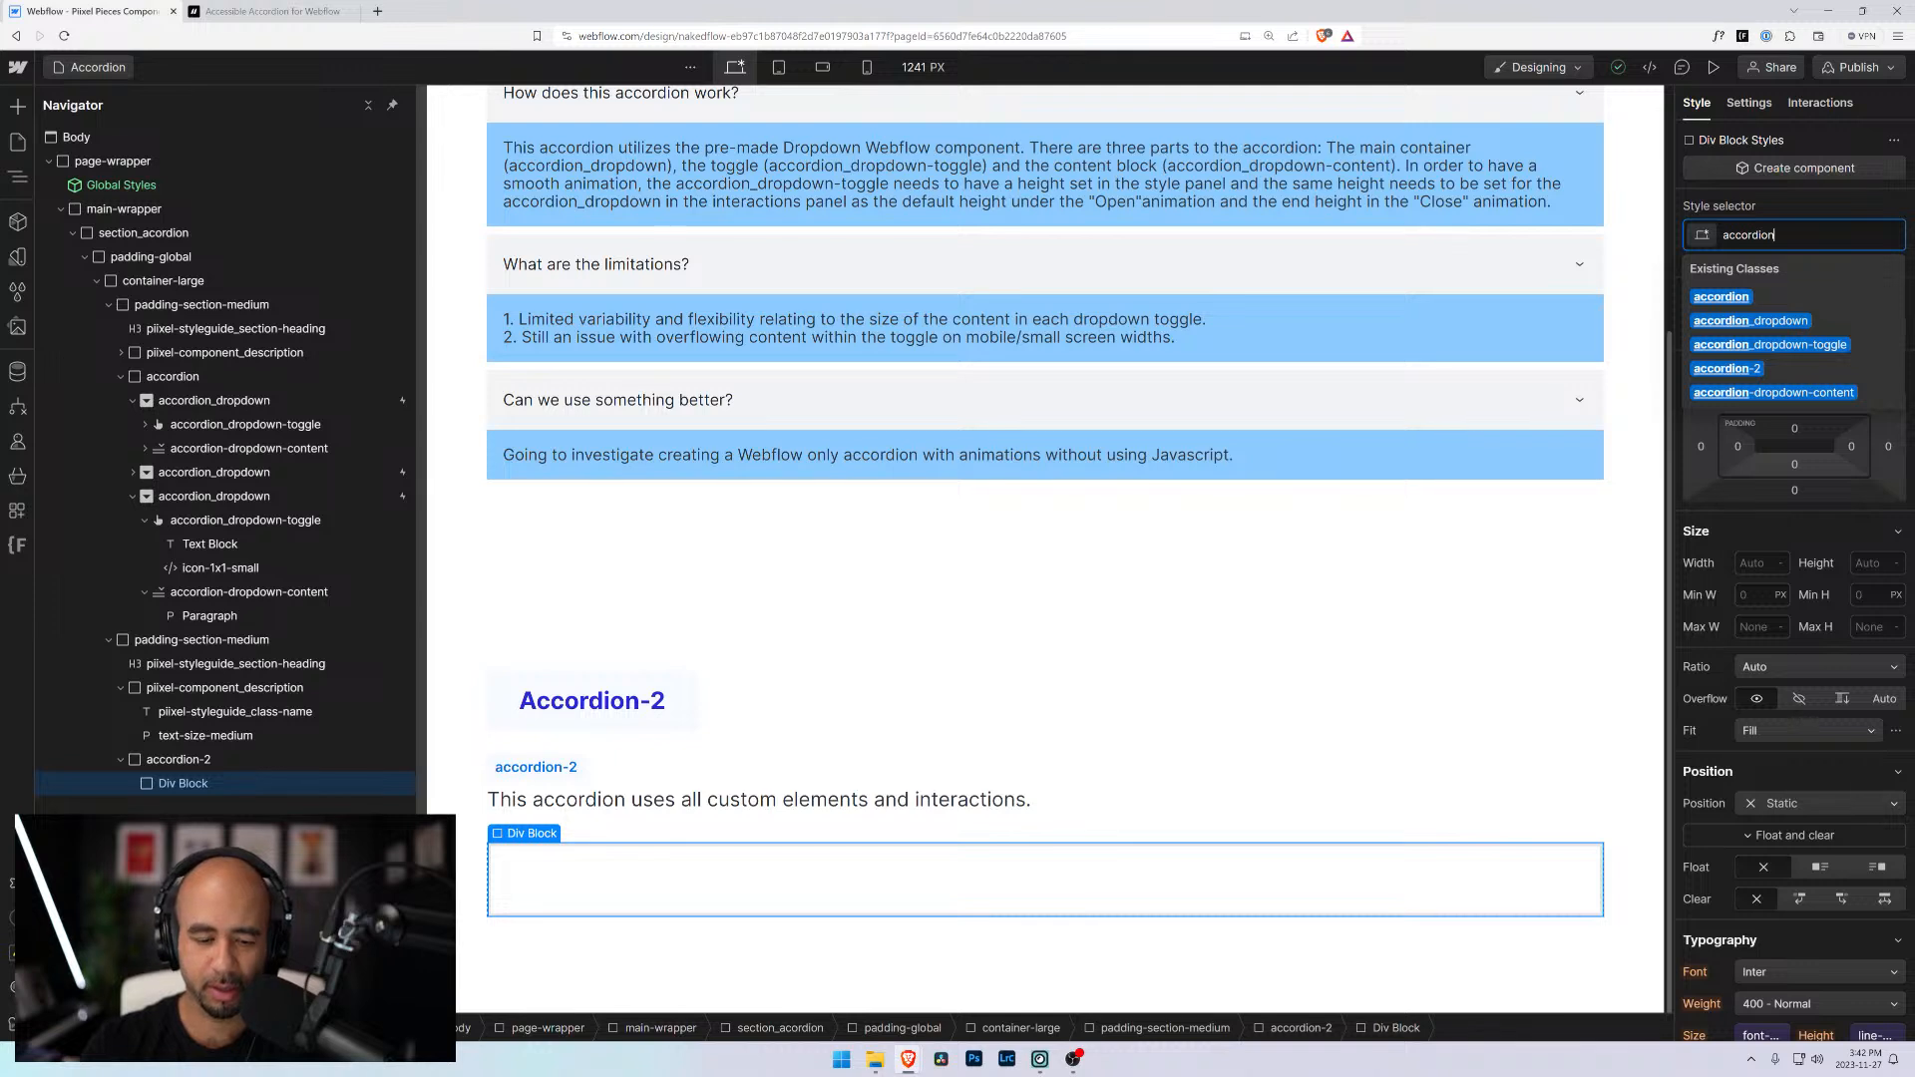
{"action": "type", "text": "-2_toggle"}
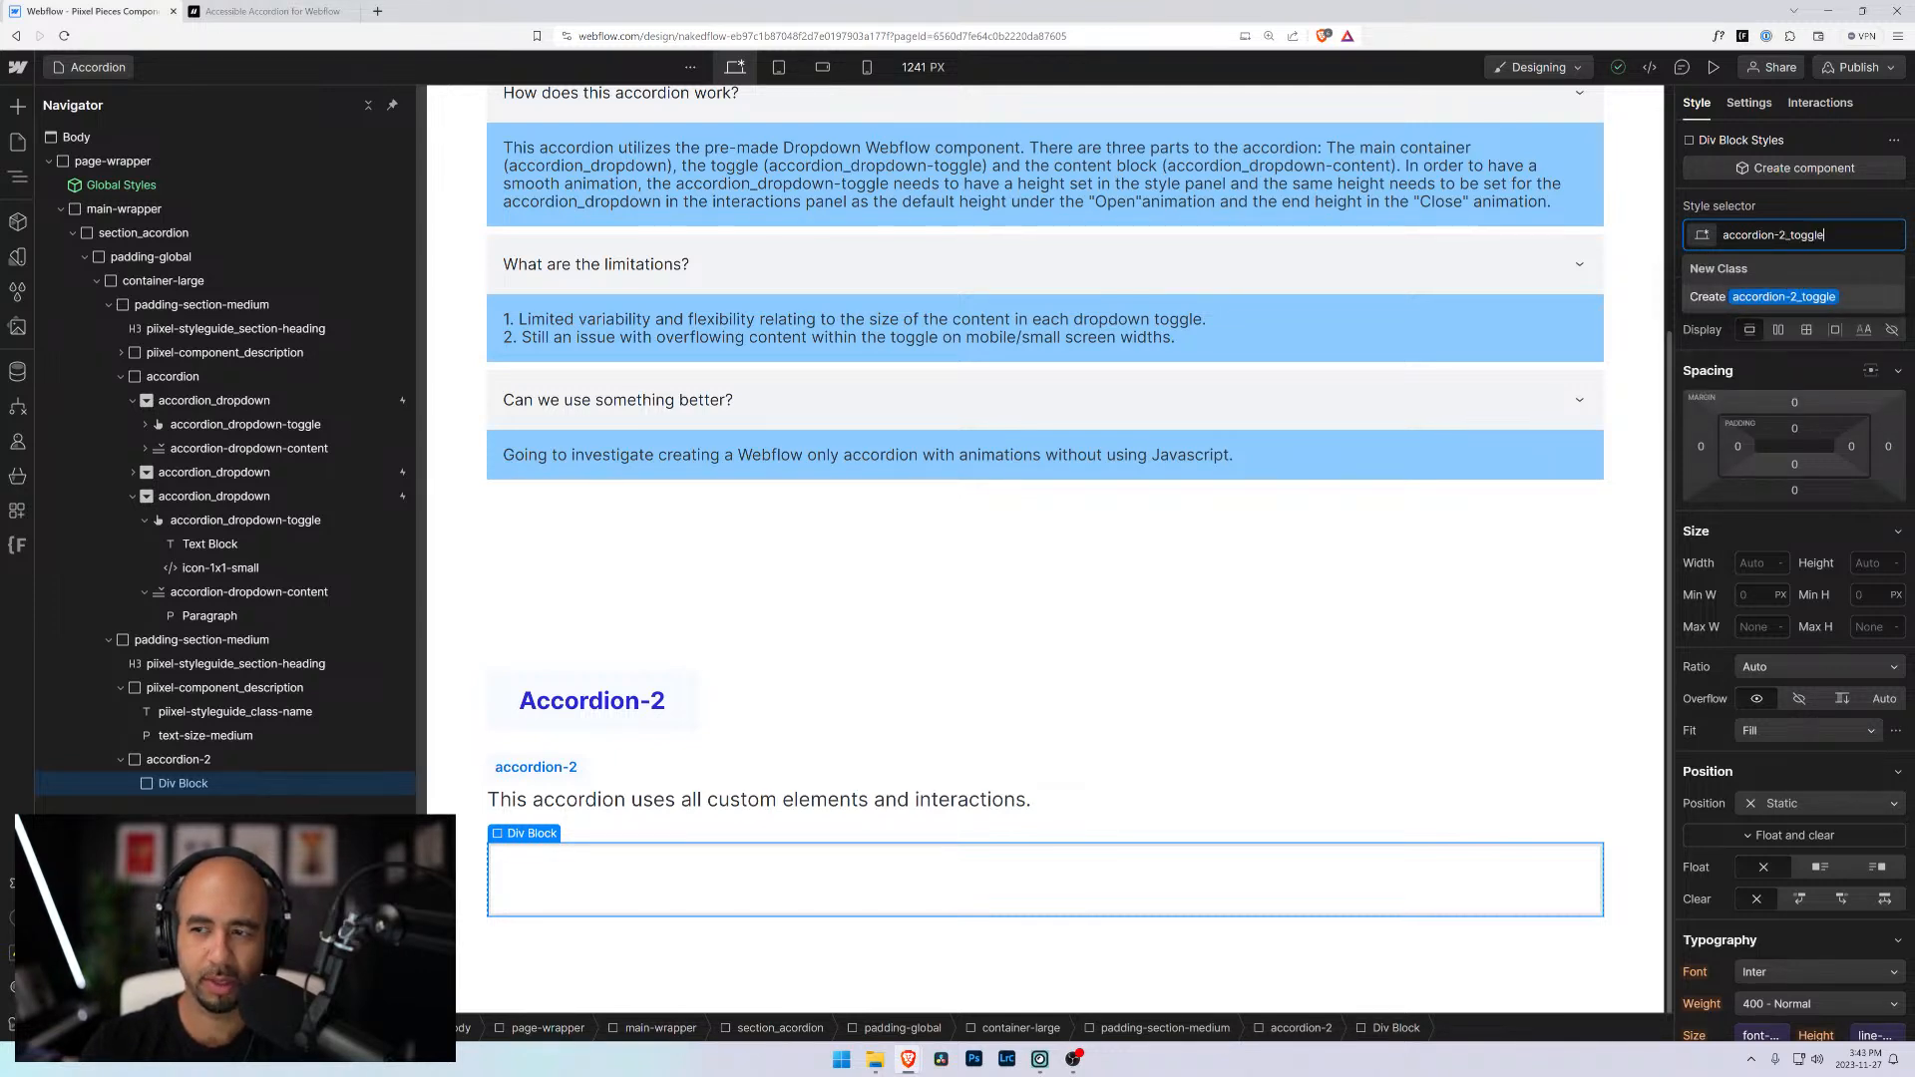
{"action": "key", "text": "Return"}
Add a text block inside accordion-2_toggle reading "Click here to open content"
{"action": "key", "text": "ctrl+k"}
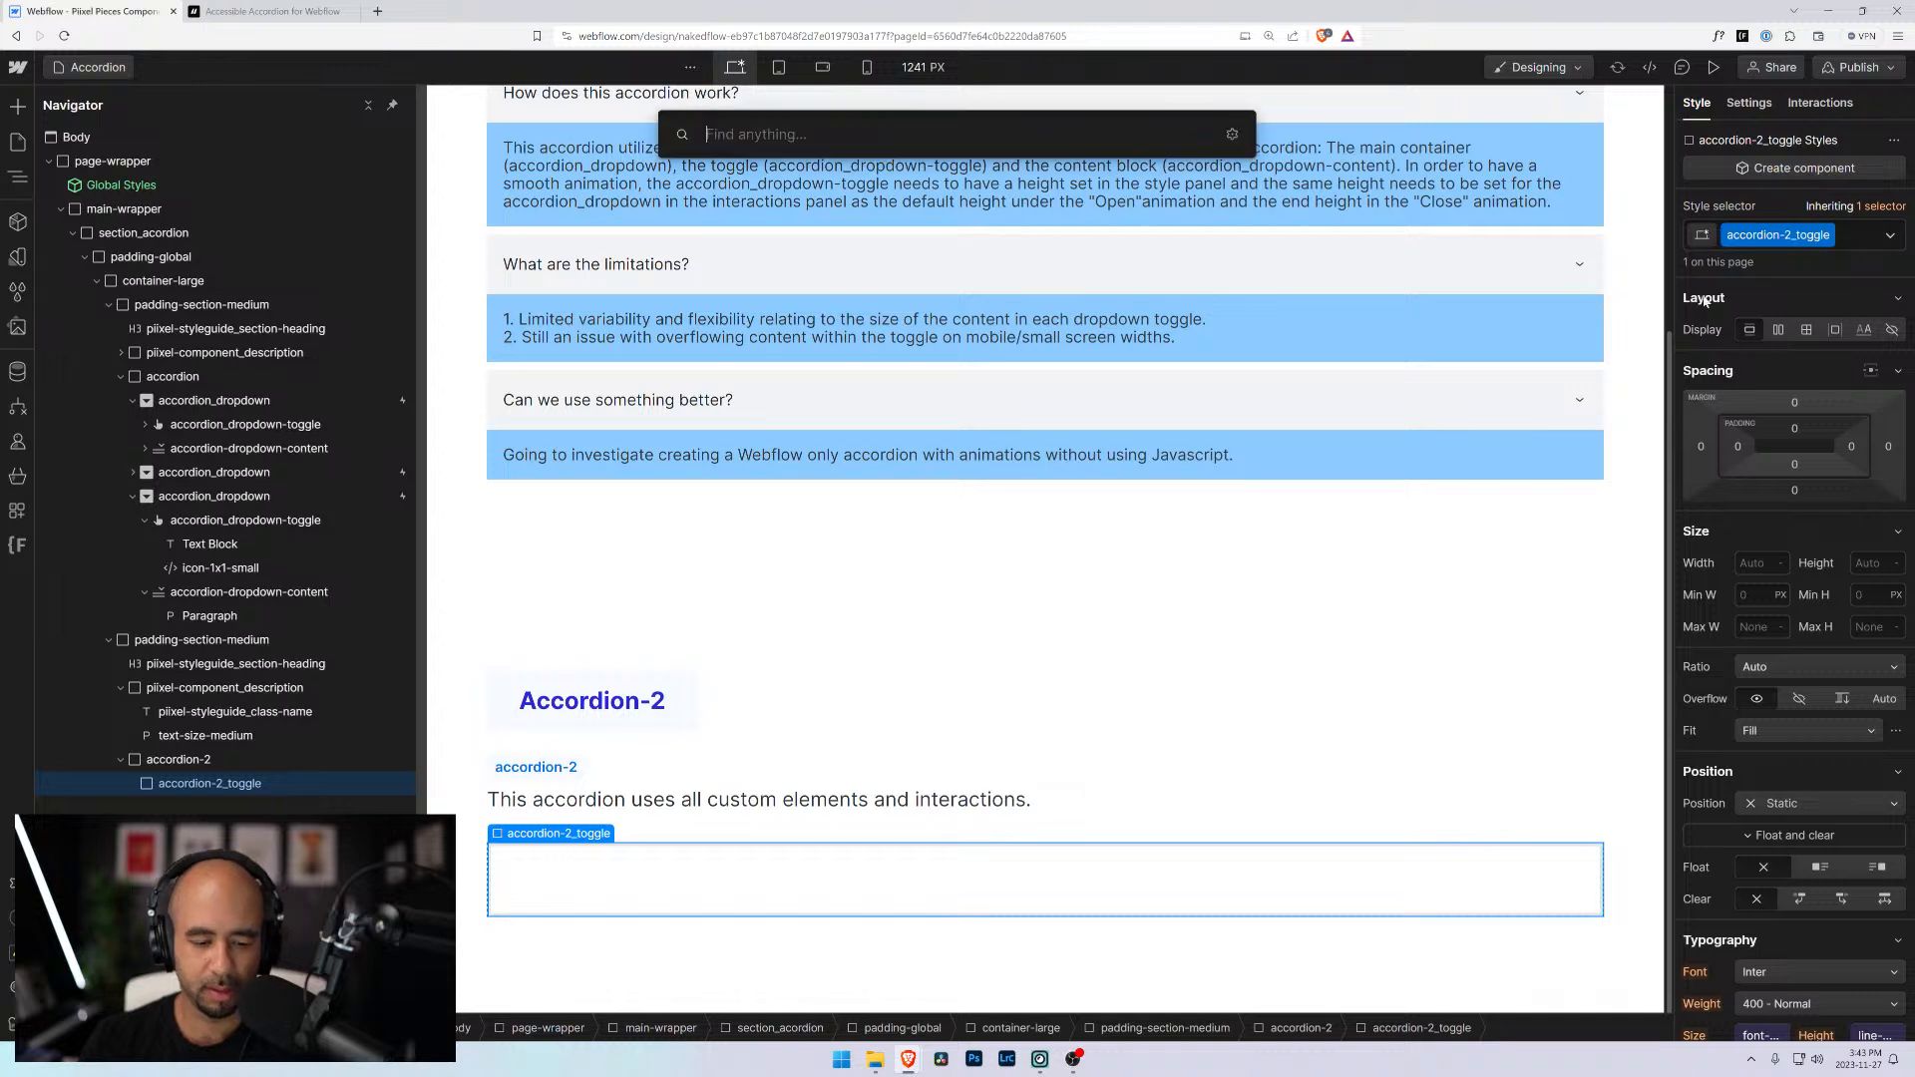
{"action": "type", "text": "text"}
{"action": "key", "text": "Down"}
{"action": "key", "text": "Return"}
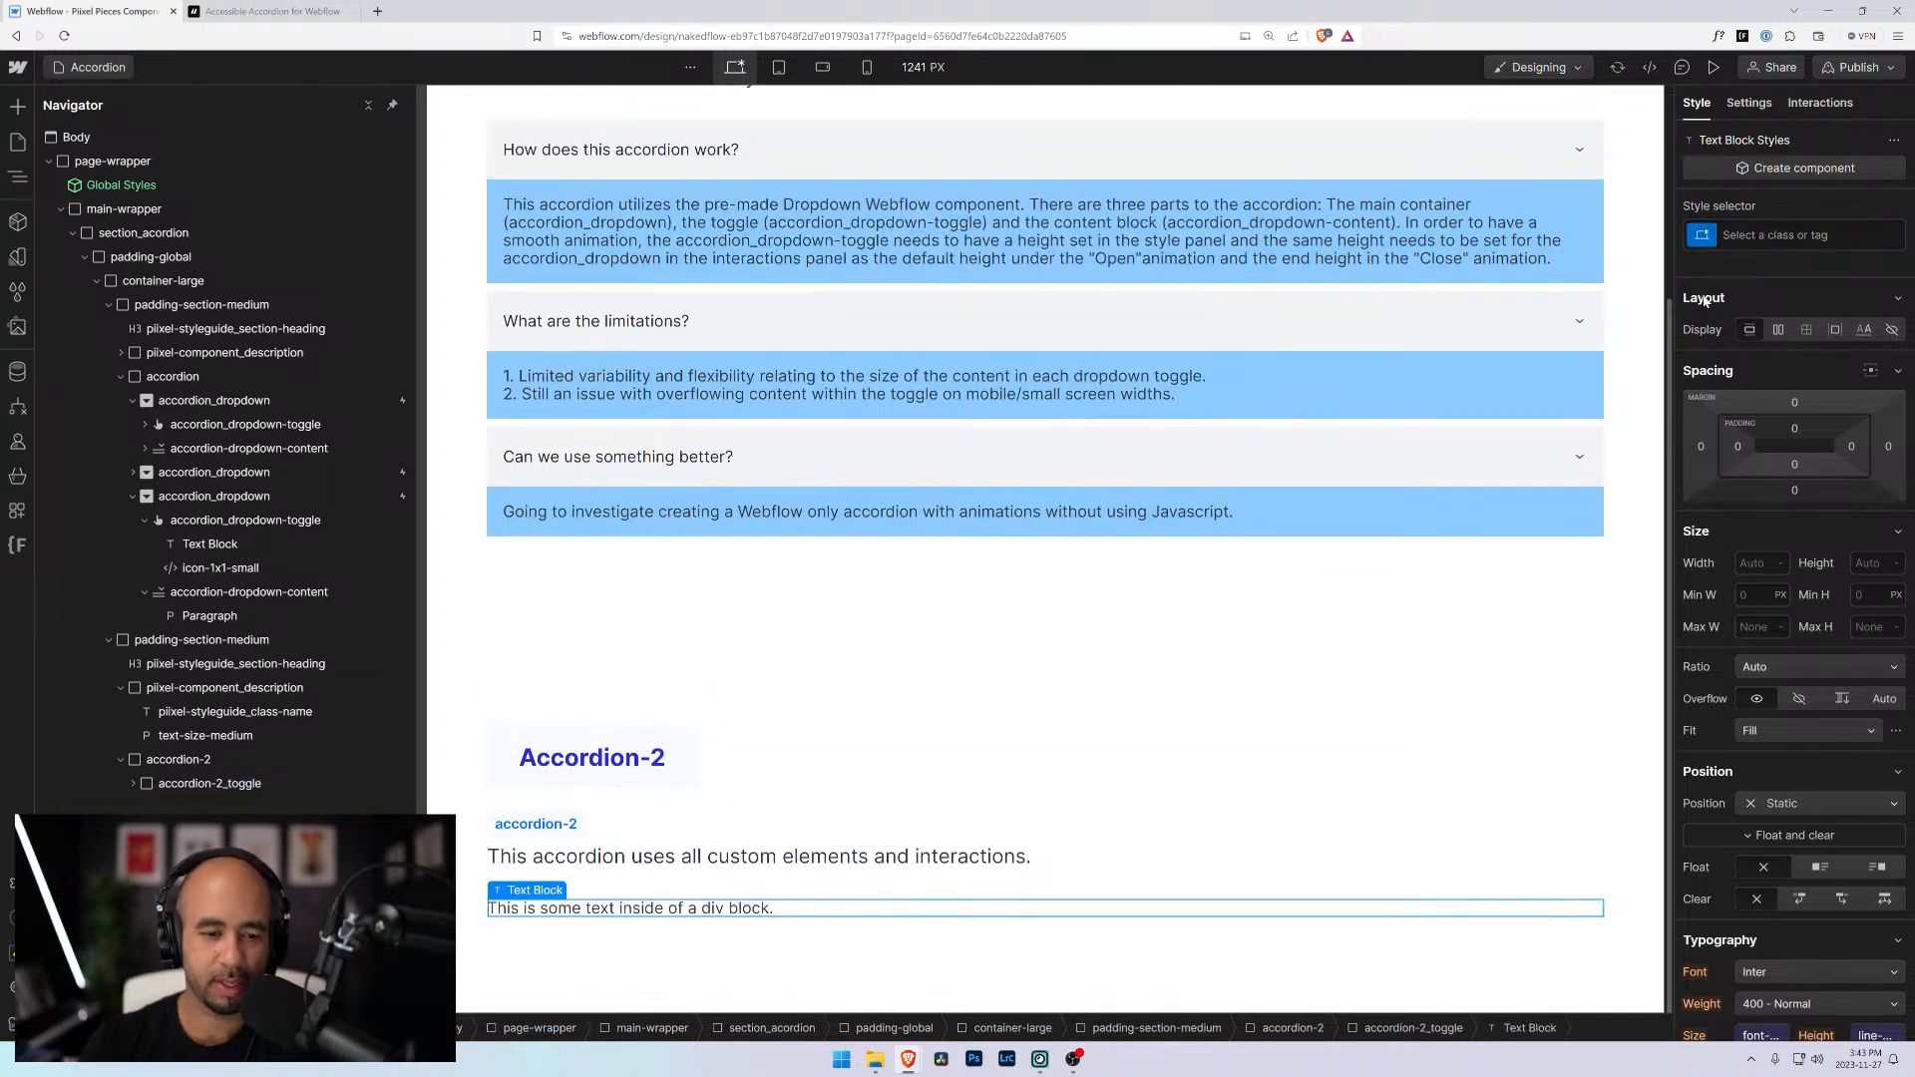
{"action": "key", "text": "Return"}
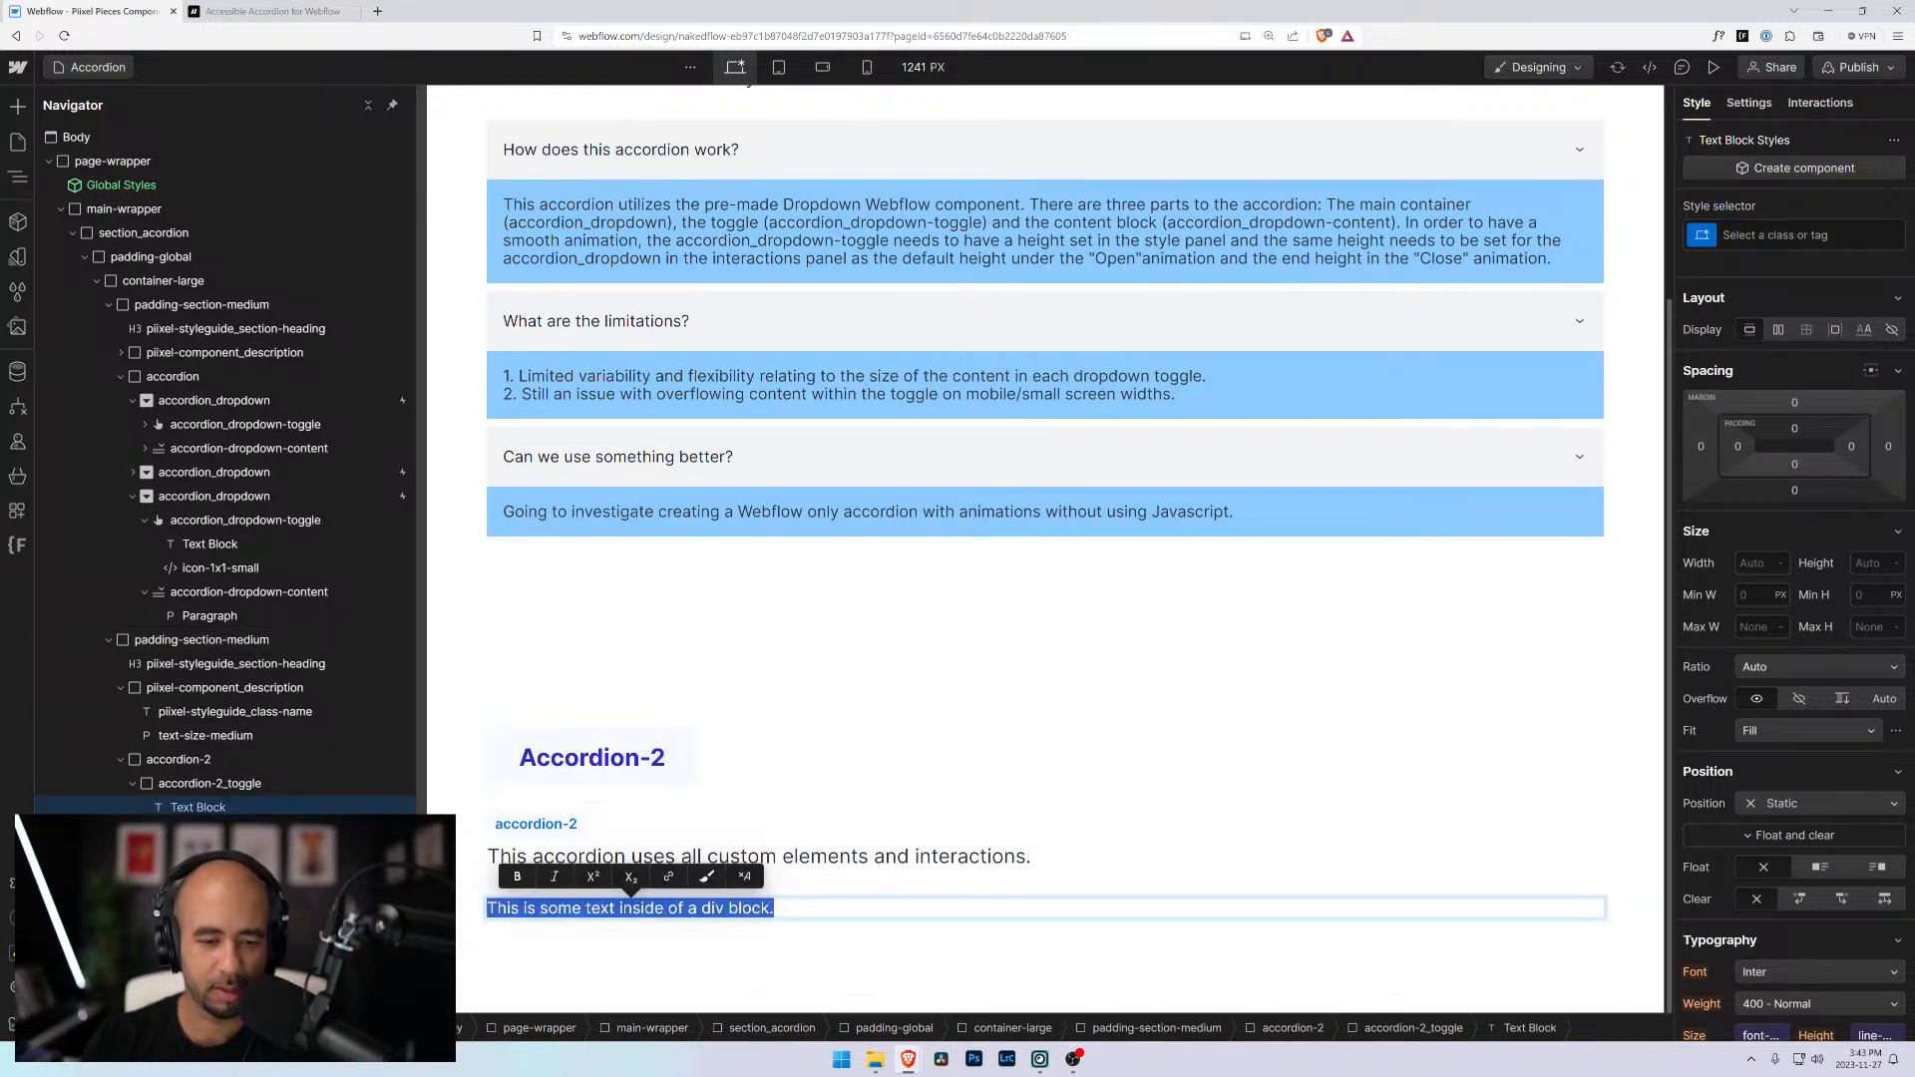
{"action": "type", "text": "Click here to open content"}
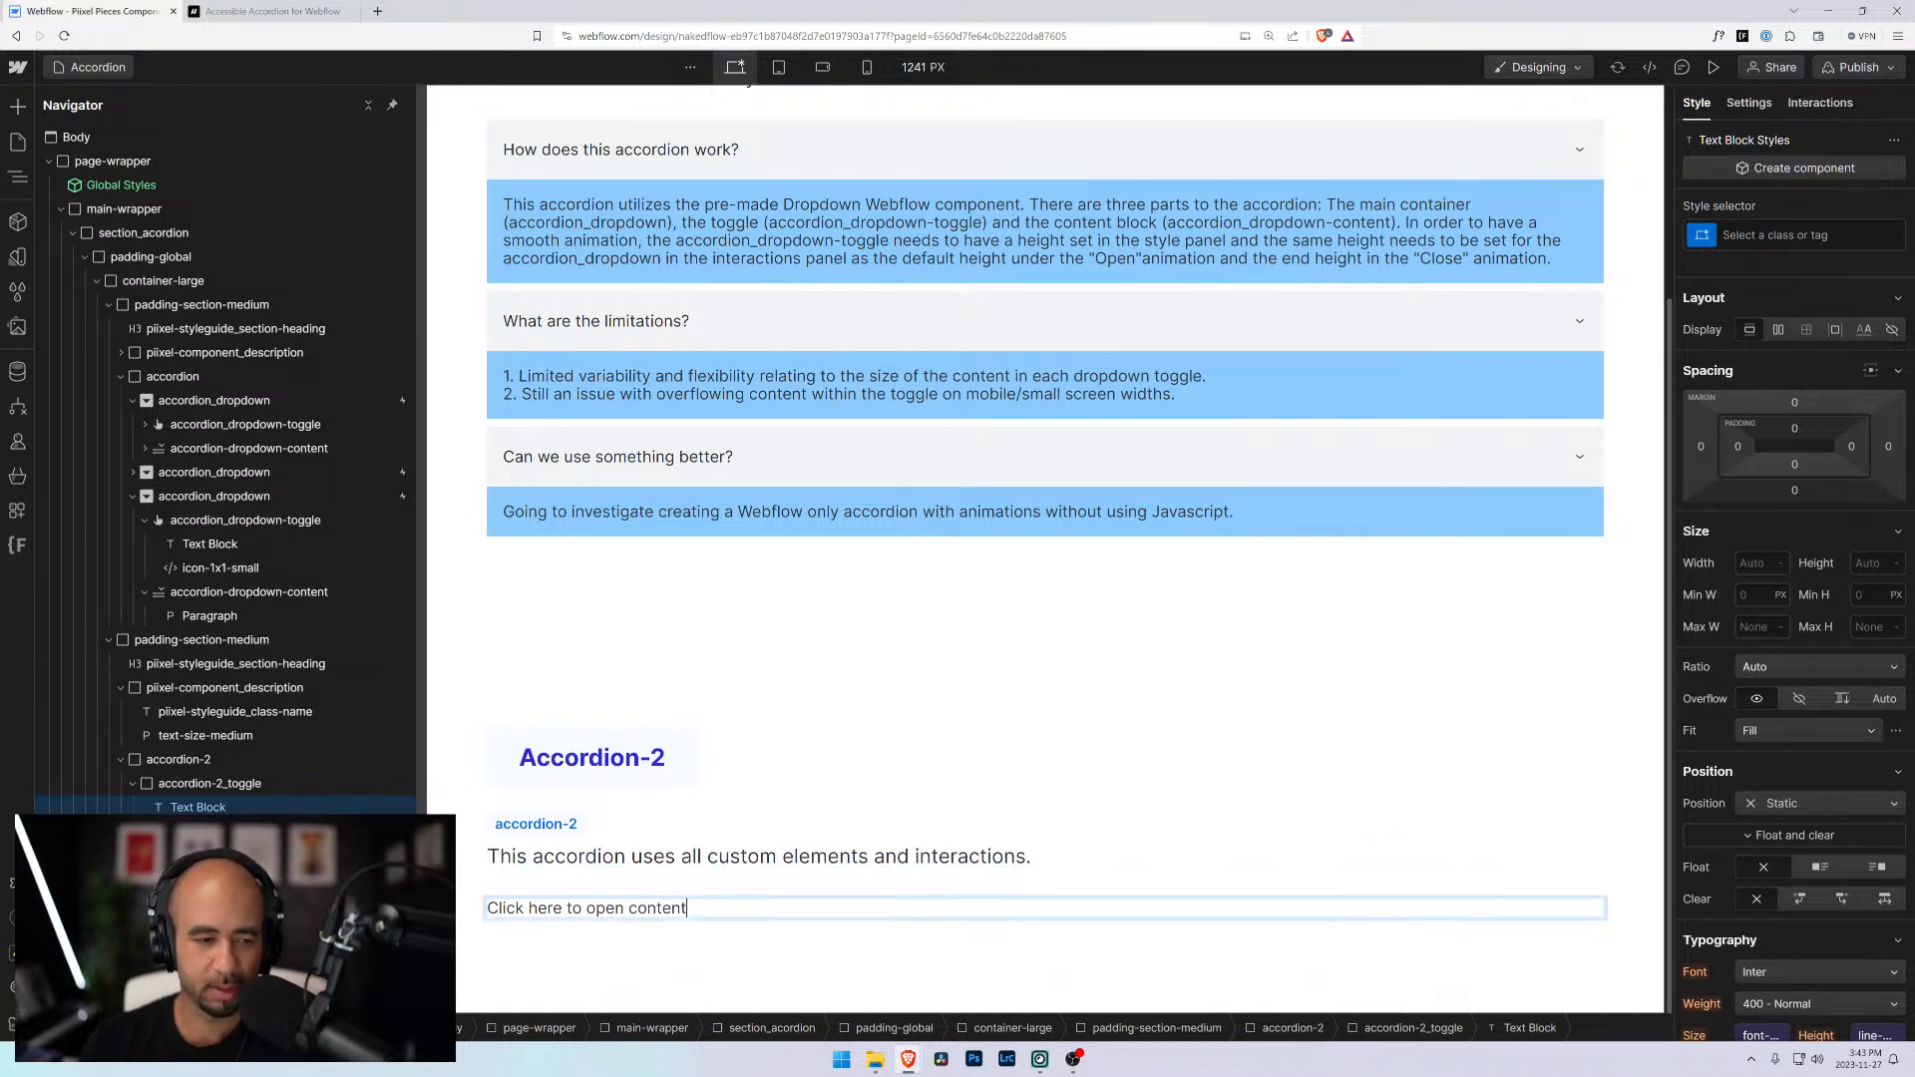
Add a second div block below accordion-2_toggle and give it the new class accordion-2_content
{"action": "left_click", "coordinate": [160, 783]}
{"action": "left_click", "coordinate": [133, 783]}
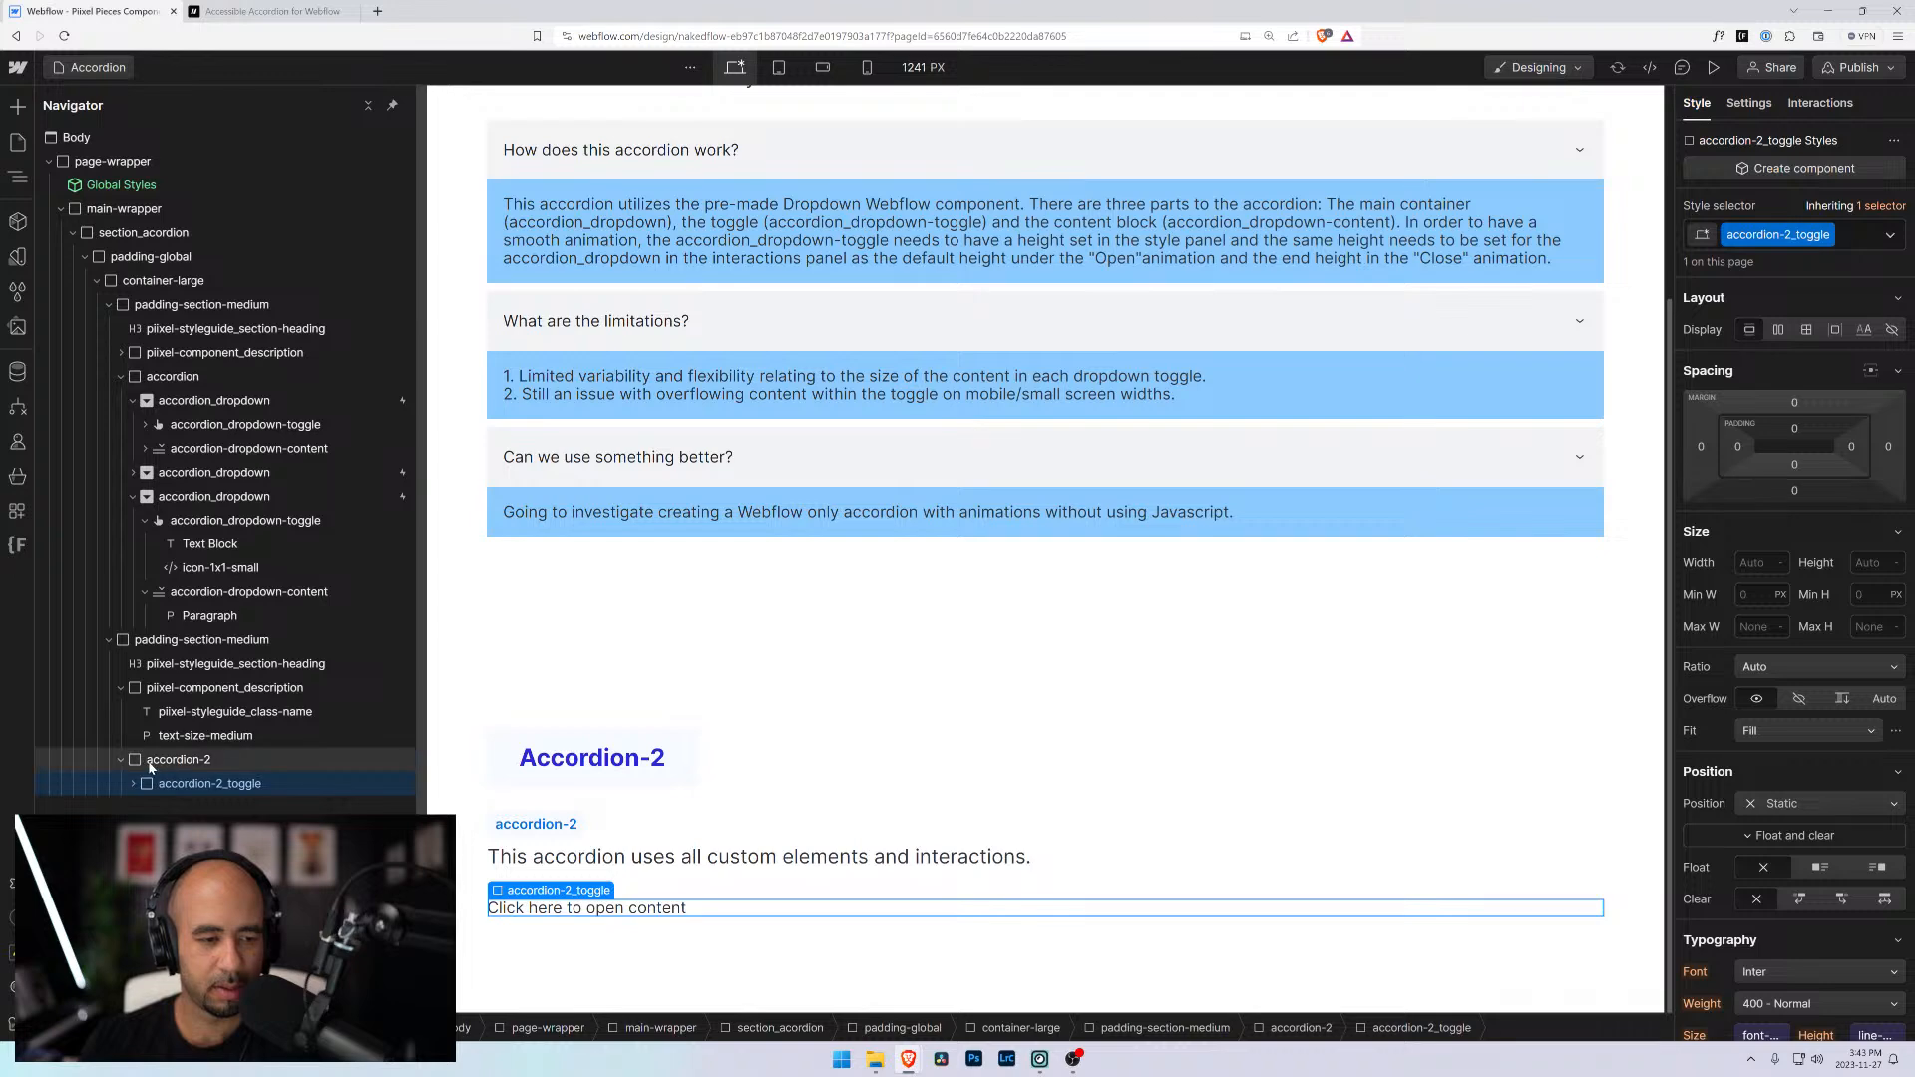
{"action": "key", "text": "ctrl+e"}
{"action": "type", "text": "div"}
{"action": "key", "text": "Return"}
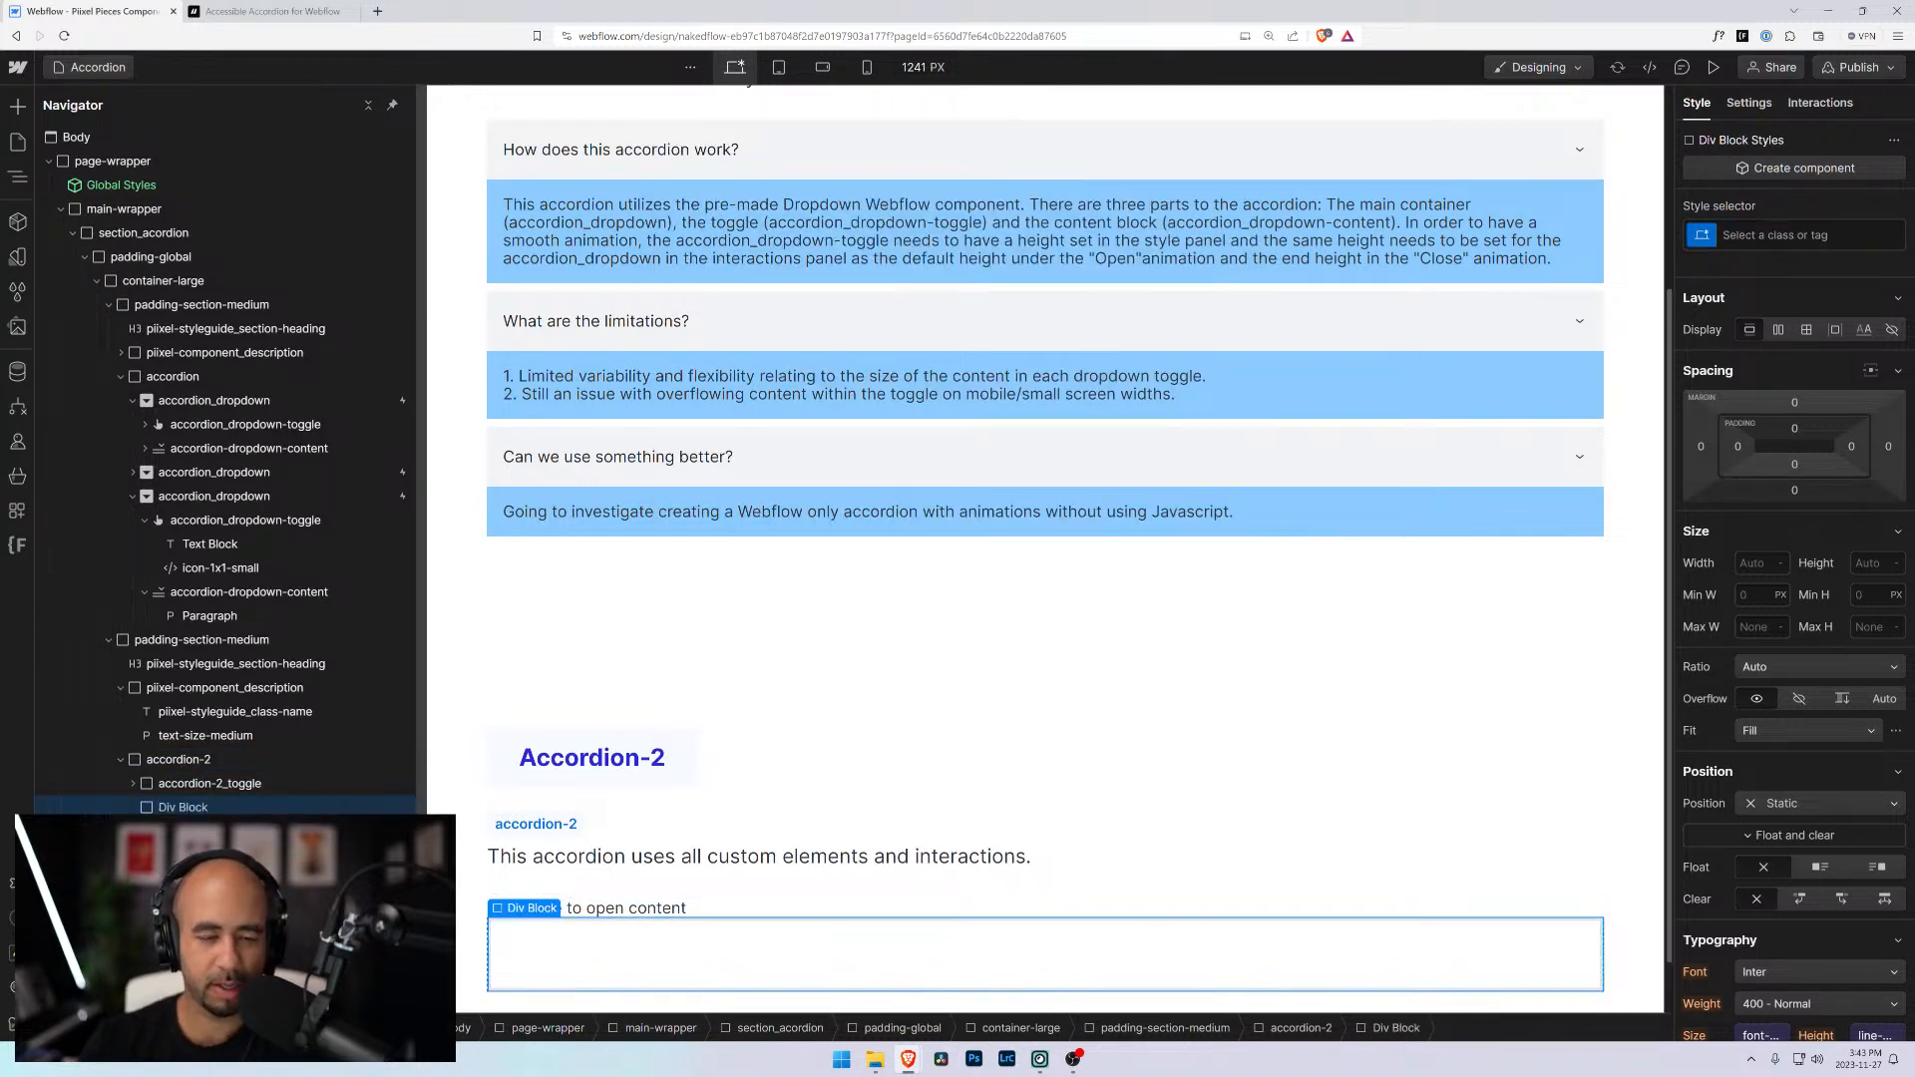
{"action": "left_click", "coordinate": [1777, 236]}
{"action": "type", "text": "ac"}
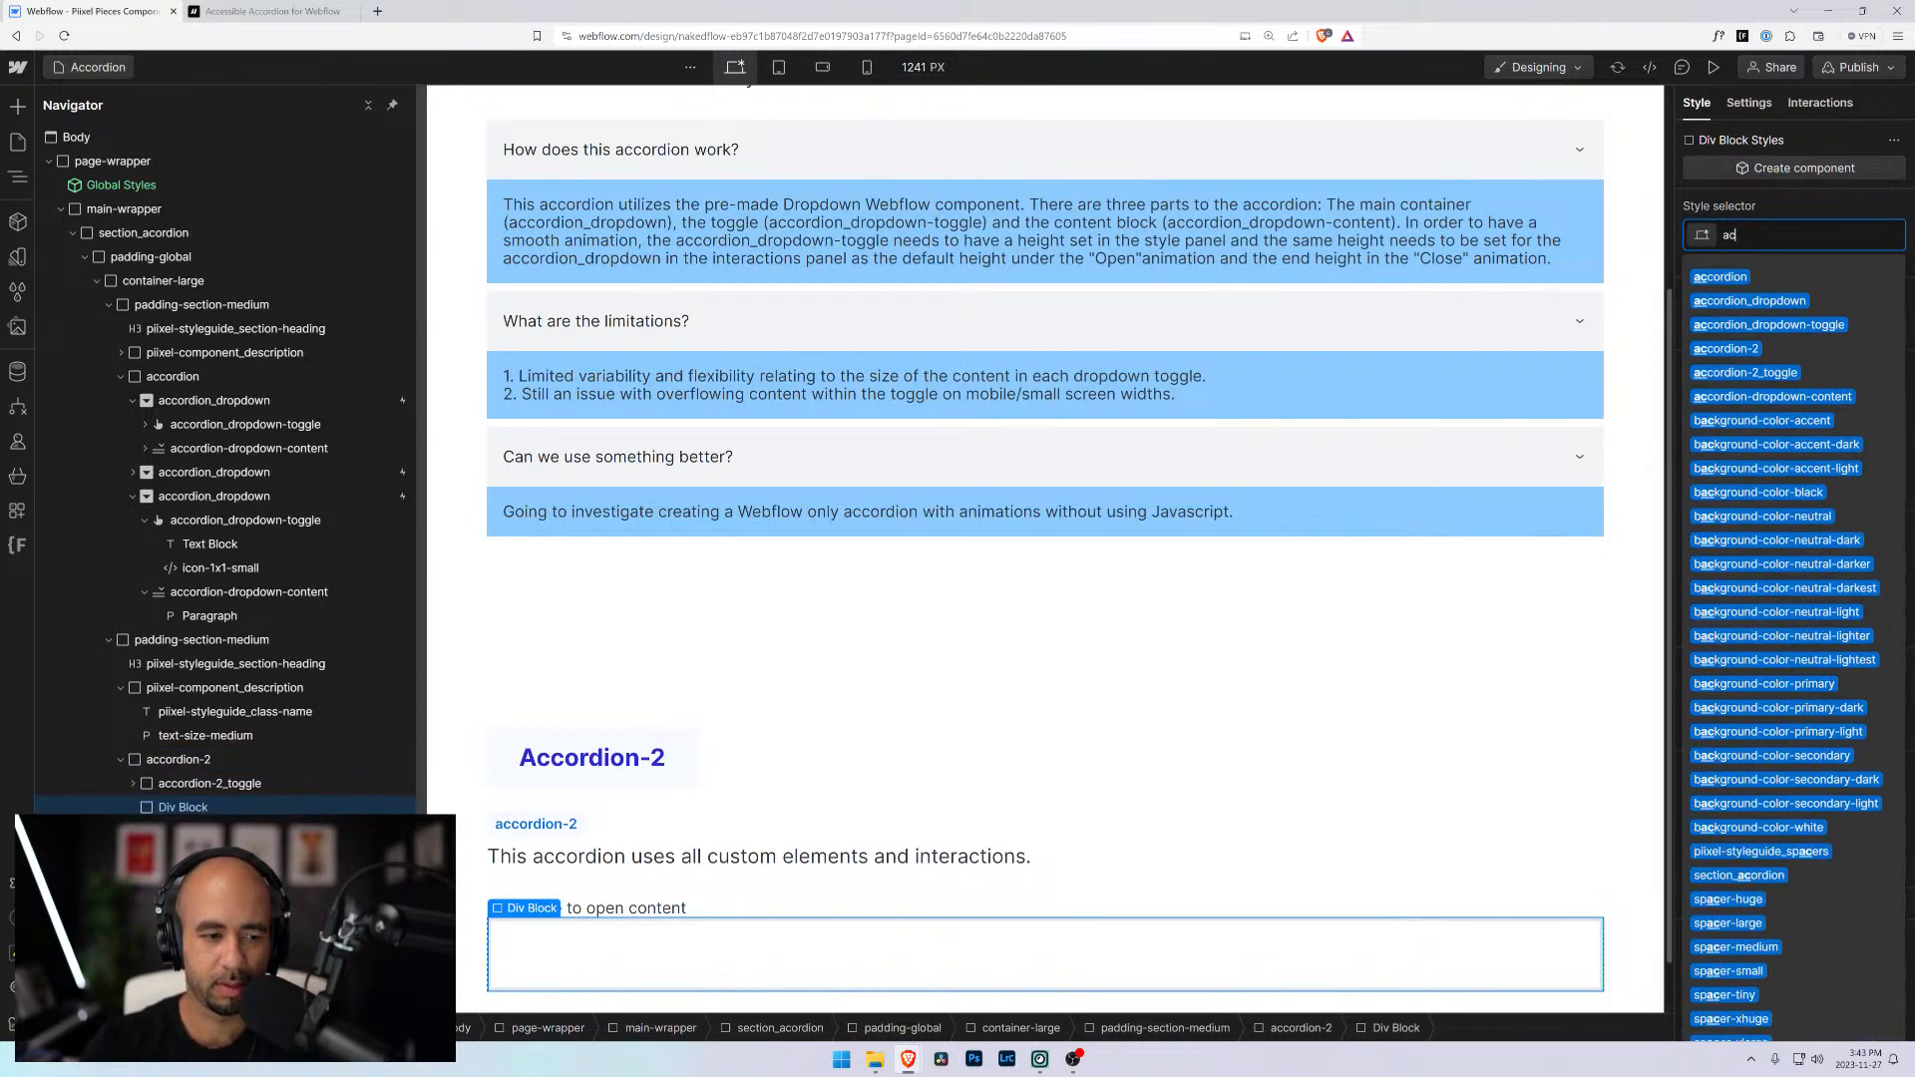
{"action": "type", "text": "cordion-2_"}
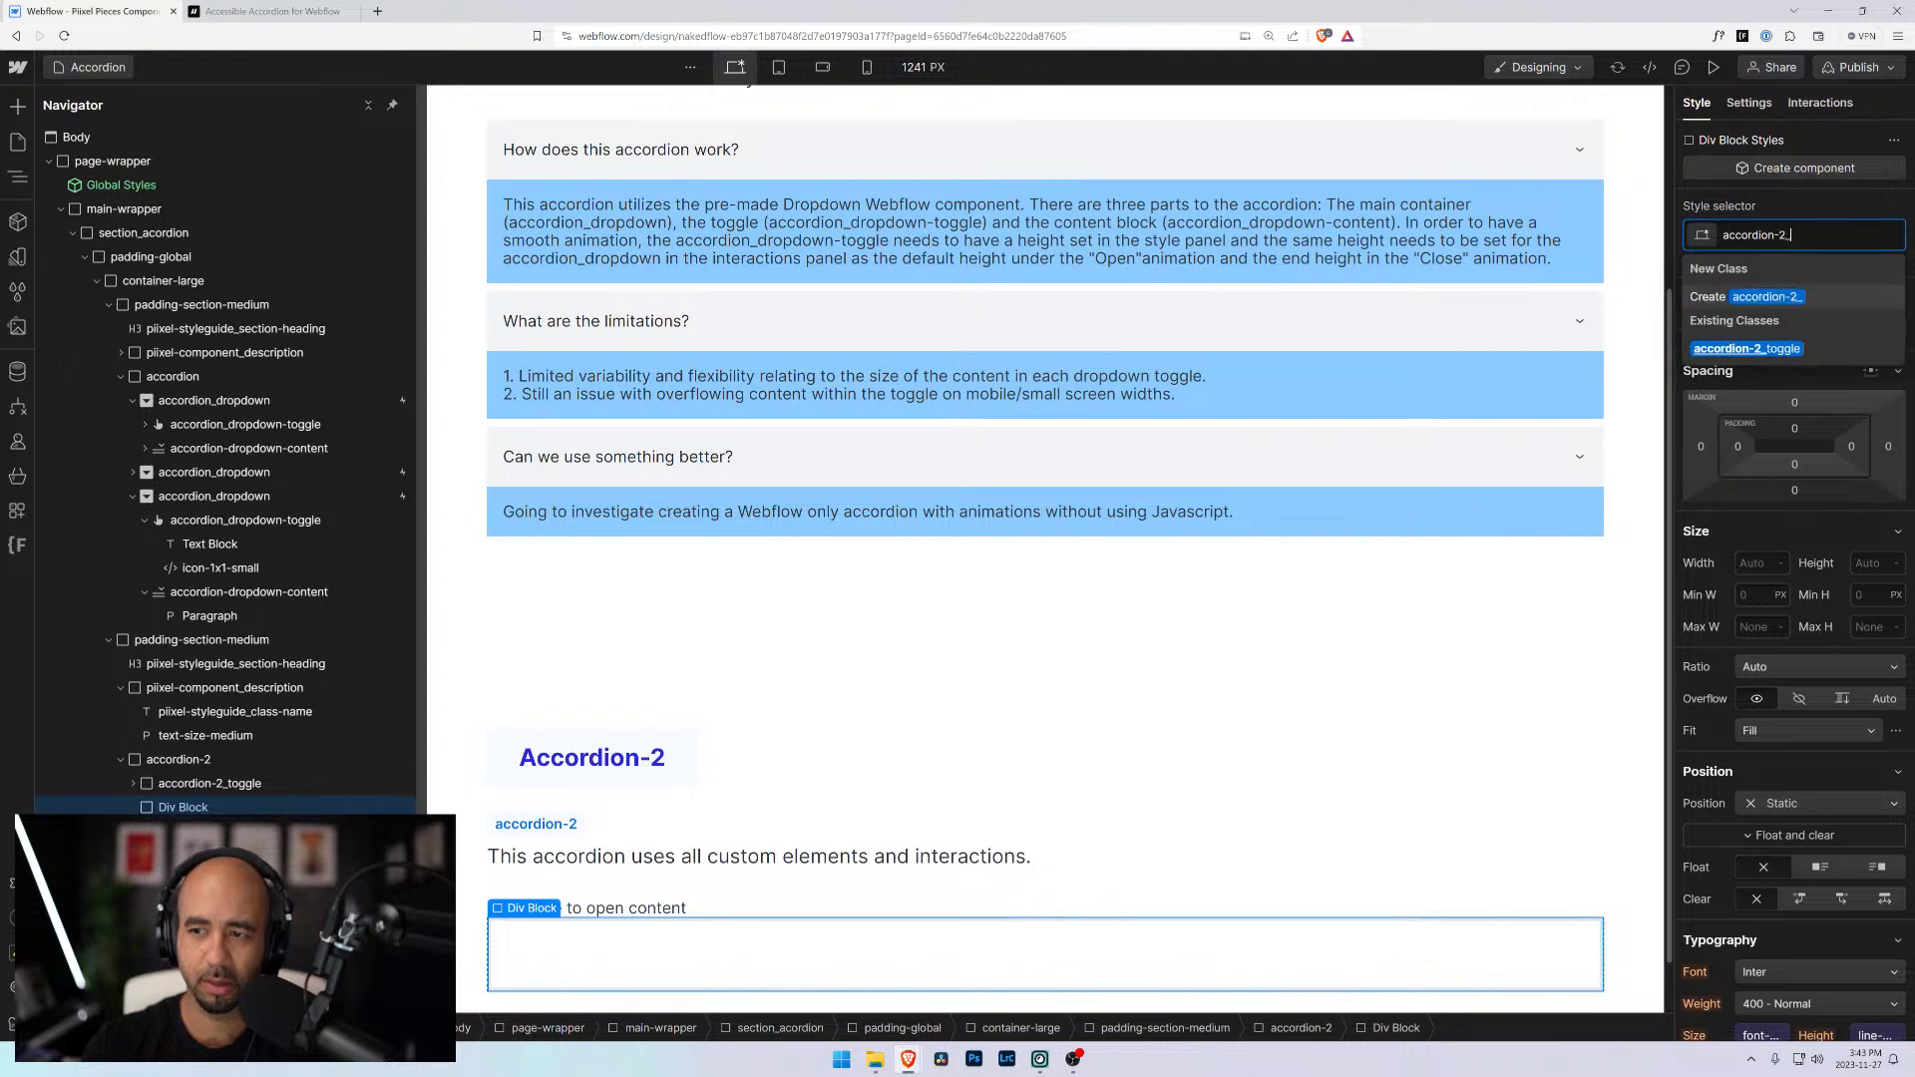
{"action": "type", "text": "content"}
{"action": "key", "text": "Return"}
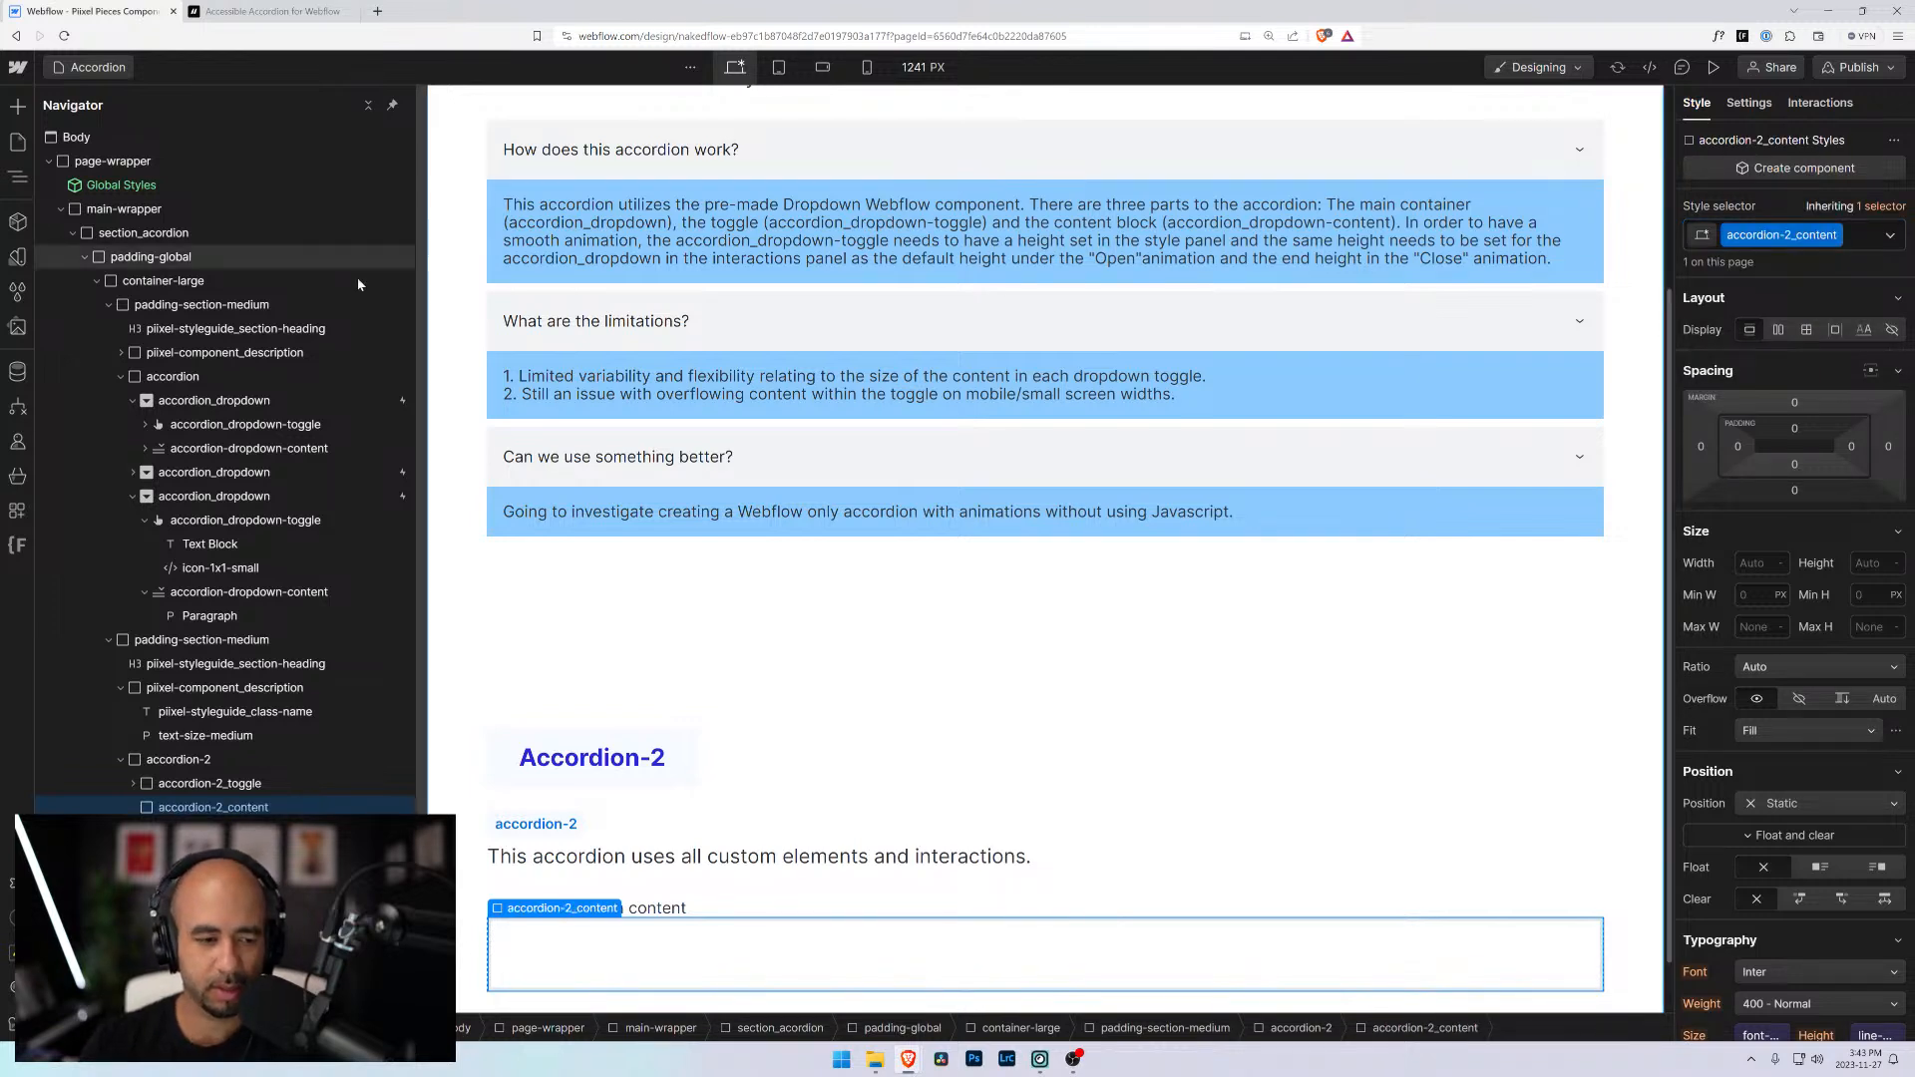
Add a paragraph with placeholder text inside accordion-2_content and select the accordion-2_content block
{"action": "key", "text": "ctrl+e"}
{"action": "type", "text": "par"}
{"action": "key", "text": "Return"}
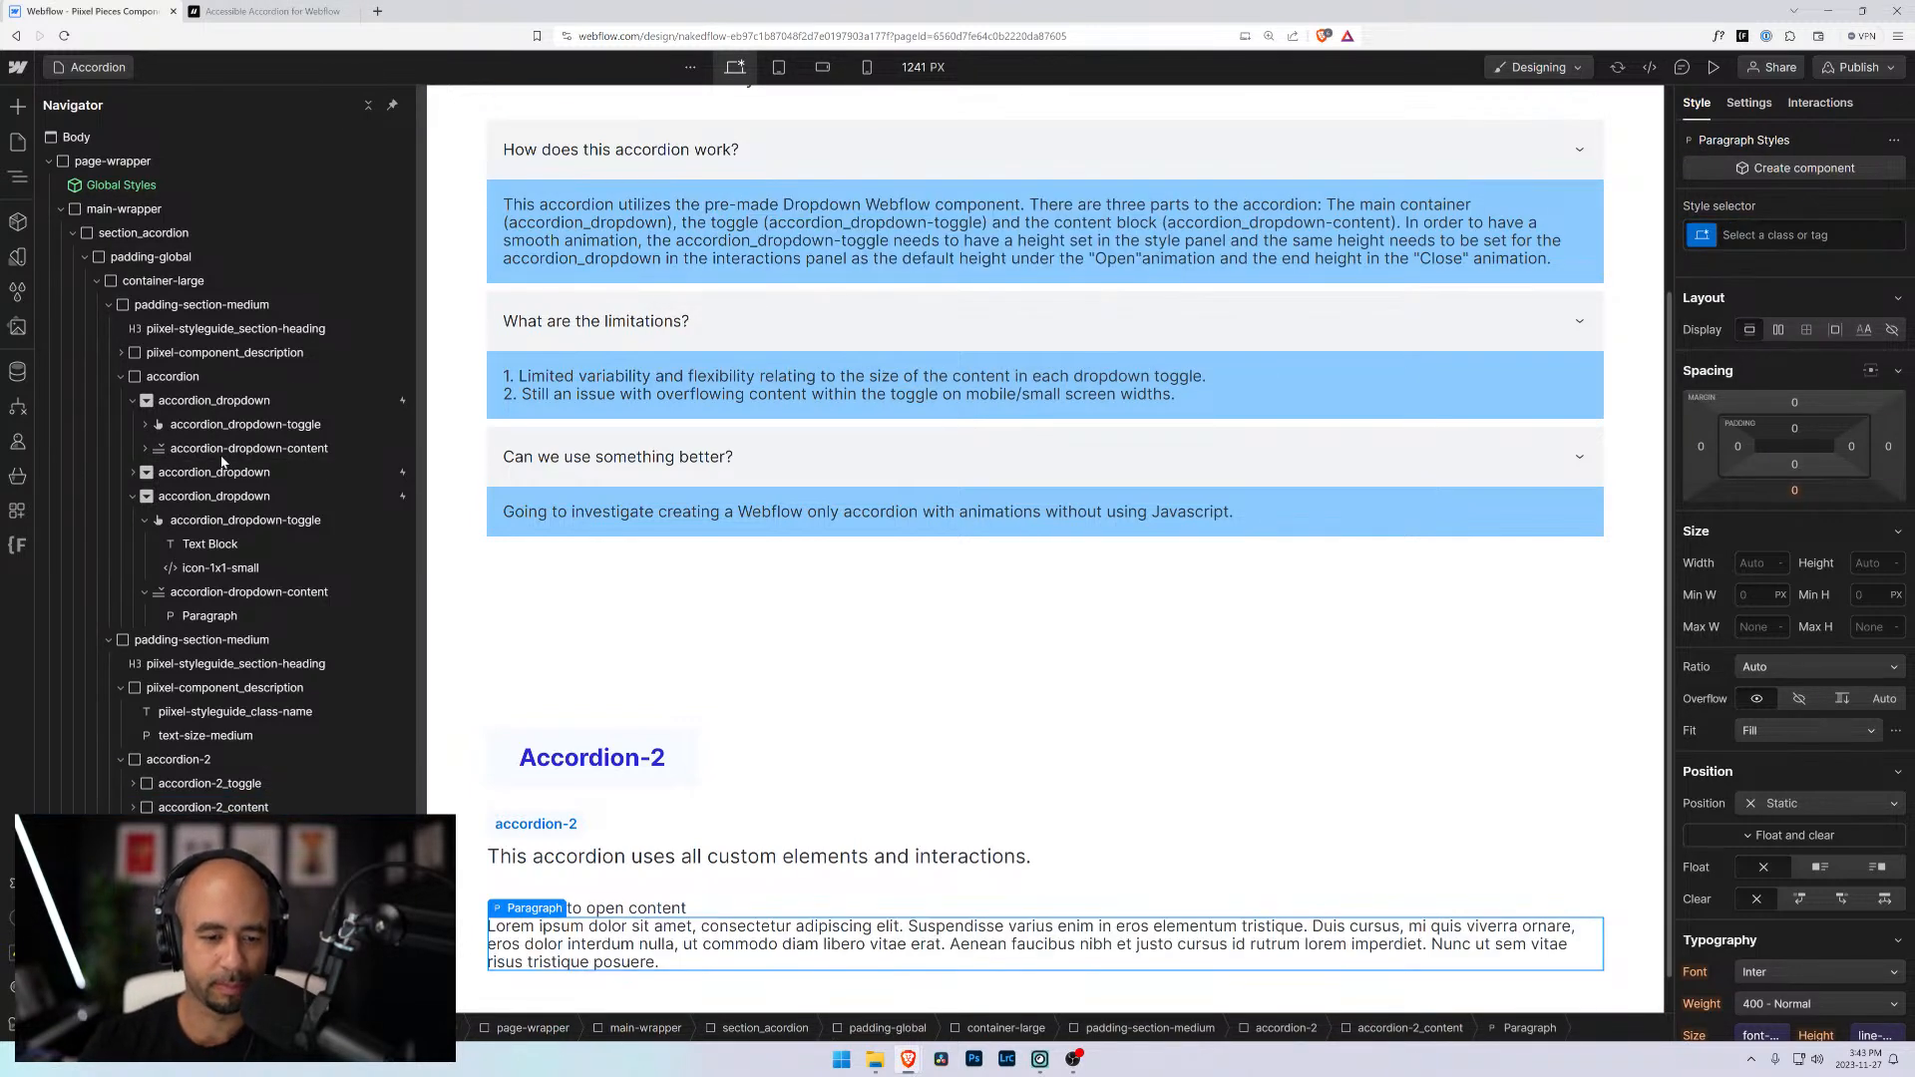
{"action": "left_click", "coordinate": [155, 791]}
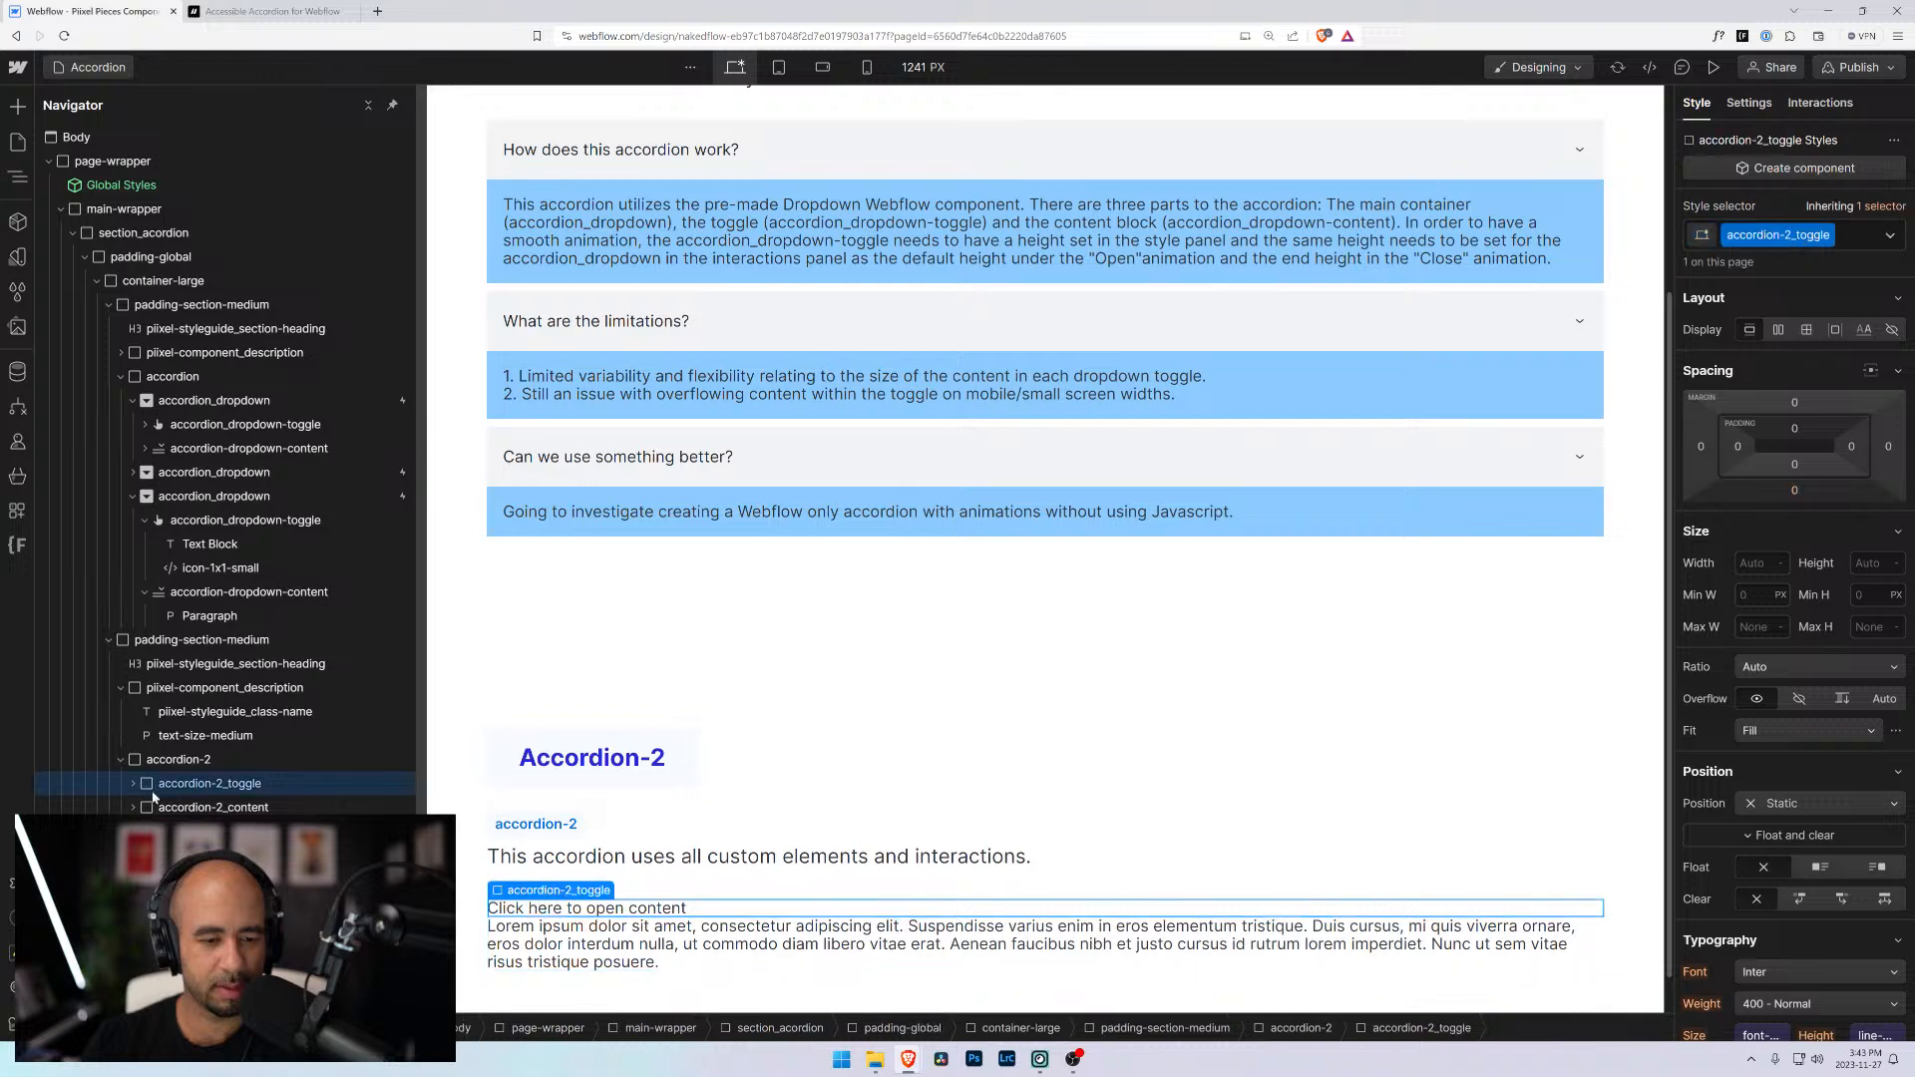
{"action": "left_click", "coordinate": [161, 809]}
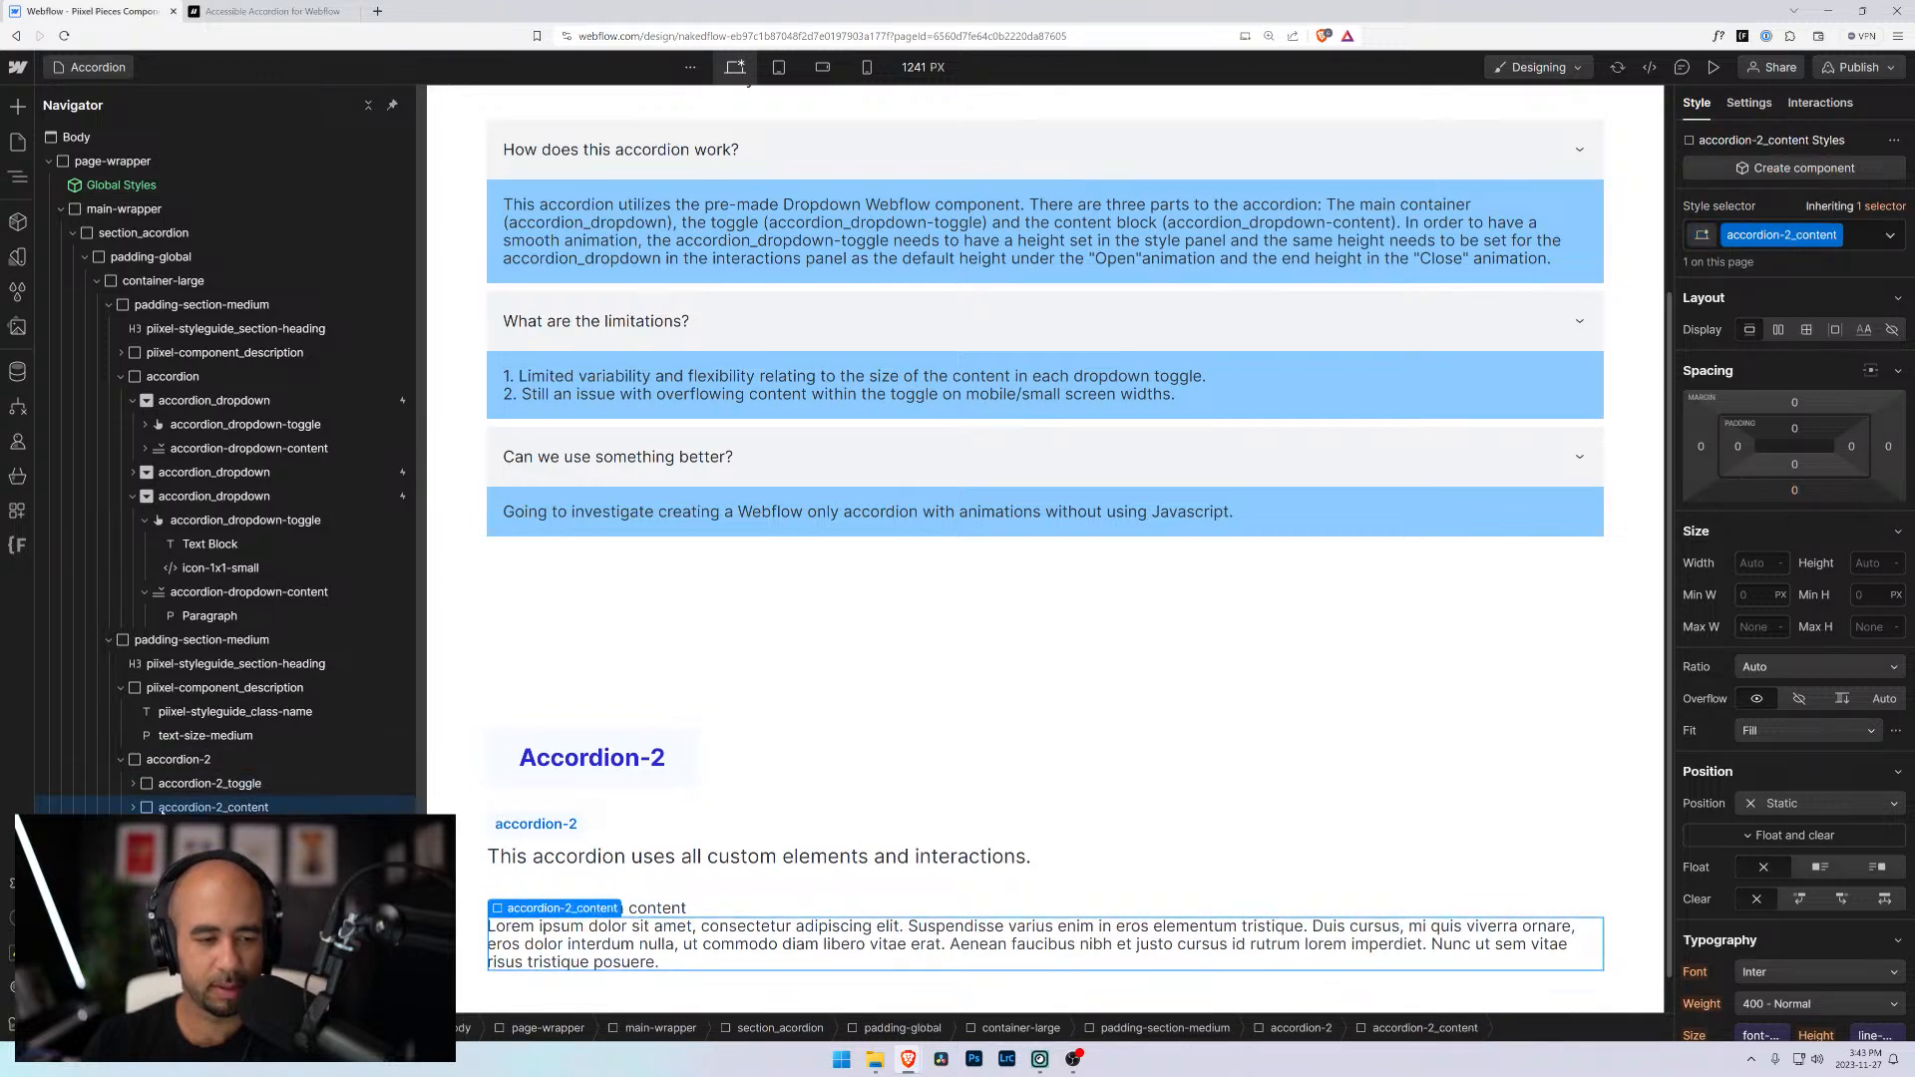
Collapse the first padding-section-medium and the Accordion-2 section's component description in the element tree
{"action": "left_click", "coordinate": [160, 788]}
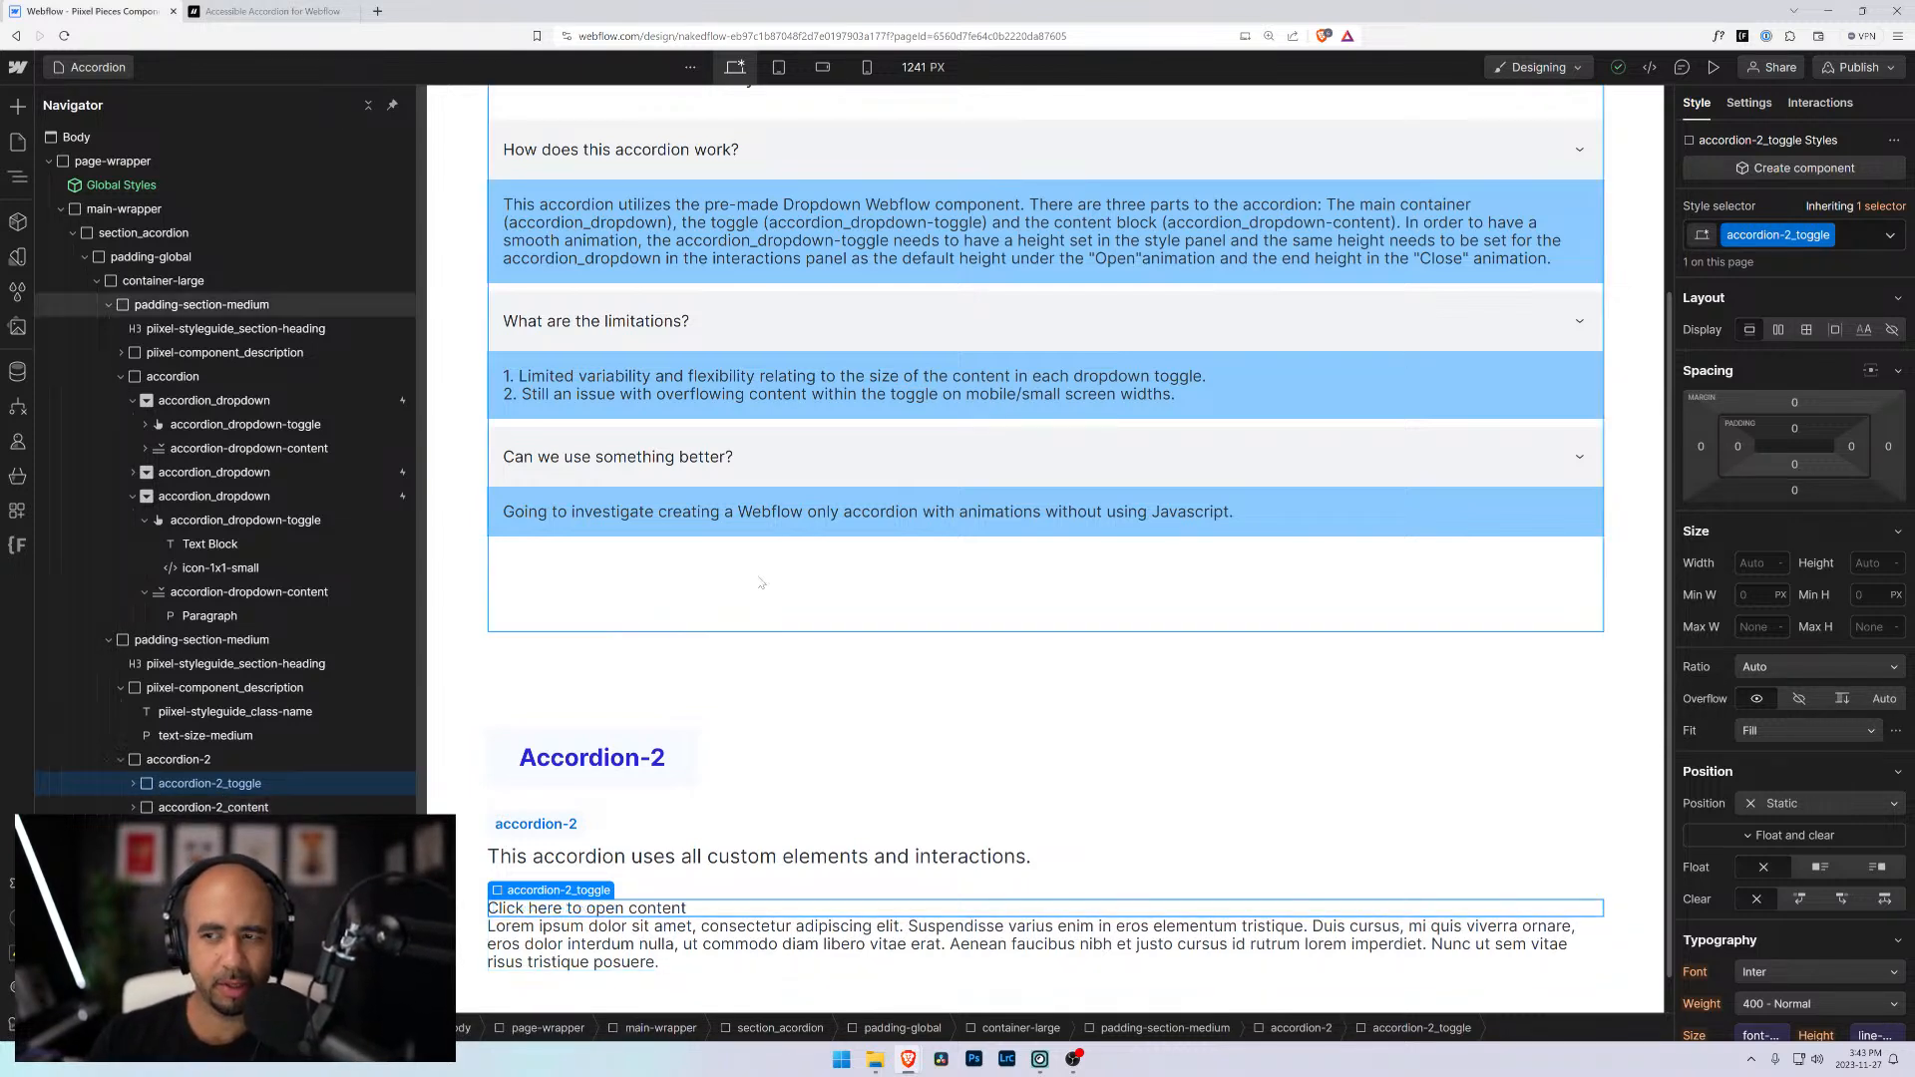
{"action": "left_click", "coordinate": [187, 808]}
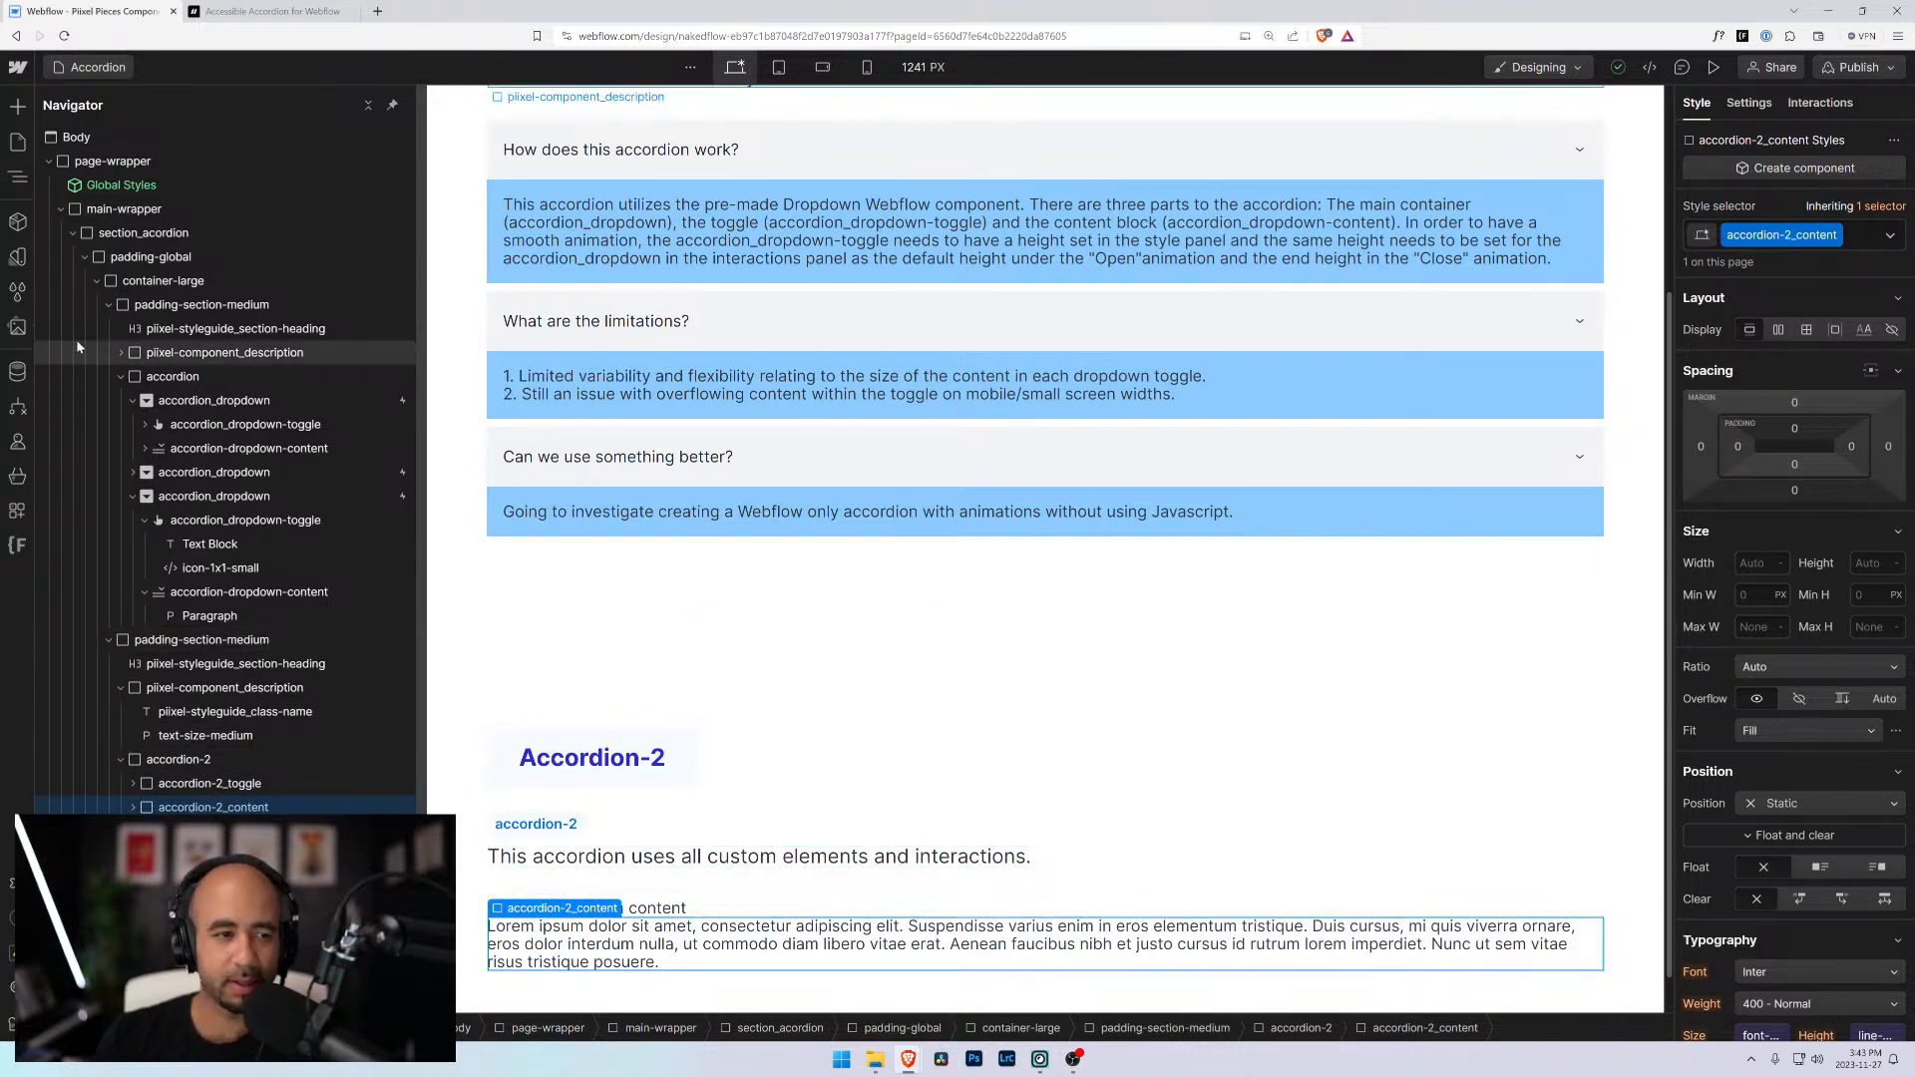
{"action": "left_click", "coordinate": [109, 306]}
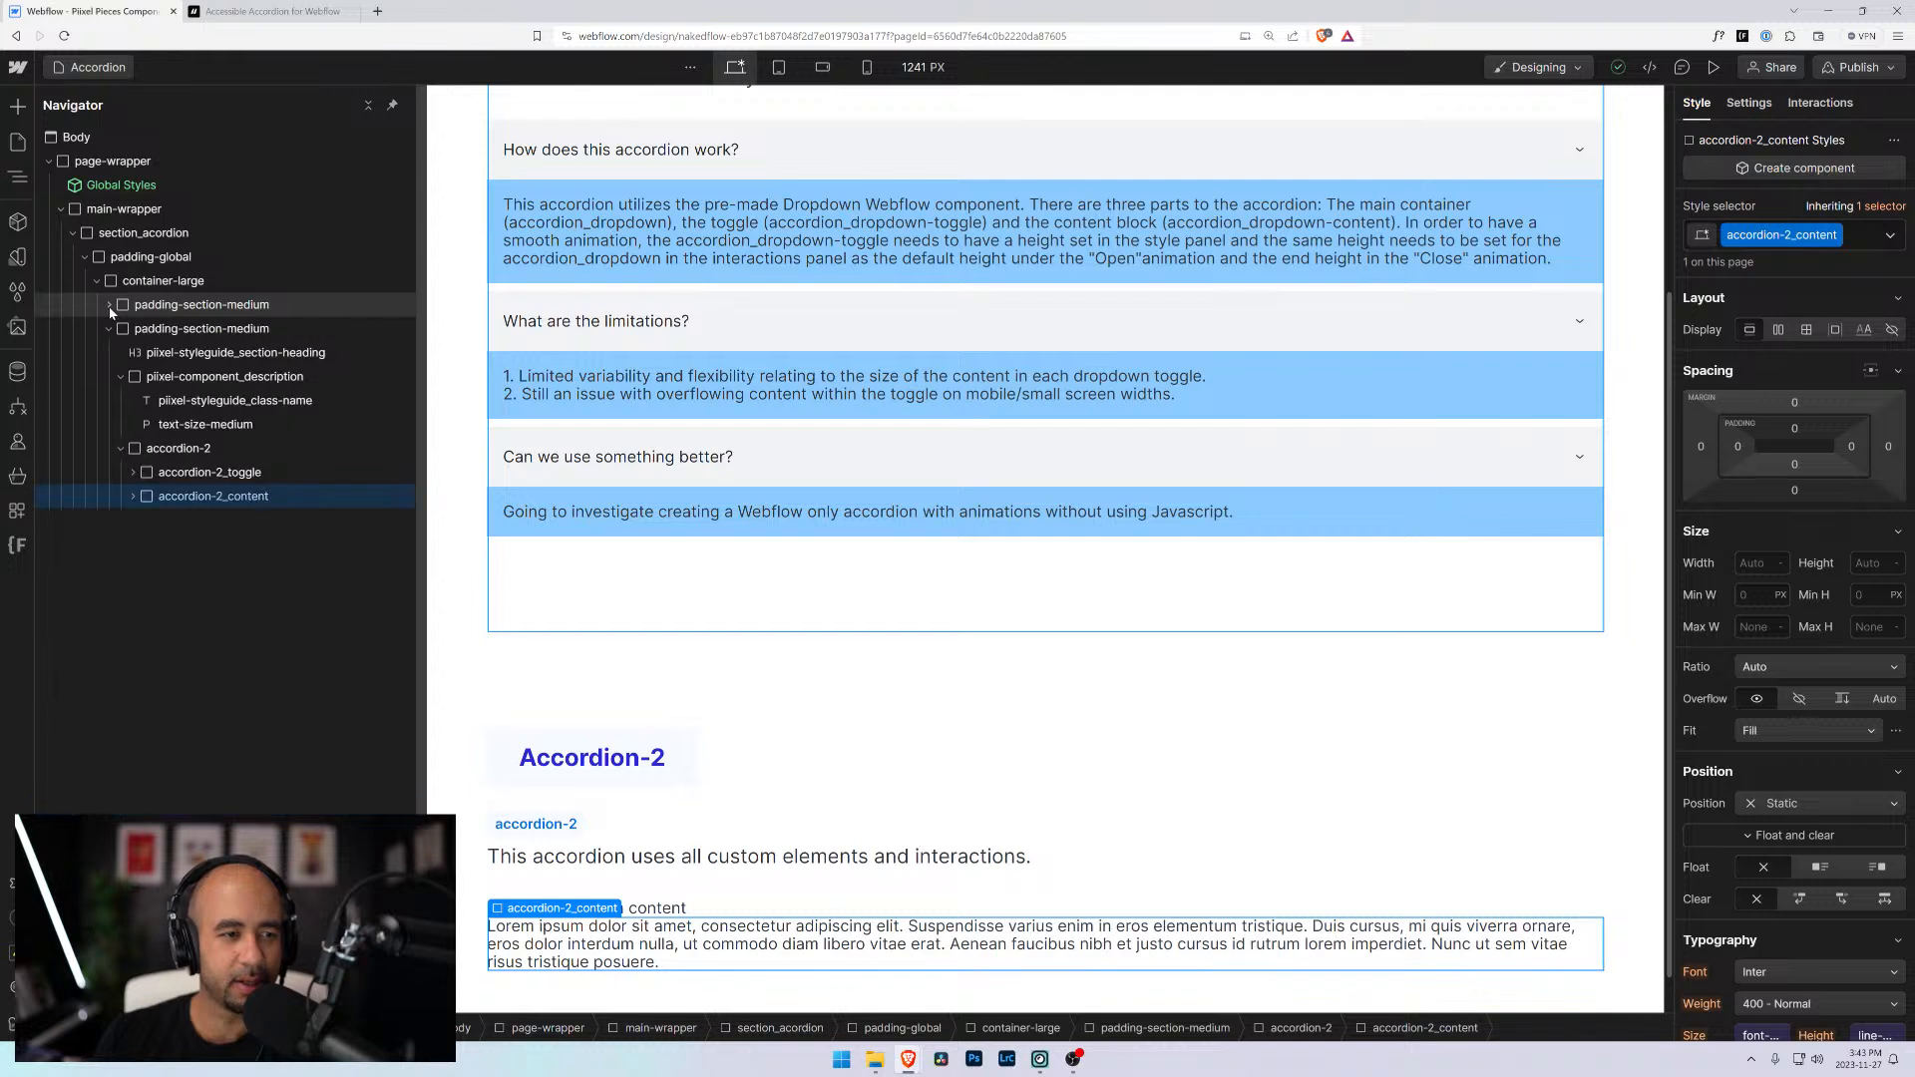
{"action": "left_click", "coordinate": [121, 377]}
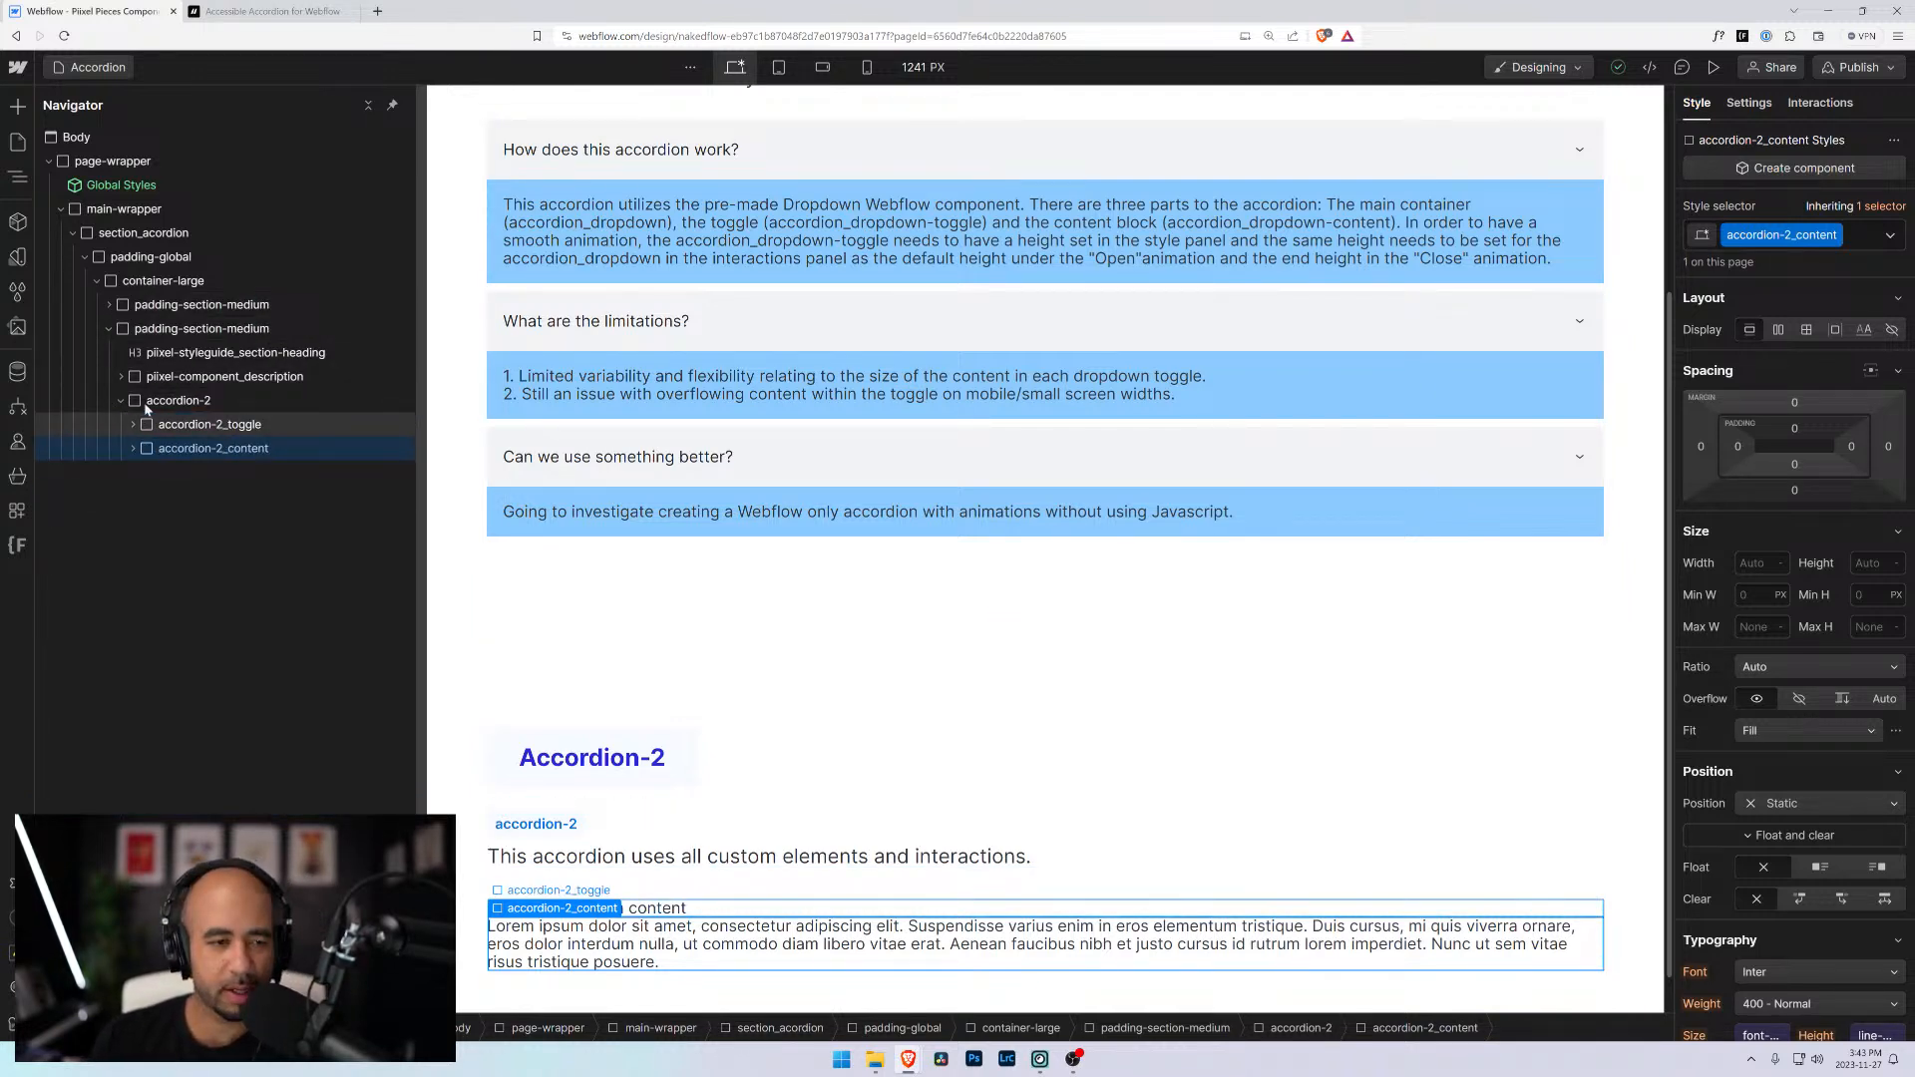
Set the padding of accordion-2_toggle to 20 on all four sides
{"action": "left_click", "coordinate": [214, 427]}
{"action": "left_click", "coordinate": [181, 451]}
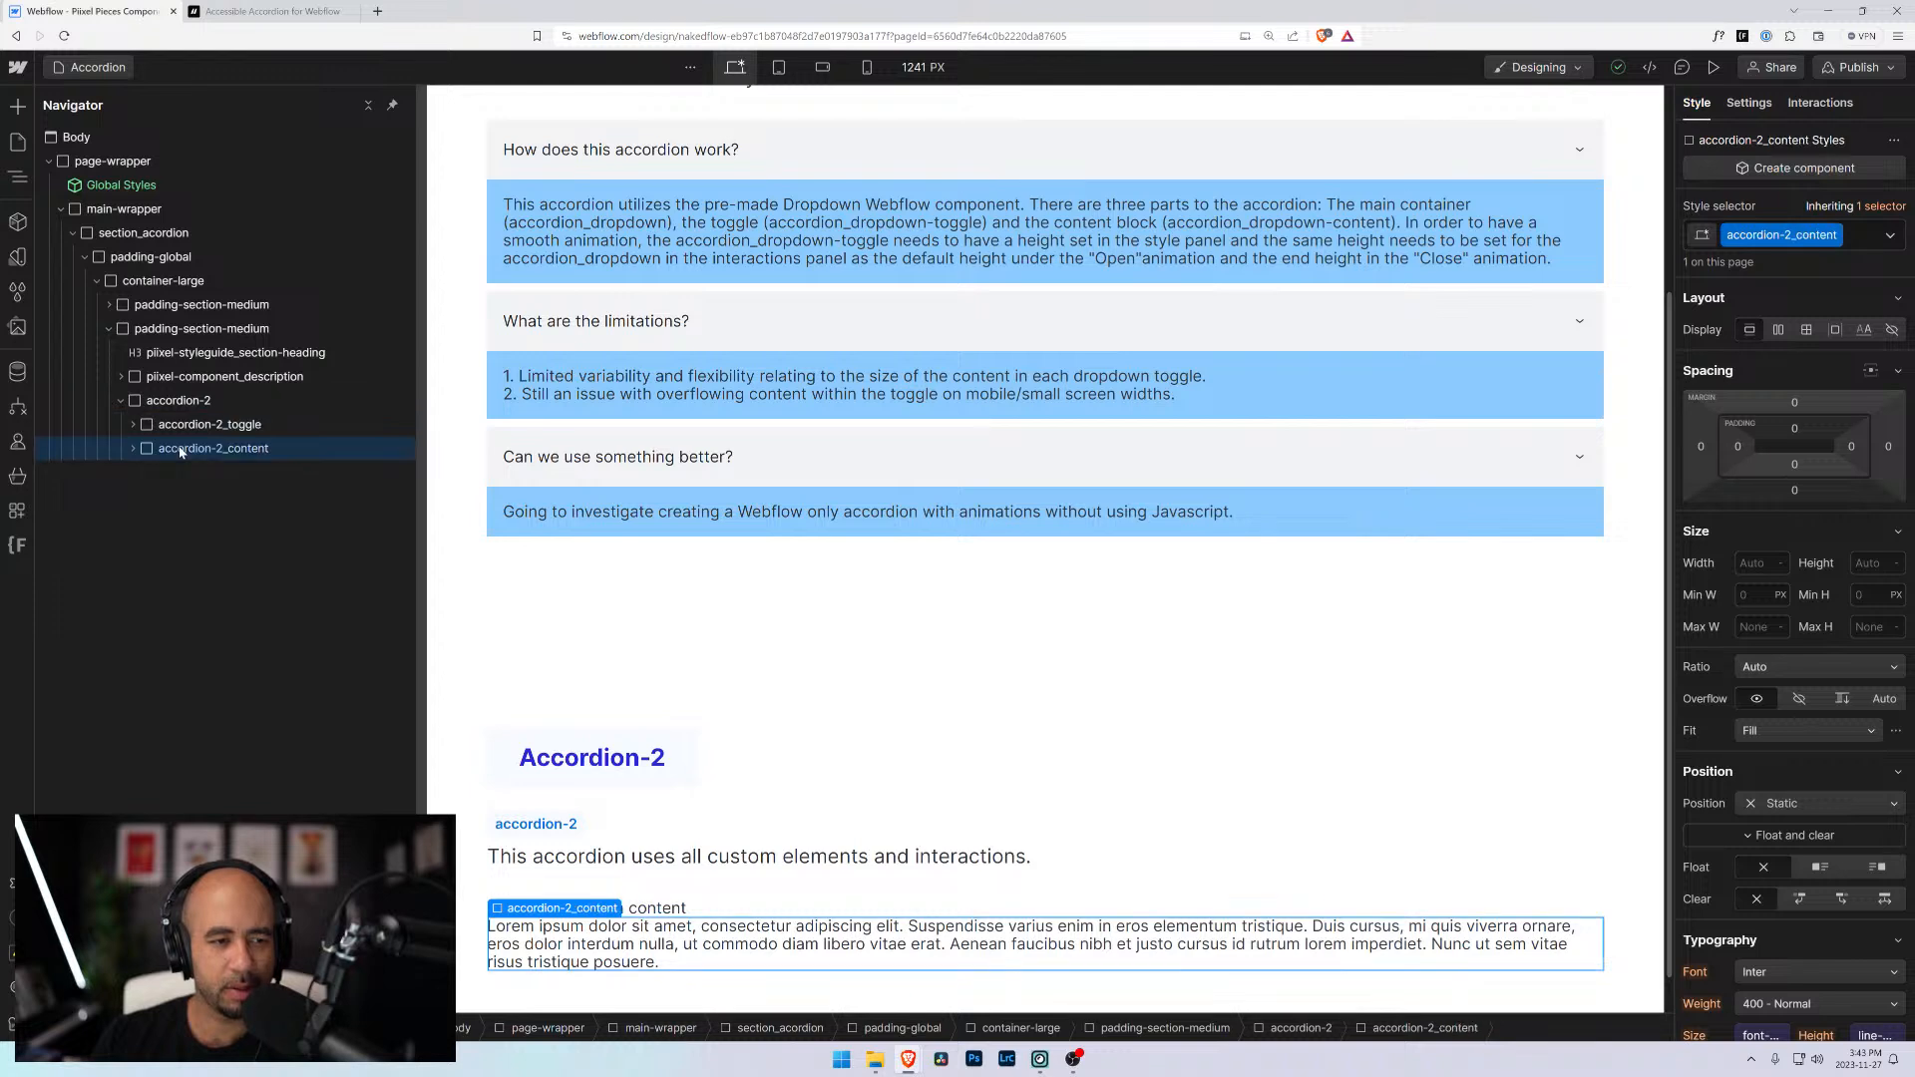
{"action": "left_click", "coordinate": [643, 908]}
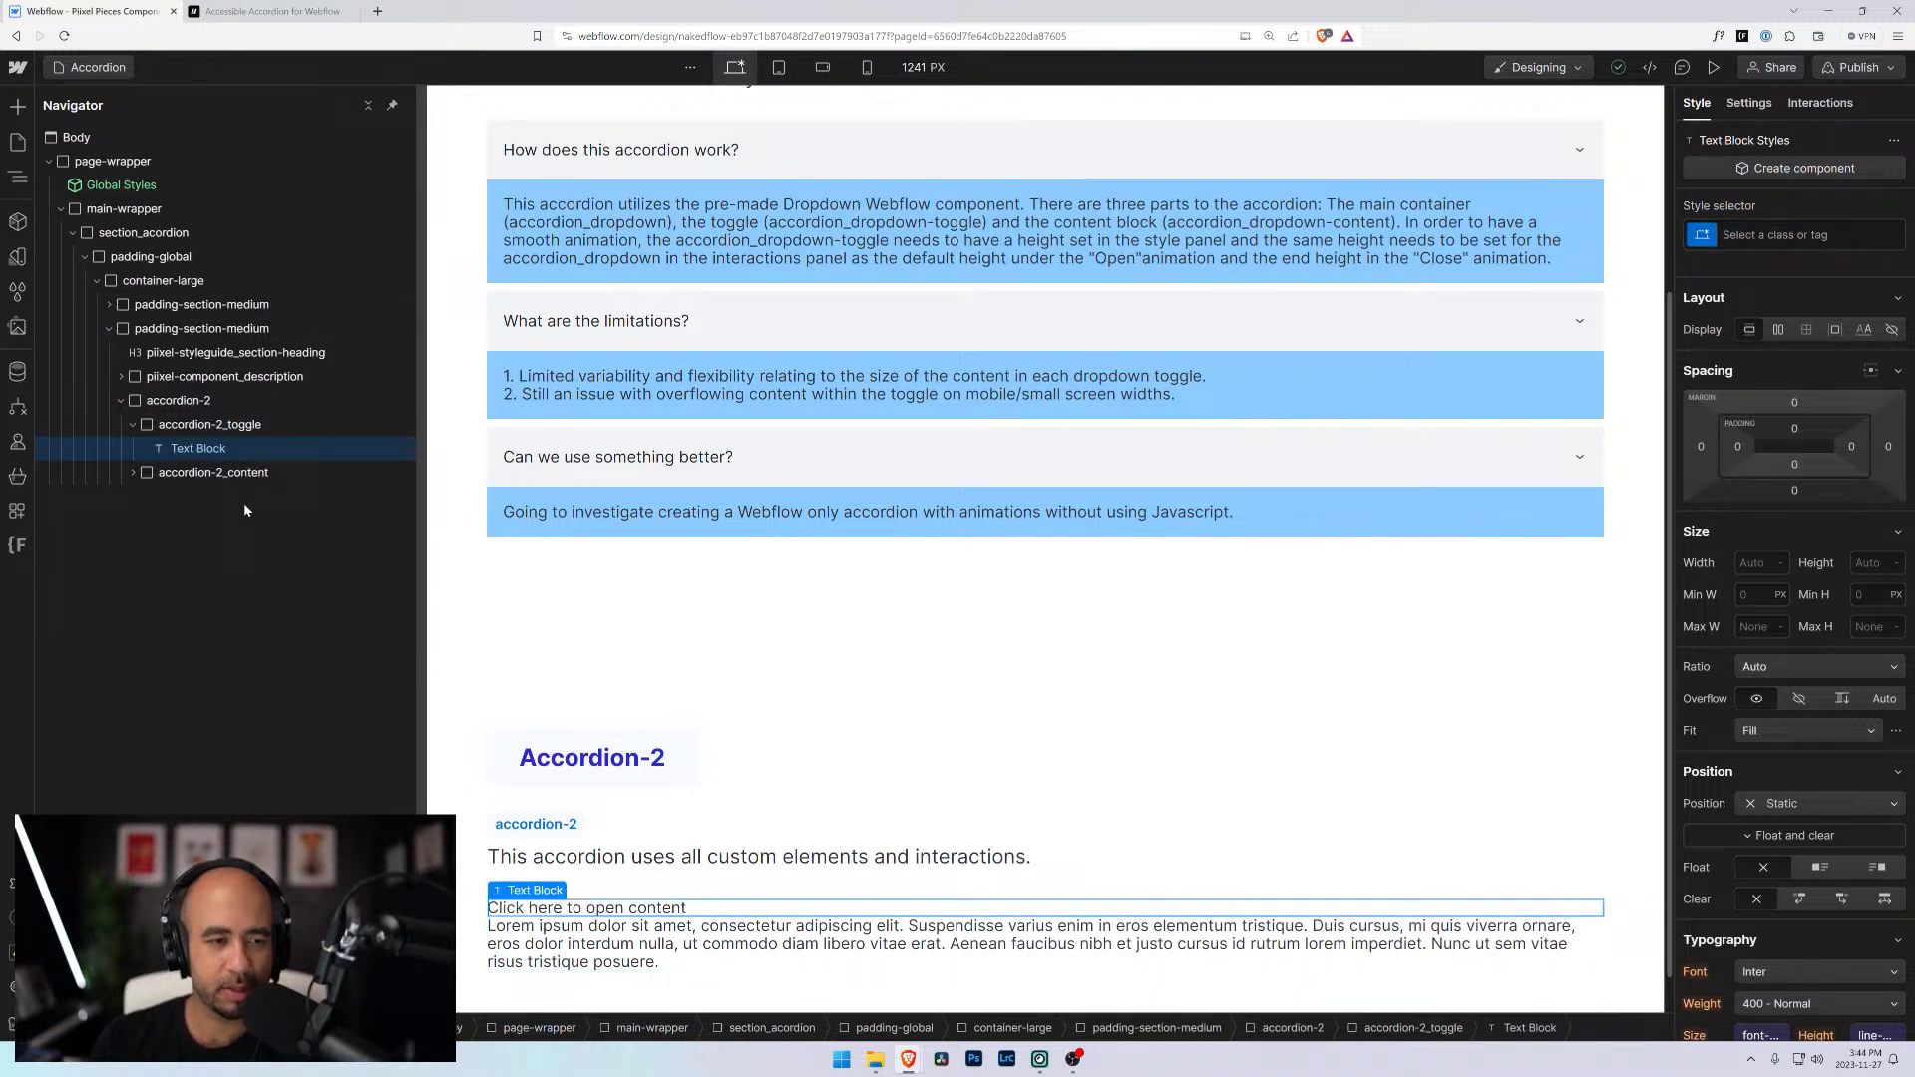
{"action": "left_click", "coordinate": [232, 424]}
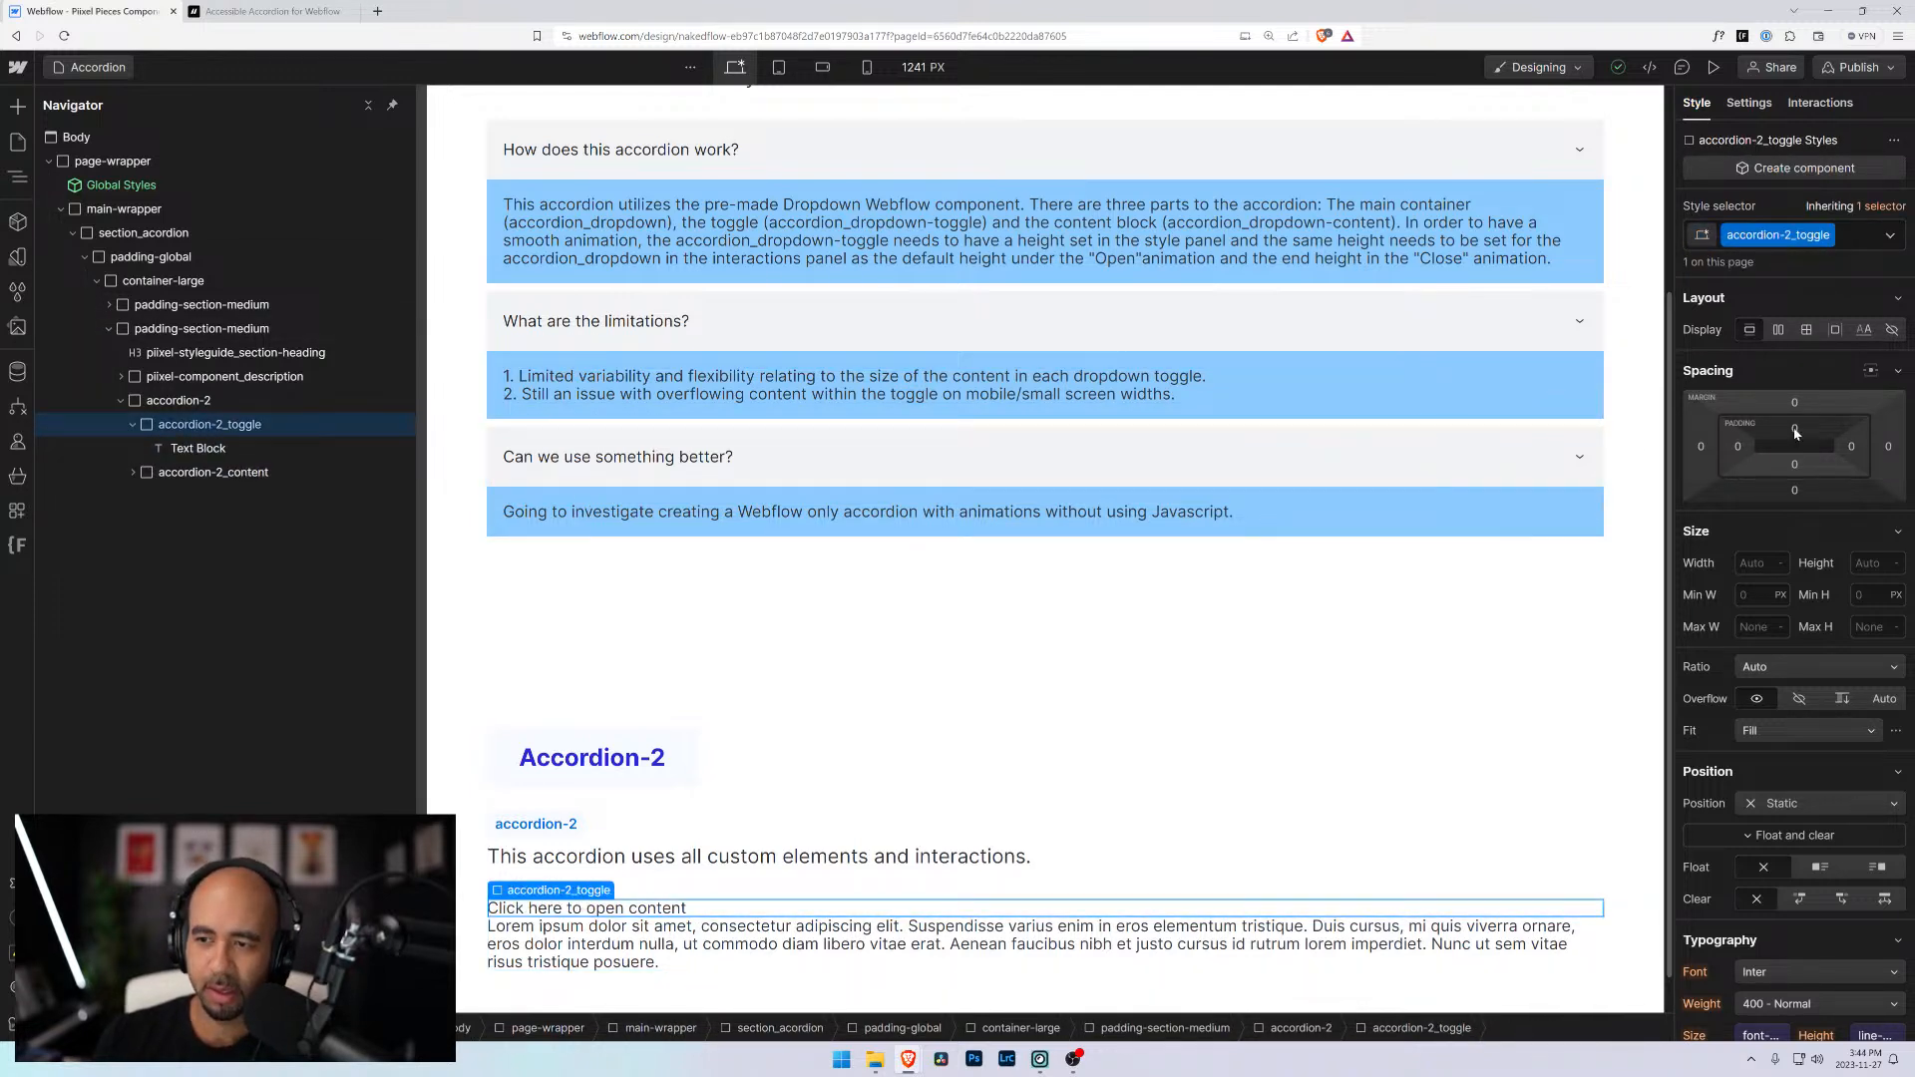
{"action": "left_click_drag", "start_coordinate": [1796, 432], "coordinate": [1811, 449]}
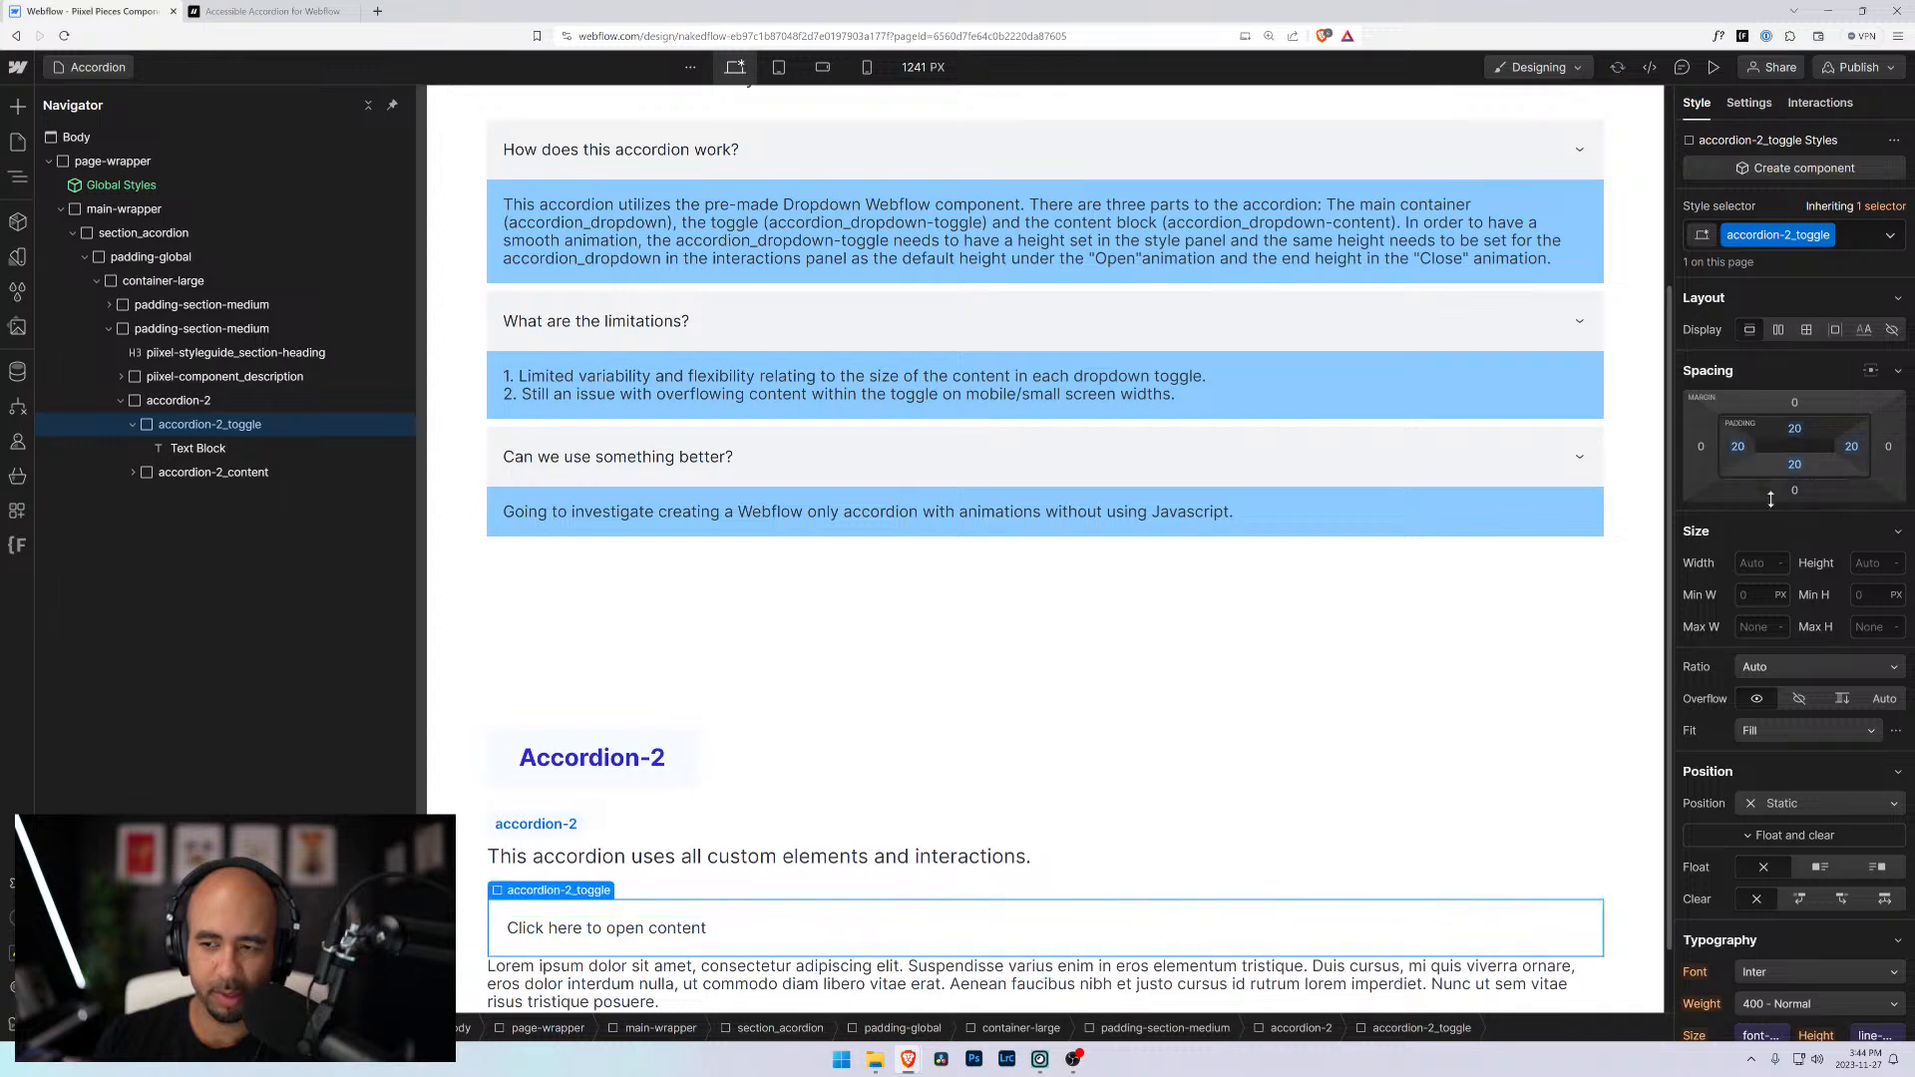
Set the background color of accordion-2_toggle to the primary color variable
{"action": "scroll", "coordinate": [1758, 546], "scroll_direction": "down", "scroll_amount": 1}
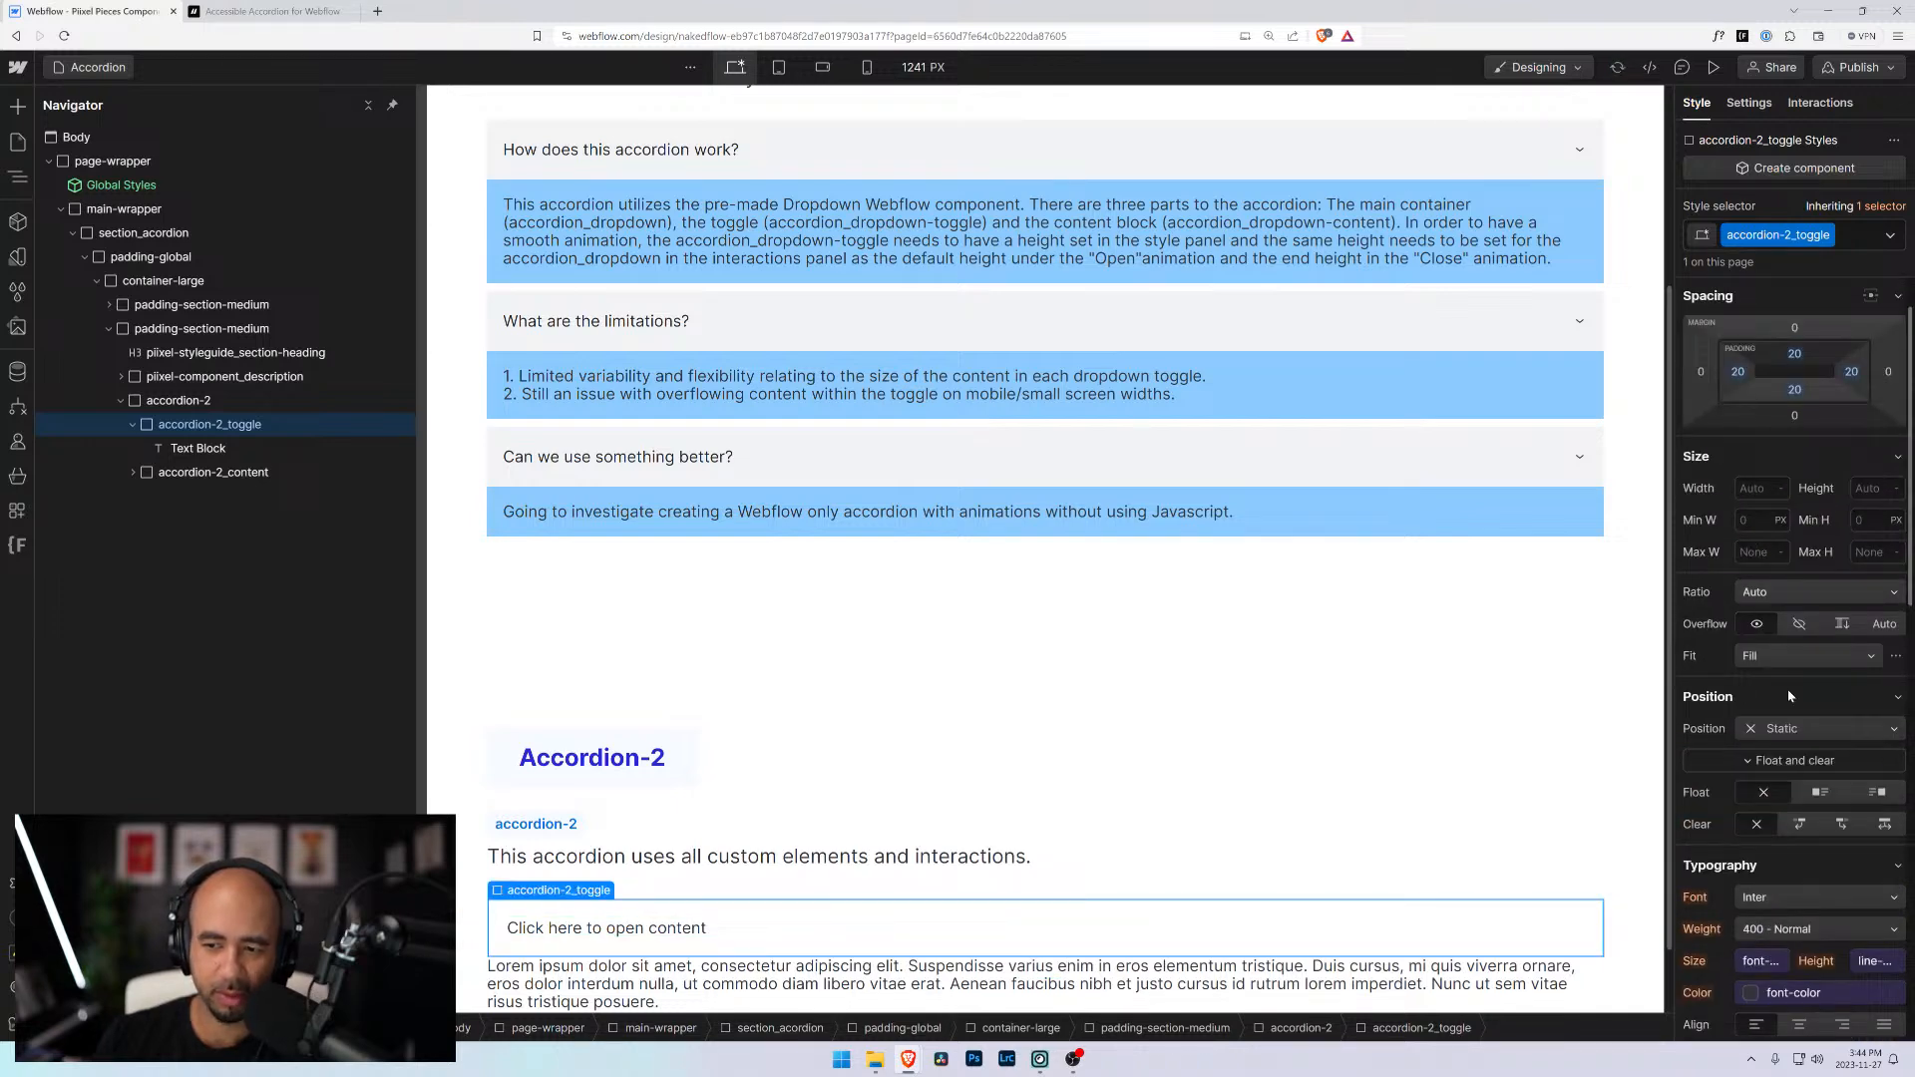
{"action": "scroll", "coordinate": [1770, 749], "scroll_direction": "down", "scroll_amount": 3}
{"action": "scroll", "coordinate": [1723, 727], "scroll_direction": "down", "scroll_amount": 3}
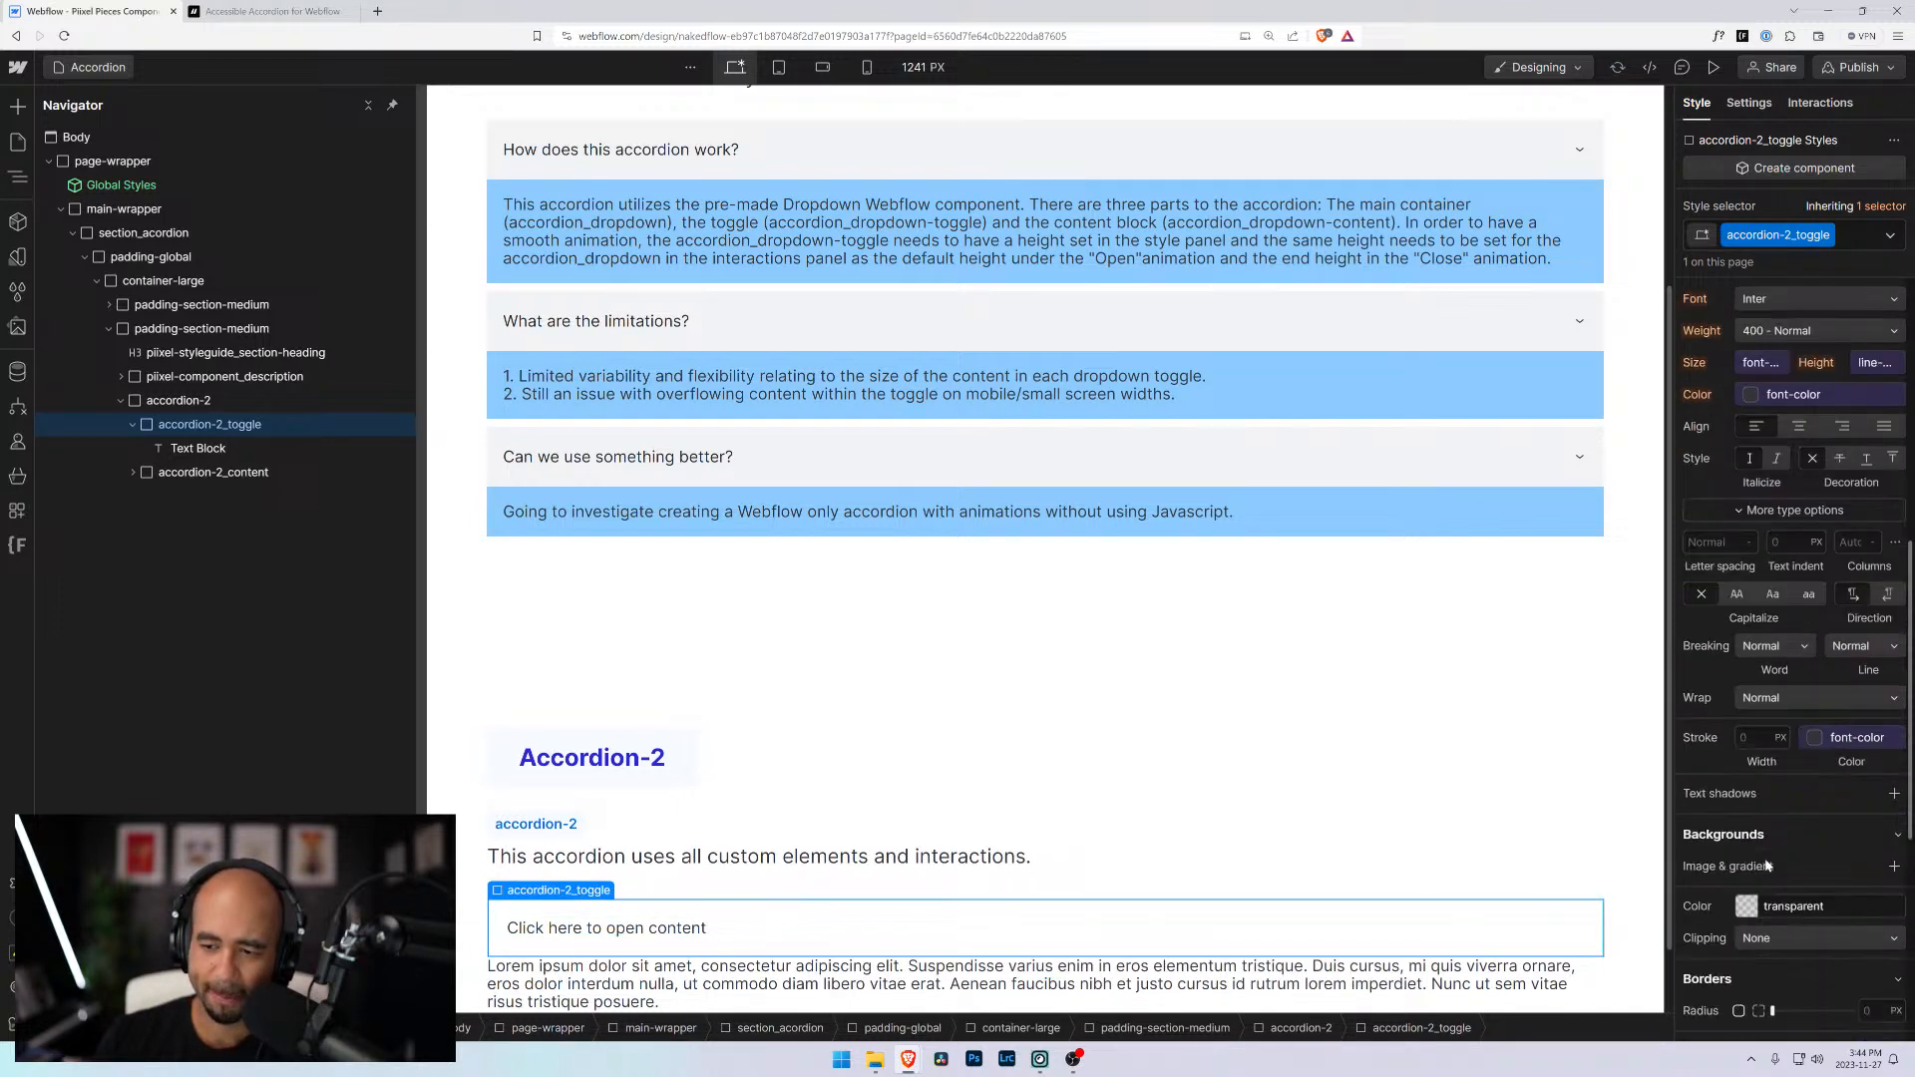
{"action": "left_click", "coordinate": [1747, 906]}
{"action": "left_click", "coordinate": [1729, 779]}
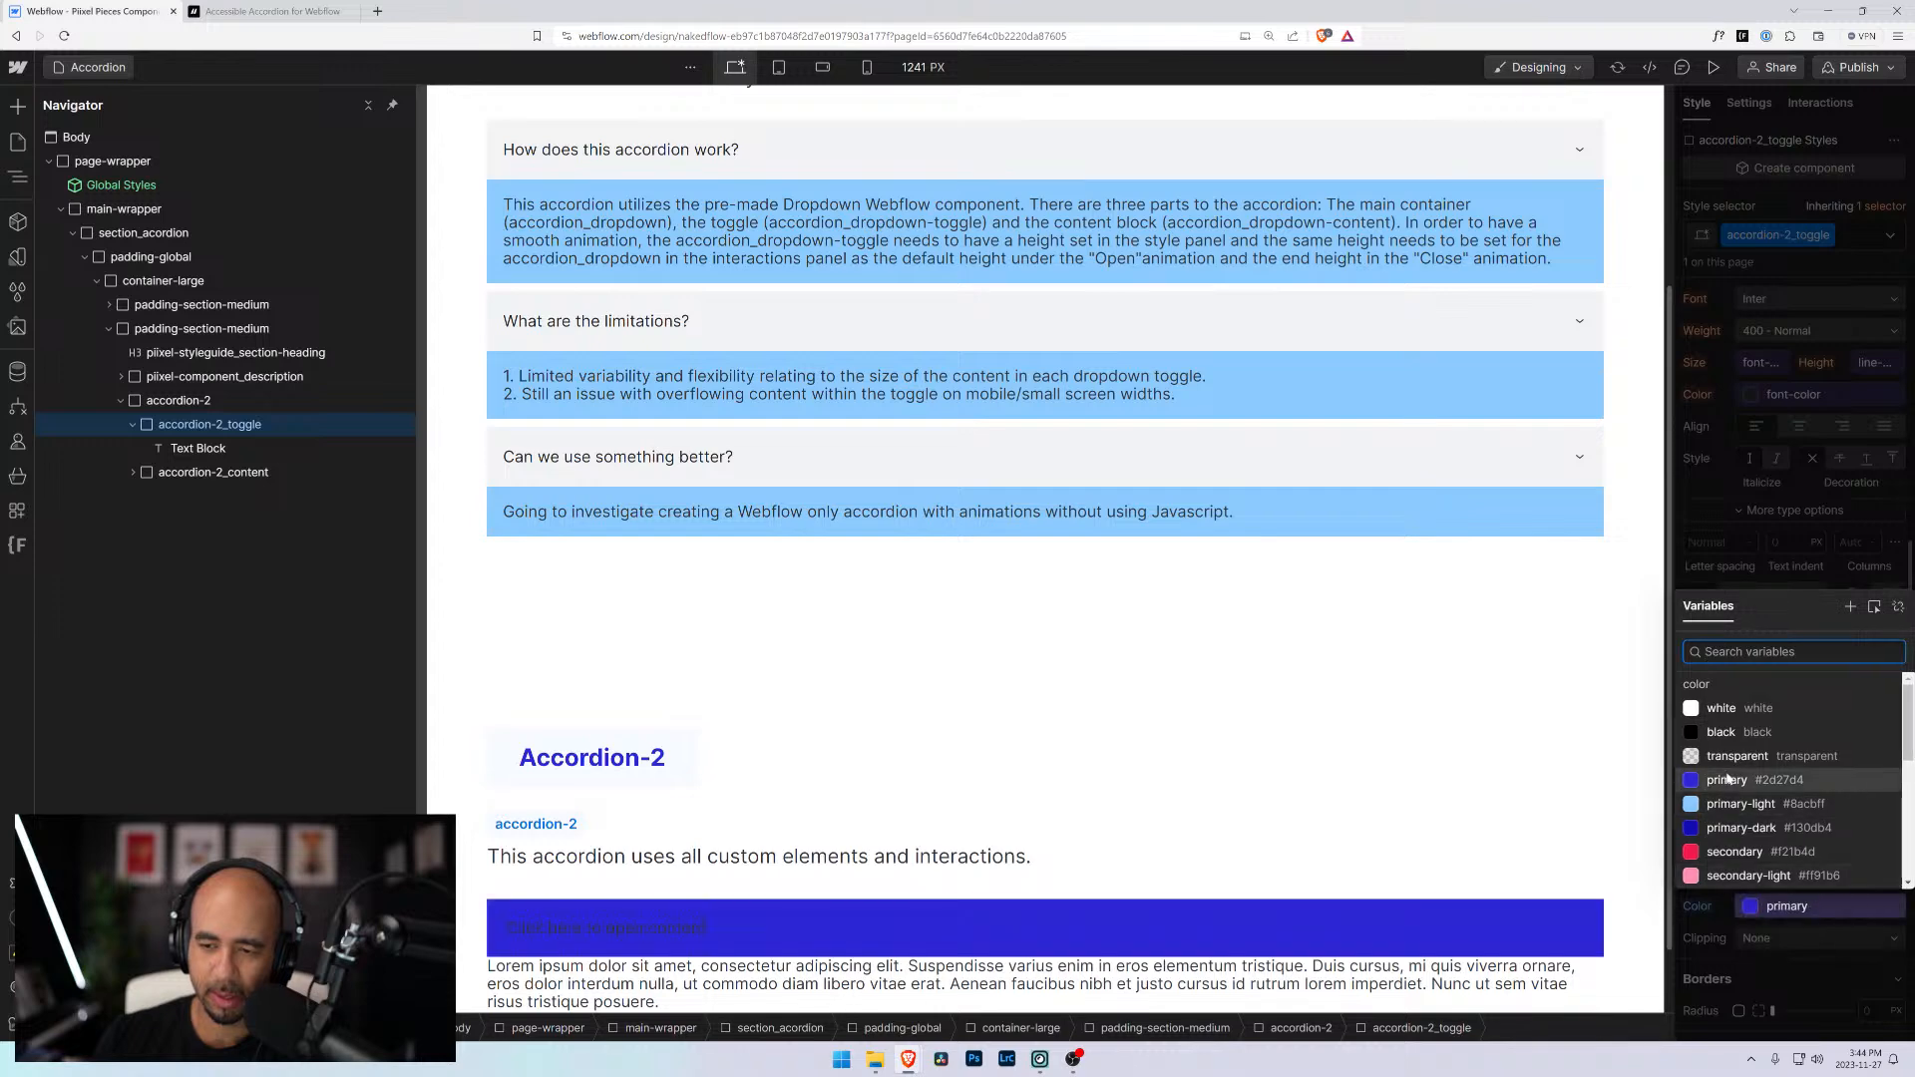
Set the text color of accordion-2_toggle to the white color variable
{"action": "scroll", "coordinate": [1793, 471], "scroll_direction": "up", "scroll_amount": 3}
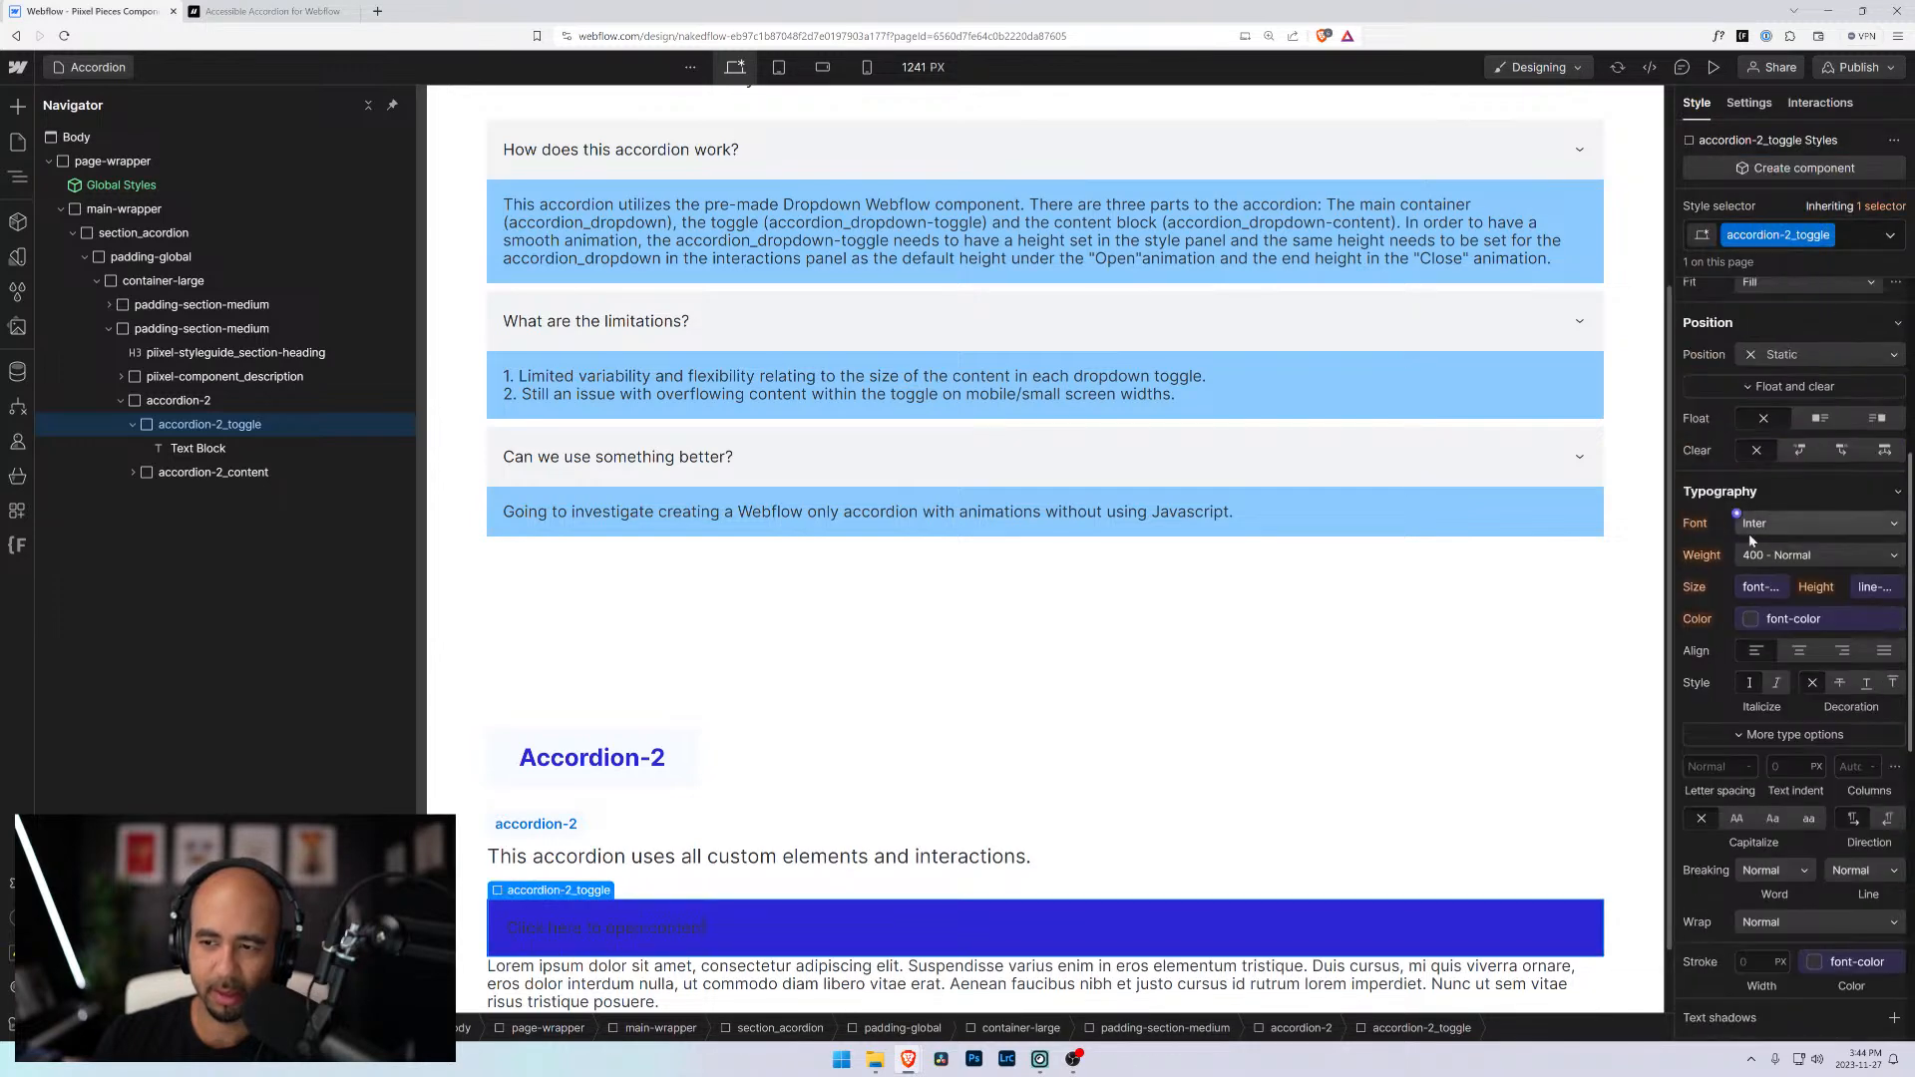
{"action": "left_click", "coordinate": [1752, 620]}
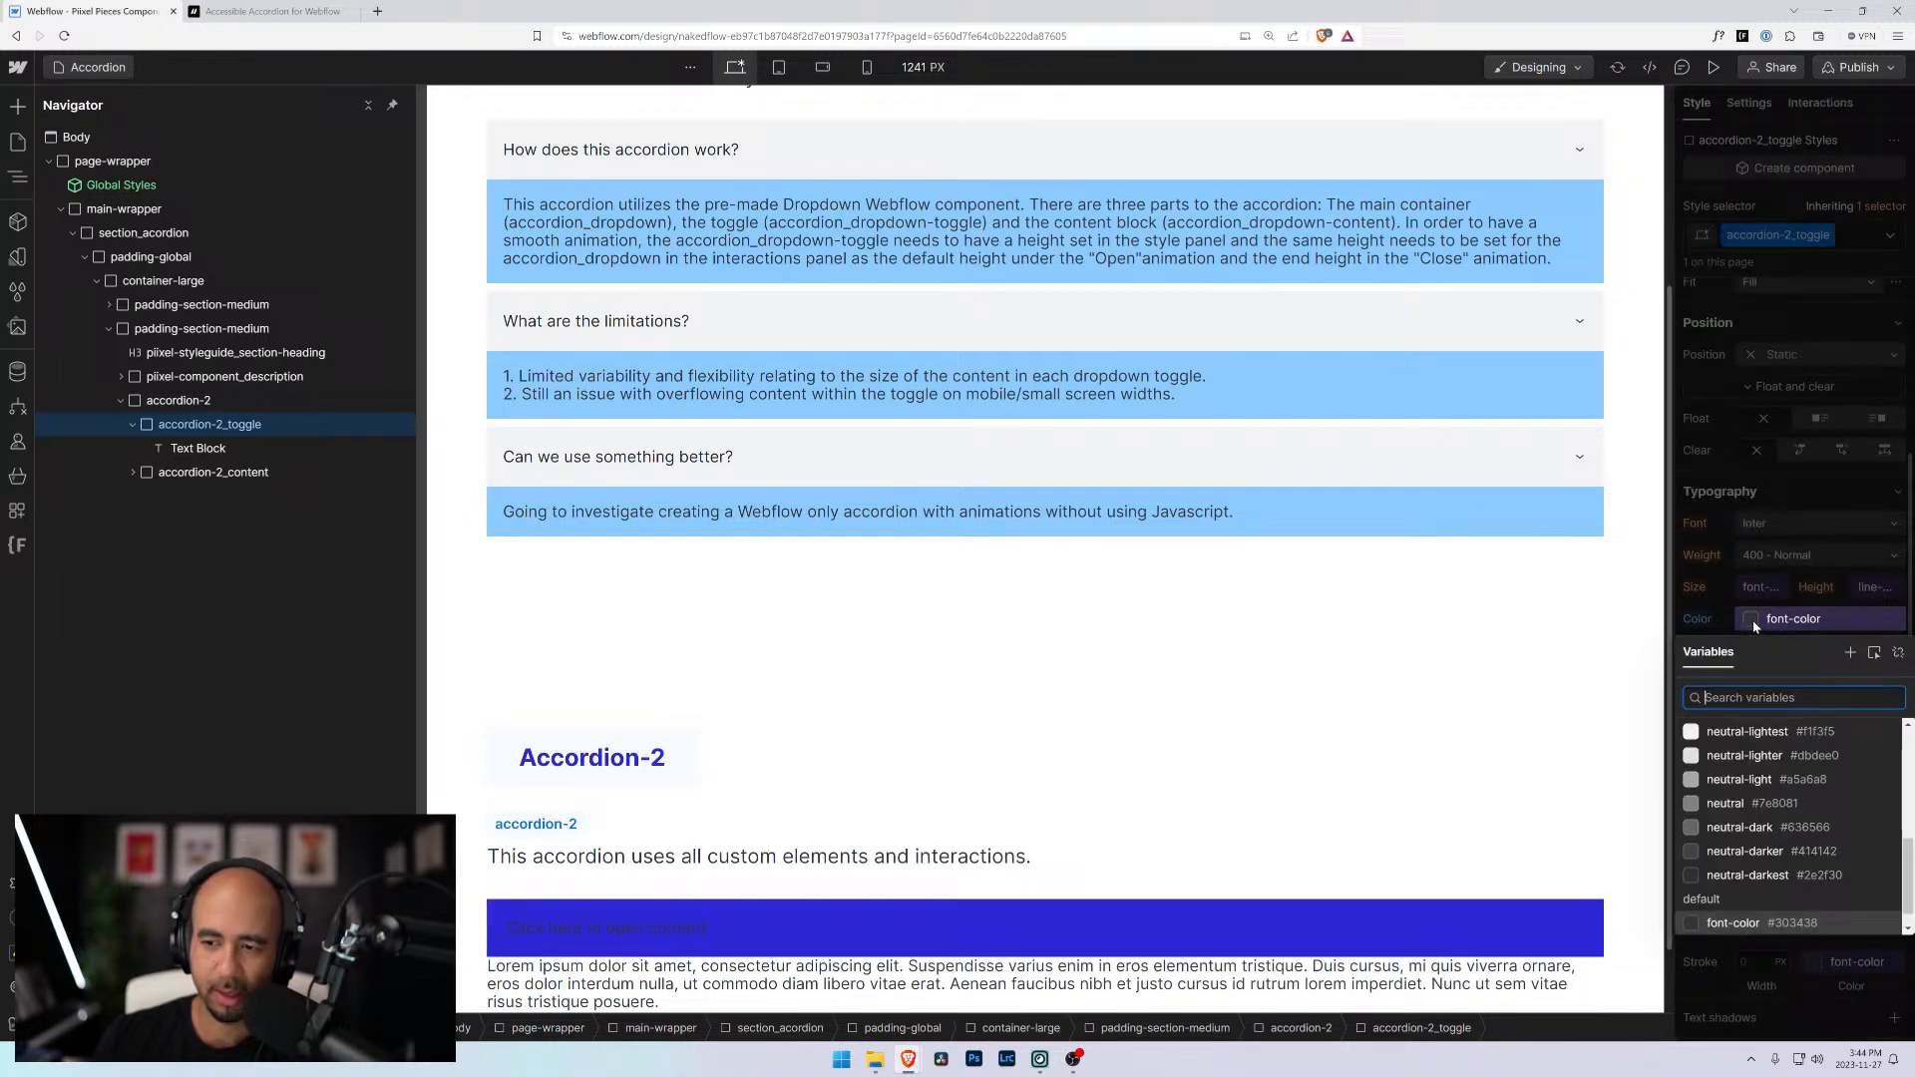
{"action": "left_click", "coordinate": [1718, 756]}
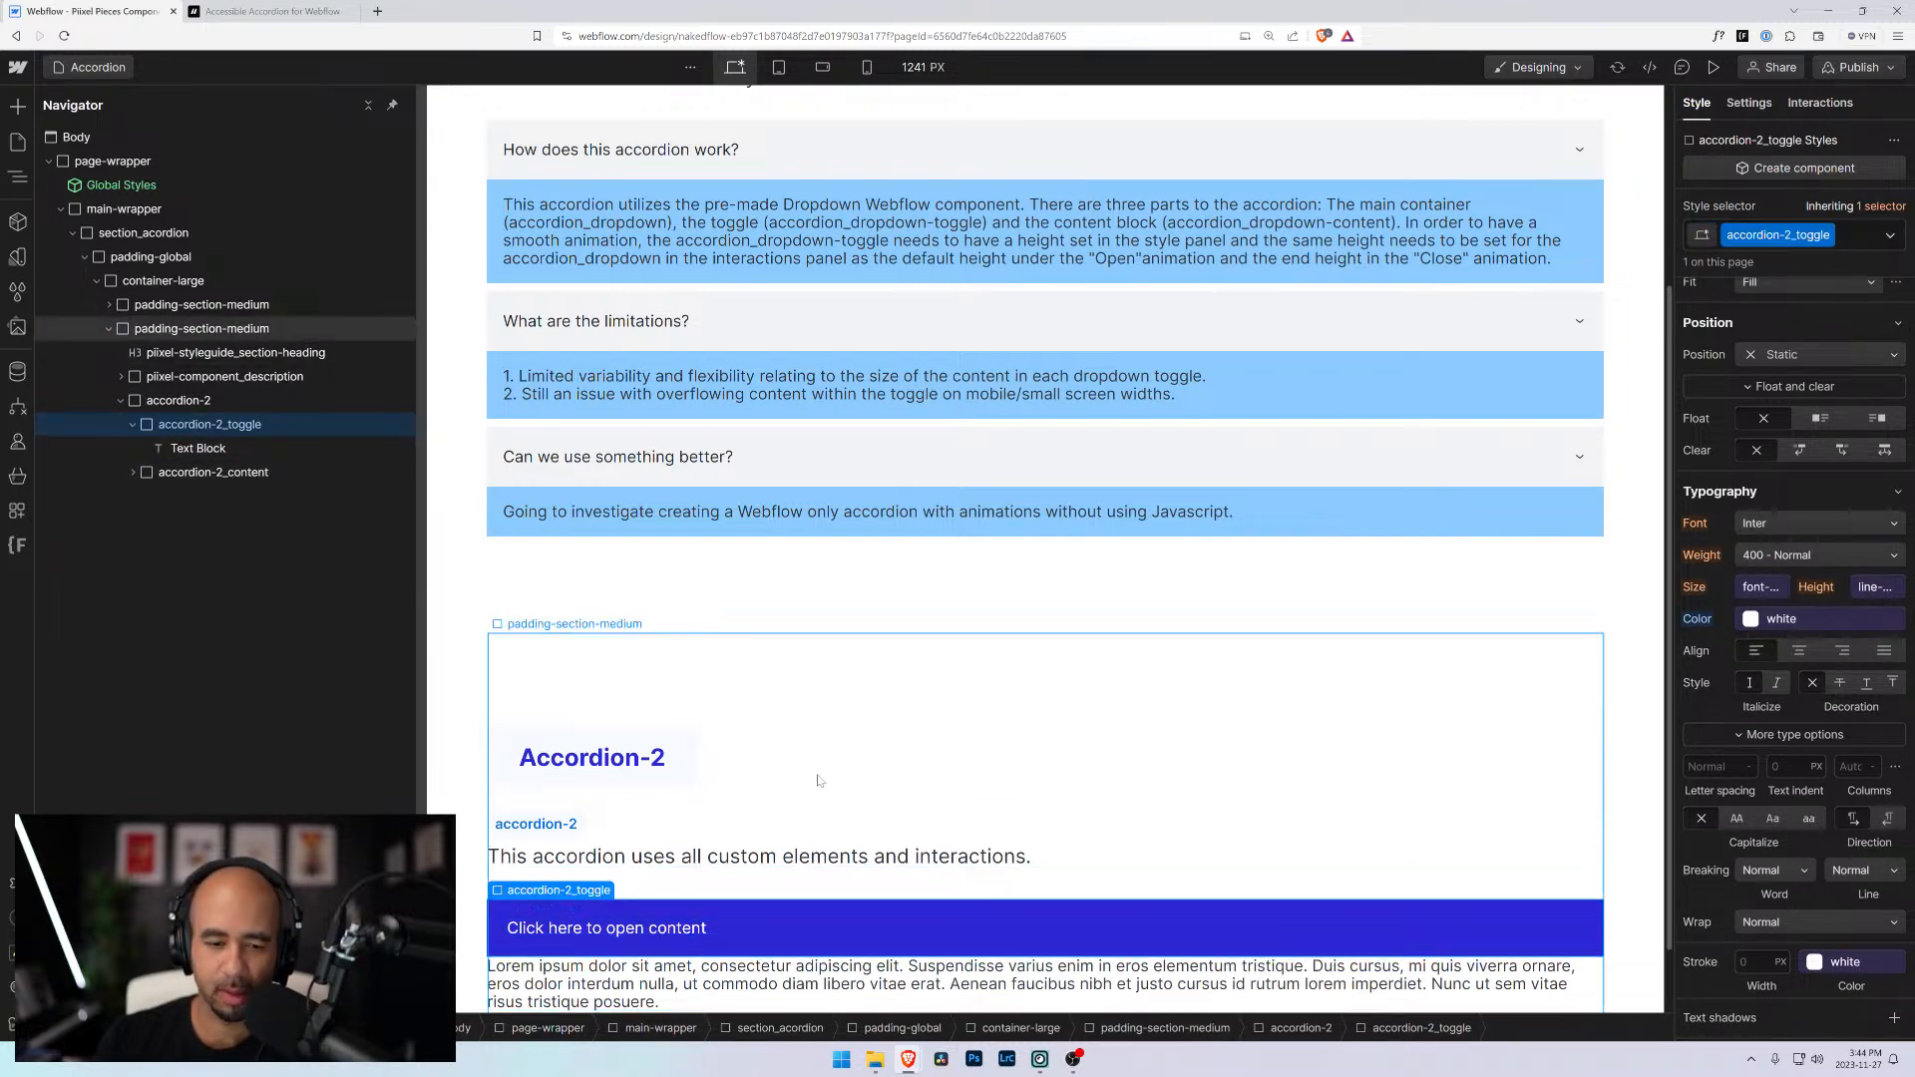
Set the padding of the accordion-2_content block to 20 on all four sides
{"action": "scroll", "coordinate": [554, 878], "scroll_direction": "down", "scroll_amount": 1}
{"action": "left_click", "coordinate": [550, 888]}
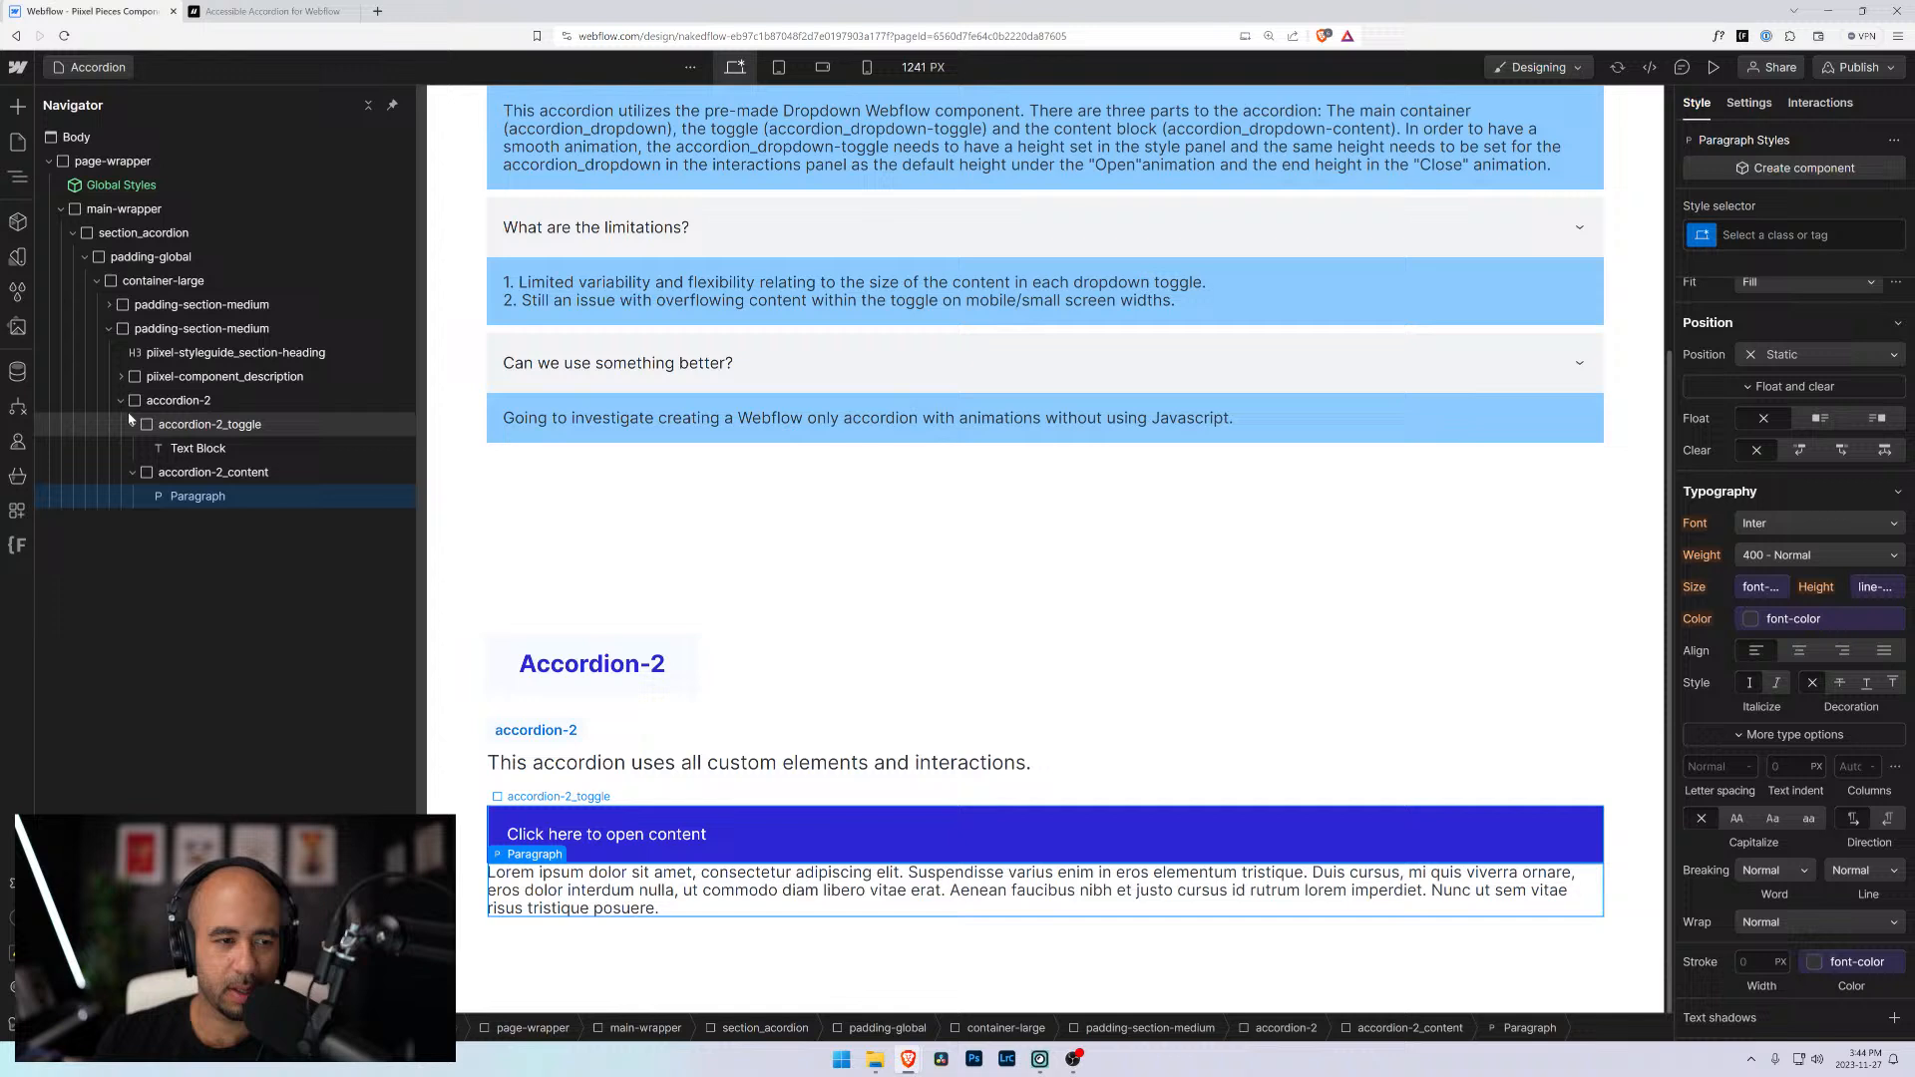
{"action": "left_click", "coordinate": [174, 479]}
{"action": "scroll", "coordinate": [1827, 590], "scroll_direction": "up", "scroll_amount": 1}
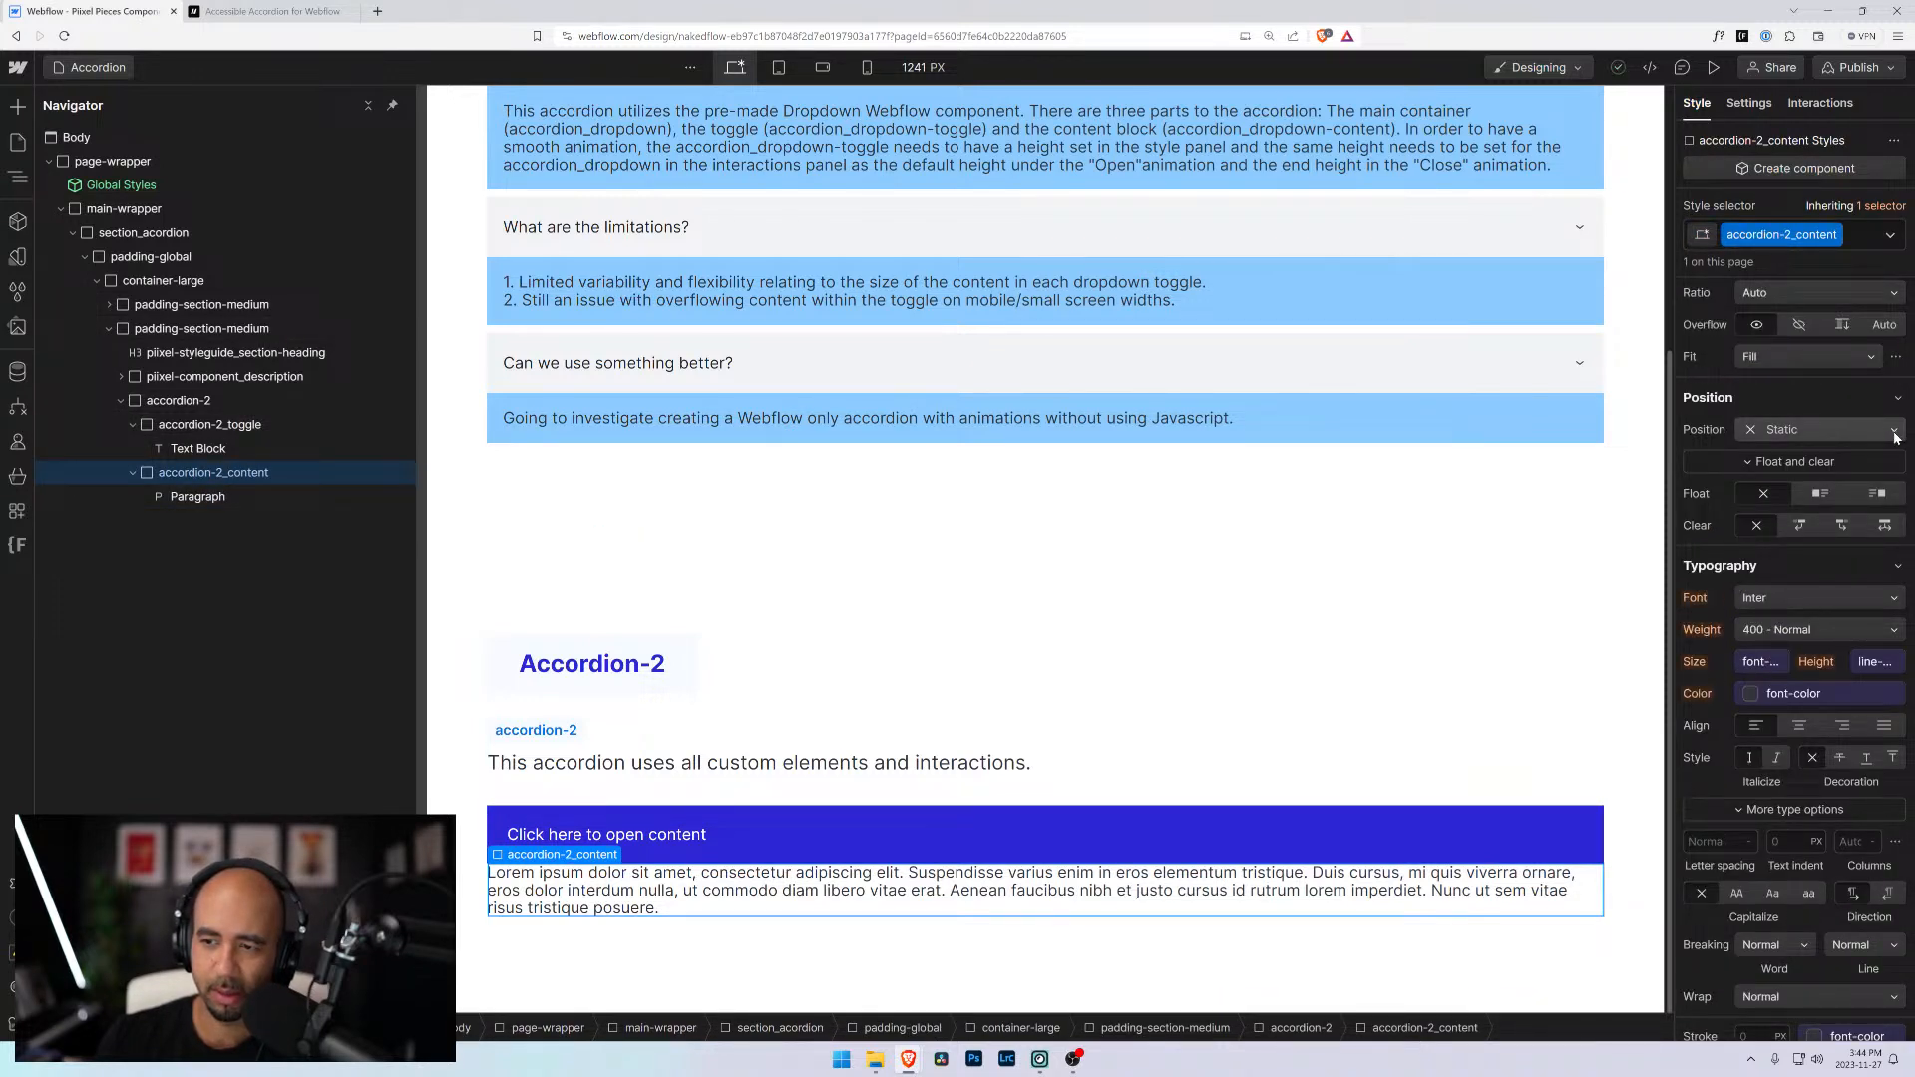
{"action": "scroll", "coordinate": [1733, 788], "scroll_direction": "down", "scroll_amount": 3}
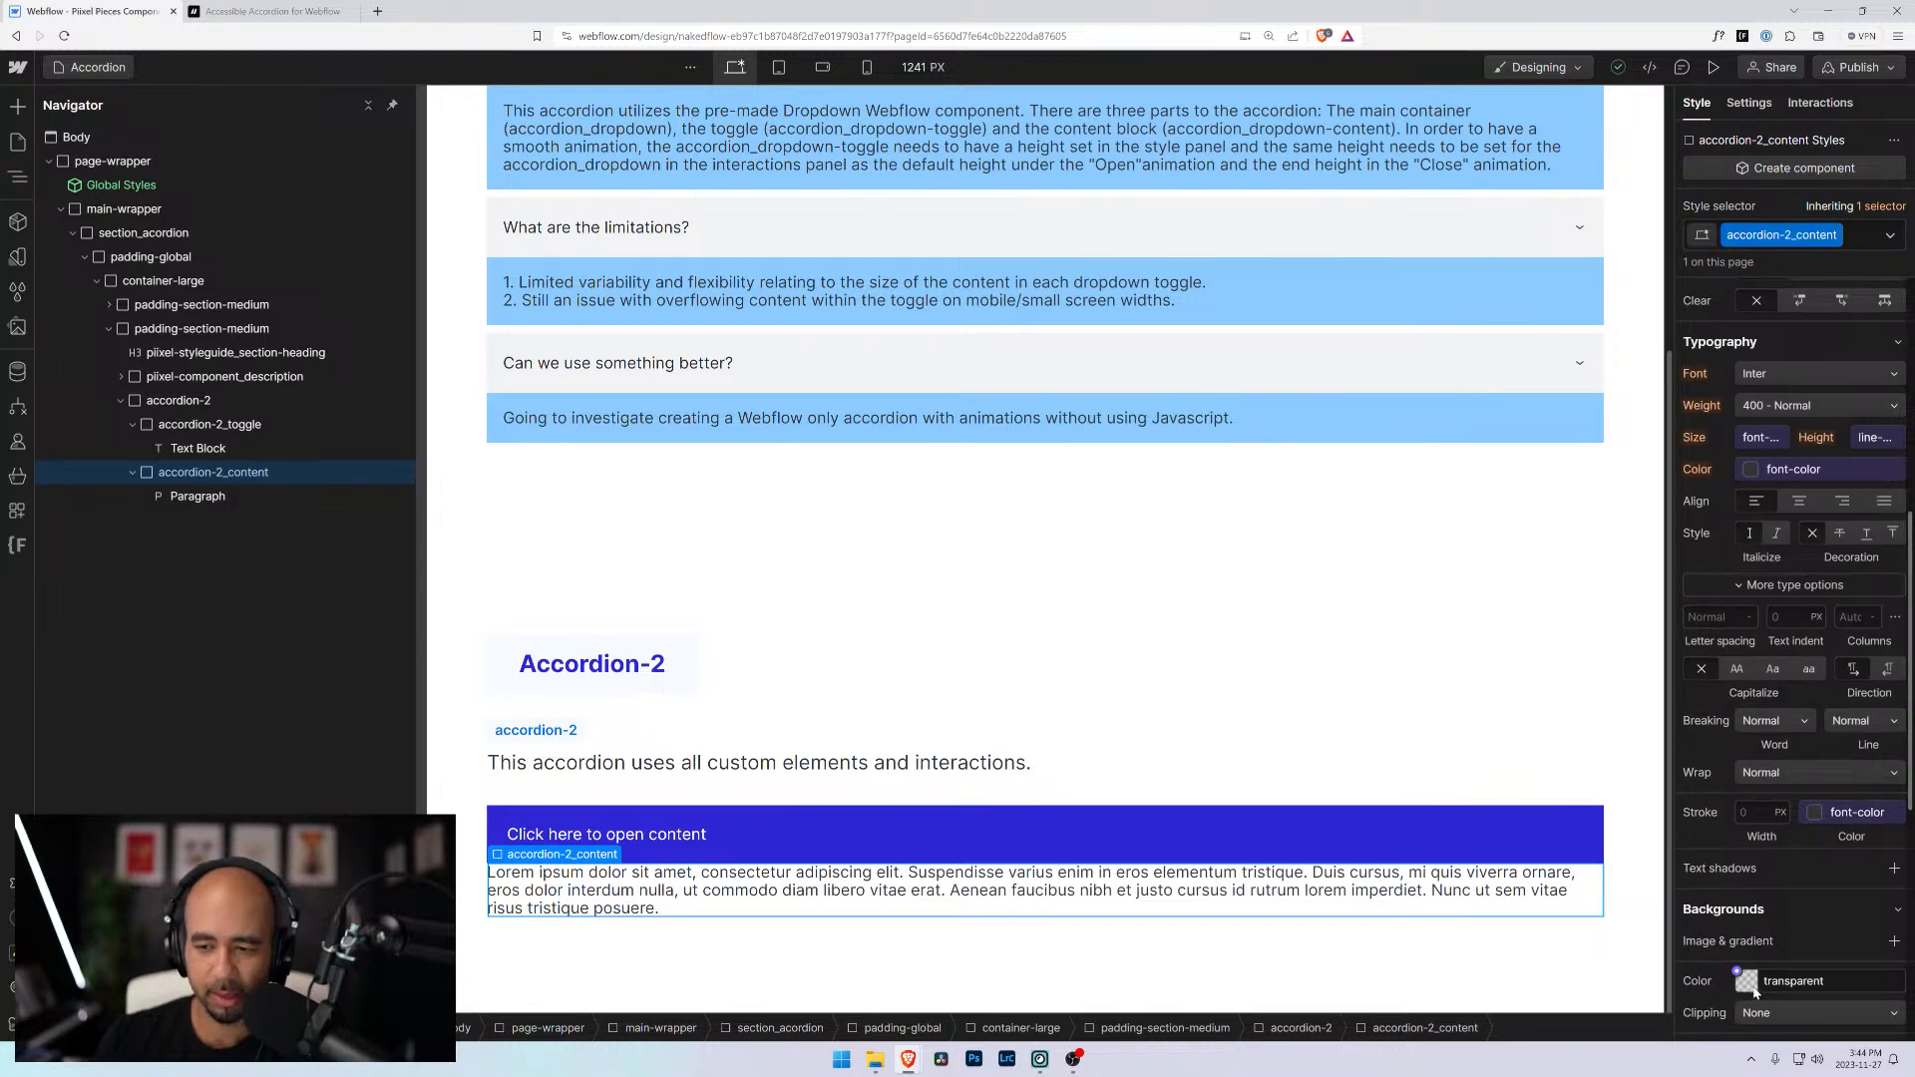
{"action": "scroll", "coordinate": [1728, 585], "scroll_direction": "up", "scroll_amount": 3}
{"action": "scroll", "coordinate": [1787, 452], "scroll_direction": "up", "scroll_amount": 3}
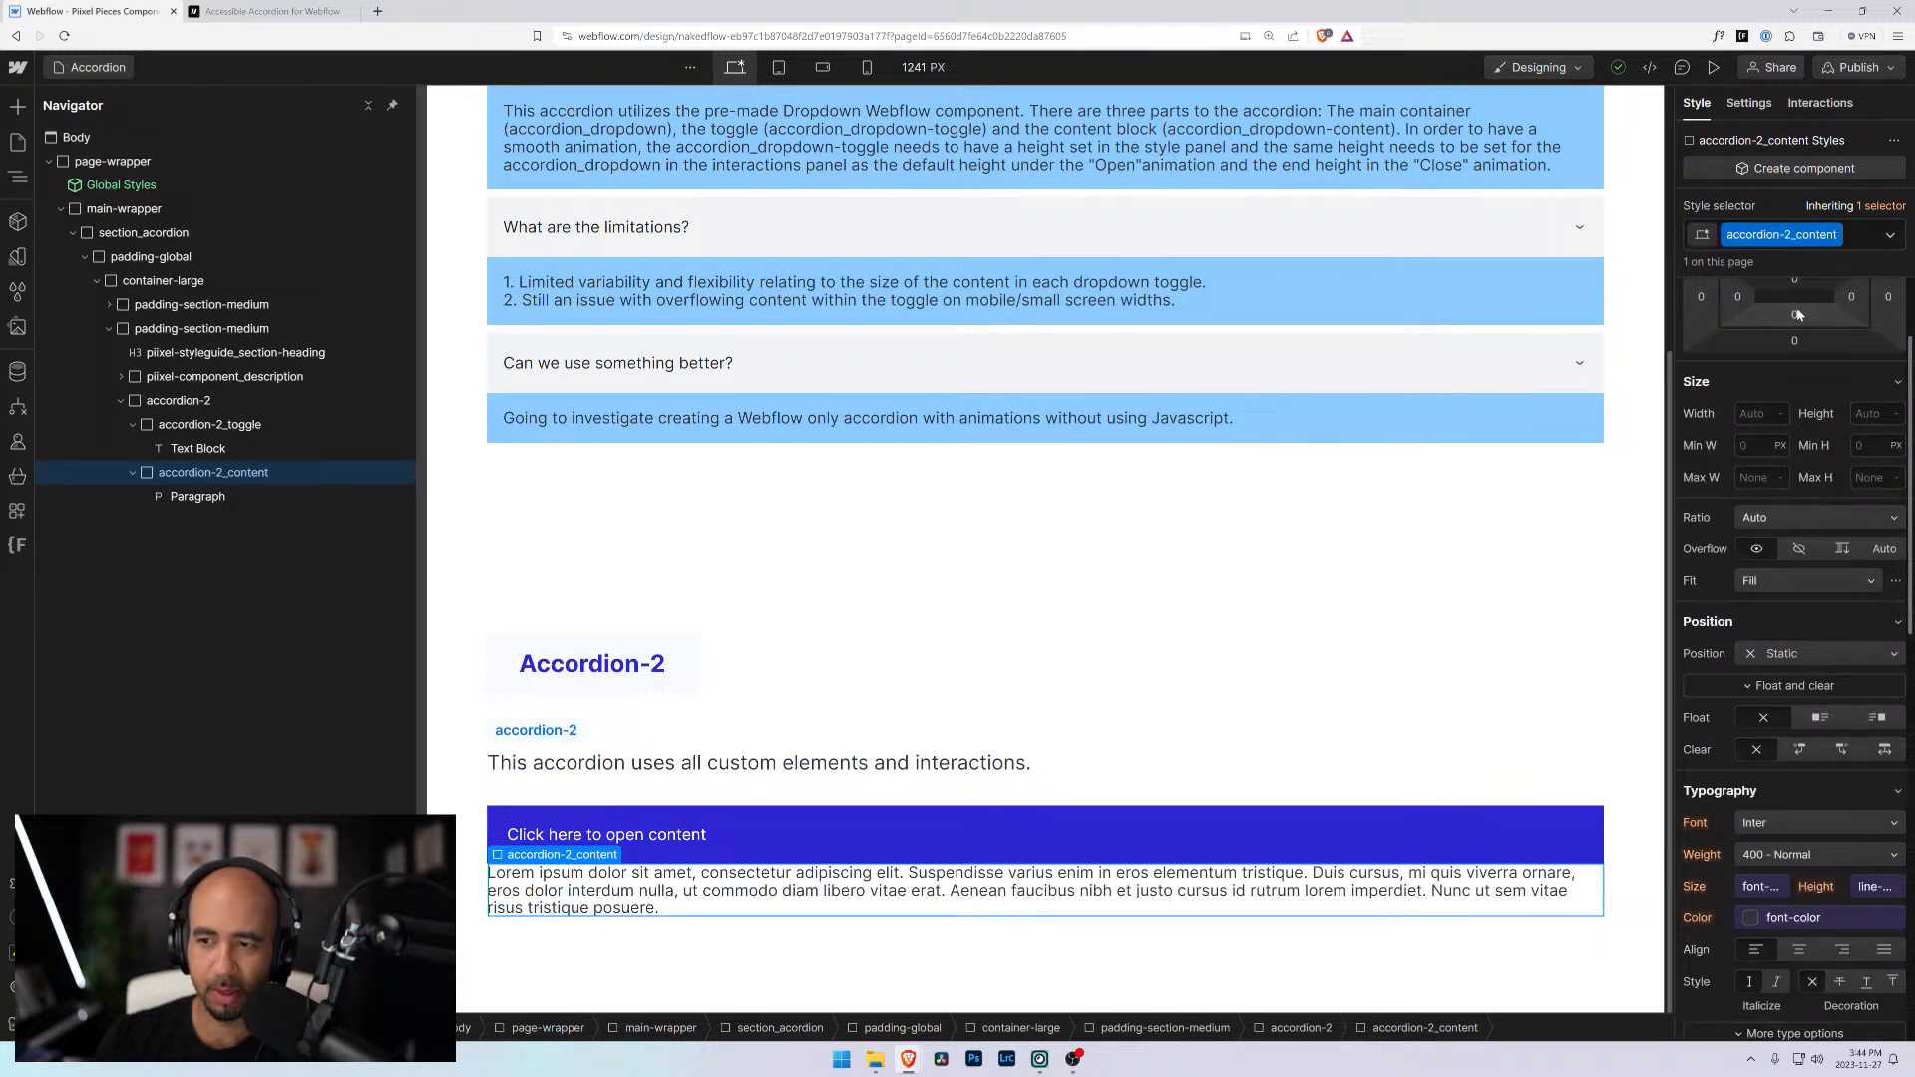
{"action": "left_click_drag", "start_coordinate": [1800, 308], "coordinate": [1800, 294]}
{"action": "left_click_drag", "start_coordinate": [1801, 415], "coordinate": [1802, 410]}
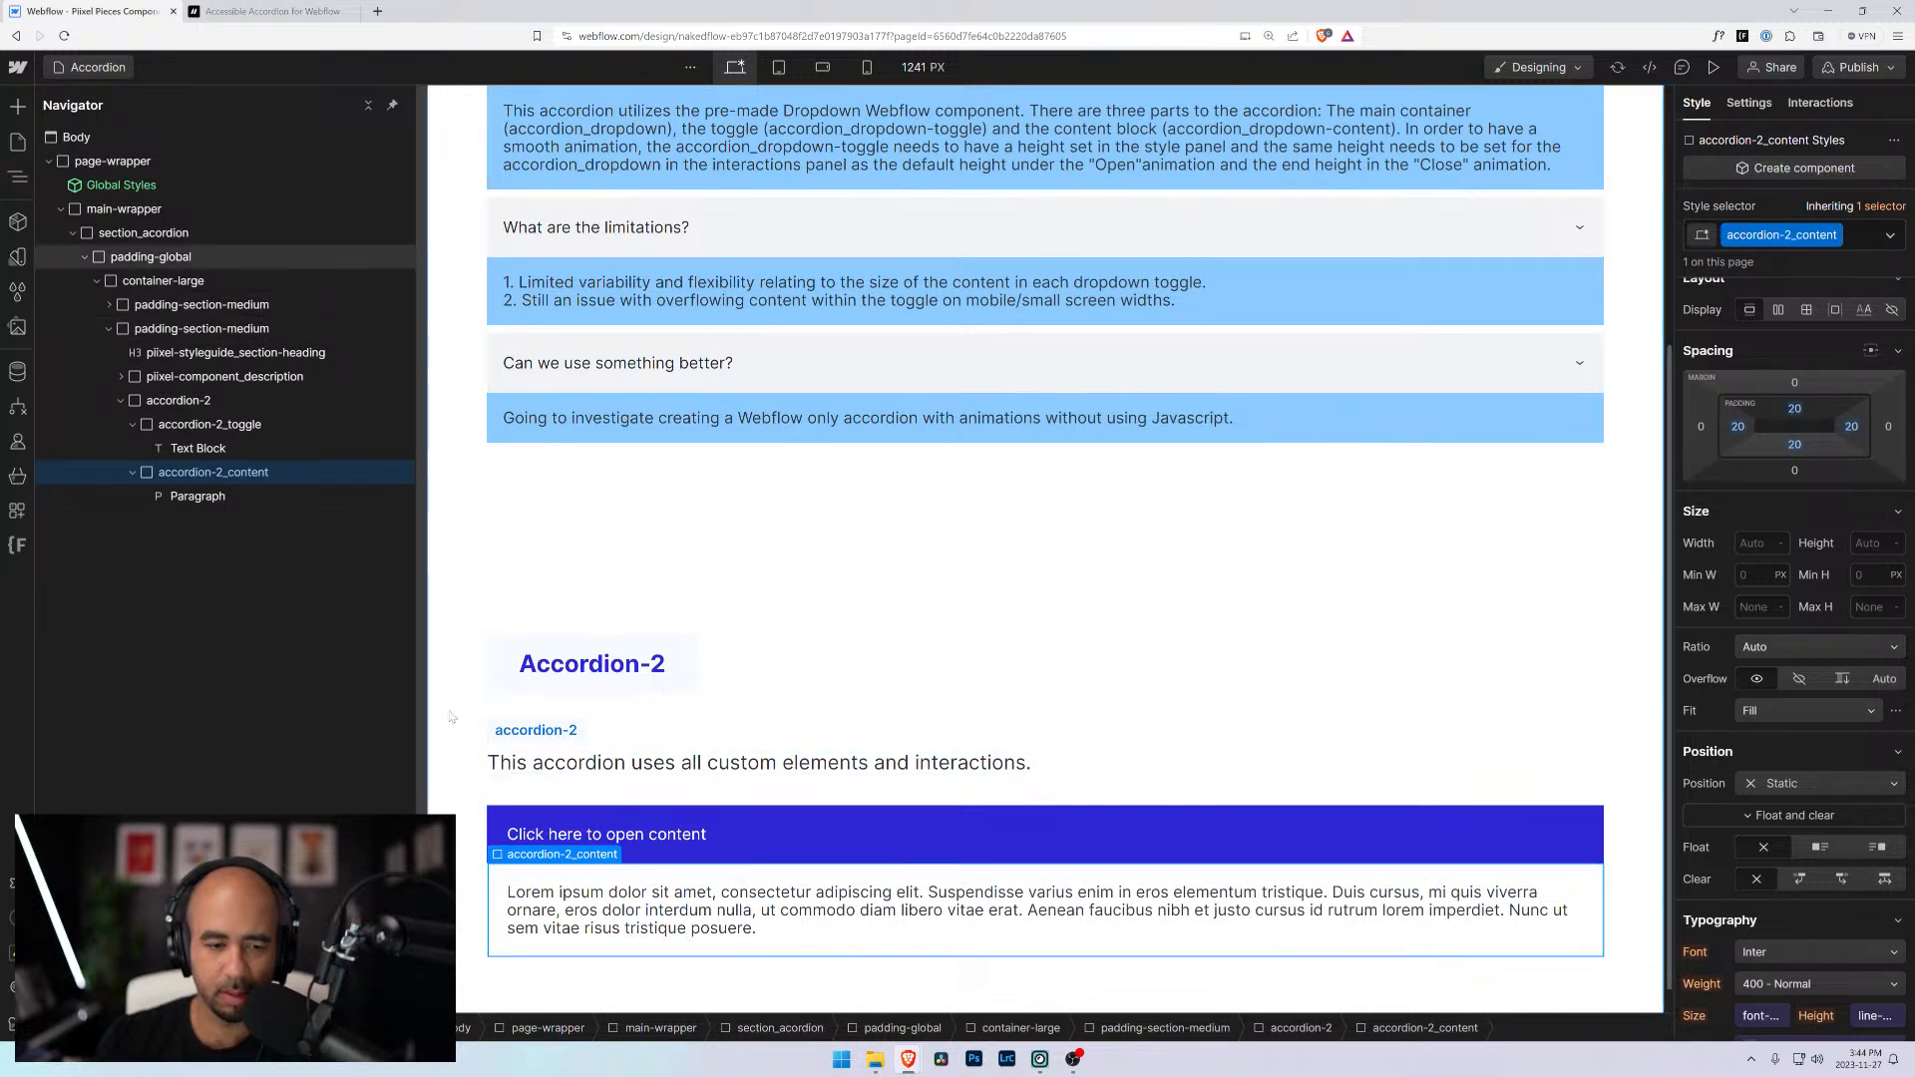
Wrap accordion-2_toggle in a new div block inside accordion-2 and move accordion-2_content into that div, below the toggle
{"action": "left_click", "coordinate": [133, 424]}
{"action": "left_click", "coordinate": [132, 447]}
{"action": "left_click", "coordinate": [148, 404]}
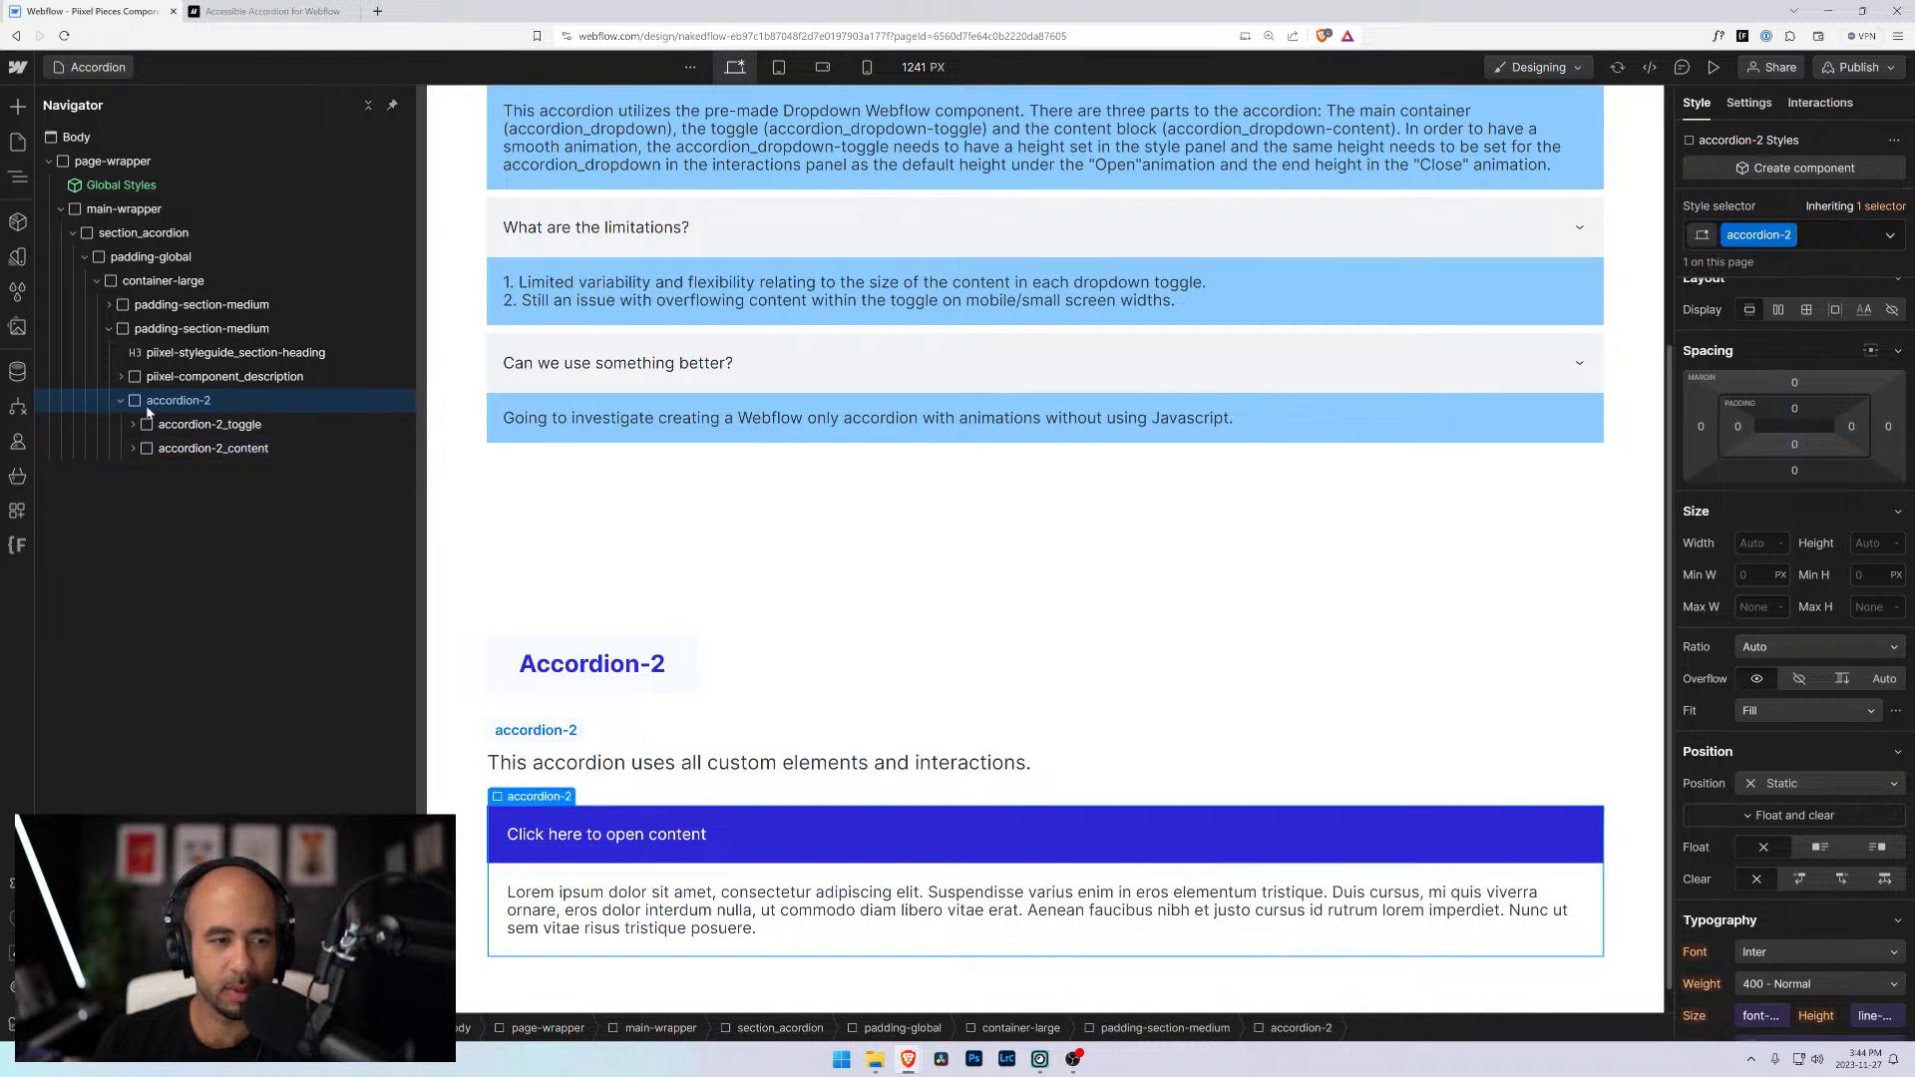
{"action": "left_click", "coordinate": [147, 427]}
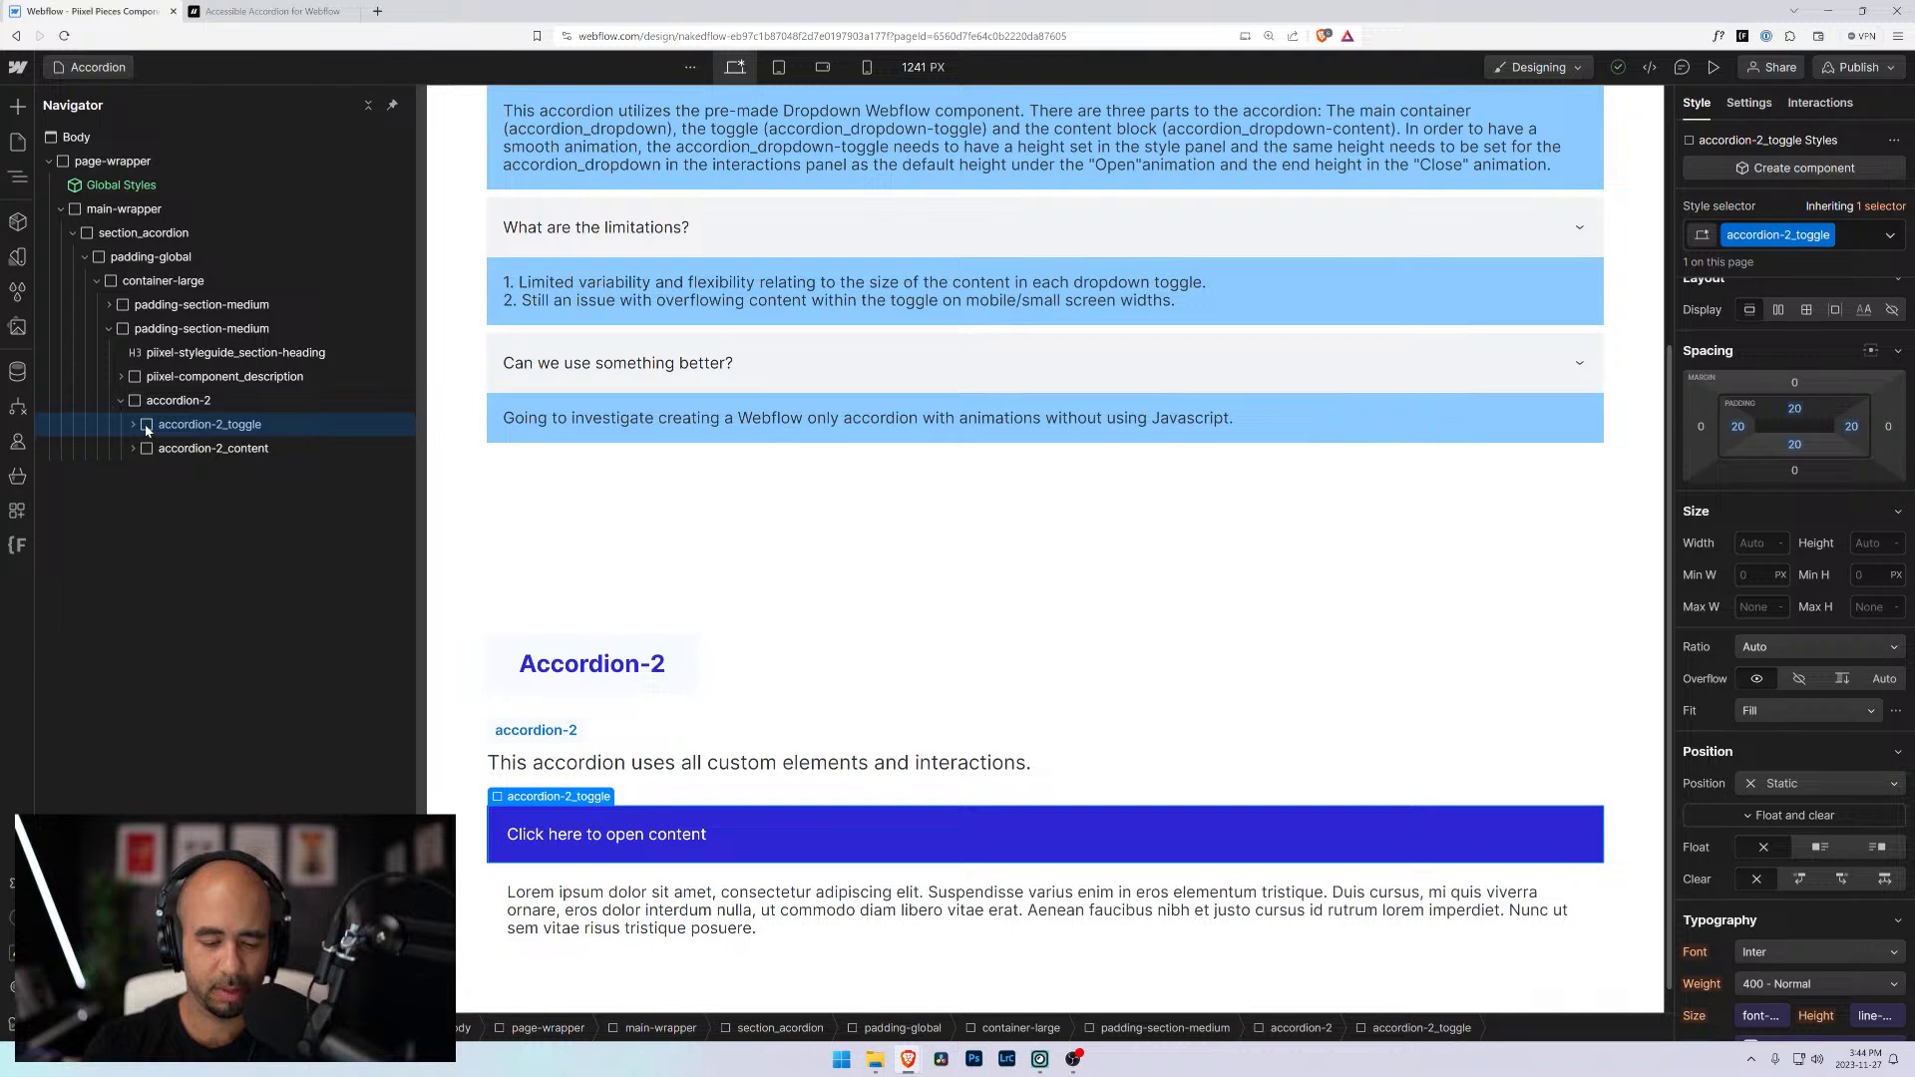
{"action": "key", "text": "ctrl+alt+g"}
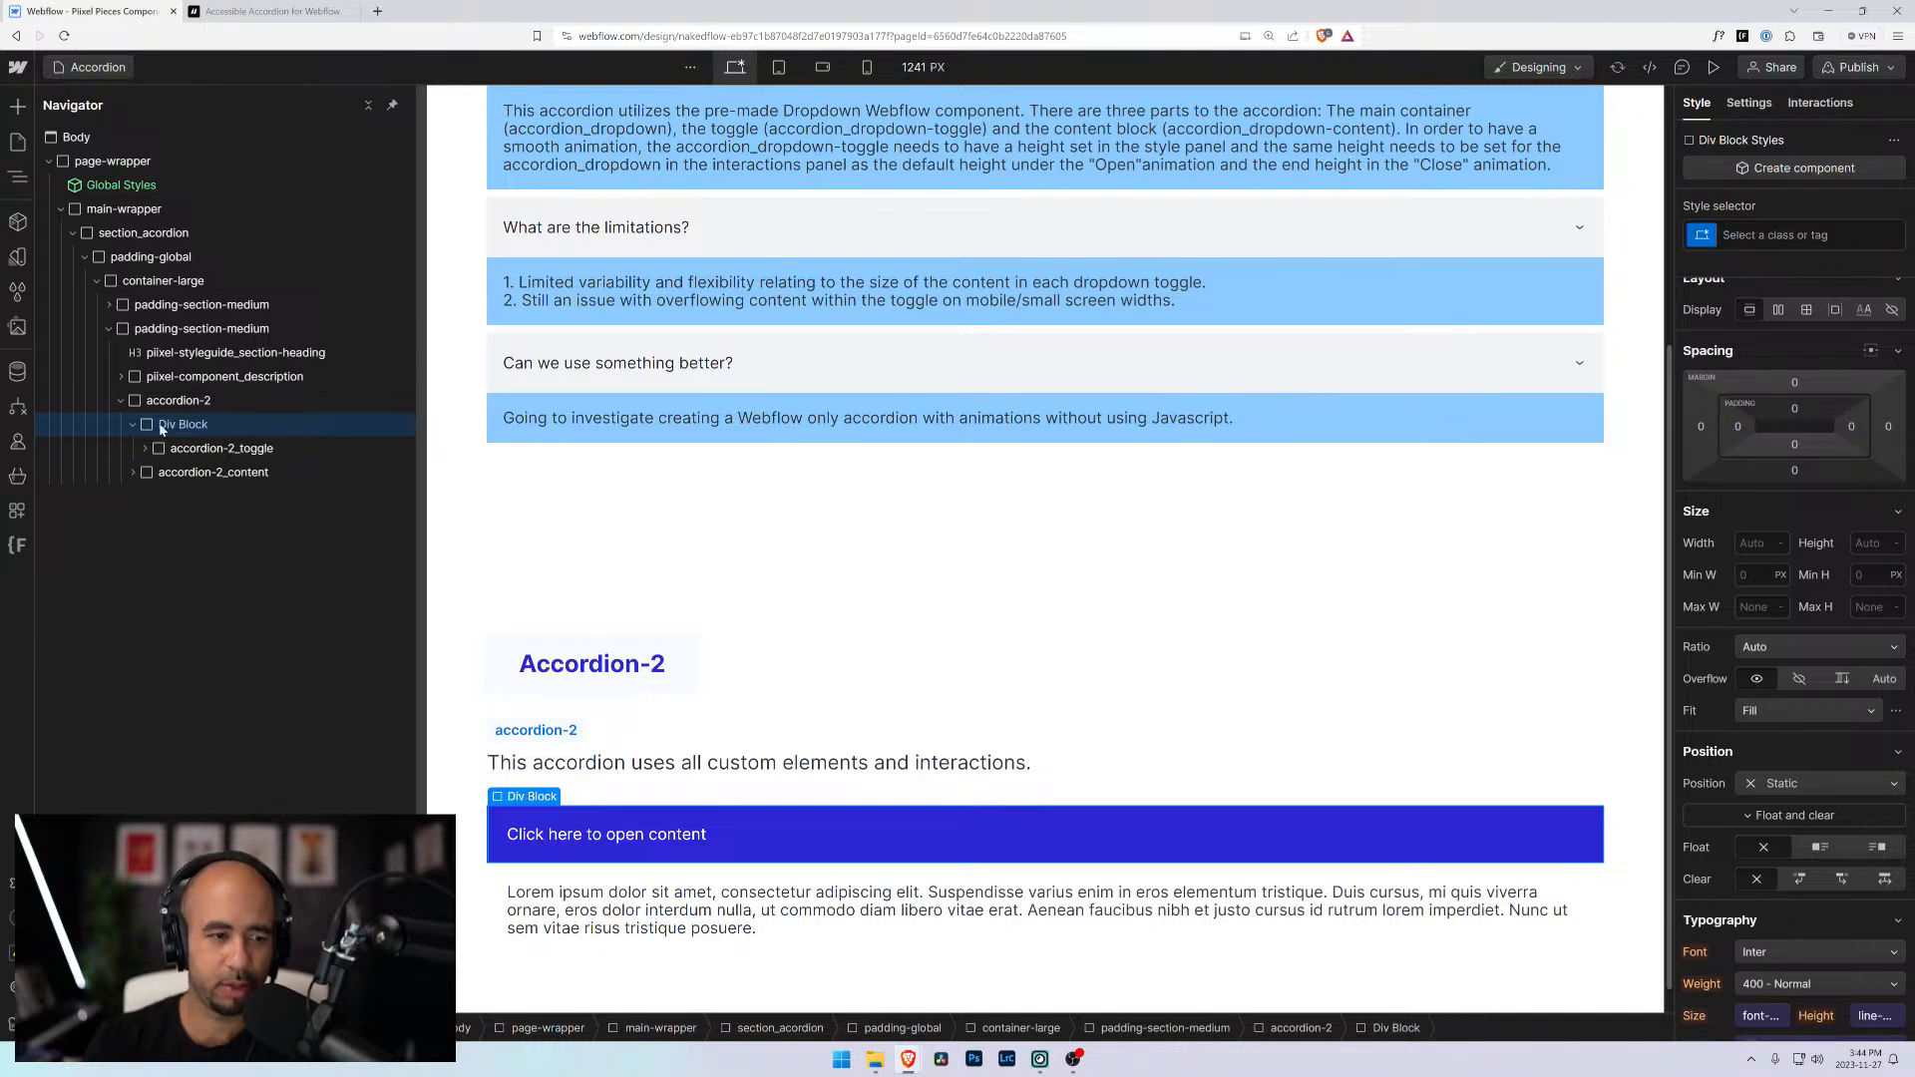
{"action": "left_click_drag", "start_coordinate": [151, 472], "coordinate": [163, 442]}
{"action": "left_click_drag", "start_coordinate": [162, 471], "coordinate": [165, 440]}
{"action": "left_click", "coordinate": [168, 428]}
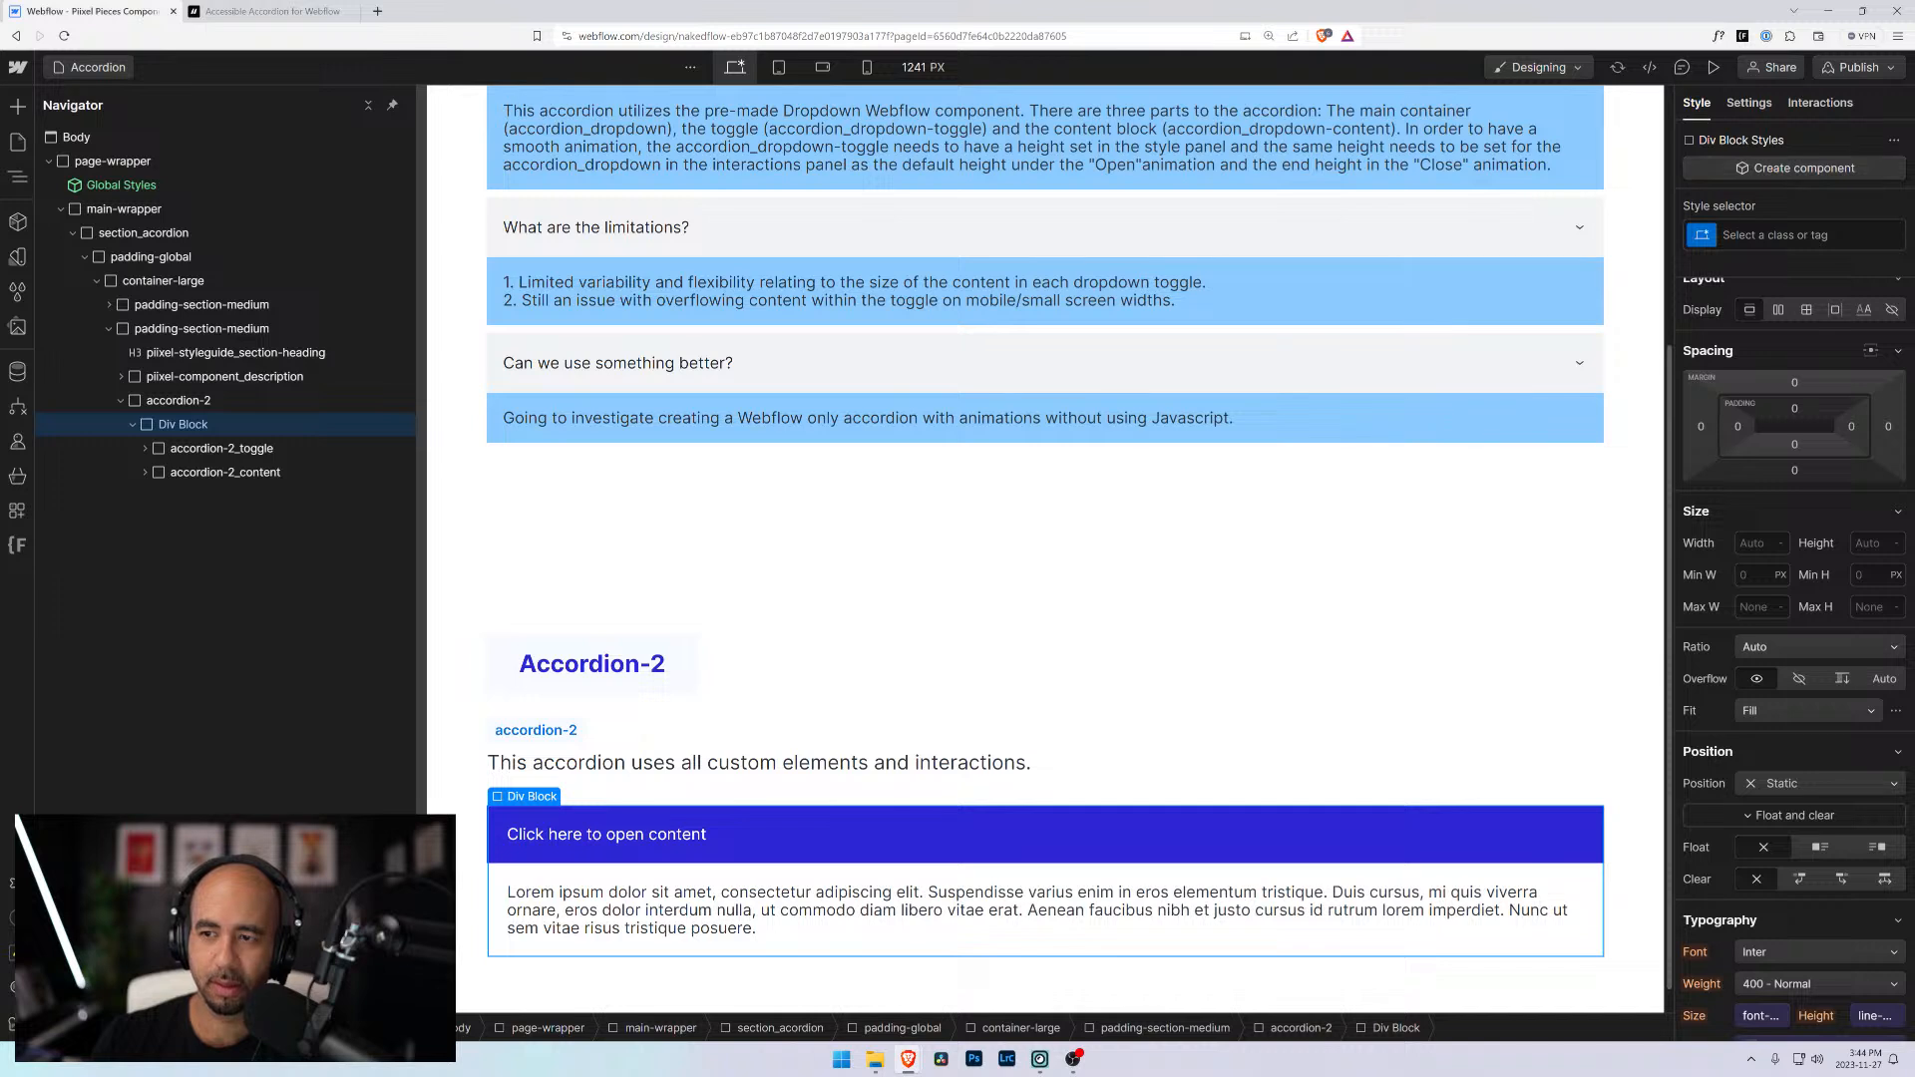
Give the new wrapper div block around the toggle and content the new class acordion-2_item
{"action": "key", "text": "ctrl+Return"}
{"action": "type", "text": "acordion"}
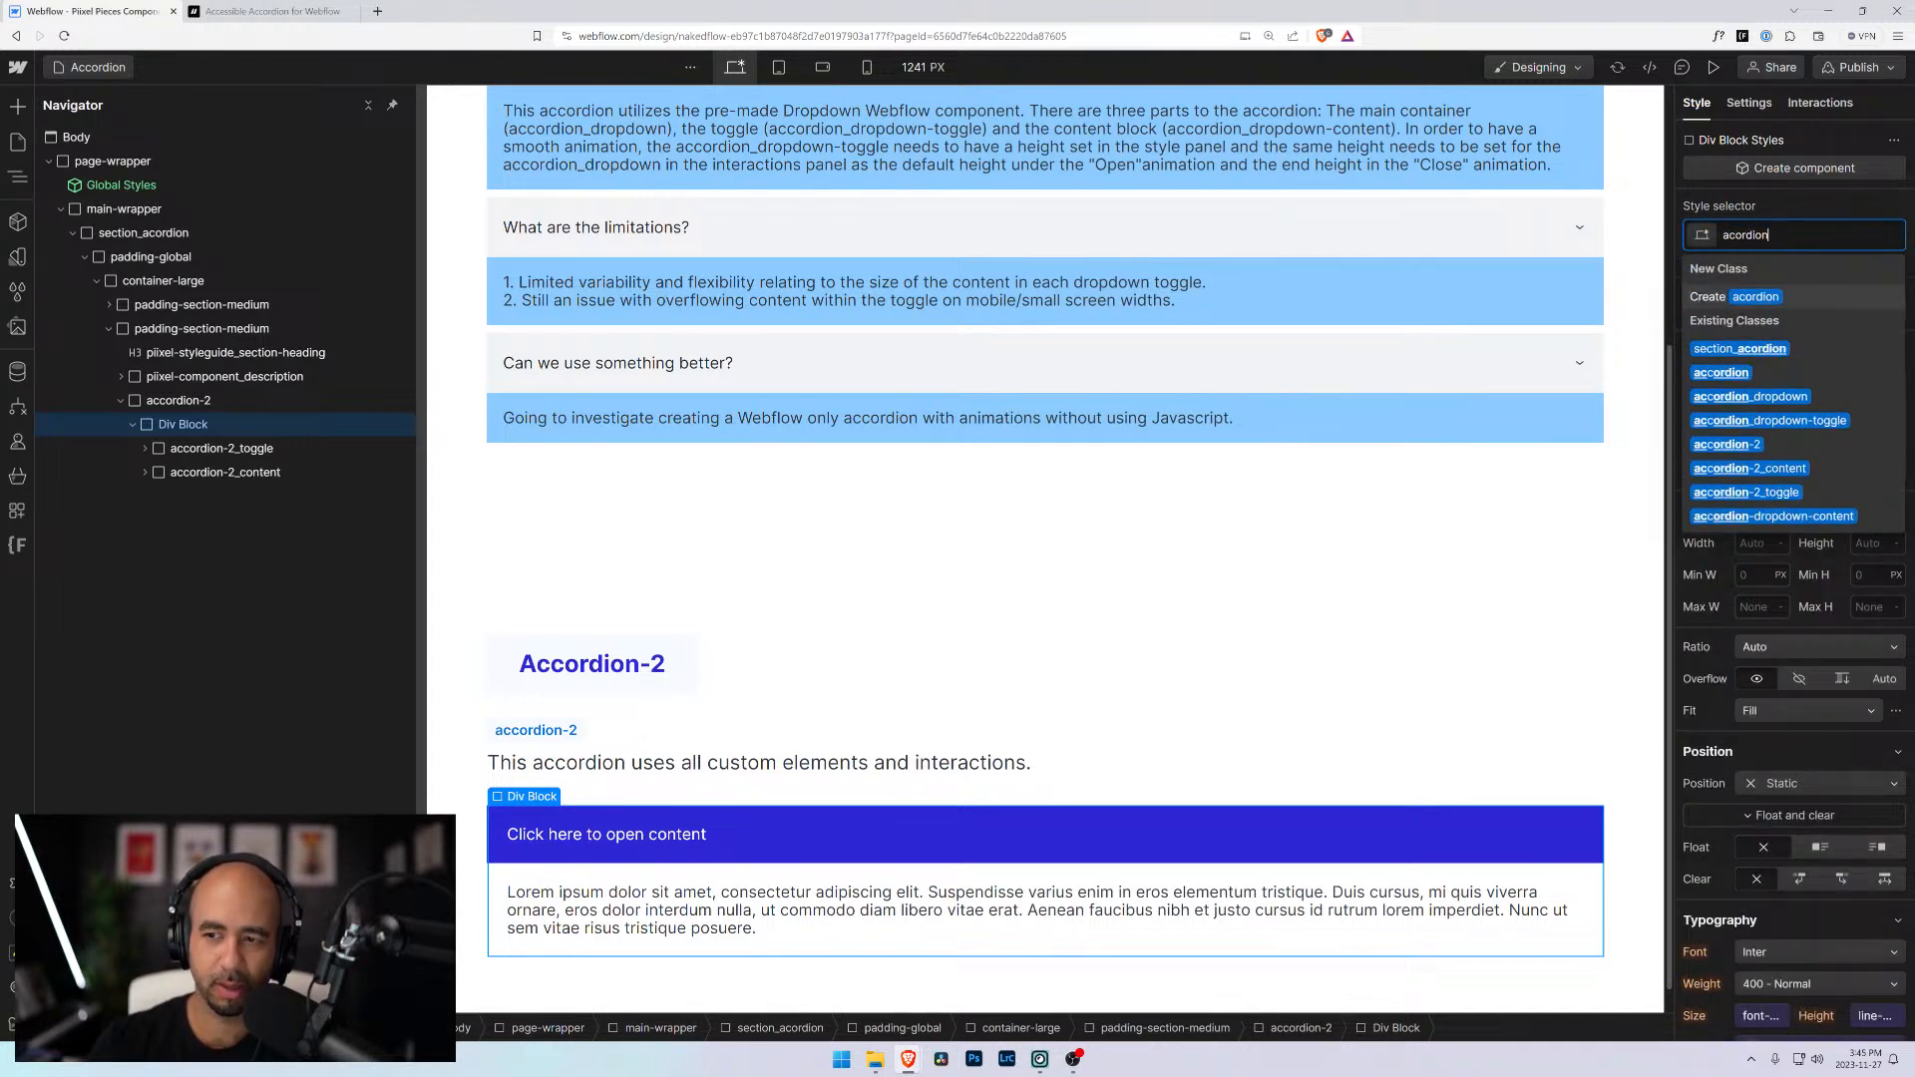
{"action": "key", "text": "Down"}
{"action": "key", "text": "Down"}
{"action": "key", "text": "Down"}
{"action": "key", "text": "Down"}
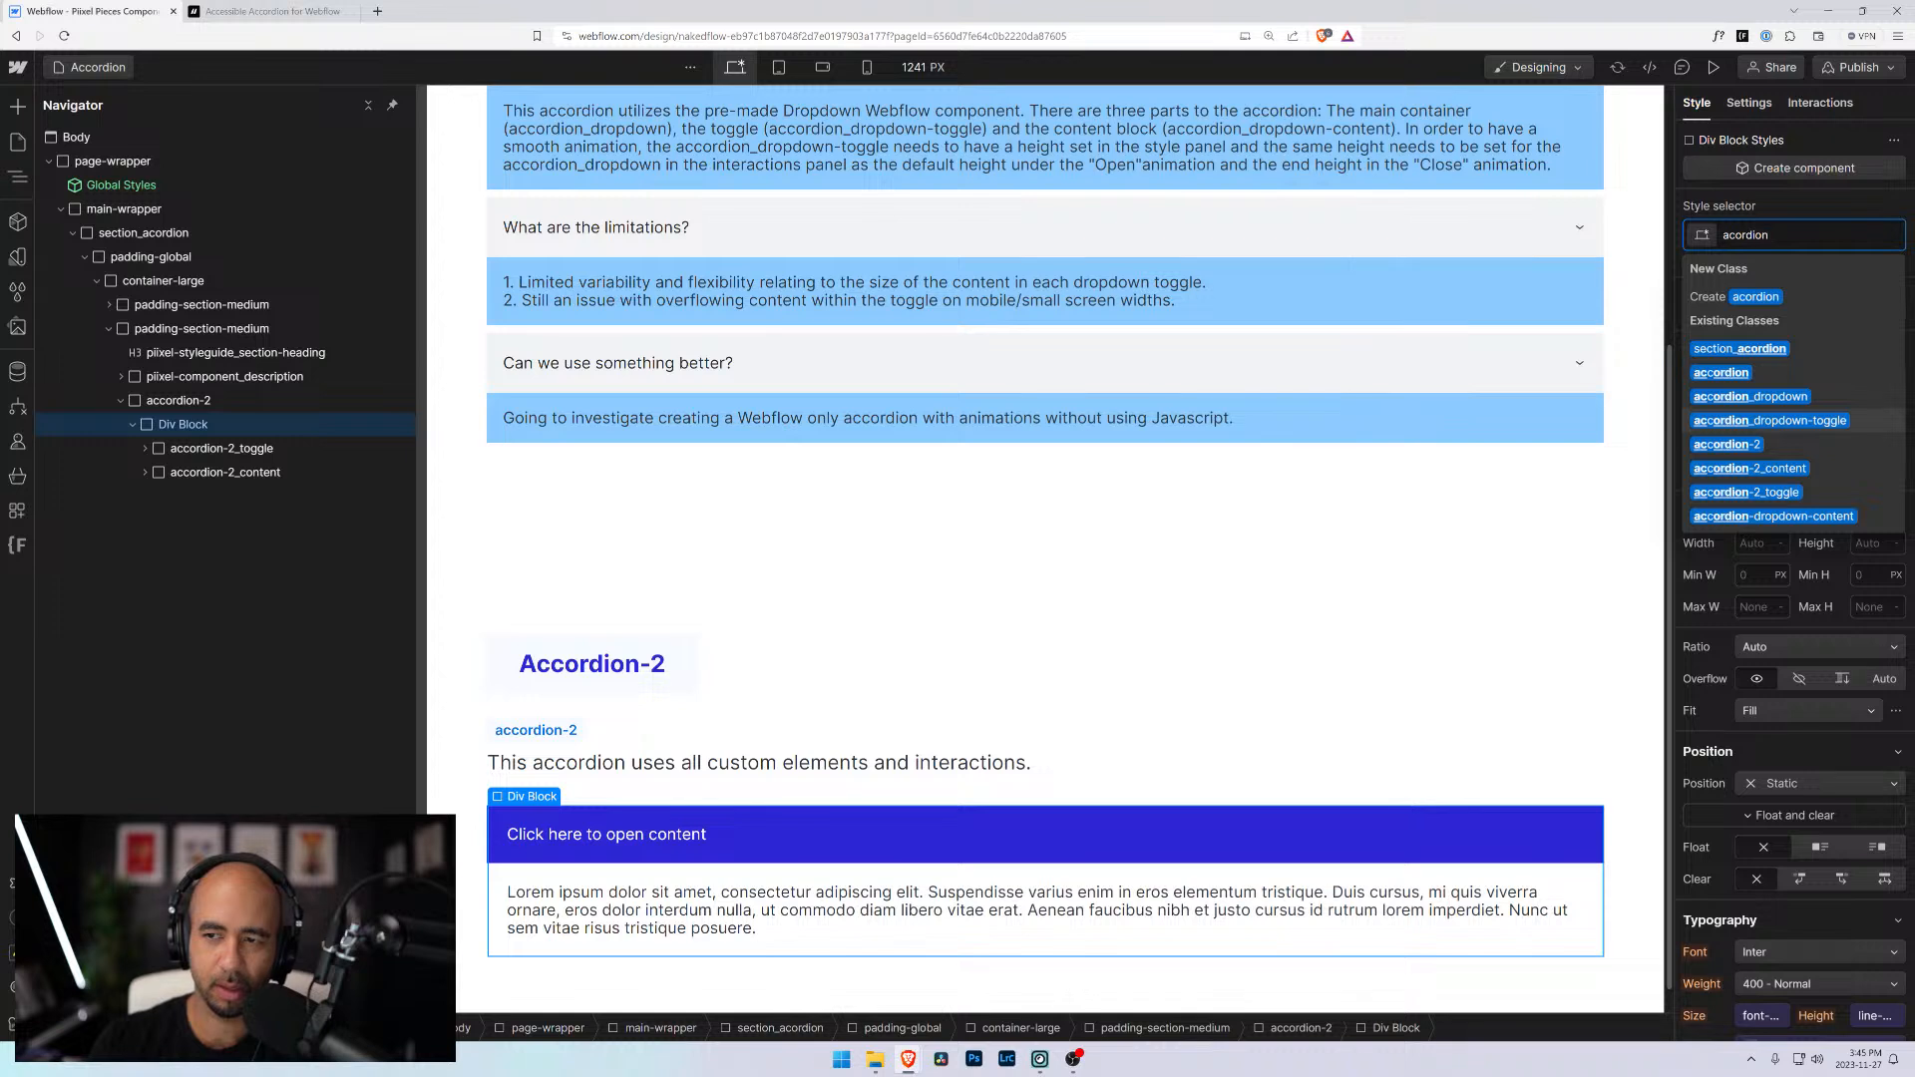
{"action": "key", "text": "BackSpace"}
{"action": "key", "text": "BackSpace"}
{"action": "type", "text": "on-2"}
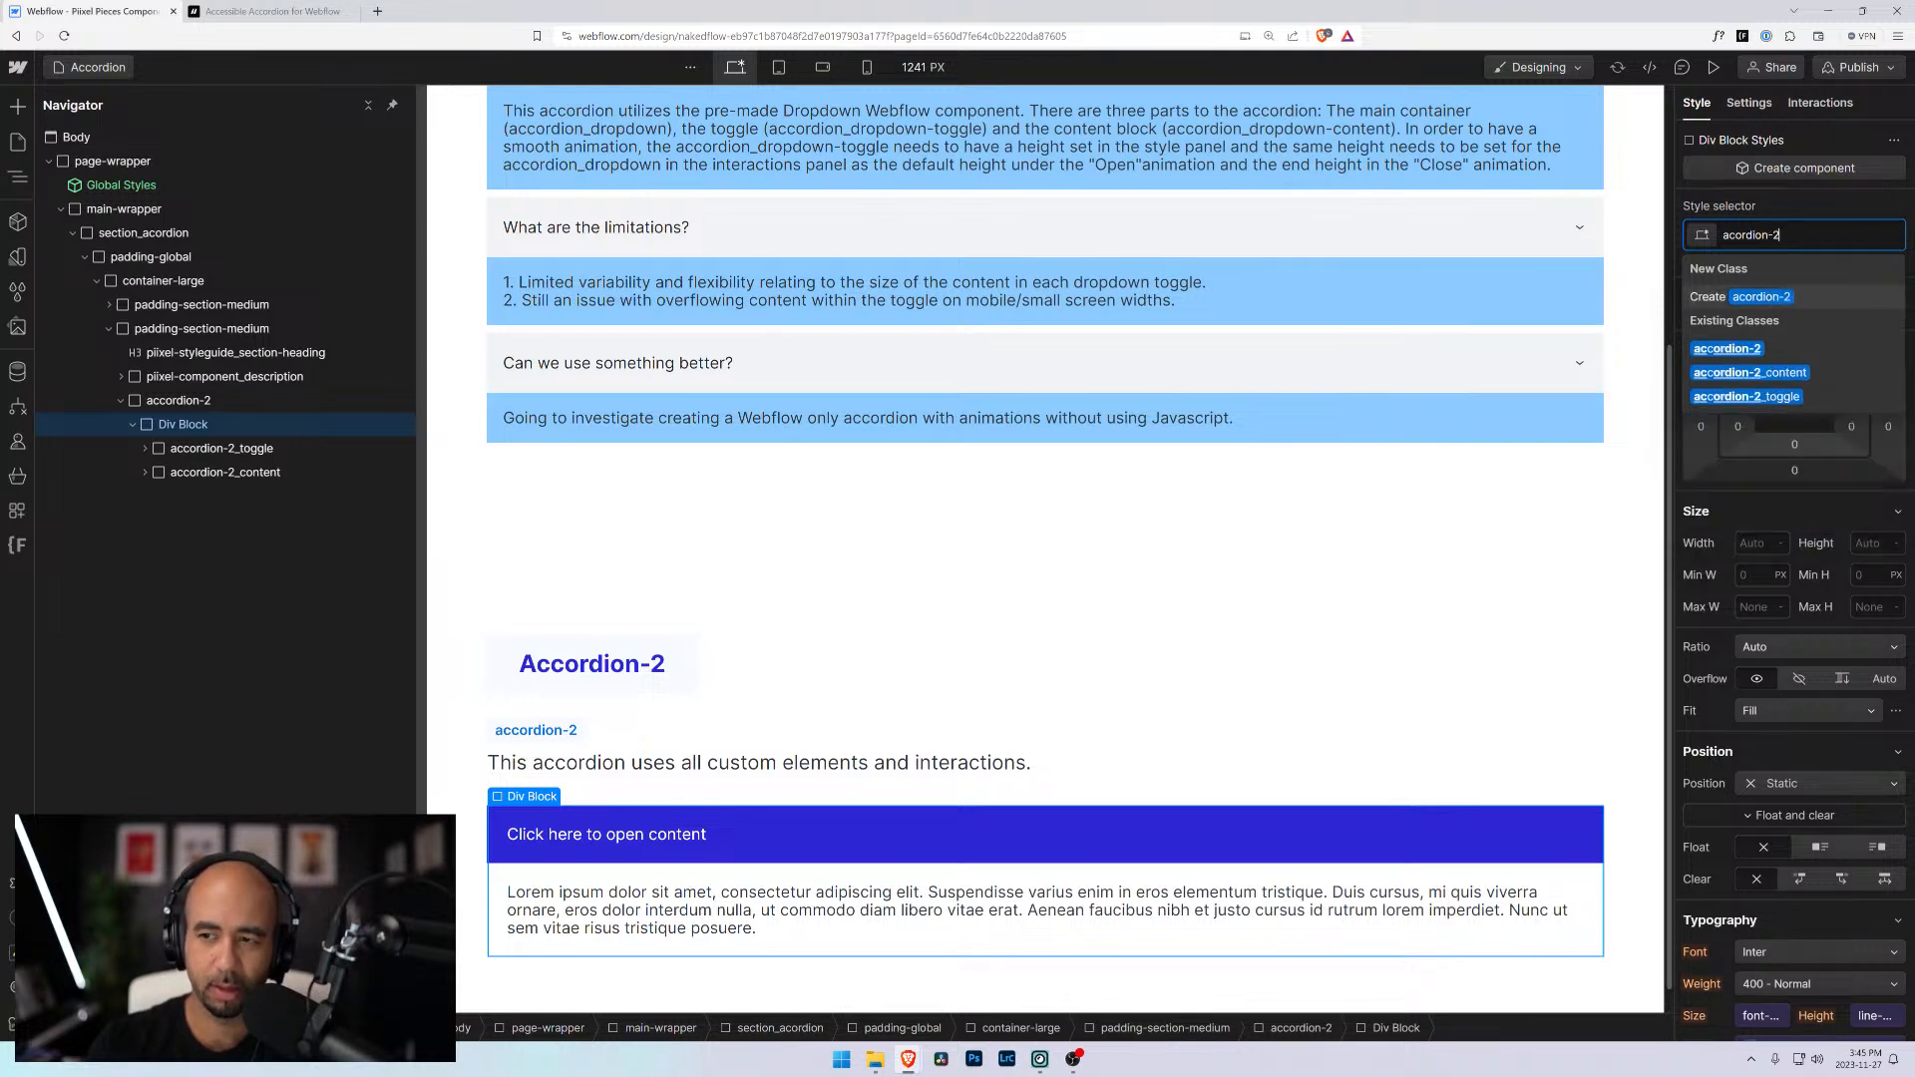
{"action": "type", "text": "_item"}
{"action": "key", "text": "Return"}
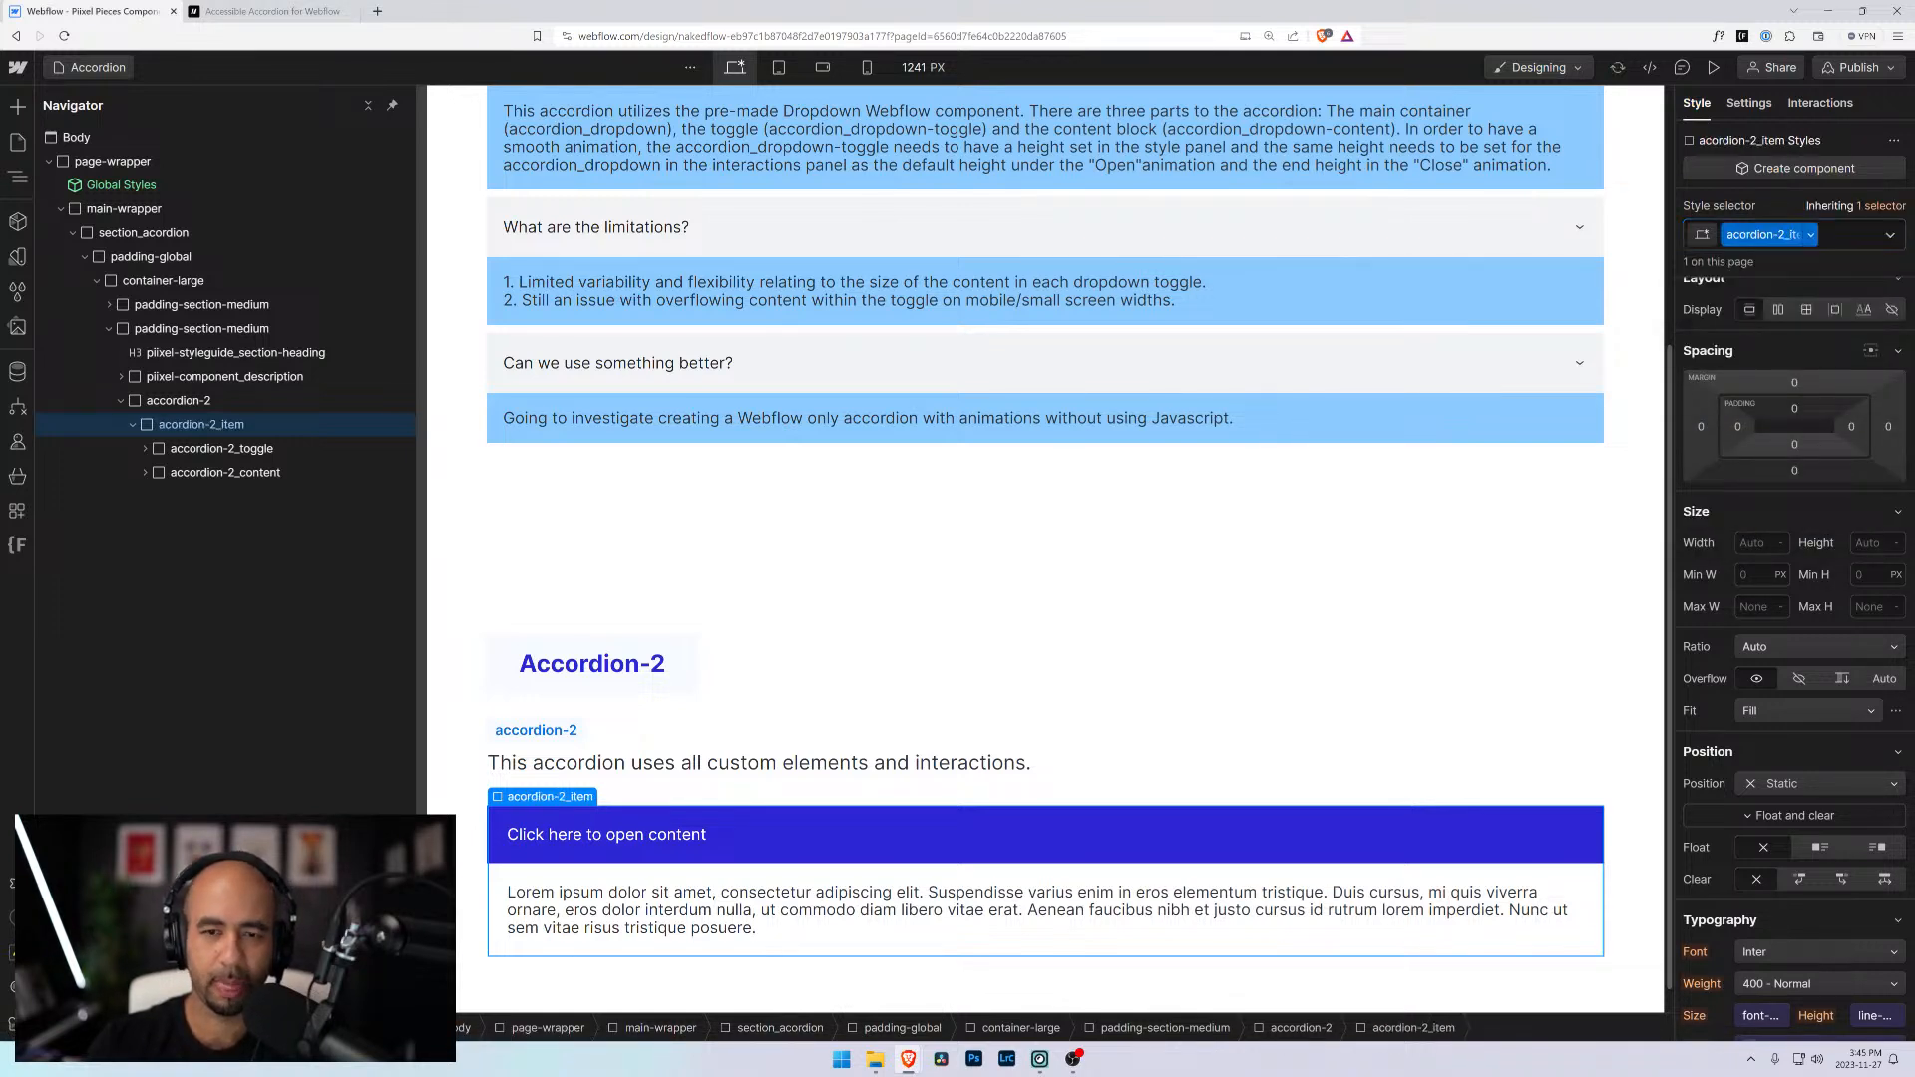
{"action": "left_click", "coordinate": [253, 450]}
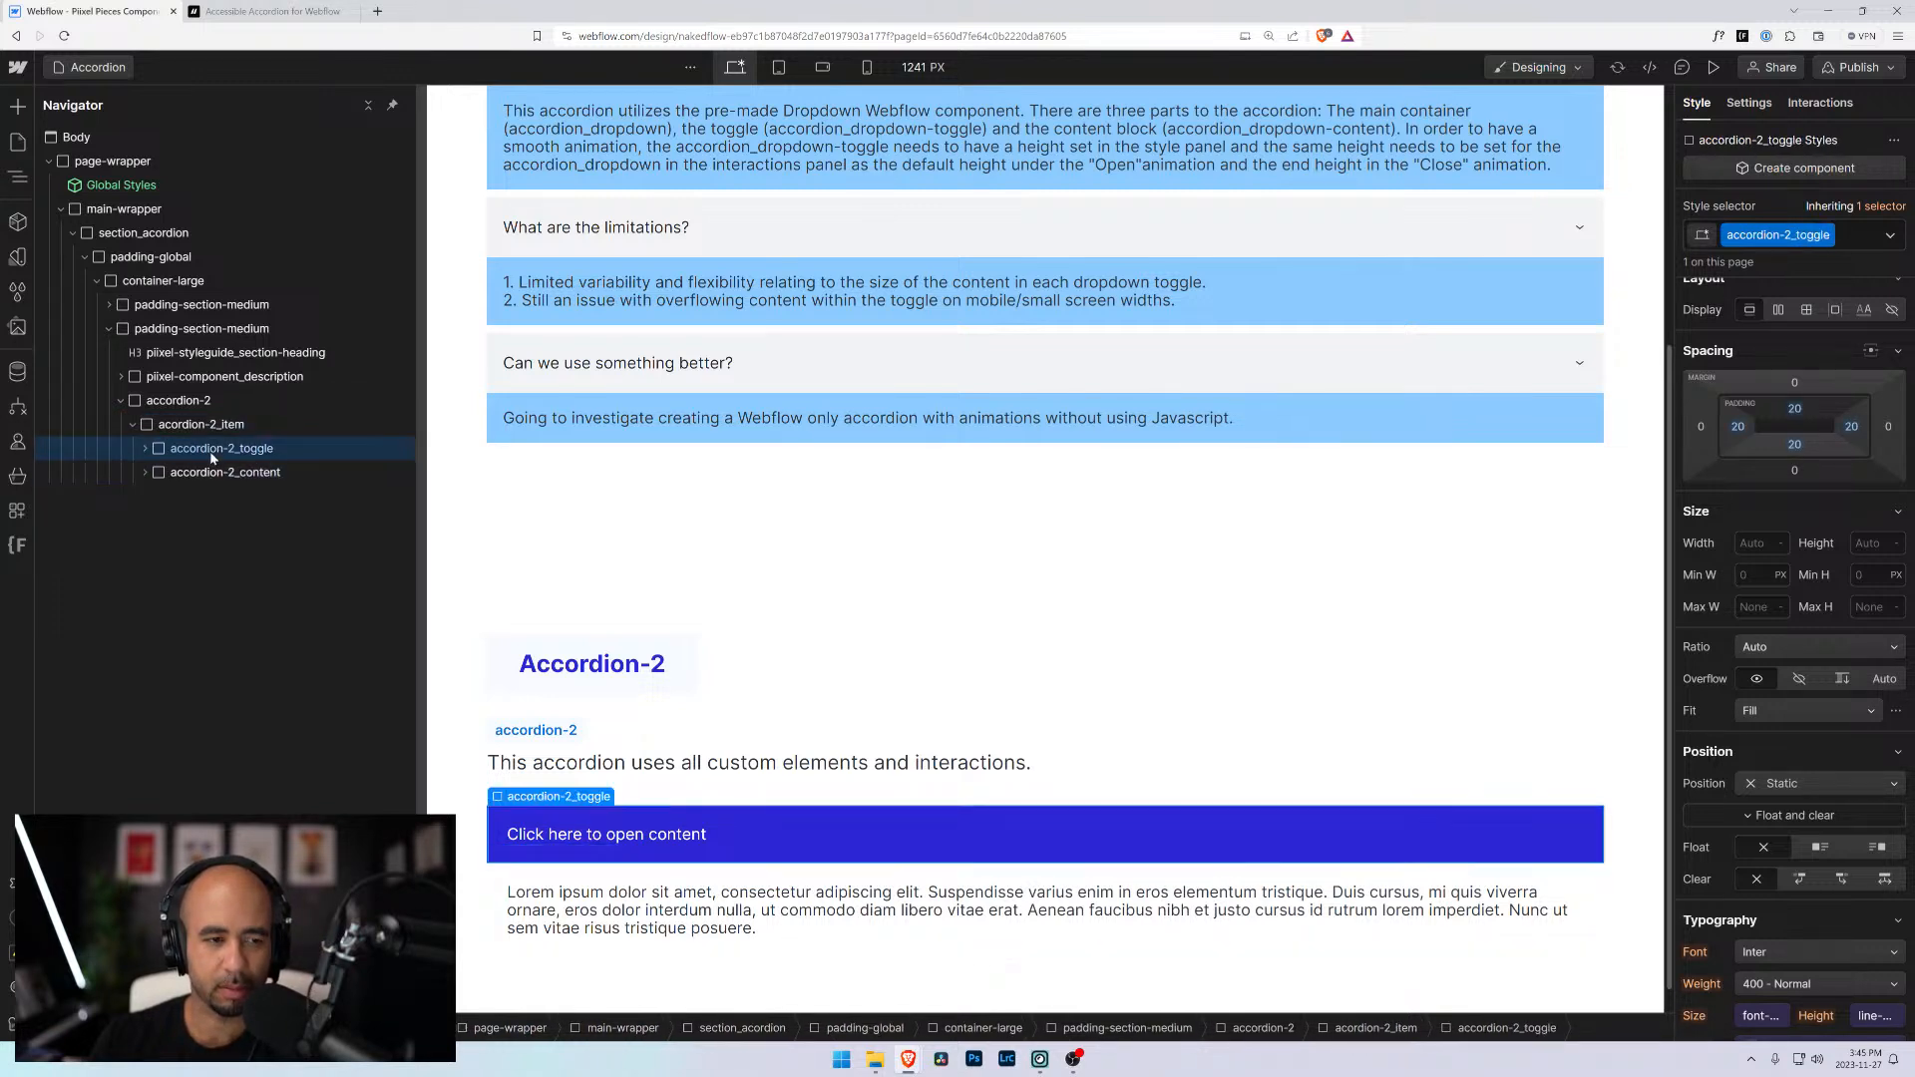
{"action": "left_click", "coordinate": [213, 477]}
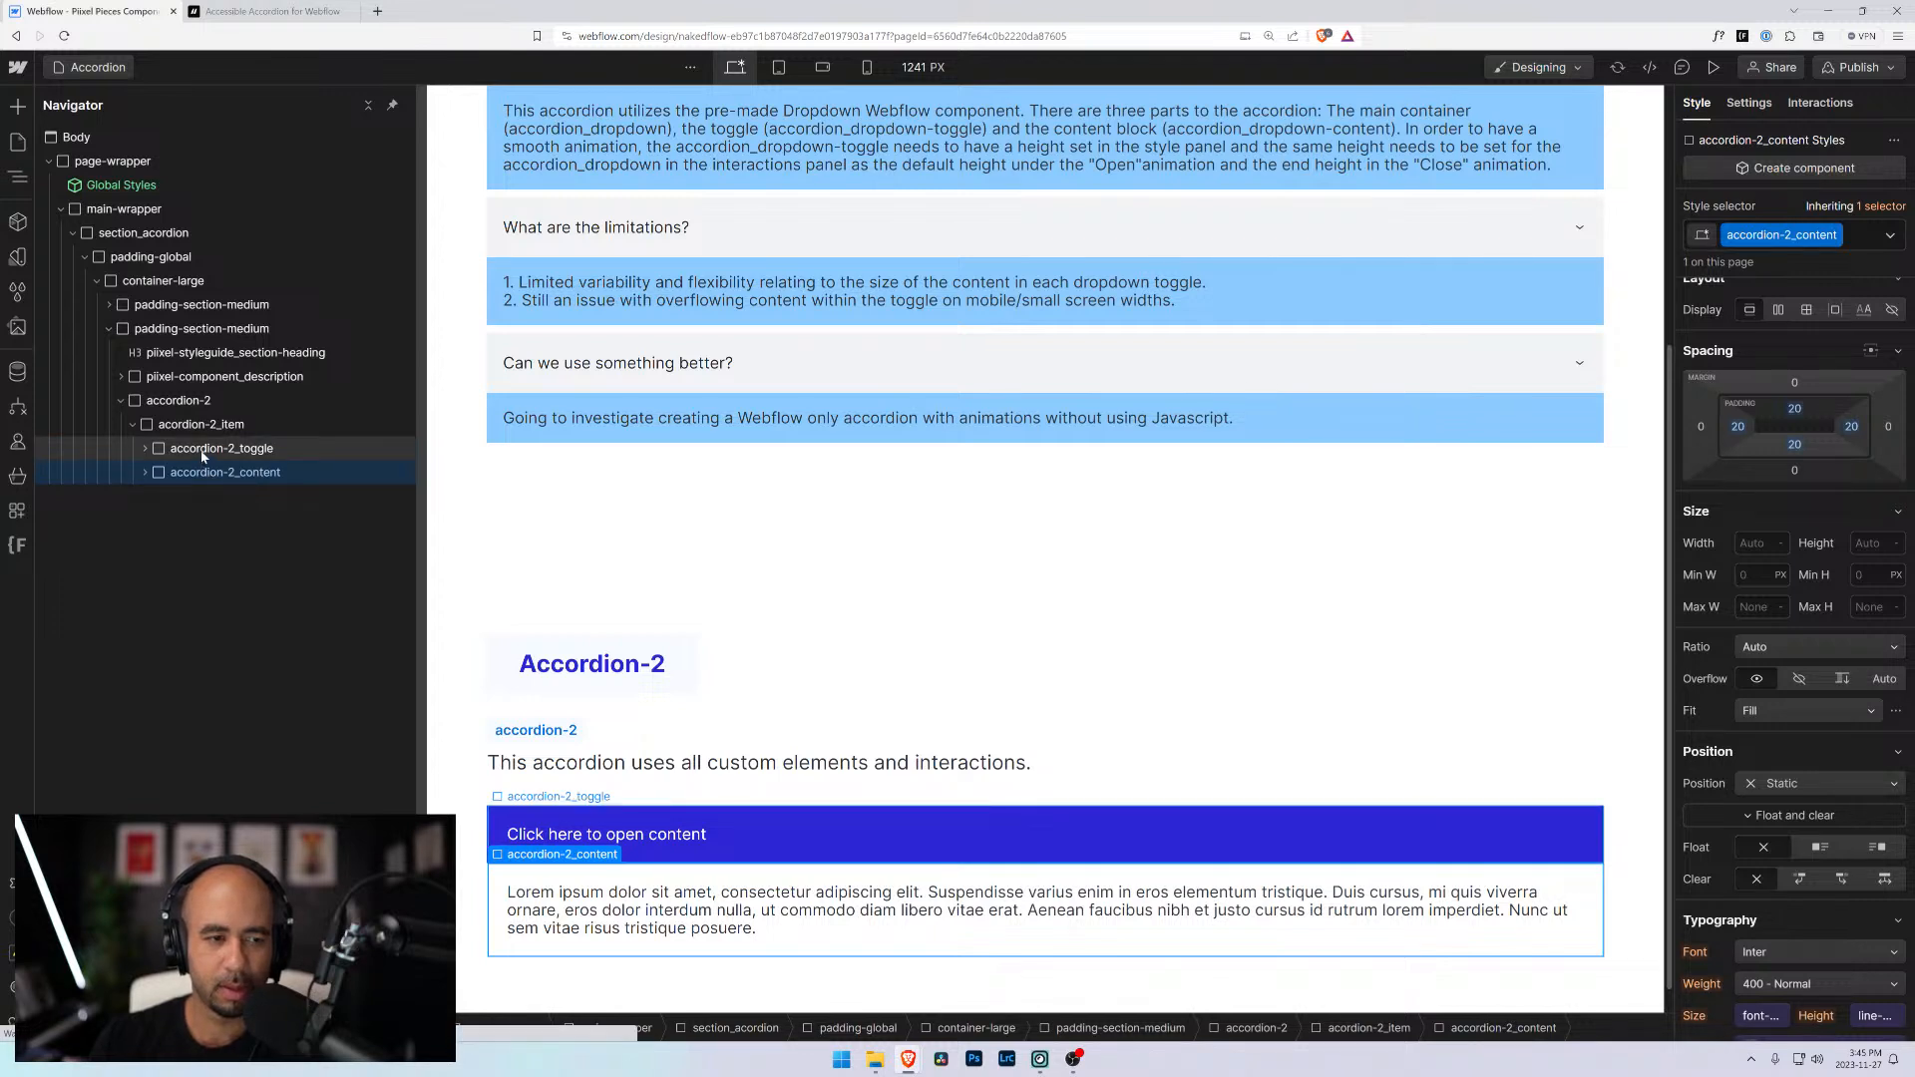
{"action": "left_click", "coordinate": [202, 426]}
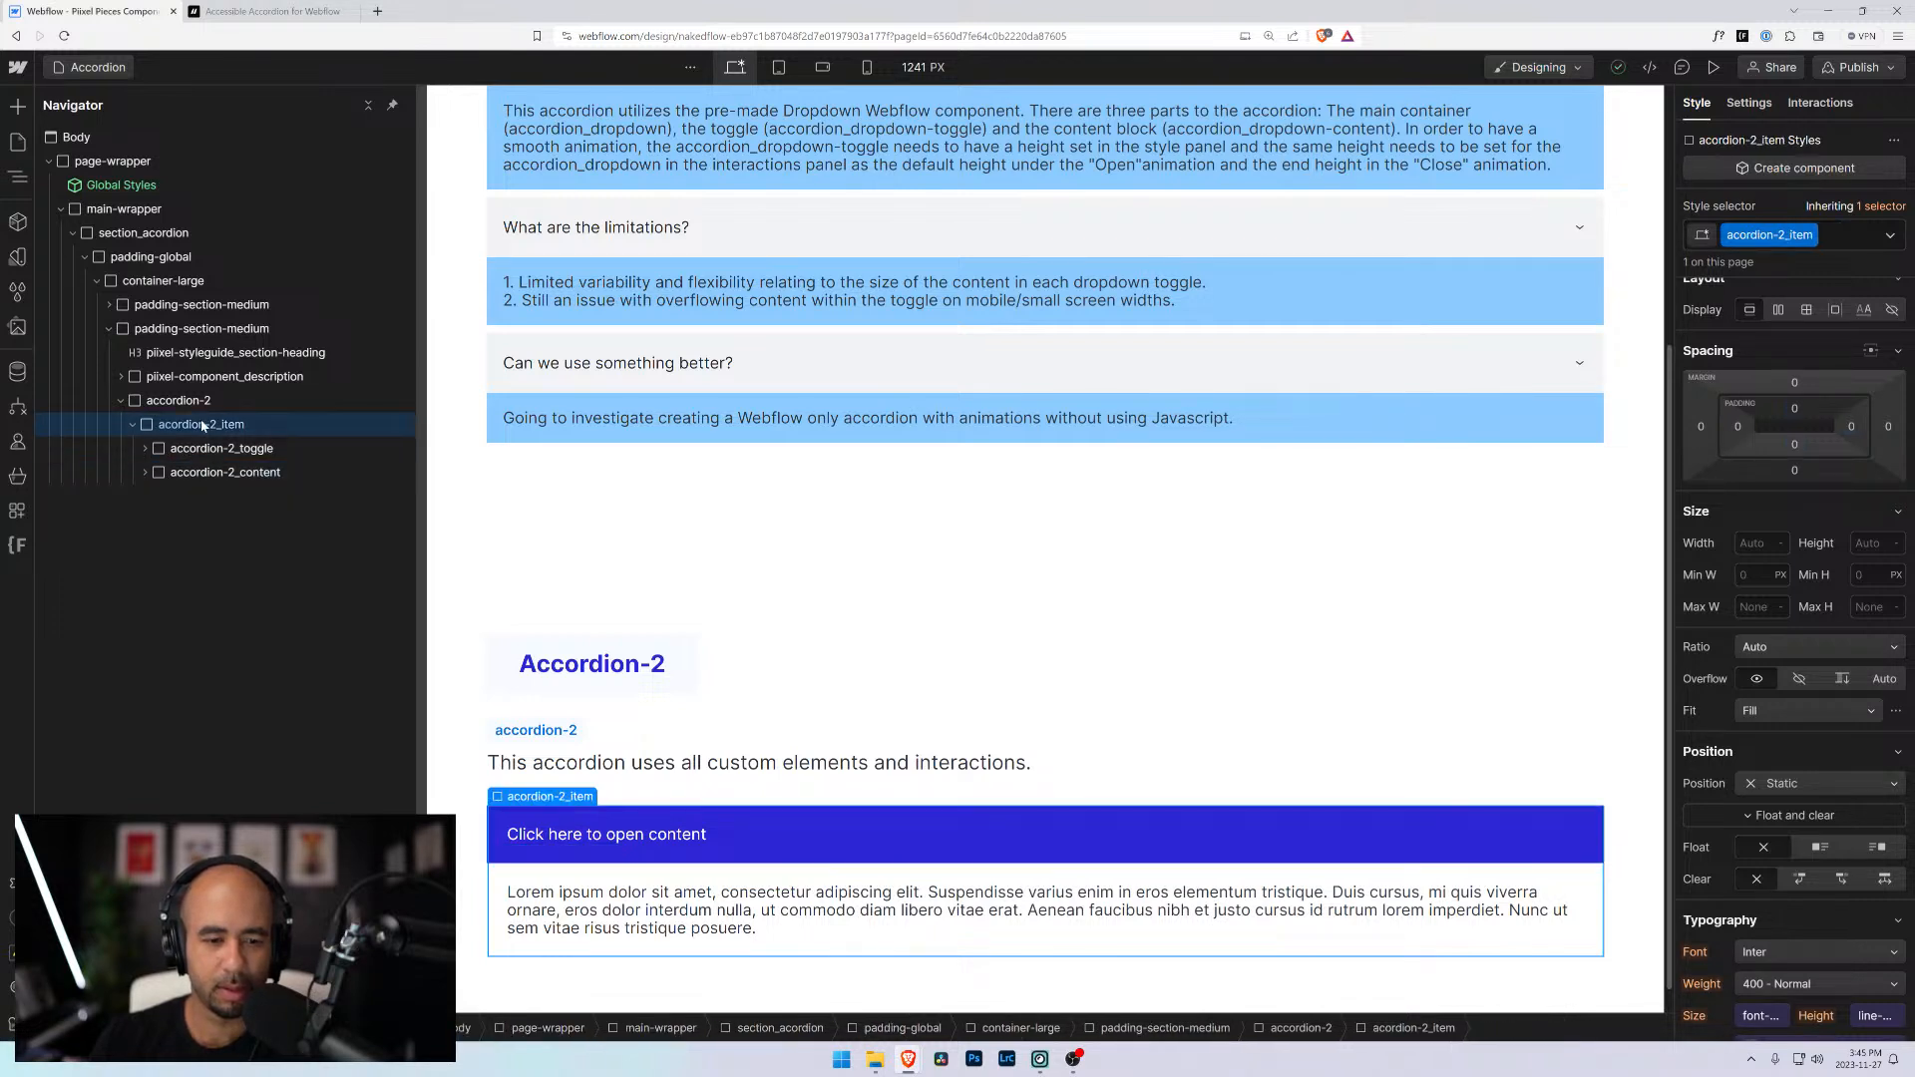
Add a Mouse click (tap) trigger to accordion-2_toggle and set its first-click action to Start an animation
{"action": "left_click", "coordinate": [208, 450]}
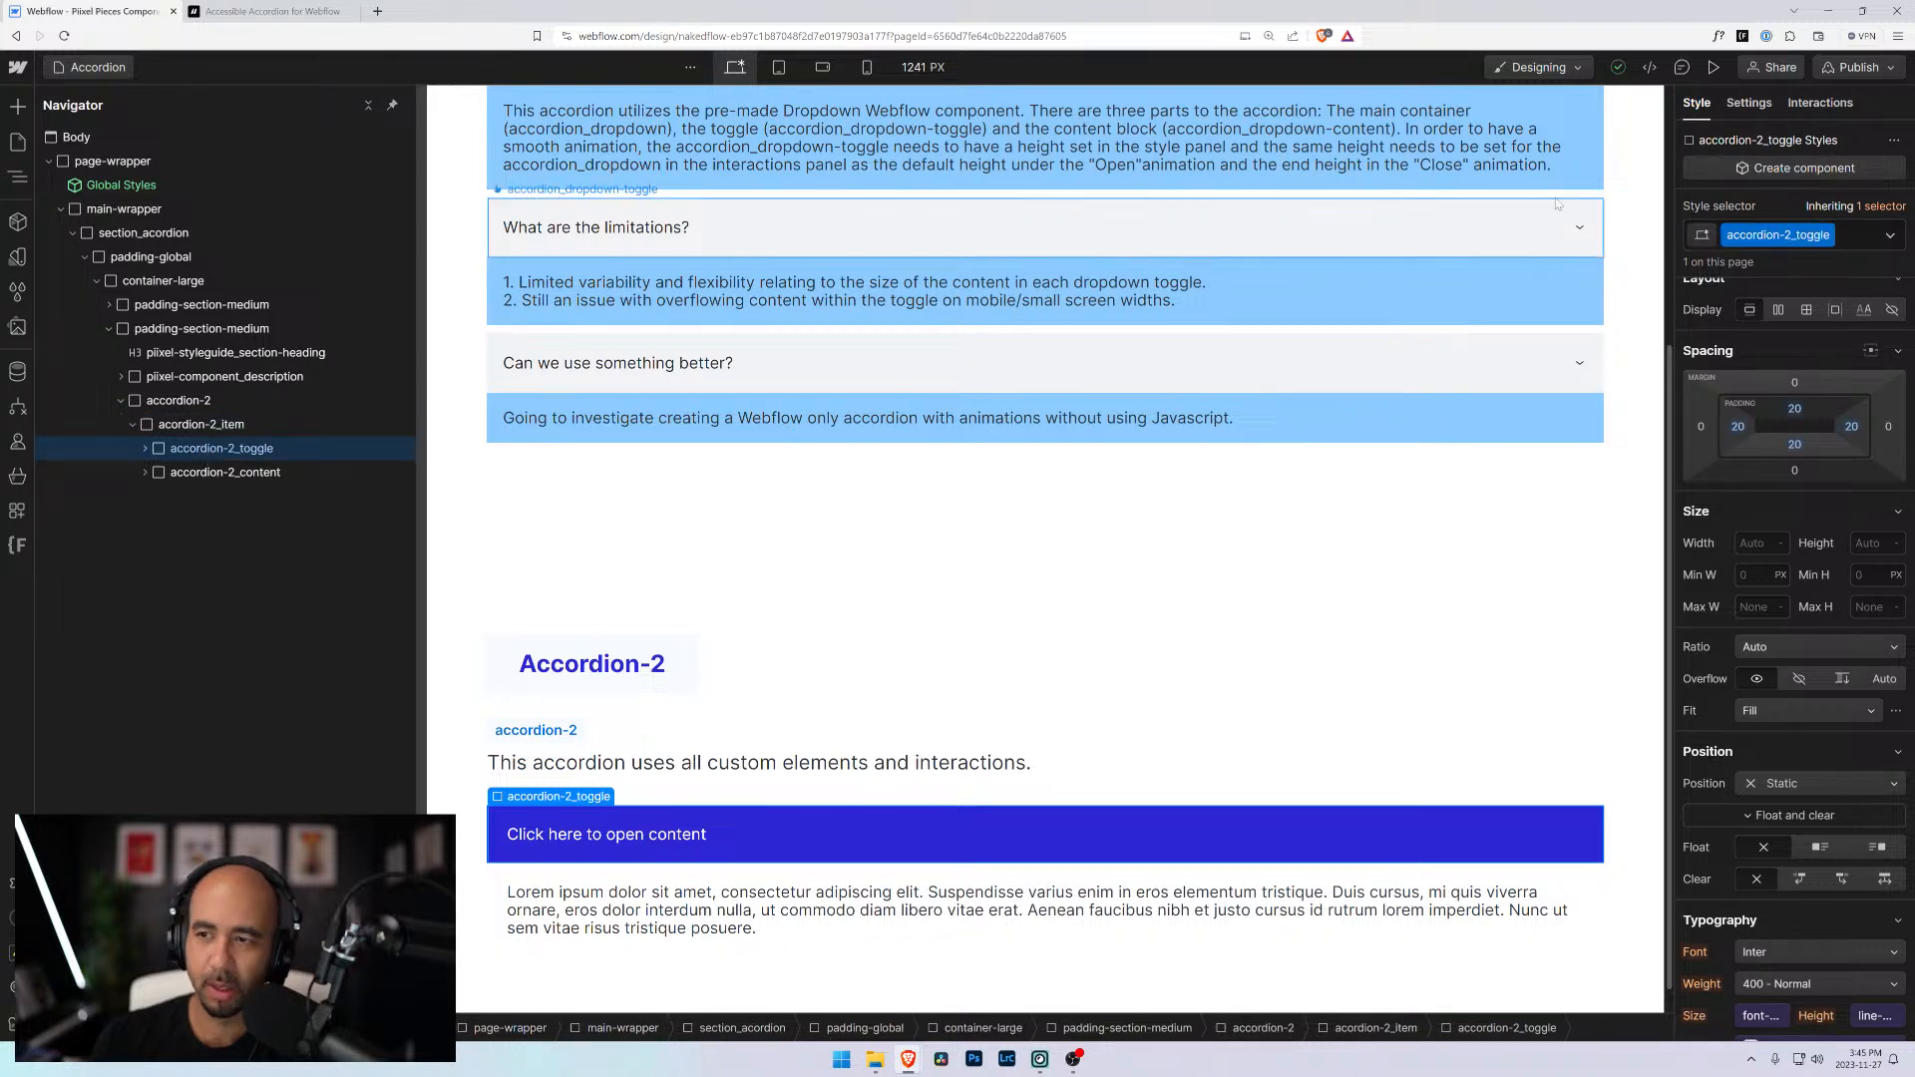
{"action": "left_click", "coordinate": [1831, 102]}
{"action": "left_click", "coordinate": [1897, 174]}
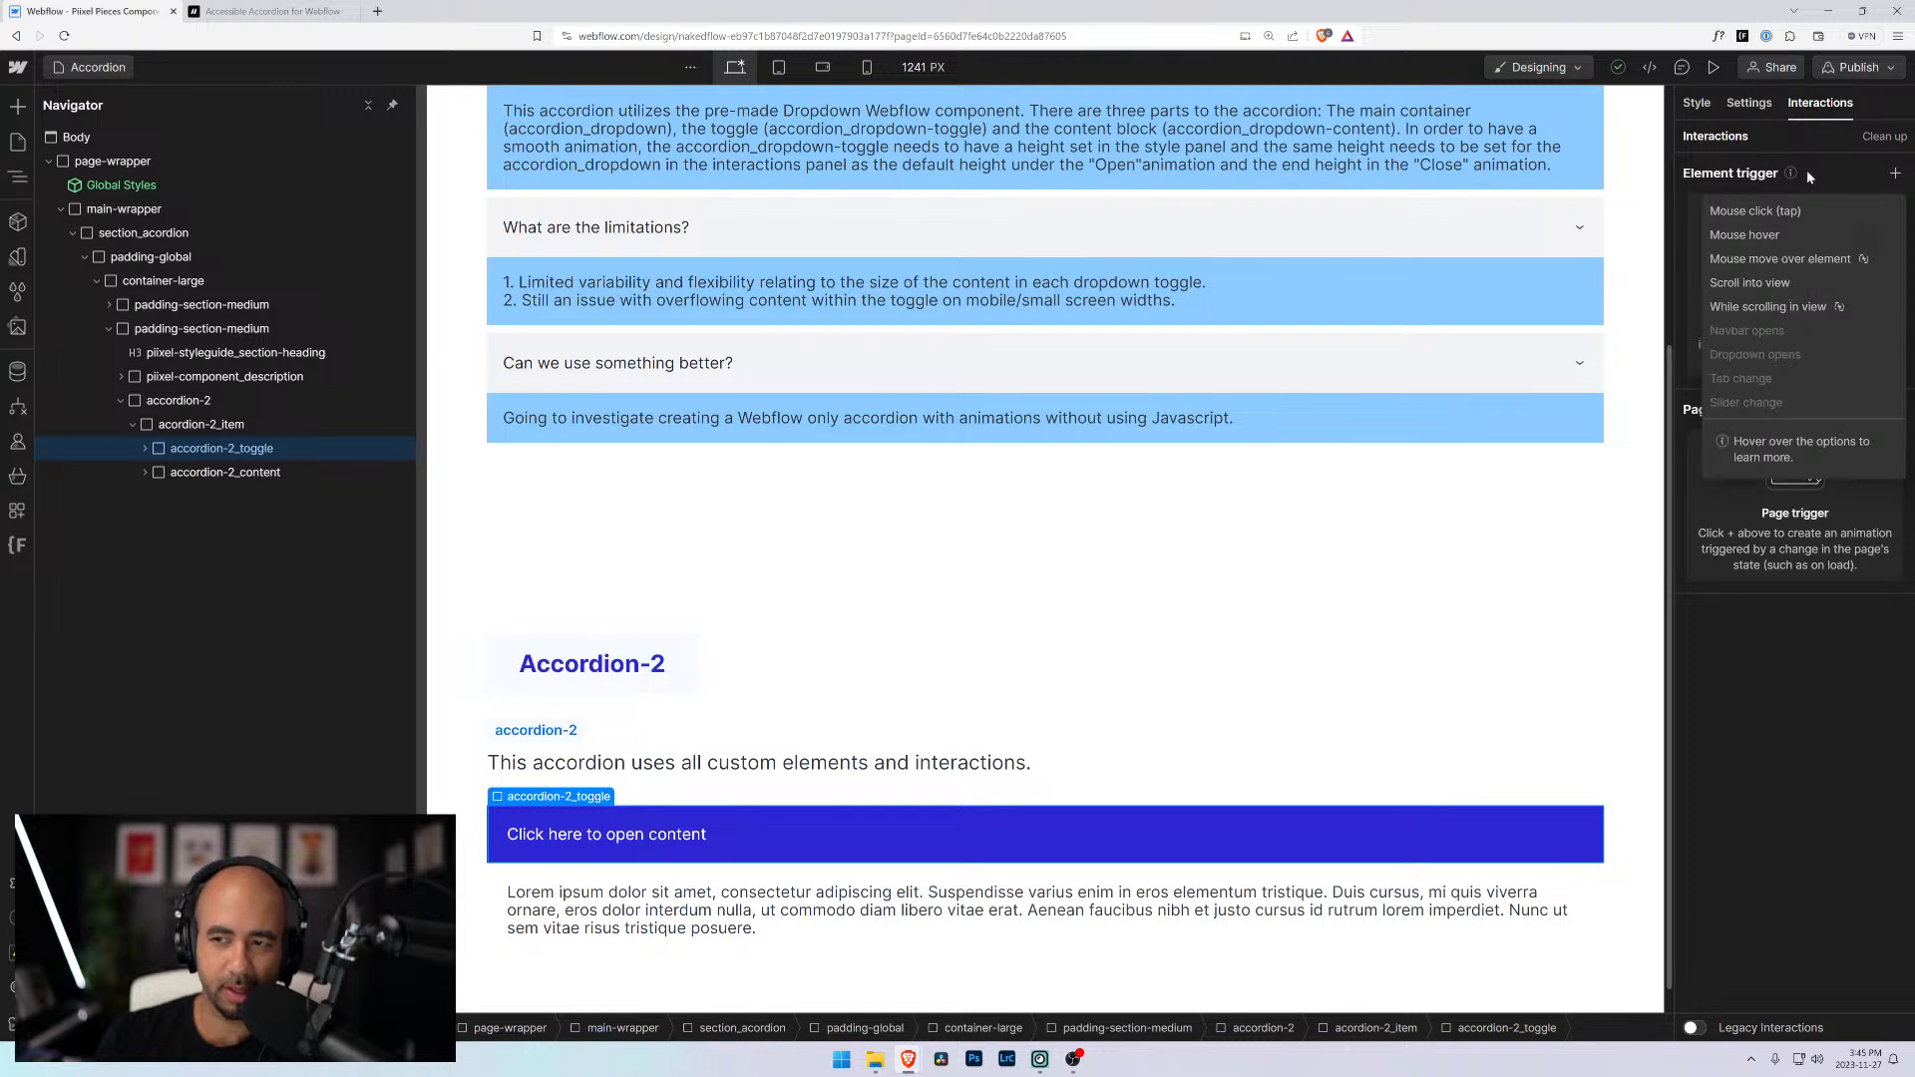
{"action": "left_click", "coordinate": [1744, 211]}
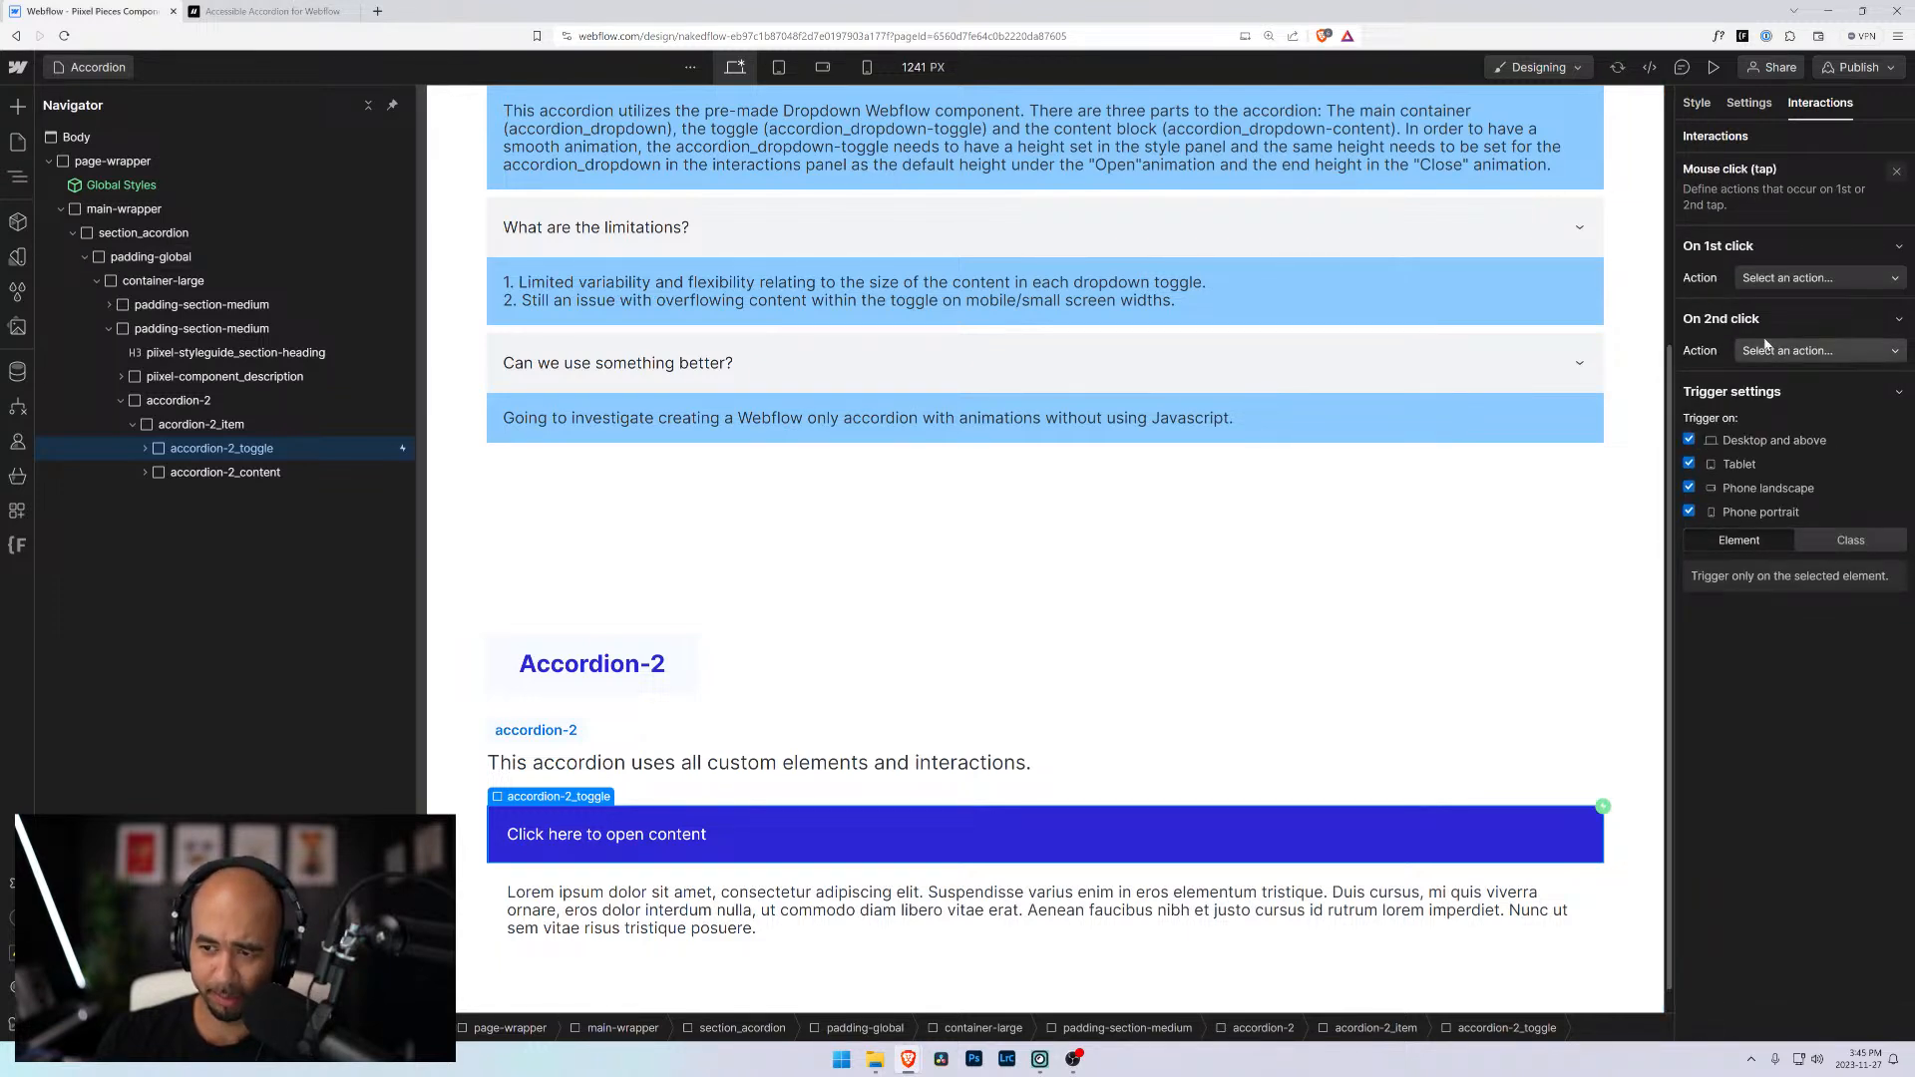
{"action": "left_click", "coordinate": [1793, 280]}
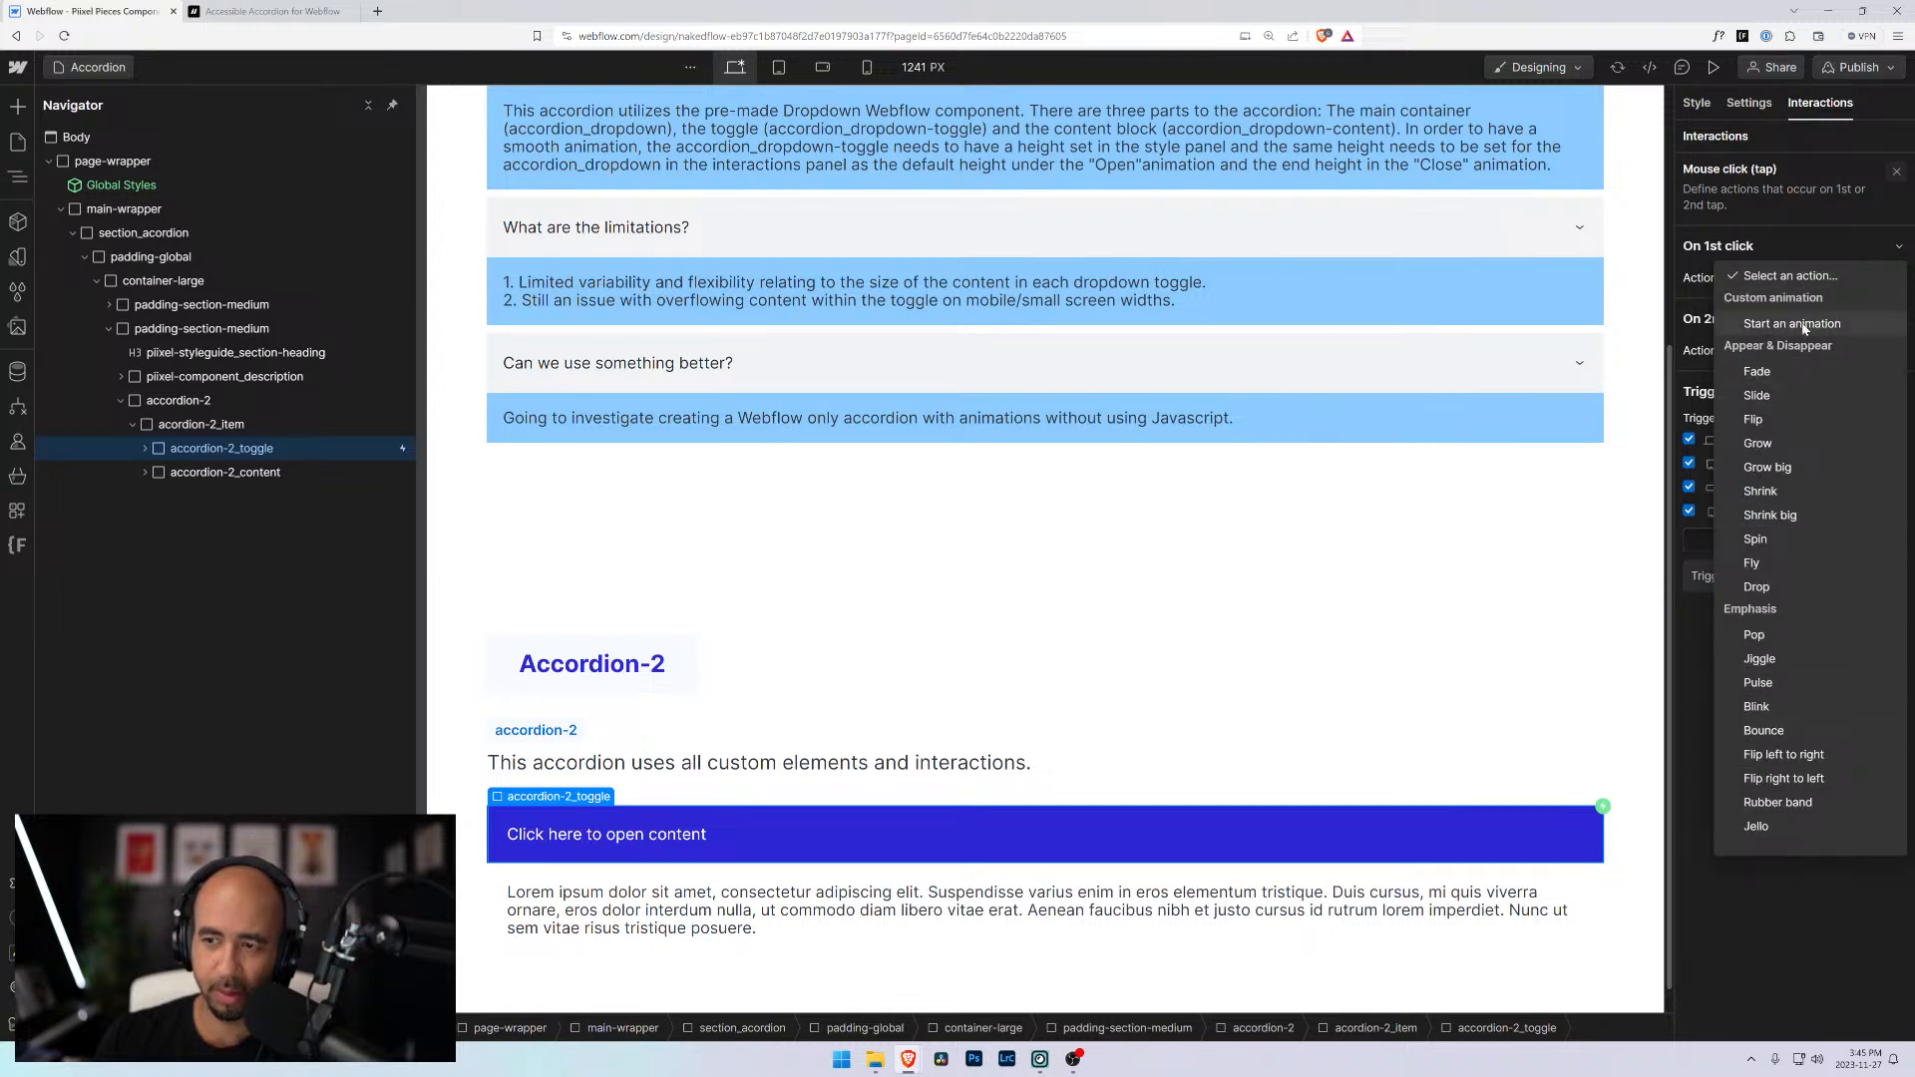
{"action": "left_click", "coordinate": [1793, 324]}
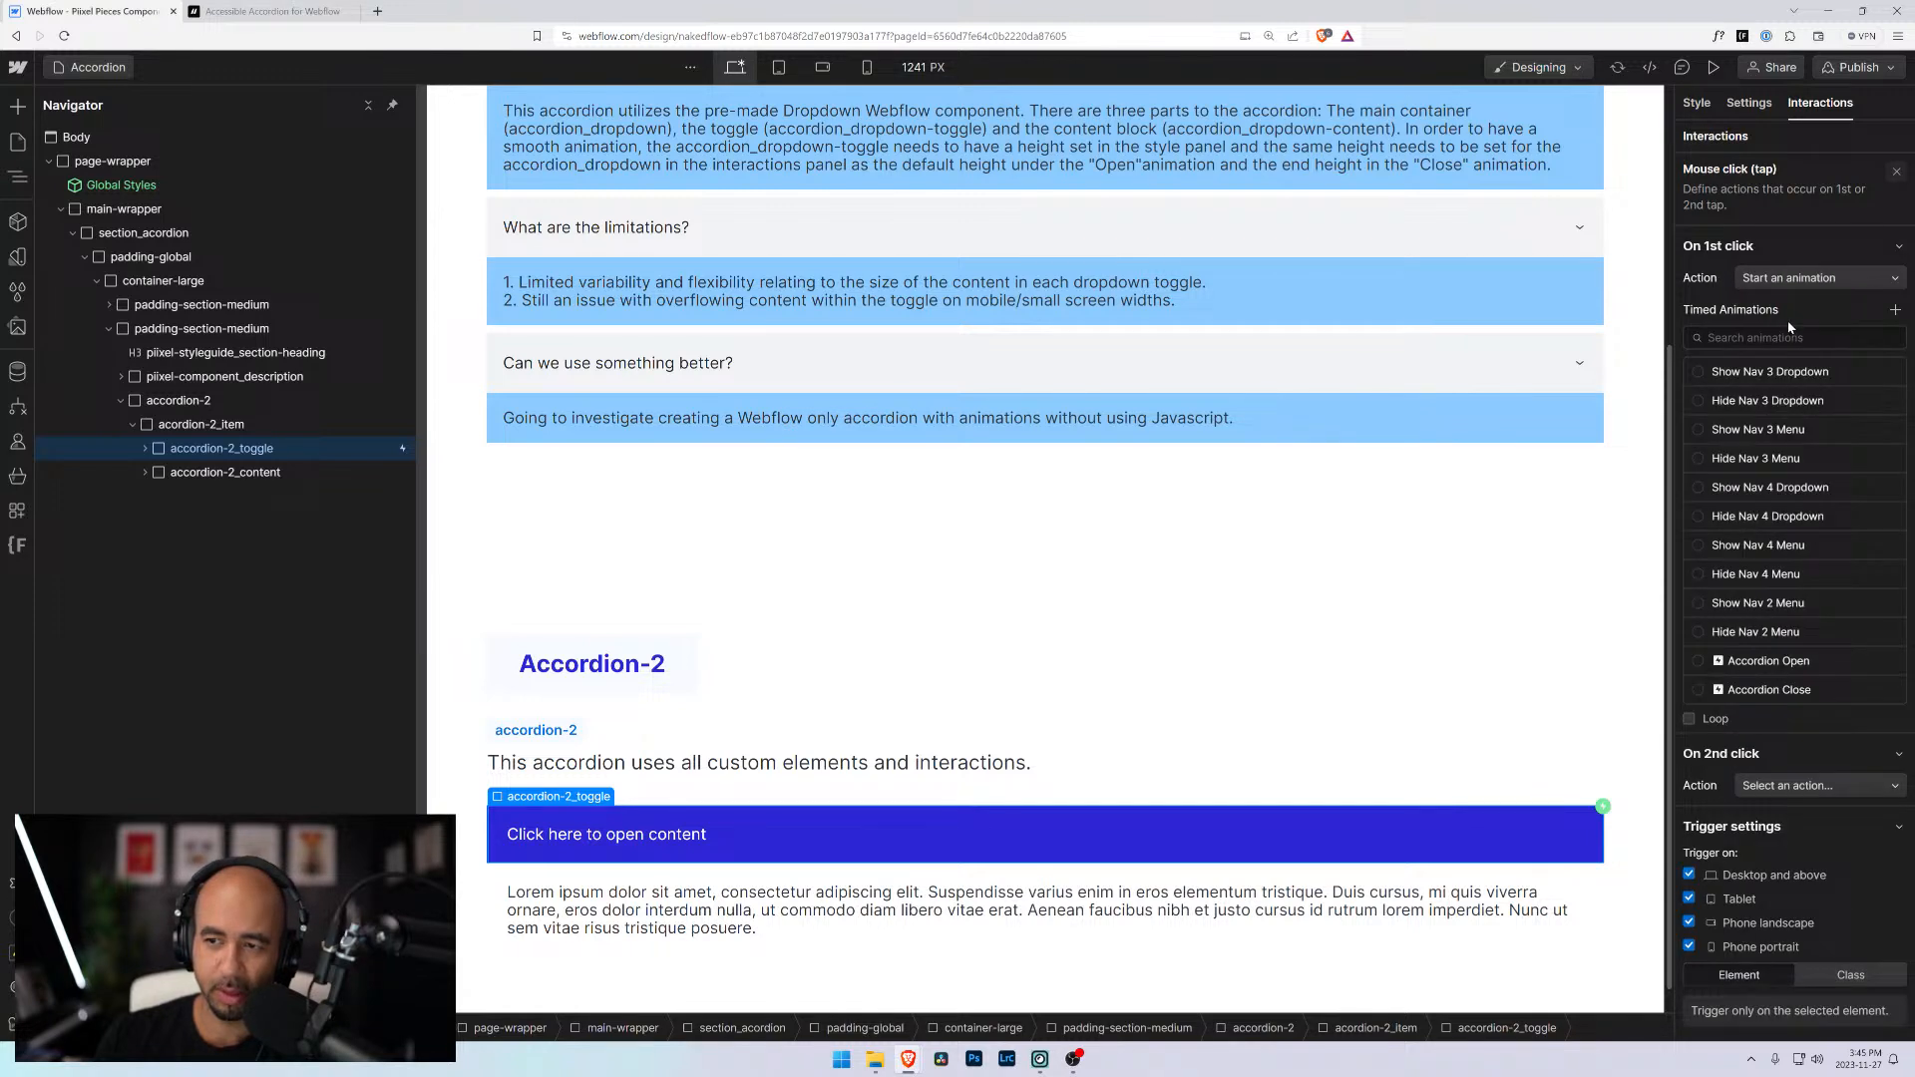
Create a new timed animation named "Accordion 2 Open" for the first click of accordion-2_toggle
{"action": "left_click", "coordinate": [1895, 313]}
{"action": "type", "text": "Ac"}
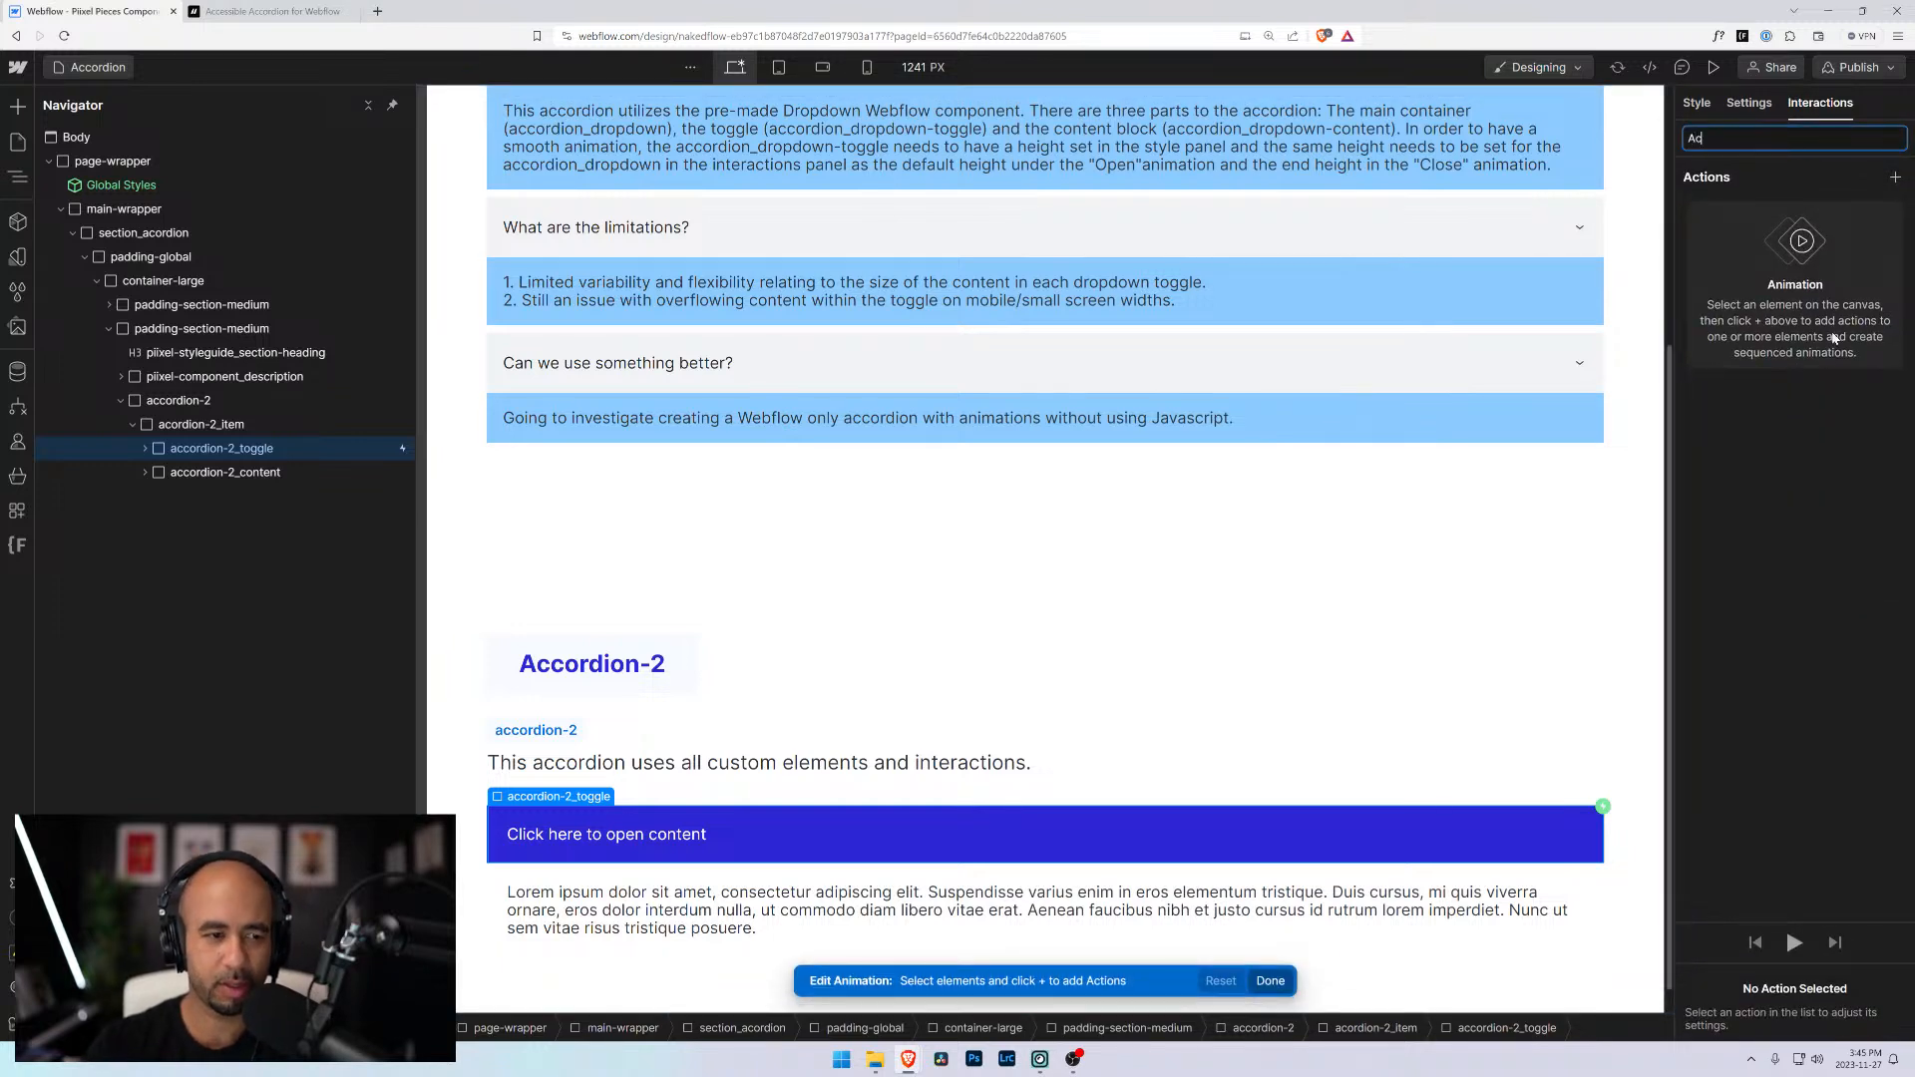
{"action": "type", "text": "cordion 2"}
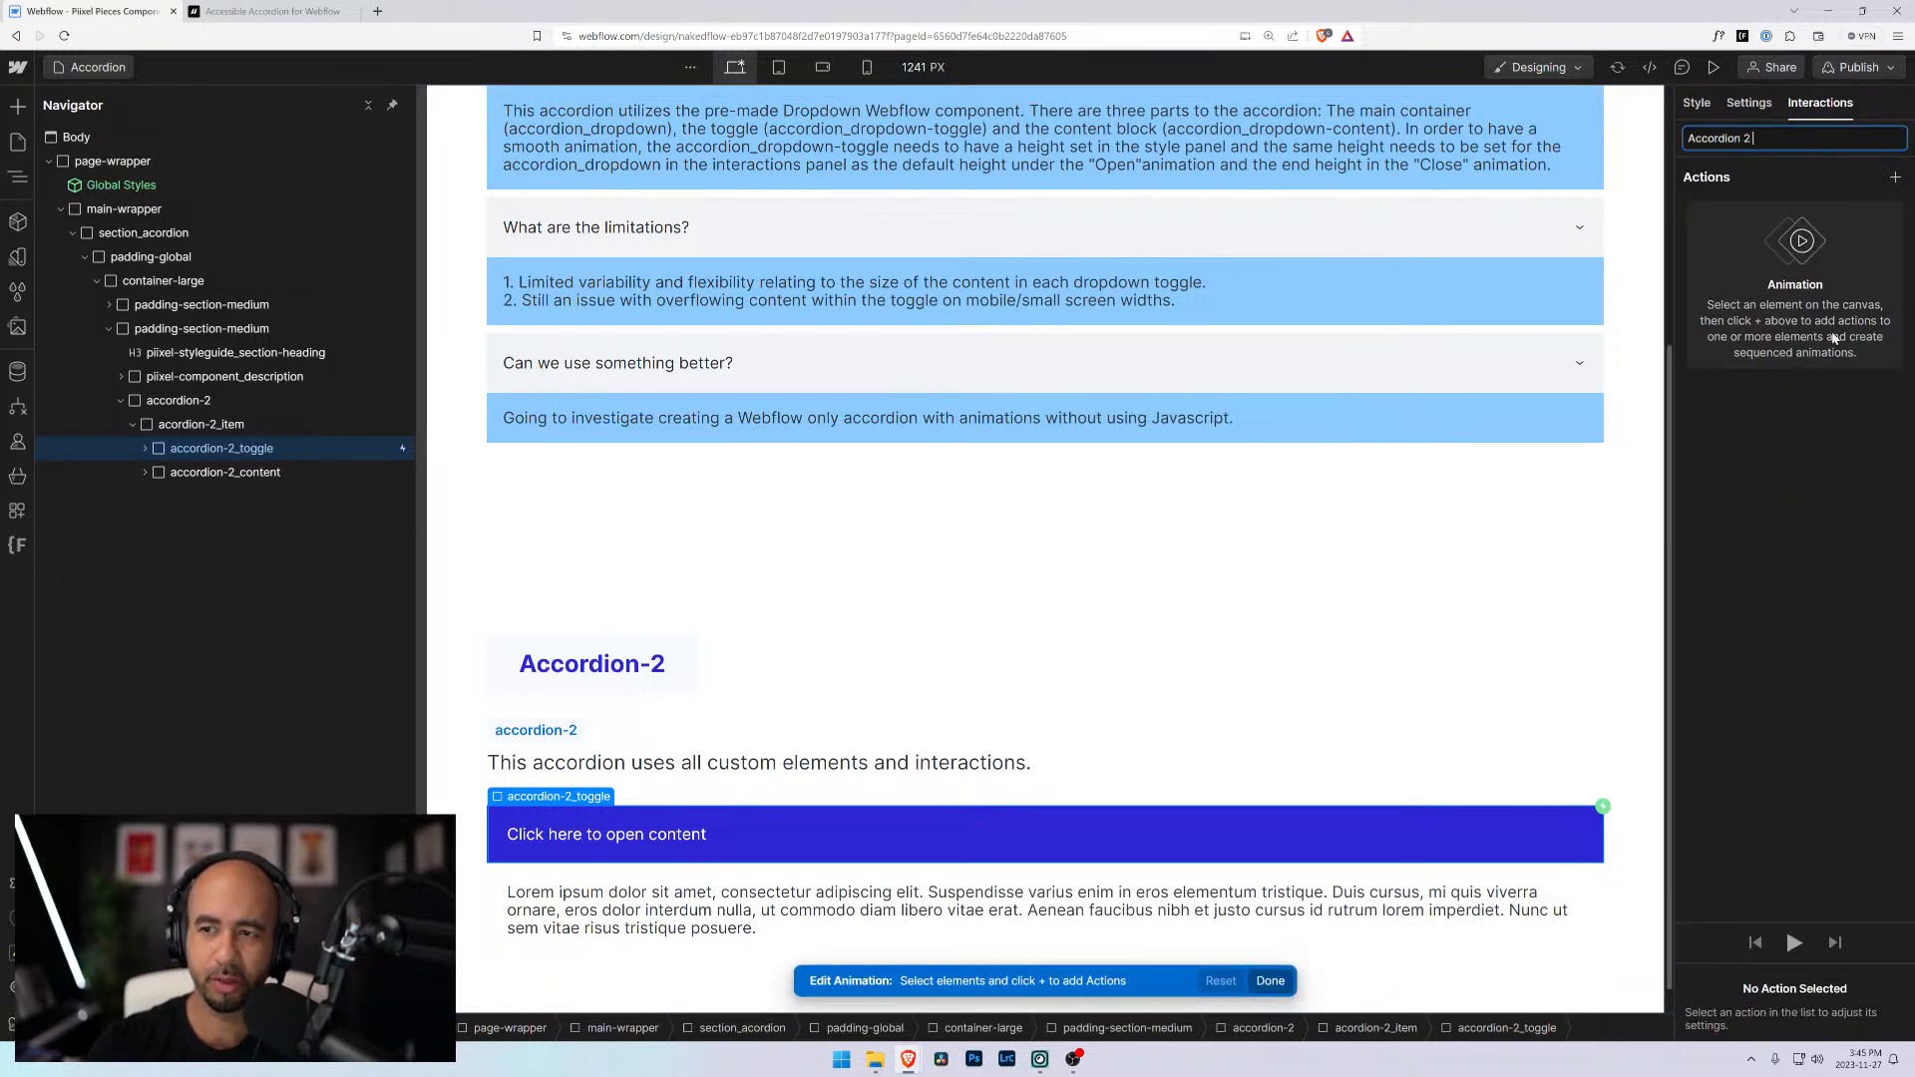
{"action": "type", "text": " Open"}
{"action": "key", "text": "Return"}
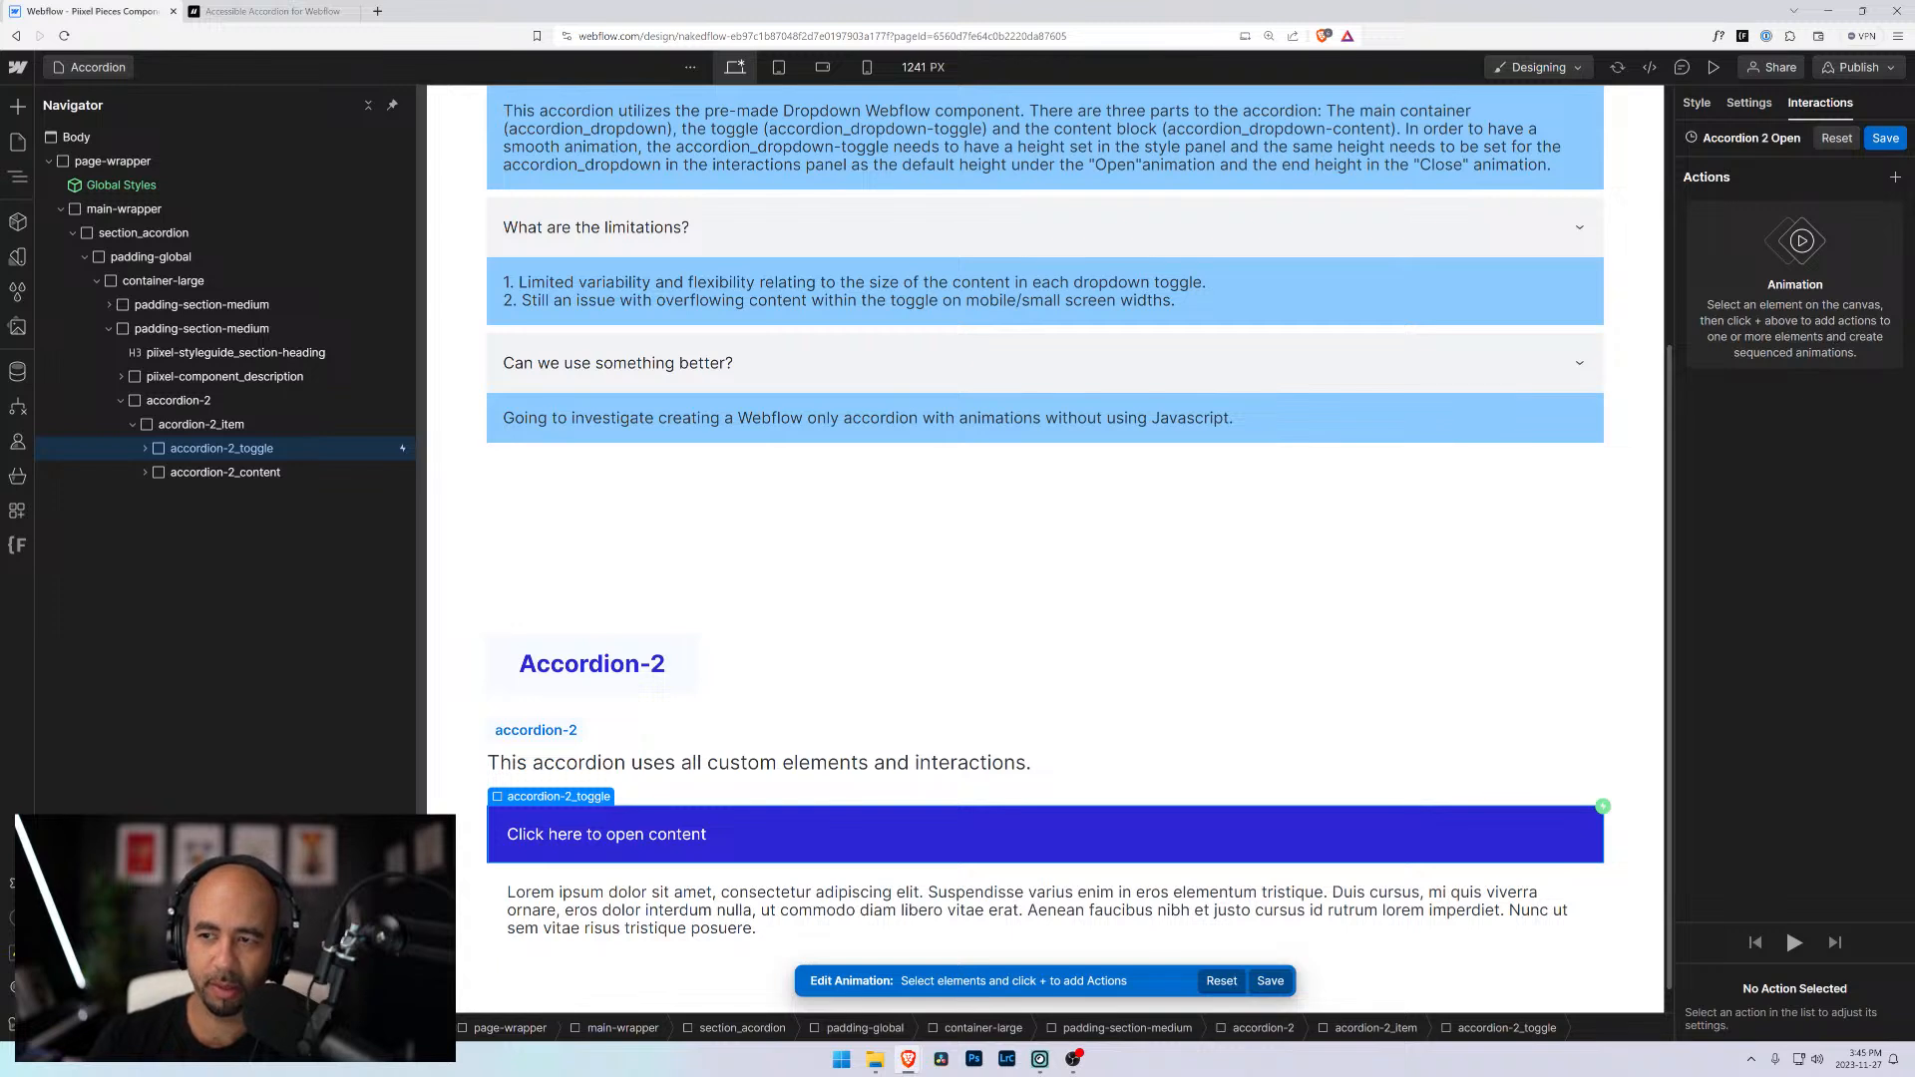
Add a Hide/Show action for accordion-2_content with display set to Block, and save the Accordion 2 Open animation
{"action": "left_click", "coordinate": [1895, 178]}
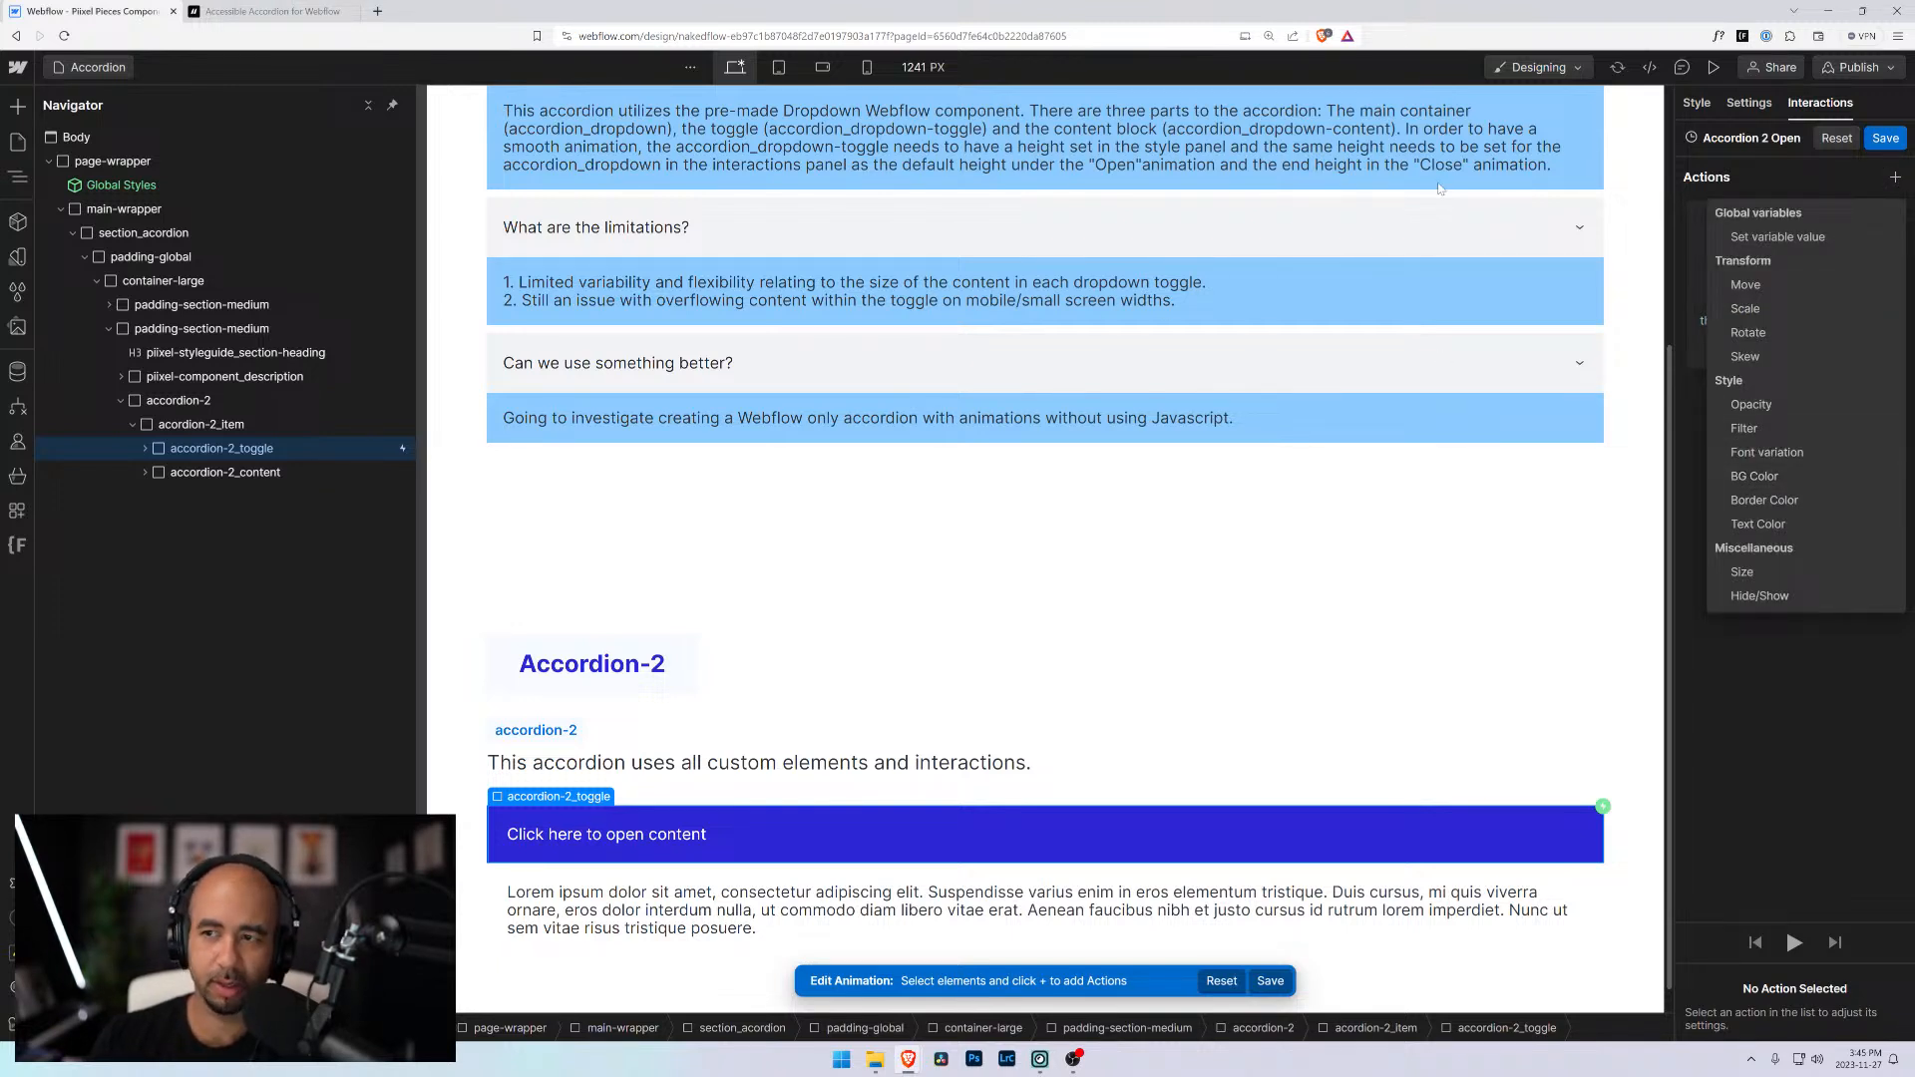
{"action": "left_click", "coordinate": [210, 475]}
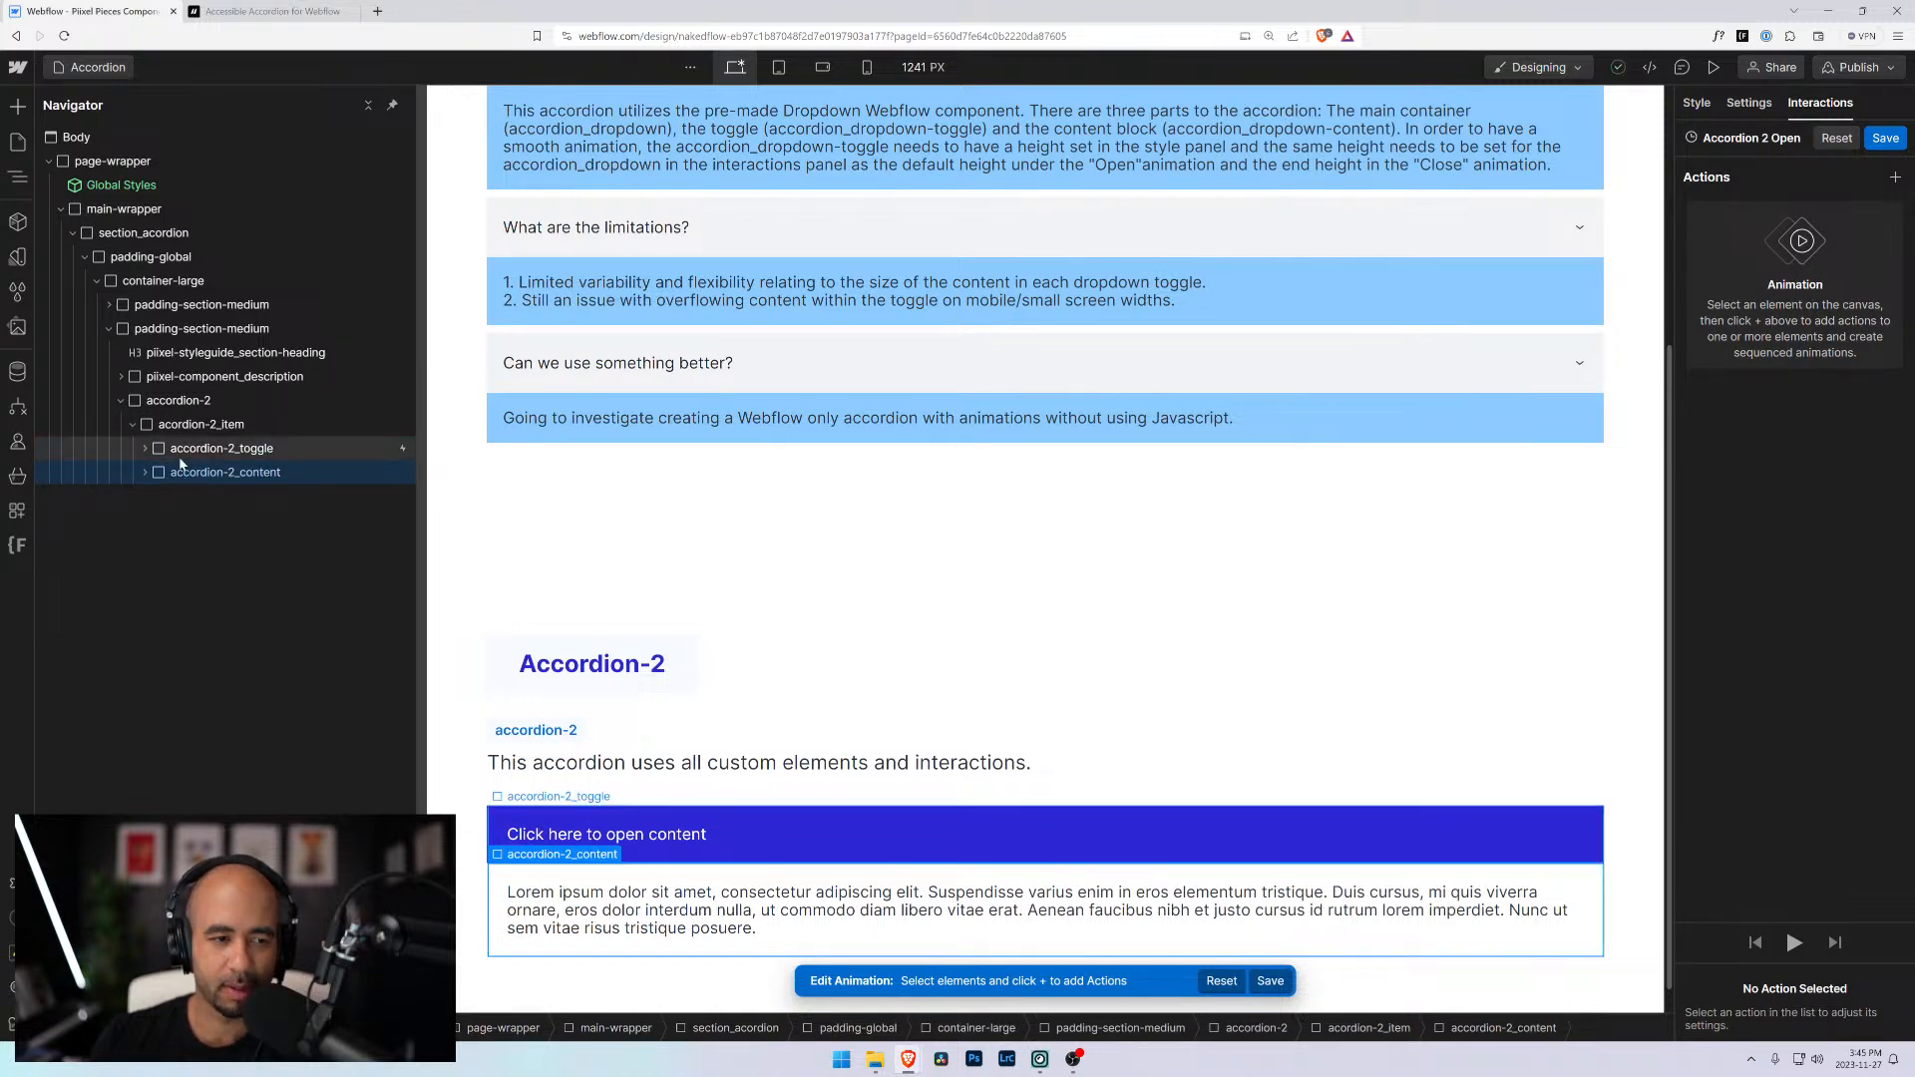
{"action": "left_click", "coordinate": [1896, 176]}
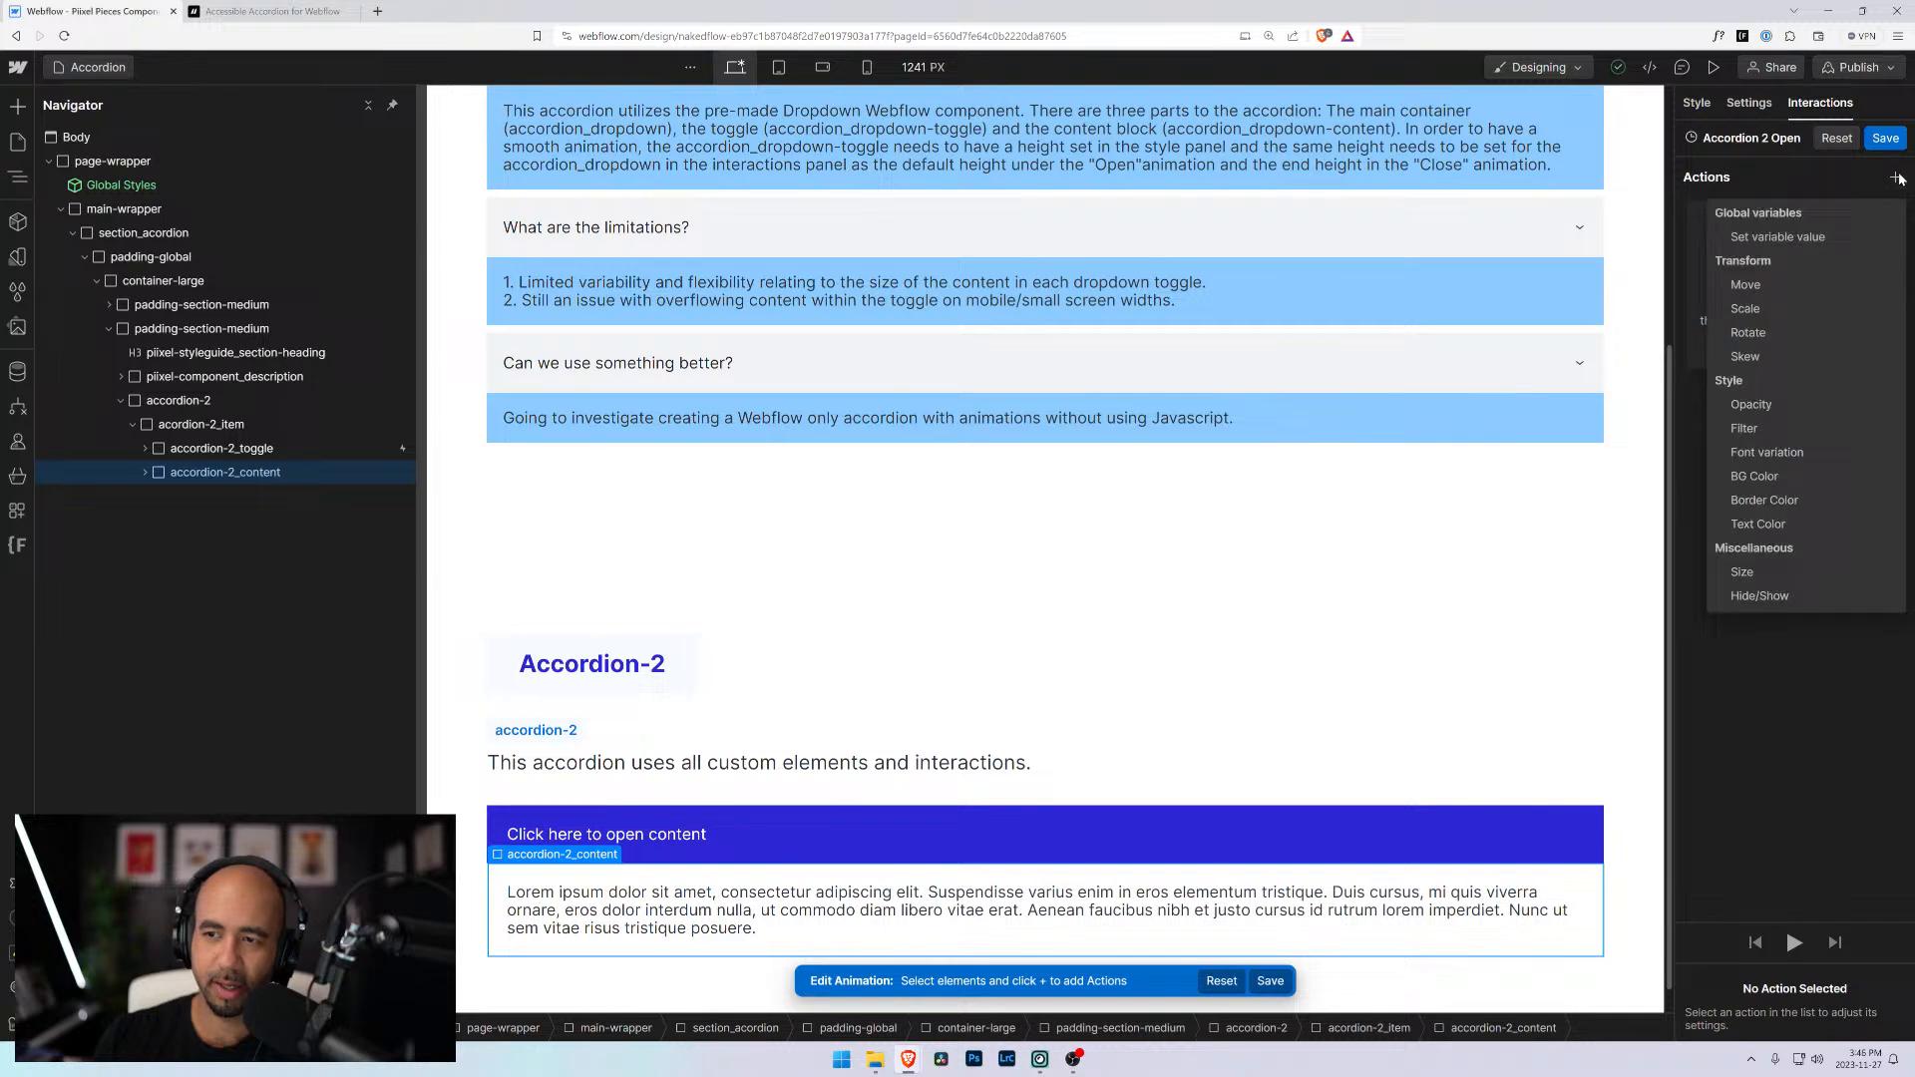
{"action": "left_click", "coordinate": [1763, 597]}
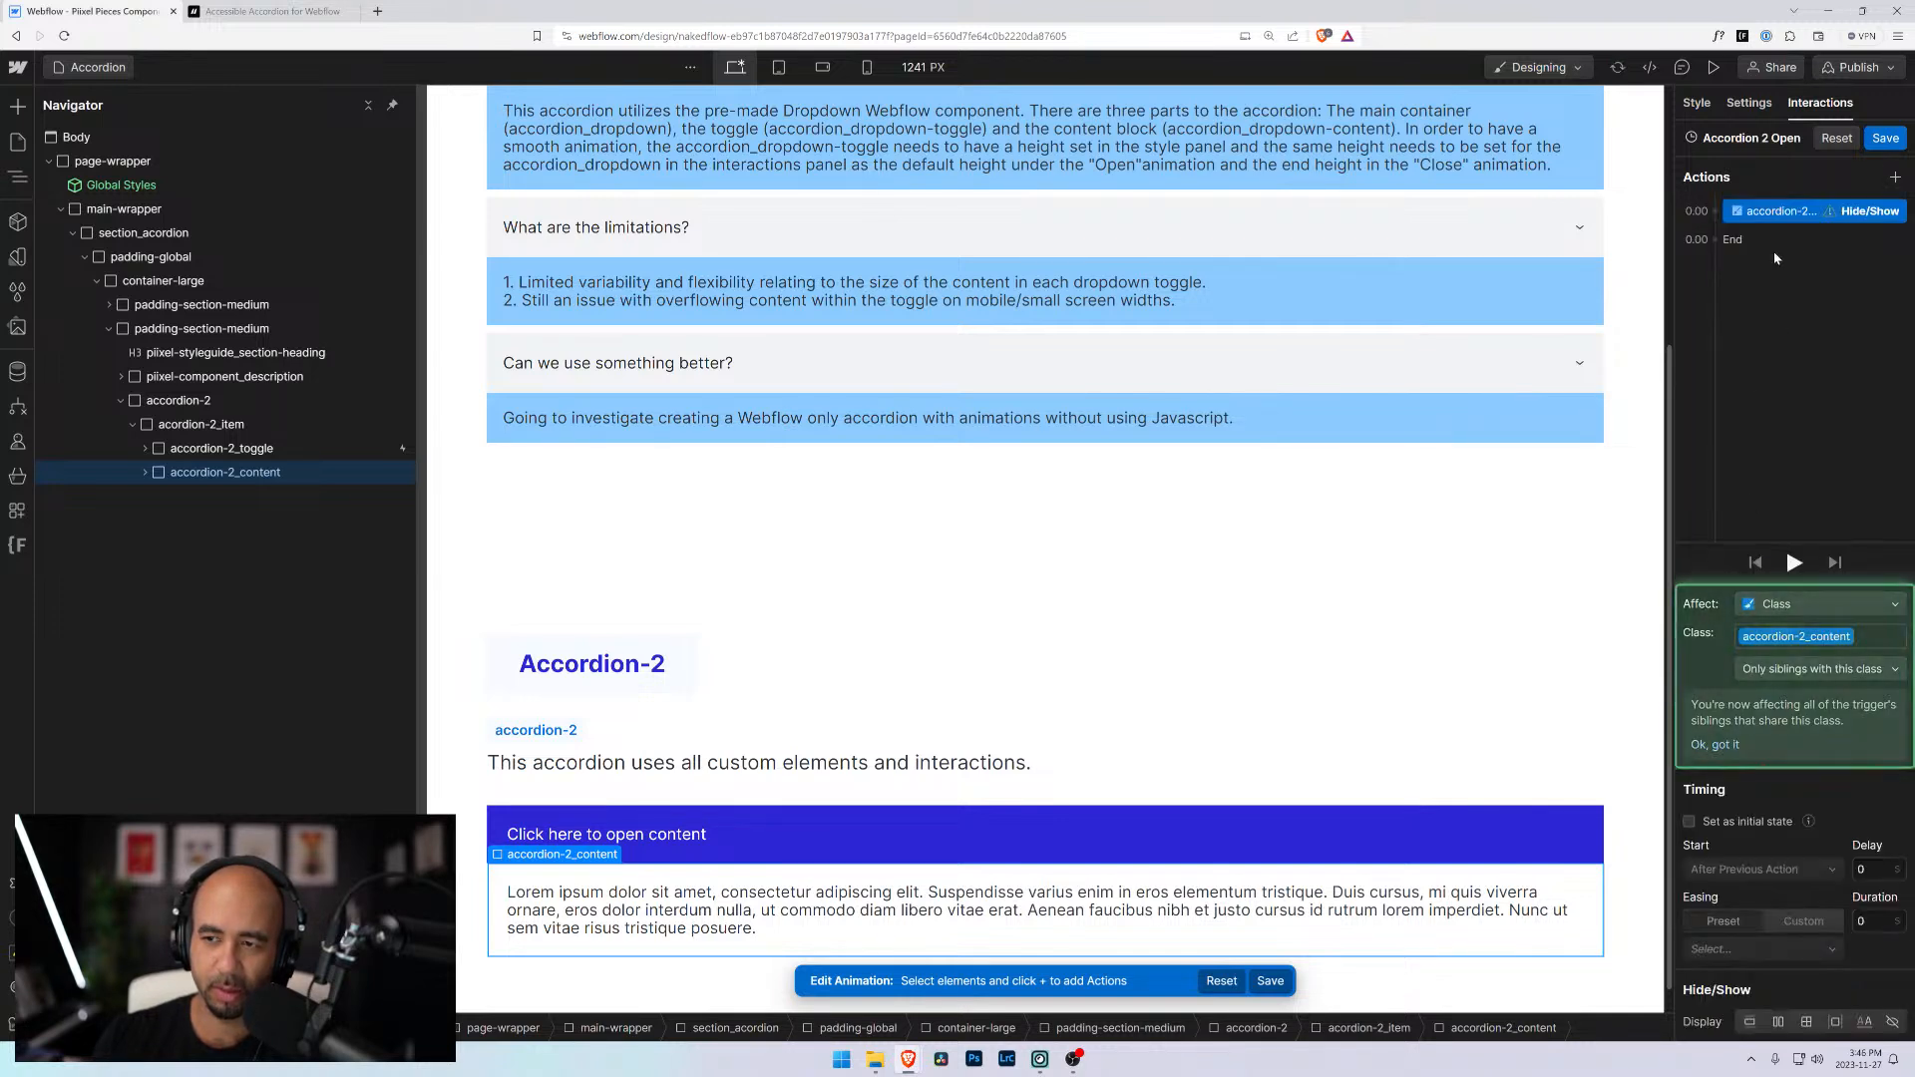
{"action": "left_click", "coordinate": [1750, 1022]}
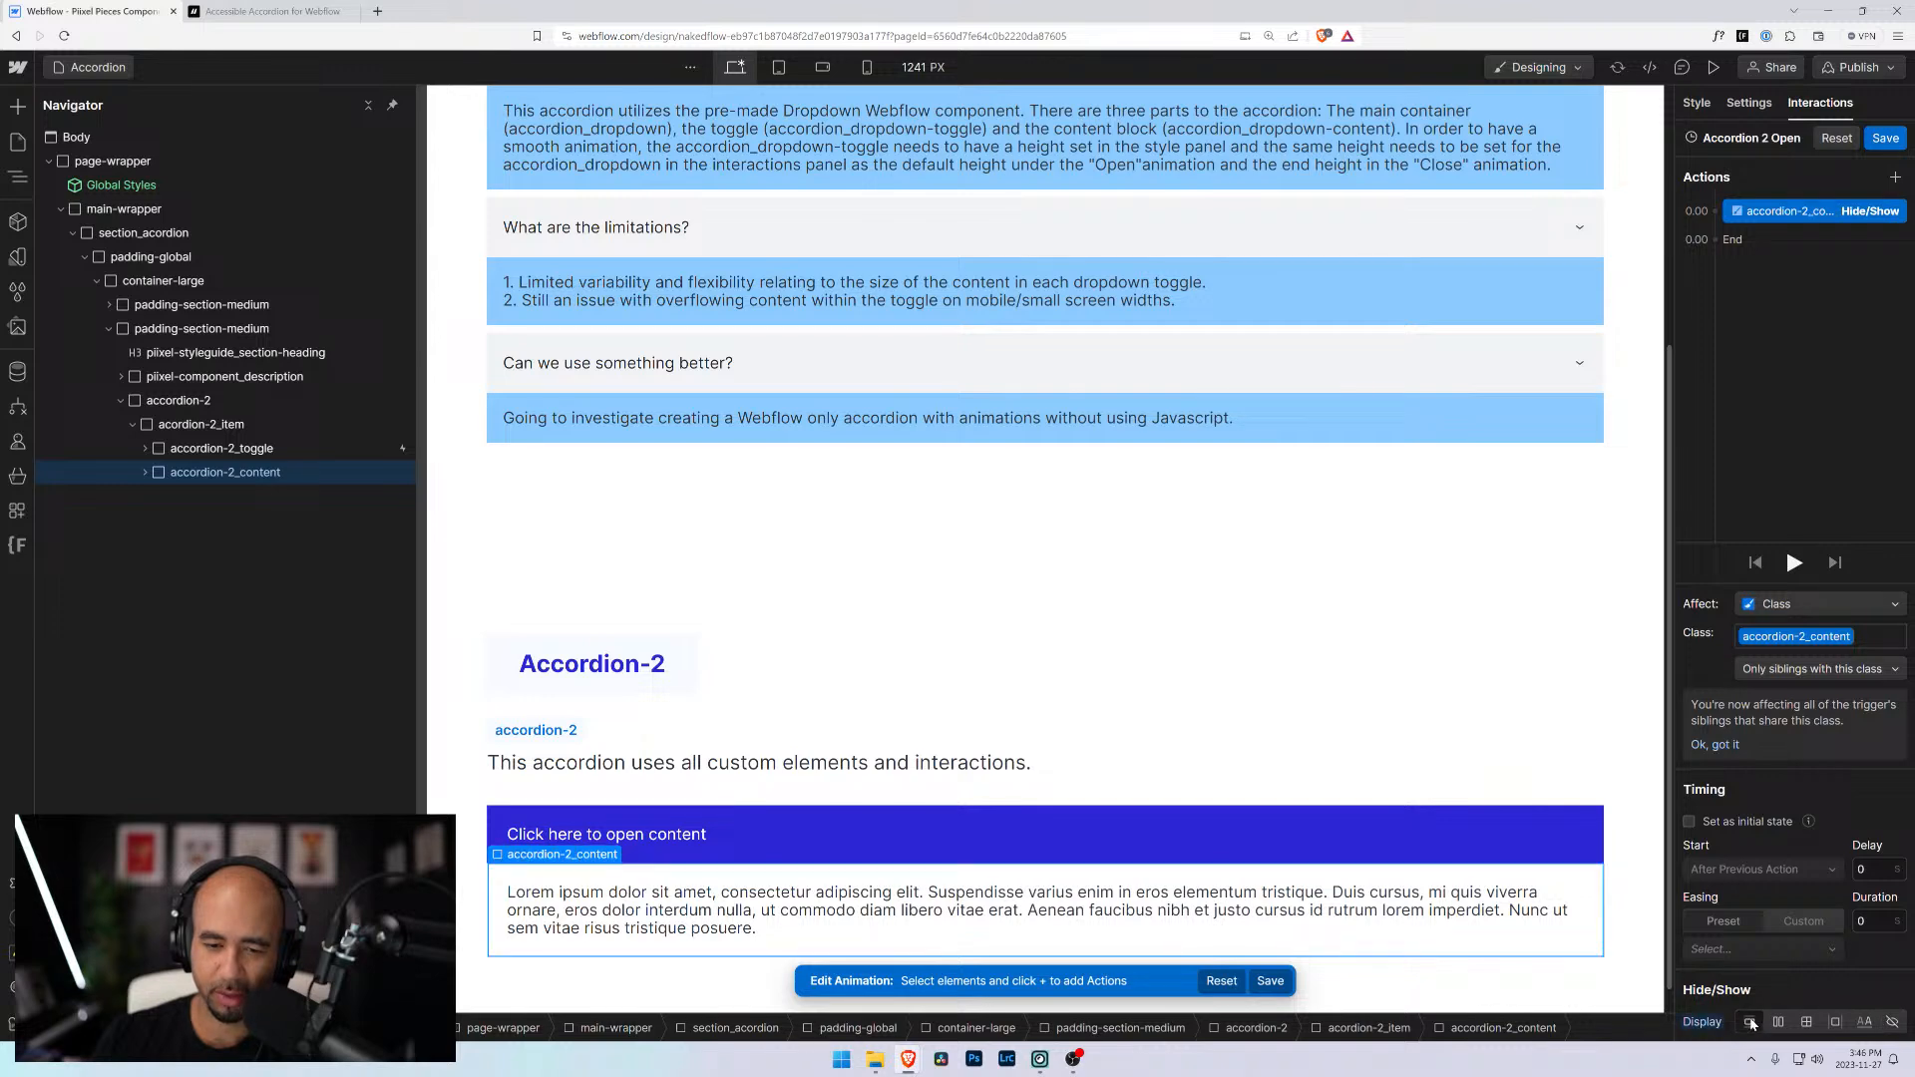
{"action": "left_click", "coordinate": [1885, 137]}
Set the display of accordion-2_content to None so the content starts hidden
{"action": "left_click", "coordinate": [201, 473]}
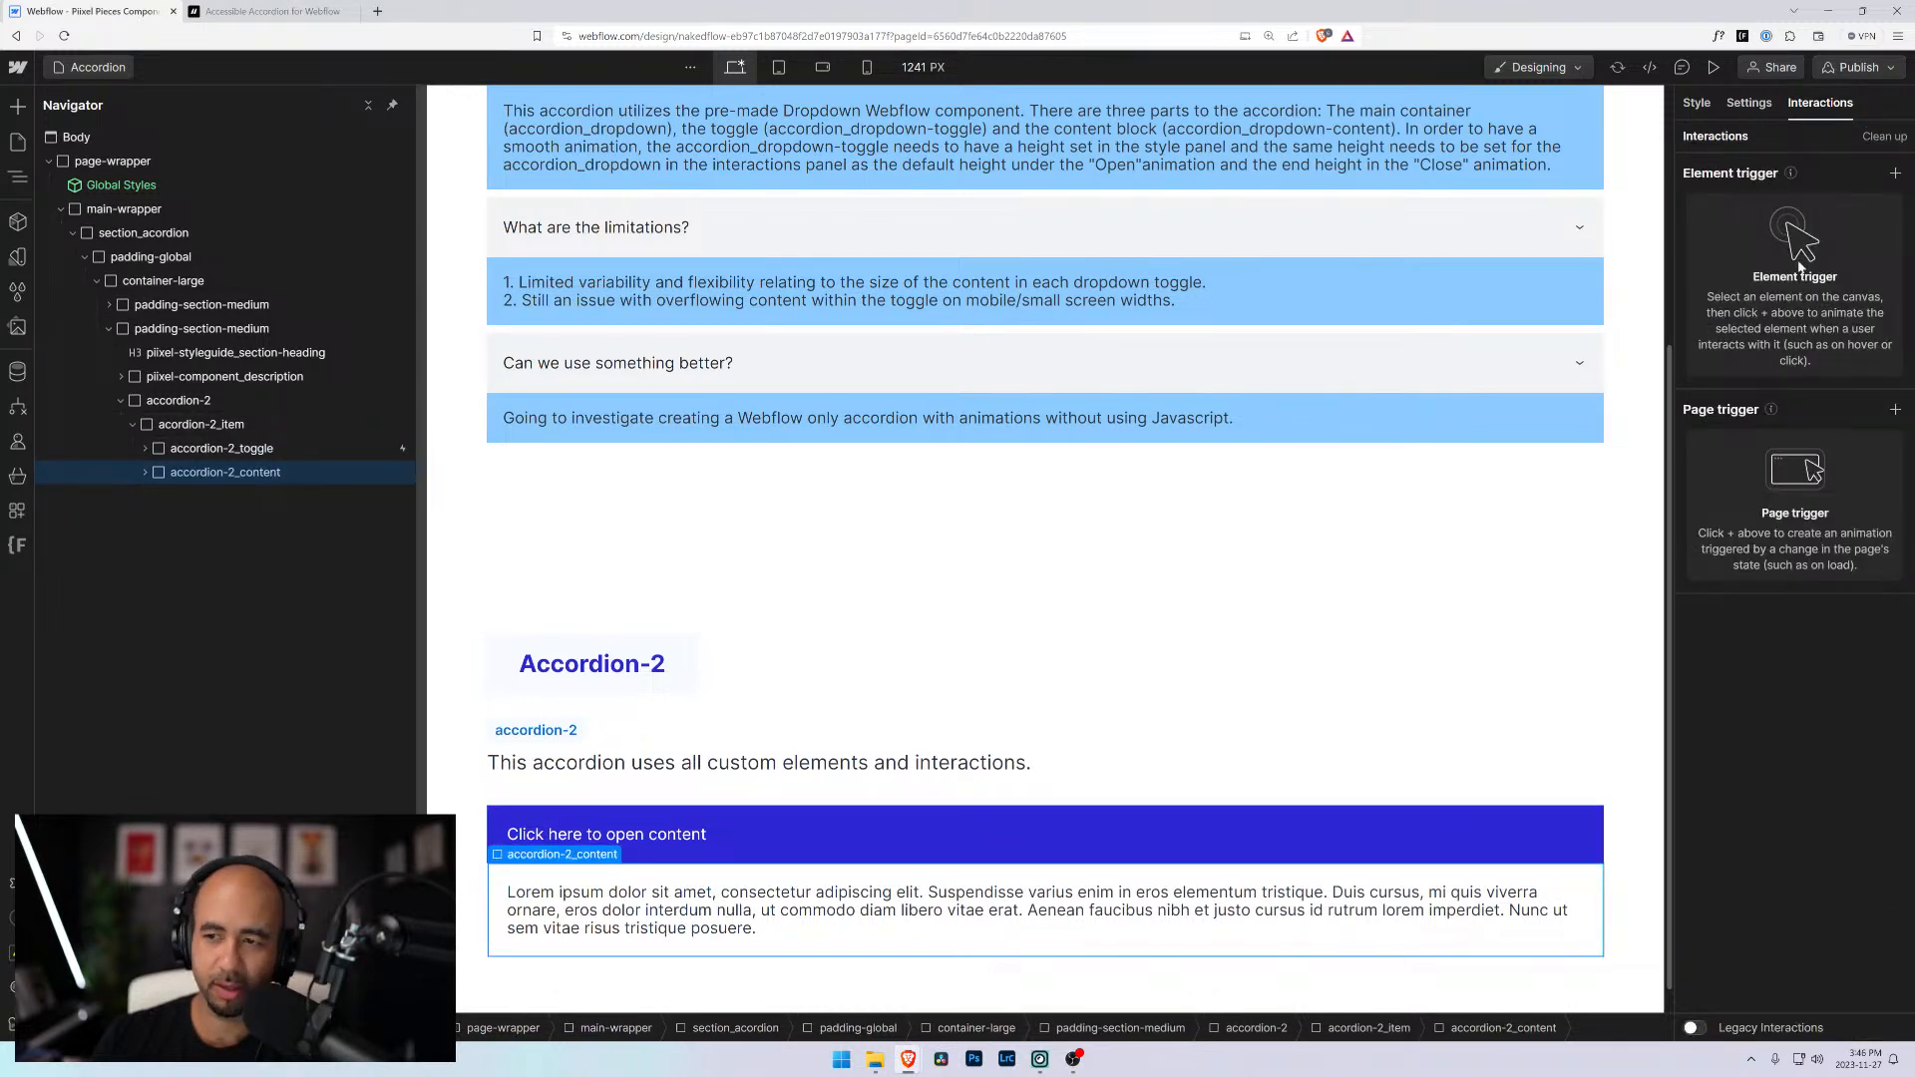
{"action": "left_click", "coordinate": [1696, 103]}
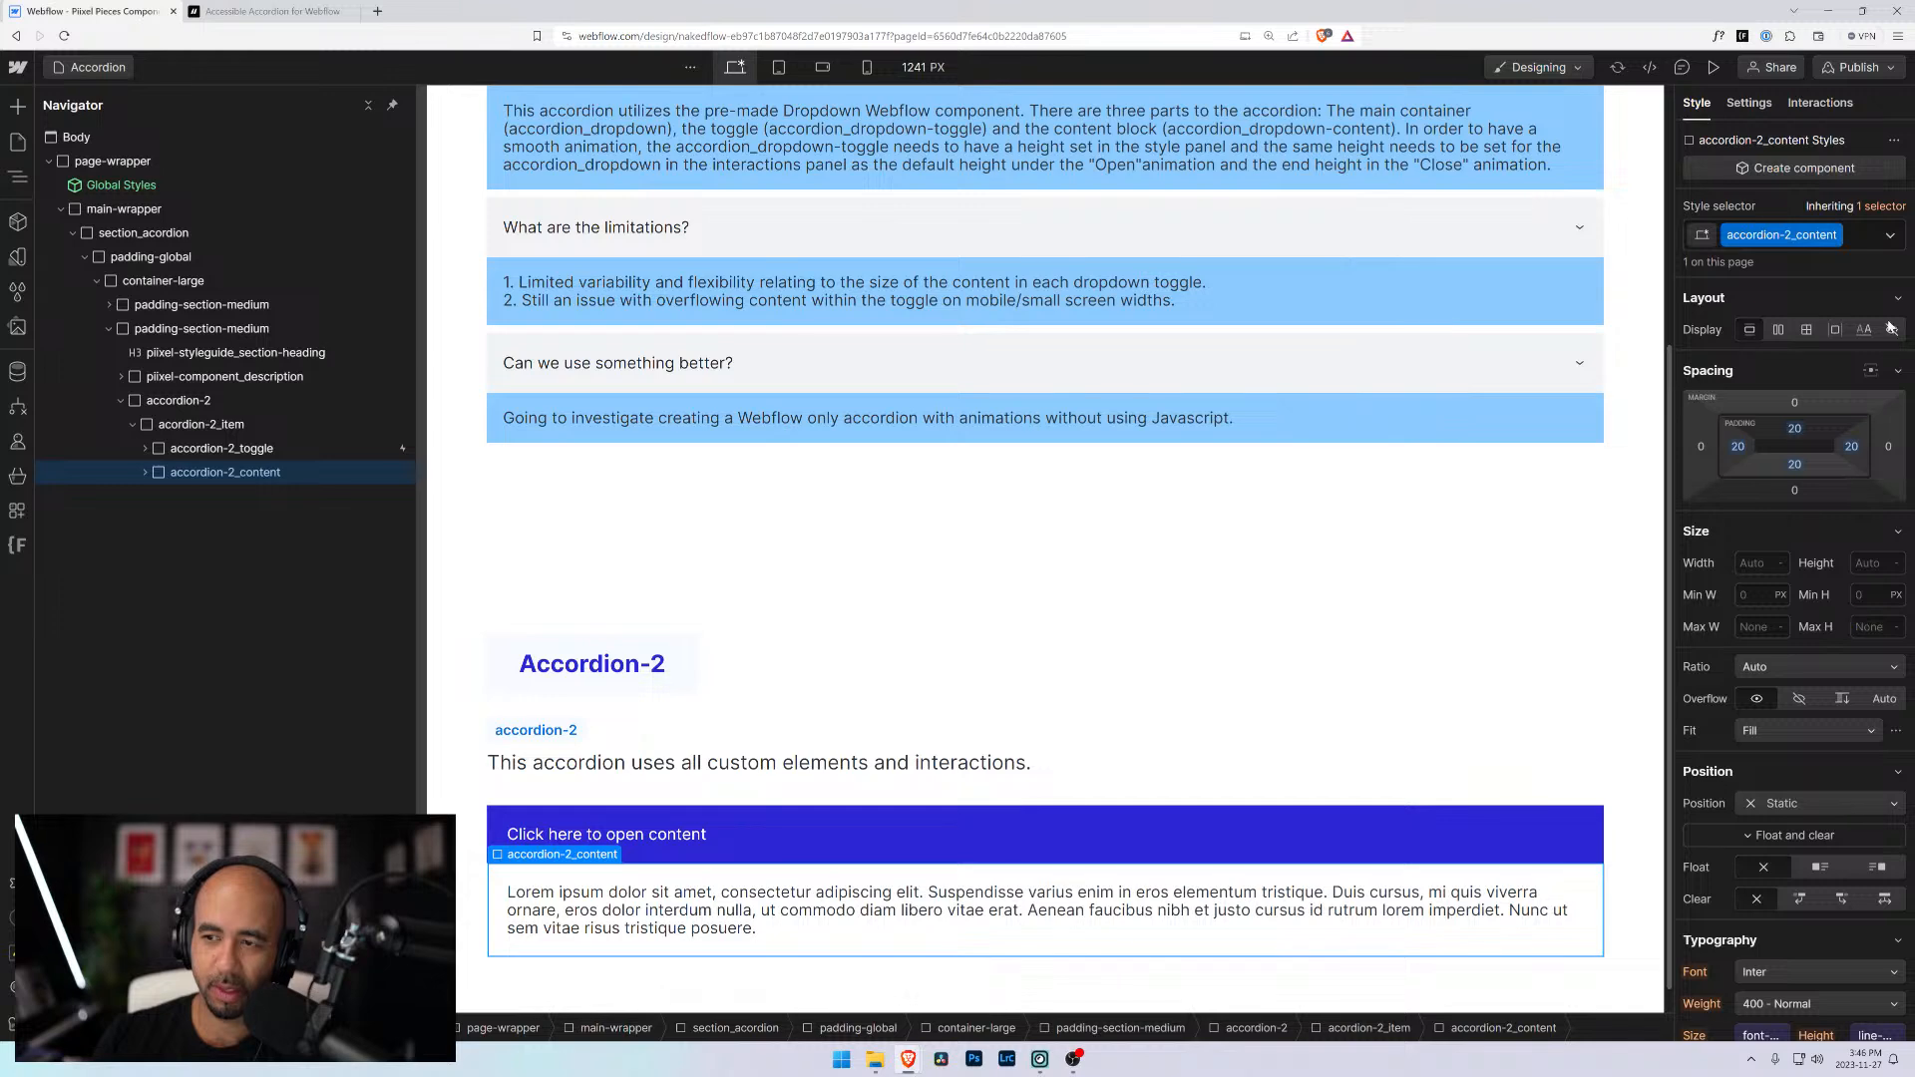
{"action": "left_click", "coordinate": [1893, 331]}
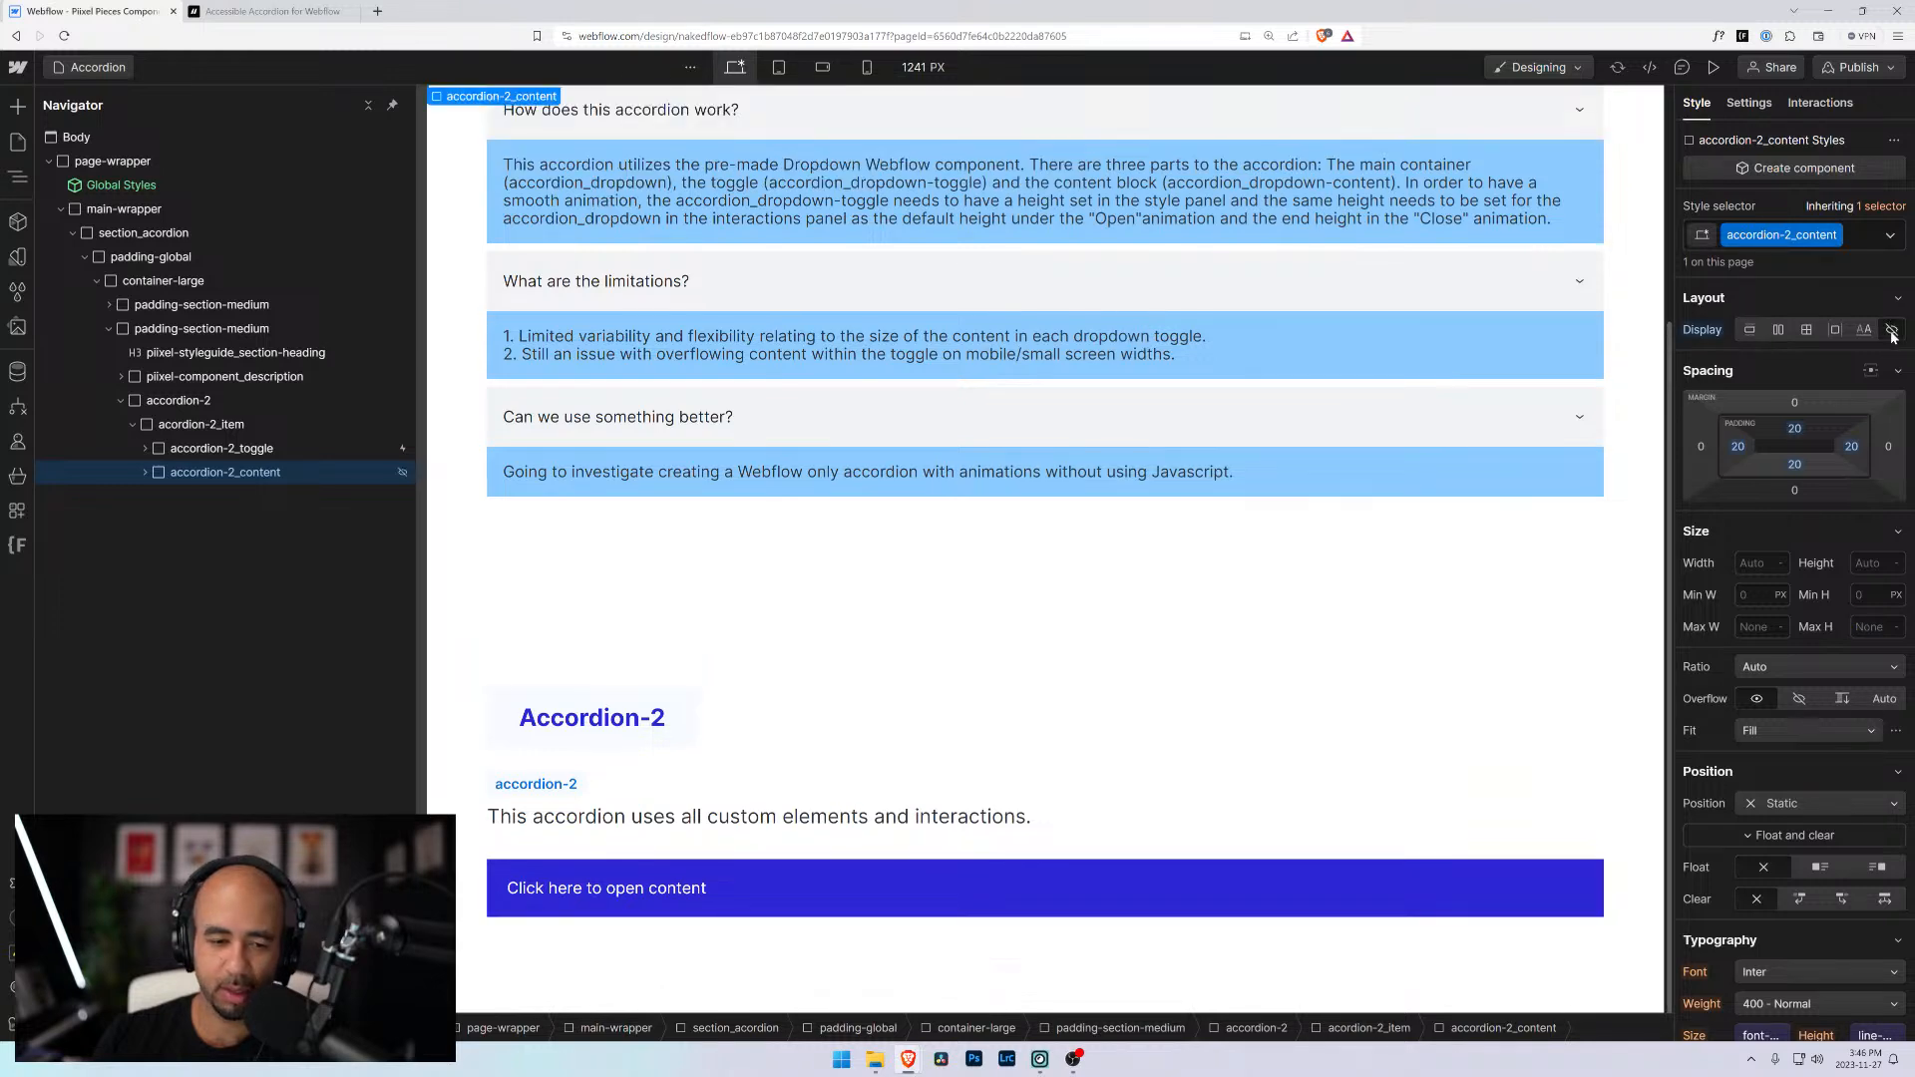
Preview the page and open and close the three items of the first accordion to examine their animation
{"action": "left_click", "coordinate": [222, 448]}
{"action": "left_click", "coordinate": [1714, 67]}
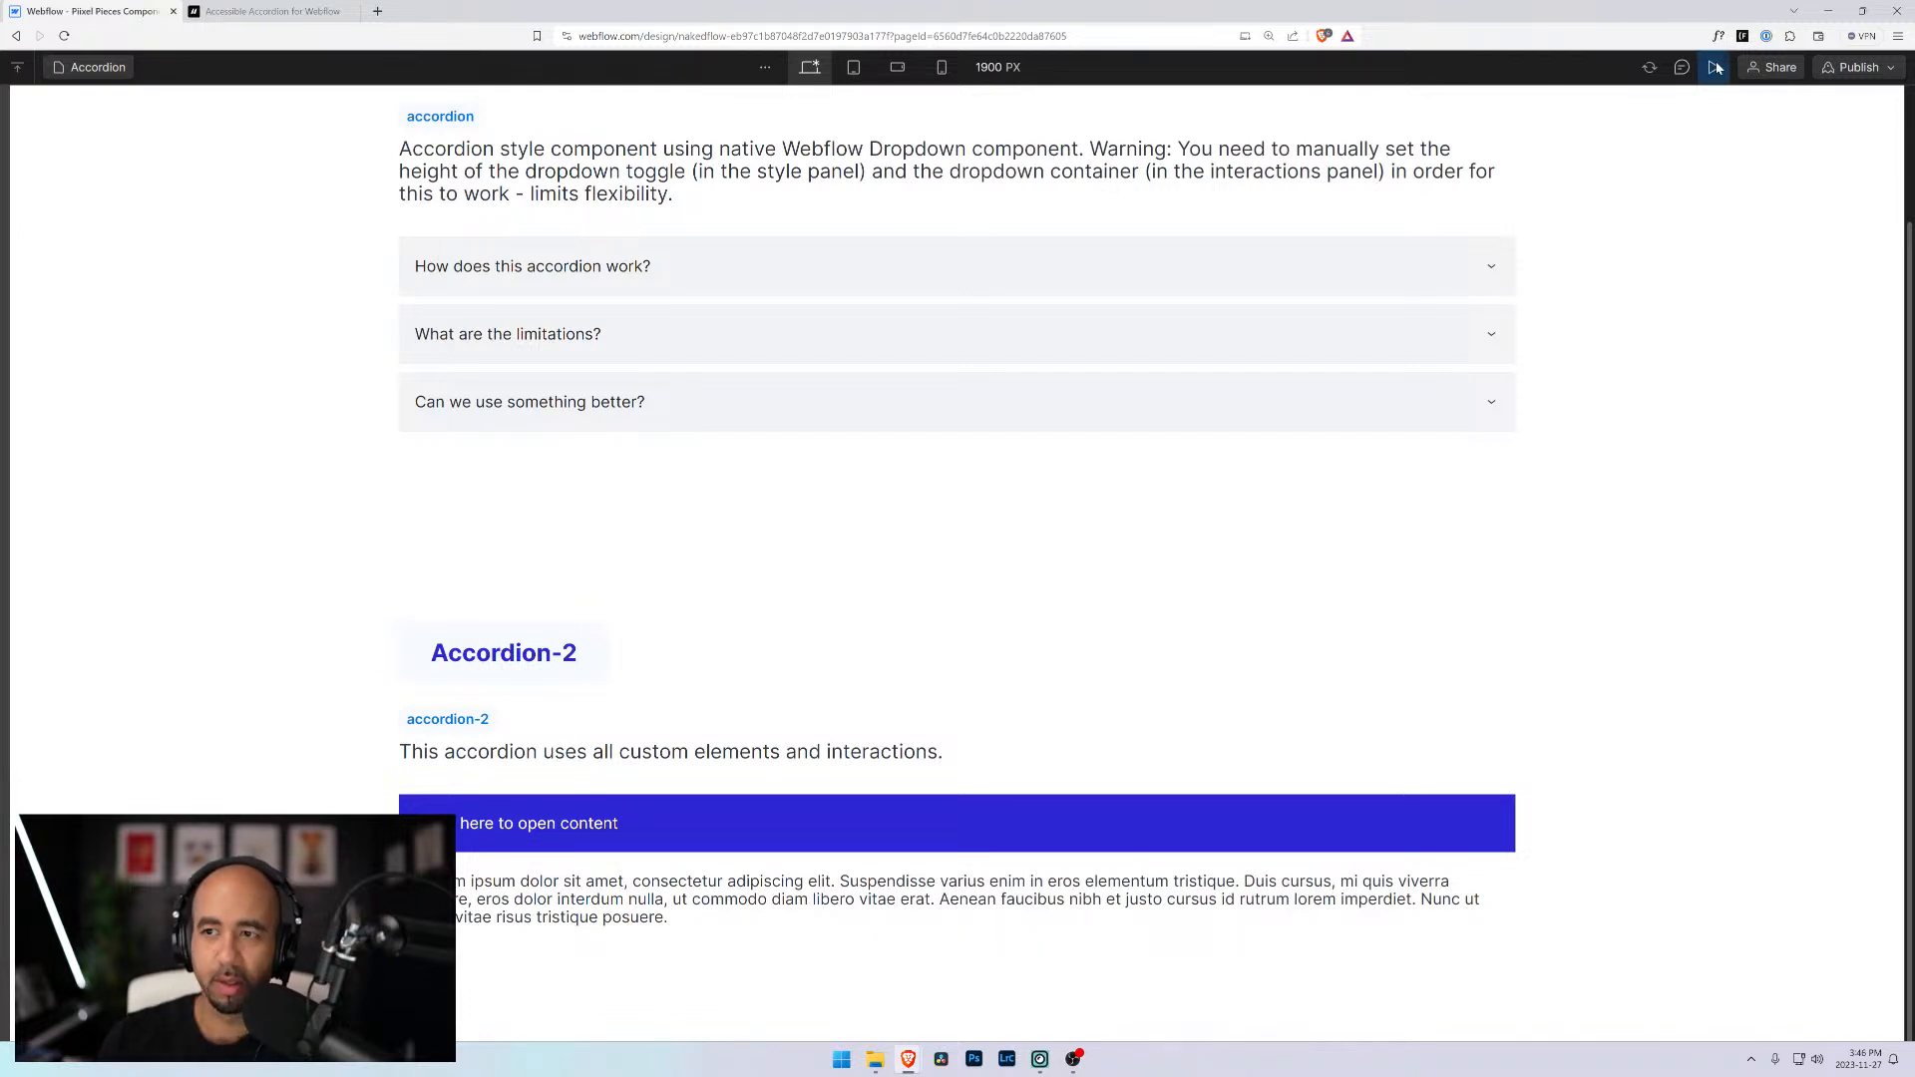
{"action": "left_click", "coordinate": [623, 353]}
{"action": "left_click", "coordinate": [623, 353]}
{"action": "left_click", "coordinate": [605, 272]}
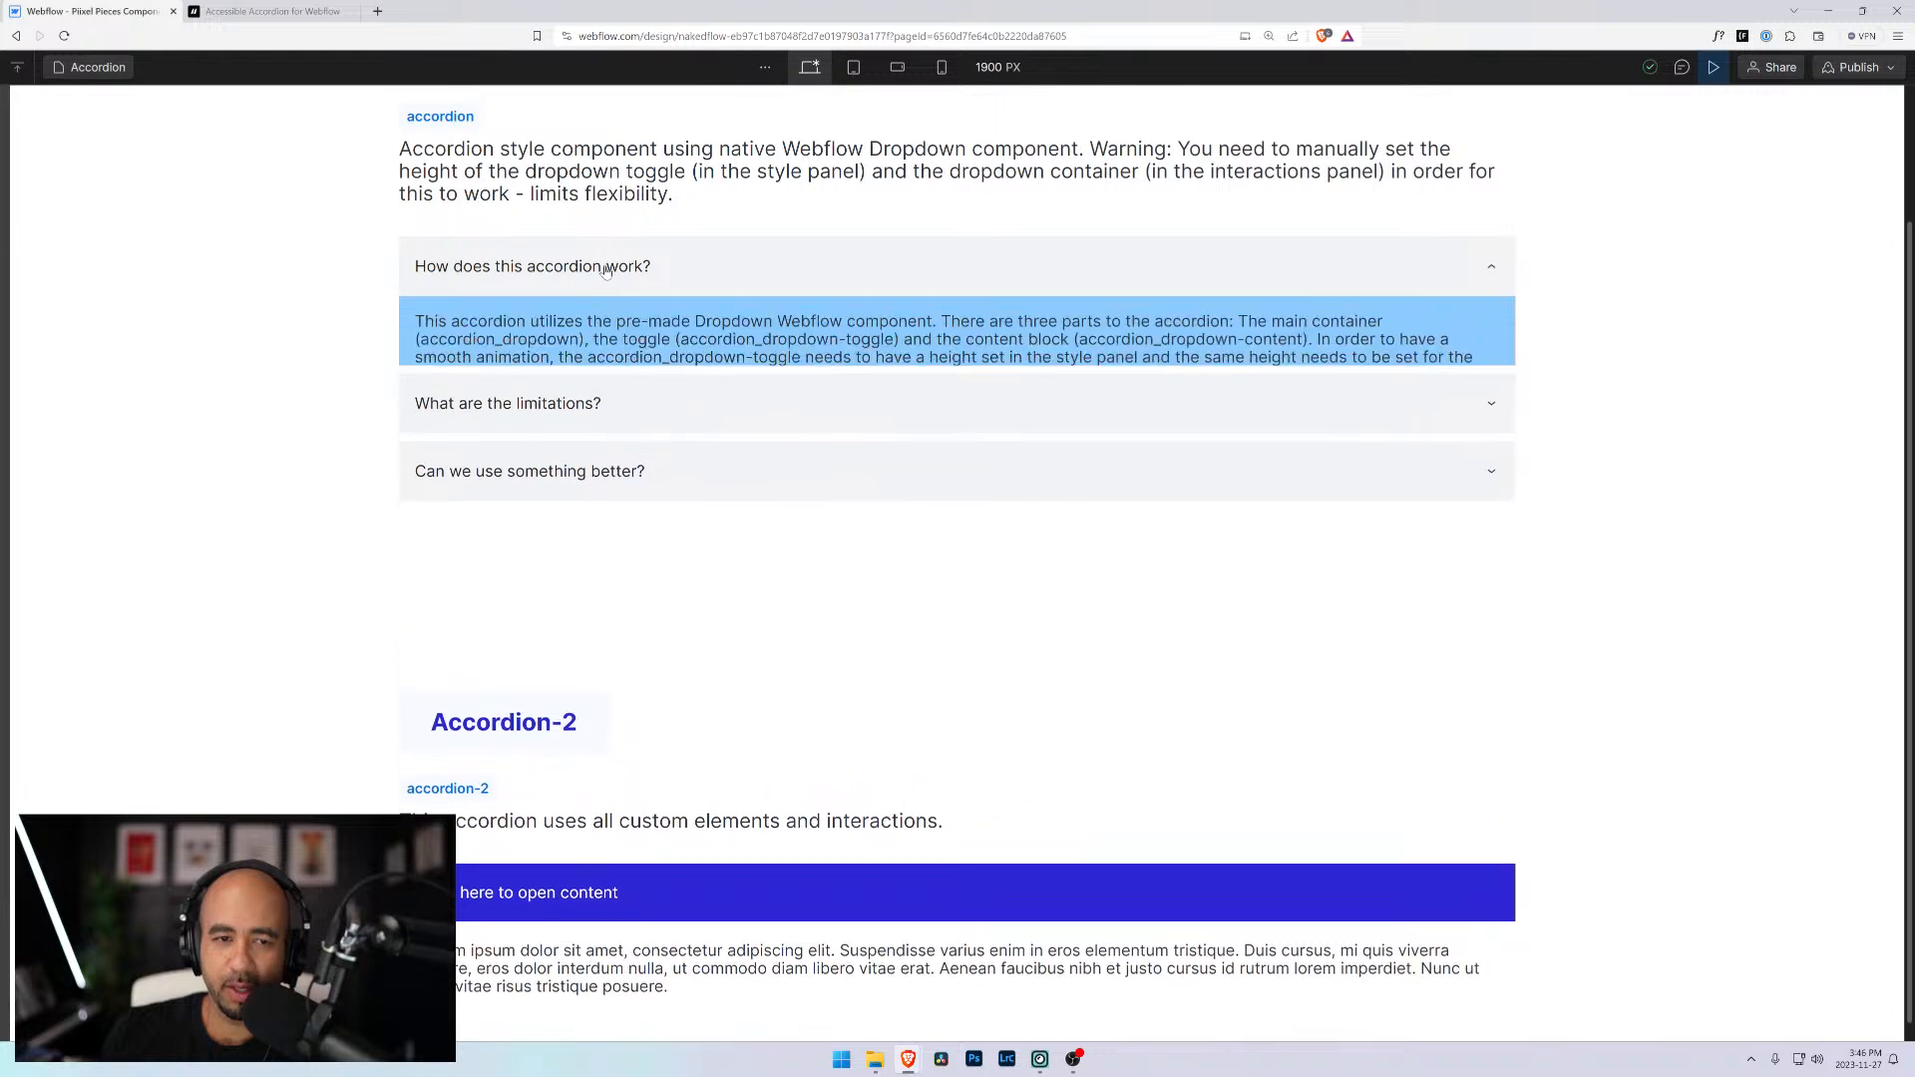
{"action": "left_click", "coordinate": [600, 338]}
{"action": "left_click", "coordinate": [600, 343]}
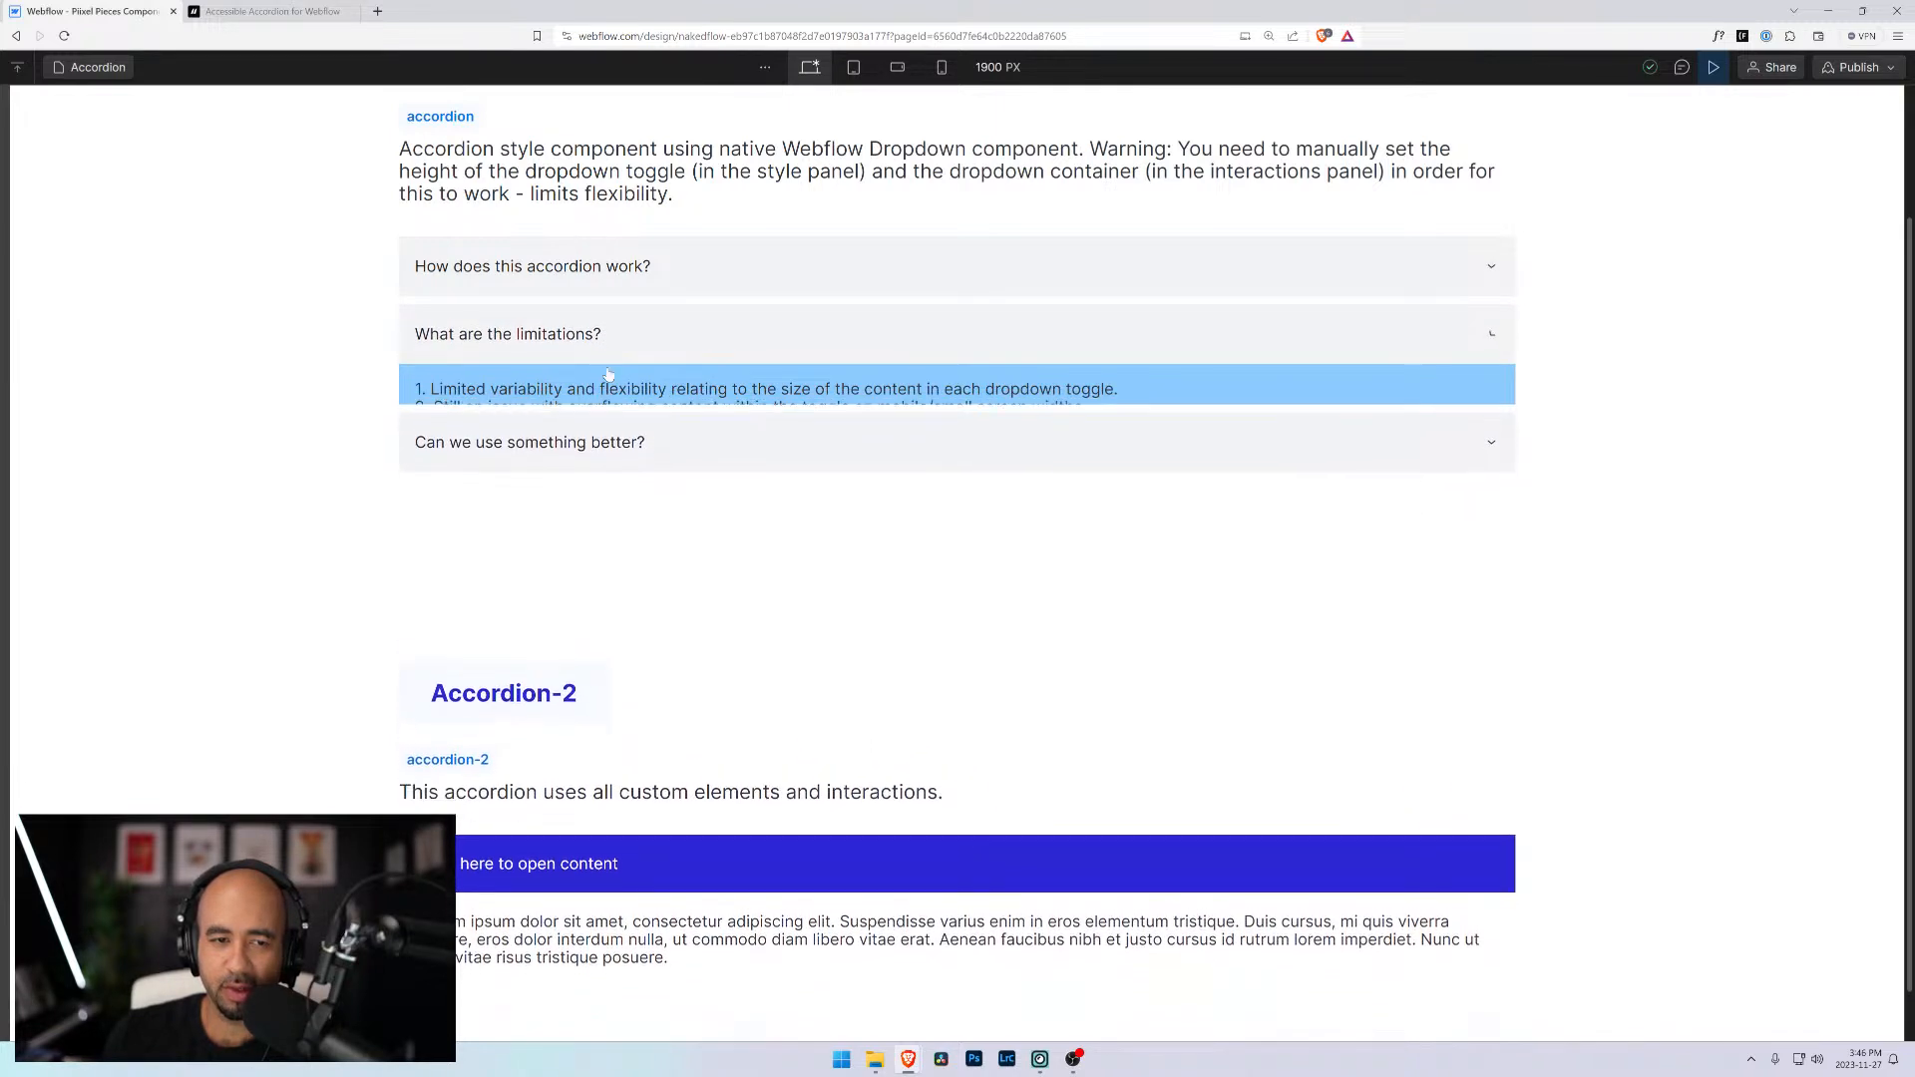
{"action": "left_click", "coordinate": [600, 403]}
{"action": "left_click", "coordinate": [599, 403]}
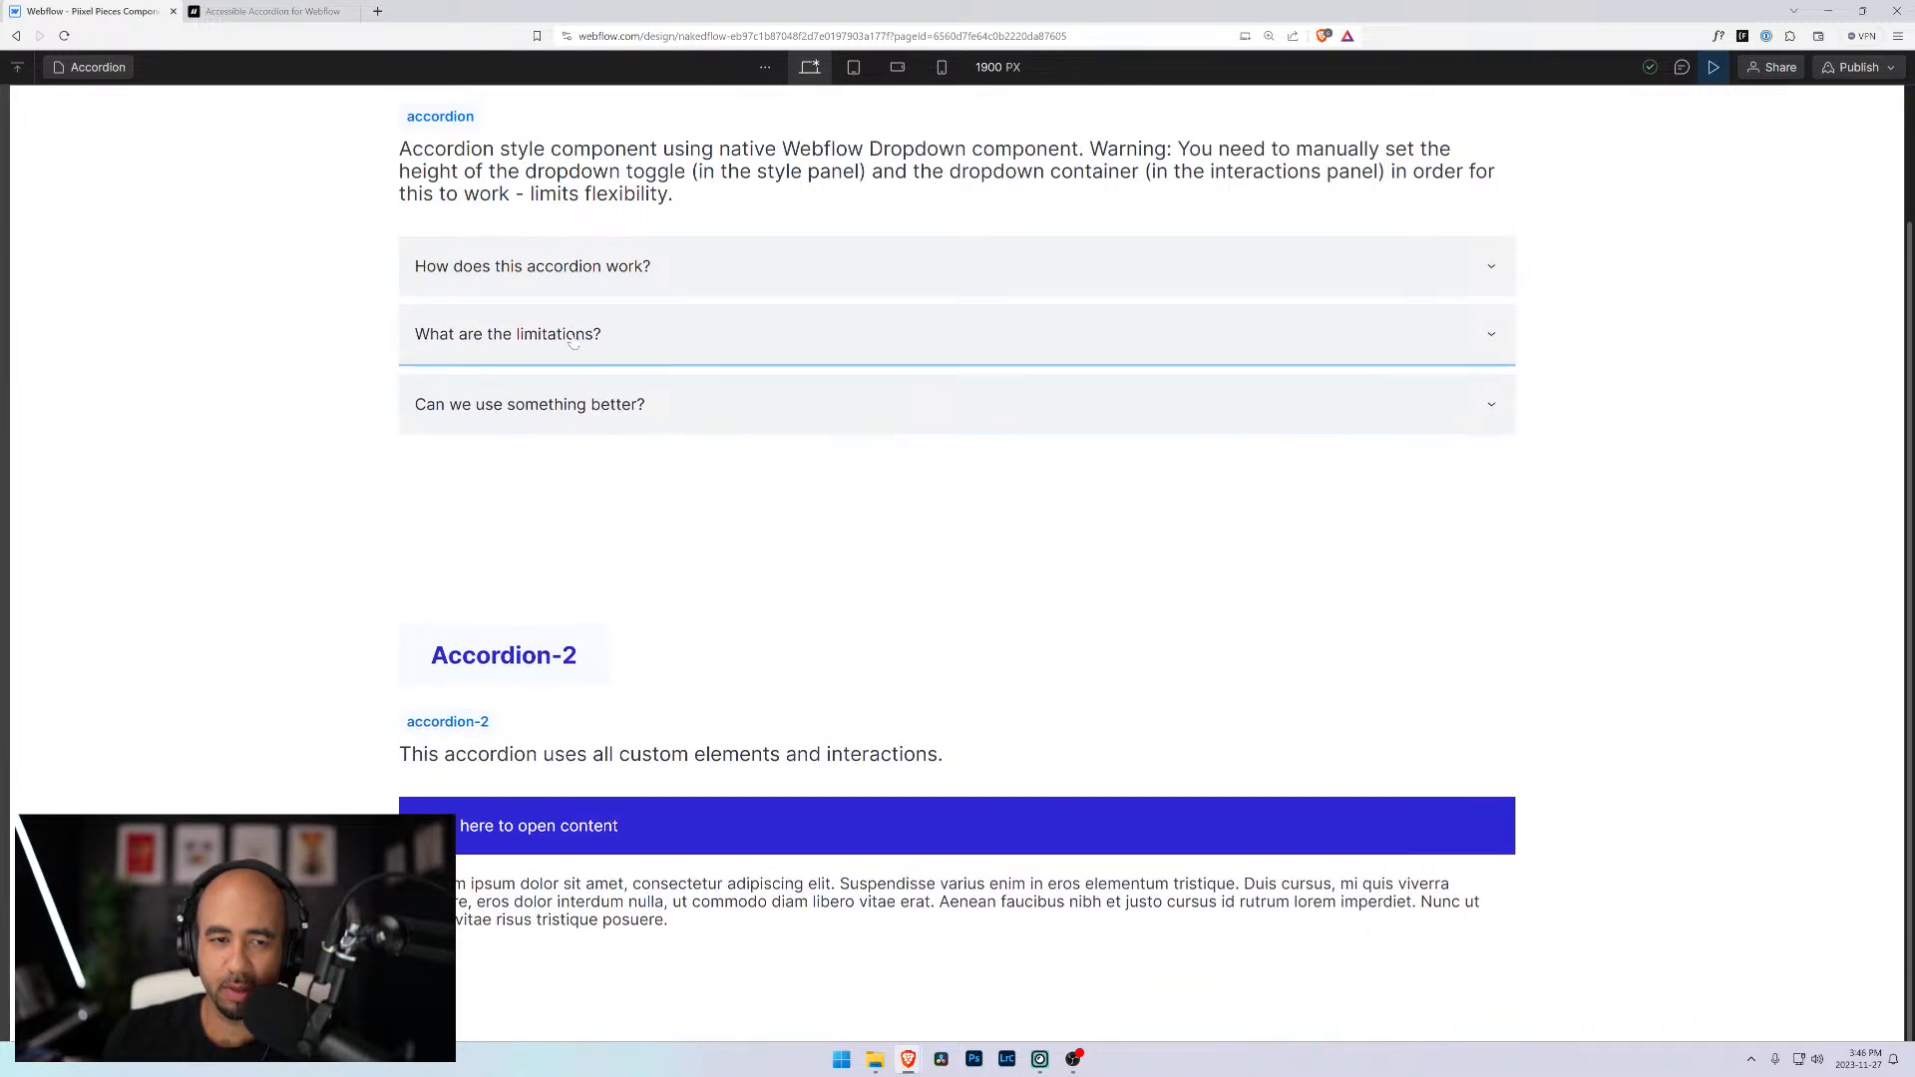
{"action": "left_click", "coordinate": [573, 334]}
{"action": "left_click", "coordinate": [577, 332]}
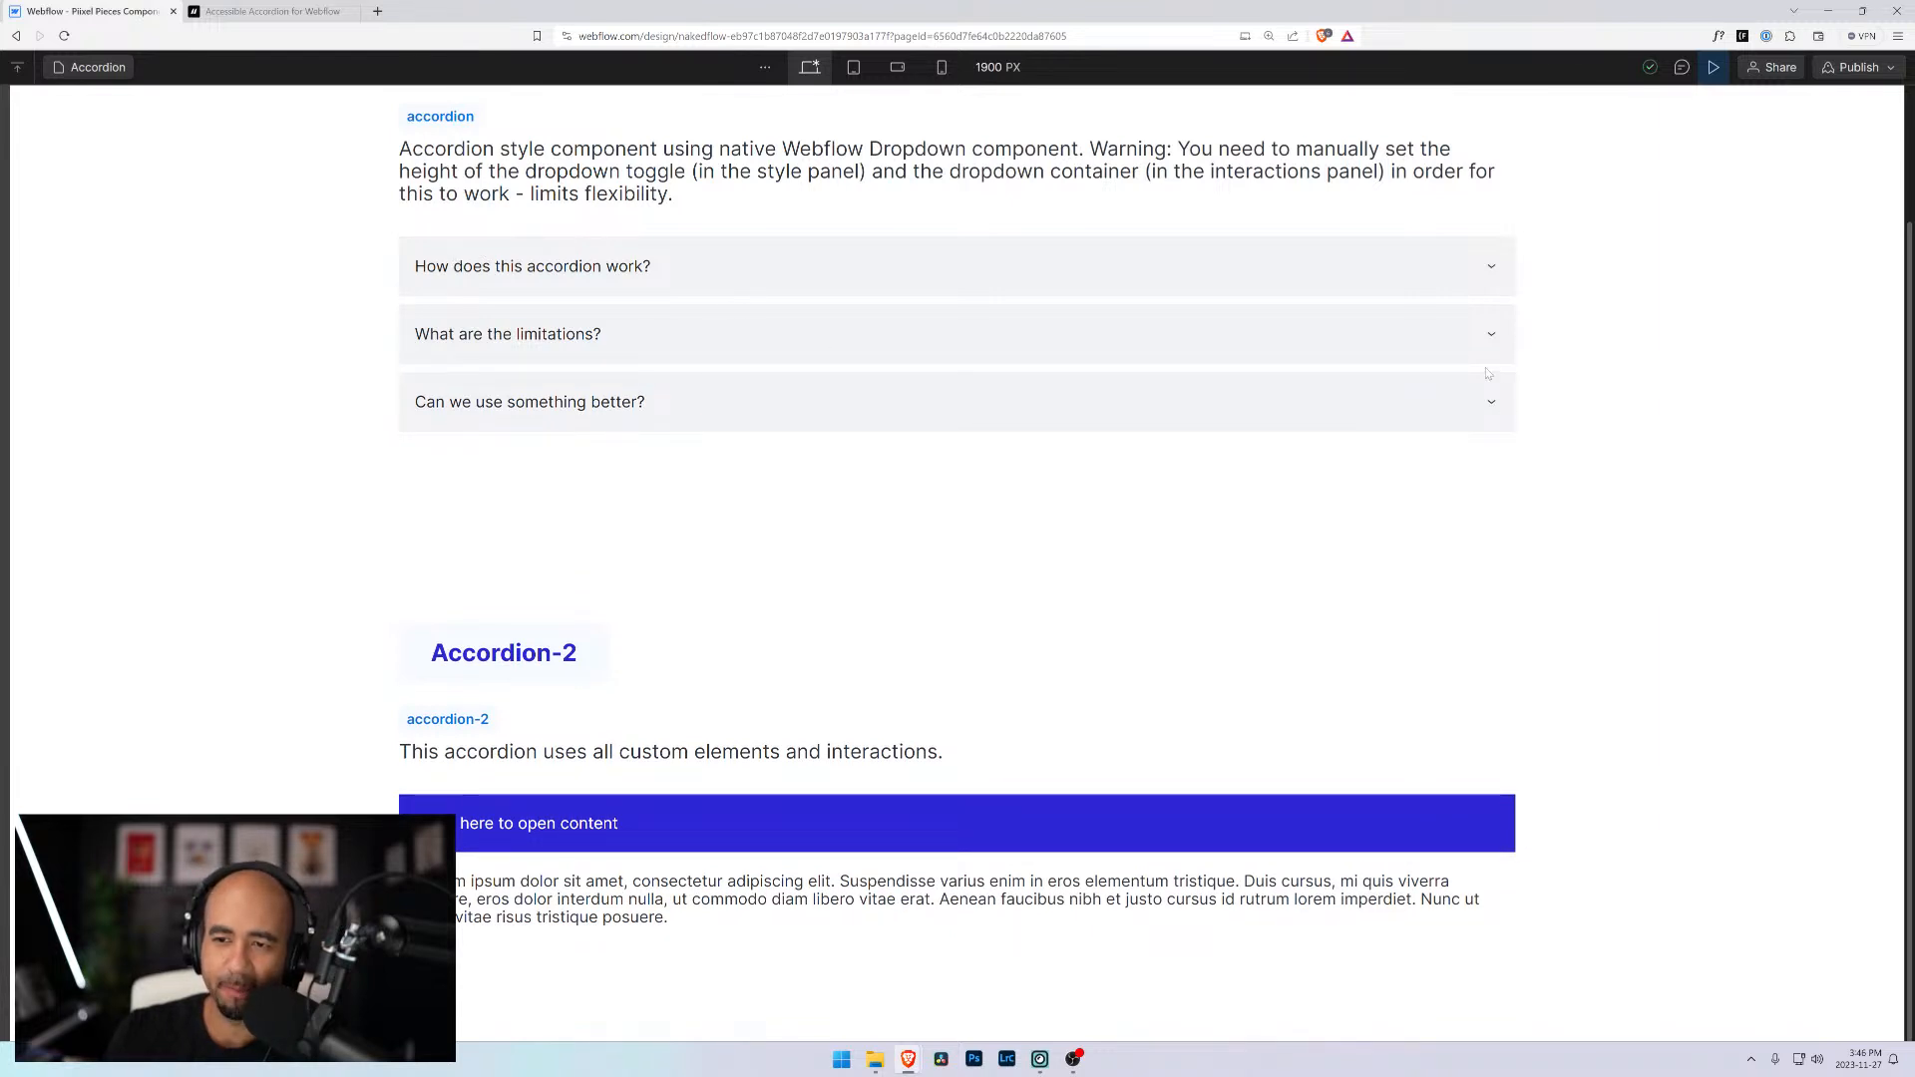
{"action": "left_click", "coordinate": [493, 355]}
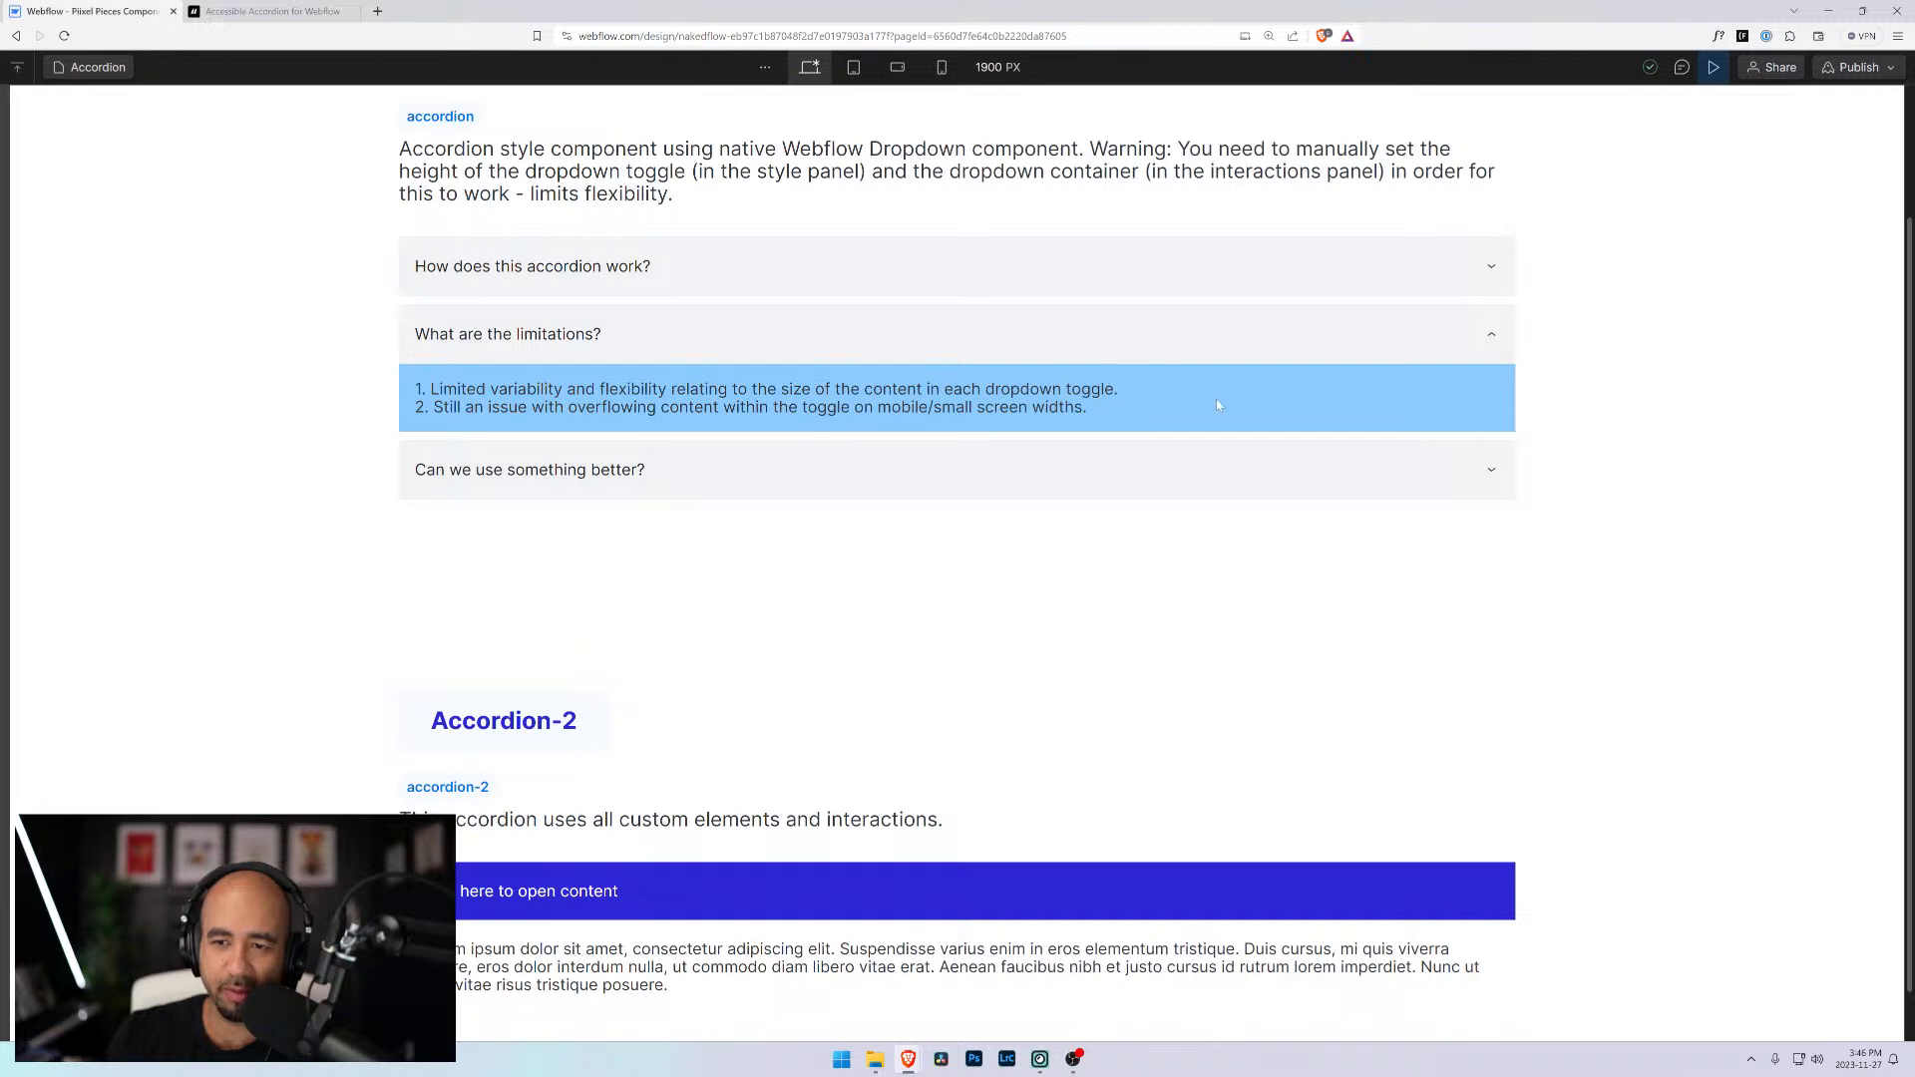
{"action": "left_click", "coordinate": [840, 345]}
{"action": "left_click", "coordinate": [662, 393]}
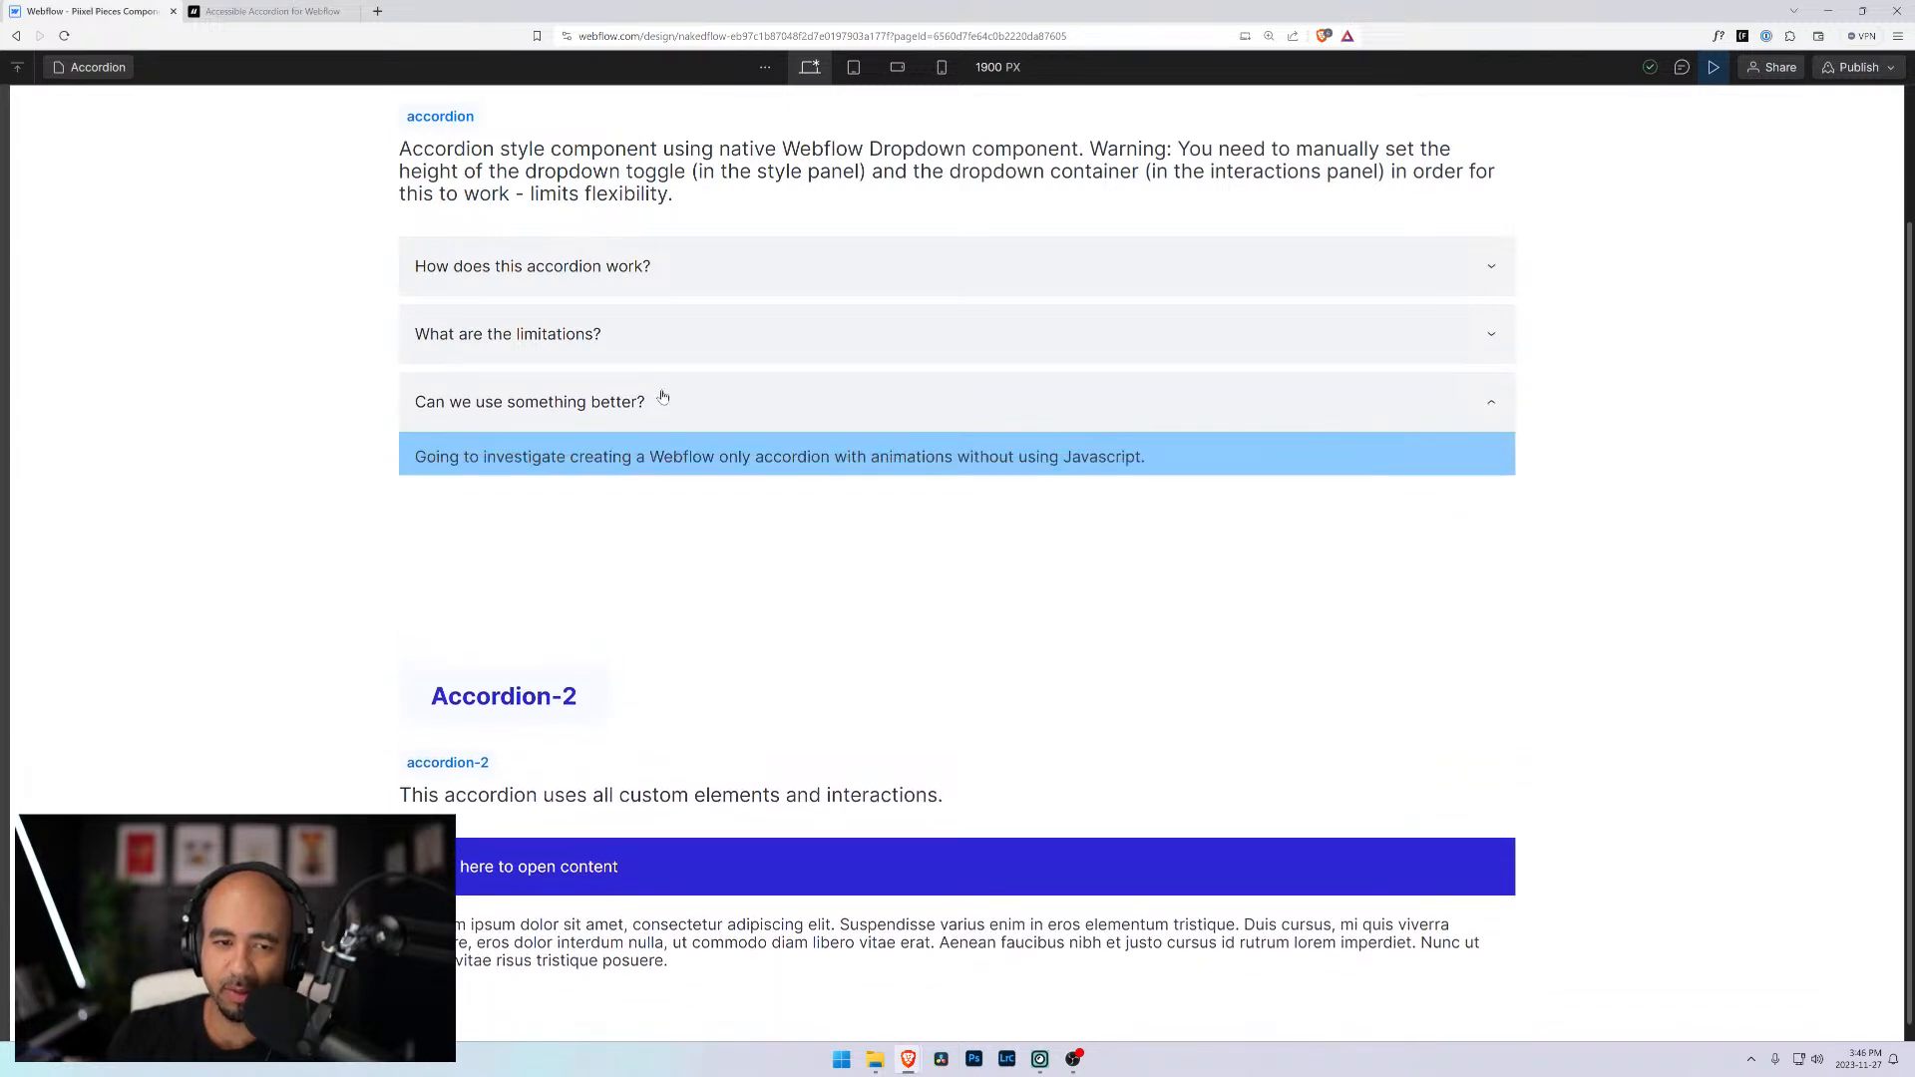
Test the Accordion-2 toggle in the preview, closing the first accordion's open item, and return to the designer
{"action": "scroll", "coordinate": [664, 397], "scroll_direction": "down", "scroll_amount": 1}
{"action": "left_click", "coordinate": [658, 840]}
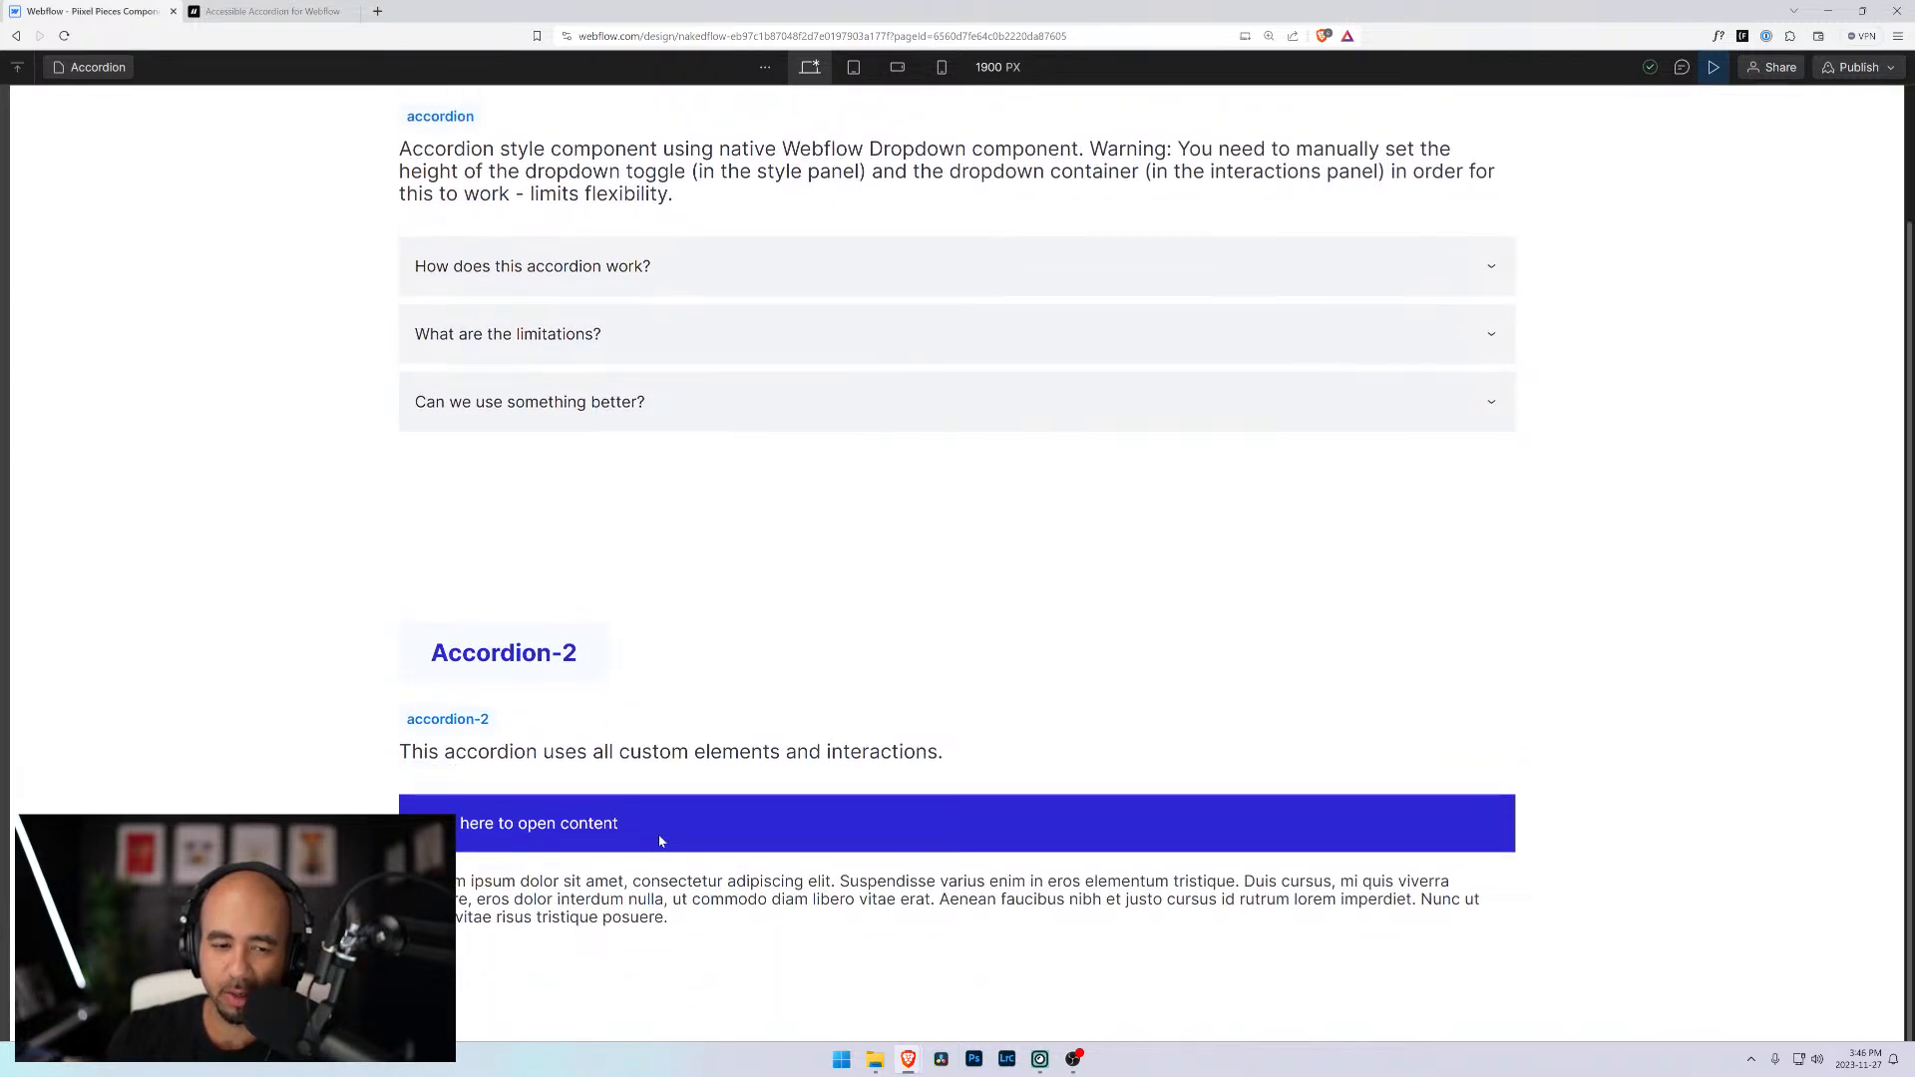
{"action": "left_click", "coordinate": [1714, 67]}
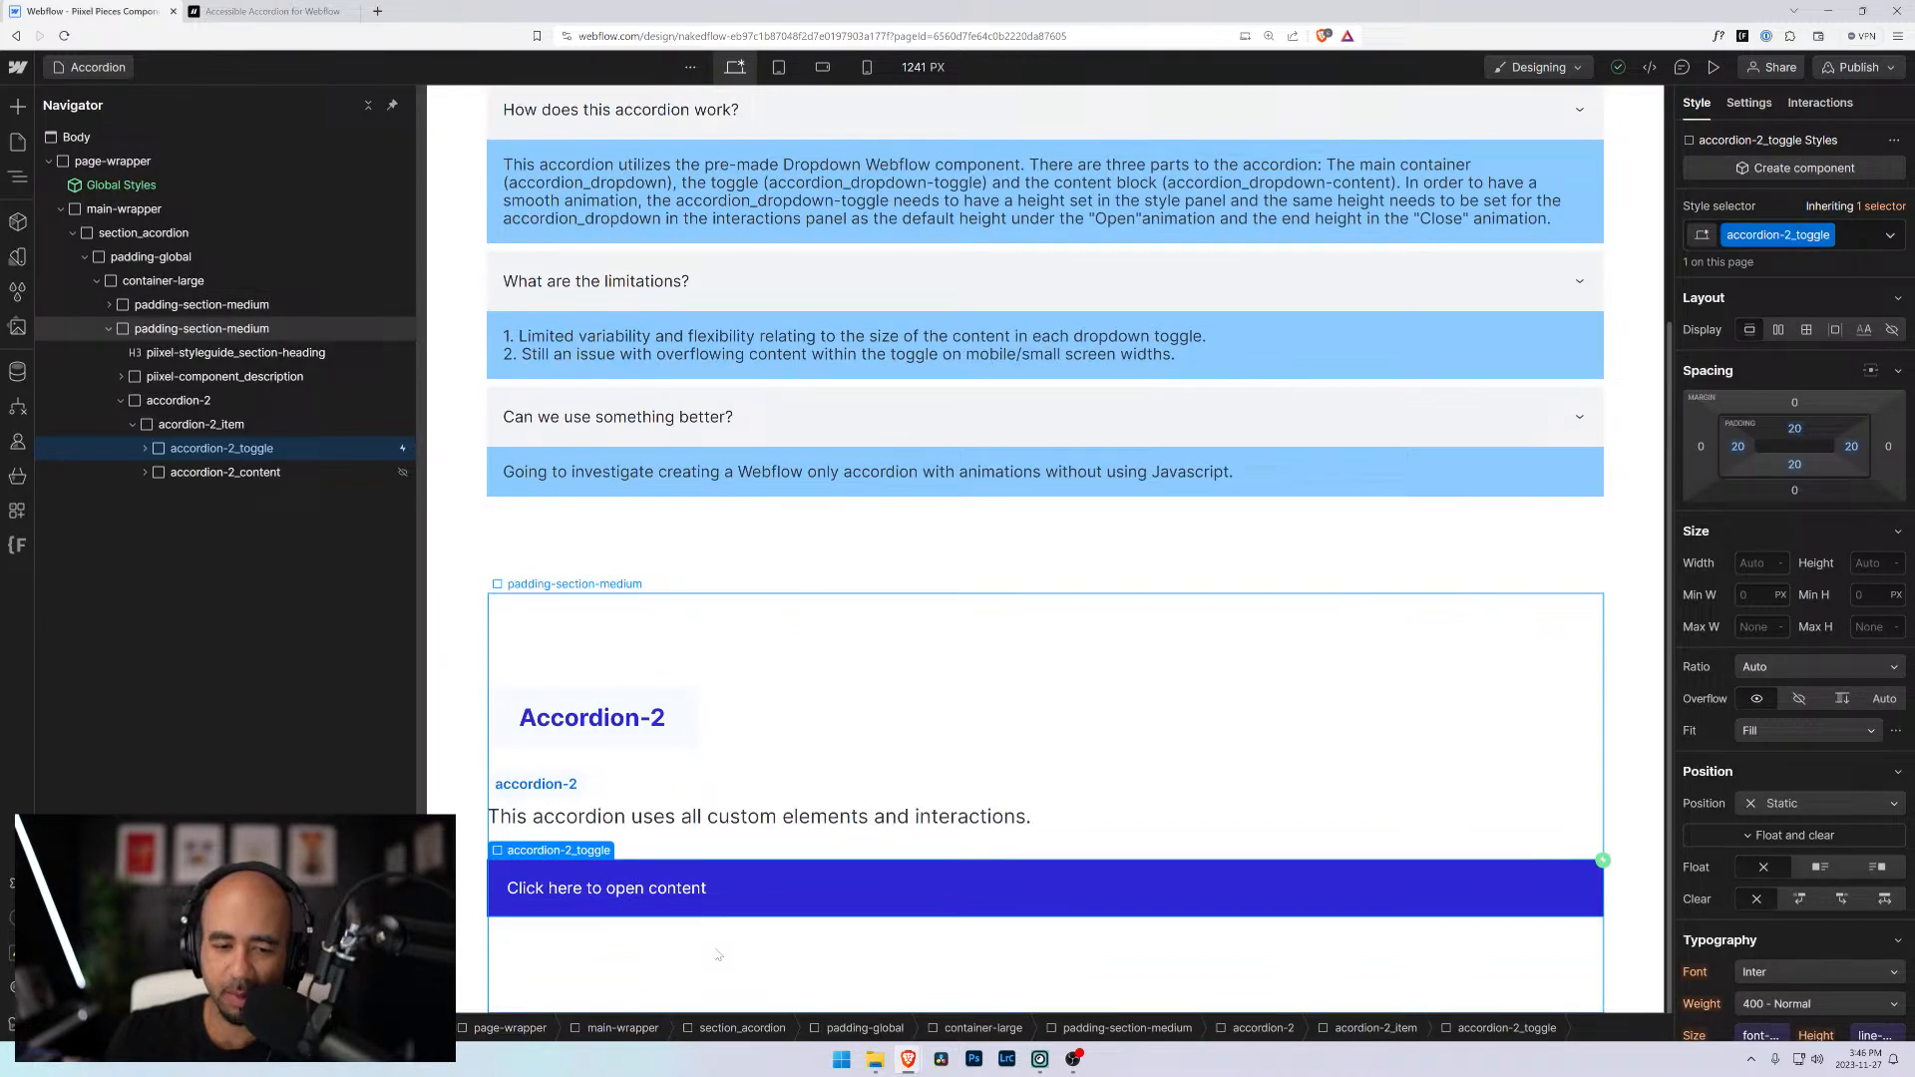
{"action": "left_click", "coordinate": [1112, 806]}
{"action": "left_click", "coordinate": [913, 884]}
{"action": "left_click", "coordinate": [886, 870]}
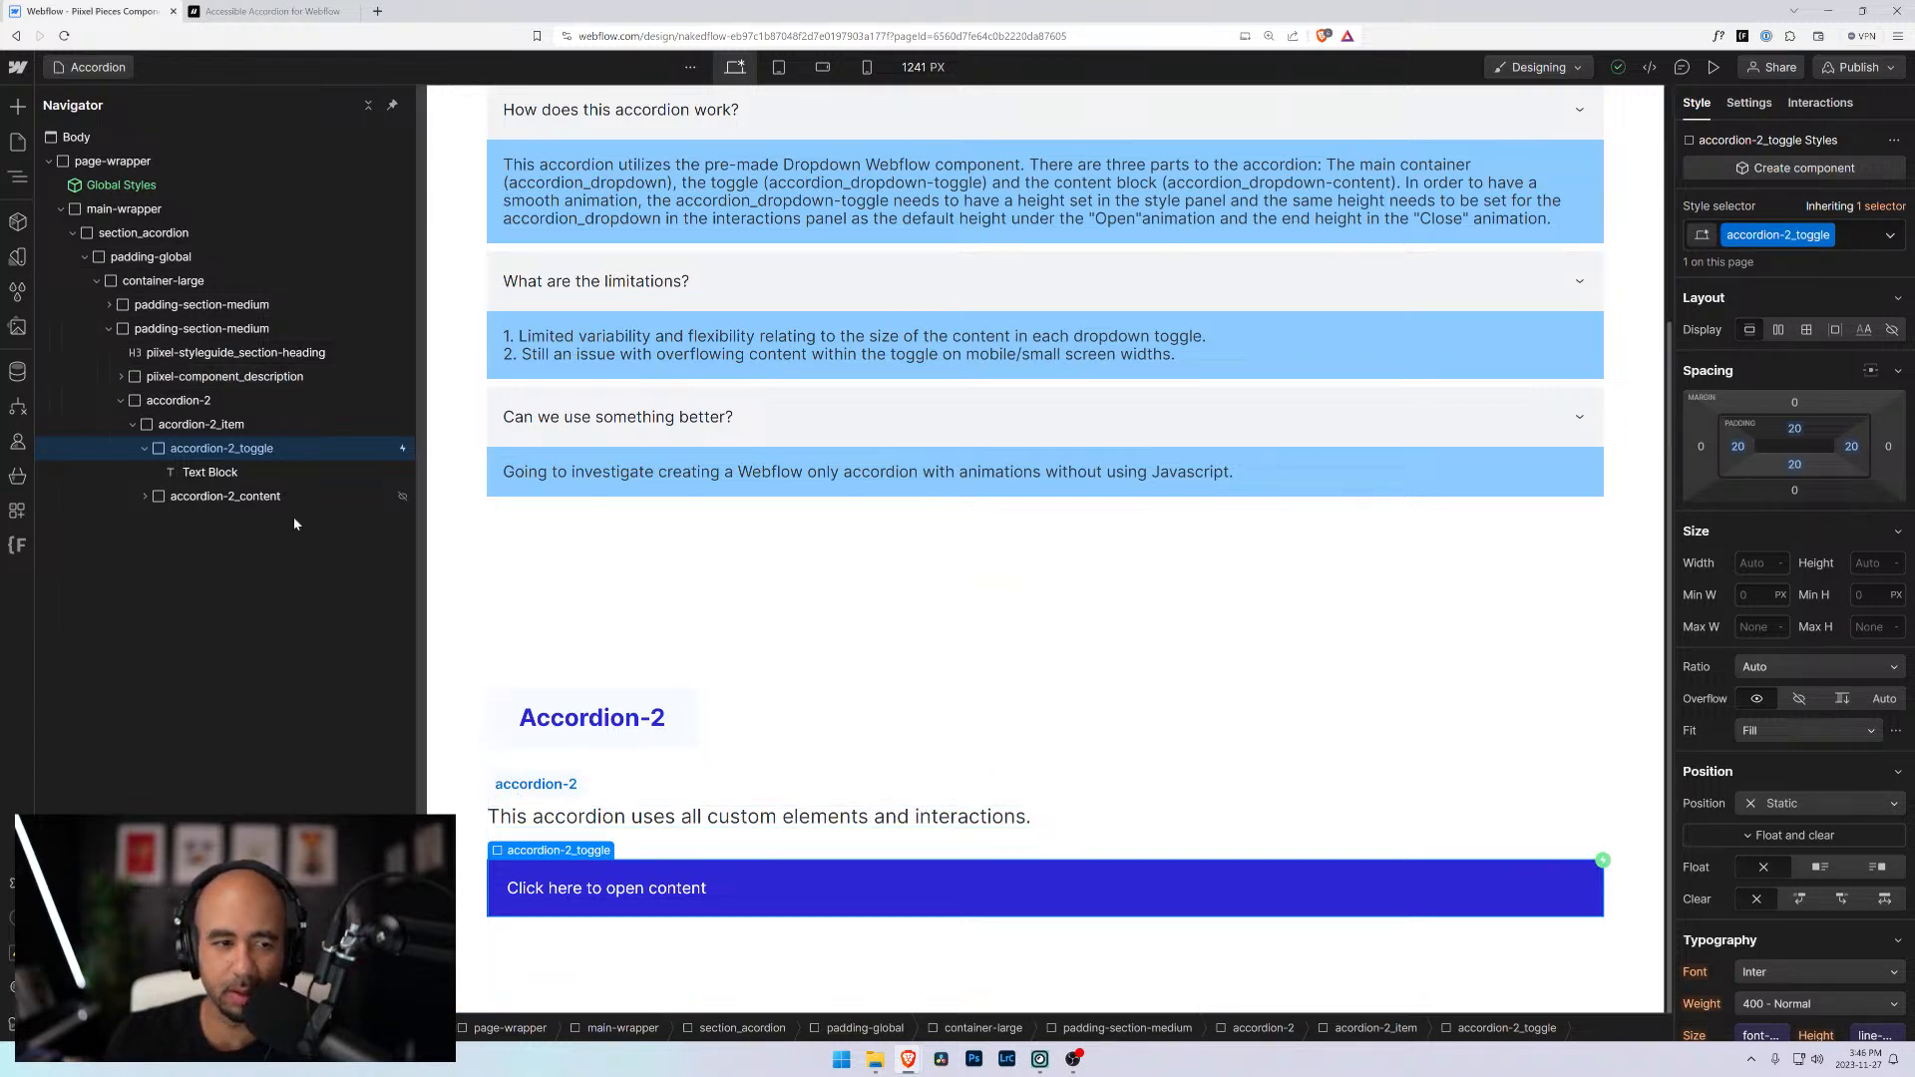
Add a div block inside accordion-2_content and move the paragraph into it
{"action": "left_click", "coordinate": [214, 496]}
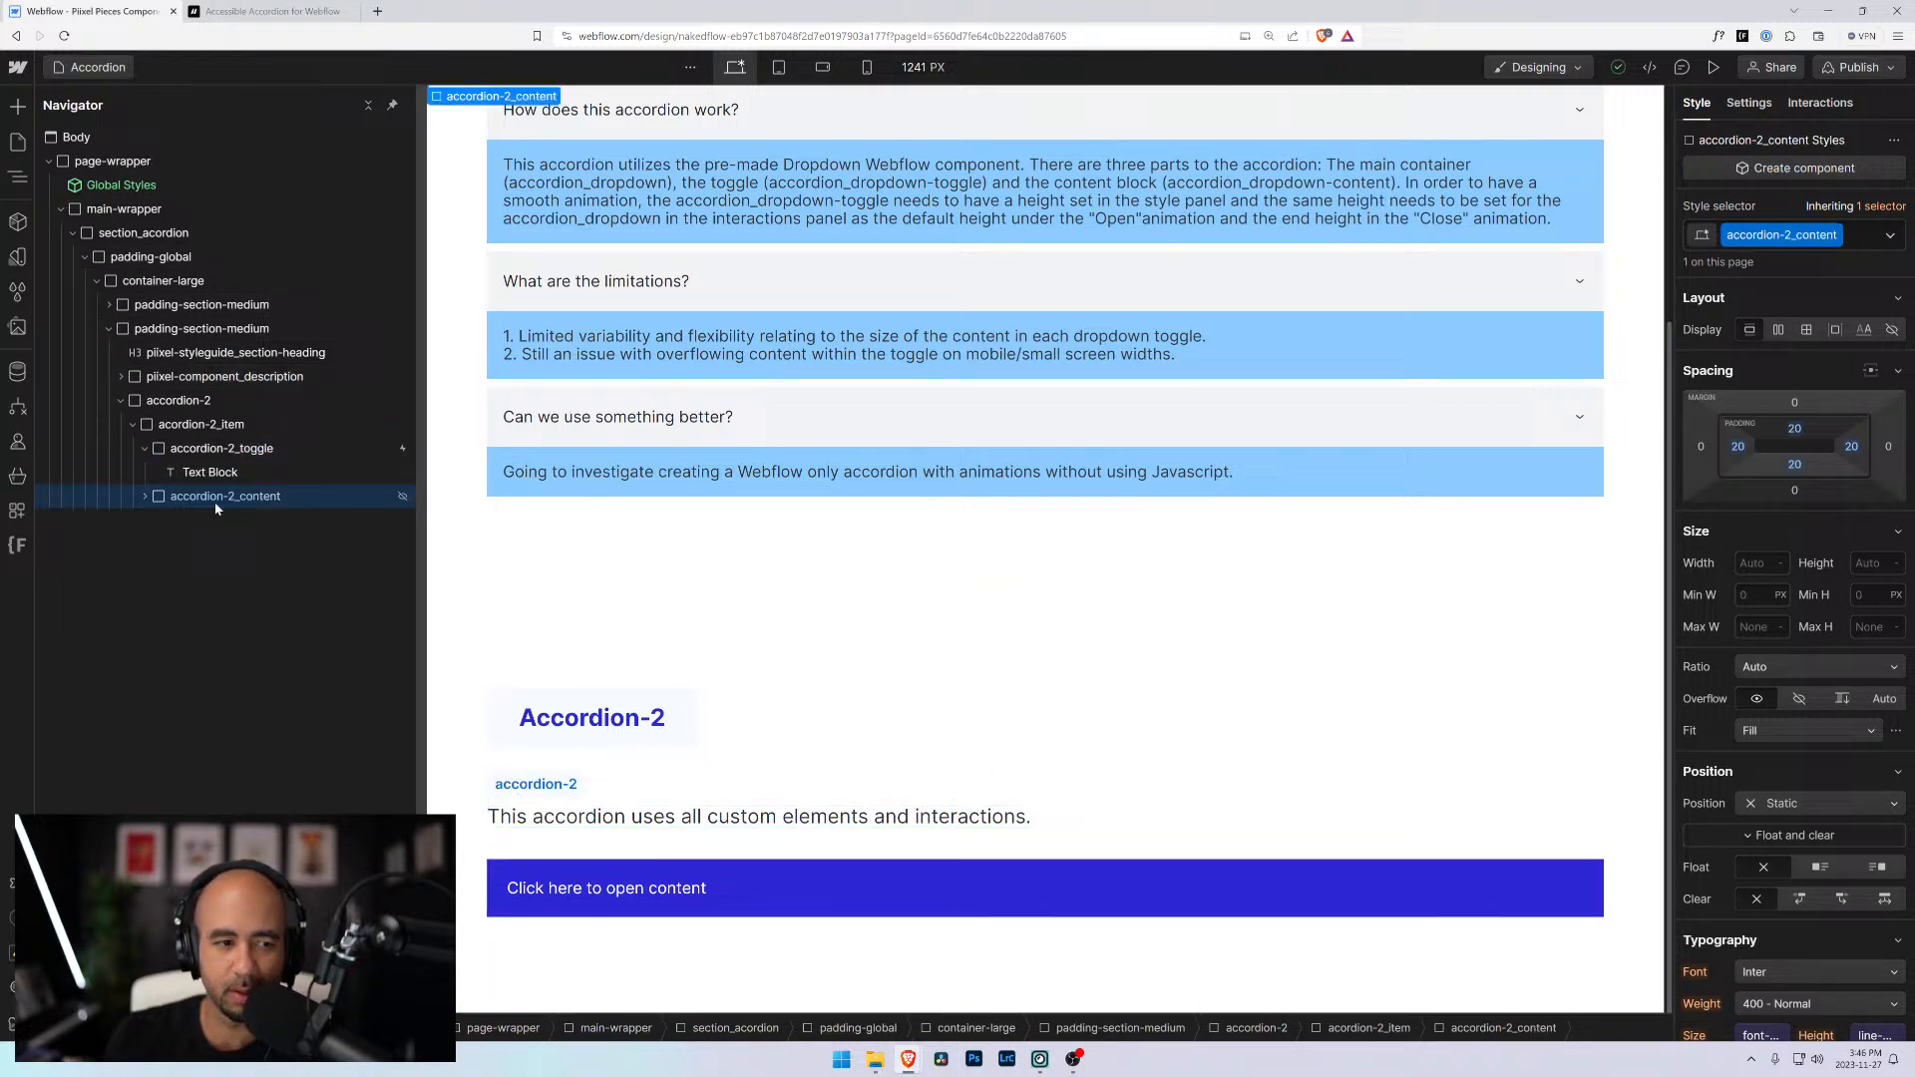
{"action": "left_click", "coordinate": [143, 449]}
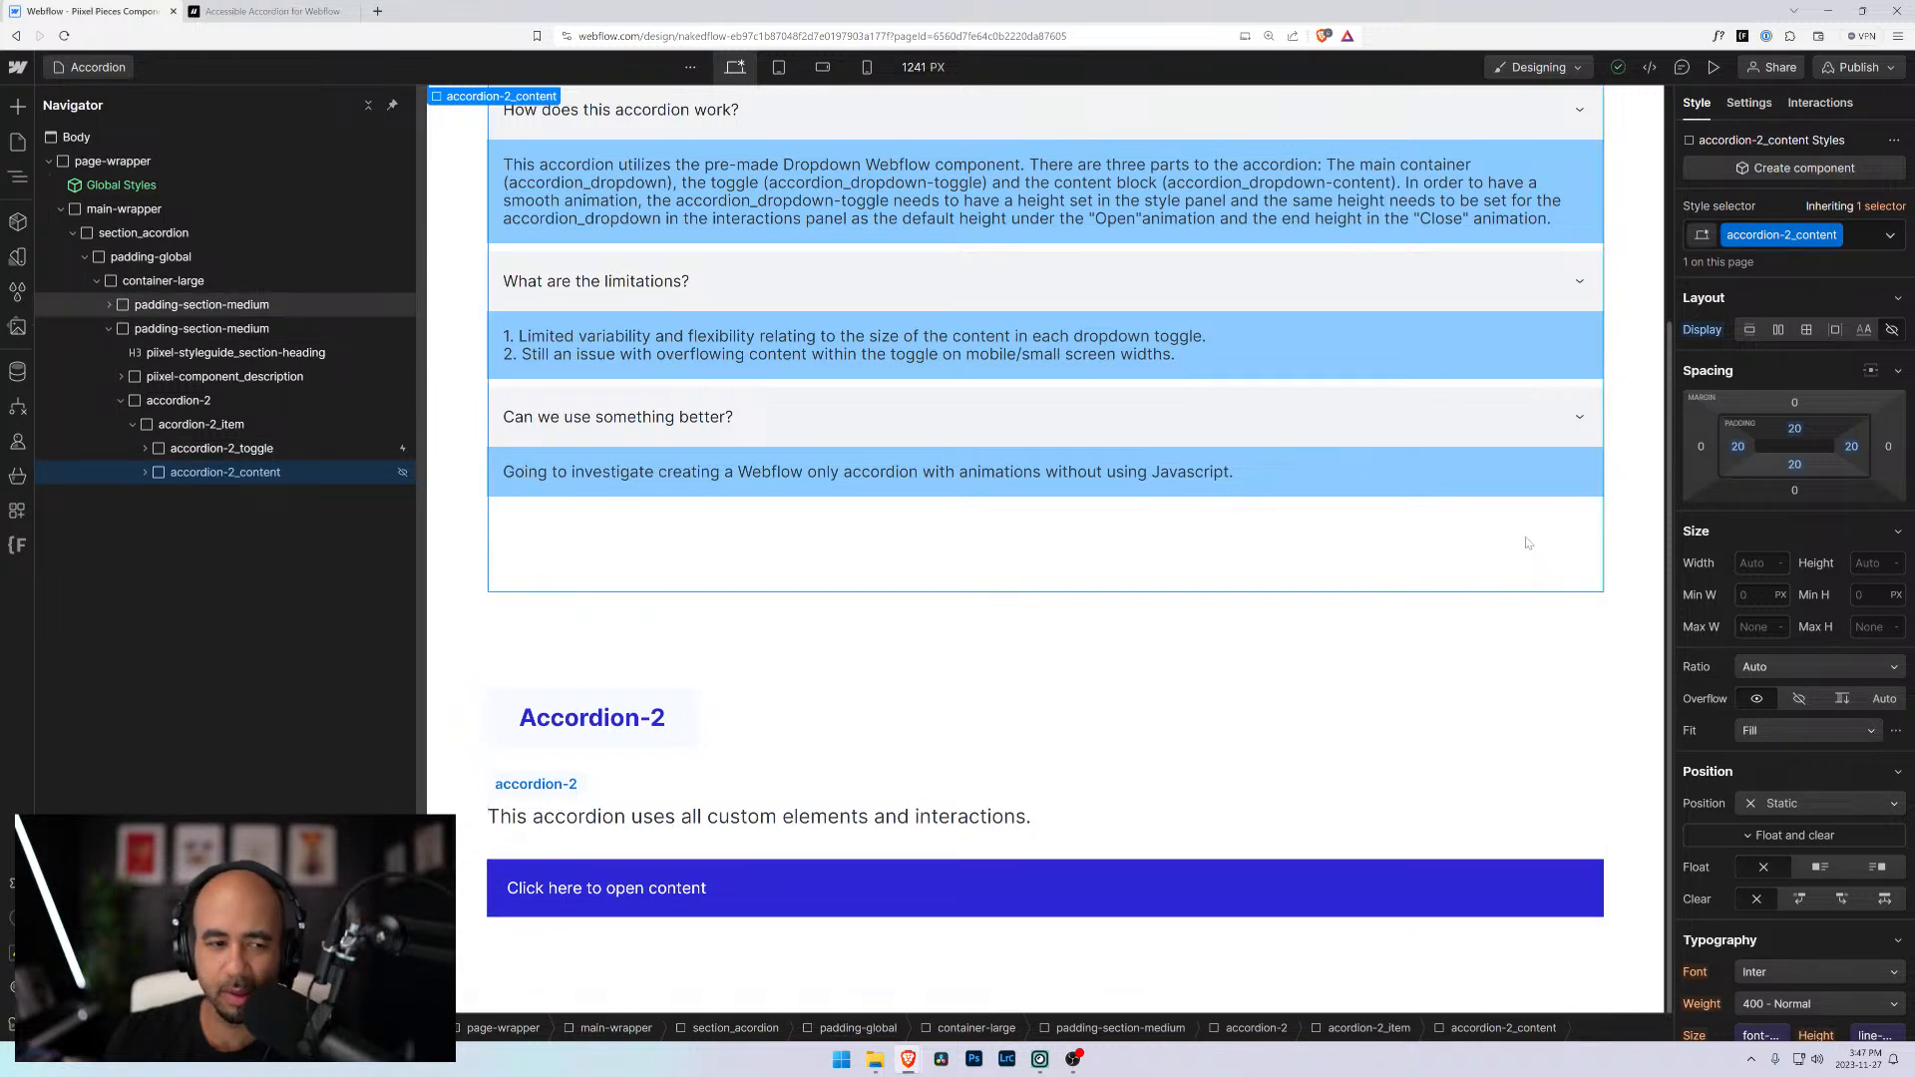
{"action": "left_click", "coordinate": [144, 473]}
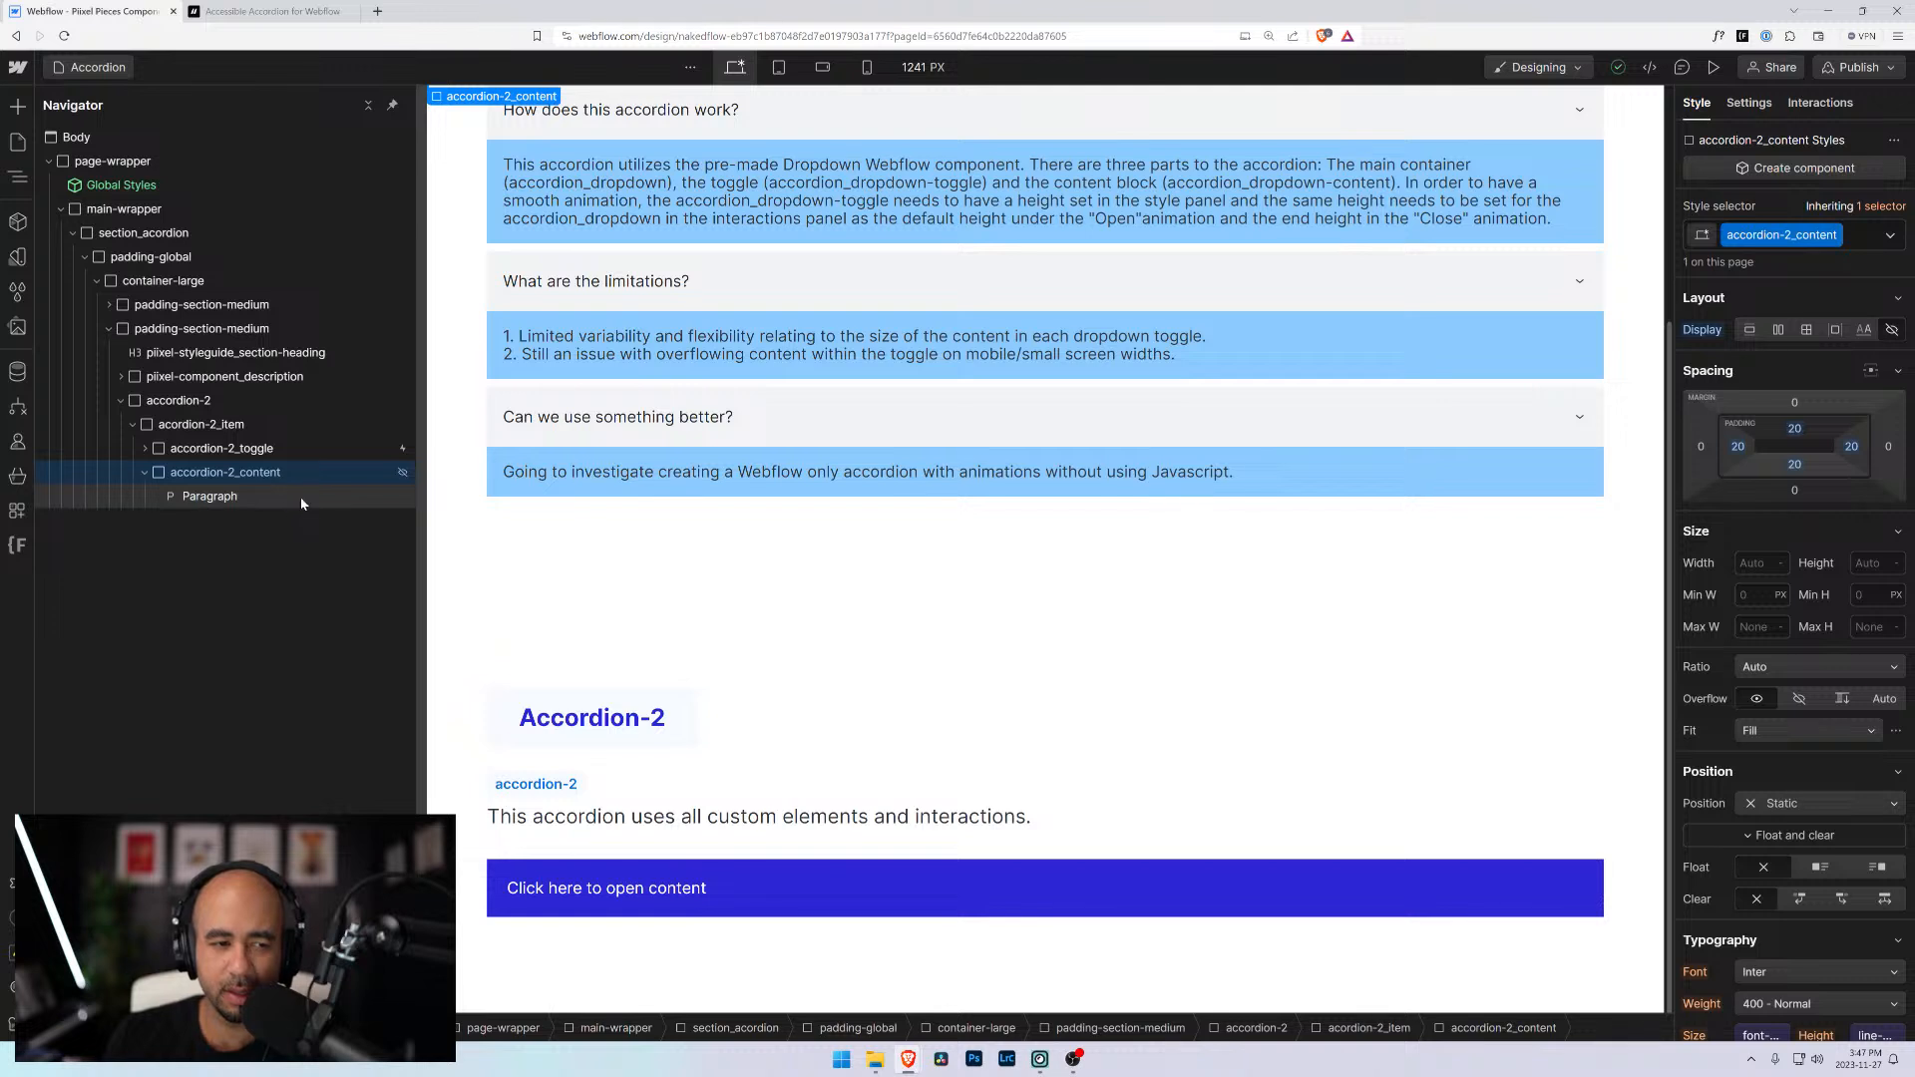
{"action": "key", "text": "ctrl+e"}
{"action": "type", "text": "dsiv"}
{"action": "key", "text": "BackSpace"}
{"action": "key", "text": "BackSpace"}
{"action": "key", "text": "BackSpace"}
{"action": "type", "text": "iv"}
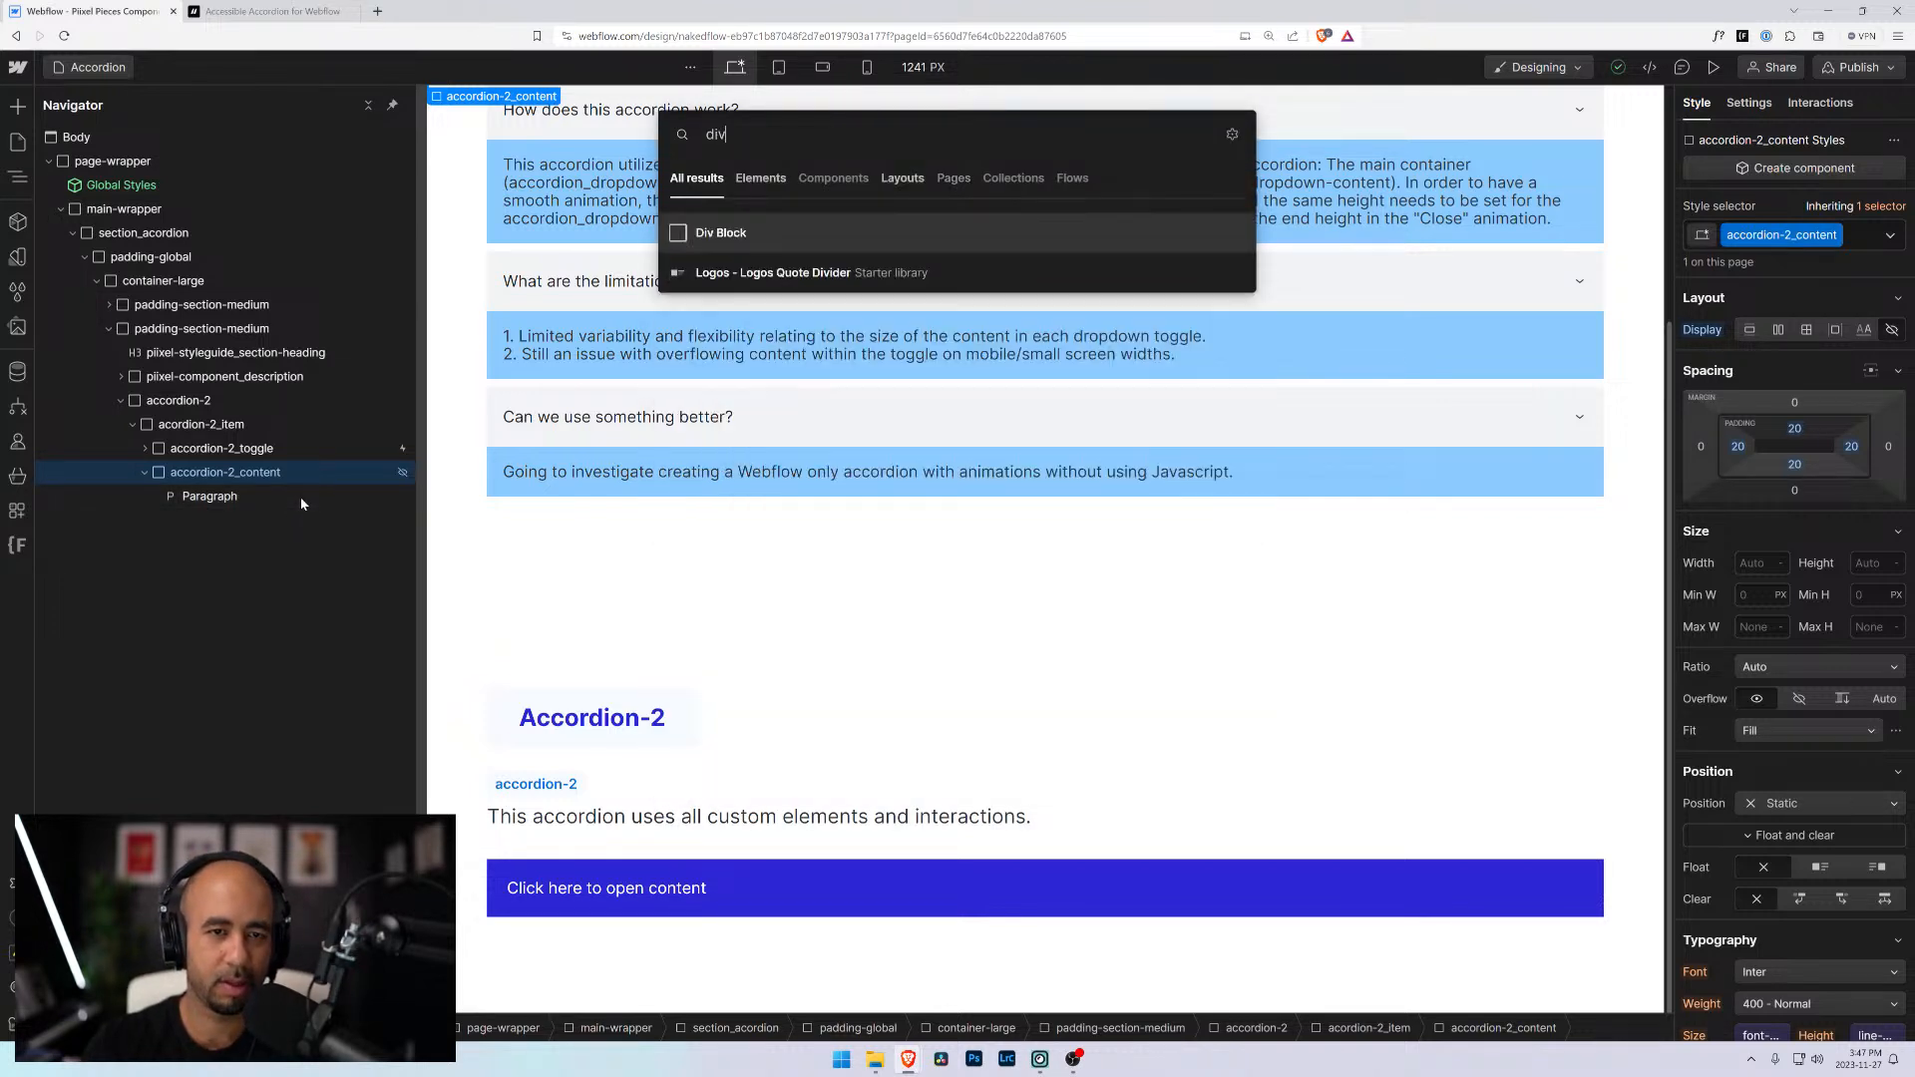
{"action": "key", "text": "Return"}
{"action": "left_click", "coordinate": [211, 498]}
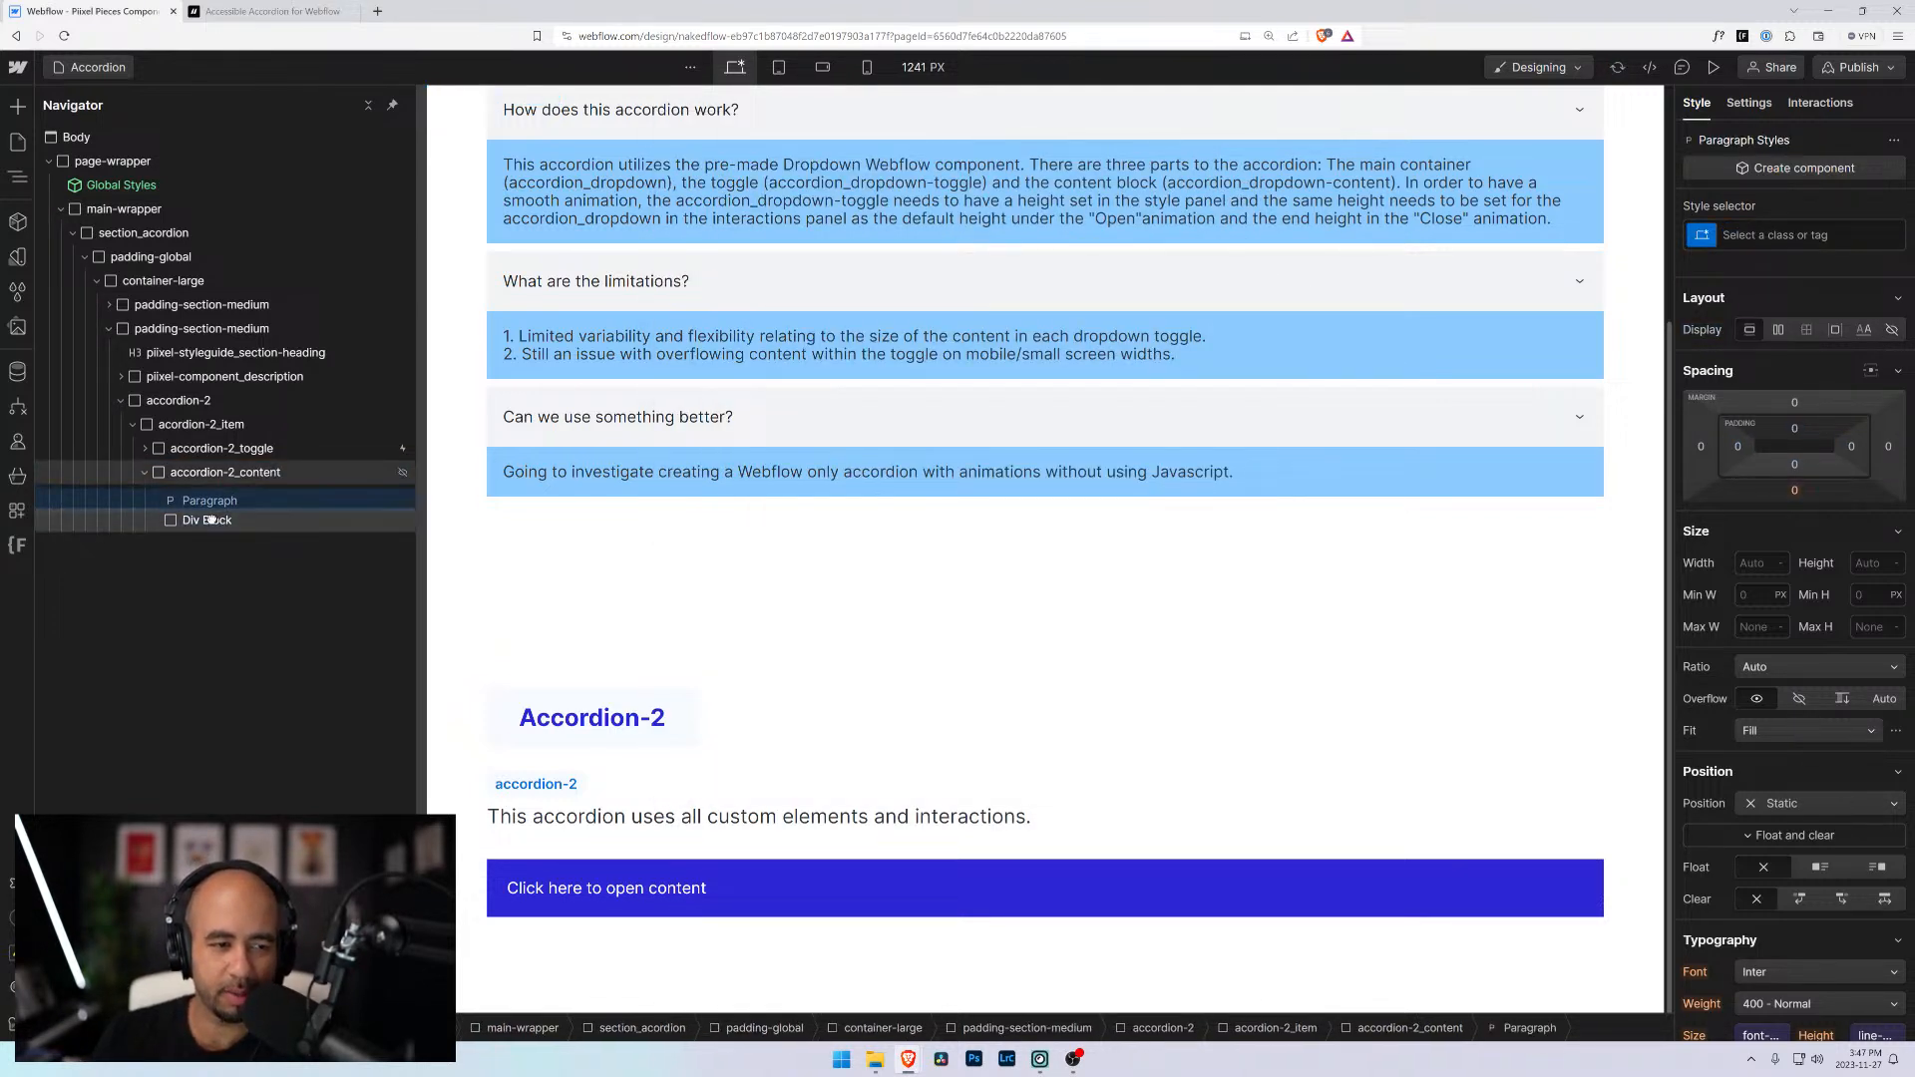
{"action": "left_click_drag", "start_coordinate": [201, 509], "coordinate": [205, 496]}
{"action": "left_click", "coordinate": [158, 497]}
Reset the display setting of accordion-2_content and set its height to 0 px
{"action": "left_click", "coordinate": [183, 475]}
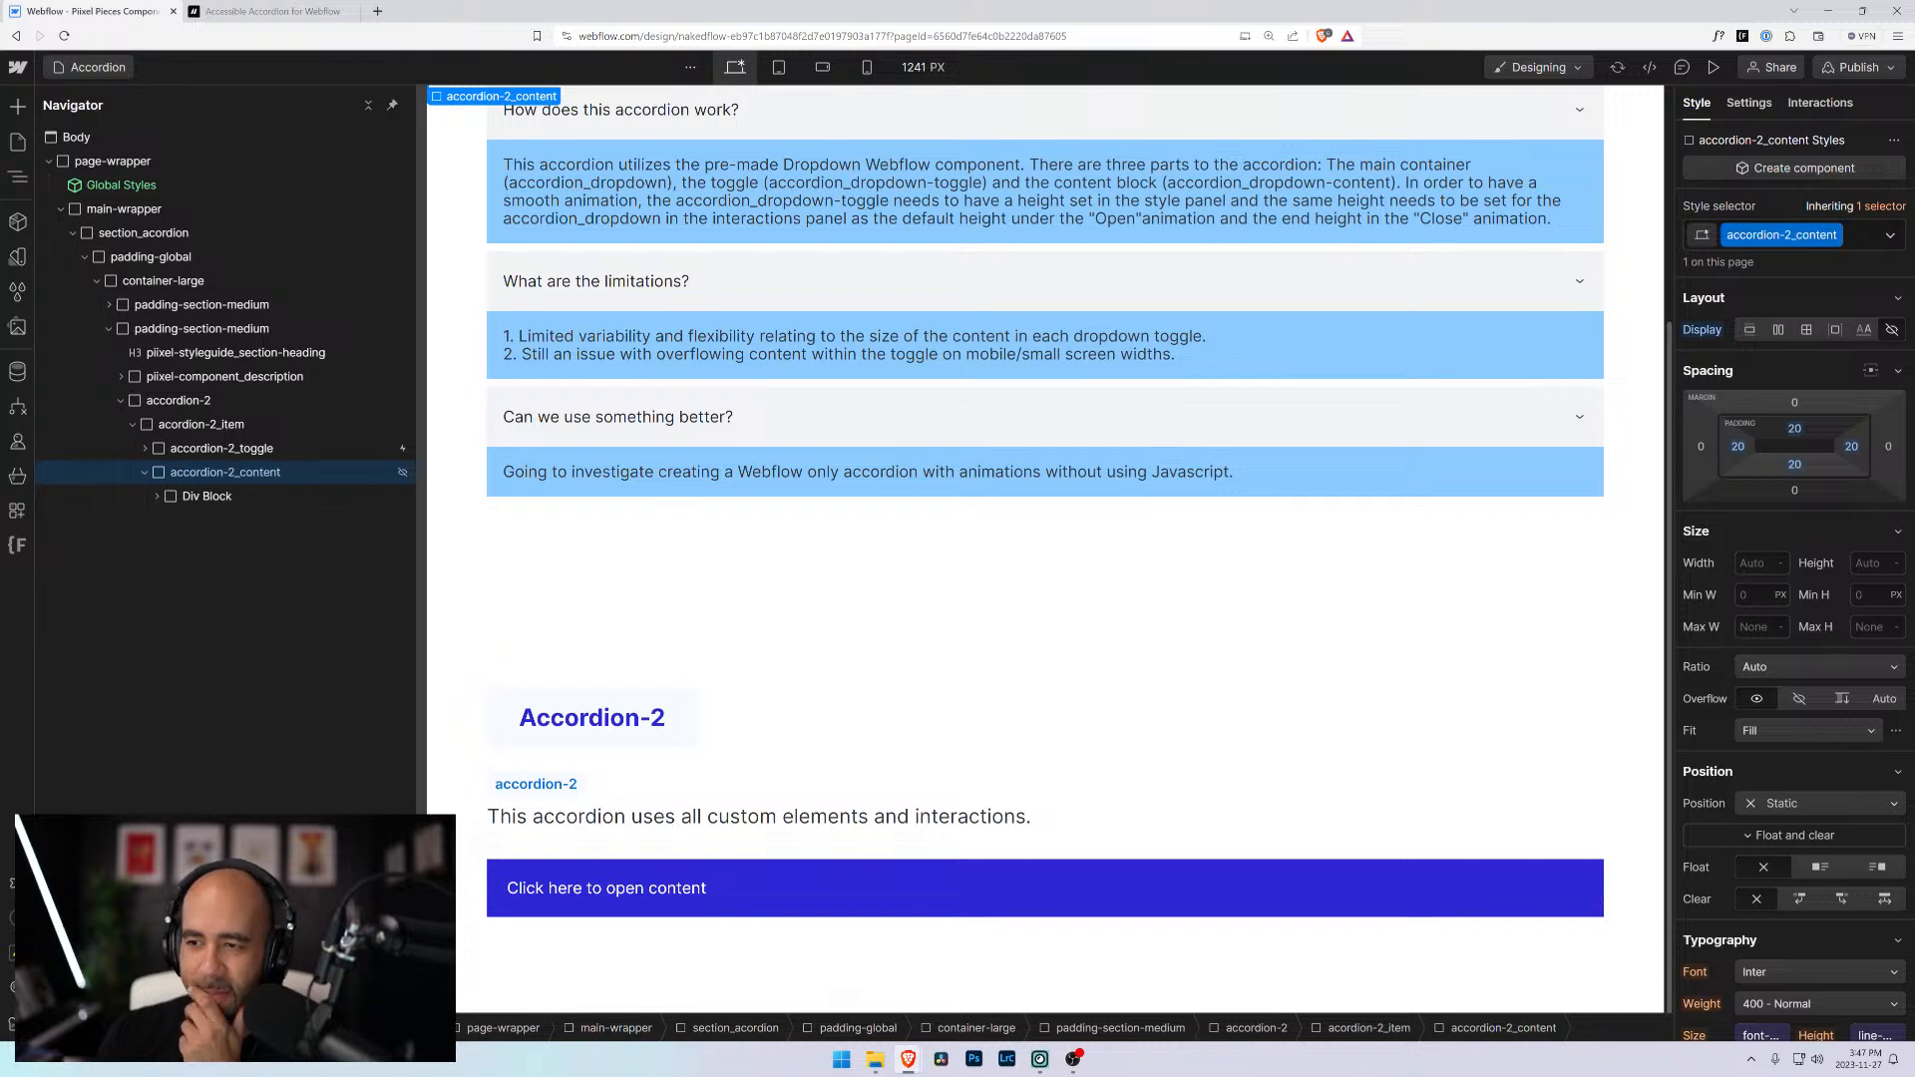
{"action": "left_click", "coordinate": [1704, 330], "text": "alt"}
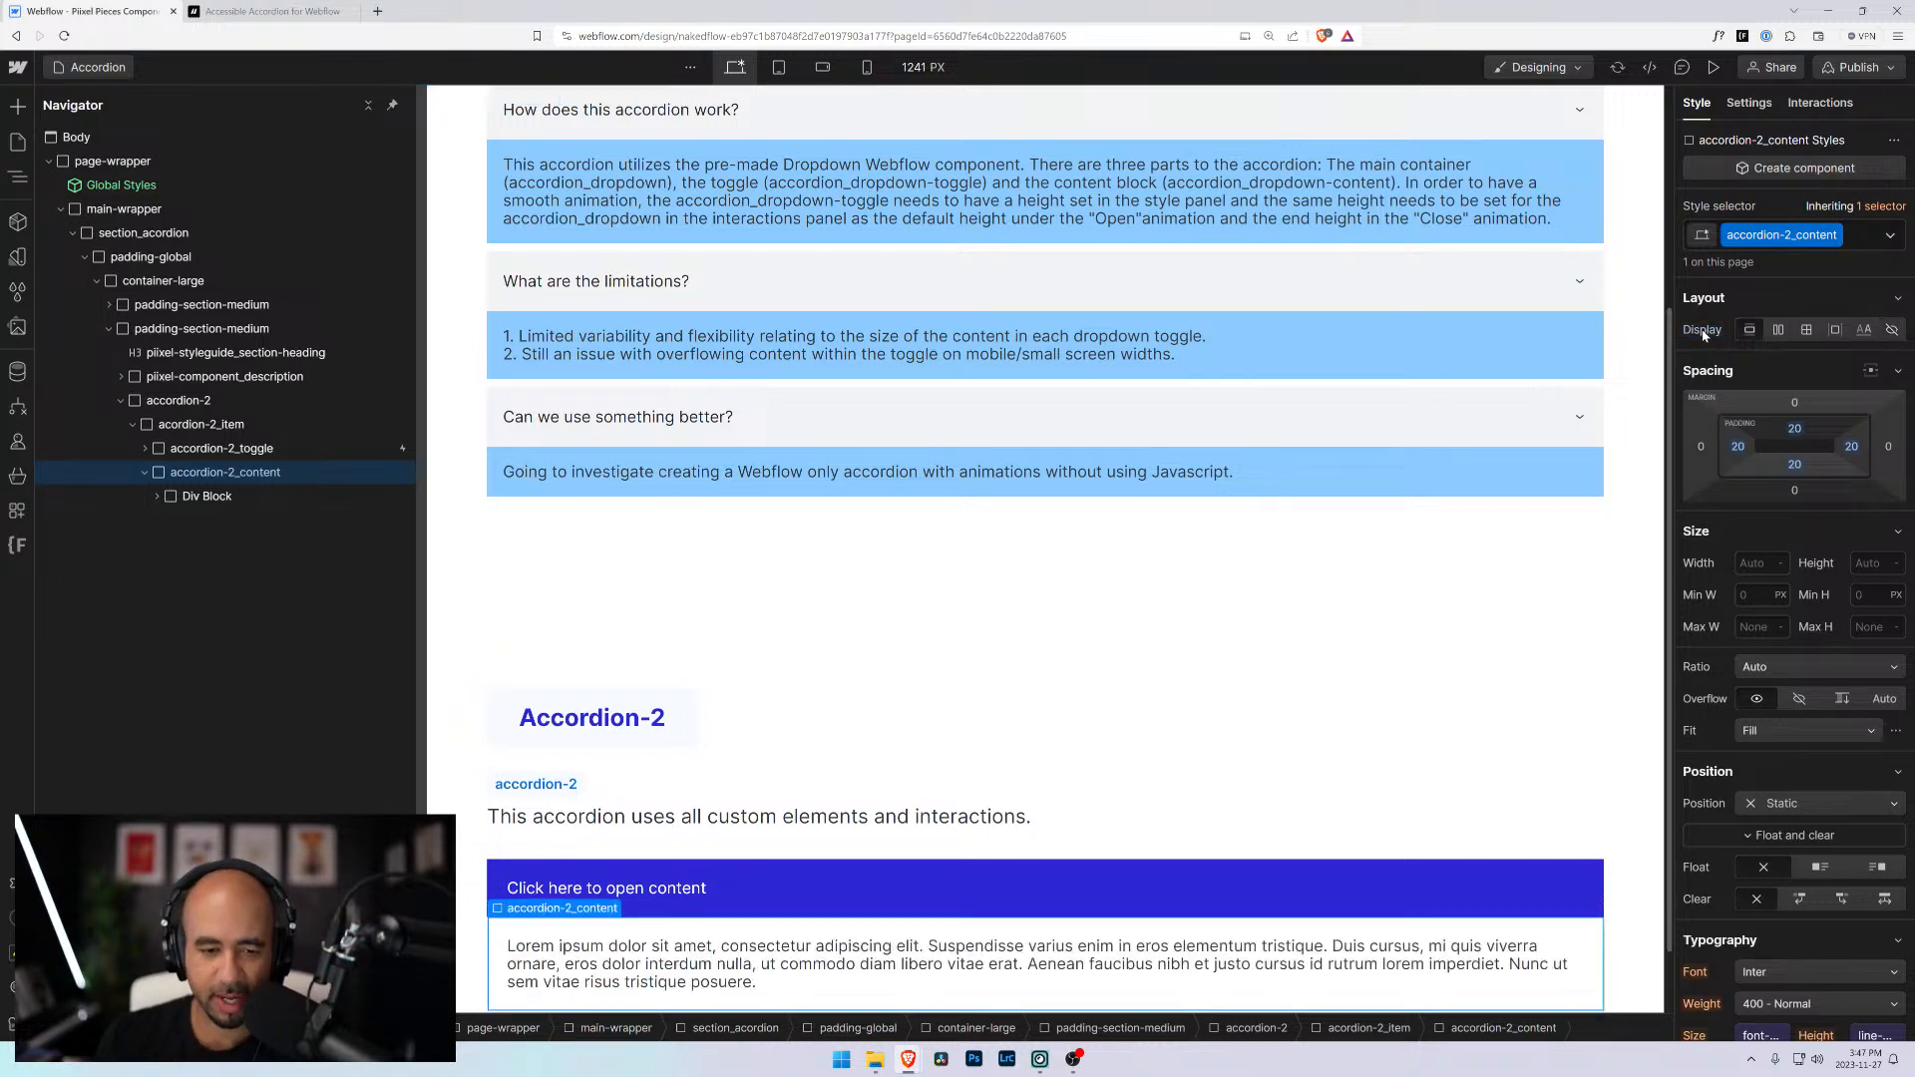
{"action": "scroll", "coordinate": [649, 545], "scroll_direction": "down", "scroll_amount": 1}
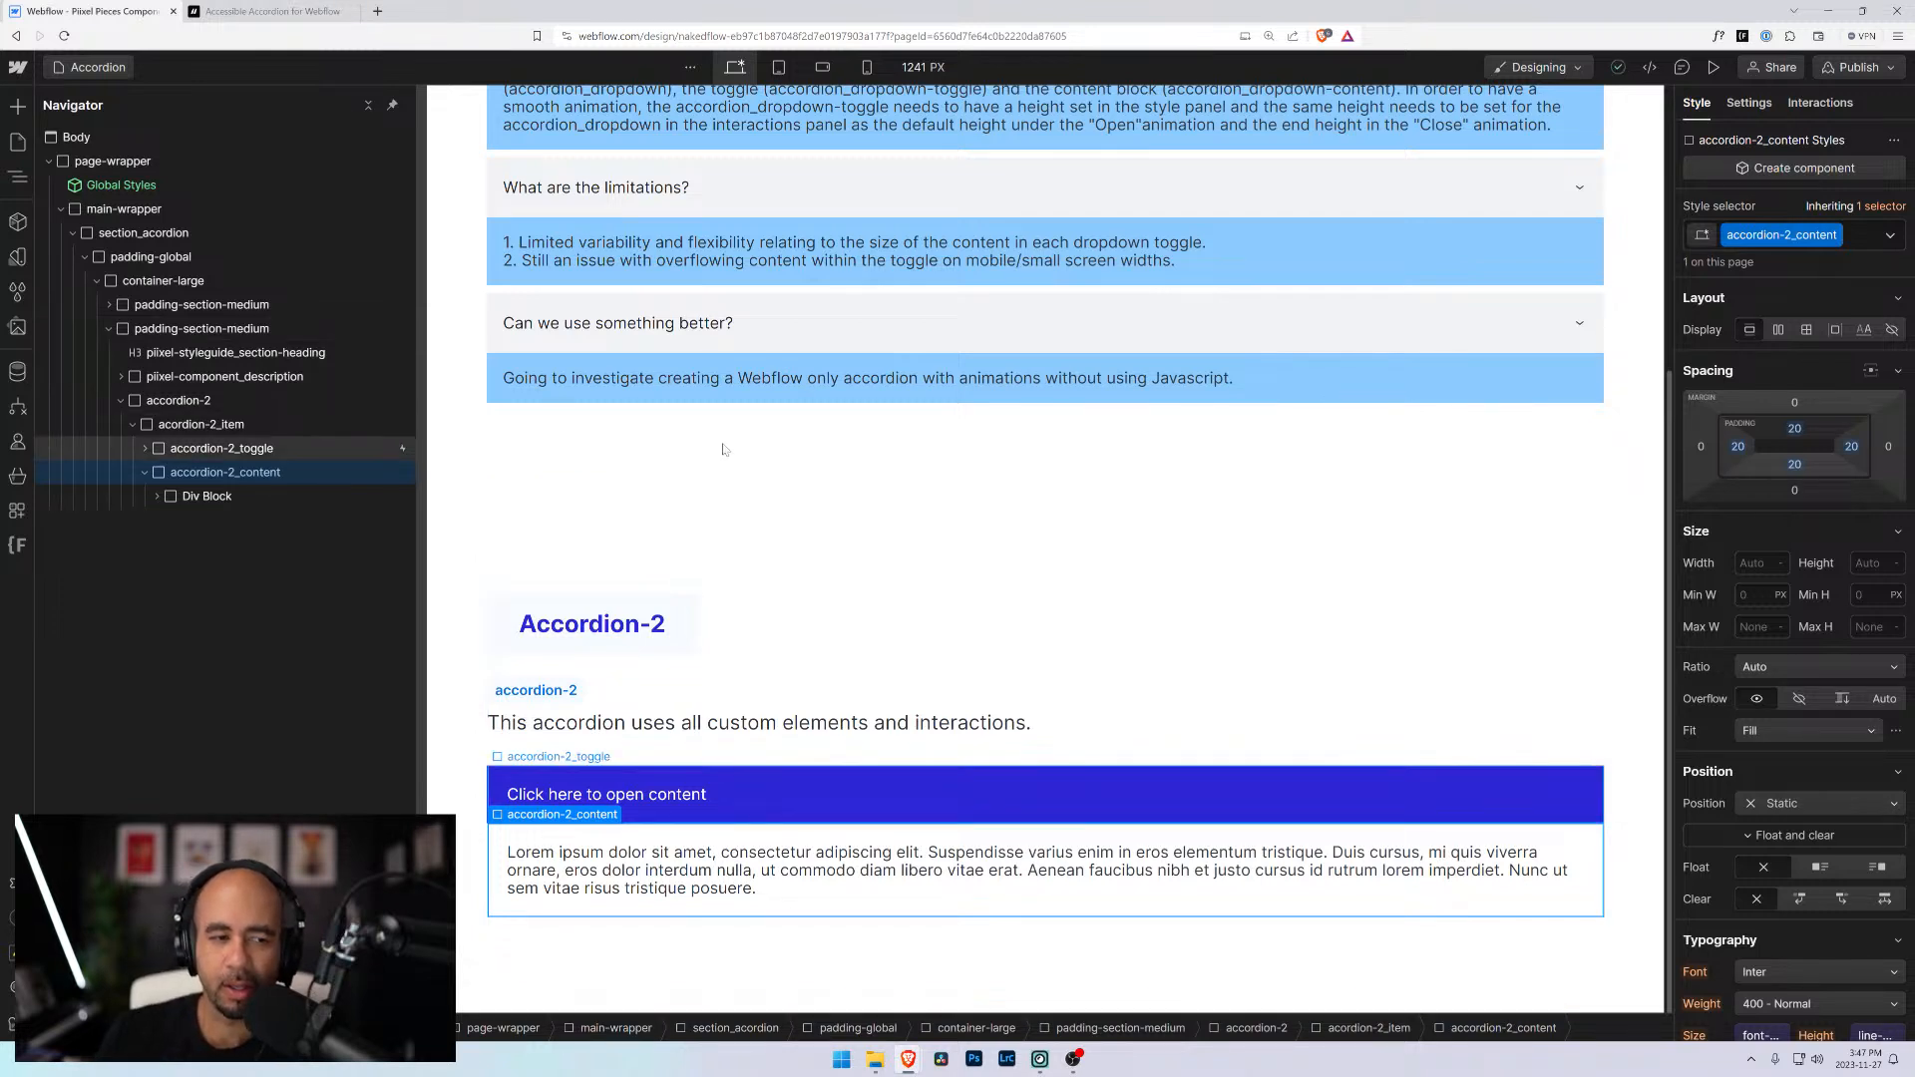
{"action": "left_click", "coordinate": [1865, 563]}
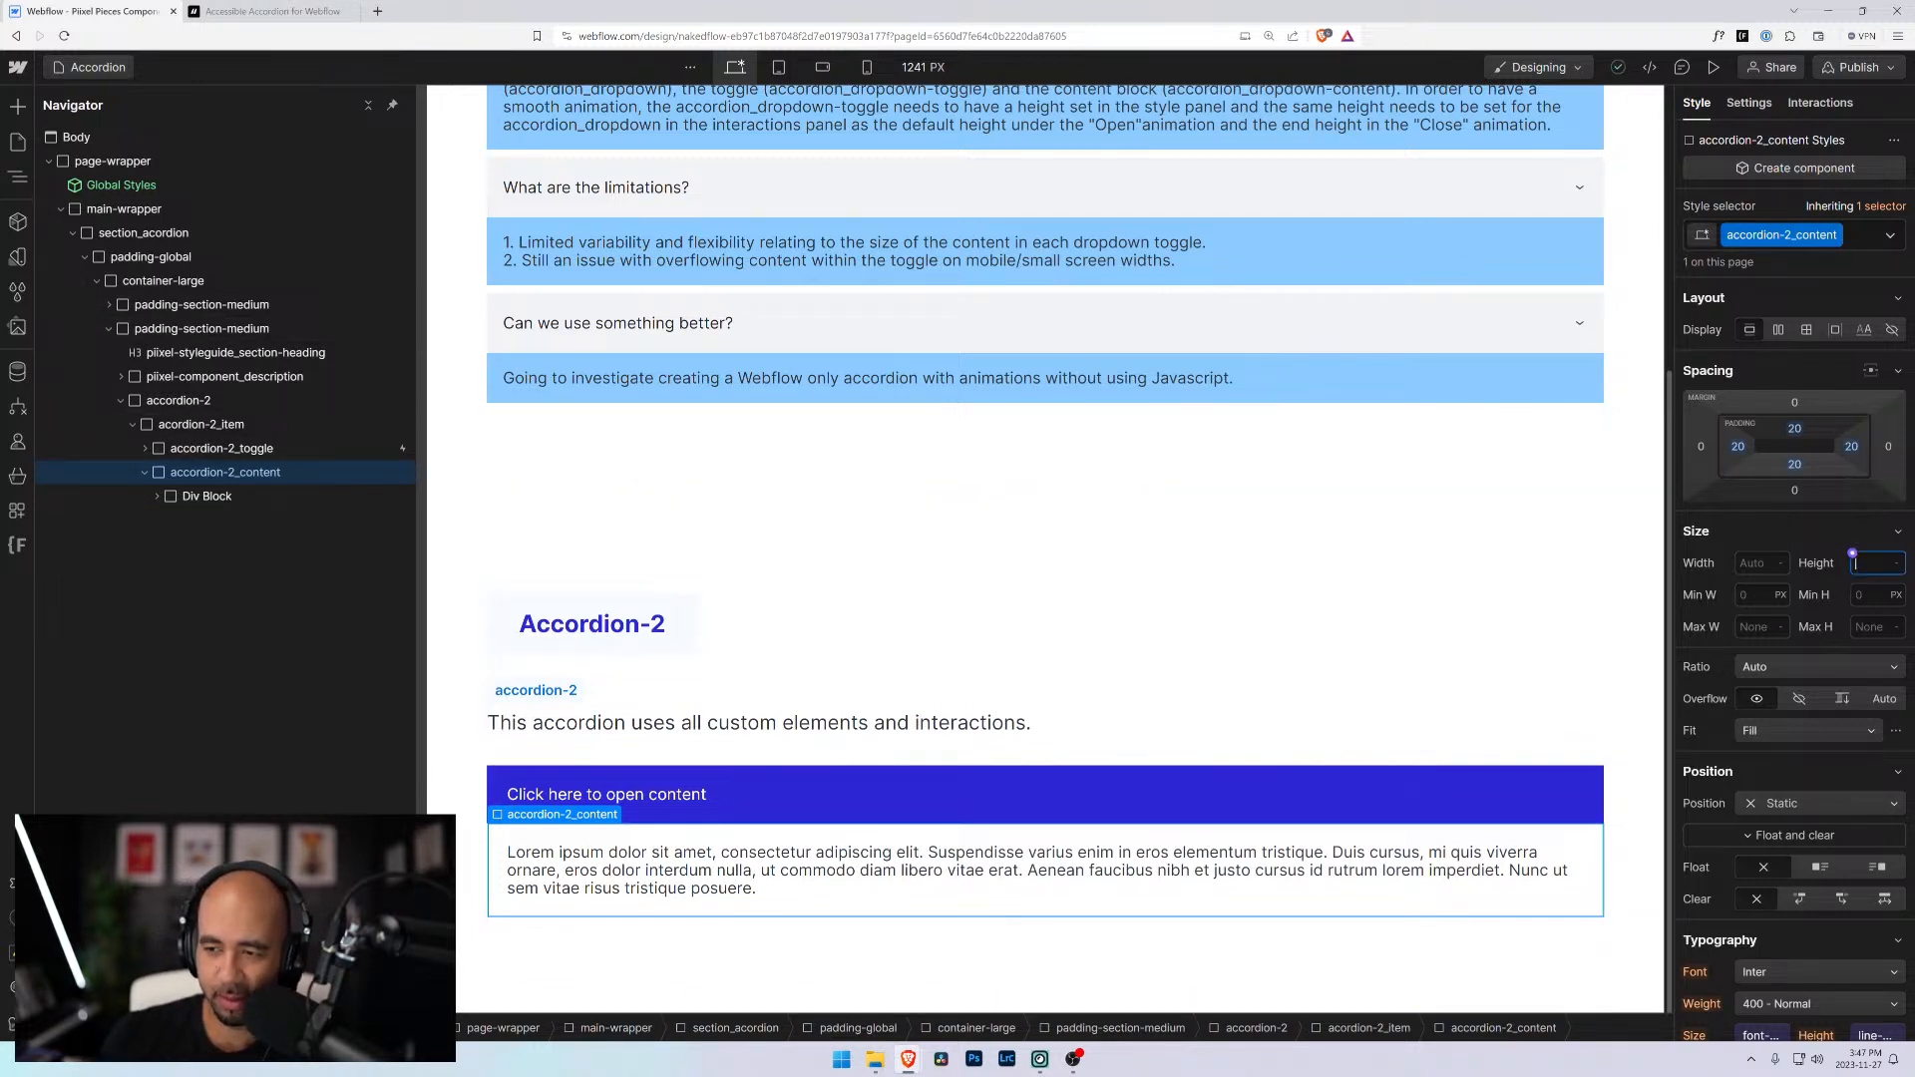
{"action": "key", "text": "Return"}
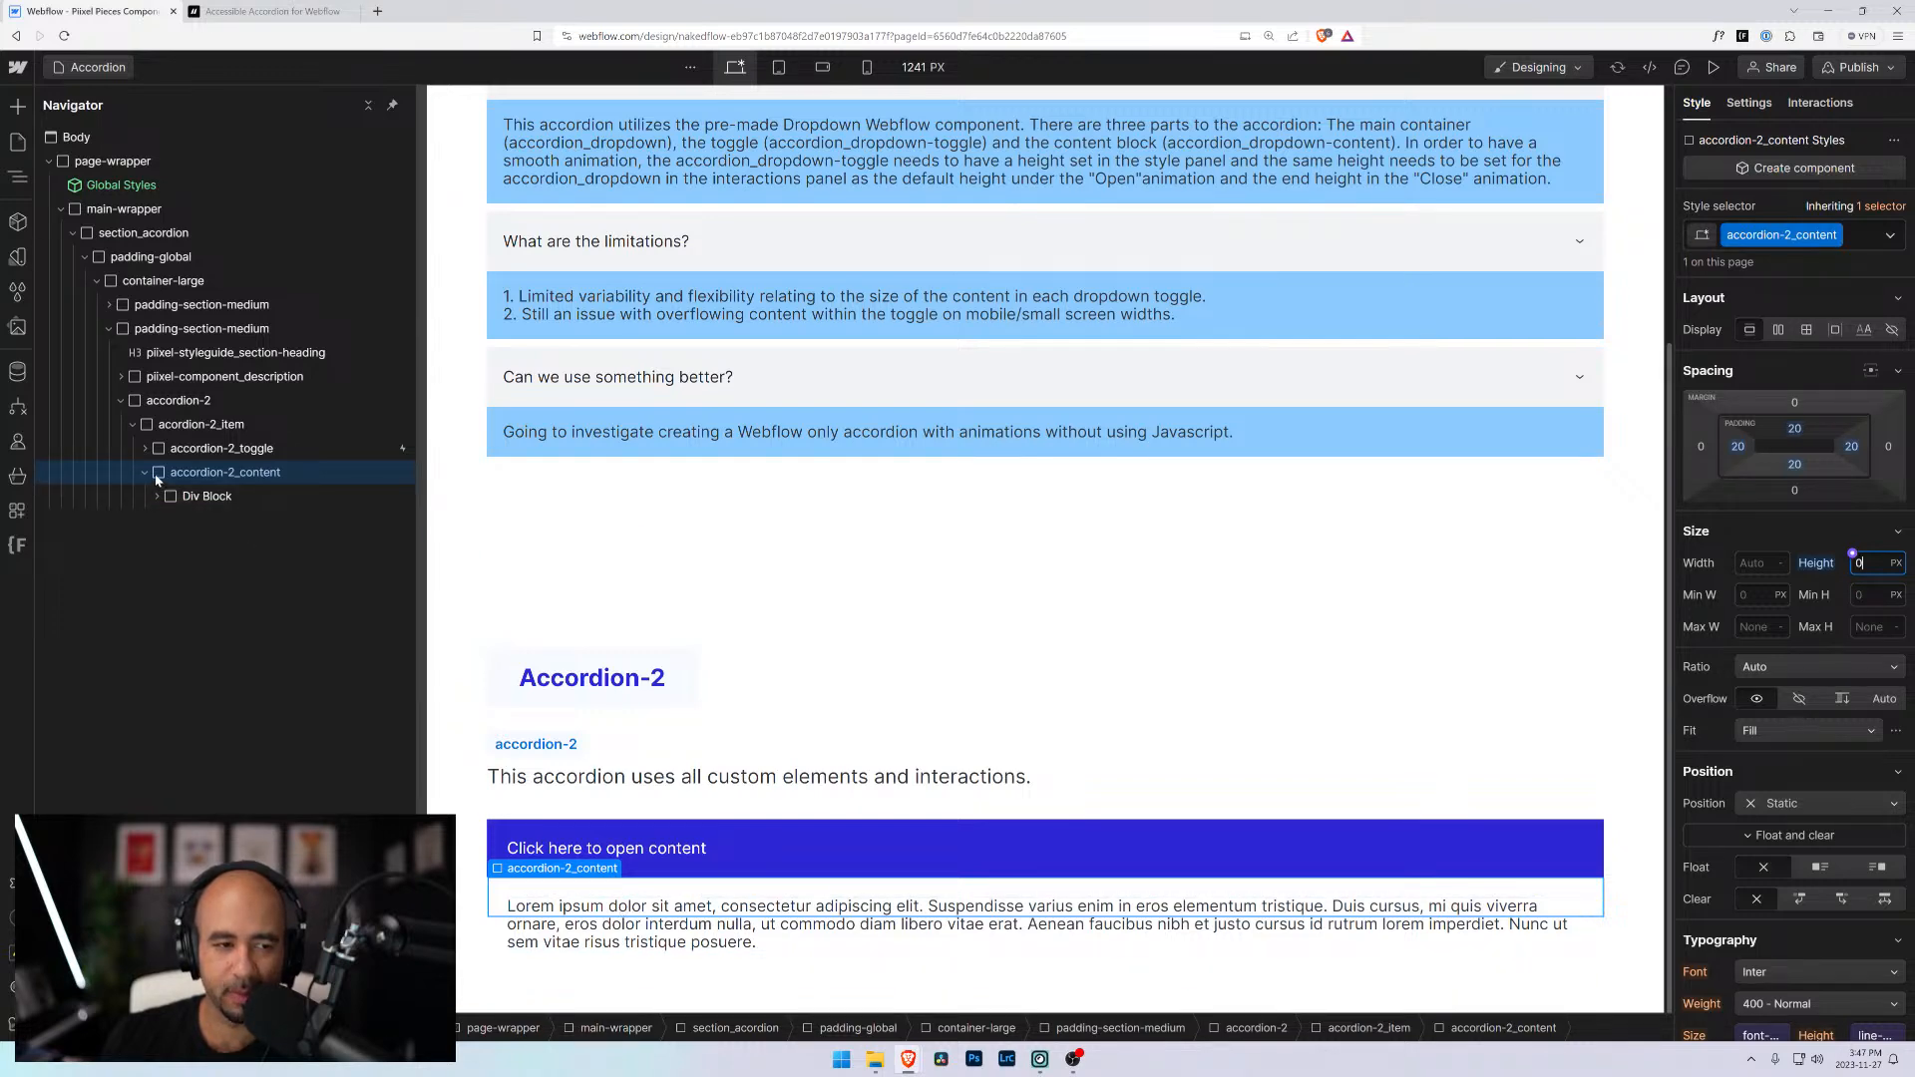
Set the overflow of accordion-2_content to hidden
{"action": "scroll", "coordinate": [1747, 901], "scroll_direction": "down", "scroll_amount": 3}
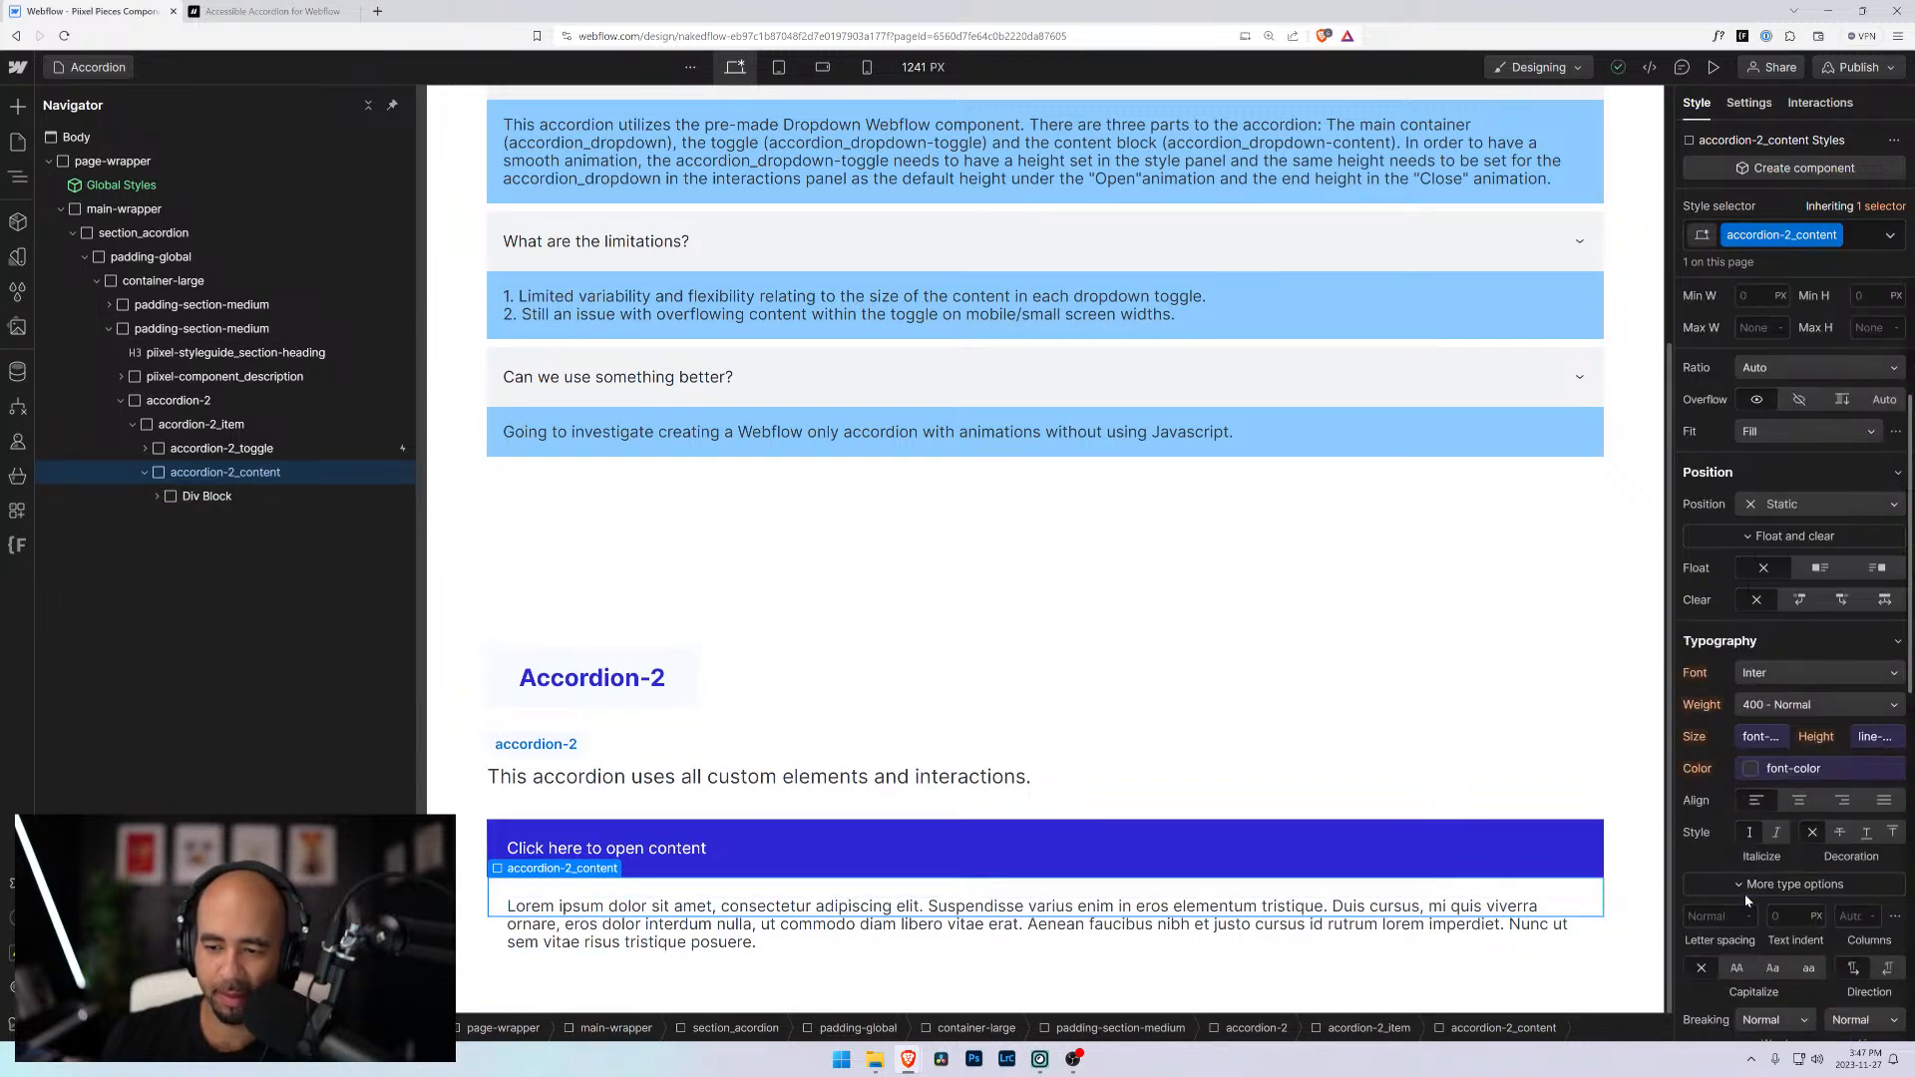
{"action": "scroll", "coordinate": [1740, 906], "scroll_direction": "up", "scroll_amount": 3}
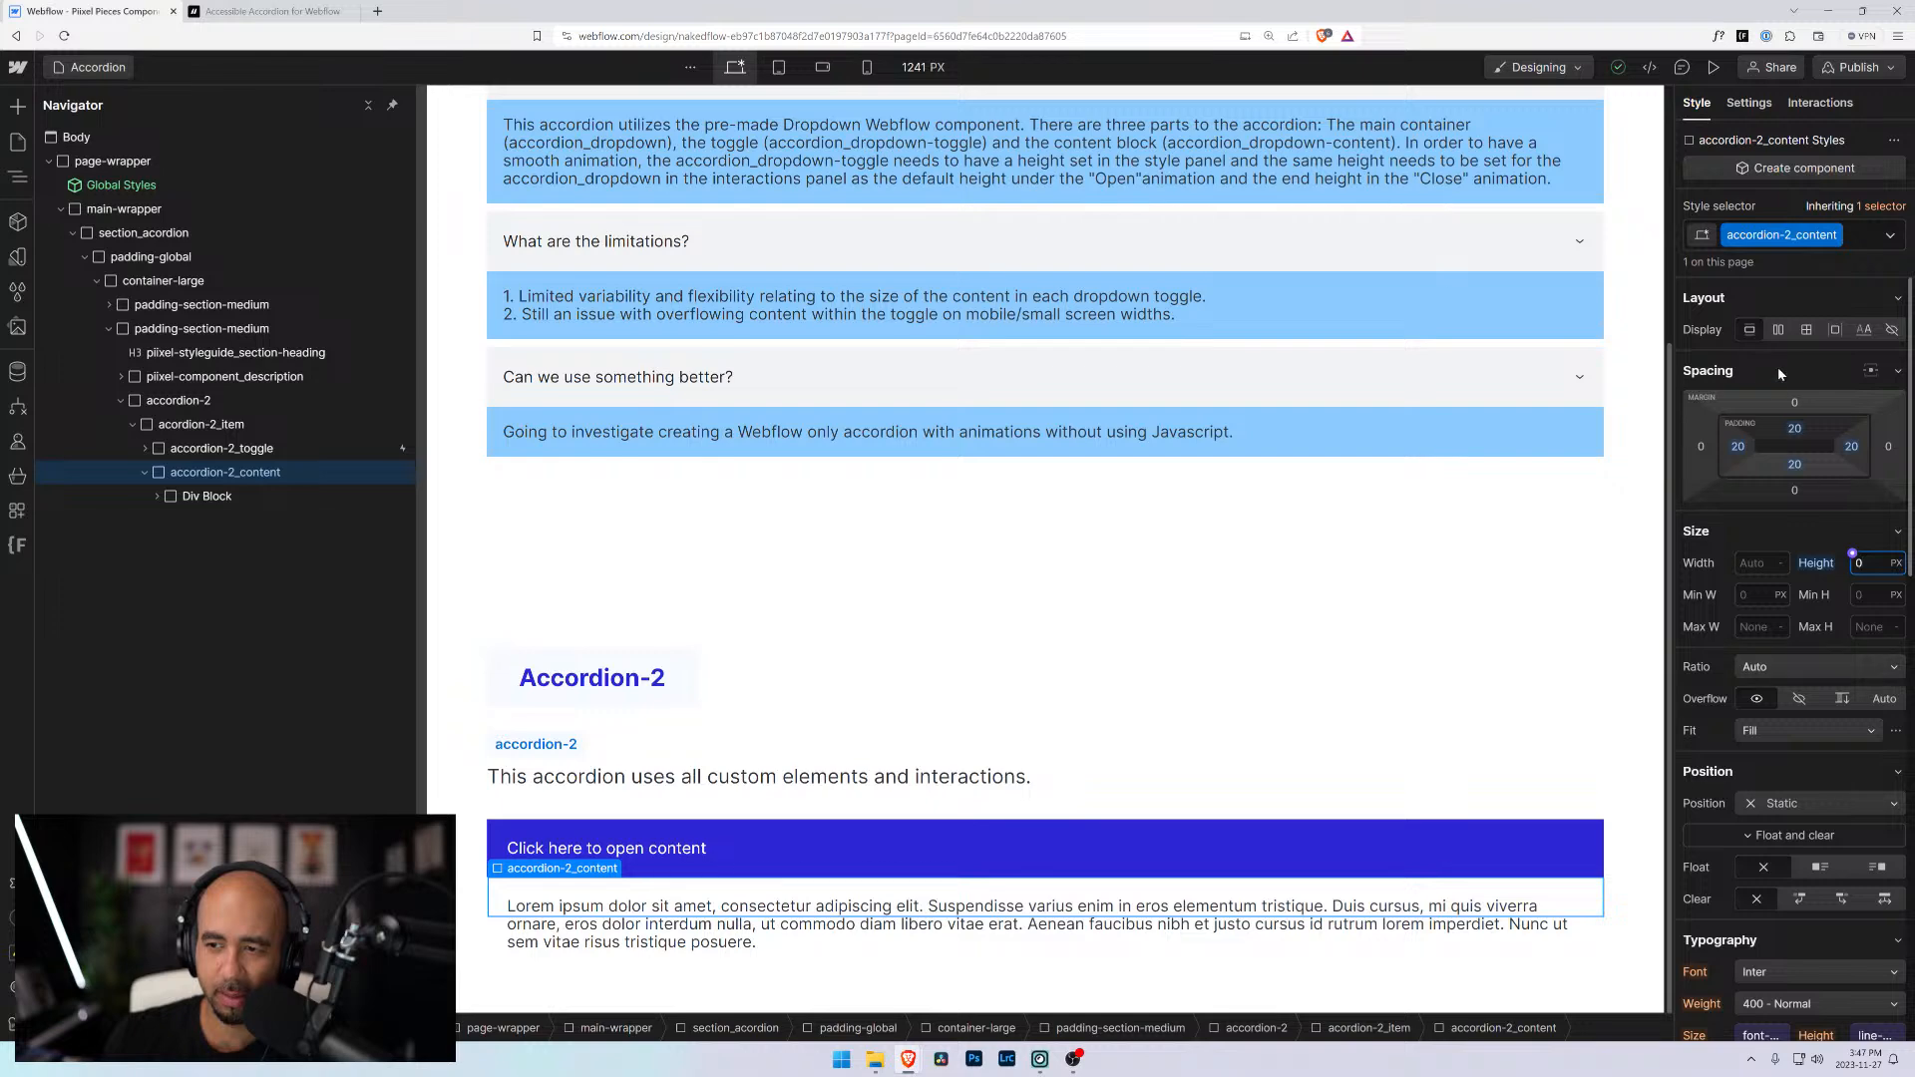
{"action": "scroll", "coordinate": [1745, 665], "scroll_direction": "down", "scroll_amount": 3}
{"action": "scroll", "coordinate": [1742, 665], "scroll_direction": "up", "scroll_amount": 2}
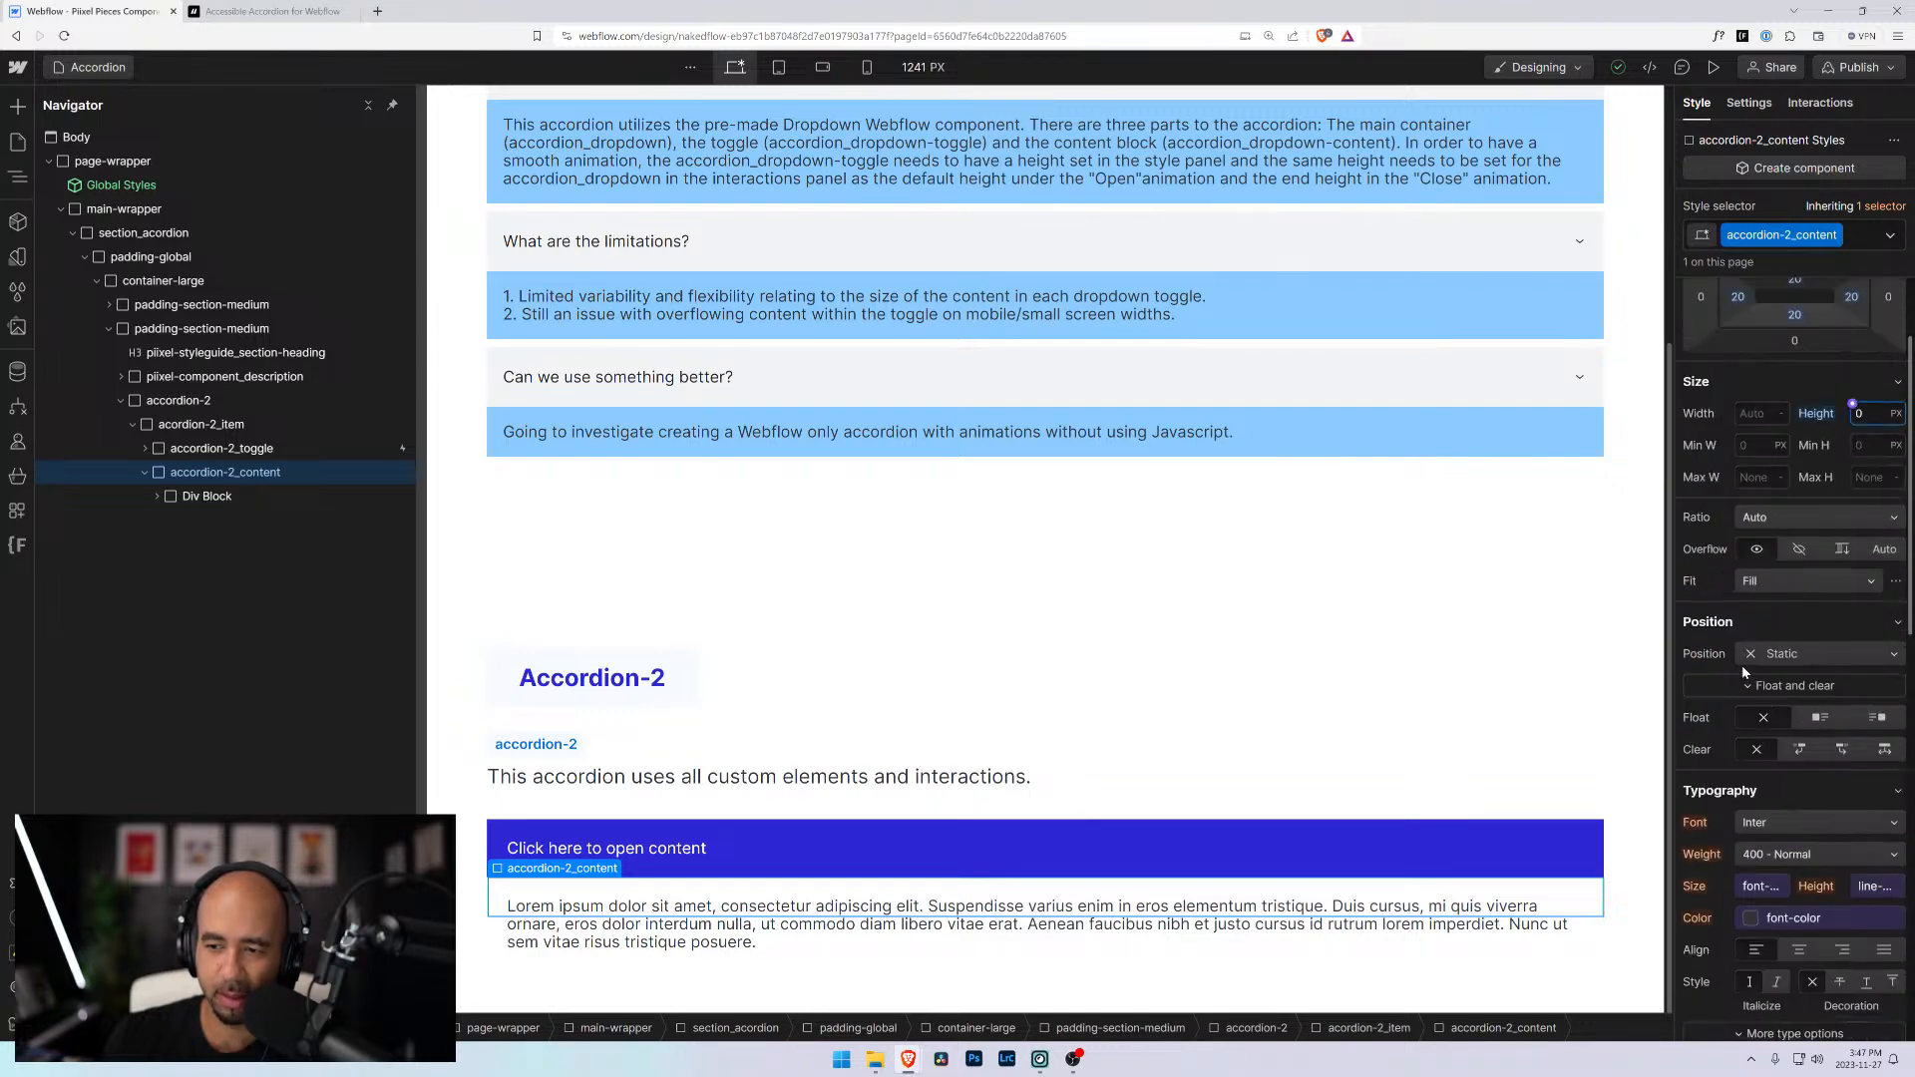
{"action": "left_click", "coordinate": [1799, 549]}
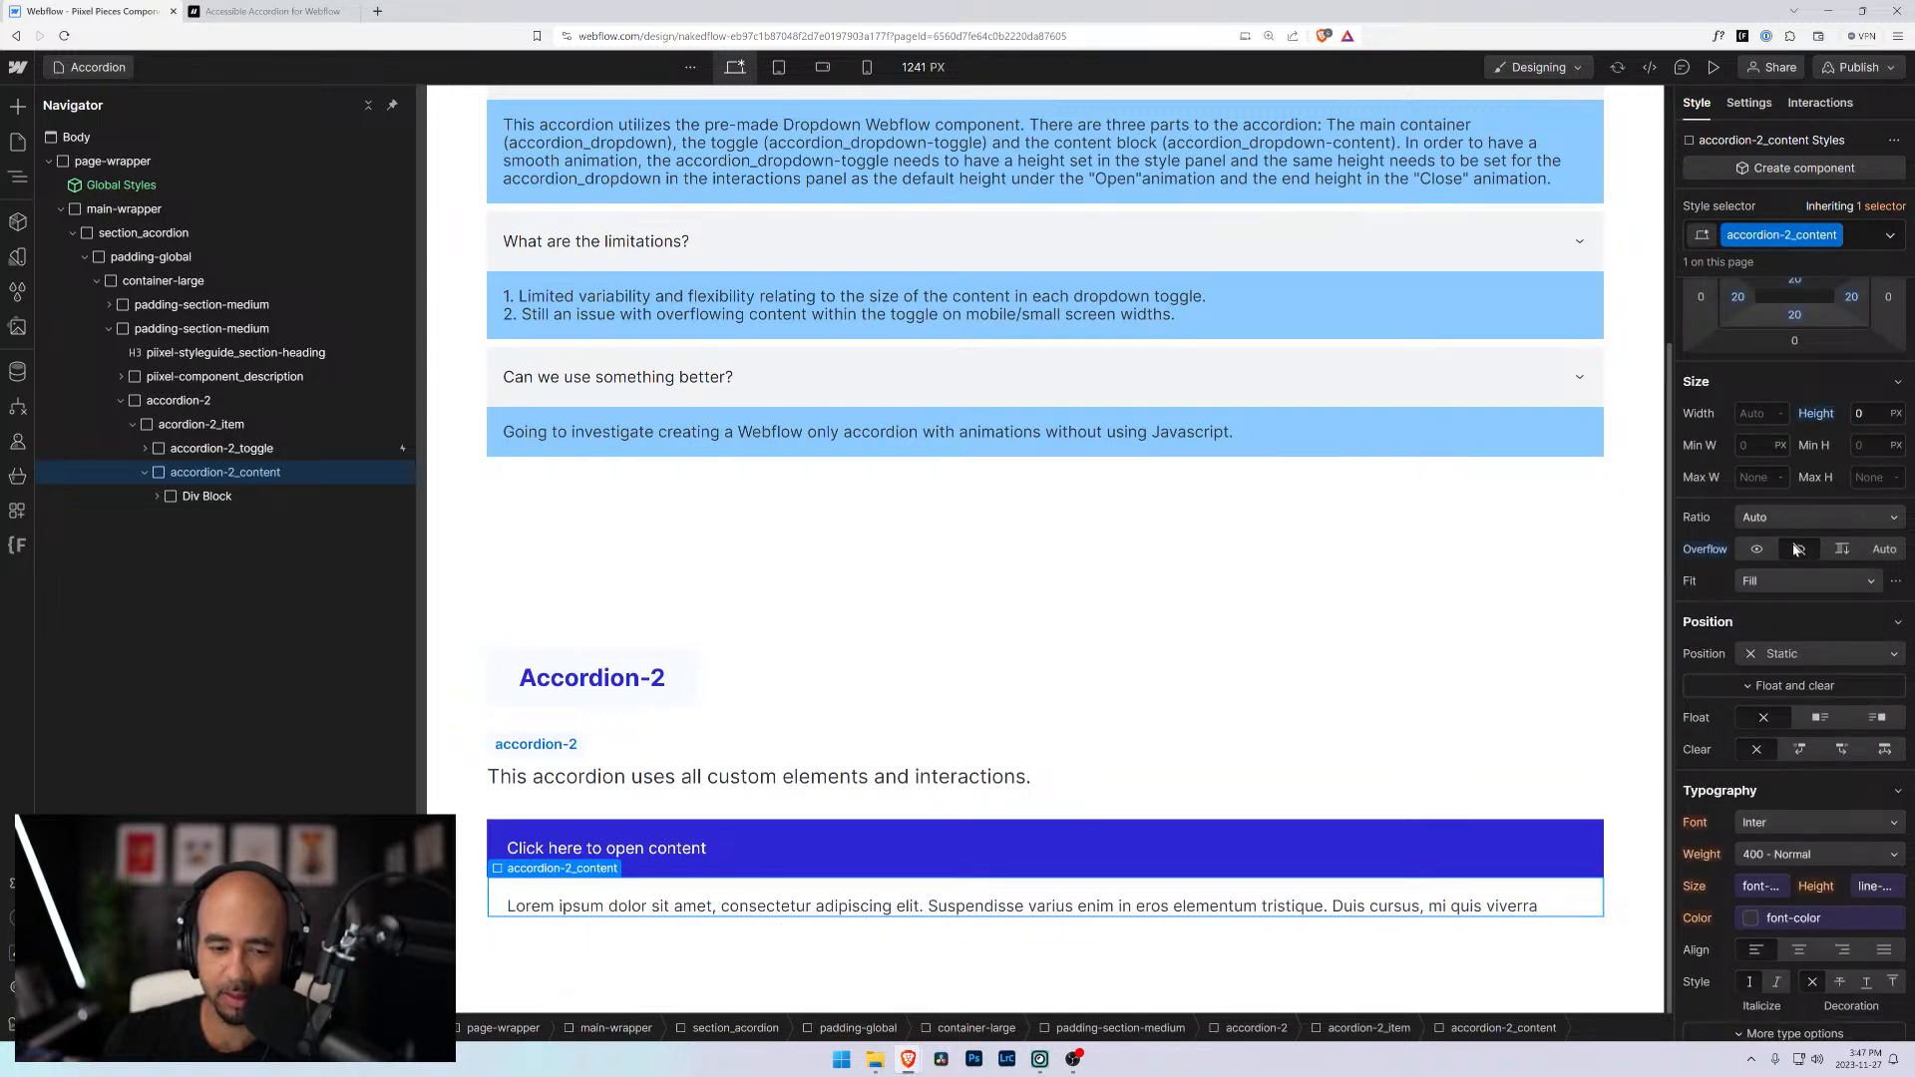
Reset the height of accordion-2_content and expand its nested div block to show the paragraph inside
{"action": "left_click", "coordinate": [202, 497]}
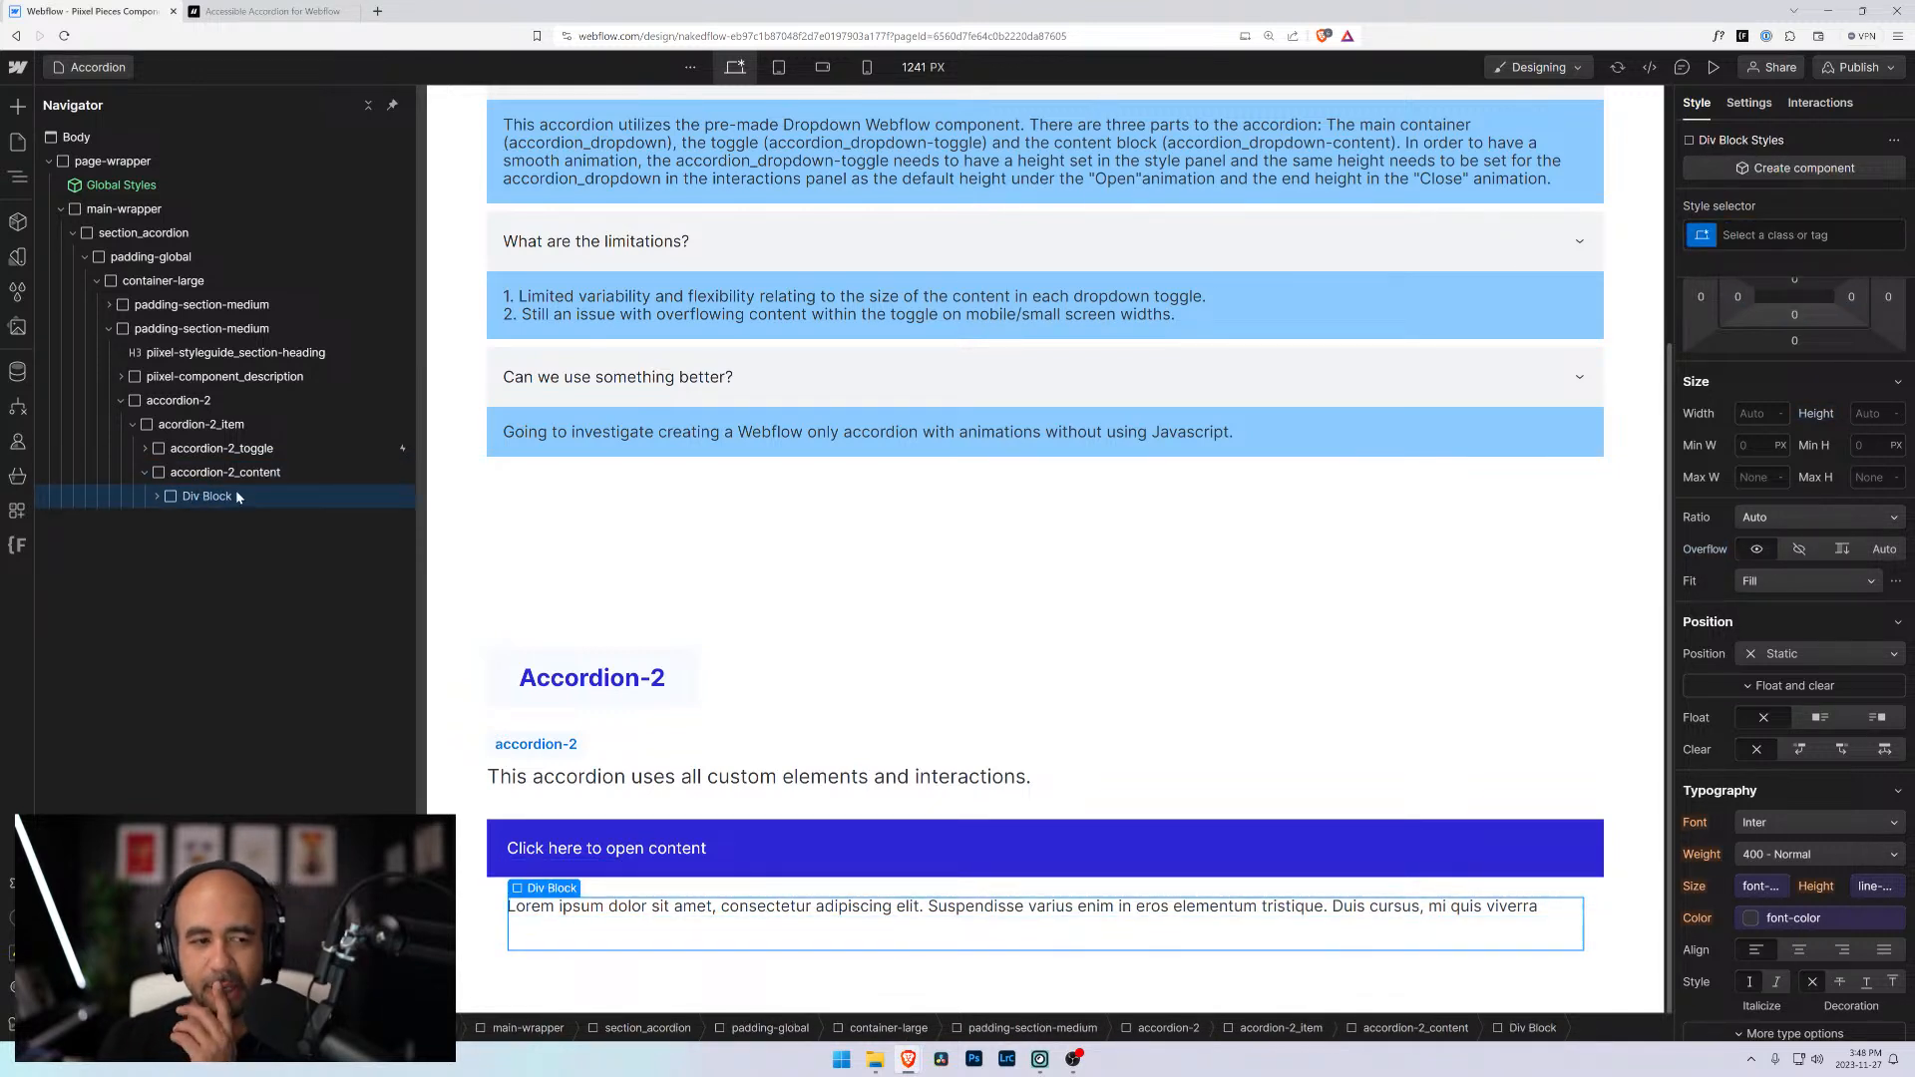
{"action": "left_click", "coordinate": [243, 475]}
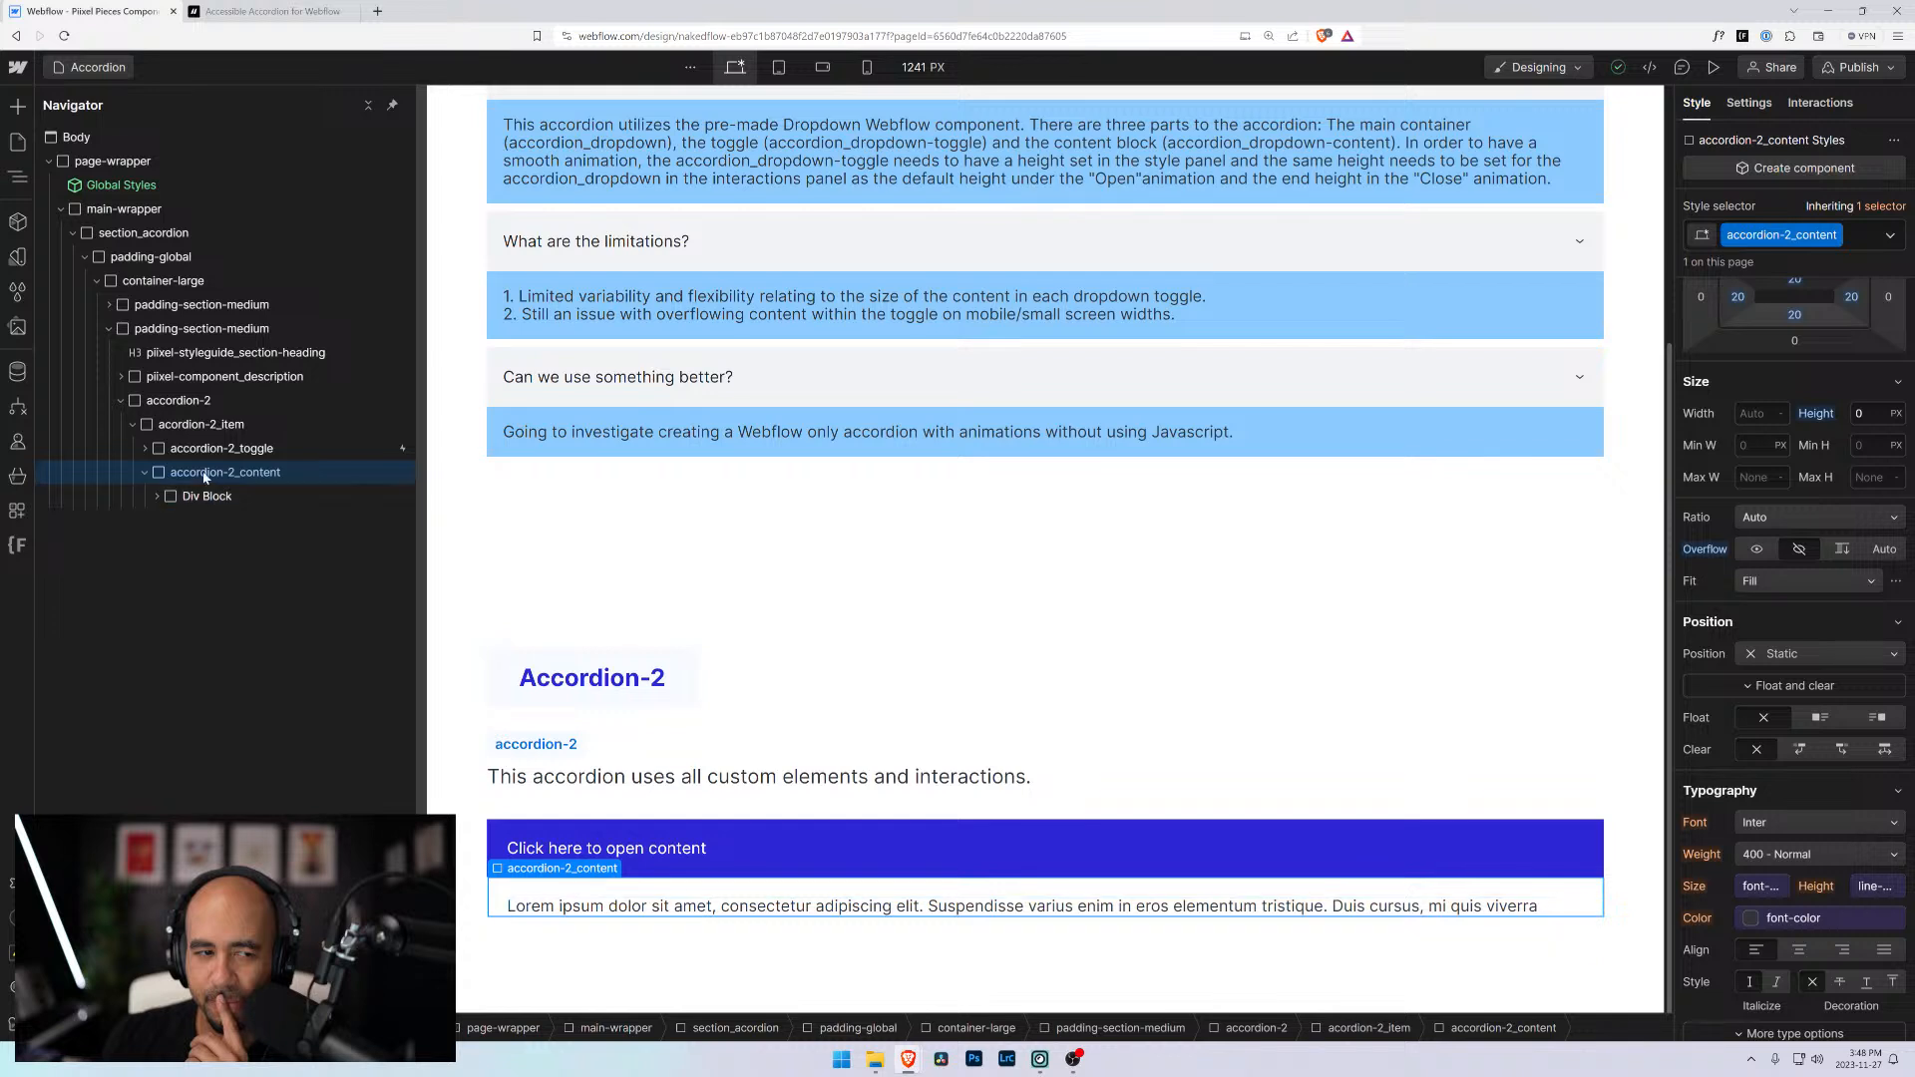
{"action": "left_click", "coordinate": [1803, 415], "text": "alt"}
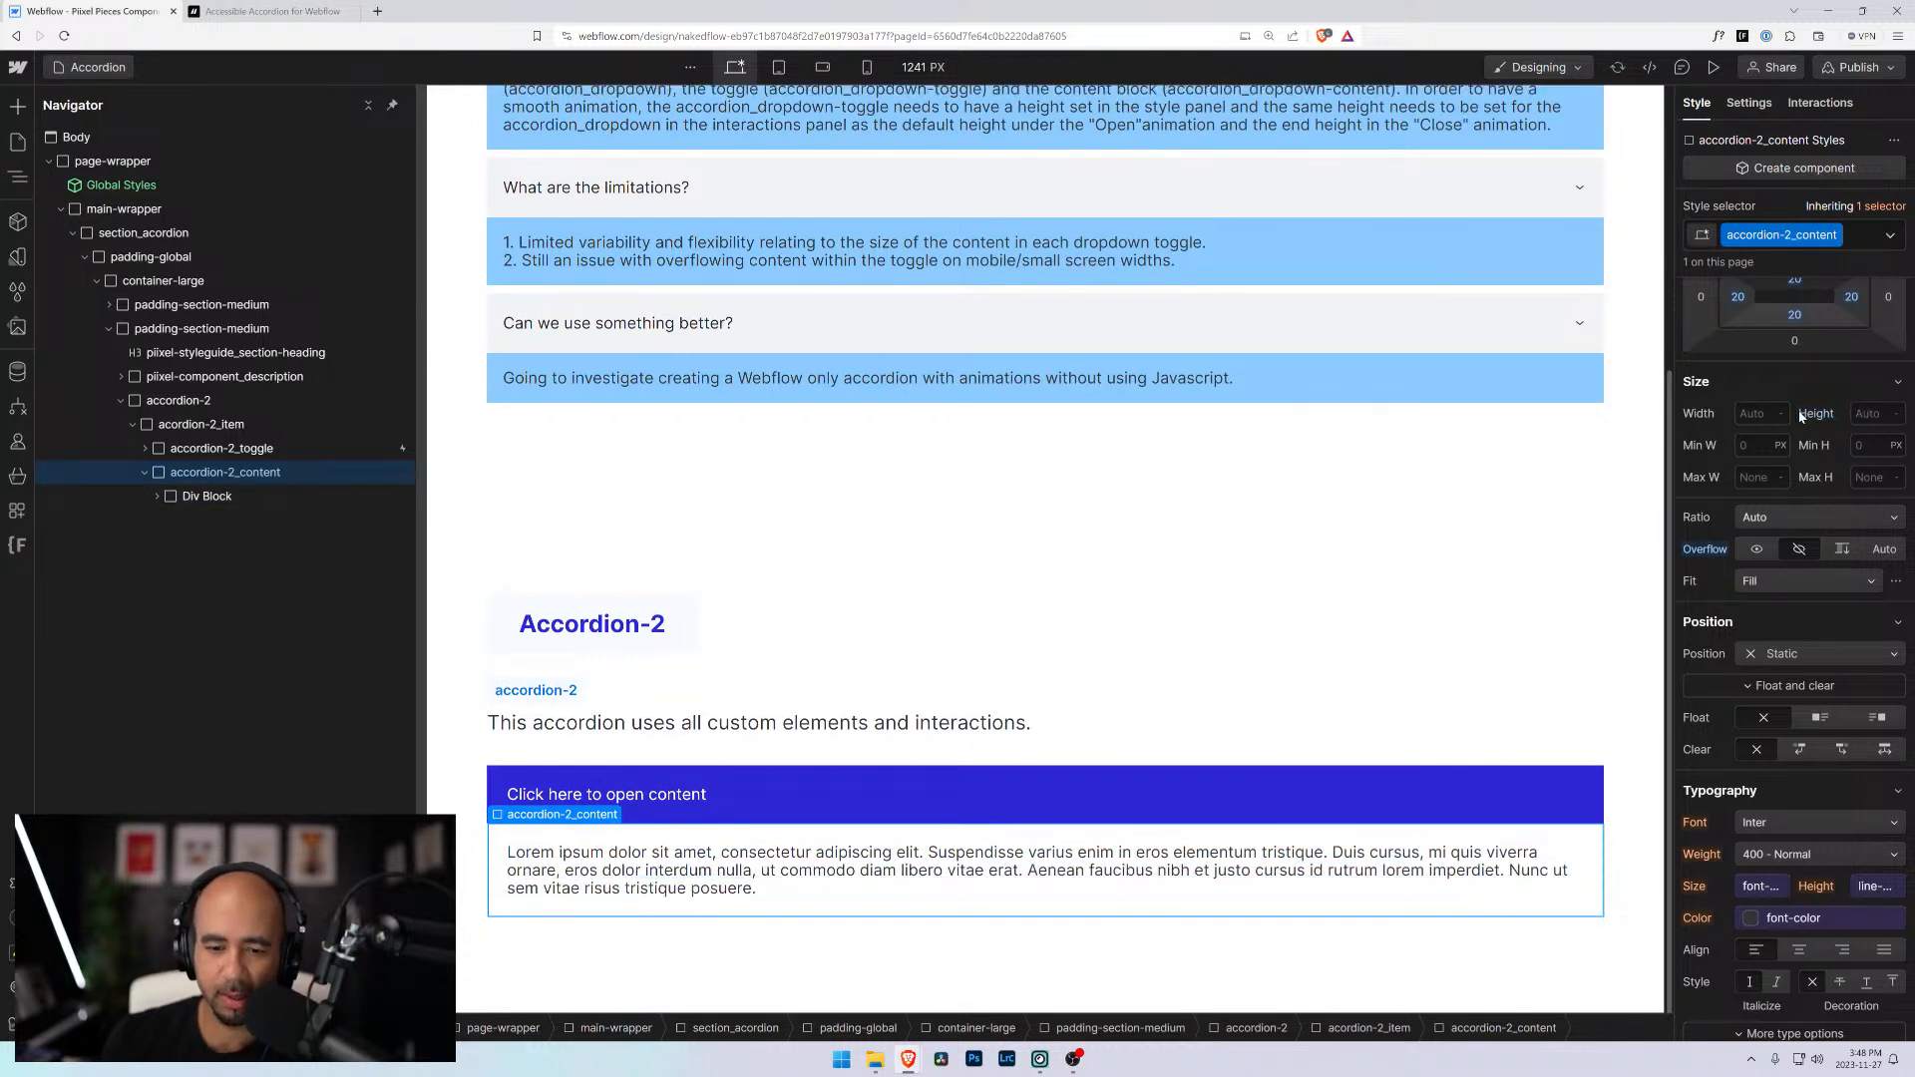
{"action": "left_click", "coordinate": [199, 499]}
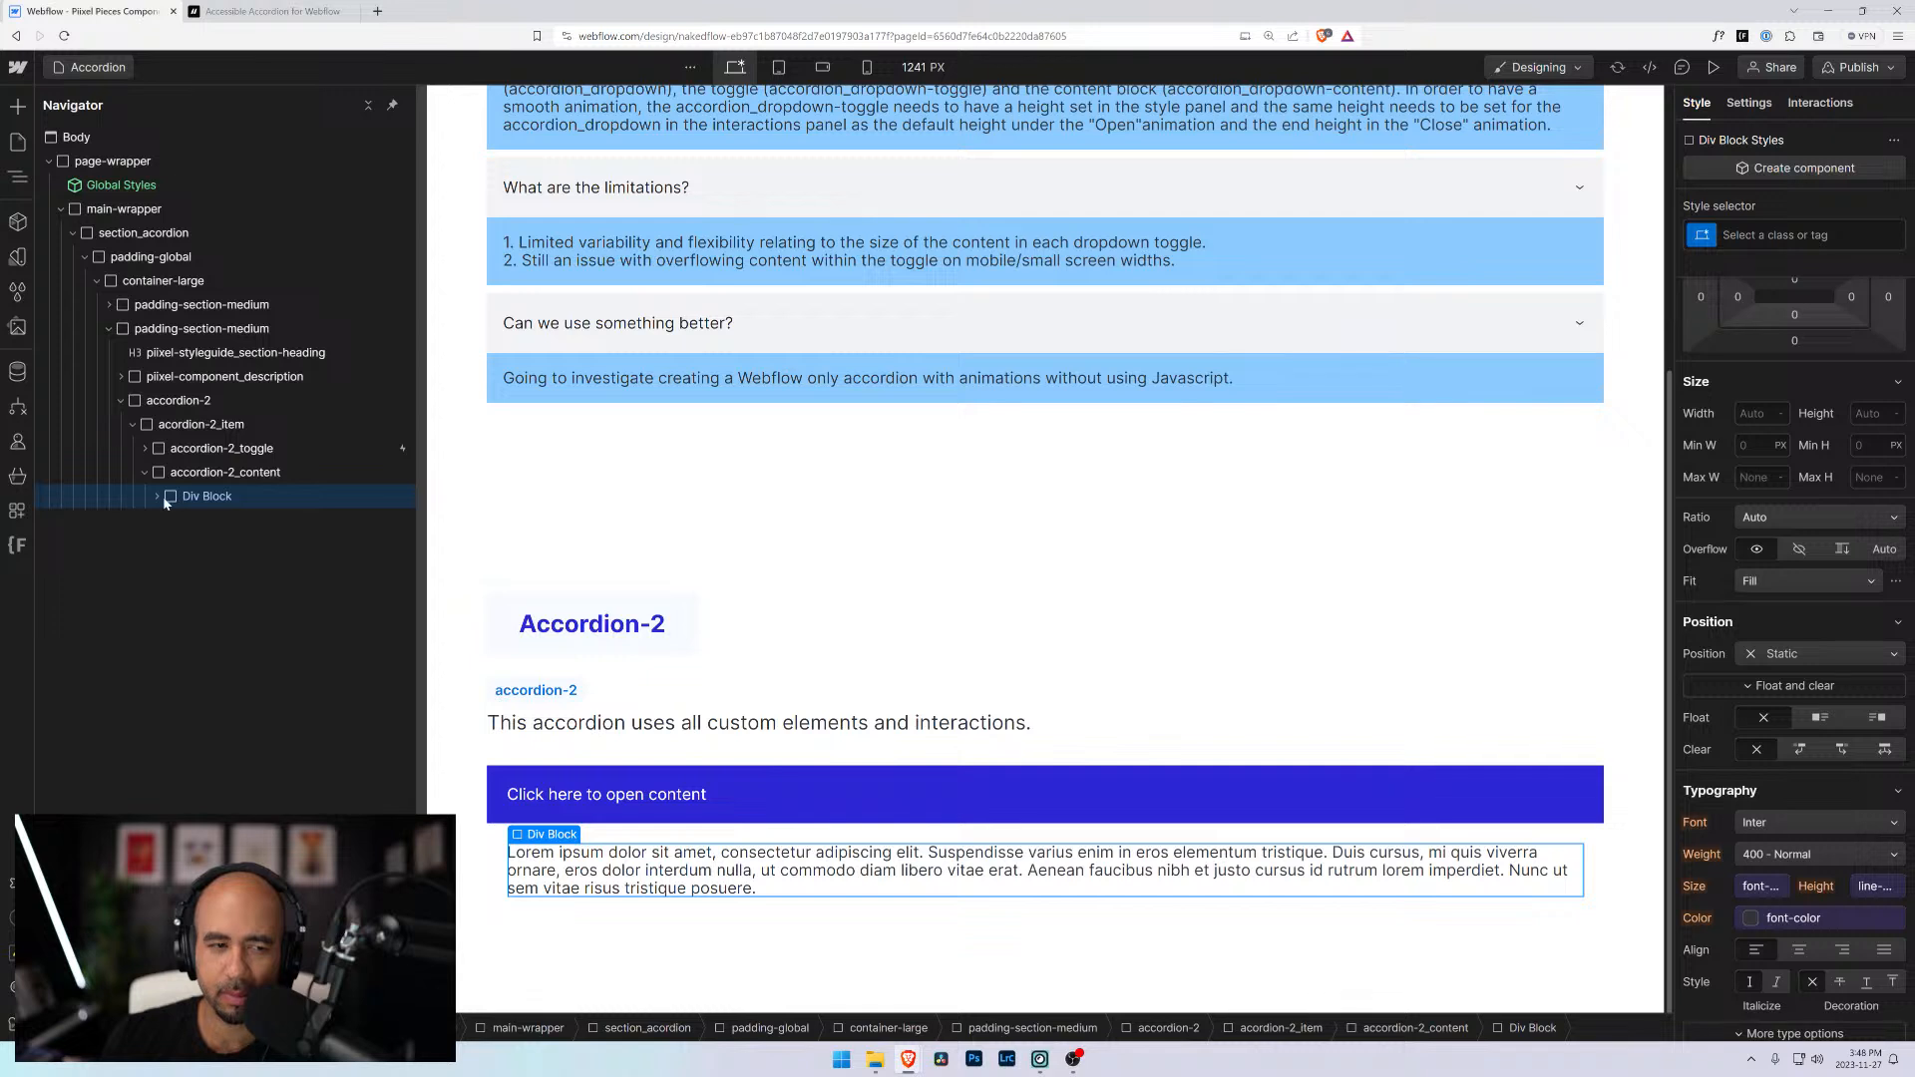
{"action": "left_click", "coordinate": [225, 472]}
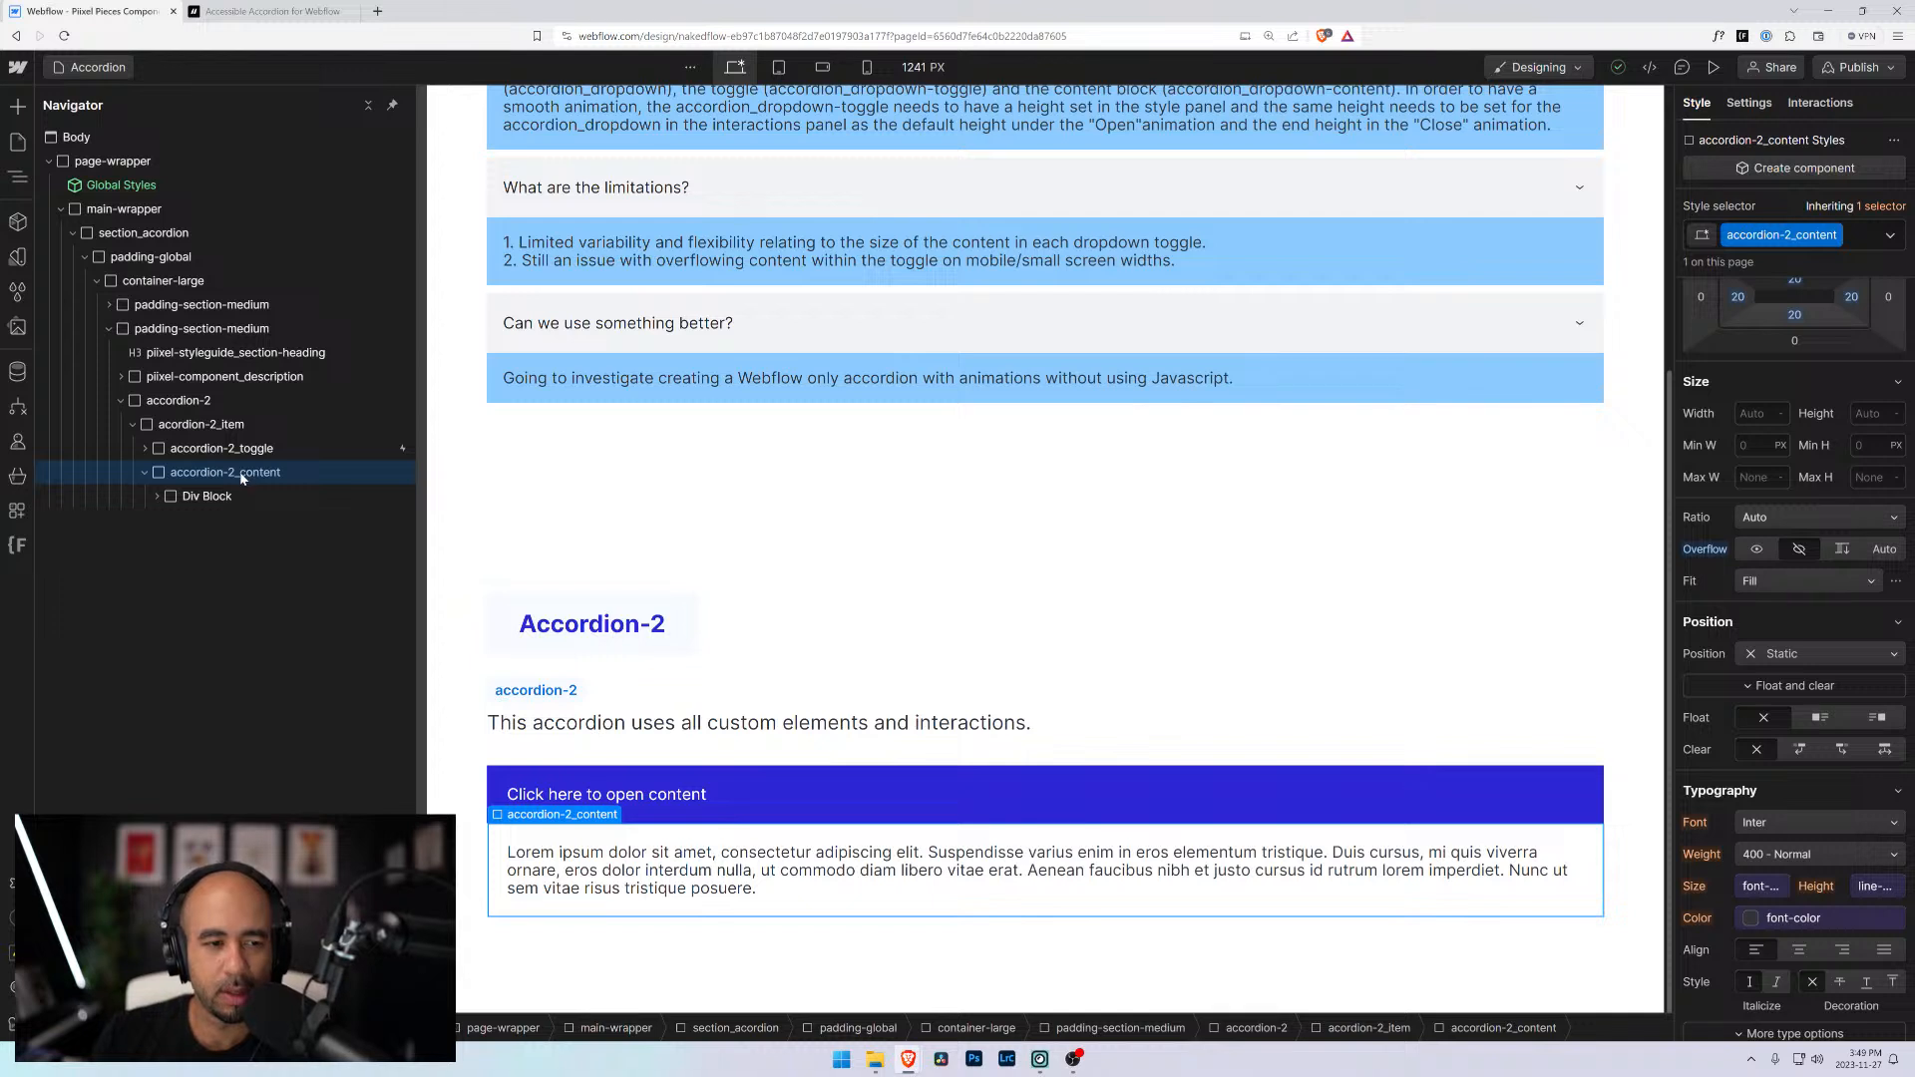
{"action": "left_click", "coordinate": [157, 497]}
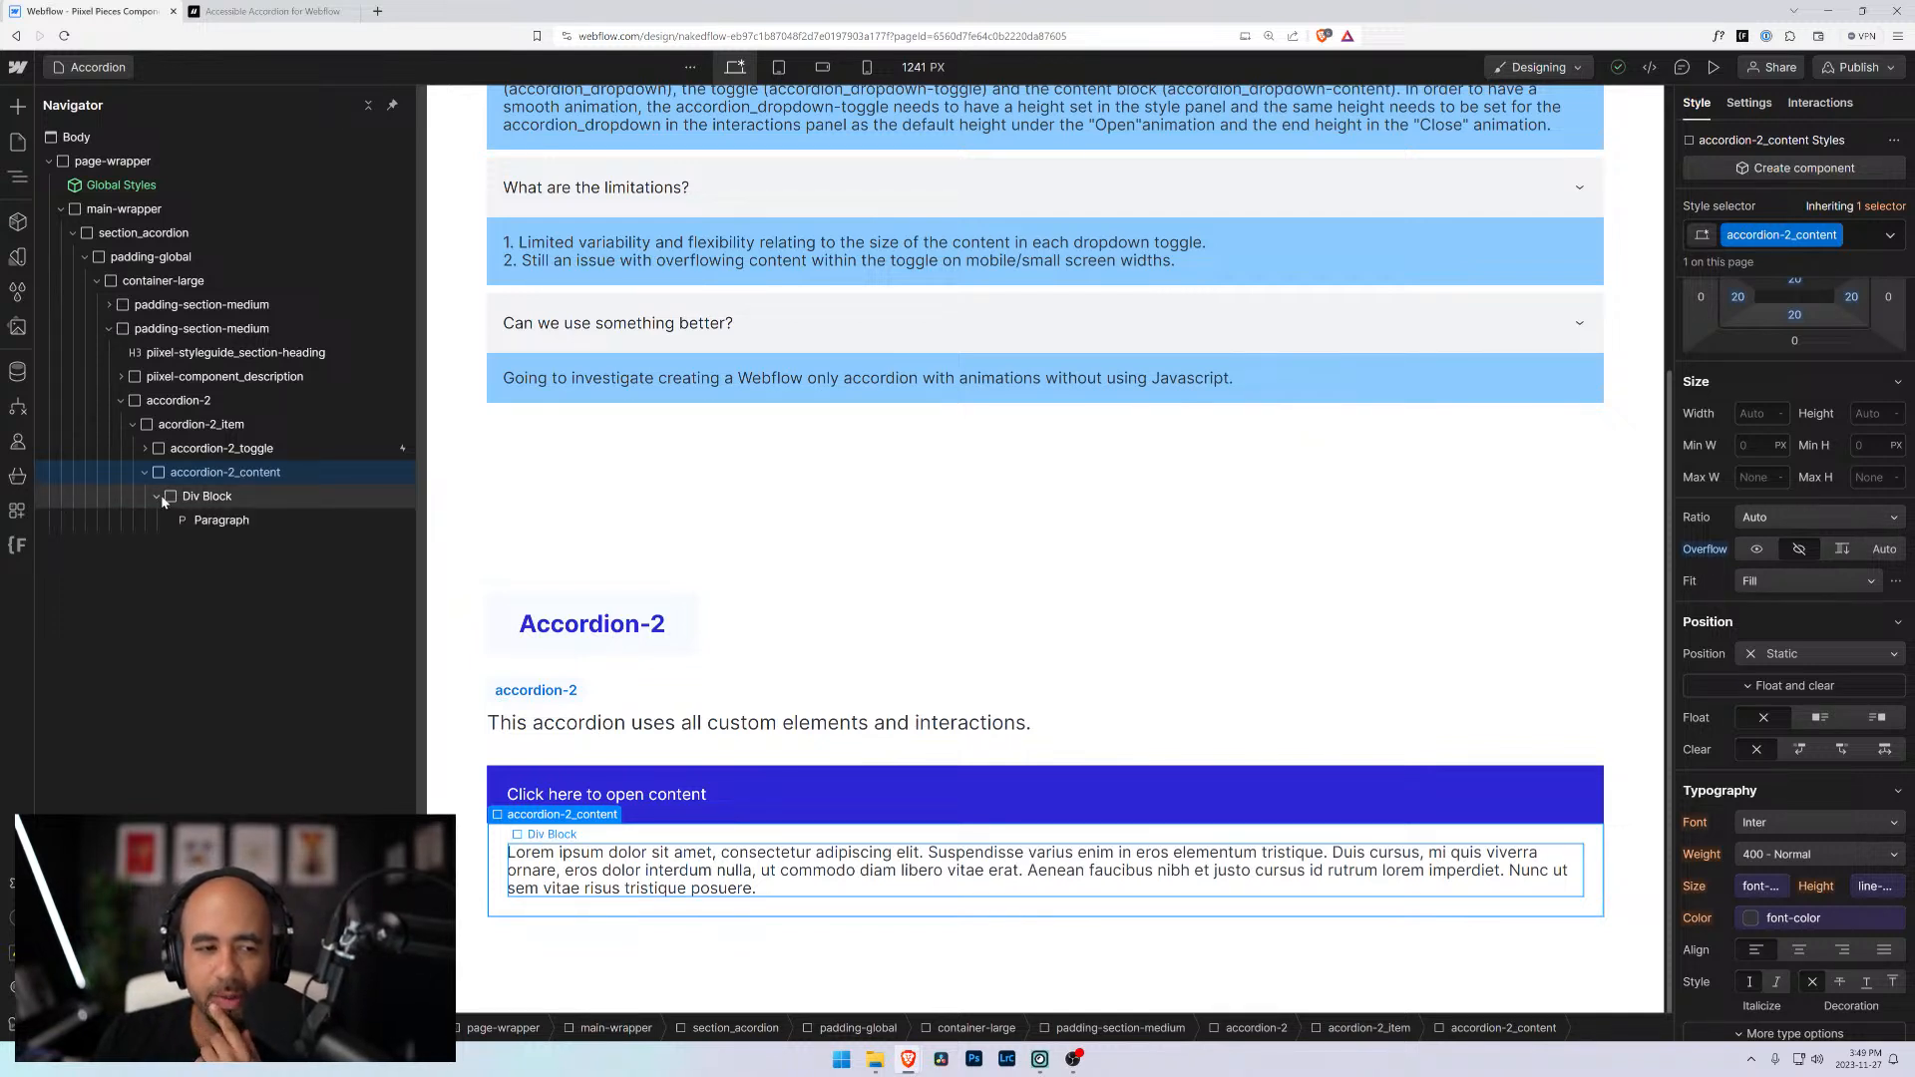
{"action": "left_click", "coordinate": [207, 497]}
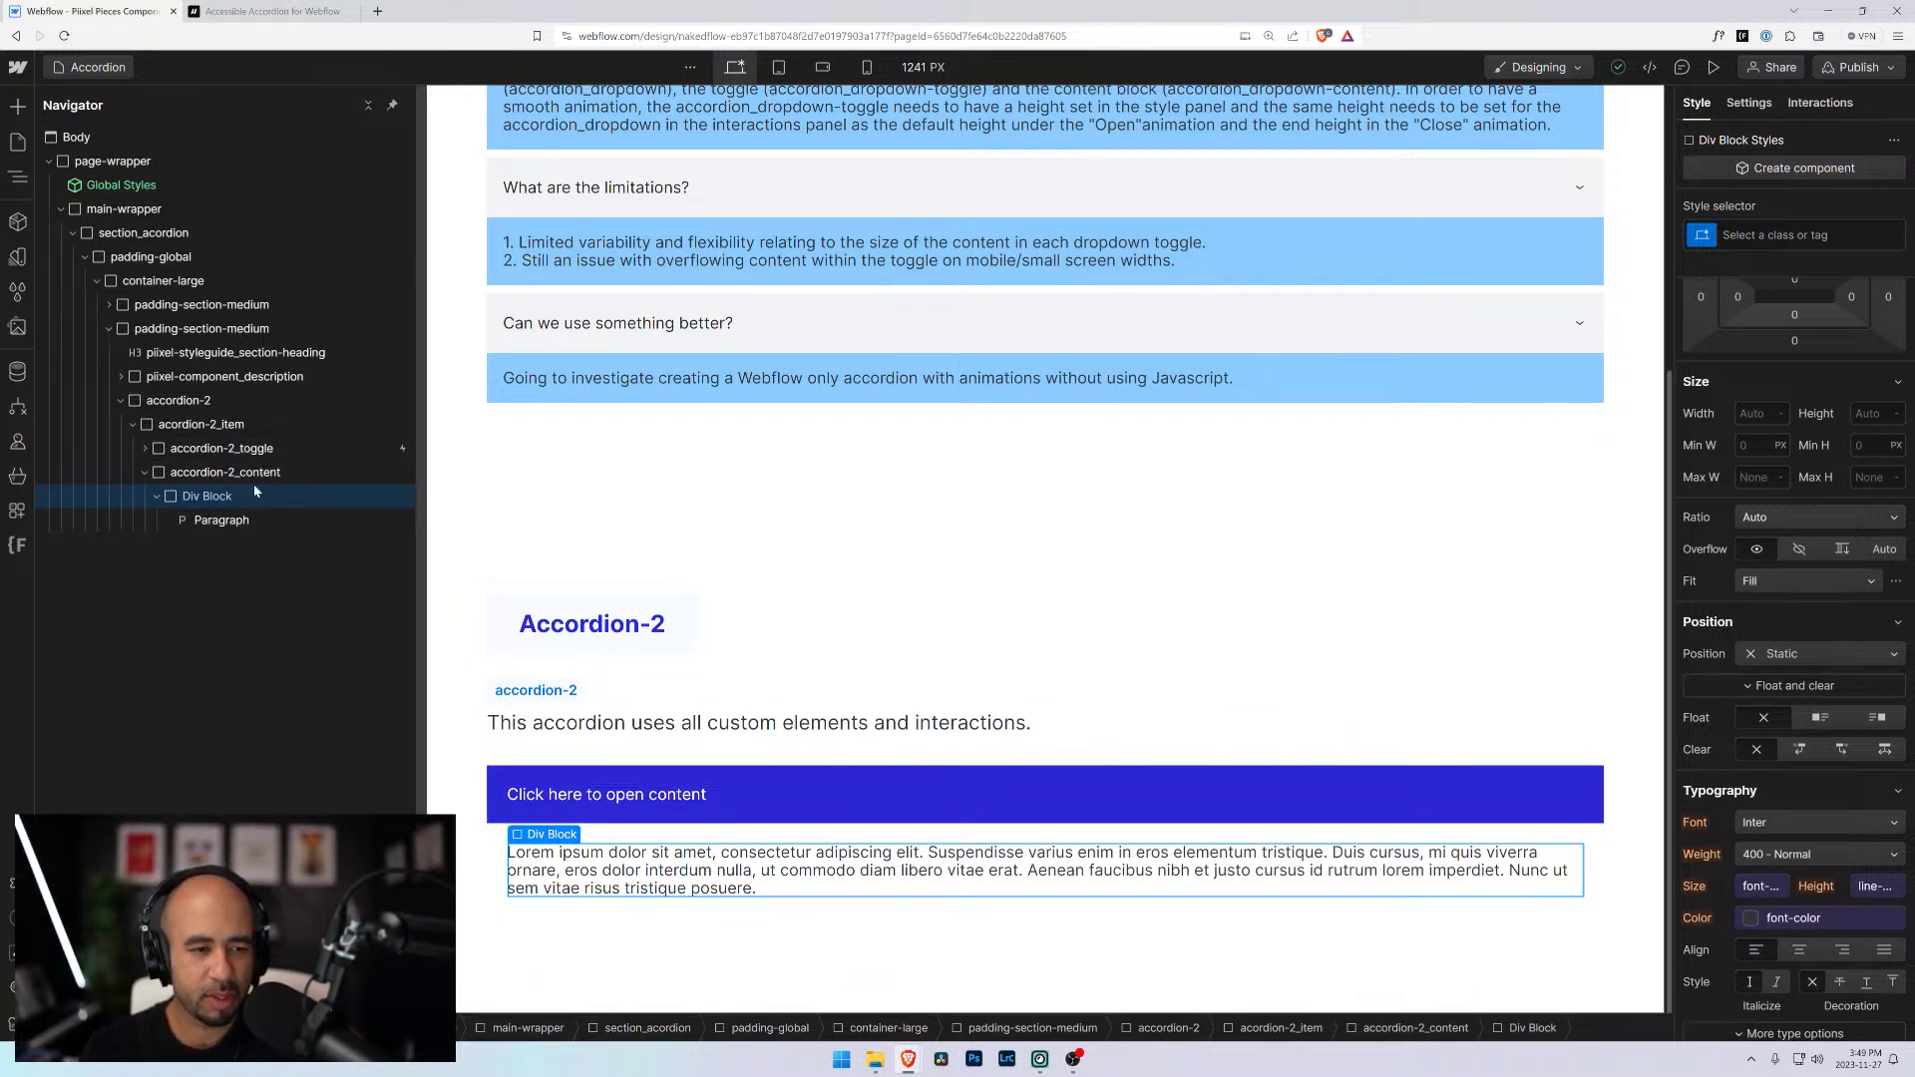
{"action": "left_click", "coordinate": [145, 469]}
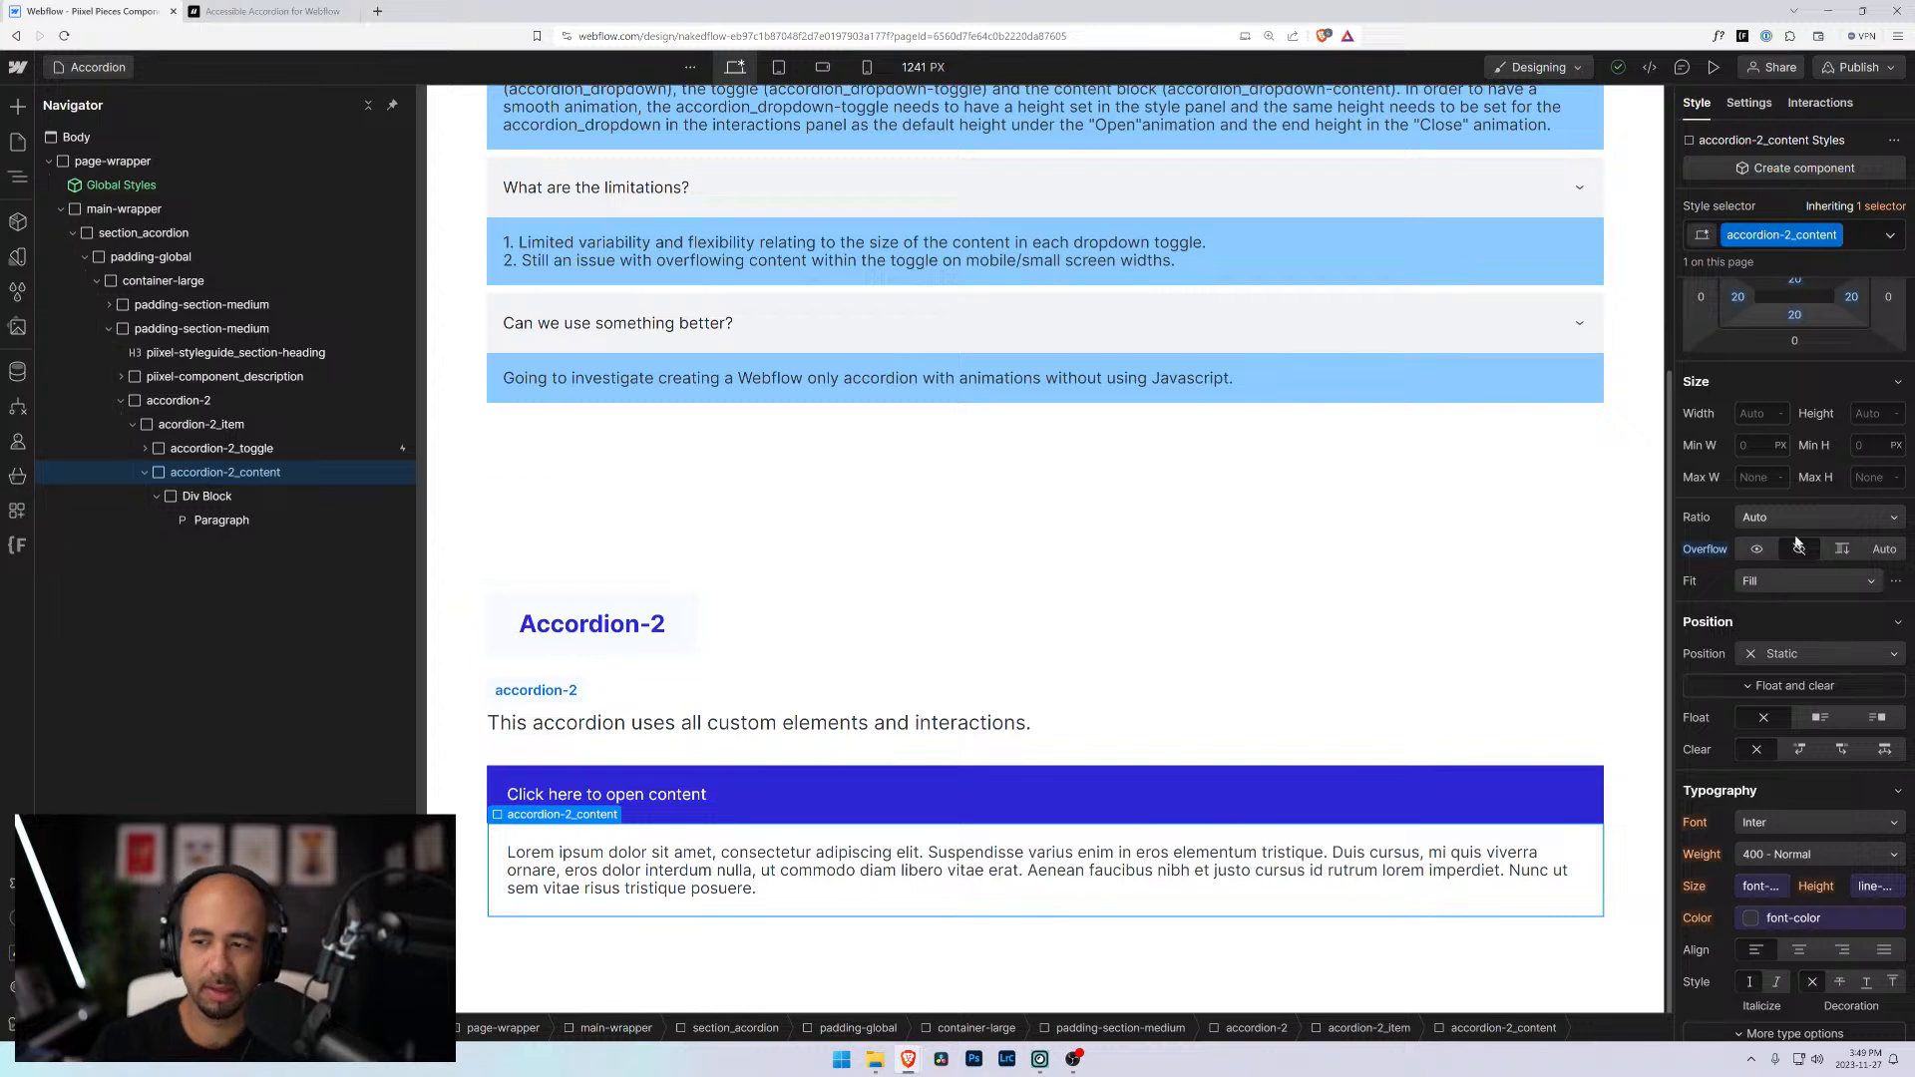
Set the height of accordion-2_content to 1 px and reset its top and bottom padding
{"action": "left_click", "coordinate": [1861, 413]}
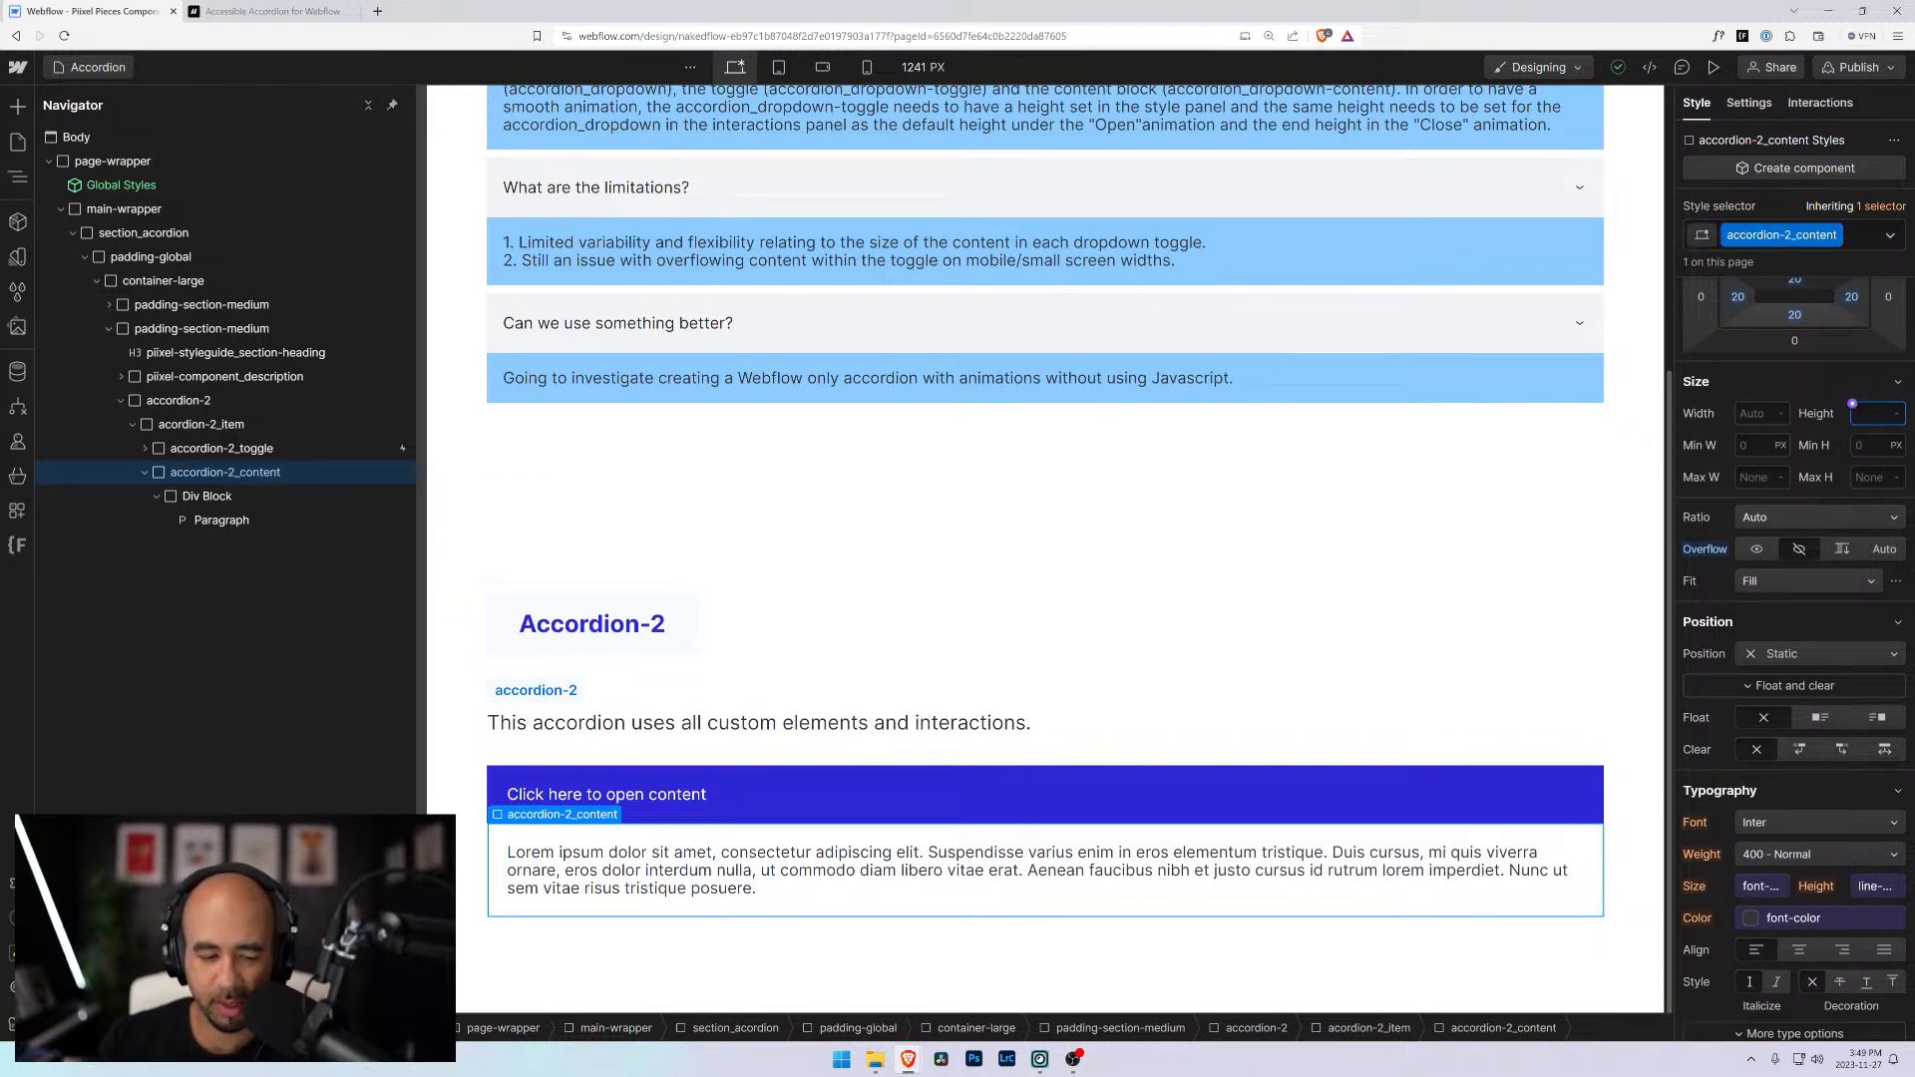
{"action": "type", "text": "1"}
{"action": "key", "text": "Return"}
{"action": "scroll", "coordinate": [1802, 346], "scroll_direction": "up", "scroll_amount": 1}
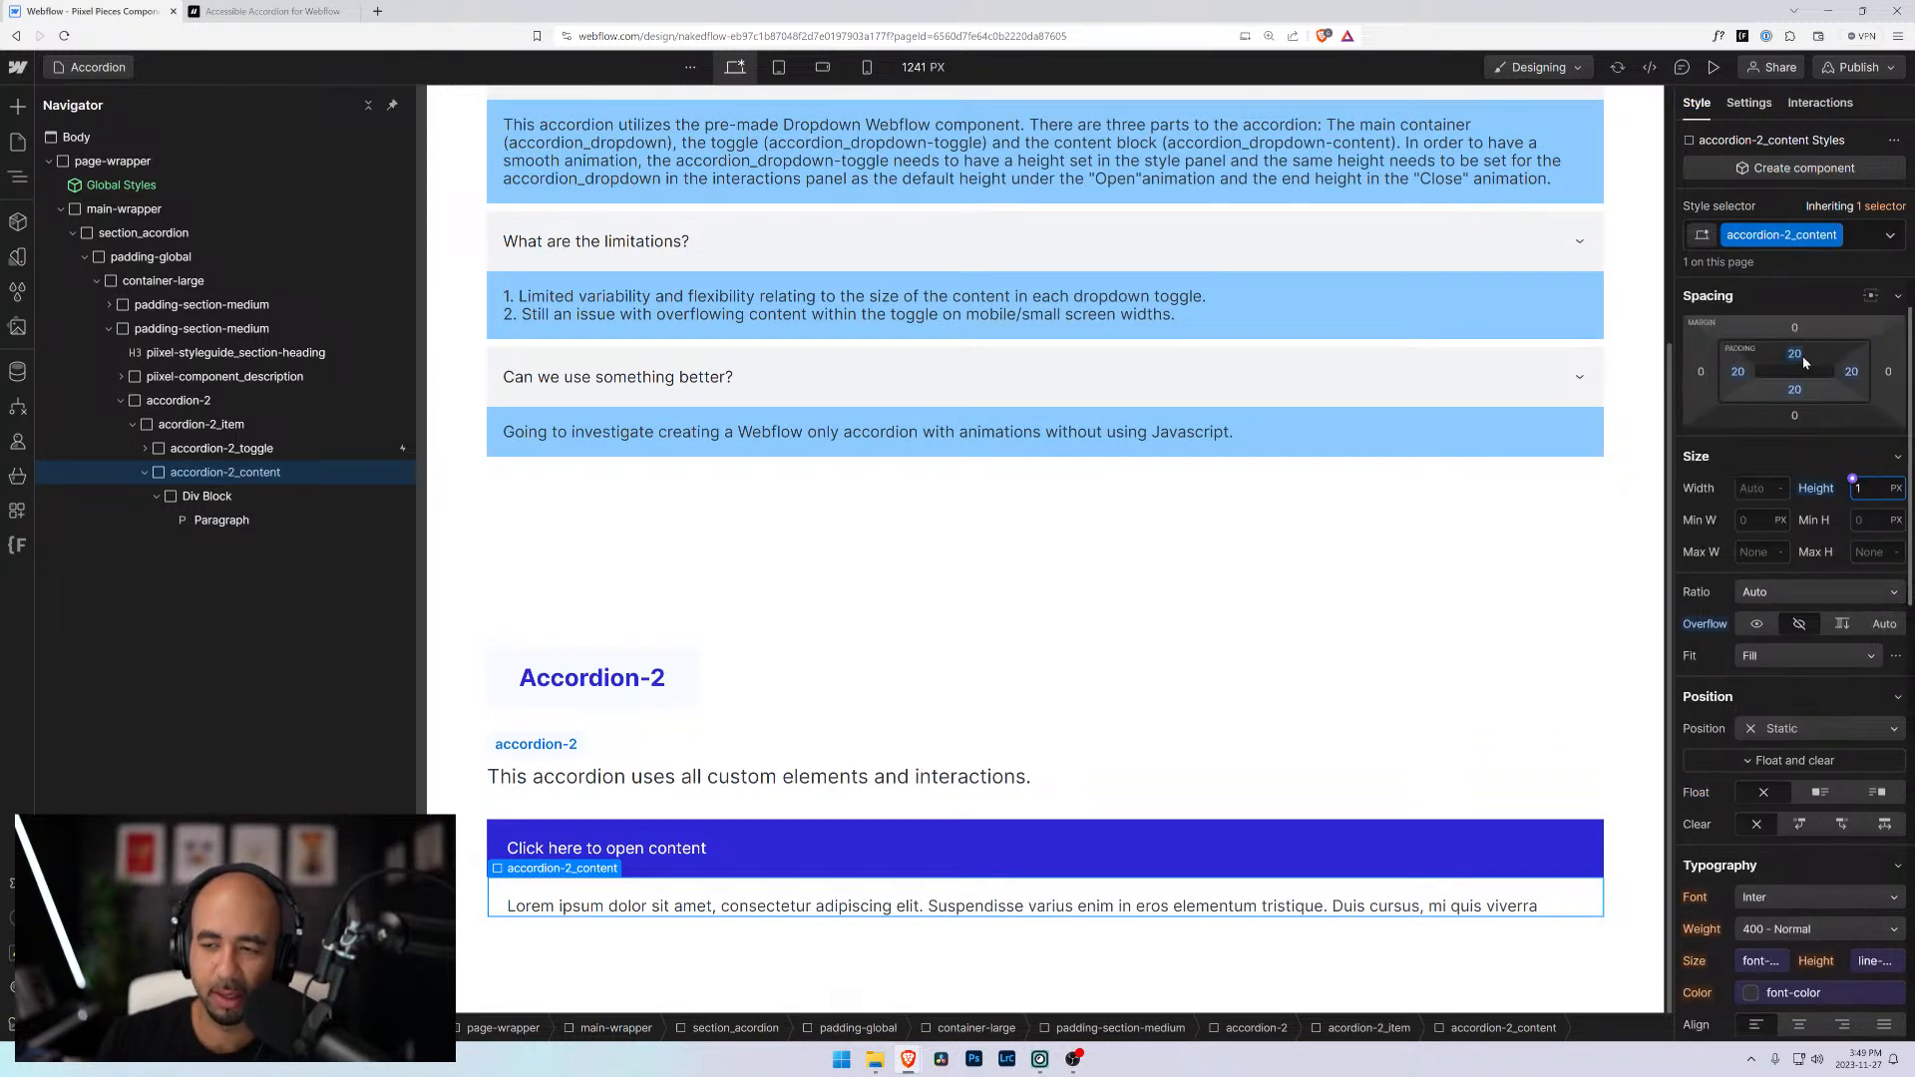
{"action": "left_click", "coordinate": [1797, 391], "text": "alt"}
{"action": "left_click", "coordinate": [1799, 359], "text": "alt"}
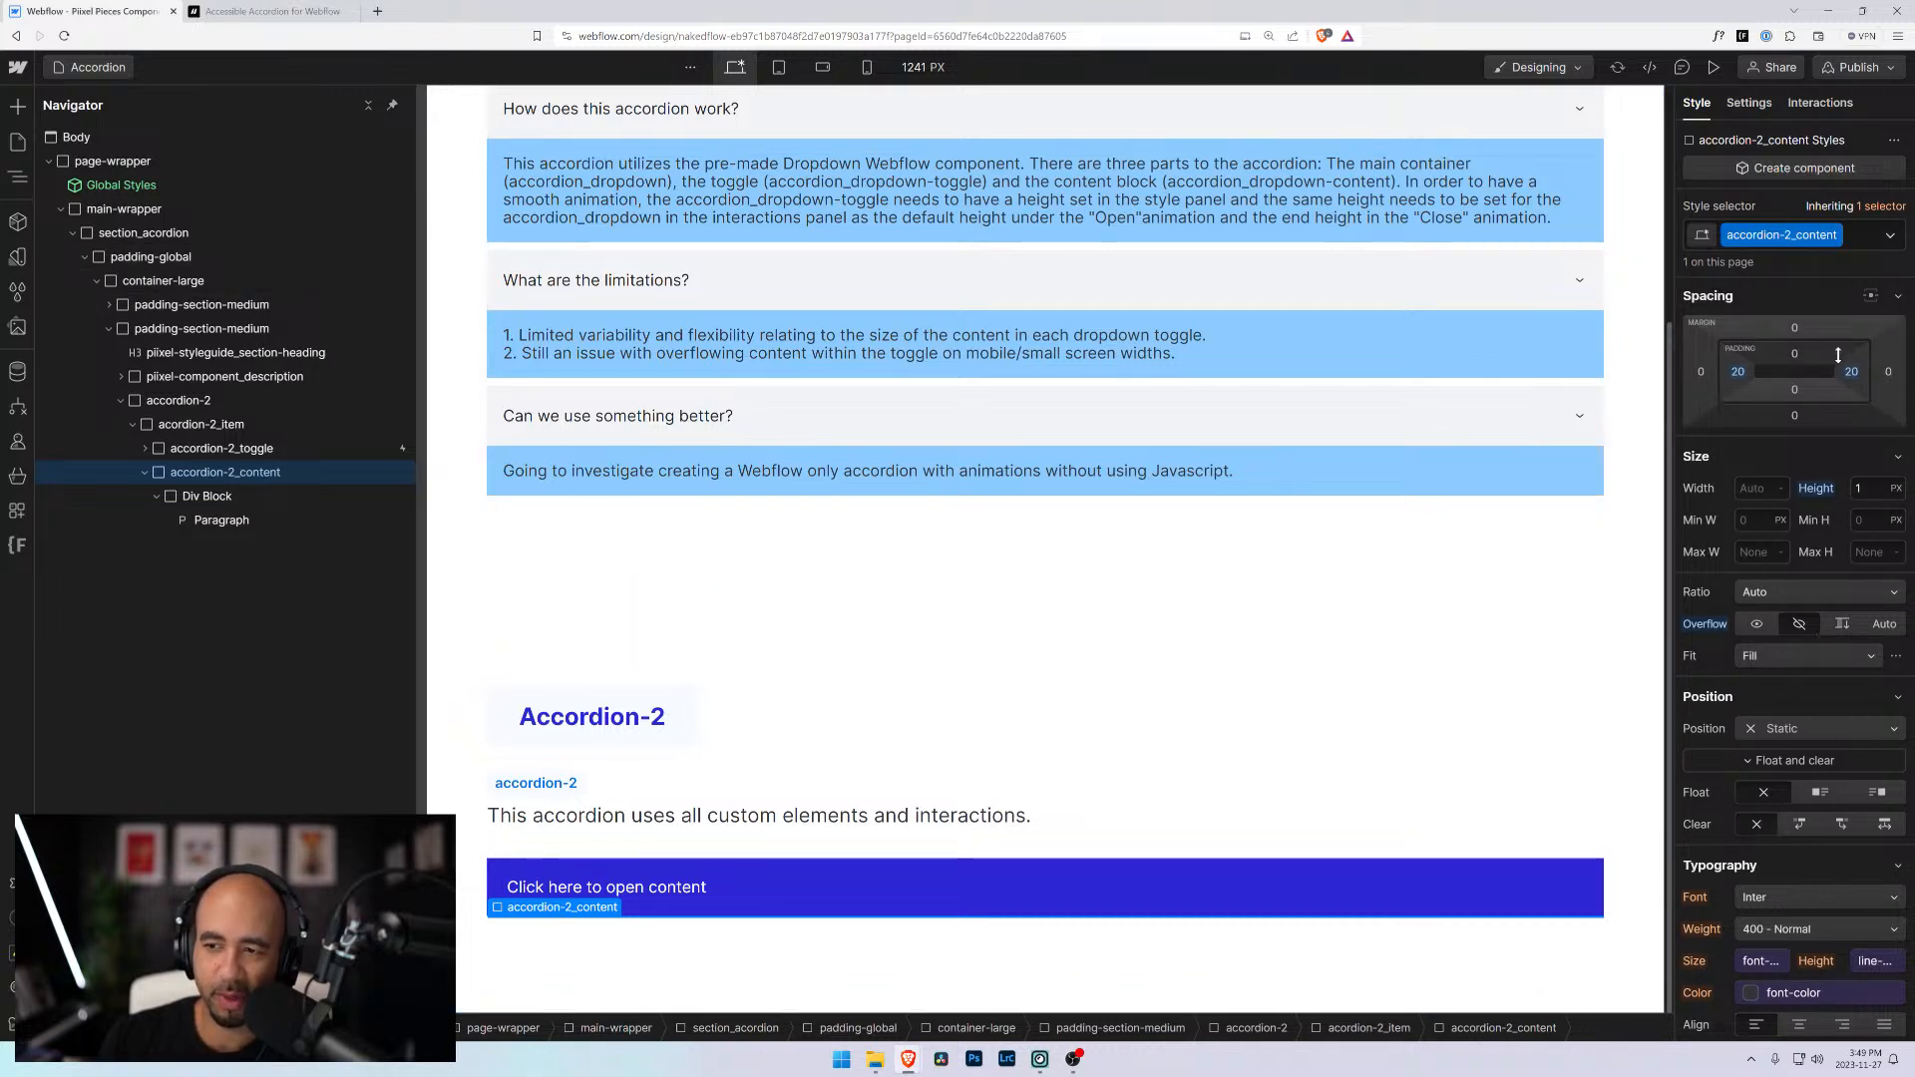
Set the height of accordion-2_content to 0 px
{"action": "left_click", "coordinate": [1857, 487]}
{"action": "type", "text": "0"}
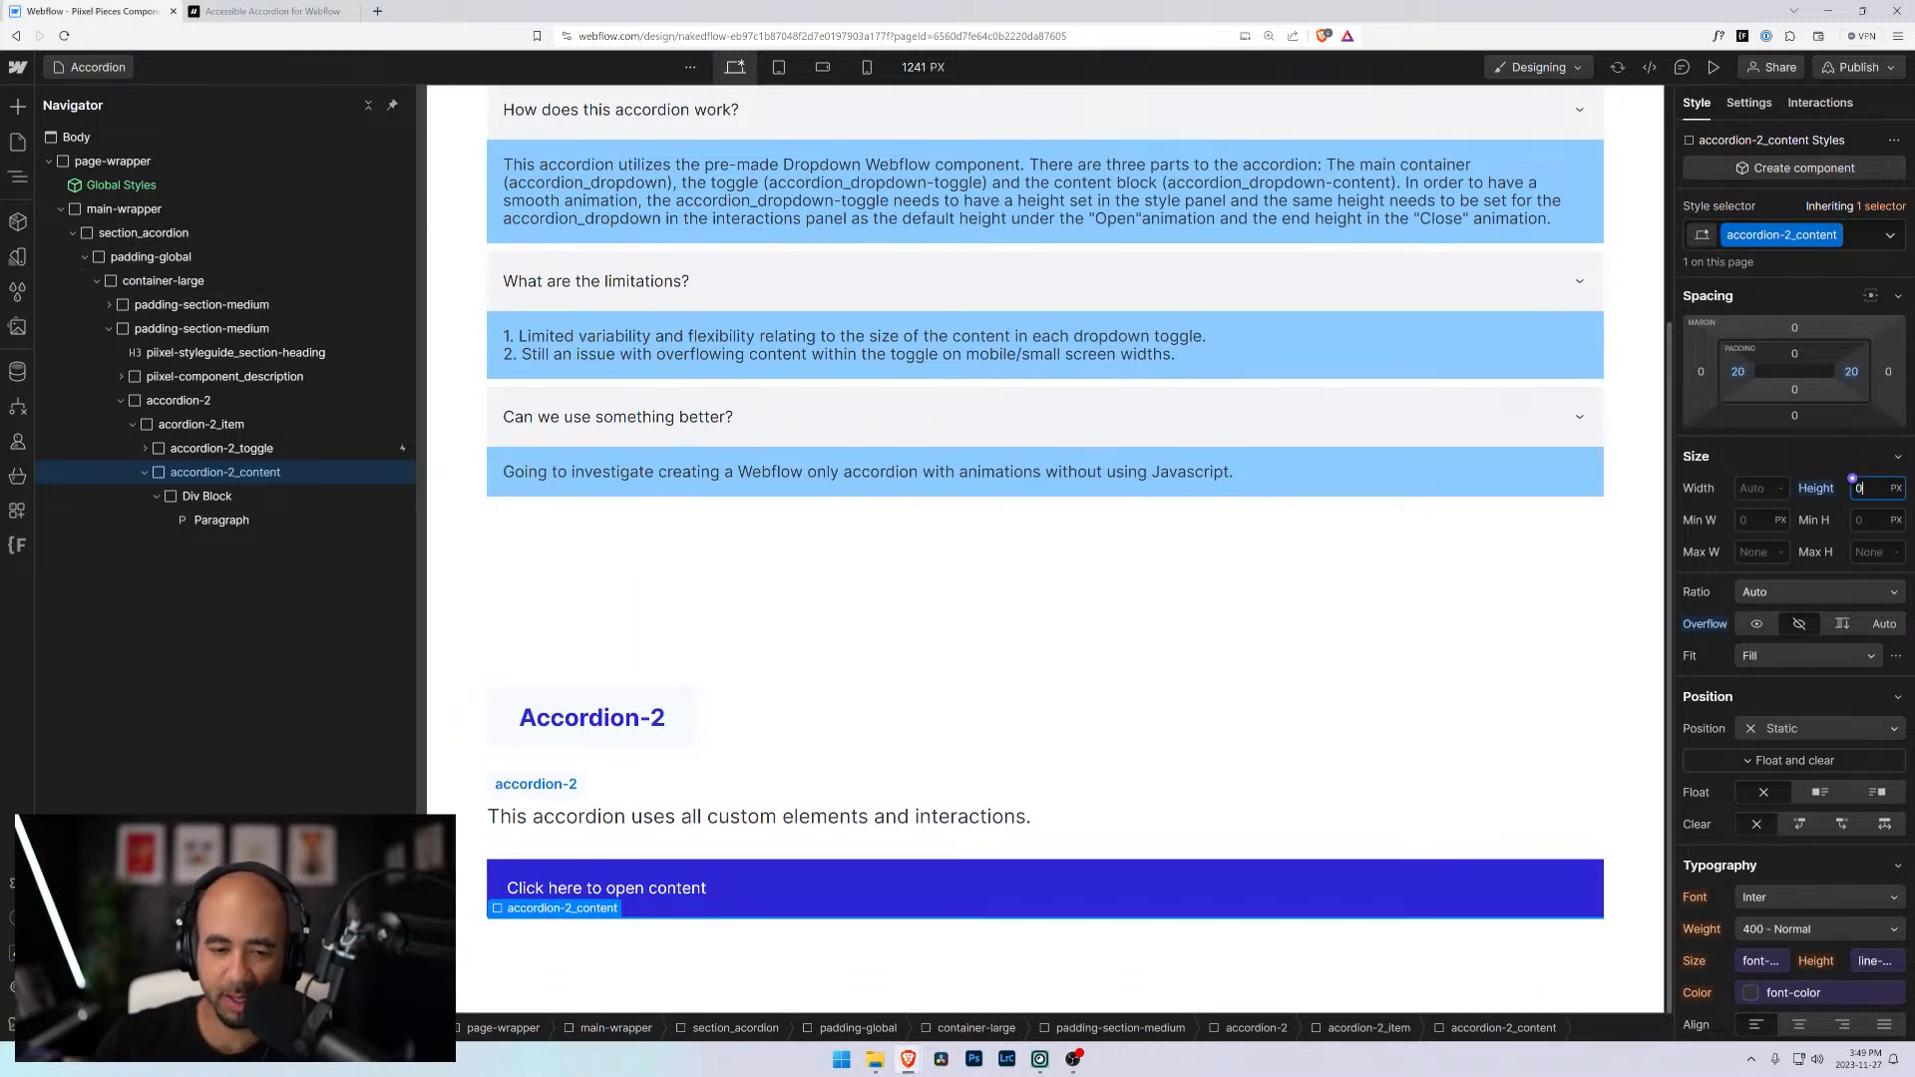
{"action": "left_click", "coordinate": [1786, 455]}
{"action": "left_click", "coordinate": [1746, 456]}
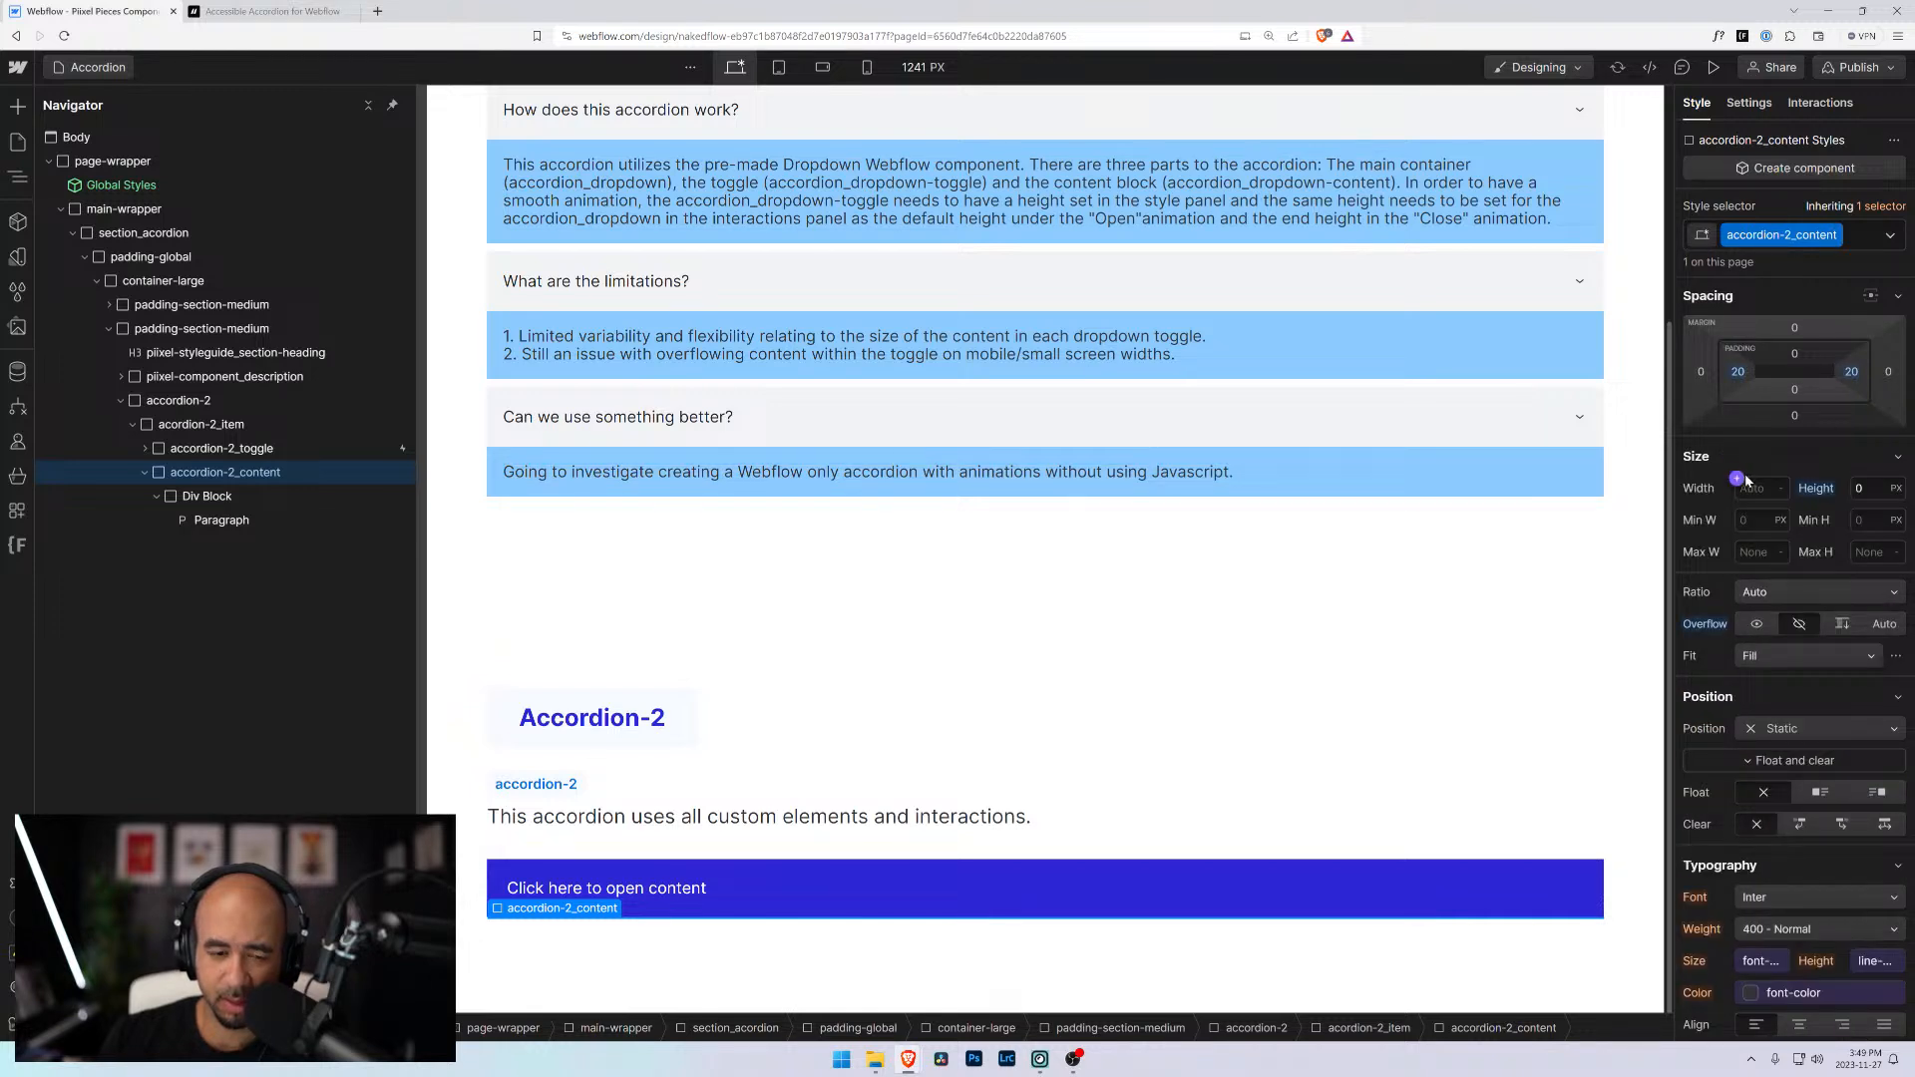
Open the Accordion 2 Open animation from accordion-2_toggle's click trigger and delete its Hide/Show action
{"action": "left_click", "coordinate": [1821, 103]}
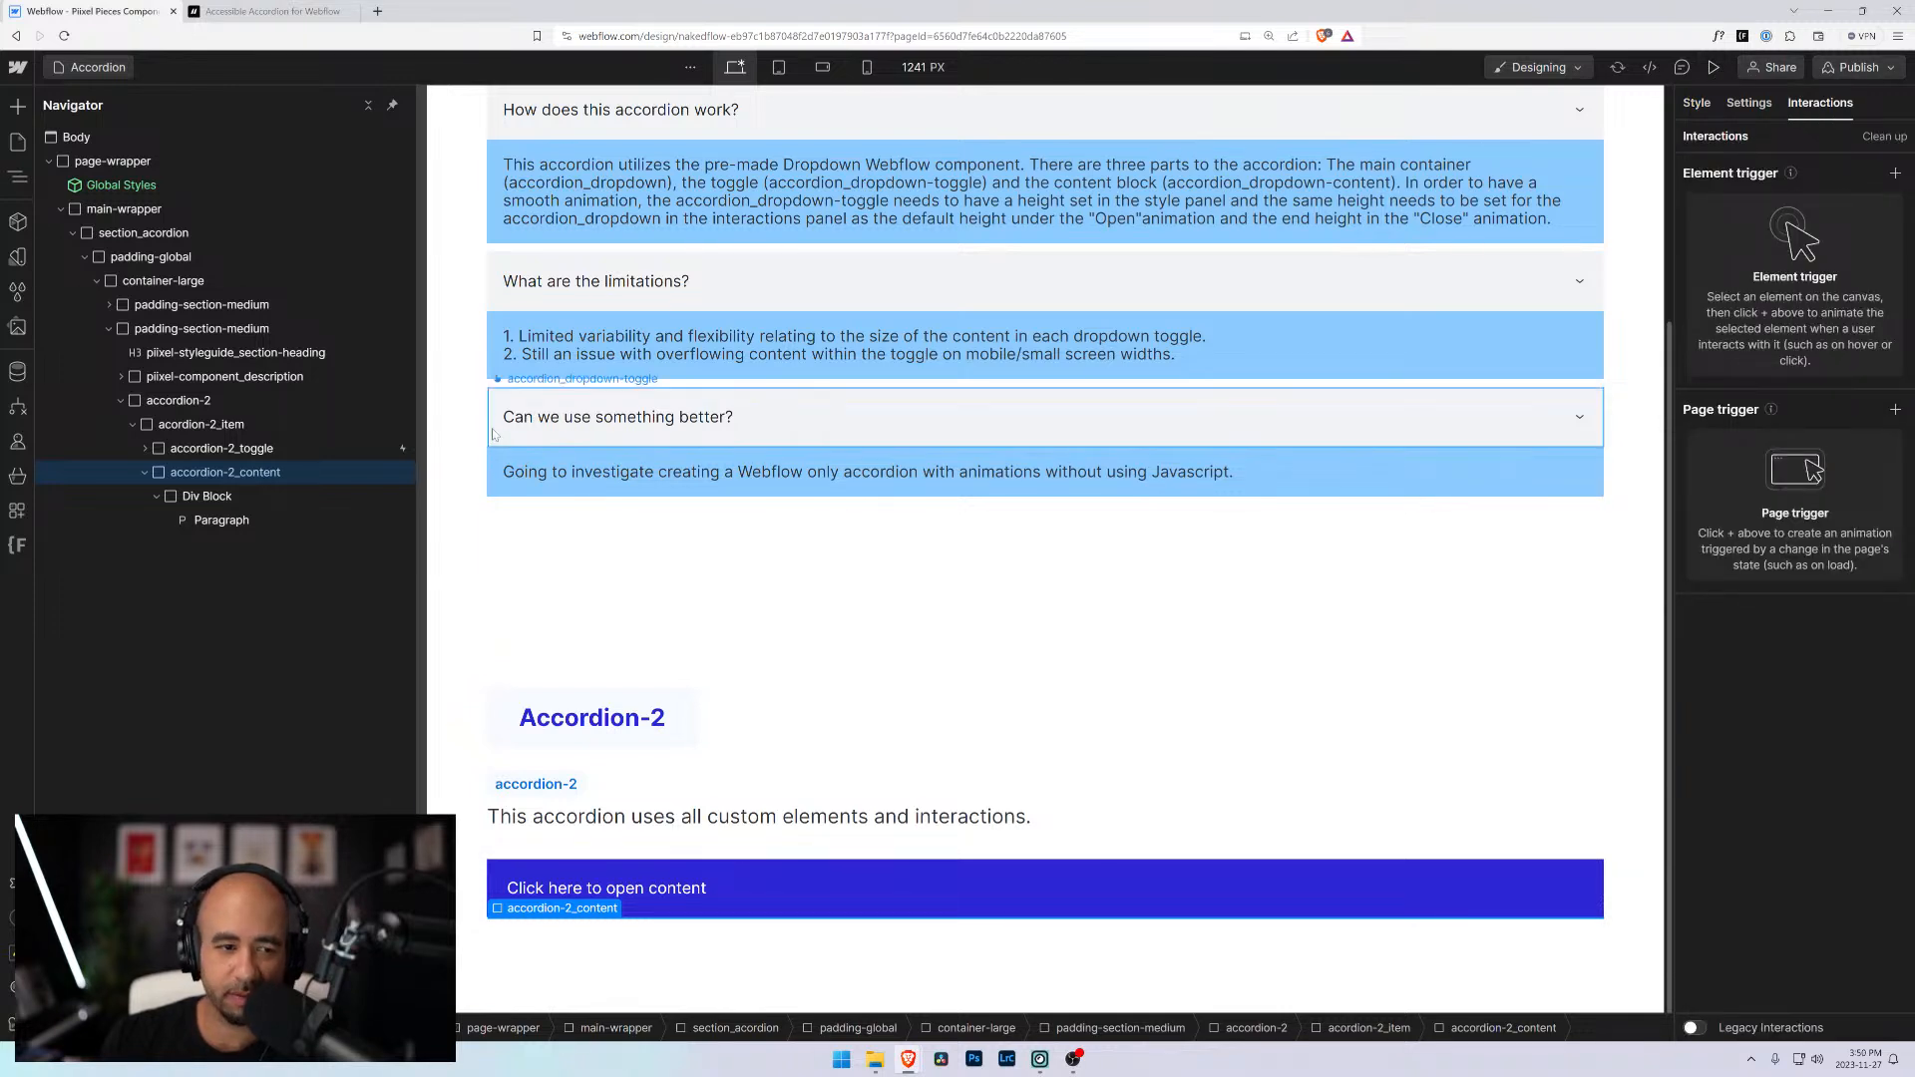
{"action": "left_click", "coordinate": [249, 449]}
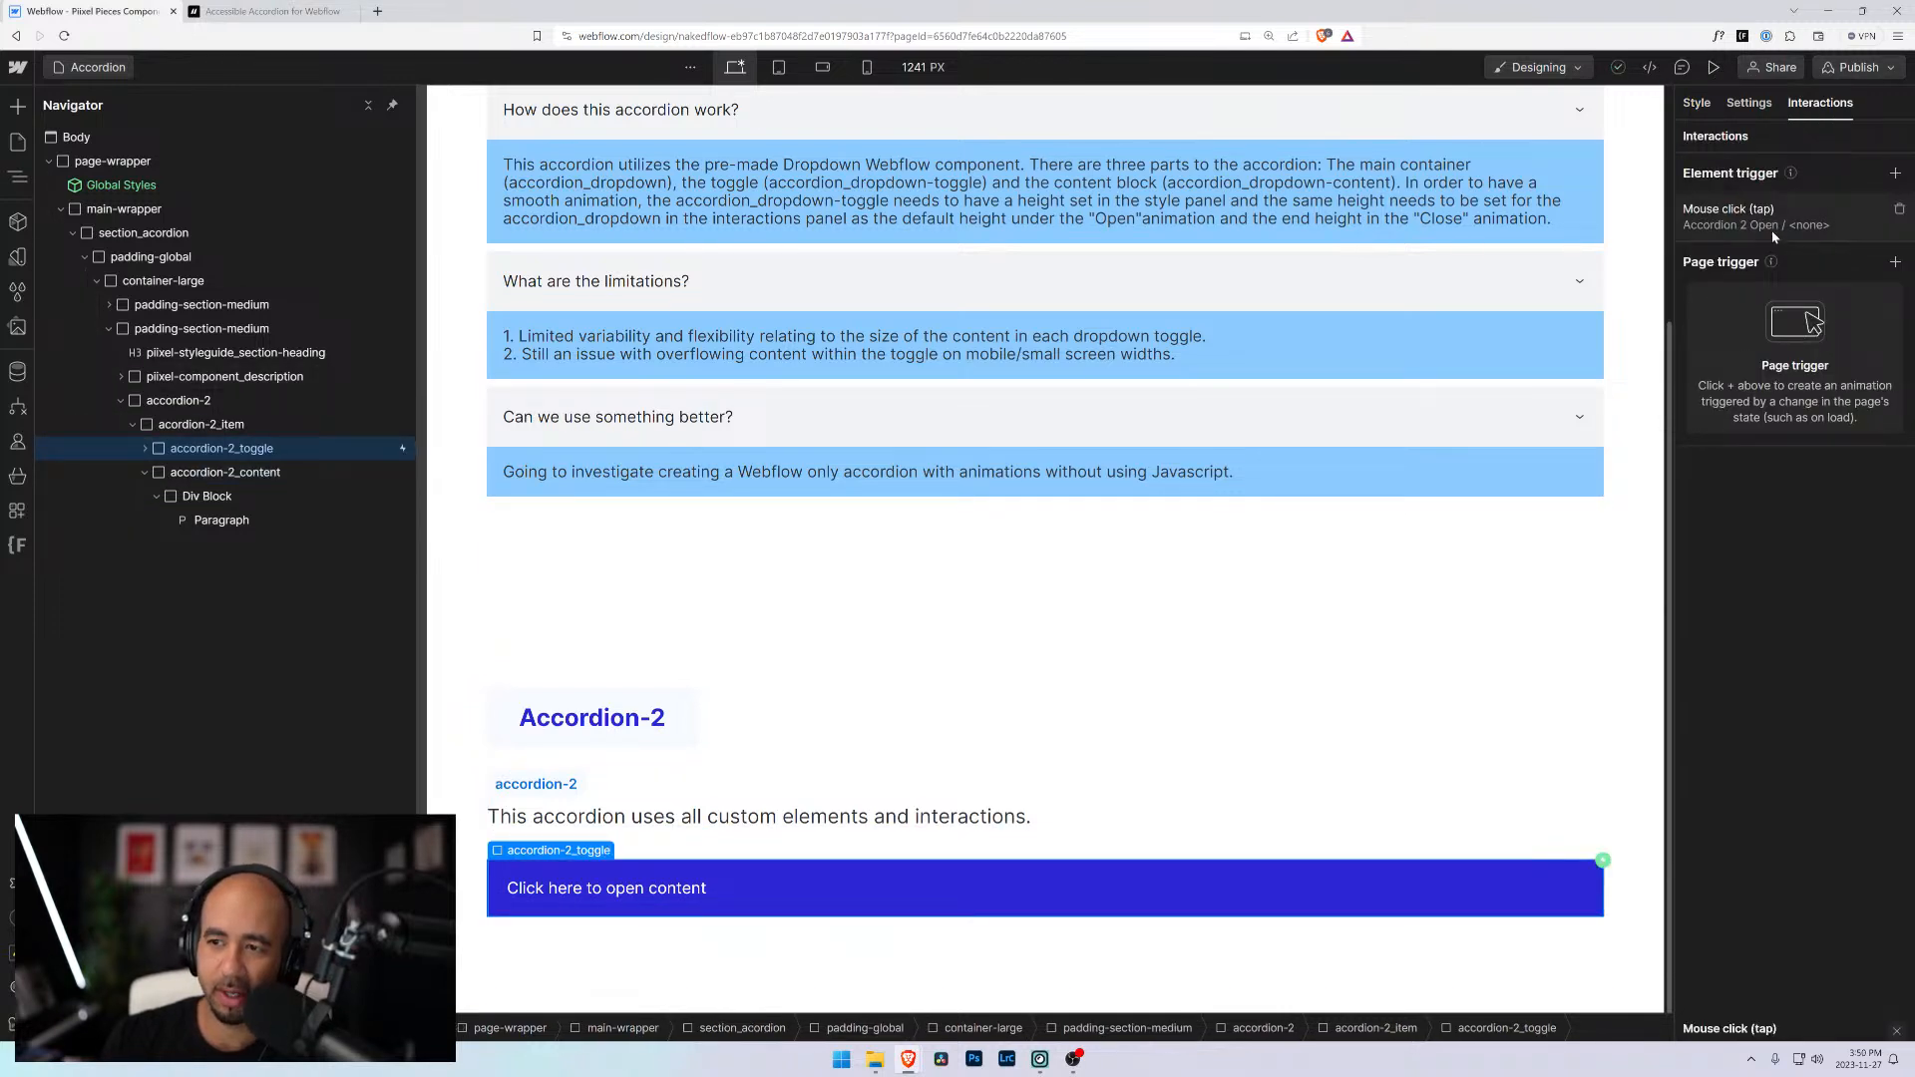
{"action": "left_click", "coordinate": [1756, 215]}
{"action": "scroll", "coordinate": [1767, 723], "scroll_direction": "down", "scroll_amount": 1}
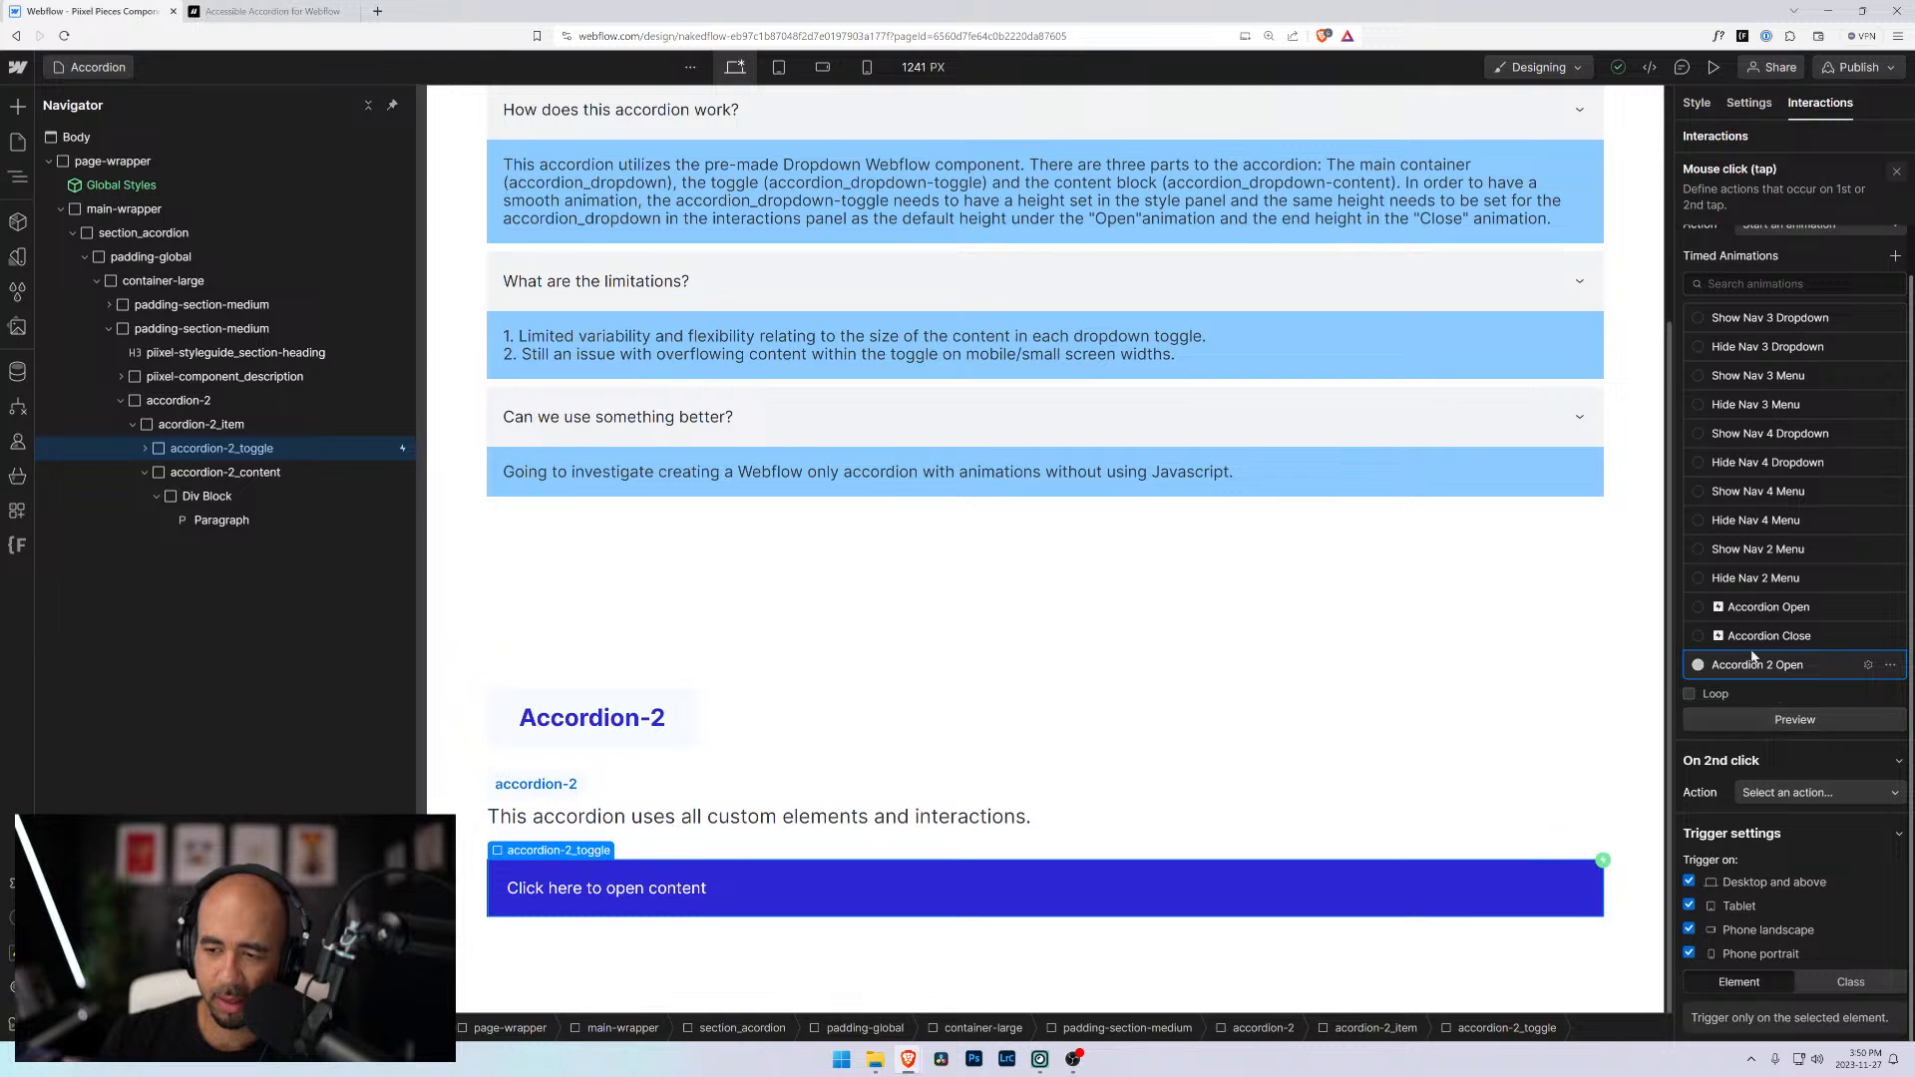
{"action": "left_click", "coordinate": [1868, 666]}
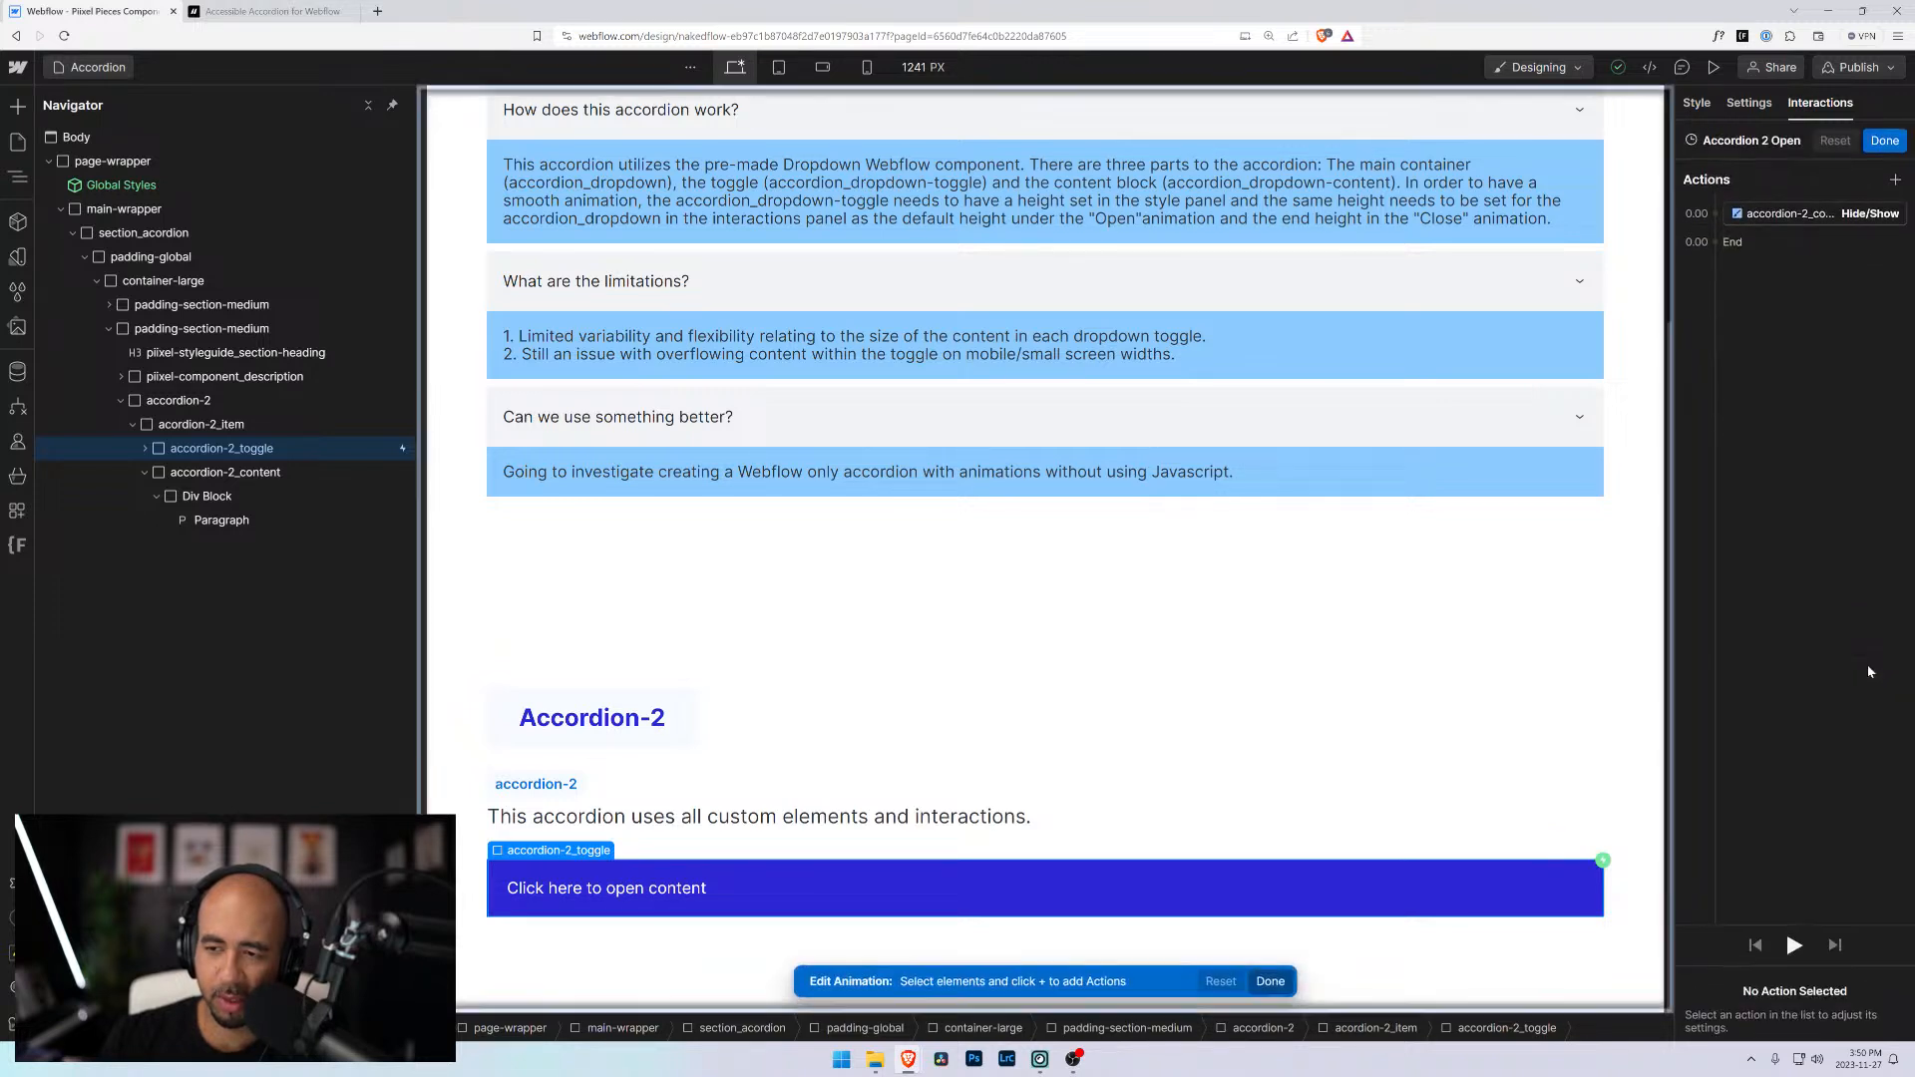
{"action": "left_click", "coordinate": [1769, 213]}
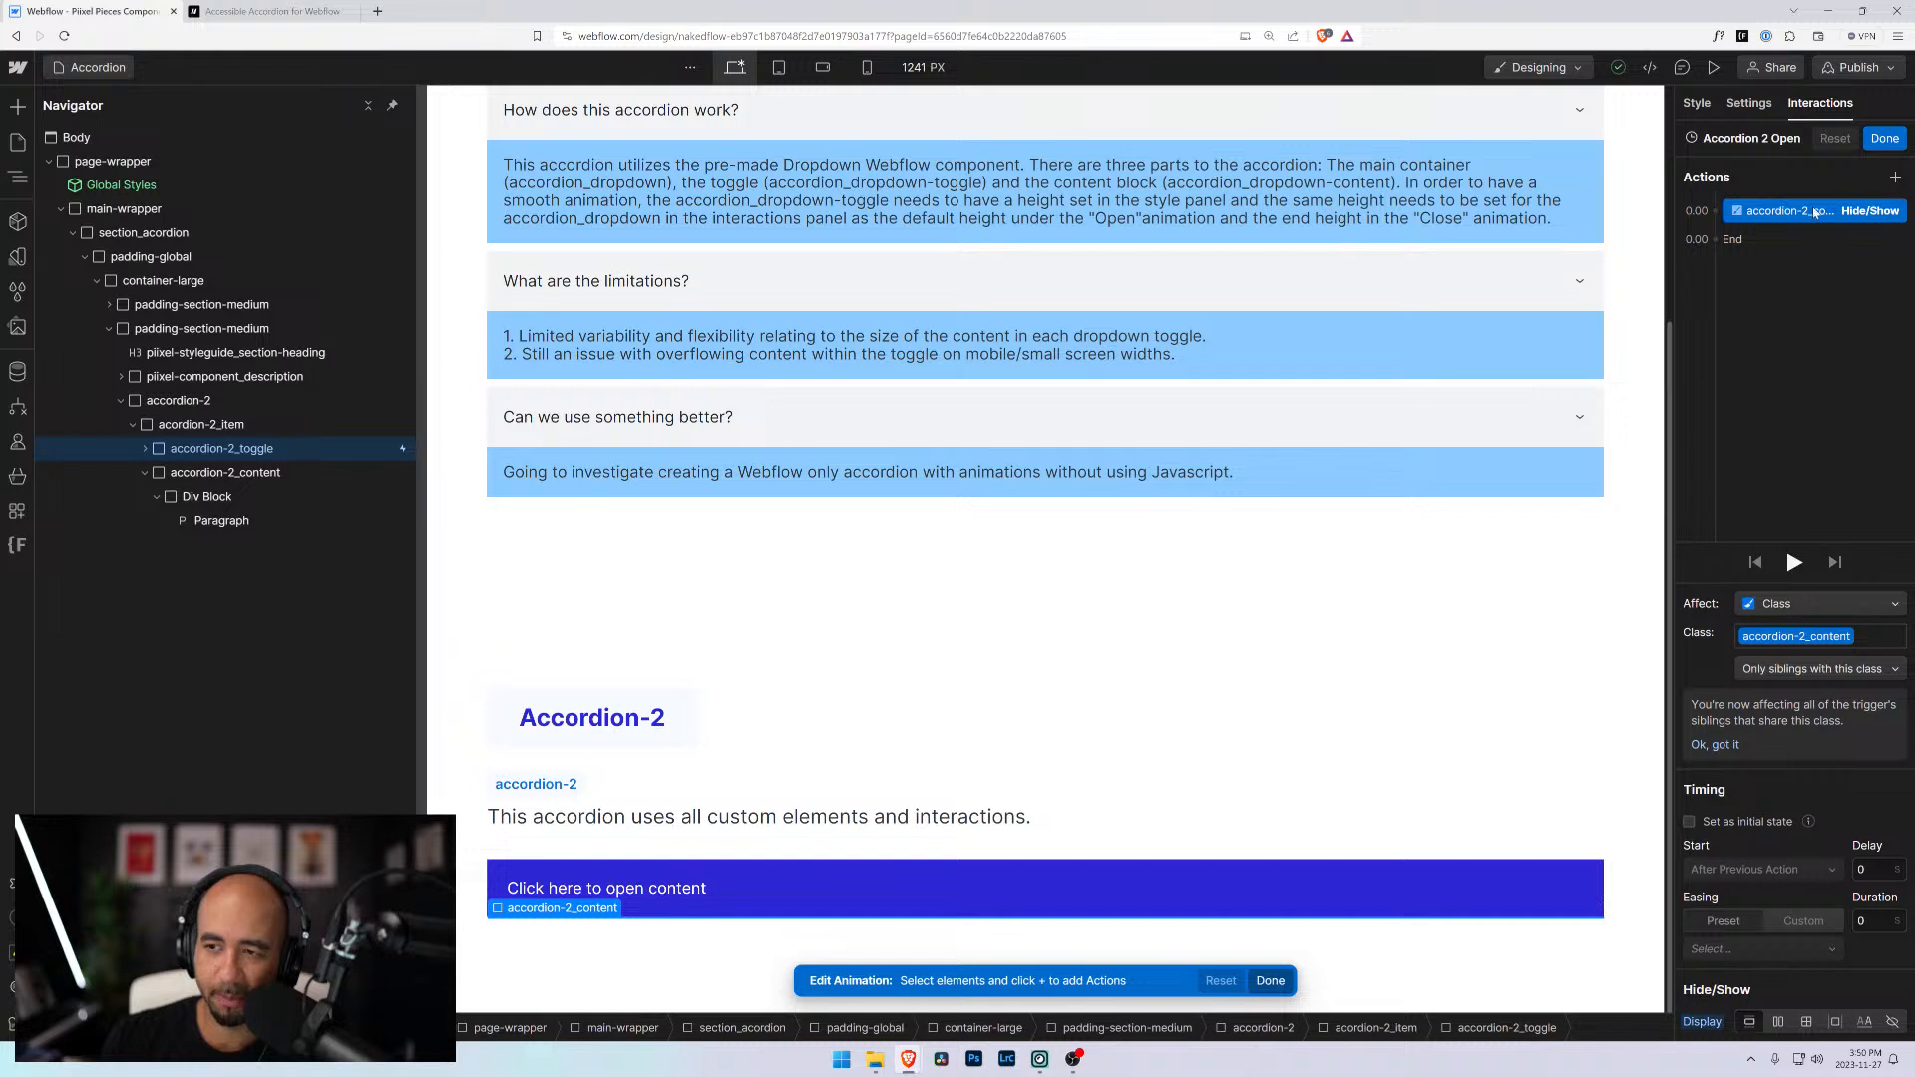
{"action": "right_click", "coordinate": [1852, 215]}
{"action": "left_click", "coordinate": [1803, 241]}
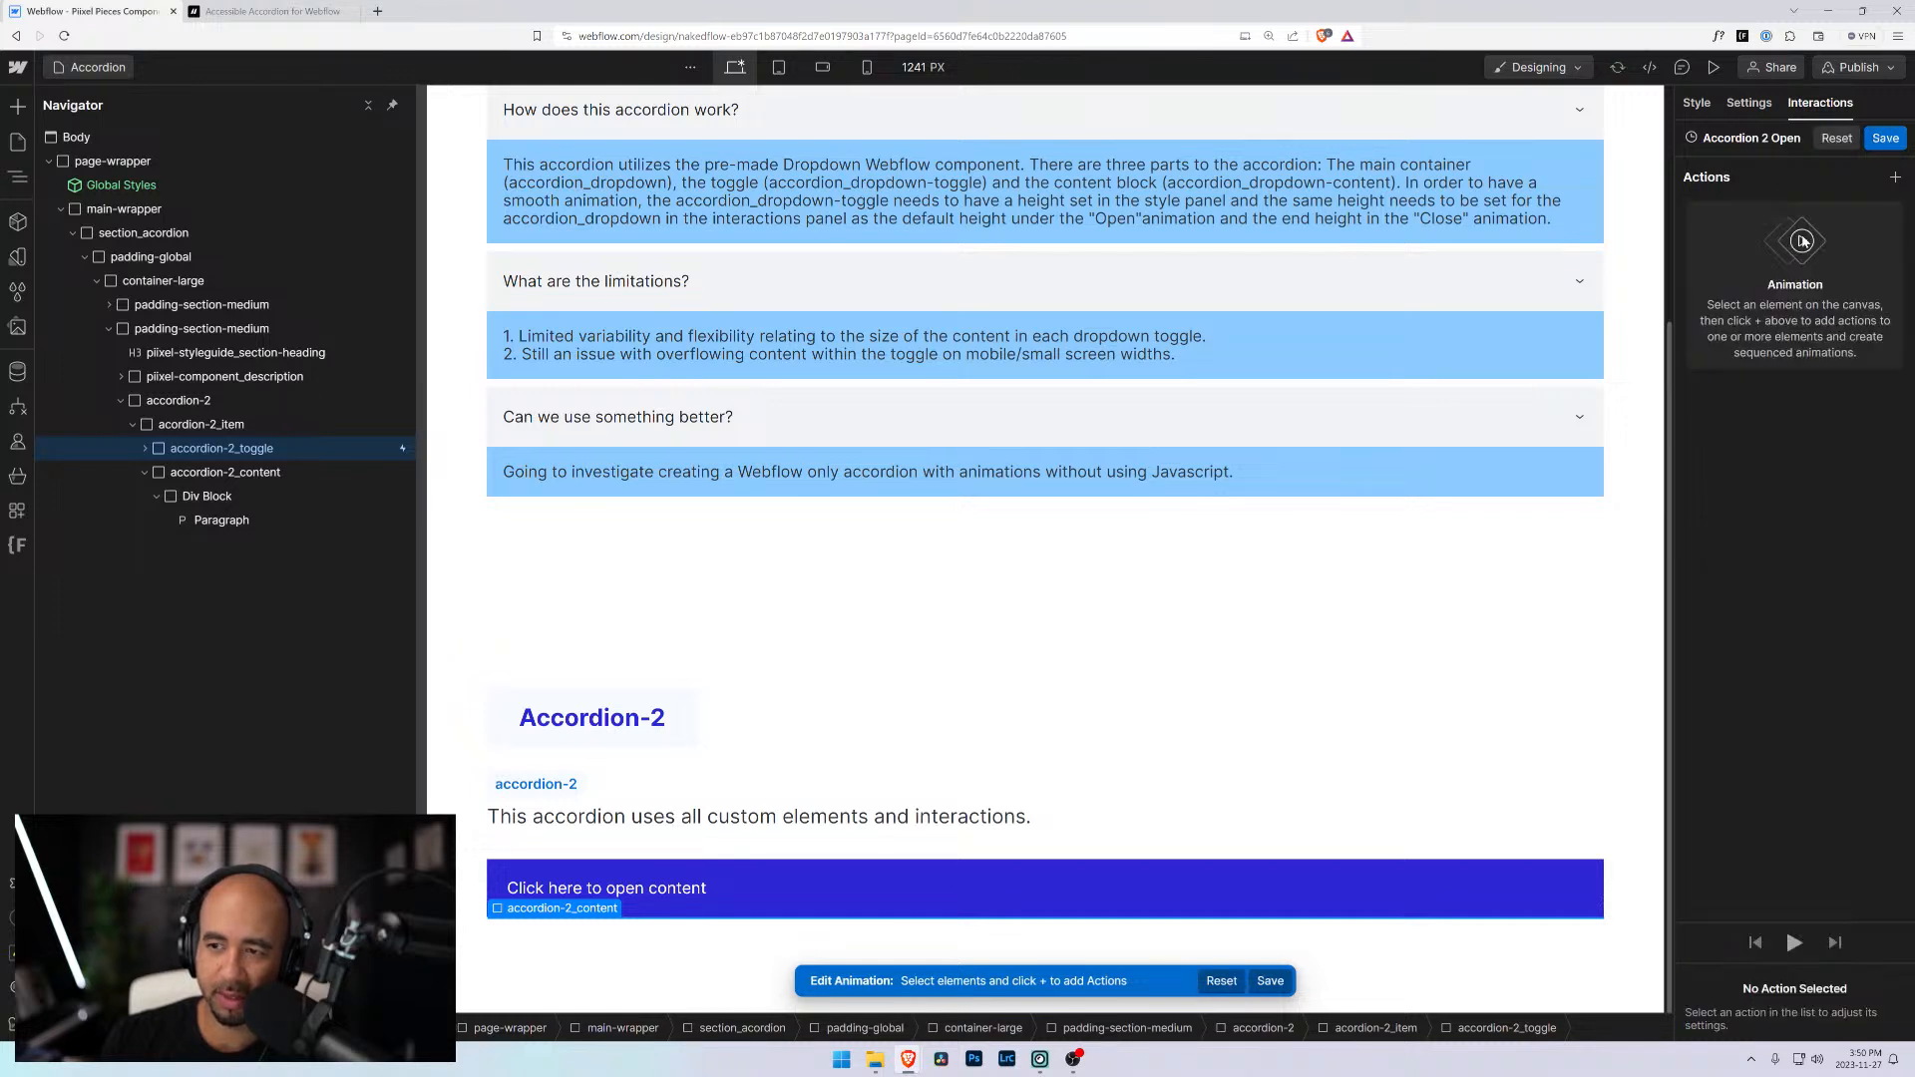
Add a Size action for accordion-2_content to the Accordion 2 Open animation with the height set to Auto
{"action": "left_click", "coordinate": [224, 472]}
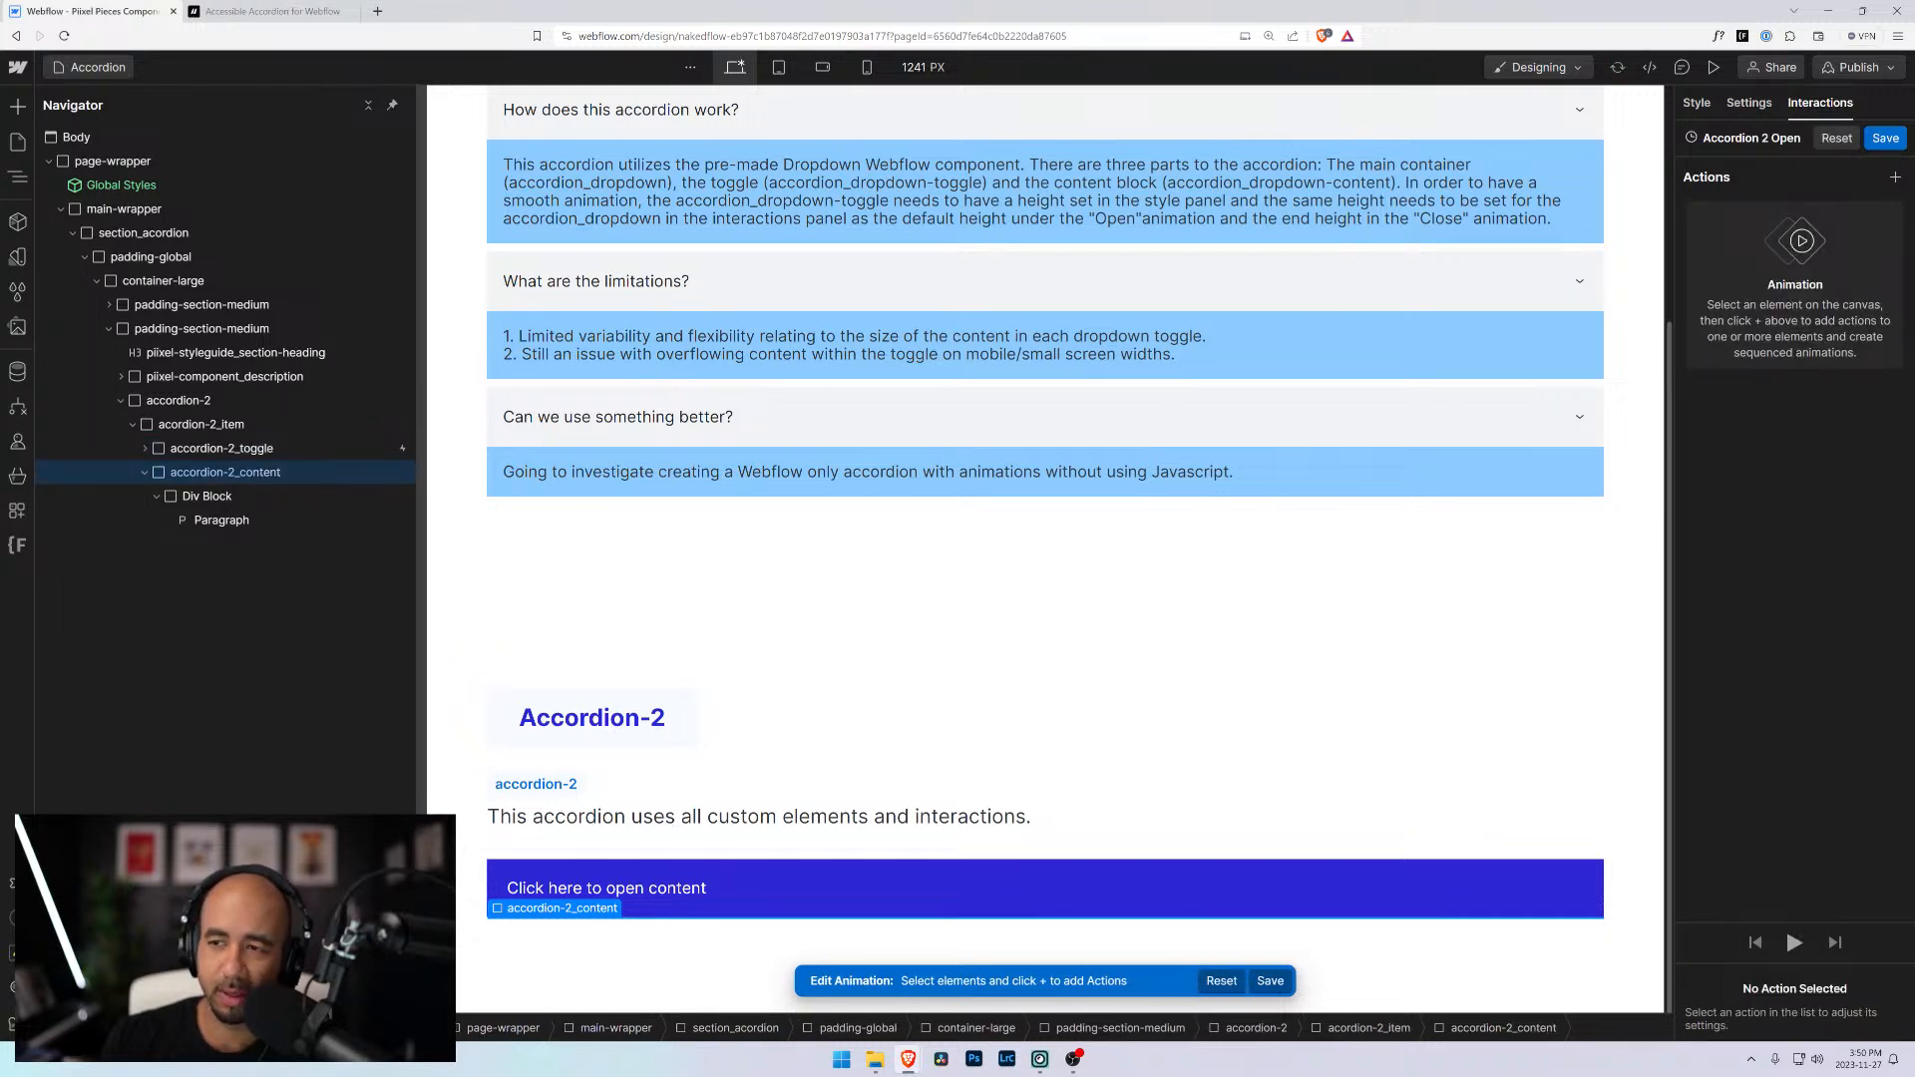
{"action": "left_click", "coordinate": [1896, 178]}
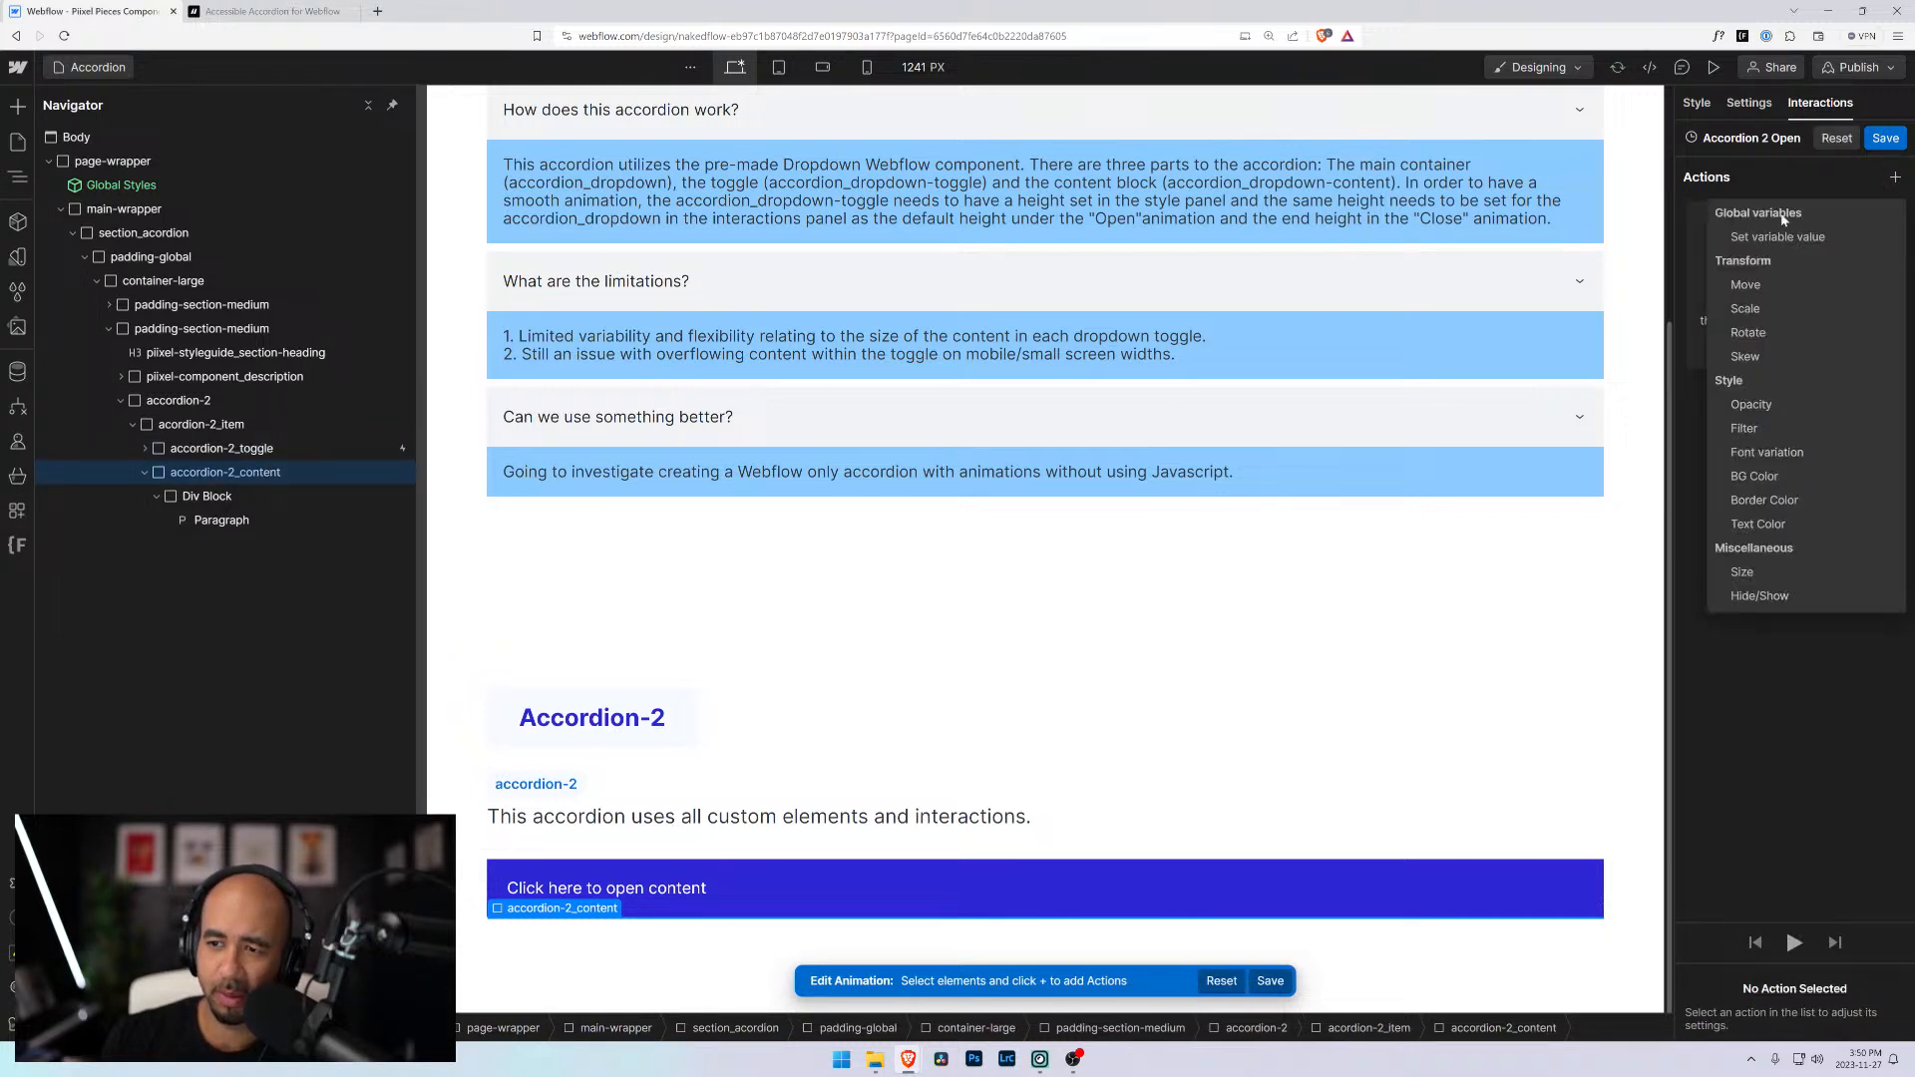
{"action": "left_click", "coordinate": [1761, 572]}
{"action": "left_click", "coordinate": [1862, 1022]}
{"action": "type", "text": "auto"}
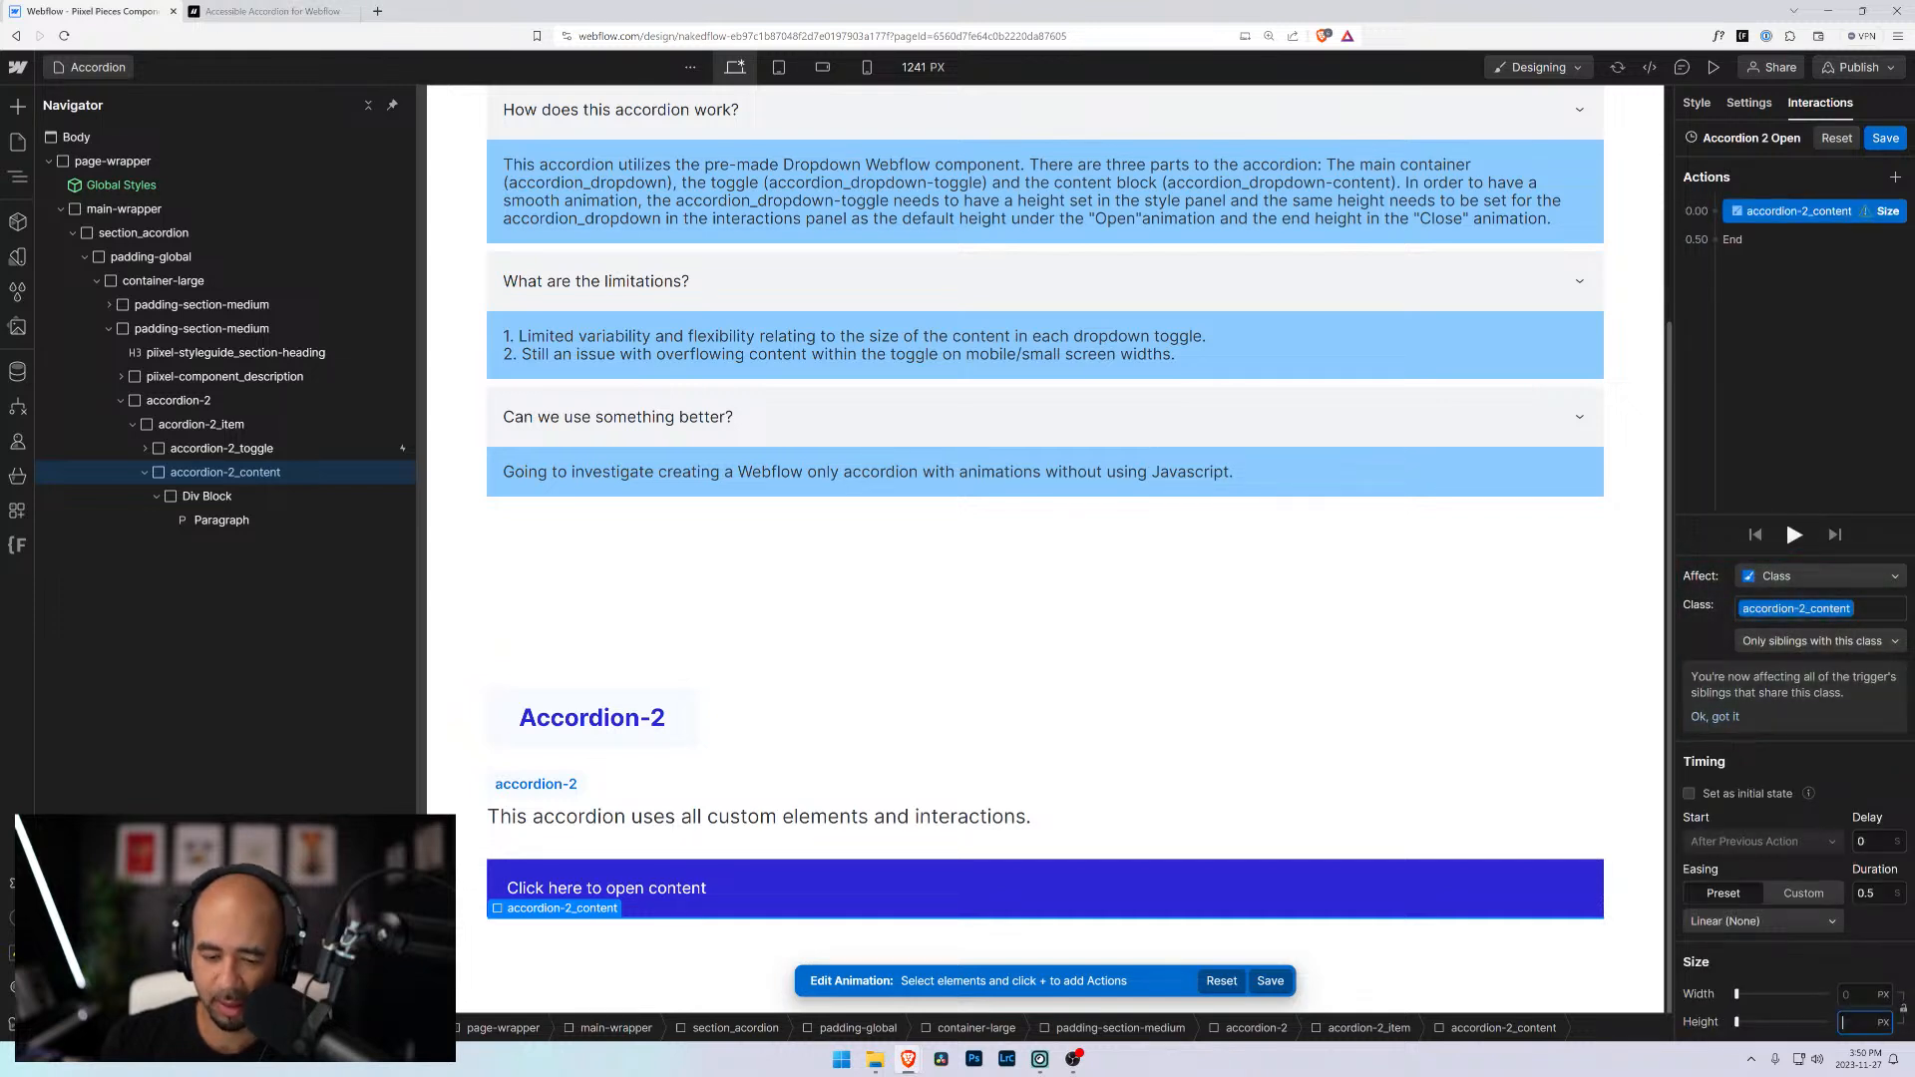
{"action": "key", "text": "Return"}
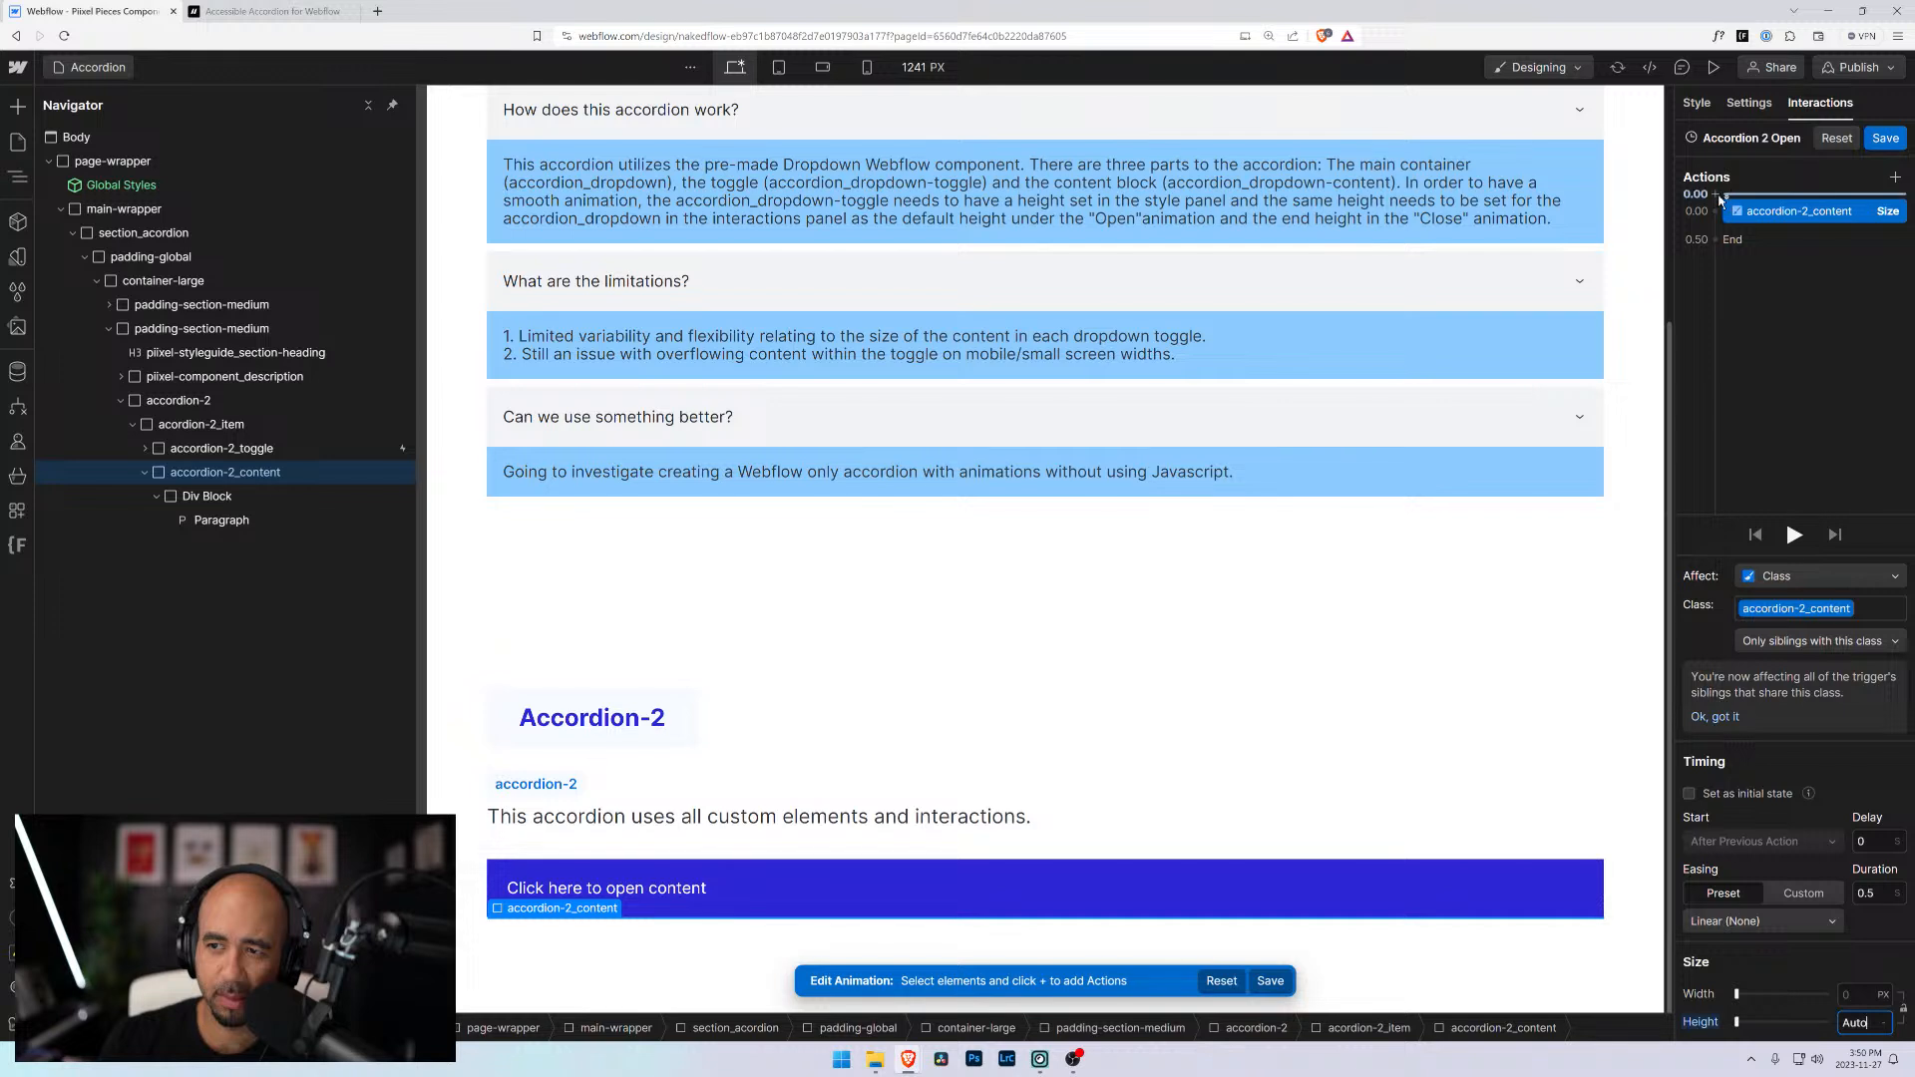
Insert another Size action before the existing one, with a height of 0 px, and set it as the initial state
{"action": "left_click", "coordinate": [1720, 196]}
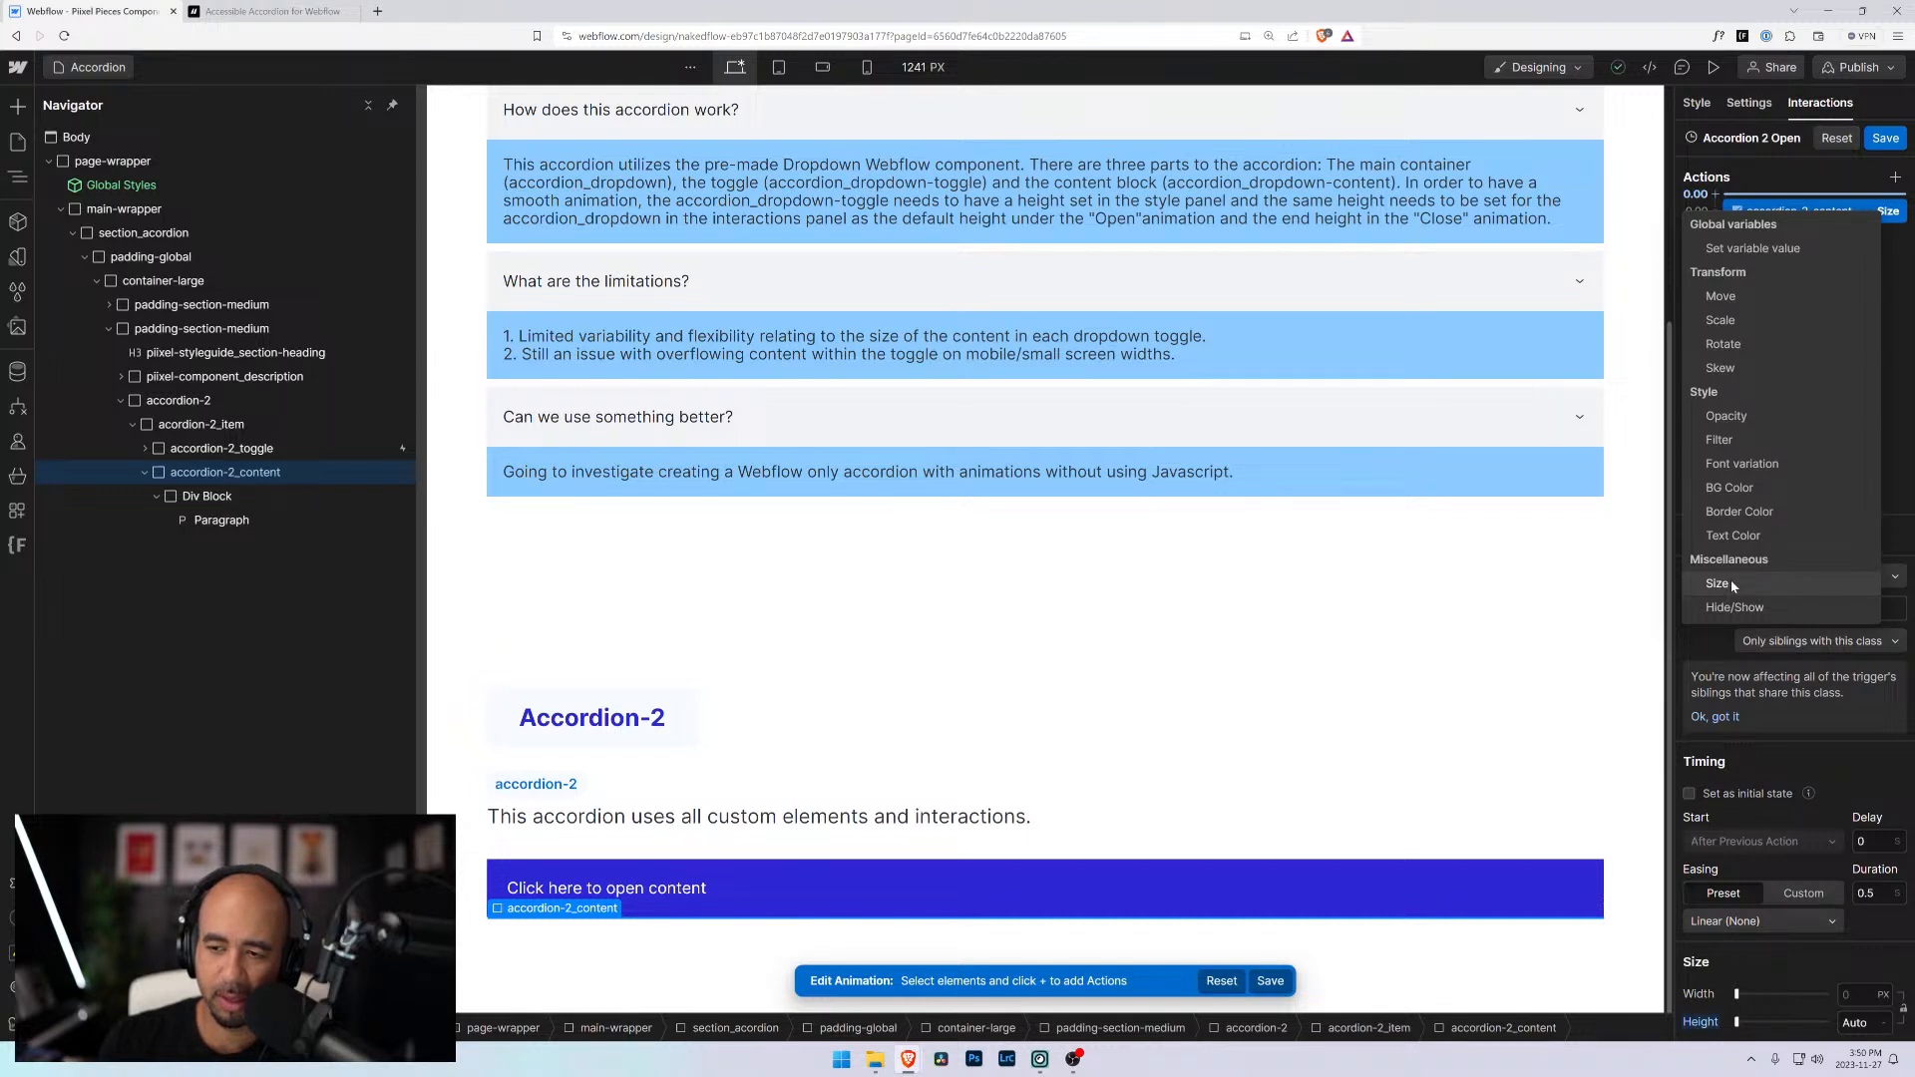
{"action": "left_click", "coordinate": [1733, 585]}
{"action": "left_click", "coordinate": [1862, 1022]}
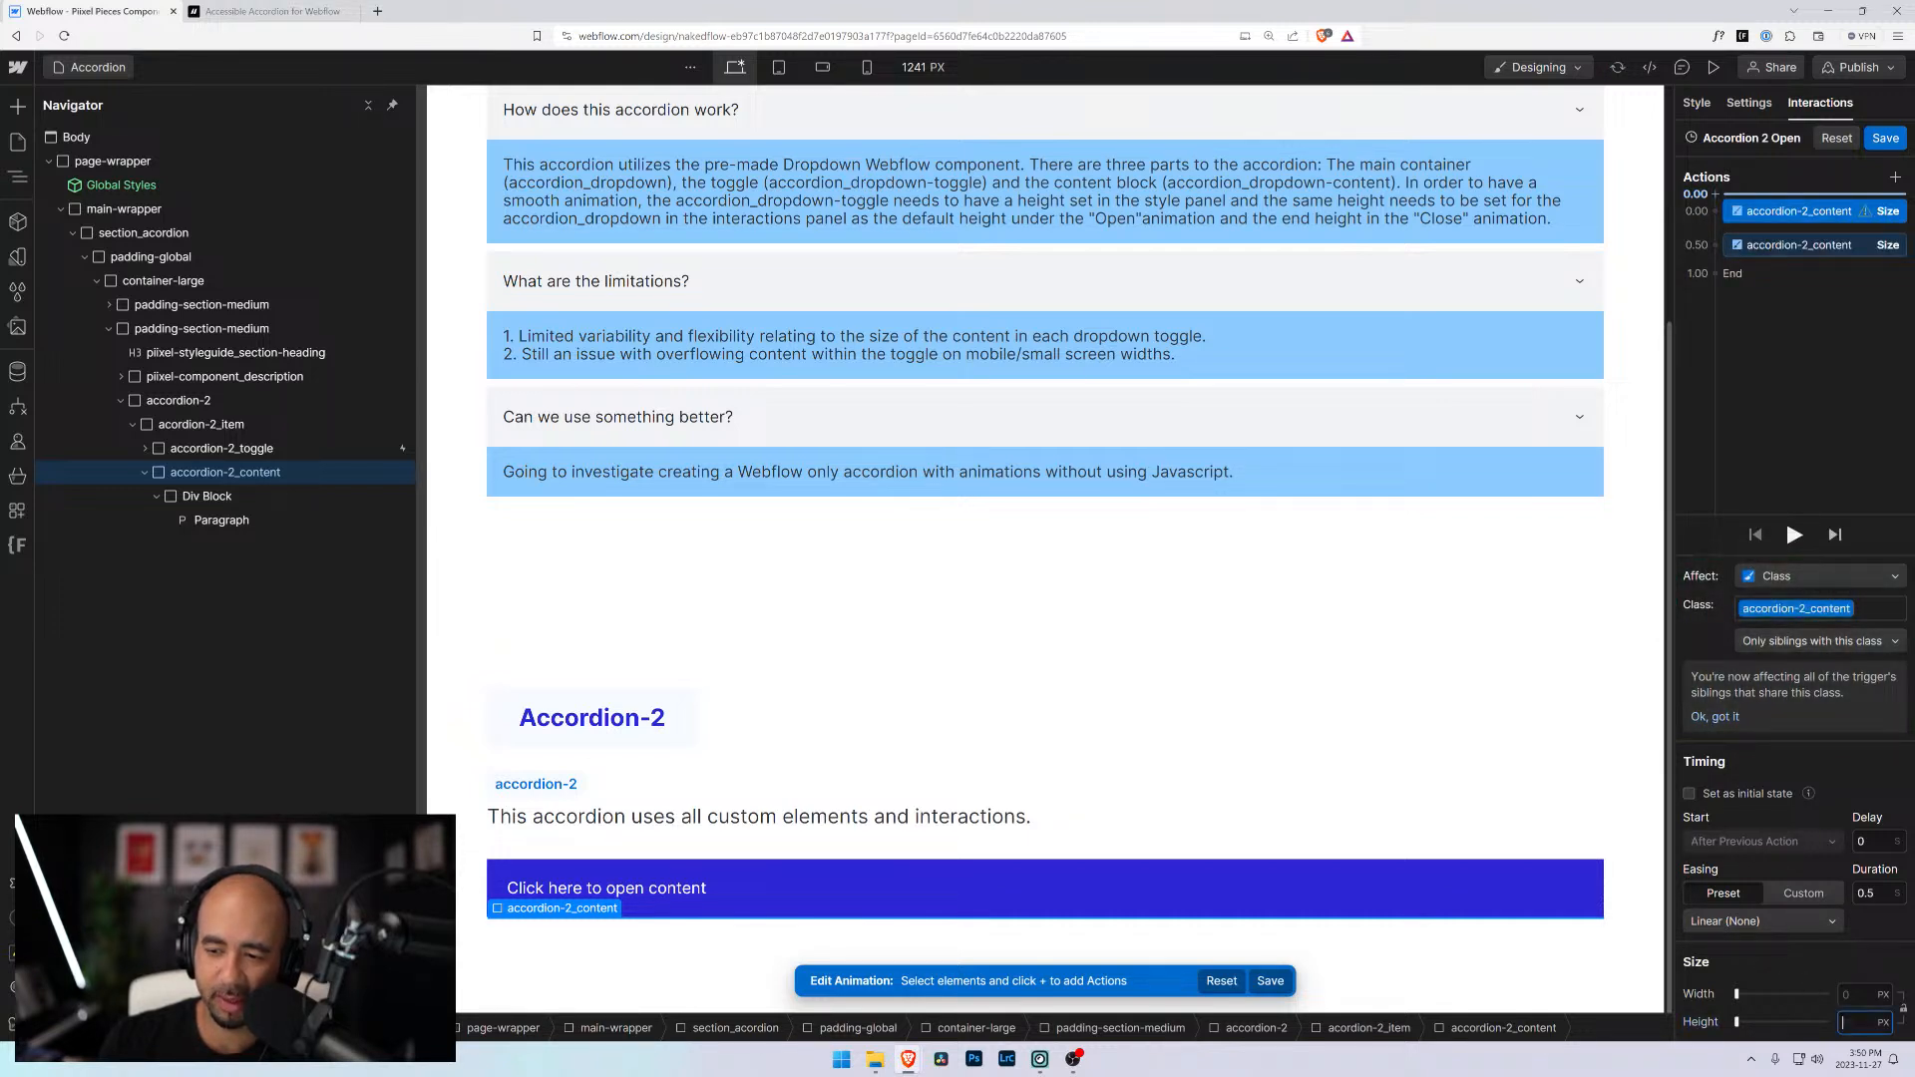
{"action": "left_click", "coordinate": [1691, 795]}
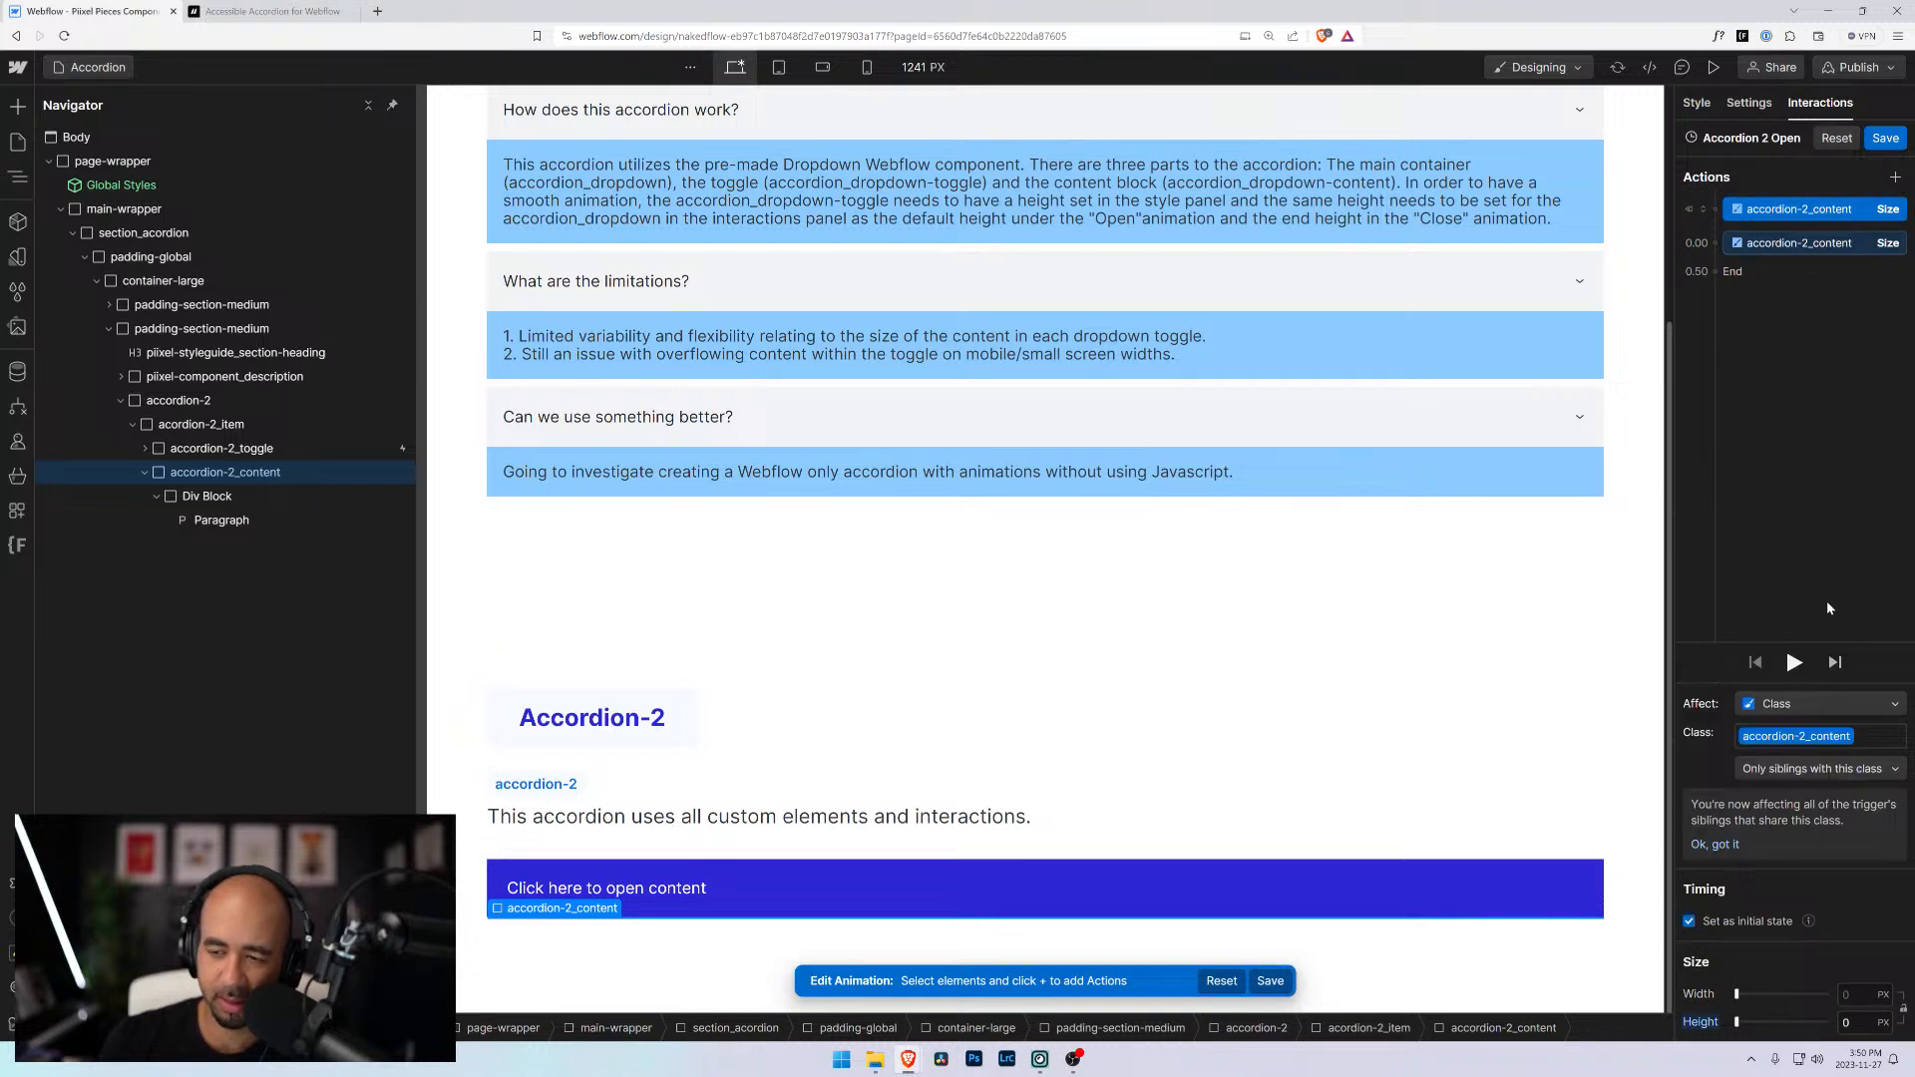
{"action": "left_click", "coordinate": [1796, 242]}
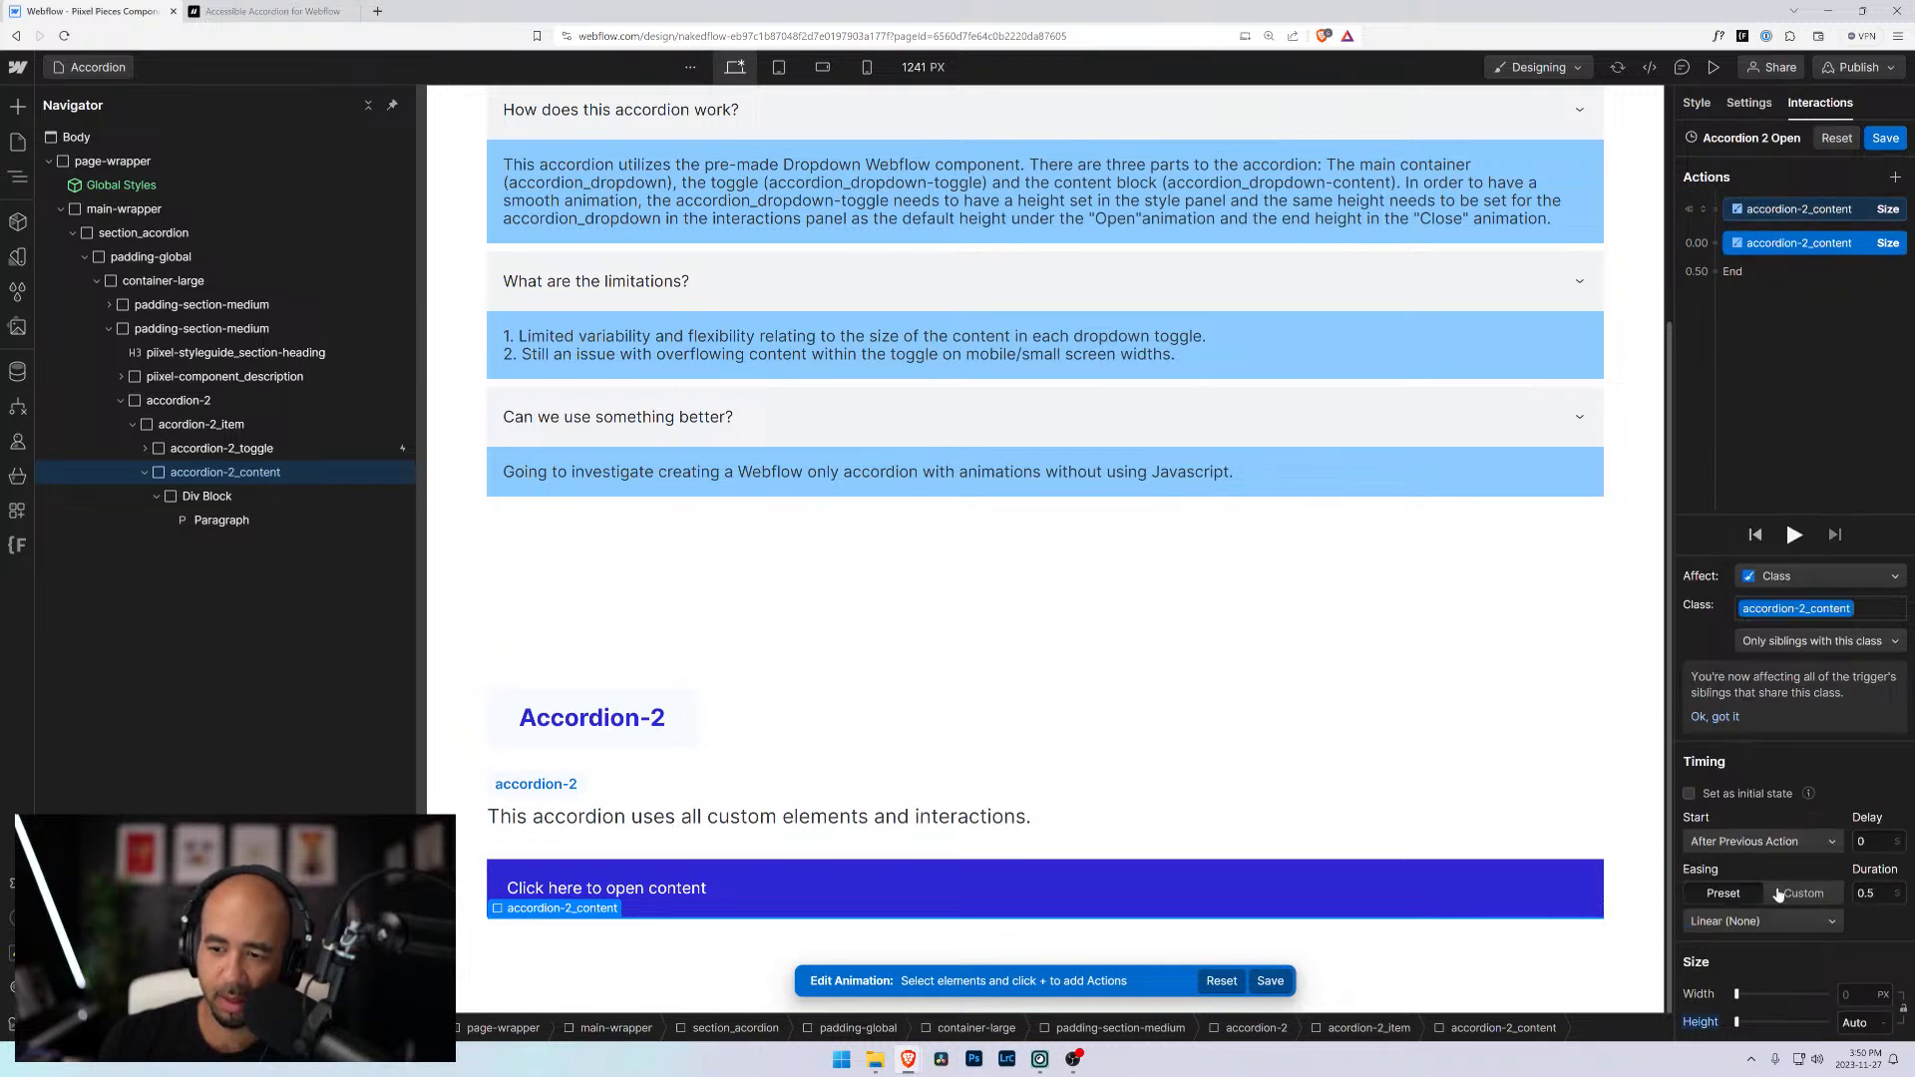
{"action": "left_click", "coordinate": [1783, 843]}
{"action": "left_click", "coordinate": [1689, 794]}
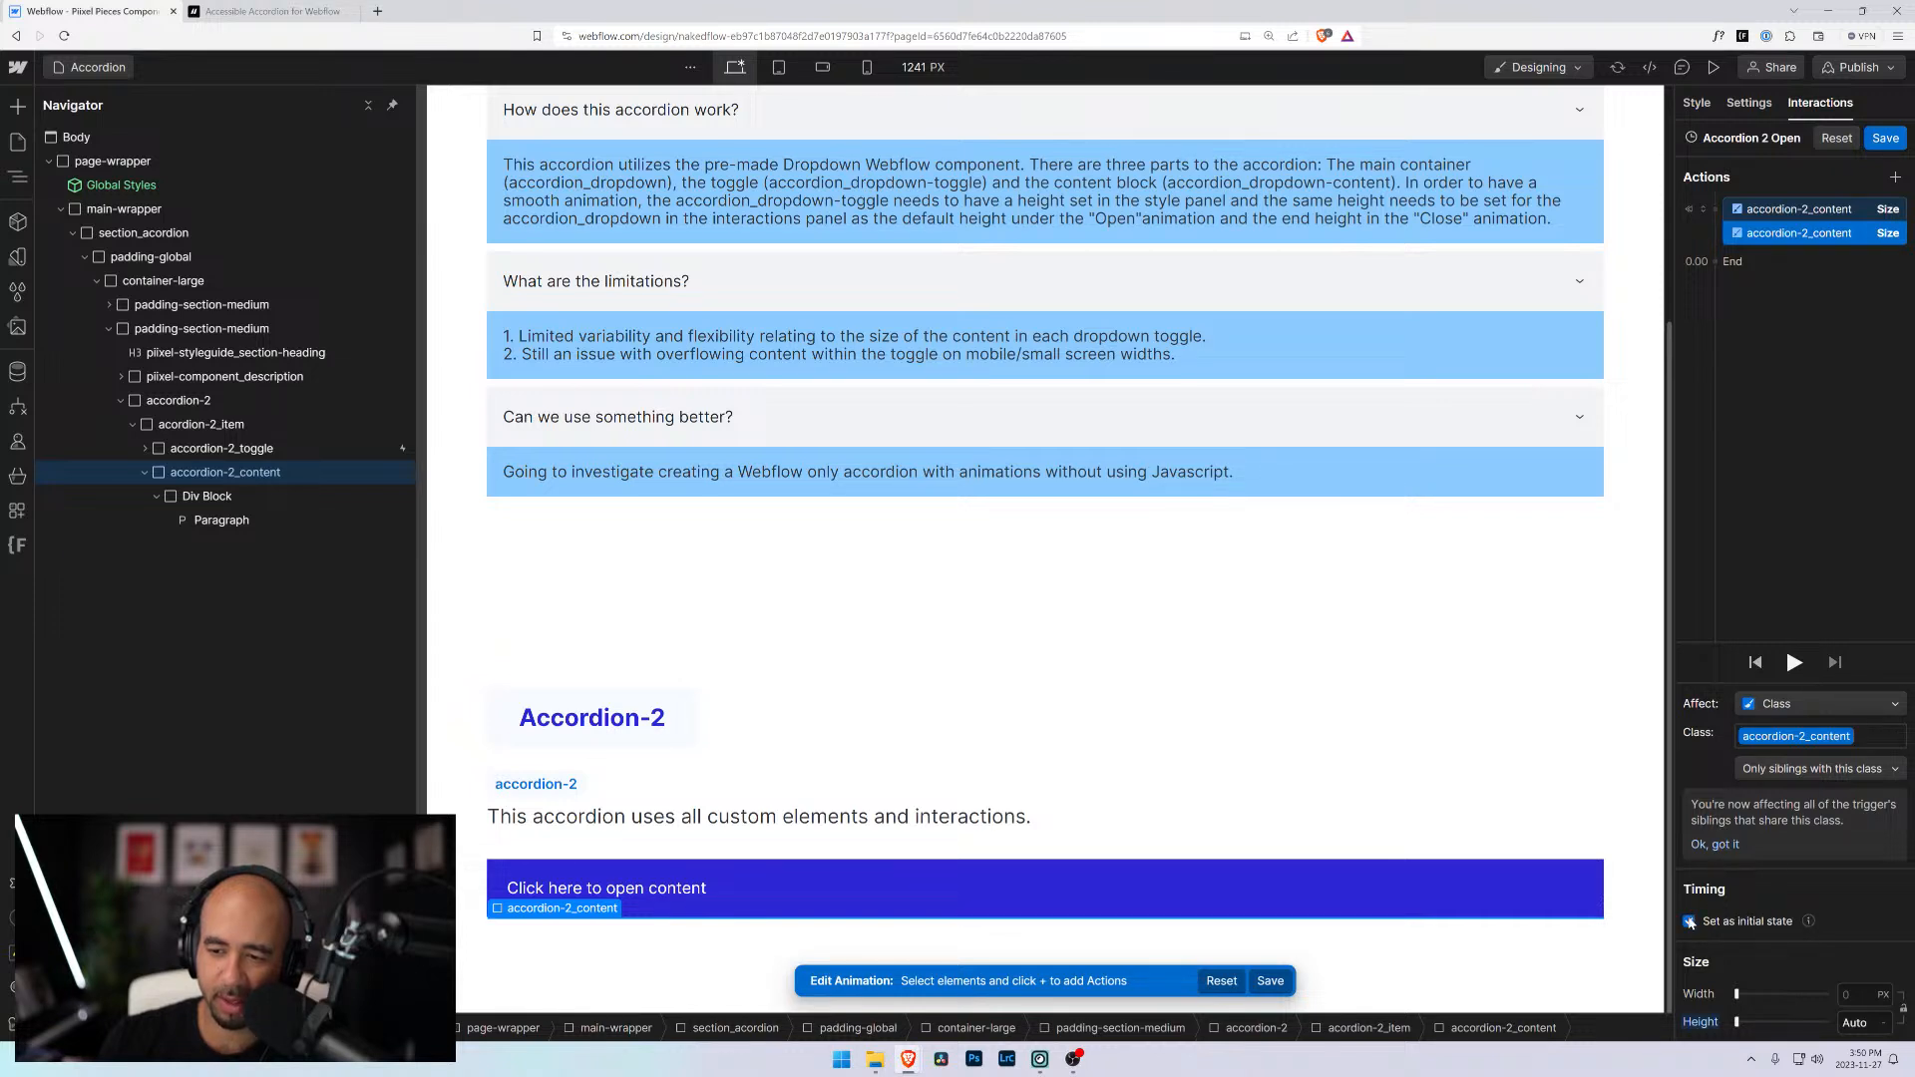
{"action": "left_click", "coordinate": [1689, 921]}
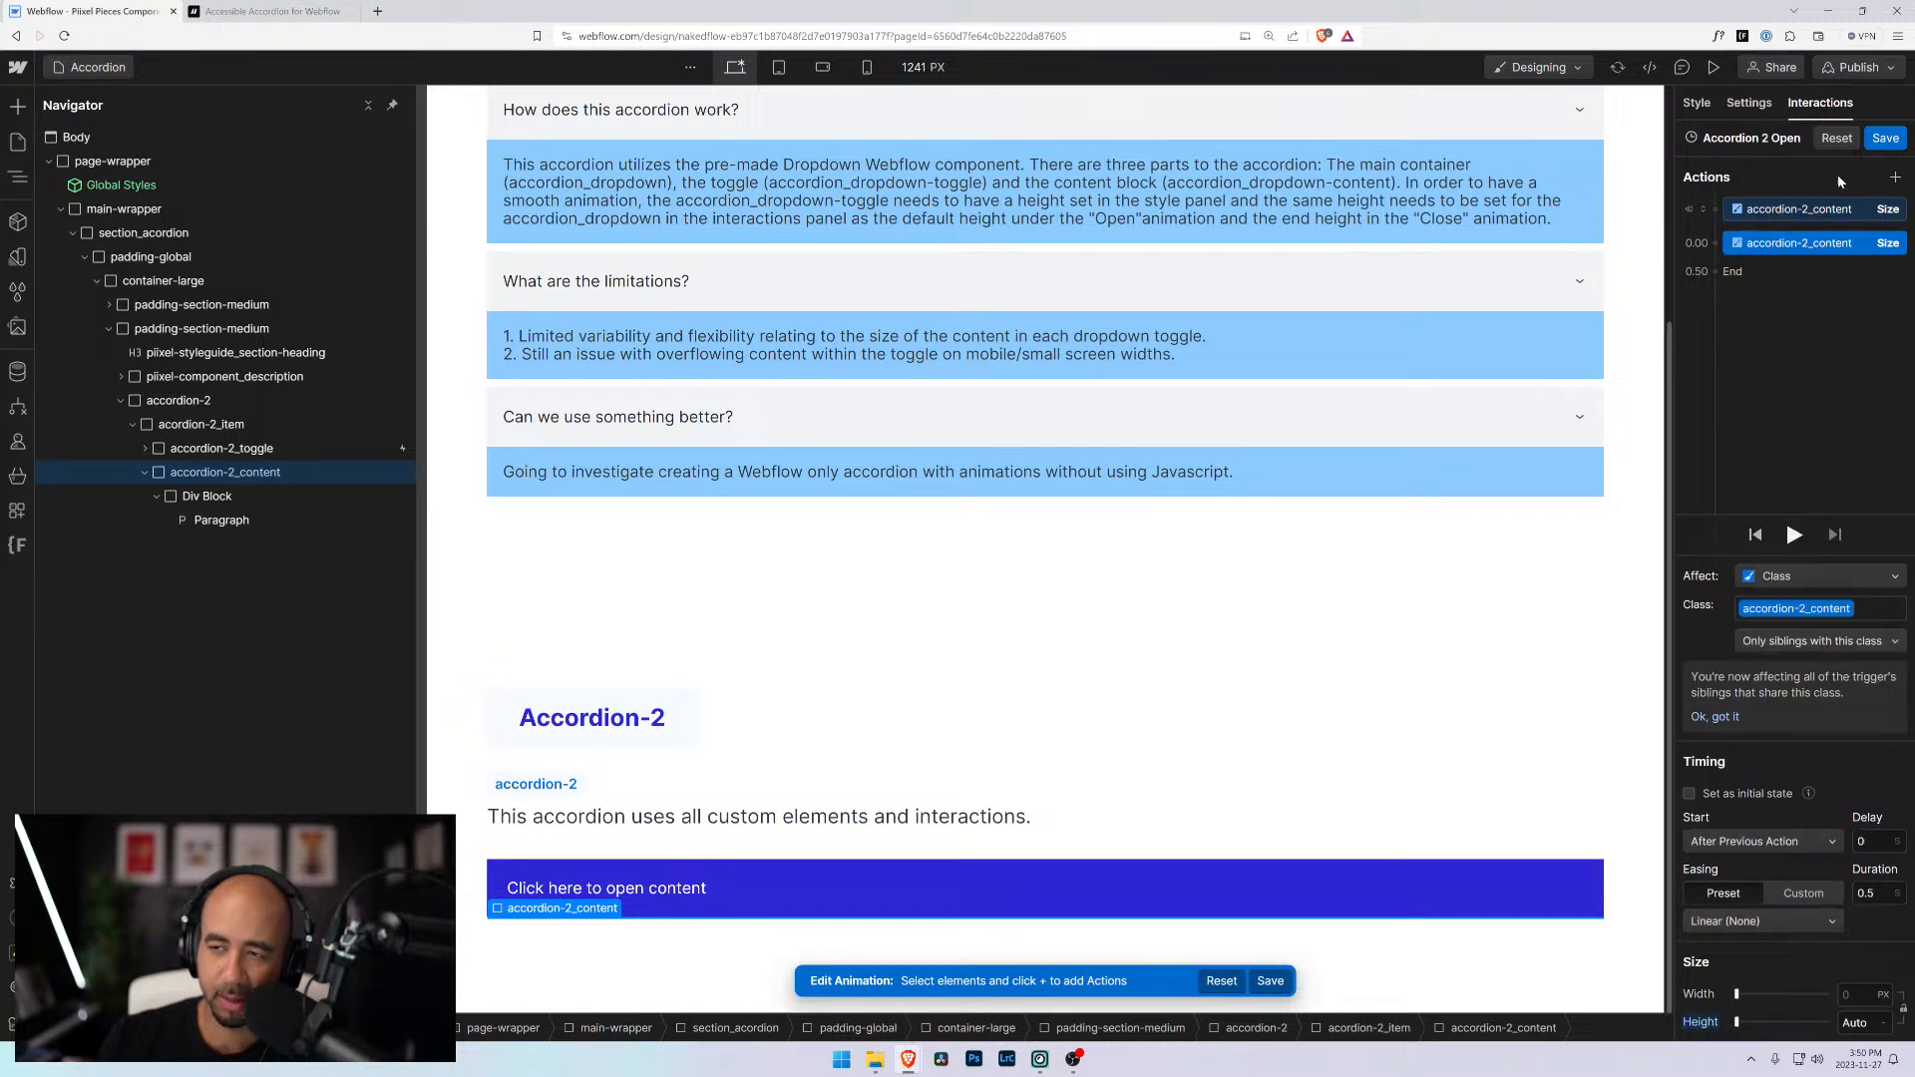
Save the Accordion 2 Open animation, check the page in preview mode and return to the designer
{"action": "left_click", "coordinate": [1886, 138]}
{"action": "left_click", "coordinate": [1715, 69]}
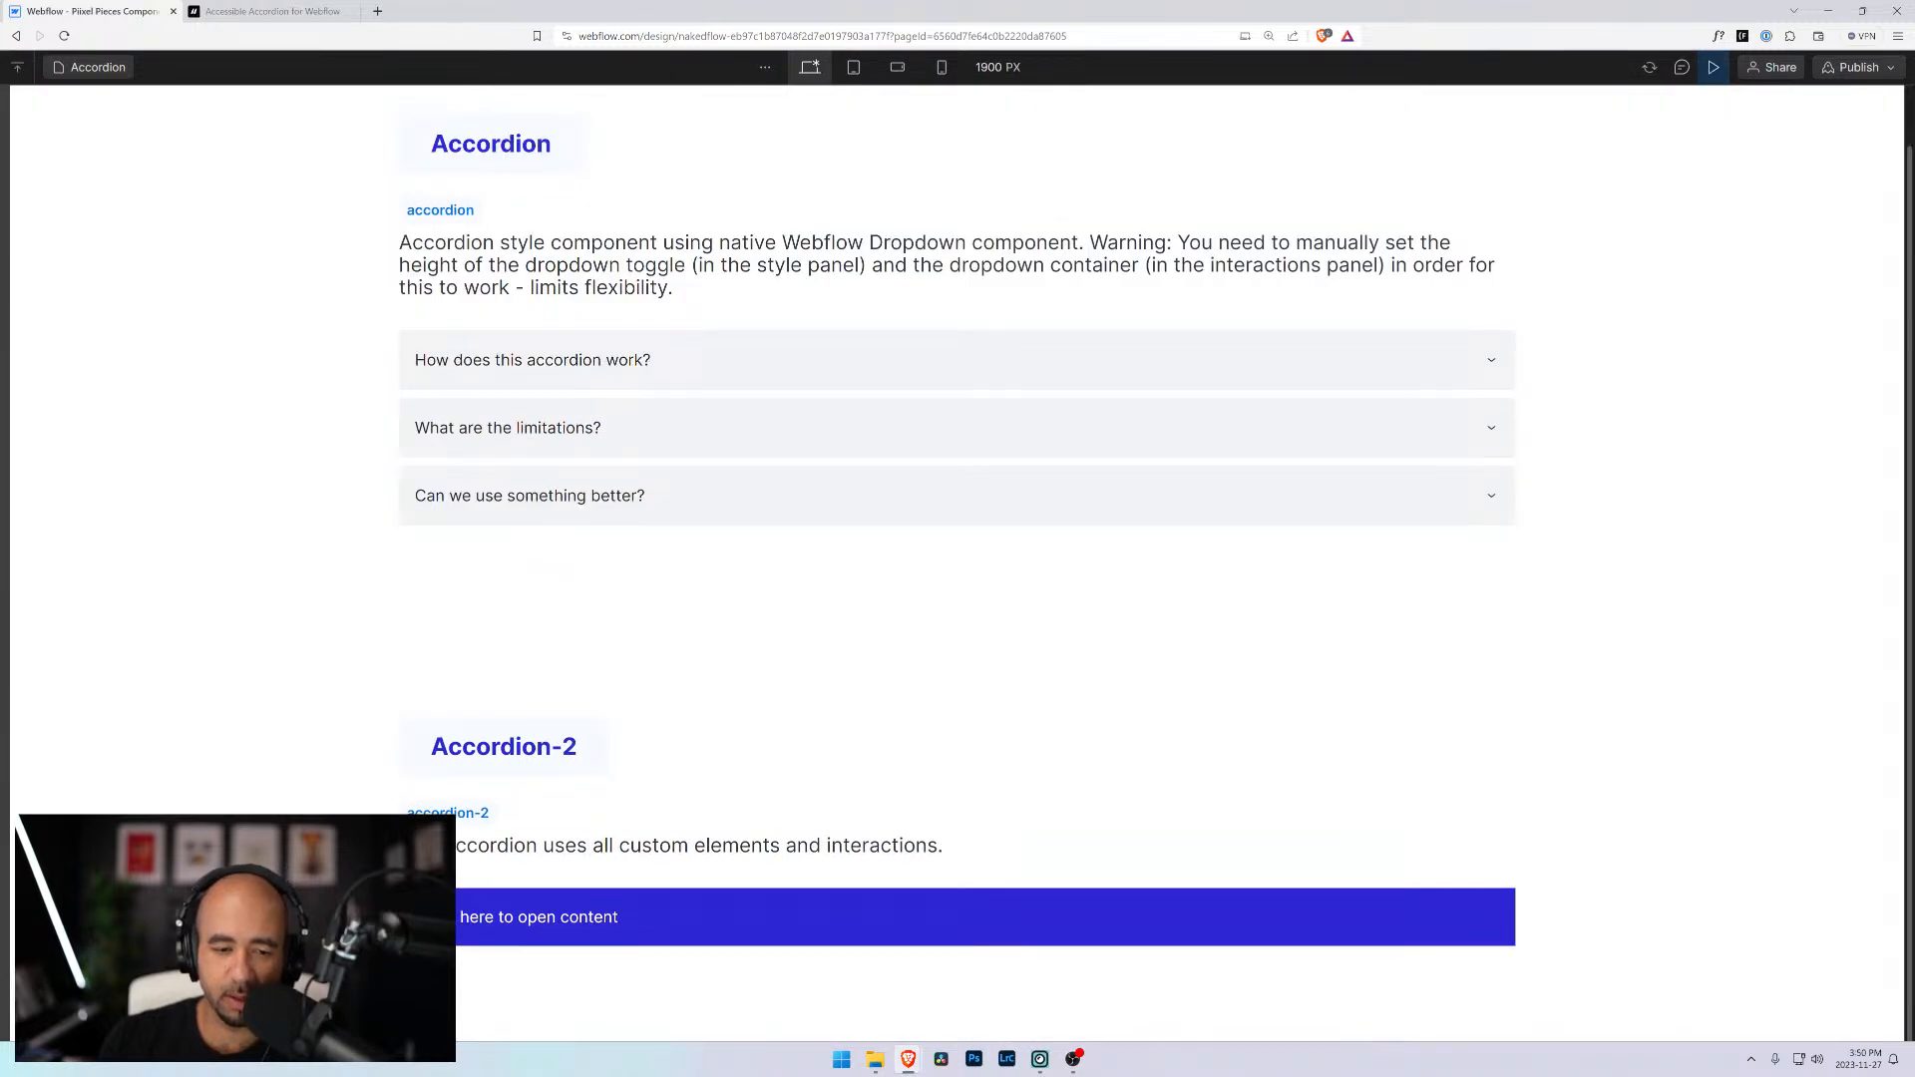
{"action": "left_click", "coordinate": [1715, 67]}
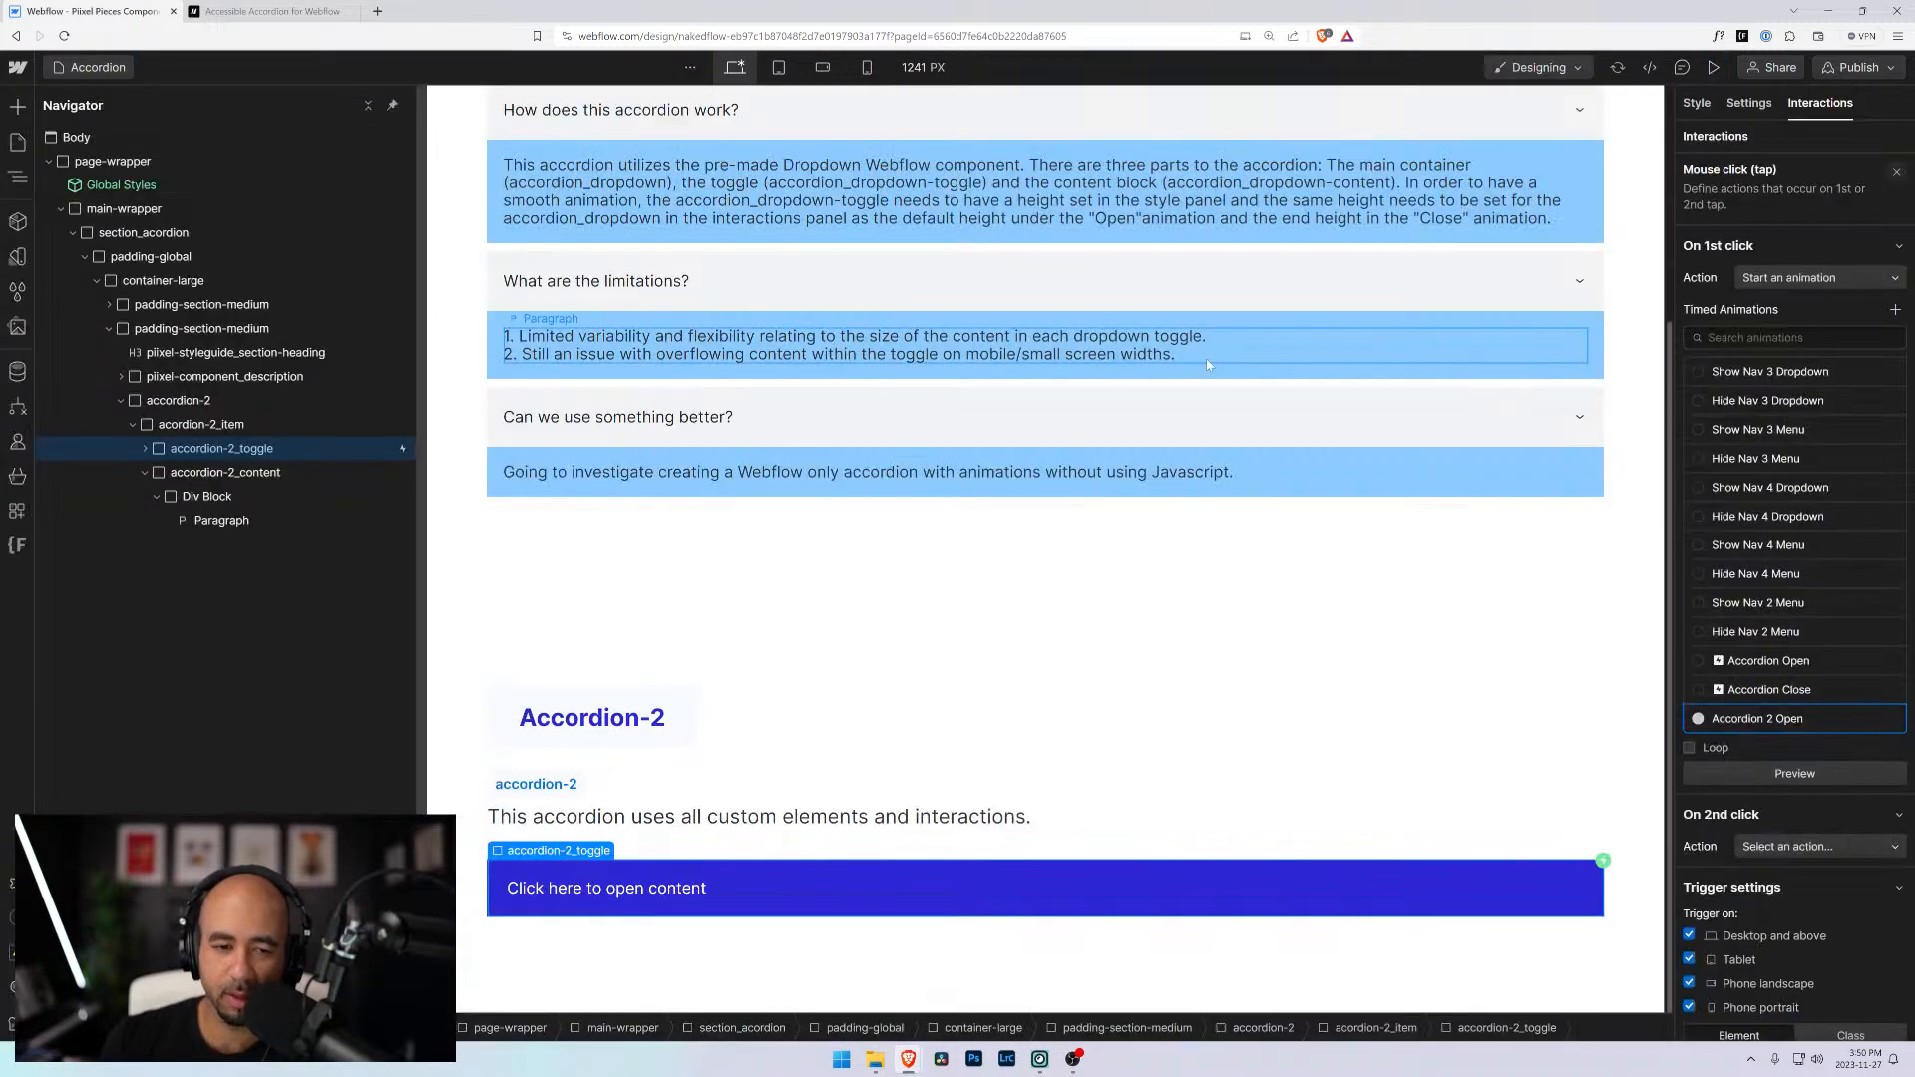
Review the second Size action of the Accordion 2 Open animation and set accordion-2_content's height style to Auto
{"action": "left_click", "coordinate": [1869, 719]}
{"action": "left_click", "coordinate": [1789, 246]}
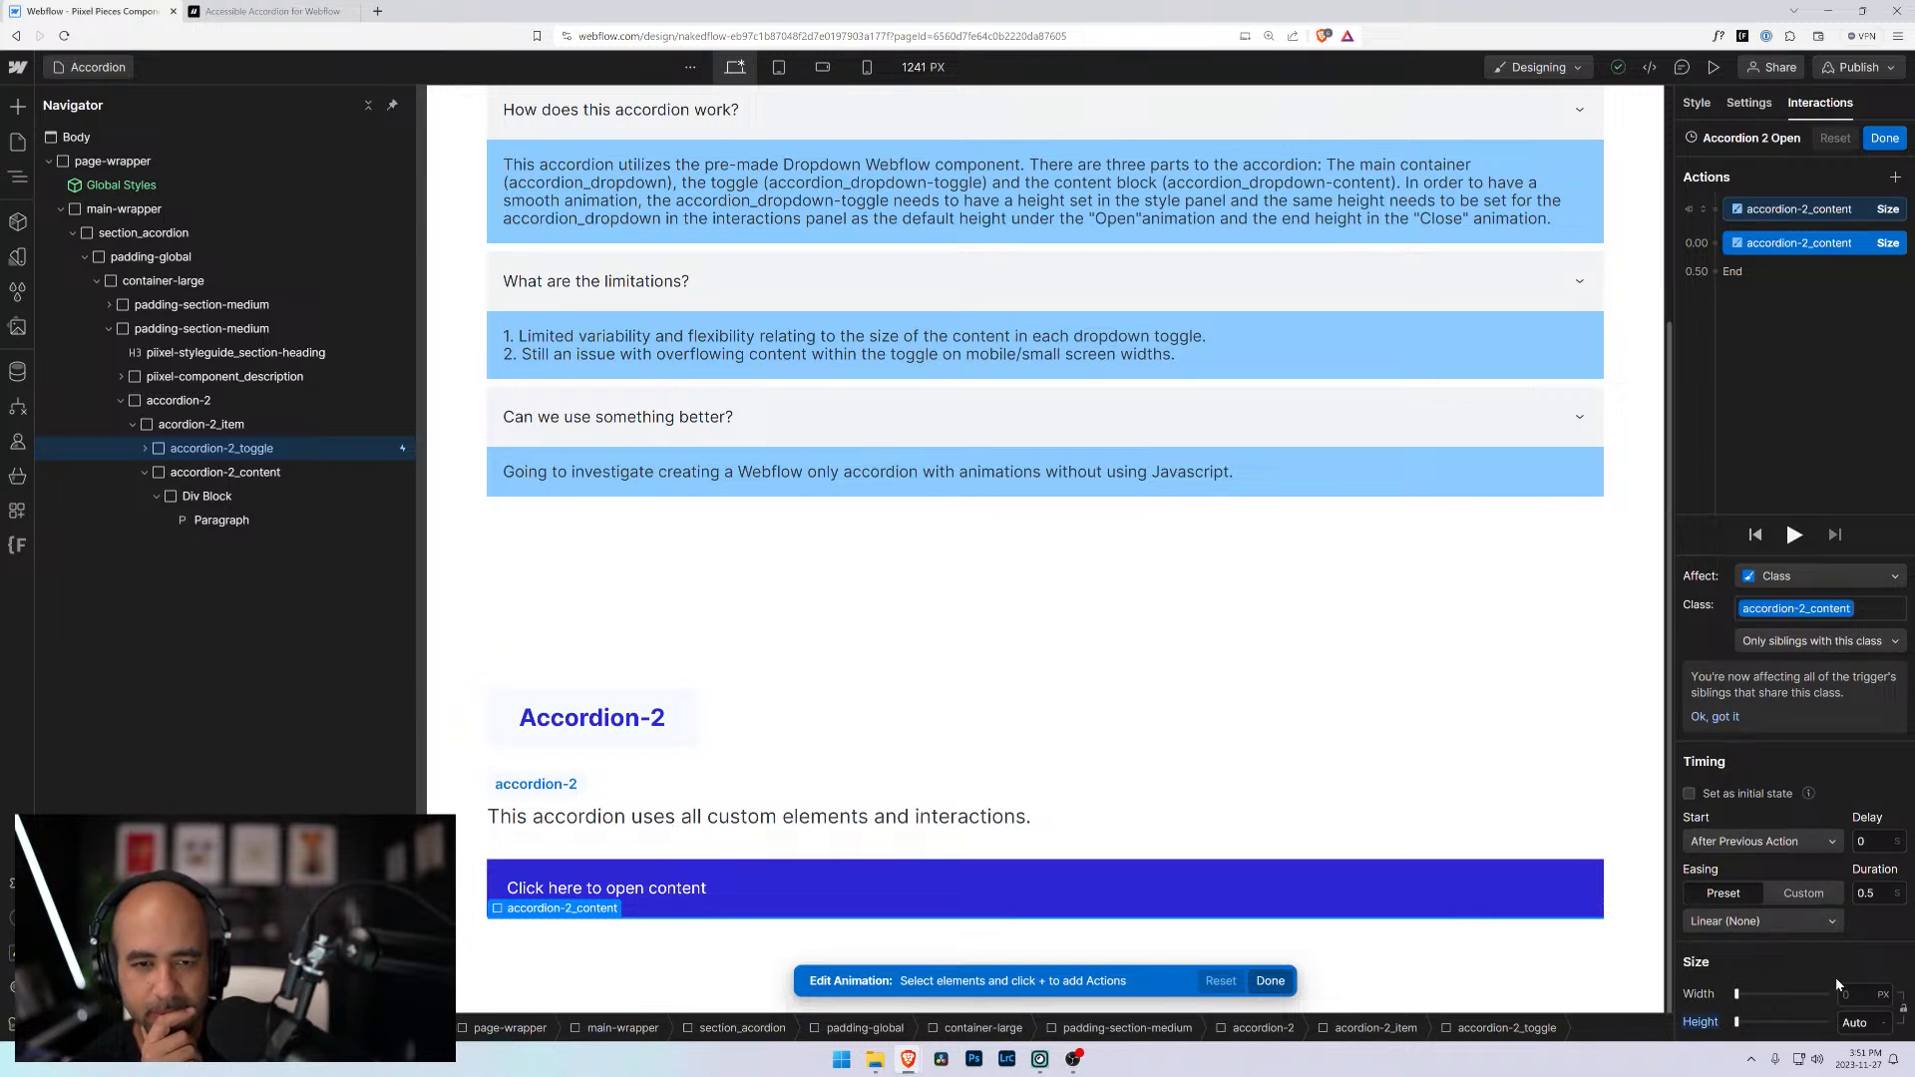
{"action": "left_click", "coordinate": [1698, 107]}
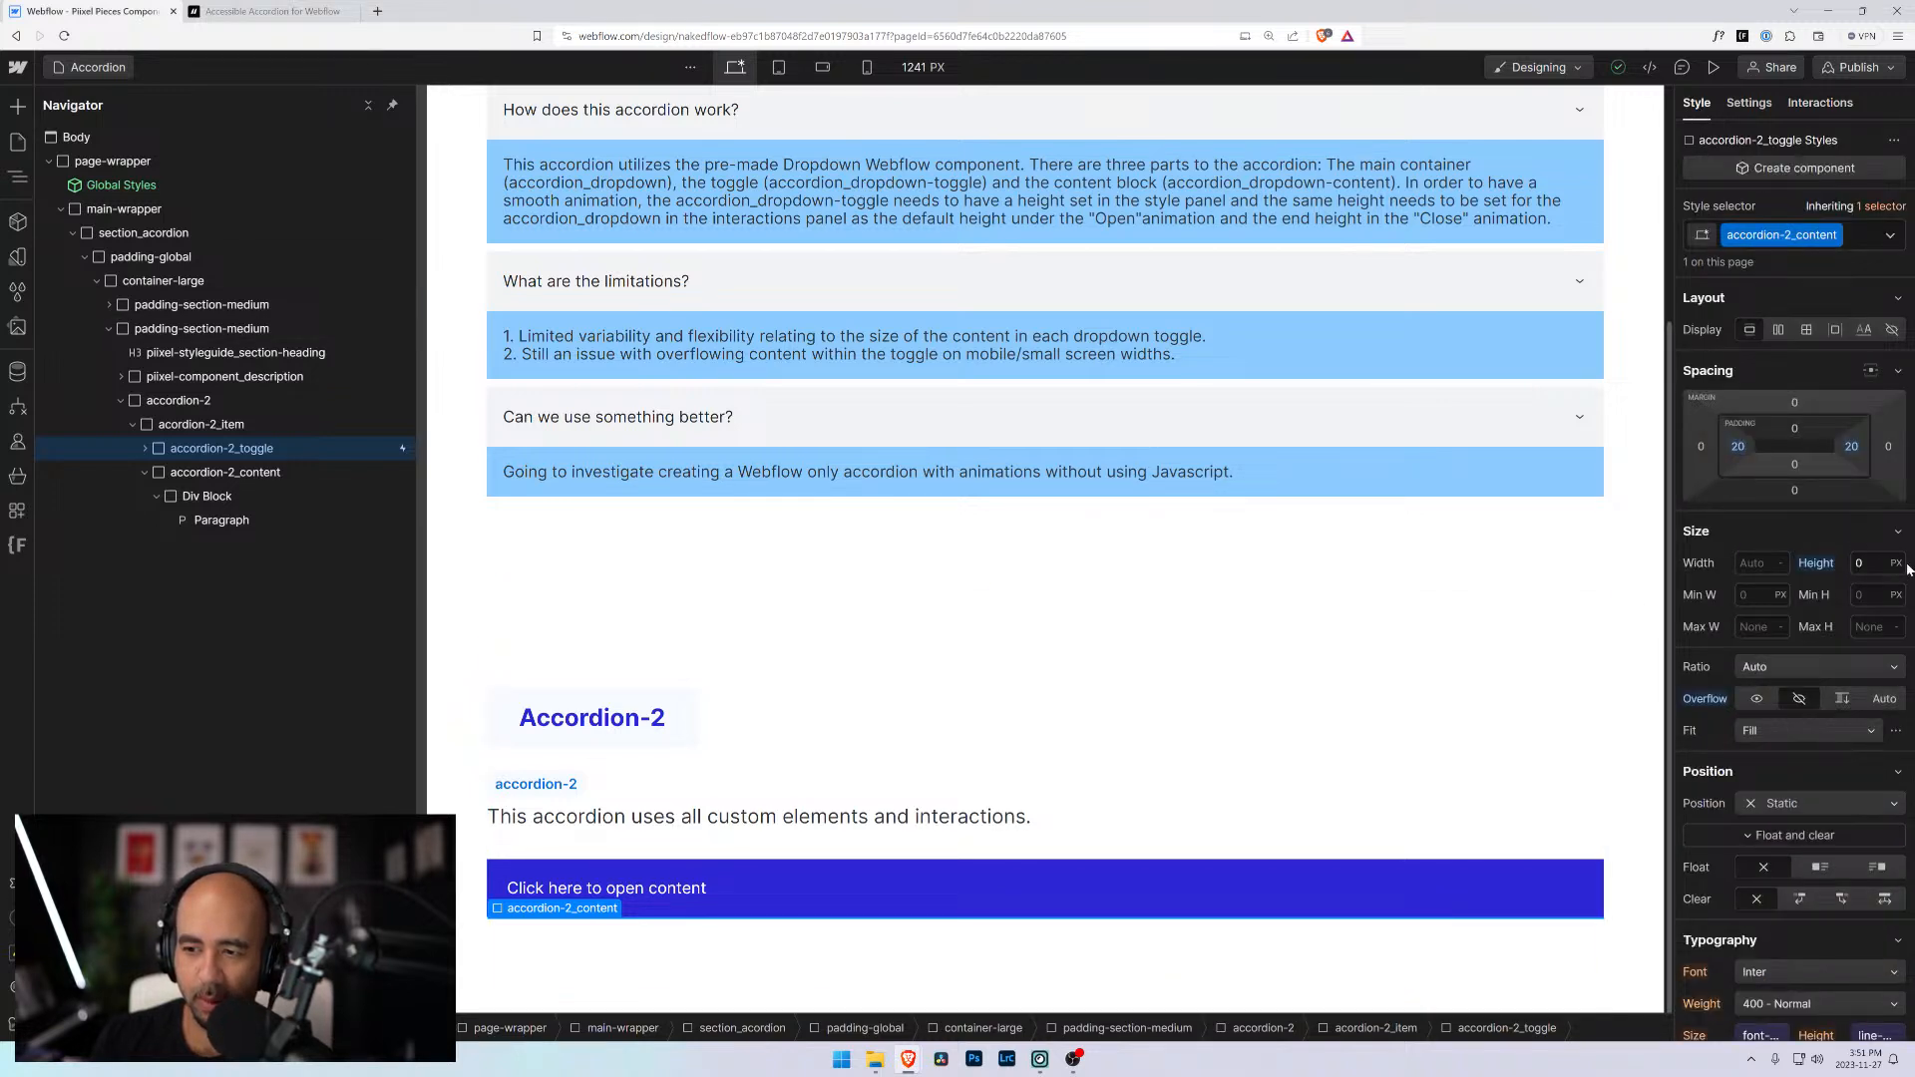
{"action": "left_click", "coordinate": [1816, 565], "text": "alt"}
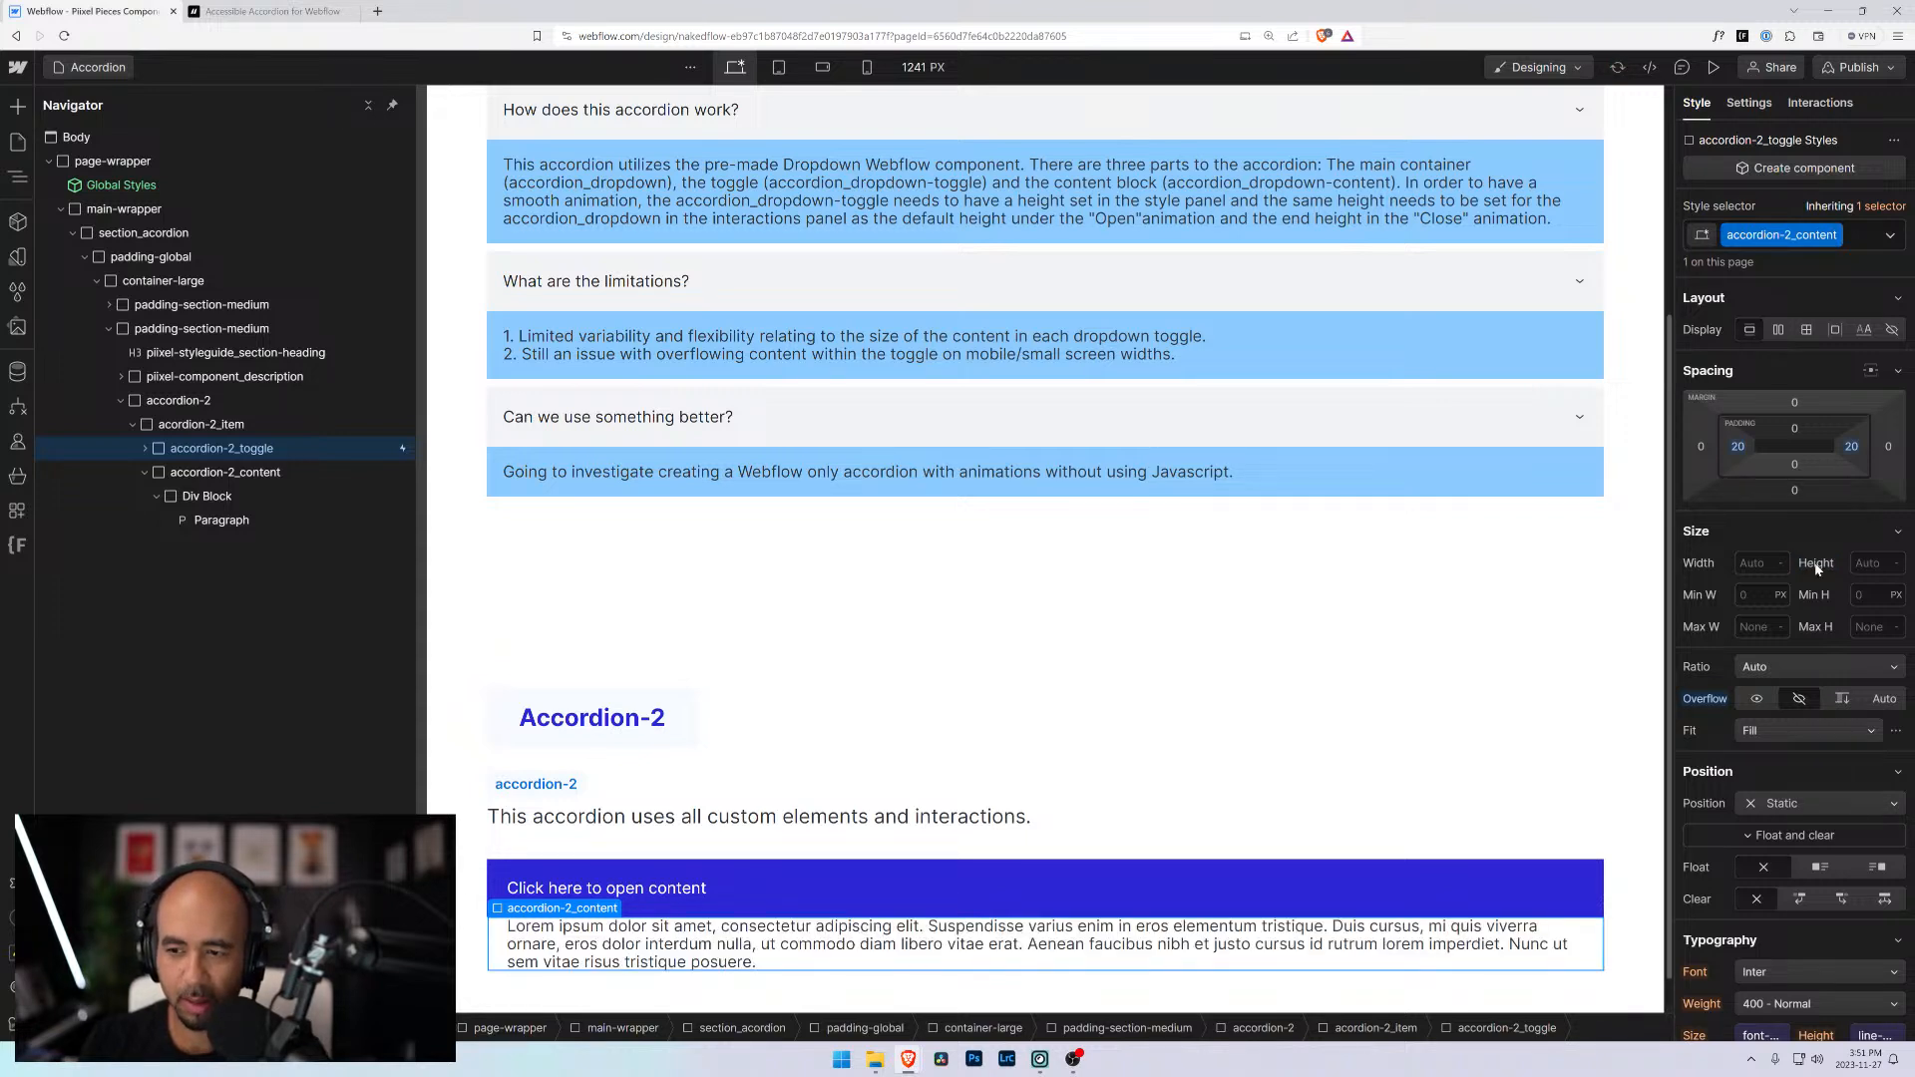
{"action": "left_click", "coordinate": [1854, 555]}
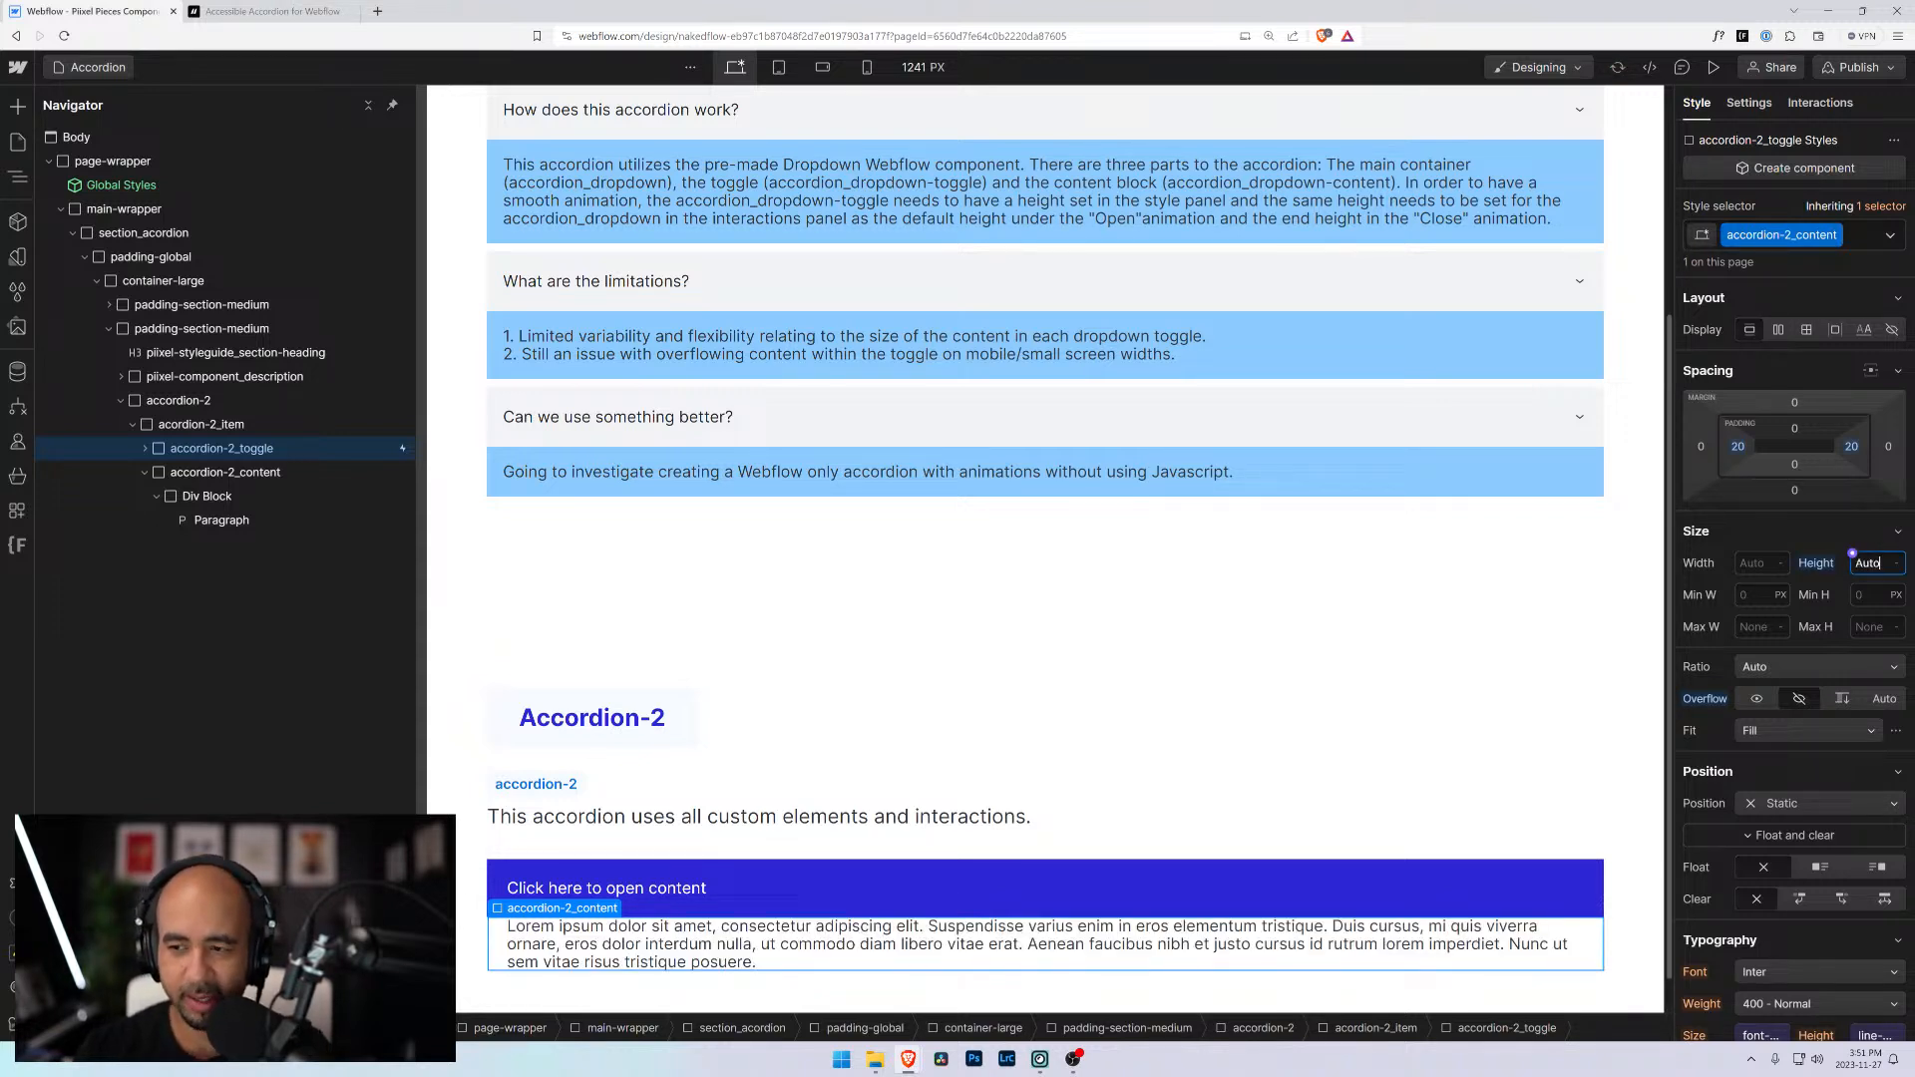
Select accordion-2_content and reset its height style
{"action": "left_click", "coordinate": [1810, 531]}
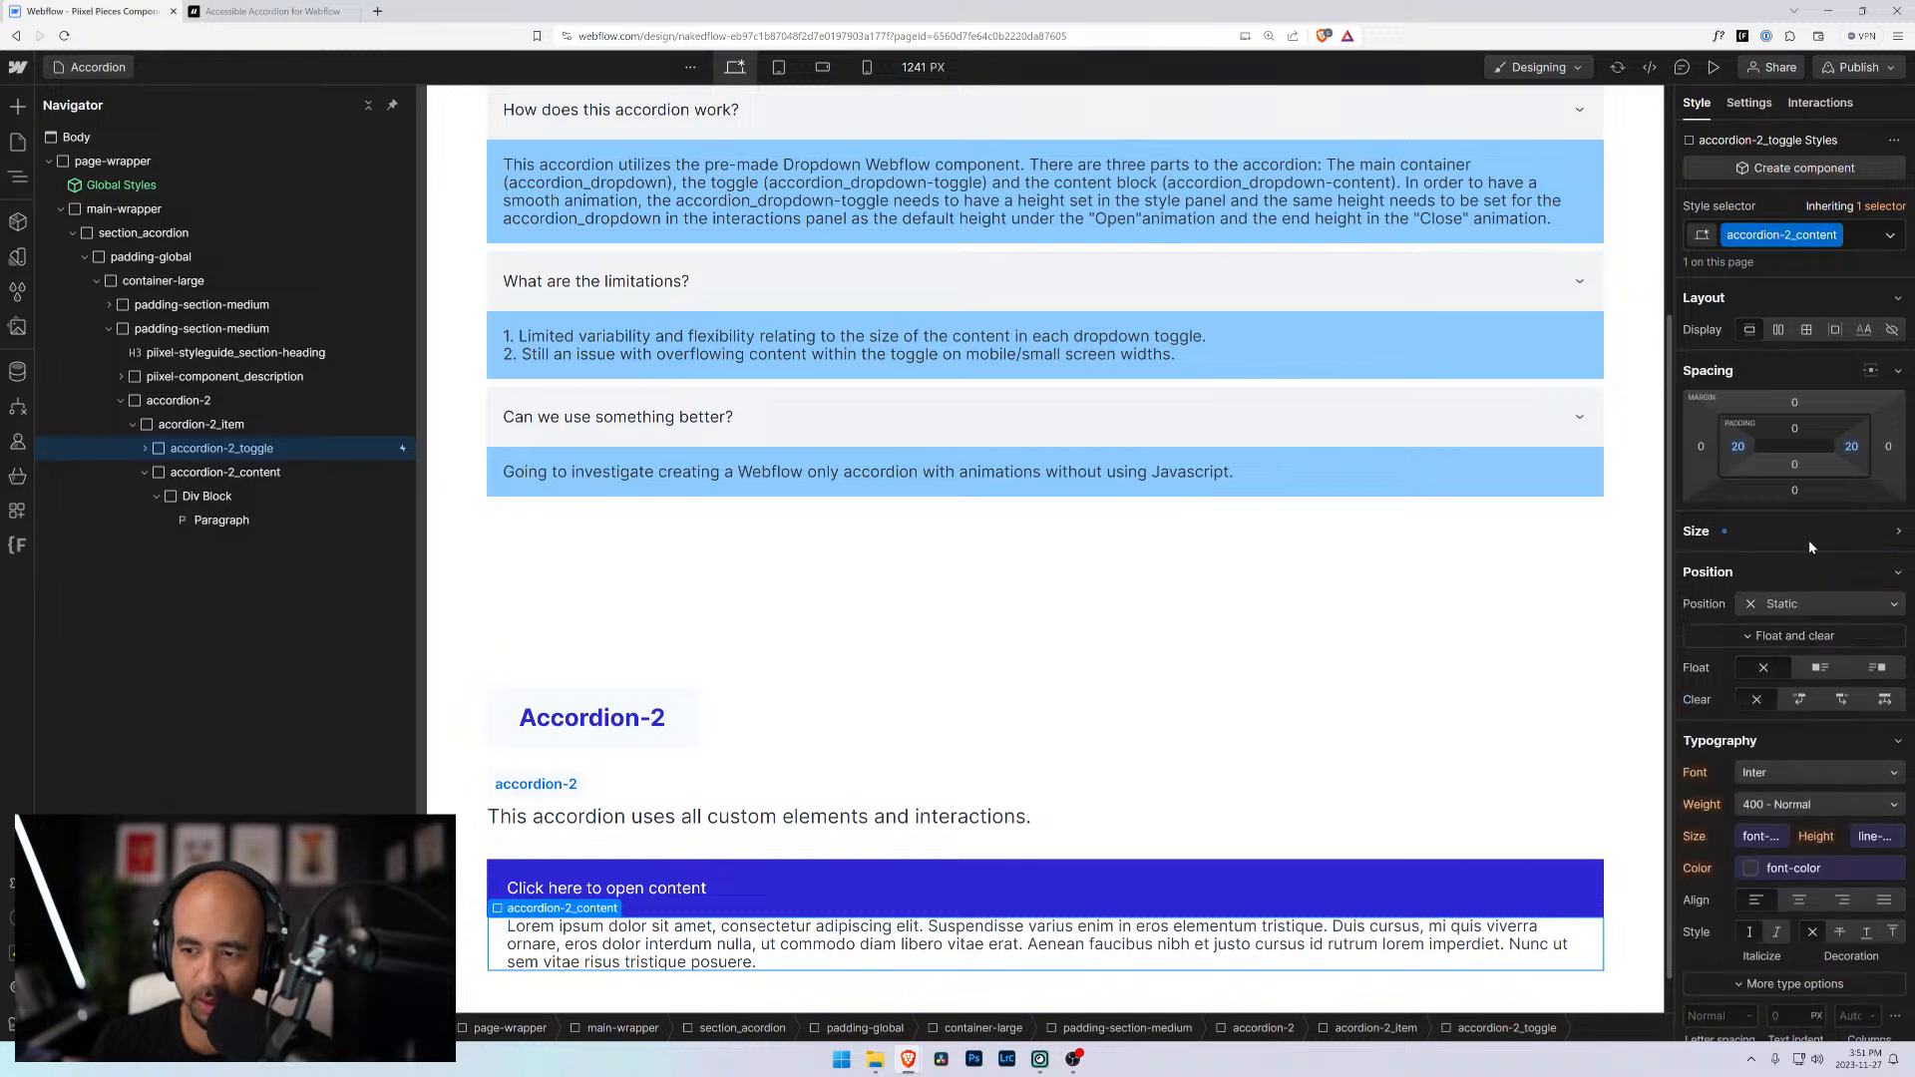
{"action": "left_click", "coordinate": [1729, 533]}
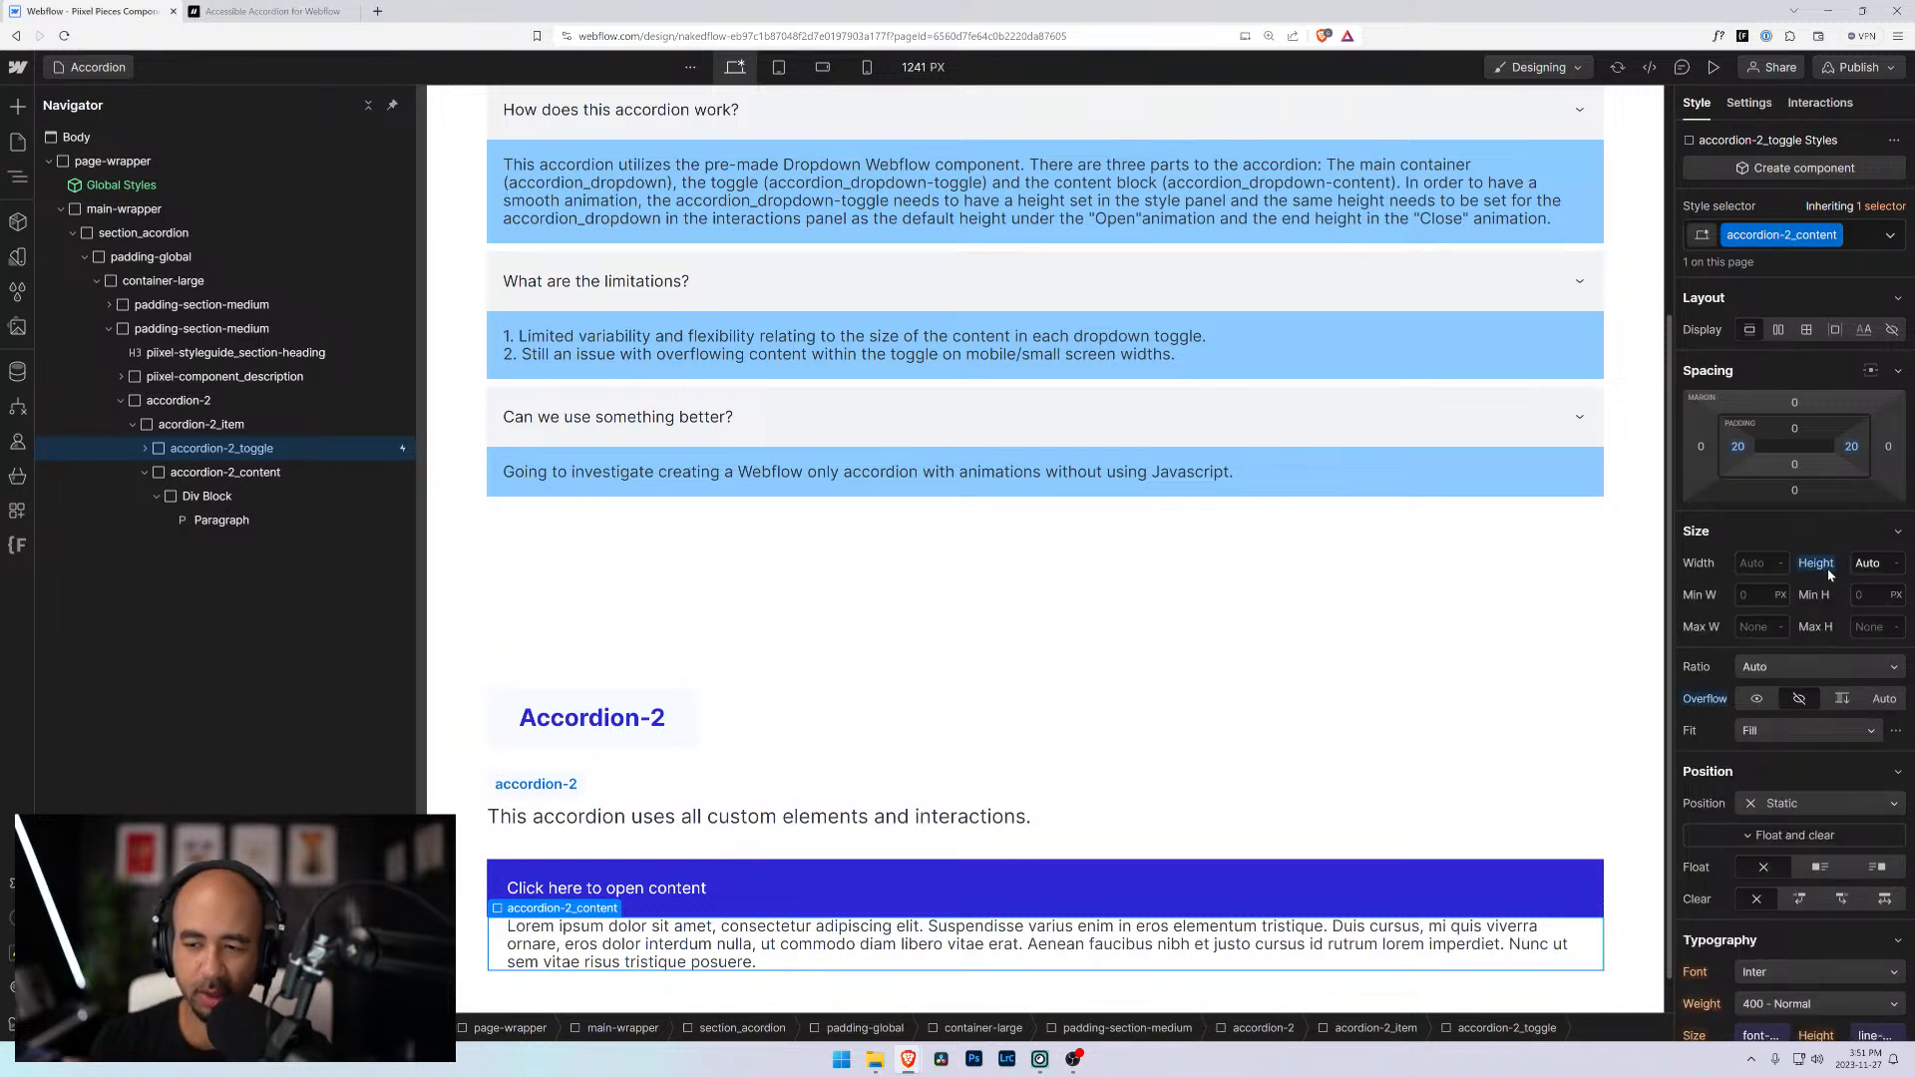
{"action": "left_click", "coordinate": [225, 472]}
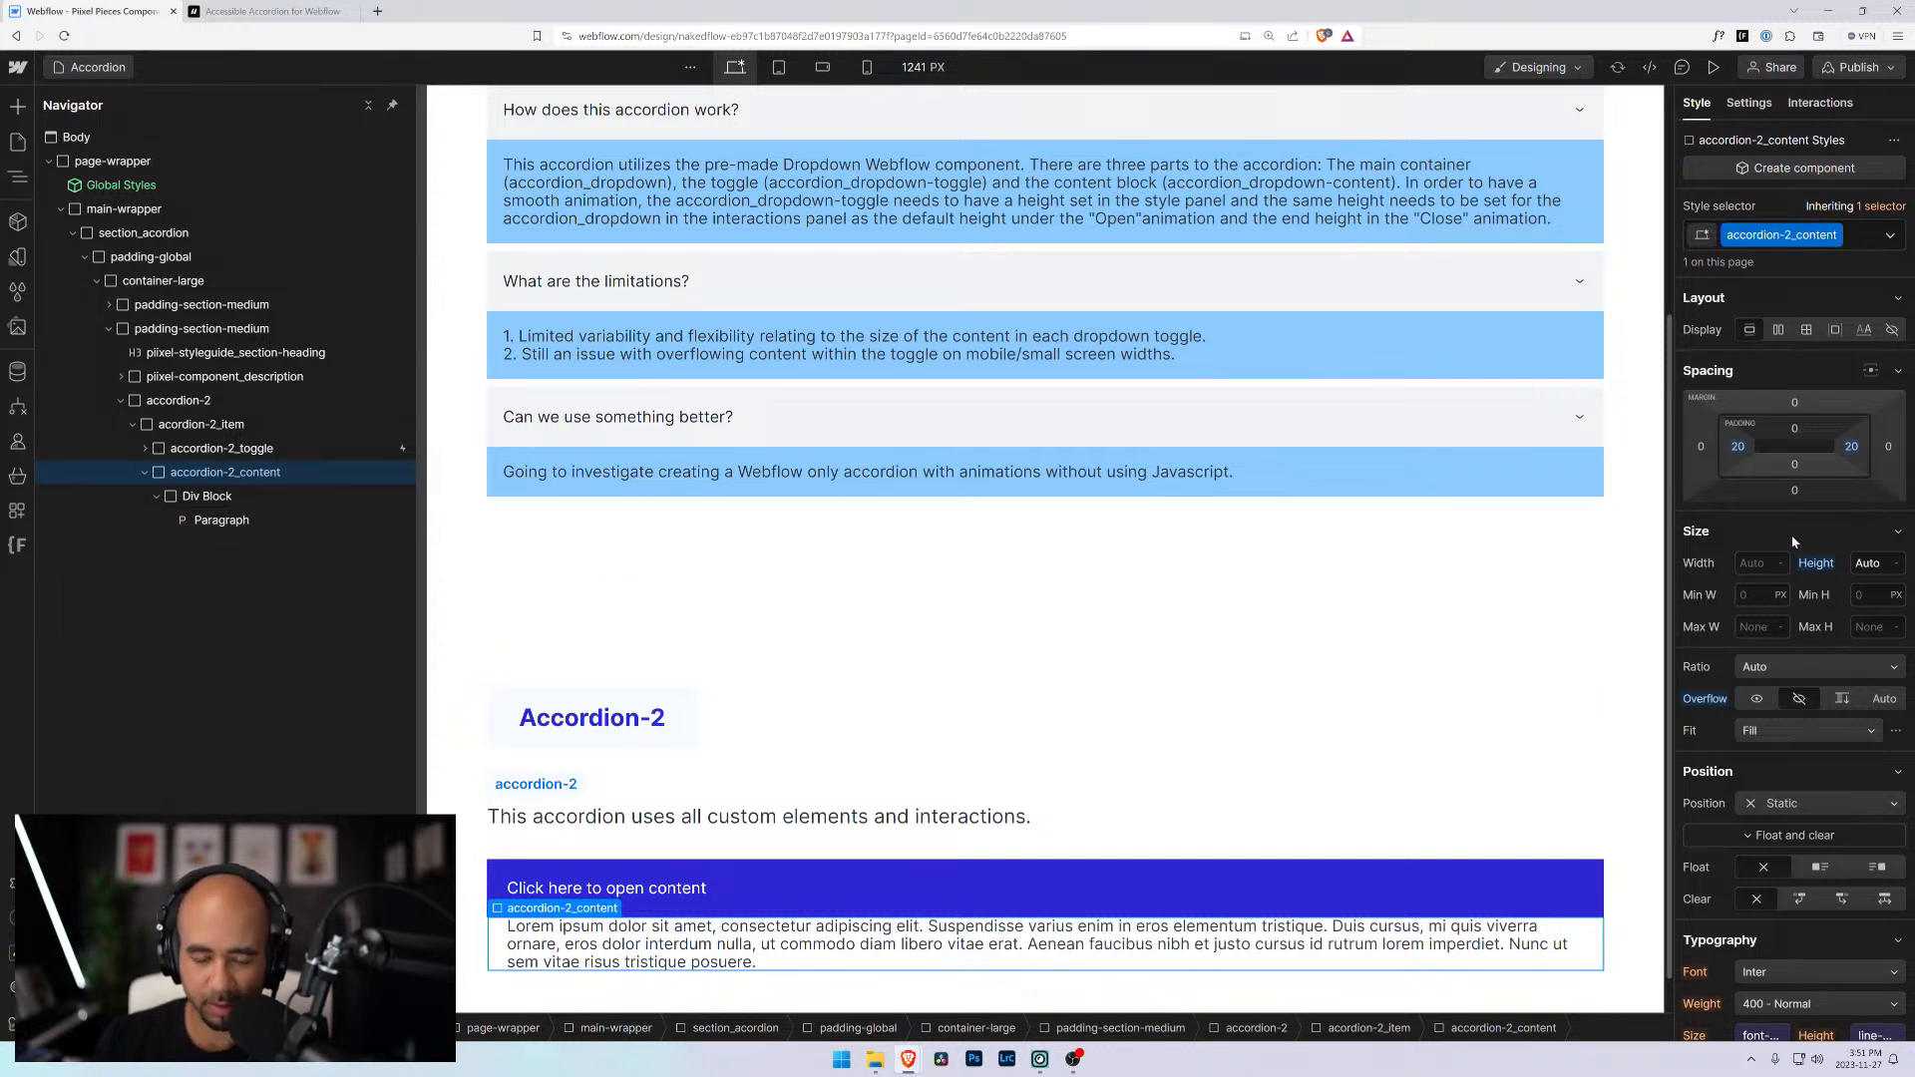
{"action": "left_click", "coordinate": [1817, 564], "text": "alt"}
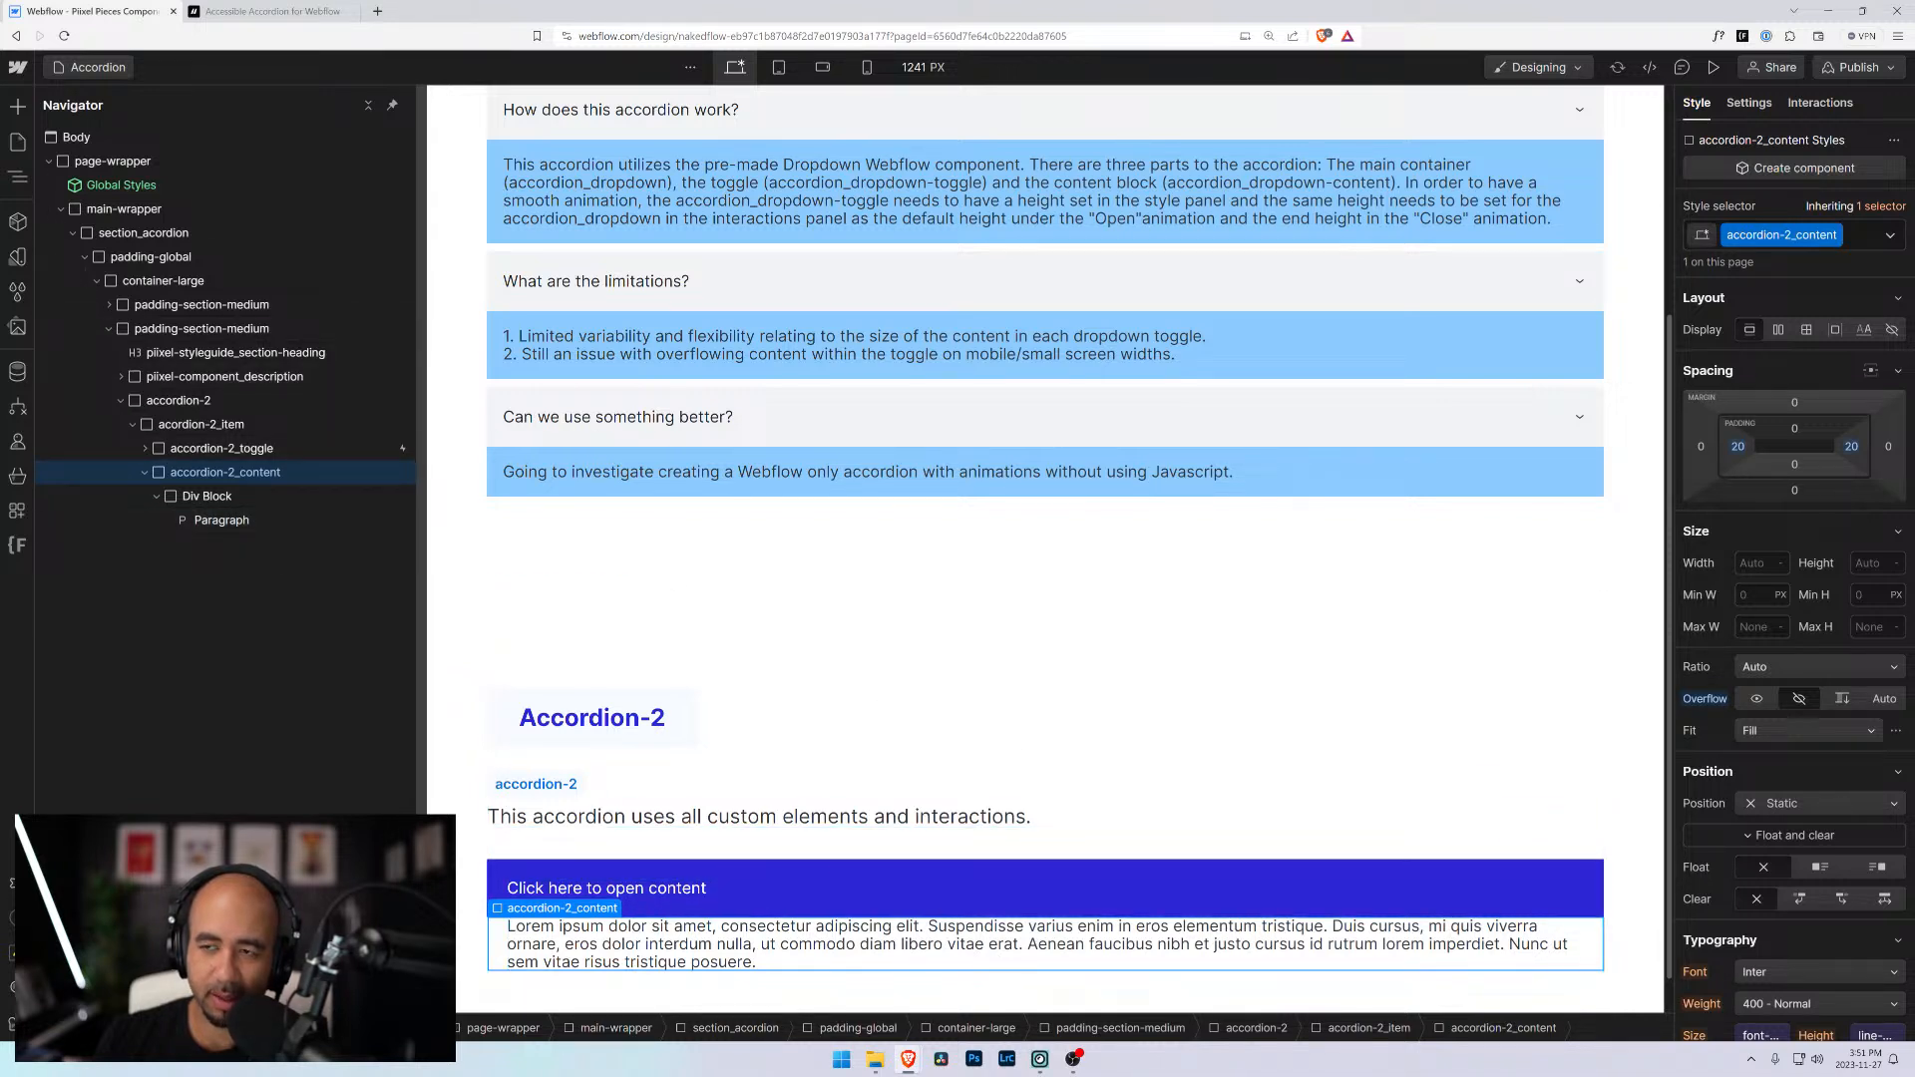
Preview the page, test the accordion-2 toggle's opening animation and return to the designer
{"action": "left_click", "coordinate": [1715, 67]}
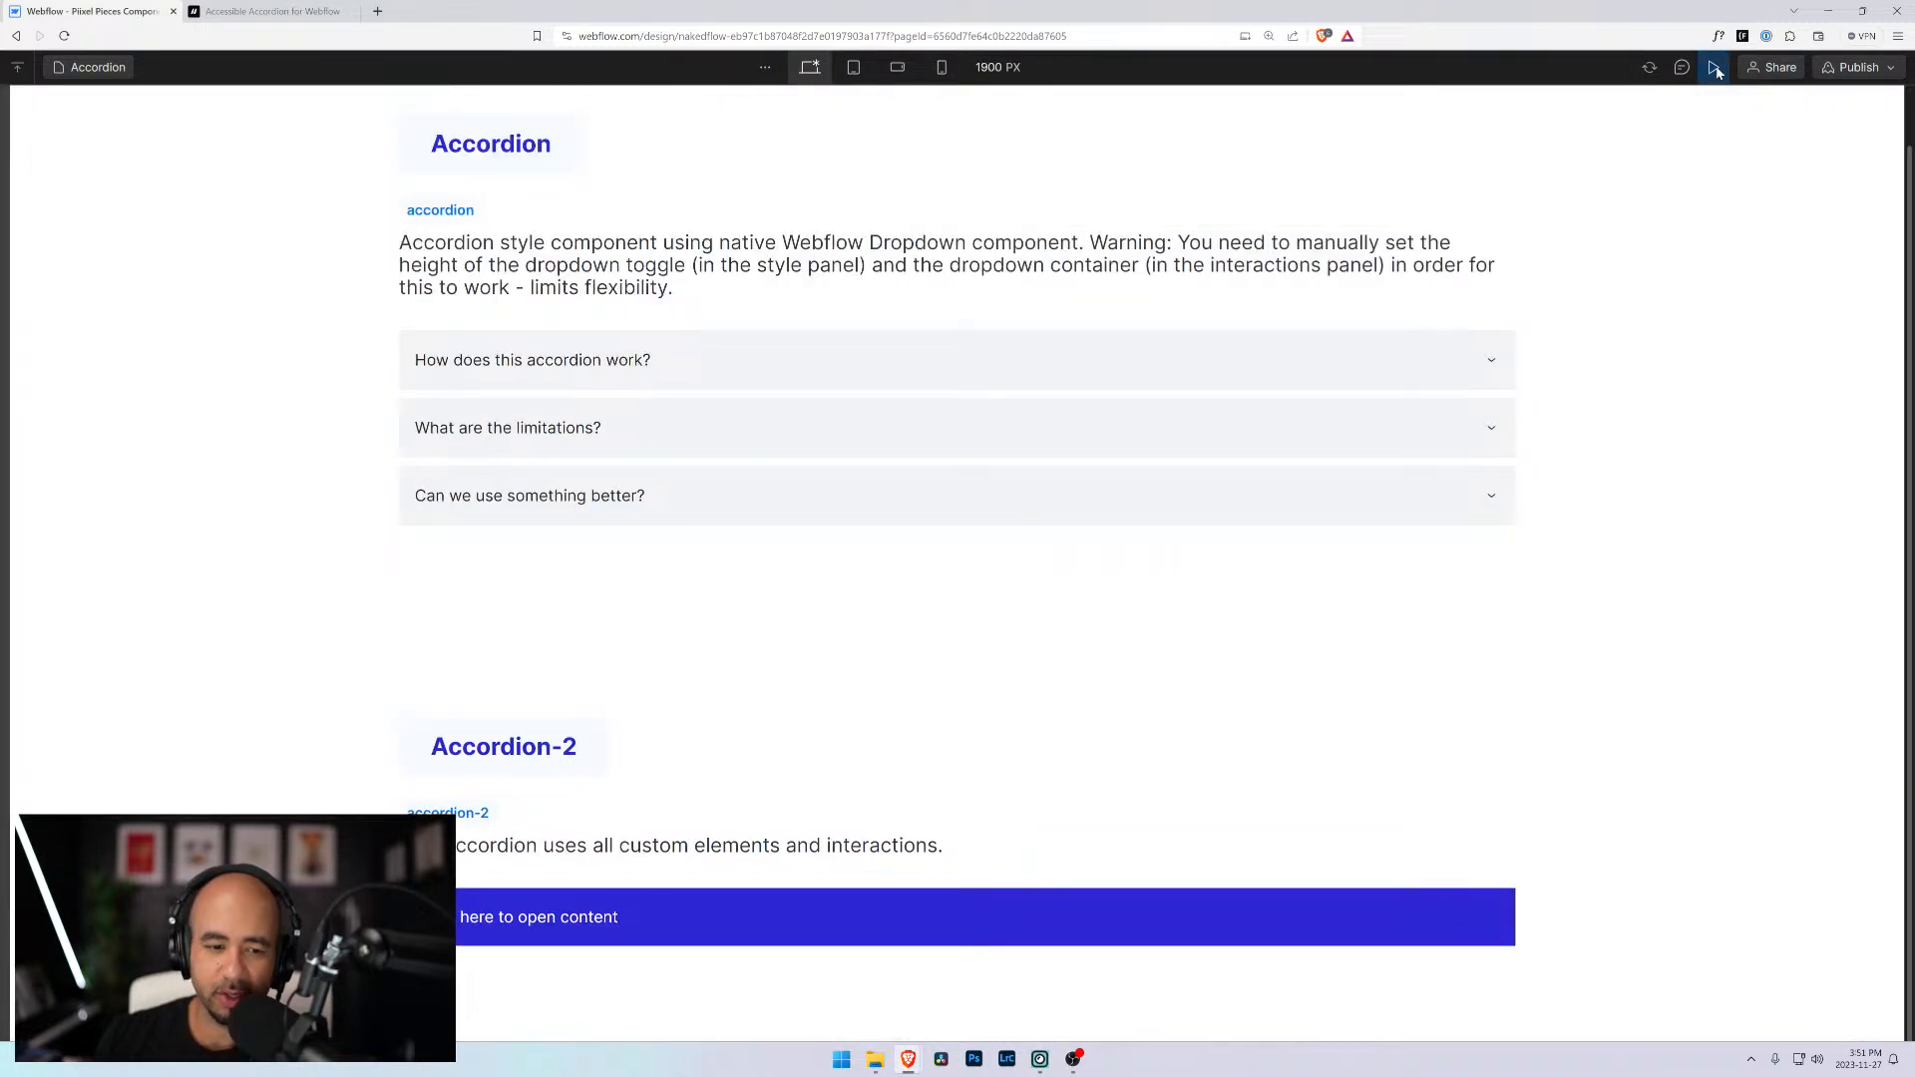
{"action": "left_click", "coordinate": [591, 910]}
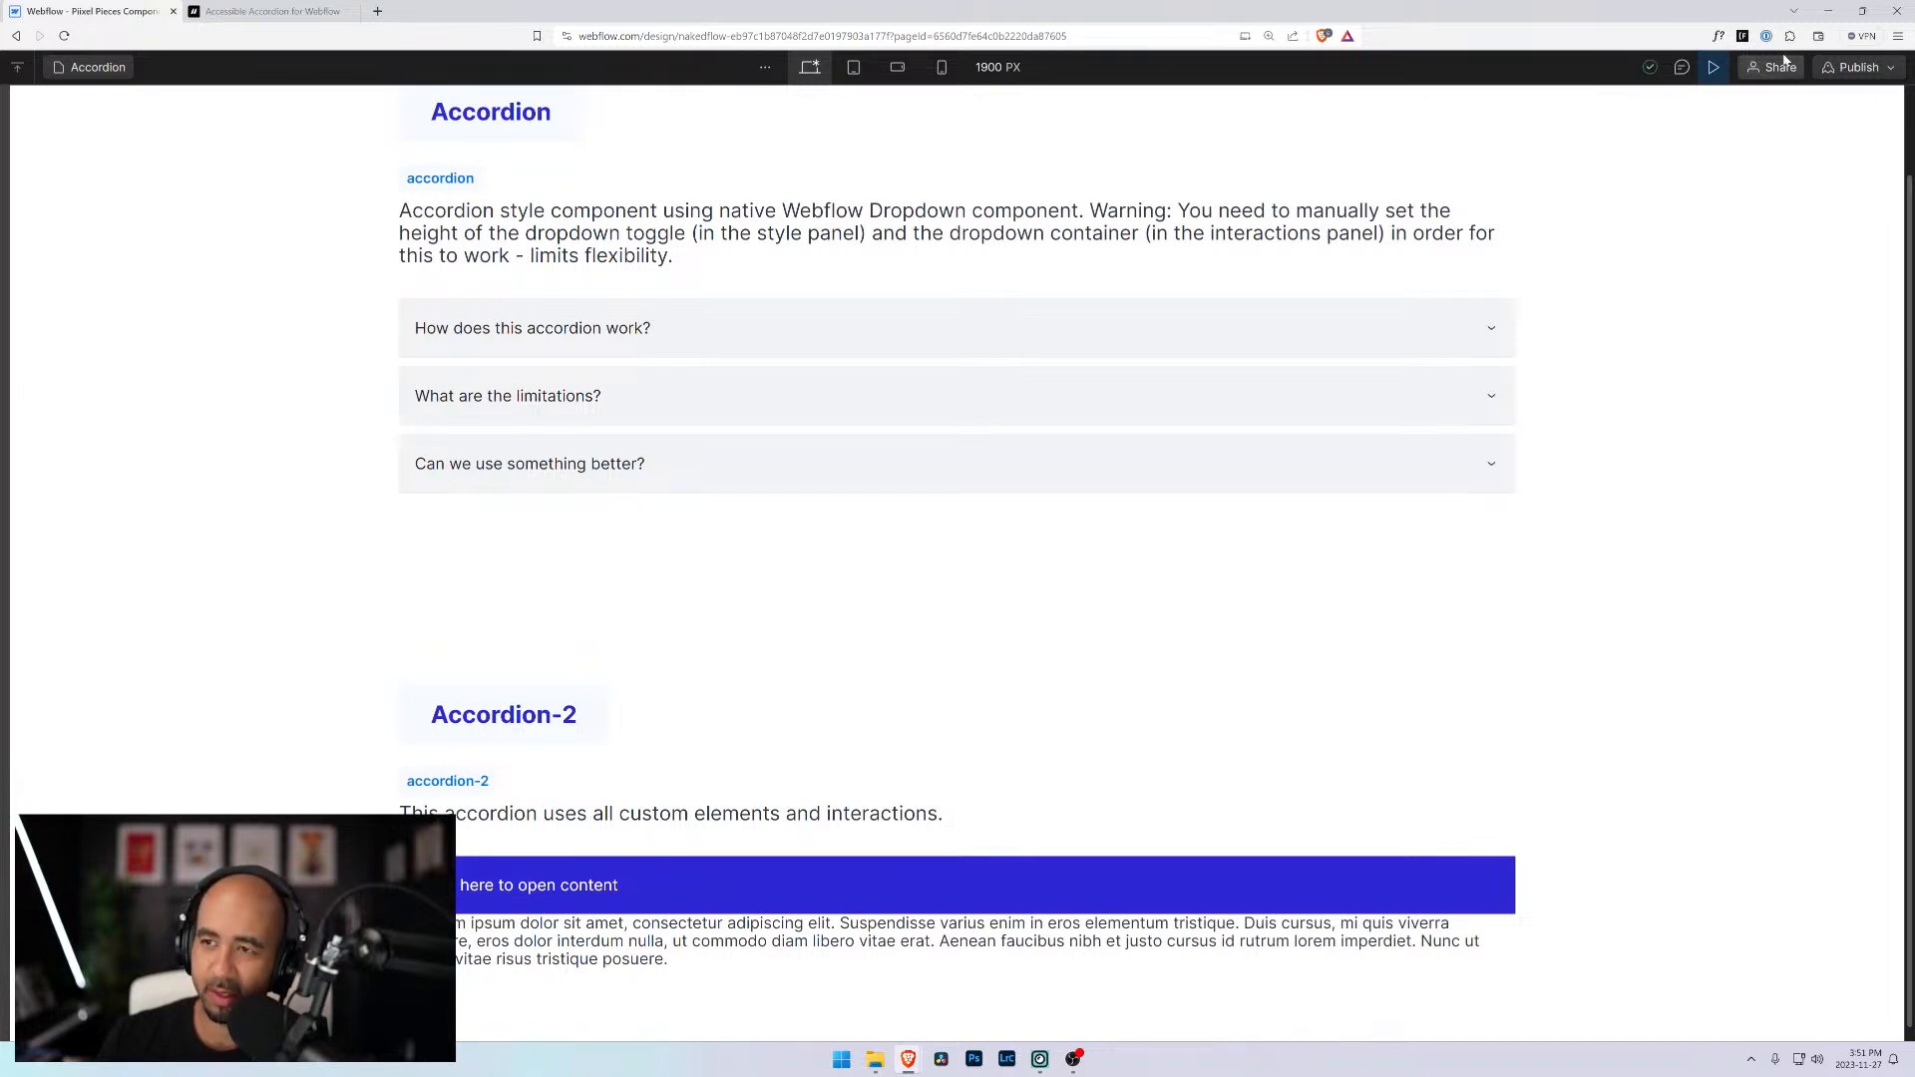
{"action": "left_click", "coordinate": [1715, 68]}
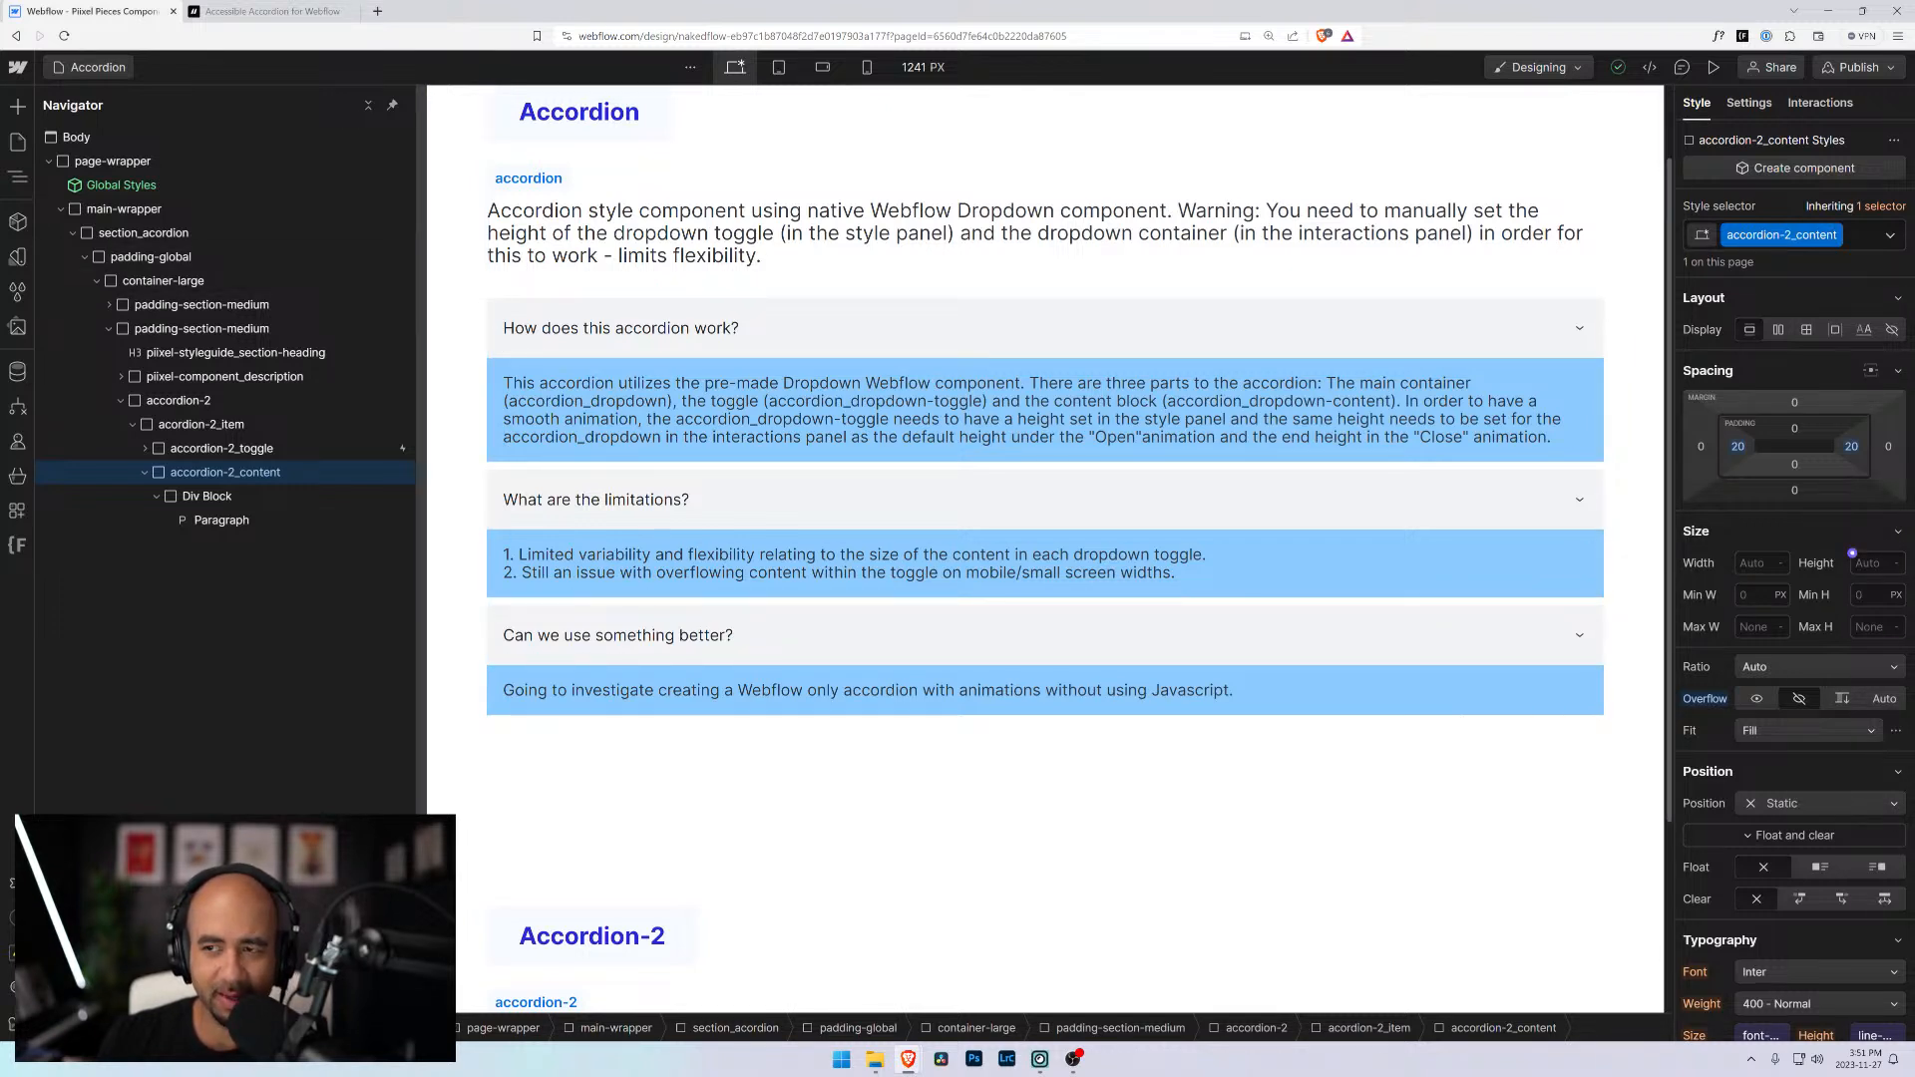
Set the second-click action of accordion-2_toggle's Mouse click (tap) trigger to Start an animation
{"action": "left_click", "coordinate": [157, 495]}
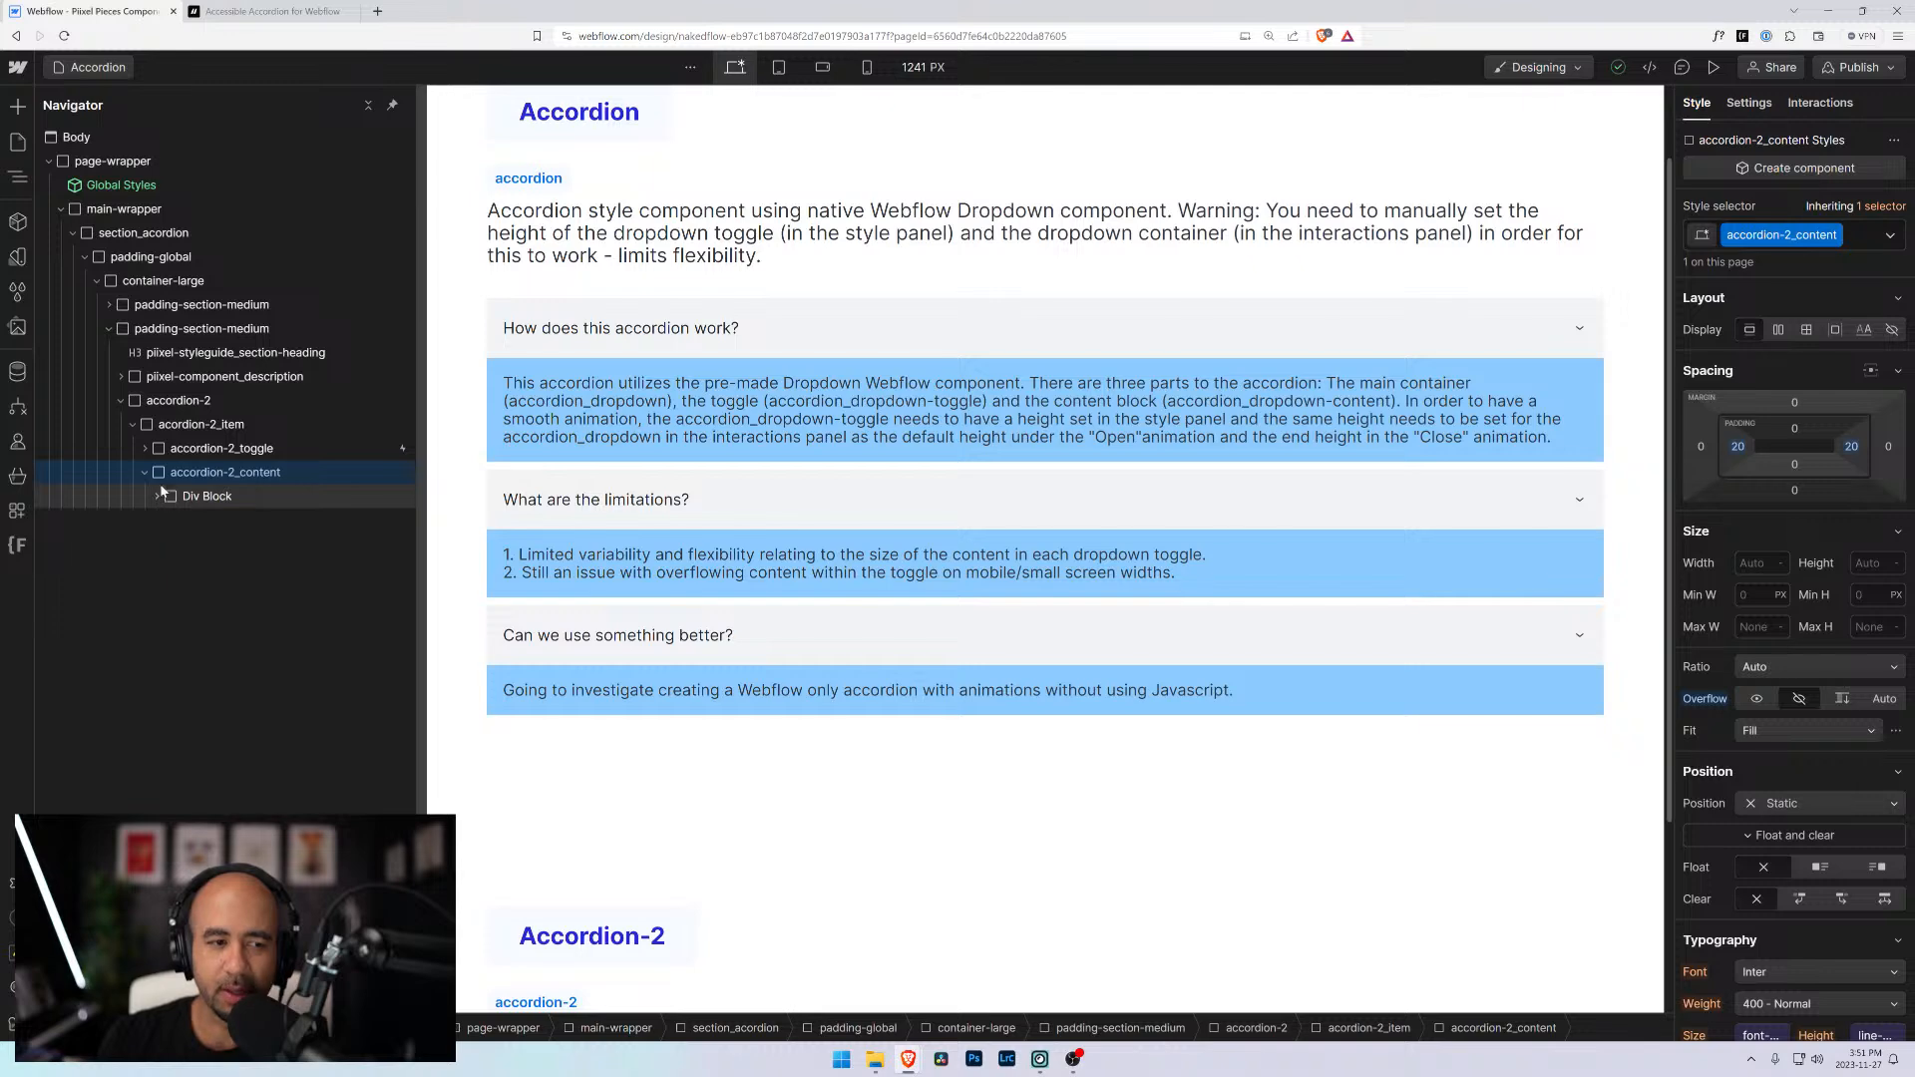
{"action": "left_click", "coordinate": [214, 448]}
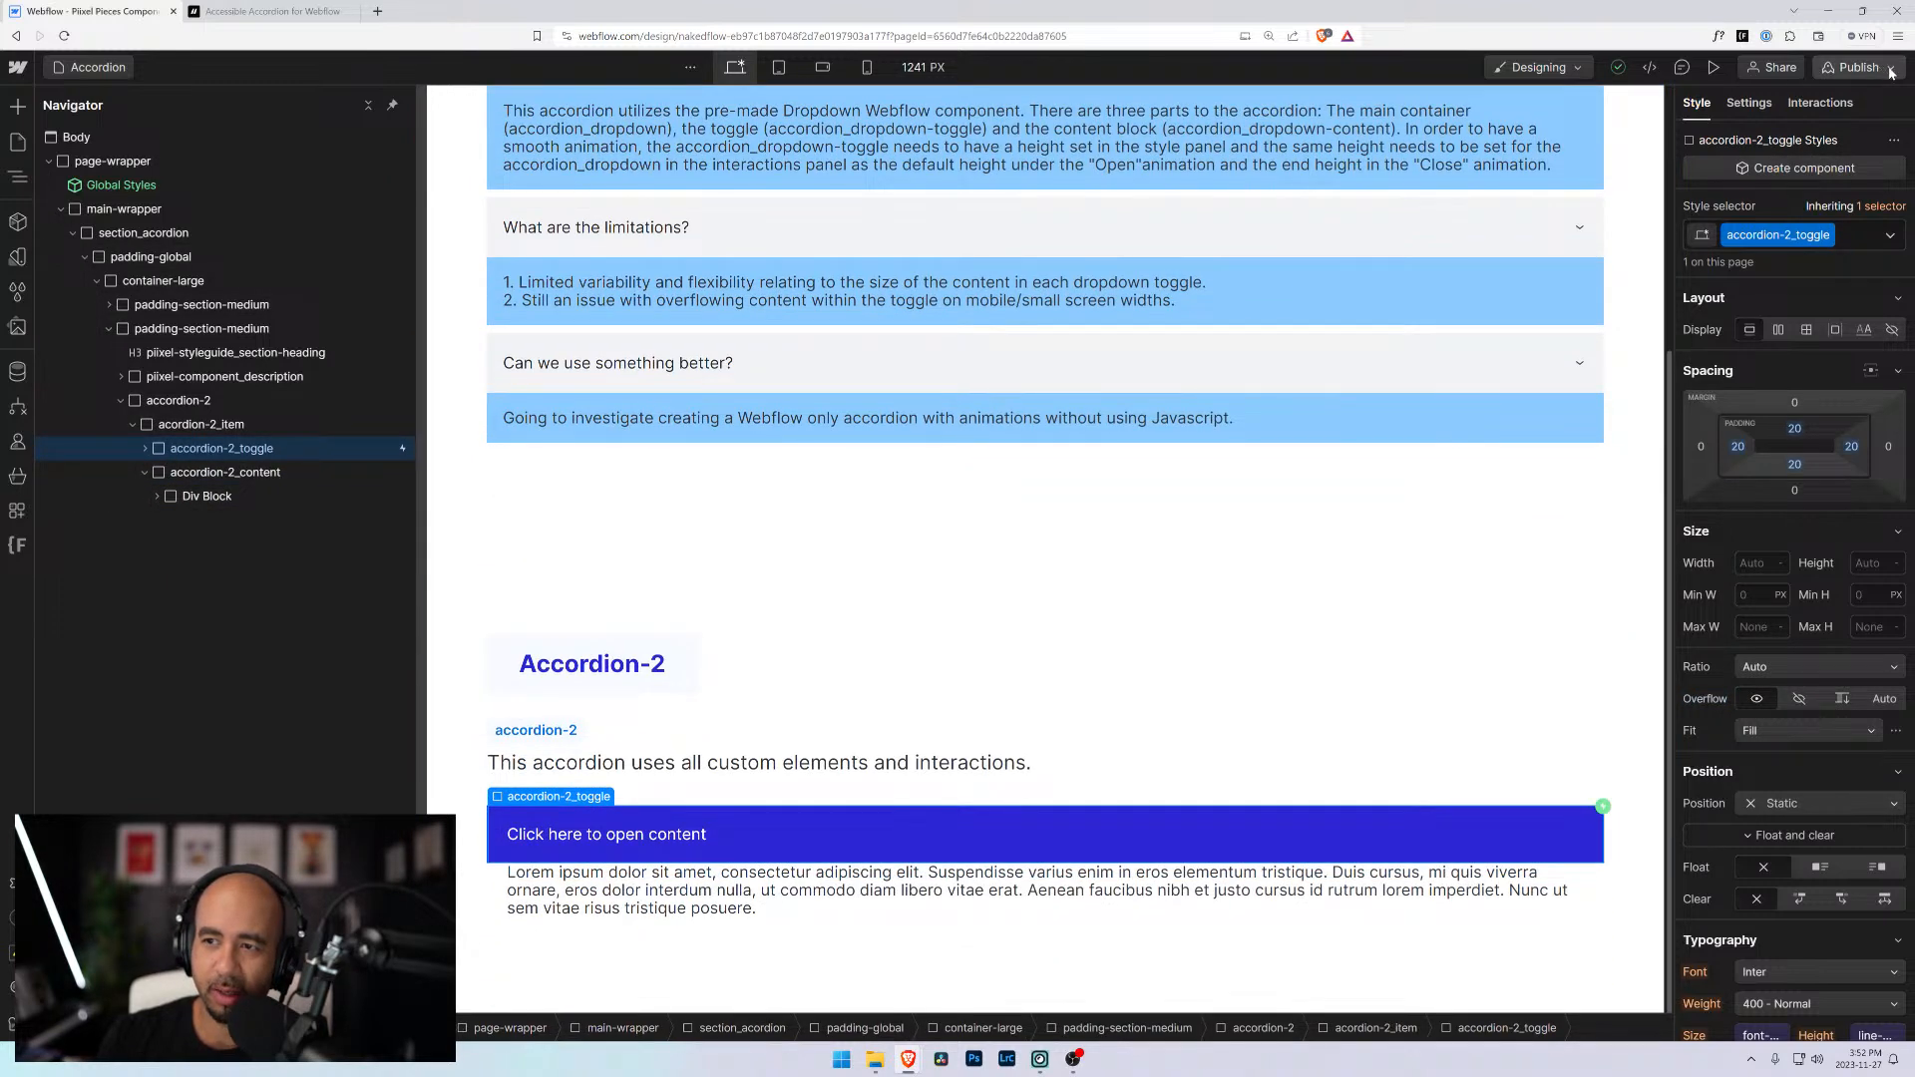
{"action": "left_click", "coordinate": [1820, 102]}
{"action": "left_click", "coordinate": [1744, 213]}
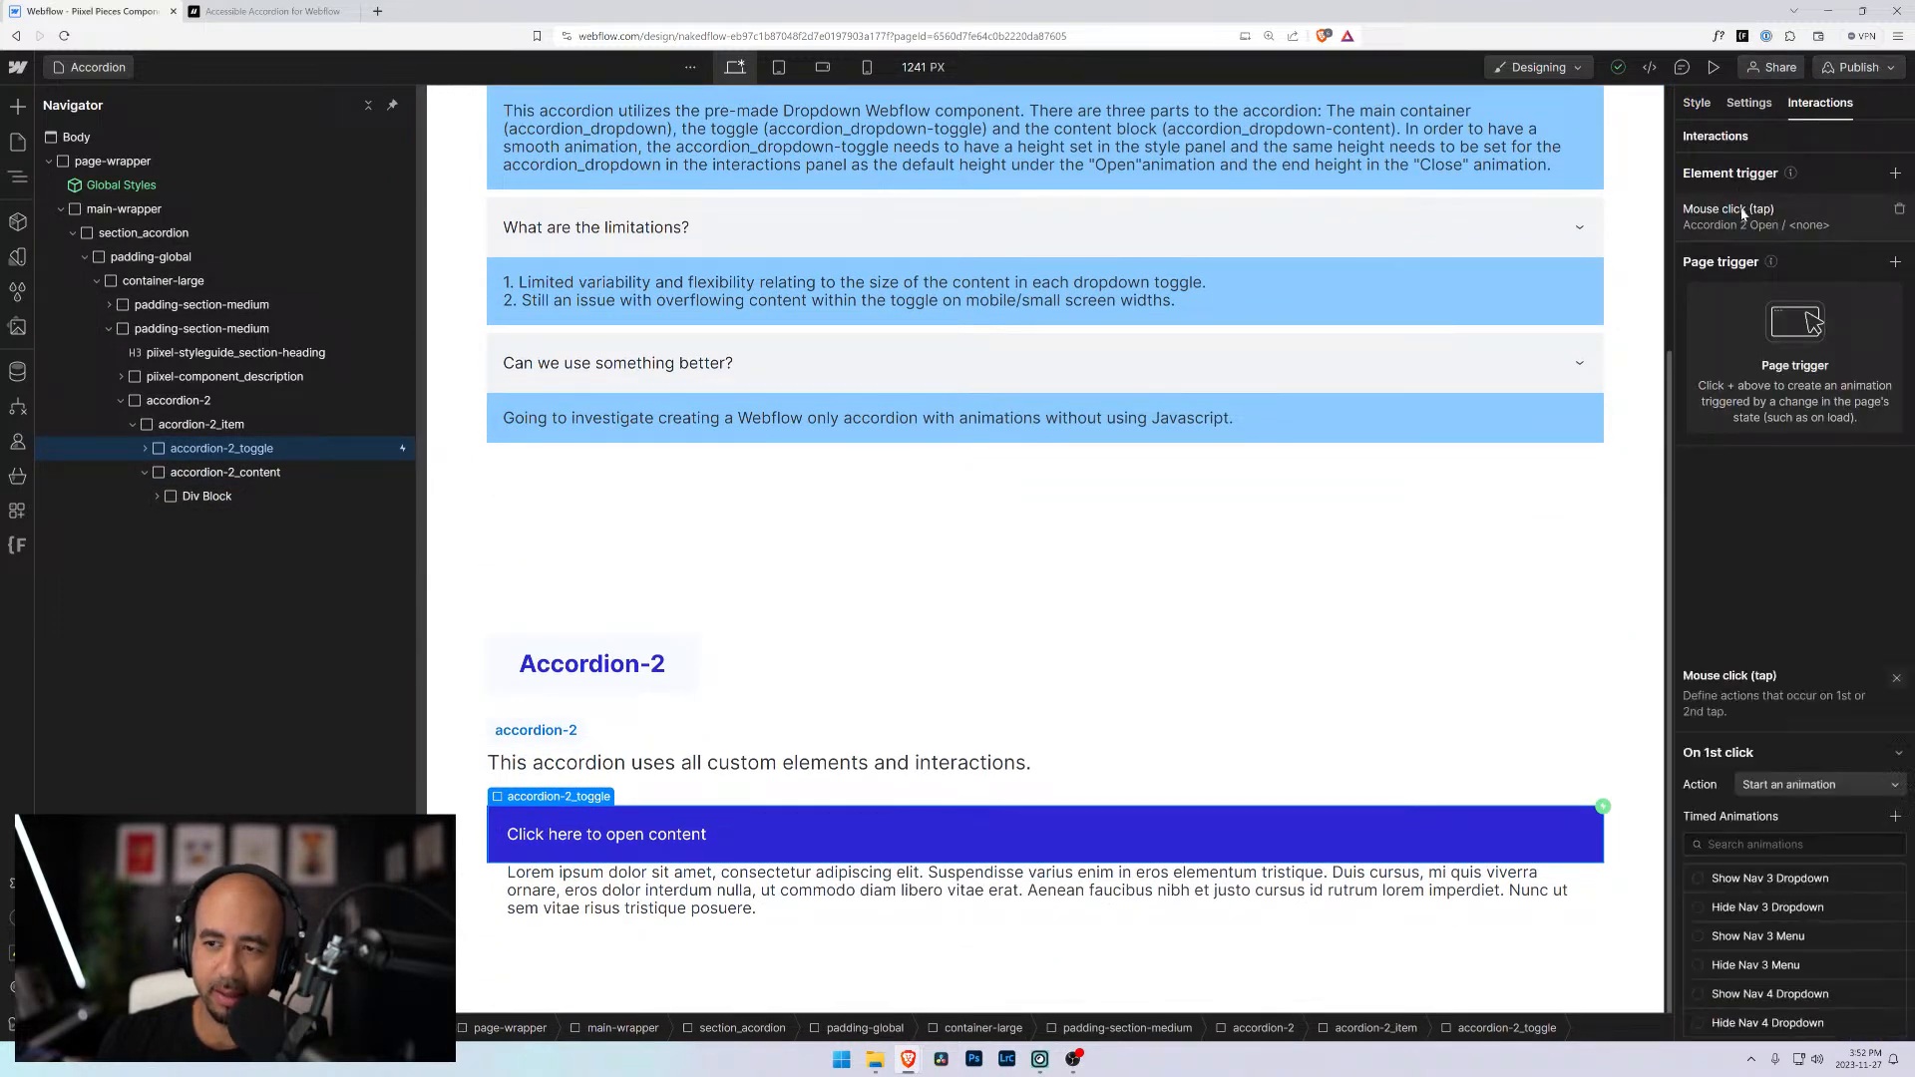
{"action": "scroll", "coordinate": [1746, 793], "scroll_direction": "down", "scroll_amount": 1}
{"action": "left_click", "coordinate": [1853, 792]}
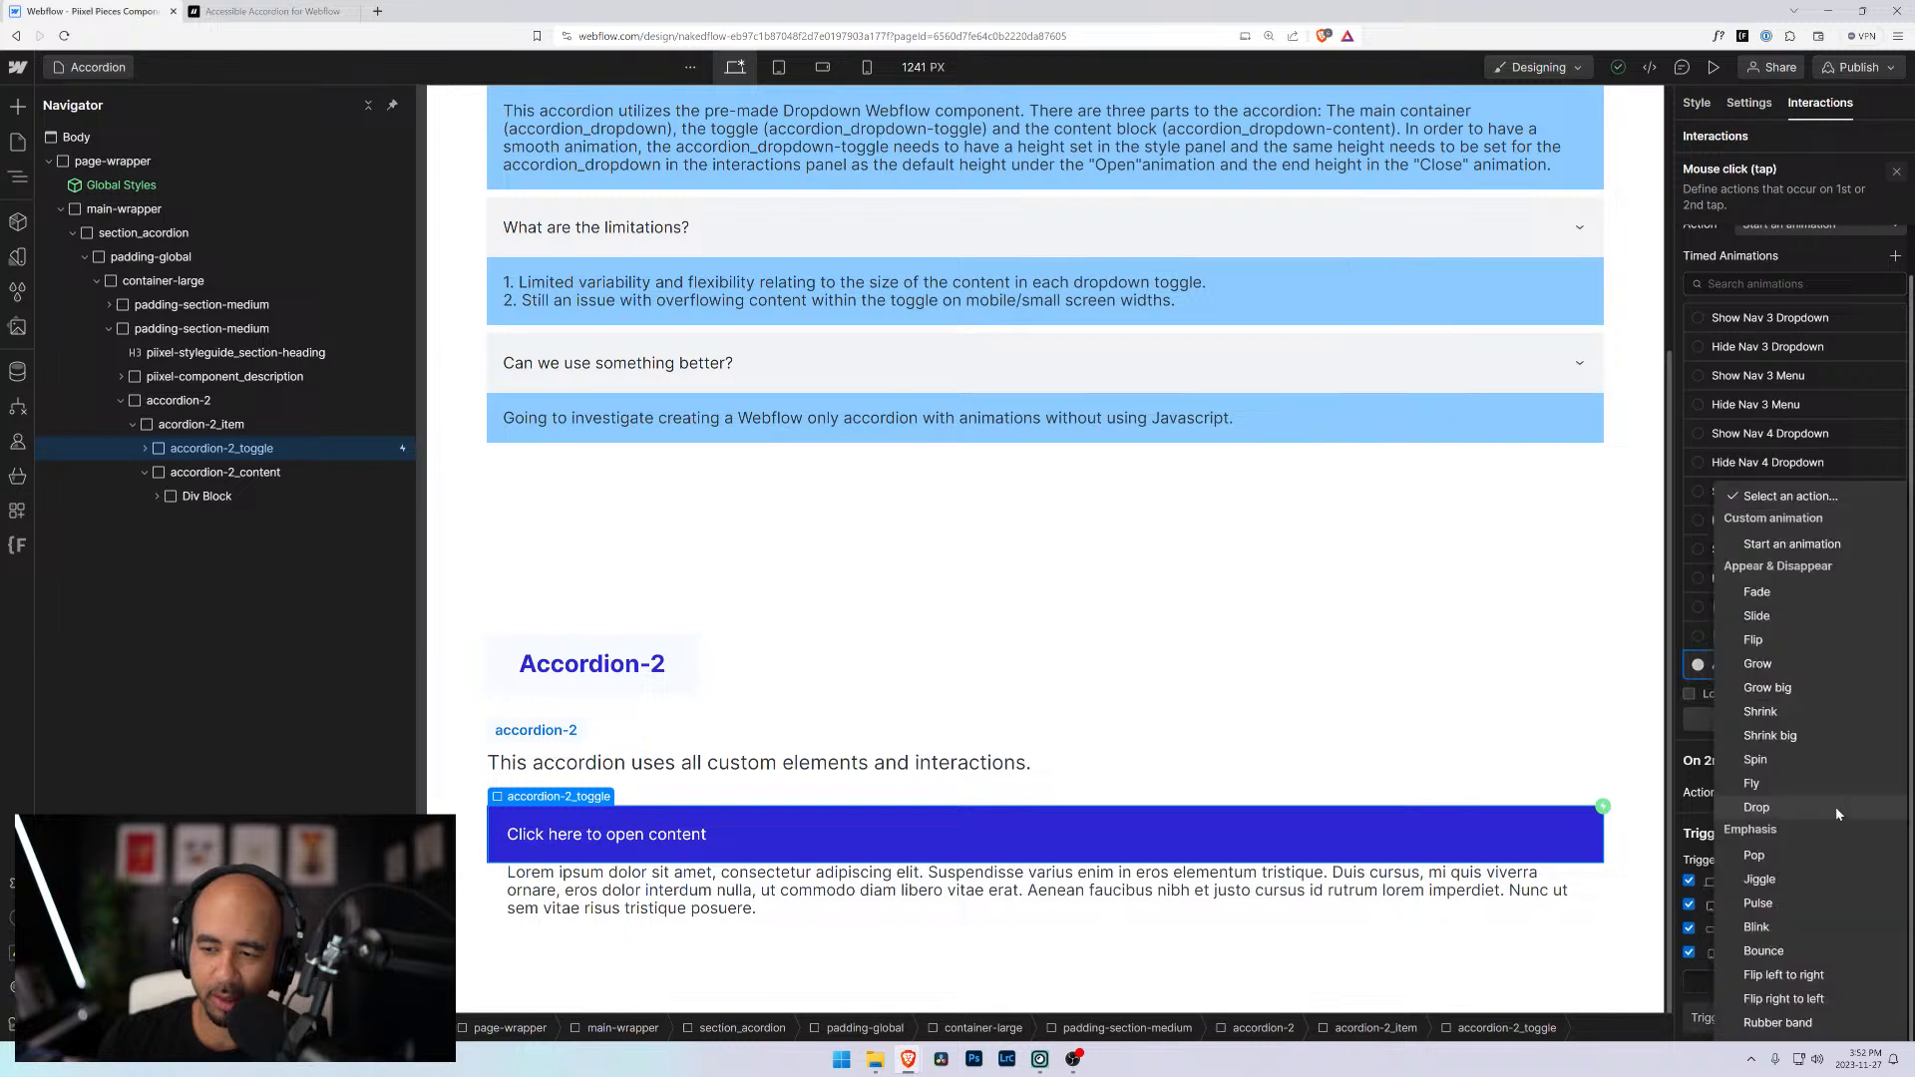
{"action": "left_click", "coordinate": [1793, 544]}
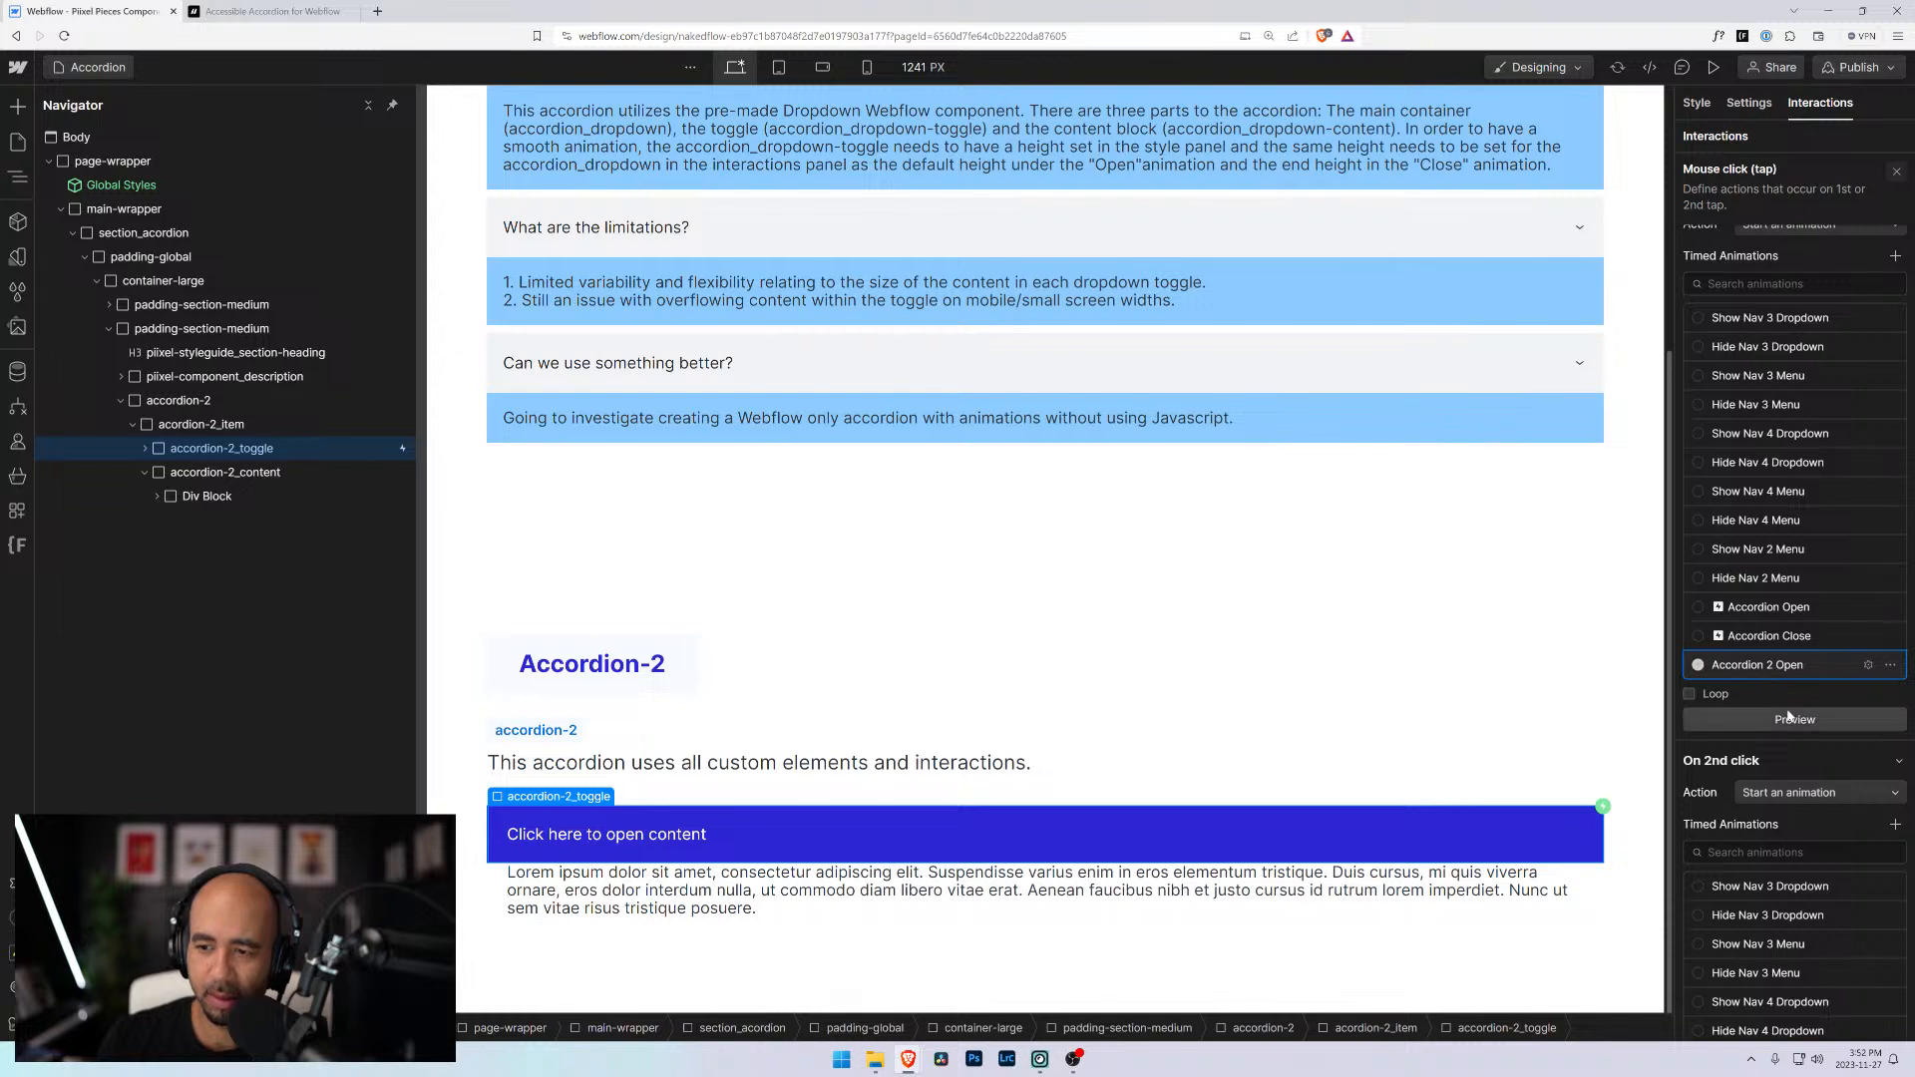
{"action": "left_click", "coordinate": [1795, 792]}
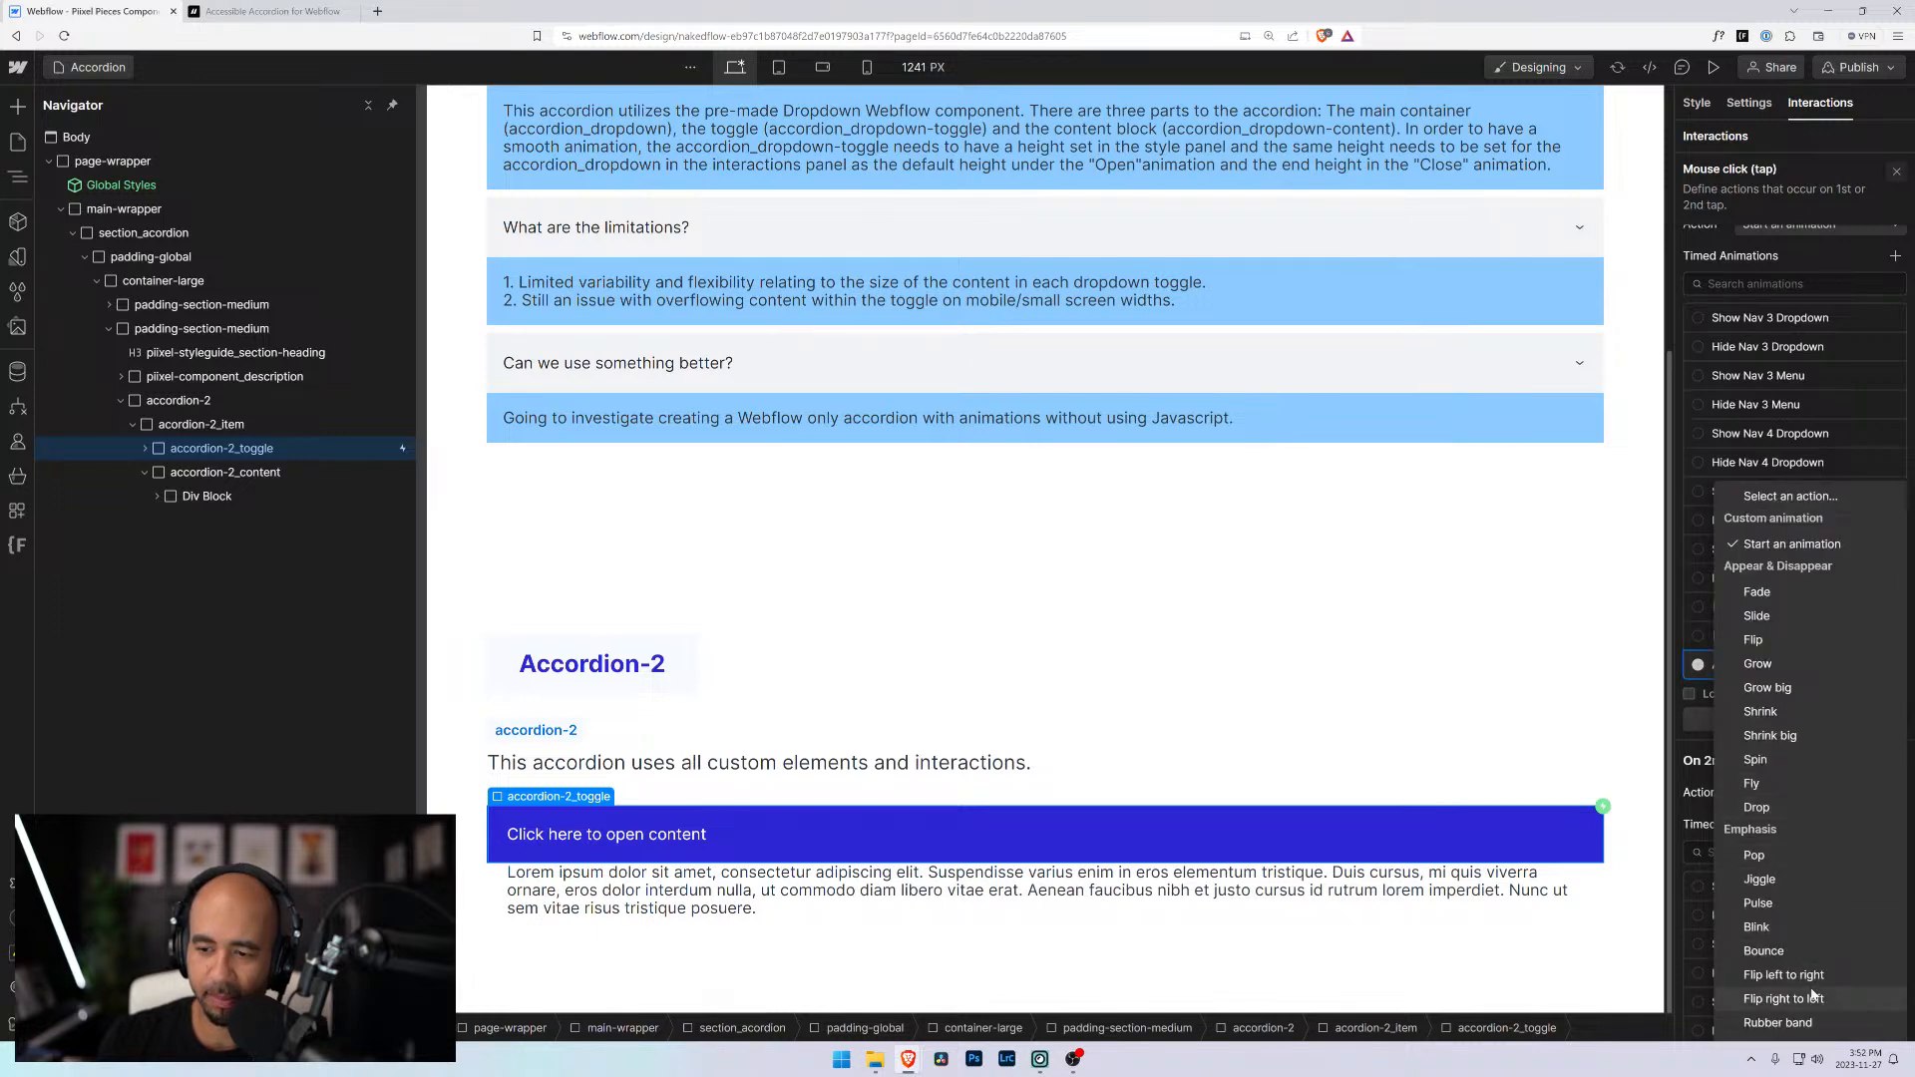
{"action": "left_click", "coordinate": [1786, 547]}
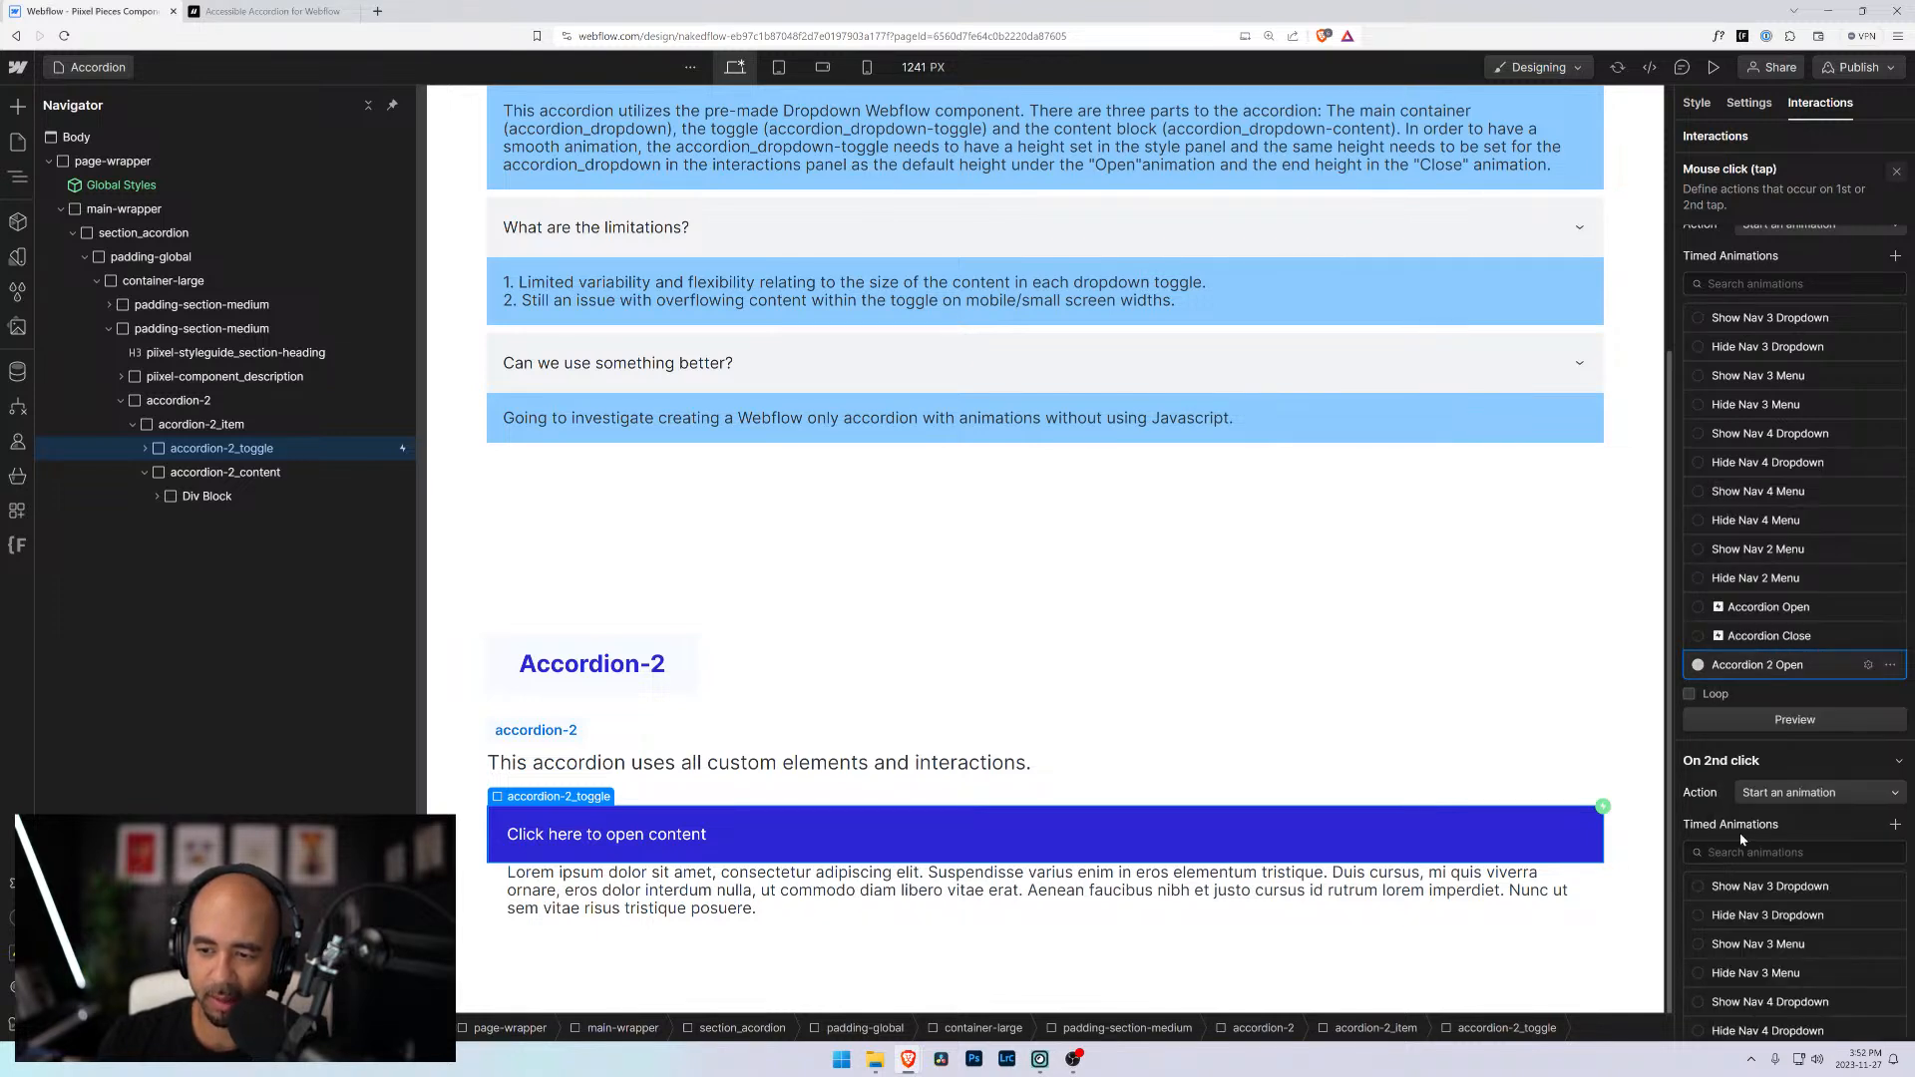
{"action": "left_click", "coordinate": [1805, 792]}
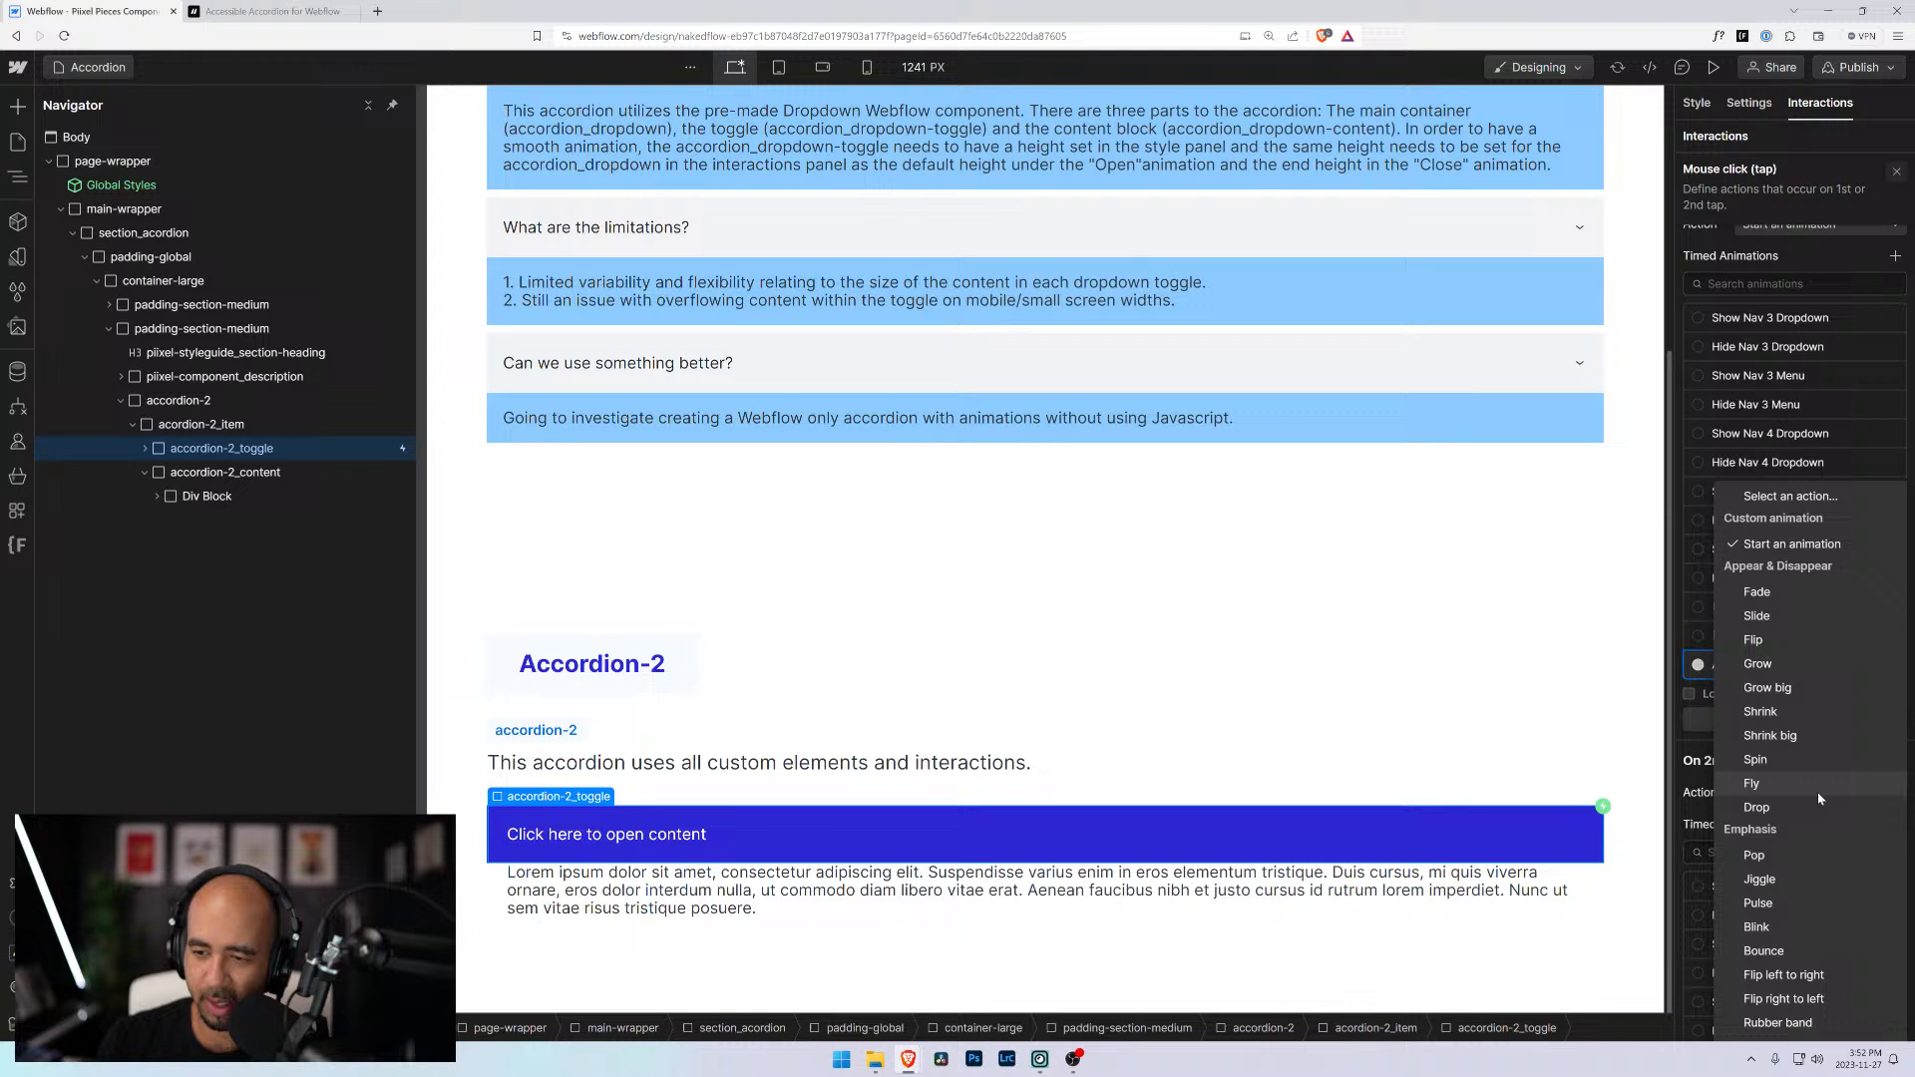
{"action": "left_click", "coordinate": [1704, 786]}
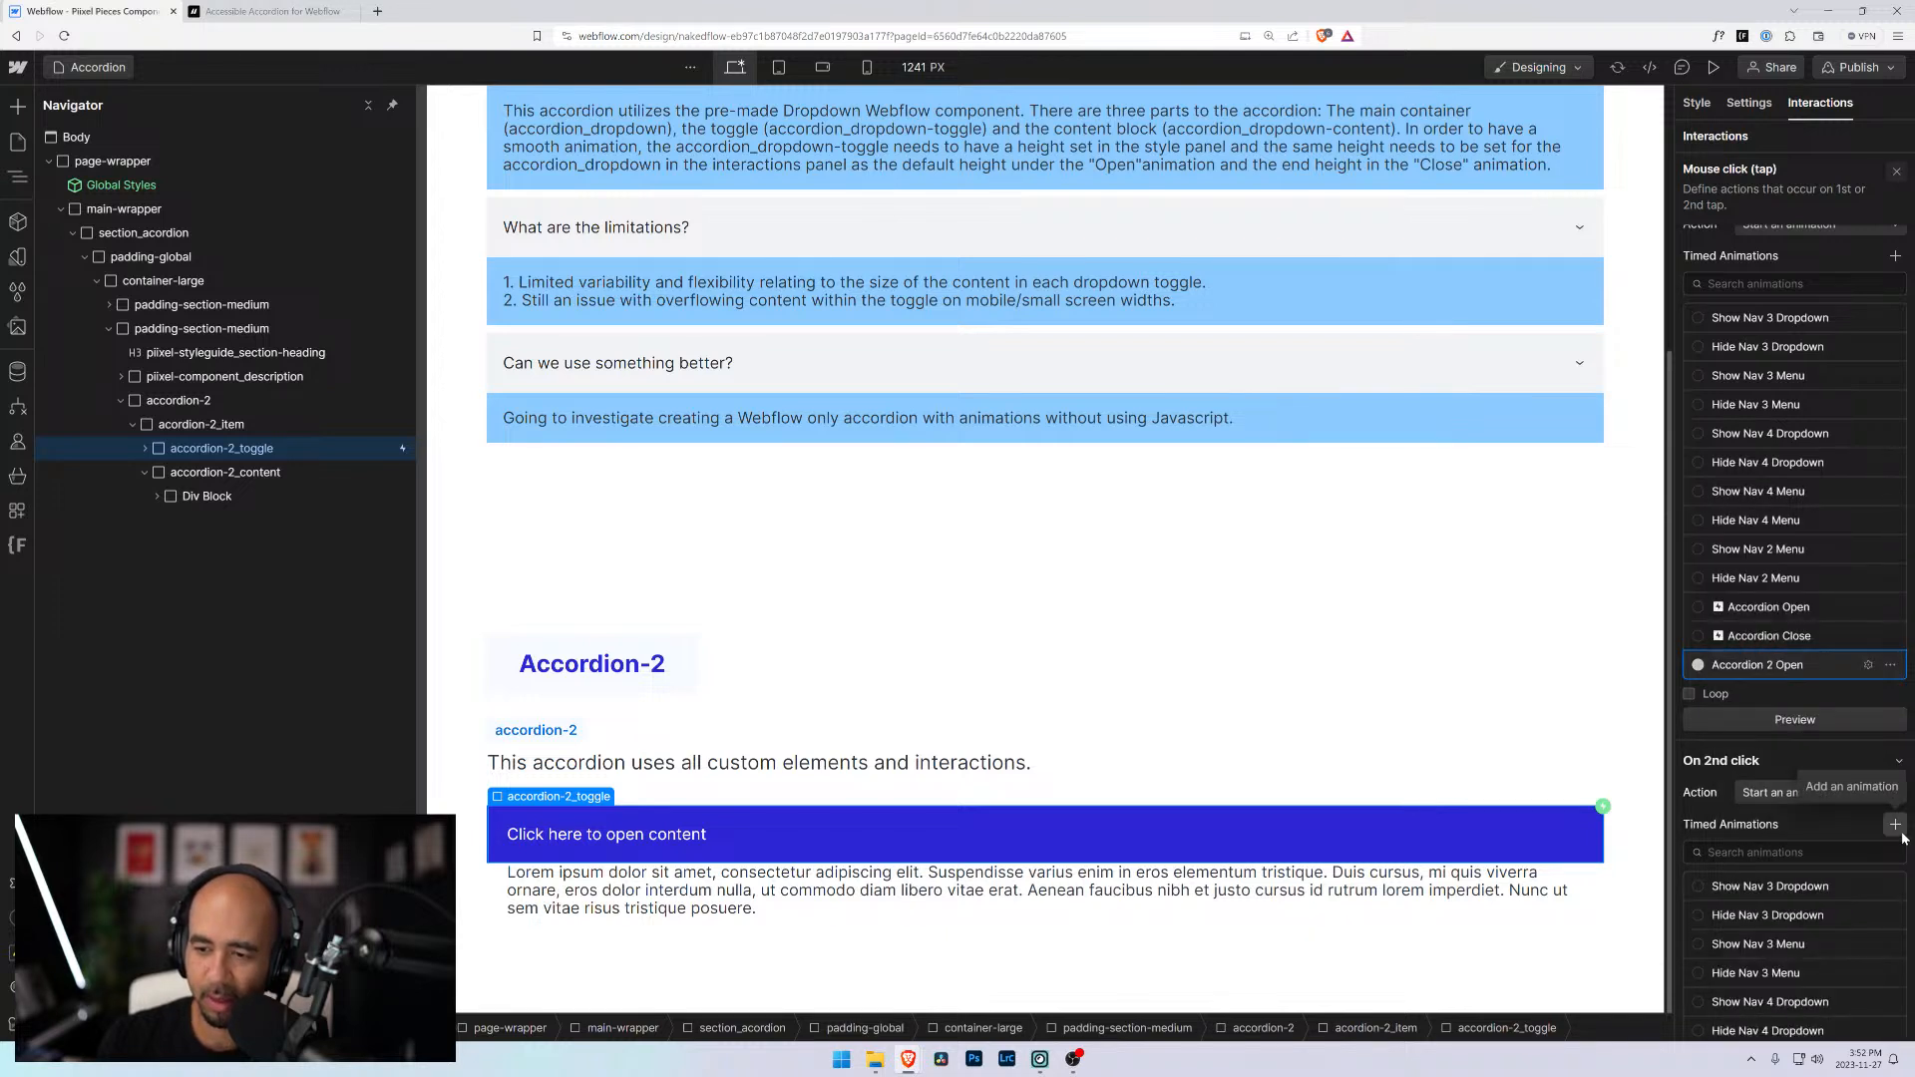
Add a timed animation named Accordion 2 Close for the second click
{"action": "left_click", "coordinate": [1898, 827]}
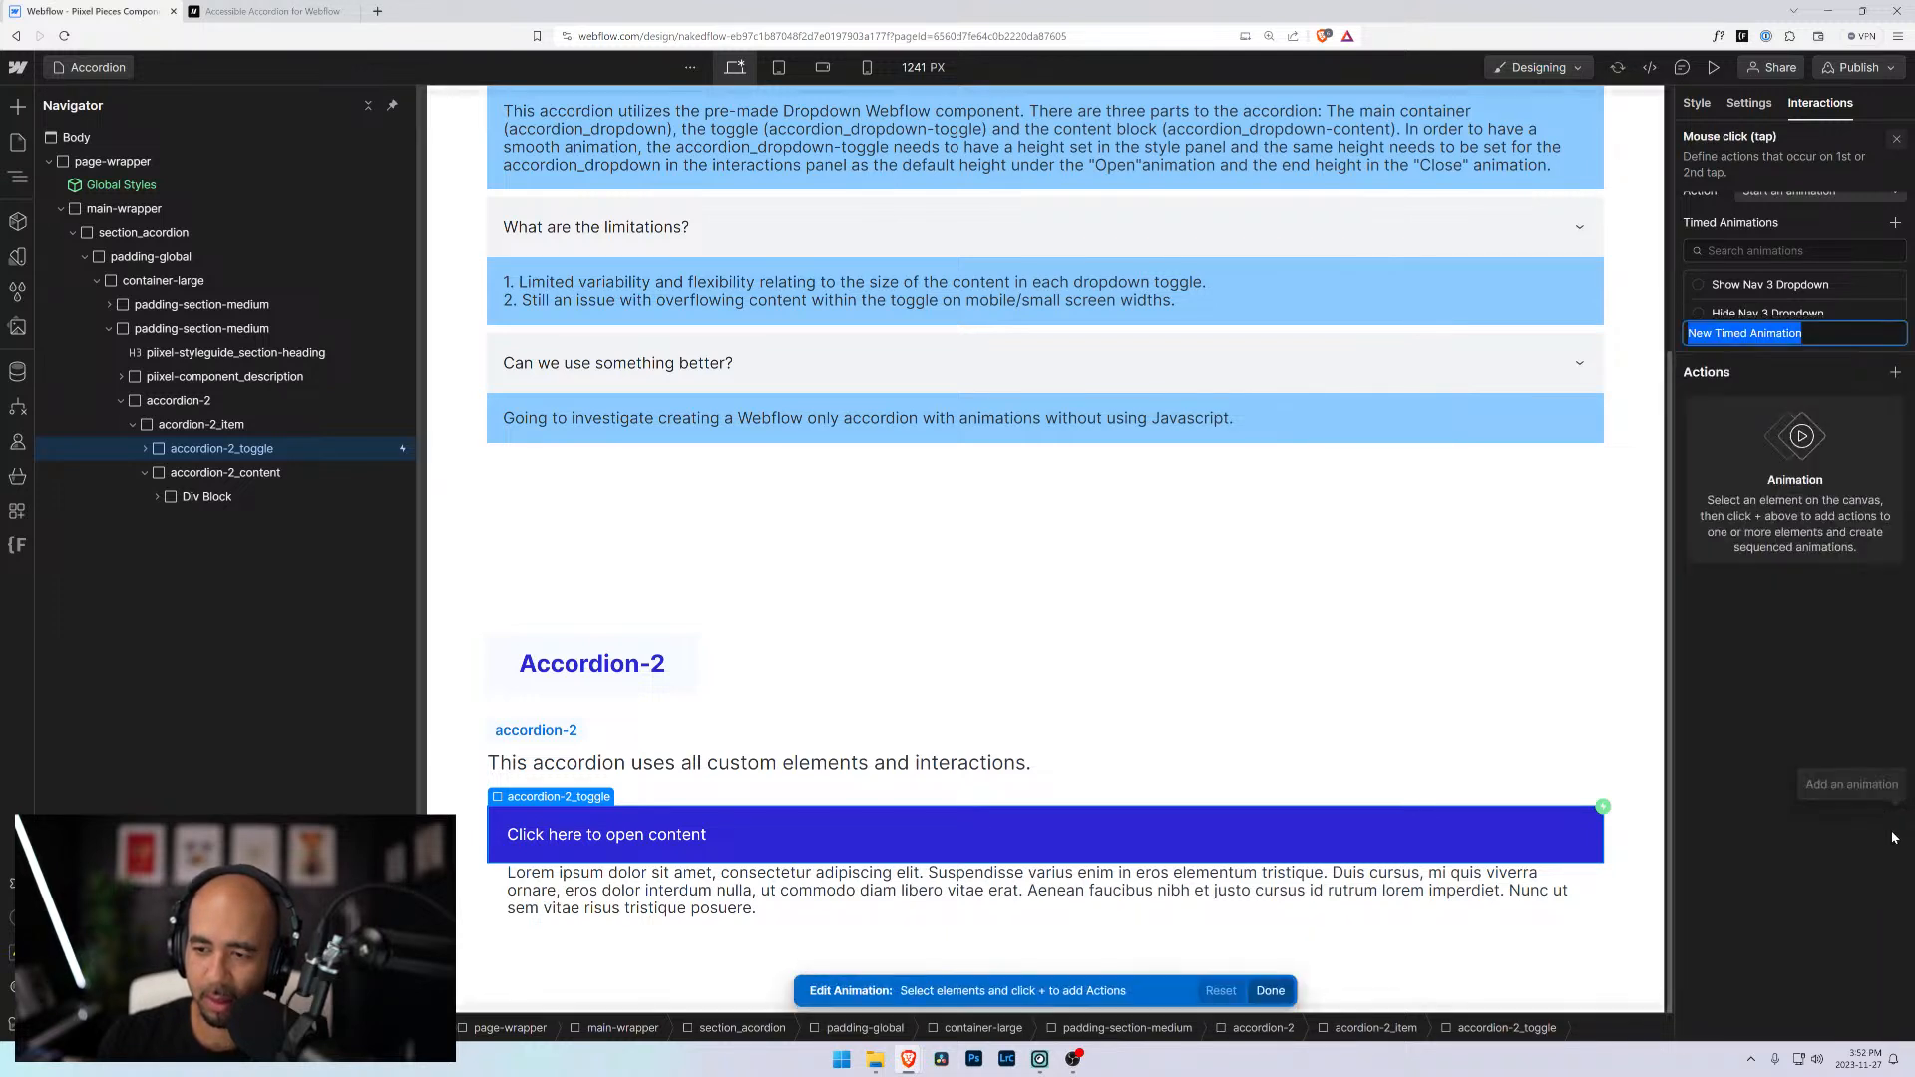
{"action": "type", "text": "Accord"}
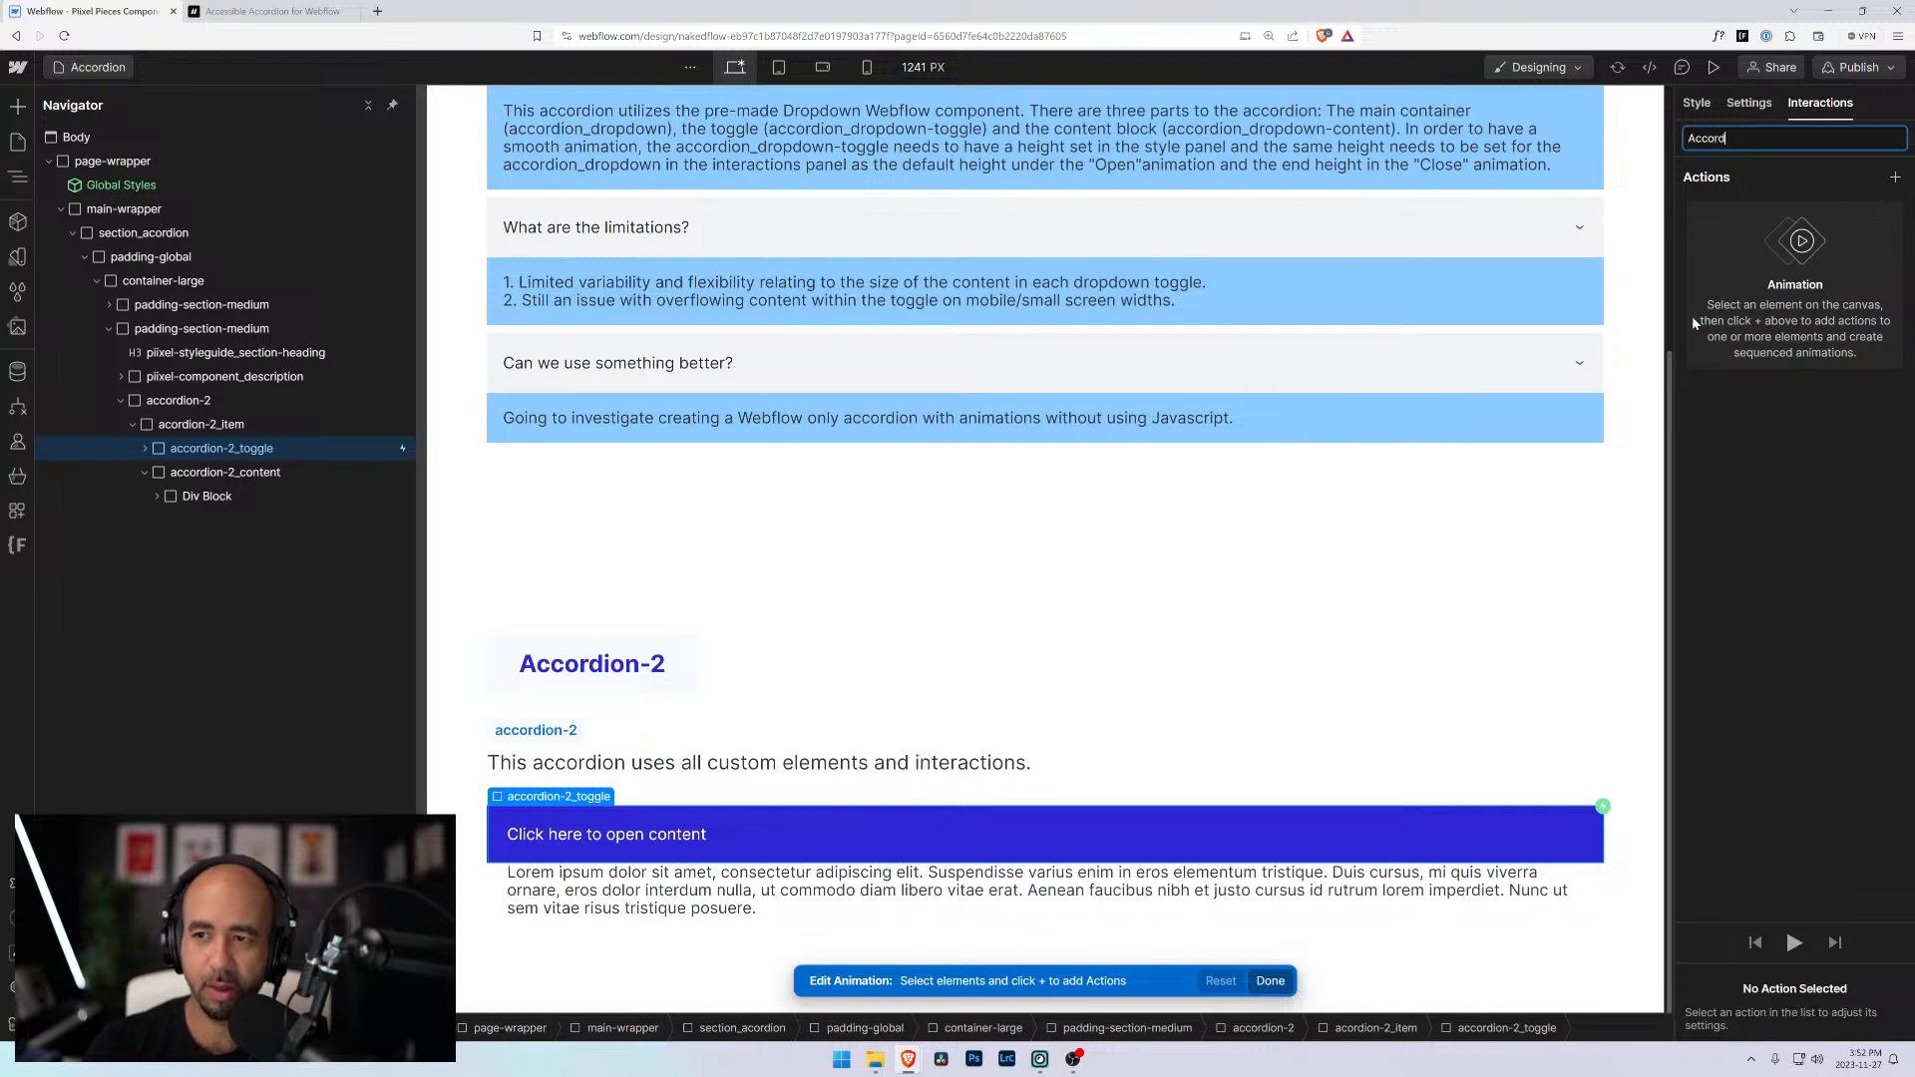
{"action": "type", "text": "ion 2 Close"}
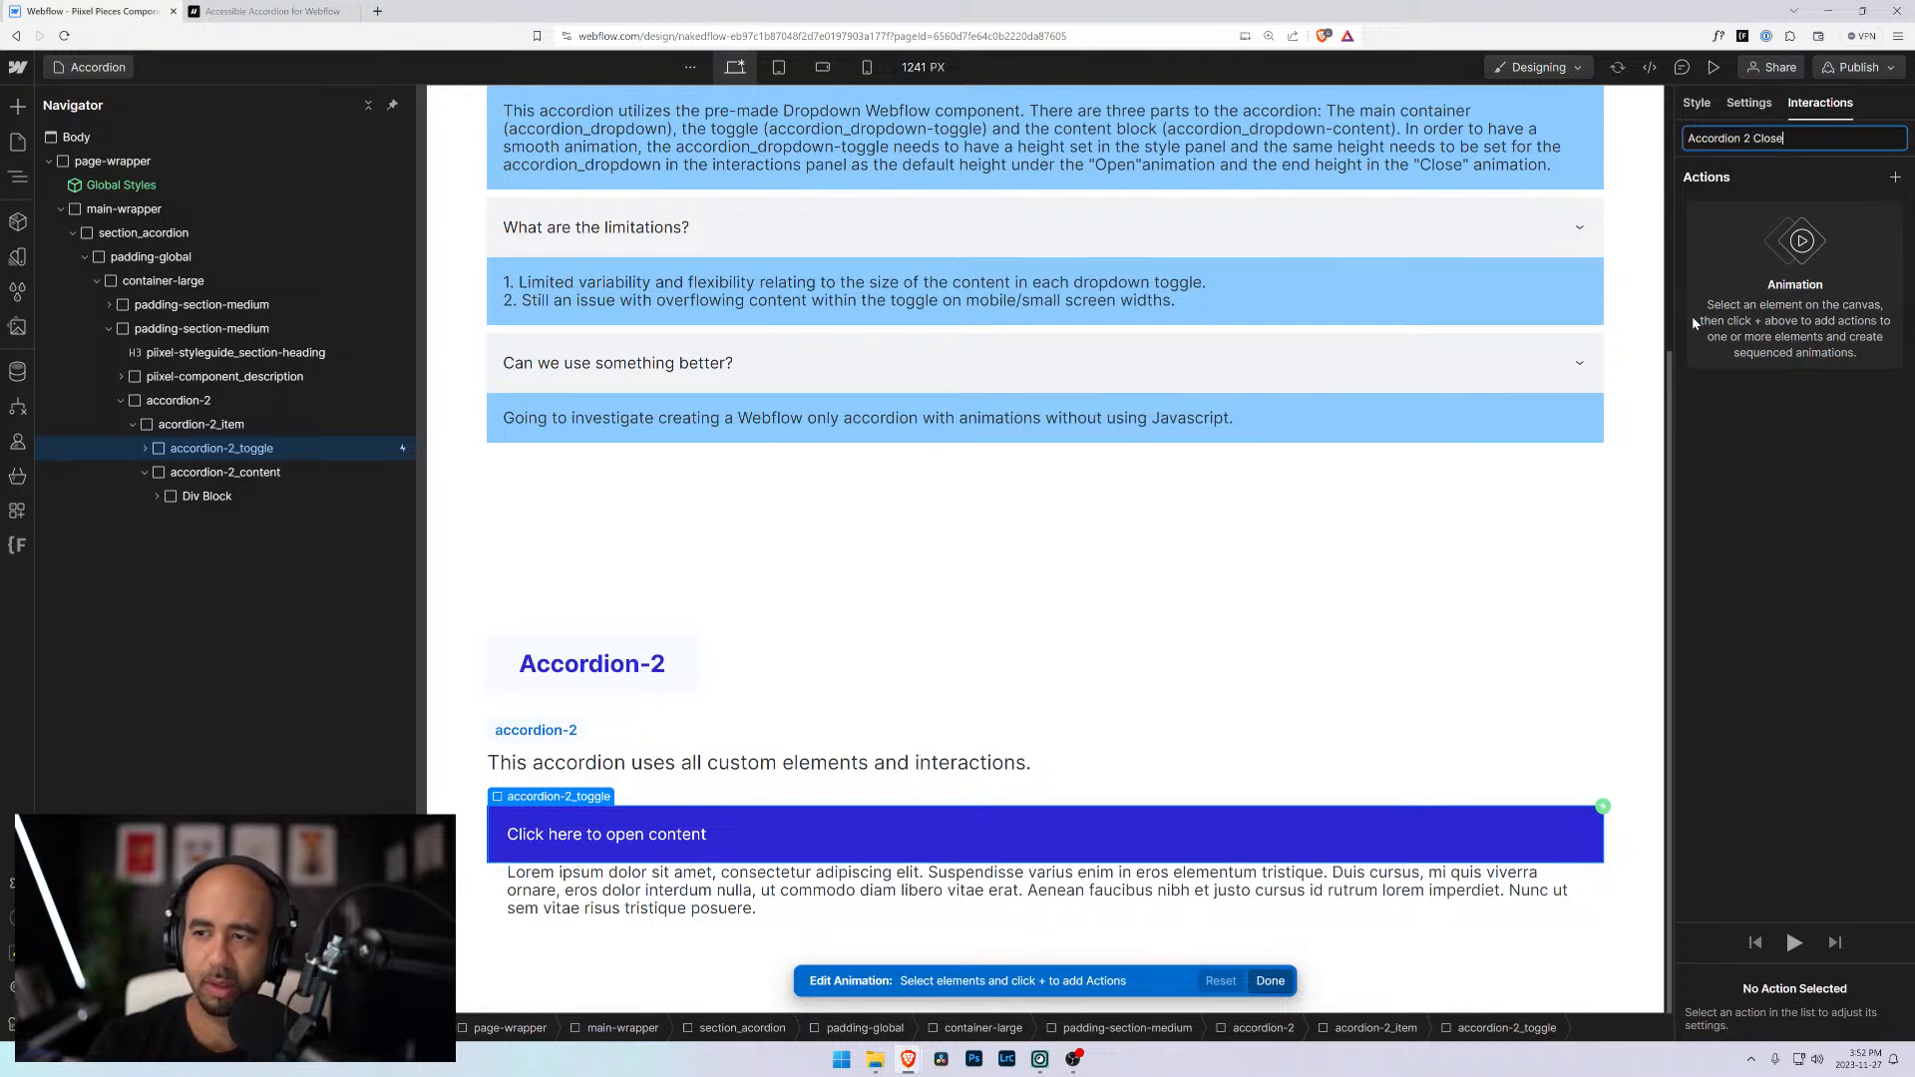
Add a Size action for accordion-2_content with a height of 0 px to Accordion 2 Close and save the animation
{"action": "left_click", "coordinate": [251, 475]}
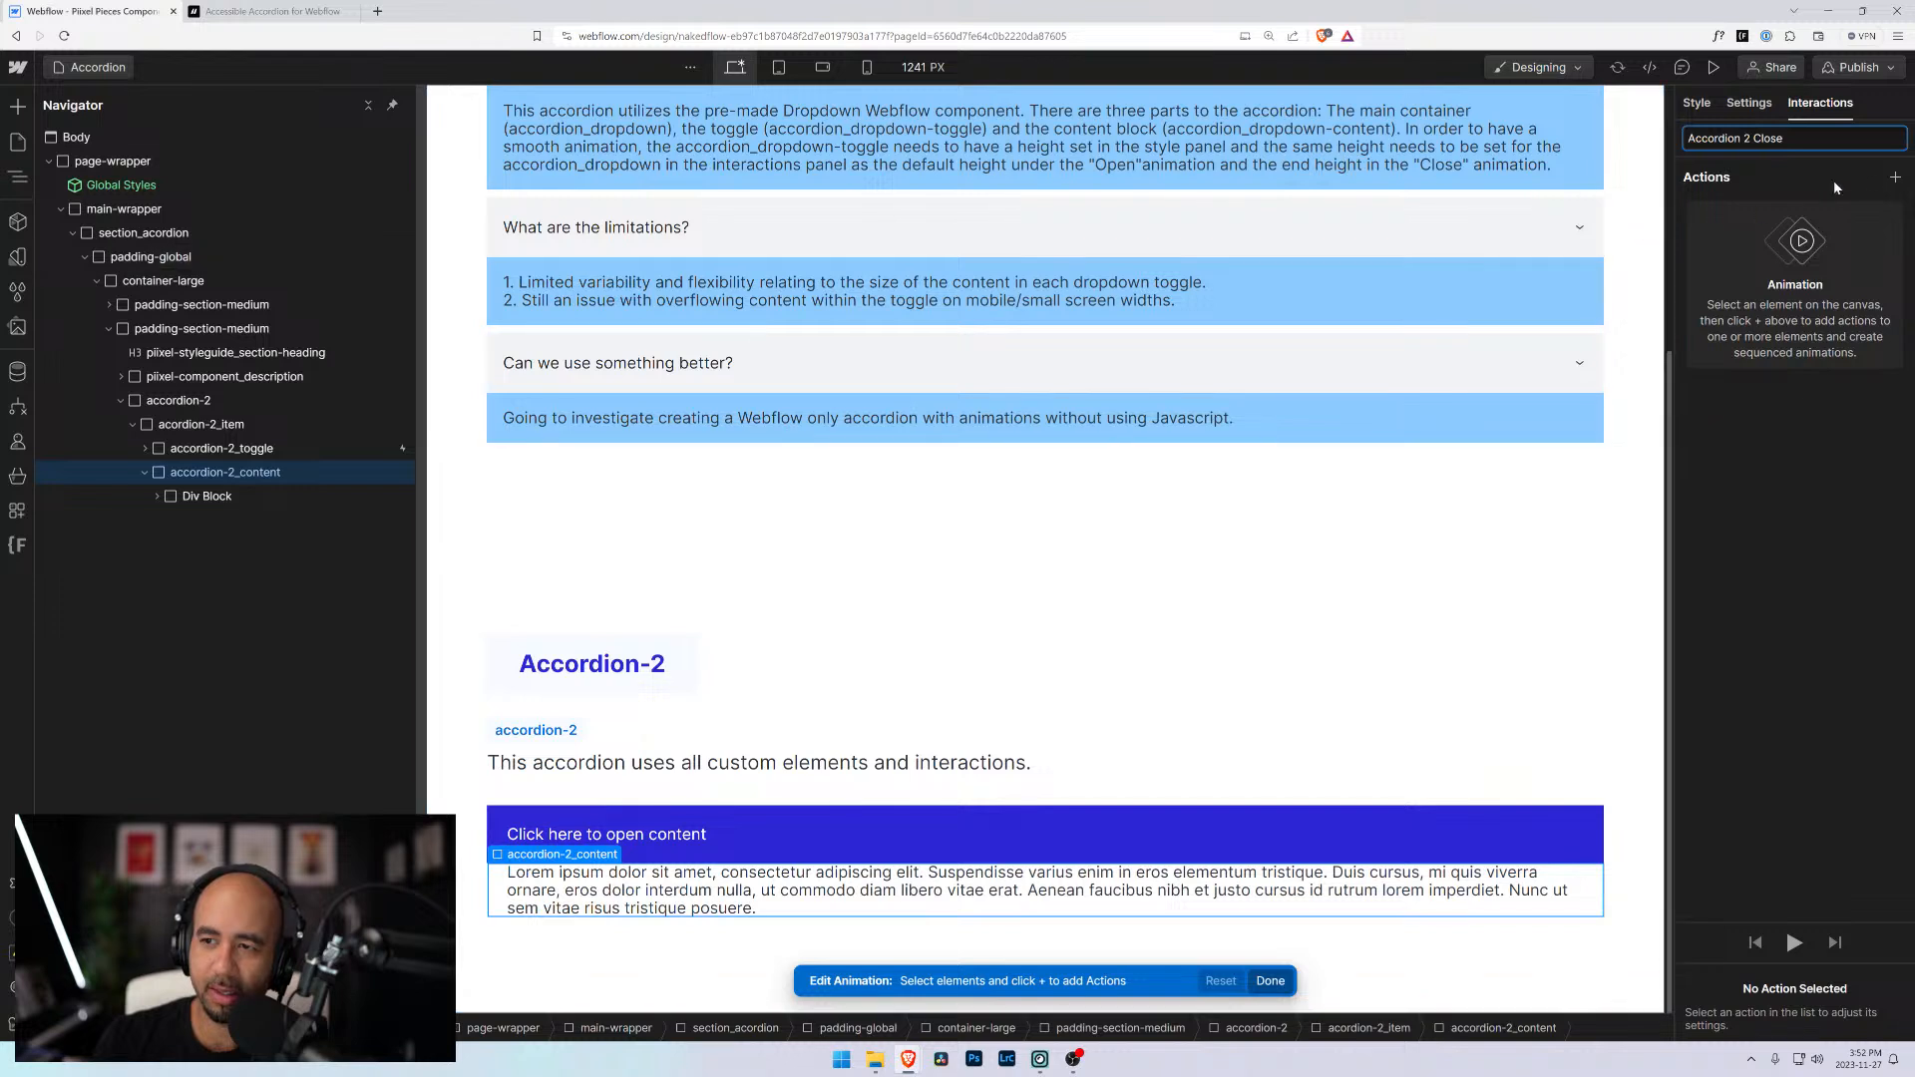
{"action": "left_click", "coordinate": [1895, 177]}
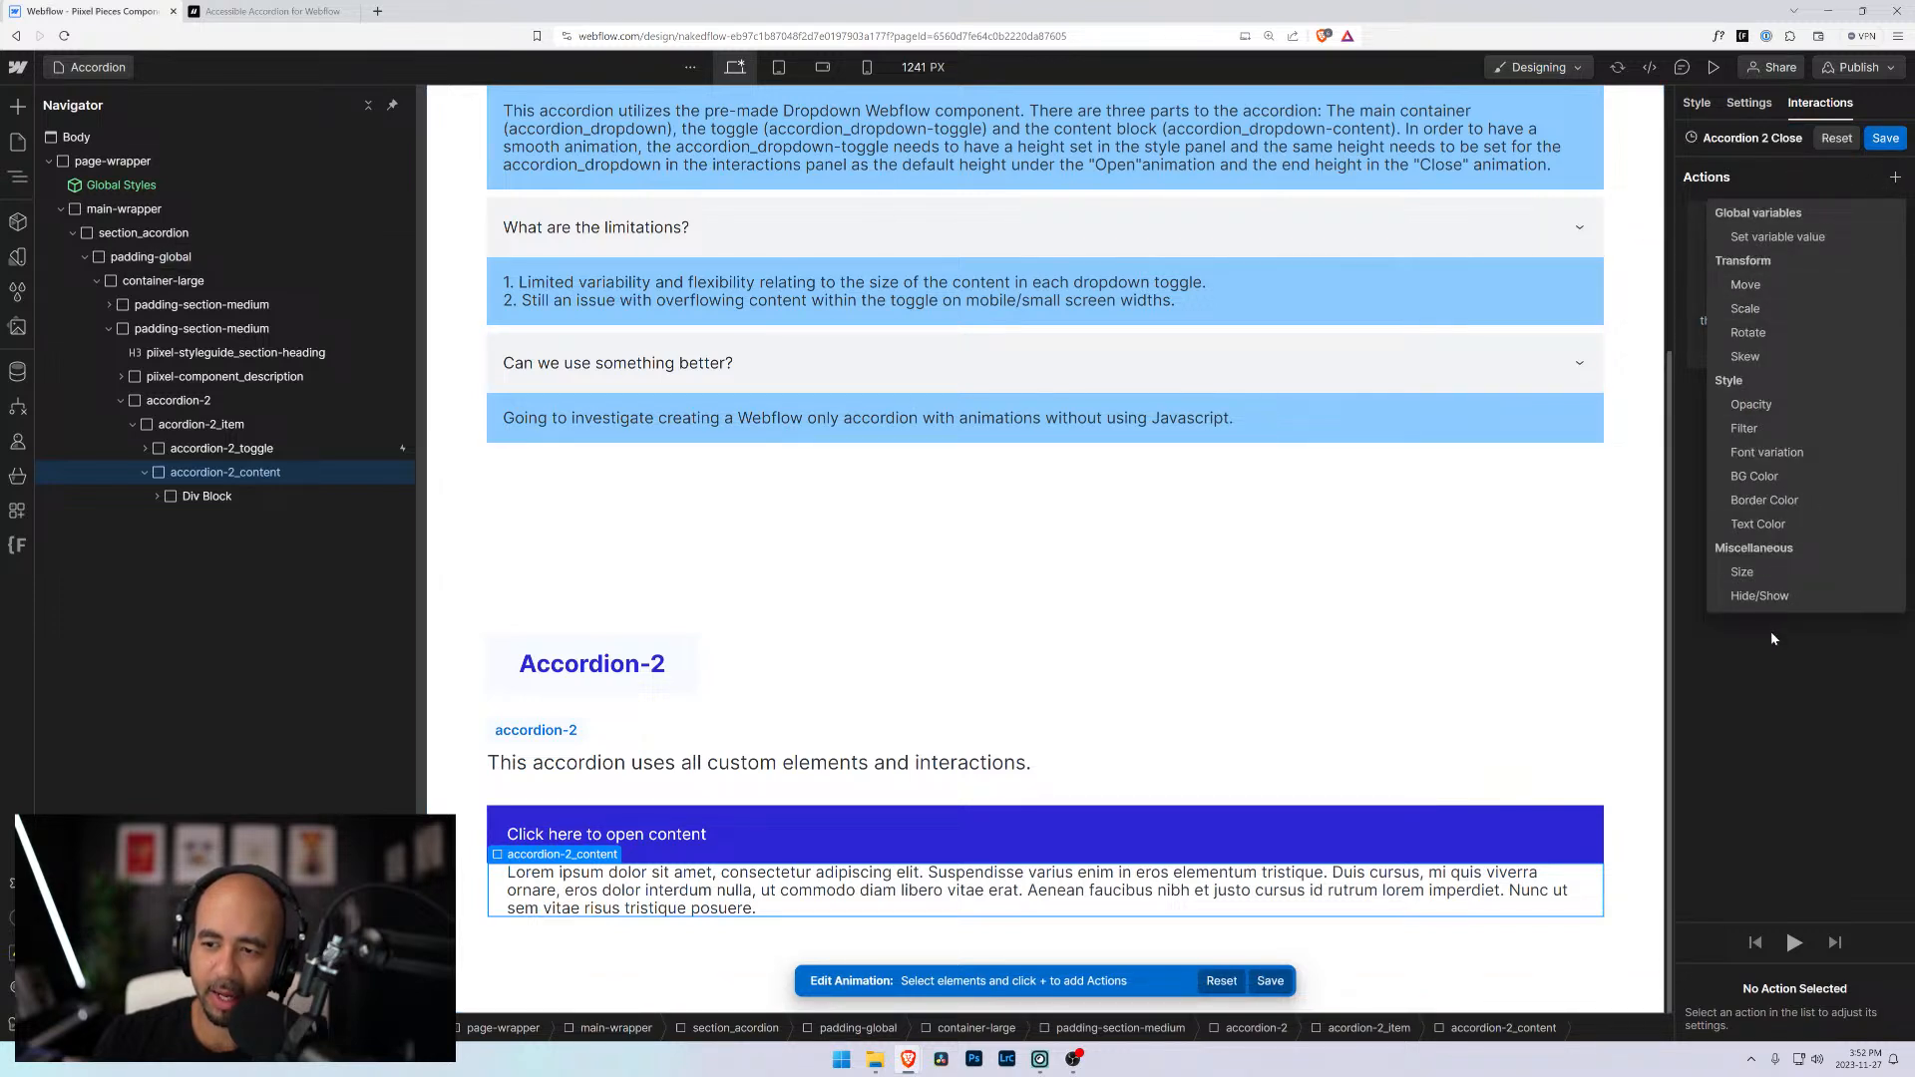
{"action": "left_click", "coordinate": [1743, 572]}
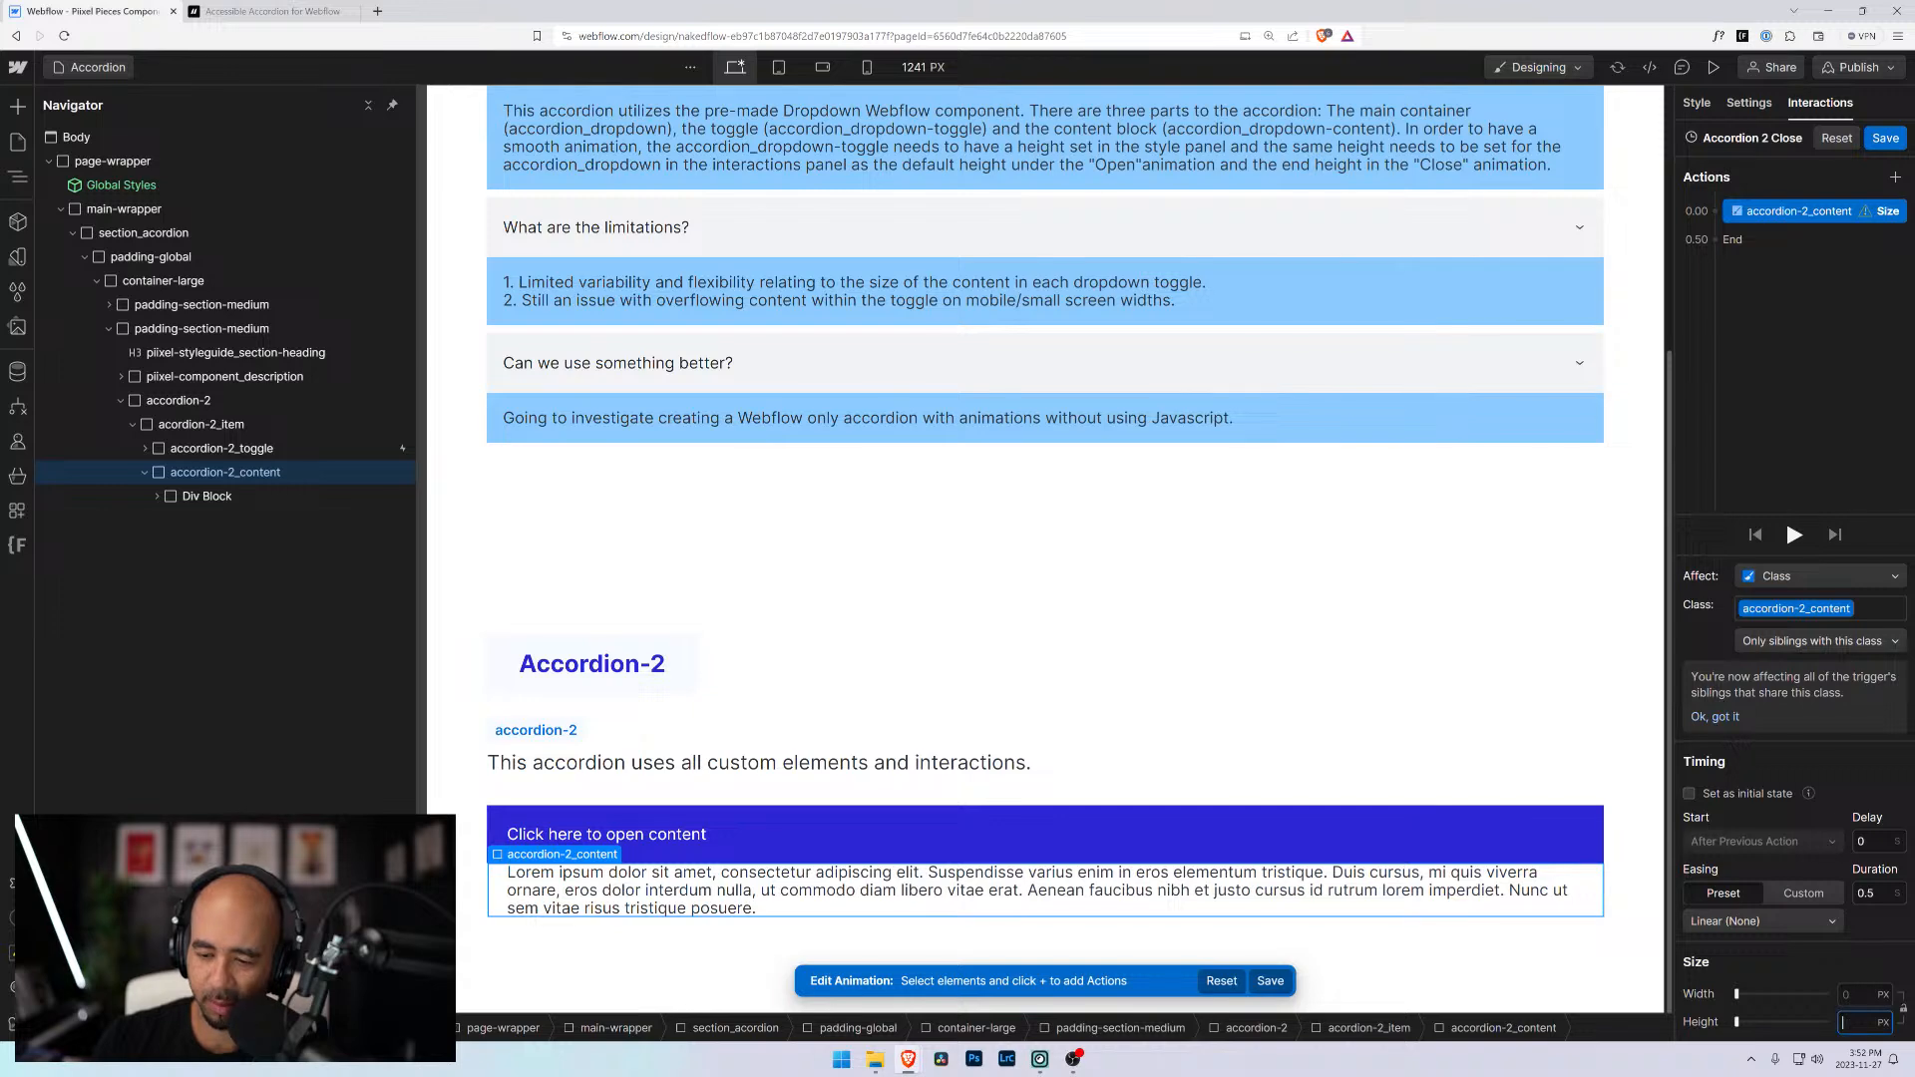
{"action": "type", "text": "0"}
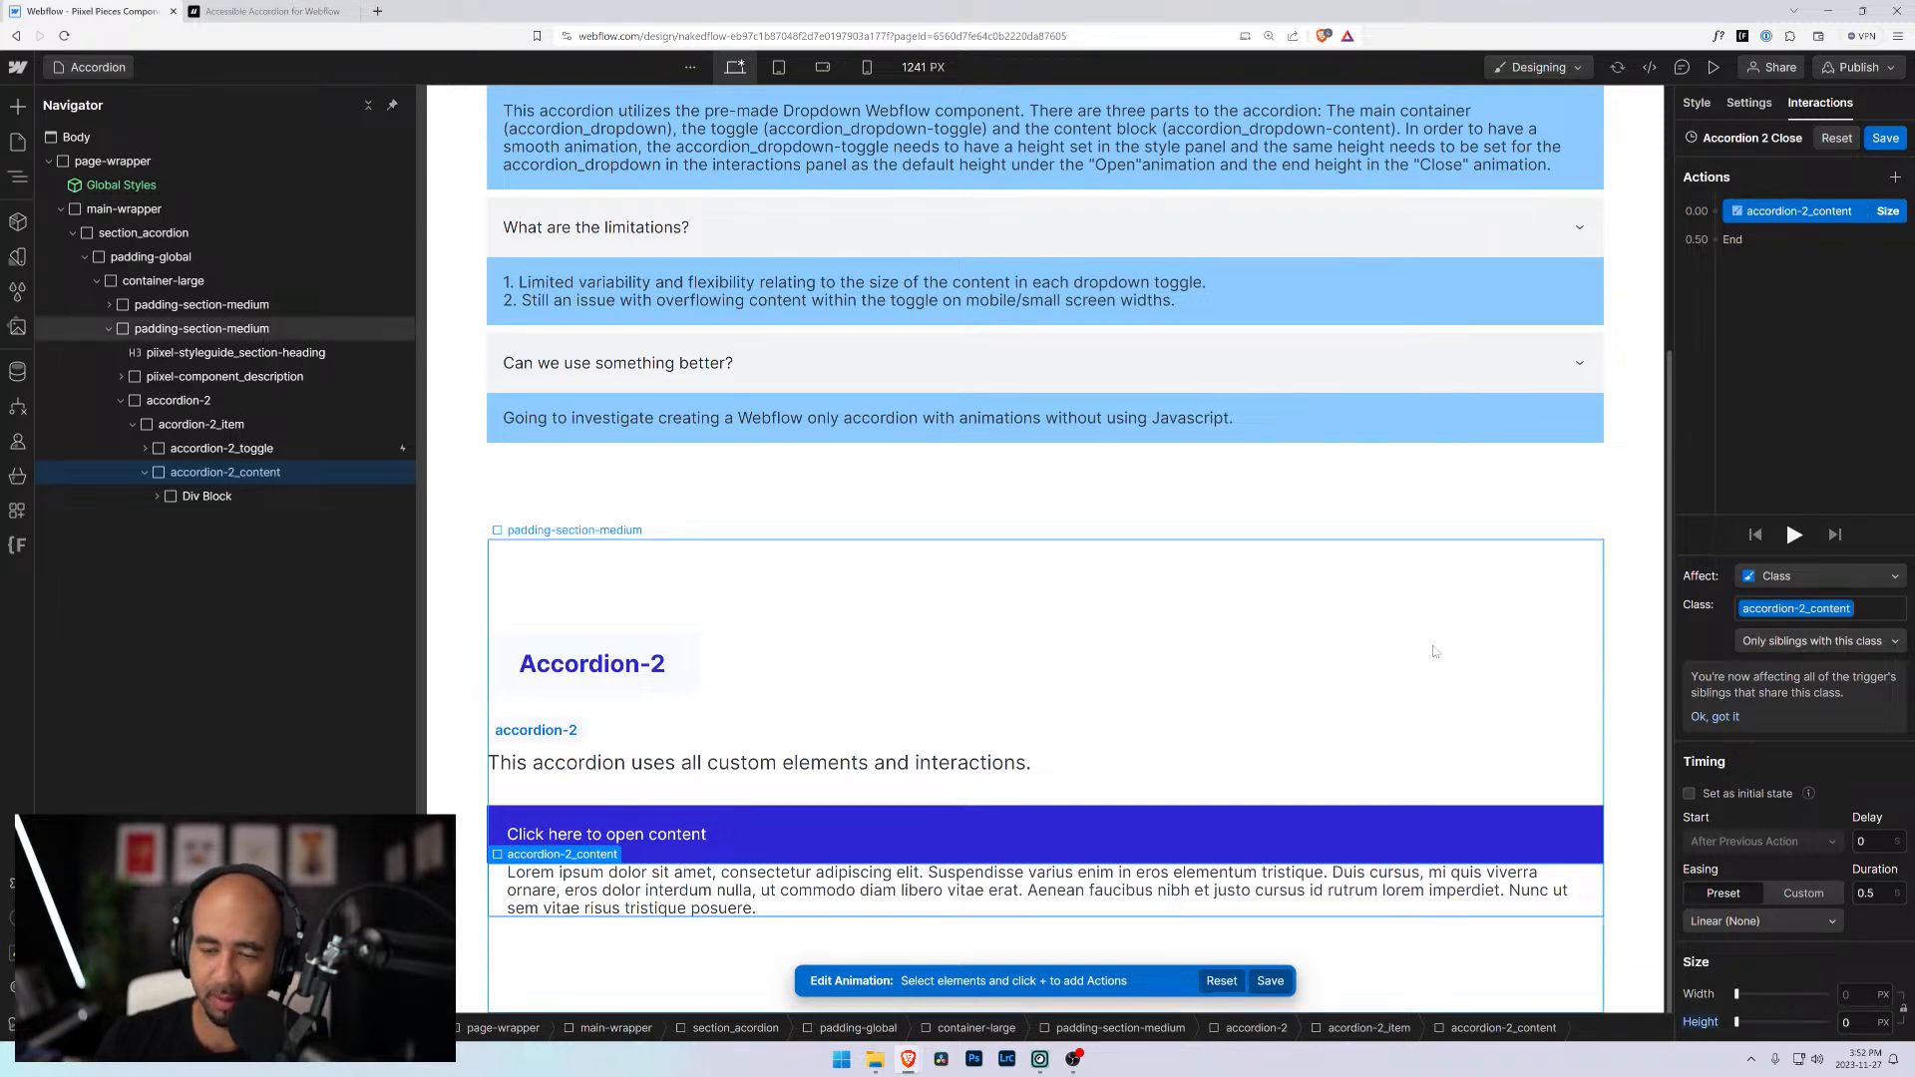
{"action": "left_click", "coordinate": [1885, 138]}
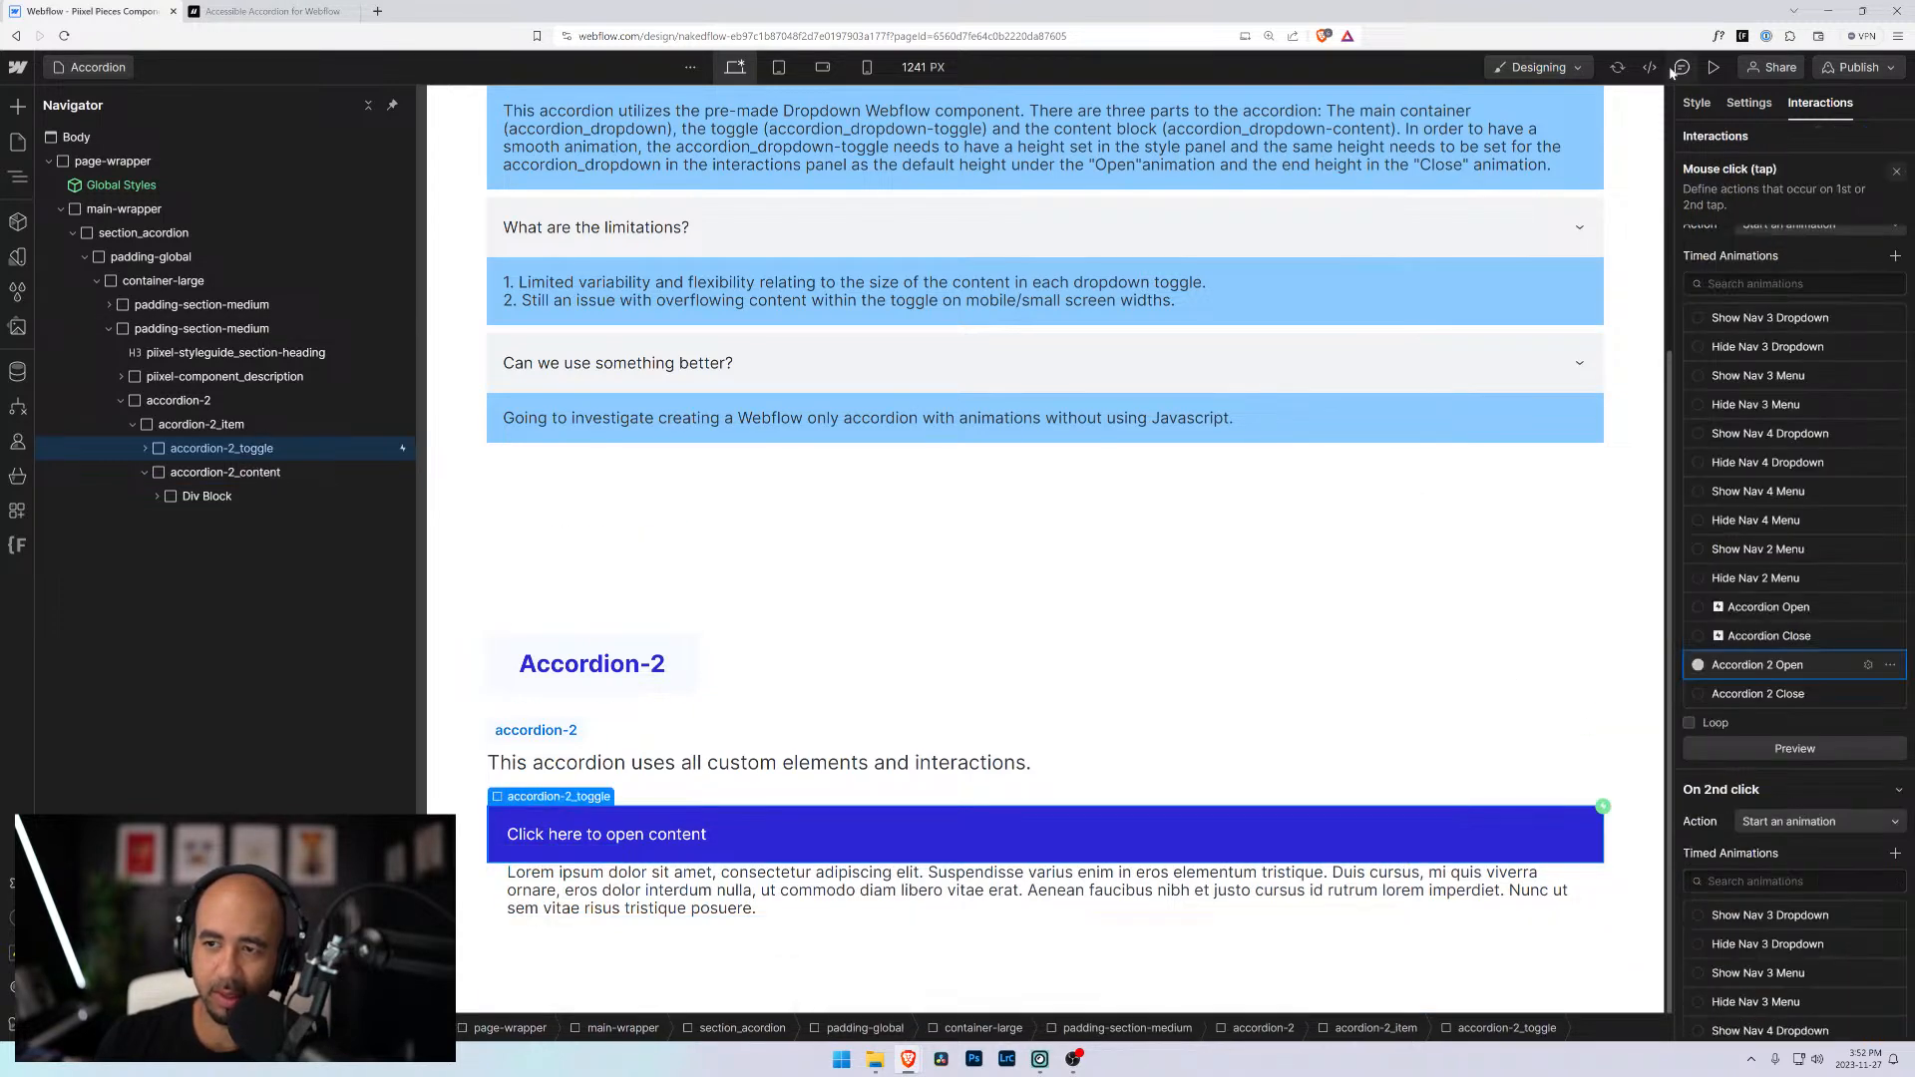
Preview the page and test opening and closing the accordion-2 content with its toggle
{"action": "left_click", "coordinate": [1713, 67]}
{"action": "left_click", "coordinate": [653, 919]}
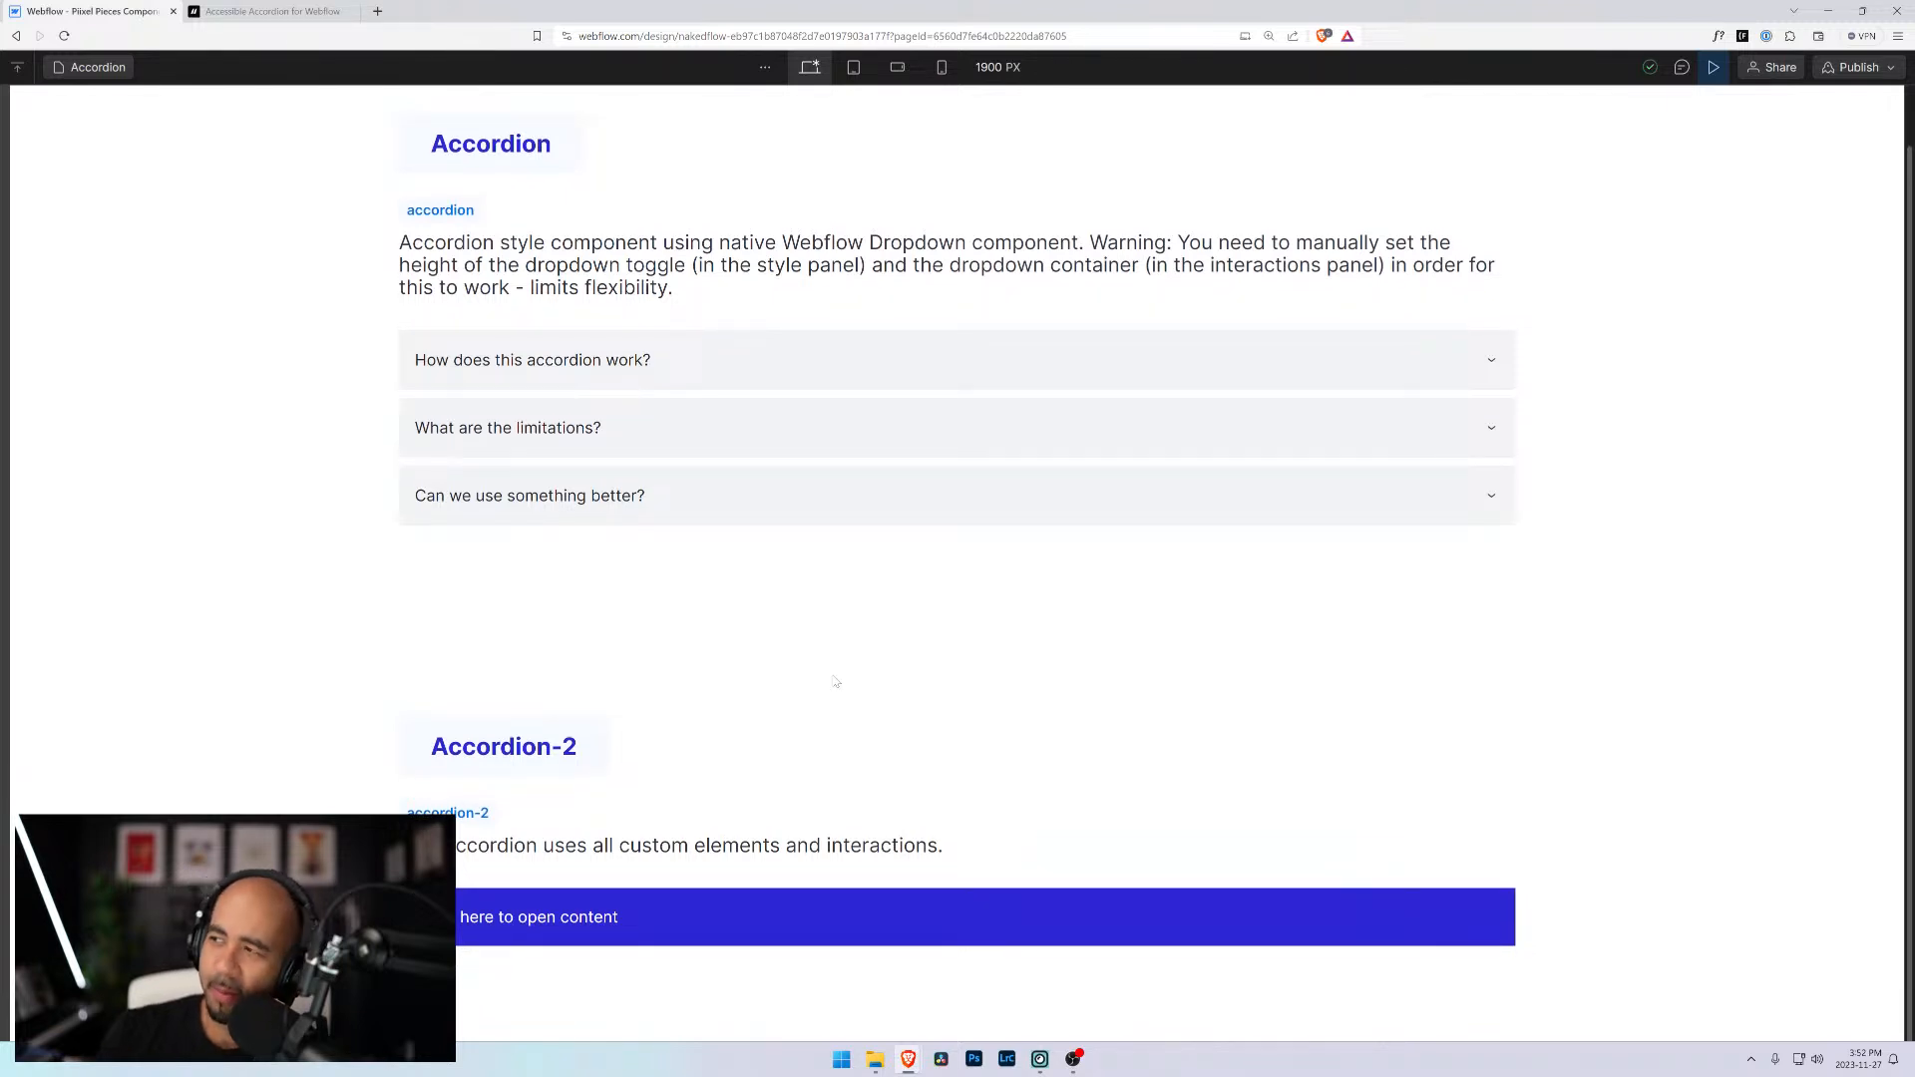
{"action": "left_click", "coordinate": [620, 923]}
{"action": "left_click", "coordinate": [620, 923]}
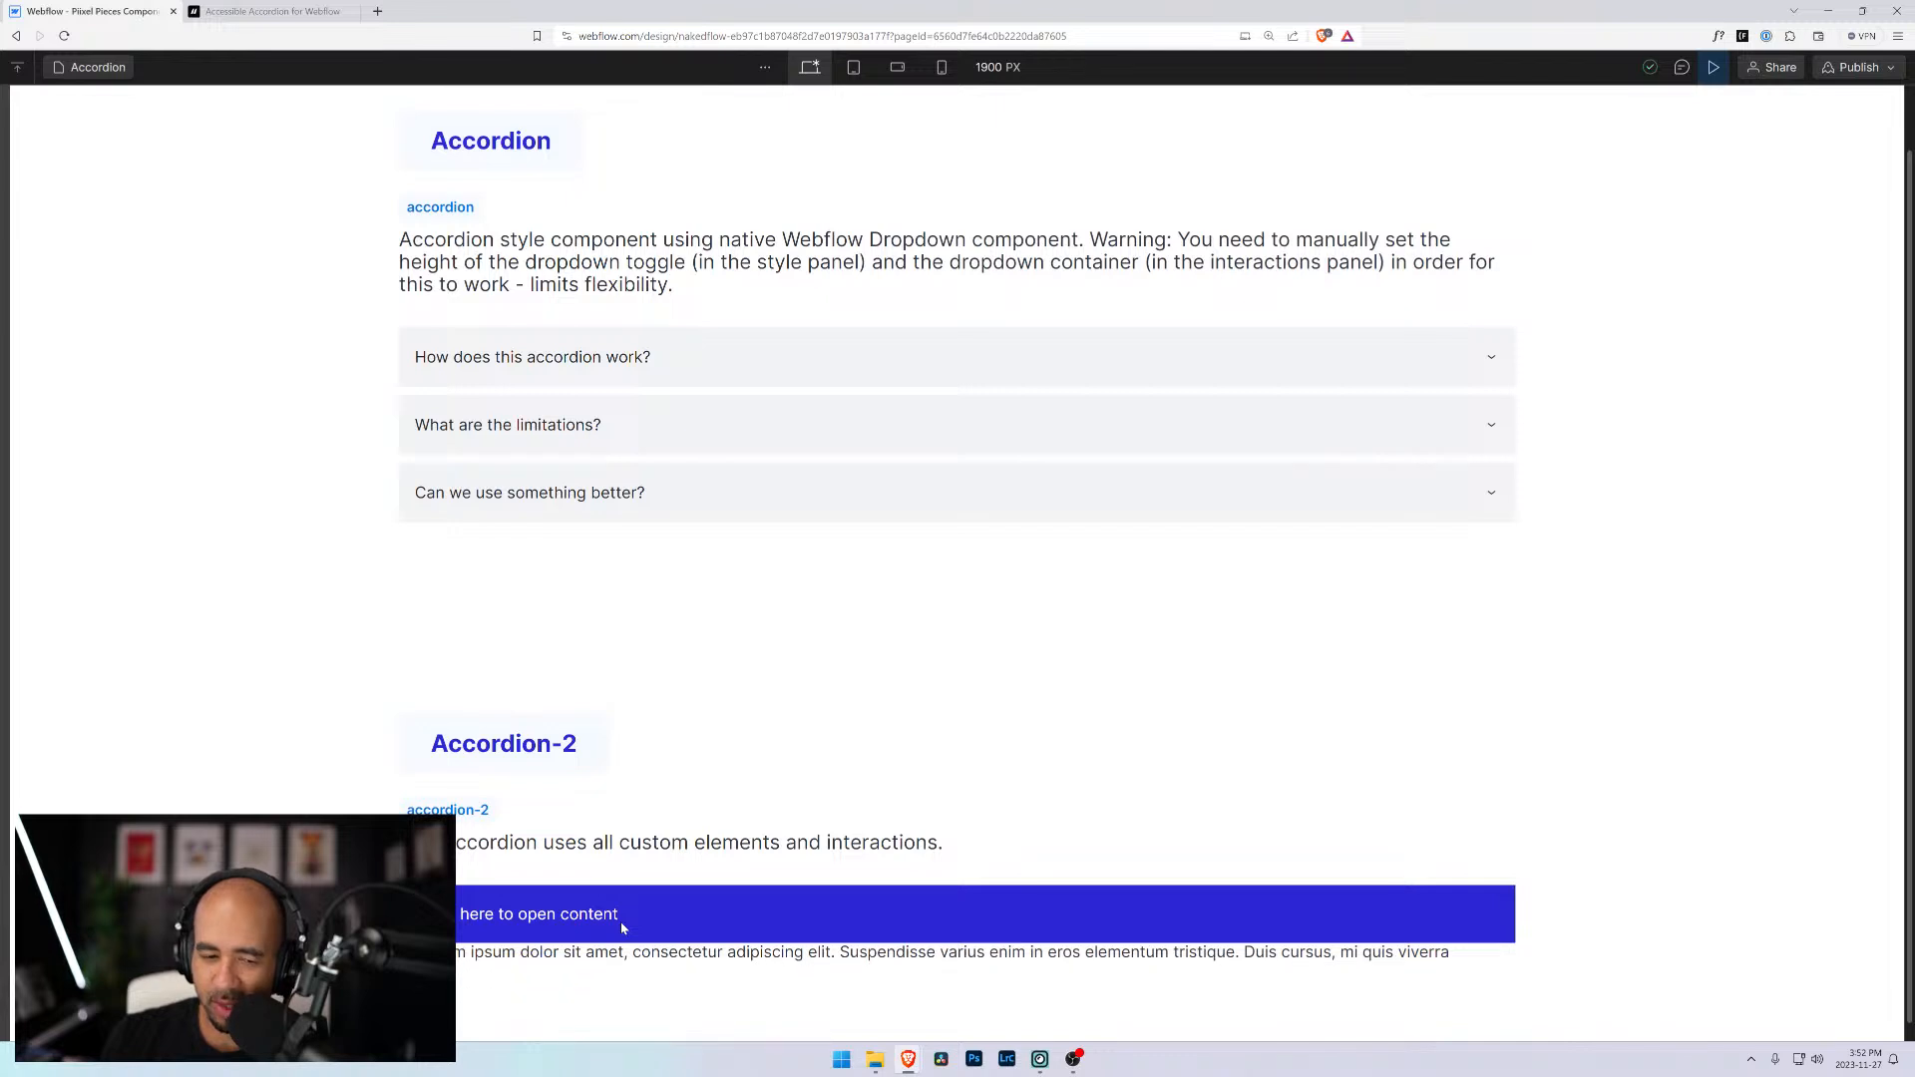
{"action": "left_click", "coordinate": [620, 923]}
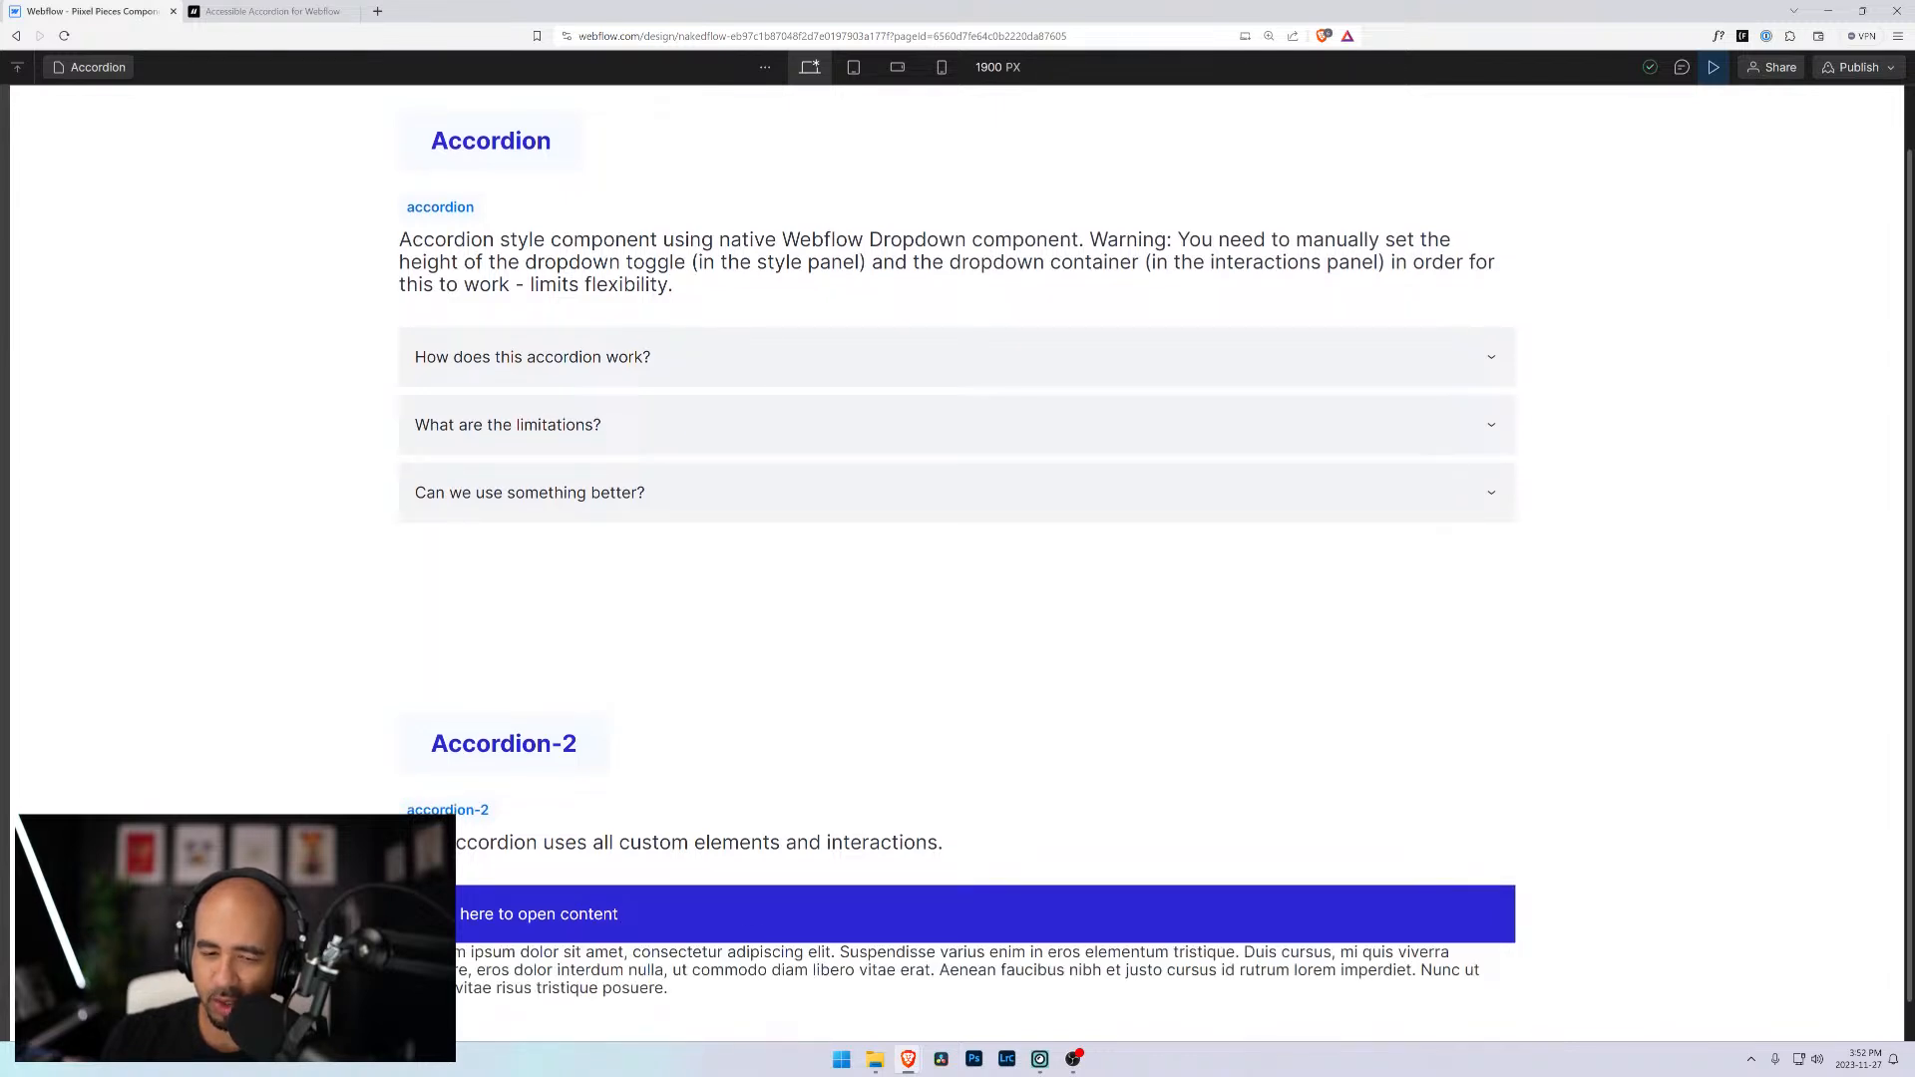
Open and close the first accordion's items for comparison with accordion-2, then return to the designer
{"action": "left_click", "coordinate": [588, 359]}
{"action": "left_click", "coordinate": [619, 371]}
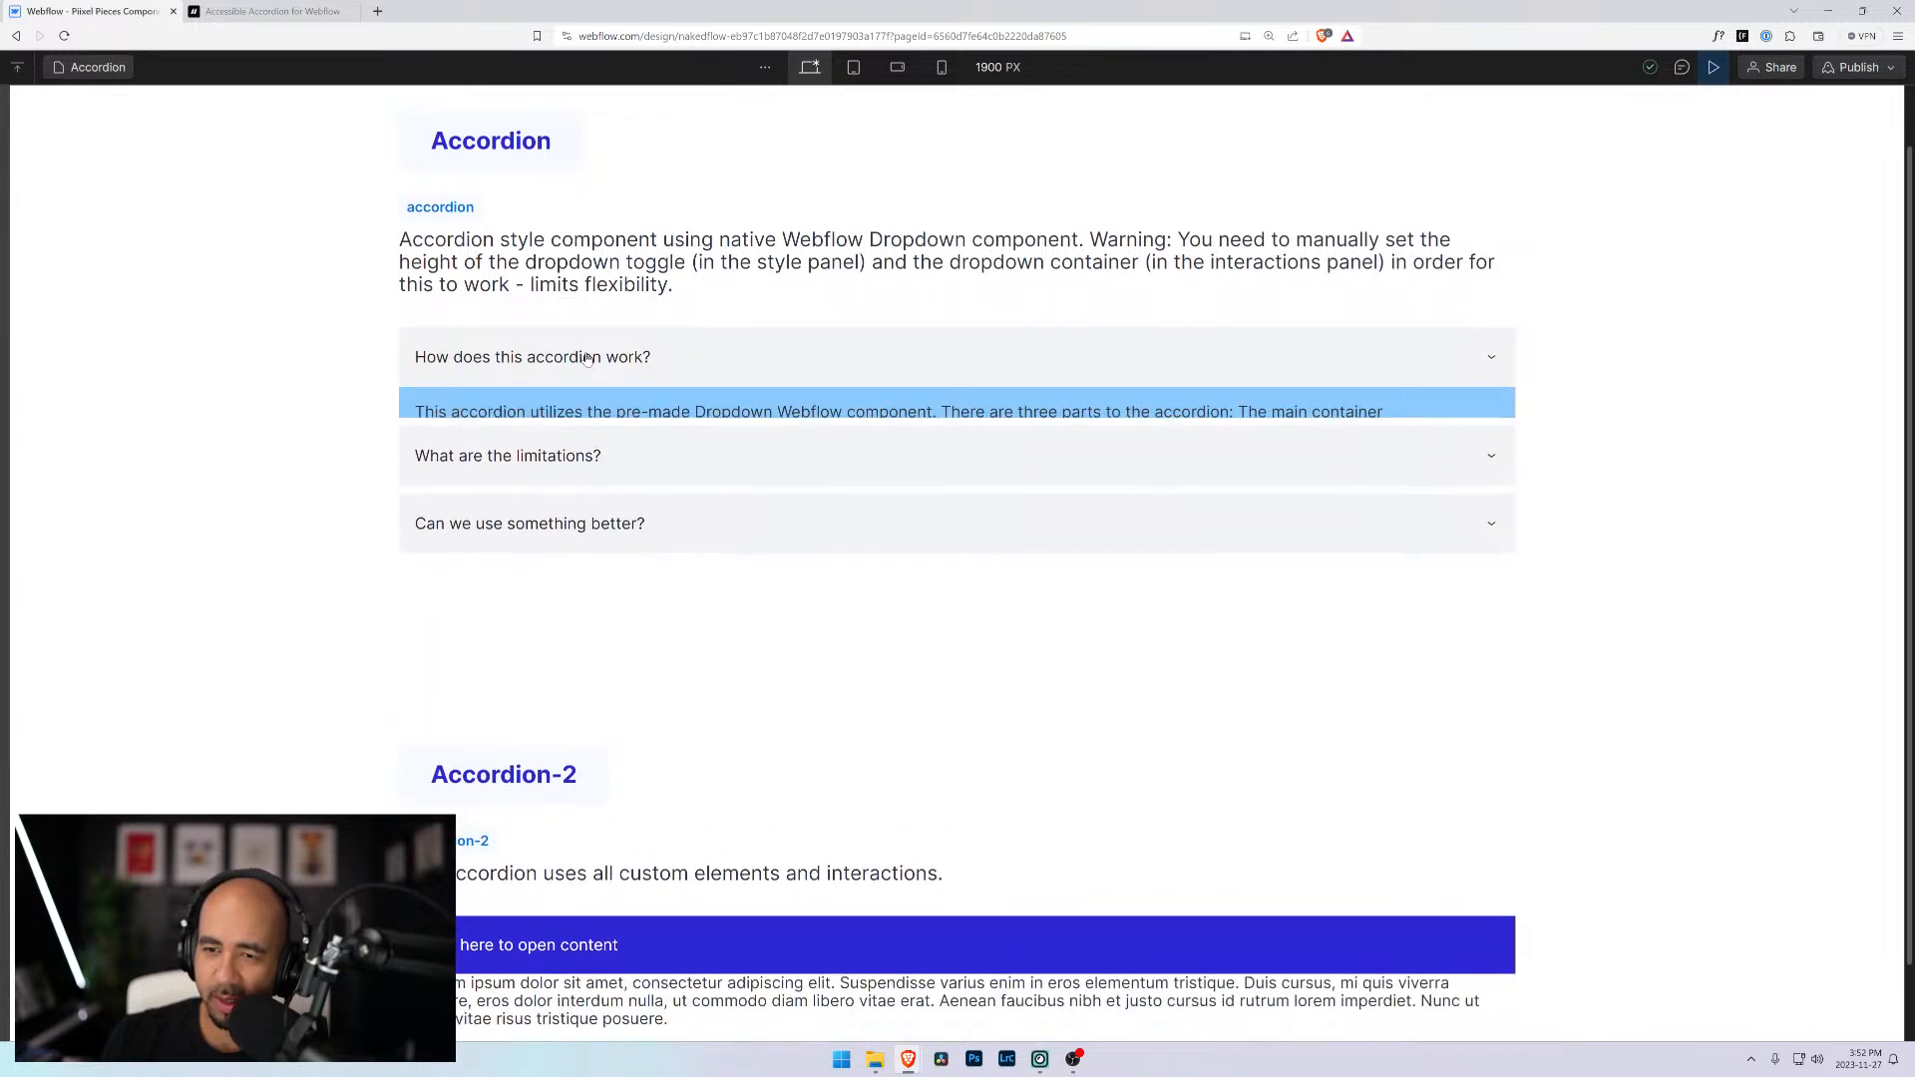
{"action": "left_click", "coordinate": [628, 411]}
{"action": "left_click", "coordinate": [616, 419]}
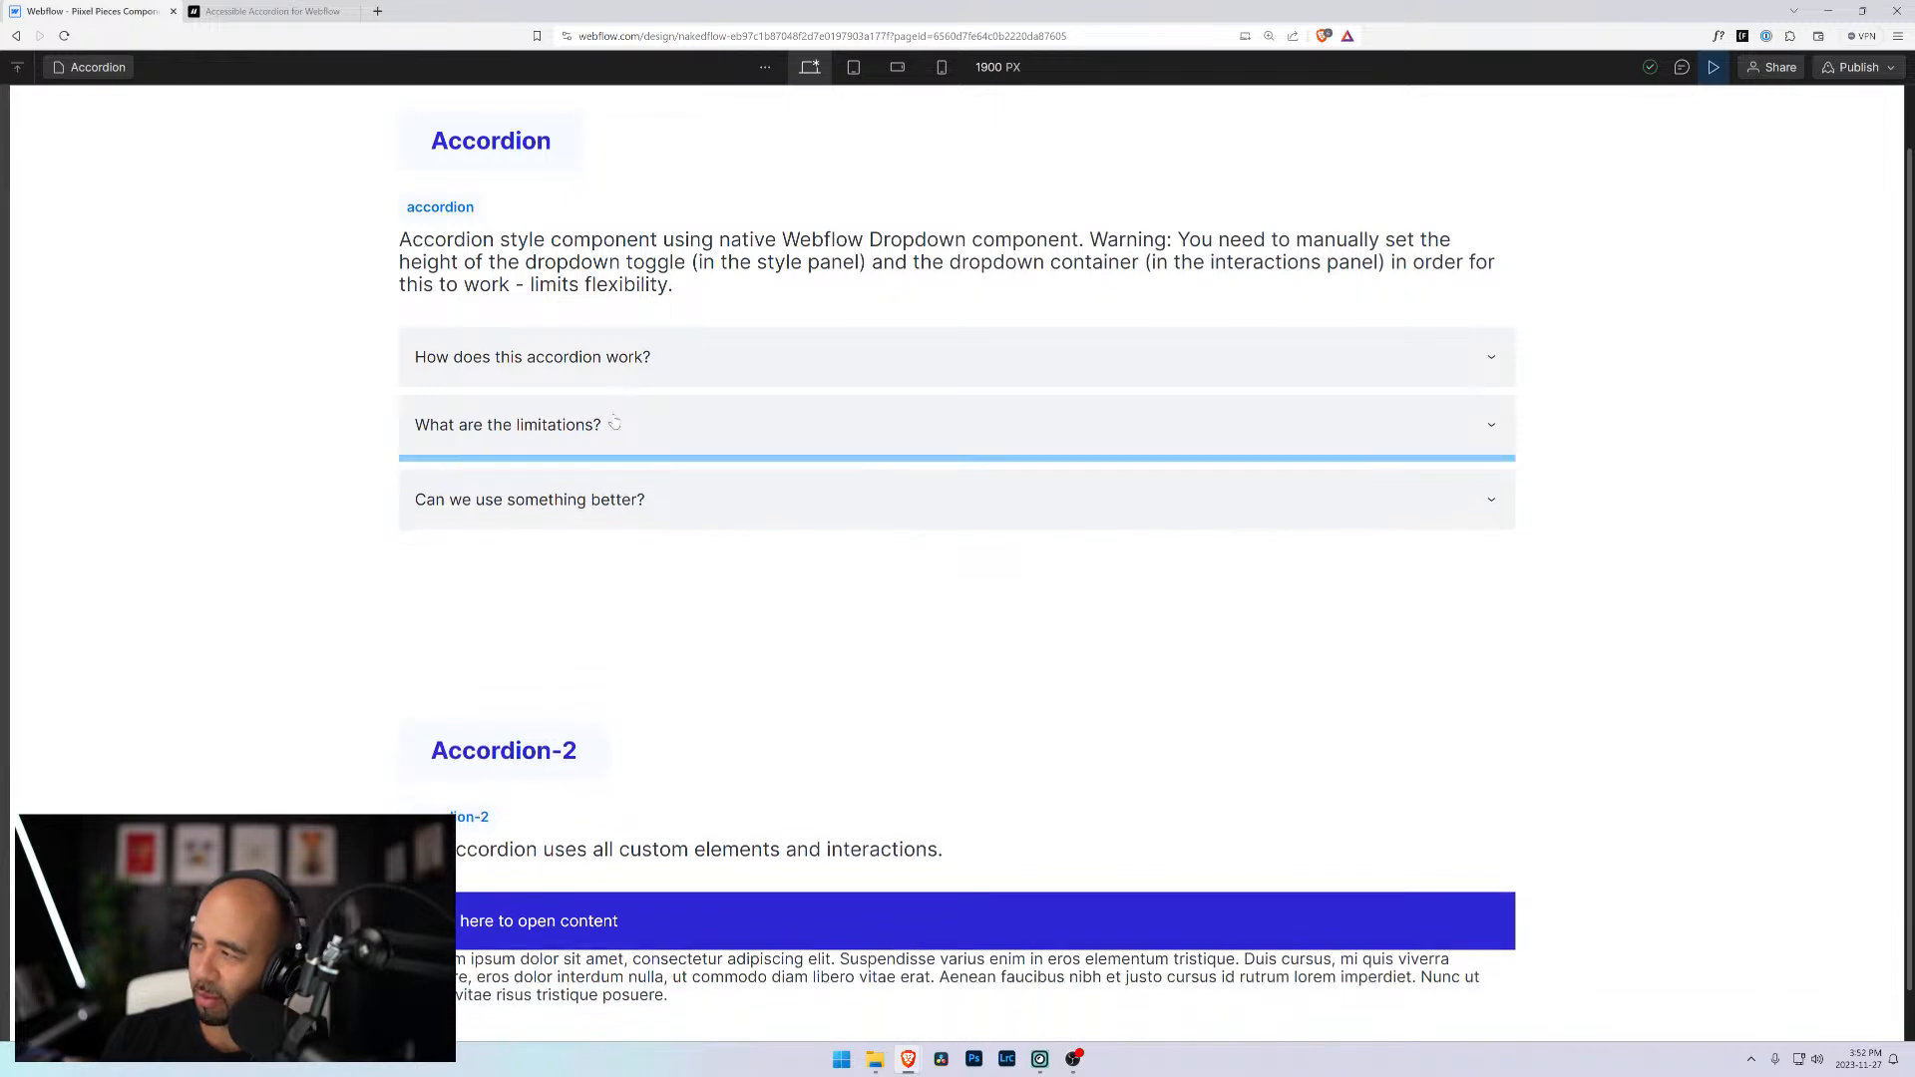
{"action": "scroll", "coordinate": [659, 705], "scroll_direction": "down", "scroll_amount": 1}
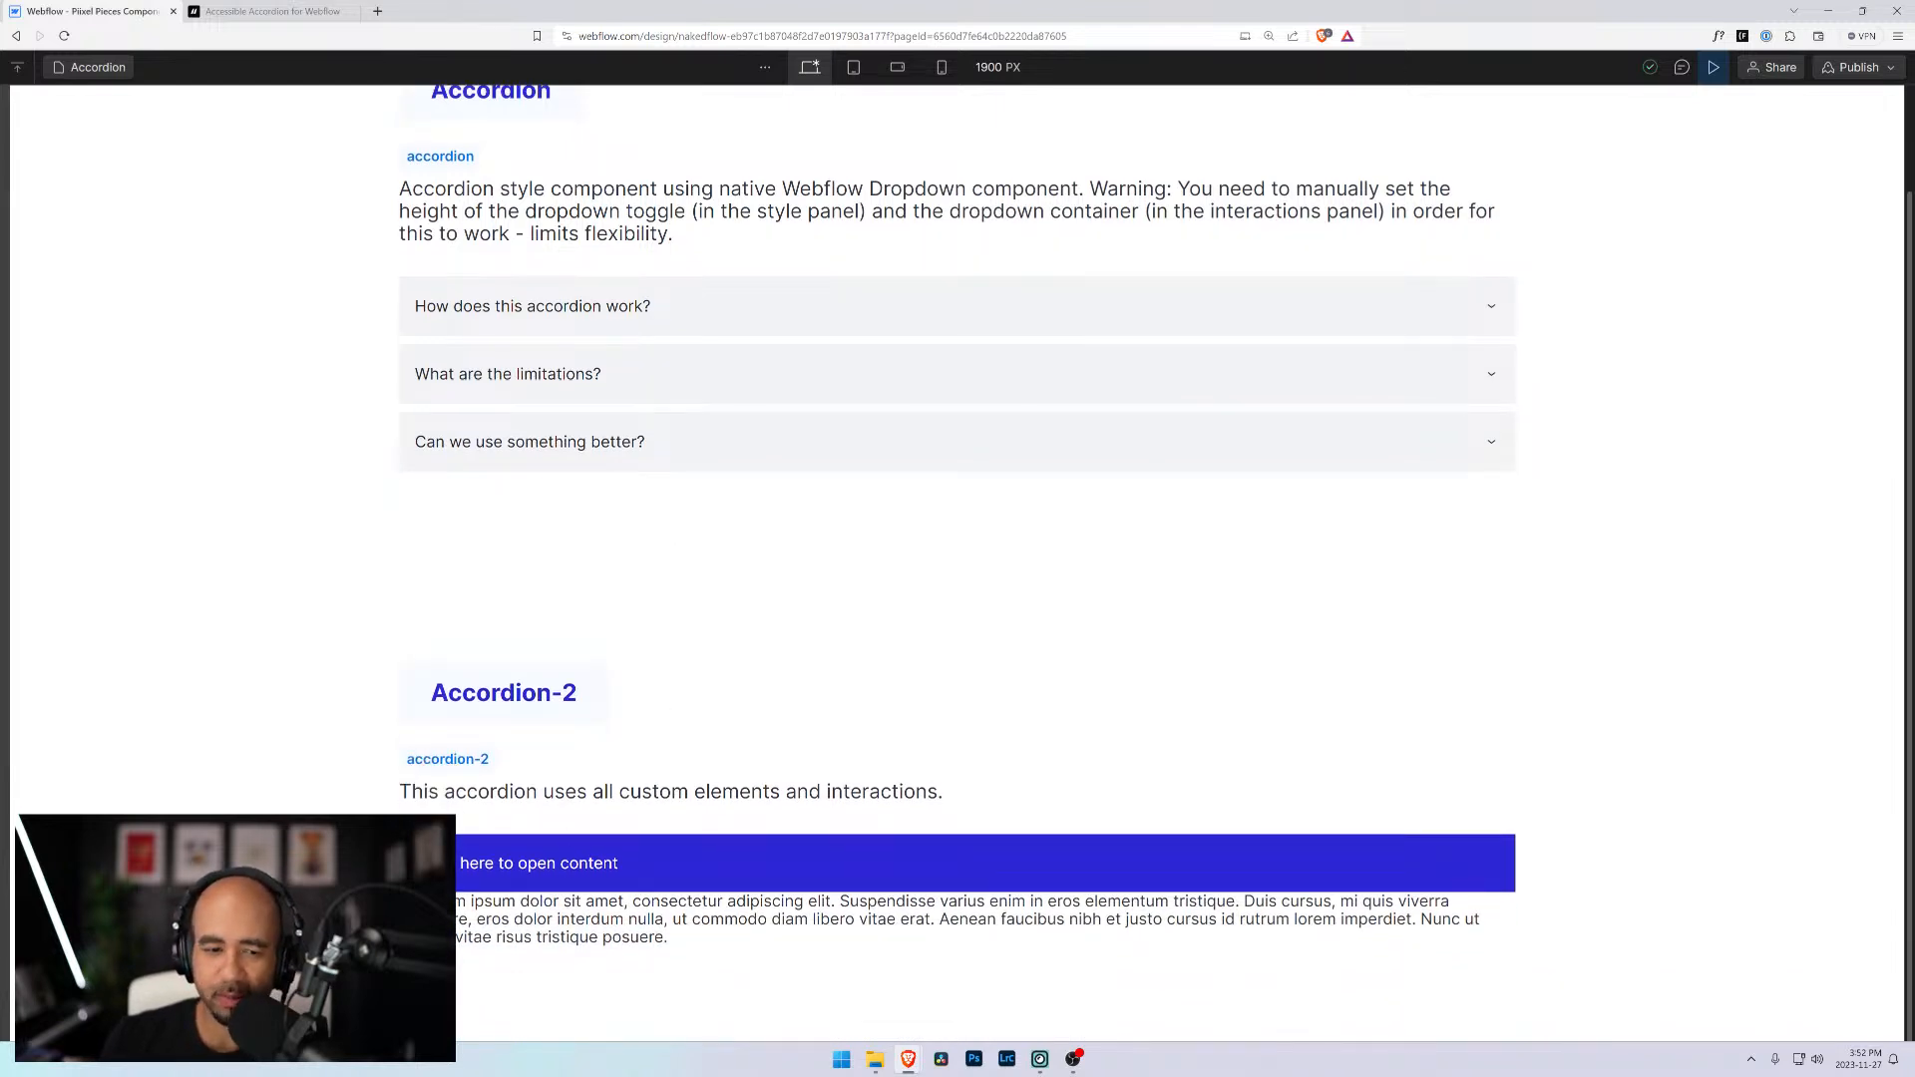
{"action": "scroll", "coordinate": [958, 516], "scroll_direction": "up", "scroll_amount": 1}
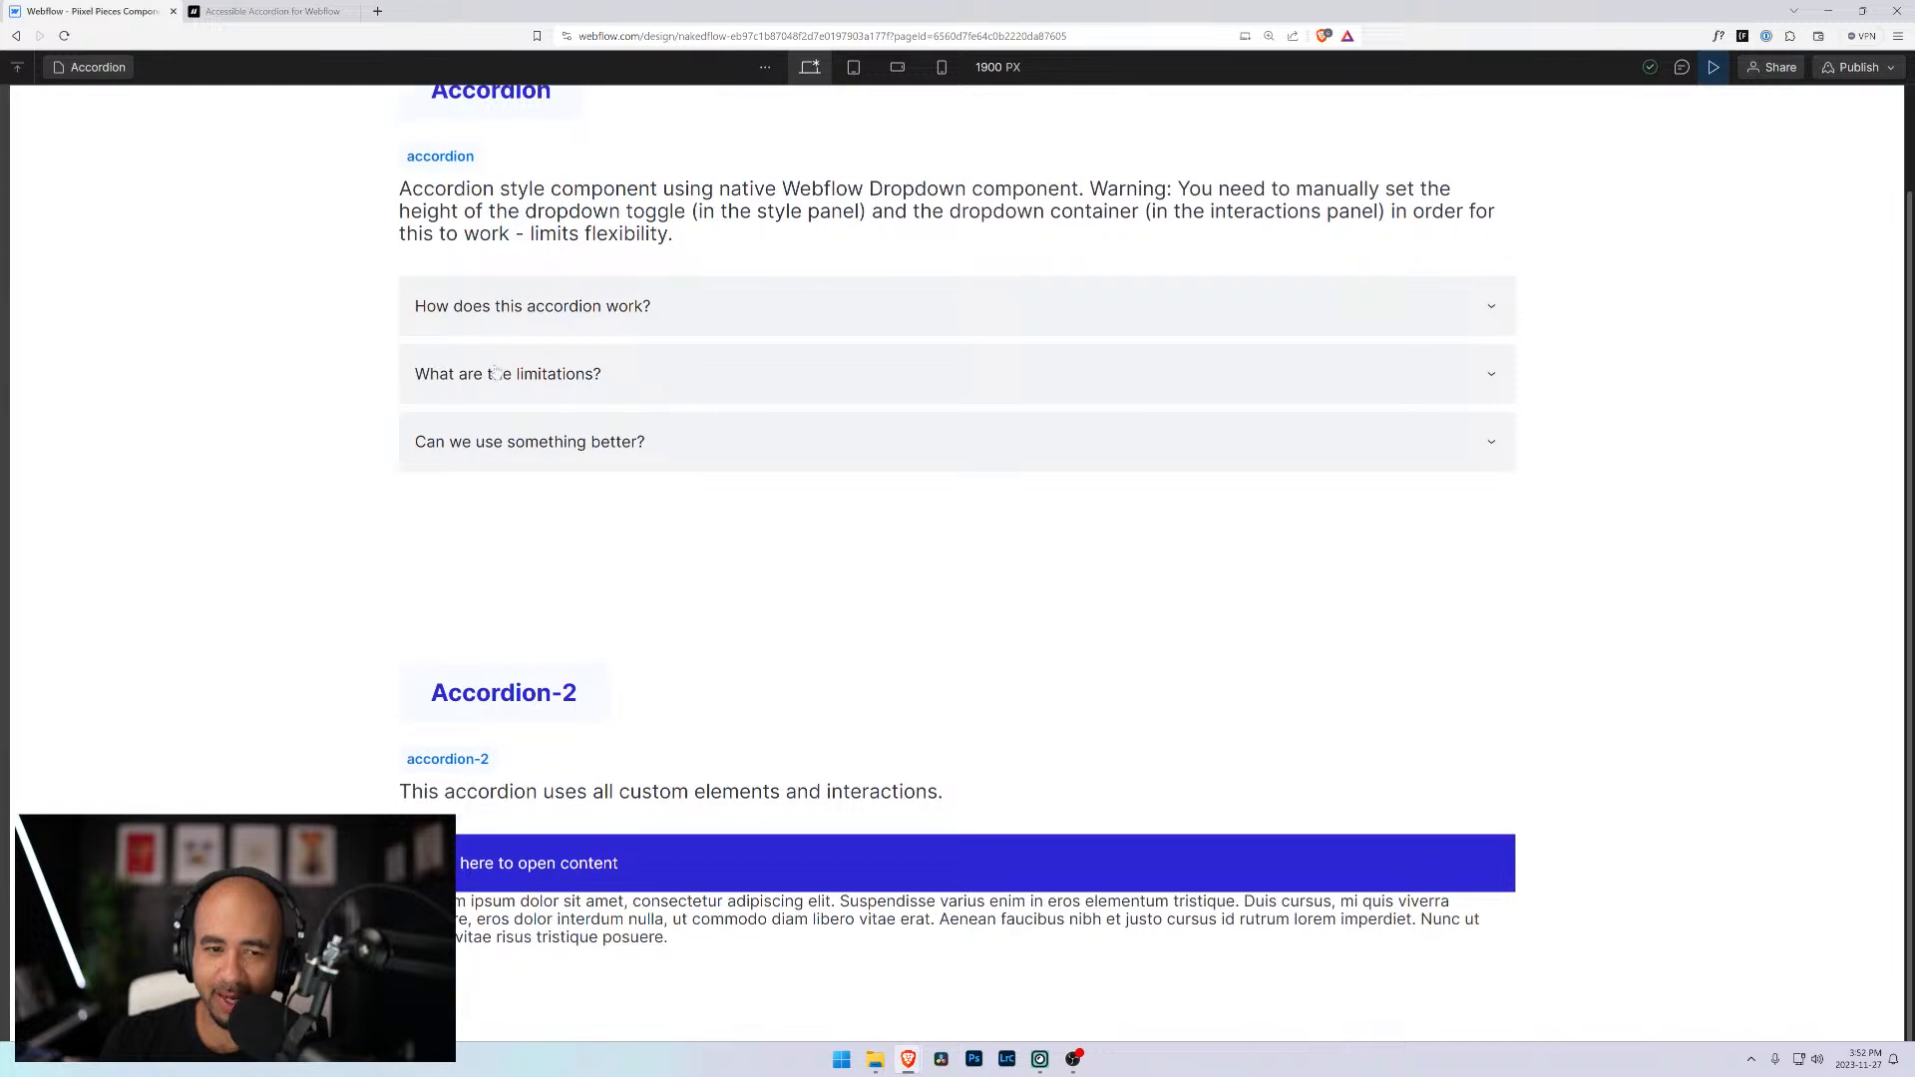
{"action": "left_click", "coordinate": [504, 304]}
{"action": "left_click", "coordinate": [502, 304]}
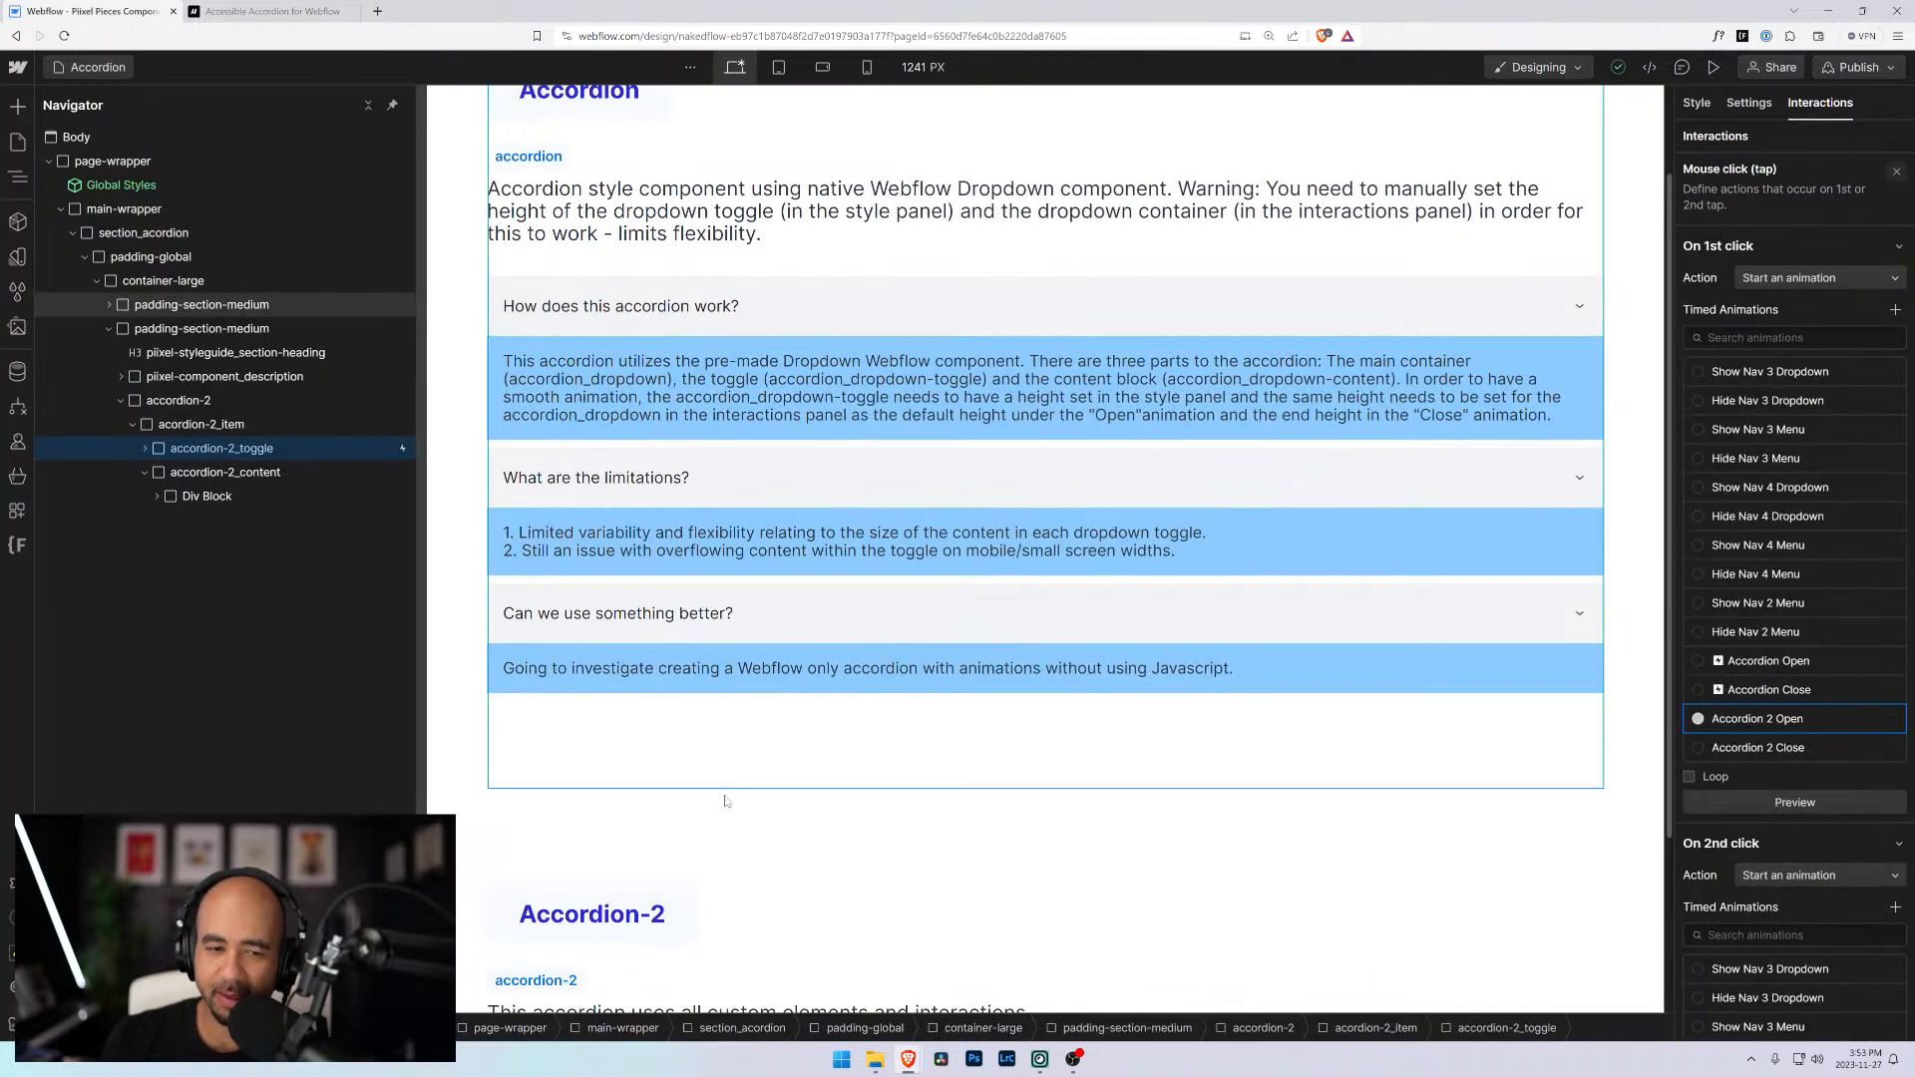
{"action": "left_click", "coordinate": [1714, 67]}
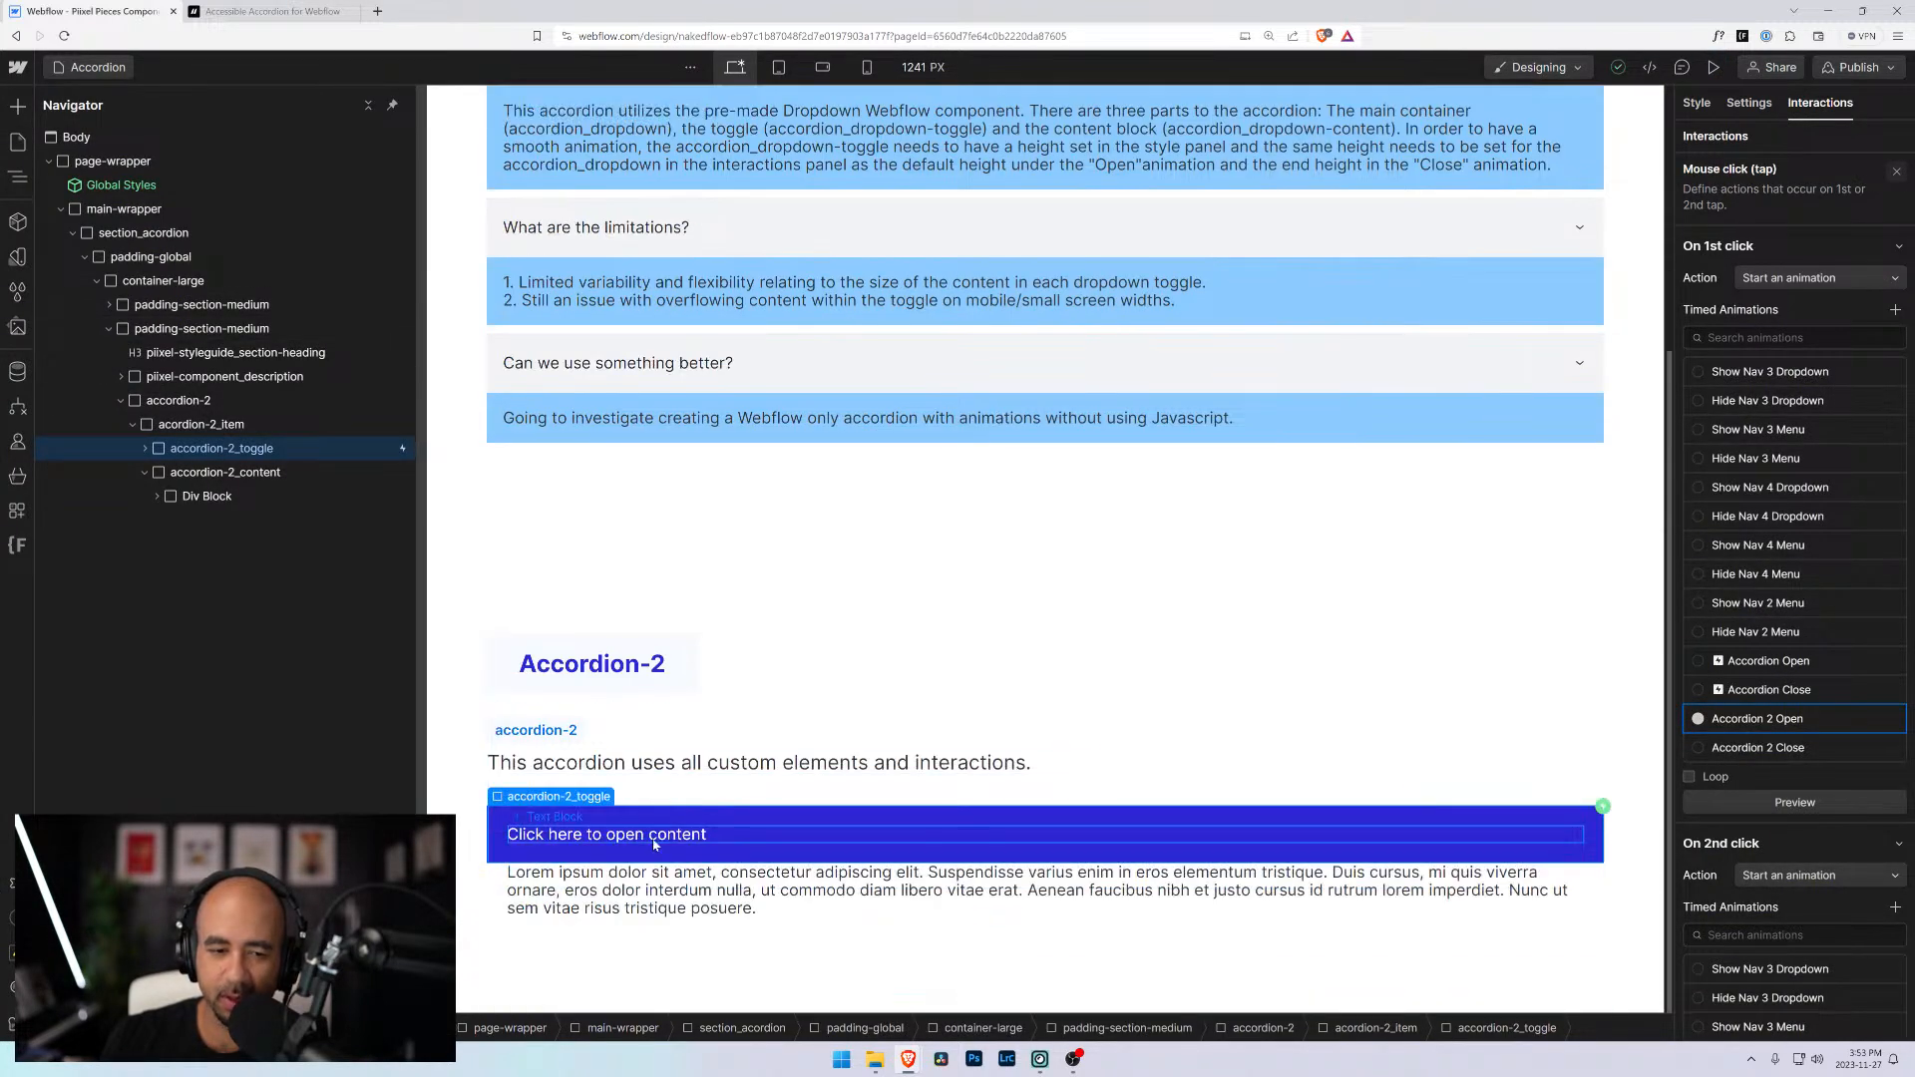
Inspect the accordion-2 structure by selecting the toggle, its text block, the content block and the inner Div Block
{"action": "left_click", "coordinate": [656, 844]}
{"action": "left_click", "coordinate": [878, 853]}
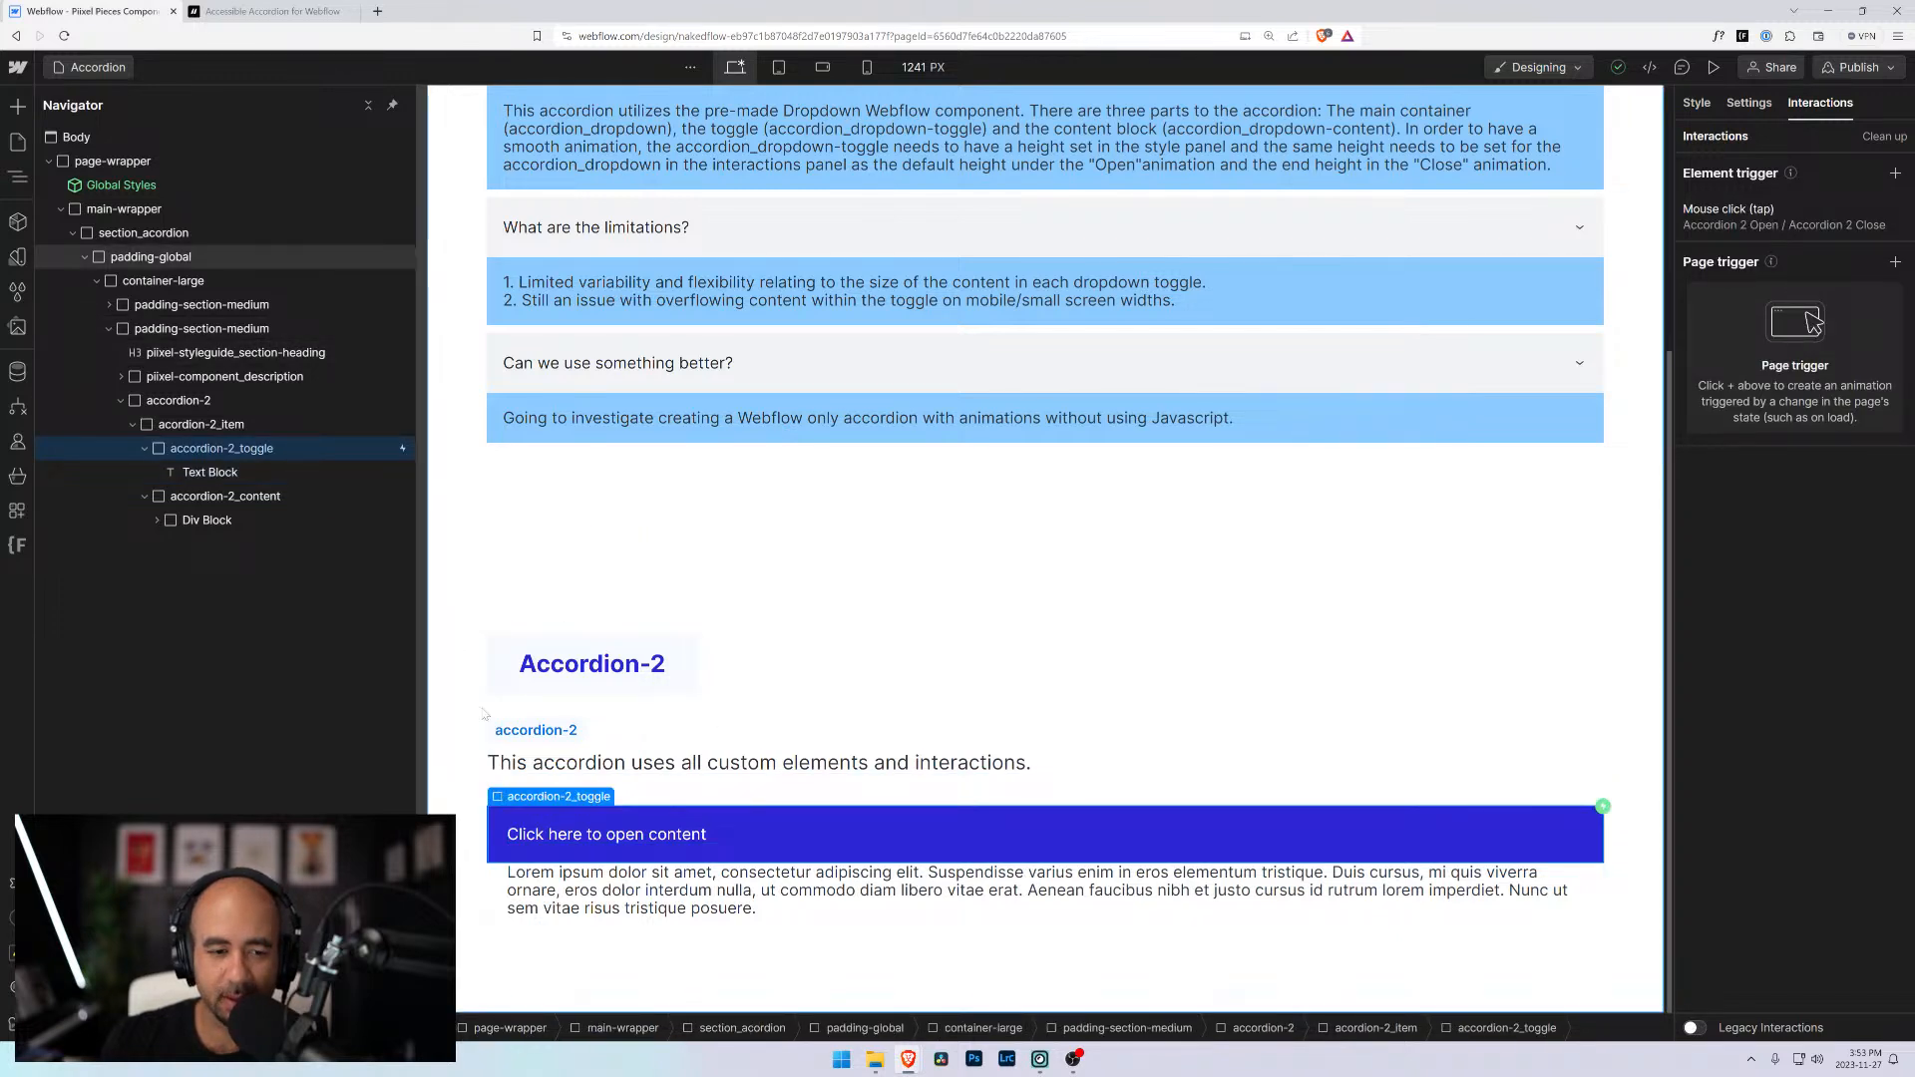
{"action": "double_click", "coordinate": [763, 838]}
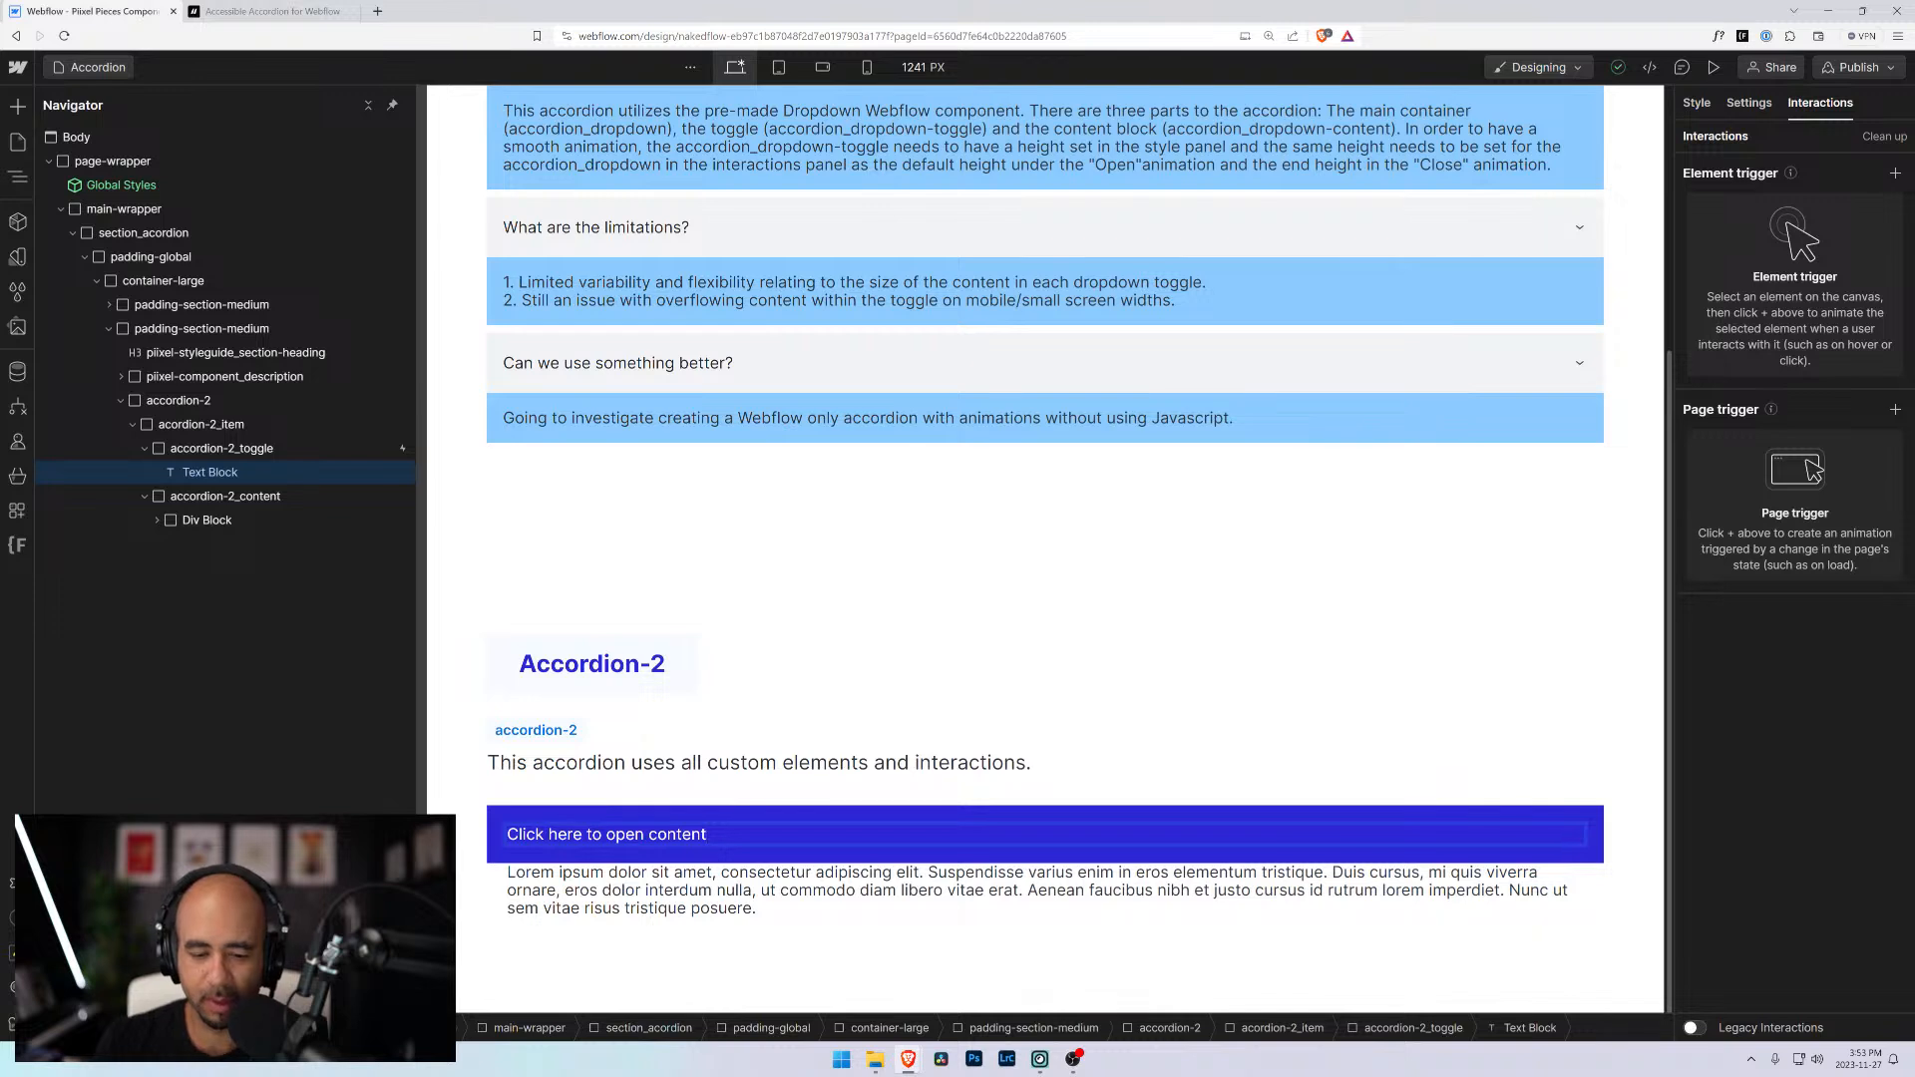
{"action": "left_click", "coordinate": [442, 723]}
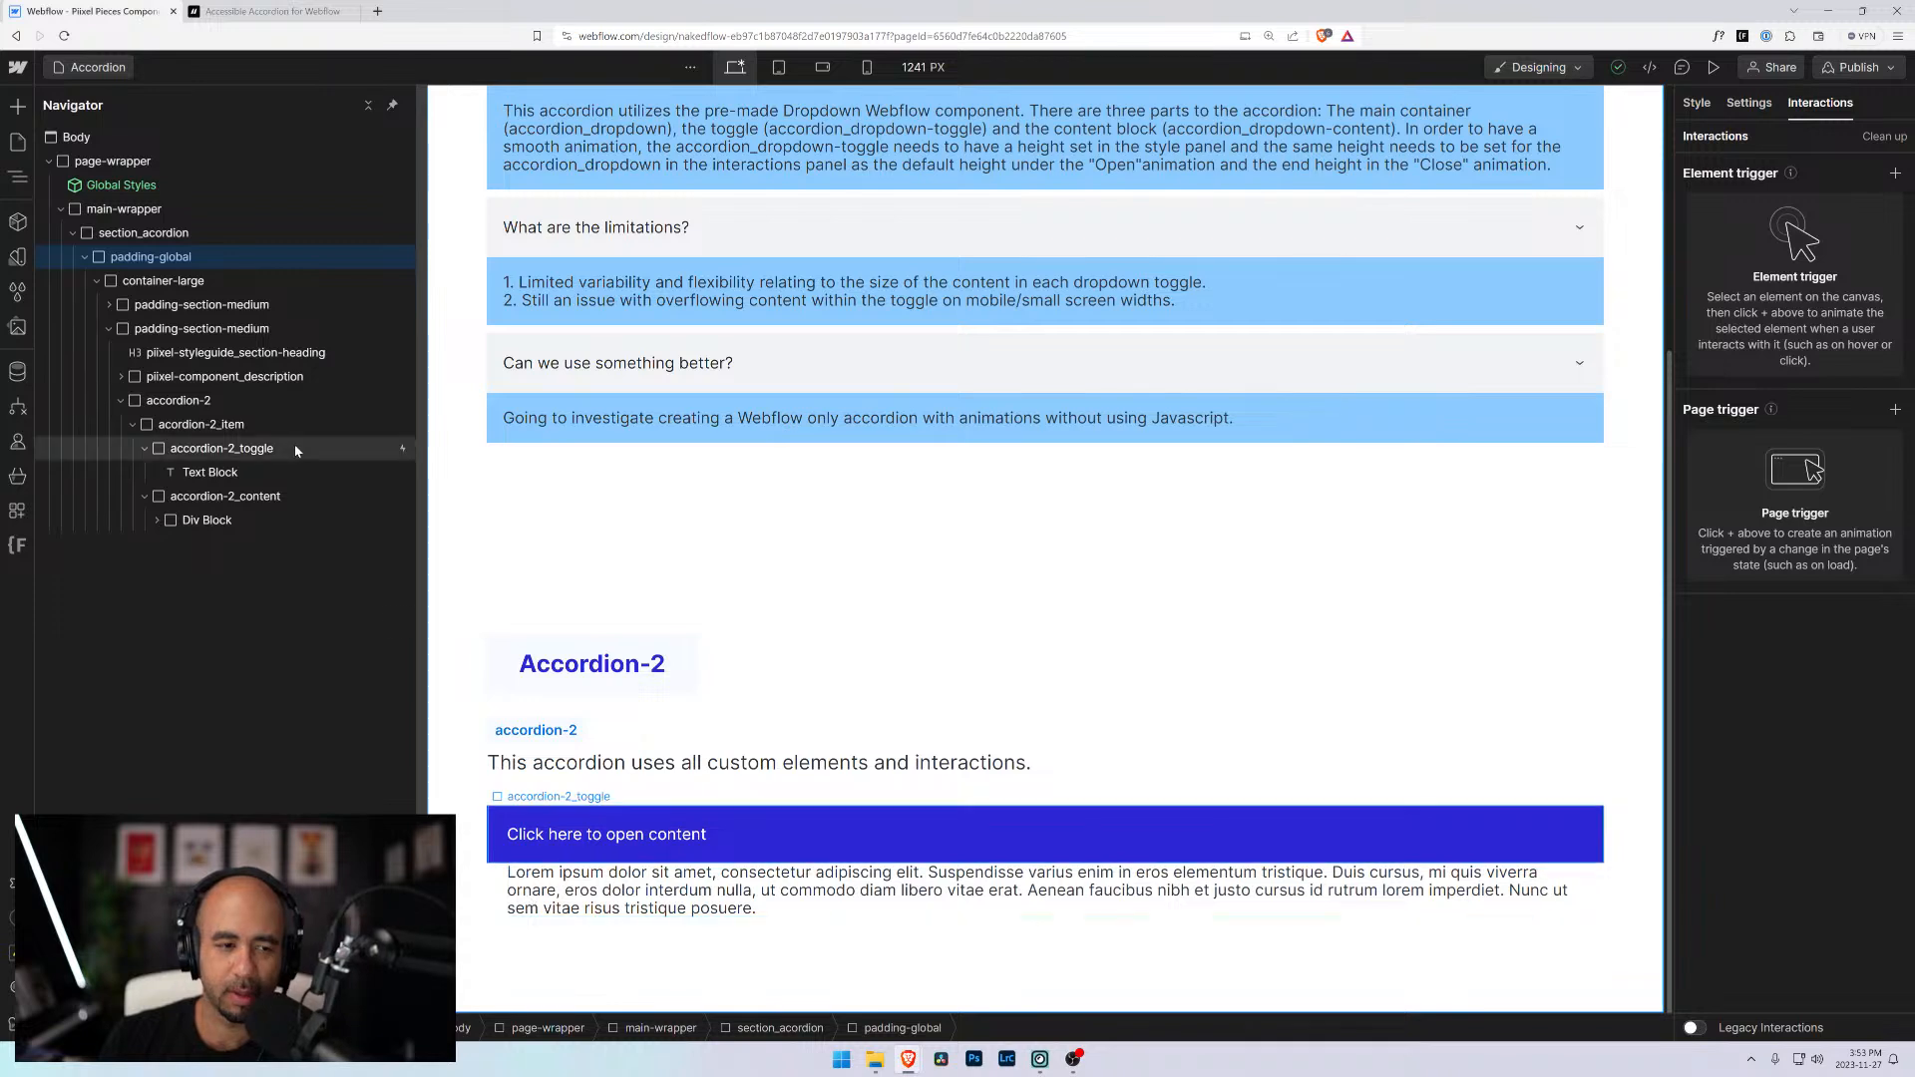
{"action": "left_click", "coordinate": [177, 497]}
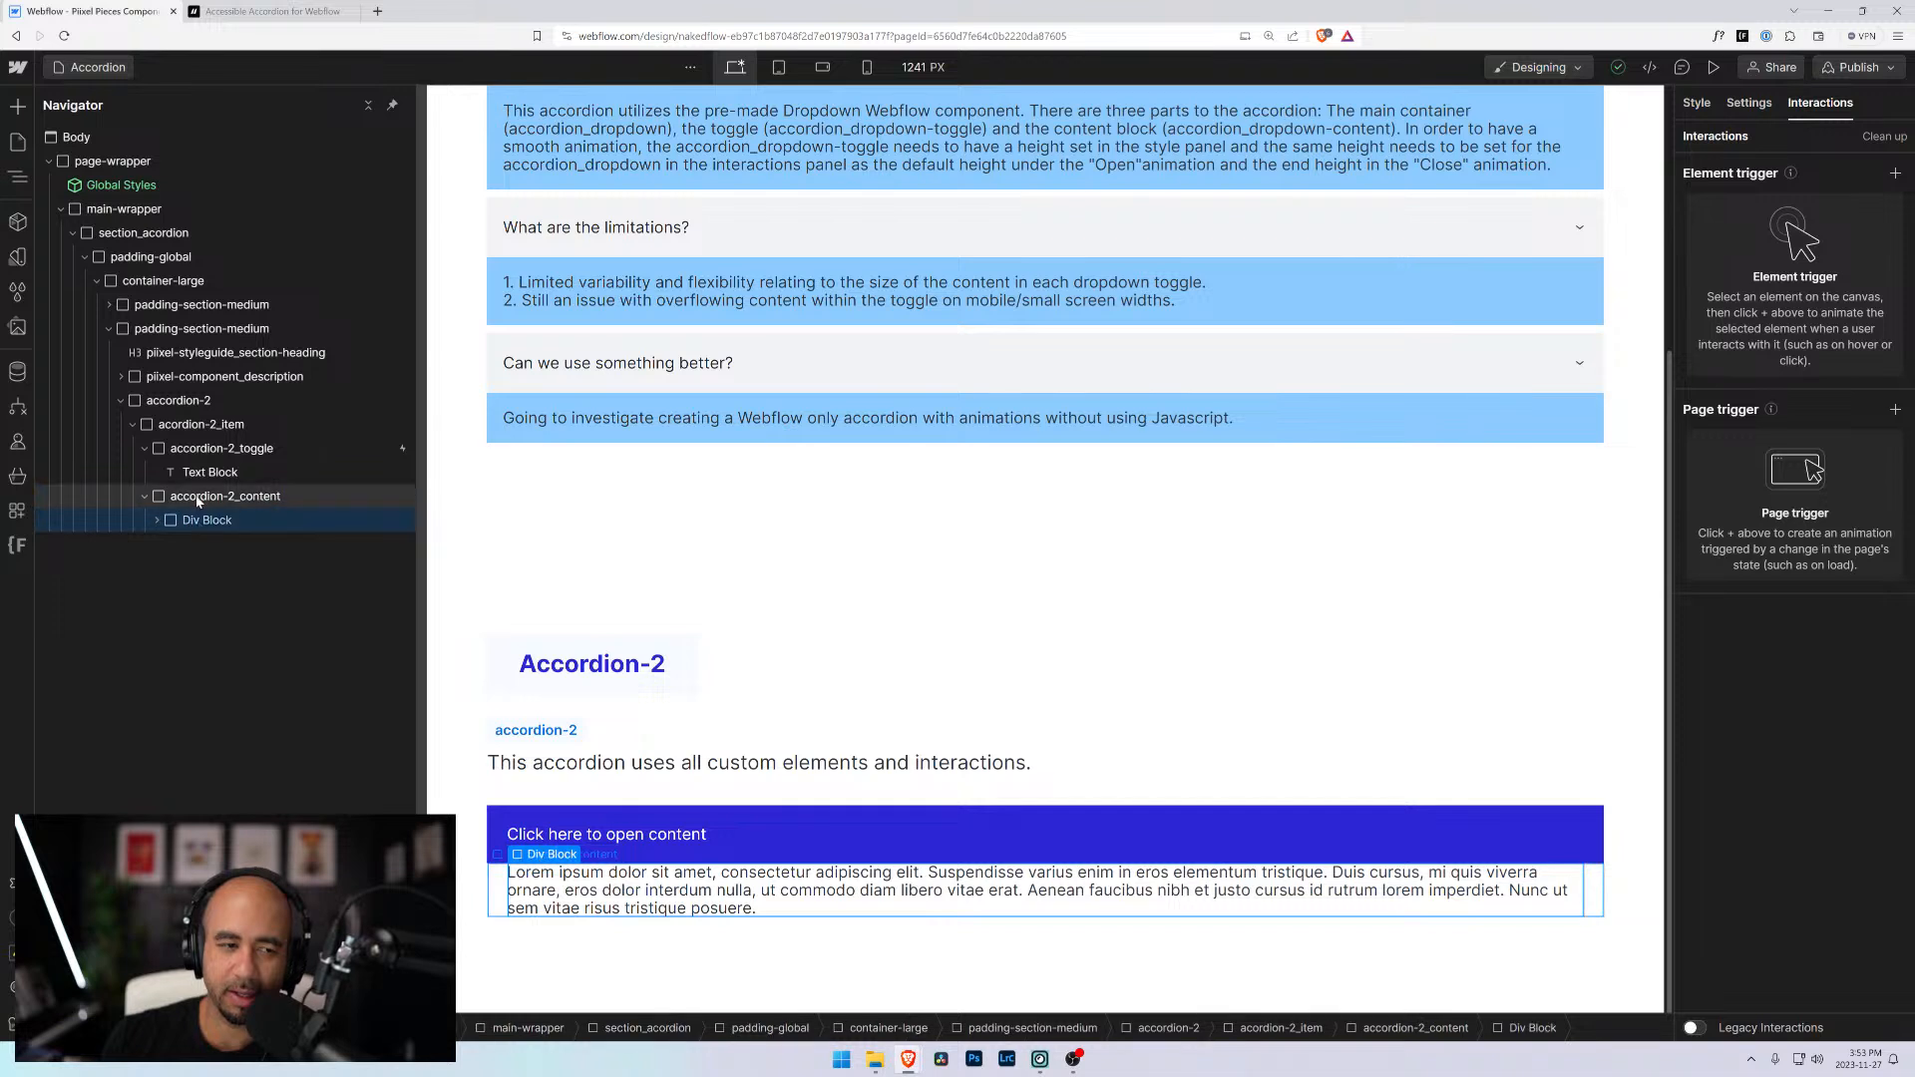
{"action": "left_click", "coordinate": [189, 523]}
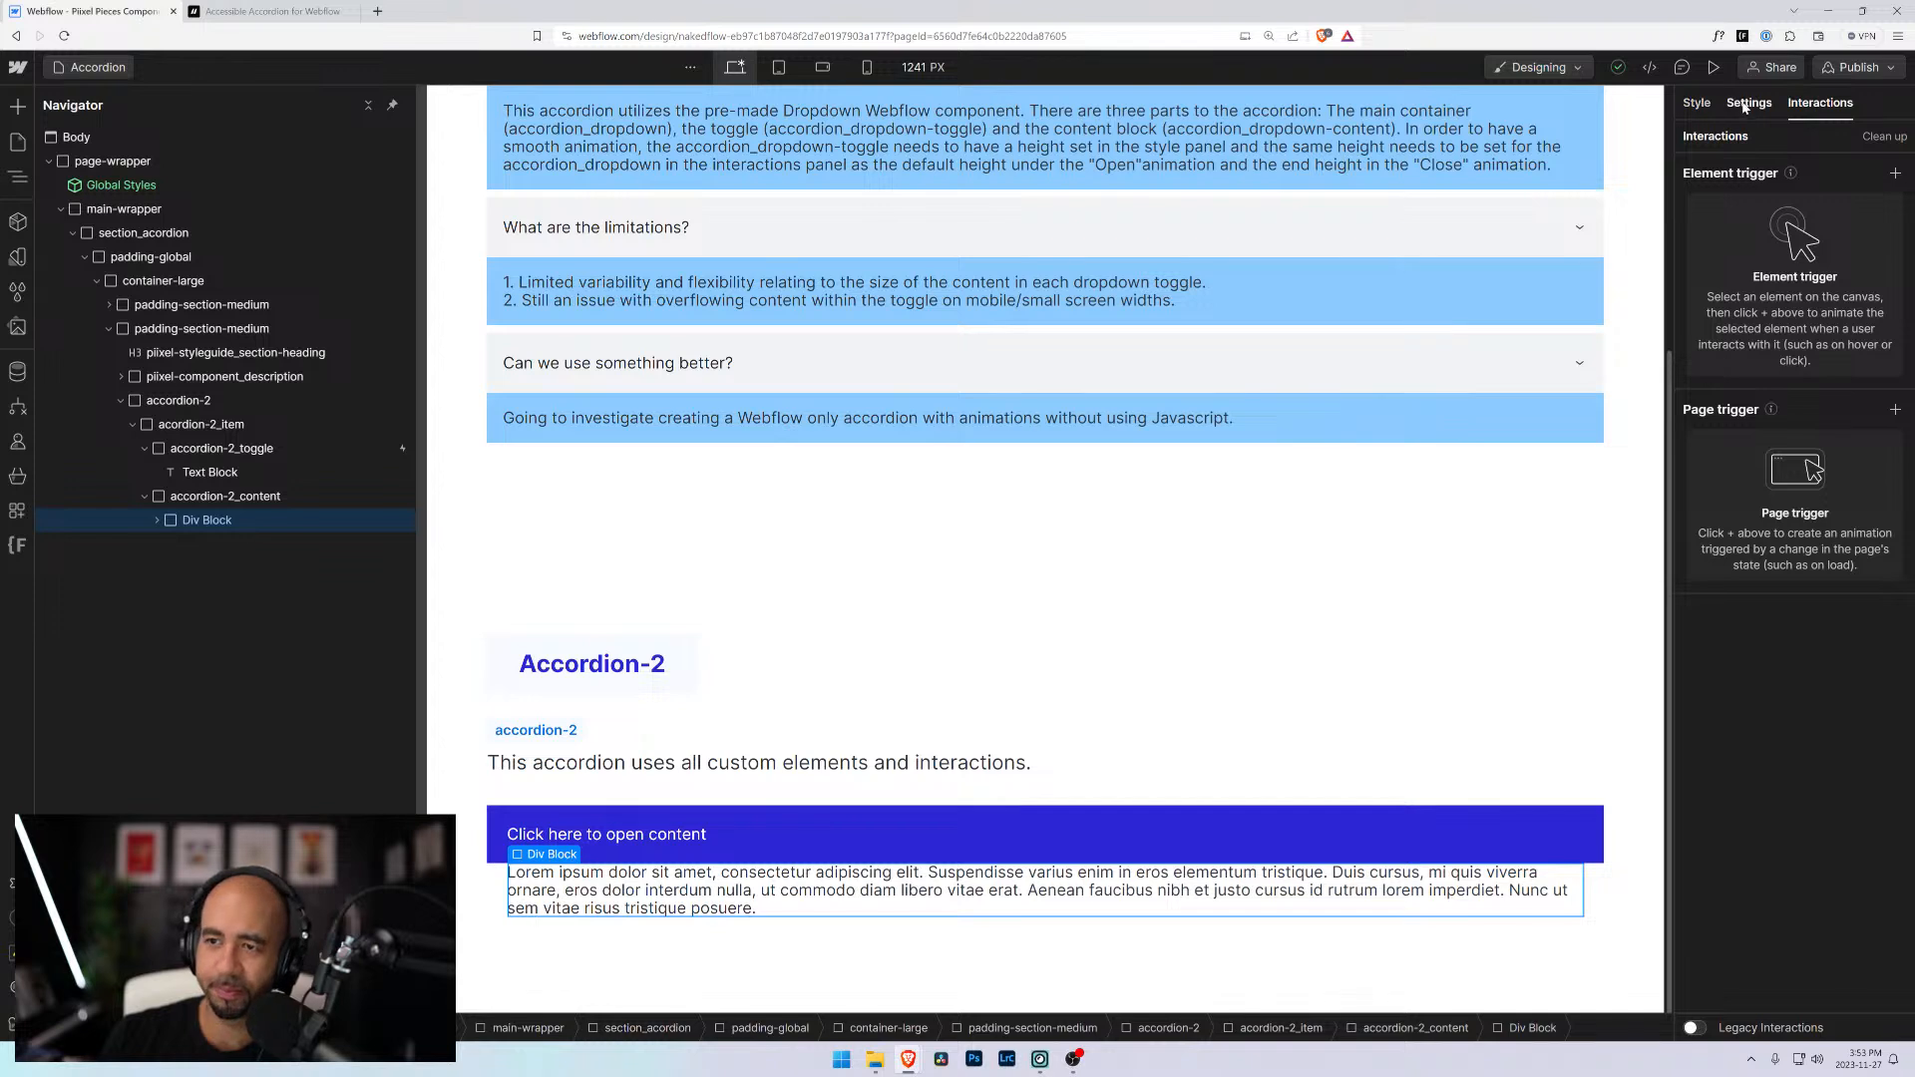
{"action": "left_click", "coordinate": [941, 841]}
{"action": "left_click", "coordinate": [925, 823]}
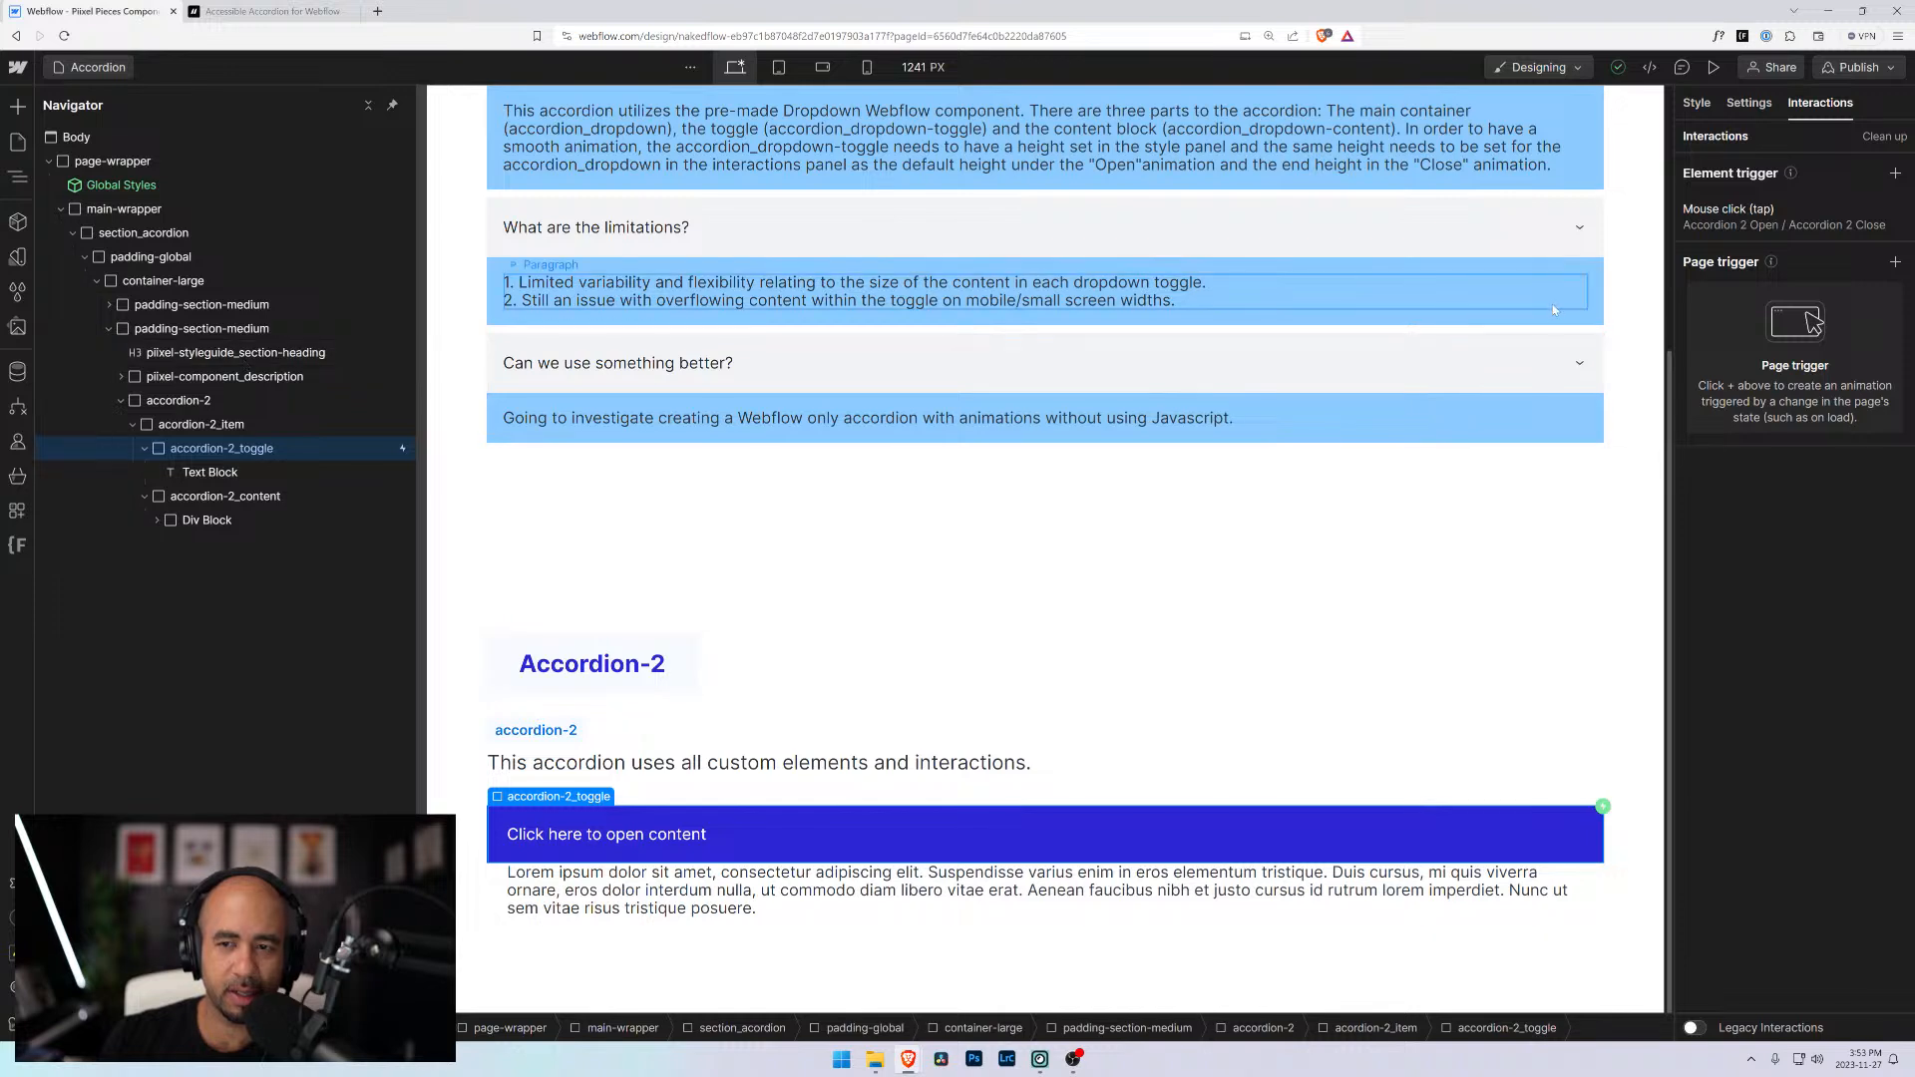
Copy the icon-1x1-small arrow from the "Can we use something better?" toggle into accordion-2_toggle after its text block
{"action": "left_click", "coordinate": [1580, 367]}
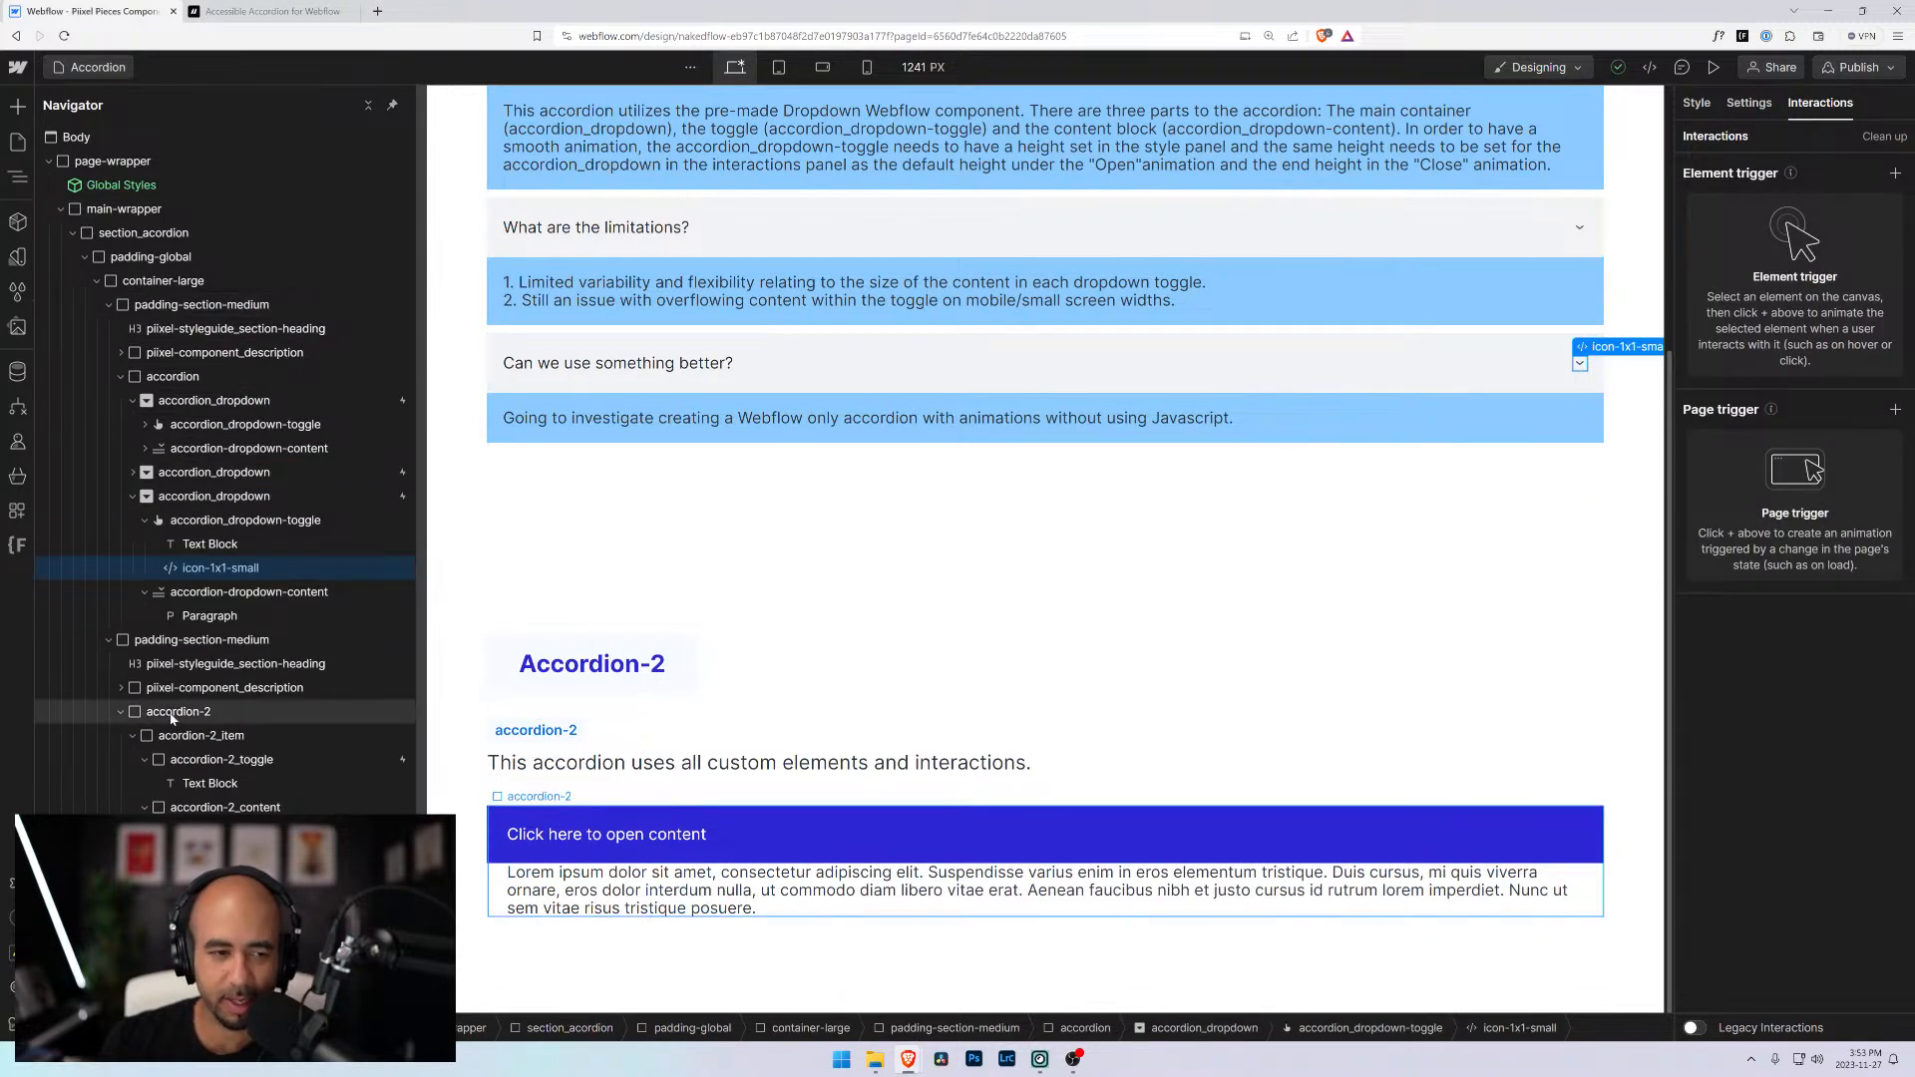
{"action": "left_click", "coordinate": [601, 838]}
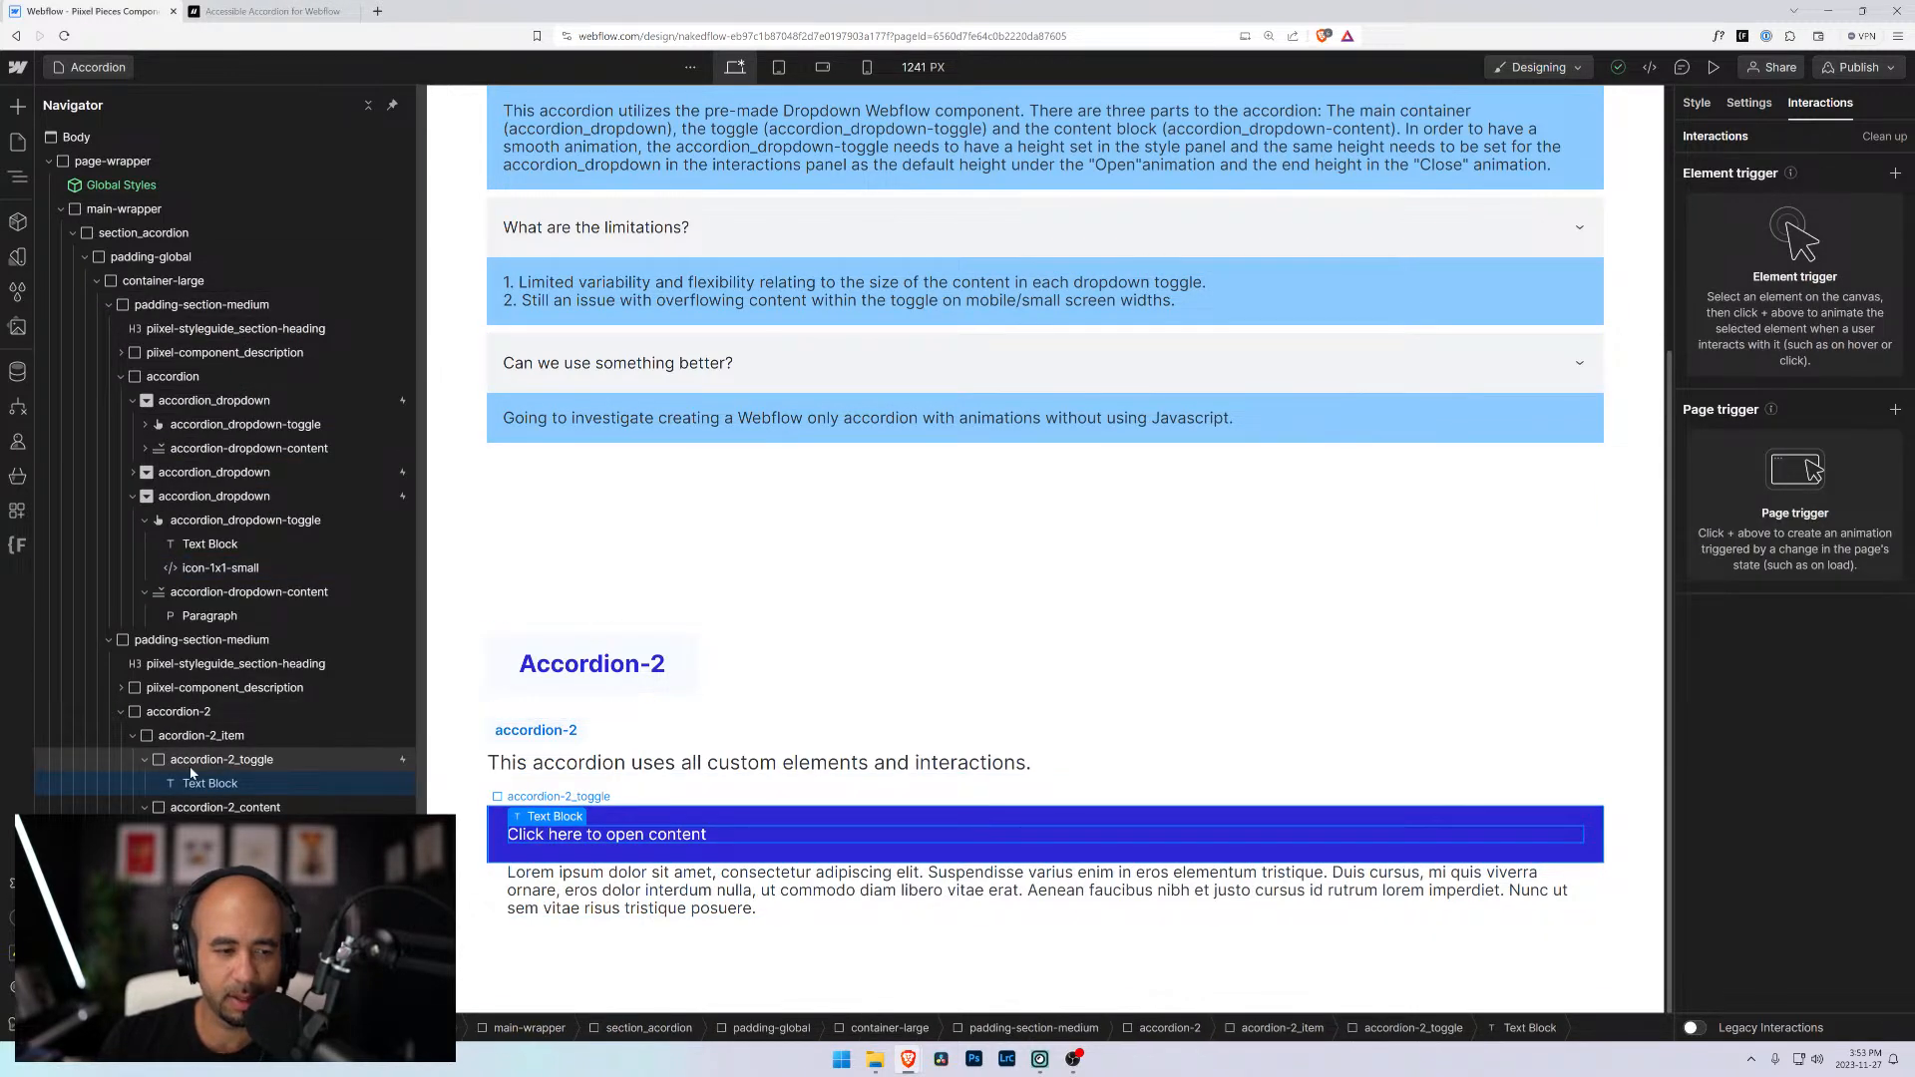
{"action": "key", "text": "ctrl+v"}
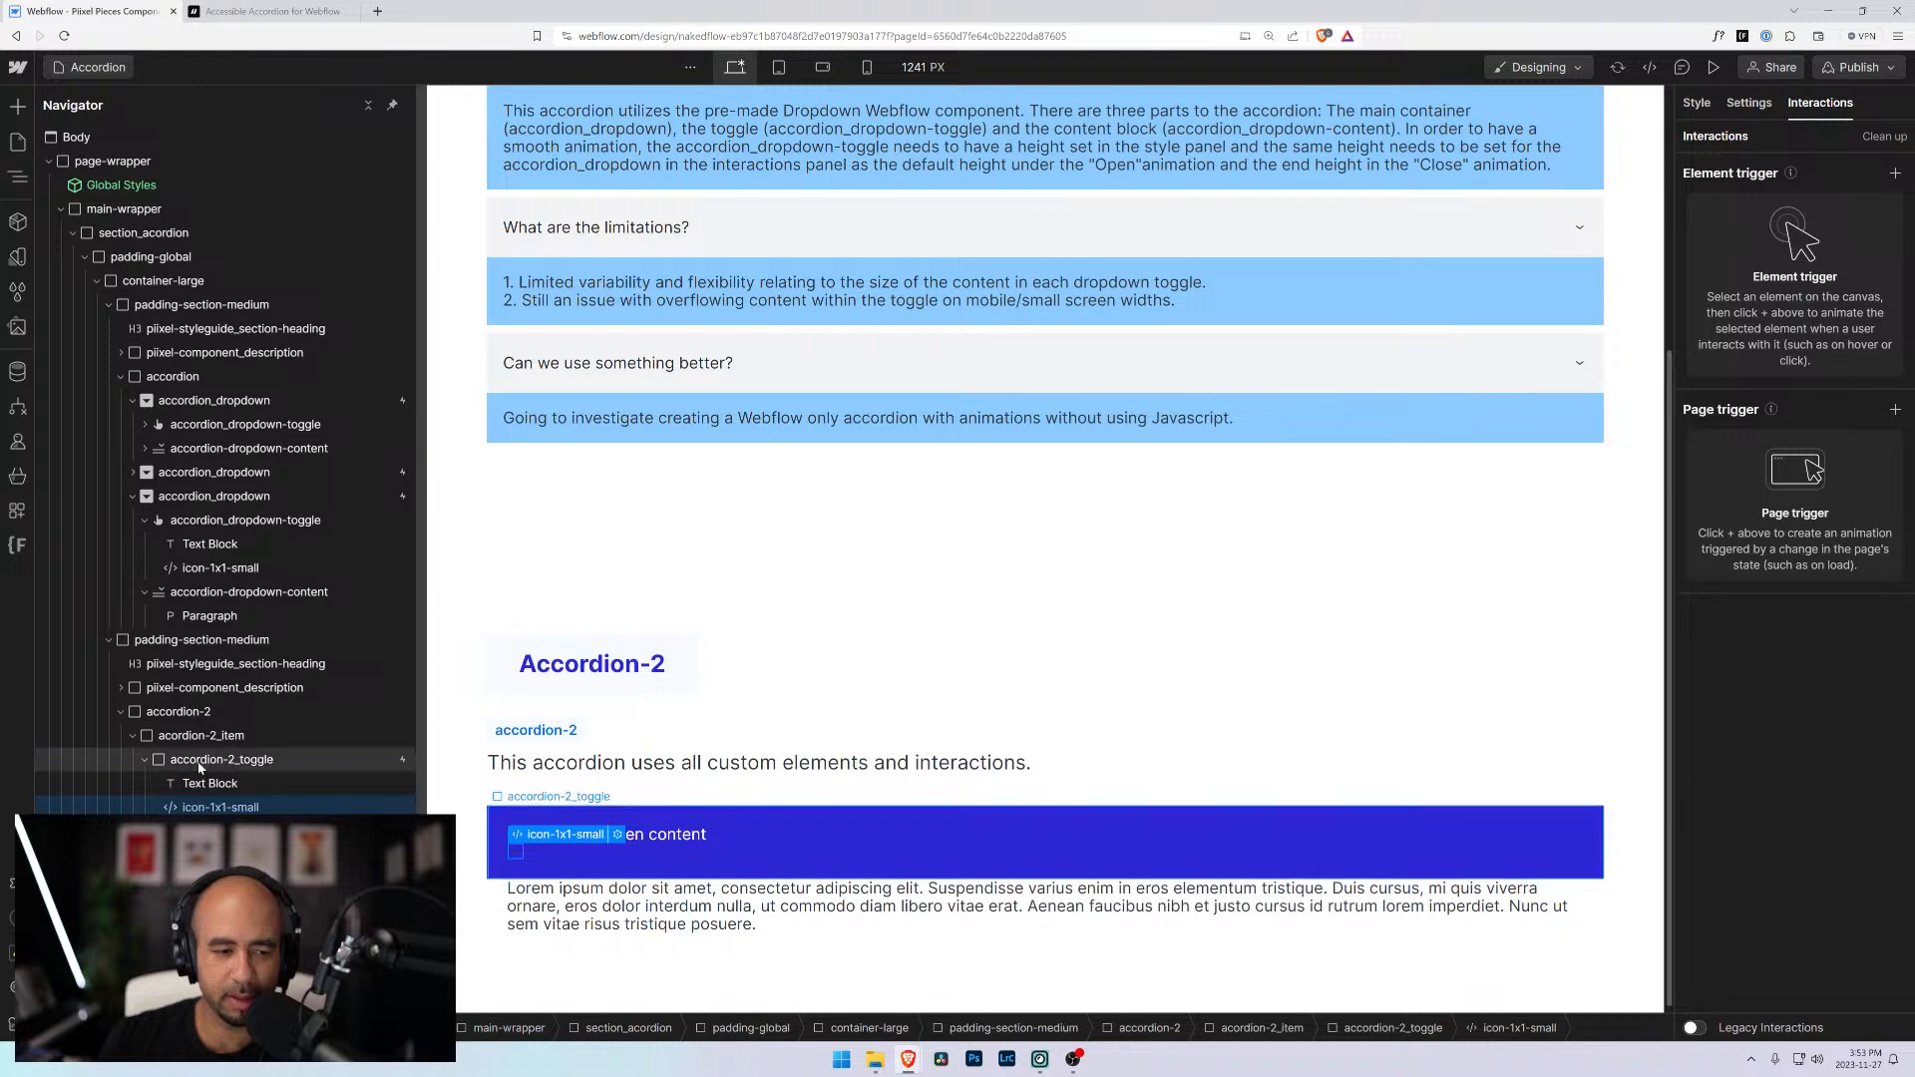
Lay out accordion-2_toggle as a horizontal flexbox with its children justified with space between
{"action": "left_click", "coordinate": [199, 763]}
{"action": "left_click", "coordinate": [1698, 103]}
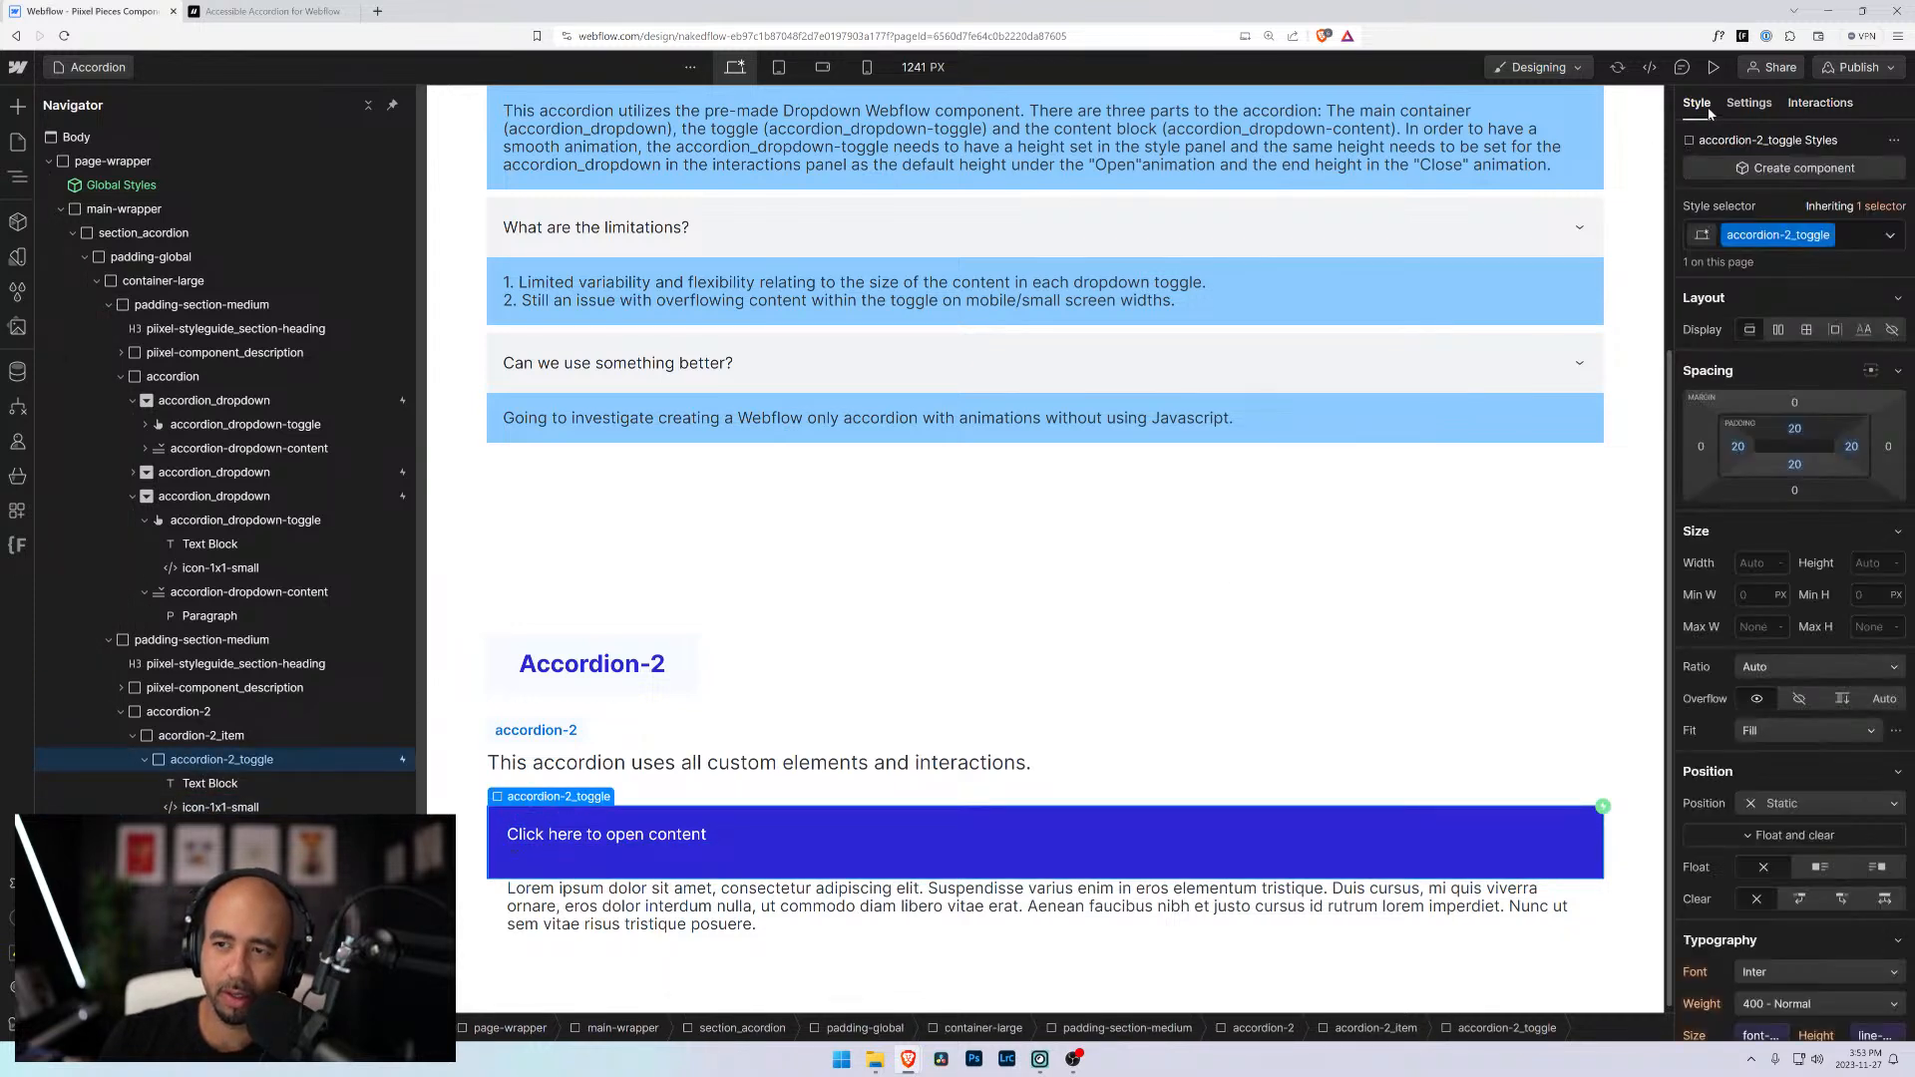
{"action": "left_click", "coordinate": [1780, 332]}
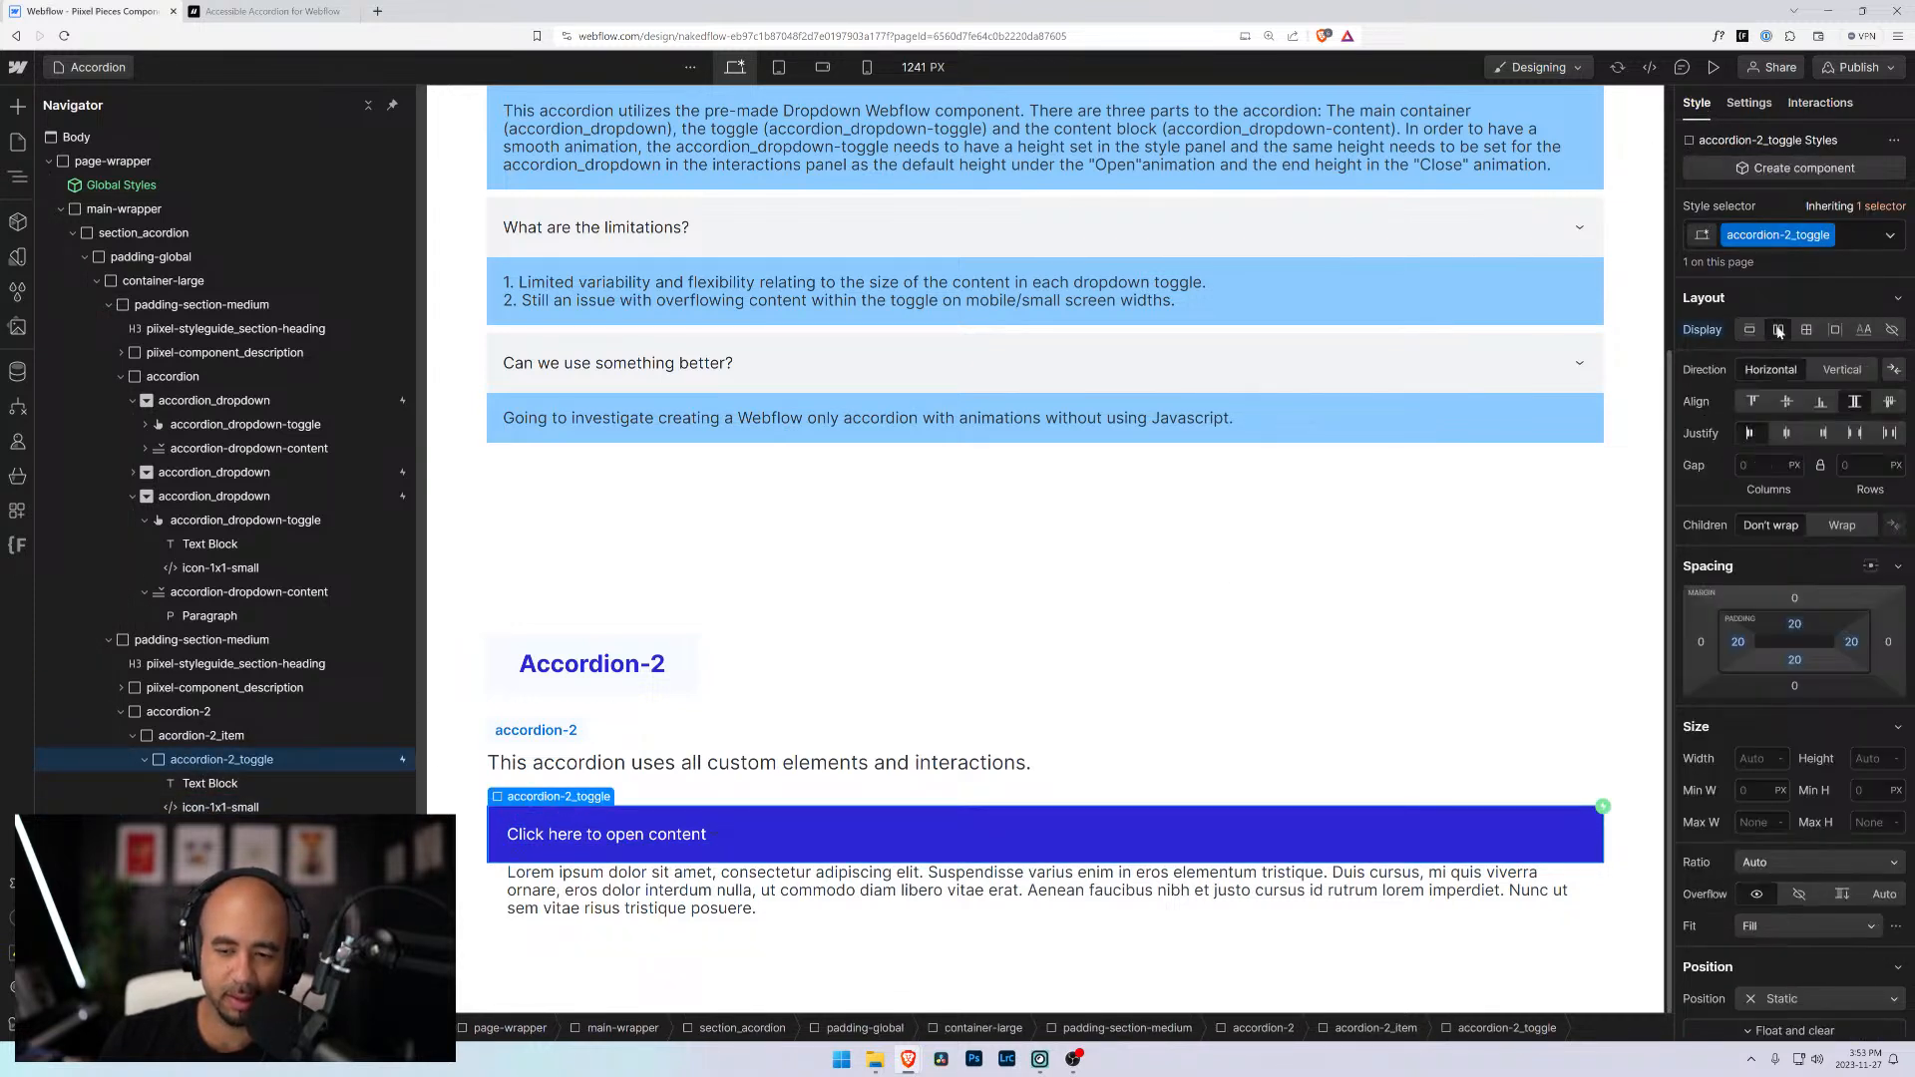
{"action": "left_click", "coordinate": [1858, 434]}
Change the stroke colour in the accordion-2 toggle icon's embed code to #fff and save it
{"action": "left_click", "coordinate": [1576, 834]}
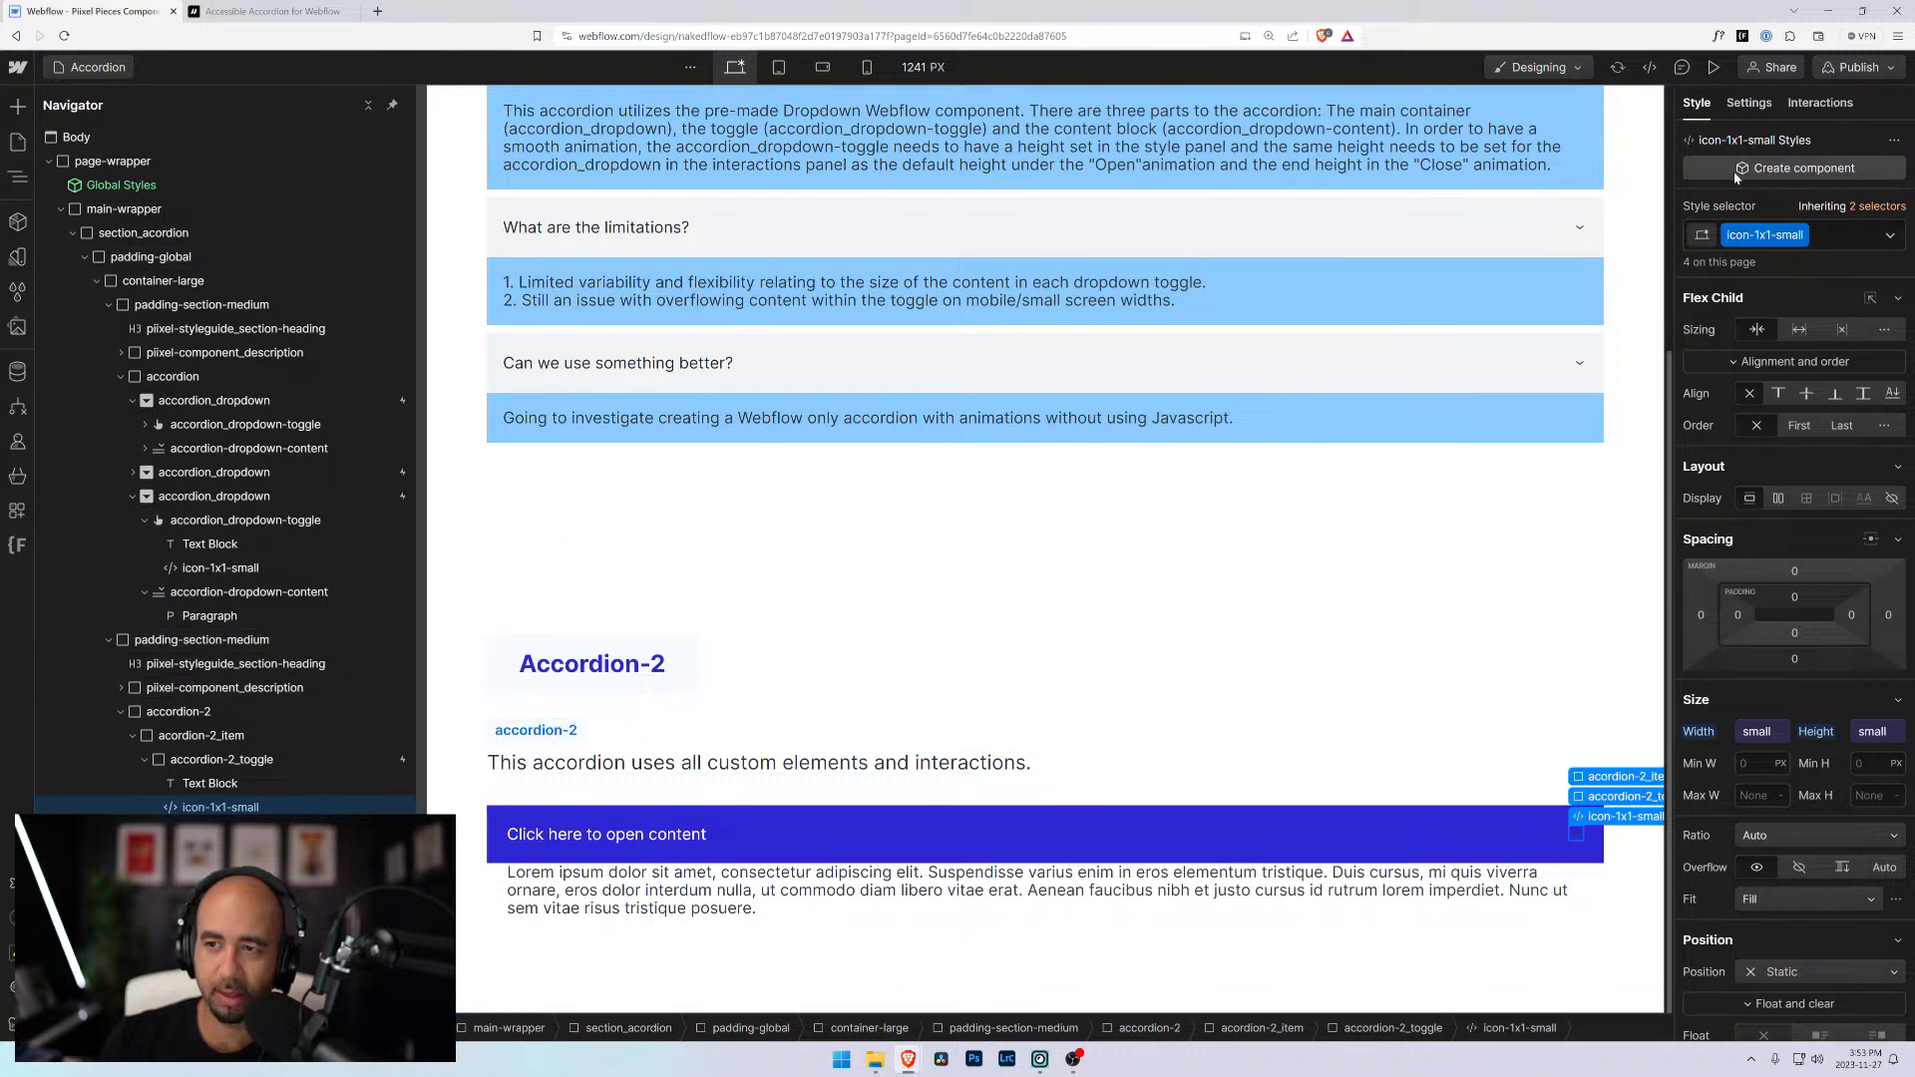
{"action": "left_click", "coordinate": [1751, 104]}
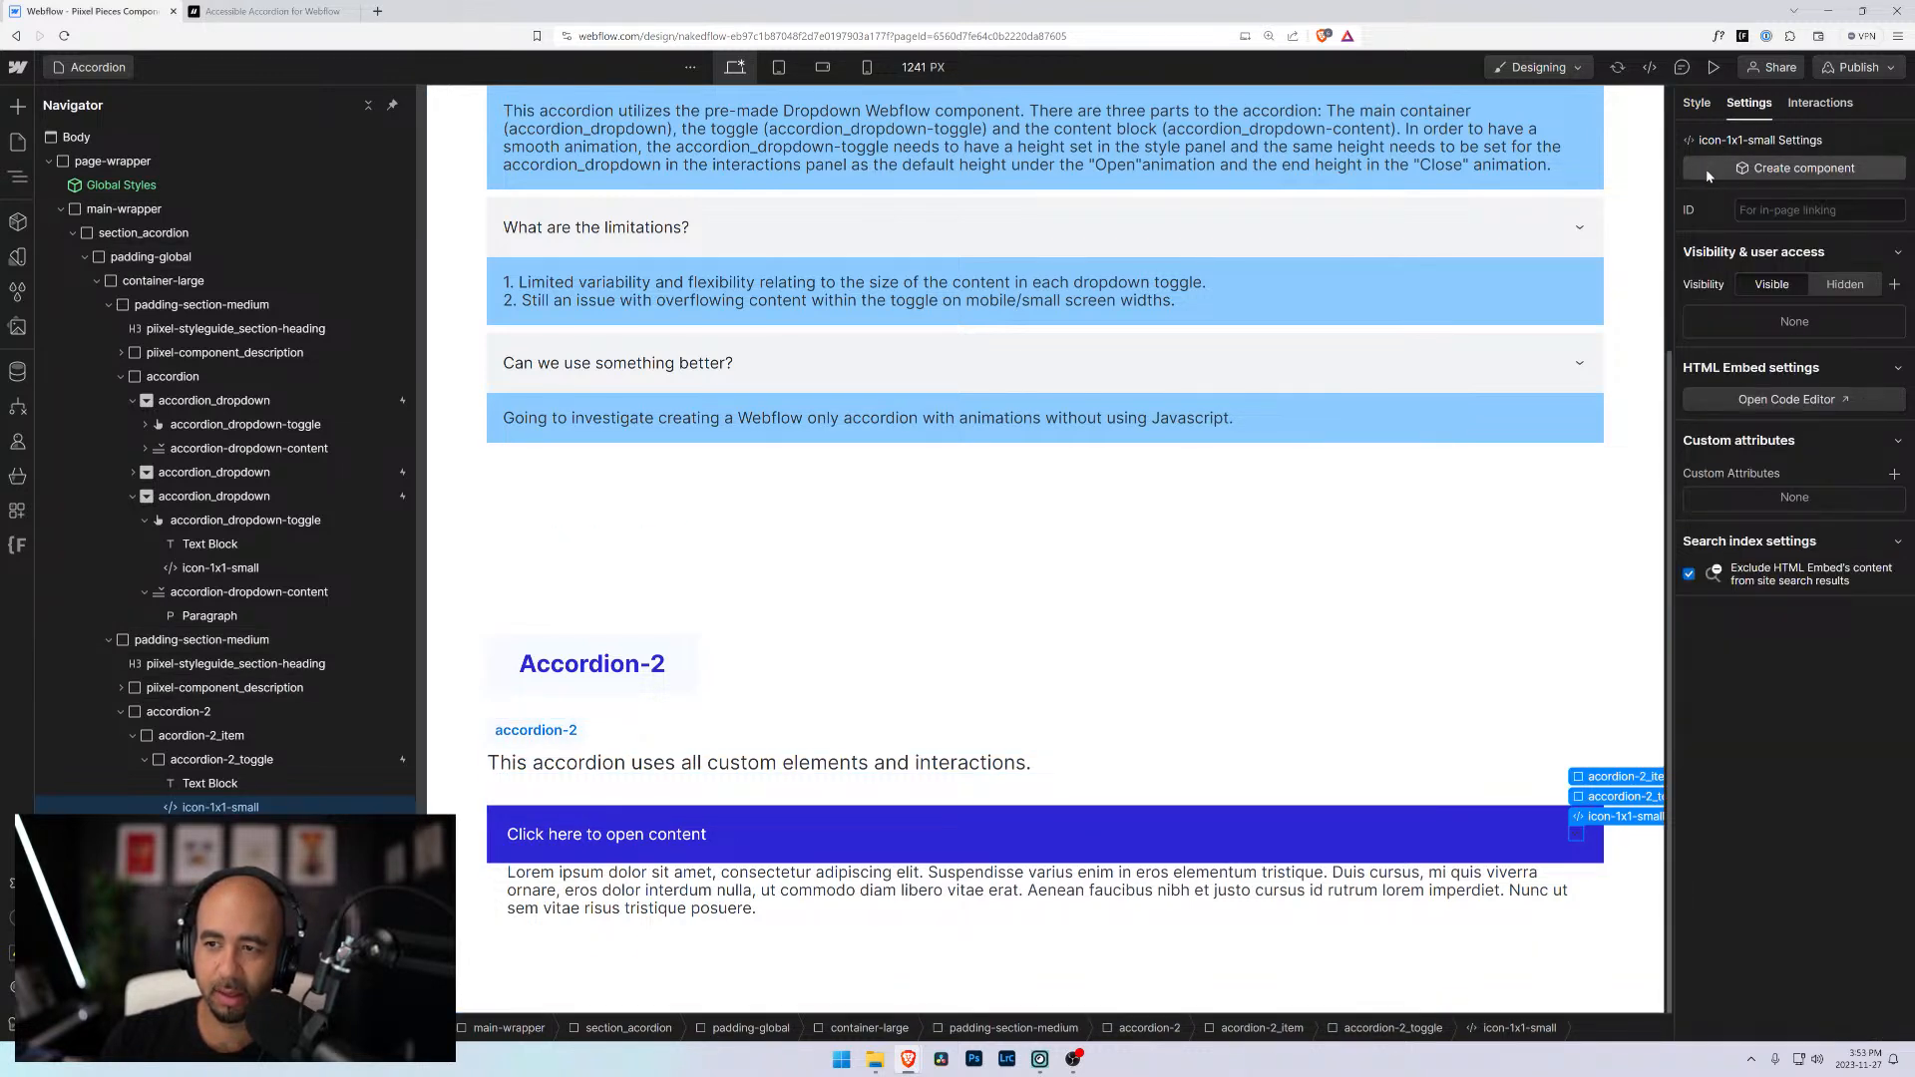
{"action": "left_click", "coordinate": [1697, 103]}
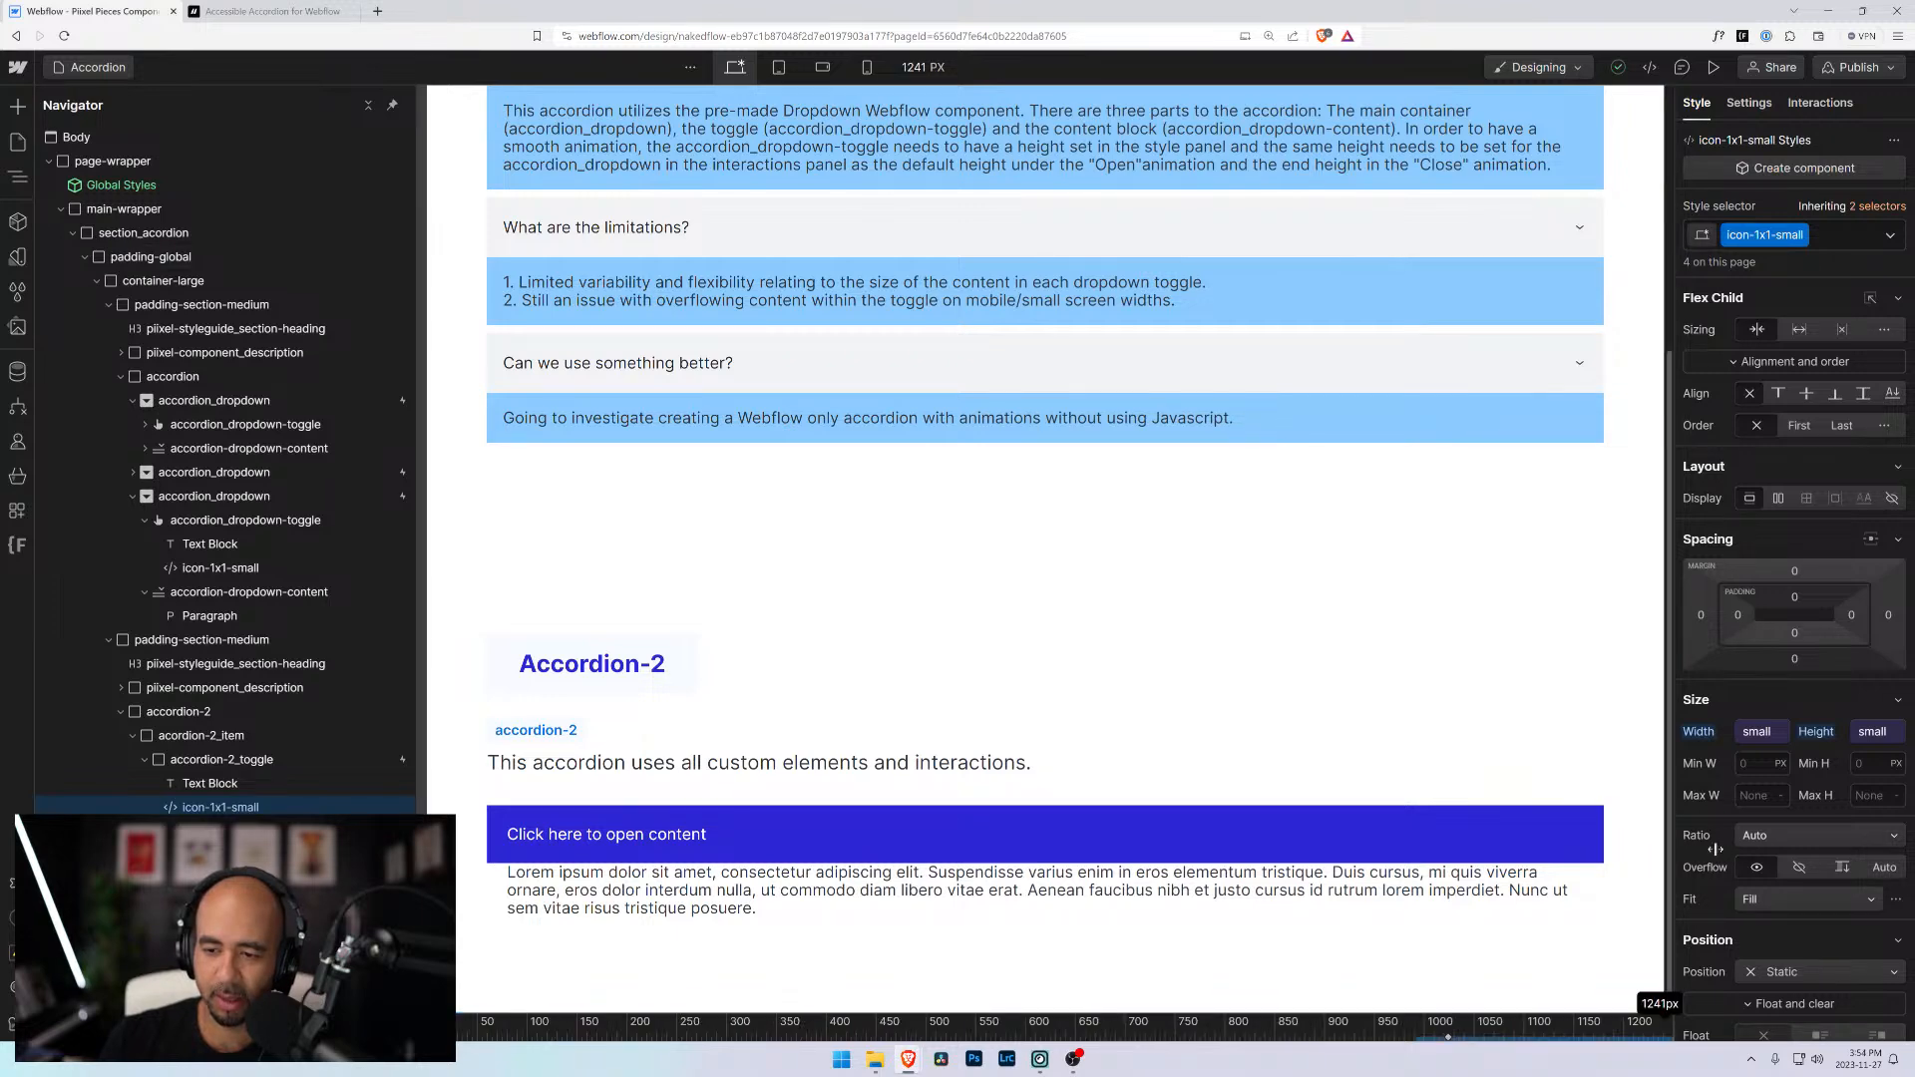
{"action": "left_click_drag", "start_coordinate": [422, 733], "coordinate": [297, 733]}
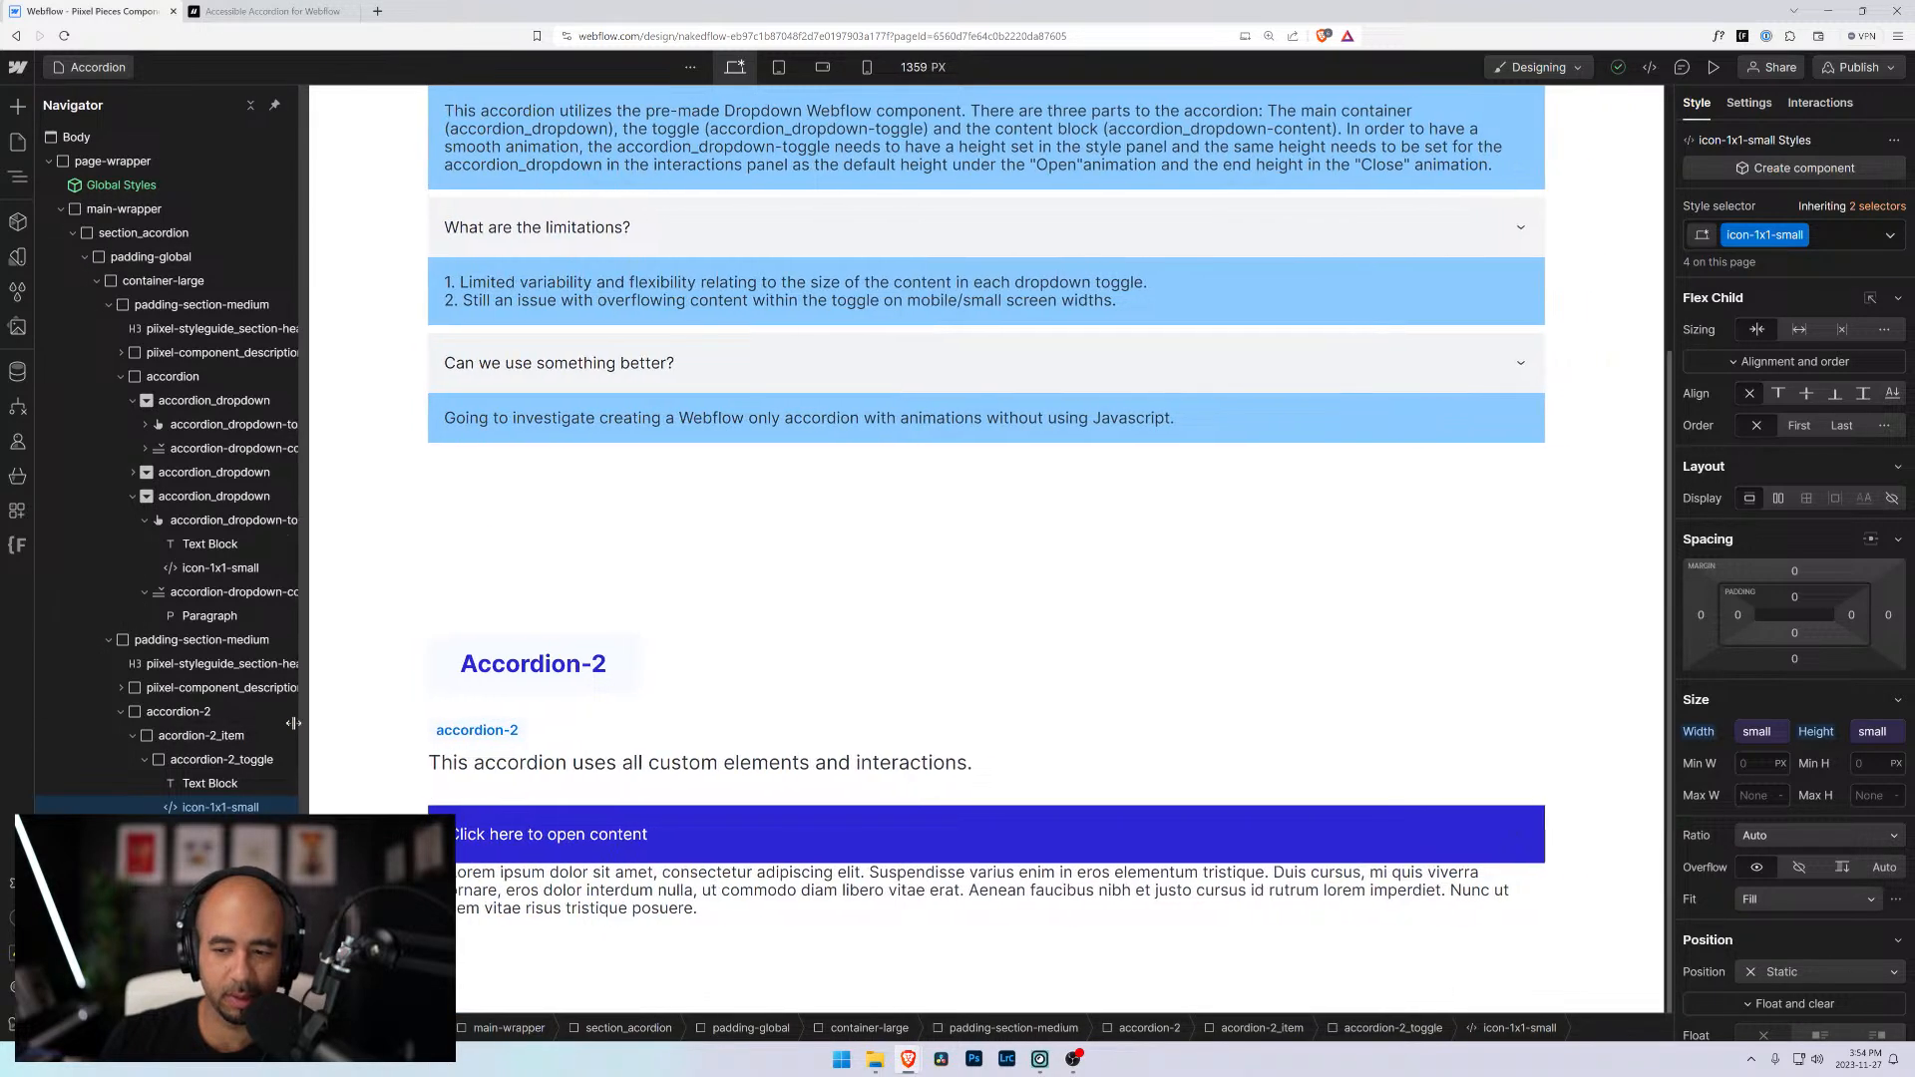
{"action": "left_click", "coordinate": [1617, 817]}
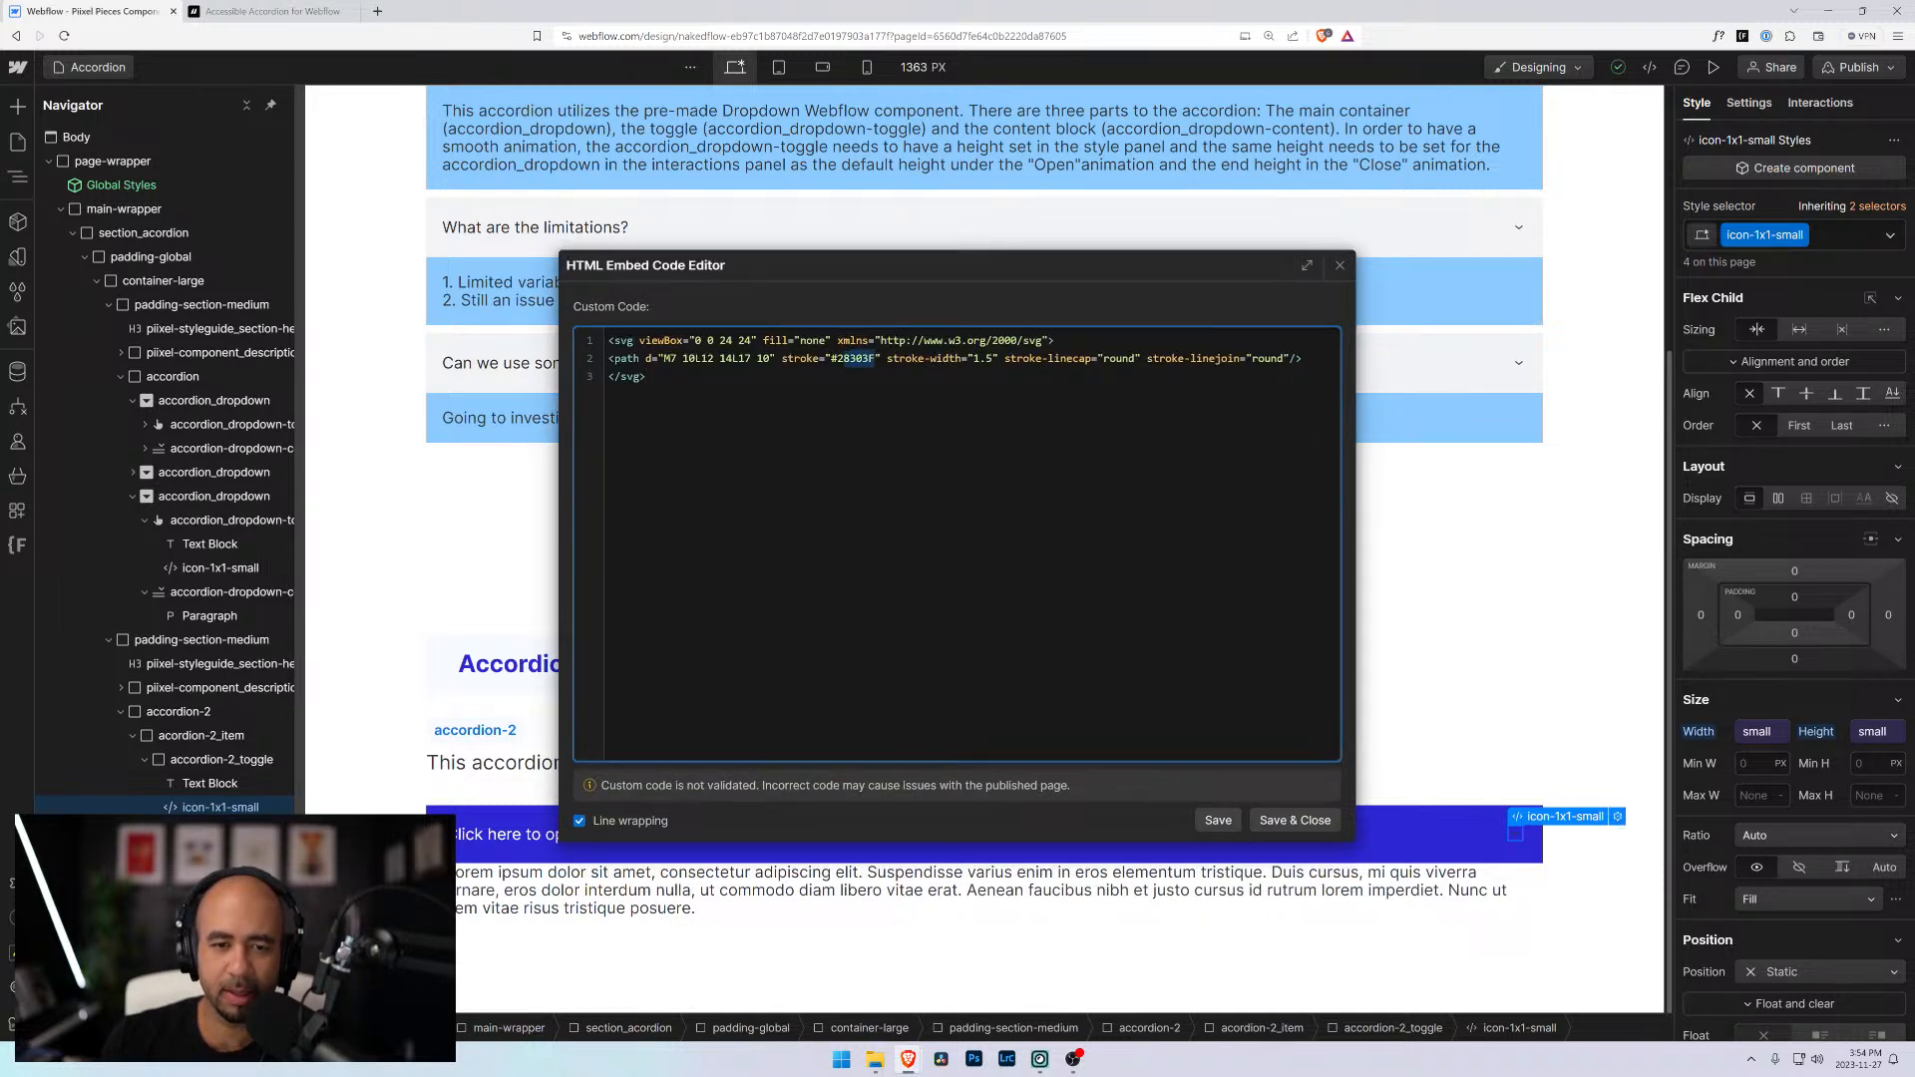
{"action": "type", "text": "ffffff"}
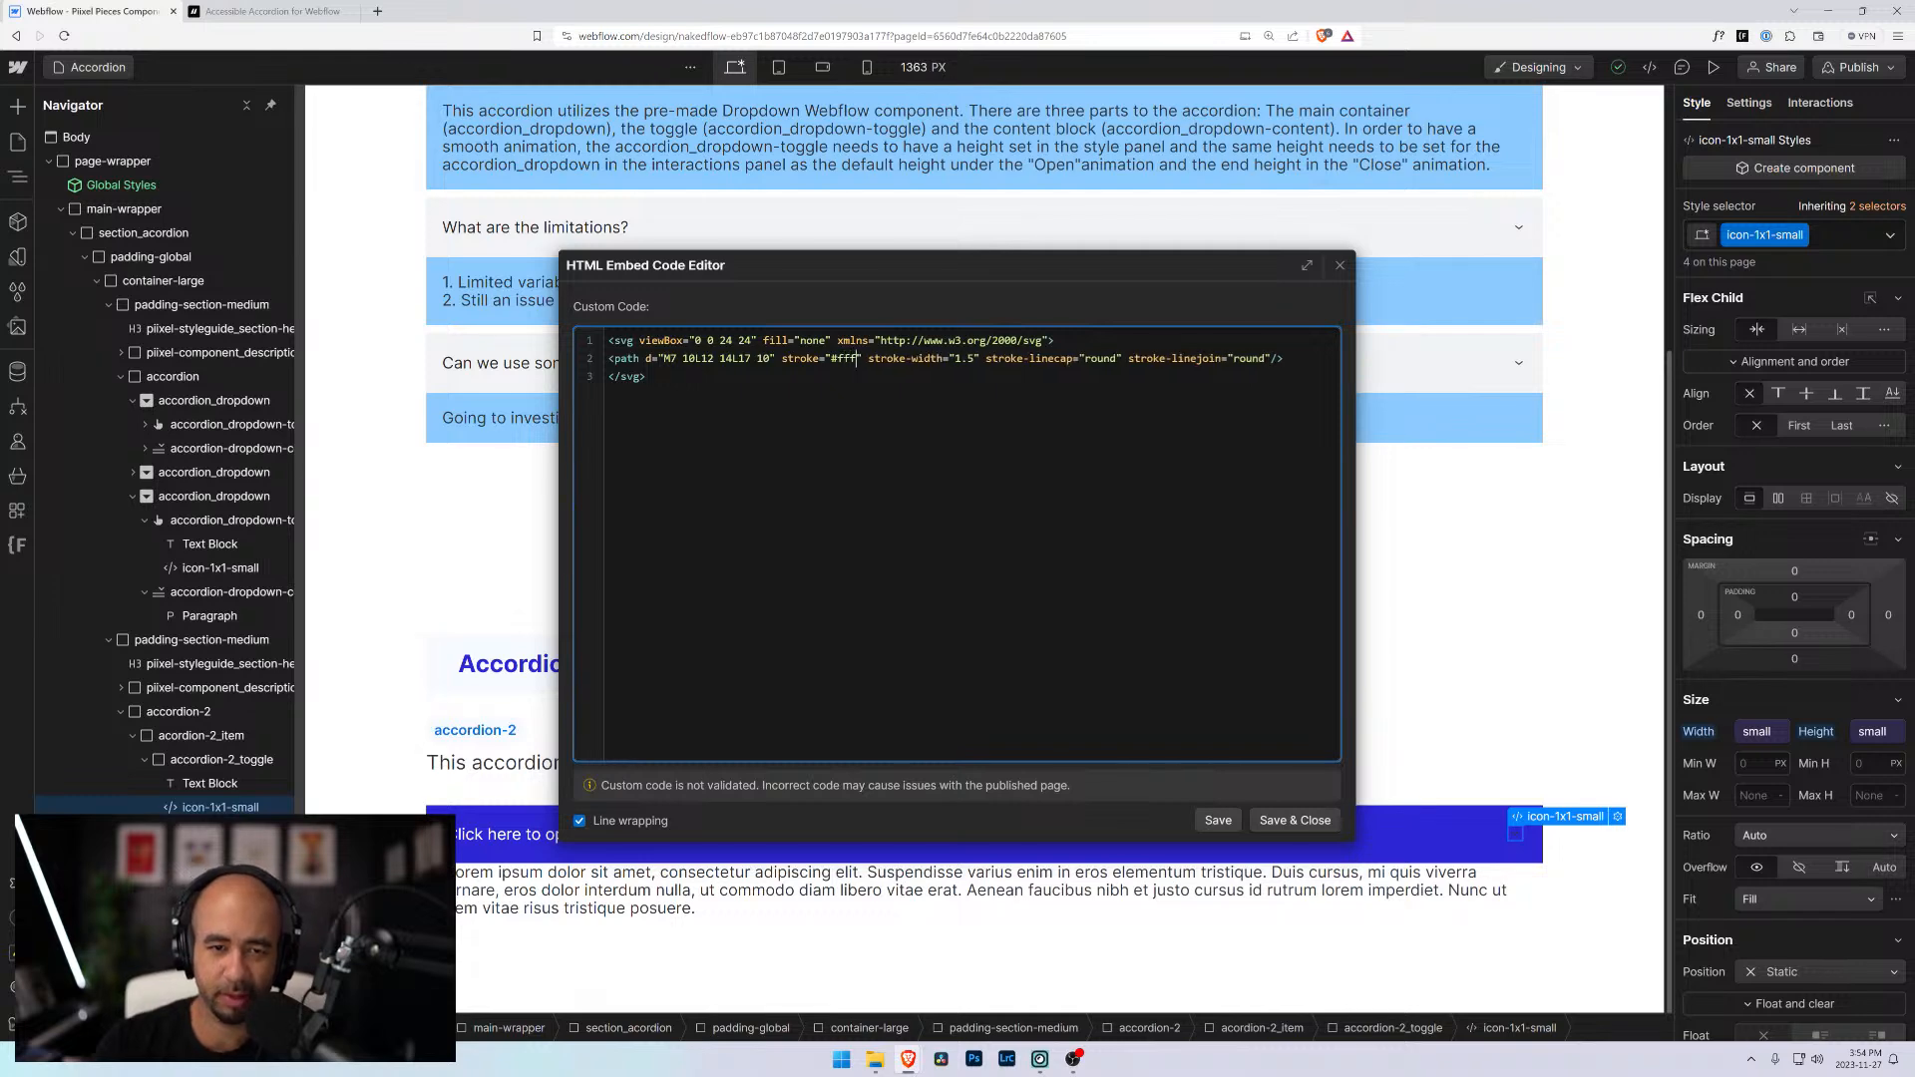
{"action": "left_click", "coordinate": [1317, 820]}
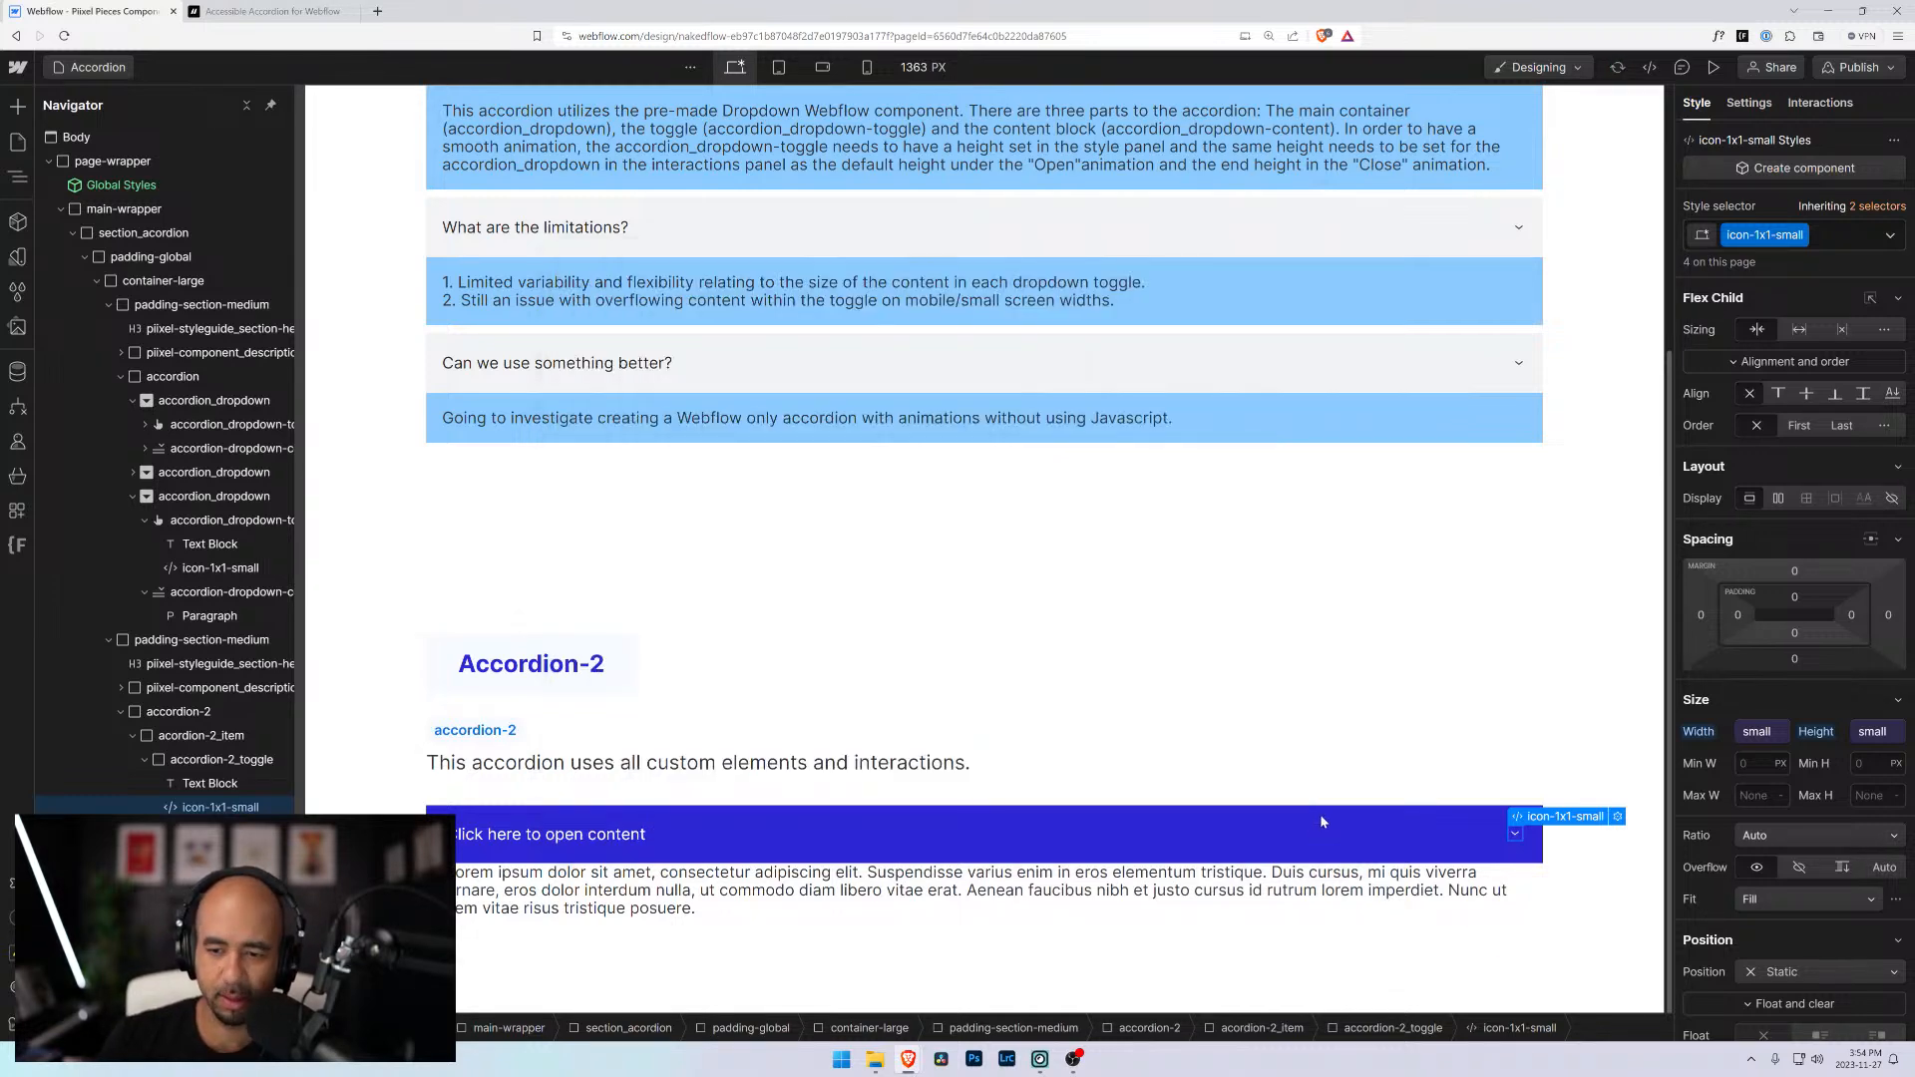
{"action": "left_click", "coordinate": [1212, 794]}
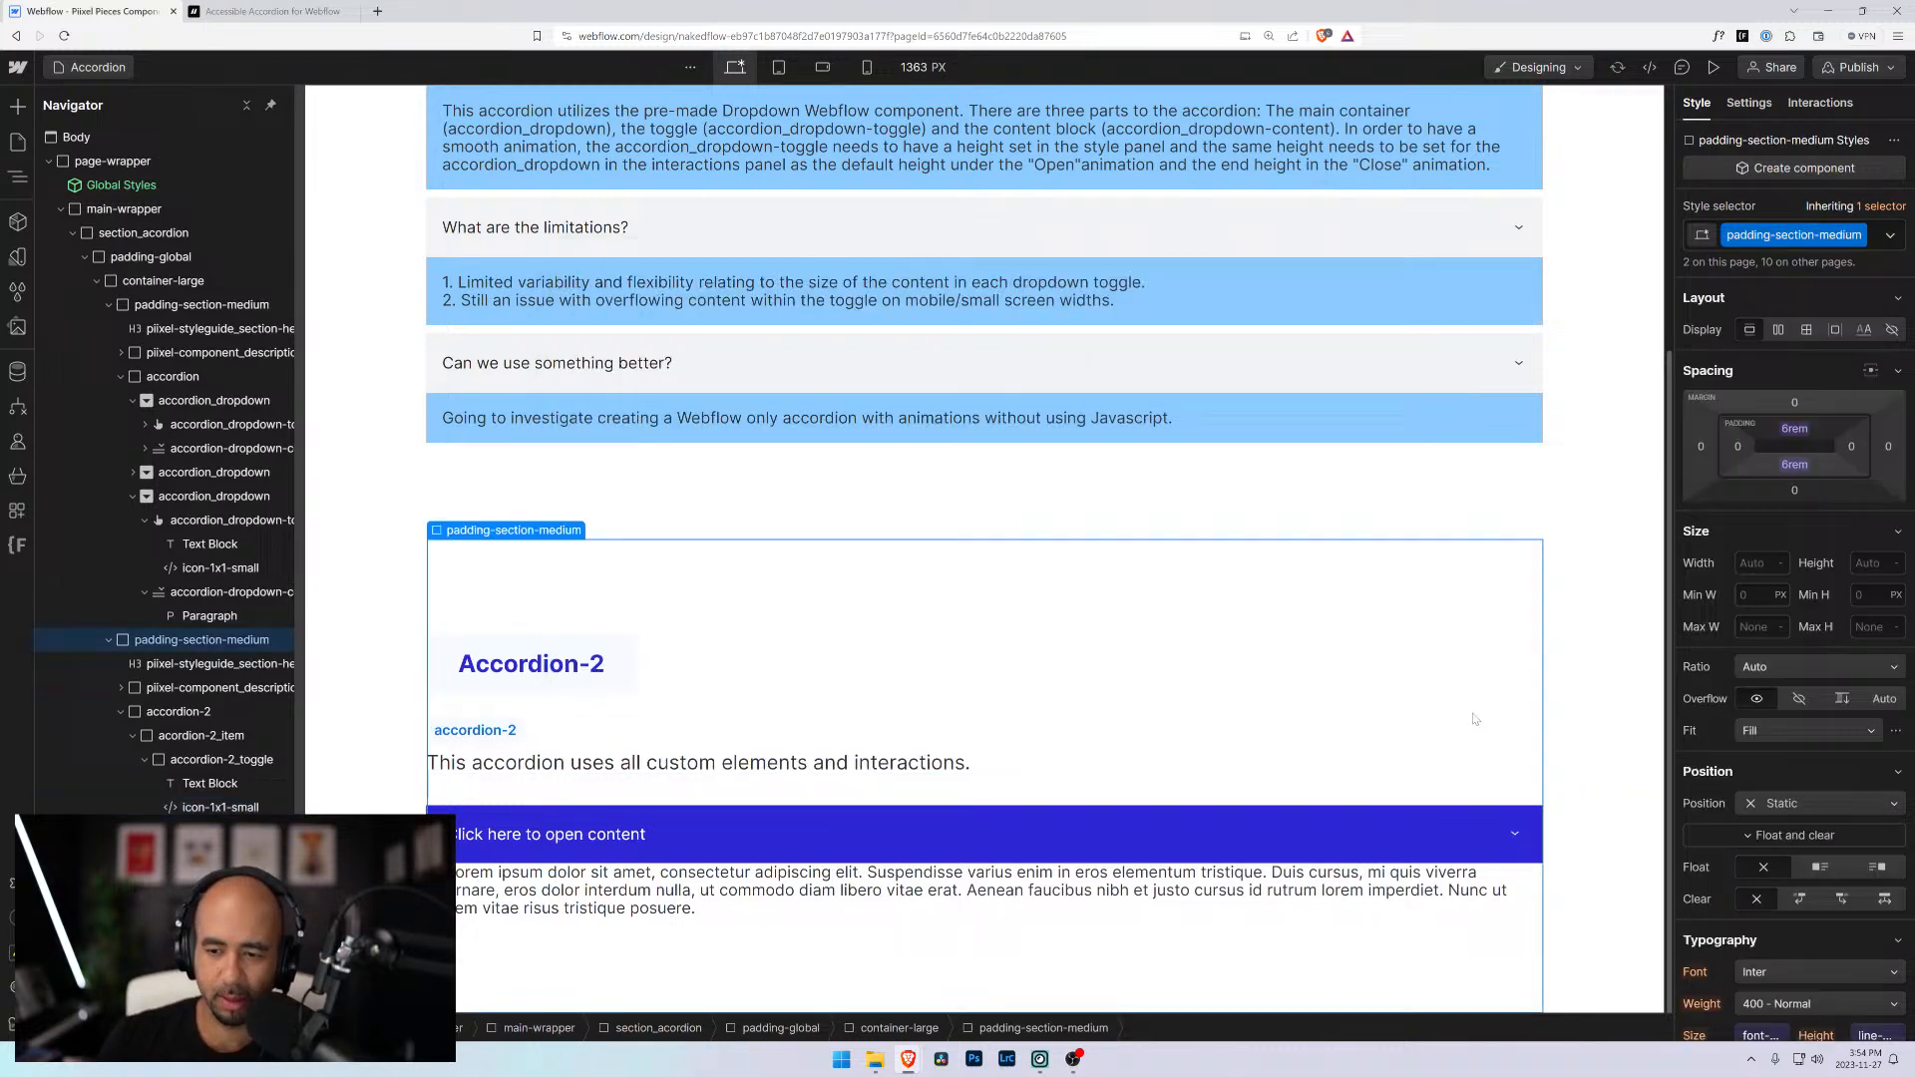
Give the text block inside accordion-2_toggle the new class accordion-2_toggle-text
{"action": "left_click", "coordinate": [733, 818]}
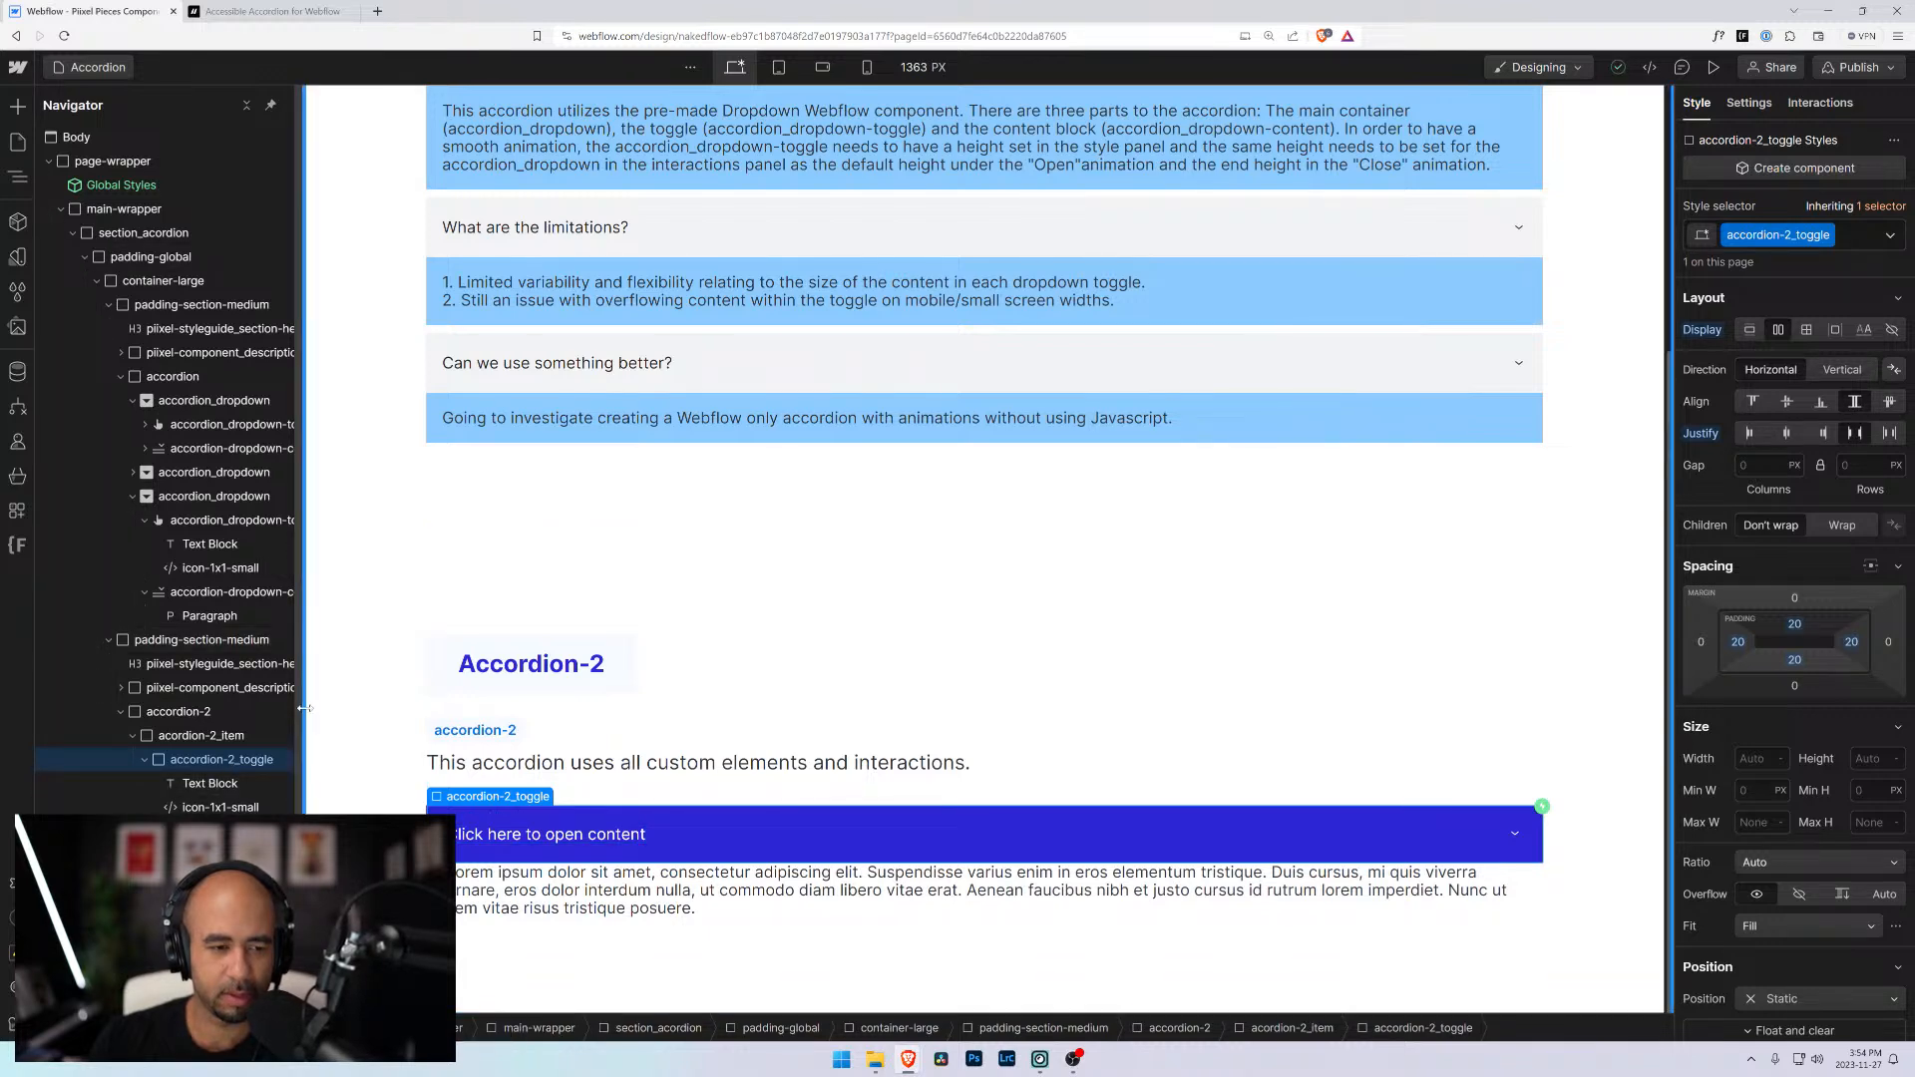
{"action": "left_click_drag", "start_coordinate": [300, 708], "coordinate": [358, 714]}
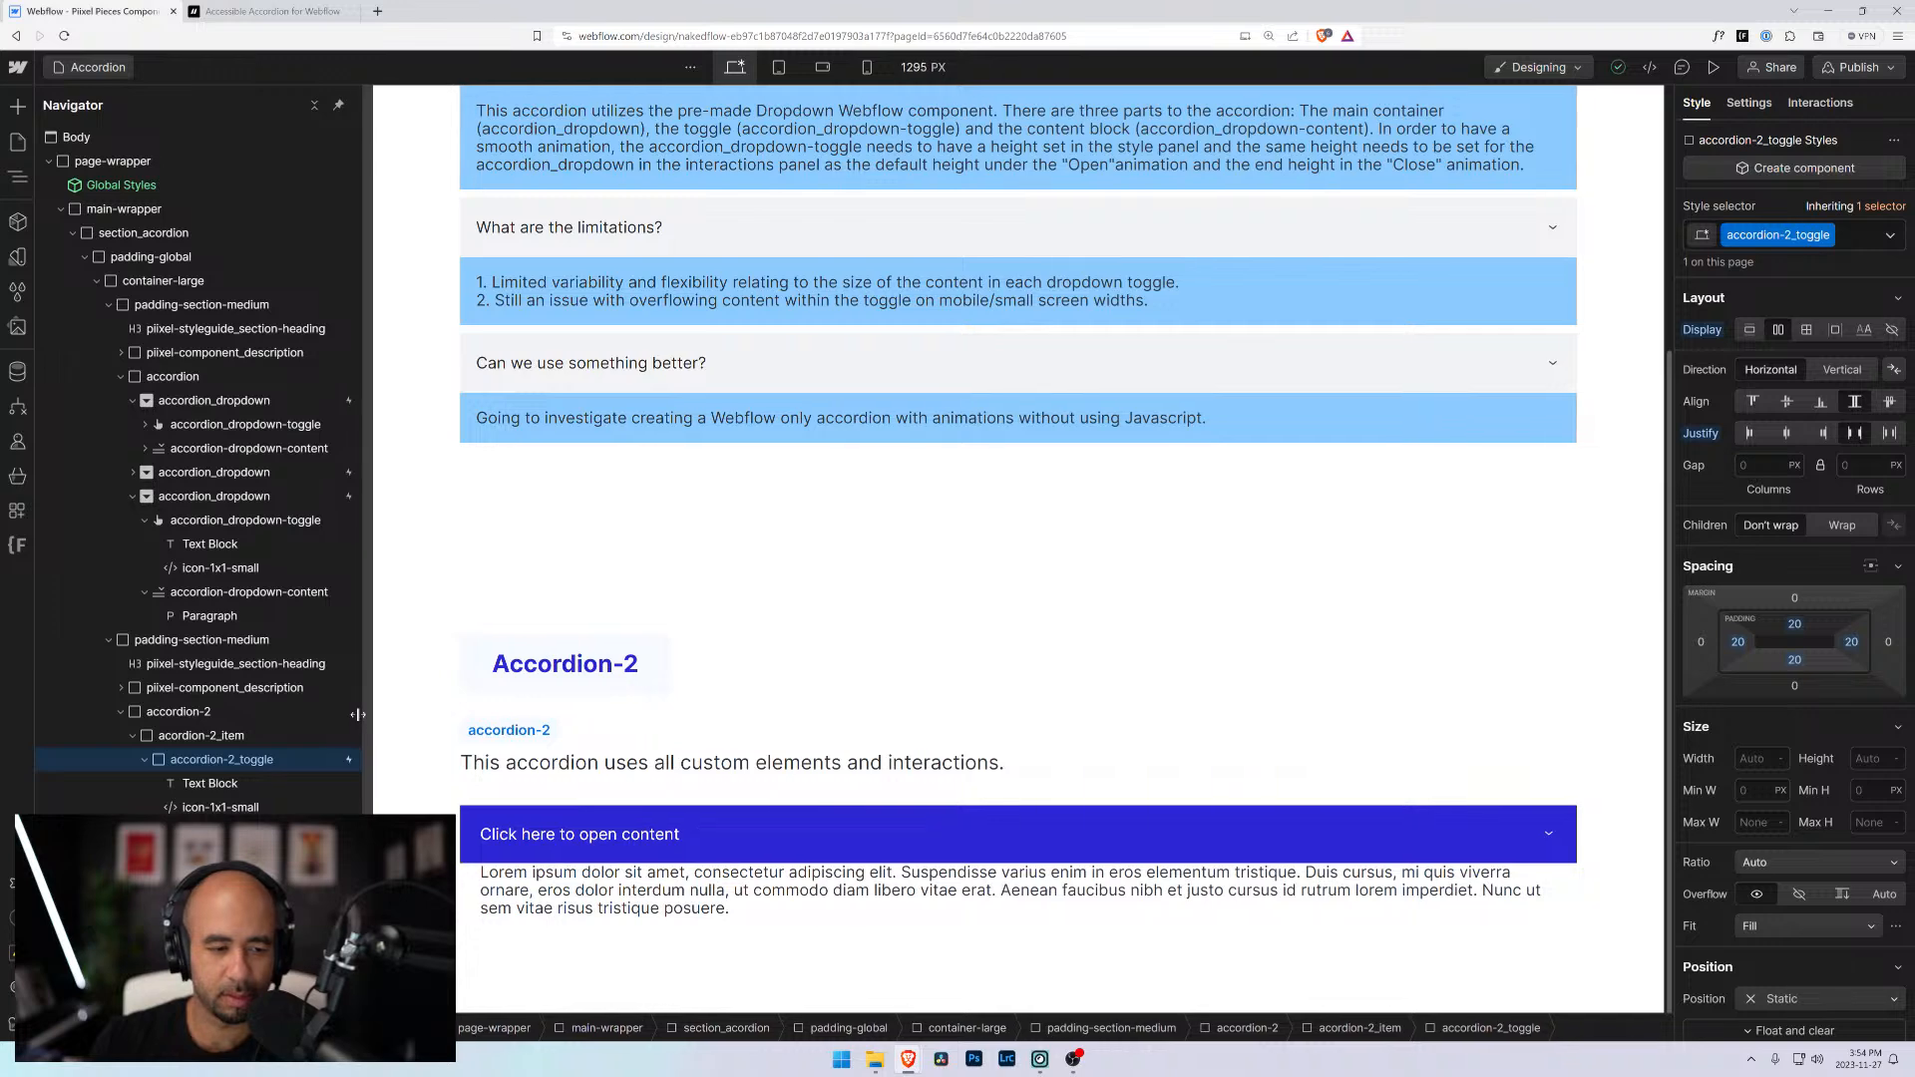
{"action": "left_click", "coordinate": [209, 783]}
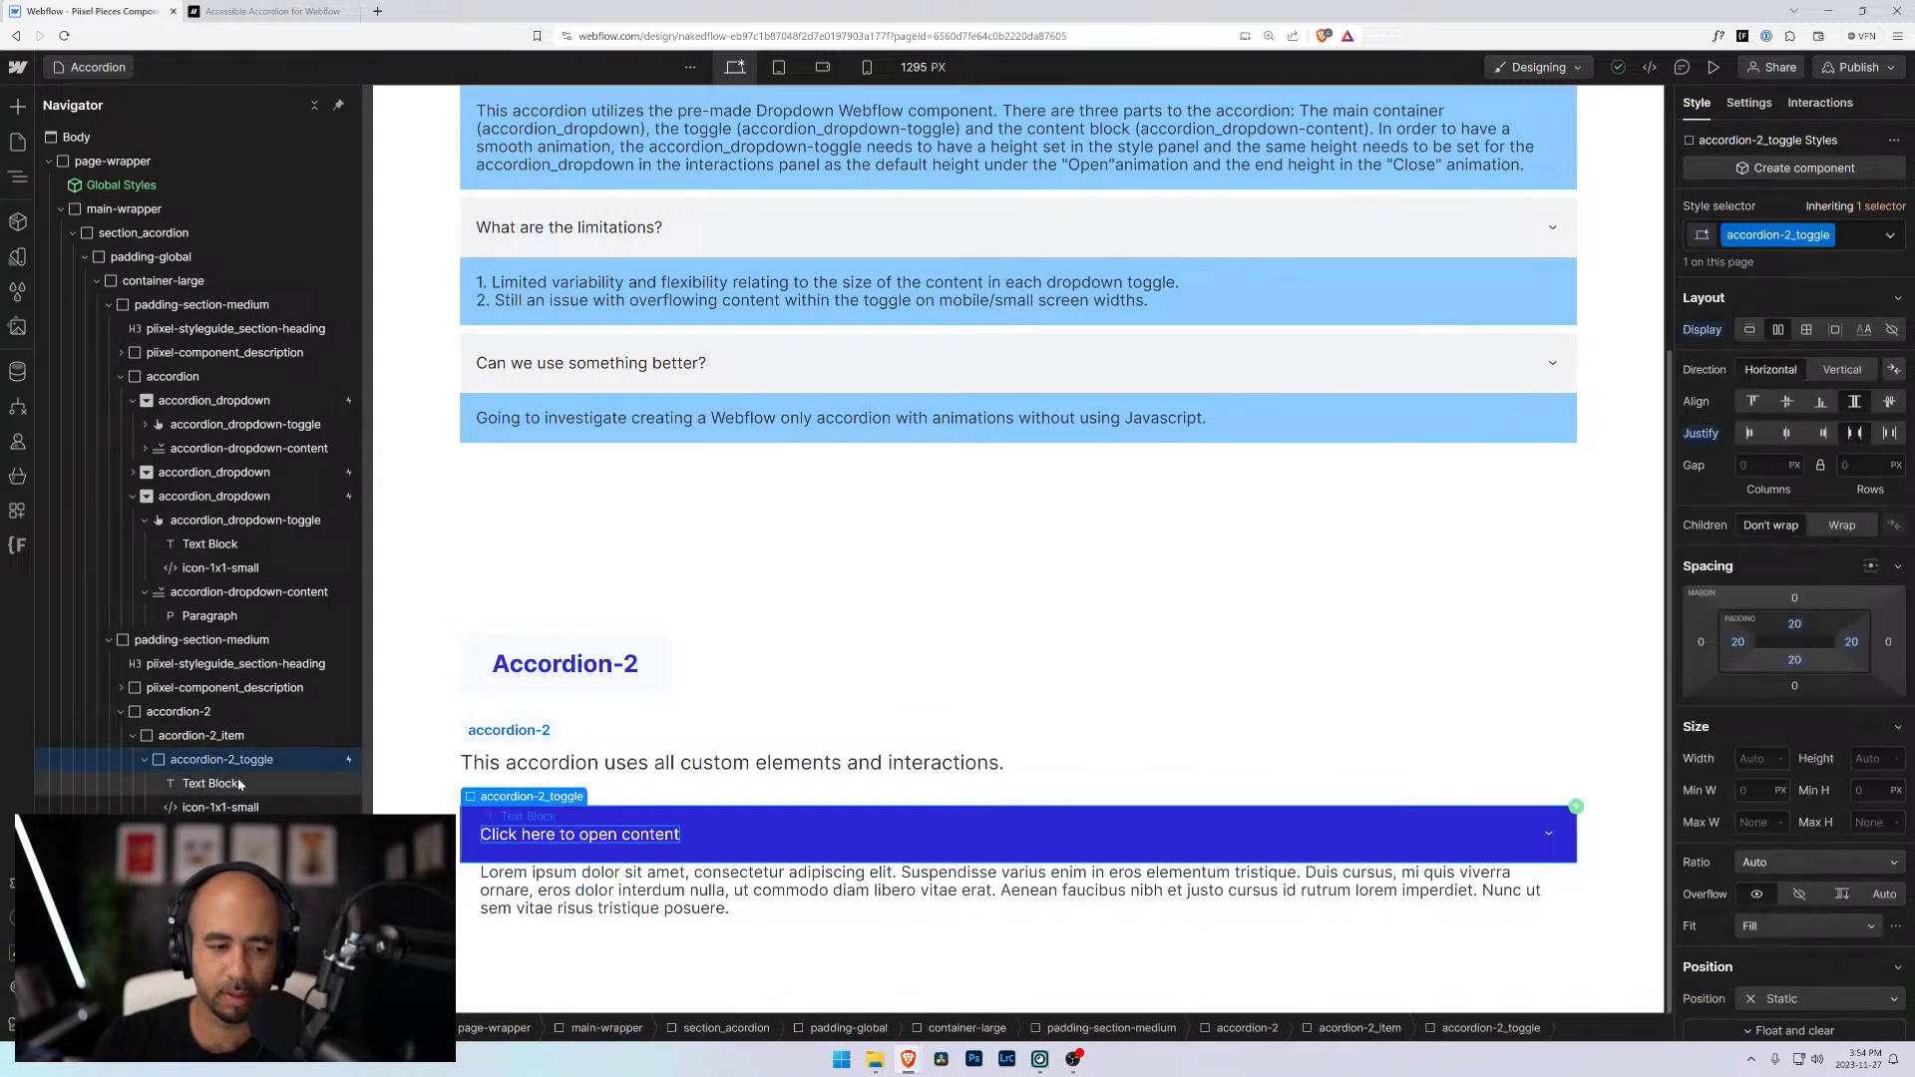
{"action": "key", "text": "ctrl+Return"}
{"action": "type", "text": "accor"}
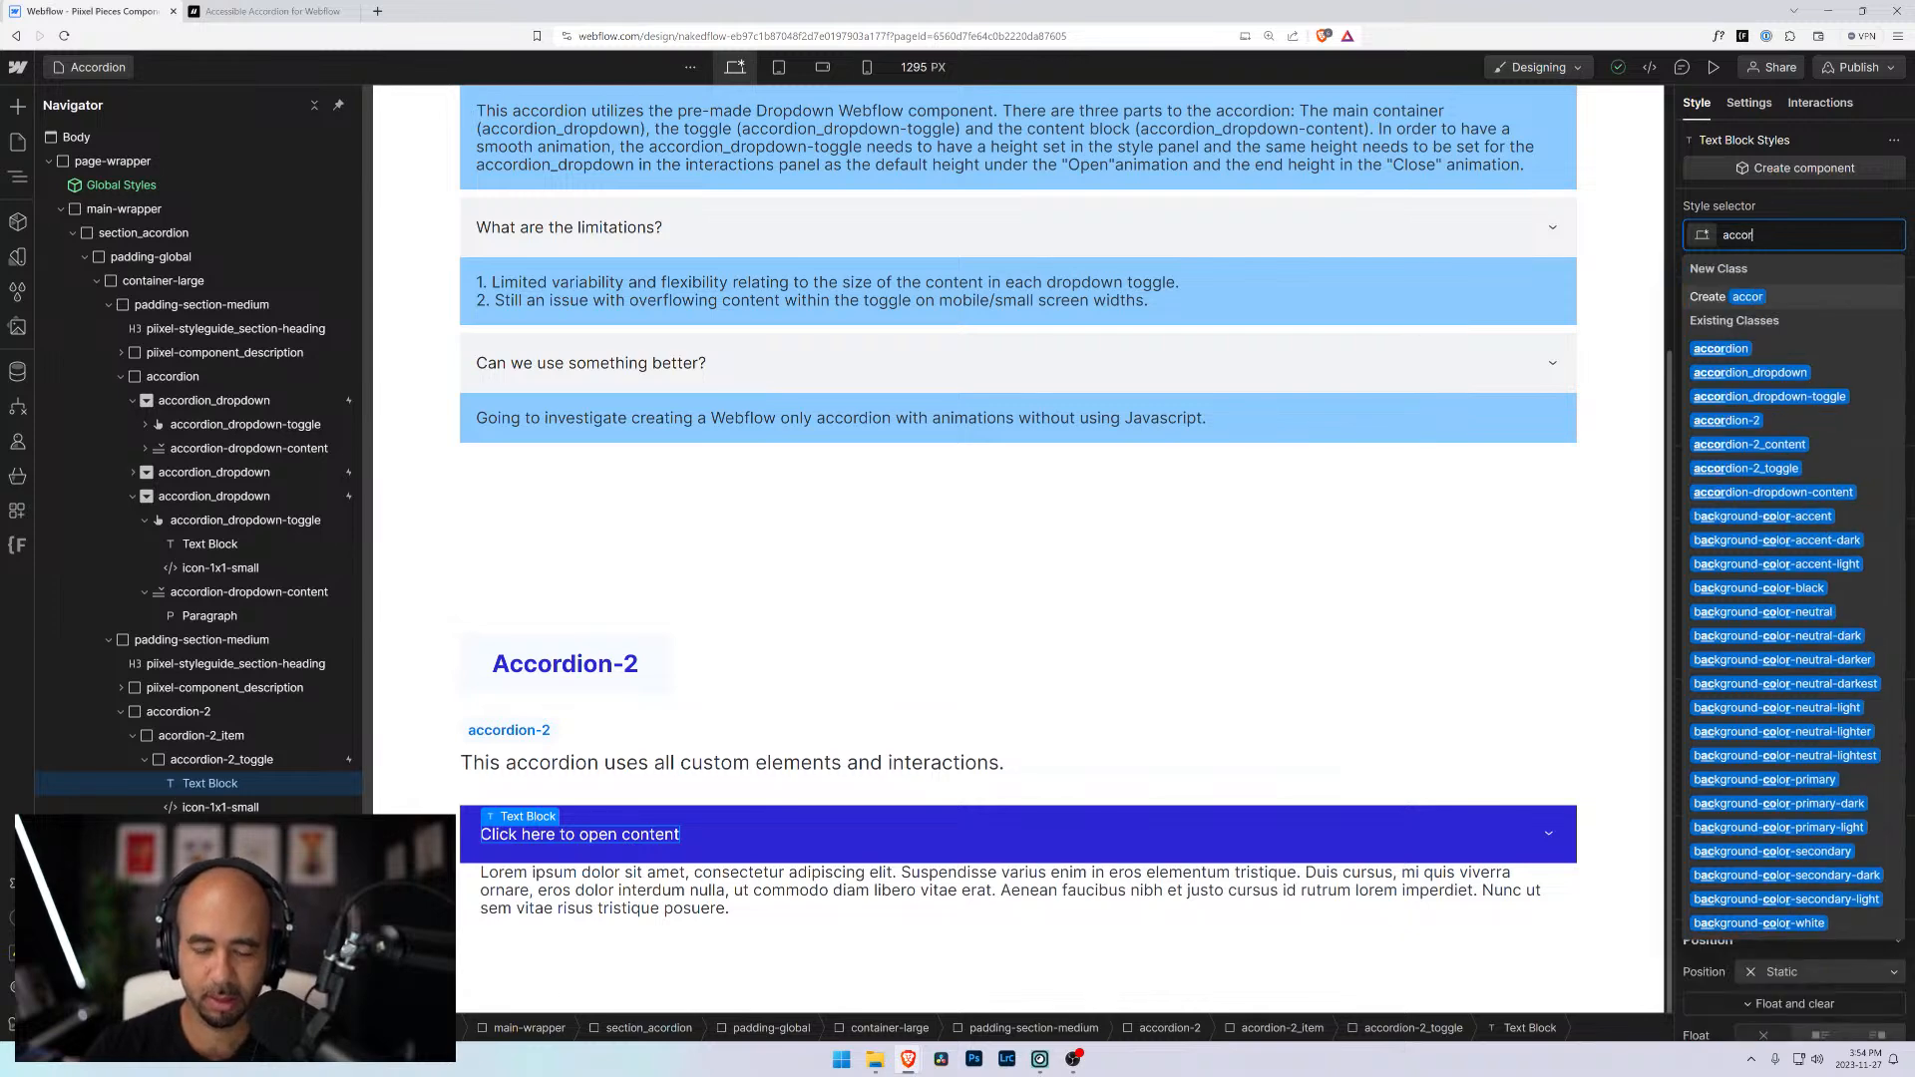
{"action": "type", "text": "dion-2_"}
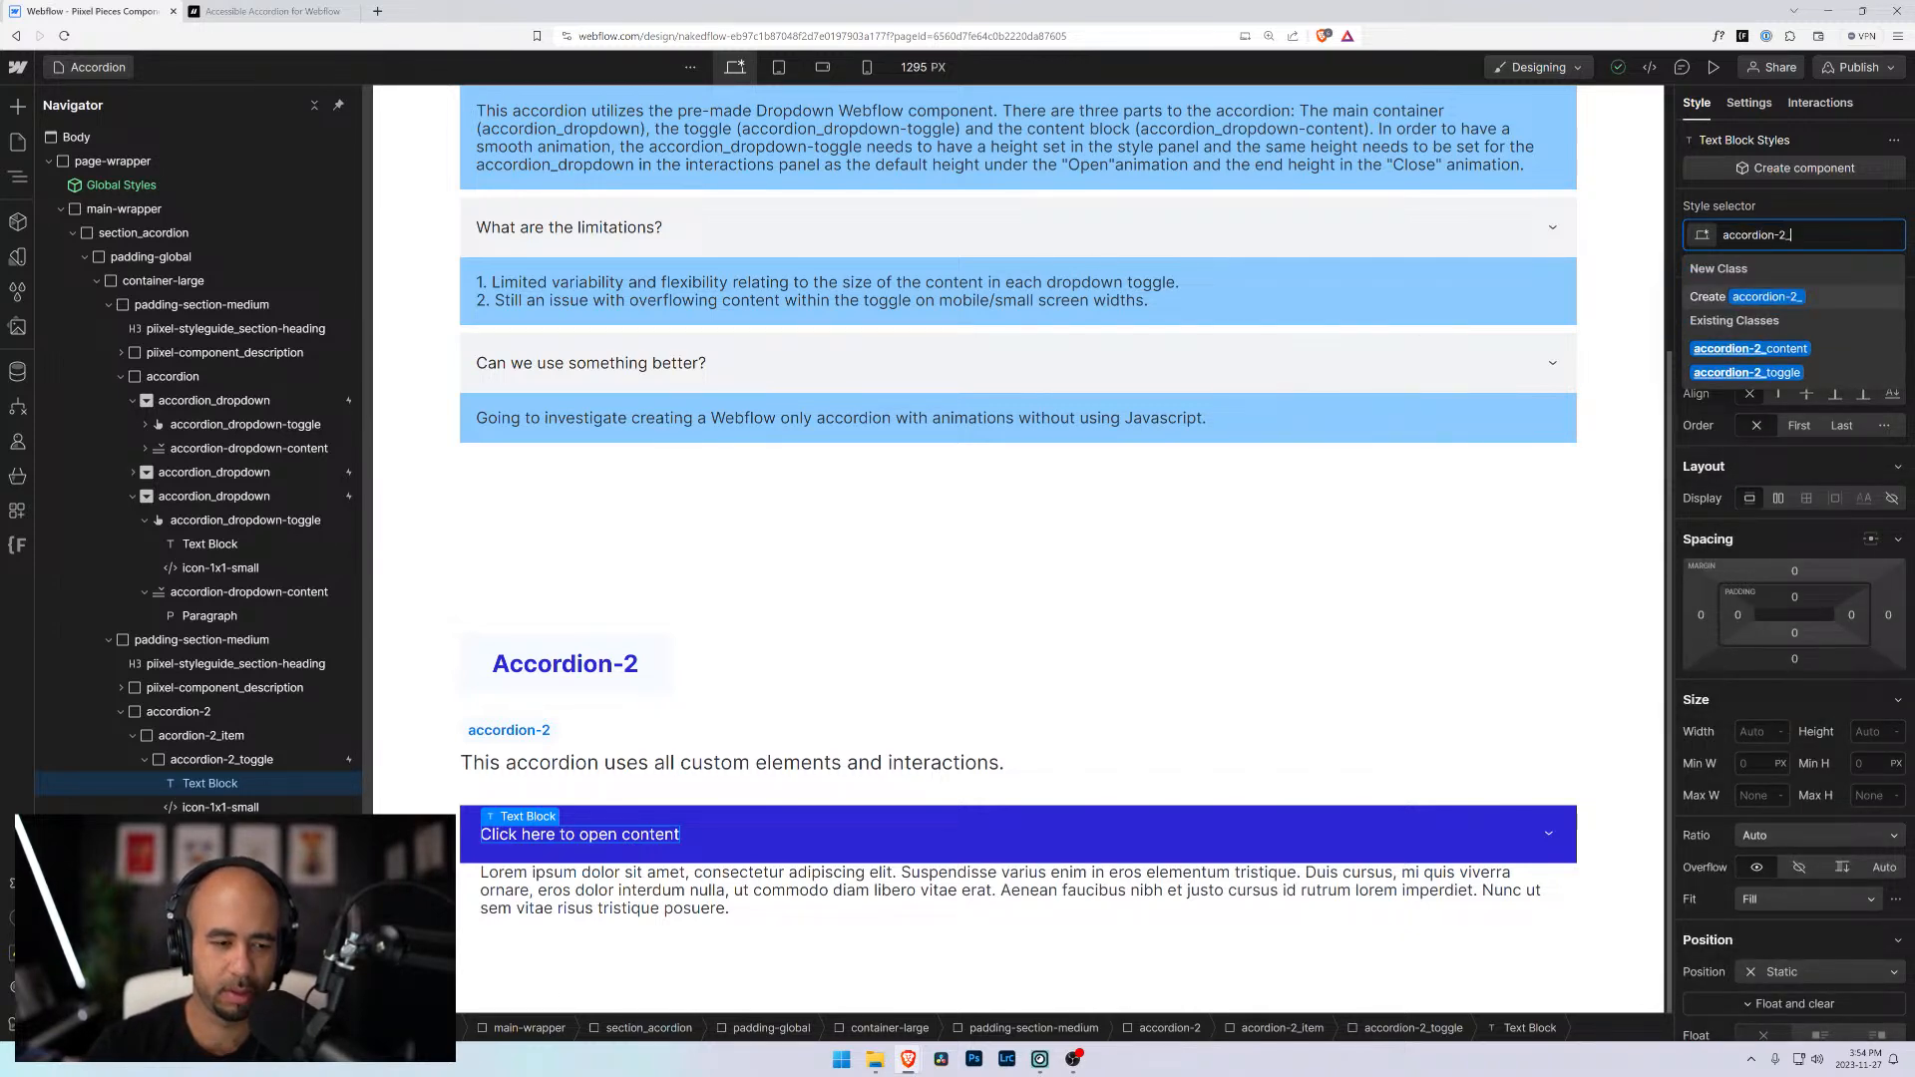
{"action": "type", "text": "to"}
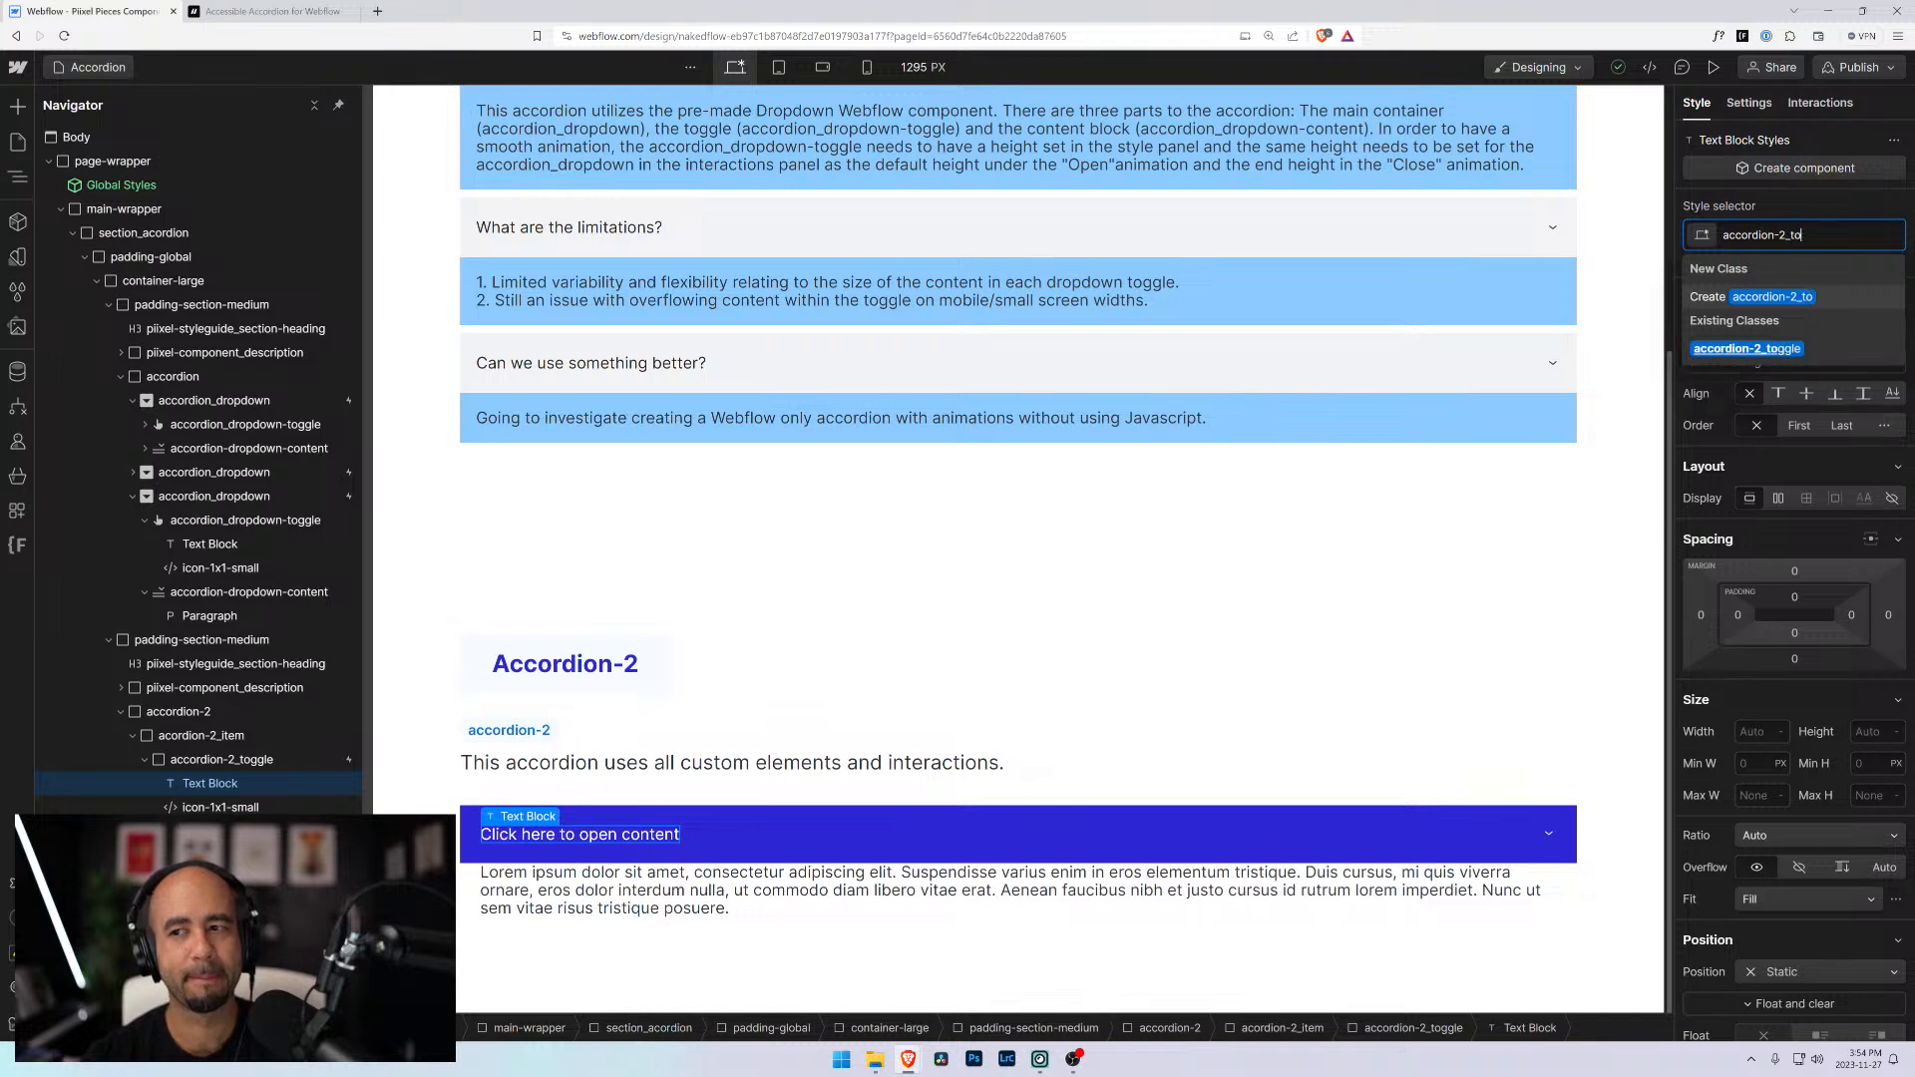
{"action": "type", "text": "ggle-text"}
{"action": "key", "text": "Return"}
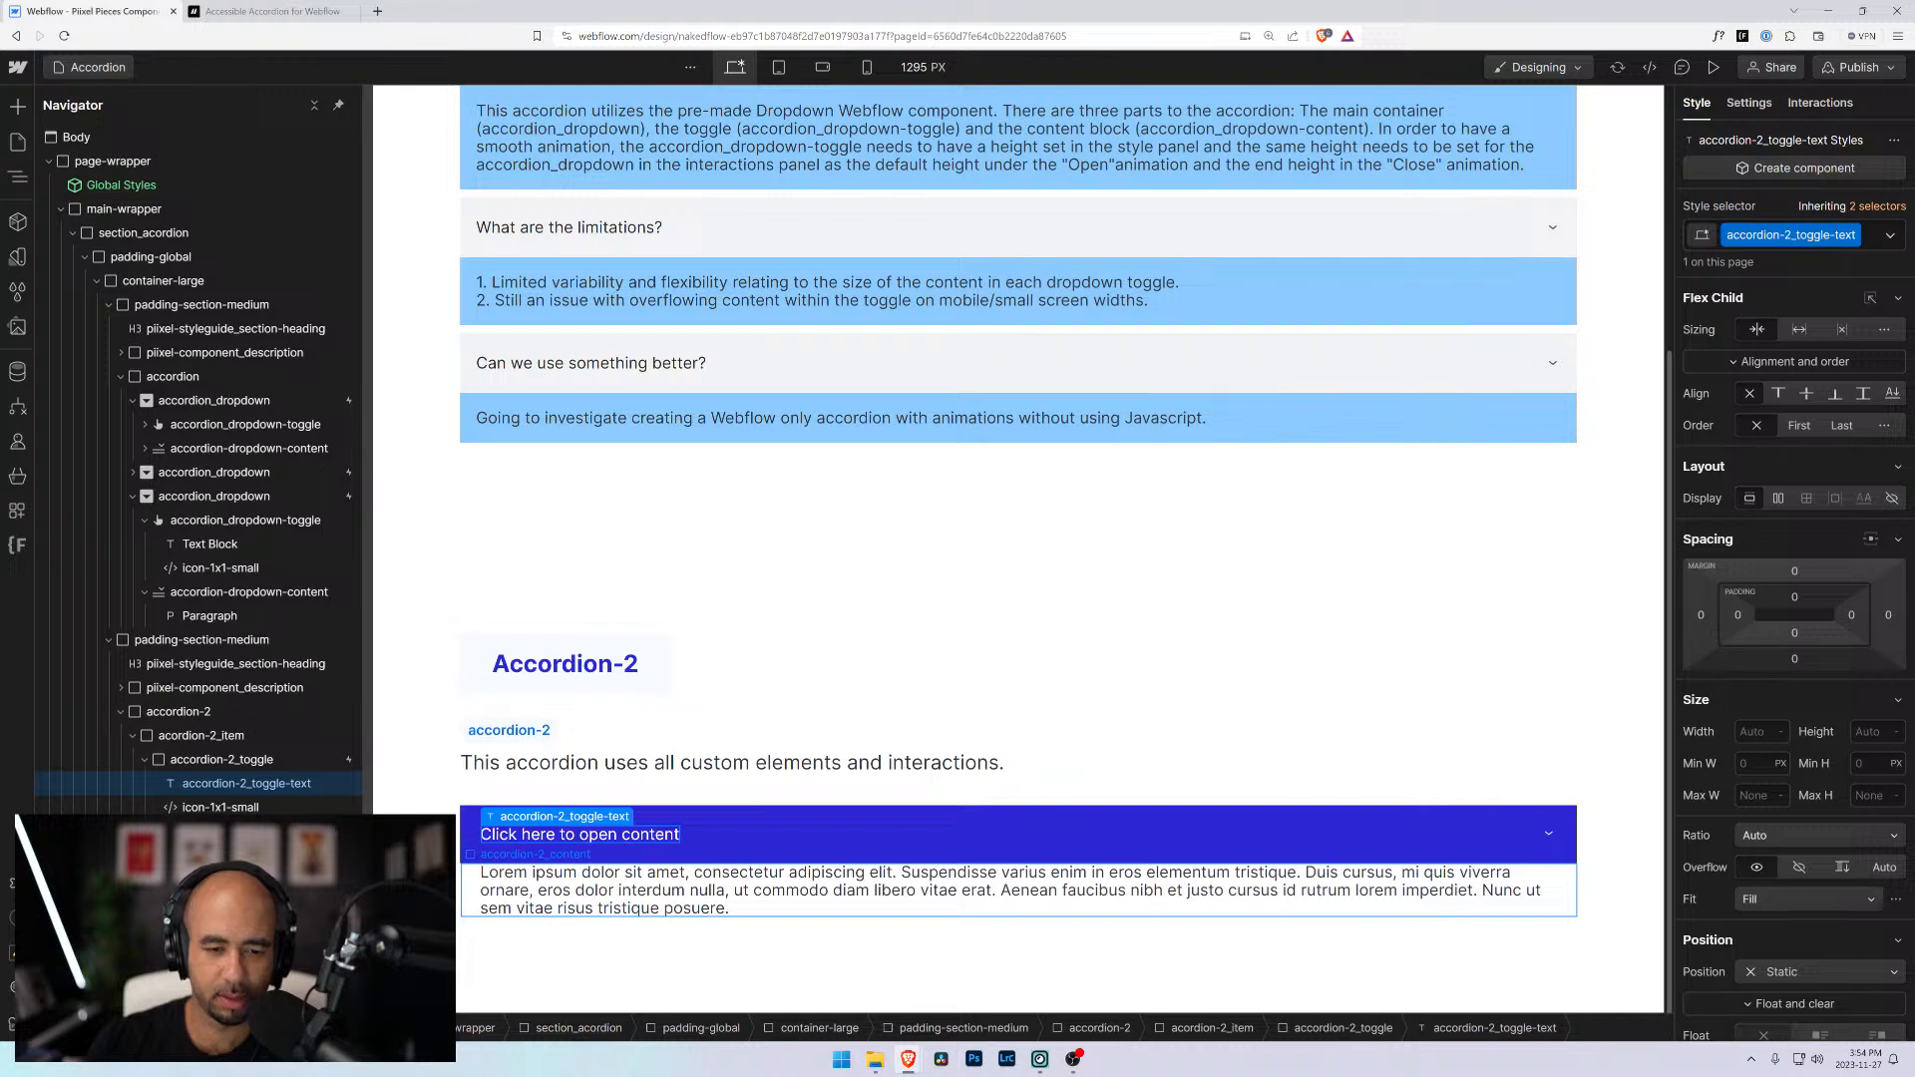
{"action": "left_click", "coordinate": [211, 831]}
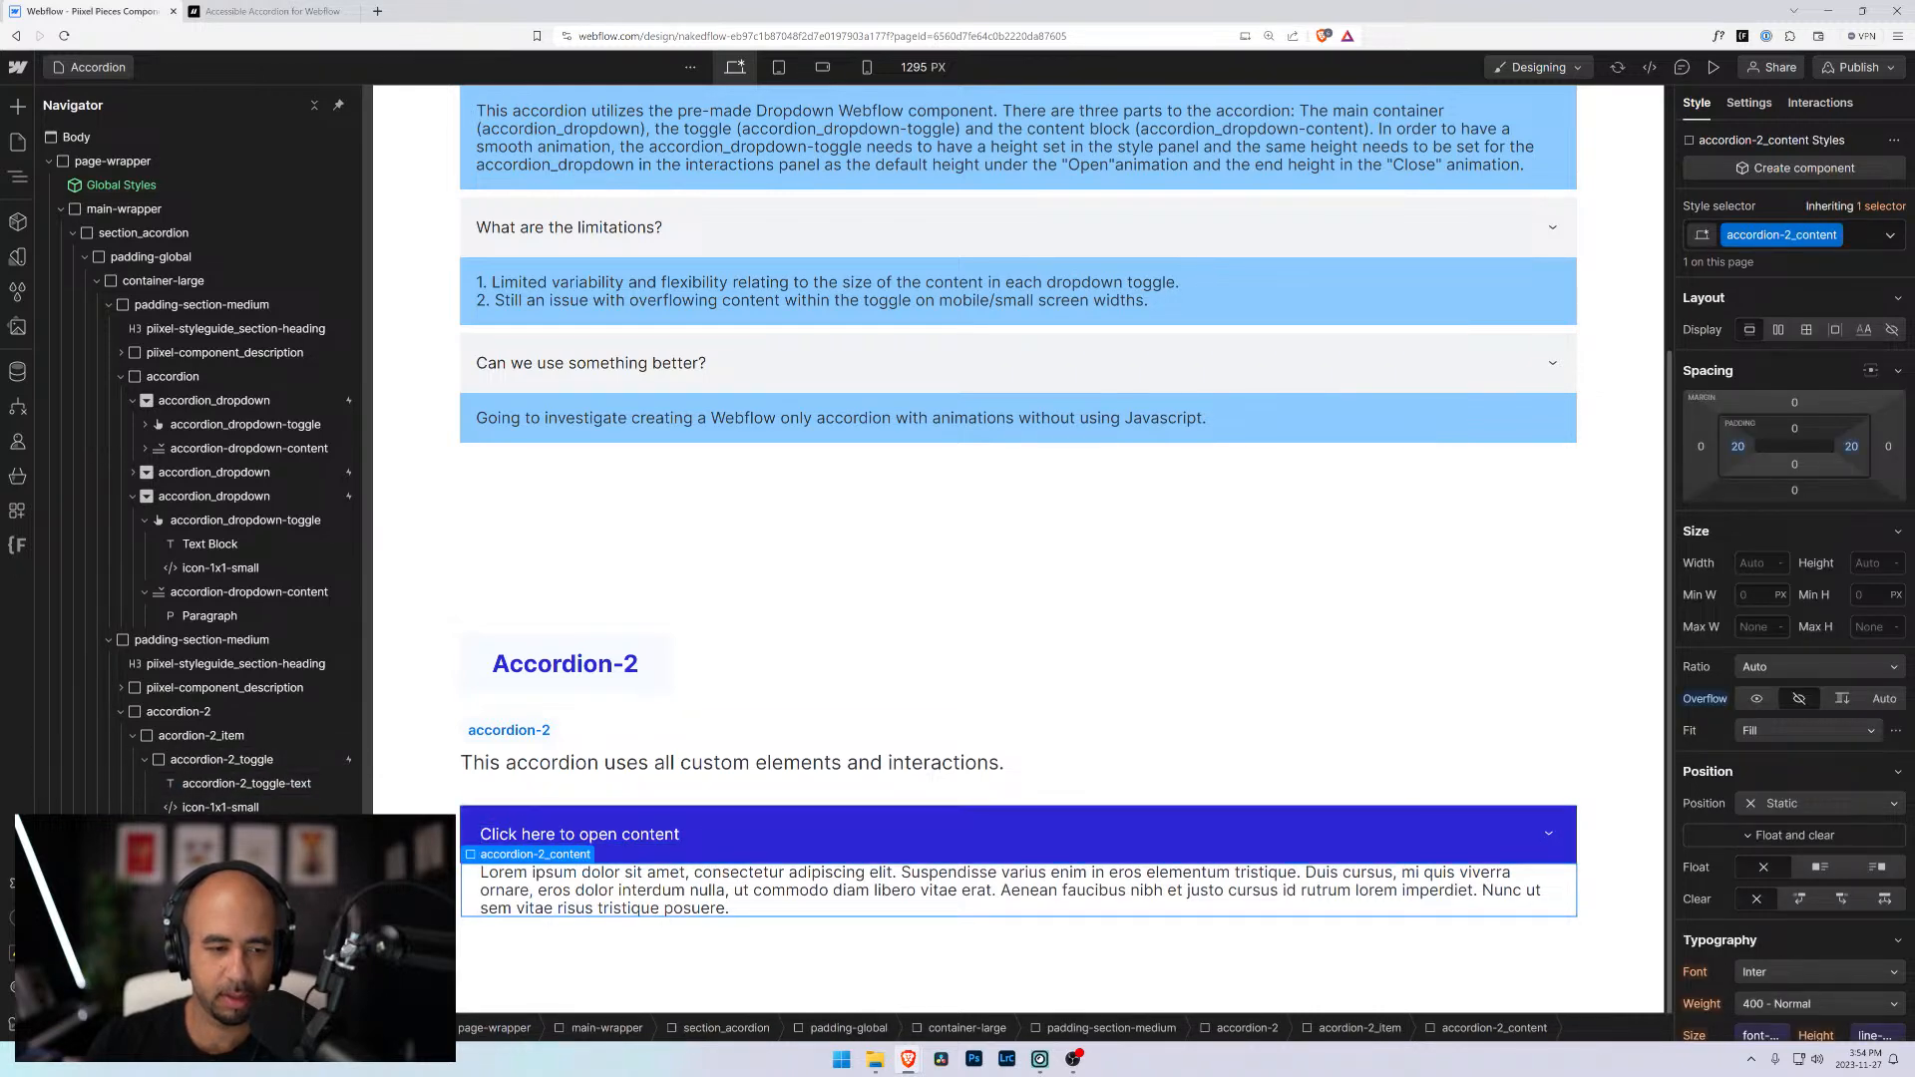
{"action": "left_click", "coordinate": [223, 763]}
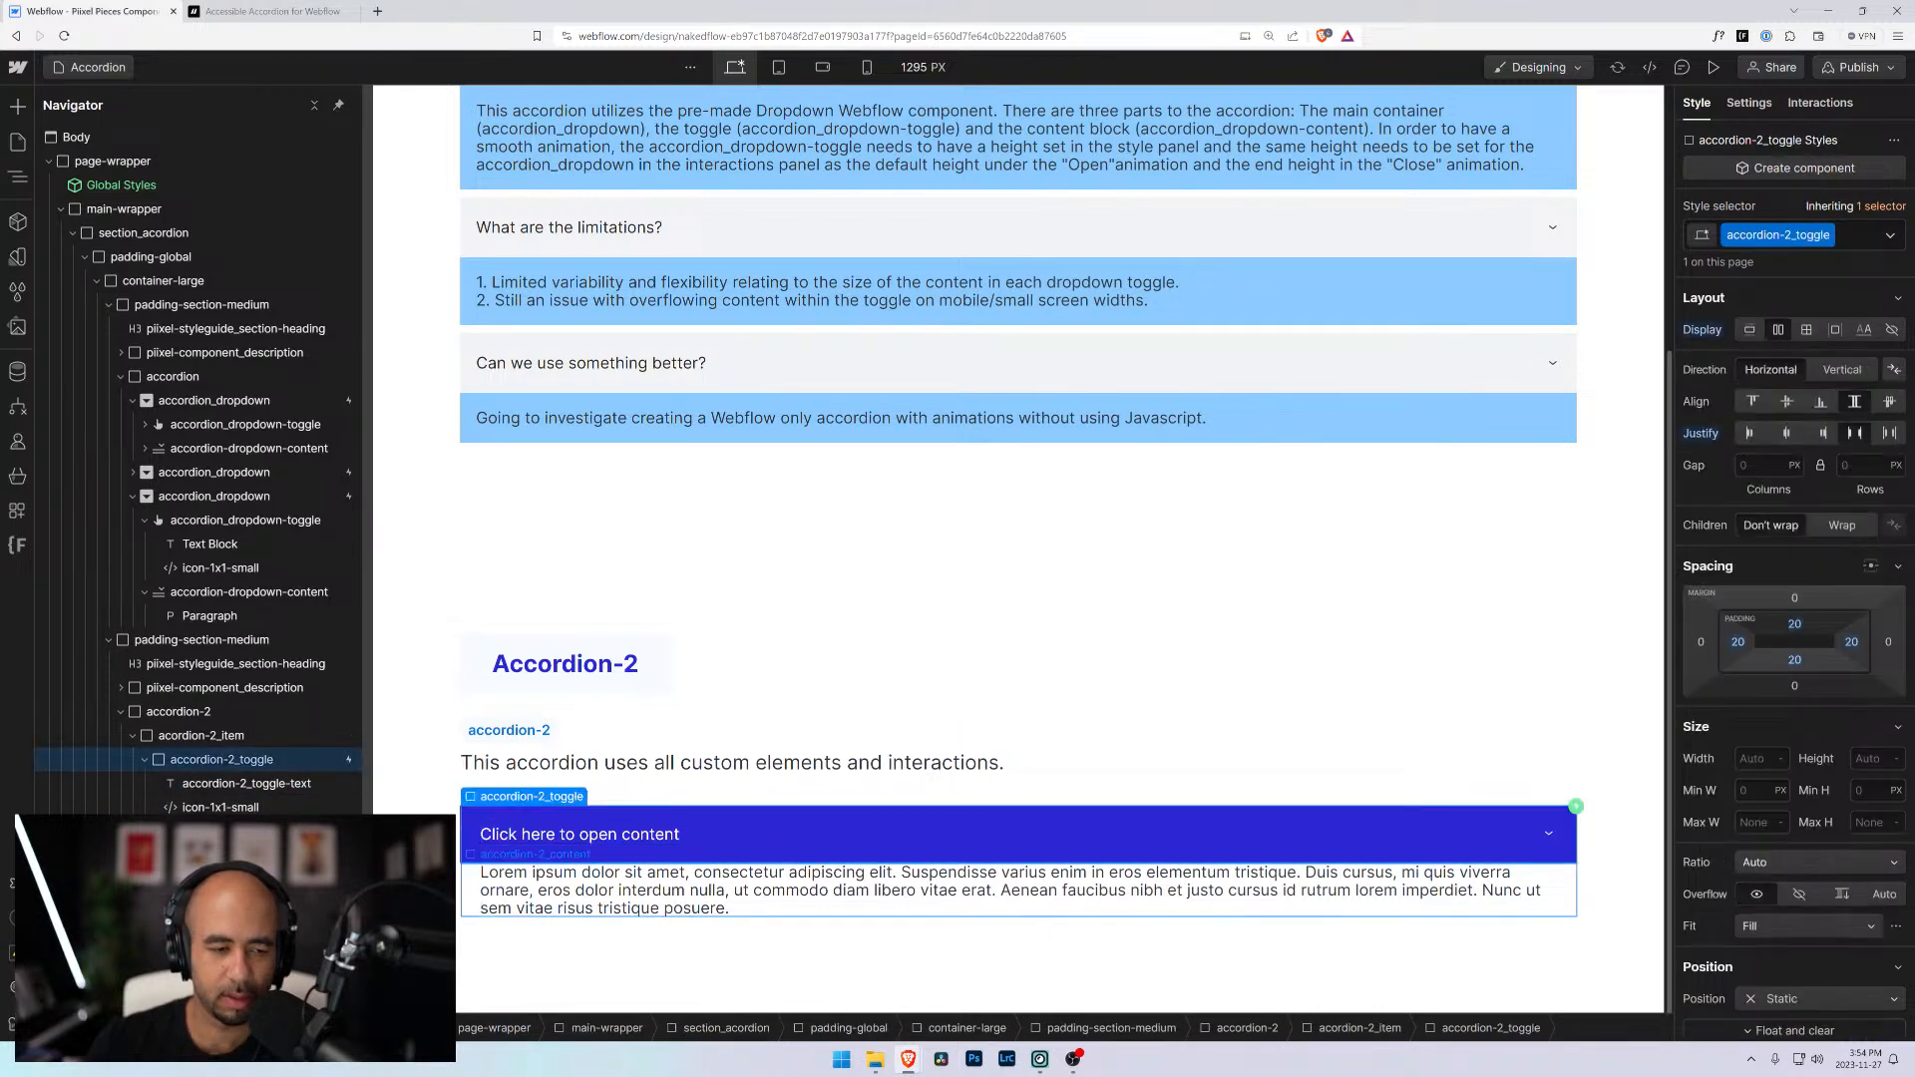
{"action": "left_click", "coordinate": [215, 831]}
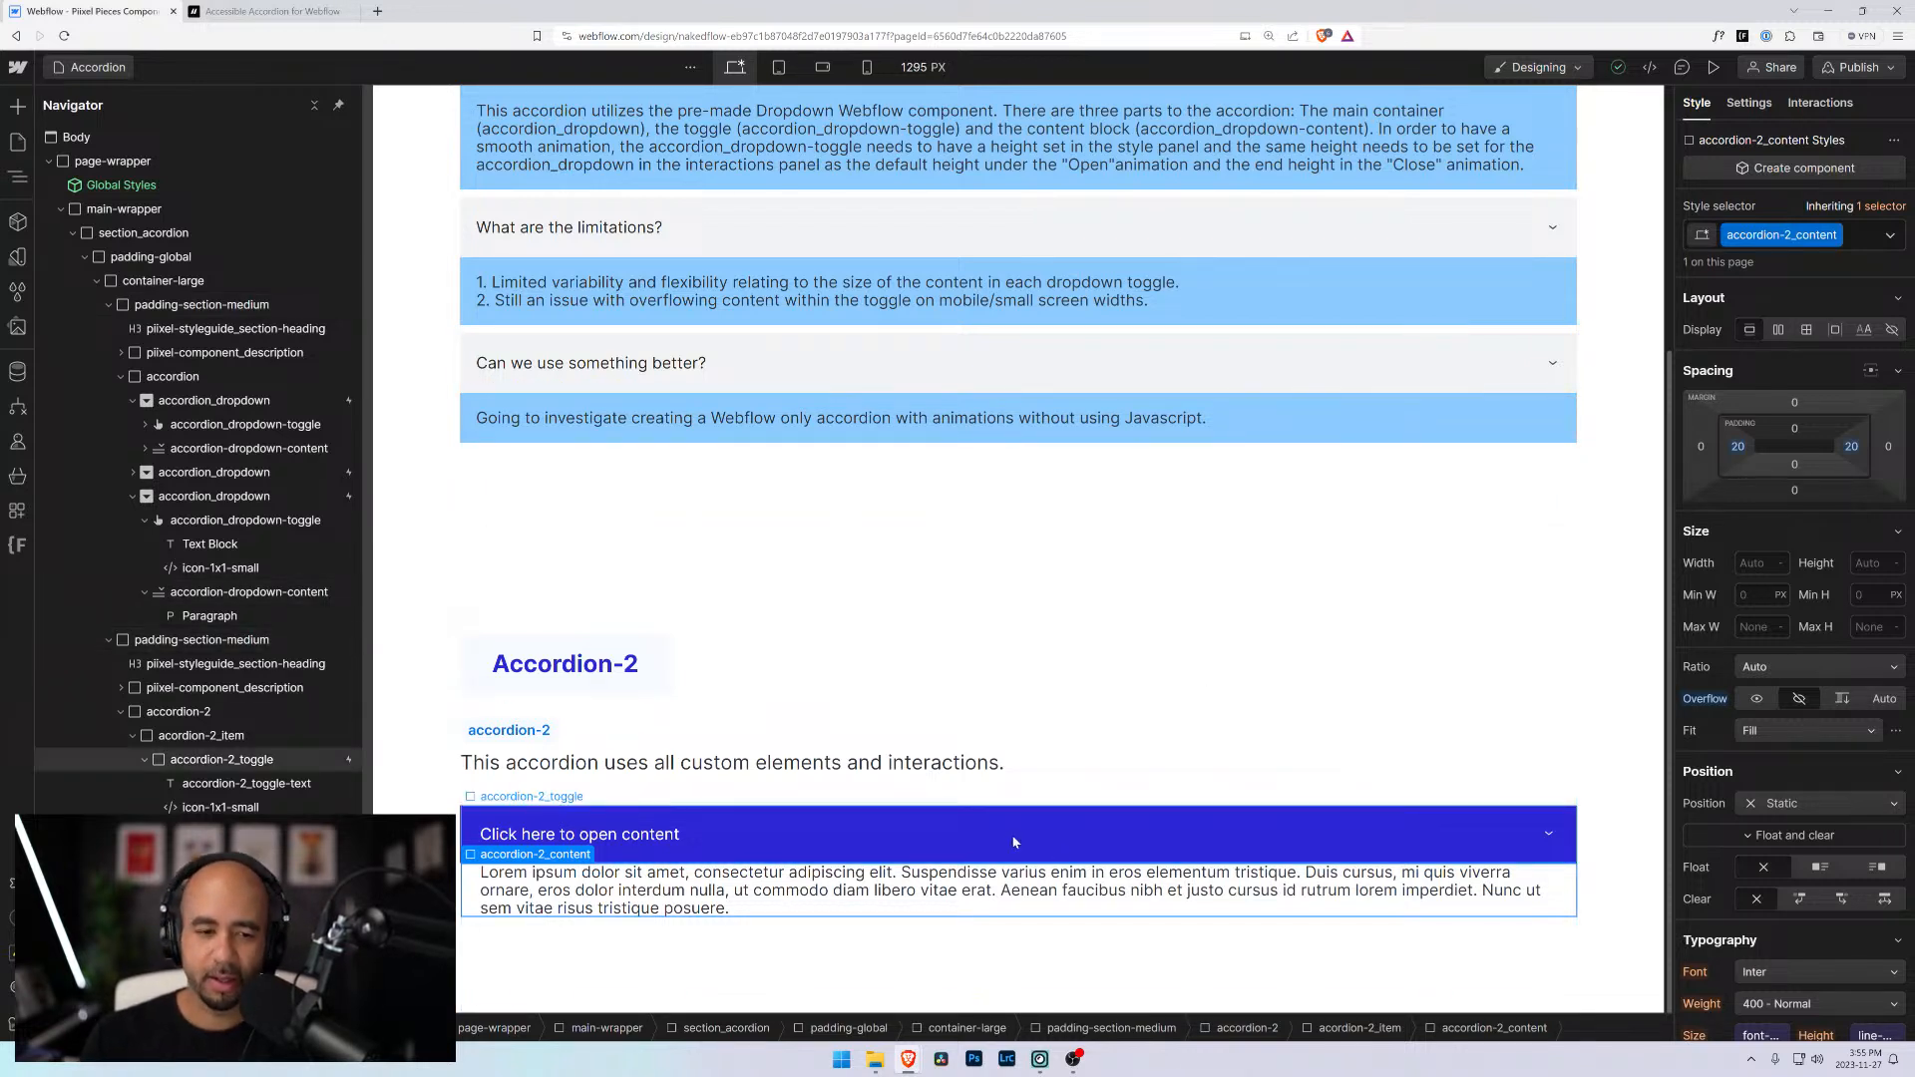
Set the top padding of accordion-2_toggle to 2rem and select the Lorem ipsum paragraph in its content block
{"action": "left_click", "coordinate": [833, 840]}
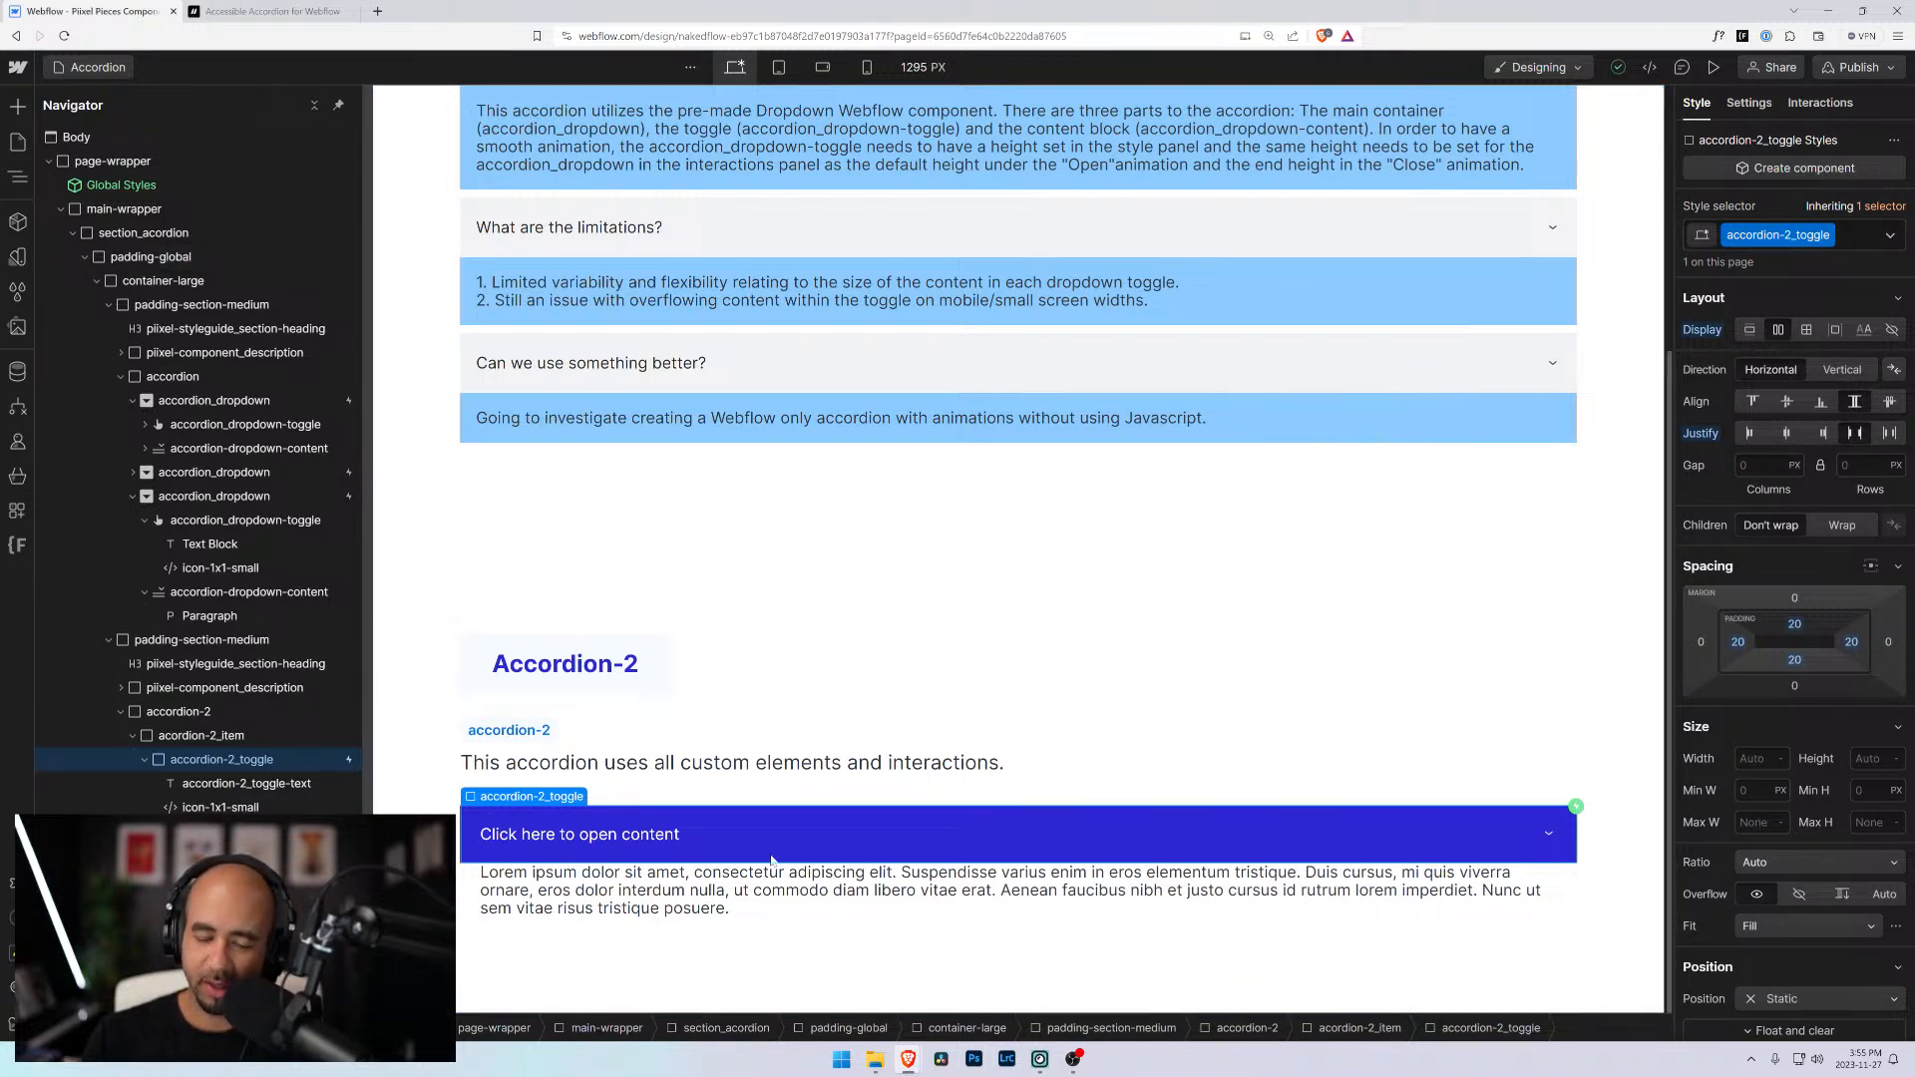
{"action": "left_click", "coordinate": [1793, 624]}
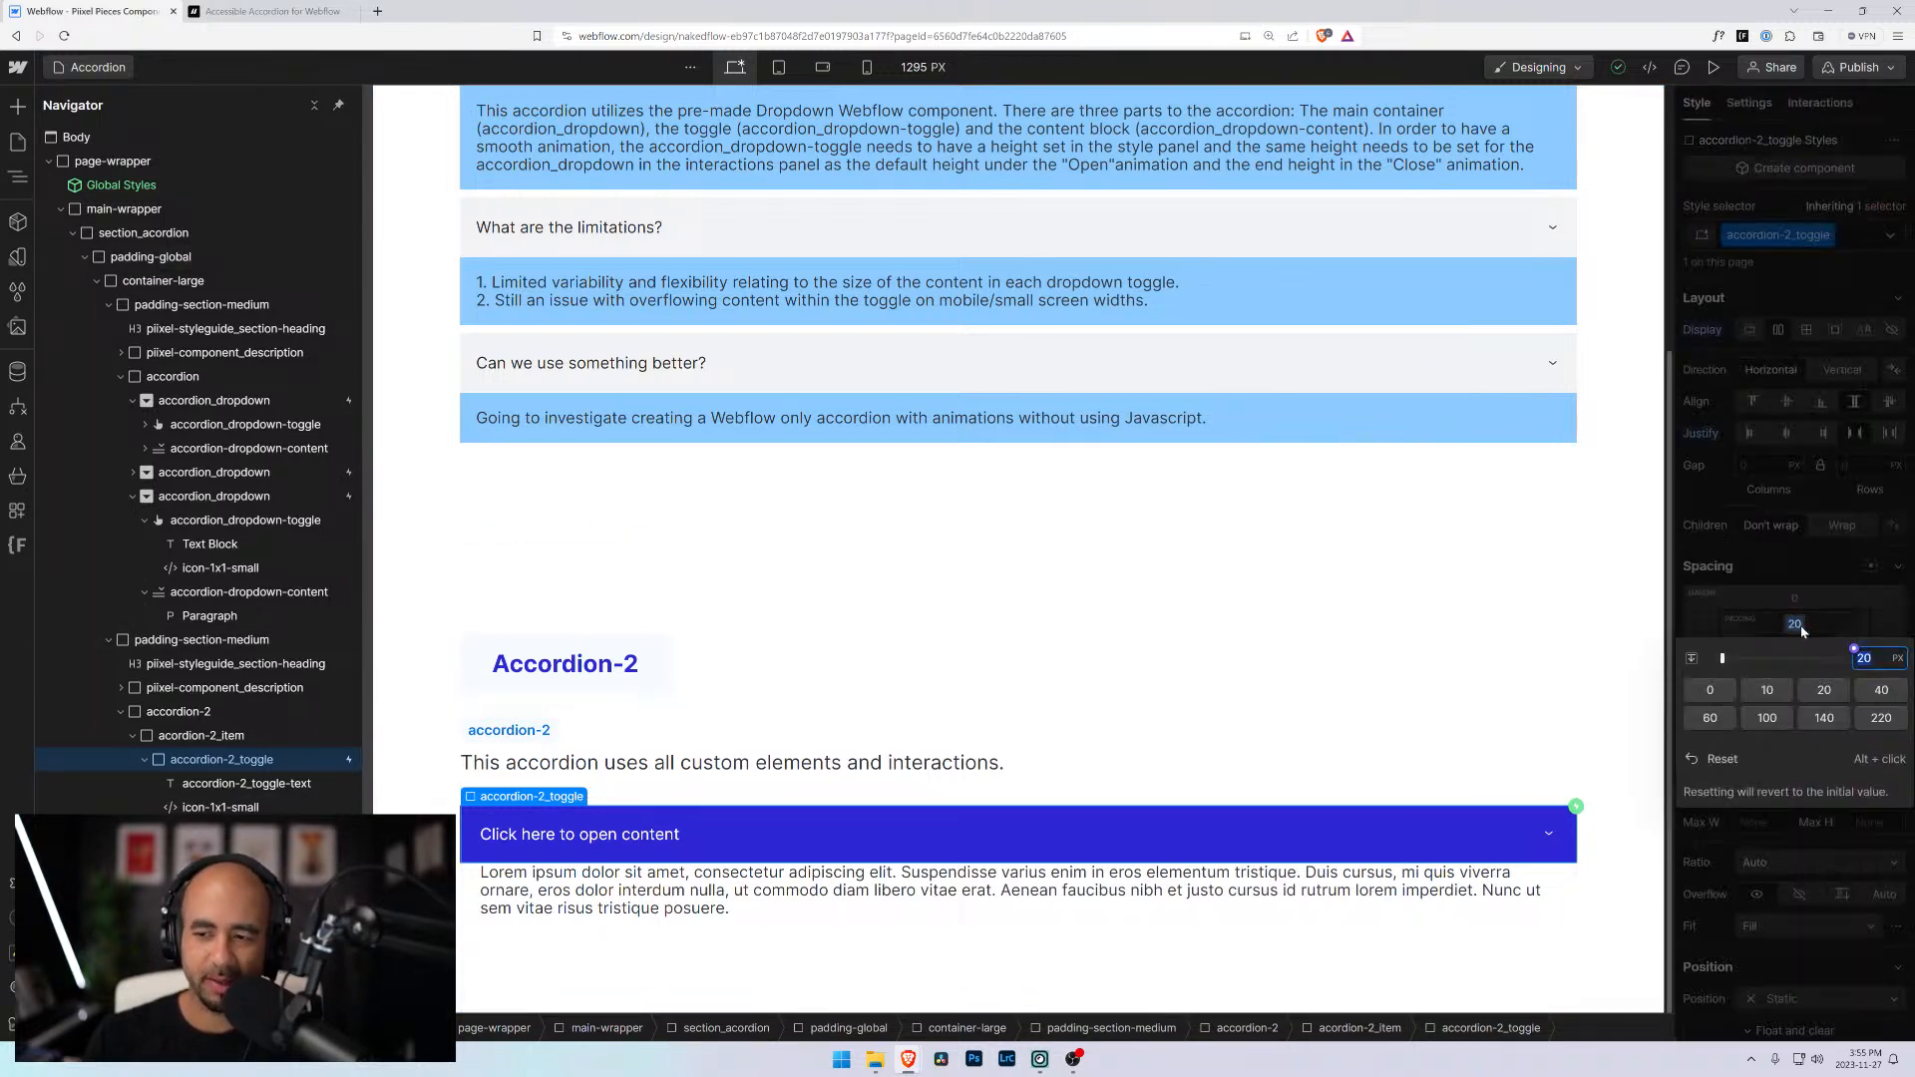
{"action": "type", "text": "2rem"}
{"action": "key", "text": "Return"}
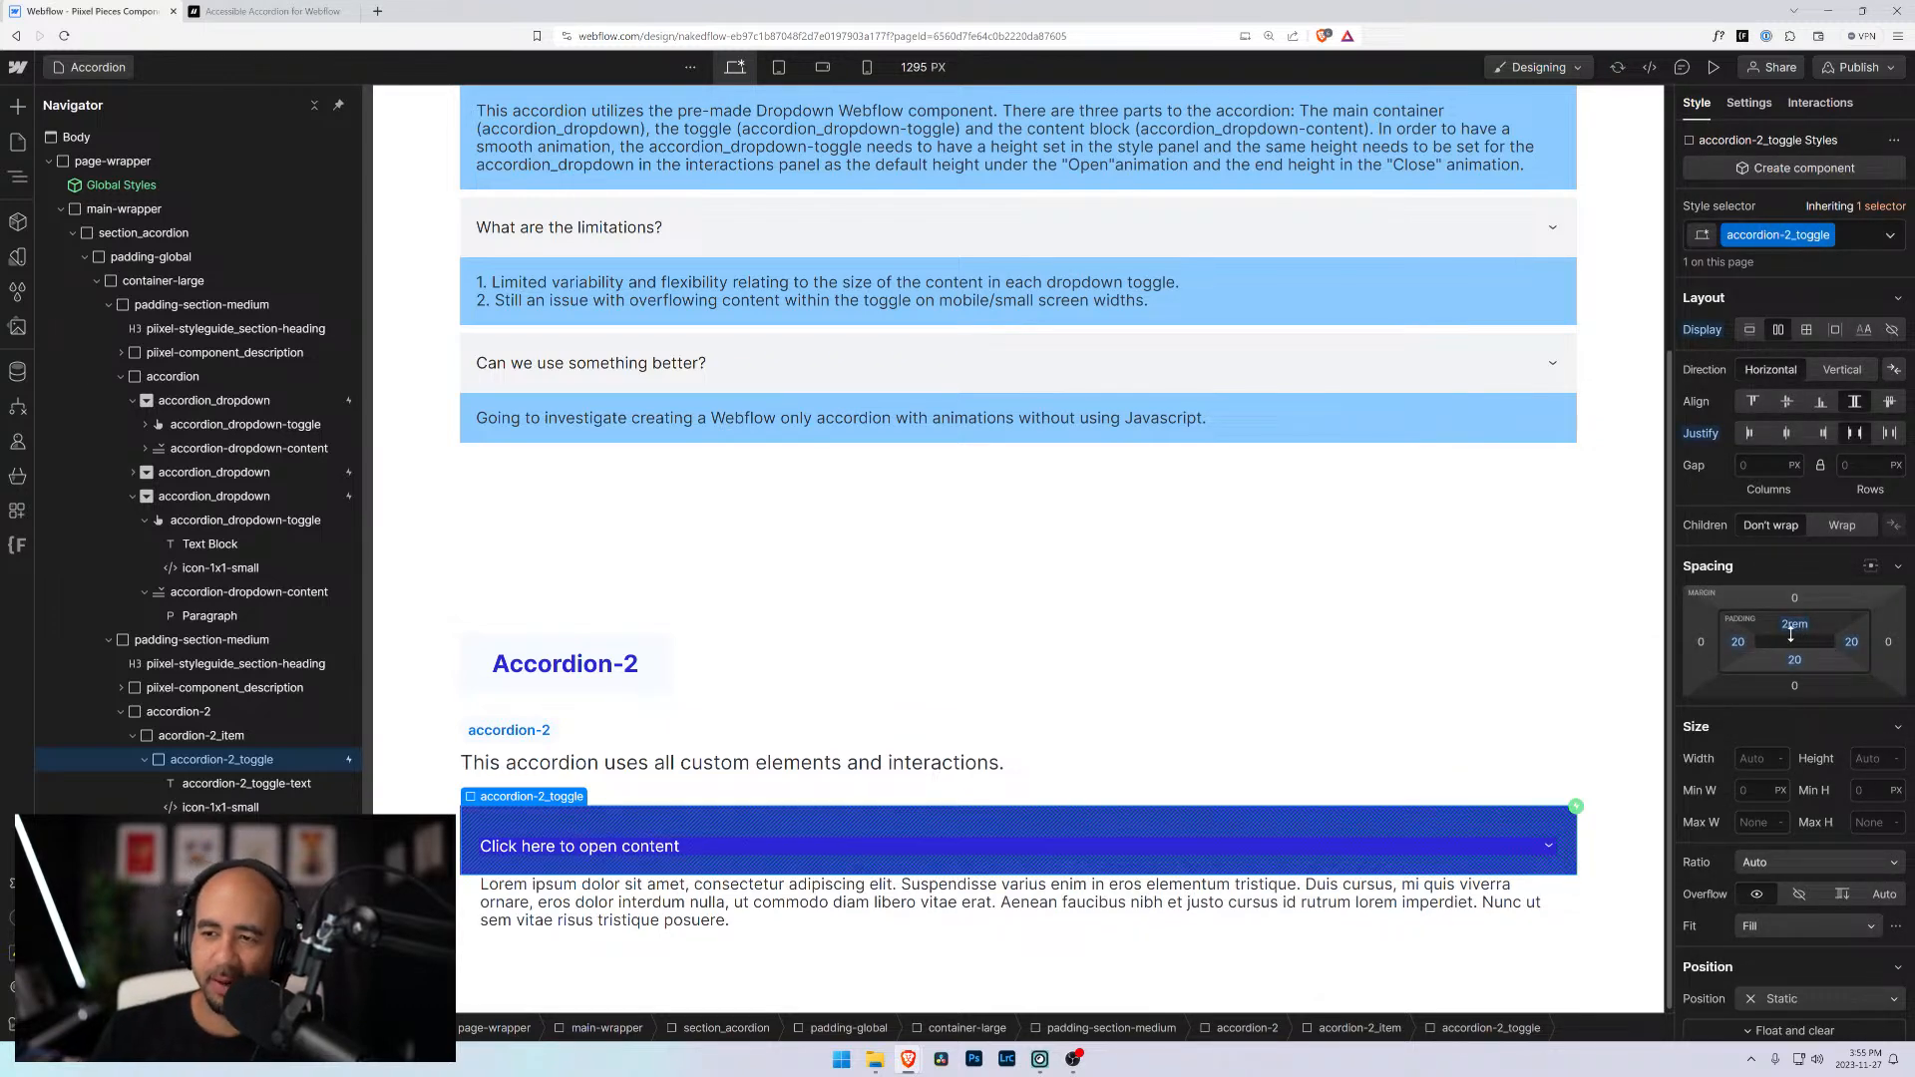
{"action": "scroll", "coordinate": [1012, 756], "scroll_direction": "down", "scroll_amount": 1}
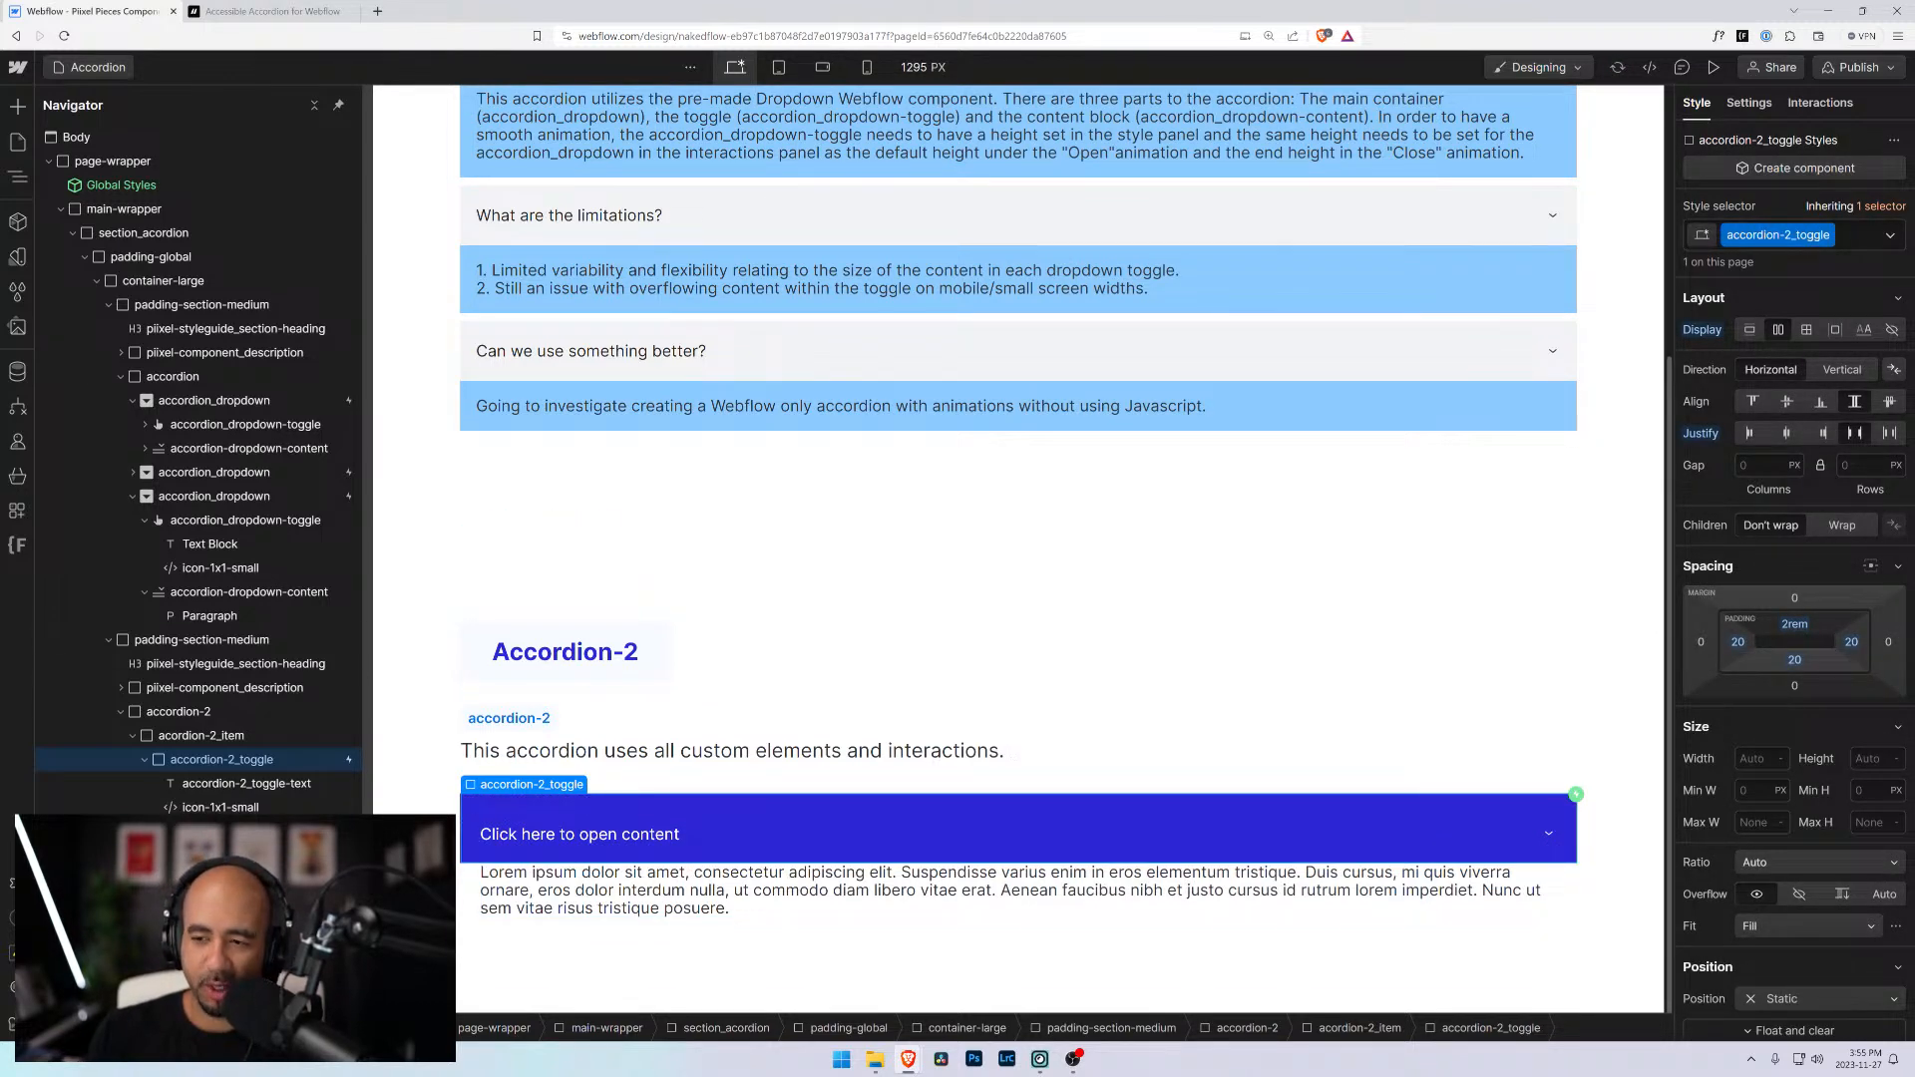
{"action": "scroll", "coordinate": [1794, 621], "scroll_direction": "down", "scroll_amount": 2}
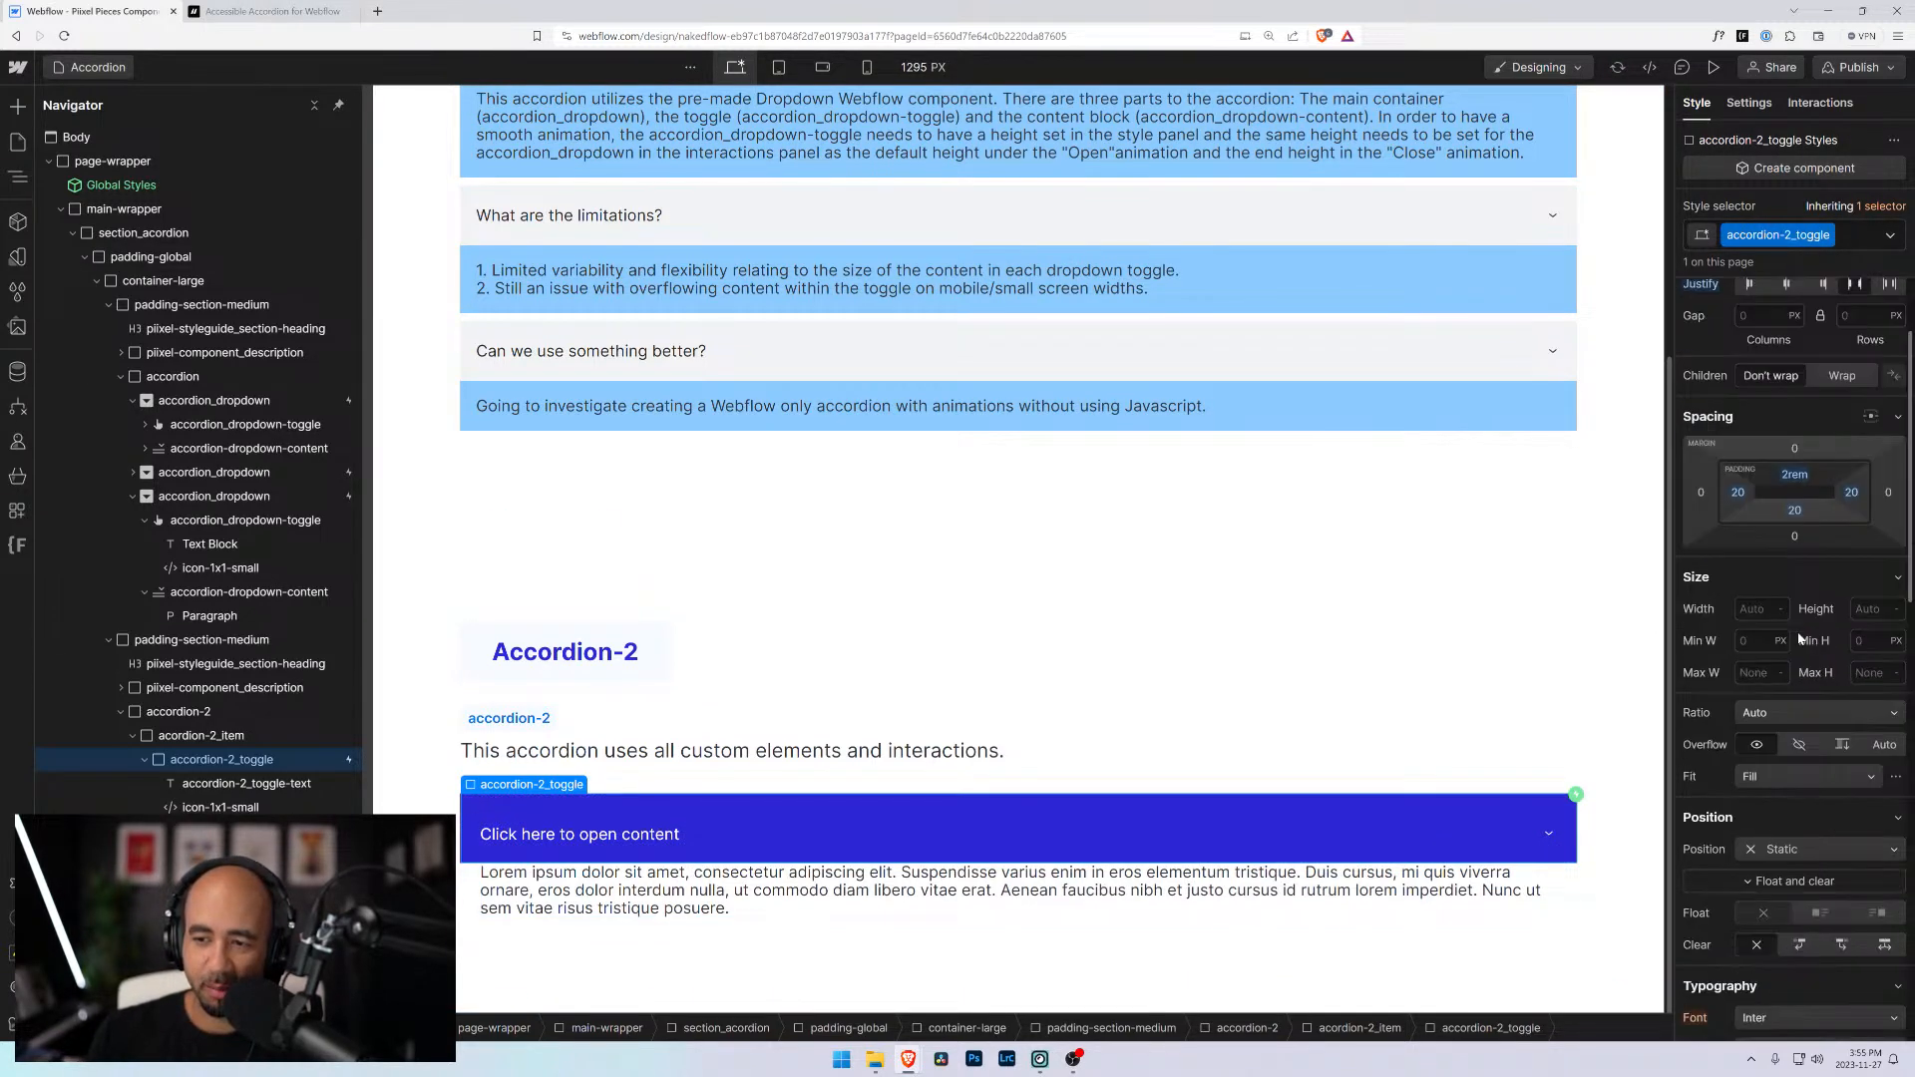
{"action": "left_click", "coordinate": [763, 882]}
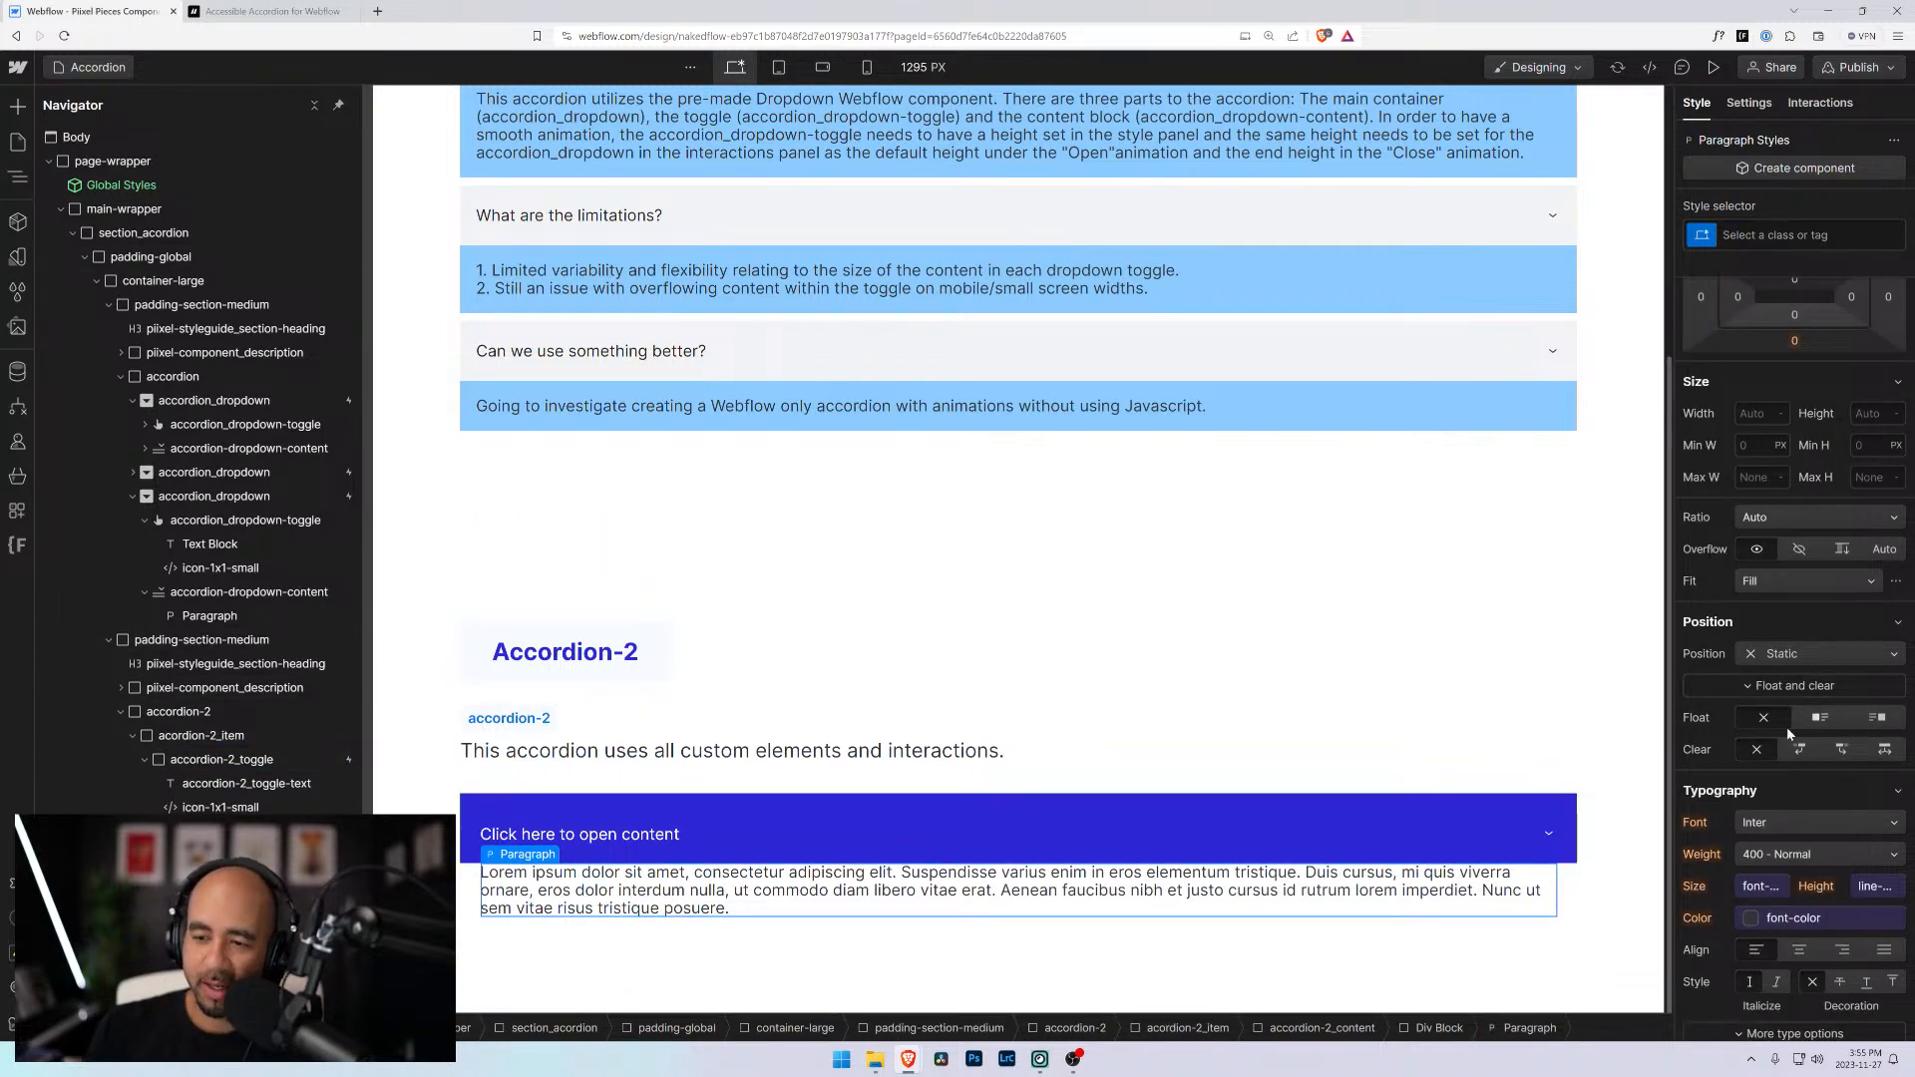
Look through the project's sizing variables in the variable list and return to the page canvas
{"action": "scroll", "coordinate": [1806, 648], "scroll_direction": "up", "scroll_amount": 2}
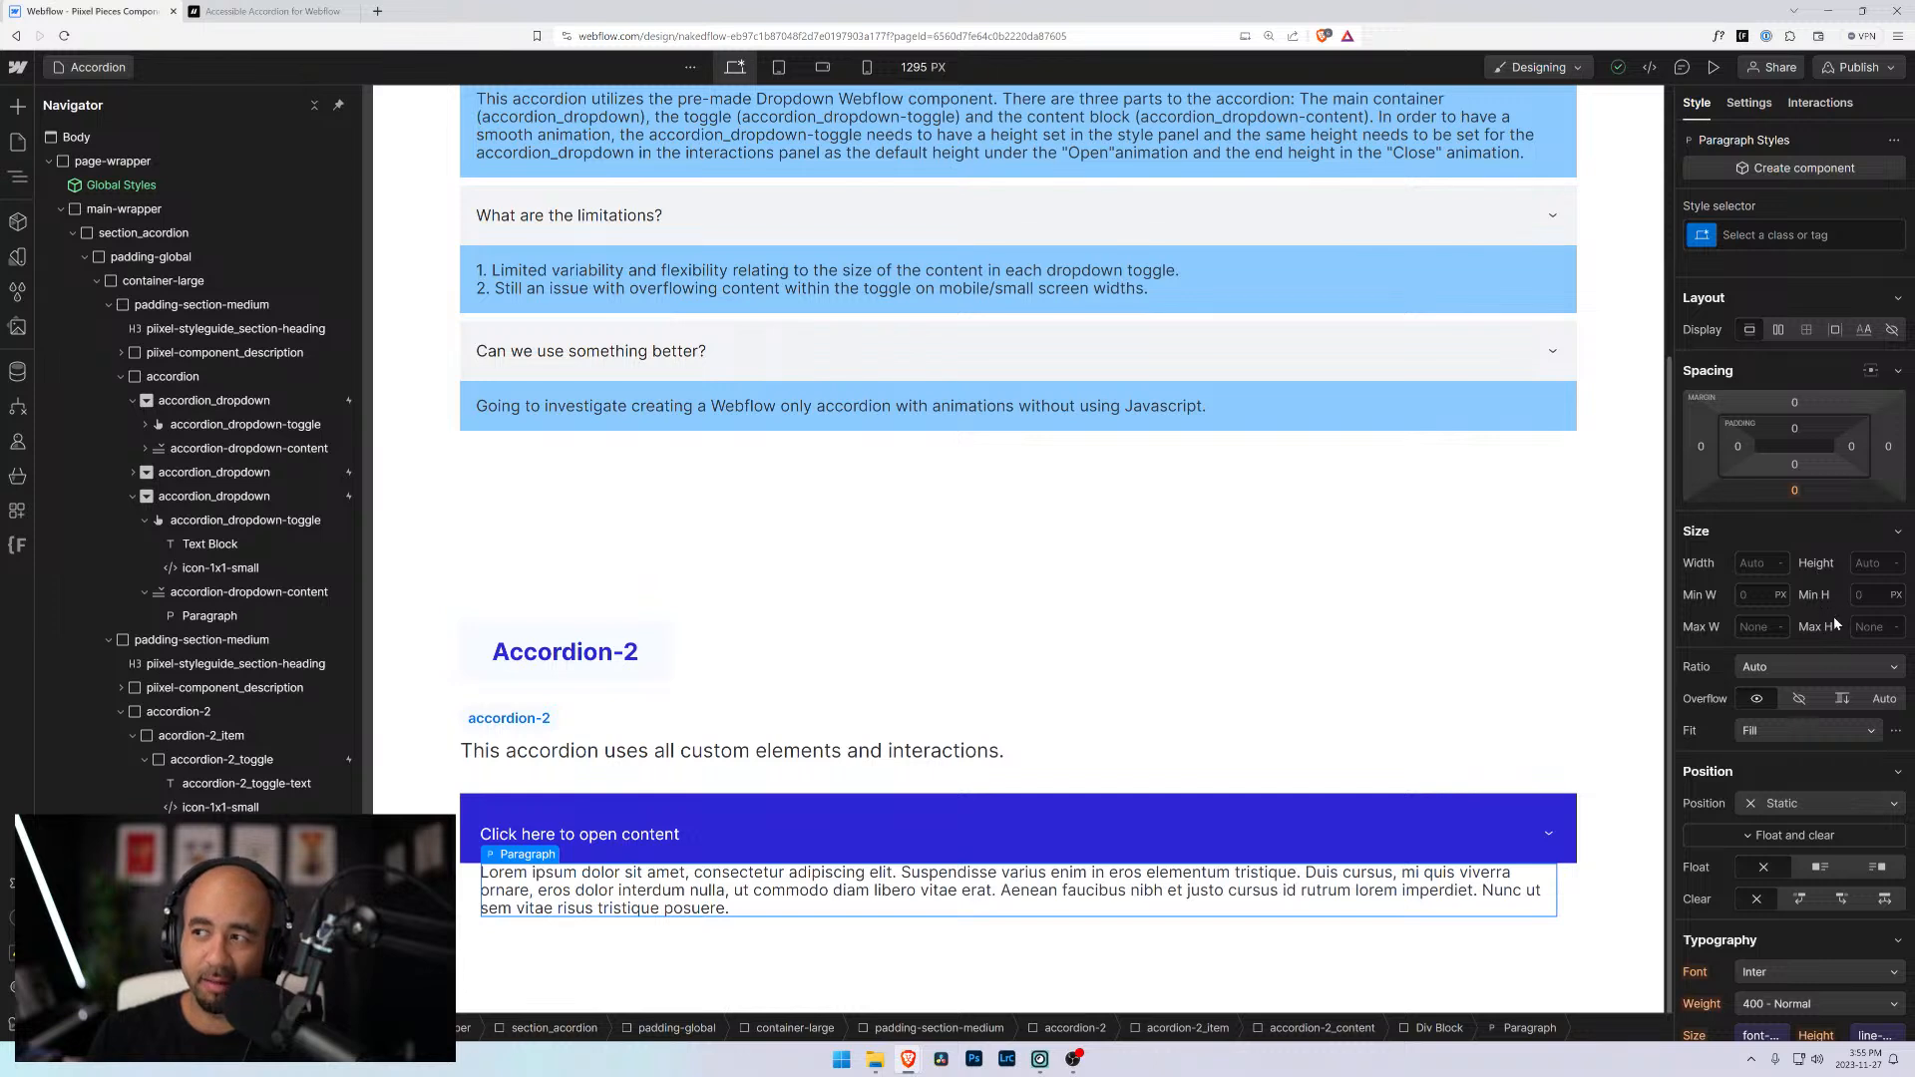
{"action": "scroll", "coordinate": [1836, 624], "scroll_direction": "down", "scroll_amount": 2}
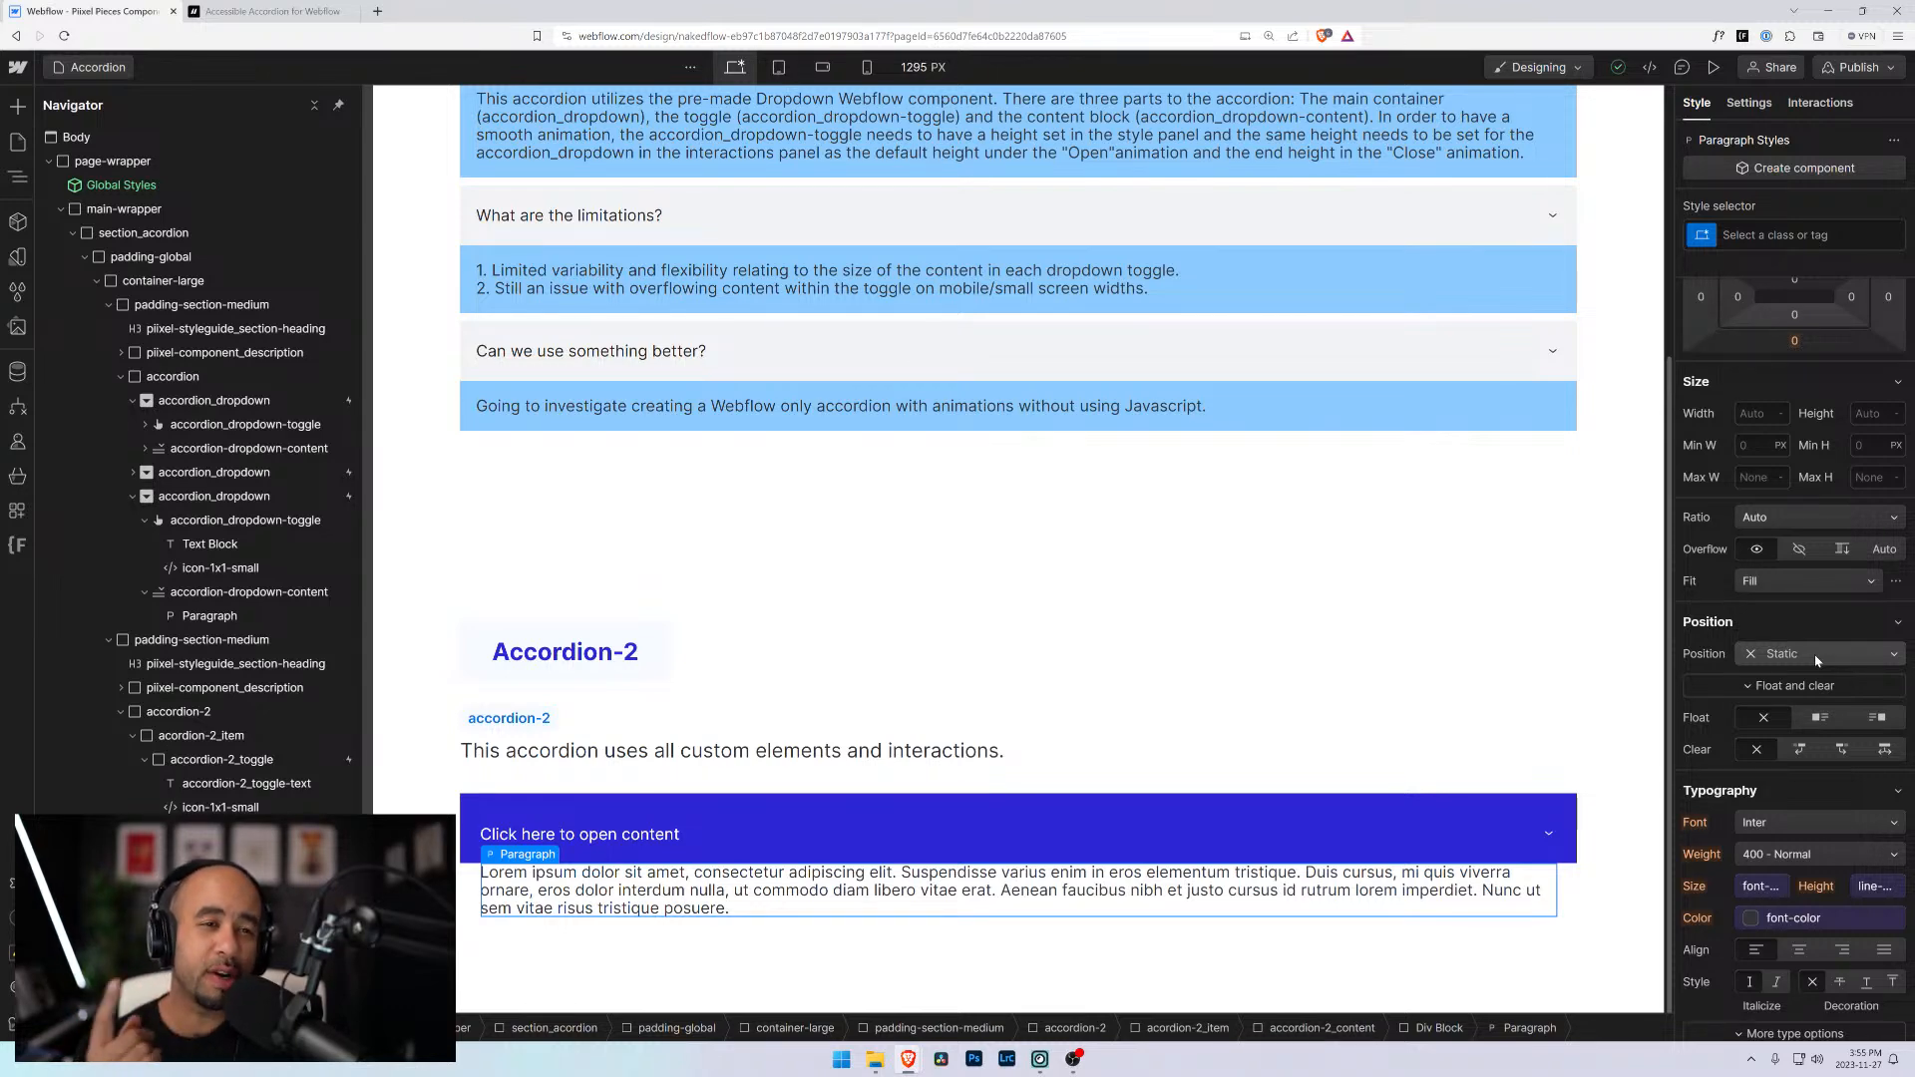
{"action": "left_click", "coordinate": [17, 257]}
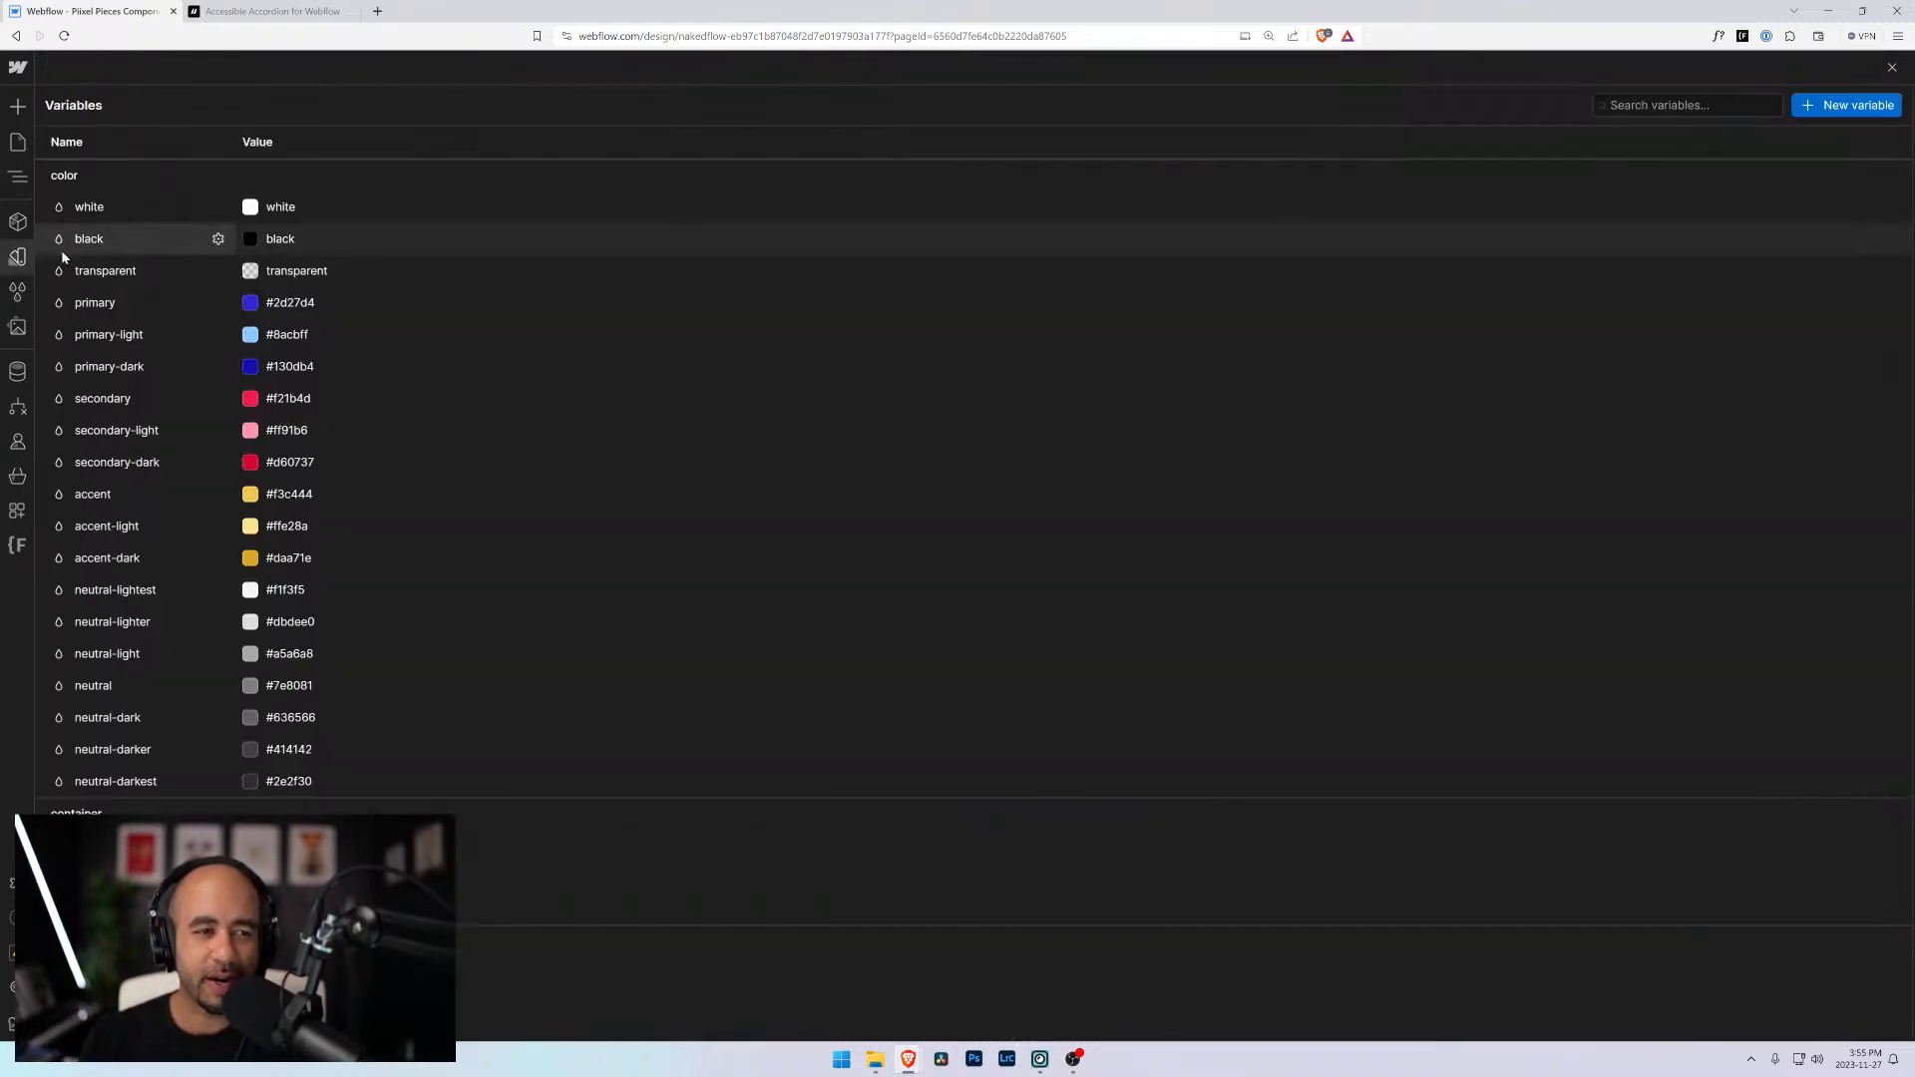
{"action": "scroll", "coordinate": [305, 433], "scroll_direction": "down", "scroll_amount": 10}
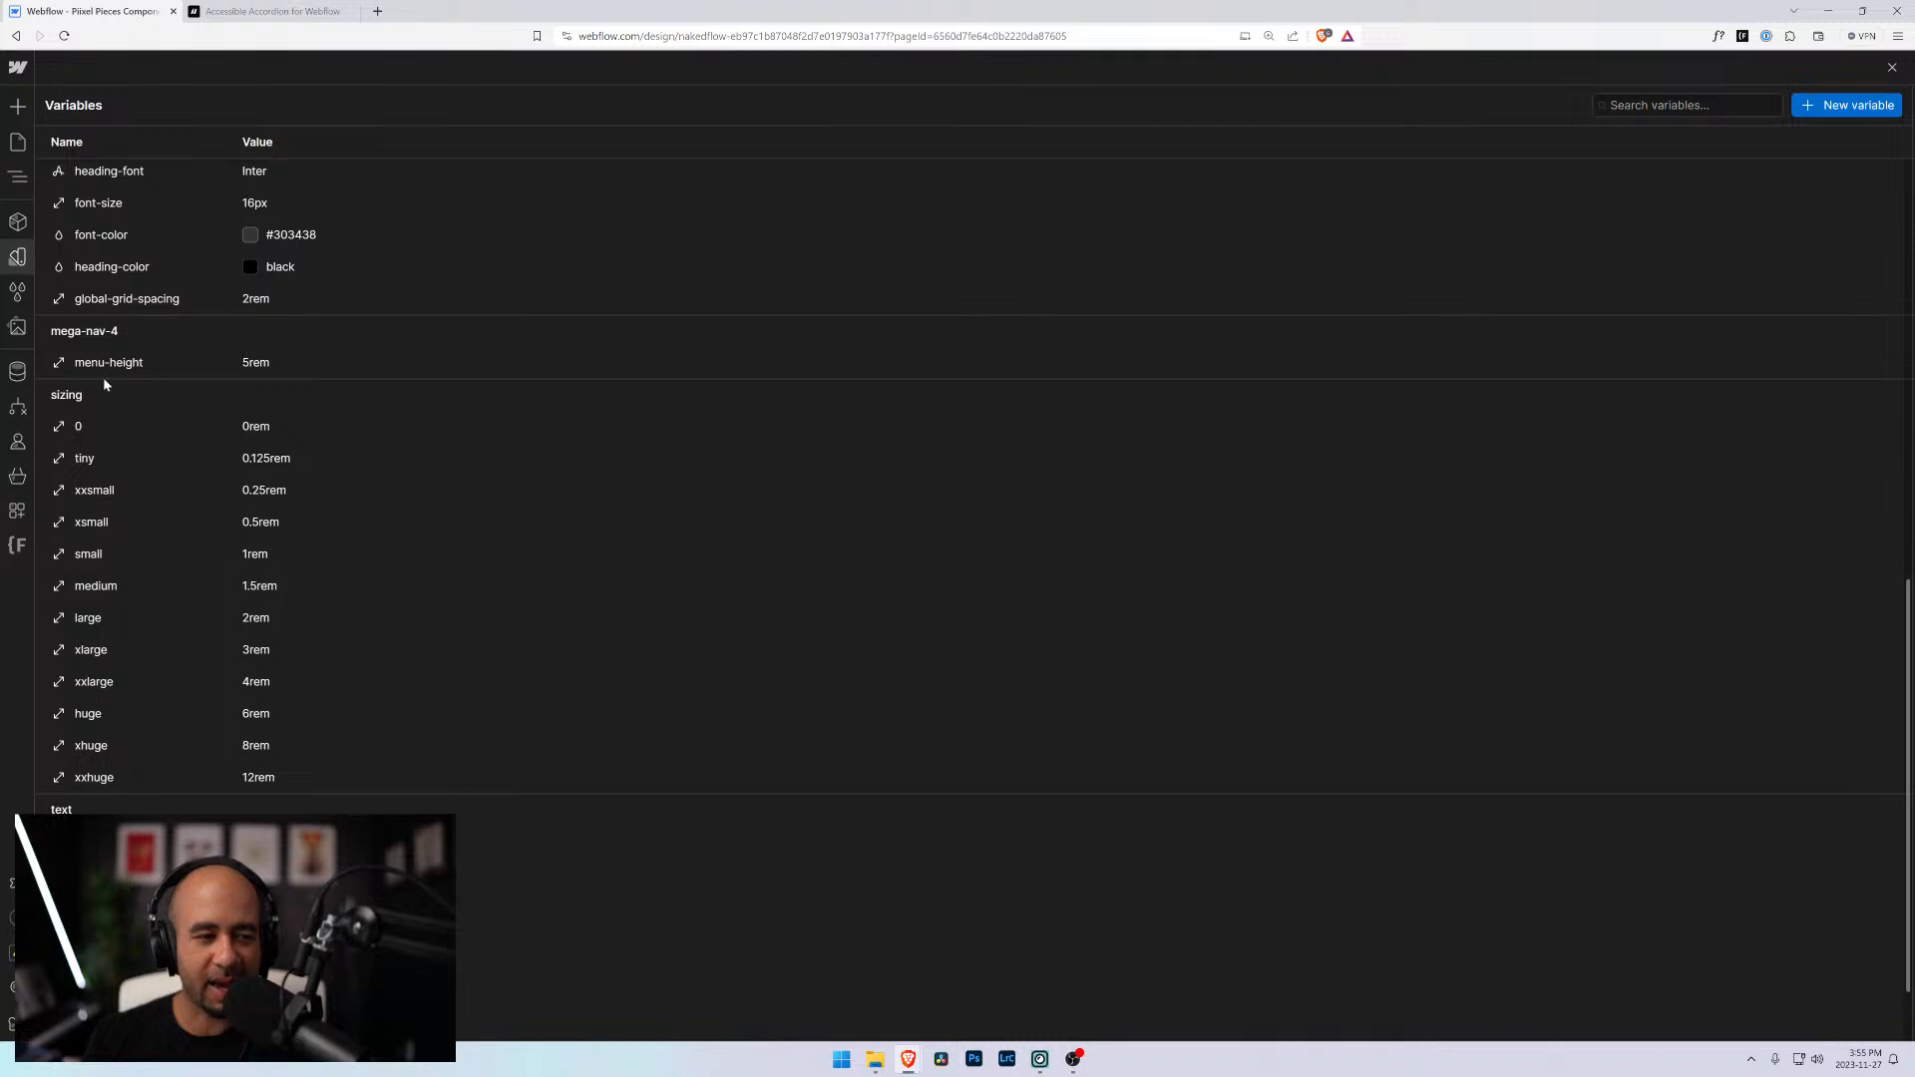
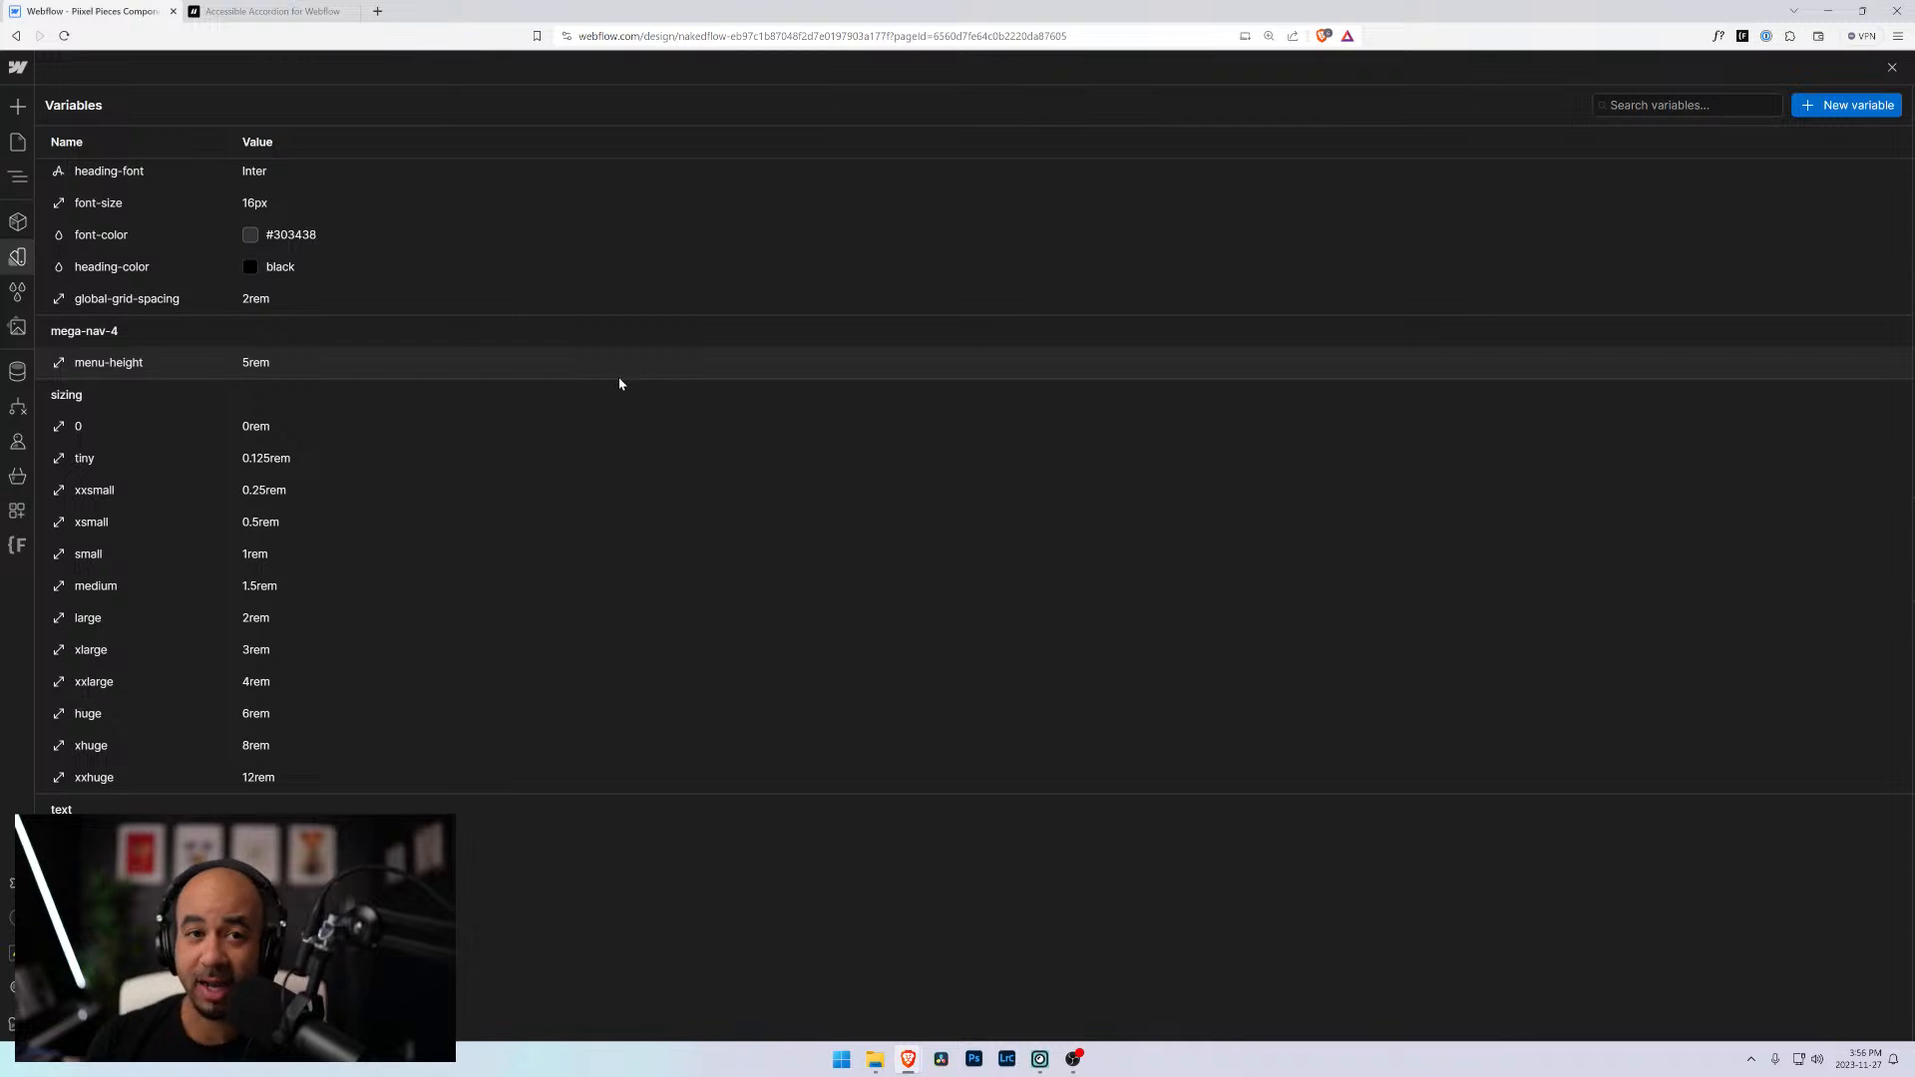
{"action": "left_click", "coordinate": [242, 12]}
{"action": "left_click", "coordinate": [95, 11]}
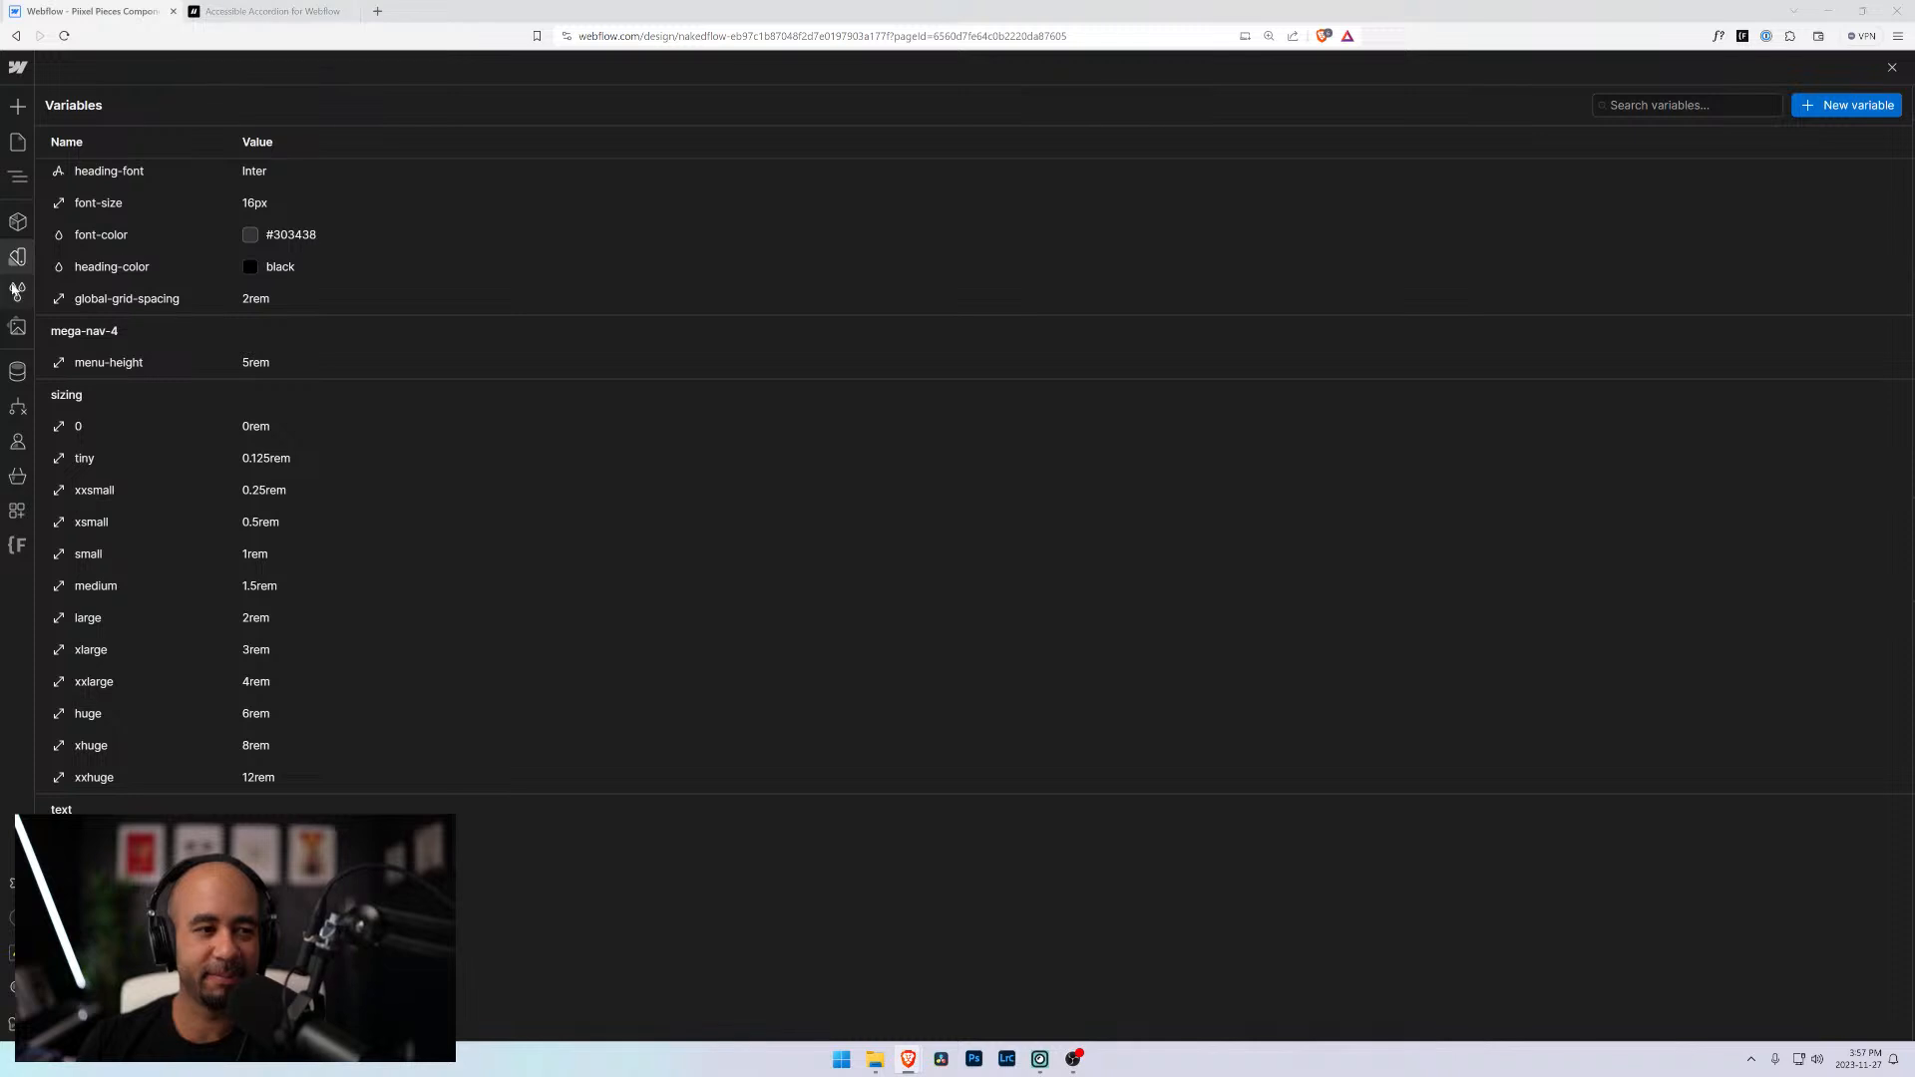
{"action": "left_click", "coordinate": [19, 145]}
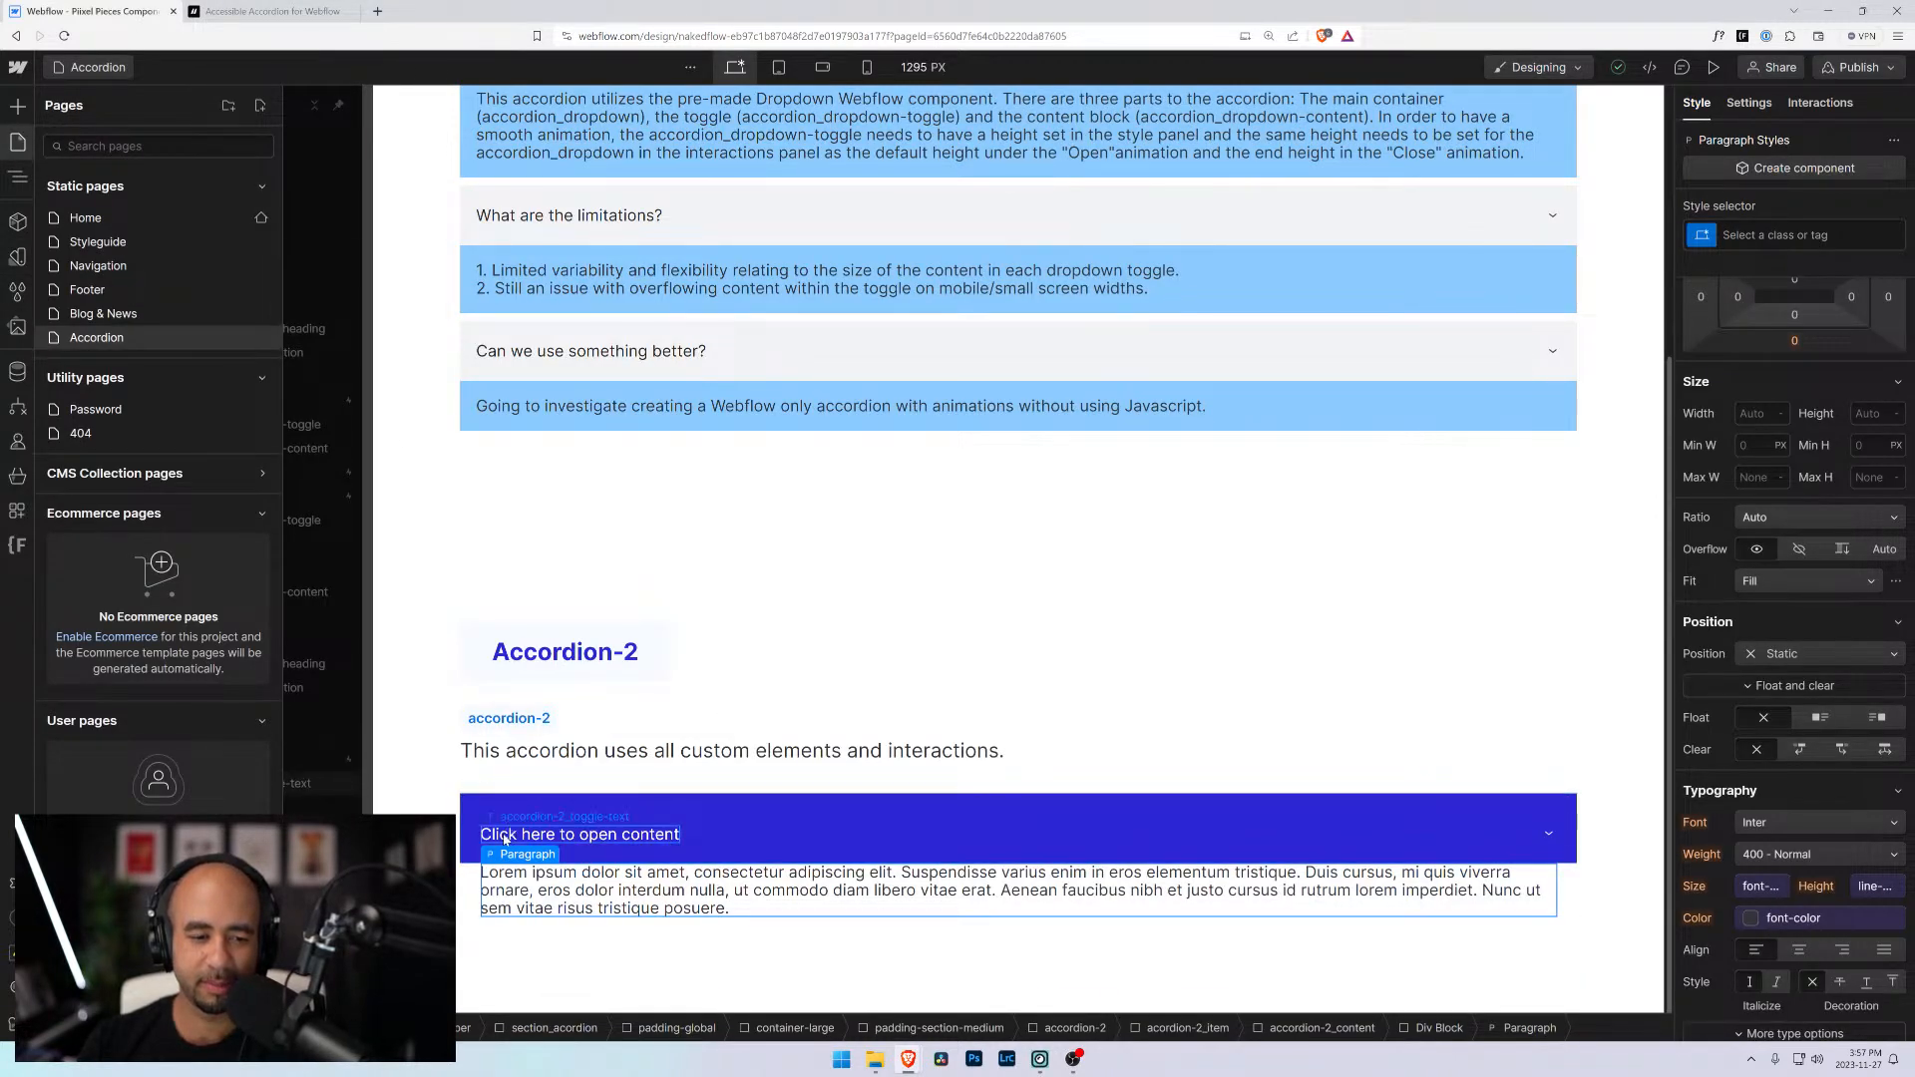
Link the top padding of accordion-2_toggle to the sizing variable medium (1.5rem)
{"action": "left_click", "coordinate": [505, 840]}
{"action": "left_click", "coordinate": [518, 810]}
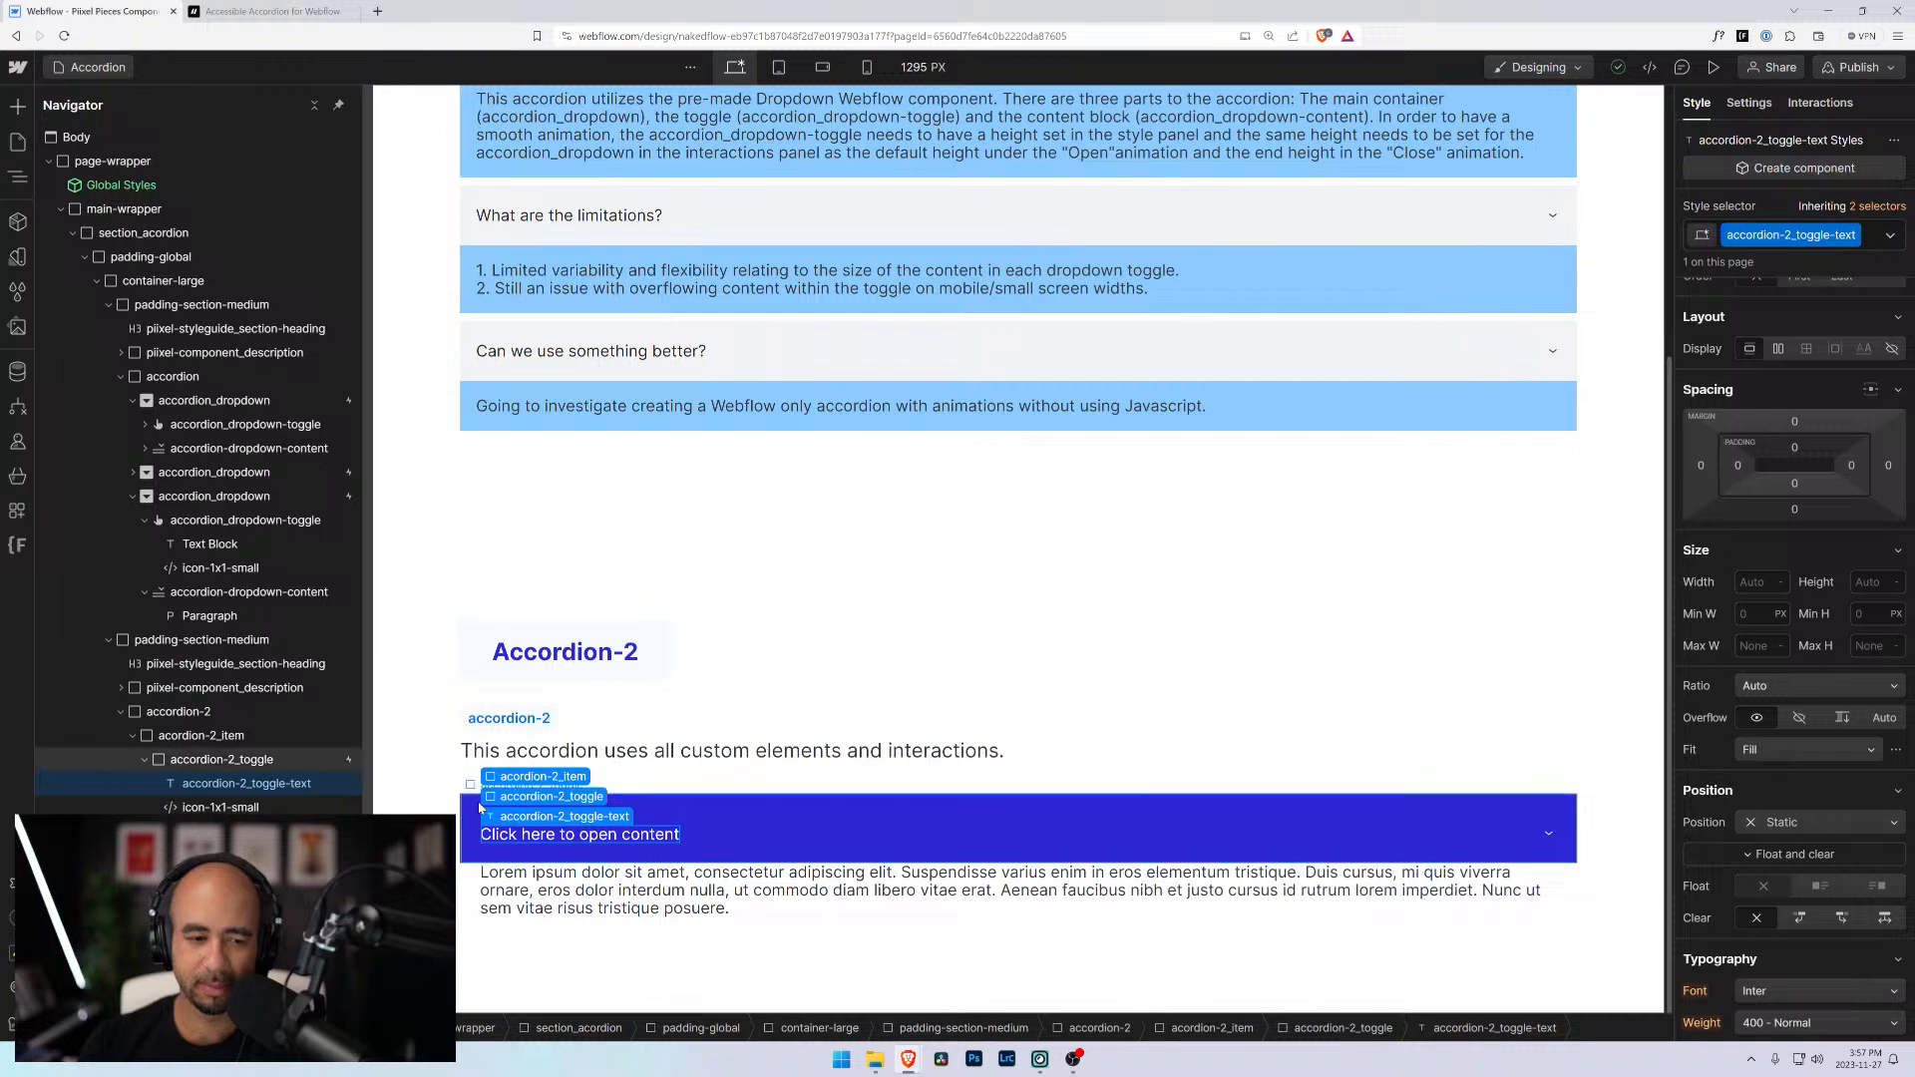
{"action": "left_click", "coordinate": [1790, 477]}
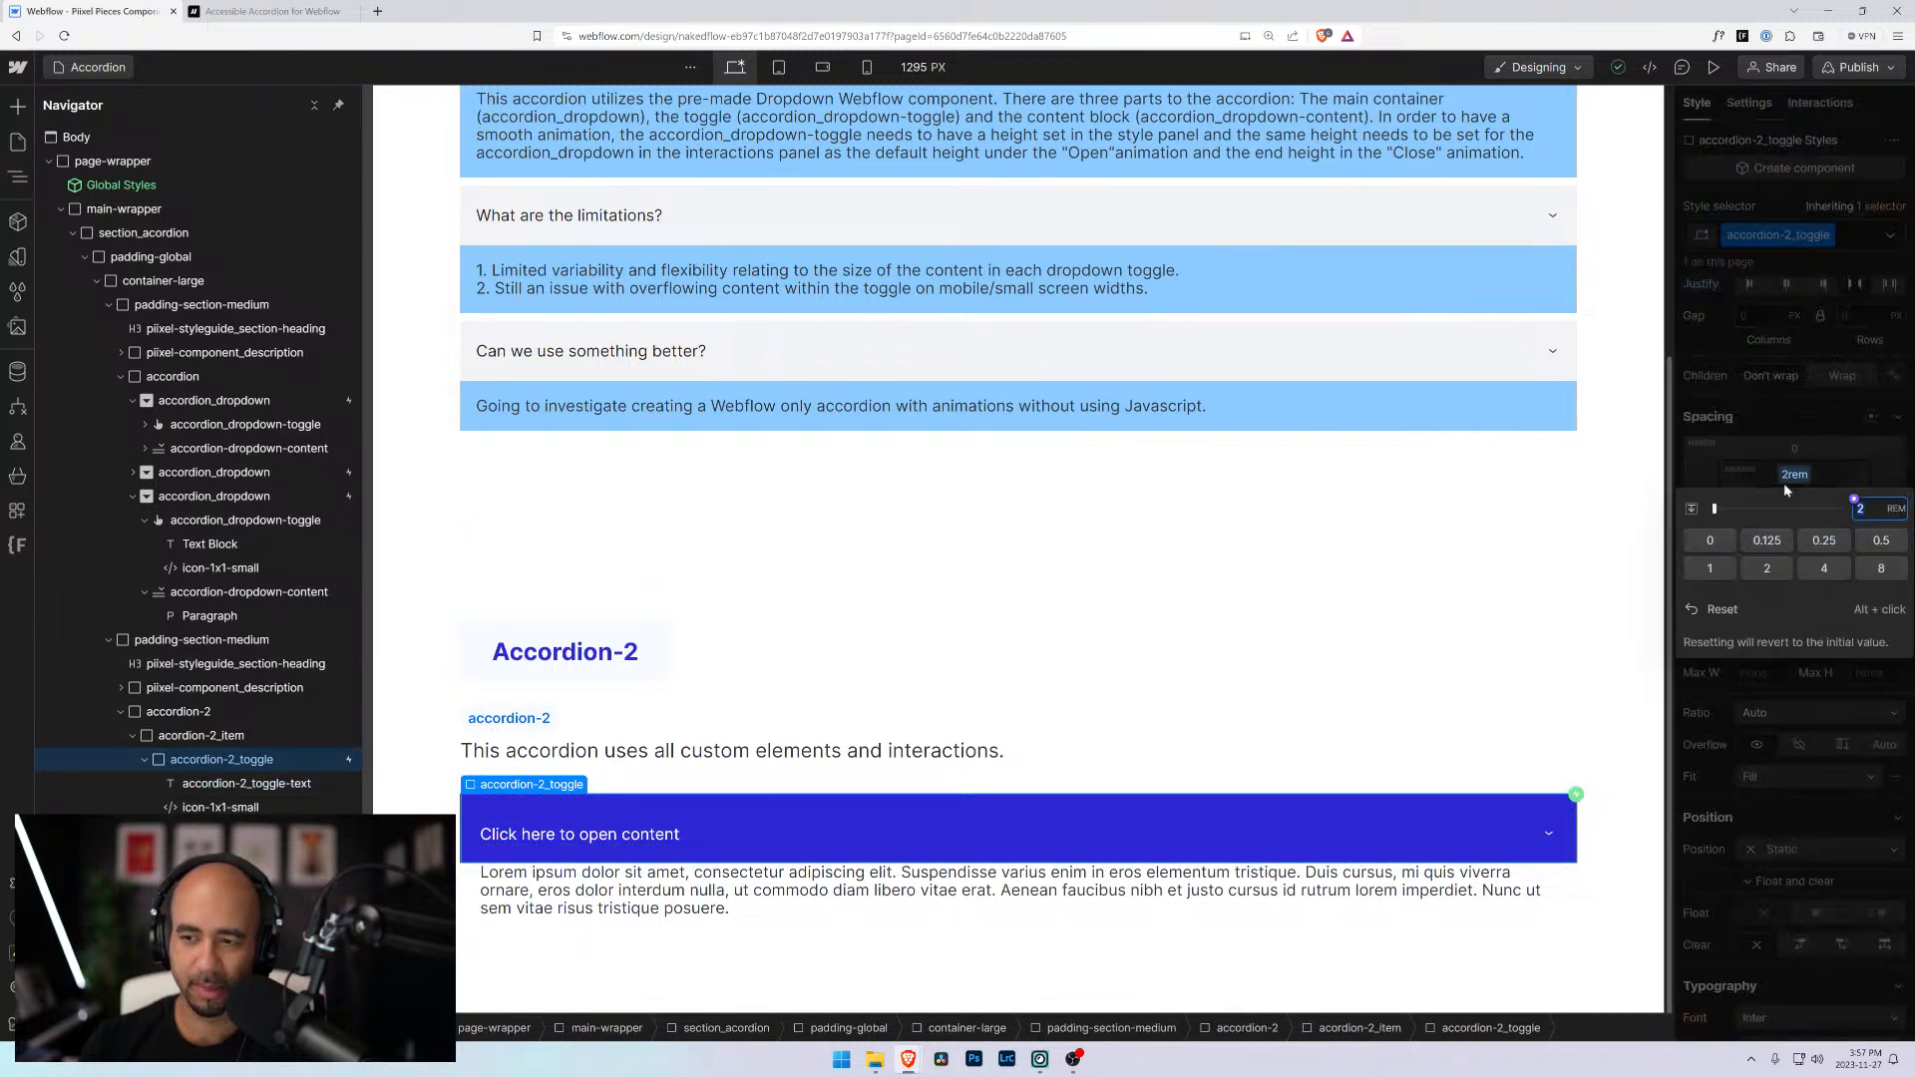
{"action": "left_click", "coordinate": [1854, 501]}
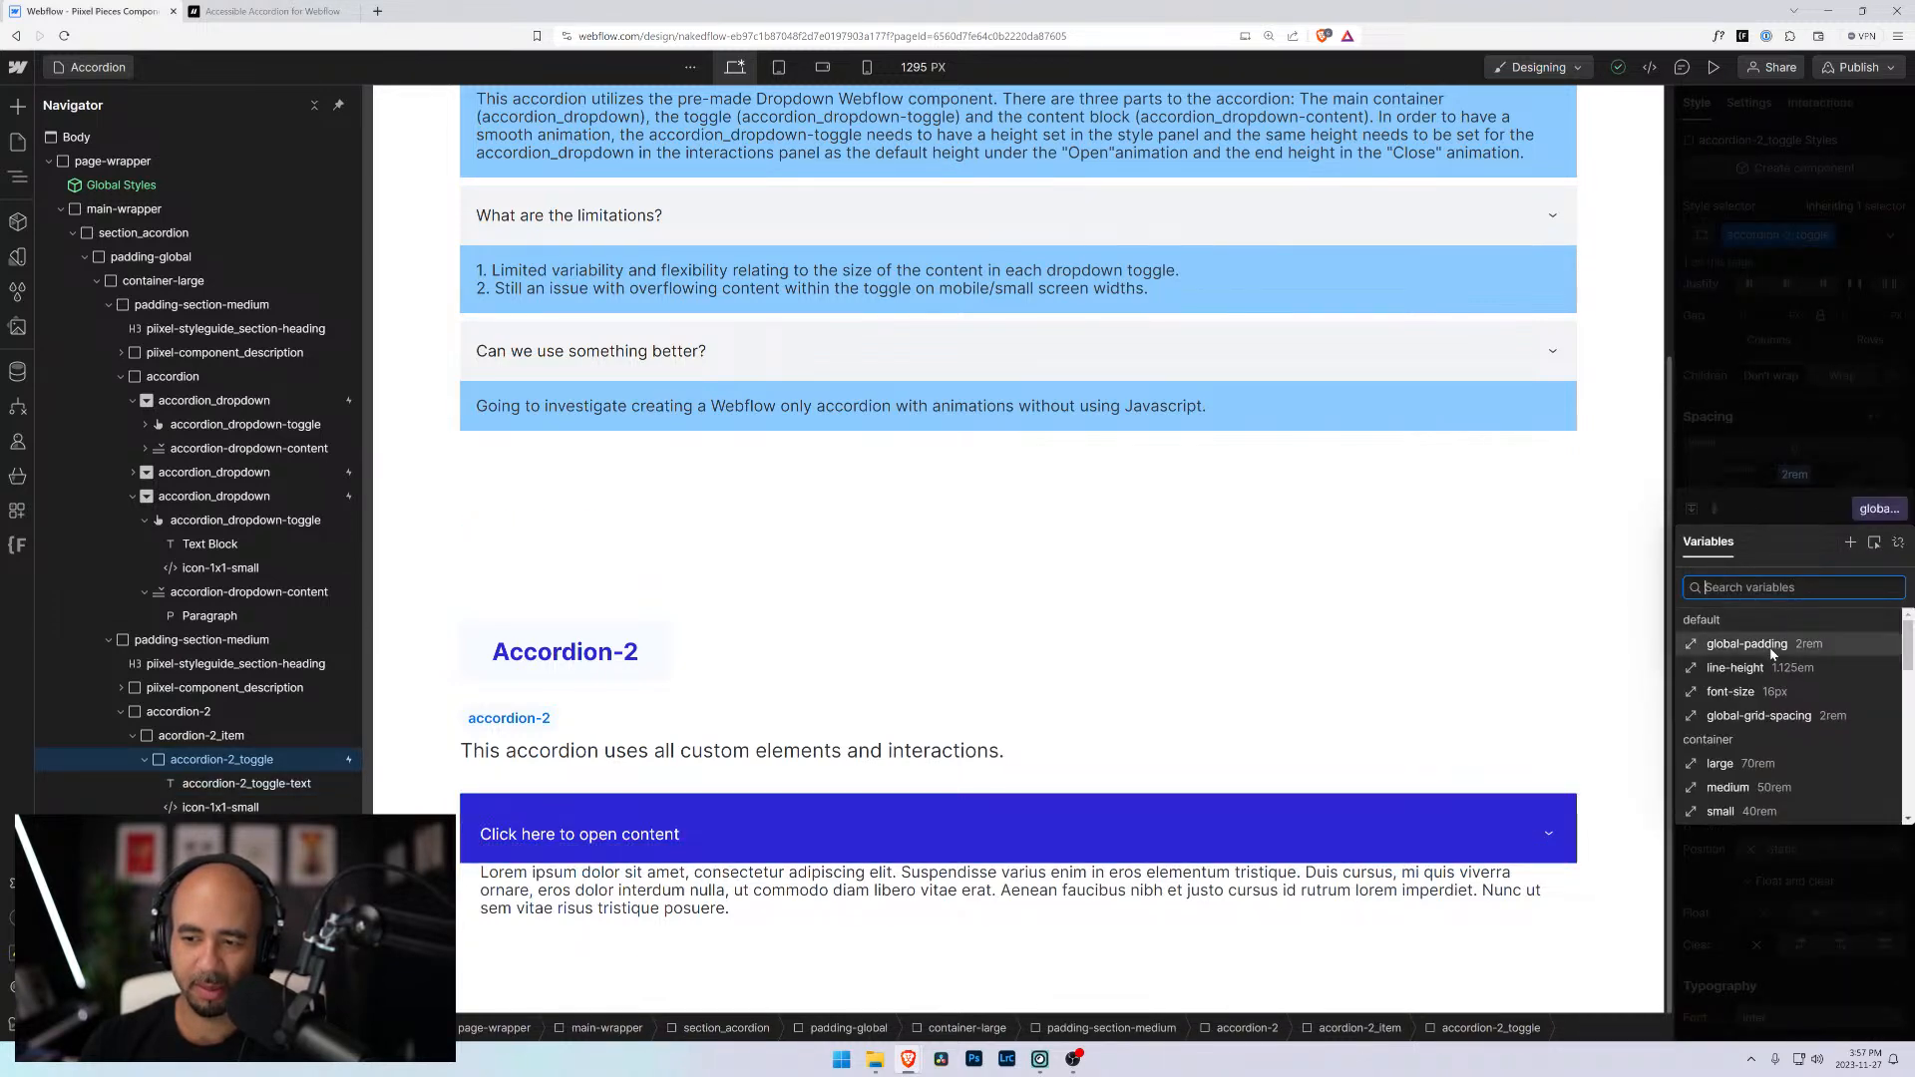
{"action": "left_click", "coordinate": [1778, 671]}
{"action": "left_click", "coordinate": [1758, 715]}
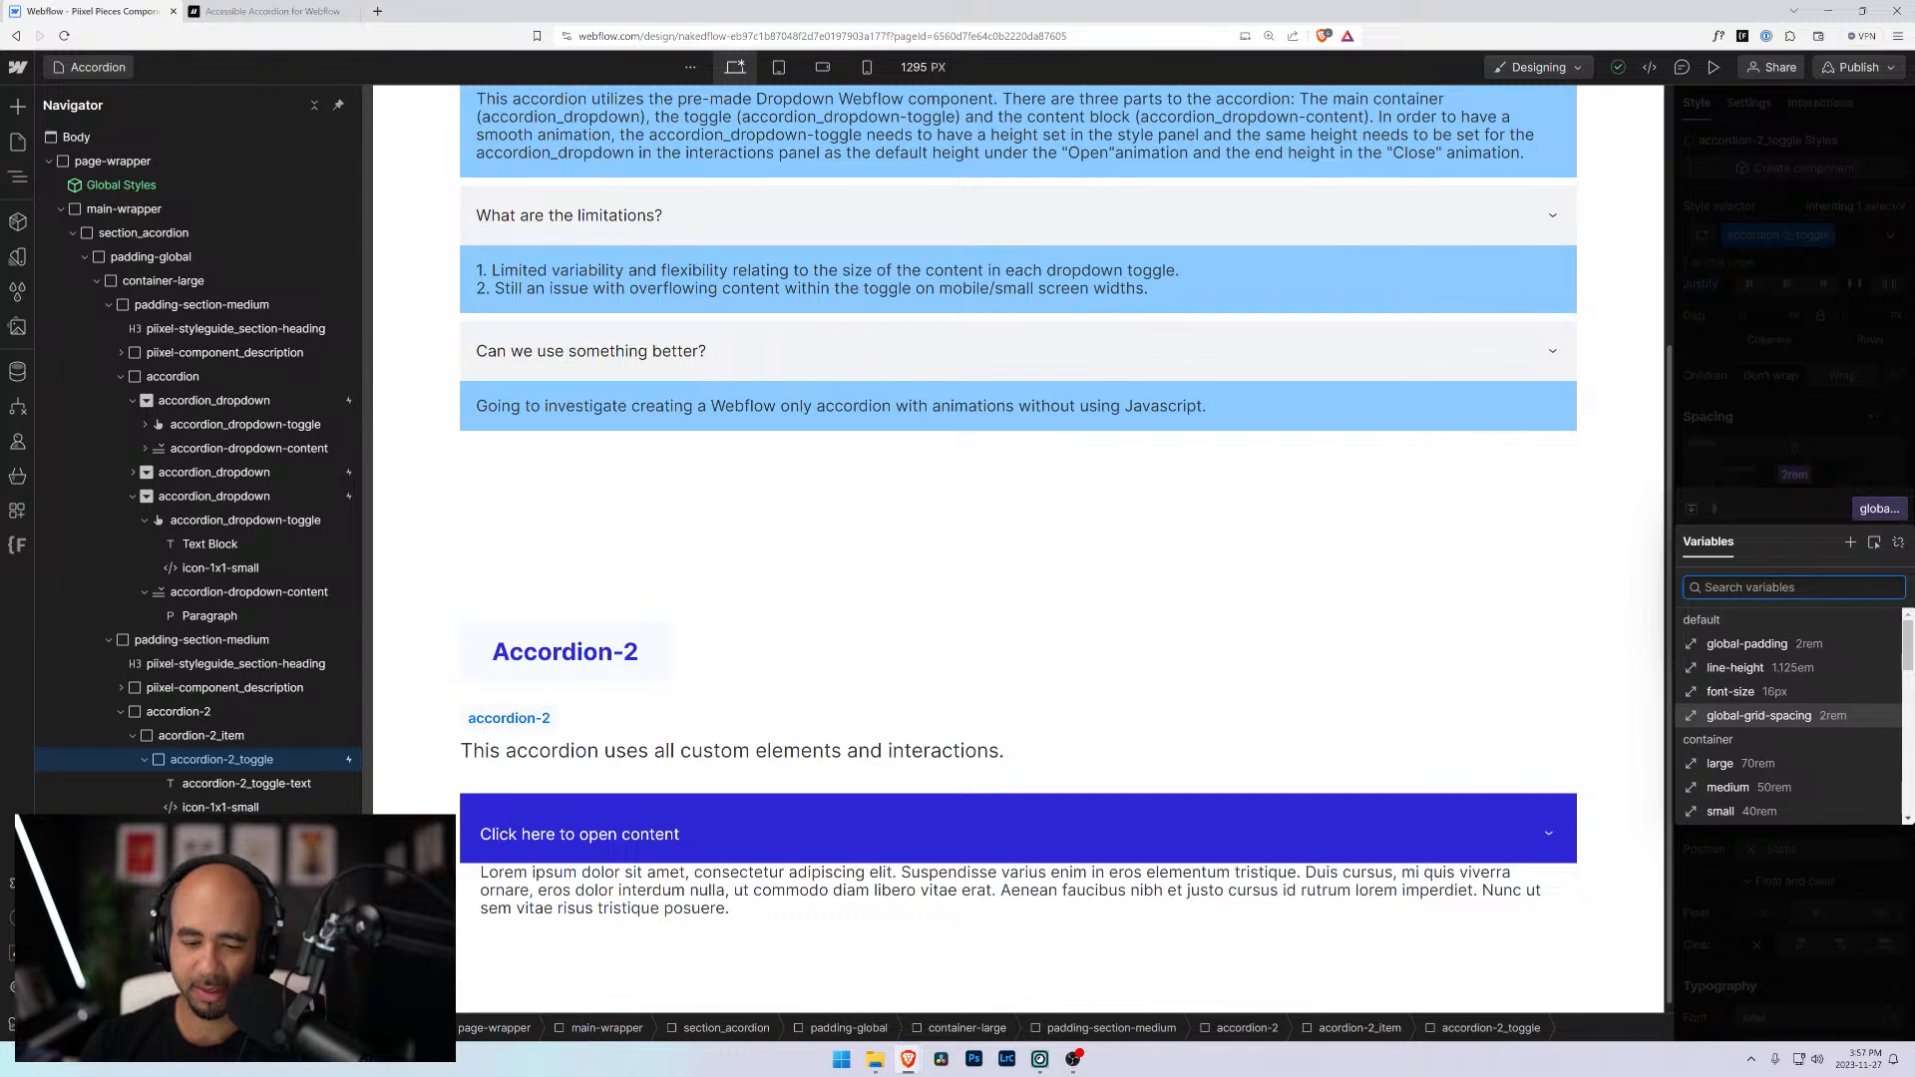
{"action": "type", "text": "medi"}
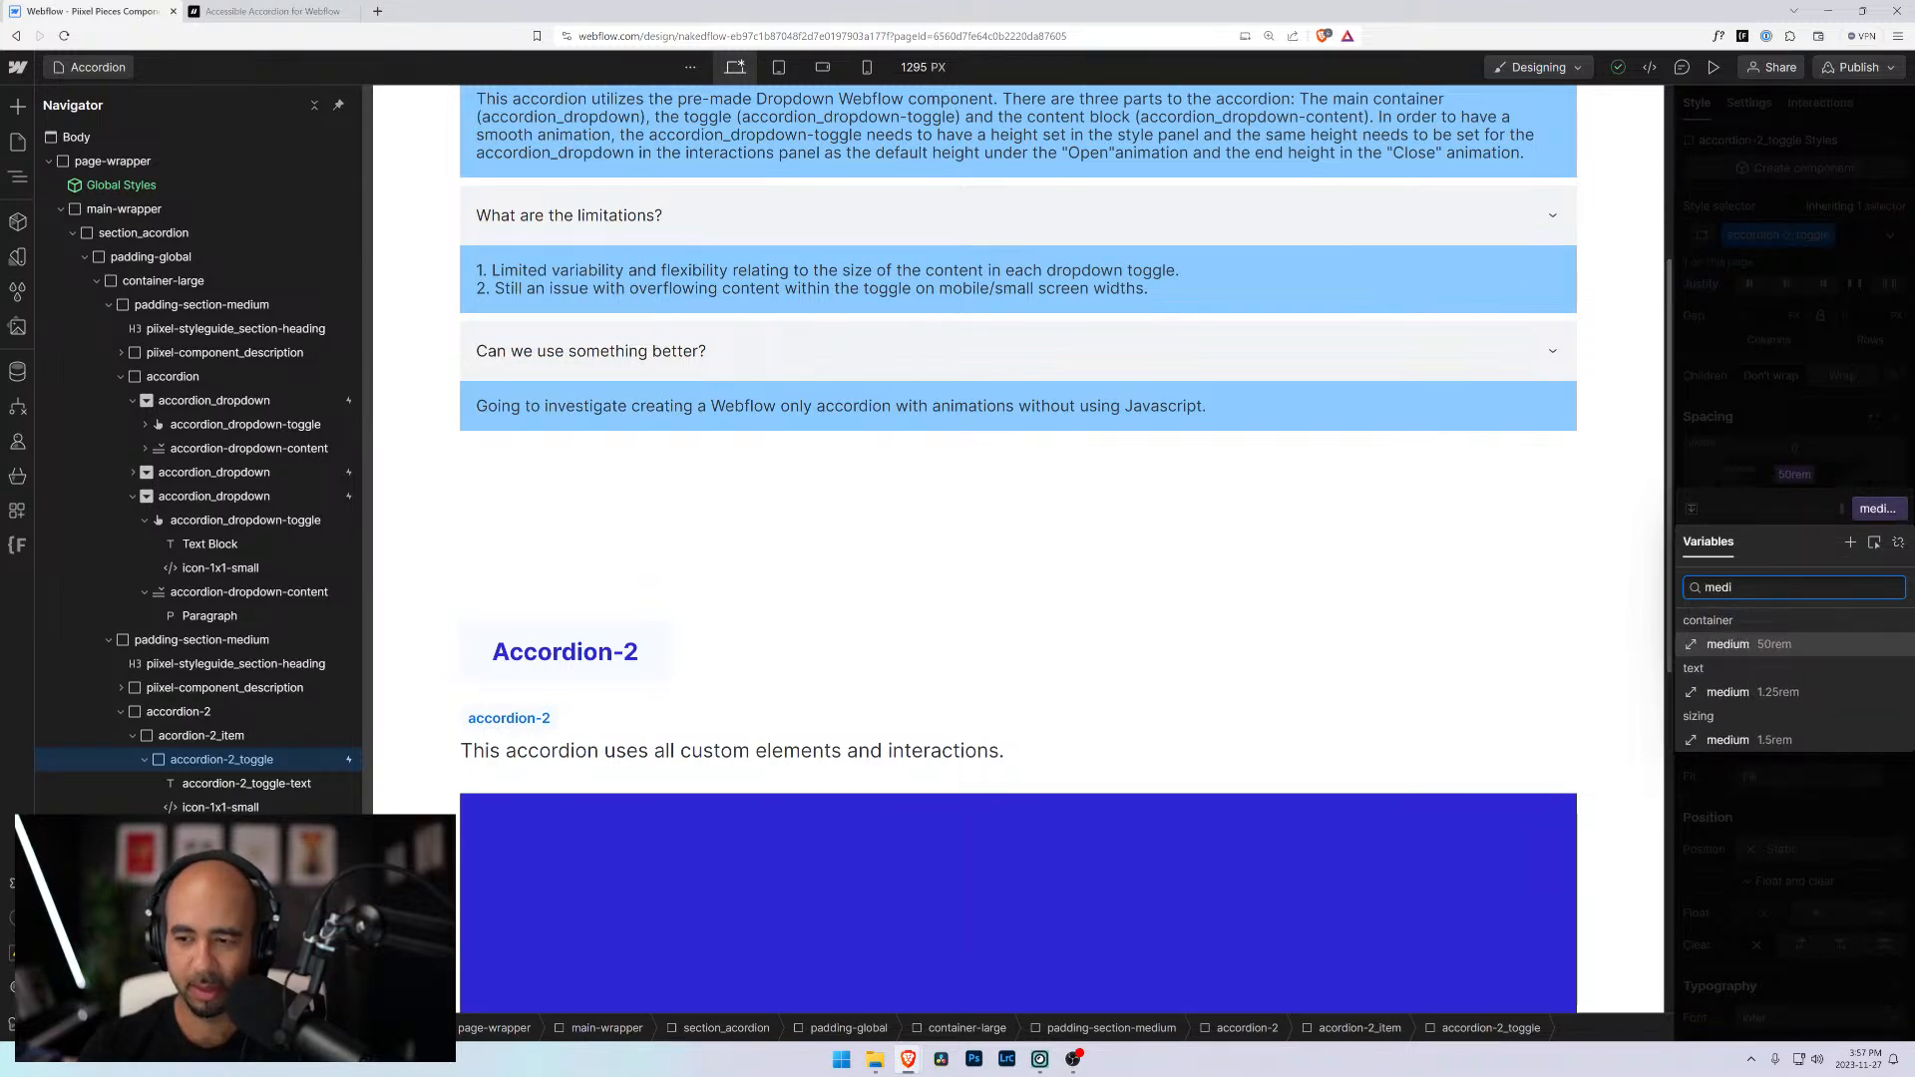
{"action": "left_click", "coordinate": [1731, 739]}
Link the left padding of accordion-2_toggle to the sizing variable medium (1.5rem)
{"action": "left_click", "coordinate": [1738, 496]}
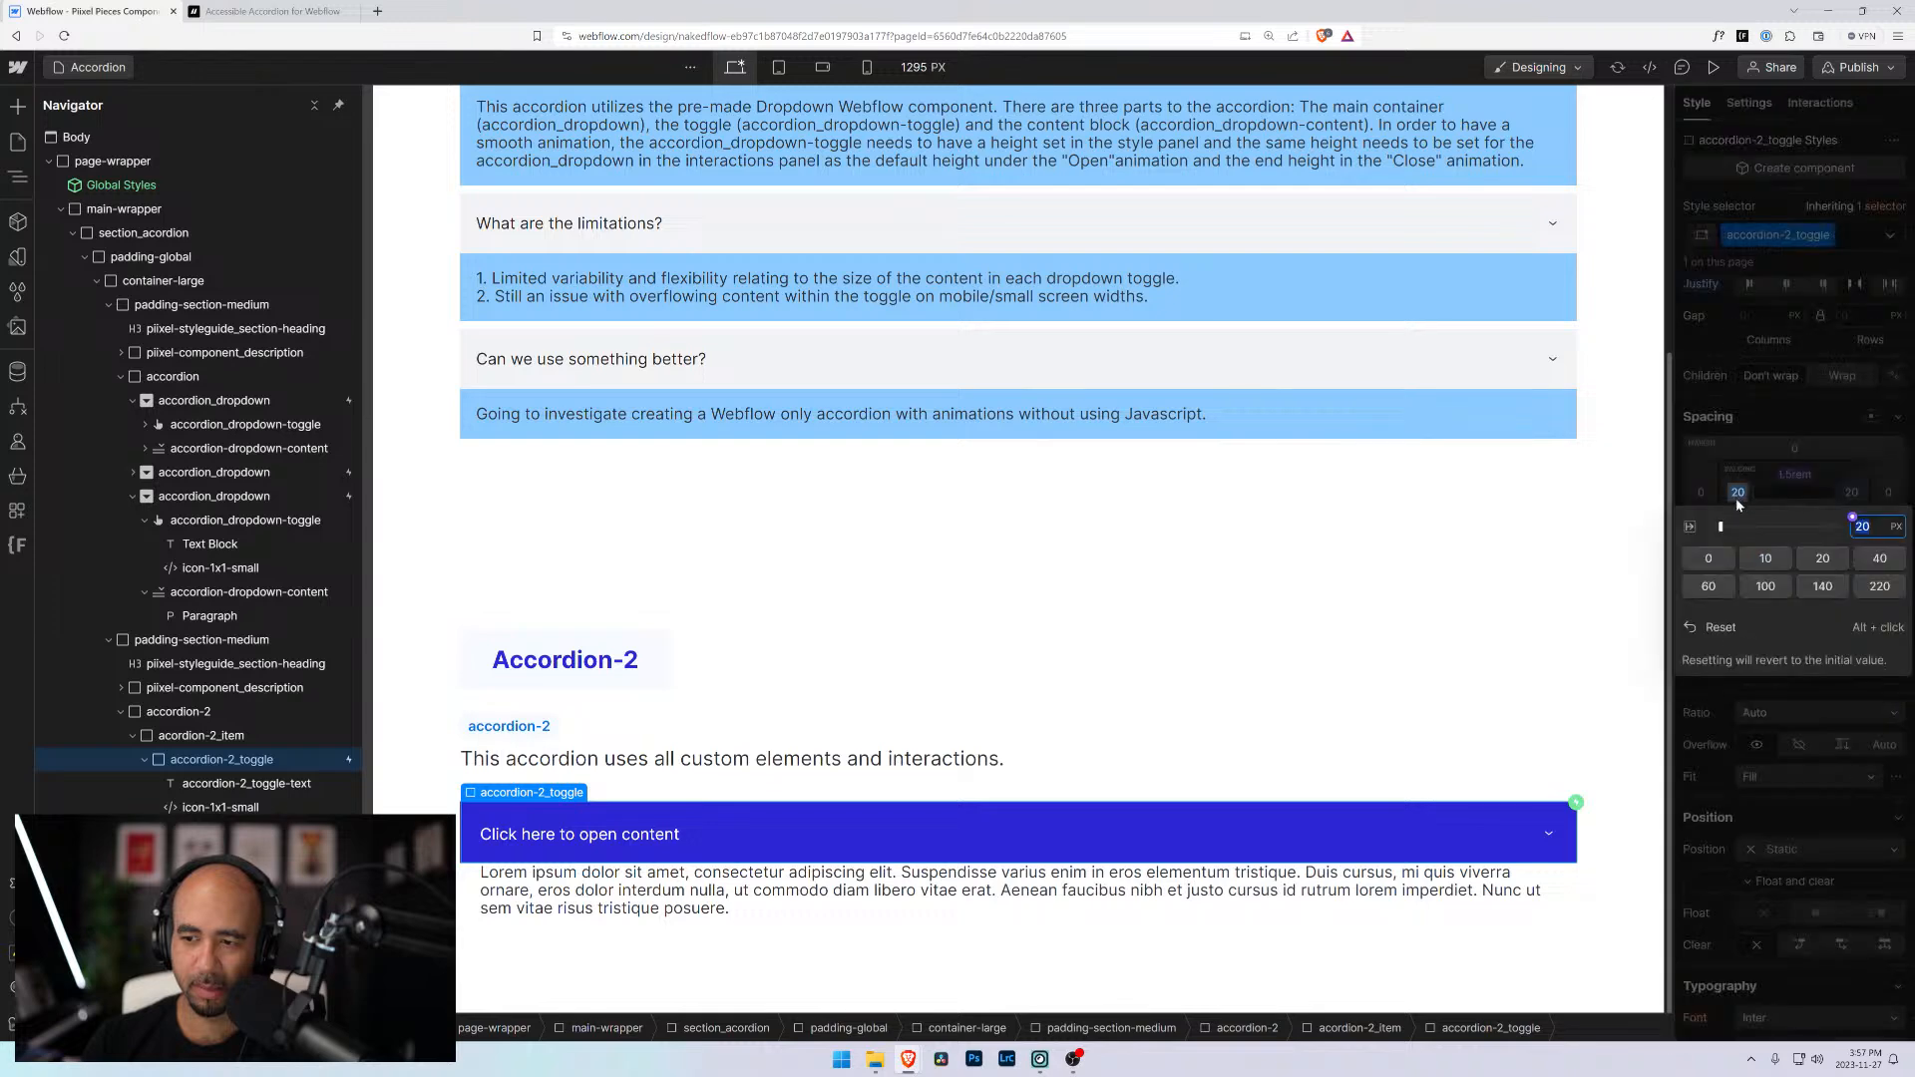
{"action": "left_click", "coordinate": [1852, 518]}
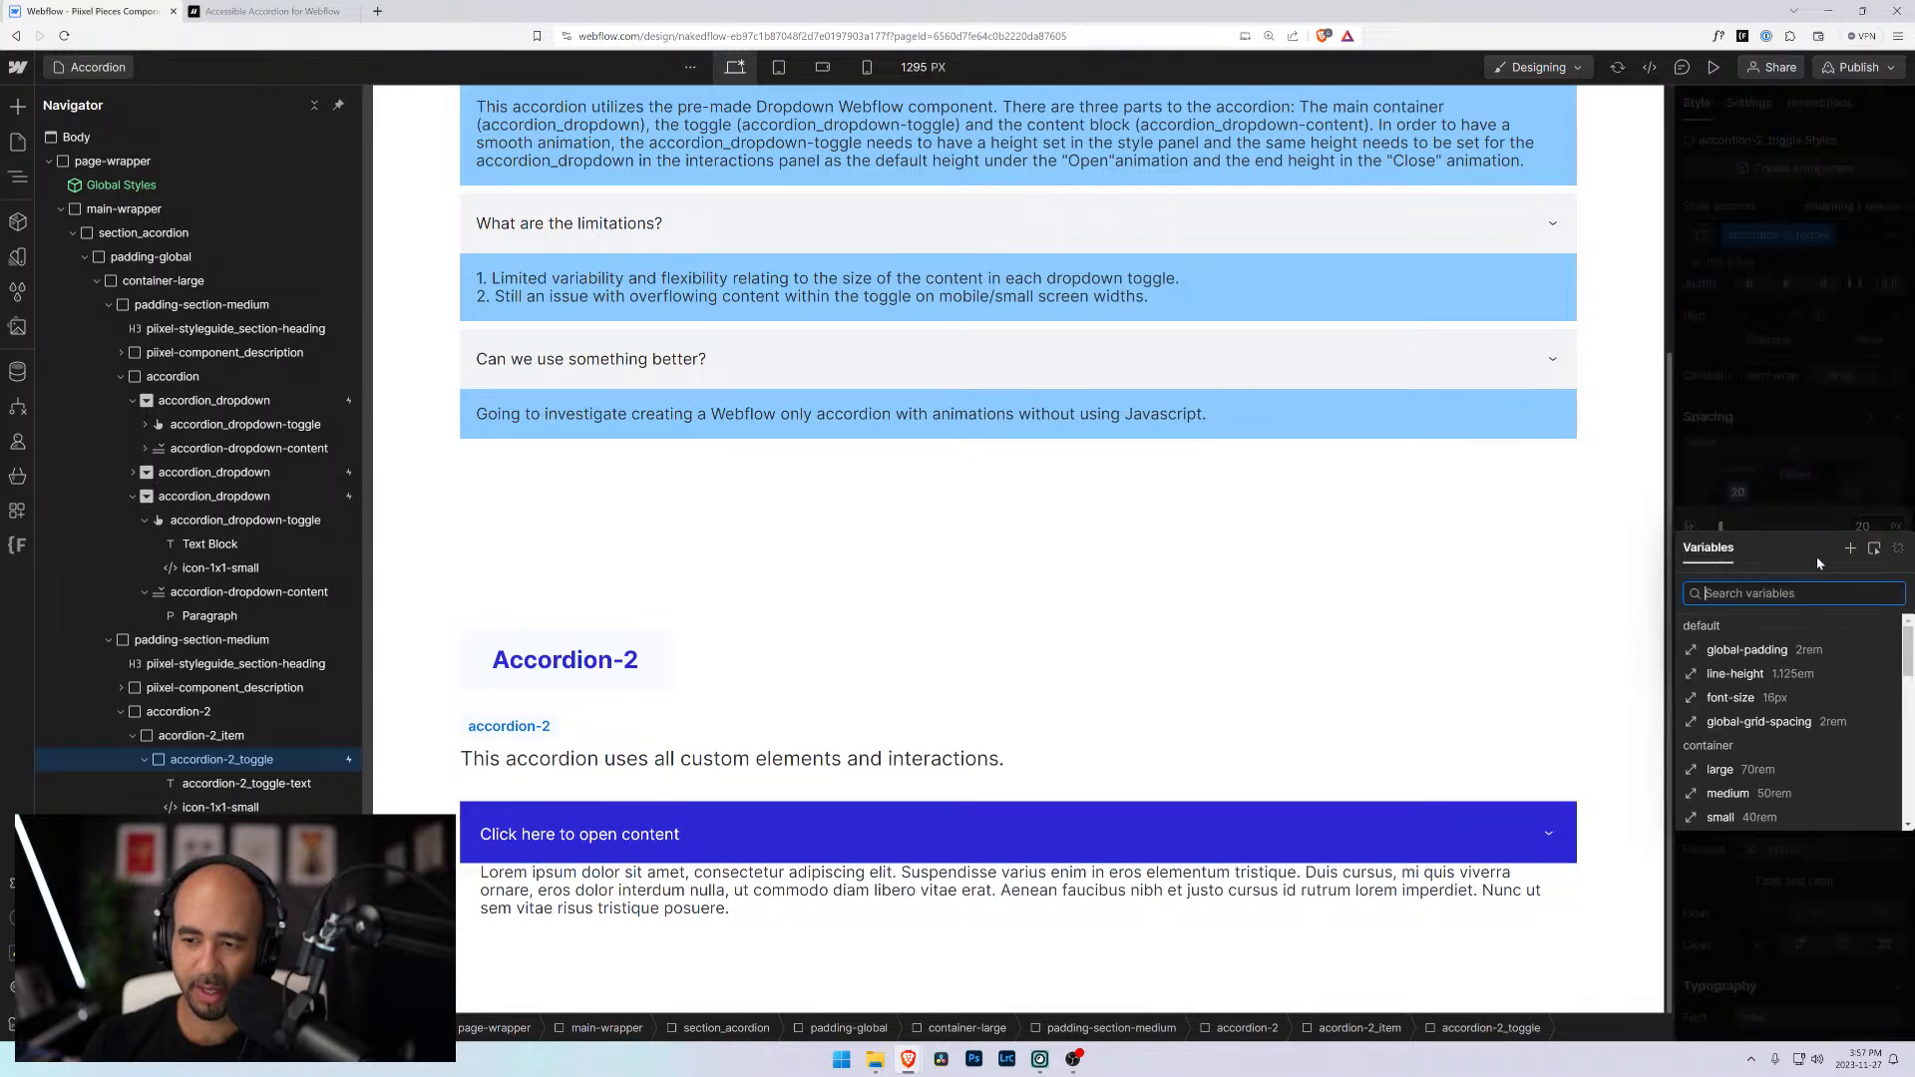
{"action": "type", "text": "med"}
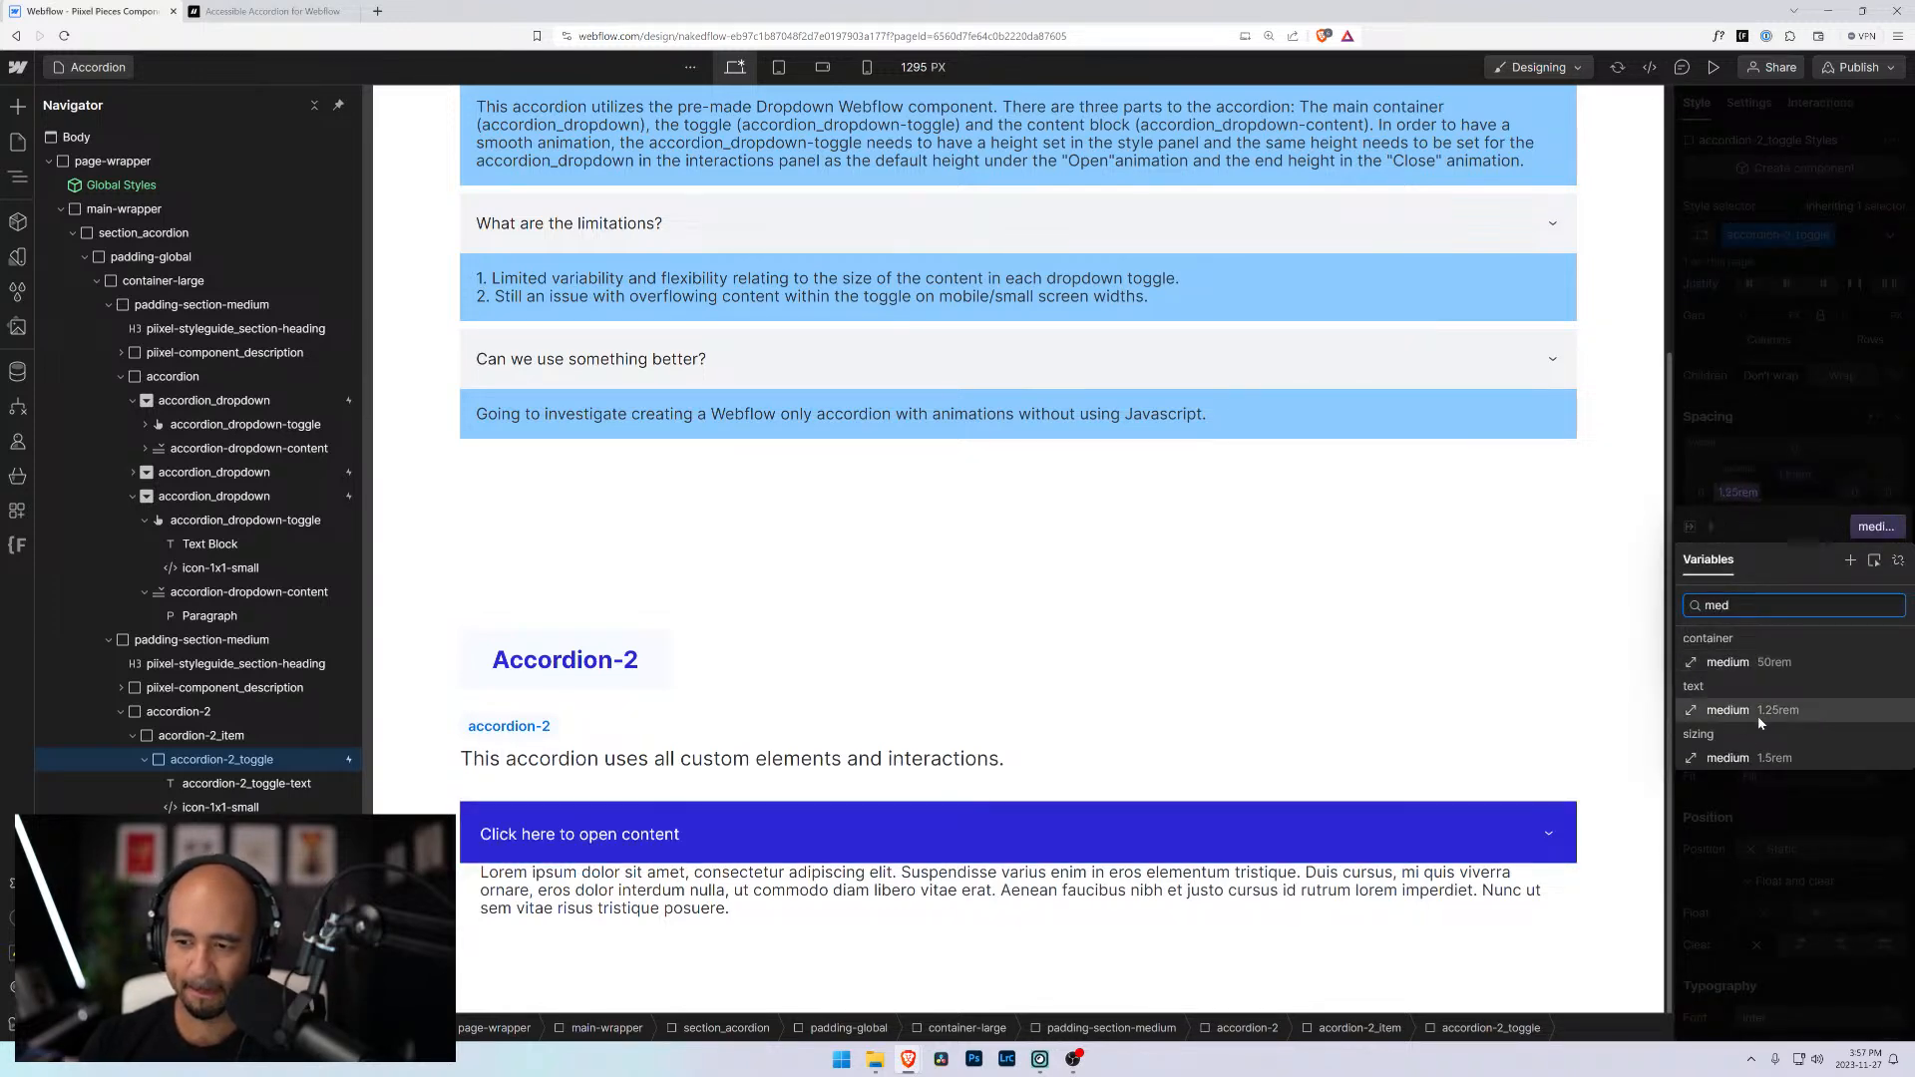
{"action": "left_click", "coordinate": [1740, 760]}
{"action": "key", "text": "Escape"}
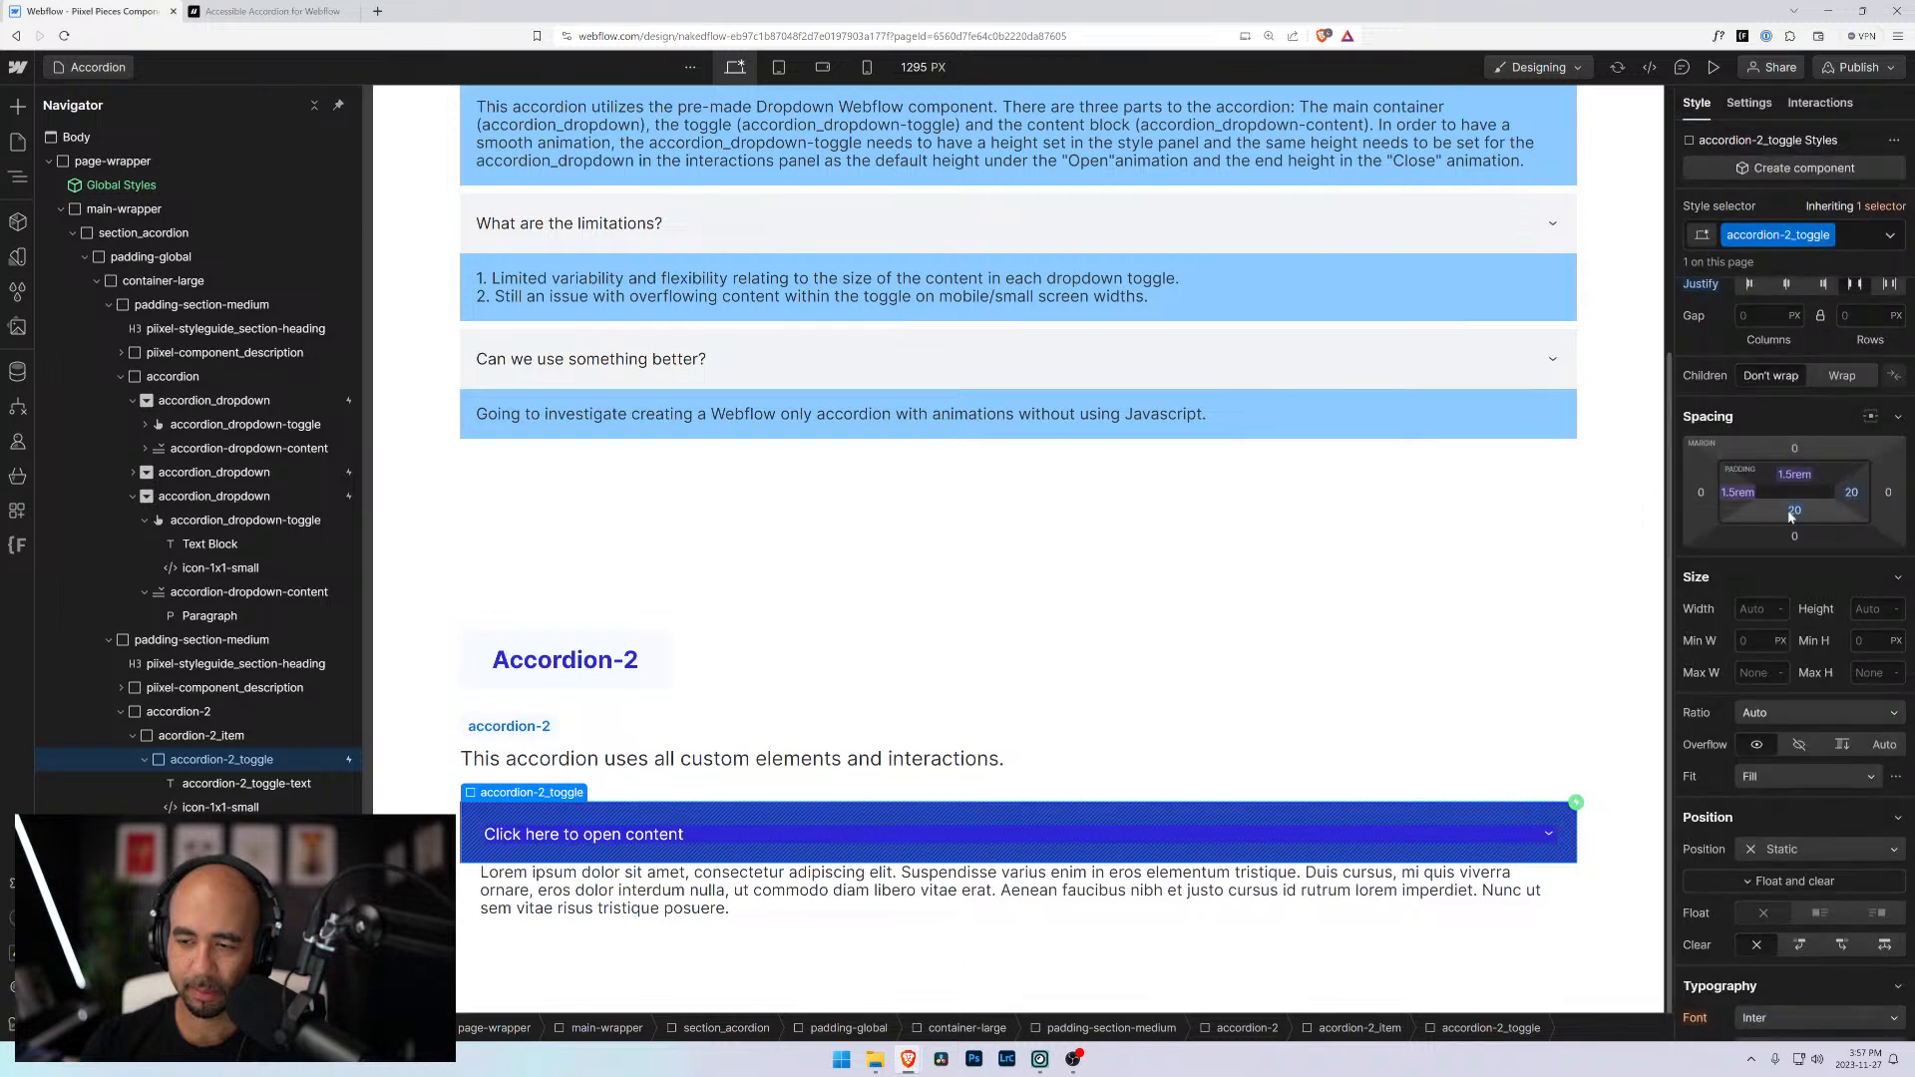
Link the bottom padding of accordion-2_toggle to the sizing variable medium (1.5rem)
{"action": "left_click", "coordinate": [1796, 511]}
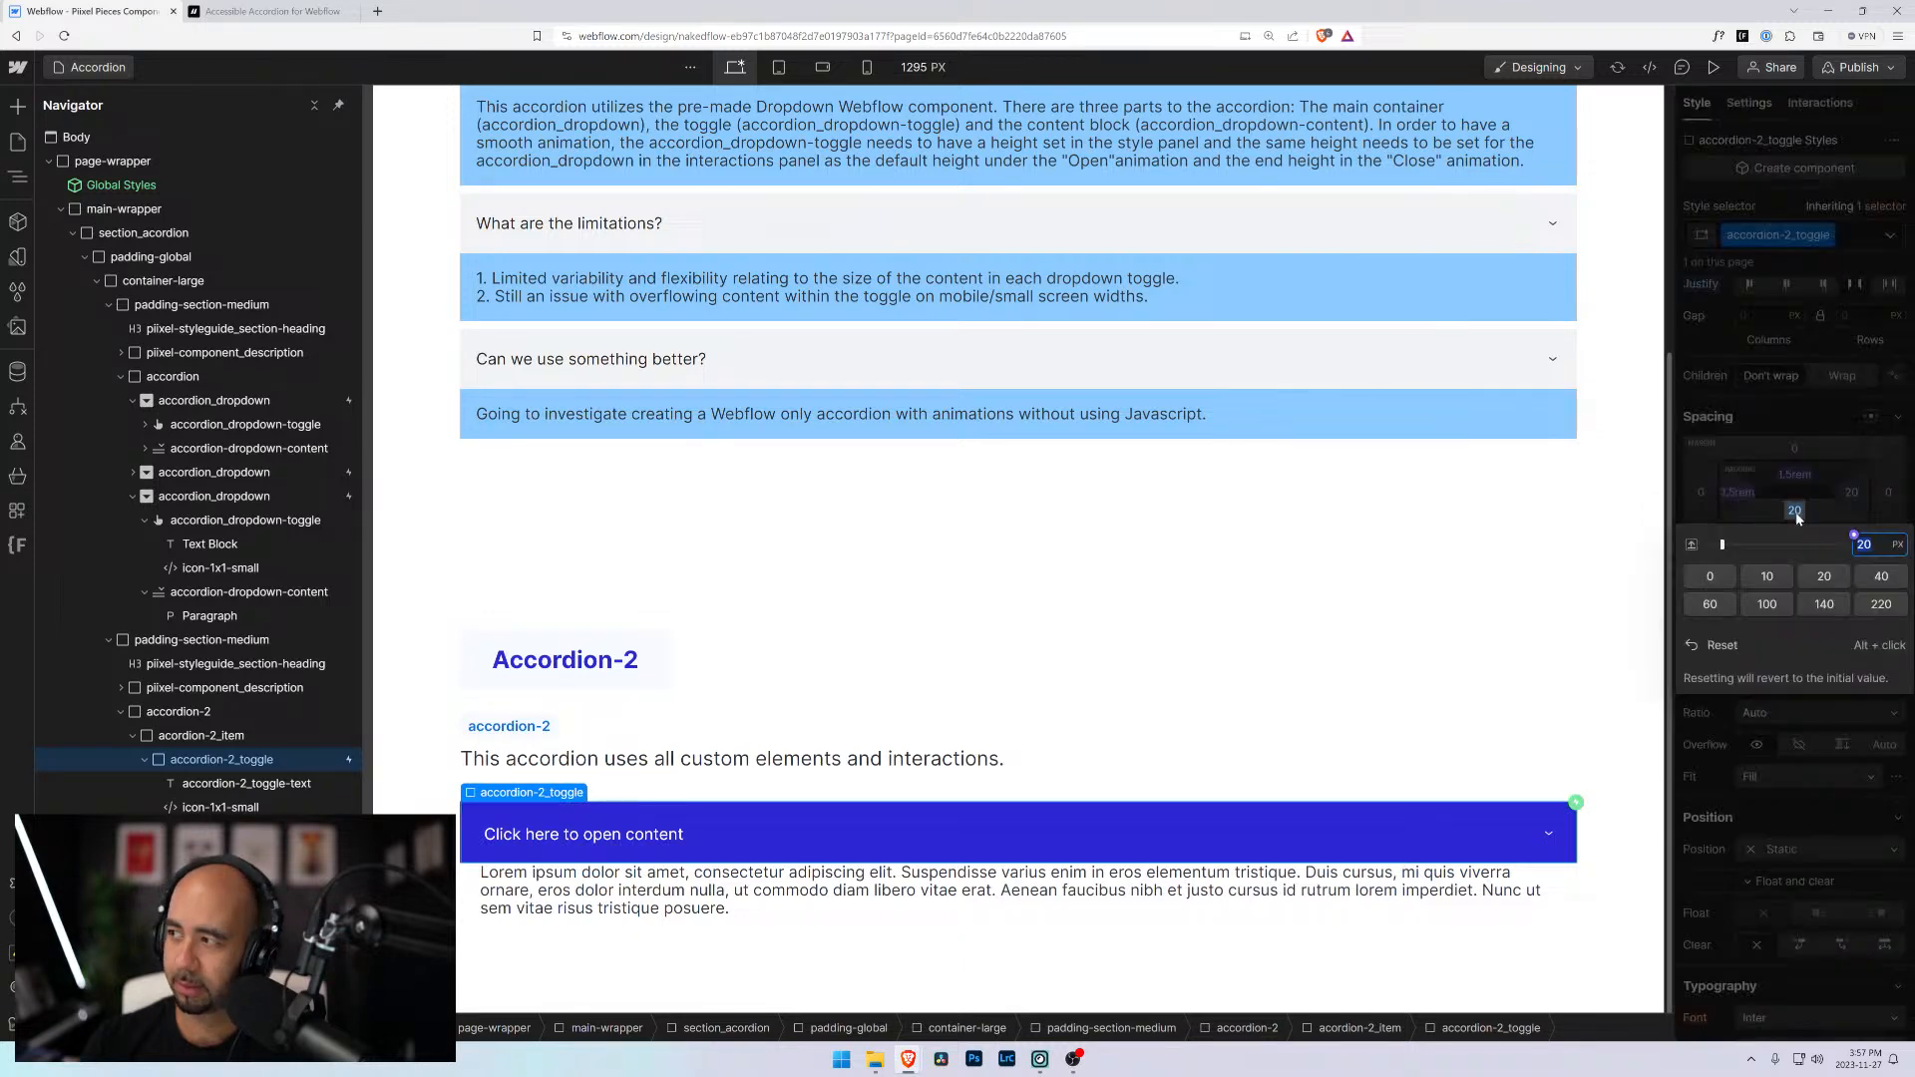
{"action": "left_click", "coordinate": [1854, 536]}
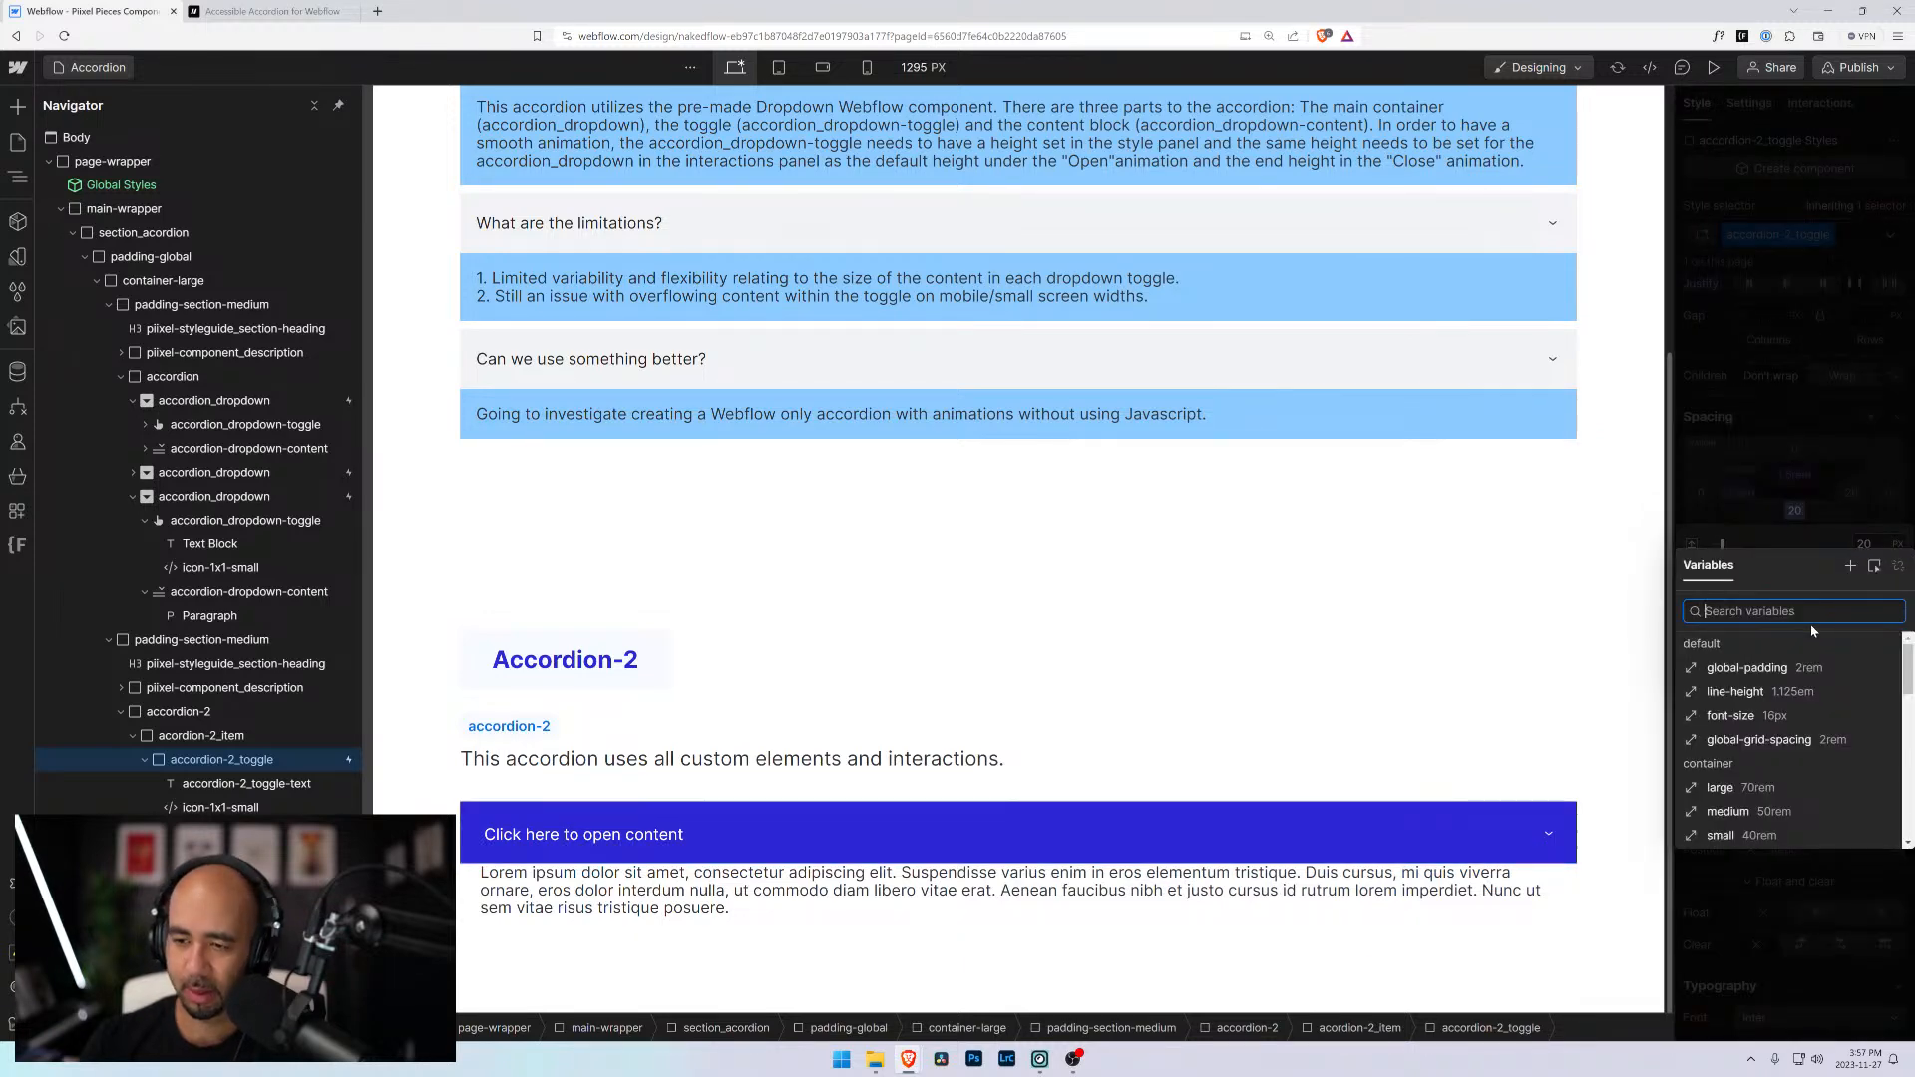
{"action": "type", "text": "med"}
{"action": "left_click", "coordinate": [1736, 776]}
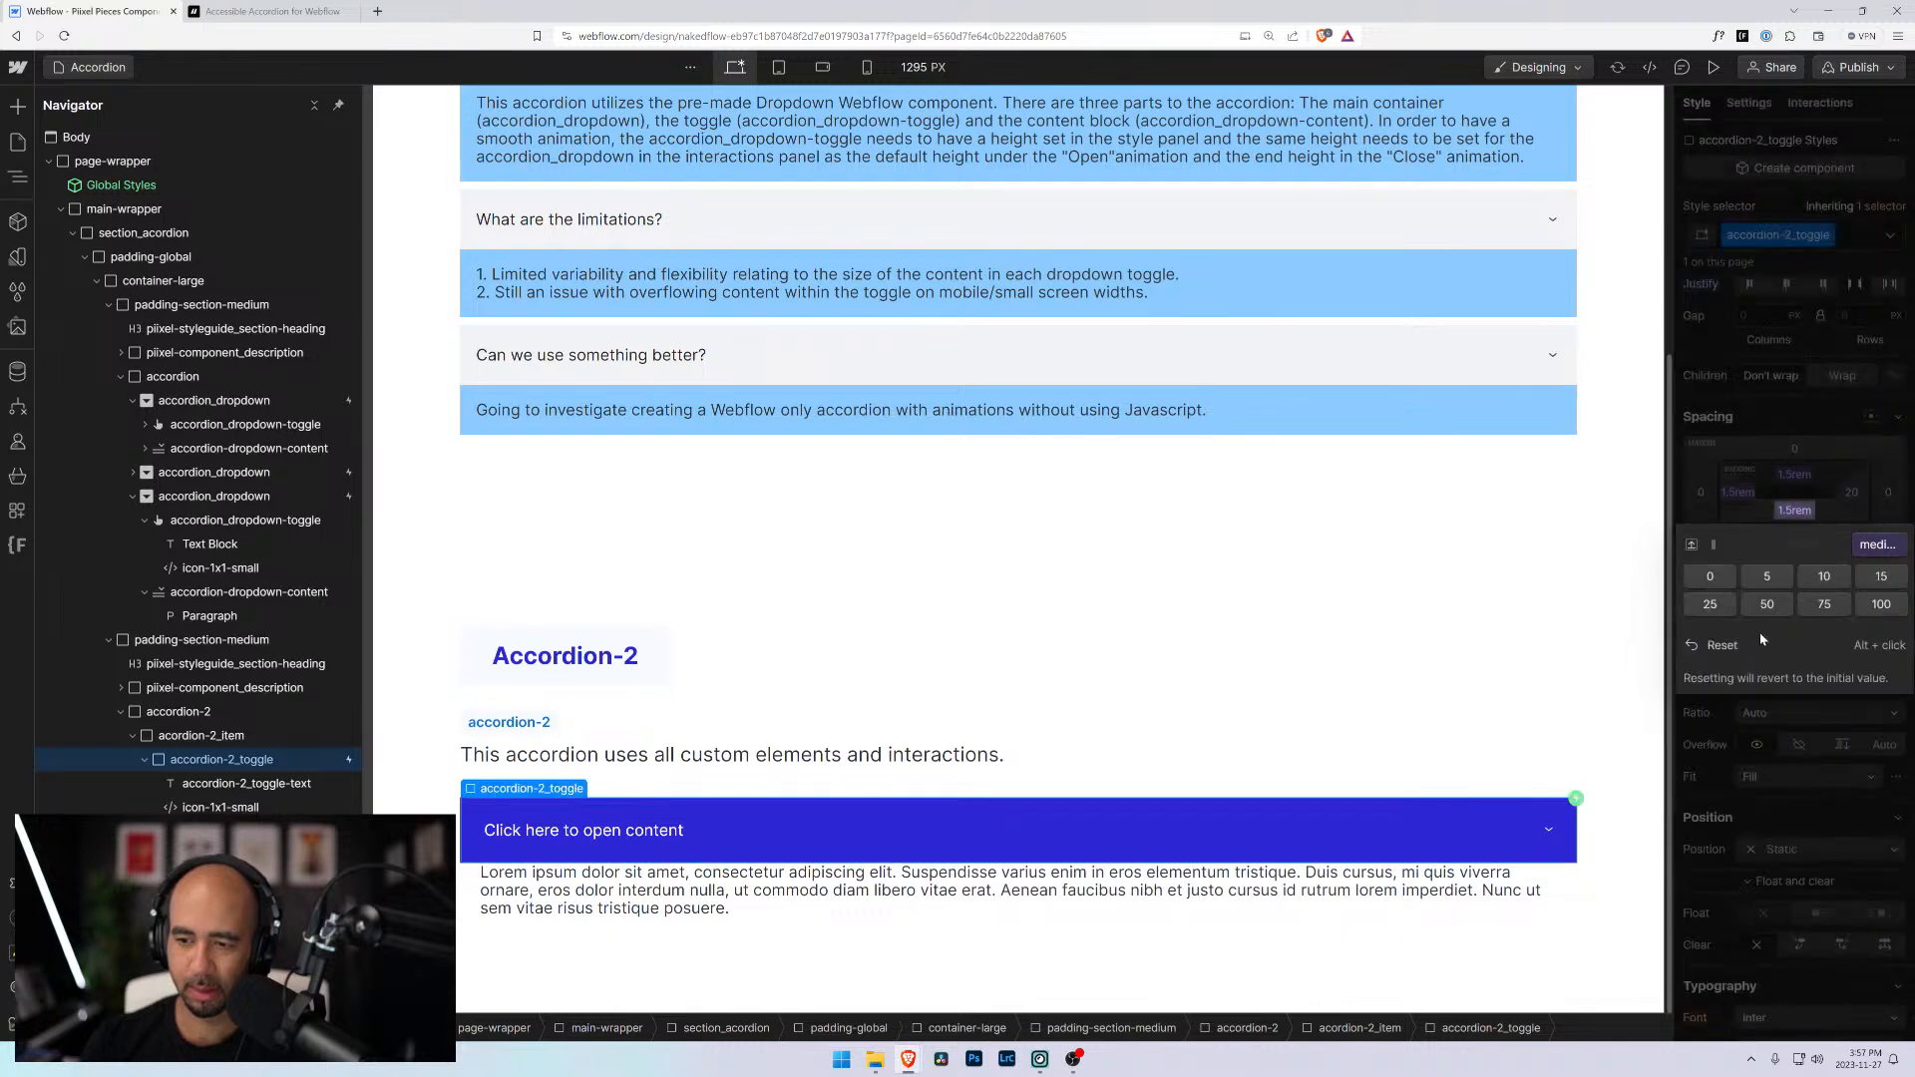
{"action": "left_click", "coordinate": [1832, 428]}
Link the right padding of accordion-2_toggle to the sizing variable medium (1.5rem)
{"action": "left_click", "coordinate": [1851, 492]}
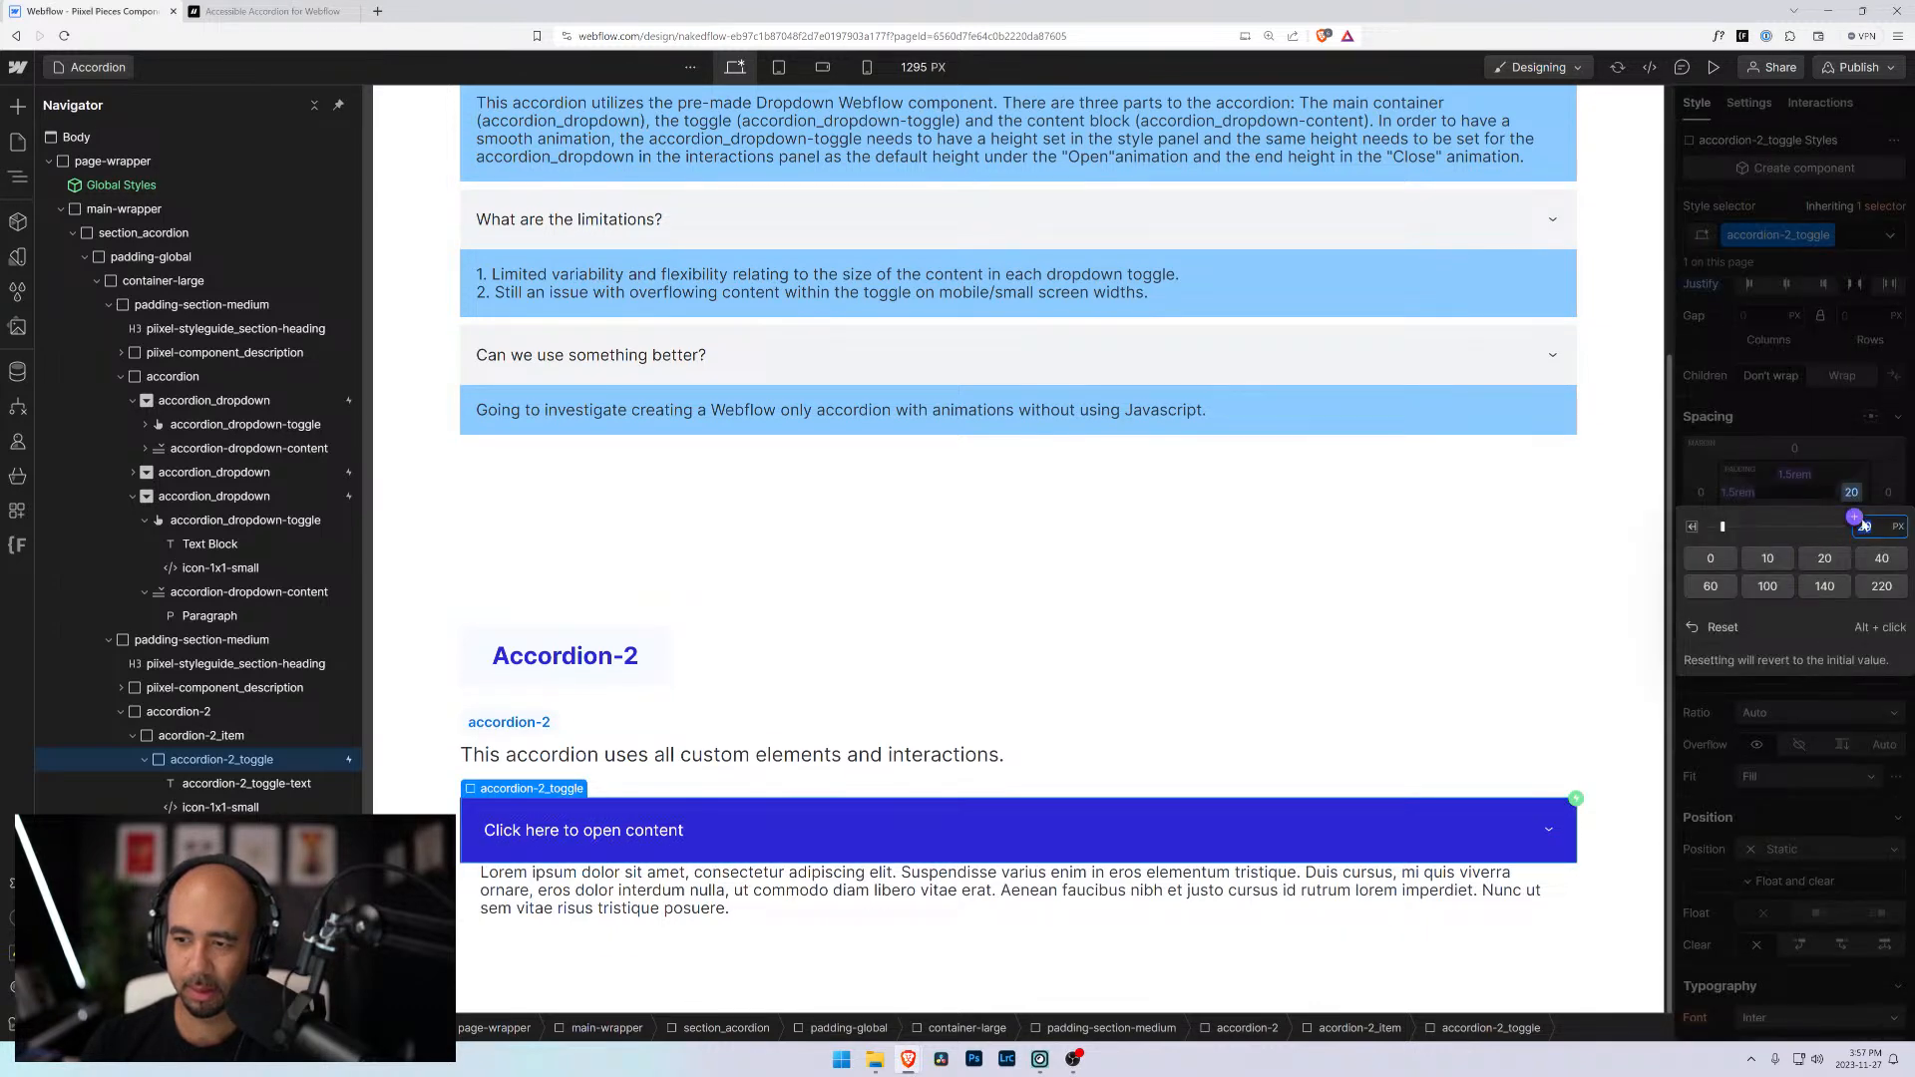
{"action": "left_click", "coordinate": [1854, 518]}
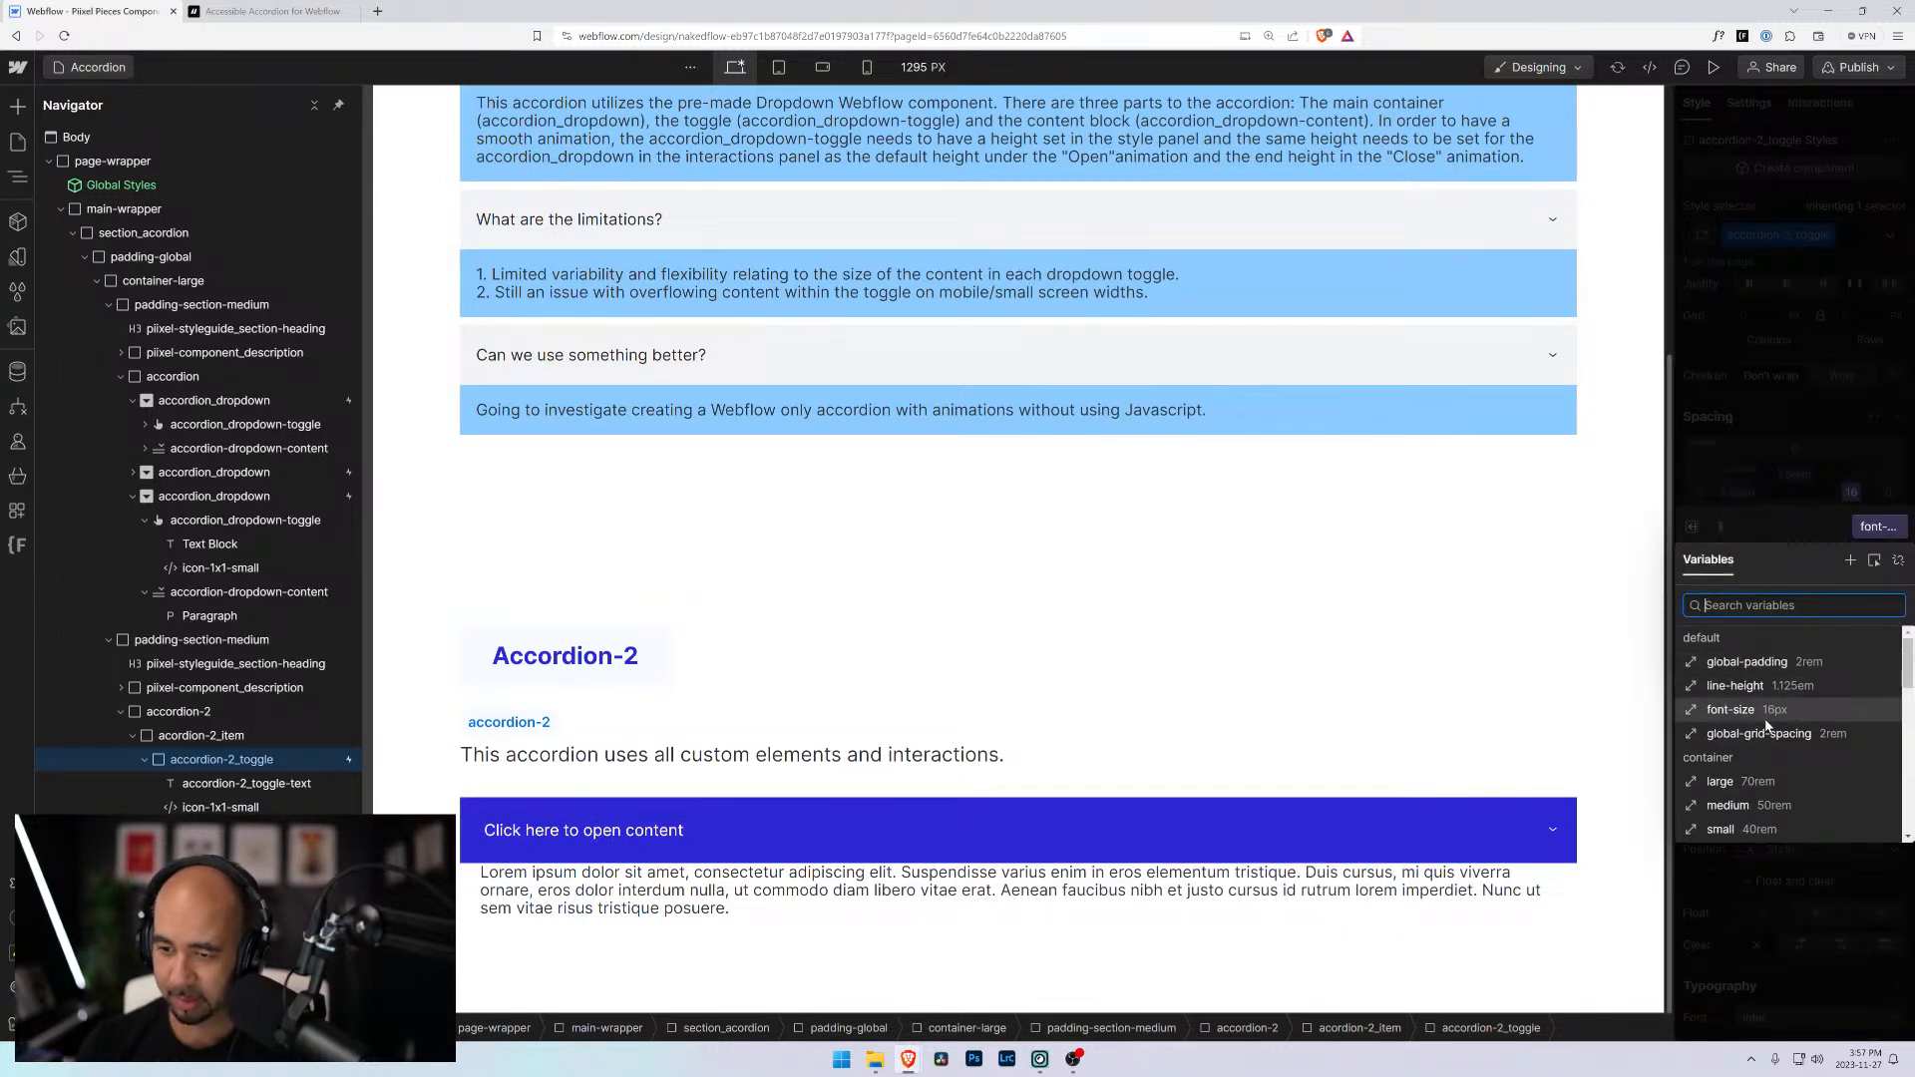
{"action": "type", "text": "medi"}
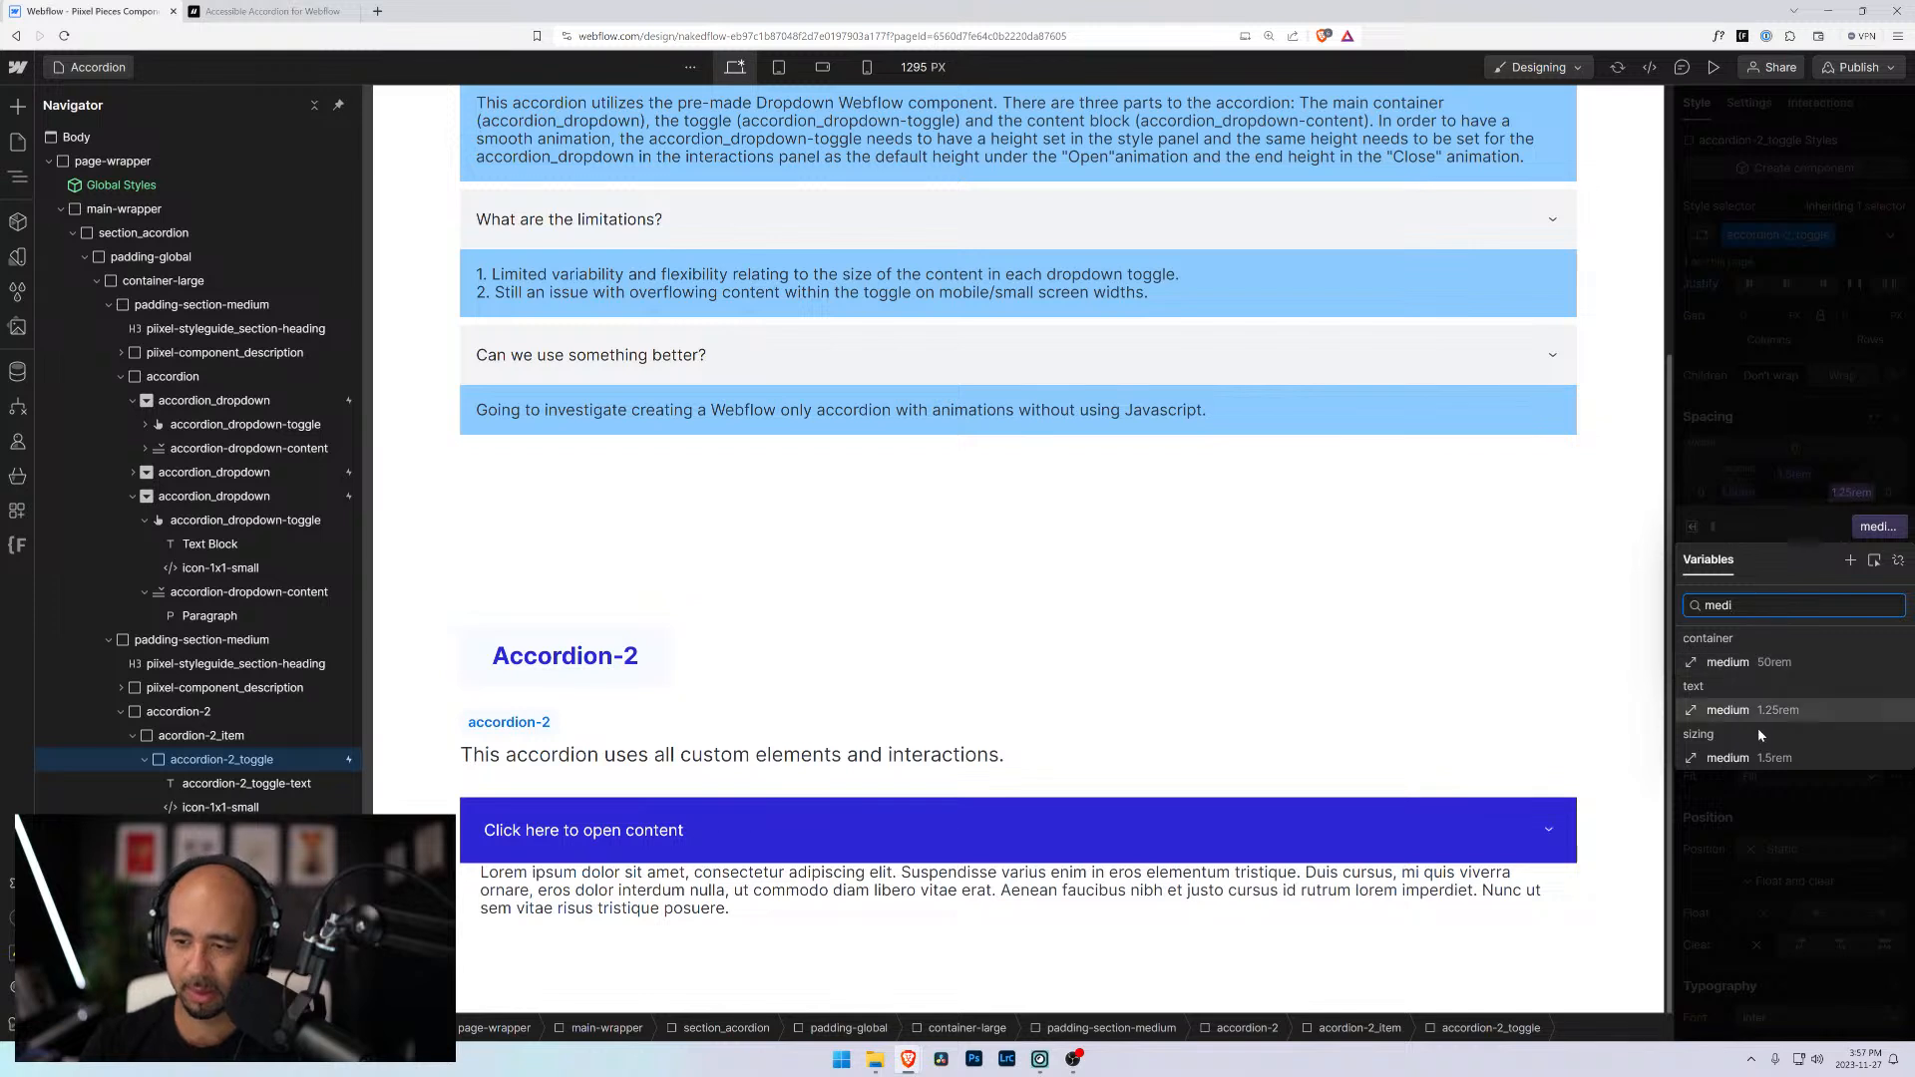
{"action": "left_click", "coordinate": [1756, 759]}
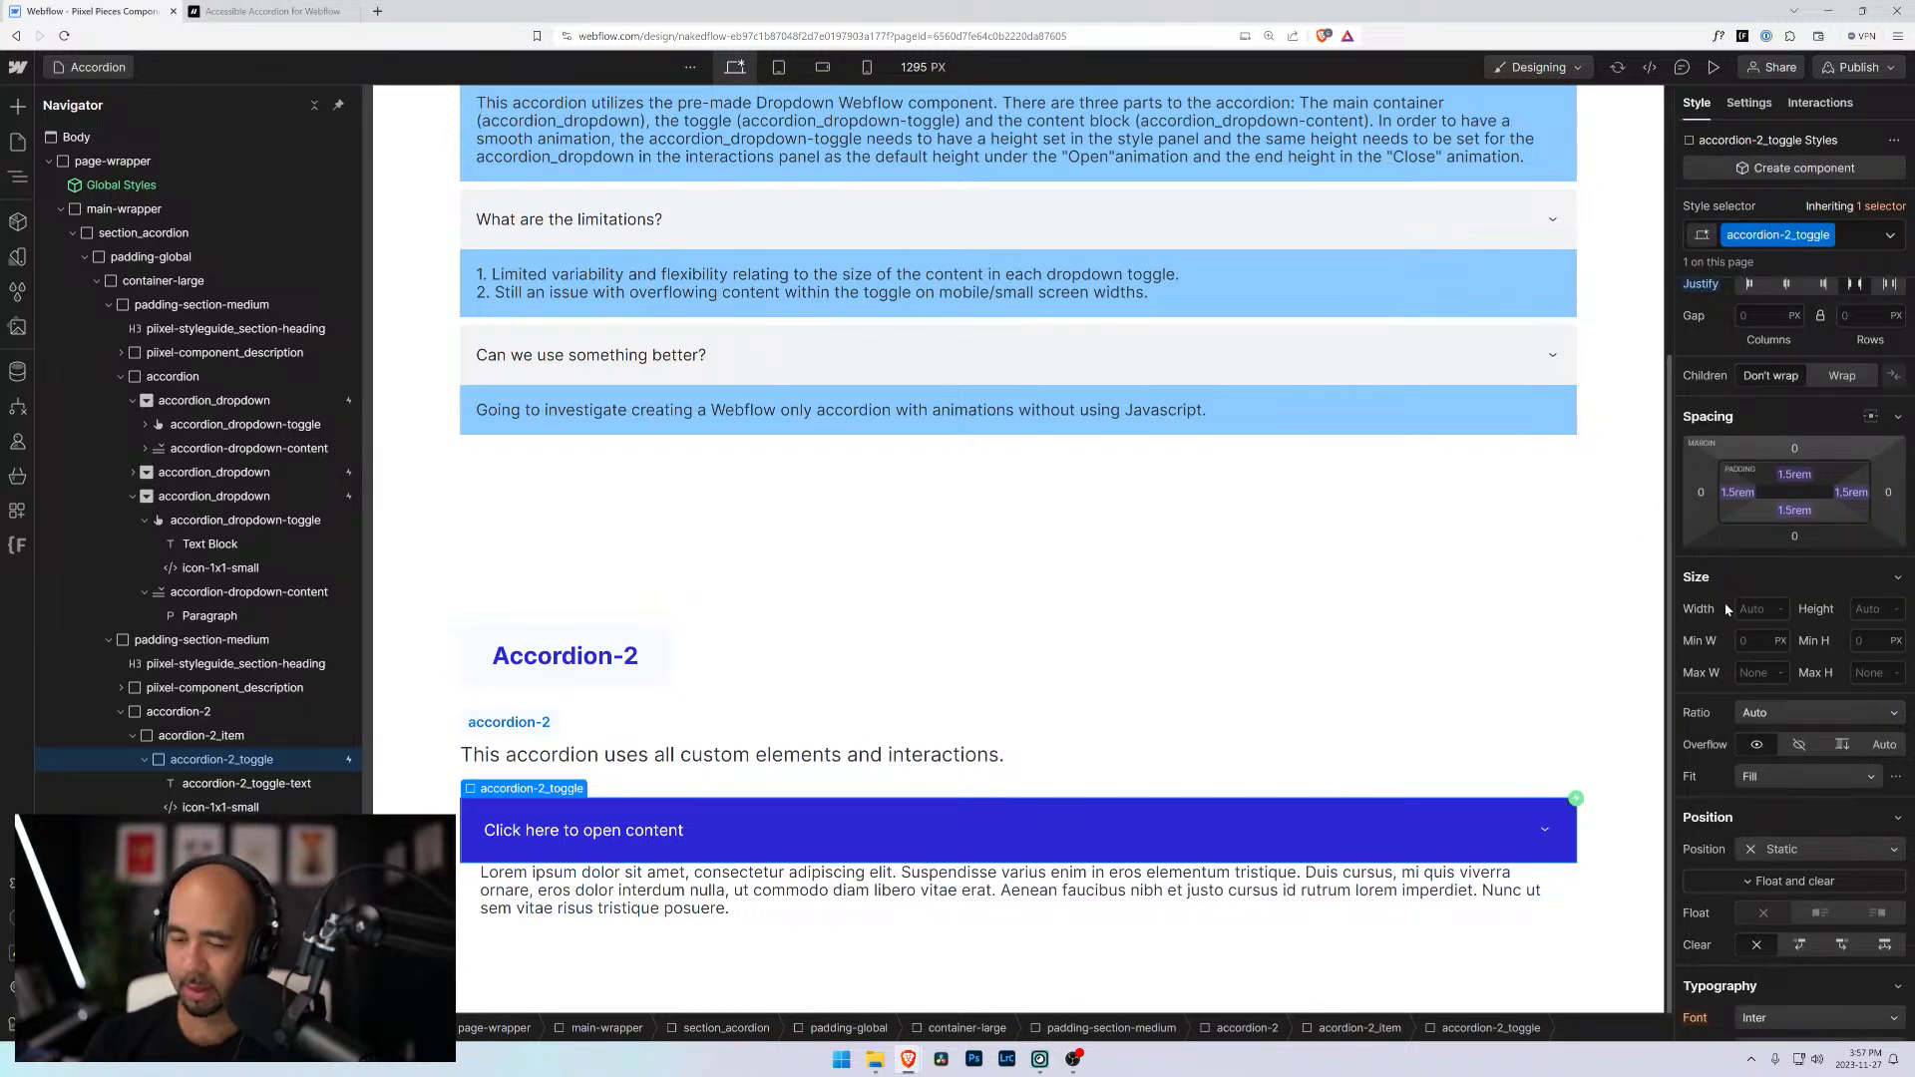
Rename the accordion-2_content class on the outer content block to accordion-2_content-container
{"action": "left_click", "coordinate": [833, 878]}
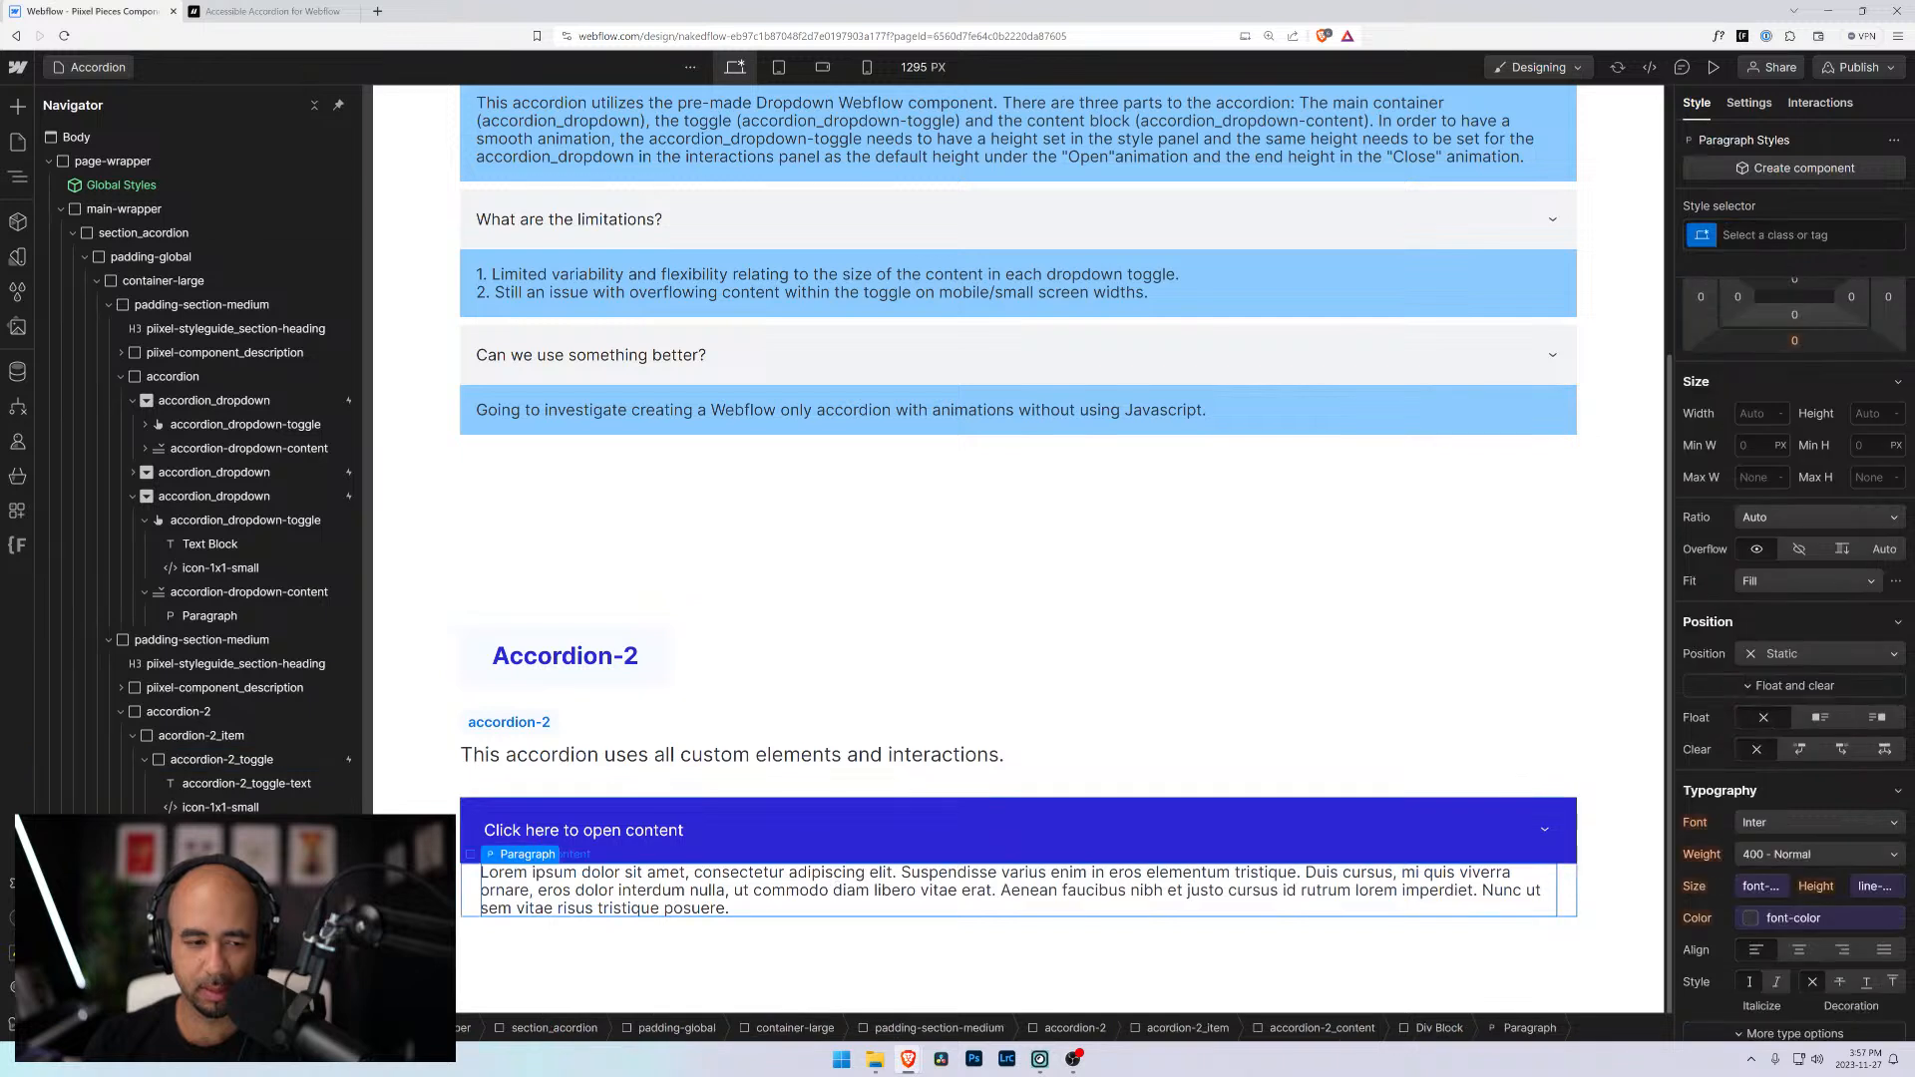
{"action": "left_click", "coordinate": [1775, 225]}
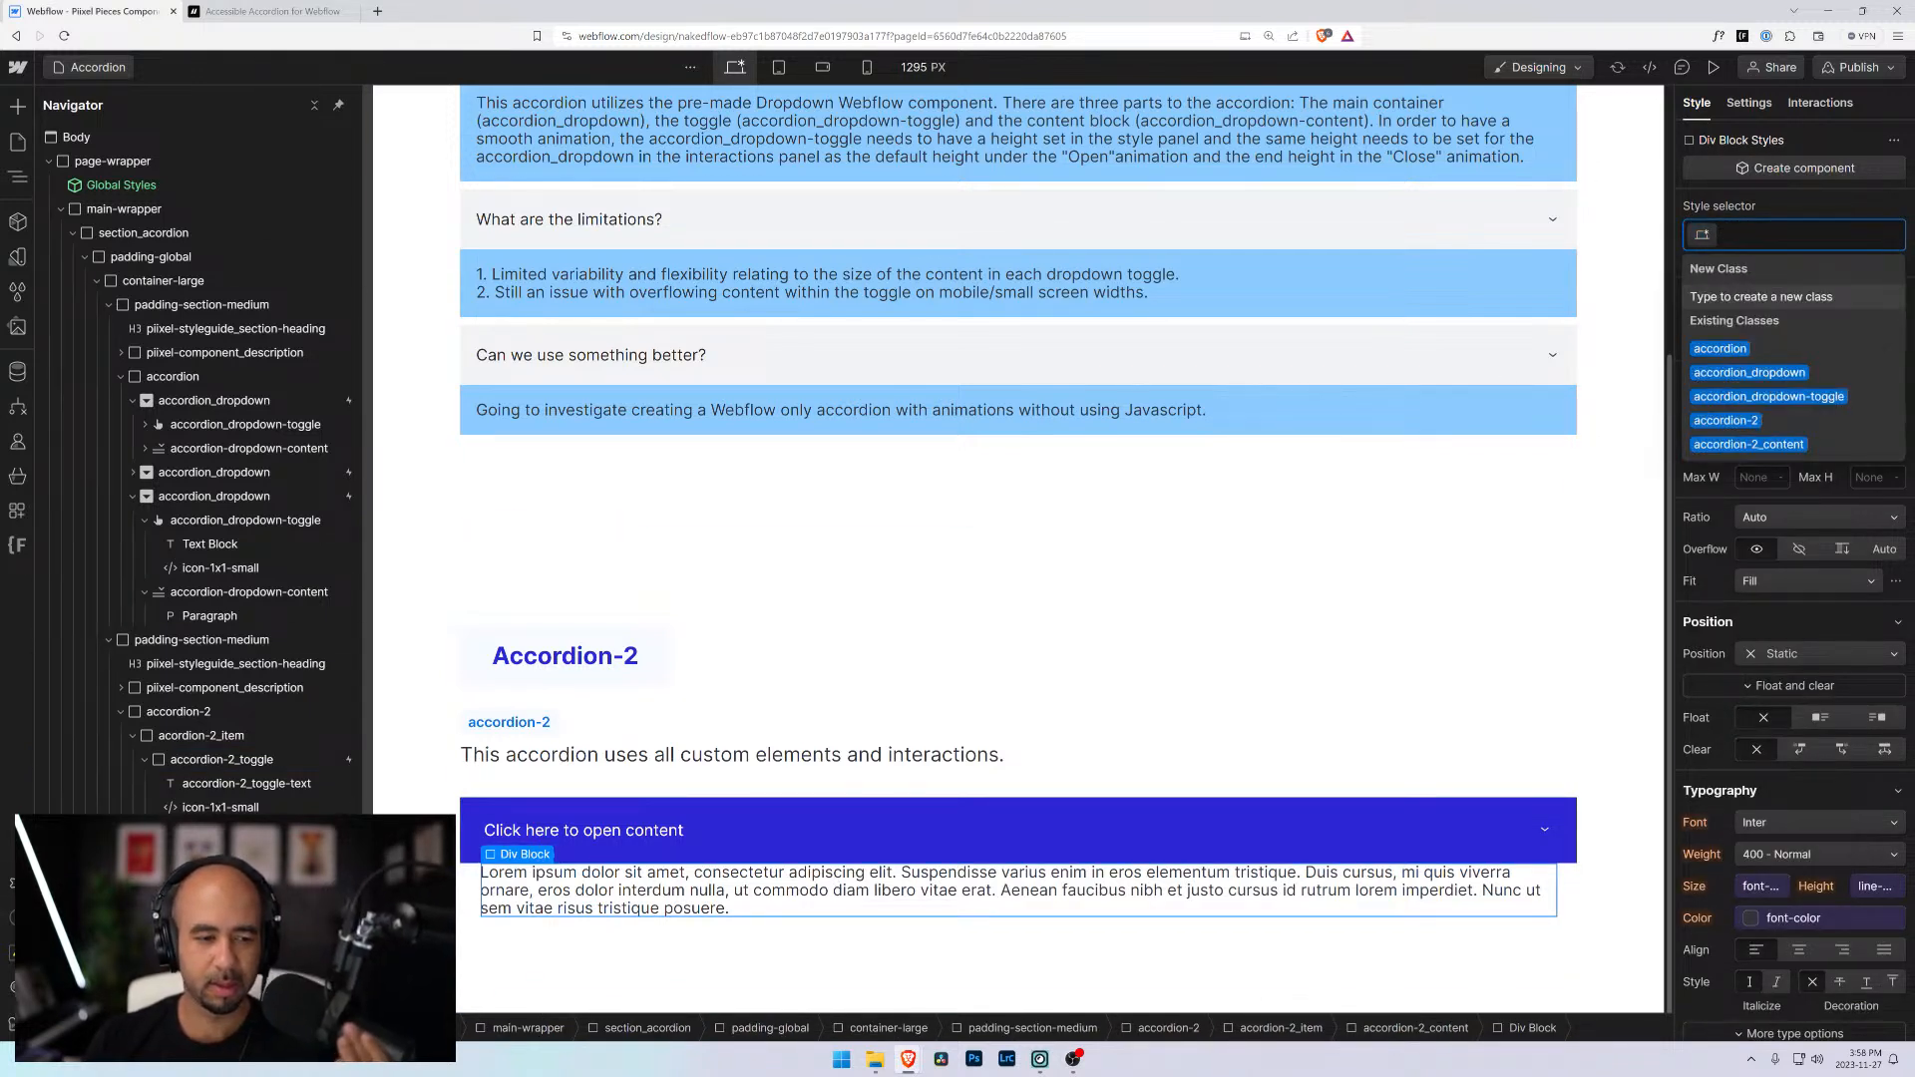
{"action": "left_click", "coordinate": [1749, 444]}
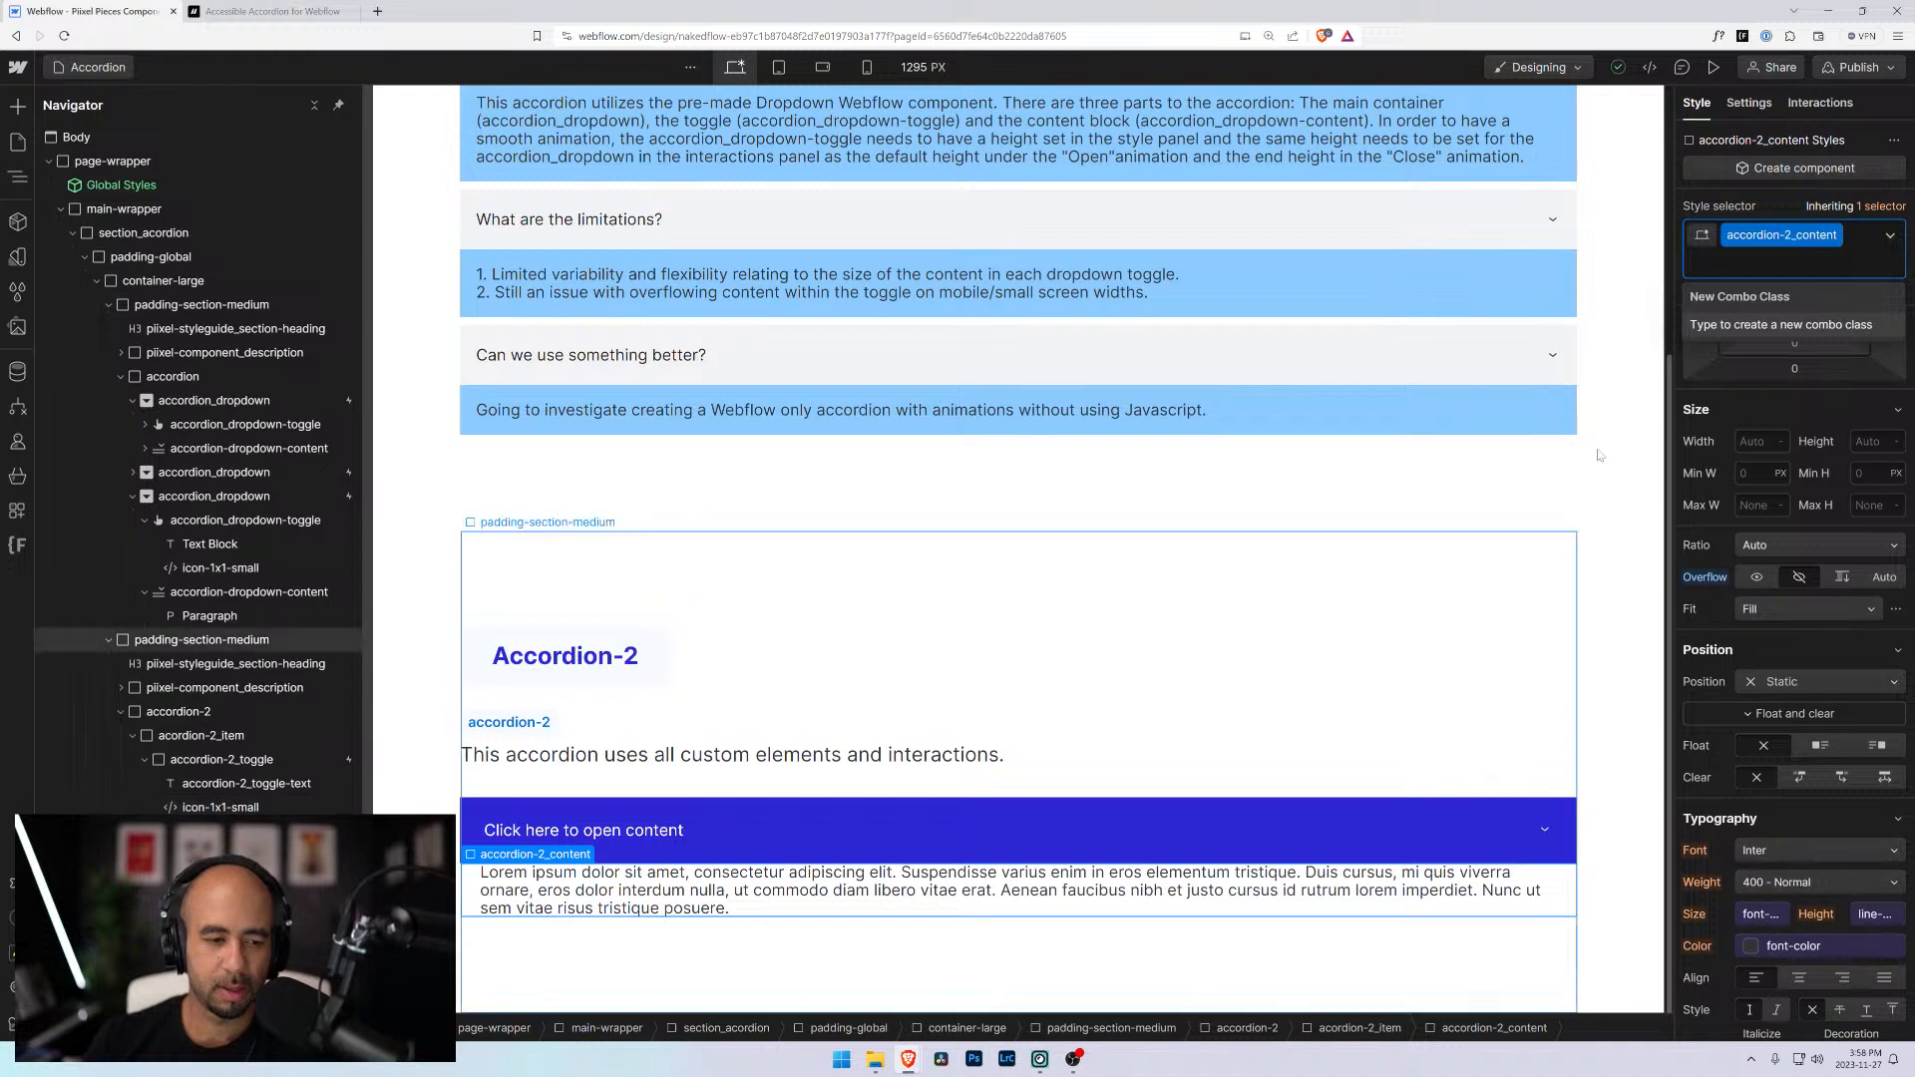
{"action": "left_click", "coordinate": [1836, 236]}
{"action": "left_click", "coordinate": [1796, 262]}
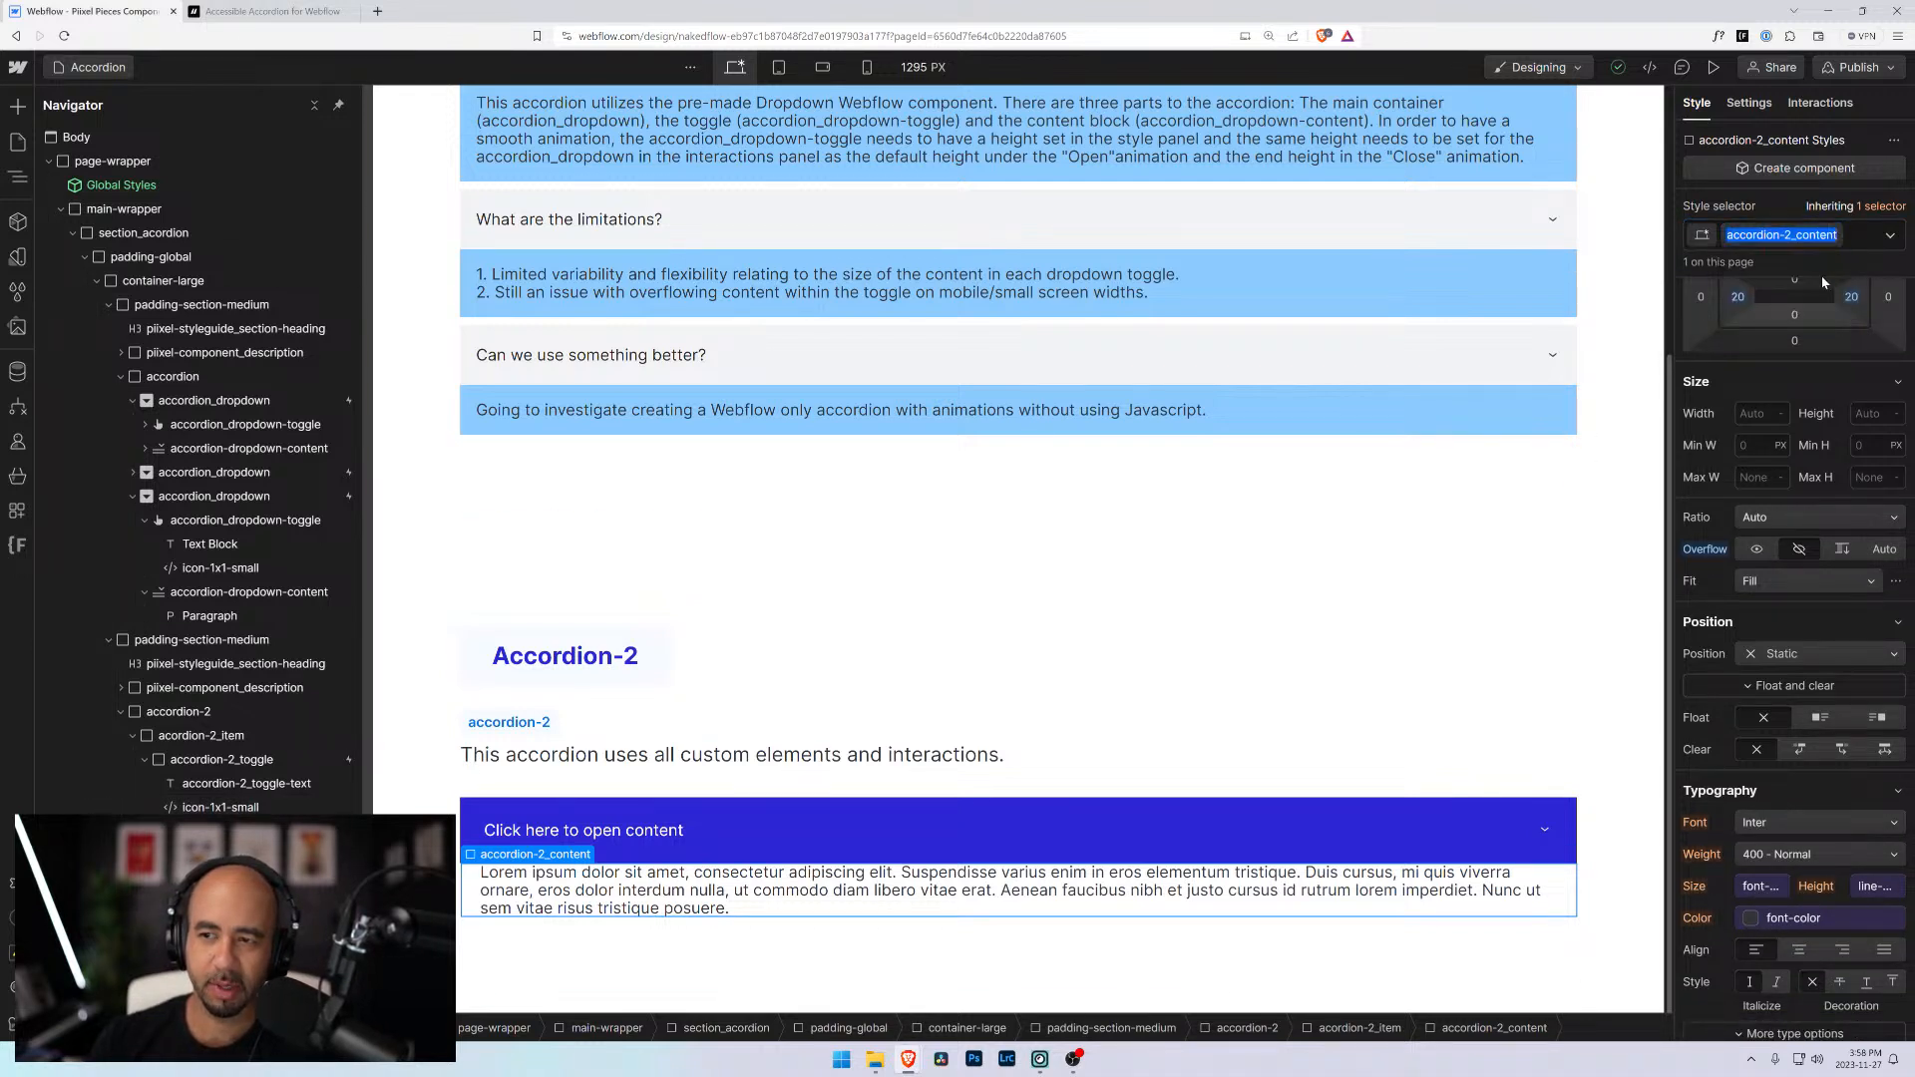
{"action": "key", "text": "End"}
{"action": "type", "text": "-2_content-cont"}
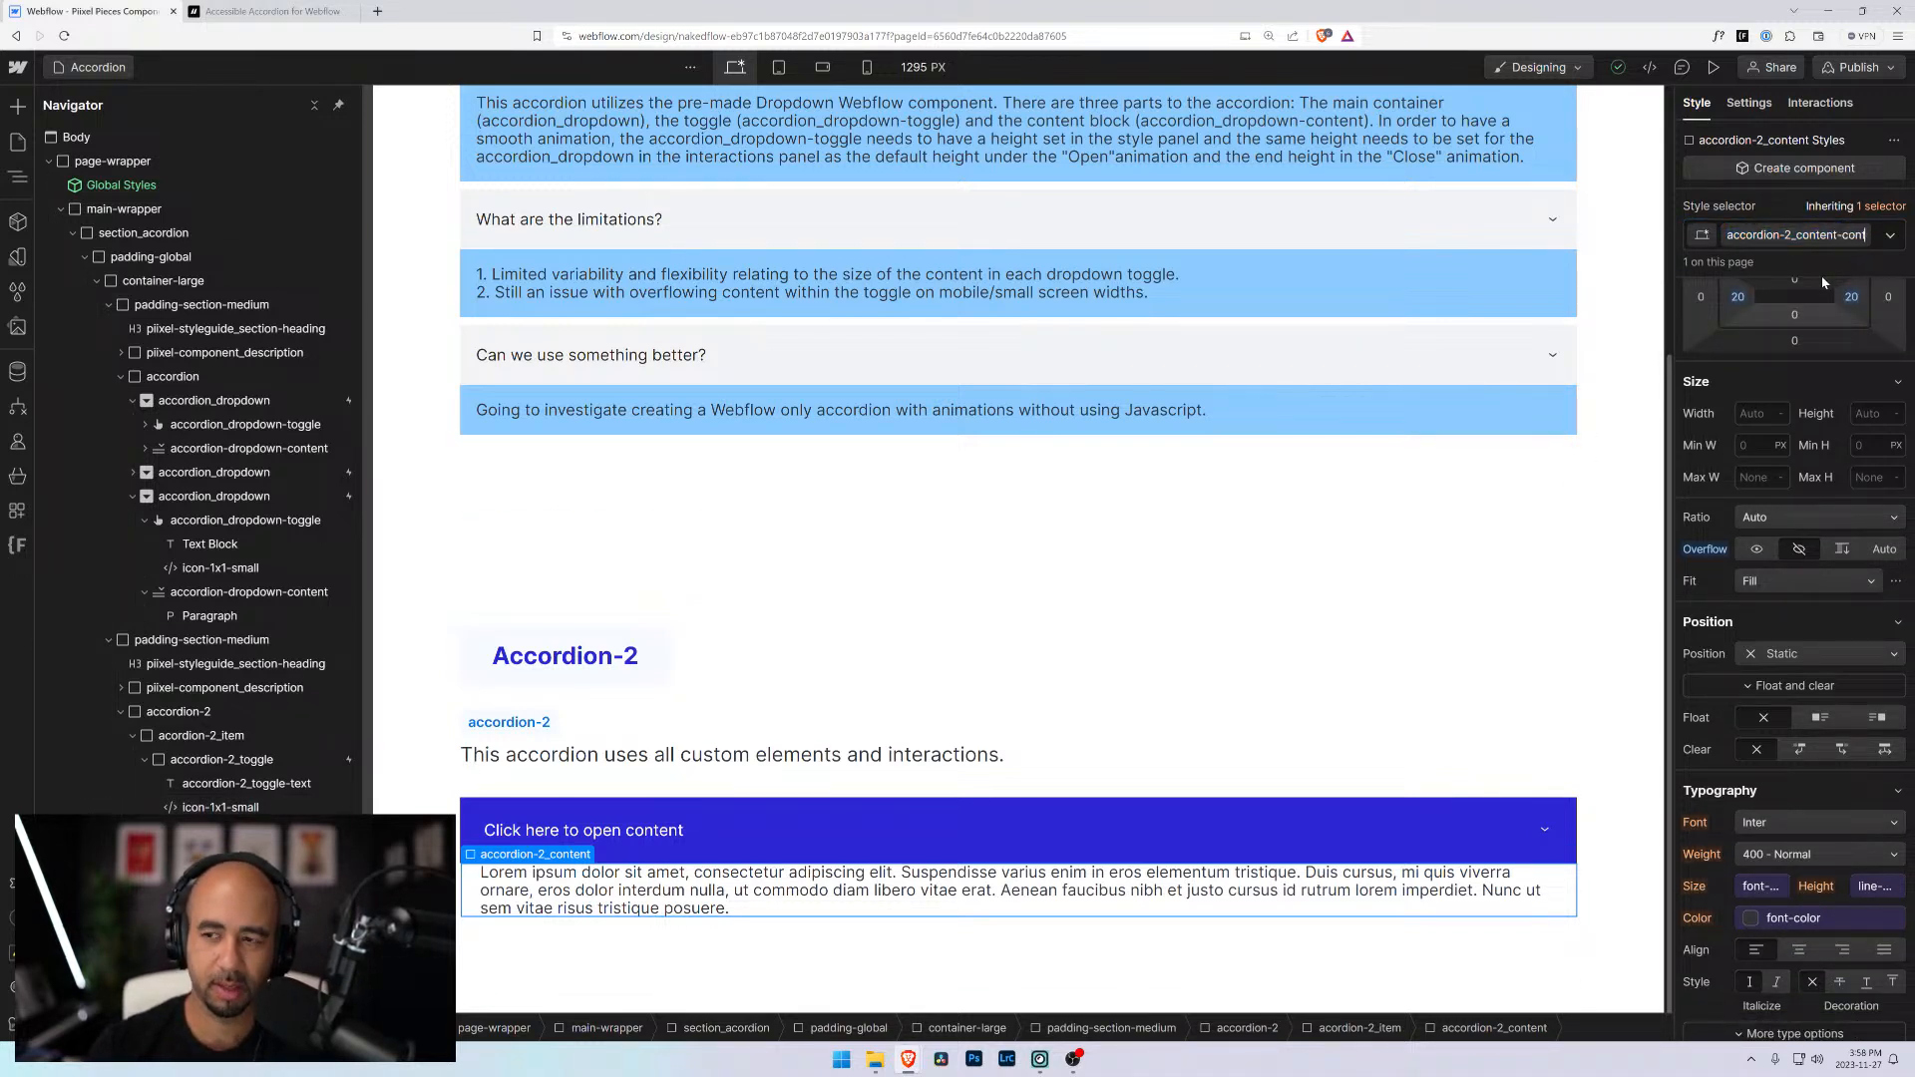
{"action": "type", "text": "ainer"}
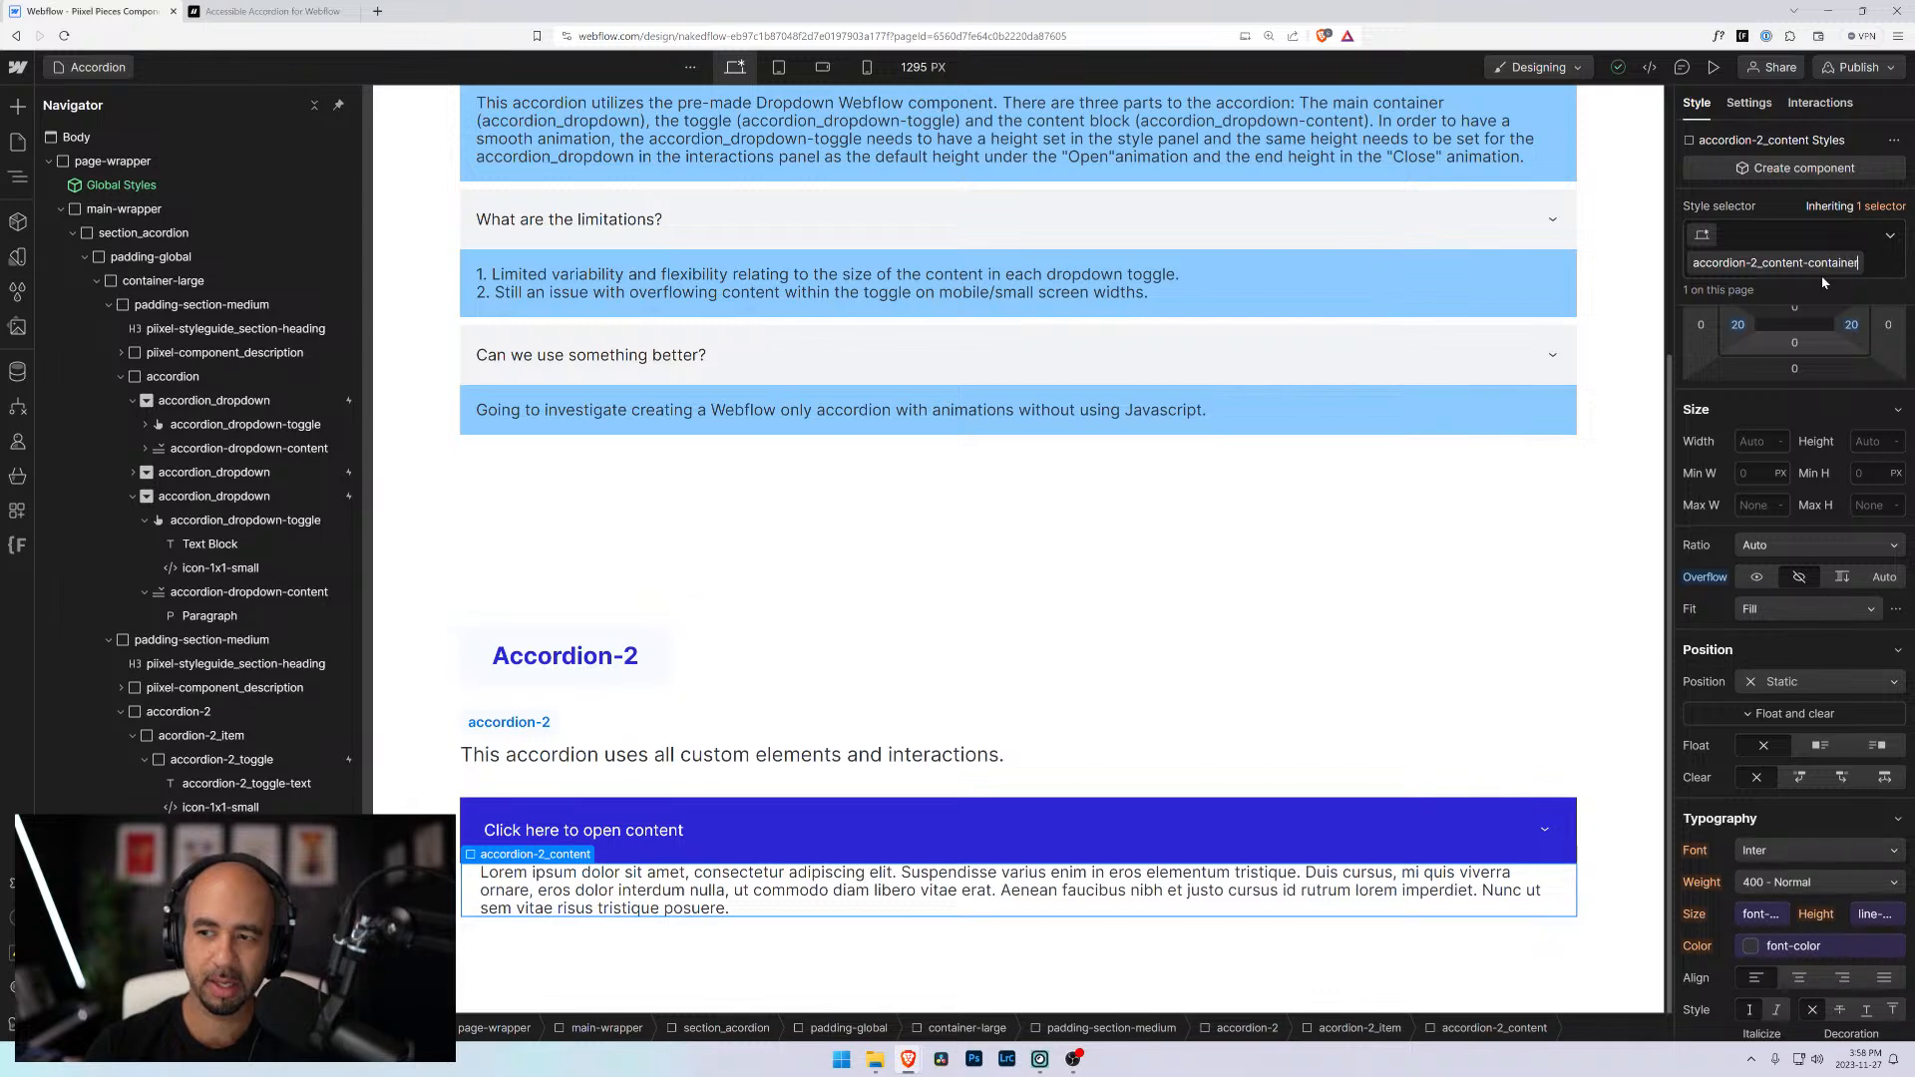
{"action": "key", "text": "Return"}
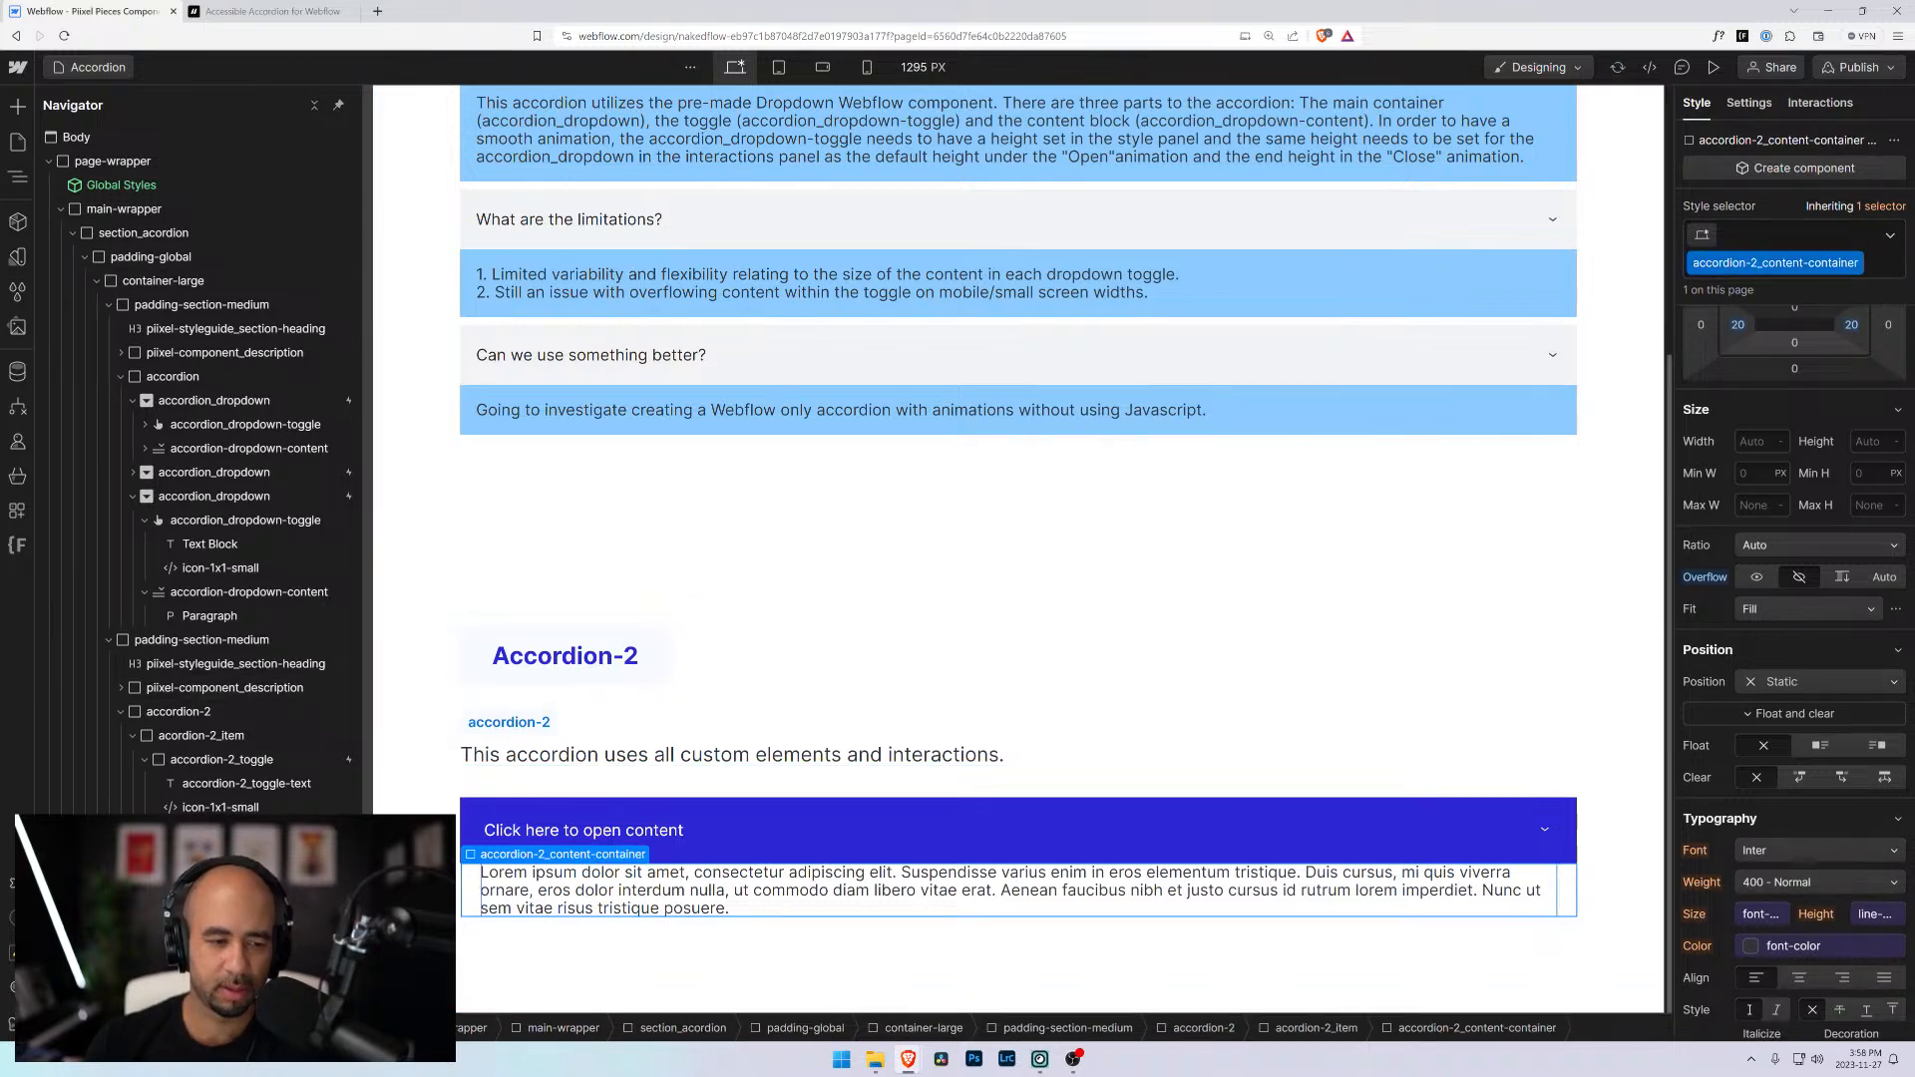
Give the unnamed div block around the Lorem ipsum paragraph the new class accordion-2_content
{"action": "left_click", "coordinate": [1027, 891]}
{"action": "key", "text": "ctrl+Return"}
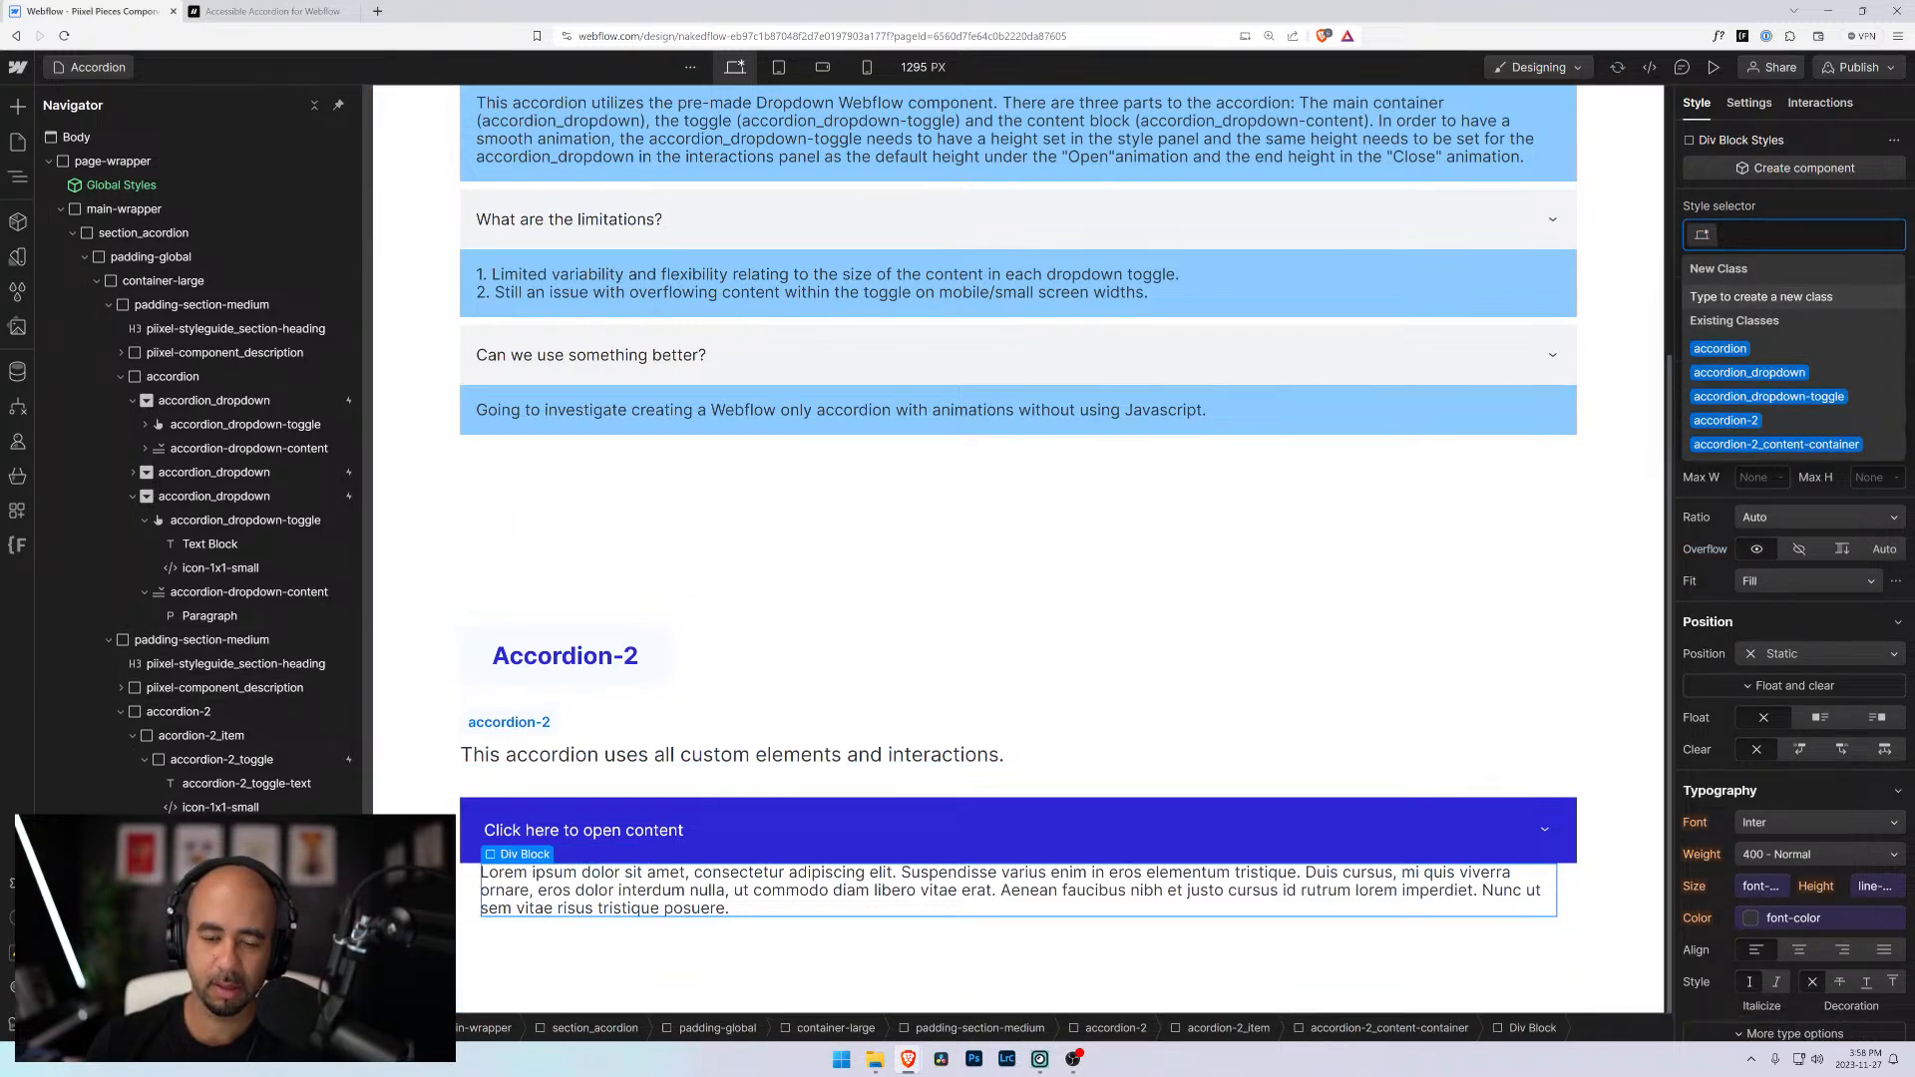
{"action": "type", "text": "accordion"}
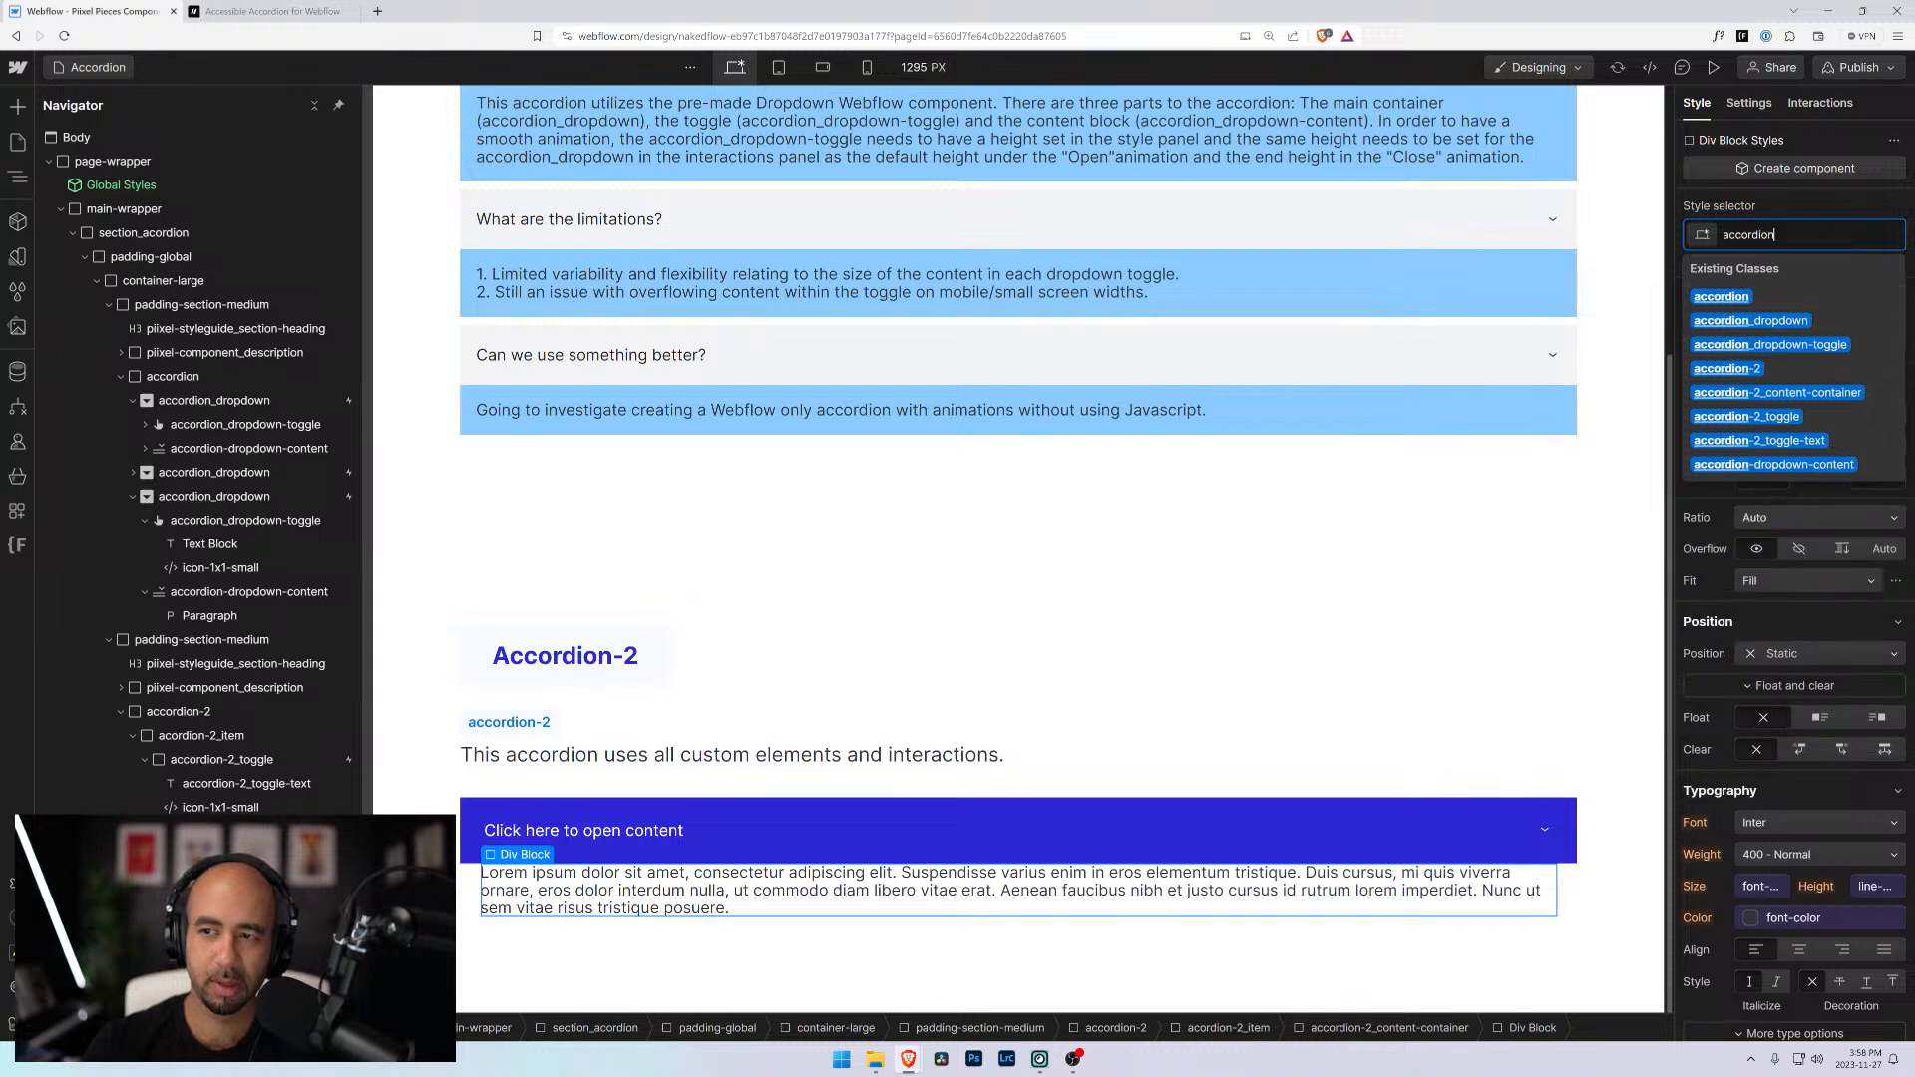
{"action": "type", "text": "-2_content"}
{"action": "key", "text": "Return"}
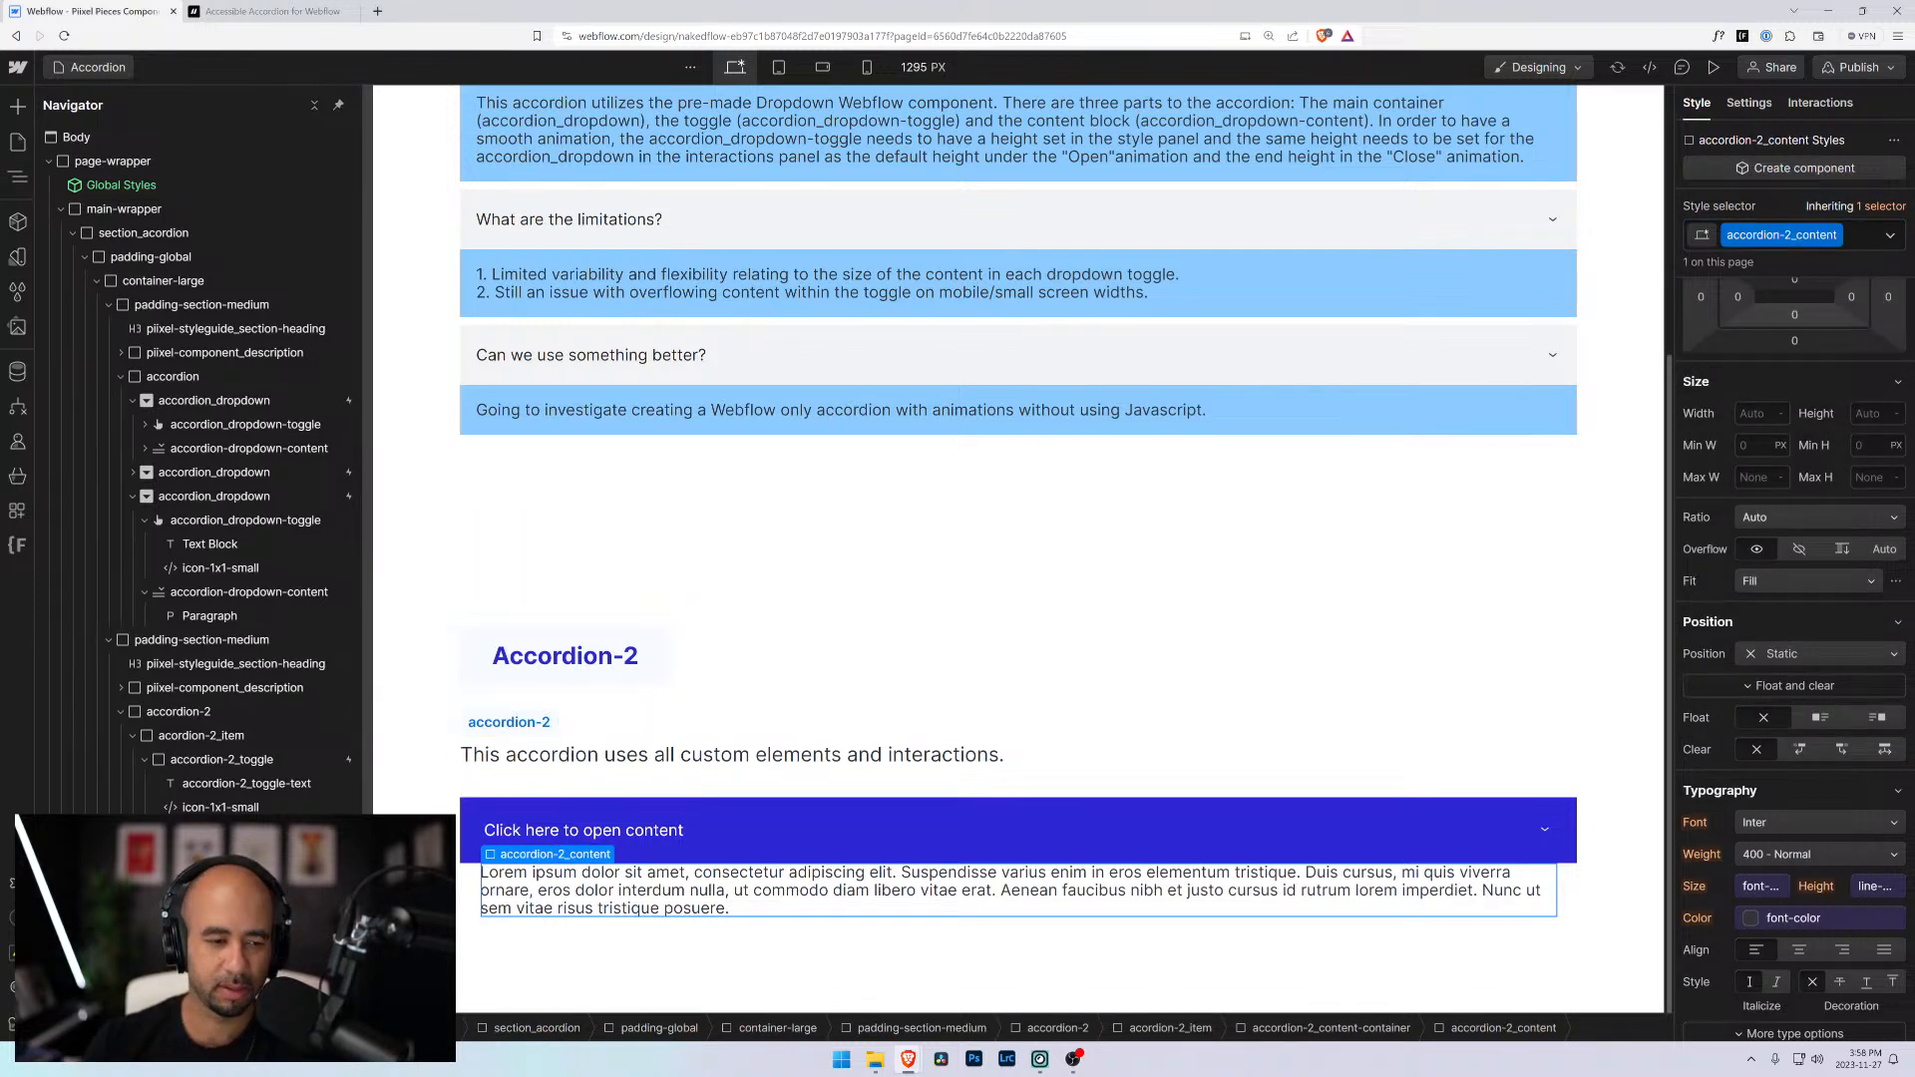
Reset the left and right padding of accordion-2_content-container
{"action": "key", "text": "Down"}
{"action": "key", "text": "Up"}
{"action": "key", "text": "Up"}
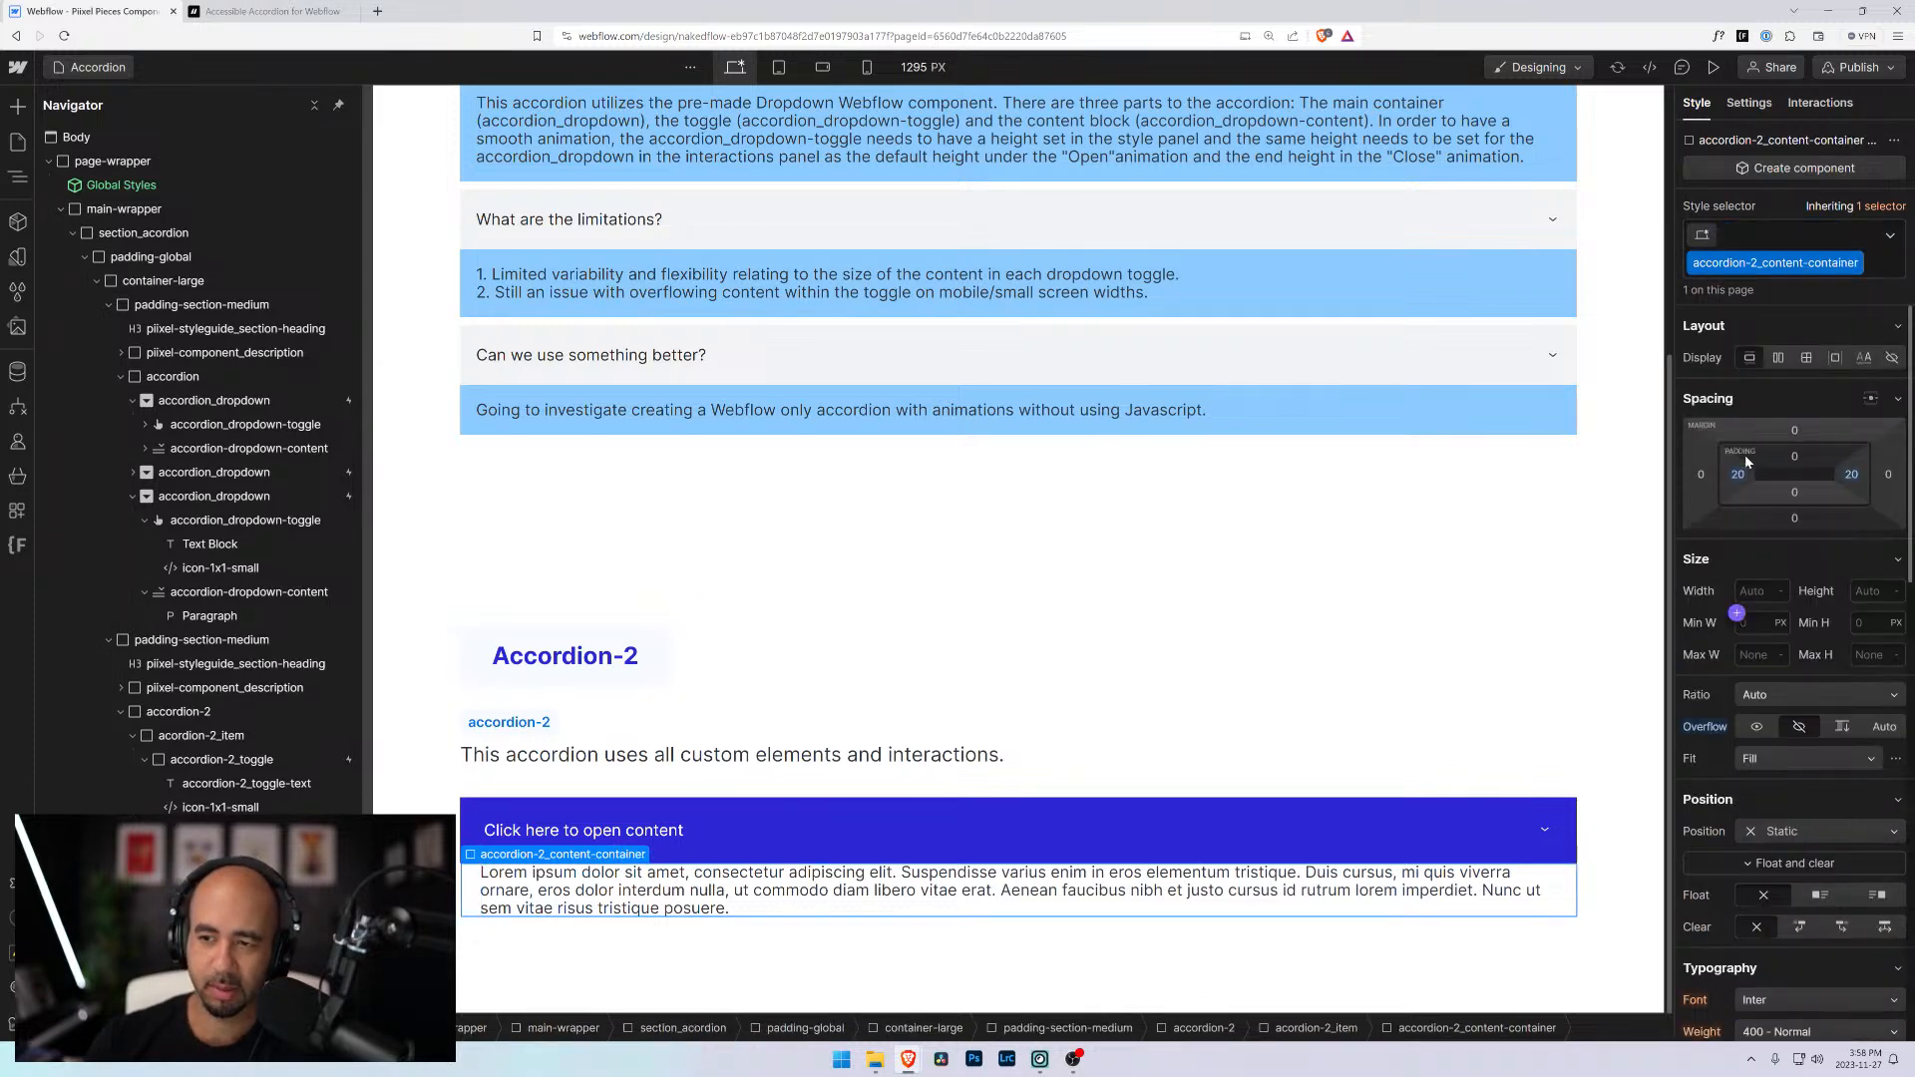
{"action": "left_click", "coordinate": [1740, 476], "text": "alt"}
{"action": "left_click", "coordinate": [1850, 476], "text": "alt"}
{"action": "scroll", "coordinate": [1820, 654], "scroll_direction": "down", "scroll_amount": 3}
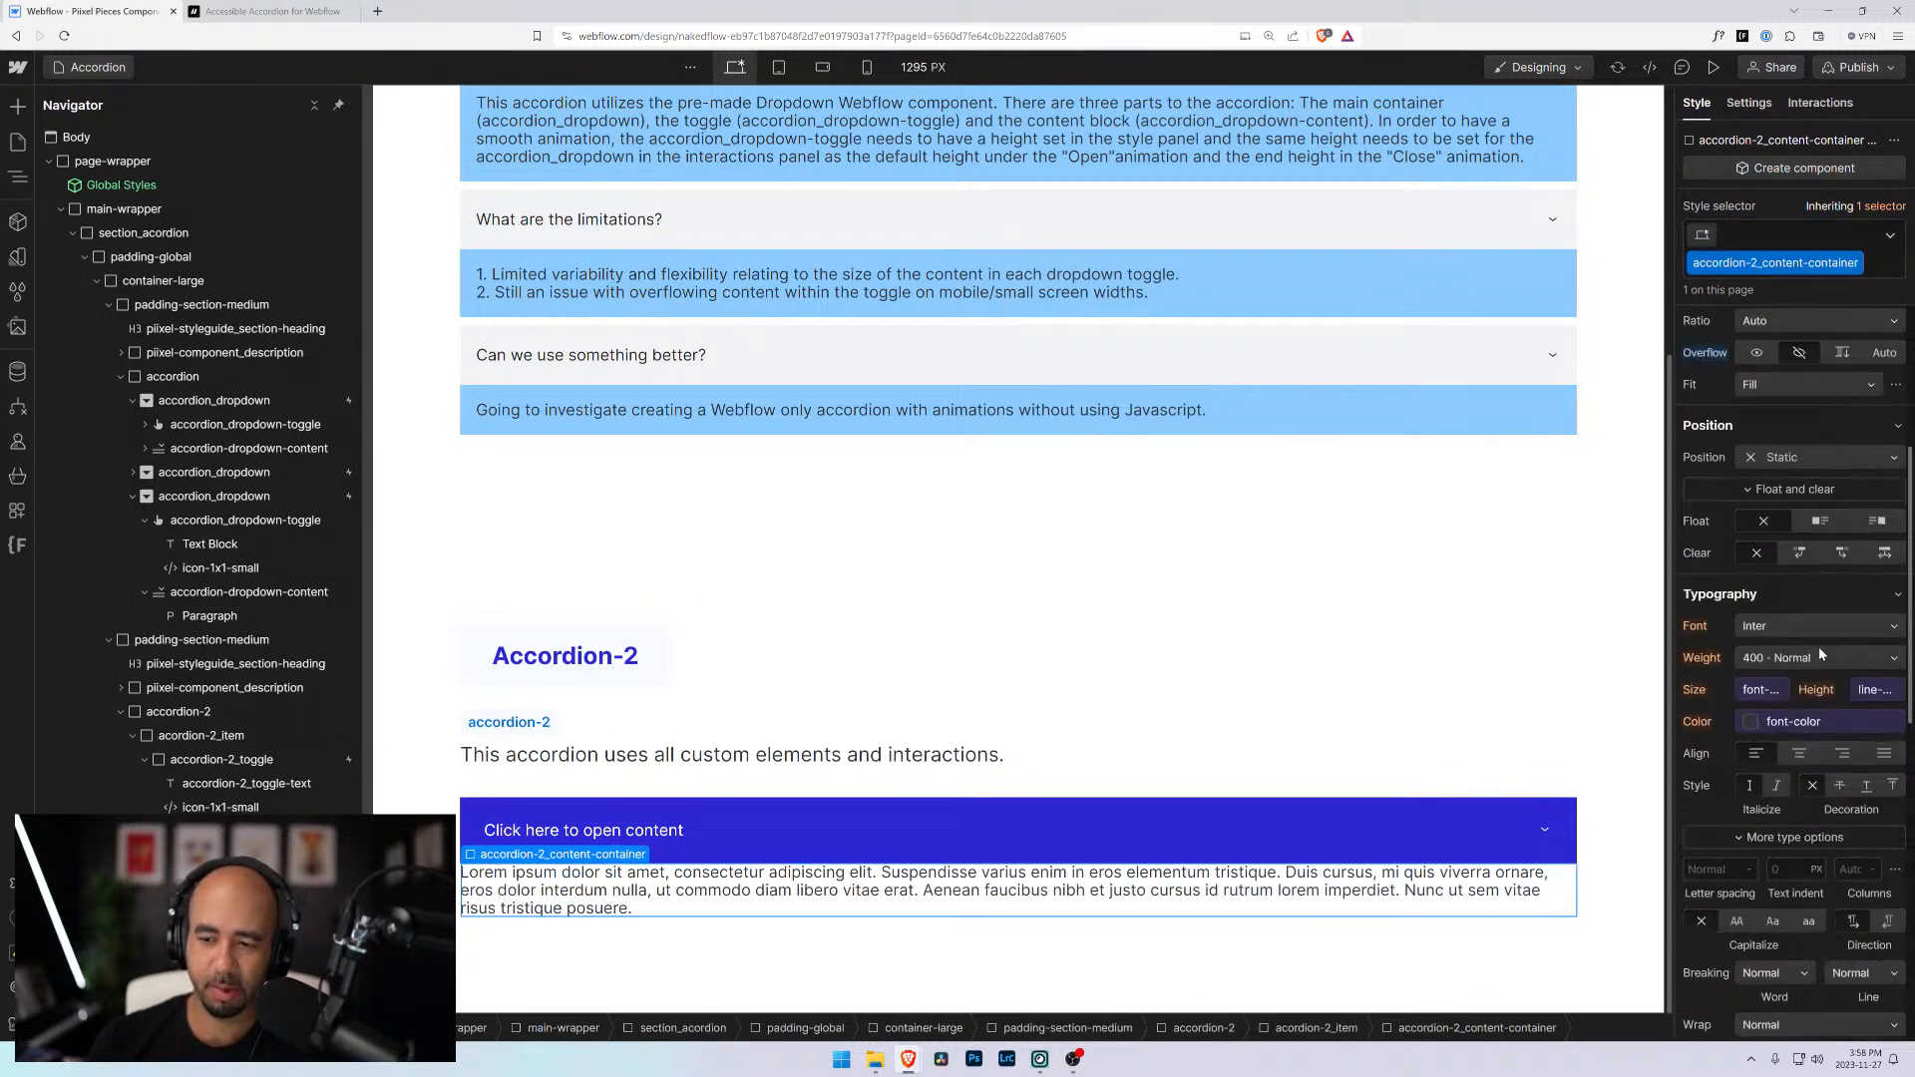
Link the top padding of accordion-2_content to the sizing variable medium (1.5rem)
{"action": "scroll", "coordinate": [1820, 658], "scroll_direction": "down", "scroll_amount": 6}
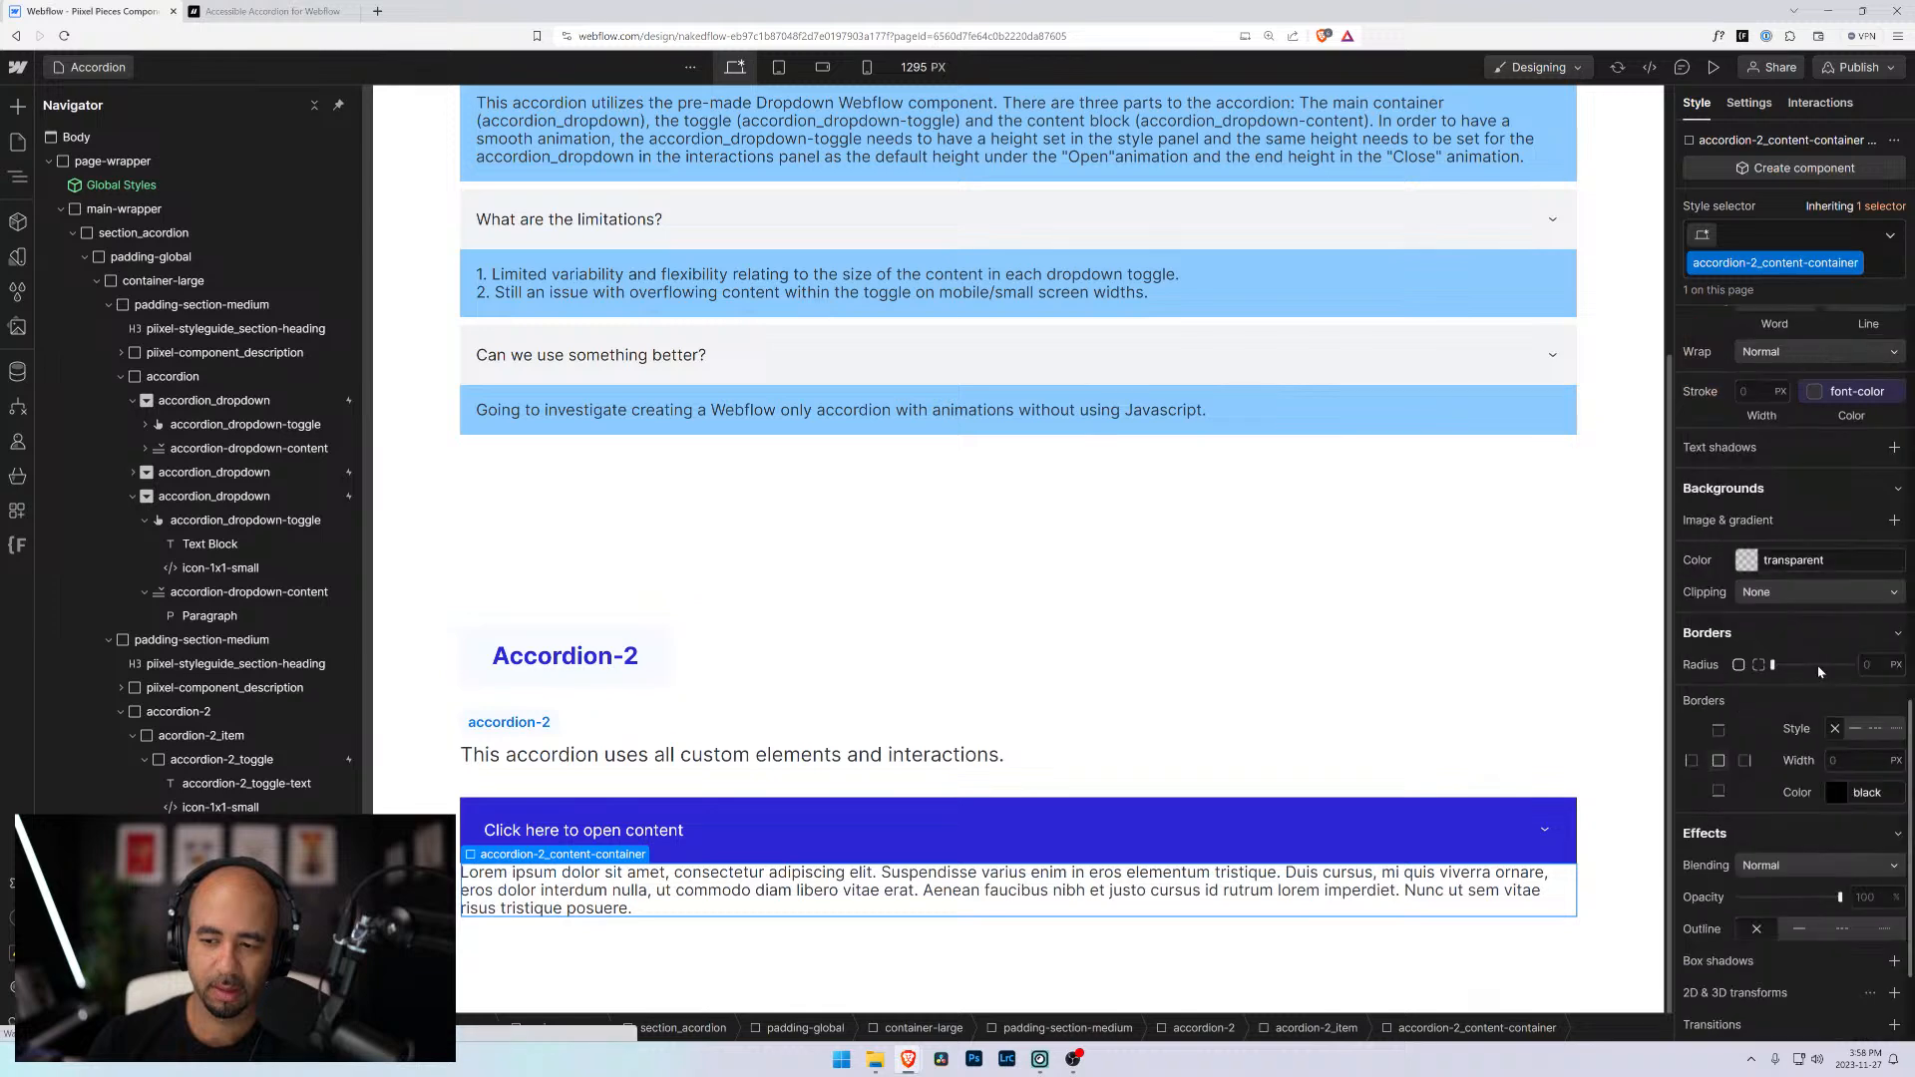
{"action": "scroll", "coordinate": [1820, 672], "scroll_direction": "up", "scroll_amount": 8}
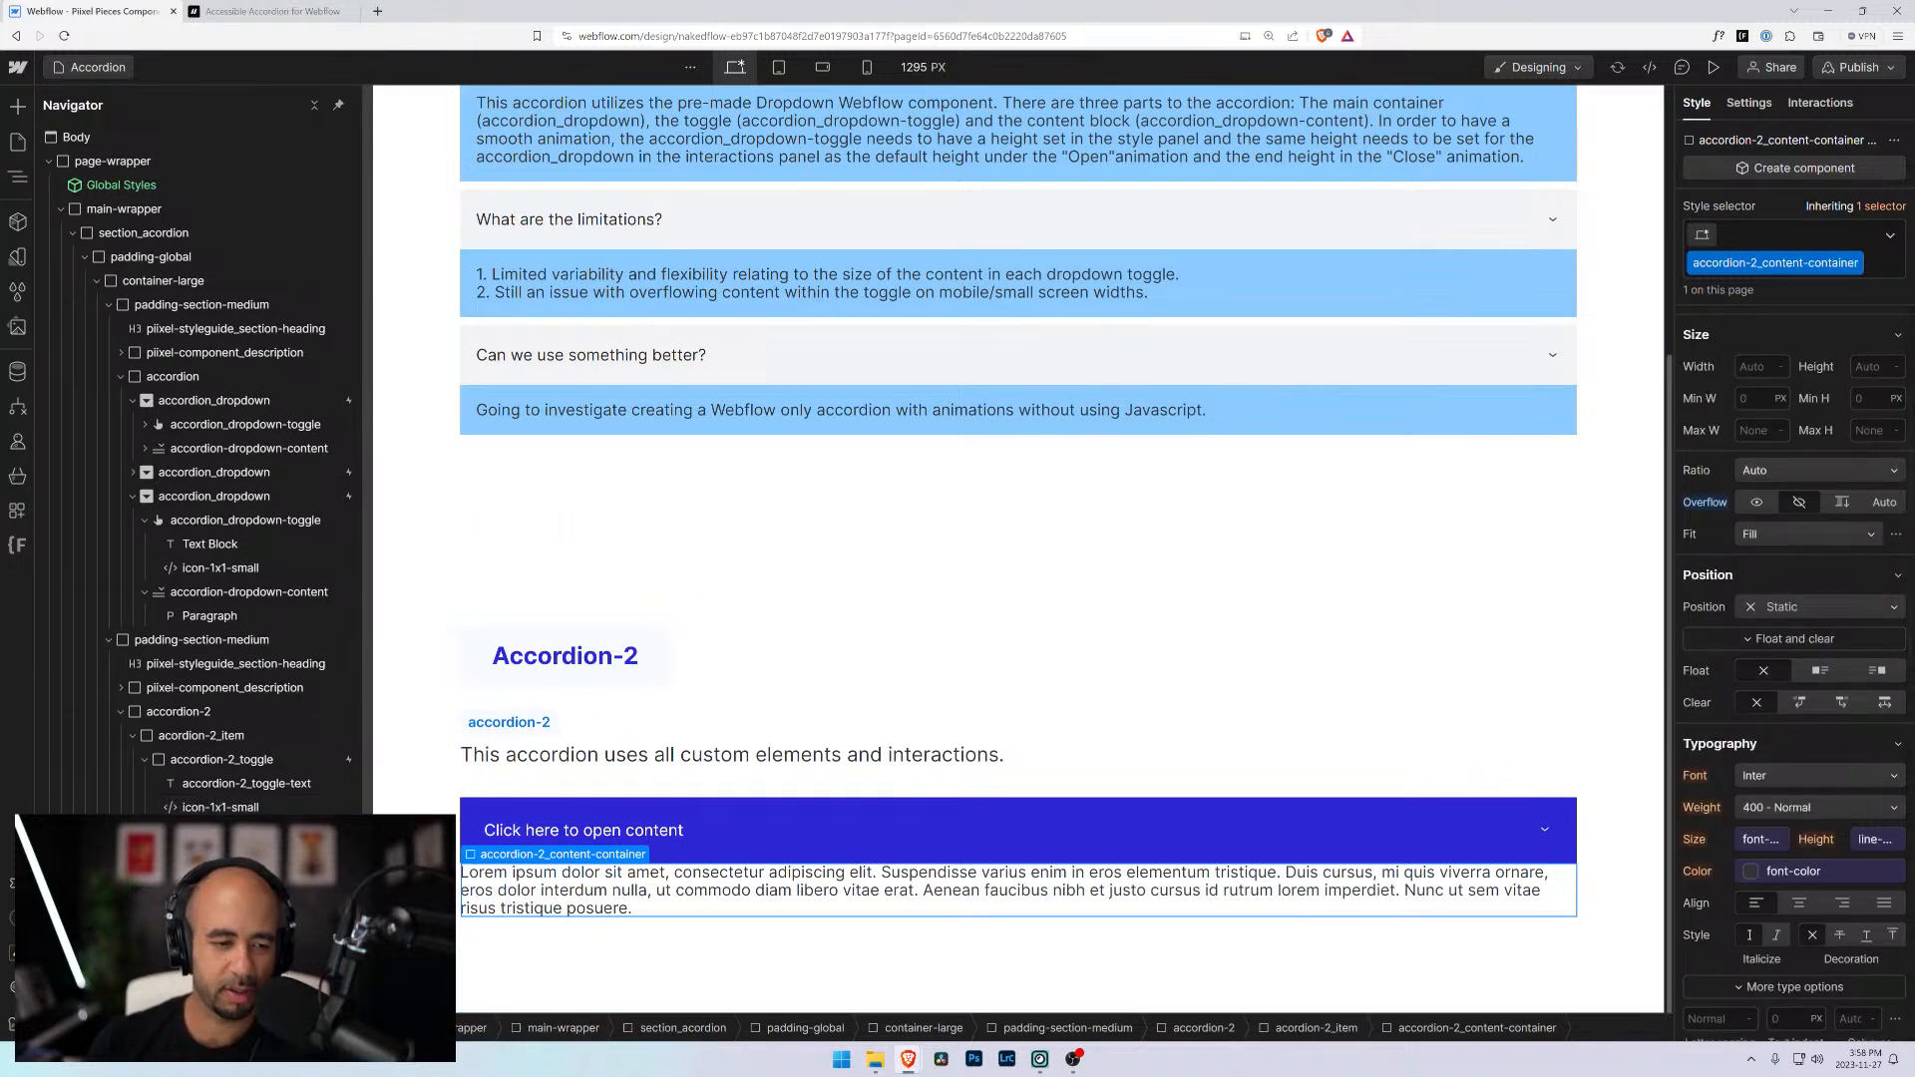
{"action": "left_click", "coordinate": [240, 855]}
{"action": "scroll", "coordinate": [1786, 449], "scroll_direction": "up", "scroll_amount": 2}
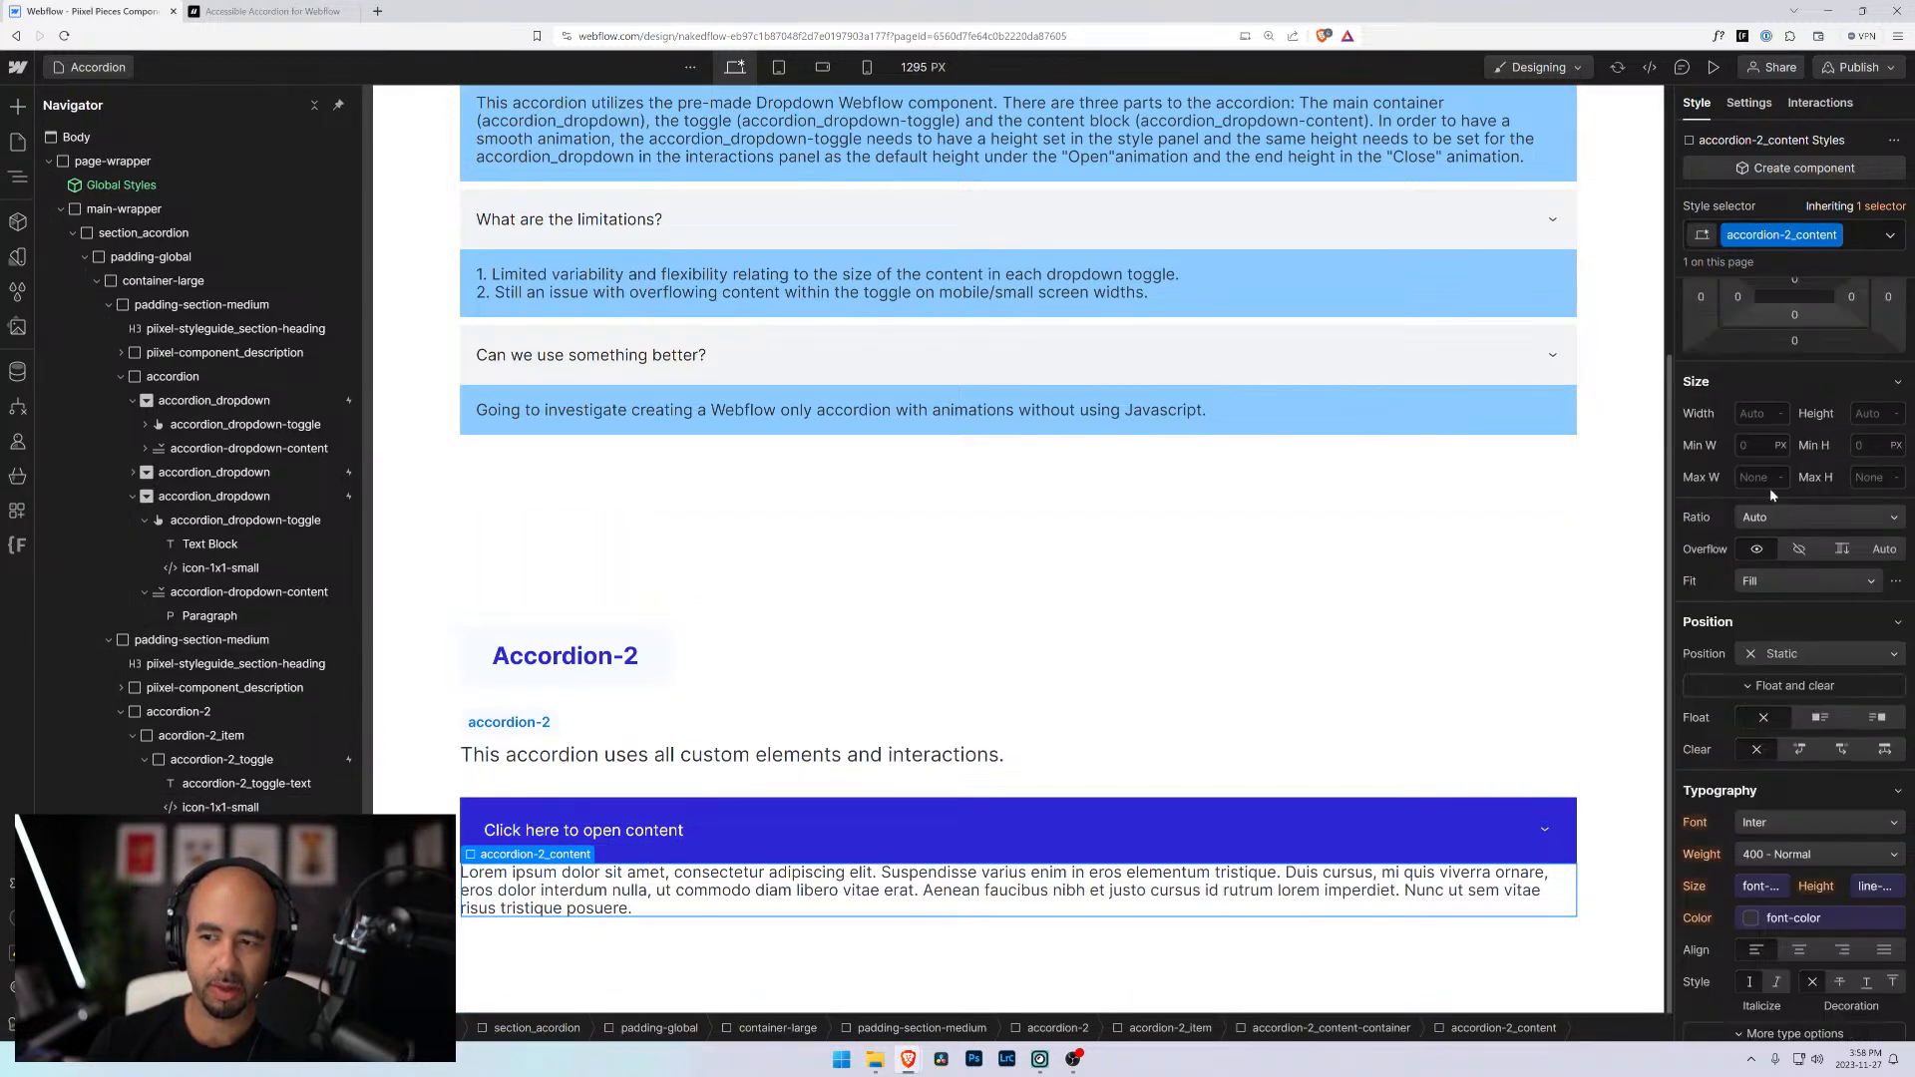
{"action": "left_click", "coordinate": [1795, 428]}
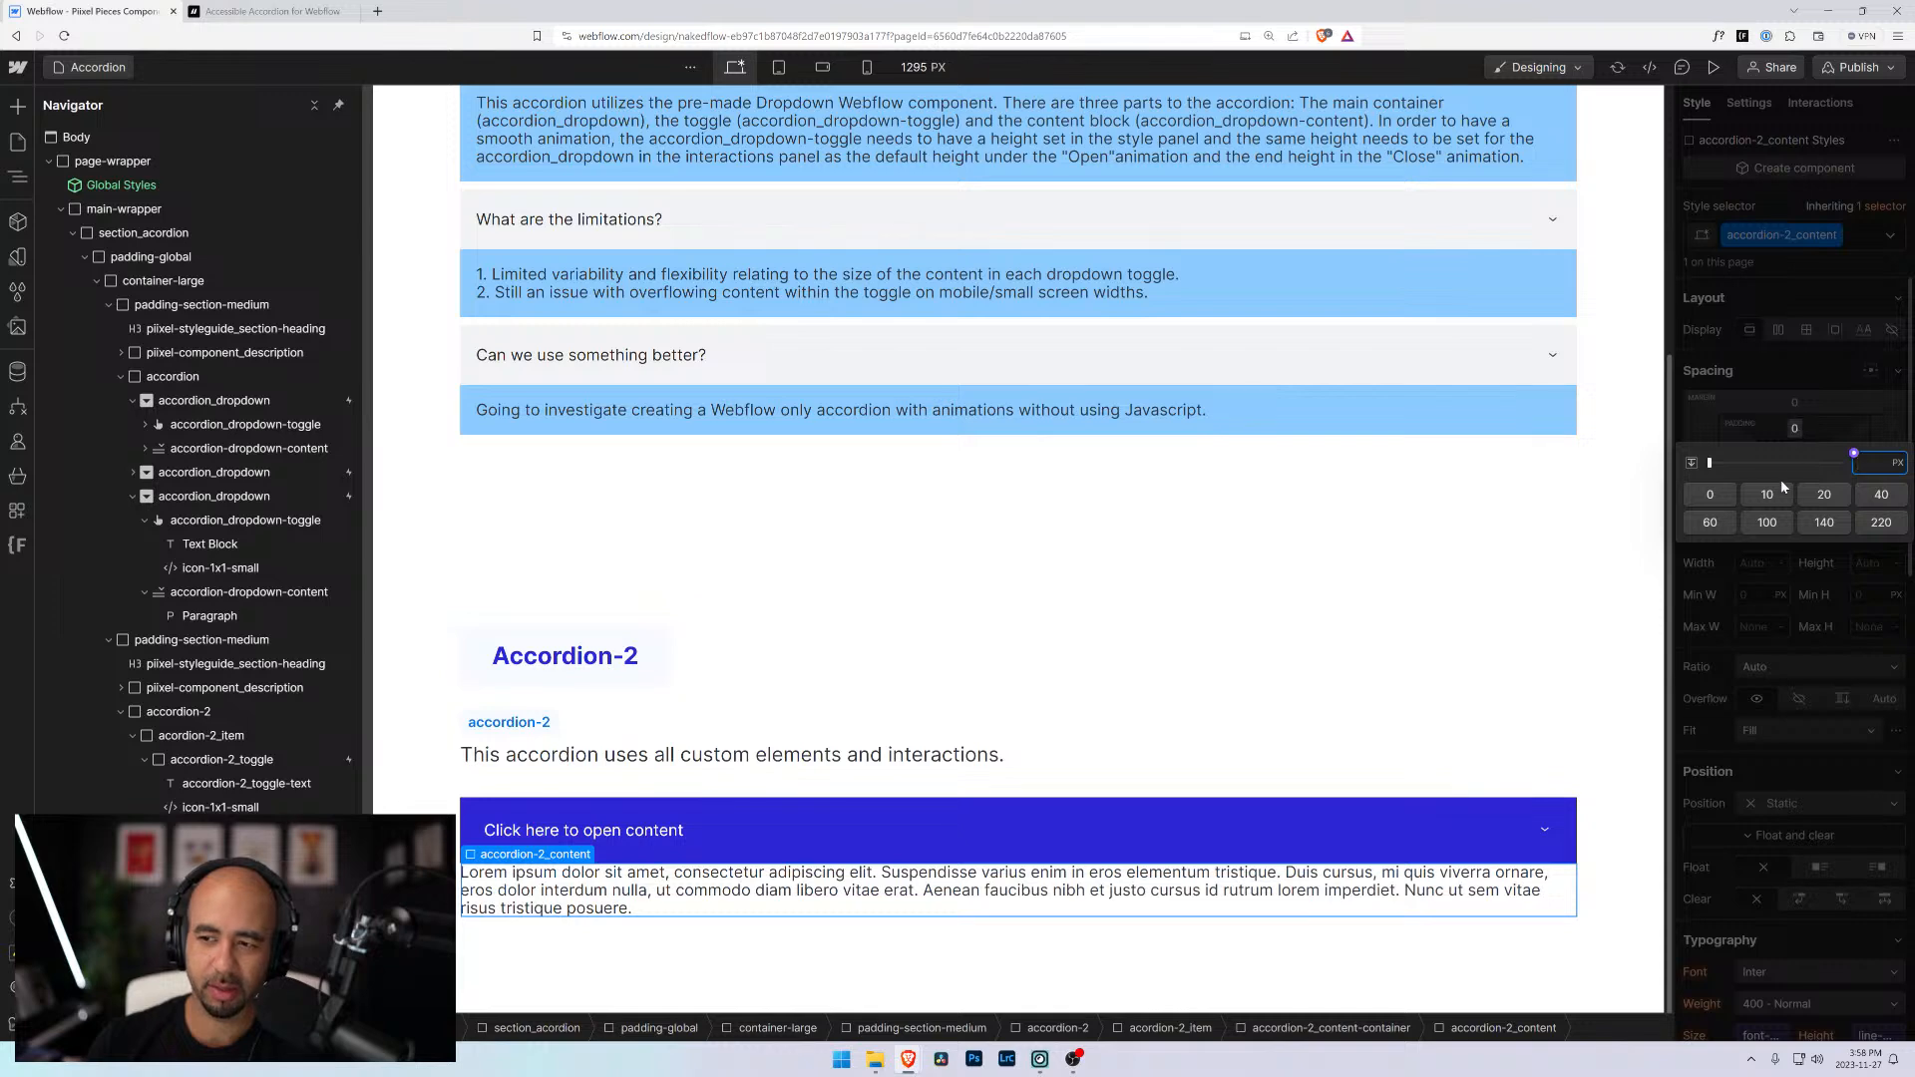
{"action": "left_click", "coordinate": [1854, 453]}
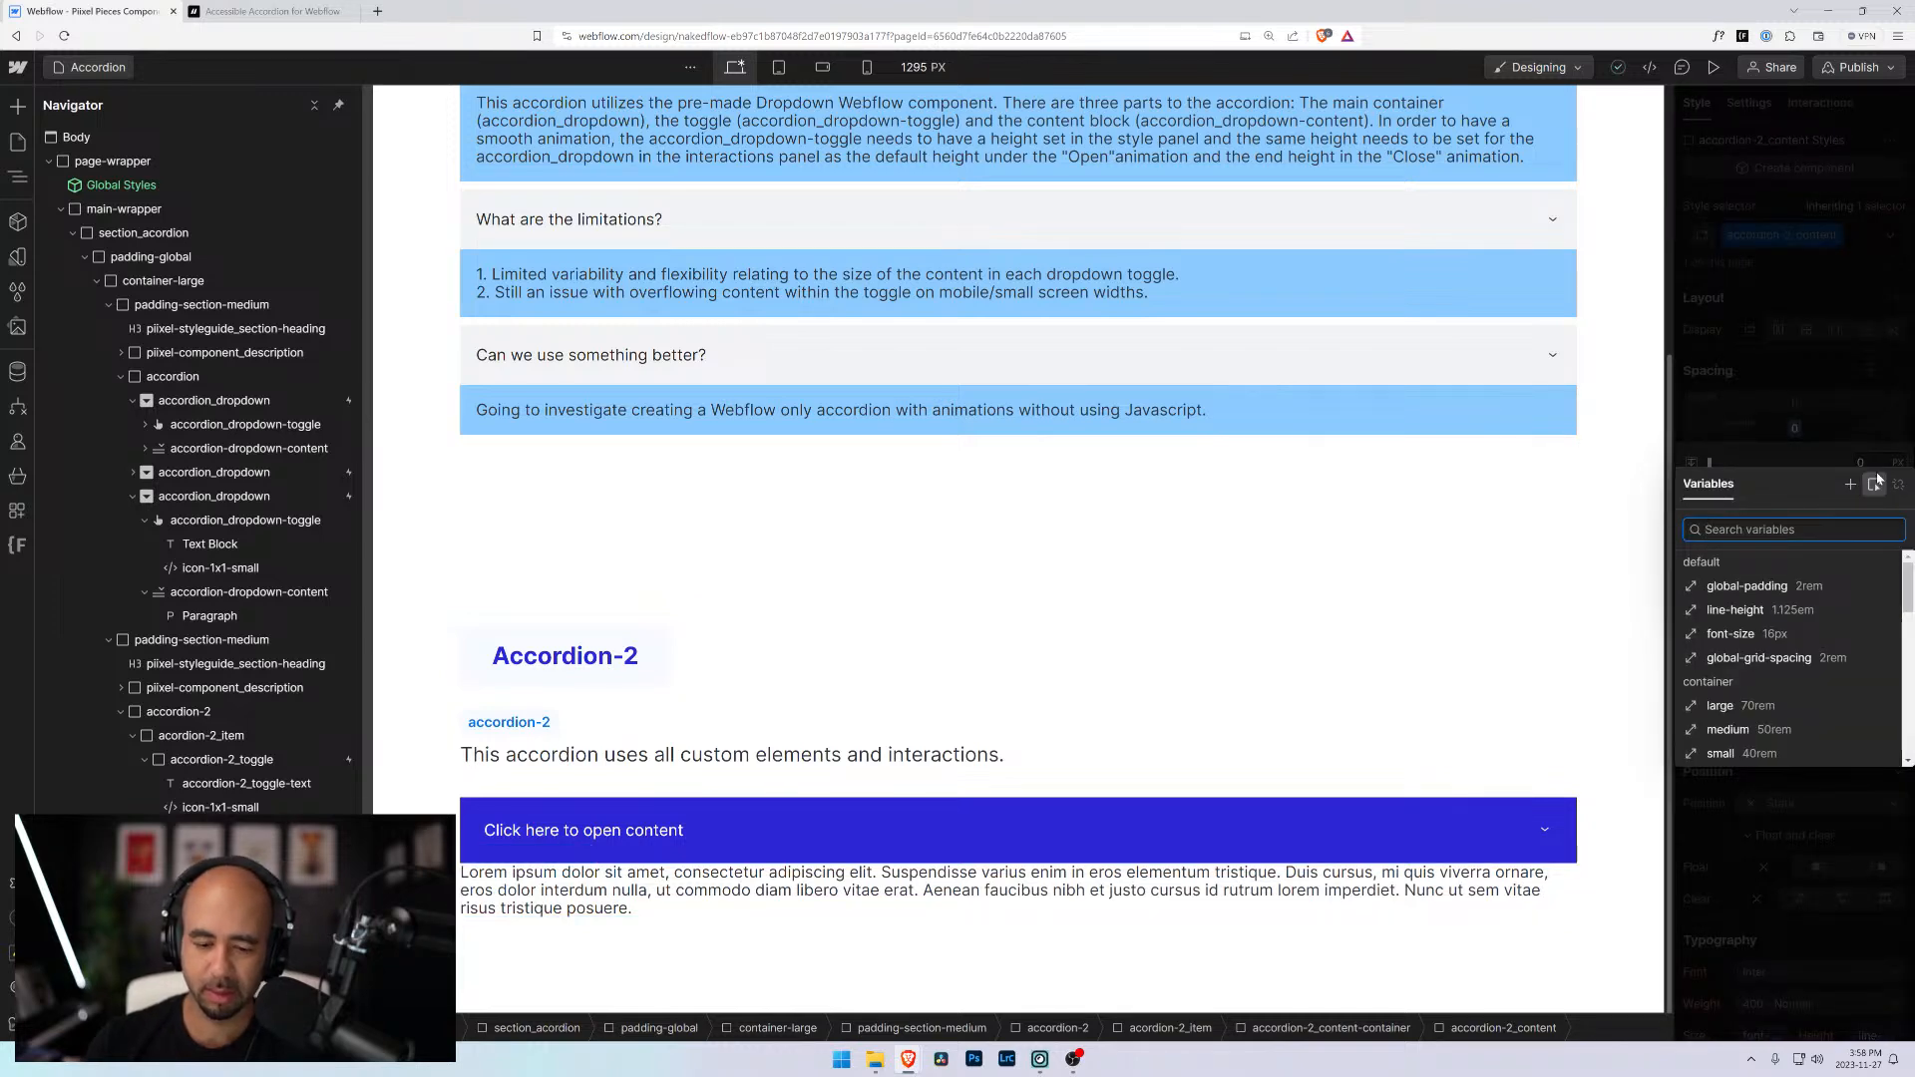
{"action": "type", "text": "med"}
{"action": "key", "text": "Down"}
{"action": "key", "text": "Down"}
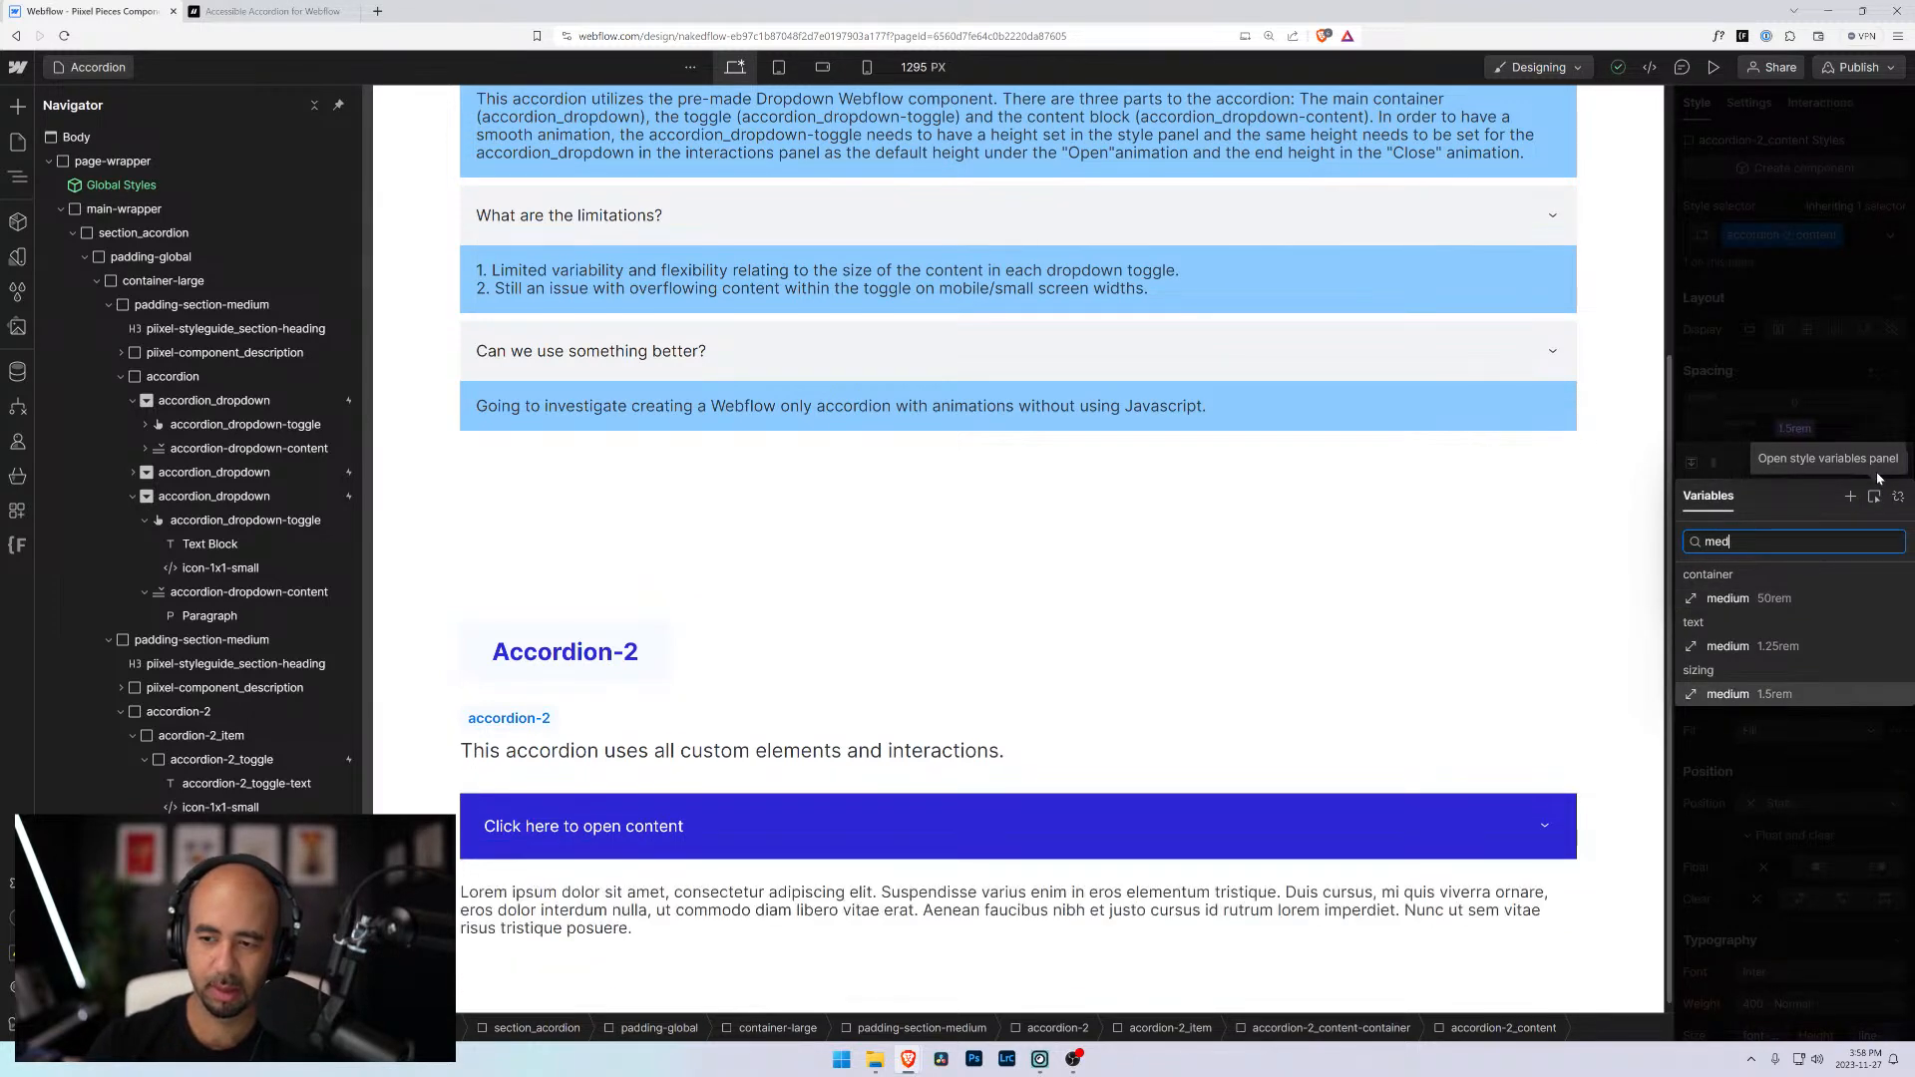
{"action": "key", "text": "Return"}
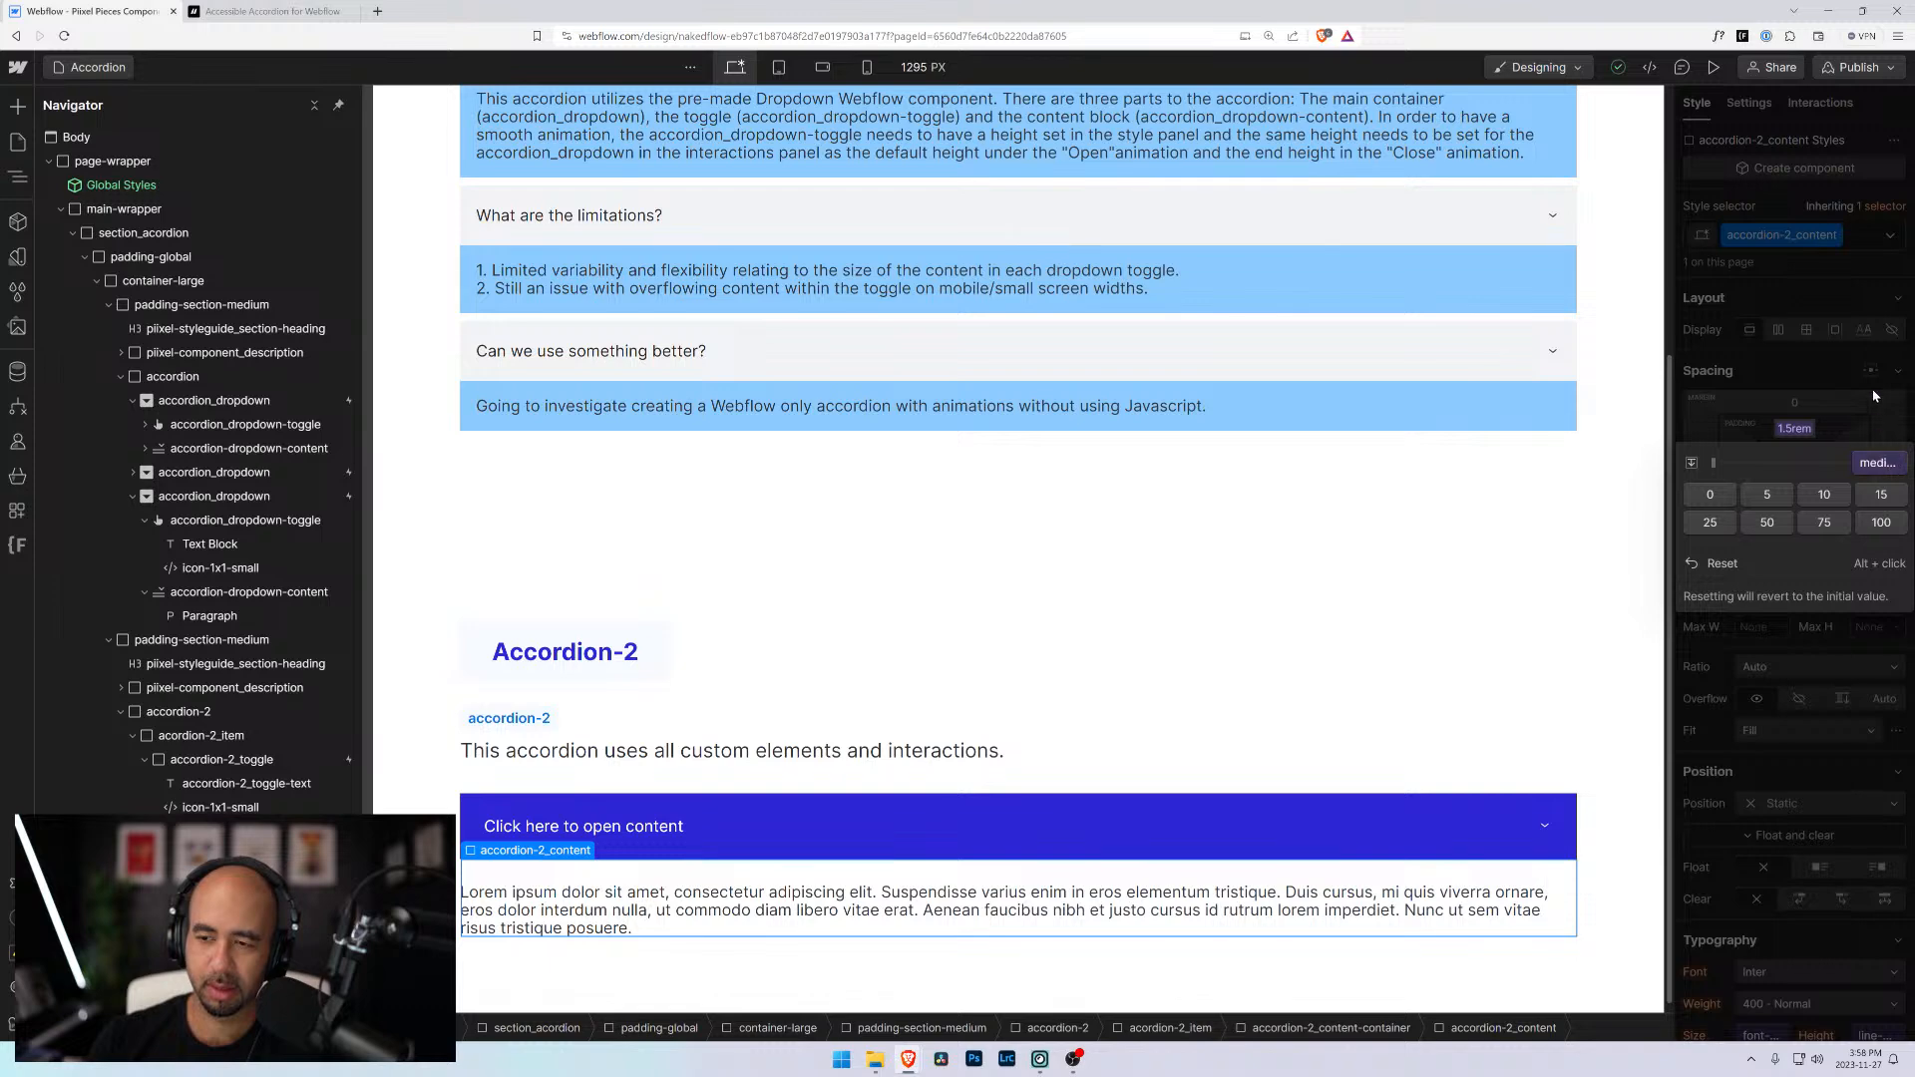
{"action": "key", "text": "Escape"}
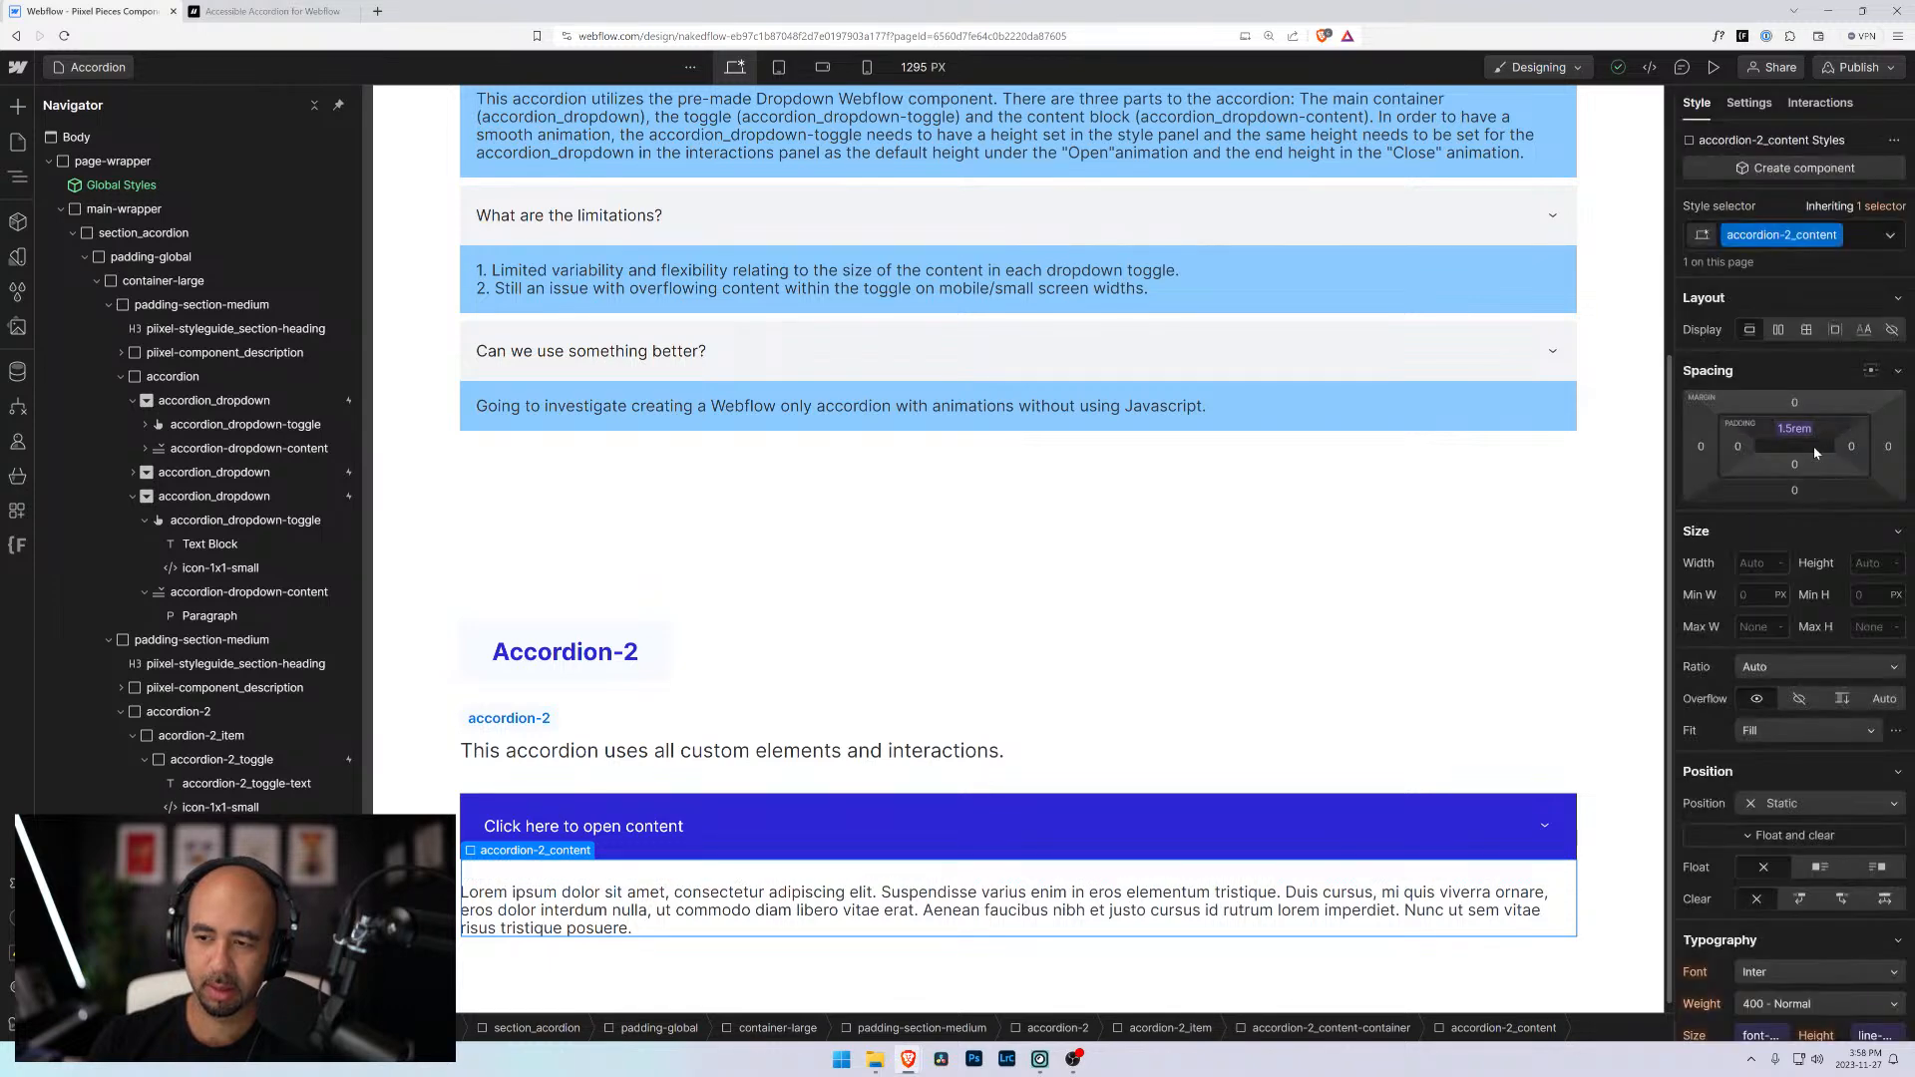
Link the left padding of accordion-2_content to the sizing variable medium (1.5rem)
{"action": "left_click", "coordinate": [1738, 448]}
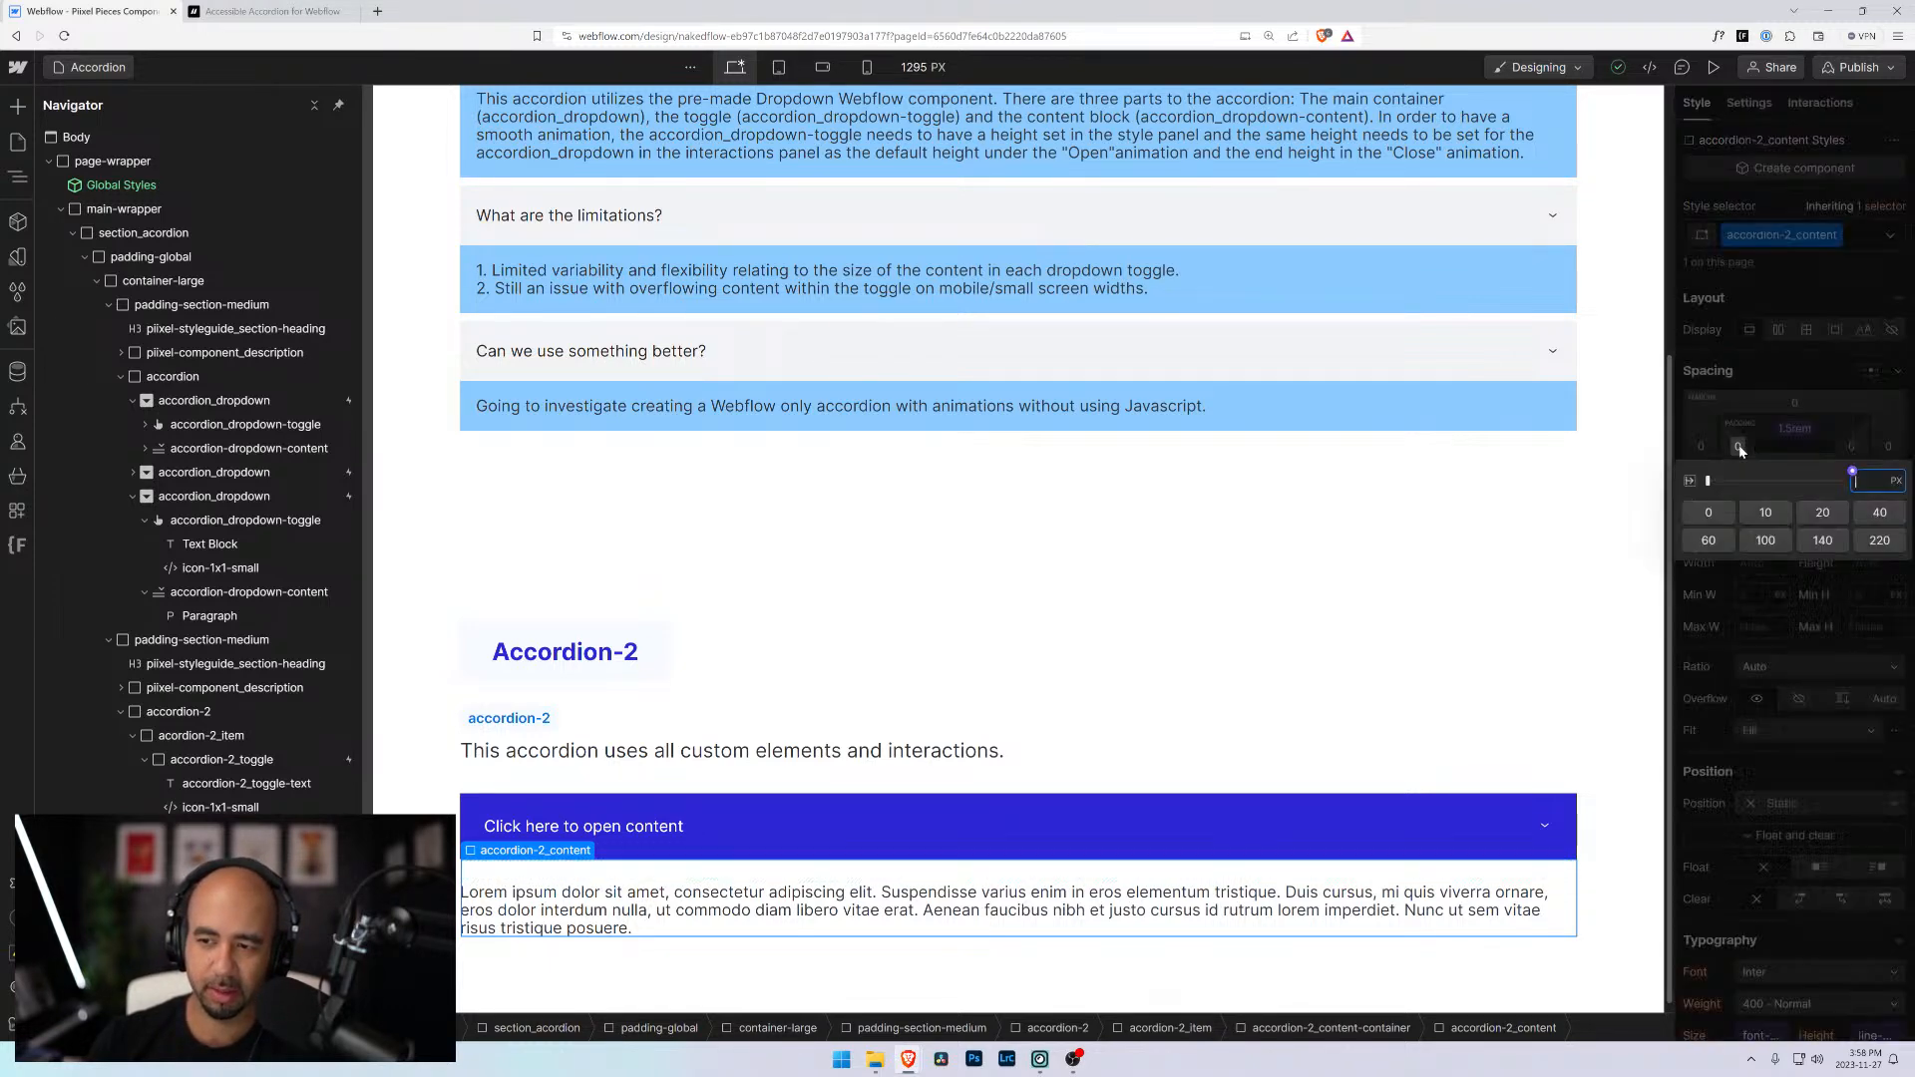
{"action": "left_click", "coordinate": [1853, 471]}
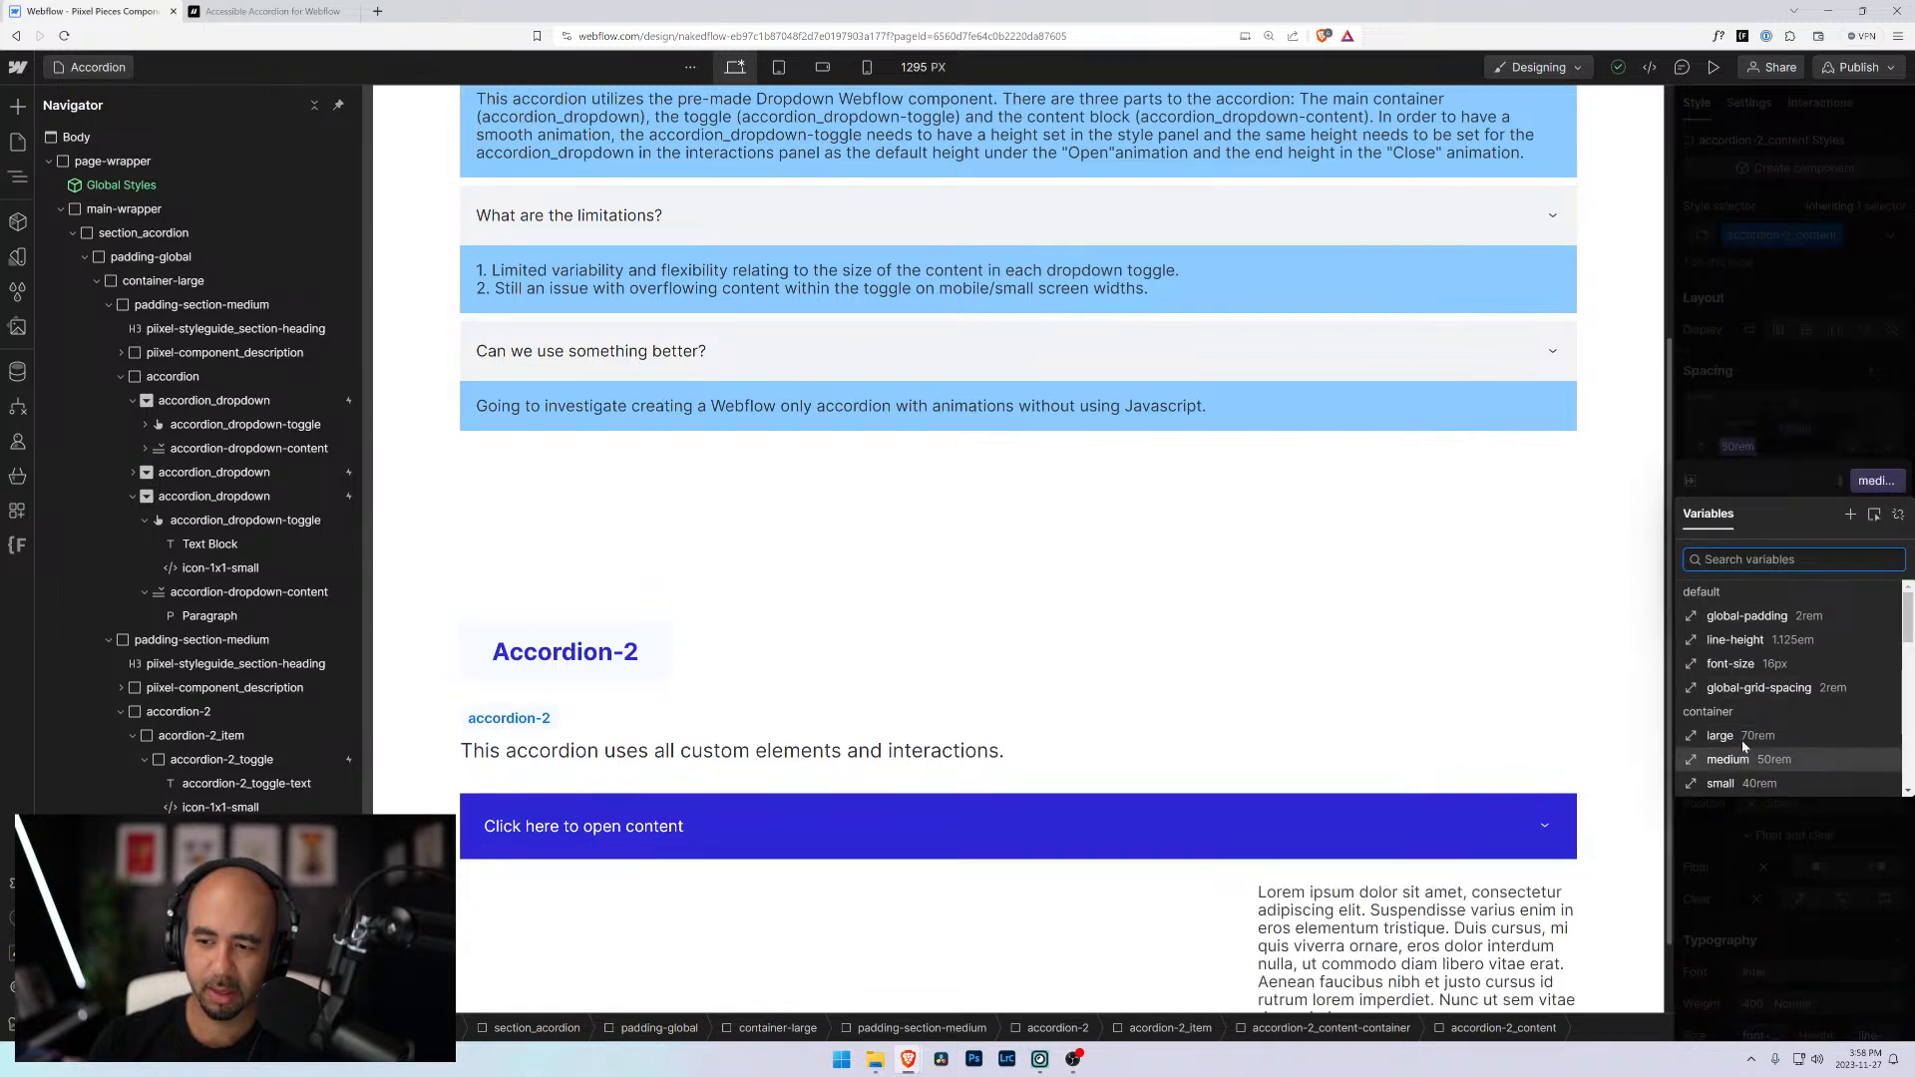
{"action": "type", "text": "med"}
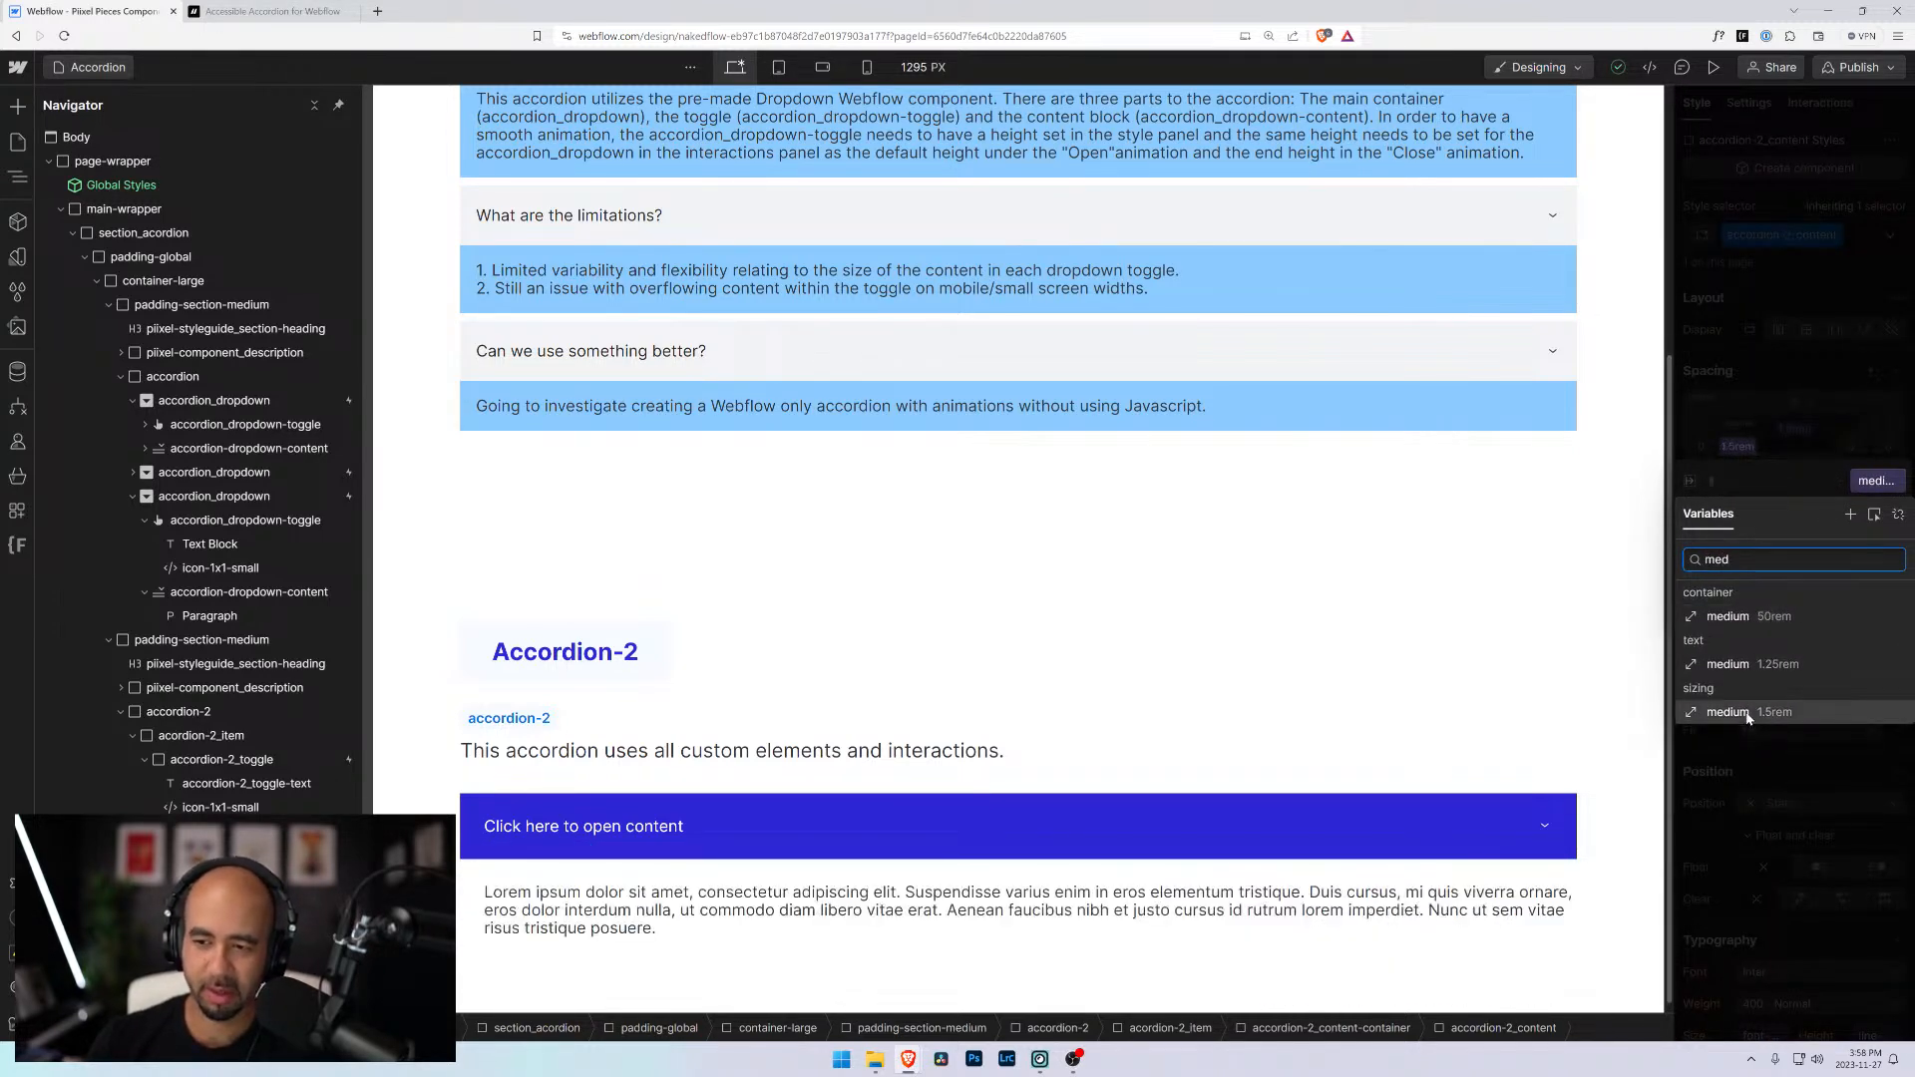
{"action": "left_click", "coordinate": [1746, 710]}
{"action": "left_click", "coordinate": [1850, 451]}
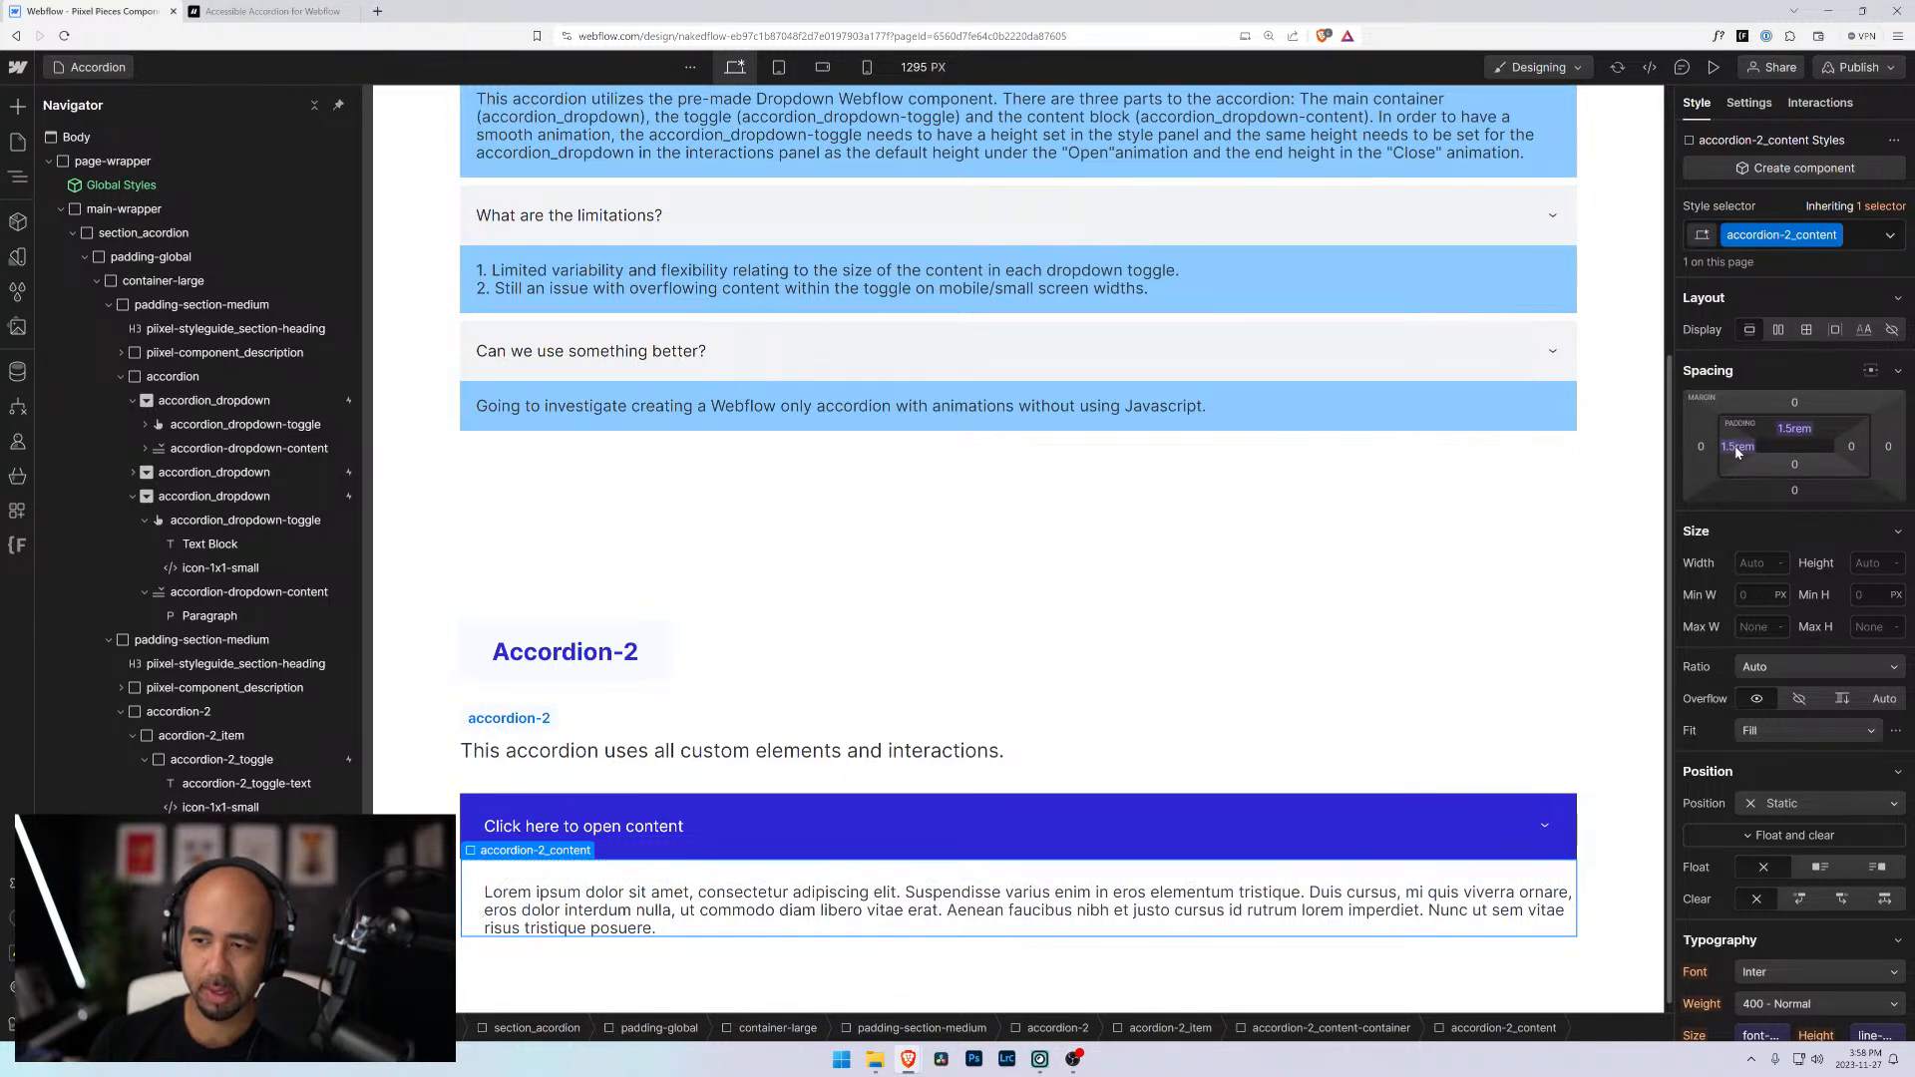
Link the right padding of accordion-2_content to the sizing variable medium (1.5rem)
{"action": "left_click", "coordinate": [1856, 451]}
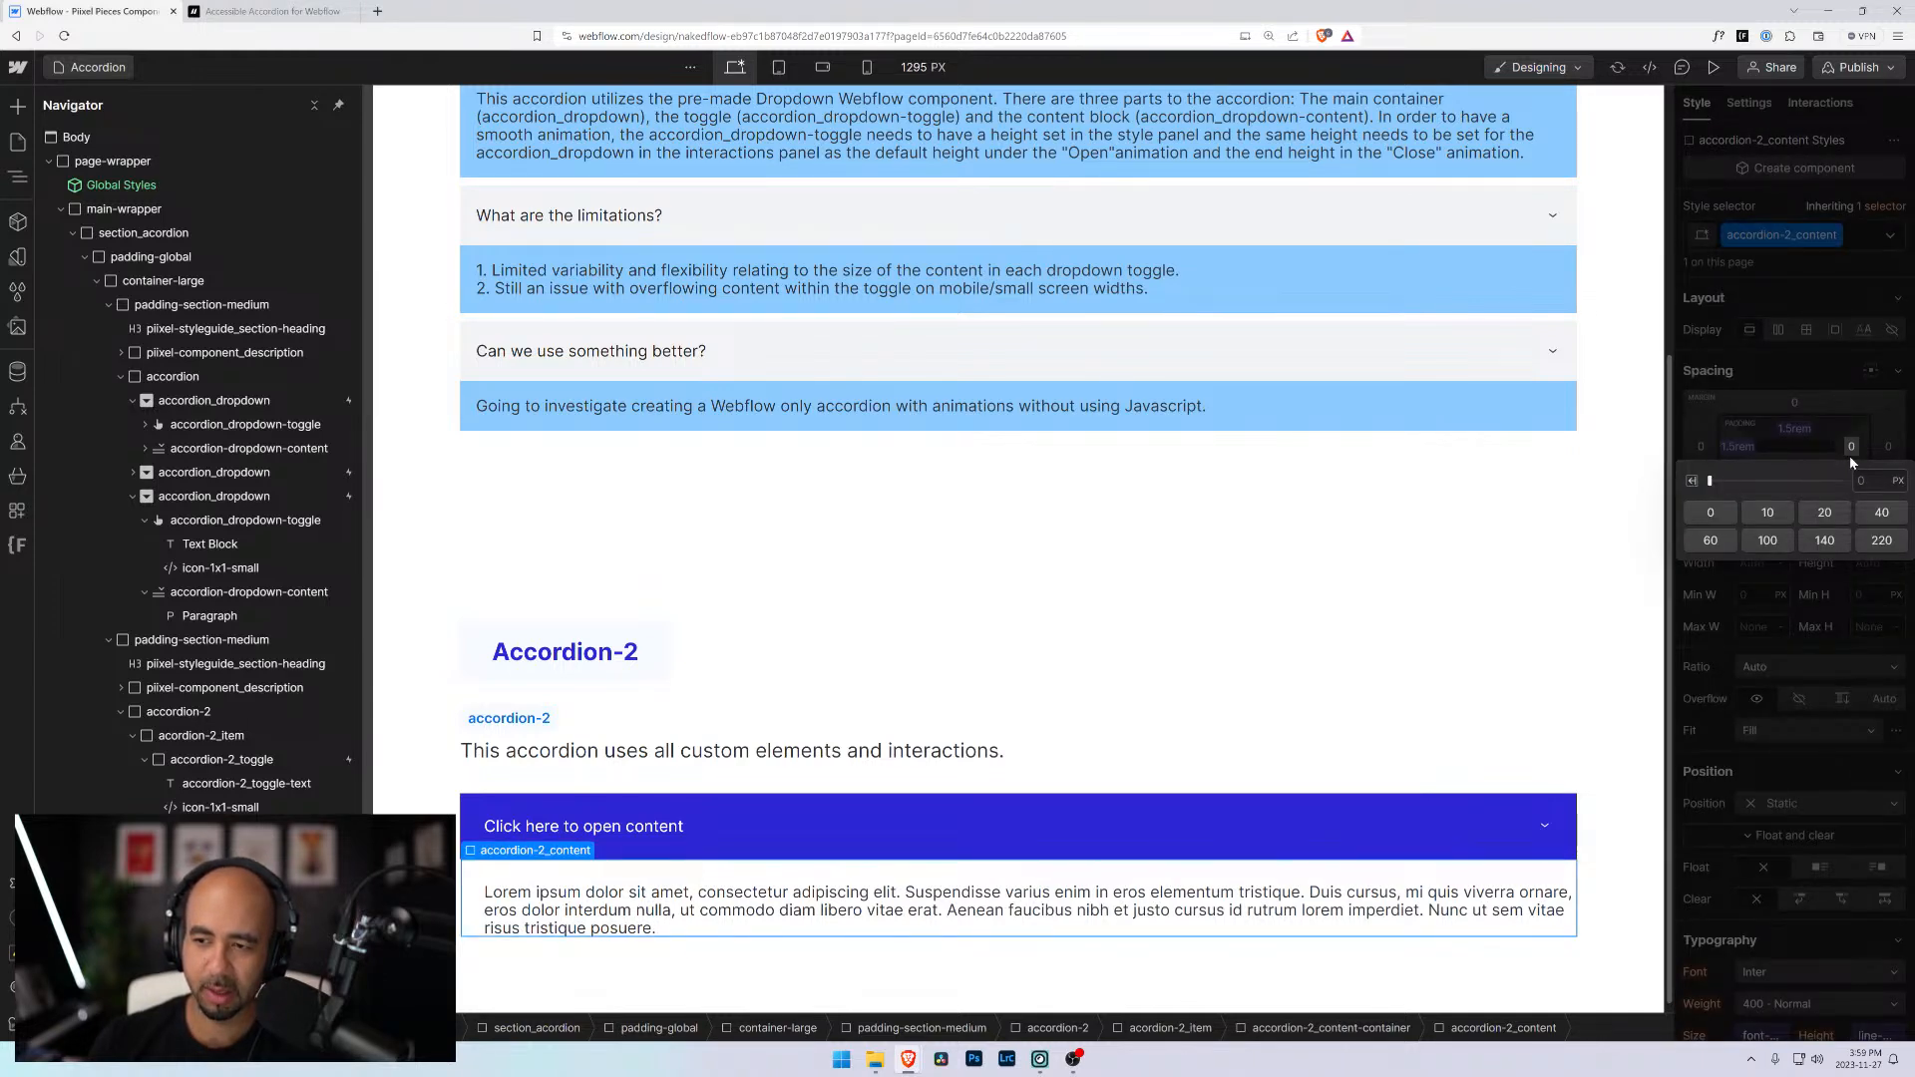
{"action": "left_click", "coordinate": [1854, 448]}
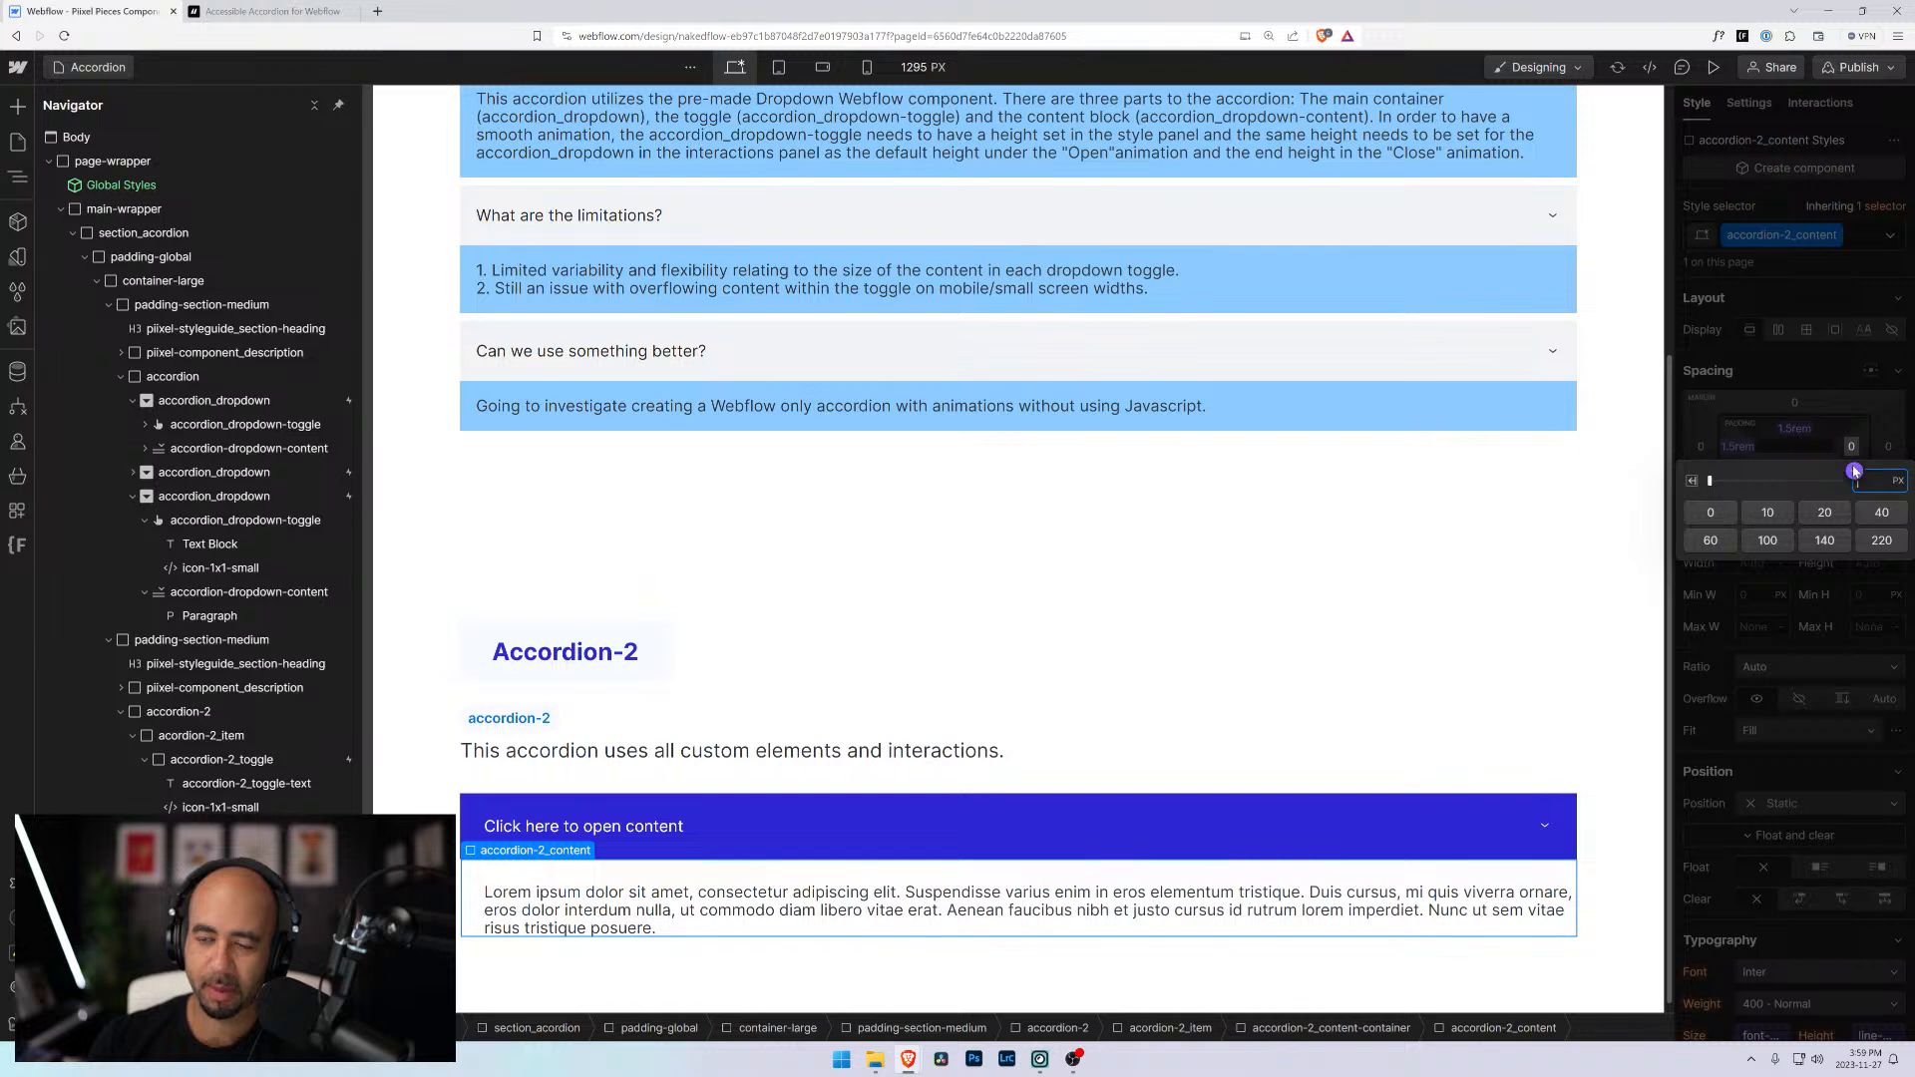
{"action": "left_click", "coordinate": [1854, 471]}
{"action": "left_click", "coordinate": [1817, 677]}
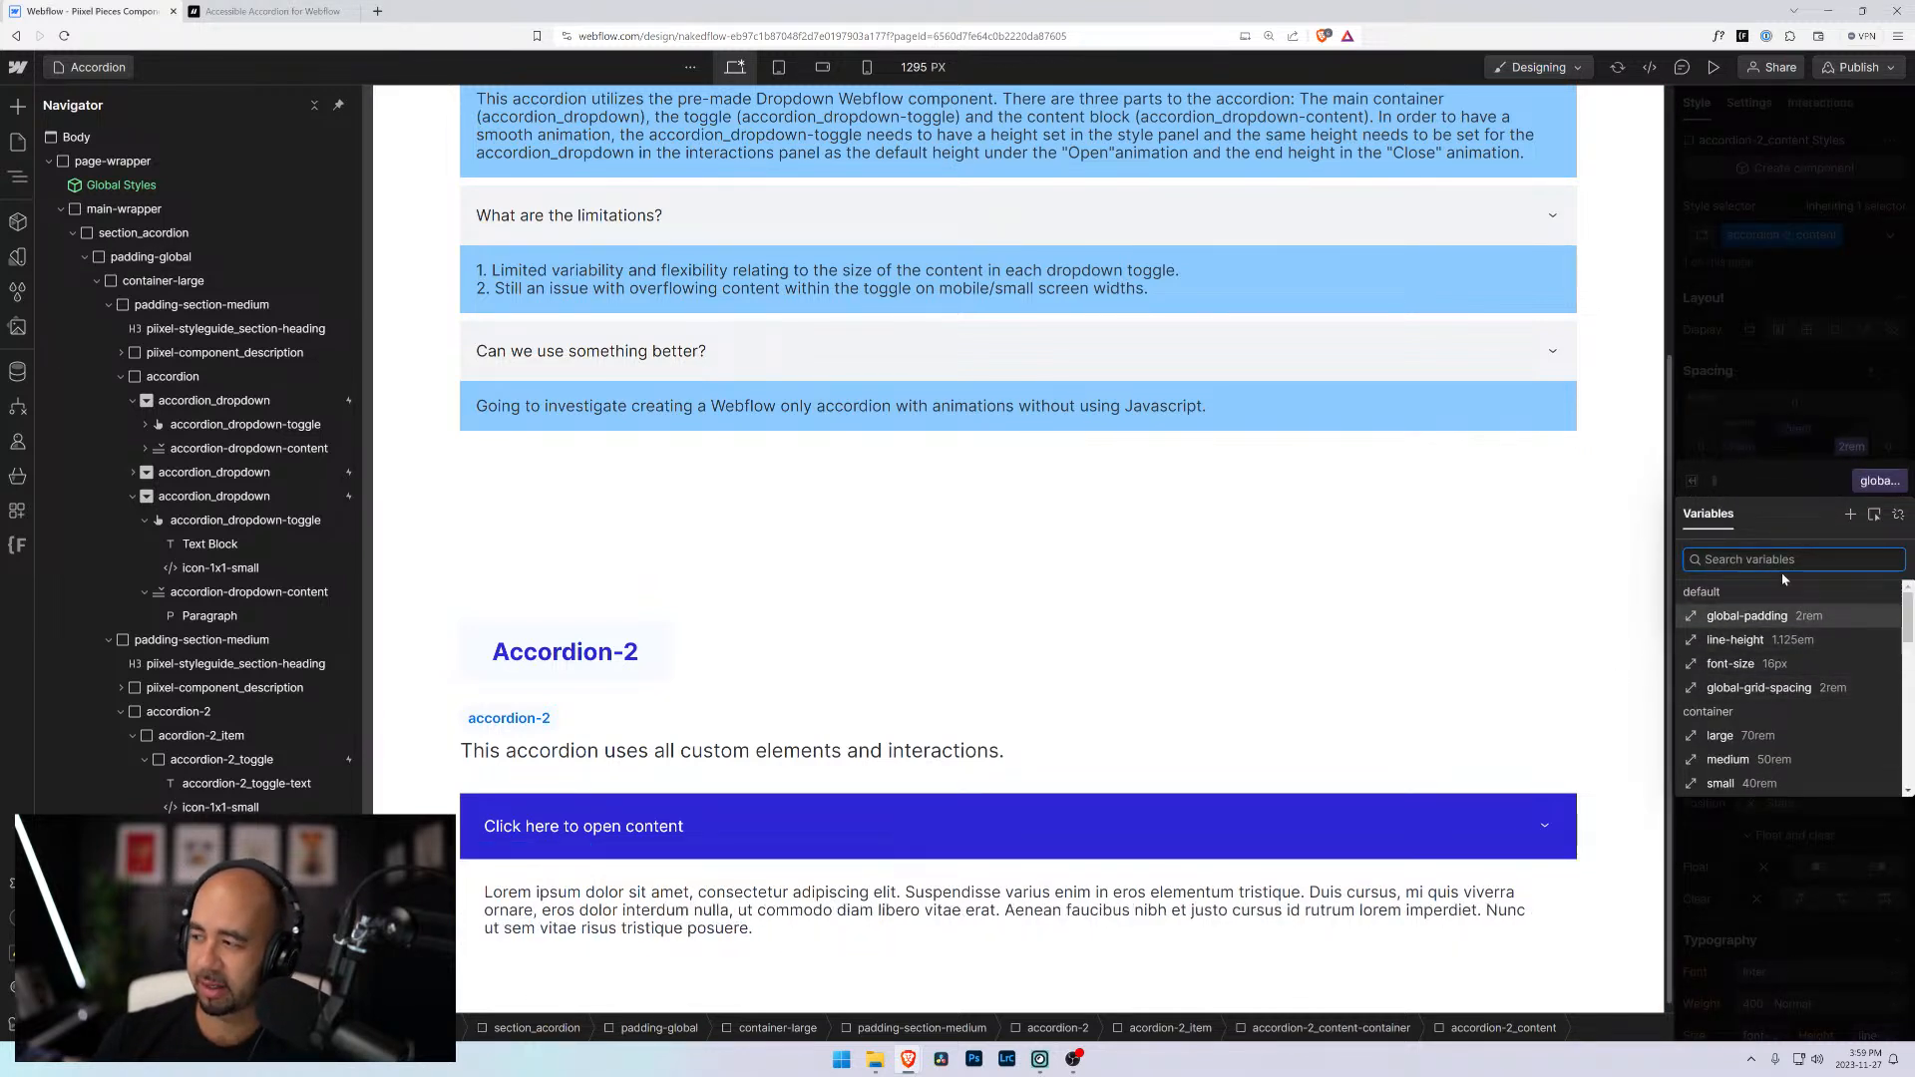
{"action": "scroll", "coordinate": [1738, 748], "scroll_direction": "down", "scroll_amount": 4}
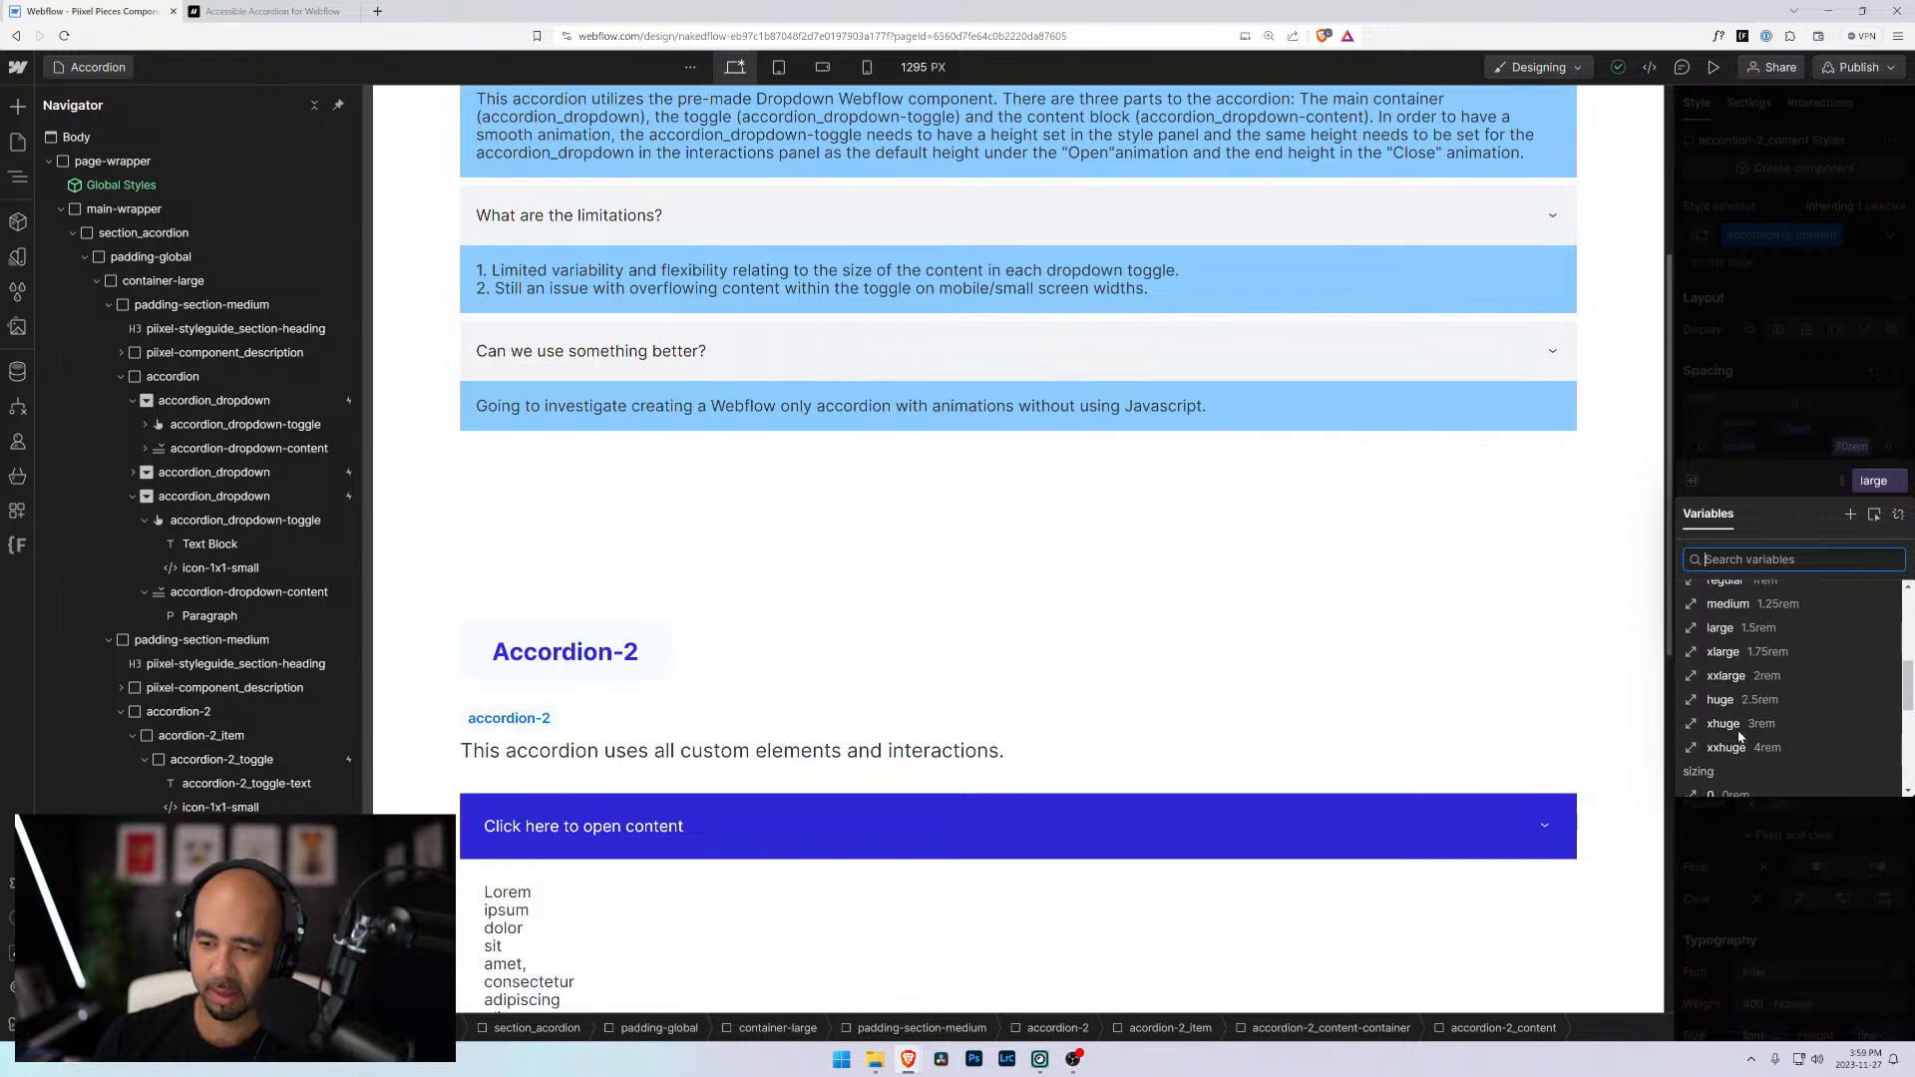
{"action": "scroll", "coordinate": [1736, 736], "scroll_direction": "down", "scroll_amount": 2}
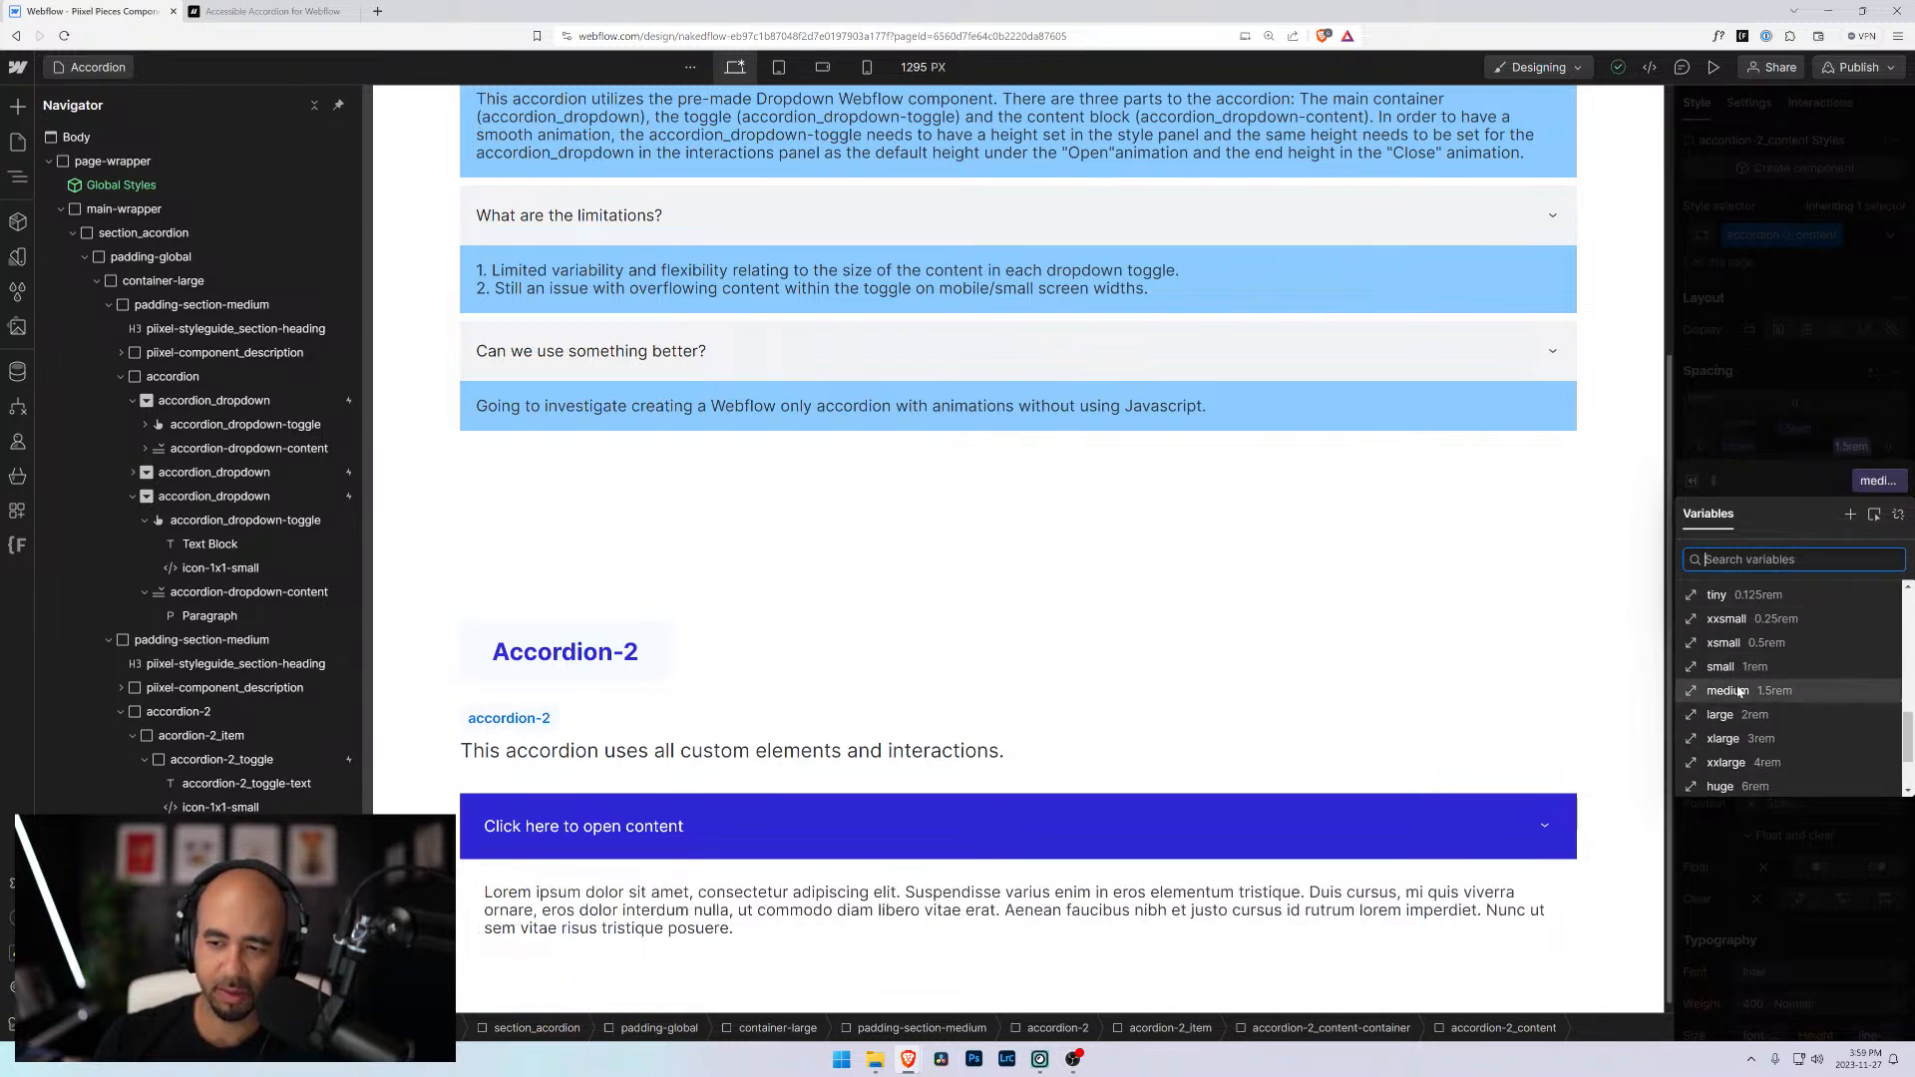
{"action": "left_click", "coordinate": [1728, 690]}
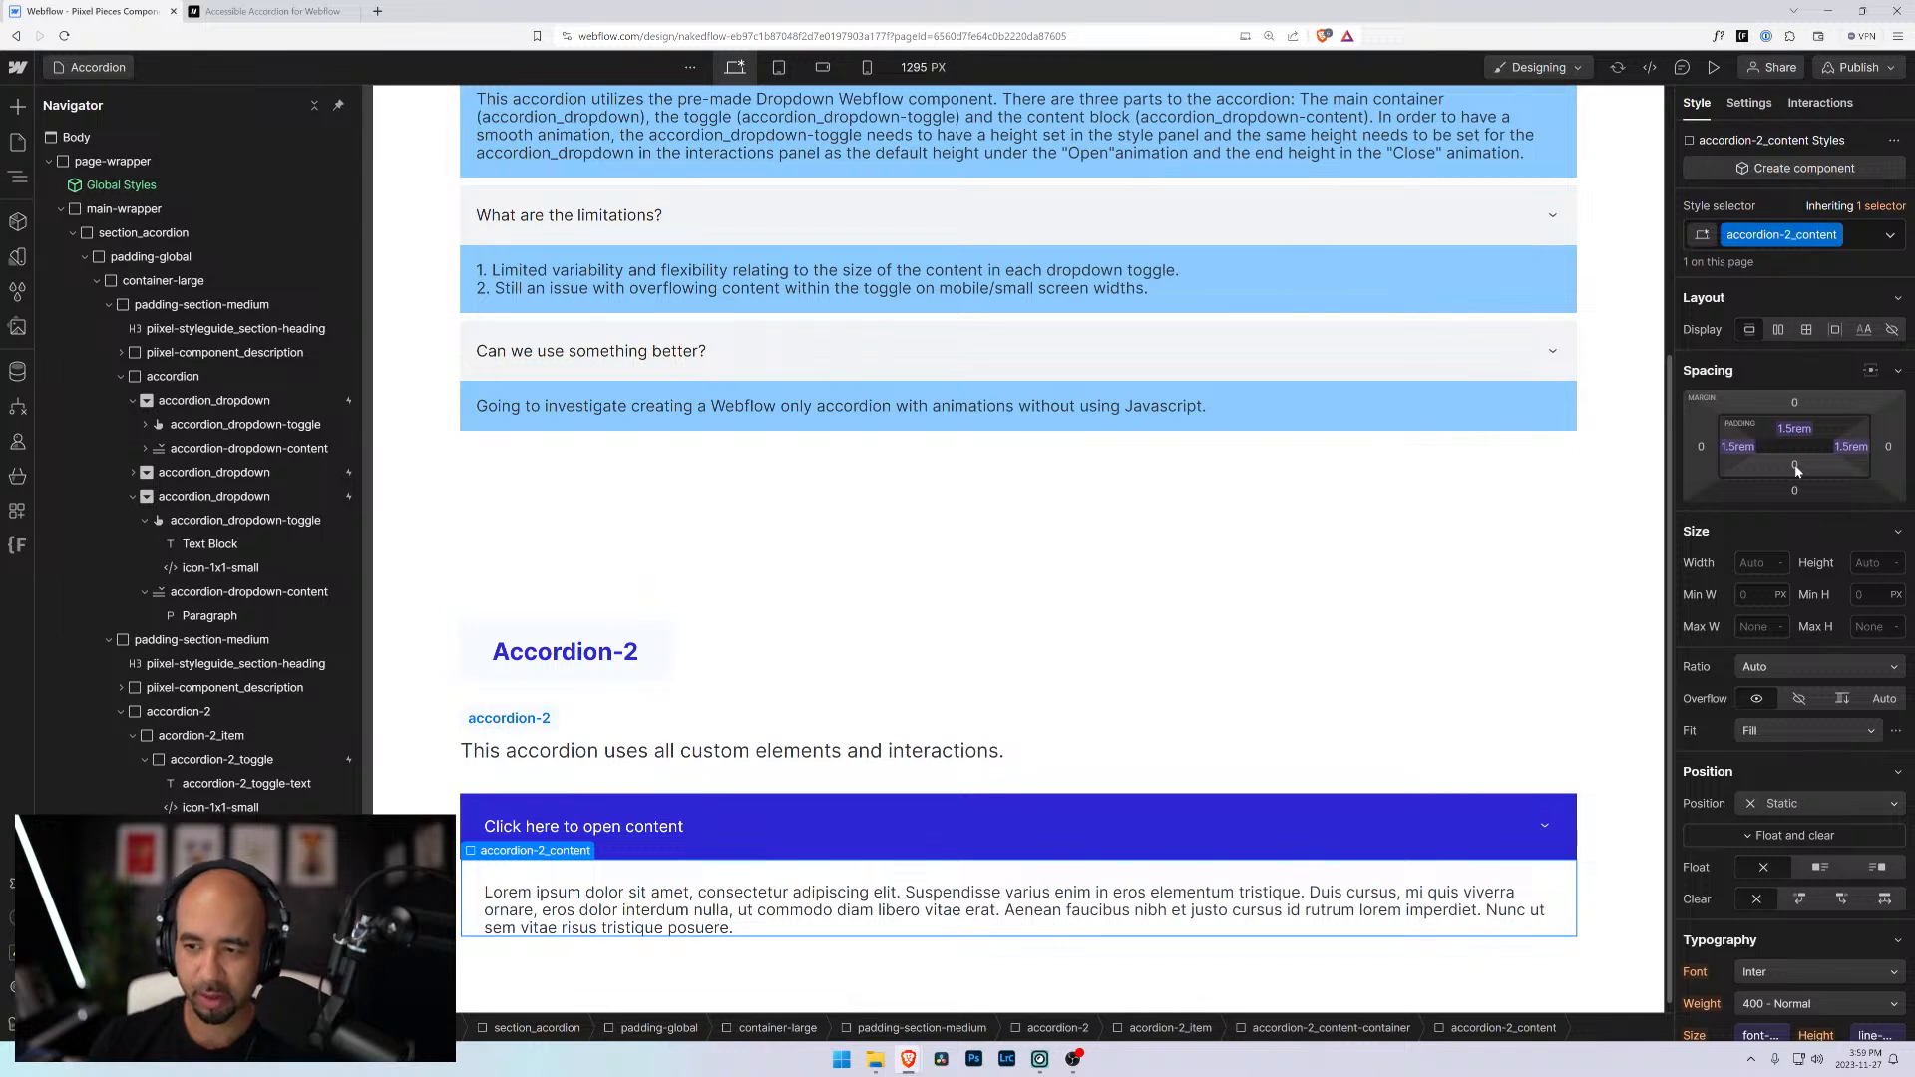
Link the bottom padding of accordion-2_content to the sizing variable medium (1.5rem)
{"action": "left_click", "coordinate": [1796, 465]}
{"action": "left_click", "coordinate": [1854, 490]}
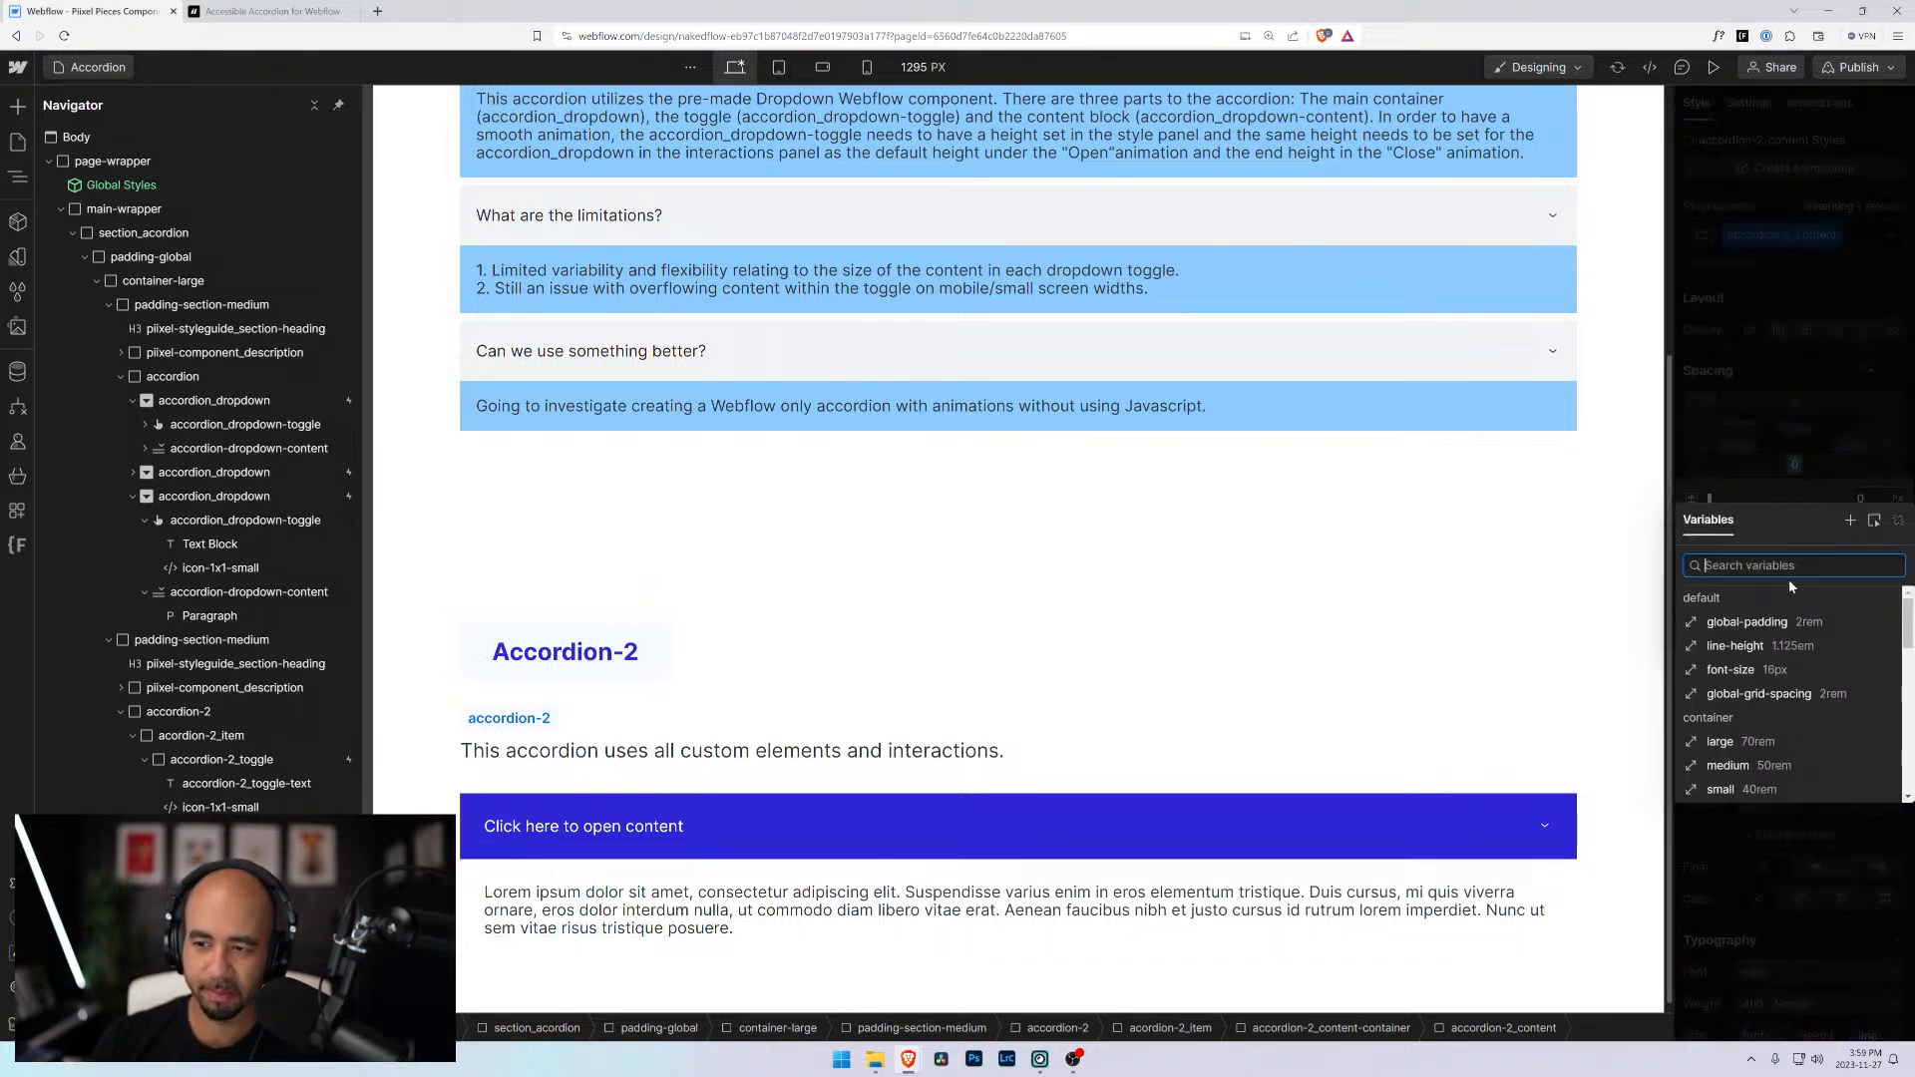
{"action": "type", "text": "med"}
{"action": "key", "text": "Down"}
{"action": "key", "text": "Down"}
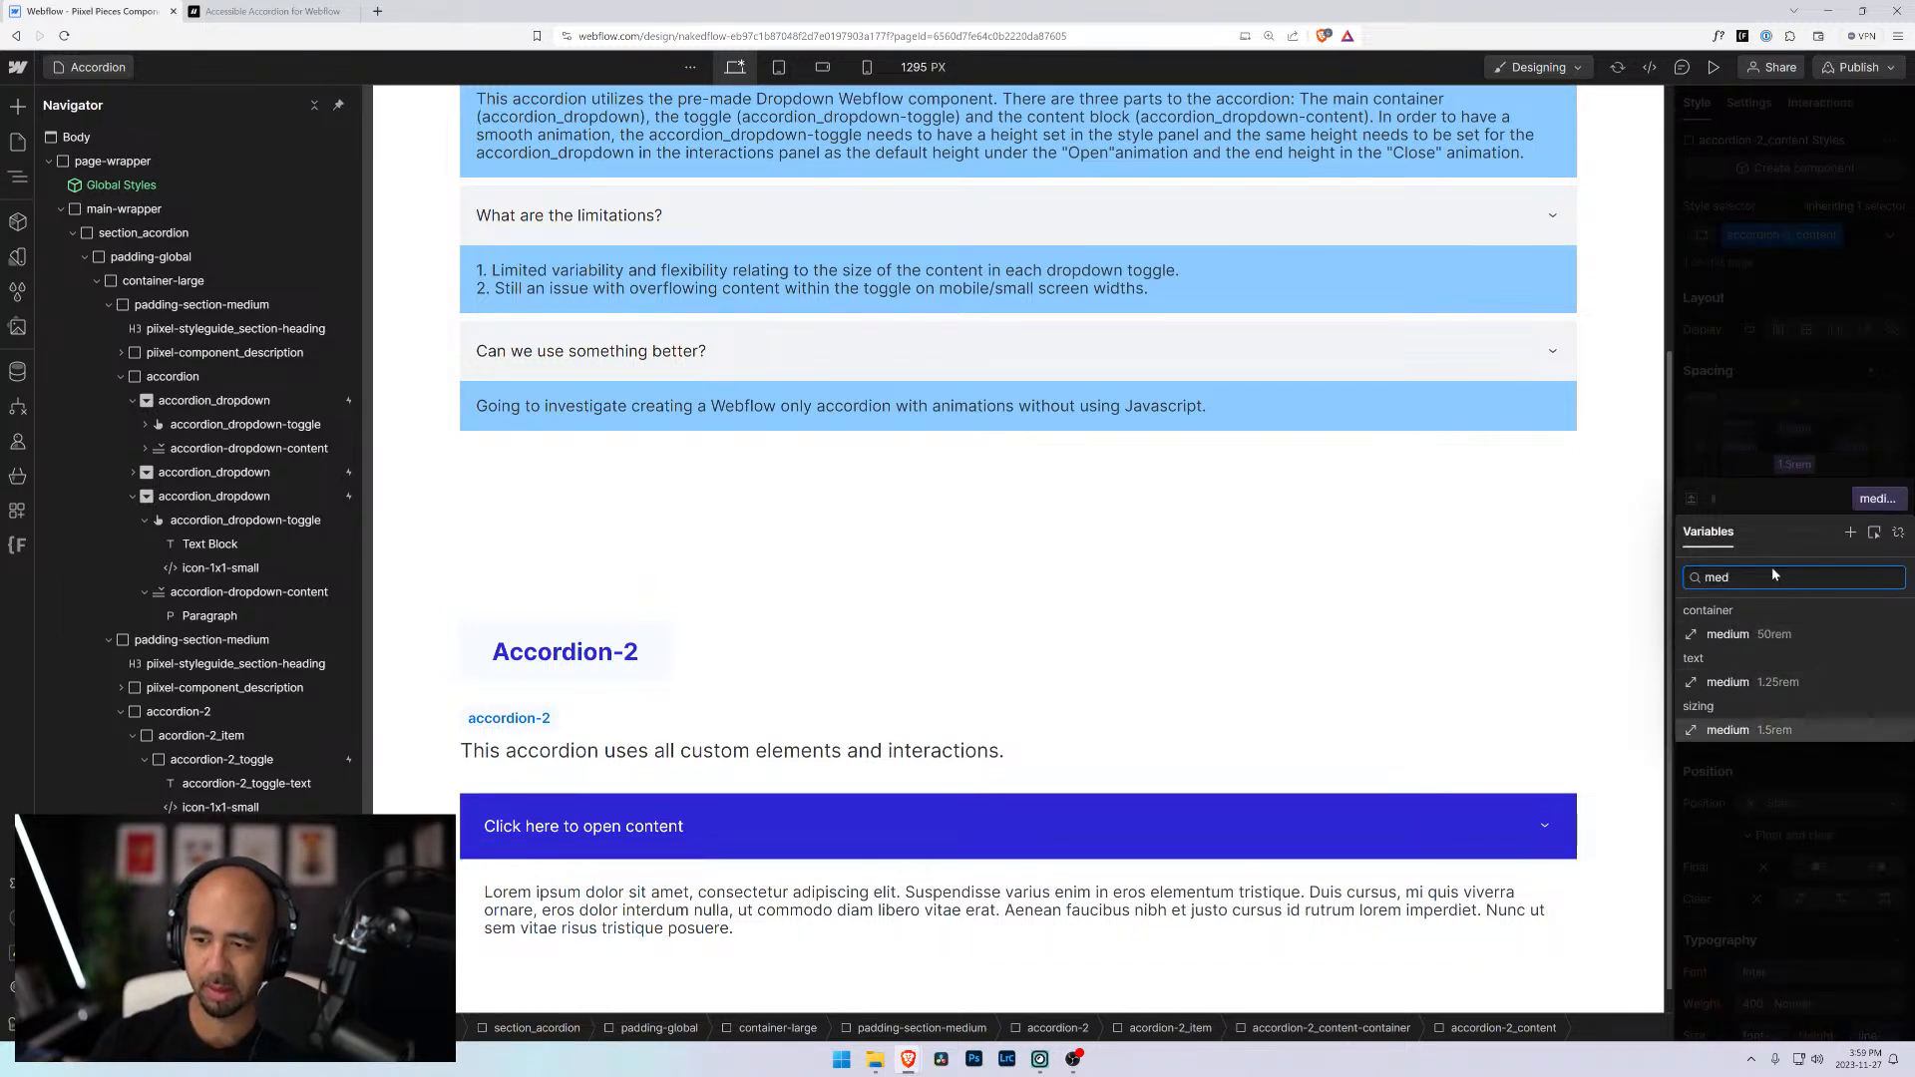
{"action": "key", "text": "Return"}
{"action": "left_click", "coordinate": [1823, 383]}
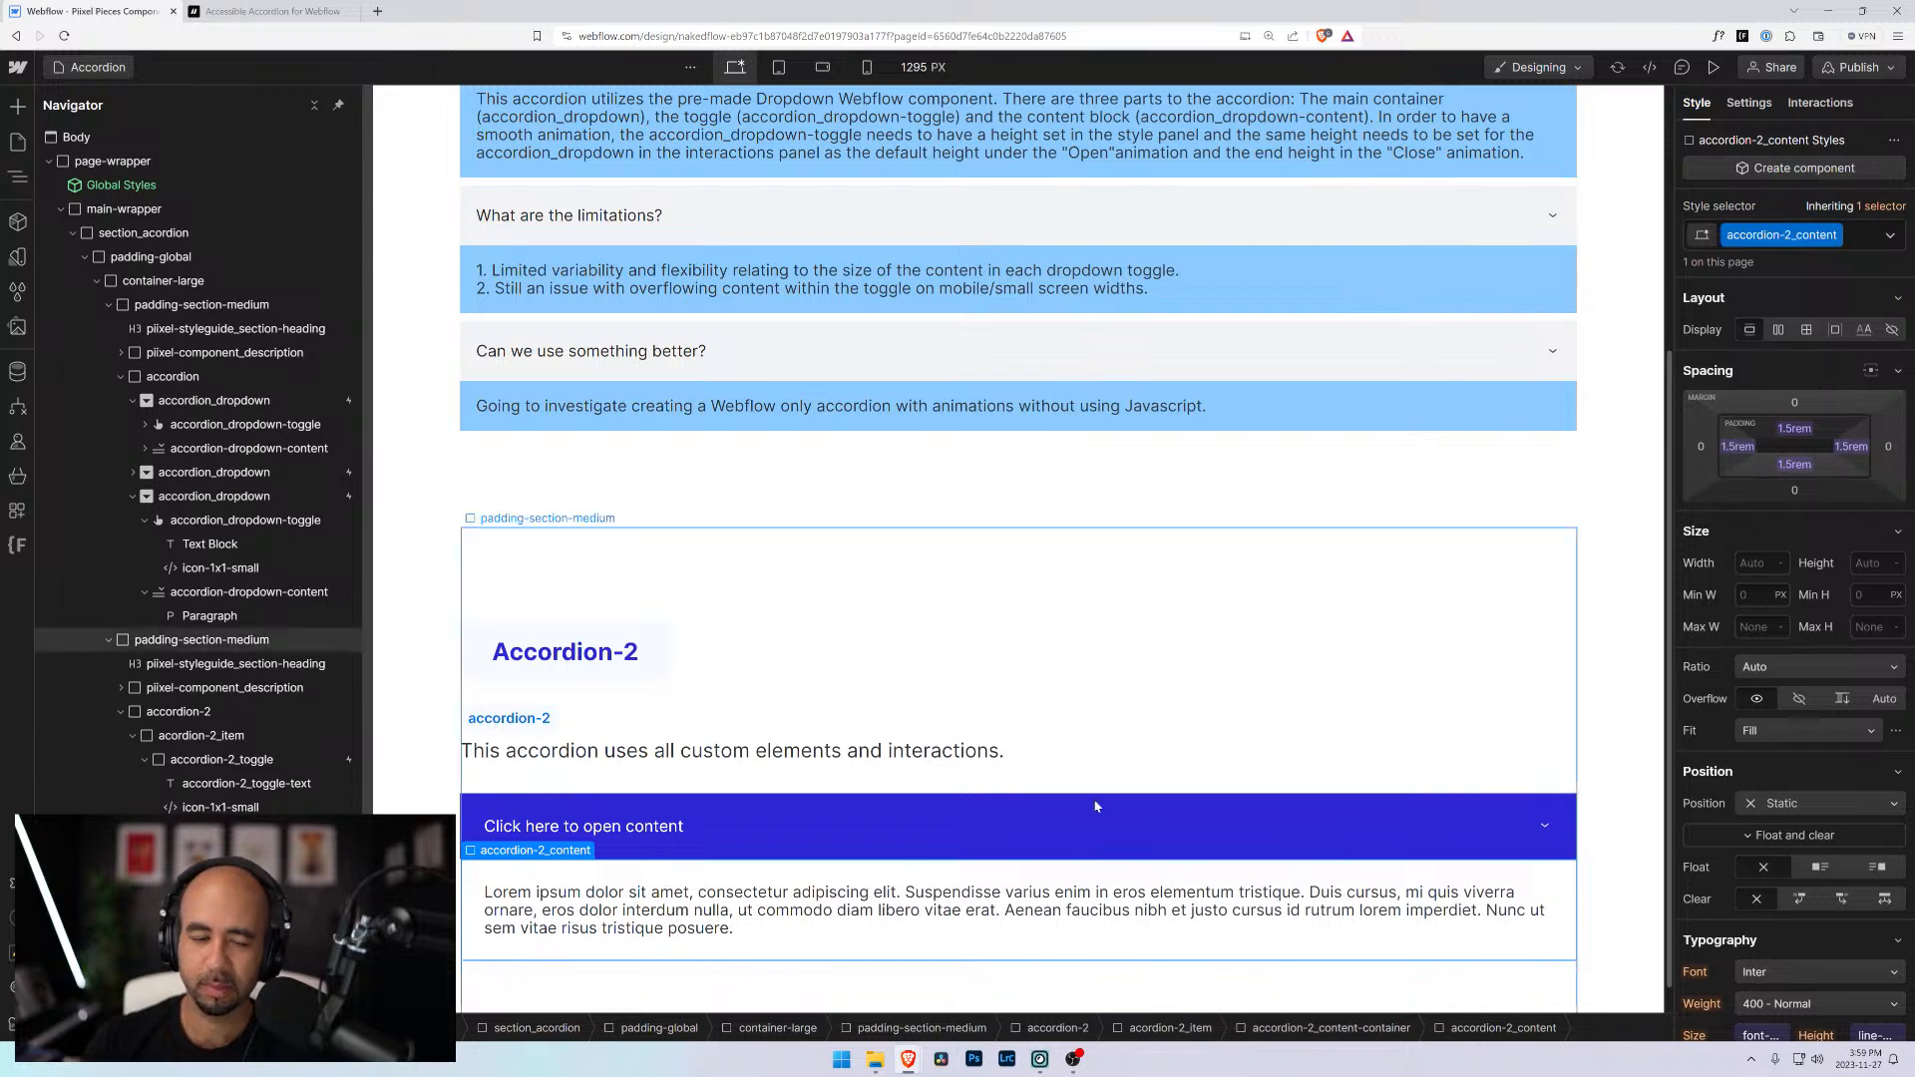
Add a solid 1 px left border to accordion-2_content and open the variable choices for its color
{"action": "scroll", "coordinate": [1077, 643], "scroll_direction": "down", "scroll_amount": 1}
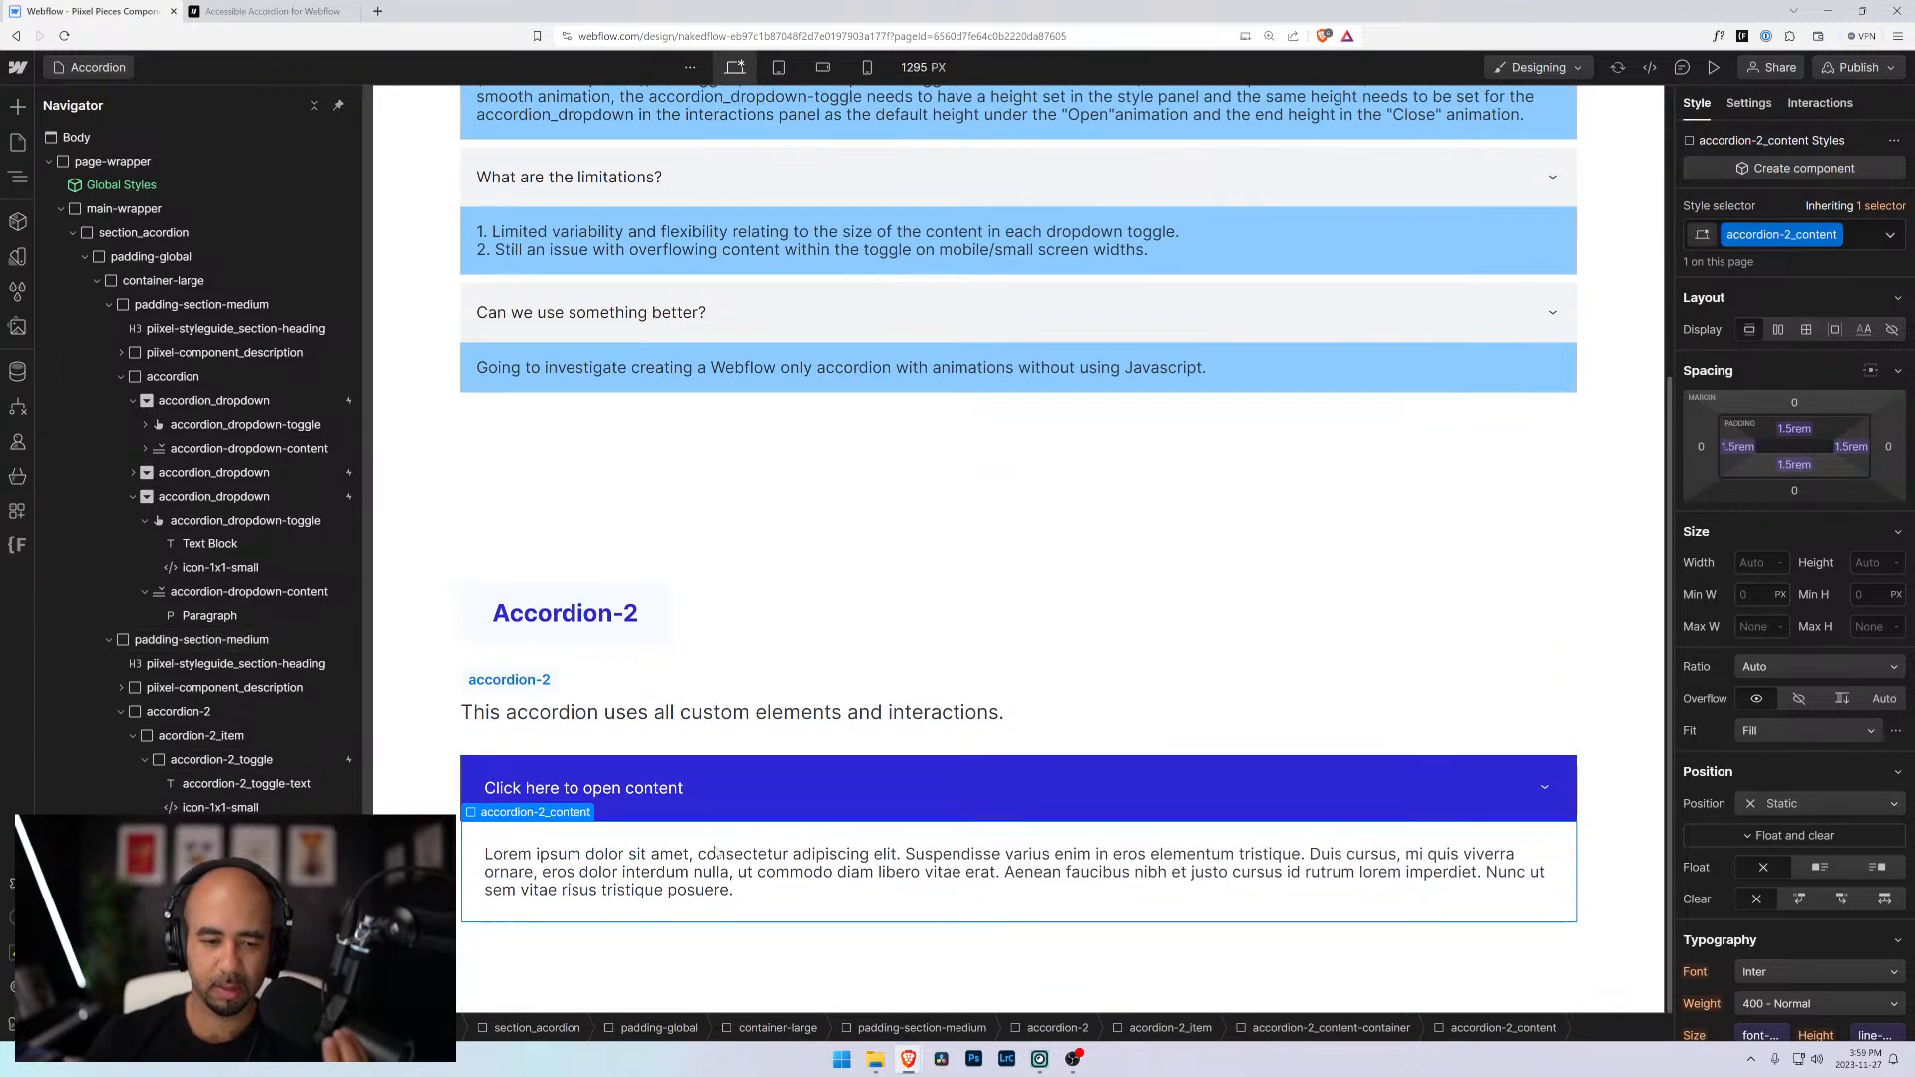
{"action": "left_click", "coordinate": [419, 868]}
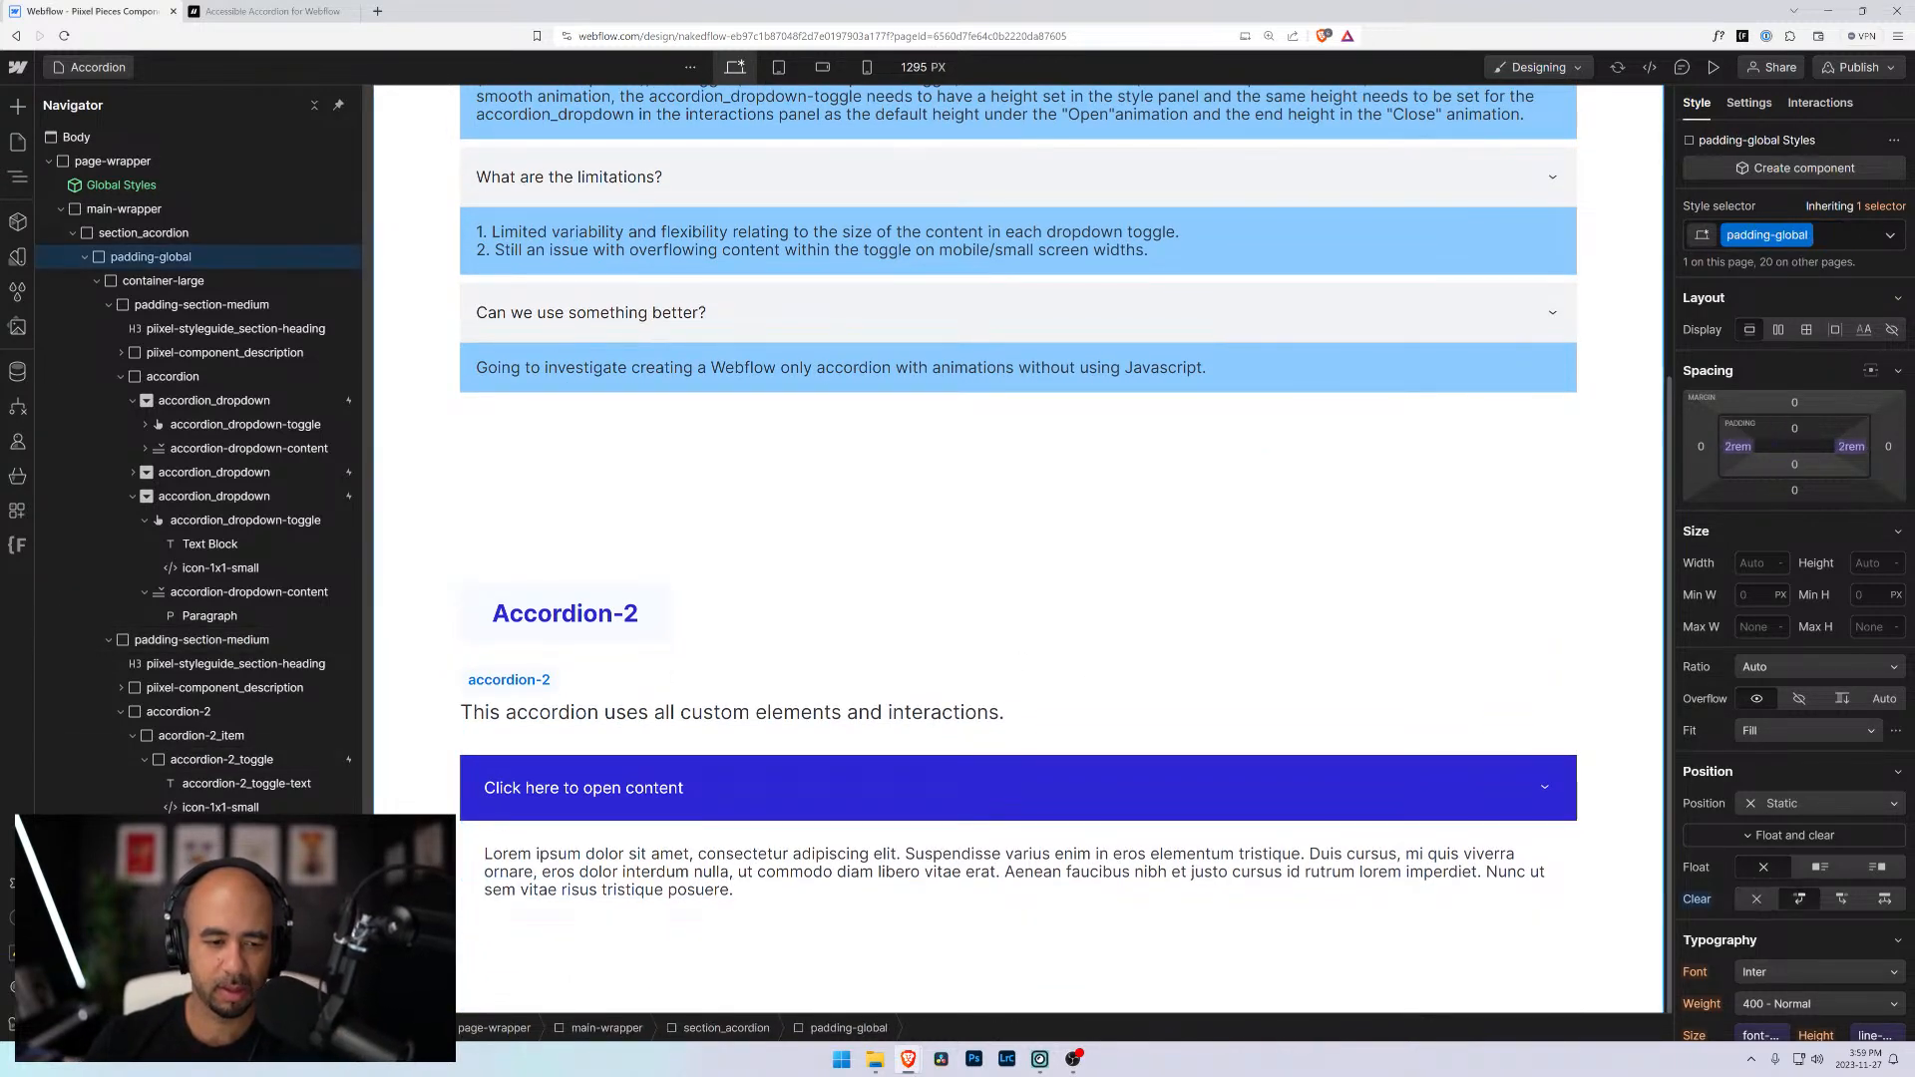
{"action": "left_click", "coordinate": [787, 841]}
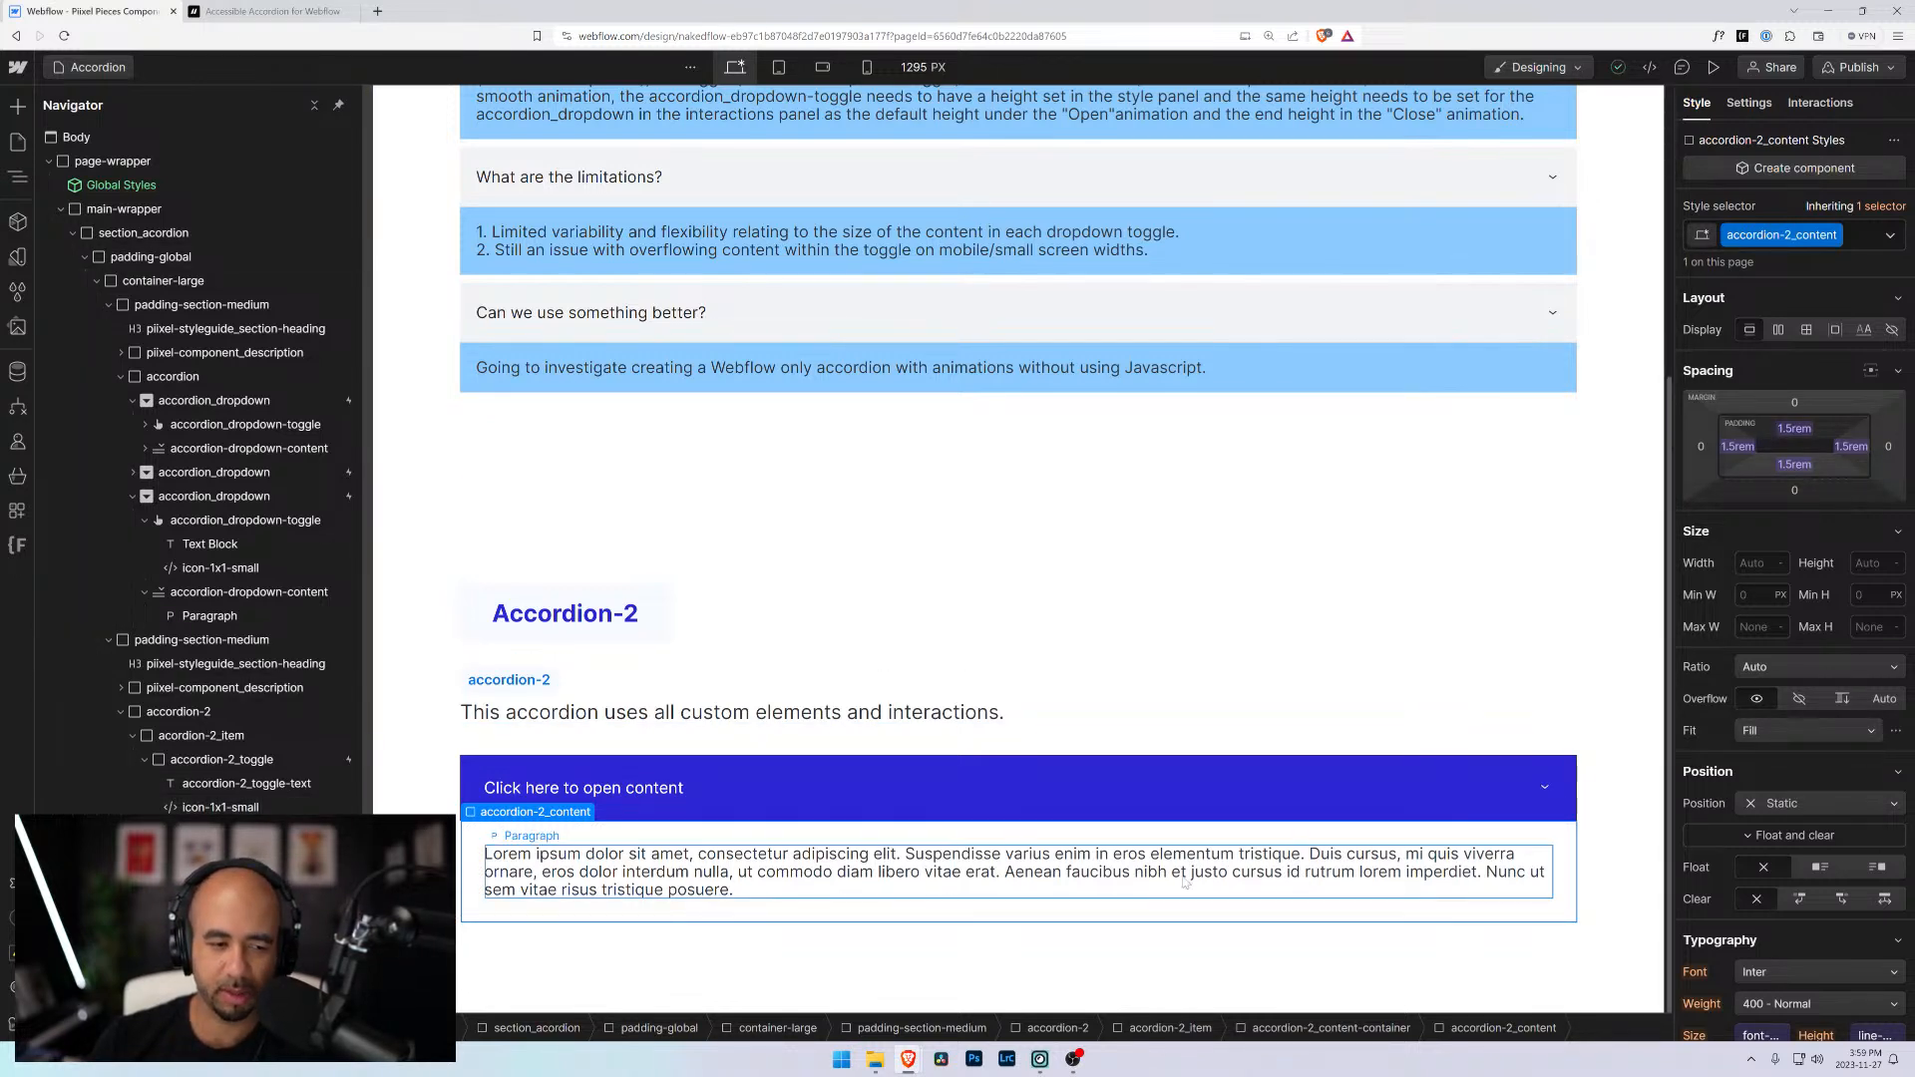
{"action": "scroll", "coordinate": [1775, 772], "scroll_direction": "down", "scroll_amount": 4}
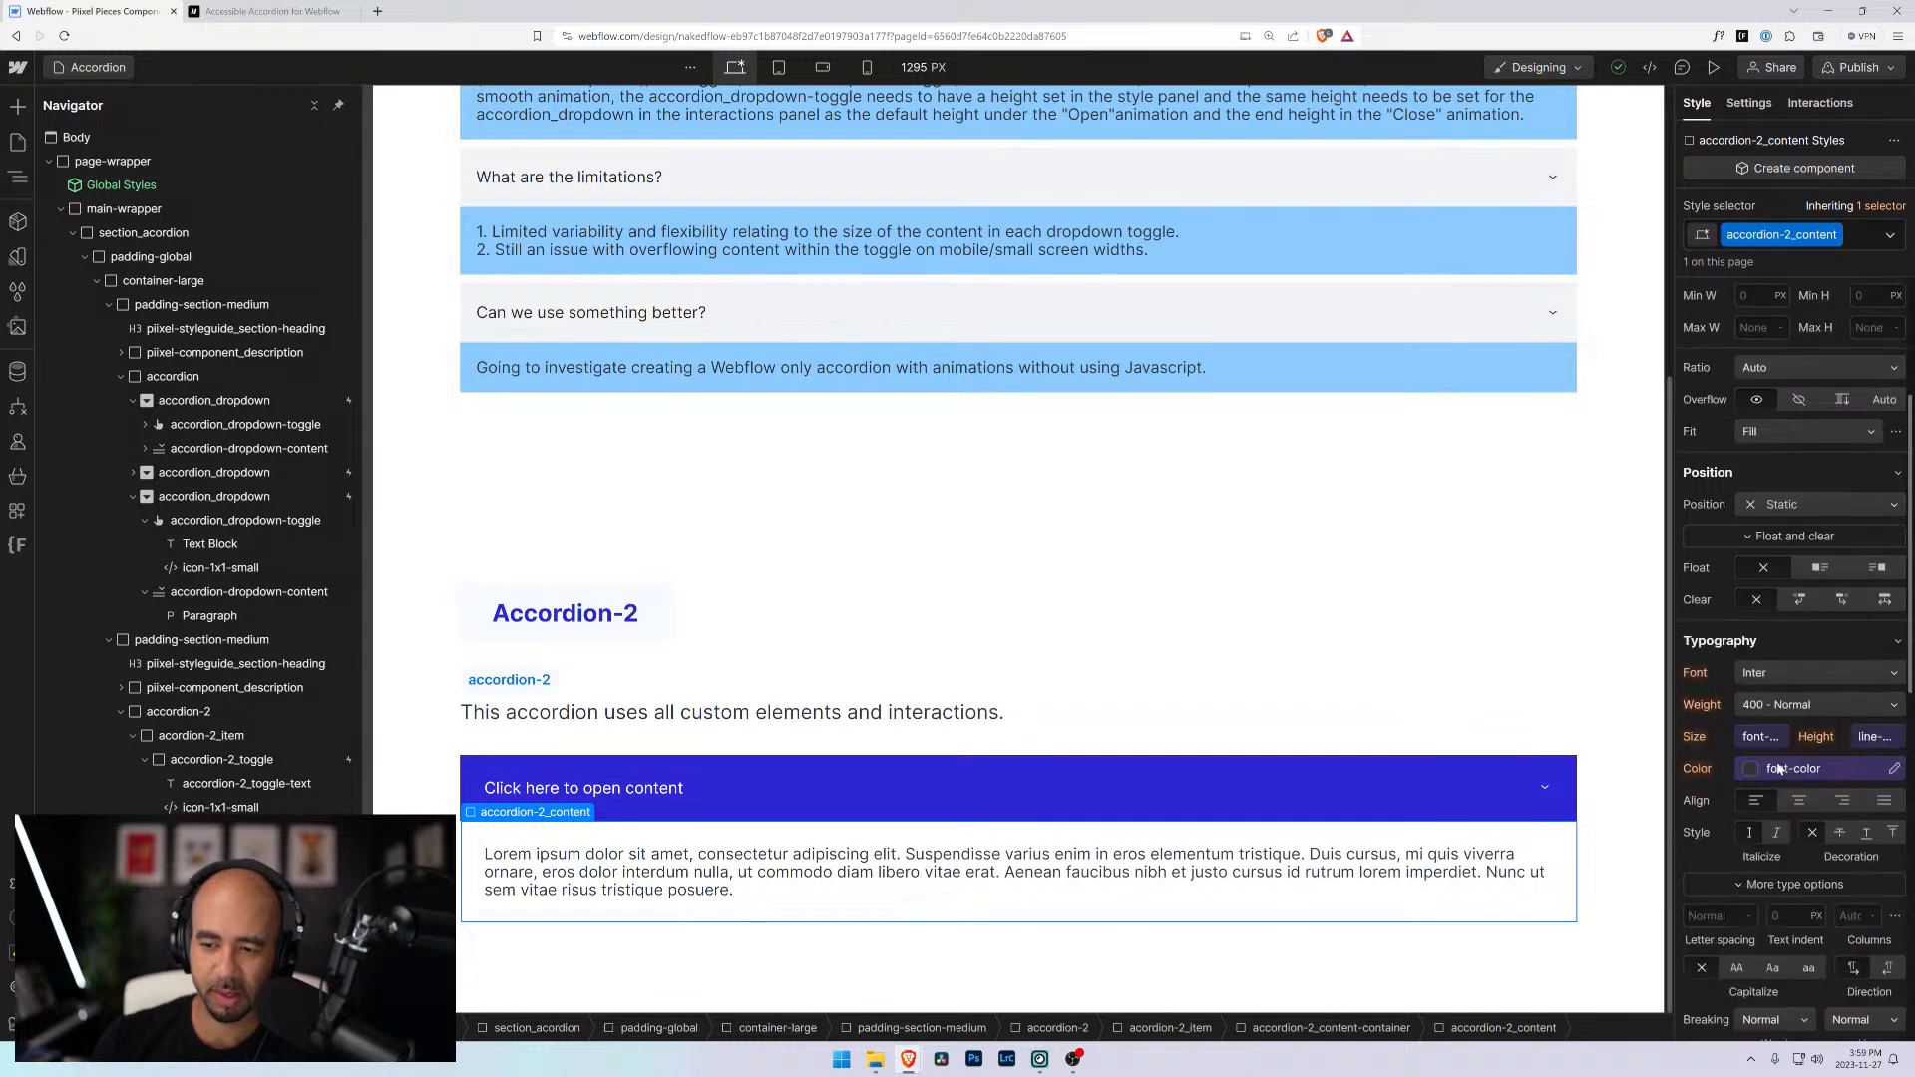
{"action": "scroll", "coordinate": [1737, 827], "scroll_direction": "down", "scroll_amount": 4}
{"action": "scroll", "coordinate": [1740, 829], "scroll_direction": "down", "scroll_amount": 4}
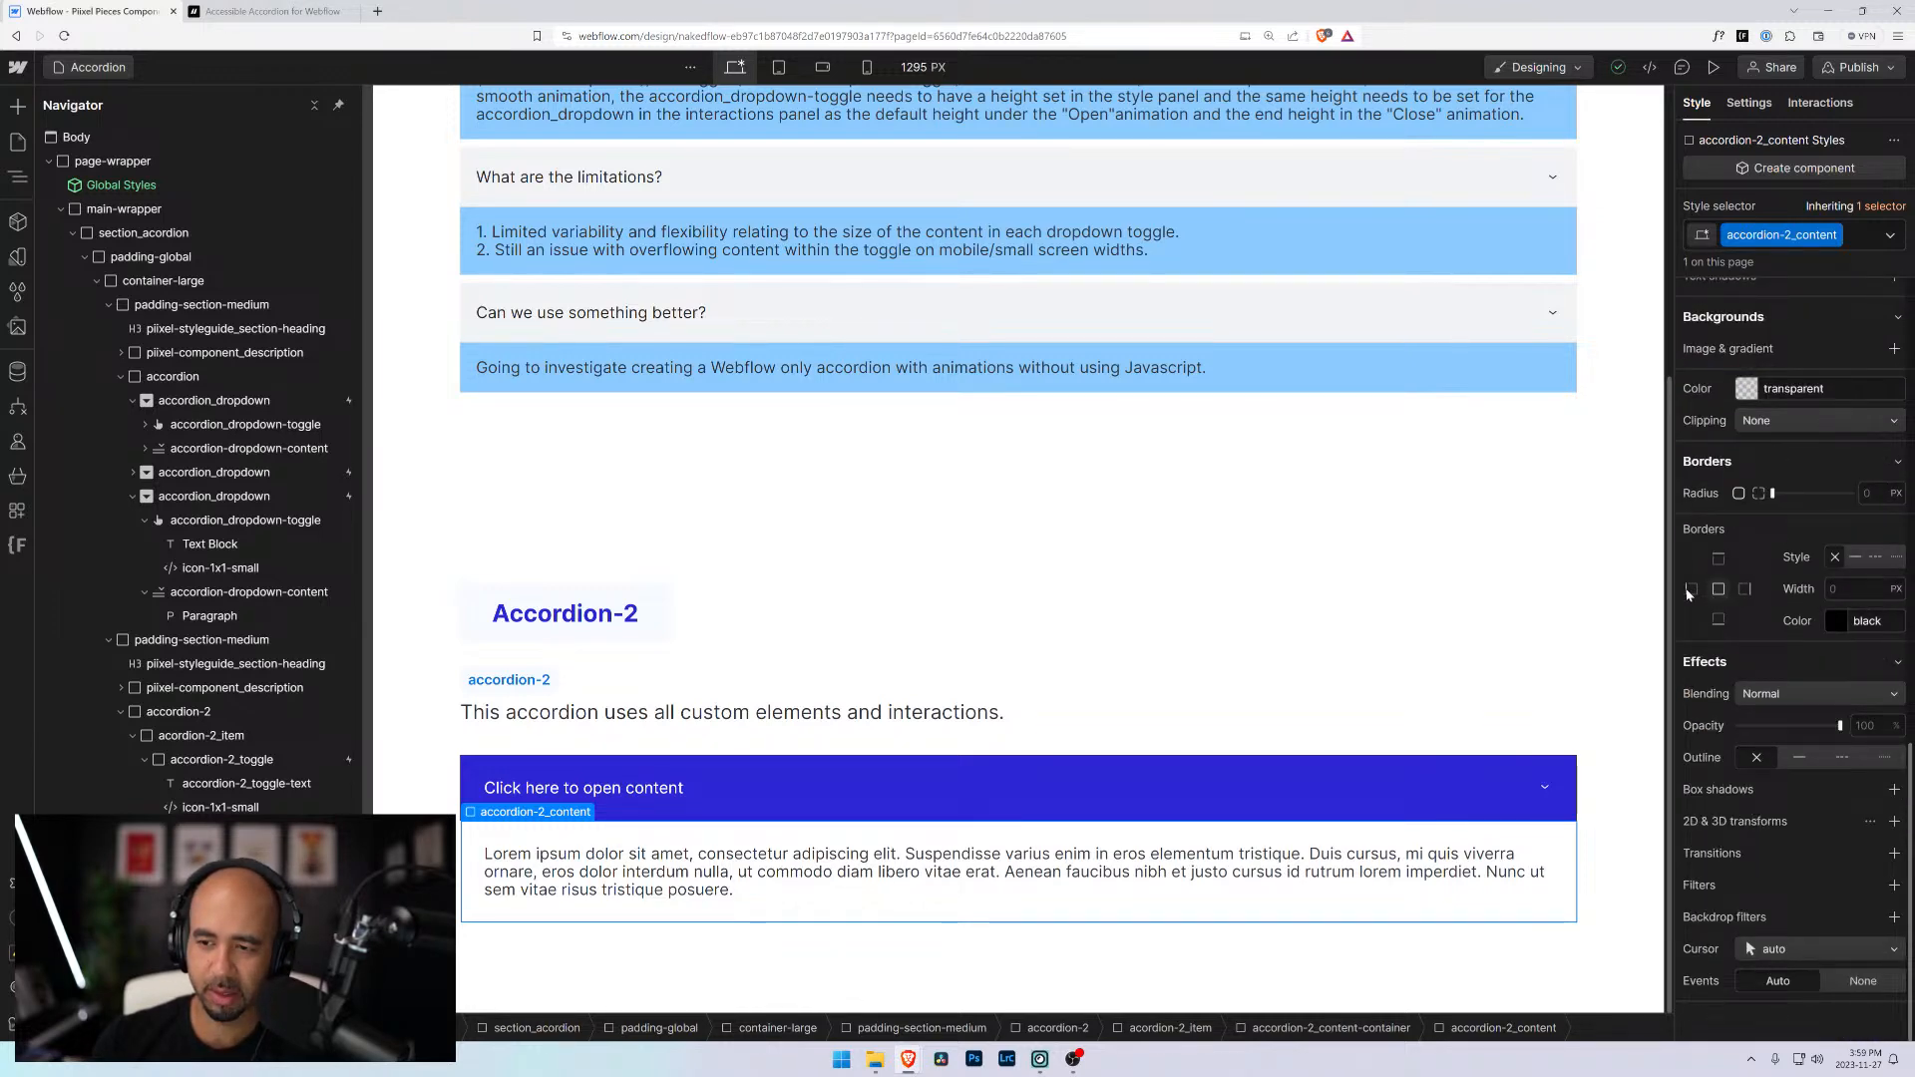
{"action": "left_click", "coordinate": [1856, 557]}
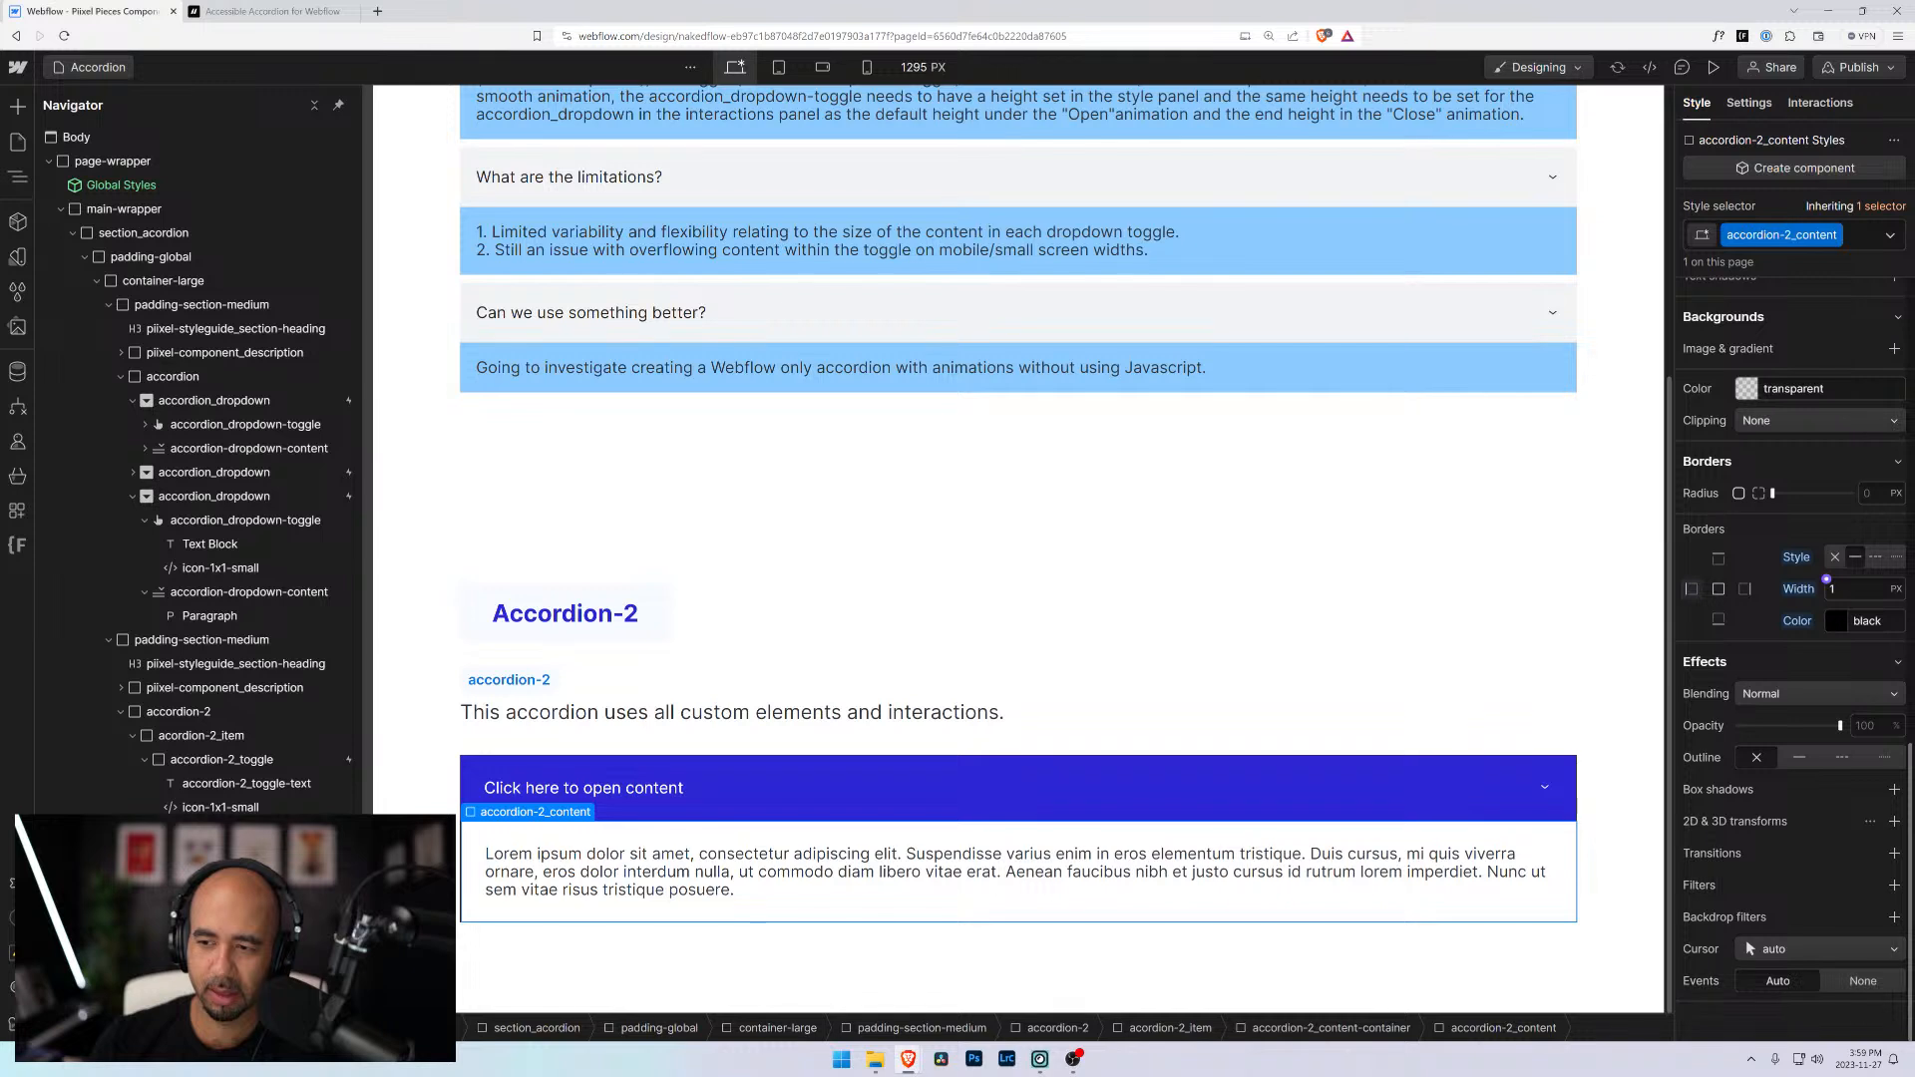
{"action": "left_click", "coordinate": [1825, 609]}
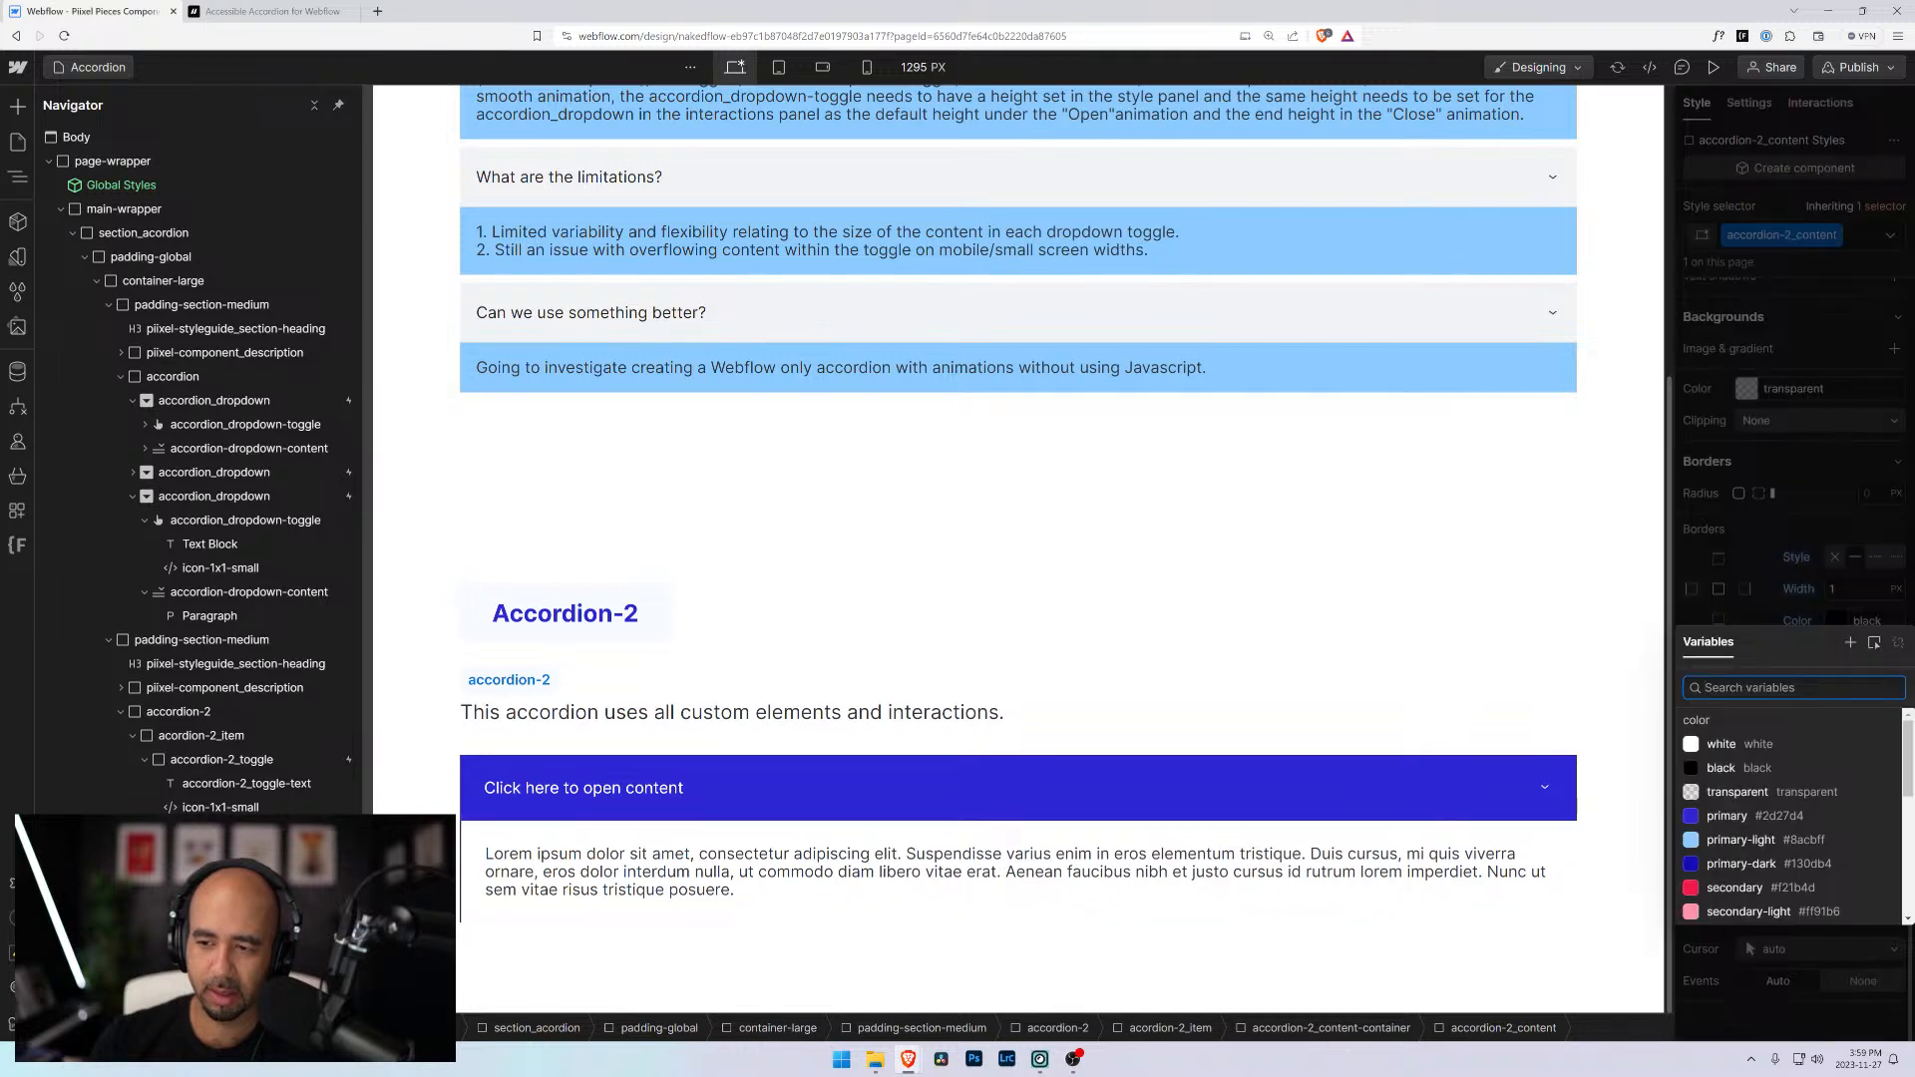
Color the left border of accordion-2_content with the neutral-light variable and add a 1 px solid bottom border in neutral-light
{"action": "scroll", "coordinate": [1729, 810], "scroll_direction": "down", "scroll_amount": 3}
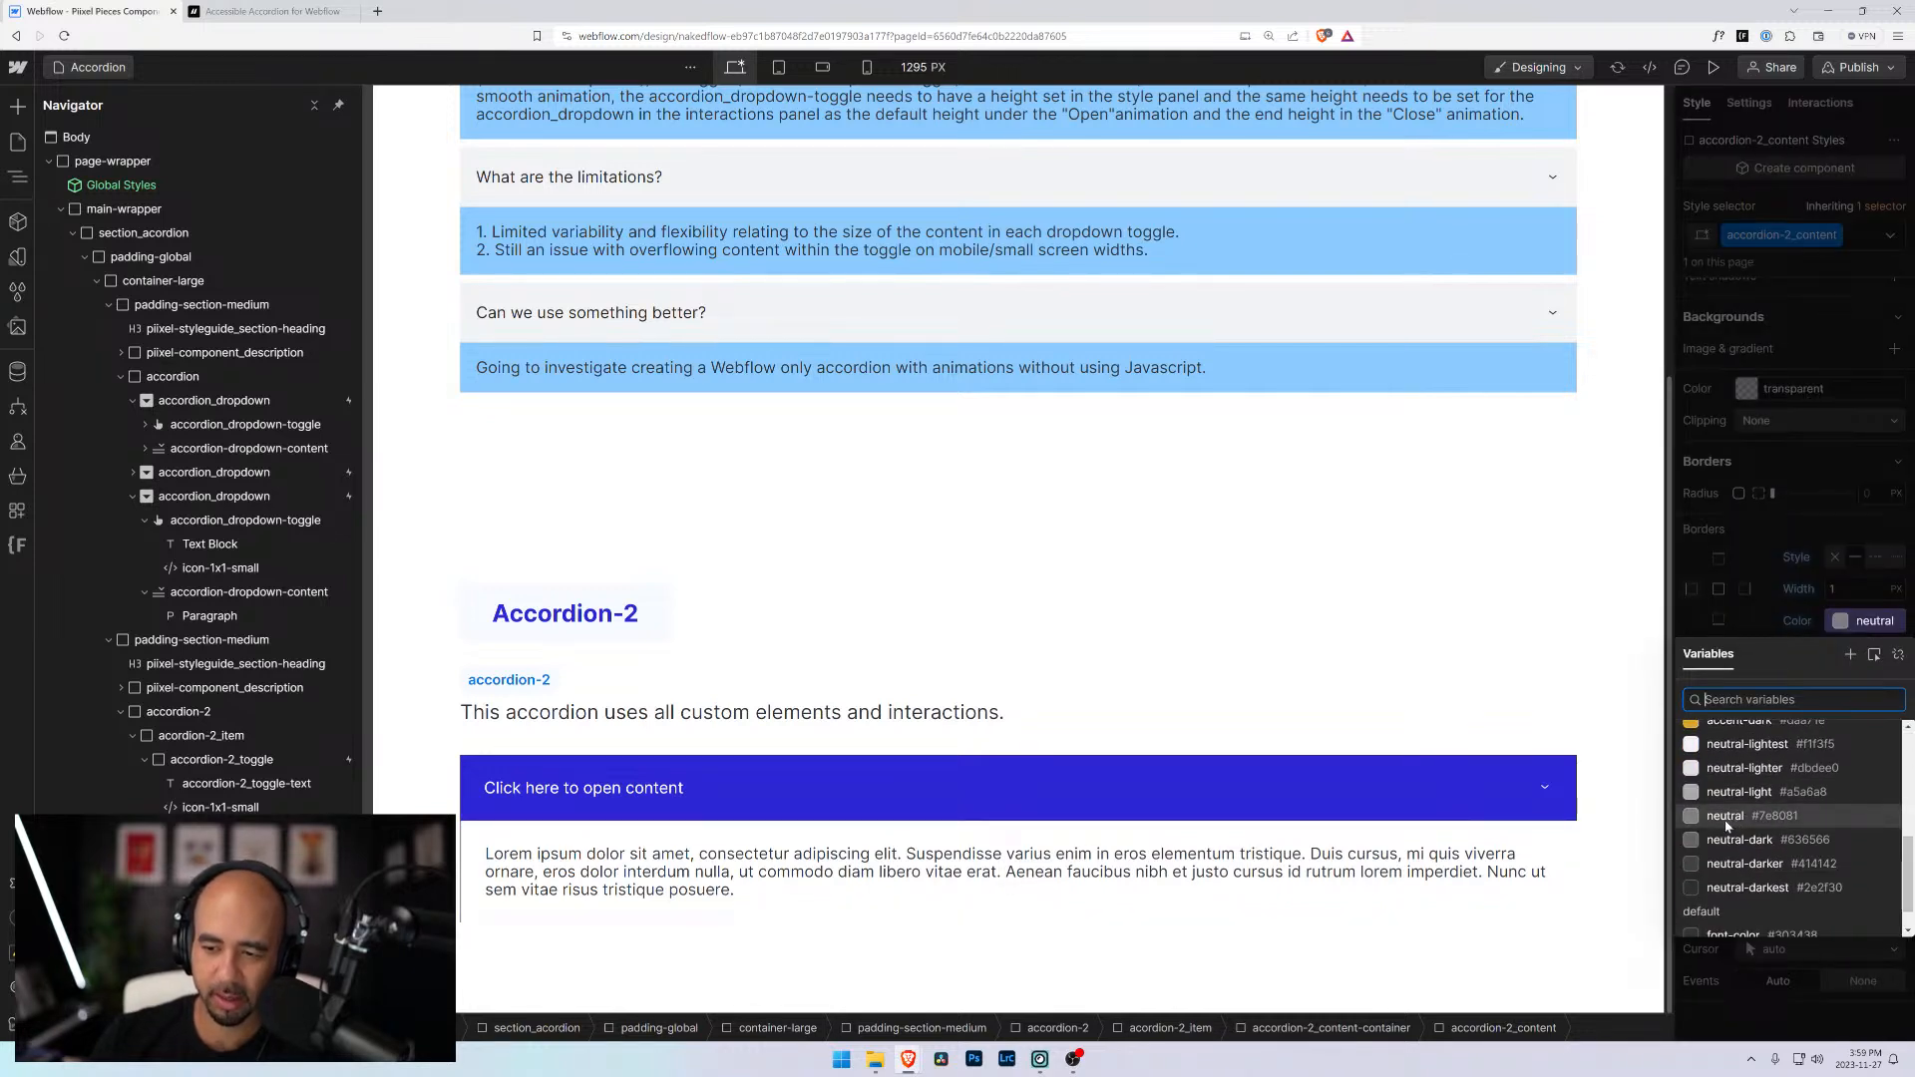
{"action": "left_click", "coordinate": [1708, 798]}
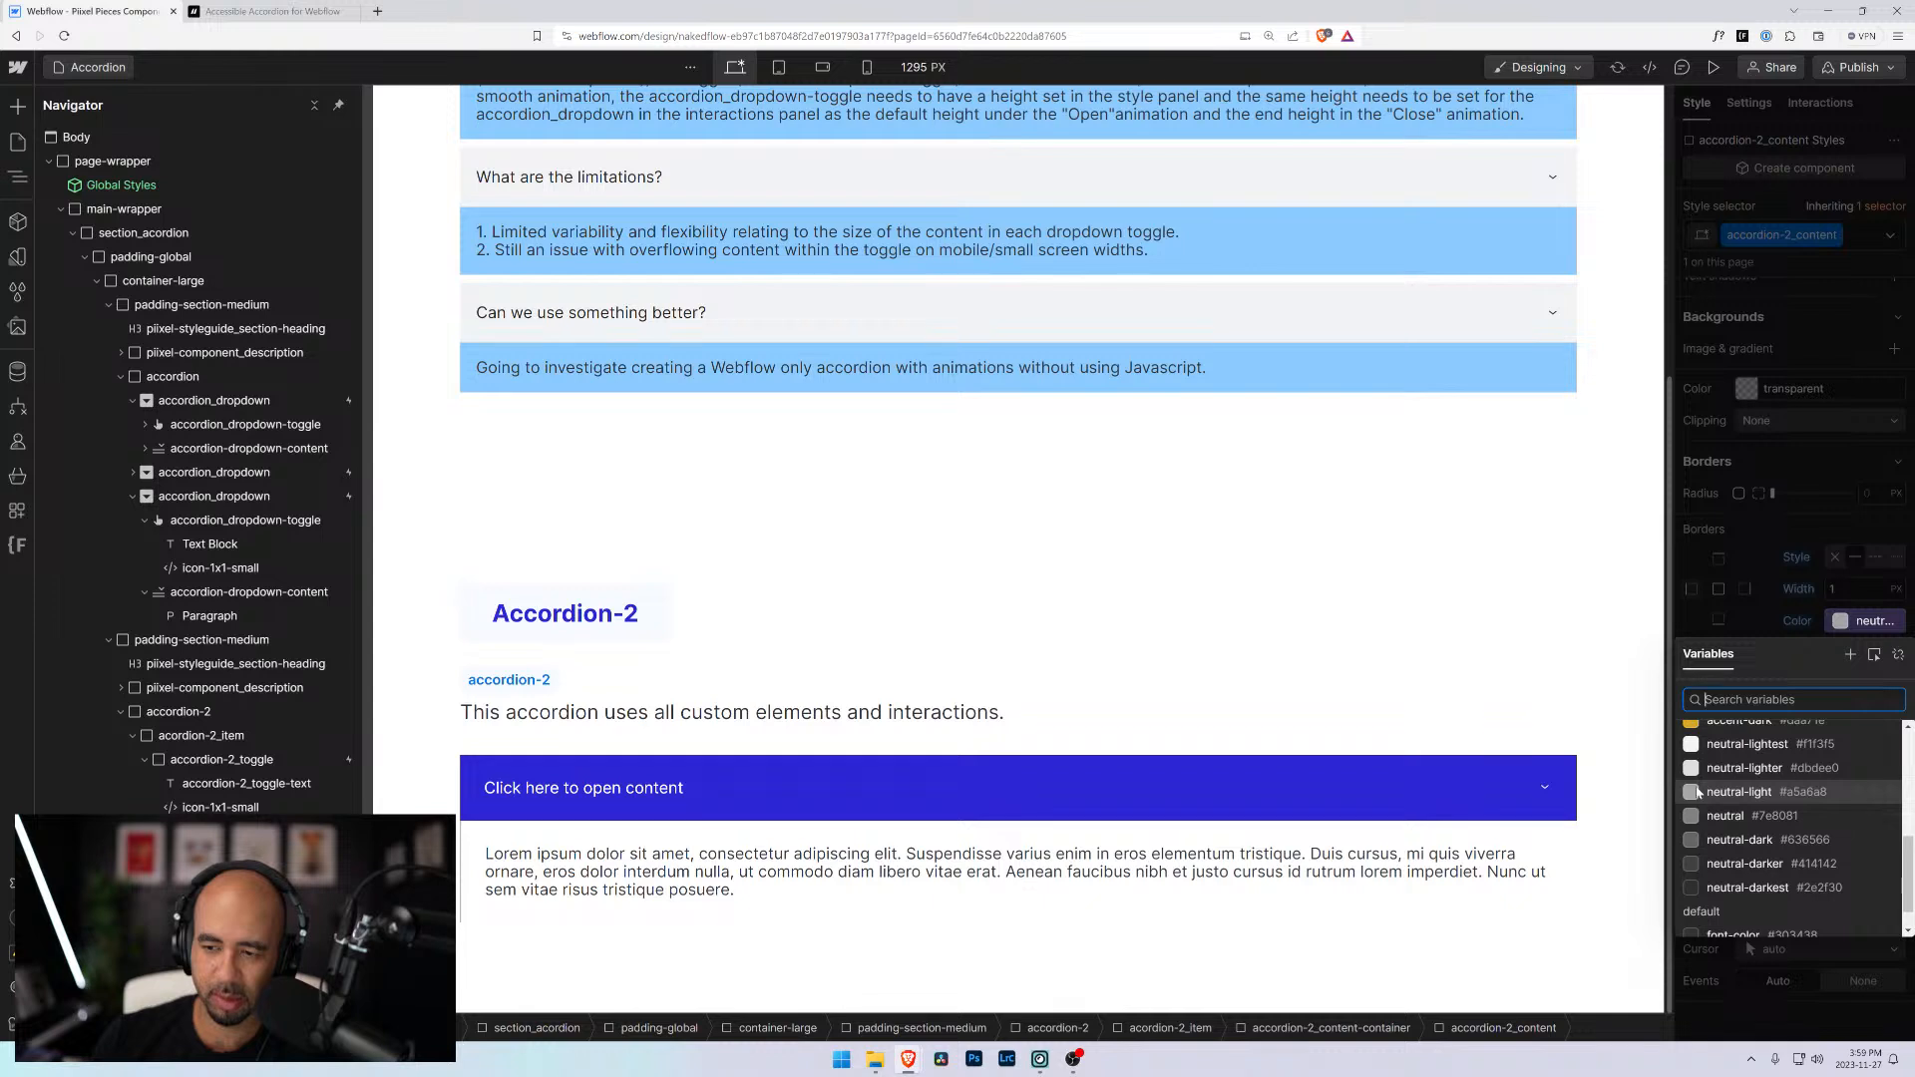
{"action": "left_click", "coordinate": [1696, 792]}
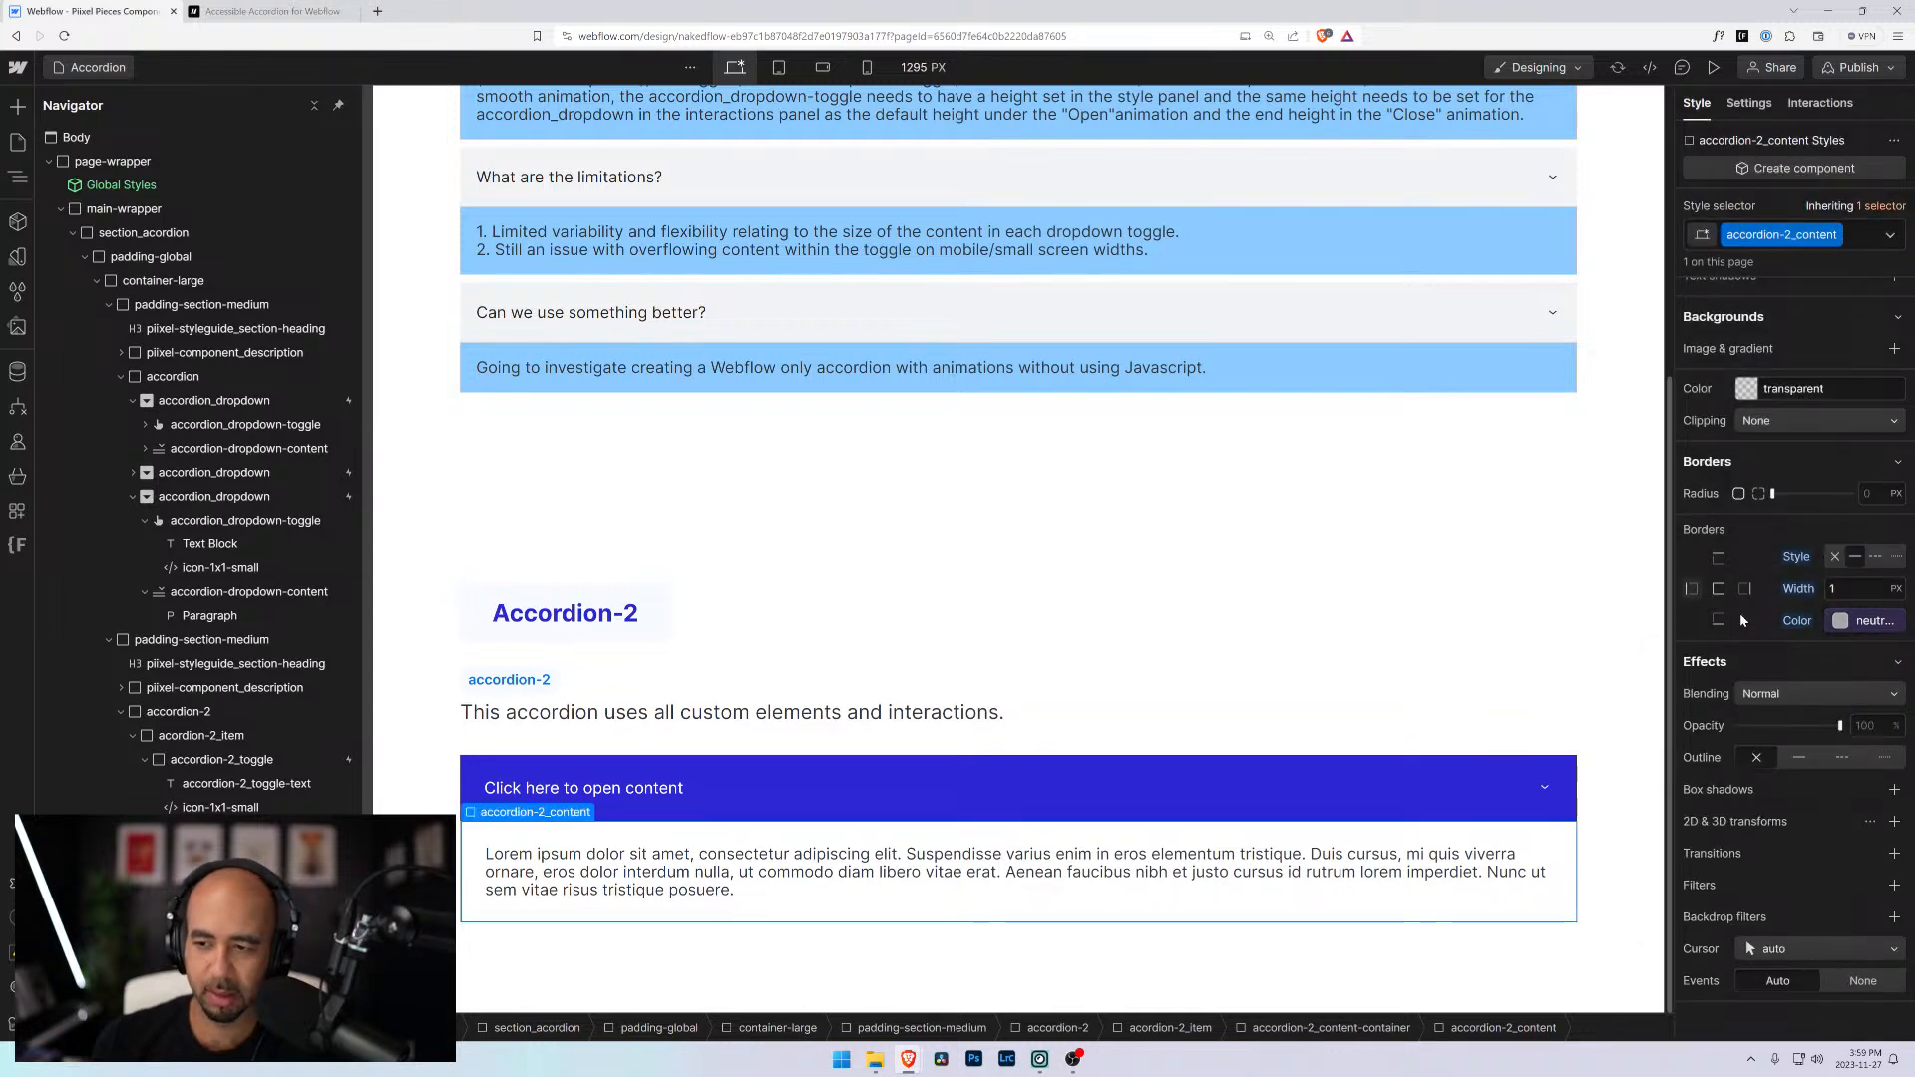
{"action": "left_click", "coordinate": [1828, 588]}
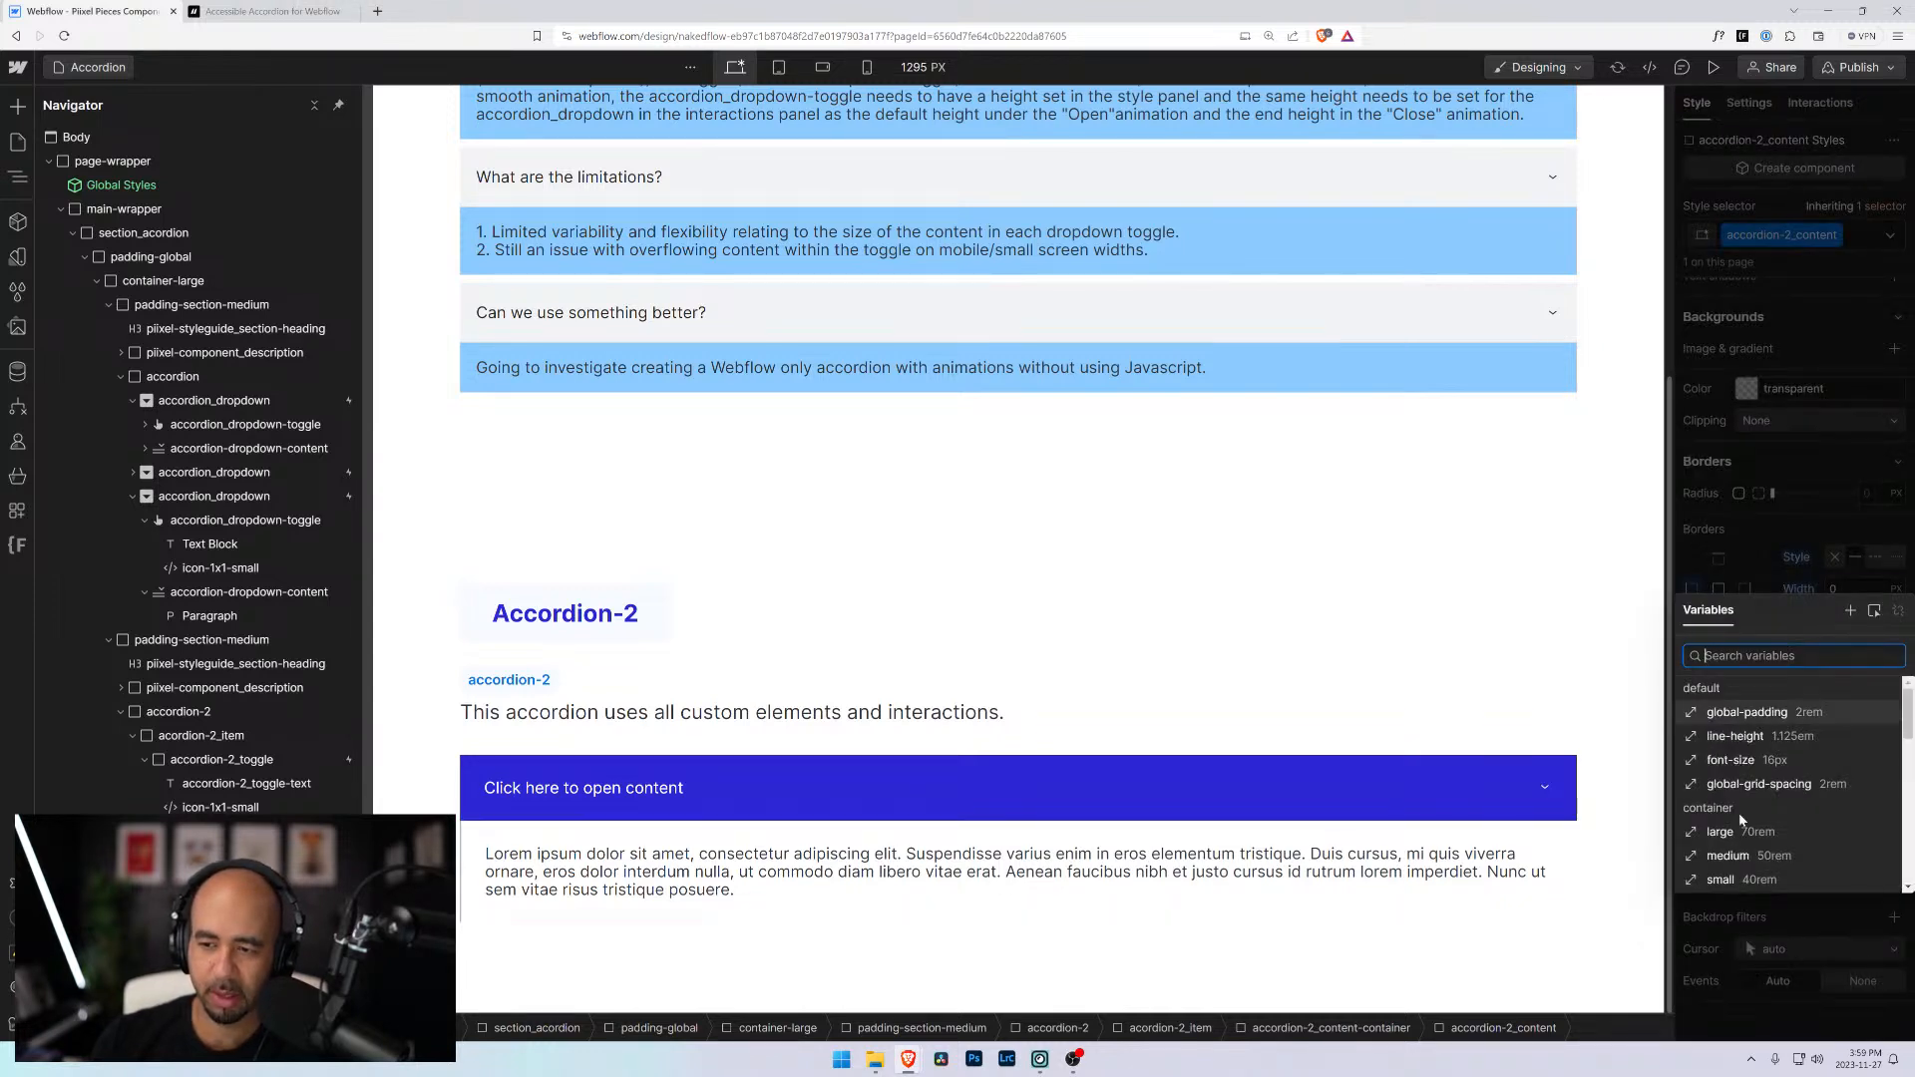
{"action": "left_click", "coordinate": [1810, 562]}
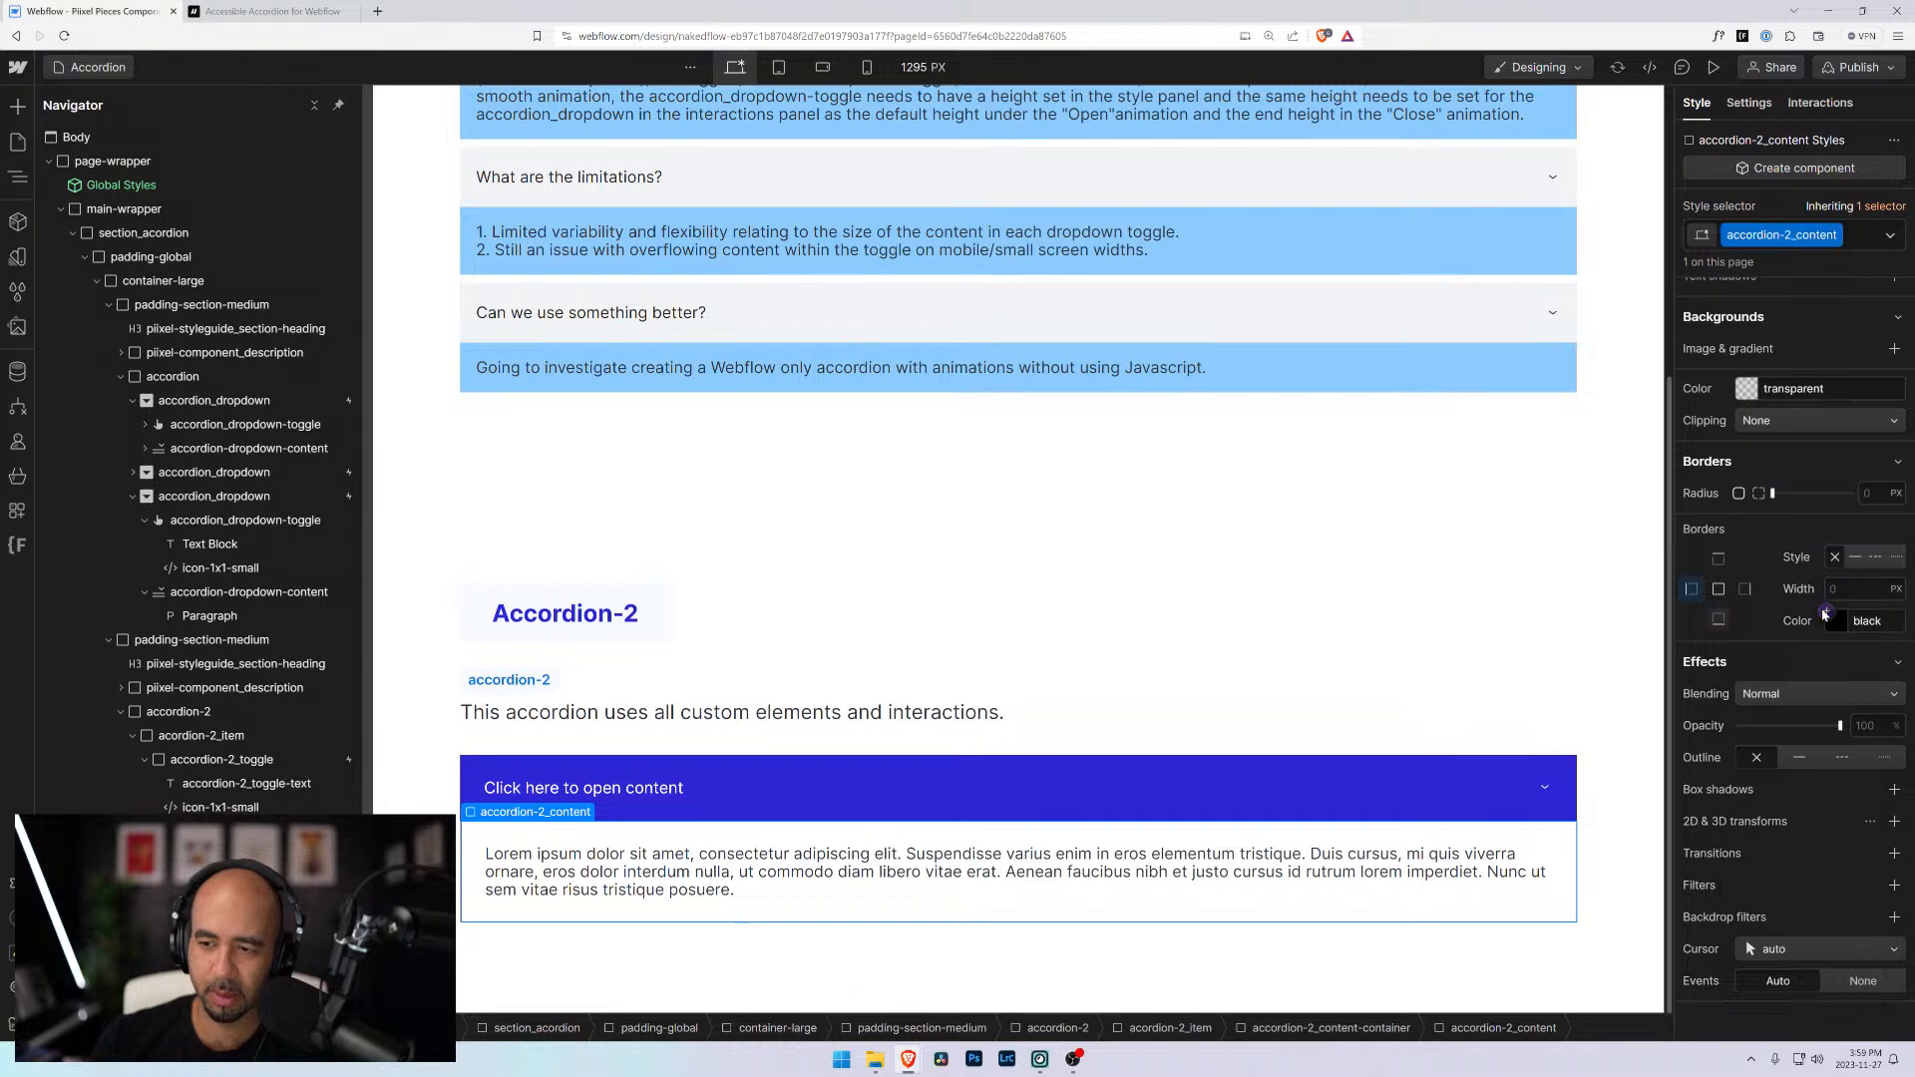
{"action": "left_click", "coordinate": [1826, 617]}
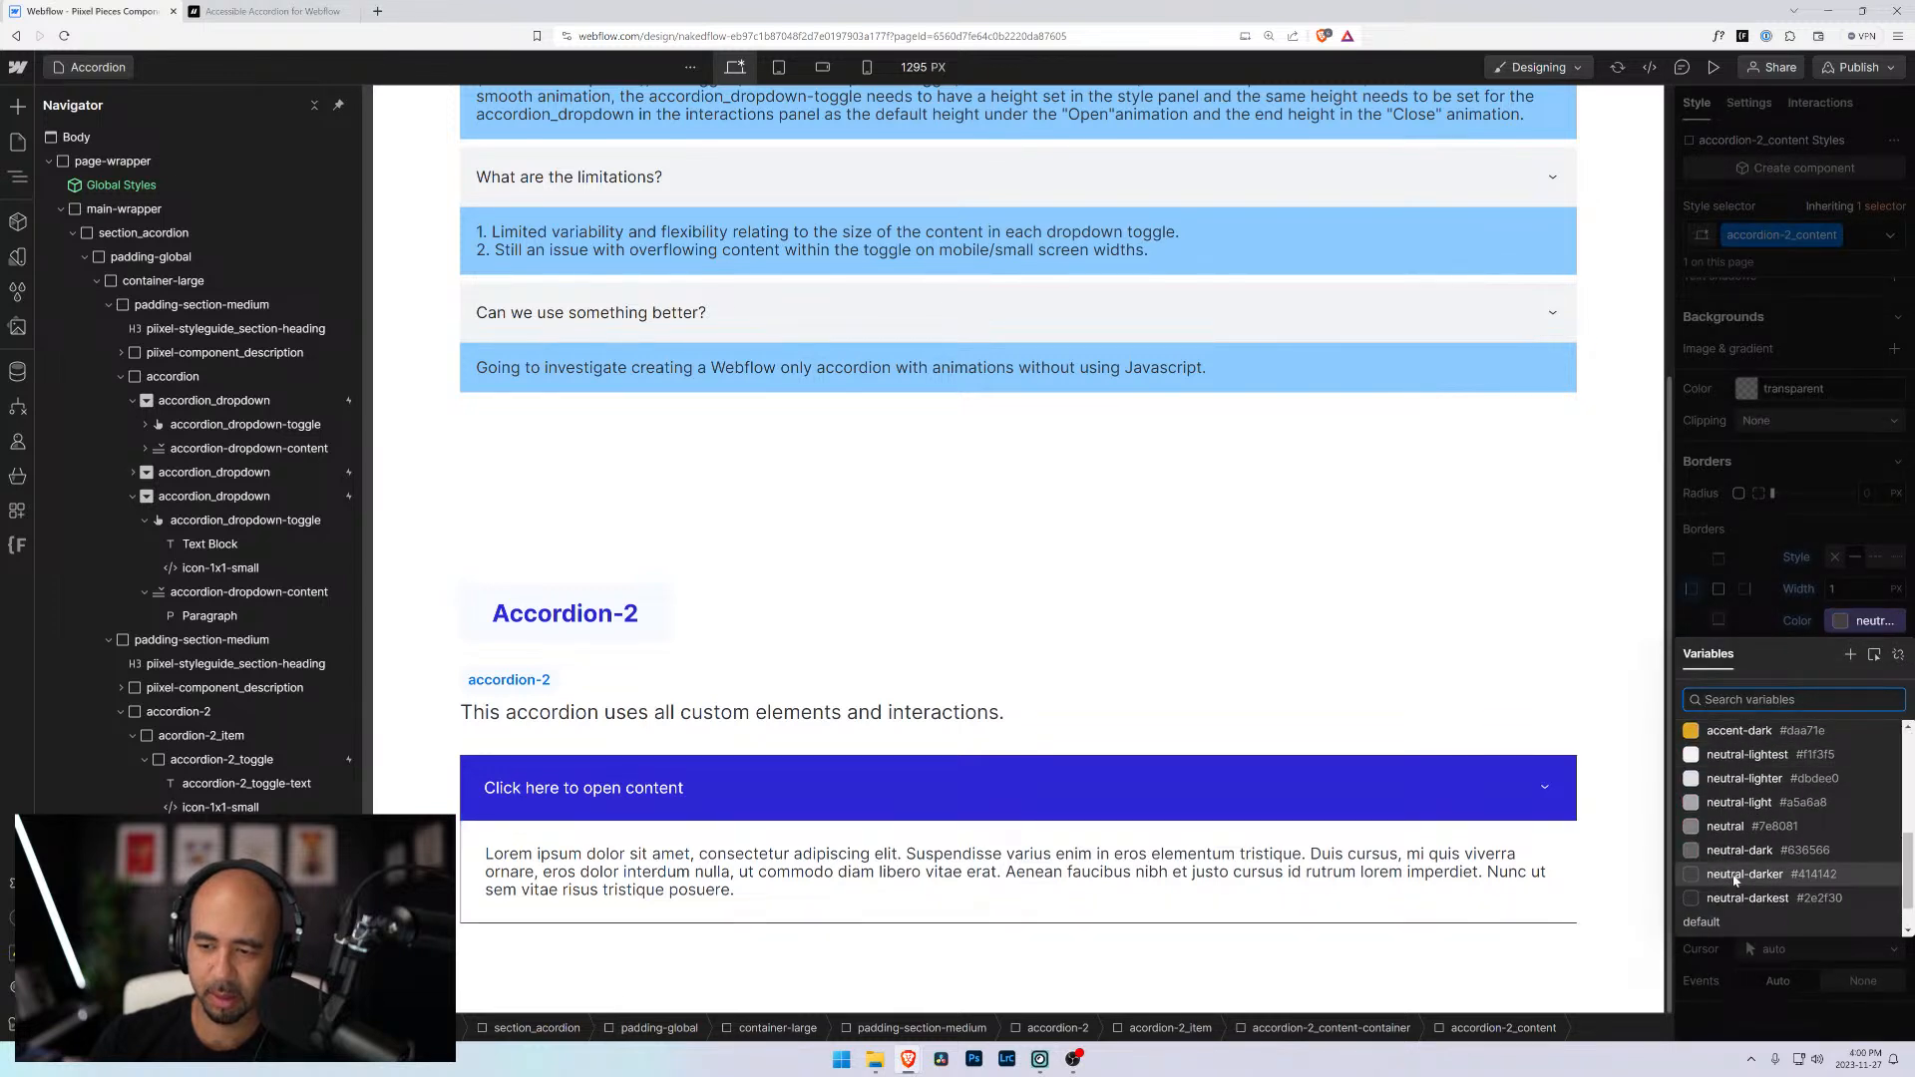
{"action": "left_click", "coordinate": [1745, 779]}
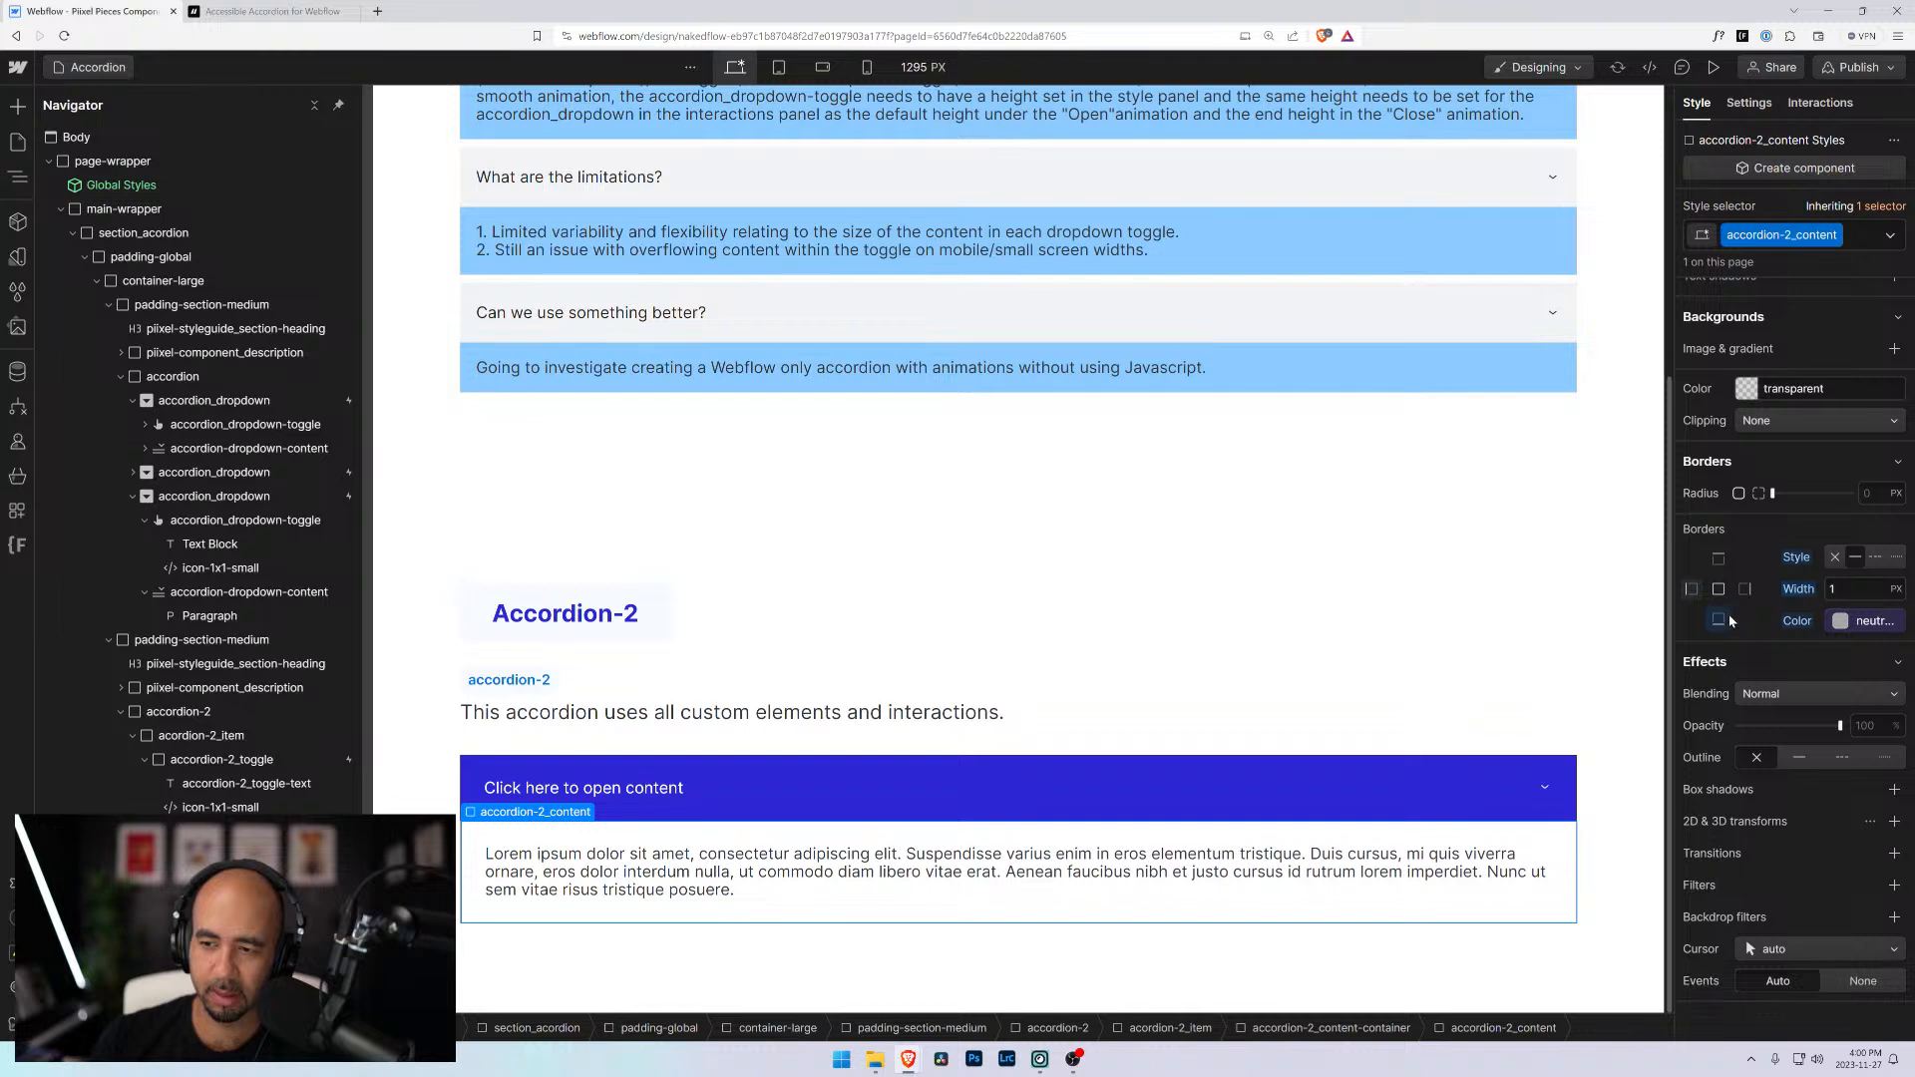
Add a 1 px solid right border to accordion-2_content, colored with the neutral-light variable
{"action": "left_click", "coordinate": [1746, 590]}
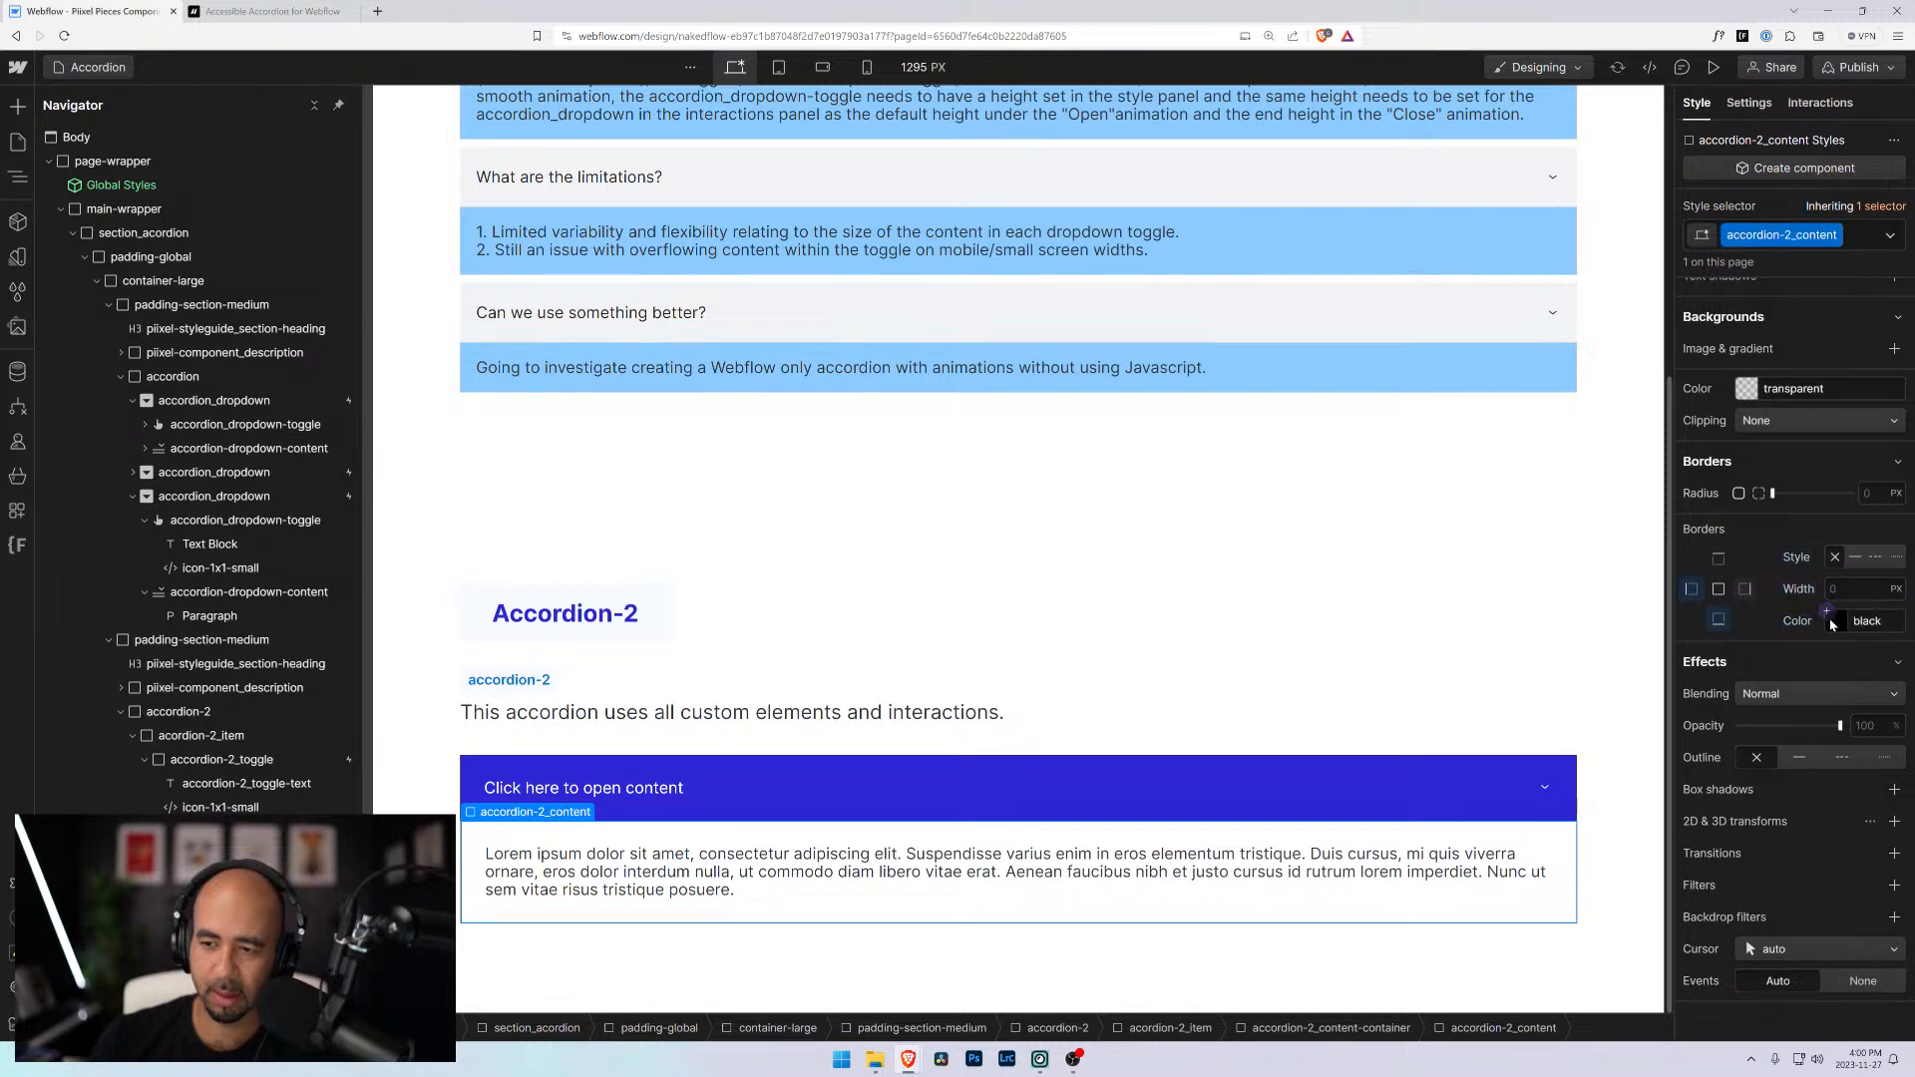
{"action": "left_click", "coordinate": [1826, 613]}
{"action": "left_click", "coordinate": [1827, 613]}
{"action": "left_click", "coordinate": [1826, 613]}
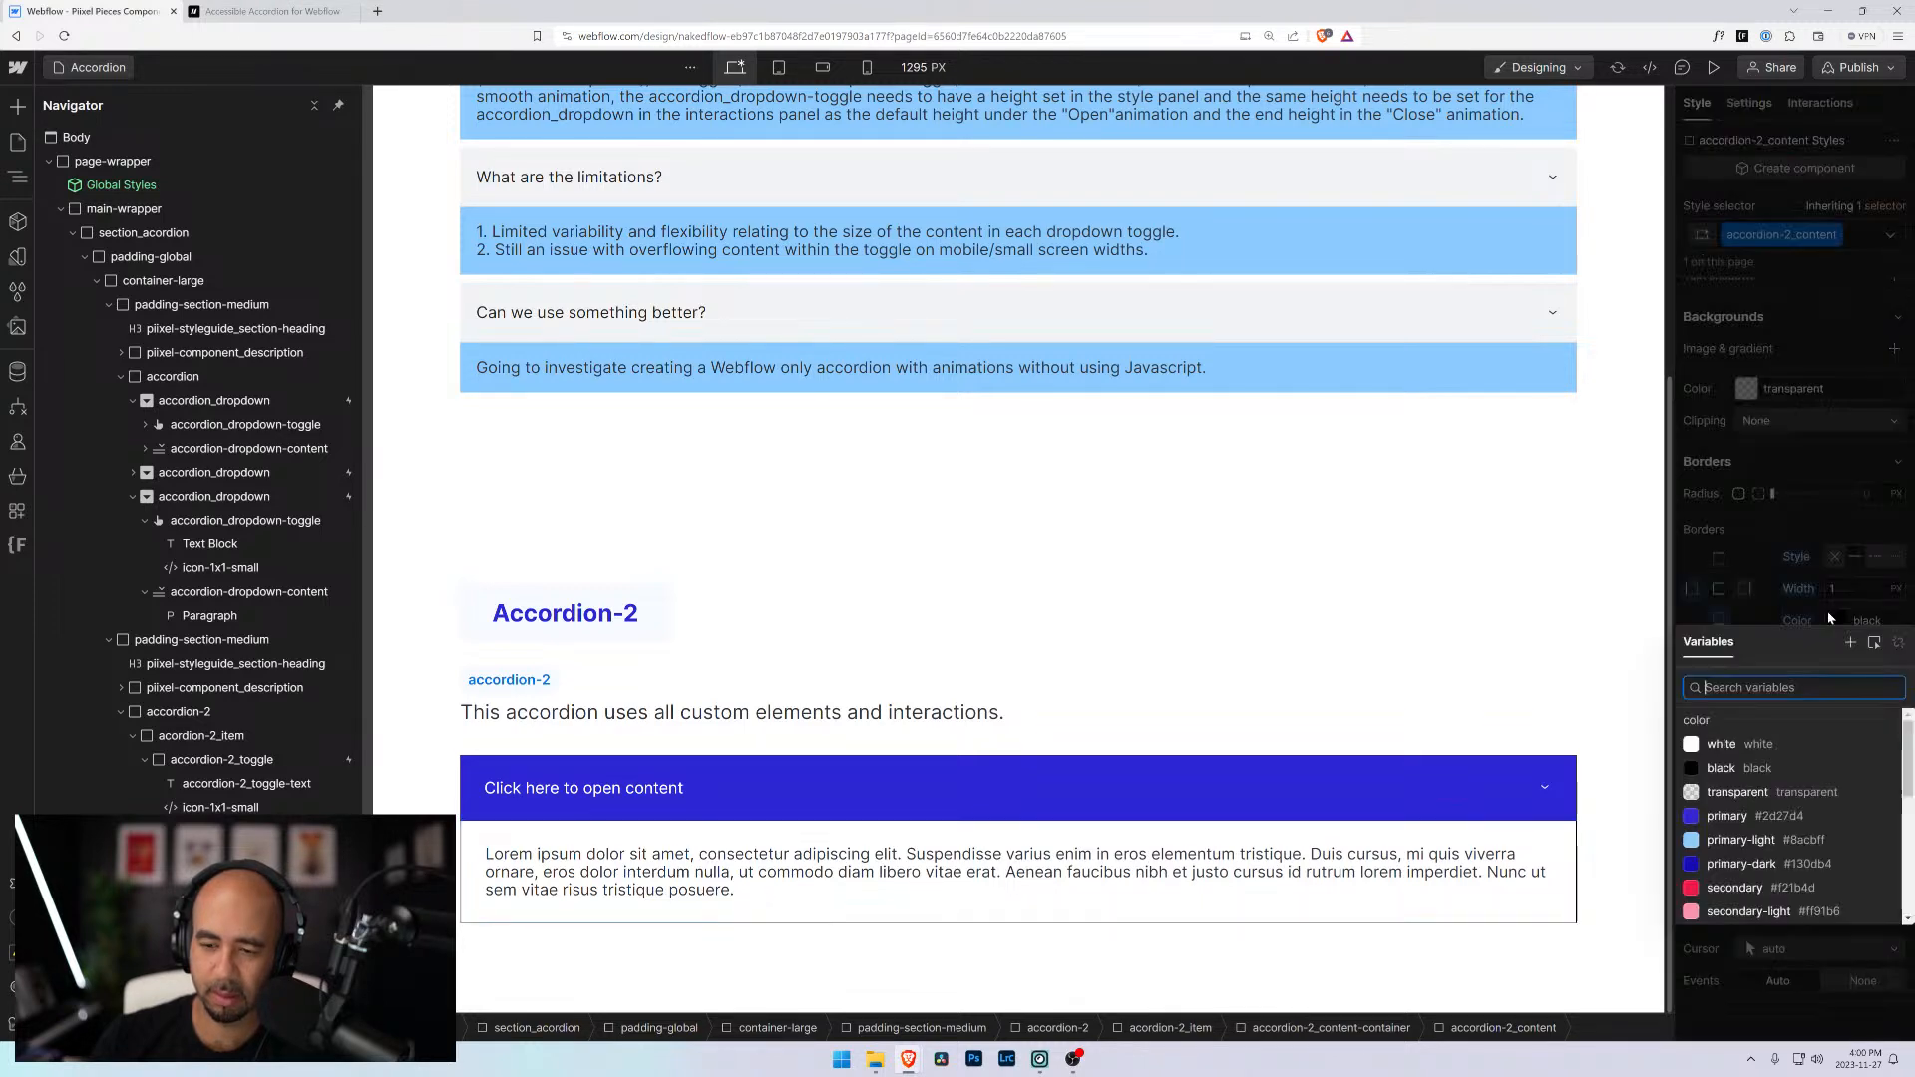
{"action": "type", "text": "neut"}
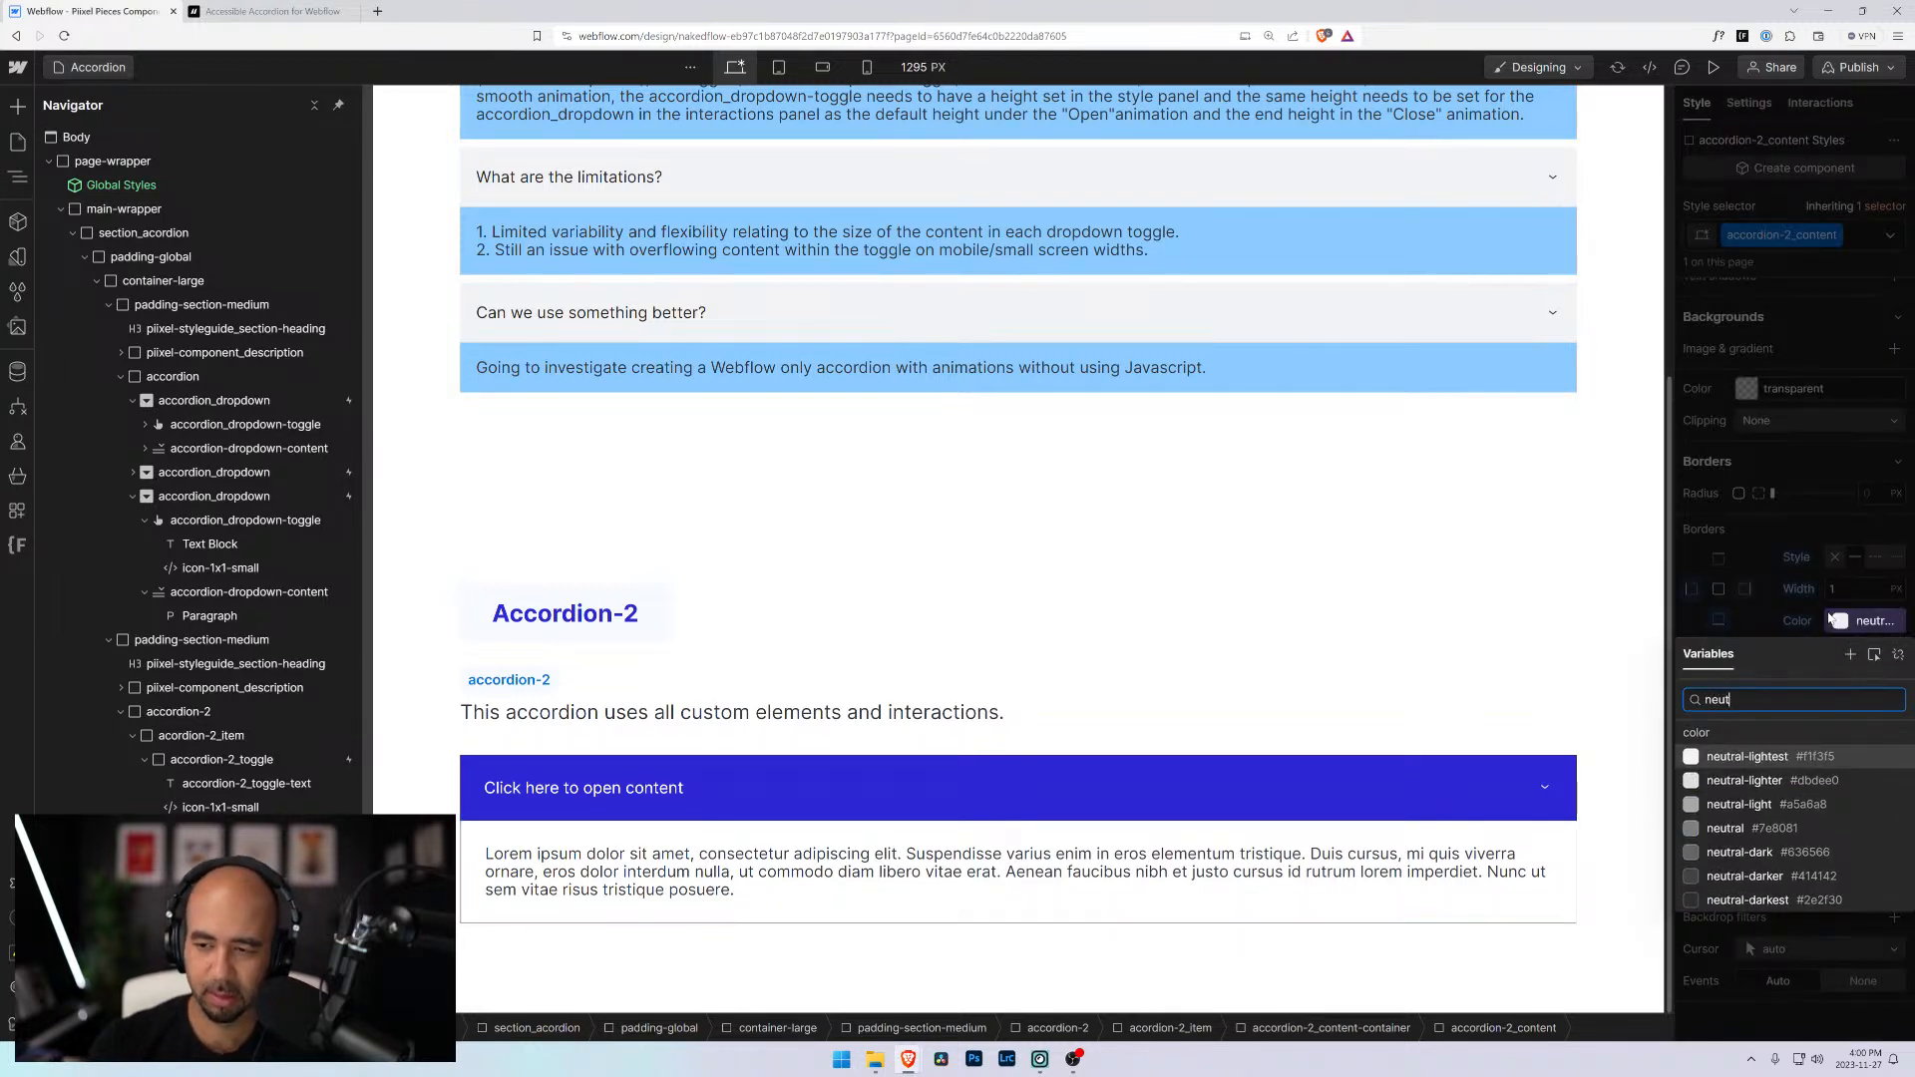
{"action": "left_click", "coordinate": [1745, 780]}
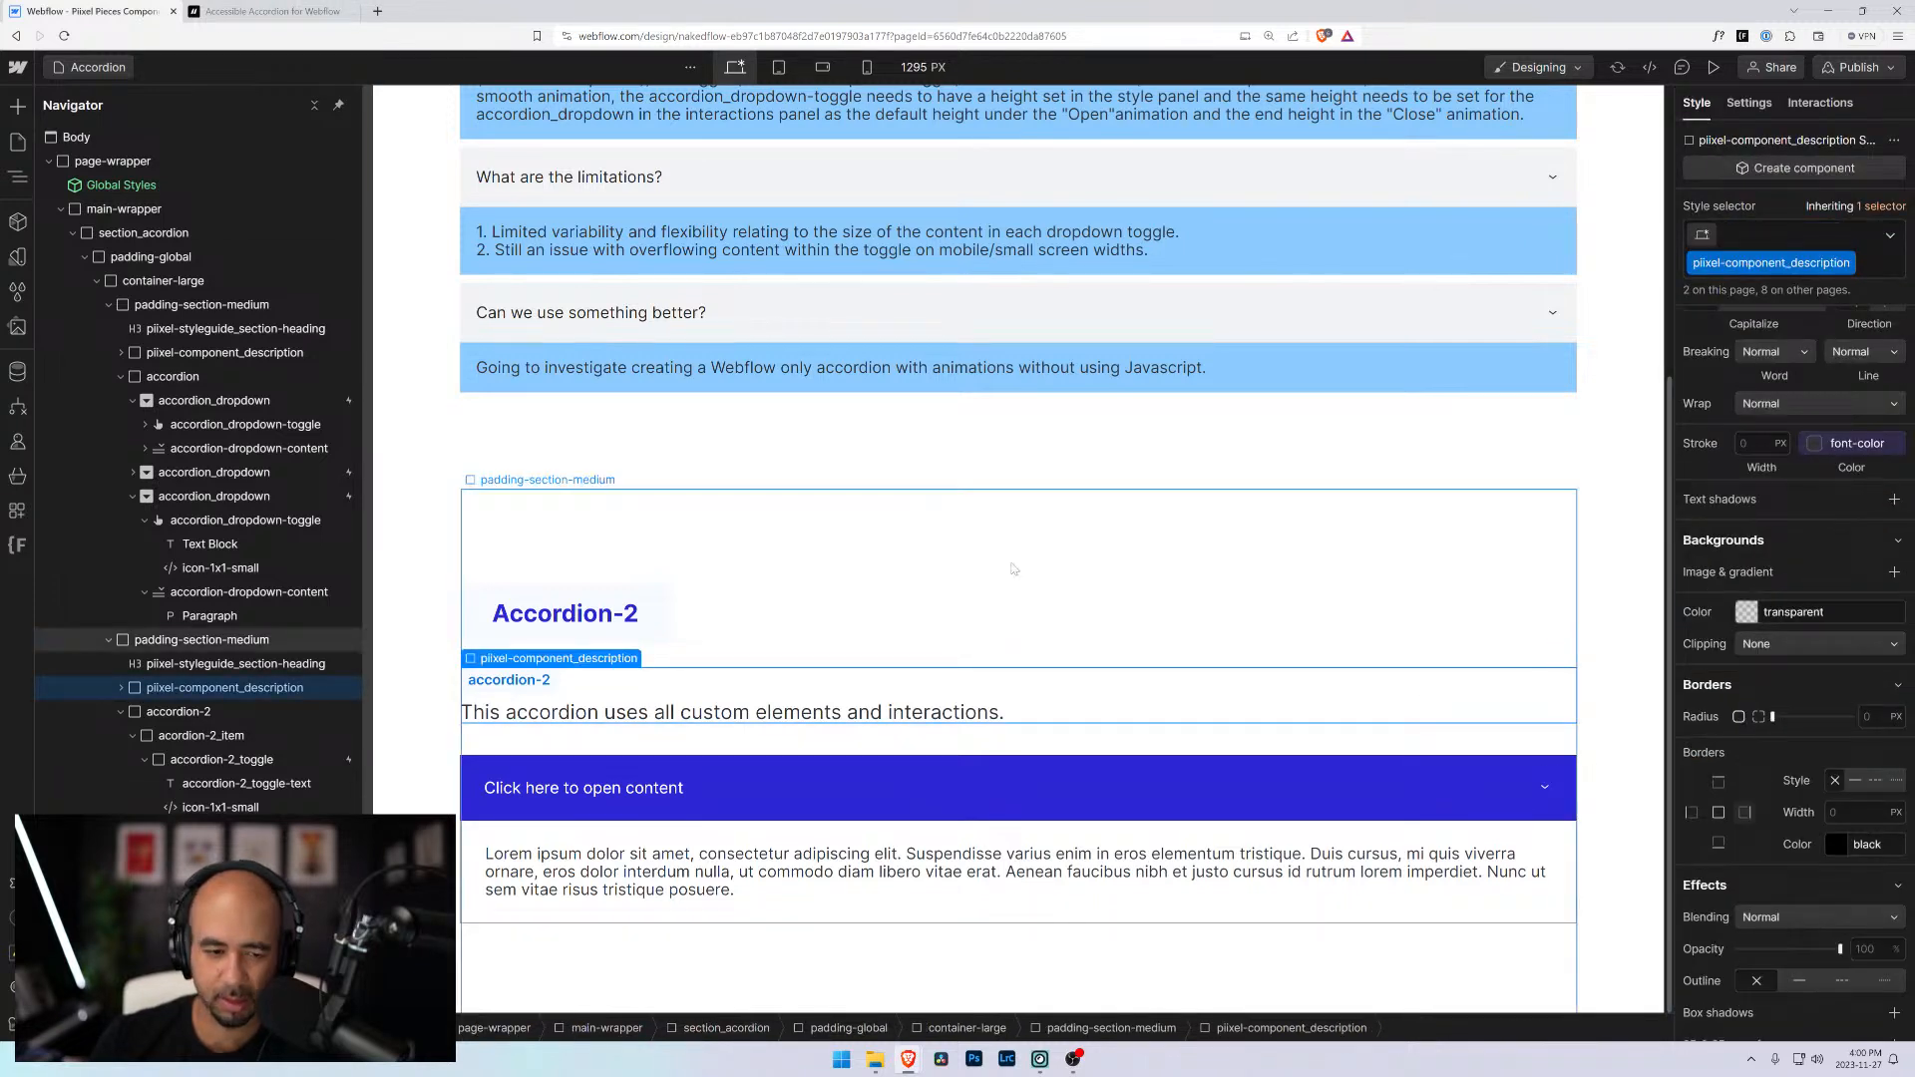
Change the right, bottom and left border colors of accordion-2_content to the neutral-lighter variable
{"action": "left_click", "coordinate": [411, 762]}
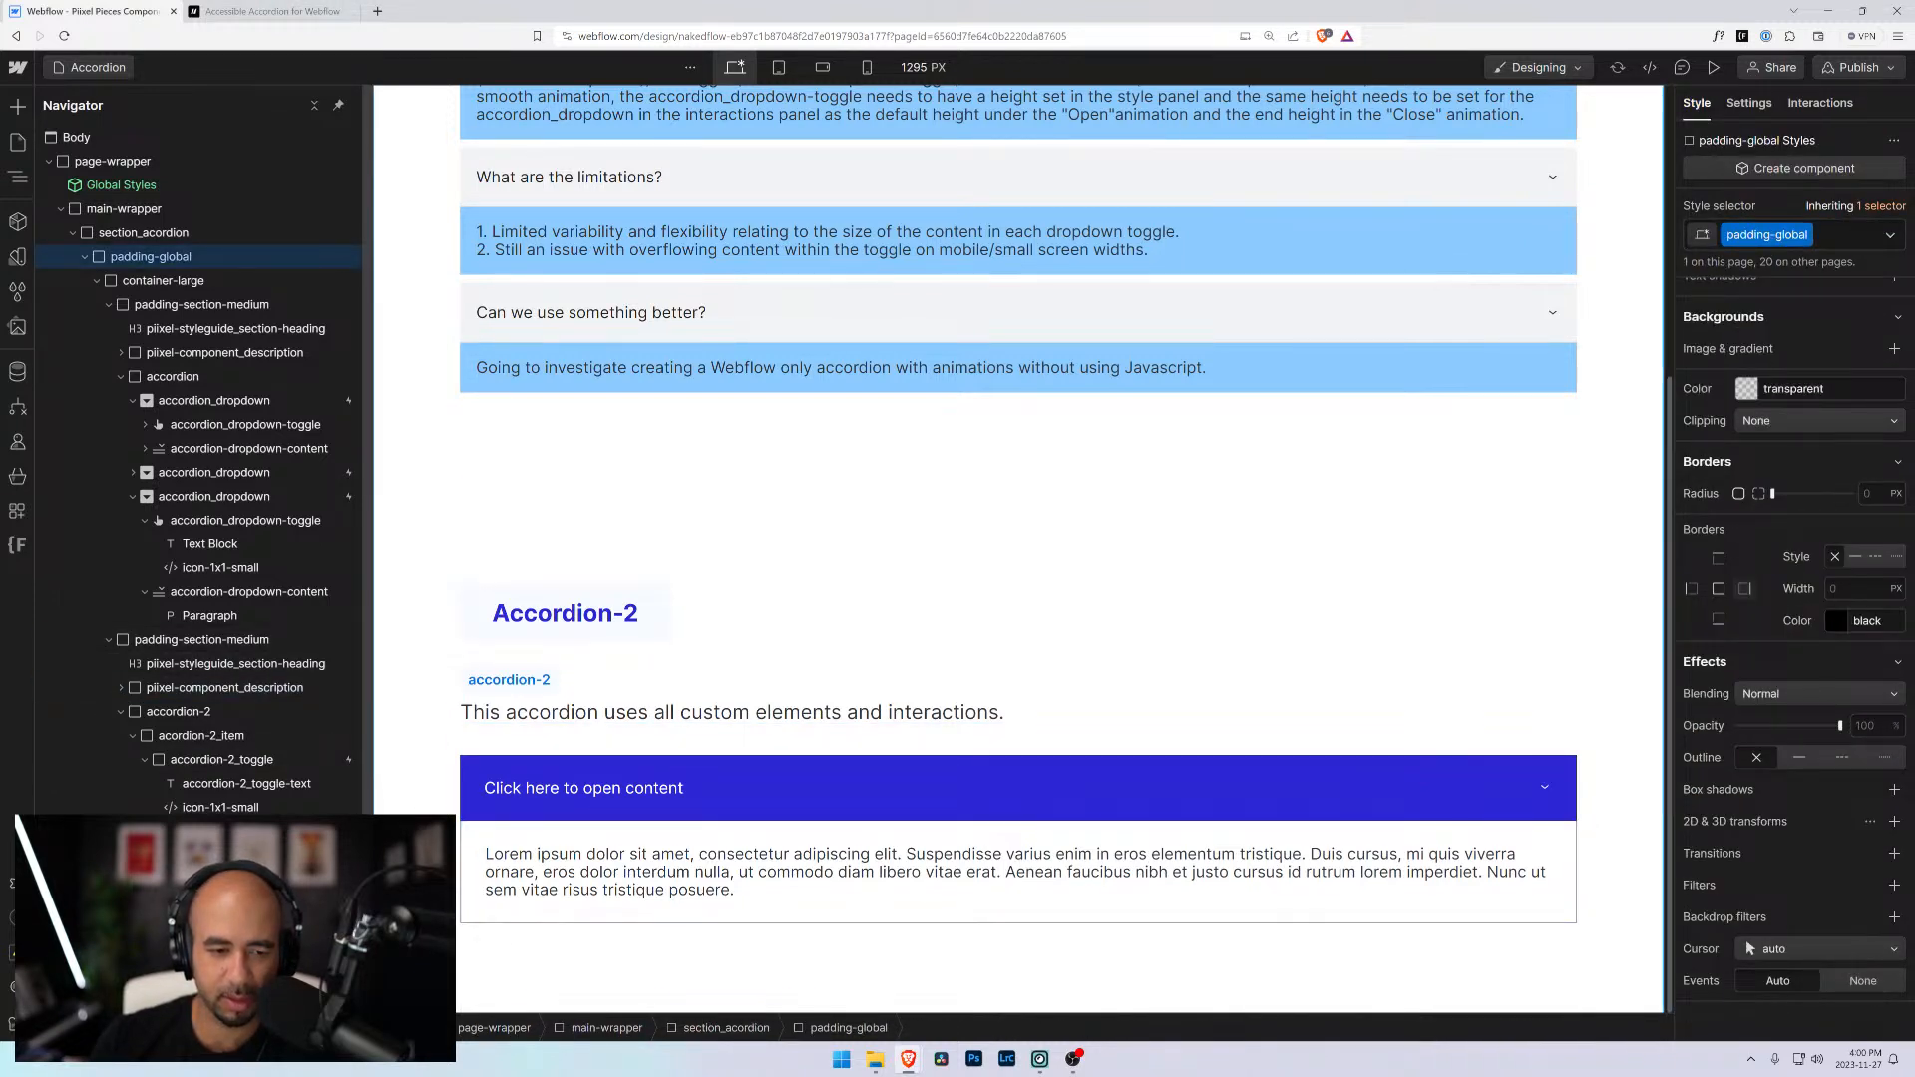
{"action": "left_click", "coordinate": [547, 838]}
{"action": "left_click", "coordinate": [547, 831]}
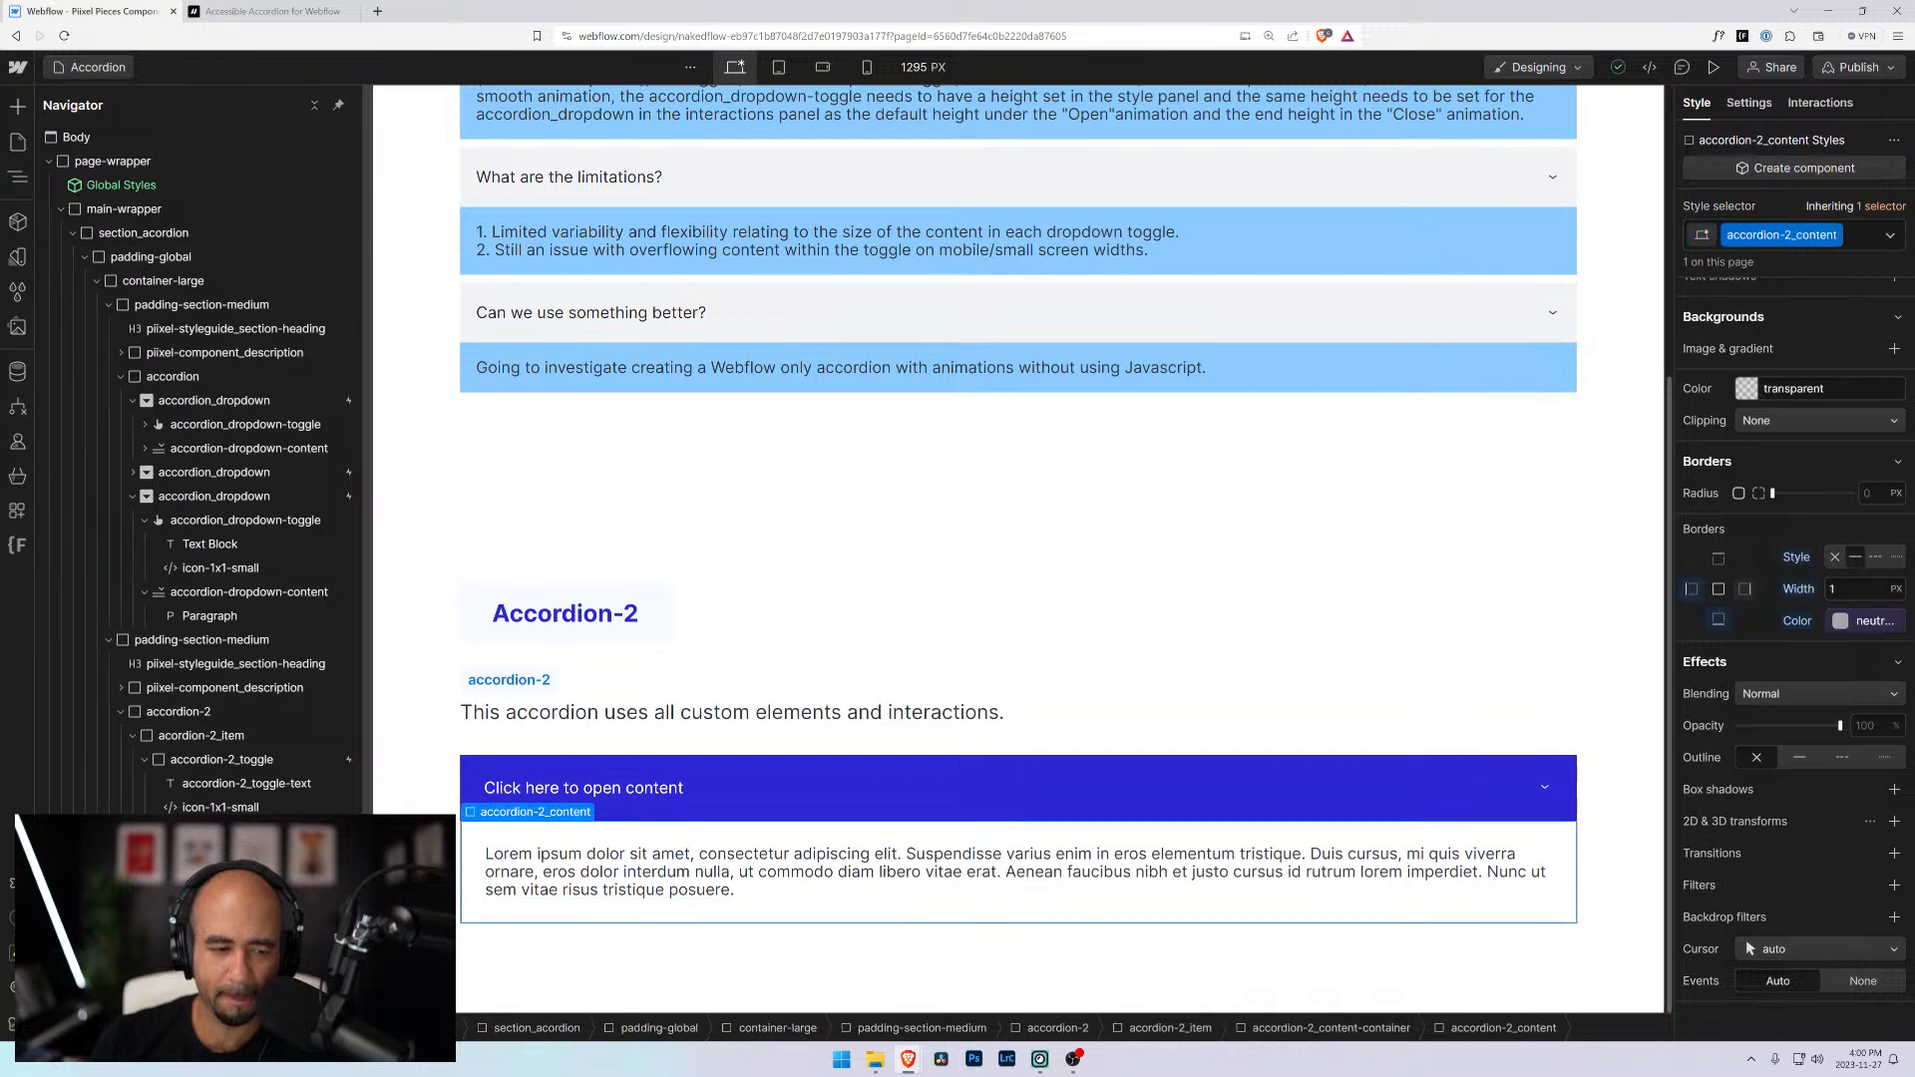
{"action": "left_click", "coordinate": [1836, 621]}
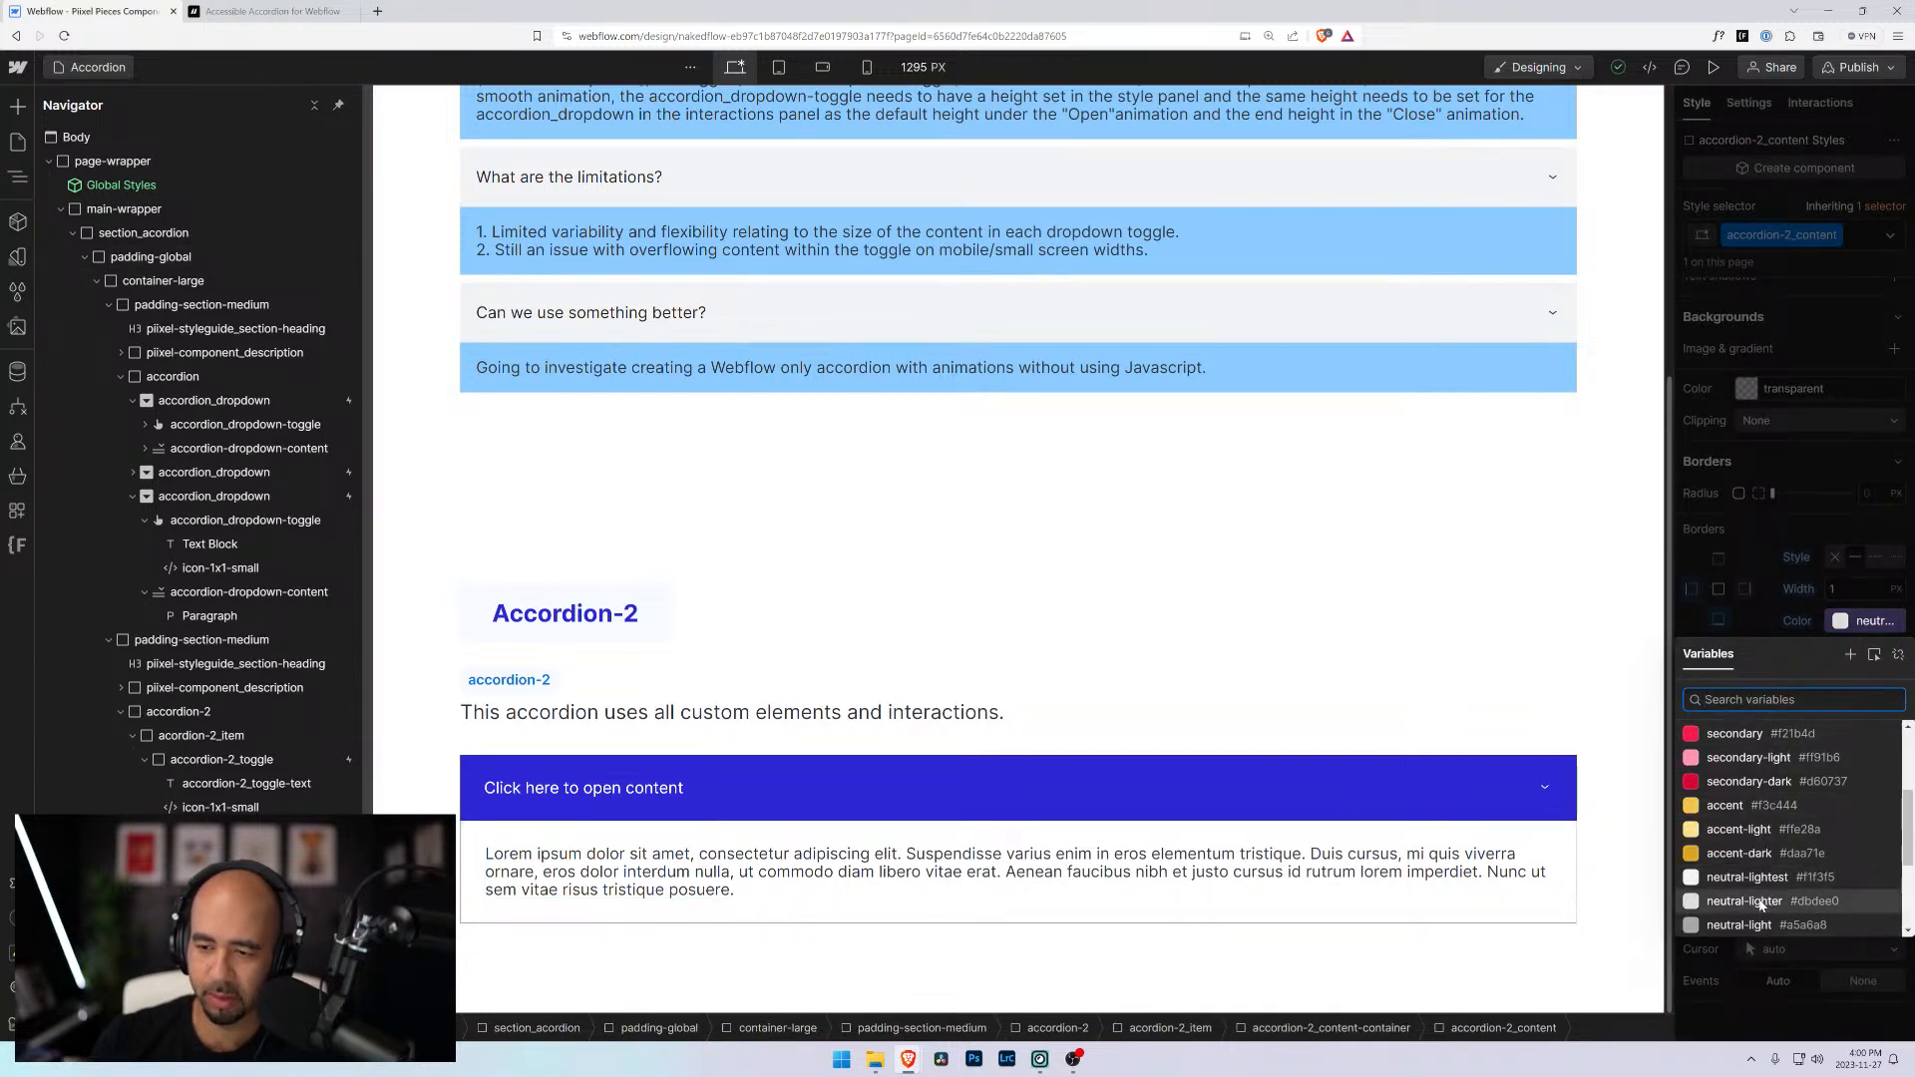
{"action": "left_click", "coordinate": [1759, 902]}
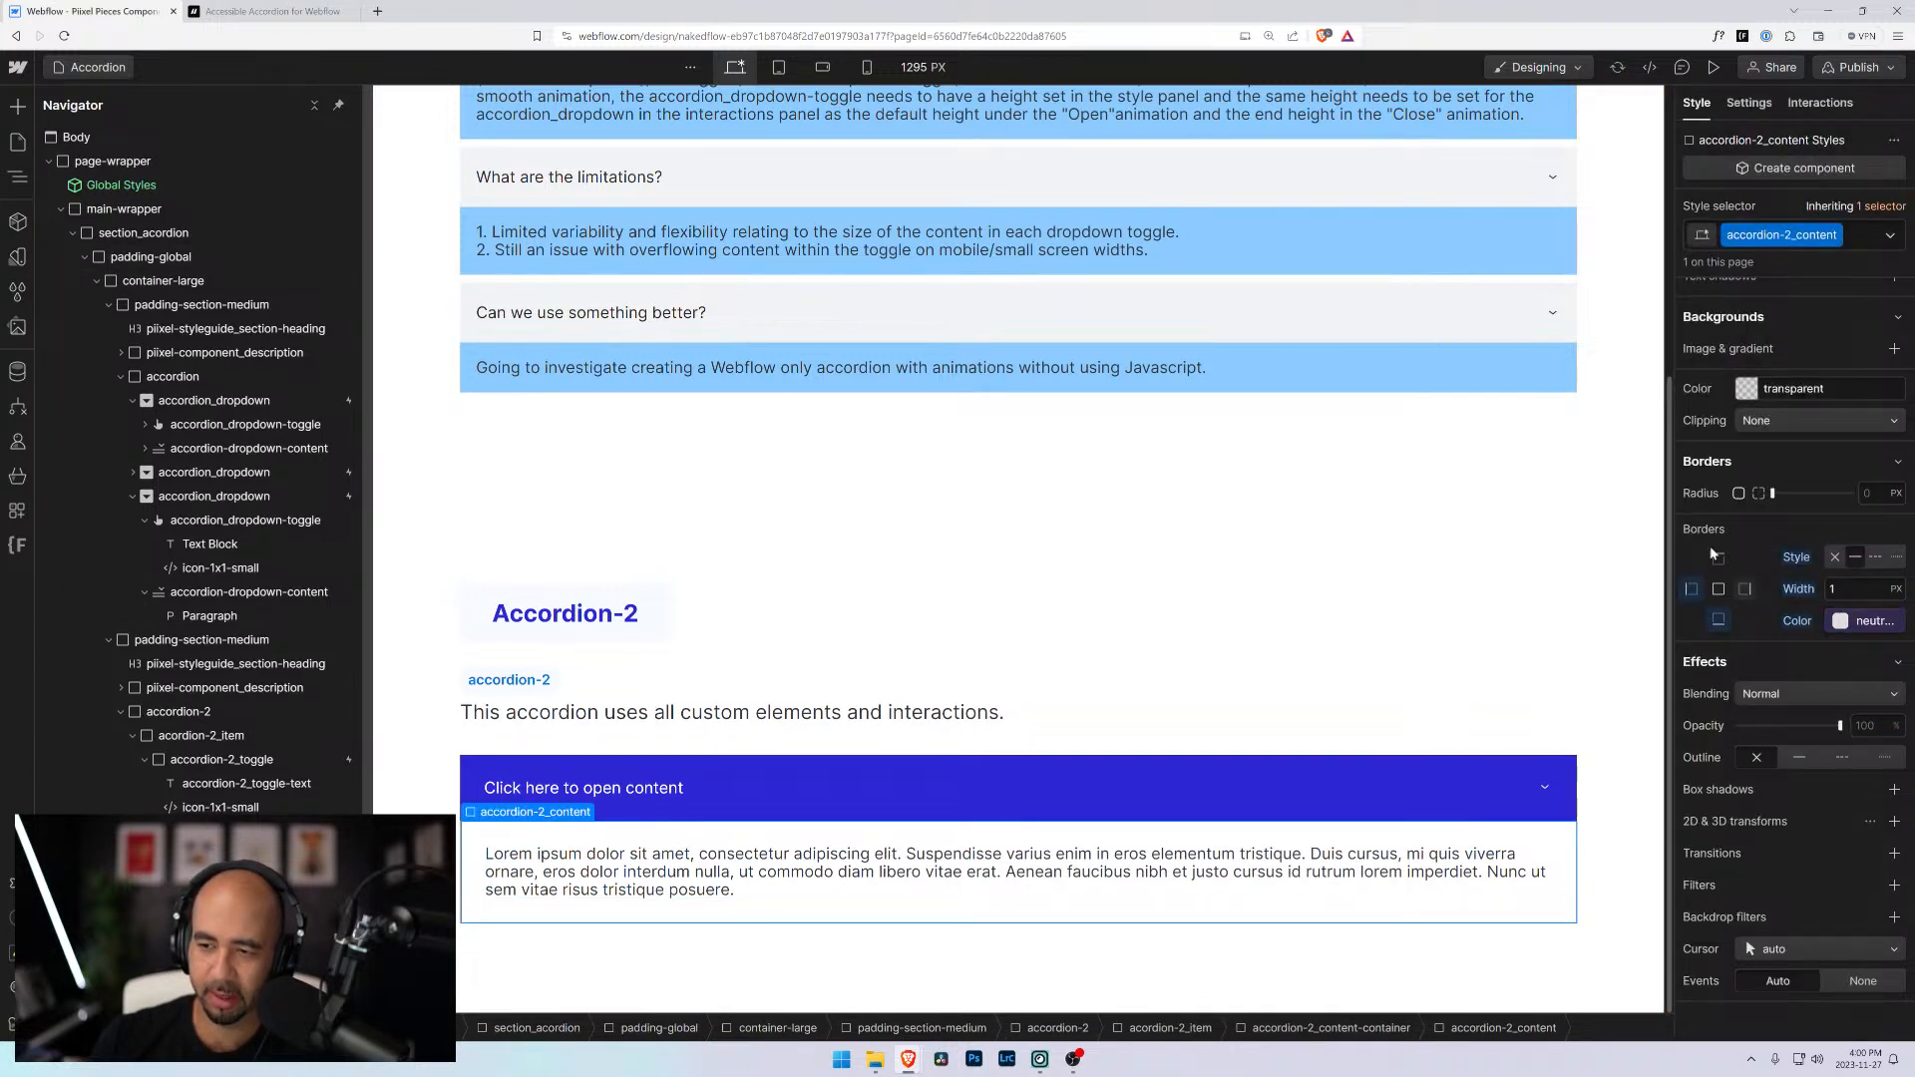
{"action": "left_click", "coordinate": [1839, 620]}
{"action": "left_click", "coordinate": [1748, 925]}
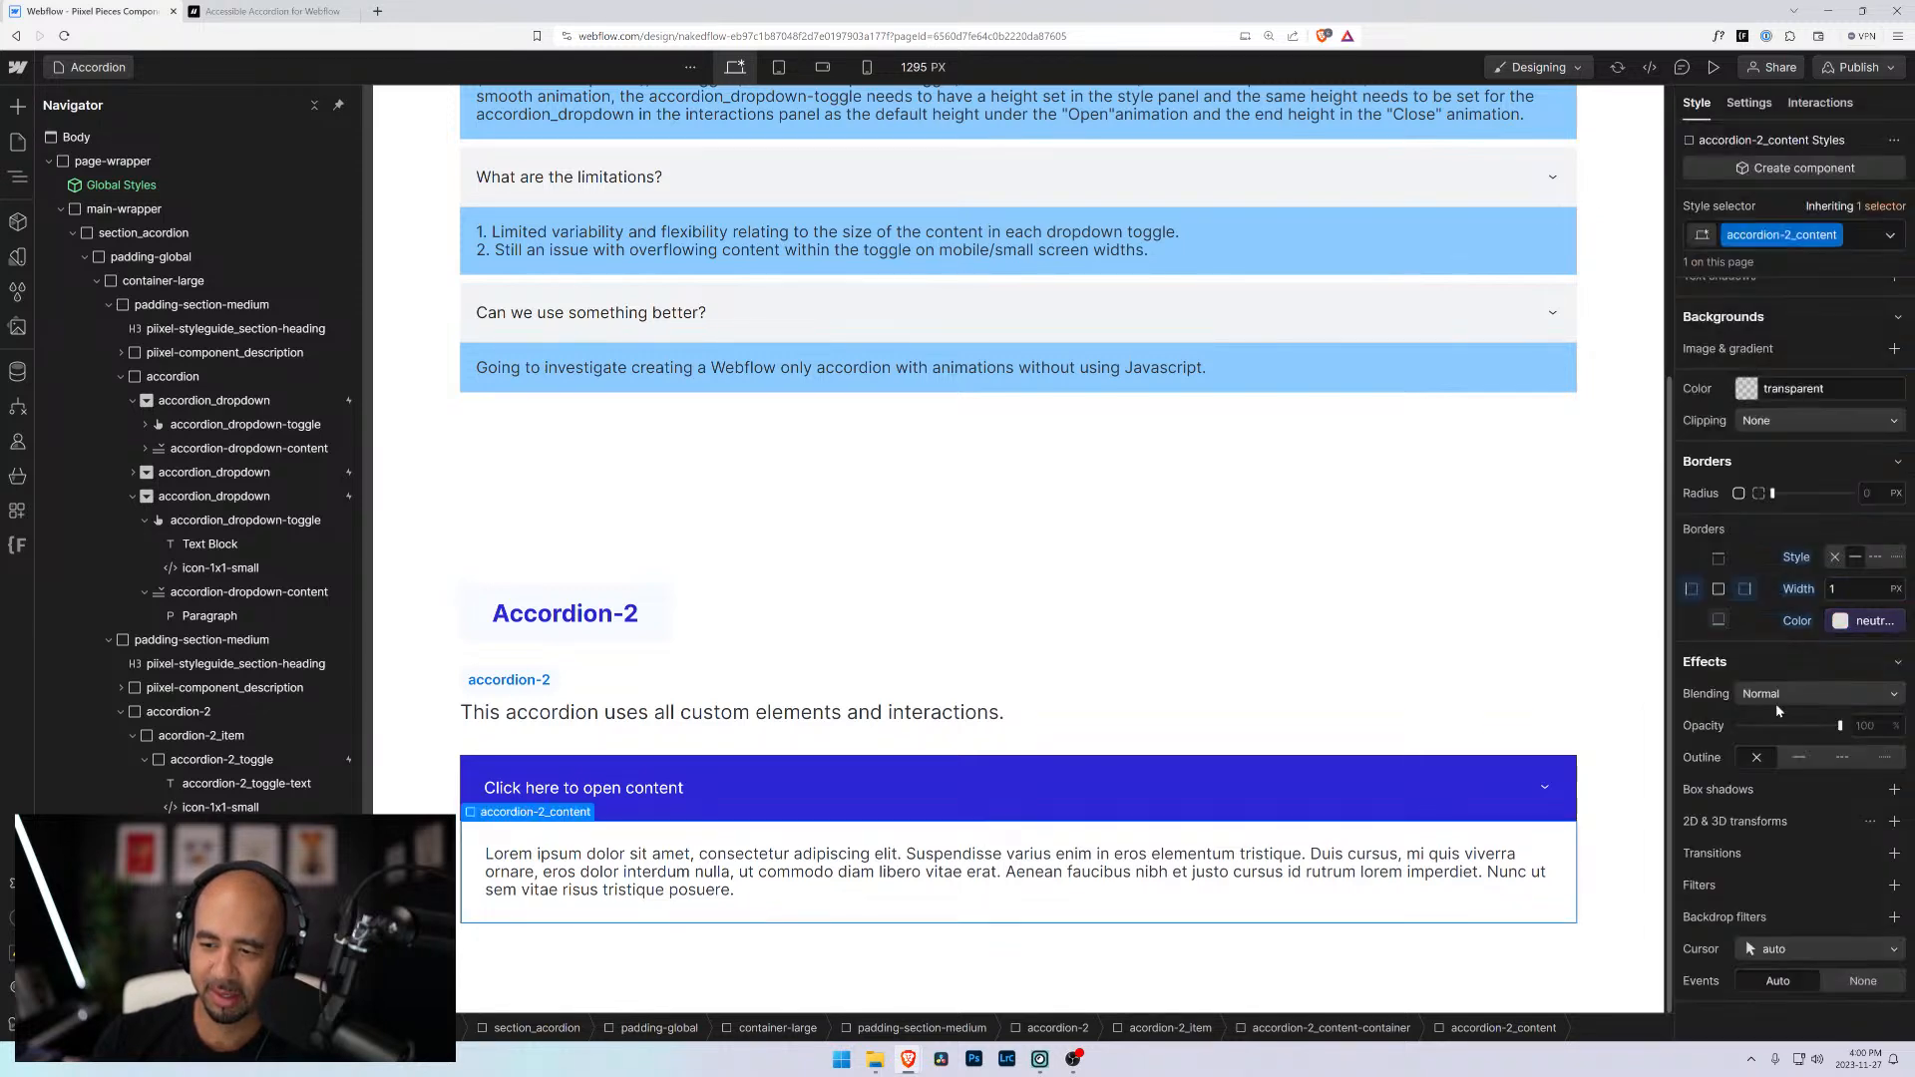
{"action": "left_click", "coordinate": [1865, 620]}
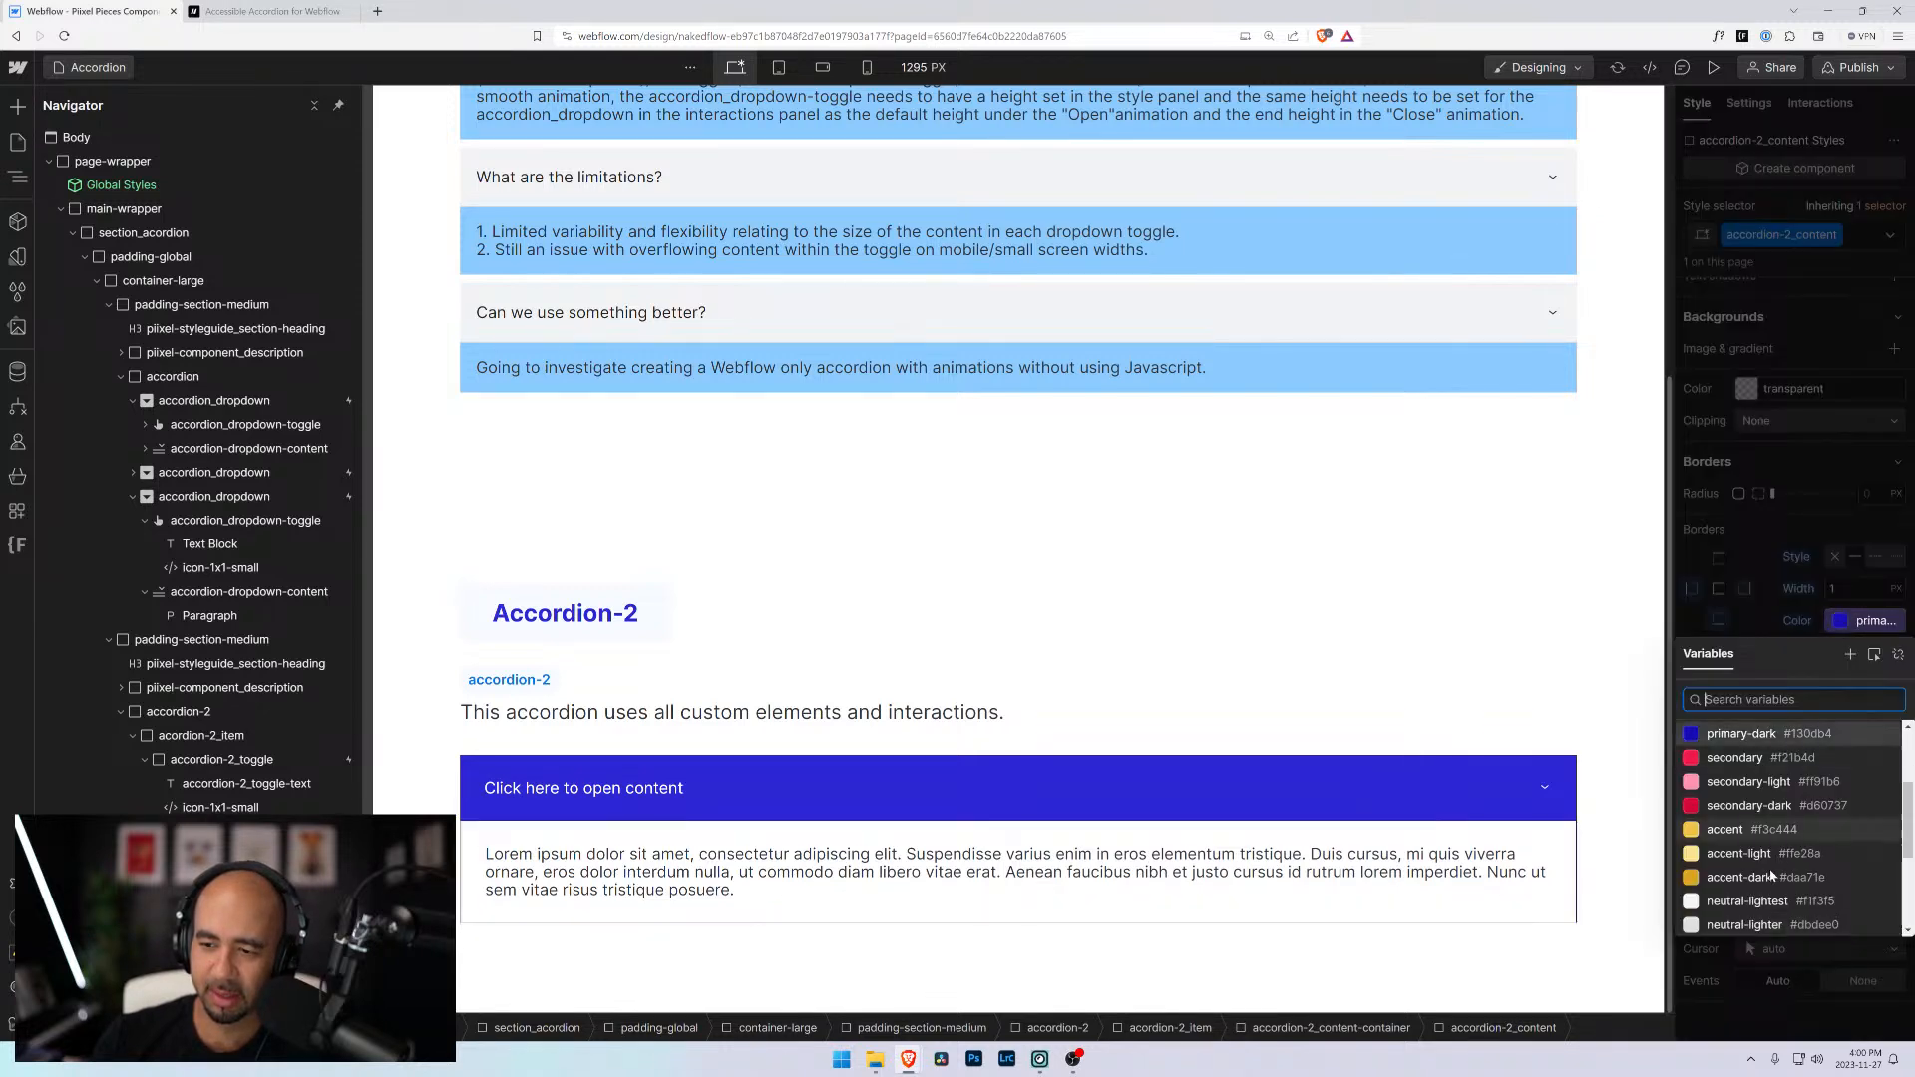
{"action": "left_click", "coordinate": [1746, 936]}
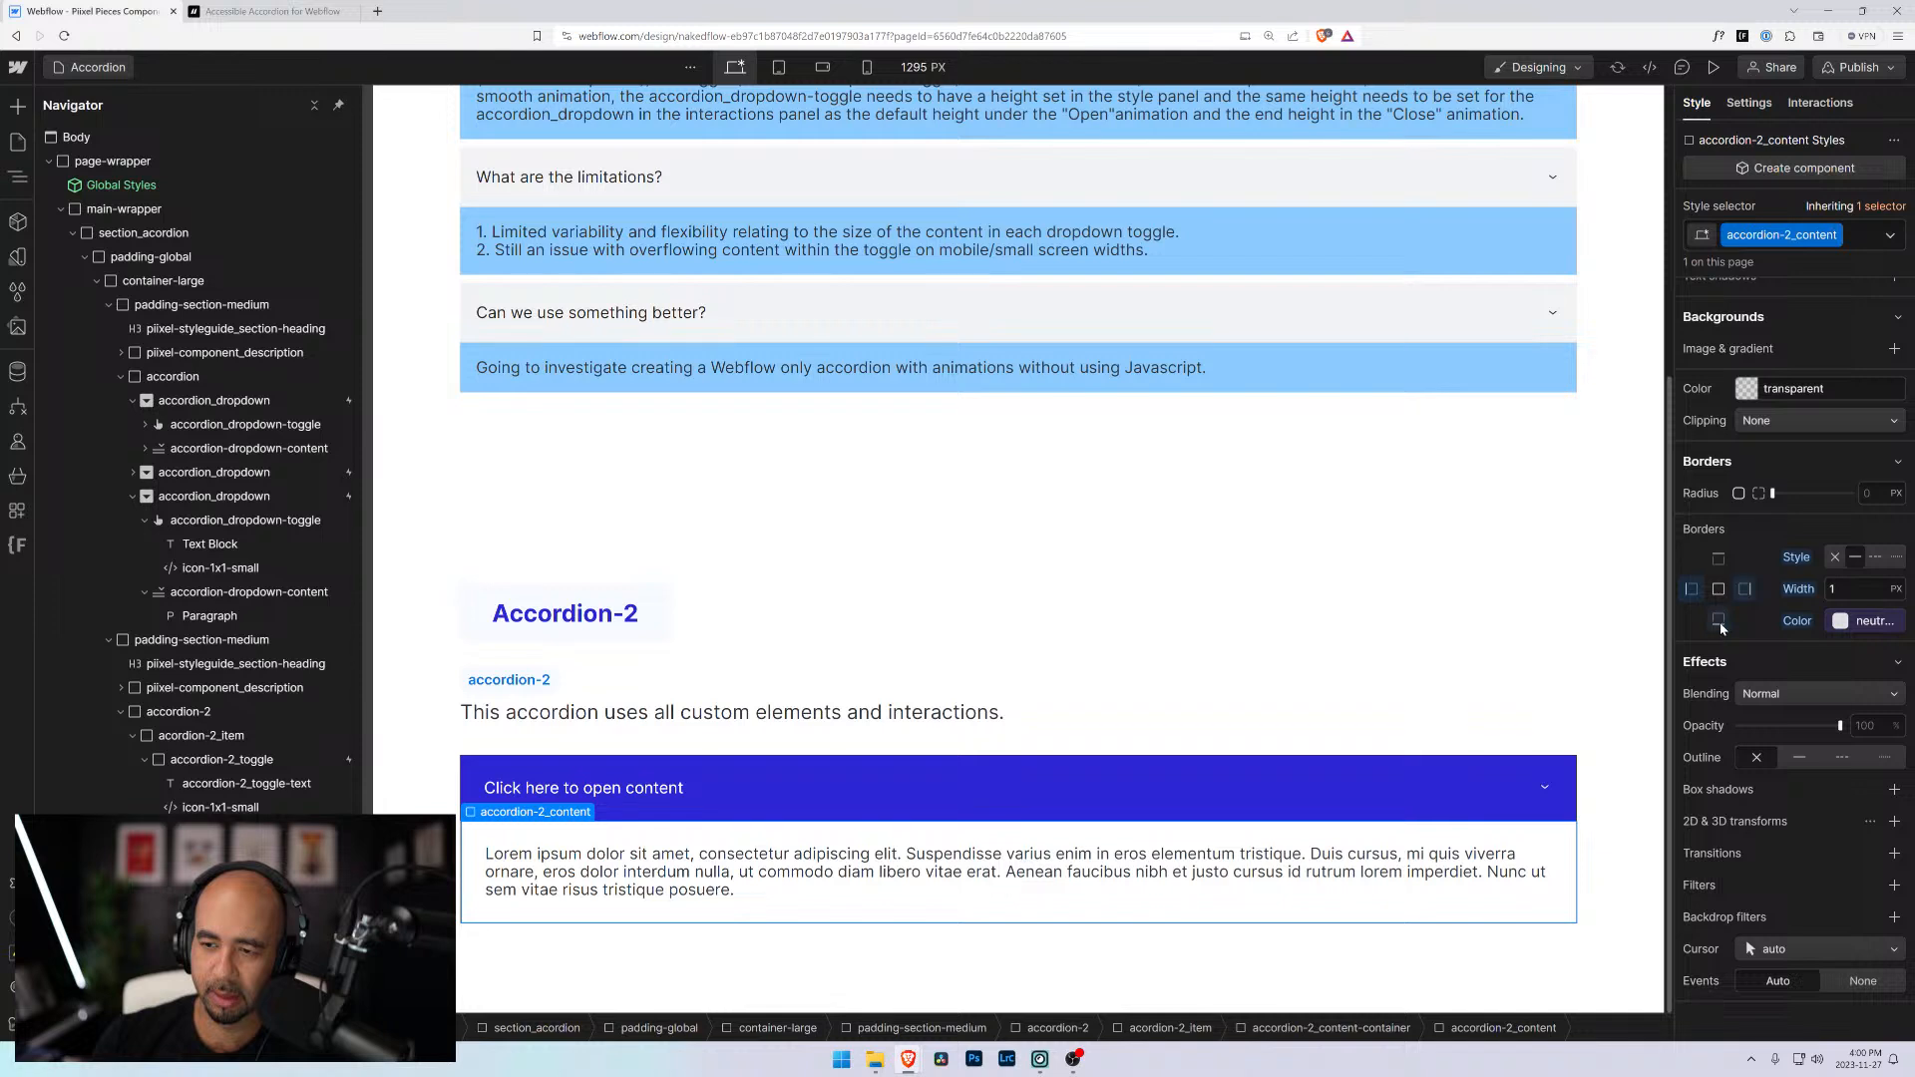
{"action": "left_click", "coordinate": [1845, 627]}
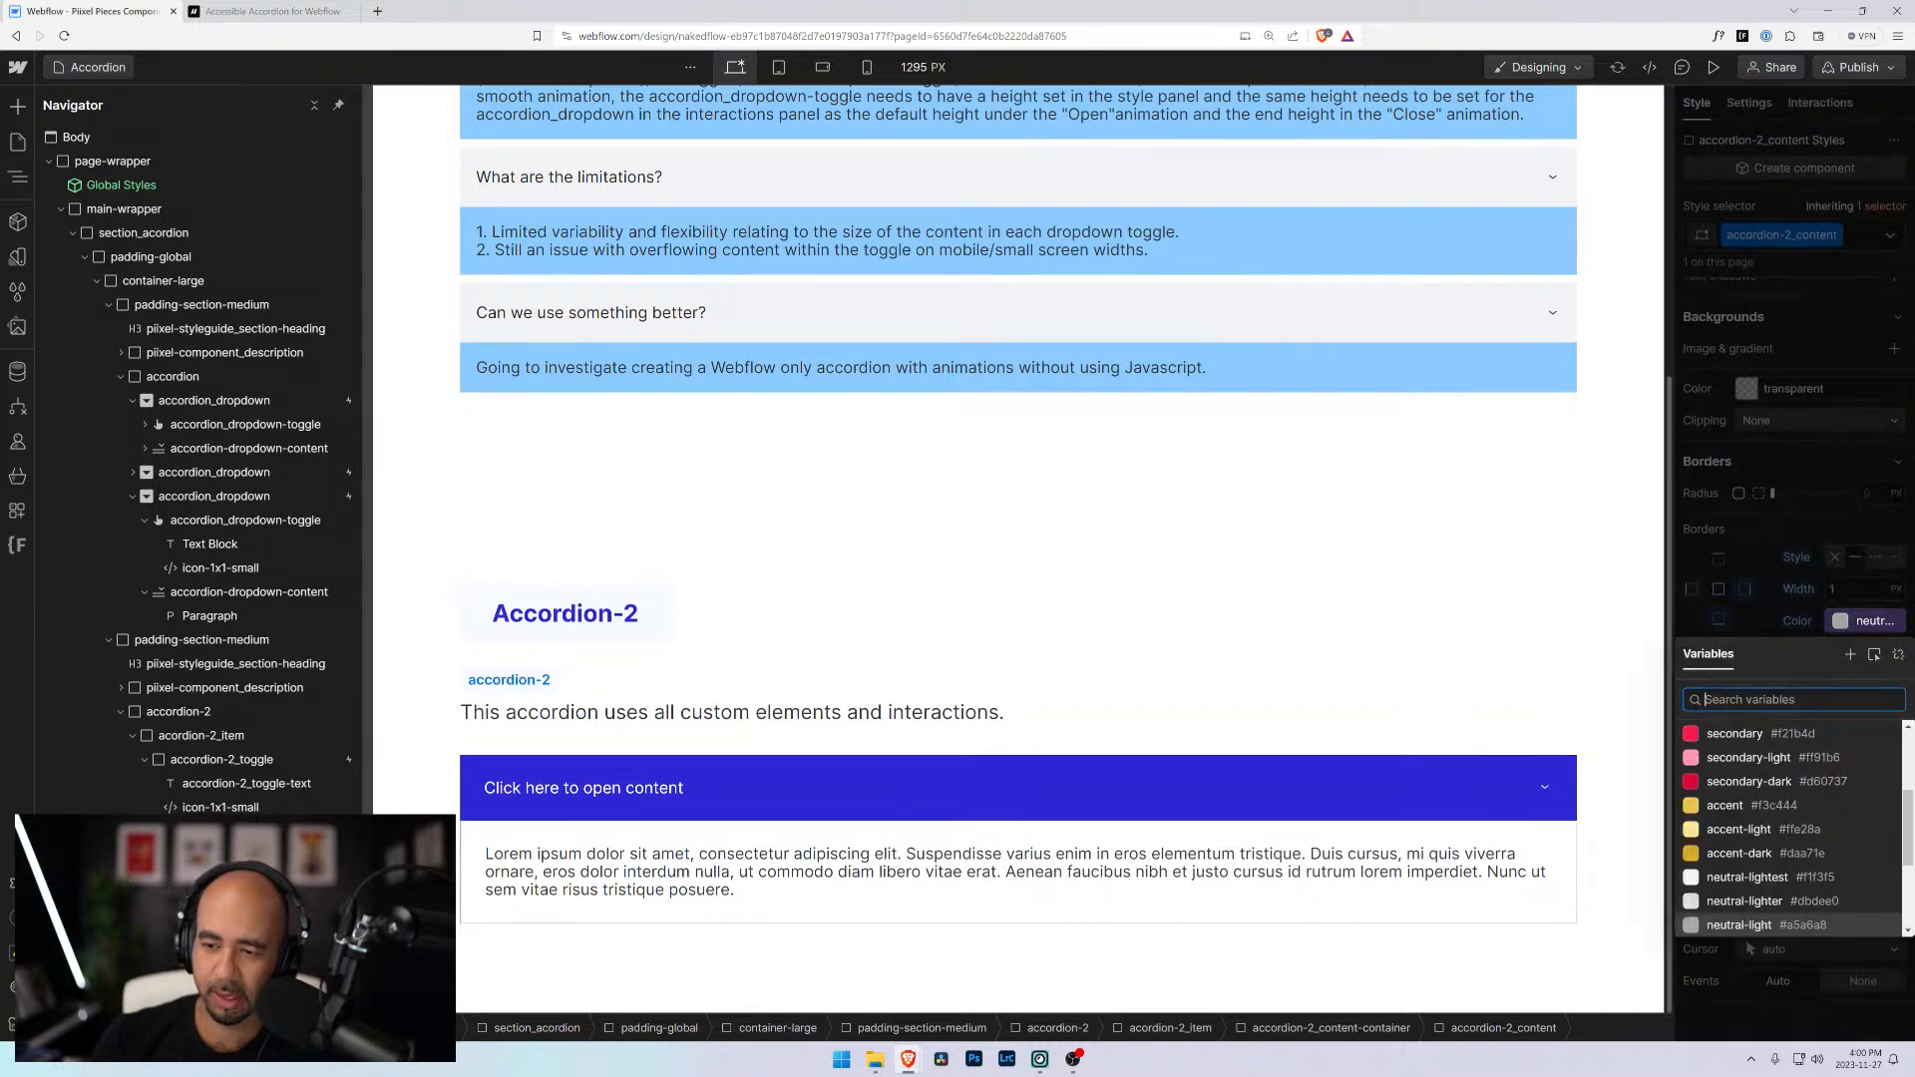
{"action": "left_click", "coordinate": [1386, 548]}
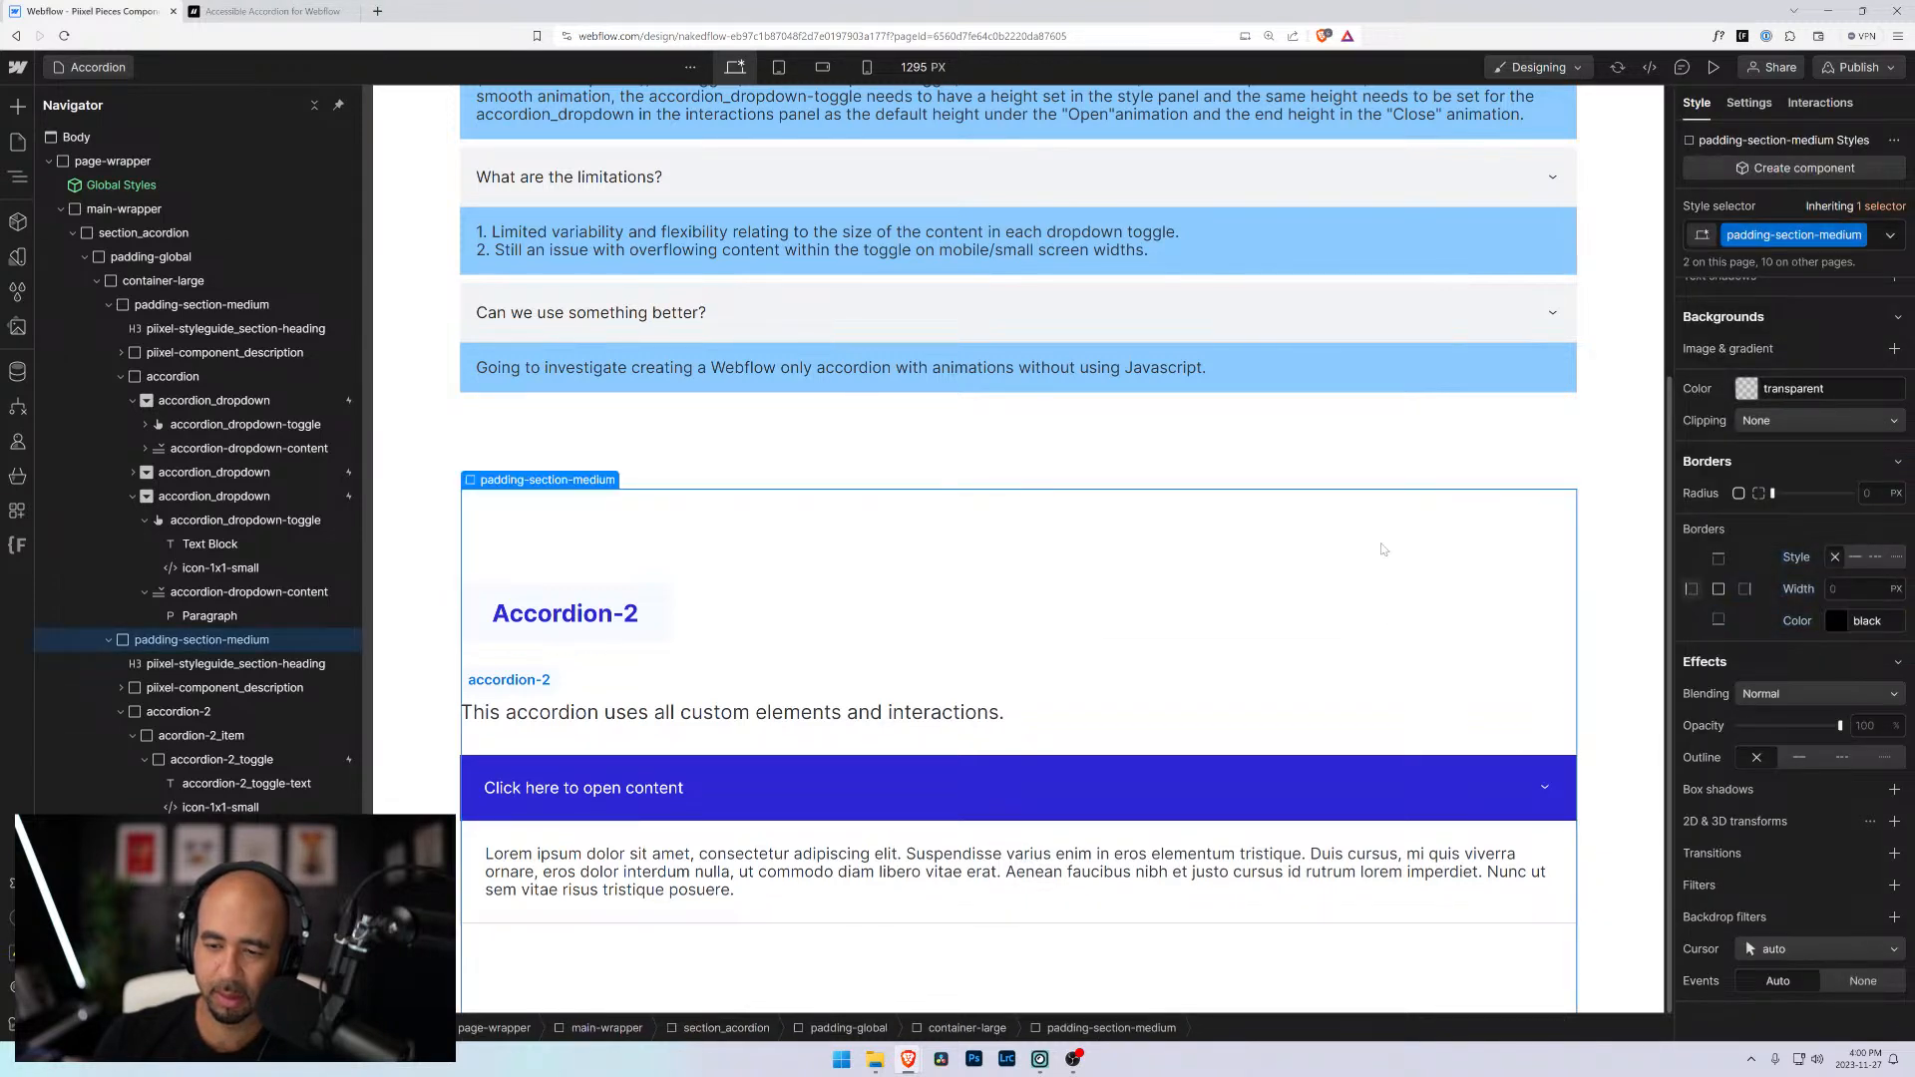
Preview the page, expand and collapse the Accordion-2 item to check its borders, and return to the editor
{"action": "left_click", "coordinate": [1714, 67]}
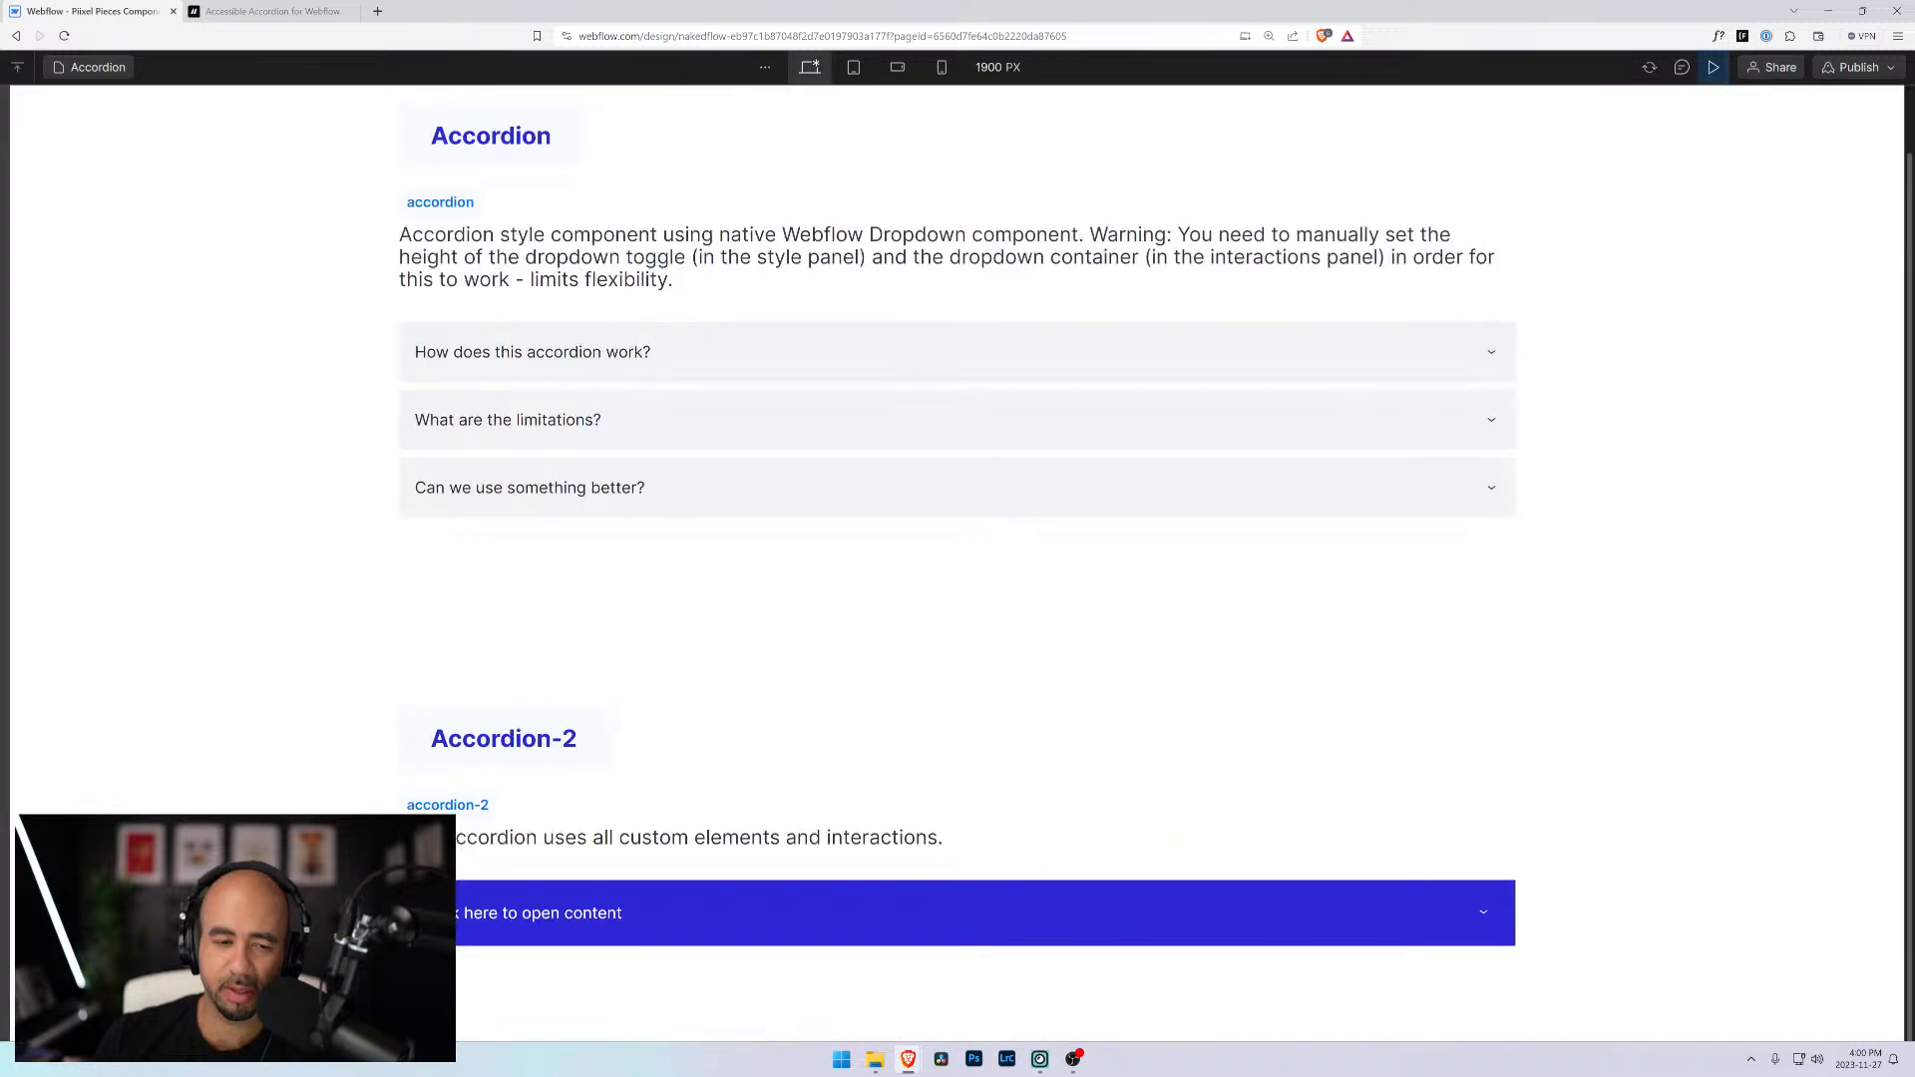
{"action": "left_click", "coordinate": [1193, 924]}
{"action": "scroll", "coordinate": [1193, 924], "scroll_direction": "down", "scroll_amount": 1}
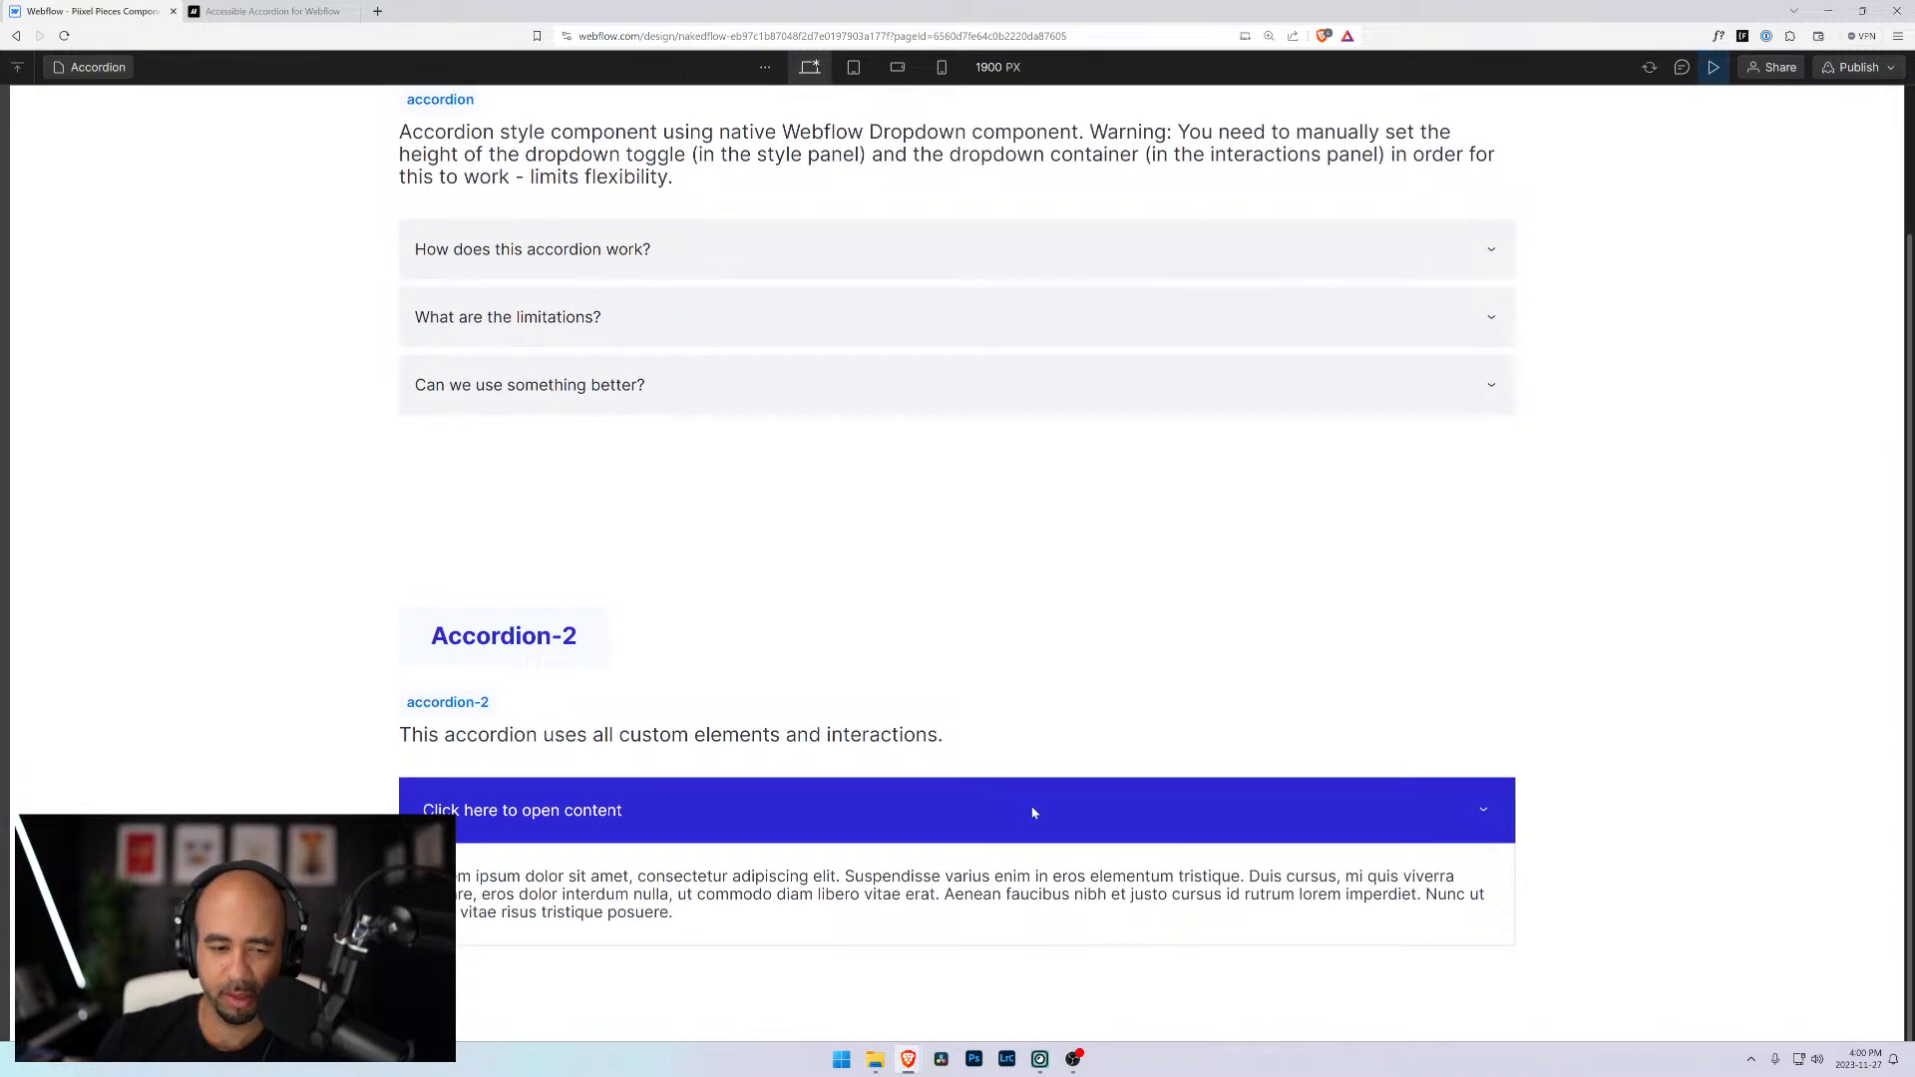
{"action": "scroll", "coordinate": [1034, 813], "scroll_direction": "up", "scroll_amount": 1}
{"action": "scroll", "coordinate": [1004, 901], "scroll_direction": "down", "scroll_amount": 1}
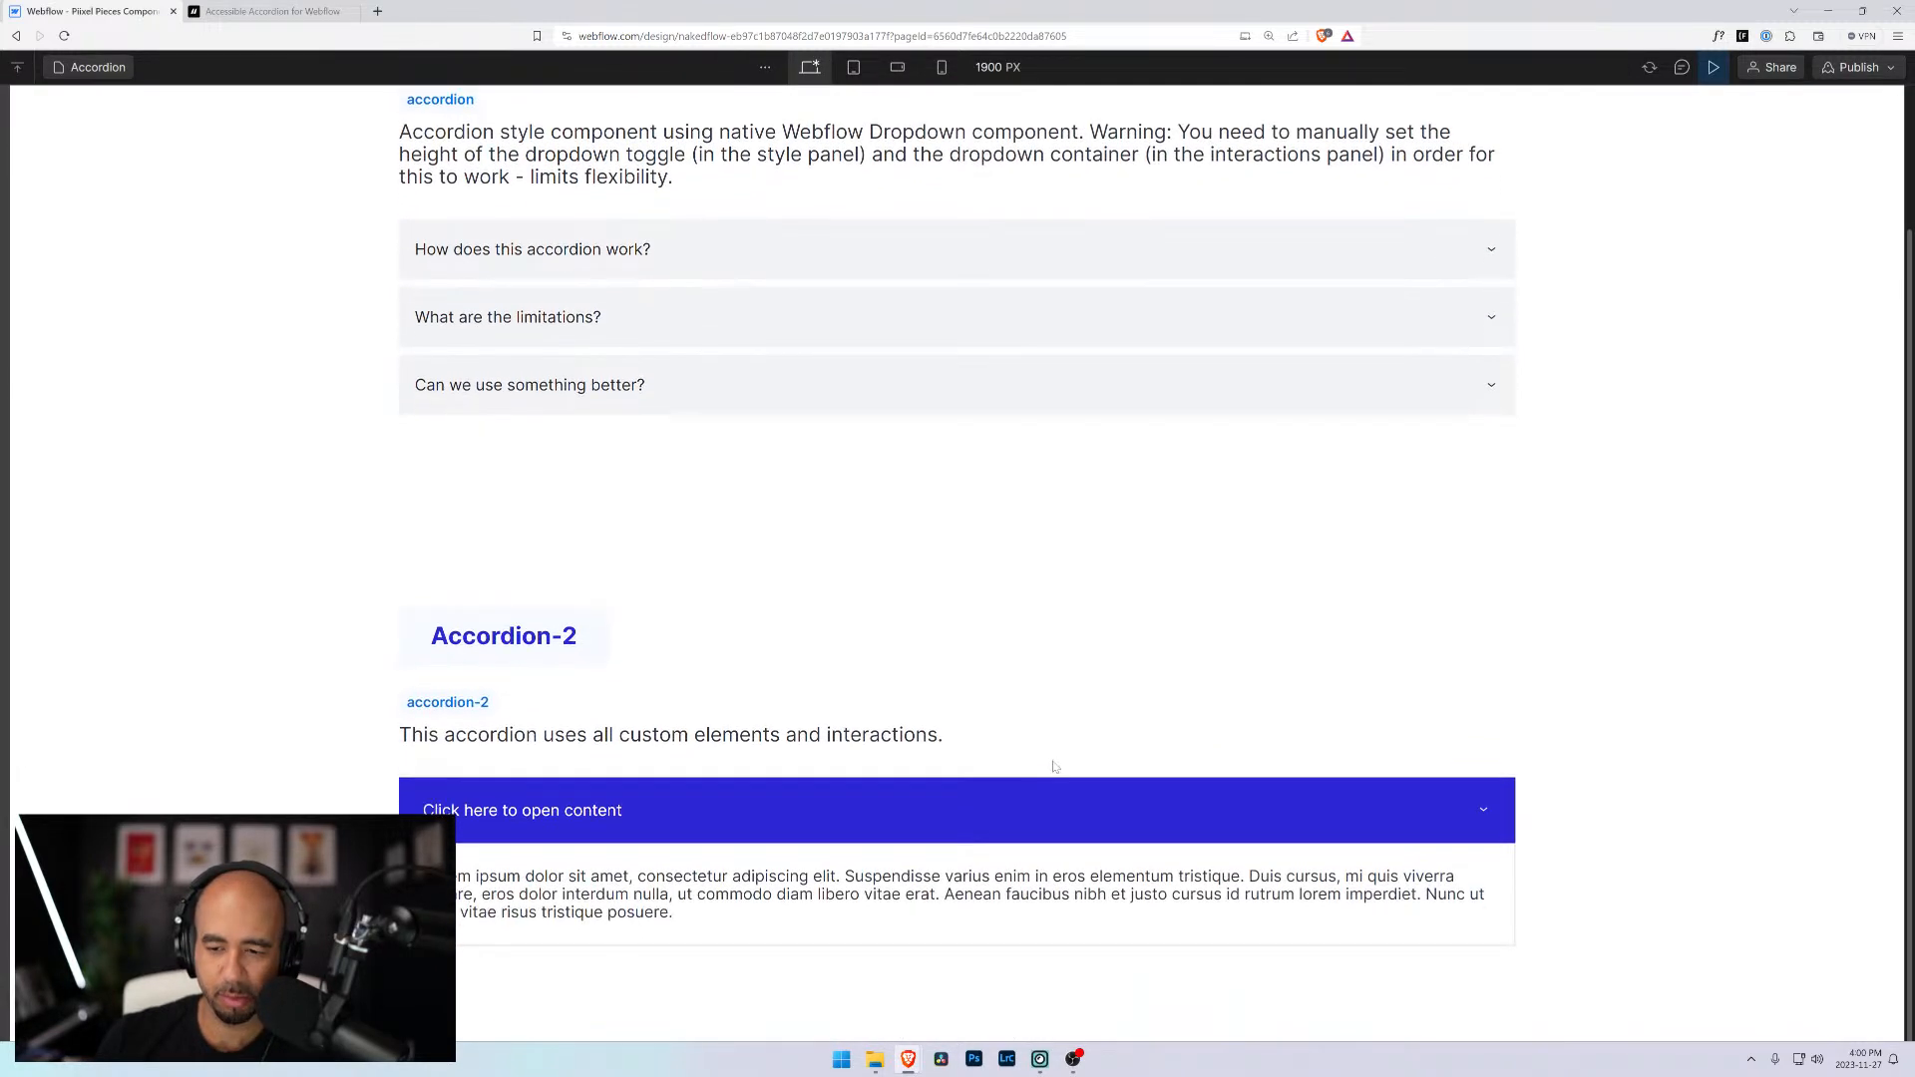
{"action": "scroll", "coordinate": [1028, 828], "scroll_direction": "up", "scroll_amount": 1}
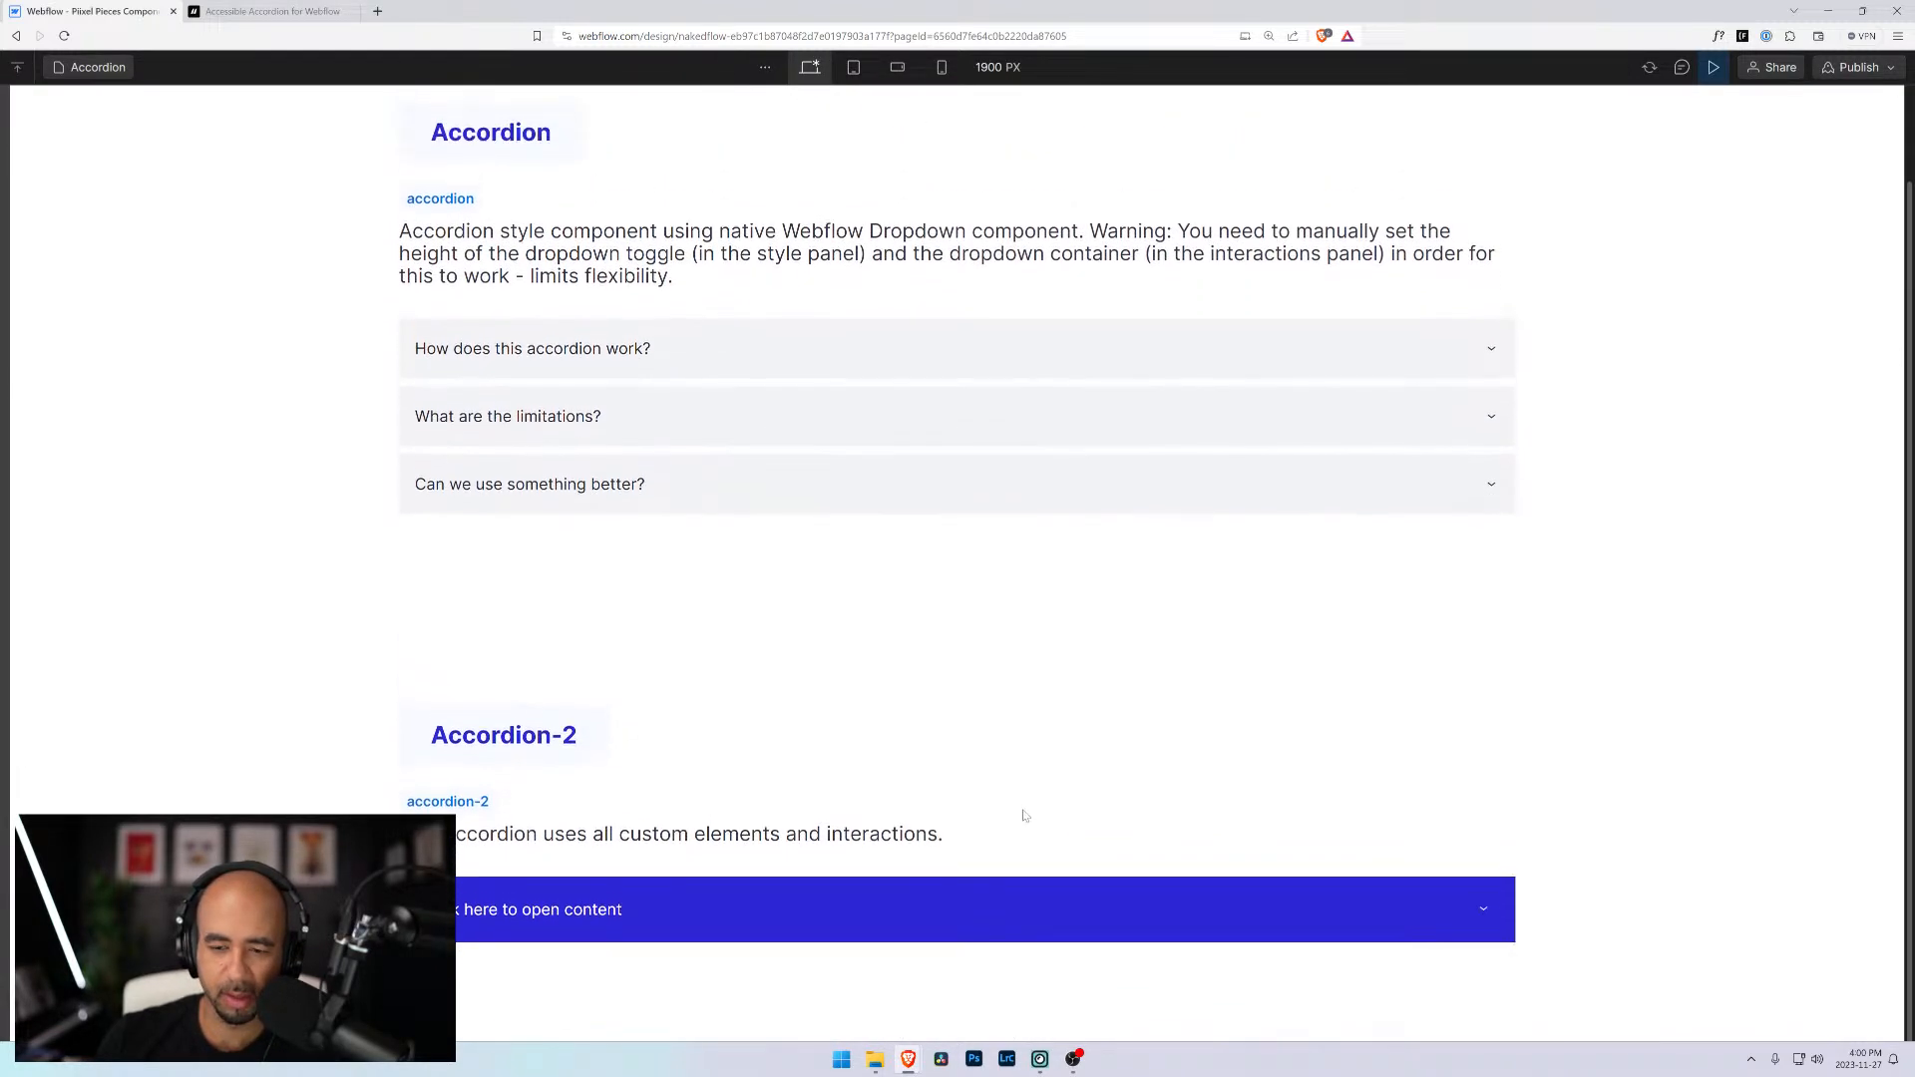
{"action": "left_click", "coordinate": [1015, 909]}
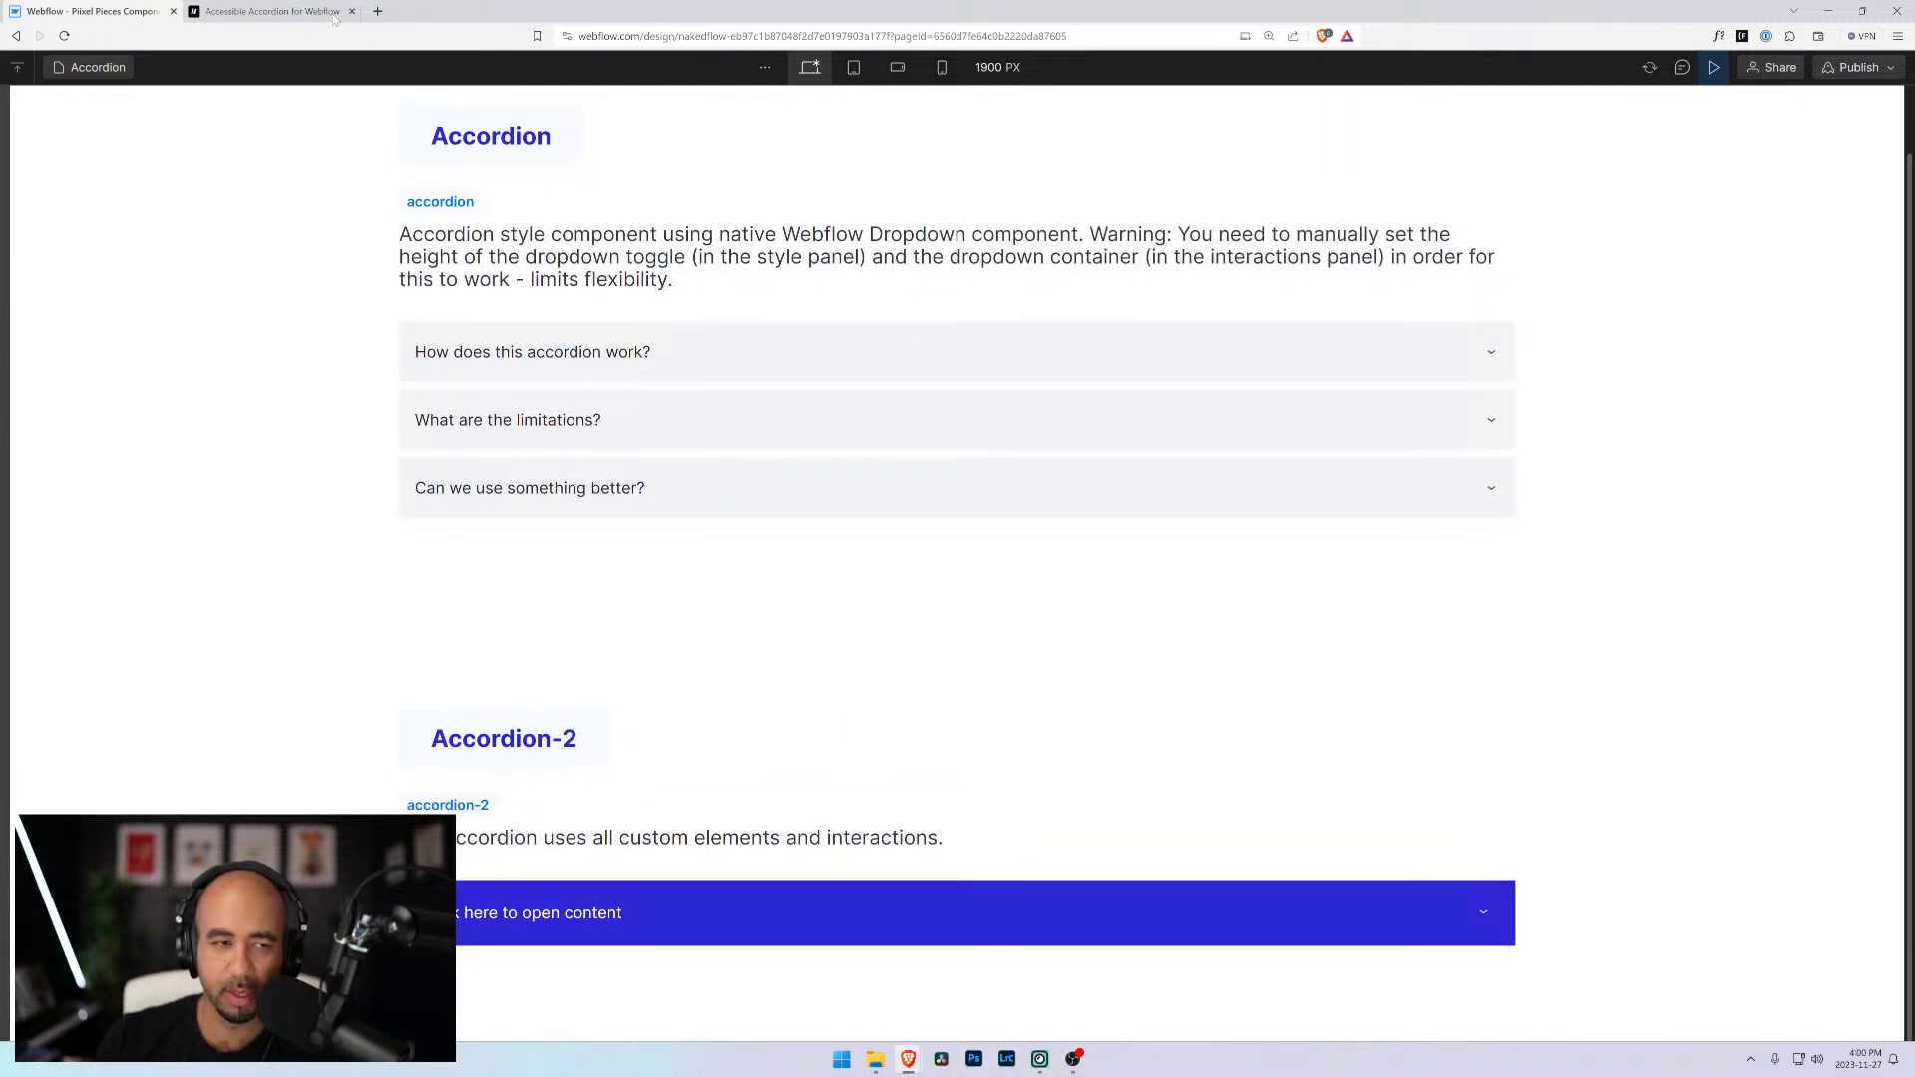
{"action": "left_click", "coordinate": [1715, 66]}
{"action": "scroll", "coordinate": [837, 791], "scroll_direction": "down", "scroll_amount": 4}
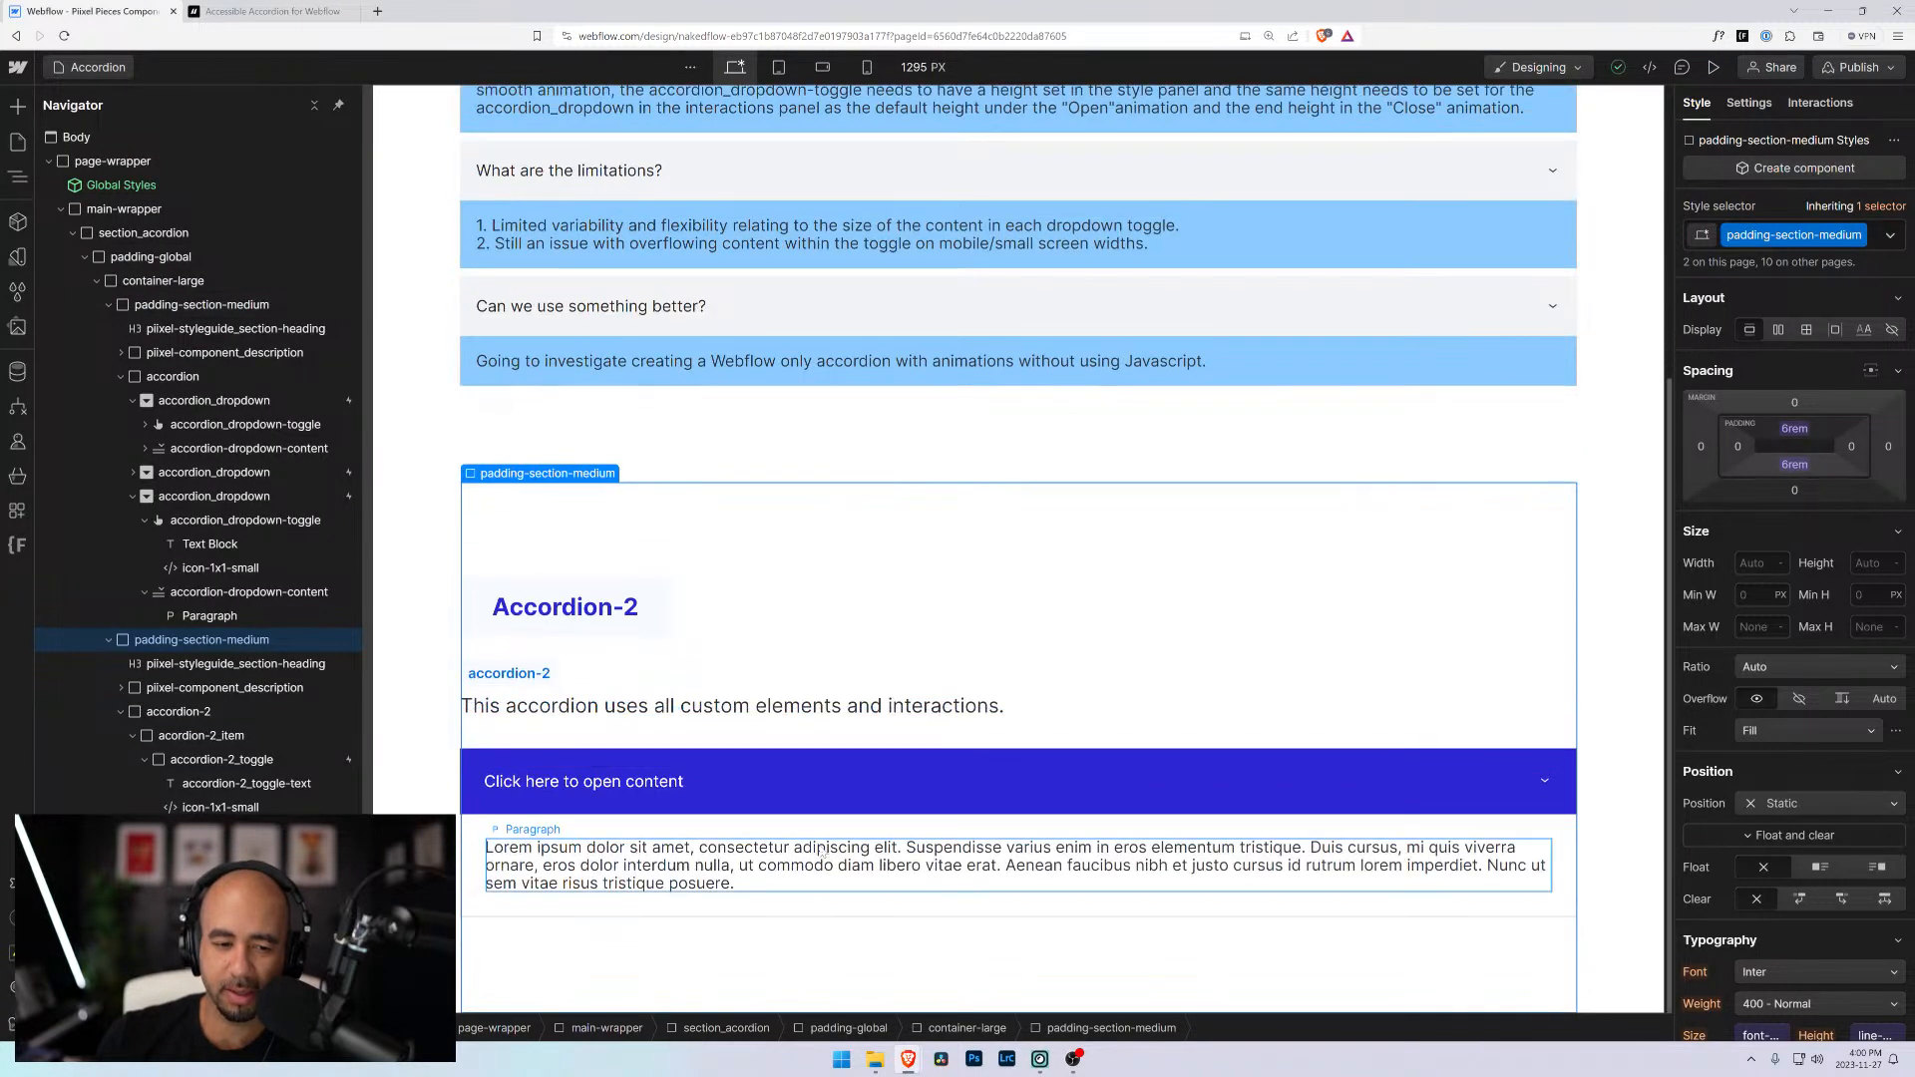
{"action": "left_click", "coordinate": [837, 791]}
{"action": "left_click", "coordinate": [1545, 783]}
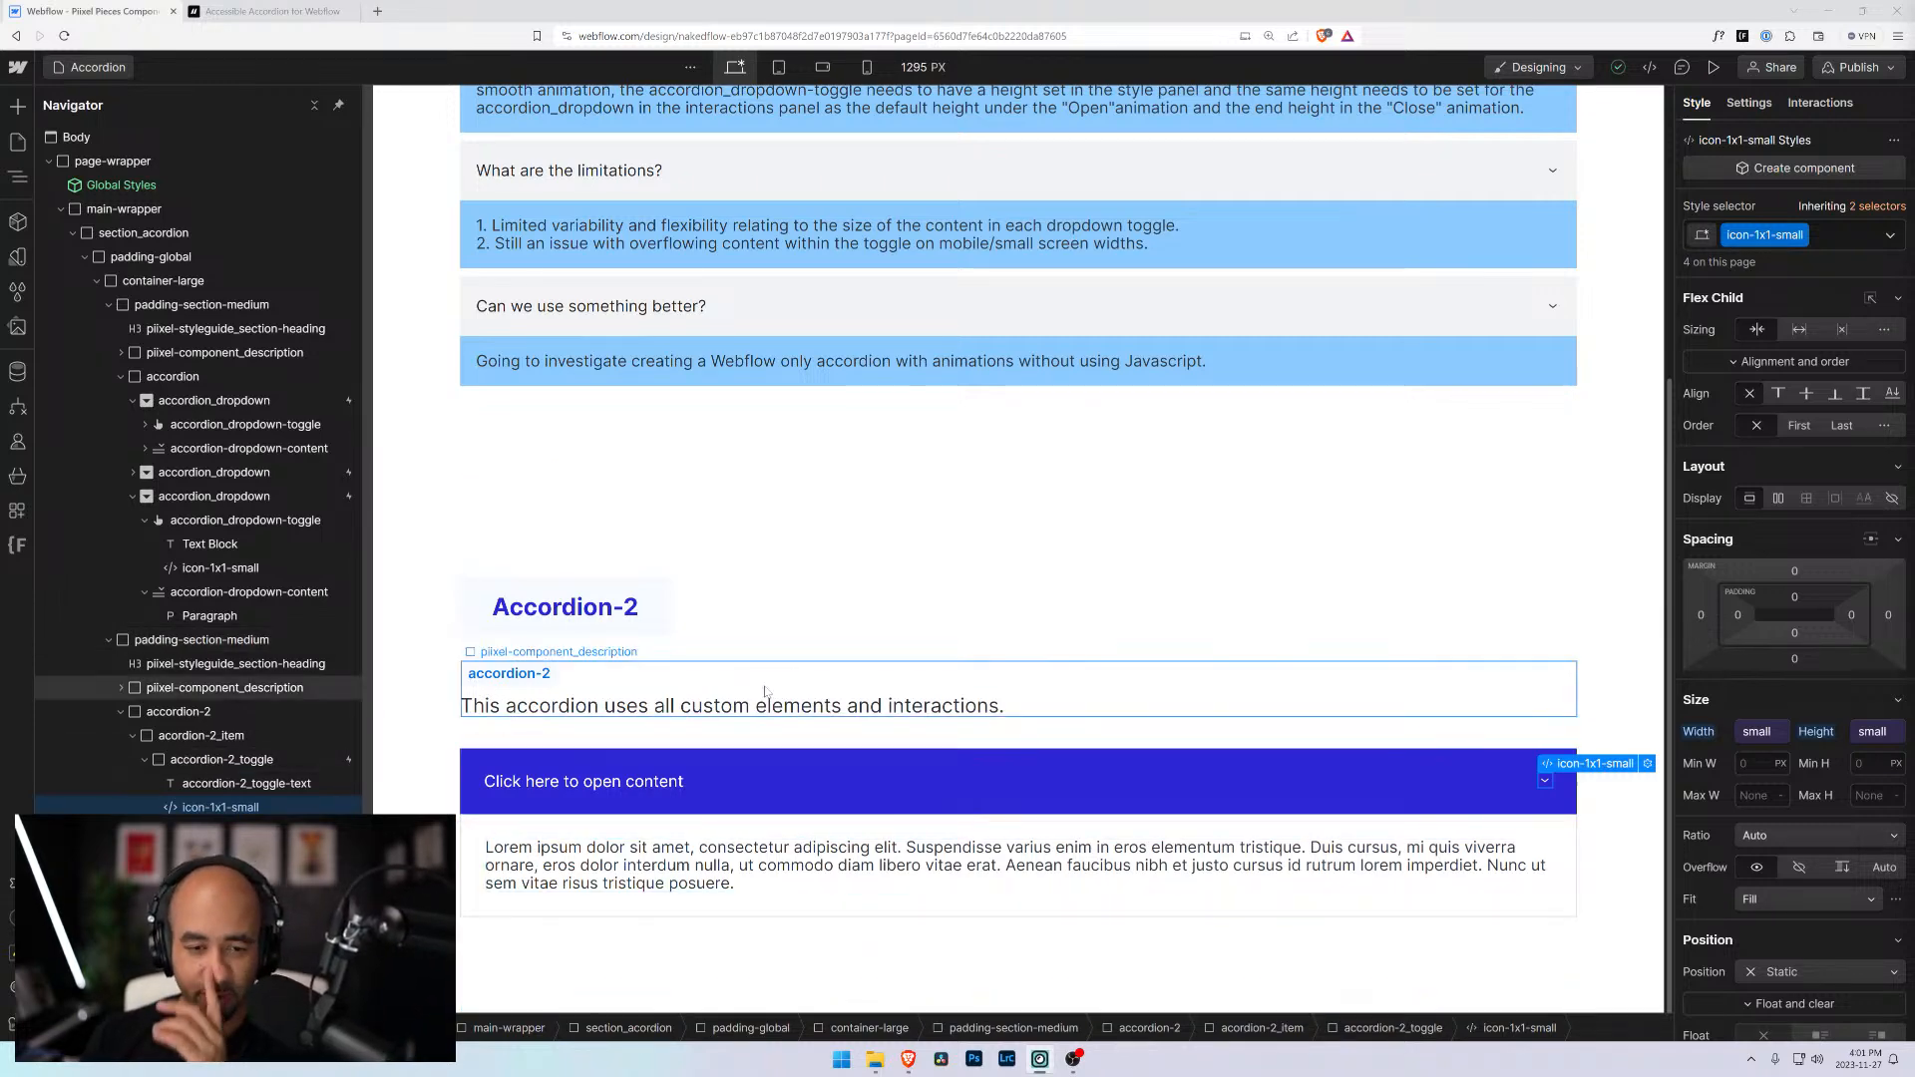
{"action": "scroll", "coordinate": [949, 527], "scroll_direction": "up", "scroll_amount": 4}
{"action": "scroll", "coordinate": [949, 526], "scroll_direction": "up", "scroll_amount": 1}
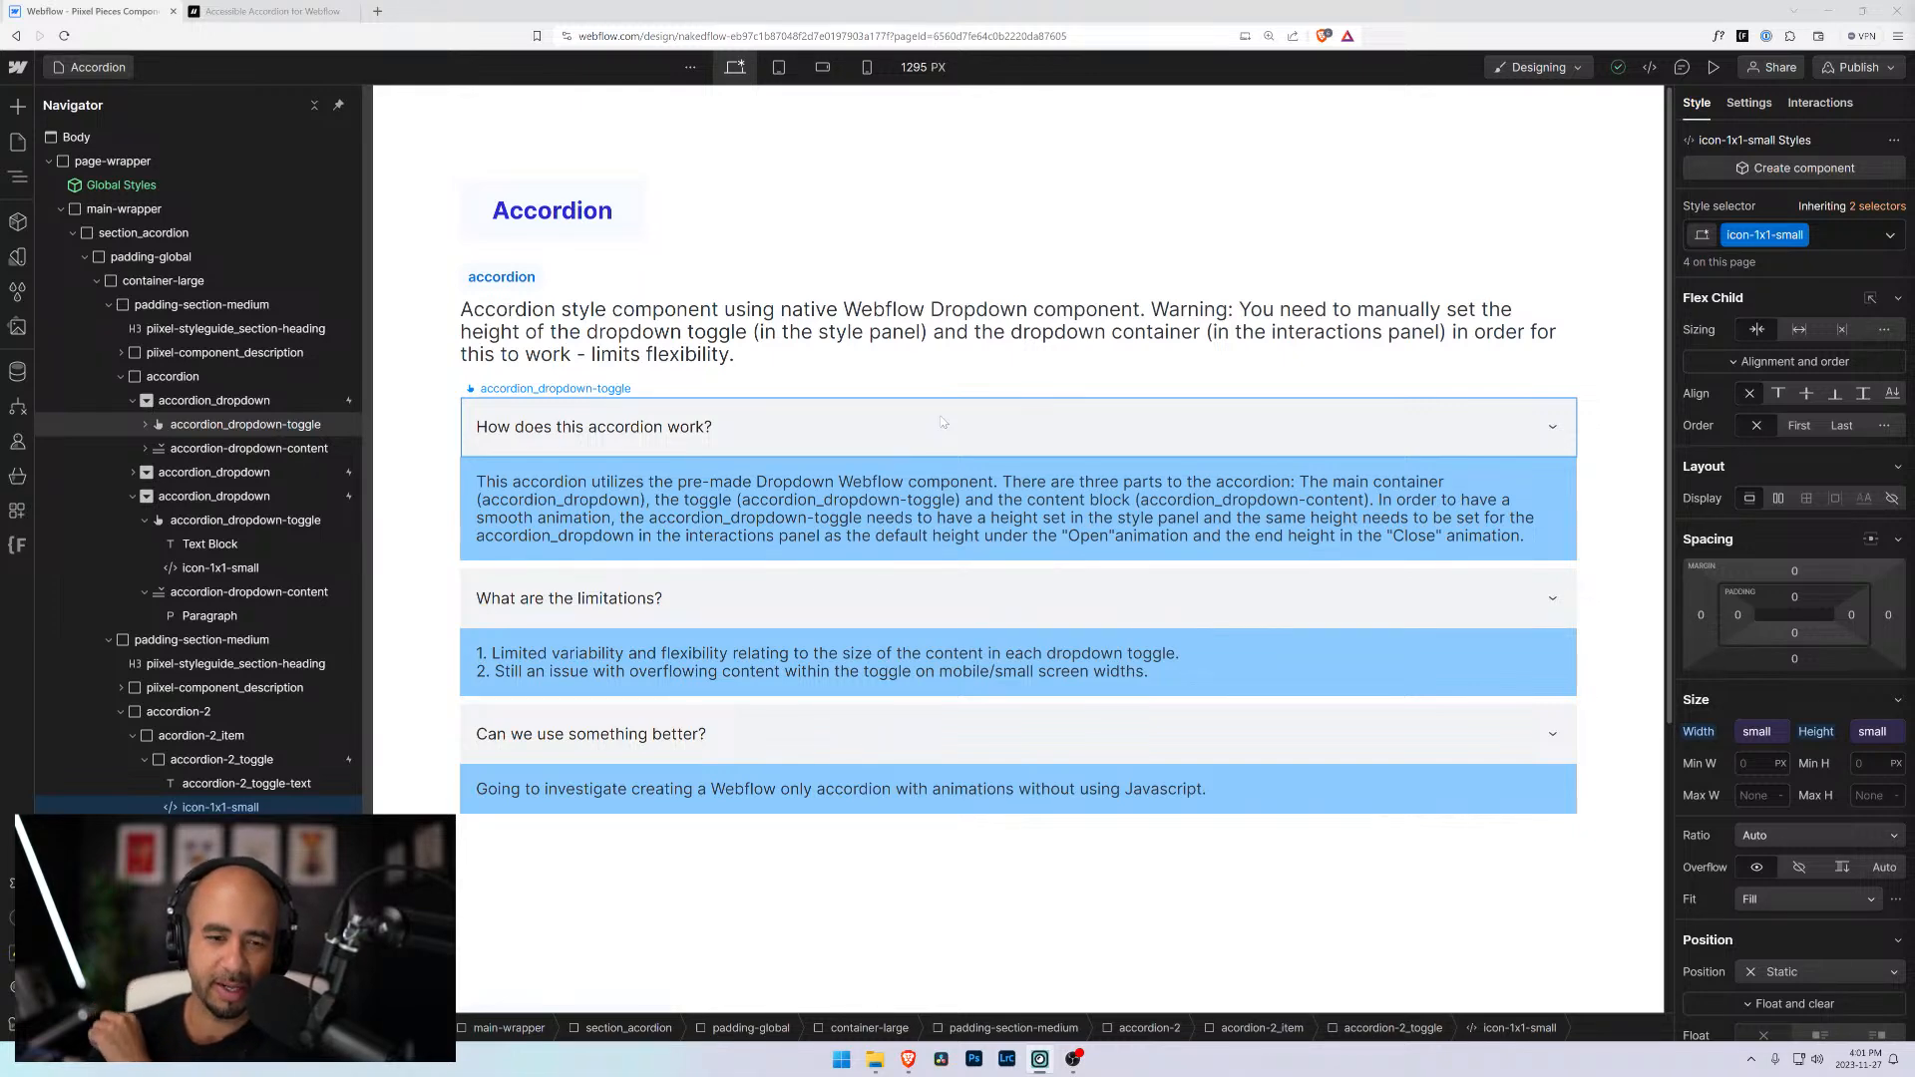
{"action": "scroll", "coordinate": [943, 420], "scroll_direction": "down", "scroll_amount": 3}
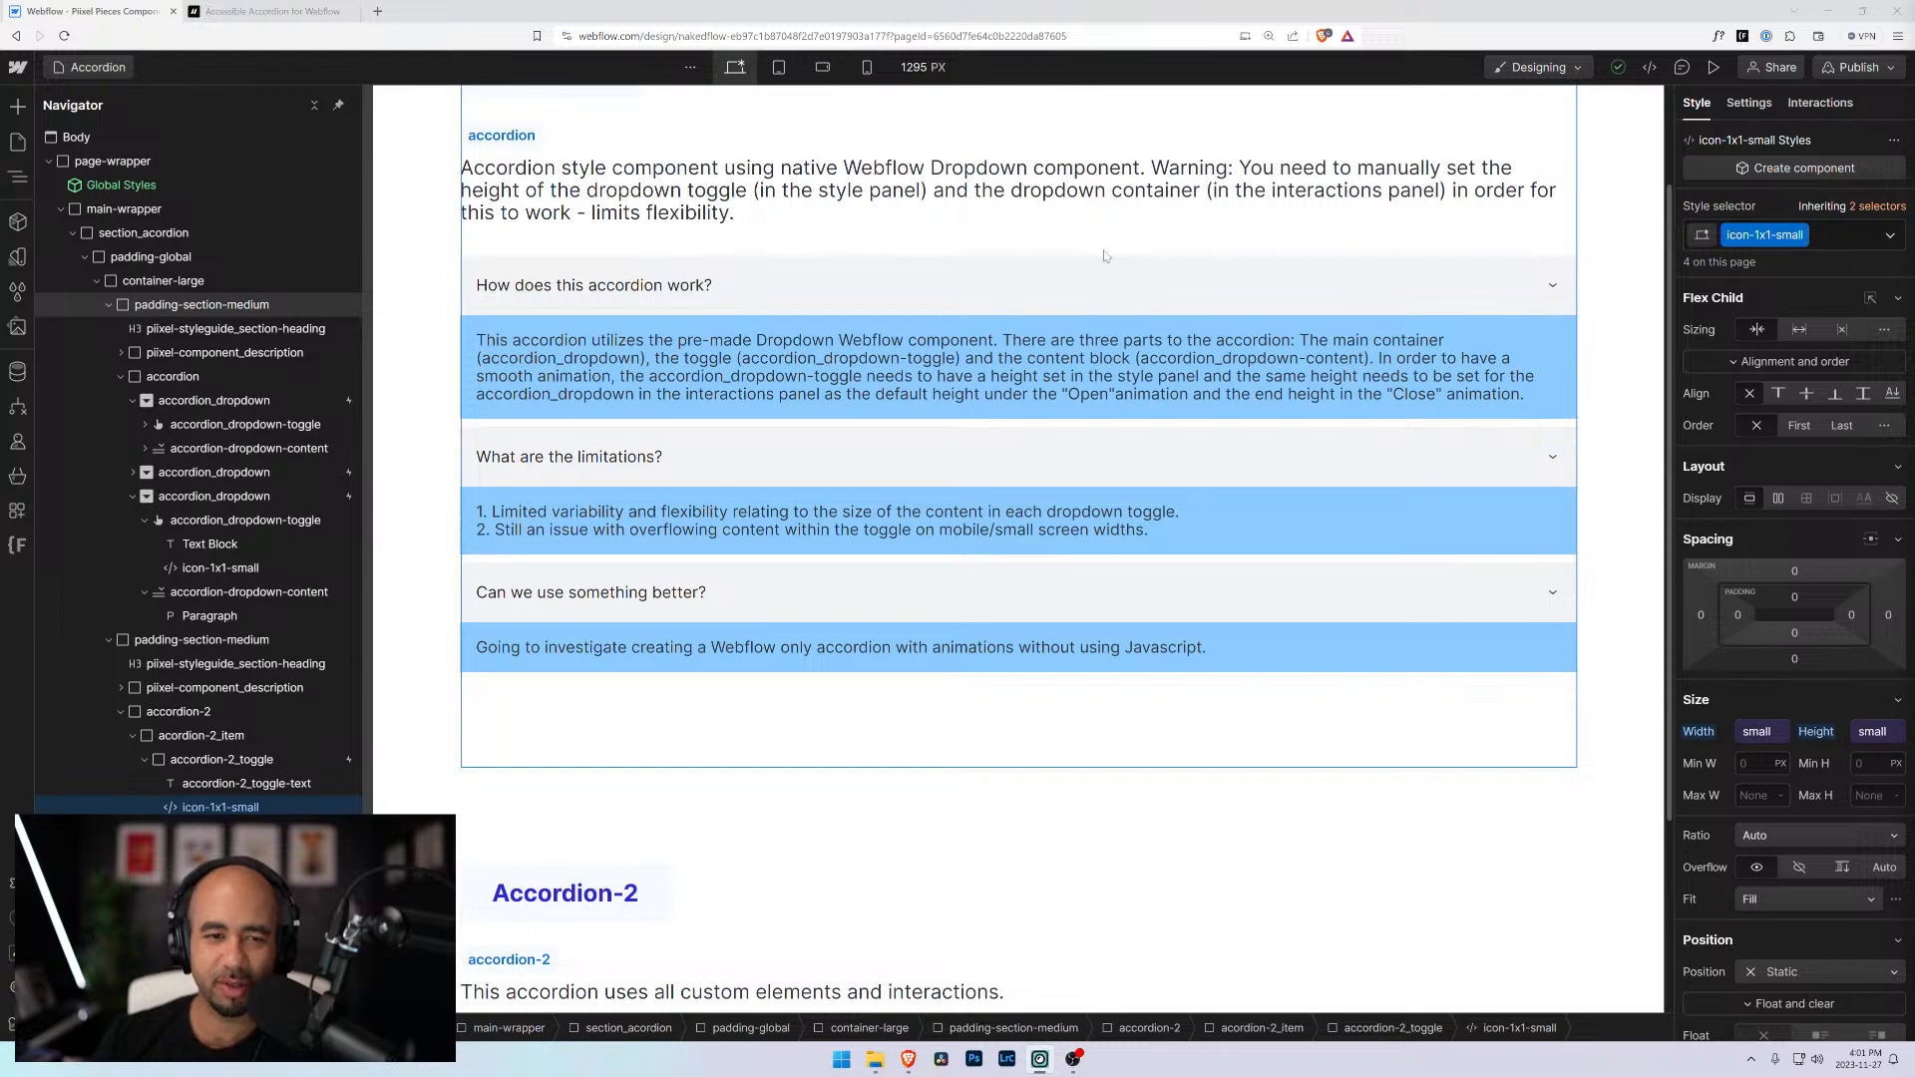
{"action": "scroll", "coordinate": [1104, 256], "scroll_direction": "down", "scroll_amount": 6}
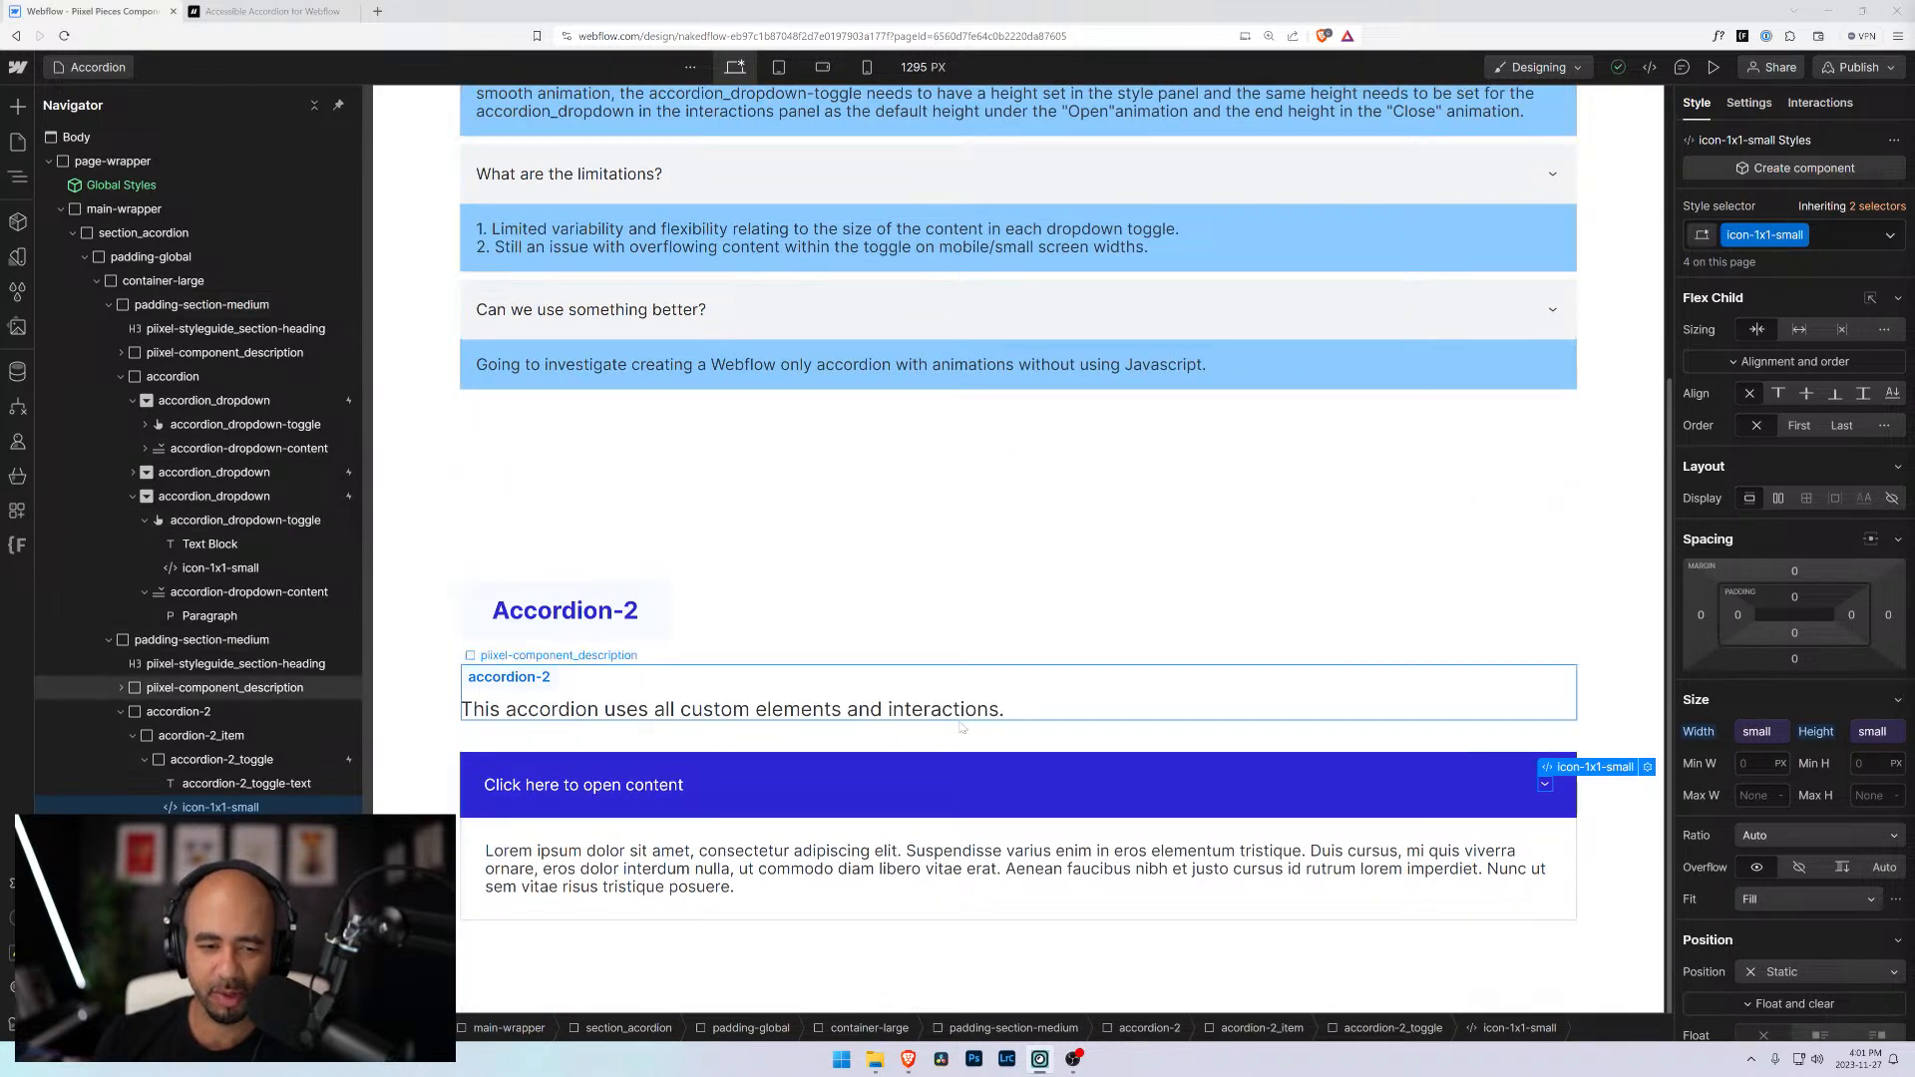
Open the Accordion 2 Open animation of the accordion-2_toggle's first mouse click for editing
{"action": "left_click", "coordinate": [943, 757]}
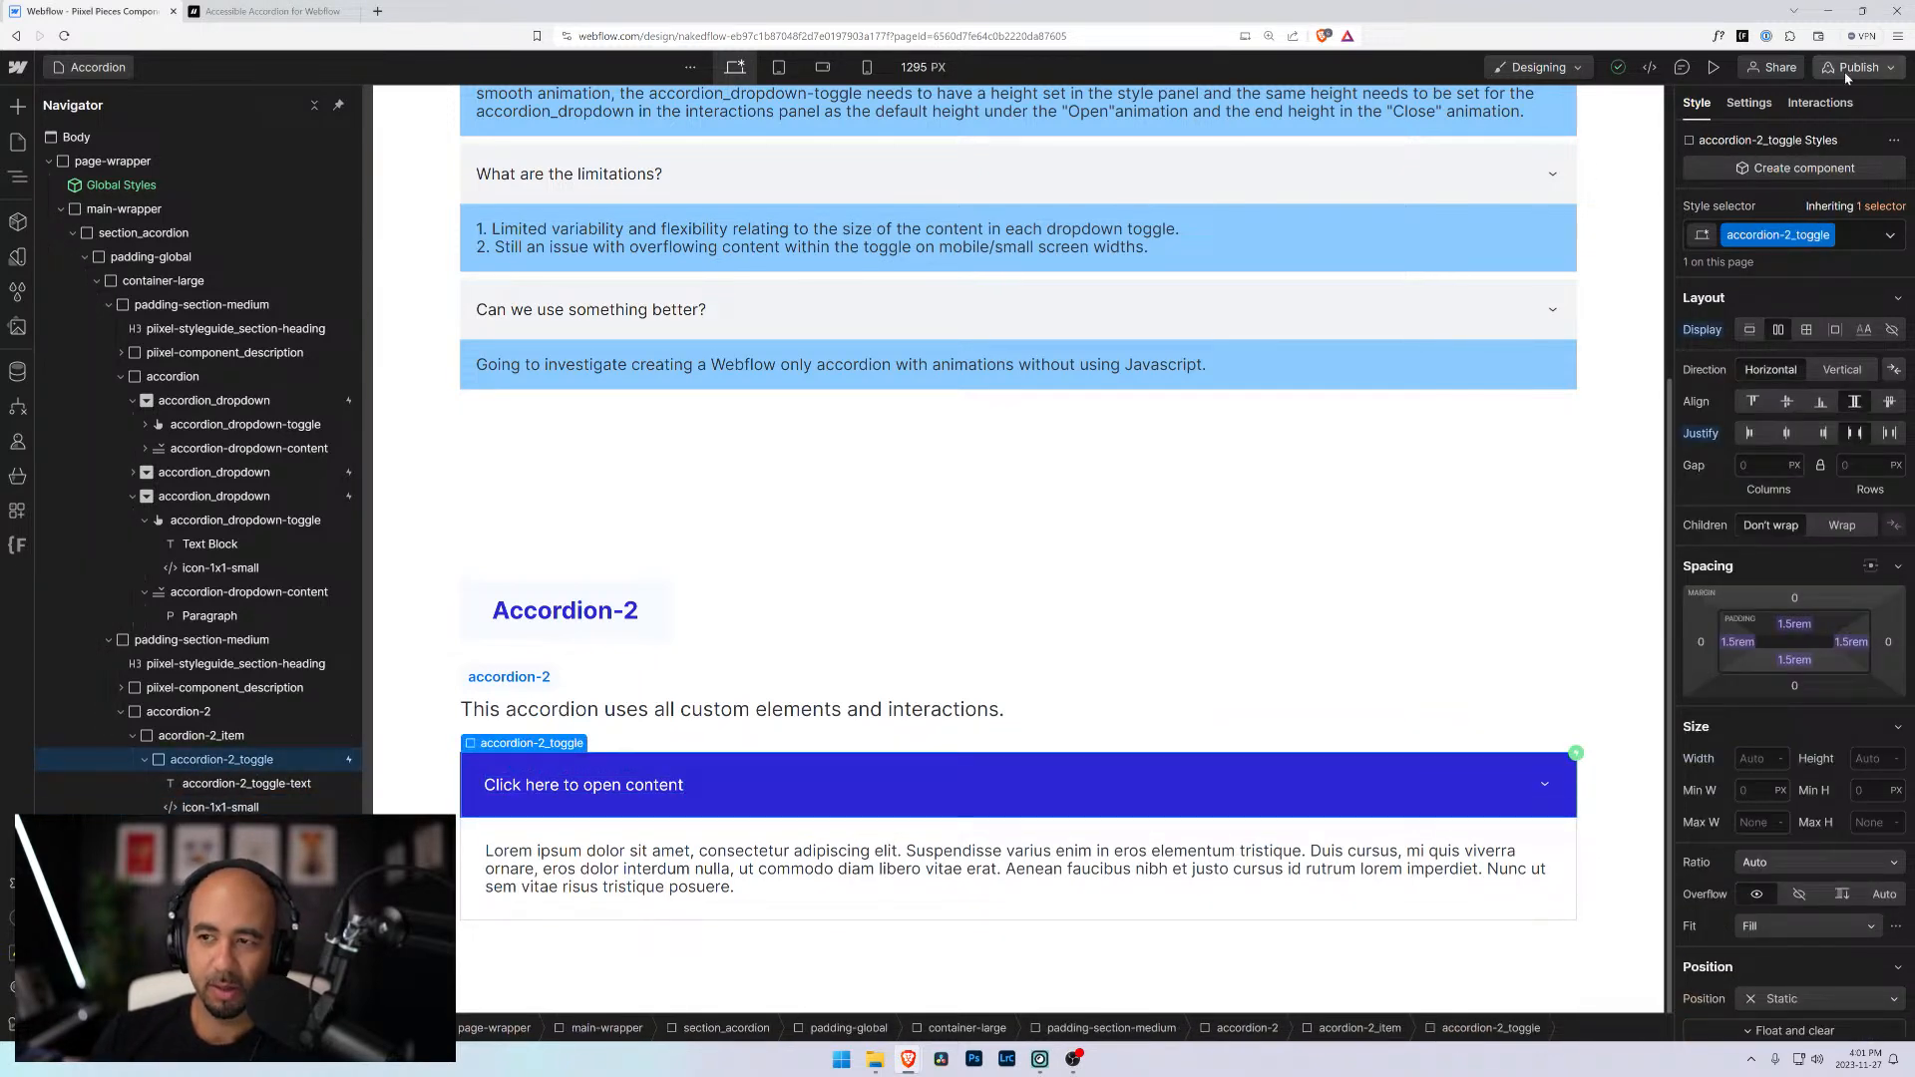
{"action": "left_click", "coordinate": [1820, 104]}
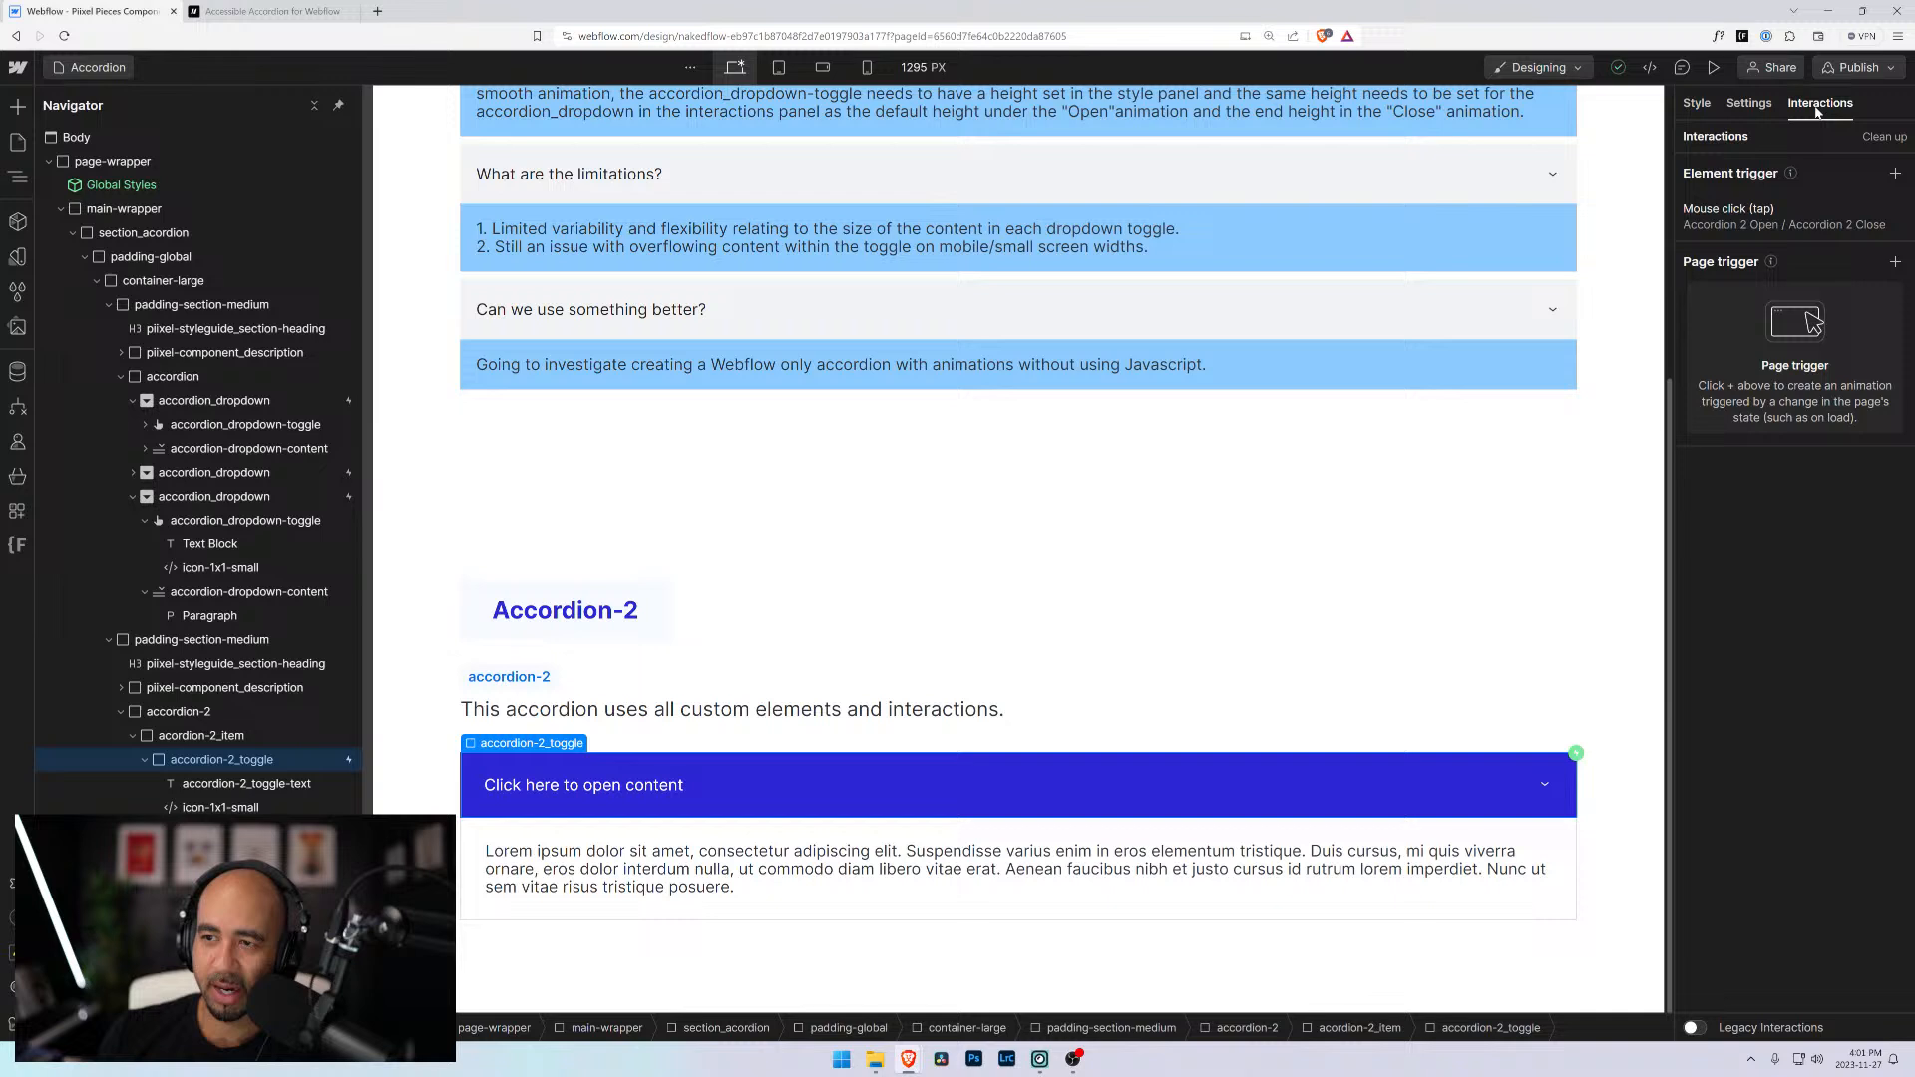
{"action": "left_click", "coordinate": [1745, 215]}
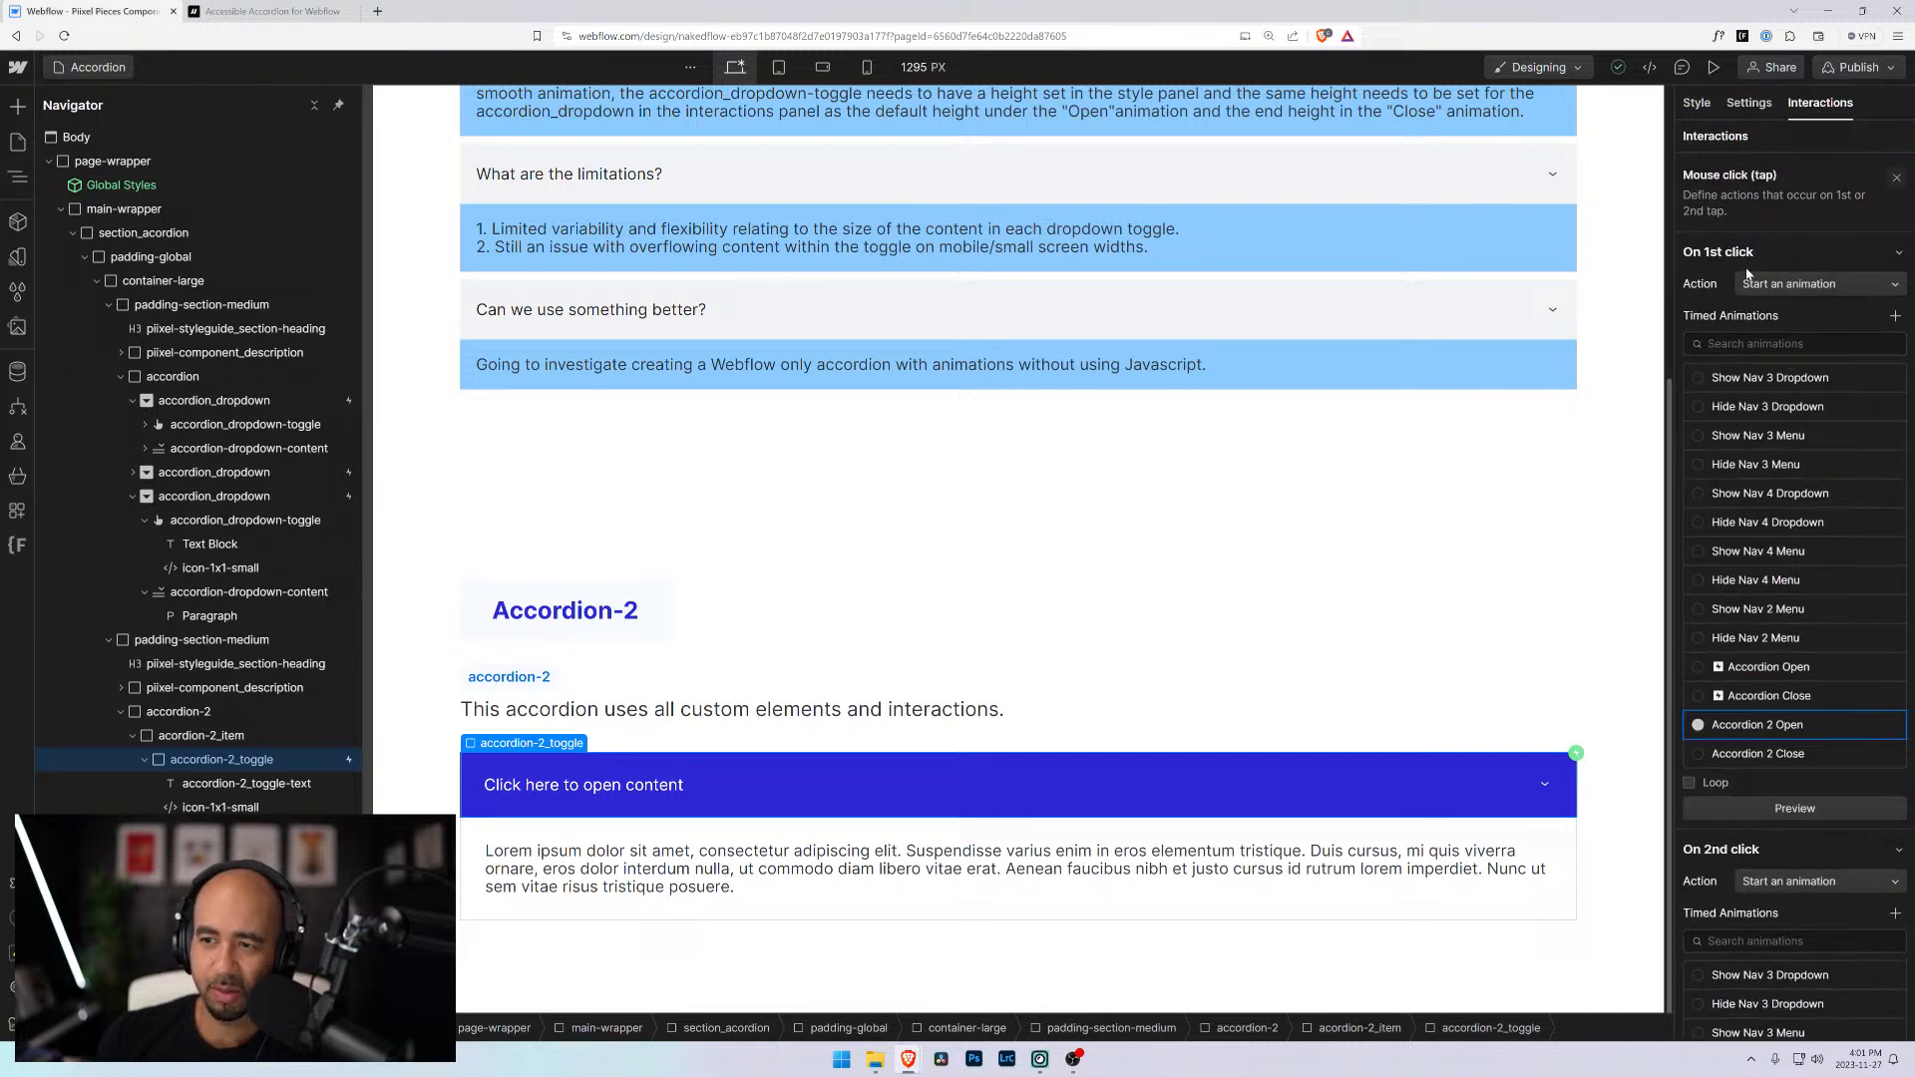
{"action": "left_click", "coordinate": [1869, 720]}
Add a Rotate action of -180 degrees on the Z axis for accordion-2_toggle's icon-1x1-small and save the open animation
{"action": "left_click", "coordinate": [1548, 888]}
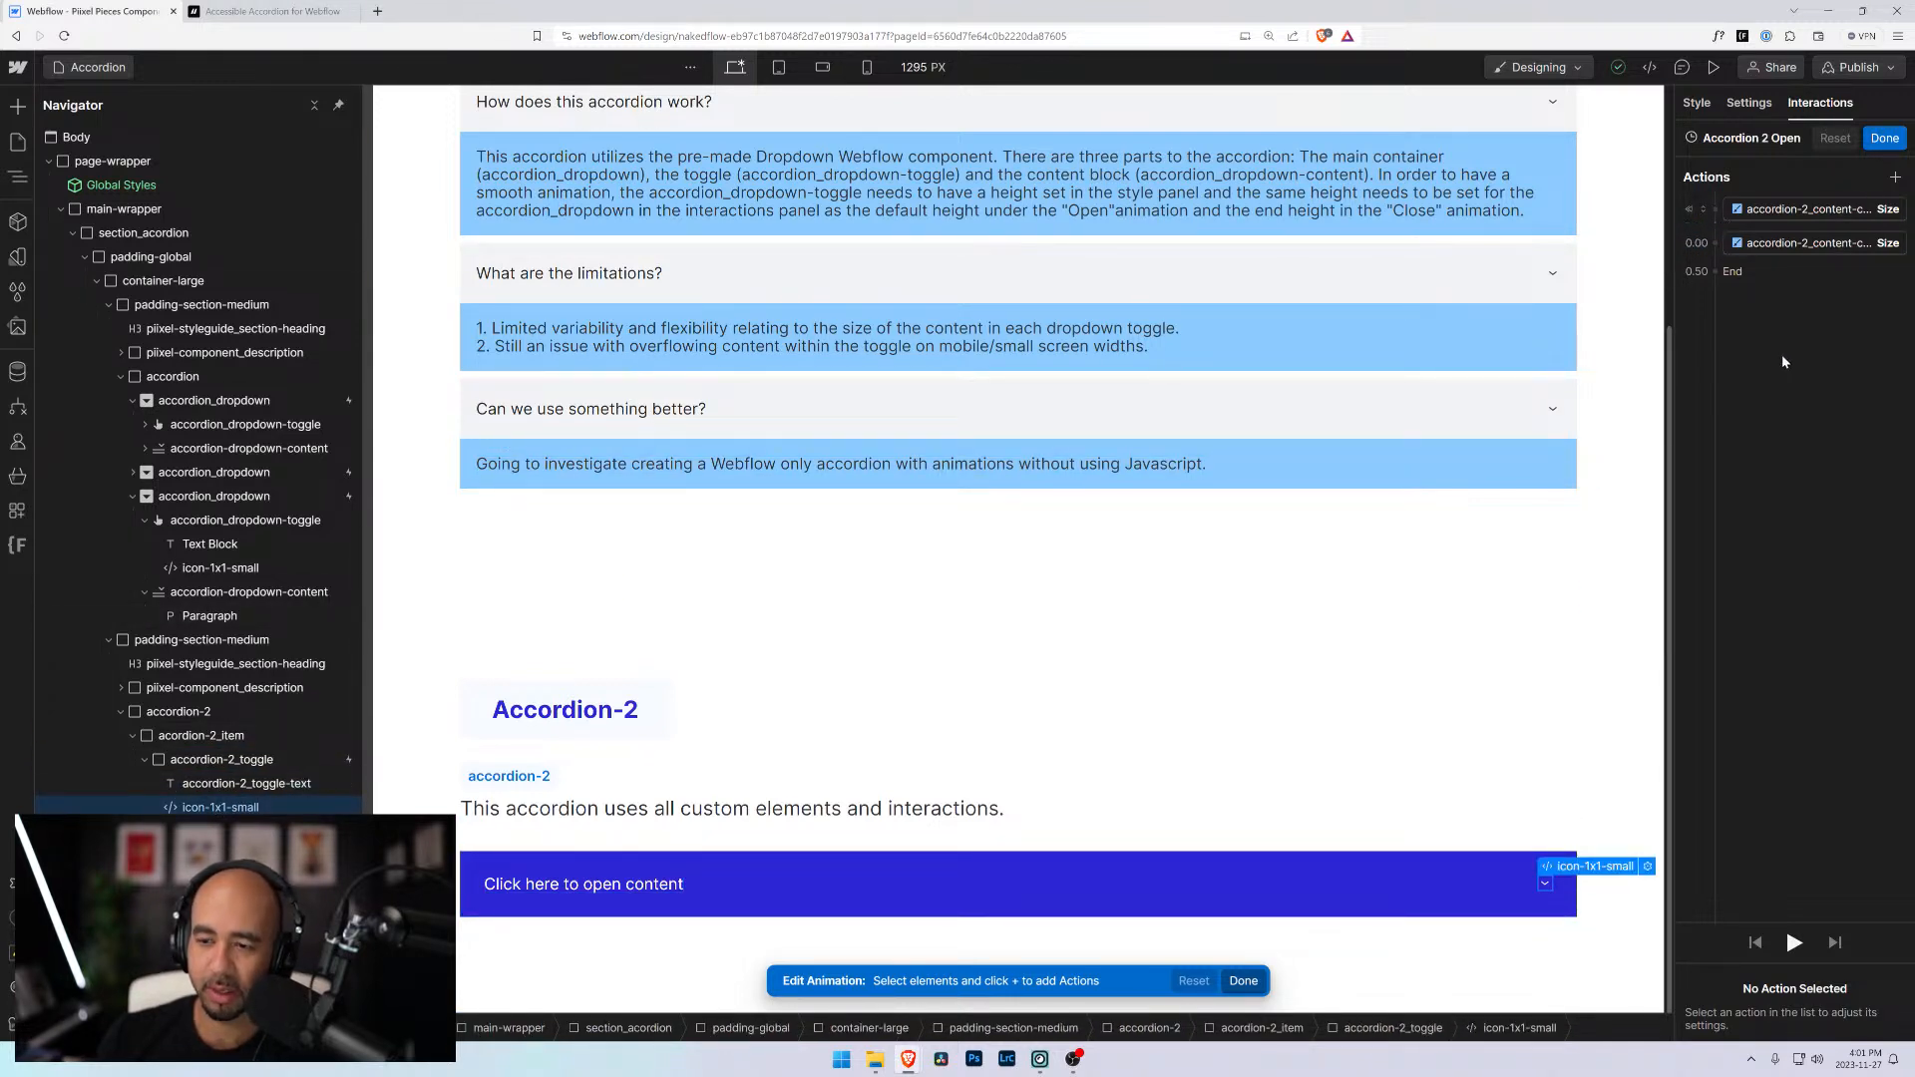
{"action": "left_click", "coordinate": [1716, 261]}
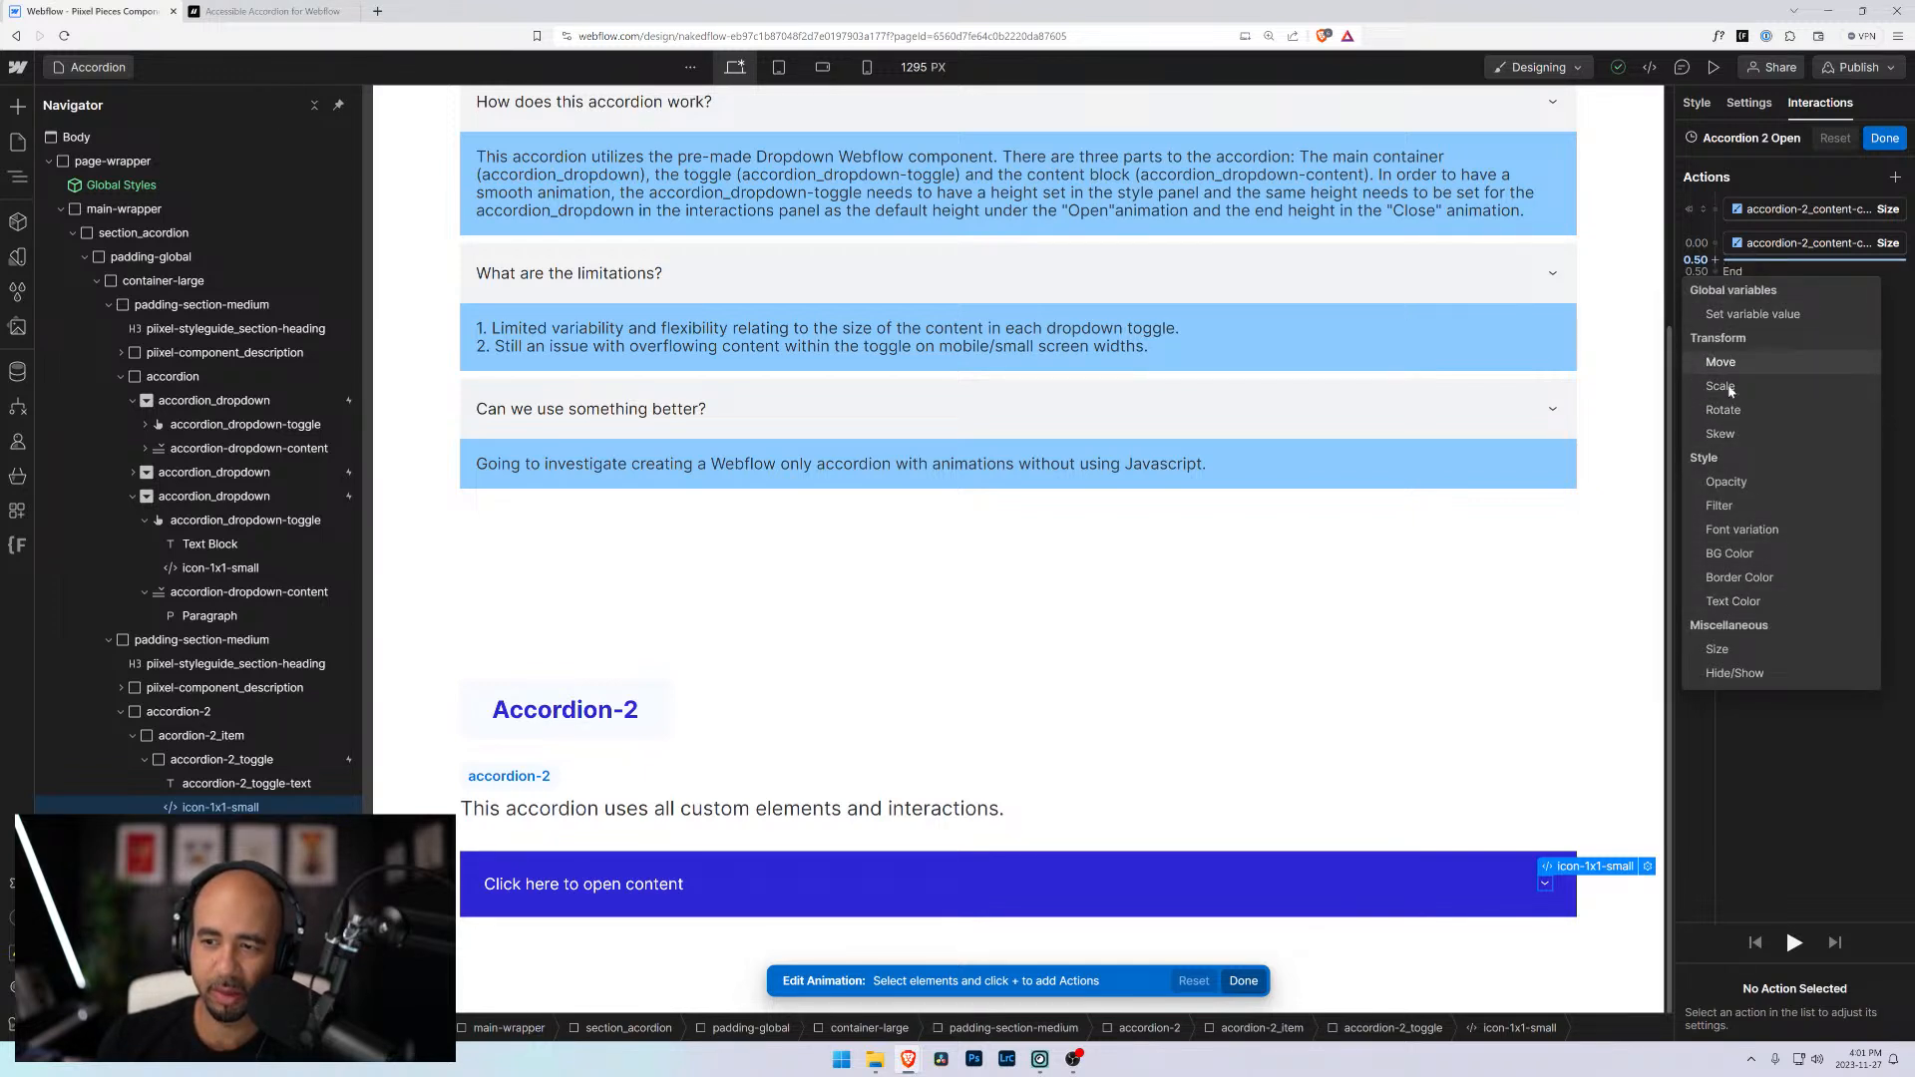
{"action": "left_click", "coordinate": [1732, 415]}
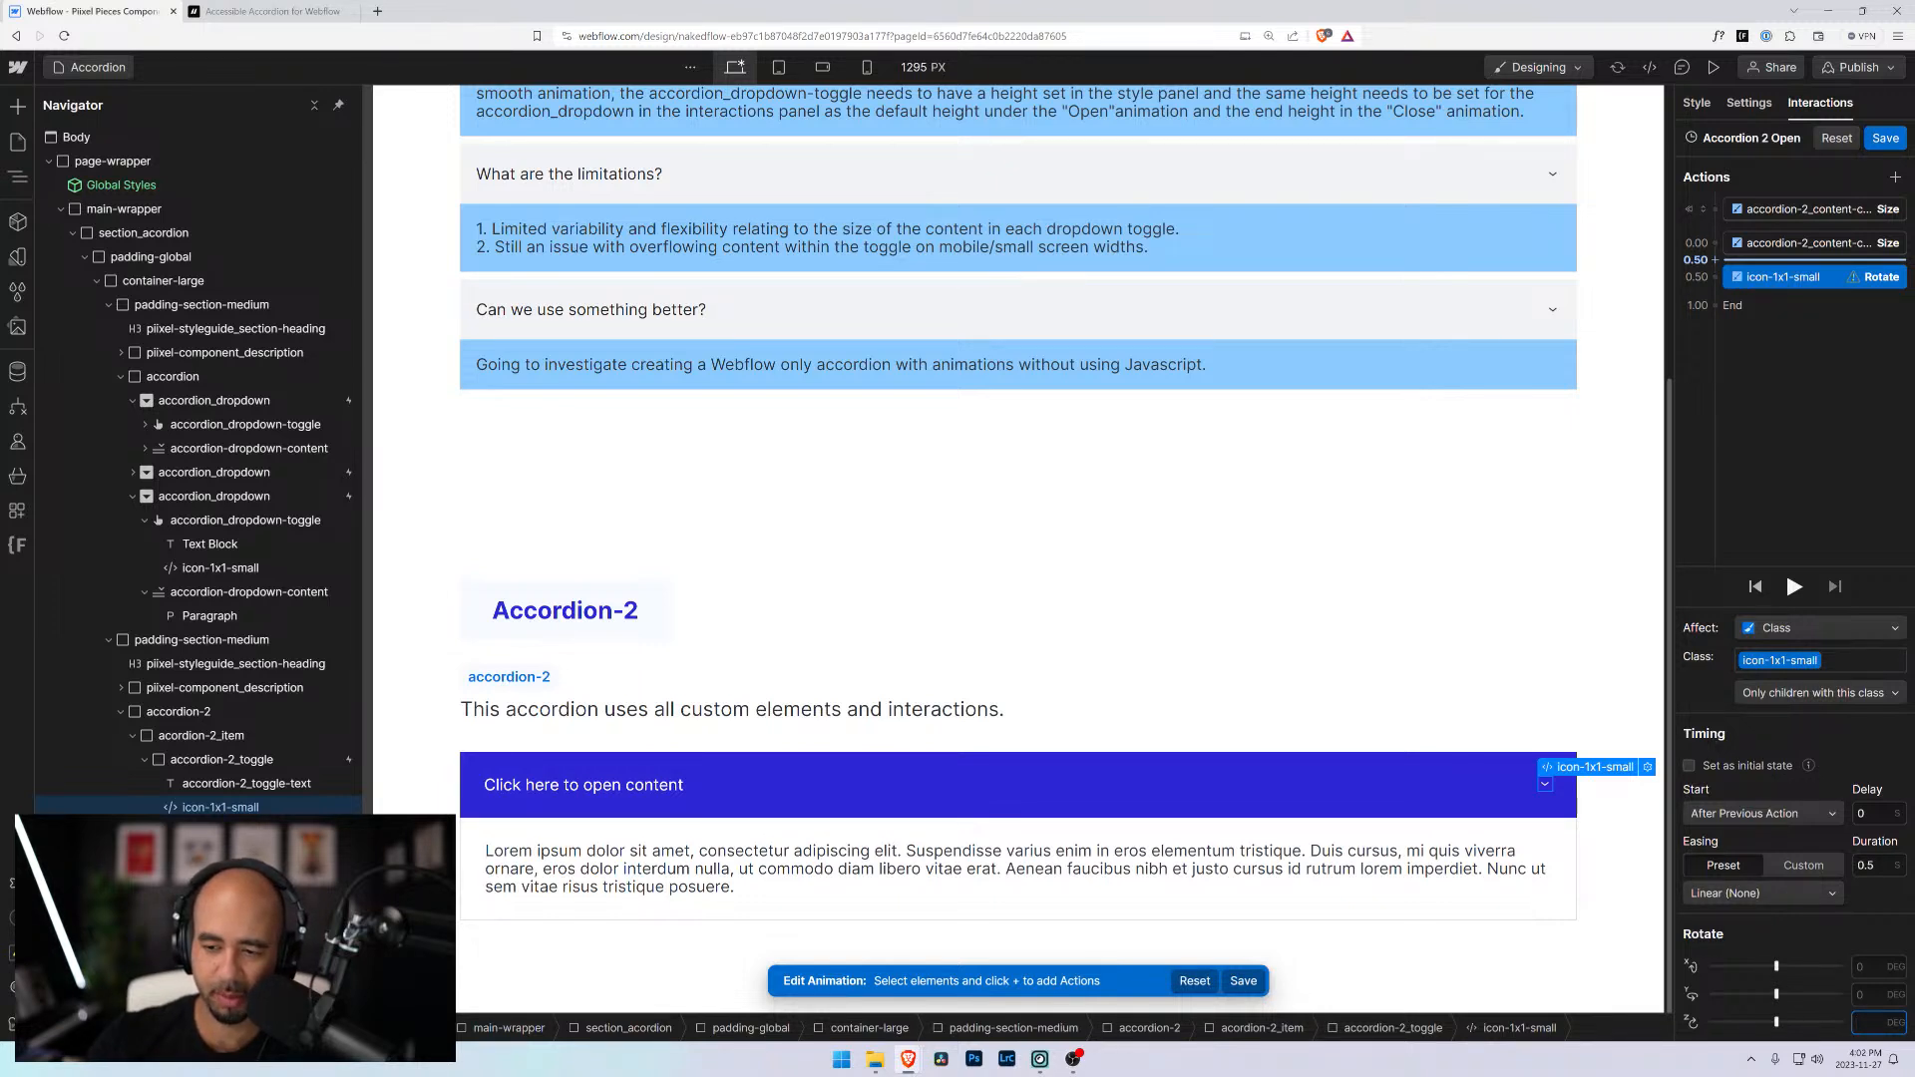
{"action": "left_click_drag", "start_coordinate": [1781, 1020], "coordinate": [1711, 1022]}
{"action": "left_click", "coordinate": [1868, 1023]}
{"action": "type", "text": "-180"}
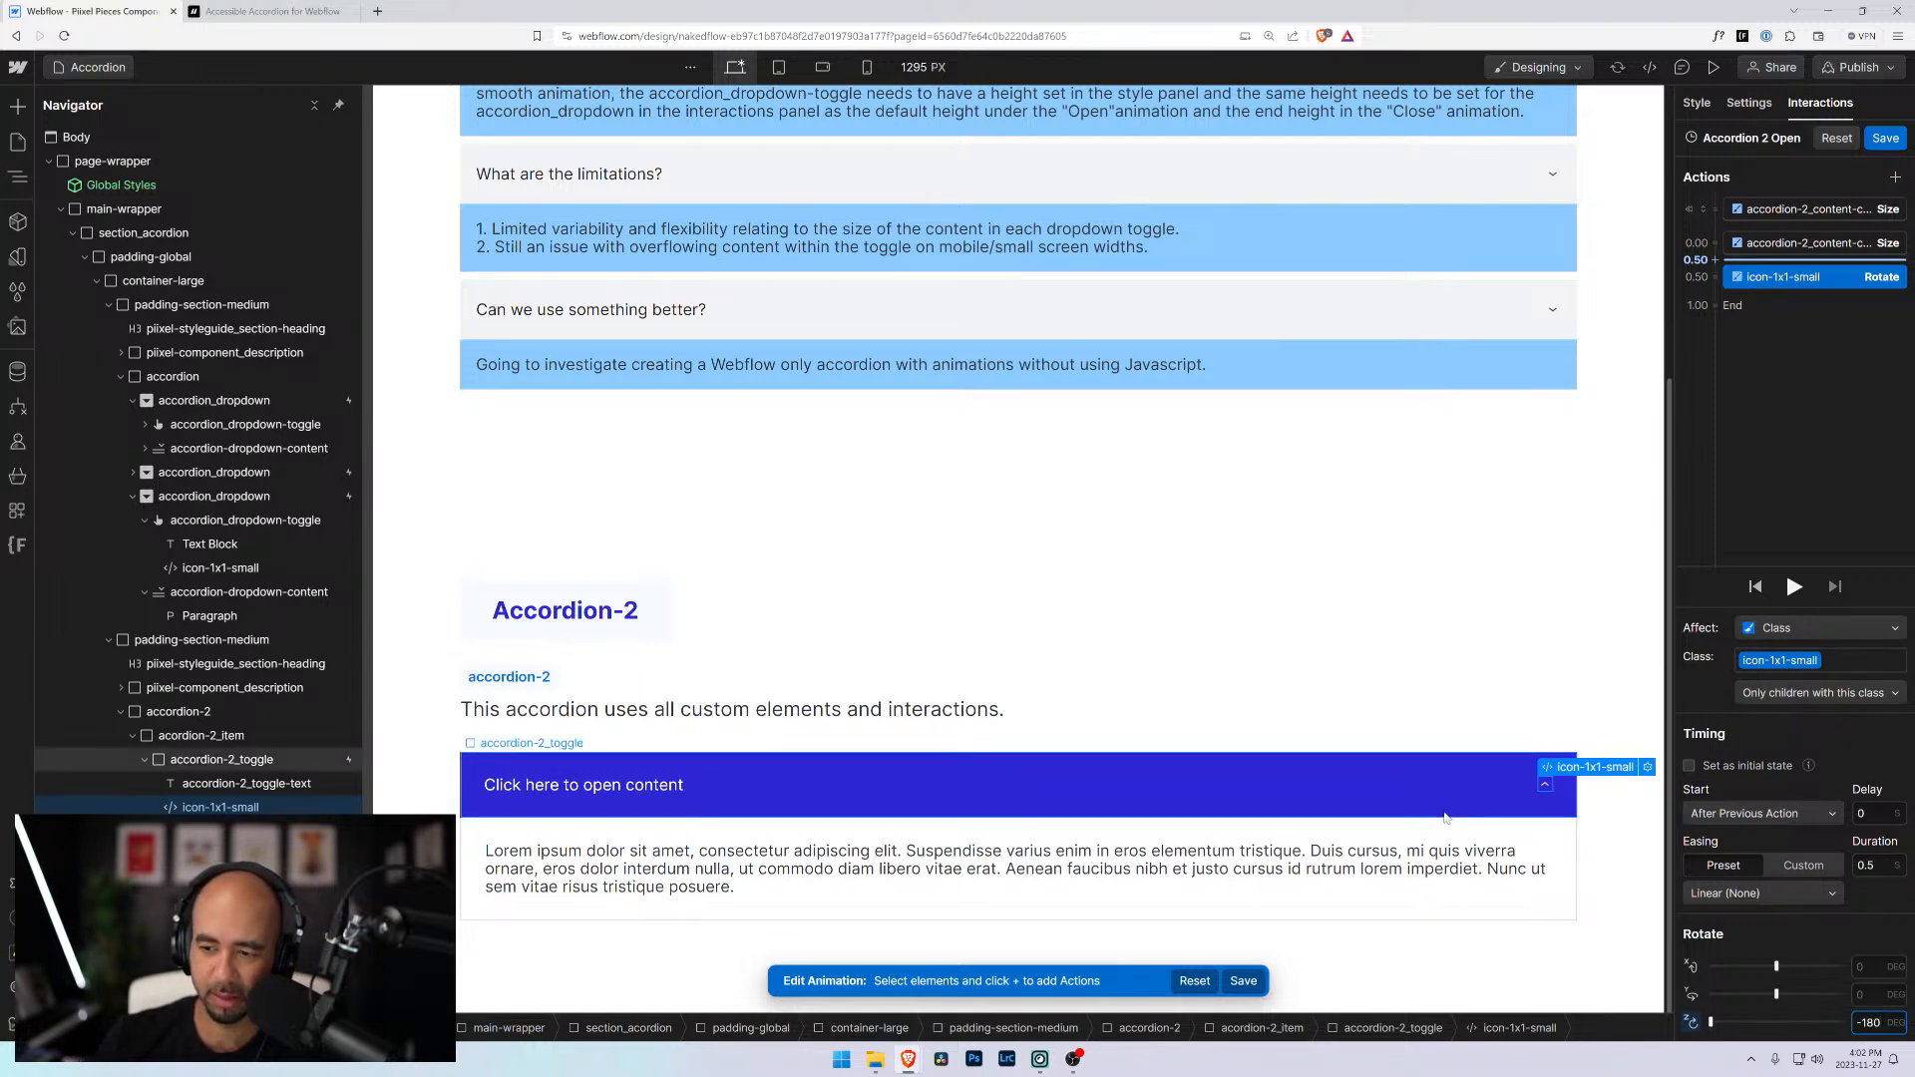
{"action": "left_click", "coordinate": [1244, 982]}
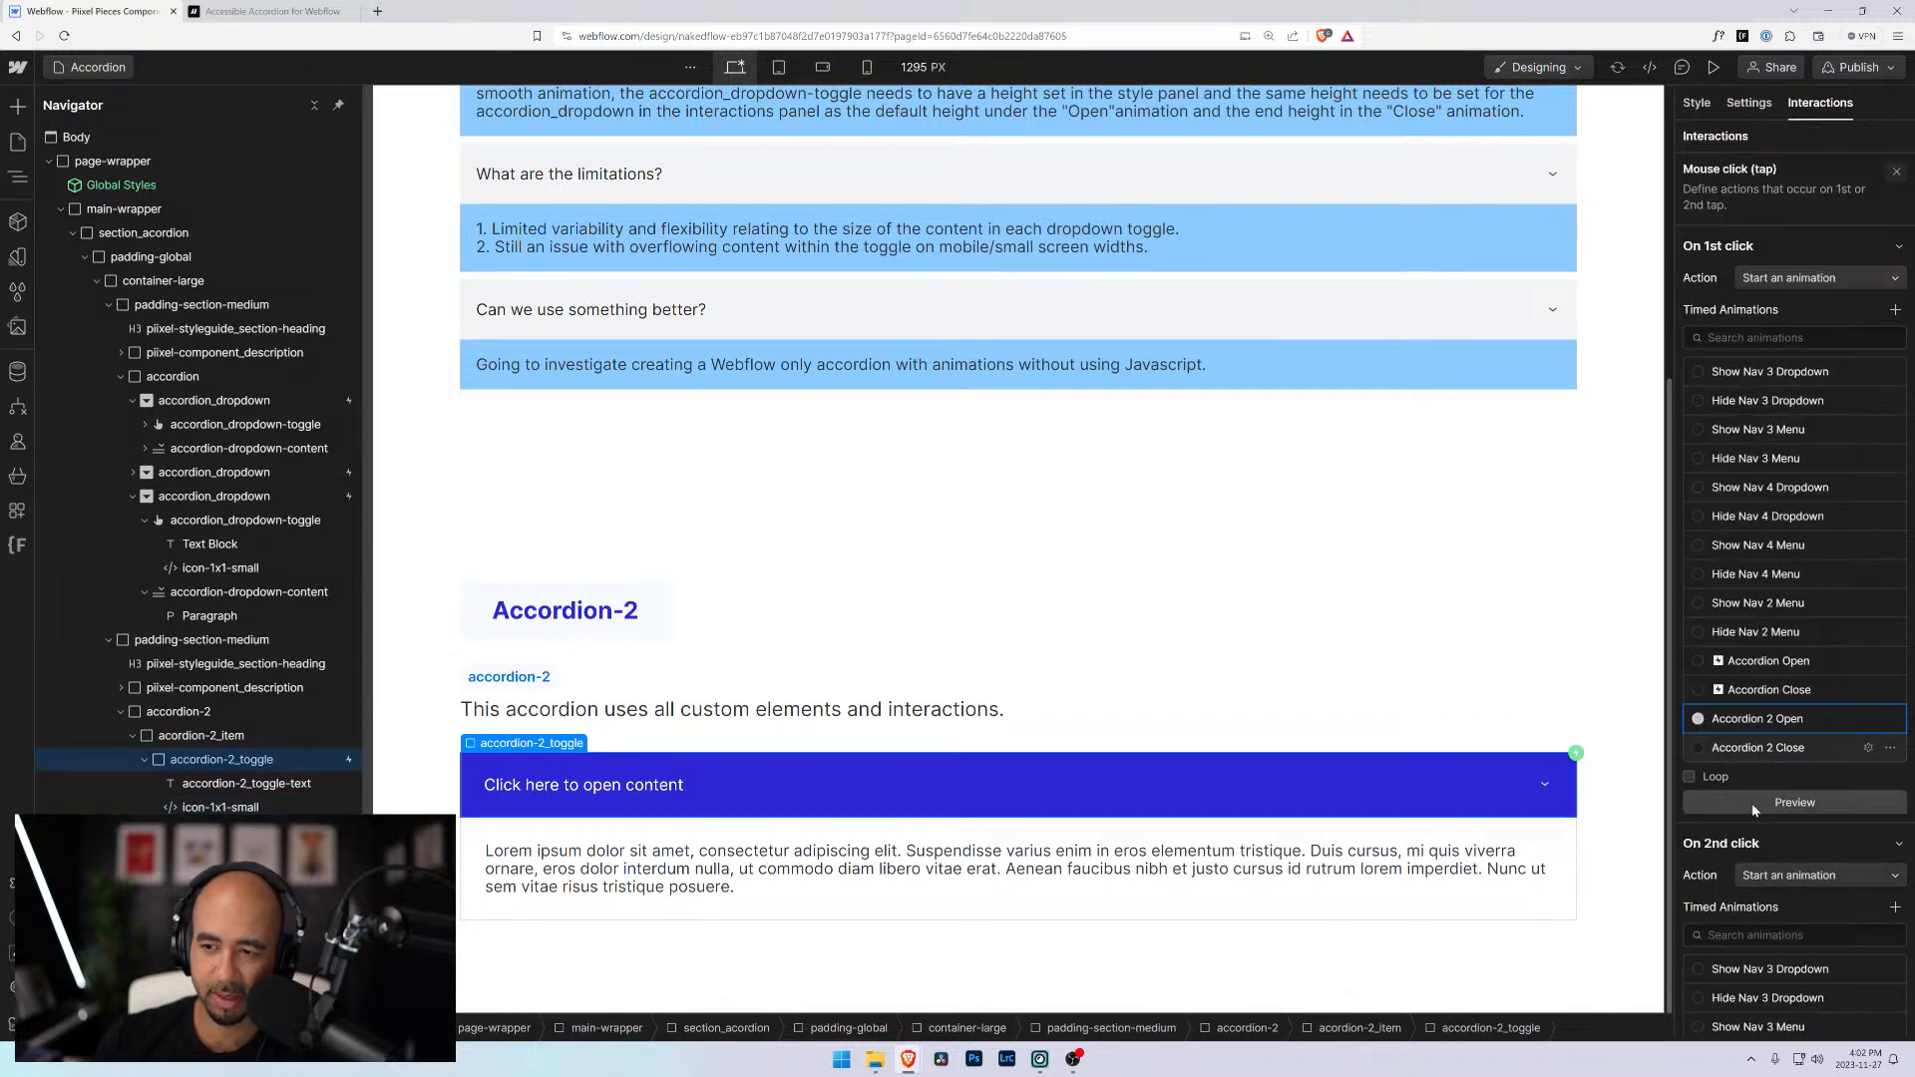
Set the icon-1x1-small Rotate action in the Accordion 2 Open animation to start With Previous Action
{"action": "left_click", "coordinate": [1869, 718]}
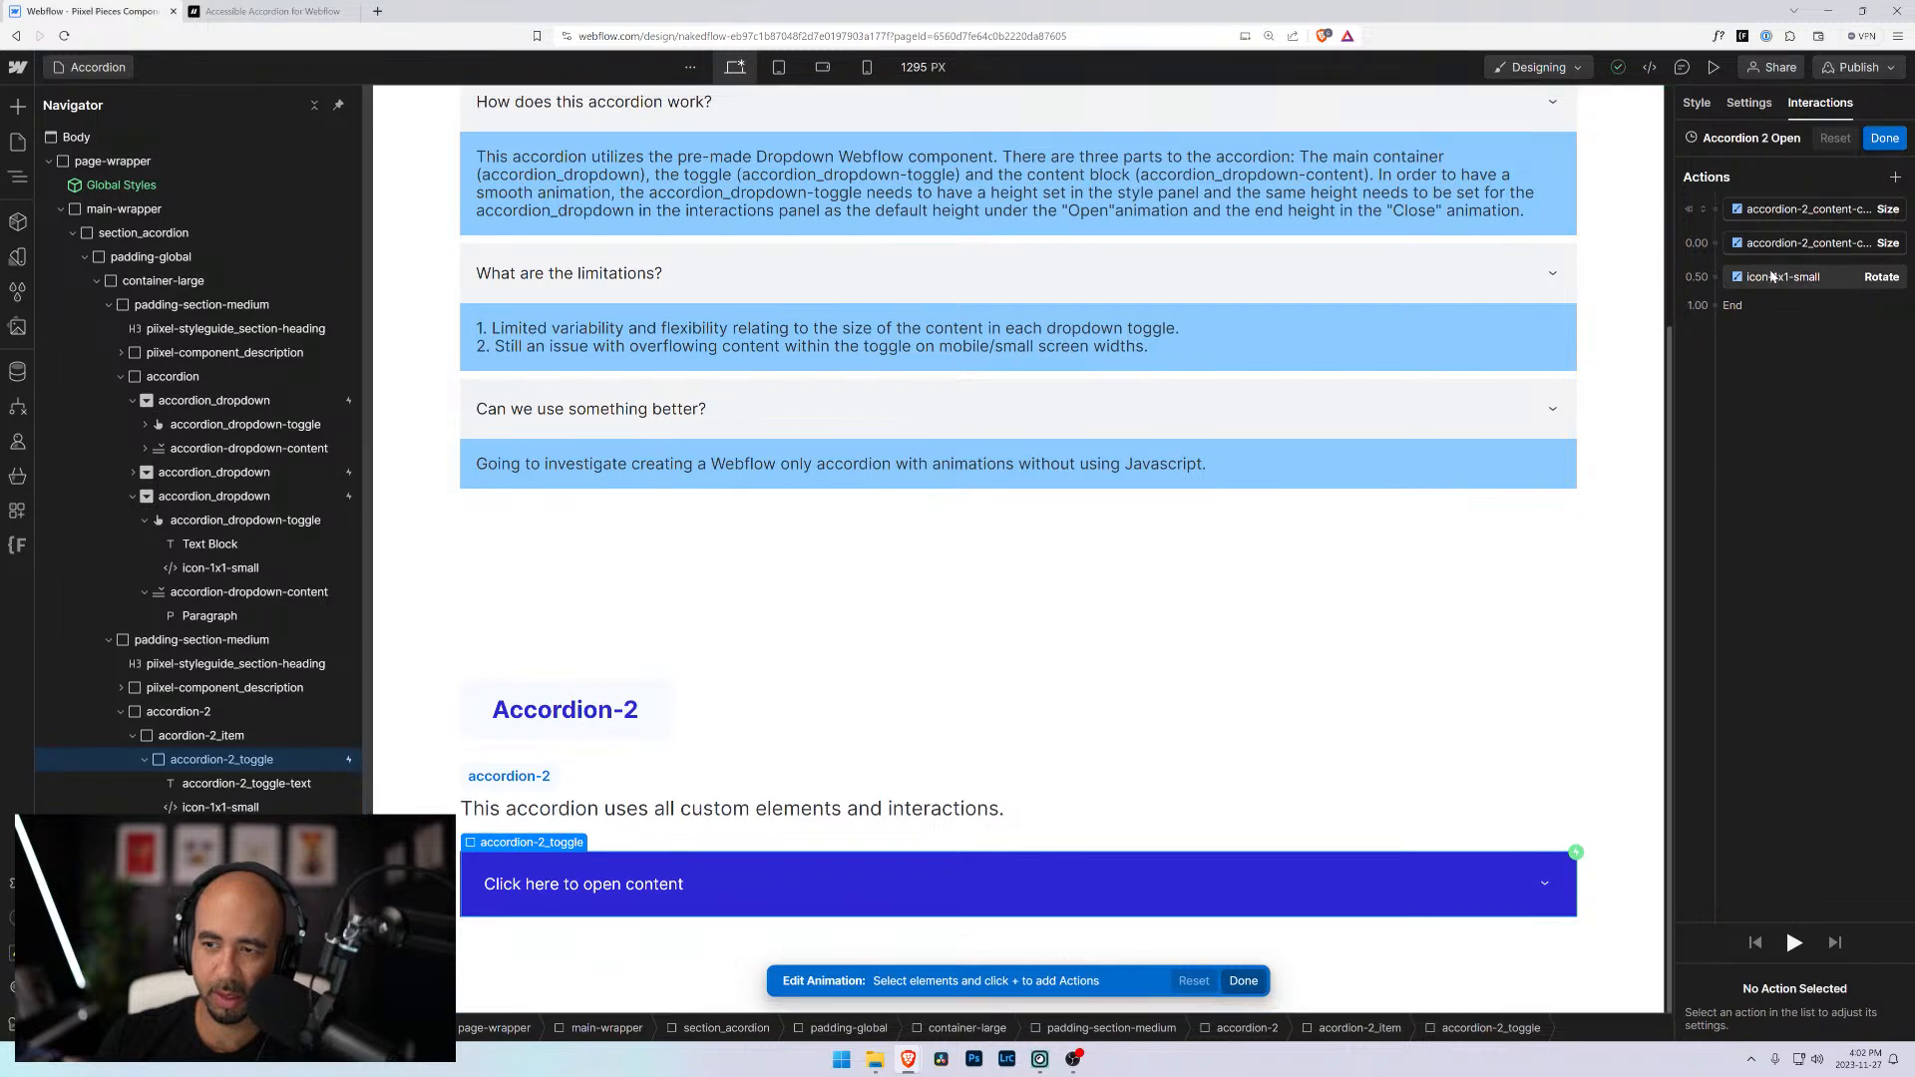
{"action": "left_click", "coordinate": [1773, 278]}
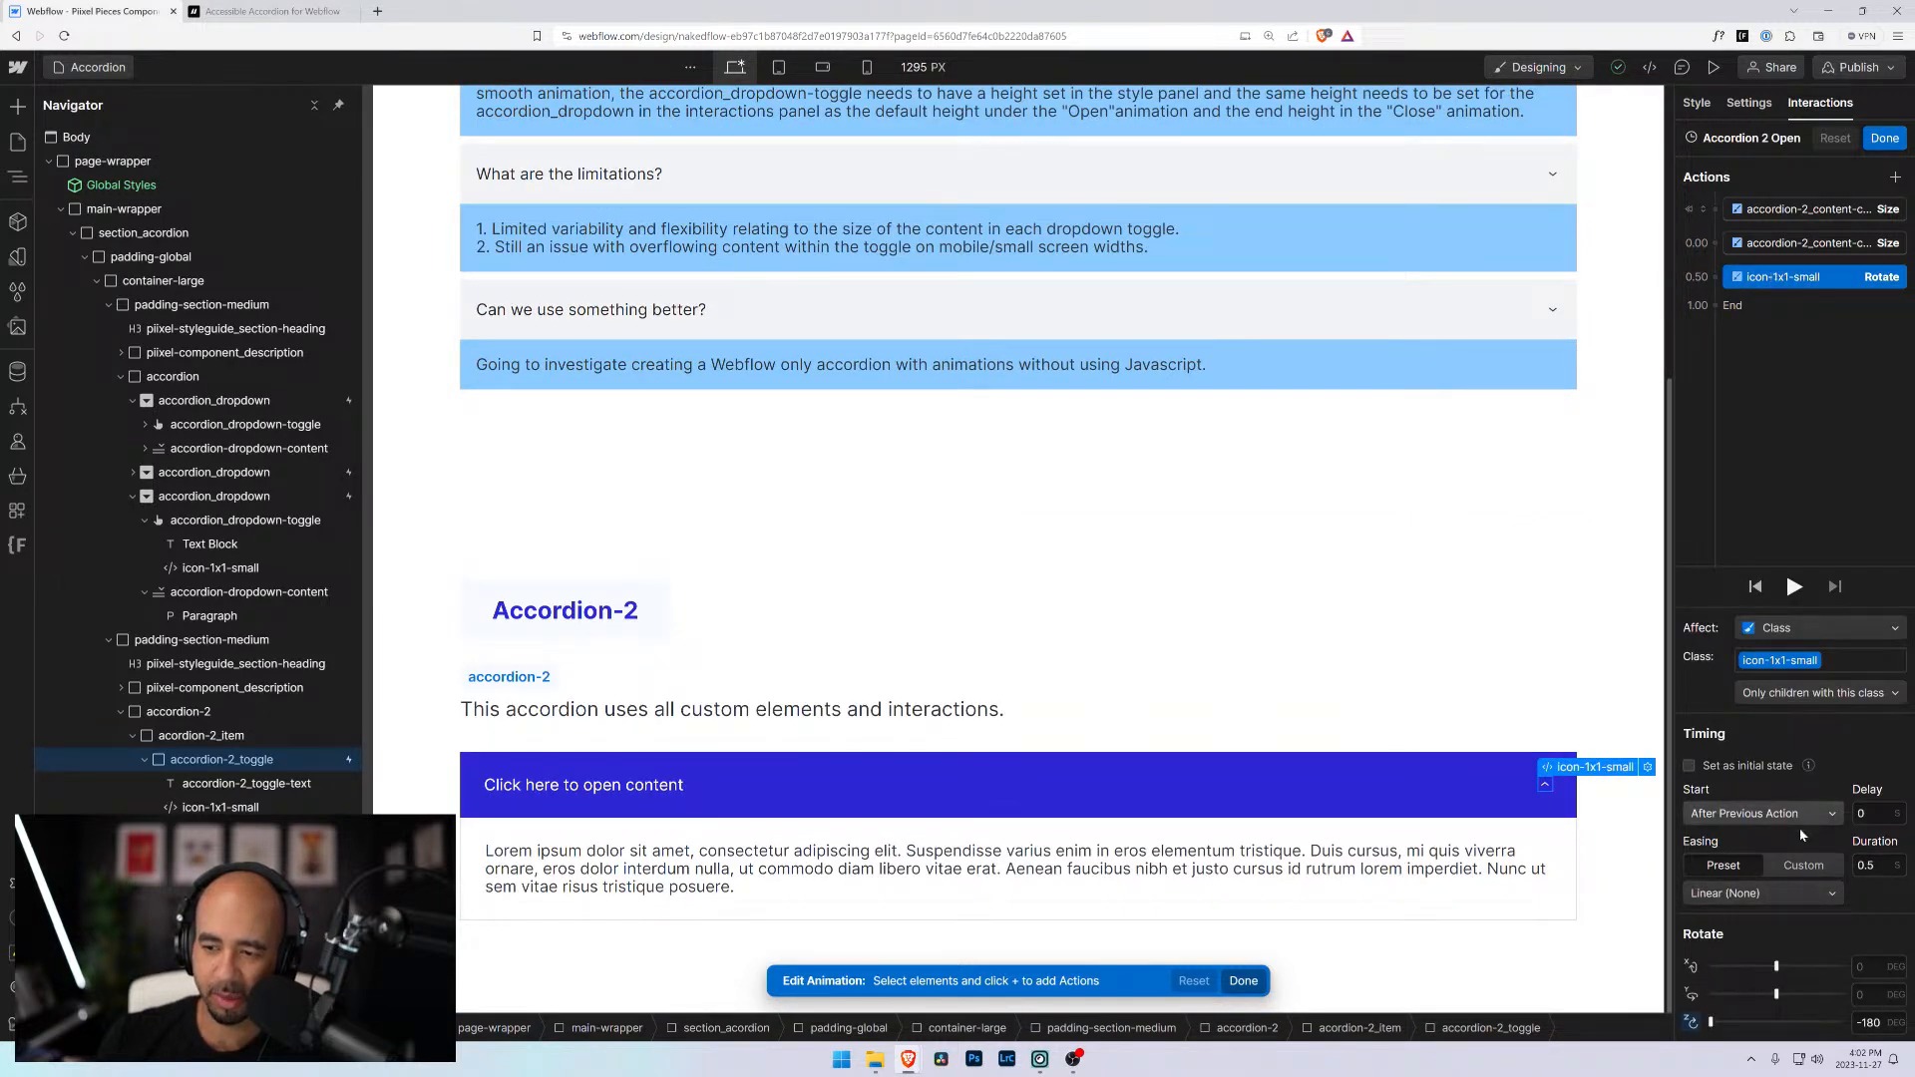
{"action": "left_click", "coordinate": [1833, 814]}
{"action": "left_click", "coordinate": [1761, 836]}
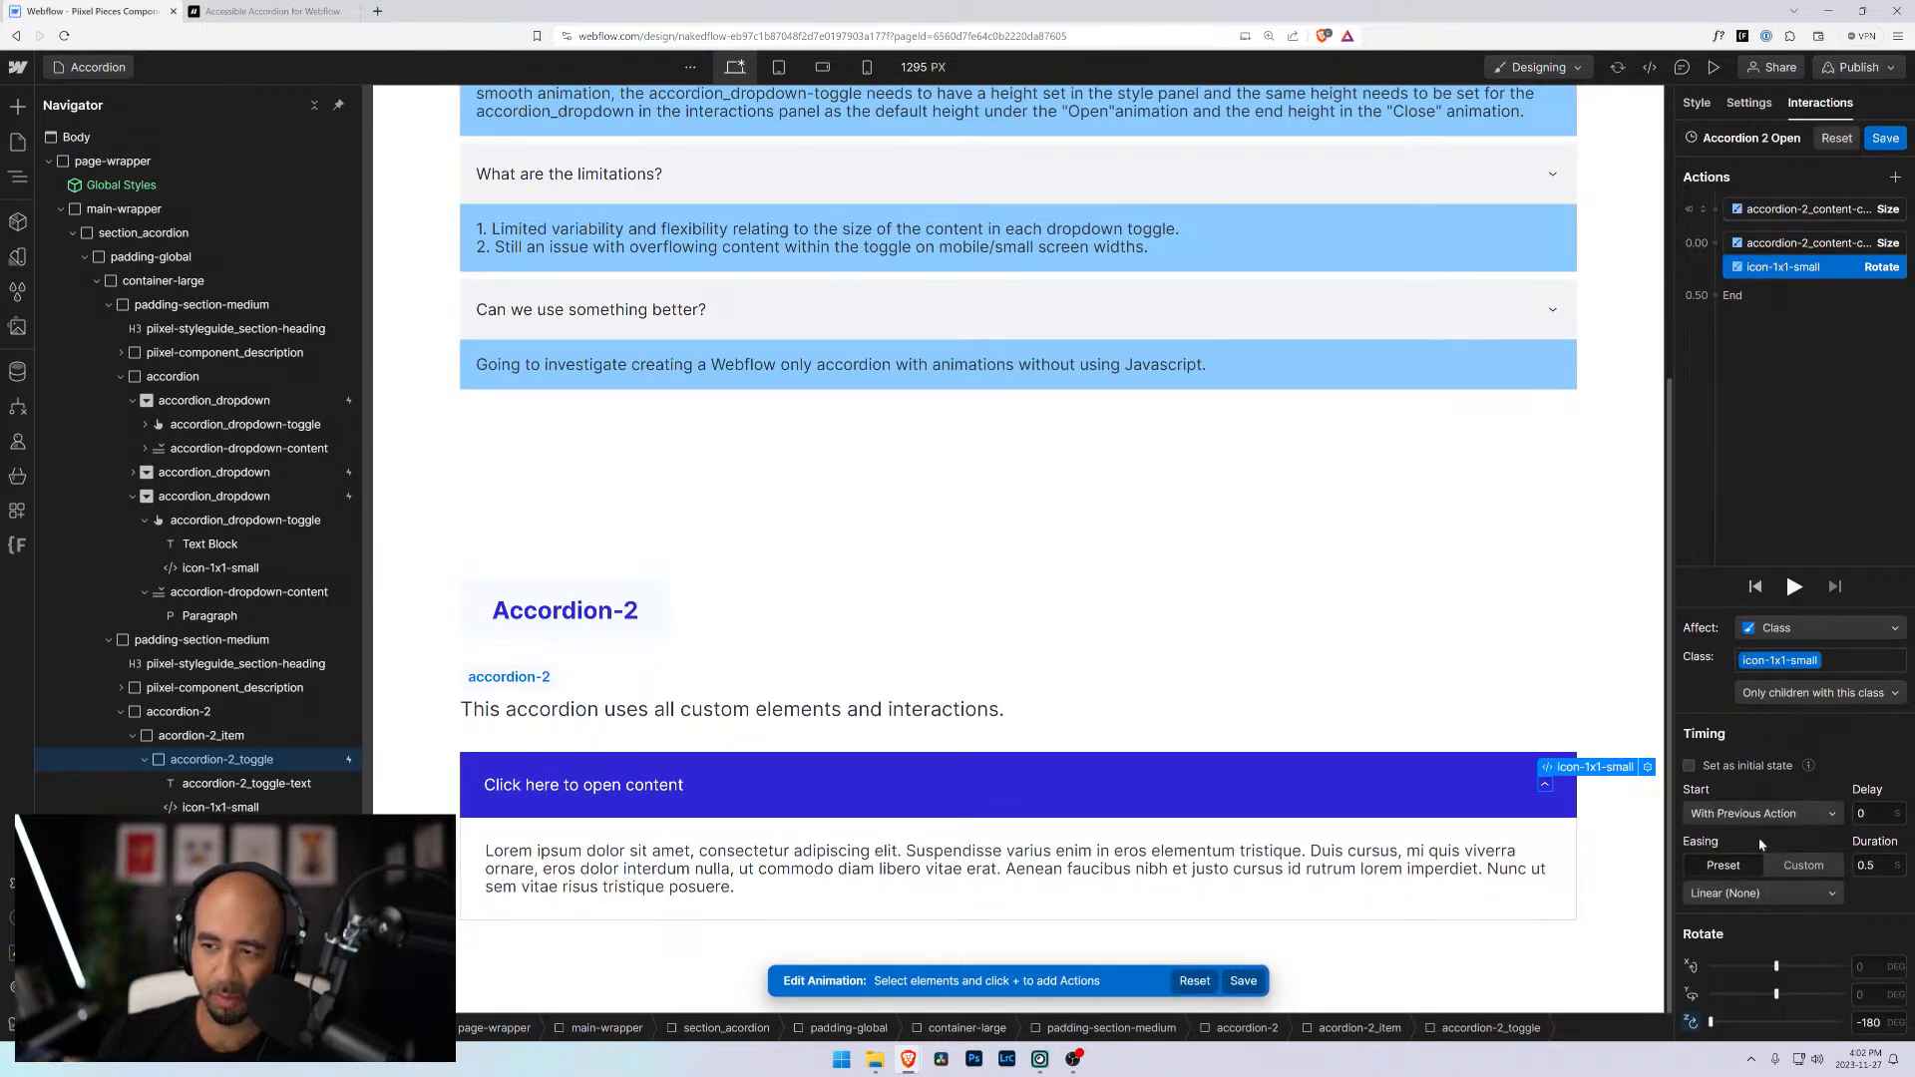
Add an initial-state Rotate action of 0 degrees on the Z axis for icon-1x1-small and save the Accordion 2 Open animation
{"action": "left_click", "coordinate": [1761, 208]}
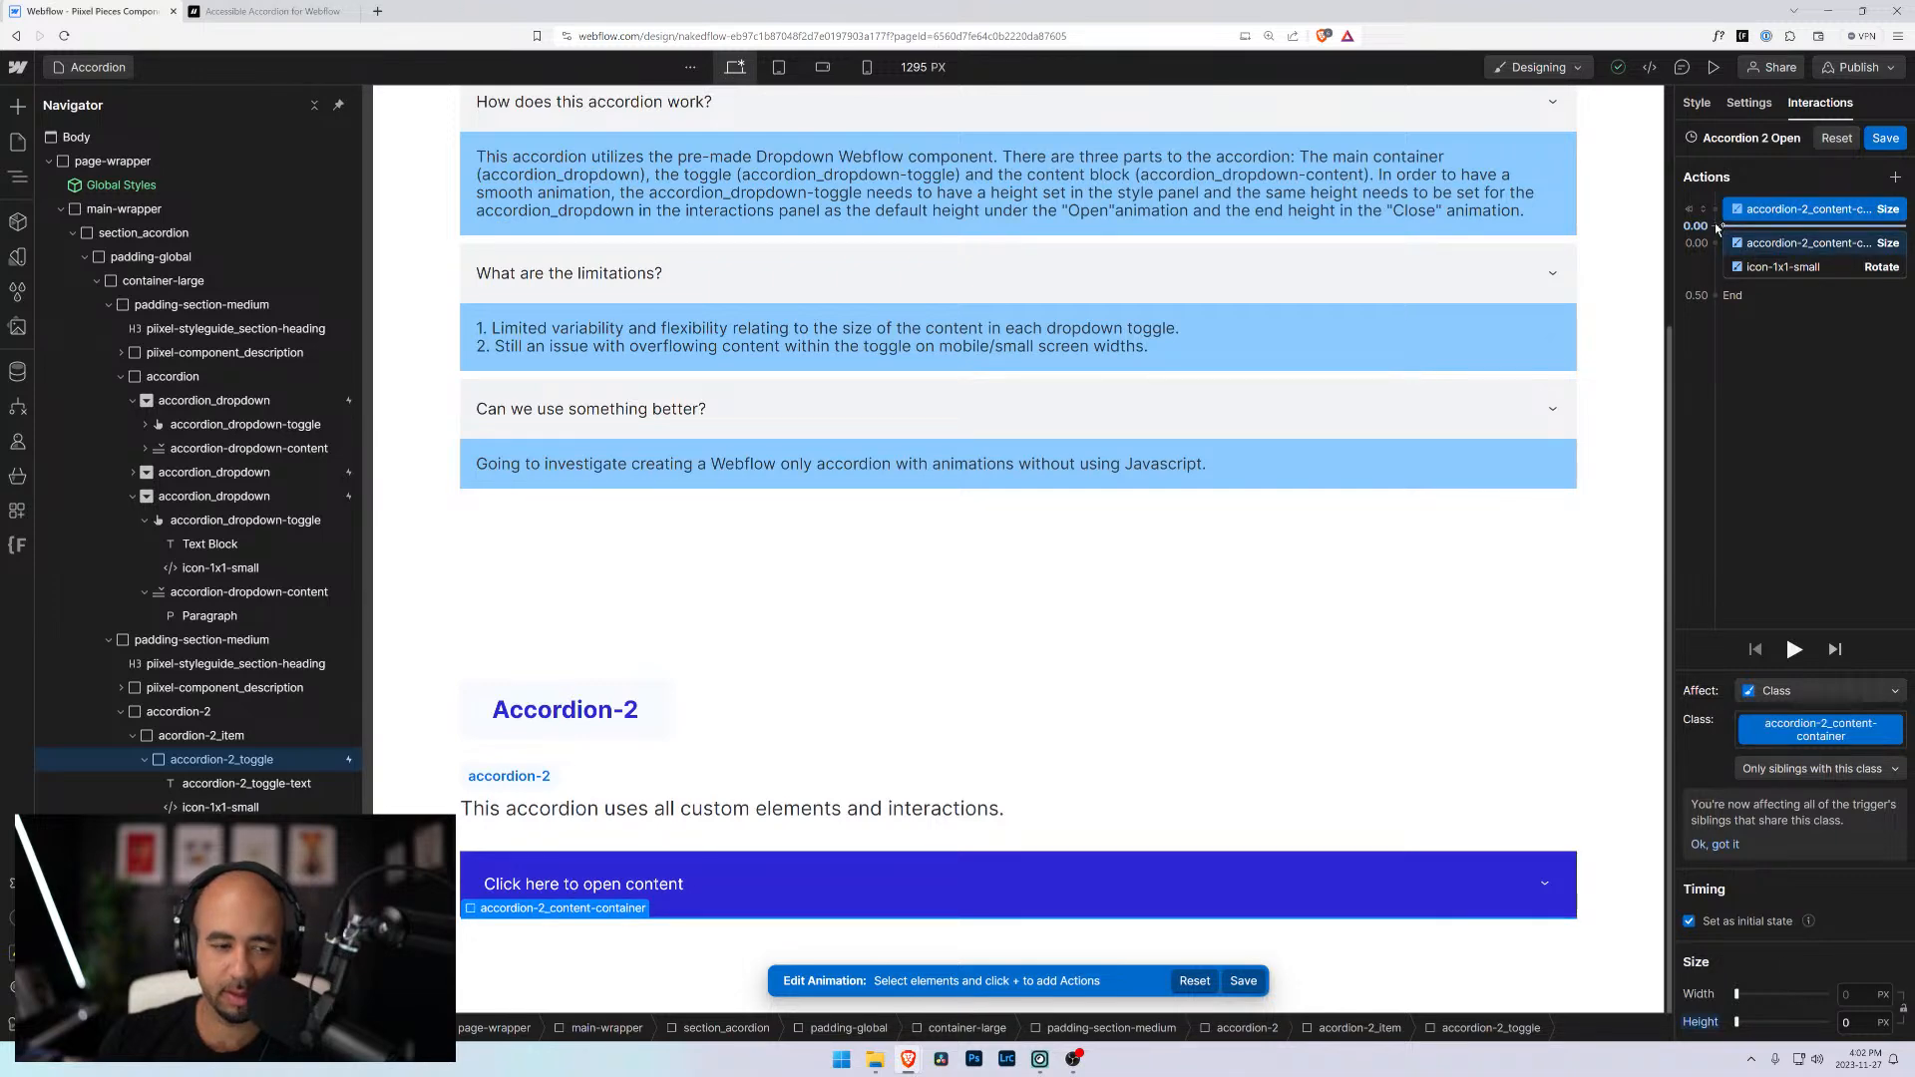
{"action": "left_click", "coordinate": [1715, 225]}
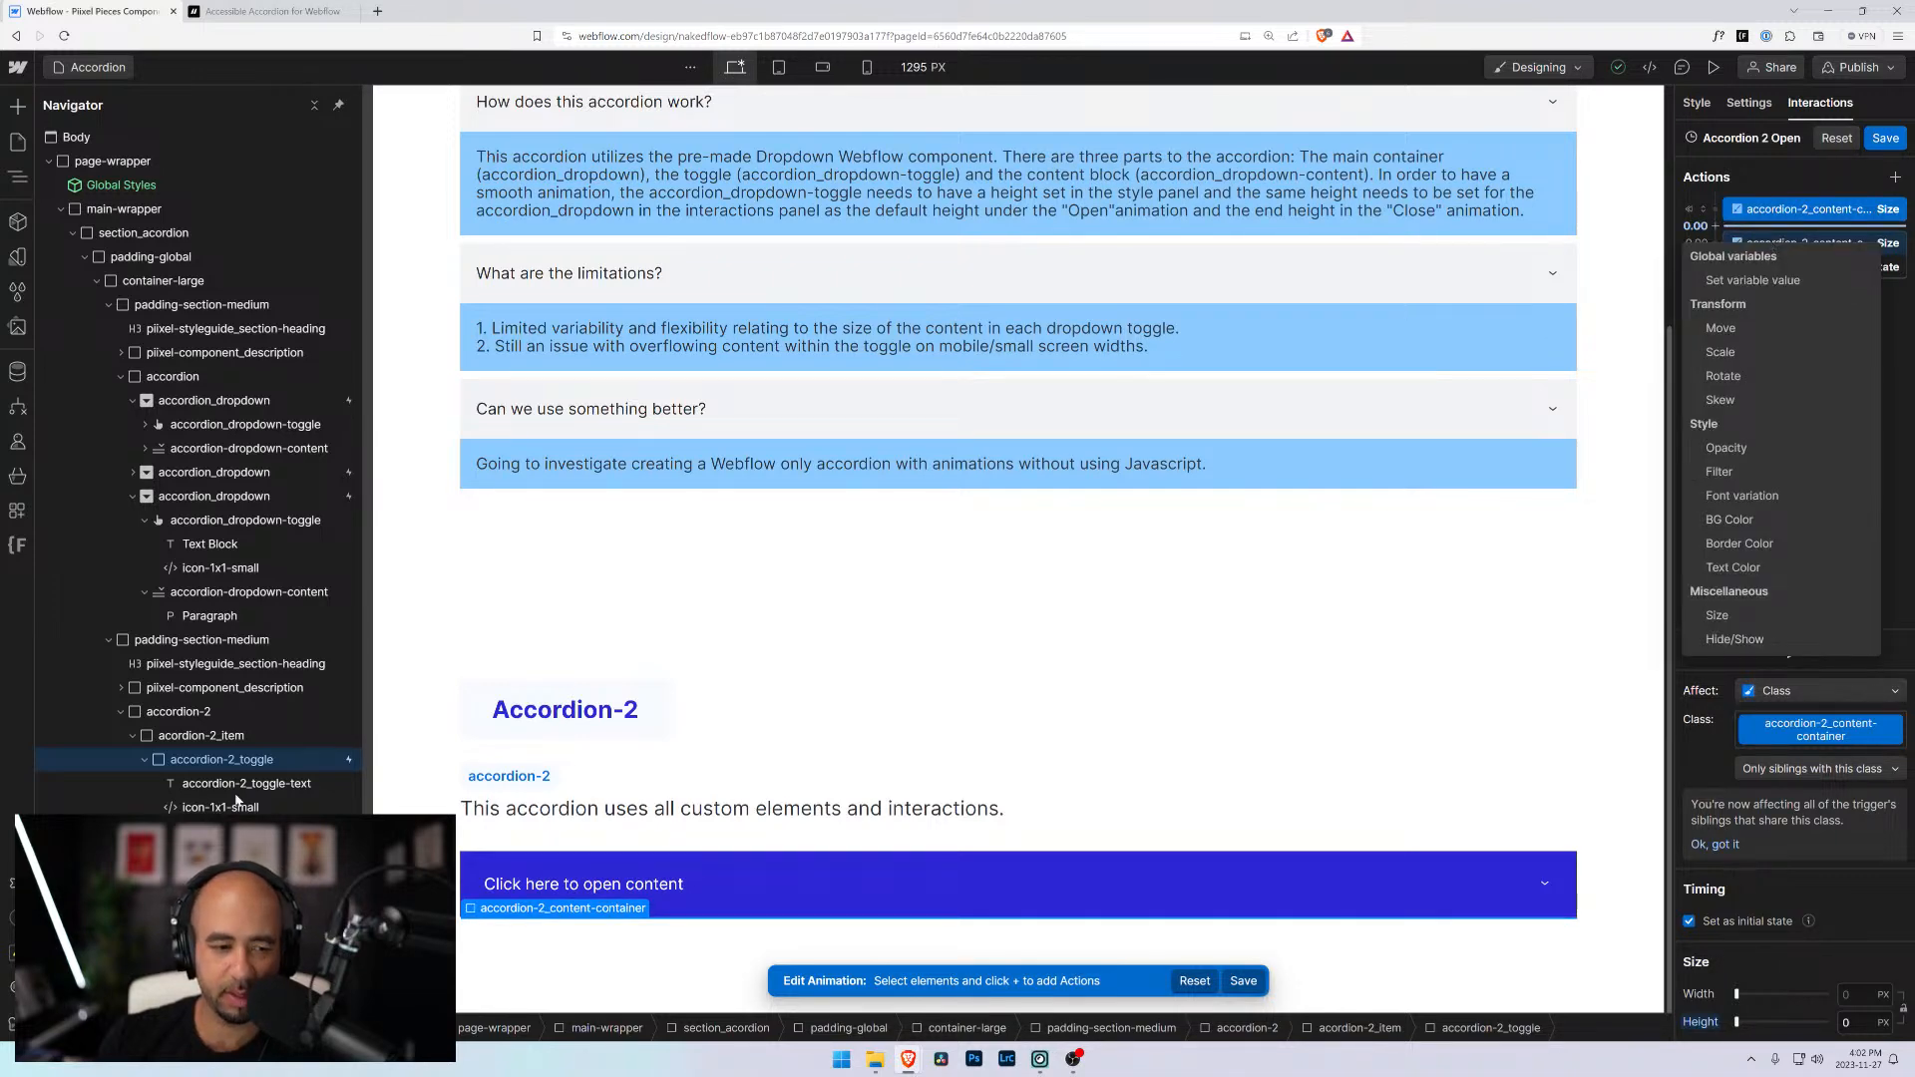
{"action": "left_click", "coordinate": [1723, 376]}
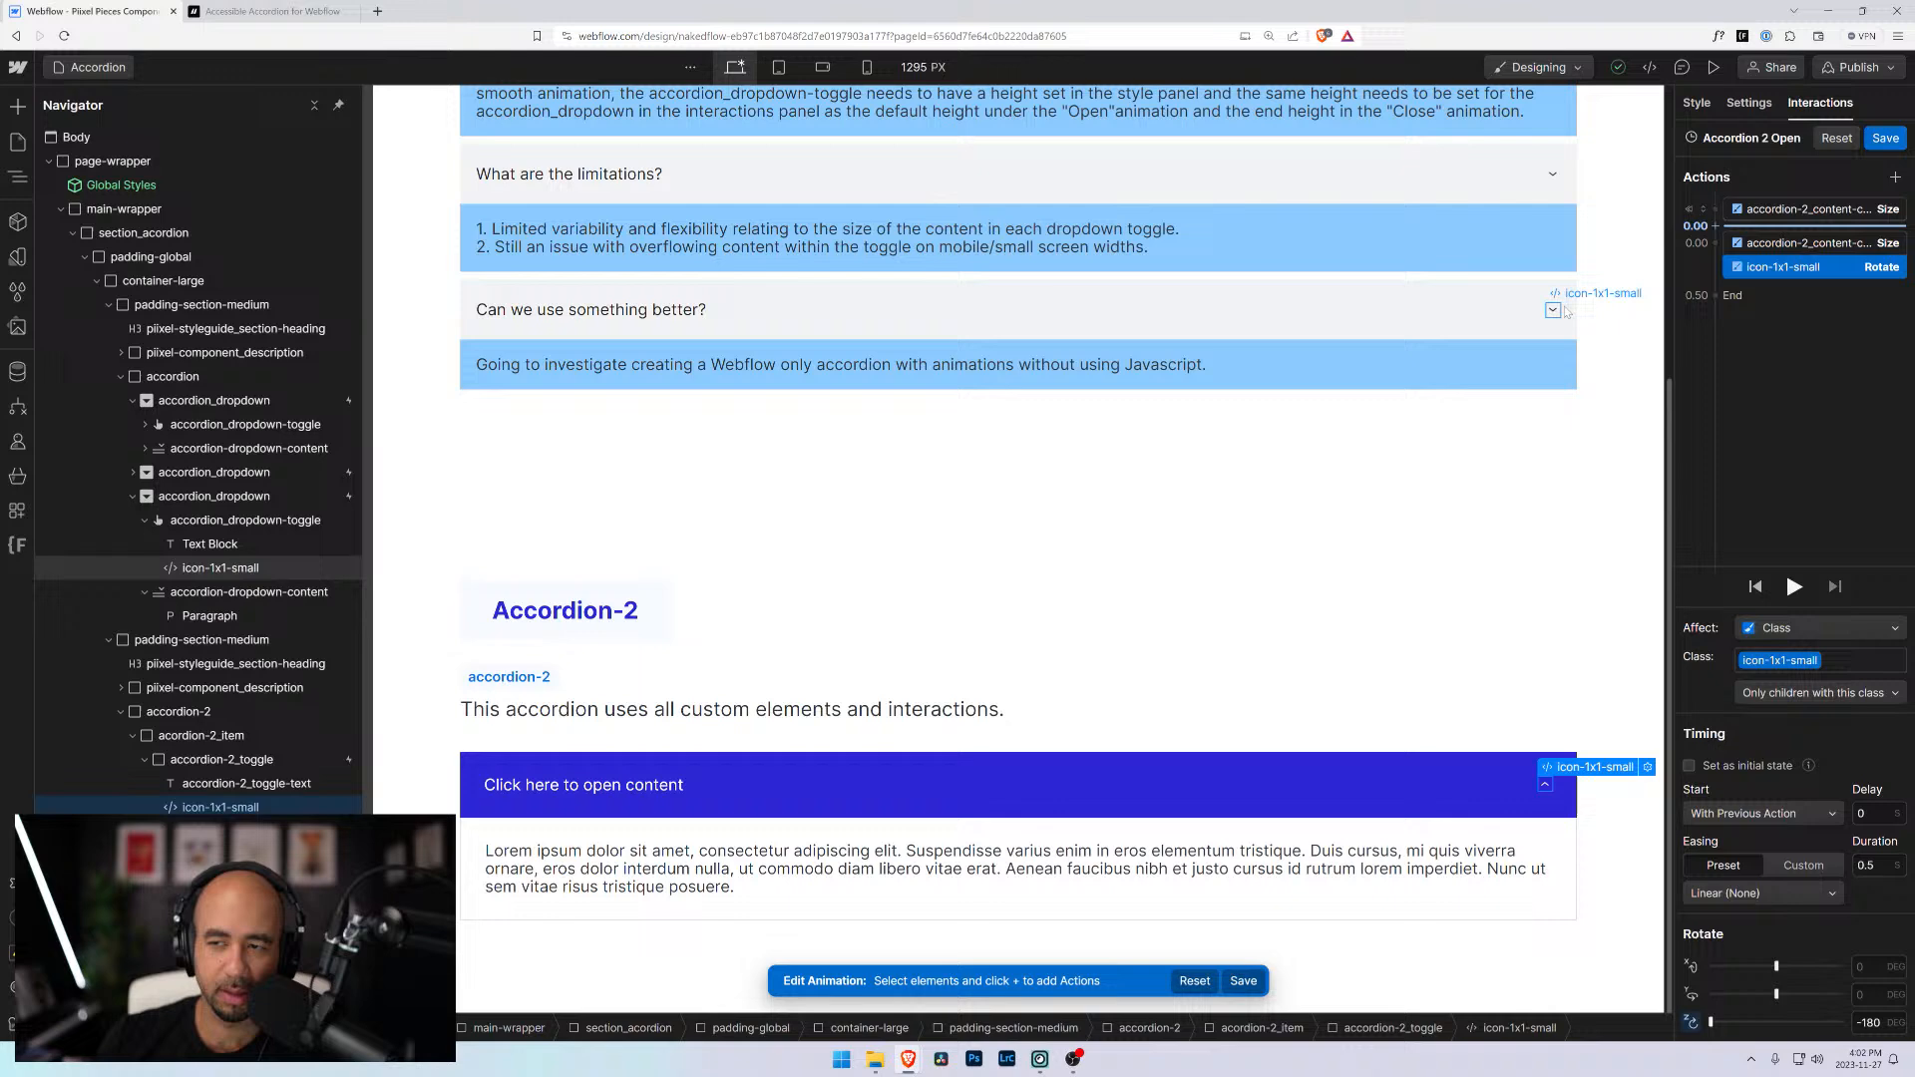
{"action": "left_click", "coordinate": [1716, 225]}
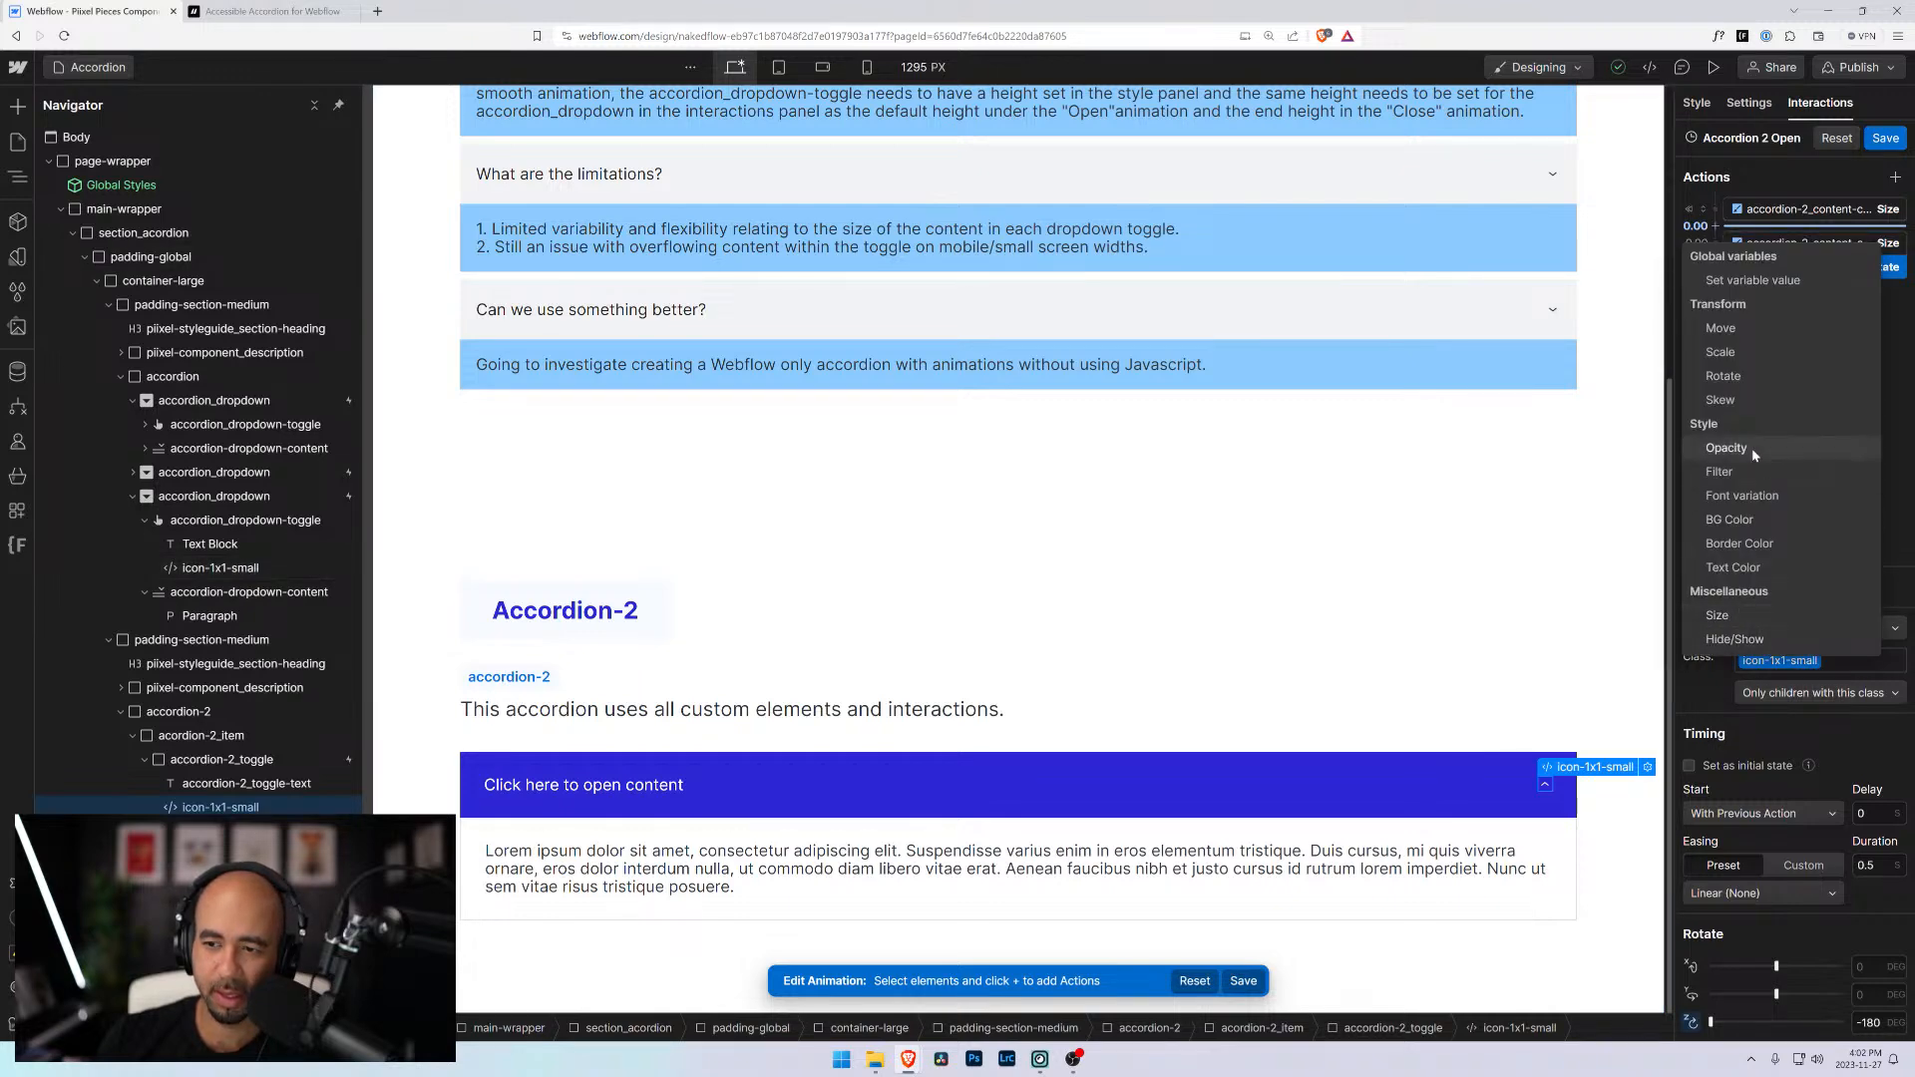
{"action": "left_click", "coordinate": [1723, 376]}
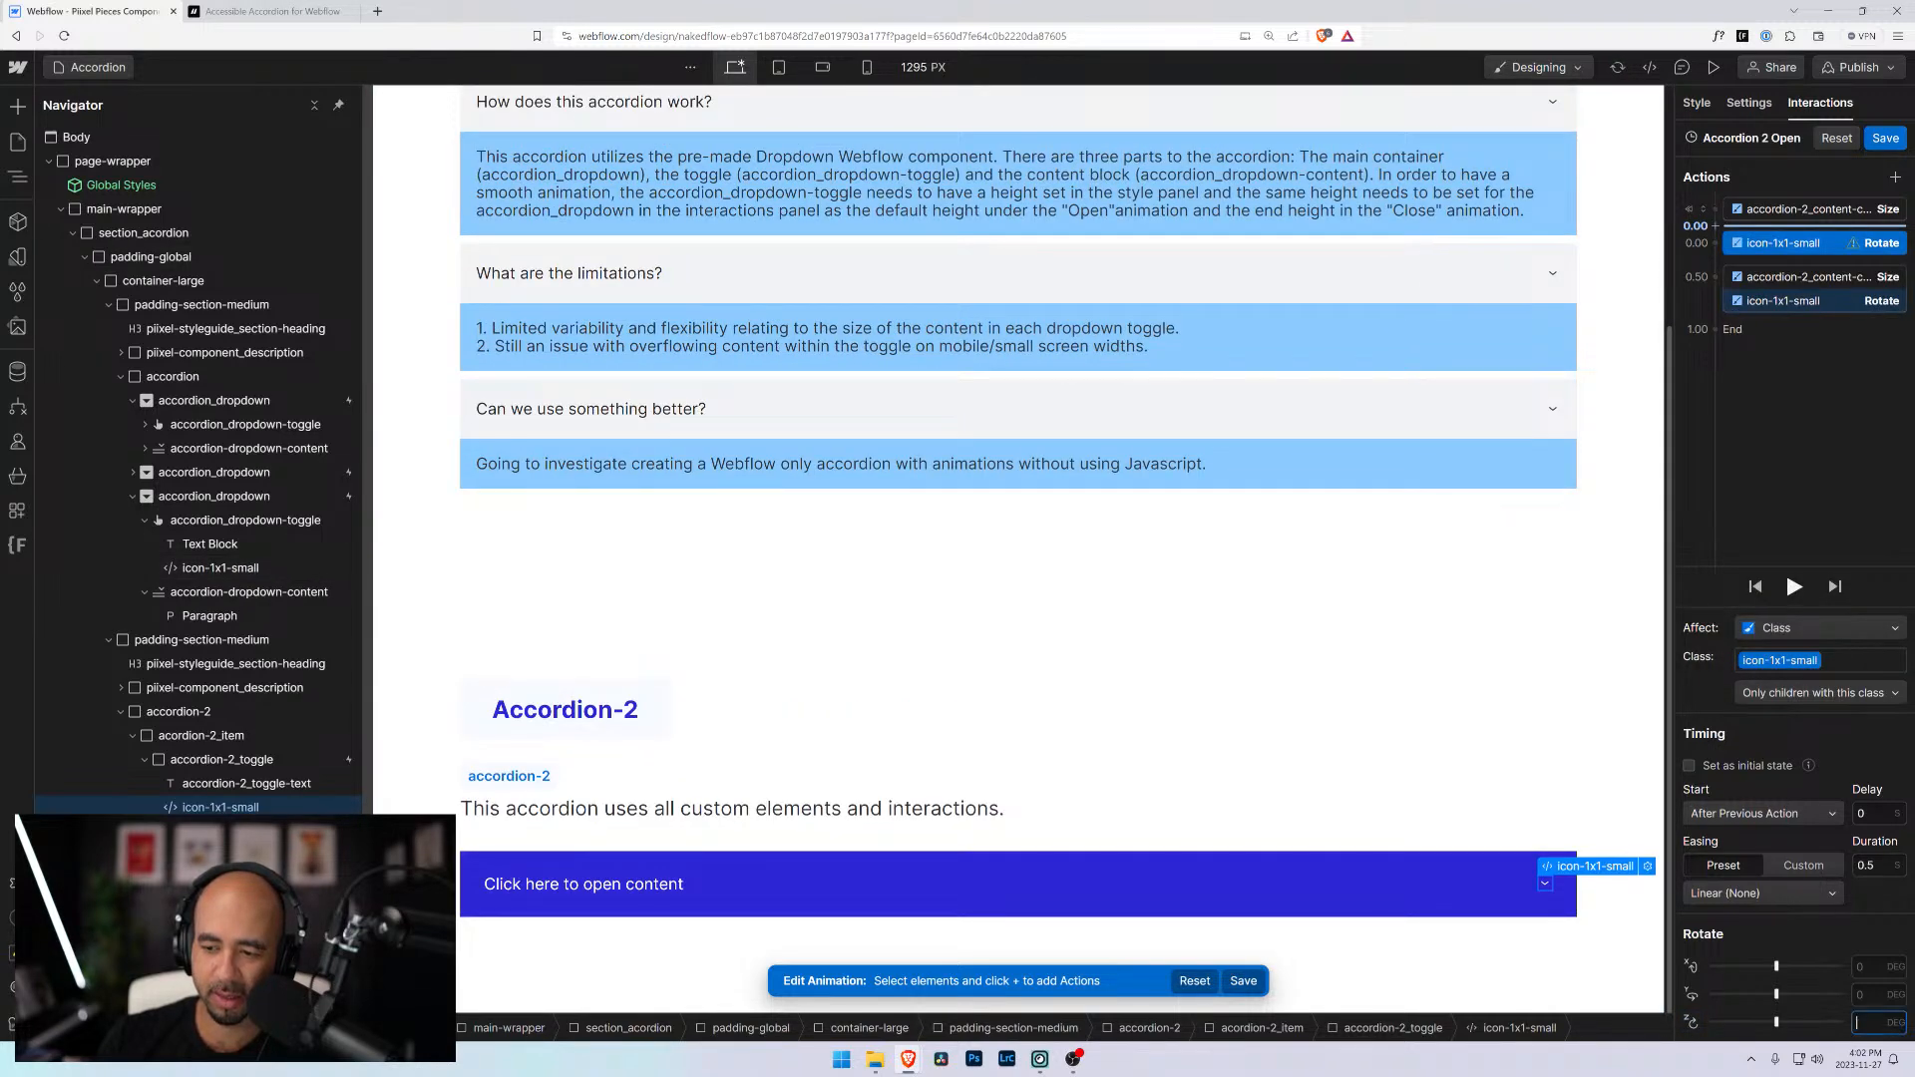
{"action": "left_click", "coordinate": [1689, 767]}
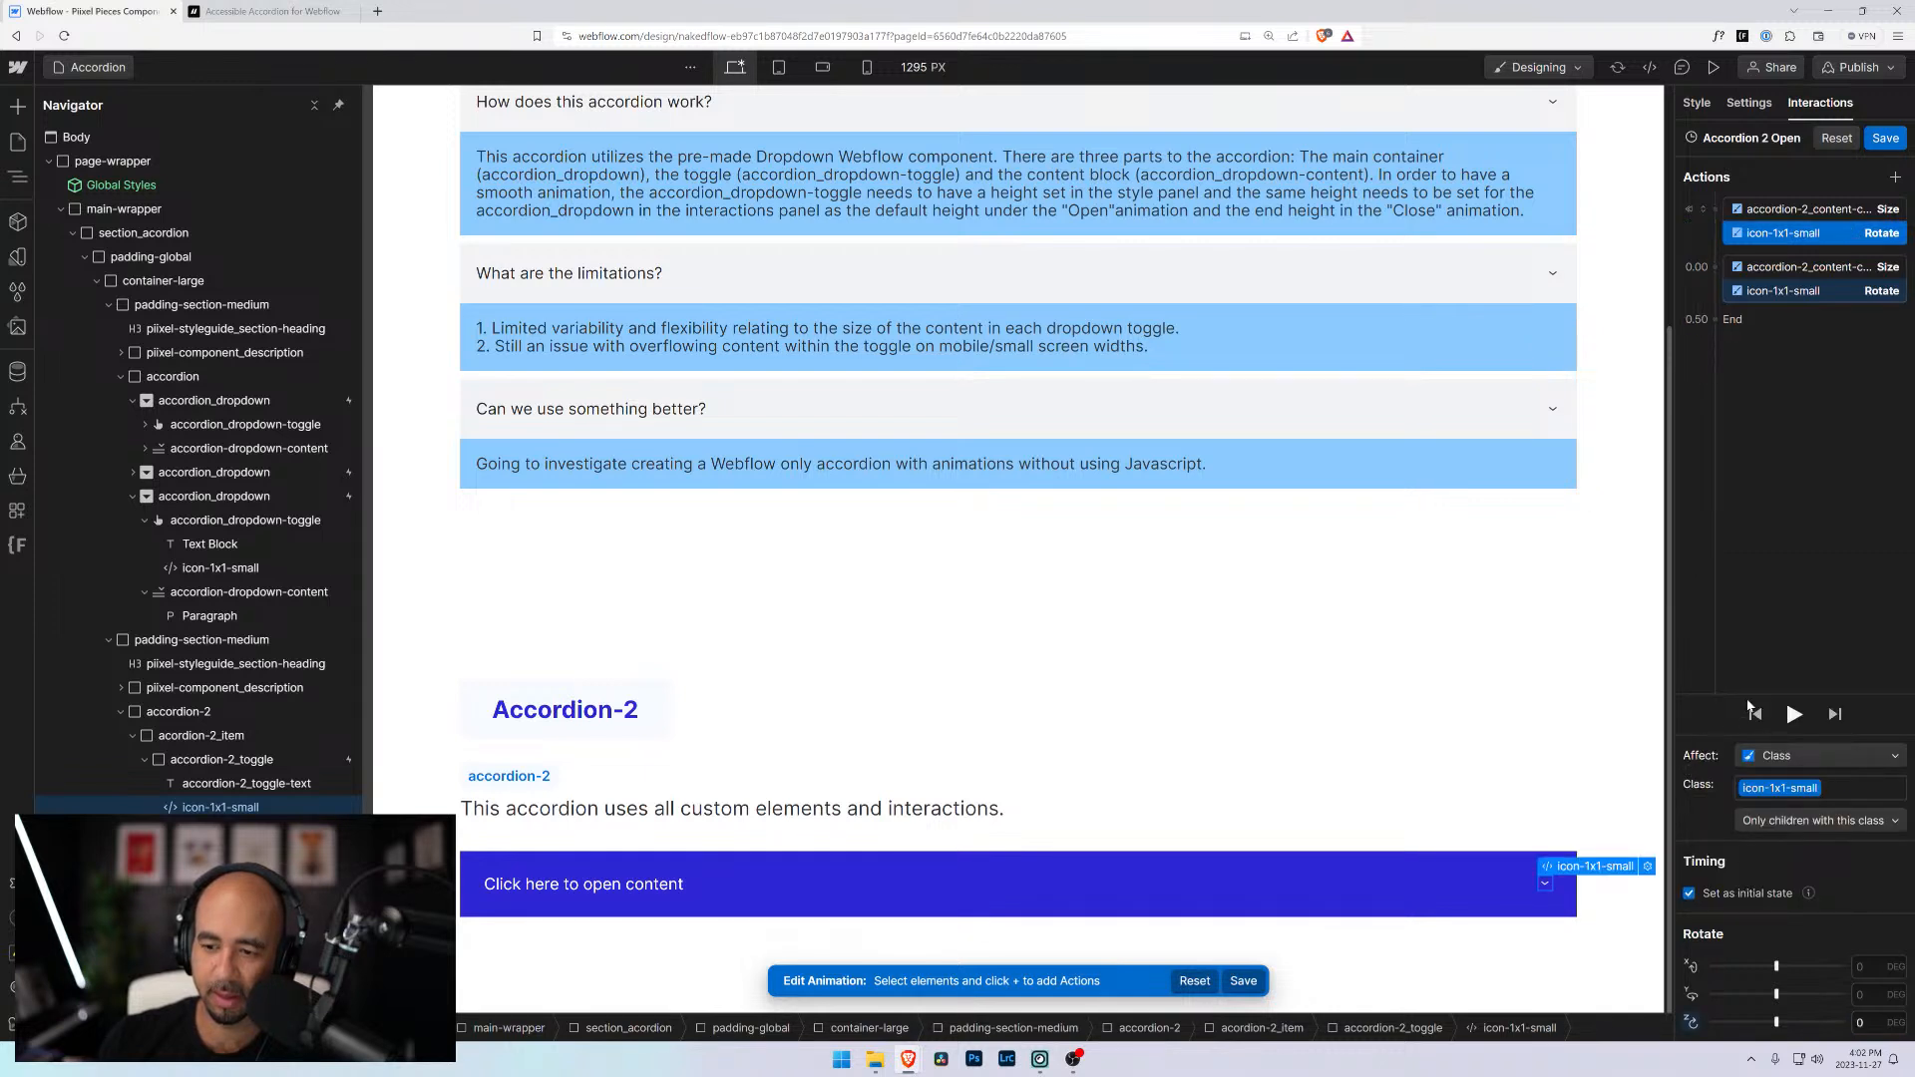
{"action": "left_click", "coordinate": [1804, 325]}
{"action": "left_click", "coordinate": [1780, 270]}
{"action": "left_click", "coordinate": [1792, 323]}
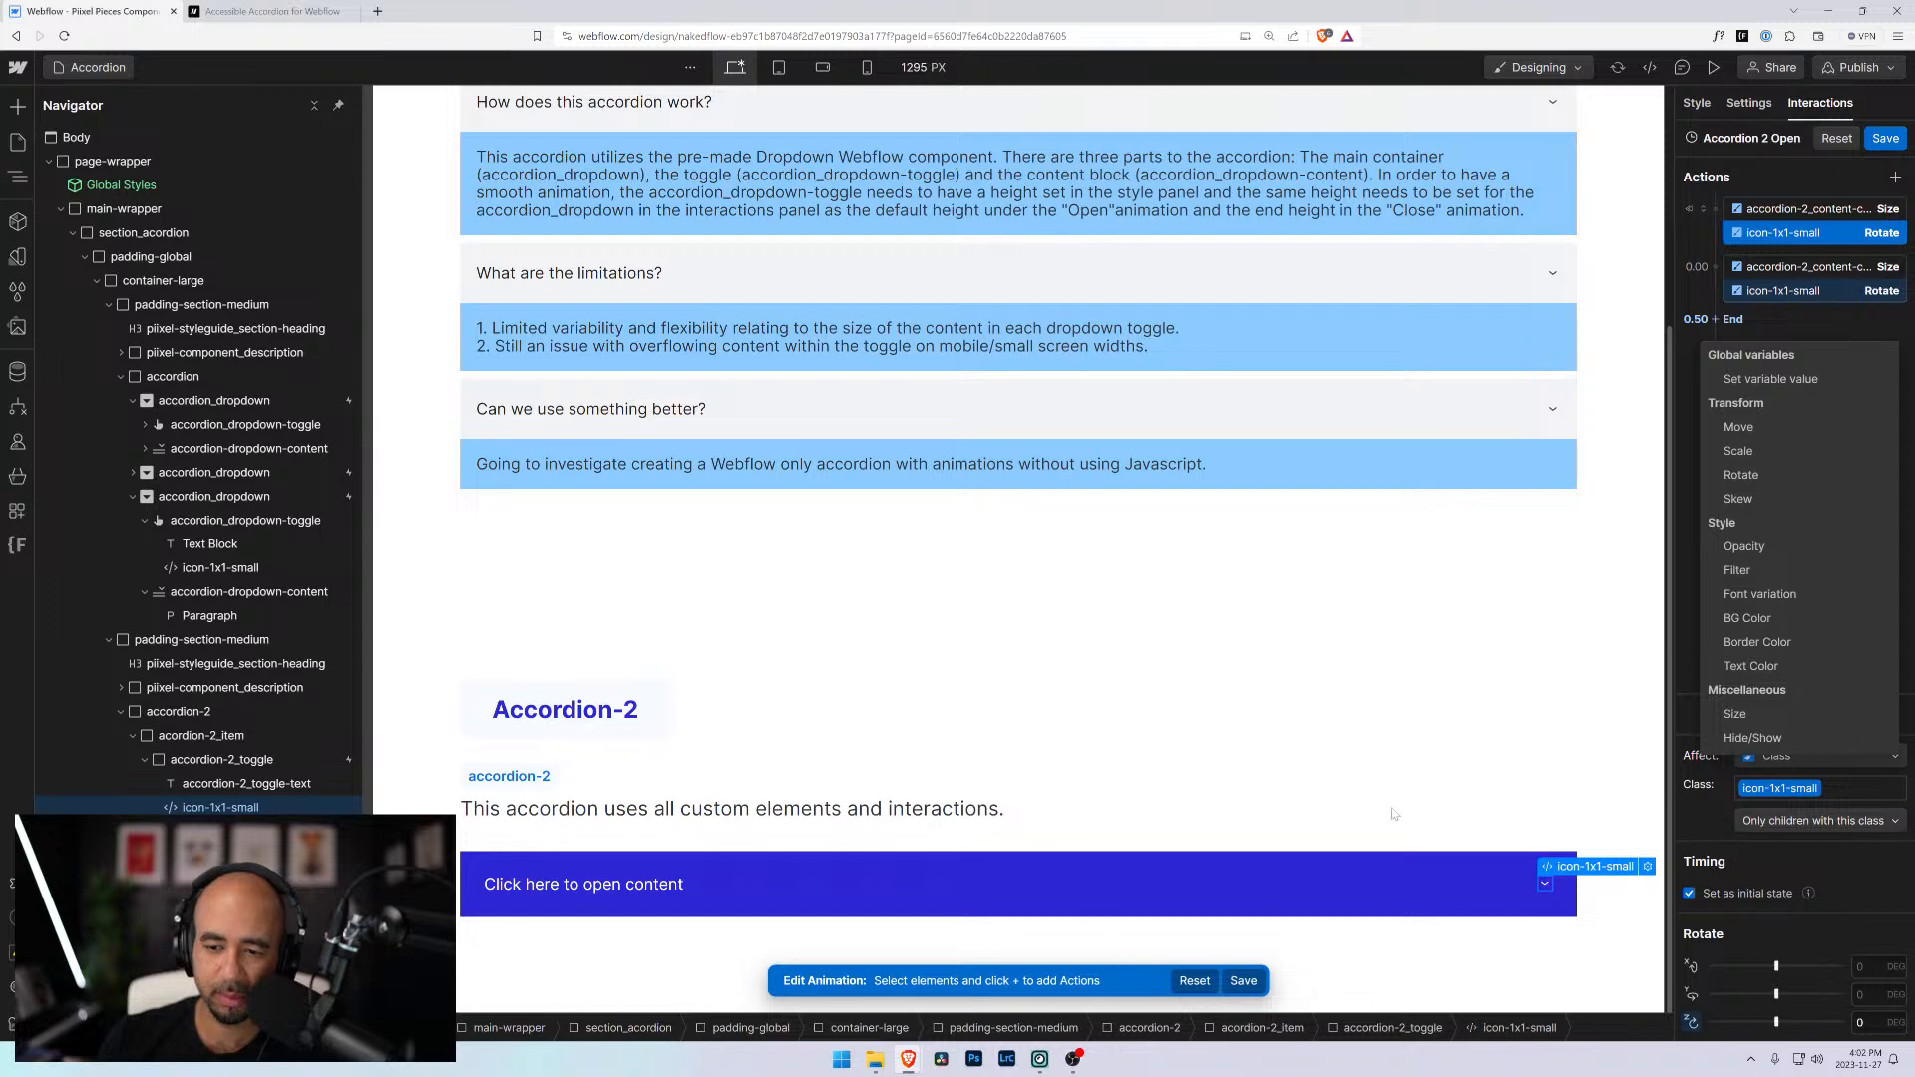
{"action": "left_click", "coordinate": [1885, 149]}
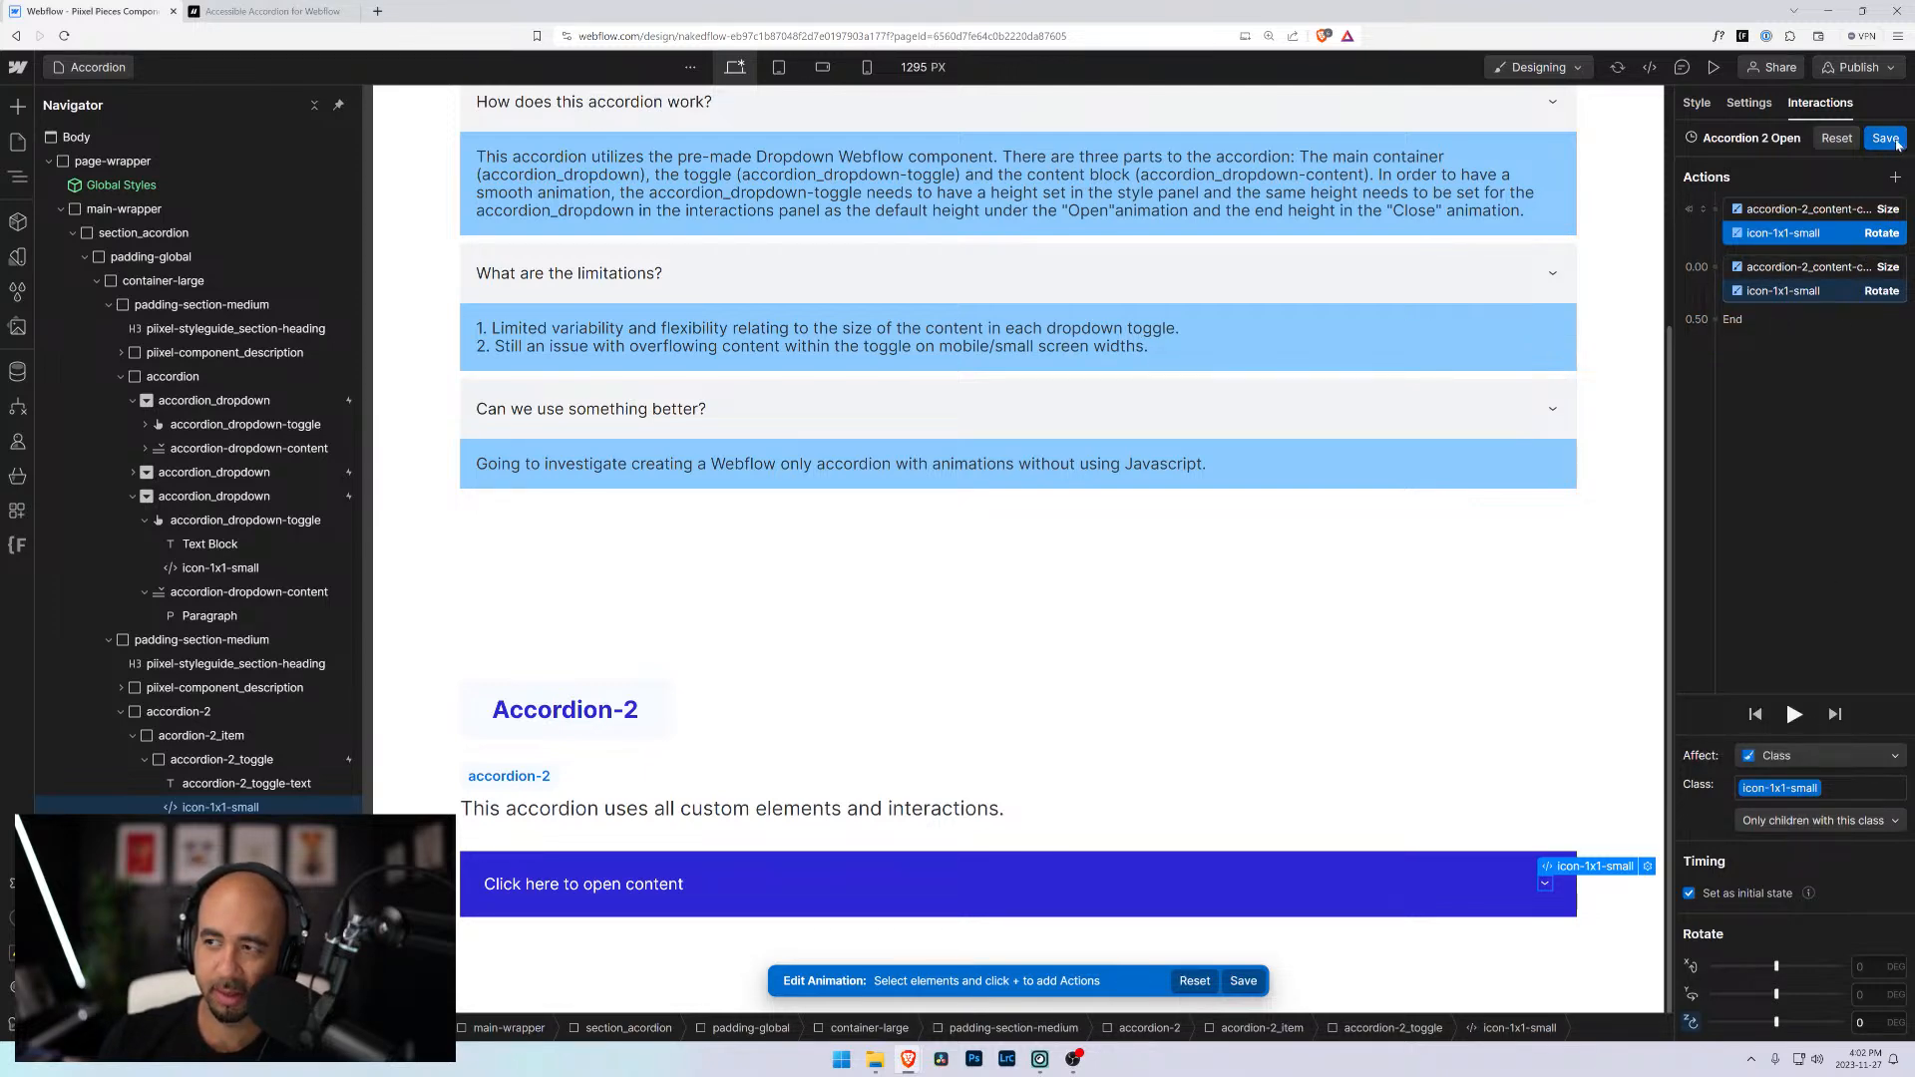
{"action": "left_click", "coordinate": [1885, 140]}
Add a Rotate action of 0 degrees on the Z axis for the toggle's icon-1x1-small to the second click's Accordion 2 Close animation
{"action": "scroll", "coordinate": [1804, 858], "scroll_direction": "down", "scroll_amount": 5}
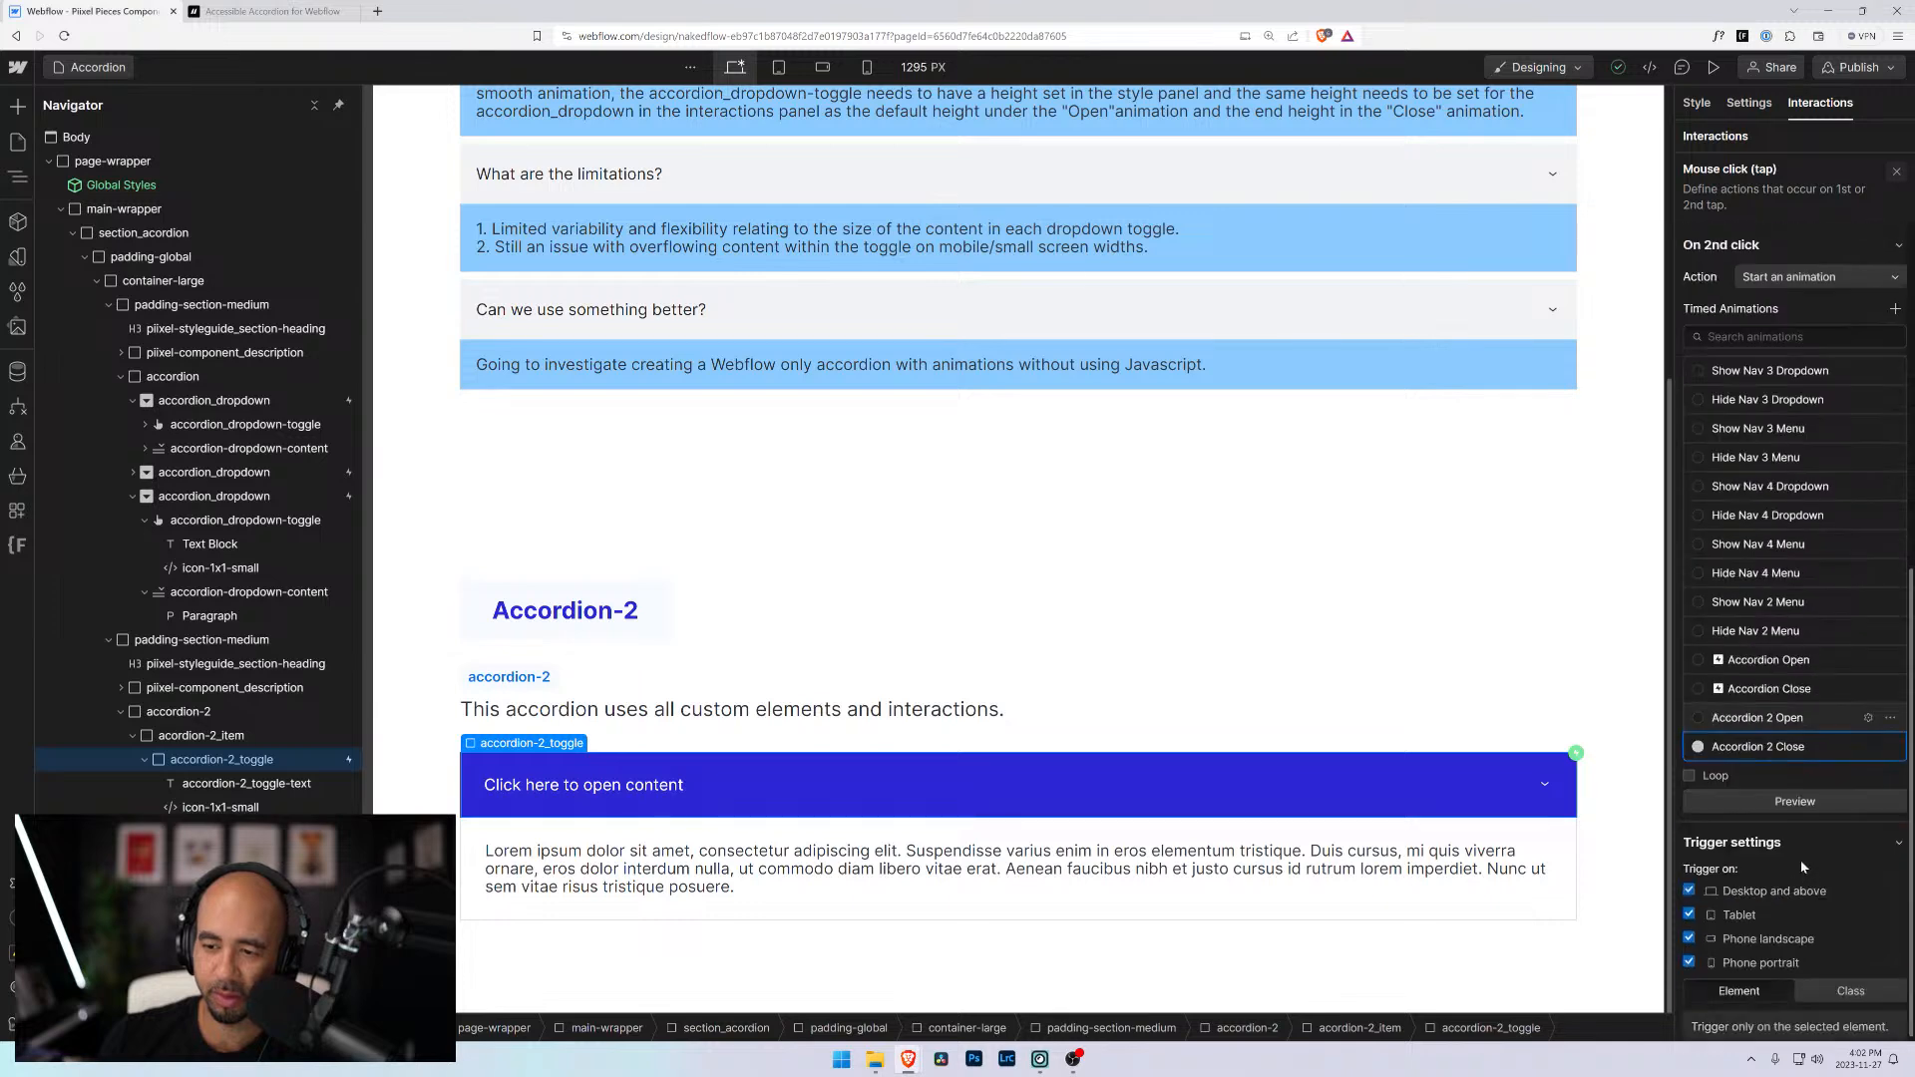
{"action": "left_click", "coordinate": [1869, 746]}
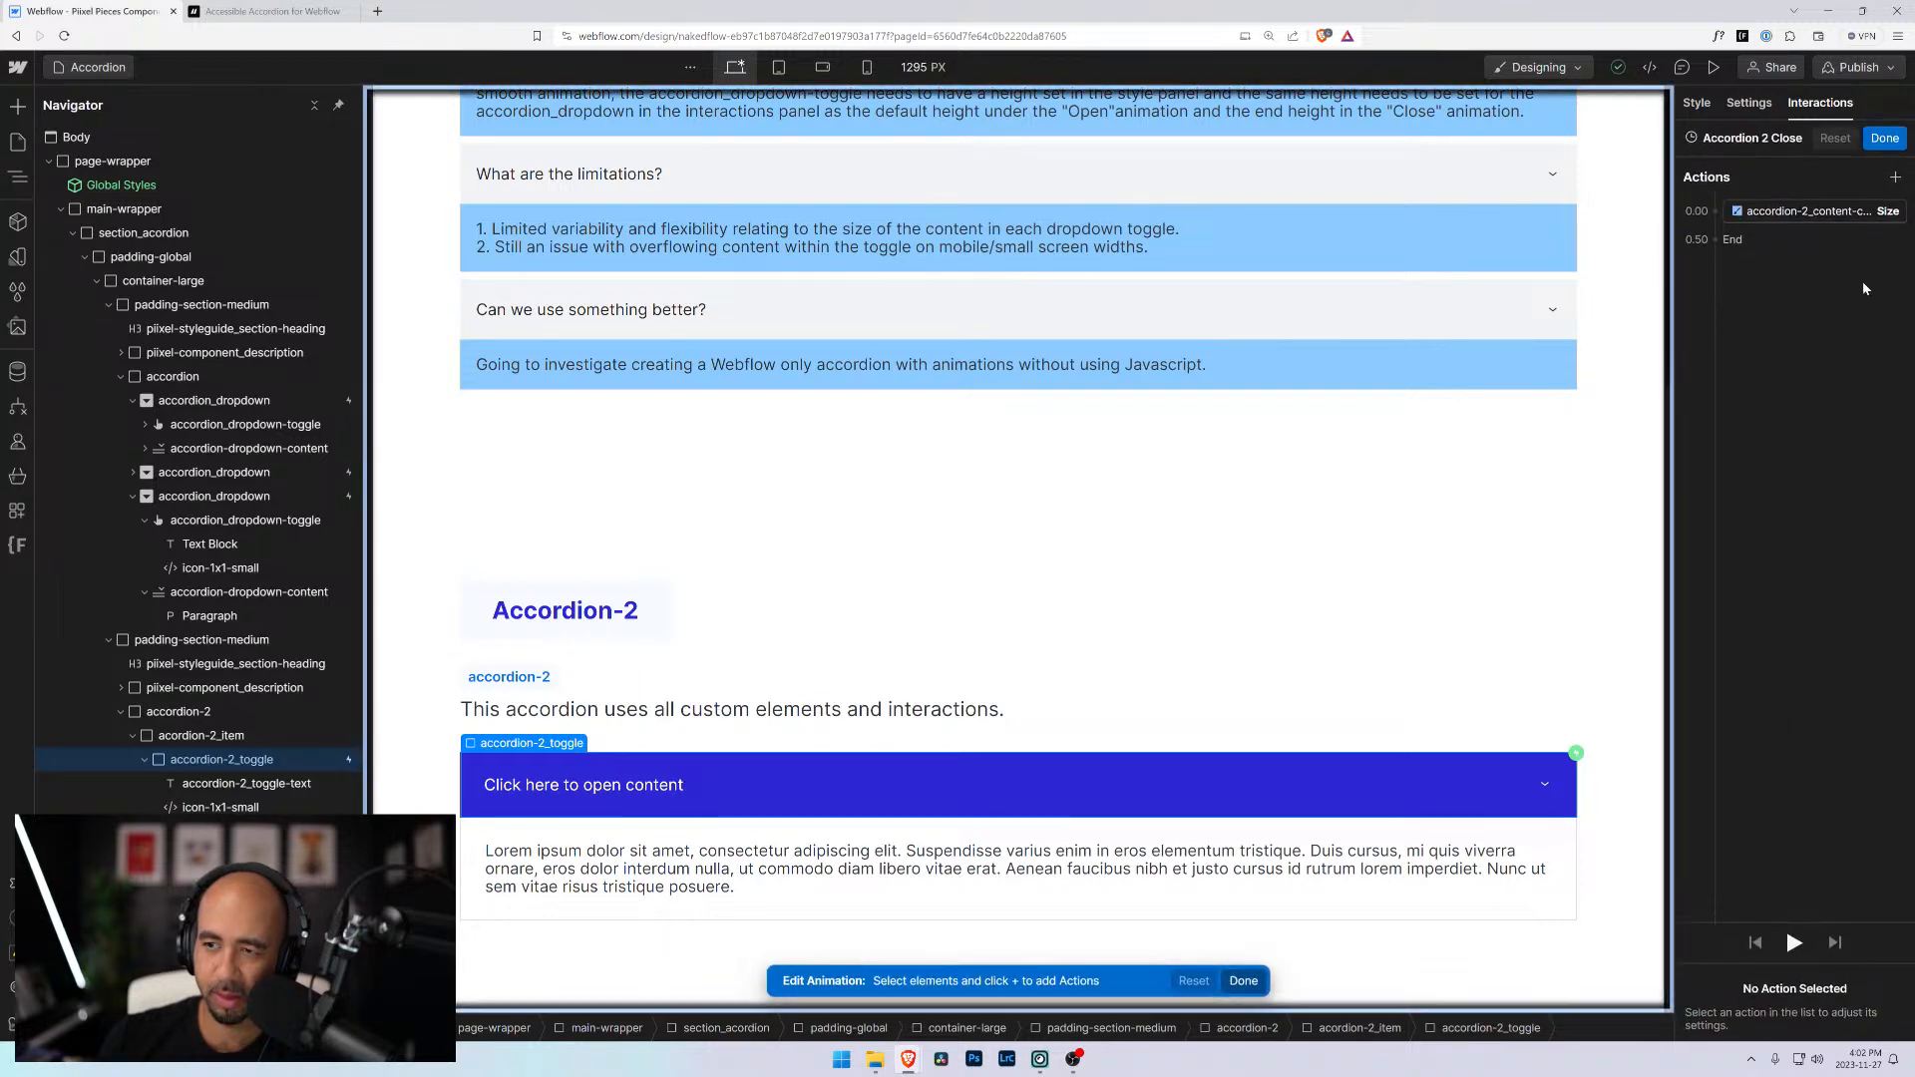
{"action": "left_click", "coordinate": [1716, 229]}
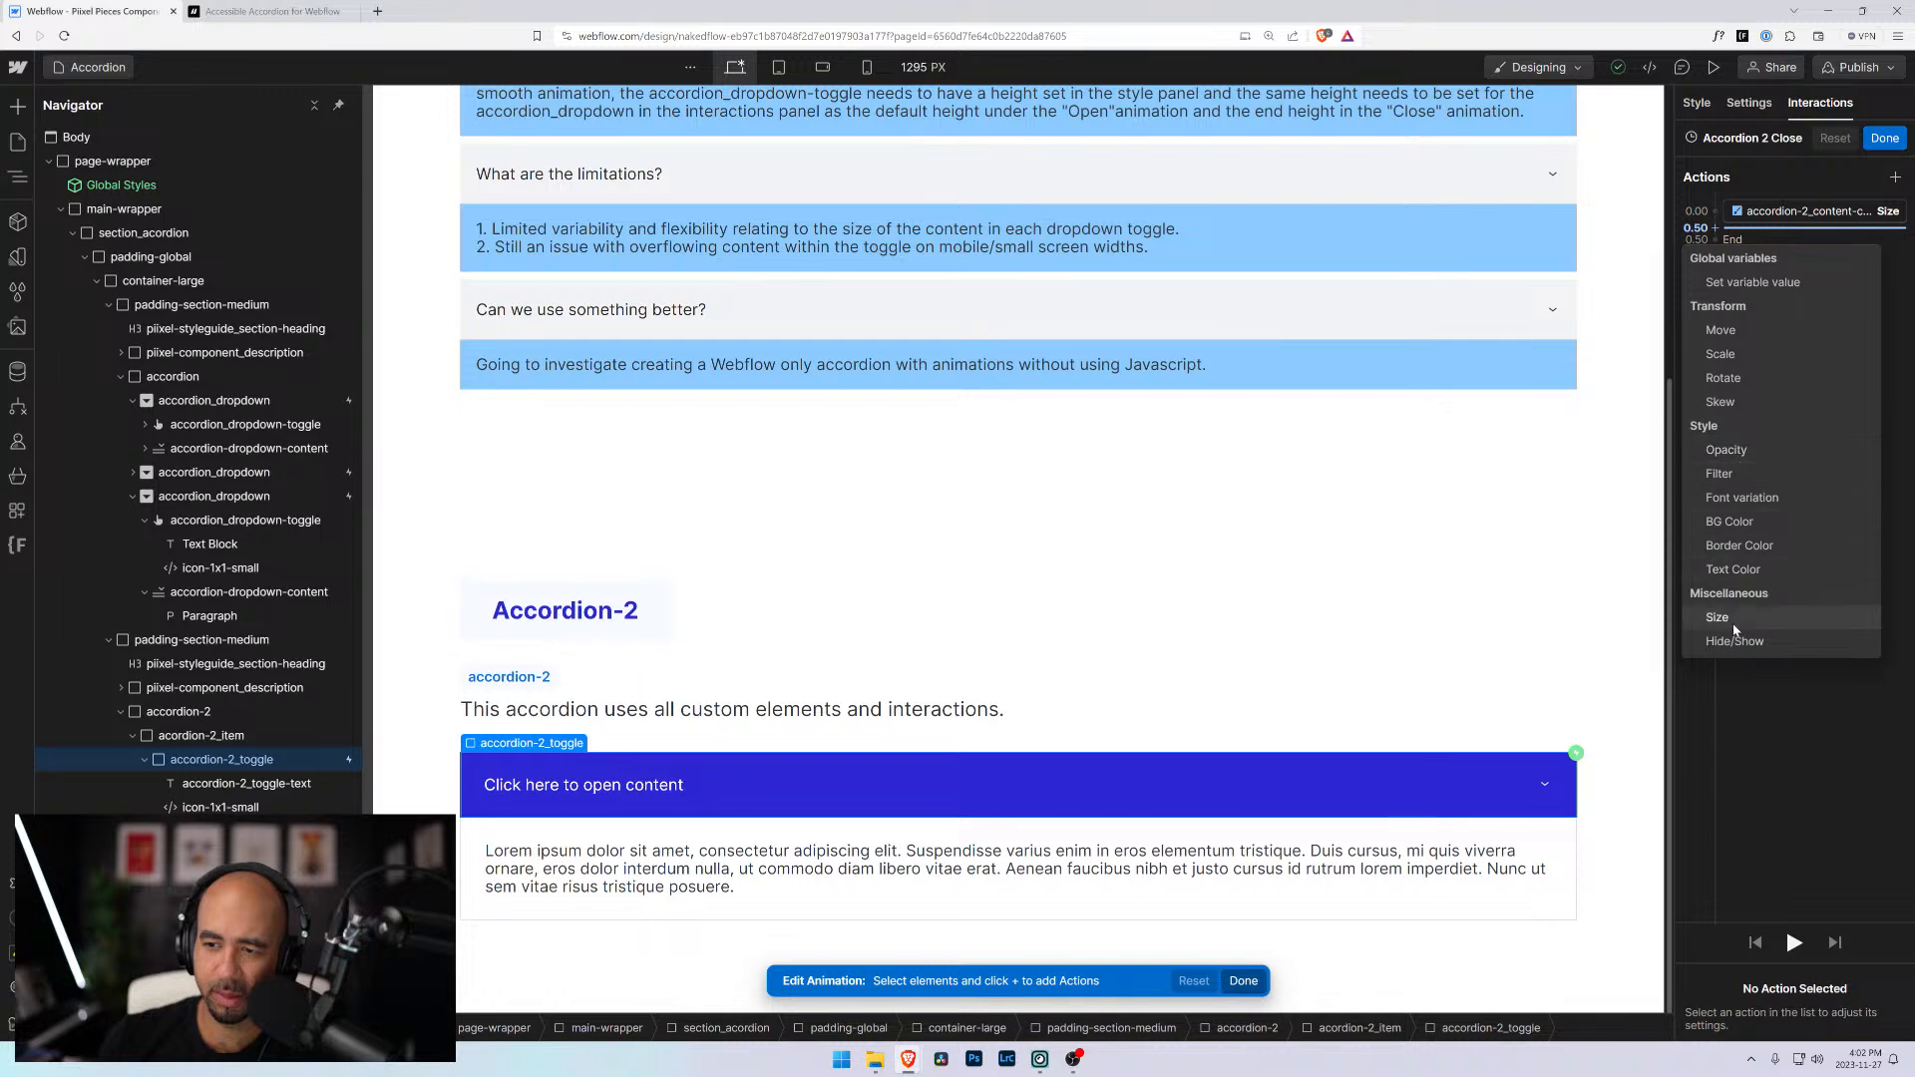
{"action": "left_click", "coordinate": [227, 810]}
{"action": "left_click", "coordinate": [226, 811]}
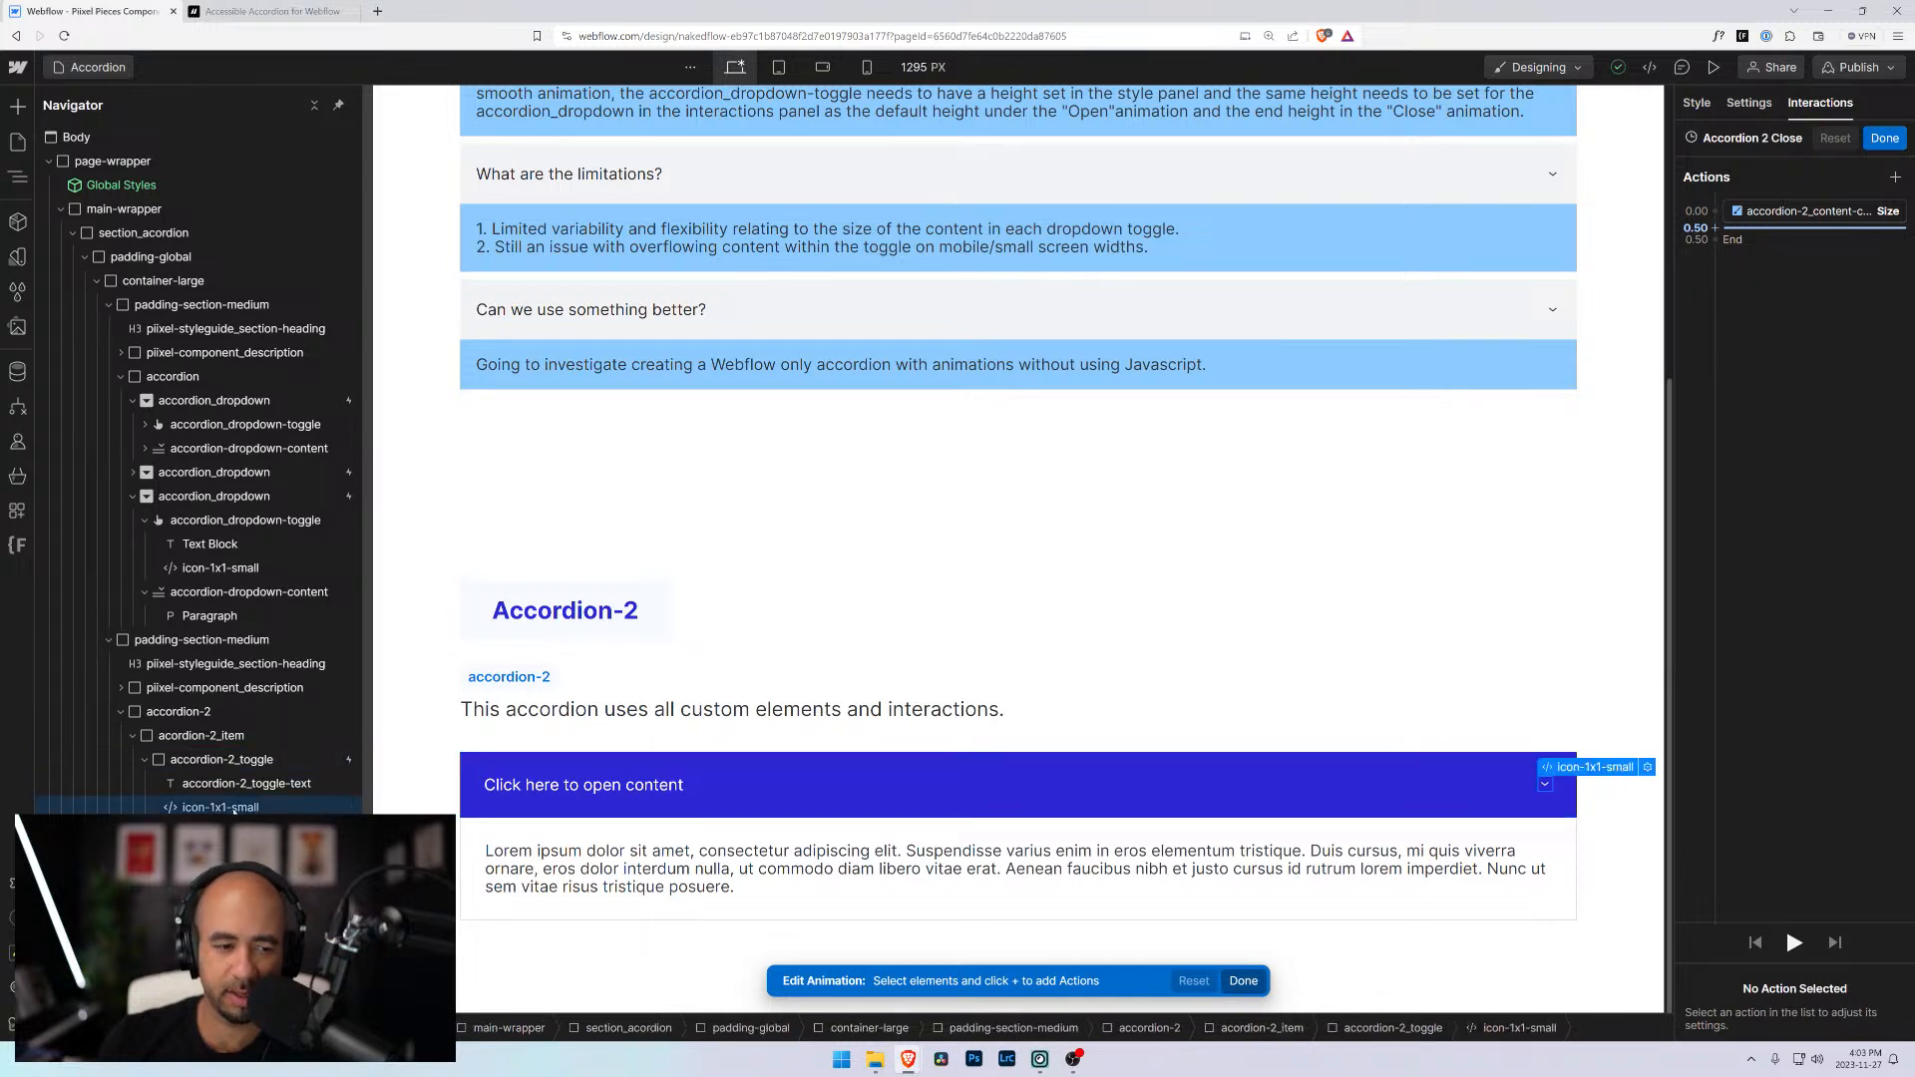
{"action": "left_click", "coordinate": [1715, 227]}
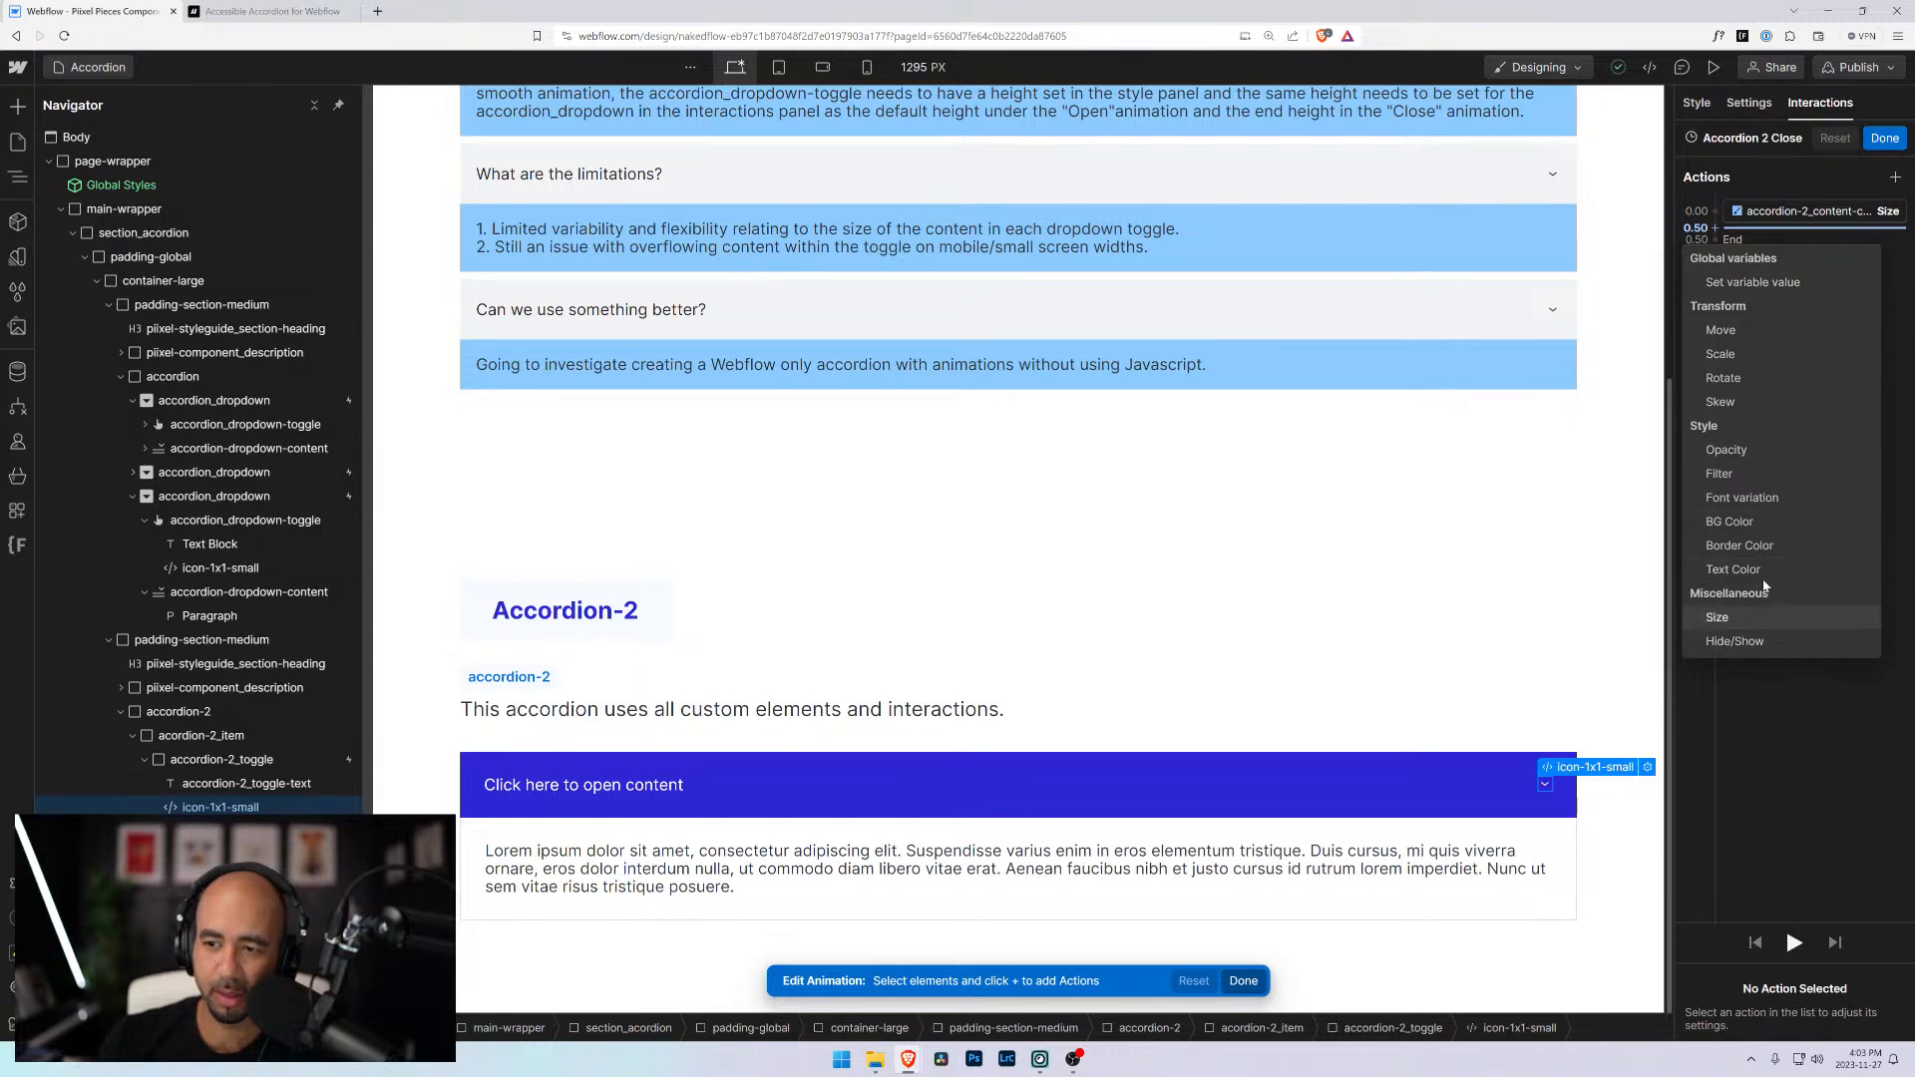
{"action": "left_click", "coordinate": [1724, 379]}
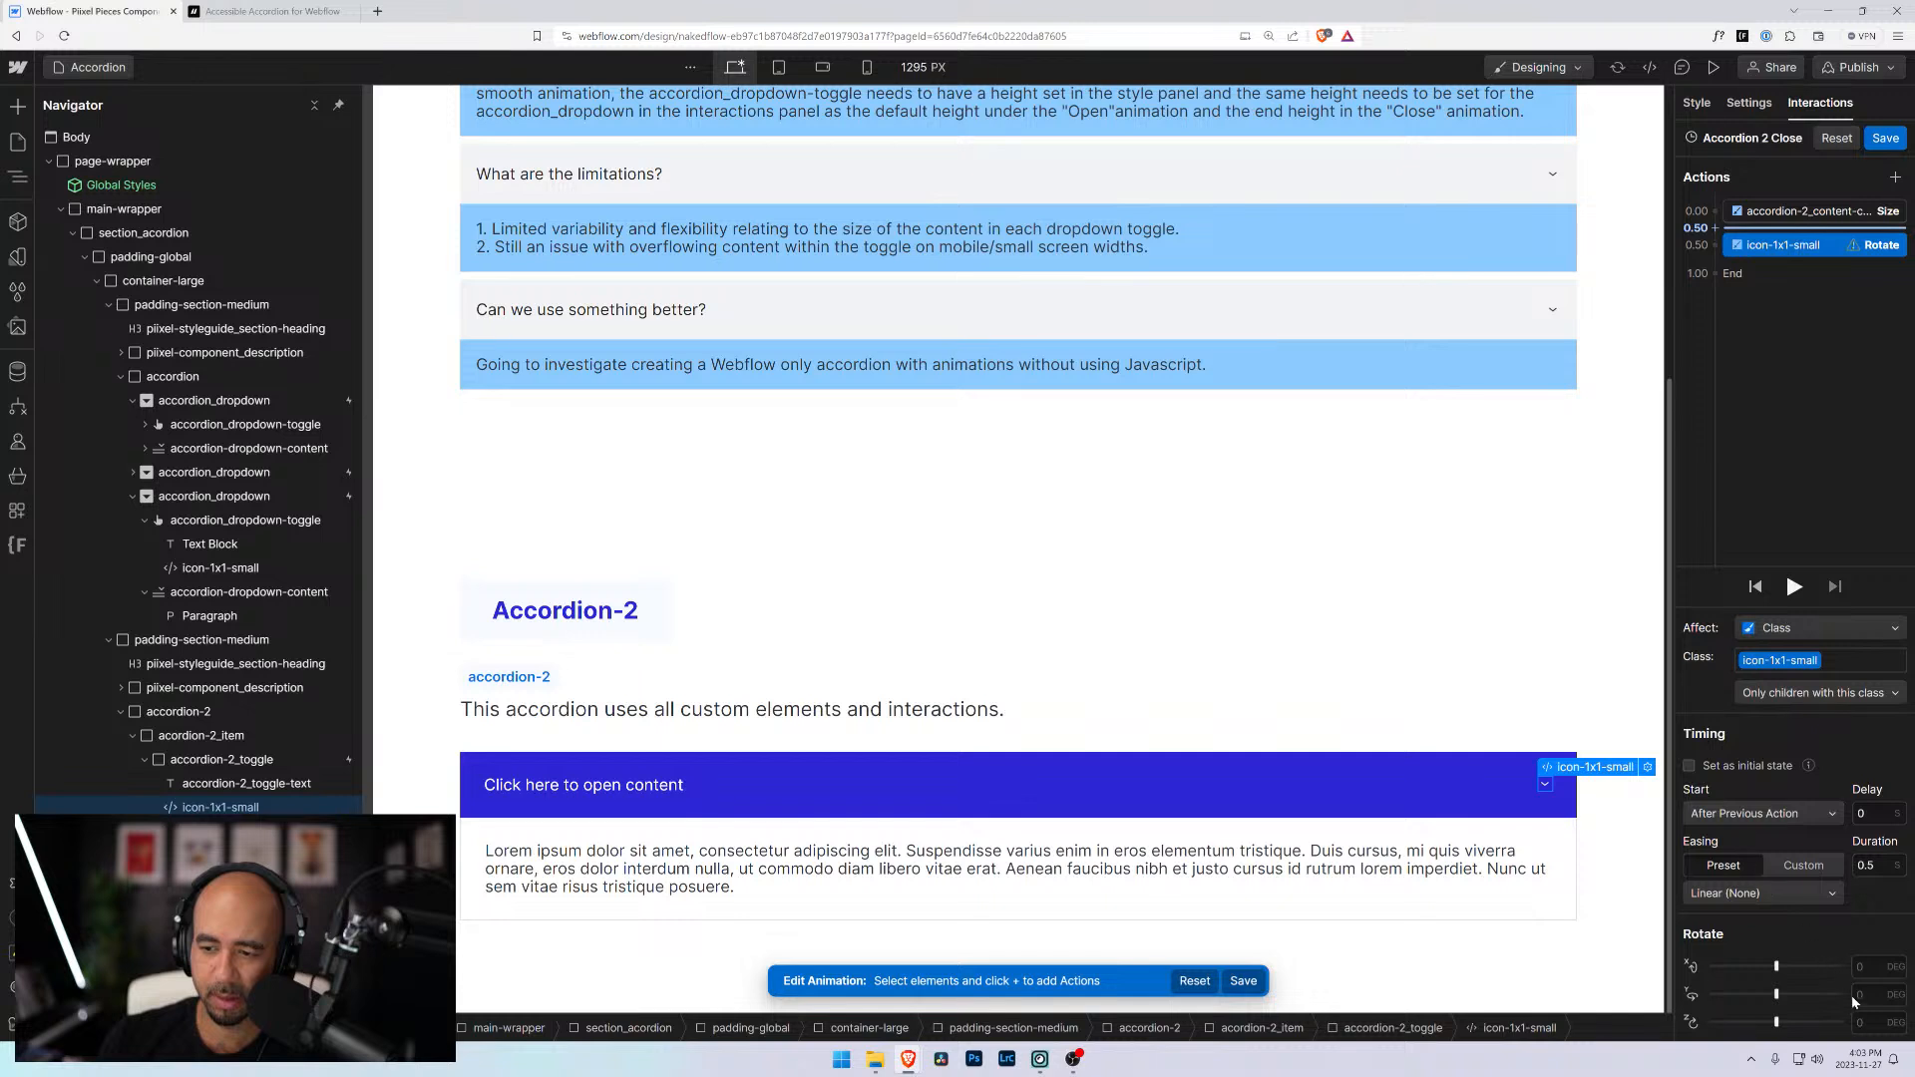
{"action": "left_click", "coordinate": [1865, 1023]}
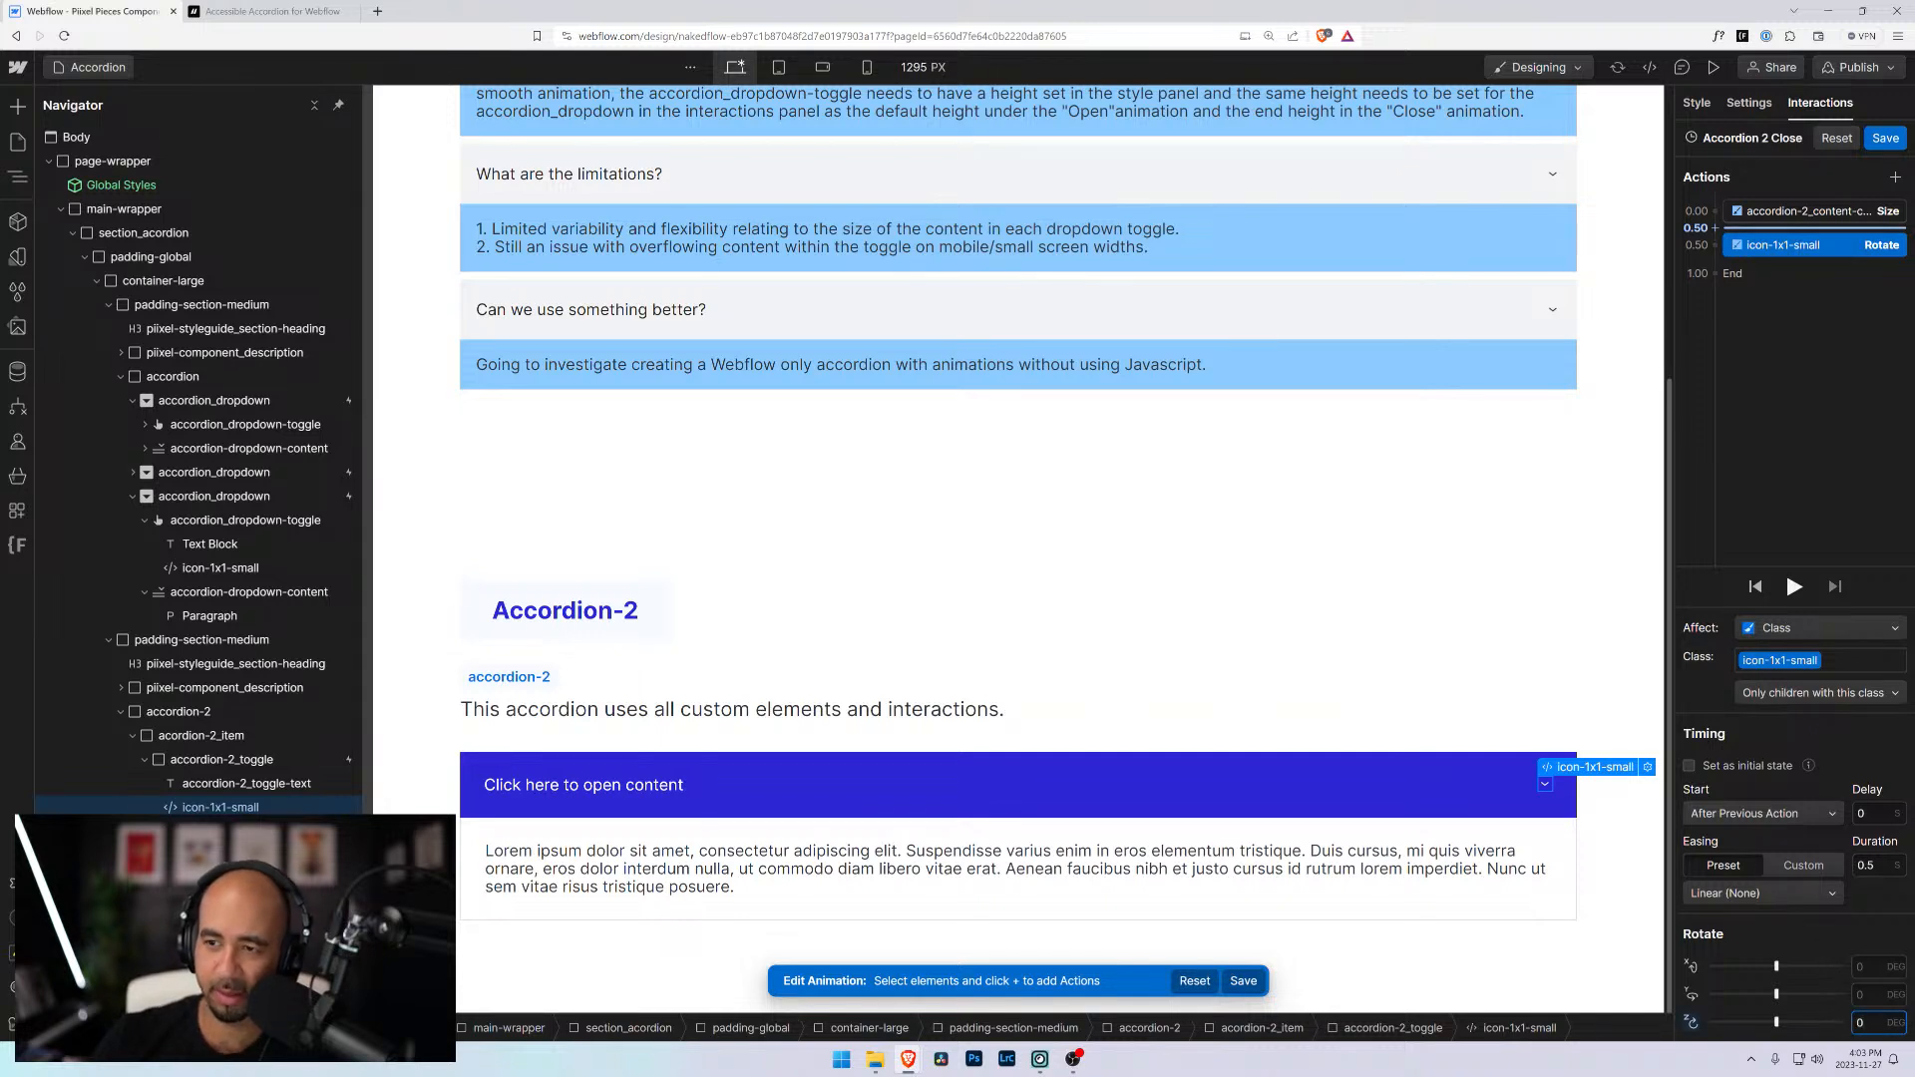
Set the close animation's icon Rotate action to start With Previous Action and save the animation
{"action": "left_click", "coordinate": [1736, 814]}
{"action": "left_click", "coordinate": [1718, 838]}
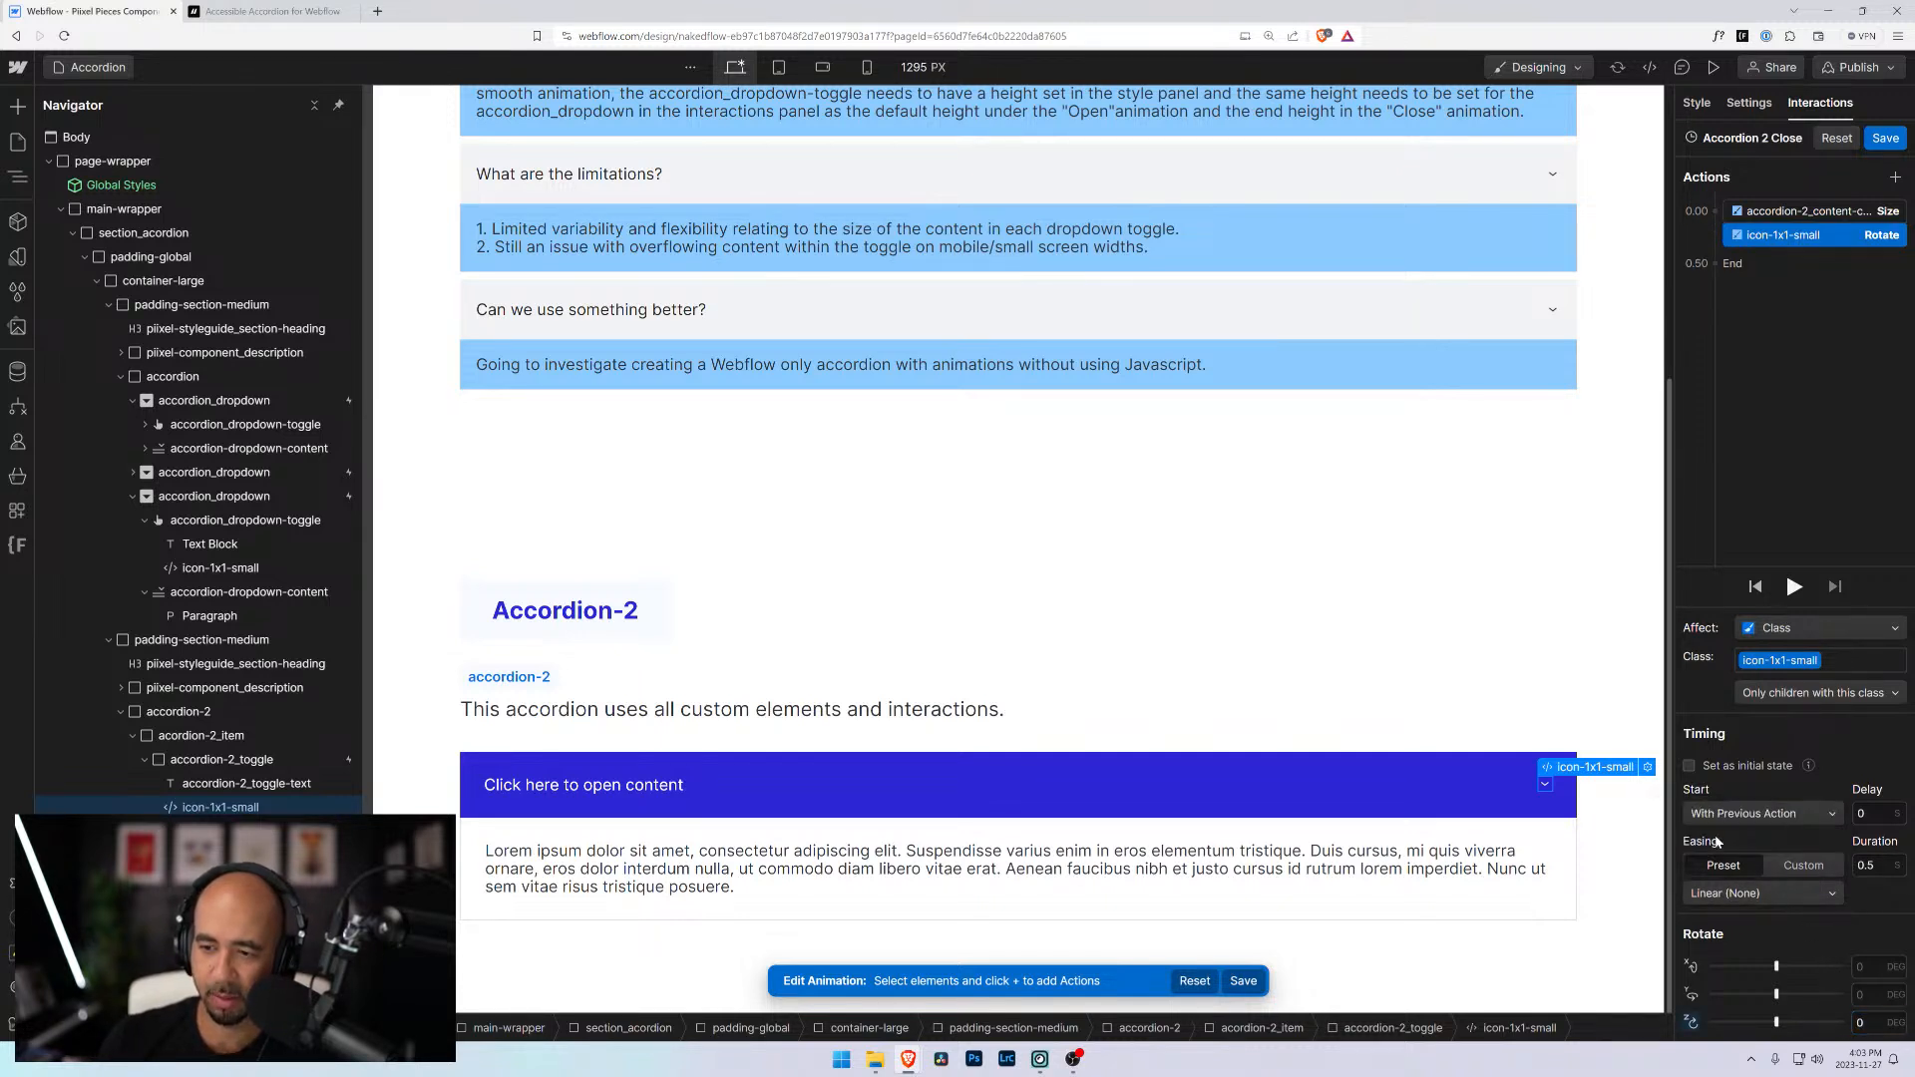
{"action": "left_click", "coordinate": [1878, 144]}
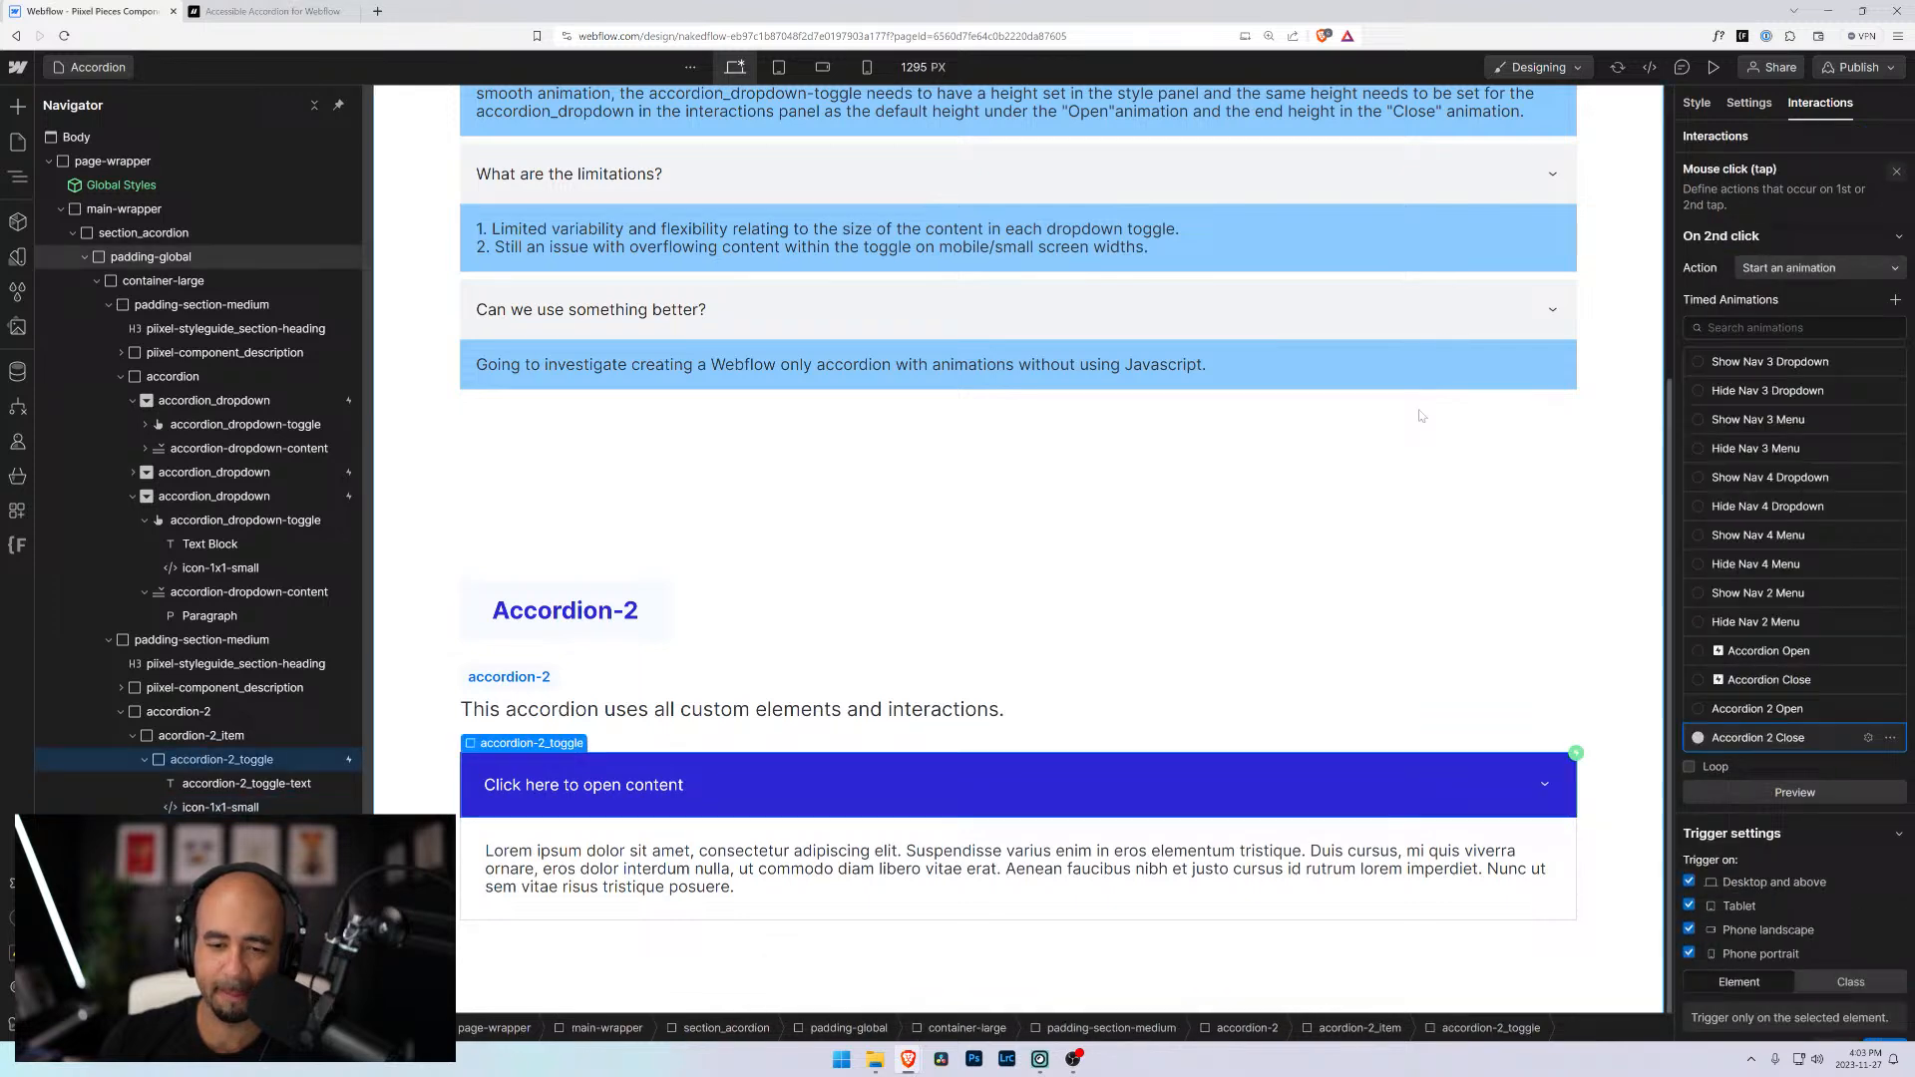
Preview the page, expand and collapse the Accordion-2 item to check the icon rotation, and return to the editor
{"action": "left_click", "coordinate": [1712, 68]}
{"action": "left_click", "coordinate": [855, 911]}
{"action": "scroll", "coordinate": [851, 848], "scroll_direction": "down", "scroll_amount": 1}
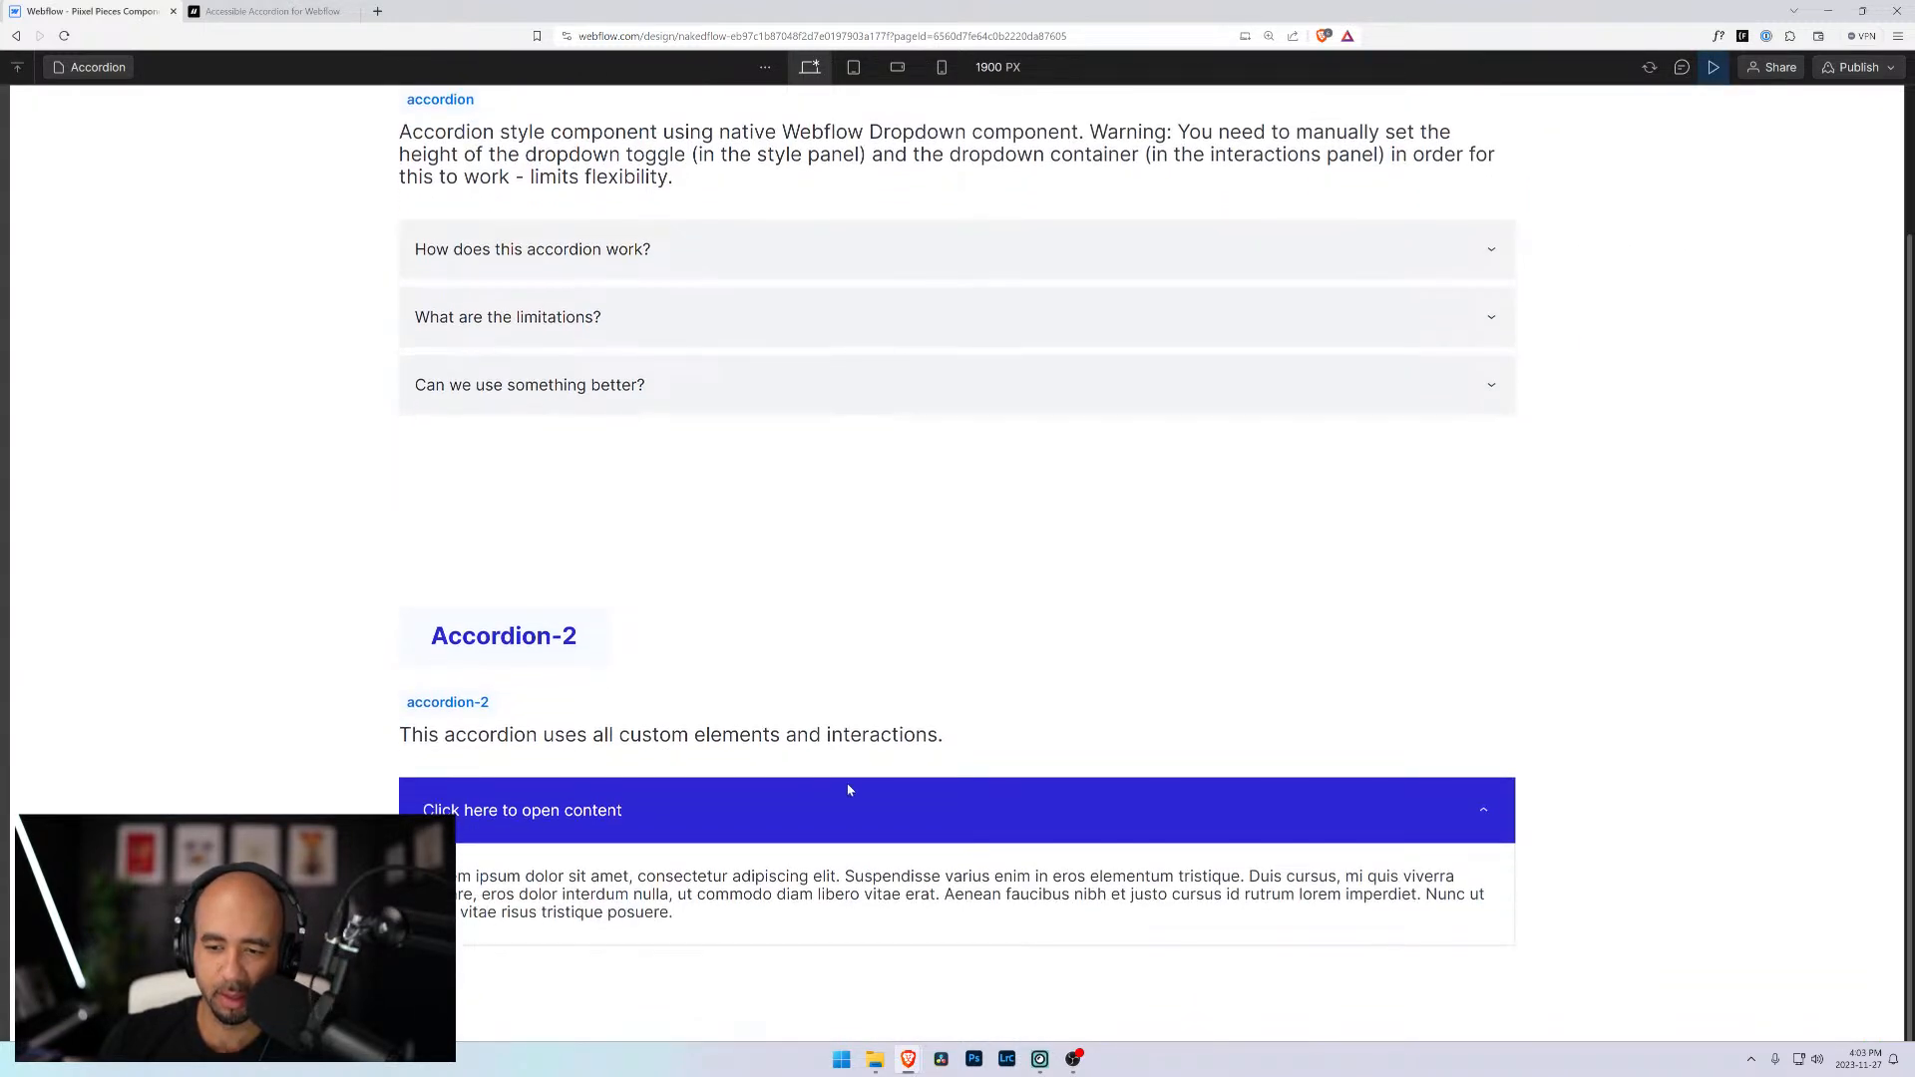
{"action": "left_click", "coordinate": [836, 808]}
{"action": "left_click", "coordinate": [836, 927]}
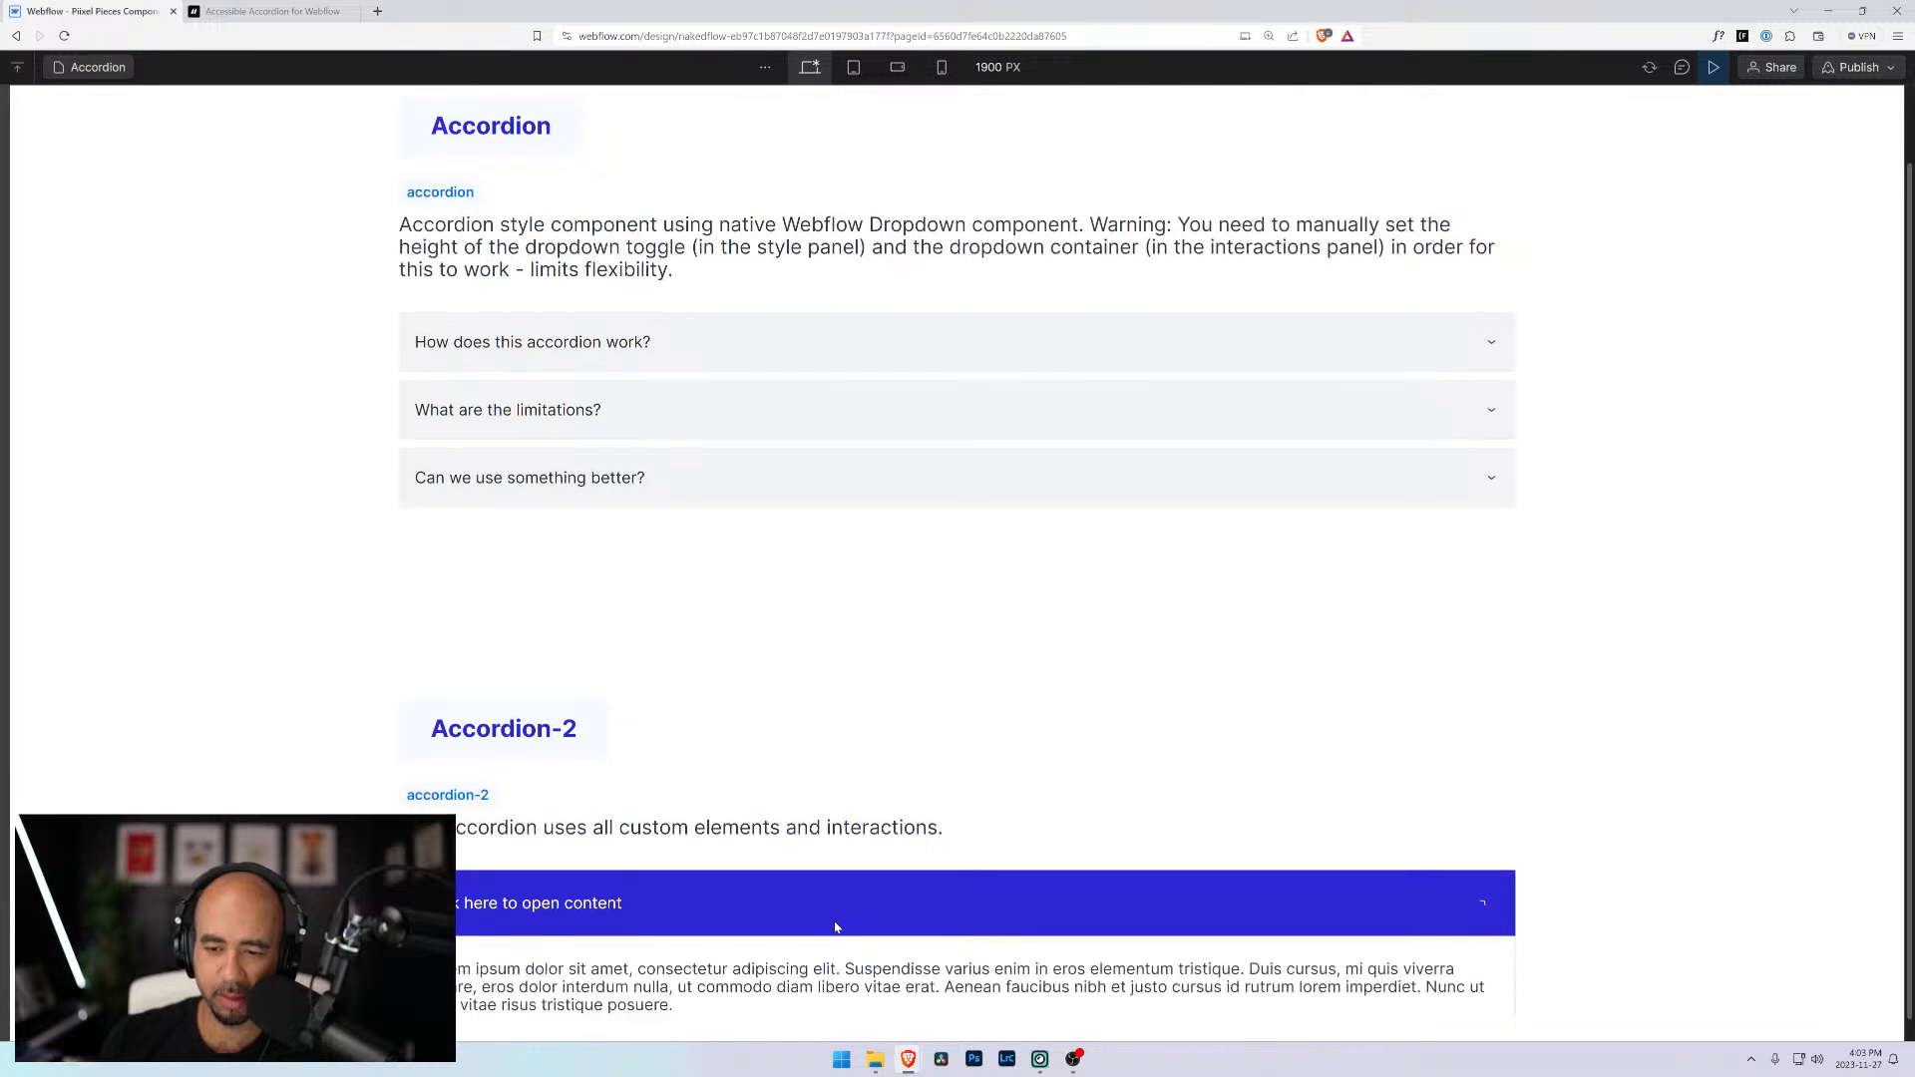
{"action": "left_click", "coordinate": [824, 900]}
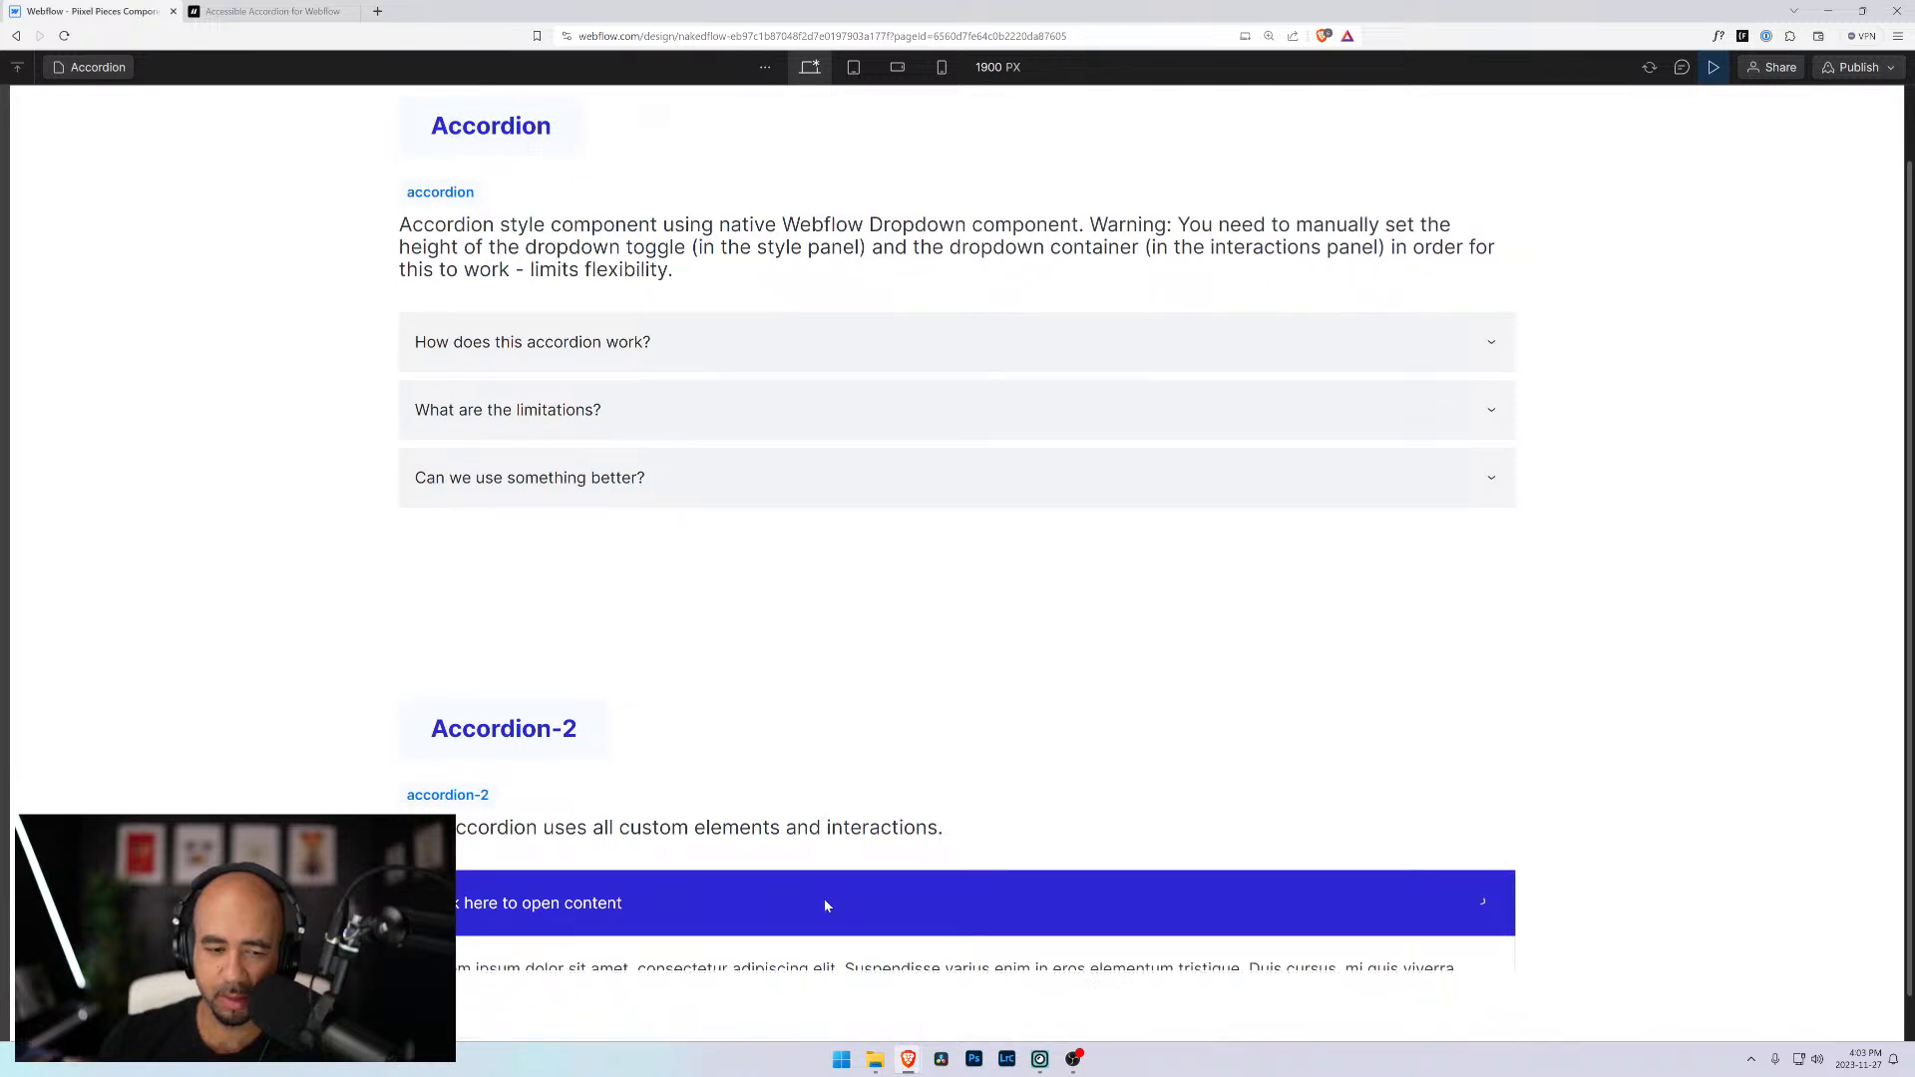
{"action": "left_click", "coordinate": [1715, 68]}
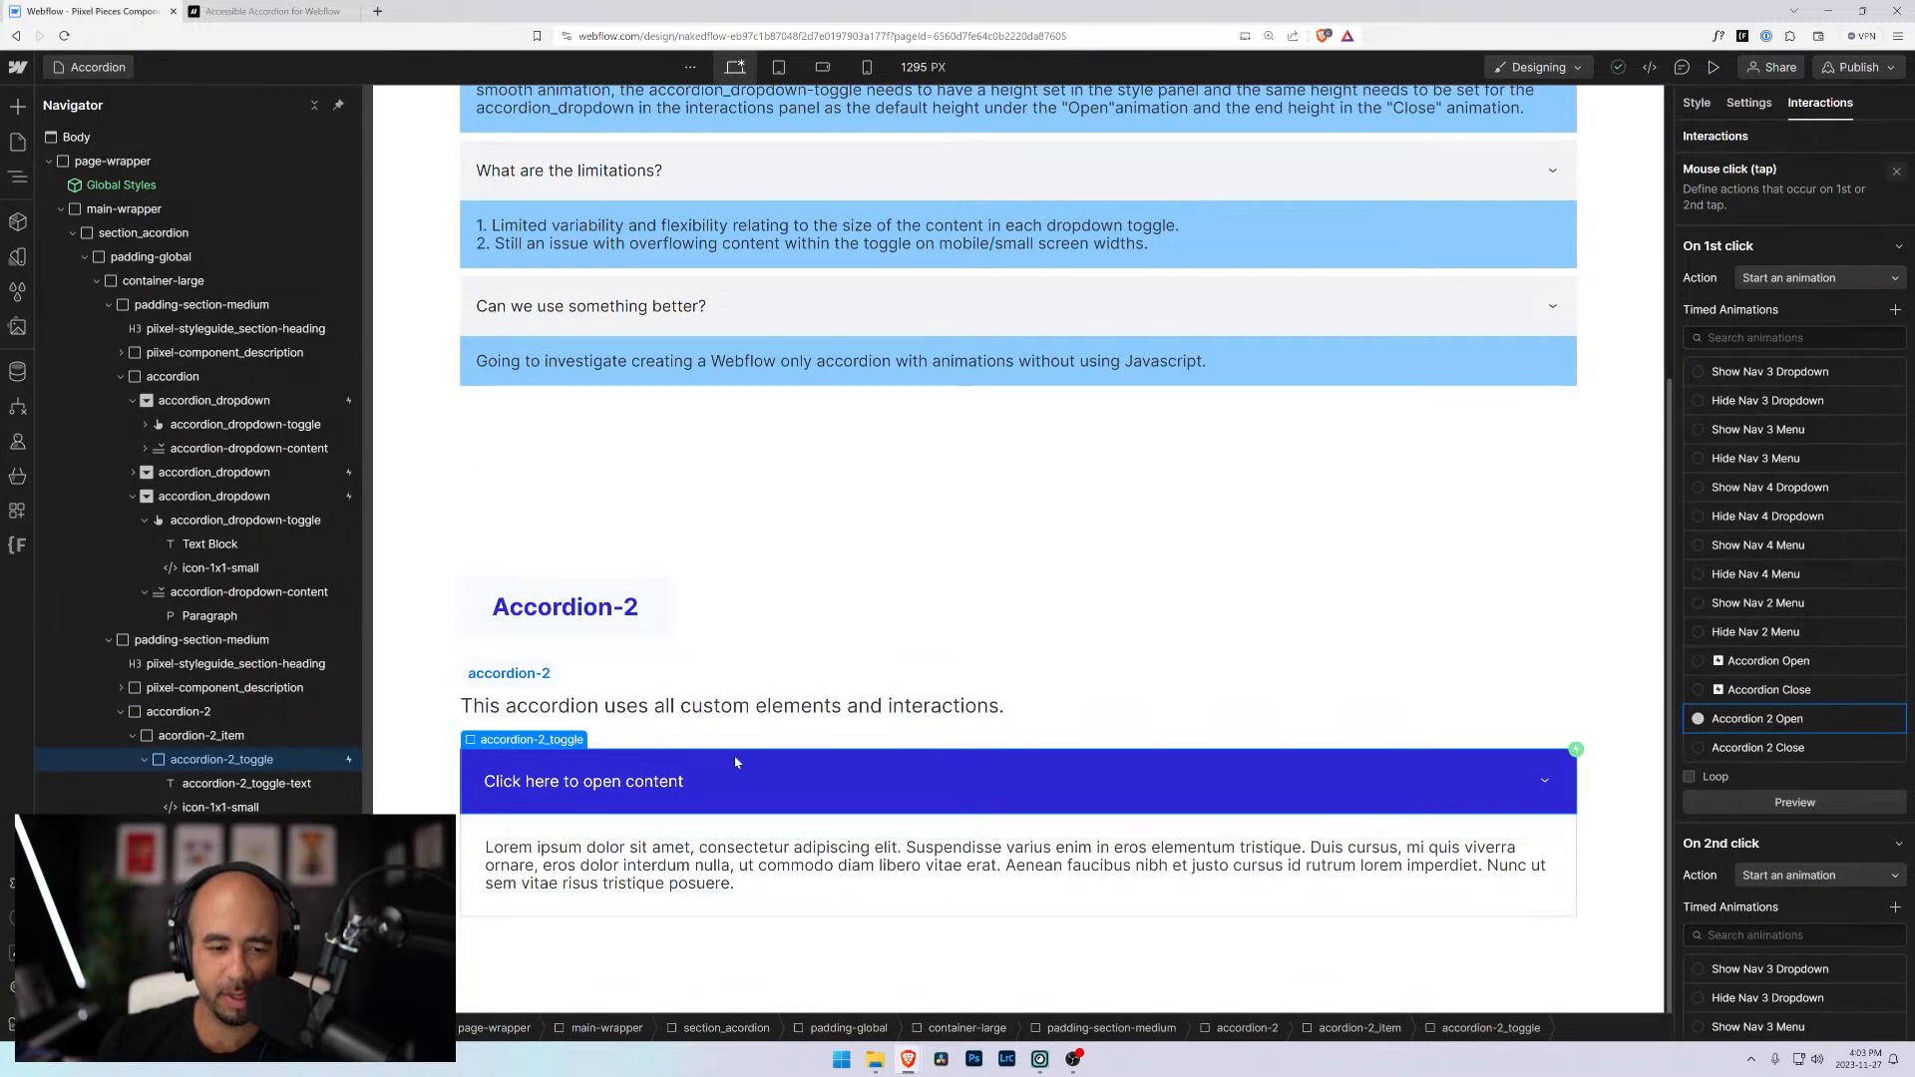
Reopen the toggle's Accordion 2 Open animation and examine the class targeting options of the initial Size action for accordion-2_content-container
{"action": "left_click", "coordinate": [722, 783]}
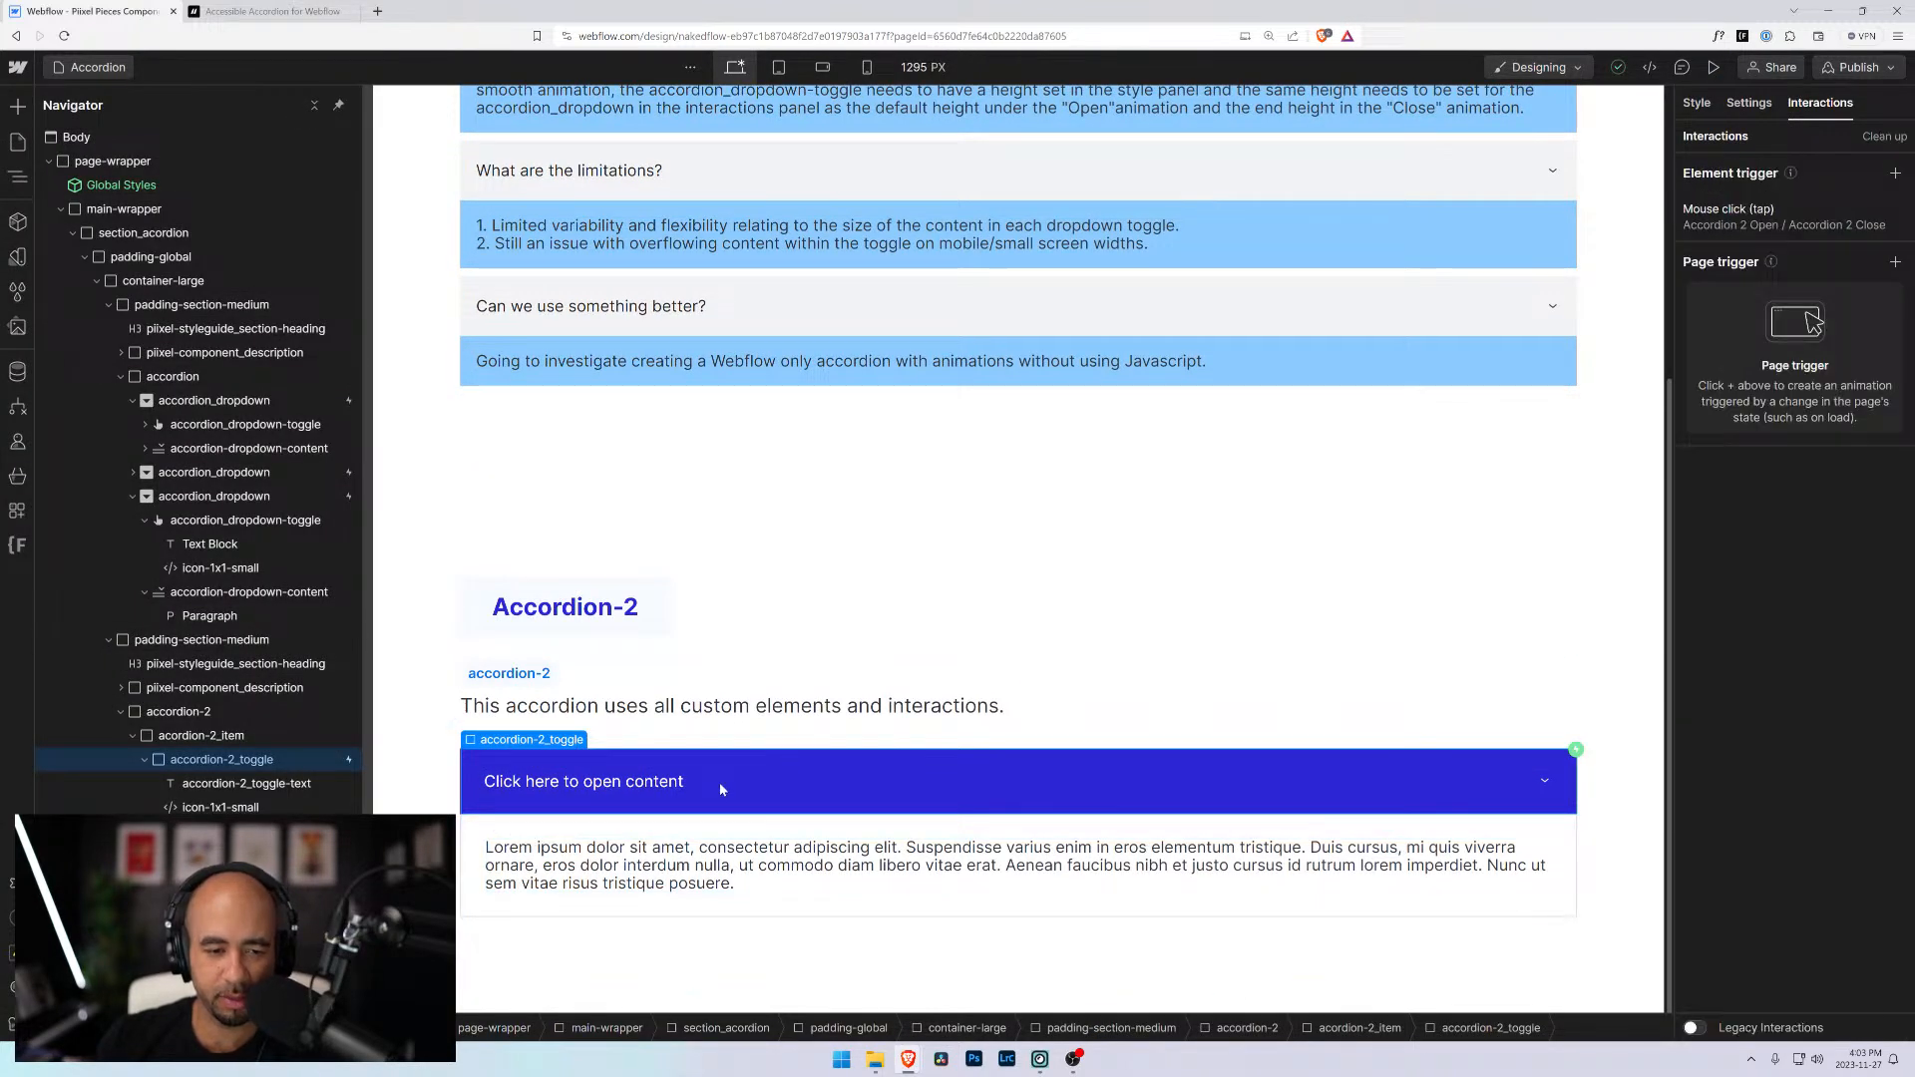
{"action": "left_click", "coordinate": [1759, 224]}
{"action": "left_click", "coordinate": [1871, 727]}
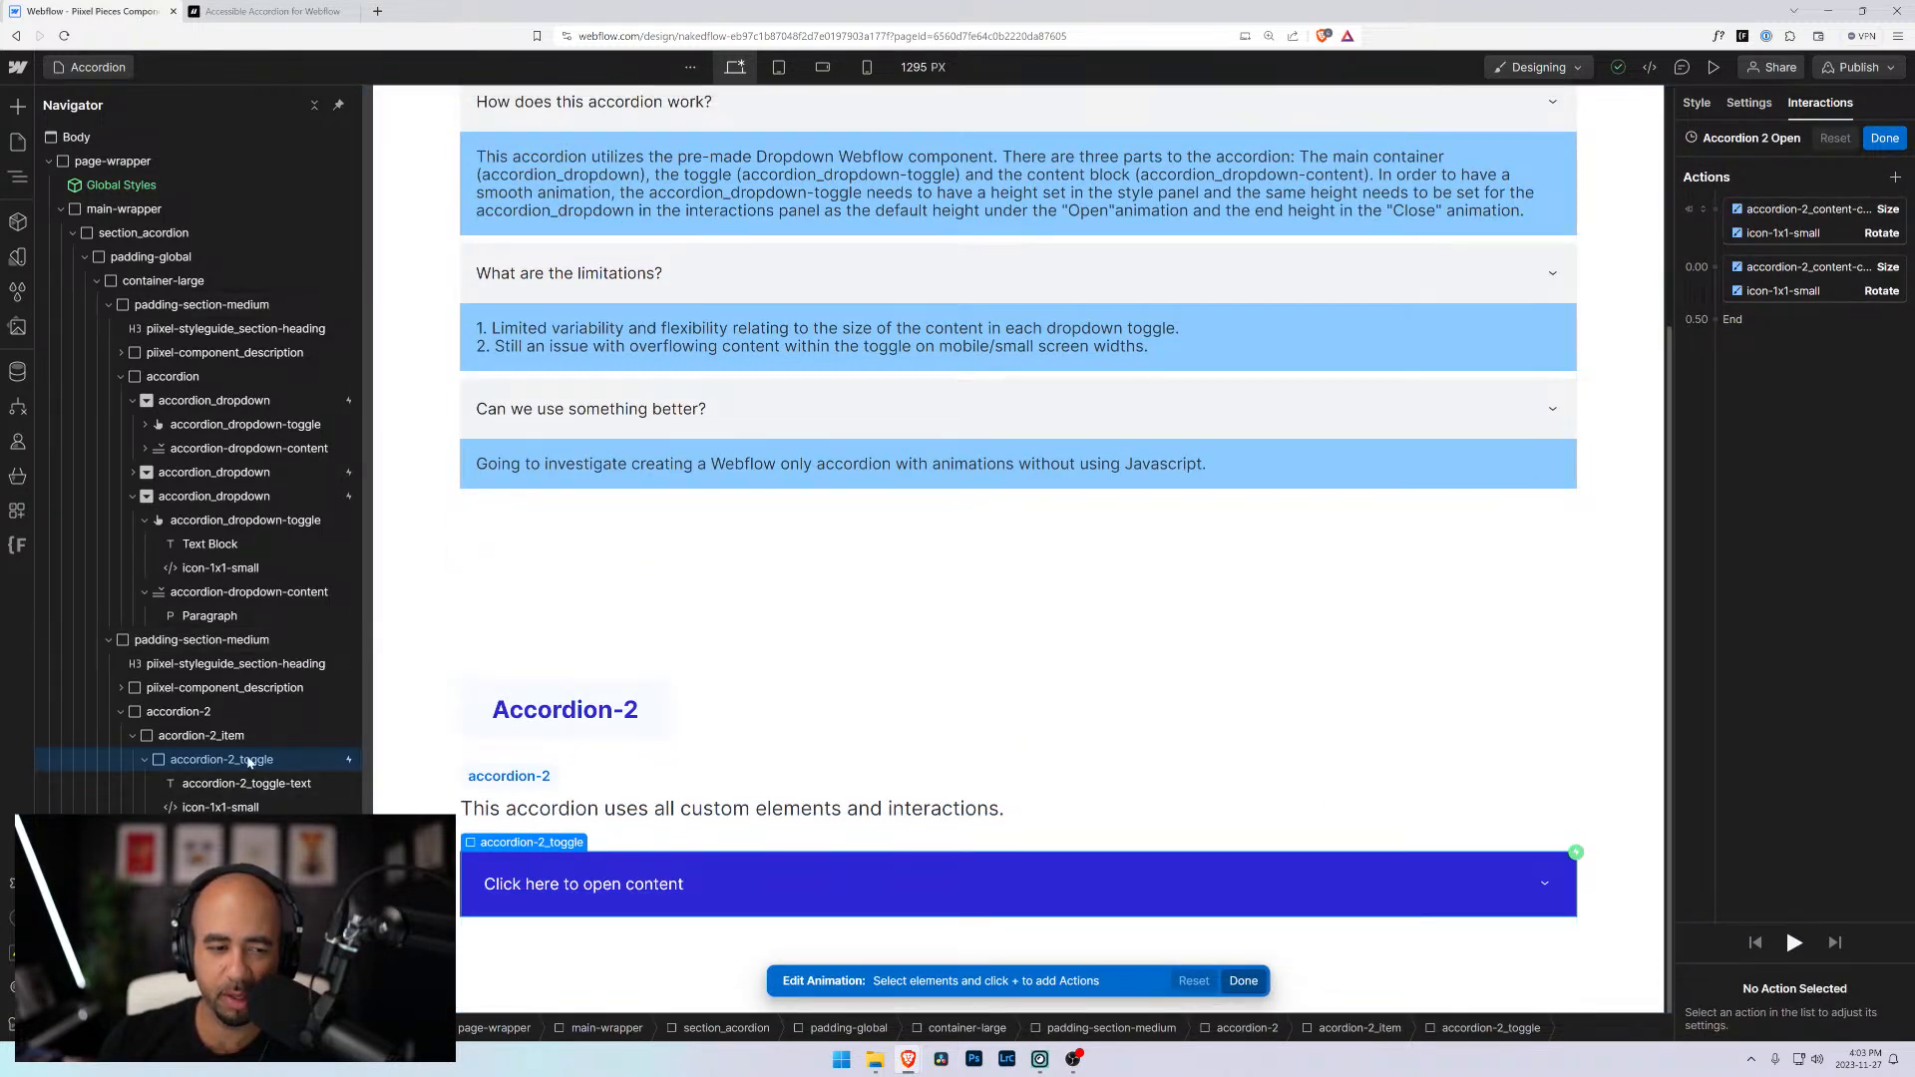
{"action": "left_click", "coordinate": [146, 762]}
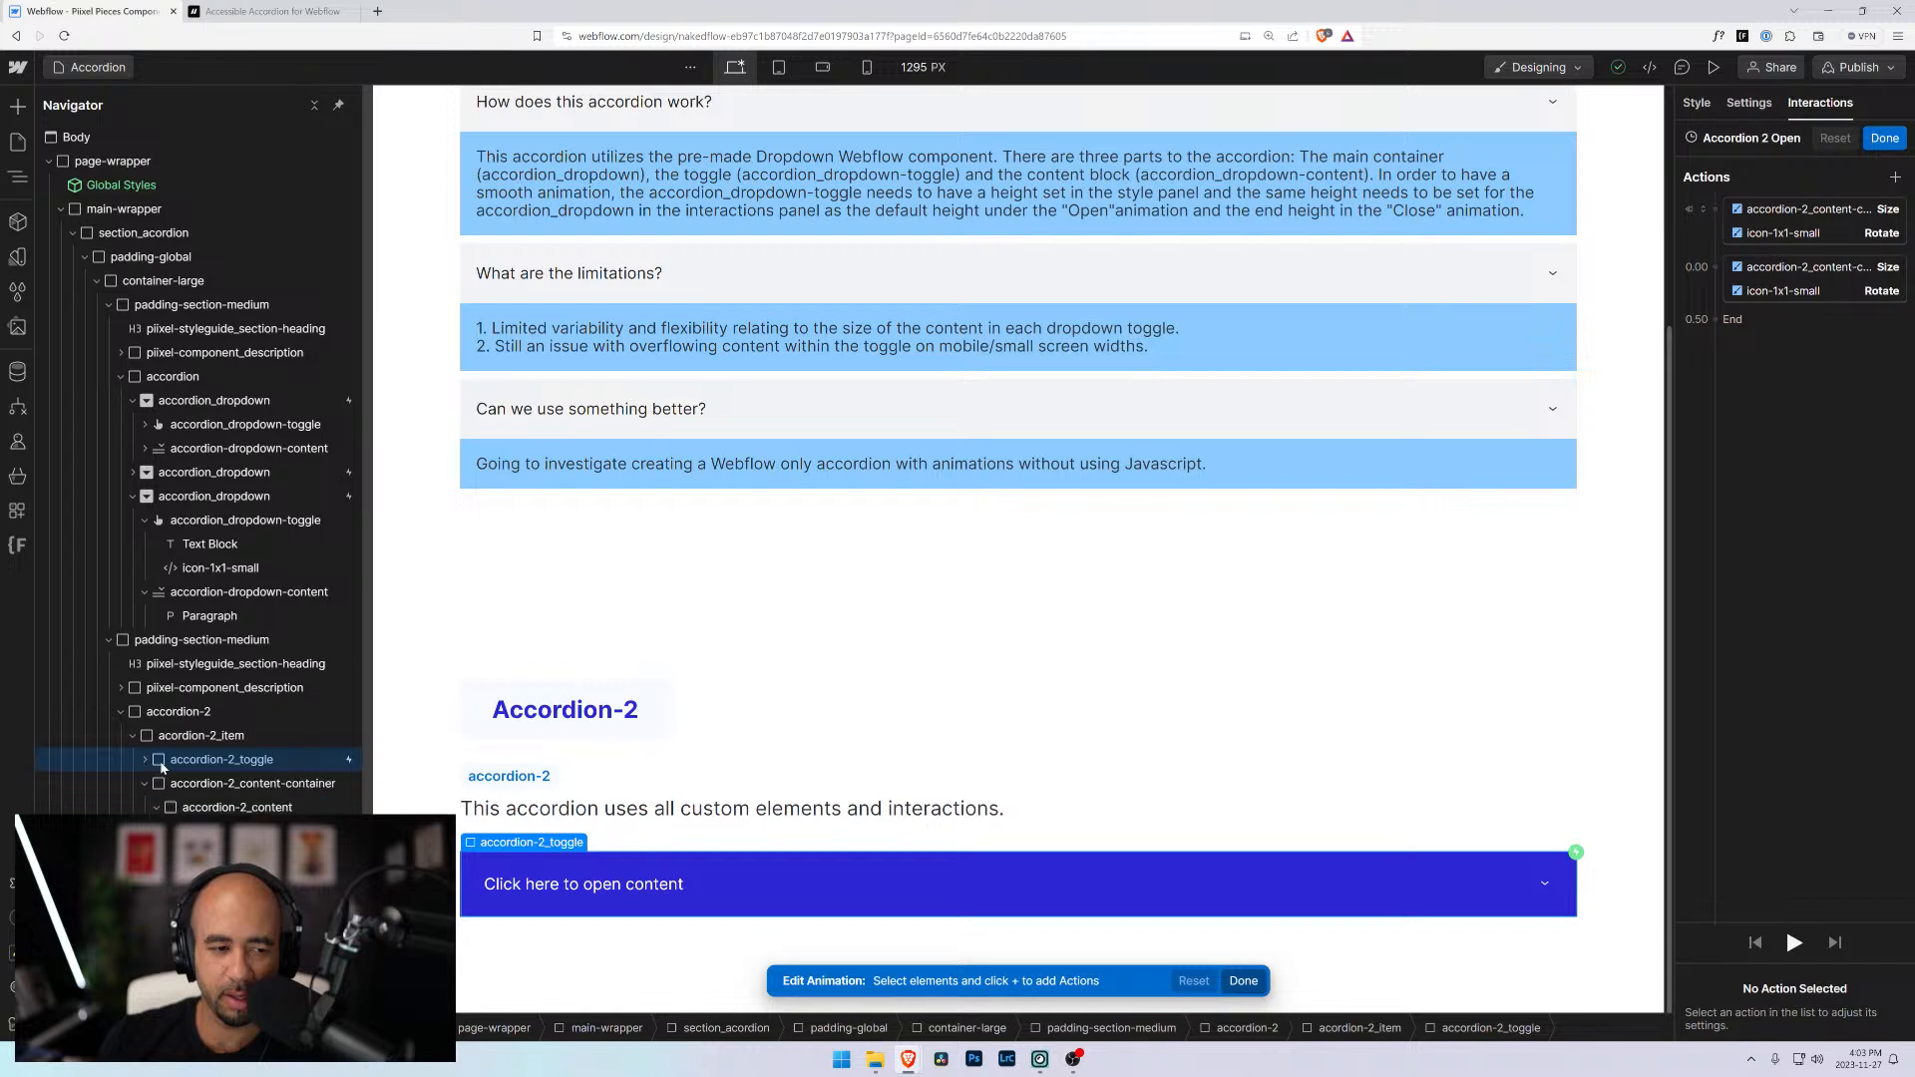
{"action": "left_click", "coordinate": [145, 784]}
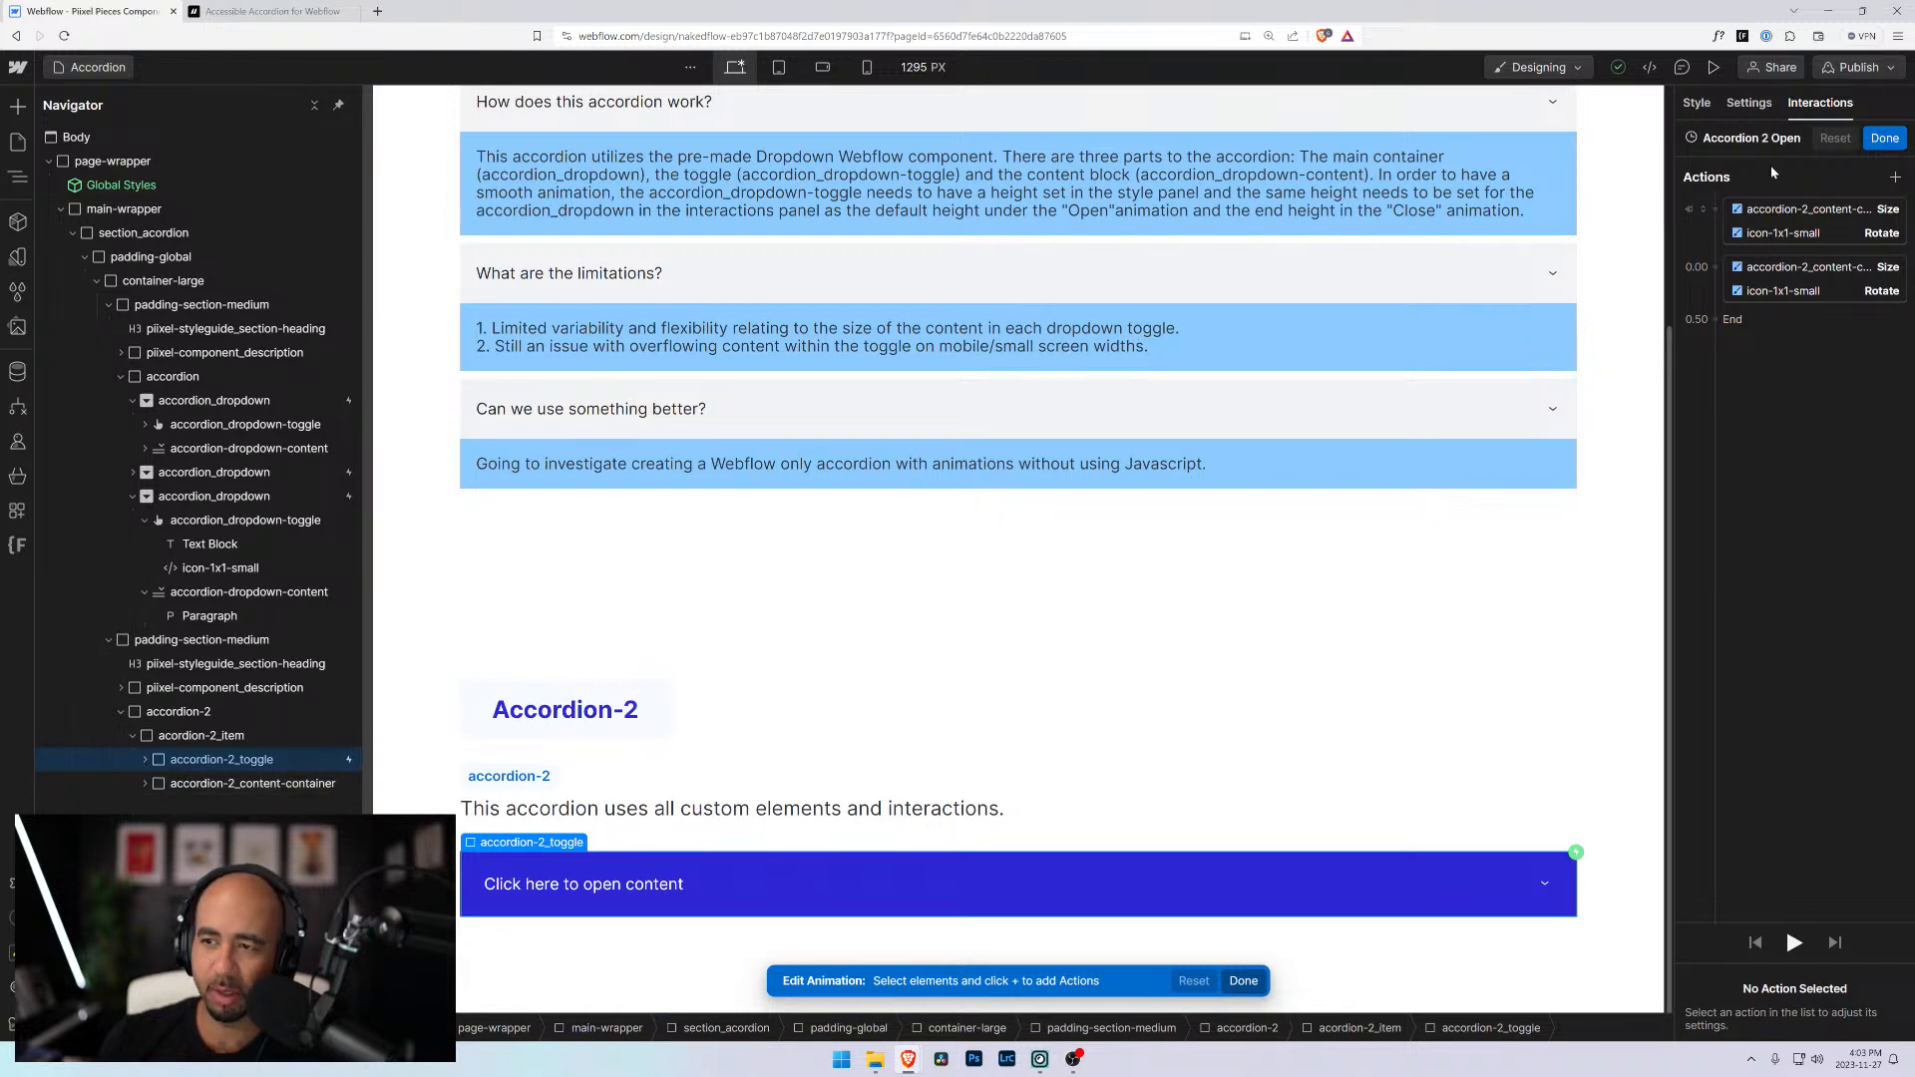
{"action": "left_click", "coordinate": [1801, 212]}
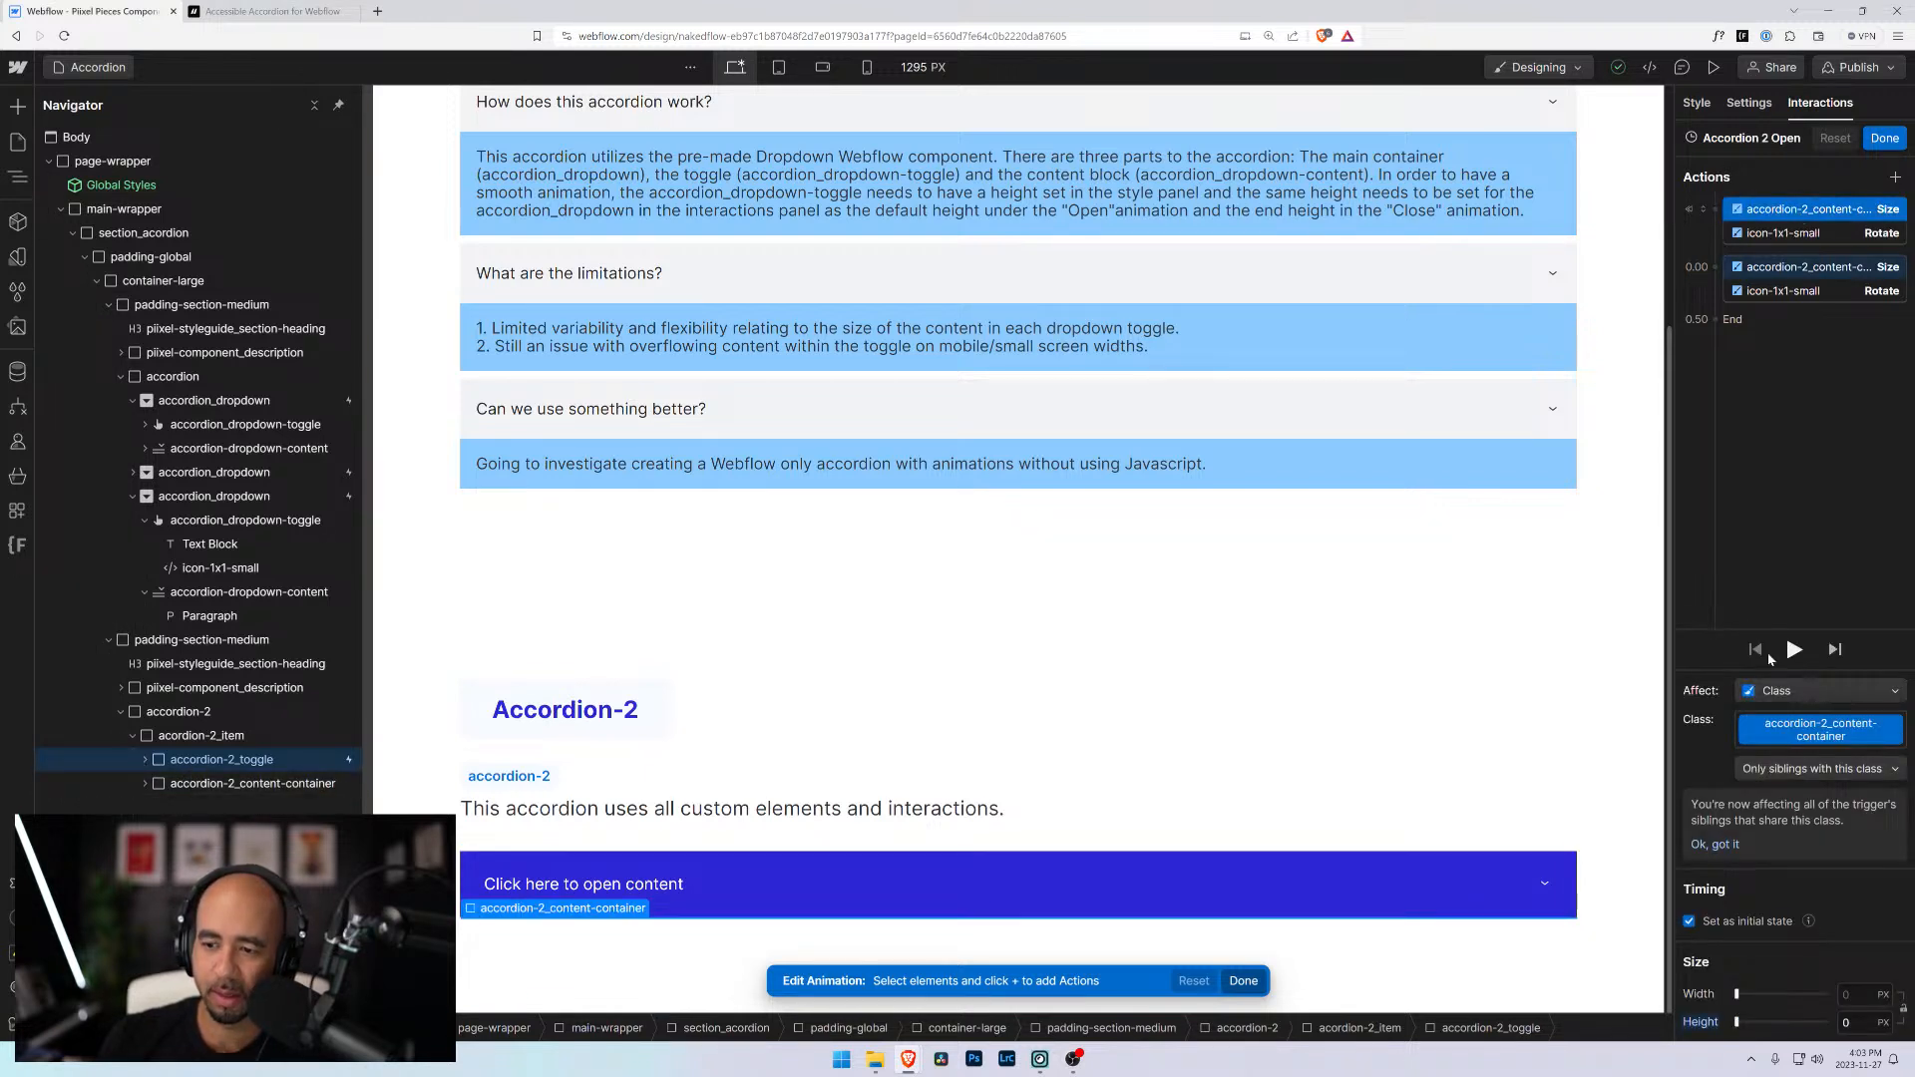
{"action": "left_click", "coordinate": [1897, 774]}
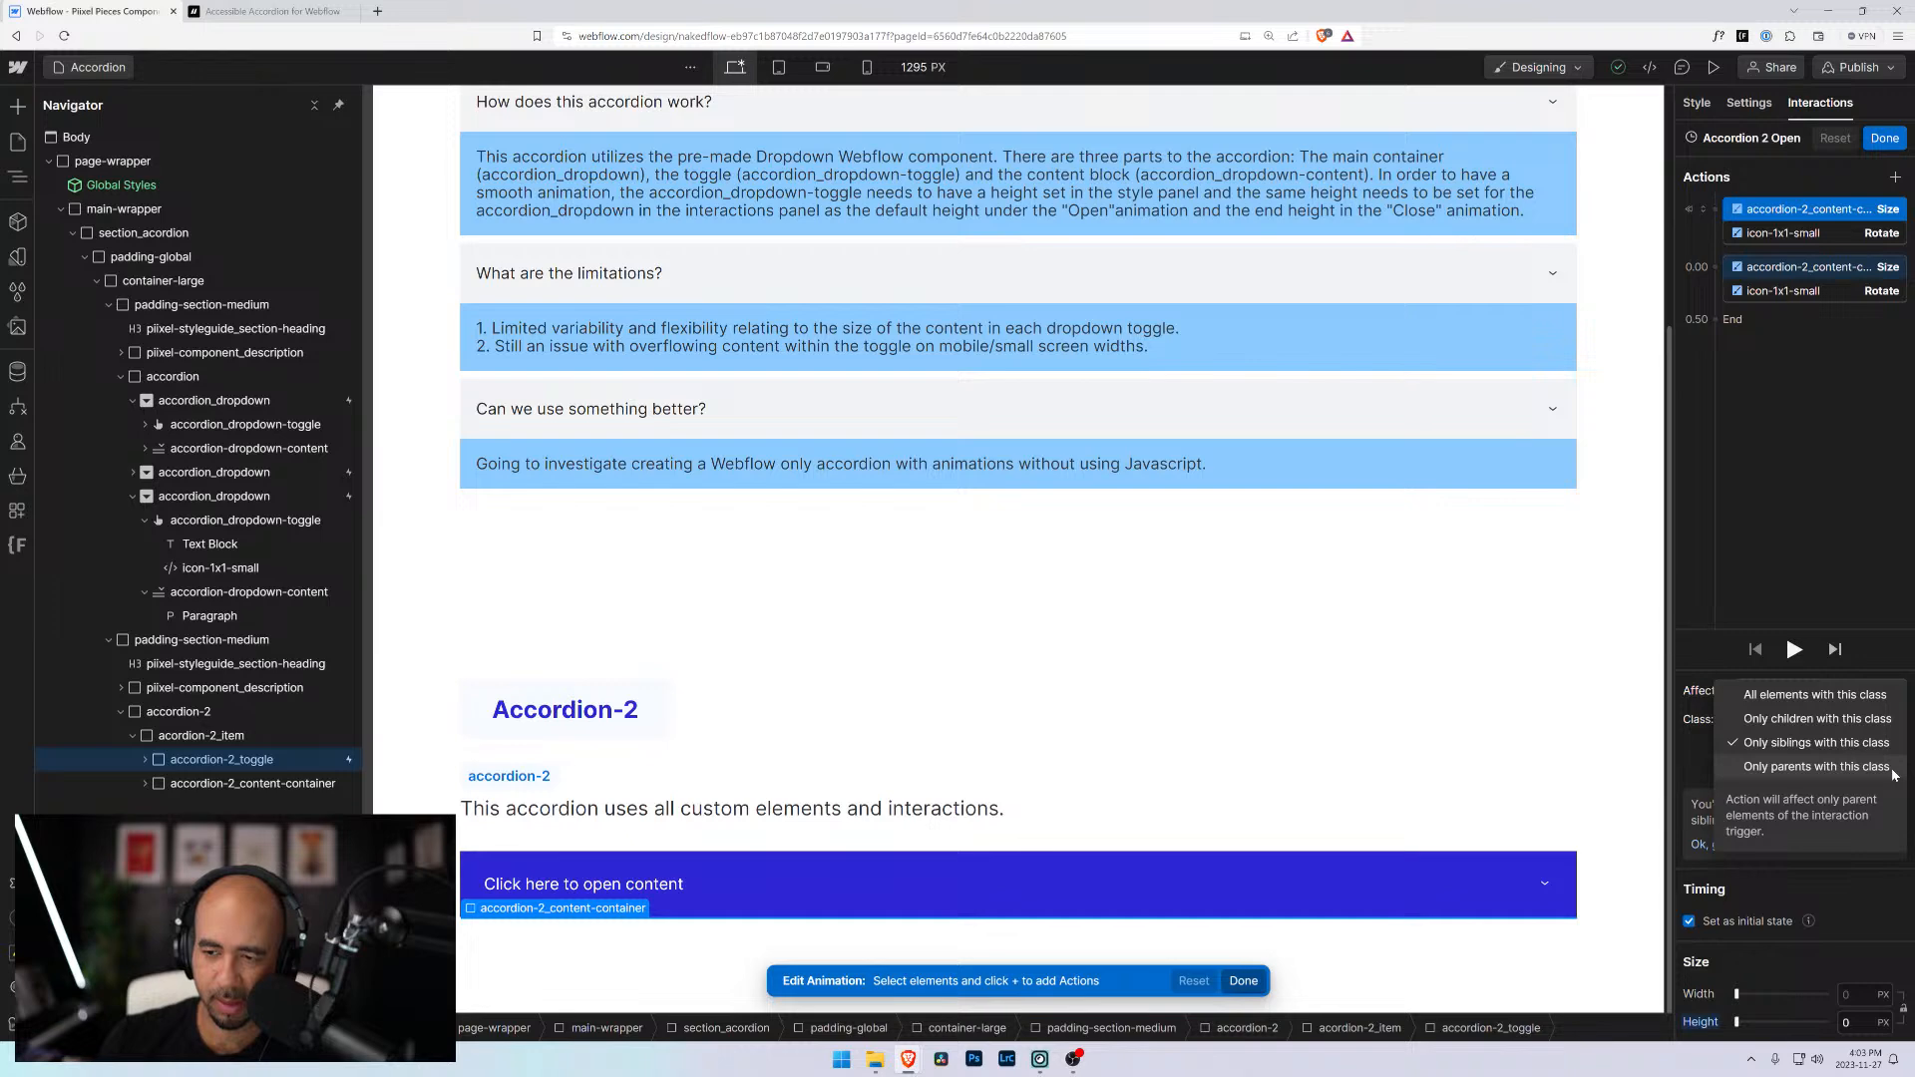
Close the Accordion 2 Open animation unchanged and duplicate the Accordion-2 item twice within accordion-2
{"action": "left_click", "coordinate": [1844, 548]}
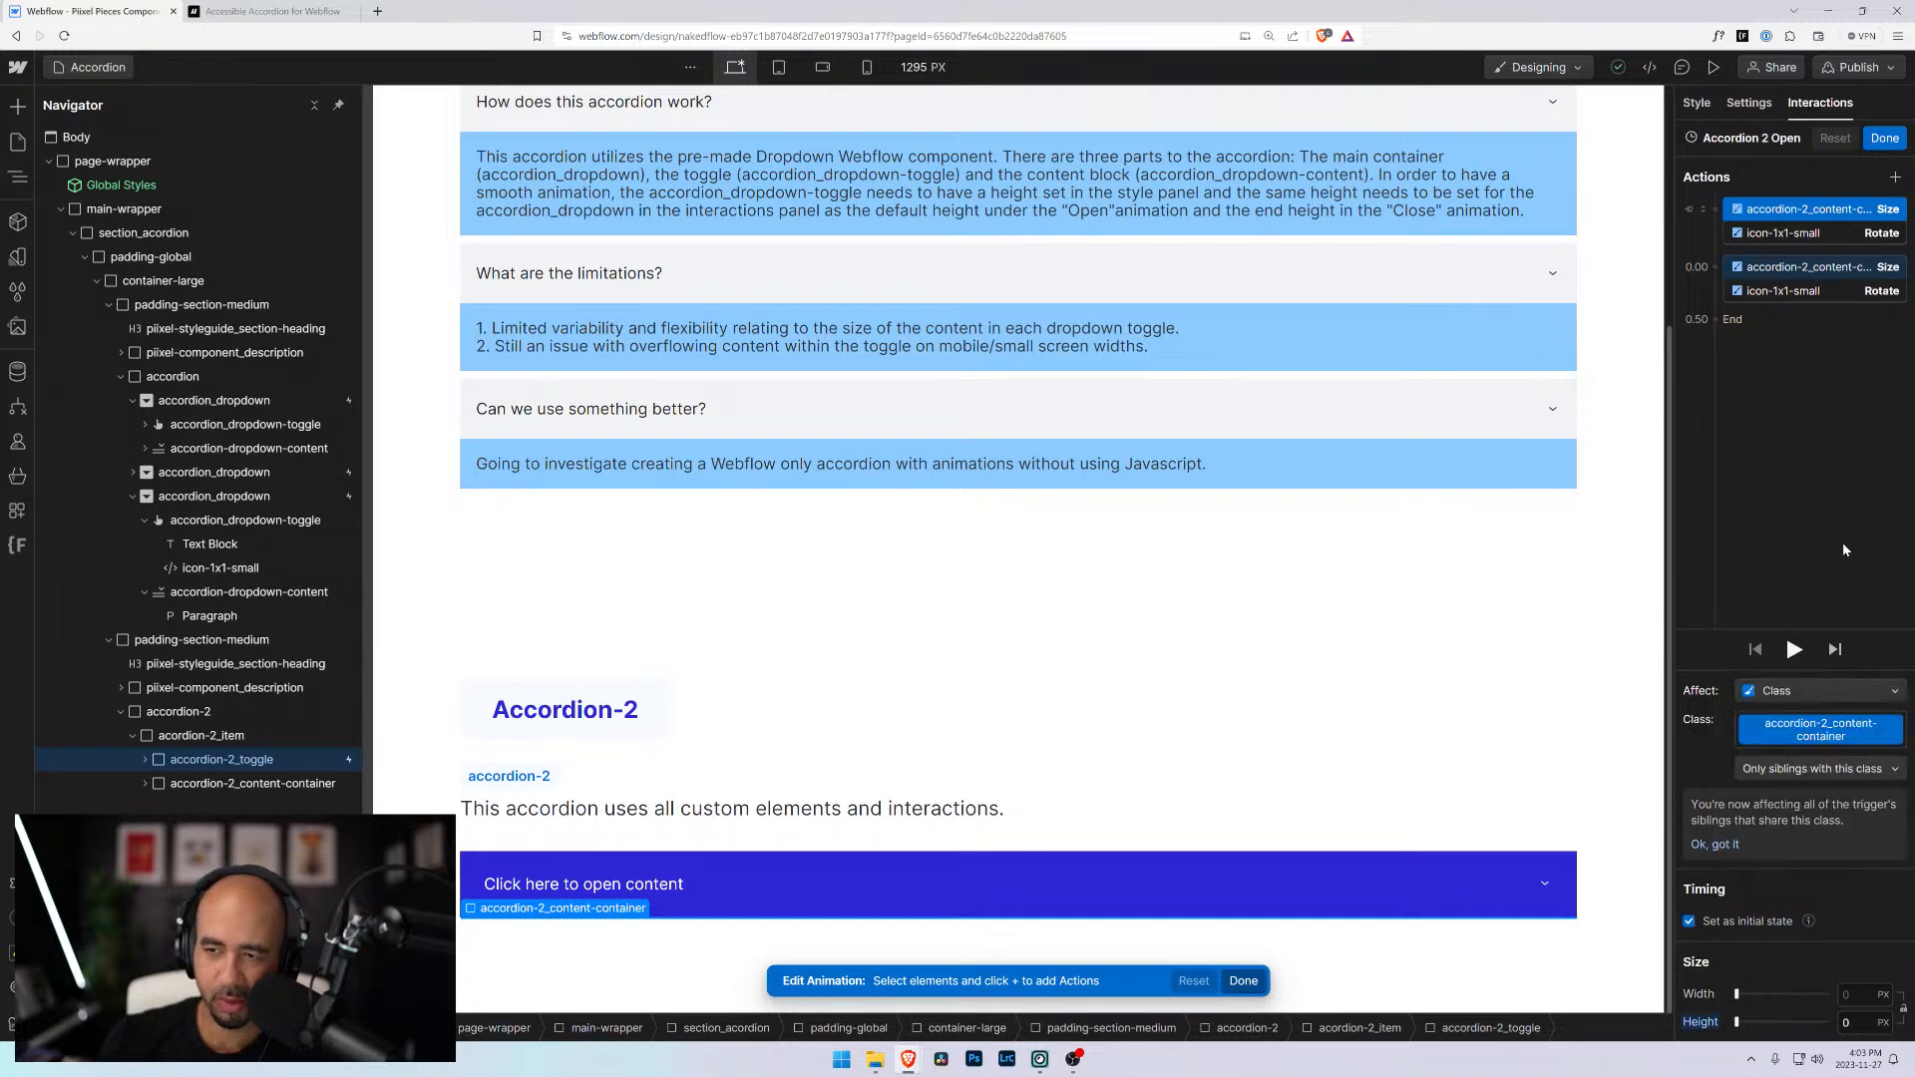
{"action": "left_click", "coordinate": [1883, 138]}
{"action": "left_click", "coordinate": [126, 736]}
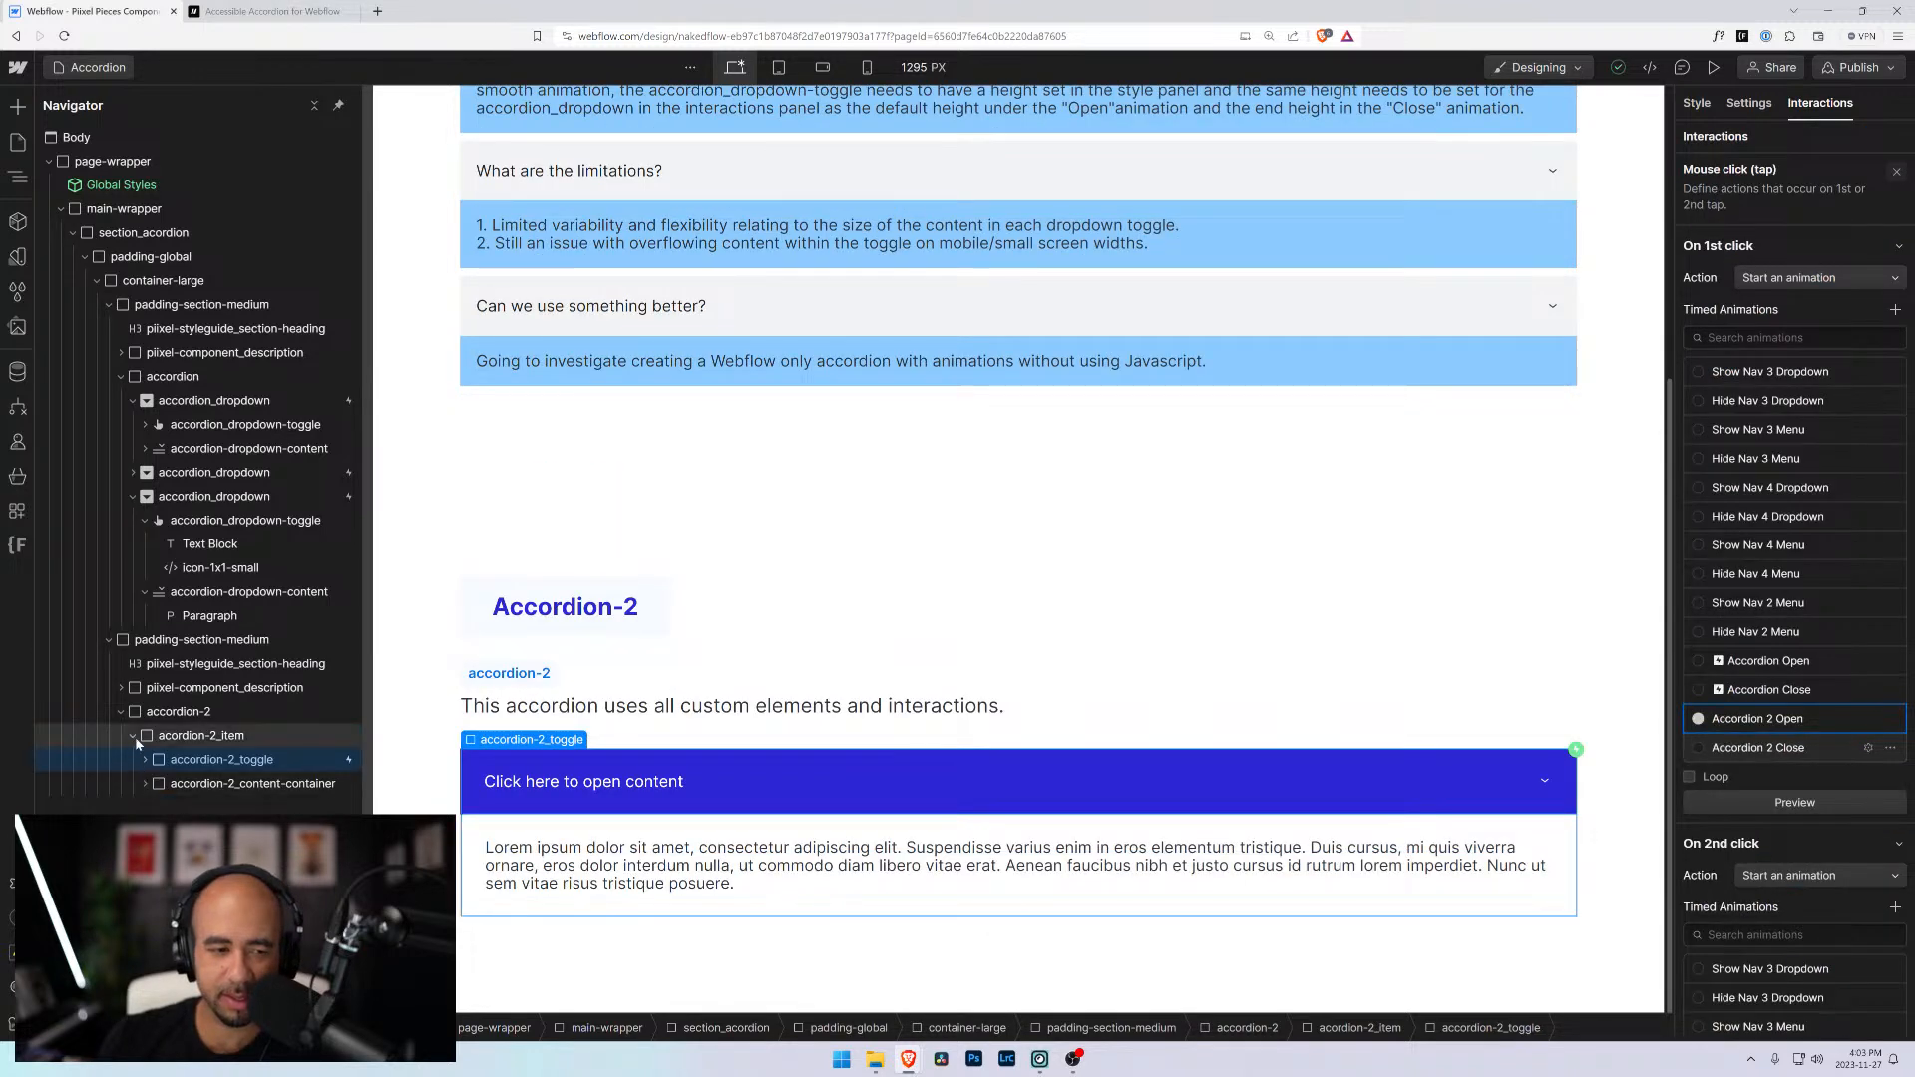
{"action": "left_click", "coordinate": [164, 743]}
{"action": "key", "text": "ctrl+d"}
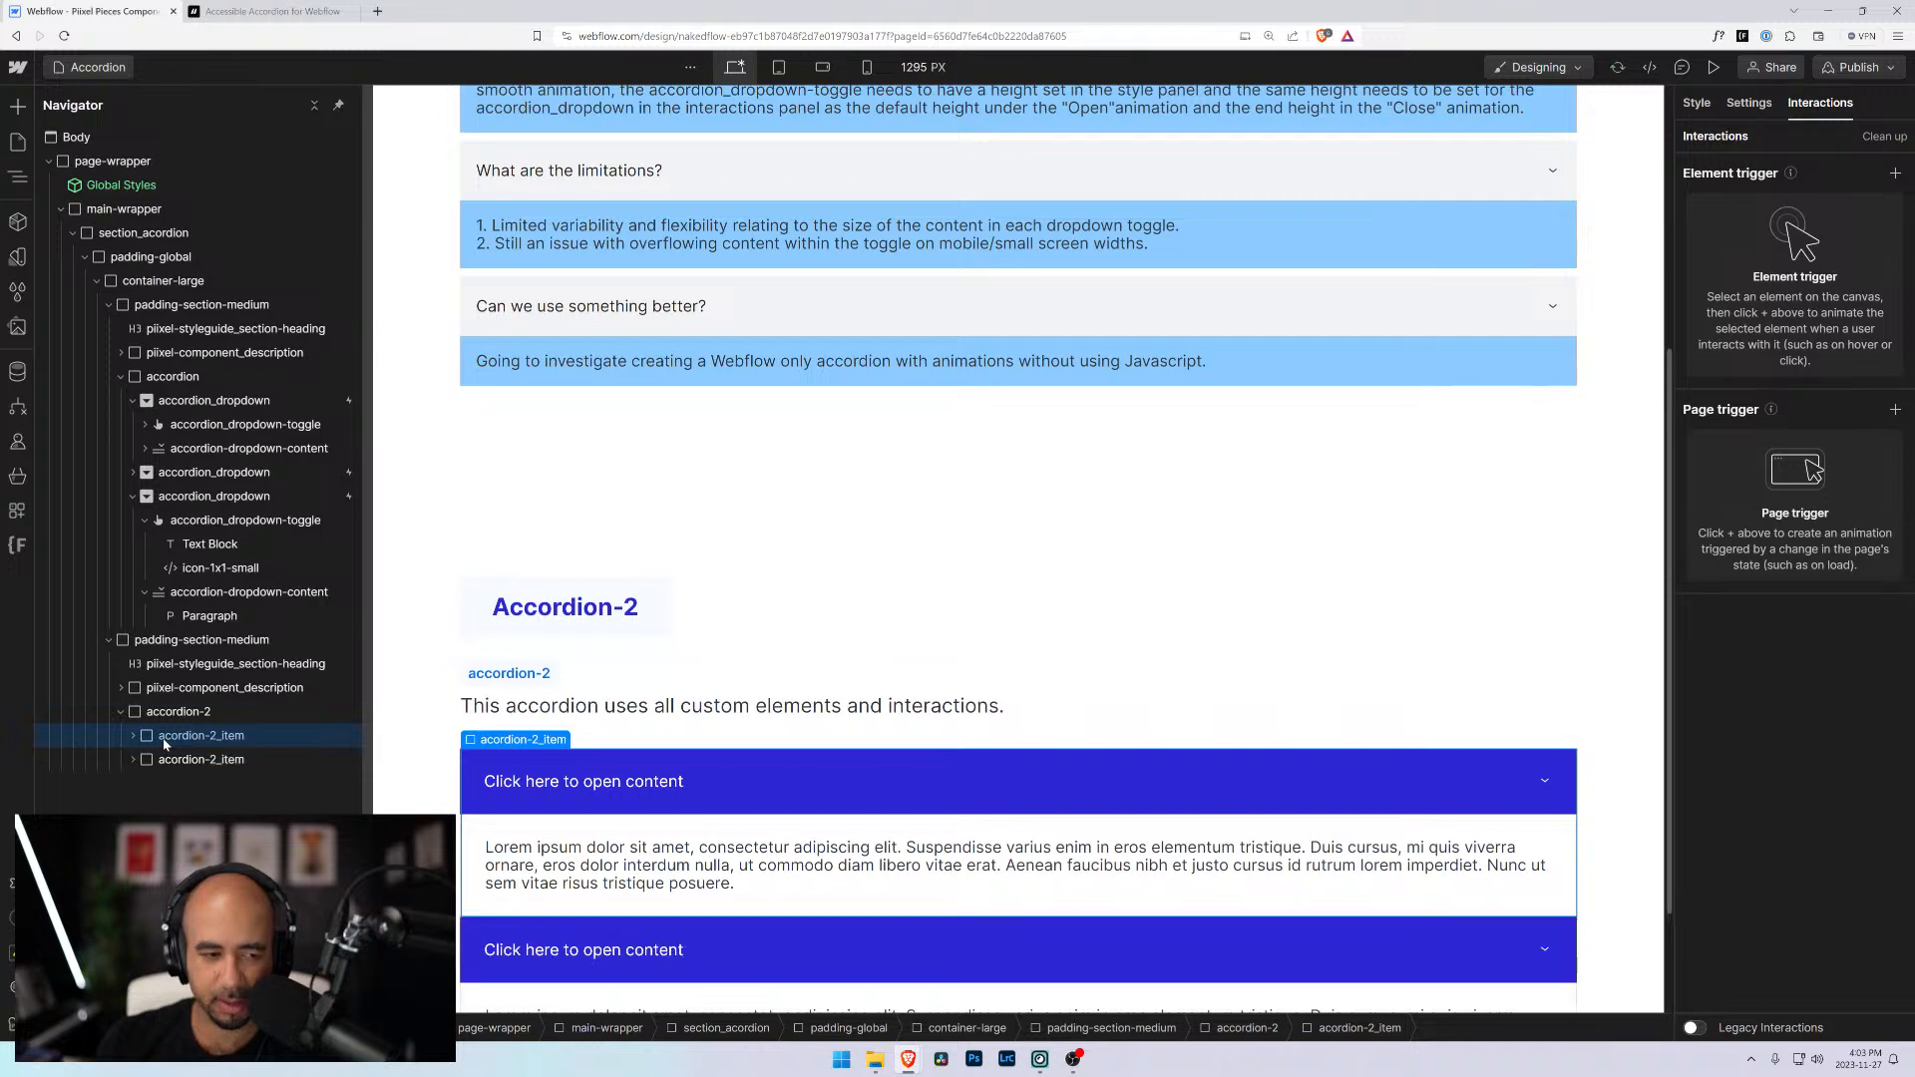
{"action": "key", "text": "ctrl+d"}
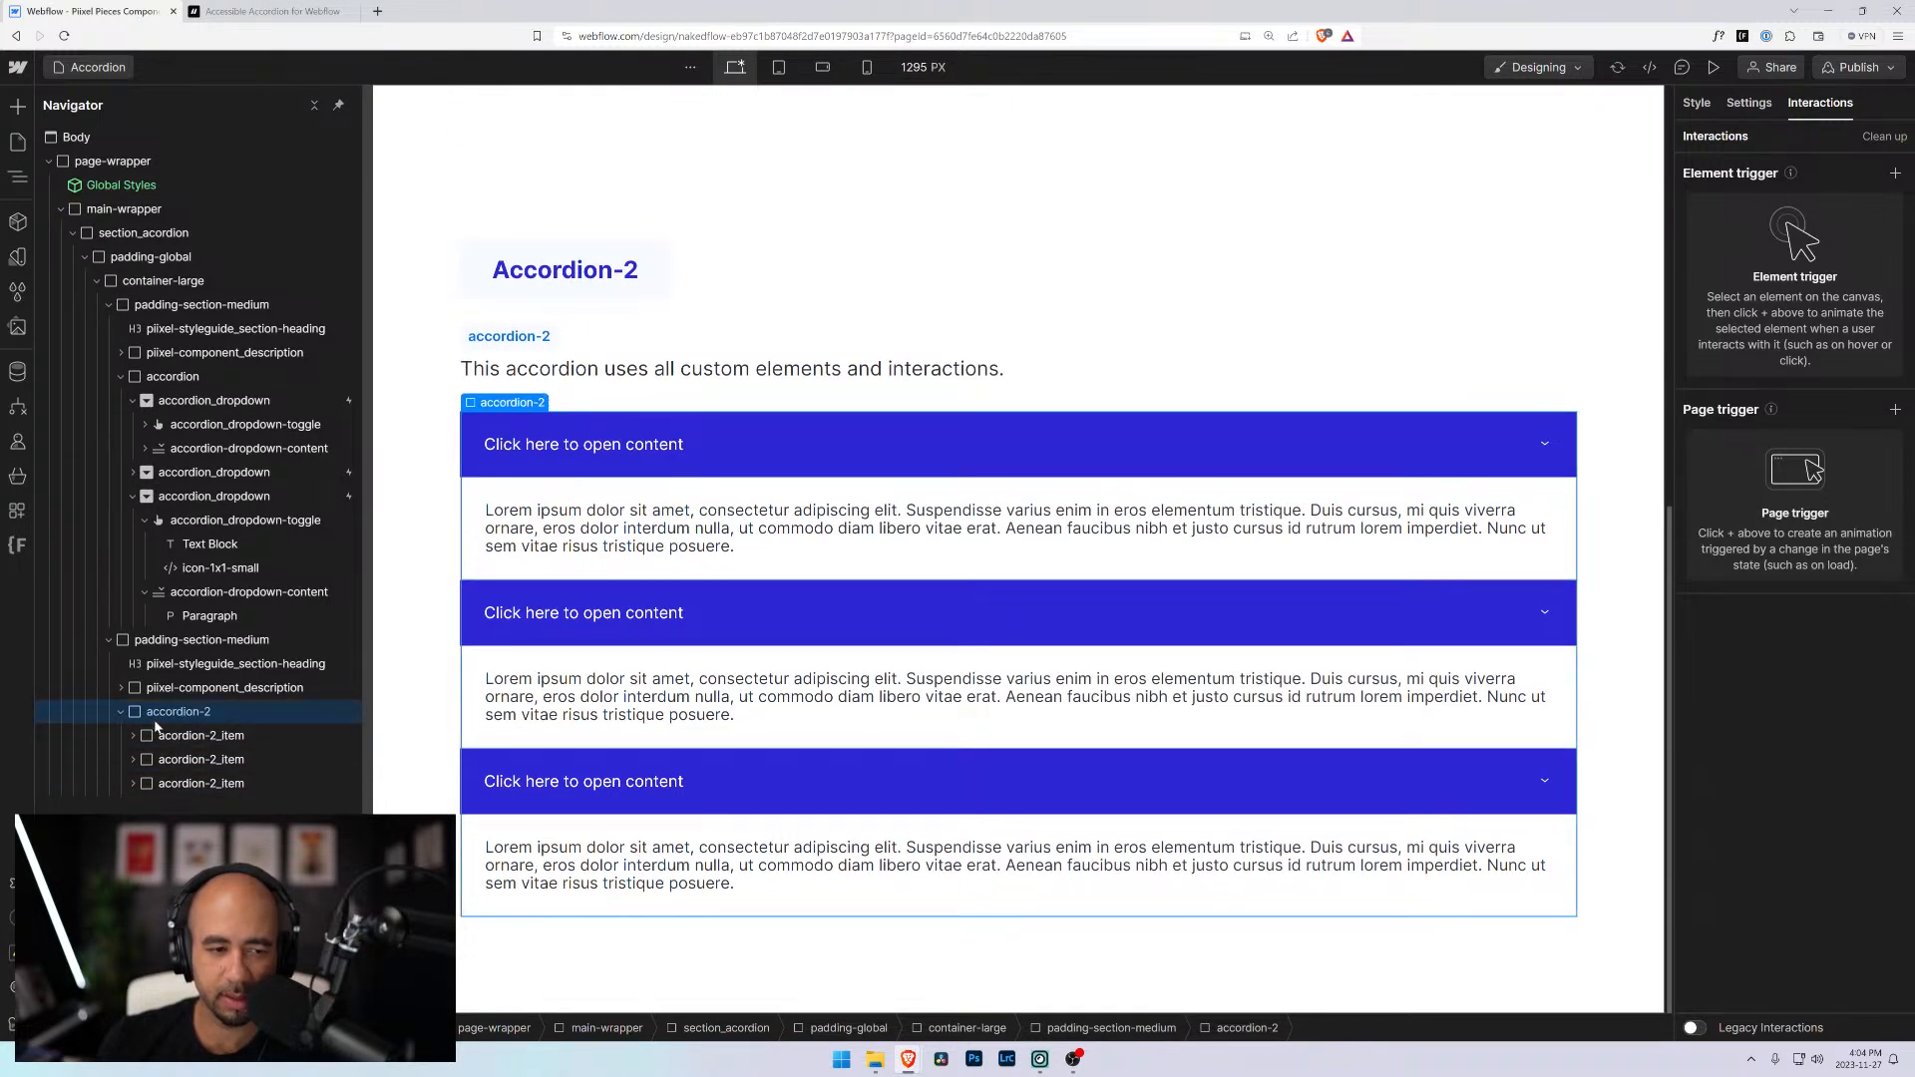
Set accordion-2 to a vertical flex layout with a gap of 2 rem between its items
{"action": "left_click", "coordinate": [162, 714]}
{"action": "left_click", "coordinate": [1697, 102]}
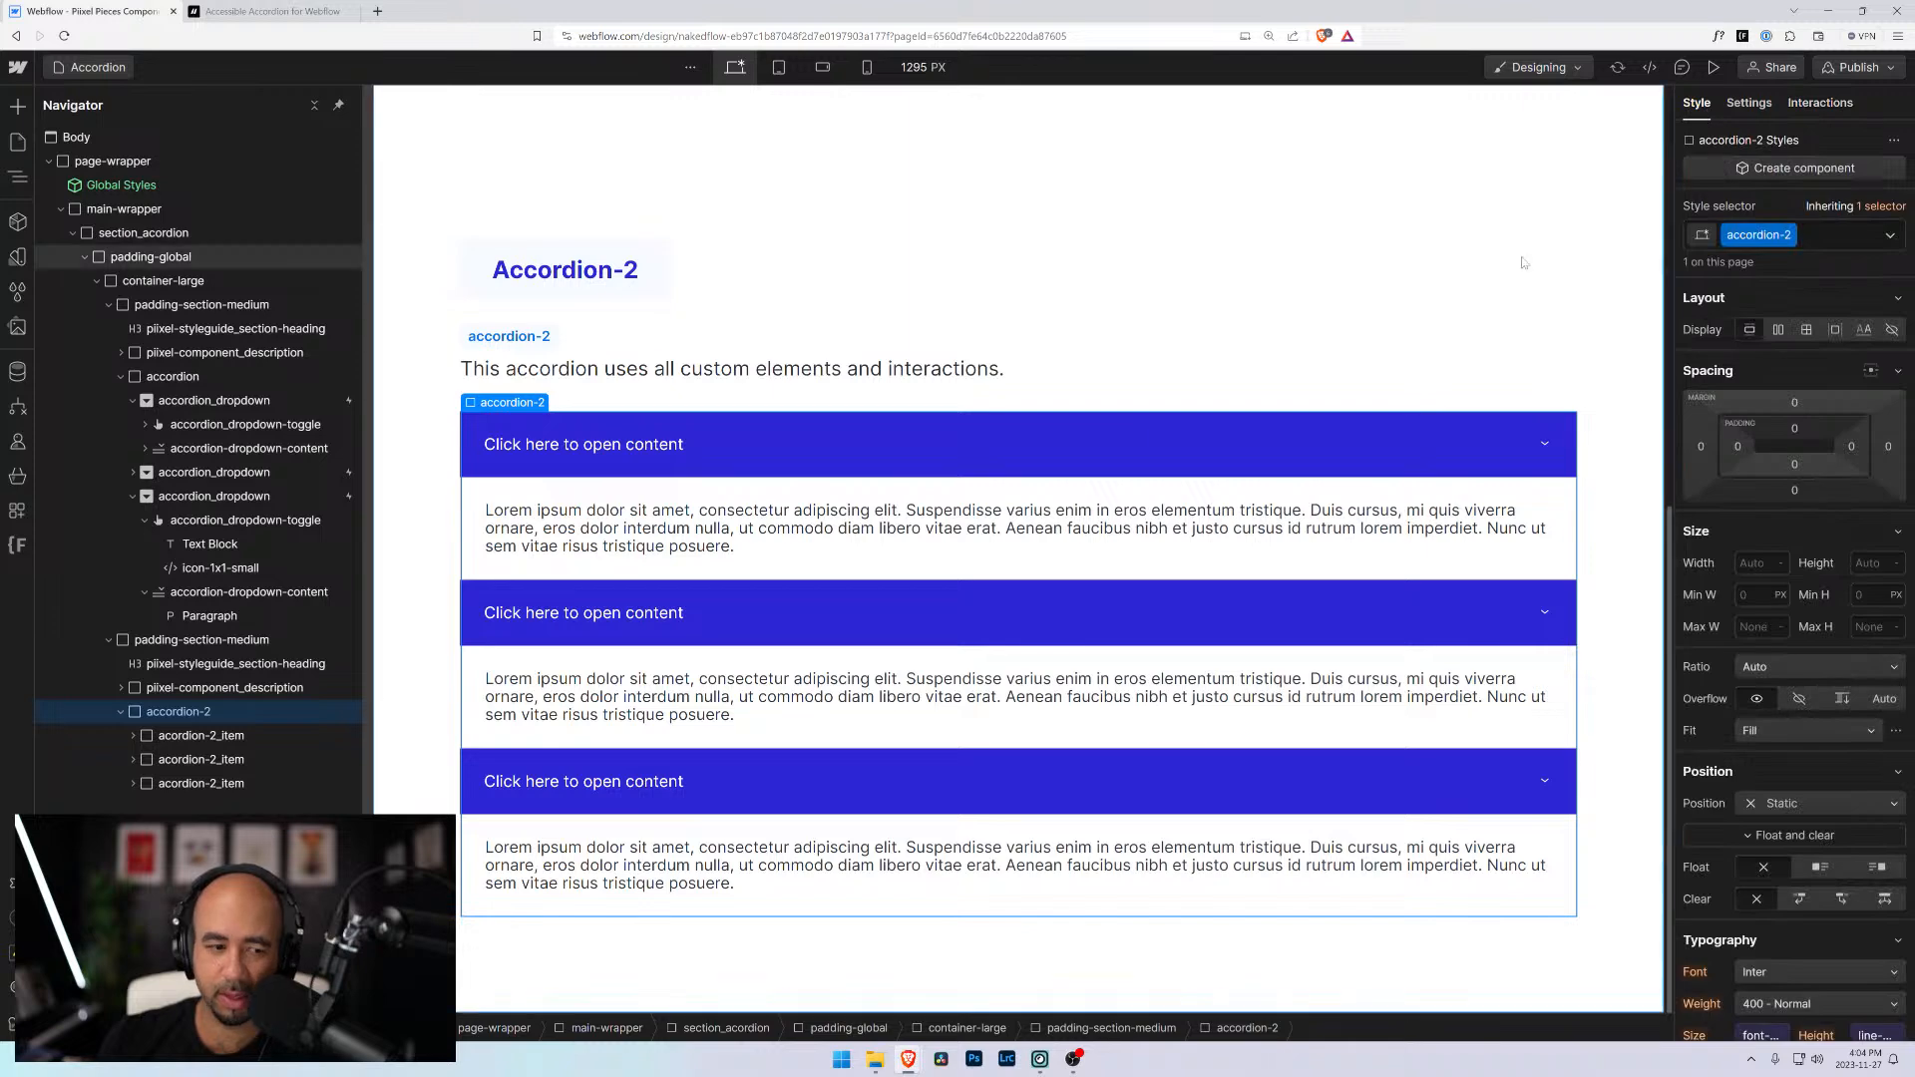
{"action": "left_click", "coordinate": [1778, 329]}
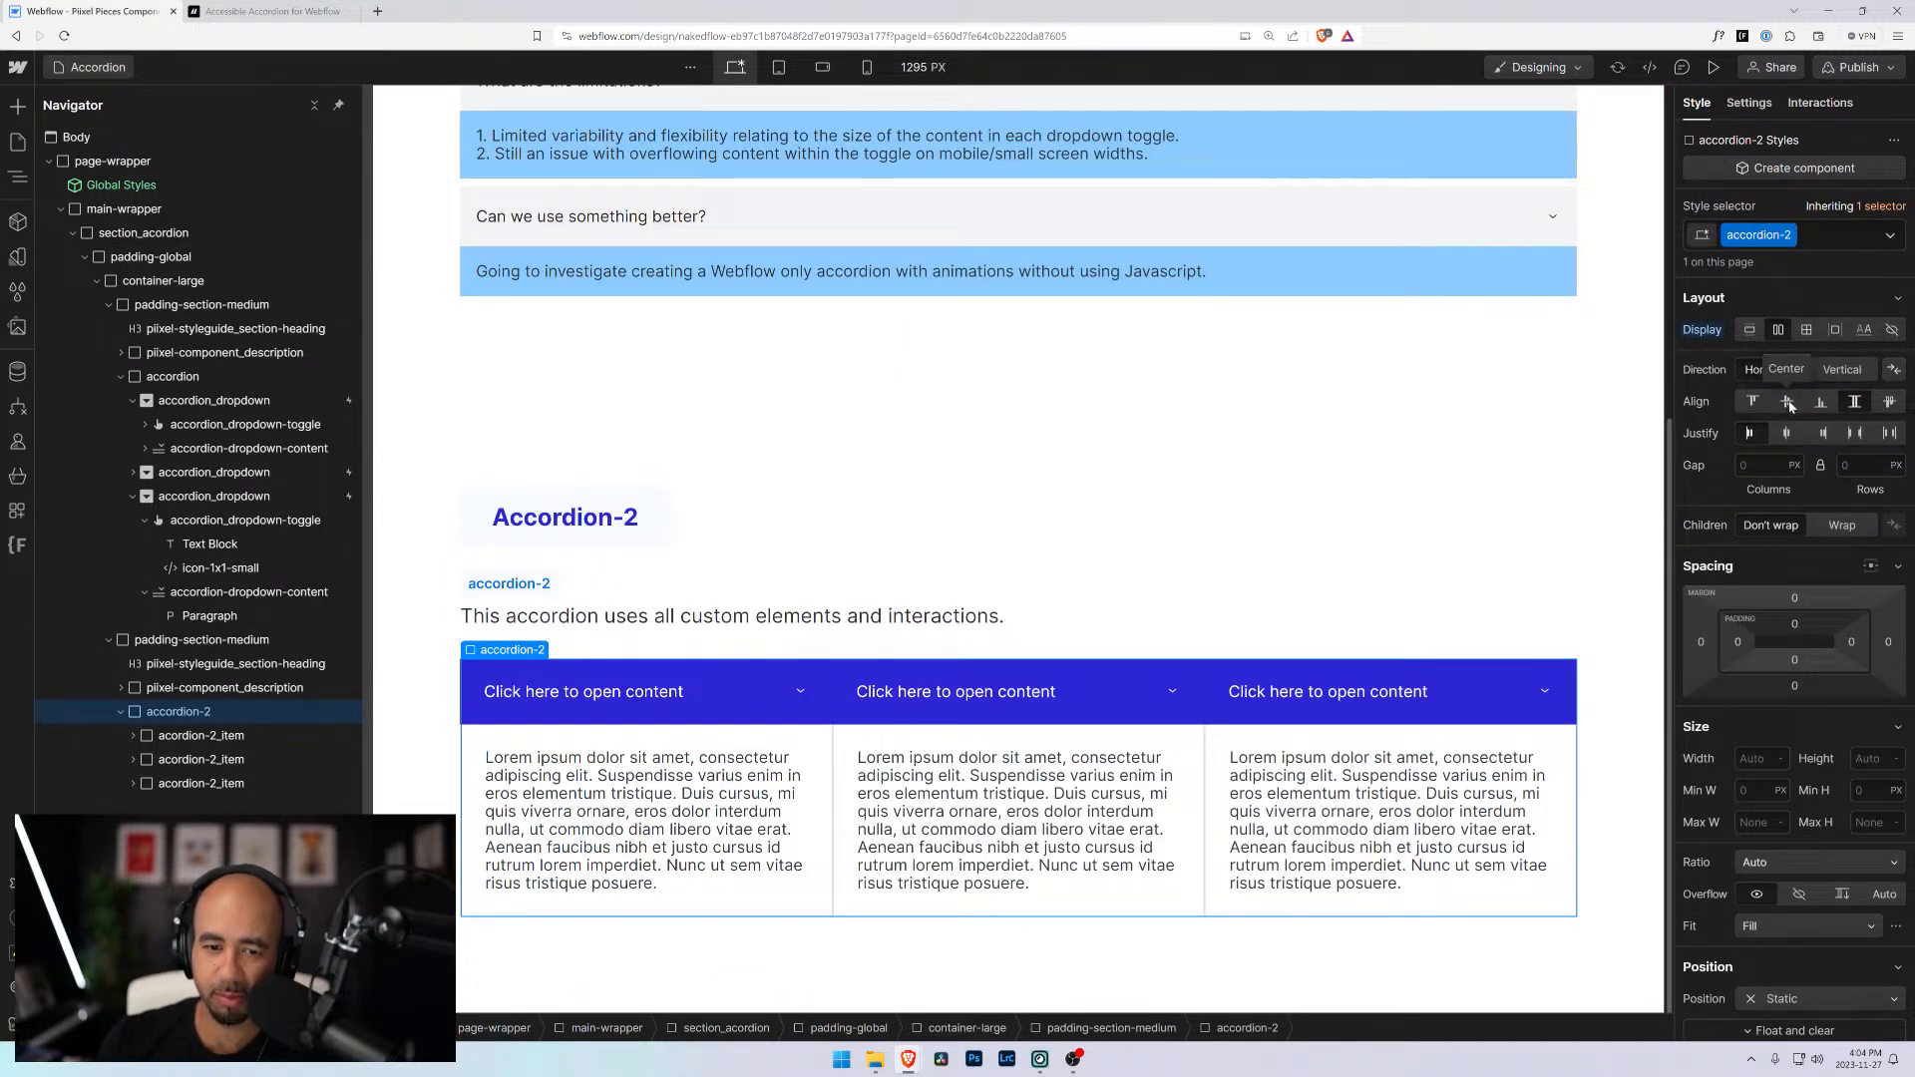
{"action": "left_click", "coordinate": [1838, 370]}
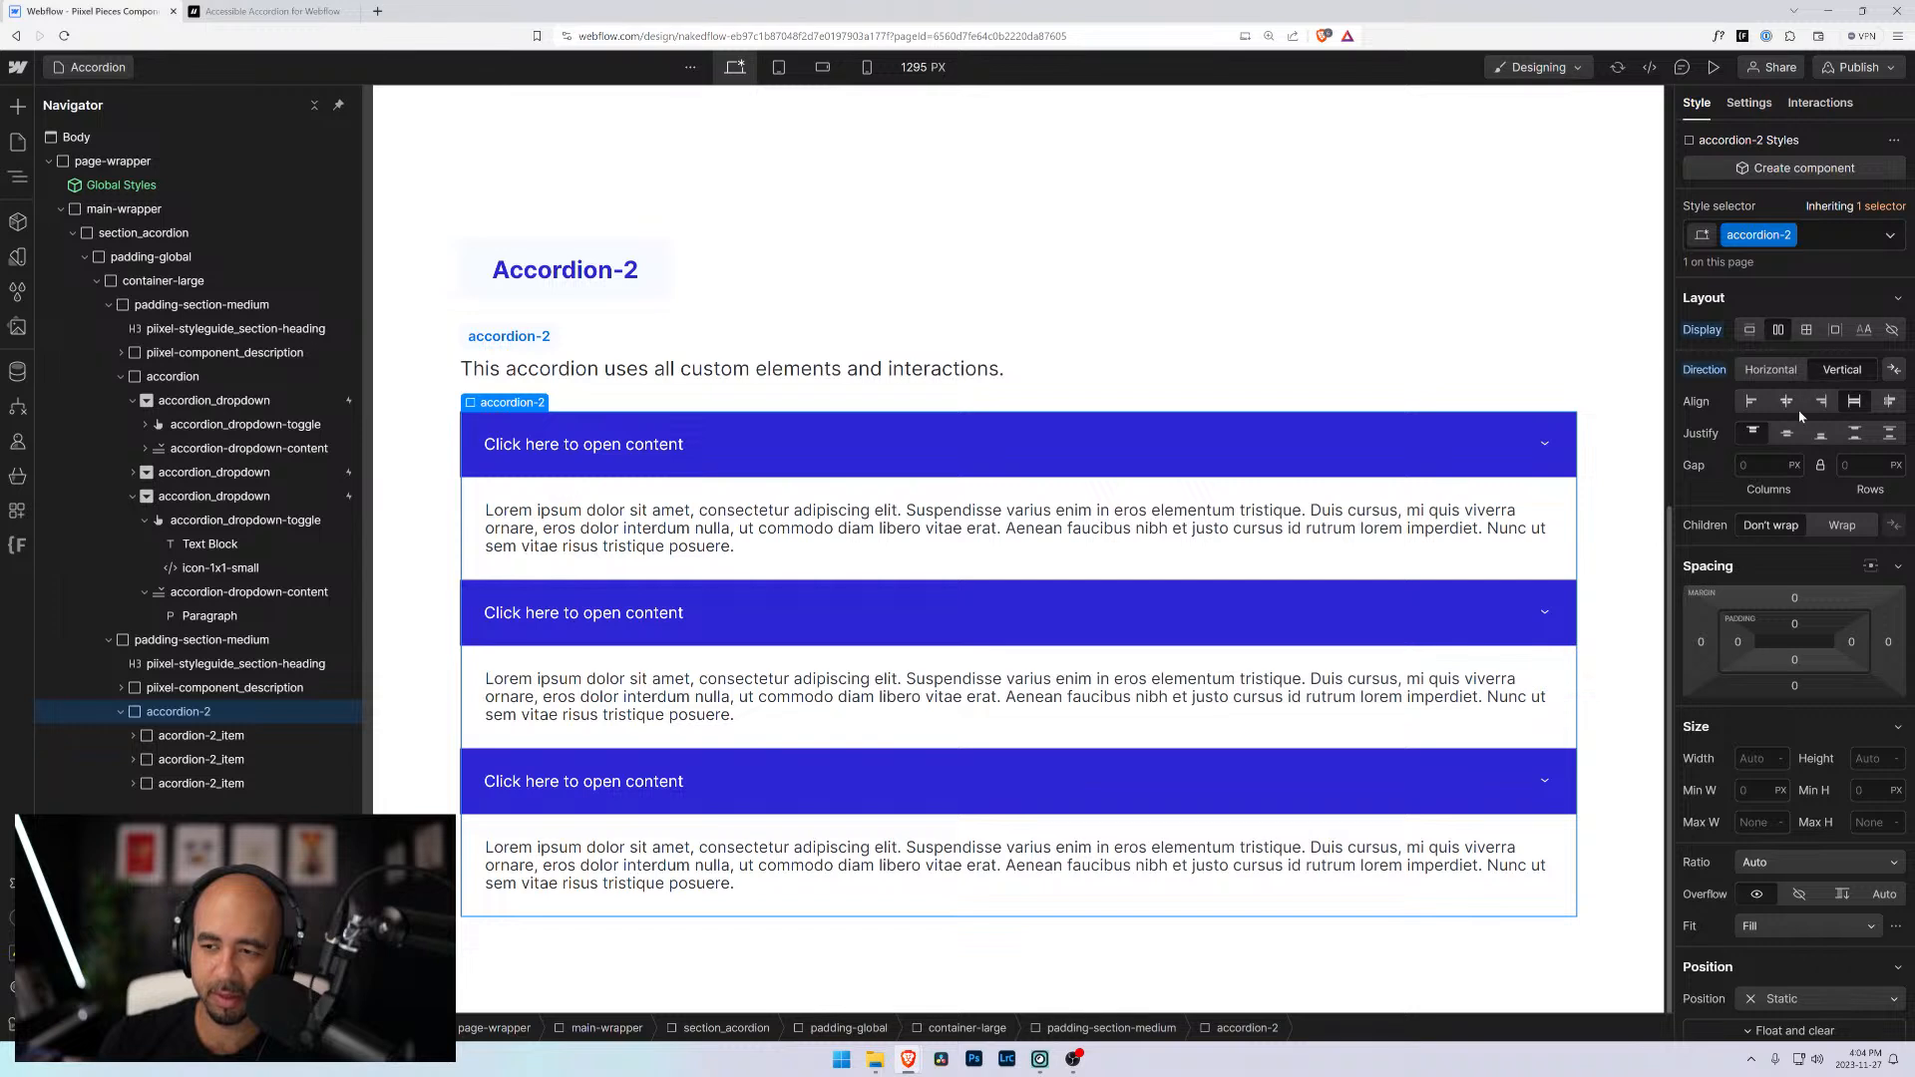
{"action": "left_click", "coordinate": [1755, 465]}
{"action": "type", "text": "1rem"}
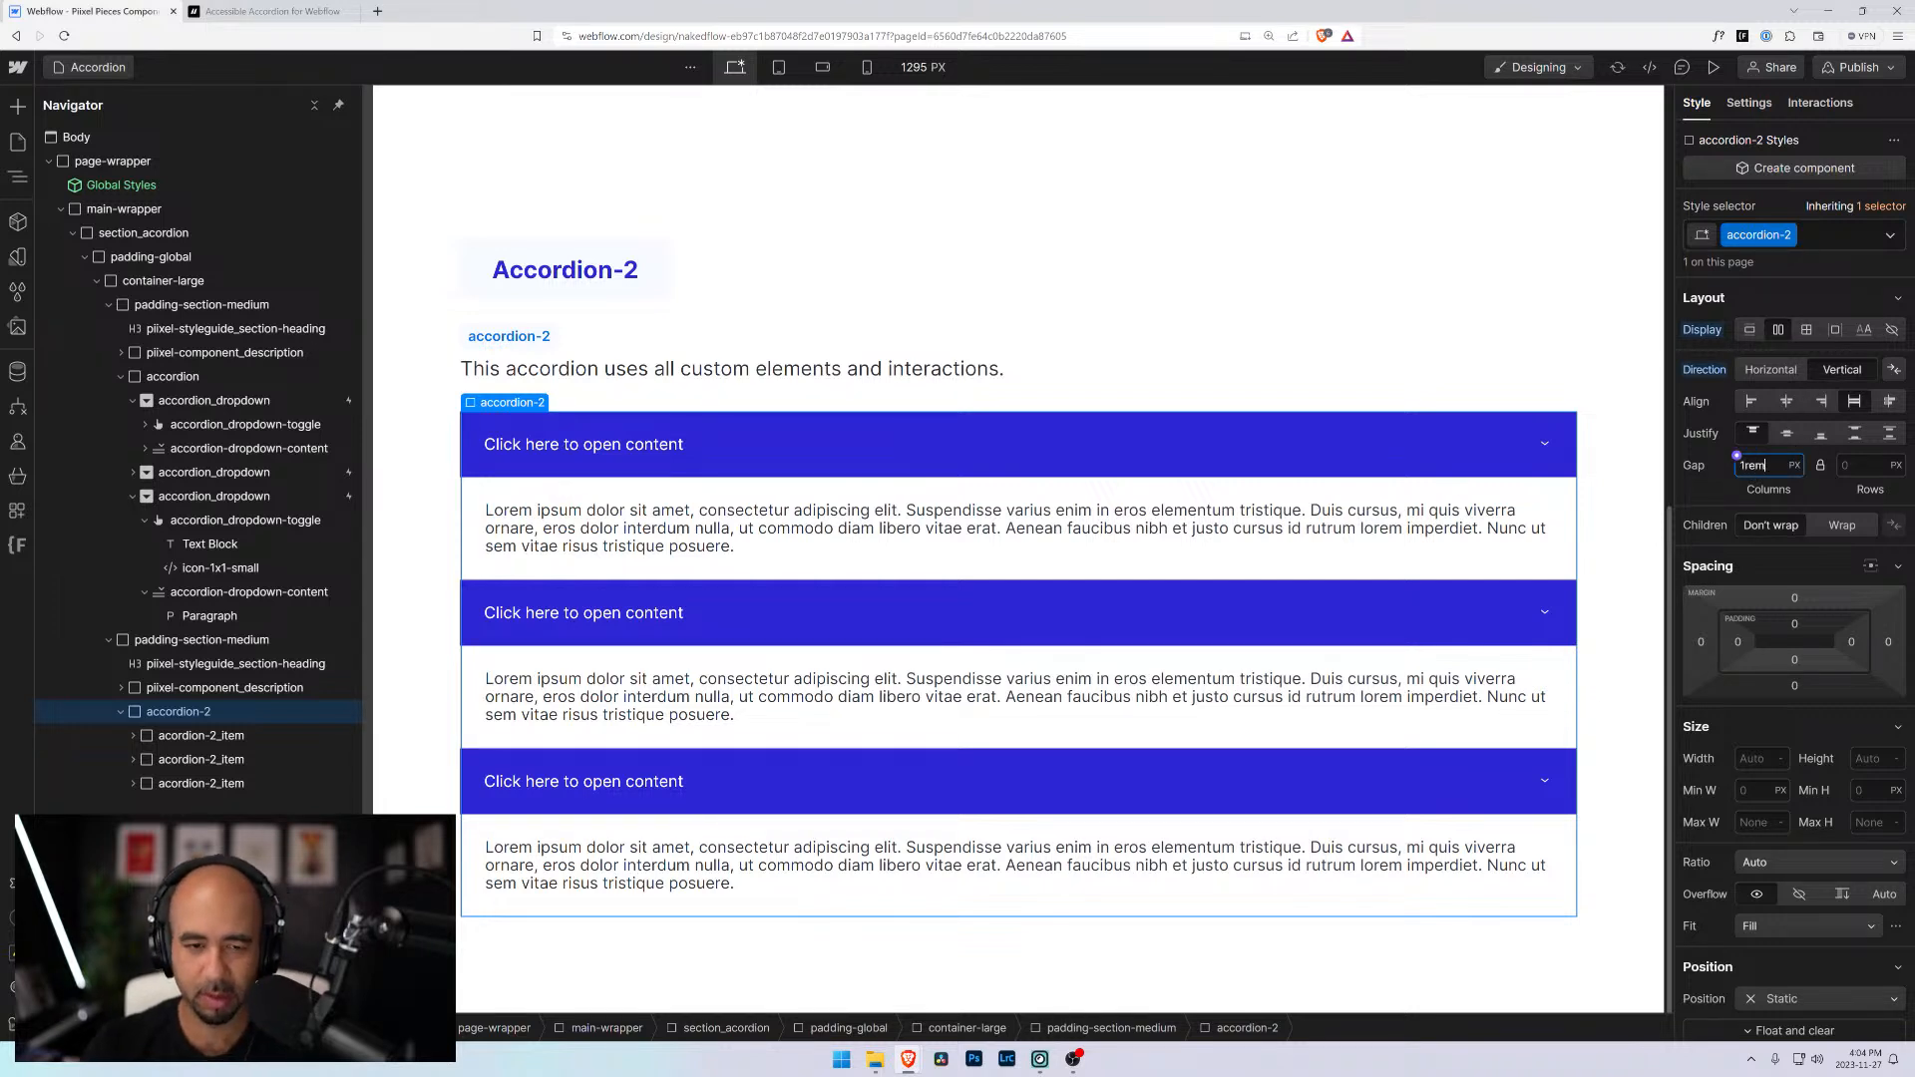
{"action": "key", "text": "Return"}
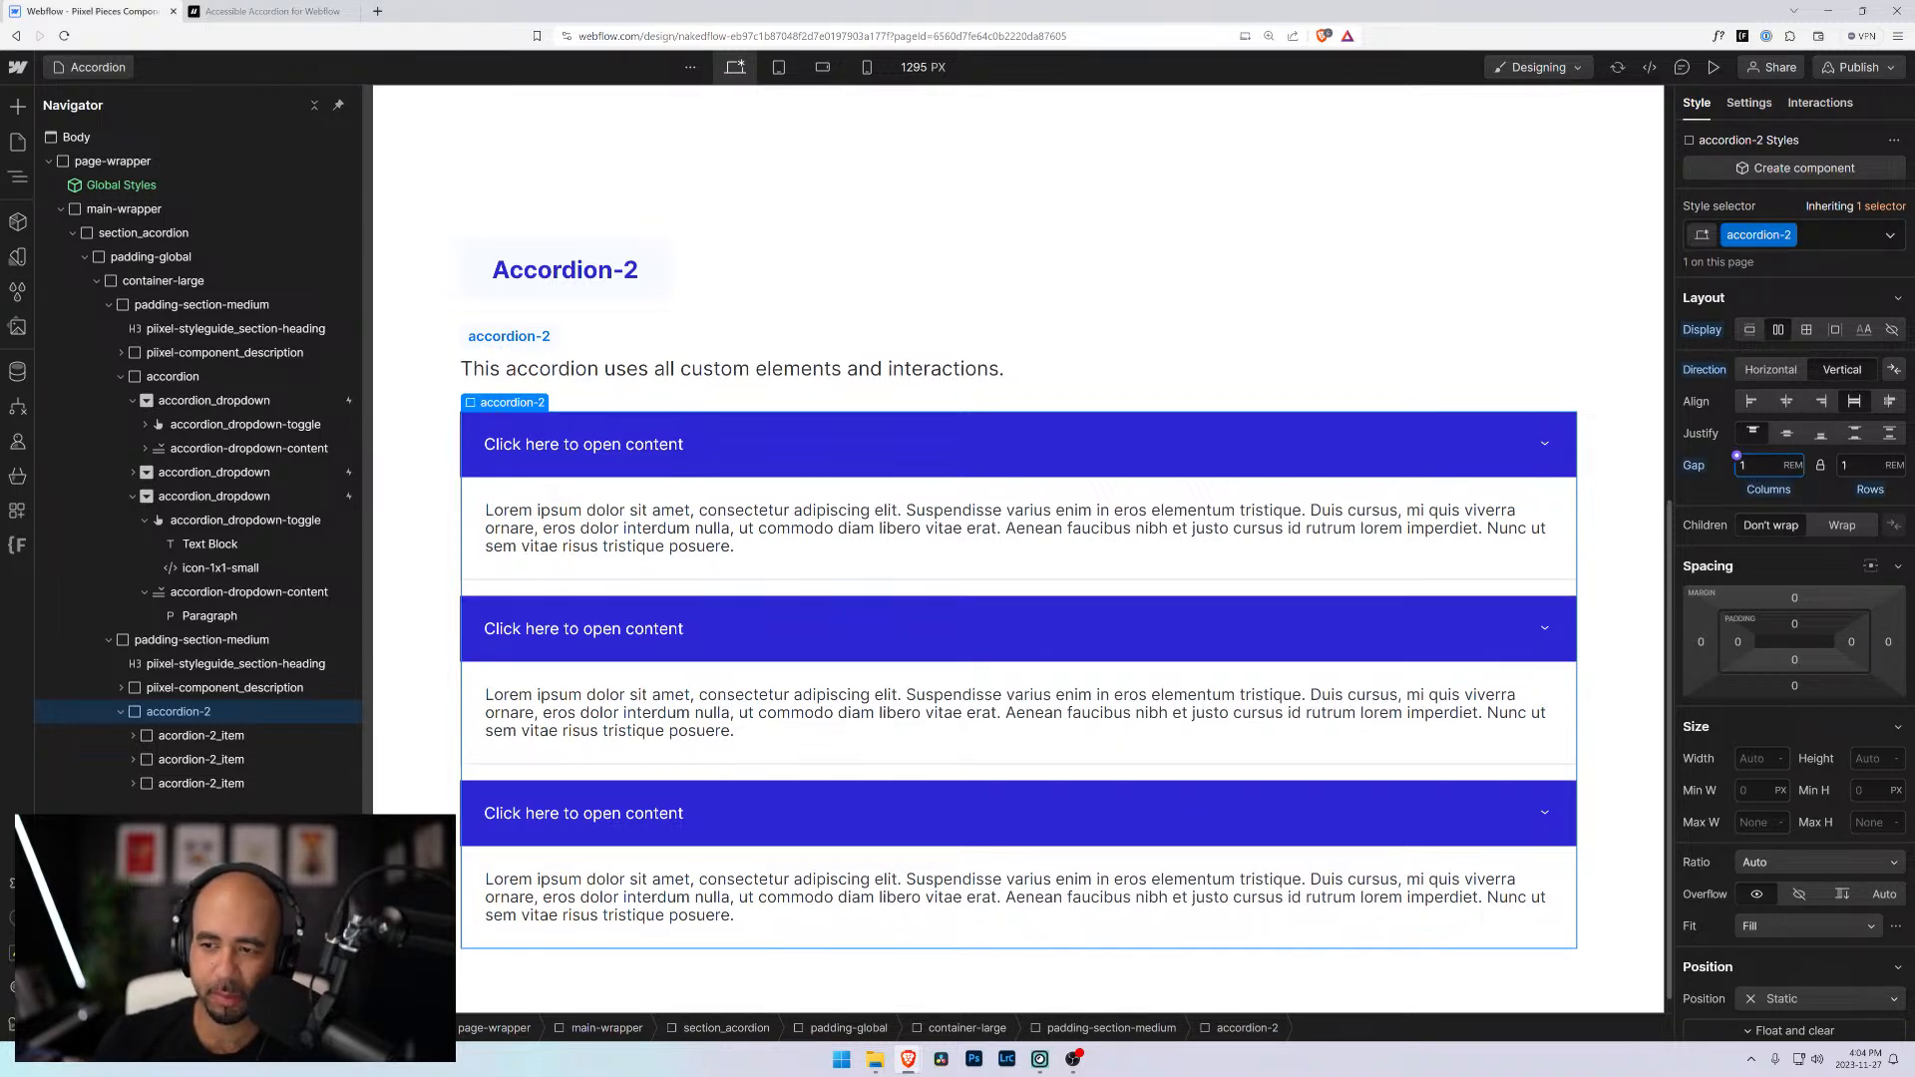
{"action": "key", "text": "Up"}
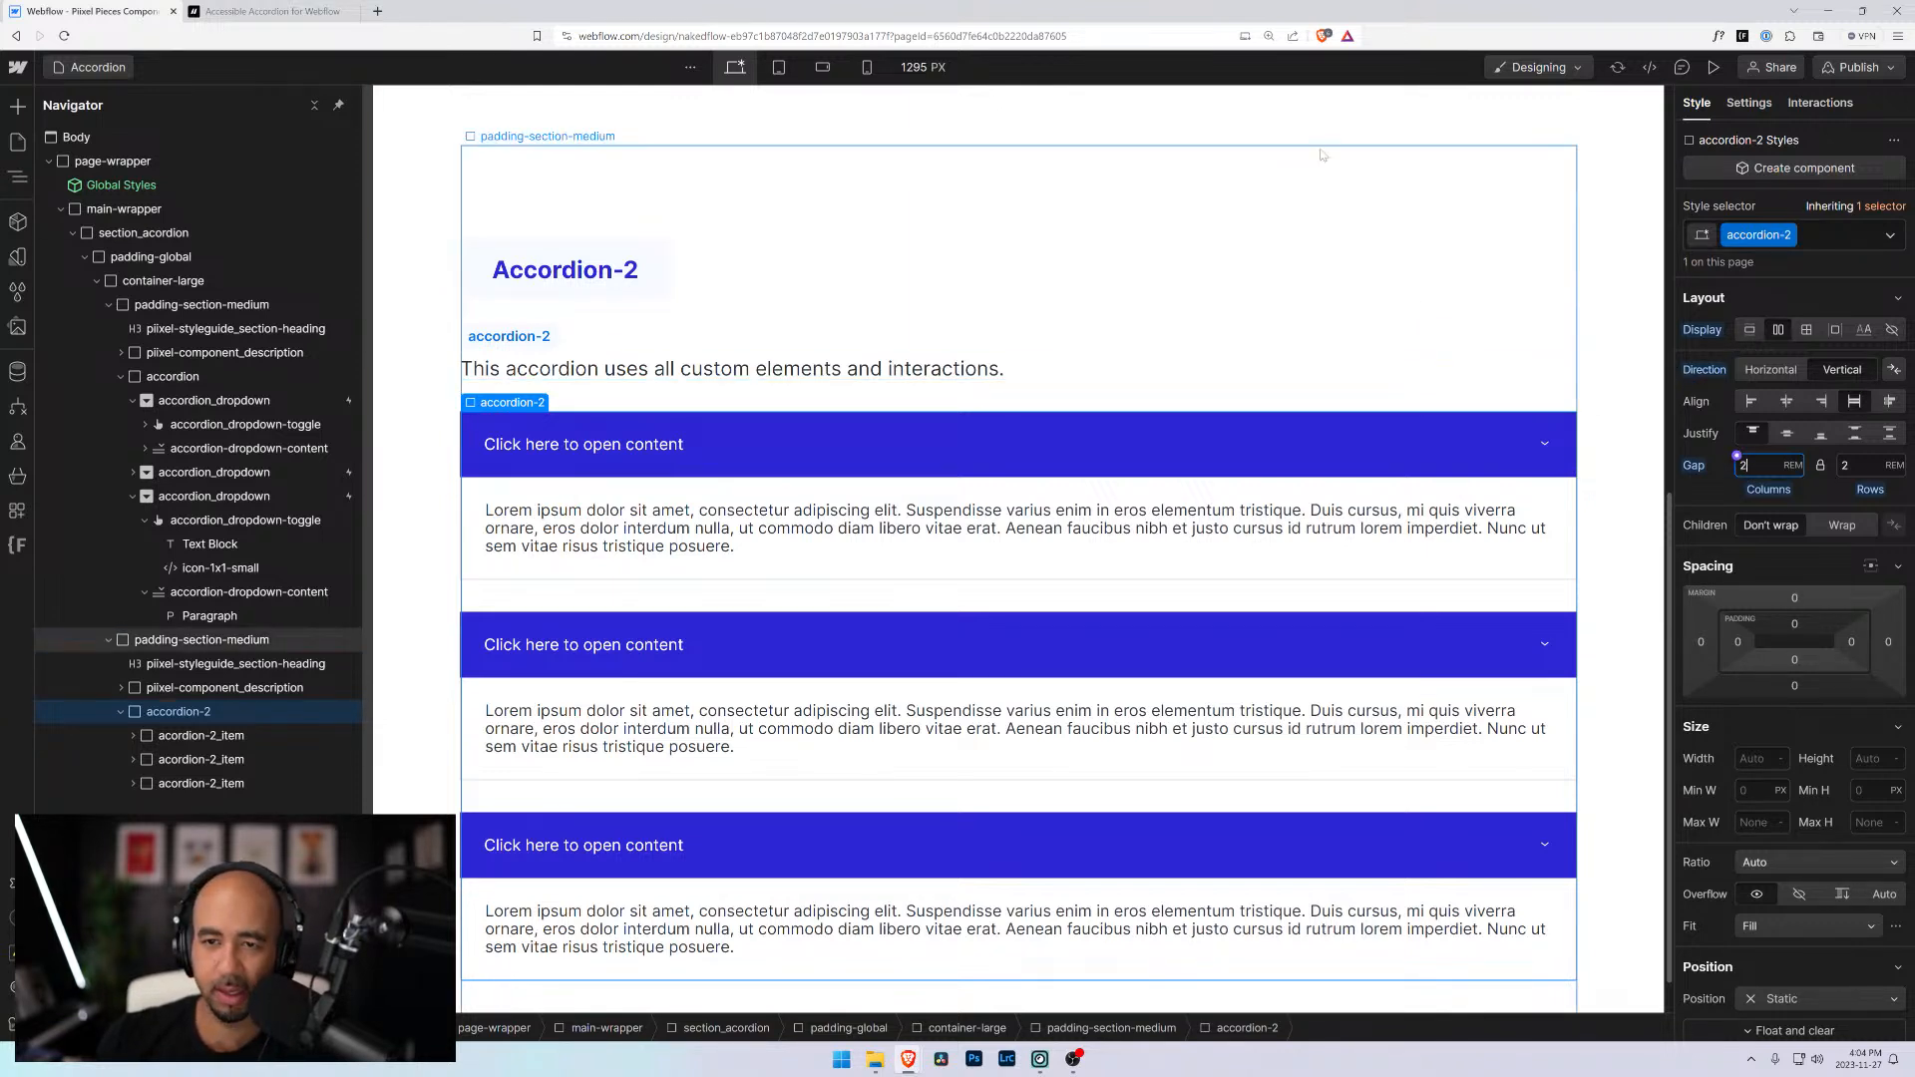
Preview the page and expand all three Accordion-2 items one after another
{"action": "left_click", "coordinate": [1714, 67]}
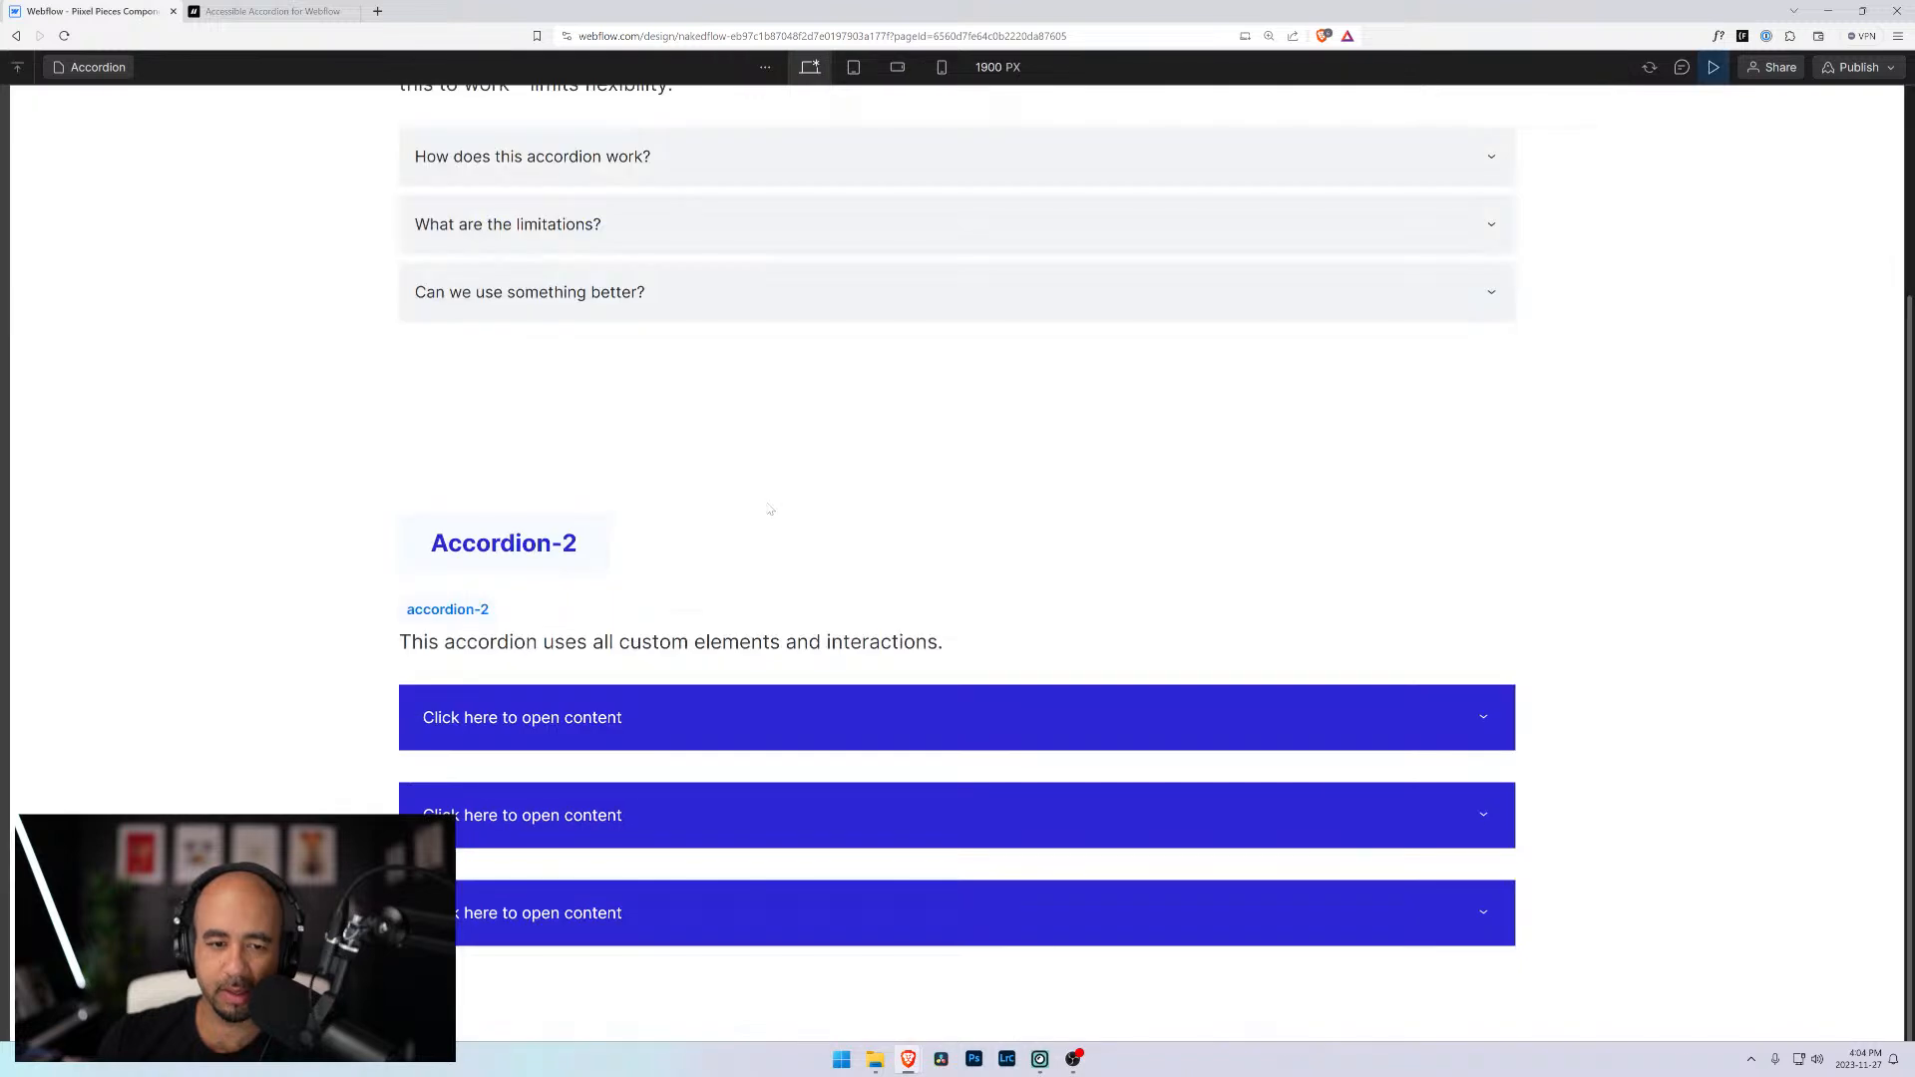
{"action": "left_click", "coordinate": [827, 743]}
{"action": "scroll", "coordinate": [788, 788], "scroll_direction": "down", "scroll_amount": 1}
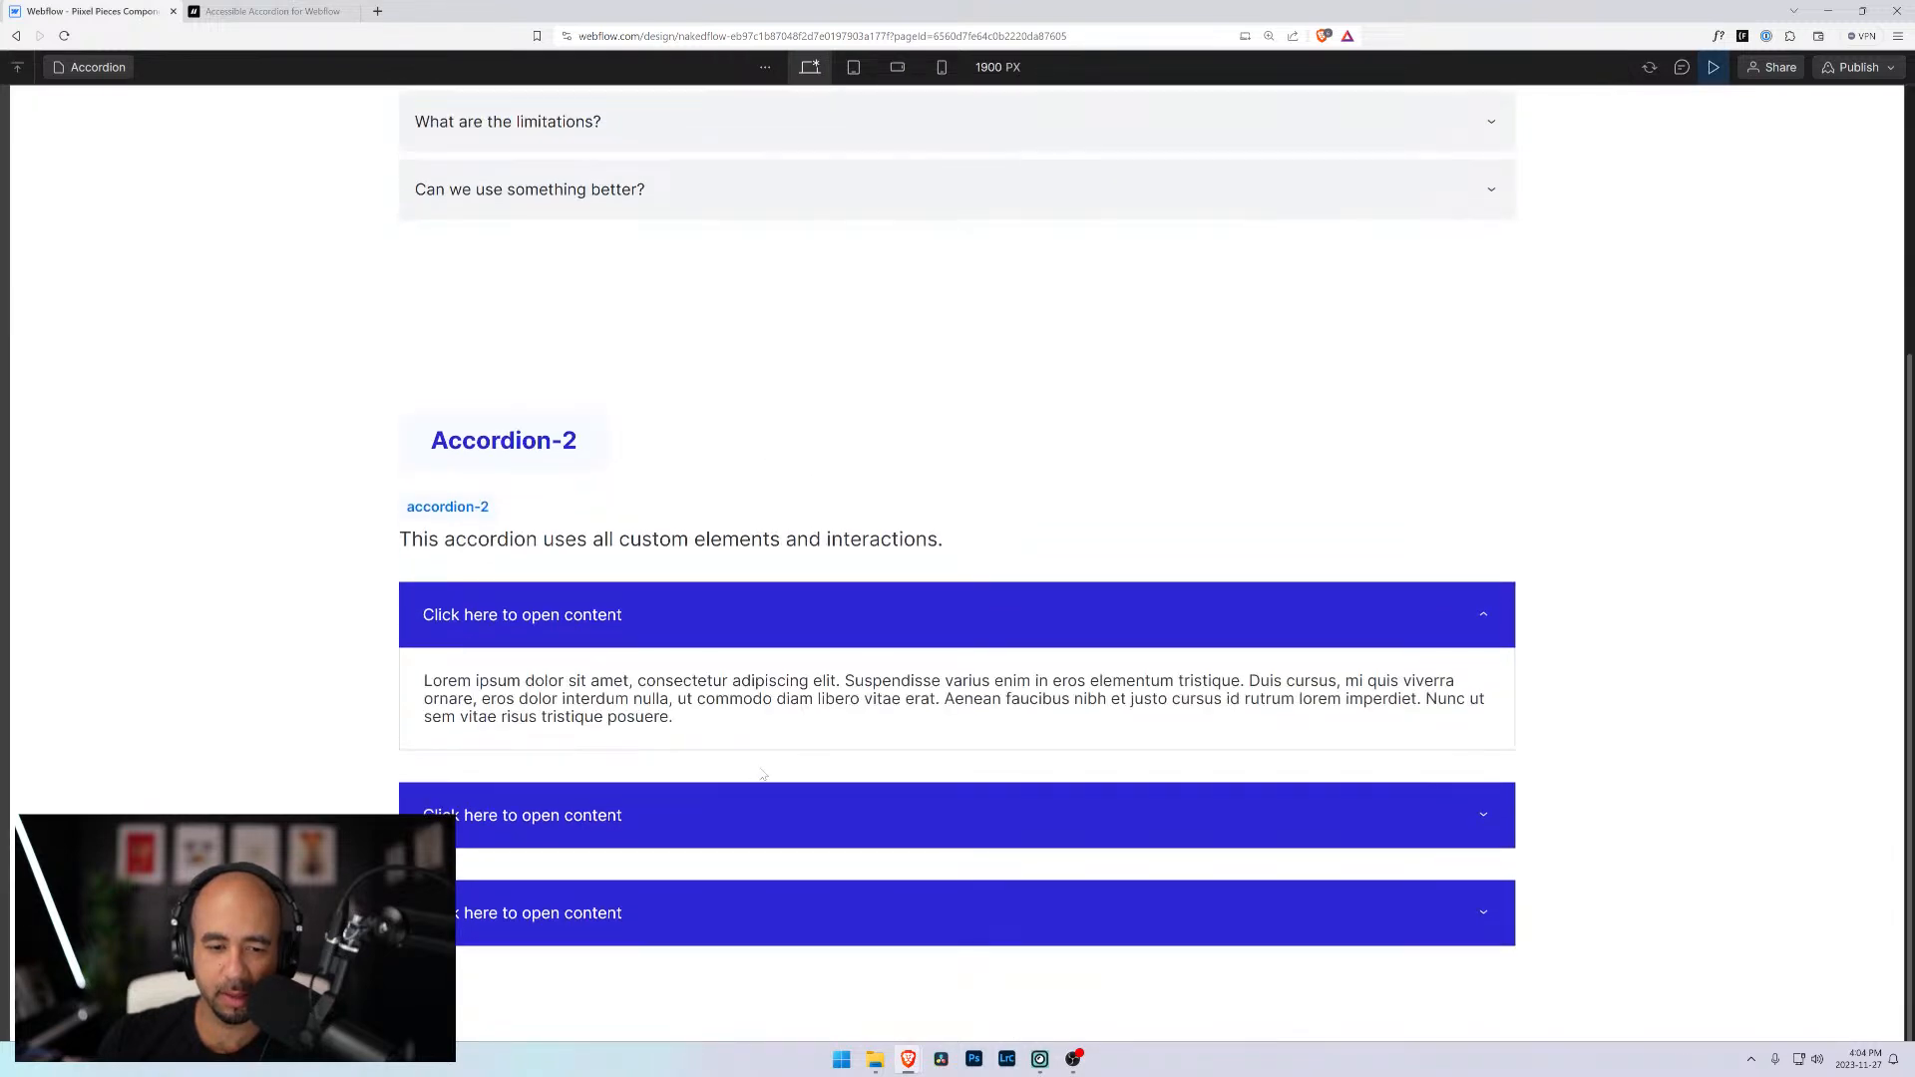
{"action": "left_click", "coordinate": [754, 811]}
{"action": "scroll", "coordinate": [754, 804], "scroll_direction": "down", "scroll_amount": 1}
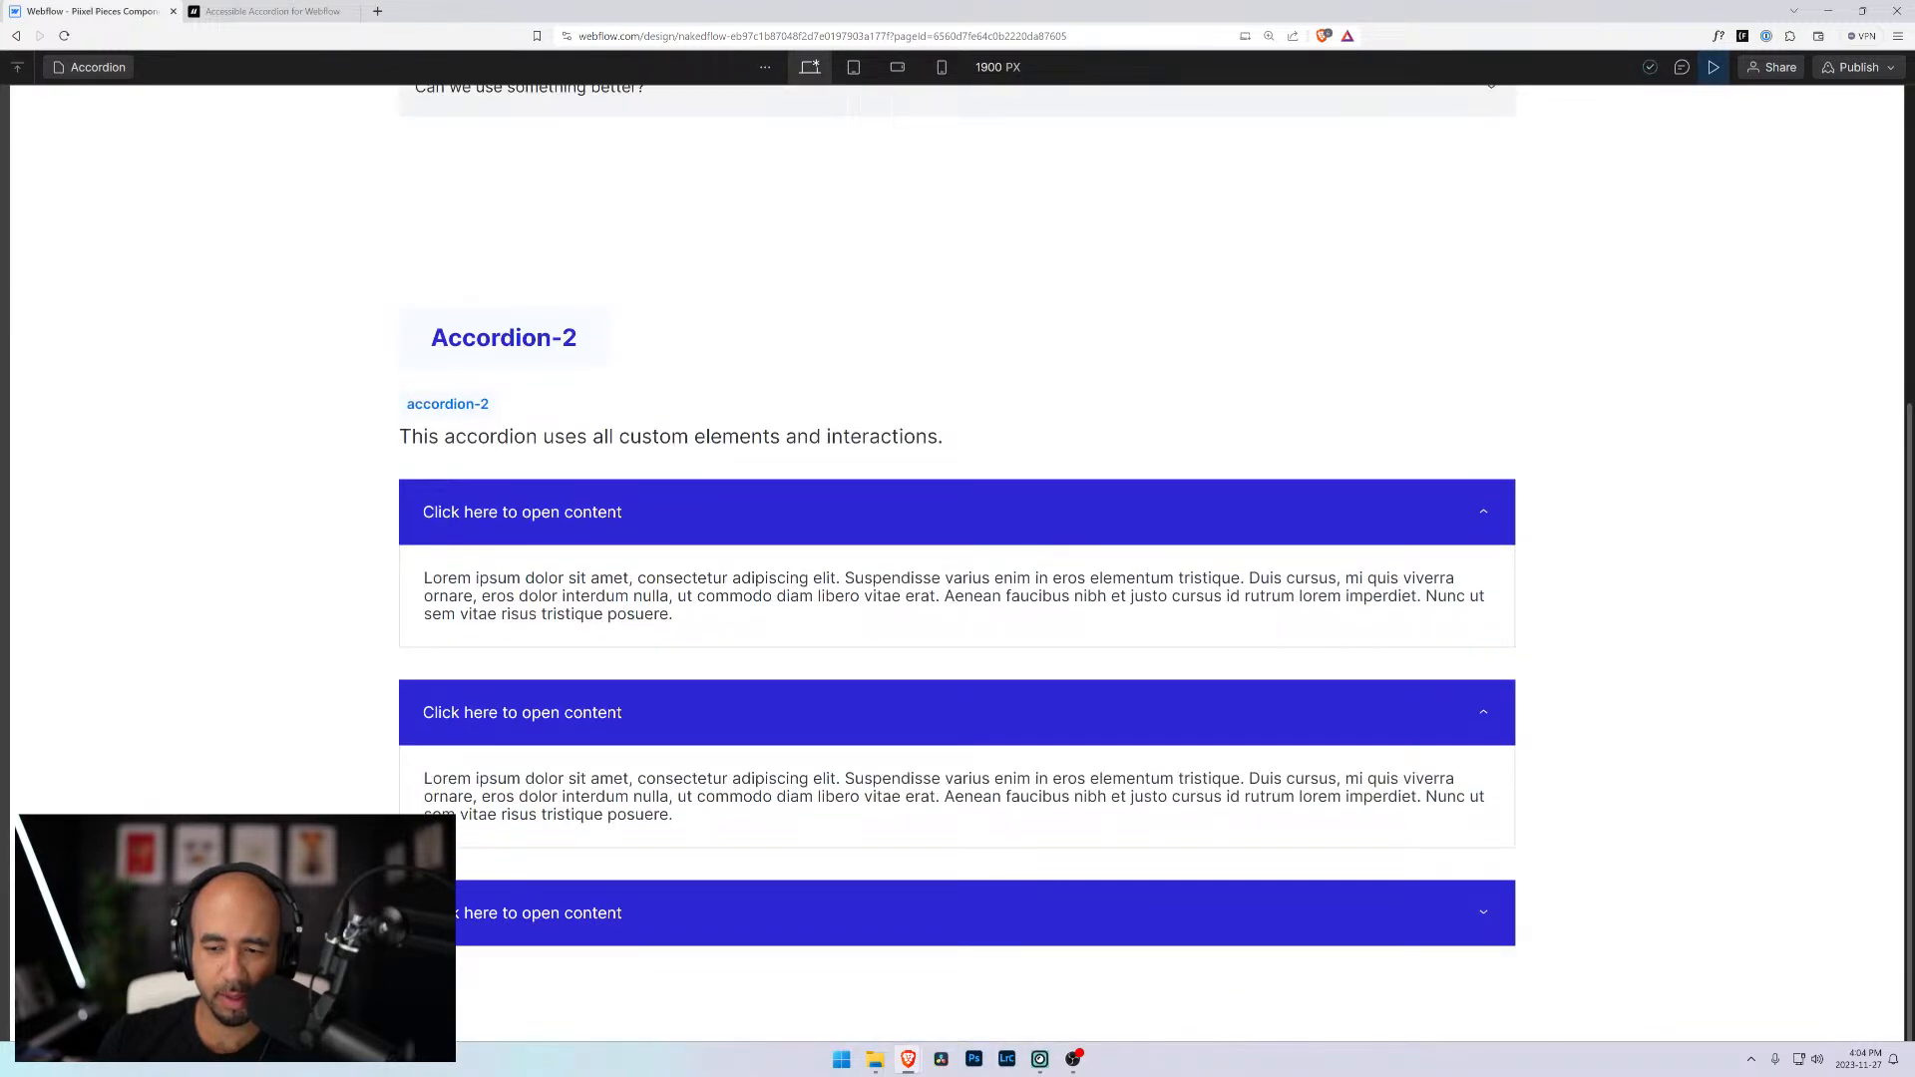
{"action": "left_click", "coordinate": [755, 903]}
Collapse and reopen individual Accordion-2 items to check that each toggles independently, and return to the editor
{"action": "left_click", "coordinate": [754, 701]}
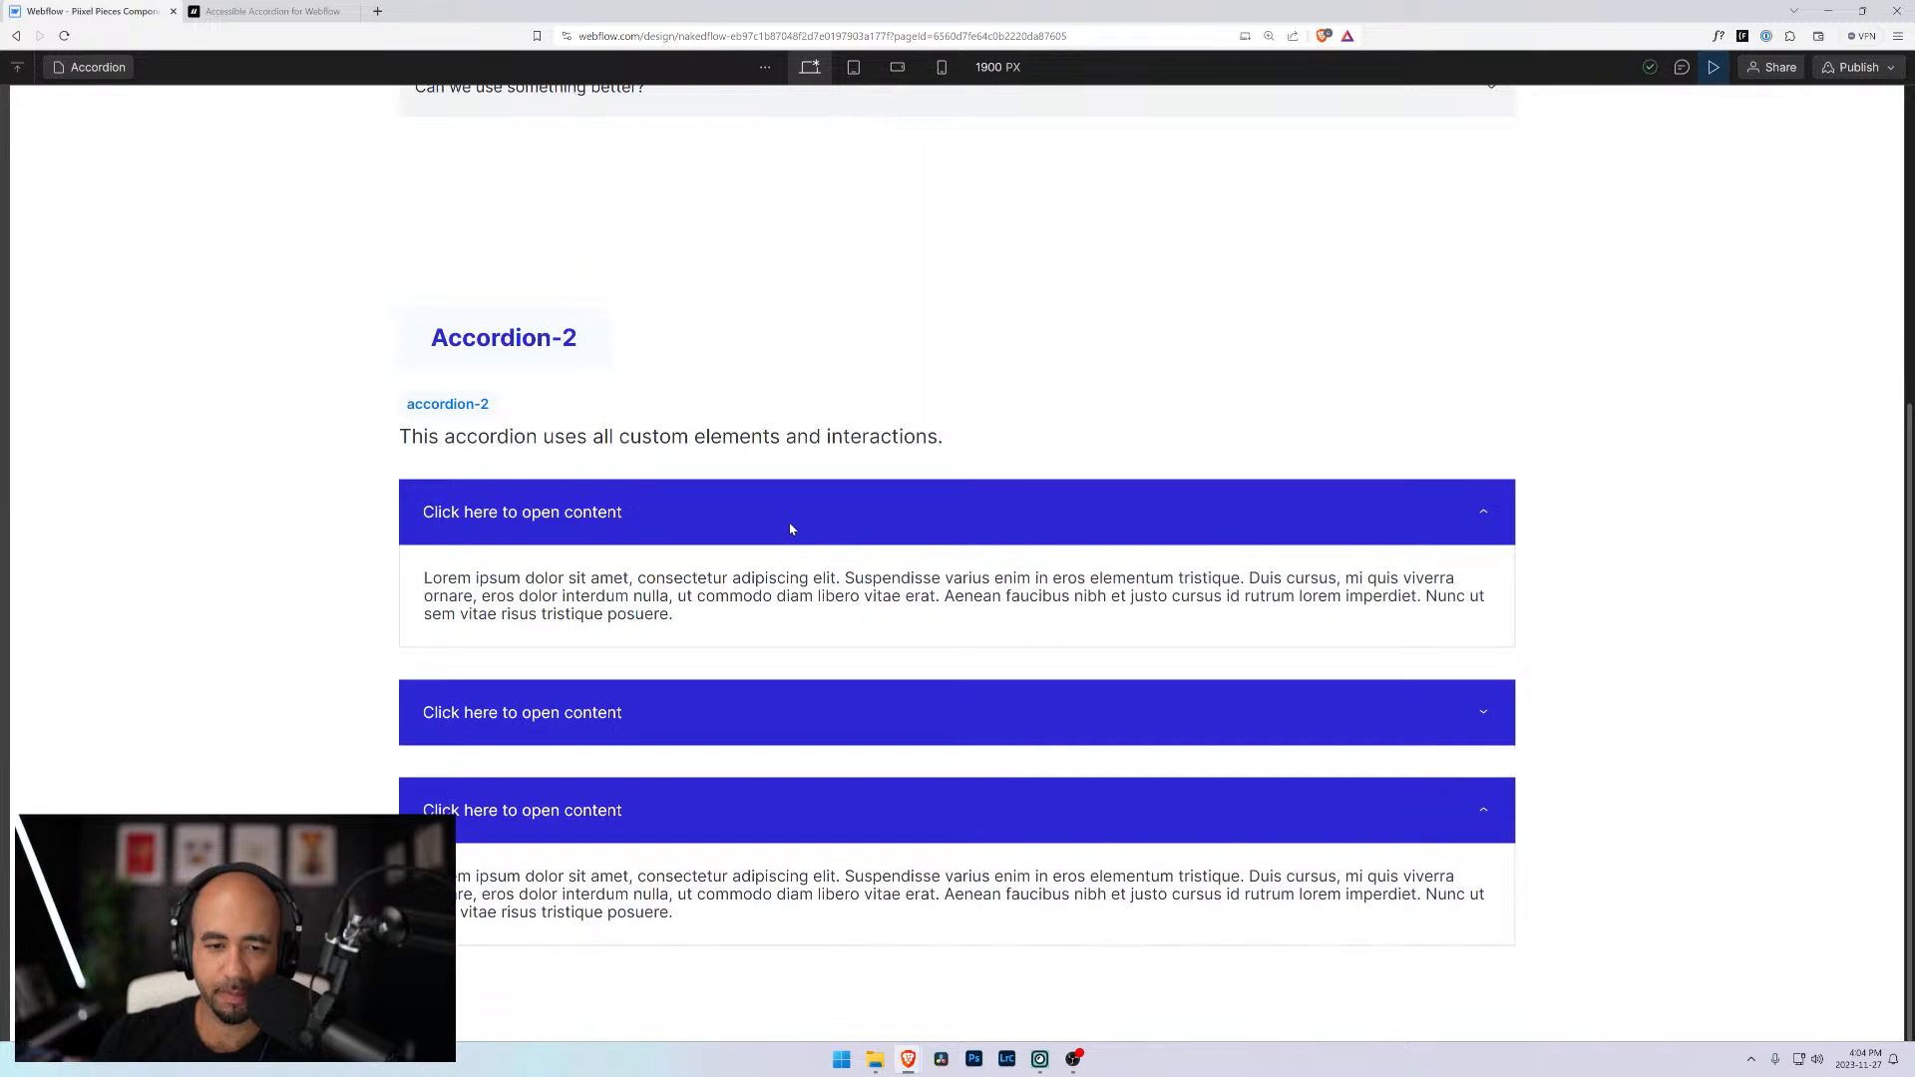
{"action": "left_click", "coordinate": [791, 526]}
{"action": "left_click", "coordinate": [791, 718]}
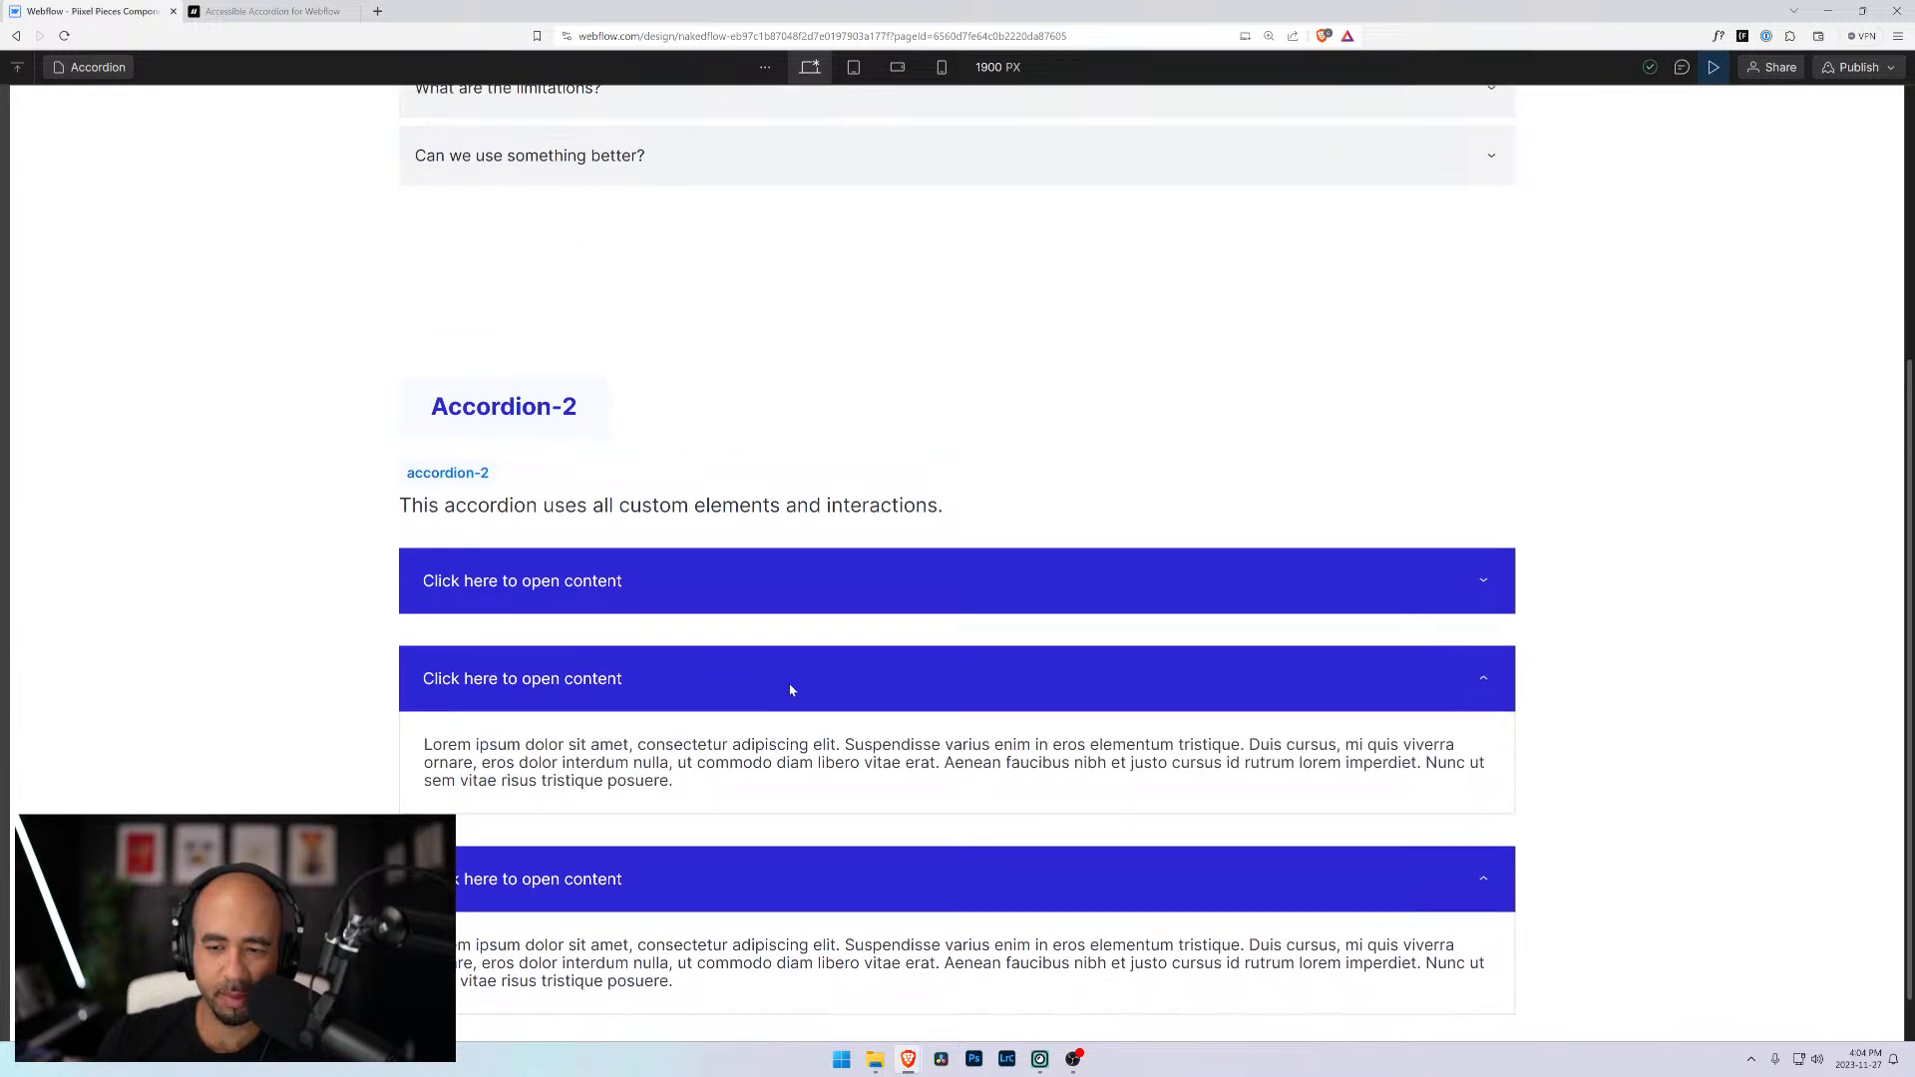
{"action": "left_click", "coordinate": [793, 687]}
{"action": "left_click", "coordinate": [803, 632]}
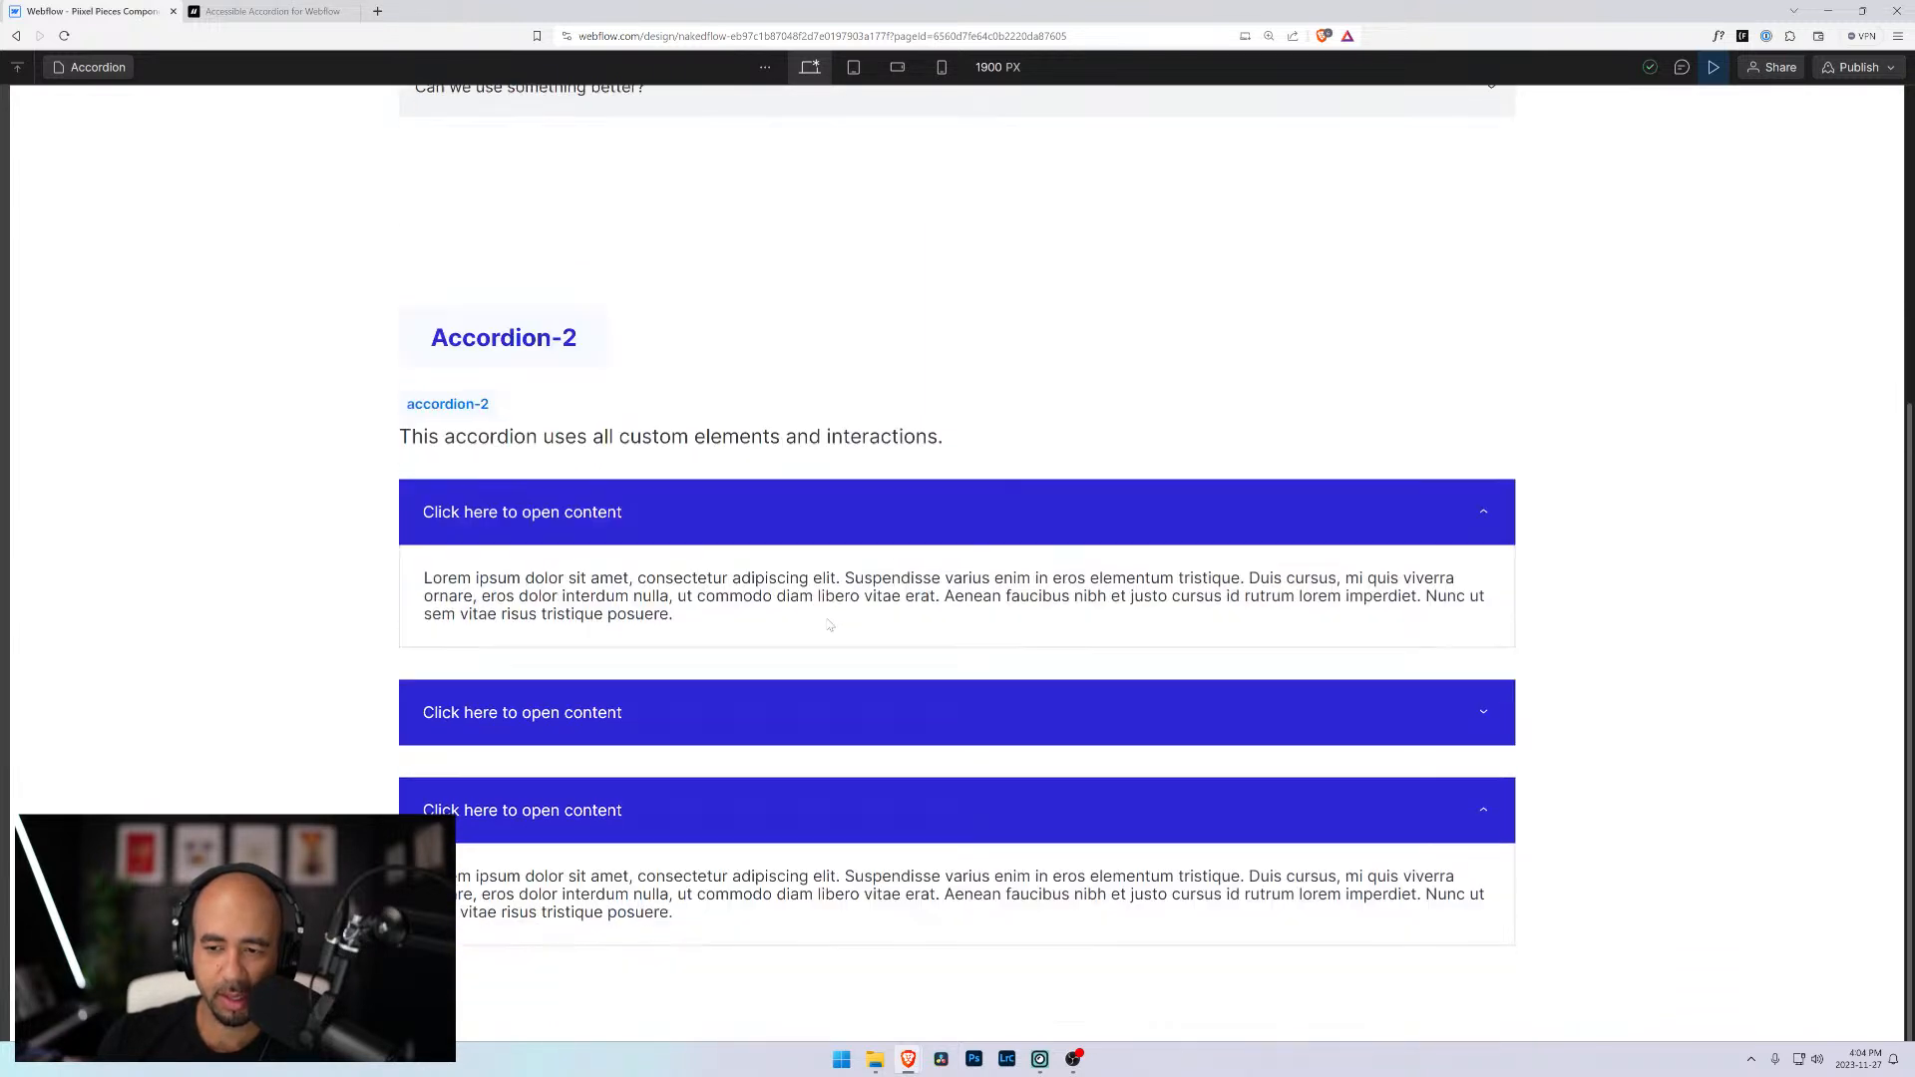
{"action": "left_click", "coordinate": [813, 708]}
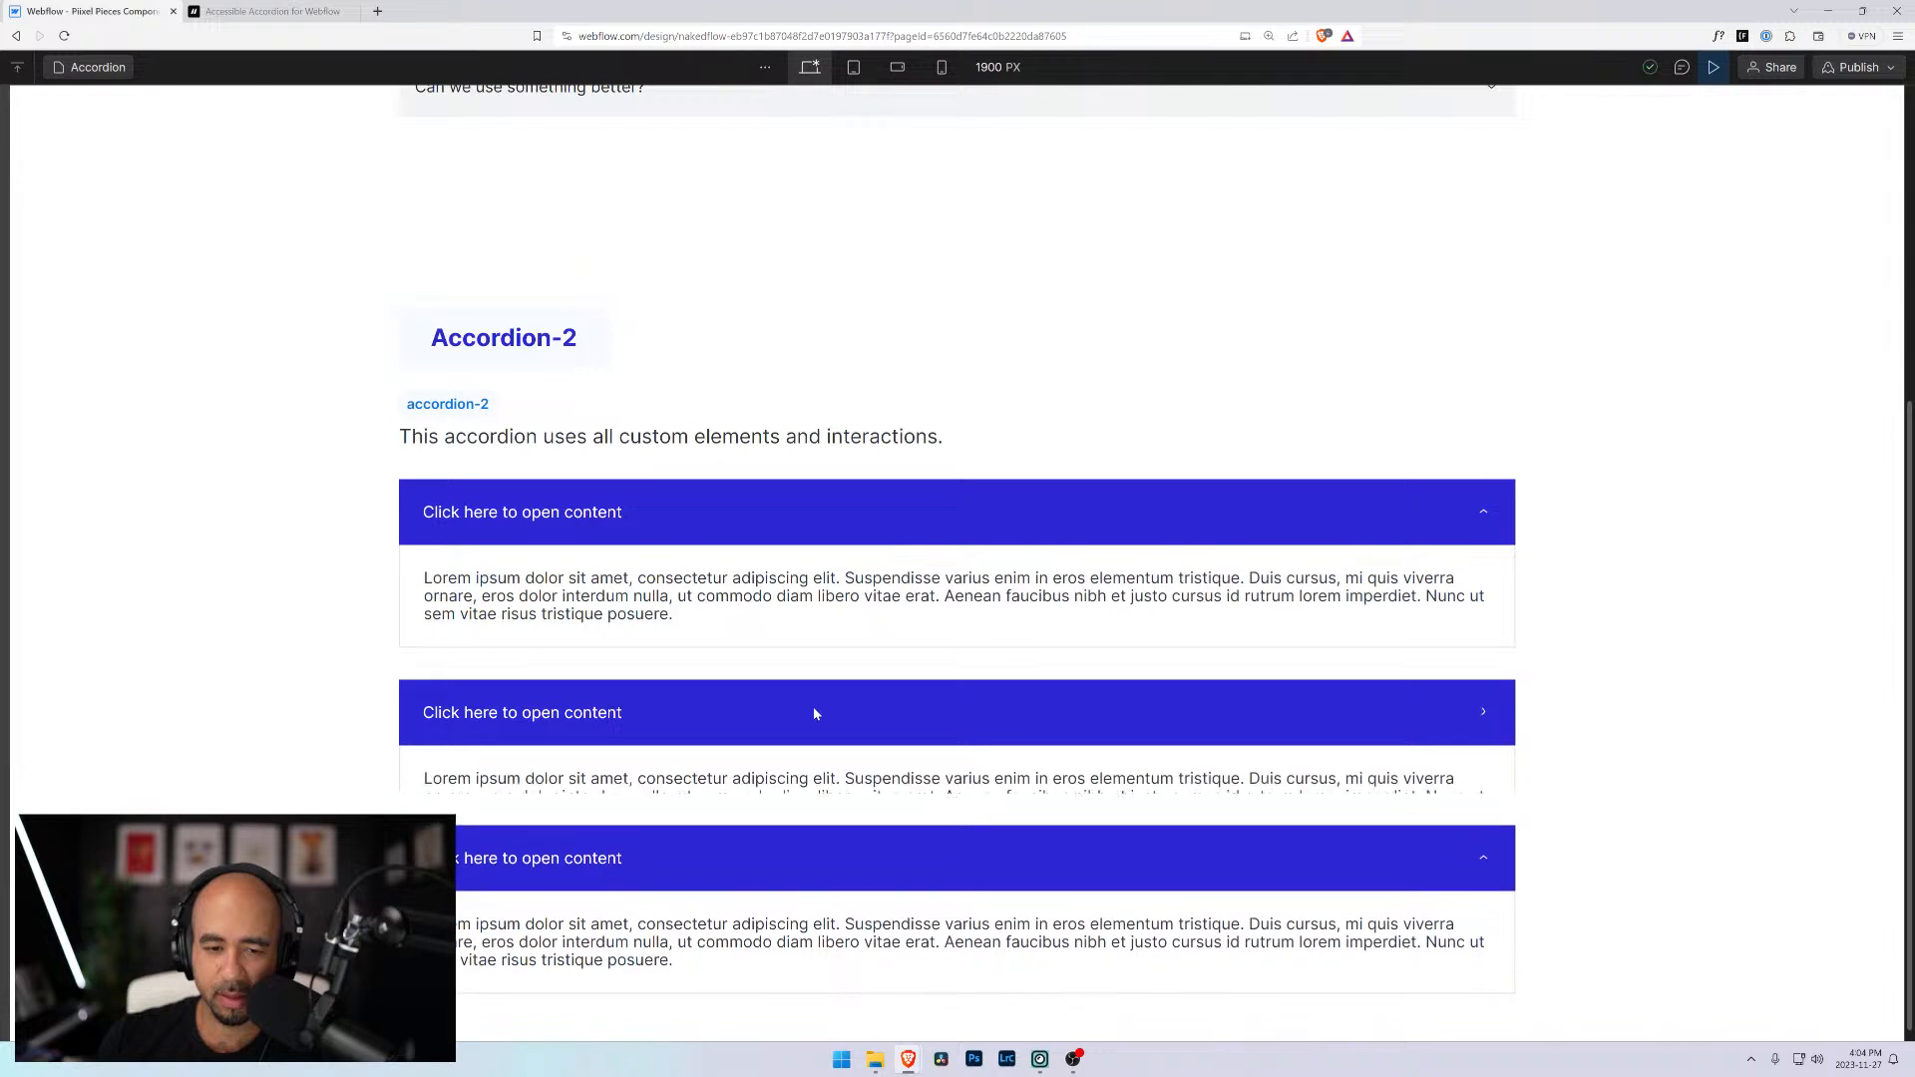
{"action": "scroll", "coordinate": [845, 887], "scroll_direction": "down", "scroll_amount": 1}
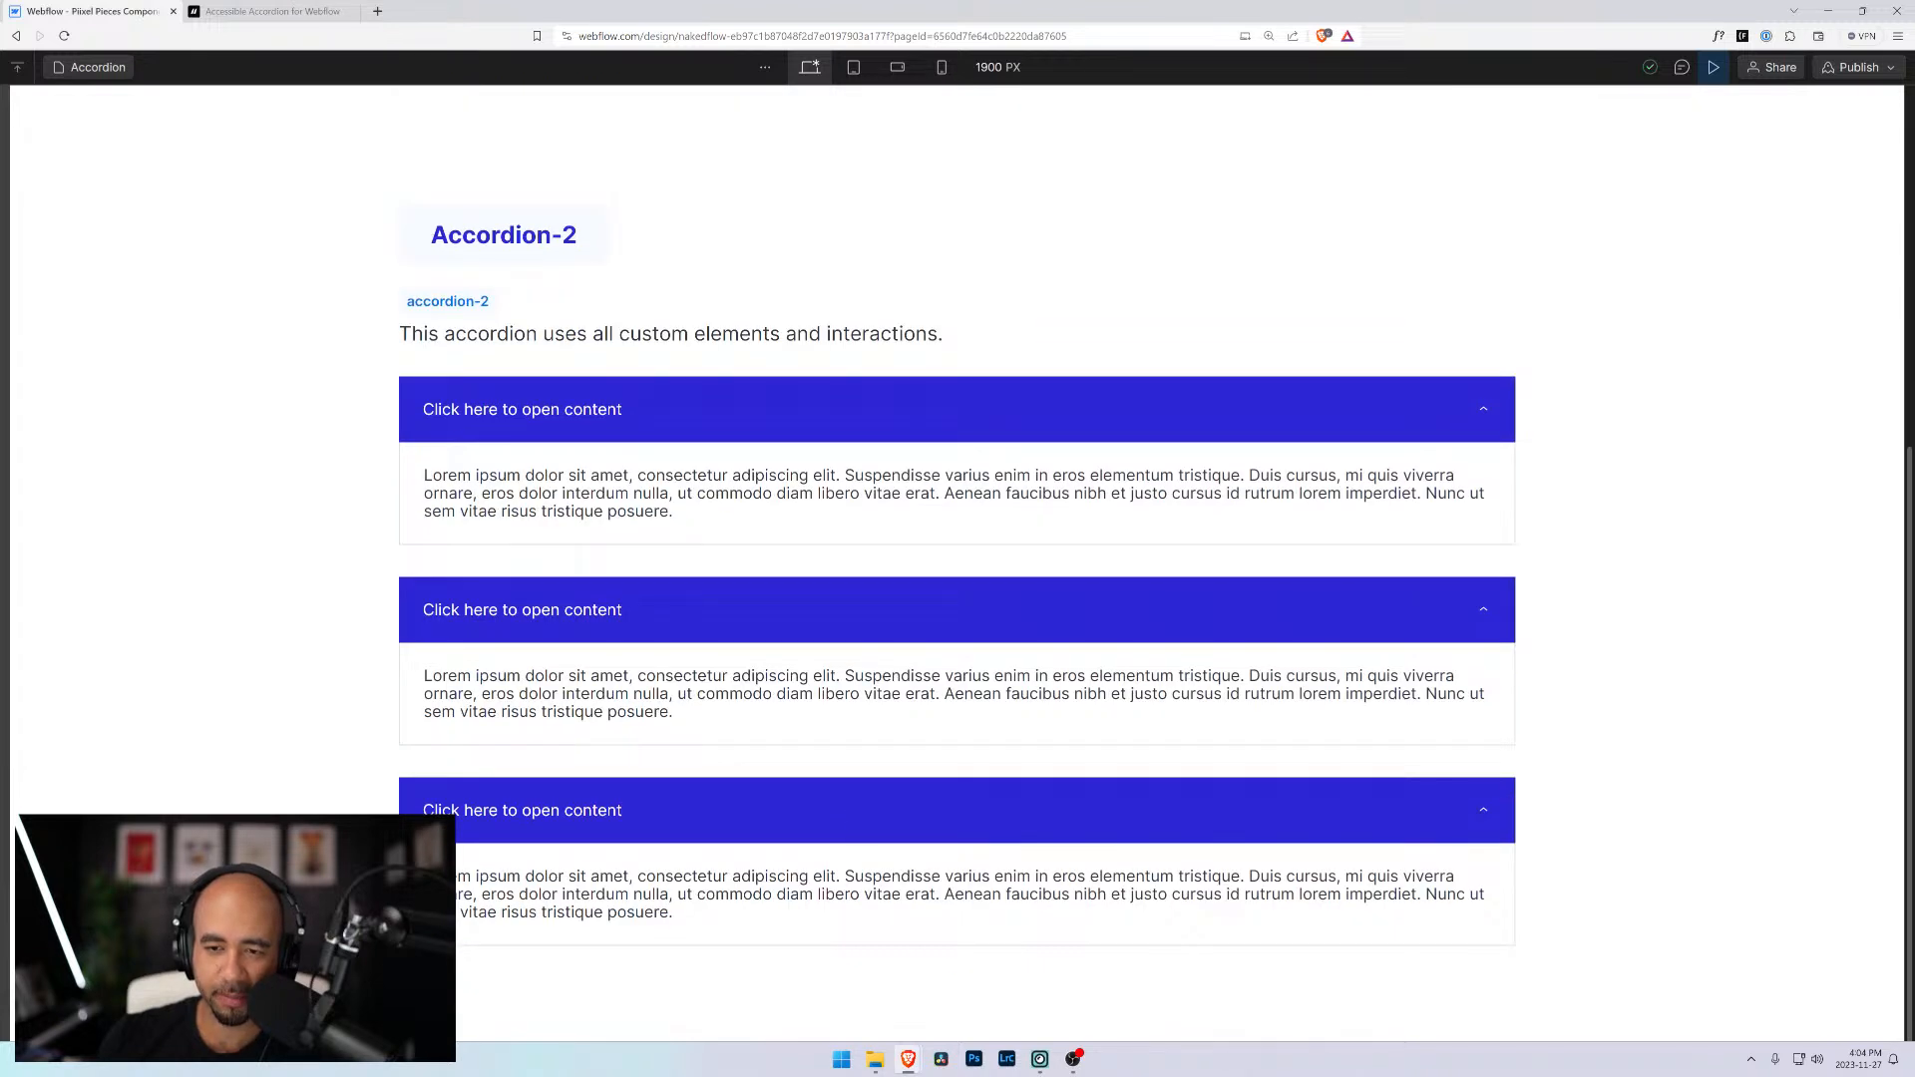
{"action": "left_click", "coordinate": [903, 427]}
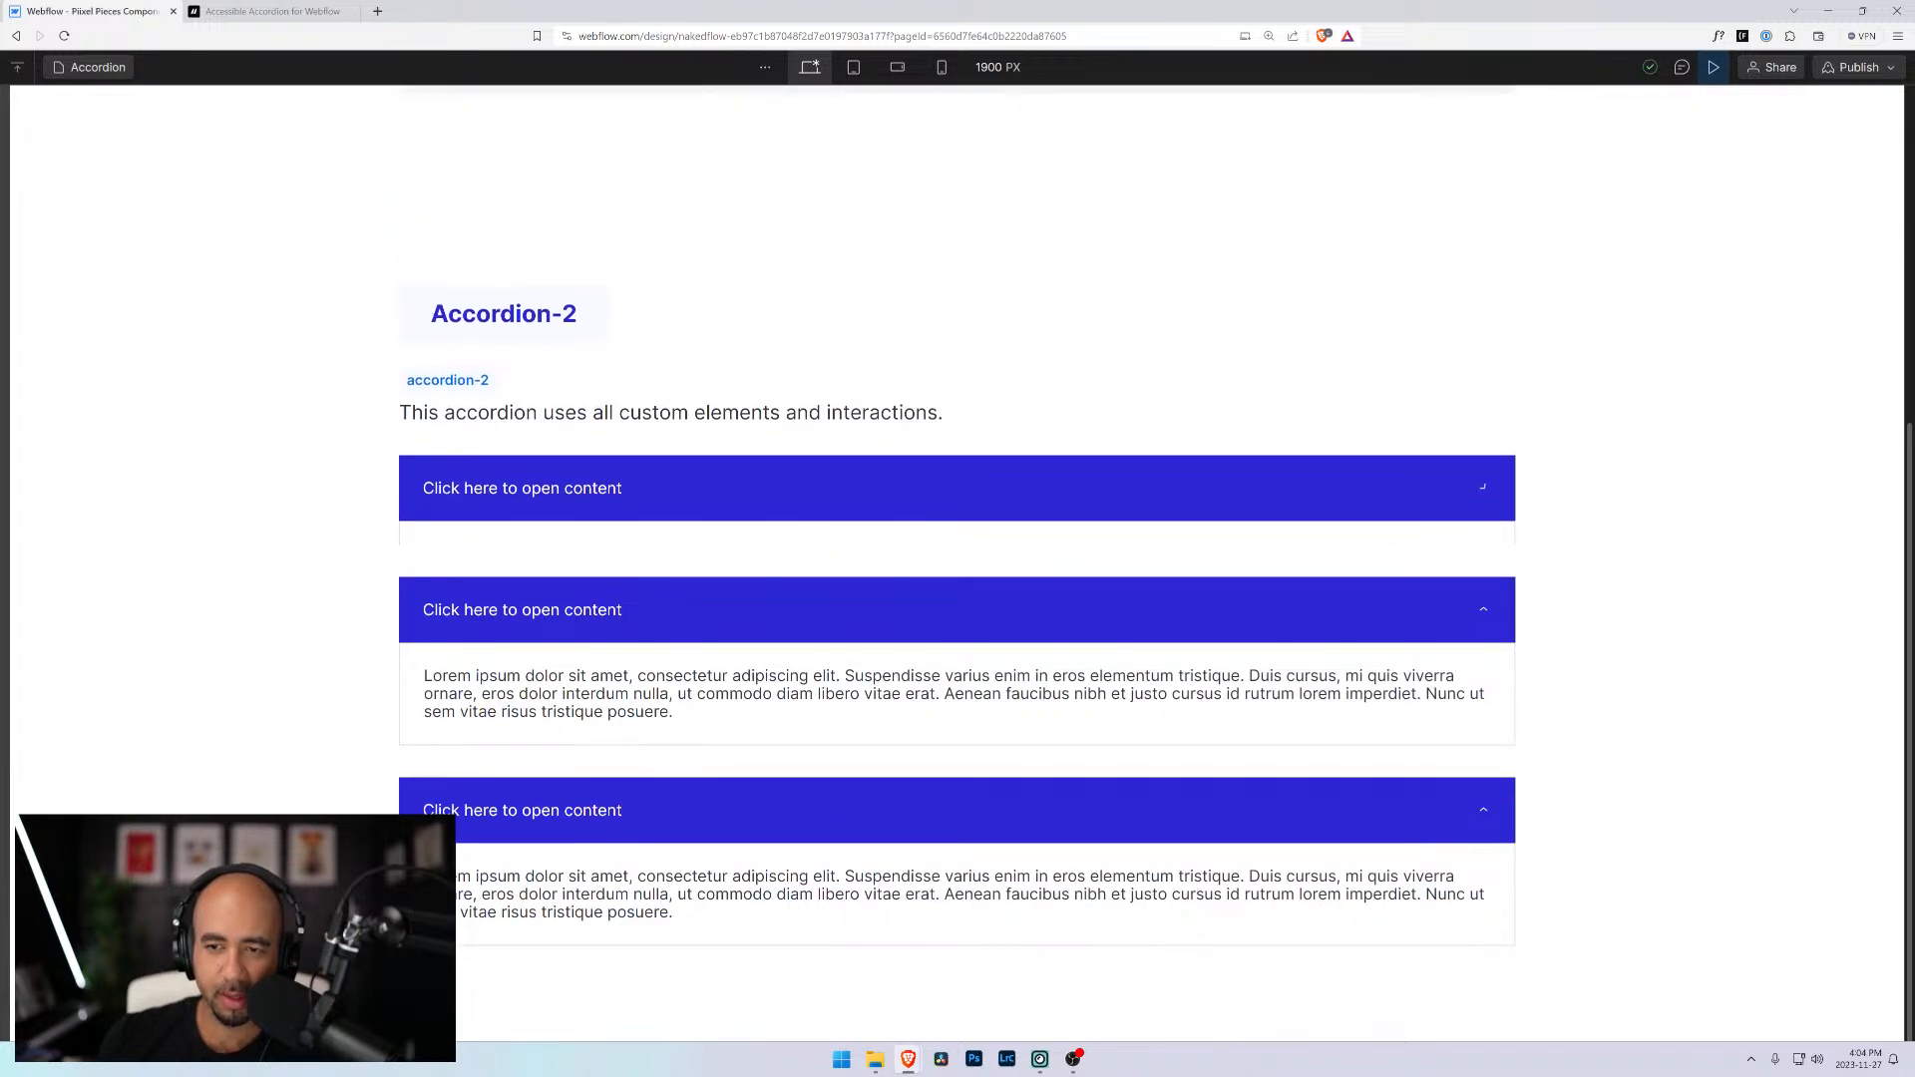
{"action": "left_click", "coordinate": [743, 501]}
{"action": "left_click", "coordinate": [792, 716]}
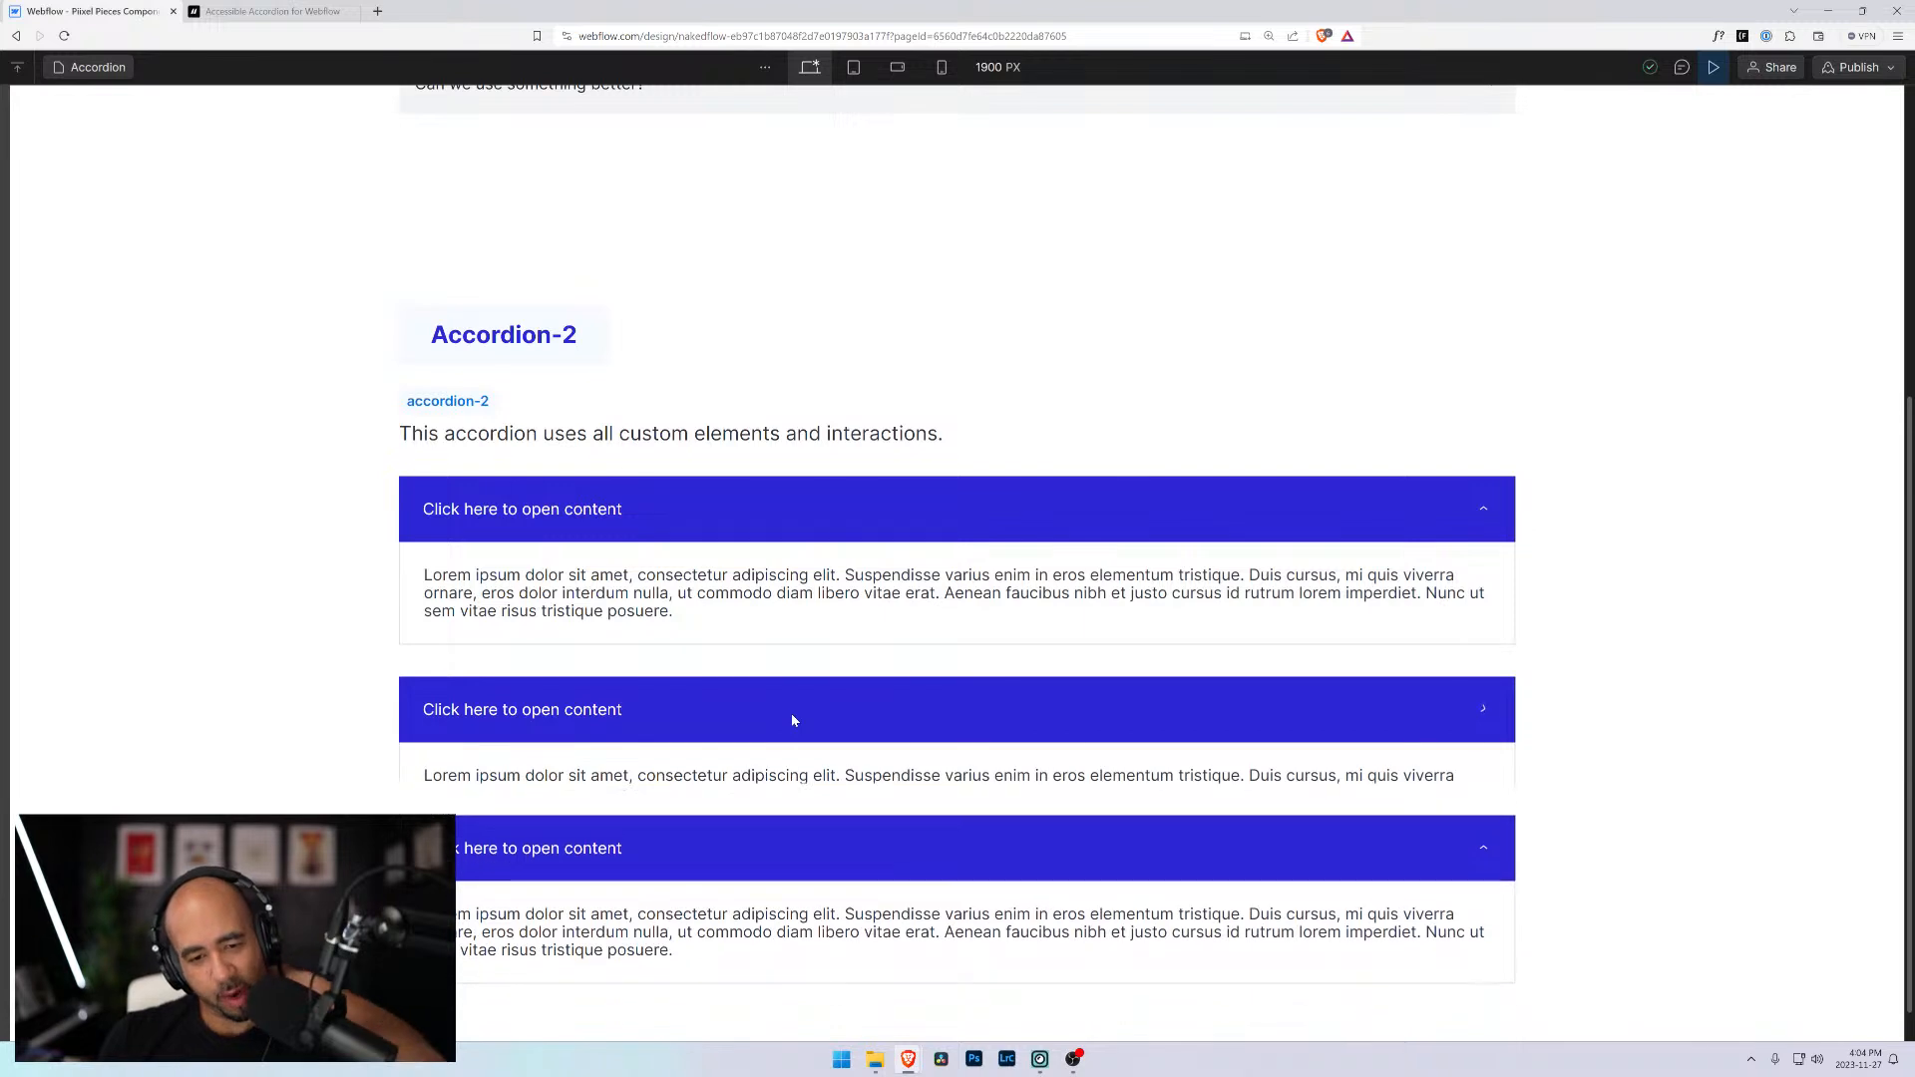
{"action": "left_click", "coordinate": [868, 505]}
{"action": "left_click", "coordinate": [795, 811]}
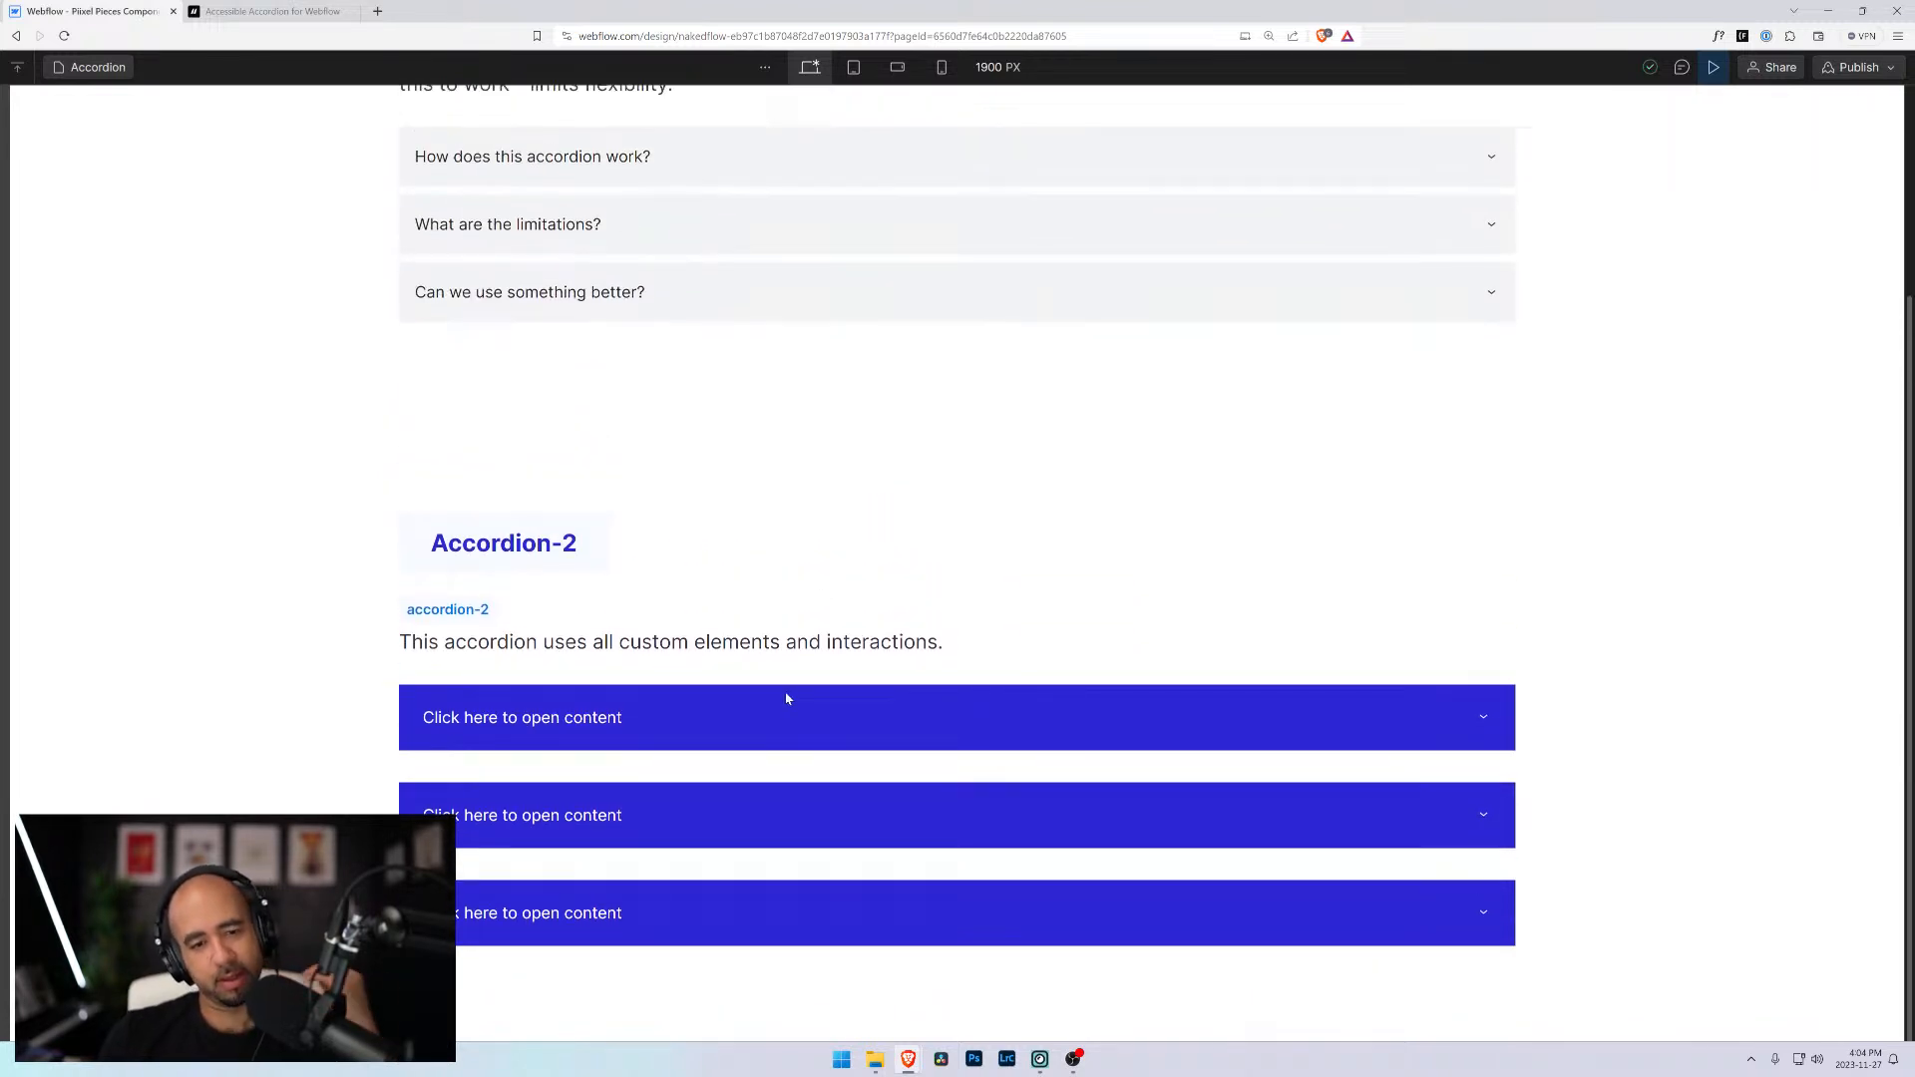
{"action": "left_click", "coordinate": [786, 699]}
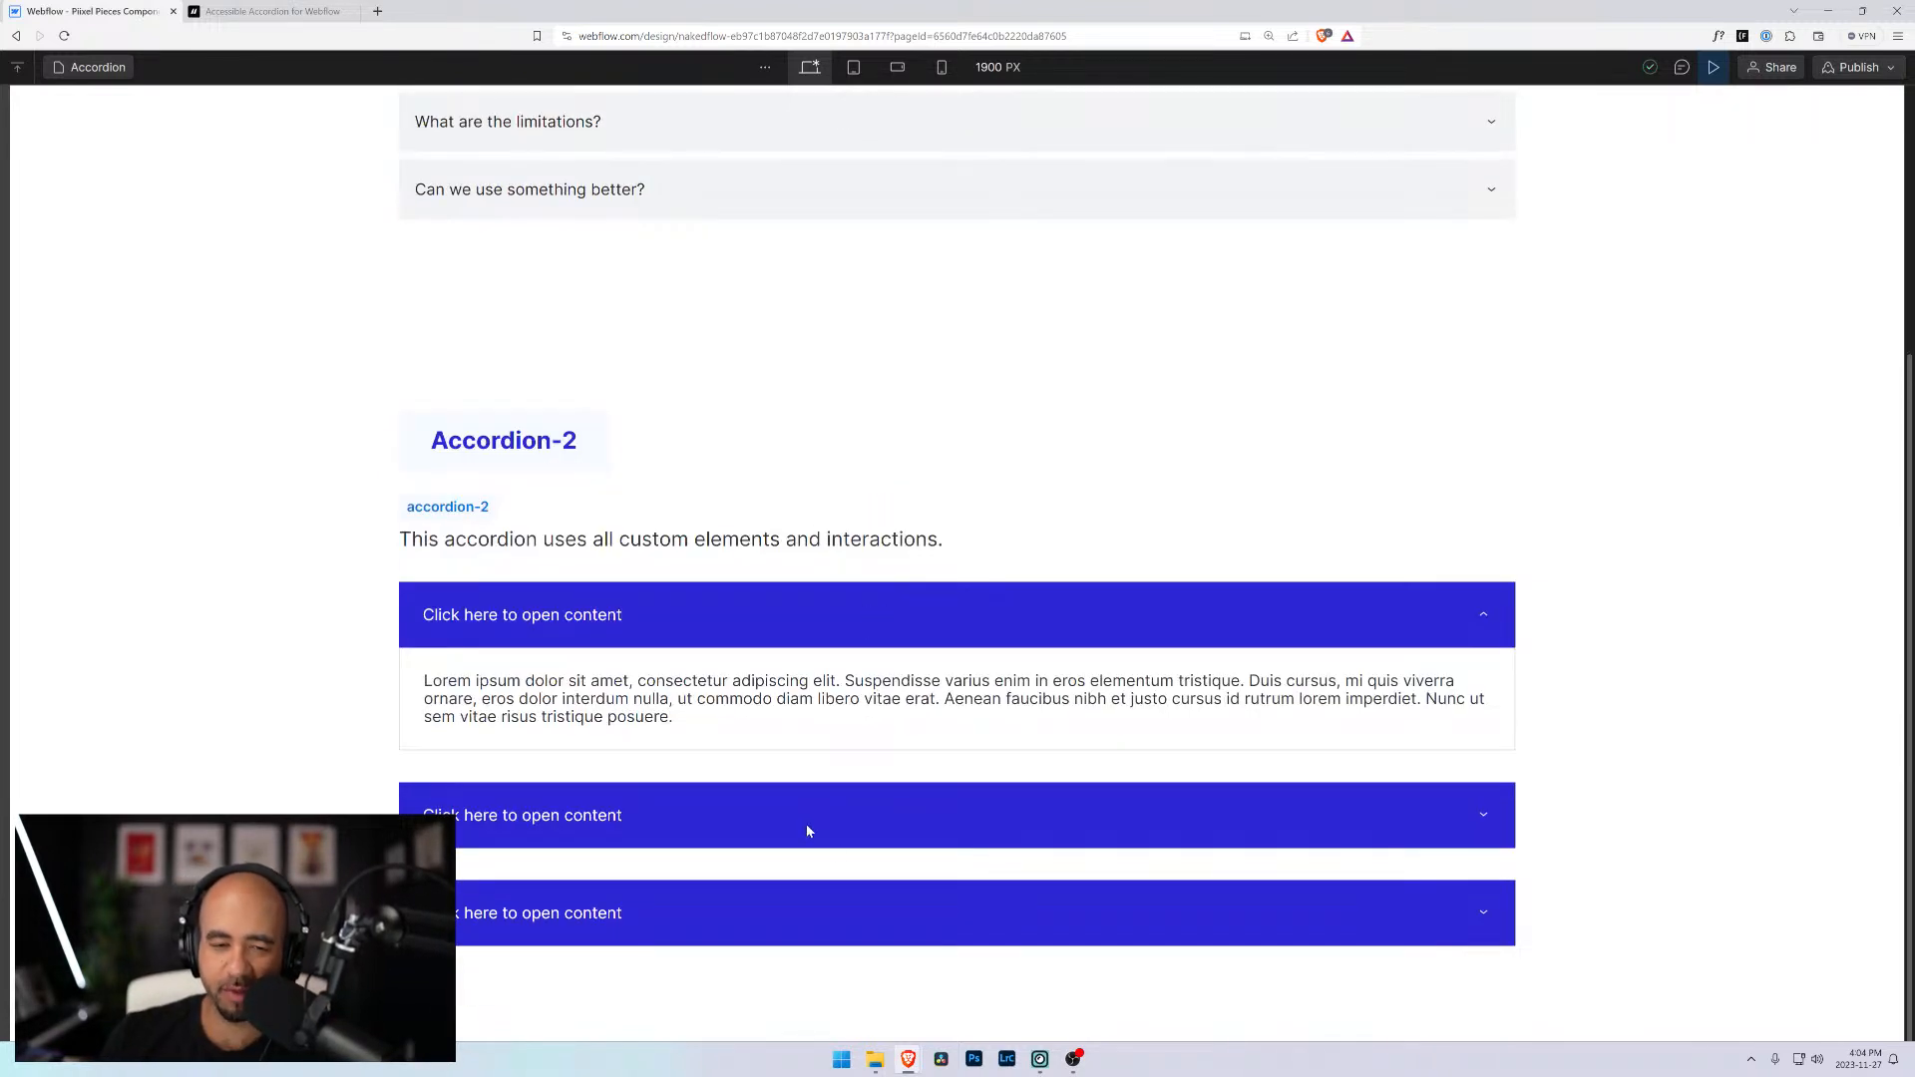
{"action": "left_click", "coordinate": [937, 812]}
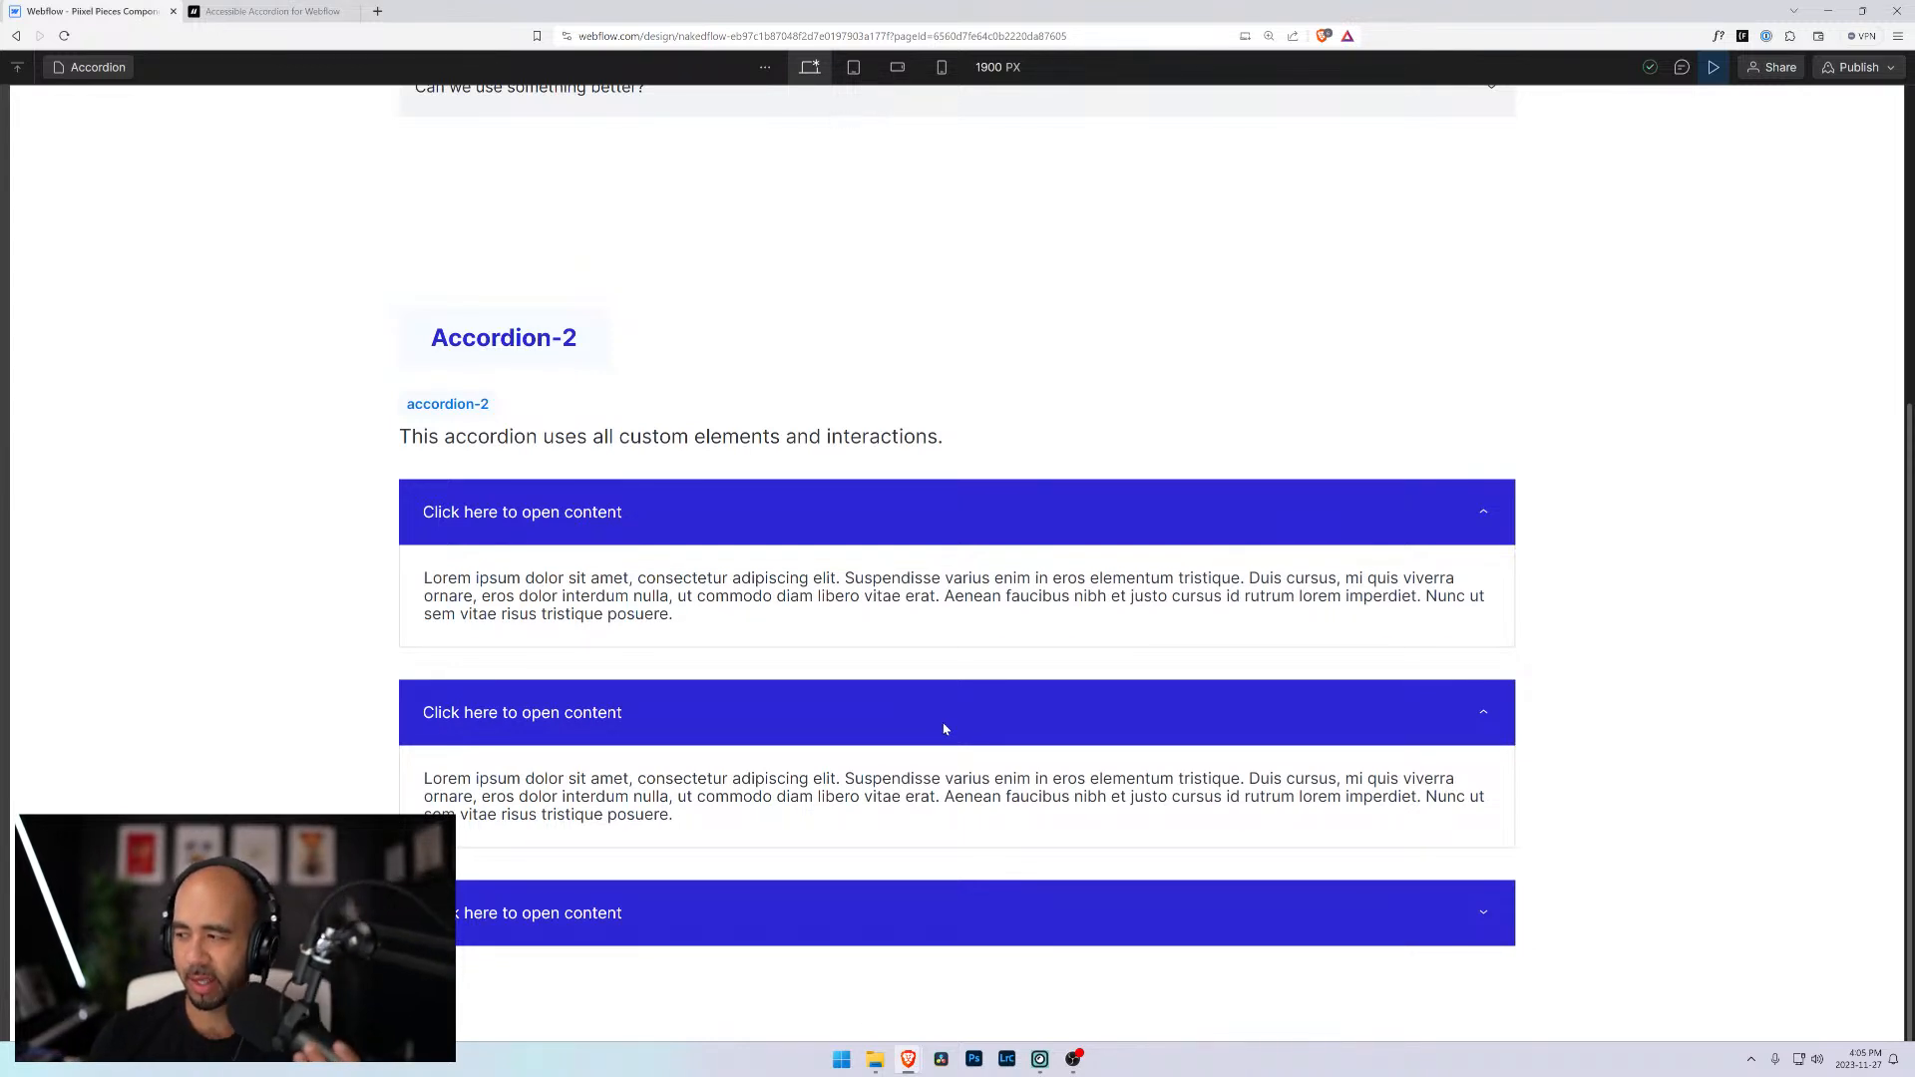
{"action": "left_click", "coordinate": [1713, 68]}
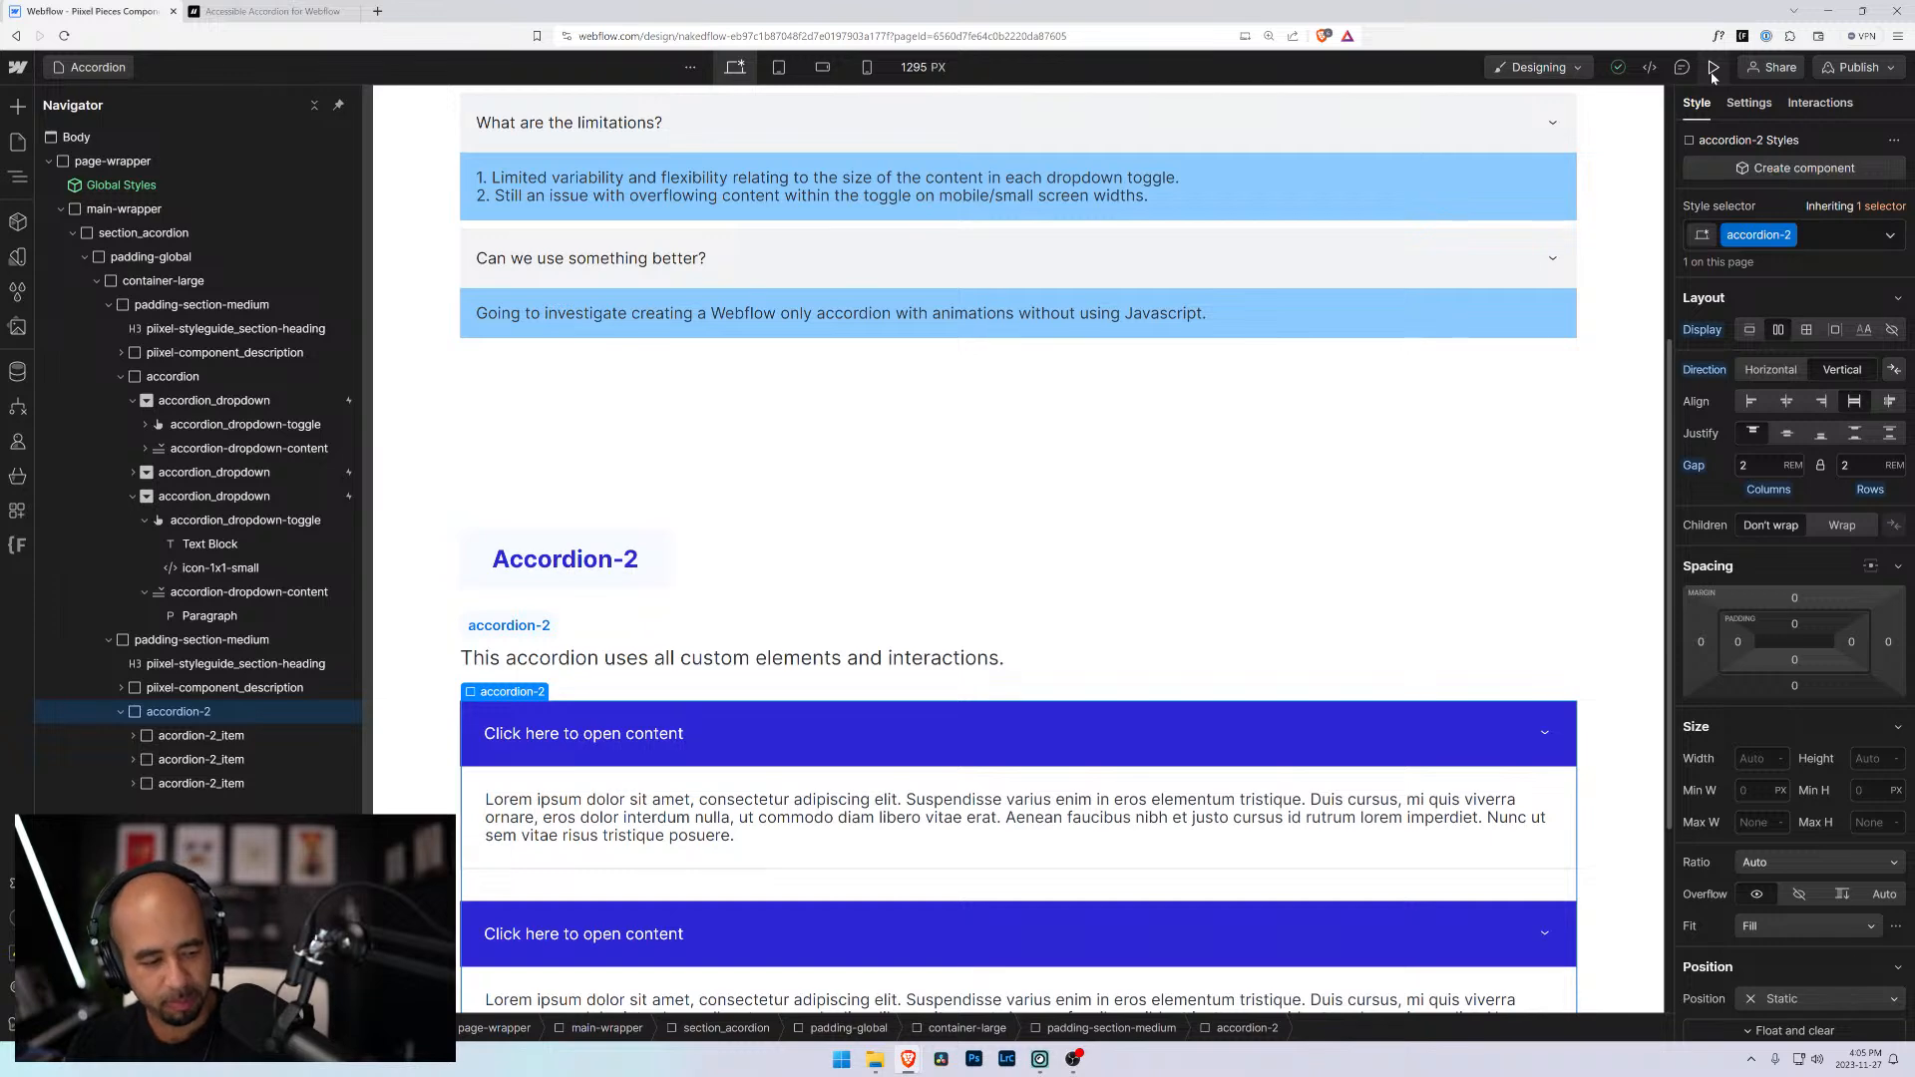
Reopen the first toggle's Accordion 2 Open animation and add a final Size action for the second item's accordion-2_content-container
{"action": "scroll", "coordinate": [977, 399], "scroll_direction": "down", "scroll_amount": 4}
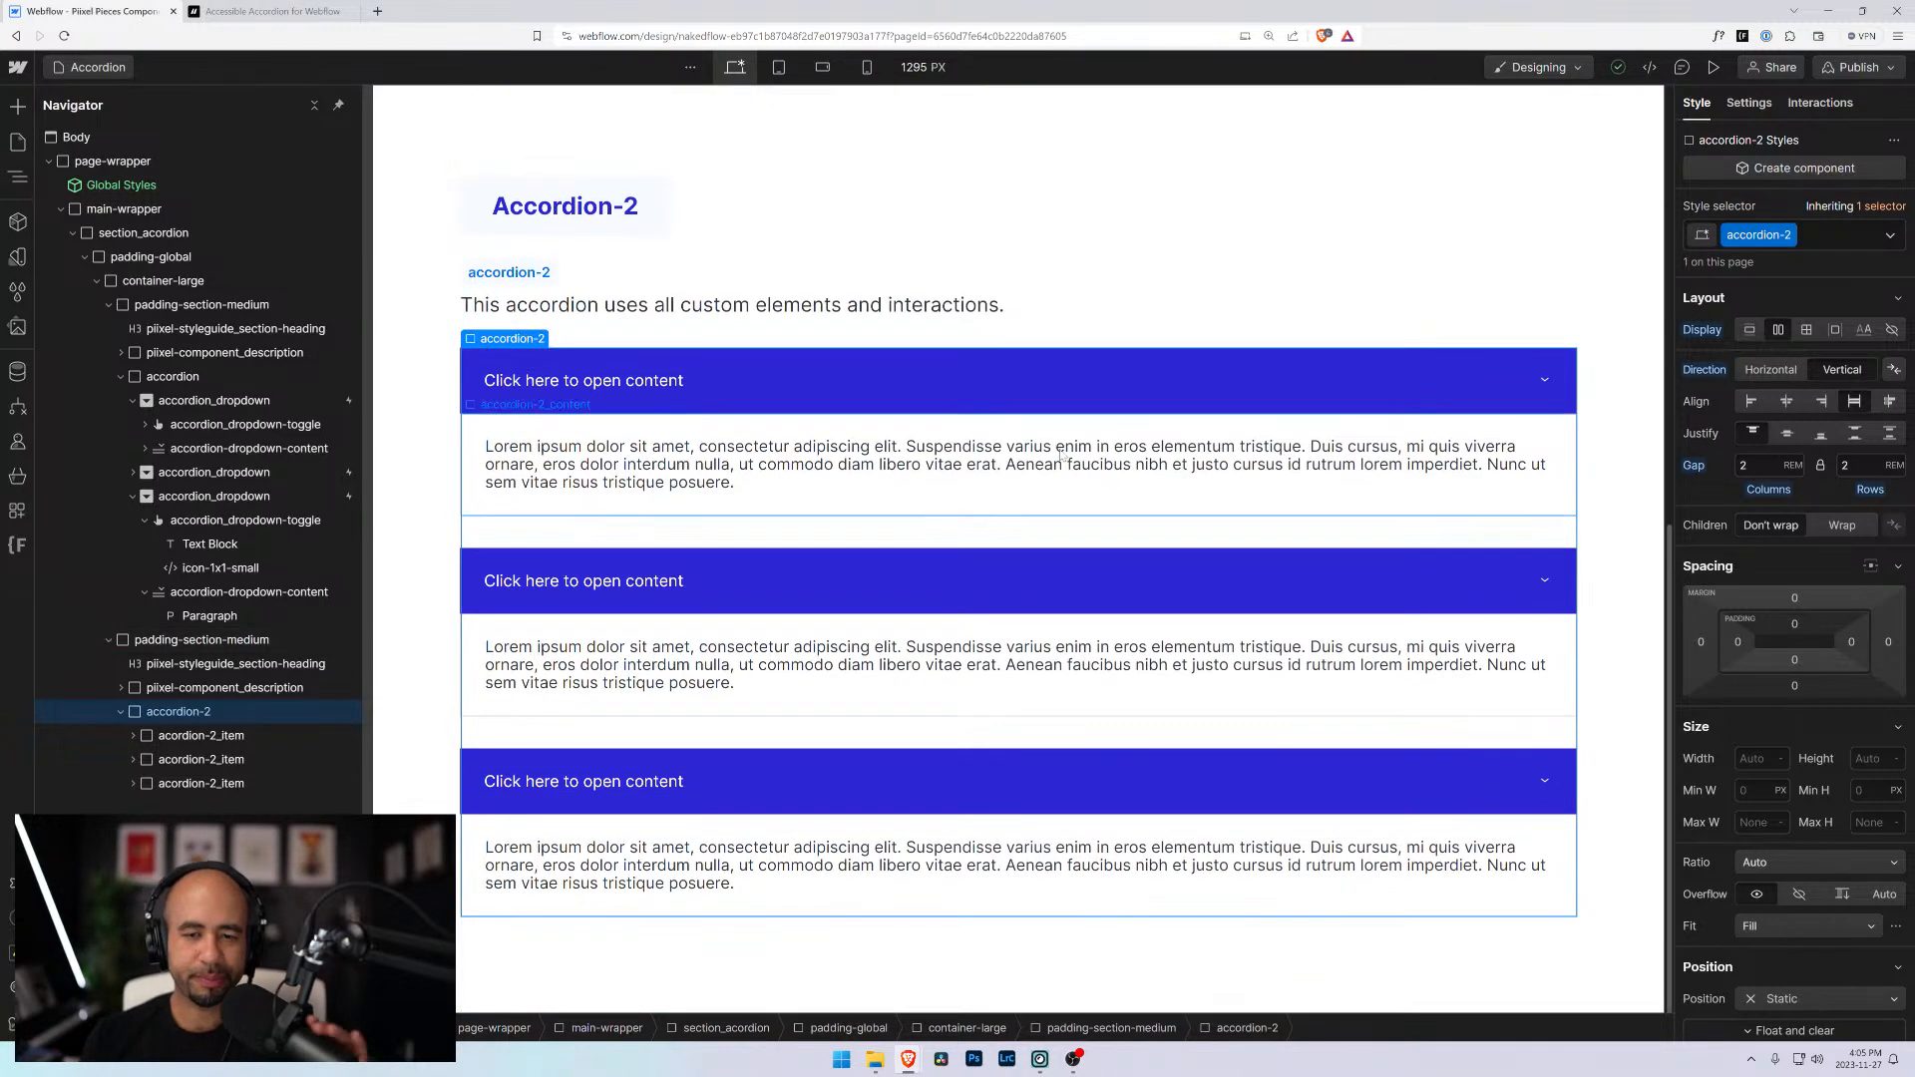
{"action": "left_click", "coordinate": [977, 367]}
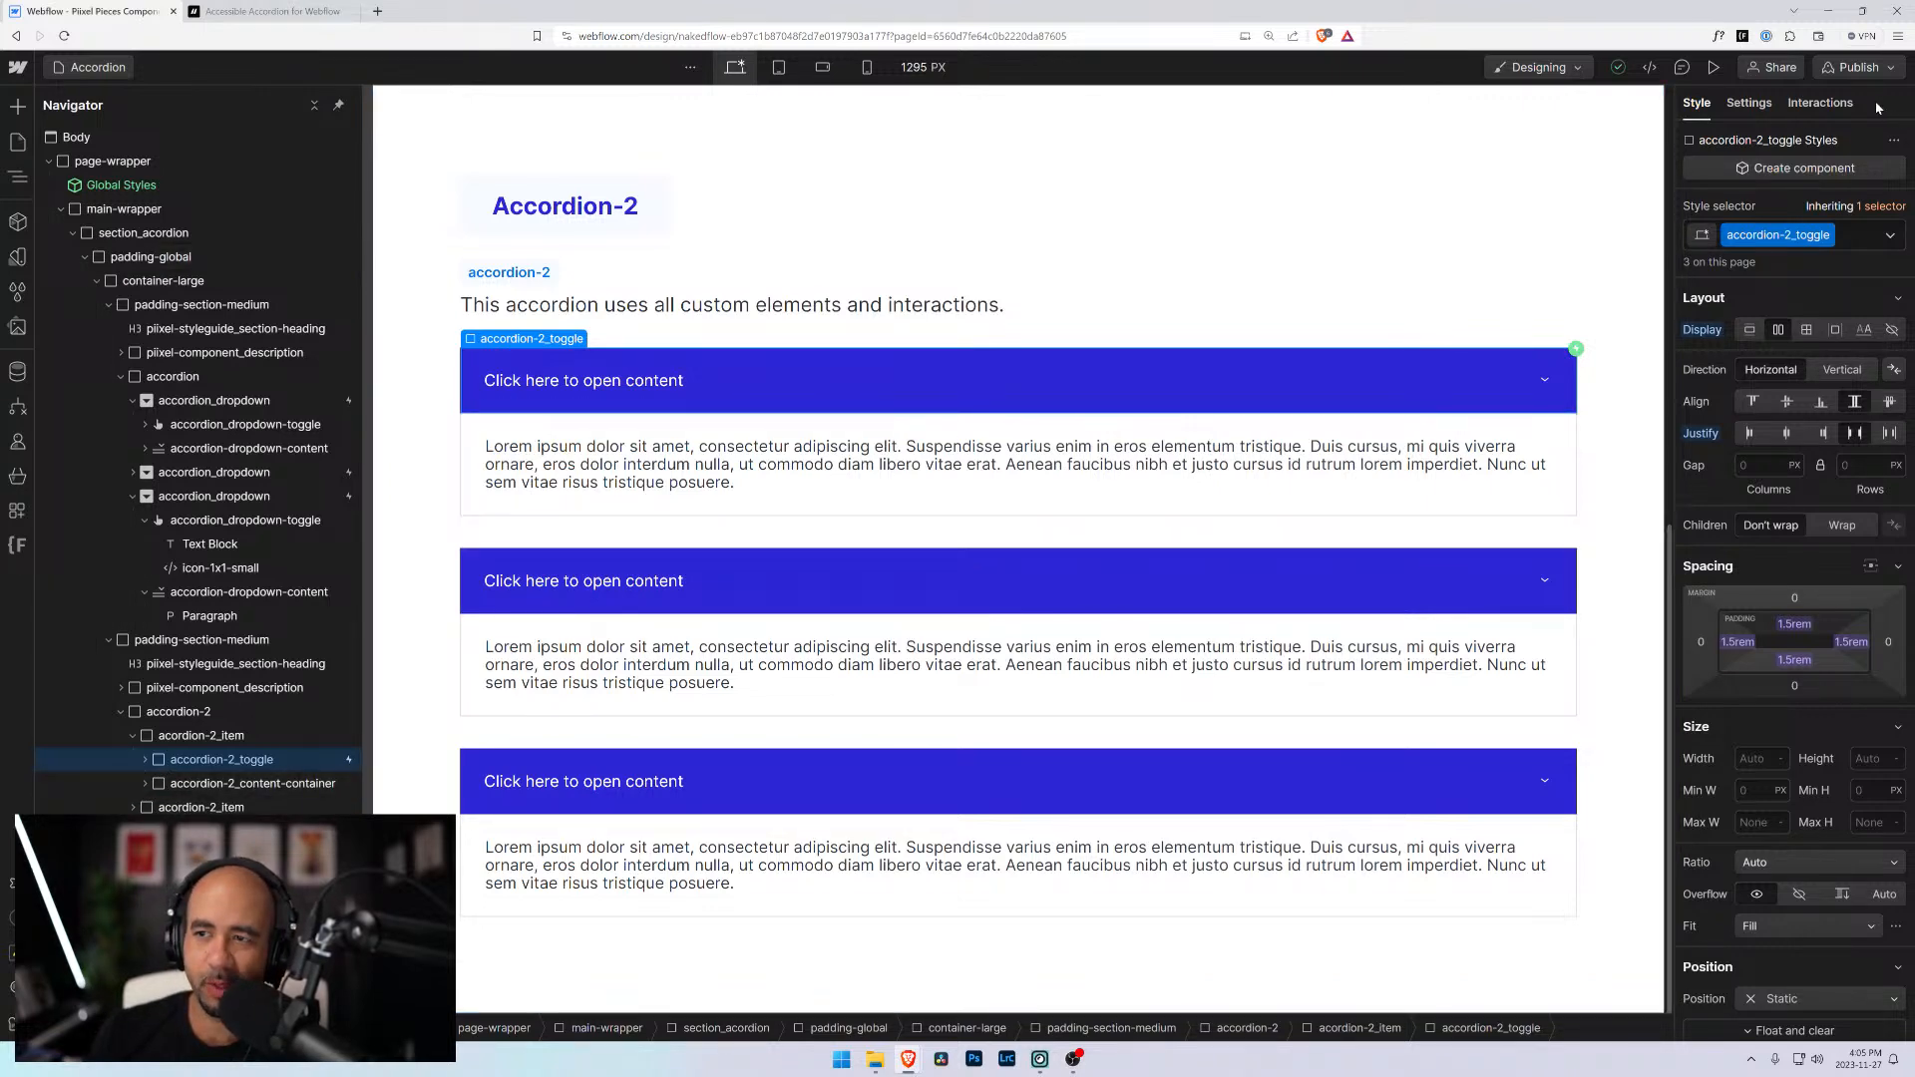
{"action": "left_click", "coordinate": [1809, 105]}
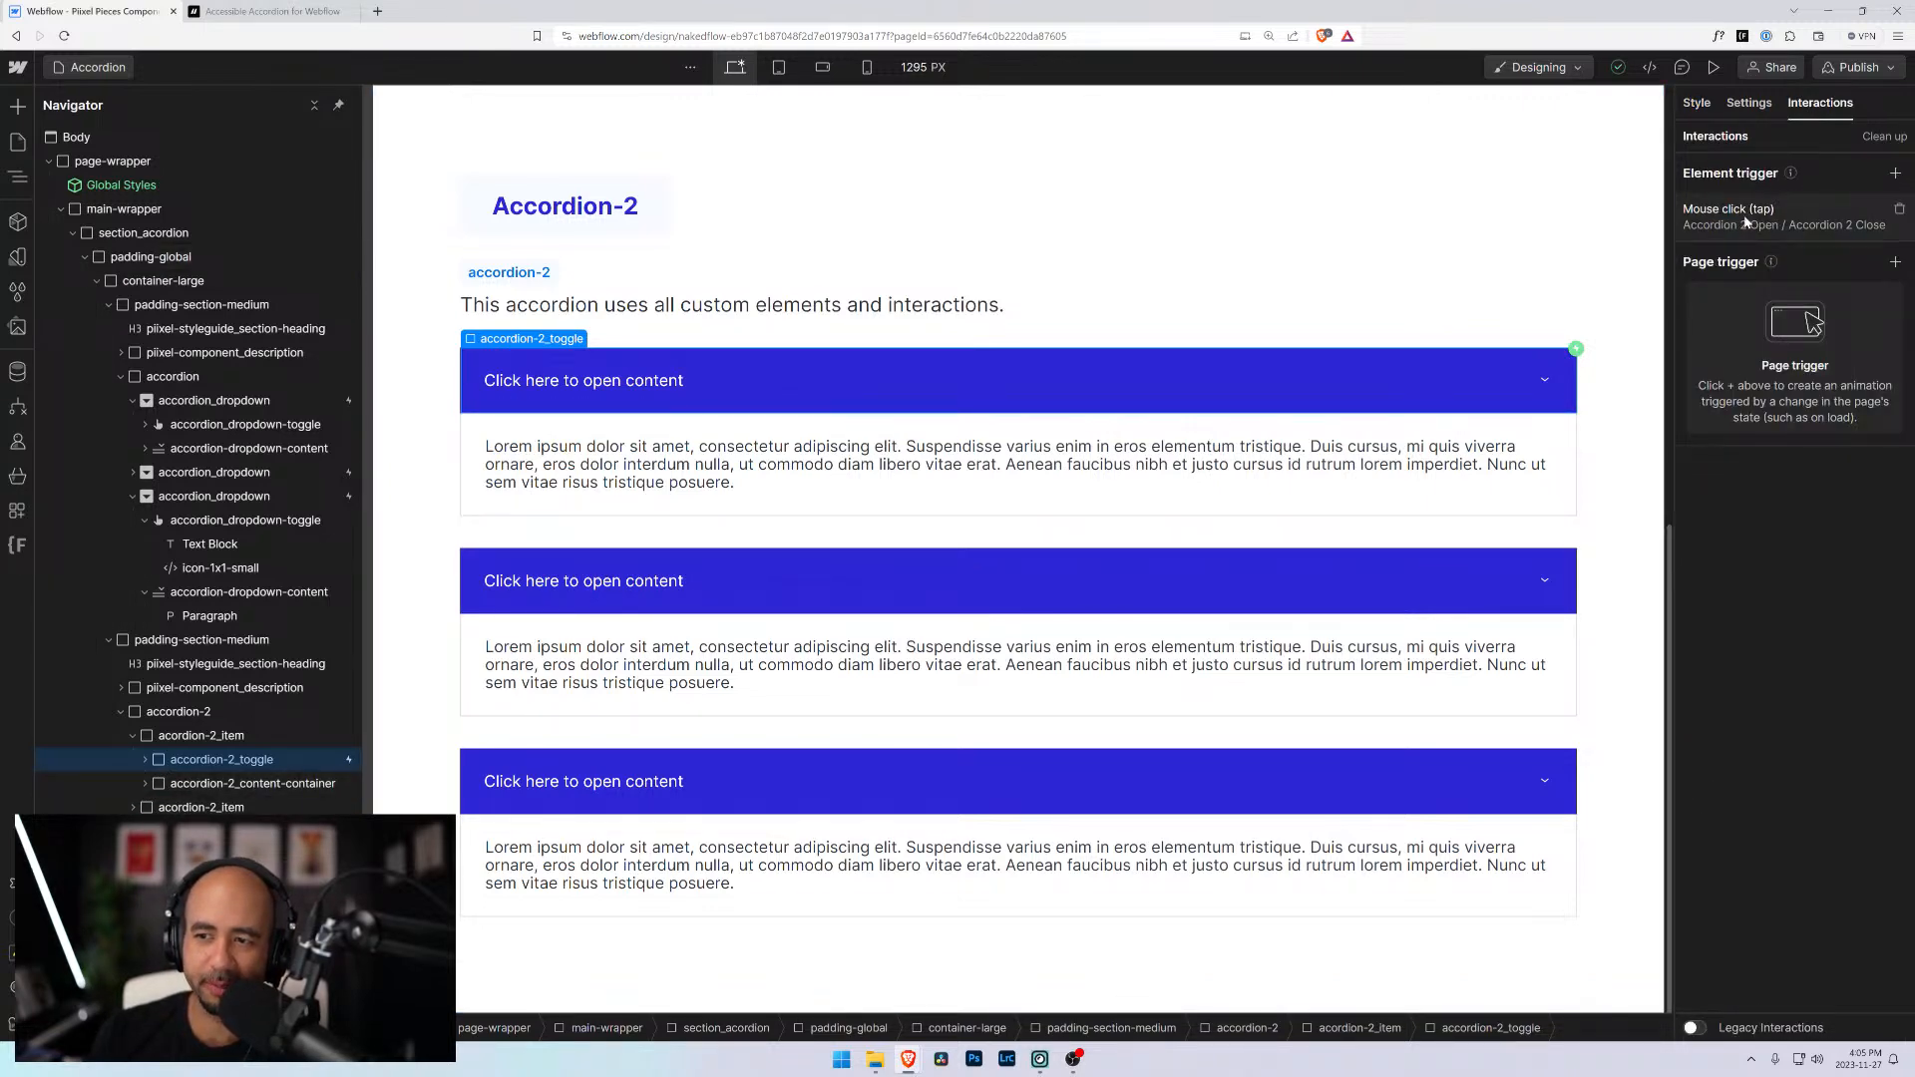
{"action": "left_click", "coordinate": [1775, 212]}
{"action": "left_click", "coordinate": [1864, 722]}
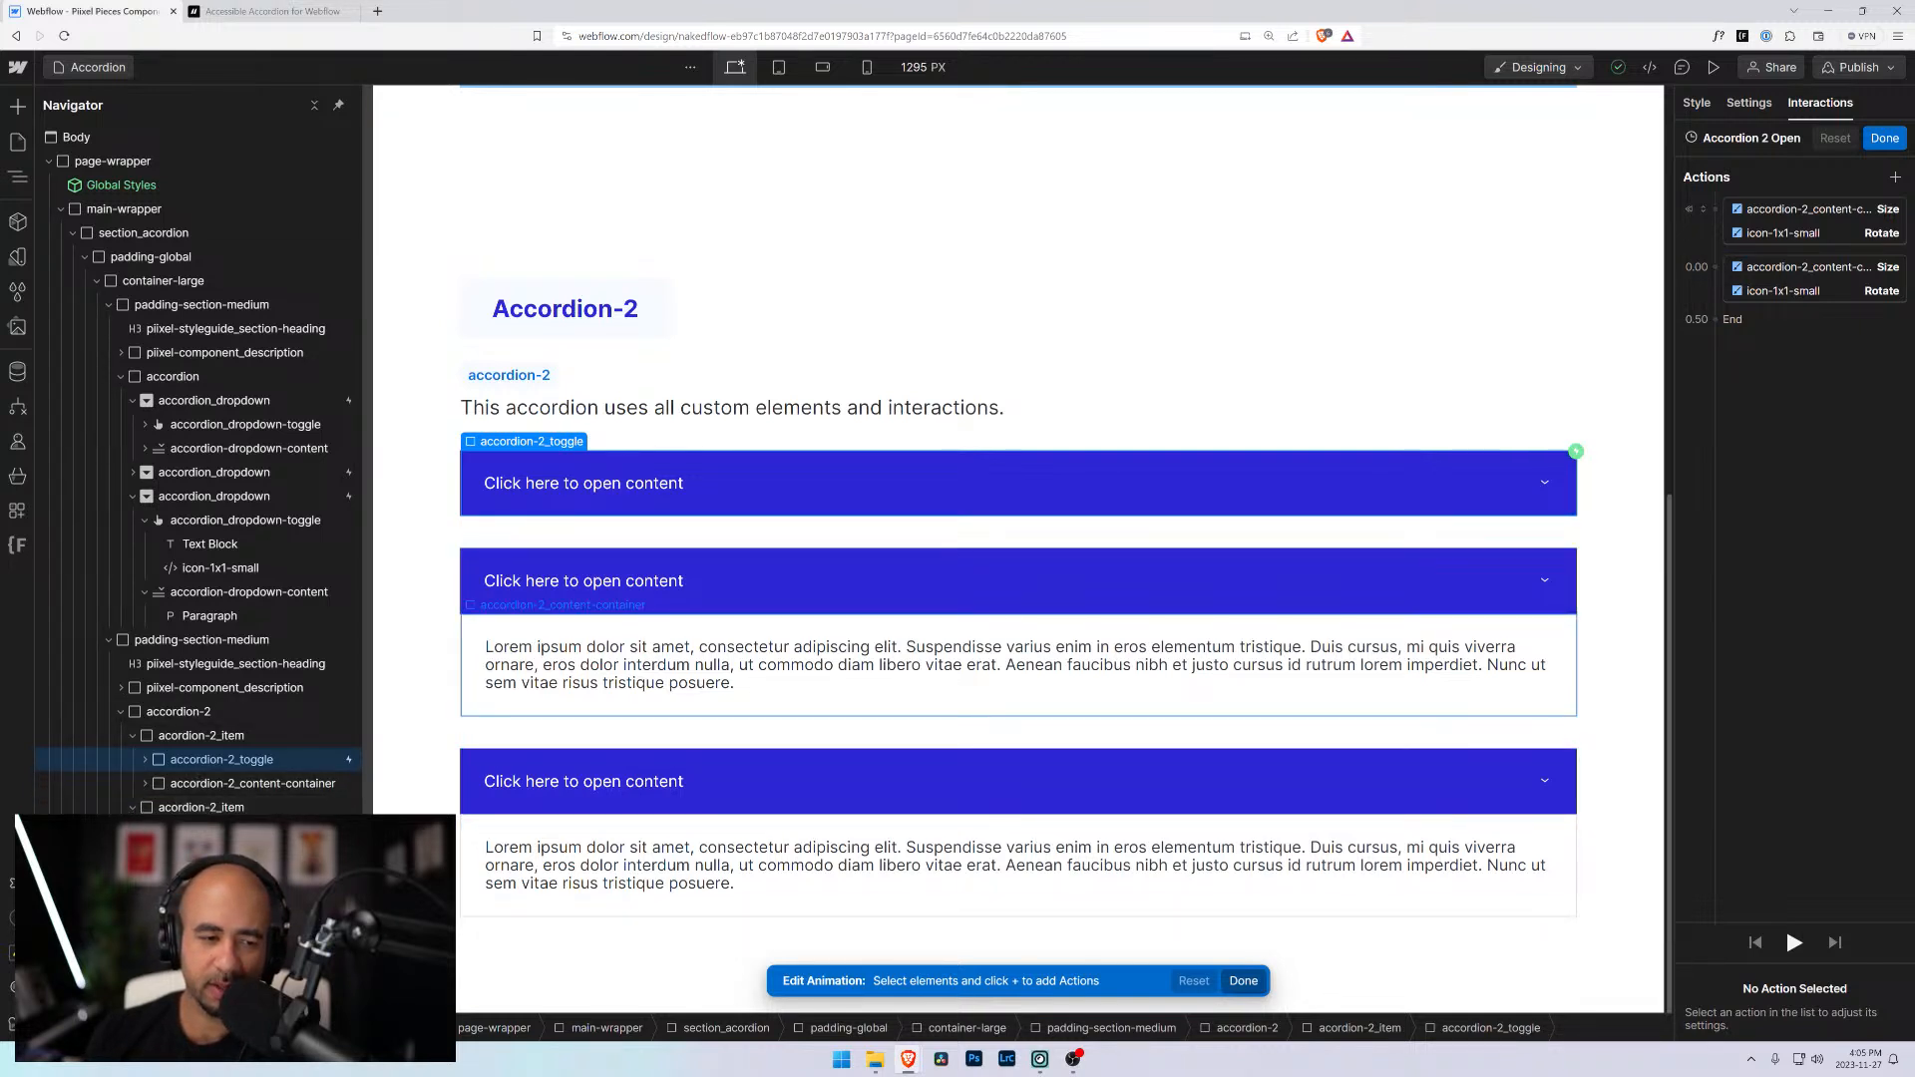
{"action": "left_click", "coordinate": [253, 783]}
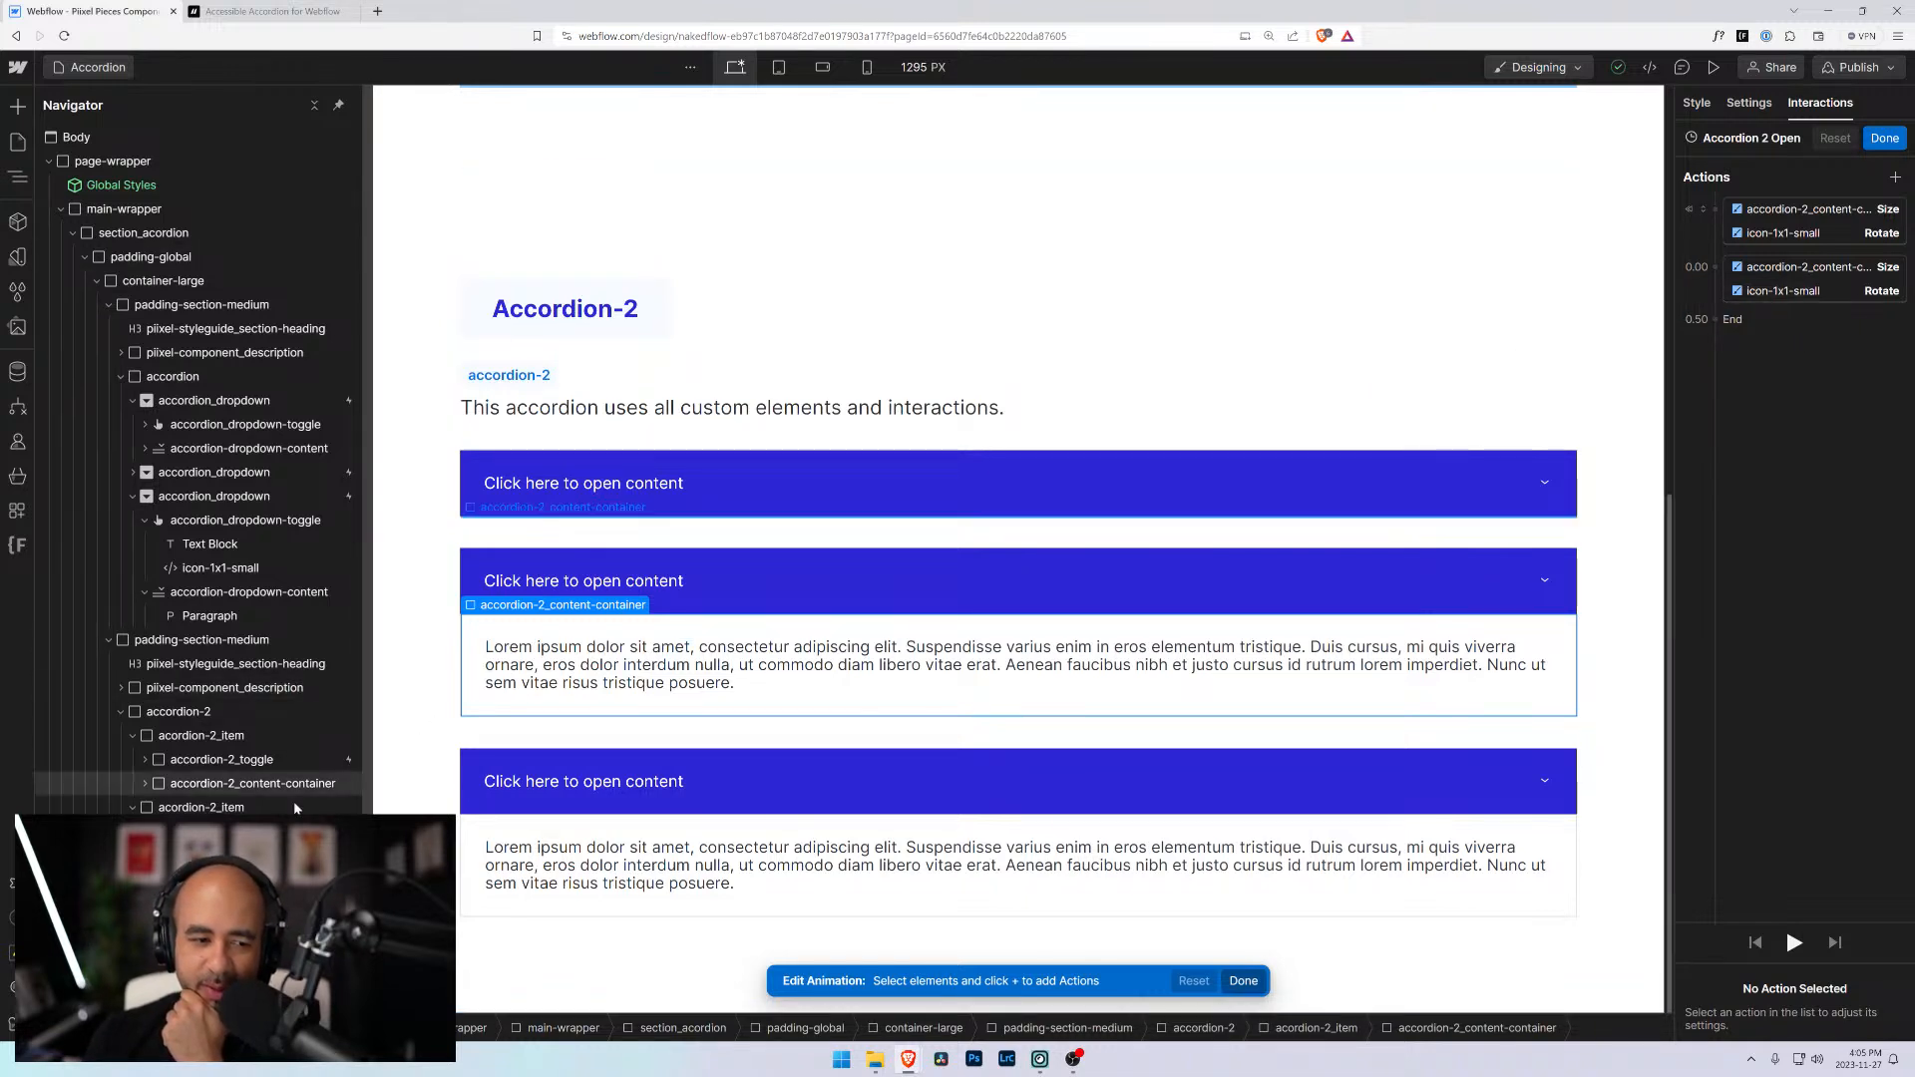
{"action": "left_click", "coordinate": [1716, 309]}
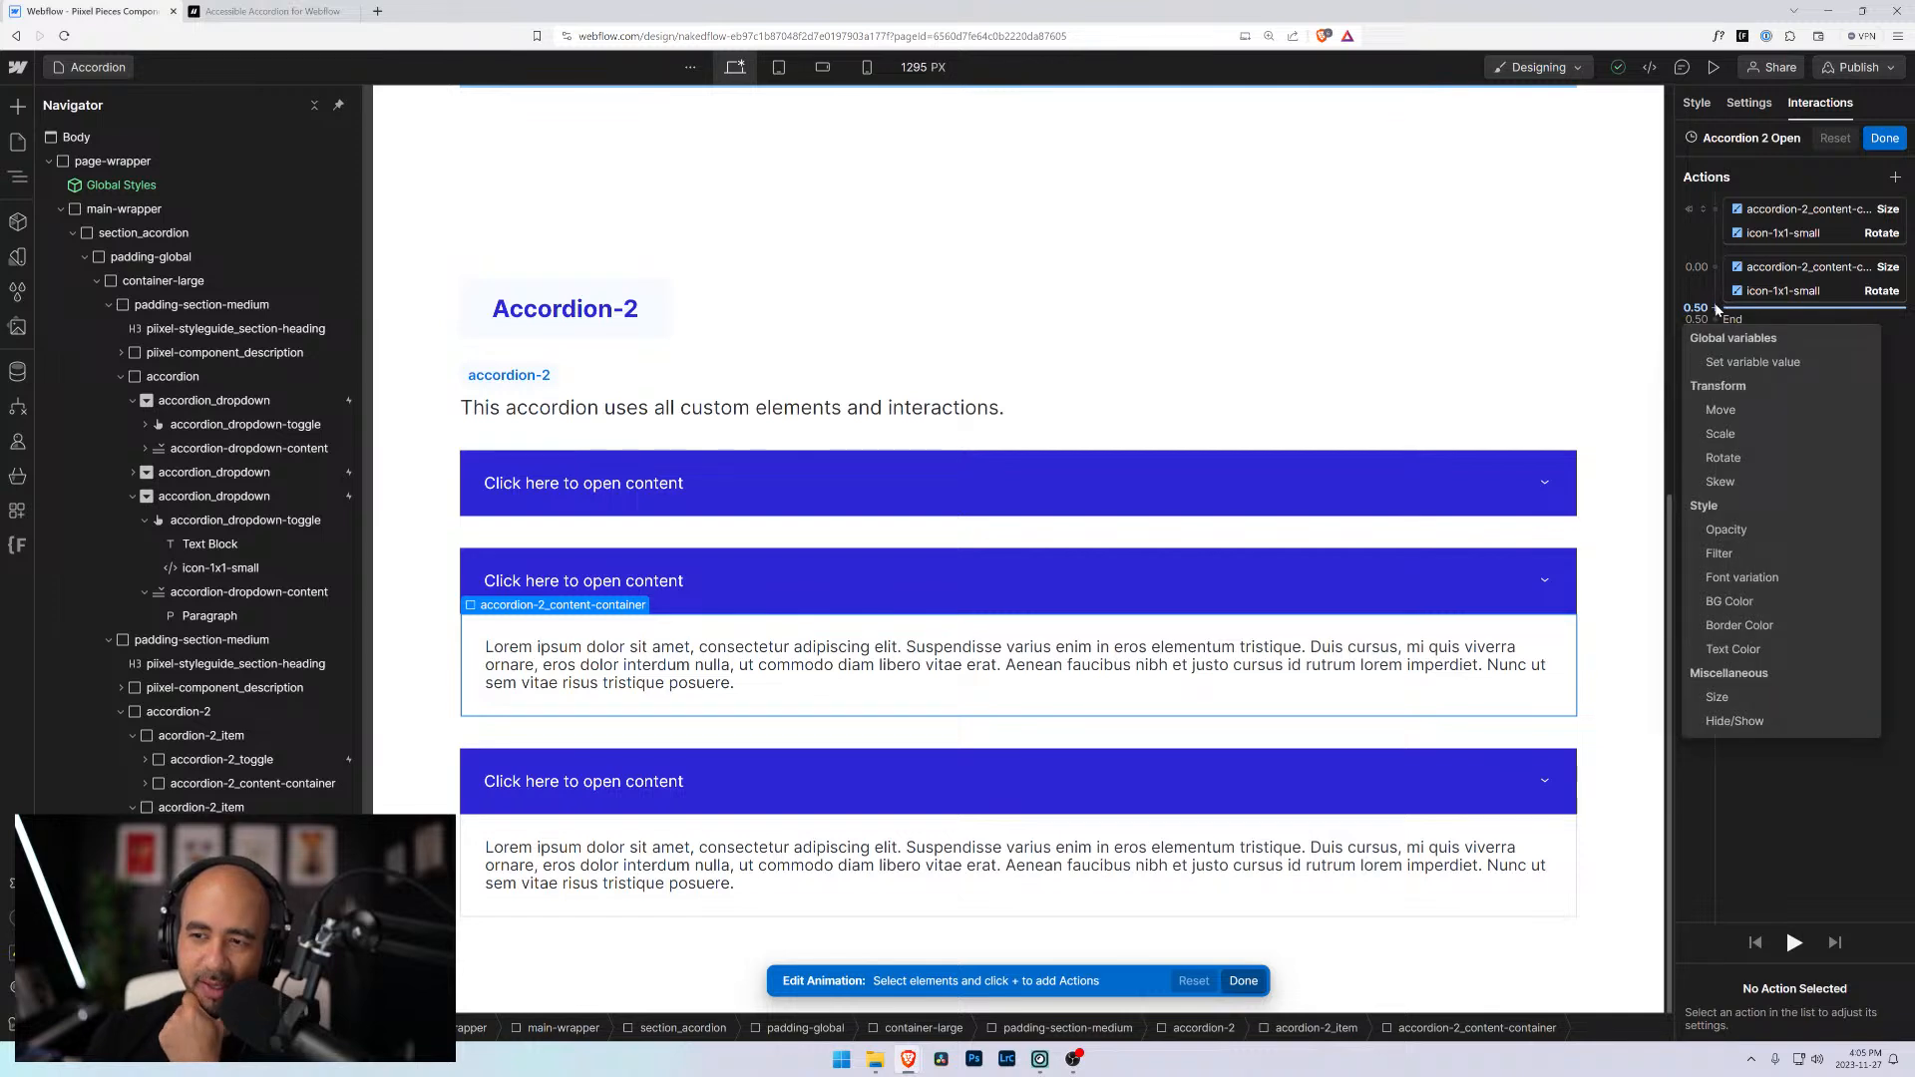
{"action": "left_click", "coordinate": [1738, 695]}
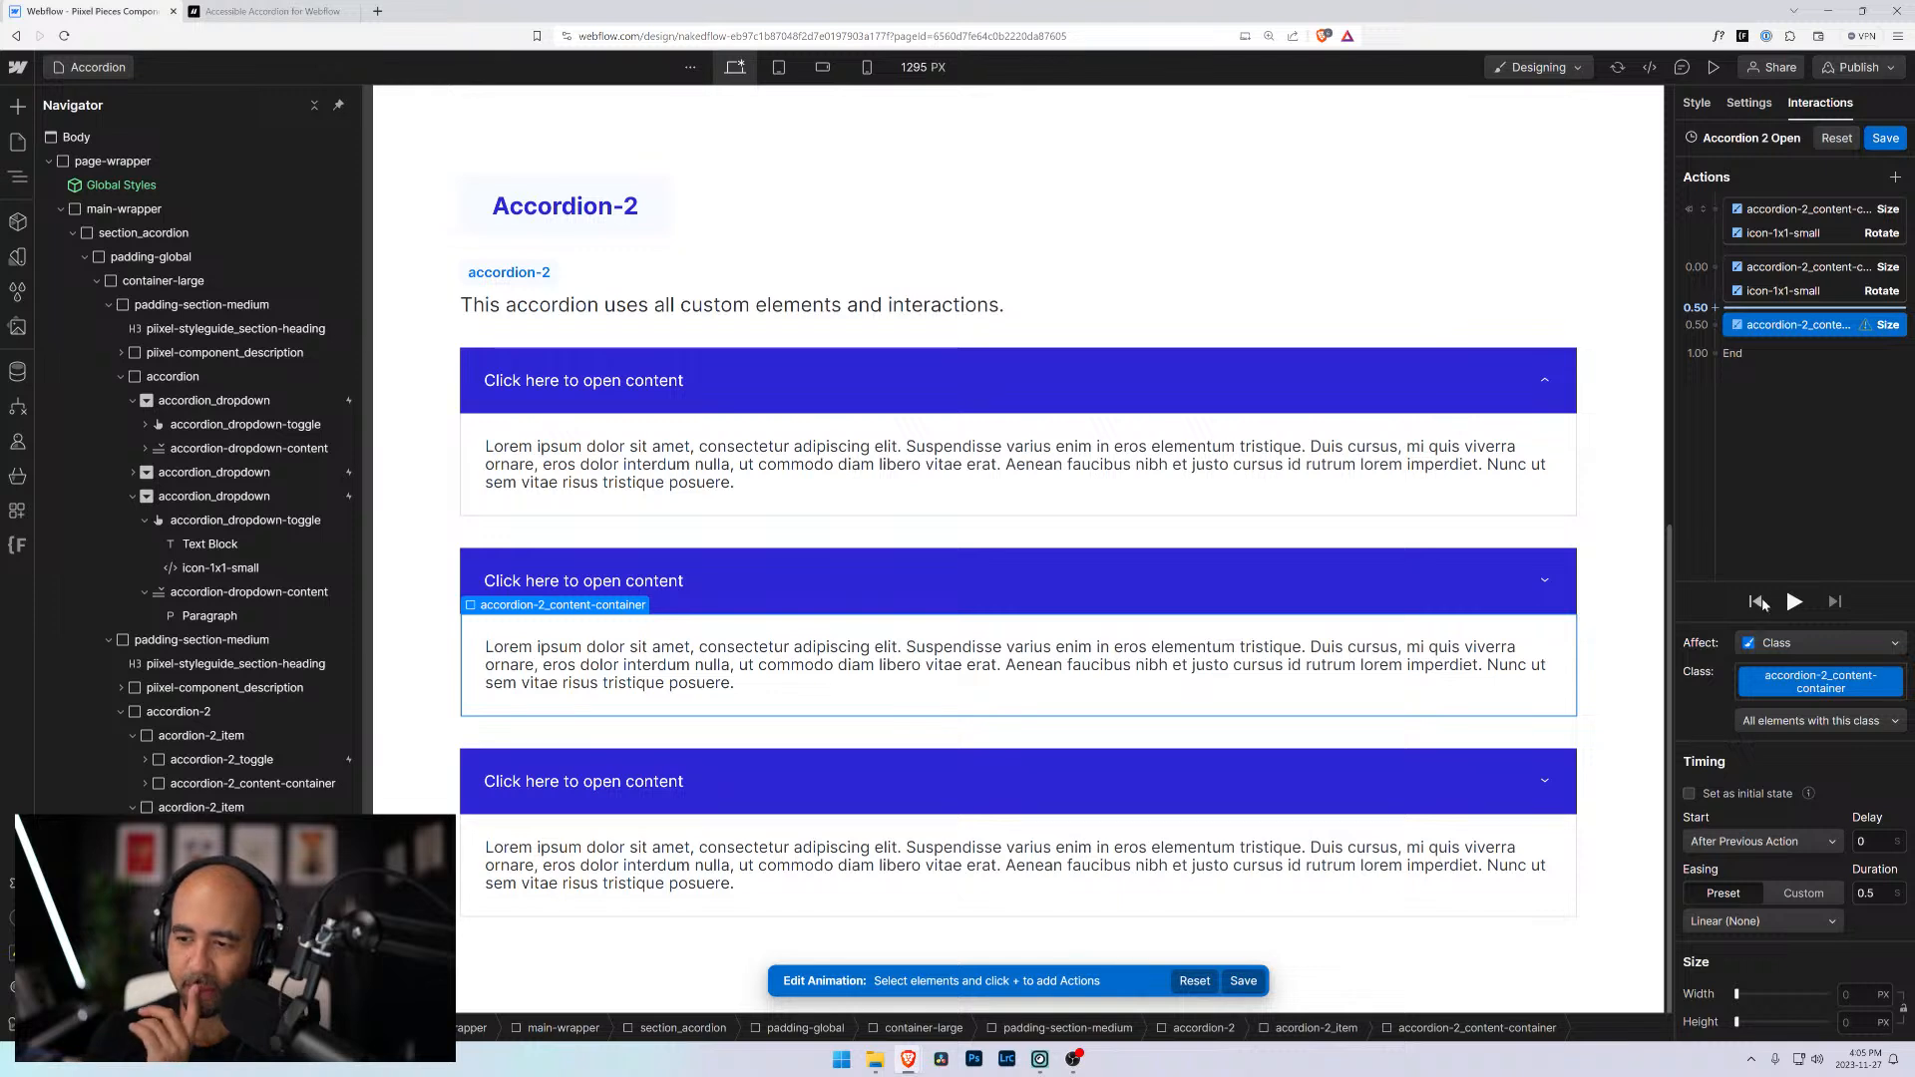
Keep the new Size action affecting all elements with this class, set its height to 0 px, and reselect the earlier content Size action
{"action": "left_click", "coordinate": [1776, 722]}
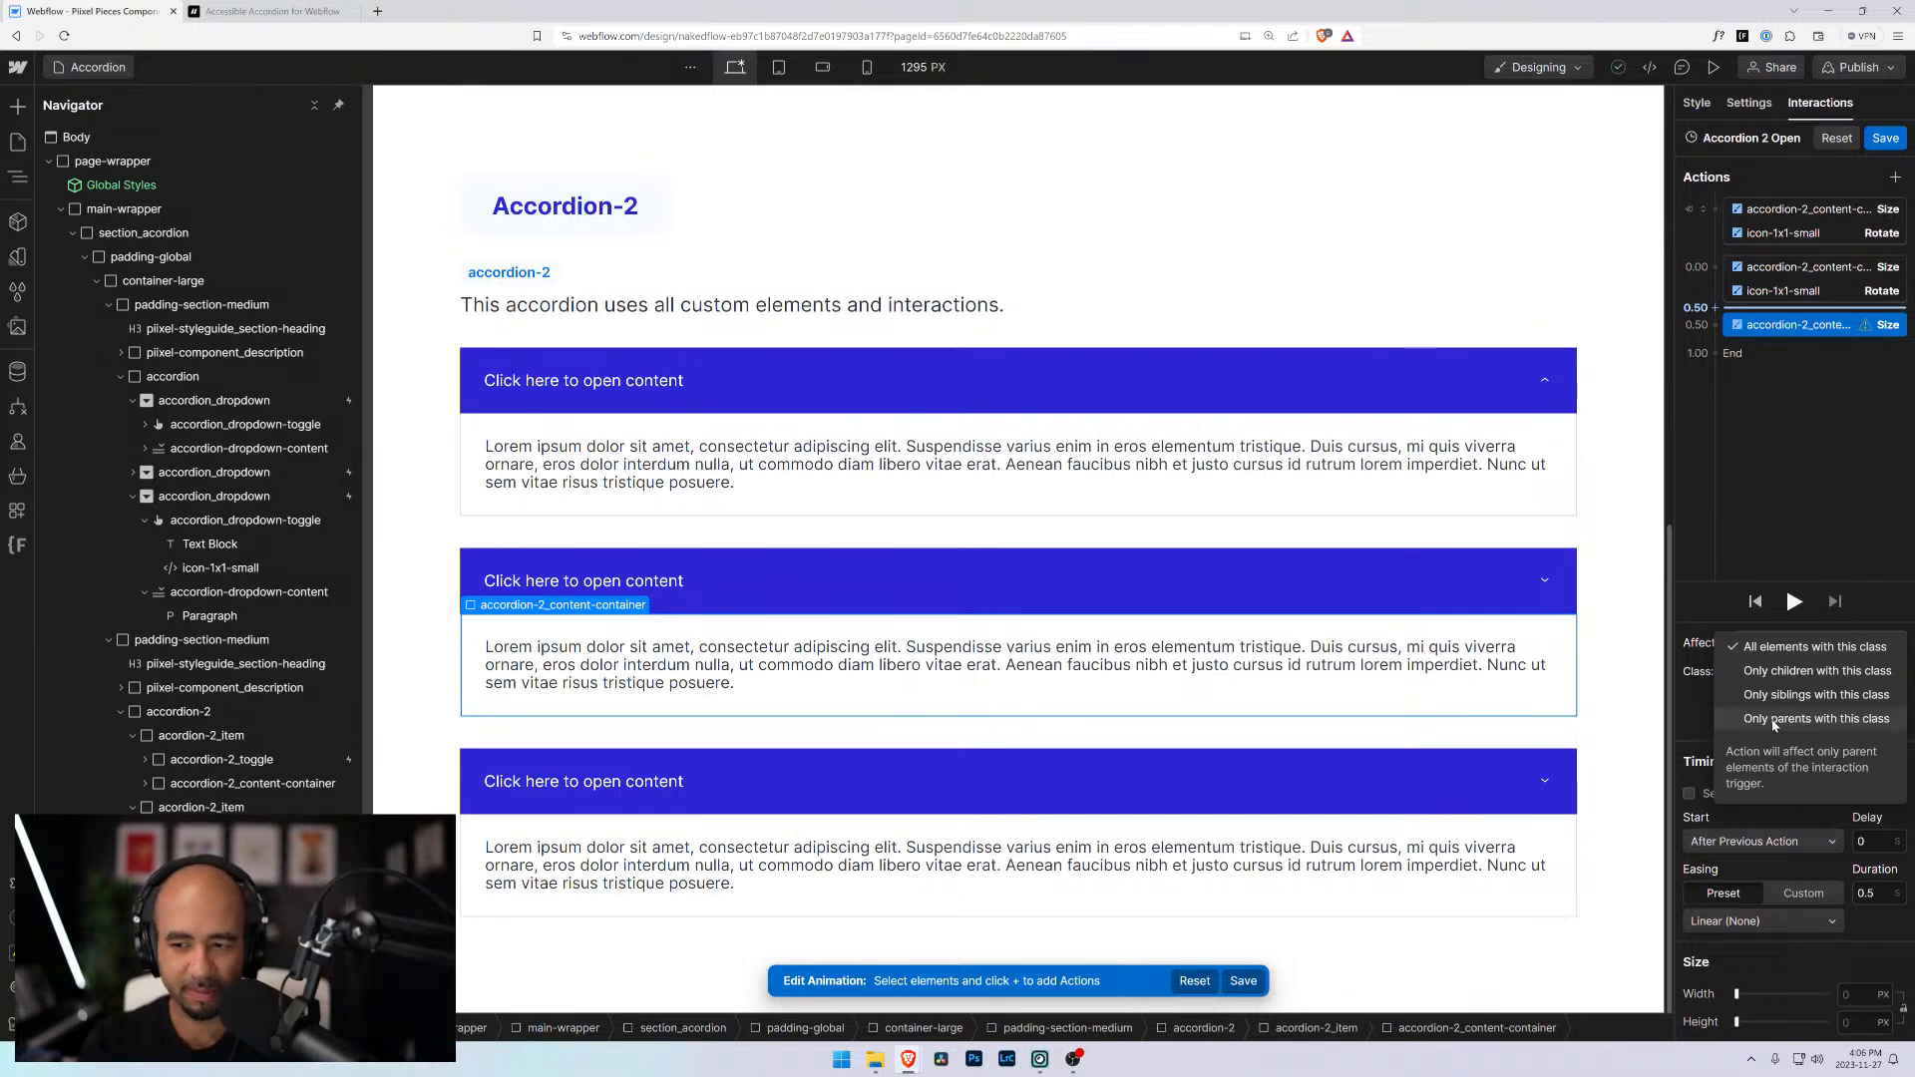
{"action": "left_click", "coordinate": [1736, 644]}
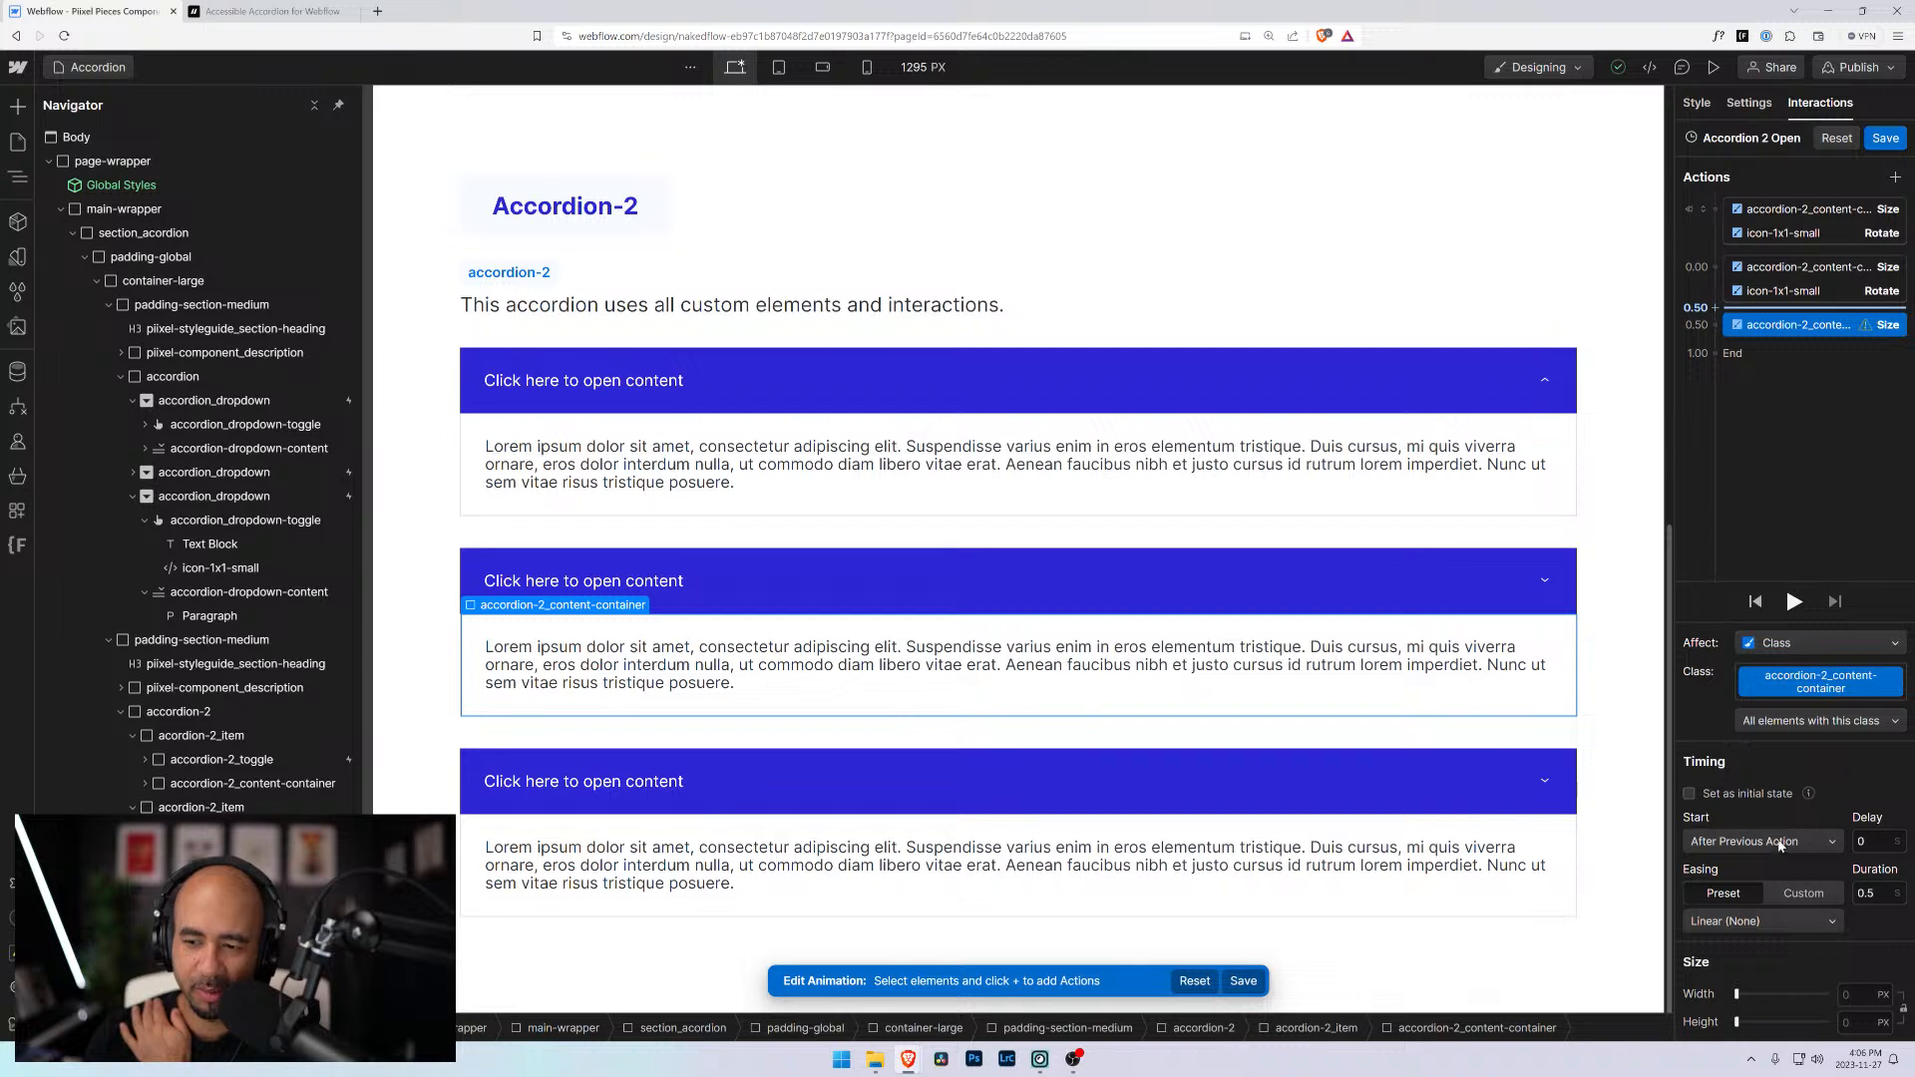
{"action": "left_click", "coordinate": [1856, 1022]}
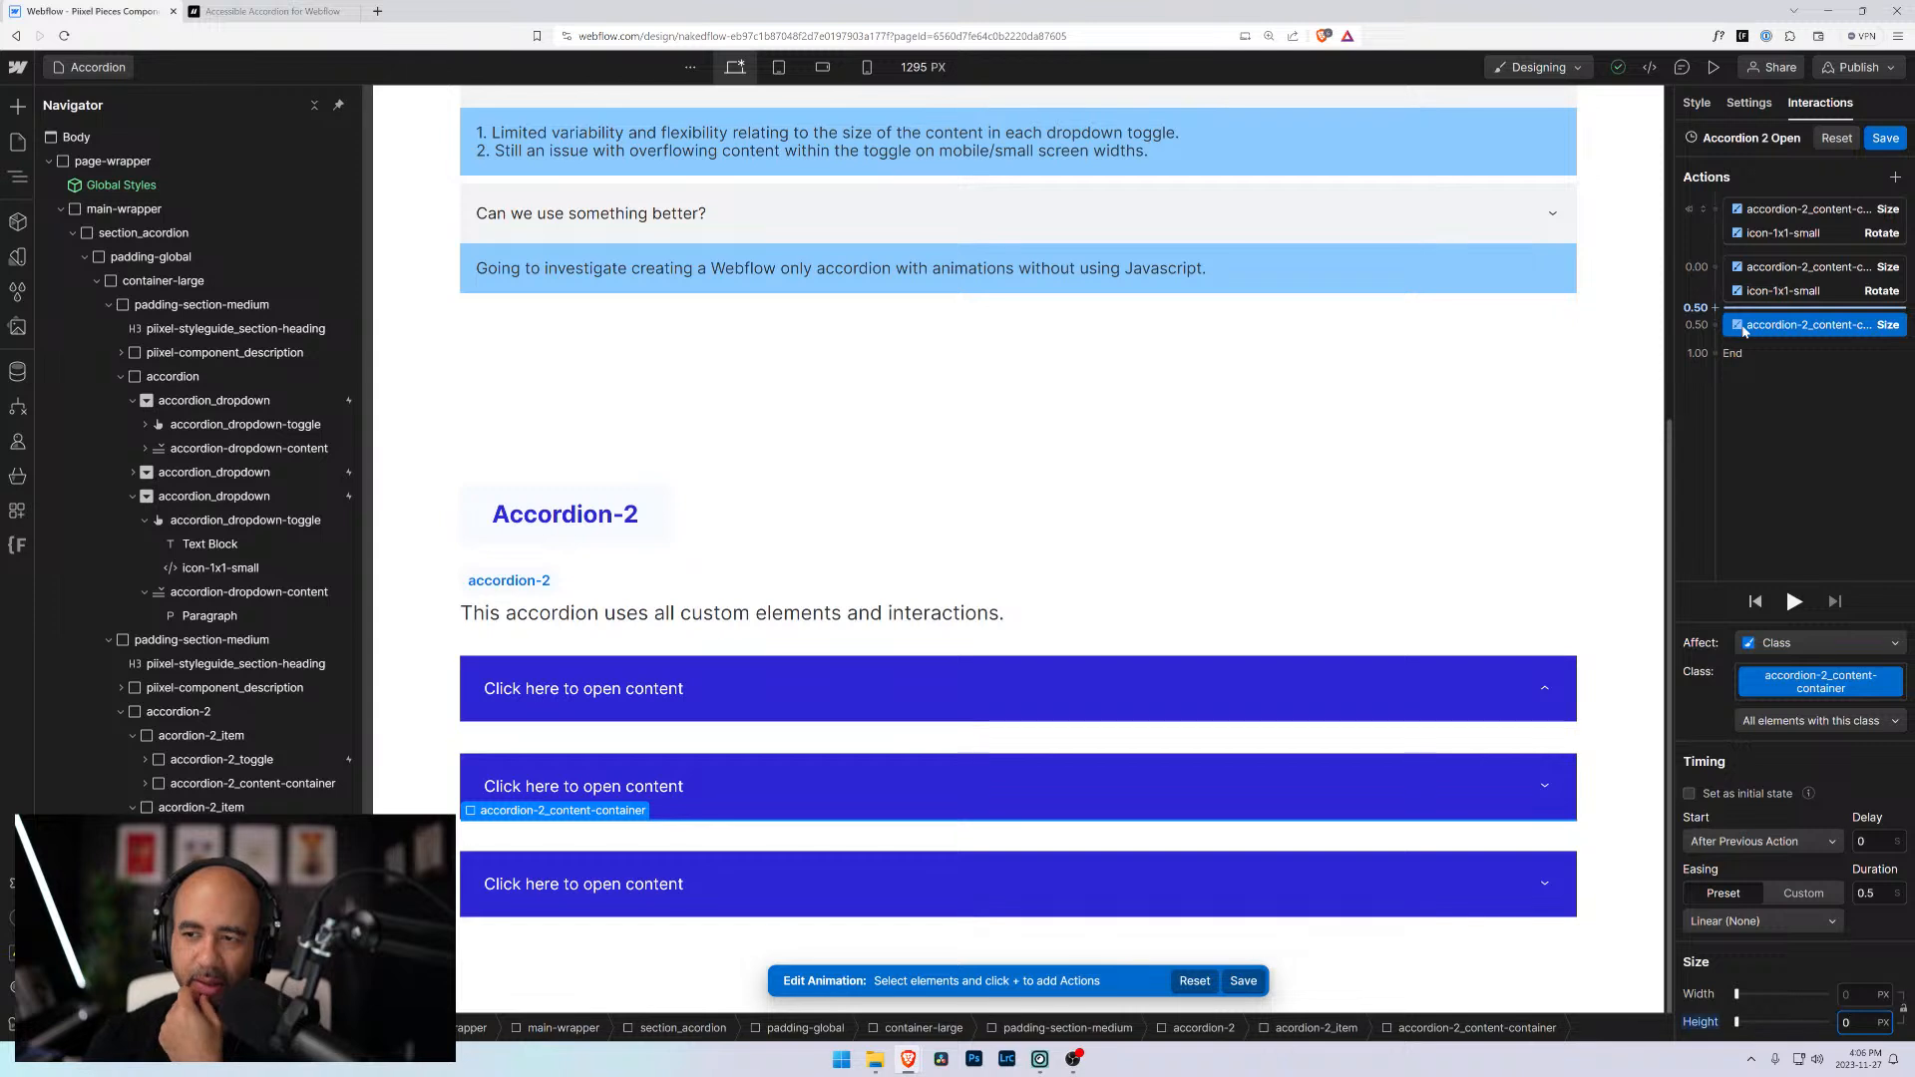
{"action": "left_click", "coordinate": [1762, 274]}
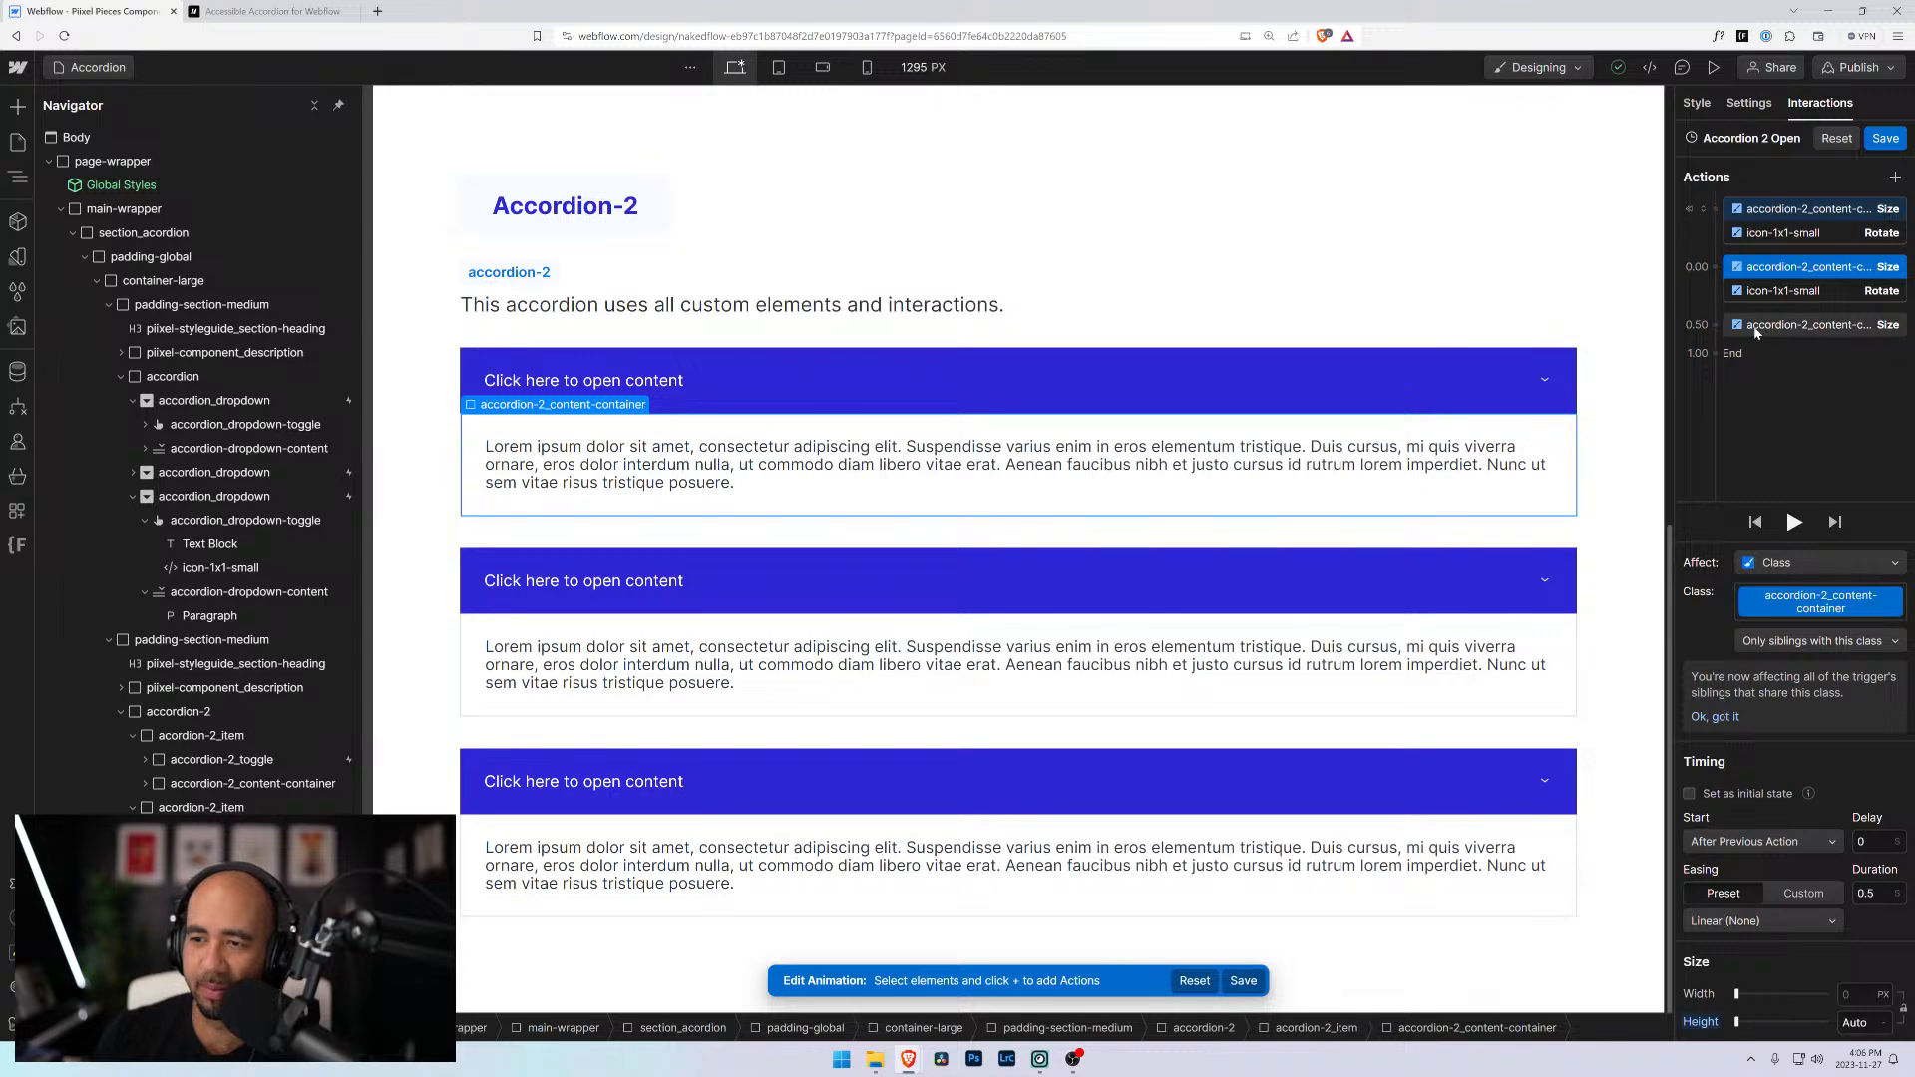
Move the 0 px Size action for all content containers ahead of the opening Size and Rotate actions, and save the animation
{"action": "left_click_drag", "start_coordinate": [1757, 333], "coordinate": [1748, 266]}
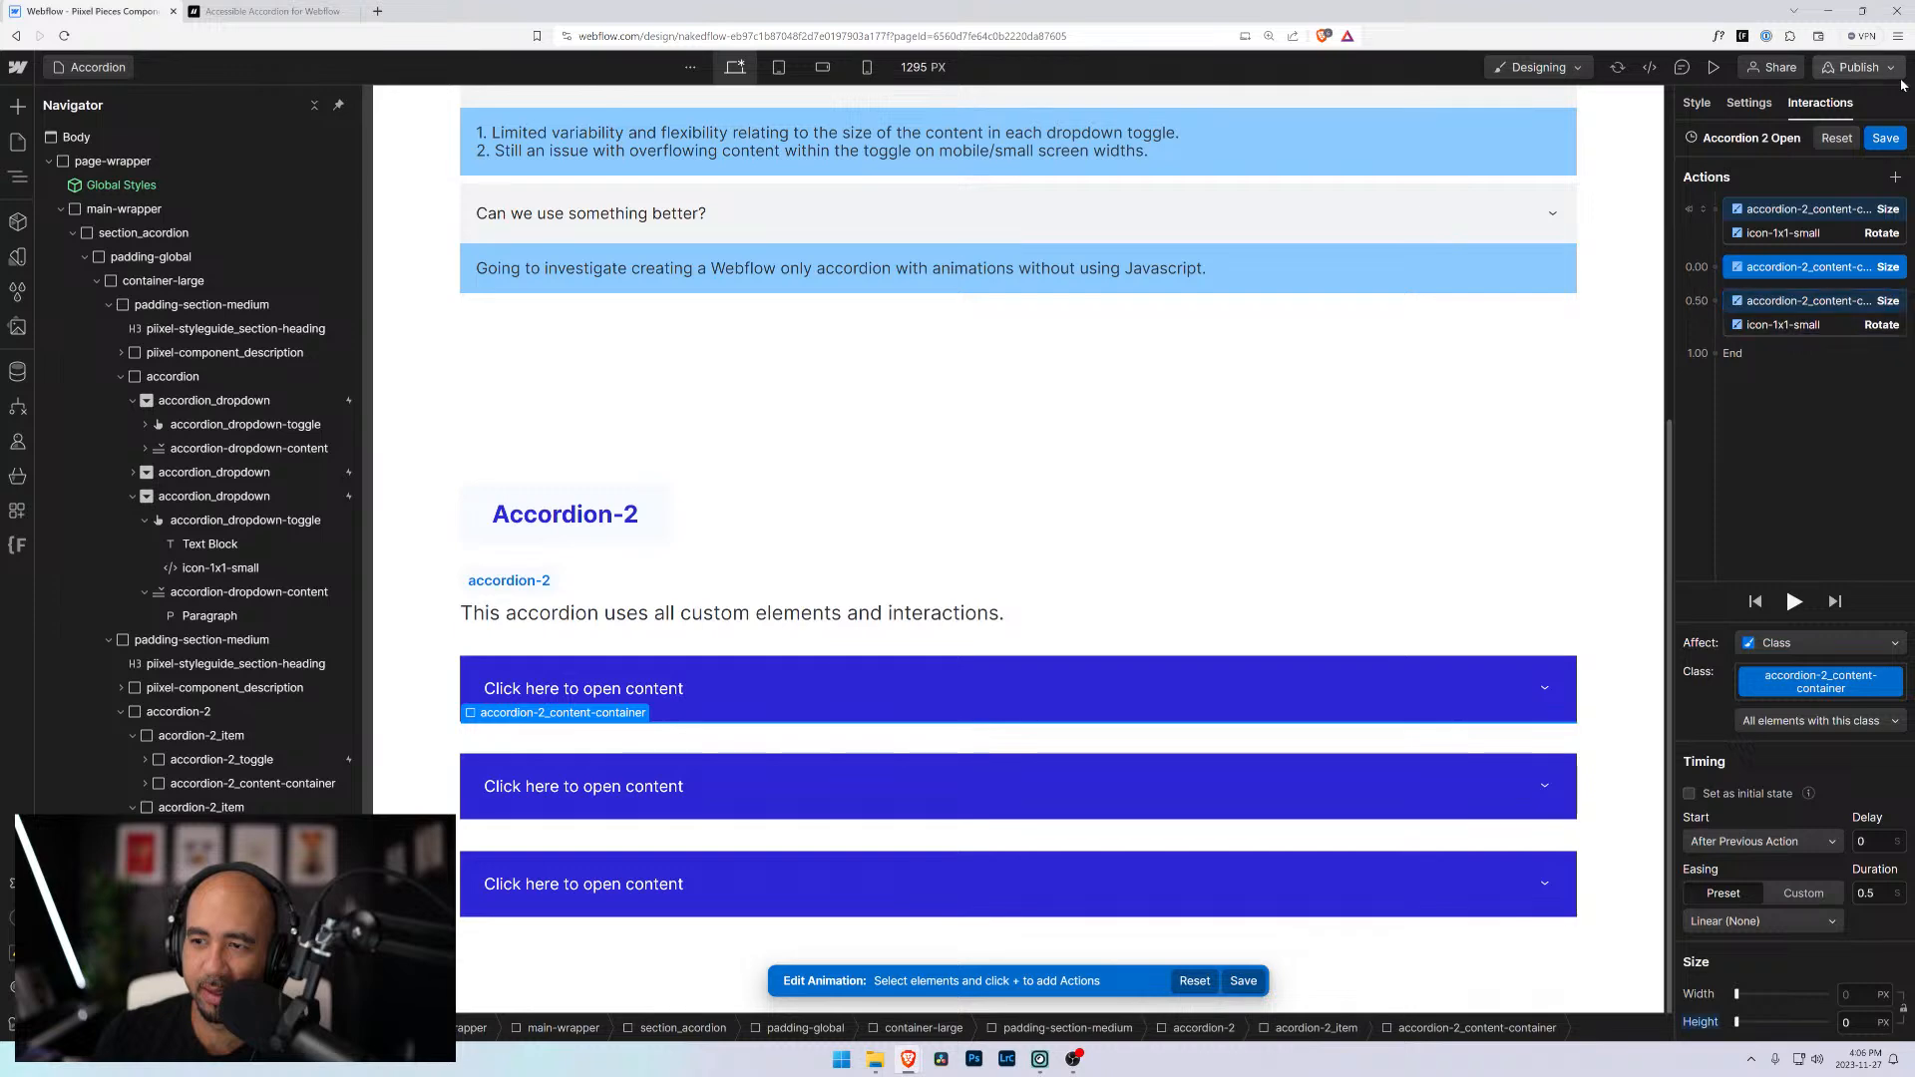
{"action": "left_click", "coordinate": [1884, 143]}
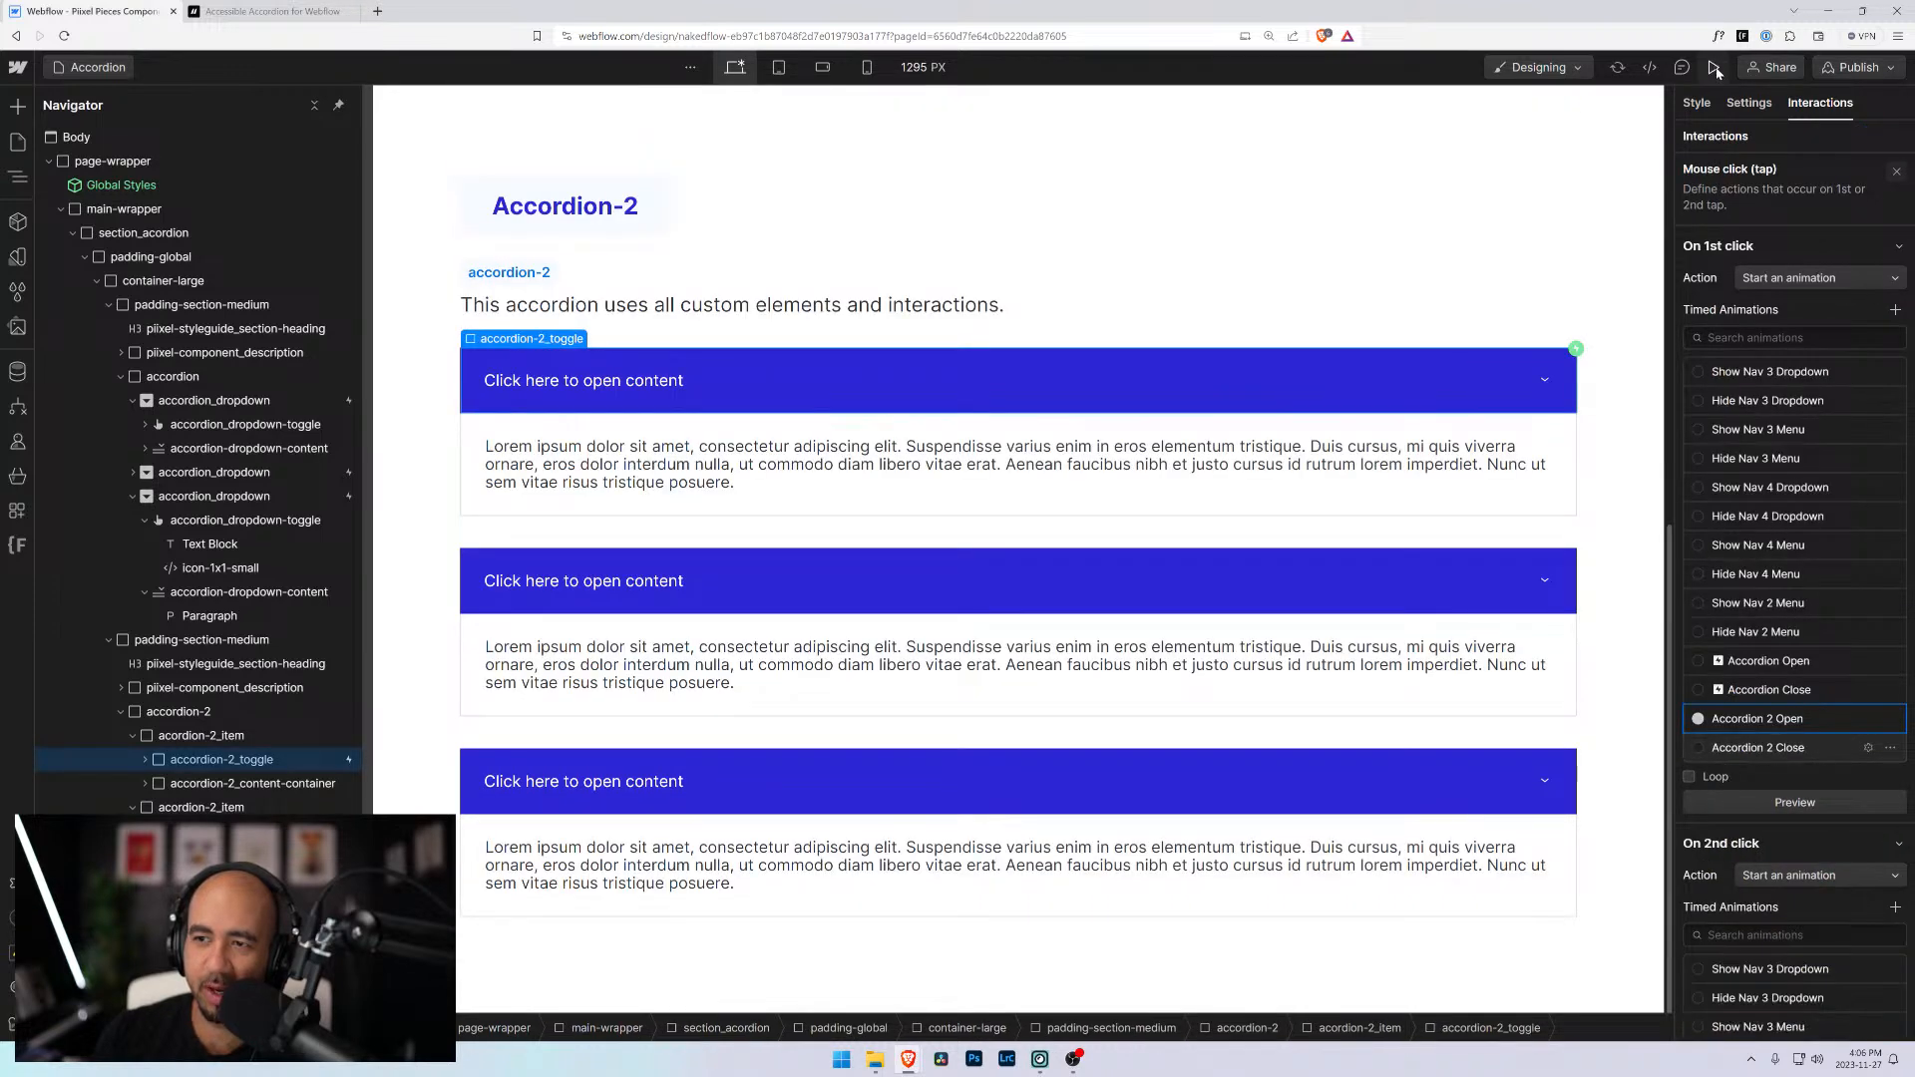
Preview the page and open the first, second and third Accordion-2 items to test the collapsing of other content
{"action": "left_click", "coordinate": [1714, 66]}
{"action": "left_click", "coordinate": [811, 725]}
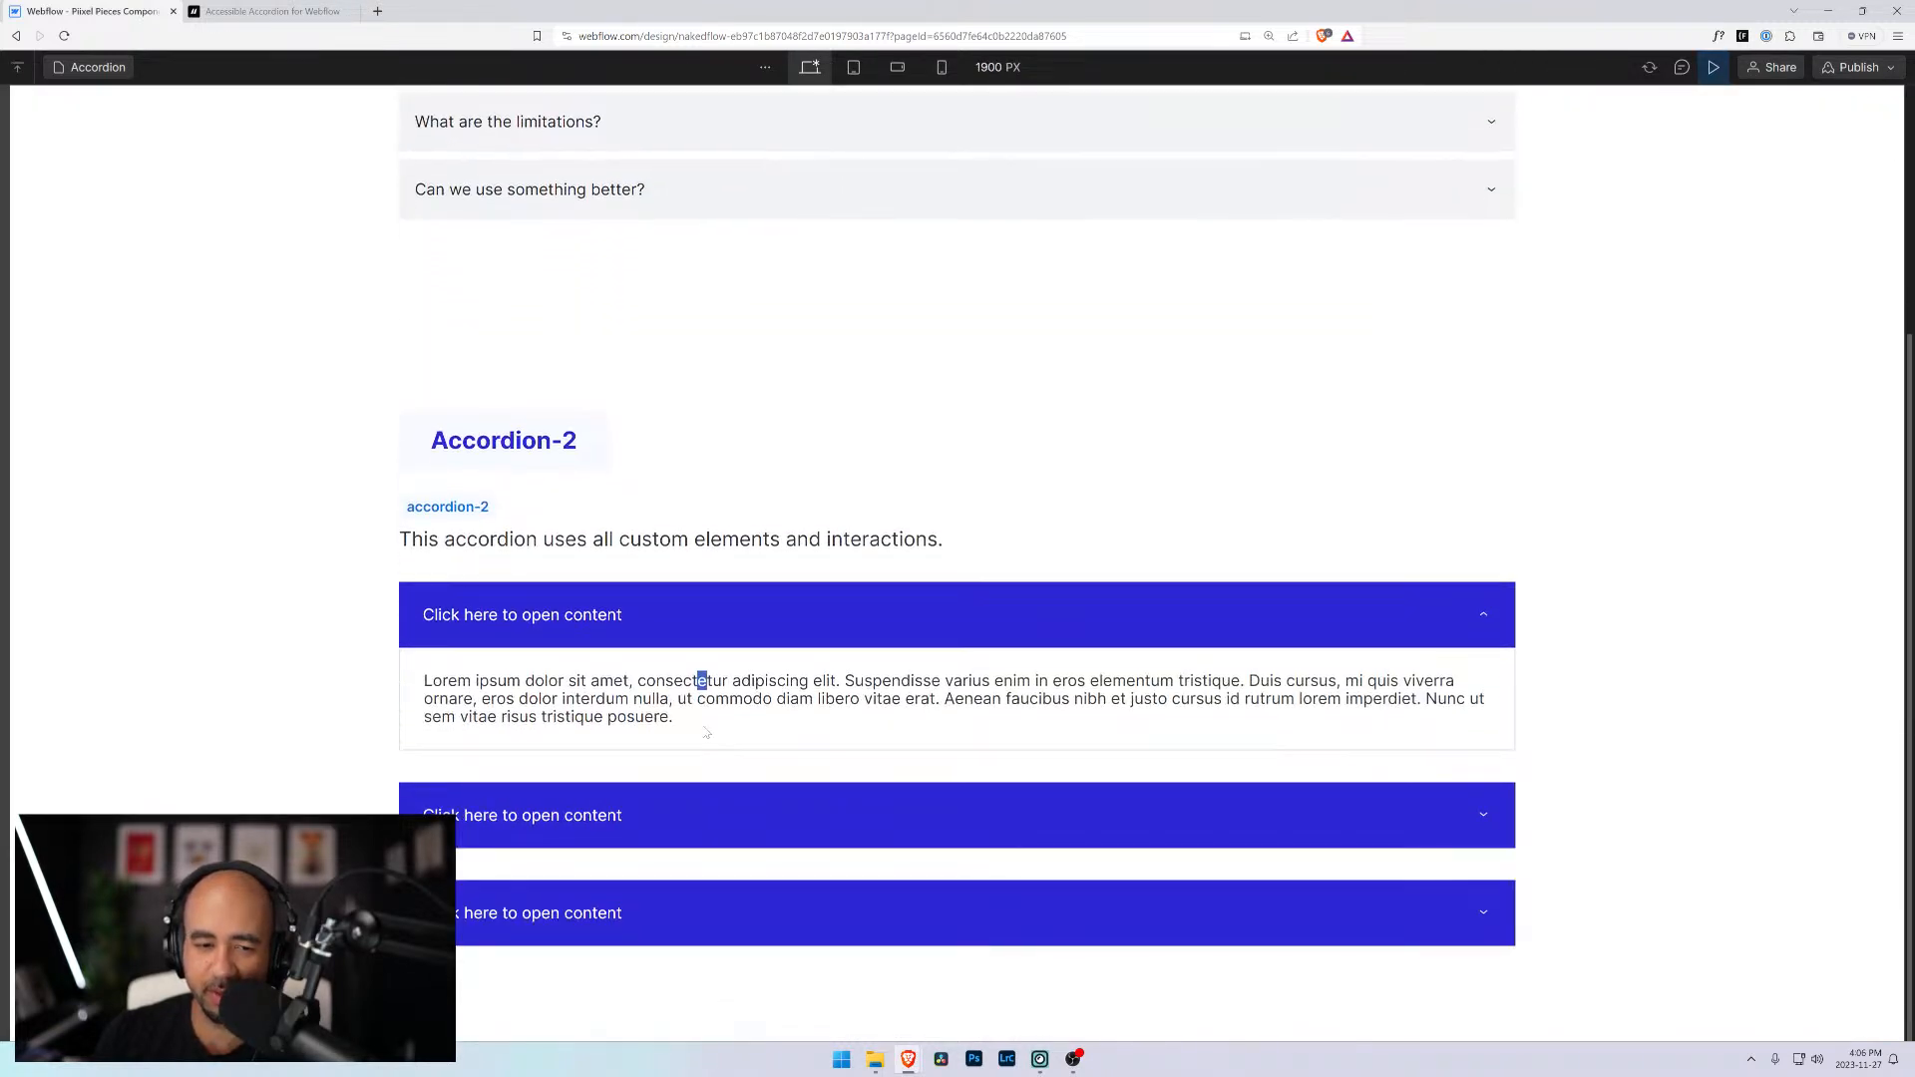
{"action": "left_click", "coordinate": [767, 615]}
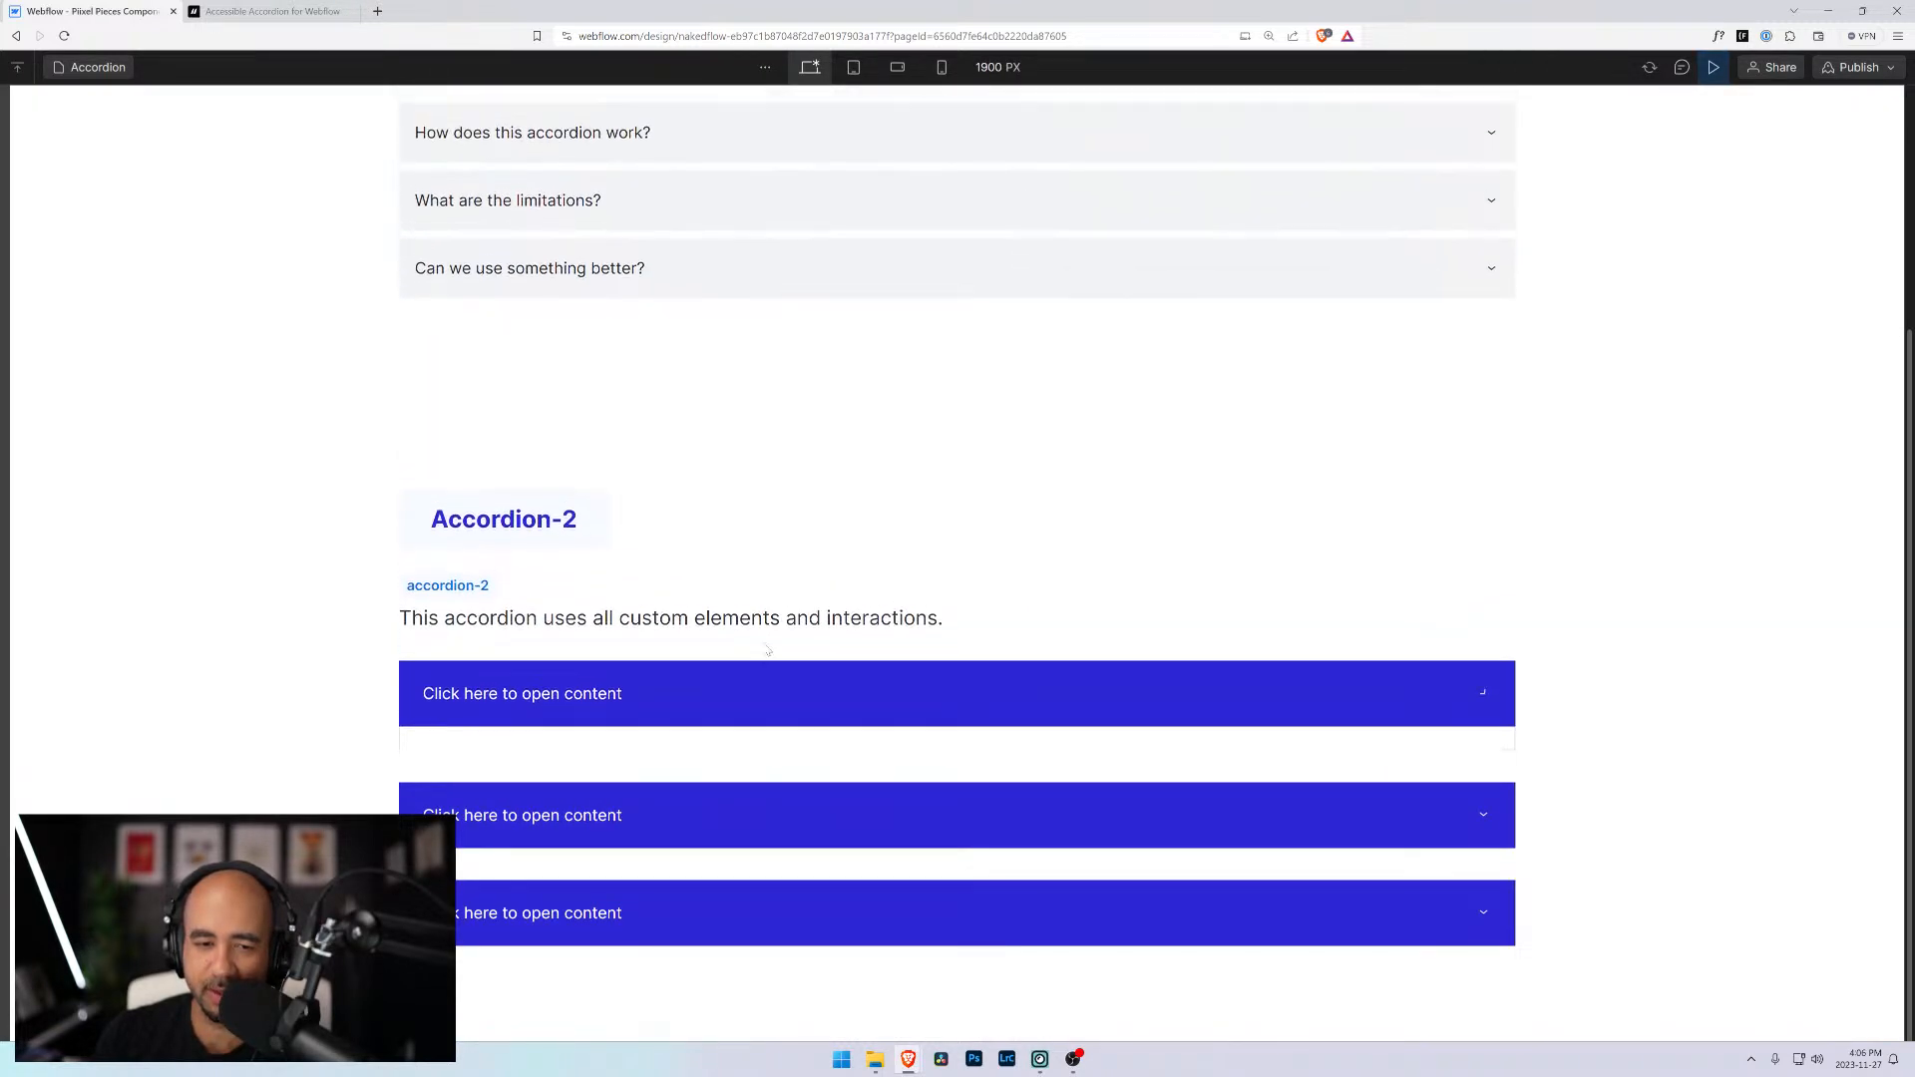
{"action": "left_click", "coordinate": [784, 723]}
{"action": "left_click", "coordinate": [817, 858]}
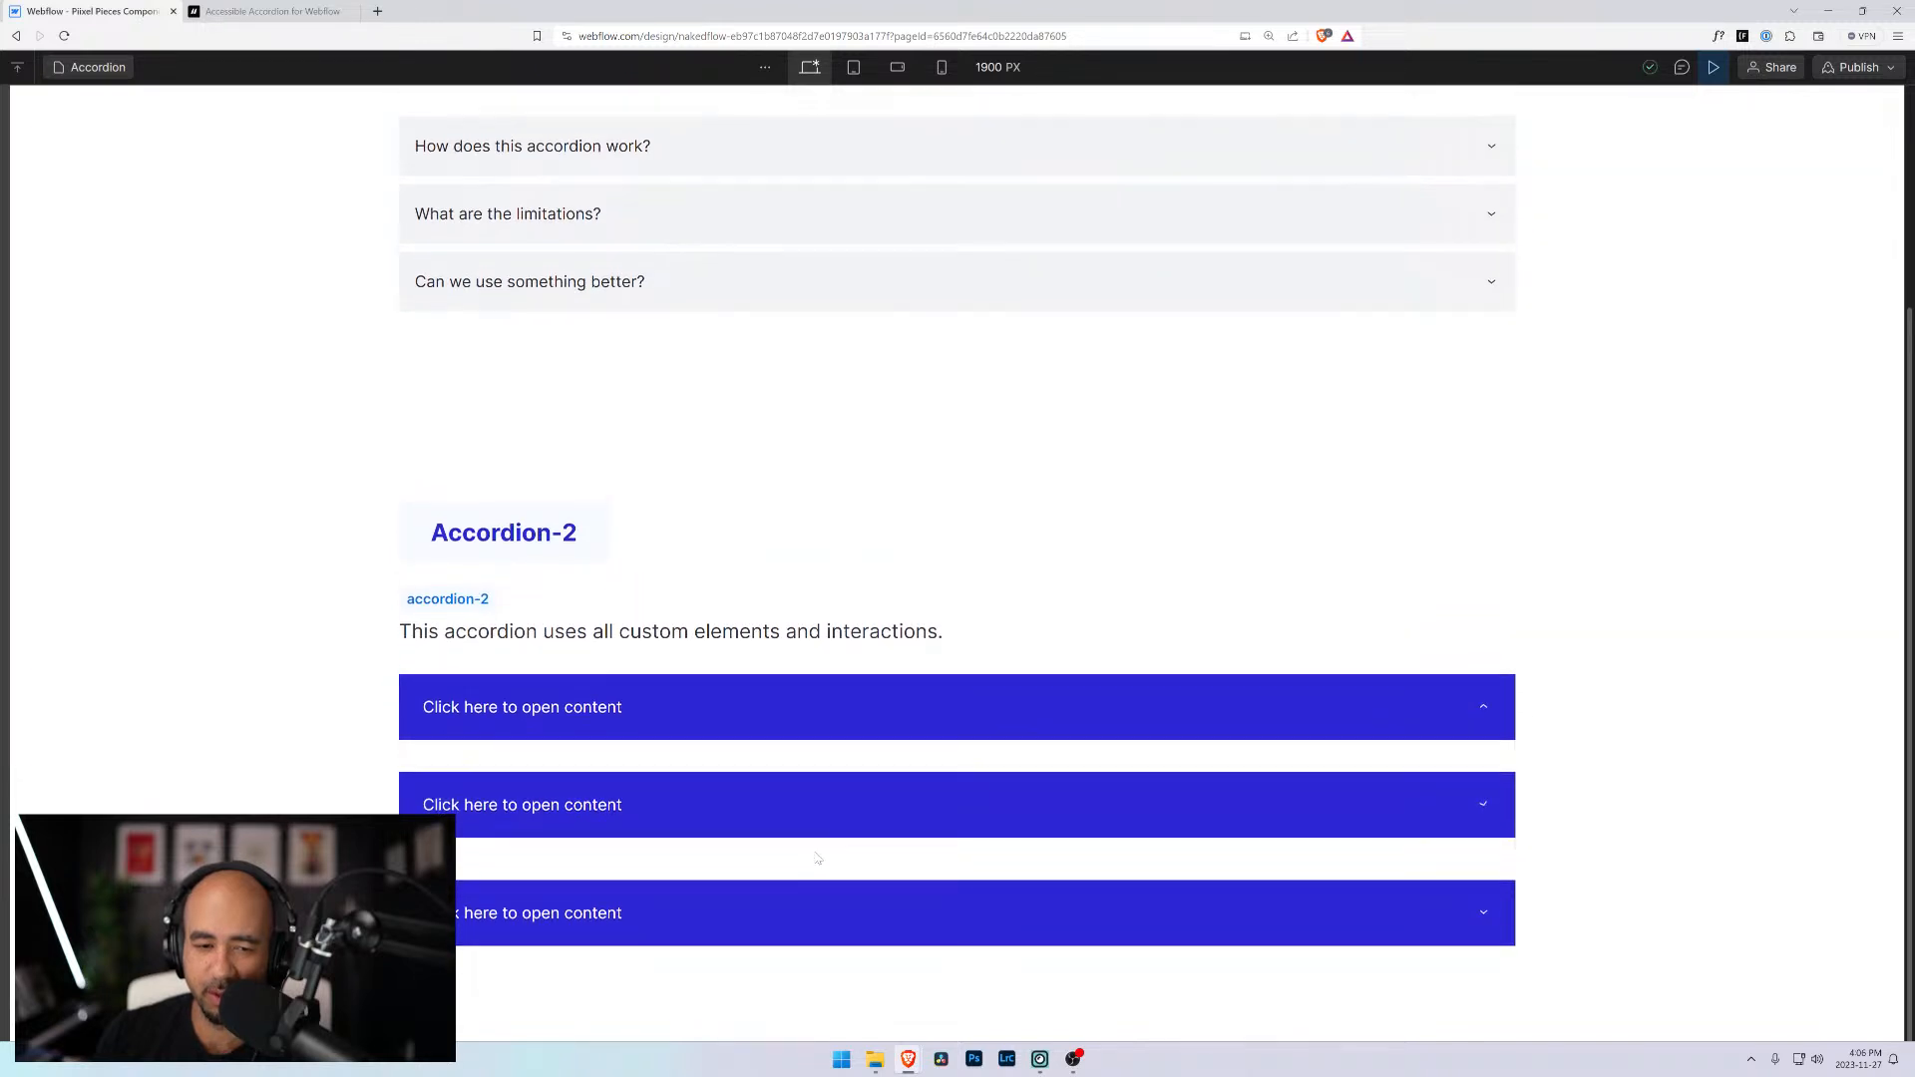
{"action": "scroll", "coordinate": [831, 834], "scroll_direction": "down", "scroll_amount": 1}
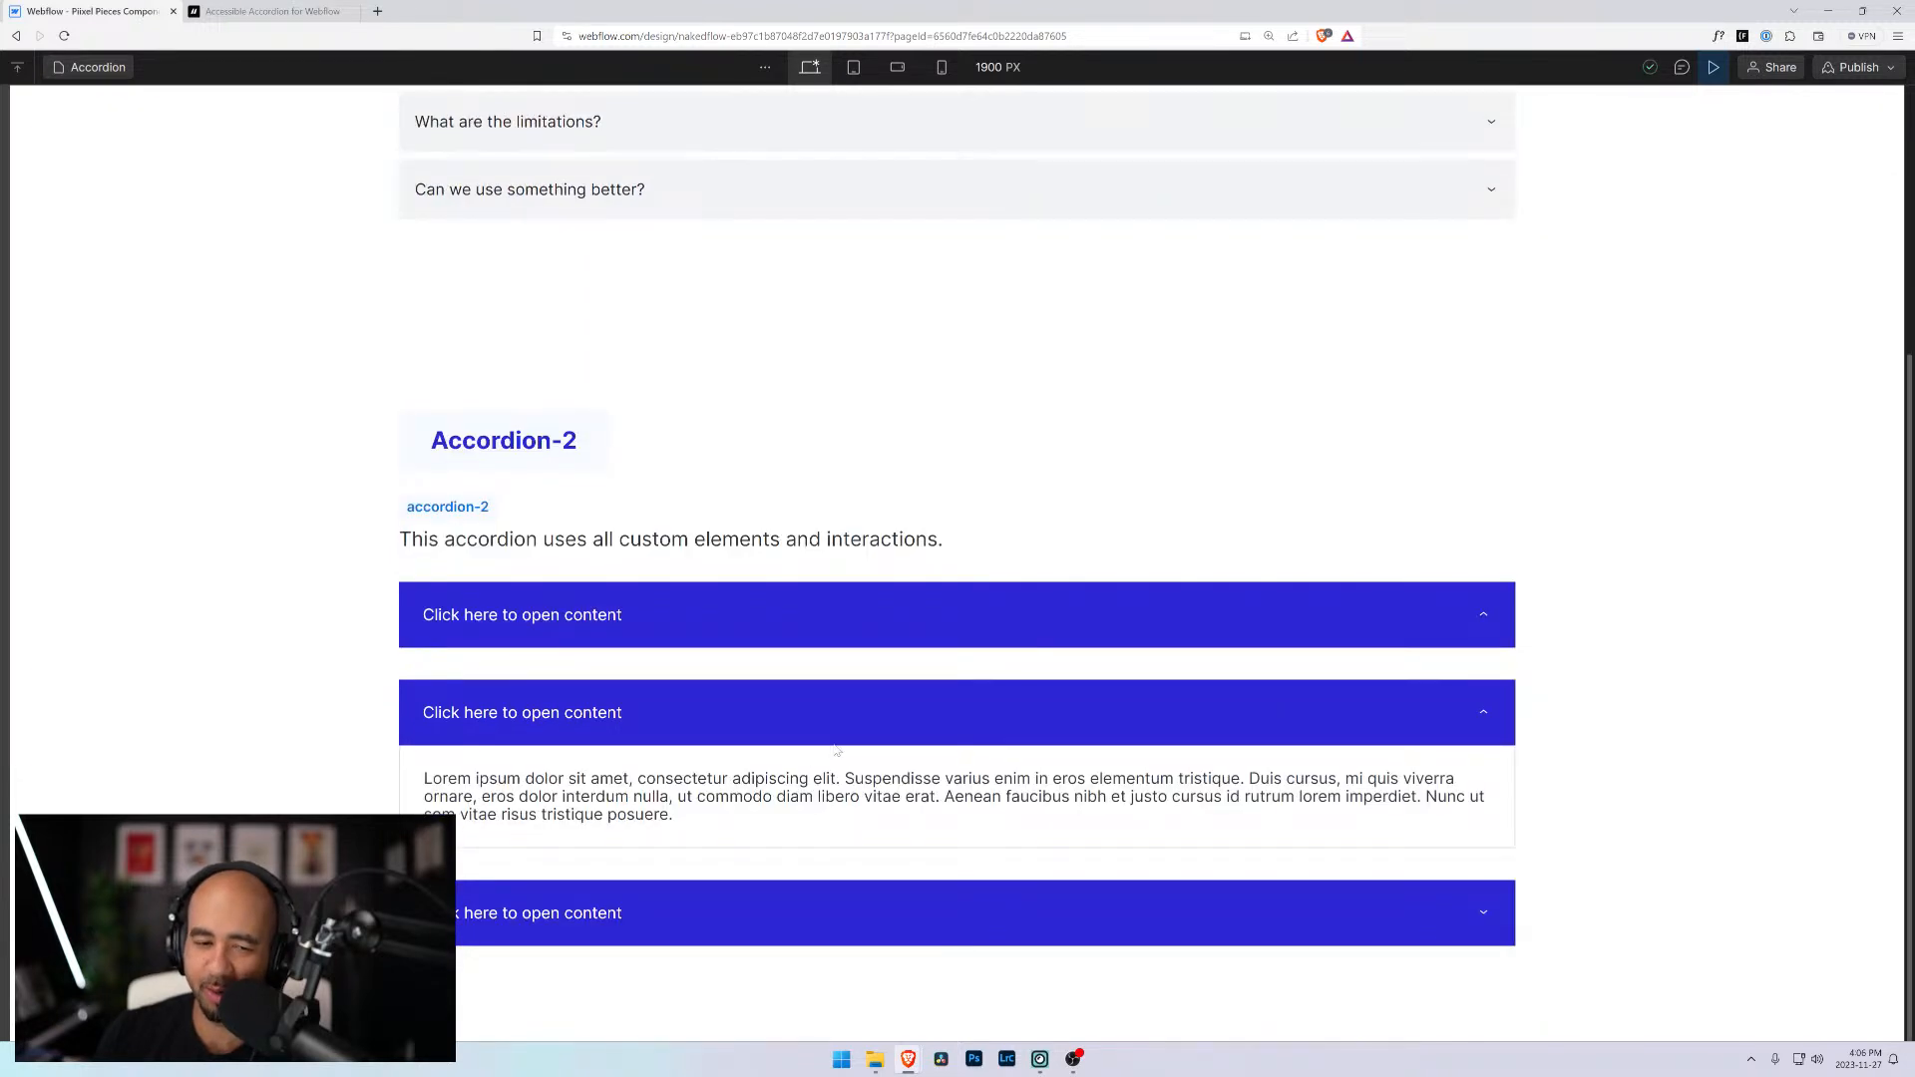
{"action": "left_click", "coordinate": [774, 925]}
{"action": "scroll", "coordinate": [773, 926], "scroll_direction": "down", "scroll_amount": 1}
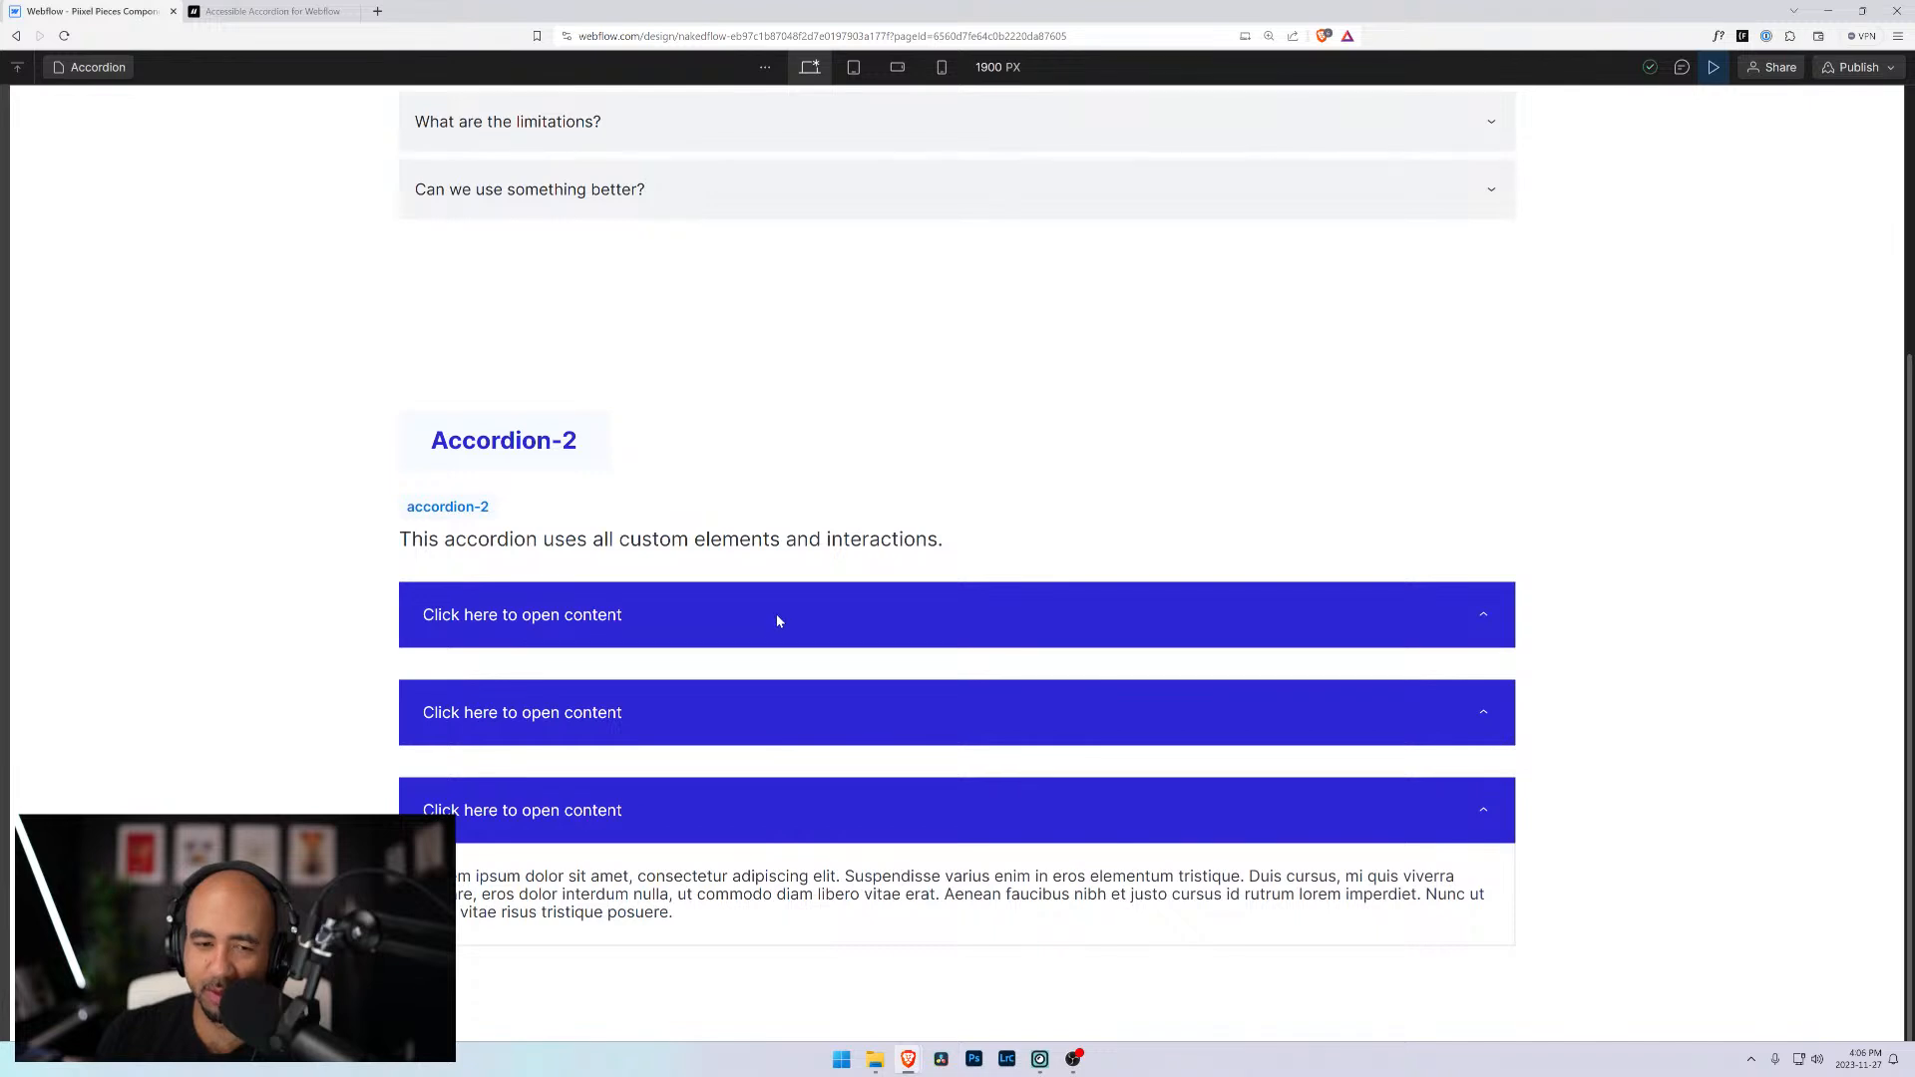
Toggle the first and second Accordion-2 items again in the preview, and return to the editor
{"action": "left_click", "coordinate": [555, 617]}
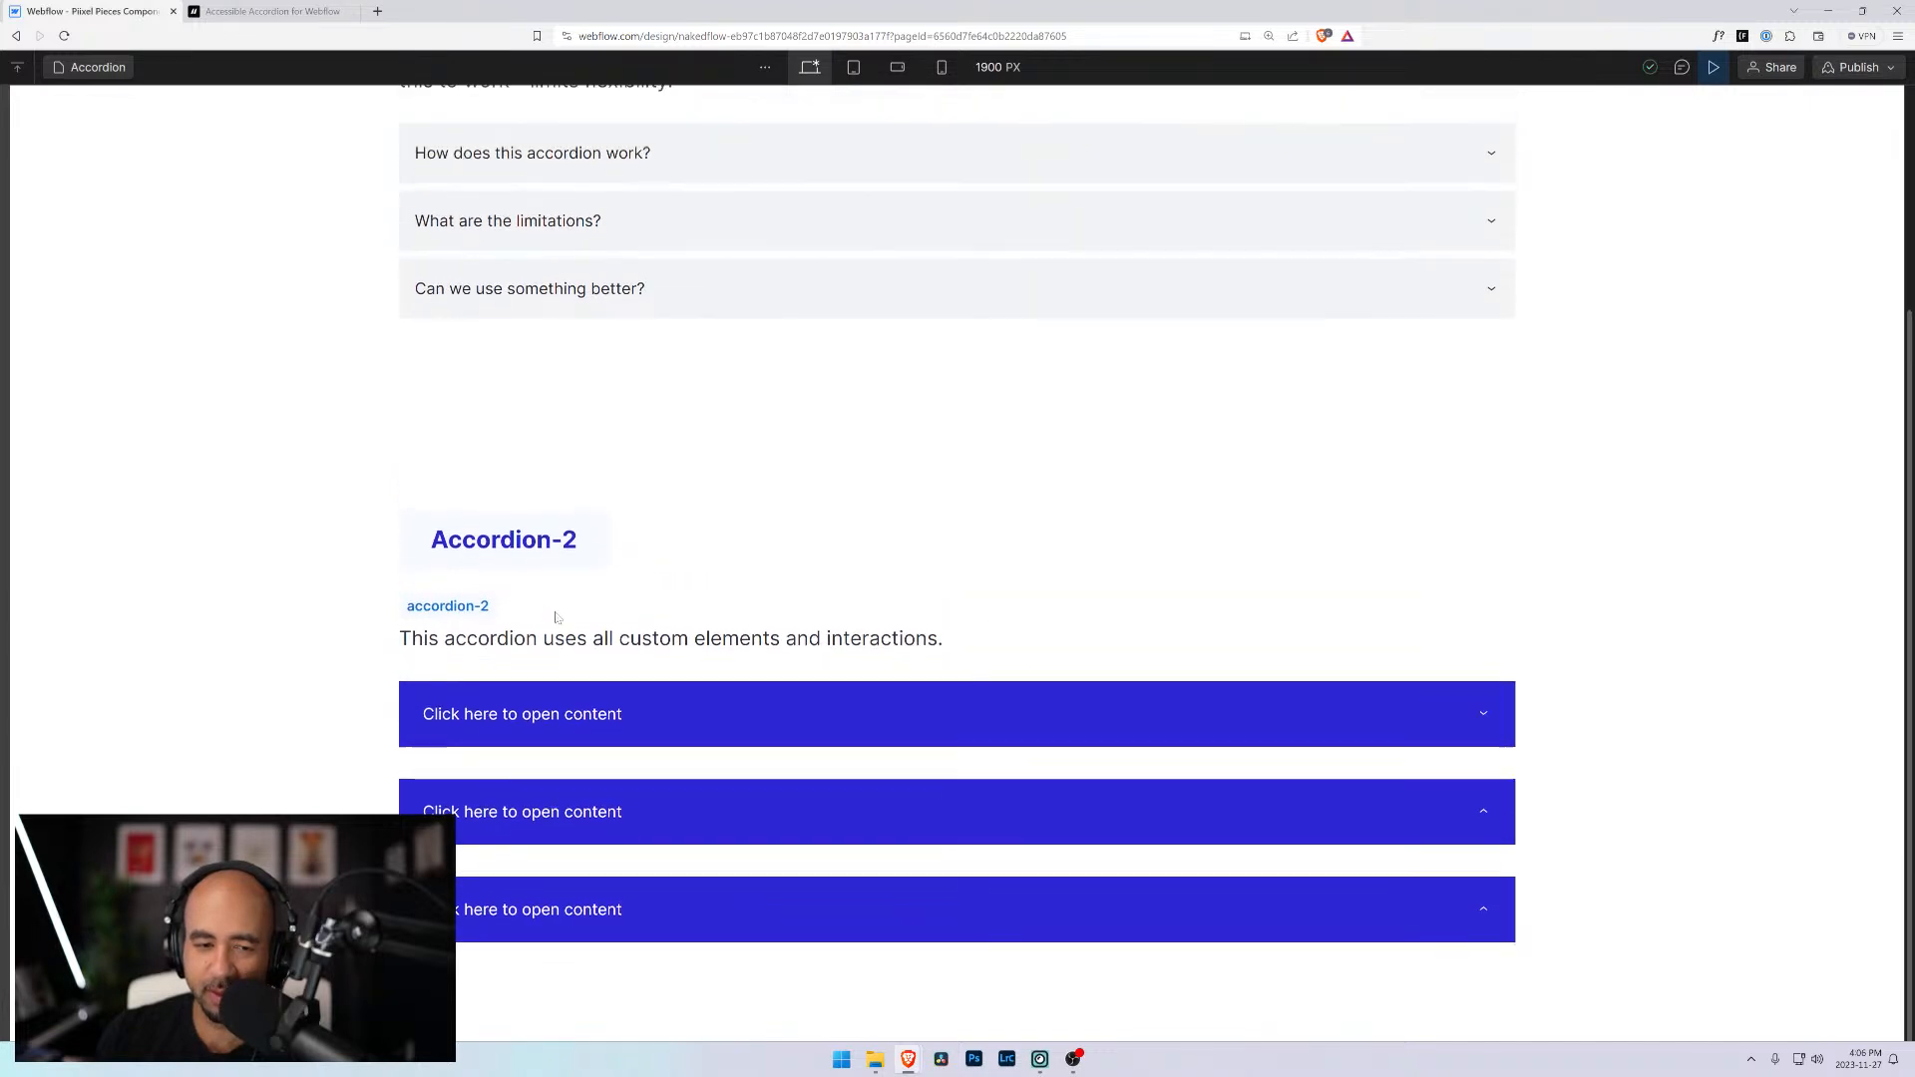
{"action": "scroll", "coordinate": [591, 650], "scroll_direction": "down", "scroll_amount": 1}
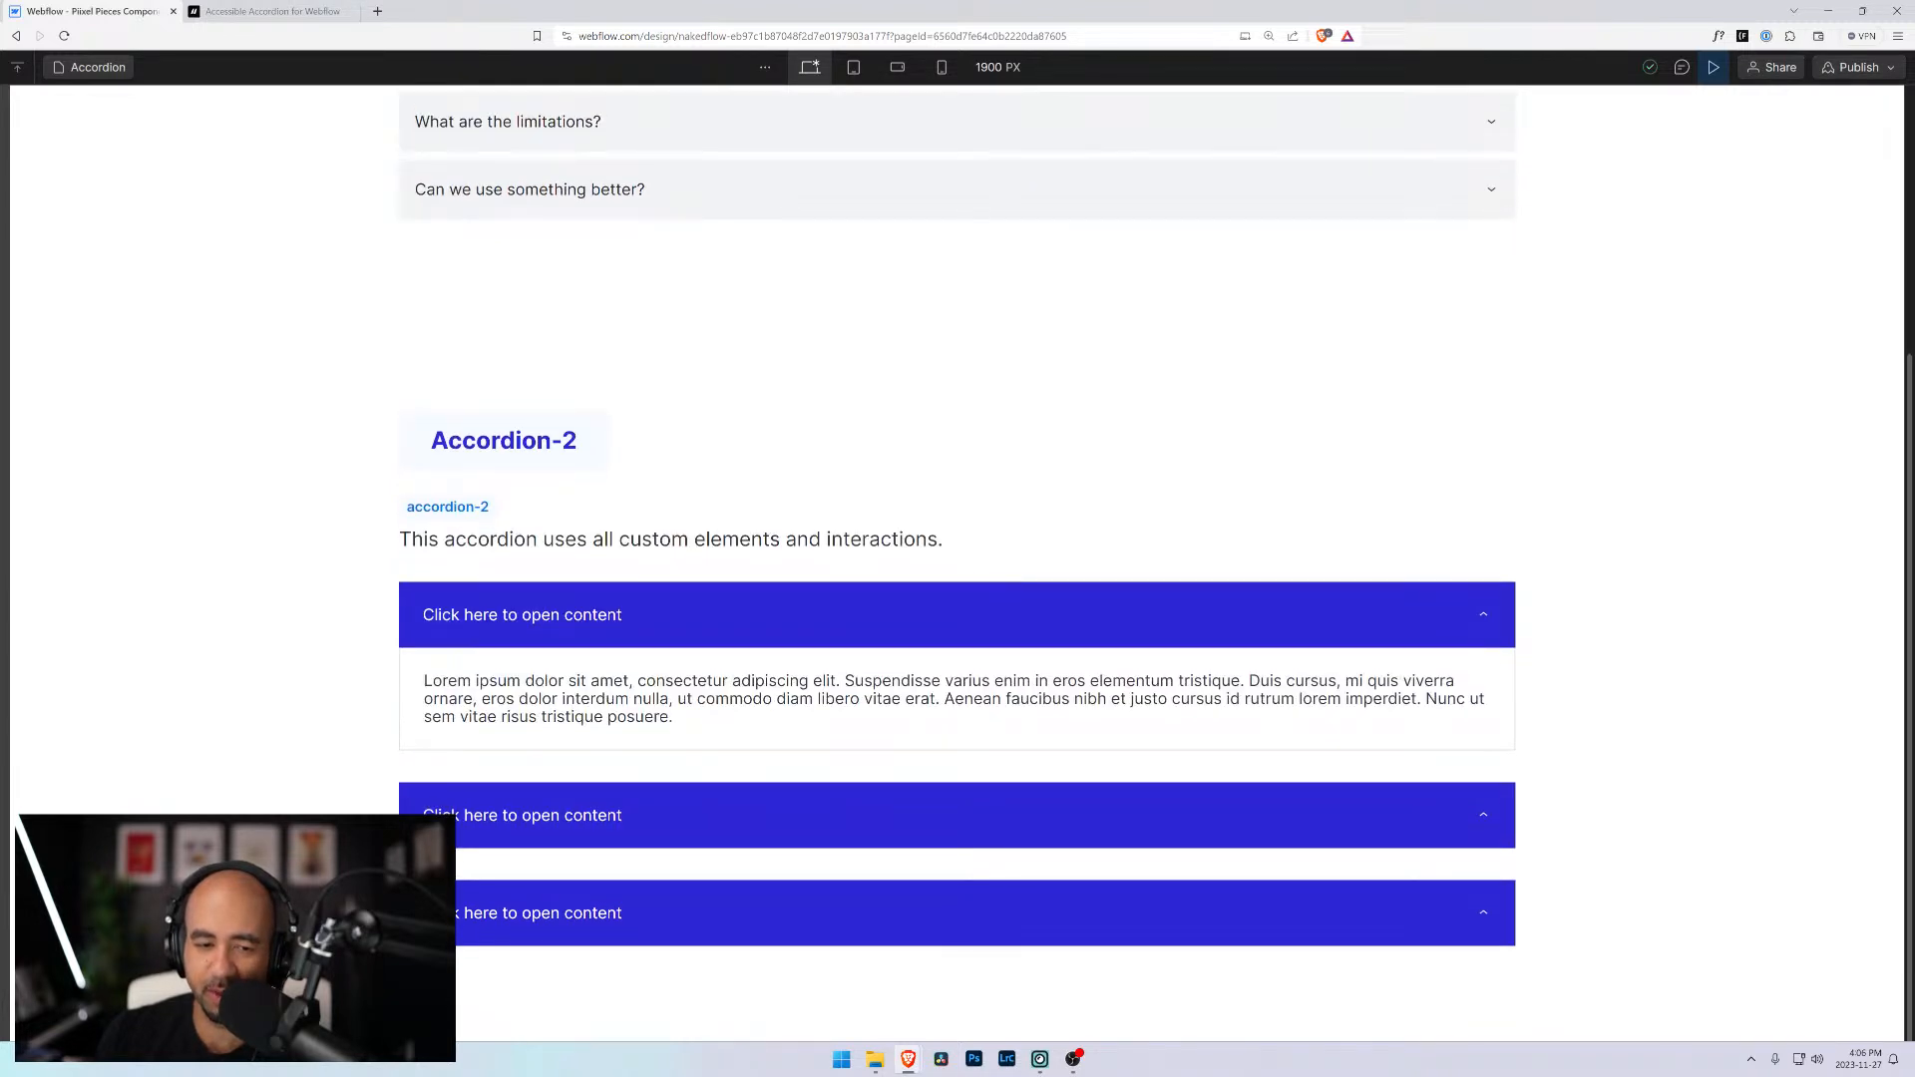
{"action": "left_click", "coordinate": [666, 824]}
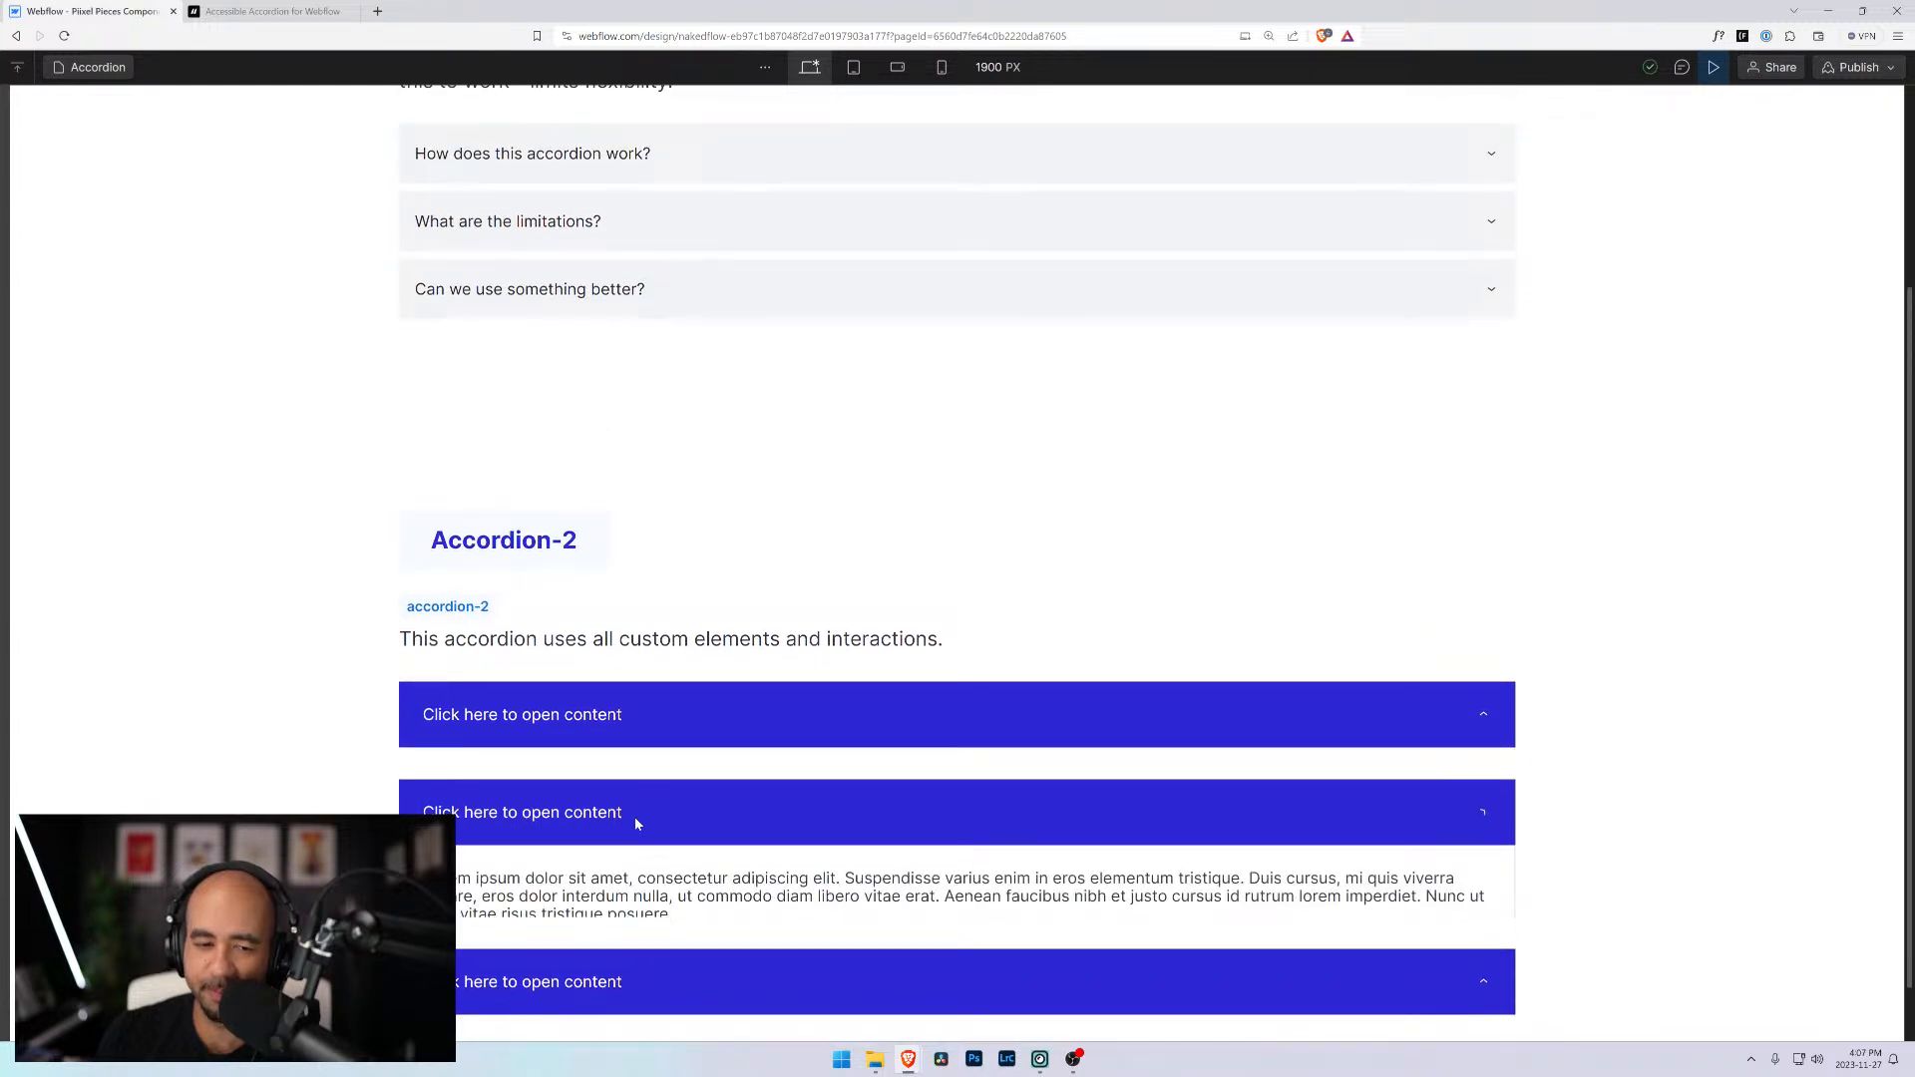
{"action": "left_click", "coordinate": [635, 817]}
{"action": "left_click", "coordinate": [681, 704]}
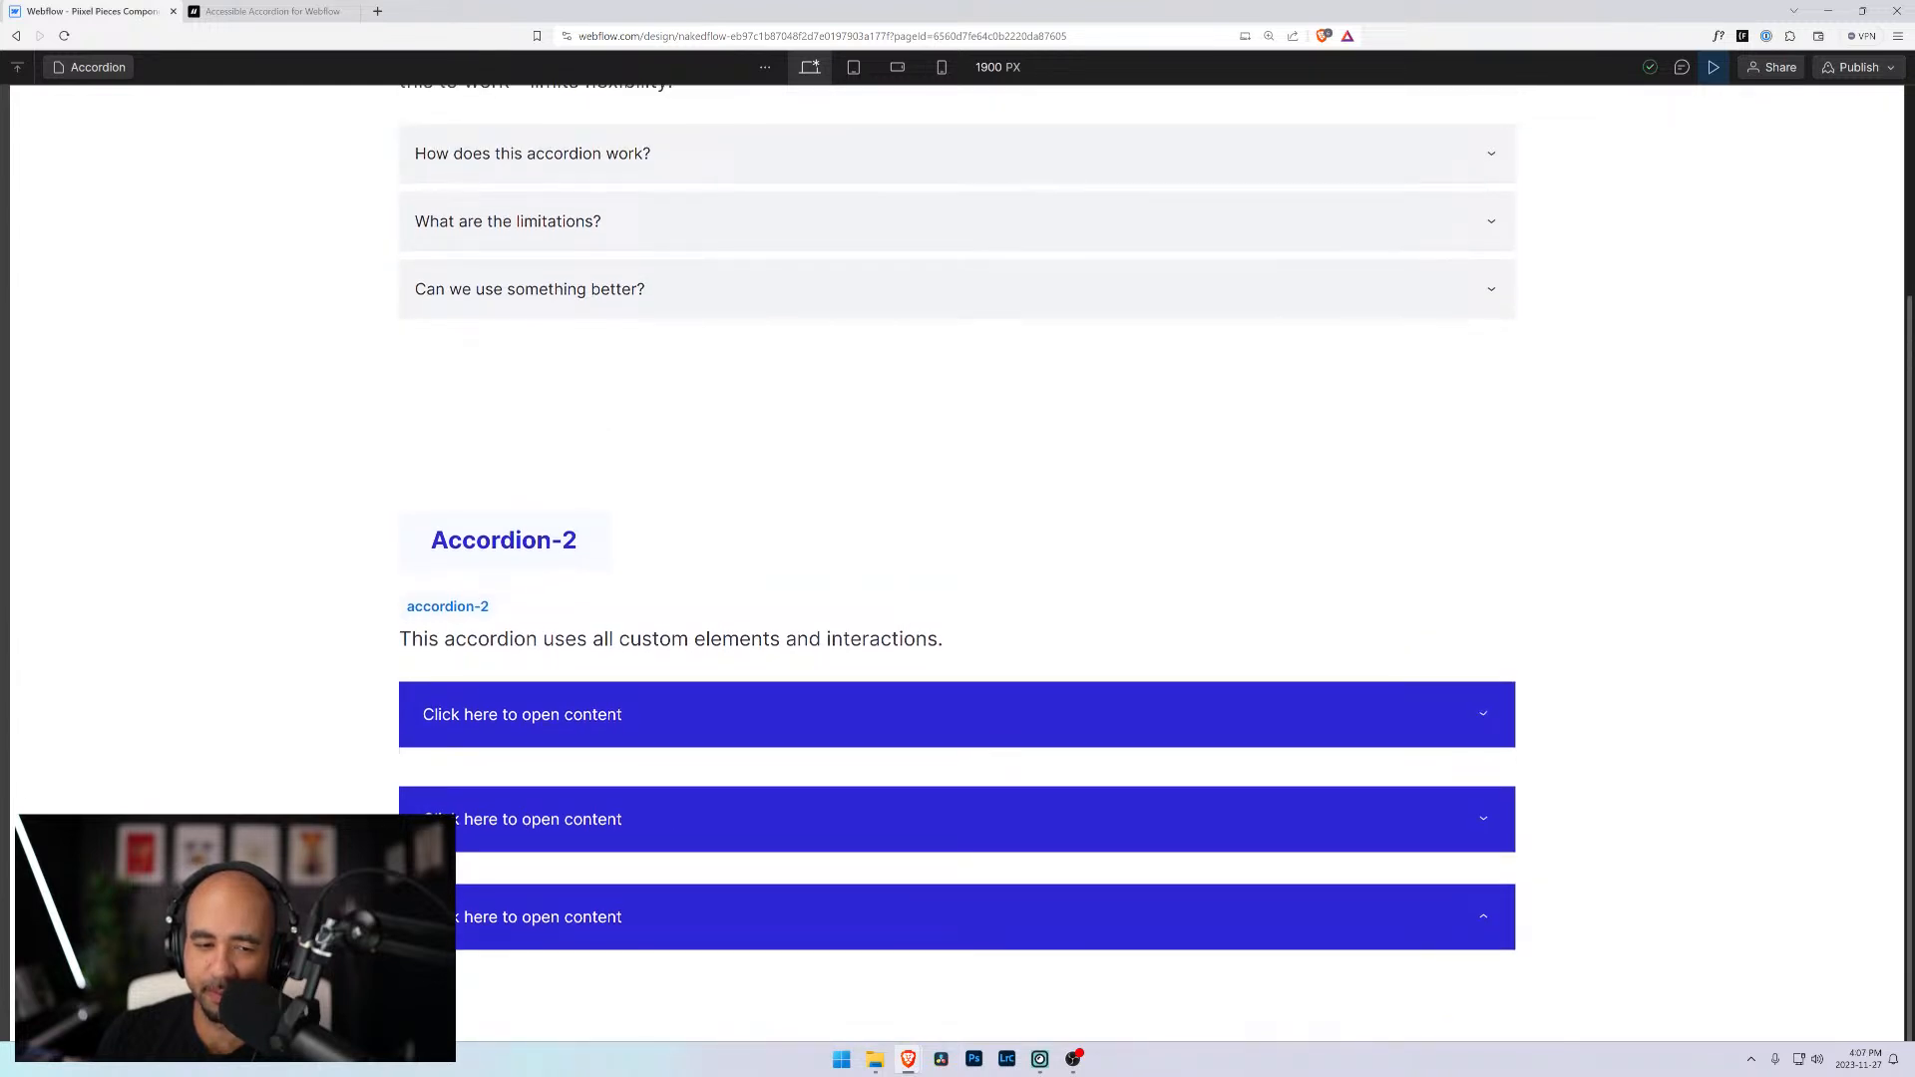
{"action": "left_click", "coordinate": [1714, 67]}
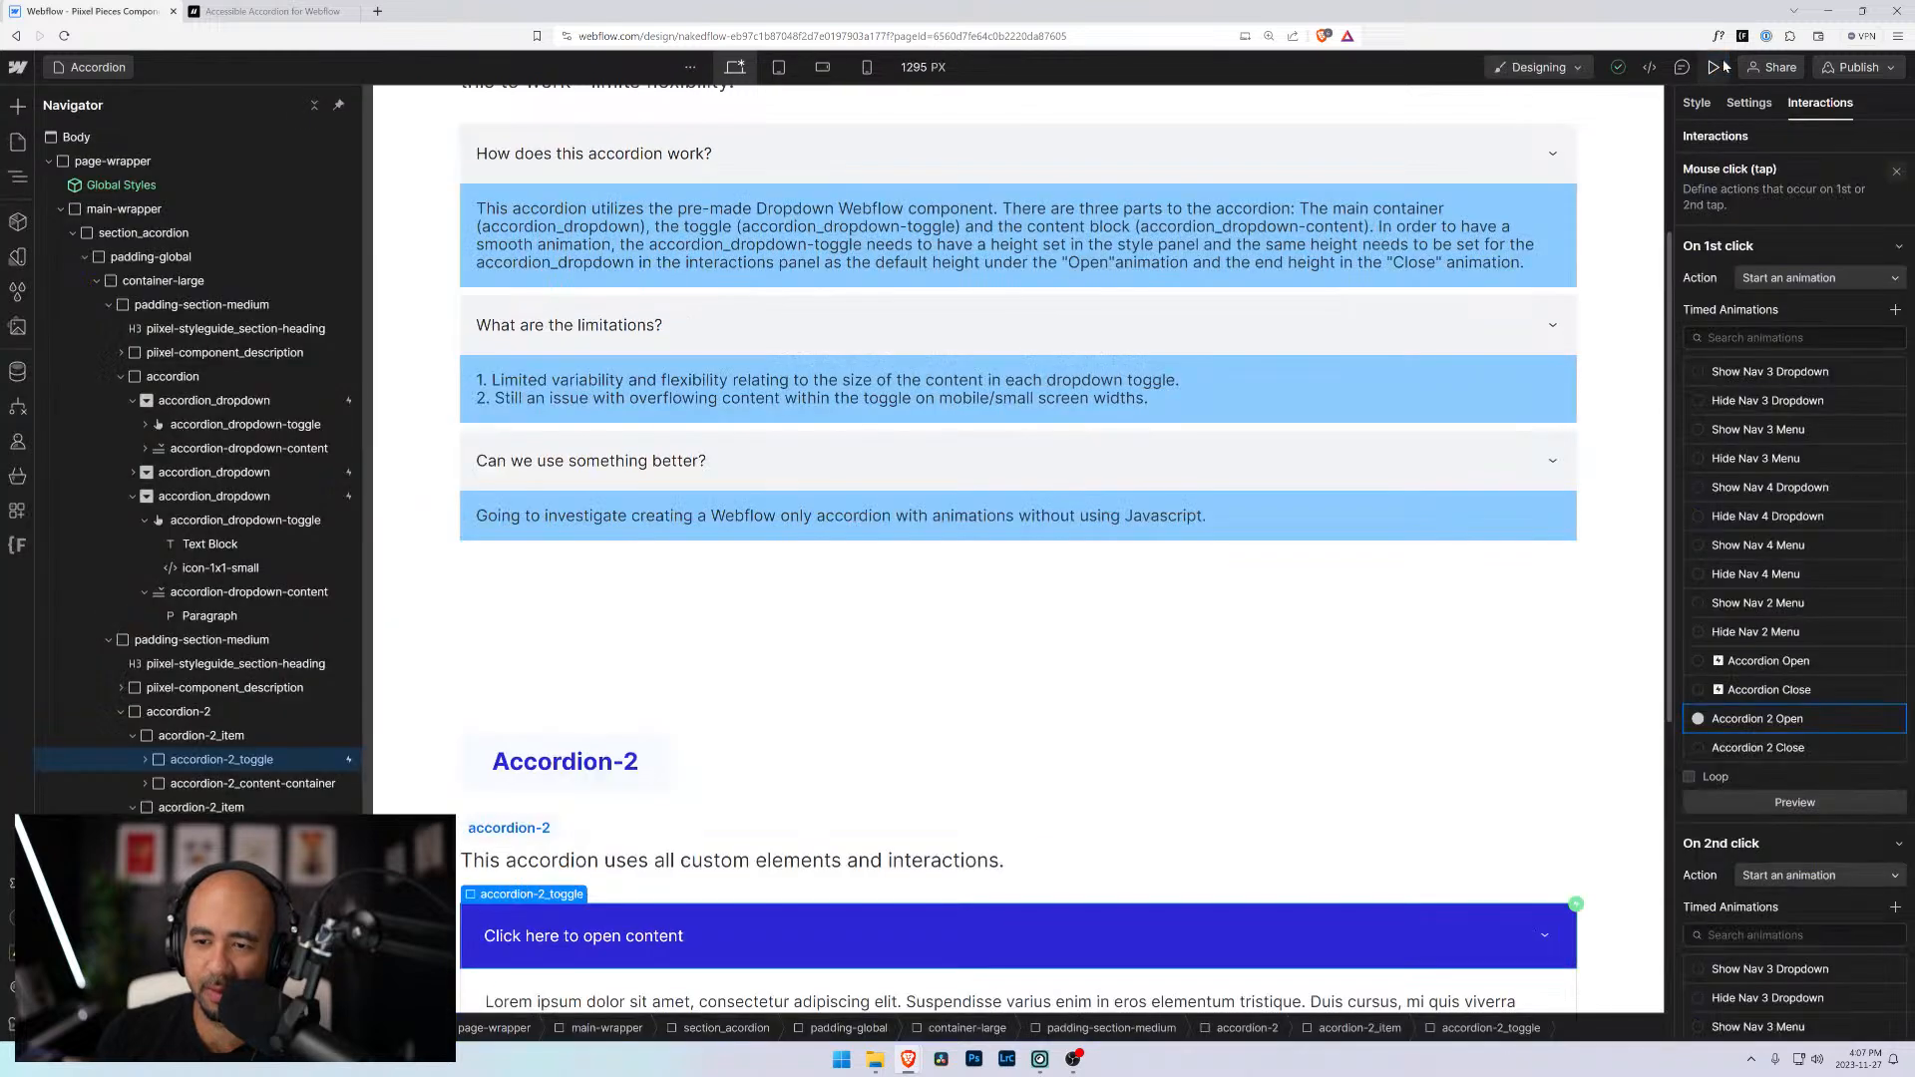
In the Accordion 2 Open animation, set the Size action affecting all accordion-2_content-container elements as an initial state, and save
{"action": "left_click", "coordinate": [1785, 666]}
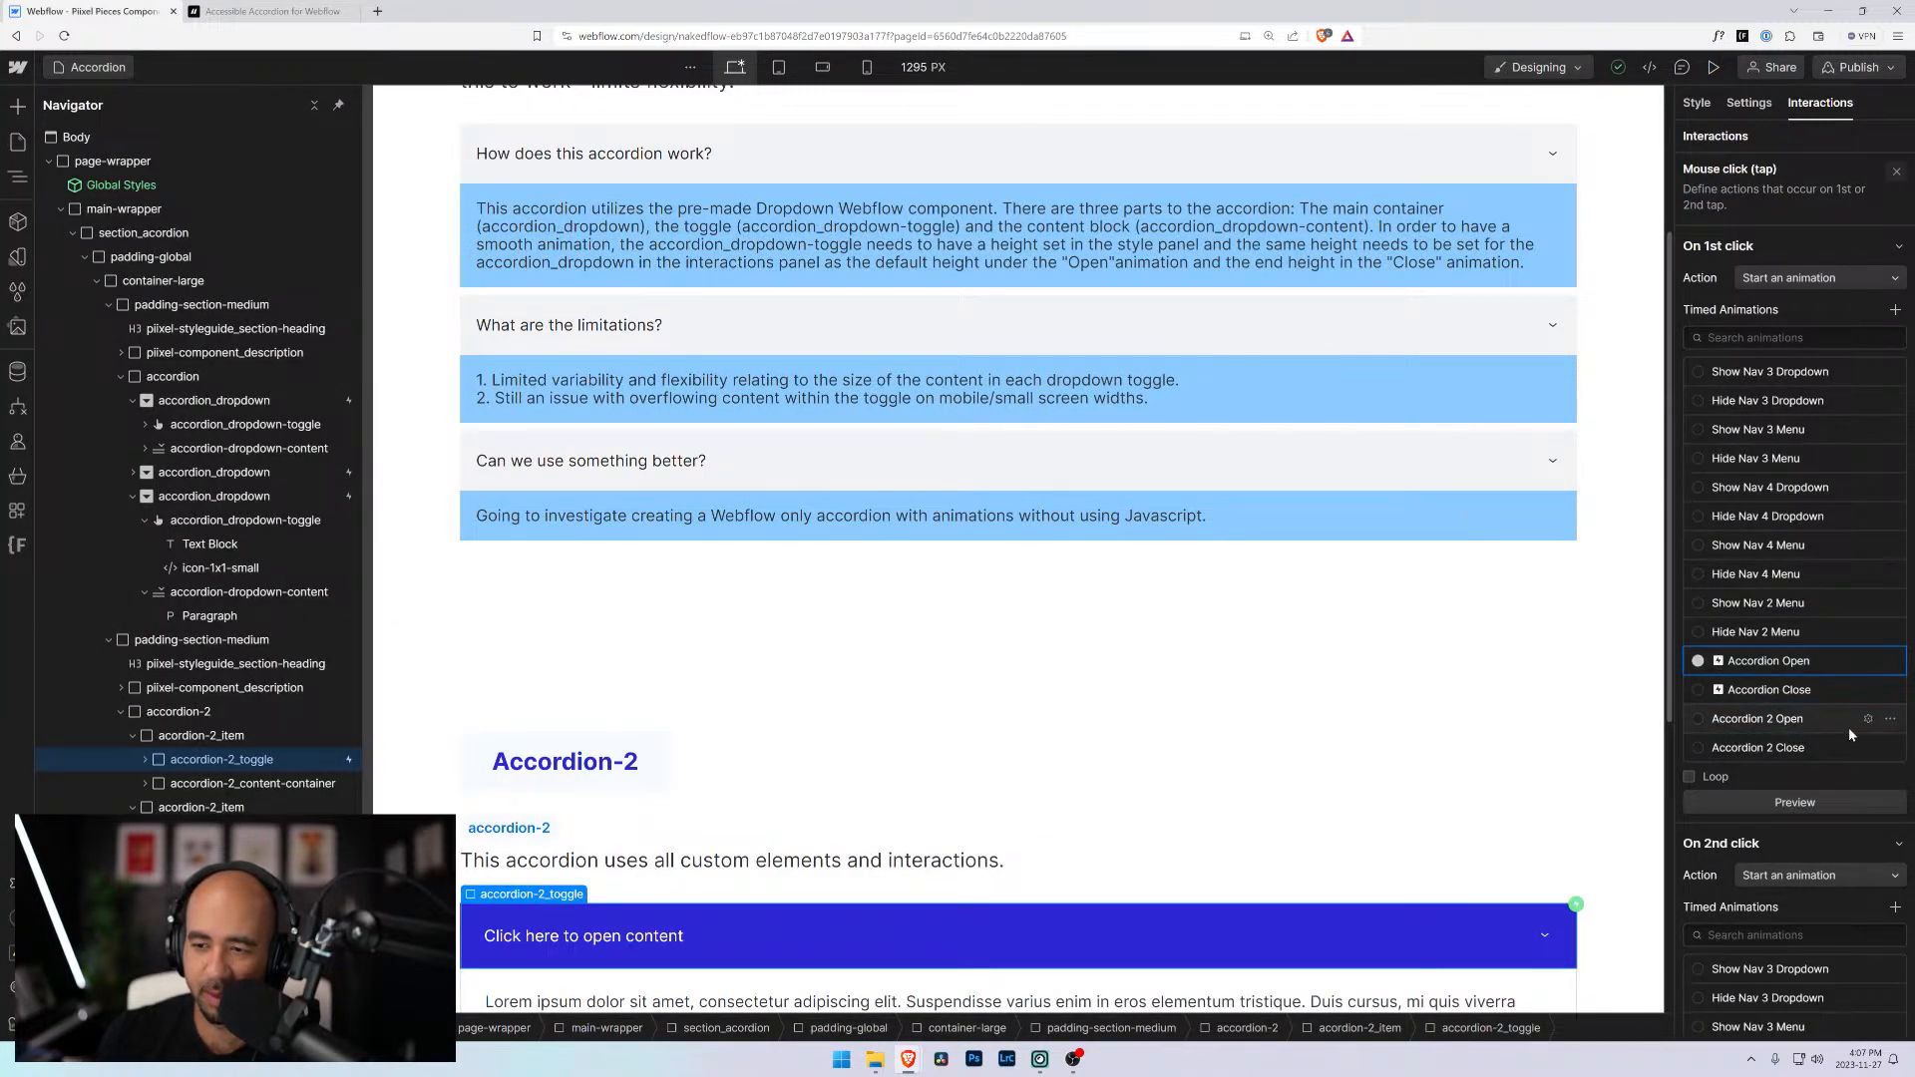
{"action": "left_click", "coordinate": [1869, 720]}
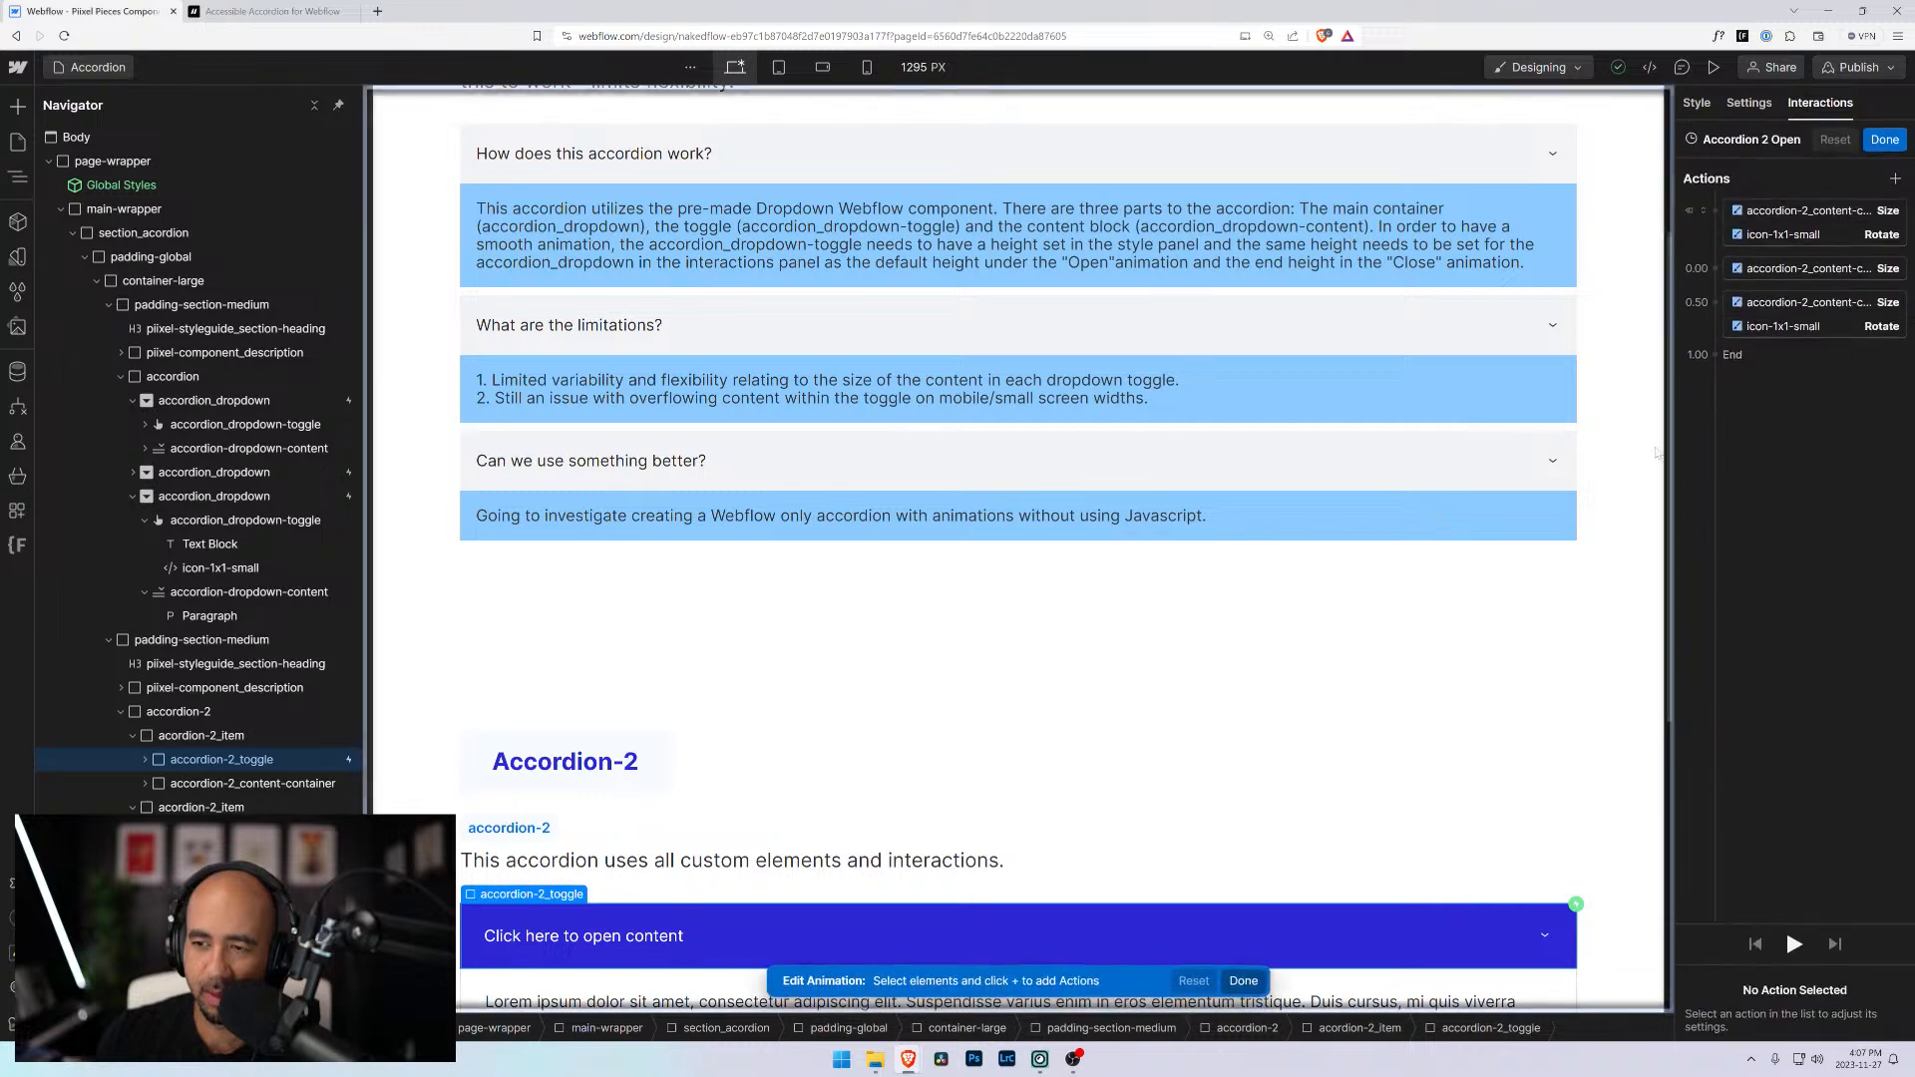
{"action": "left_click", "coordinate": [1776, 268]}
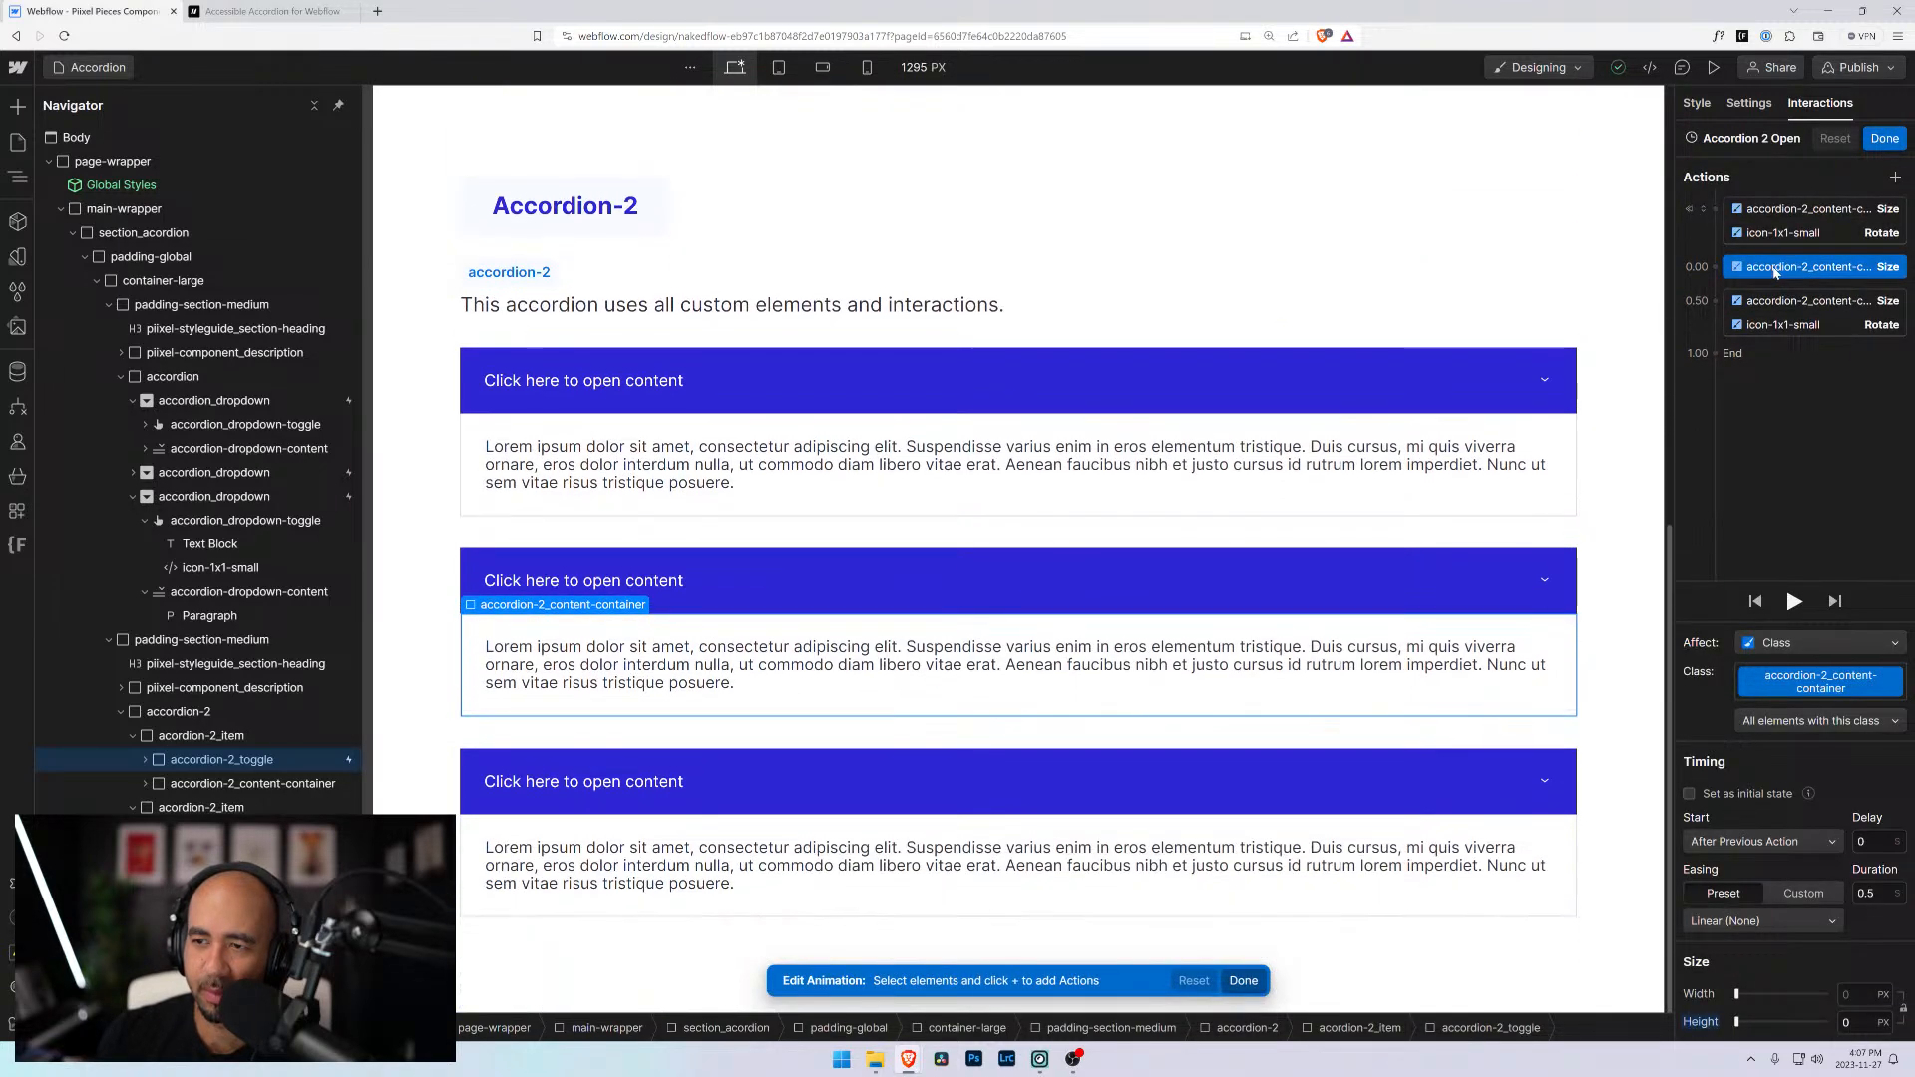
{"action": "left_click", "coordinate": [1767, 841]}
{"action": "left_click", "coordinate": [1745, 864]}
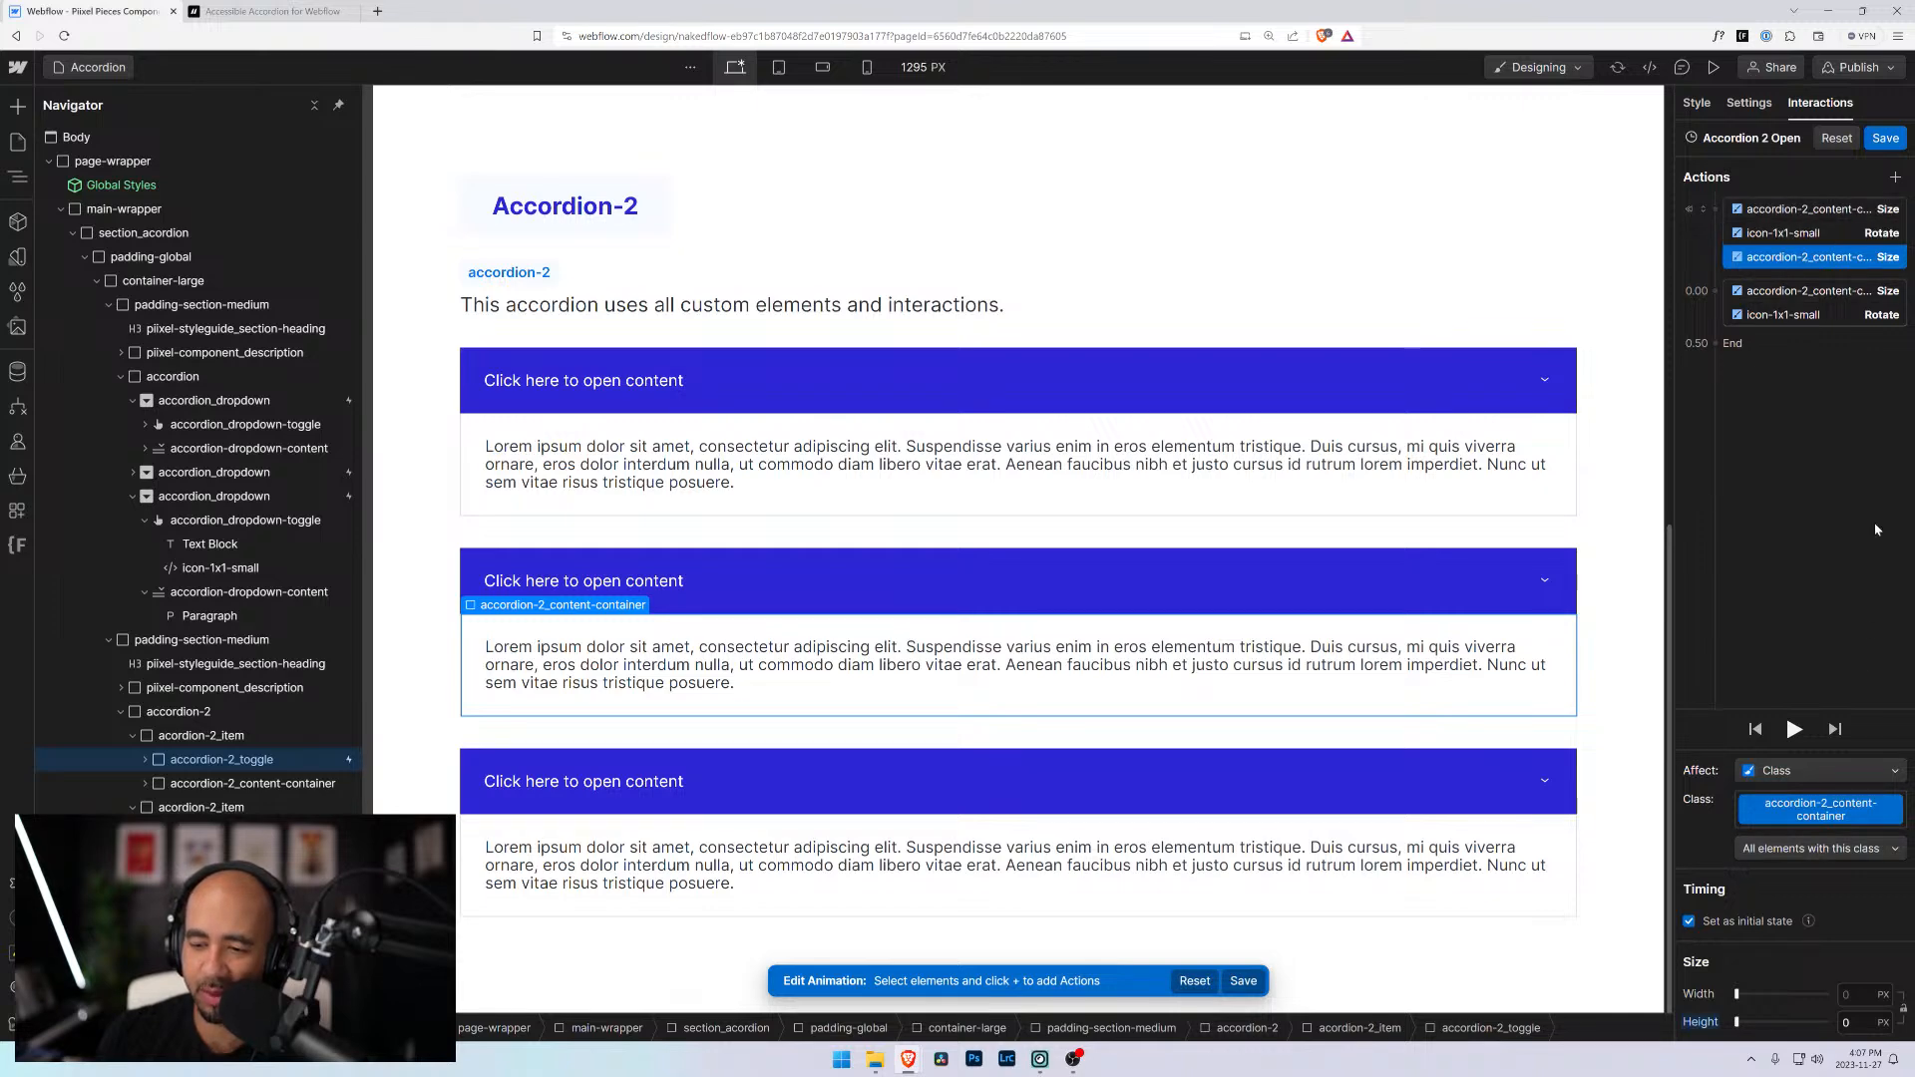
{"action": "left_click", "coordinate": [1886, 138]}
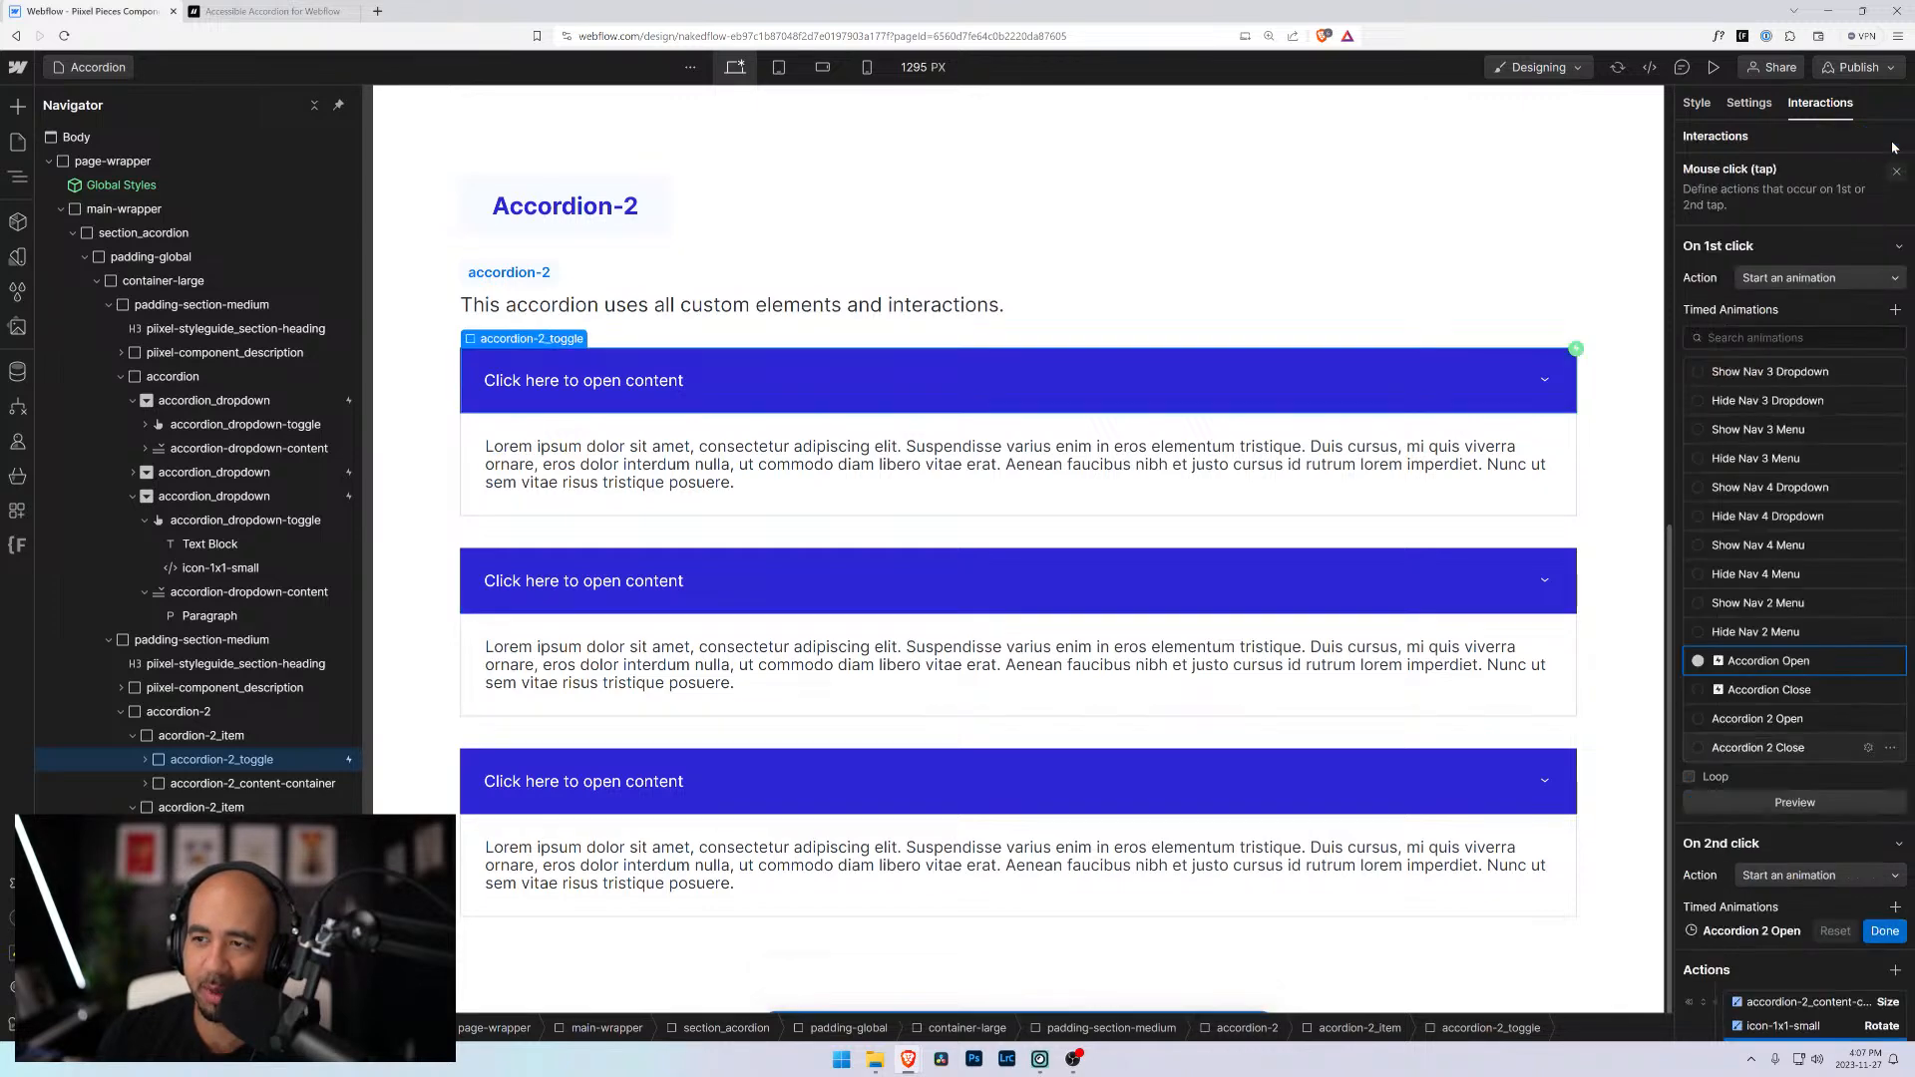
Preview the page, toggle the first two Accordion-2 items to test the initial-state change, and return to the editor
{"action": "left_click", "coordinate": [1713, 67]}
{"action": "left_click", "coordinate": [704, 726]}
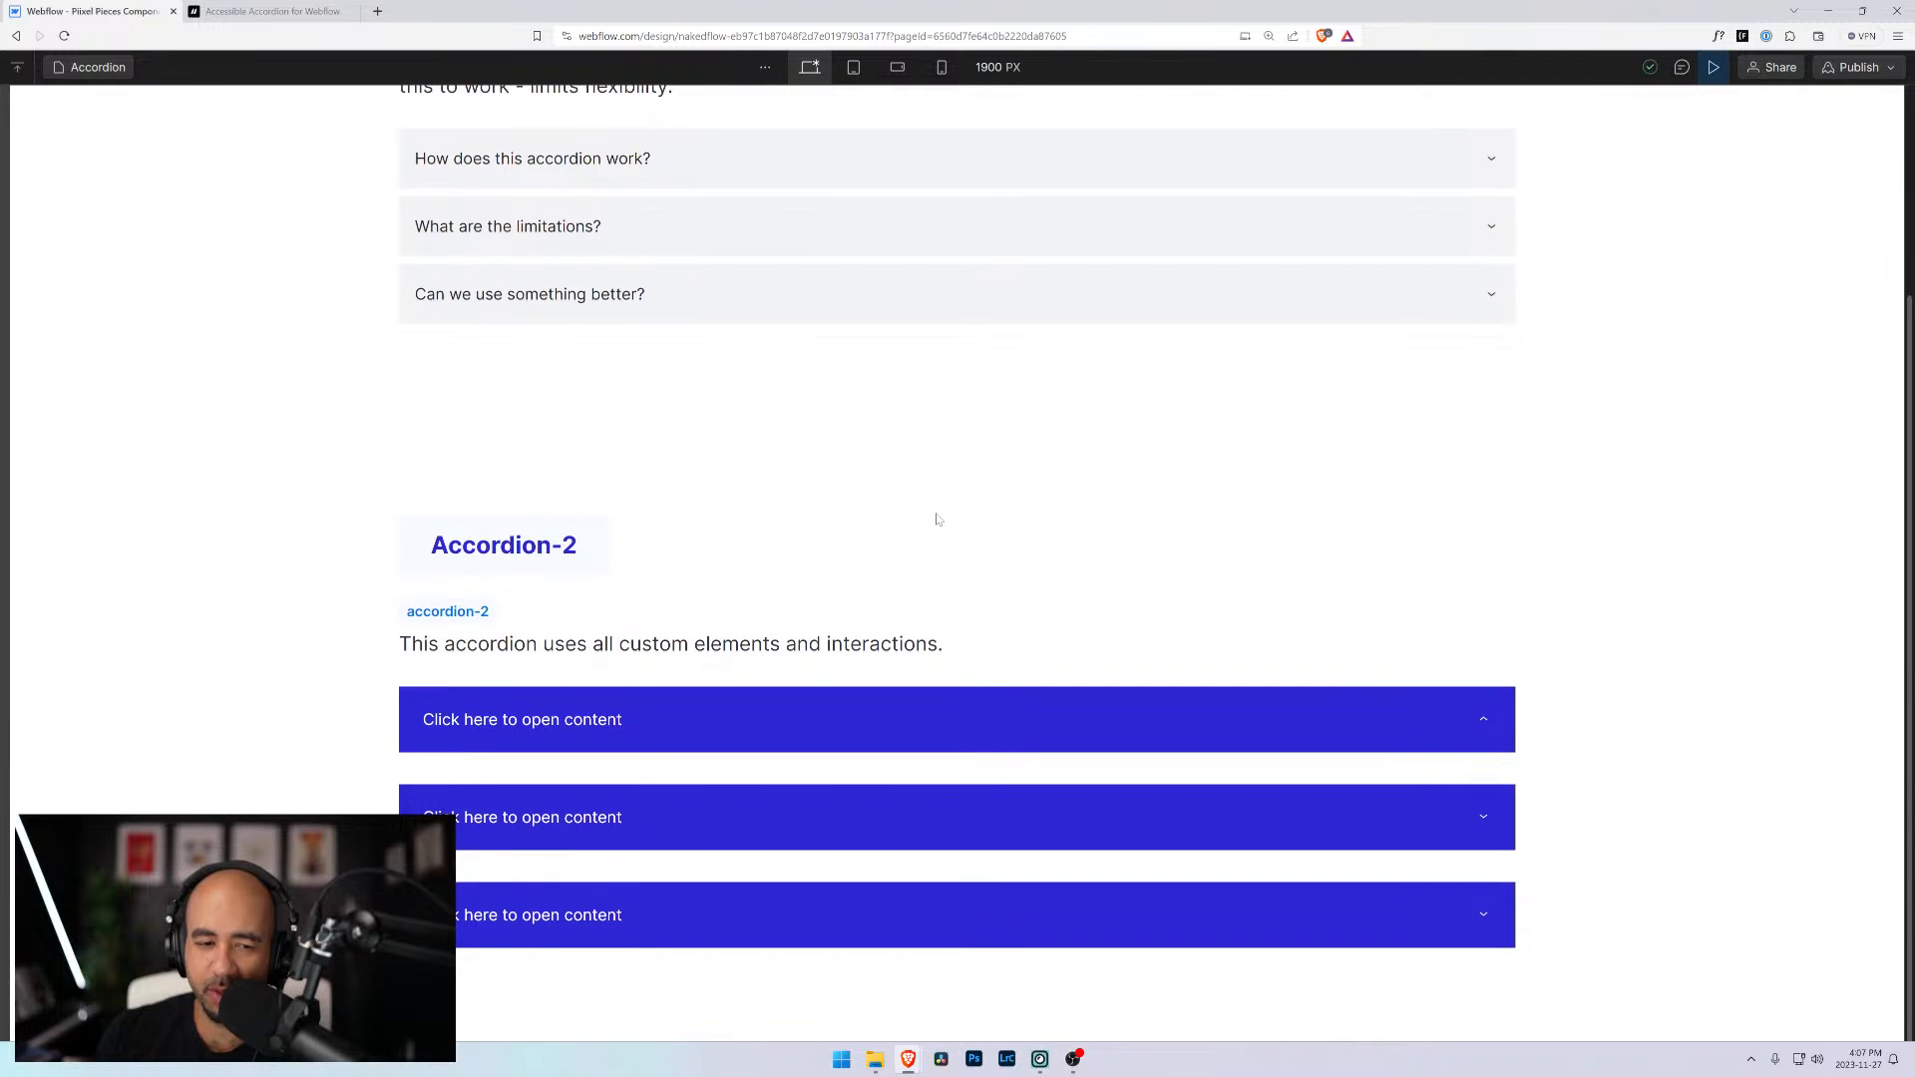
{"action": "left_click", "coordinate": [610, 840]}
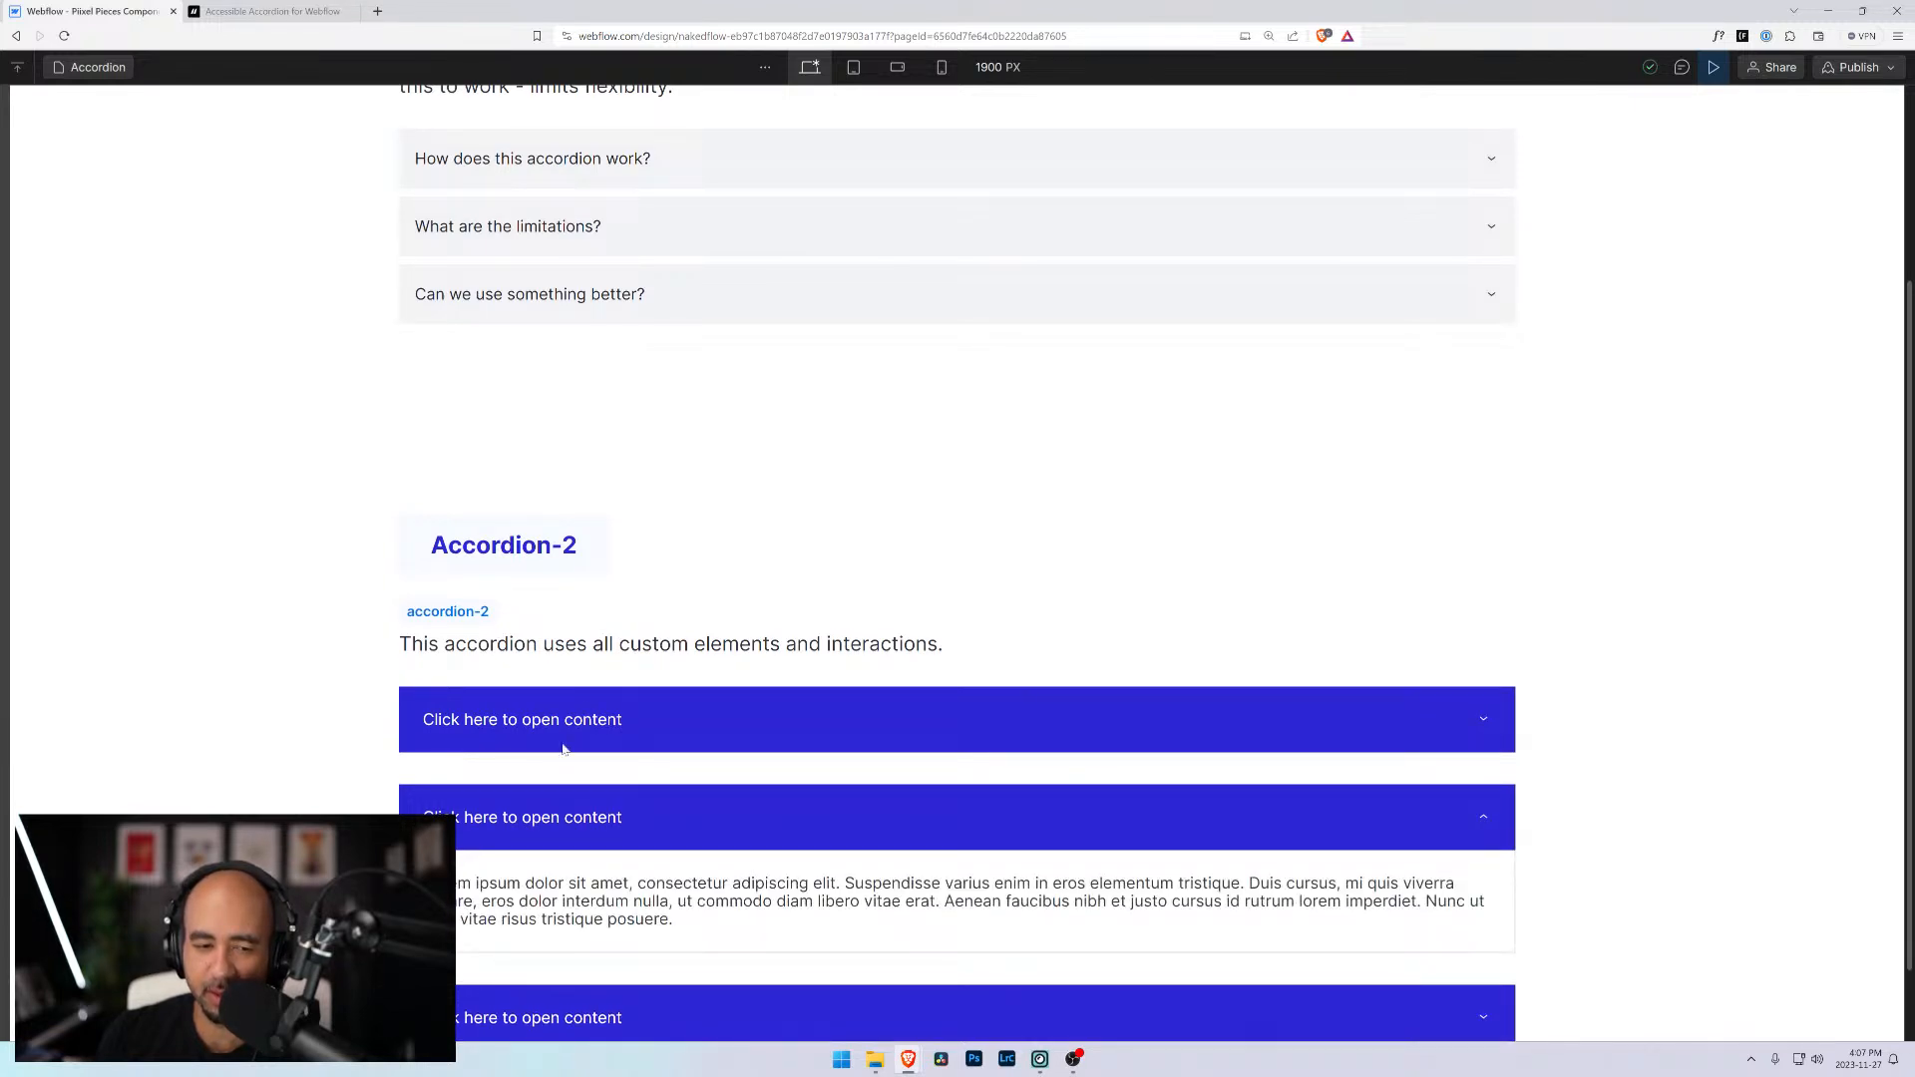
{"action": "left_click", "coordinate": [552, 843]}
{"action": "left_click", "coordinate": [552, 843]}
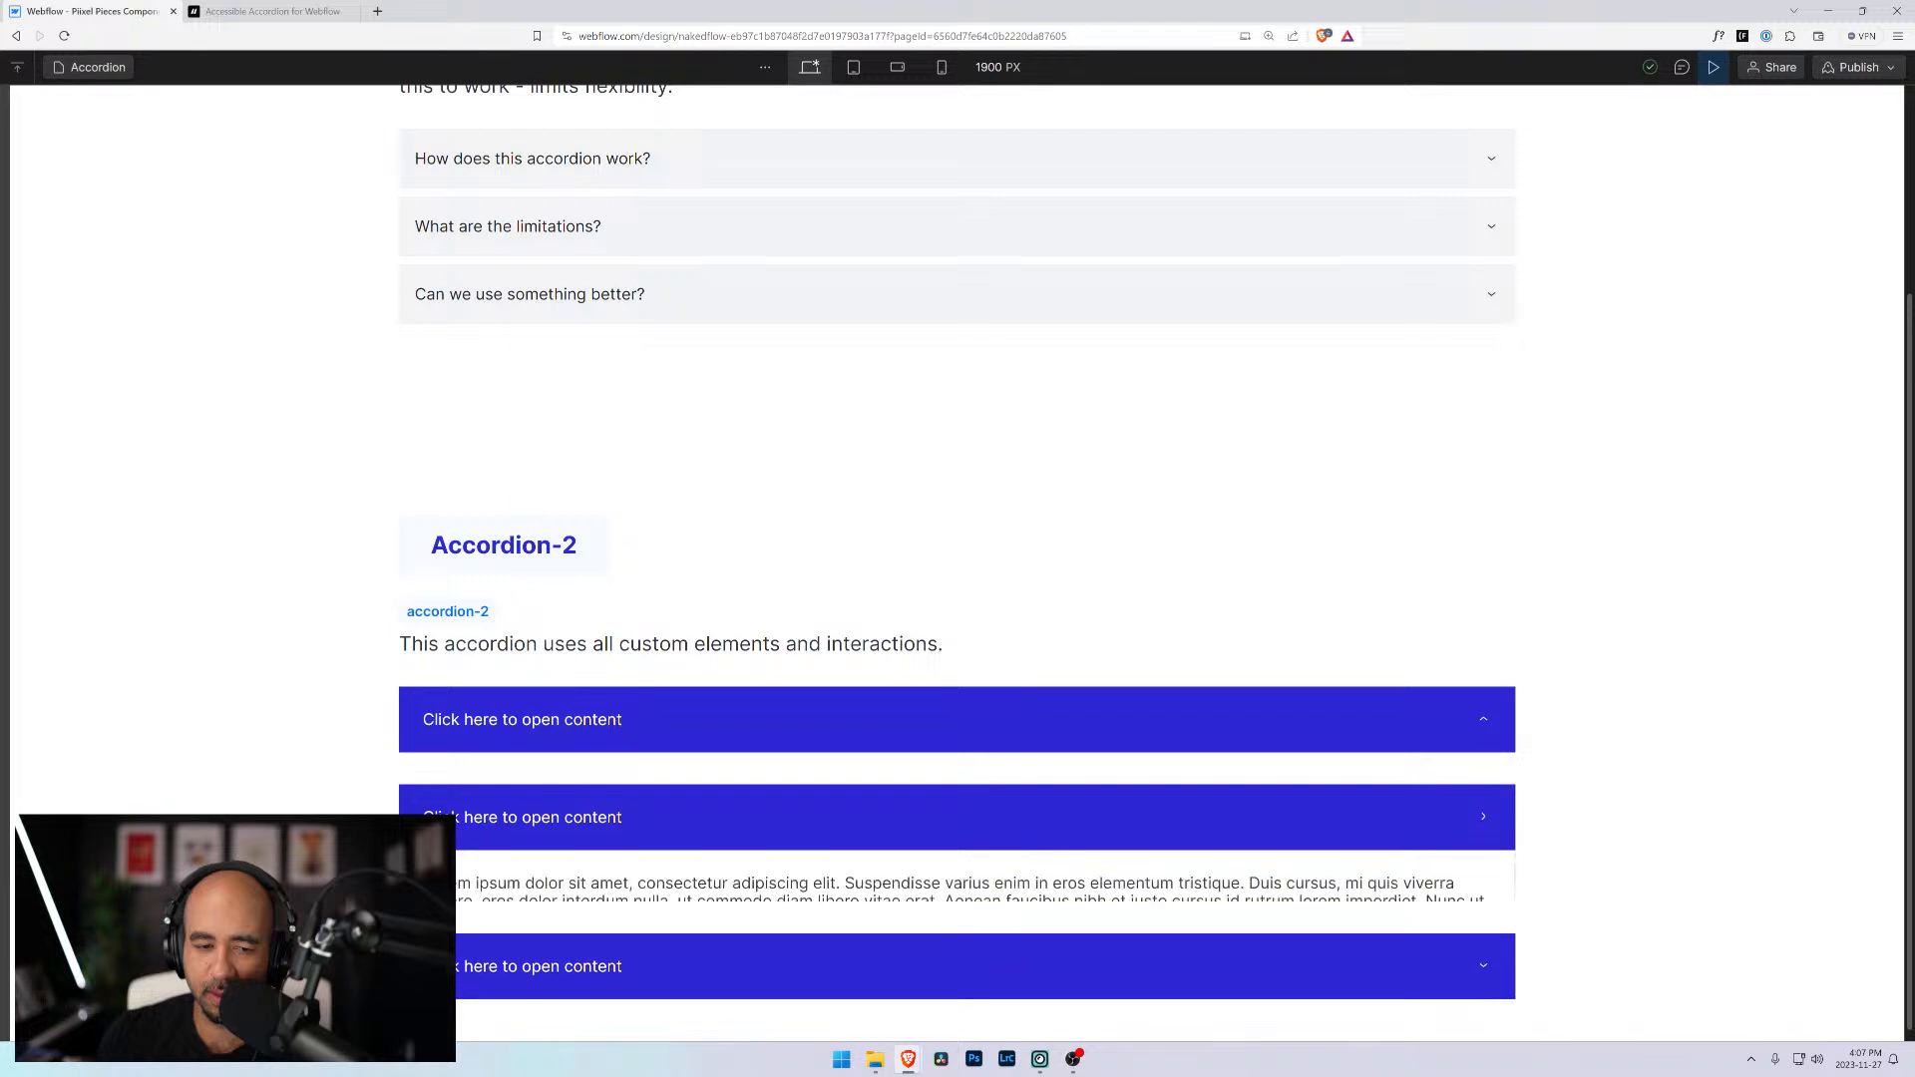
{"action": "left_click", "coordinate": [1714, 66]}
Examine the Accordion Open and Accordion 2 Close animations assigned to the first toggle's mouse click trigger
{"action": "scroll", "coordinate": [1095, 591], "scroll_direction": "down", "scroll_amount": 5}
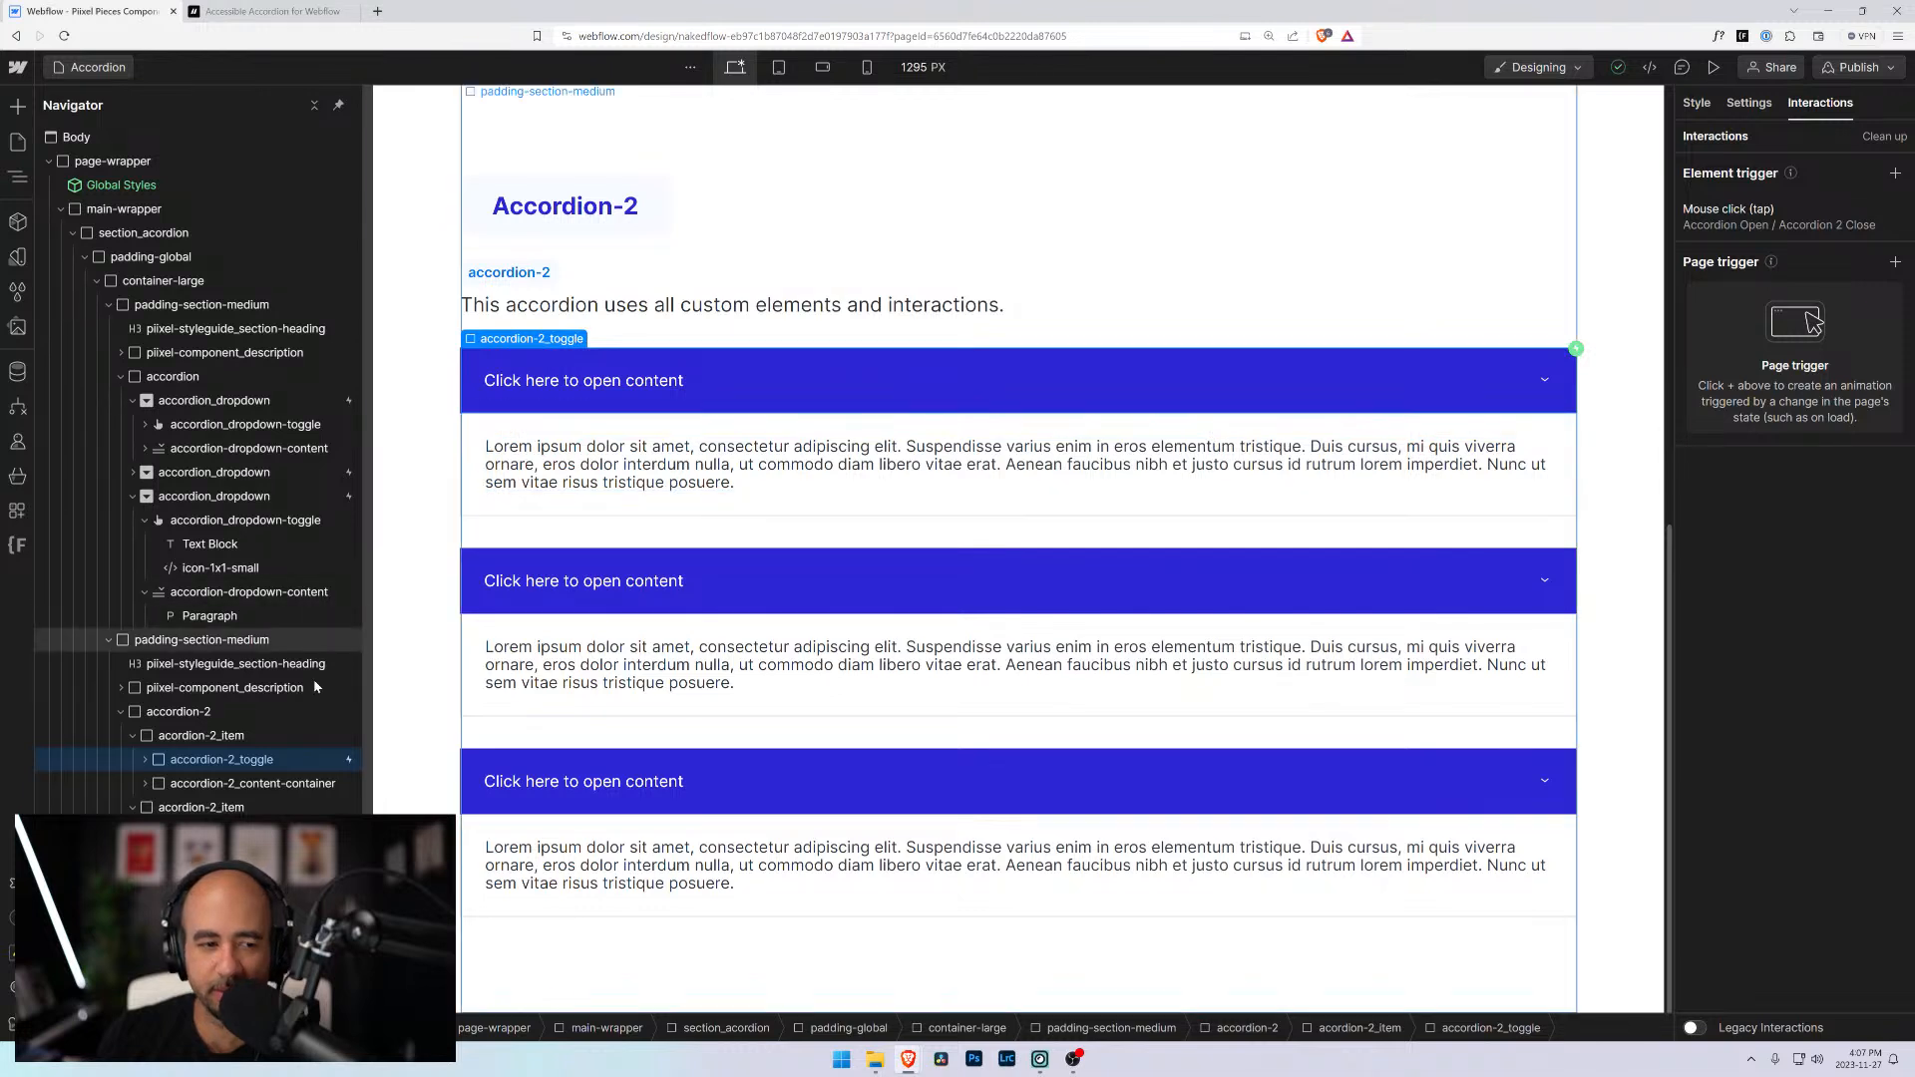
{"action": "left_click", "coordinate": [1775, 214]}
{"action": "left_click", "coordinate": [1868, 661]}
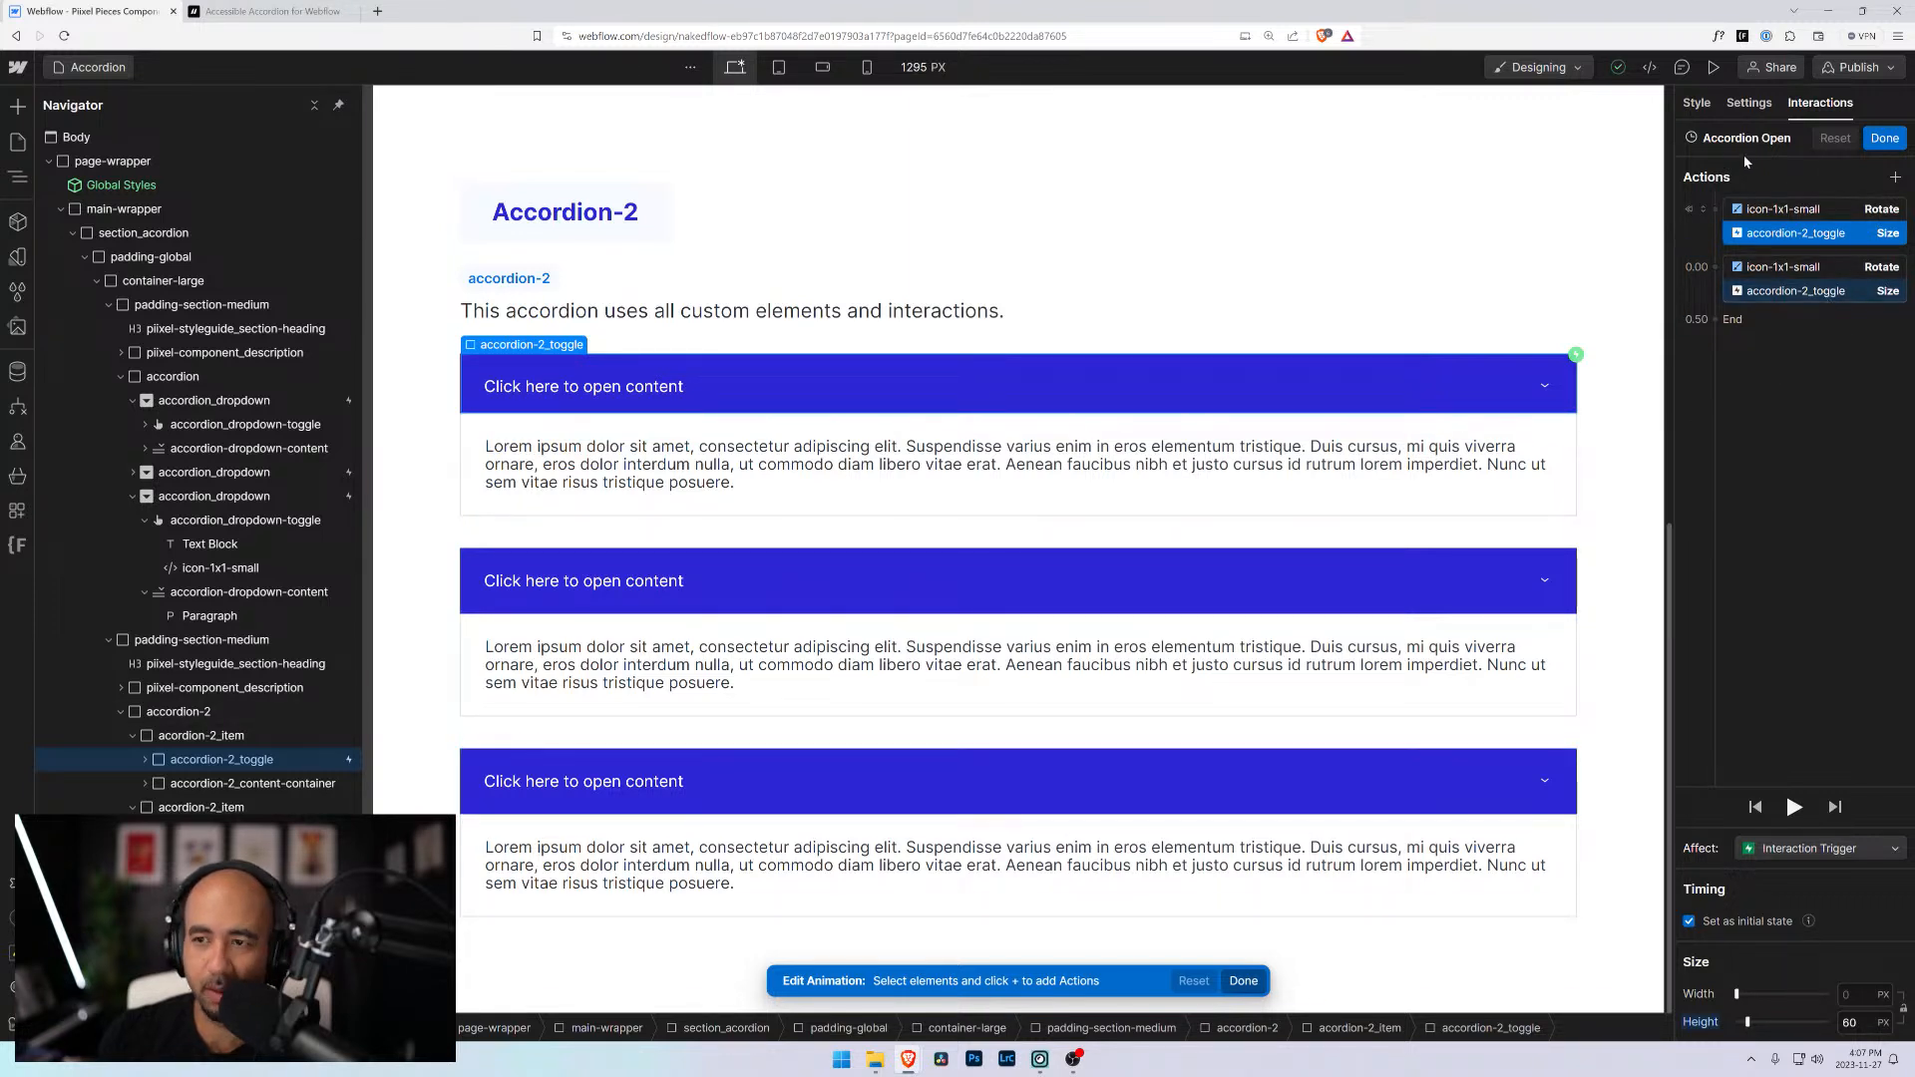
{"action": "left_click", "coordinate": [1885, 137]}
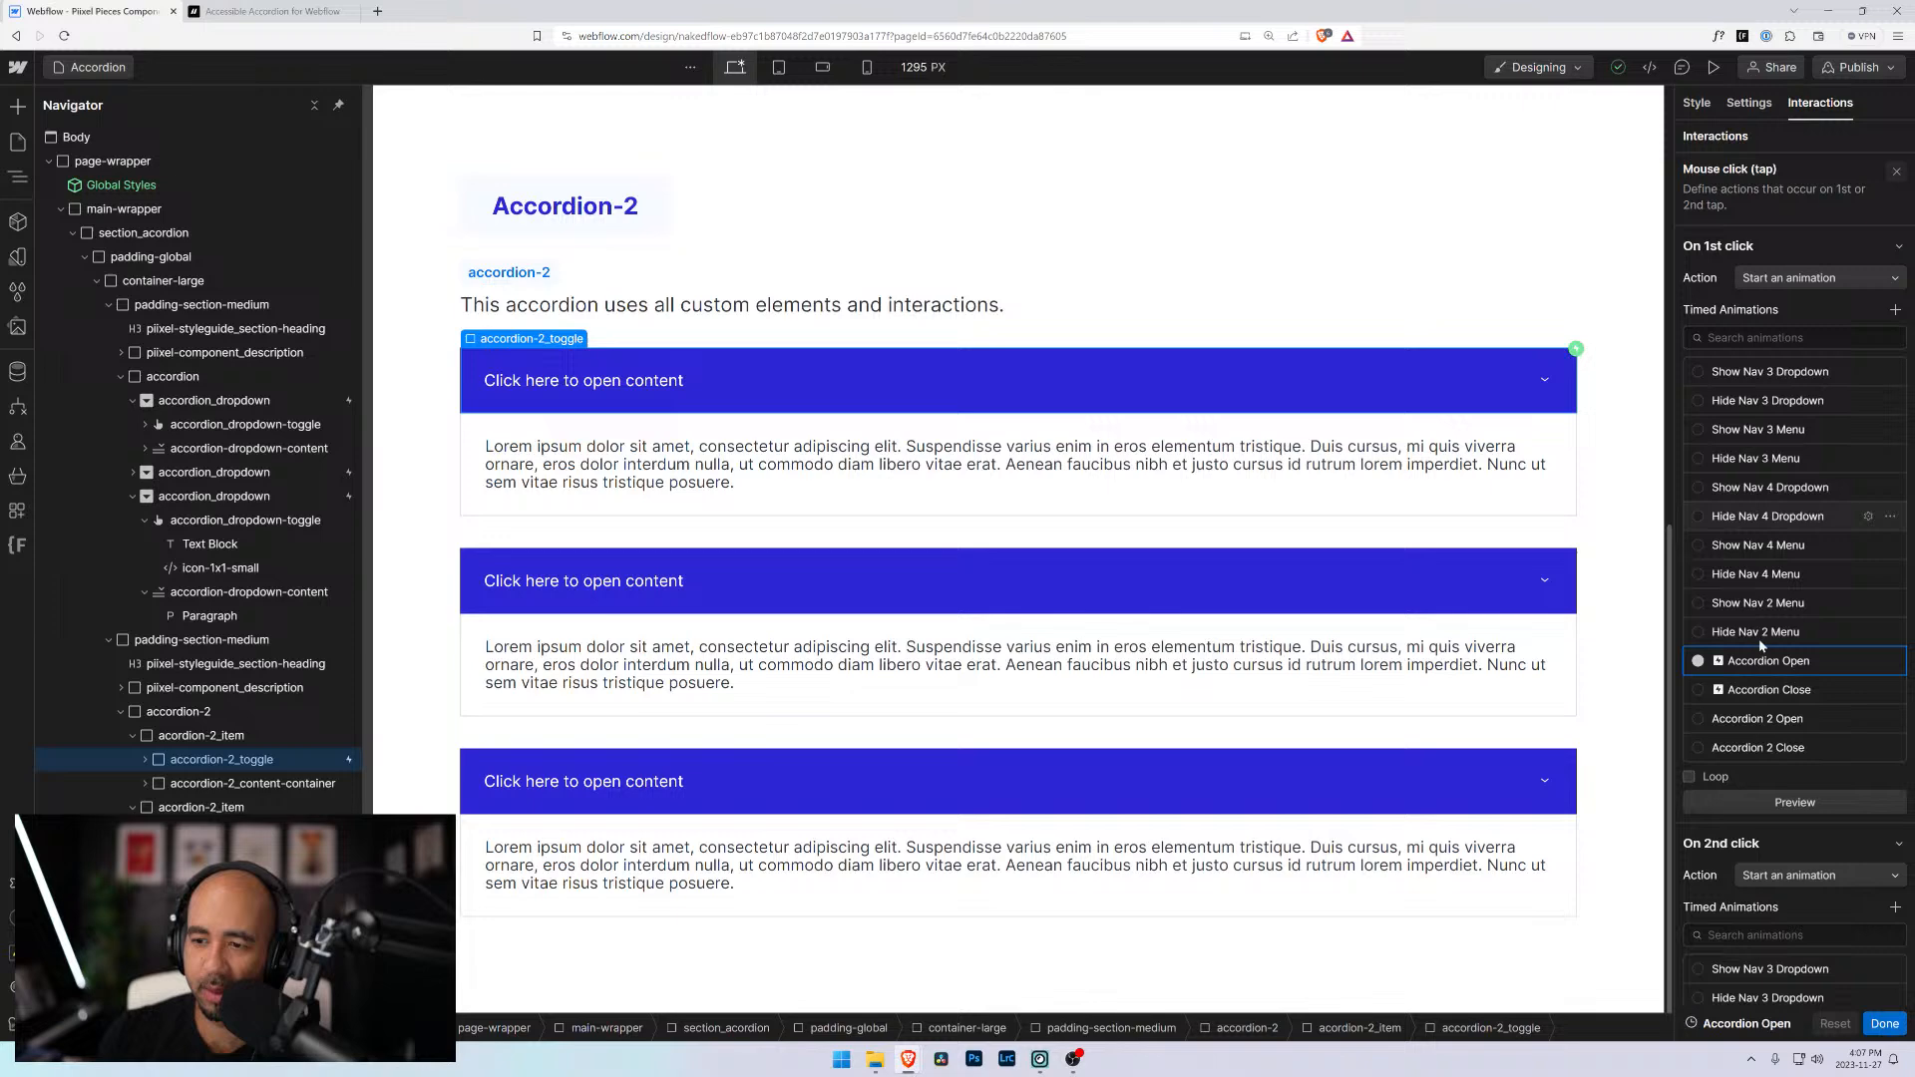
{"action": "scroll", "coordinate": [1854, 744], "scroll_direction": "down", "scroll_amount": 5}
{"action": "left_click", "coordinate": [1868, 739]}
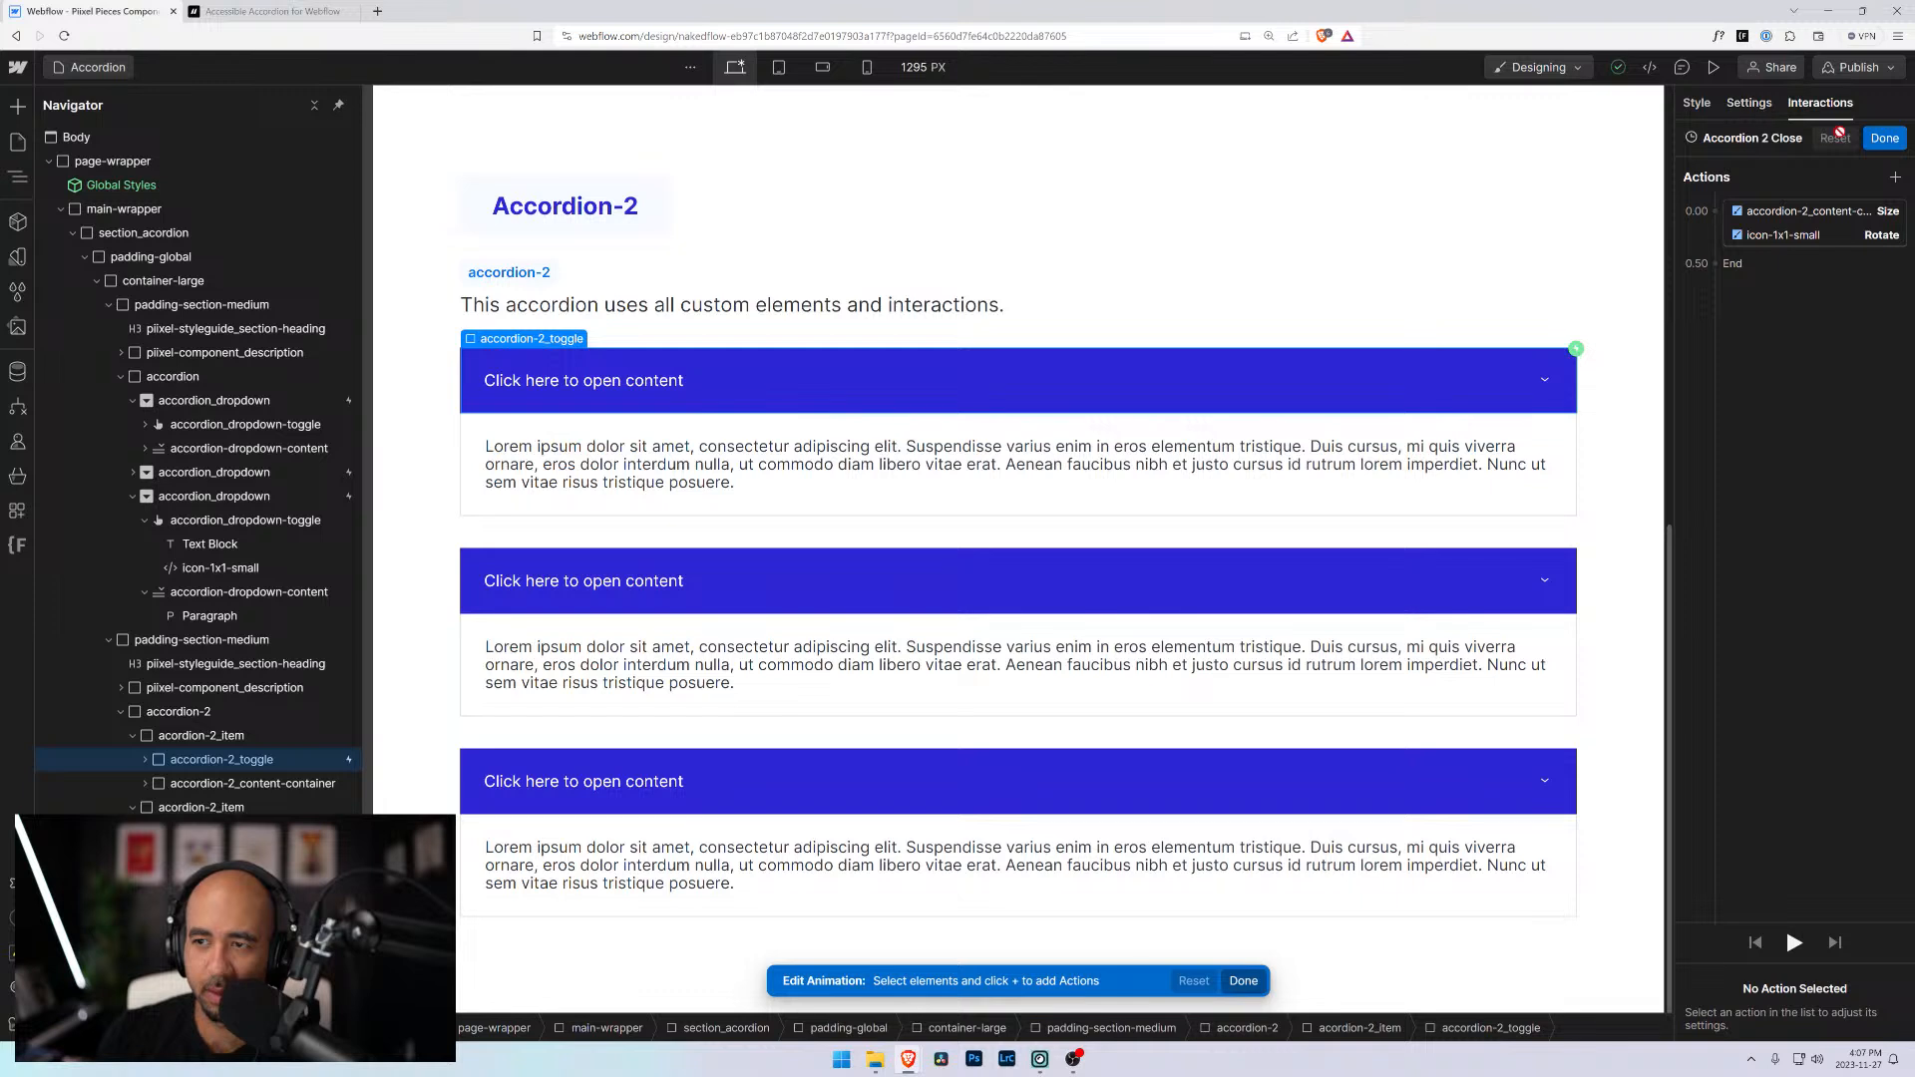
{"action": "left_click", "coordinate": [1884, 138]}
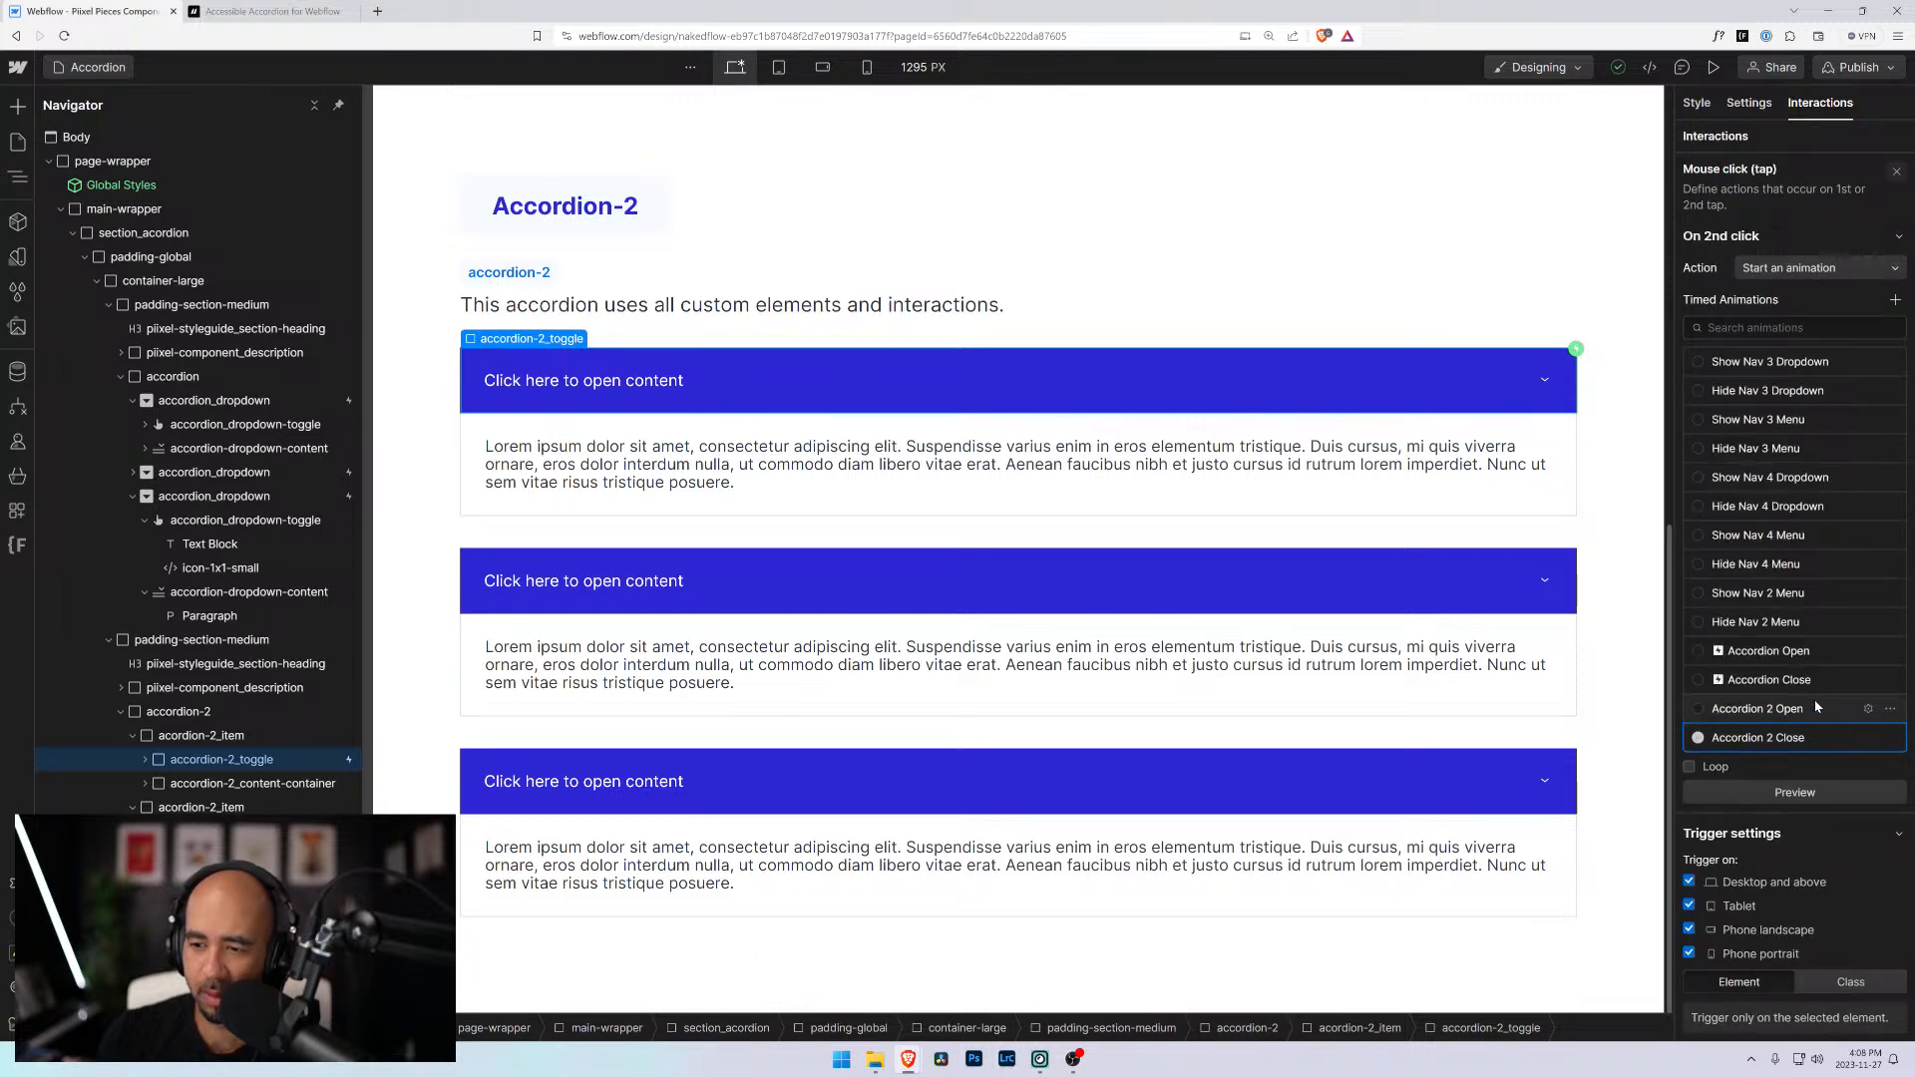
Assign Accordion 2 Open to the toggle's first click and Accordion 2 Close to its second click
{"action": "left_click", "coordinate": [1780, 715]}
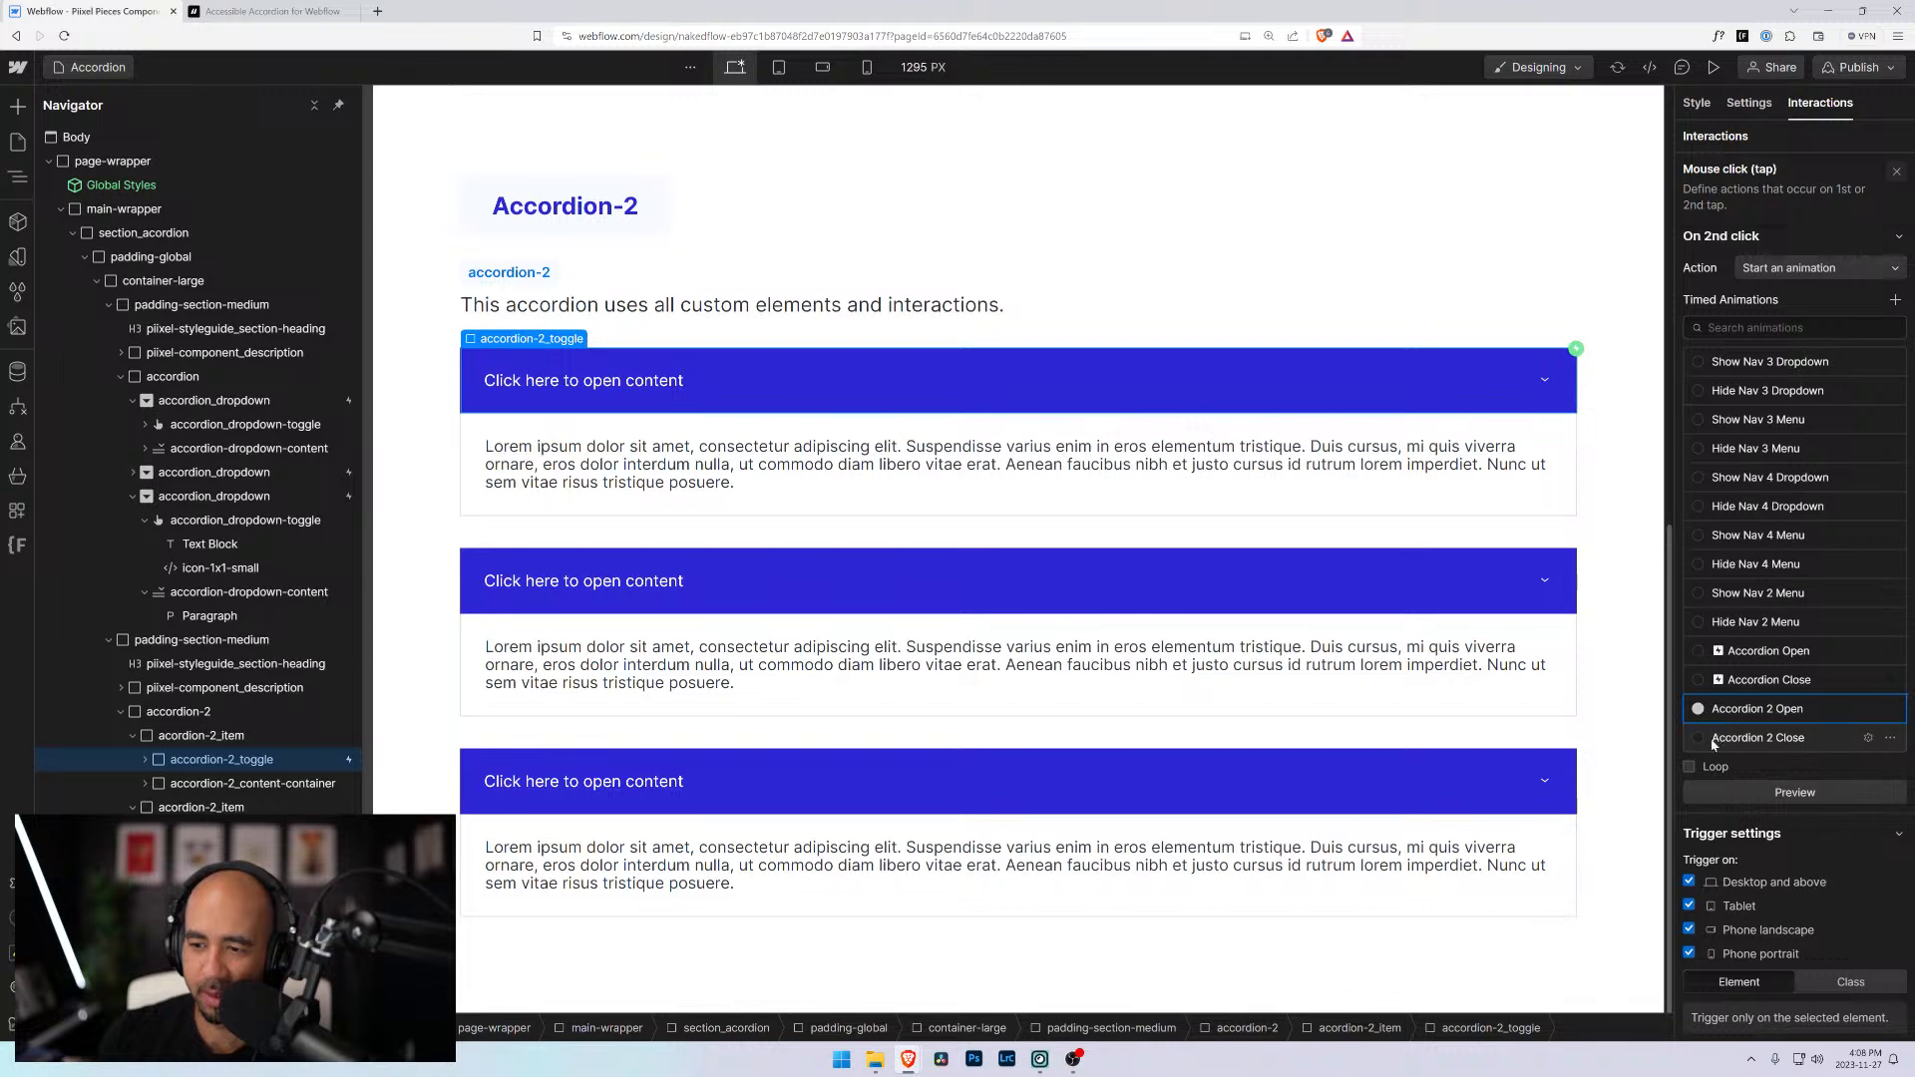
{"action": "left_click", "coordinate": [1701, 738]}
{"action": "scroll", "coordinate": [1738, 755], "scroll_direction": "up", "scroll_amount": 5}
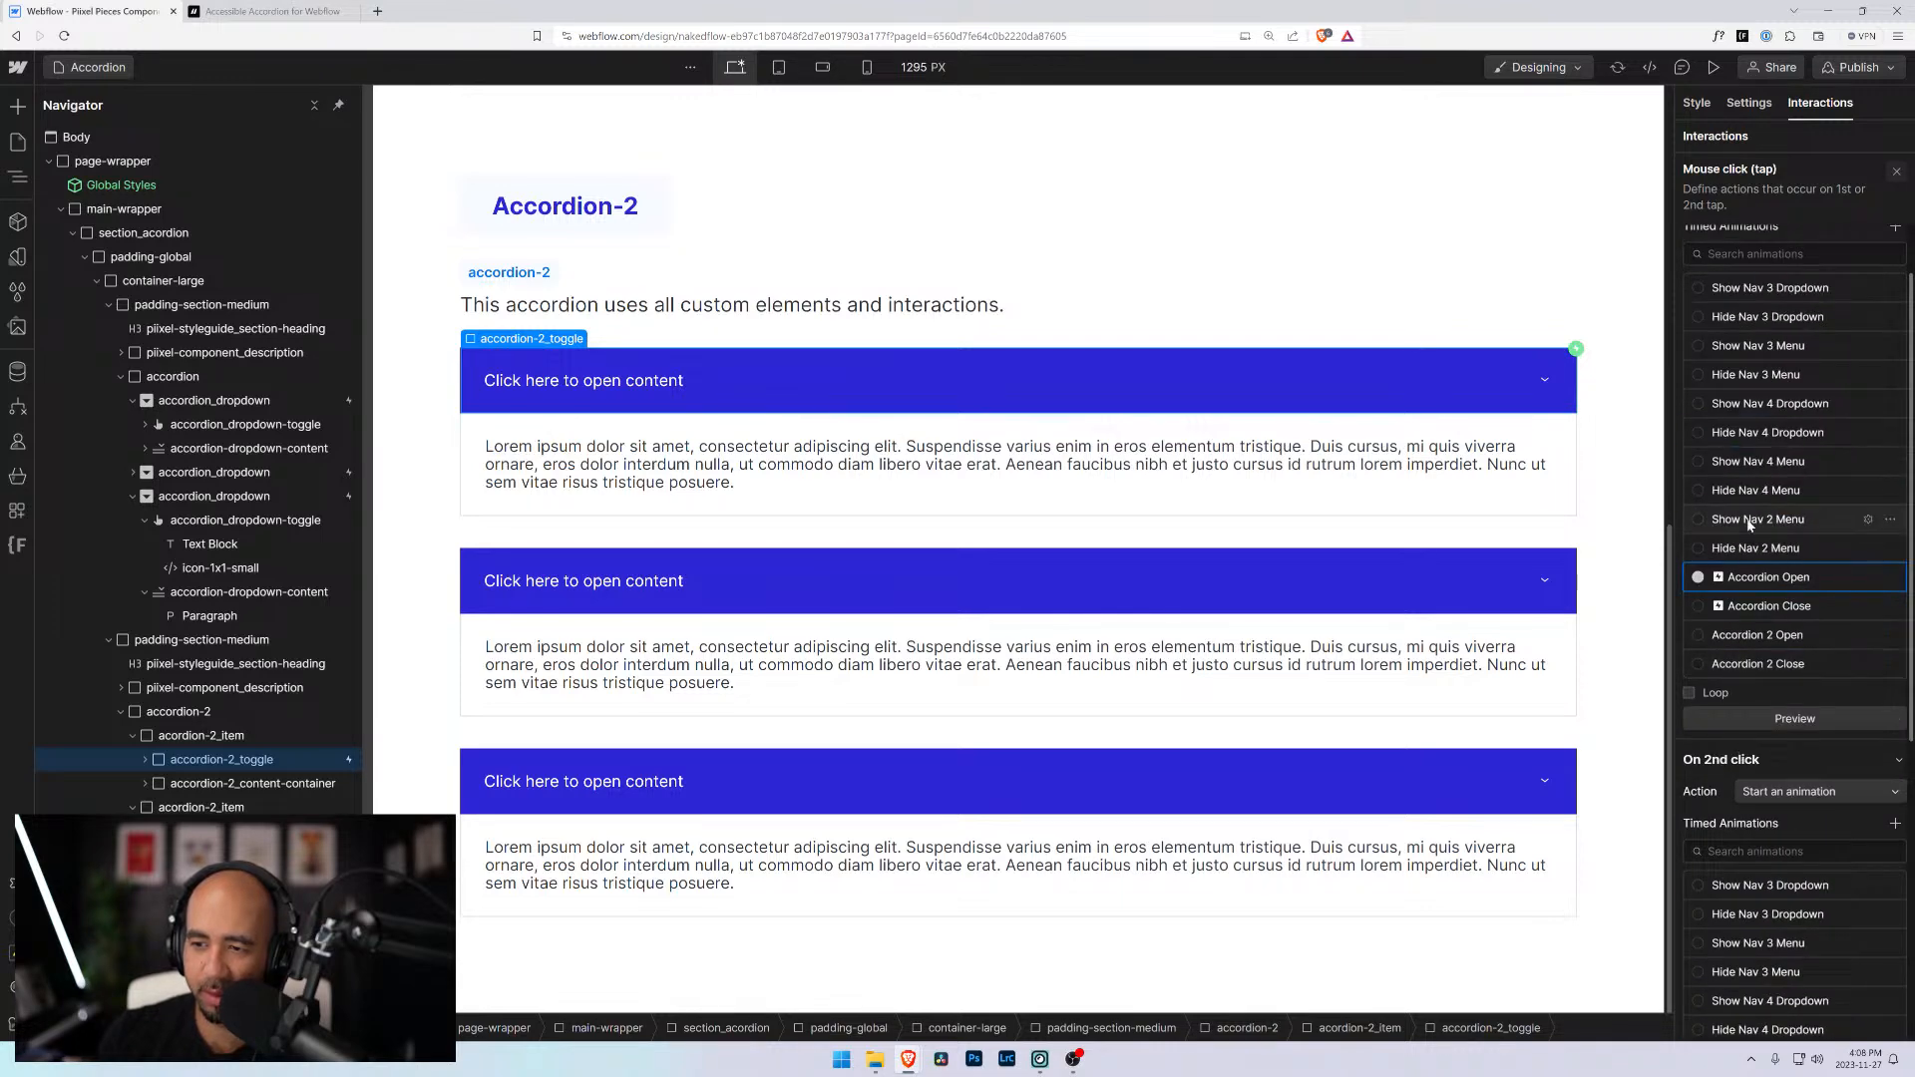
{"action": "left_click", "coordinate": [1701, 639]}
{"action": "scroll", "coordinate": [1702, 649], "scroll_direction": "down", "scroll_amount": 1}
{"action": "scroll", "coordinate": [1702, 652], "scroll_direction": "down", "scroll_amount": 6}
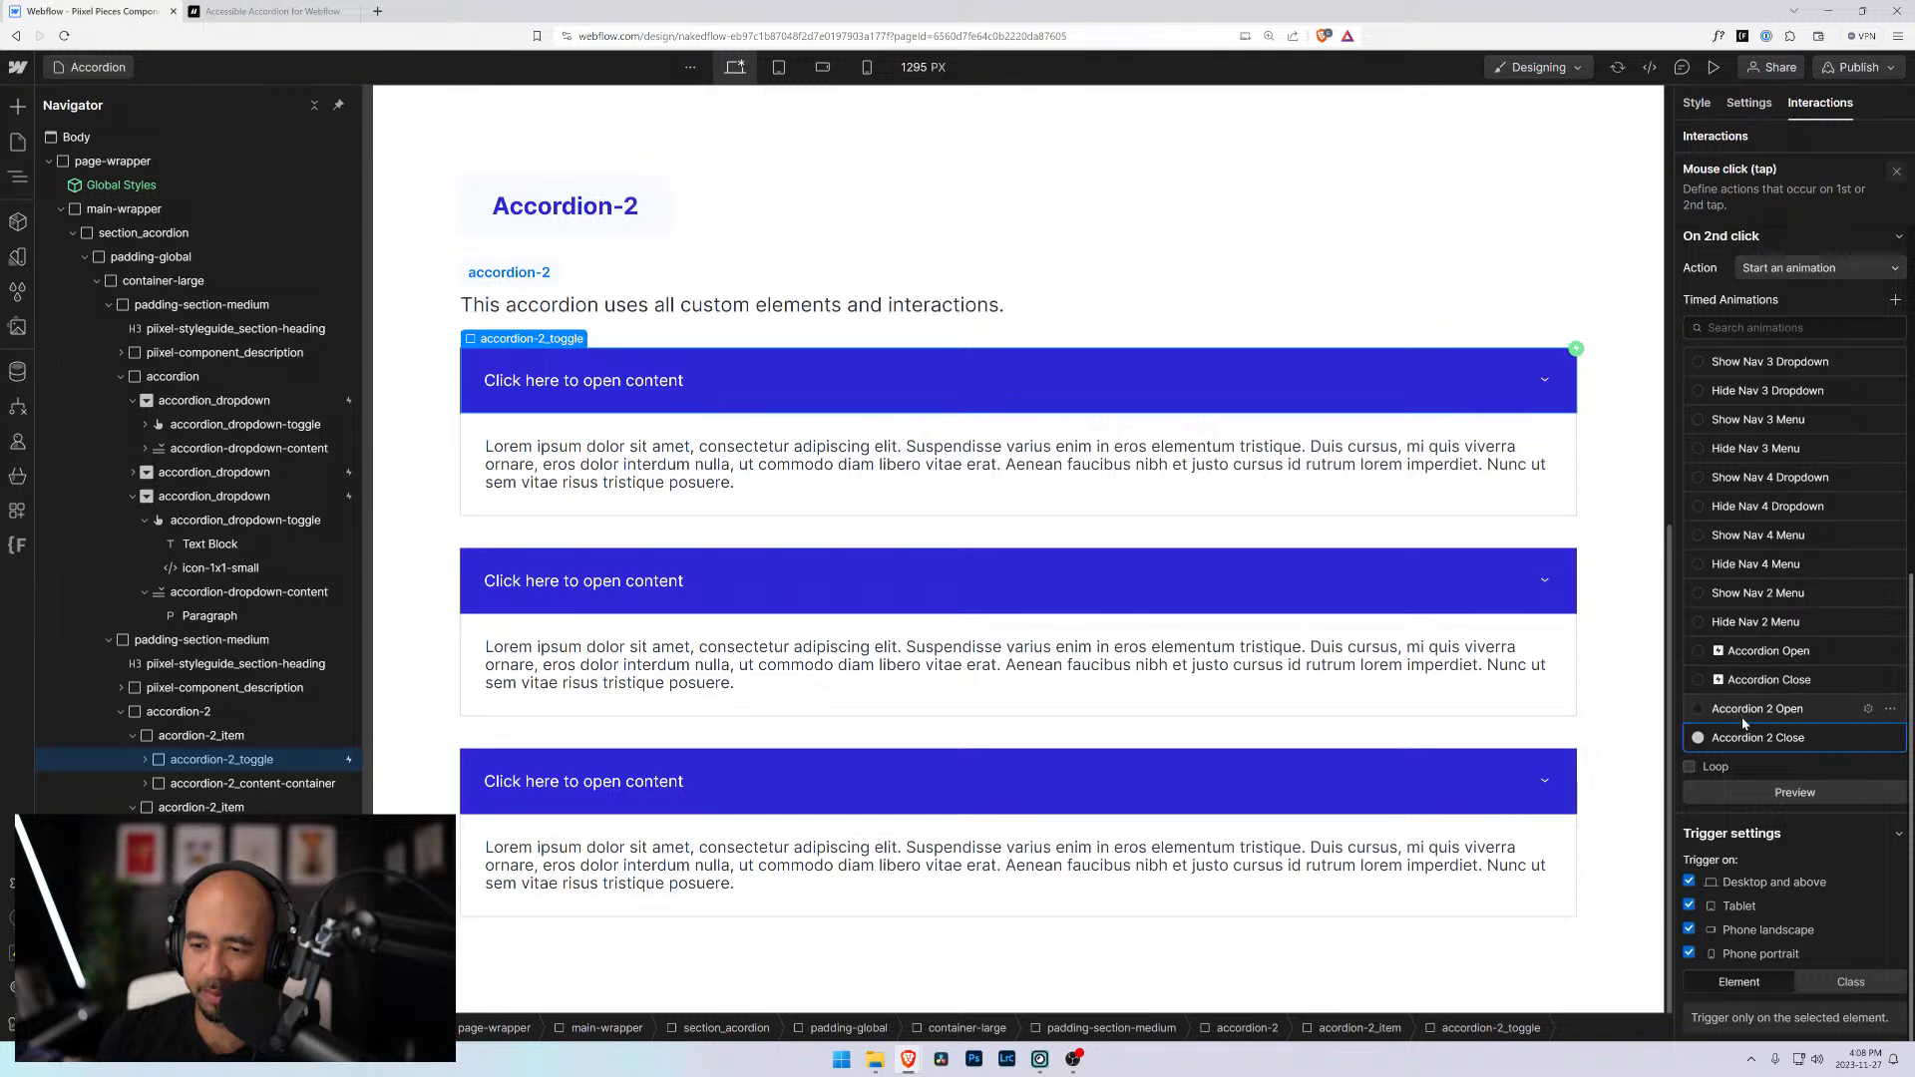
{"action": "scroll", "coordinate": [1742, 716], "scroll_direction": "up", "scroll_amount": 5}
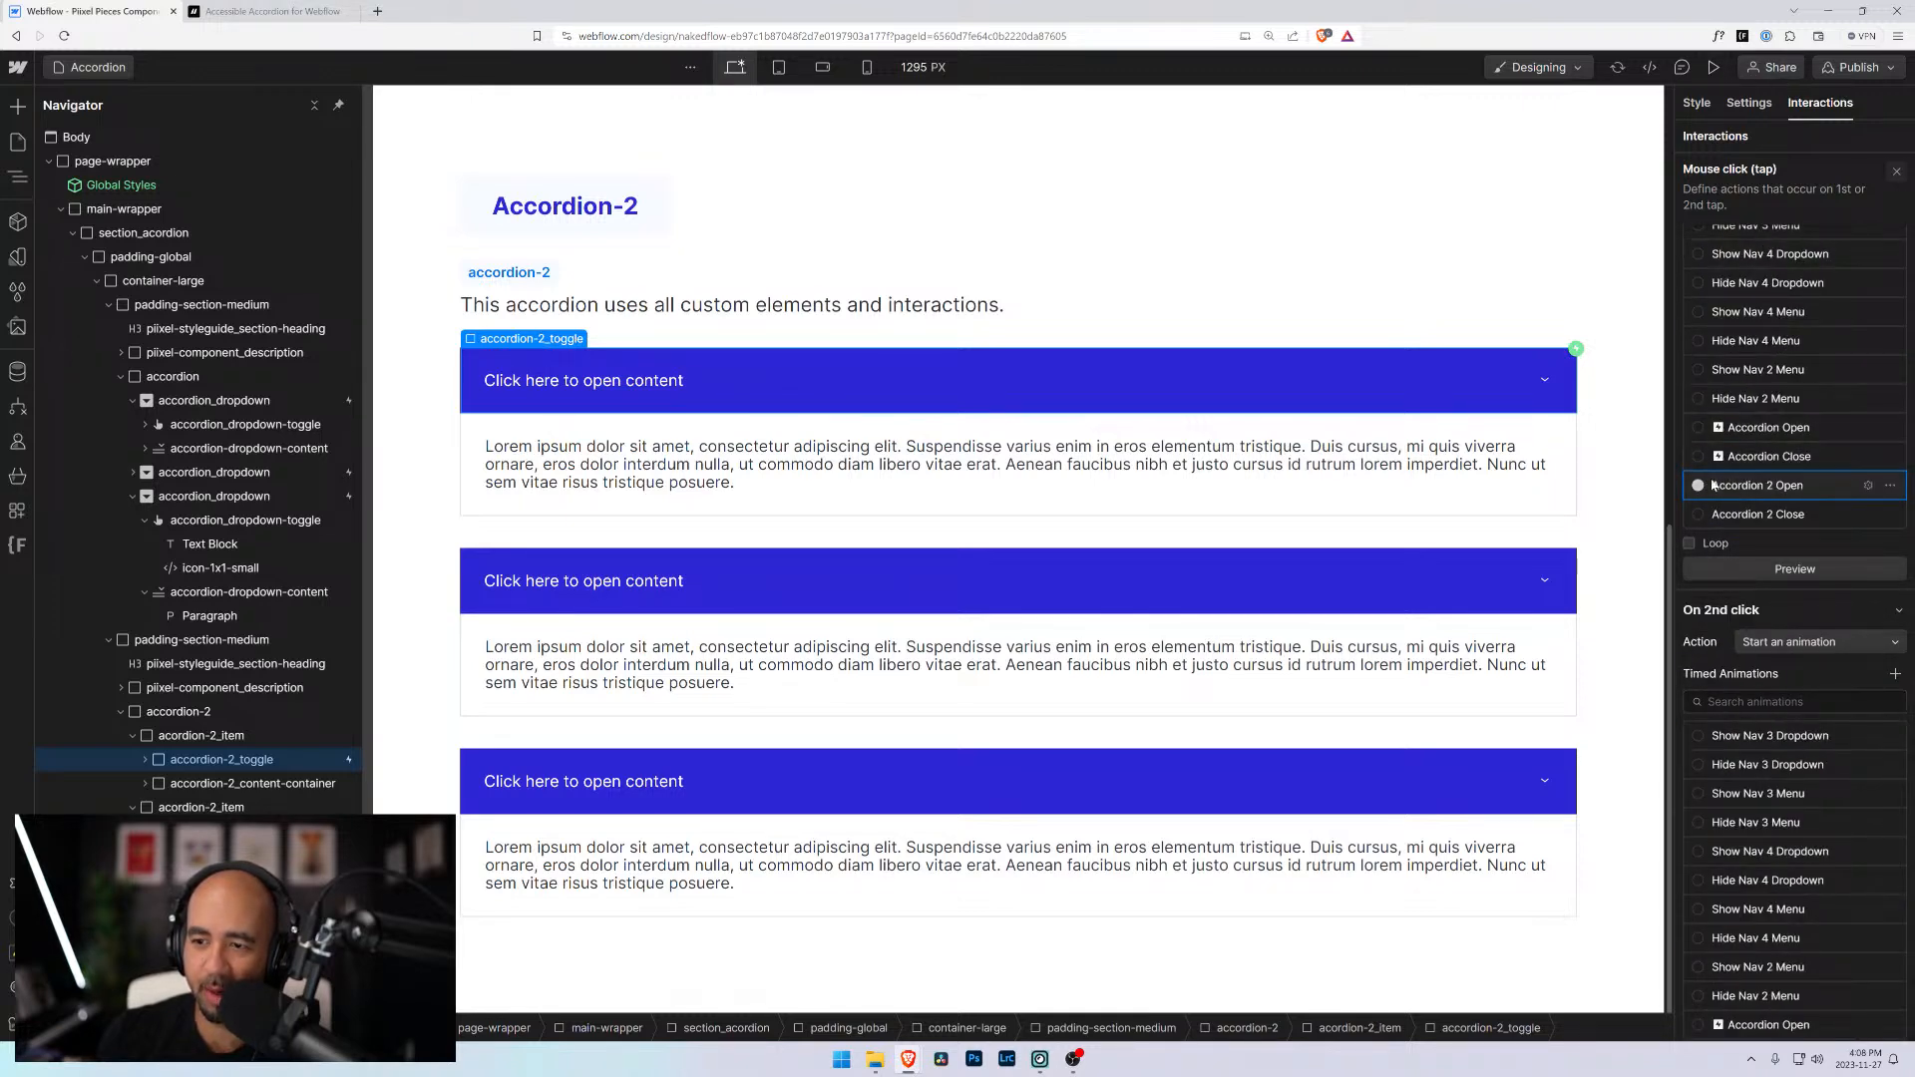
Preview the page, toggle the first Accordion-2 item several times, expand the second one as well, and return to the editor
{"action": "left_click", "coordinate": [1714, 67]}
{"action": "left_click", "coordinate": [739, 721]}
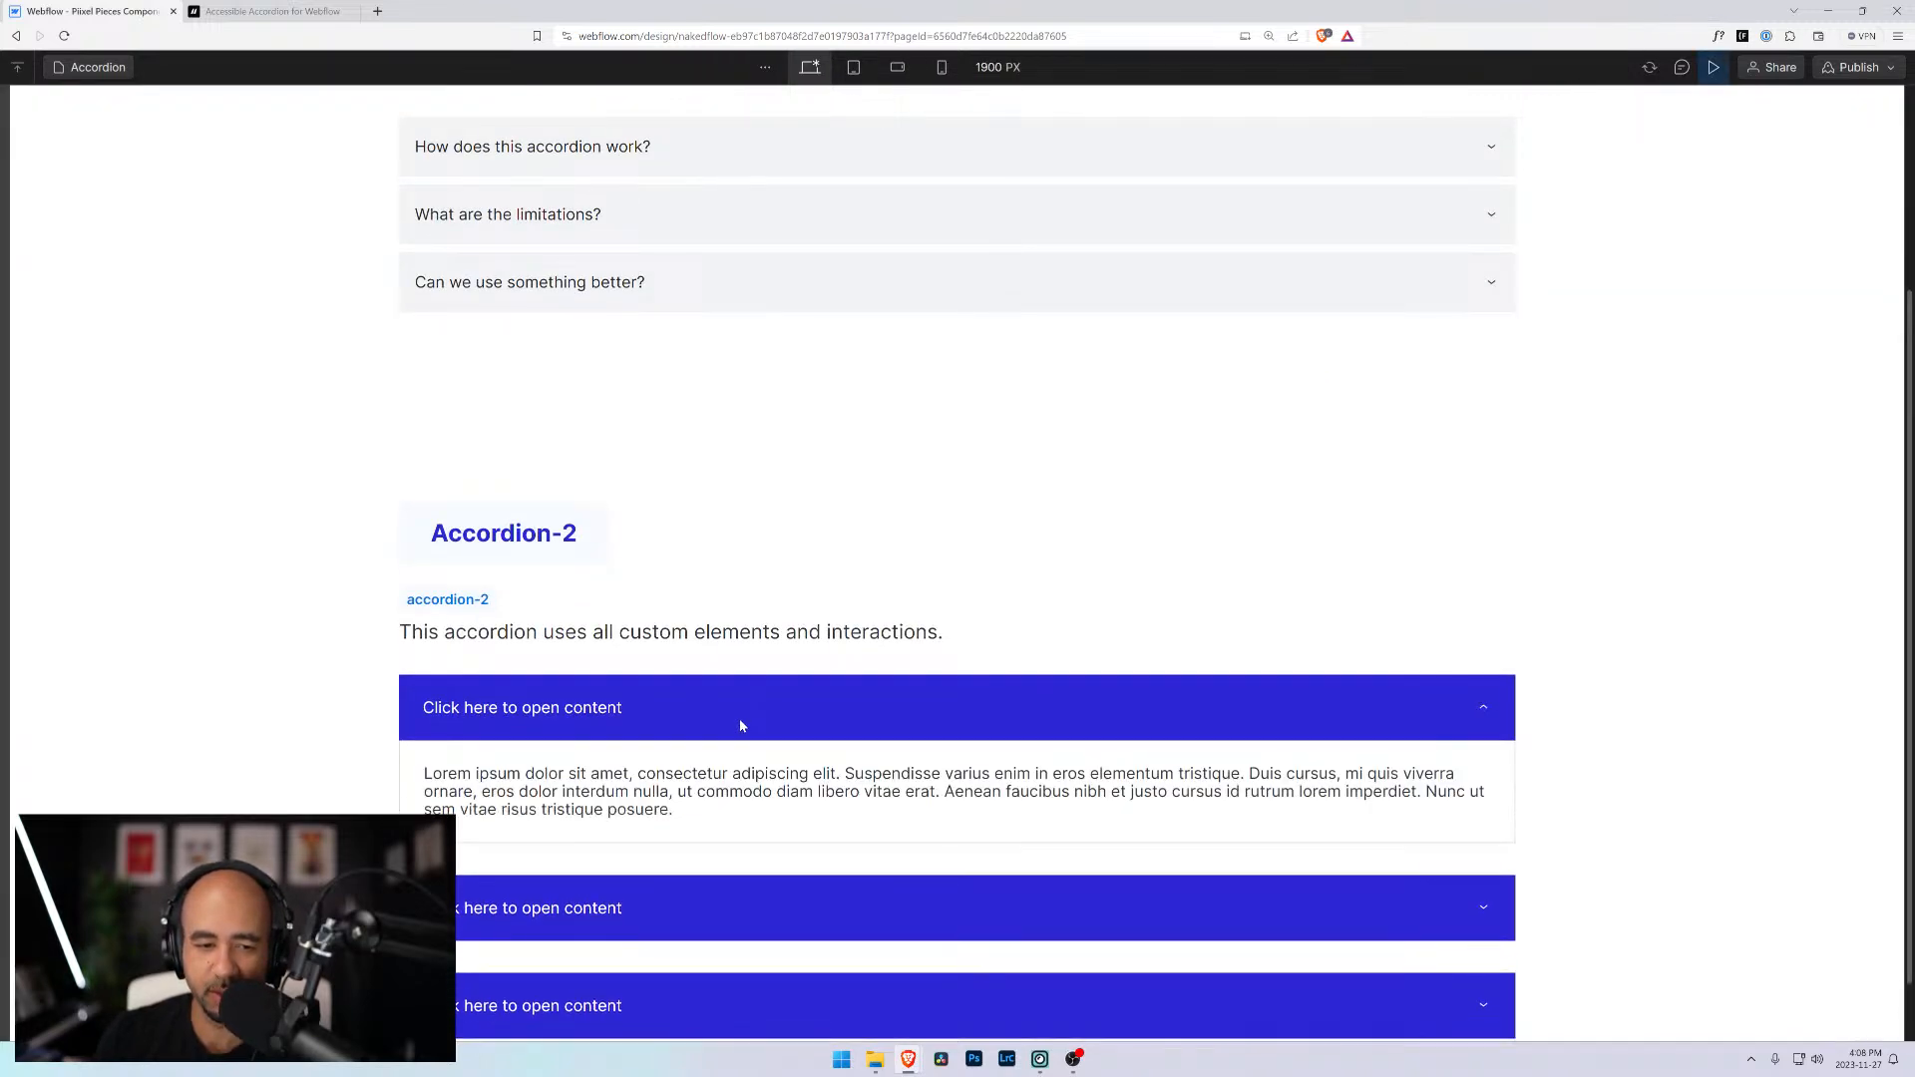
{"action": "scroll", "coordinate": [735, 662], "scroll_direction": "down", "scroll_amount": 1}
{"action": "left_click", "coordinate": [736, 624]}
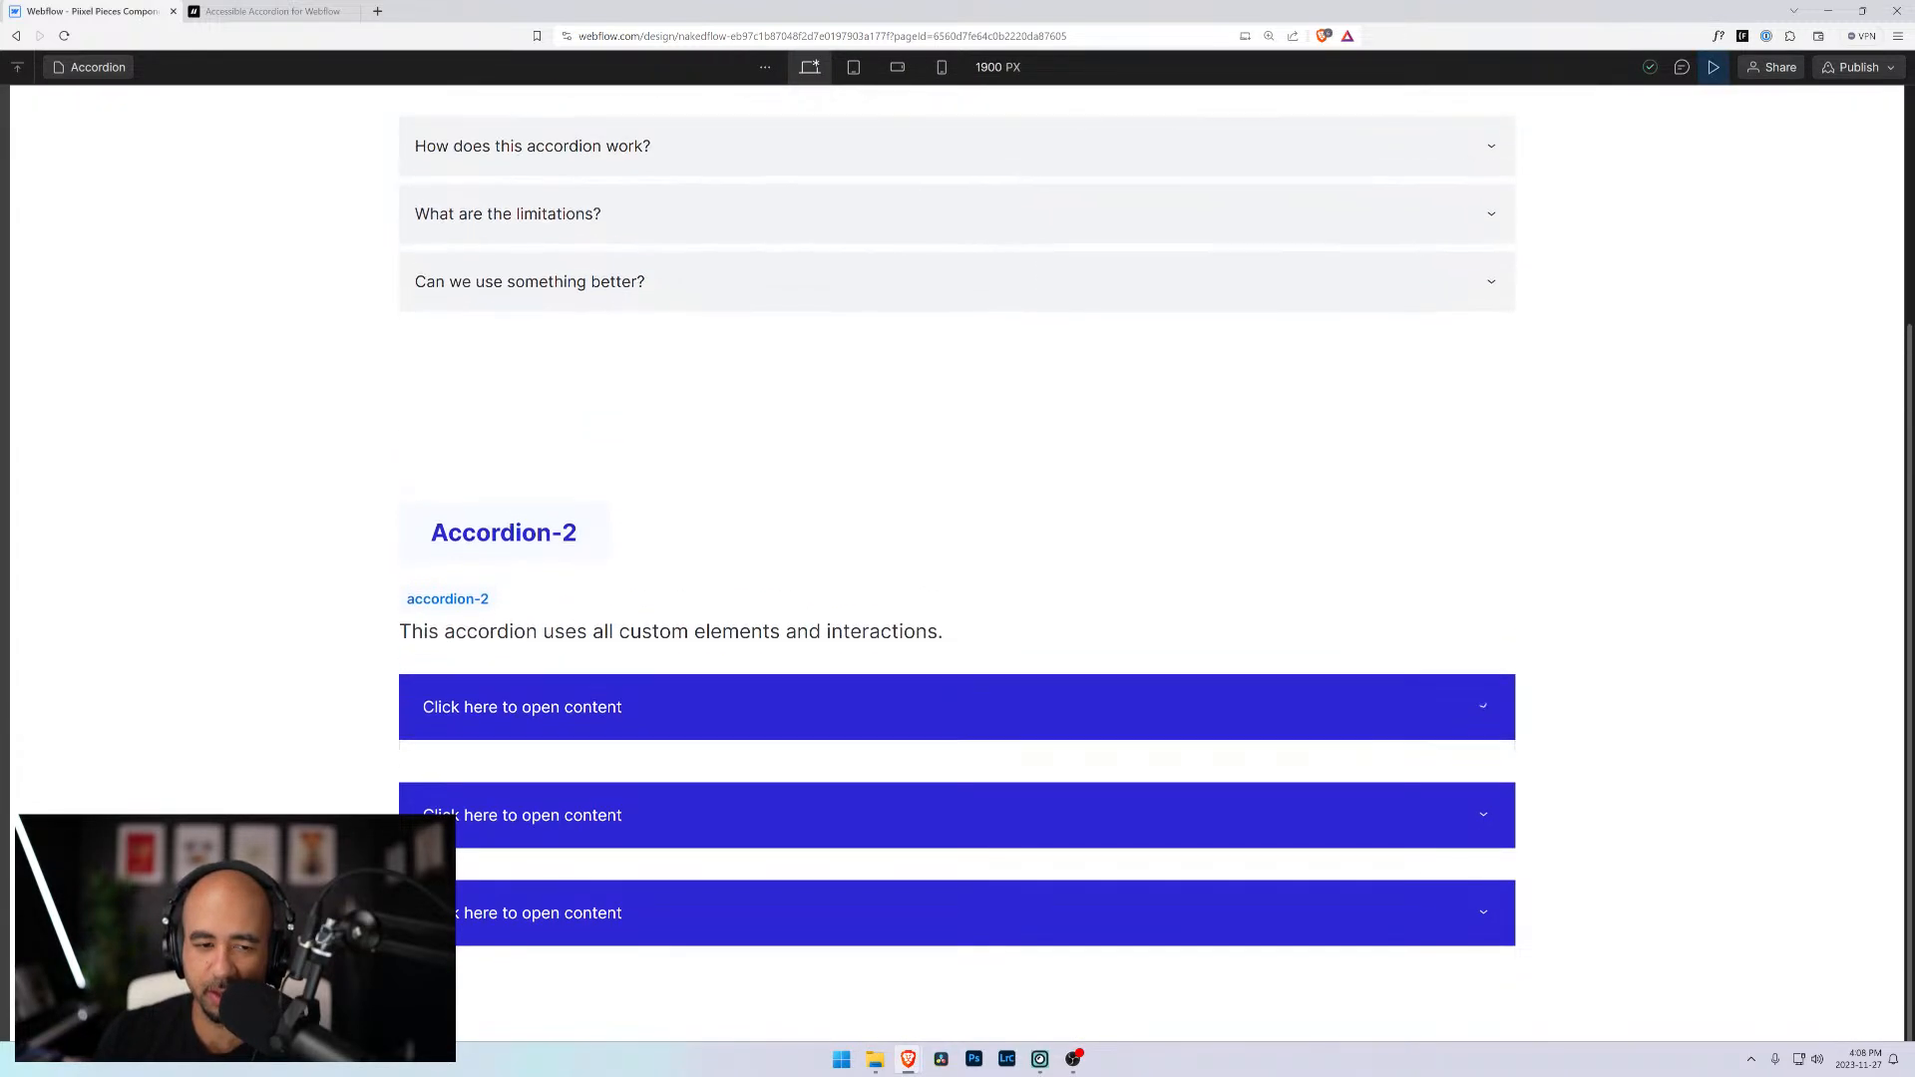
{"action": "left_click", "coordinate": [736, 713]}
{"action": "left_click", "coordinate": [731, 641]}
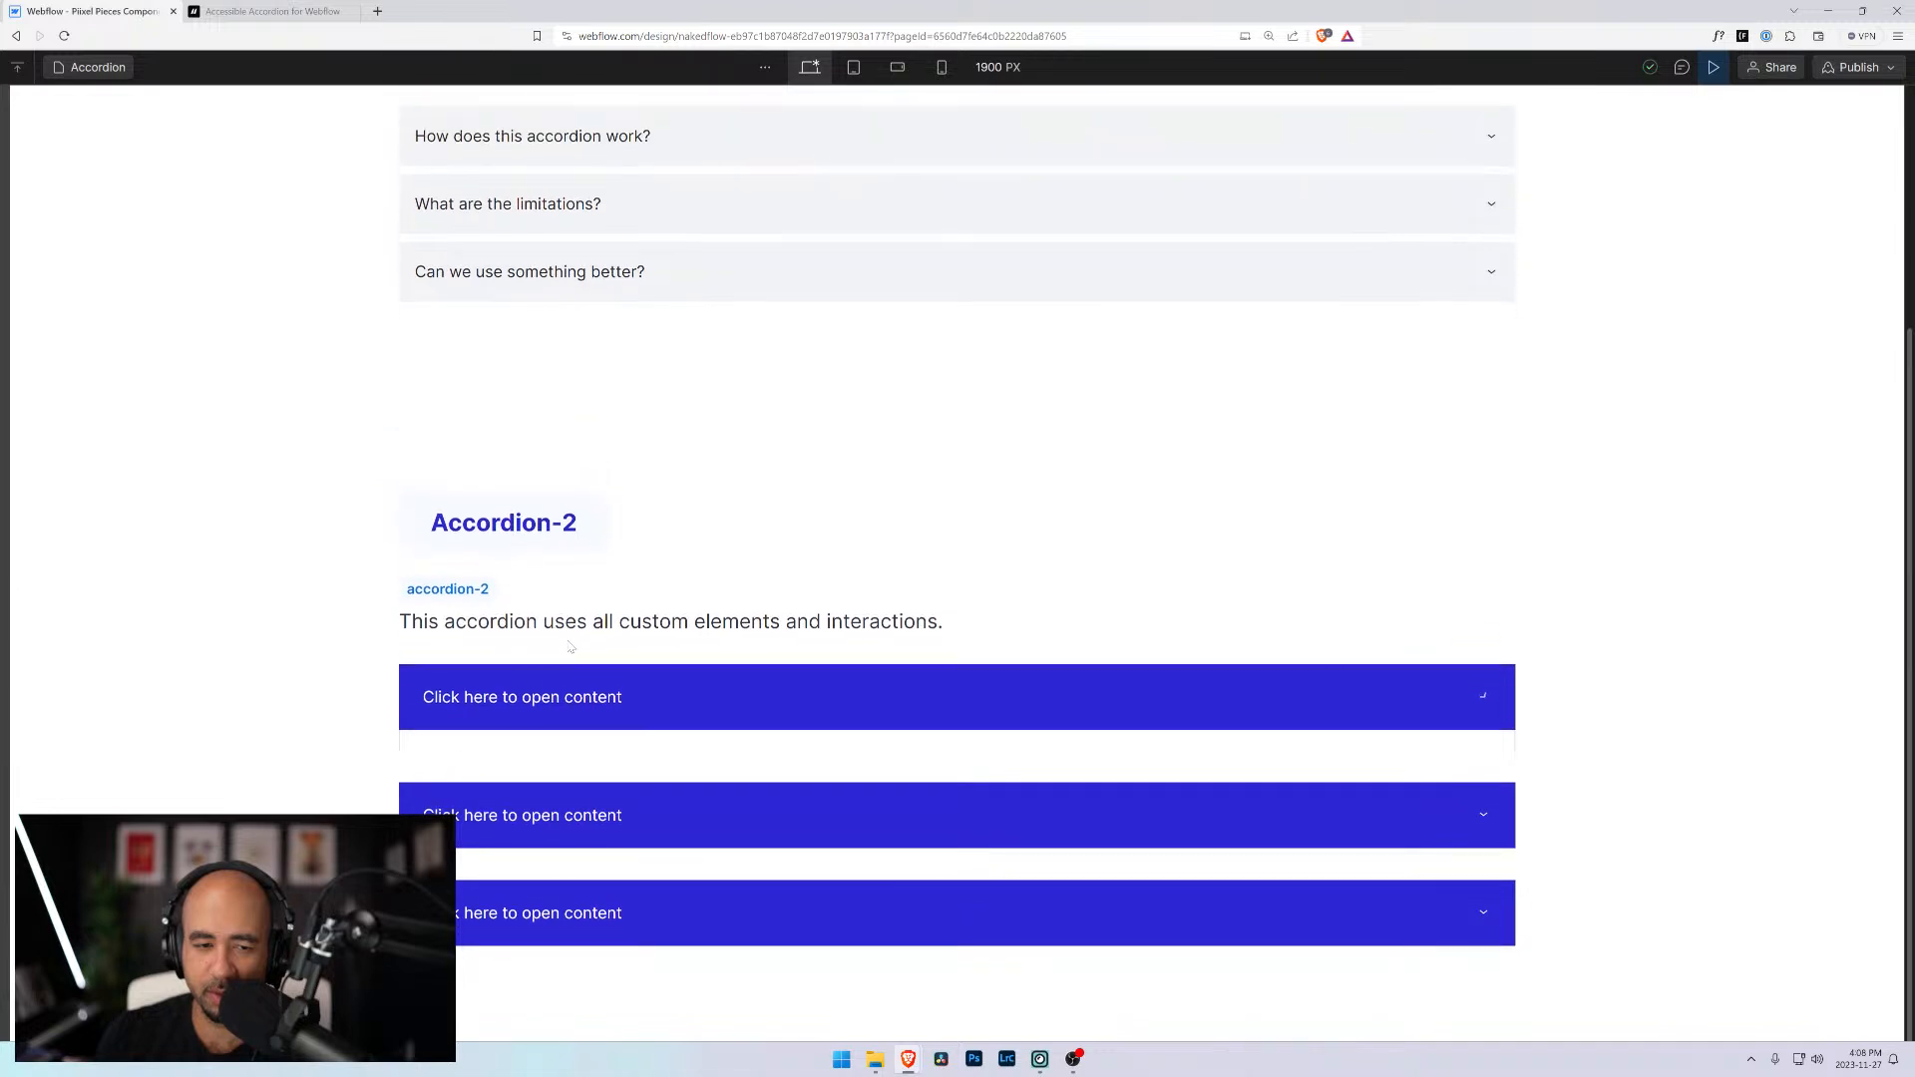
{"action": "left_click", "coordinate": [728, 715]}
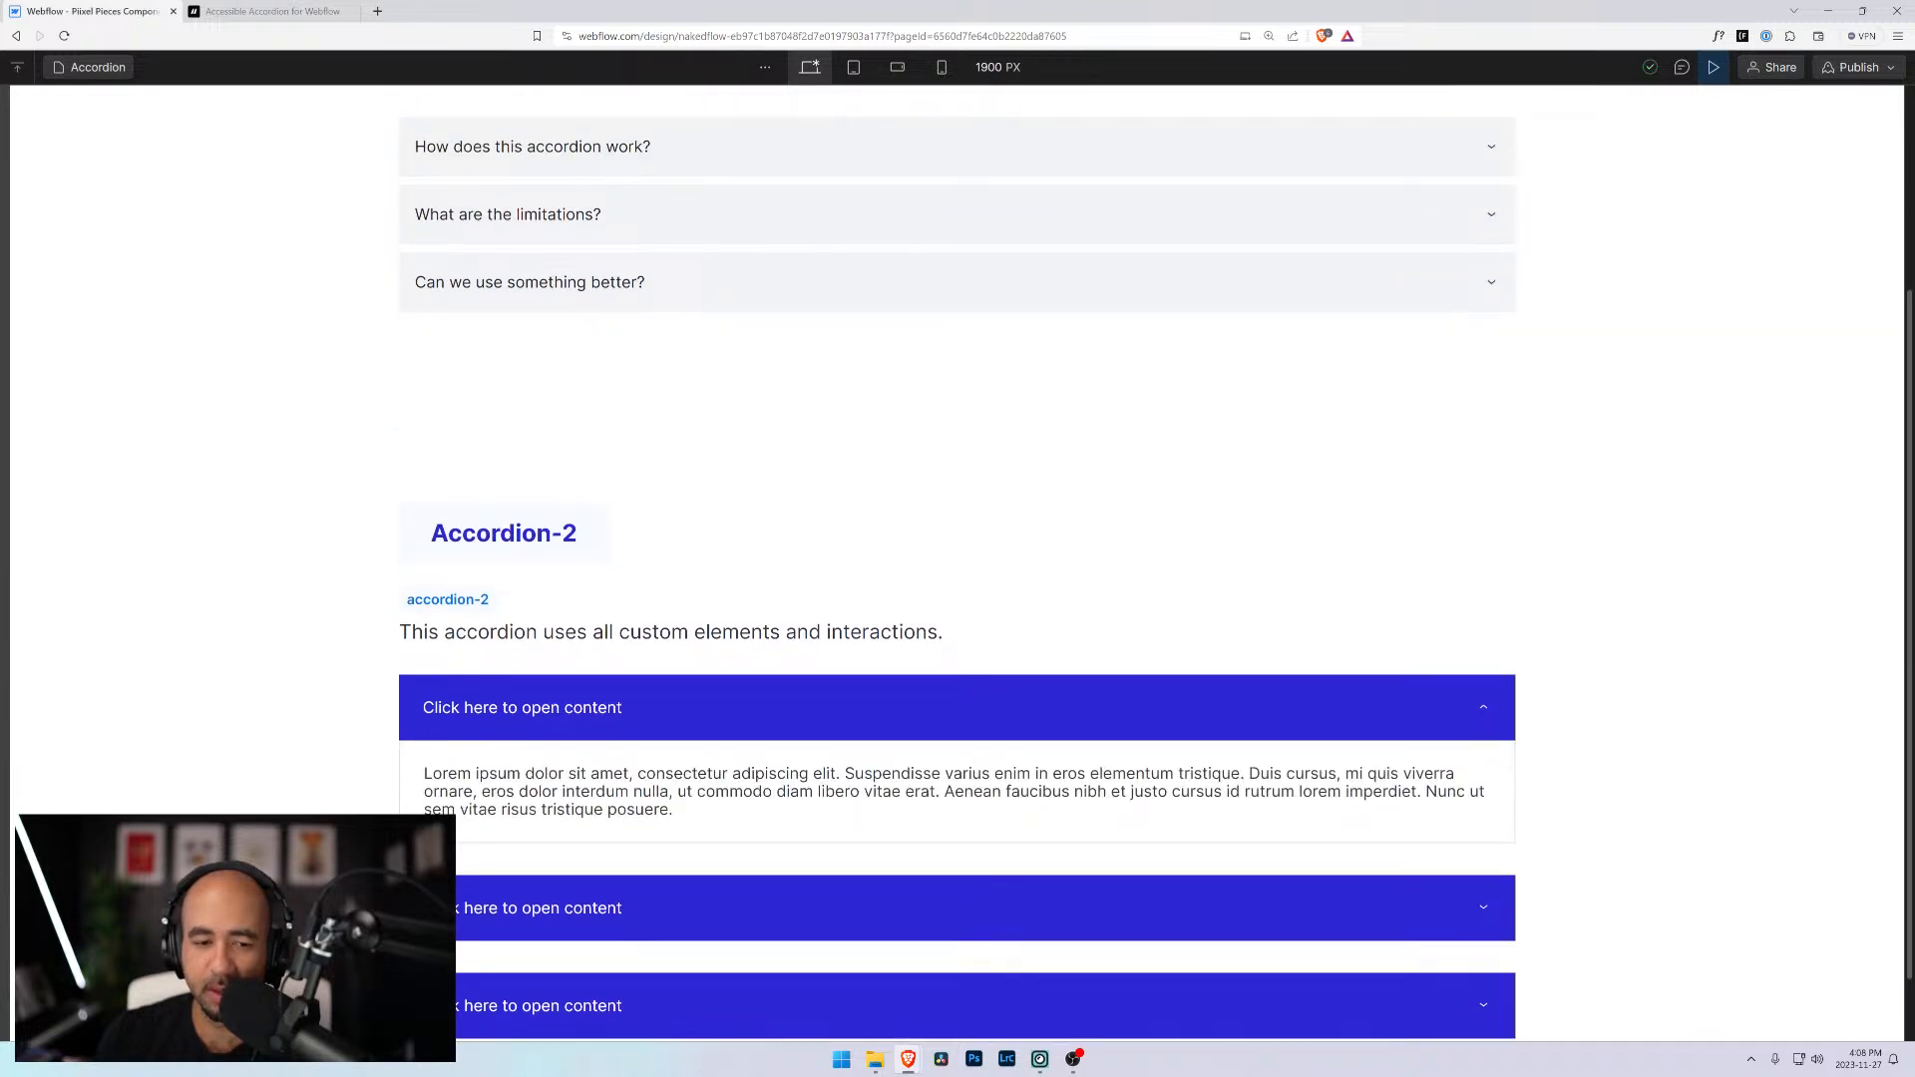
{"action": "left_click", "coordinate": [730, 909]}
{"action": "scroll", "coordinate": [730, 909], "scroll_direction": "down", "scroll_amount": 2}
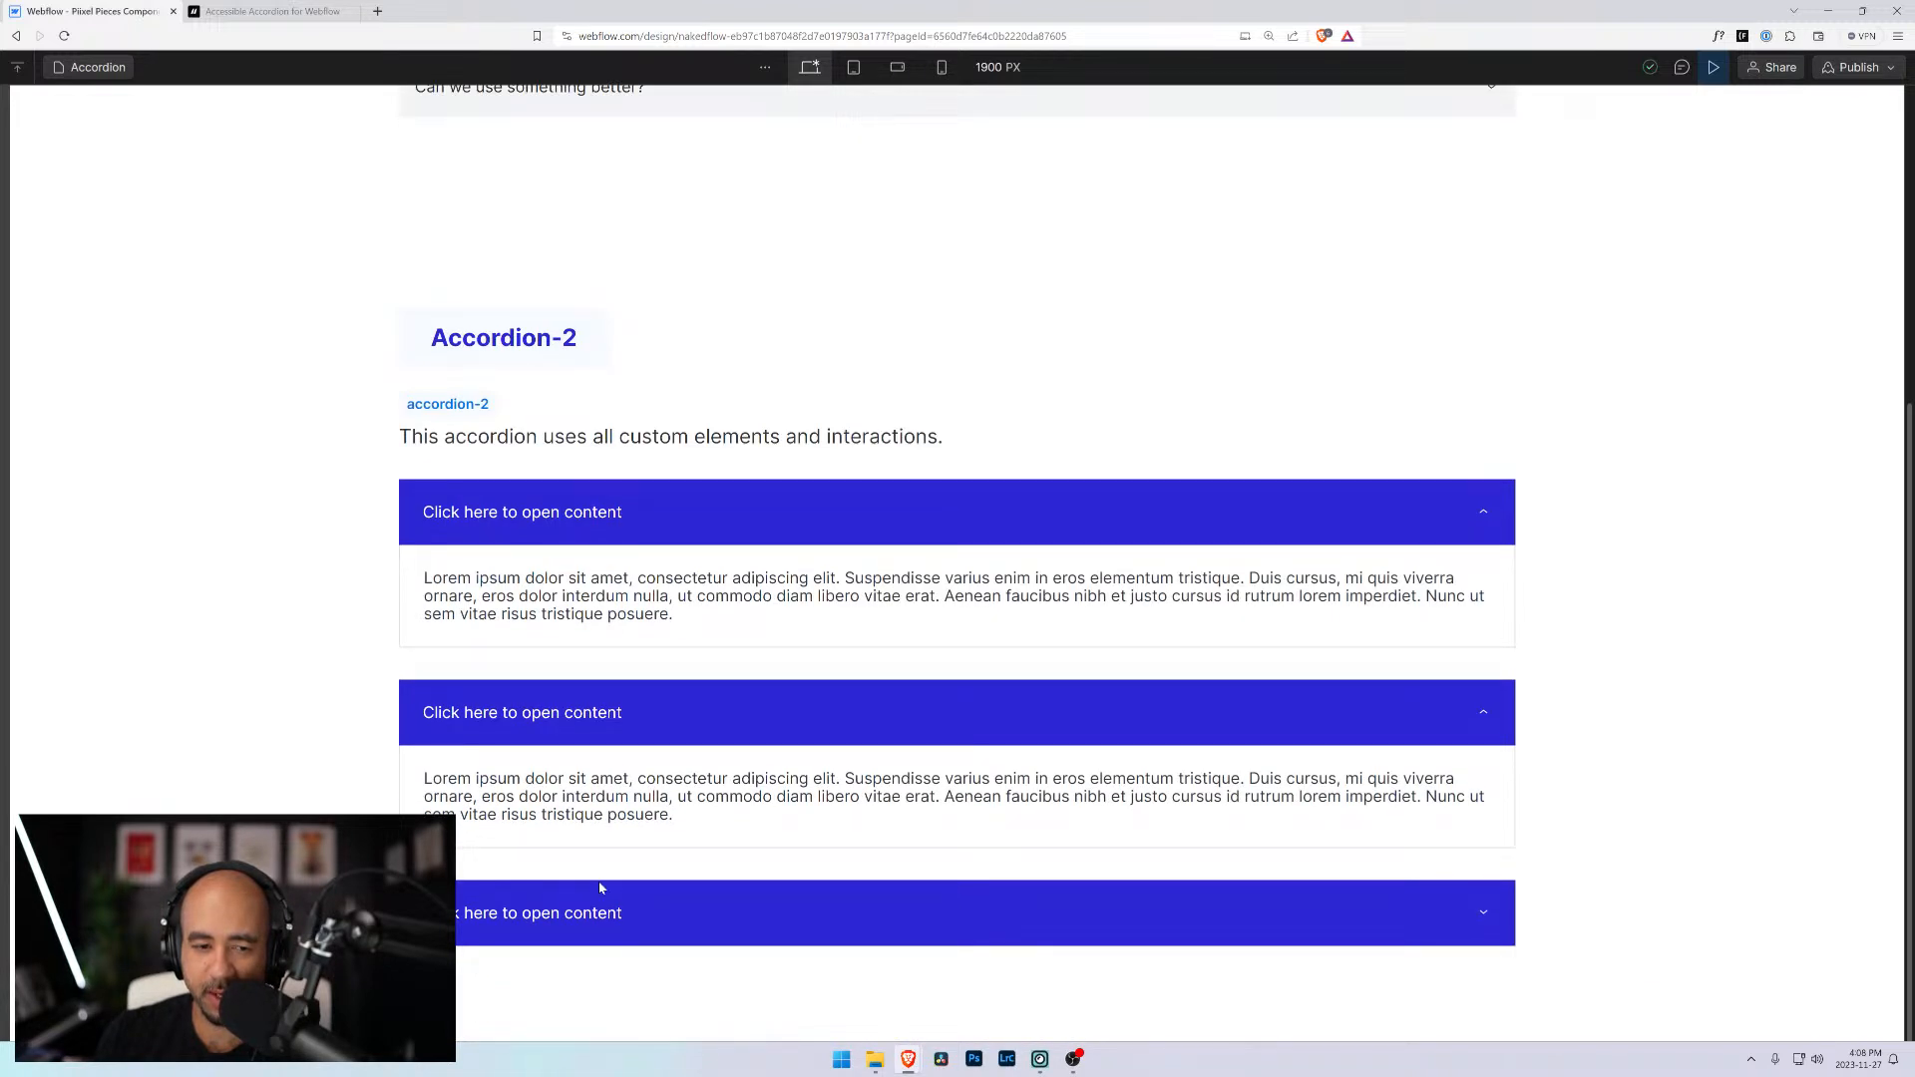
{"action": "left_click", "coordinate": [1714, 67]}
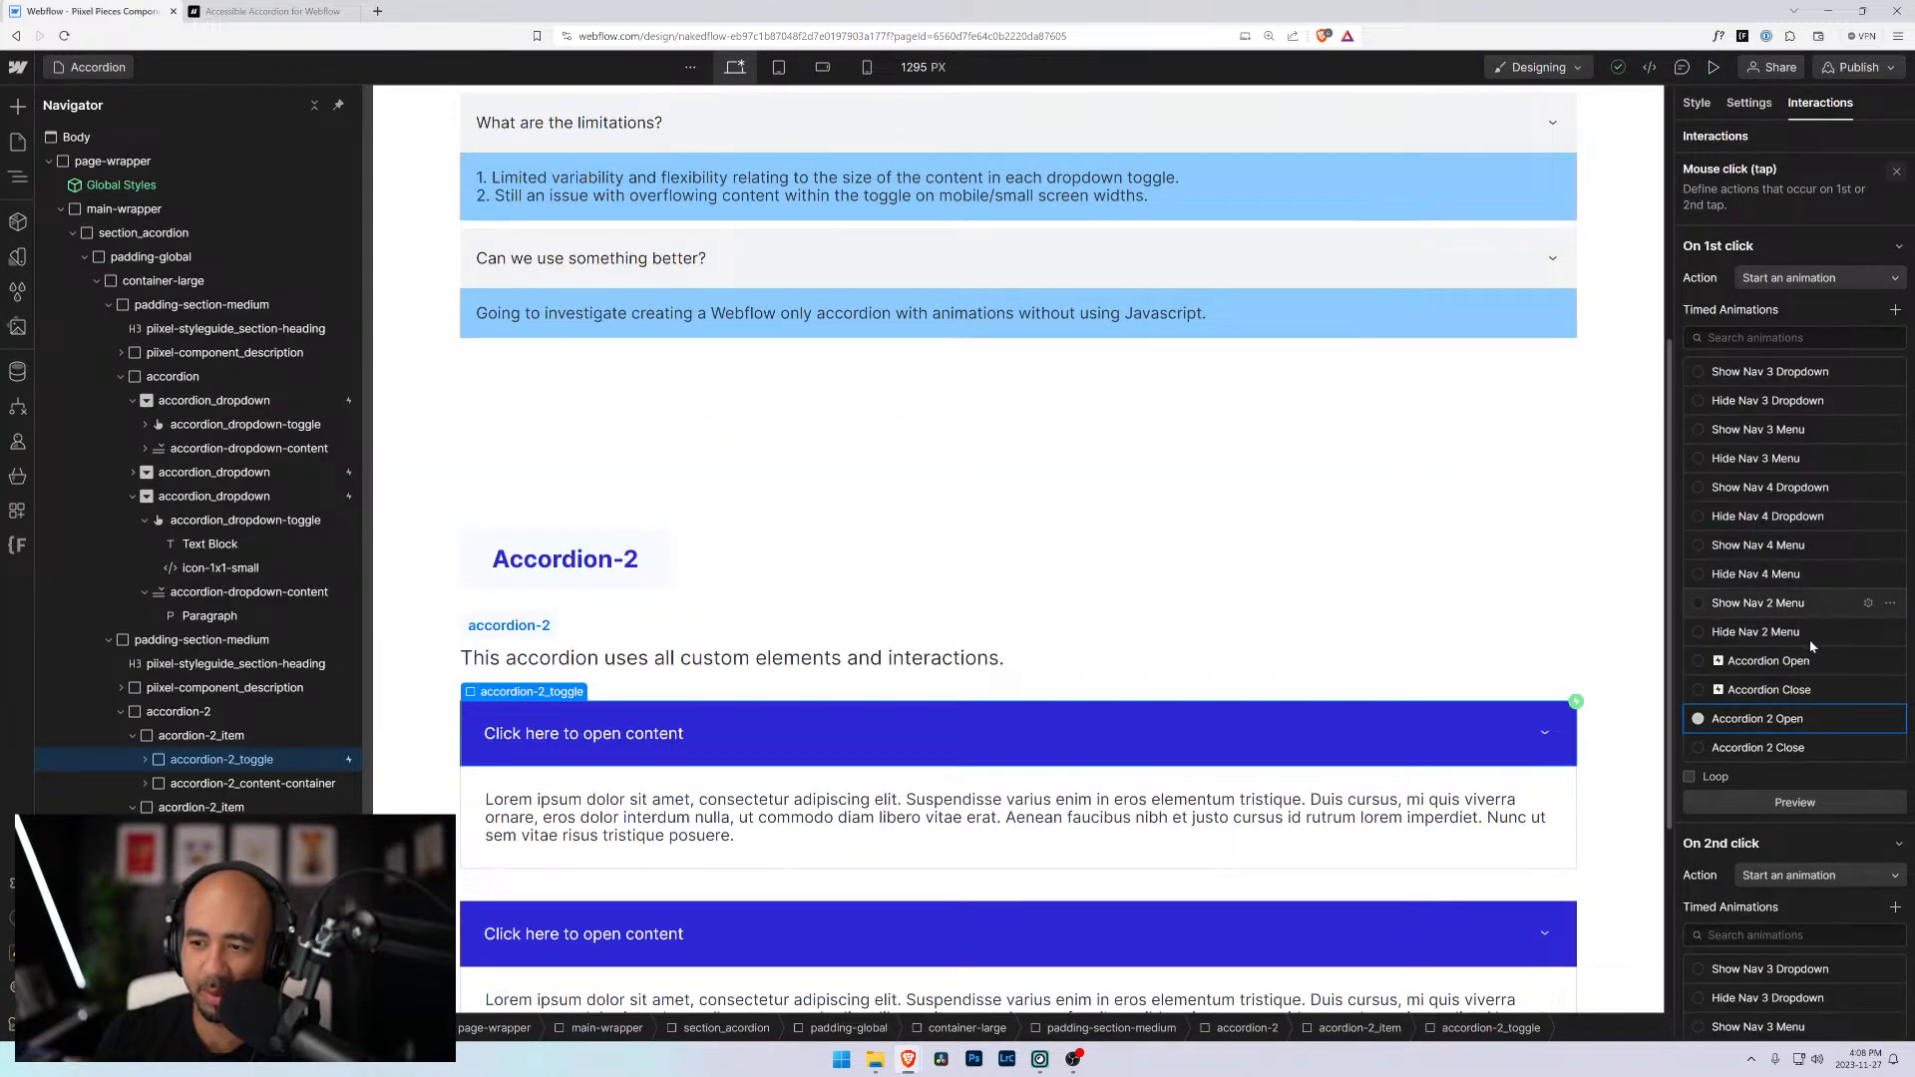
Examine the actions inside the Accordion Open and Accordion Close animations, closing each without changes
{"action": "left_click", "coordinate": [1868, 661]}
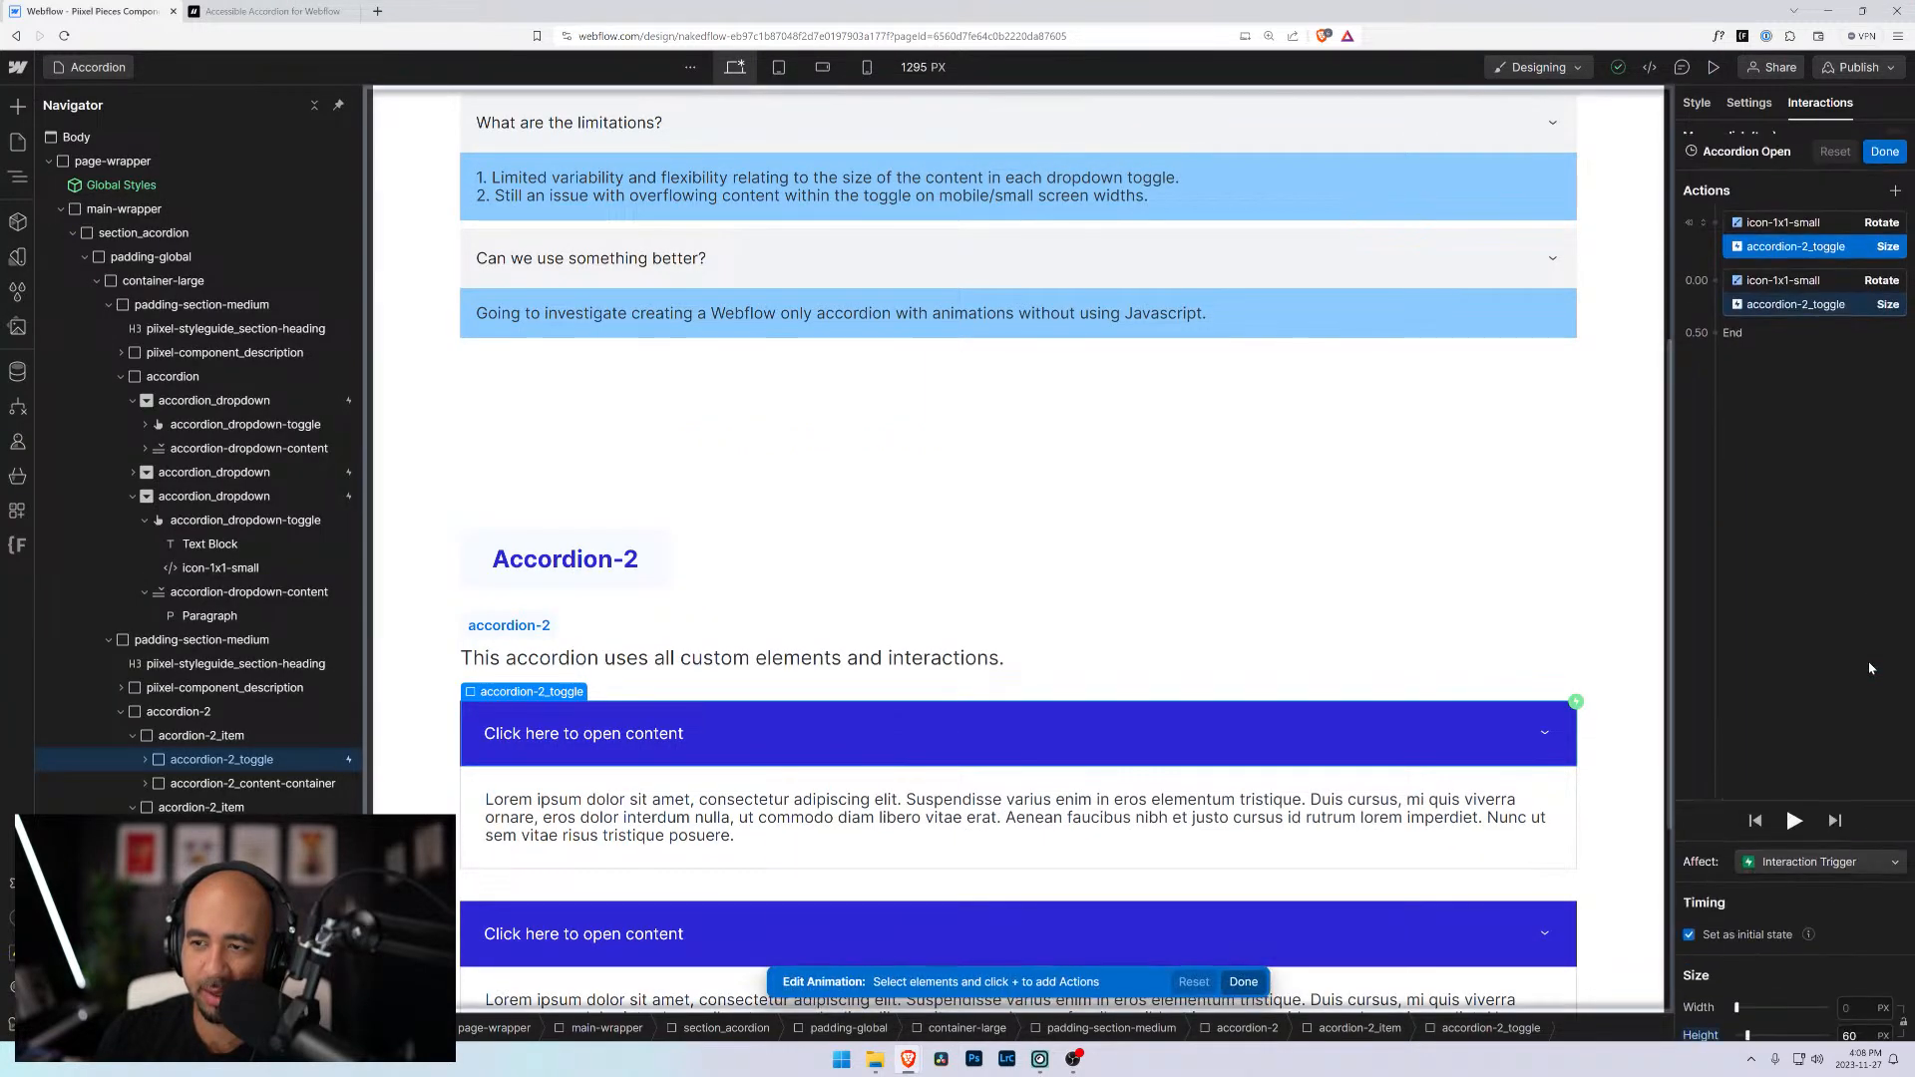
{"action": "left_click", "coordinate": [1884, 138]}
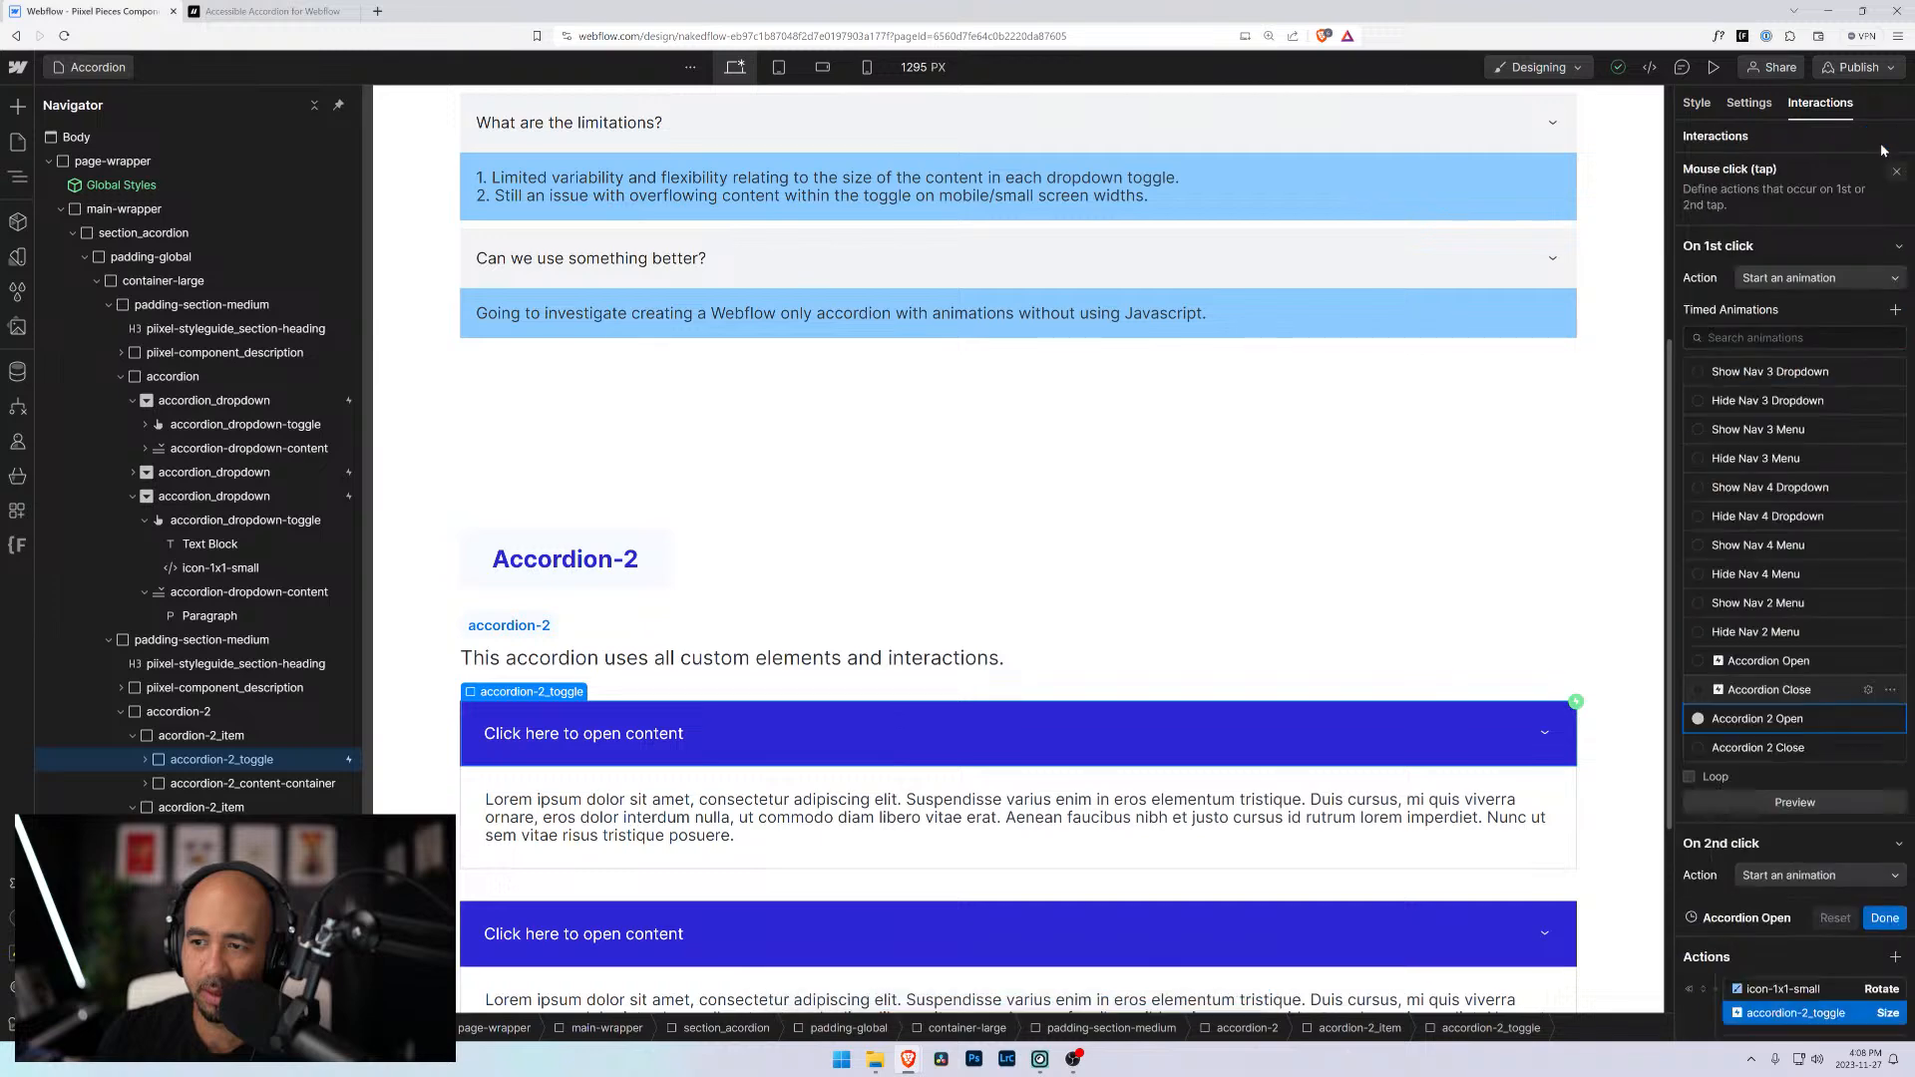
{"action": "left_click", "coordinate": [1868, 690]}
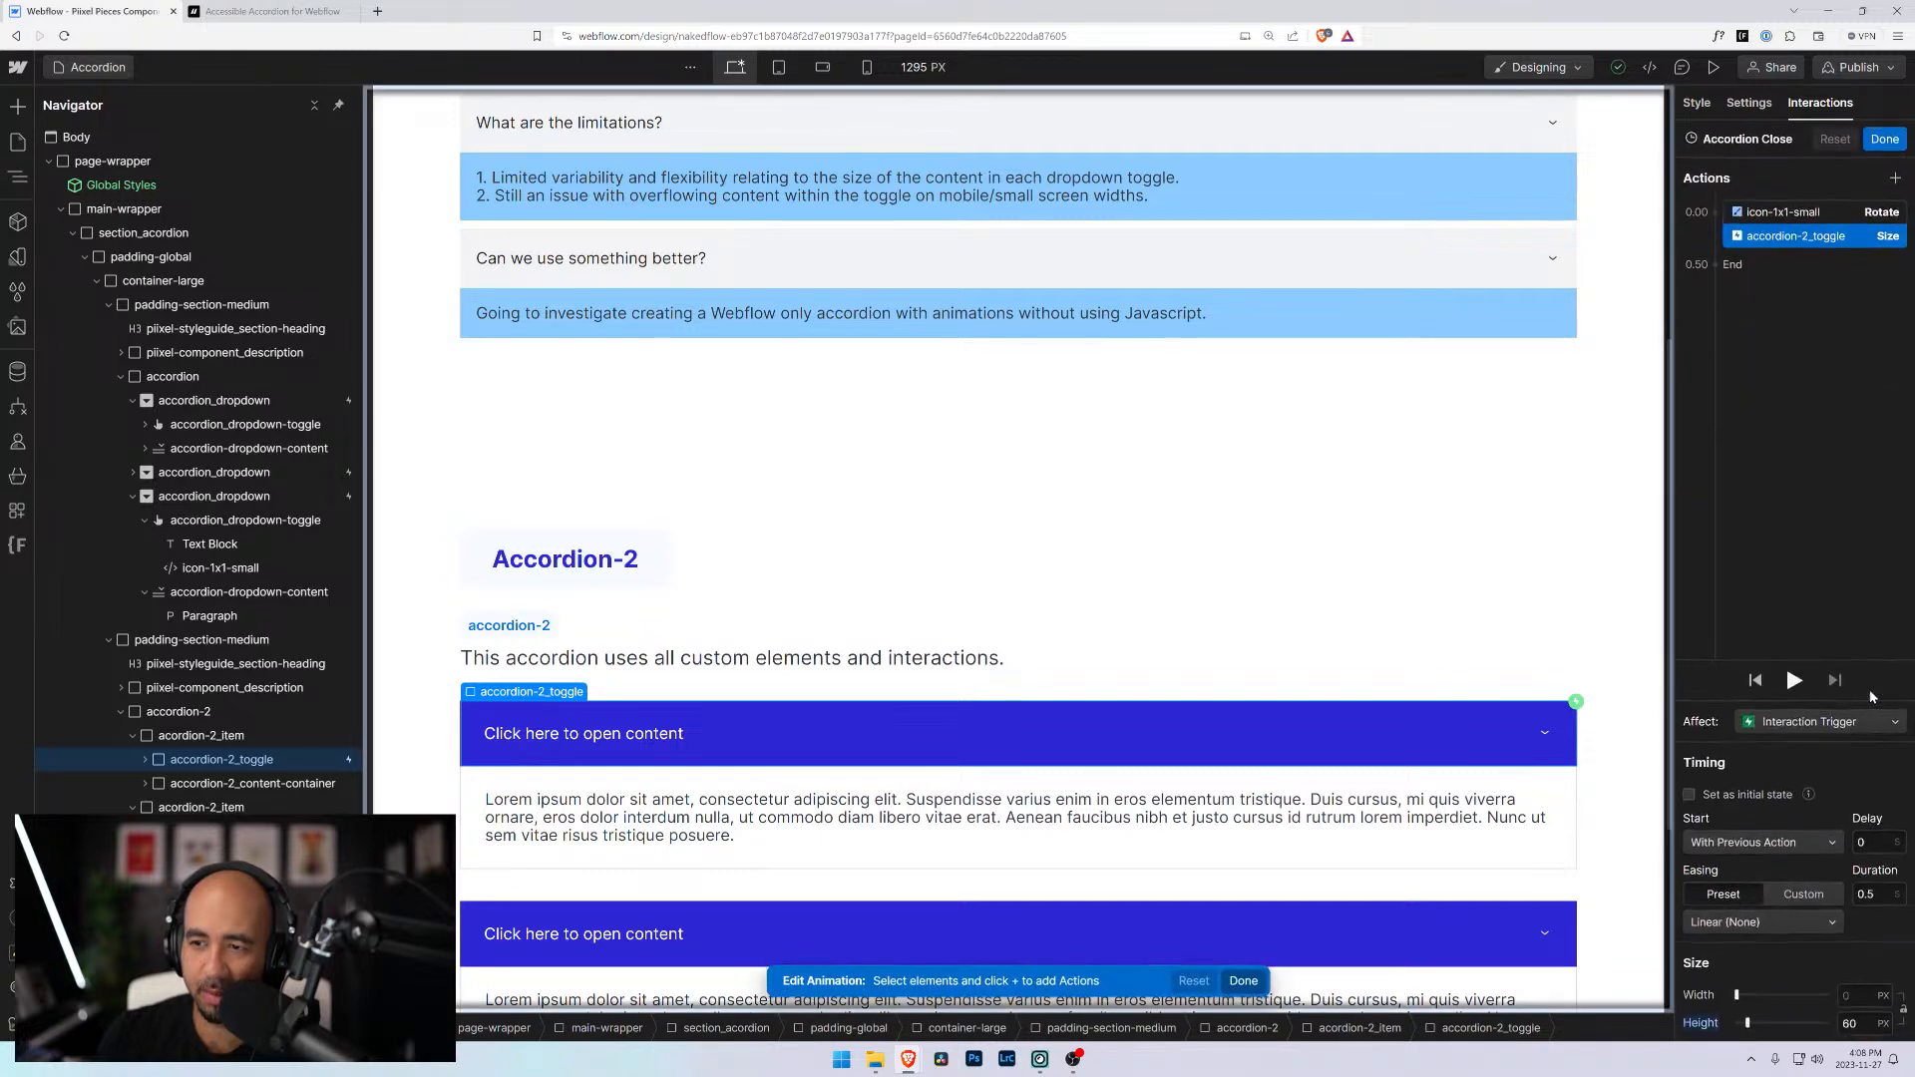
{"action": "left_click", "coordinate": [1884, 138]}
Inspect the Accordion 2 Open animation, comparing its two initial-state size actions on accordion-2_content-container, and close it
{"action": "scroll", "coordinate": [1759, 749], "scroll_direction": "down", "scroll_amount": 5}
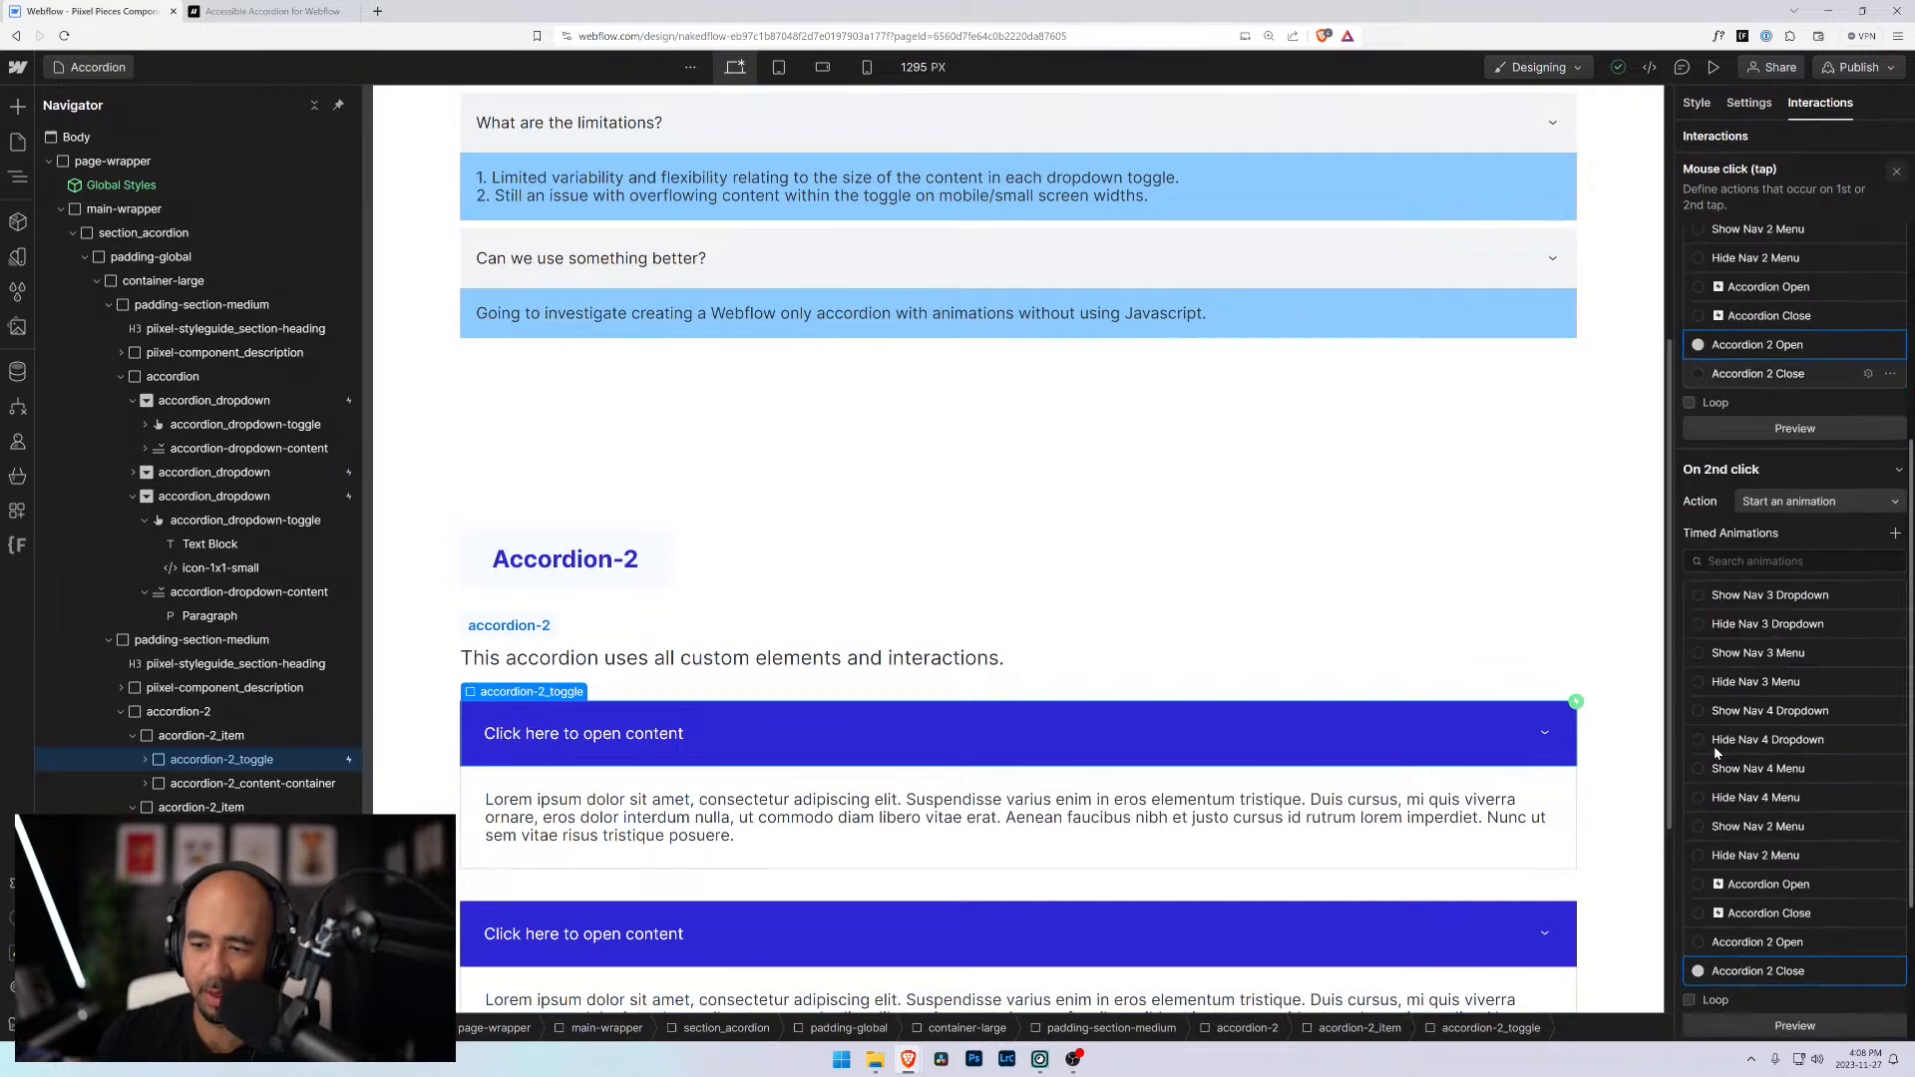
{"action": "scroll", "coordinate": [1721, 742], "scroll_direction": "down", "scroll_amount": 3}
{"action": "scroll", "coordinate": [1755, 763], "scroll_direction": "up", "scroll_amount": 2}
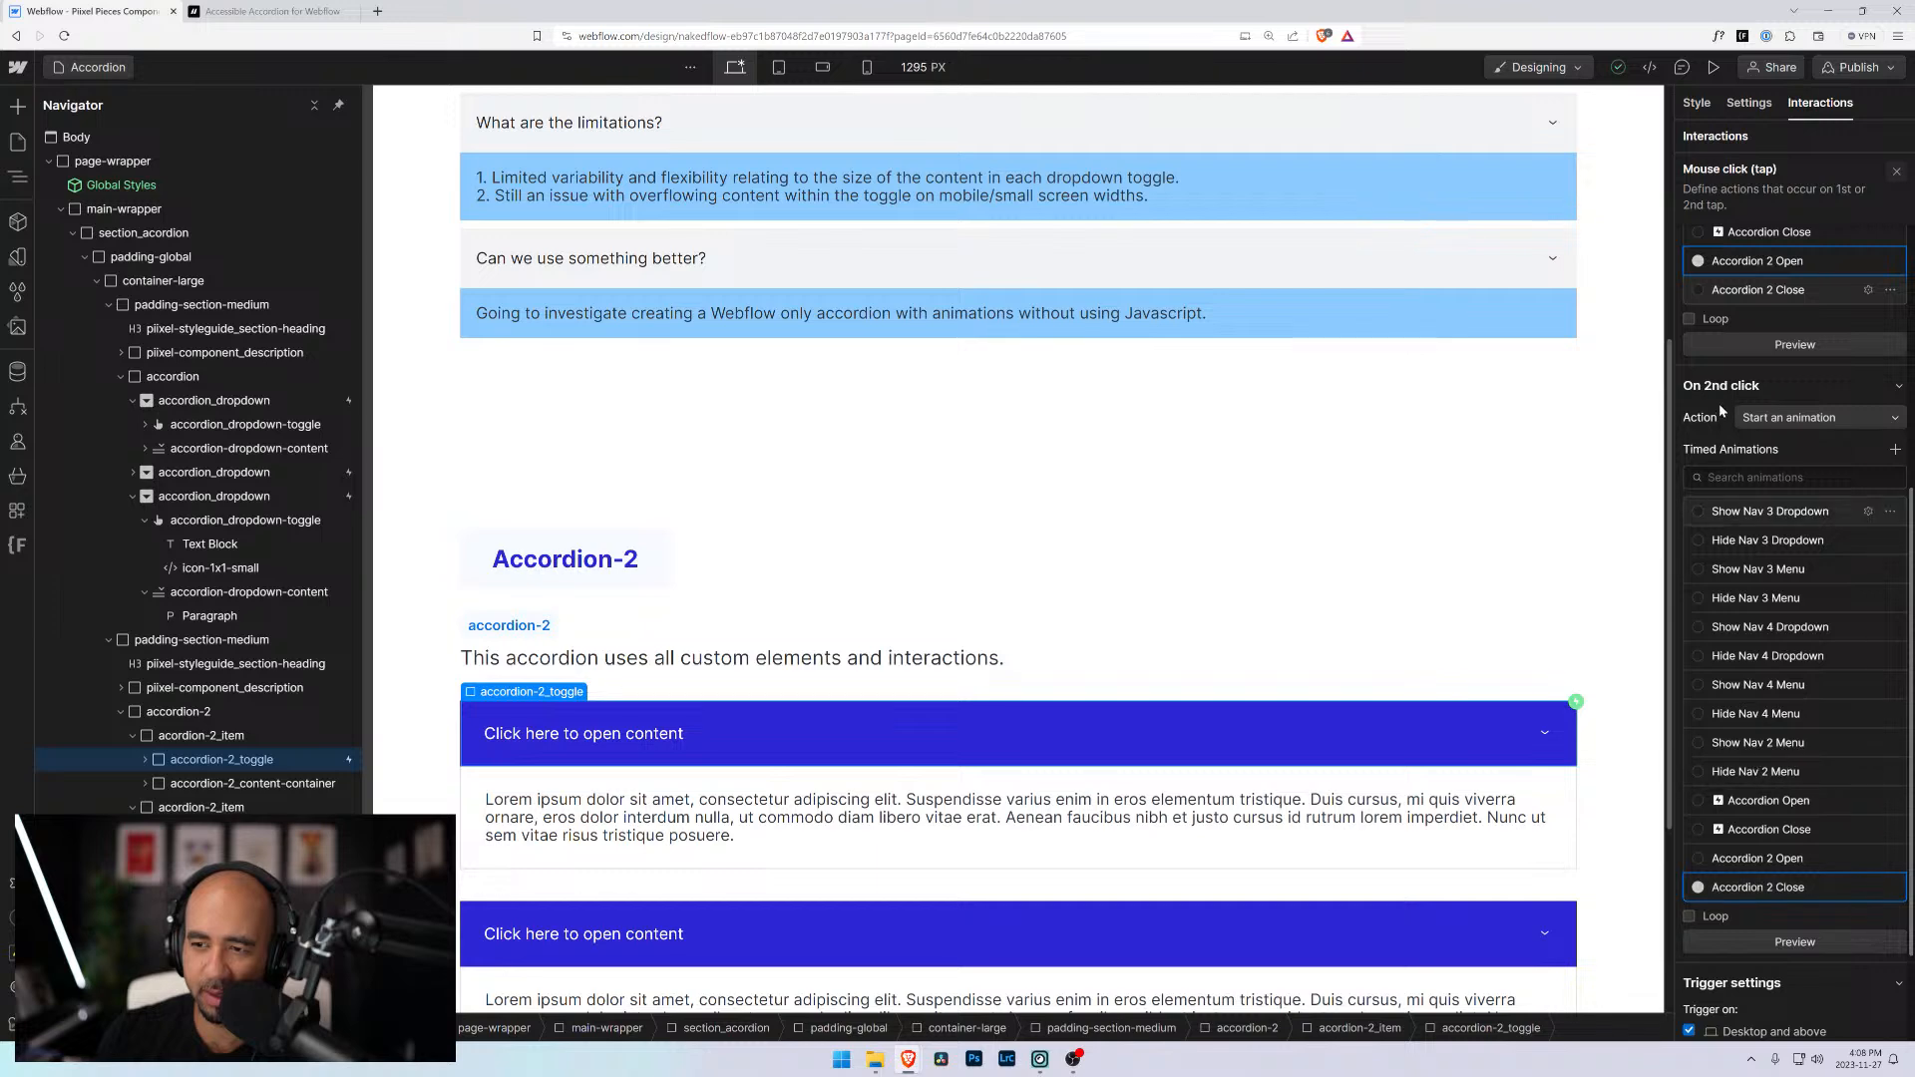
{"action": "scroll", "coordinate": [1786, 509], "scroll_direction": "up", "scroll_amount": 1}
{"action": "left_click", "coordinate": [1868, 302]}
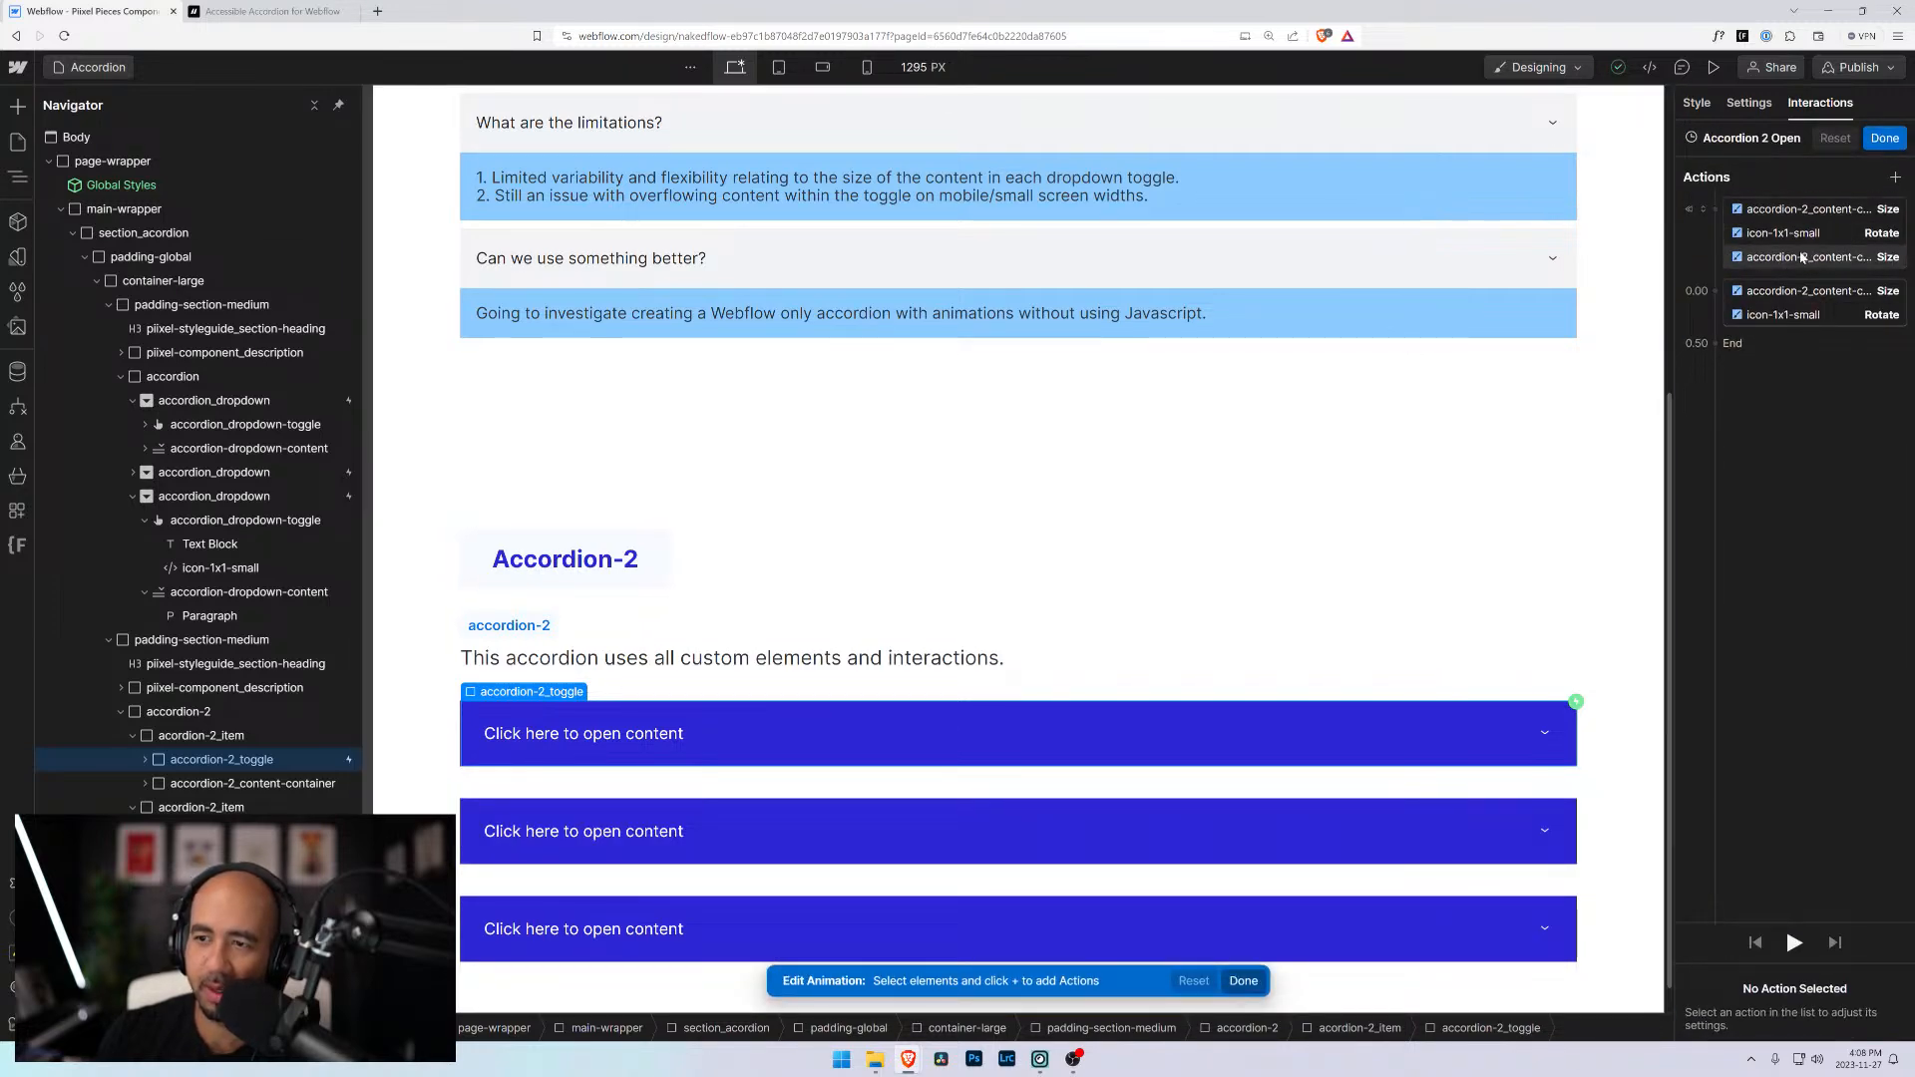
{"action": "left_click", "coordinate": [1801, 258]}
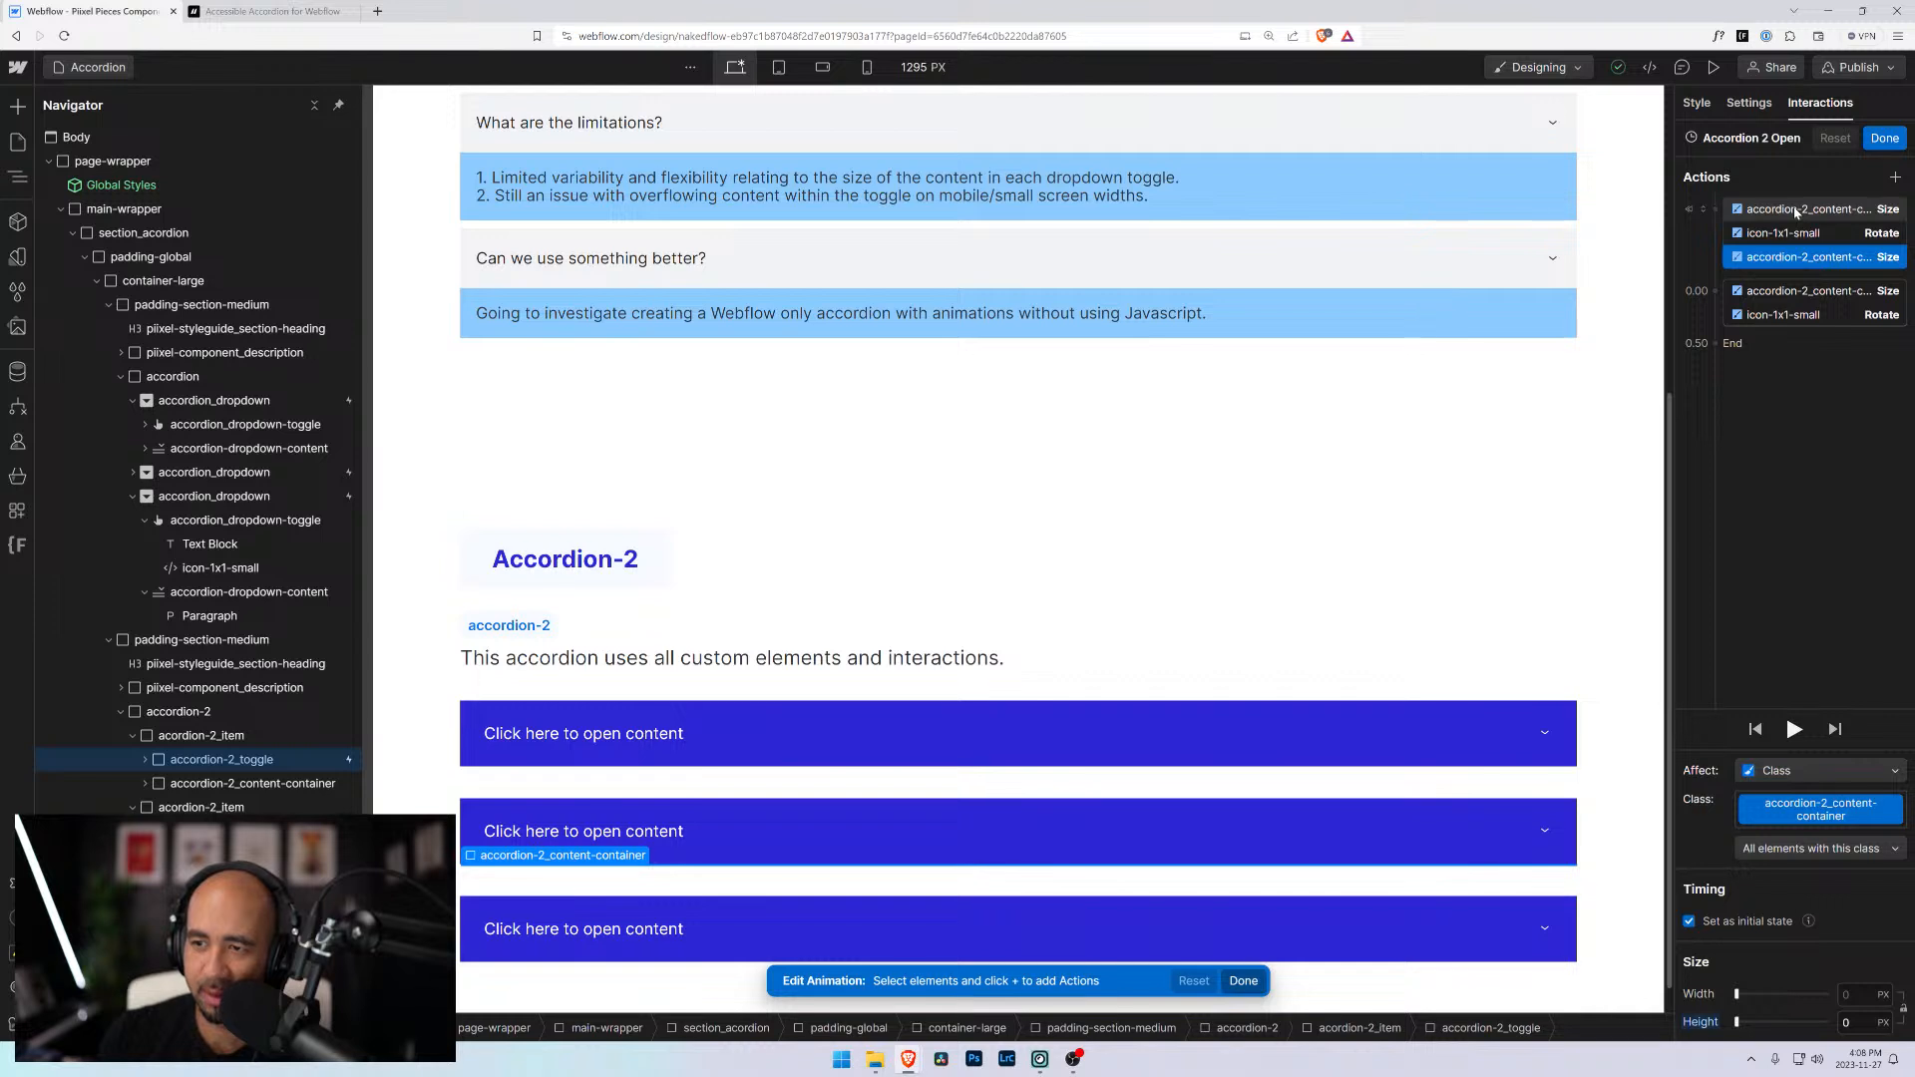
{"action": "left_click", "coordinate": [1764, 209]}
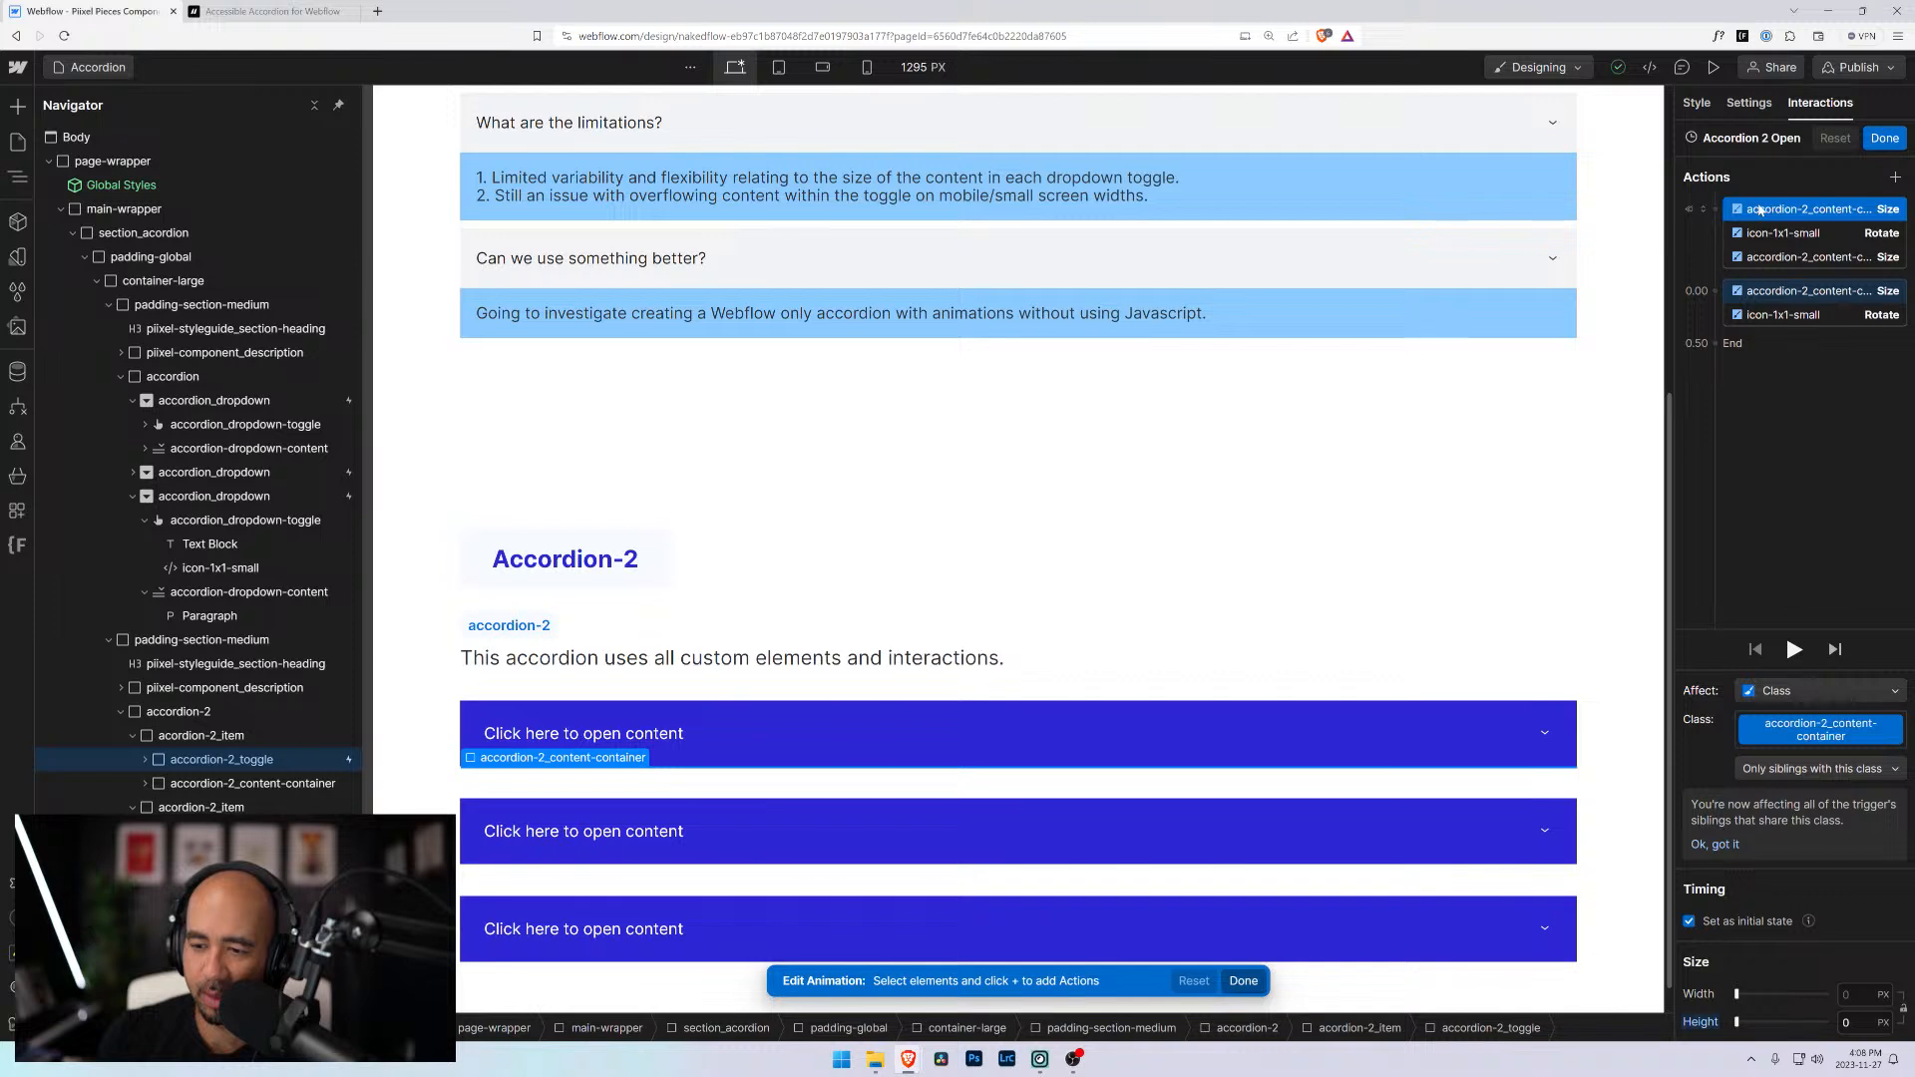
{"action": "left_click", "coordinate": [1751, 258]}
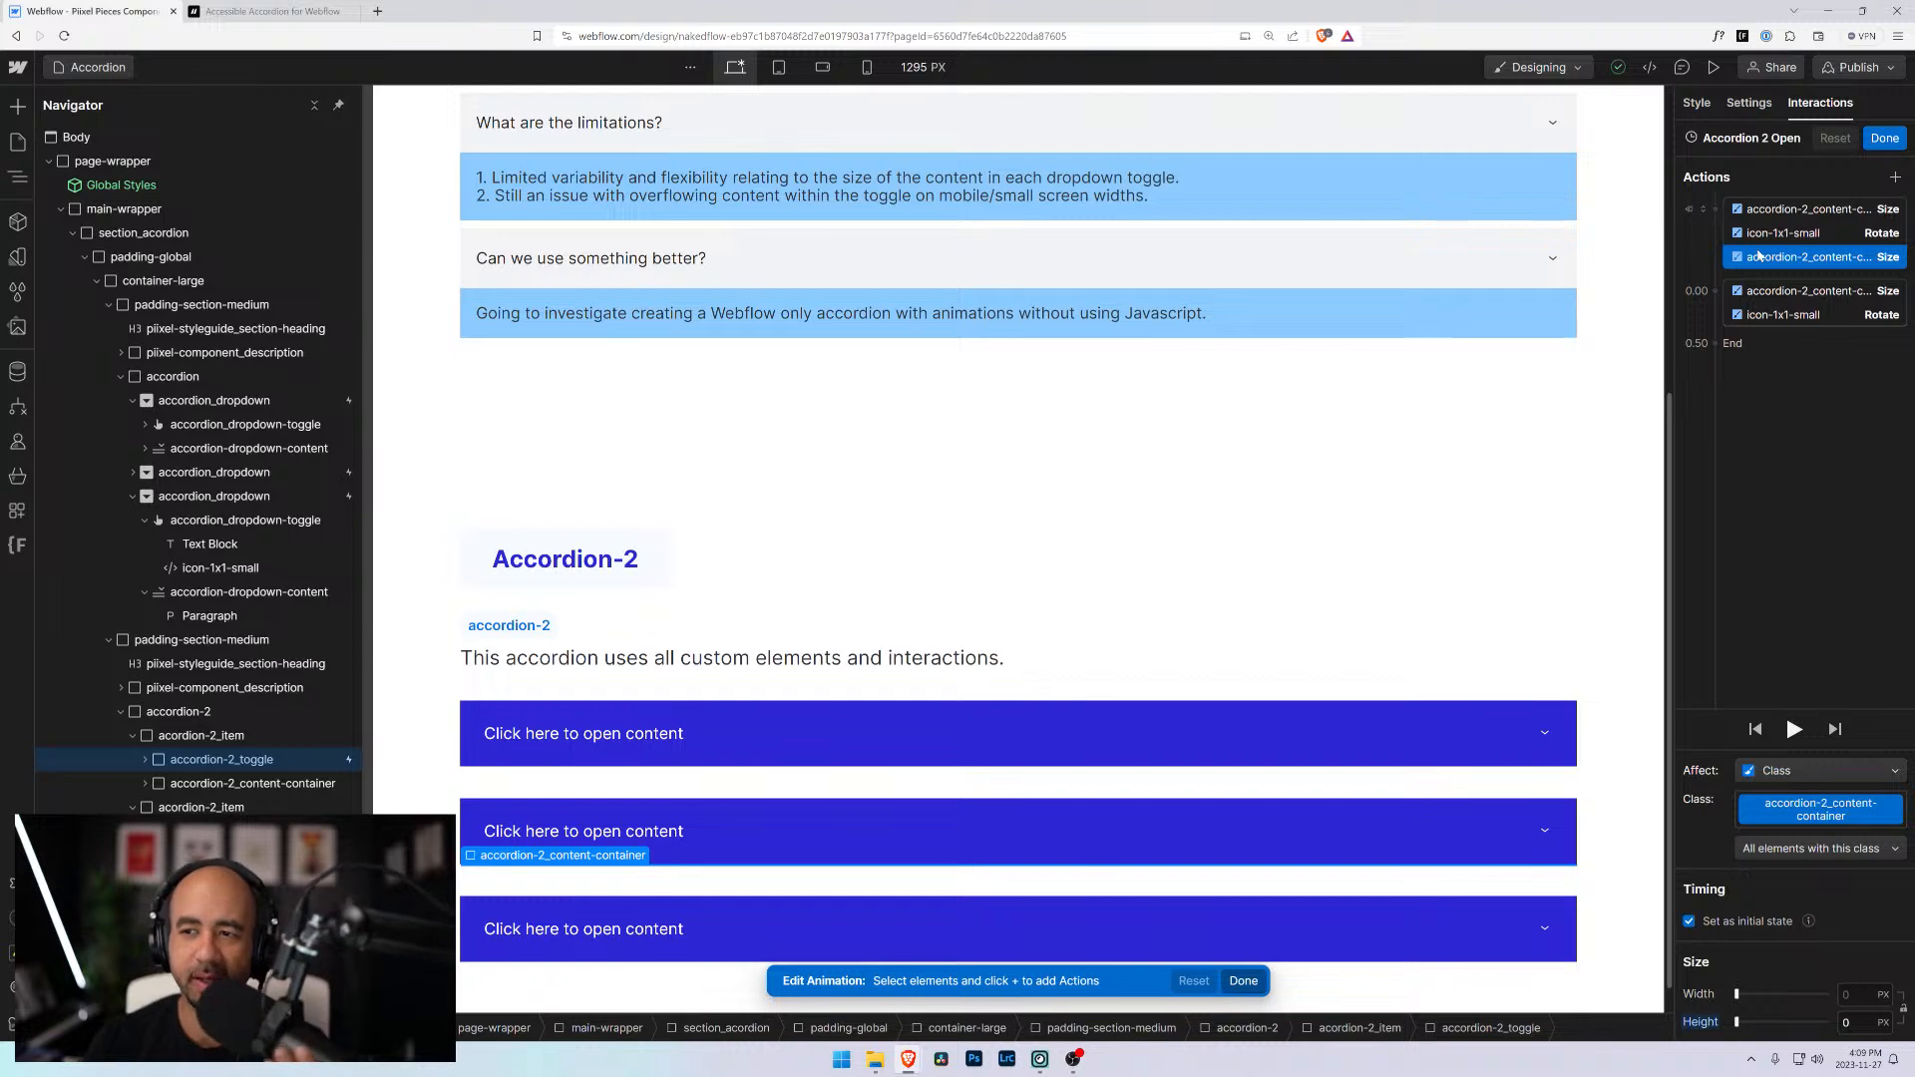
{"action": "left_click", "coordinate": [1786, 210]}
{"action": "left_click", "coordinate": [1777, 258]}
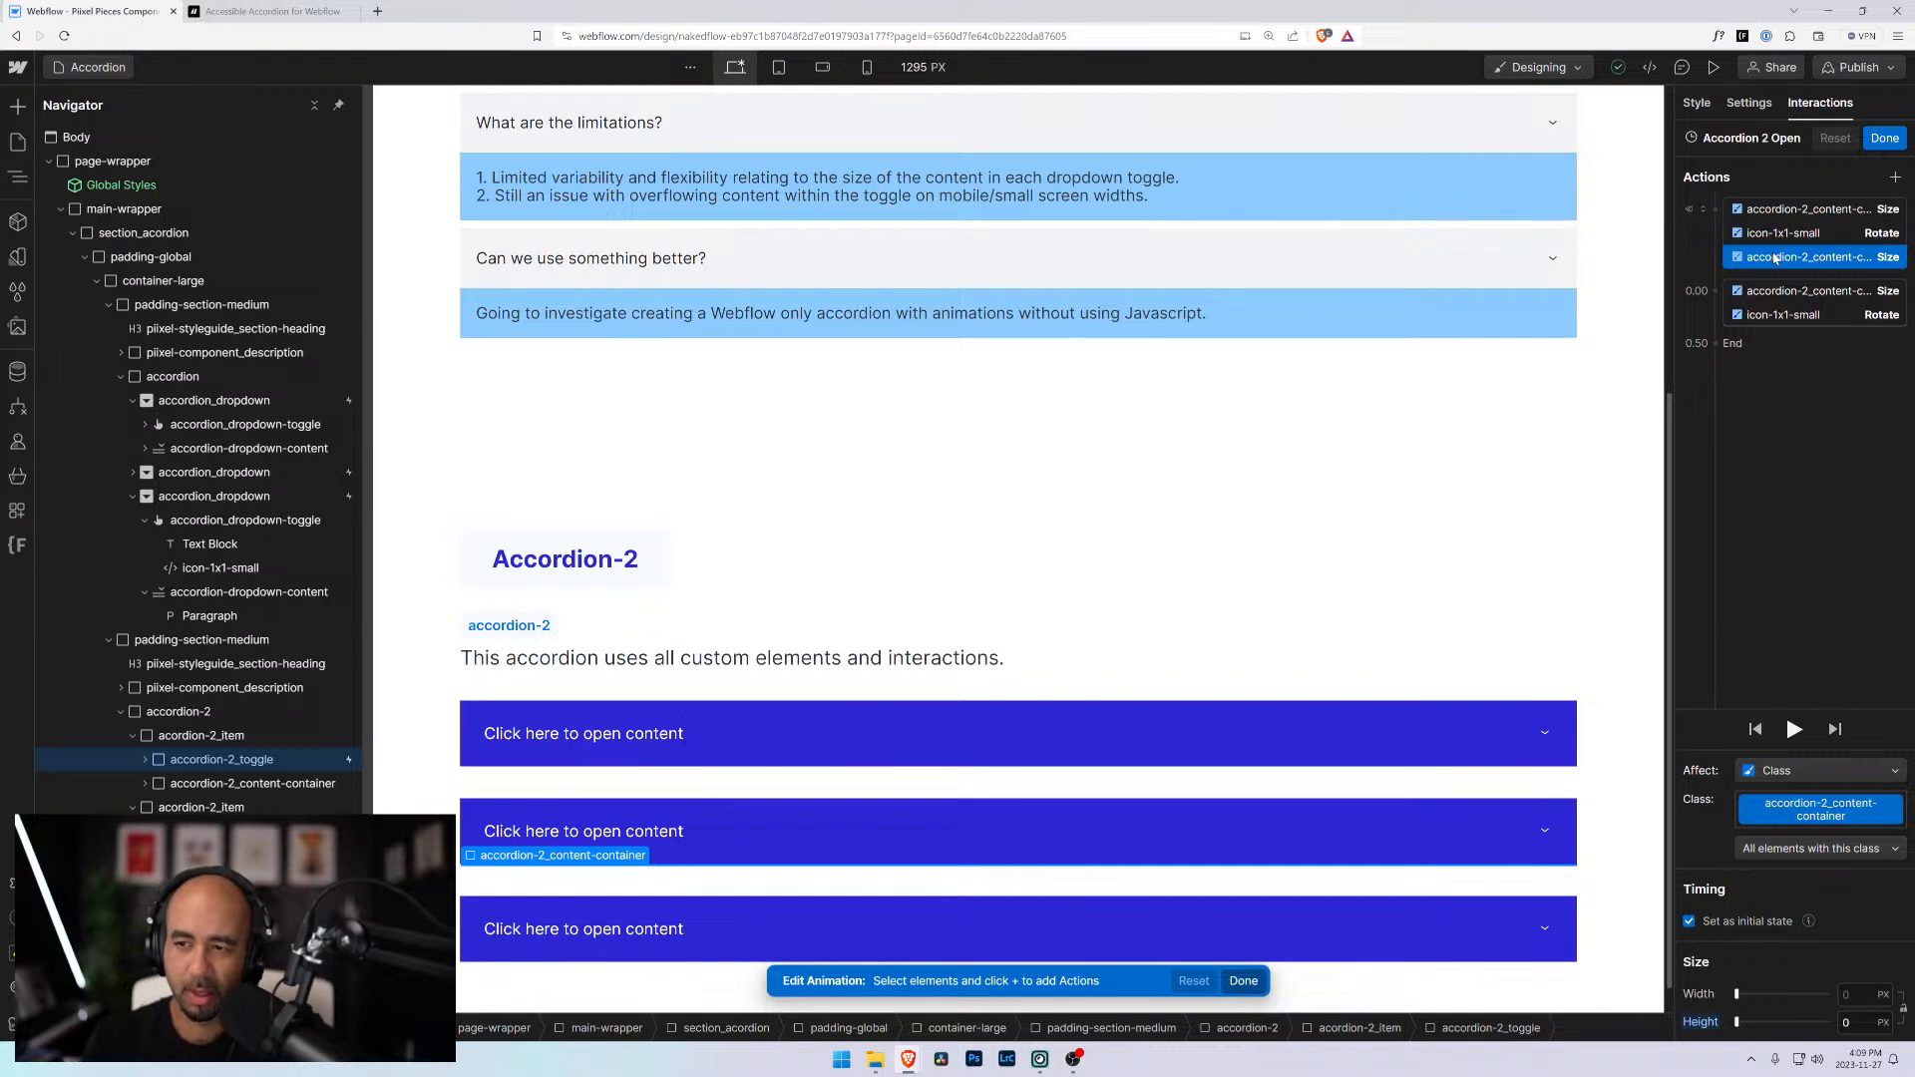
{"action": "left_click", "coordinate": [1791, 210]}
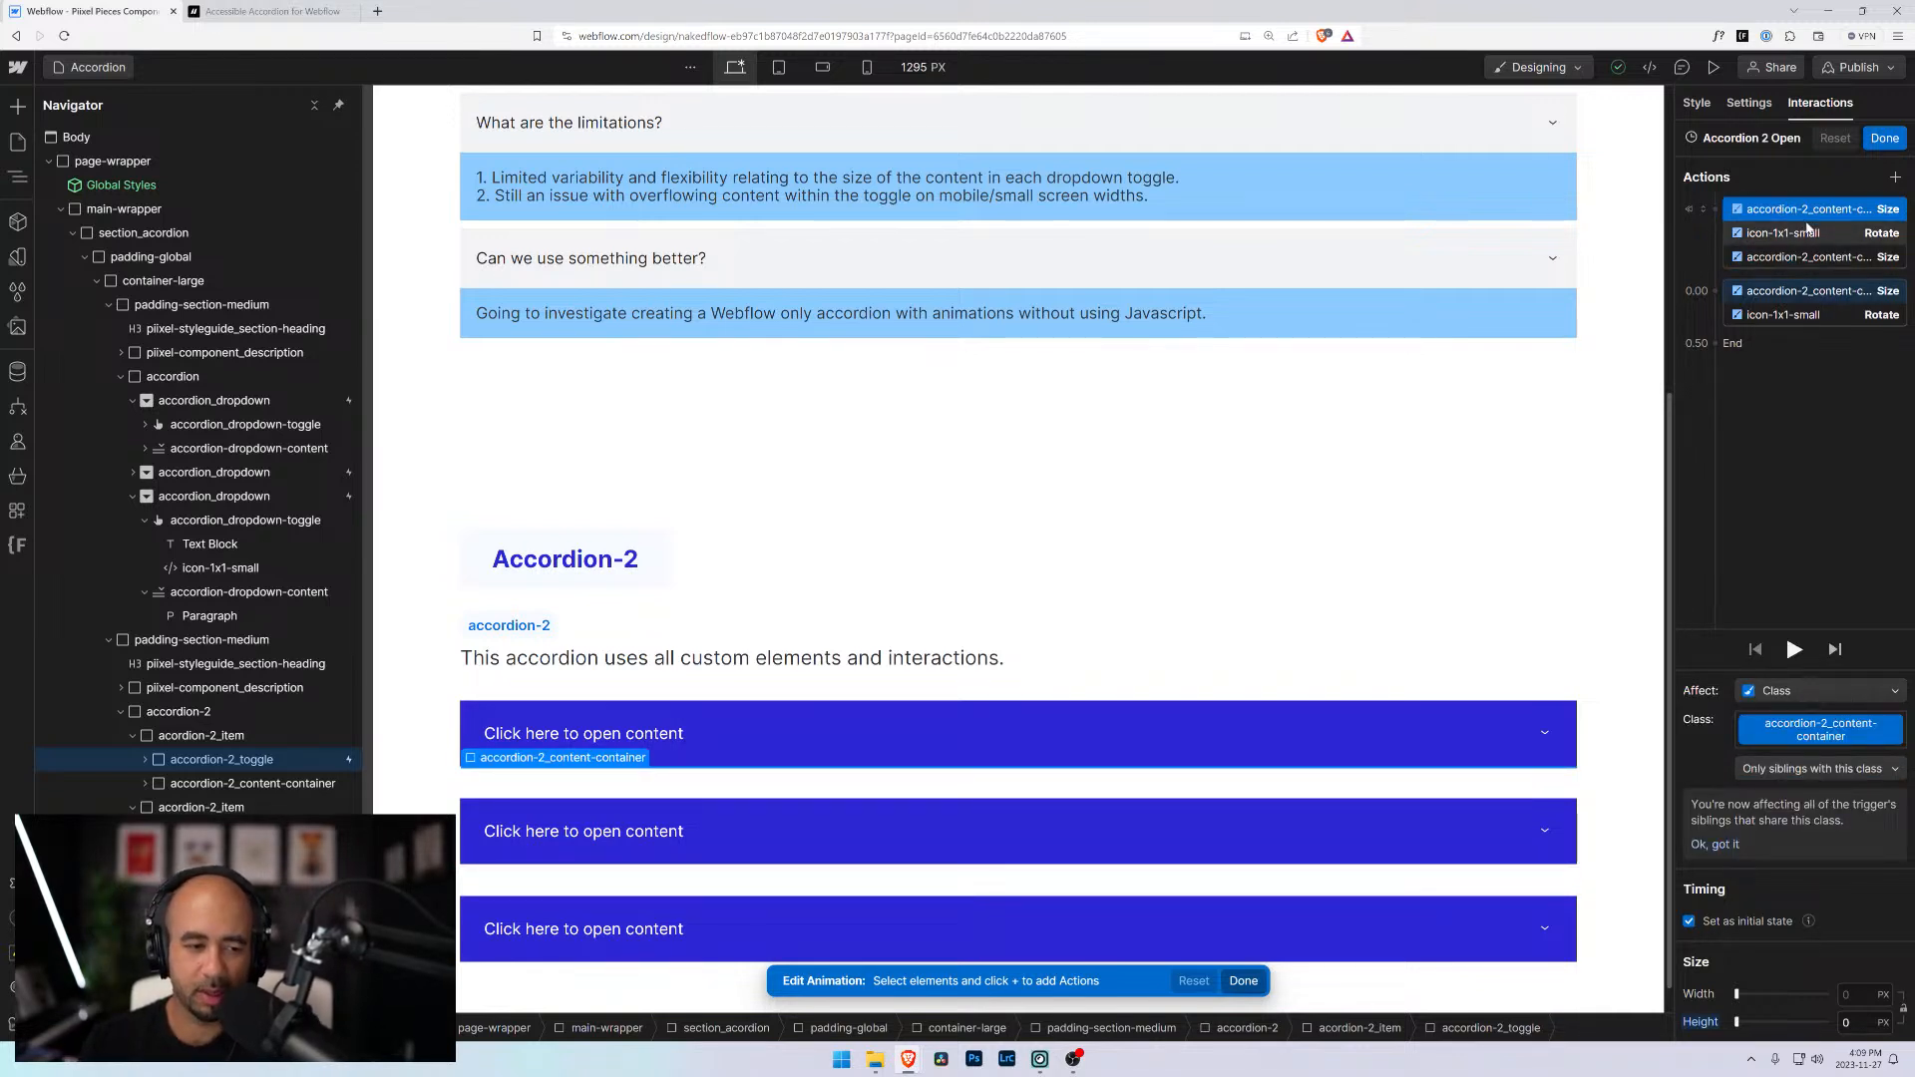
{"action": "left_click", "coordinate": [1796, 259]}
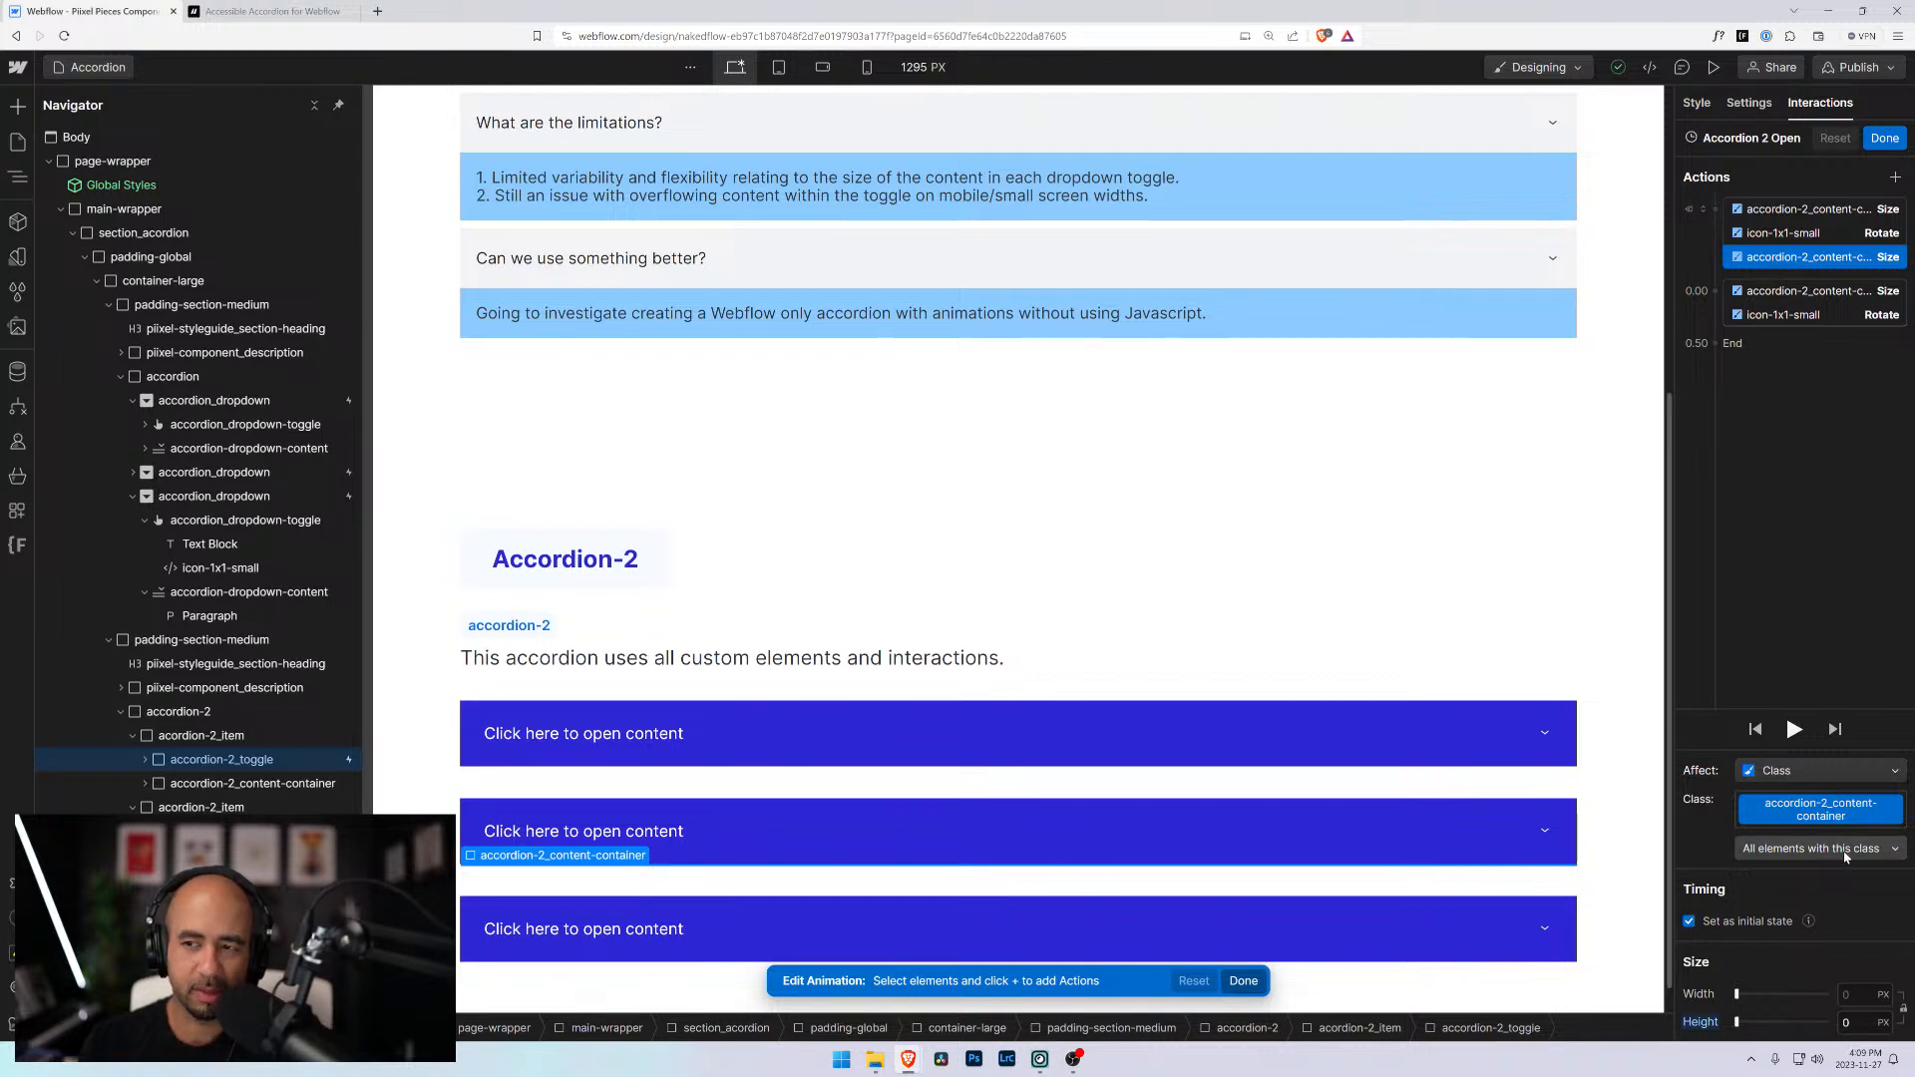
{"action": "left_click", "coordinate": [1898, 148]}
Preview the page and toggle the first and second Accordion-2 items repeatedly to test how they expand and collapse
{"action": "left_click", "coordinate": [1714, 67]}
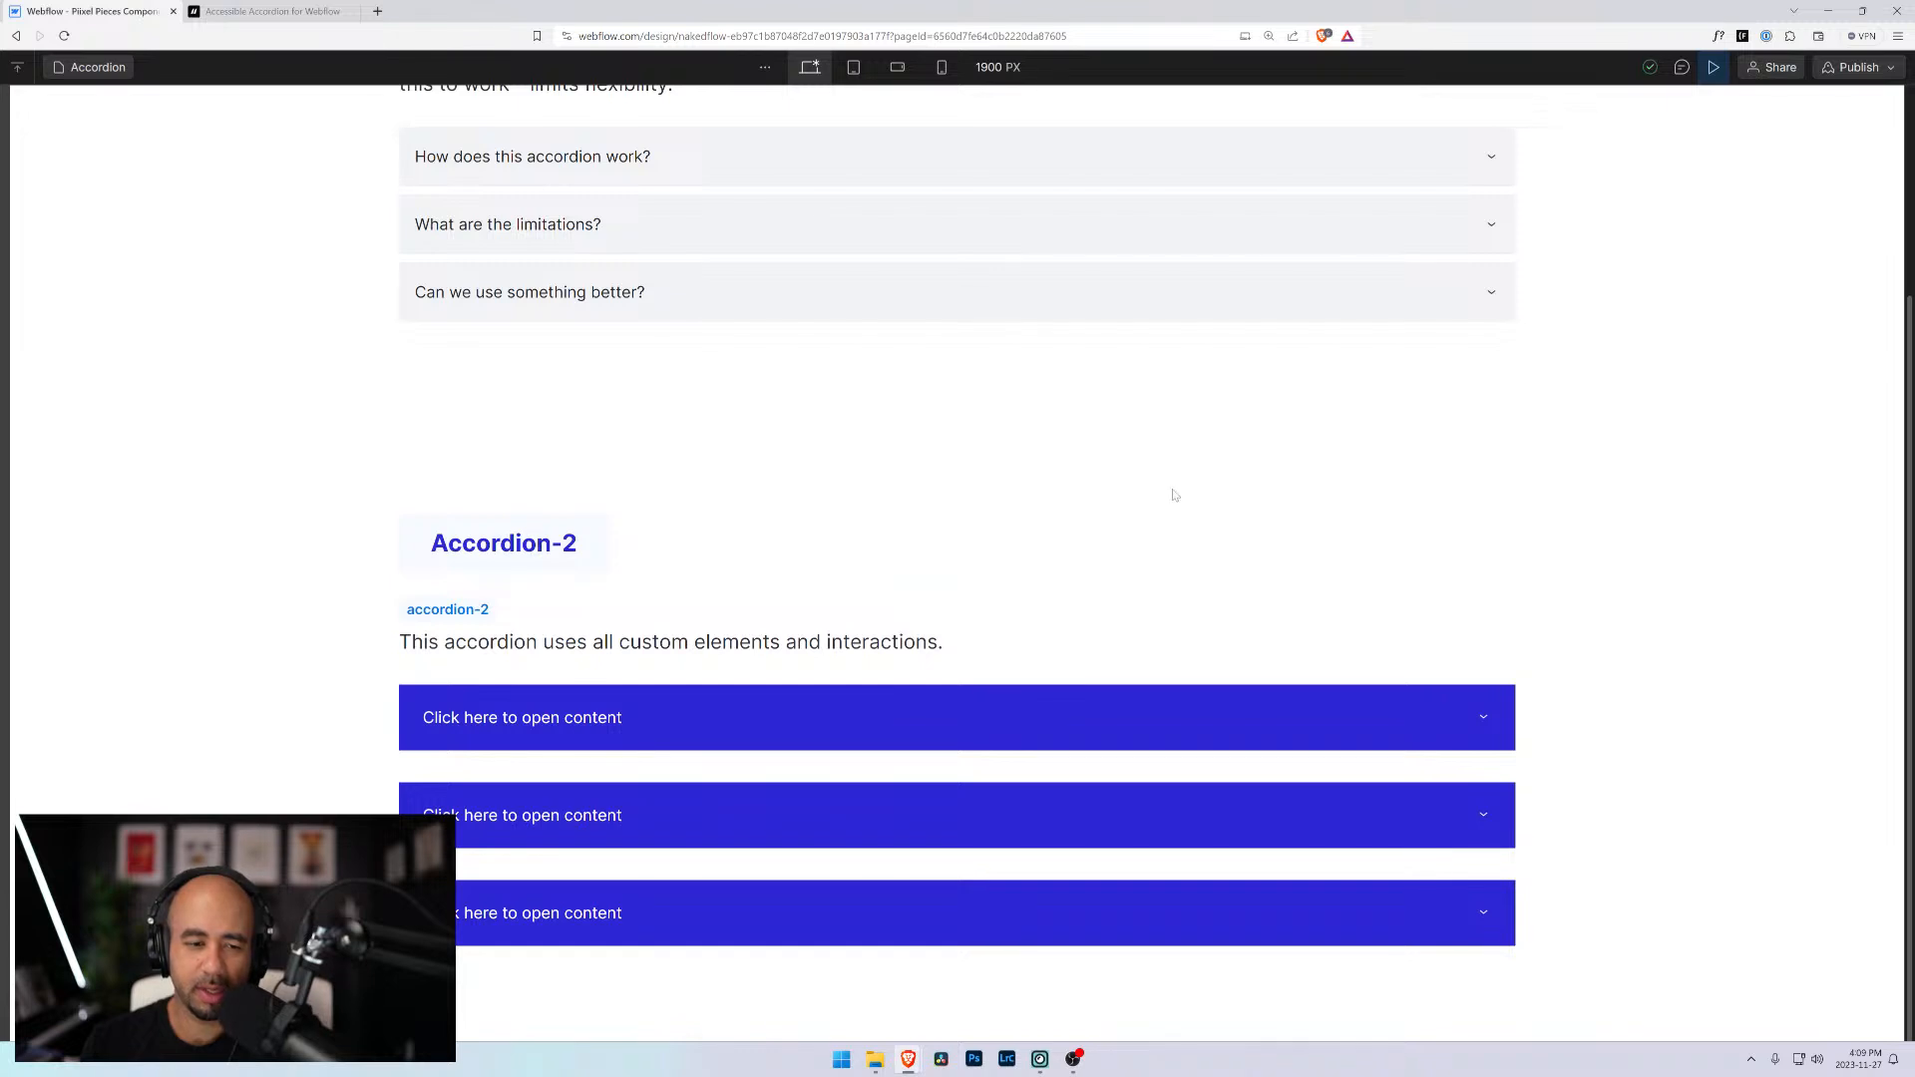
{"action": "left_click", "coordinate": [535, 710]}
{"action": "scroll", "coordinate": [535, 709], "scroll_direction": "down", "scroll_amount": 1}
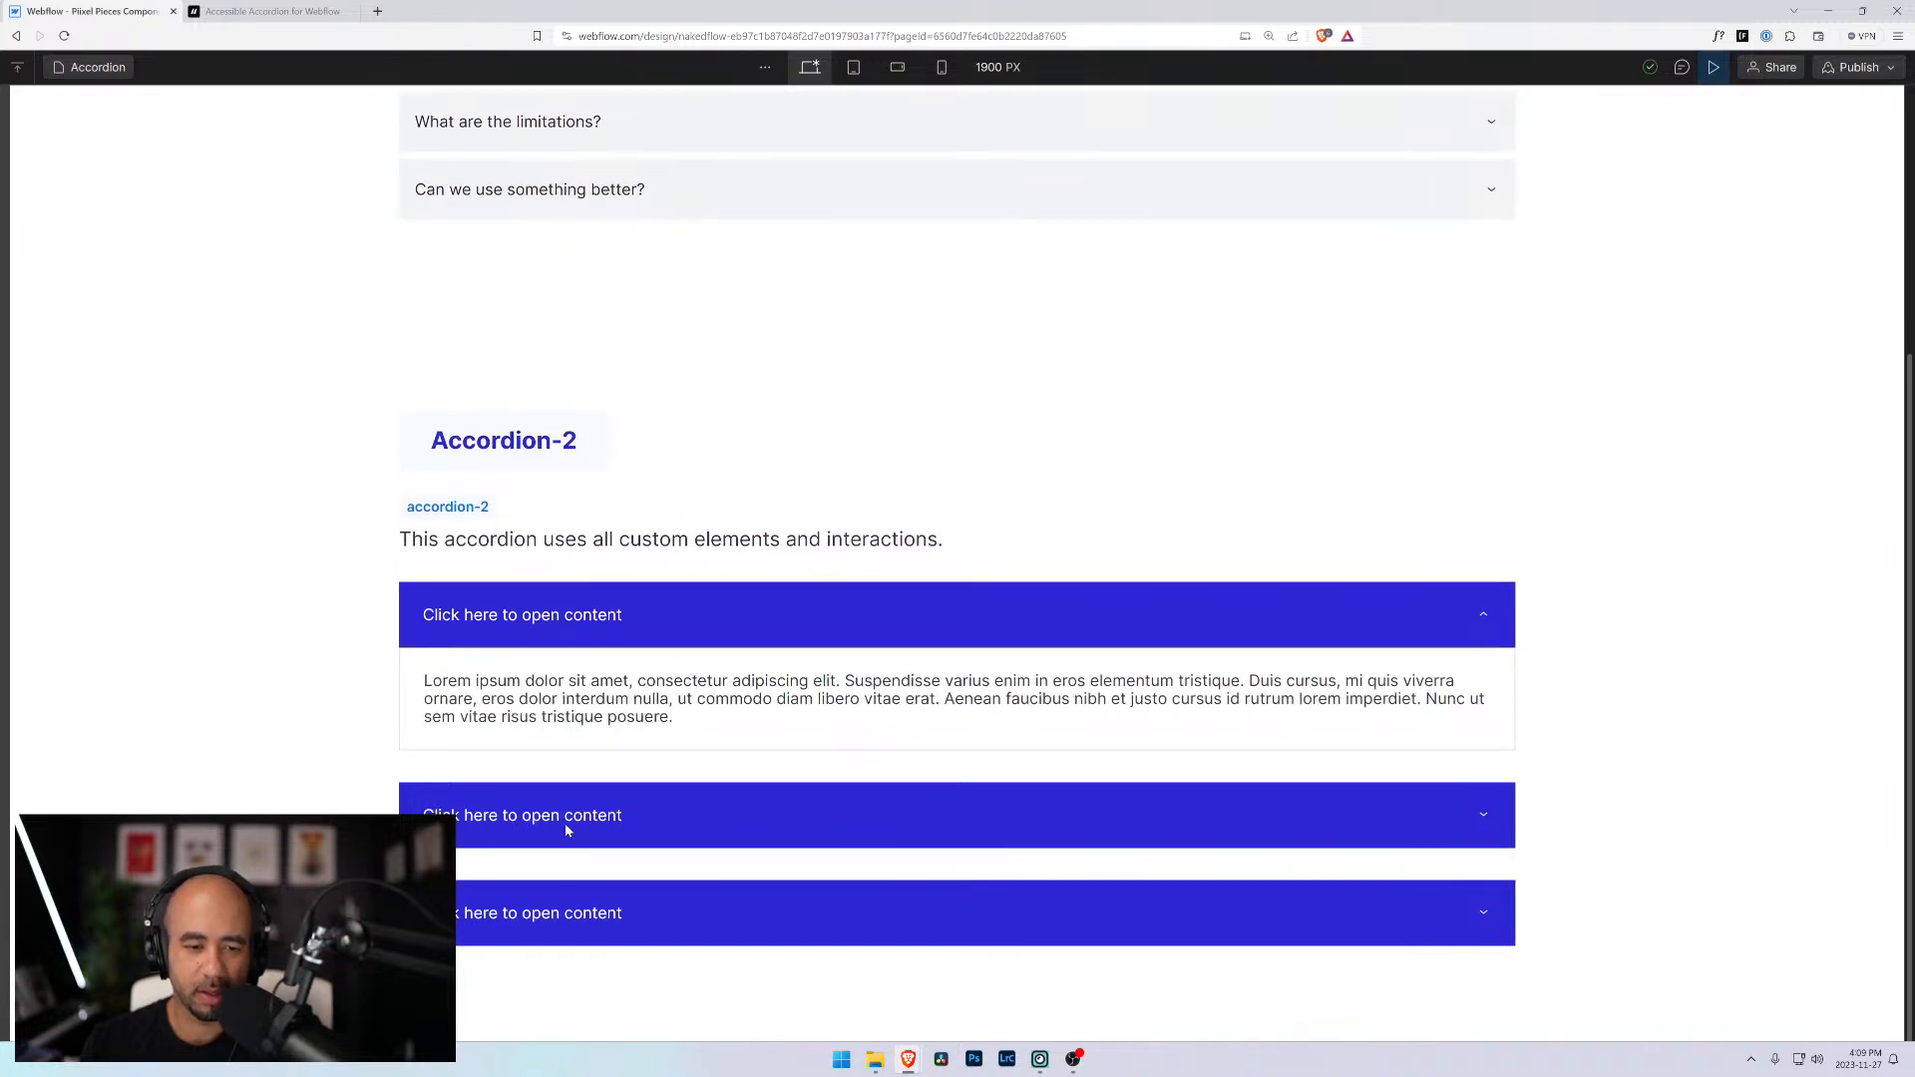
{"action": "left_click", "coordinate": [569, 825]}
{"action": "scroll", "coordinate": [569, 825], "scroll_direction": "down", "scroll_amount": 1}
{"action": "left_click", "coordinate": [547, 737]}
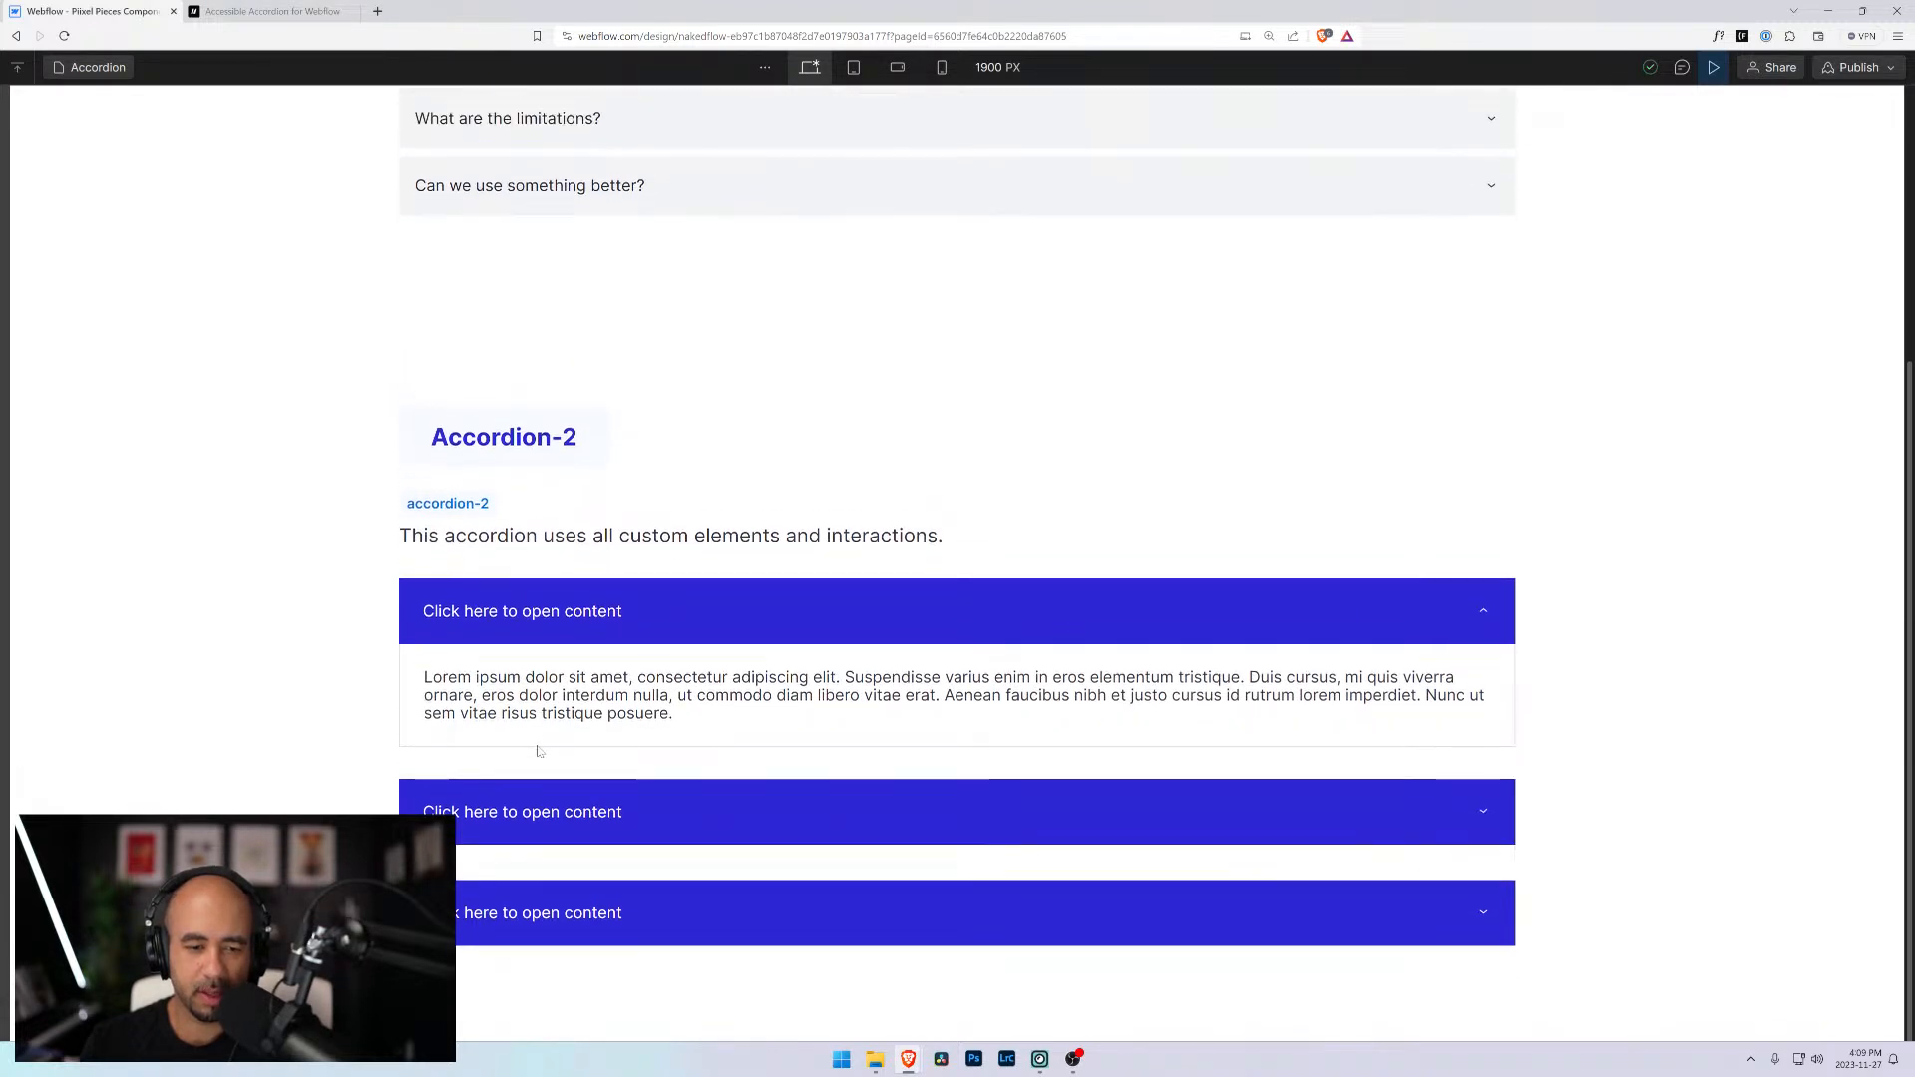
{"action": "left_click", "coordinate": [532, 627]}
{"action": "left_click", "coordinate": [523, 738]}
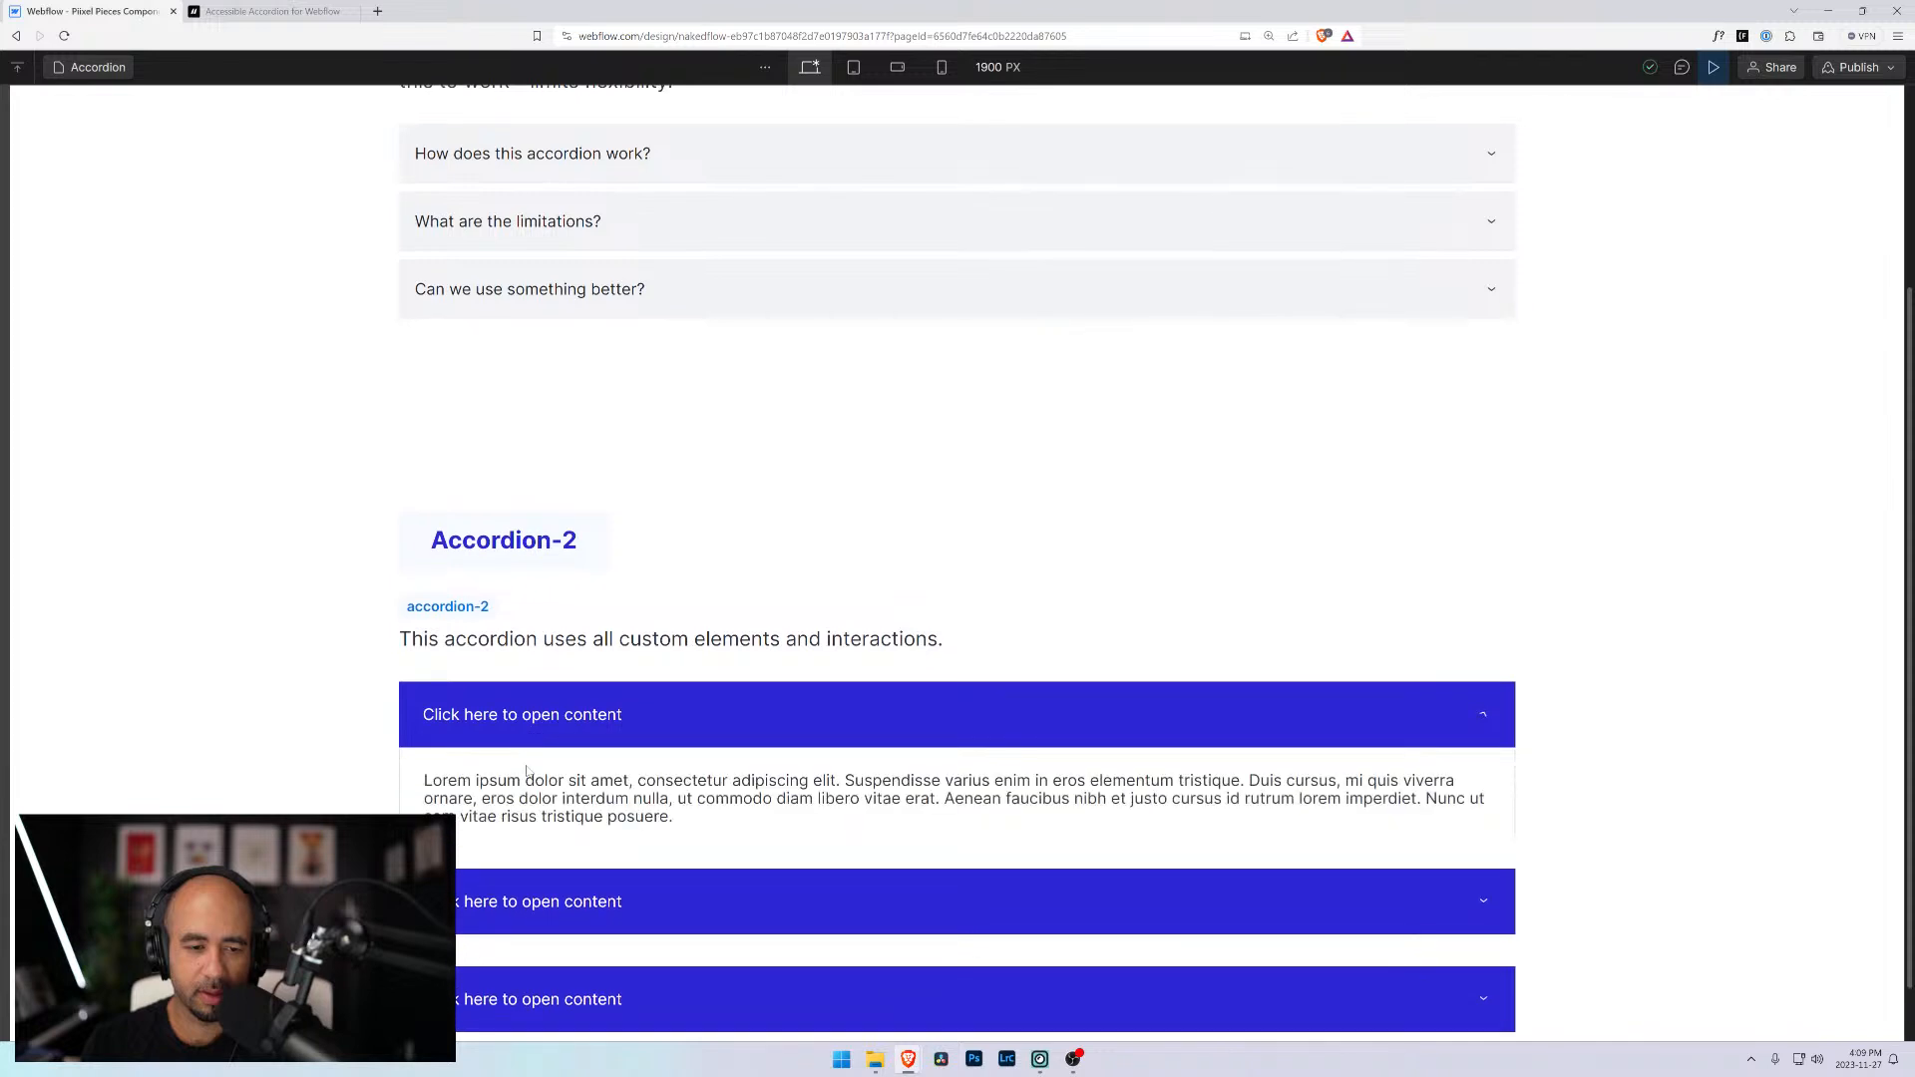
{"action": "left_click", "coordinate": [538, 911]}
{"action": "left_click", "coordinate": [535, 721]}
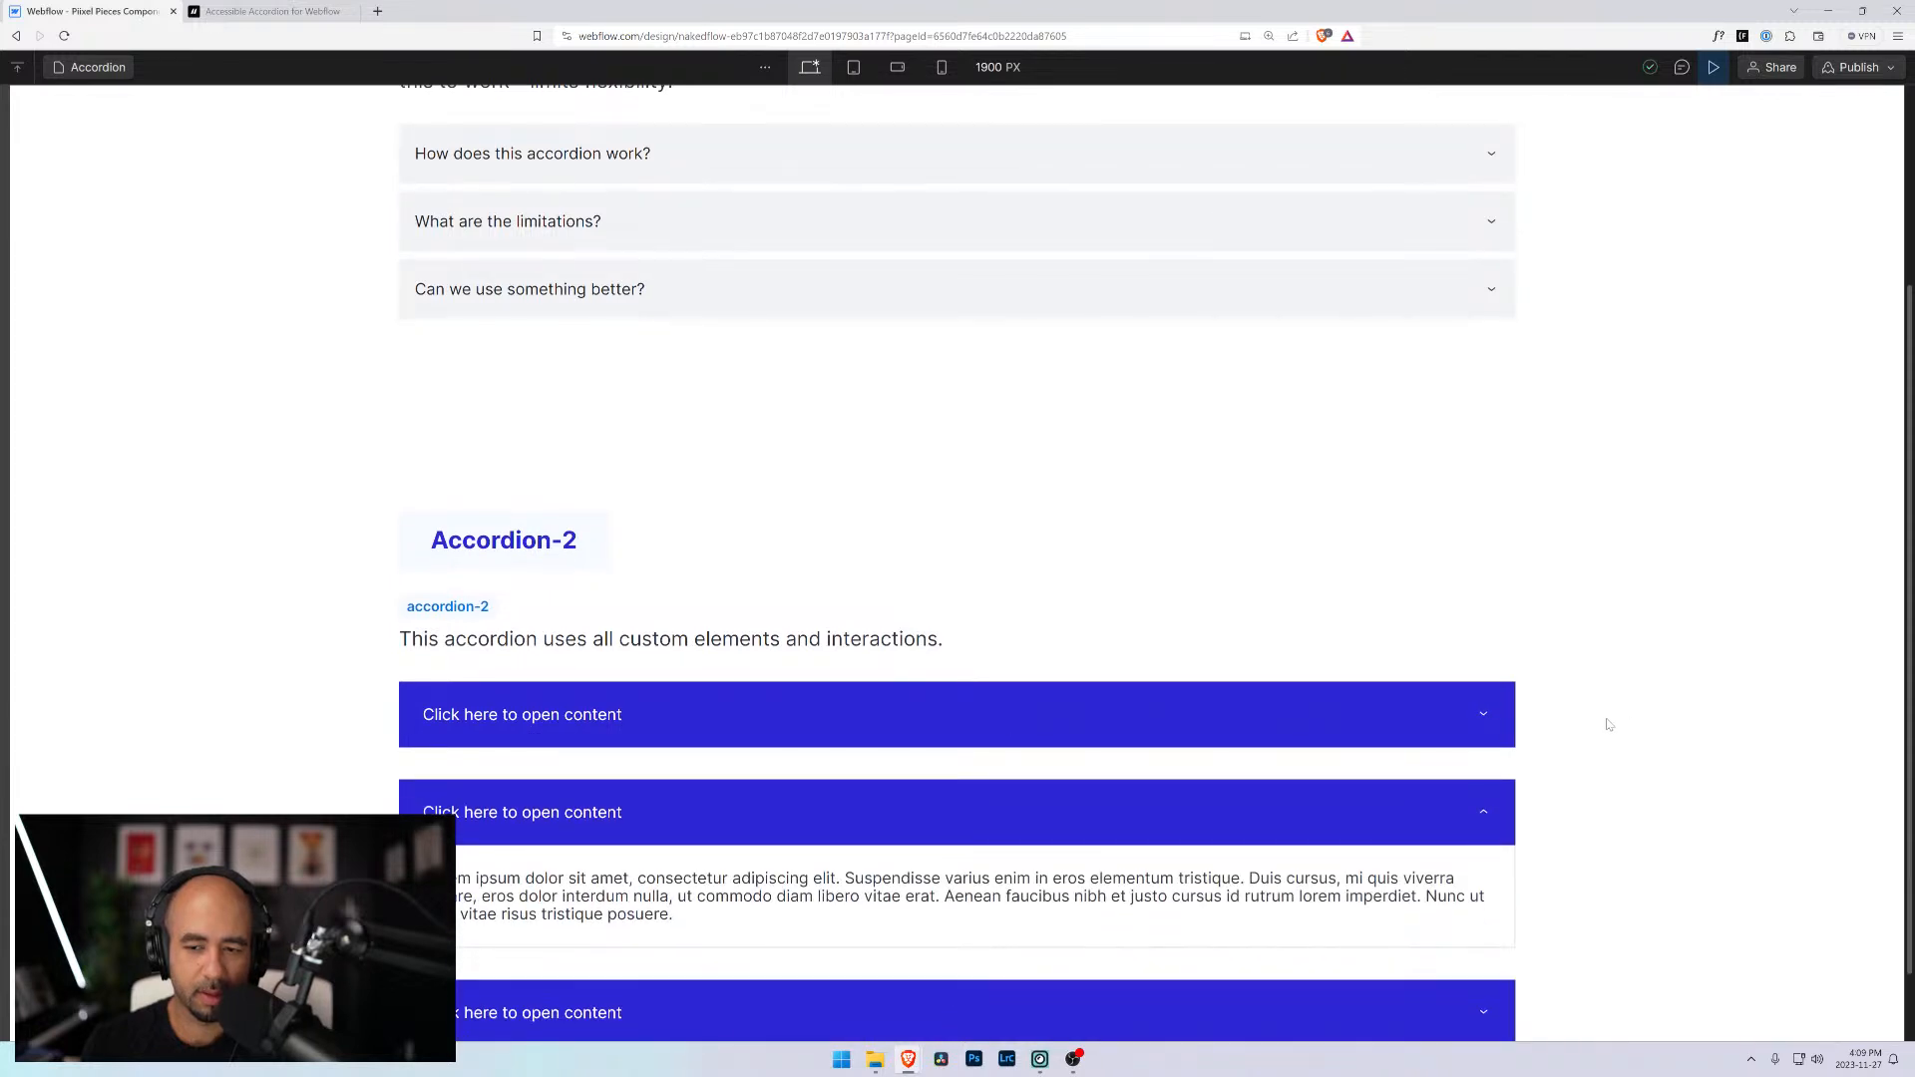
{"action": "left_click", "coordinate": [1363, 836]}
{"action": "left_click", "coordinate": [1303, 716]}
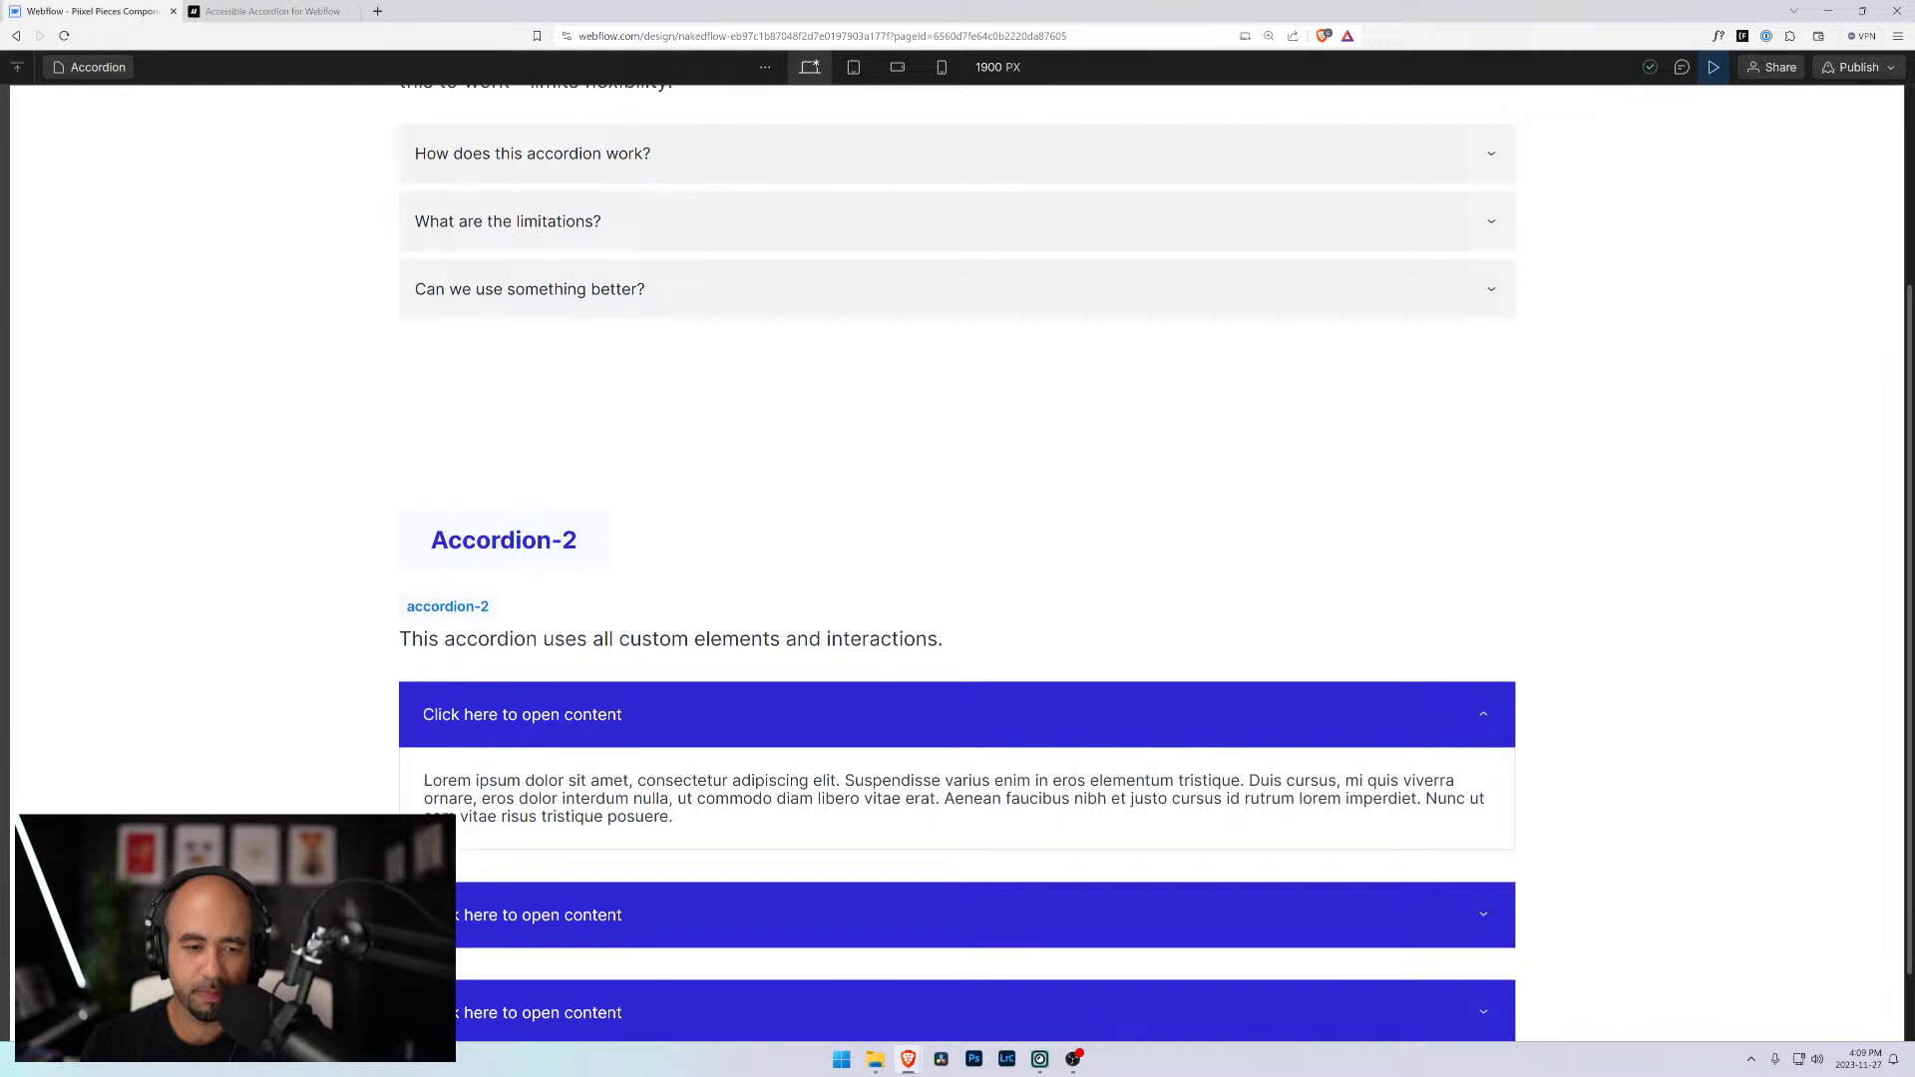
{"action": "left_click", "coordinate": [836, 720]}
{"action": "left_click", "coordinate": [548, 739]}
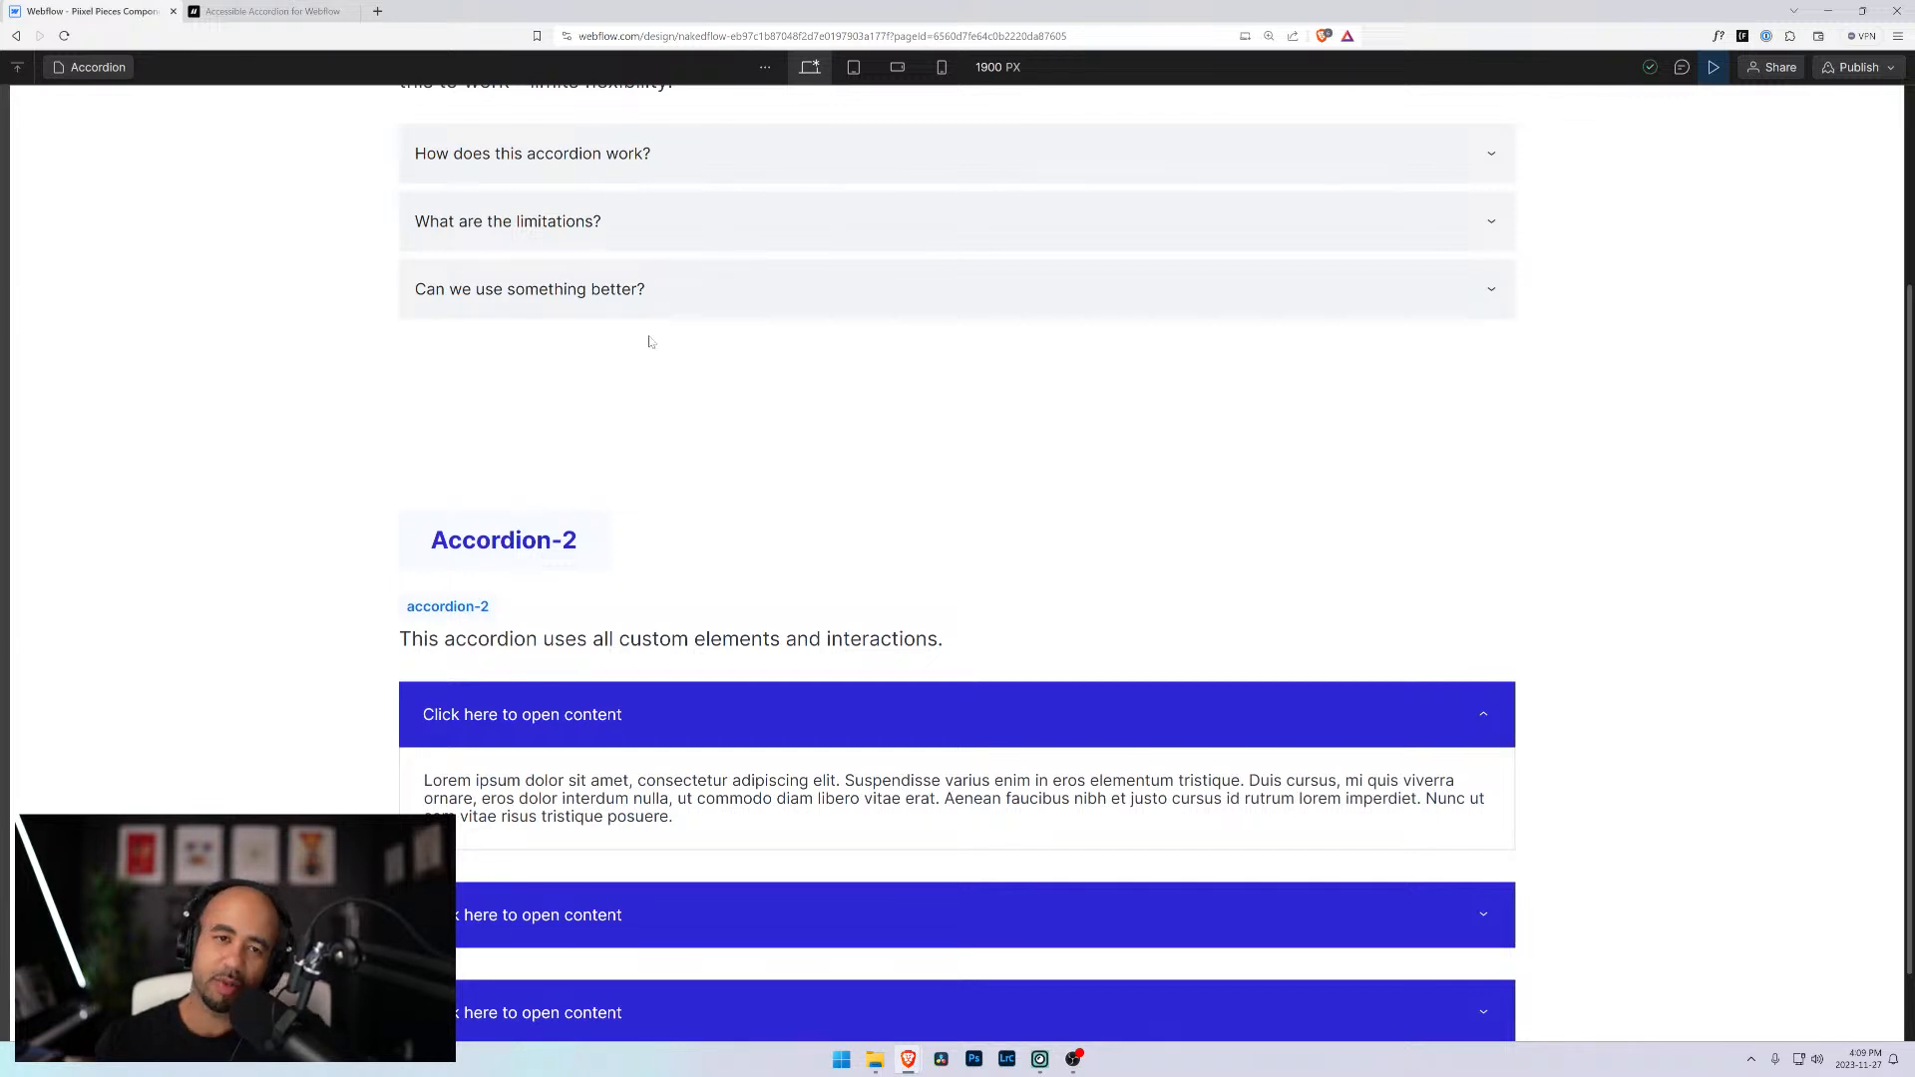
Test the dropdown-based accordion's first two items, opening them and dismissing them by selecting outside, and return to the editor
{"action": "left_click", "coordinate": [642, 220]}
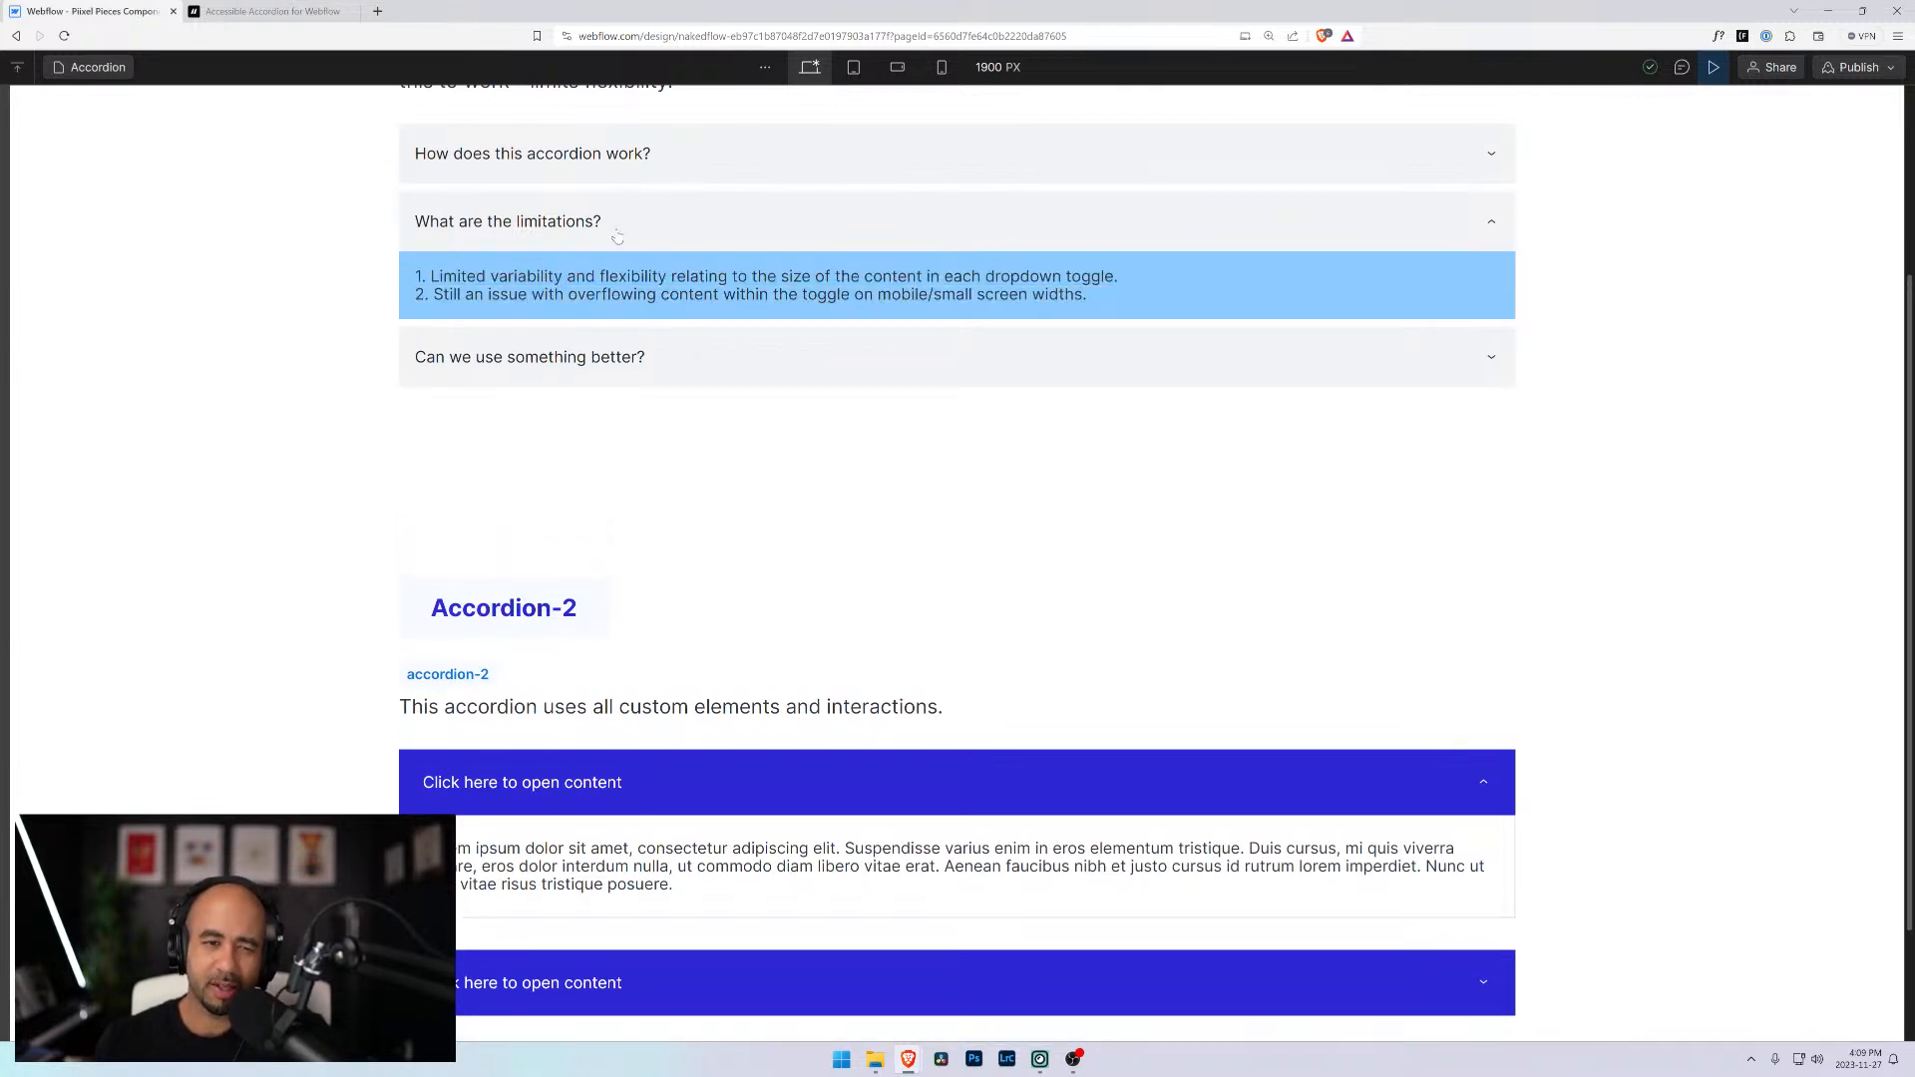
{"action": "left_click", "coordinate": [1669, 266]}
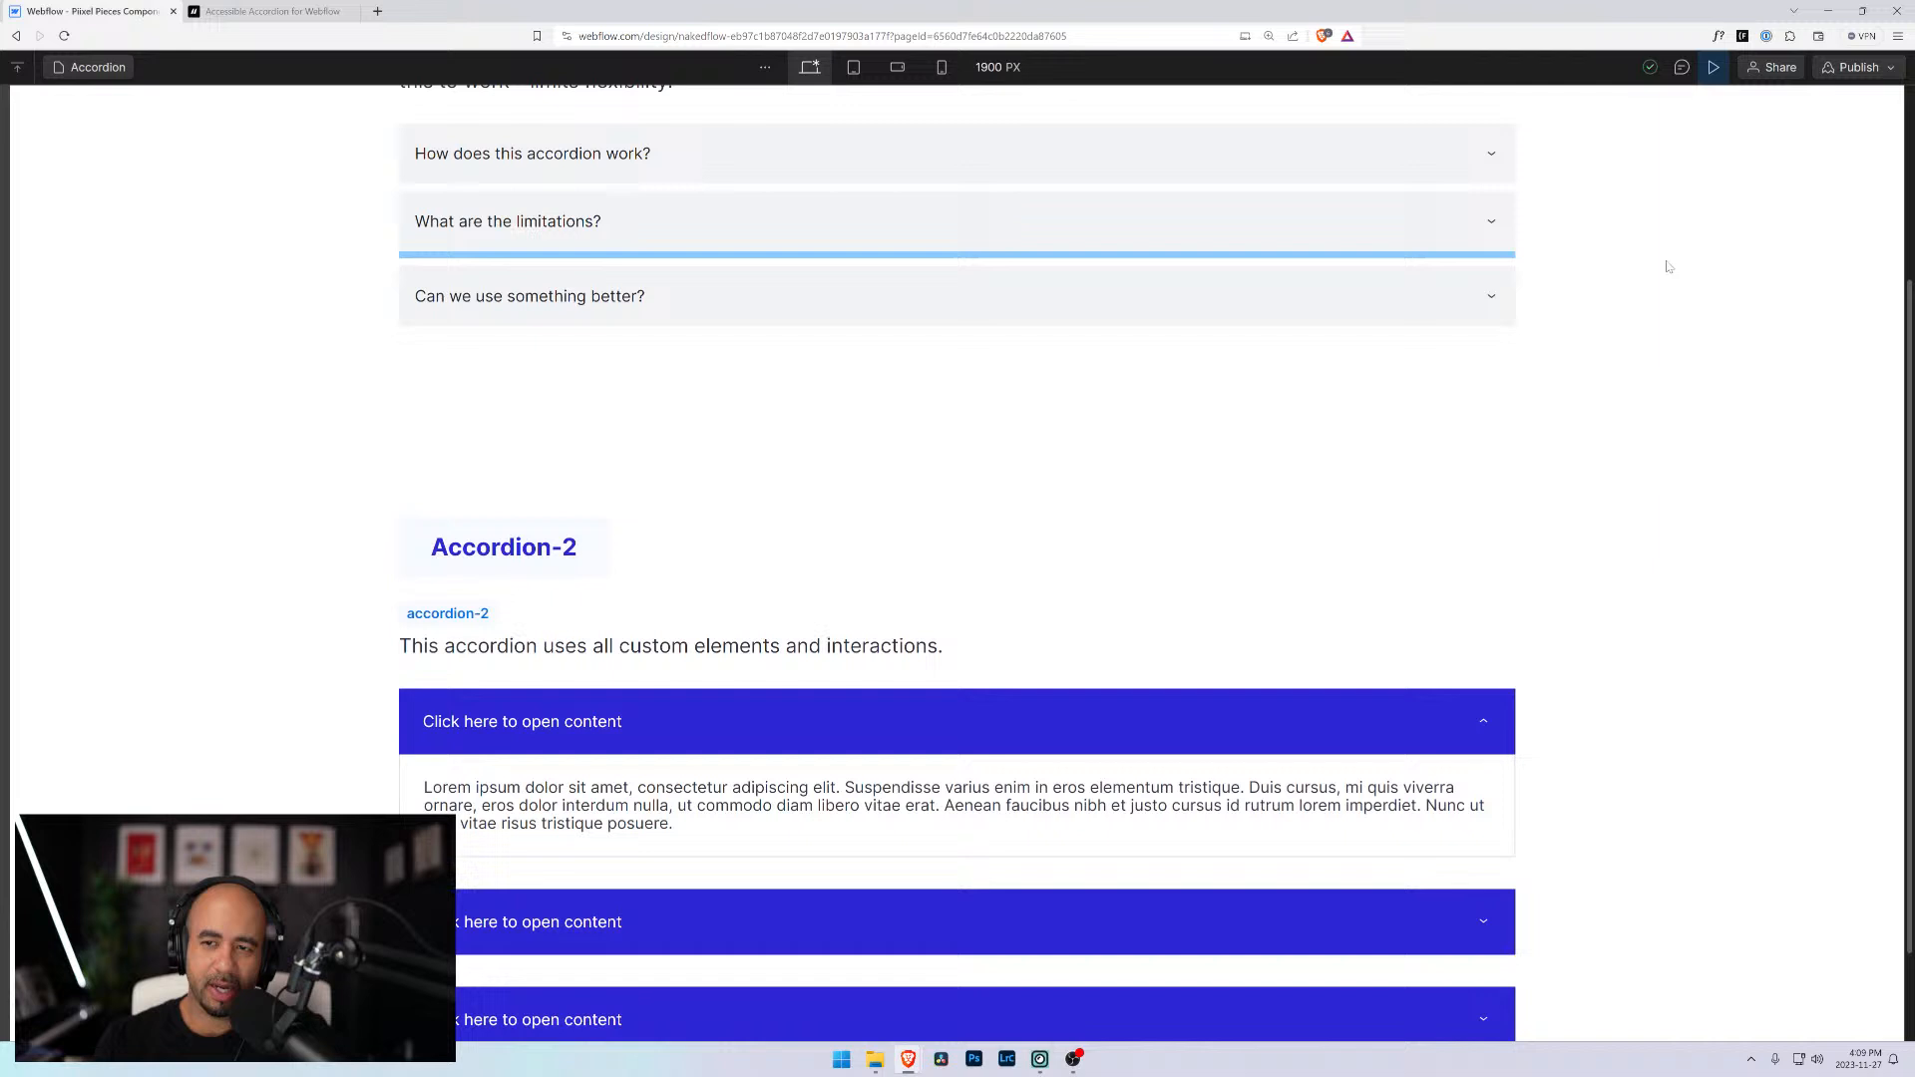
{"action": "left_click", "coordinate": [1265, 222]}
{"action": "left_click", "coordinate": [970, 546]}
{"action": "left_click", "coordinate": [581, 221]}
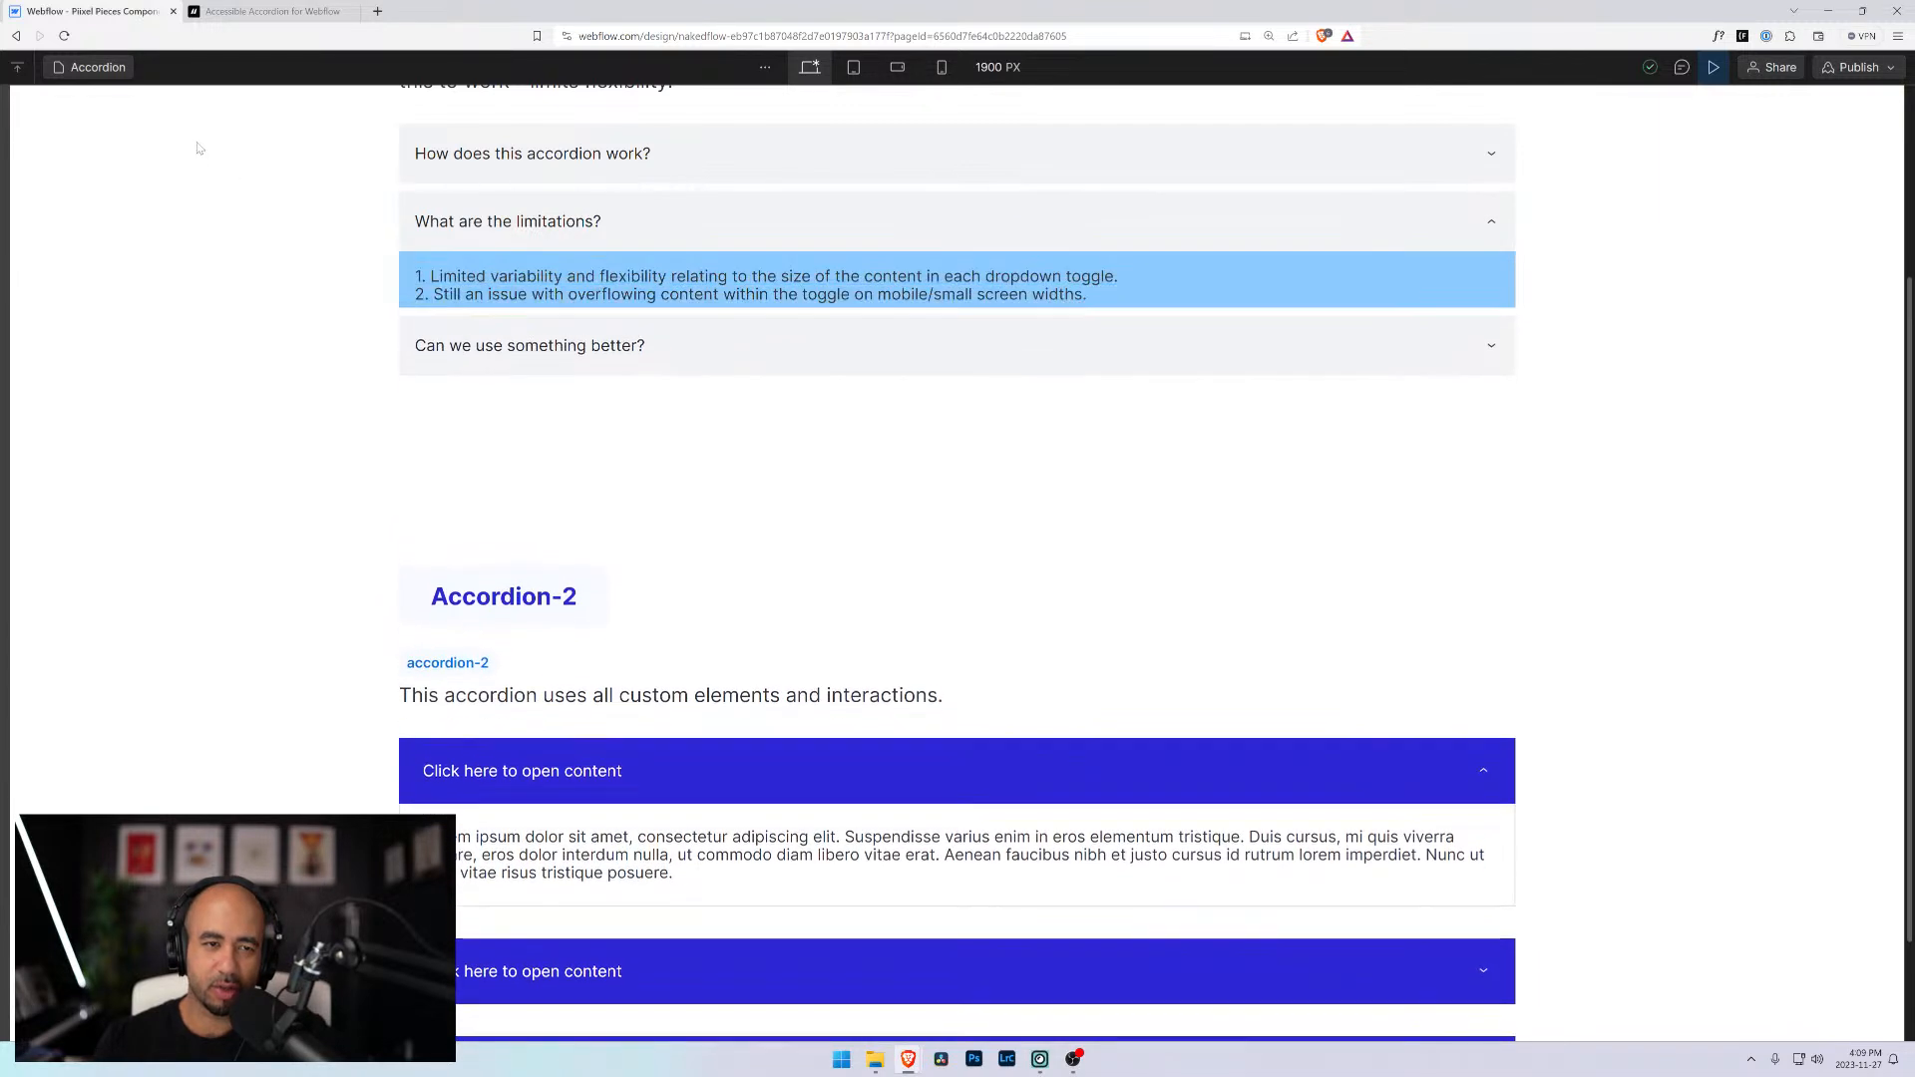
{"action": "left_click", "coordinate": [199, 148]}
{"action": "left_click", "coordinate": [656, 176]}
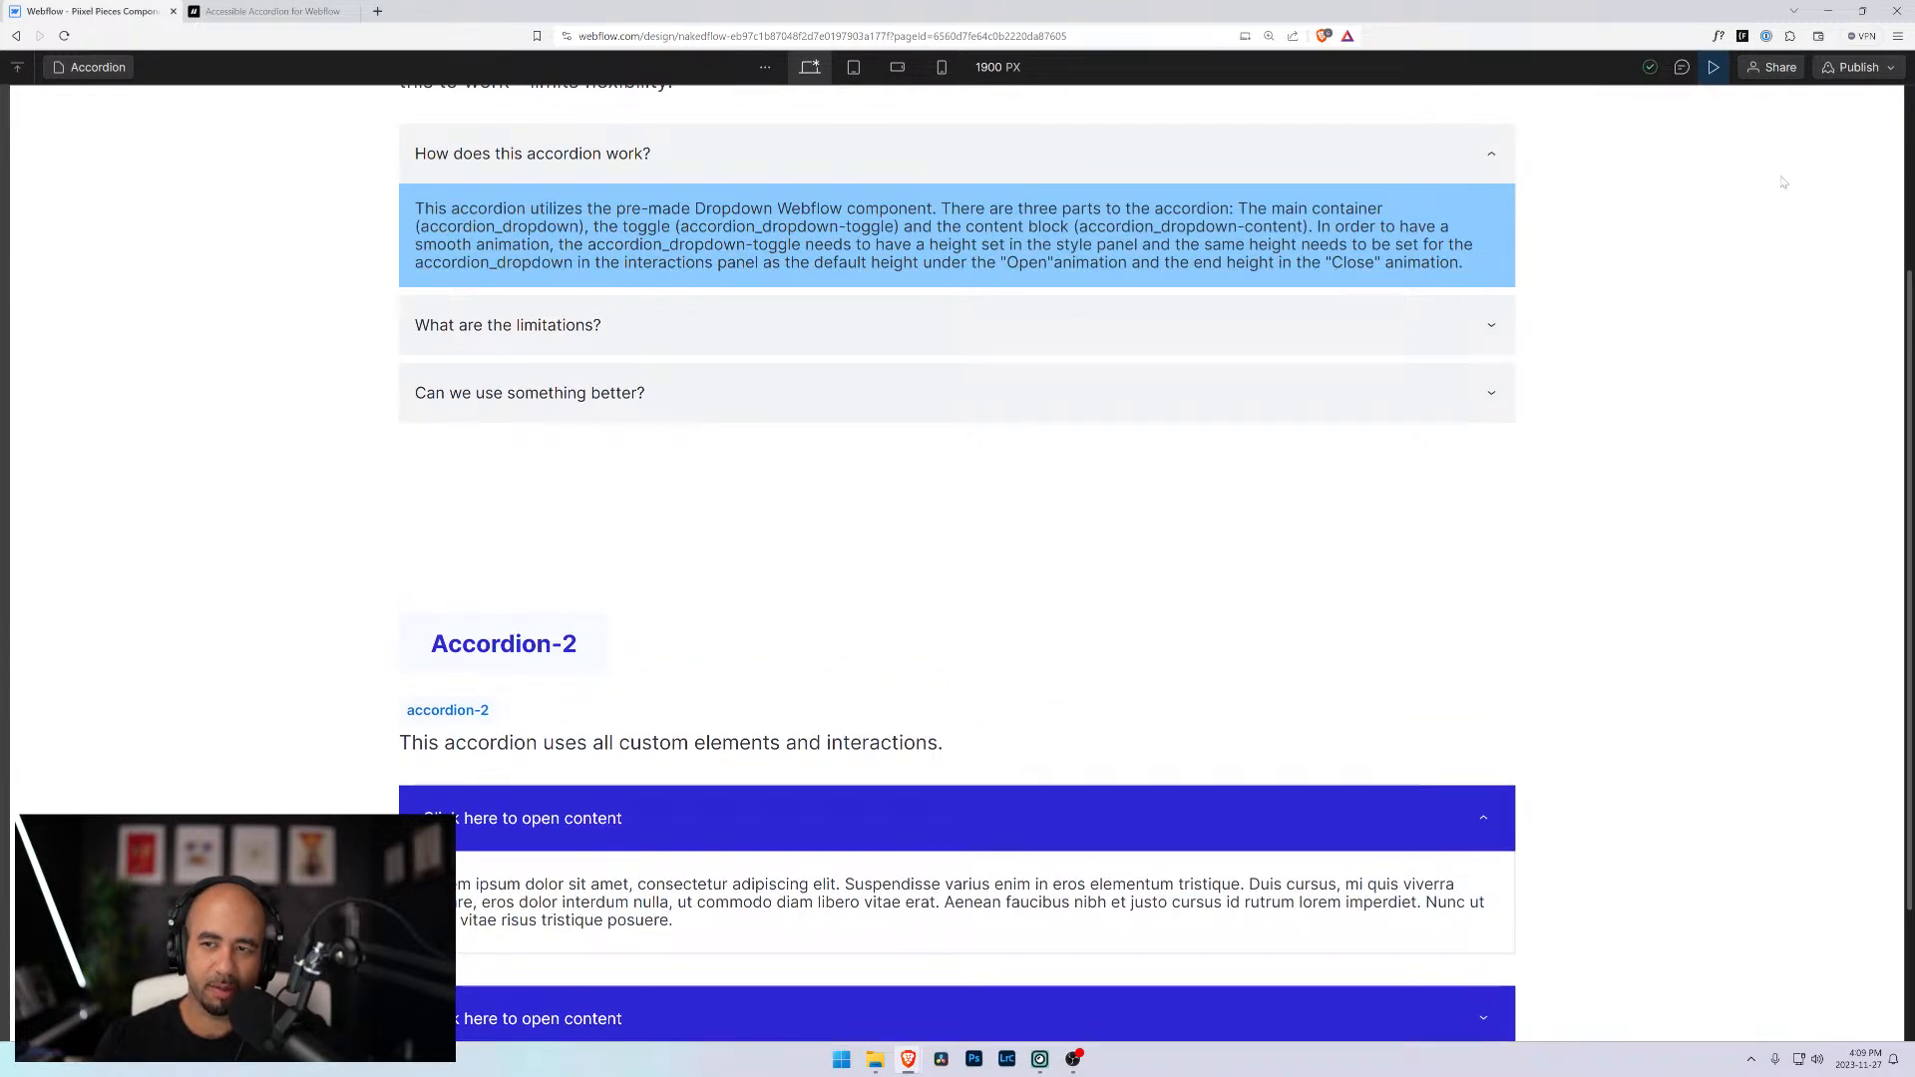
{"action": "left_click", "coordinate": [1782, 186]}
{"action": "left_click", "coordinate": [1389, 231]}
{"action": "left_click", "coordinate": [1775, 437]}
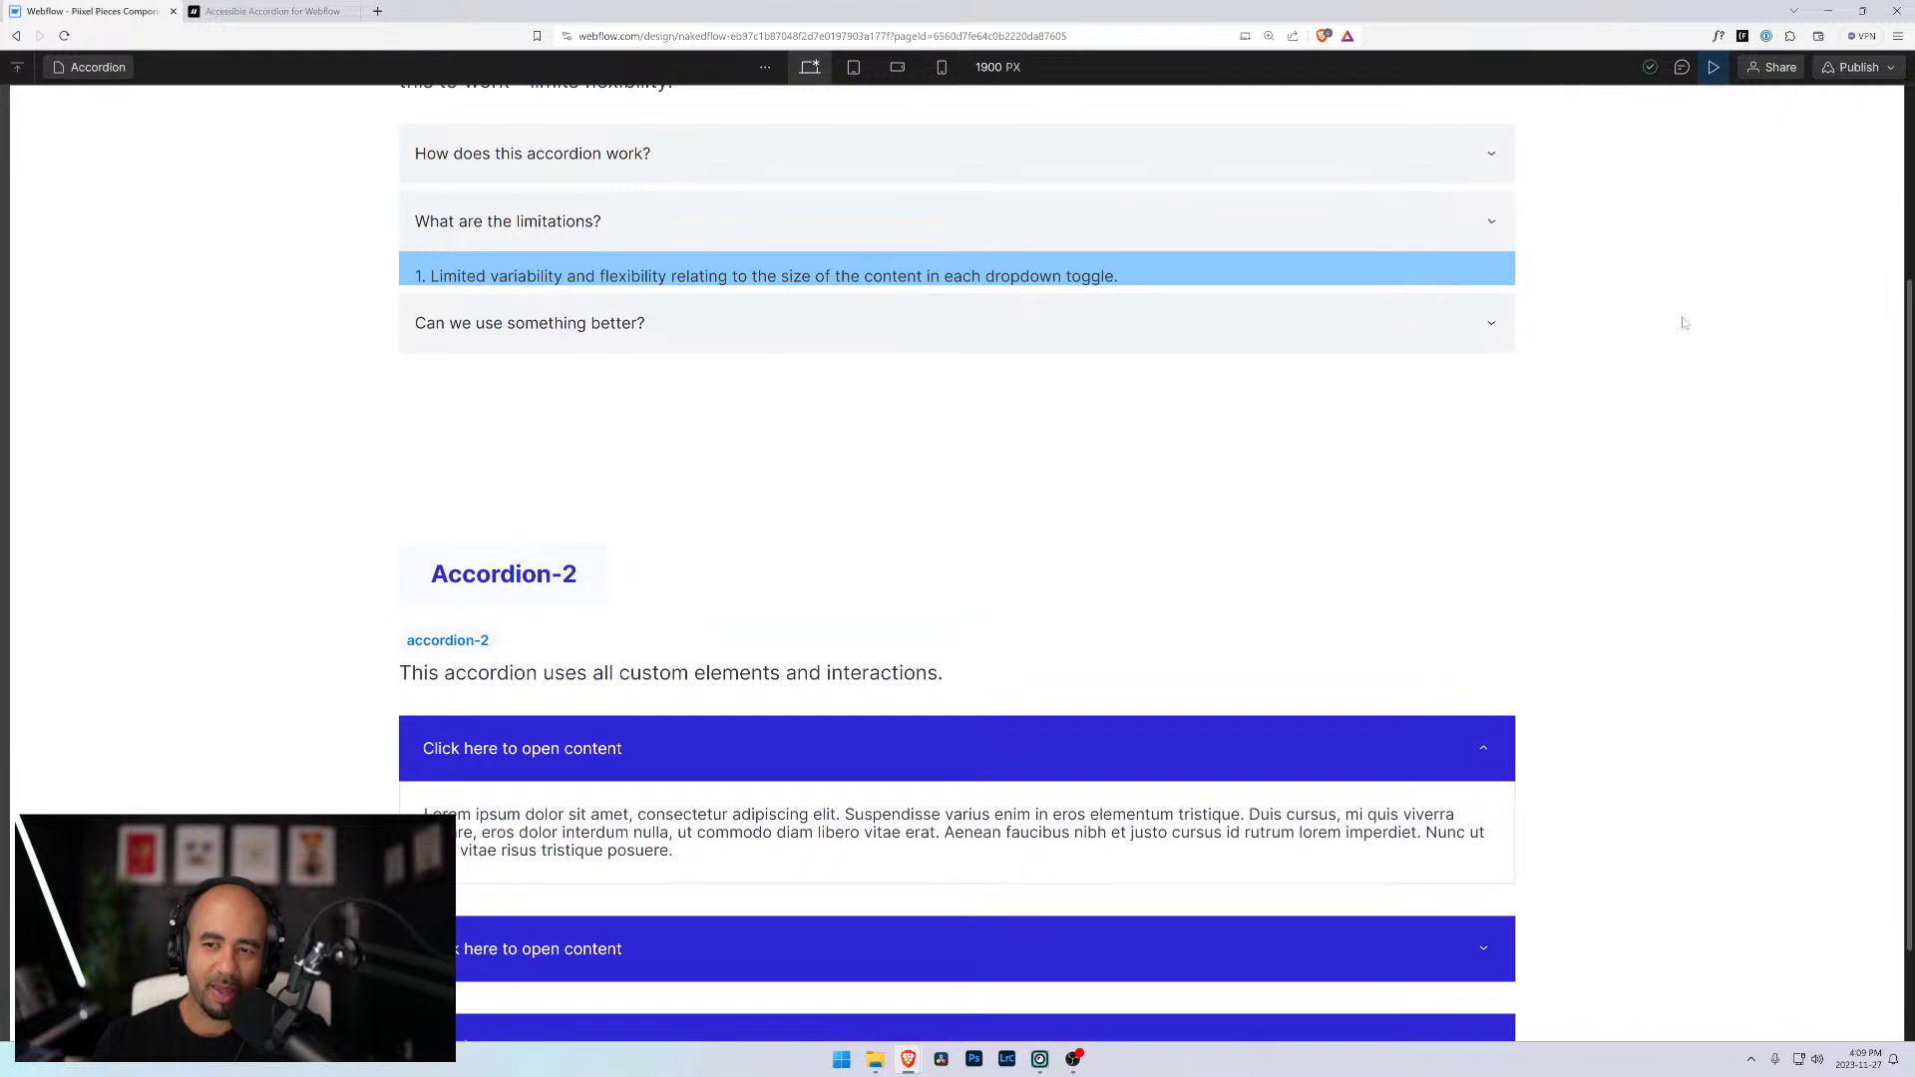
{"action": "left_click", "coordinate": [1714, 67]}
Reopen the first toggle's Accordion 2 Open animation, review the class targeting of its initial-state content-container size actions, and close it
{"action": "scroll", "coordinate": [930, 695], "scroll_direction": "down", "scroll_amount": 4}
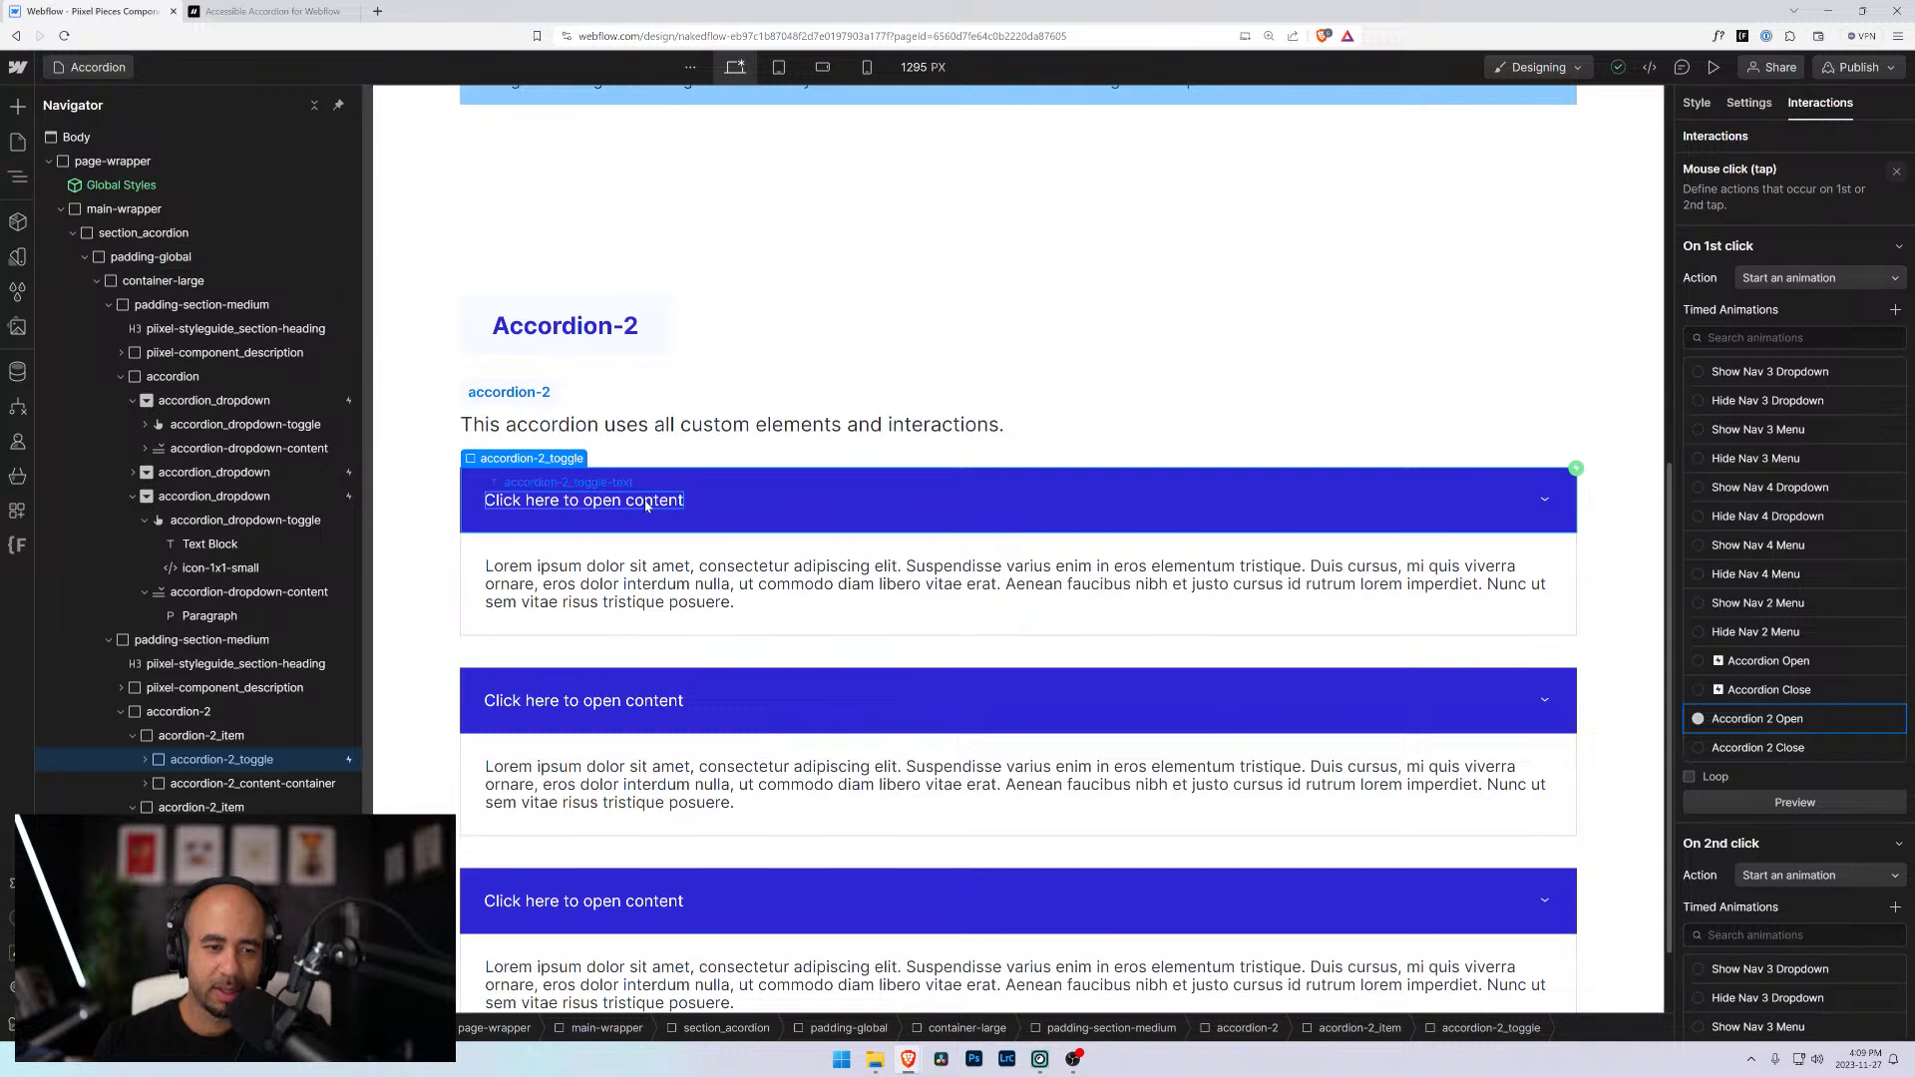
{"action": "left_click", "coordinate": [847, 496]}
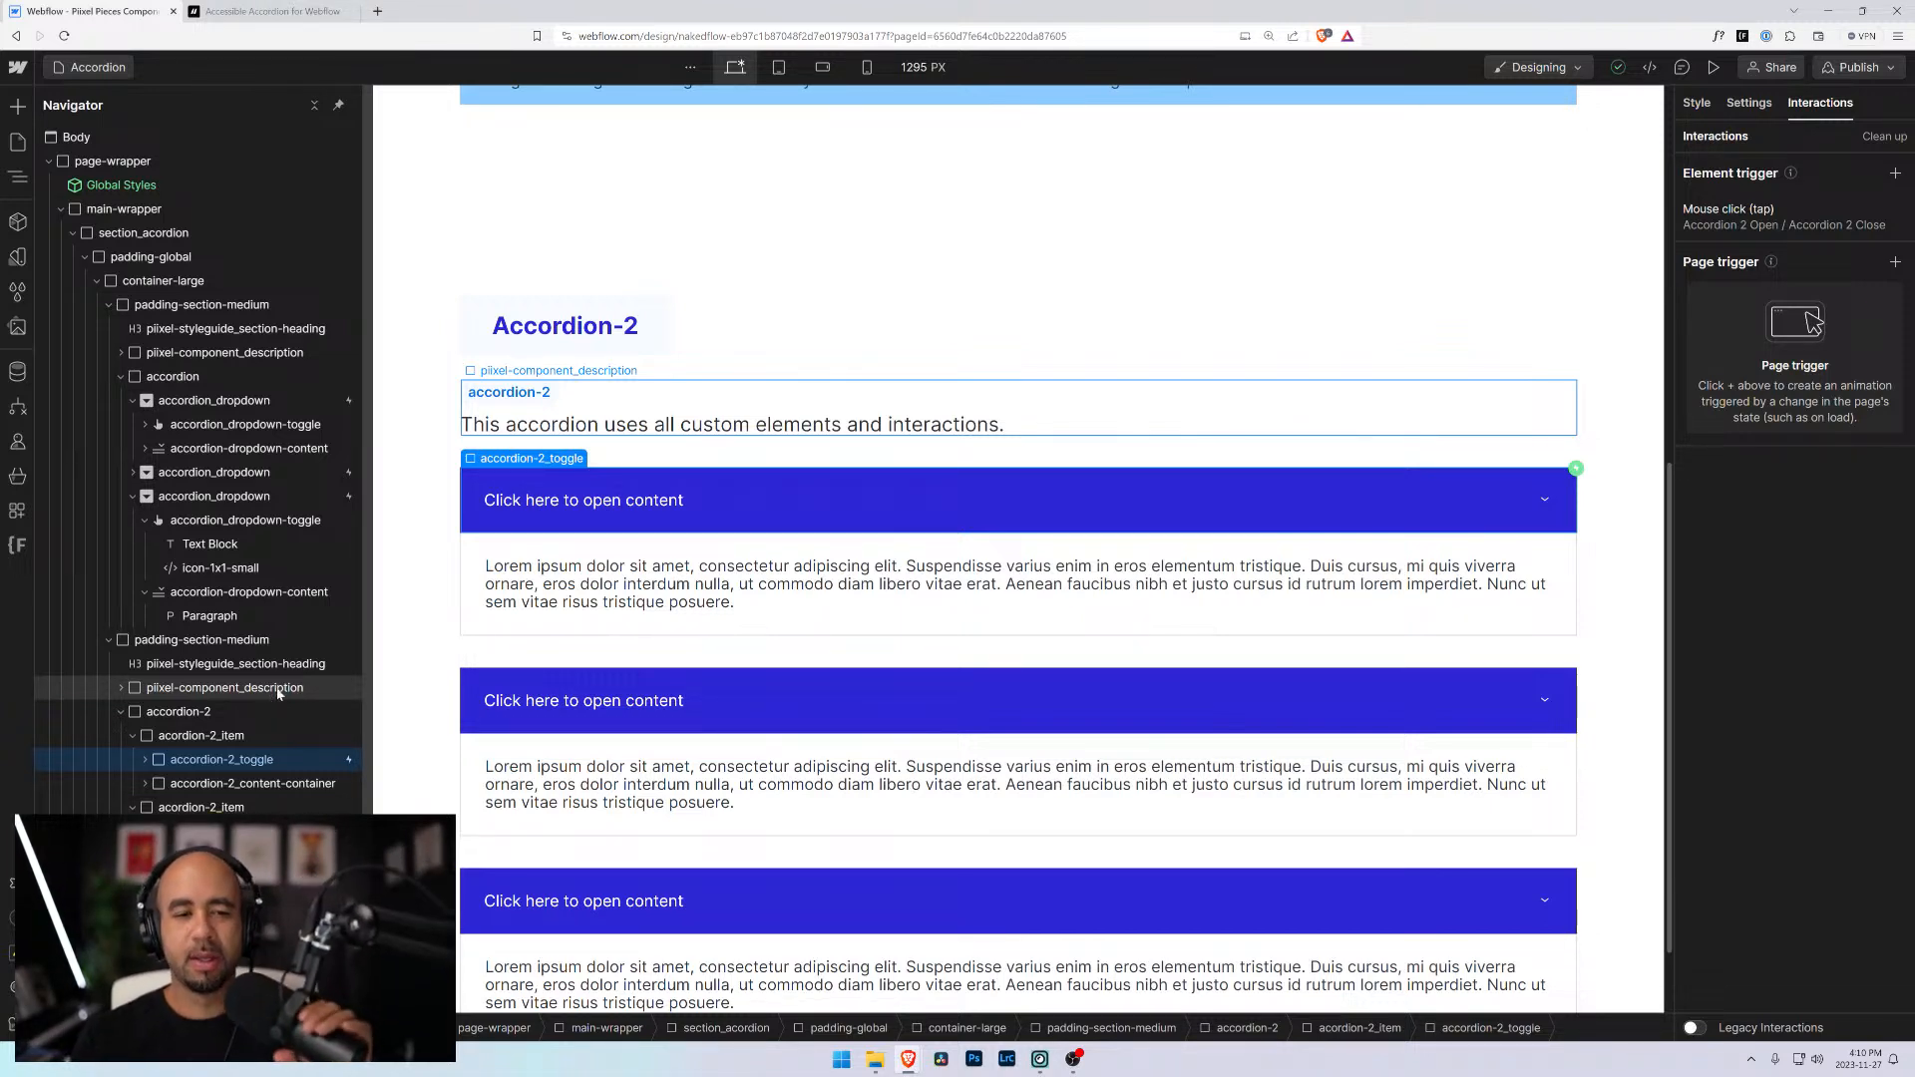
{"action": "scroll", "coordinate": [1011, 500], "scroll_direction": "down", "scroll_amount": 1}
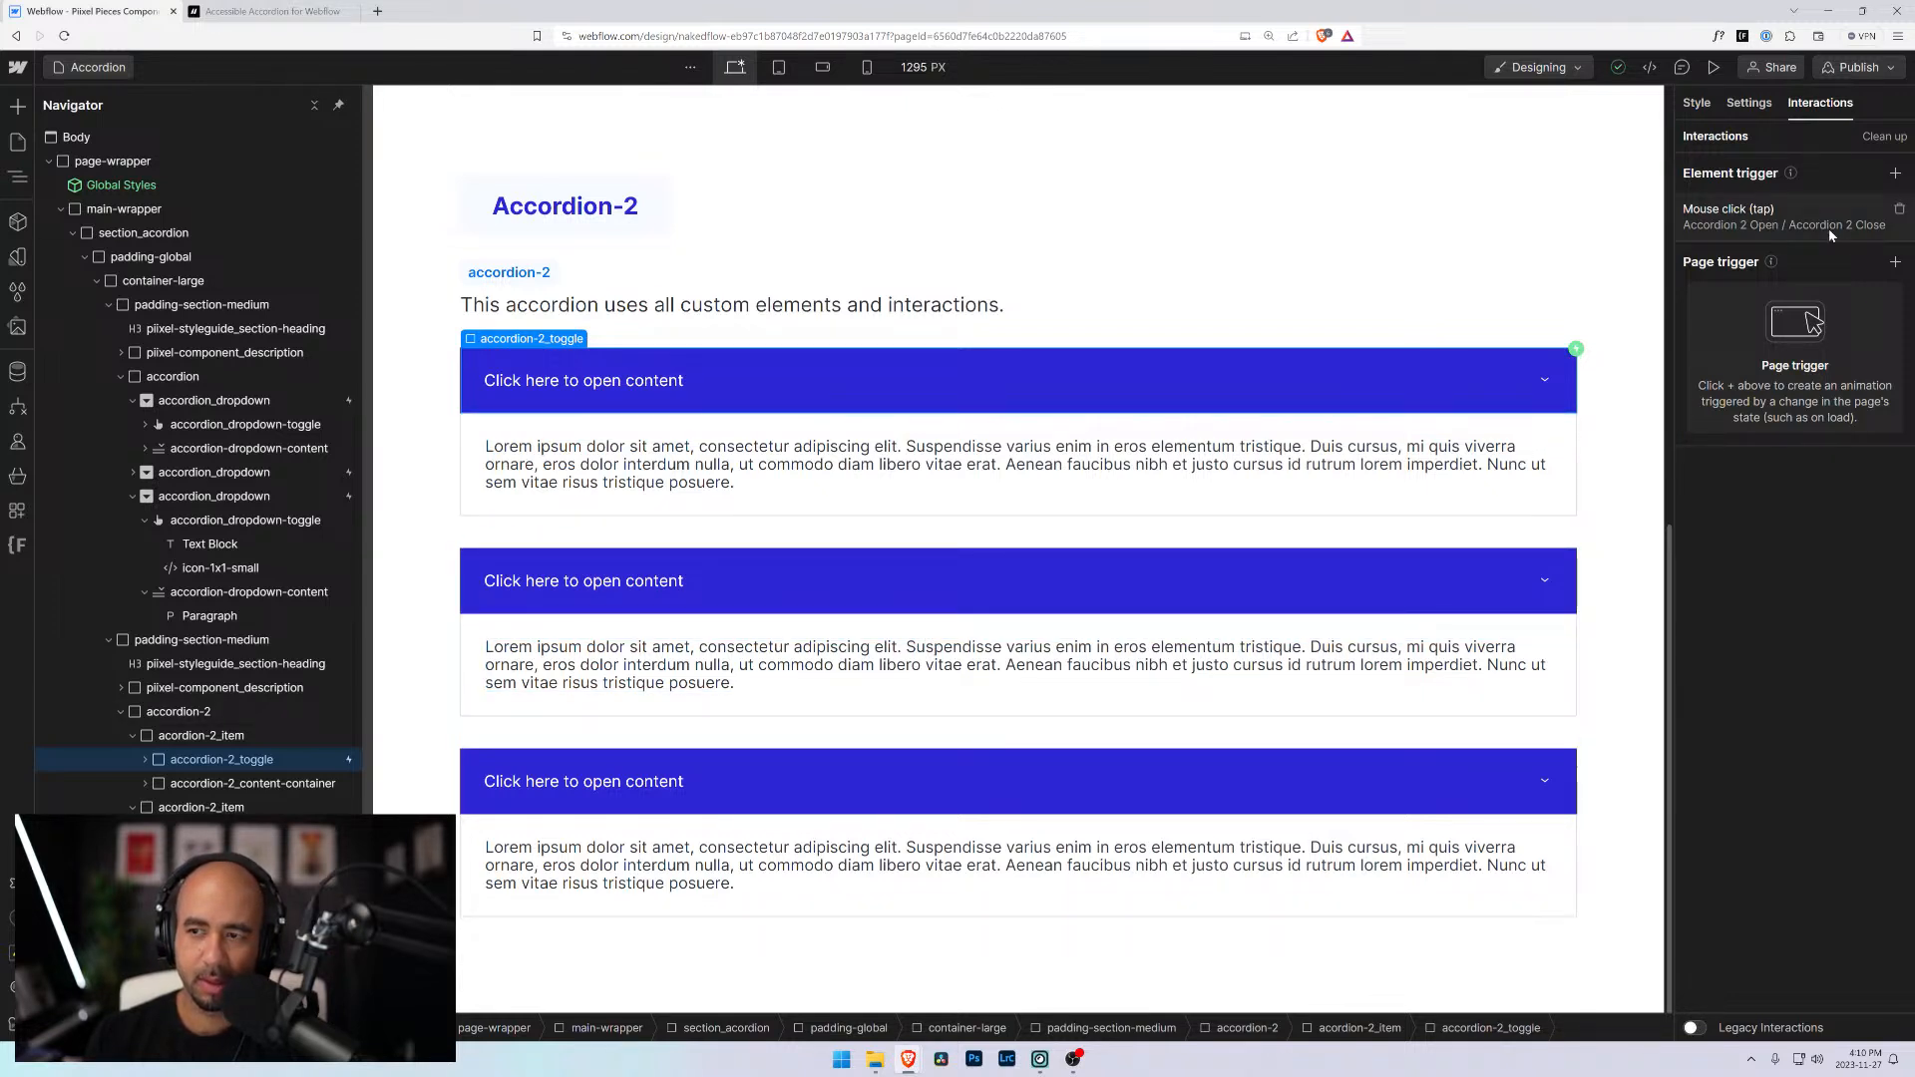
{"action": "left_click", "coordinate": [1786, 217]}
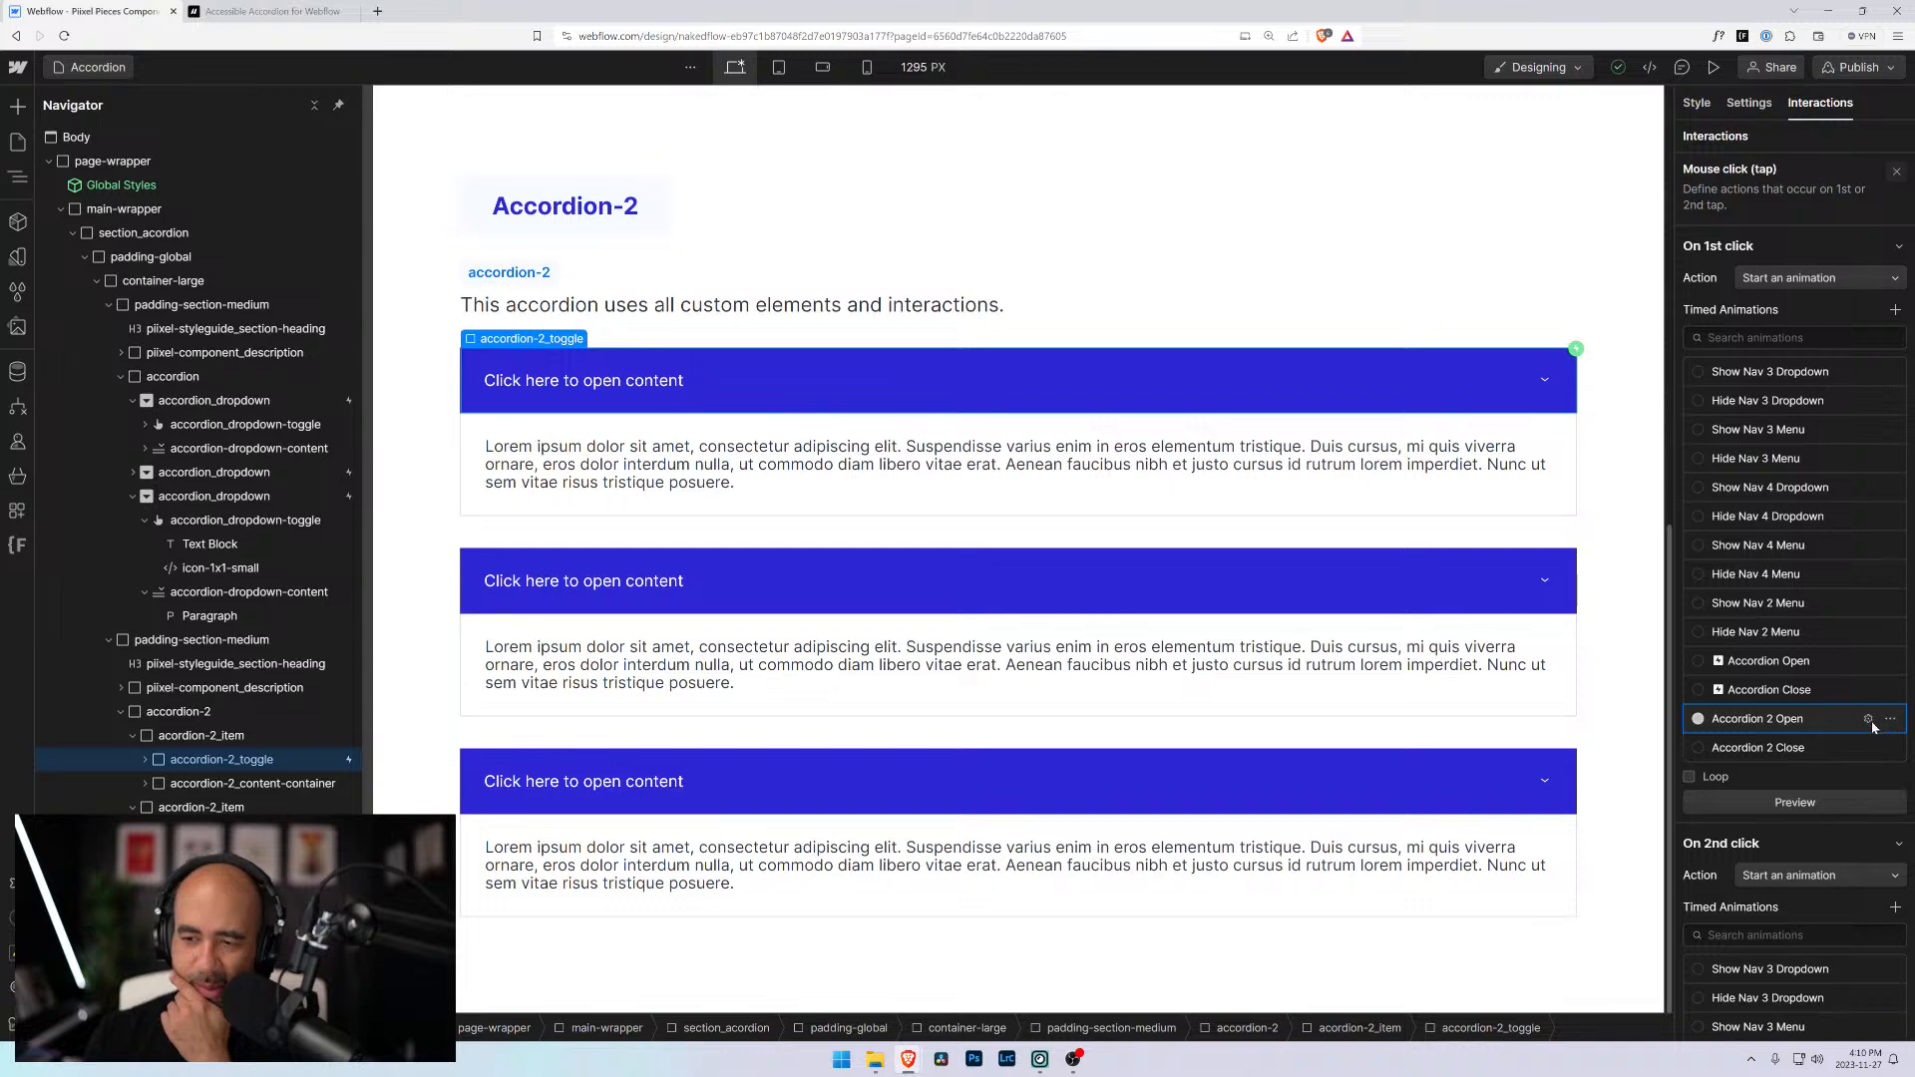
{"action": "left_click", "coordinate": [1868, 718]}
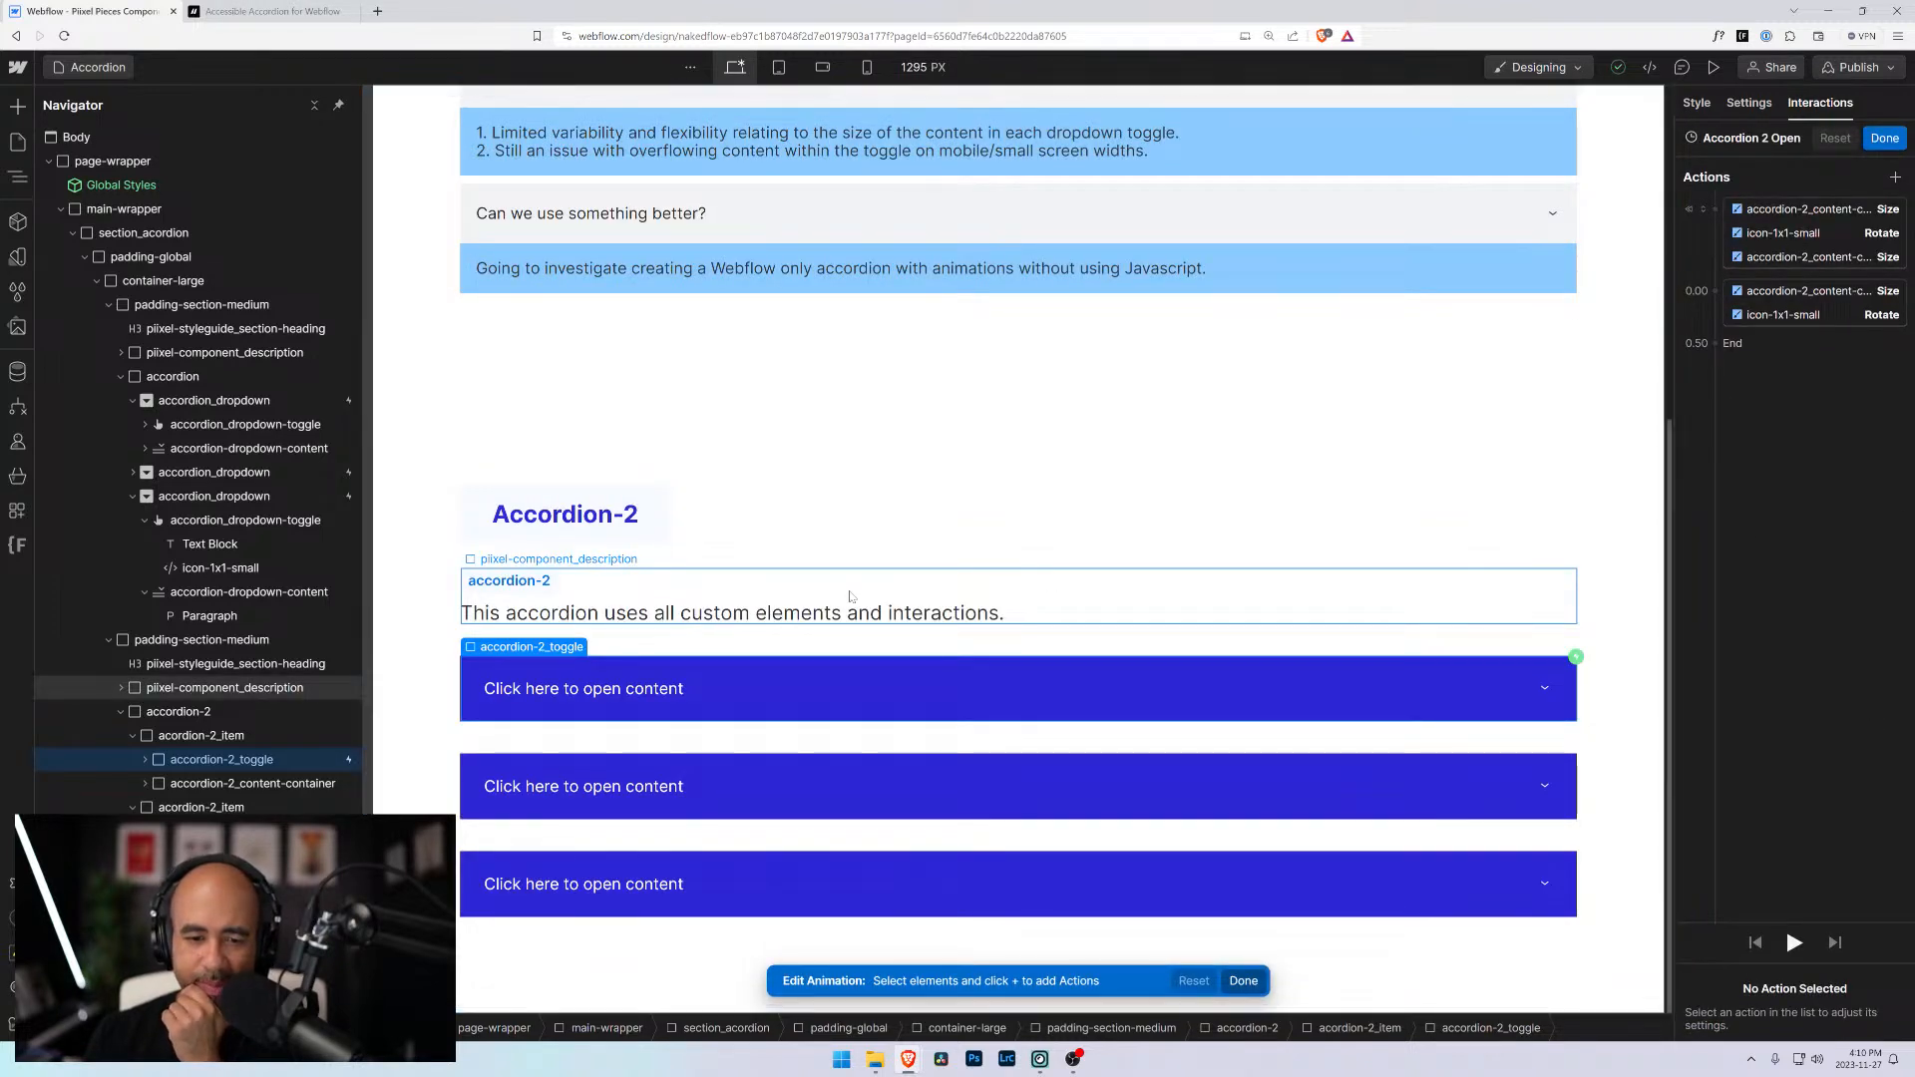
{"action": "left_click", "coordinate": [1773, 259]}
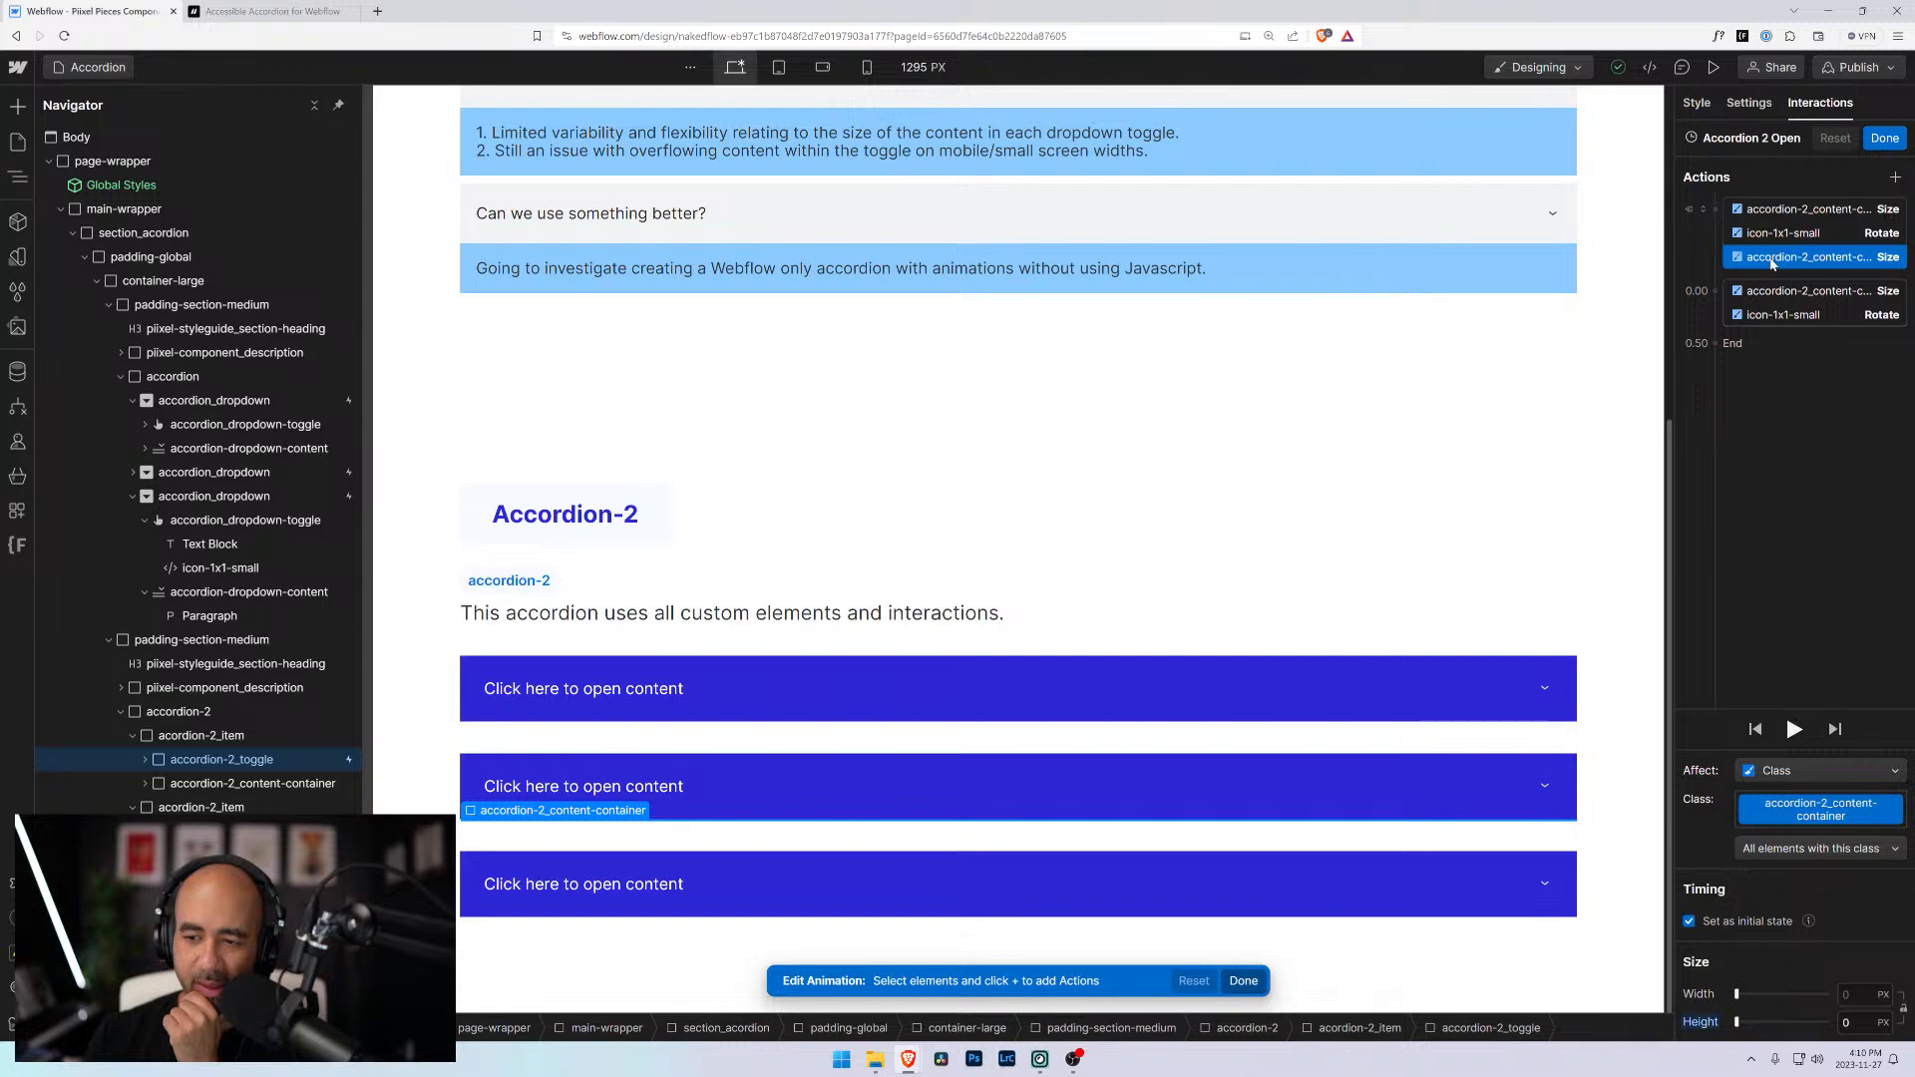
{"action": "left_click", "coordinate": [215, 739]}
{"action": "left_click", "coordinate": [214, 764]}
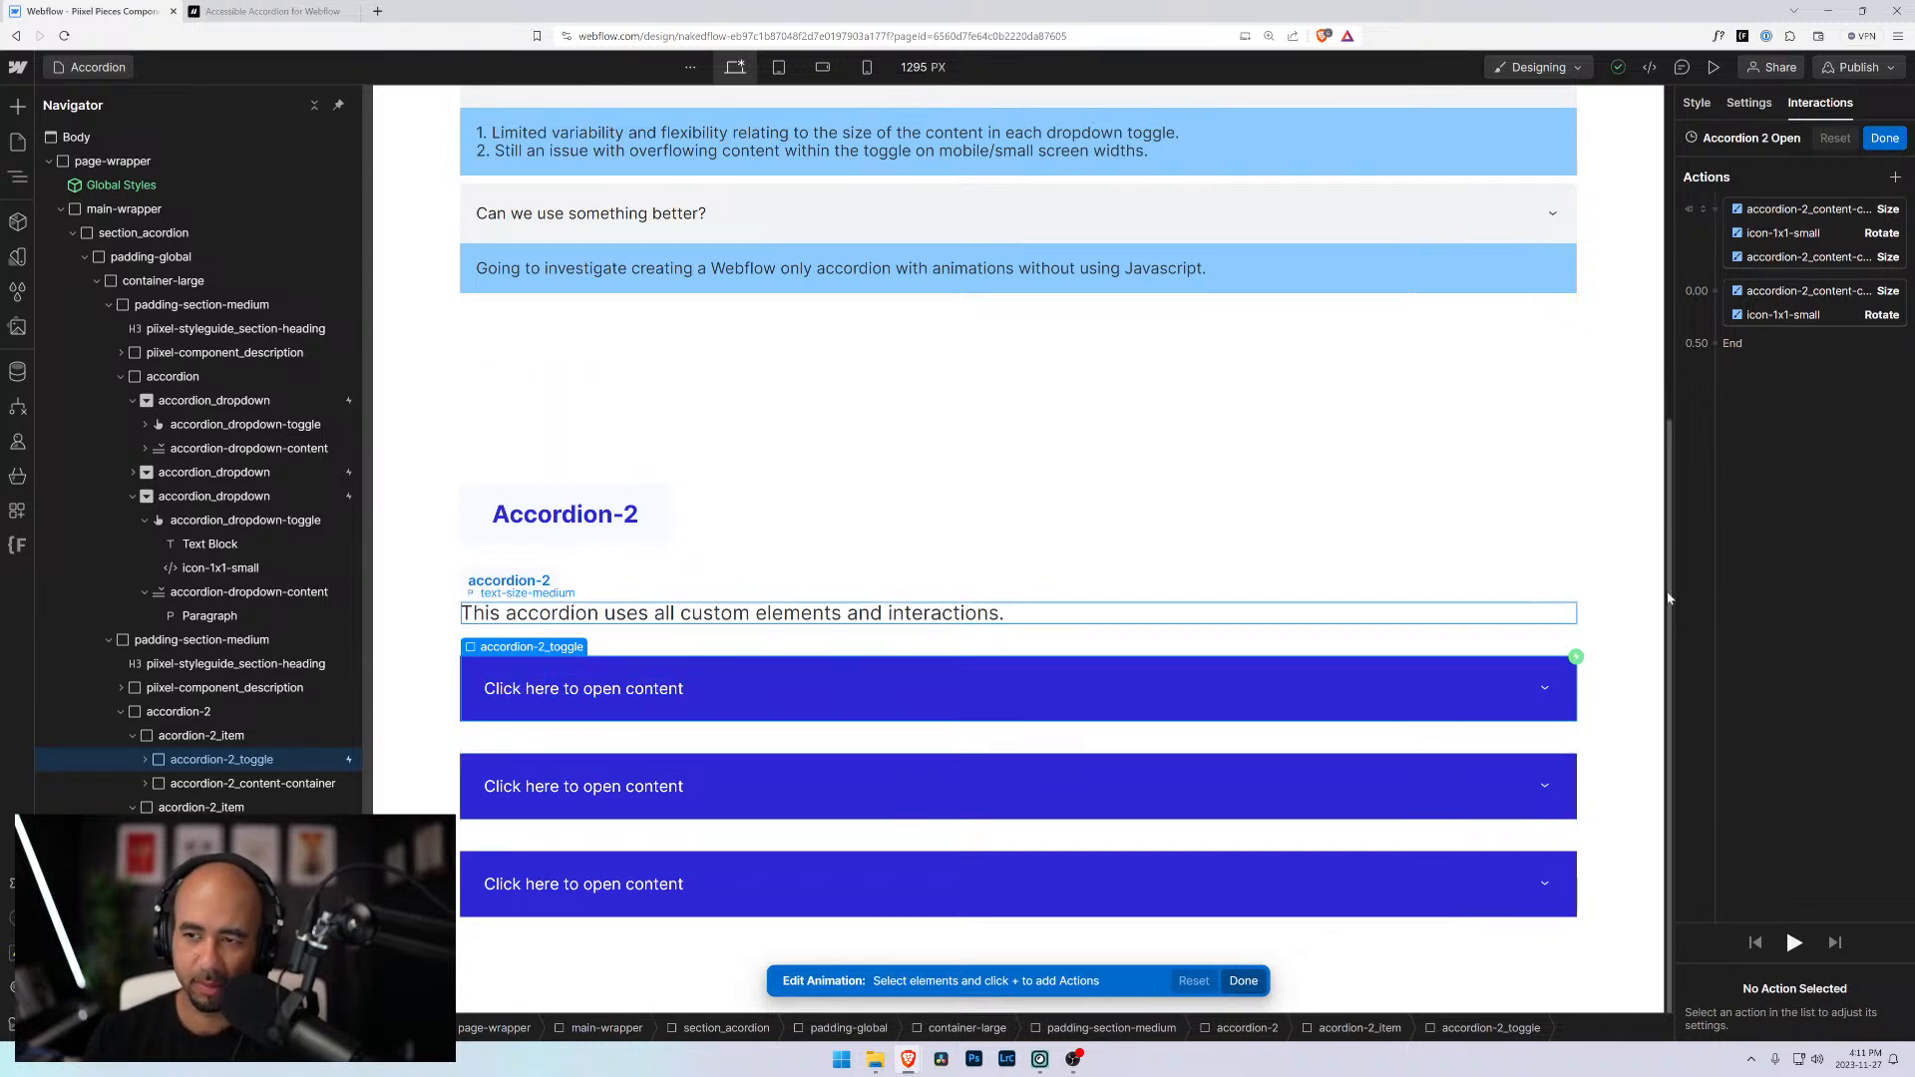
{"action": "left_click", "coordinate": [1814, 215]}
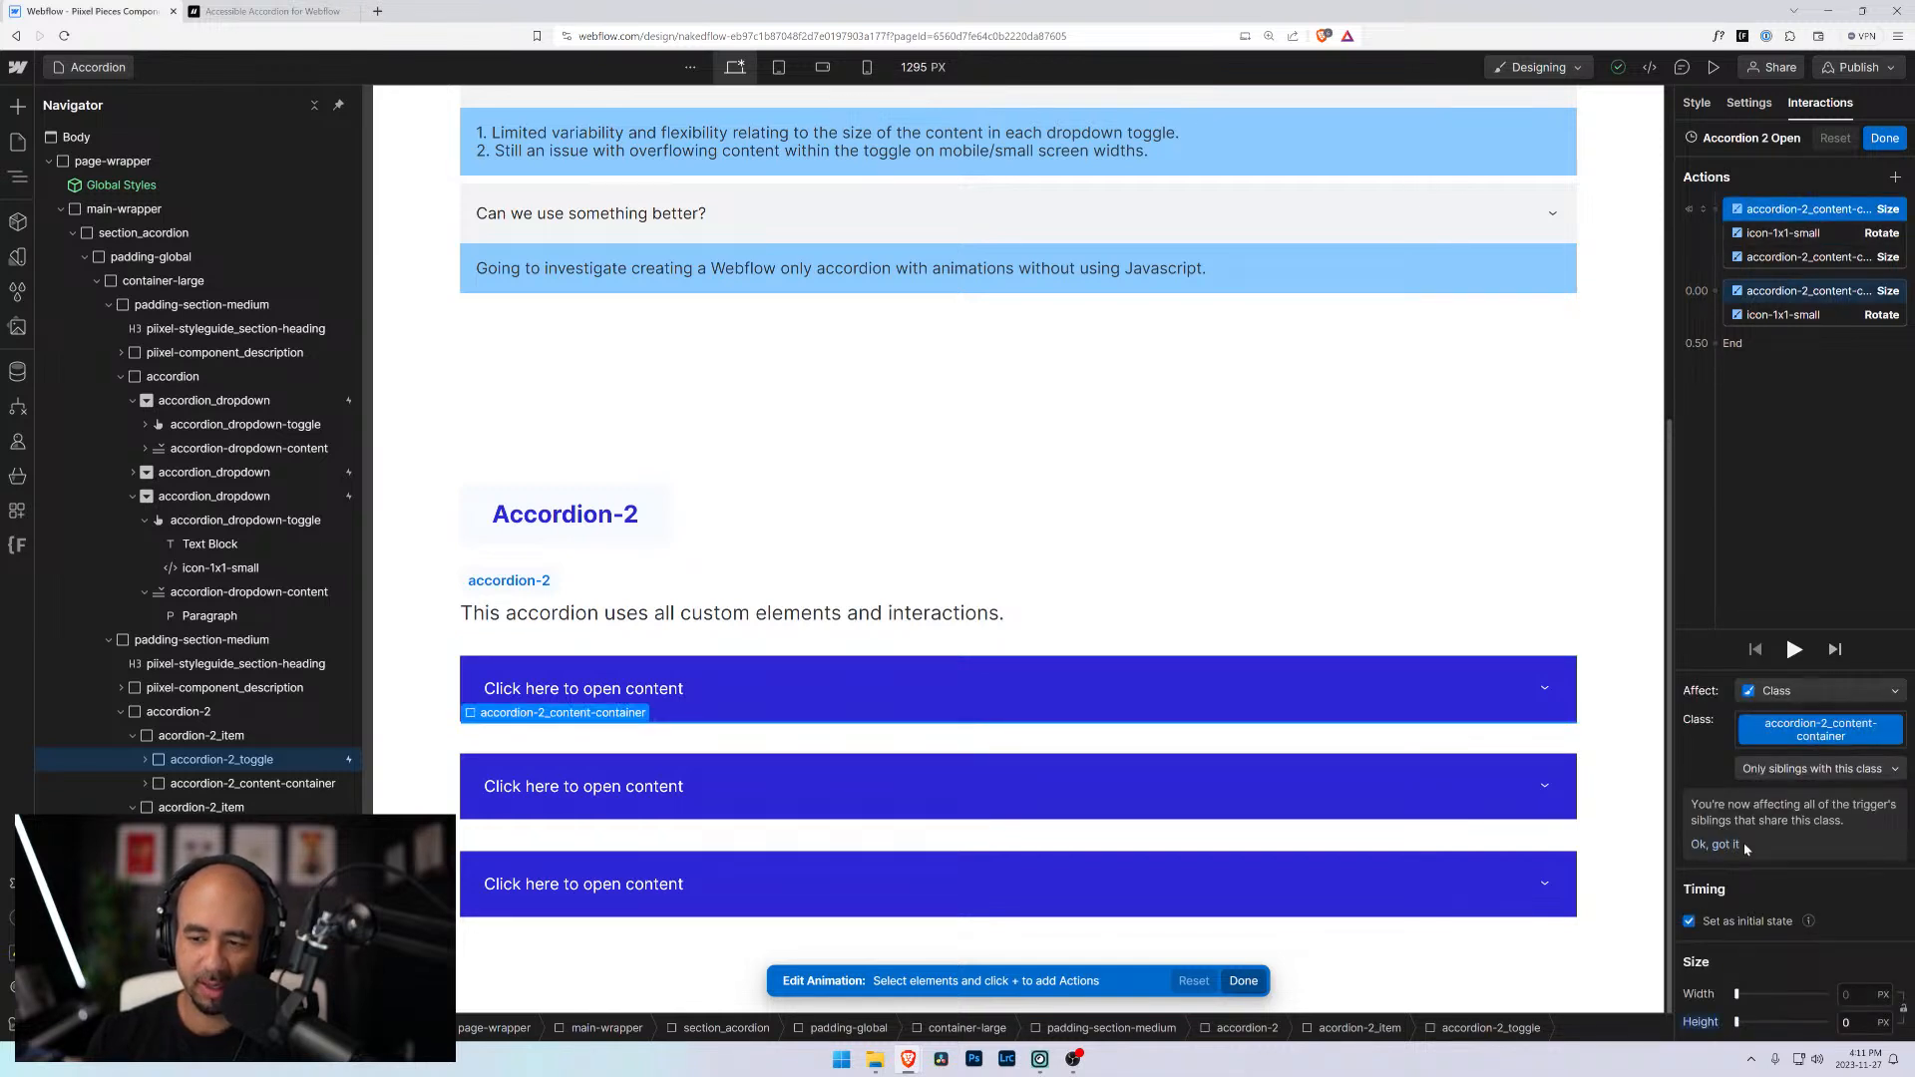
{"action": "left_click", "coordinate": [1811, 256]}
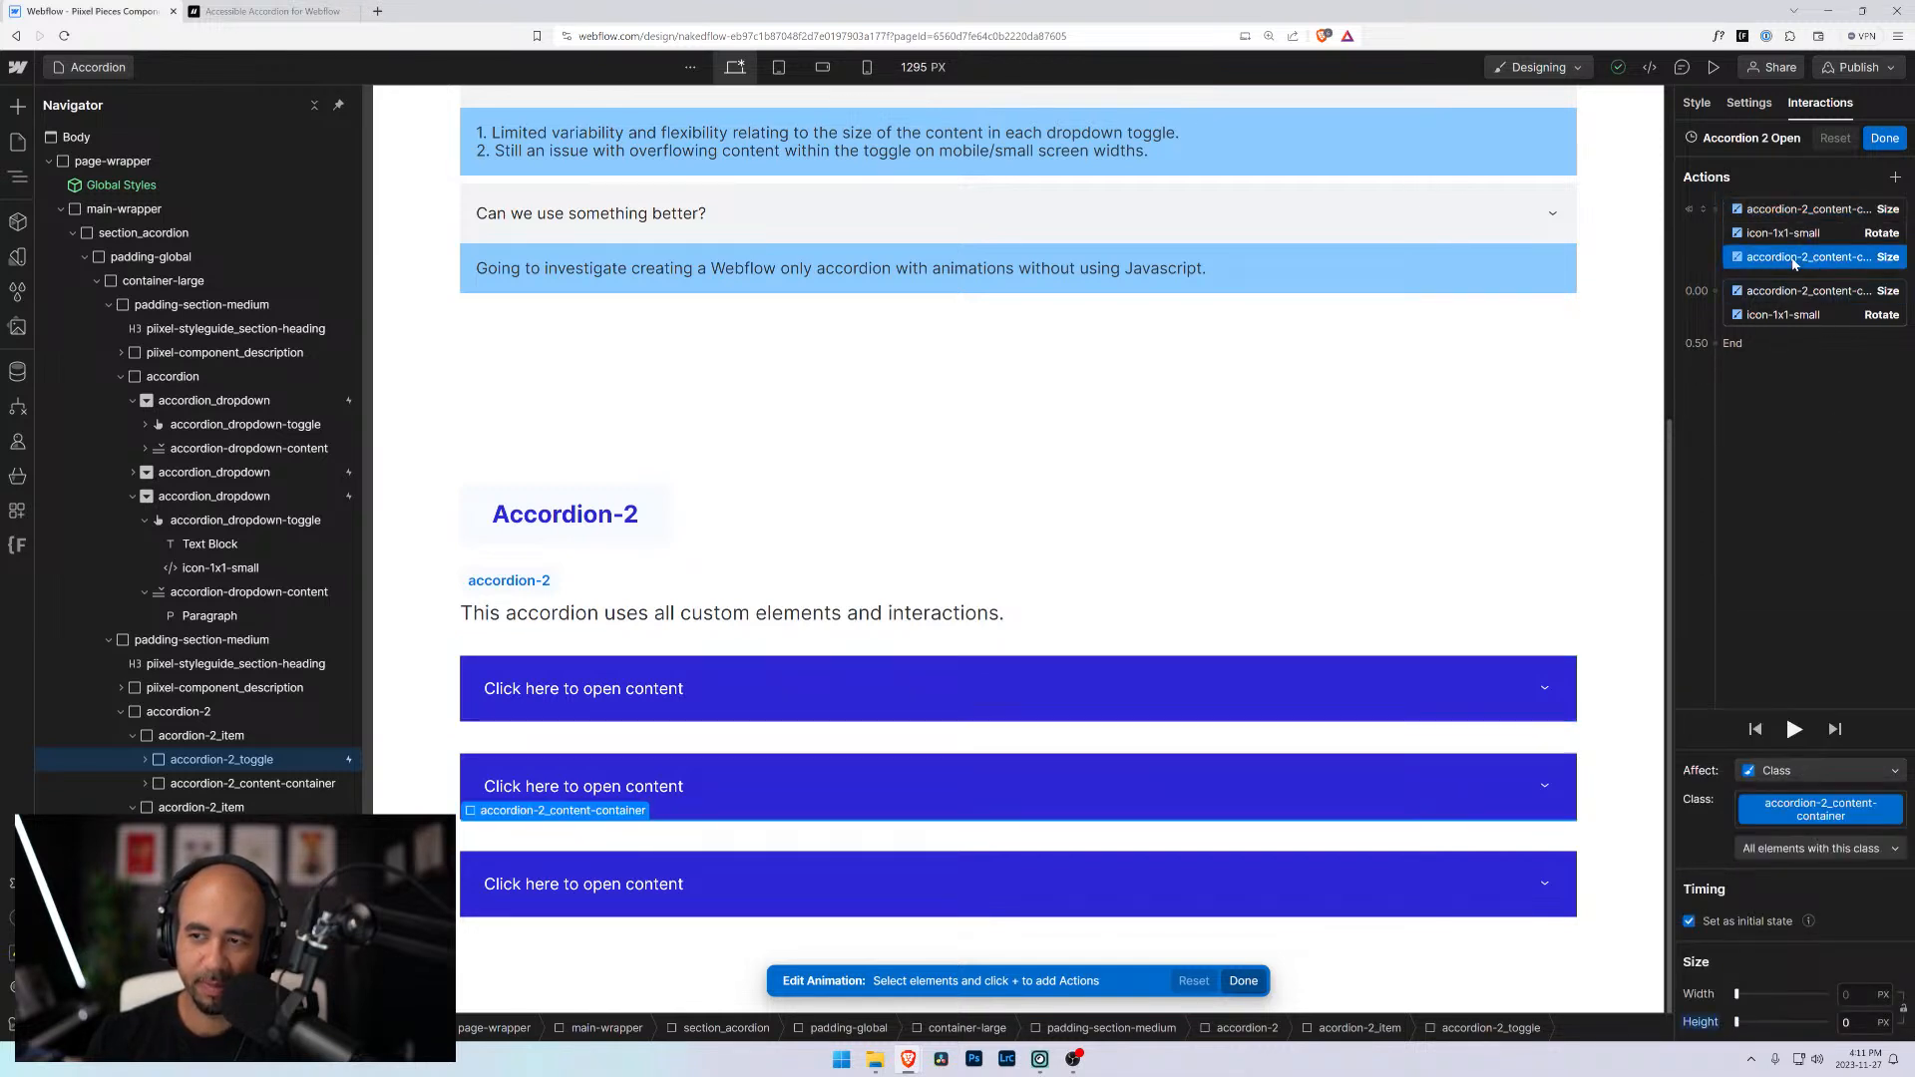
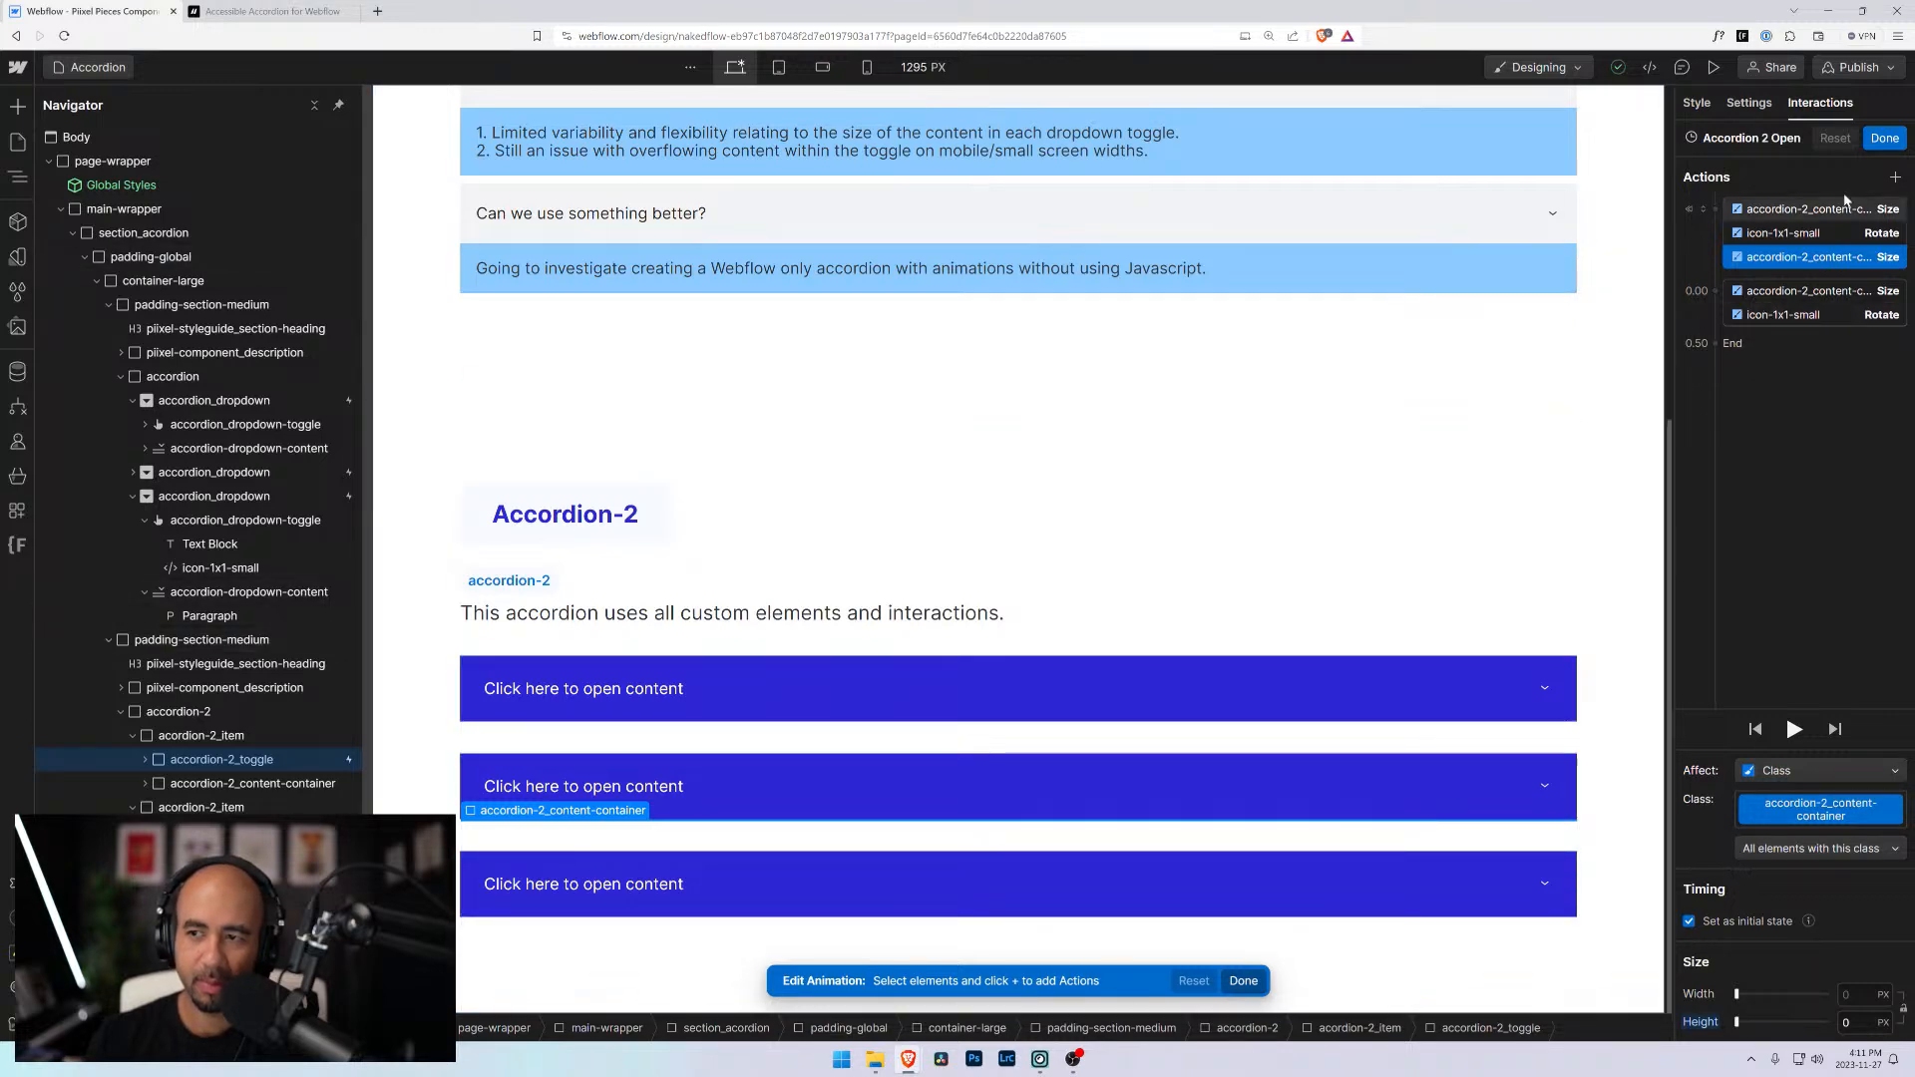
{"action": "left_click", "coordinate": [1885, 138]}
{"action": "scroll", "coordinate": [1786, 898], "scroll_direction": "down", "scroll_amount": 4}
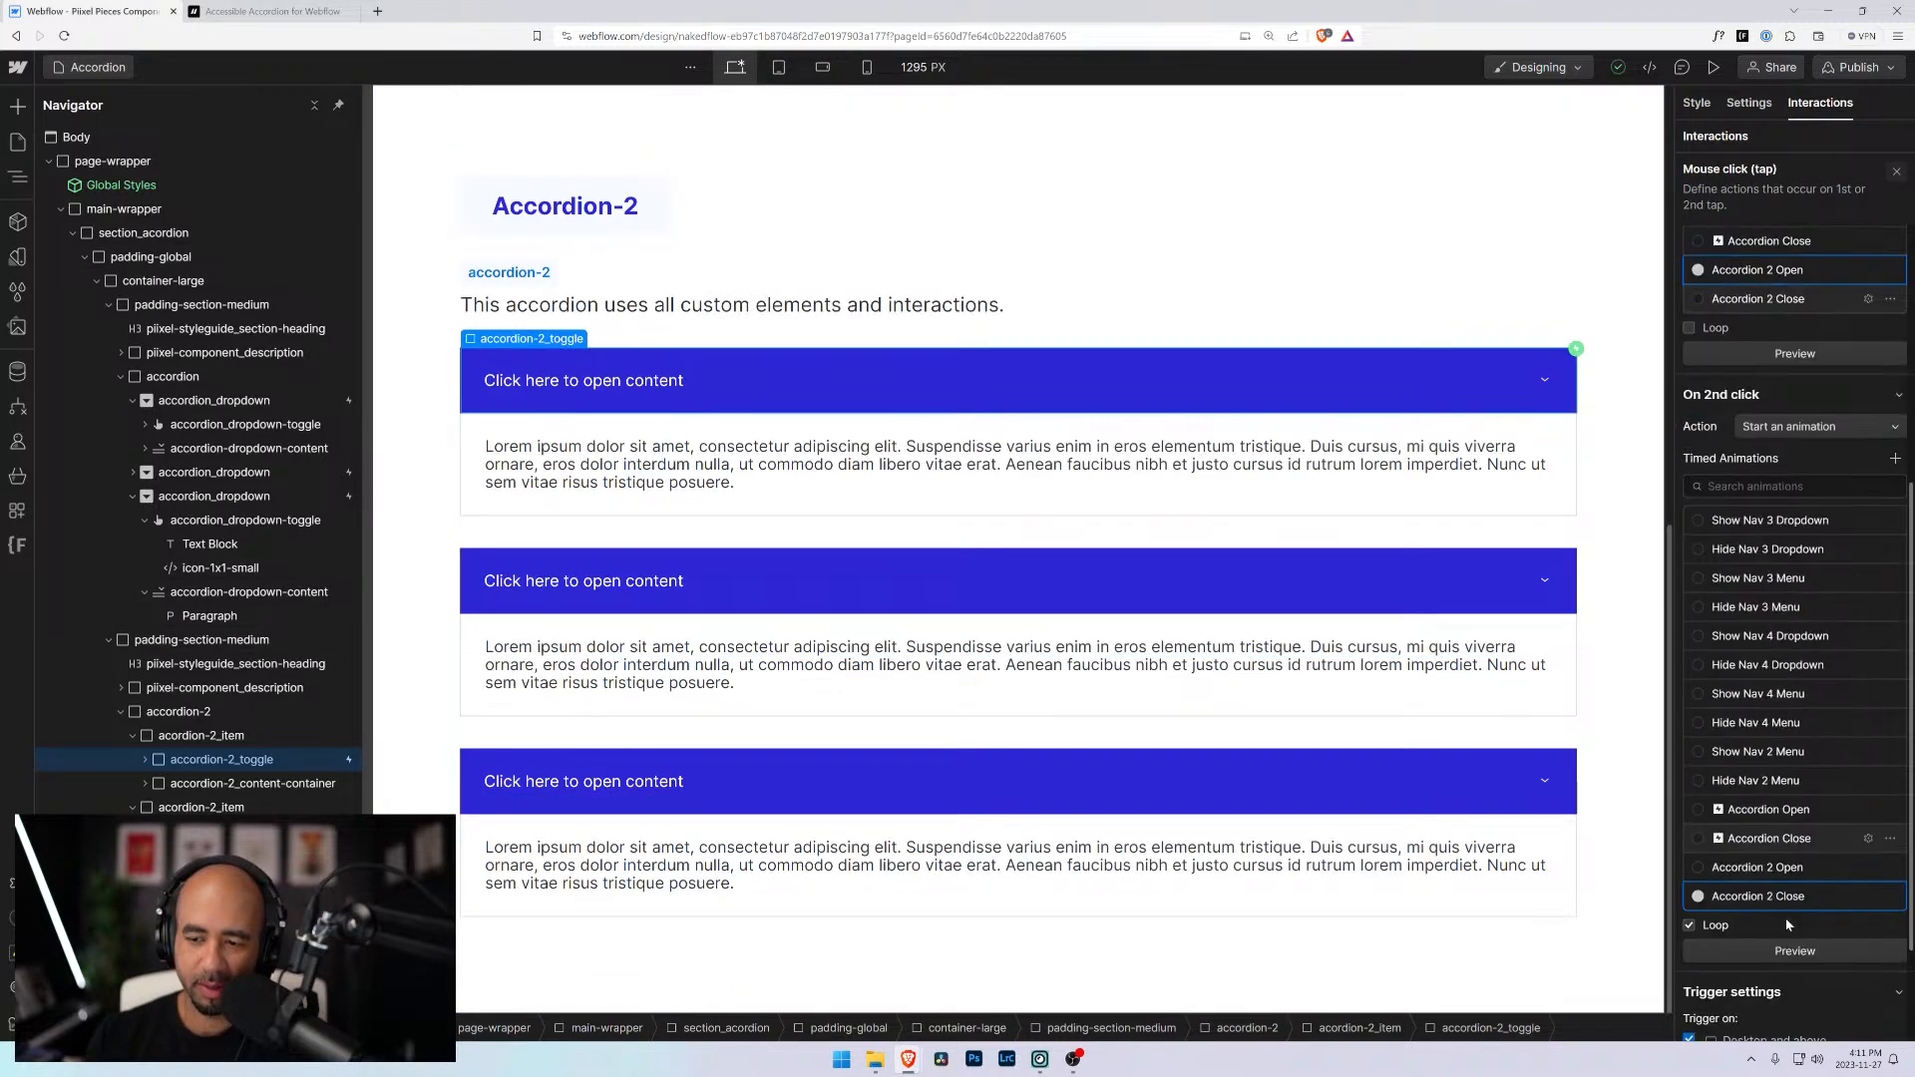
Add a second size action for accordion-2_content-container to the Accordion 2 Close animation, affecting all elements with this class
{"action": "left_click", "coordinate": [1868, 740]}
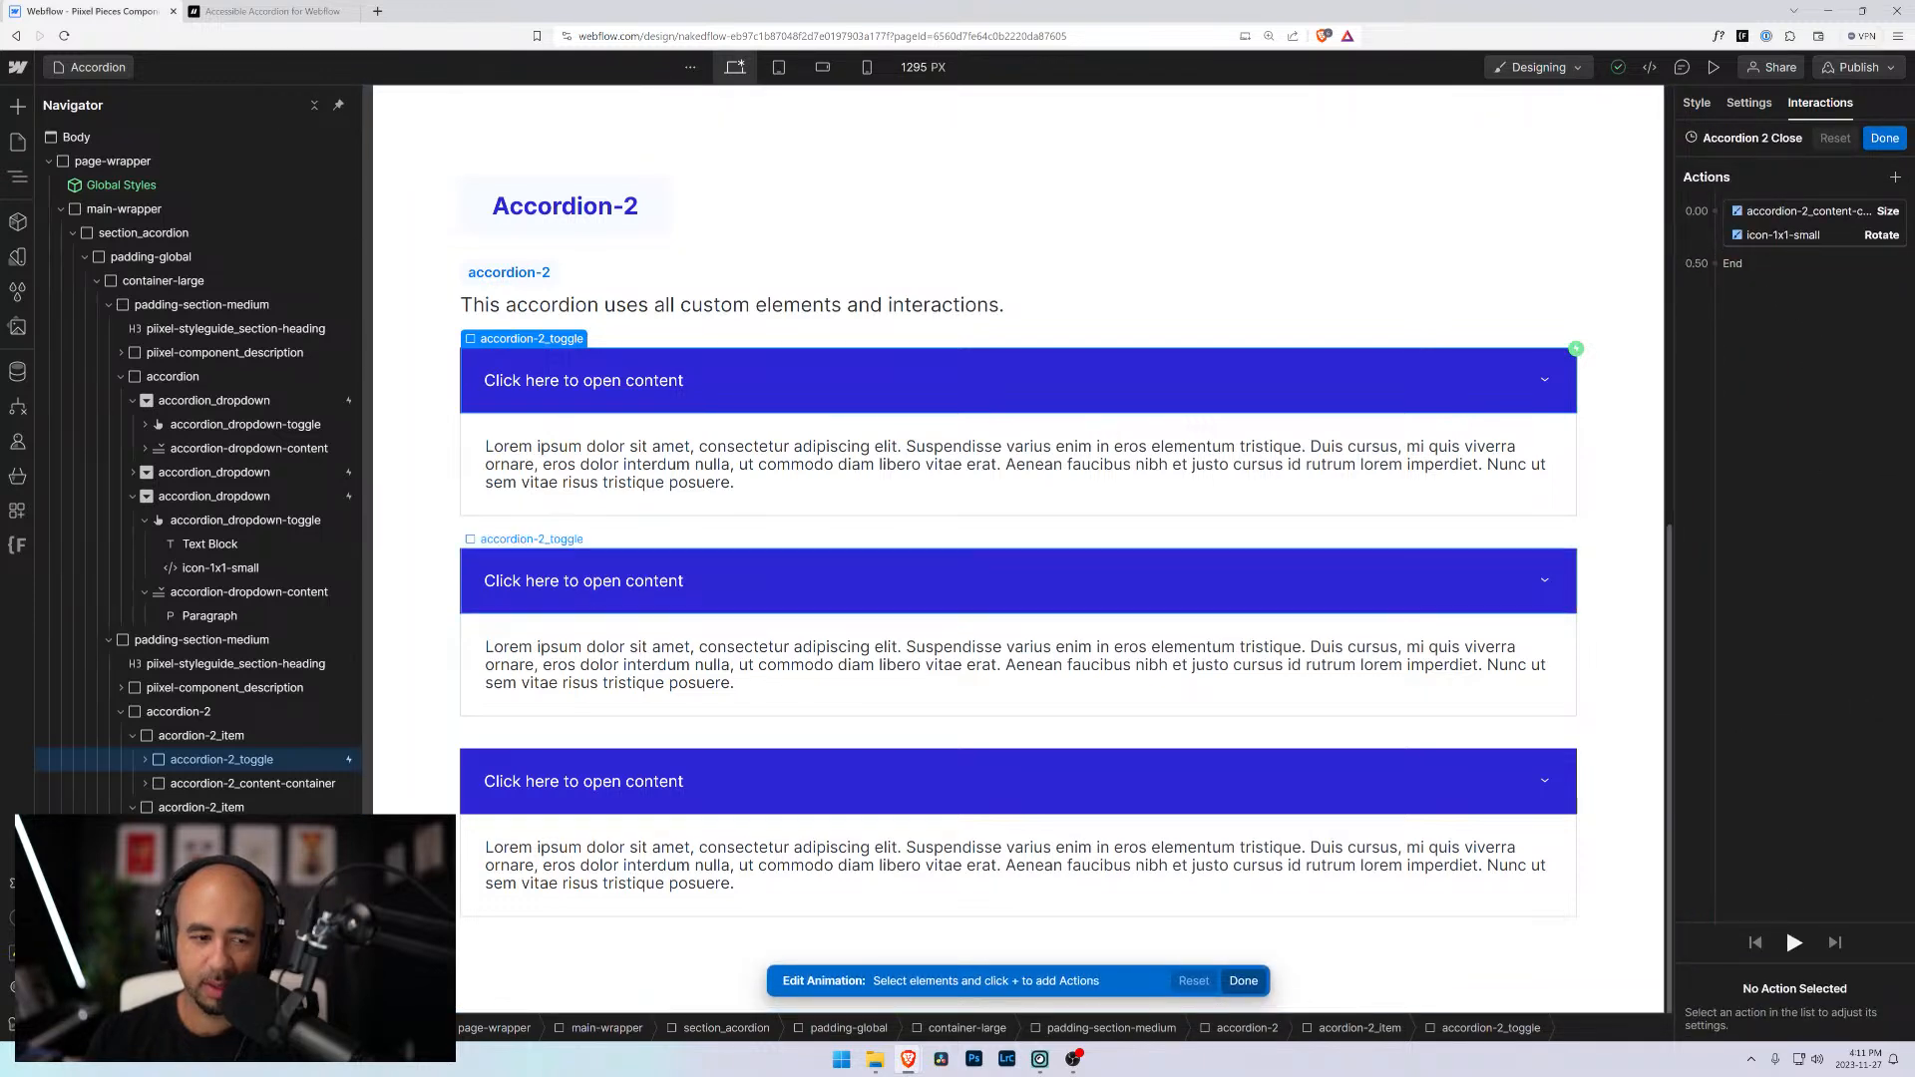
{"action": "left_click", "coordinate": [182, 787]}
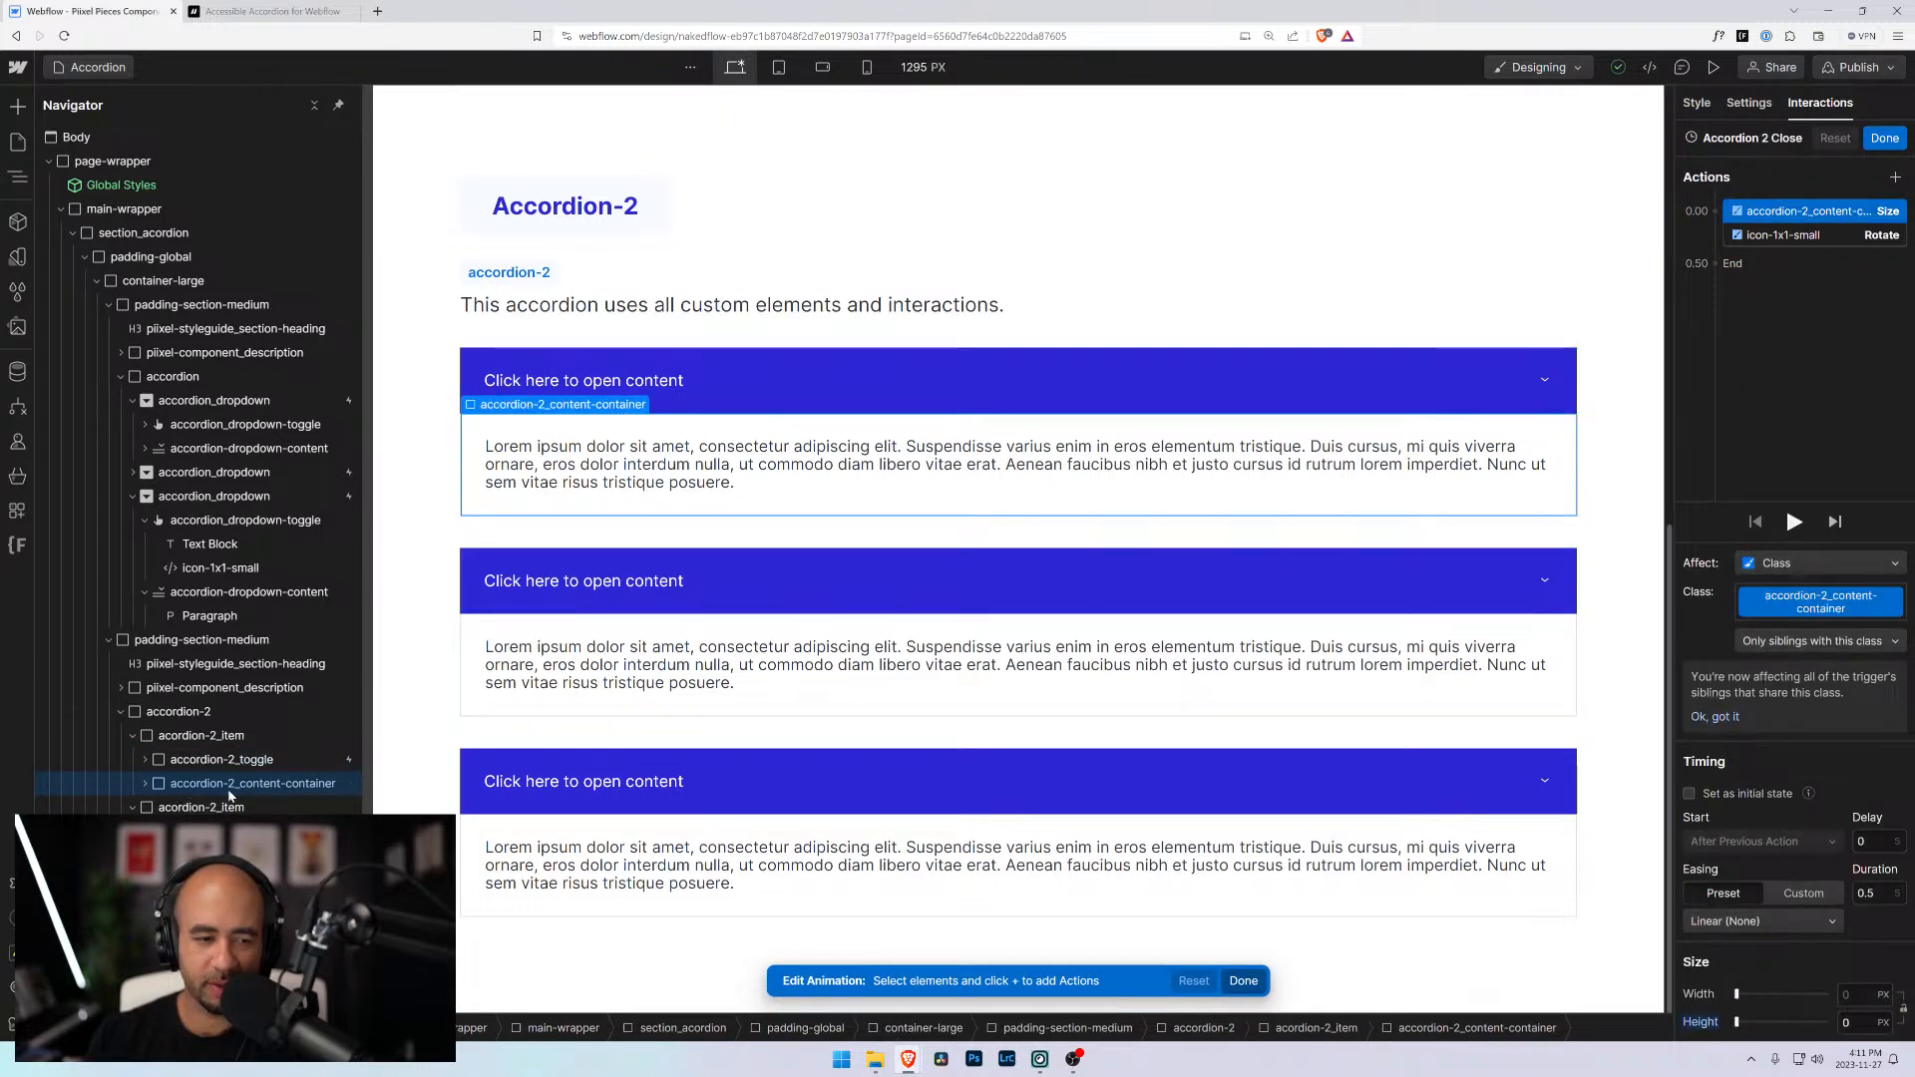
{"action": "left_click", "coordinate": [1717, 255]}
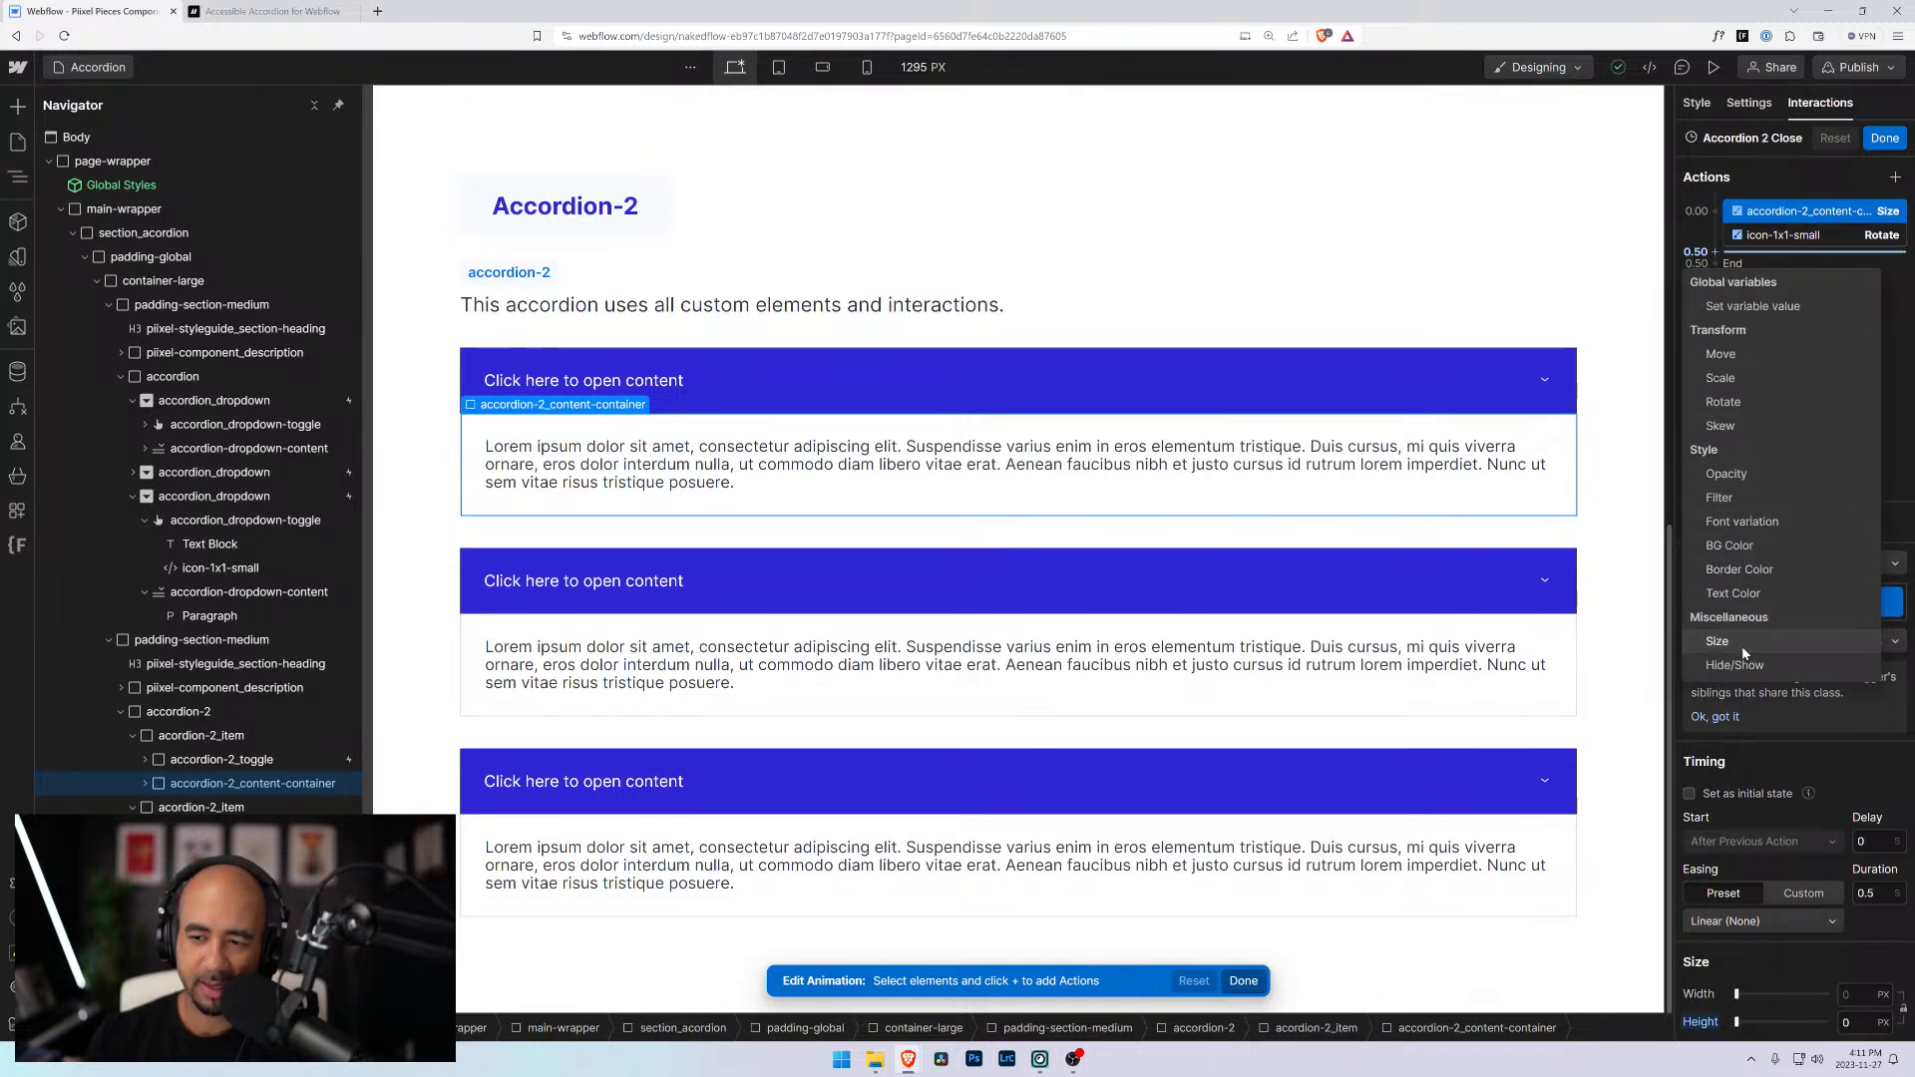
{"action": "left_click", "coordinate": [1717, 643]}
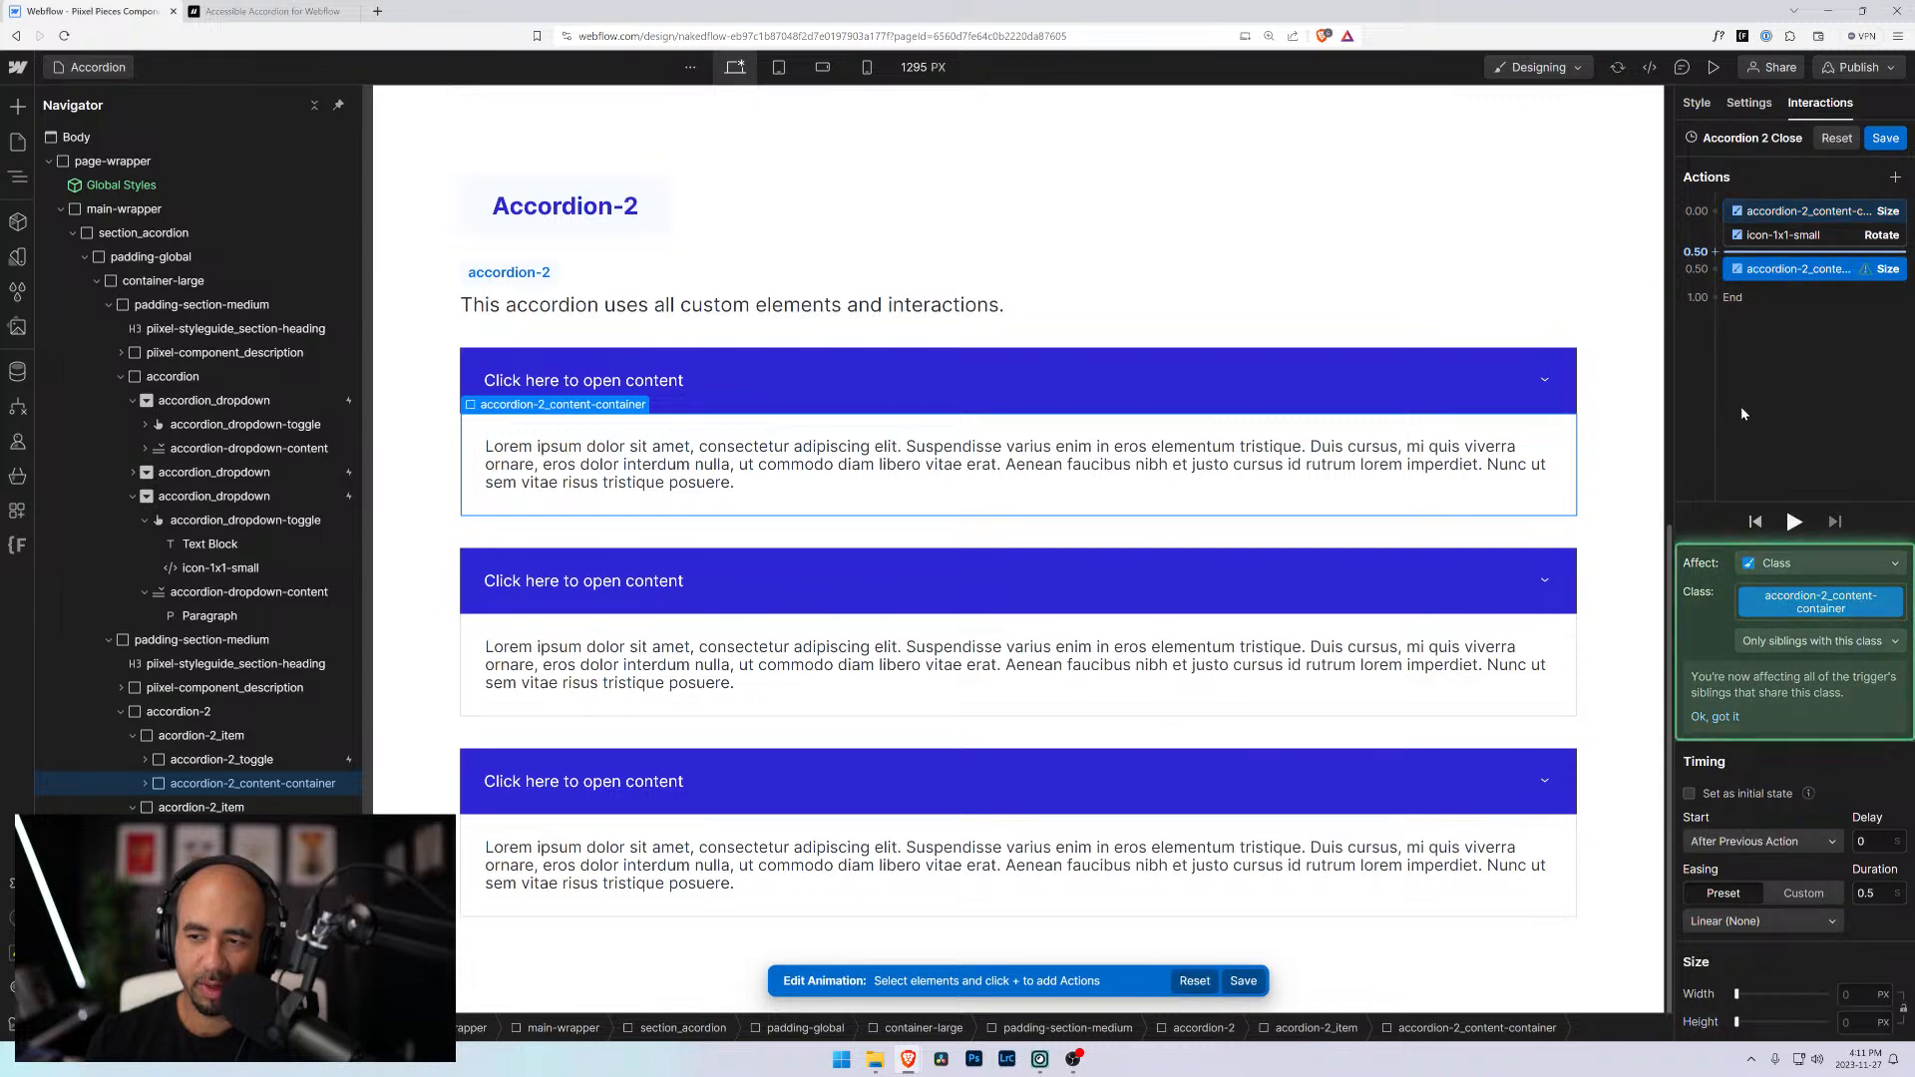
{"action": "left_click", "coordinate": [1762, 641]}
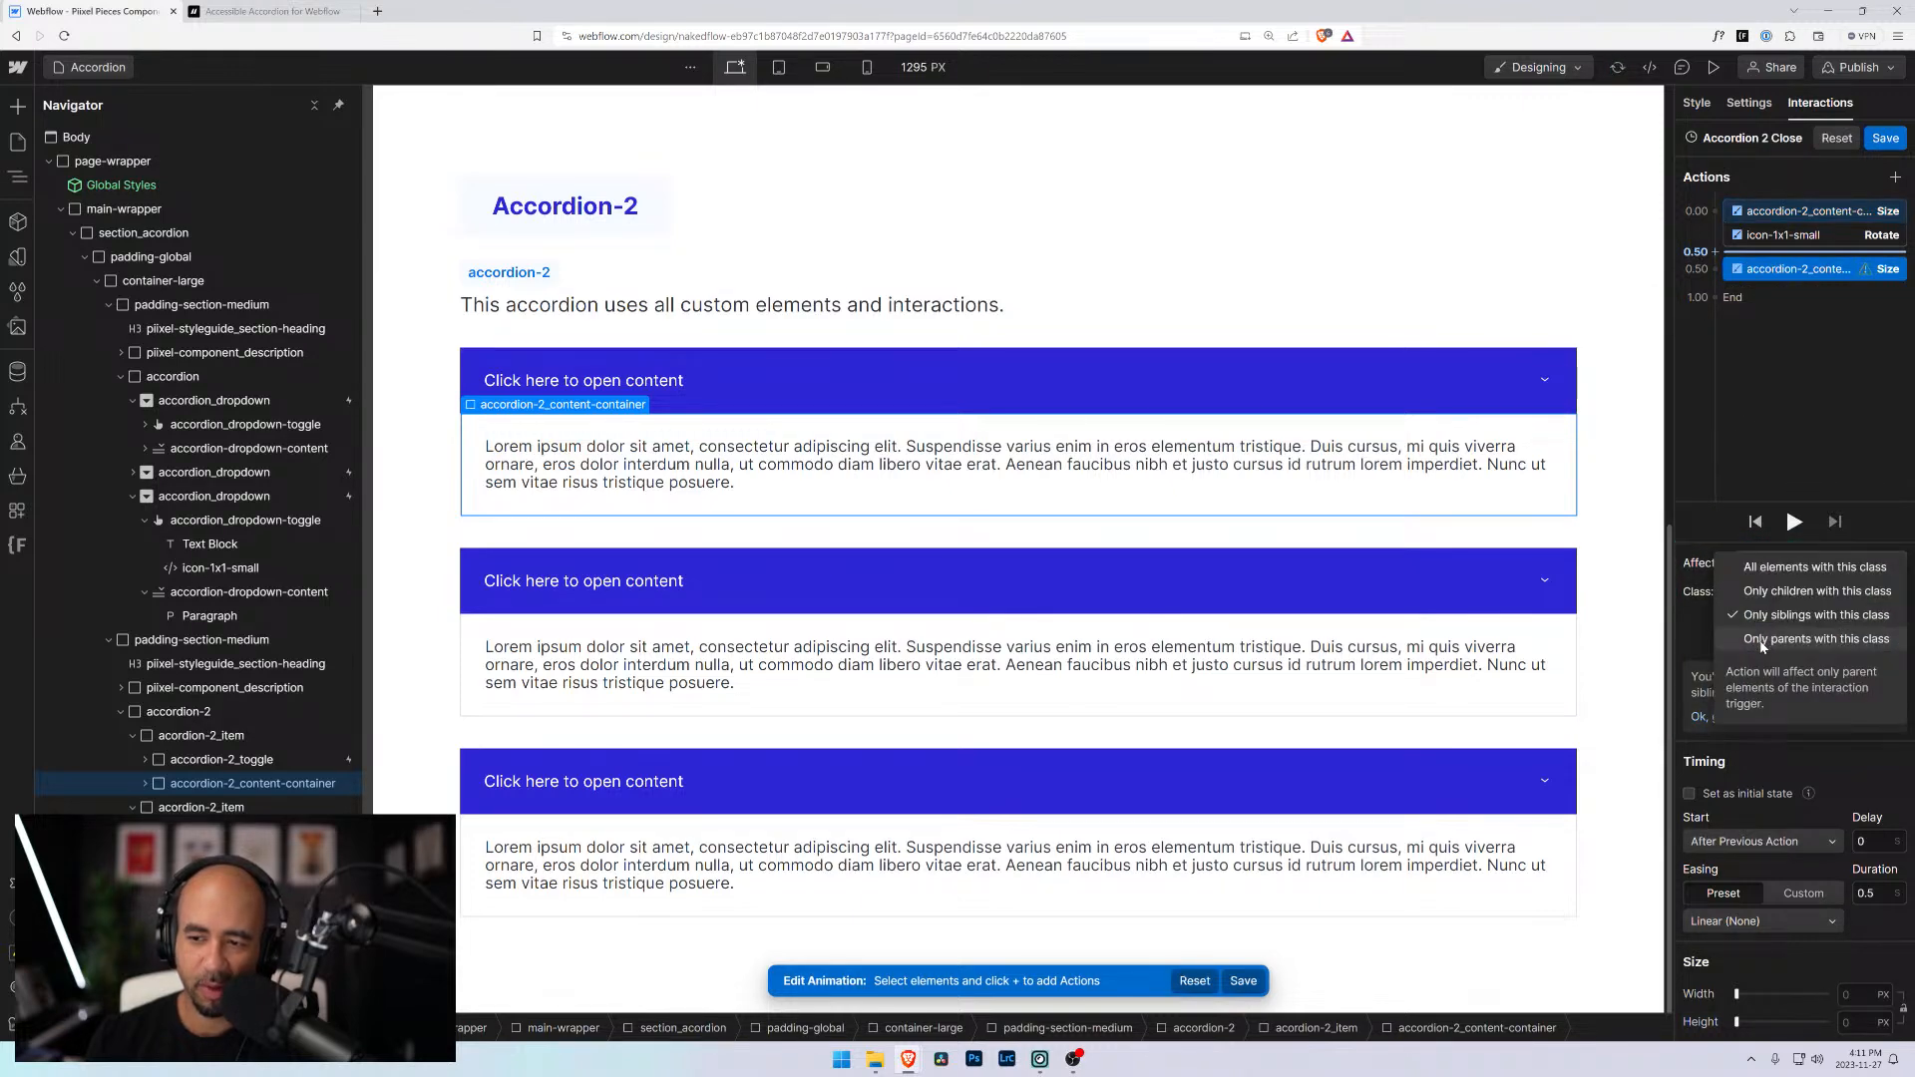
{"action": "left_click", "coordinate": [1756, 566]}
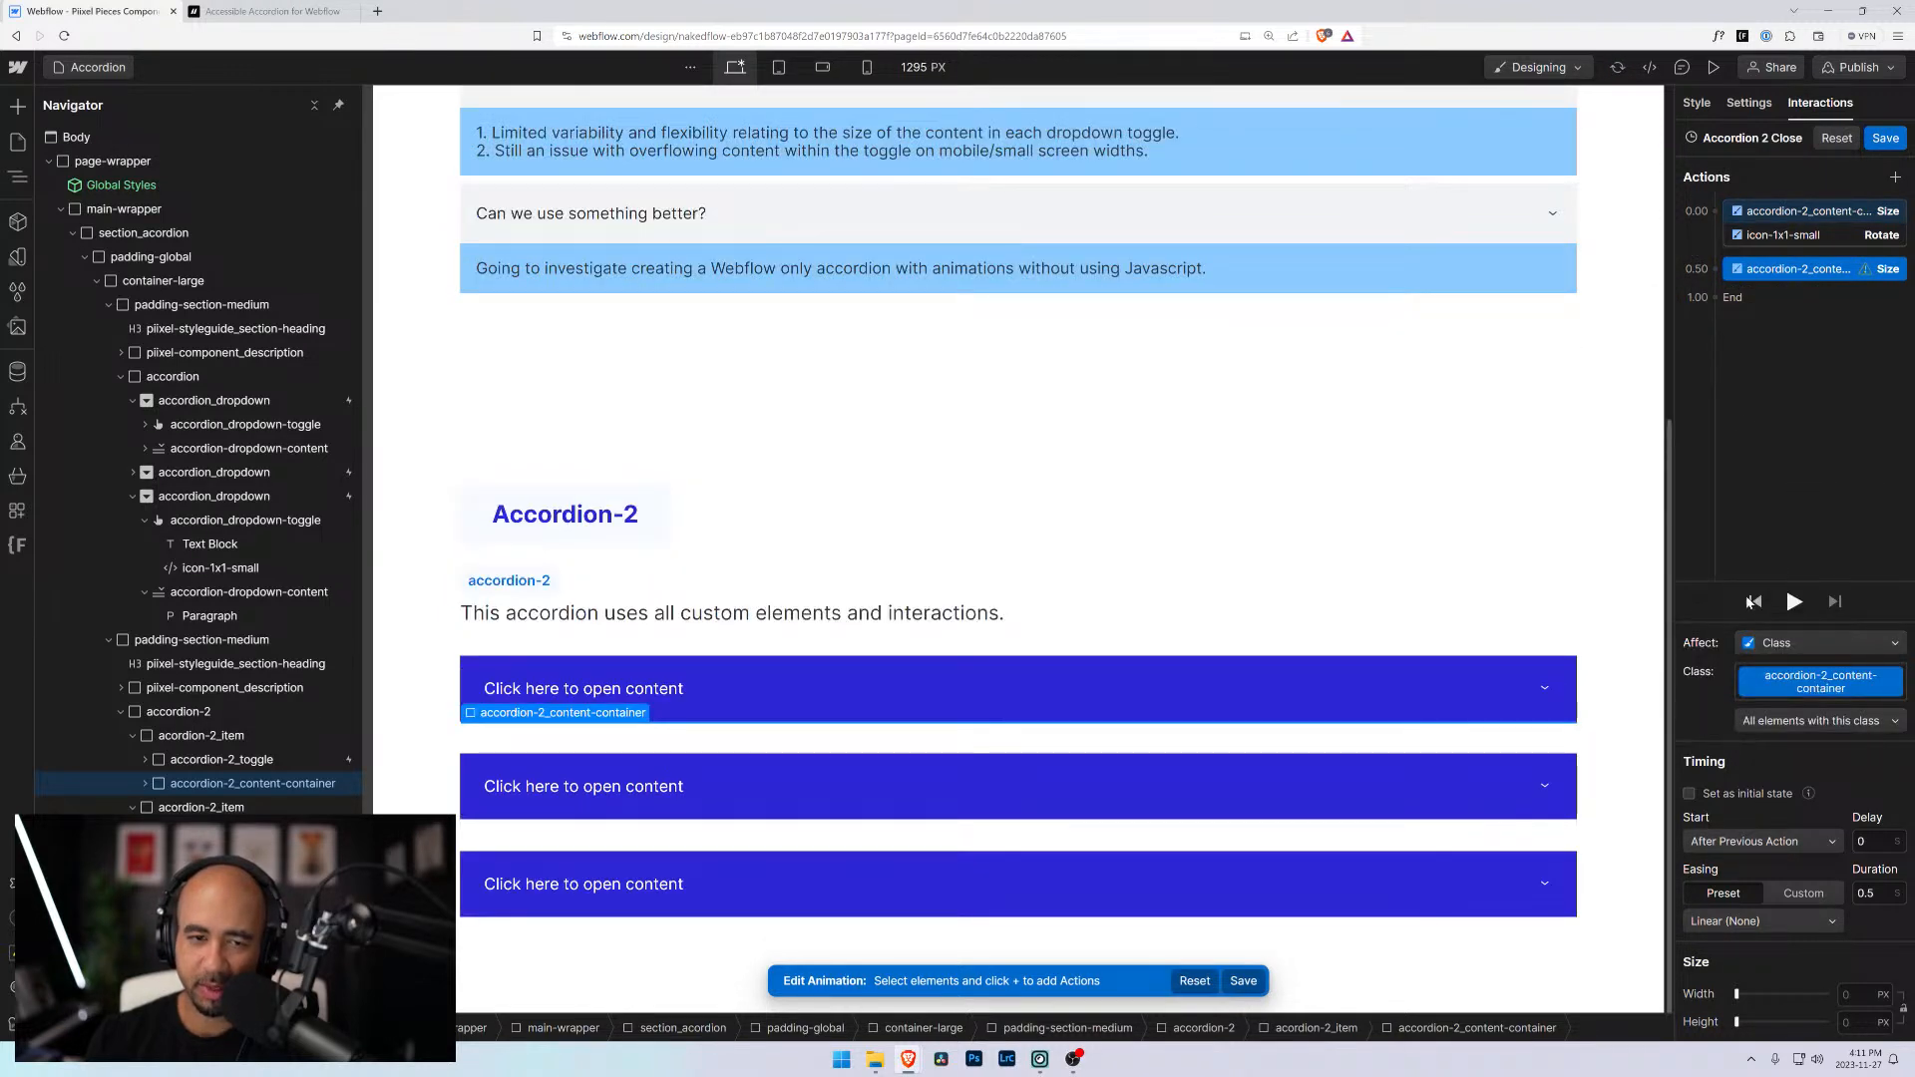
Set the new size action's height to 0 px, start it With Previous Action, and save the Accordion 2 Close animation
{"action": "left_click", "coordinate": [1856, 1023]}
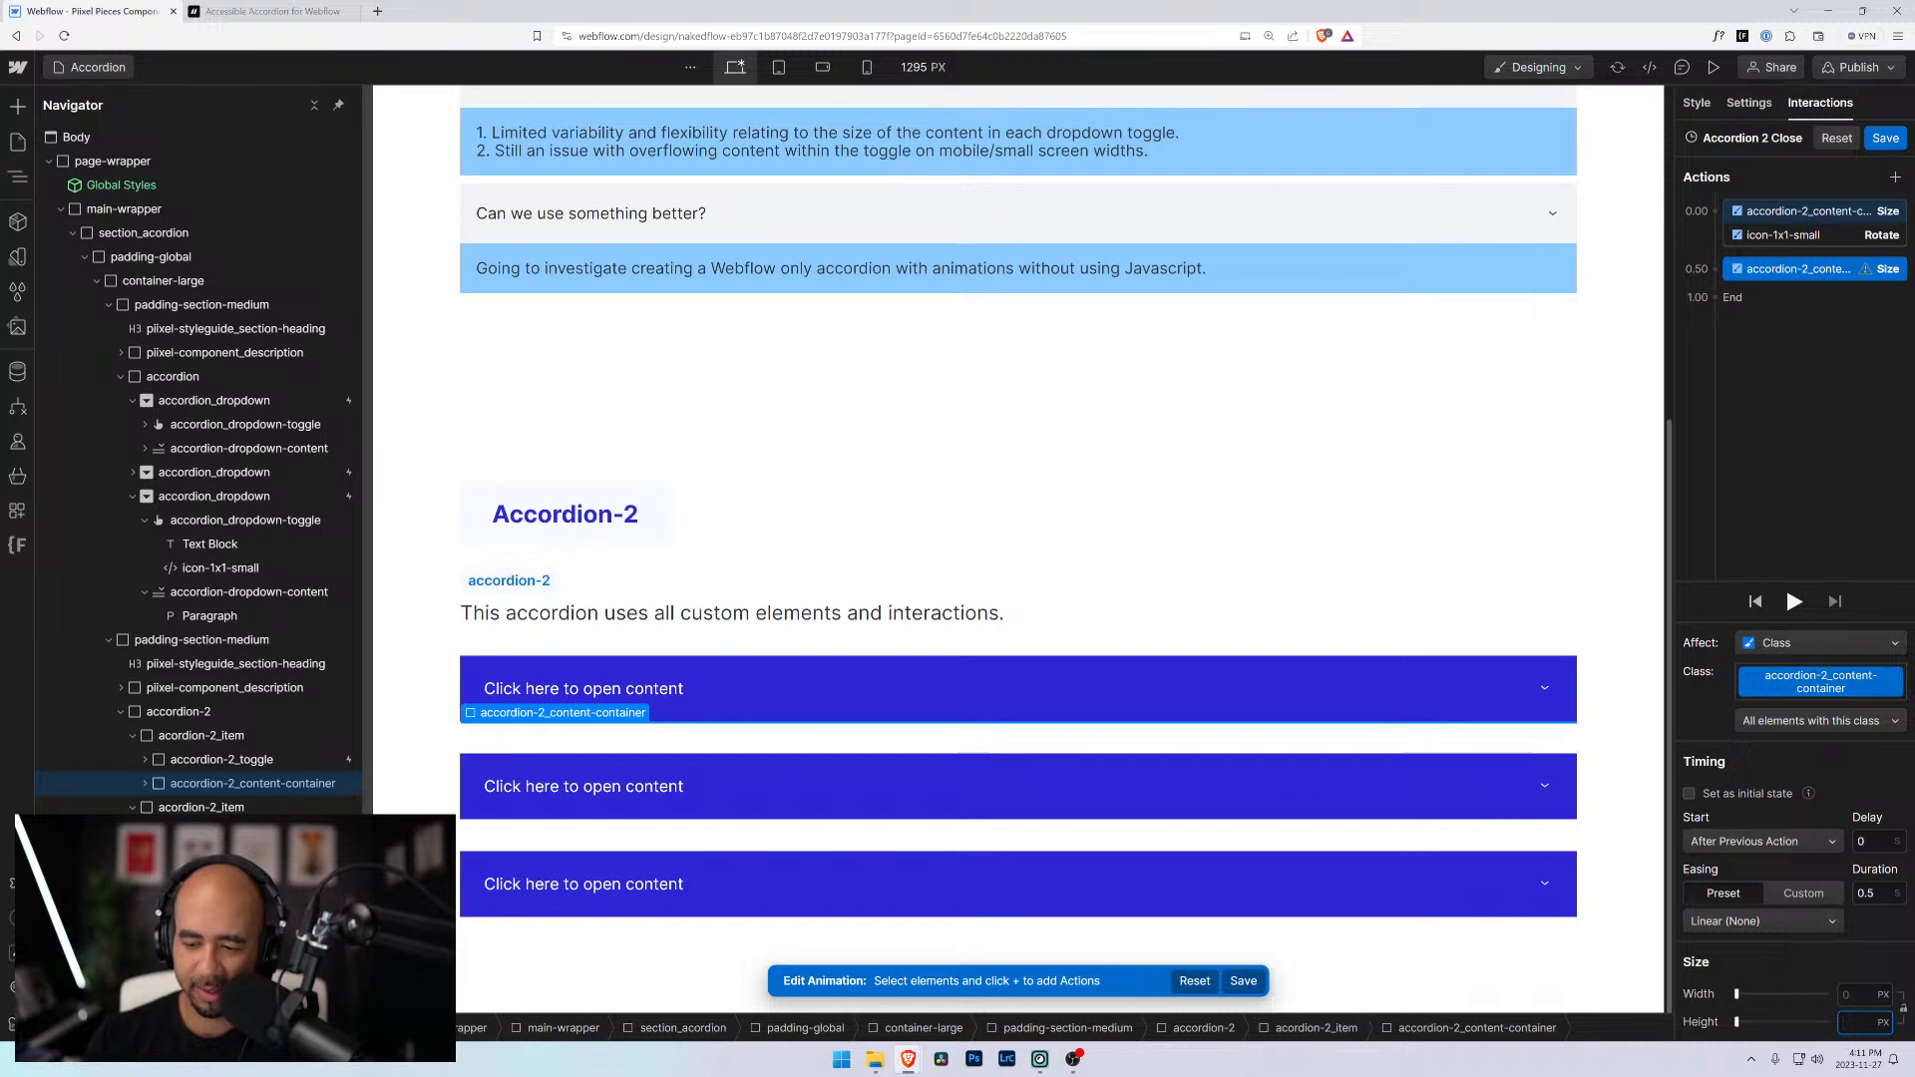
{"action": "type", "text": "0"}
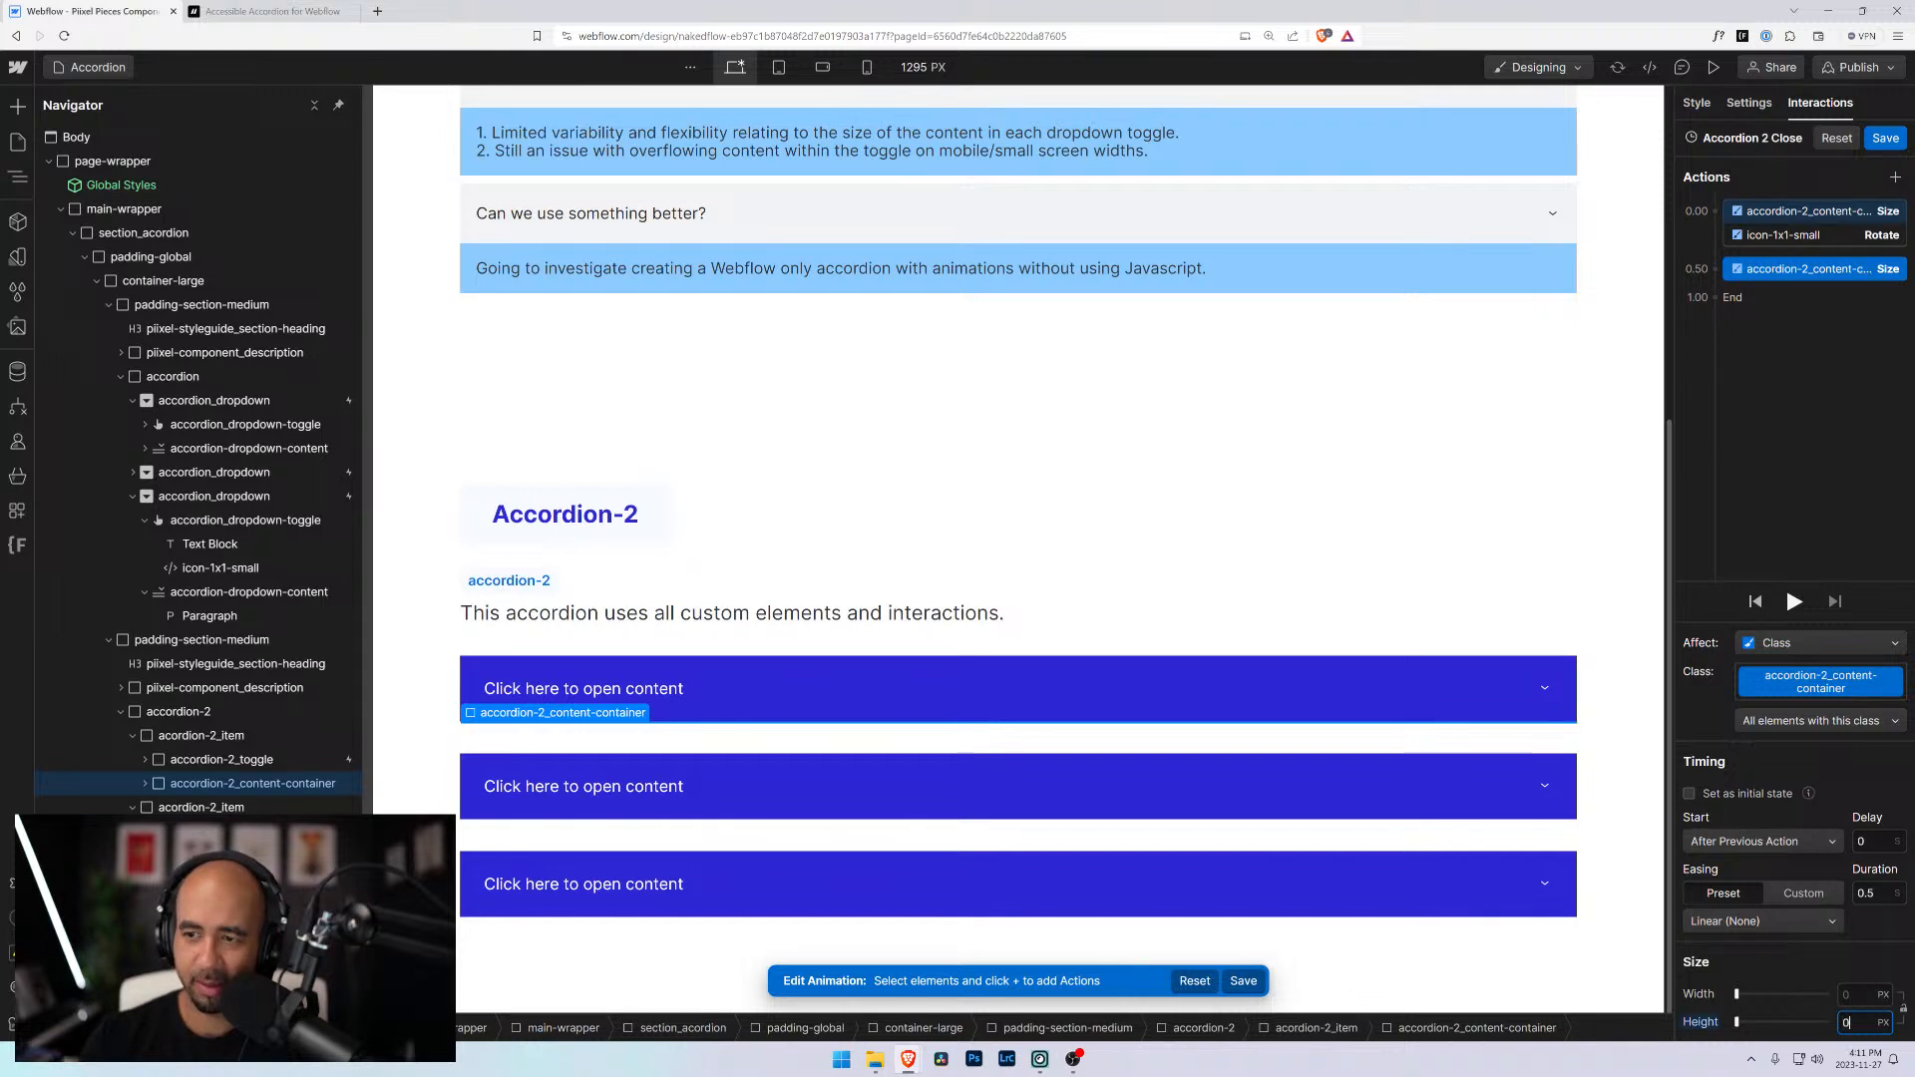
{"action": "left_click", "coordinate": [1726, 846]}
{"action": "left_click", "coordinate": [1736, 866]}
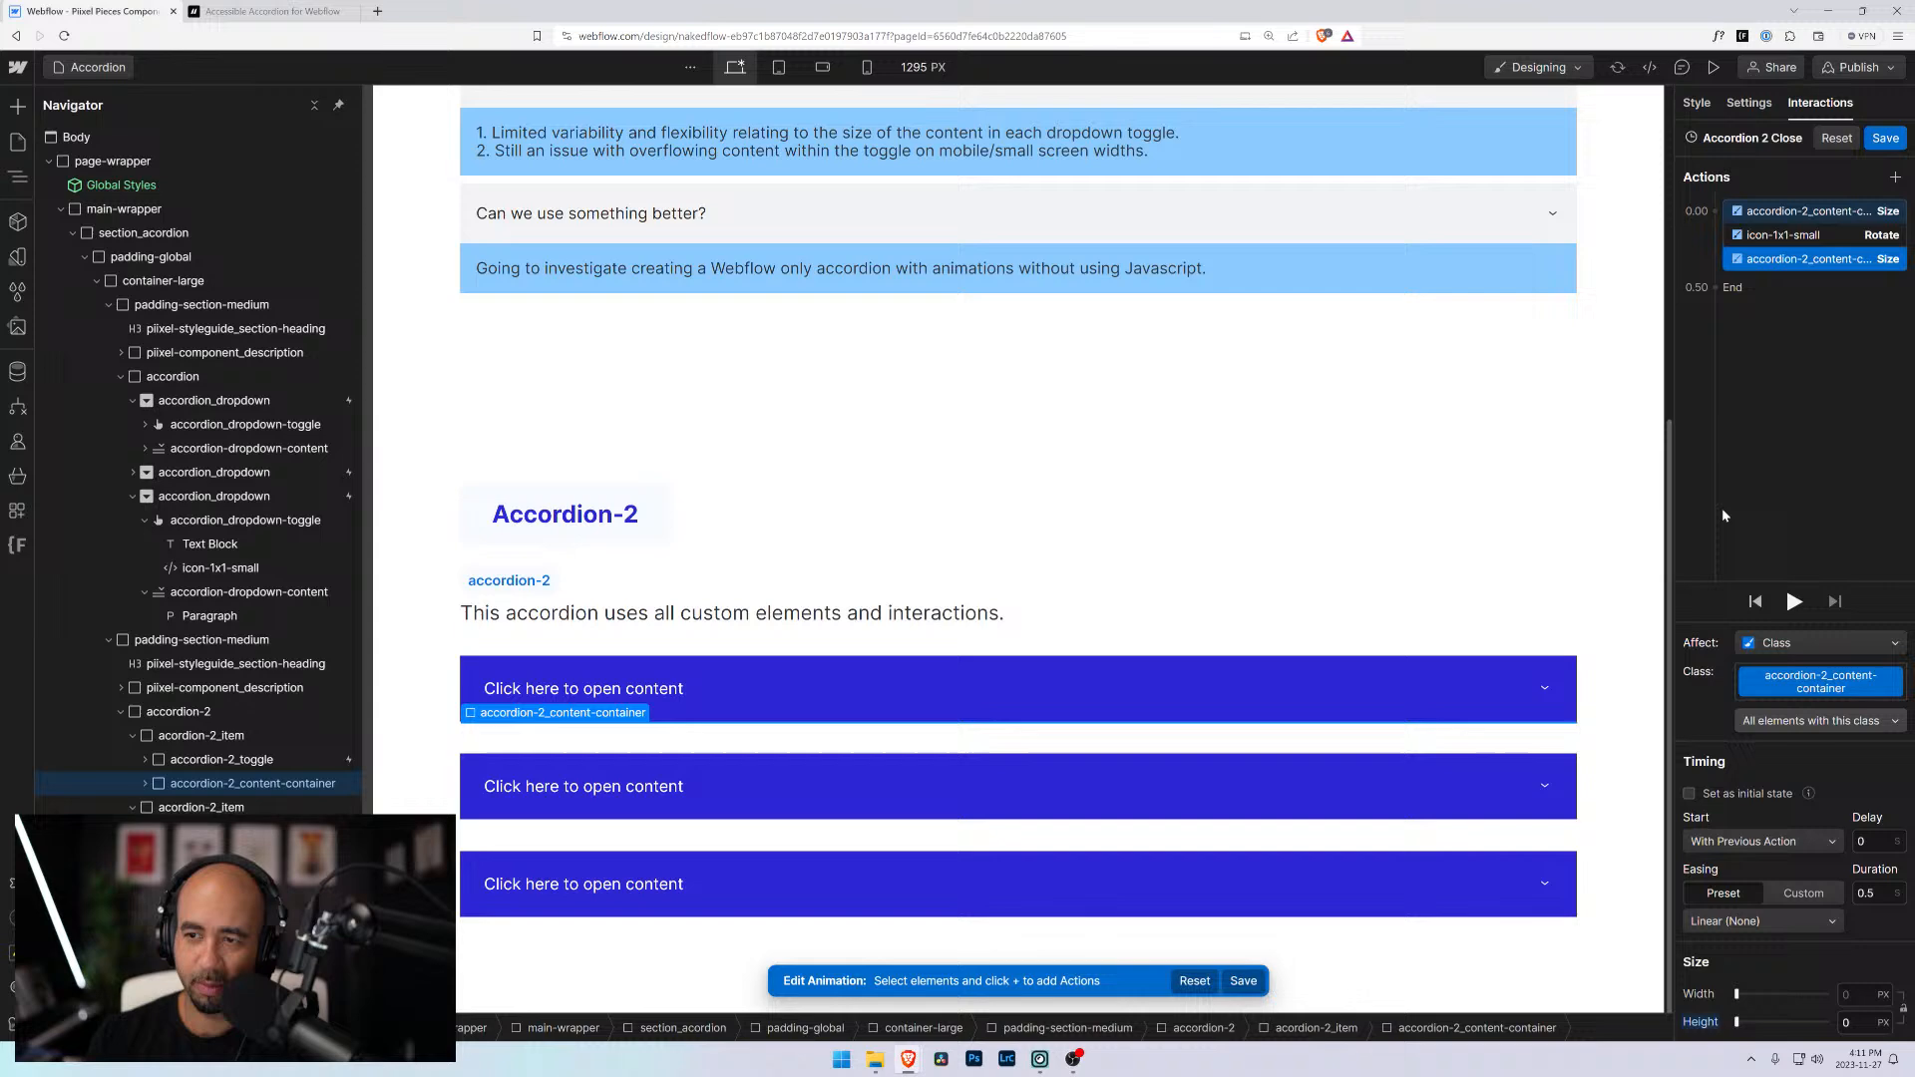
{"action": "left_click", "coordinate": [1885, 139]}
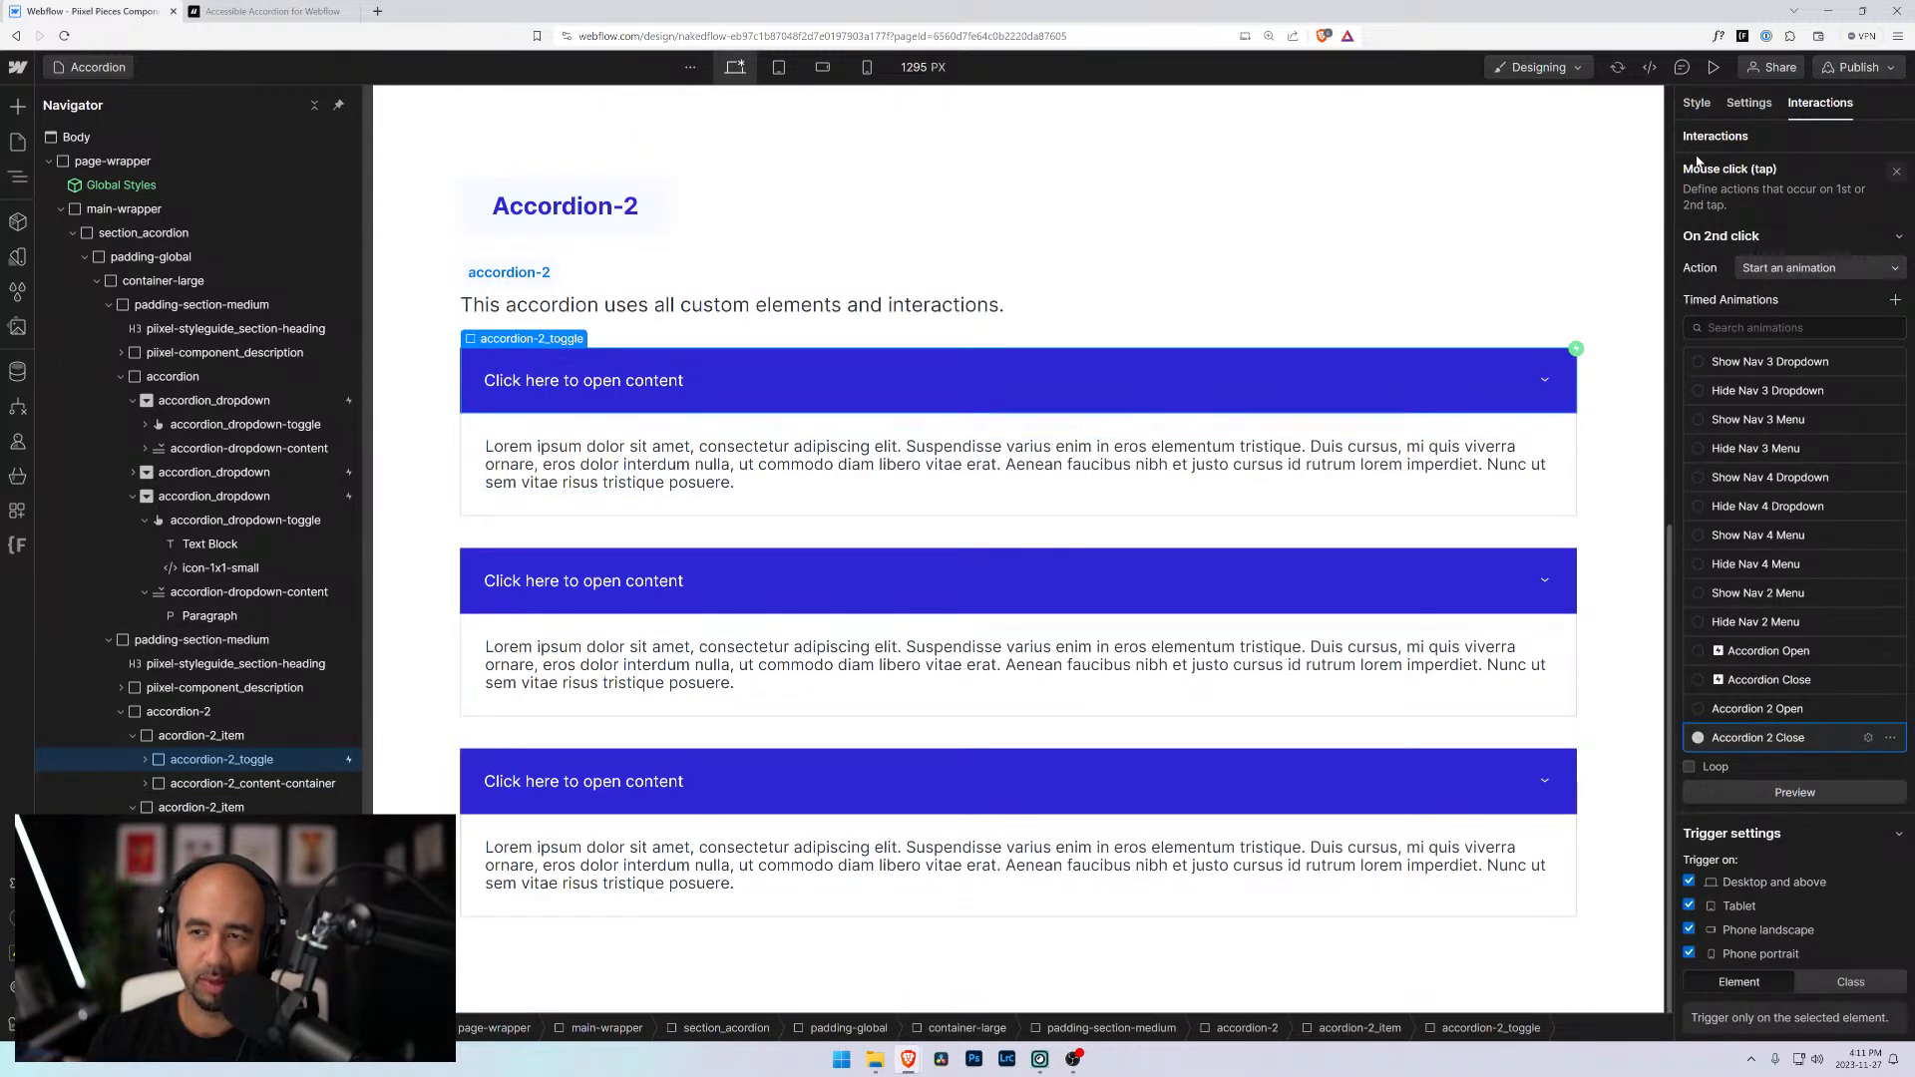
Preview the page, open the first and second Accordion-2 items, and close the second one to test the revised close animation
{"action": "left_click", "coordinate": [1714, 67]}
{"action": "left_click", "coordinate": [599, 722]}
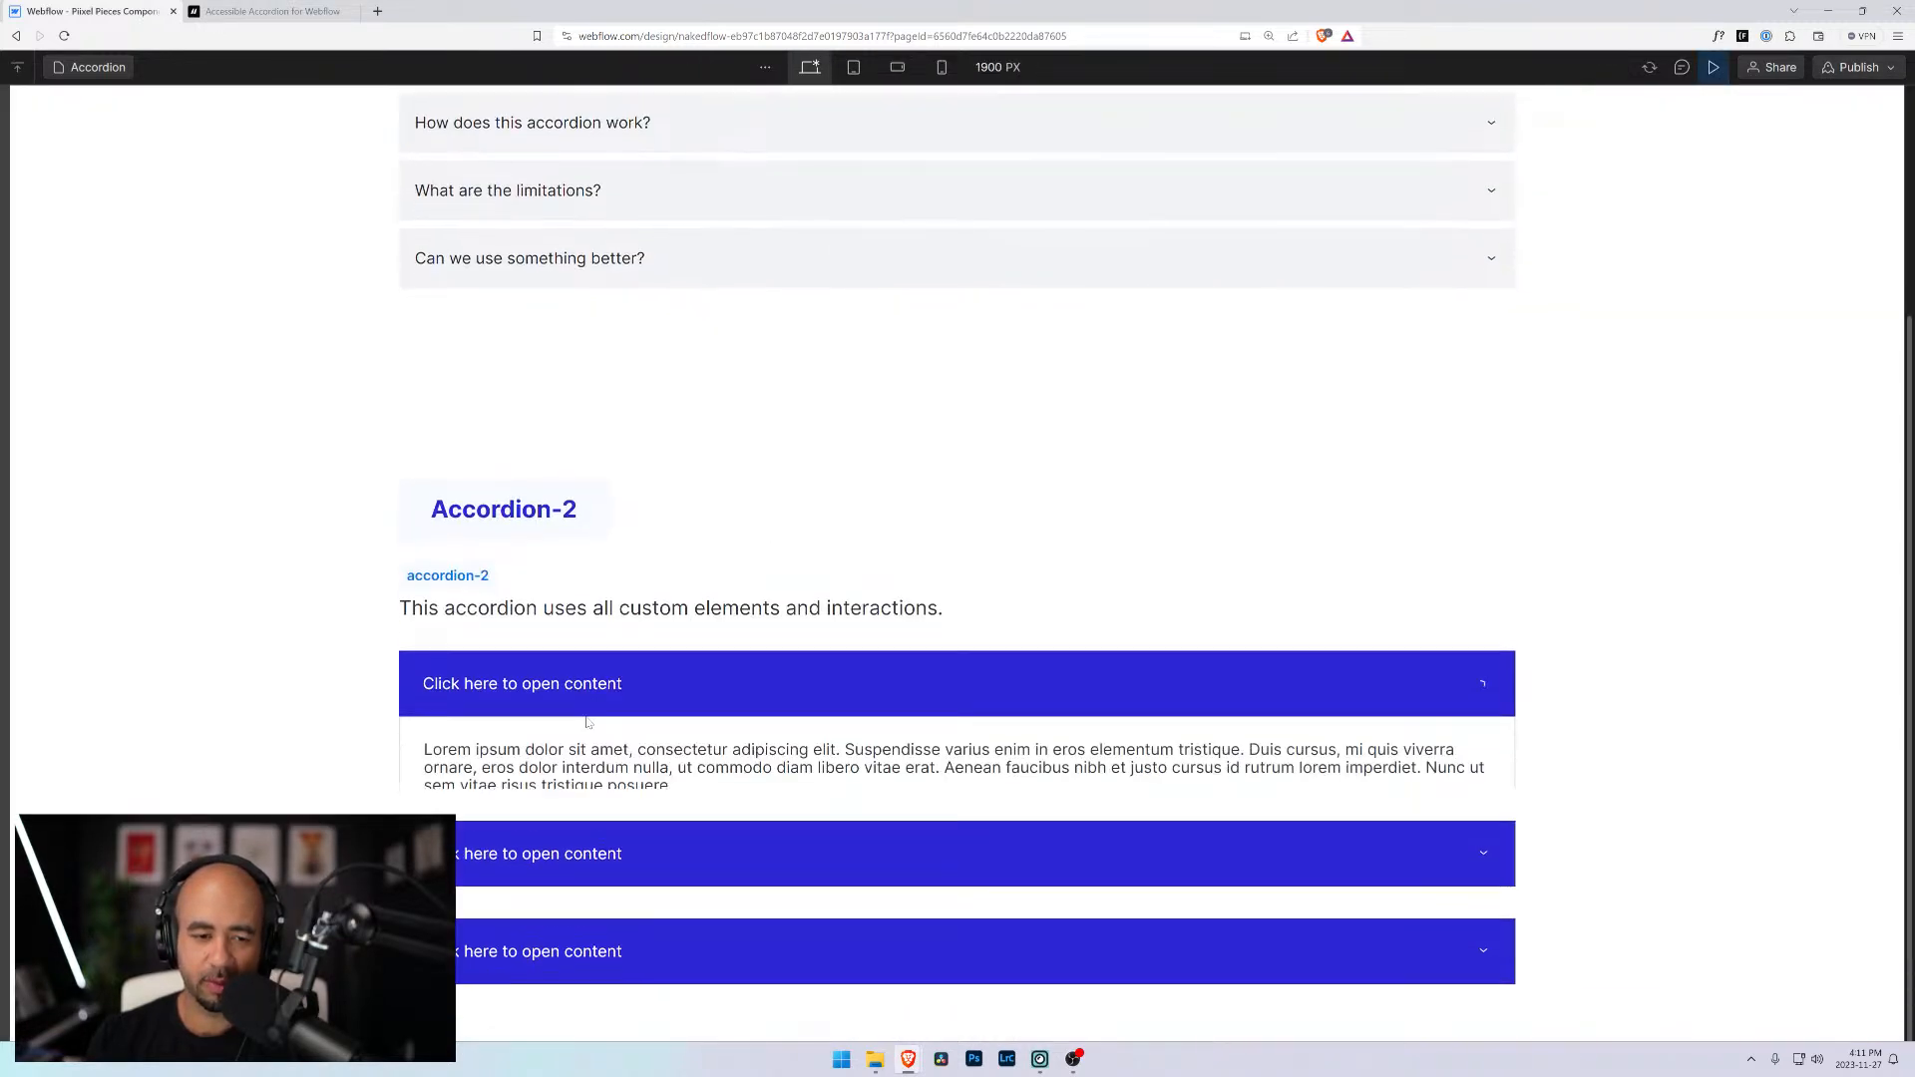
{"action": "left_click", "coordinate": [589, 900]}
{"action": "scroll", "coordinate": [589, 900], "scroll_direction": "down", "scroll_amount": 3}
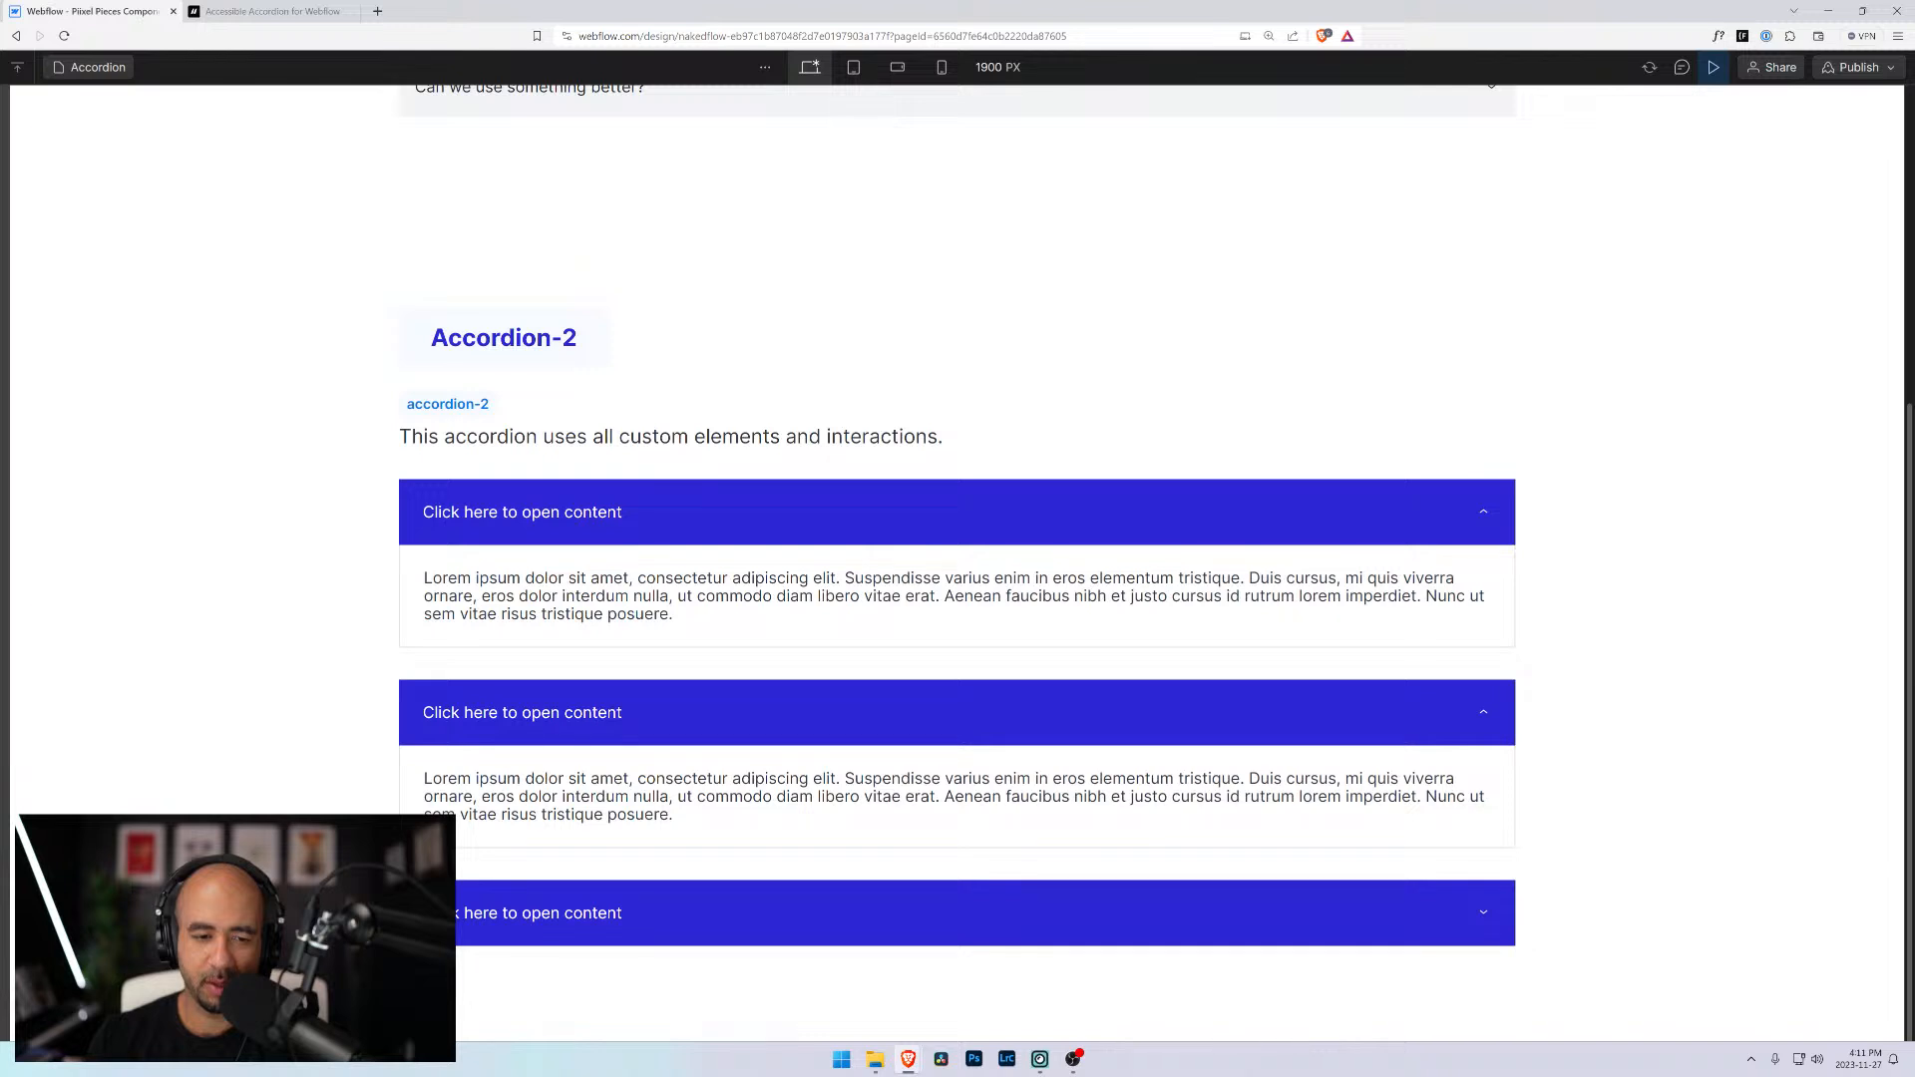
{"action": "left_click", "coordinate": [573, 712]}
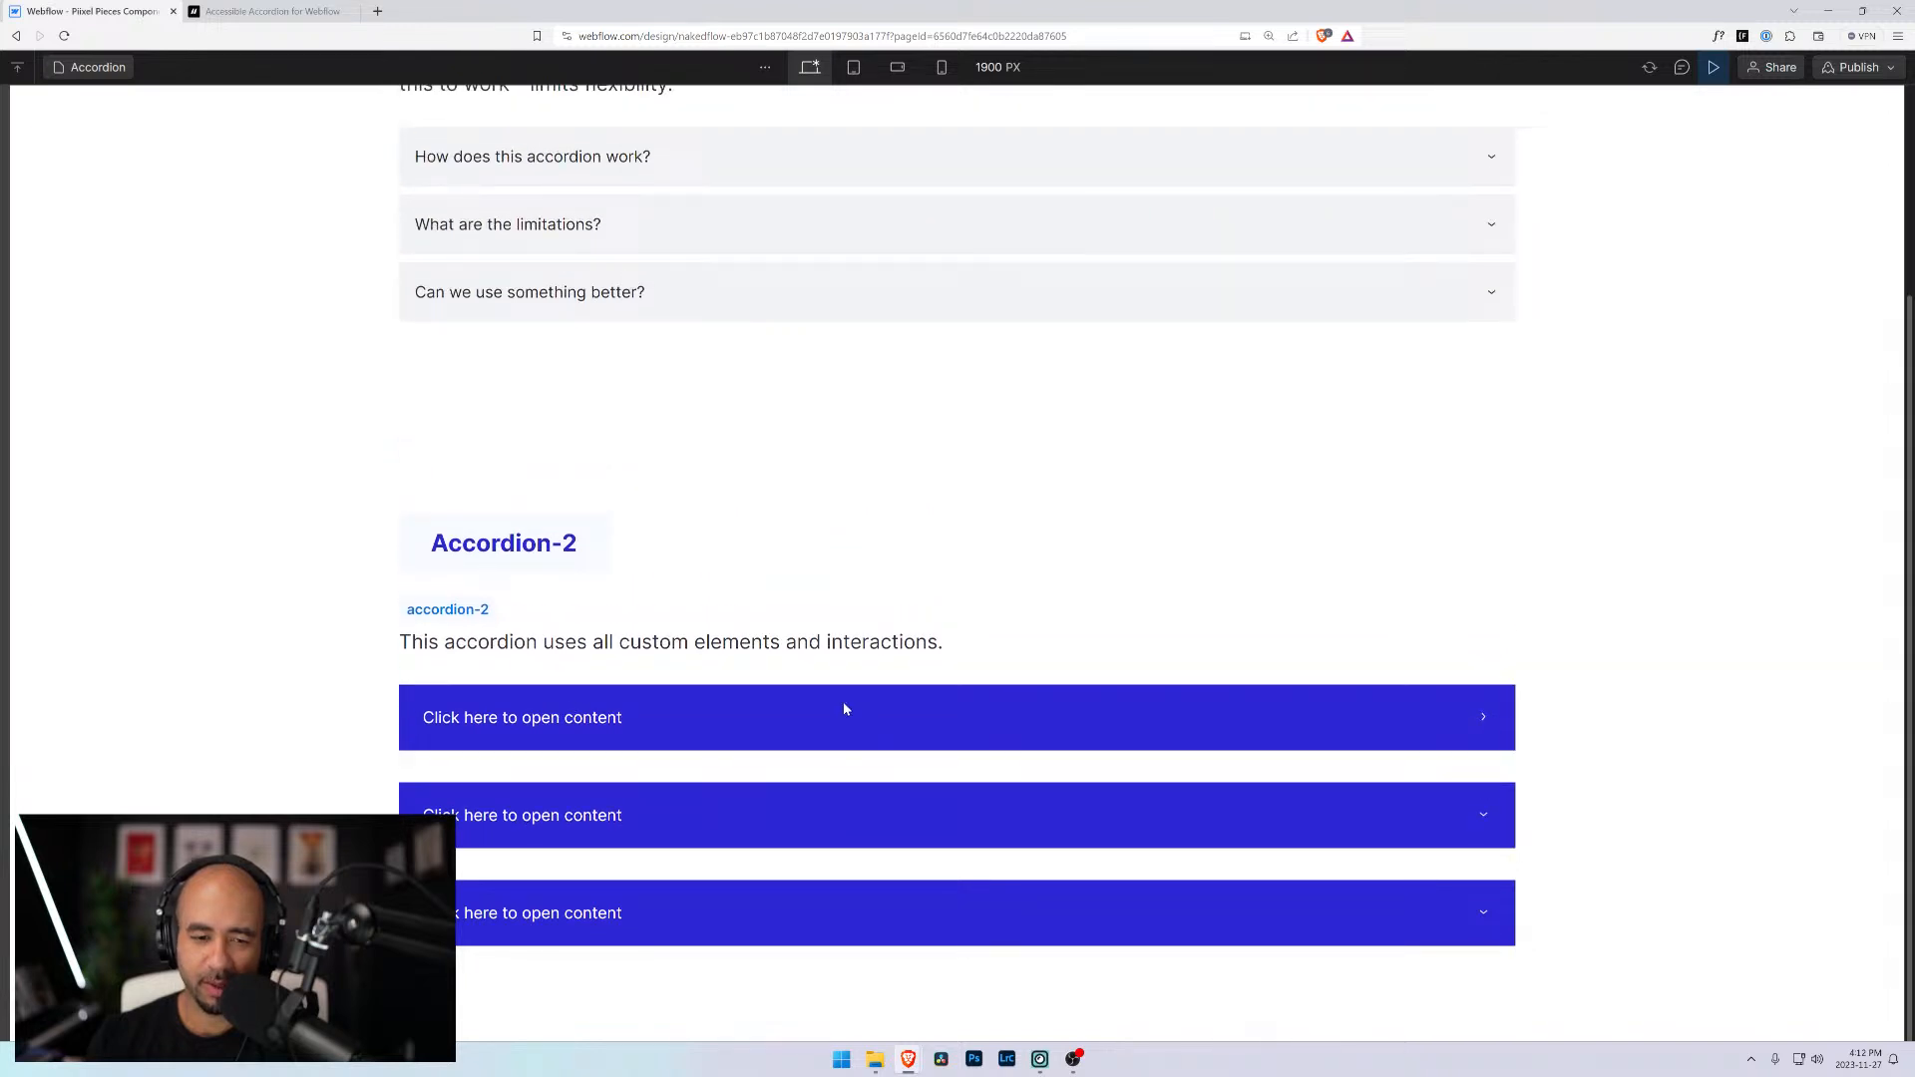
Open all three Accordion-2 items in turn and close the third to check how the others react
{"action": "left_click", "coordinate": [530, 738]}
{"action": "left_click", "coordinate": [541, 893]}
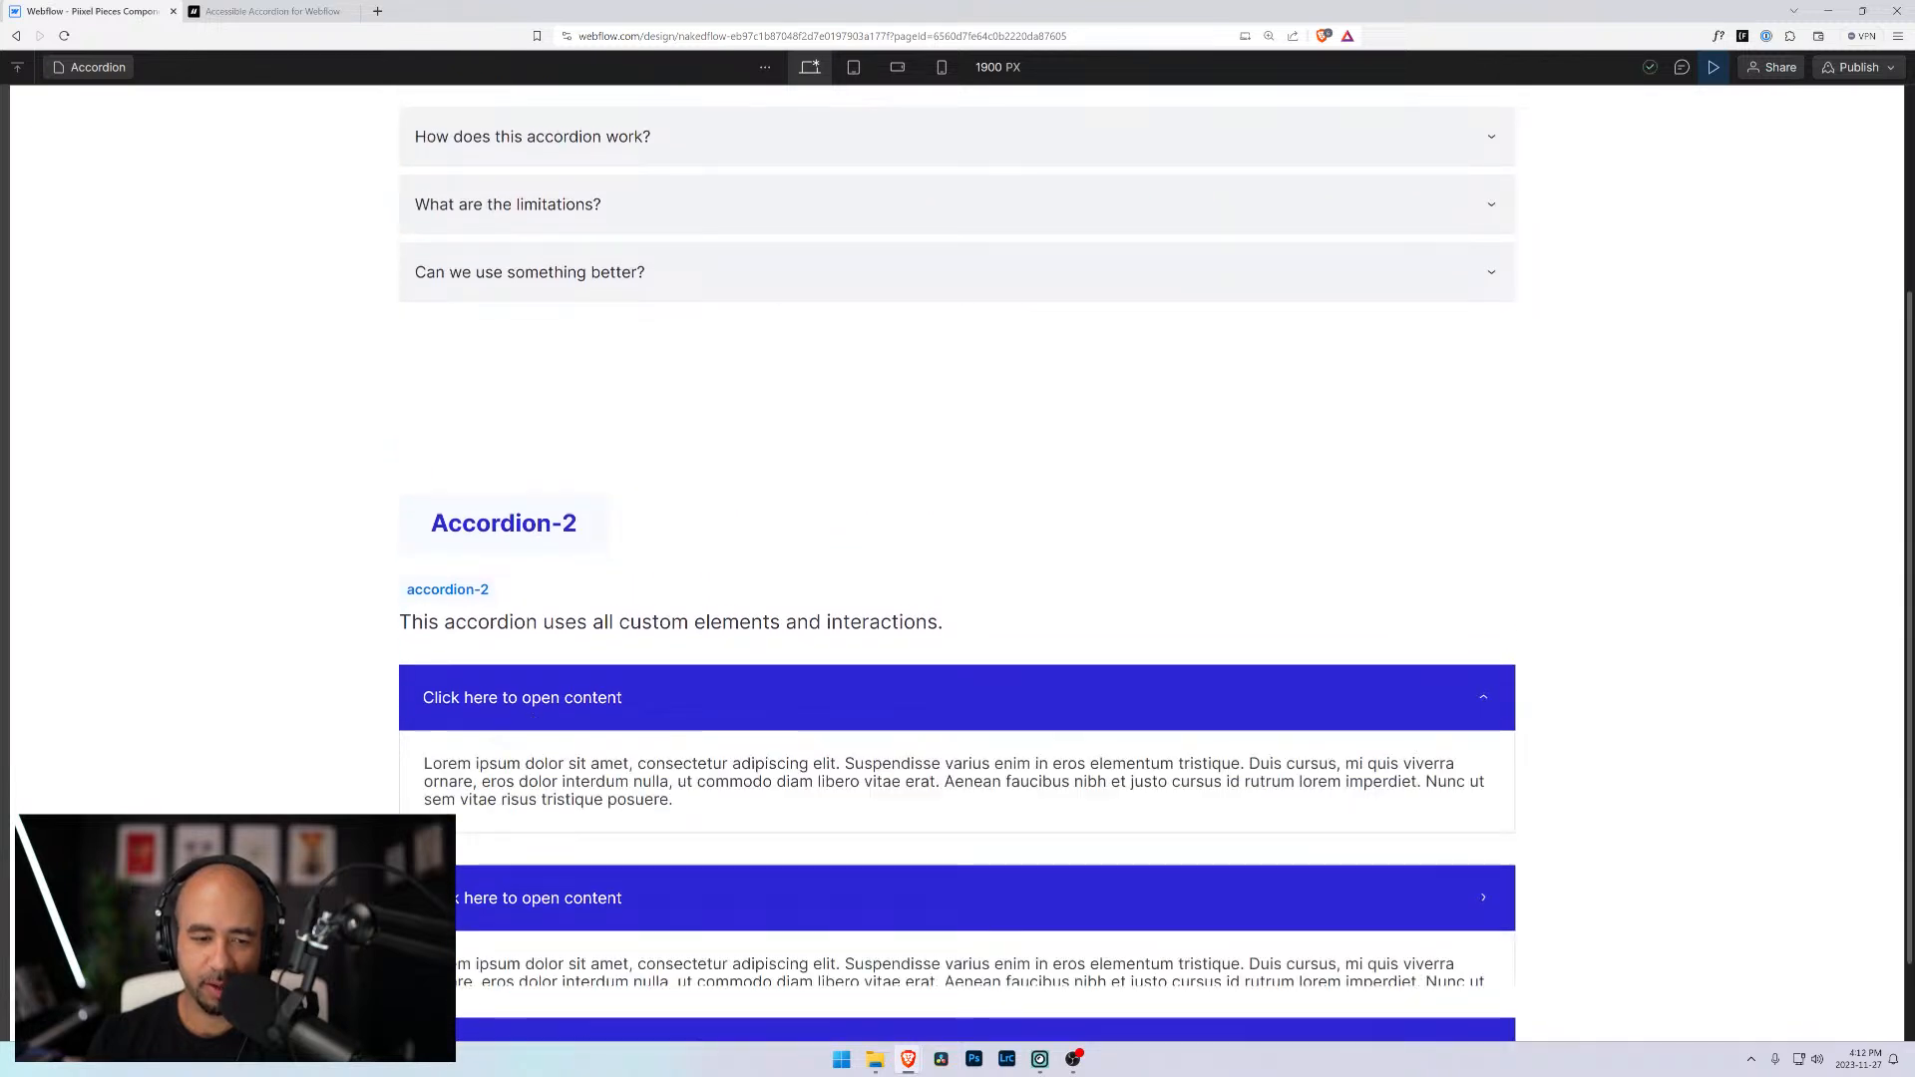
{"action": "scroll", "coordinate": [541, 878], "scroll_direction": "down", "scroll_amount": 3}
{"action": "left_click", "coordinate": [555, 895]}
{"action": "scroll", "coordinate": [555, 894], "scroll_direction": "down", "scroll_amount": 2}
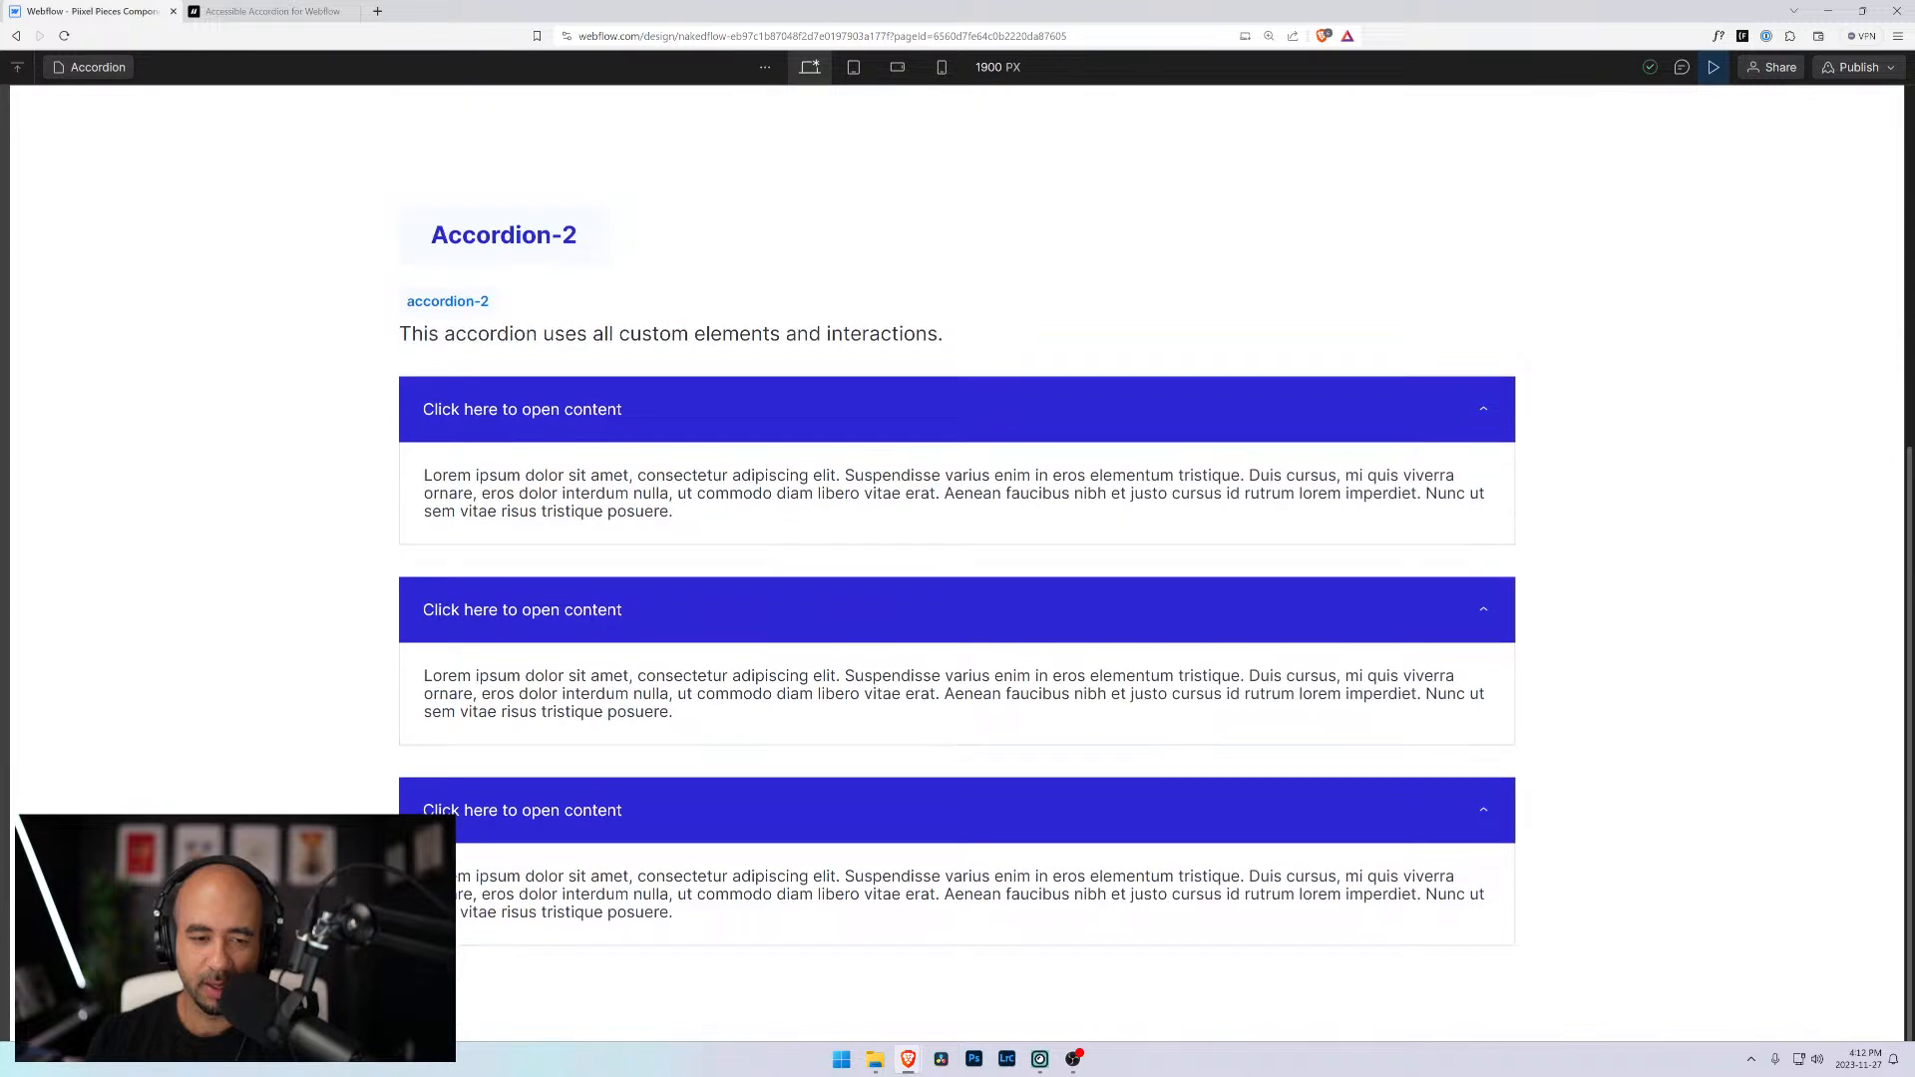
{"action": "left_click", "coordinate": [563, 816]}
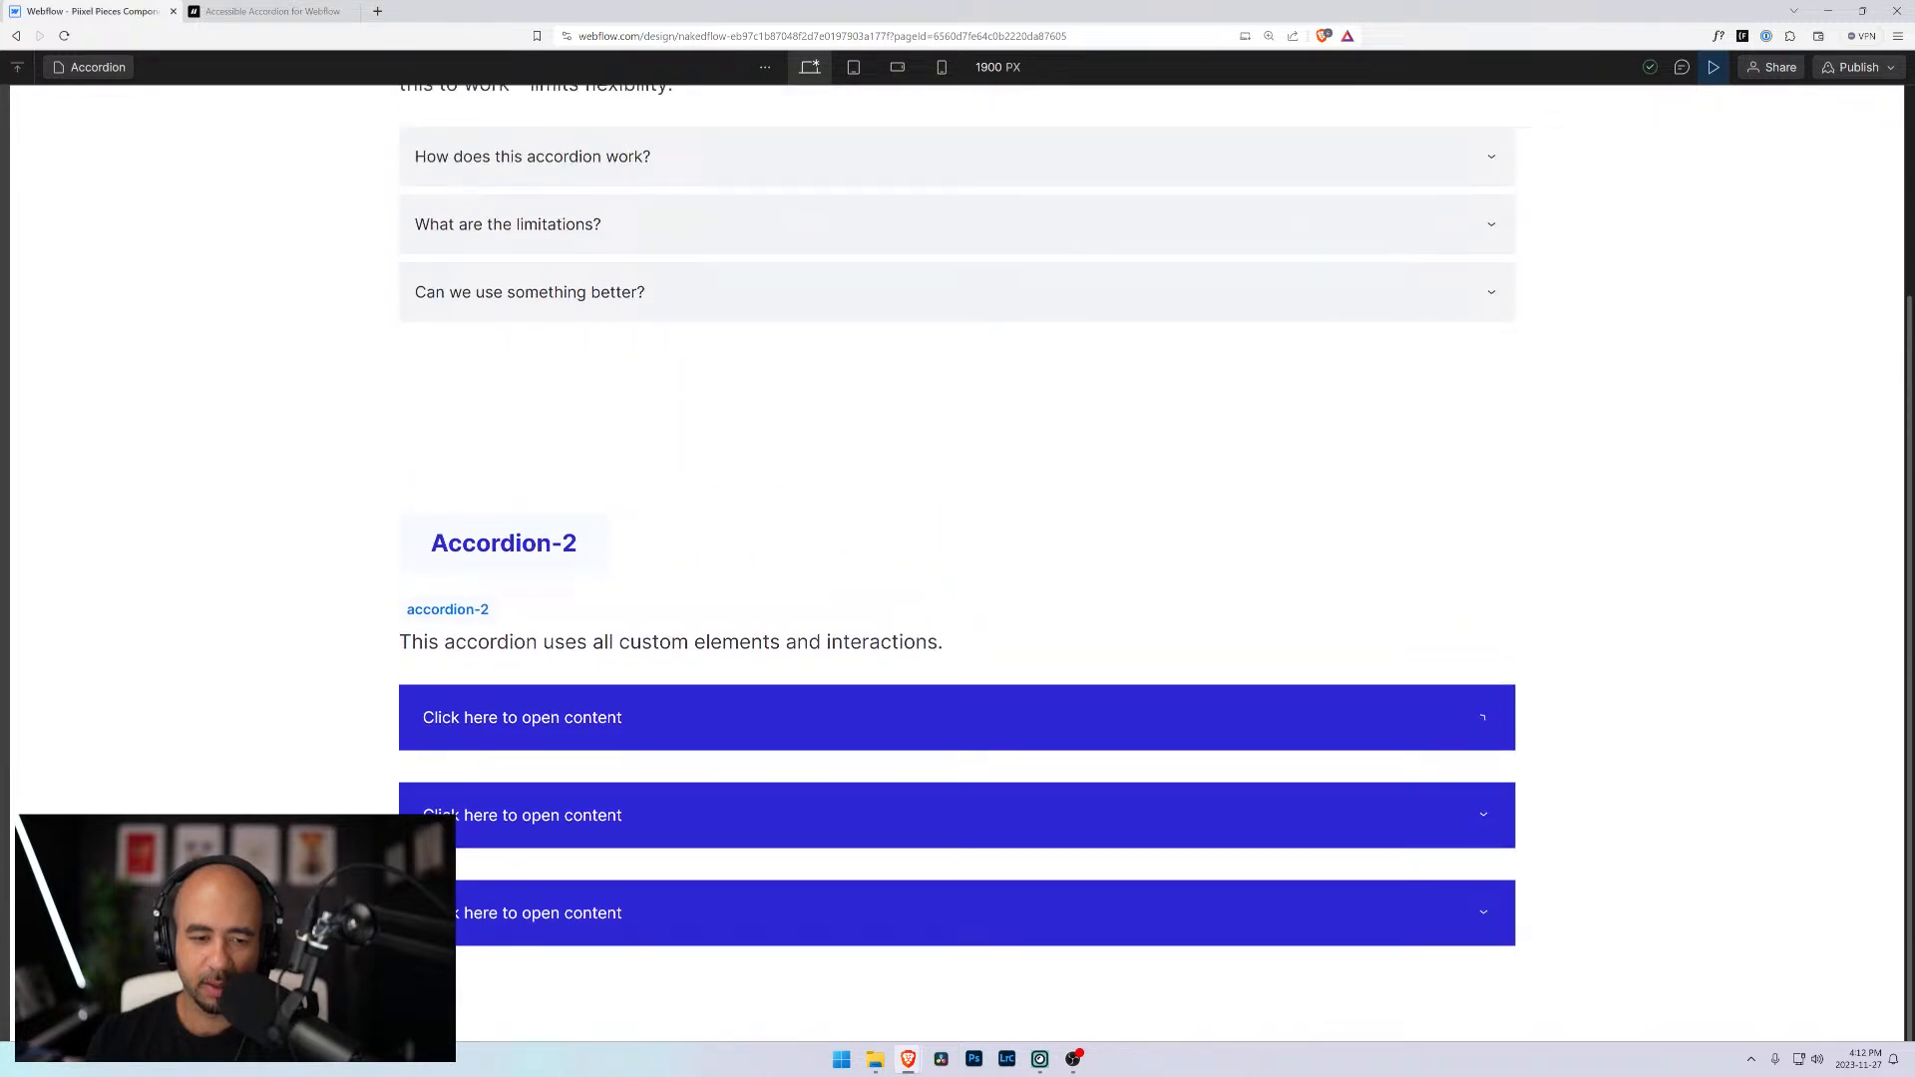
Toggle the Accordion-2 items until all three are open again, and close the second to check the contents and arrow icons
{"action": "left_click", "coordinate": [564, 817]}
{"action": "left_click", "coordinate": [563, 714]}
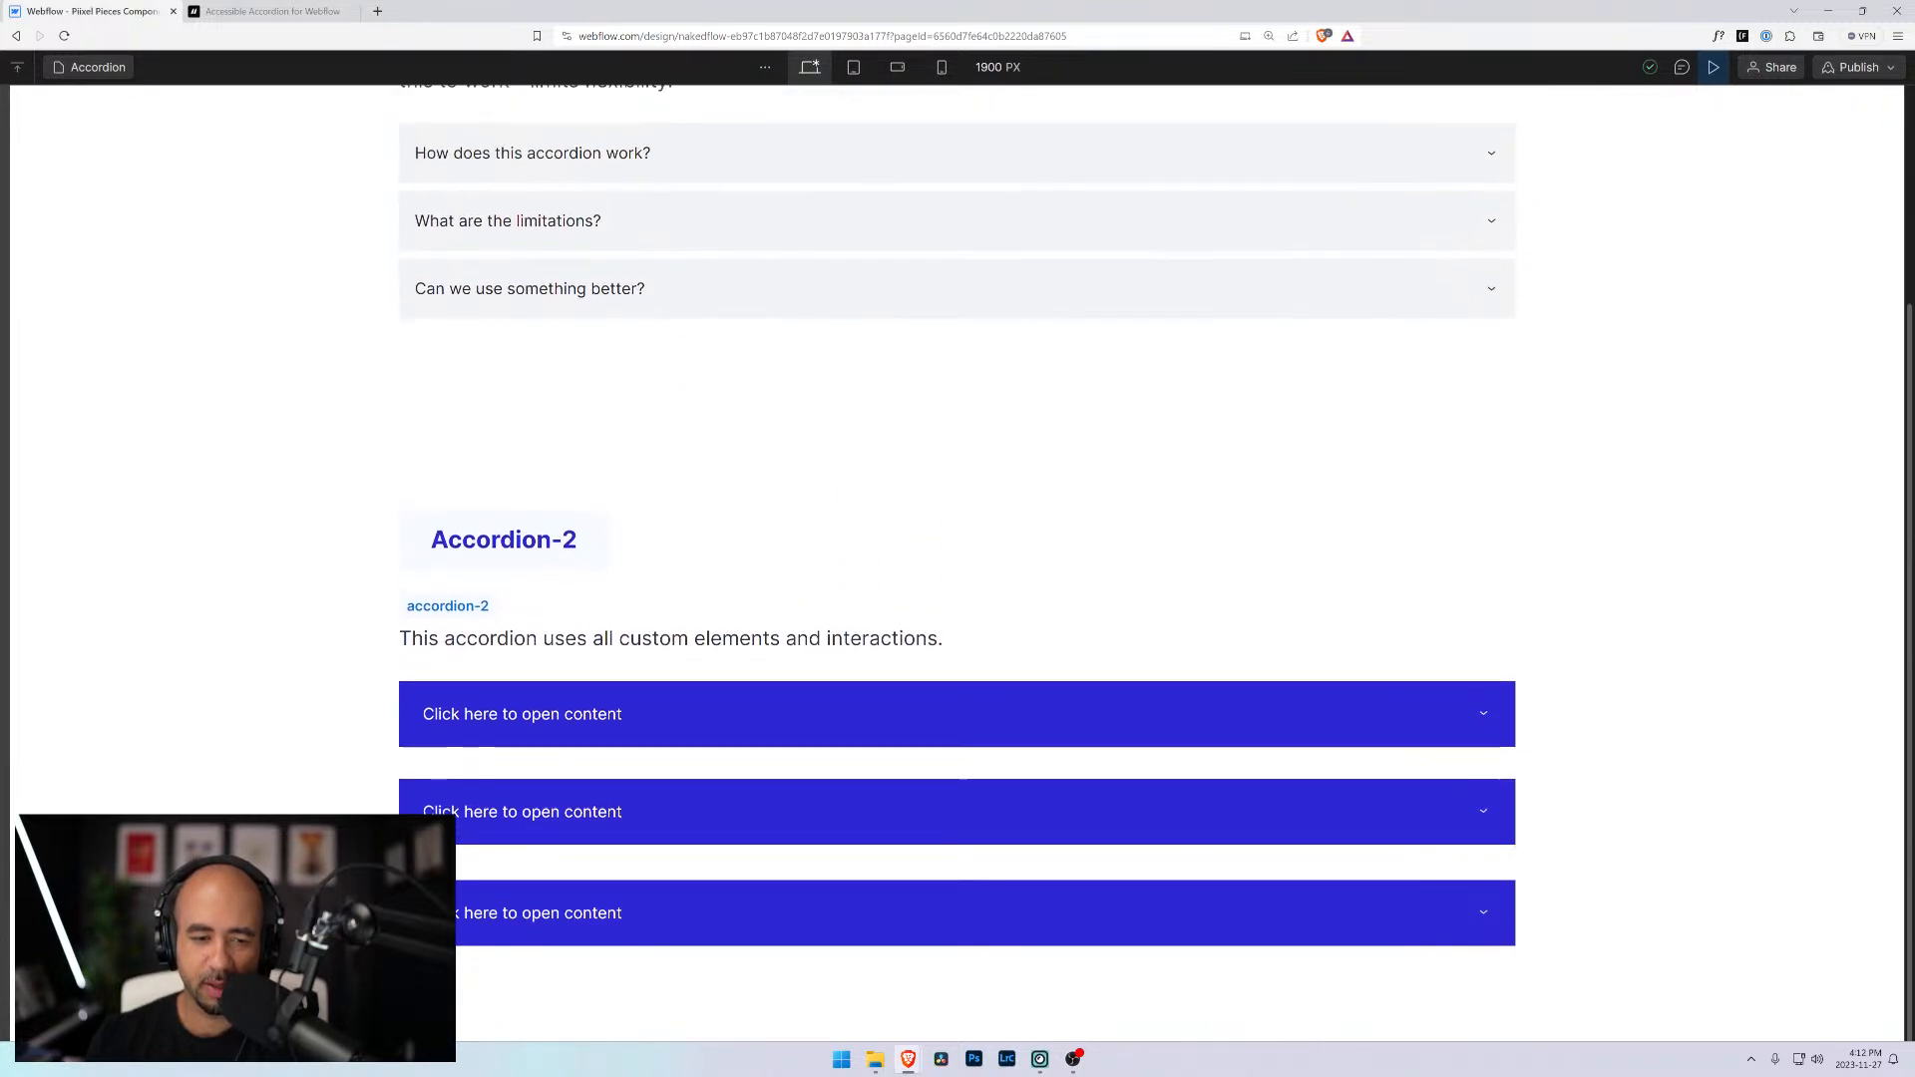
{"action": "left_click", "coordinate": [563, 714]}
{"action": "left_click", "coordinate": [578, 906]}
{"action": "scroll", "coordinate": [579, 906], "scroll_direction": "down", "scroll_amount": 2}
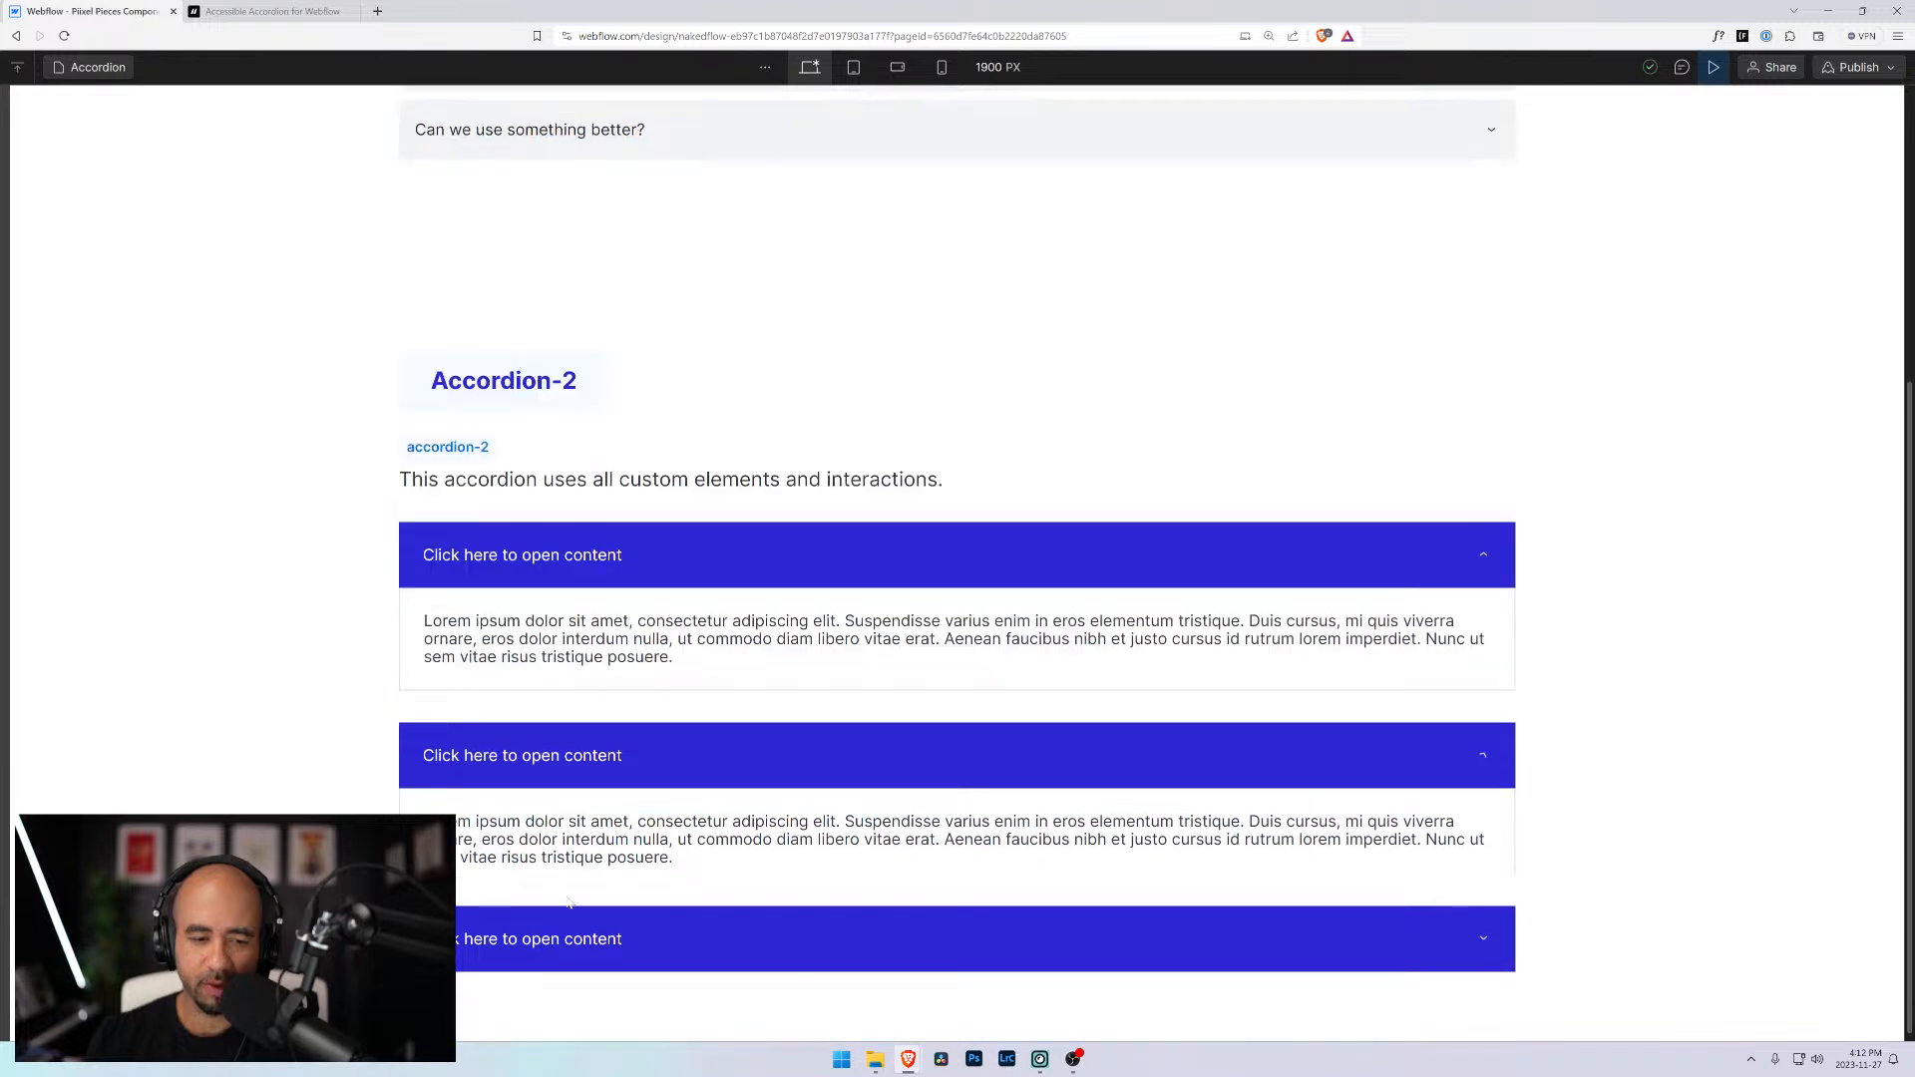
{"action": "left_click", "coordinate": [579, 910]}
{"action": "scroll", "coordinate": [578, 910], "scroll_direction": "down", "scroll_amount": 2}
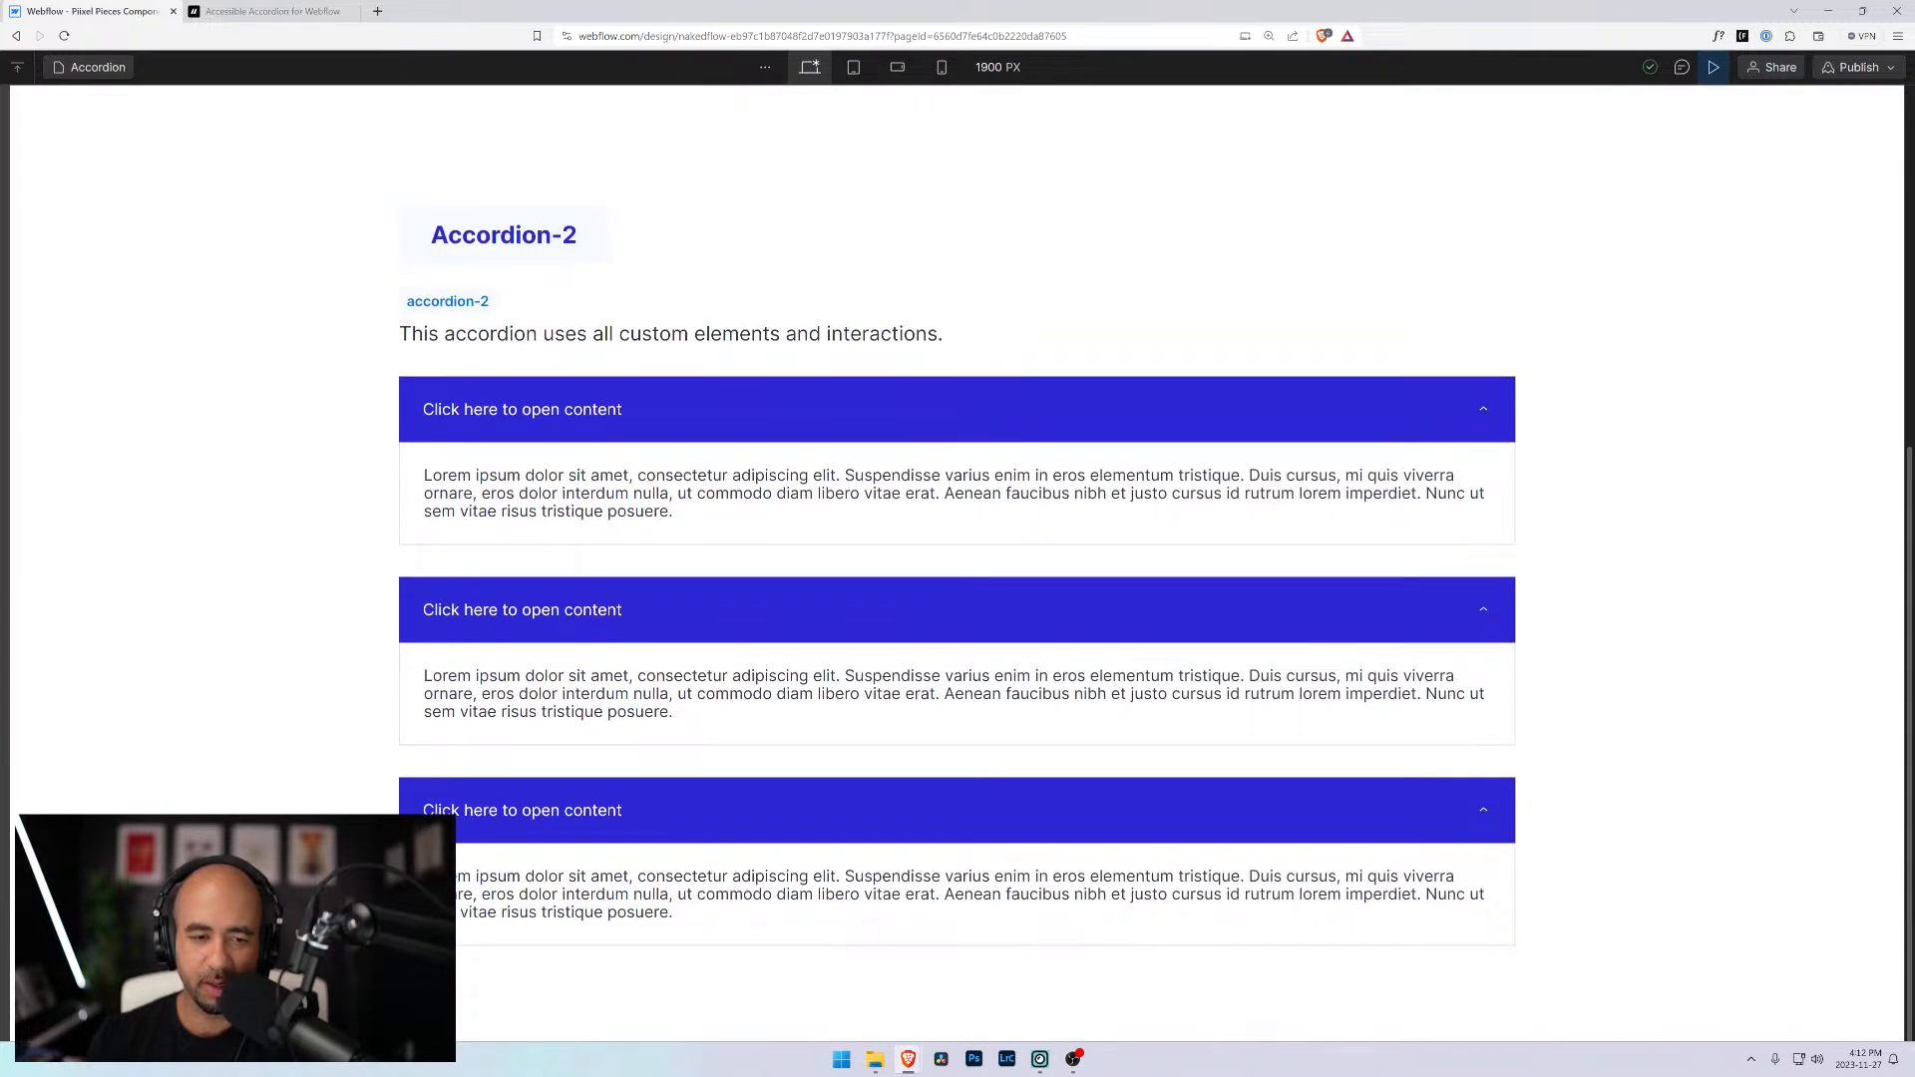
{"action": "left_click", "coordinate": [624, 611]}
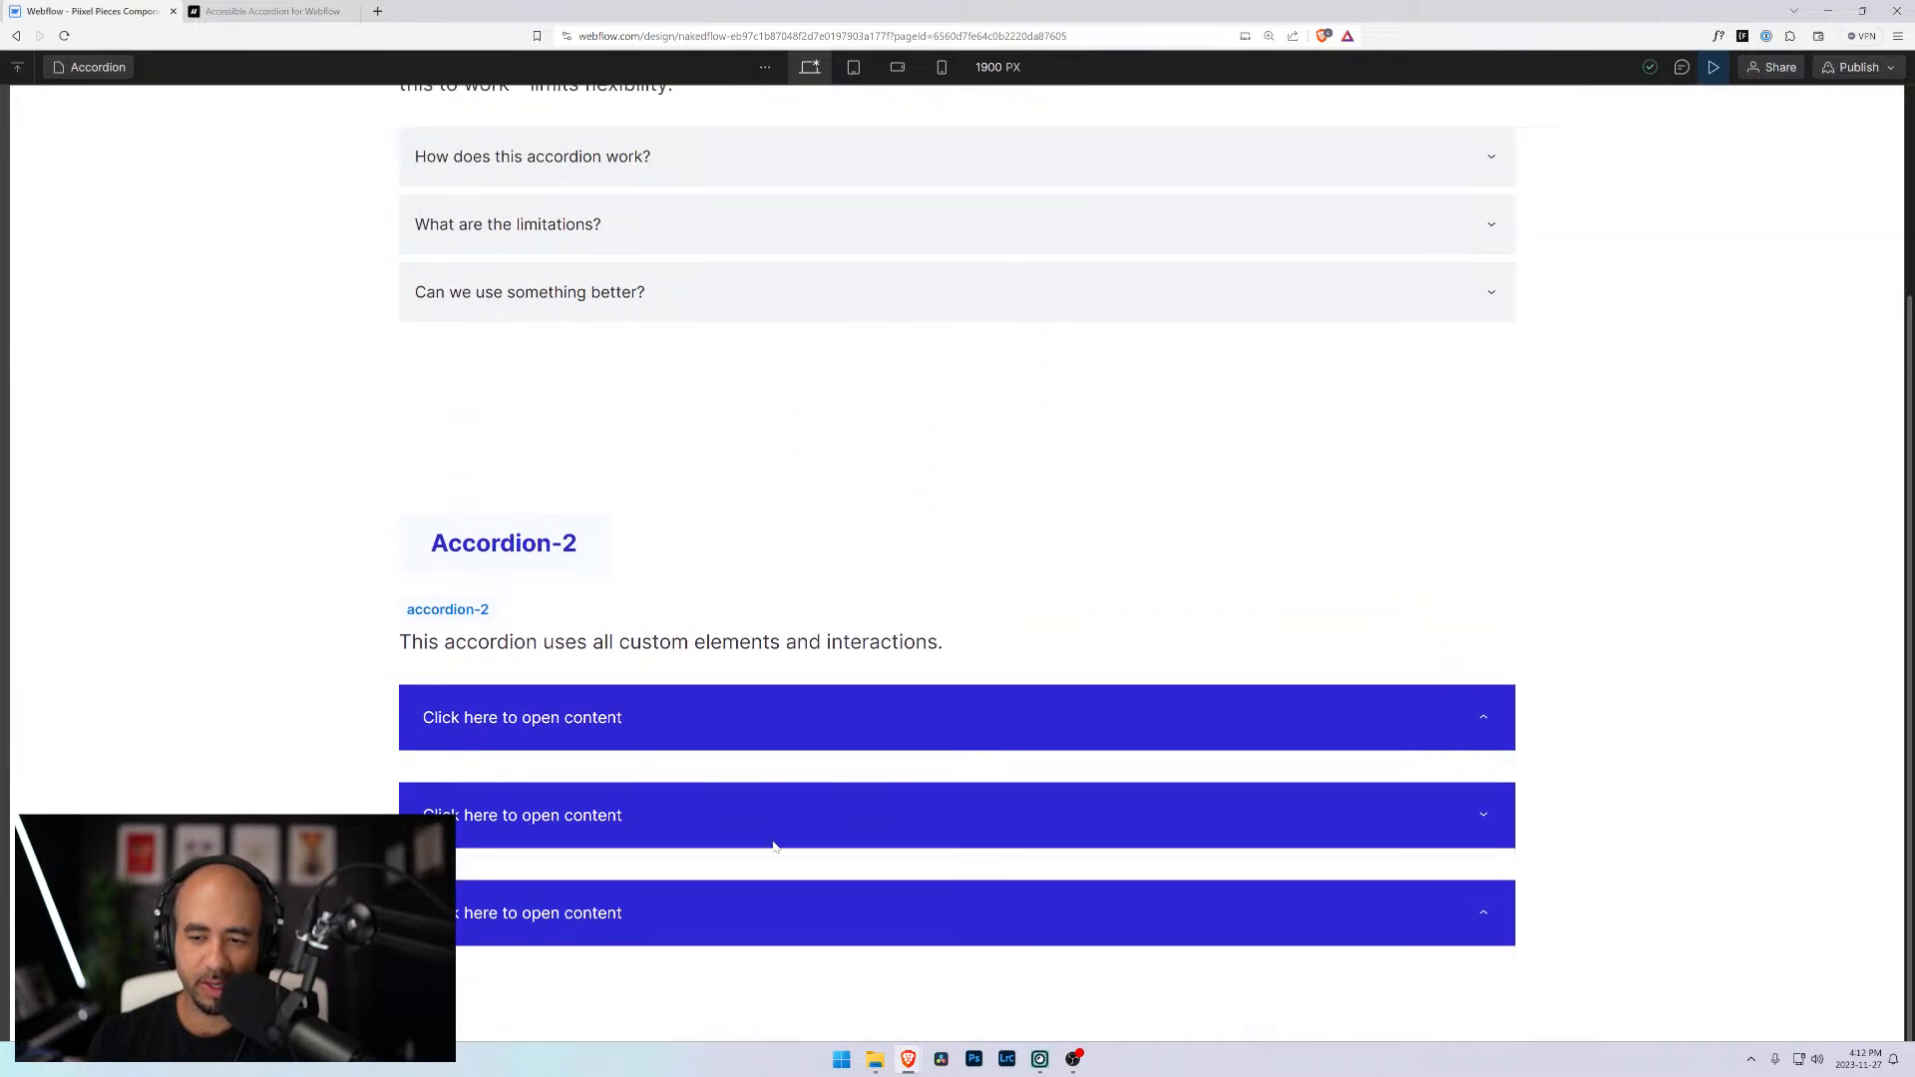
Toggle the second Accordion-2 item, and toggle the first one repeatedly to compare its arrow direction with its content
{"action": "left_click", "coordinate": [585, 818]}
{"action": "scroll", "coordinate": [584, 818], "scroll_direction": "down", "scroll_amount": 1}
{"action": "left_click", "coordinate": [565, 772]}
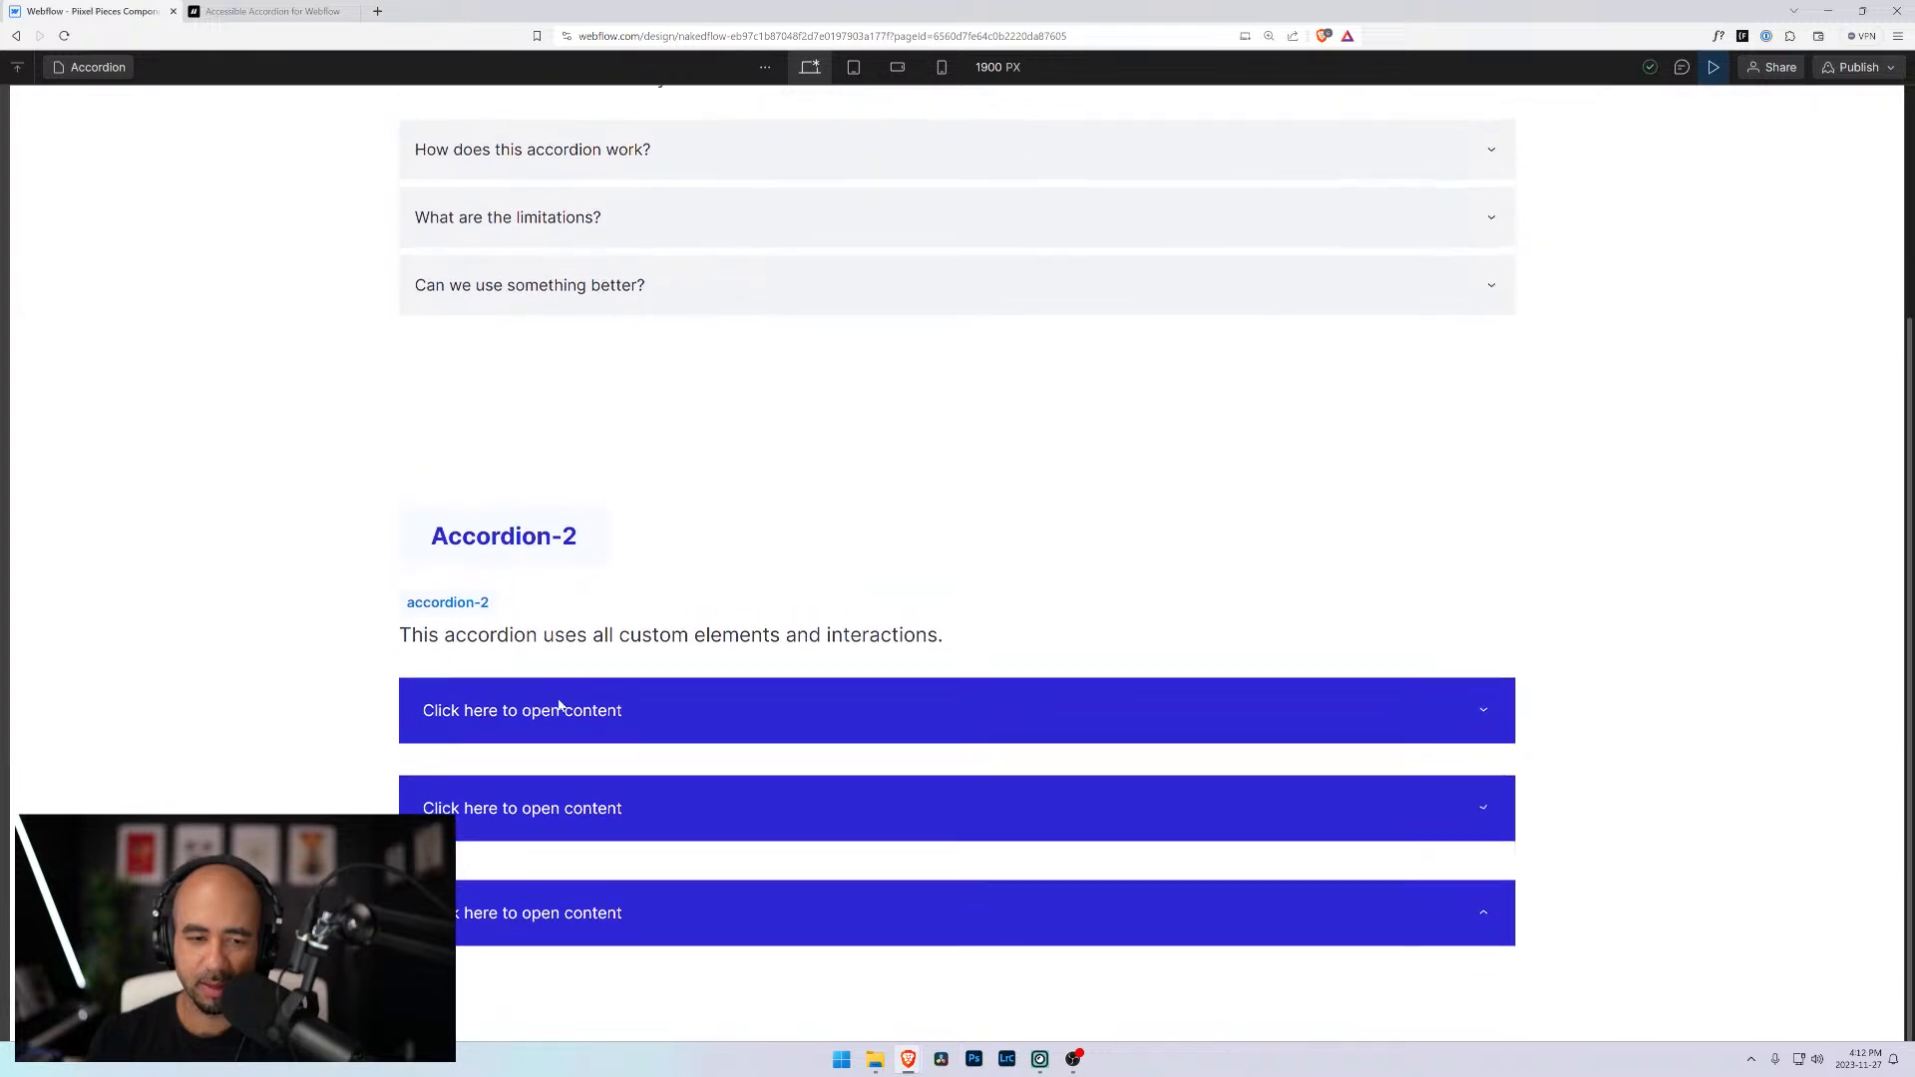
{"action": "left_click", "coordinate": [559, 709]}
{"action": "left_click", "coordinate": [560, 708]}
{"action": "left_click", "coordinate": [560, 710]}
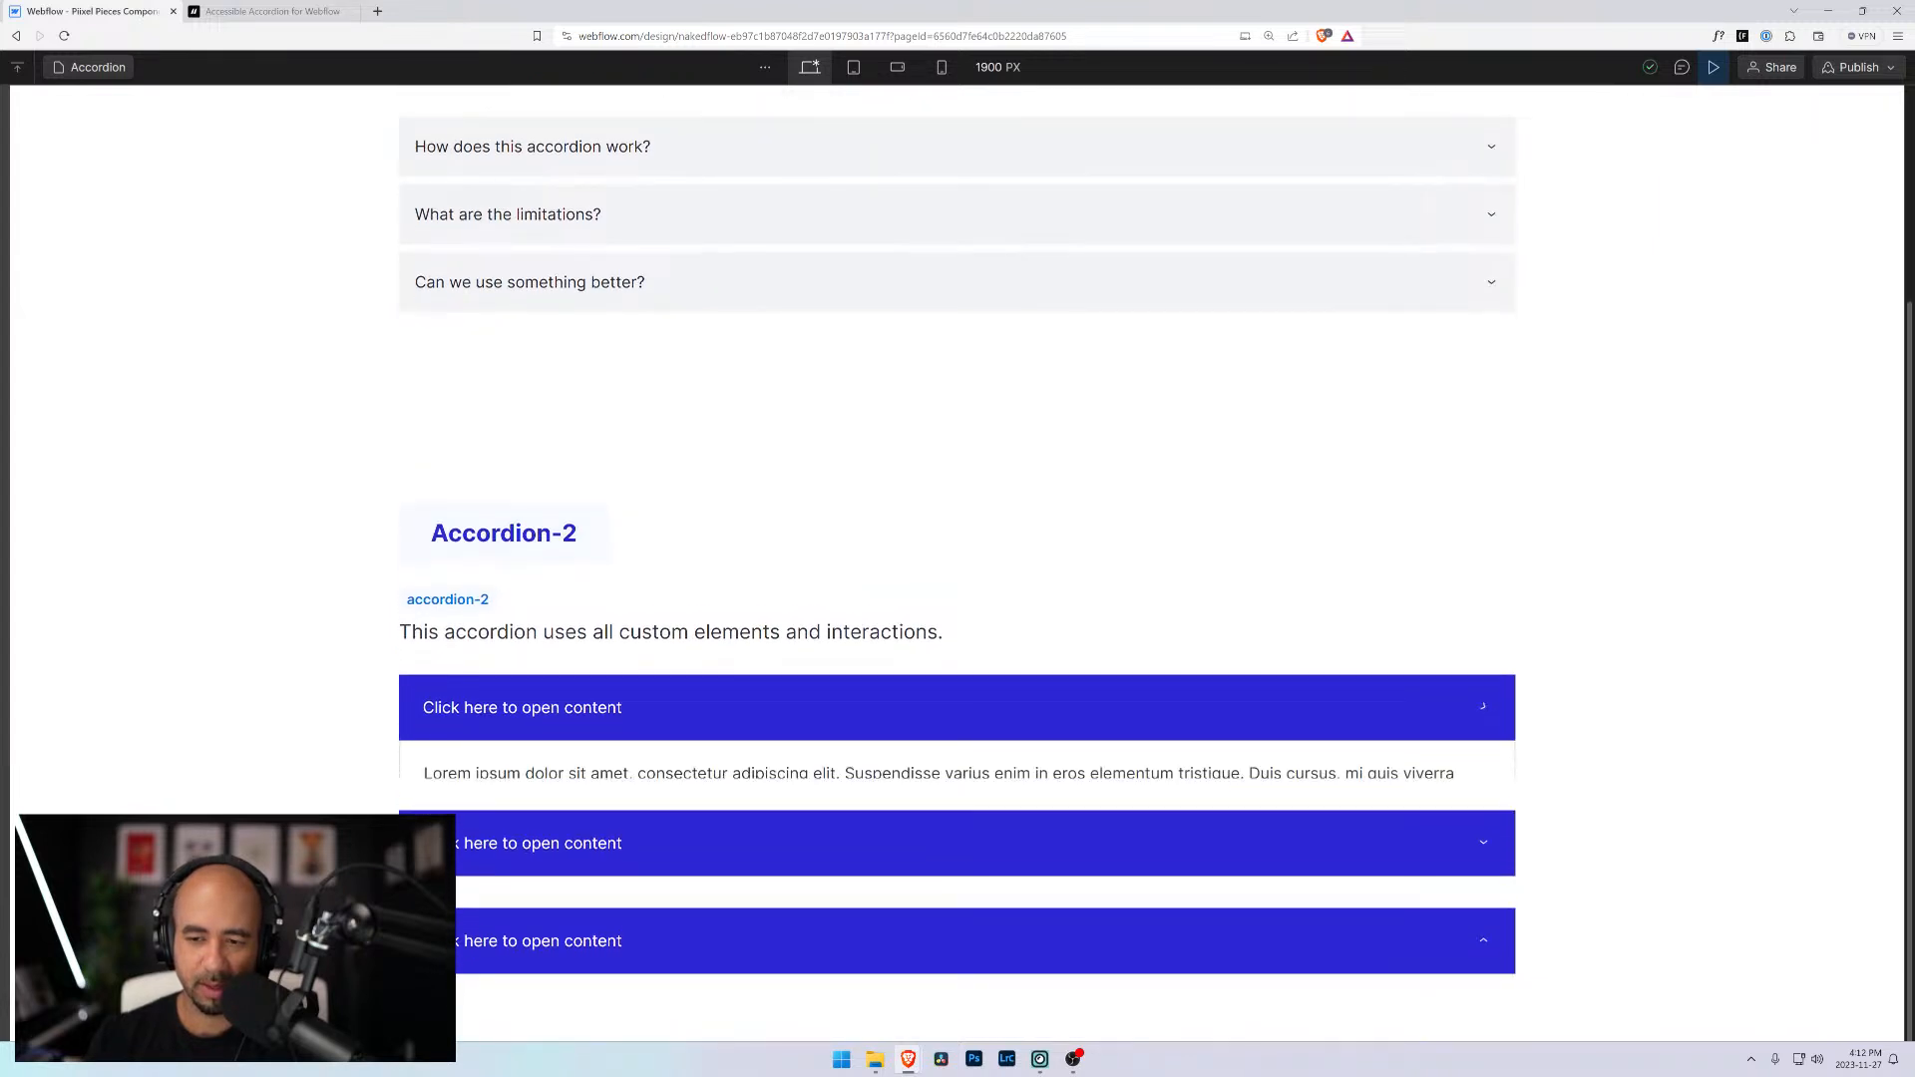
{"action": "left_click", "coordinate": [559, 710]}
{"action": "left_click", "coordinate": [560, 710]}
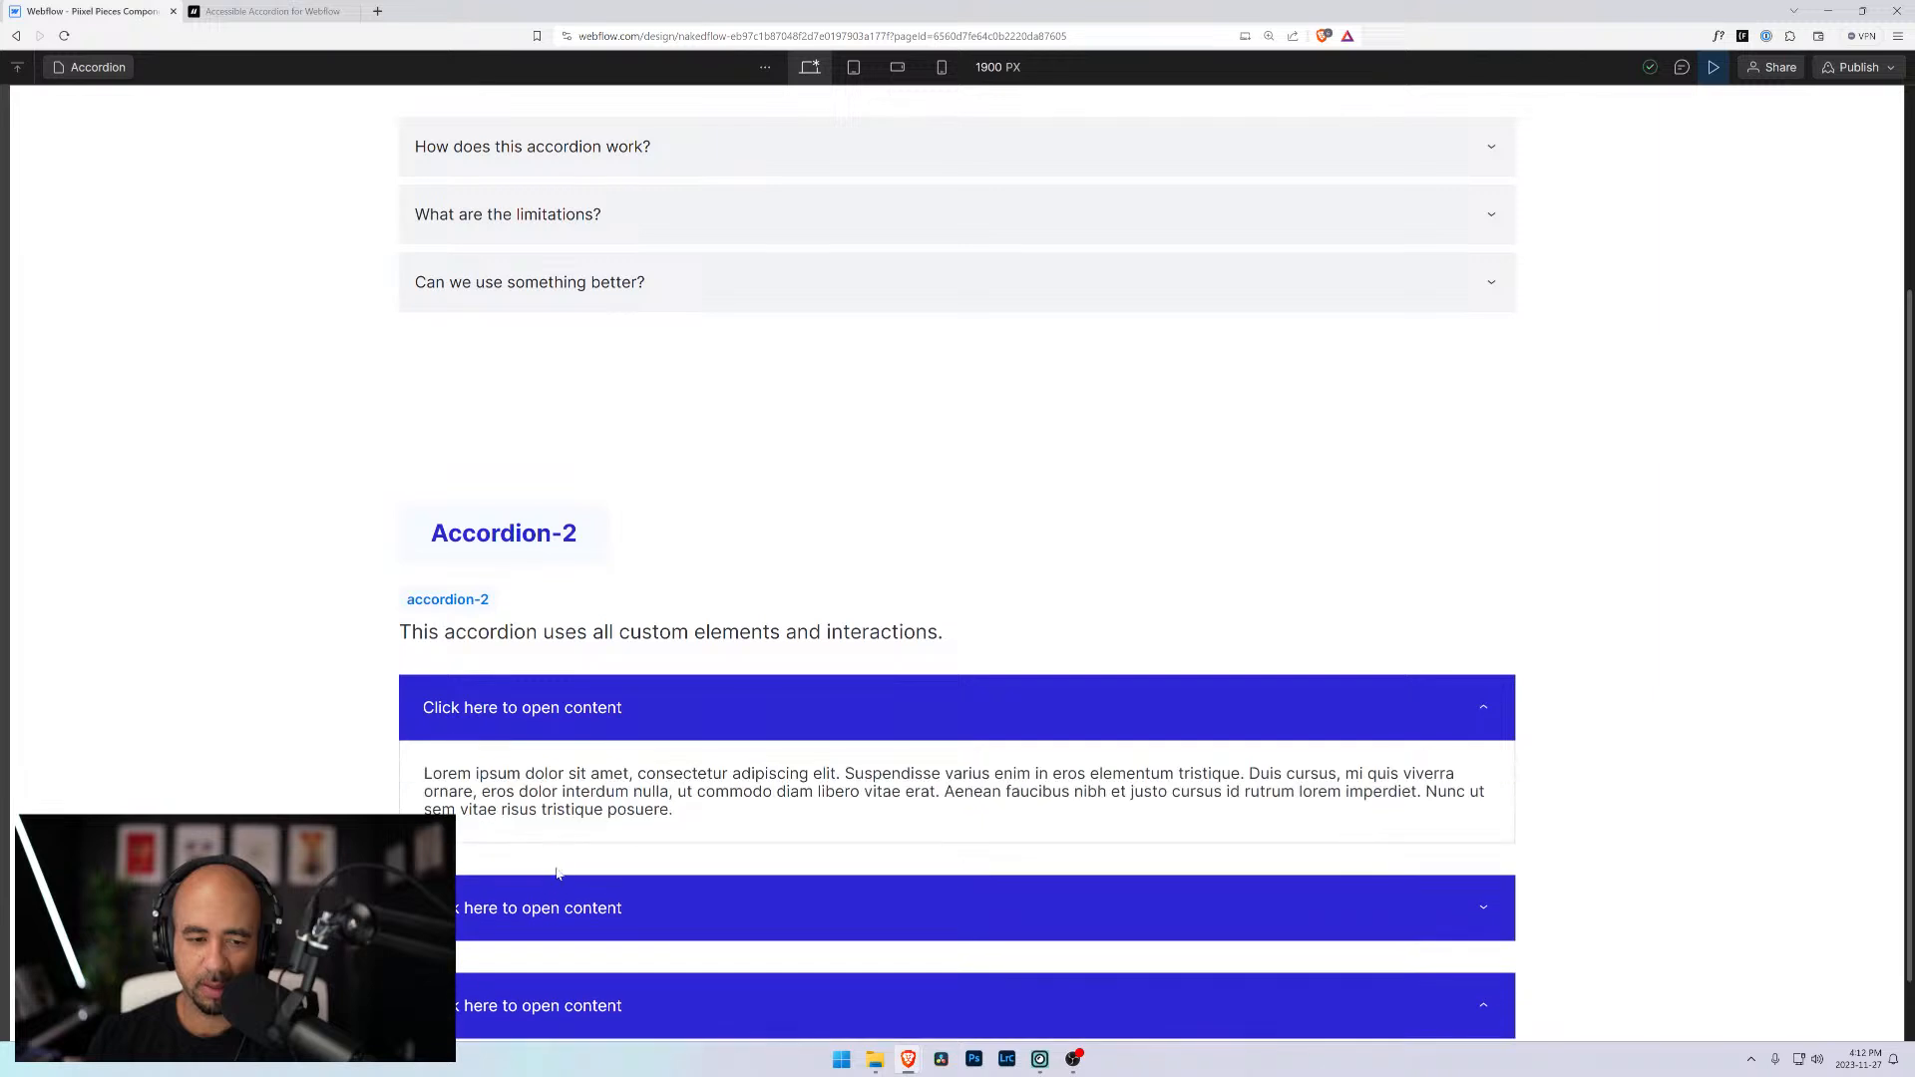
Toggle the second Accordion-2 item repeatedly, reopen the first two items, and return to the editor
{"action": "left_click", "coordinate": [559, 903]}
{"action": "scroll", "coordinate": [559, 876], "scroll_direction": "down", "scroll_amount": 2}
{"action": "left_click", "coordinate": [534, 710]}
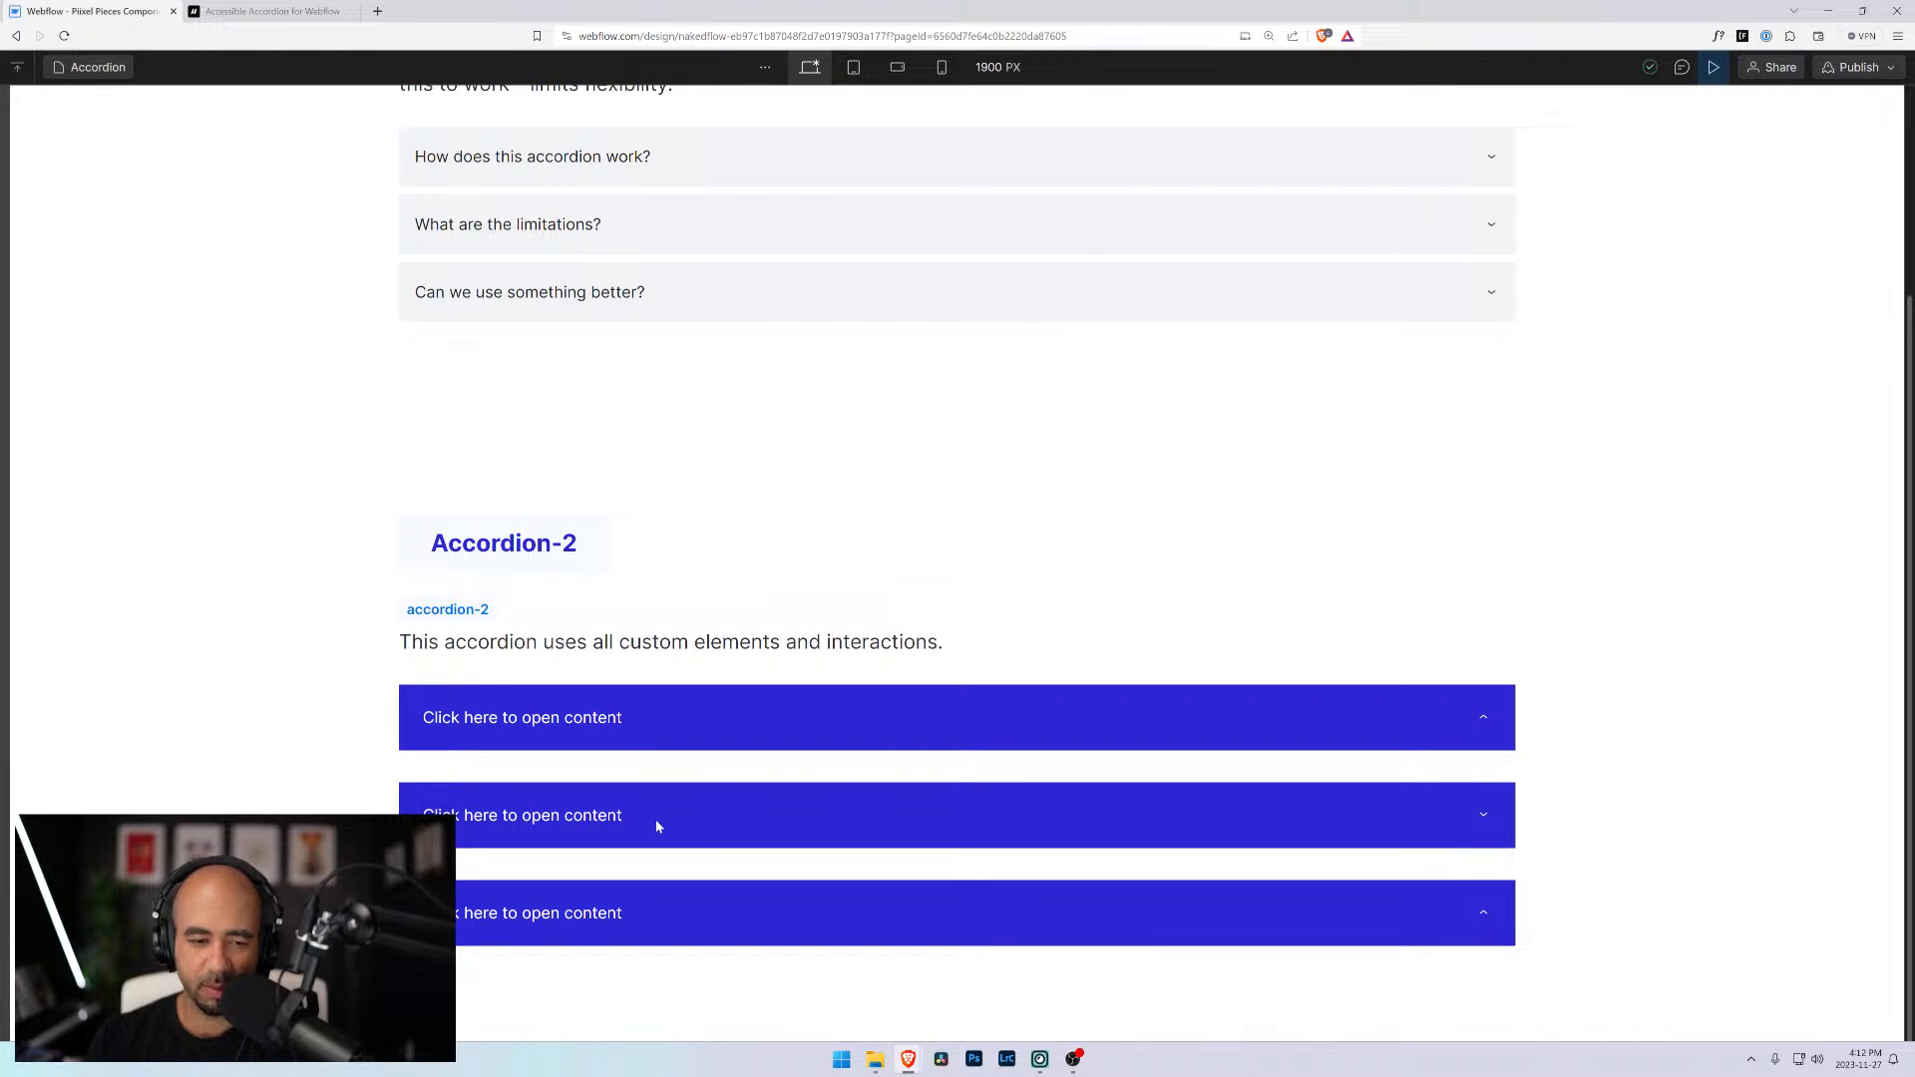
{"action": "left_click", "coordinate": [602, 815]}
{"action": "left_click", "coordinate": [602, 804]}
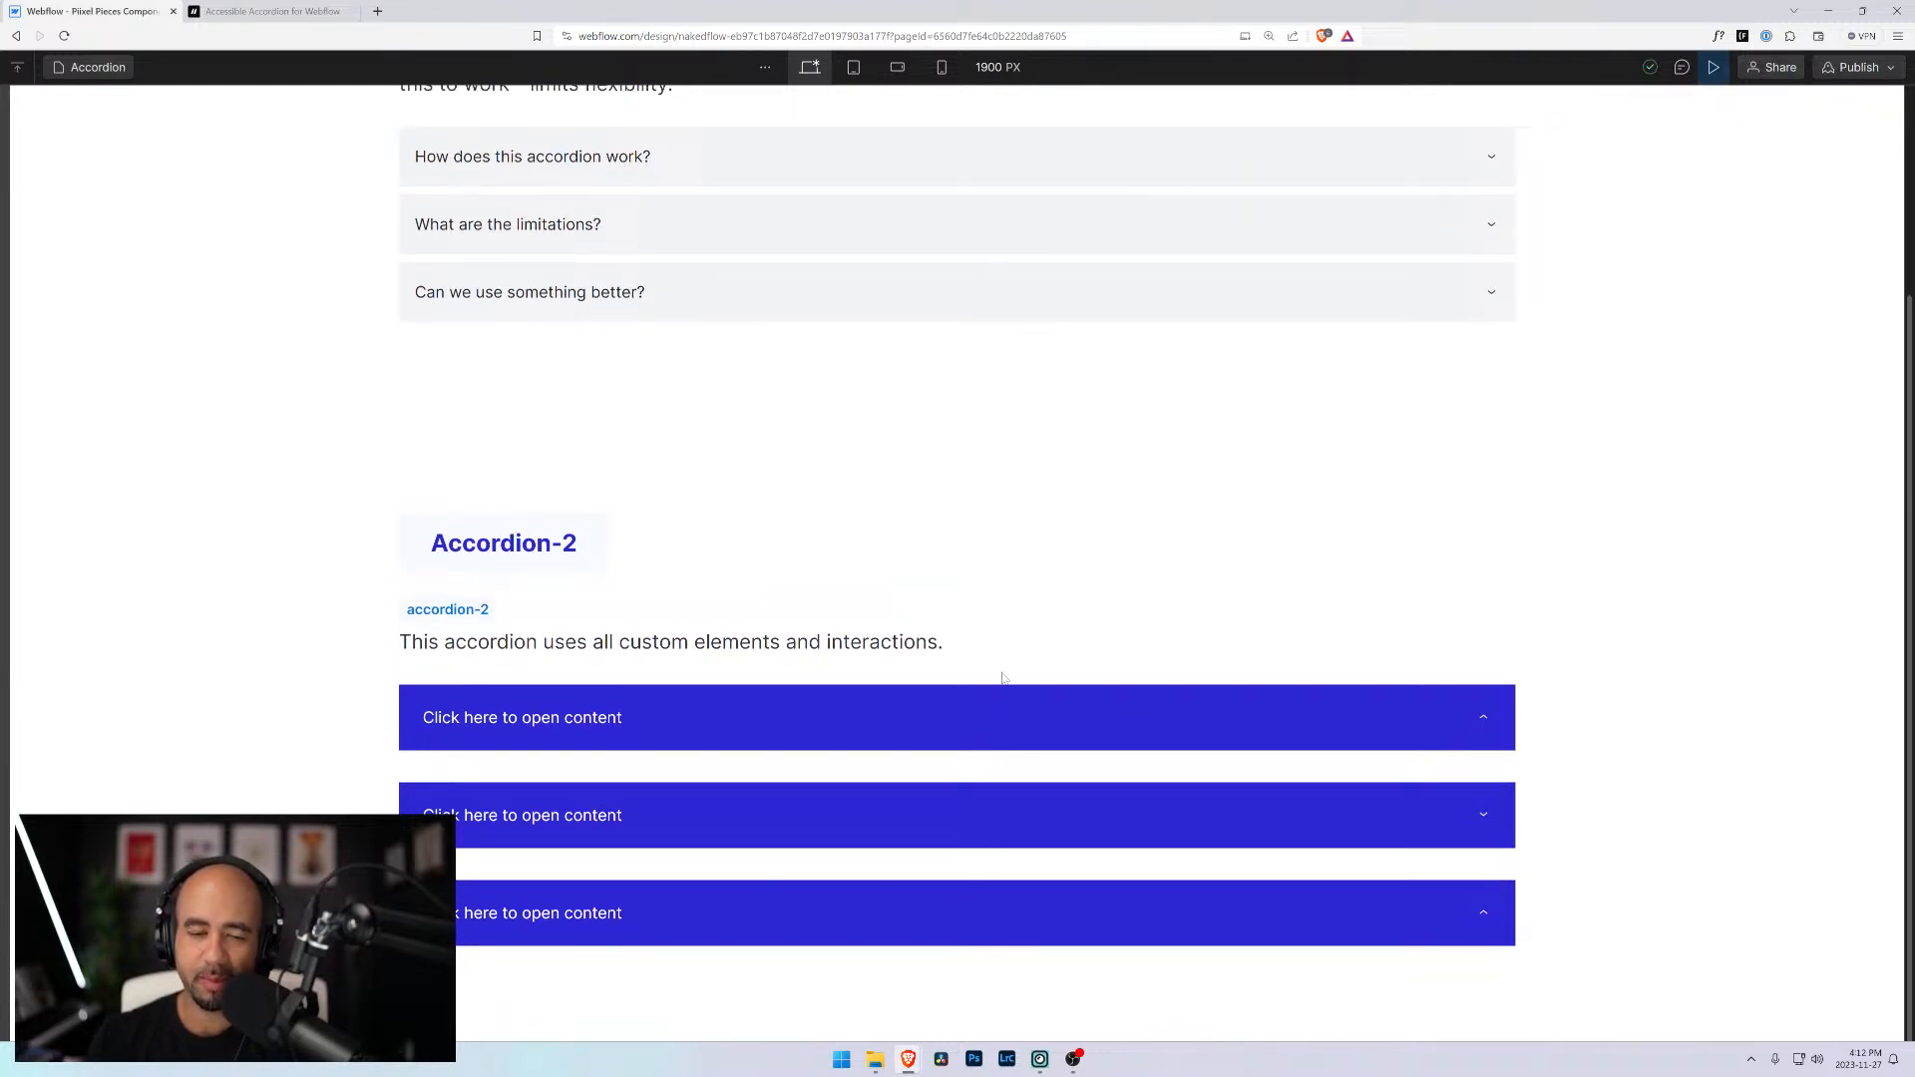
{"action": "left_click", "coordinate": [598, 729]}
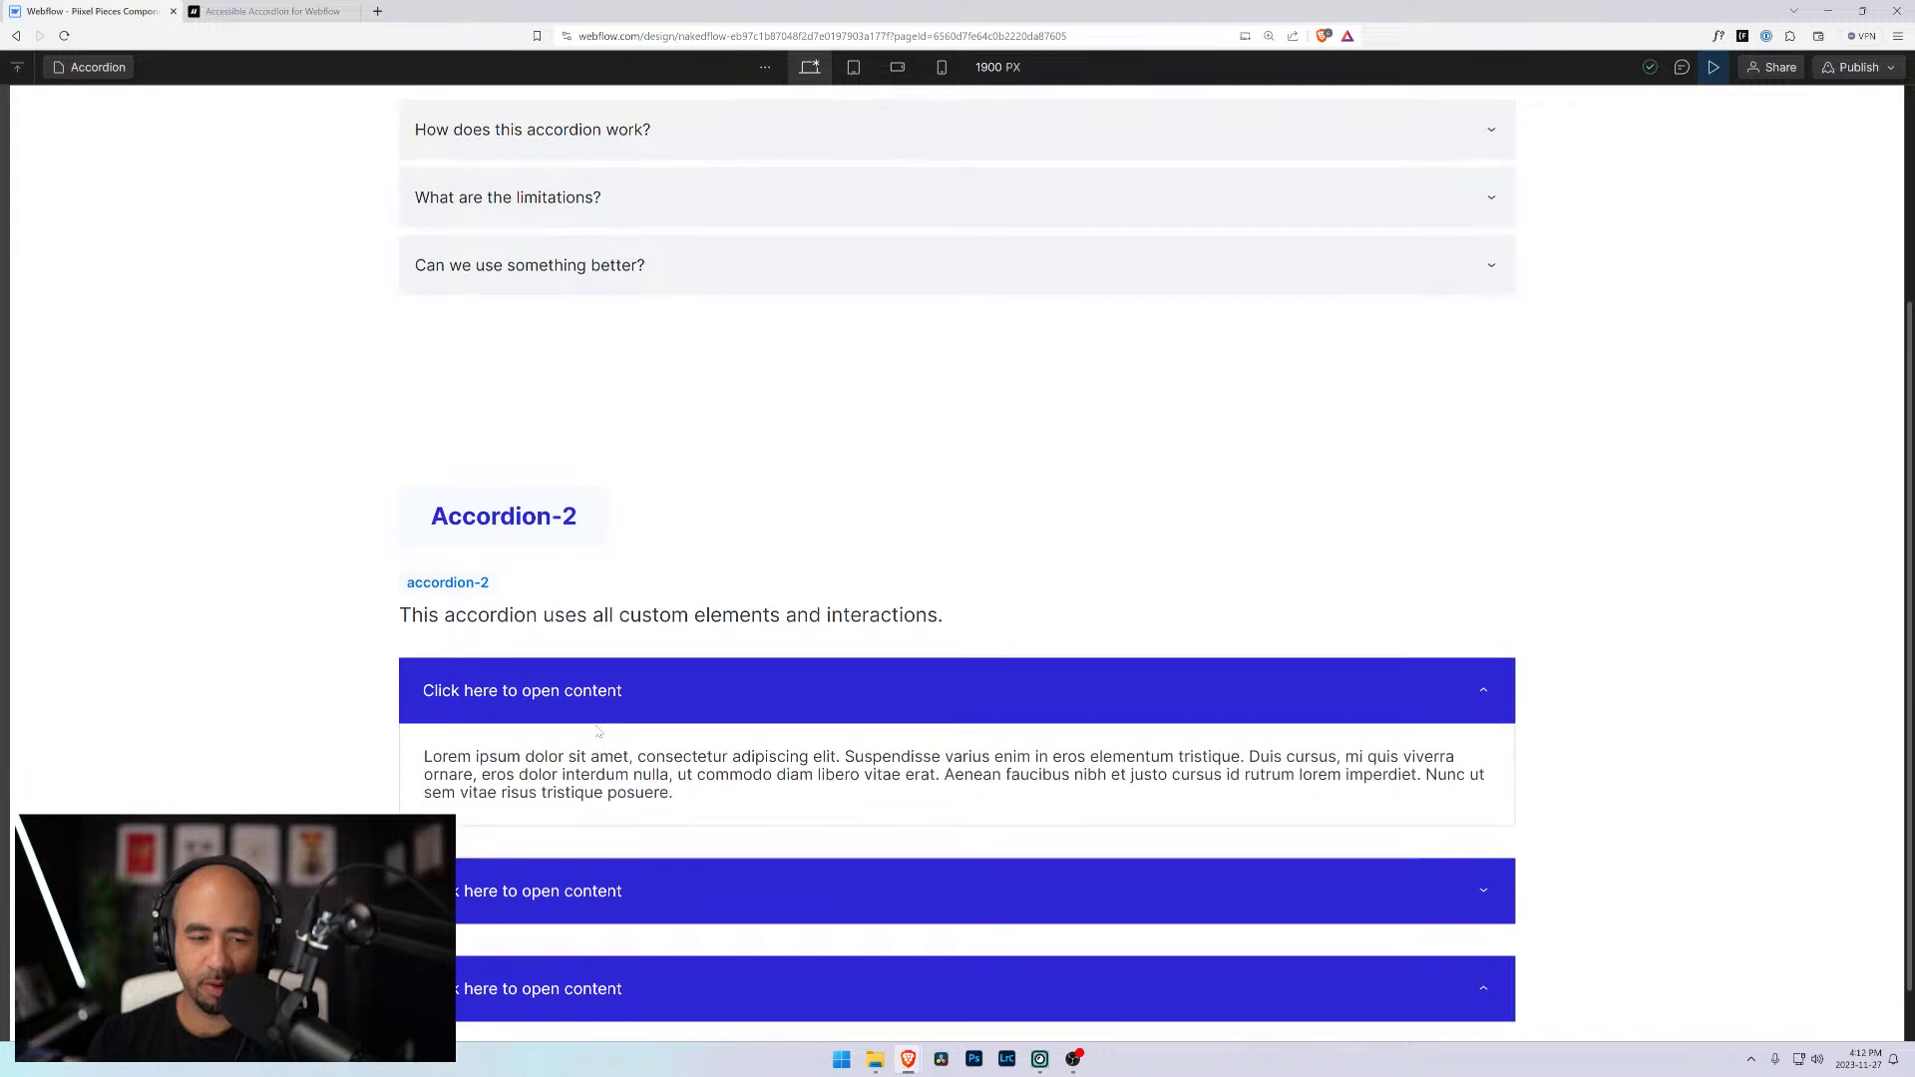
{"action": "left_click", "coordinate": [654, 898]}
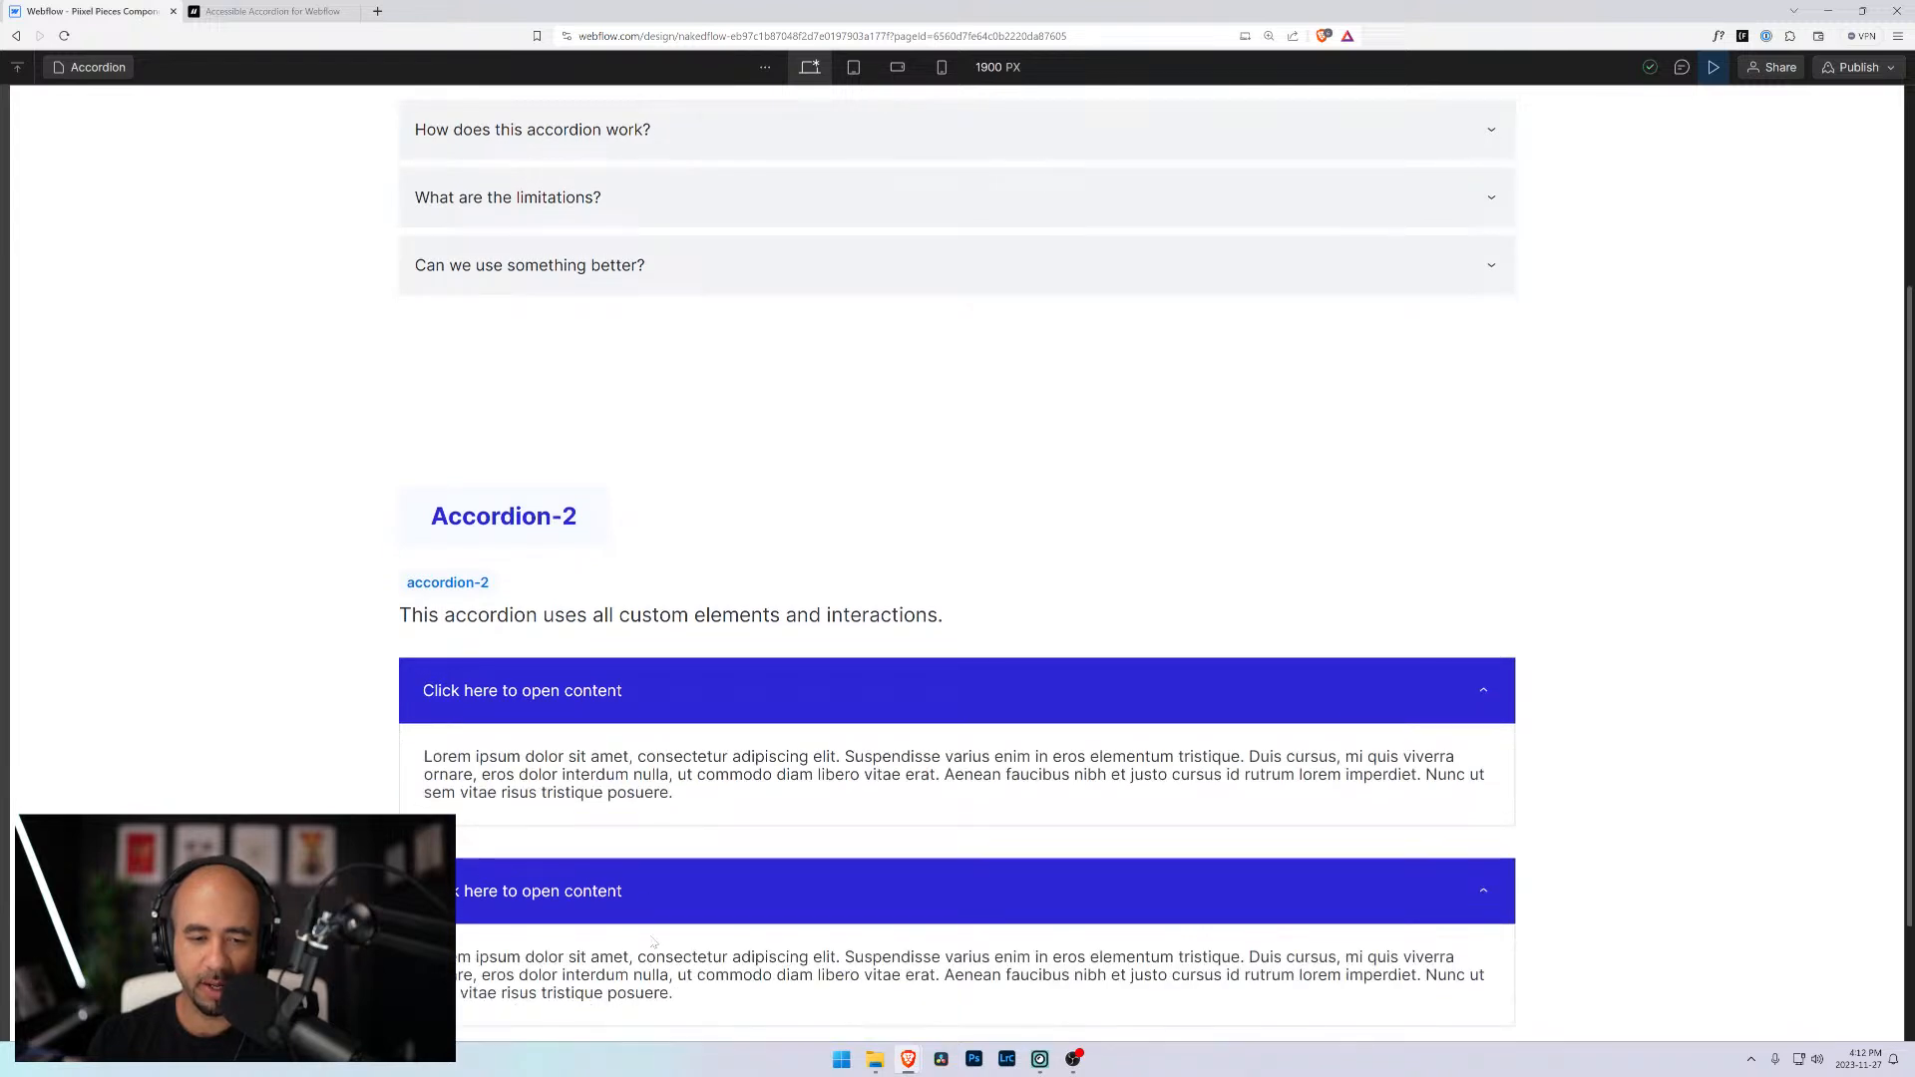
{"action": "left_click", "coordinate": [1715, 67]}
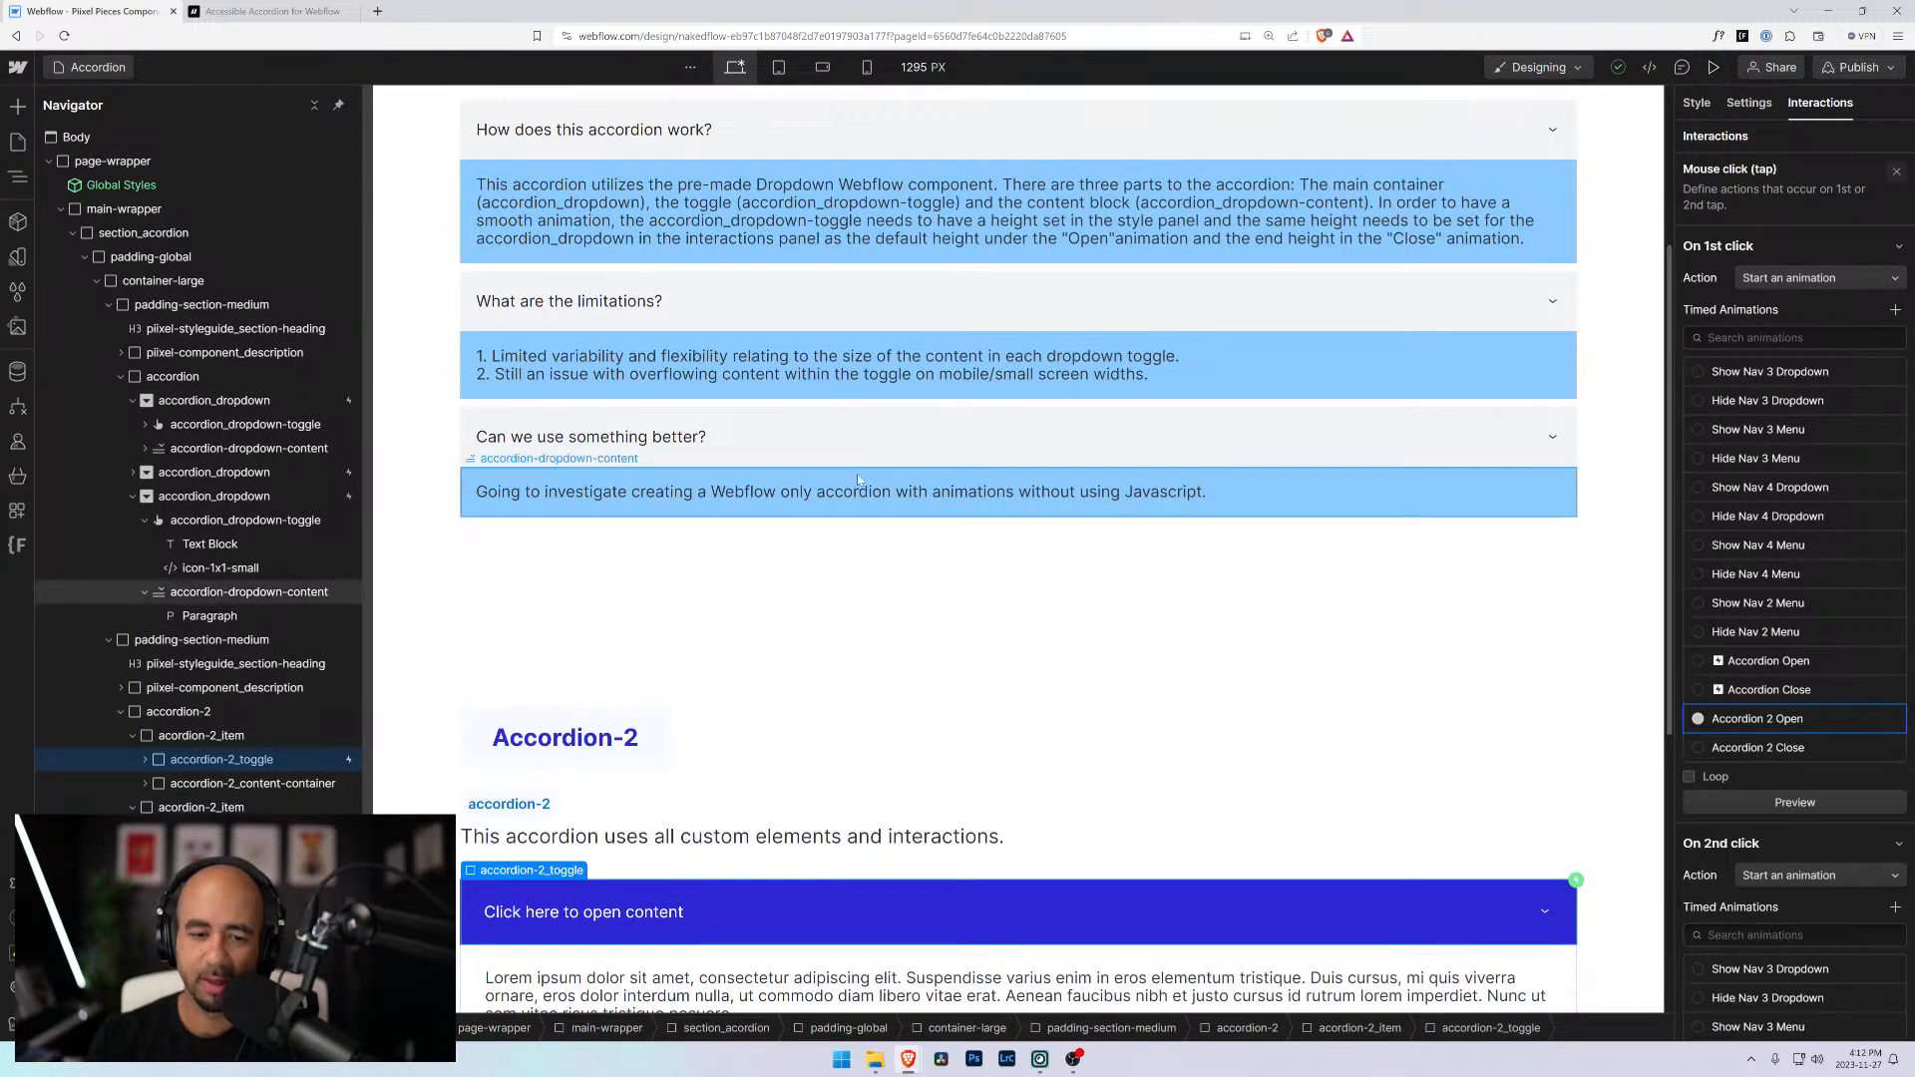
In the Accordion 2 Open animation, turn off the initial state on the size action affecting all accordion-2_content-container elements
{"action": "scroll", "coordinate": [1848, 769], "scroll_direction": "down", "scroll_amount": 5}
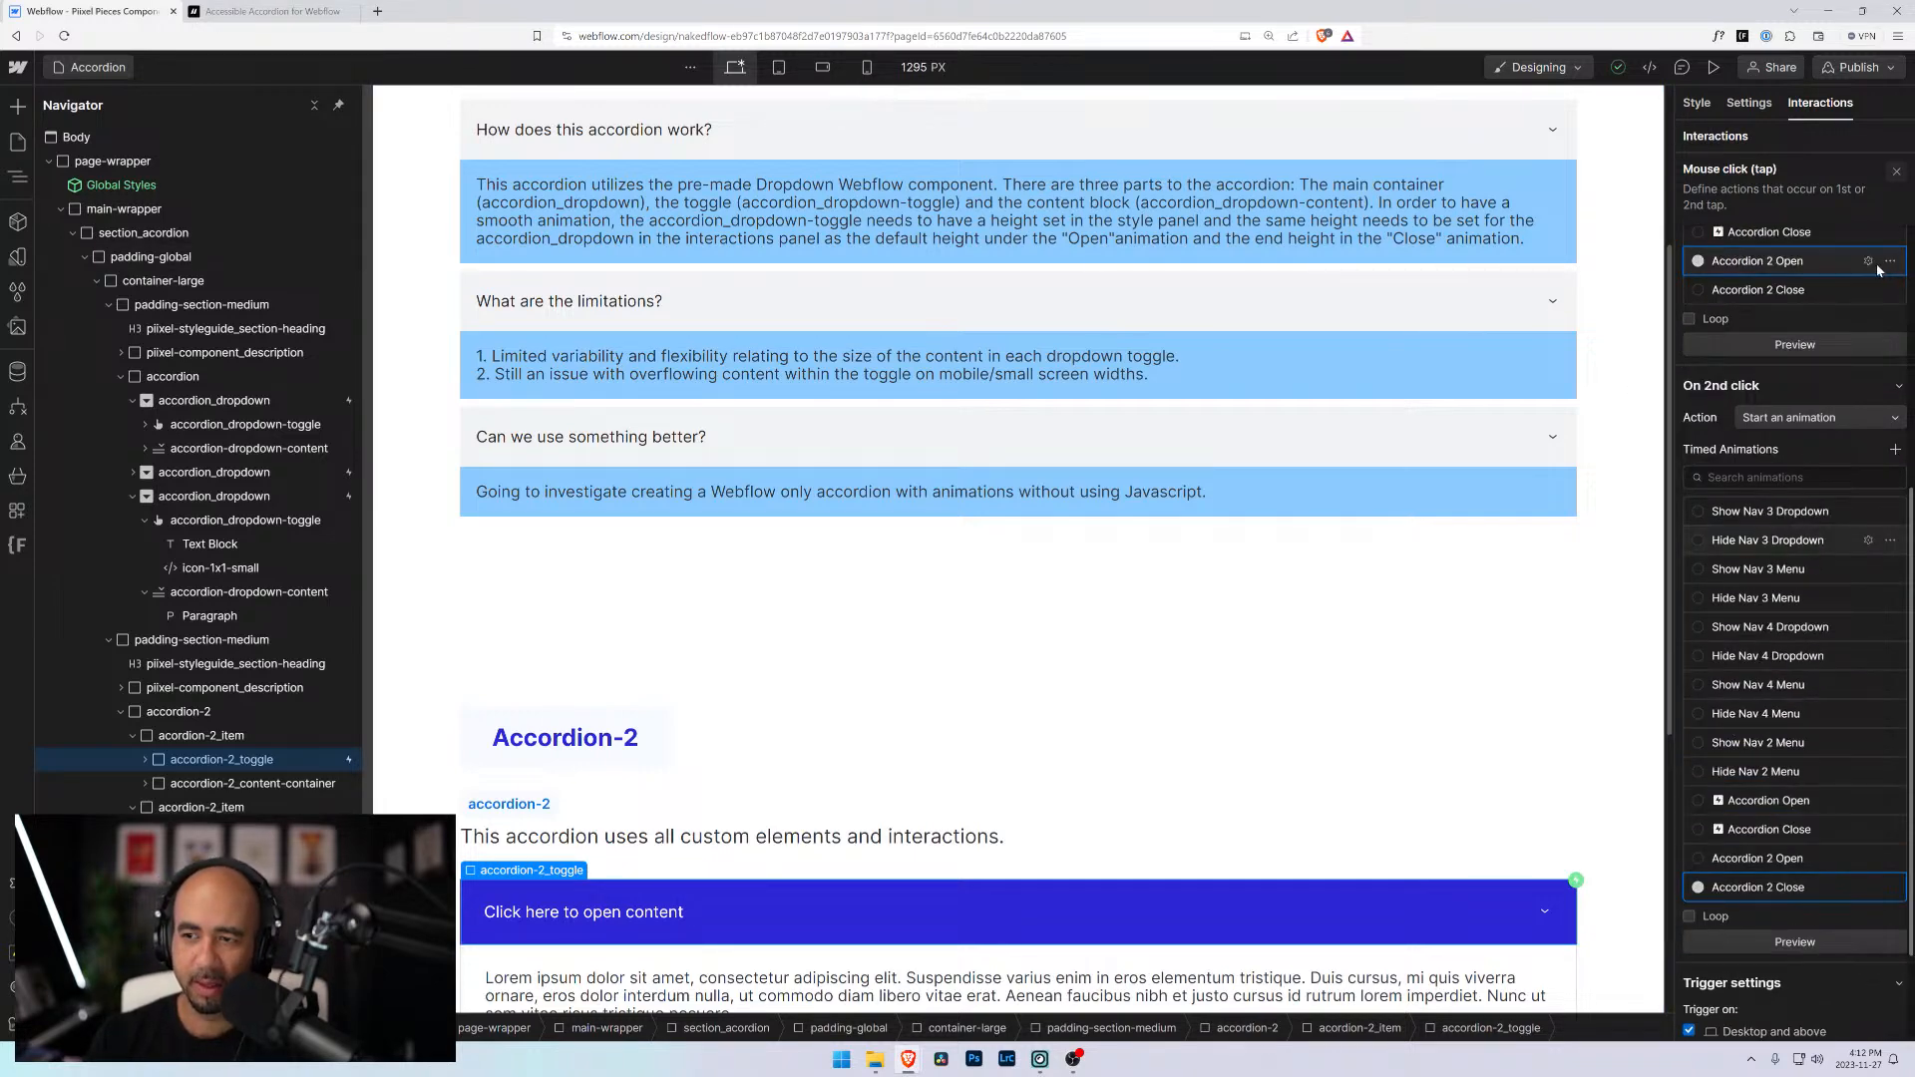
{"action": "left_click", "coordinate": [1869, 262]}
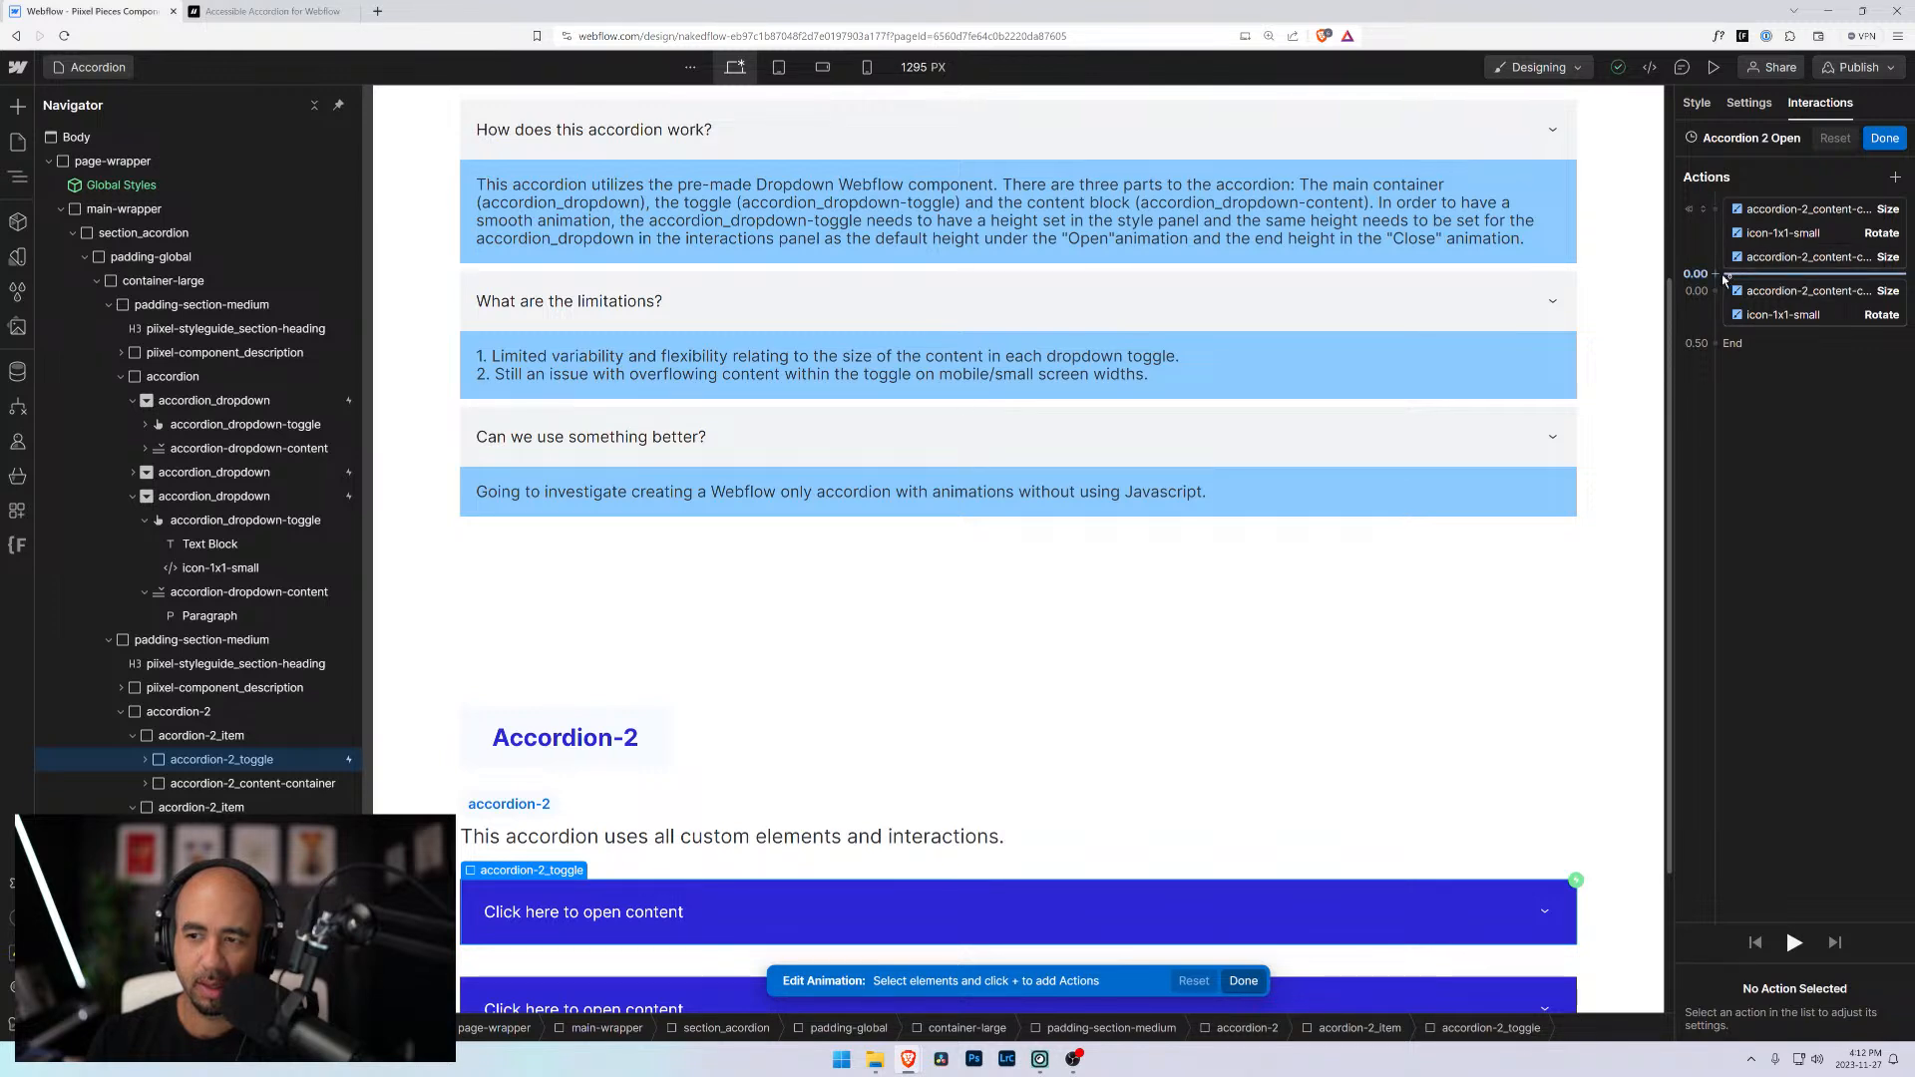
{"action": "left_click", "coordinate": [1796, 256]}
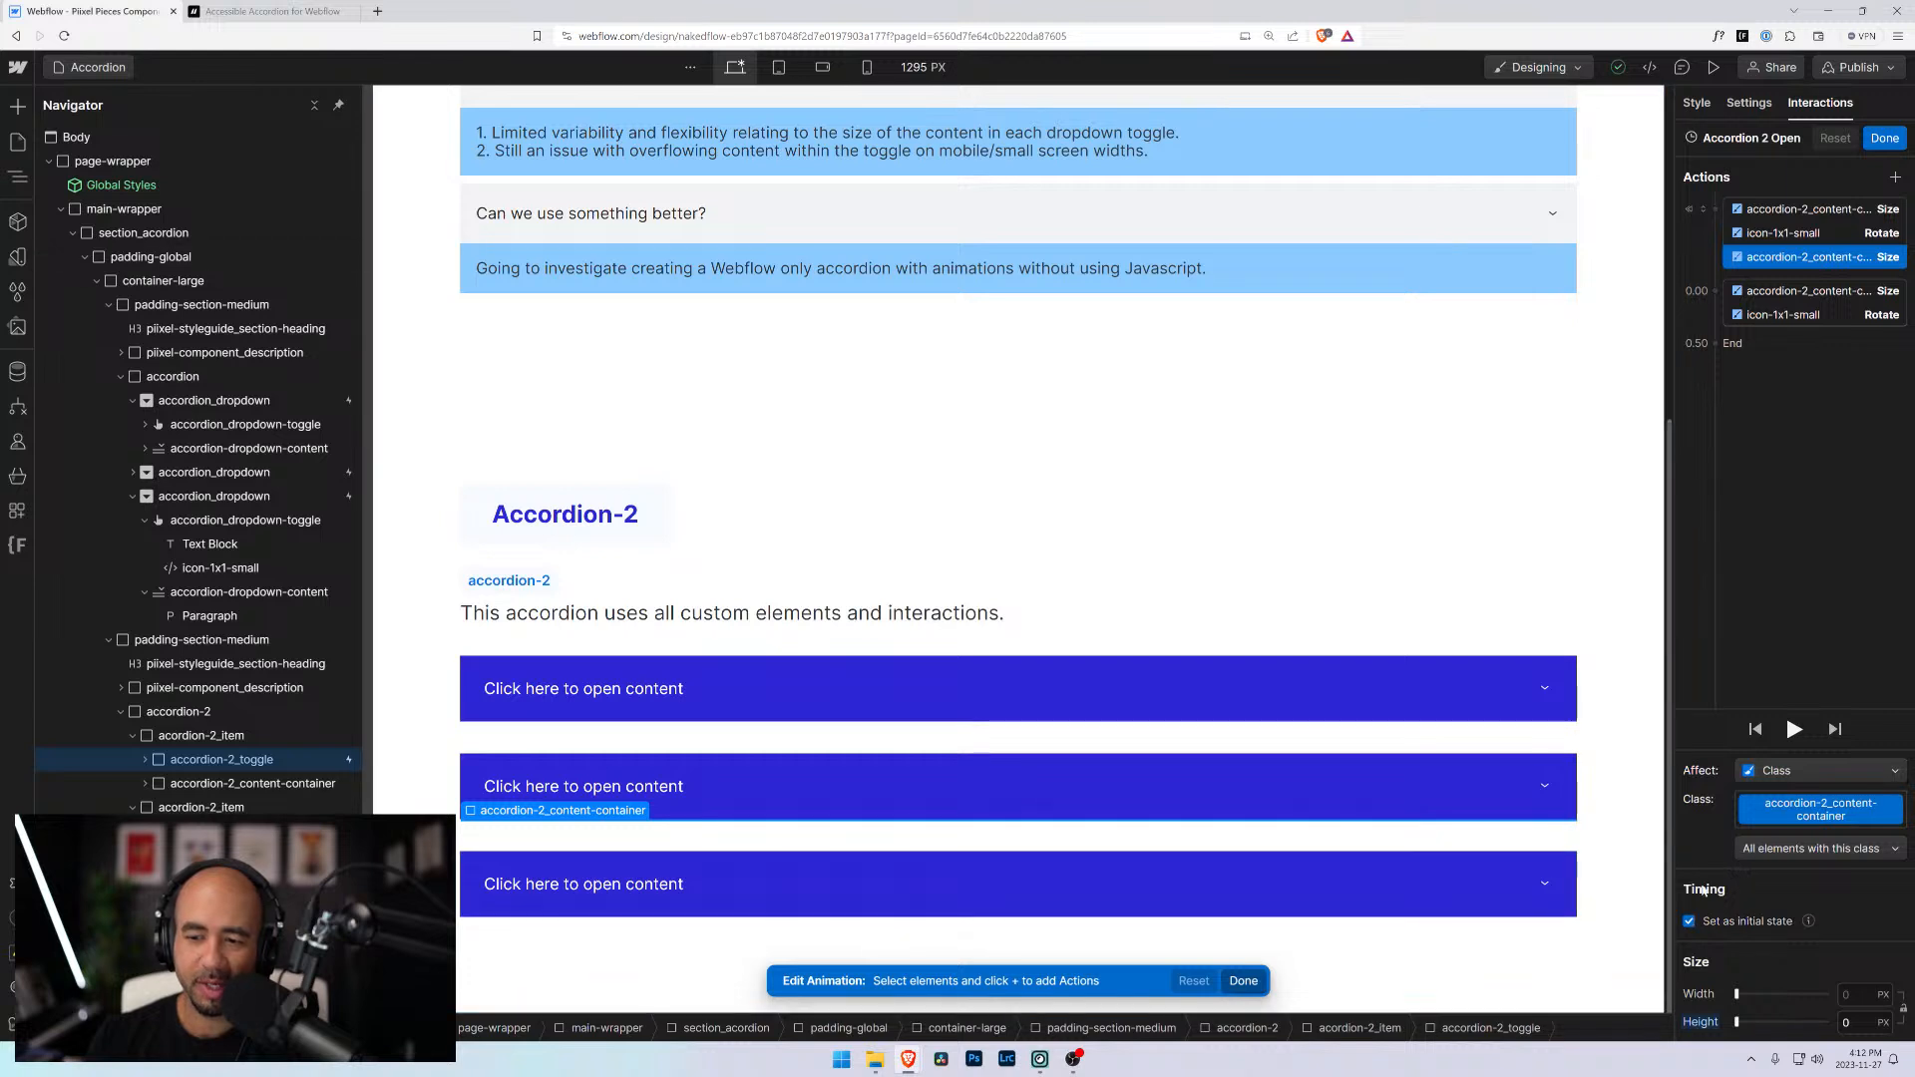
{"action": "left_click", "coordinate": [1690, 922]}
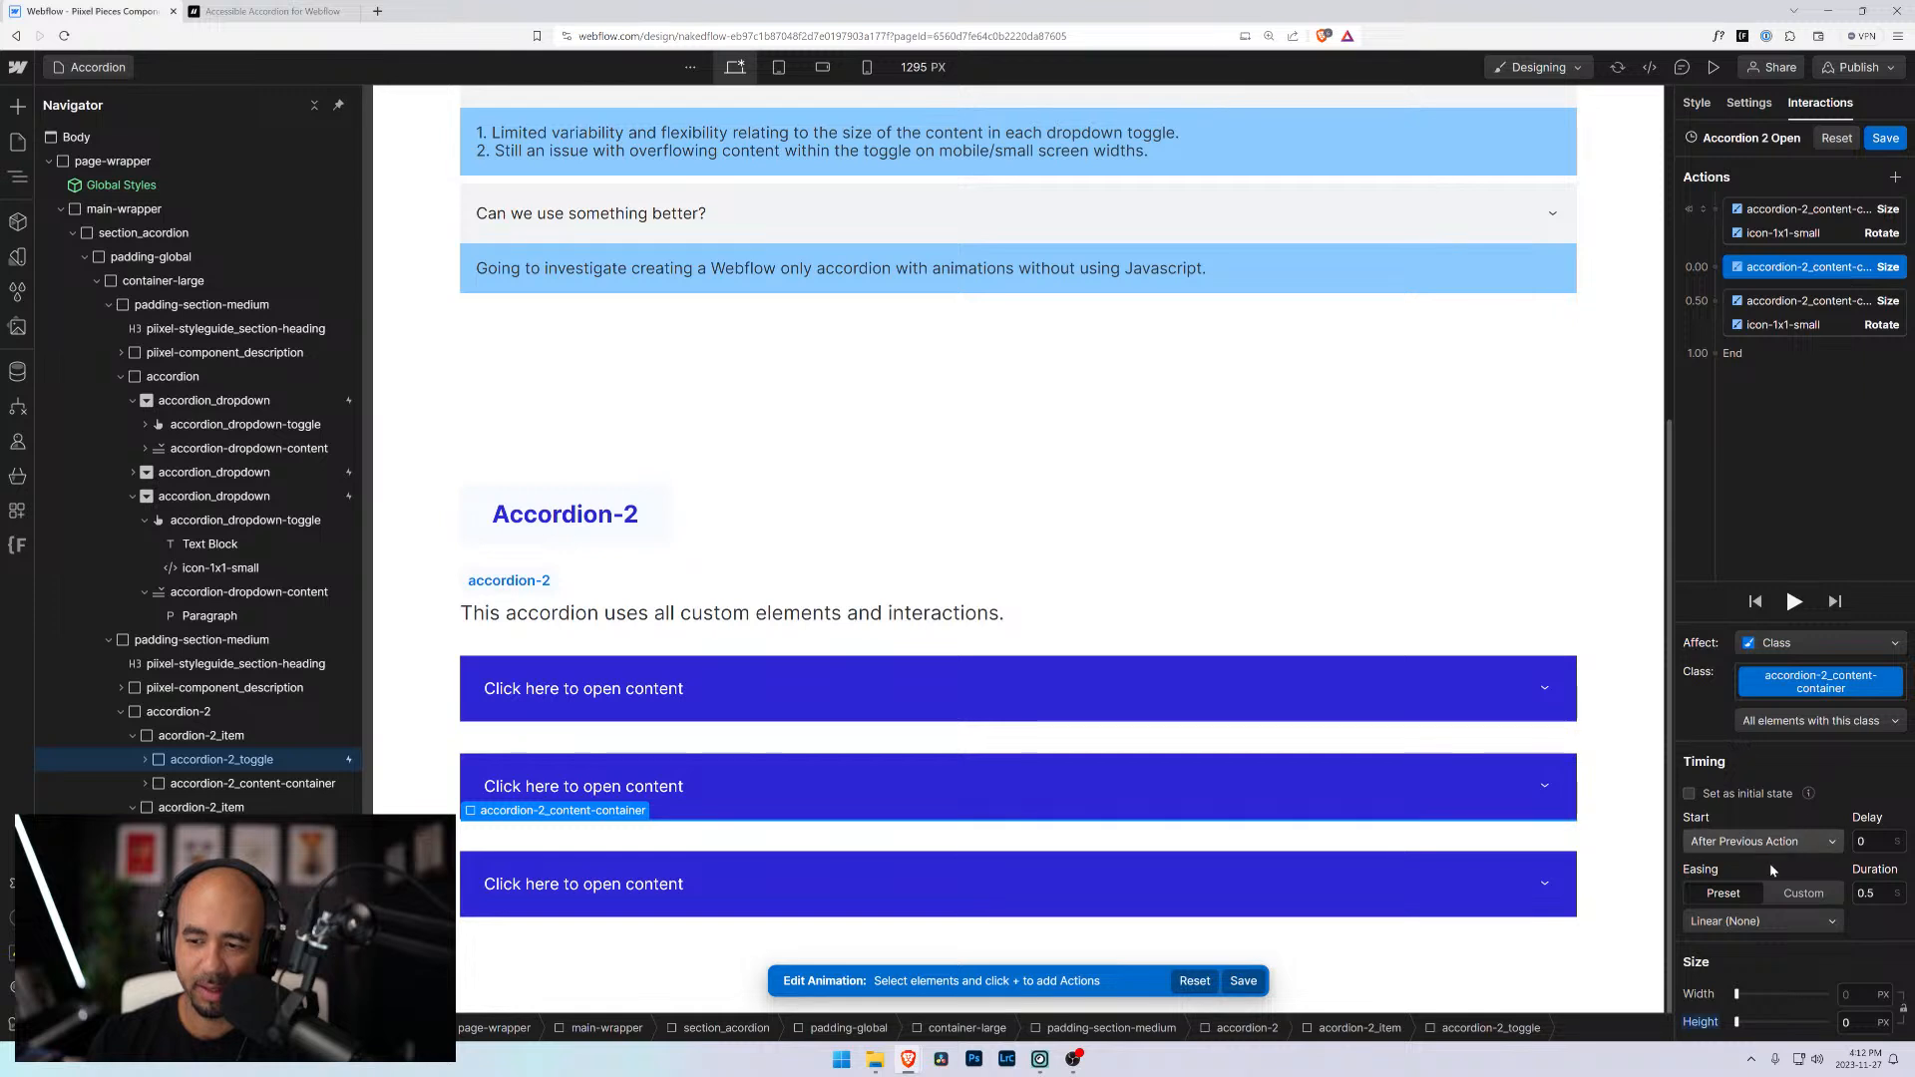
{"action": "left_click", "coordinate": [1707, 796]}
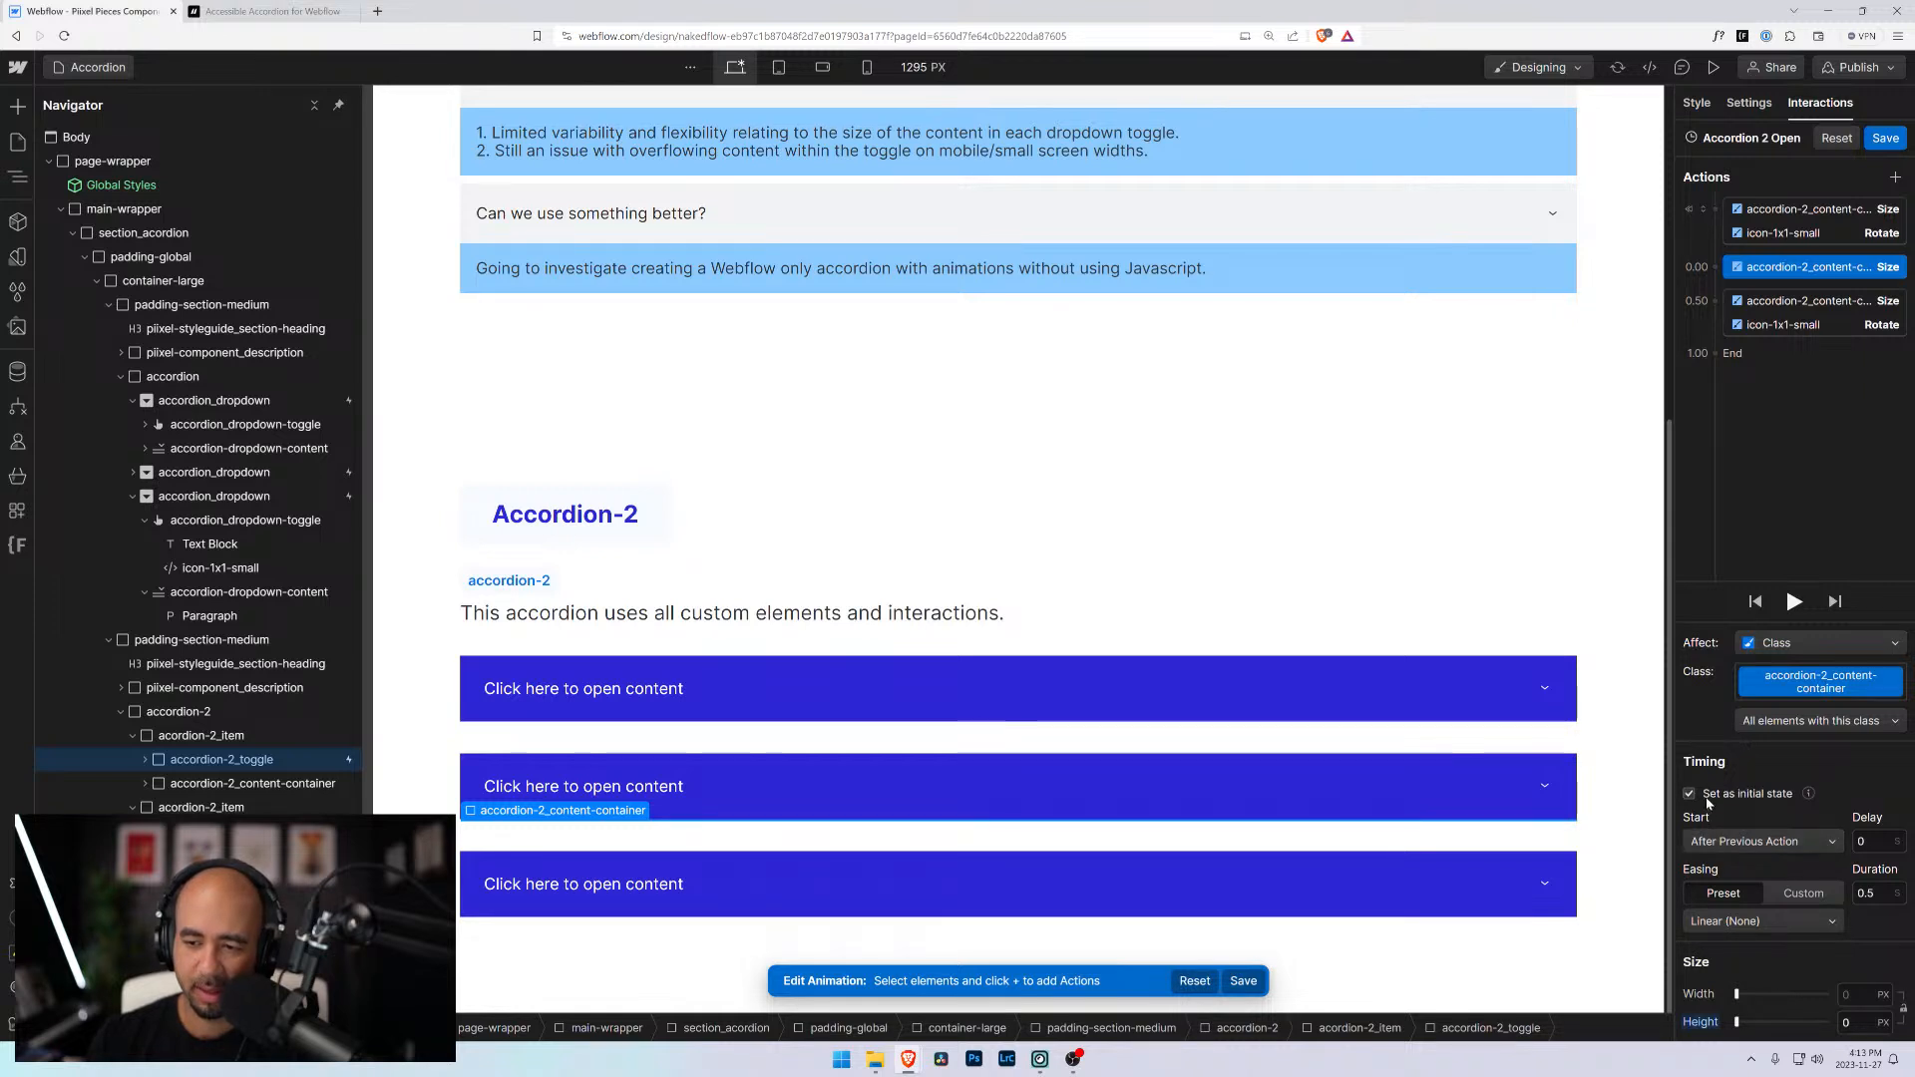
{"action": "left_click", "coordinate": [1707, 797]}
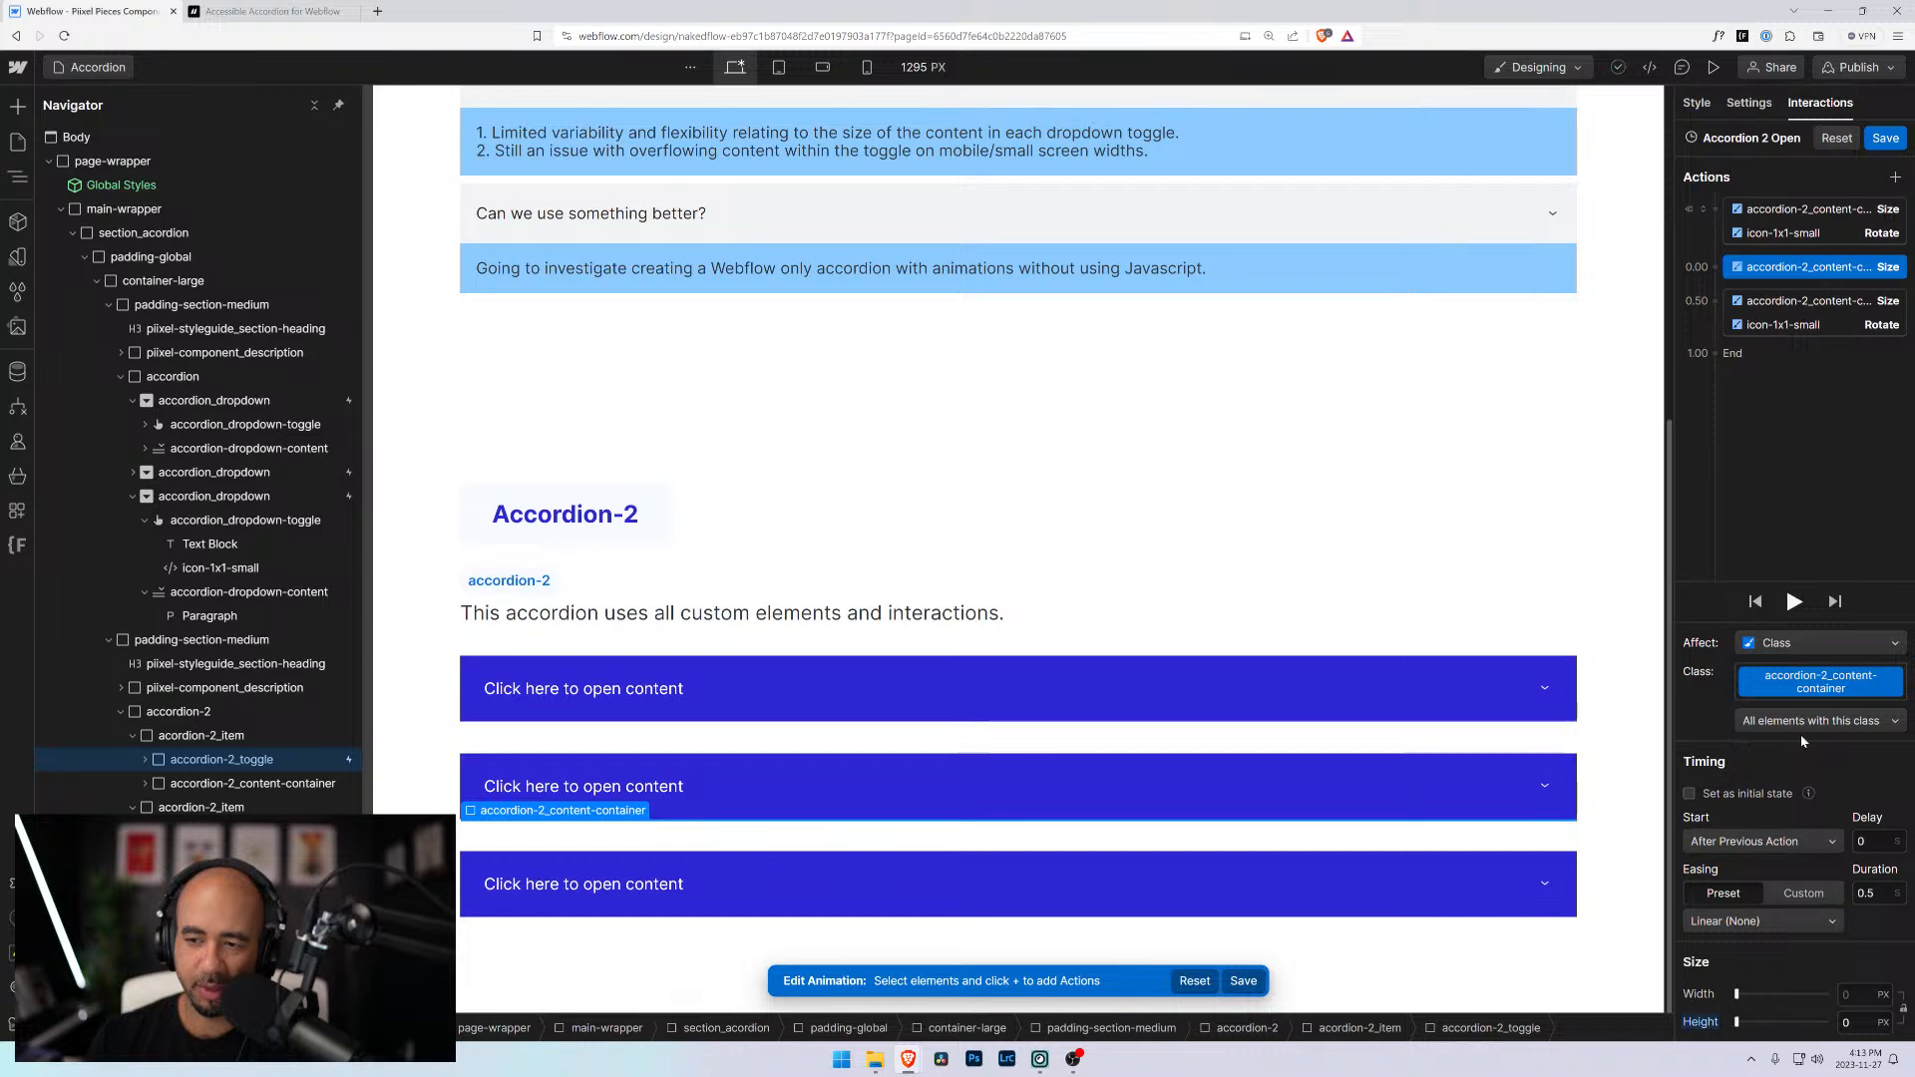
Start the siblings-only content size action and the final icon-1x1-small rotate action With Previous Action, and save the animation
{"action": "left_click", "coordinate": [1795, 306]}
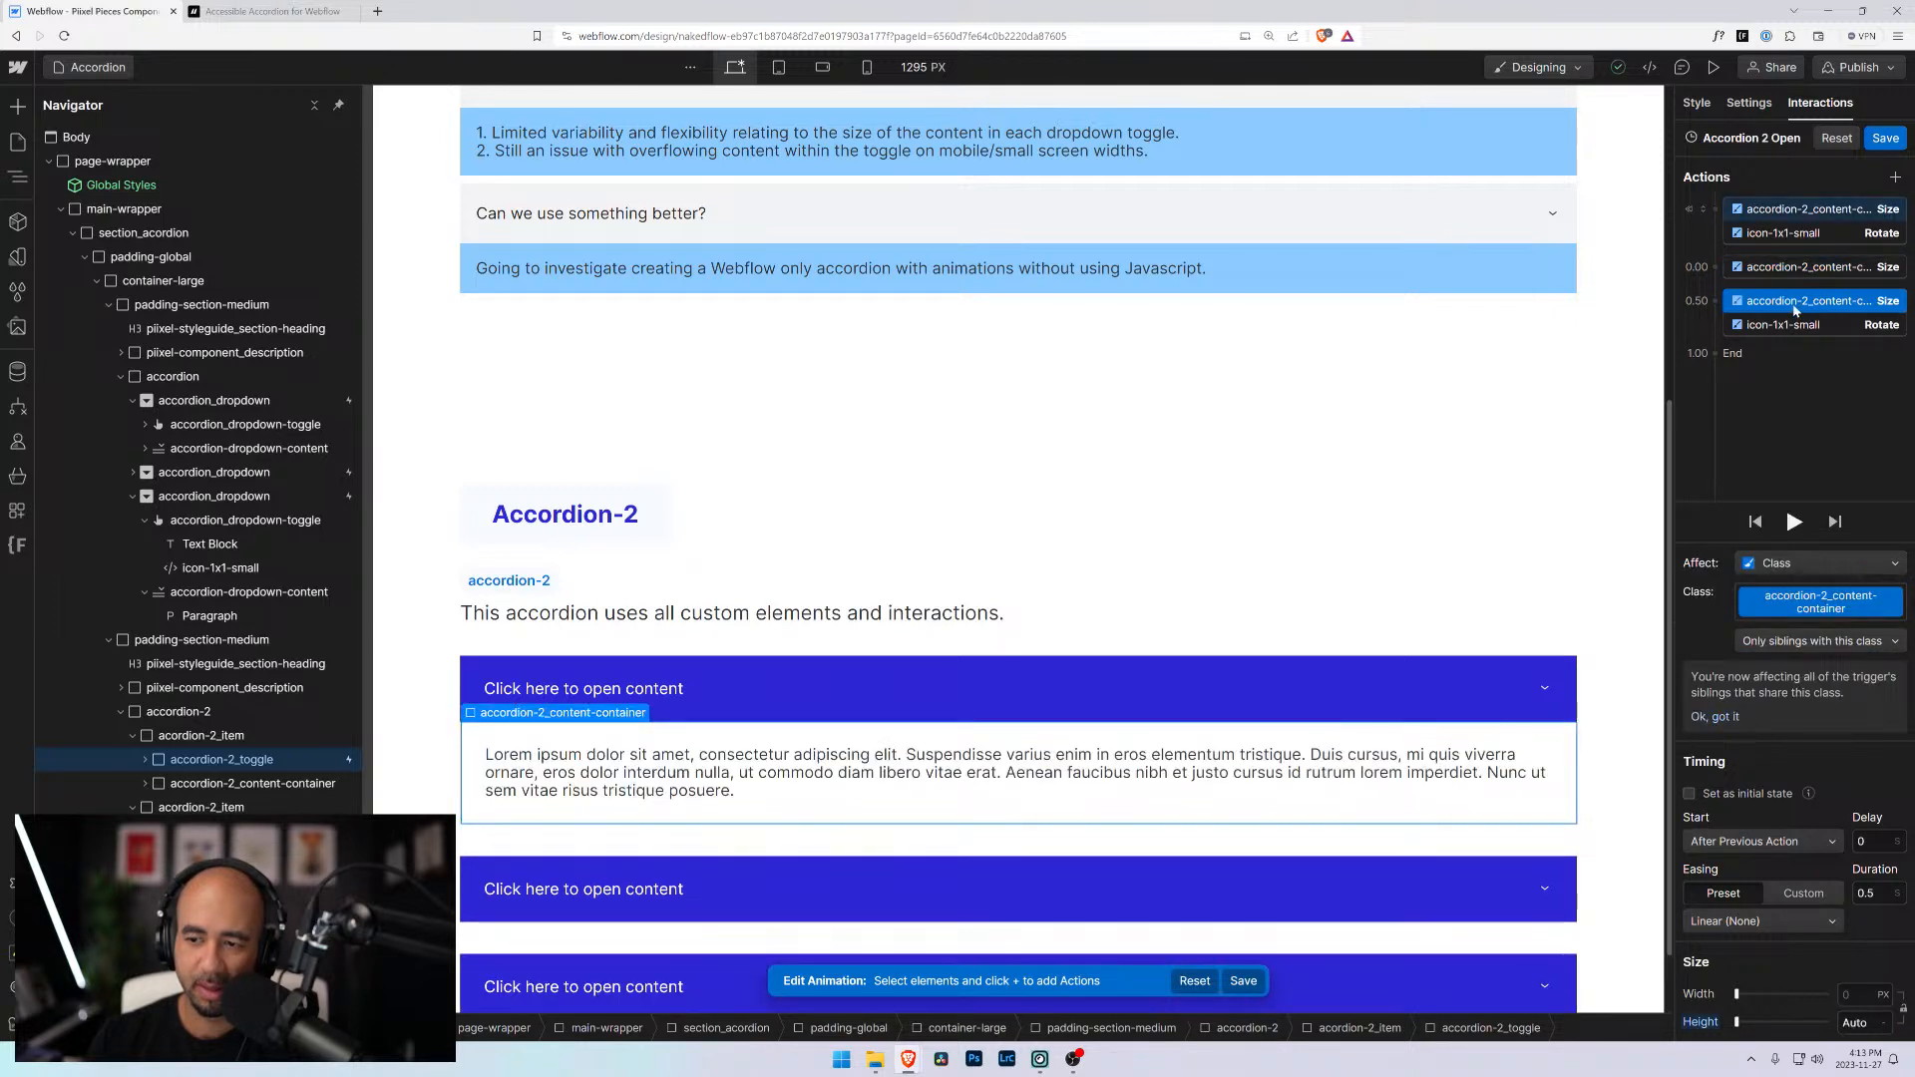
{"action": "left_click", "coordinate": [1732, 843]}
{"action": "left_click", "coordinate": [1733, 875]}
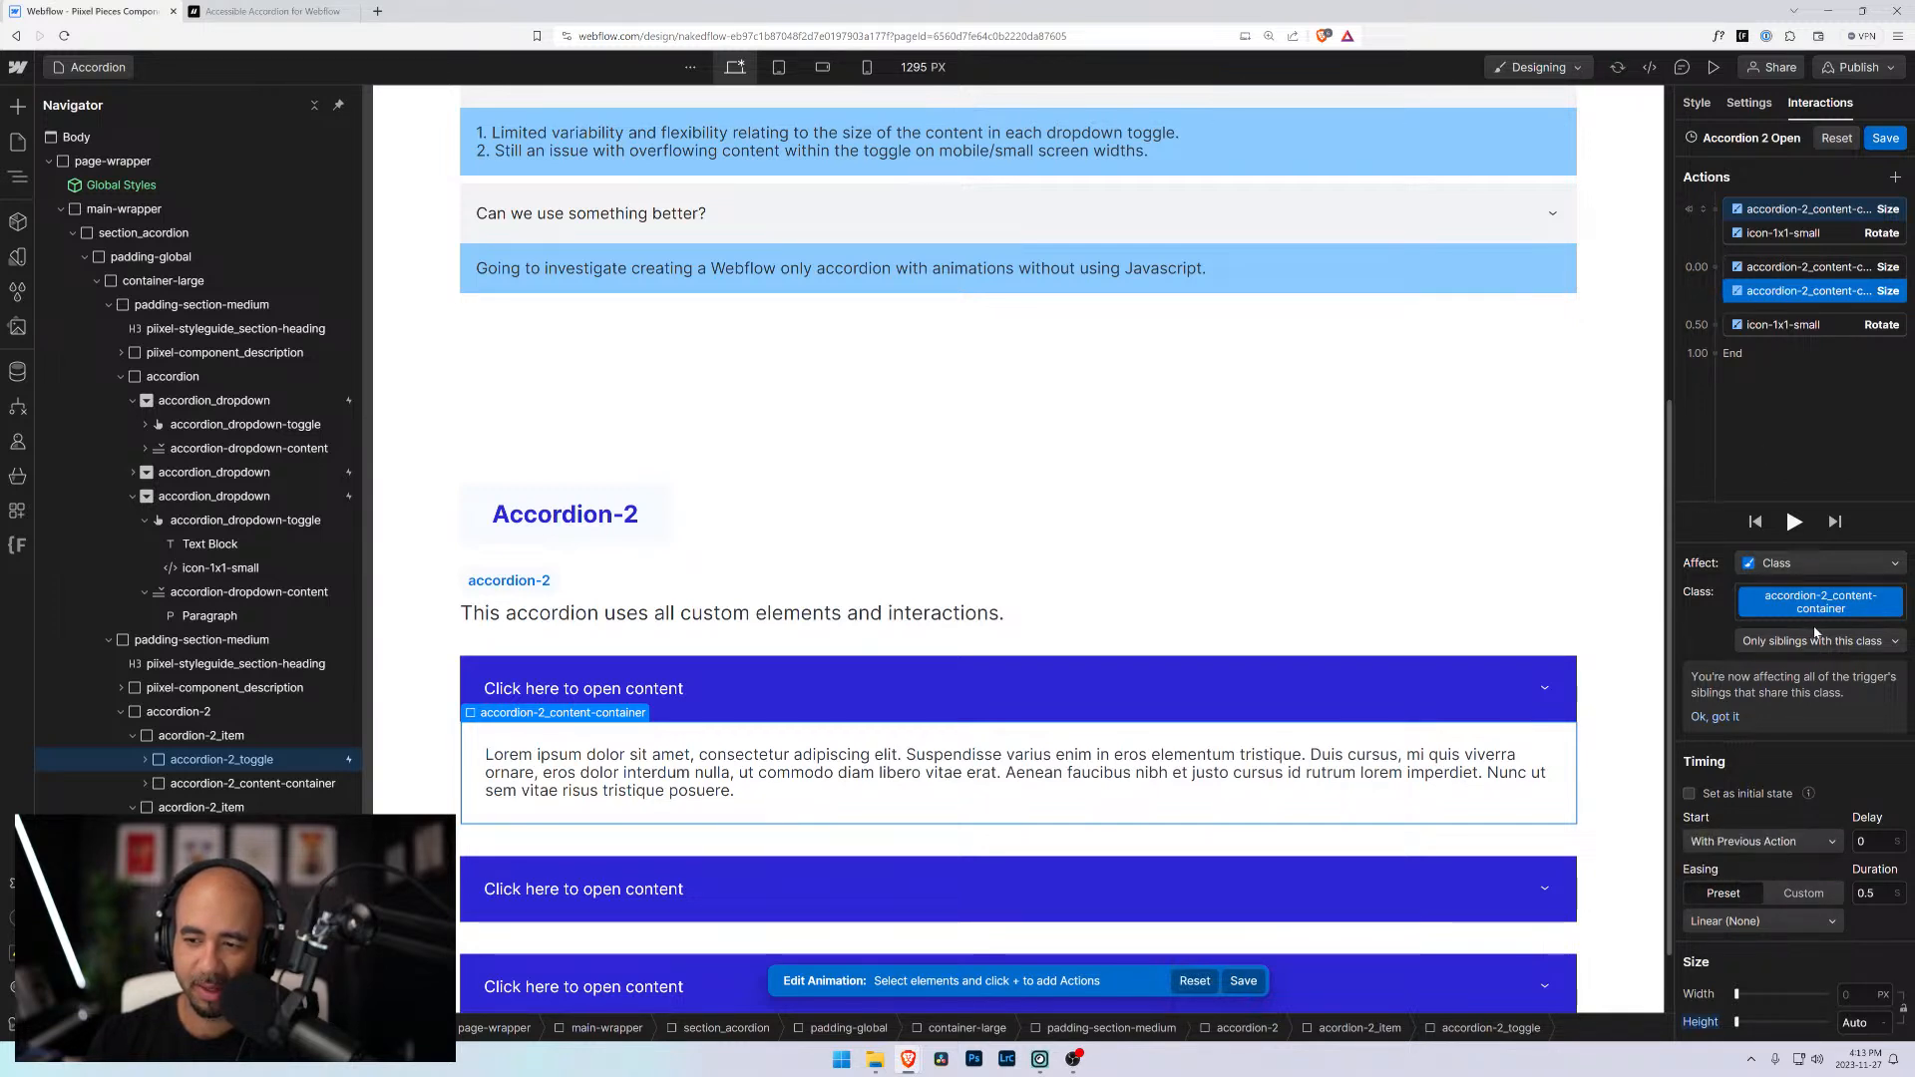
{"action": "left_click", "coordinate": [1788, 330]}
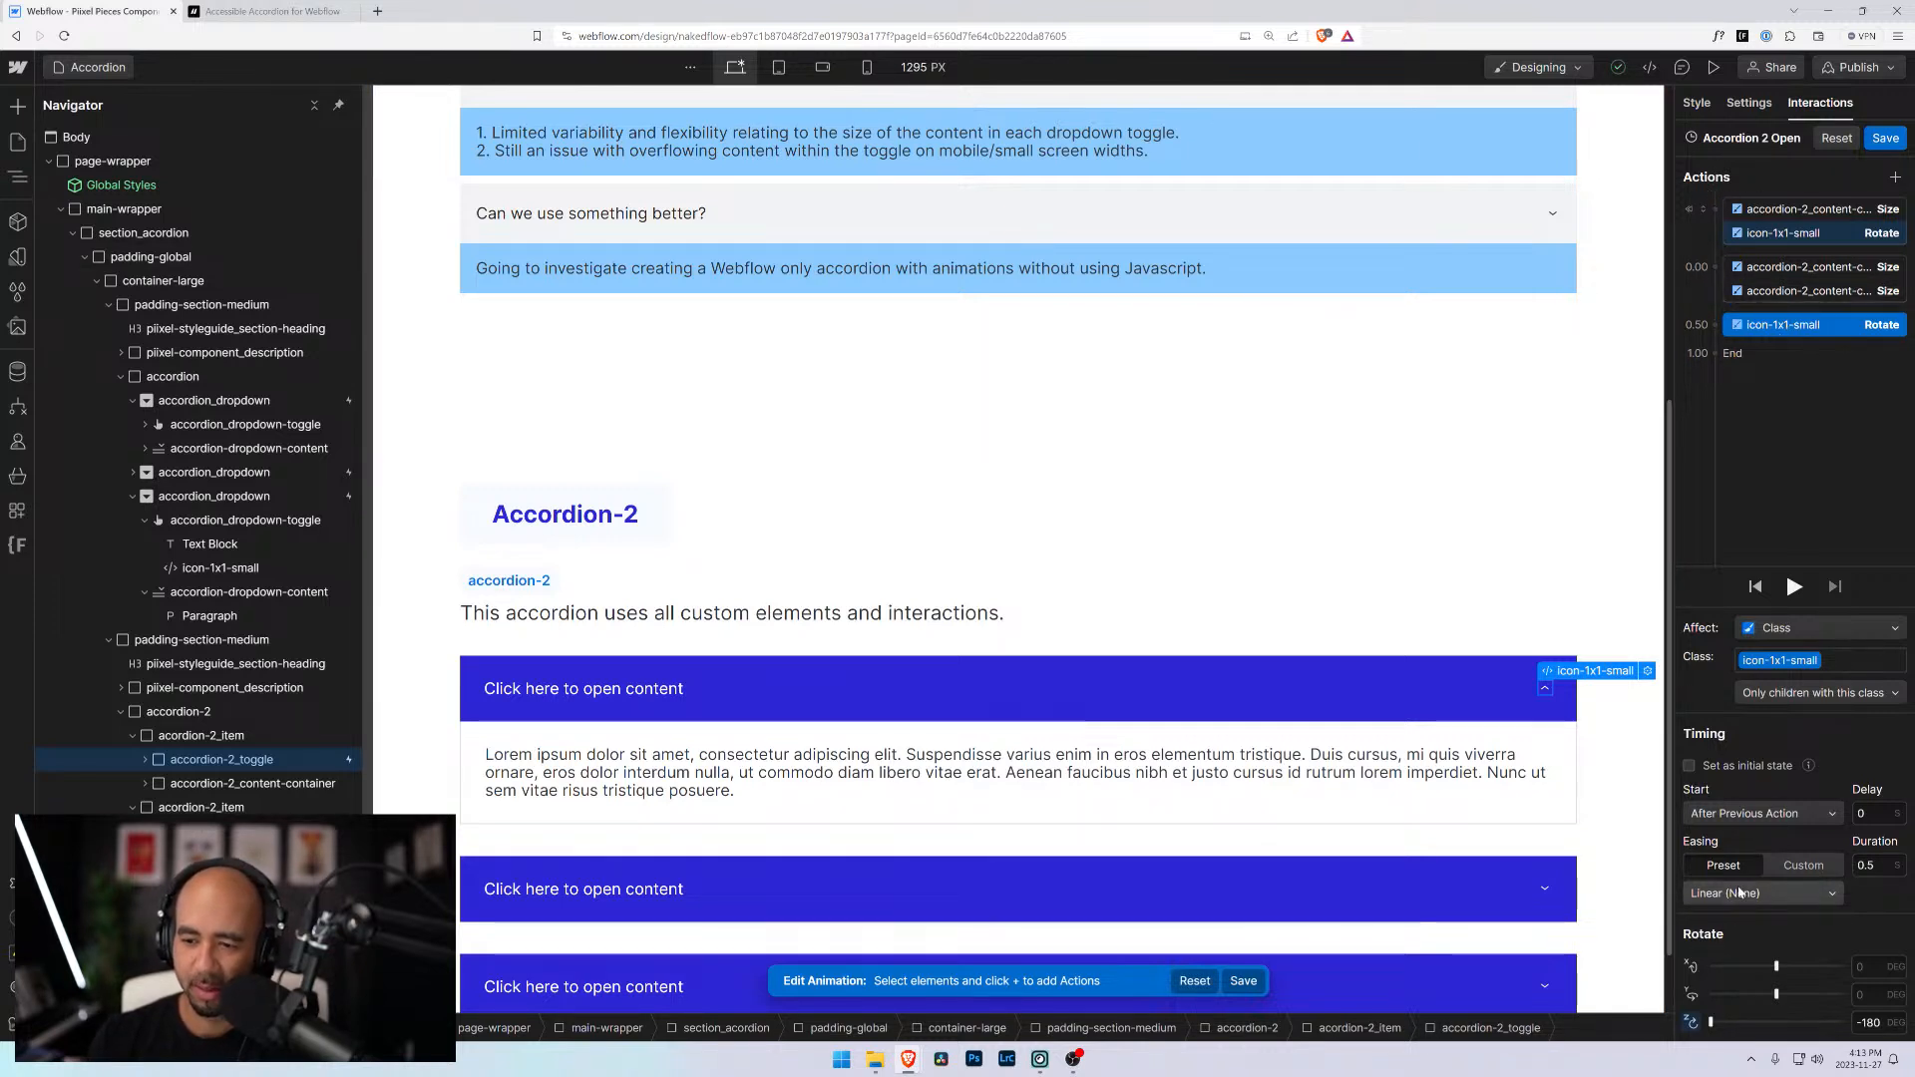
{"action": "left_click", "coordinate": [1760, 813]}
{"action": "left_click", "coordinate": [1733, 848]}
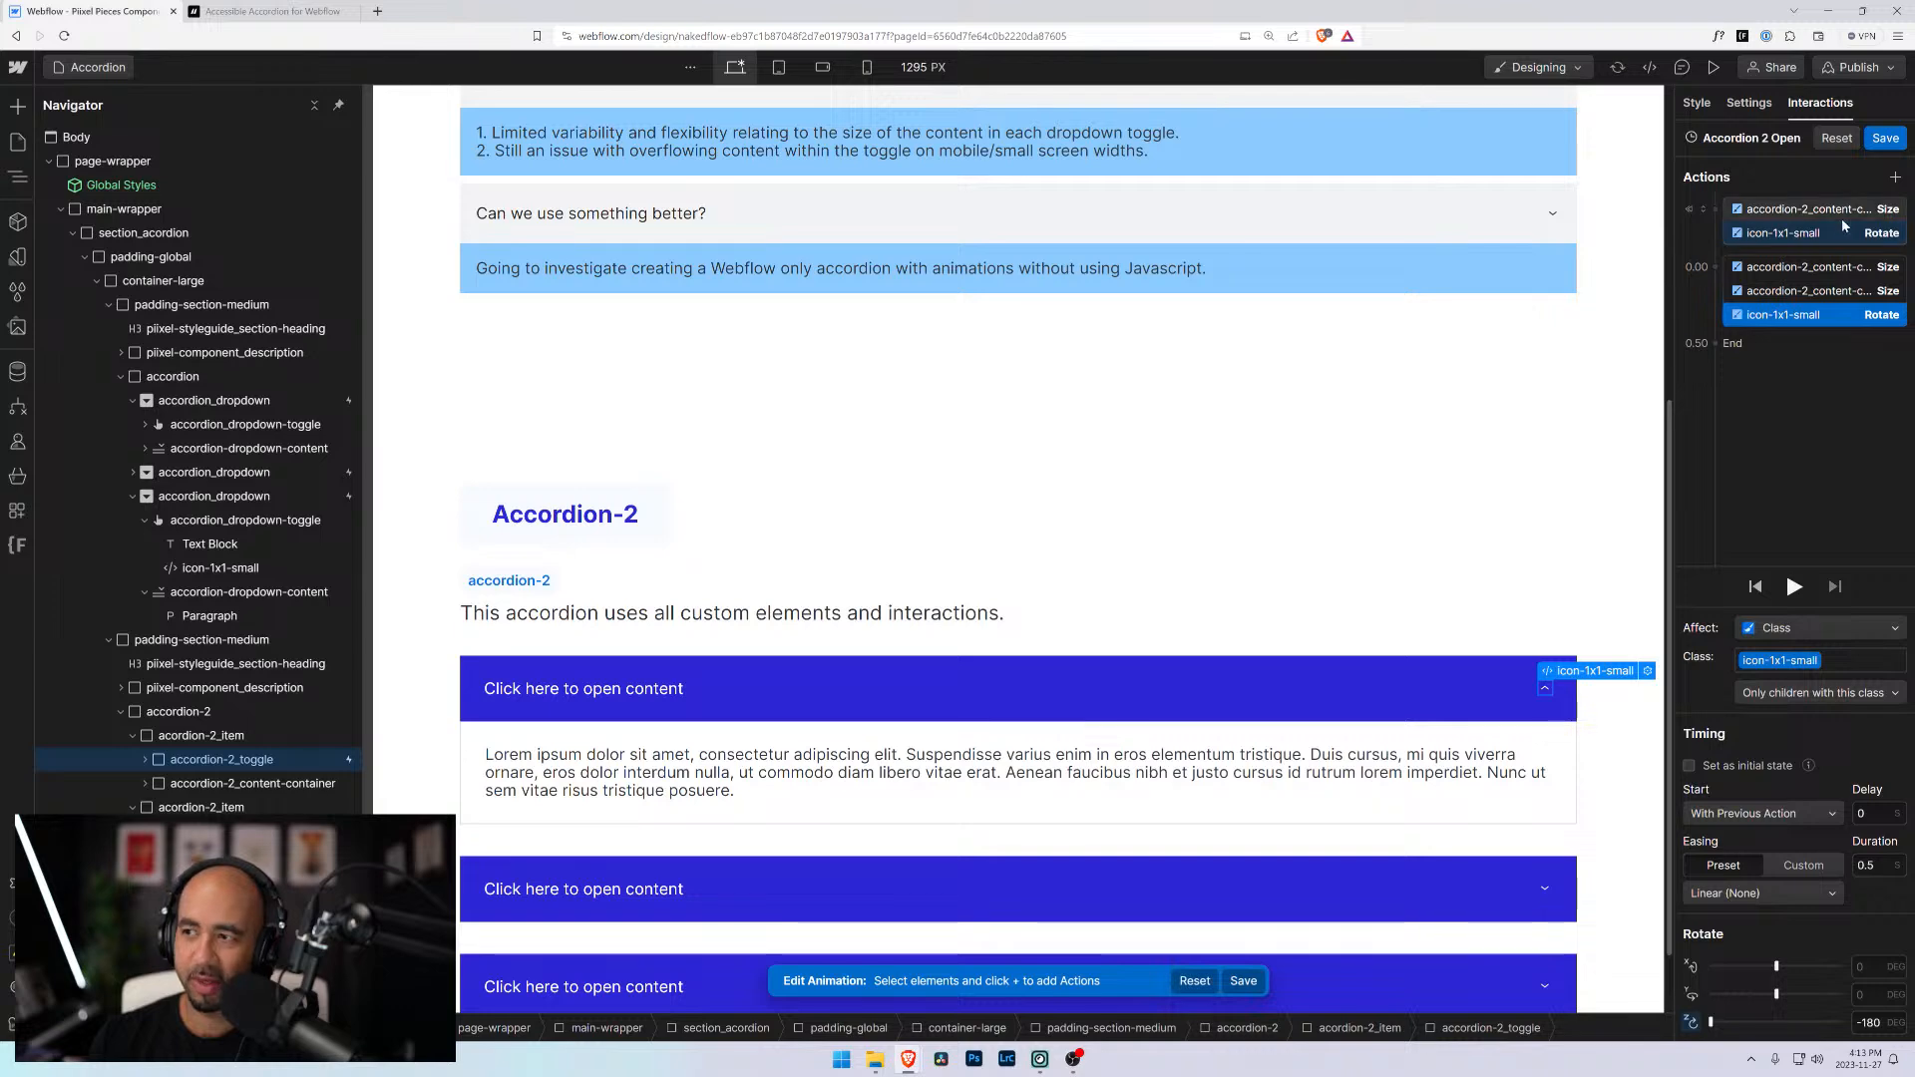
{"action": "left_click", "coordinate": [1886, 138]}
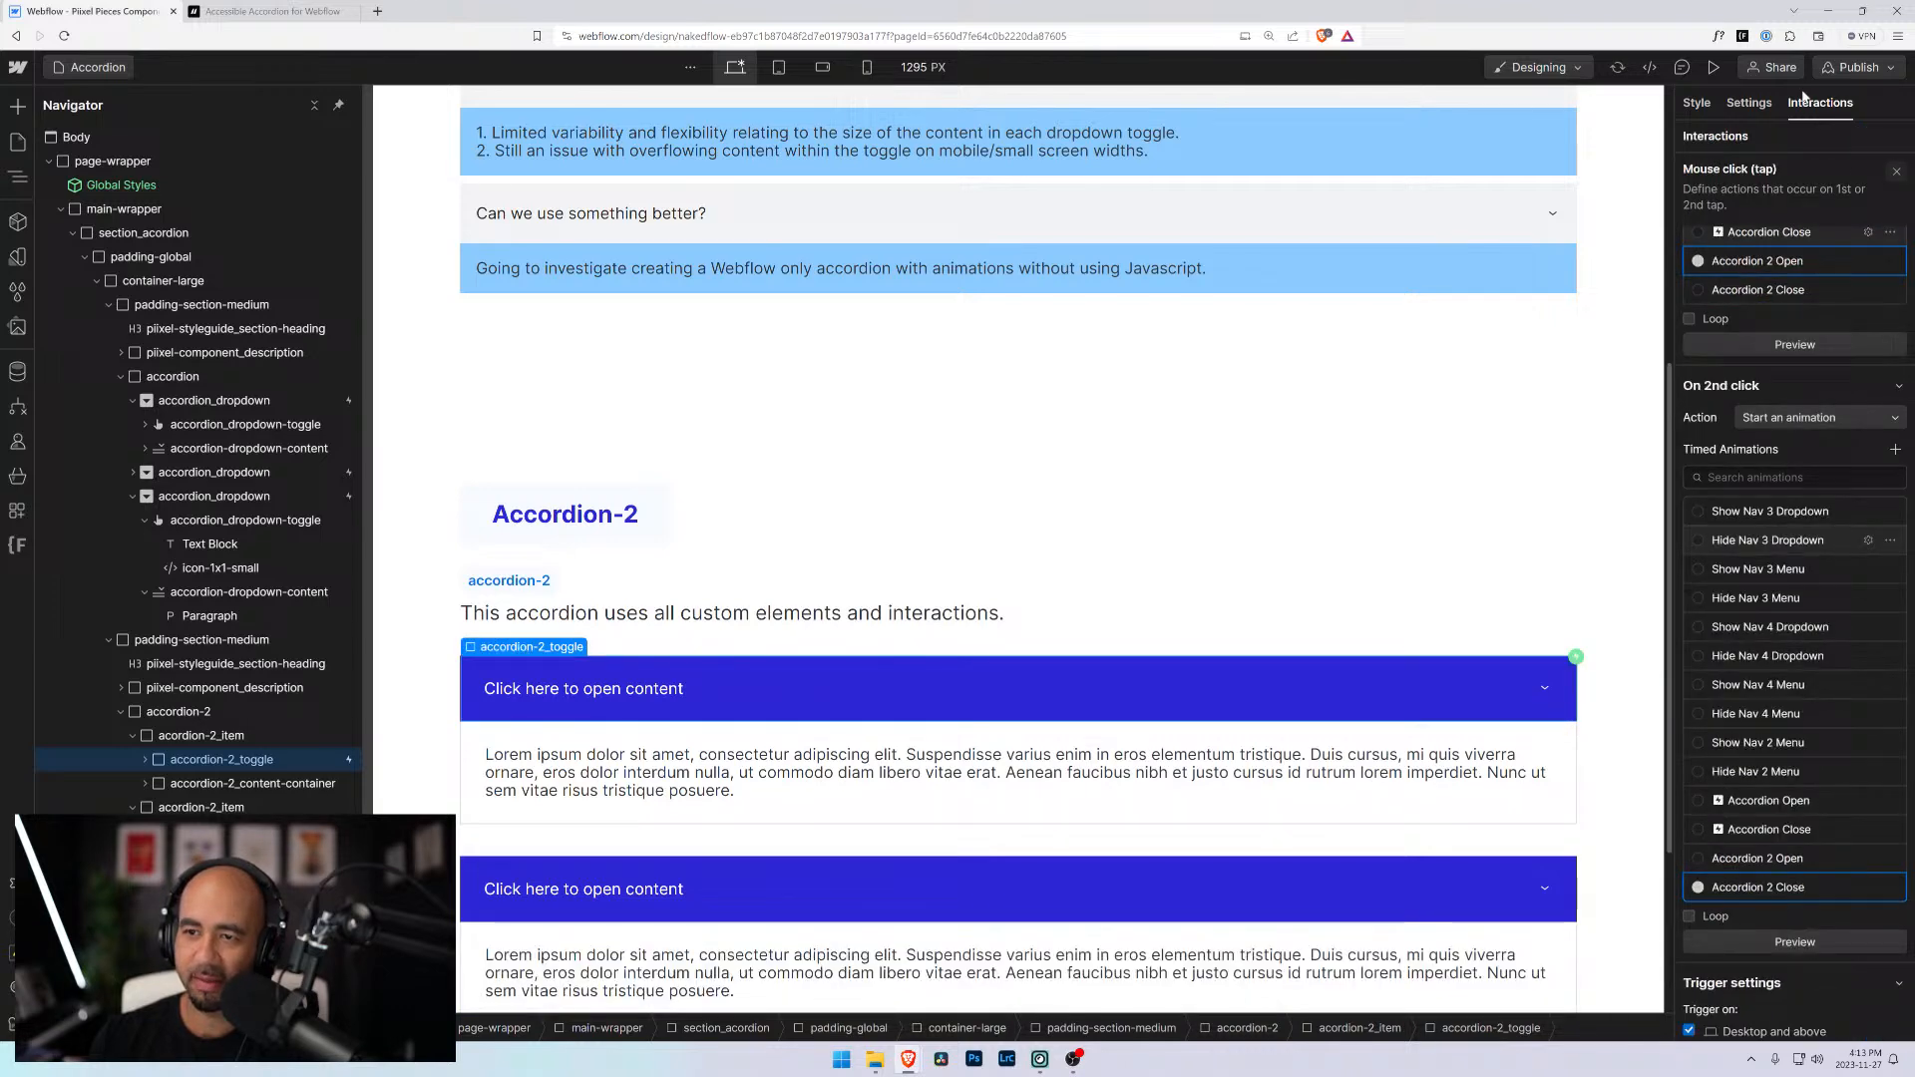
Preview the page and open the three Accordion-2 items in turn to check that each collapses the previous one
{"action": "left_click", "coordinate": [1714, 67]}
{"action": "left_click", "coordinate": [588, 737]}
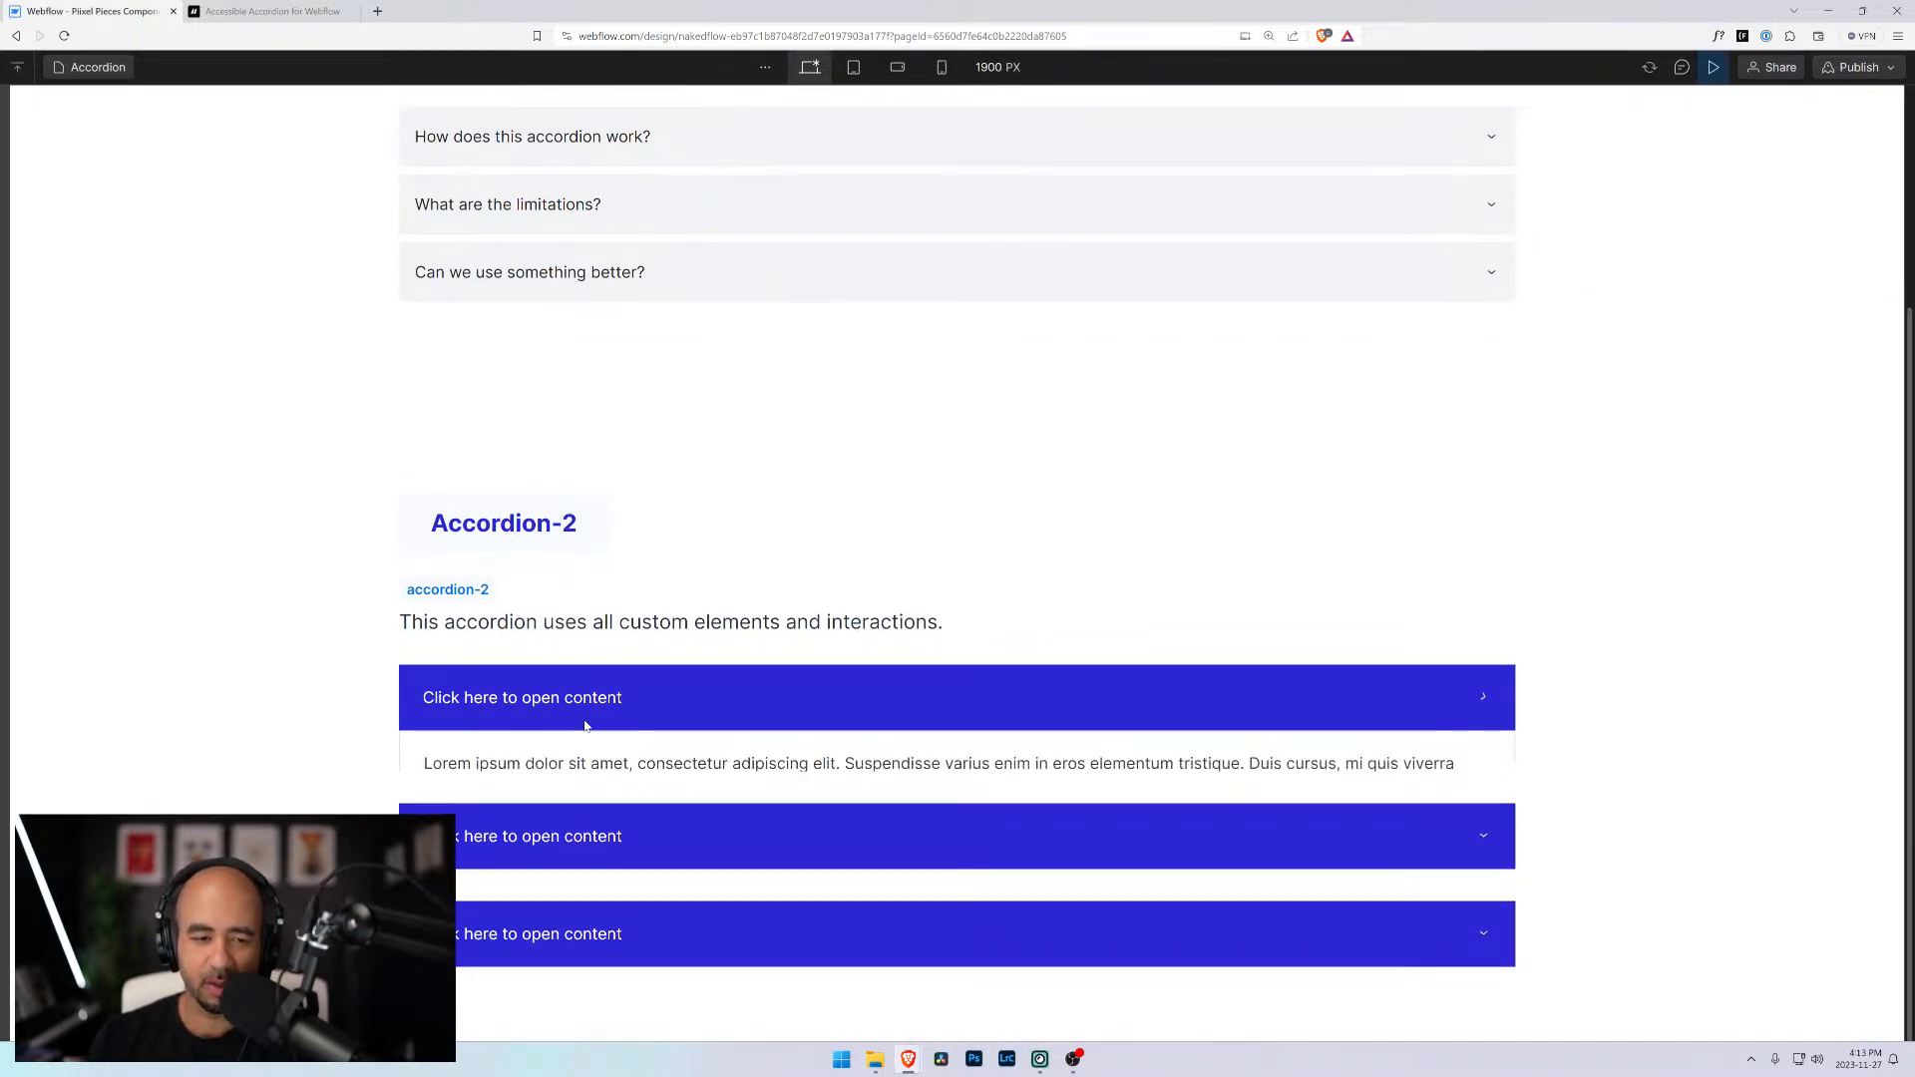
{"action": "scroll", "coordinate": [589, 718], "scroll_direction": "down", "scroll_amount": 1}
{"action": "left_click", "coordinate": [602, 823]}
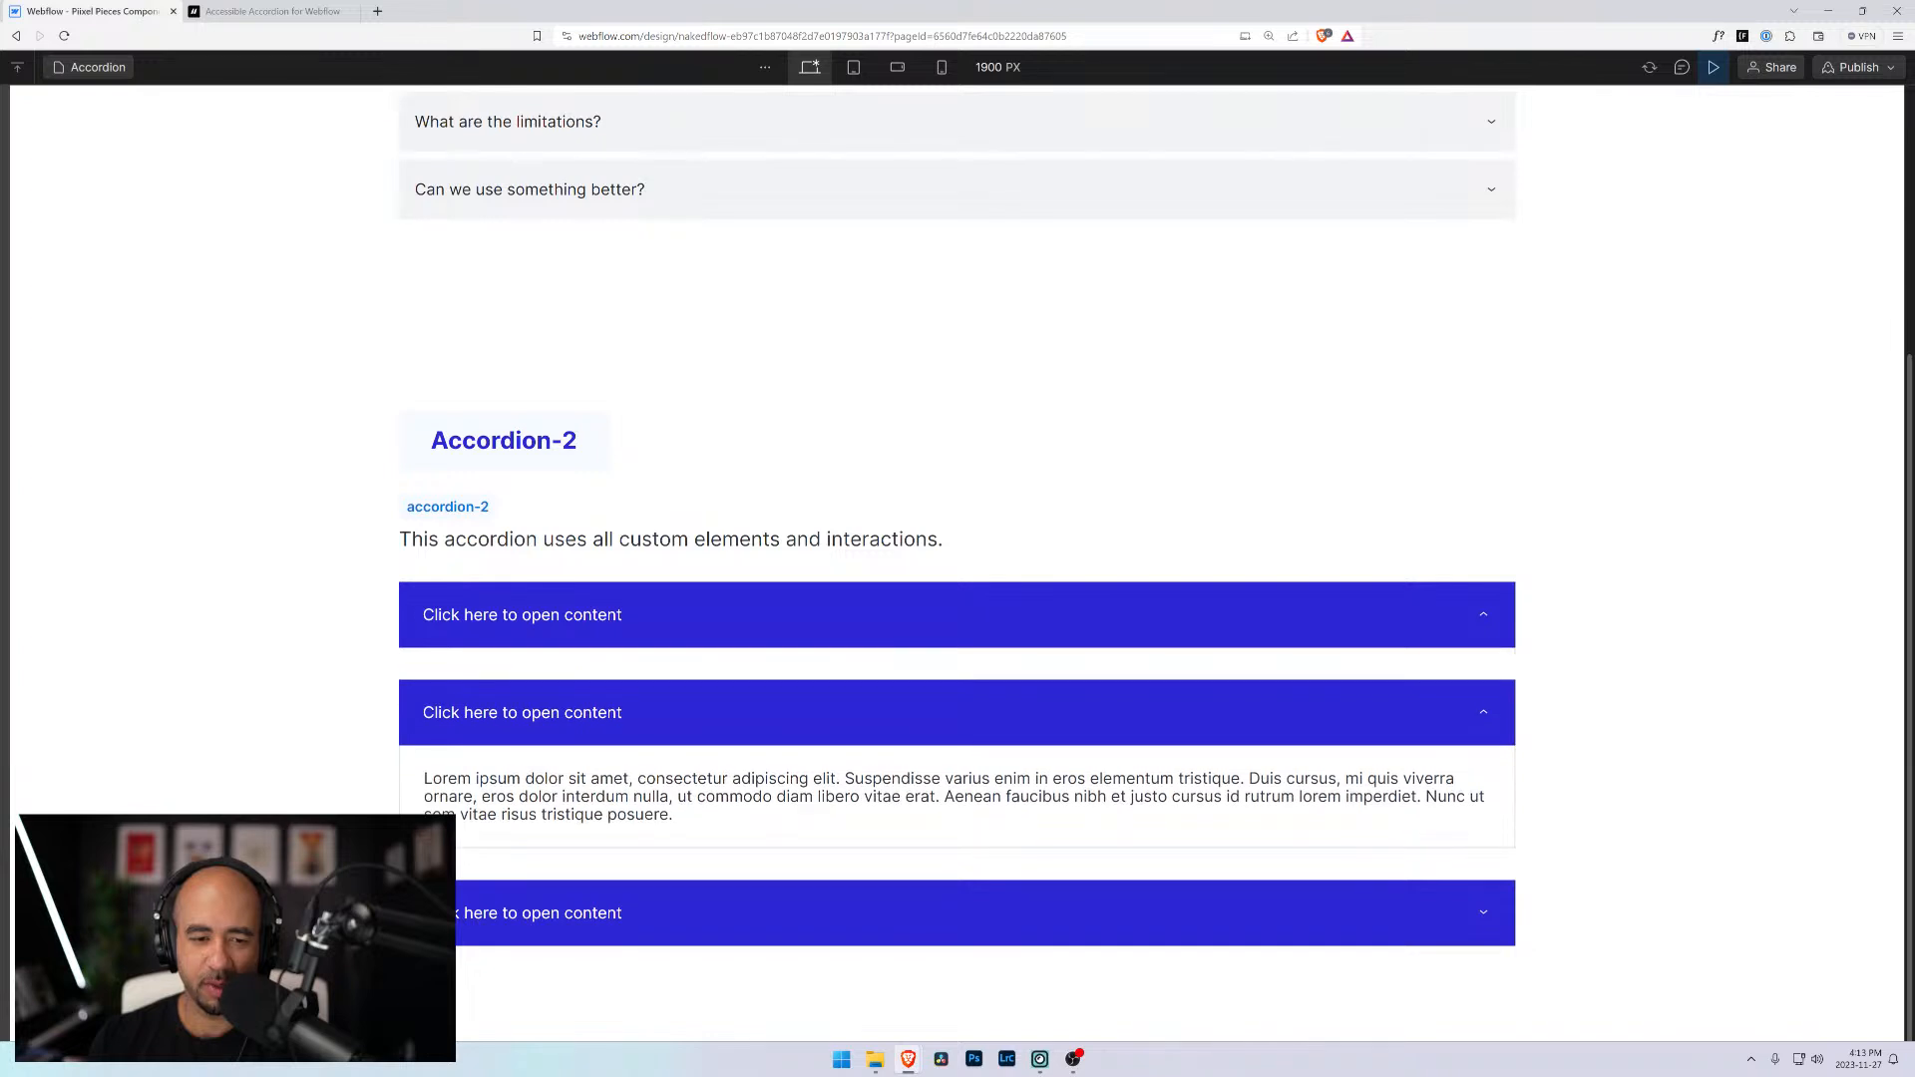
{"action": "left_click", "coordinate": [588, 910]}
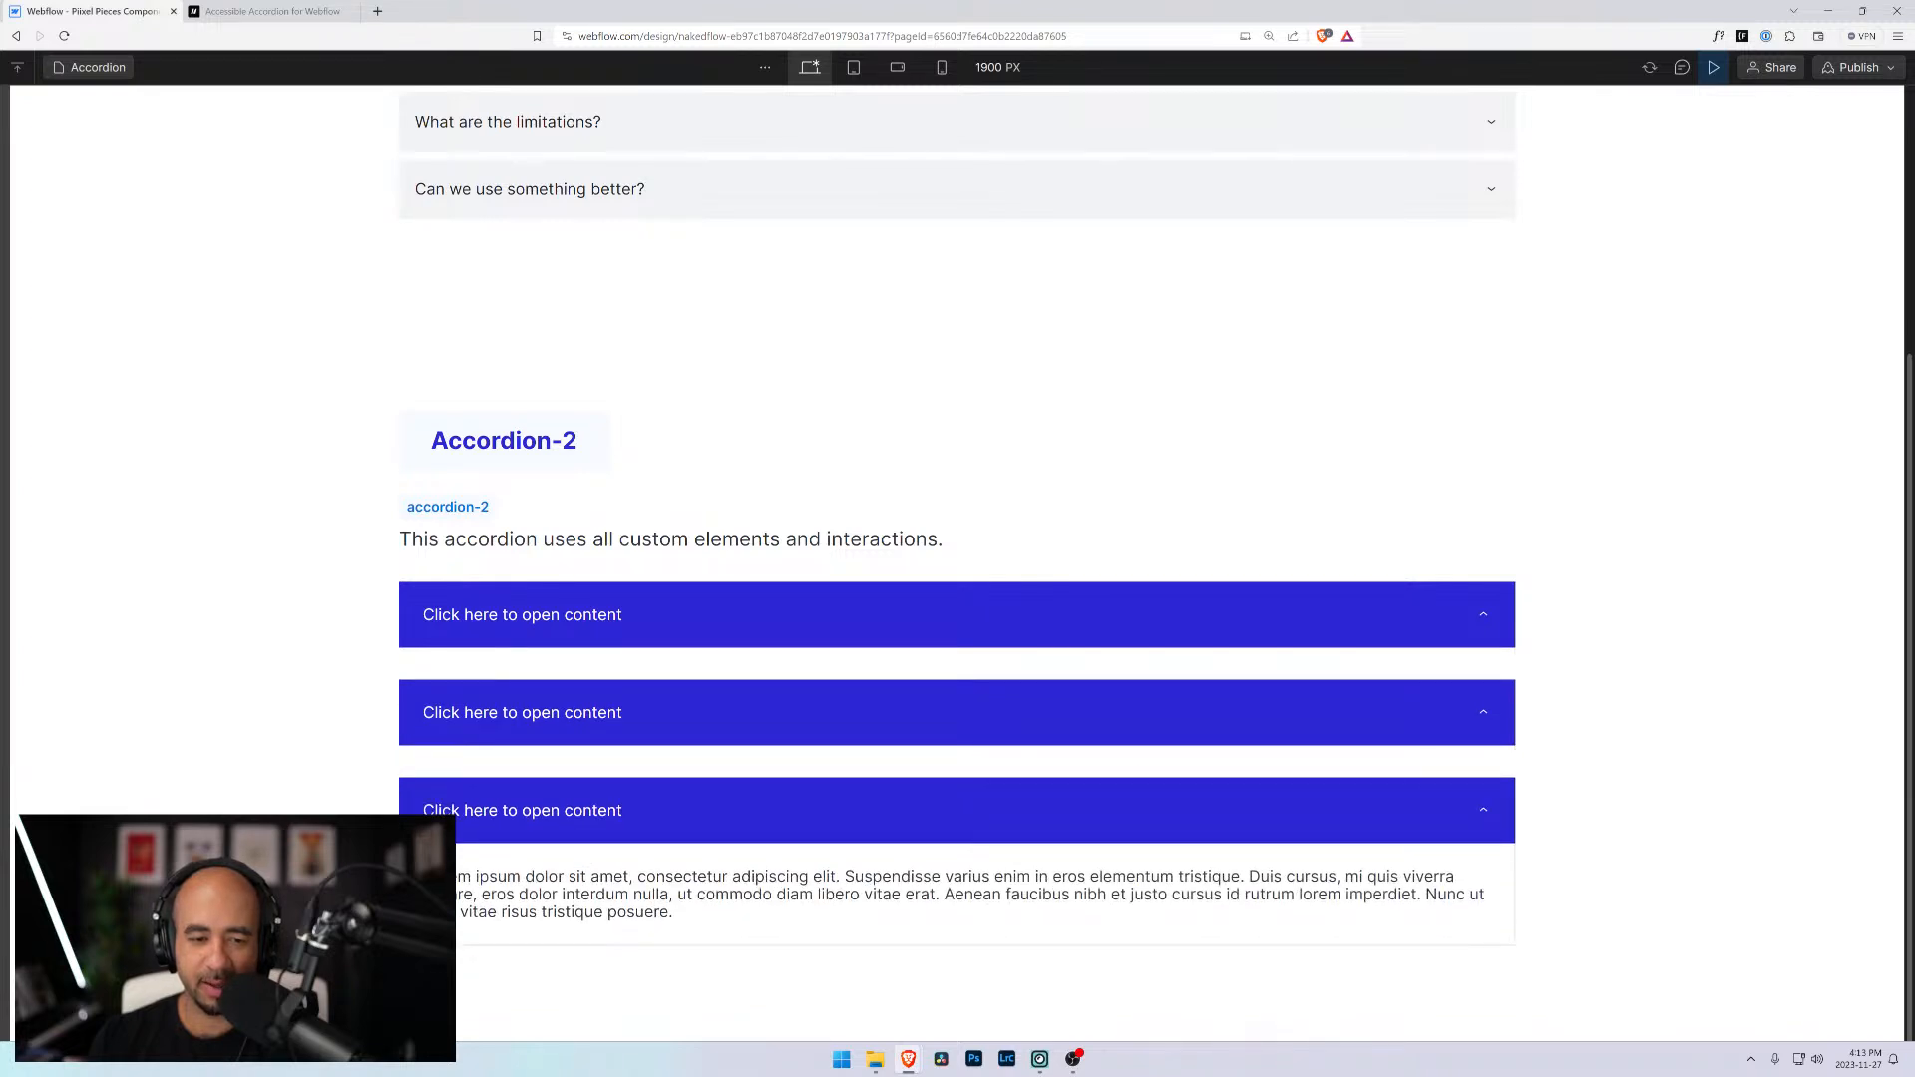
Toggle the second Accordion-2 item twice and the first one repeatedly to compare each arrow with its content
{"action": "left_click", "coordinate": [563, 711]}
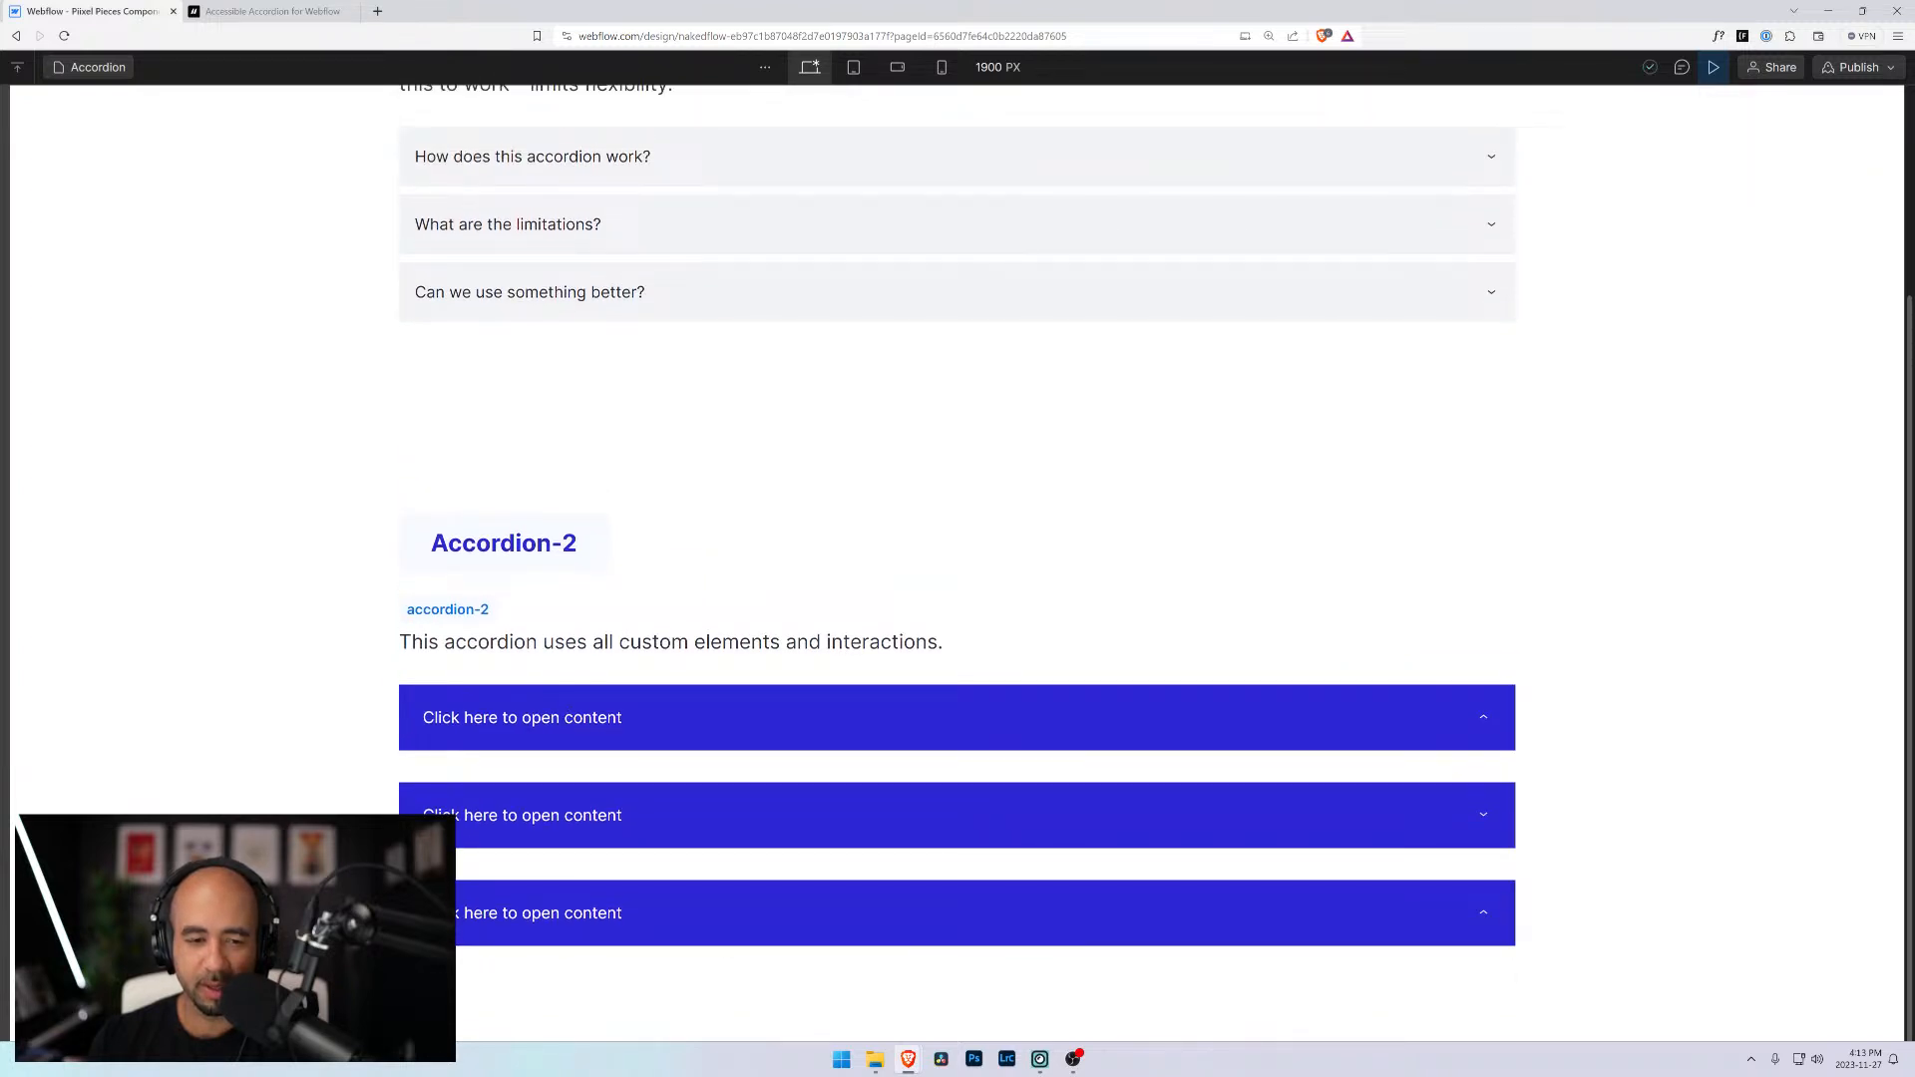
{"action": "left_click", "coordinate": [561, 718]}
{"action": "scroll", "coordinate": [615, 800], "scroll_direction": "down", "scroll_amount": 1}
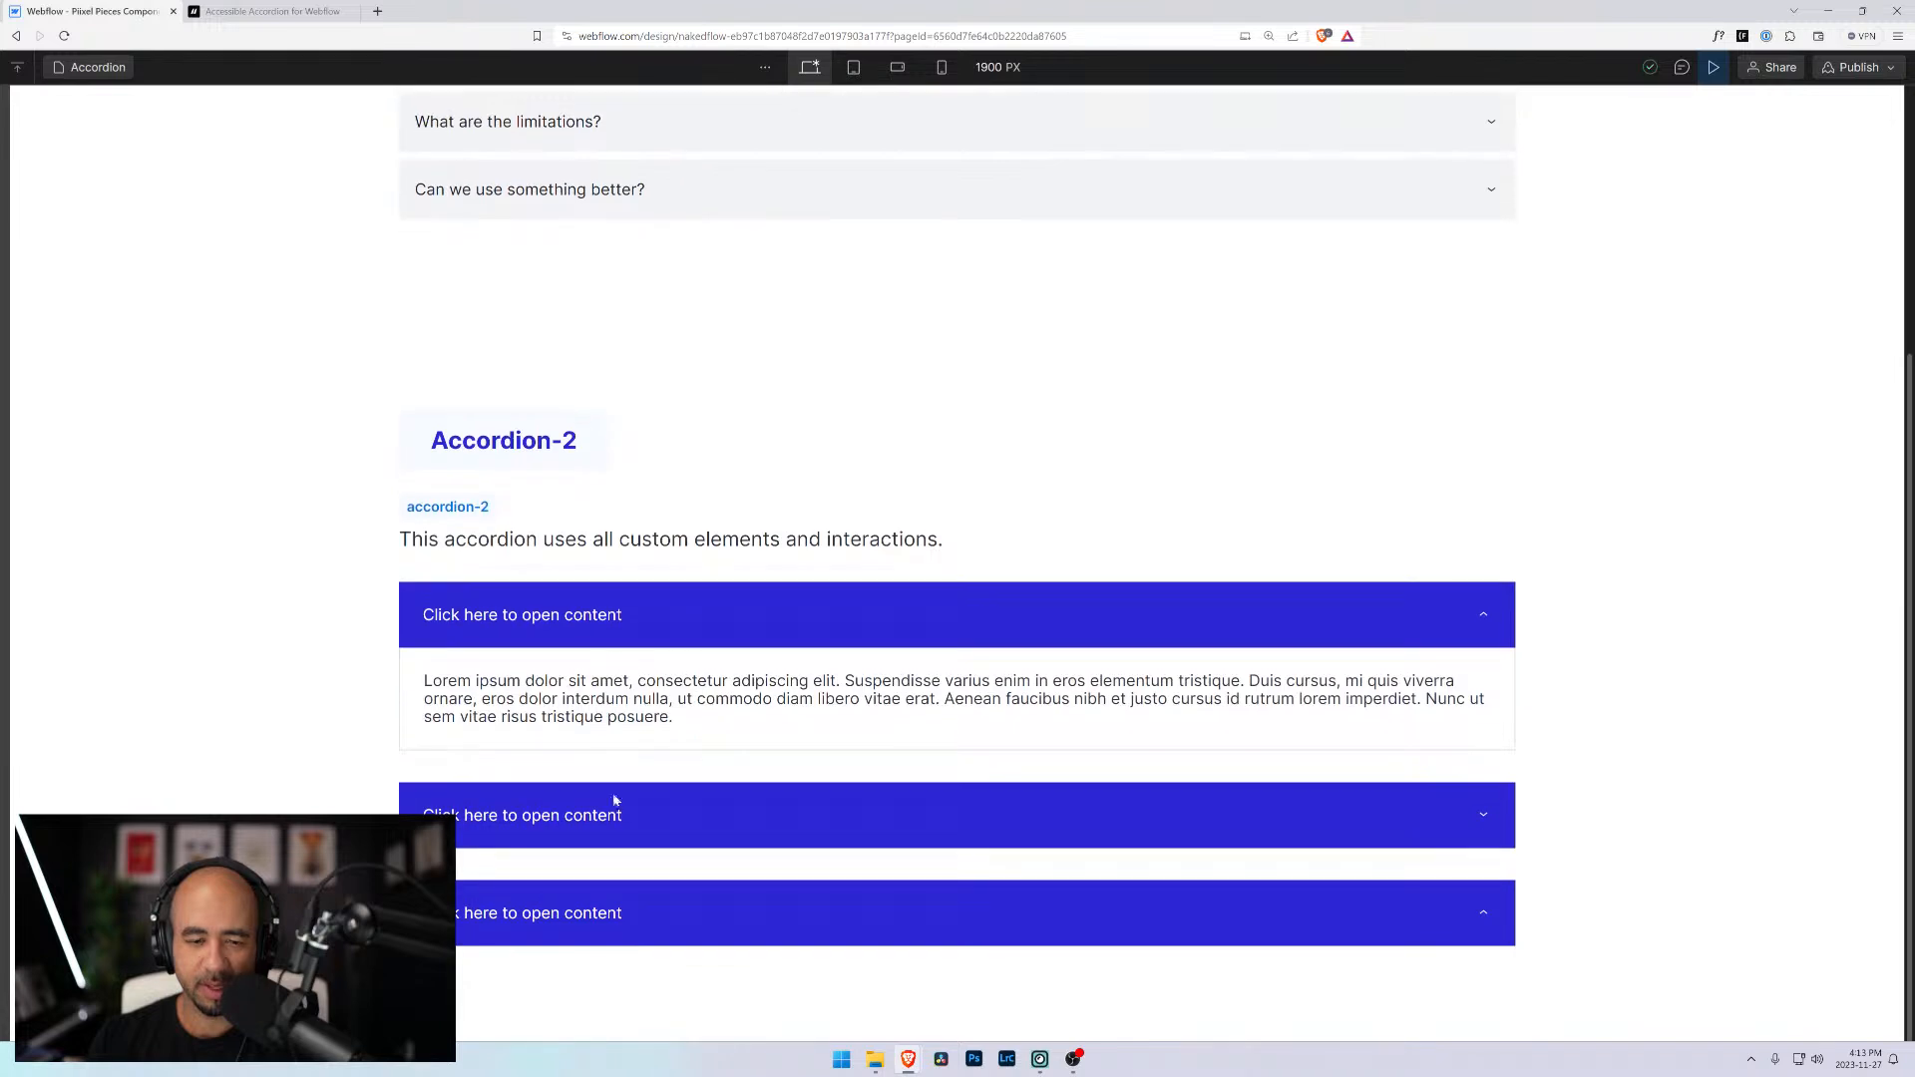
{"action": "left_click", "coordinate": [549, 814]}
{"action": "left_click", "coordinate": [535, 604]}
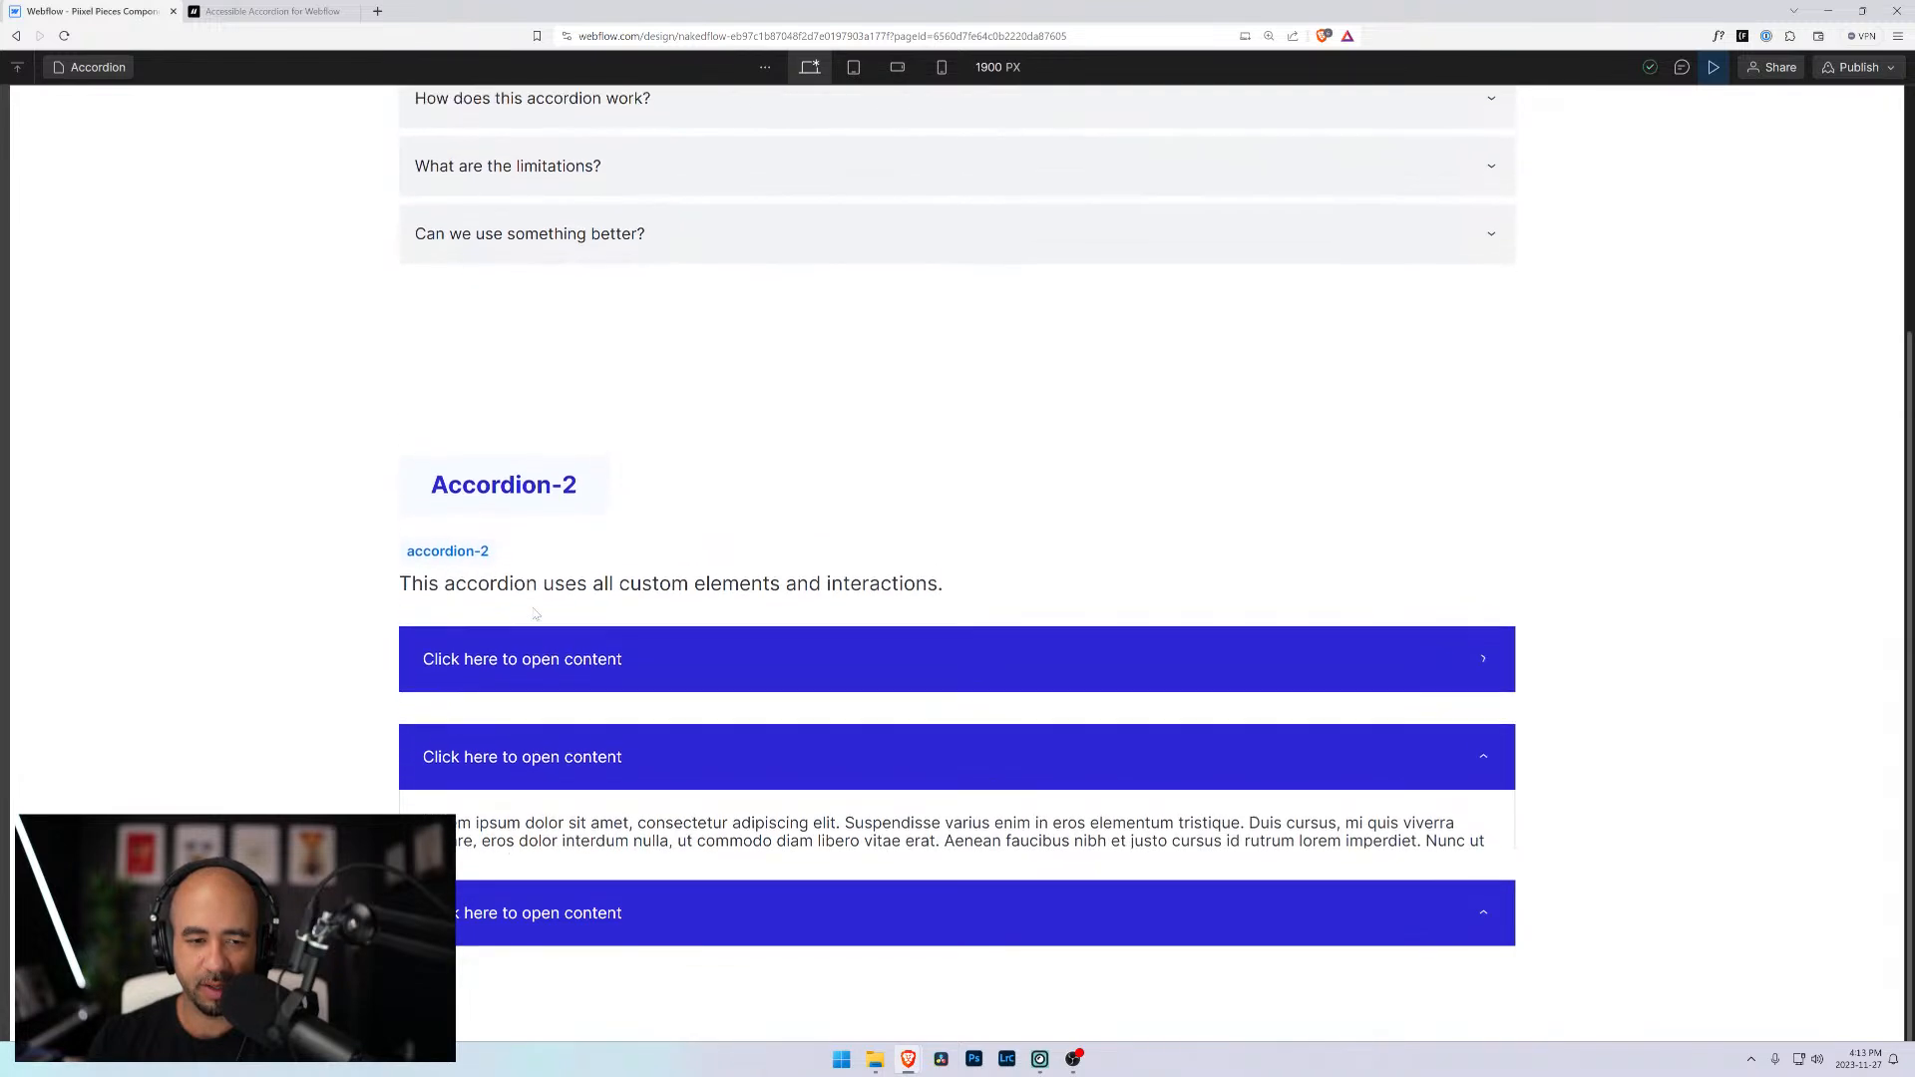
{"action": "left_click", "coordinate": [549, 724]}
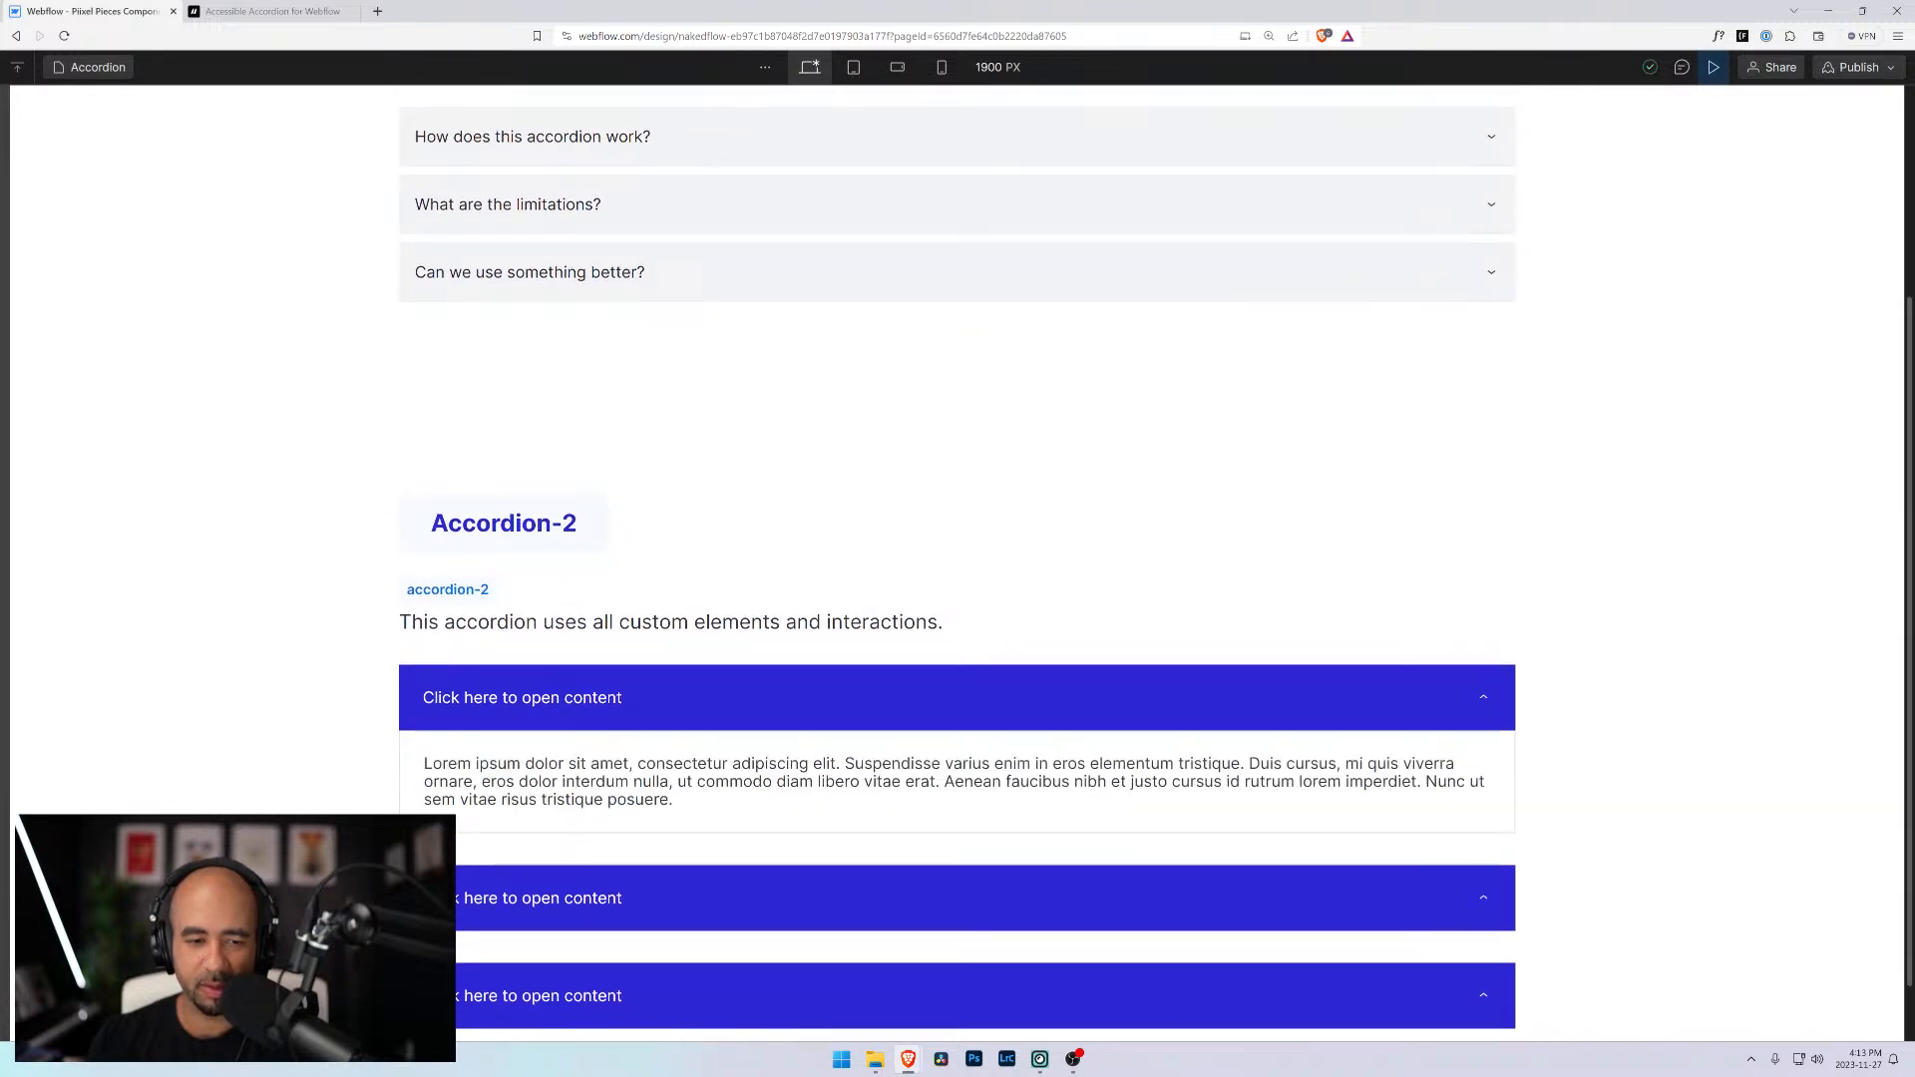
{"action": "left_click", "coordinate": [549, 725]}
{"action": "left_click", "coordinate": [549, 724]}
Toggle the second and third Accordion-2 items, and toggle the second one repeatedly to check its opening and closing
{"action": "left_click", "coordinate": [771, 905]}
{"action": "left_click", "coordinate": [1008, 908]}
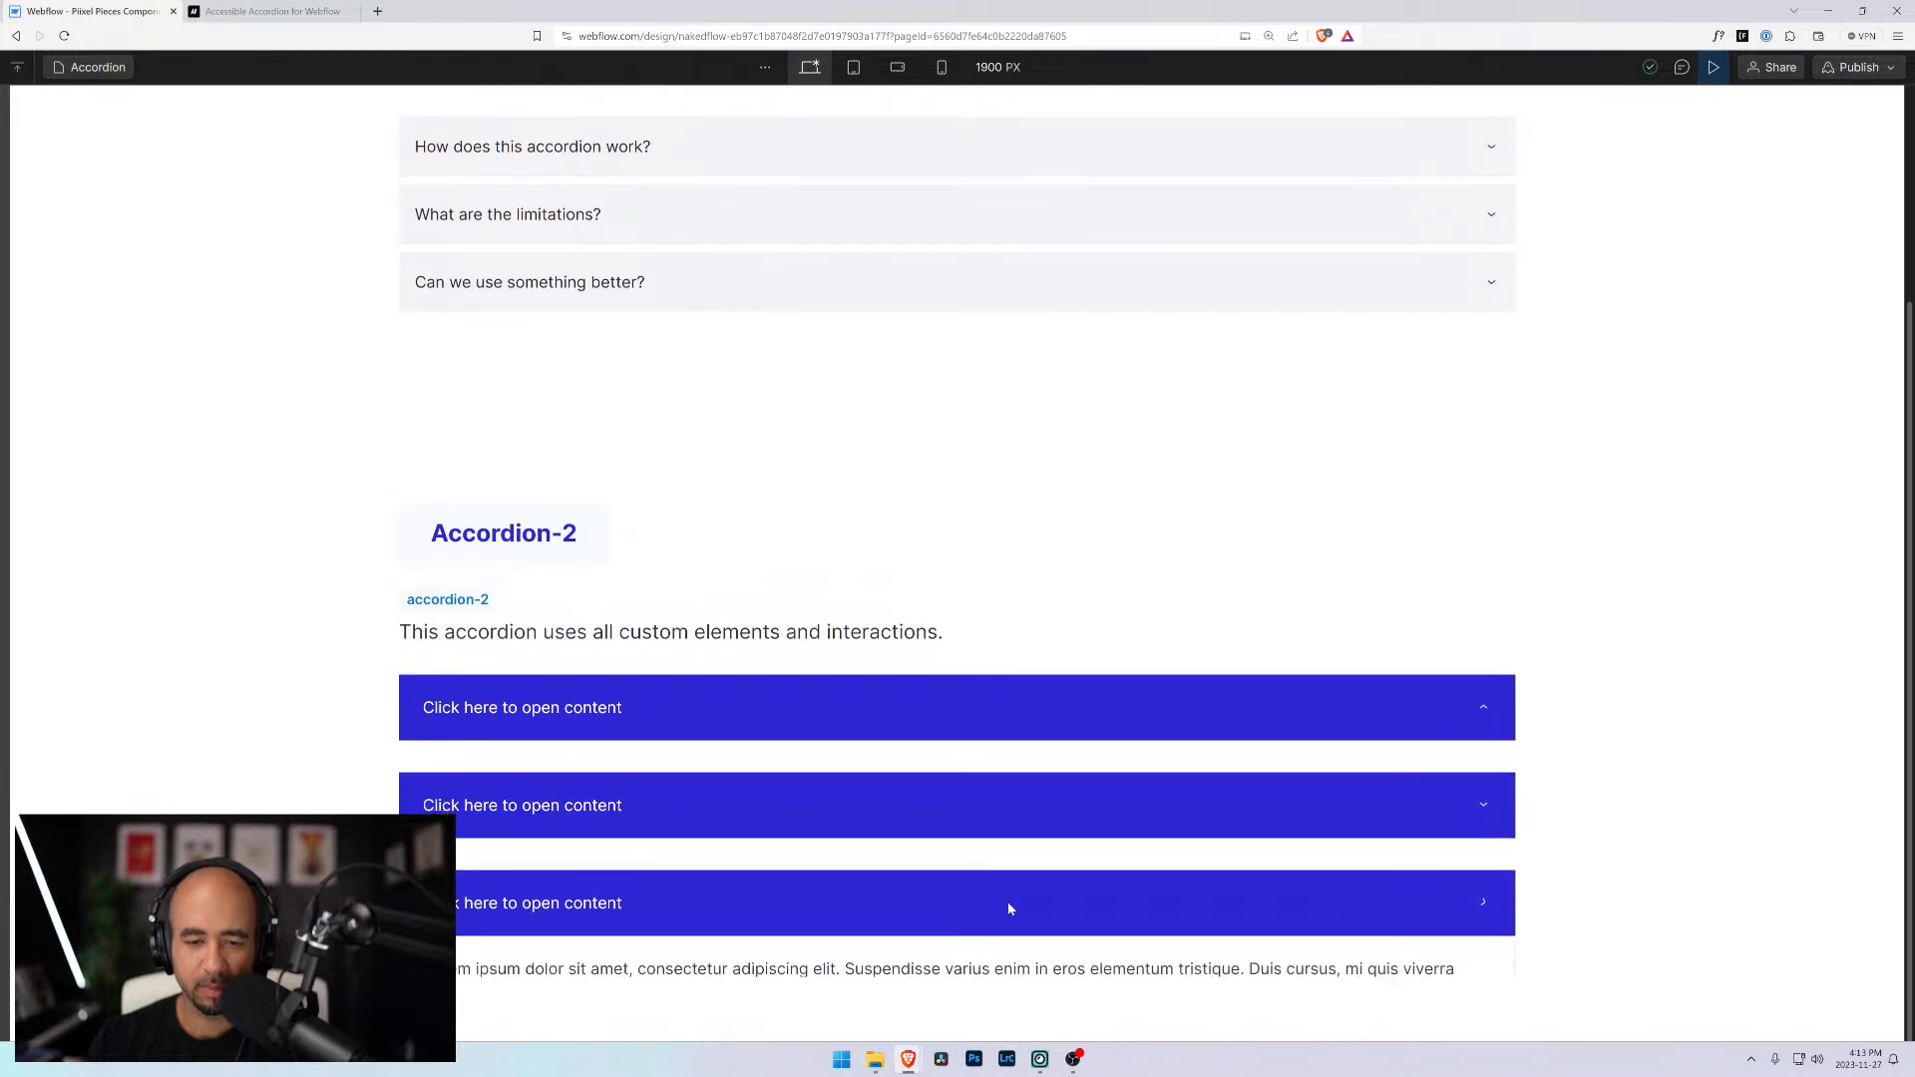
{"action": "scroll", "coordinate": [1001, 886], "scroll_direction": "down", "scroll_amount": 1}
{"action": "left_click", "coordinate": [1025, 720]}
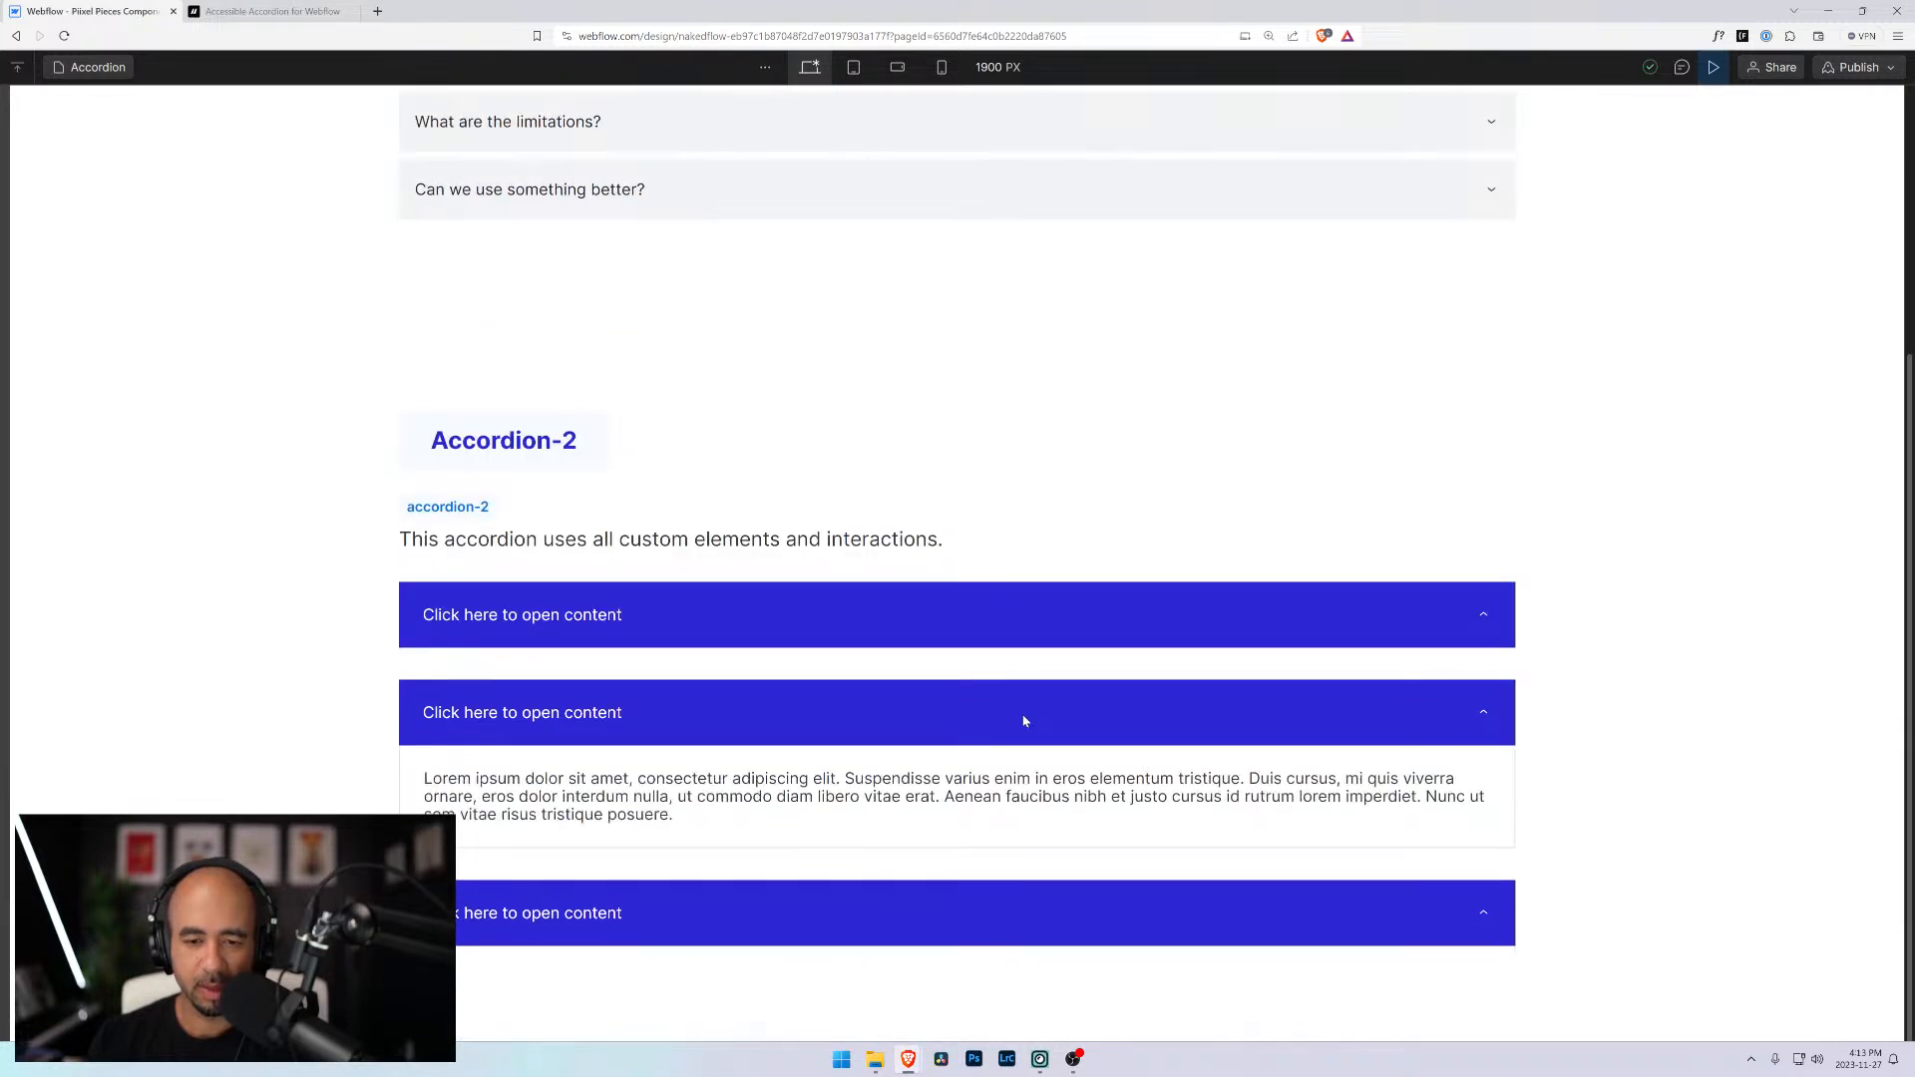
{"action": "left_click", "coordinate": [1024, 720]}
{"action": "left_click", "coordinate": [1010, 846]}
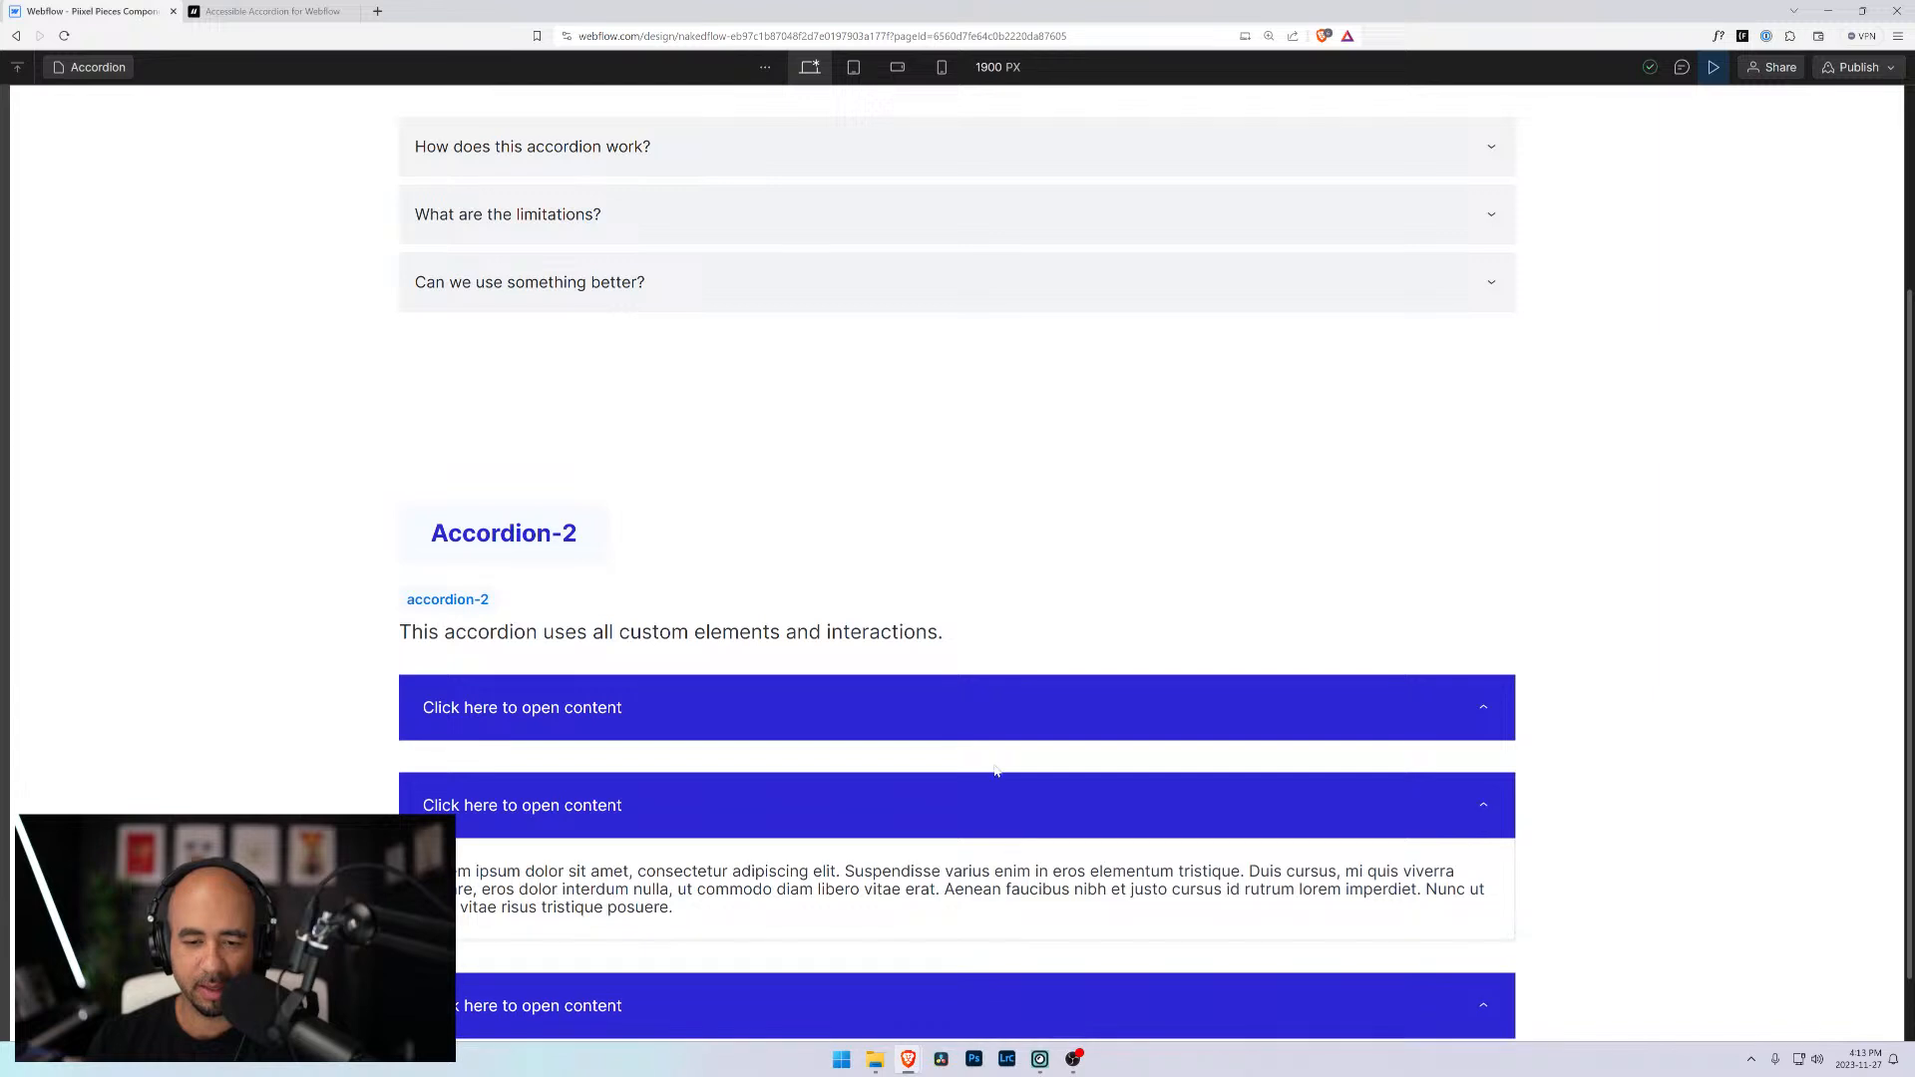
Toggle the three Accordion-2 items in order, and repeat the round to check which clicks open the content
{"action": "left_click", "coordinate": [984, 726]}
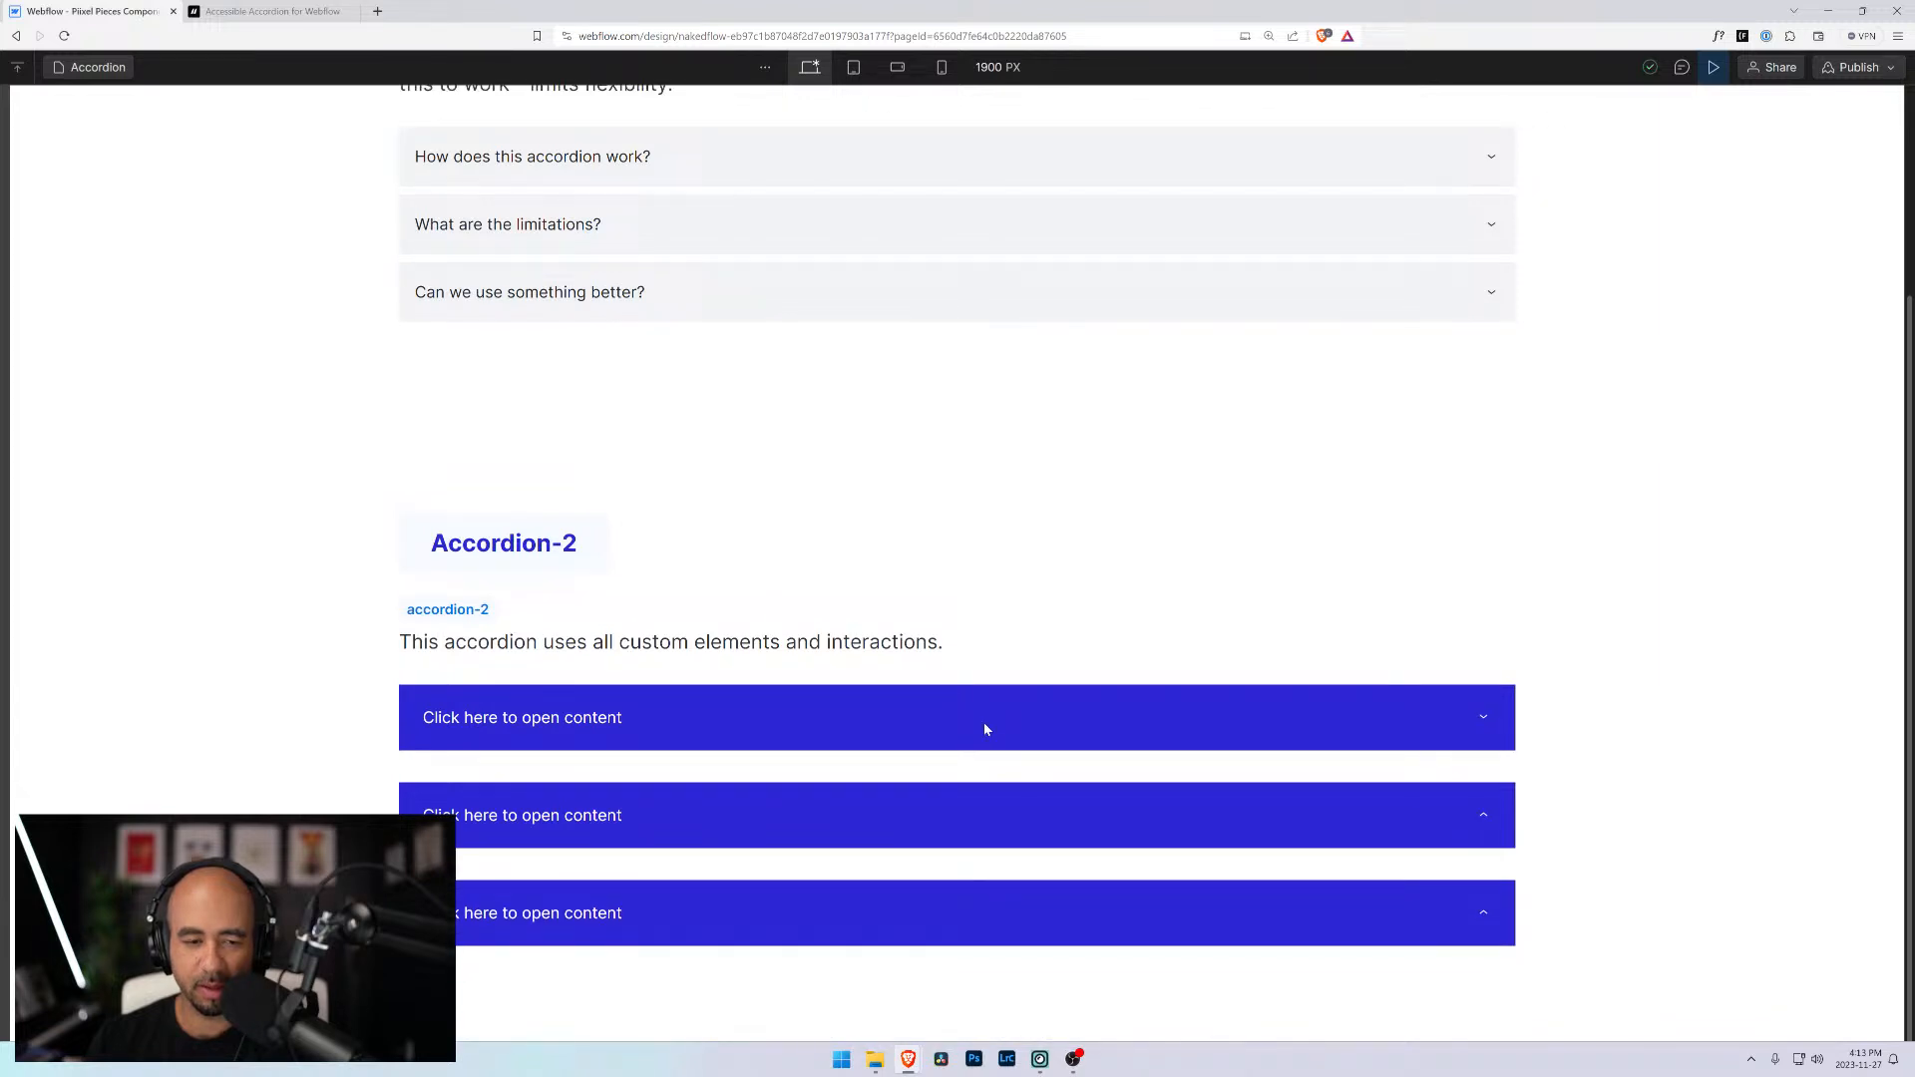
{"action": "left_click", "coordinate": [950, 821]}
{"action": "scroll", "coordinate": [950, 822], "scroll_direction": "down", "scroll_amount": 2}
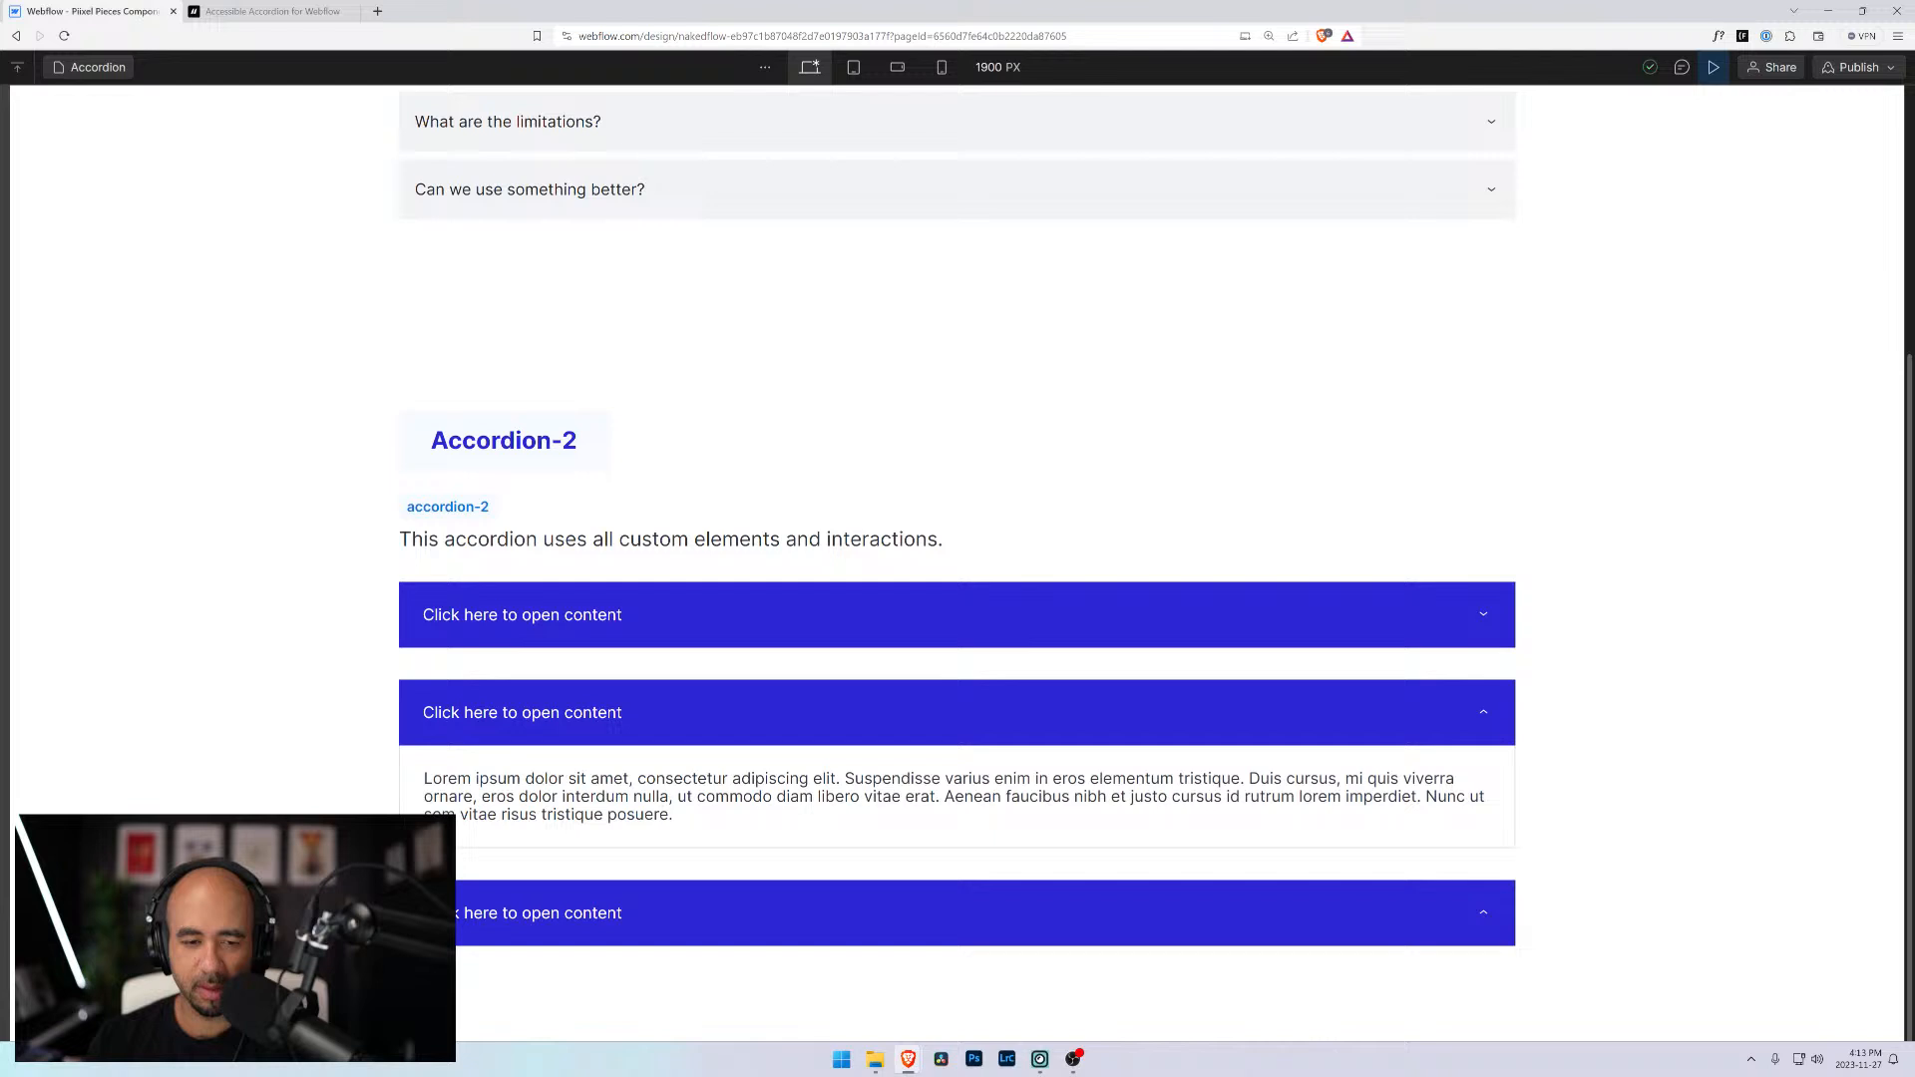
{"action": "left_click", "coordinate": [894, 920]}
{"action": "left_click", "coordinate": [851, 722]}
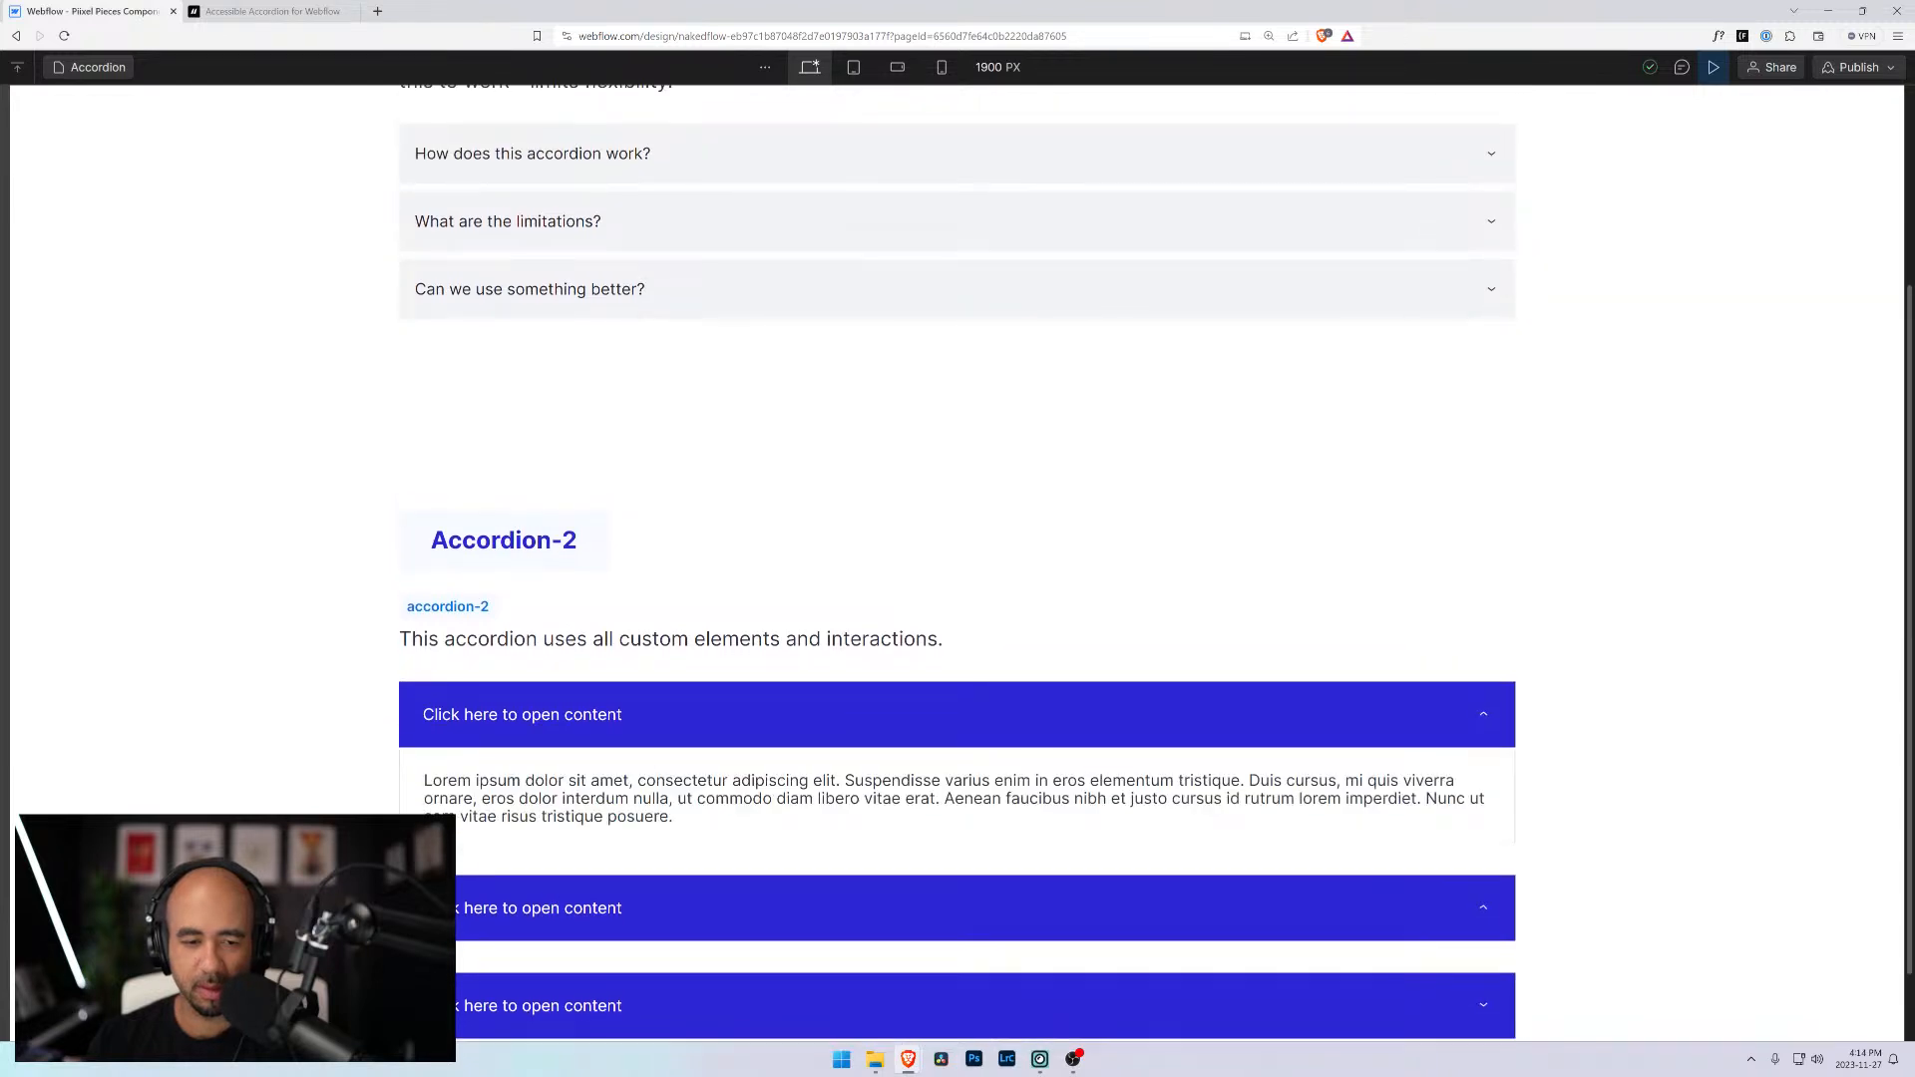
{"action": "left_click", "coordinate": [551, 891]}
{"action": "left_click", "coordinate": [548, 910]}
{"action": "scroll", "coordinate": [548, 910], "scroll_direction": "down", "scroll_amount": 2}
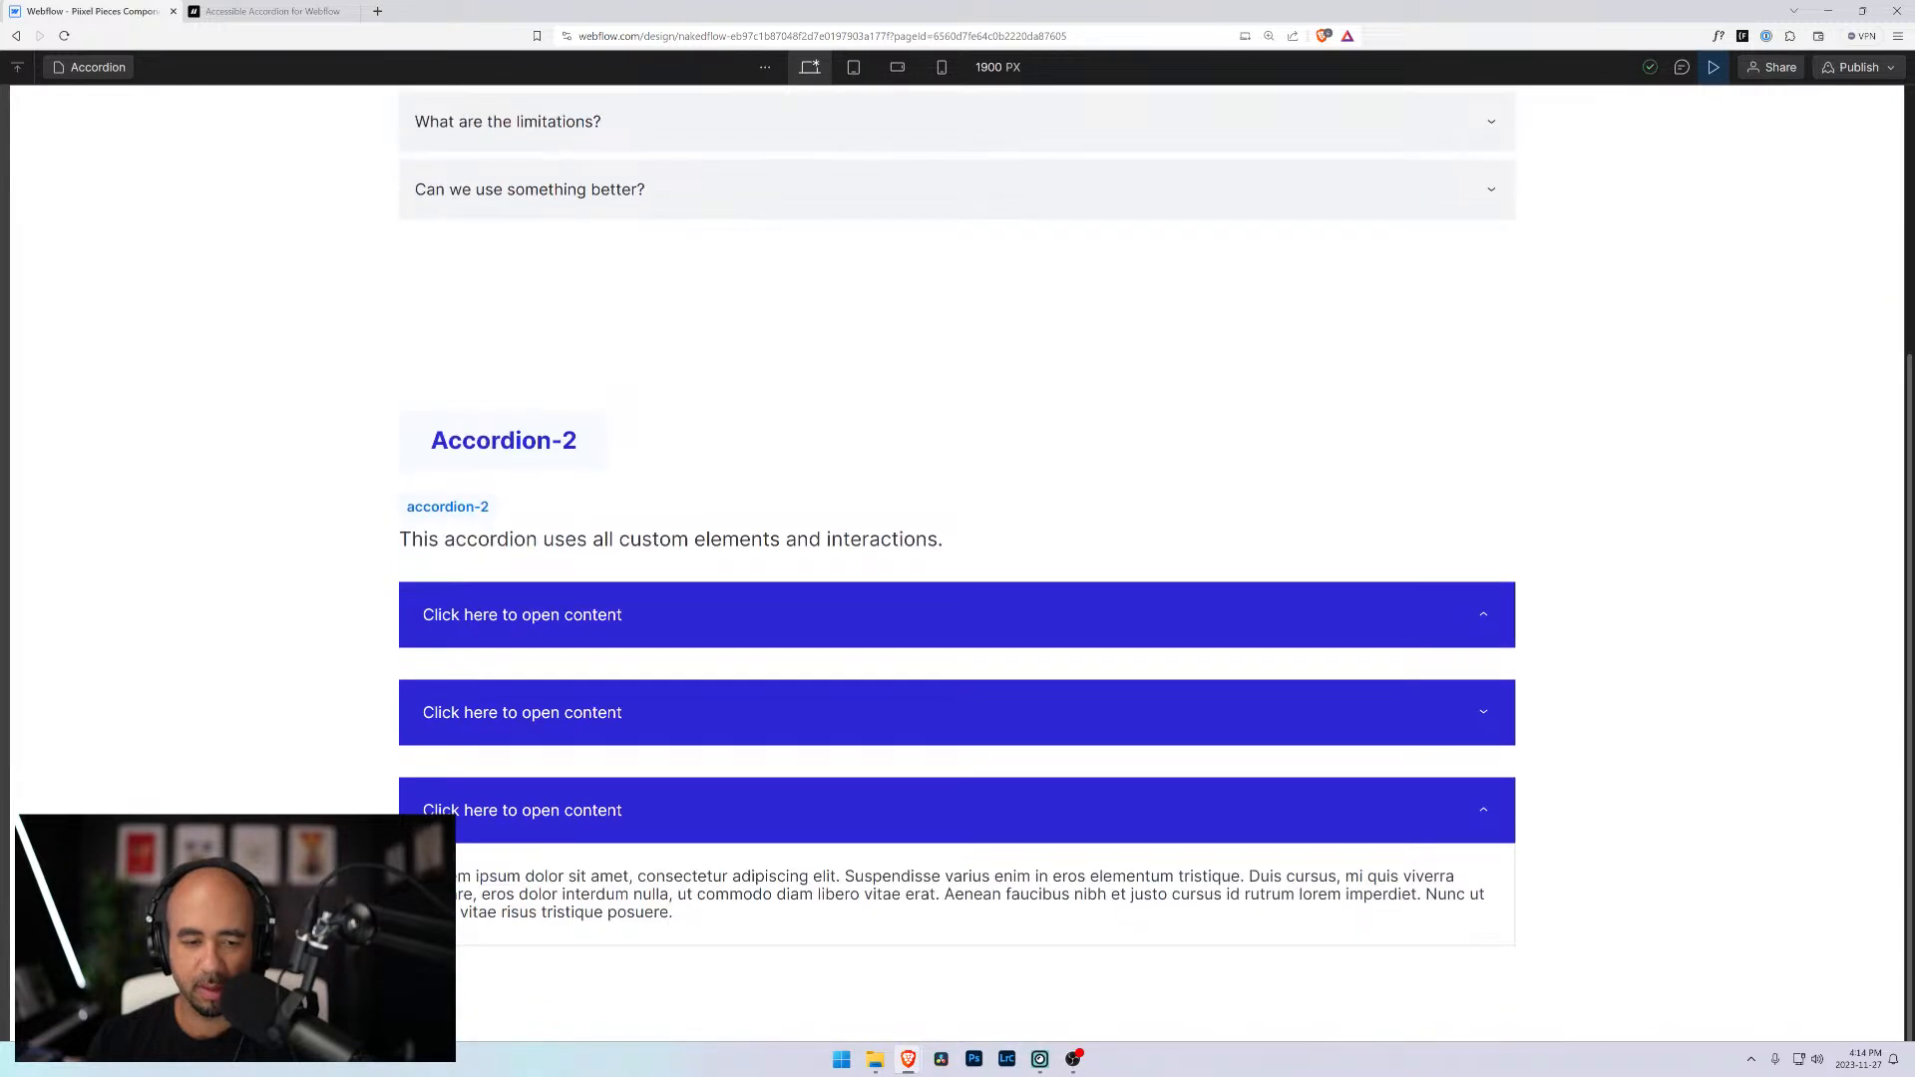
Toggle the second Accordion-2 item once and the first one repeatedly until its content is collapsed
{"action": "left_click", "coordinate": [554, 716]}
{"action": "left_click", "coordinate": [548, 615]}
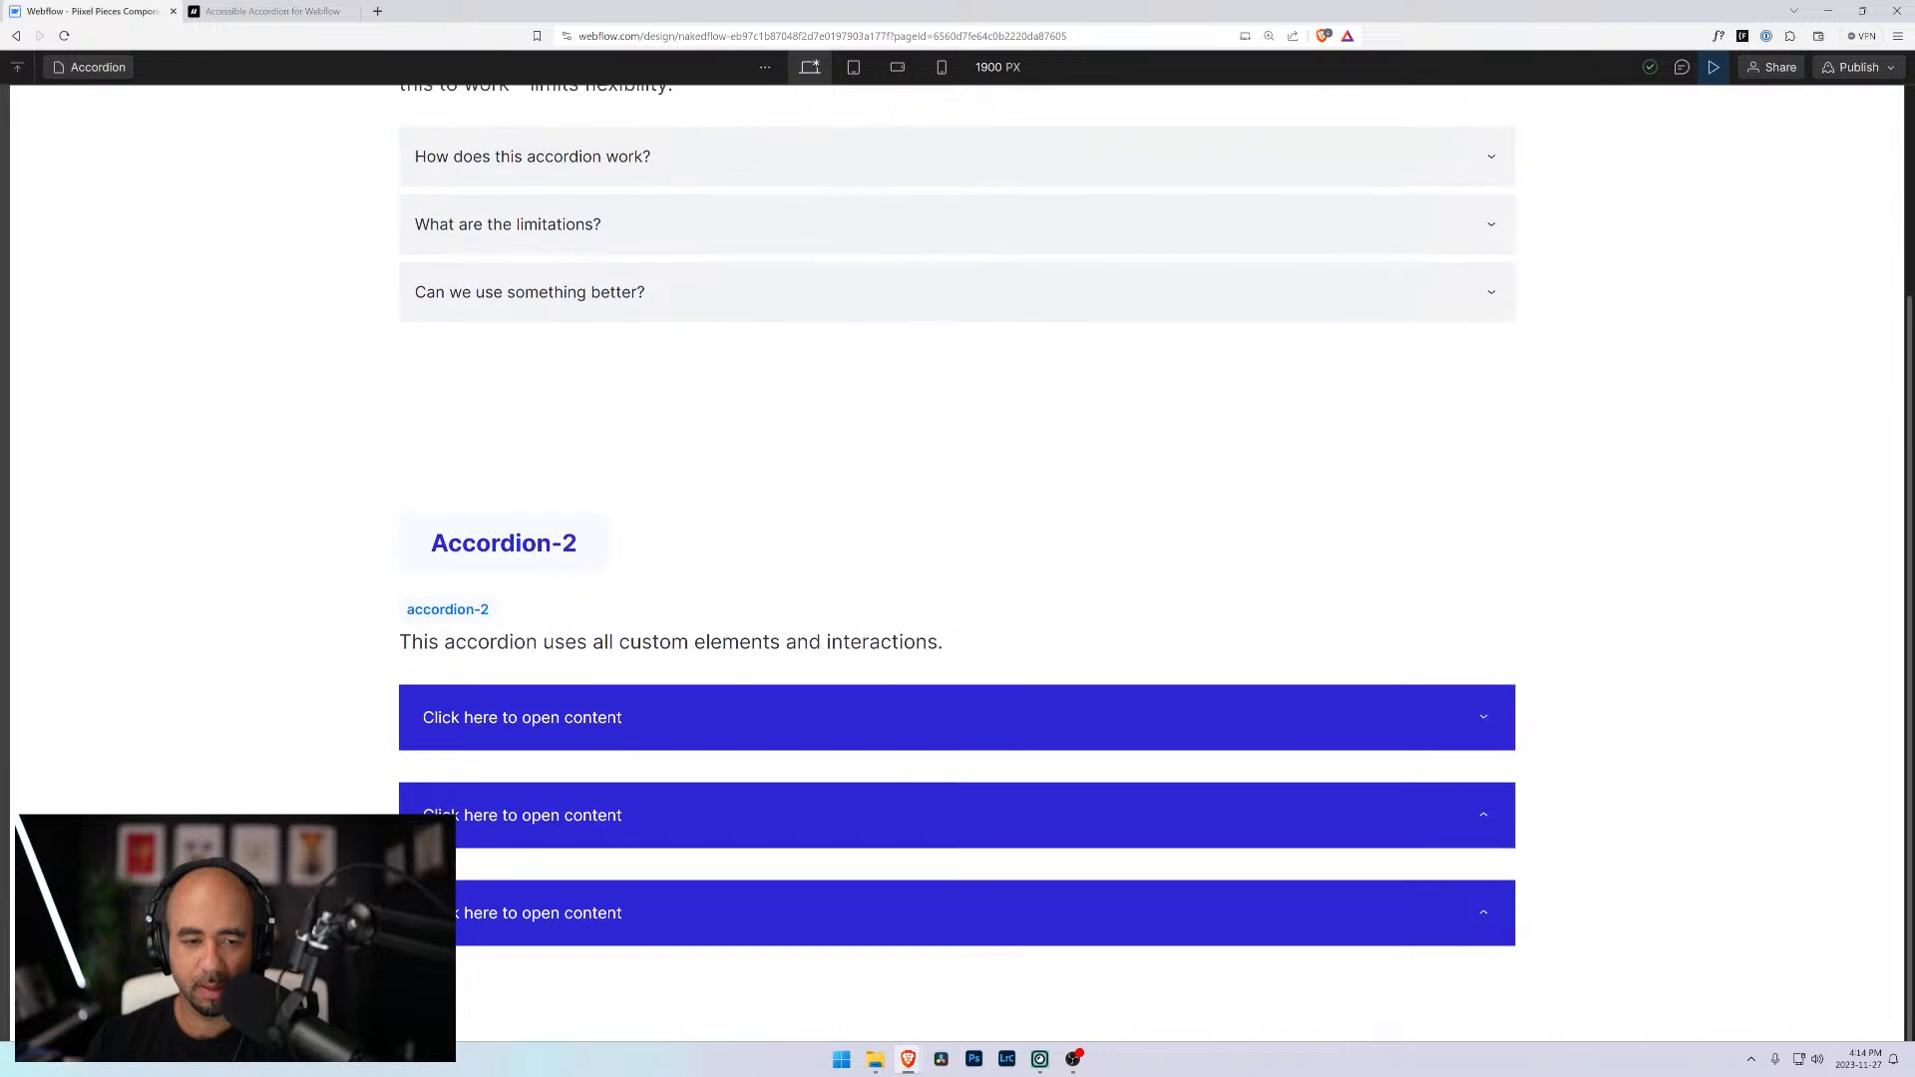
{"action": "left_click", "coordinate": [548, 719]}
{"action": "left_click", "coordinate": [551, 710]}
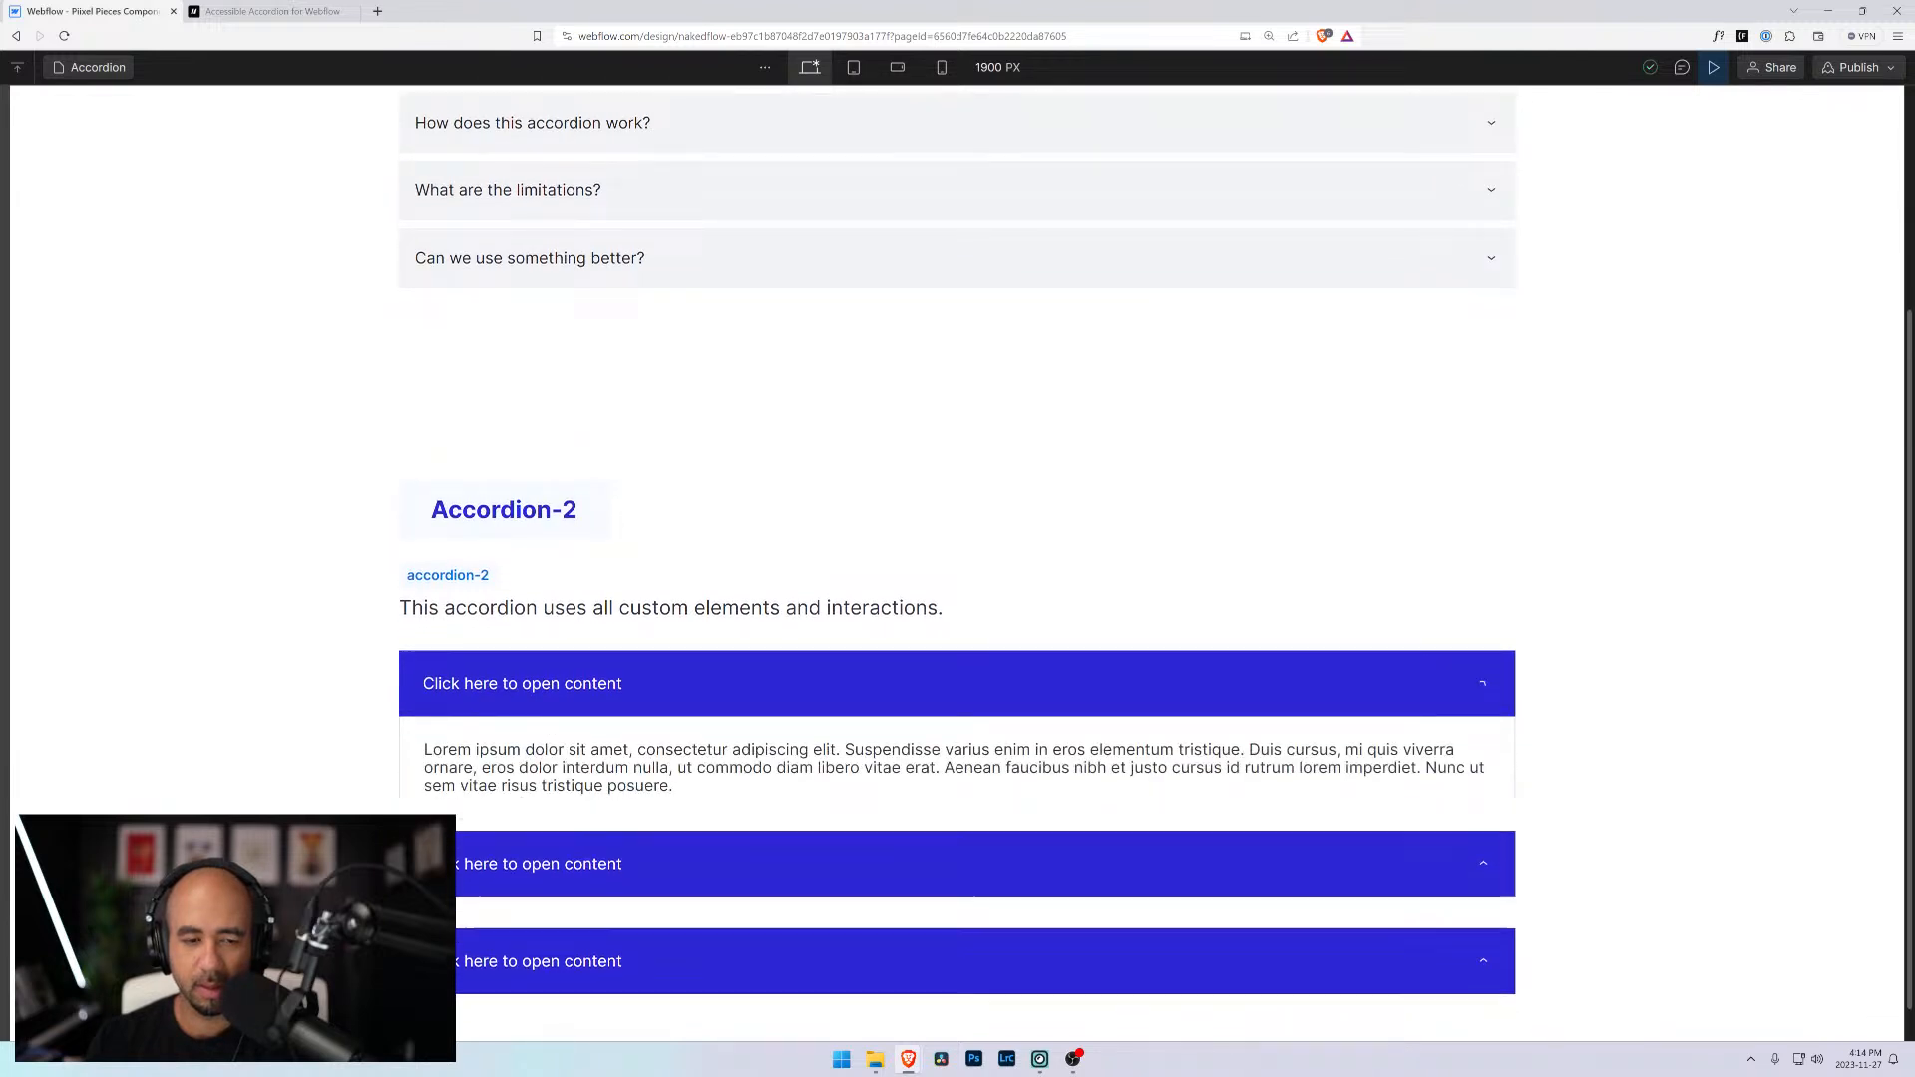
{"action": "left_click", "coordinate": [551, 714]}
{"action": "left_click", "coordinate": [551, 715]}
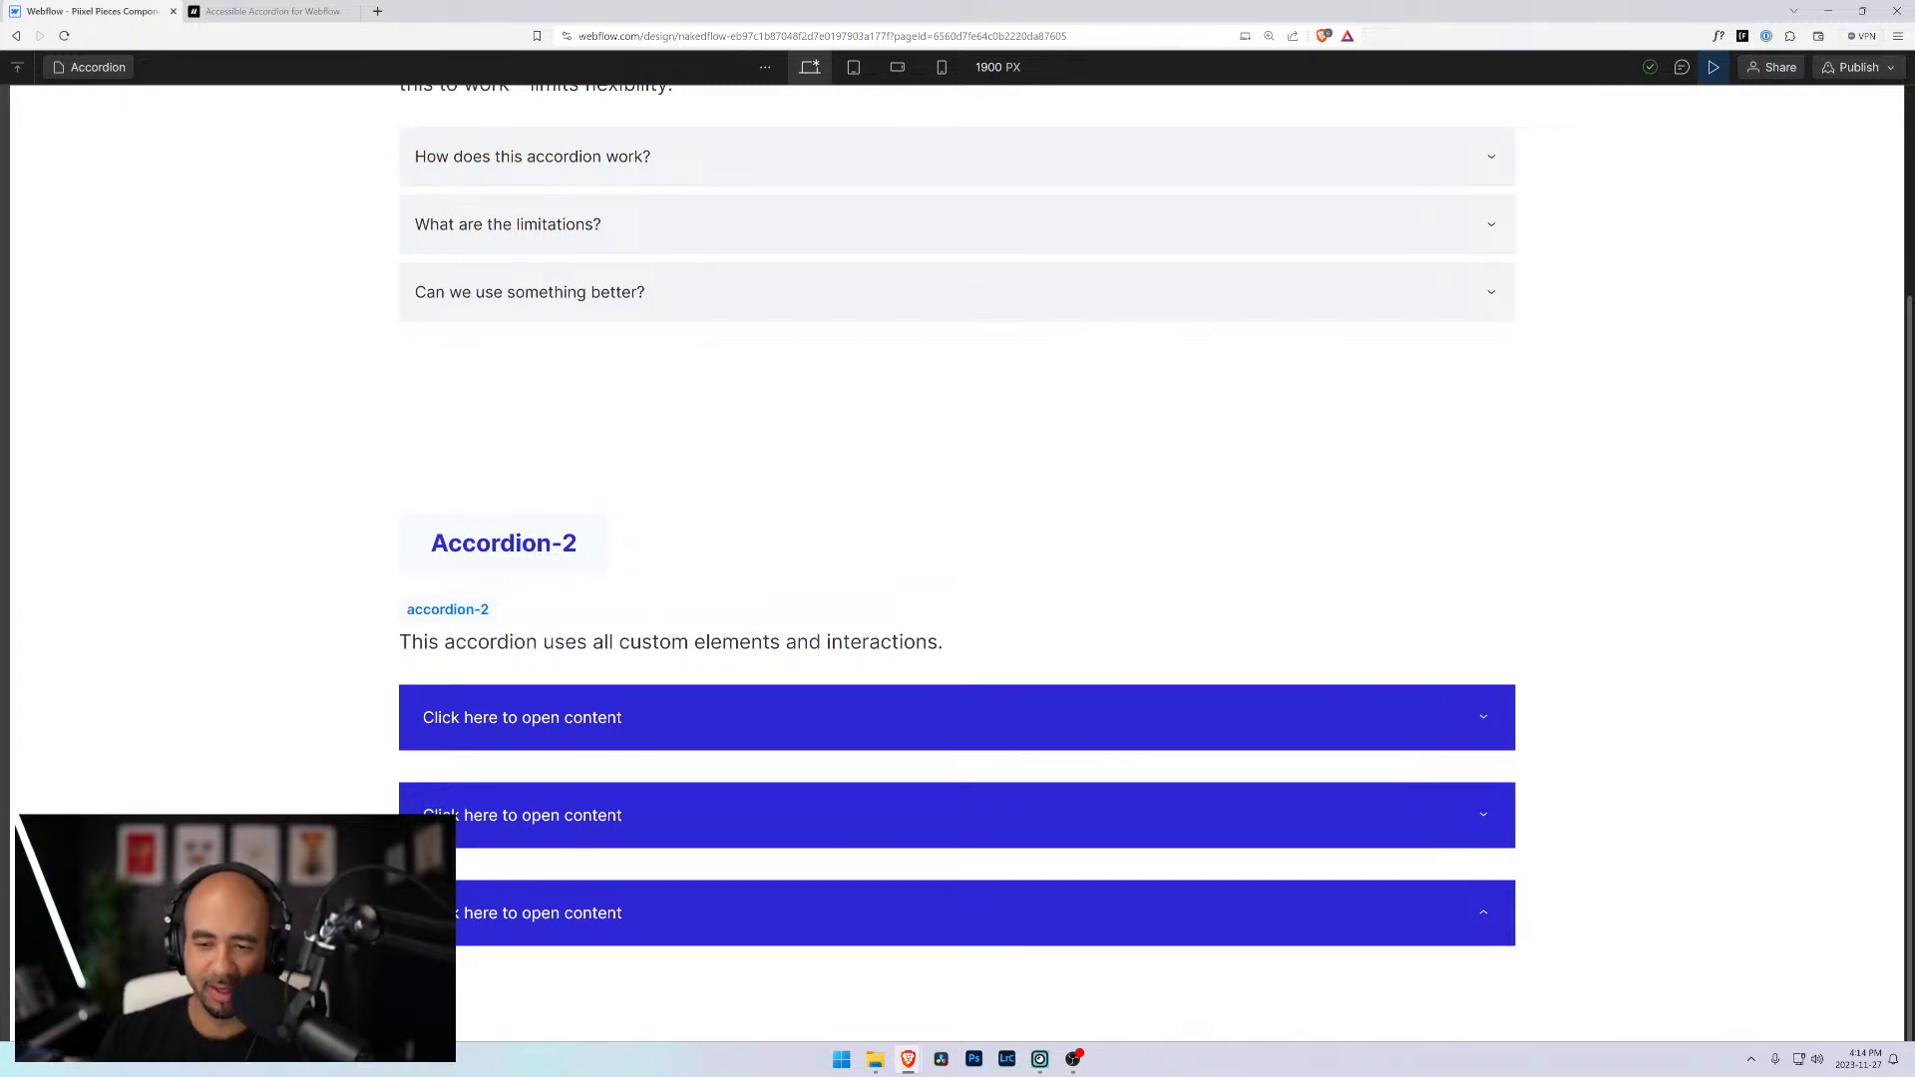
Open the second Accordion-2 item, toggle the first one repeatedly, and toggle the second again to check how they affect each other
{"action": "left_click", "coordinate": [599, 815]}
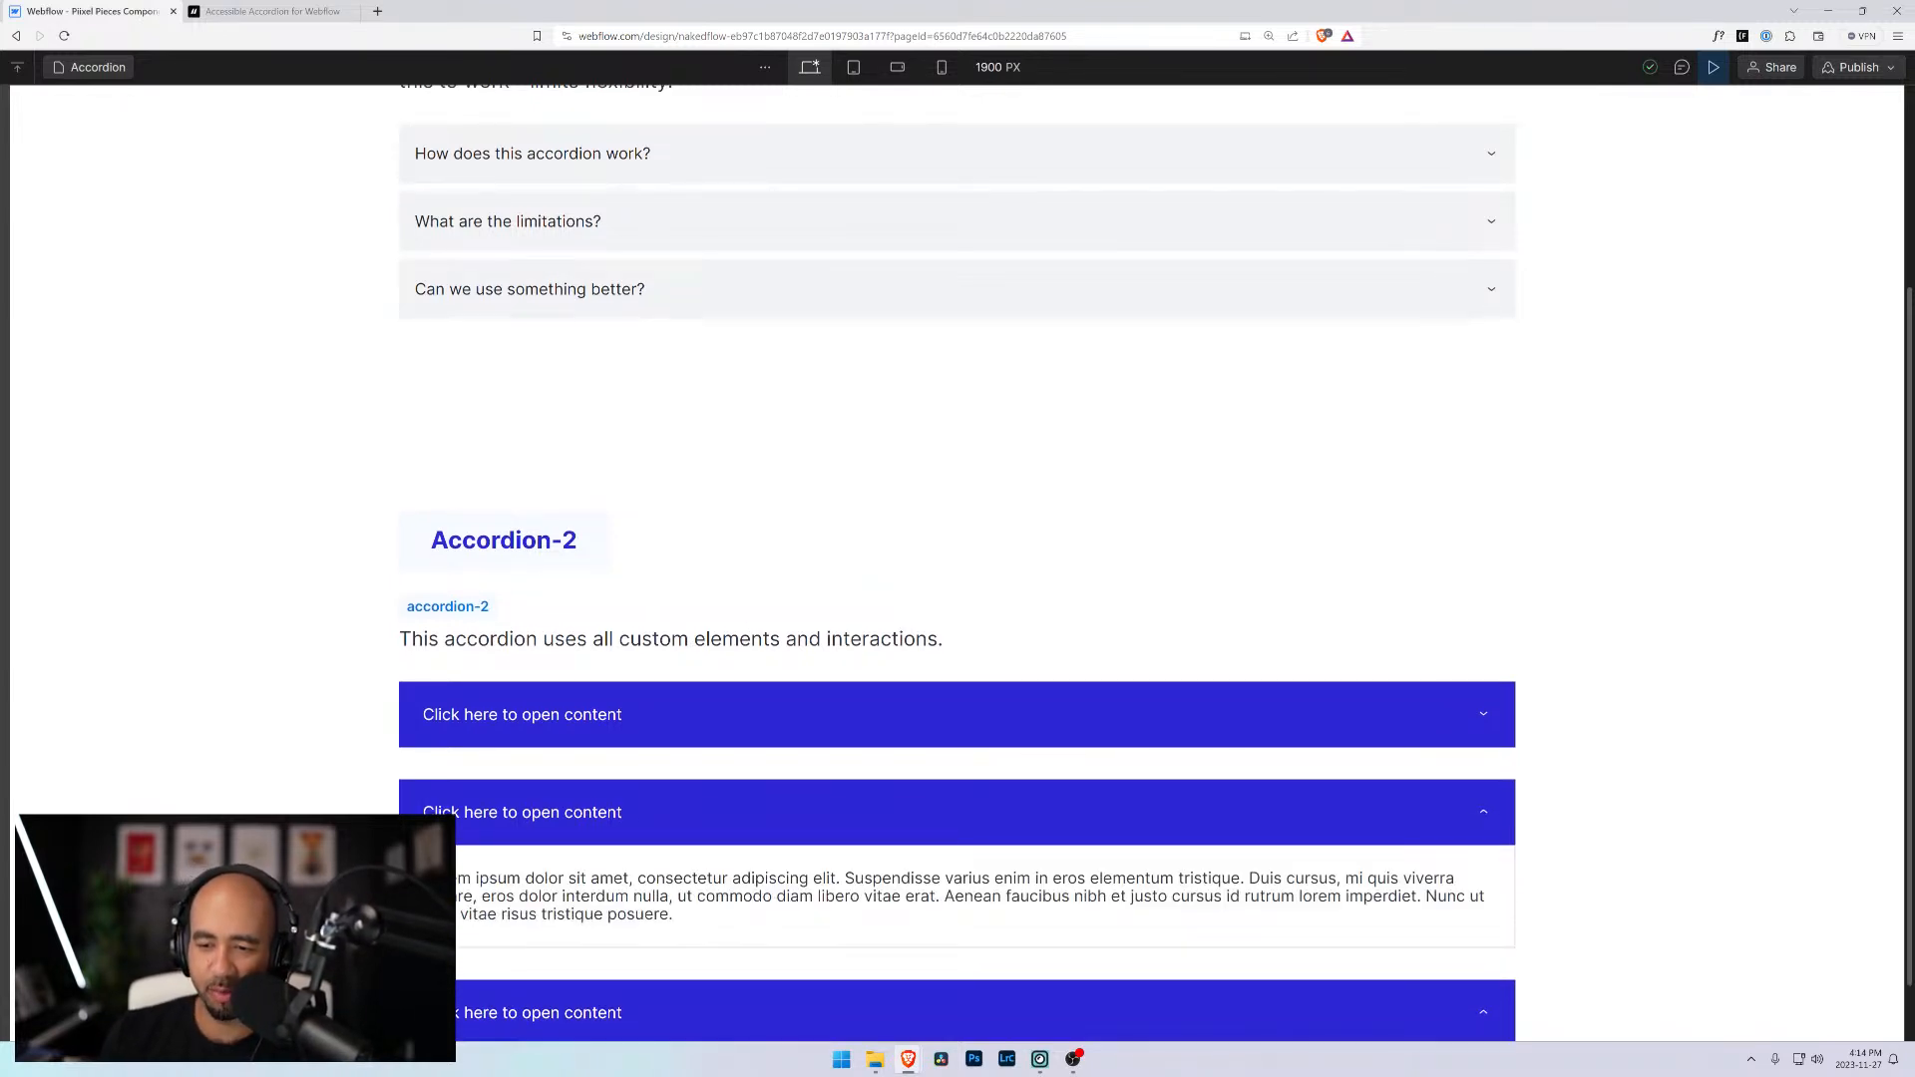
{"action": "scroll", "coordinate": [605, 763], "scroll_direction": "down", "scroll_amount": 1}
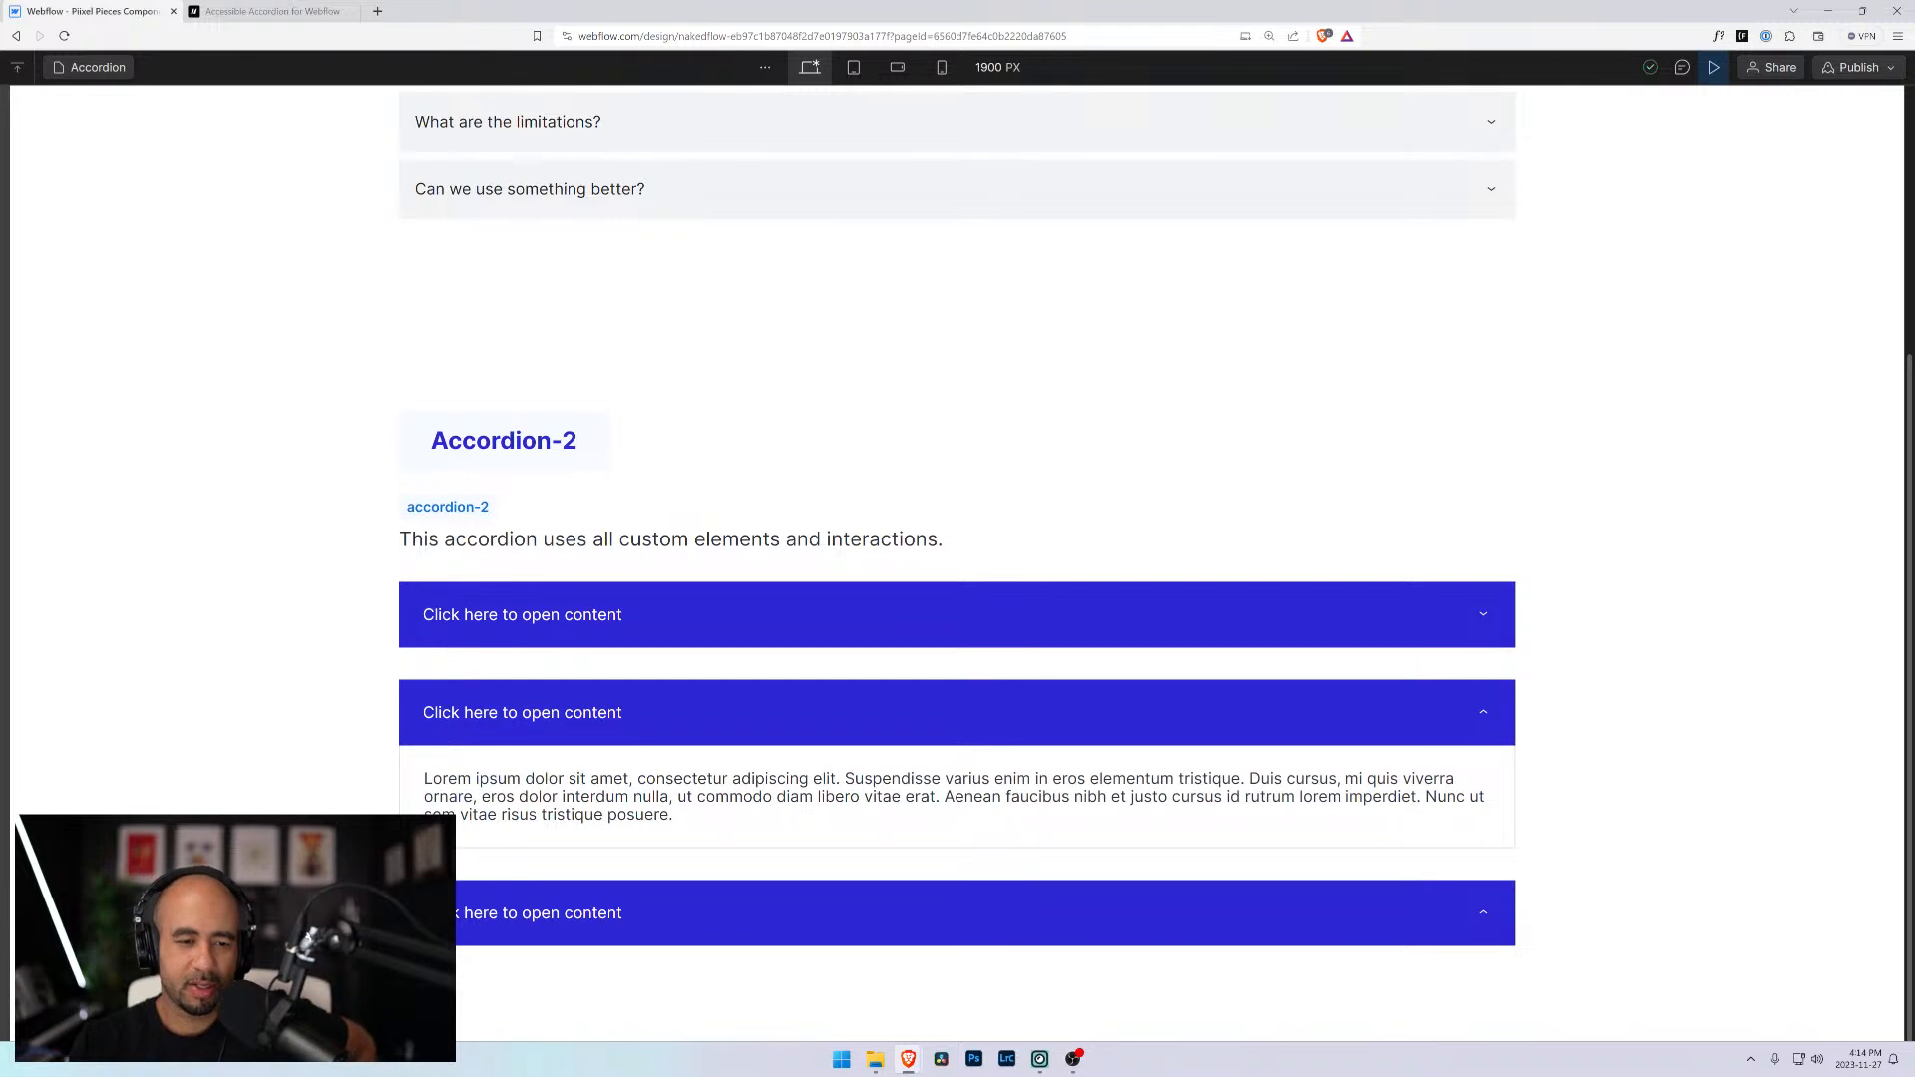
{"action": "left_click", "coordinate": [704, 635]}
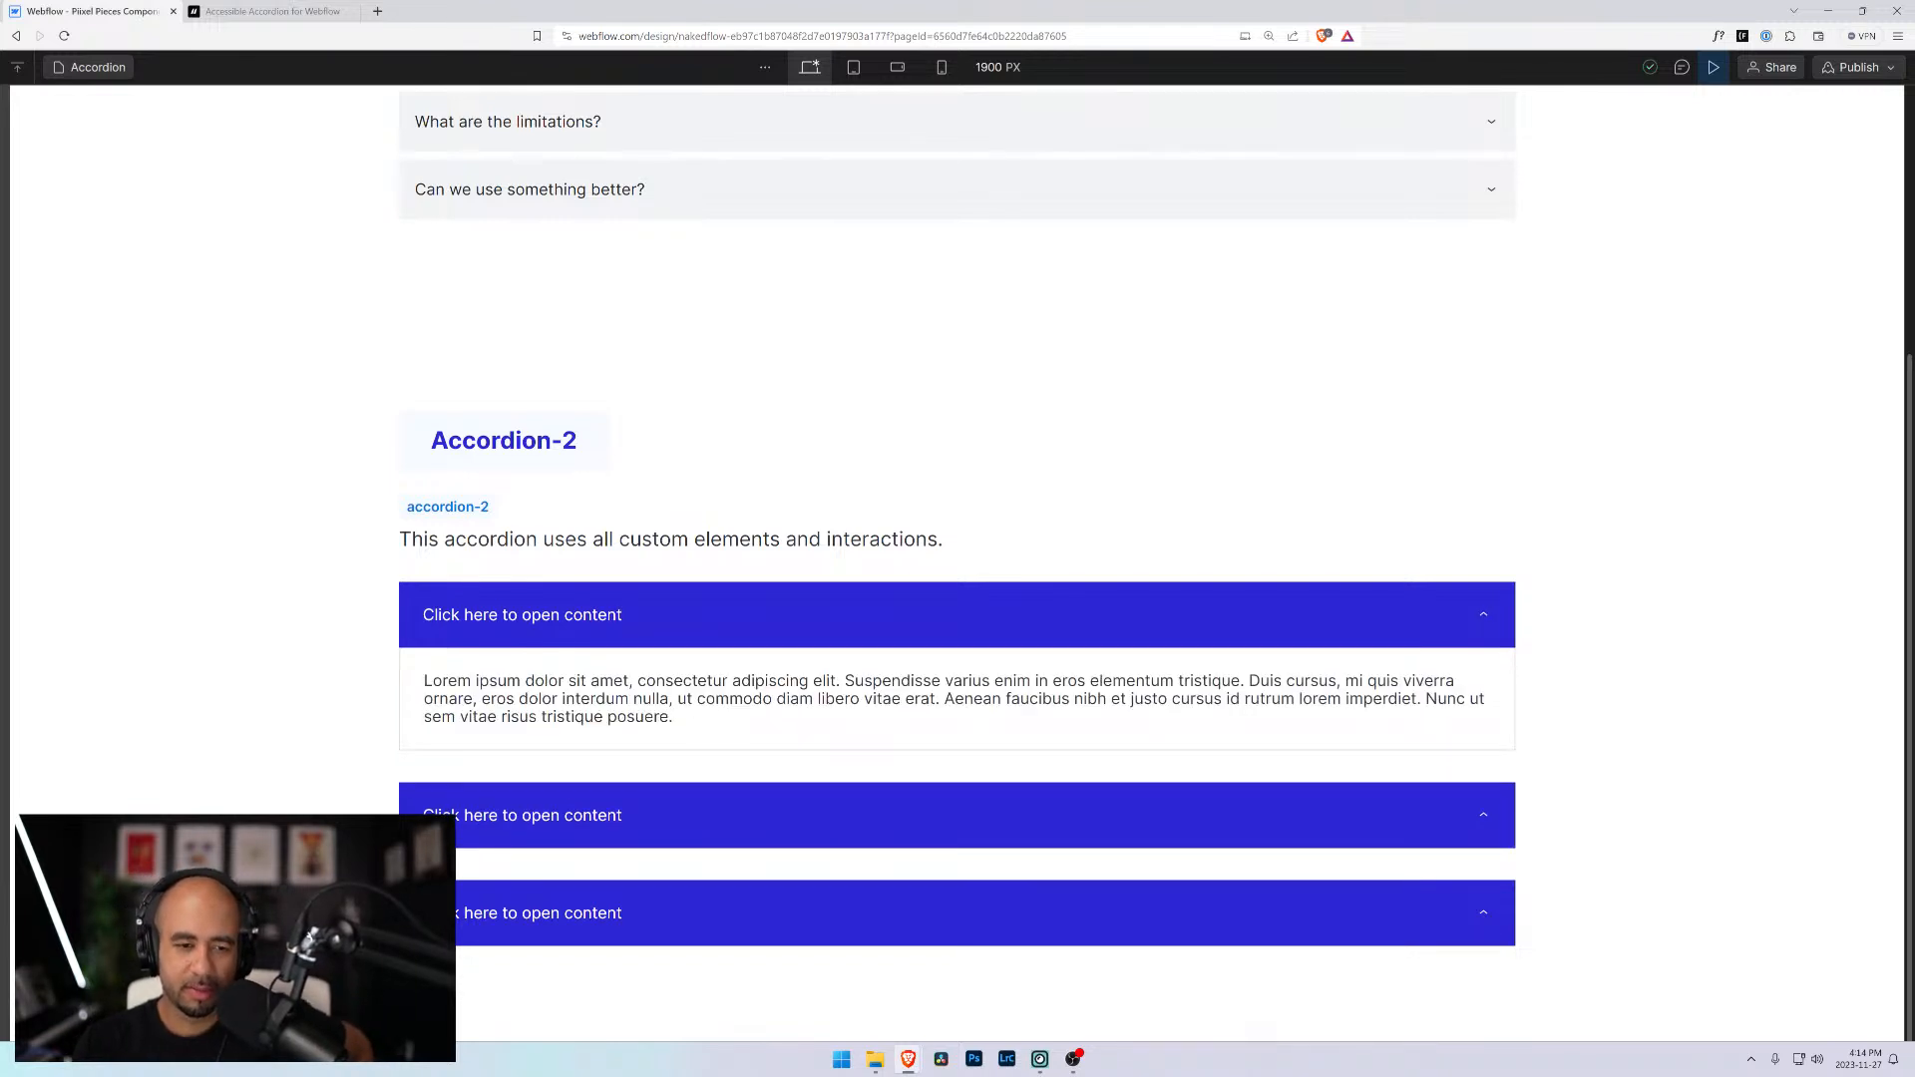
{"action": "left_click", "coordinate": [536, 611]}
{"action": "left_click", "coordinate": [536, 702]}
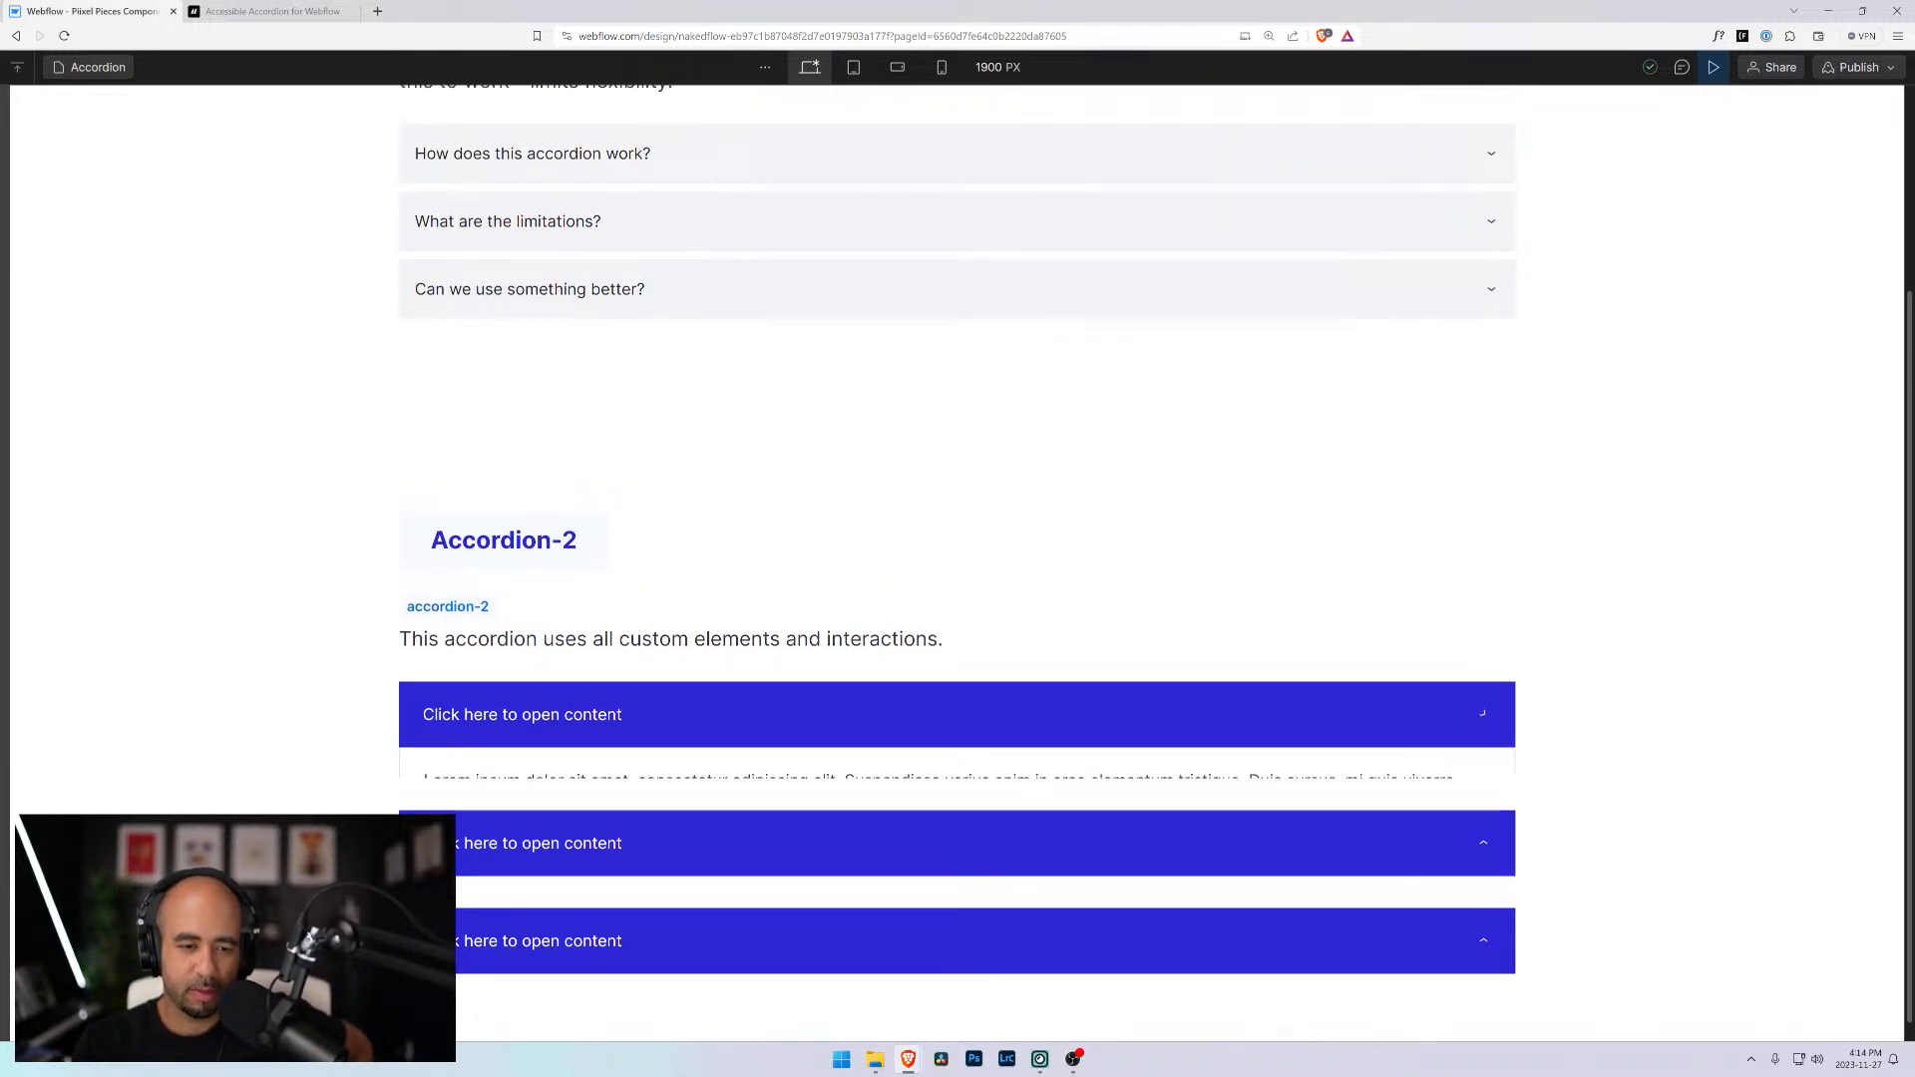
{"action": "left_click", "coordinate": [536, 708]}
{"action": "left_click", "coordinate": [536, 708]}
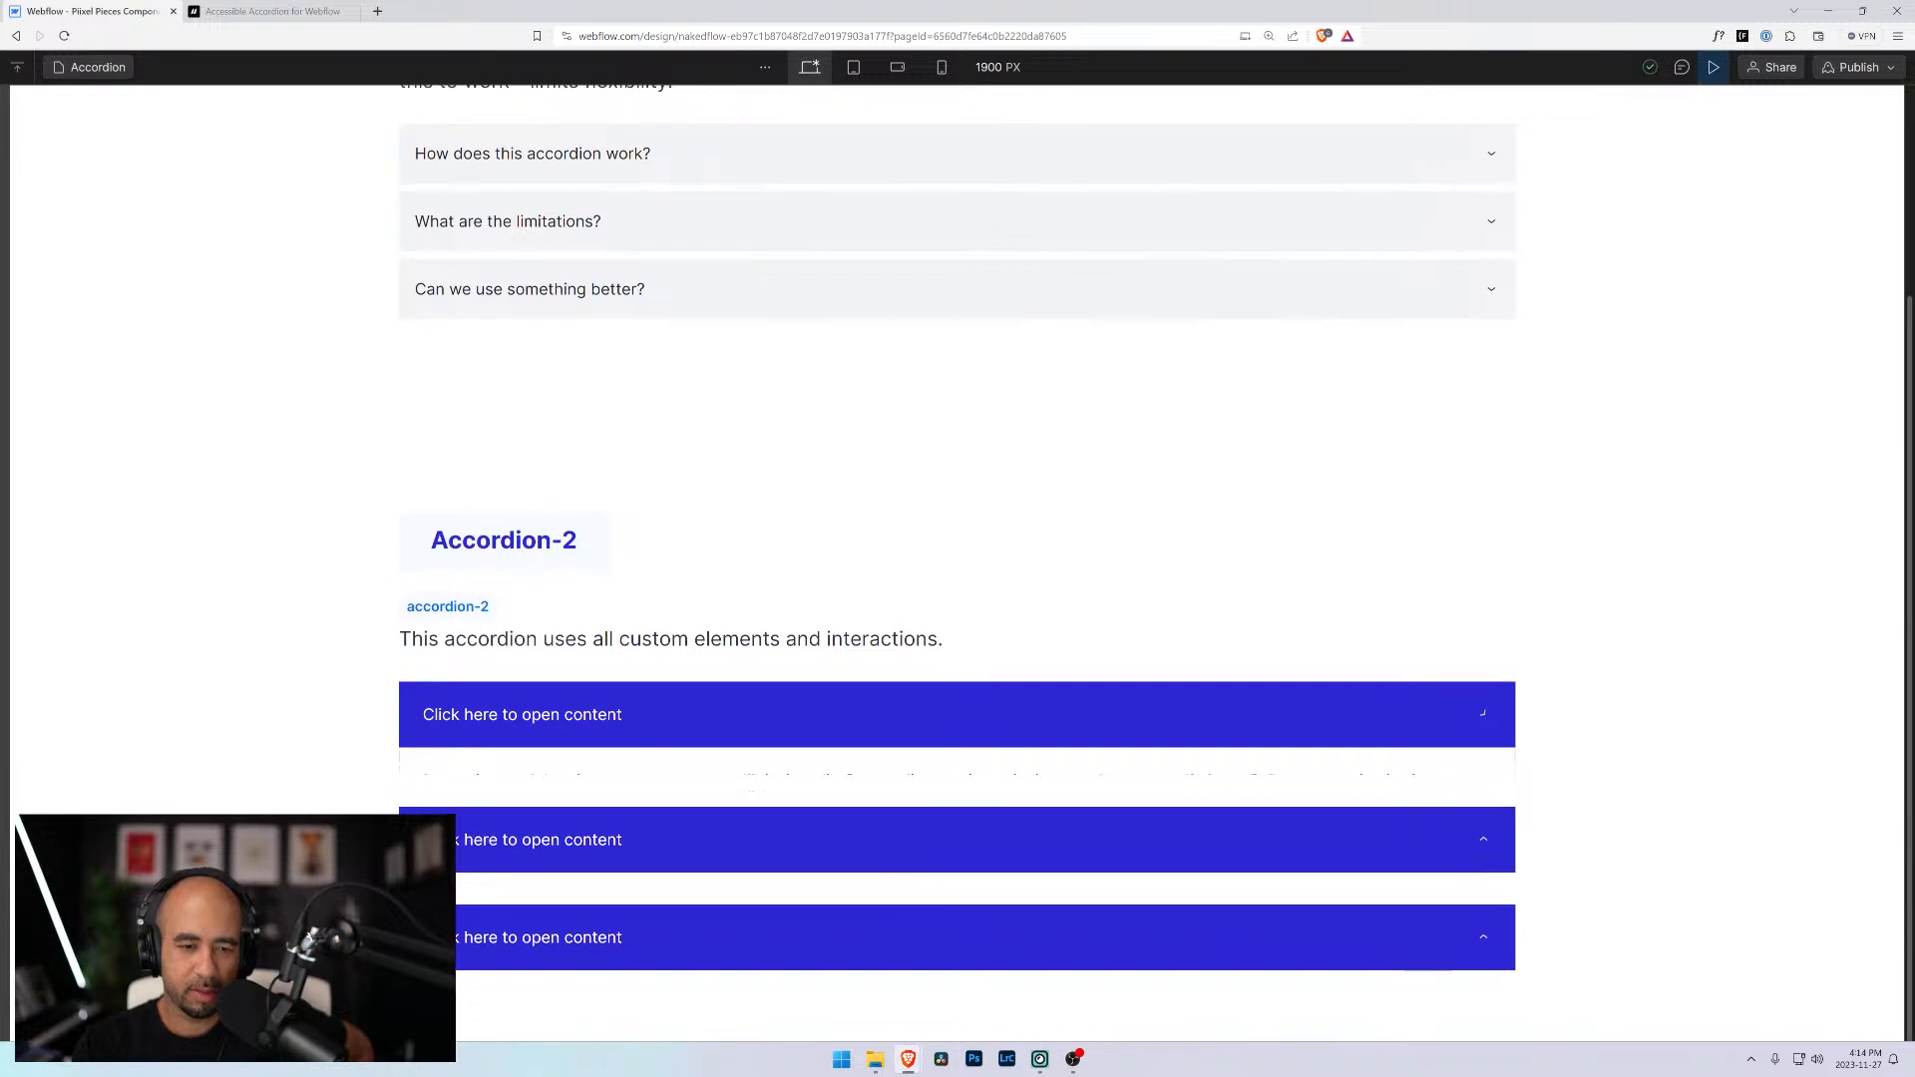
{"action": "left_click", "coordinate": [536, 708]}
{"action": "left_click", "coordinate": [535, 710]}
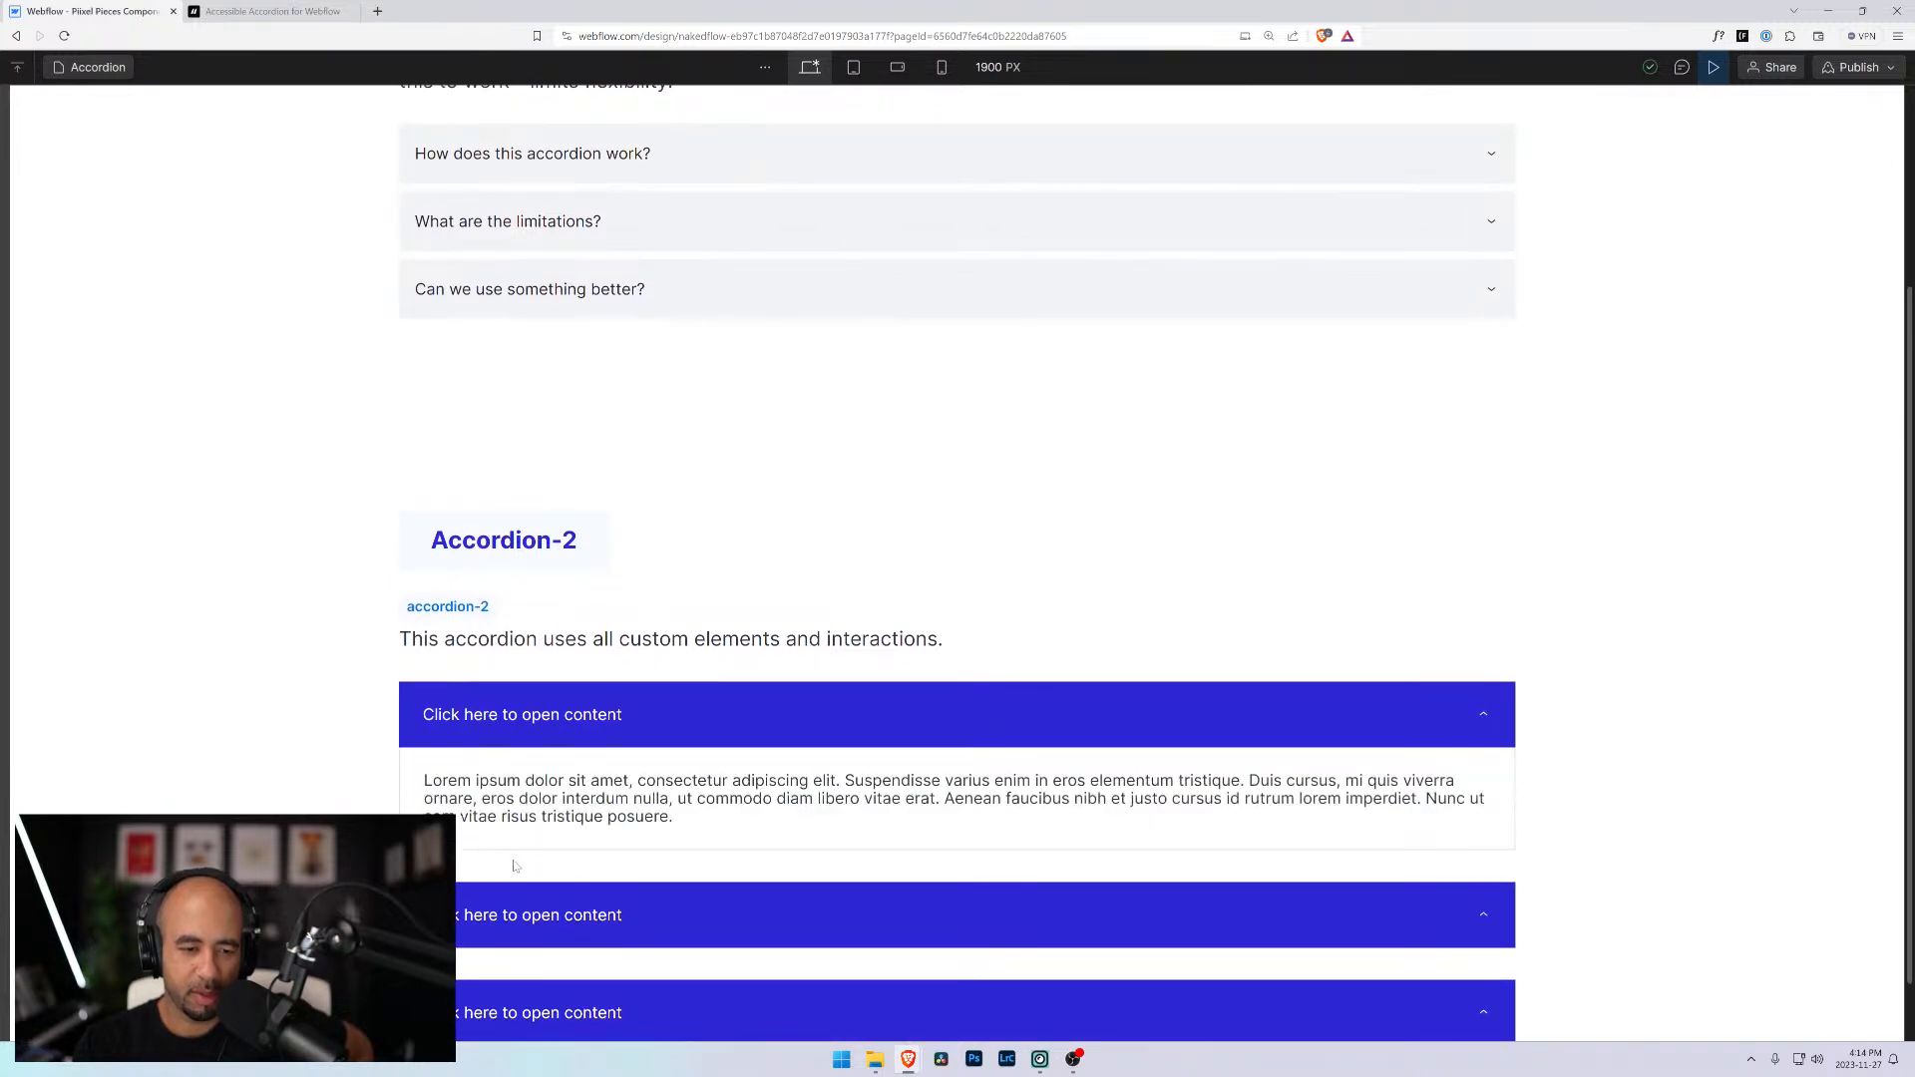
{"action": "left_click", "coordinate": [525, 911]}
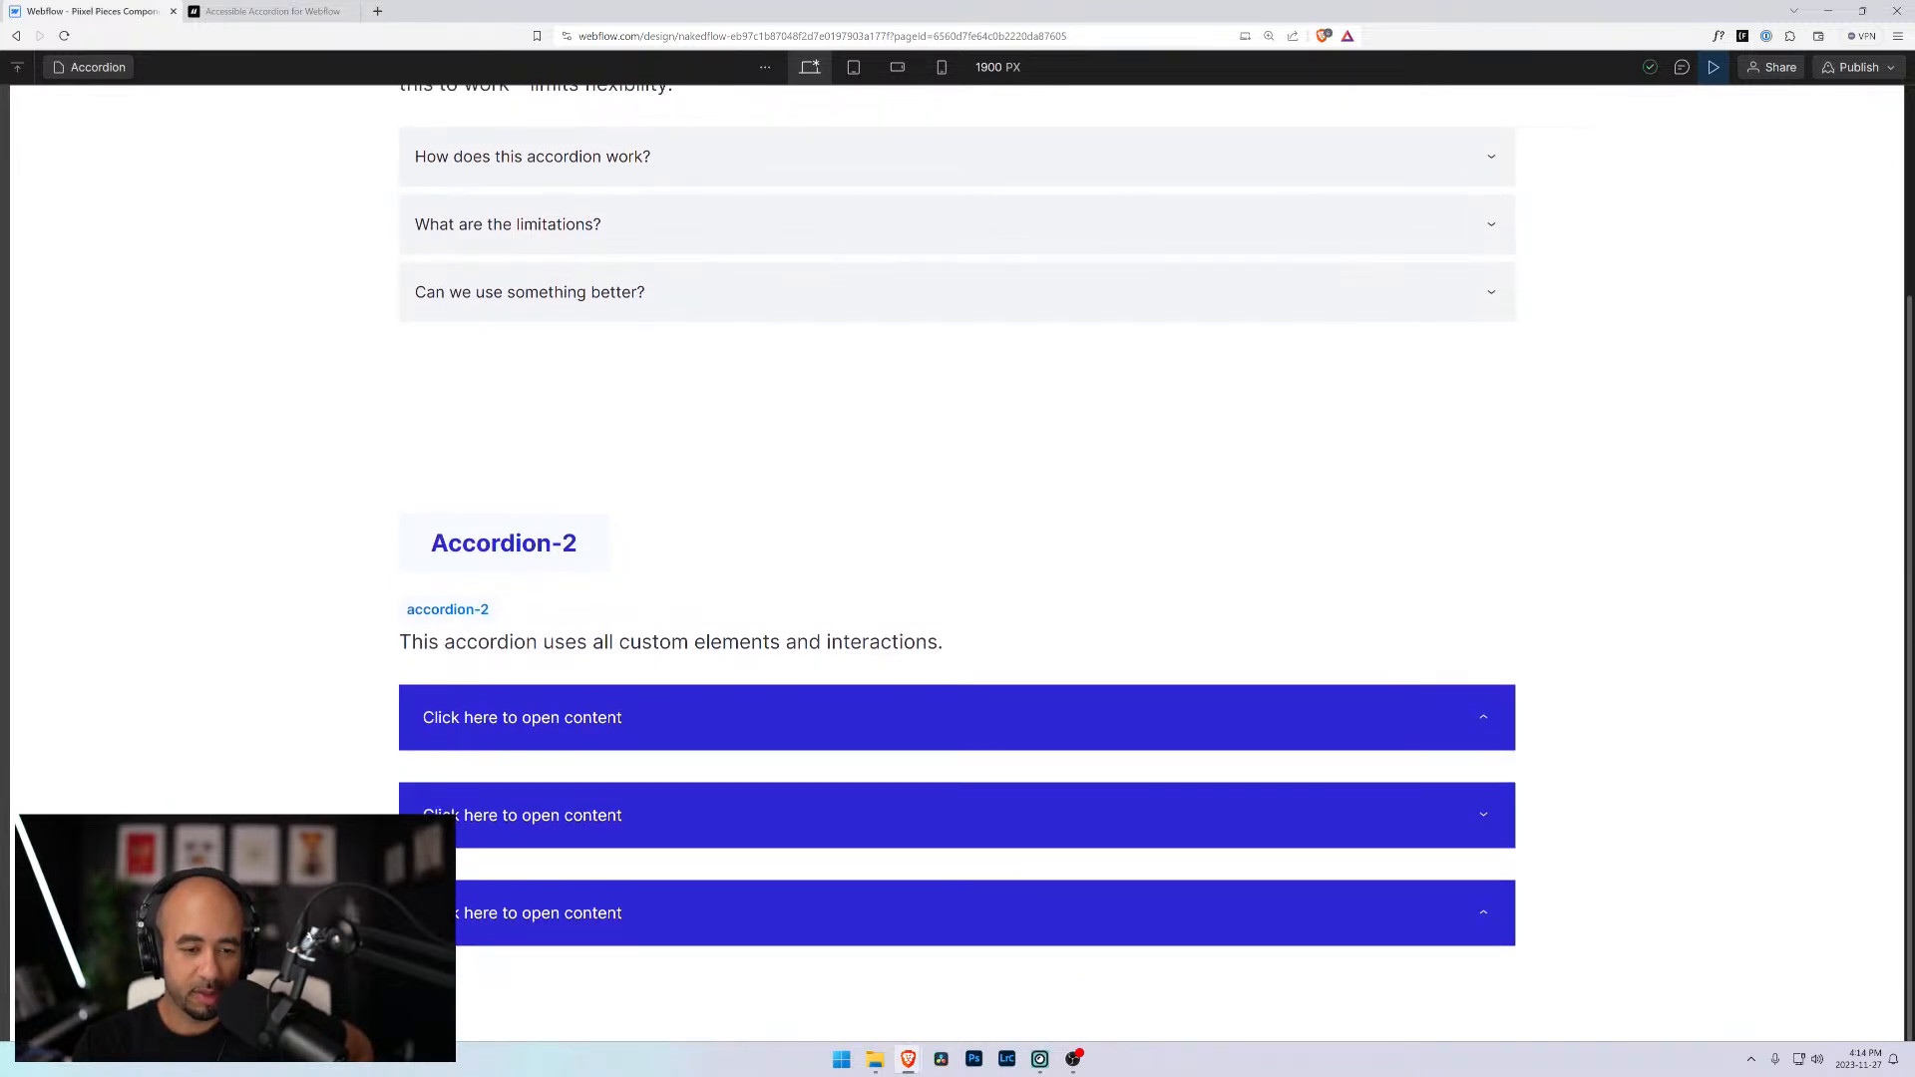
Toggle the second Accordion-2 item twice, and alternate between the upper items to check how their content and arrows respond
{"action": "left_click", "coordinate": [593, 831]}
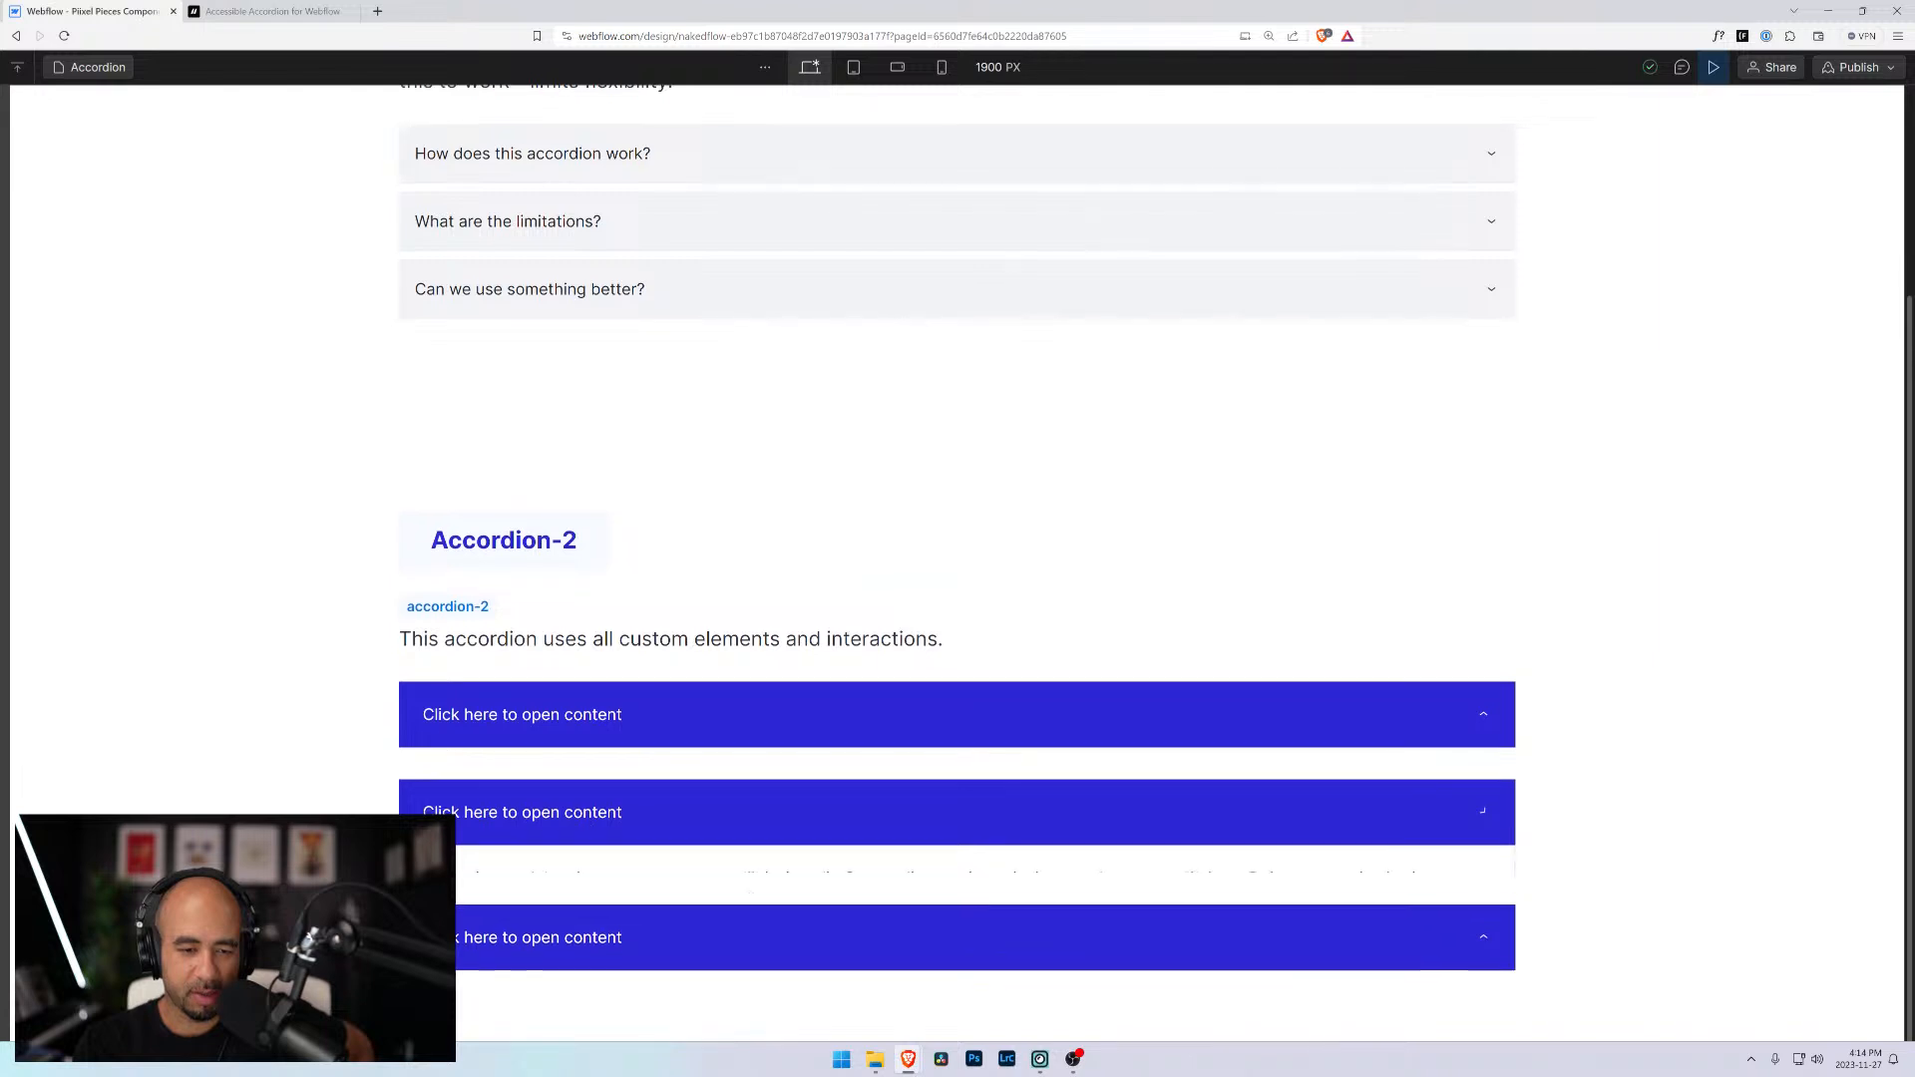
{"action": "left_click", "coordinate": [593, 823]}
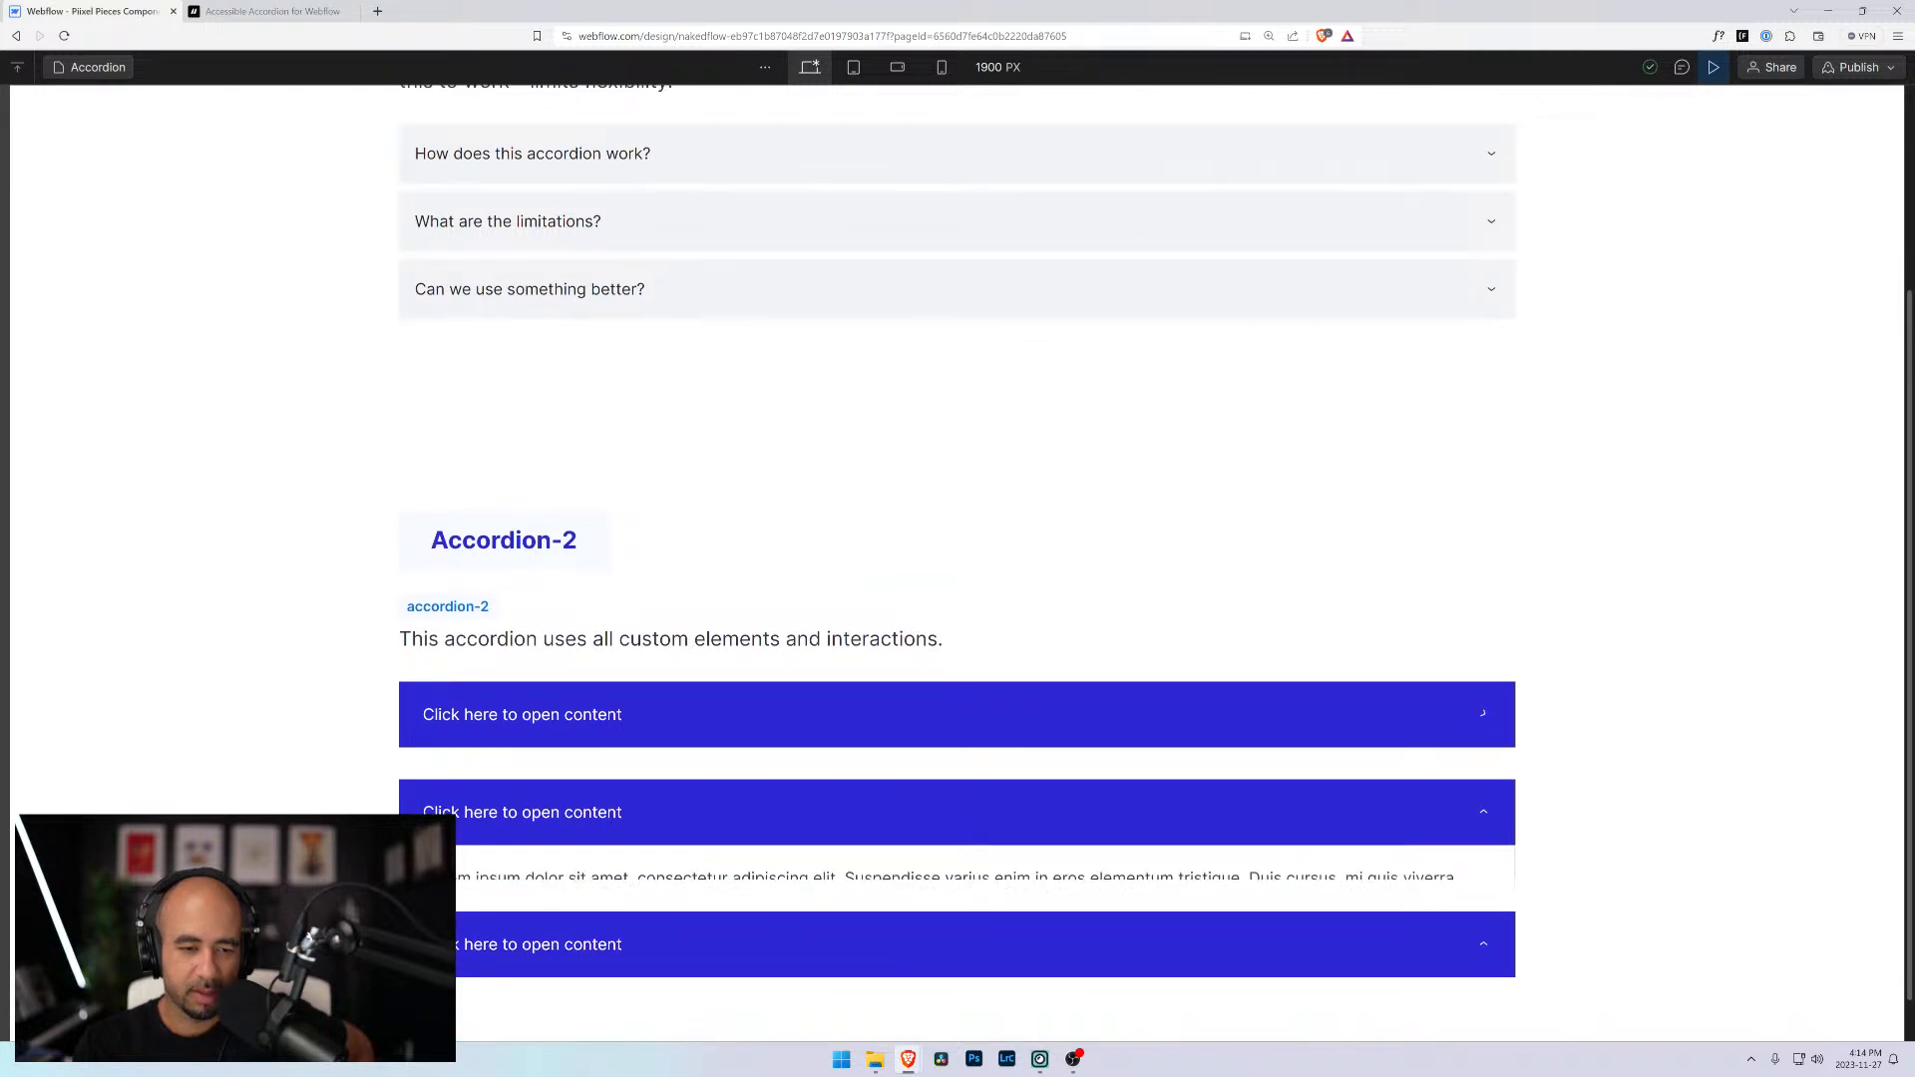
{"action": "left_click", "coordinate": [596, 723]}
{"action": "left_click", "coordinate": [558, 915]}
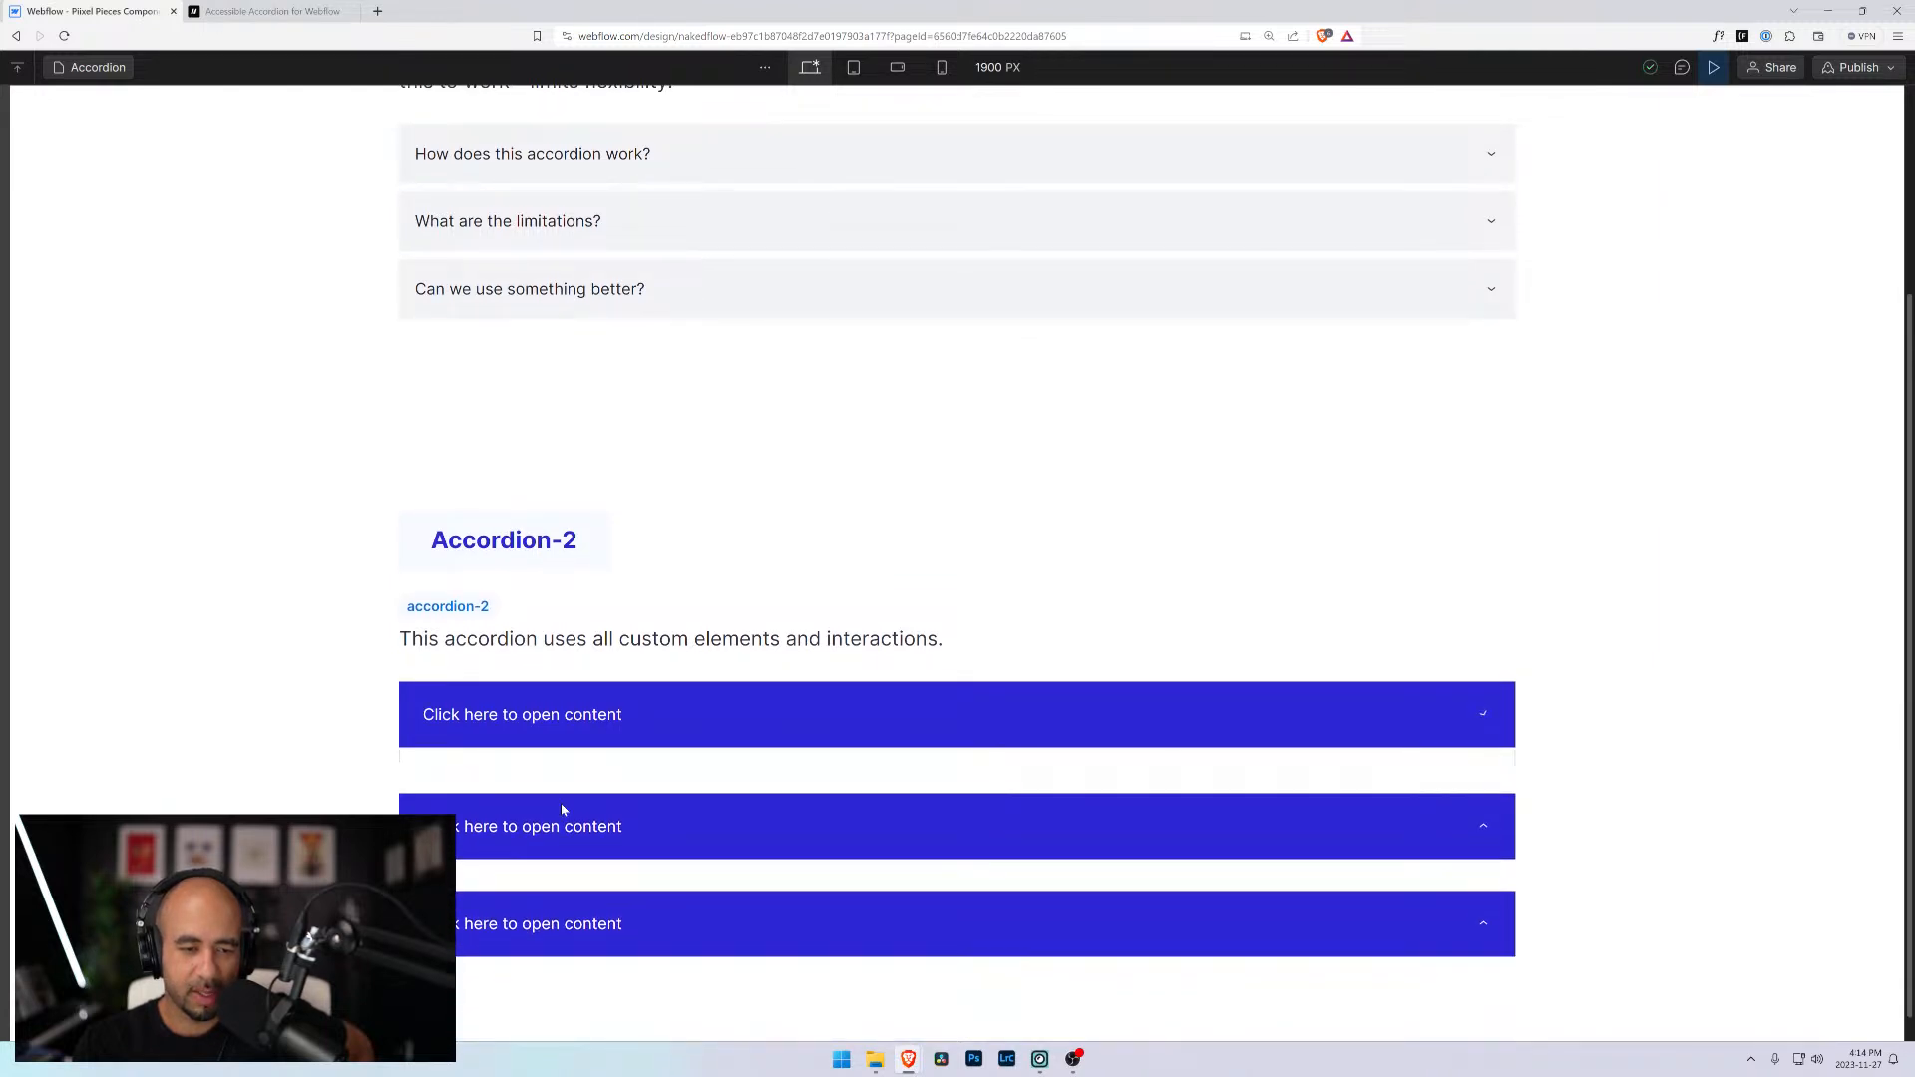
{"action": "left_click", "coordinate": [555, 984]}
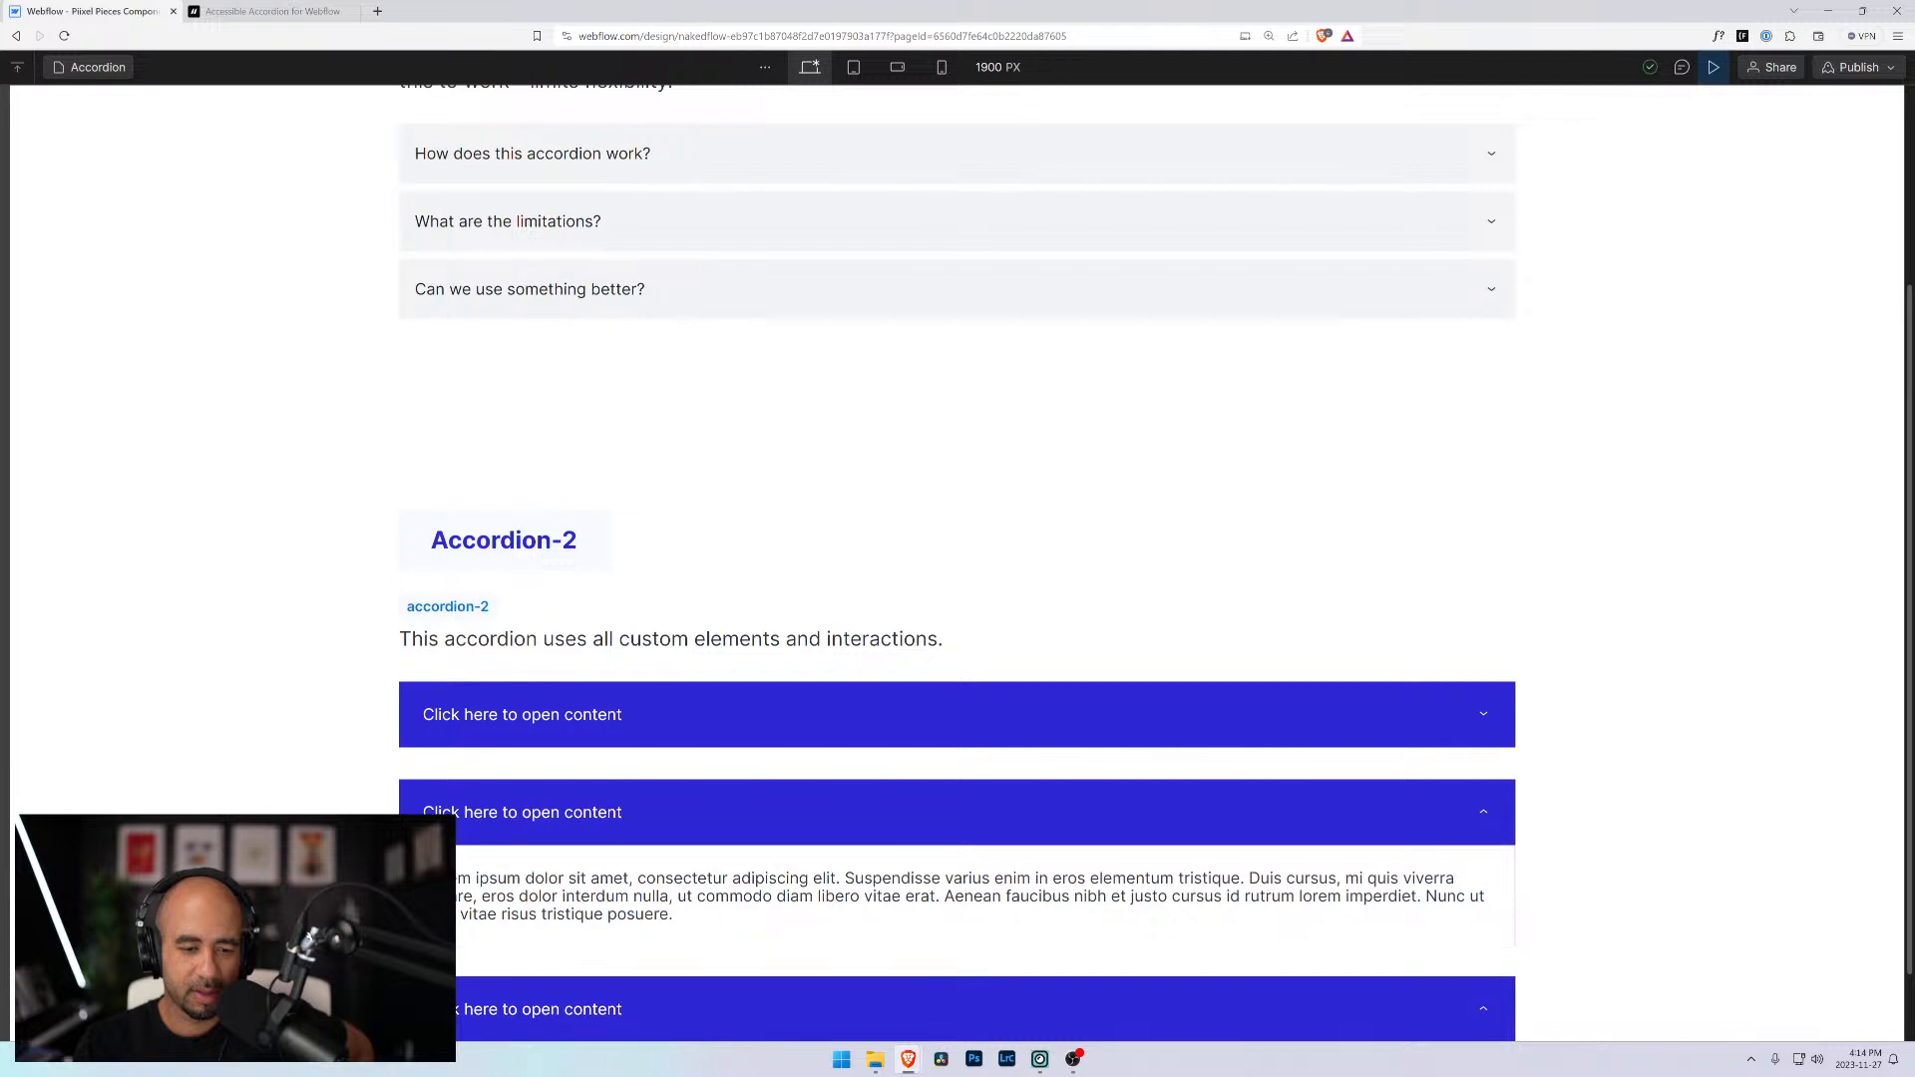
Toggle the three Accordion-2 items in varying order to check collapsing and arrow directions, and leave the preview
{"action": "left_click", "coordinate": [572, 728]}
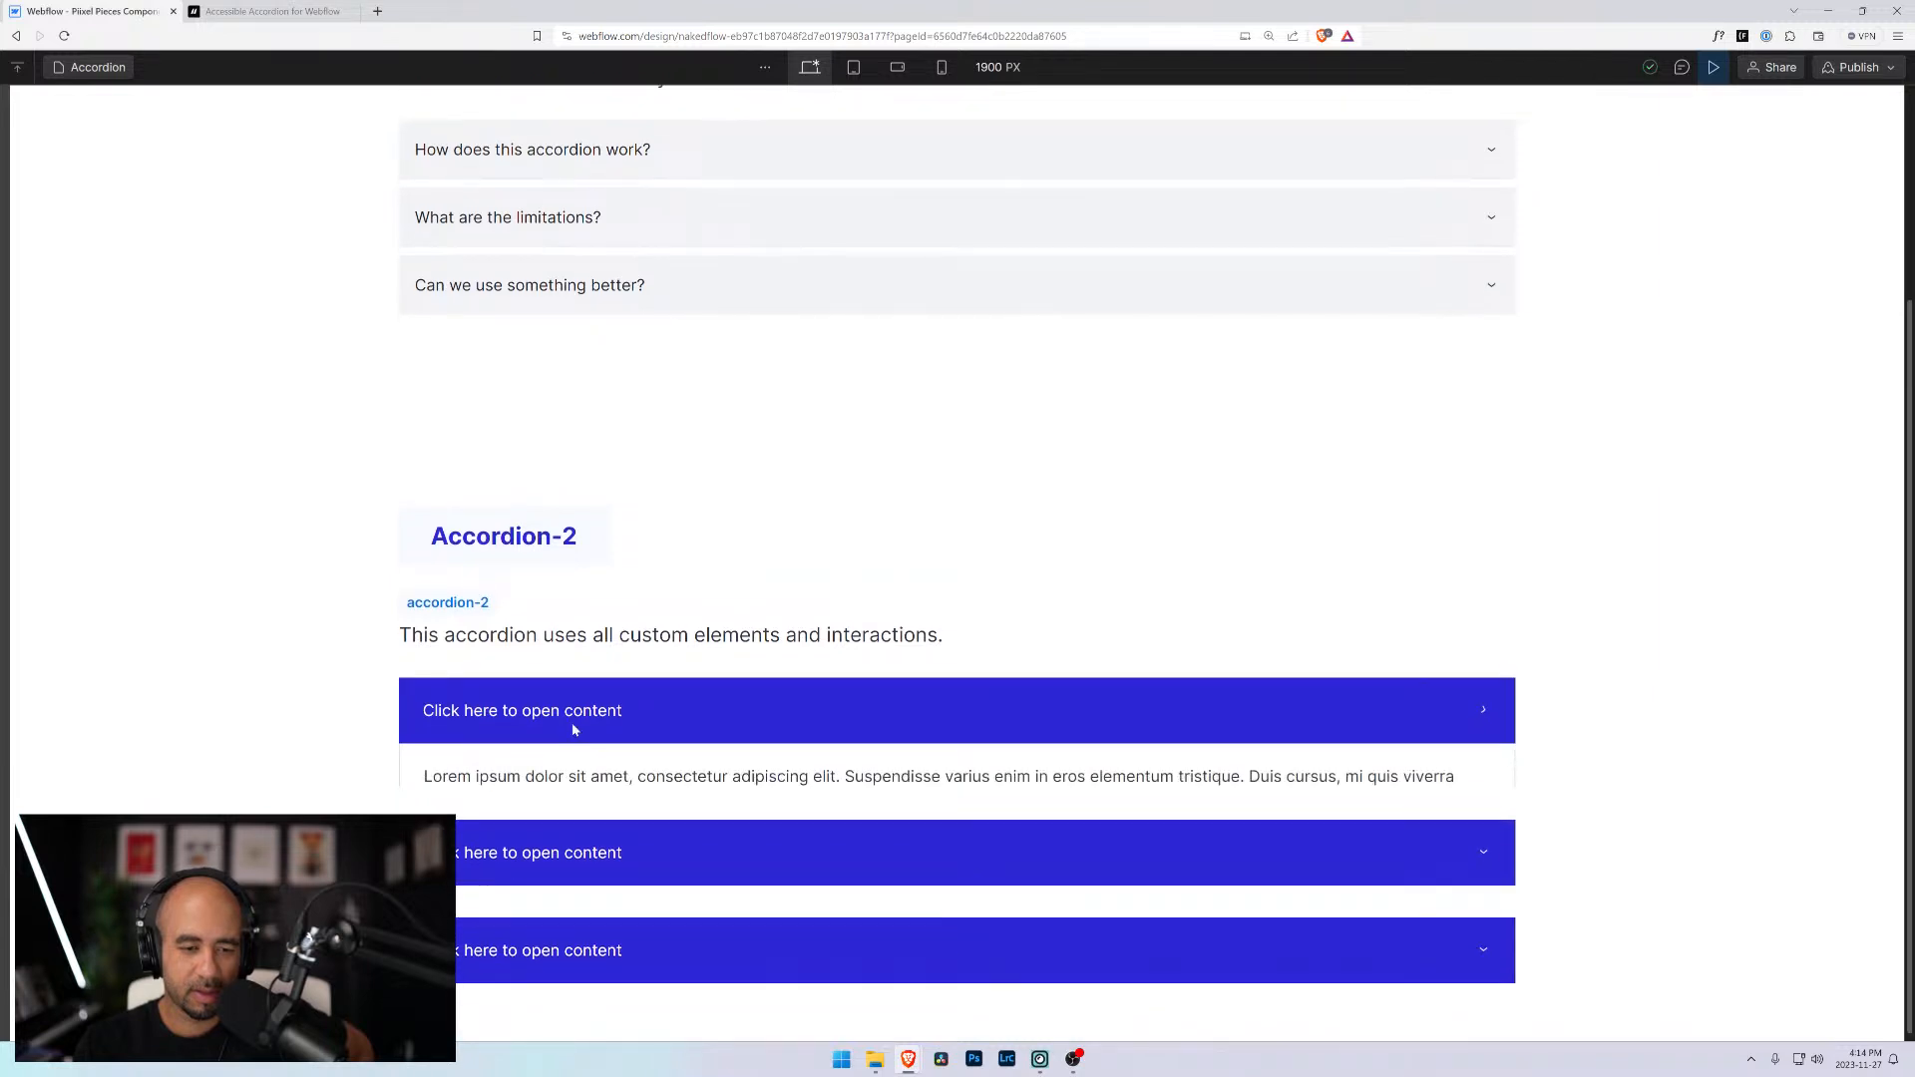
{"action": "left_click", "coordinate": [571, 987]}
{"action": "scroll", "coordinate": [571, 990], "scroll_direction": "down", "scroll_amount": 1}
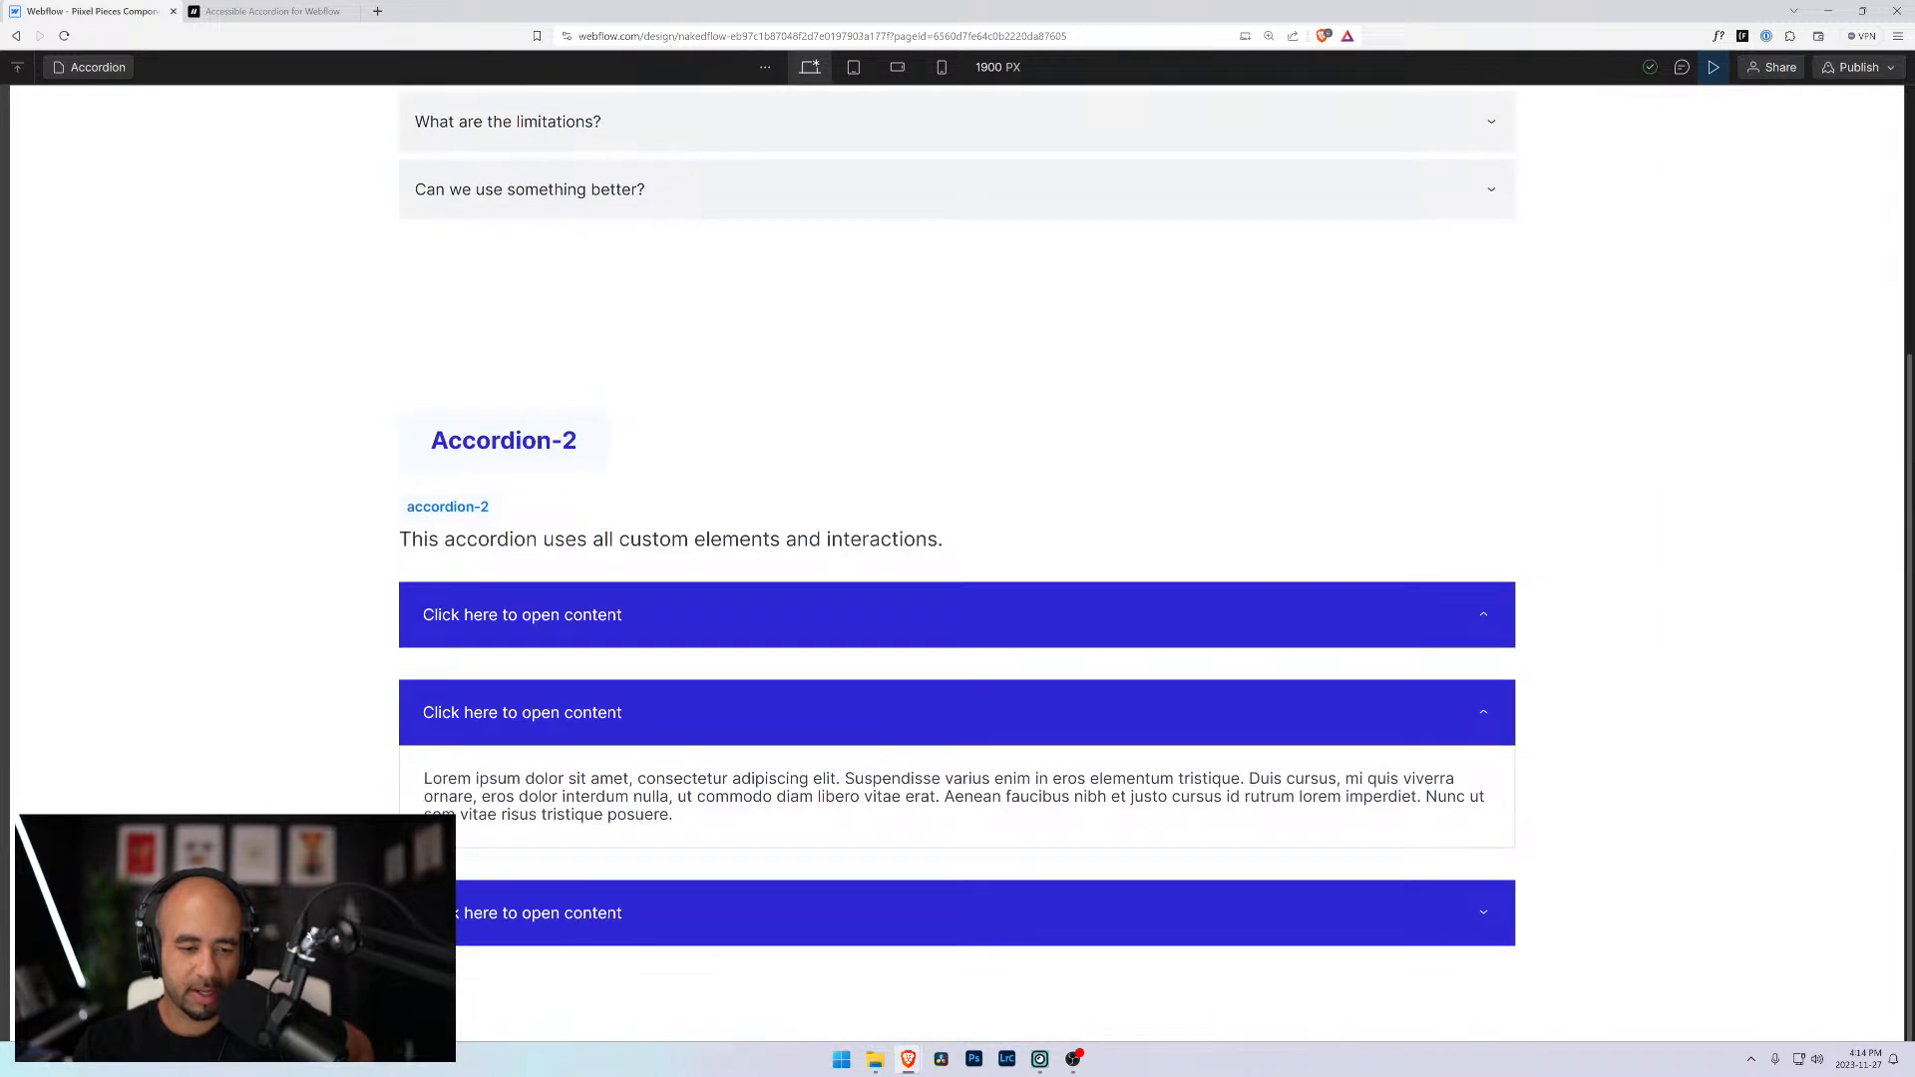
{"action": "left_click", "coordinate": [572, 907]}
{"action": "left_click", "coordinate": [571, 726]}
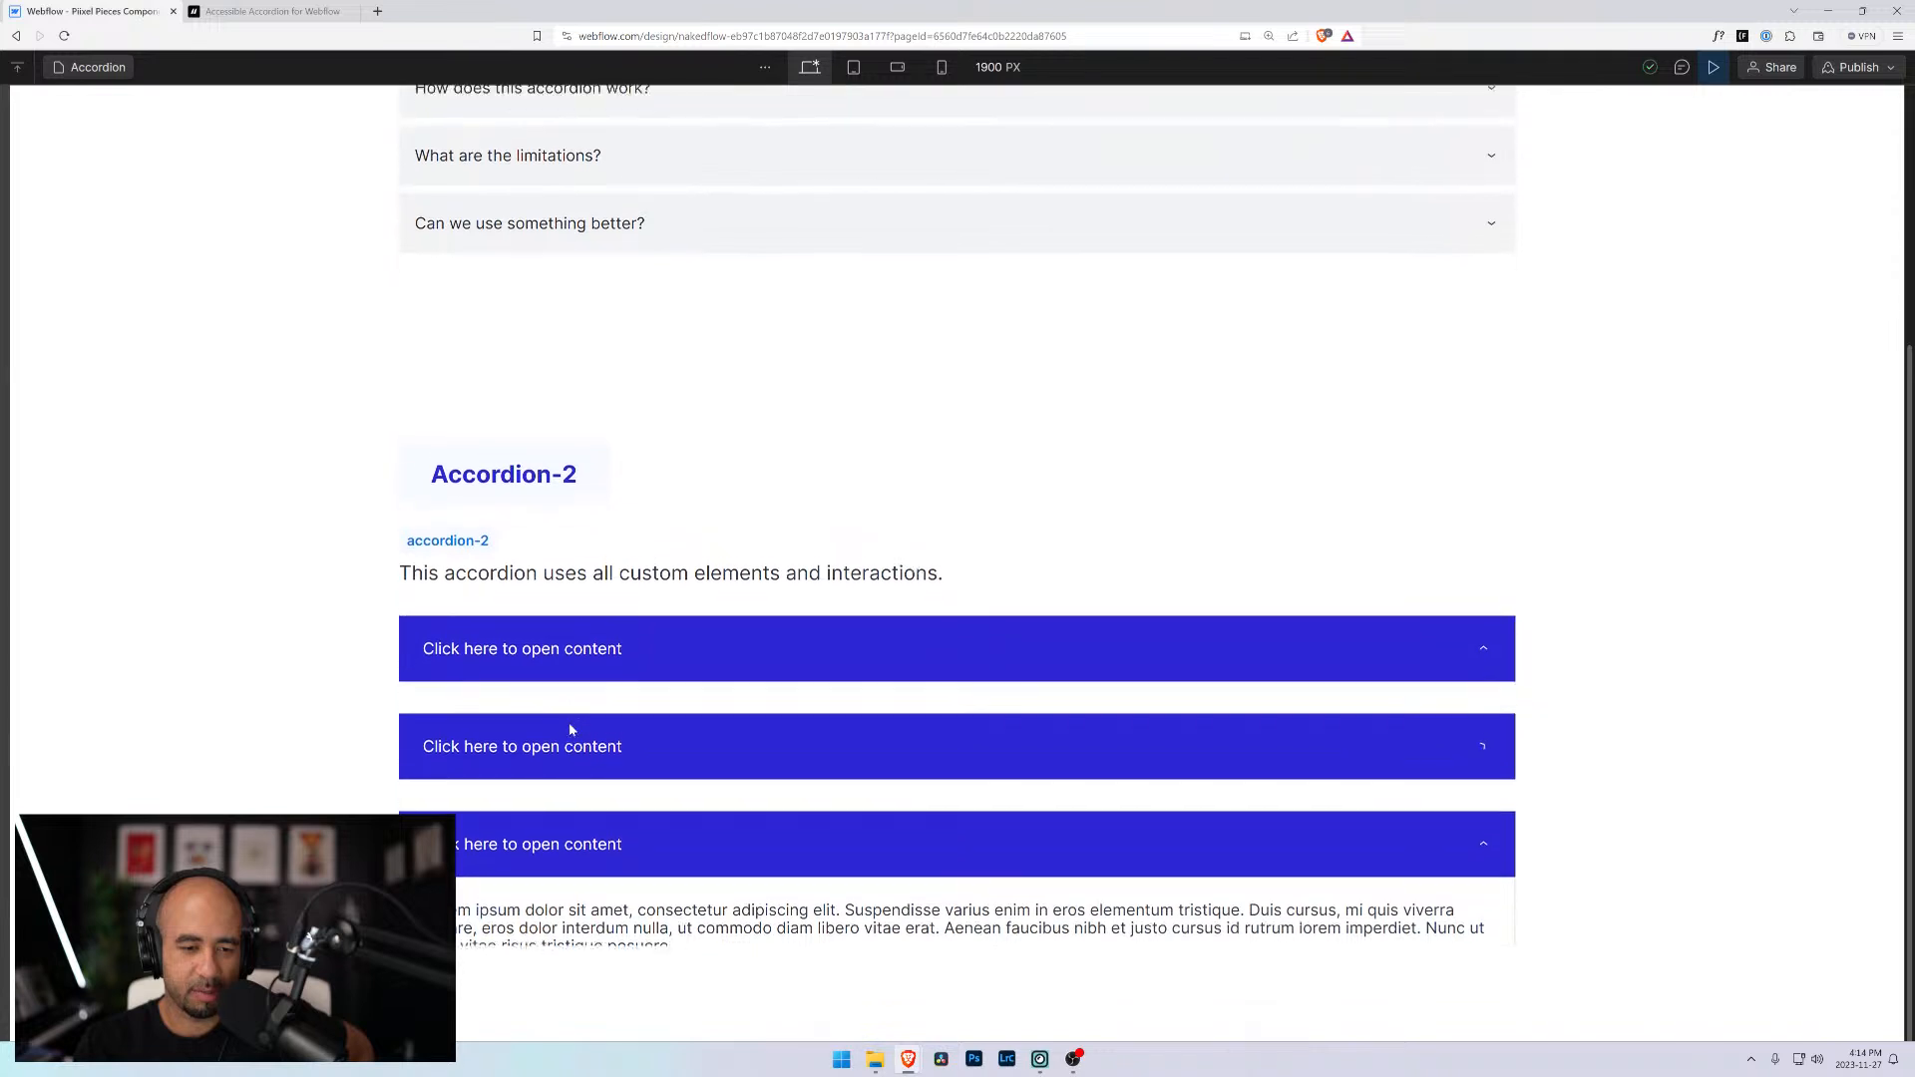
{"action": "left_click", "coordinate": [570, 720]}
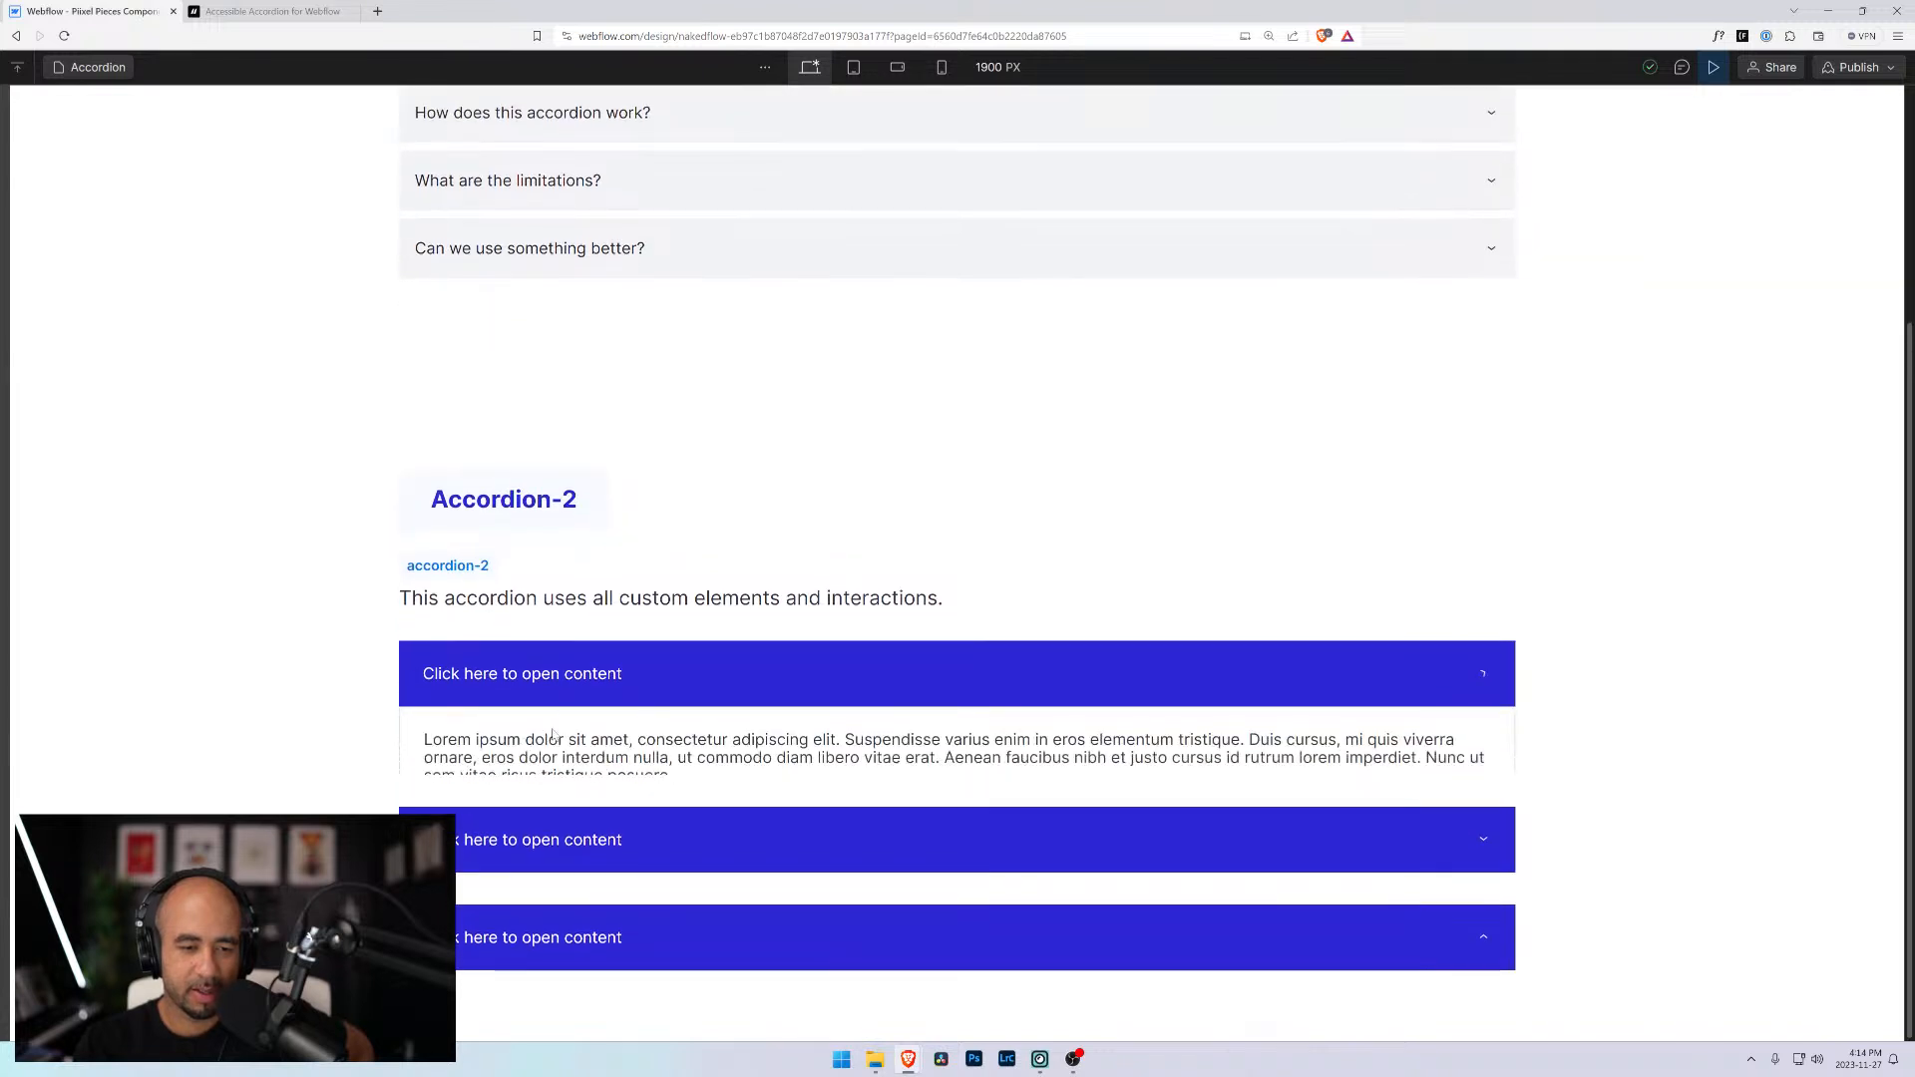
{"action": "left_click", "coordinate": [571, 874]}
{"action": "left_click", "coordinate": [585, 973]}
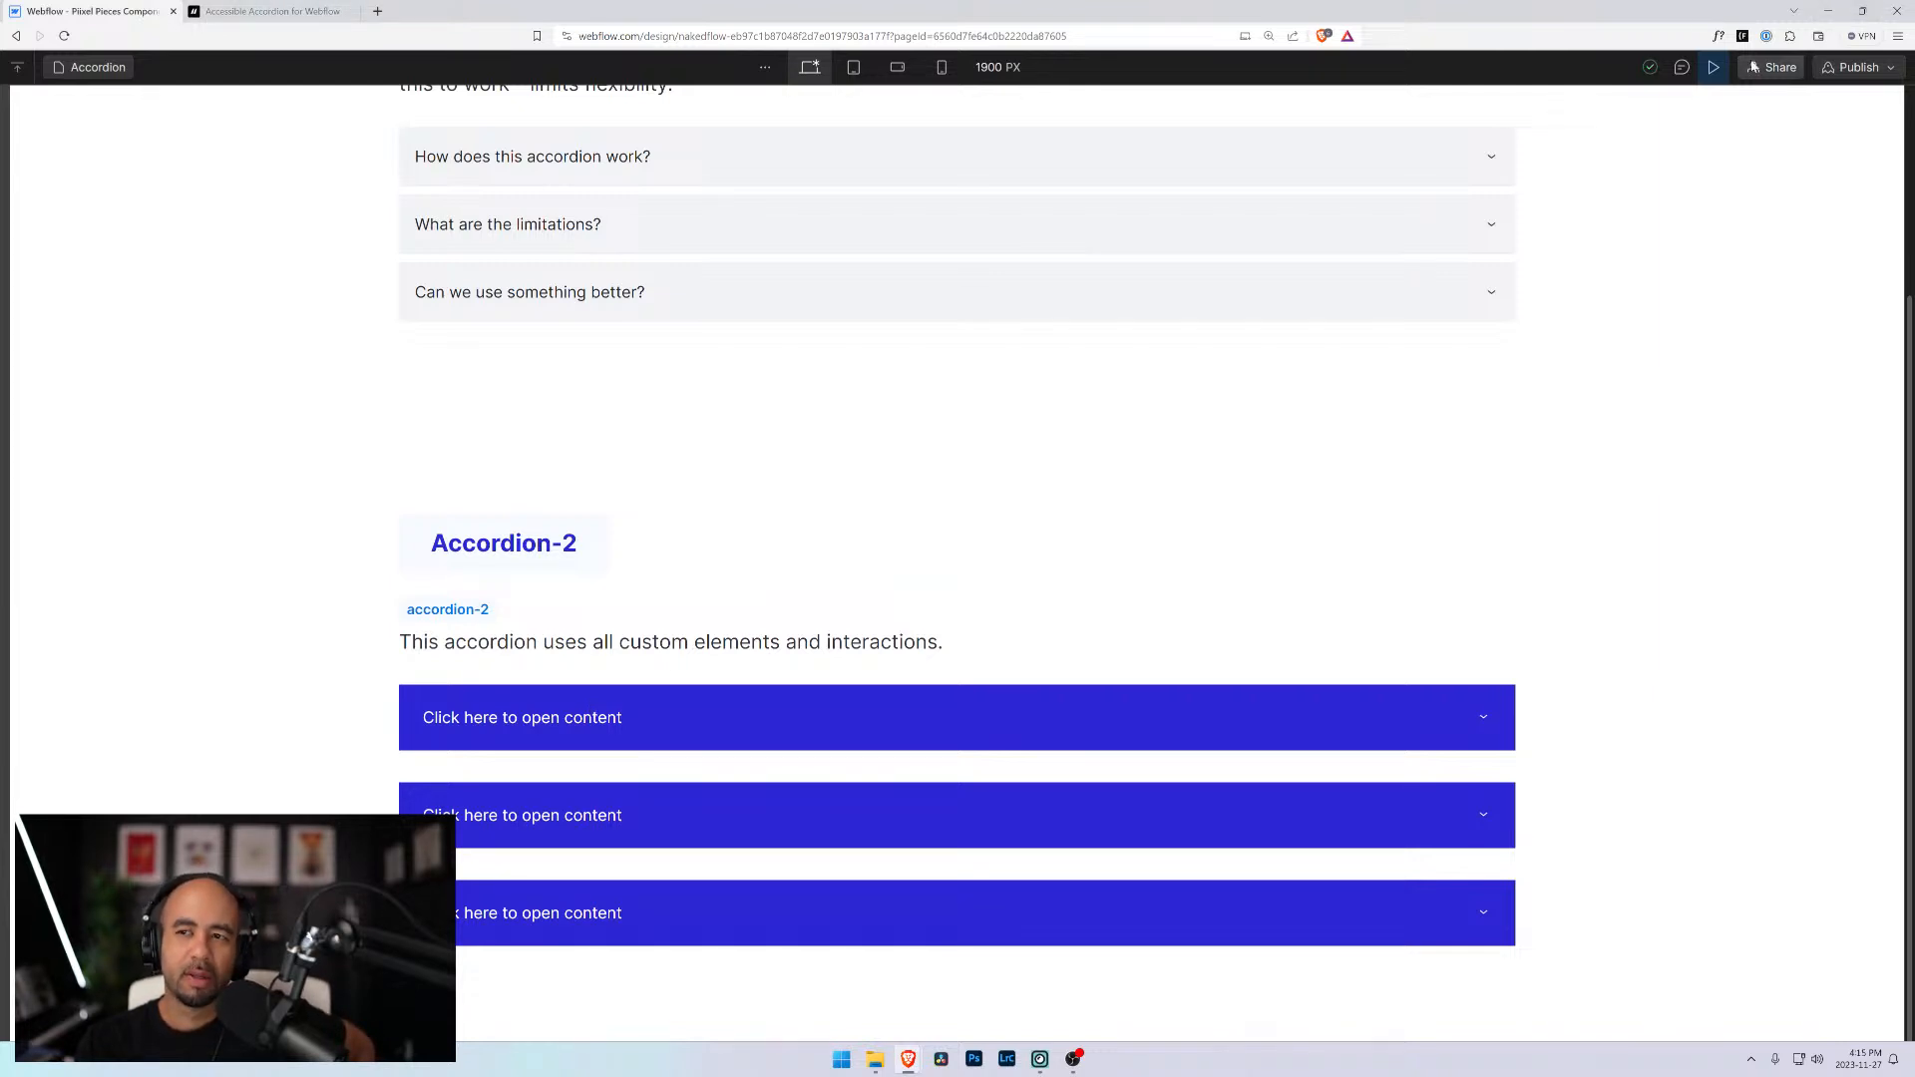
{"action": "left_click", "coordinate": [1715, 68]}
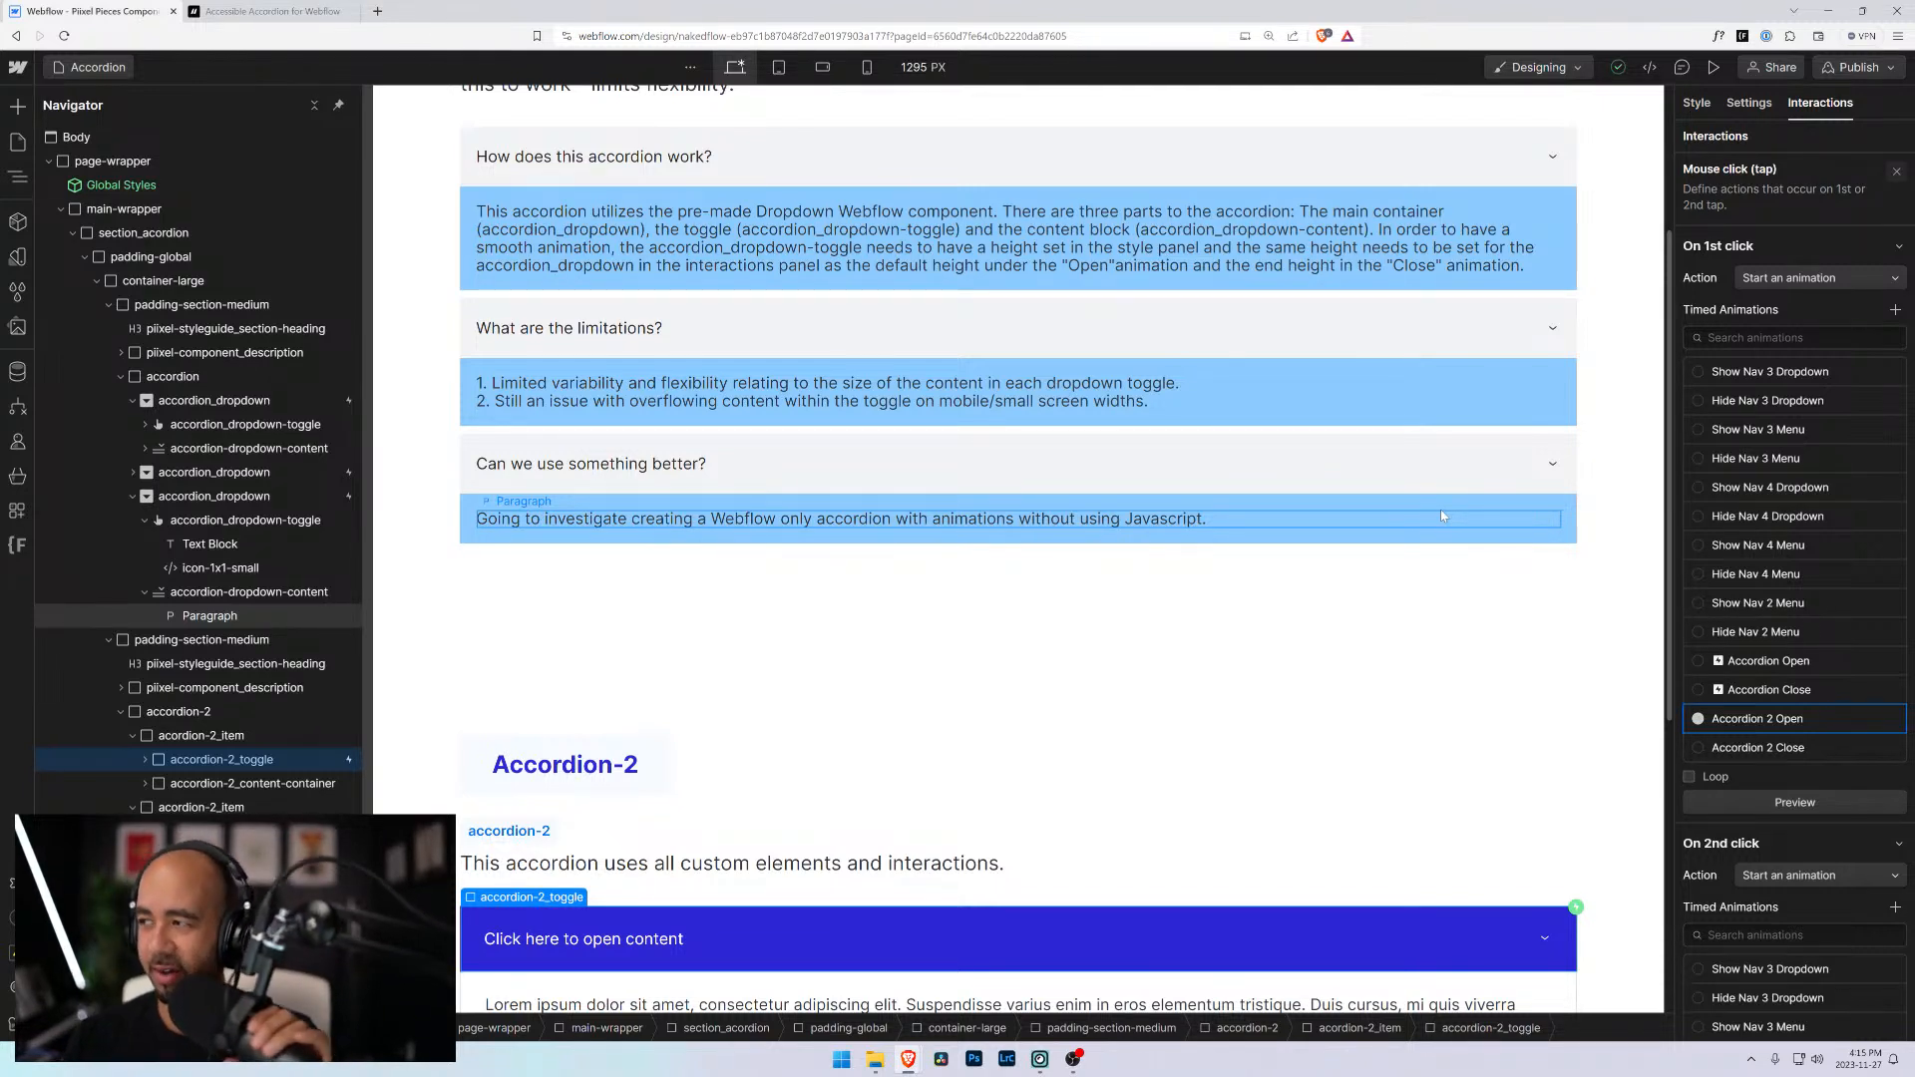
Examine the first timed content-container size action in the Accordion 2 Open animation, and close the animation
{"action": "left_click", "coordinate": [1868, 720]}
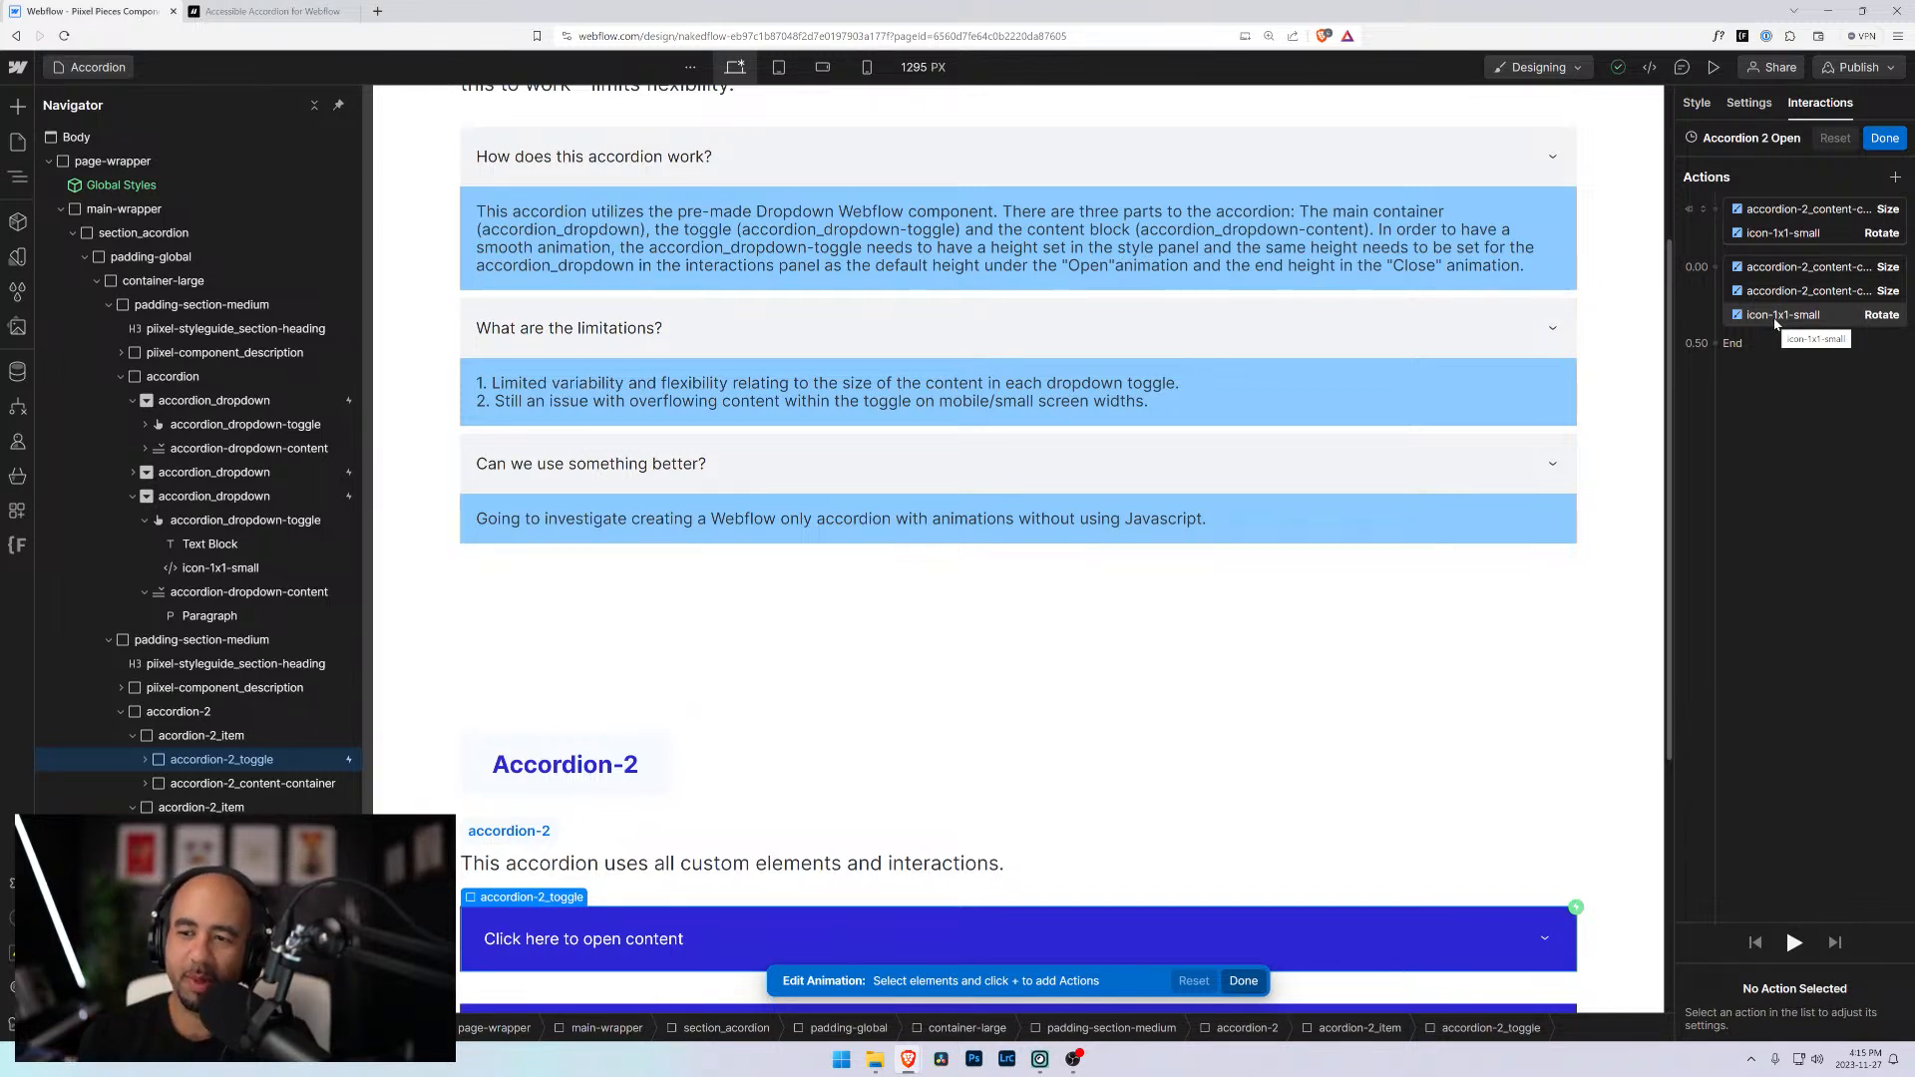
{"action": "left_click", "coordinate": [1787, 269]}
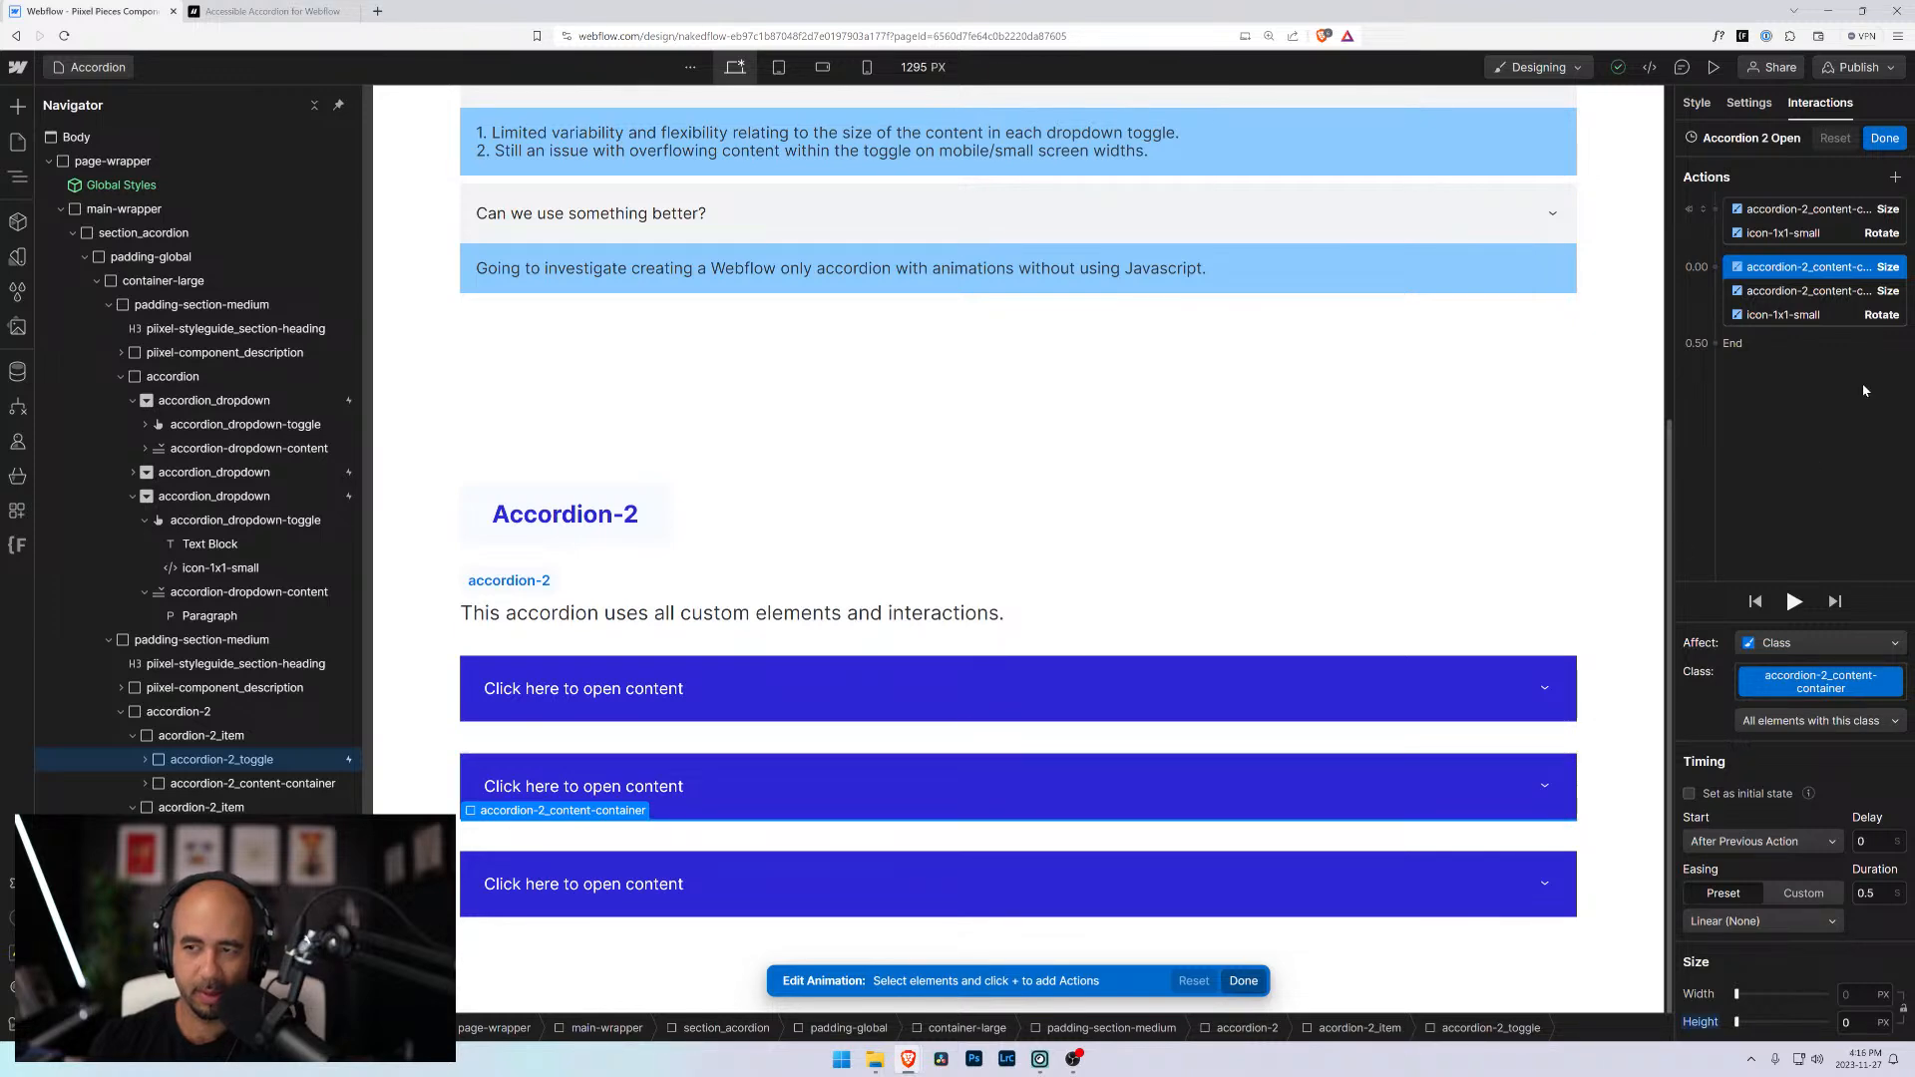
{"action": "left_click", "coordinate": [1885, 138]}
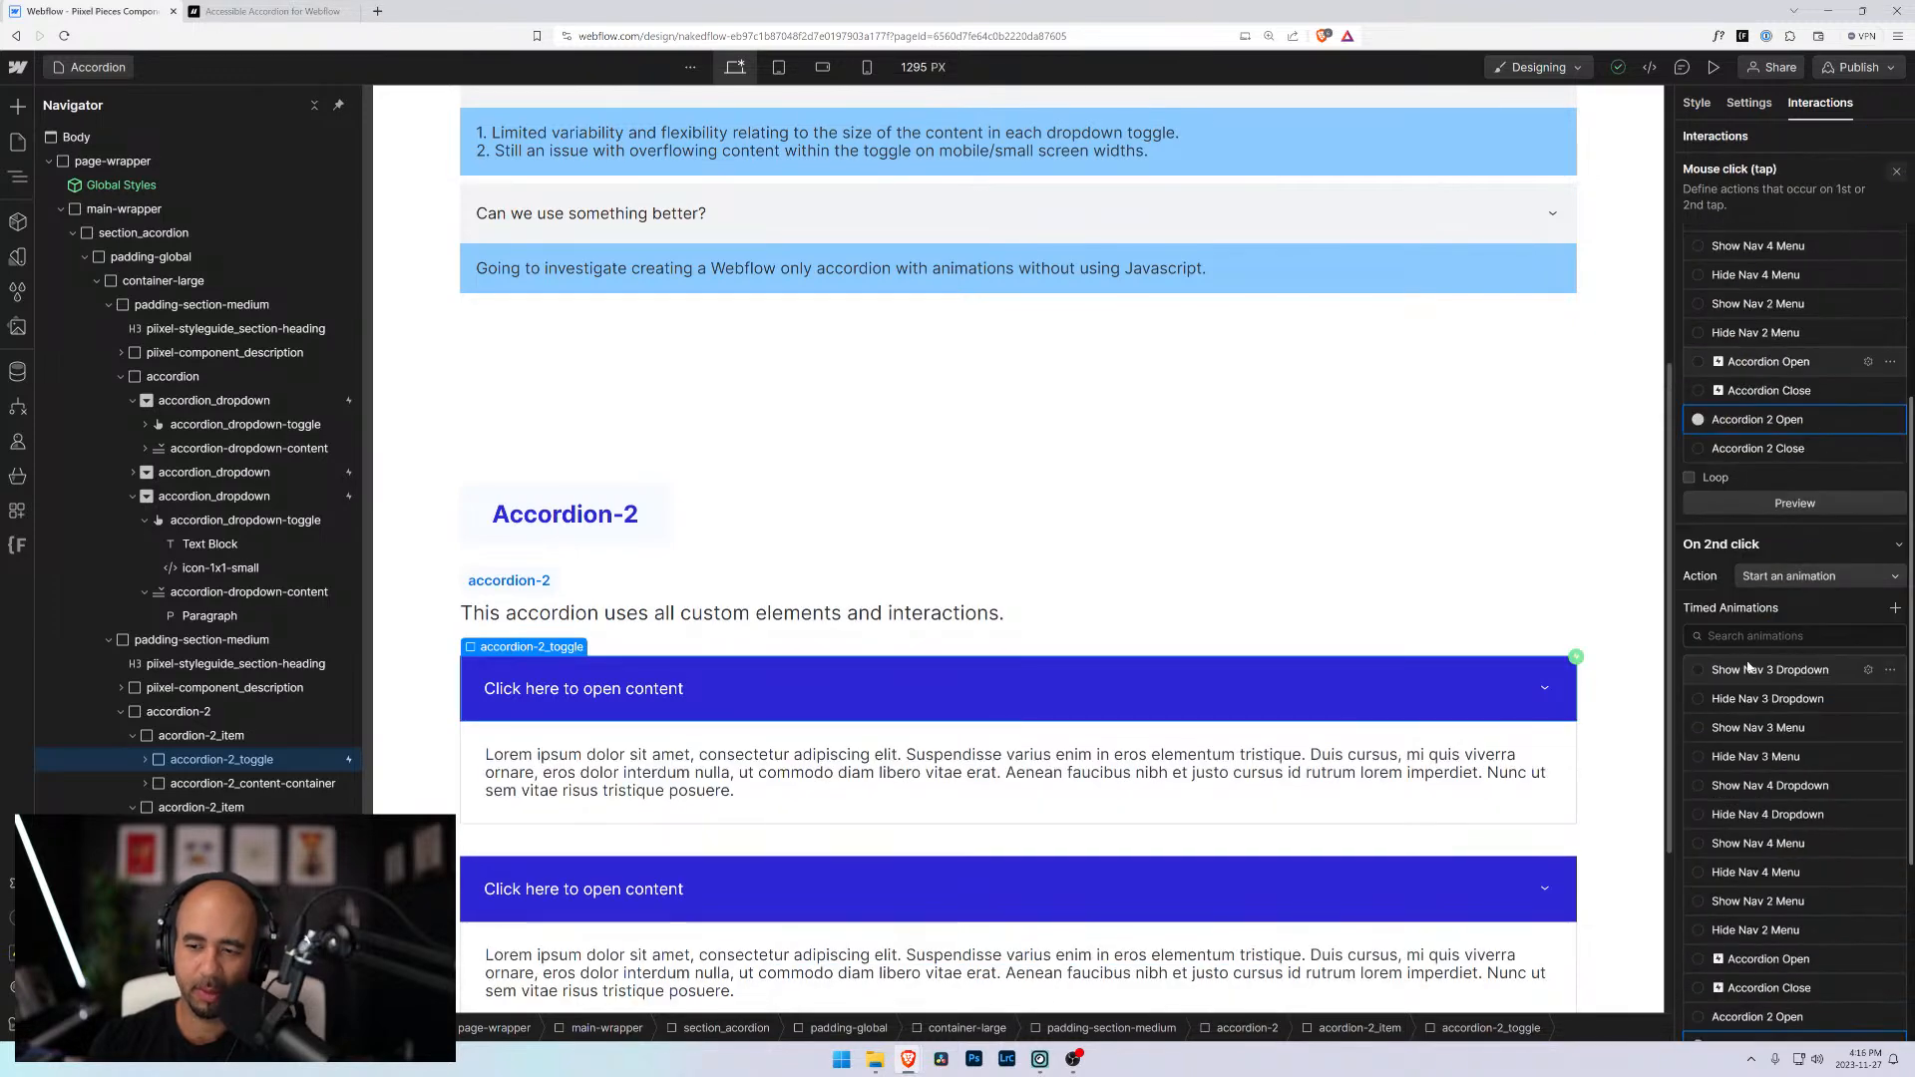
Open the second-click Accordion 2 Close animation and compare the settings of its two content-container size actions
{"action": "scroll", "coordinate": [1816, 801], "scroll_direction": "down", "scroll_amount": 3}
{"action": "left_click", "coordinate": [1870, 738]}
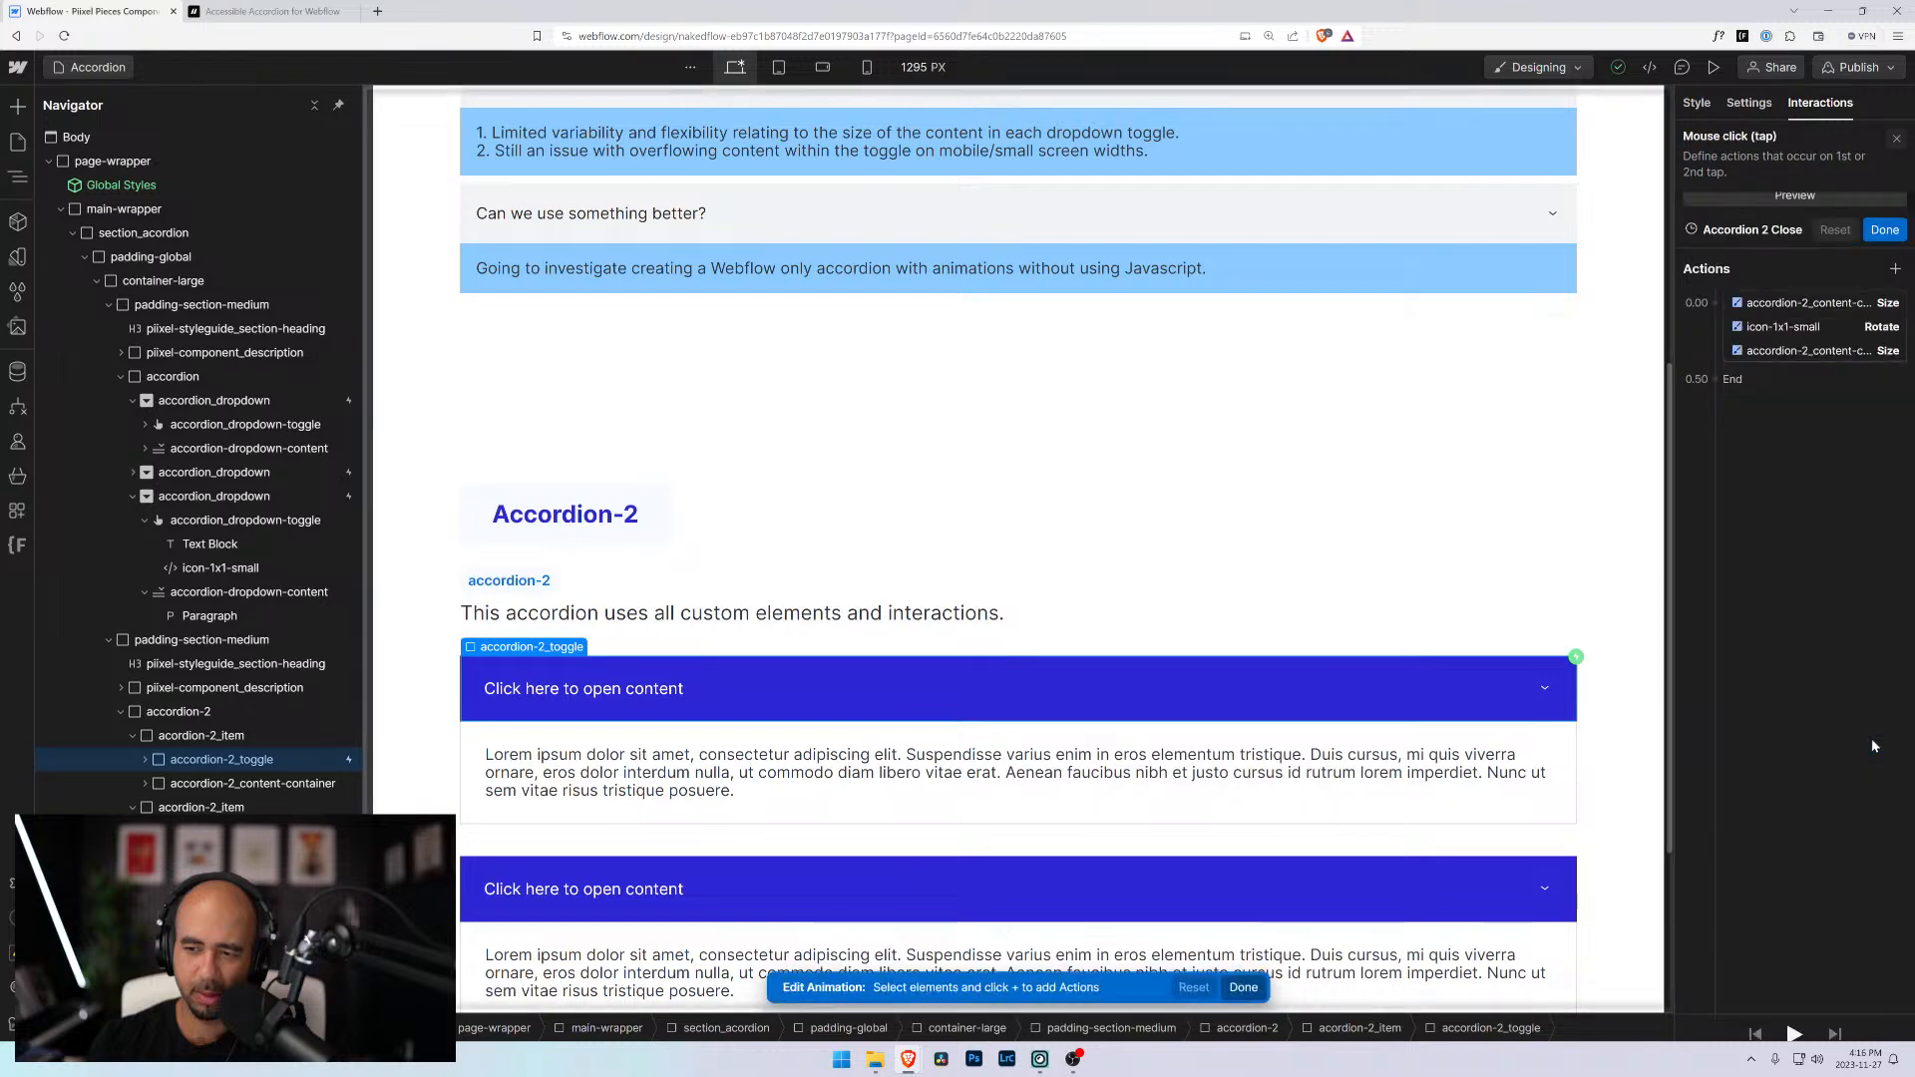
{"action": "left_click", "coordinate": [1811, 212]}
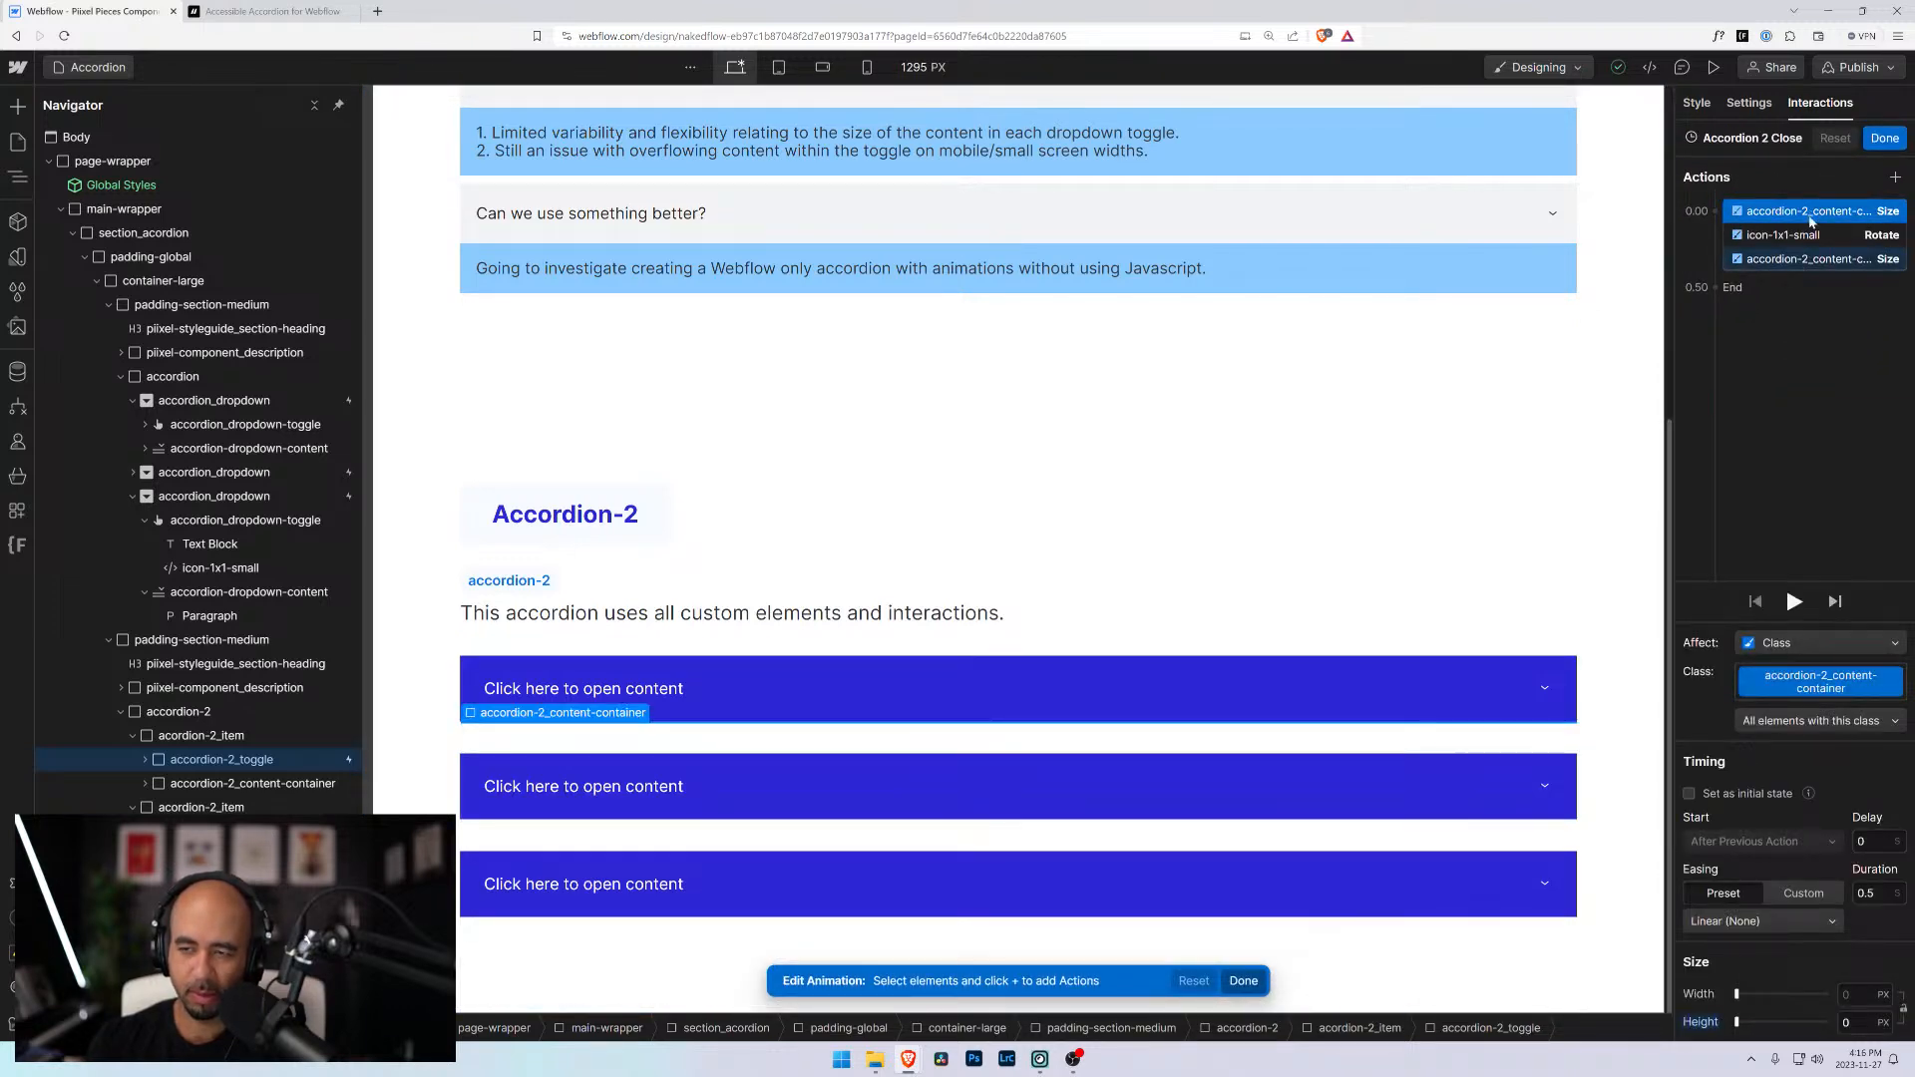
{"action": "left_click", "coordinate": [1806, 261]}
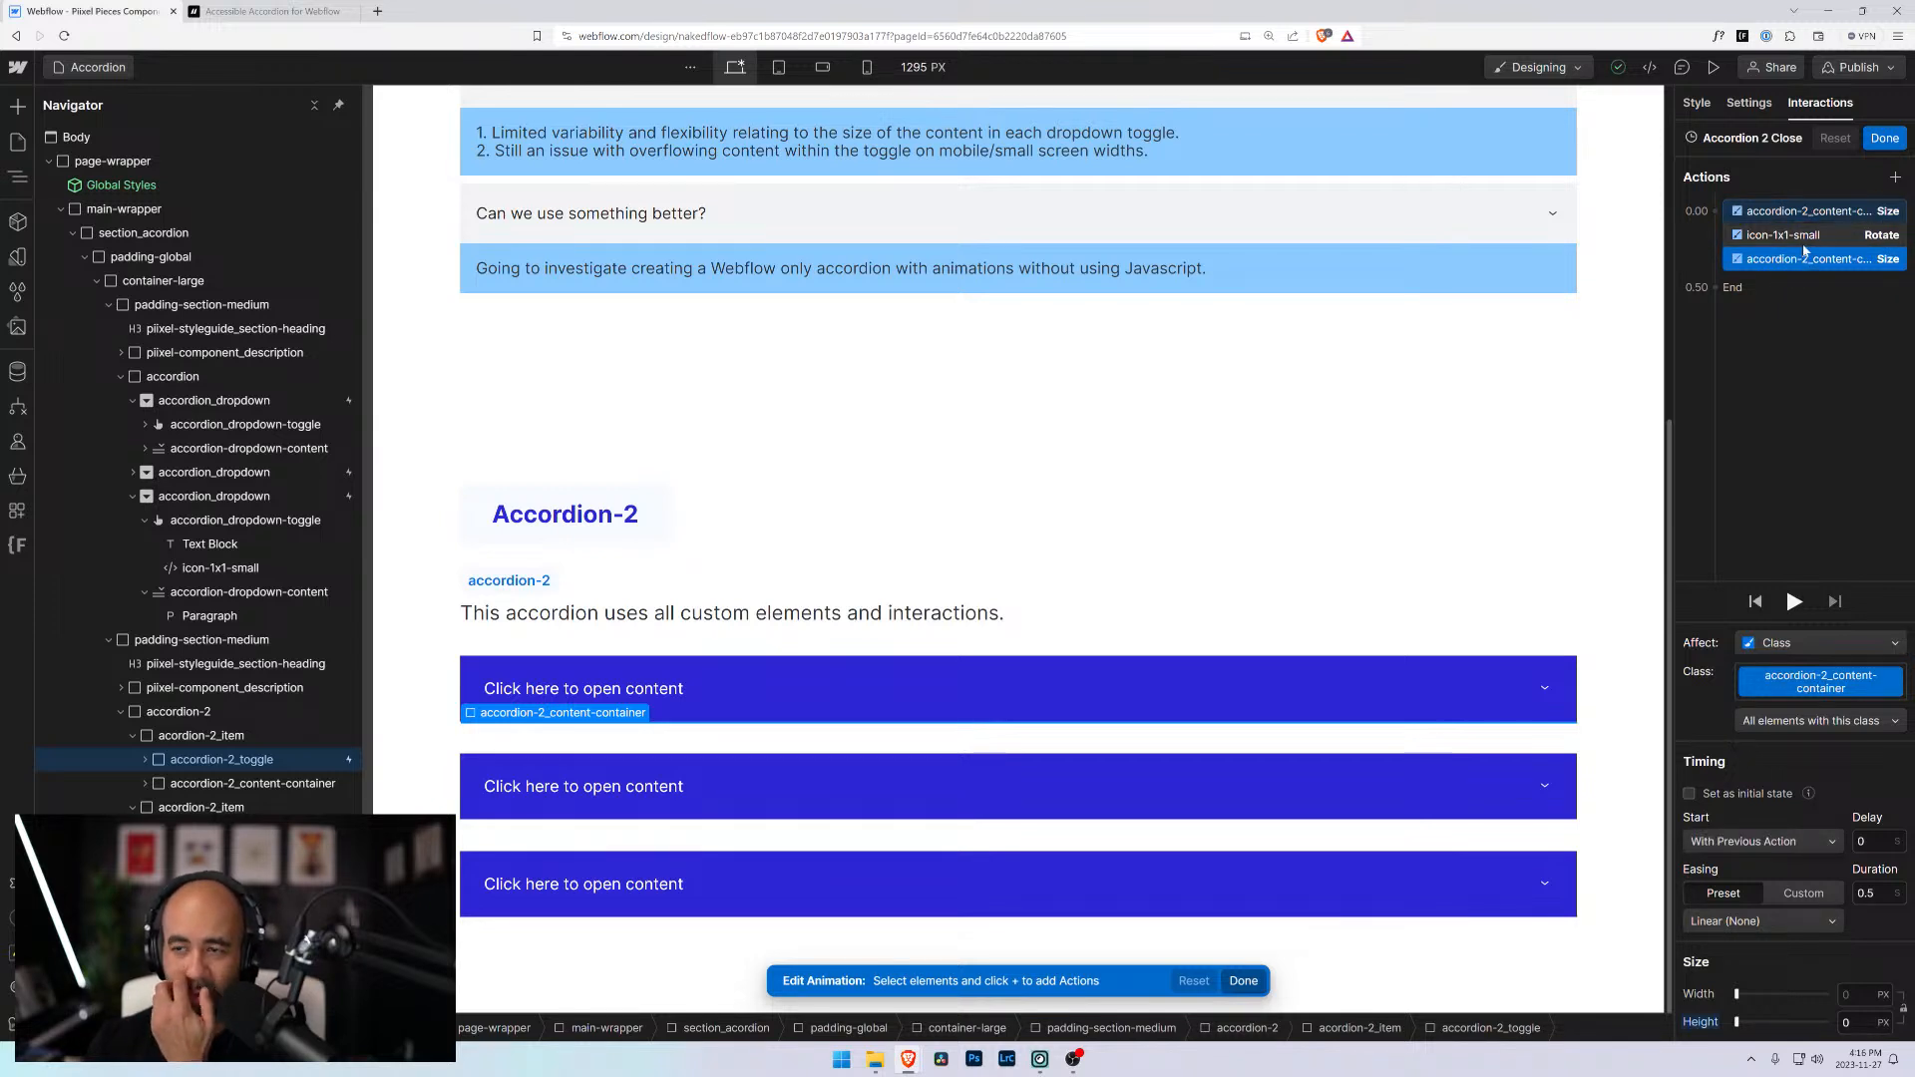
{"action": "left_click", "coordinate": [1805, 212]}
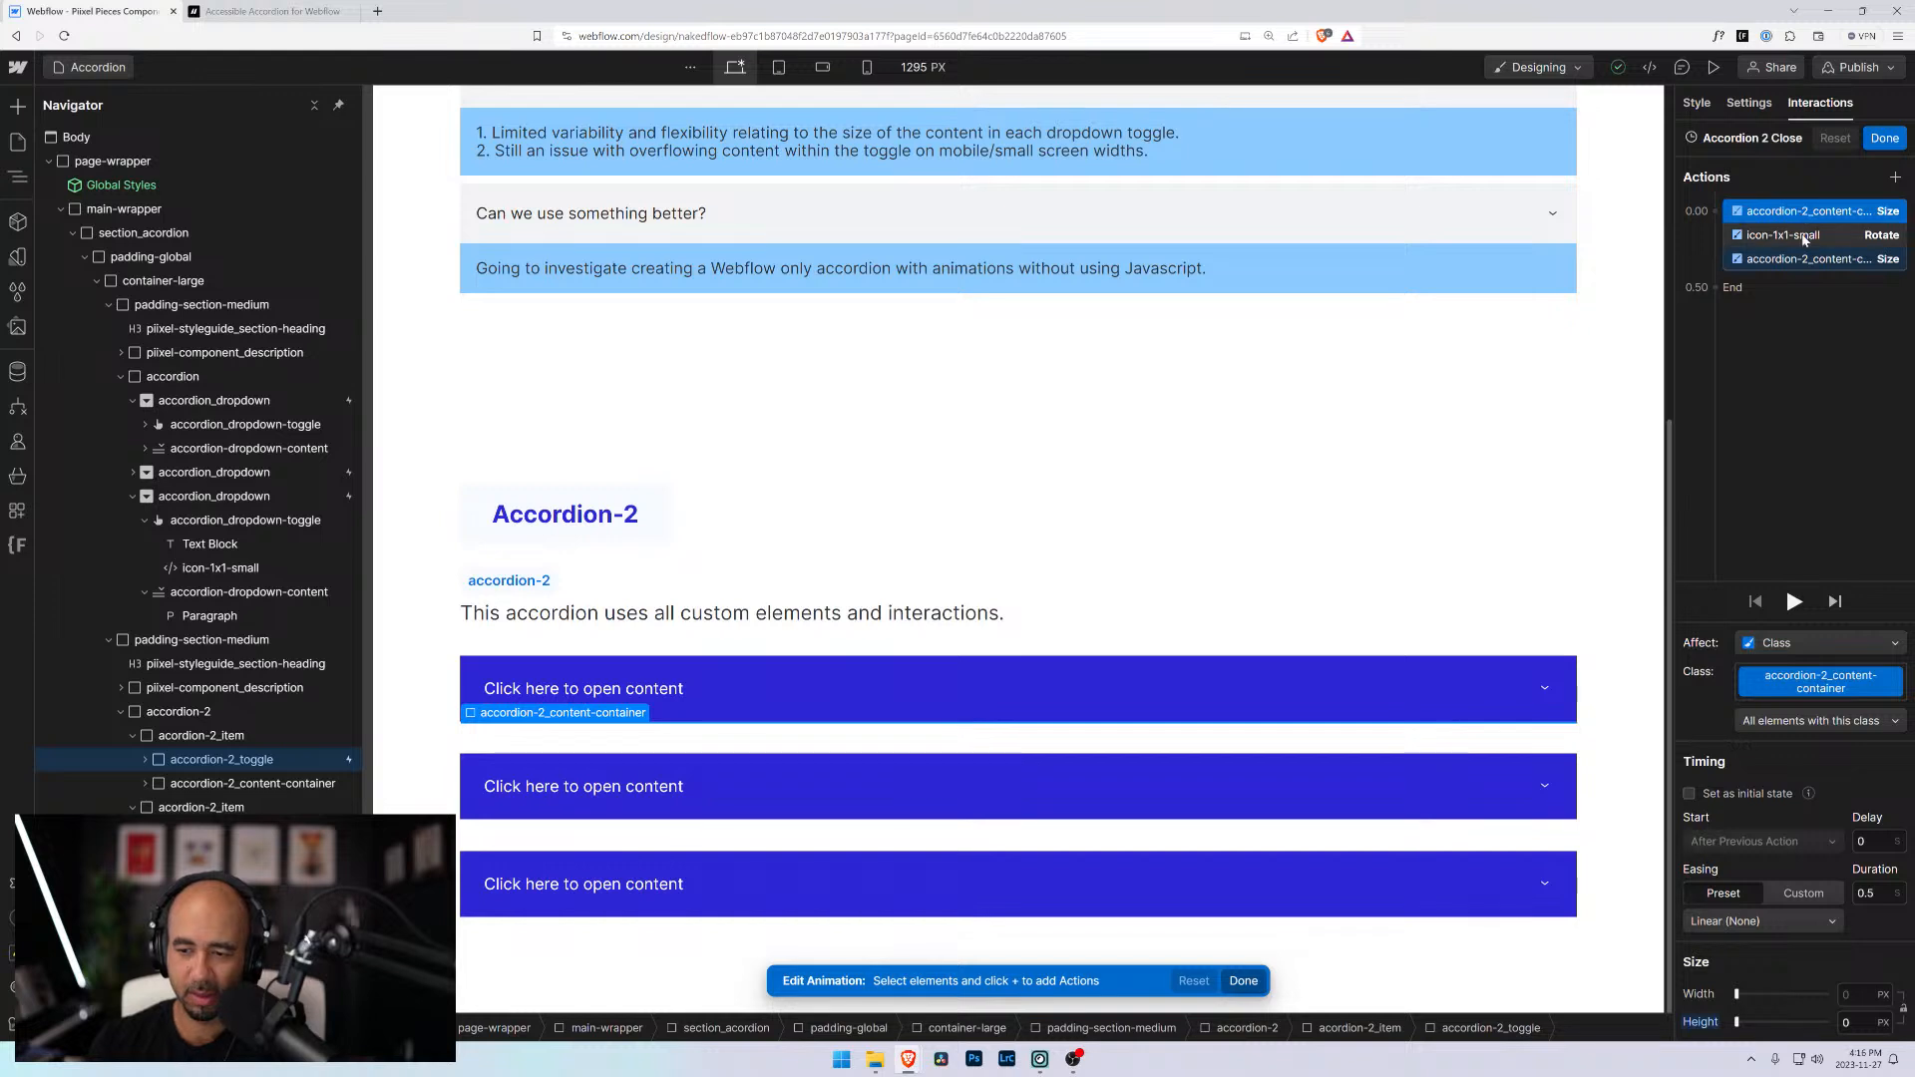
{"action": "left_click", "coordinate": [1809, 265]}
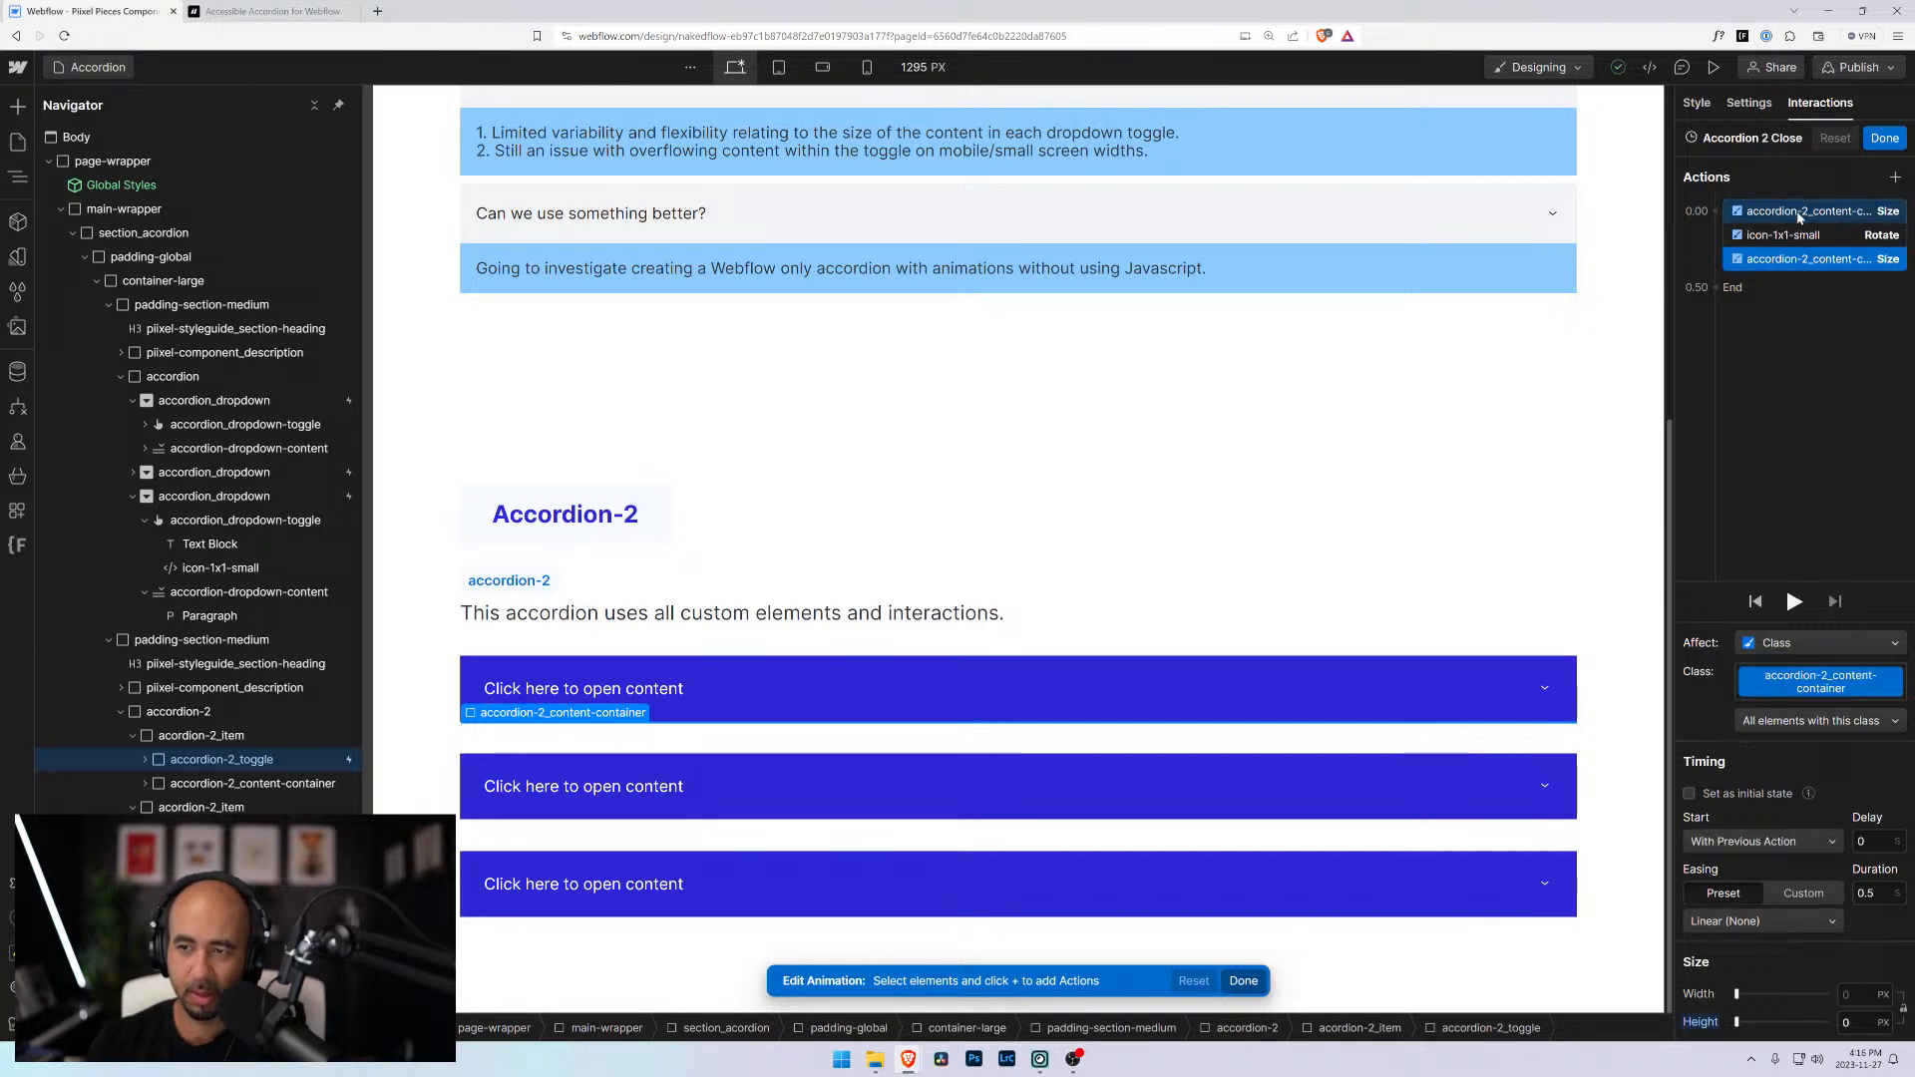
{"action": "left_click", "coordinate": [1801, 215]}
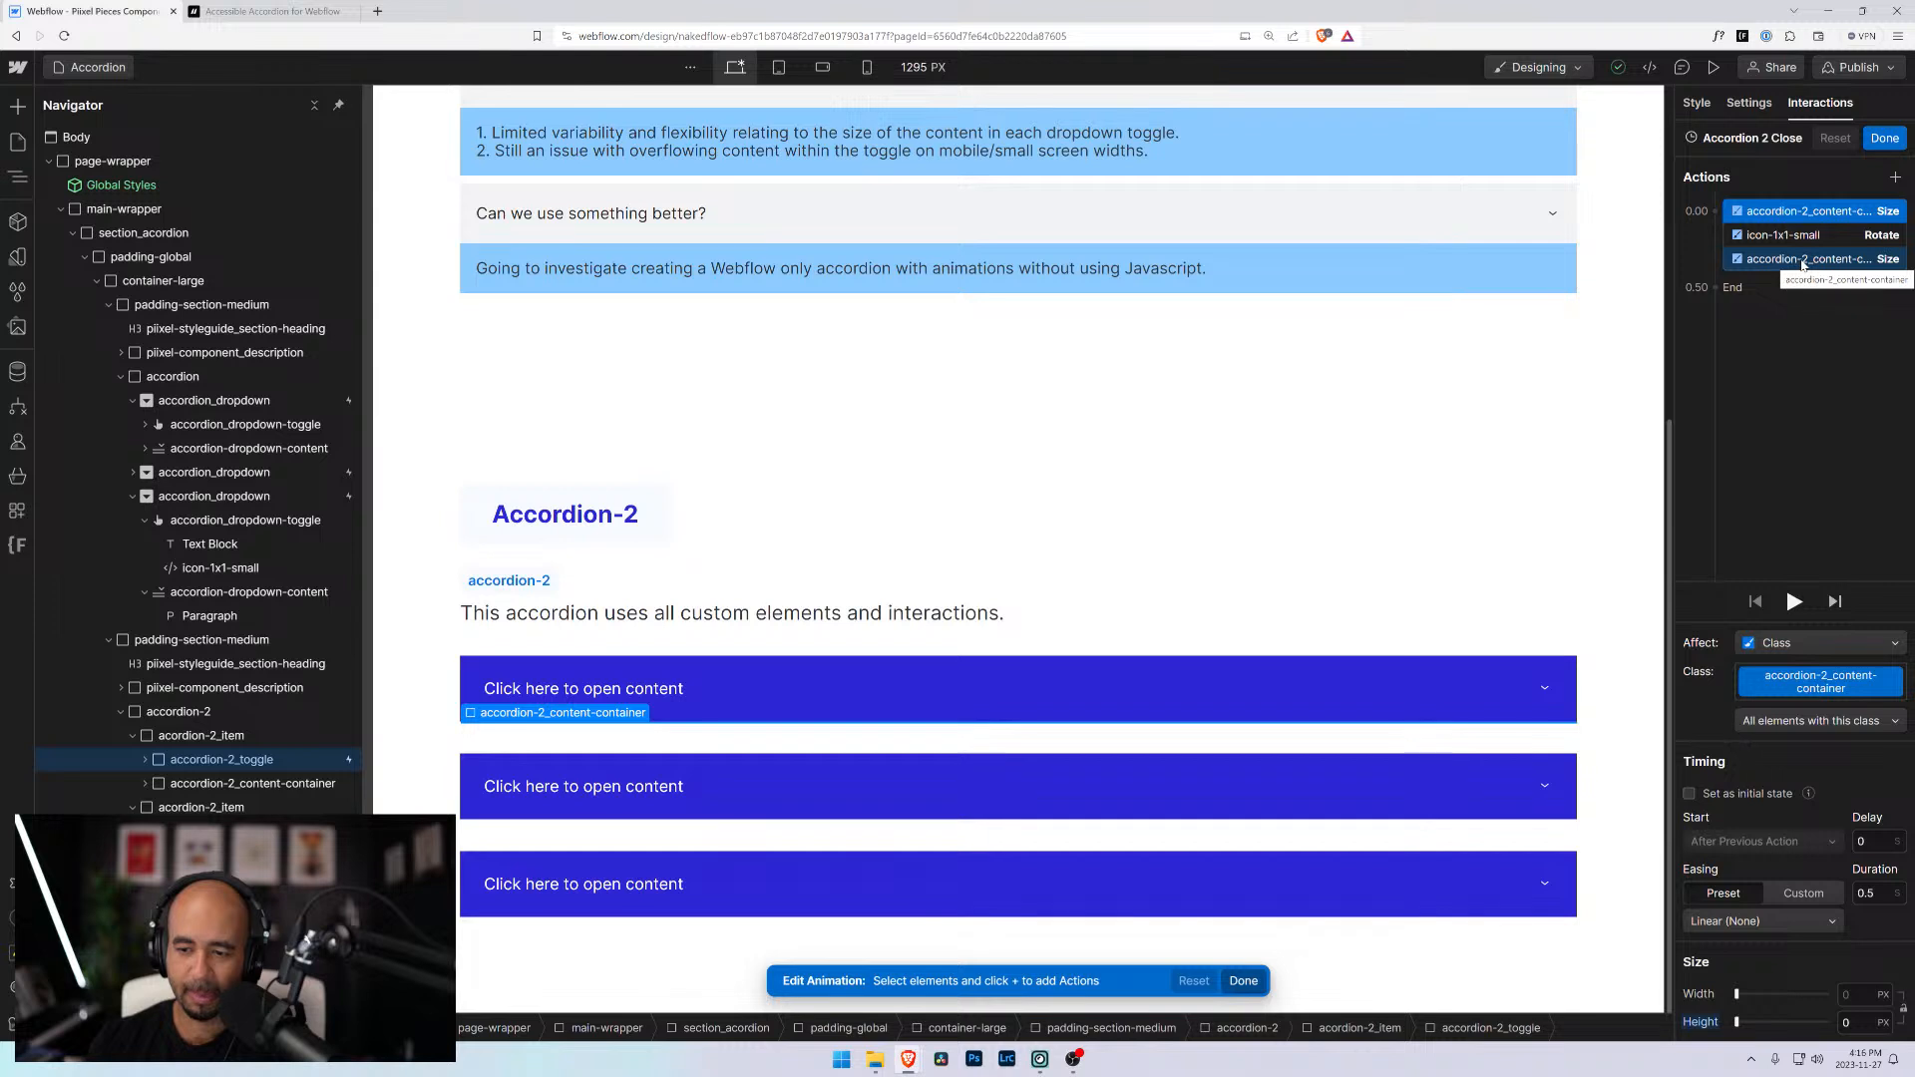
{"action": "left_click", "coordinate": [1803, 262]}
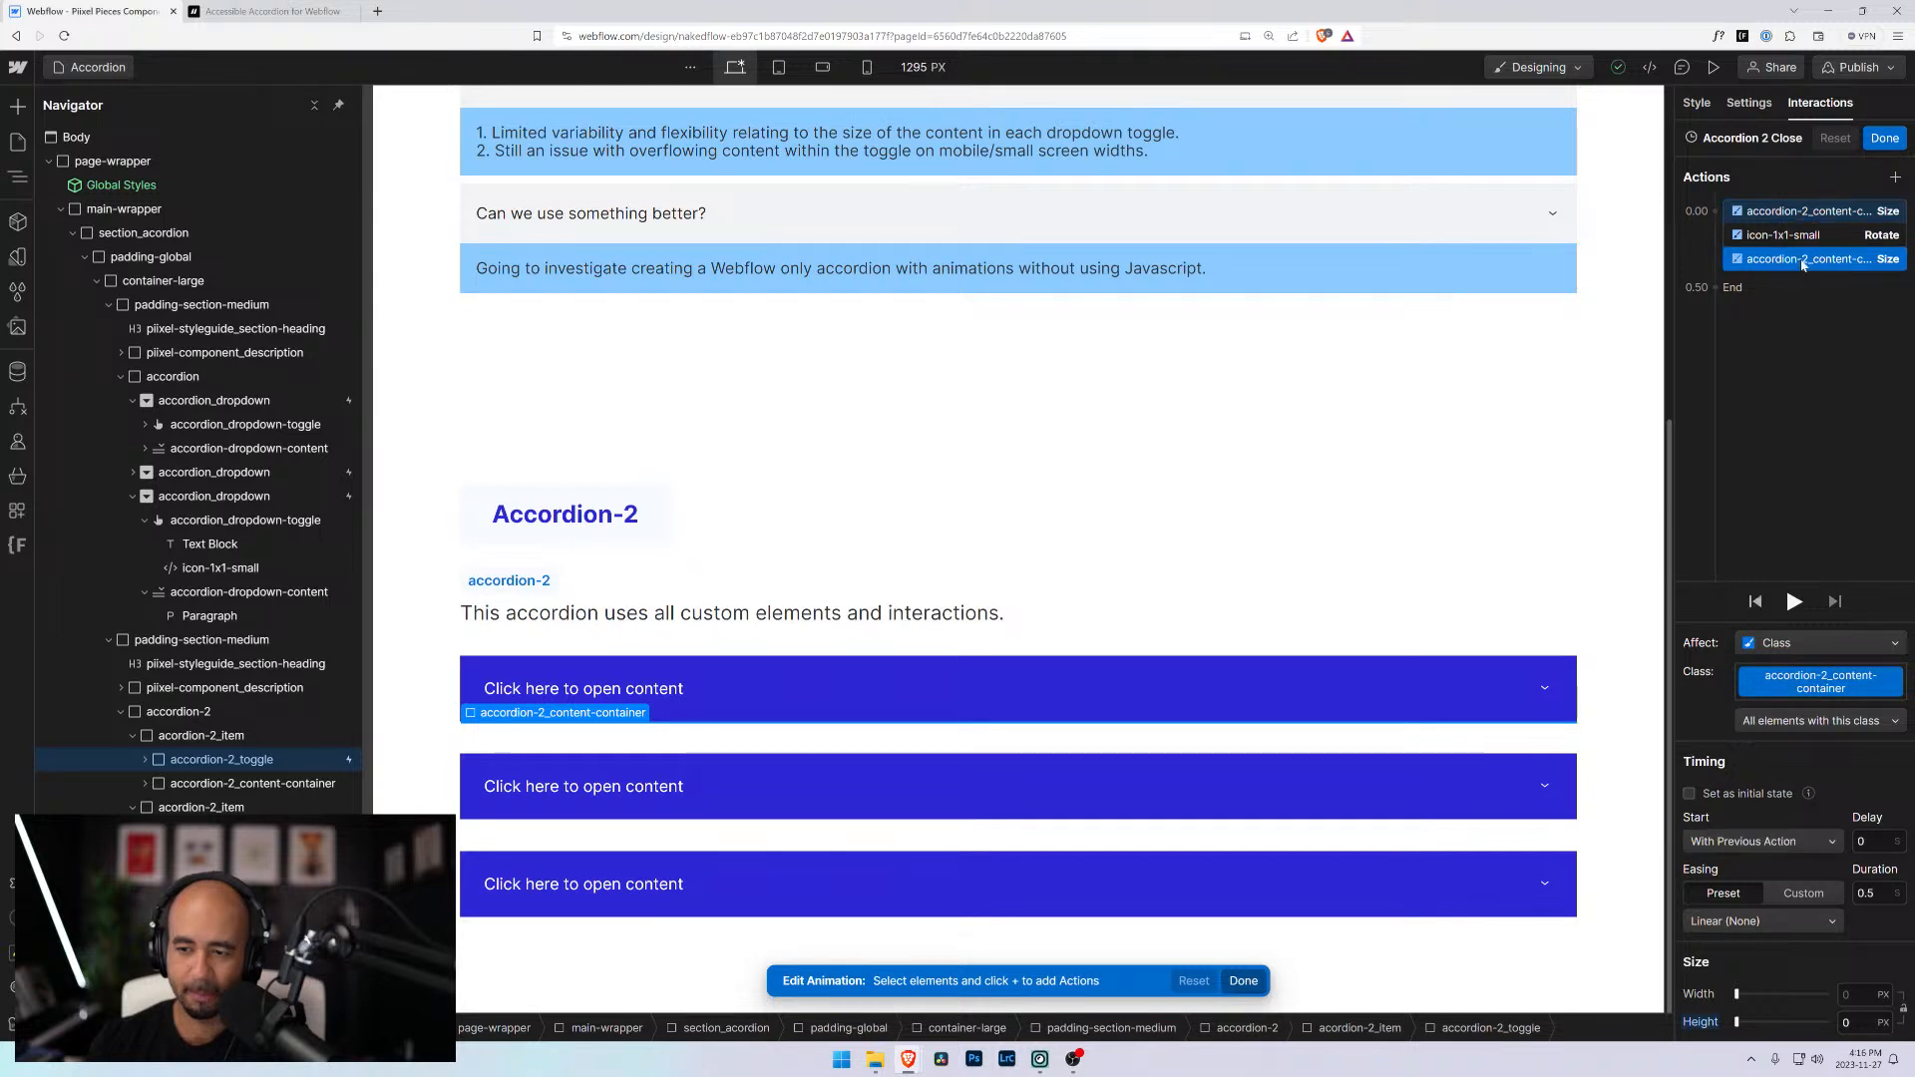
{"action": "left_click", "coordinate": [1803, 212]}
Delete the duplicate content-container size action below the icon rotation in Accordion 2 Close, and save the animation
{"action": "left_click", "coordinate": [1803, 263]}
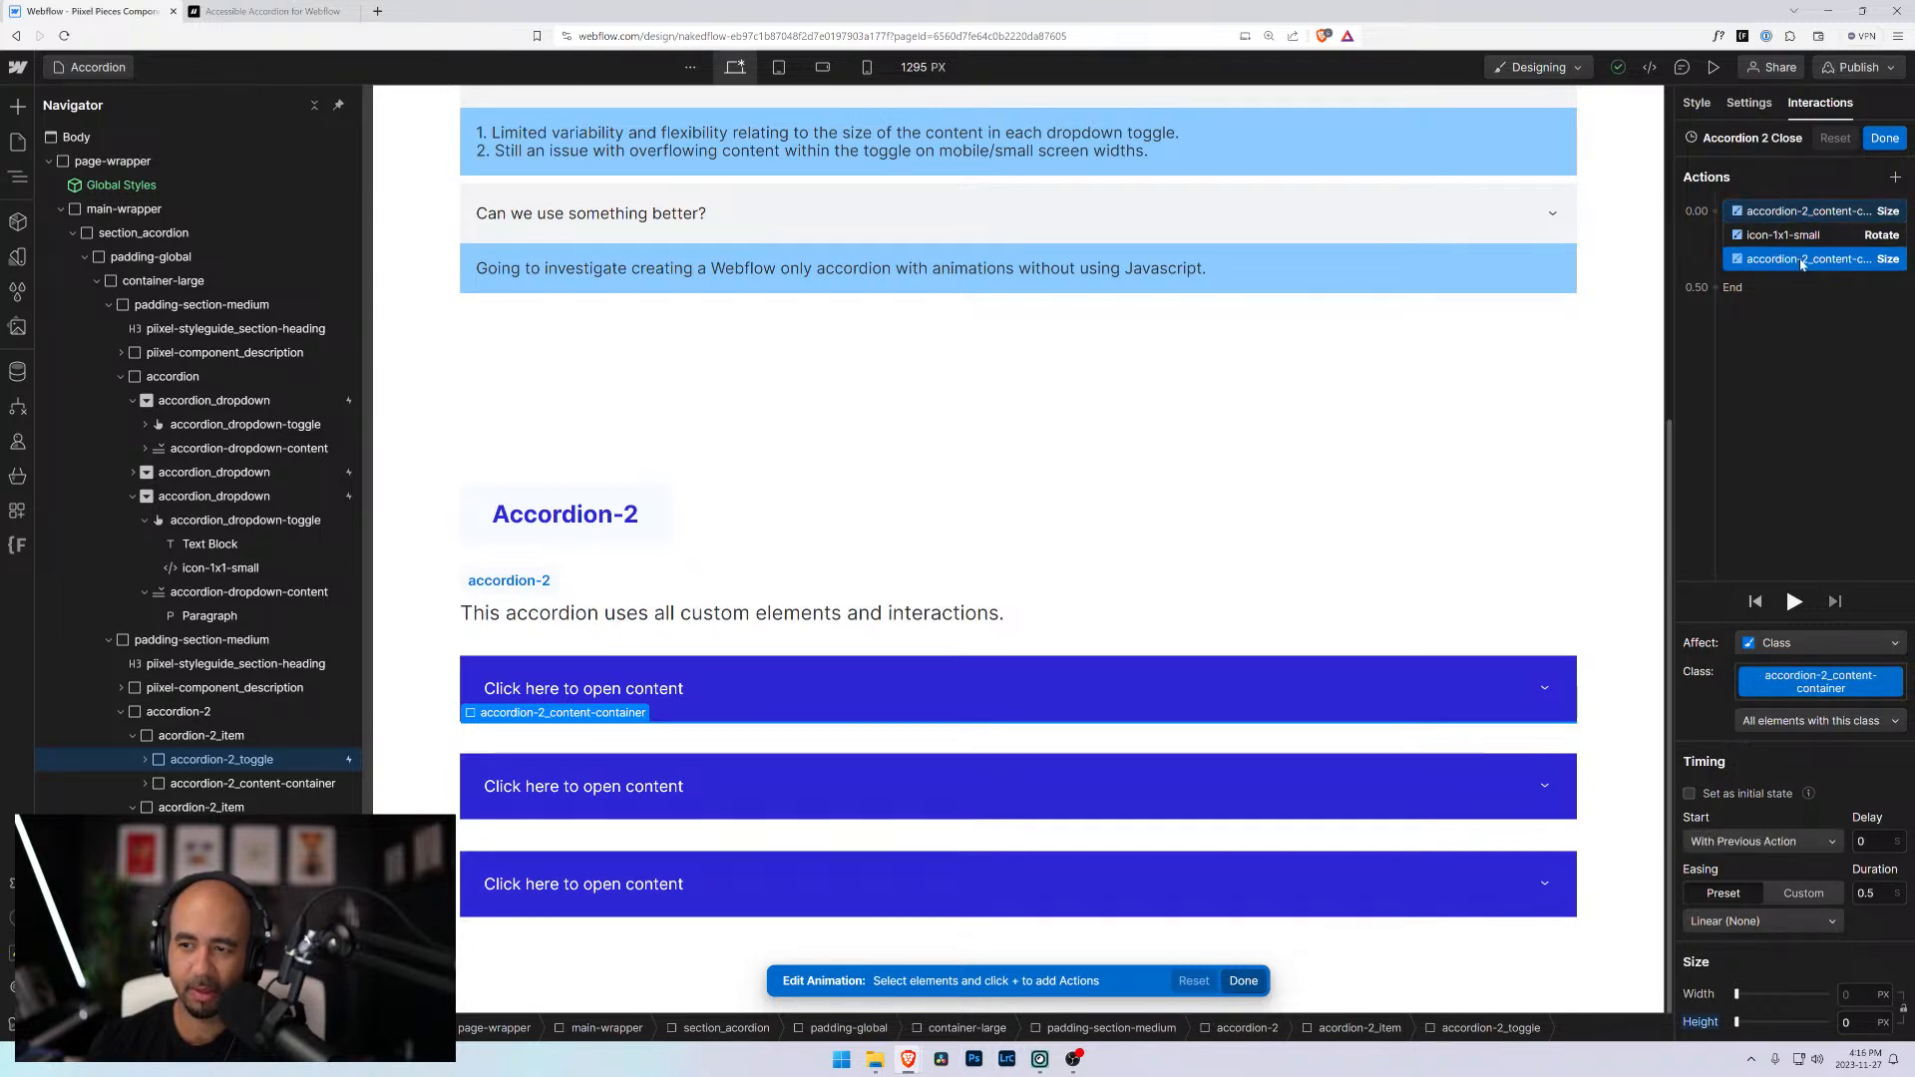
{"action": "right_click", "coordinate": [1824, 265]}
{"action": "left_click", "coordinate": [1811, 289]}
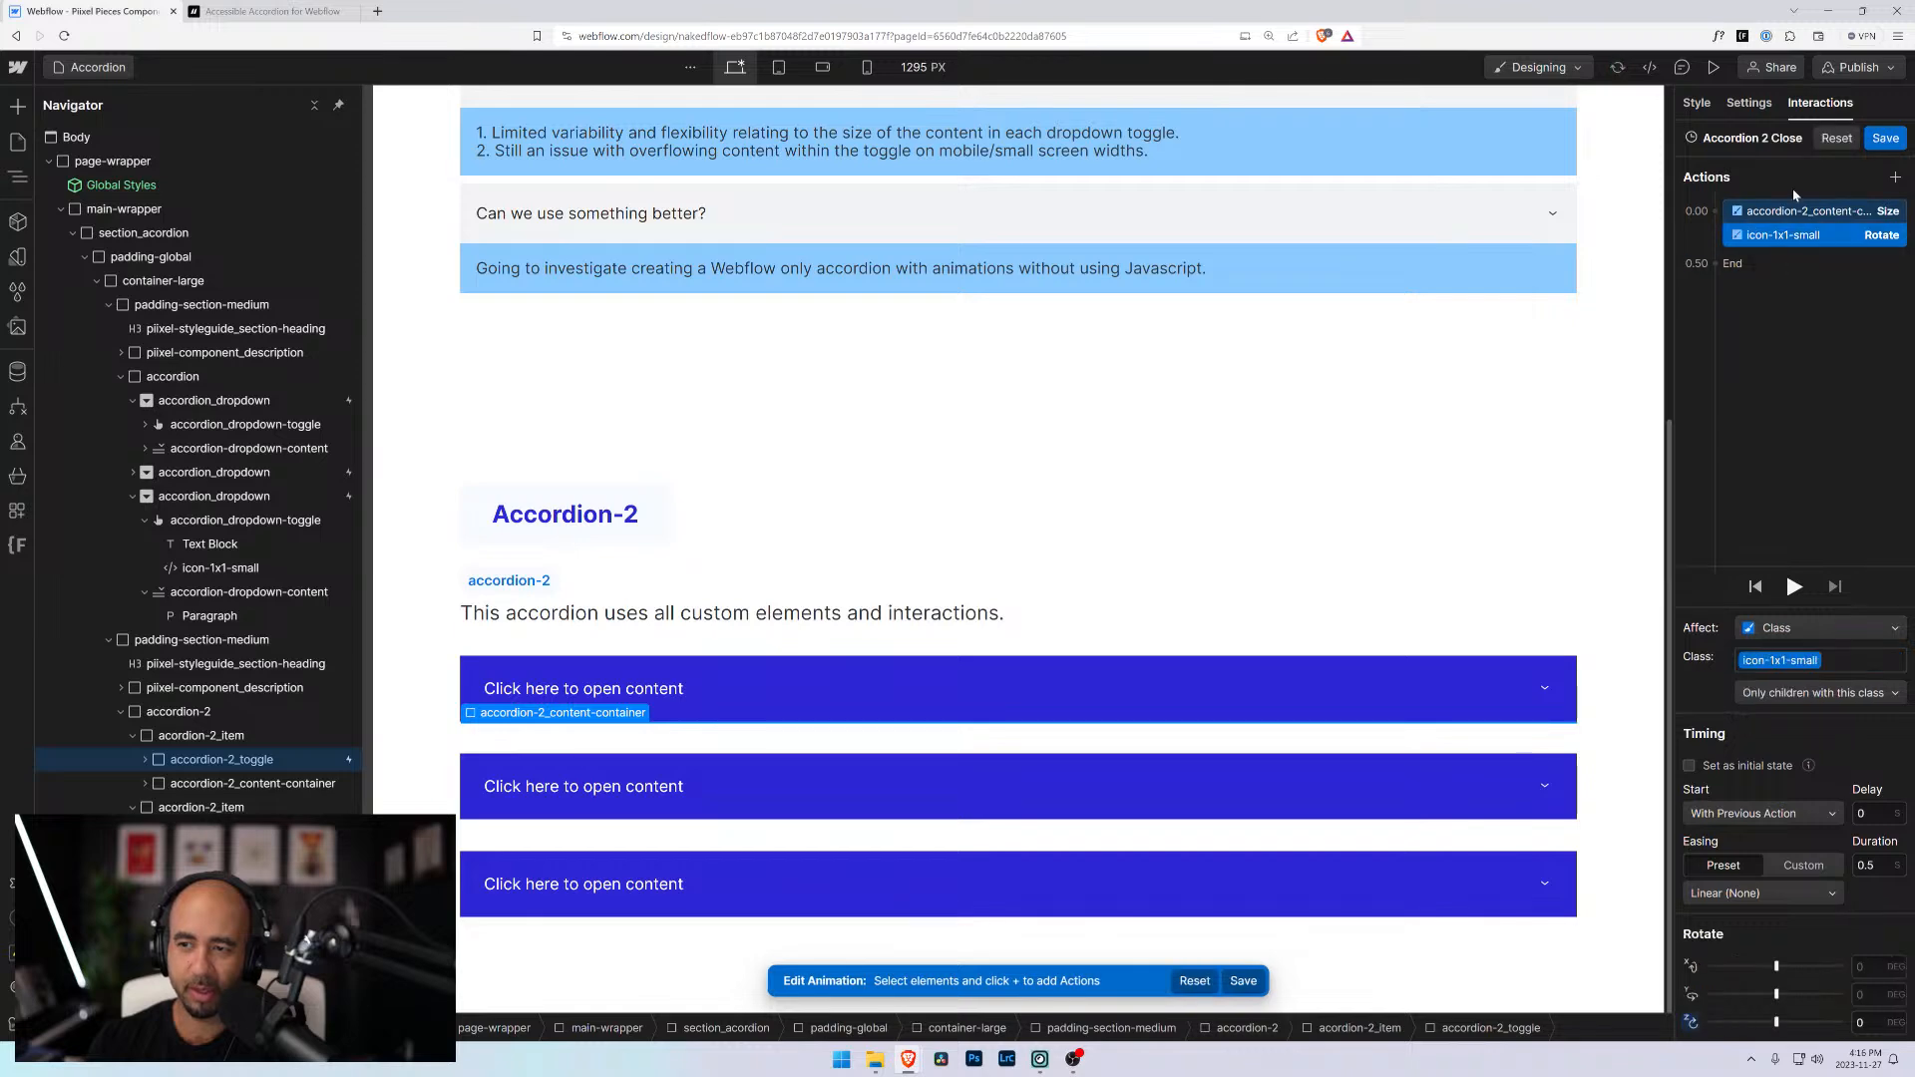
{"action": "left_click", "coordinate": [1886, 138]}
Preview the page, toggle the three Accordion-2 items in order and the first one again, and leave the preview
{"action": "left_click", "coordinate": [1714, 66]}
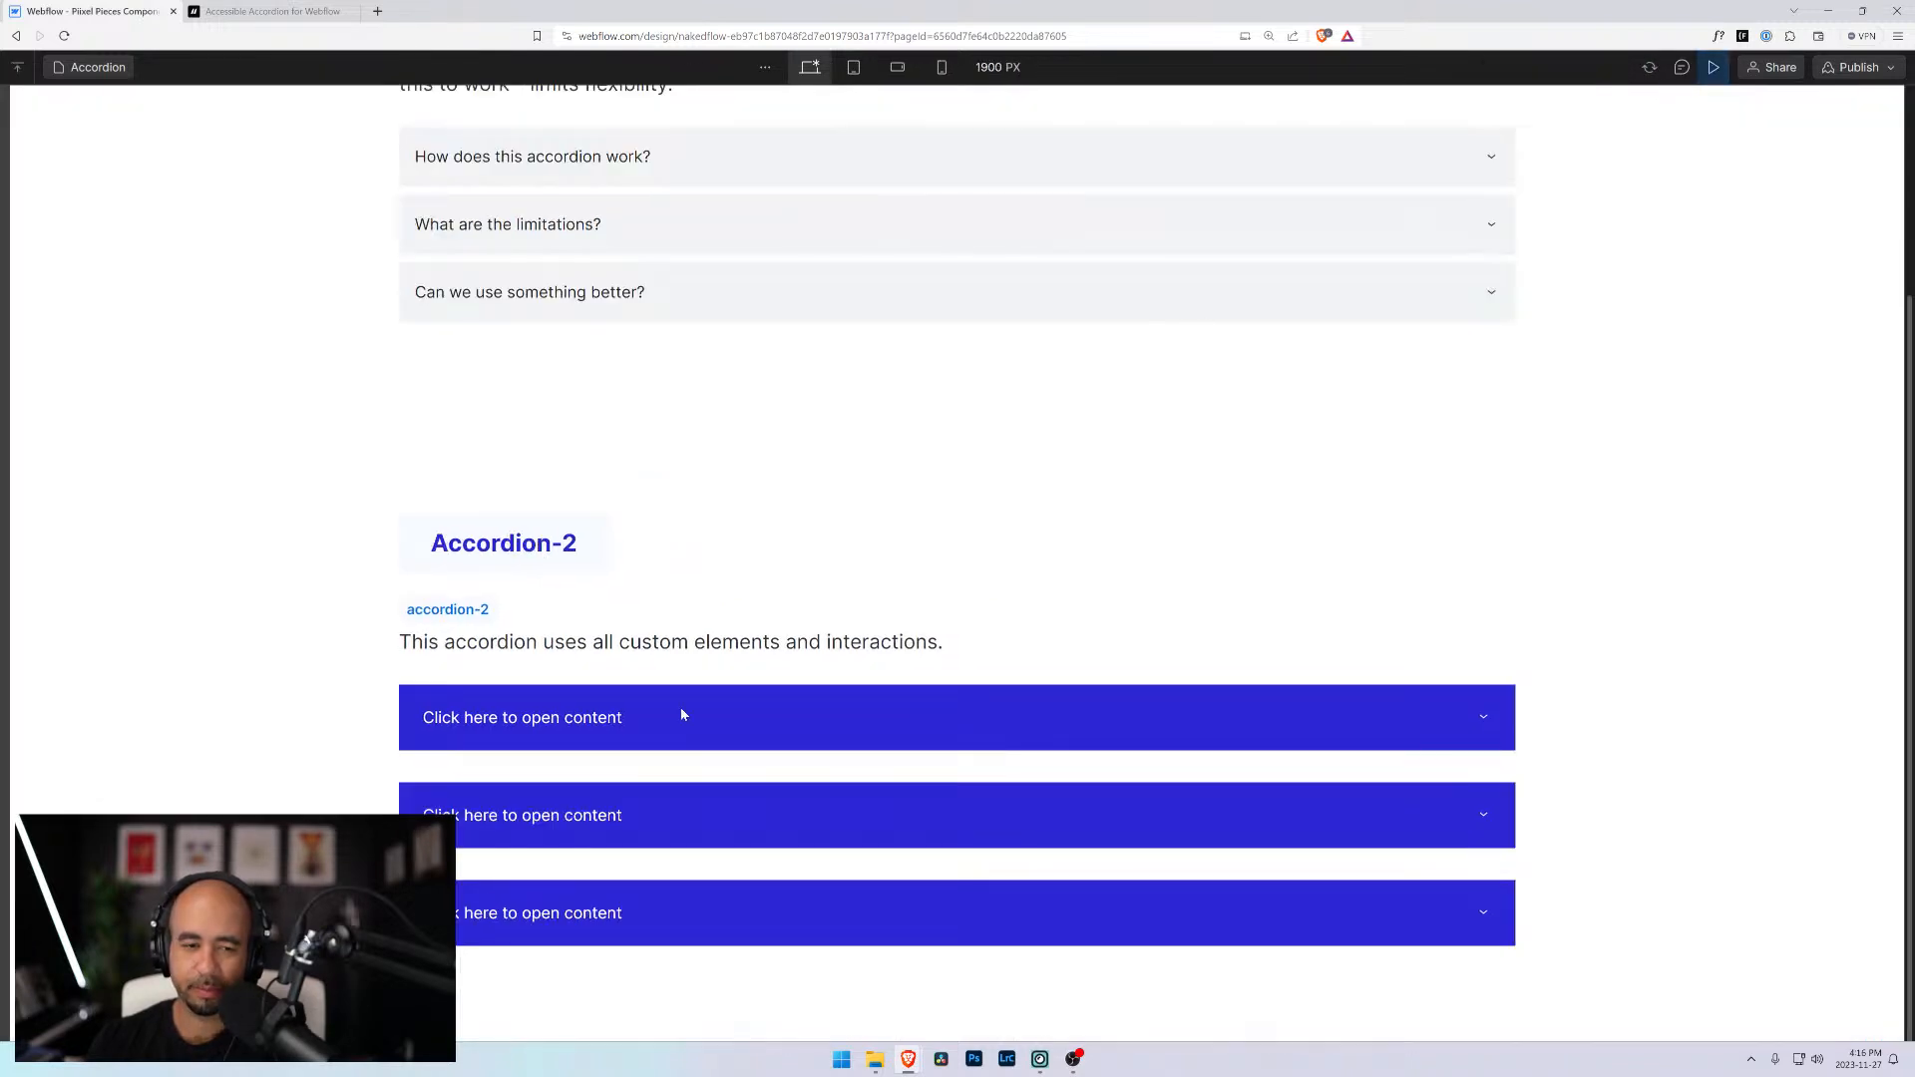
{"action": "left_click", "coordinate": [678, 719]}
{"action": "left_click", "coordinate": [654, 858]}
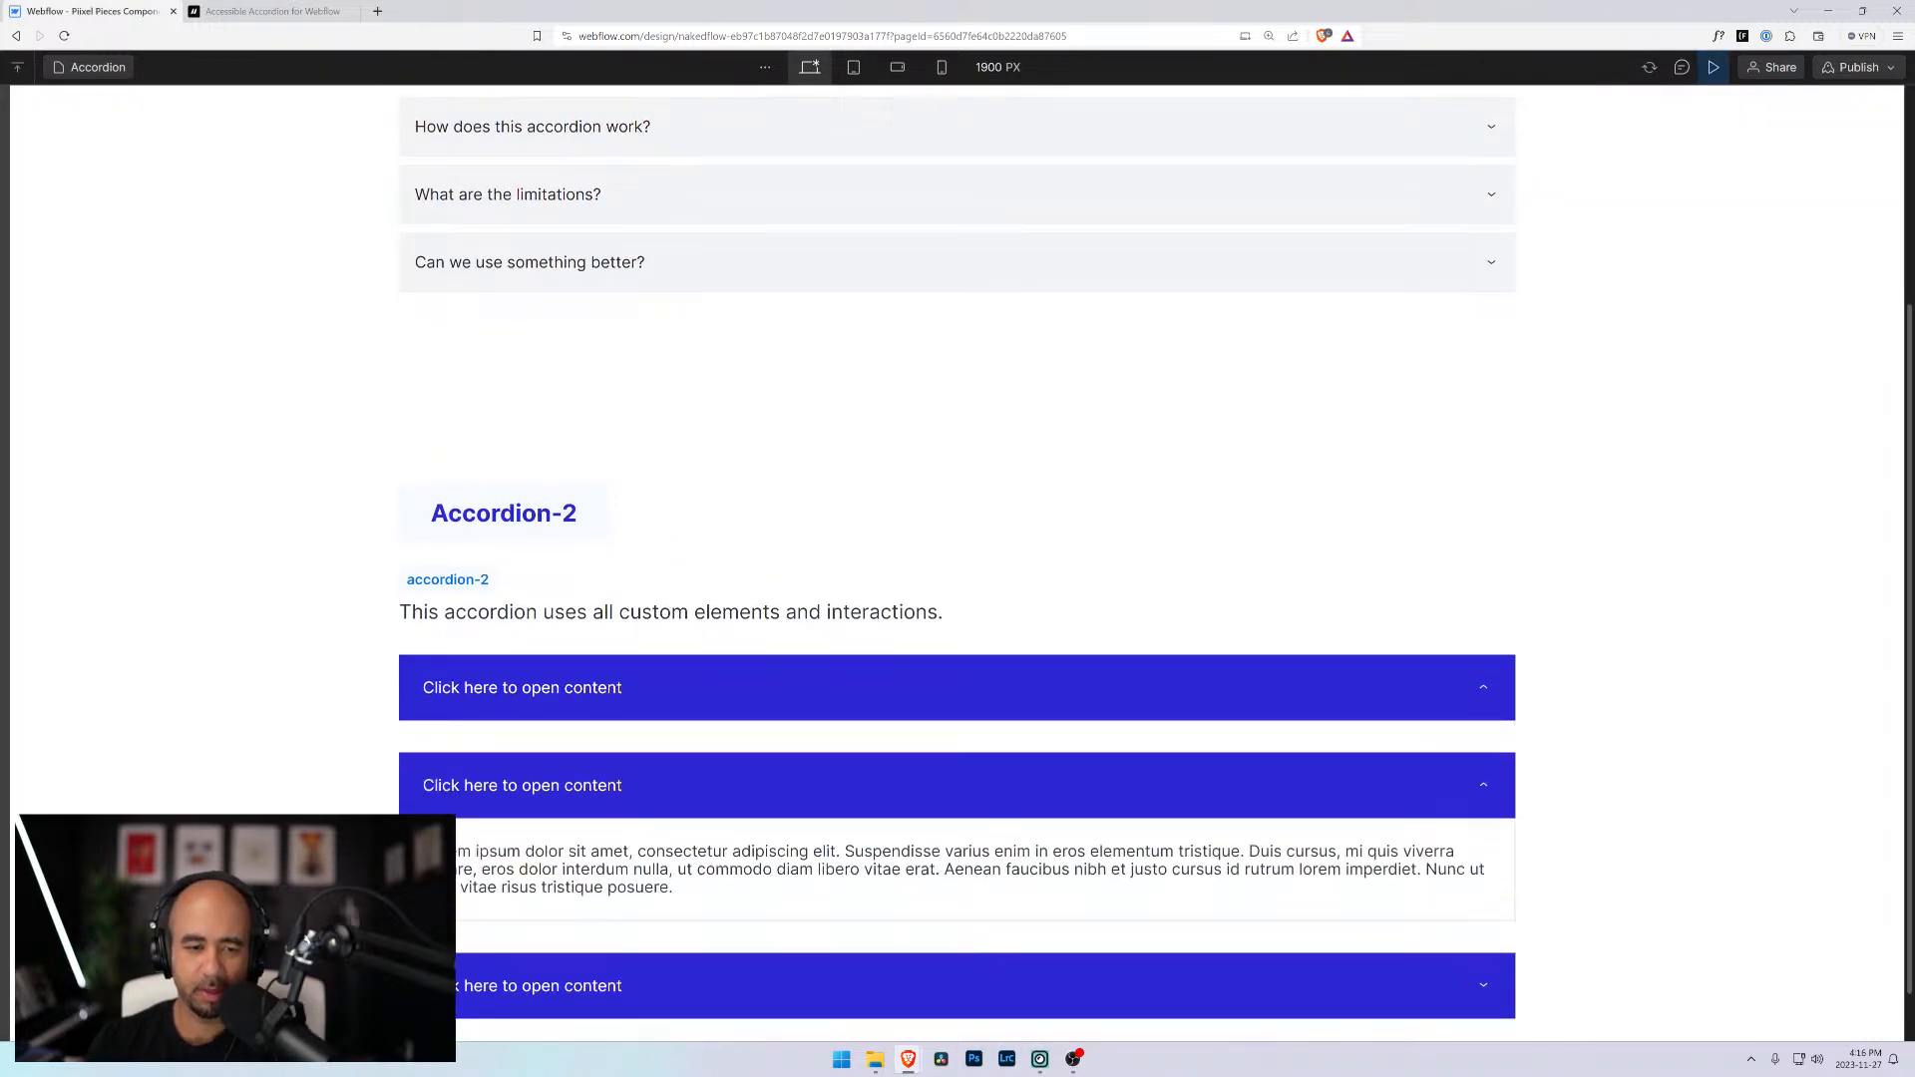
{"action": "scroll", "coordinate": [660, 862], "scroll_direction": "down", "scroll_amount": 1}
{"action": "left_click", "coordinate": [632, 912]}
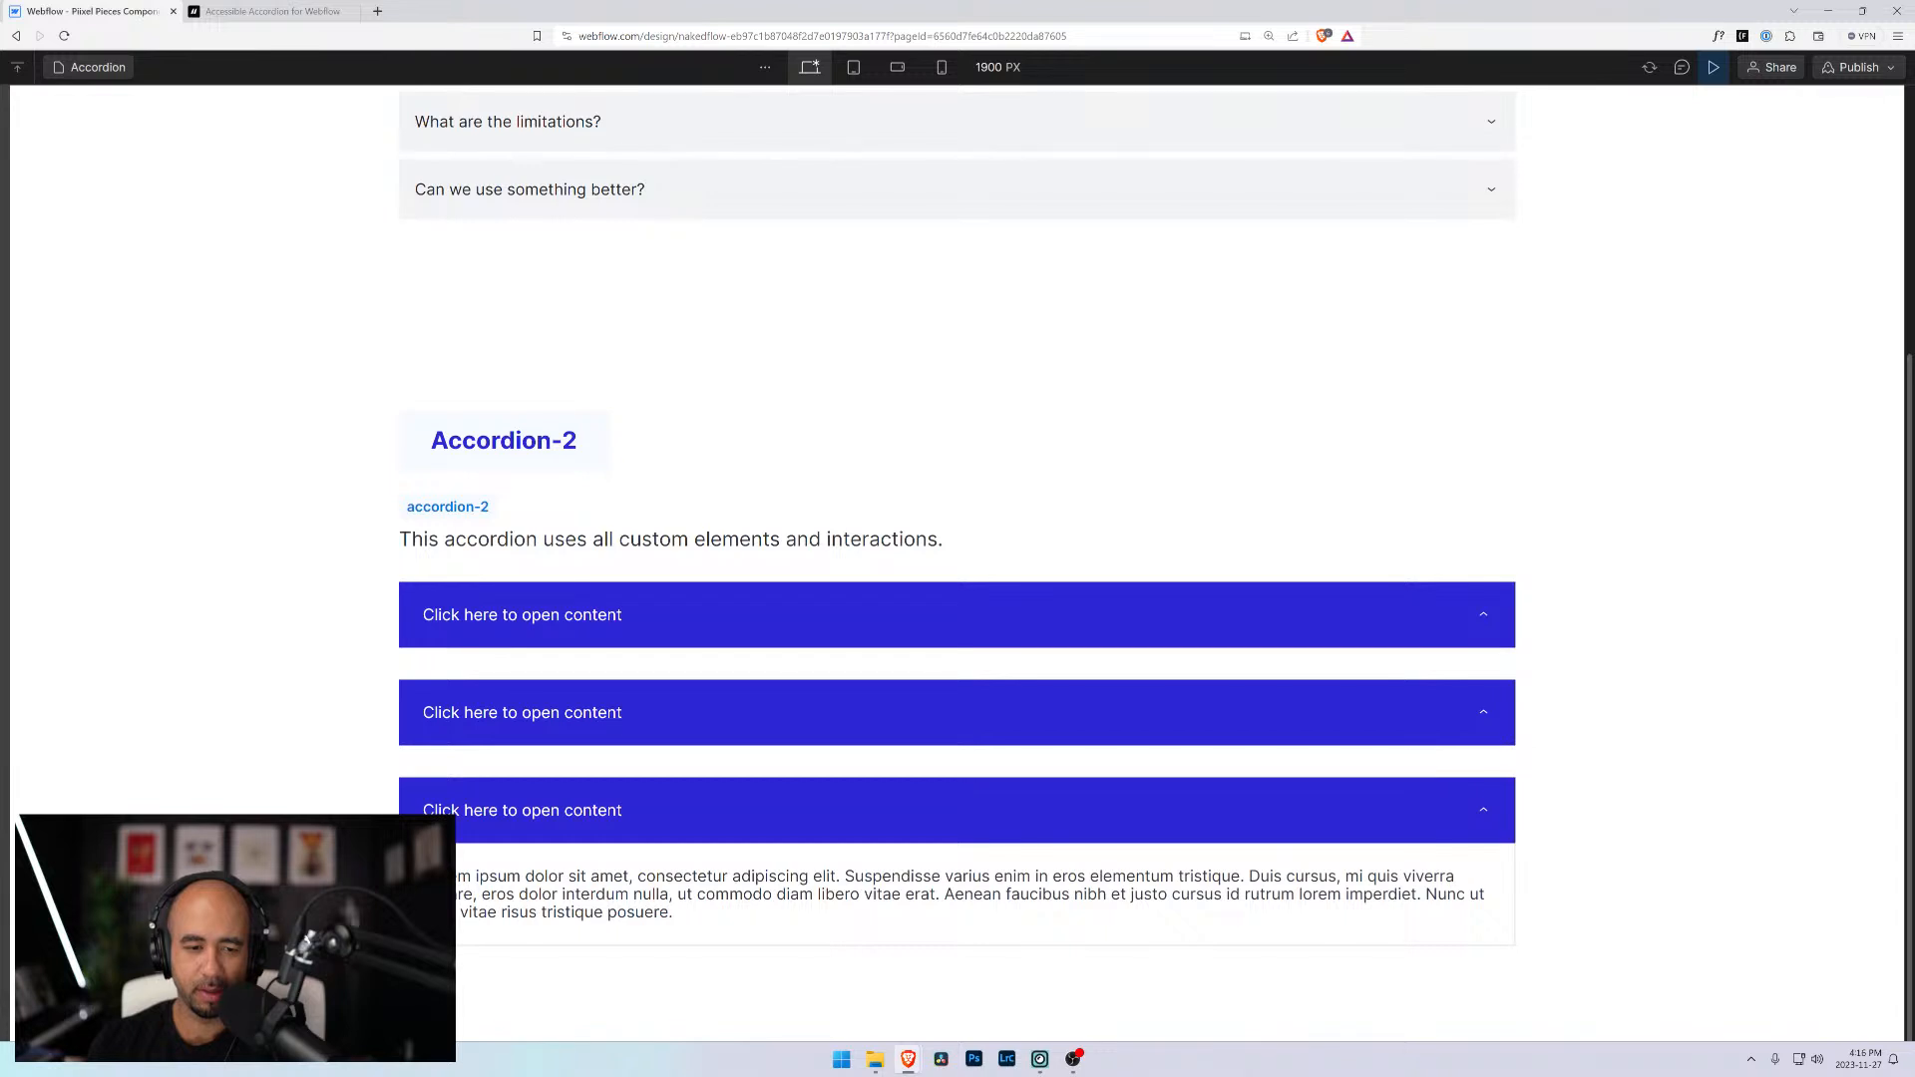
{"action": "scroll", "coordinate": [602, 717], "scroll_direction": "up", "scroll_amount": 1}
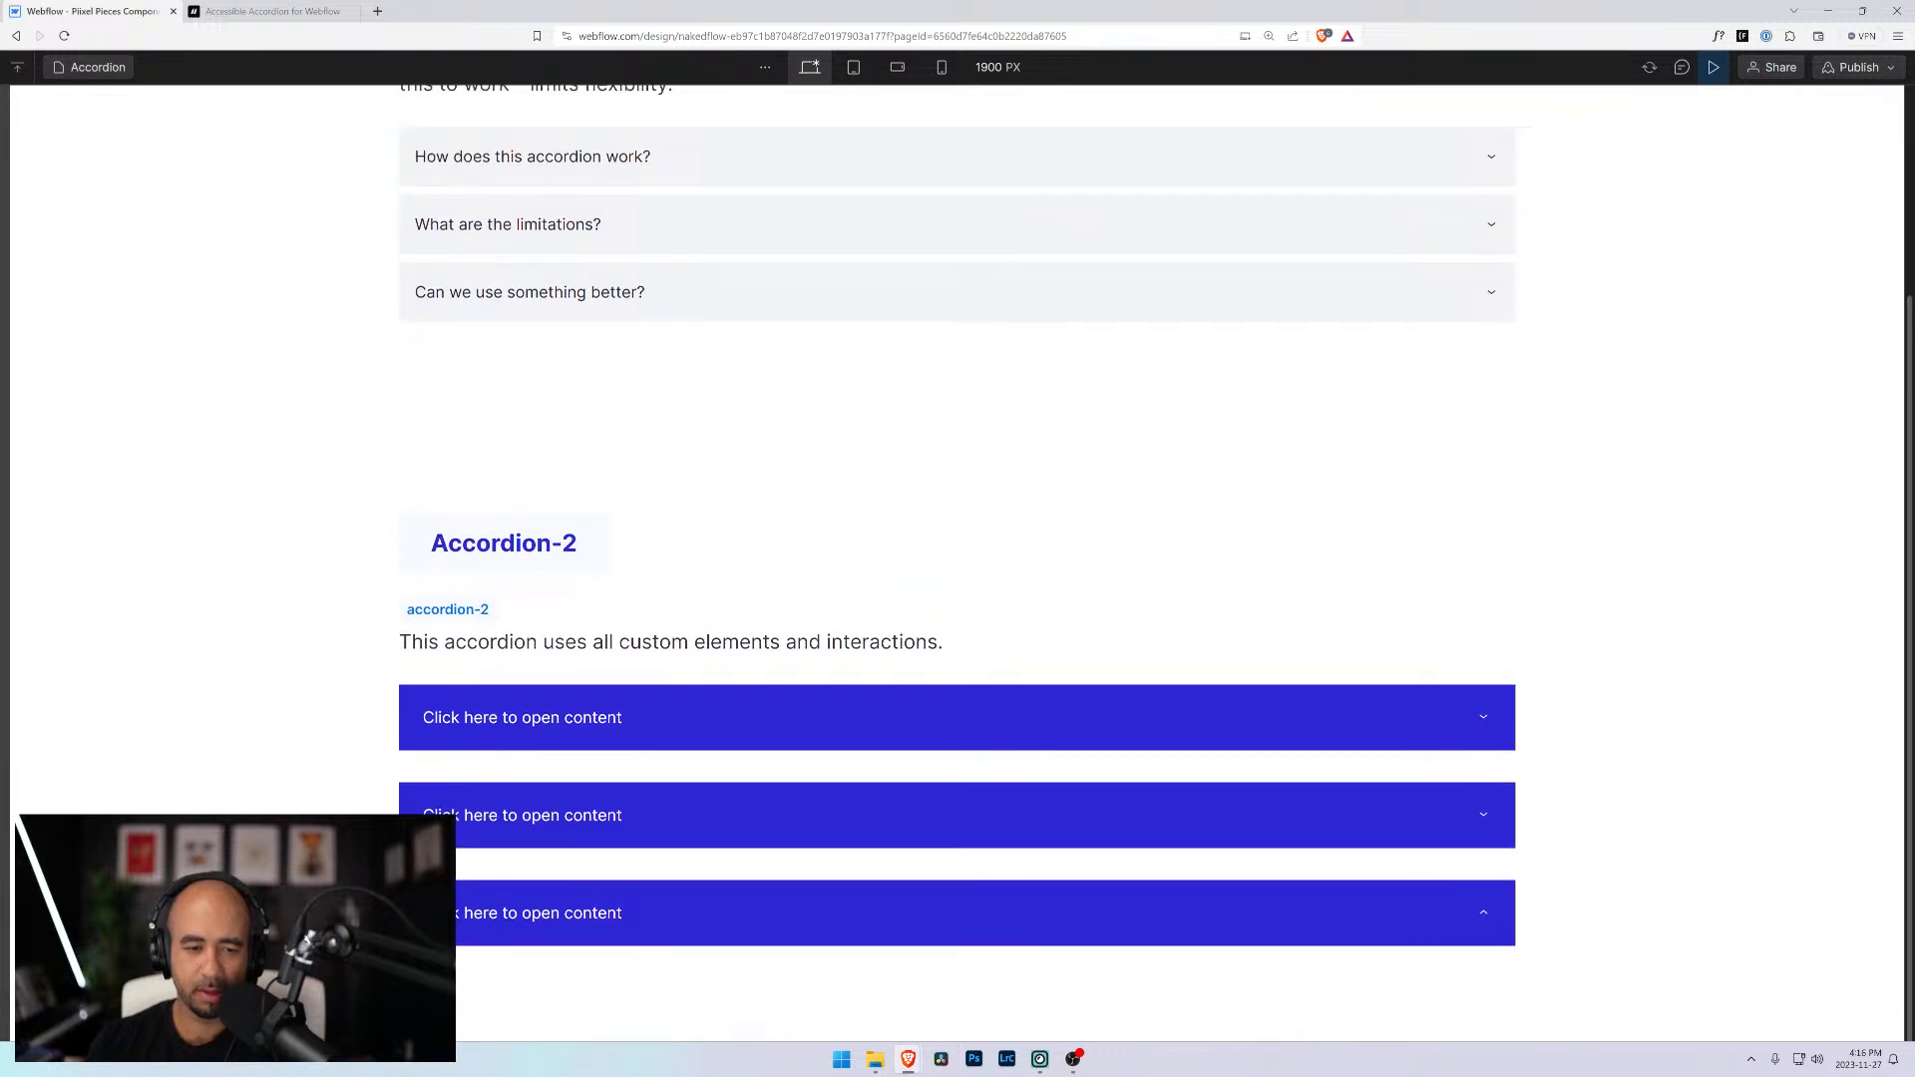
{"action": "left_click", "coordinate": [596, 723]}
{"action": "left_click", "coordinate": [595, 722]}
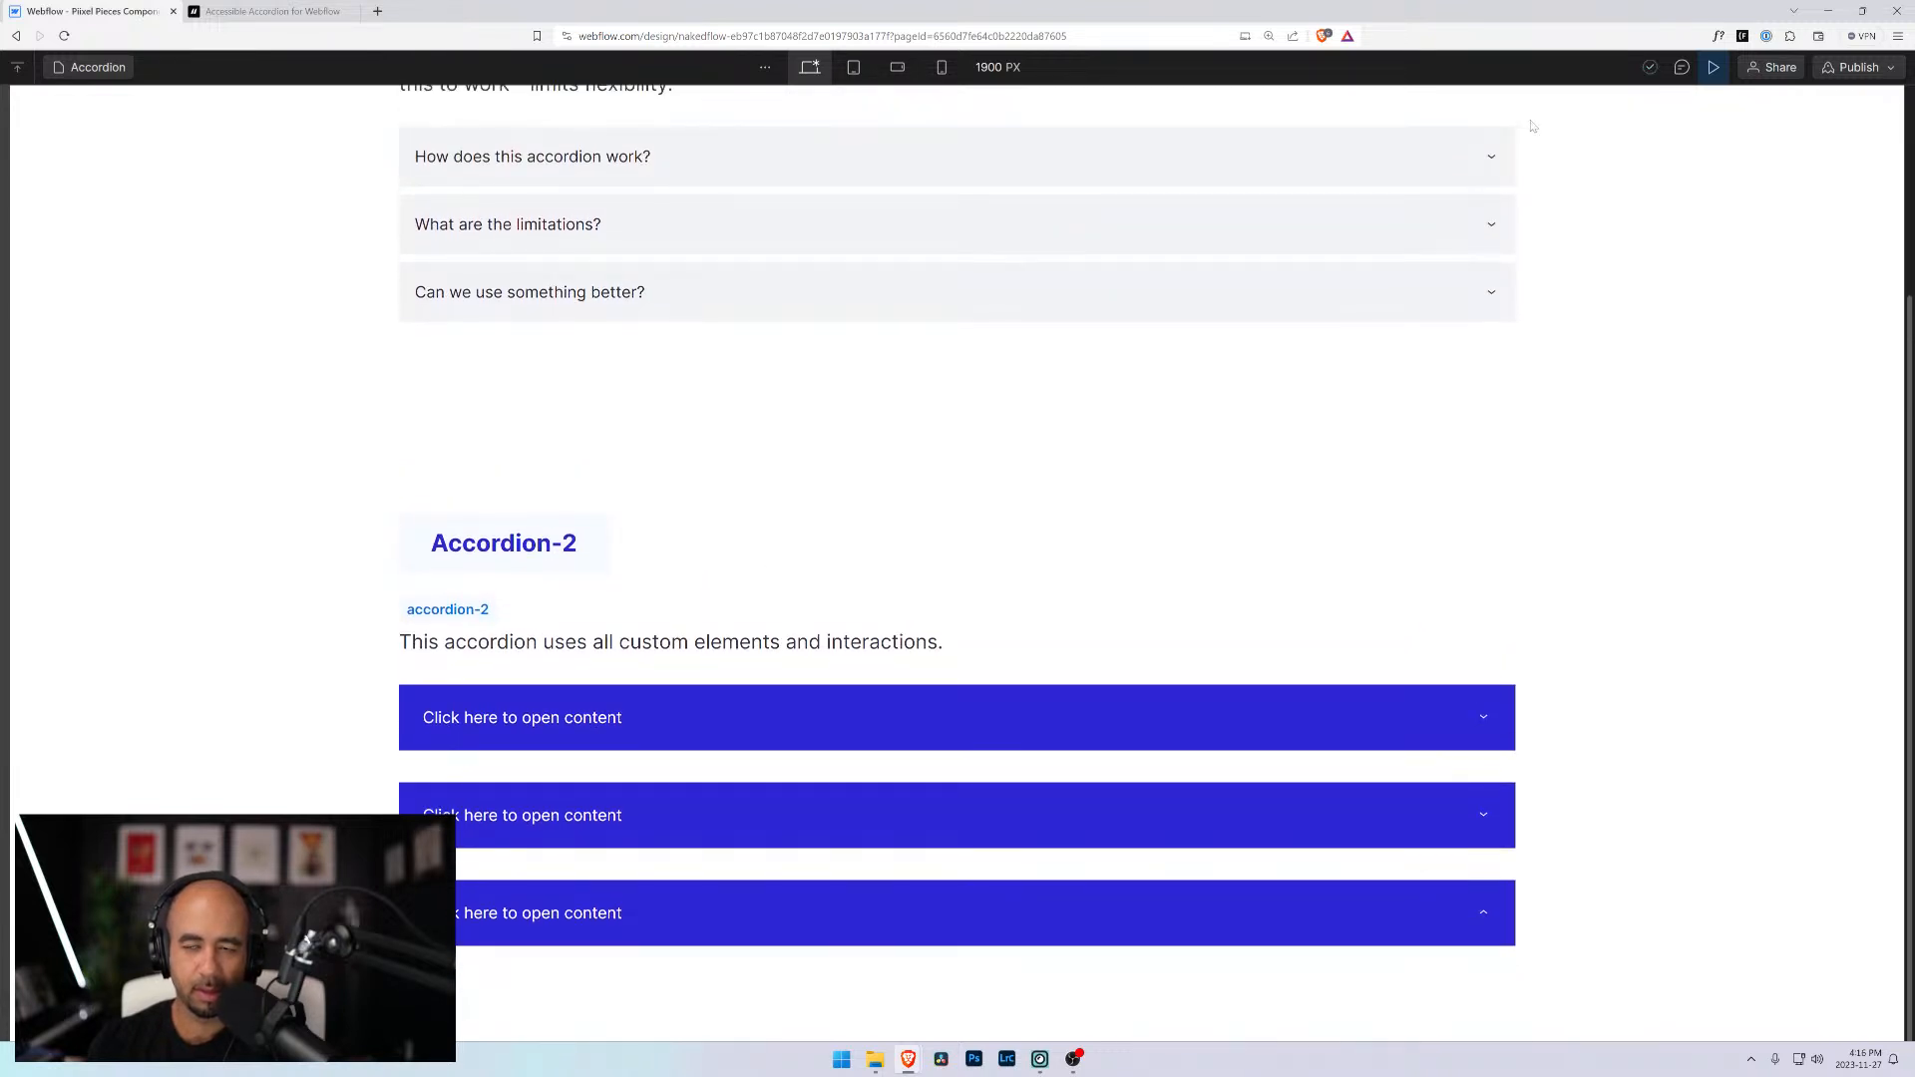
{"action": "left_click", "coordinate": [1713, 68]}
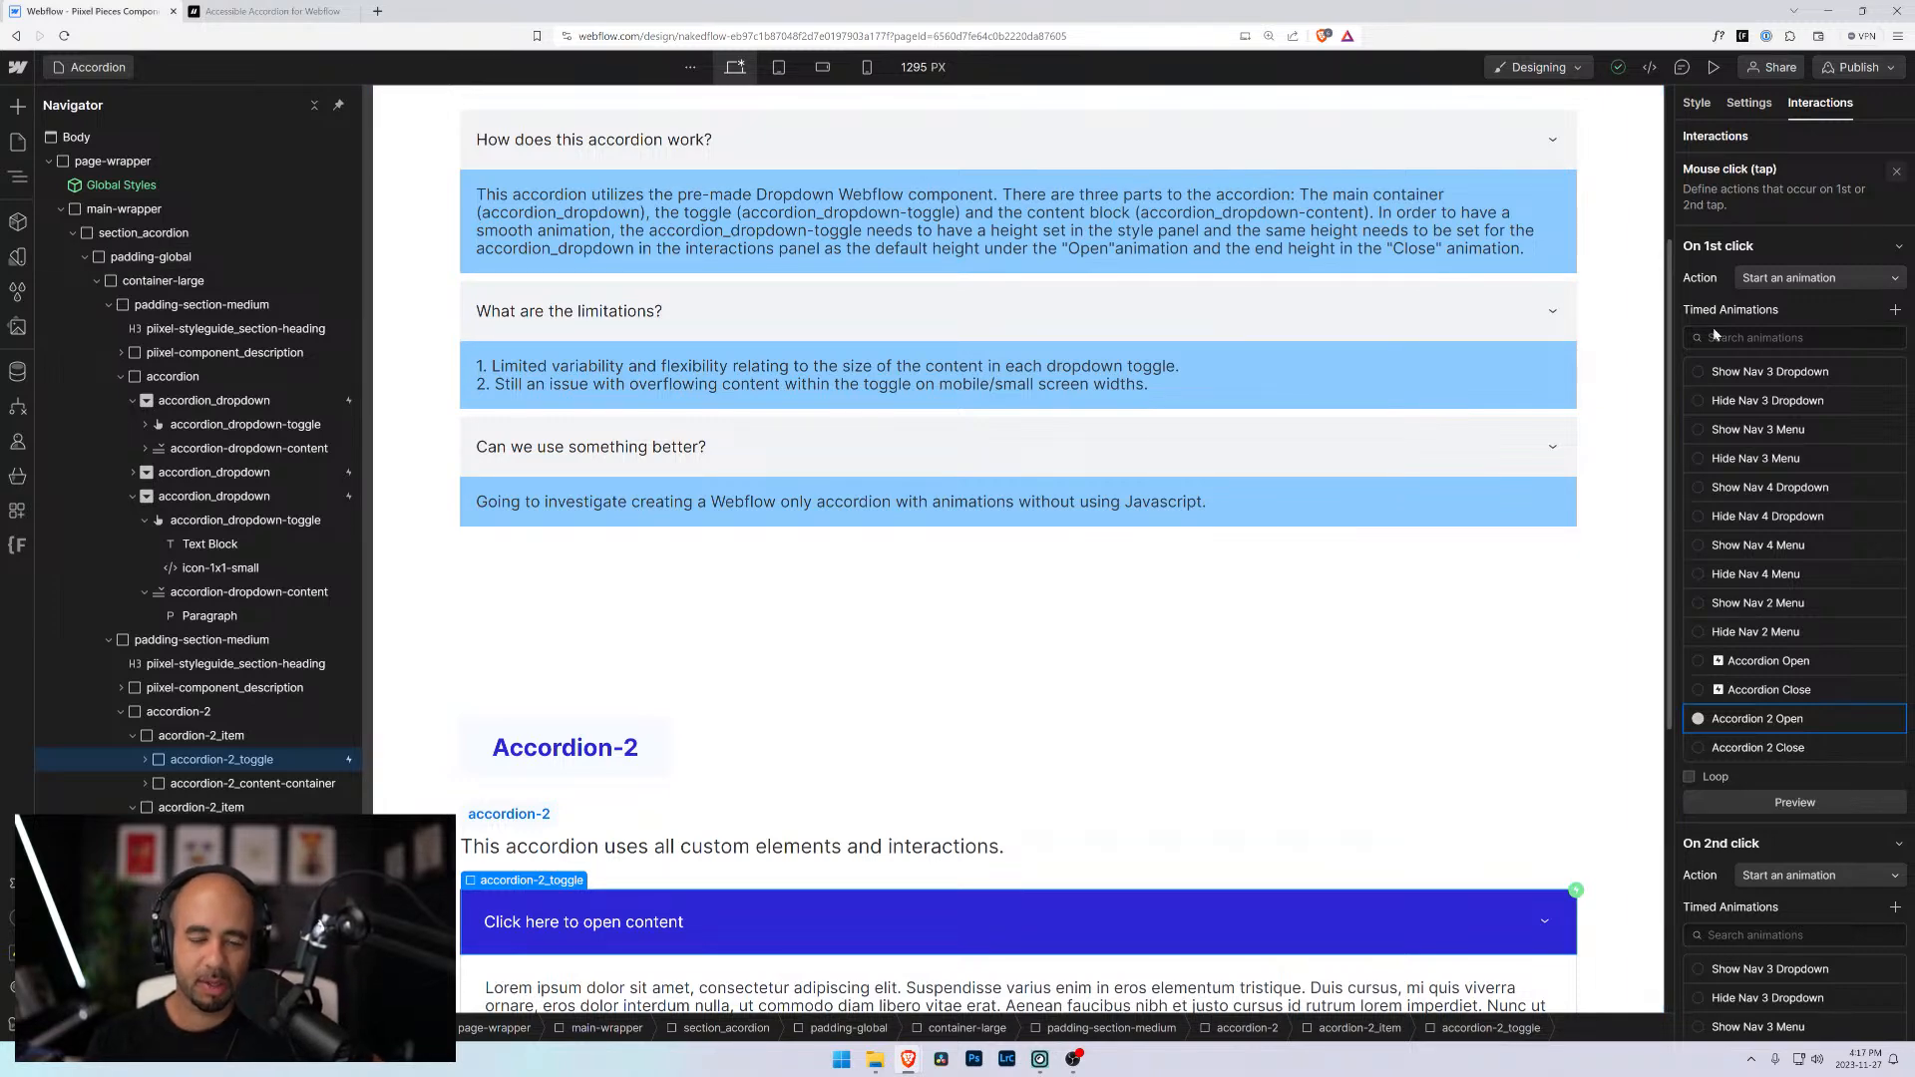
Review the second-click animation assigned to the first Accordion-2 toggle and its trigger settings
{"action": "scroll", "coordinate": [1775, 746], "scroll_direction": "down", "scroll_amount": 3}
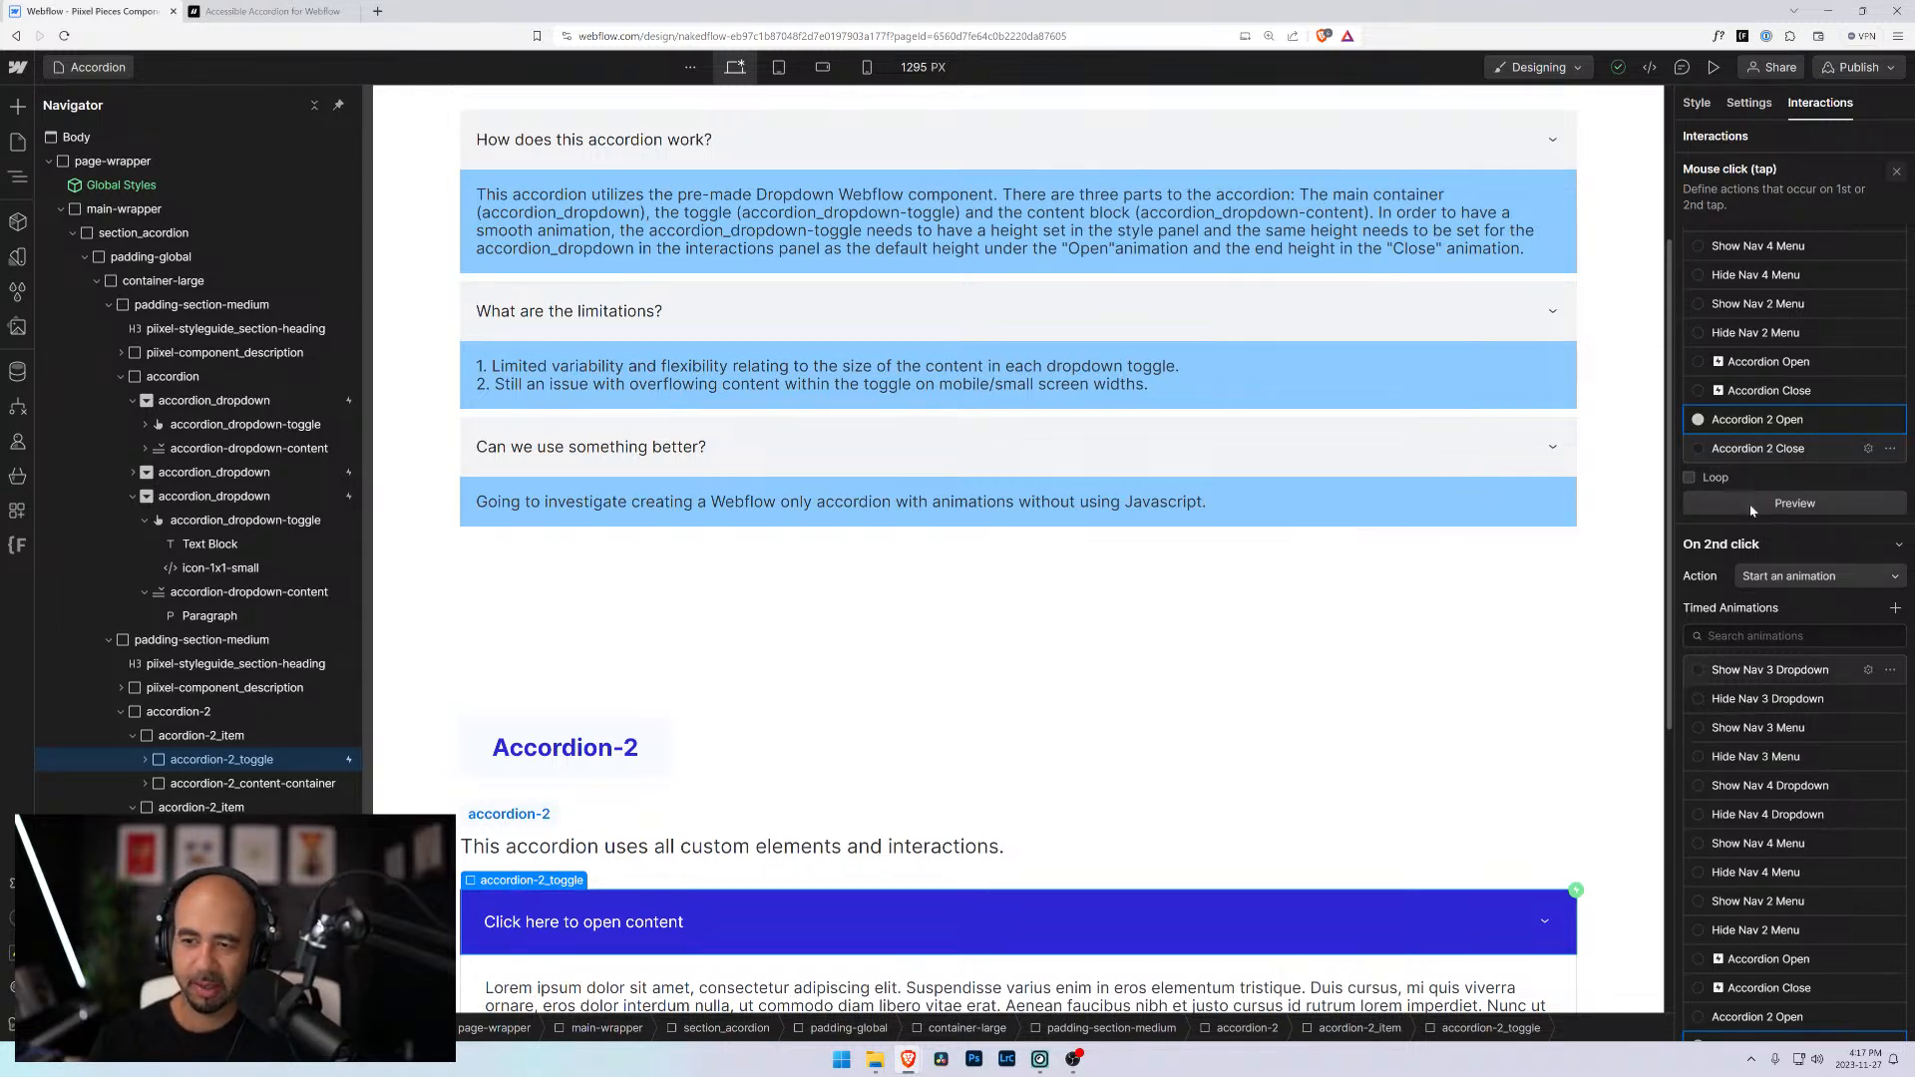
{"action": "scroll", "coordinate": [1746, 779], "scroll_direction": "down", "scroll_amount": 3}
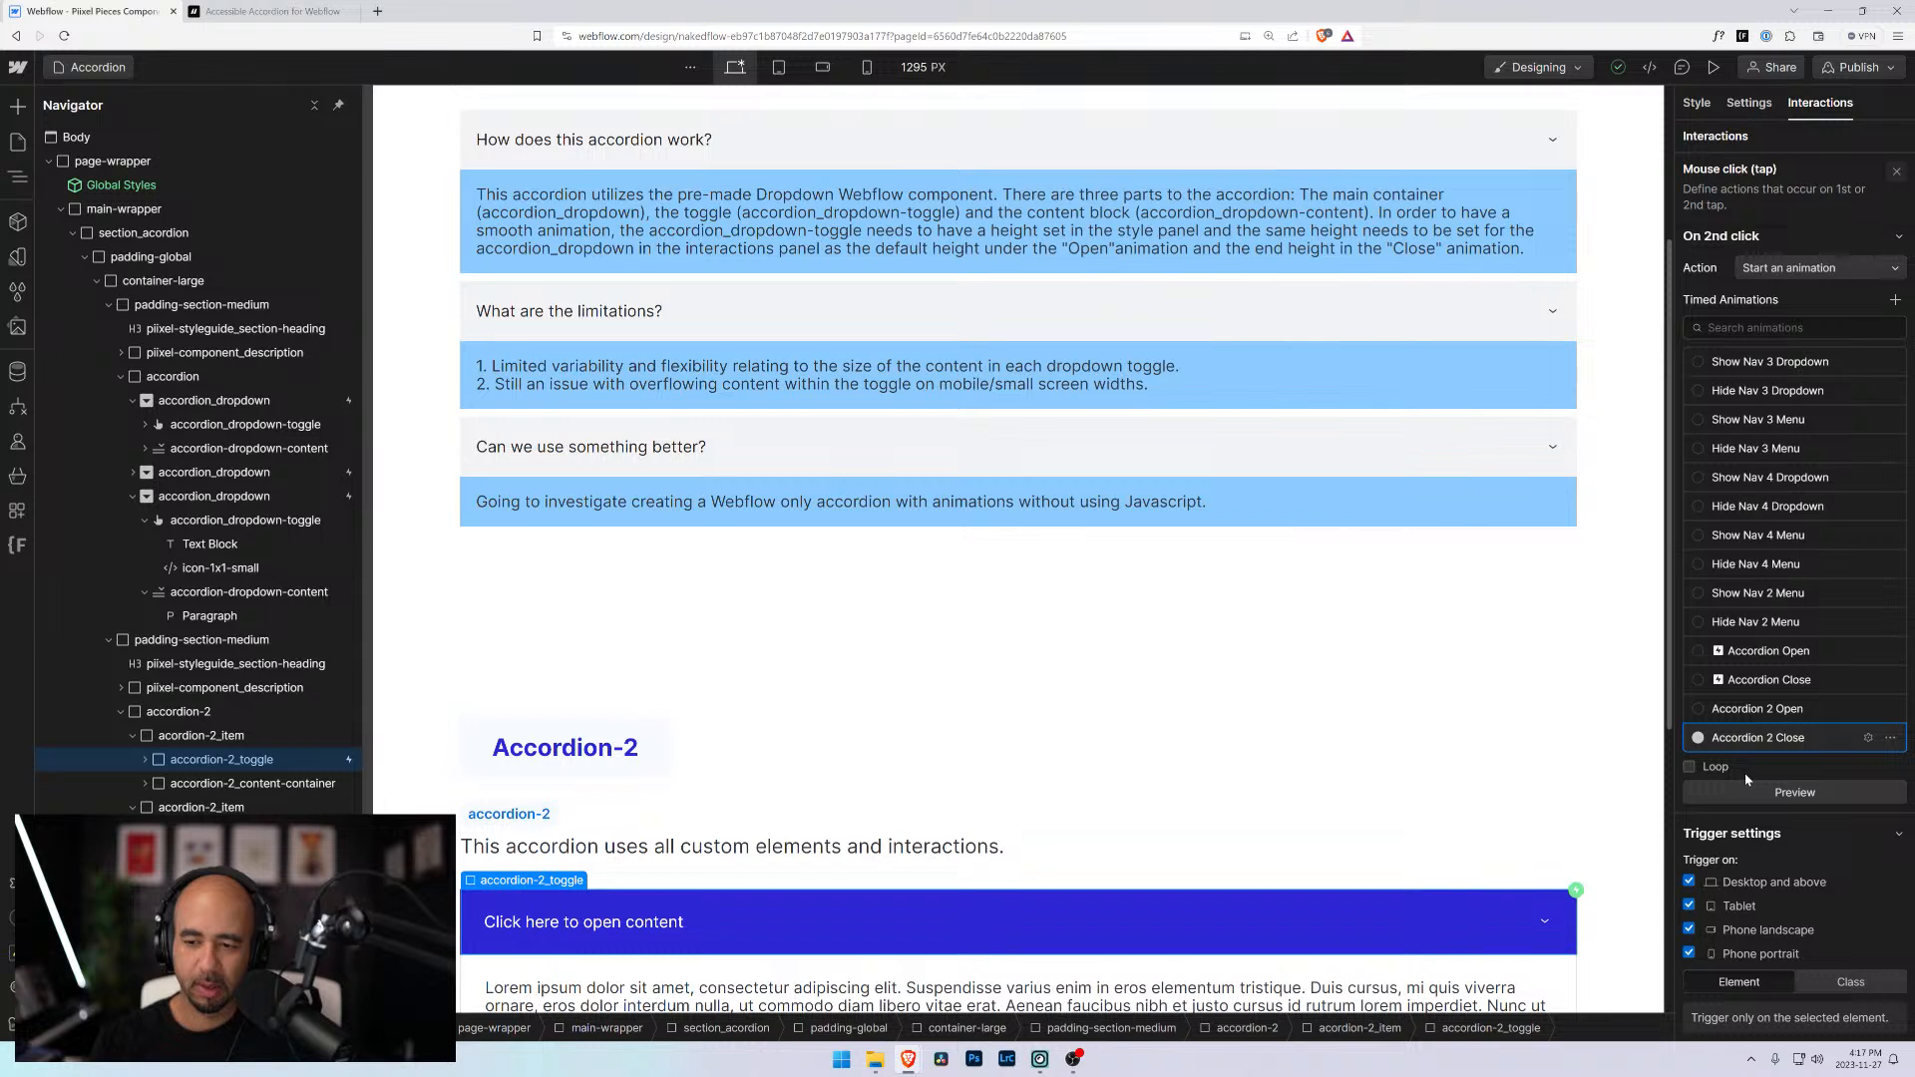
{"action": "left_click", "coordinate": [1746, 774]}
Reselect the first accordion-2_toggle, reopen its mouse click trigger and examine the Accordion 2 Open actions
{"action": "left_click", "coordinate": [255, 786]}
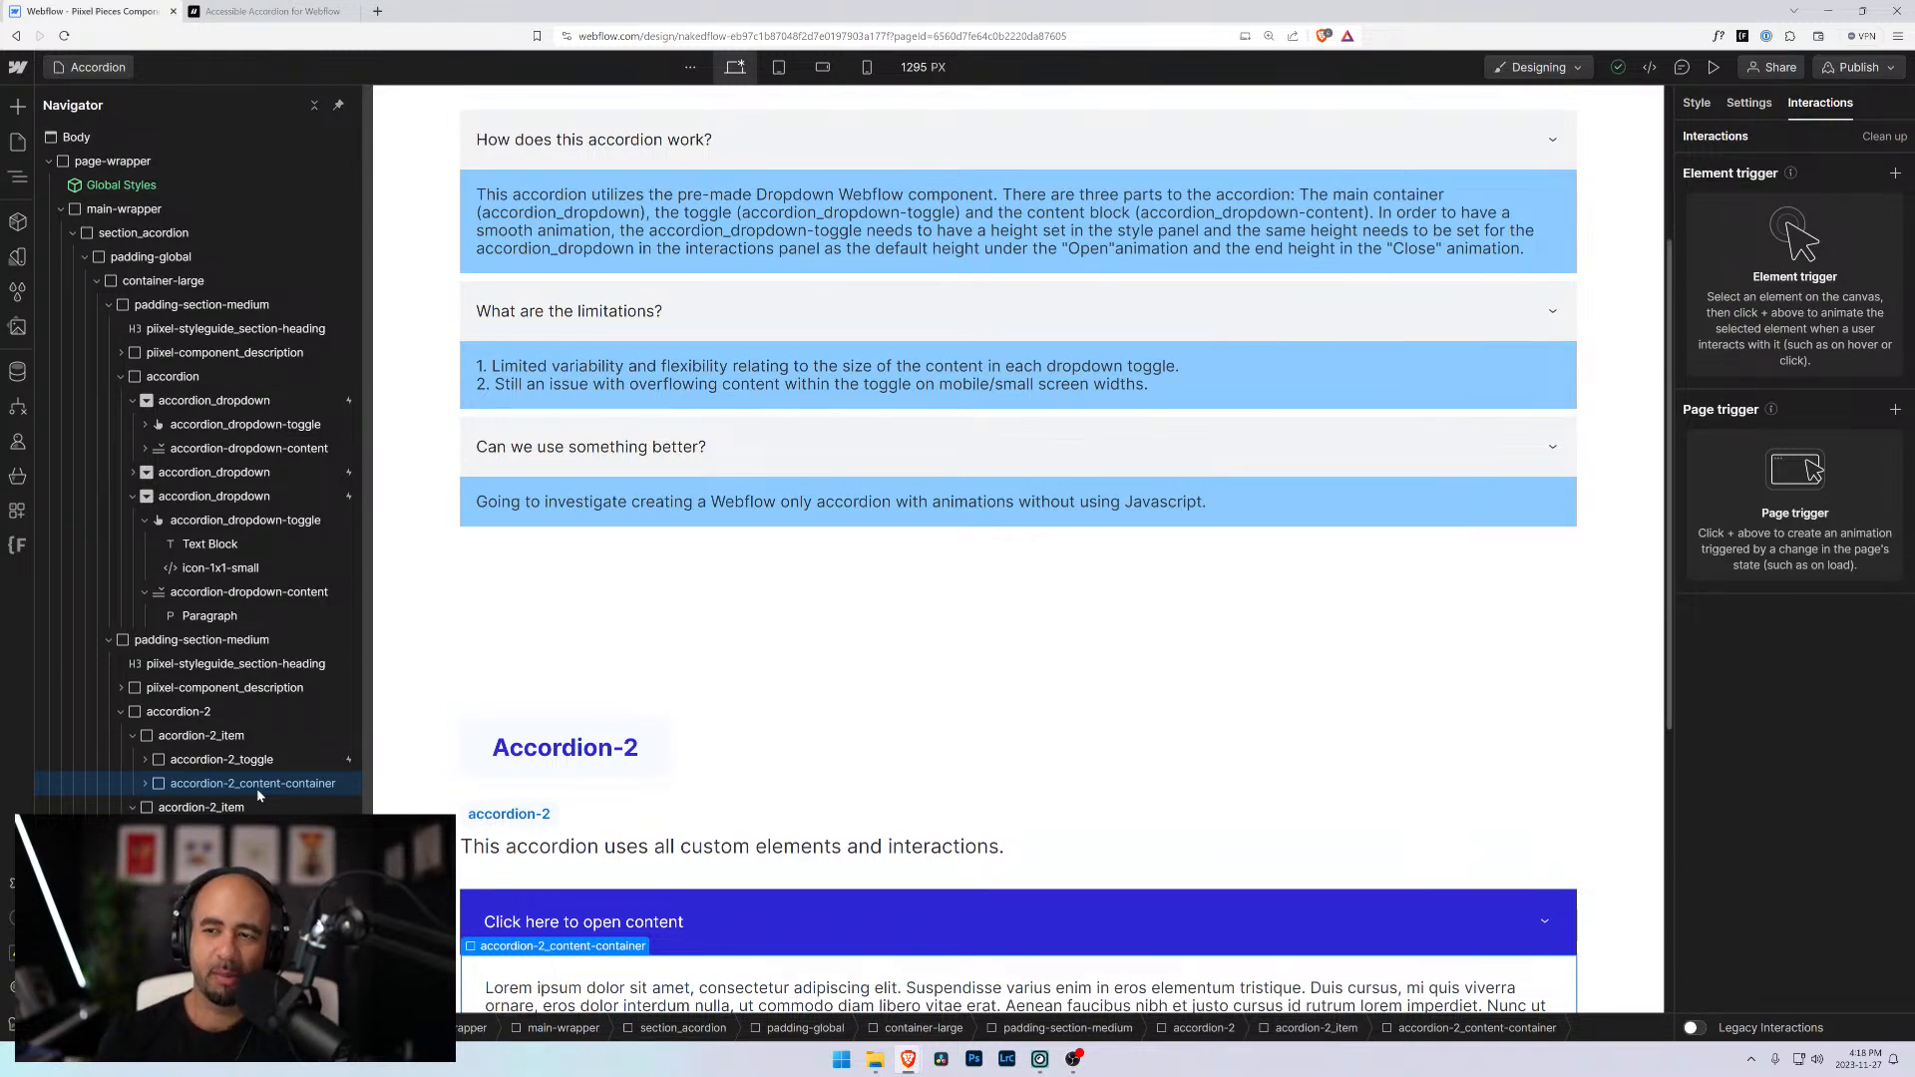
{"action": "left_click", "coordinate": [255, 760]}
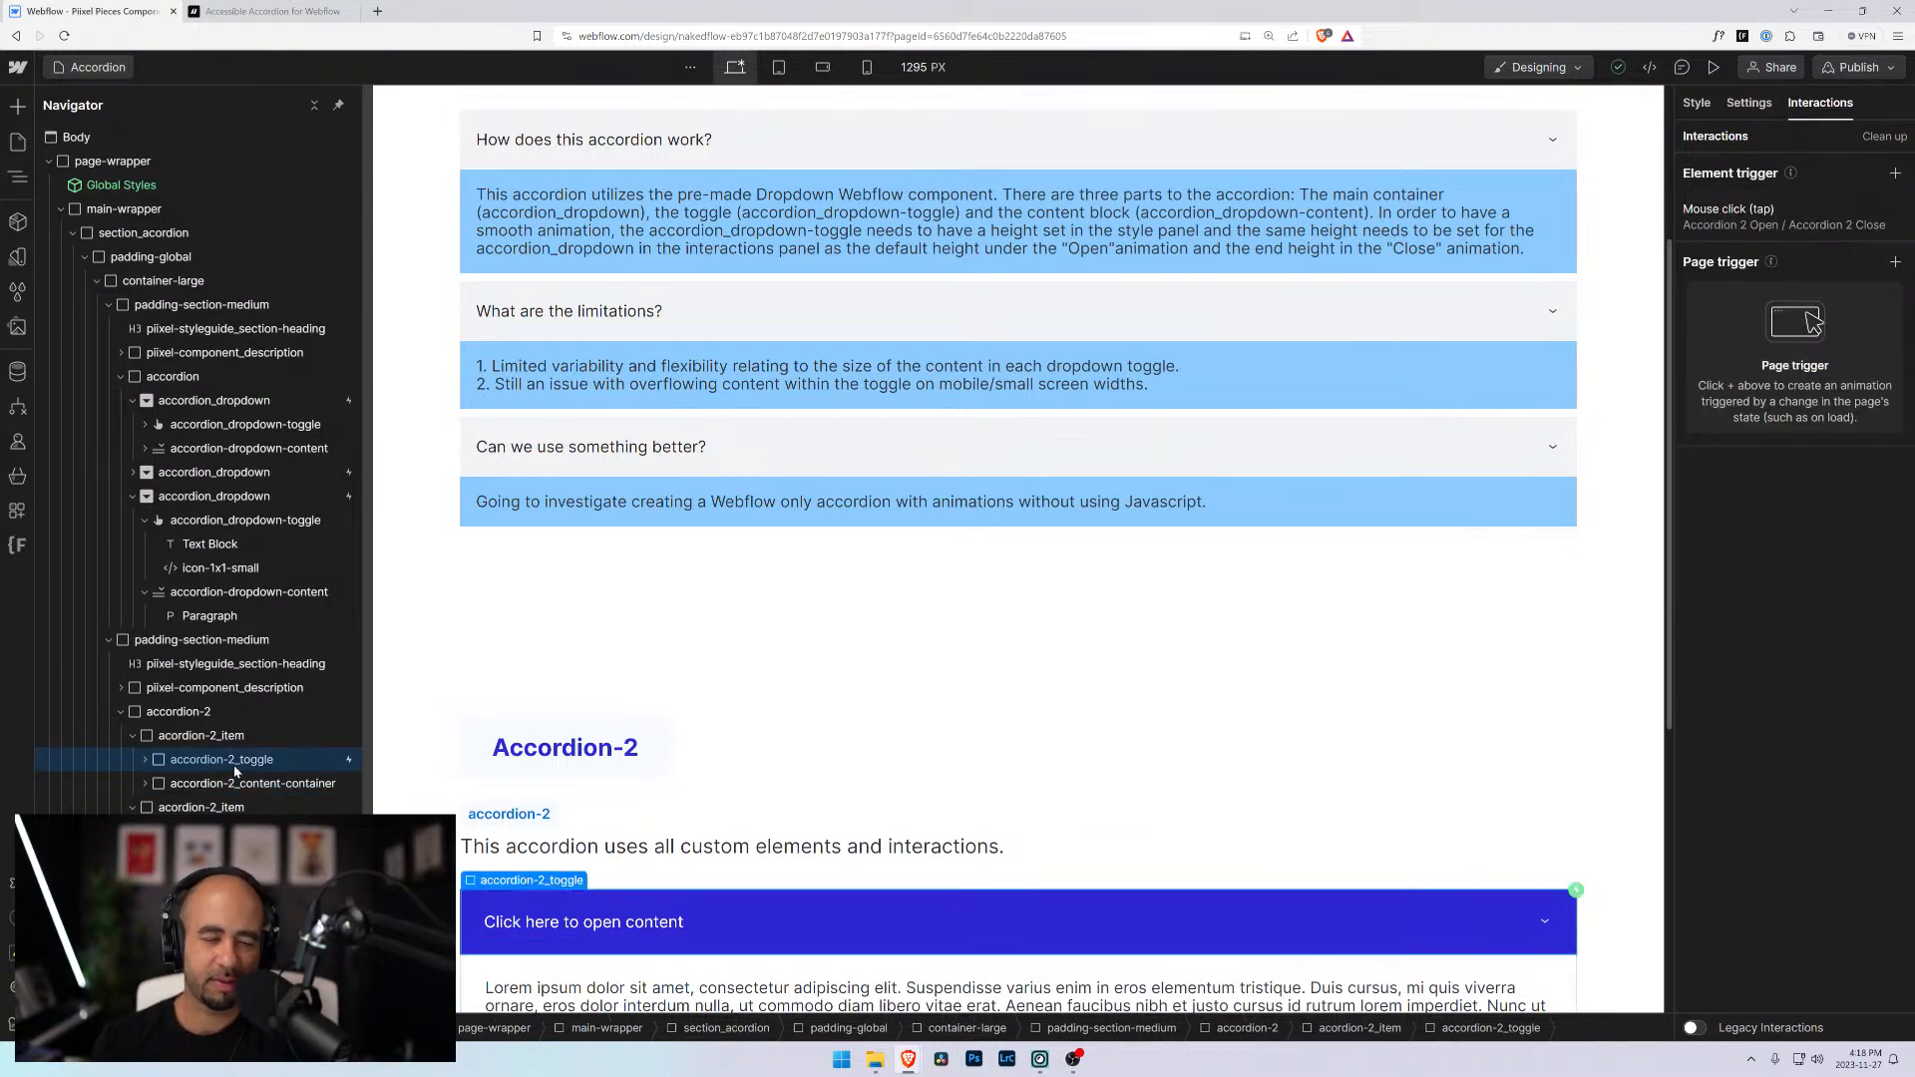
{"action": "left_click", "coordinate": [1846, 224]}
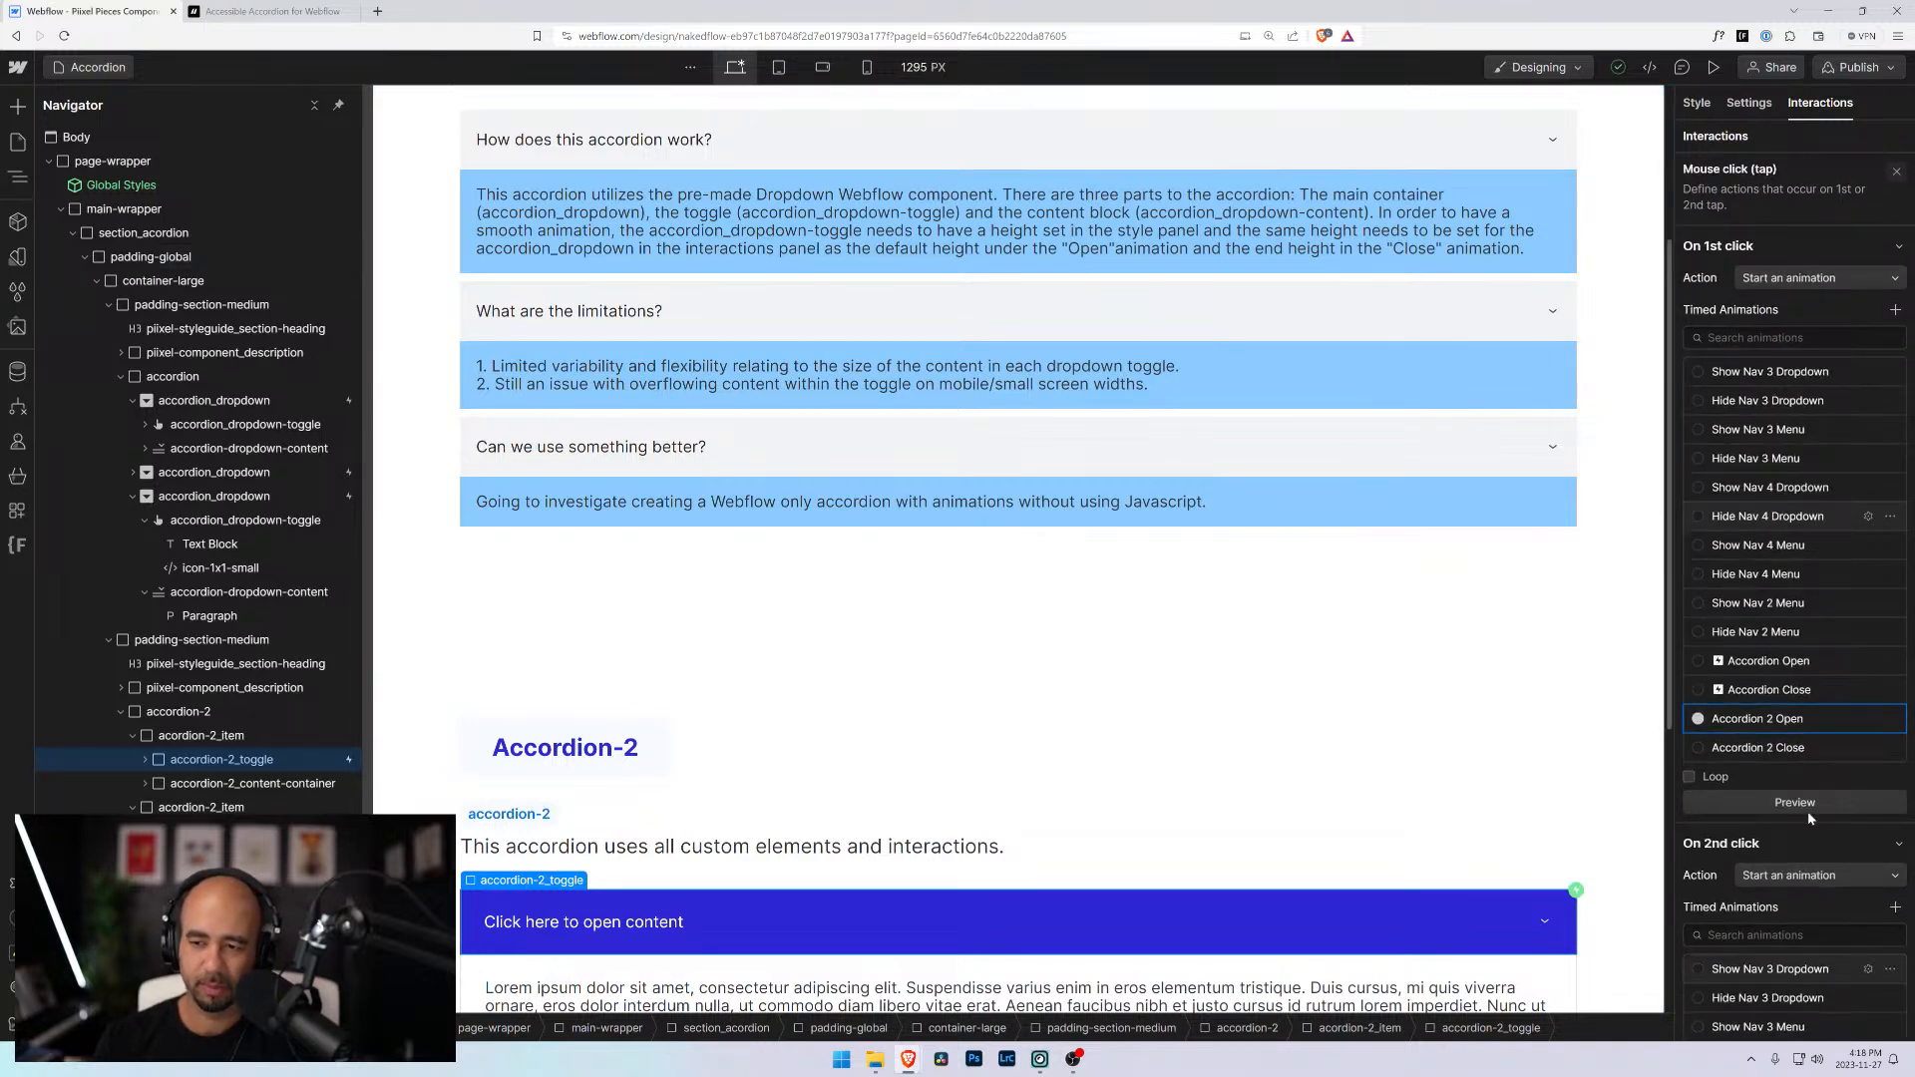
{"action": "left_click", "coordinate": [1868, 719]}
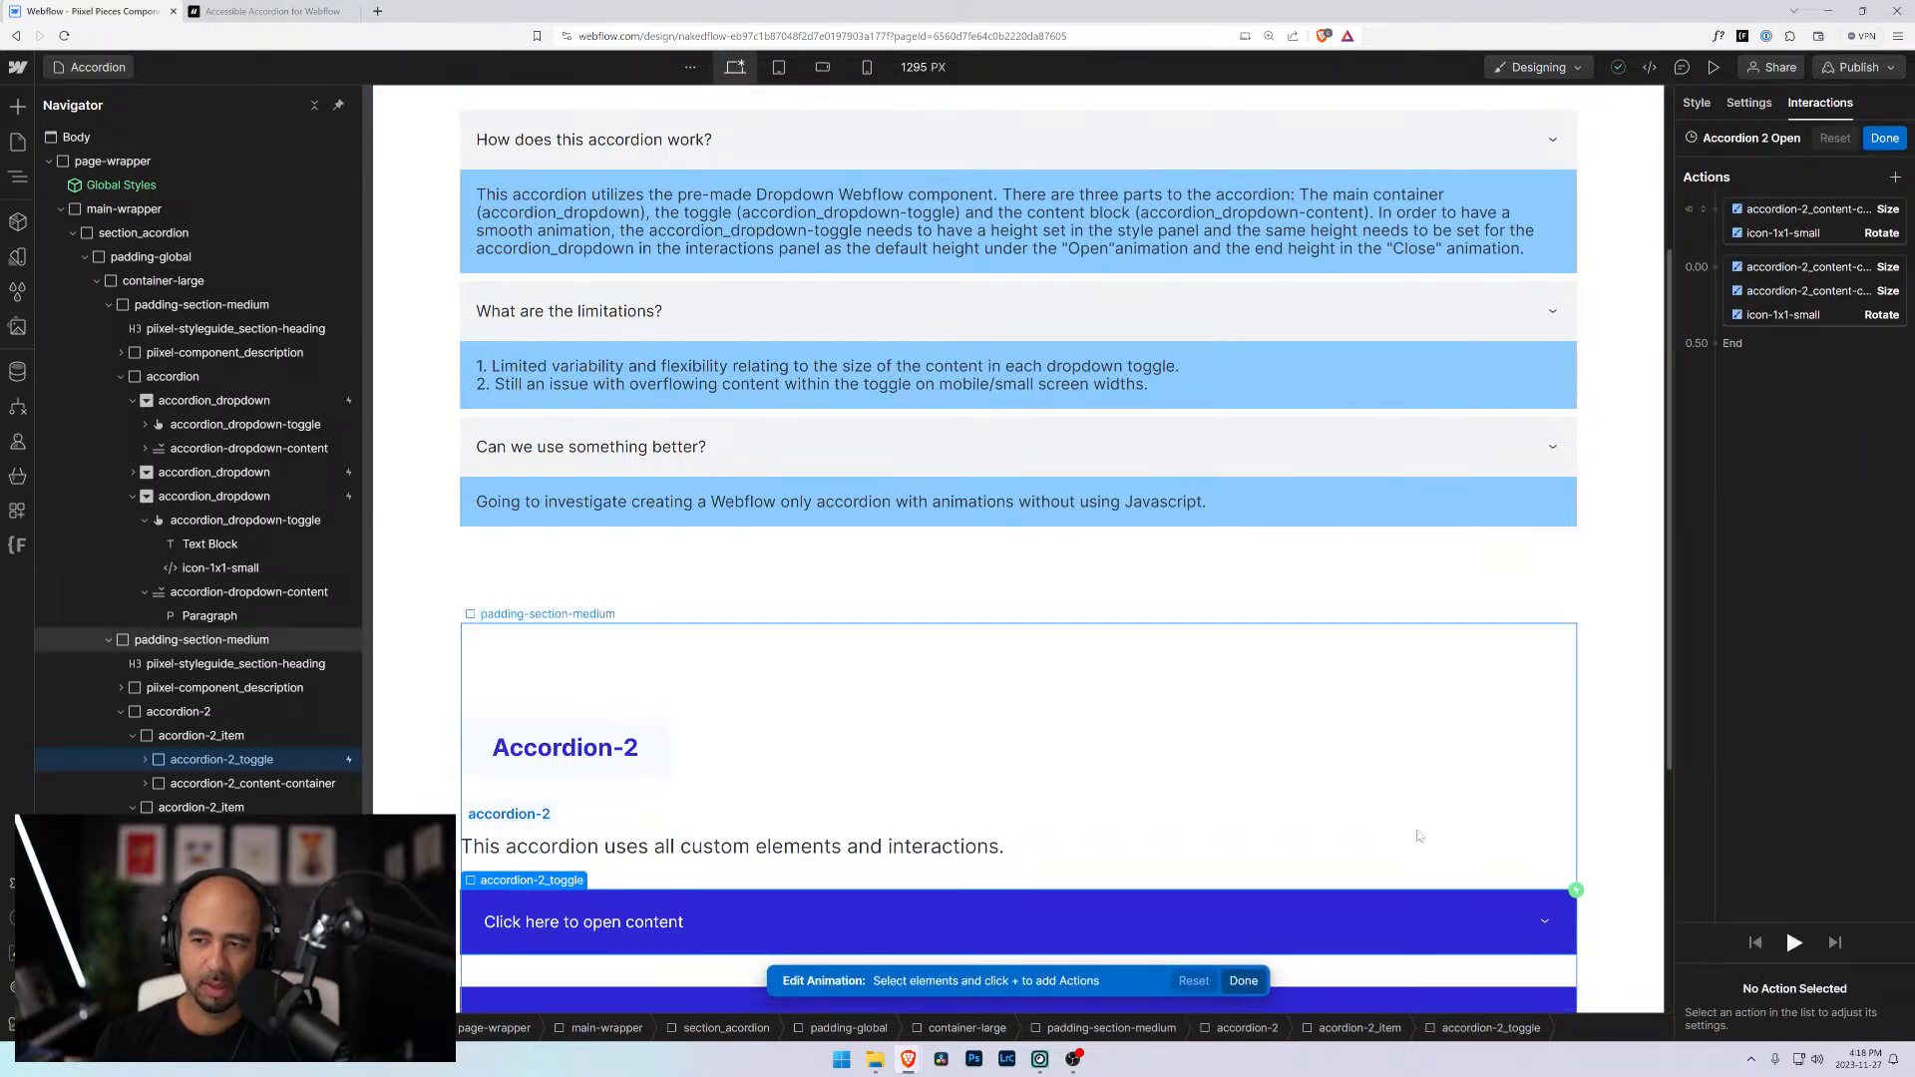
{"action": "scroll", "coordinate": [1225, 896], "scroll_direction": "down", "scroll_amount": 3}
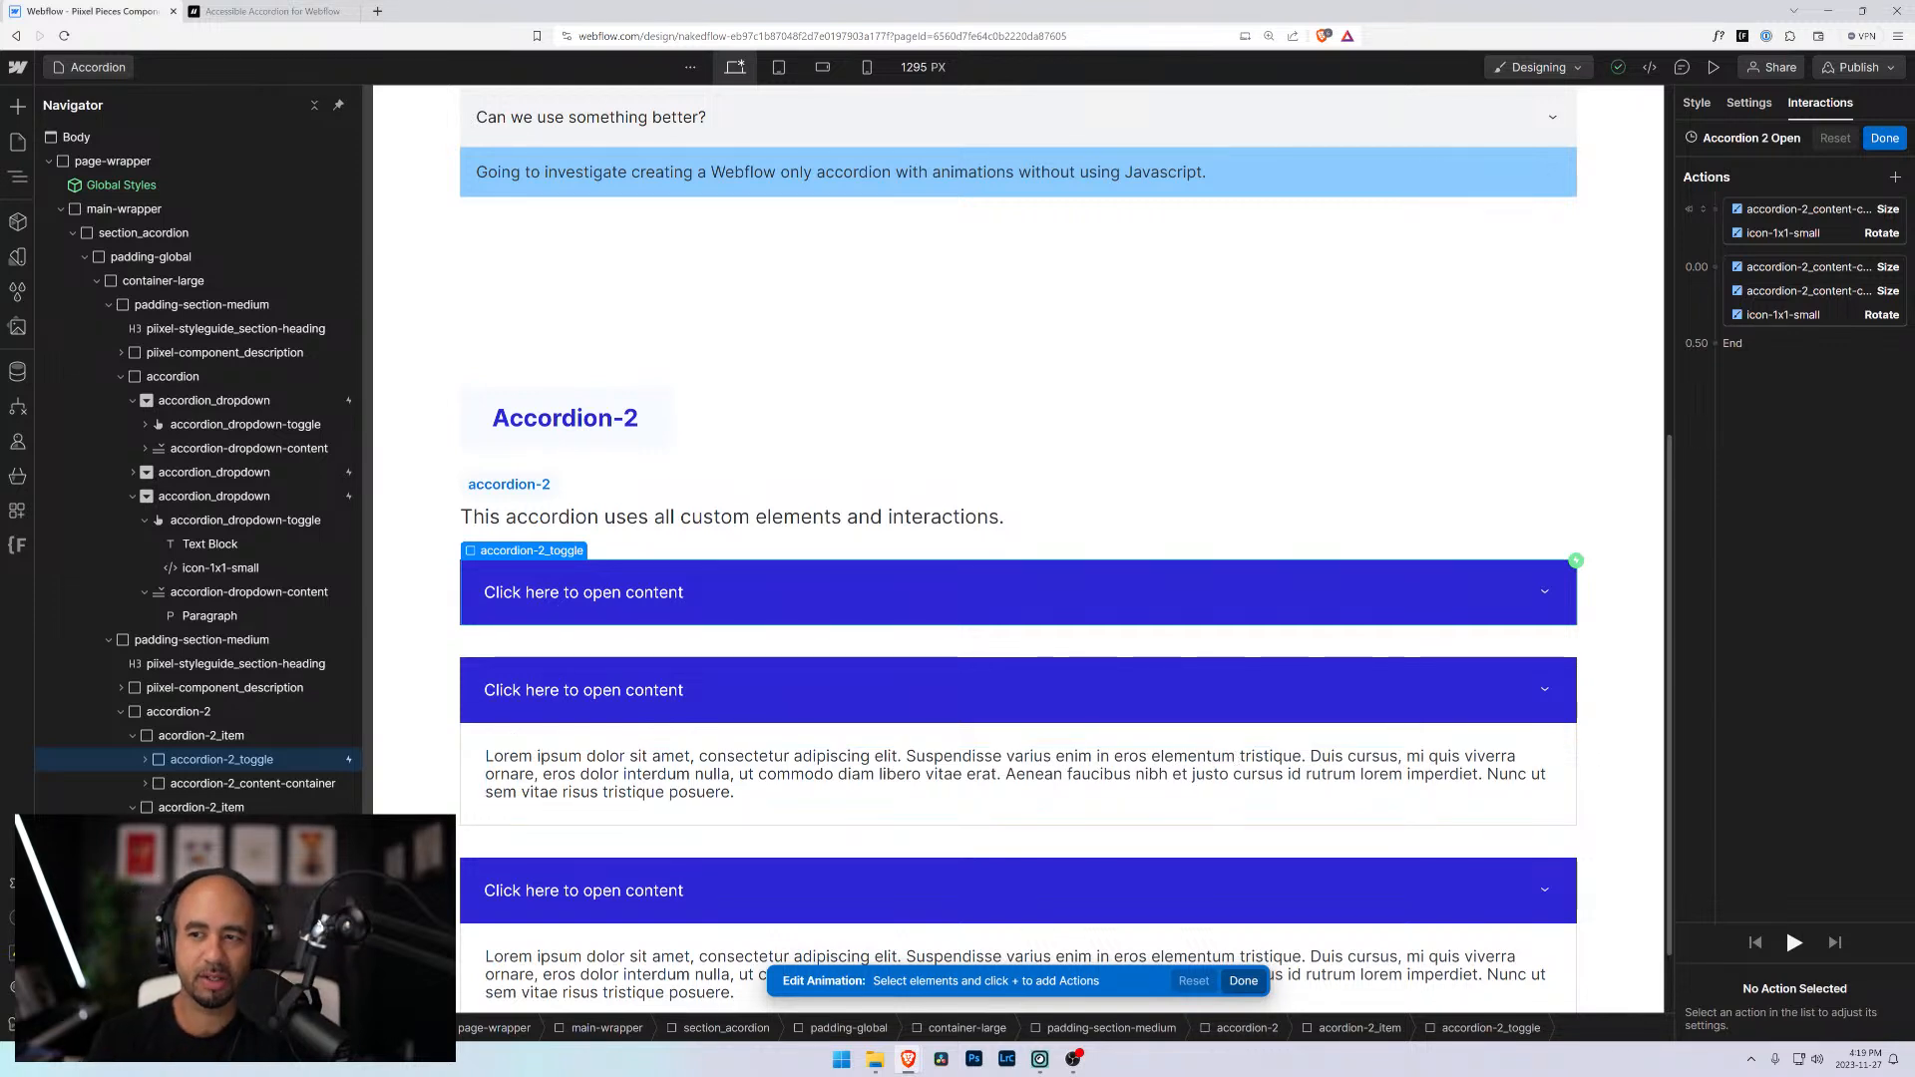
Close the Accordion 2 Open actions and look over the timed animations assigned to the toggle's first click
{"action": "left_click", "coordinate": [1885, 138]}
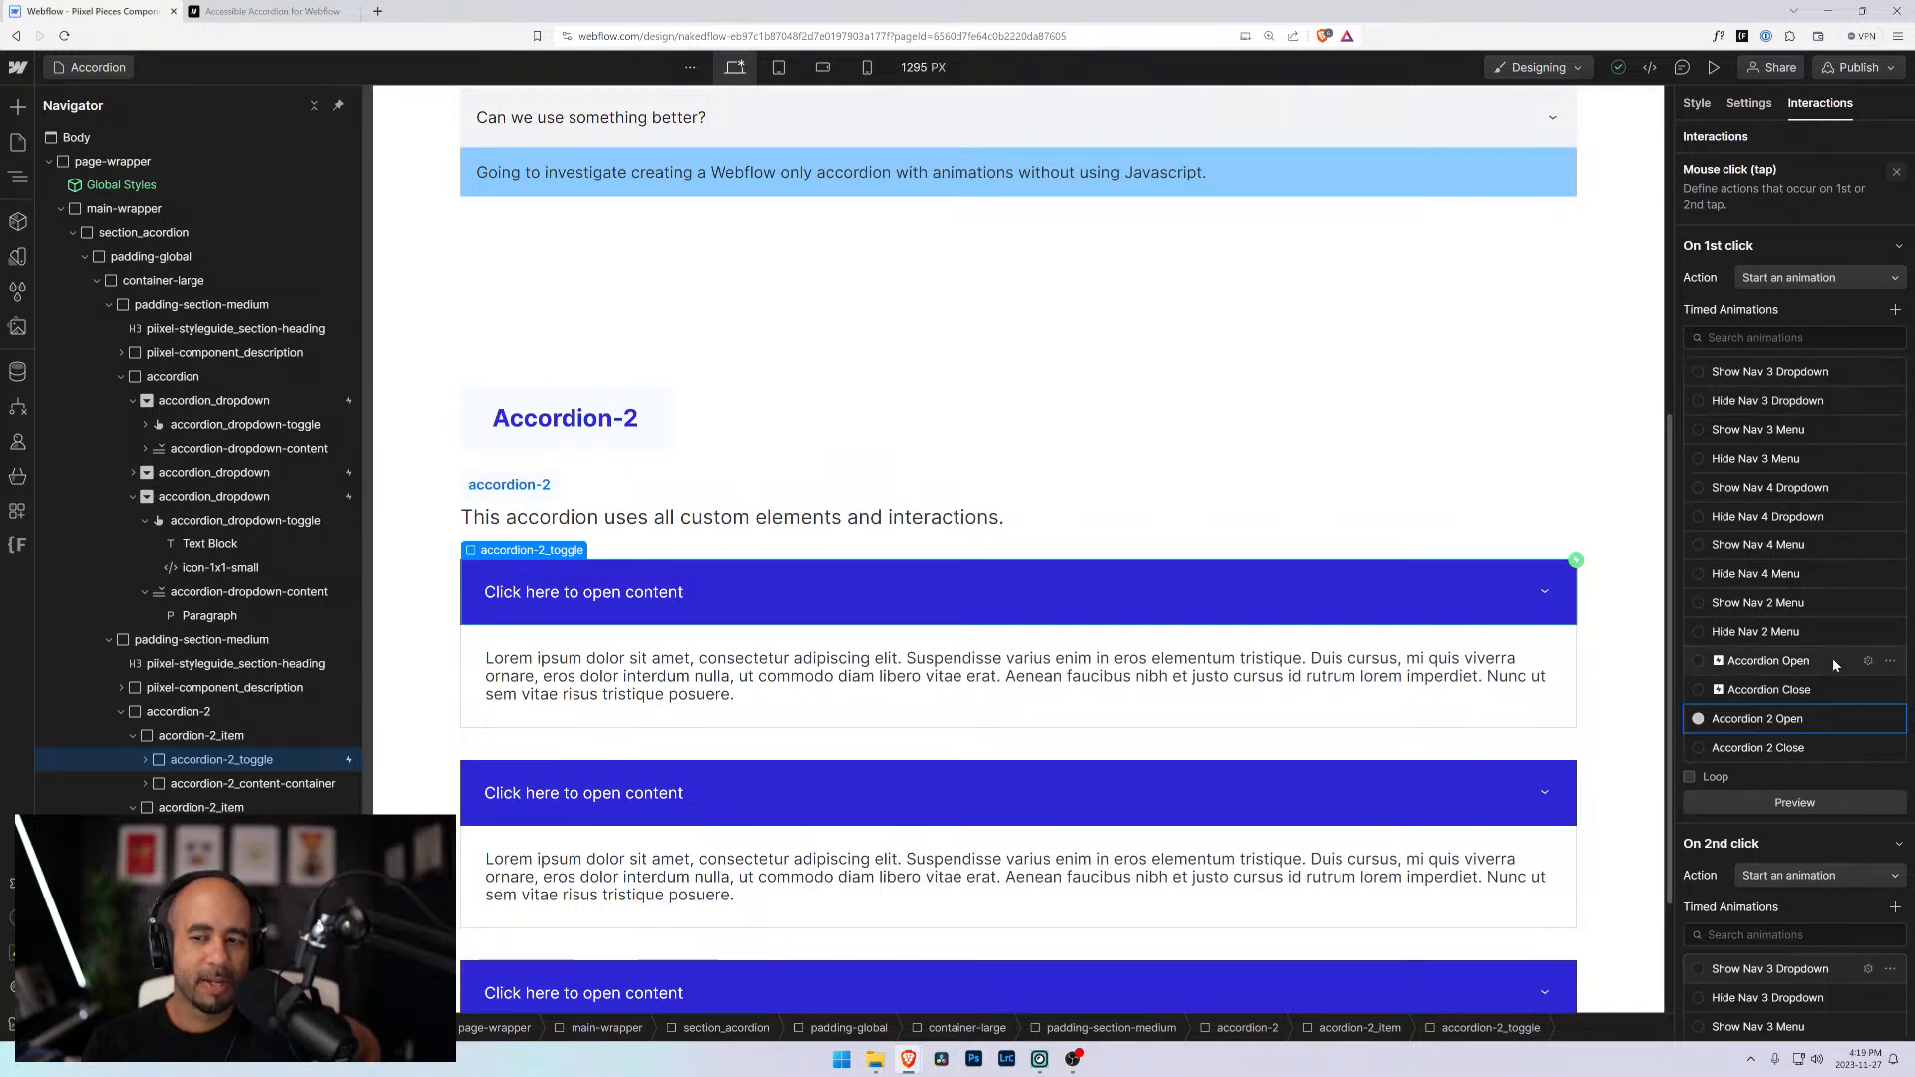
{"action": "scroll", "coordinate": [1833, 656], "scroll_direction": "down", "scroll_amount": 1}
{"action": "left_click", "coordinate": [1847, 703]}
{"action": "left_click", "coordinate": [1847, 699]}
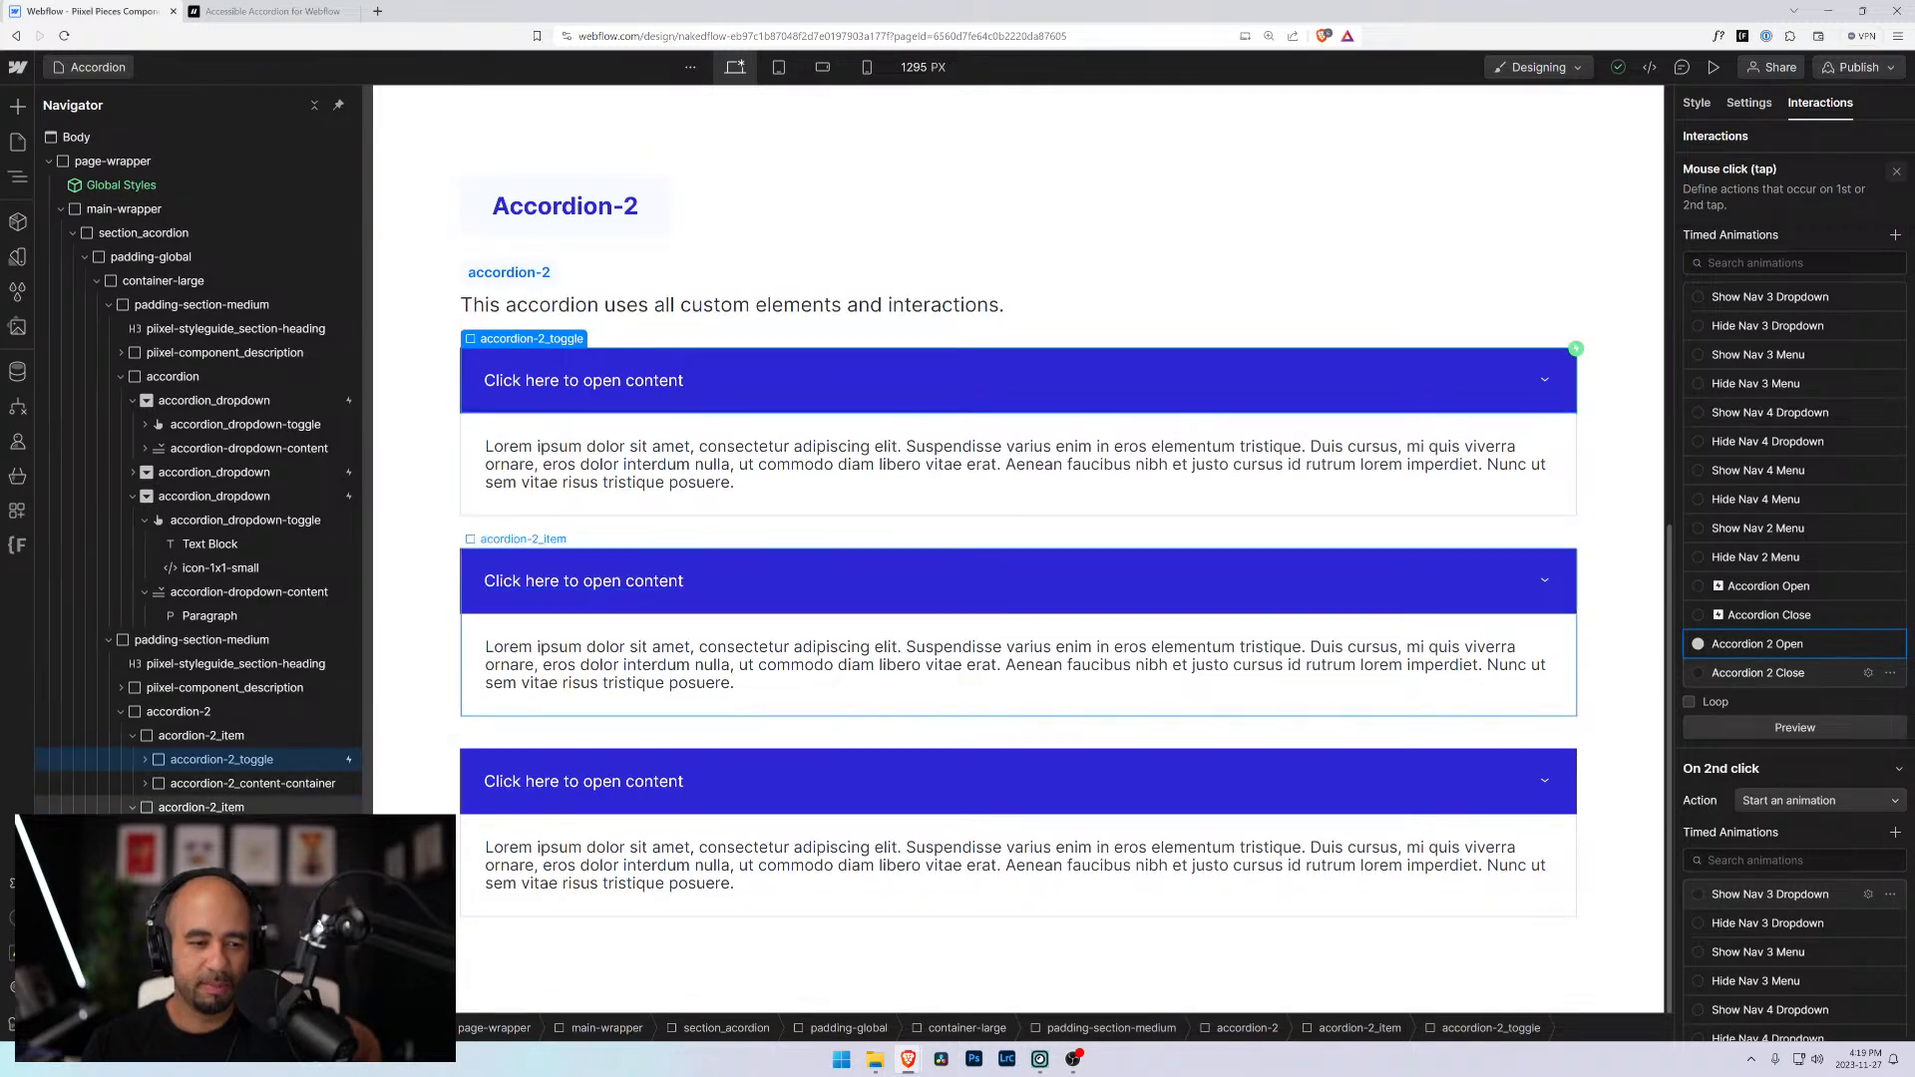
Compare the mouse click triggers on the Accordion-2 toggles and reselect the first accordion-2_toggle
{"action": "left_click", "coordinate": [201, 879]}
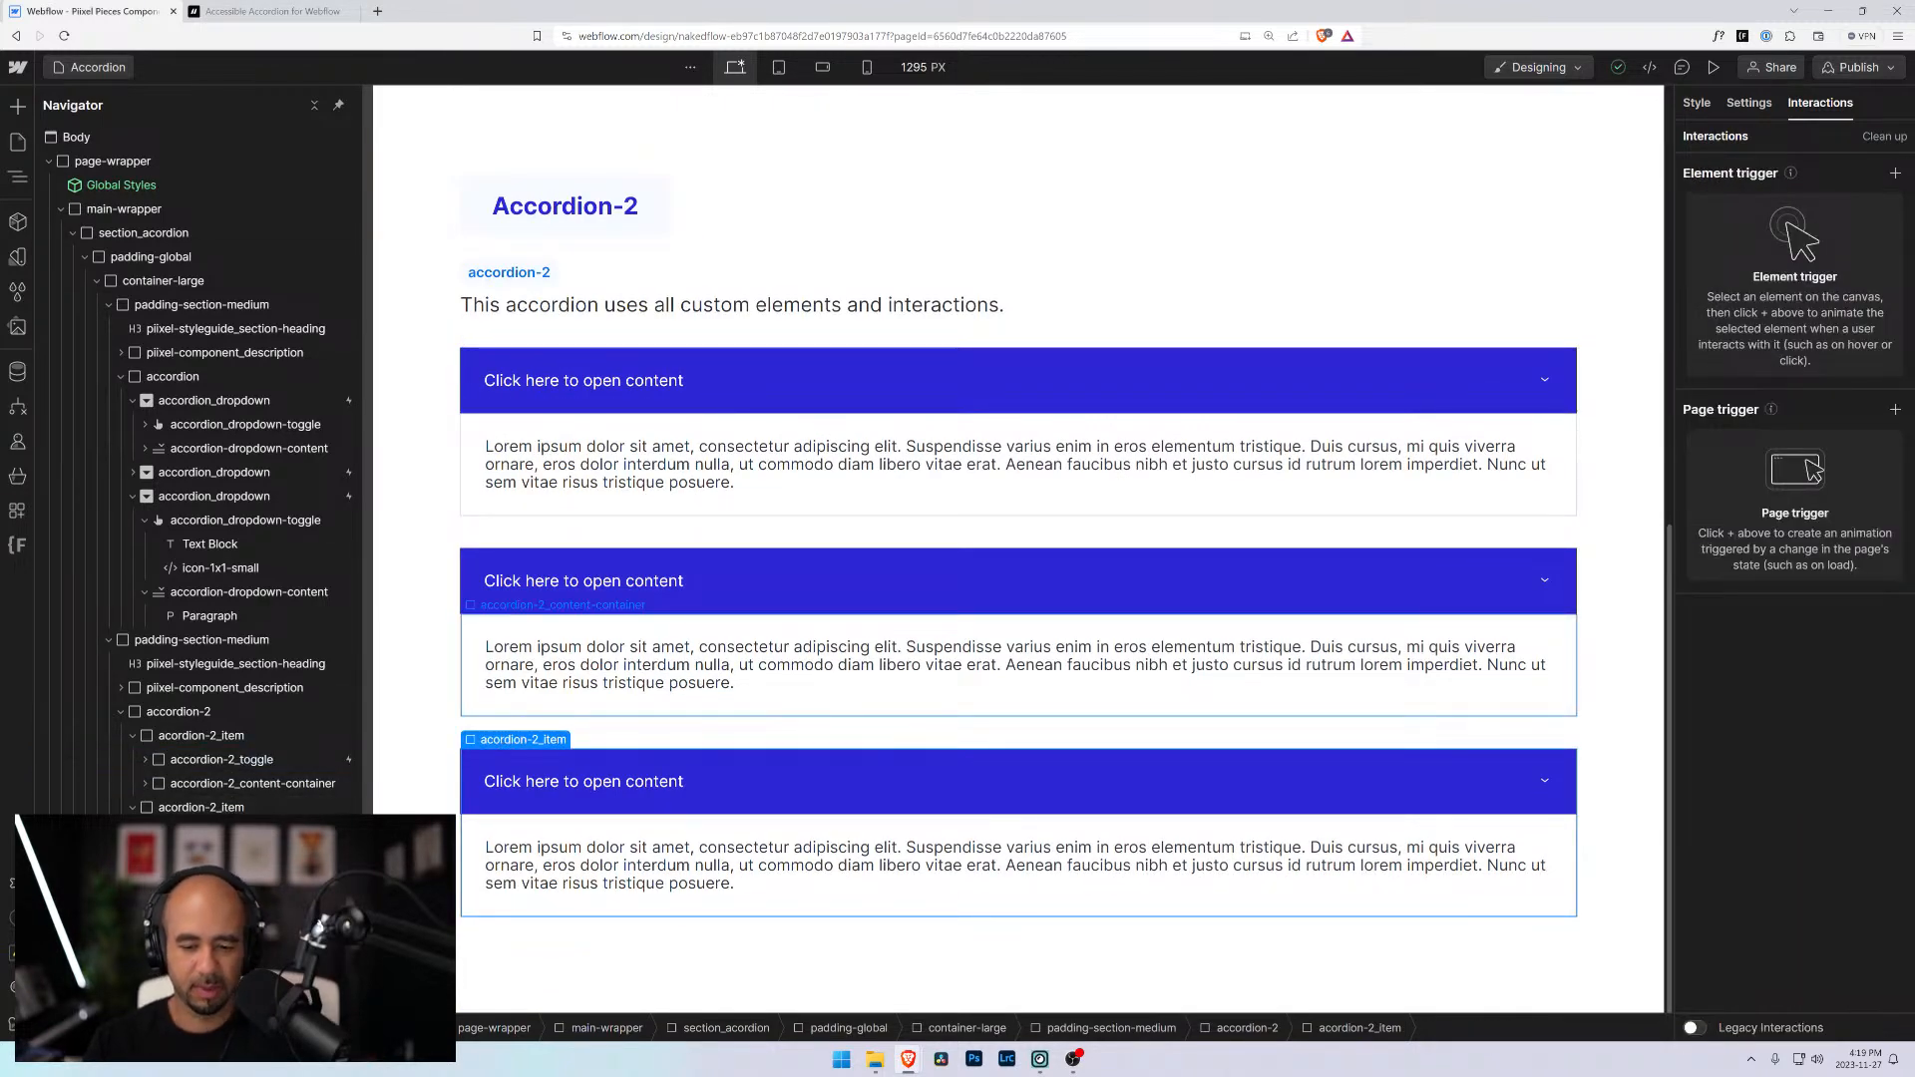
{"action": "left_click", "coordinate": [228, 831]}
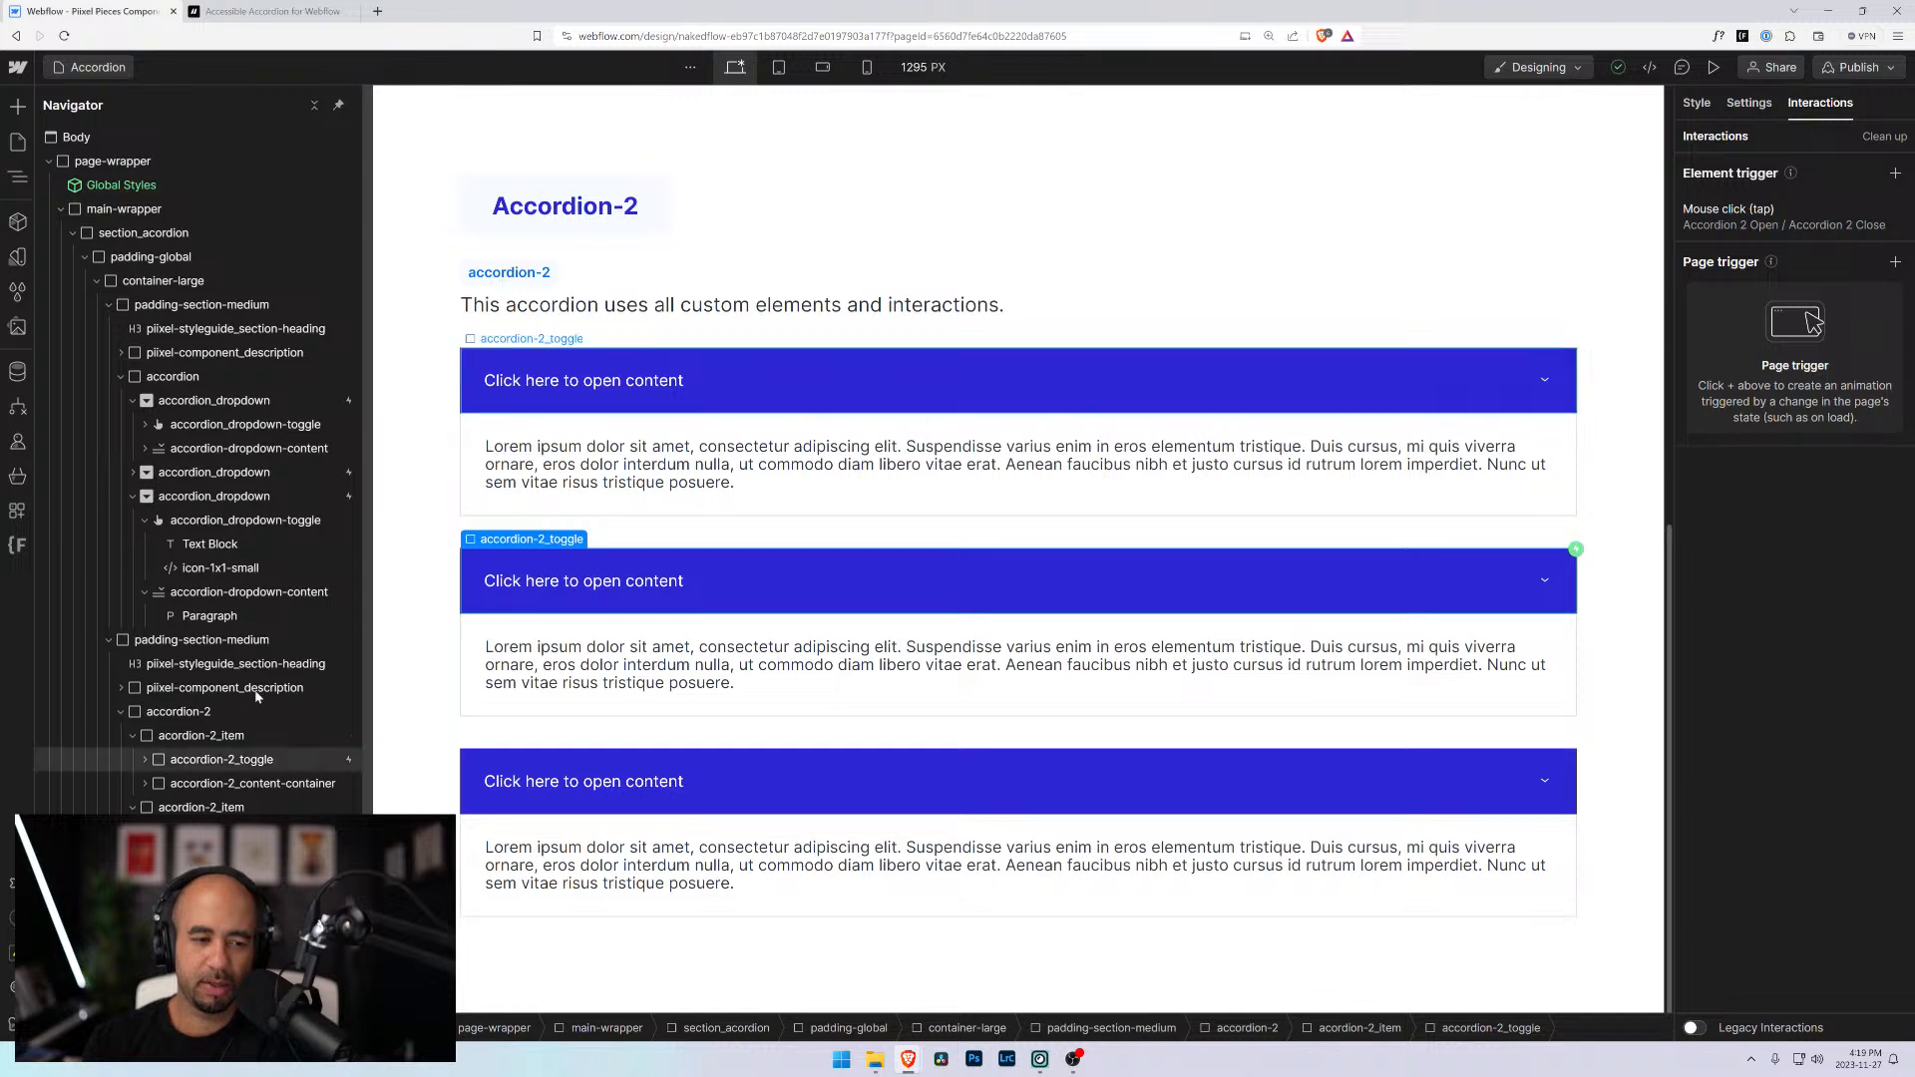
{"action": "left_click", "coordinate": [243, 762]}
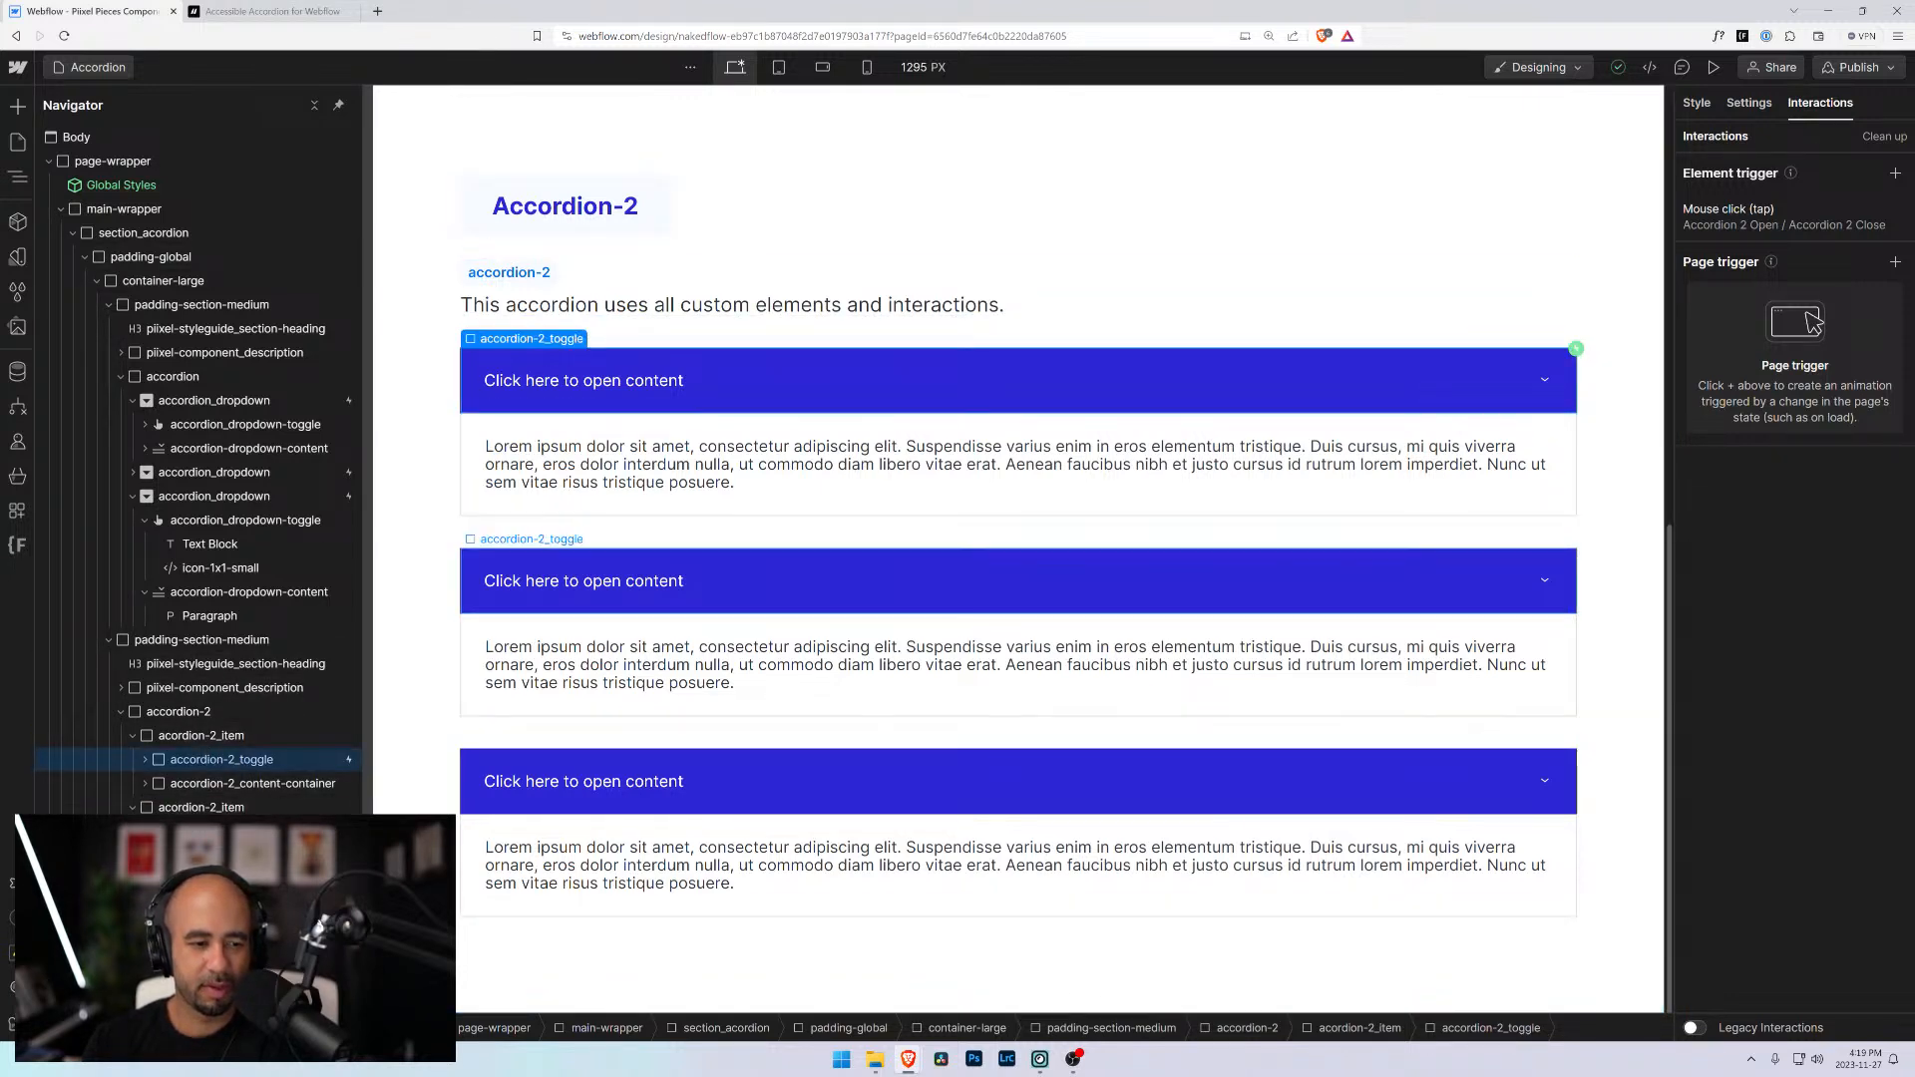
{"action": "left_click", "coordinate": [225, 831]}
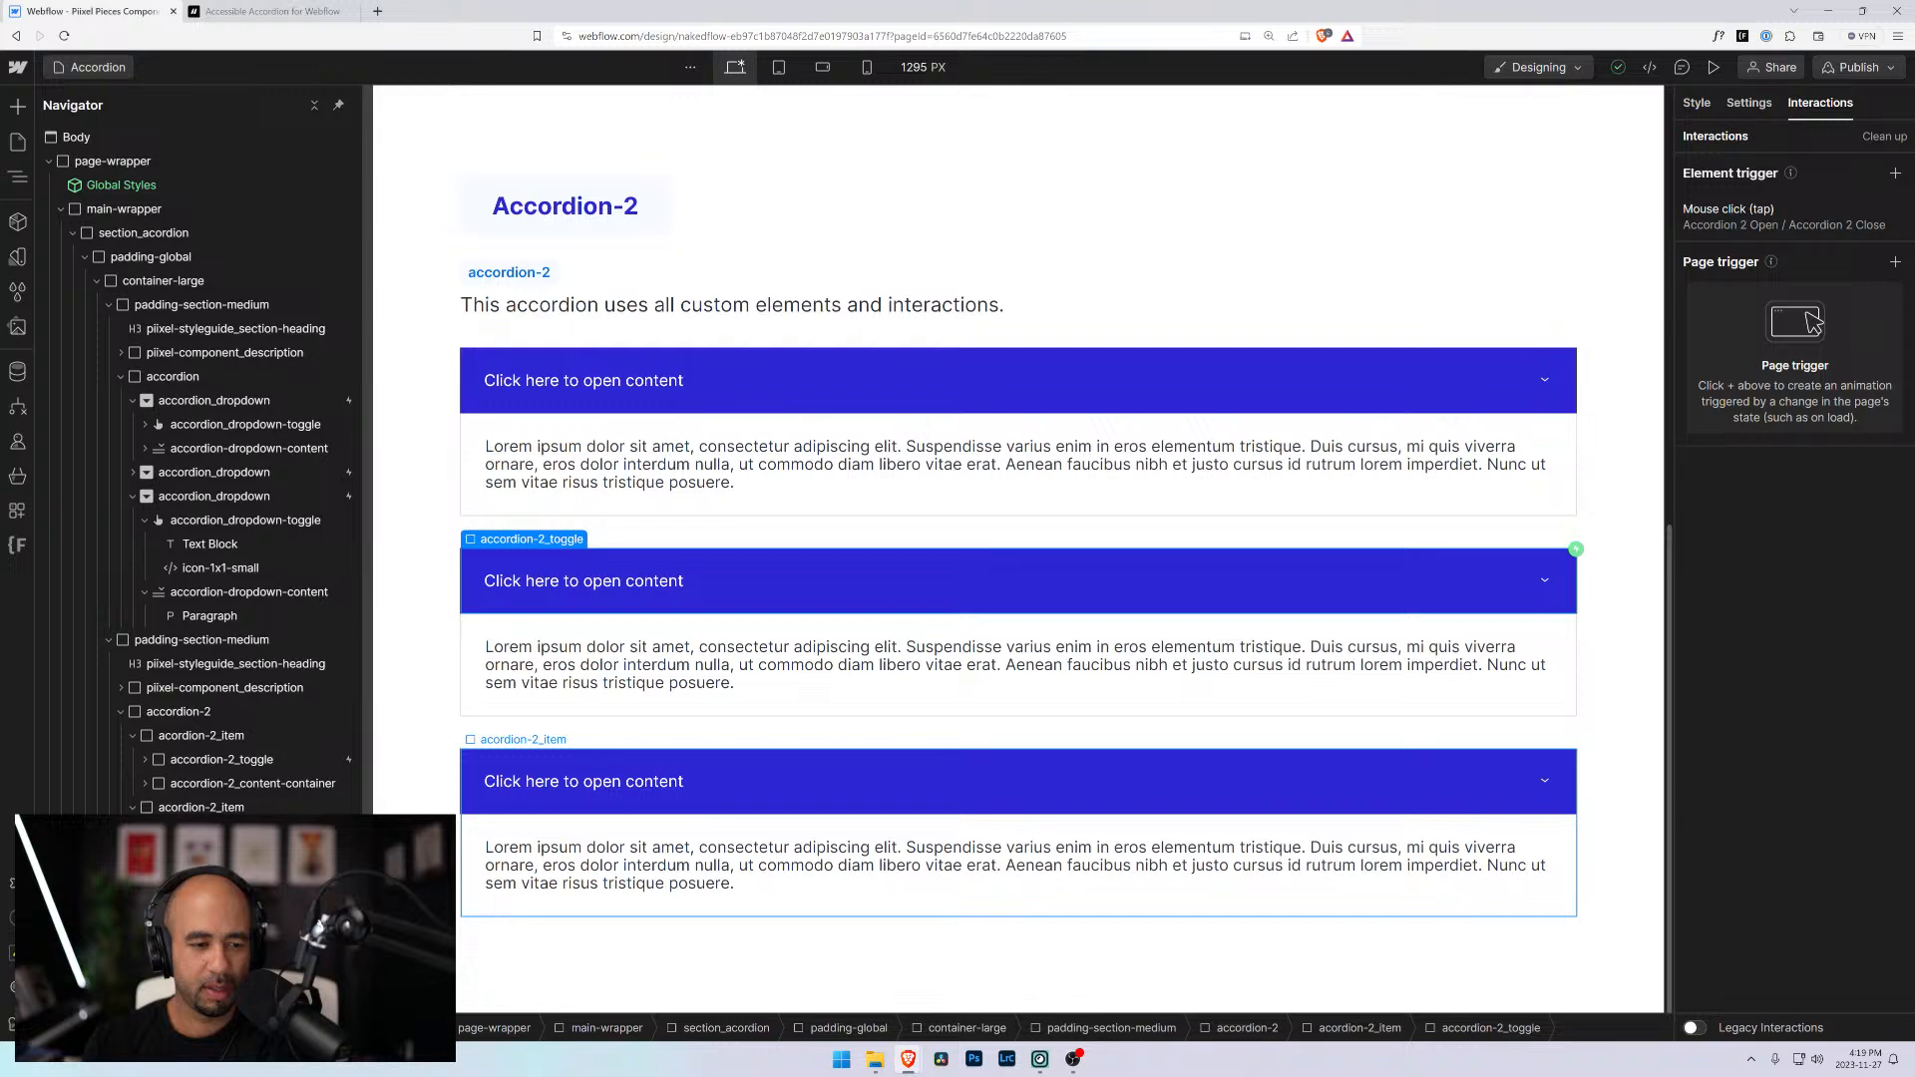
{"action": "left_click", "coordinate": [231, 903]}
{"action": "left_click", "coordinate": [256, 763]}
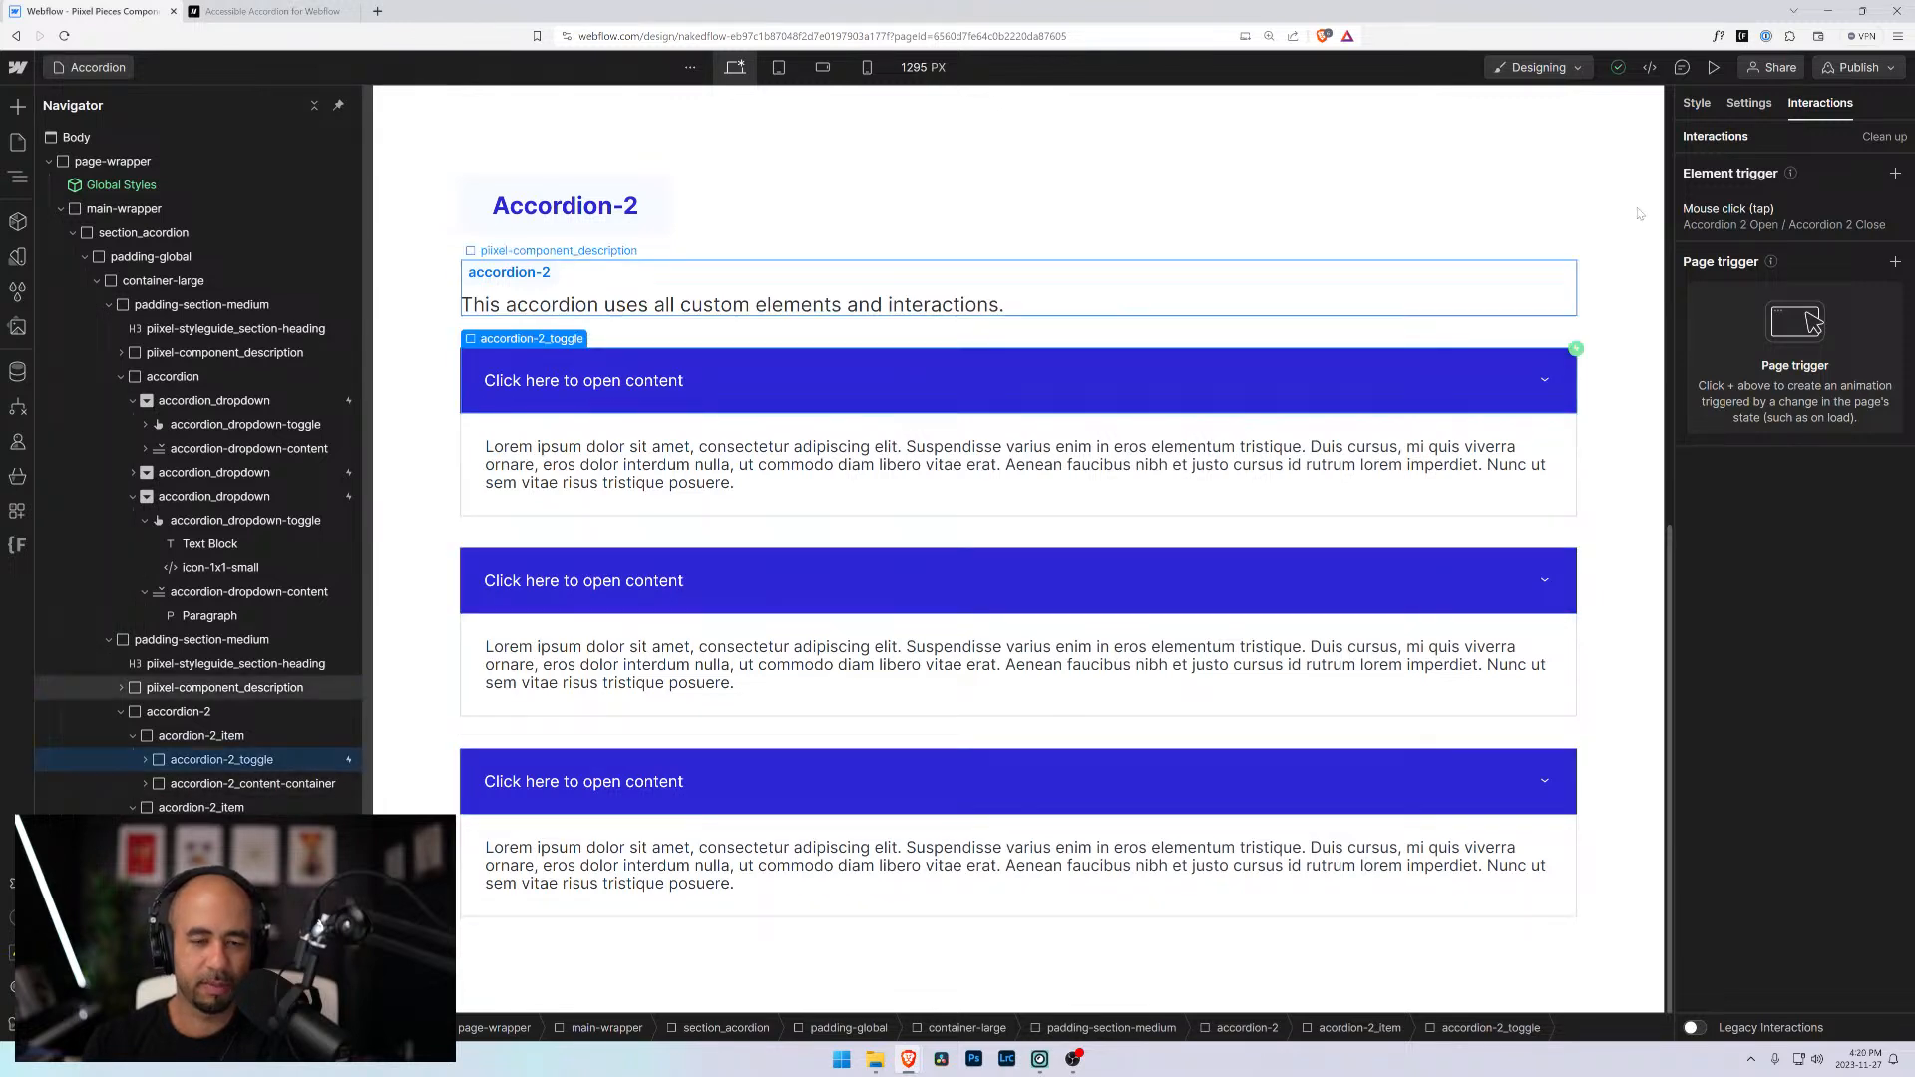
{"action": "left_click", "coordinate": [1832, 229]}
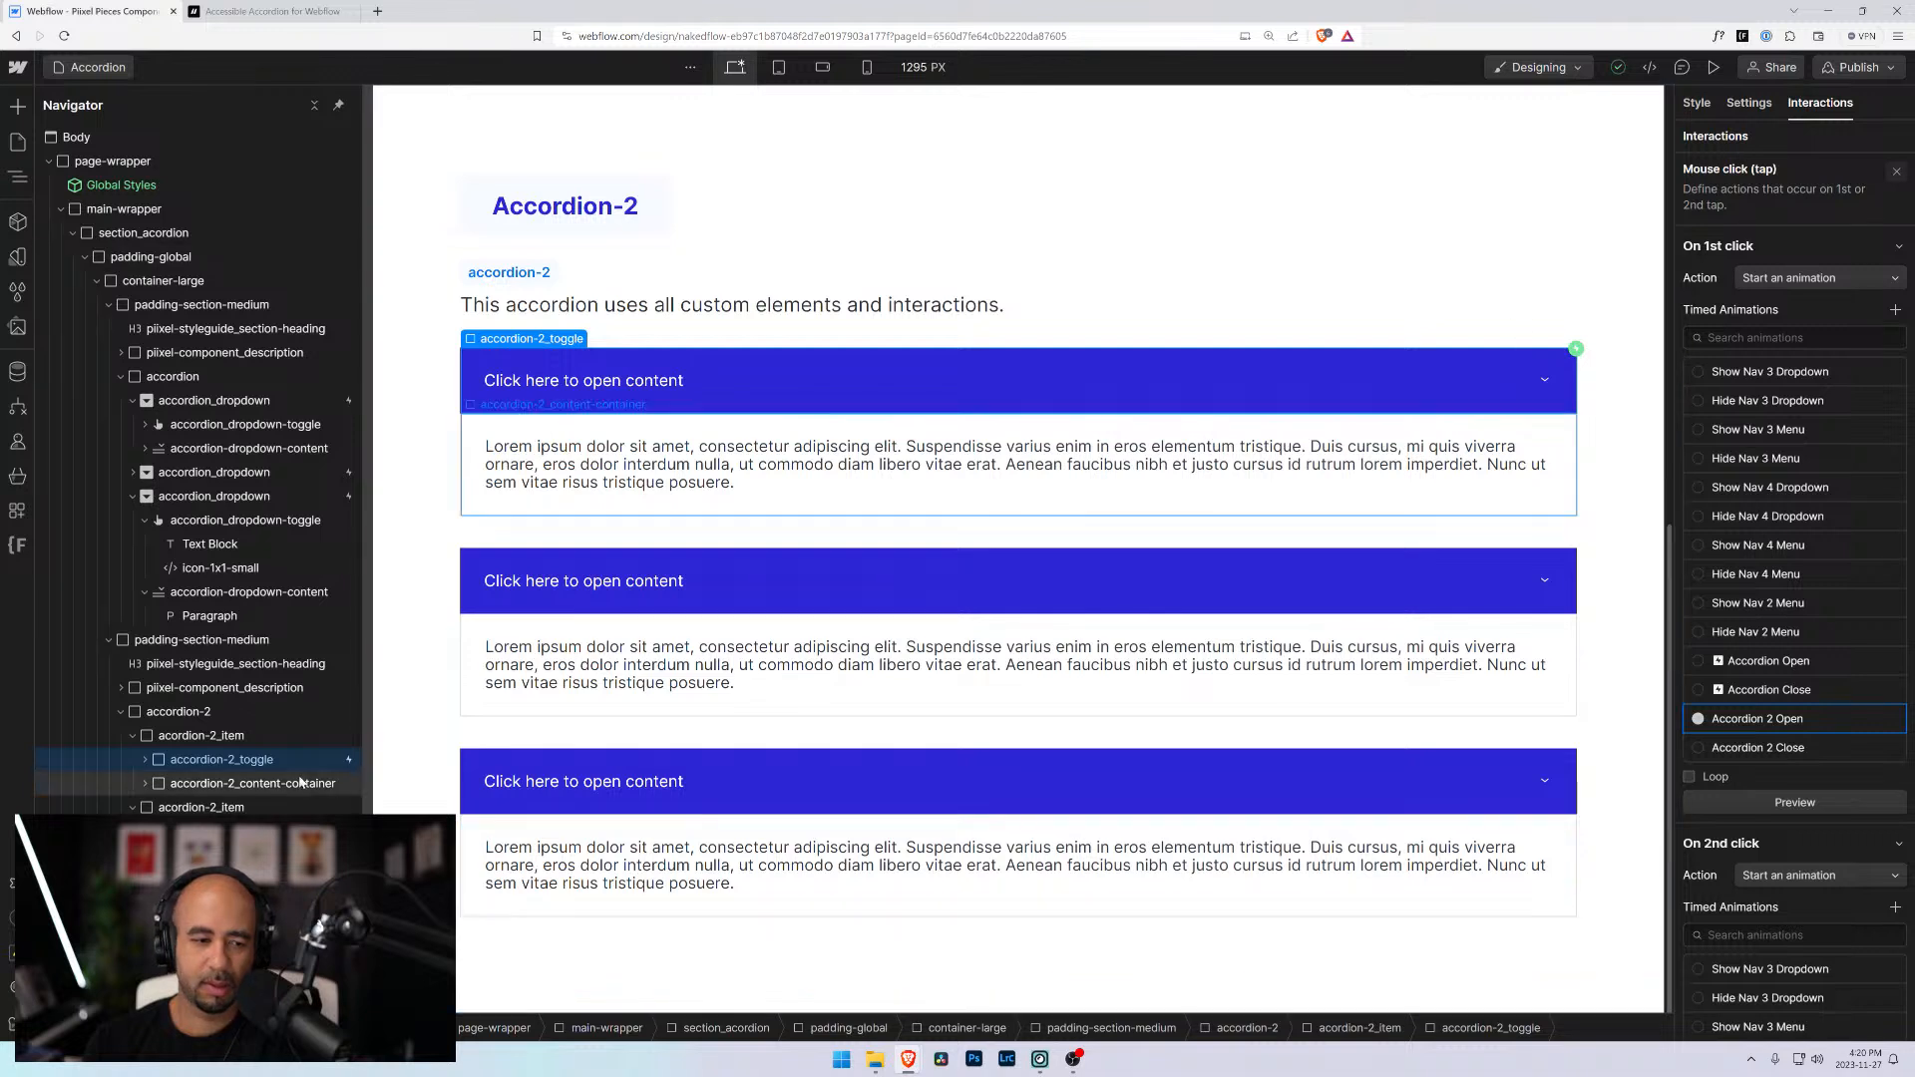
{"action": "left_click", "coordinate": [253, 784]}
{"action": "left_click", "coordinate": [243, 761]}
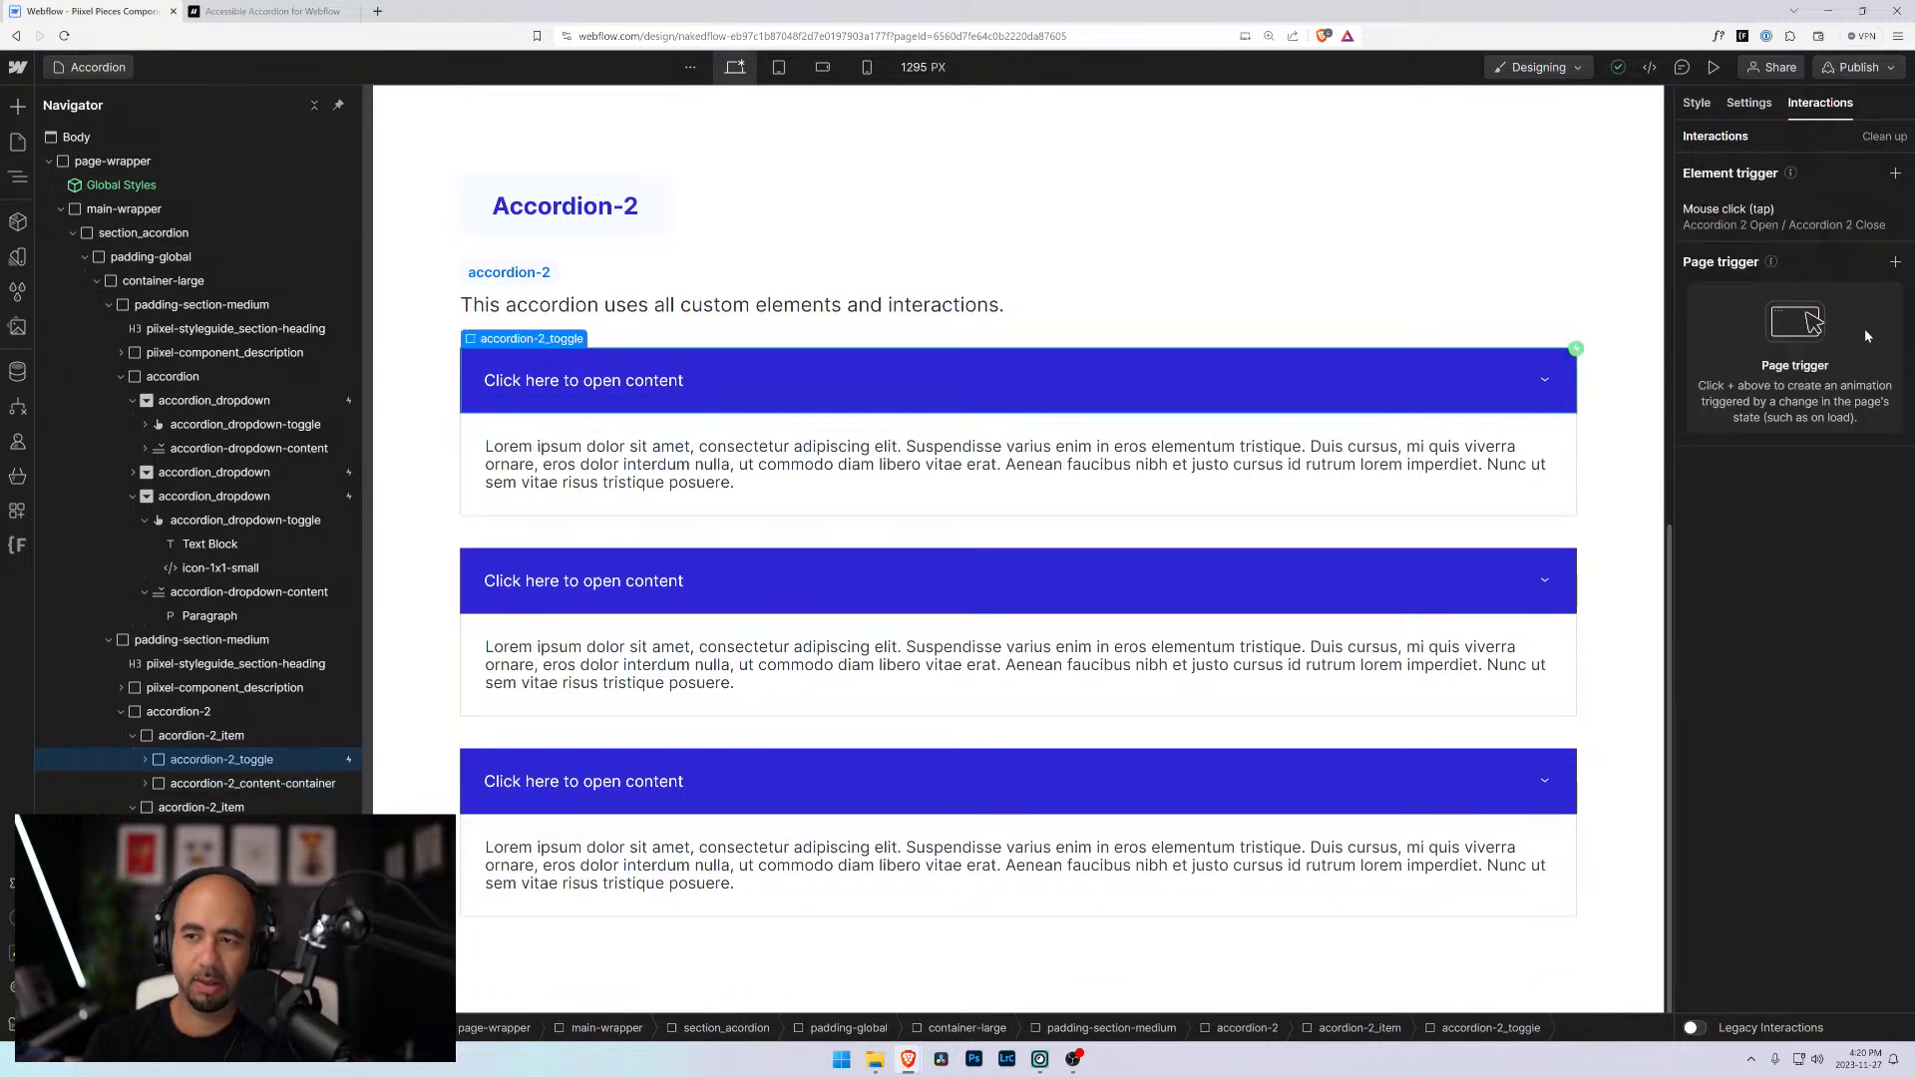
Add another mouse click trigger to the first accordion-2_toggle, starting a new timed animation named Accordion 2 on first click
{"action": "left_click", "coordinate": [1892, 175]}
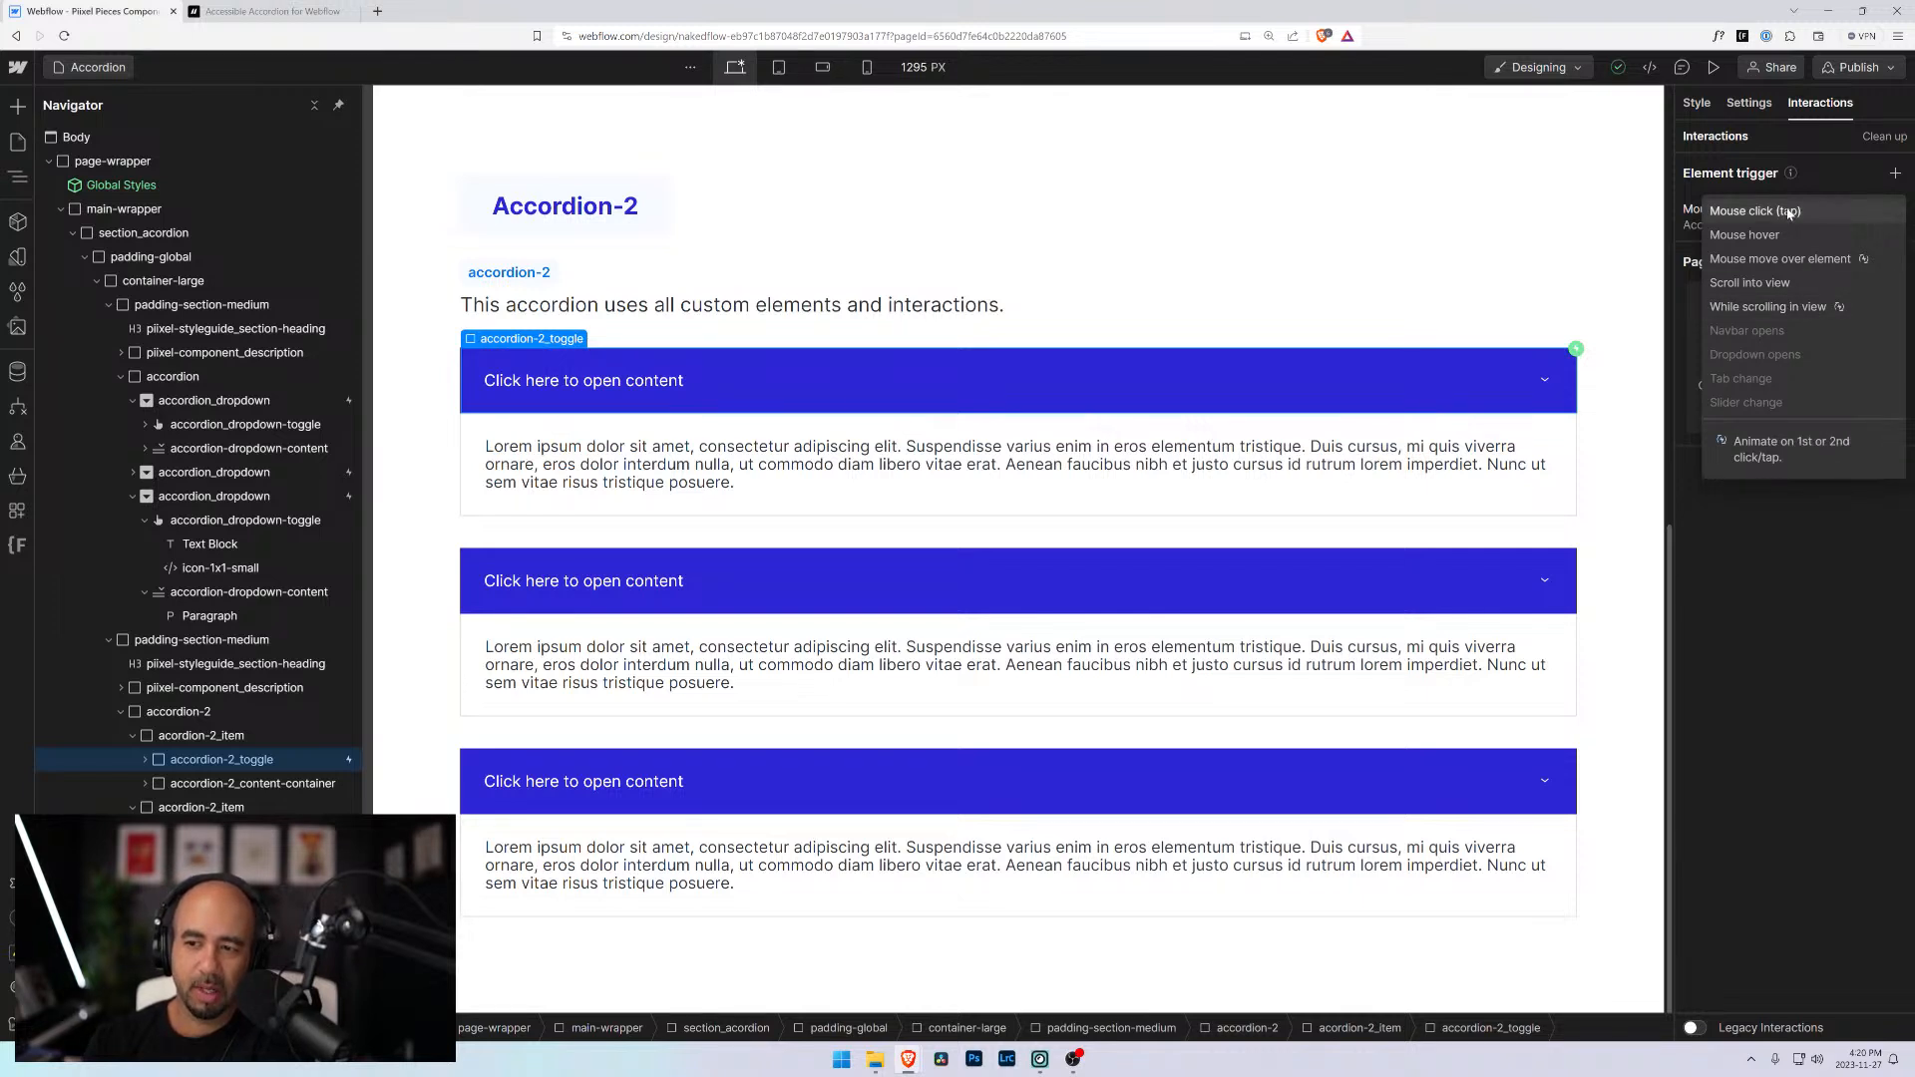
{"action": "left_click", "coordinate": [1789, 212]}
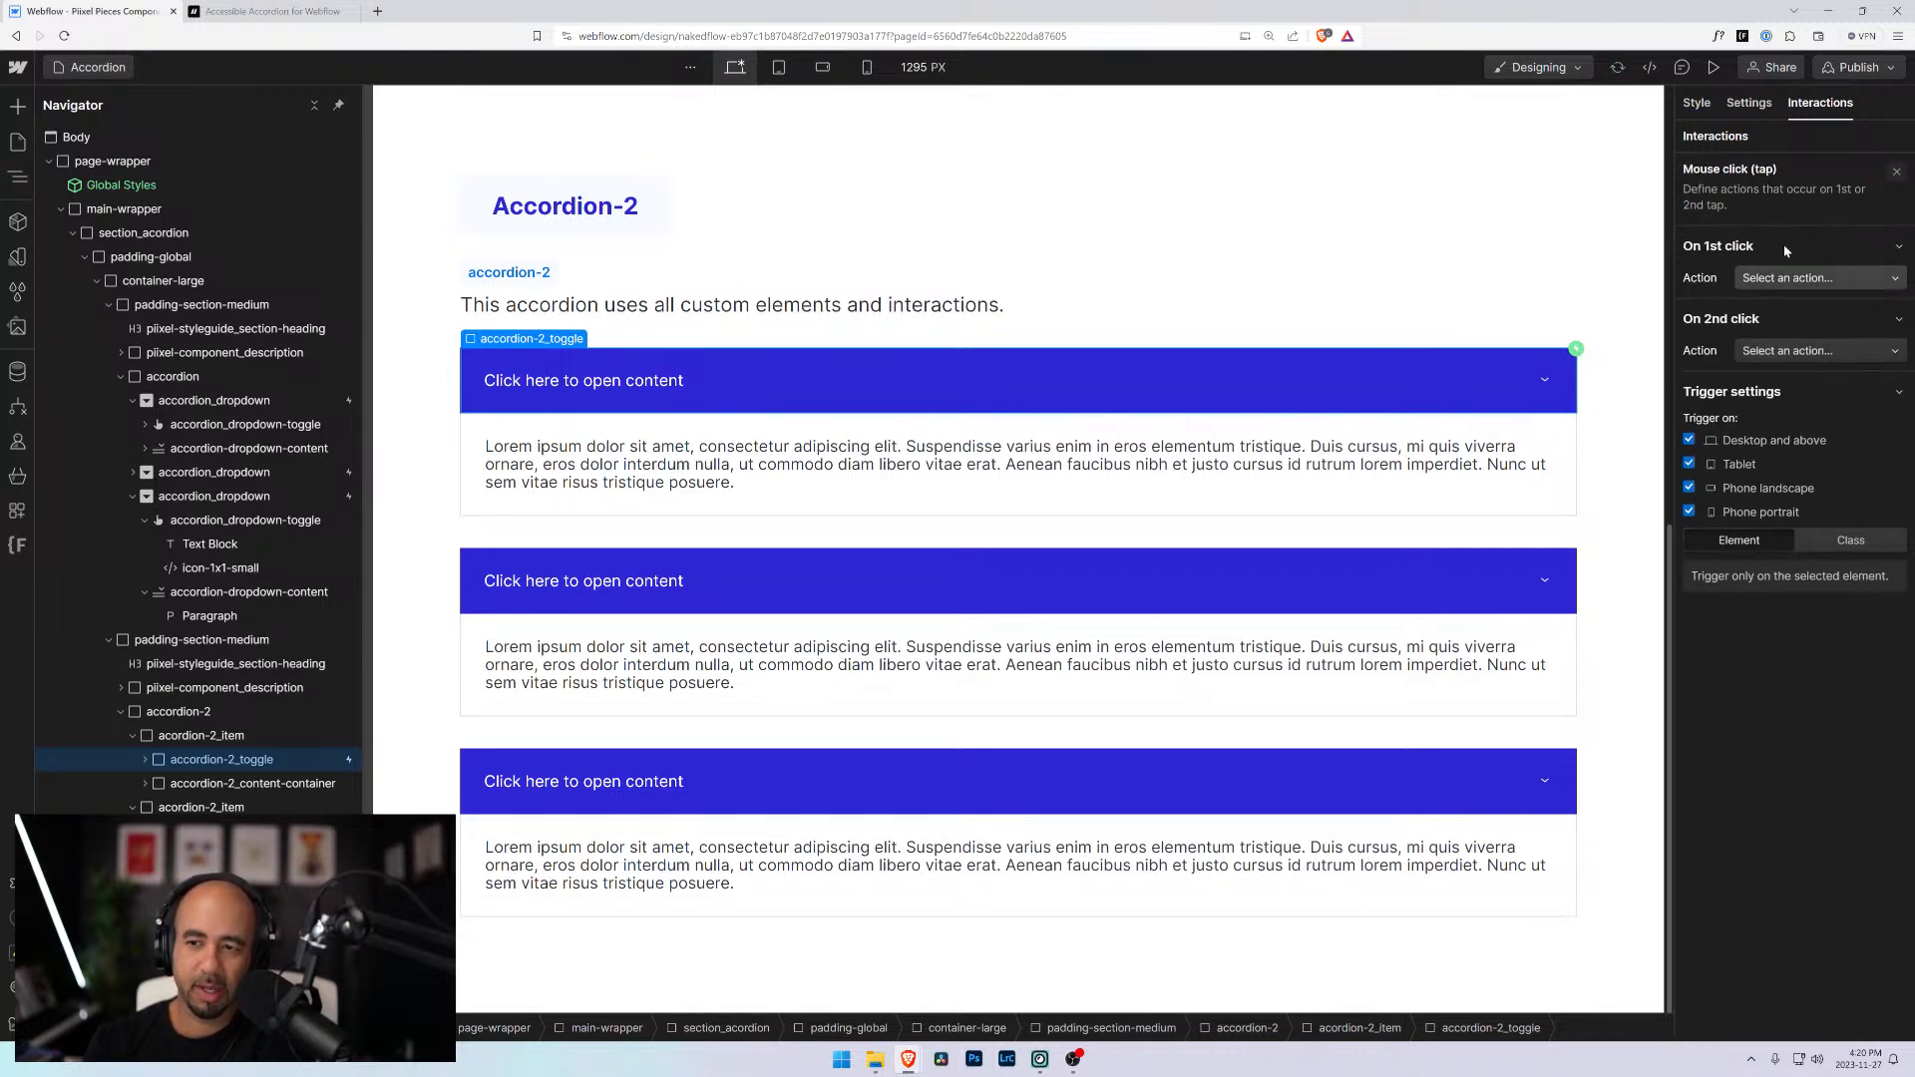
{"action": "left_click", "coordinate": [1796, 279]}
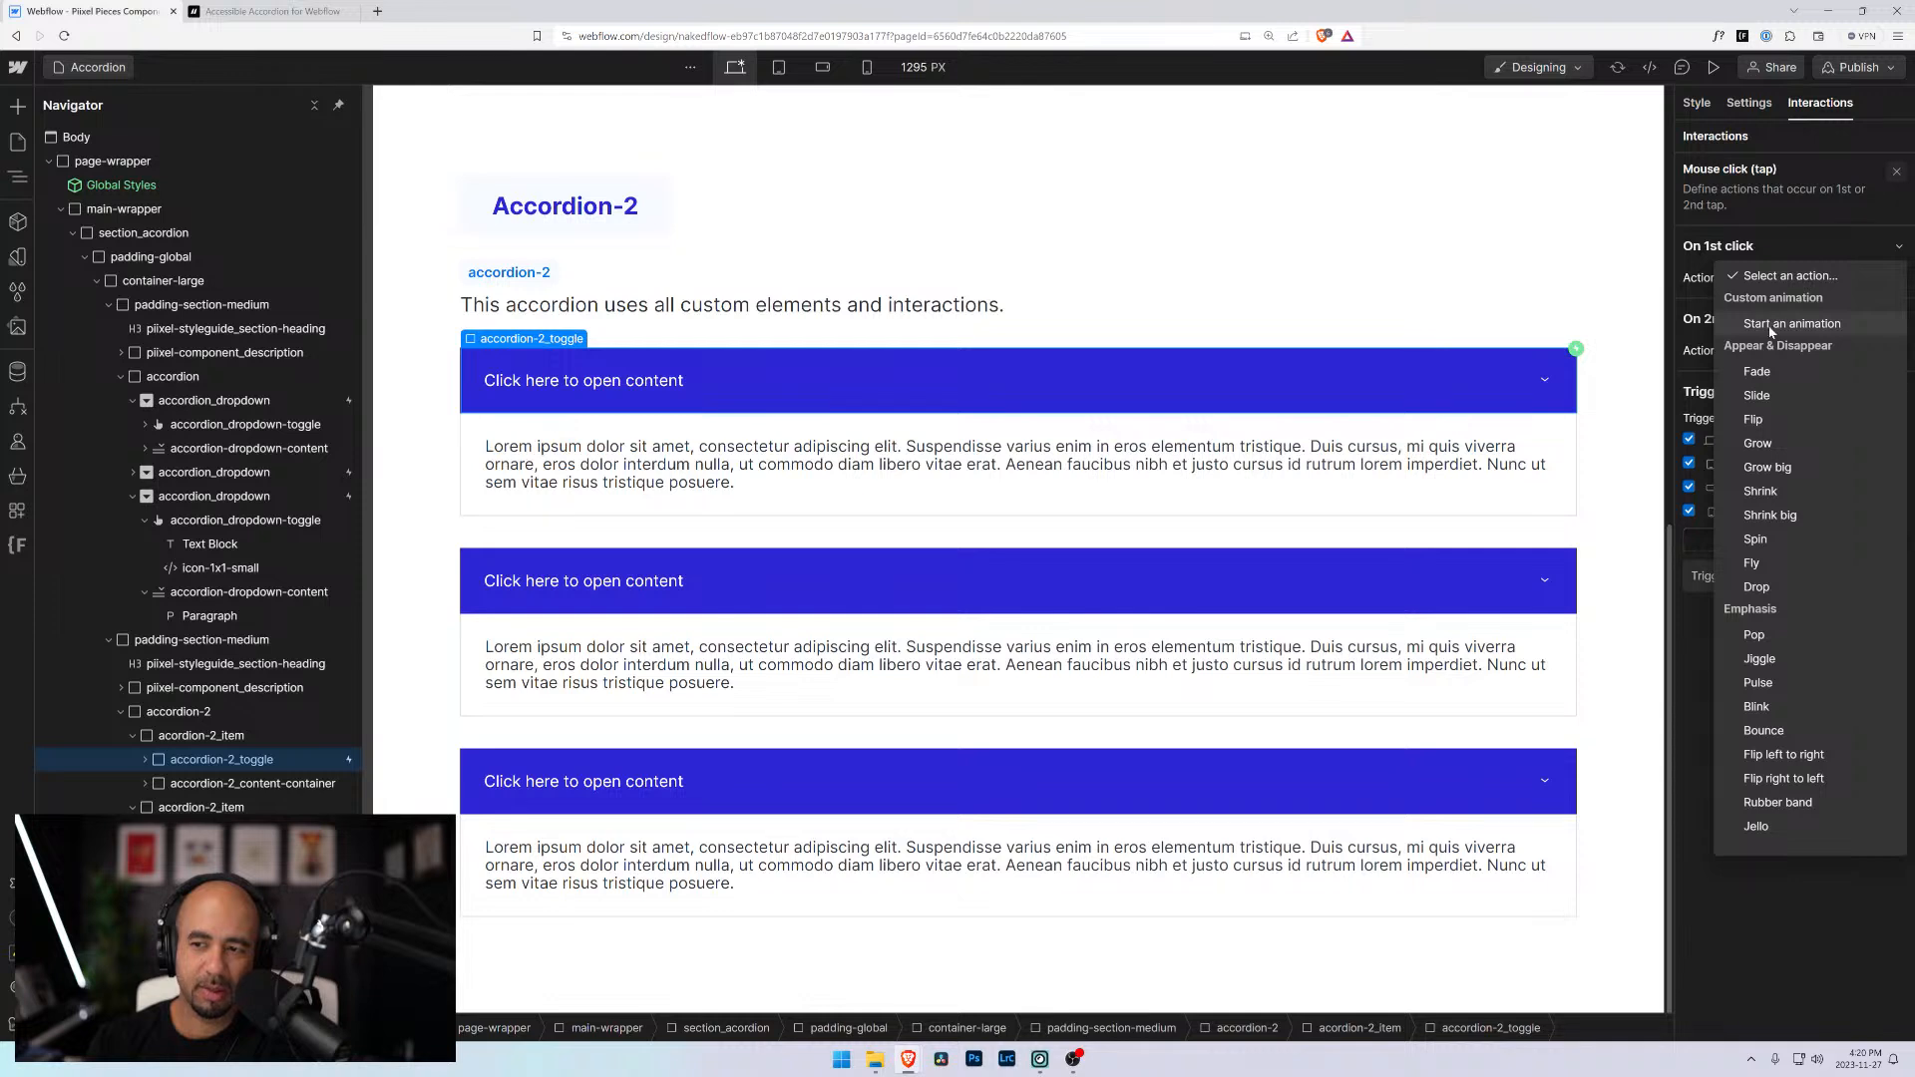
{"action": "left_click", "coordinate": [1772, 325]}
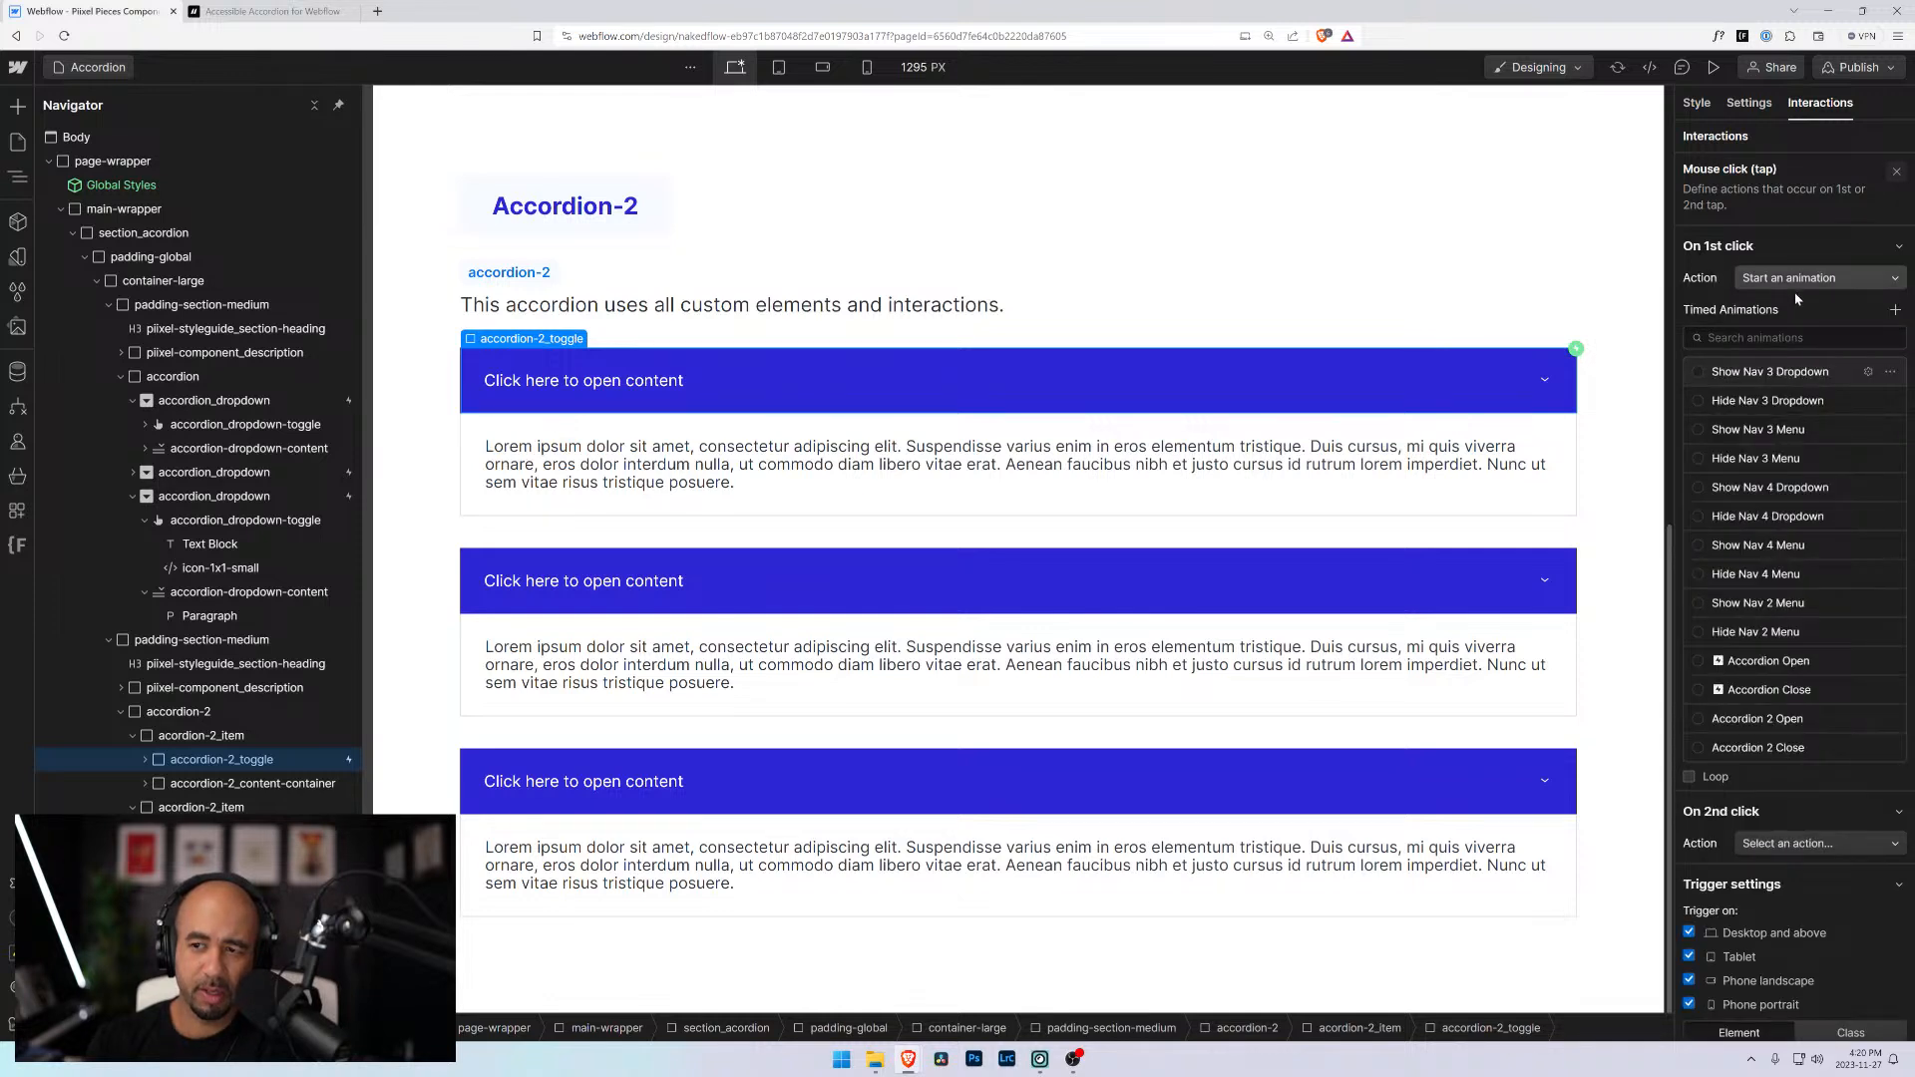
{"action": "left_click", "coordinate": [1894, 312]}
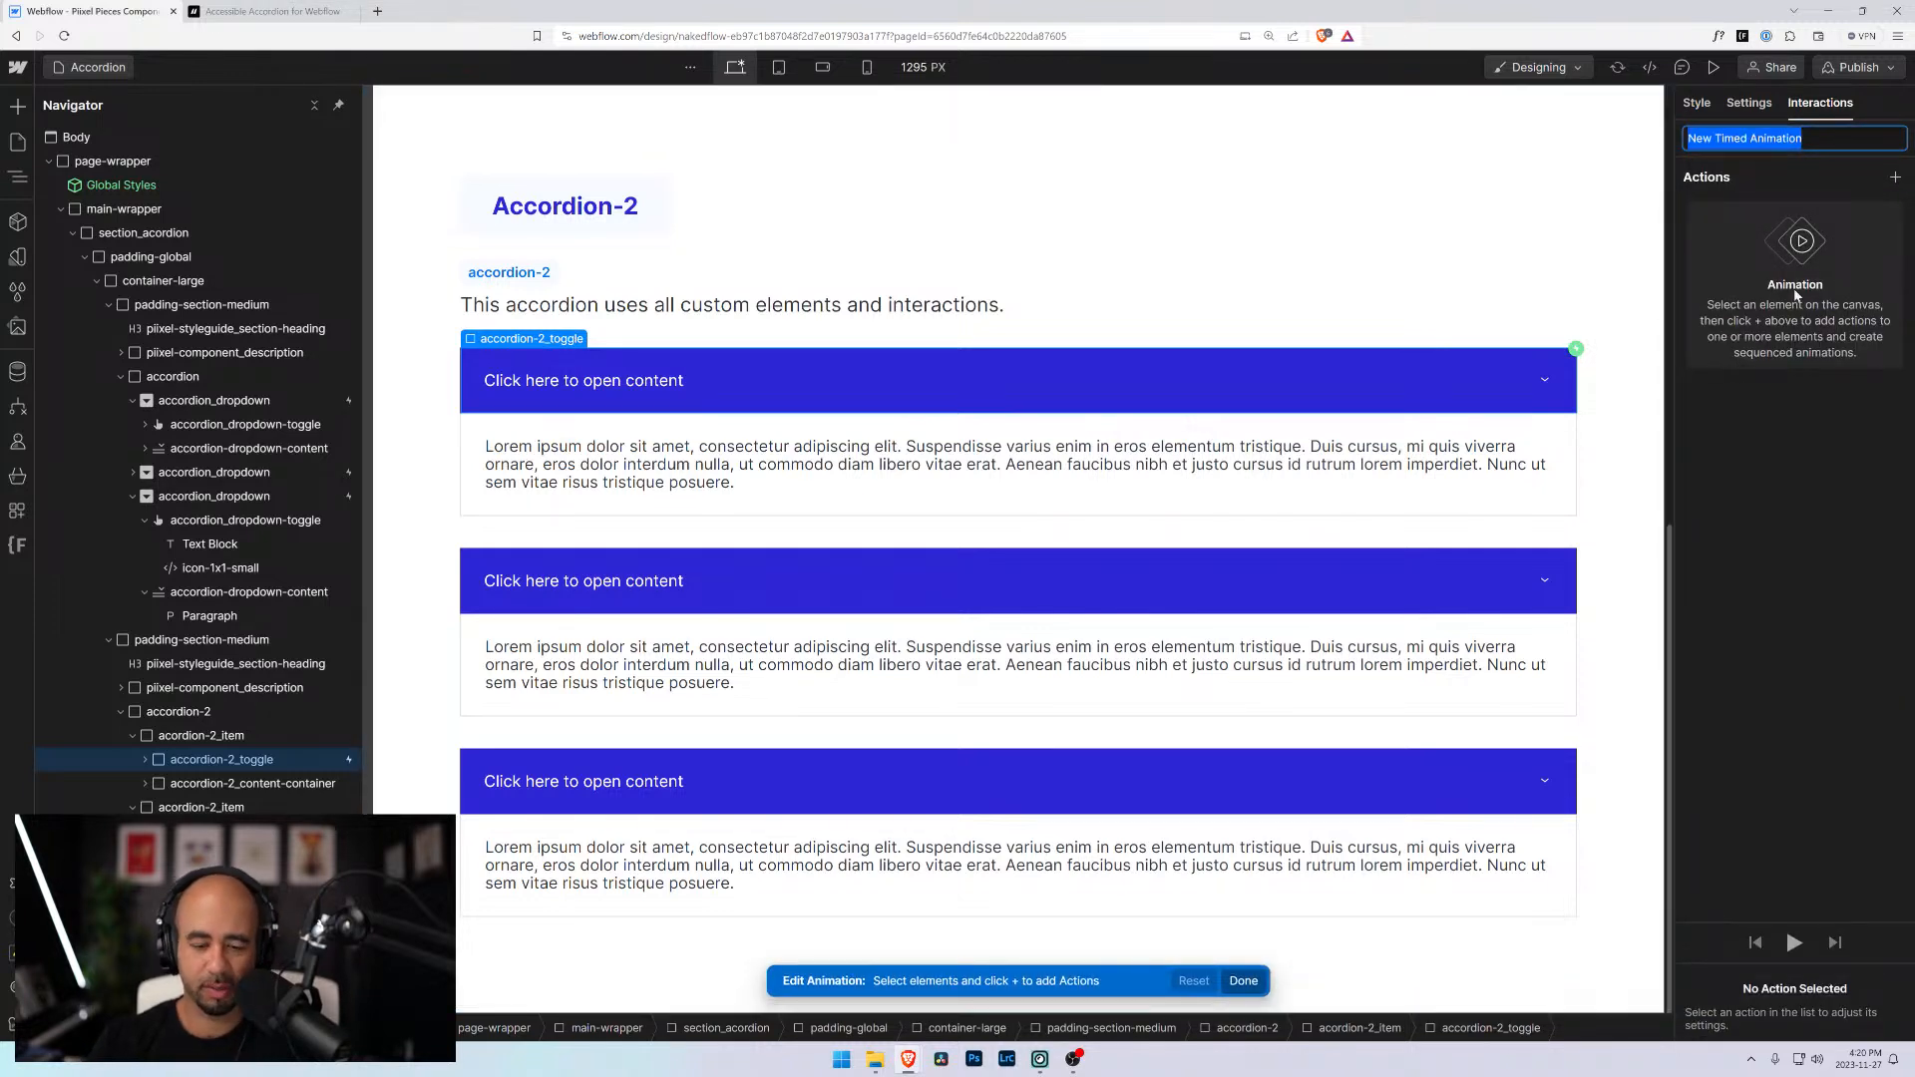
{"action": "type", "text": "A"}
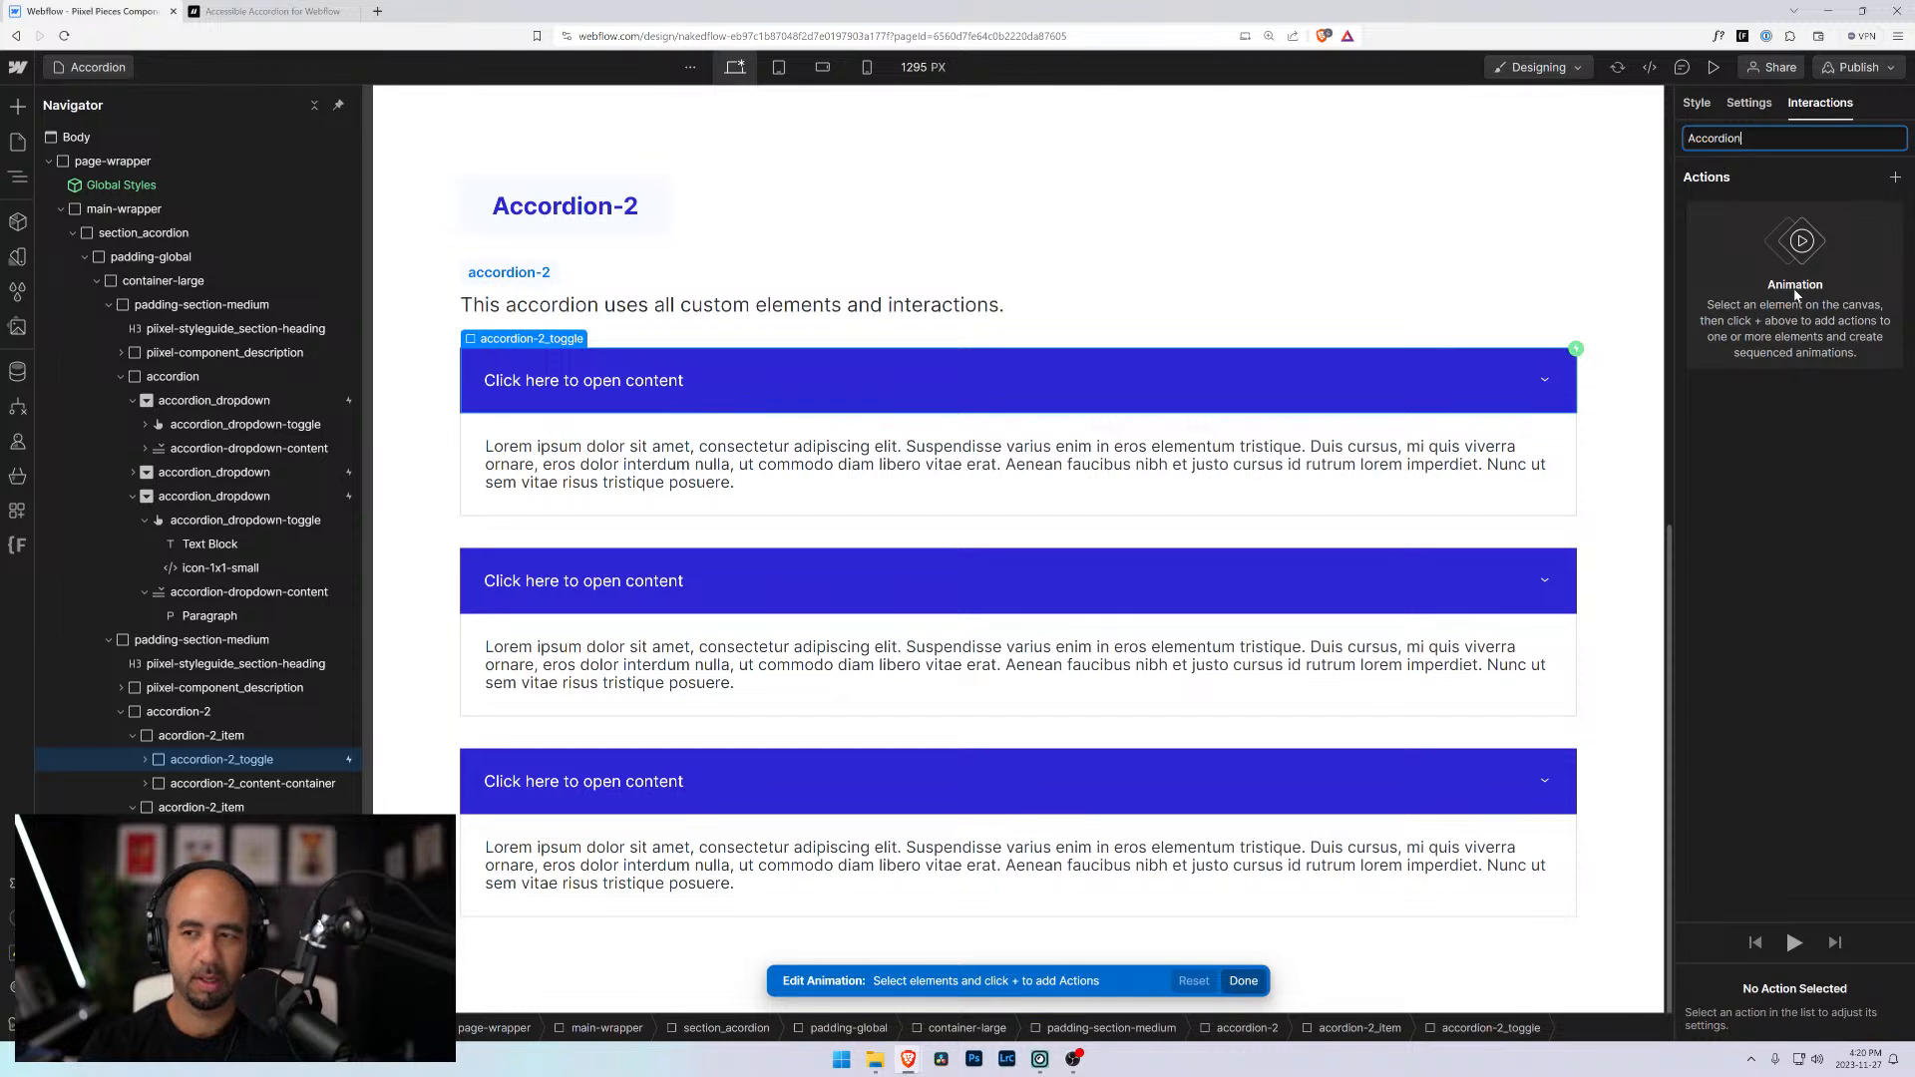
{"action": "type", "text": "ccordion 2"}
{"action": "key", "text": "Return"}
Add a Size action on the first accordion-2_content-container that sets height 0 for all elements with this class
{"action": "left_click", "coordinate": [1894, 178]}
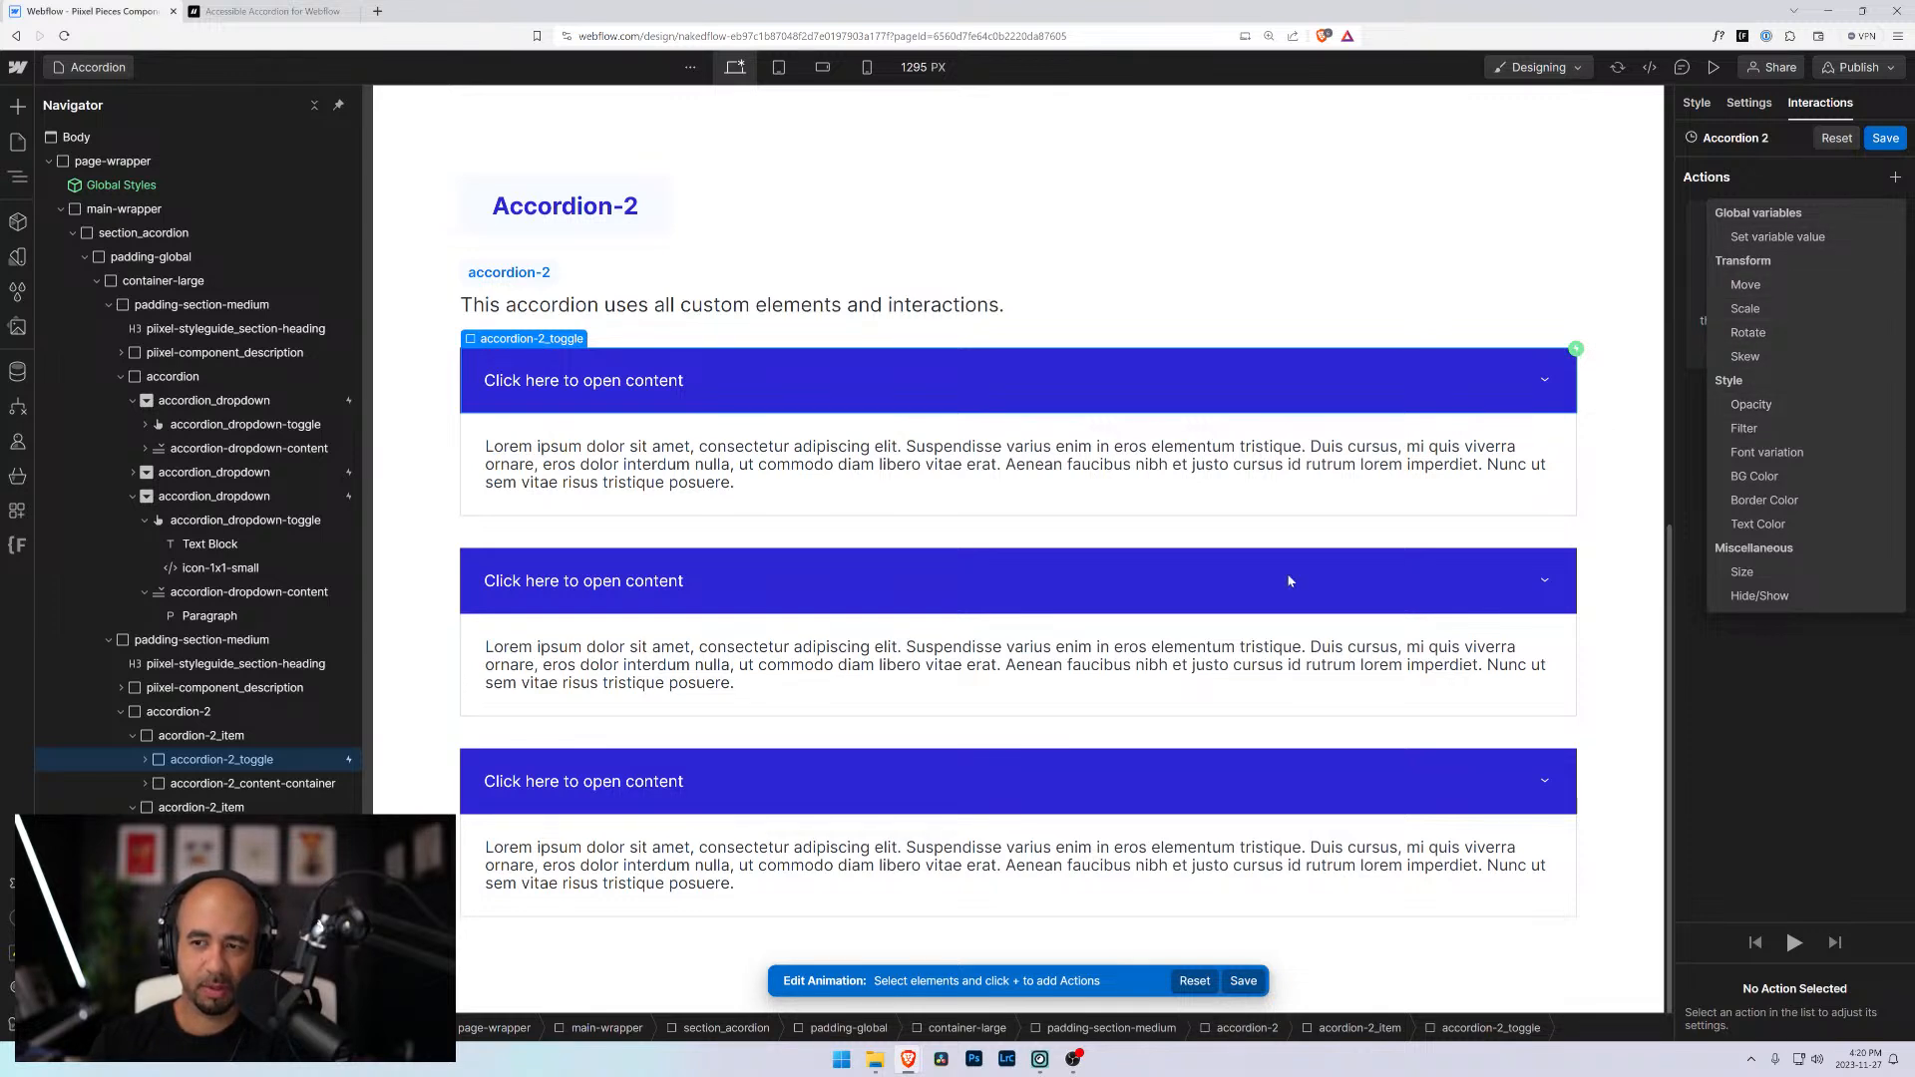
{"action": "left_click", "coordinate": [222, 788]}
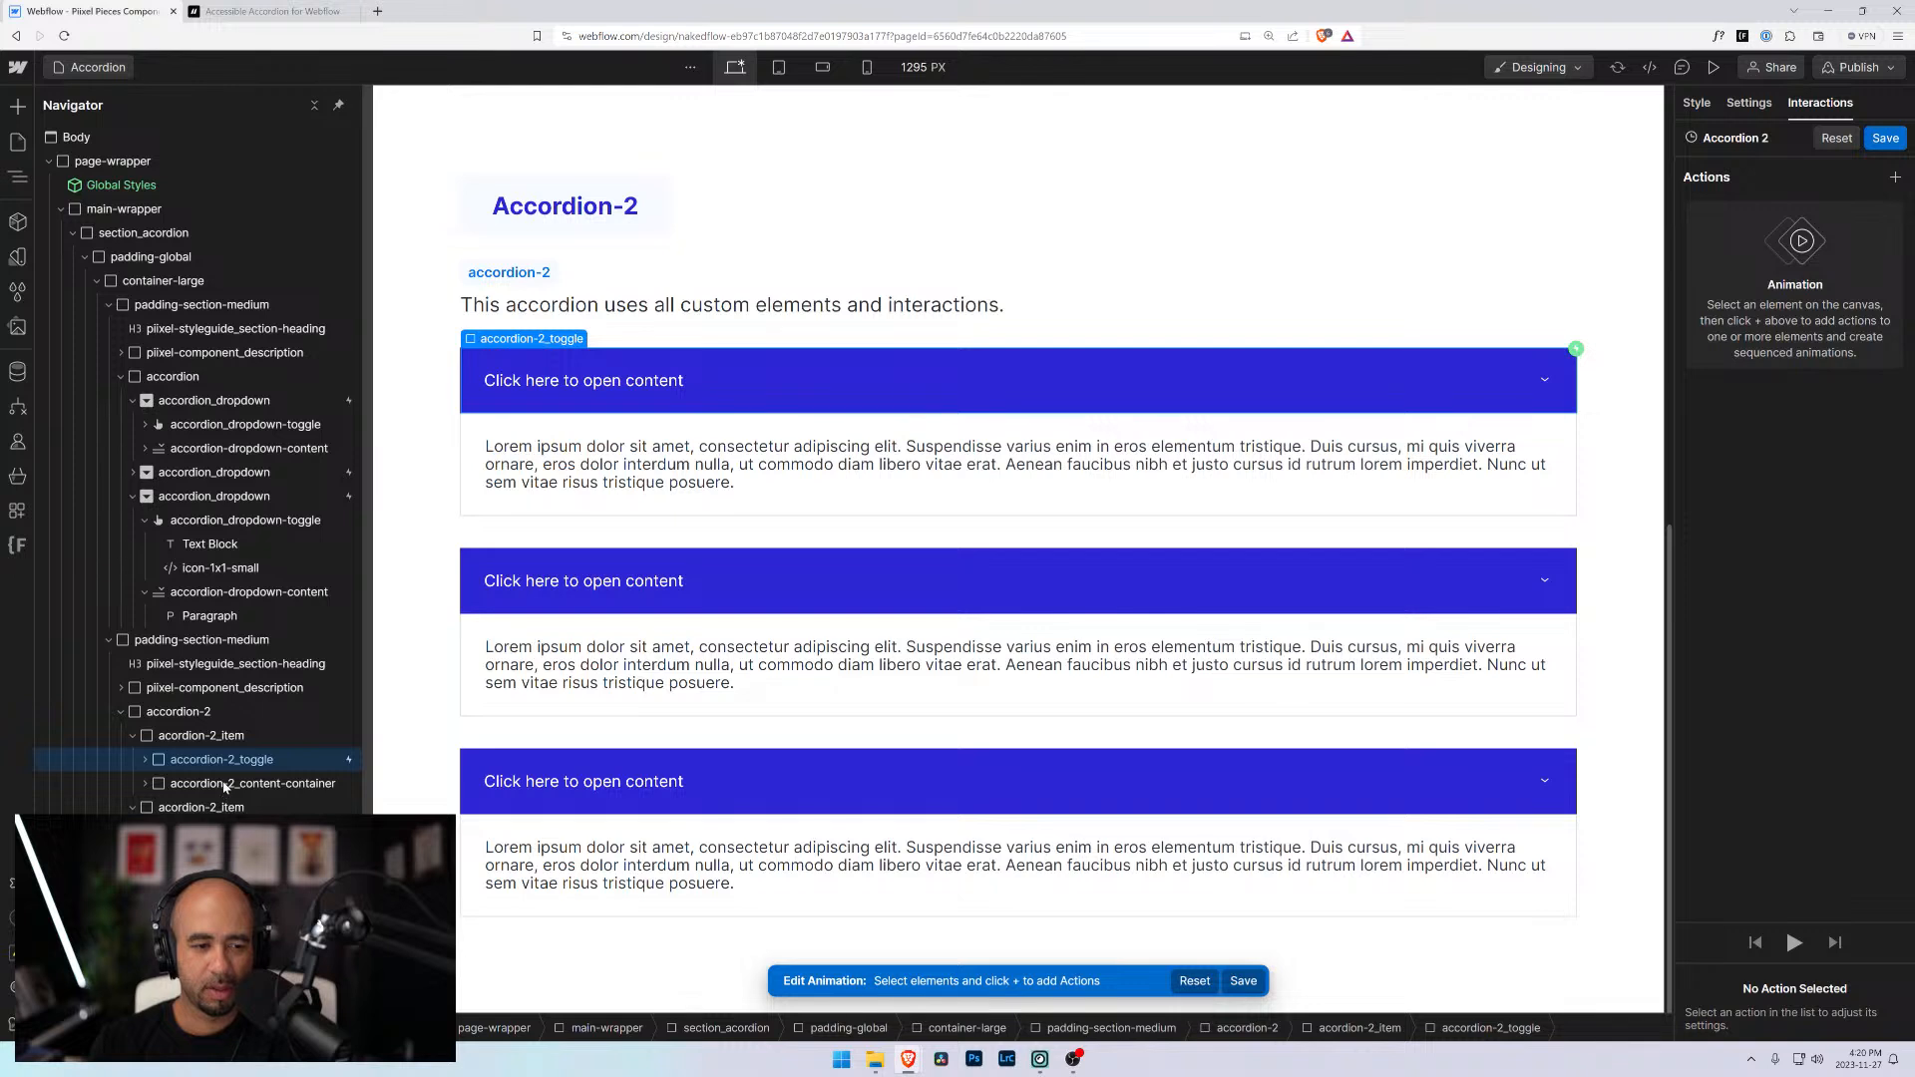
{"action": "left_click", "coordinate": [224, 785]}
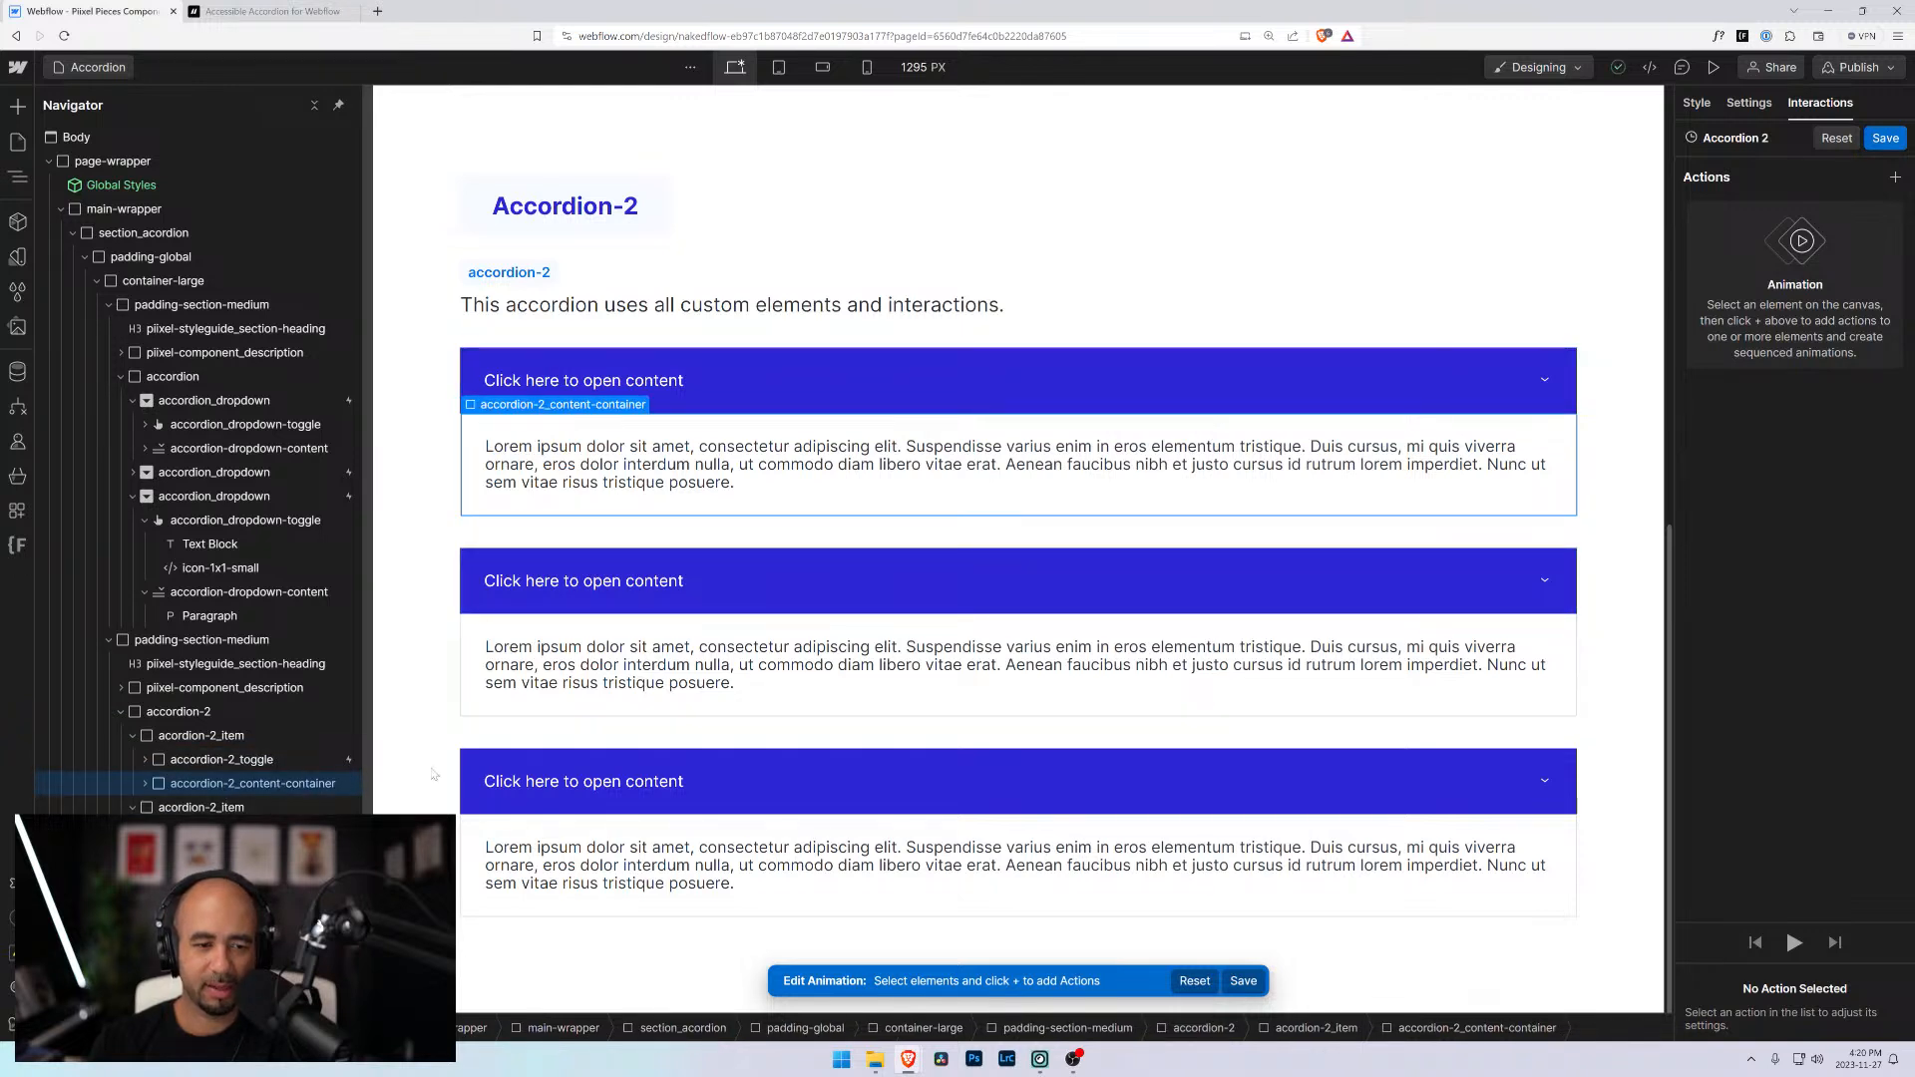
{"action": "left_click", "coordinate": [1895, 178]}
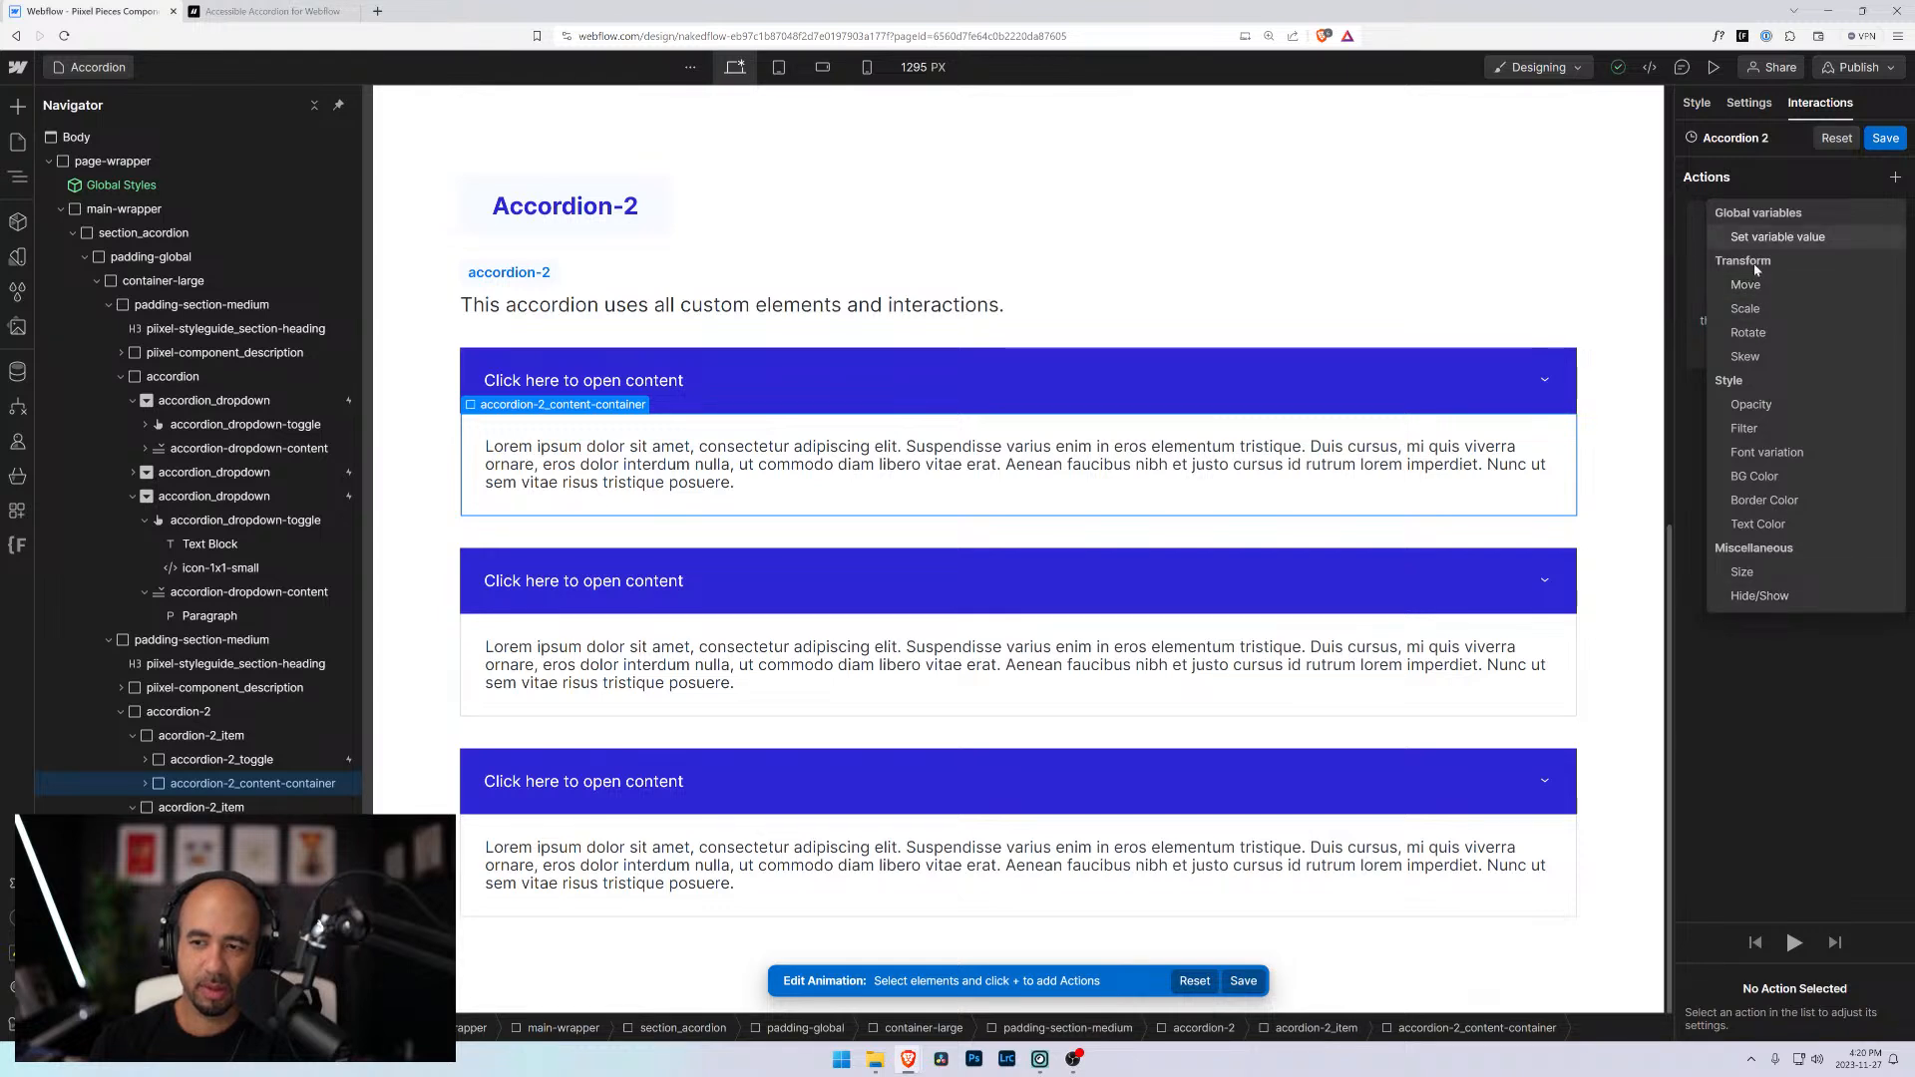
{"action": "left_click", "coordinate": [1742, 572]}
{"action": "left_click", "coordinate": [1814, 641]}
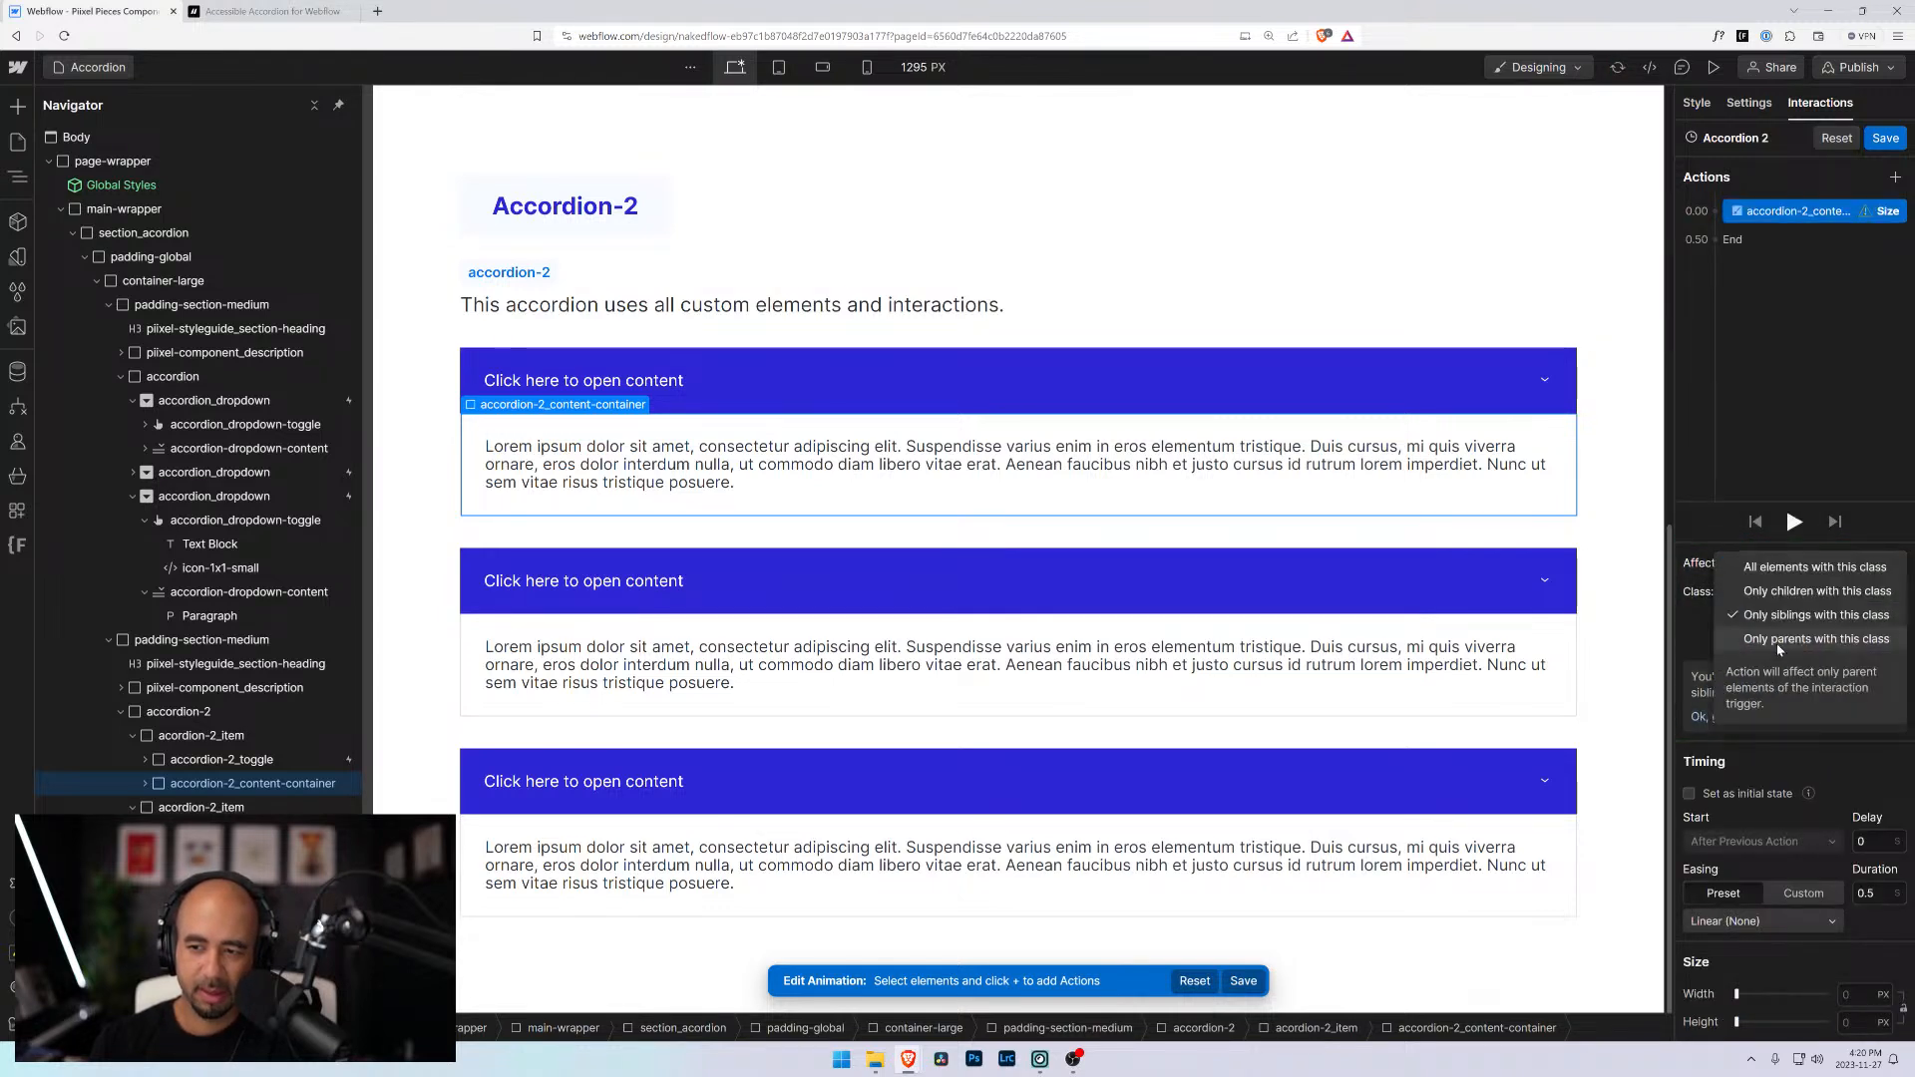
{"action": "left_click", "coordinate": [1778, 568]}
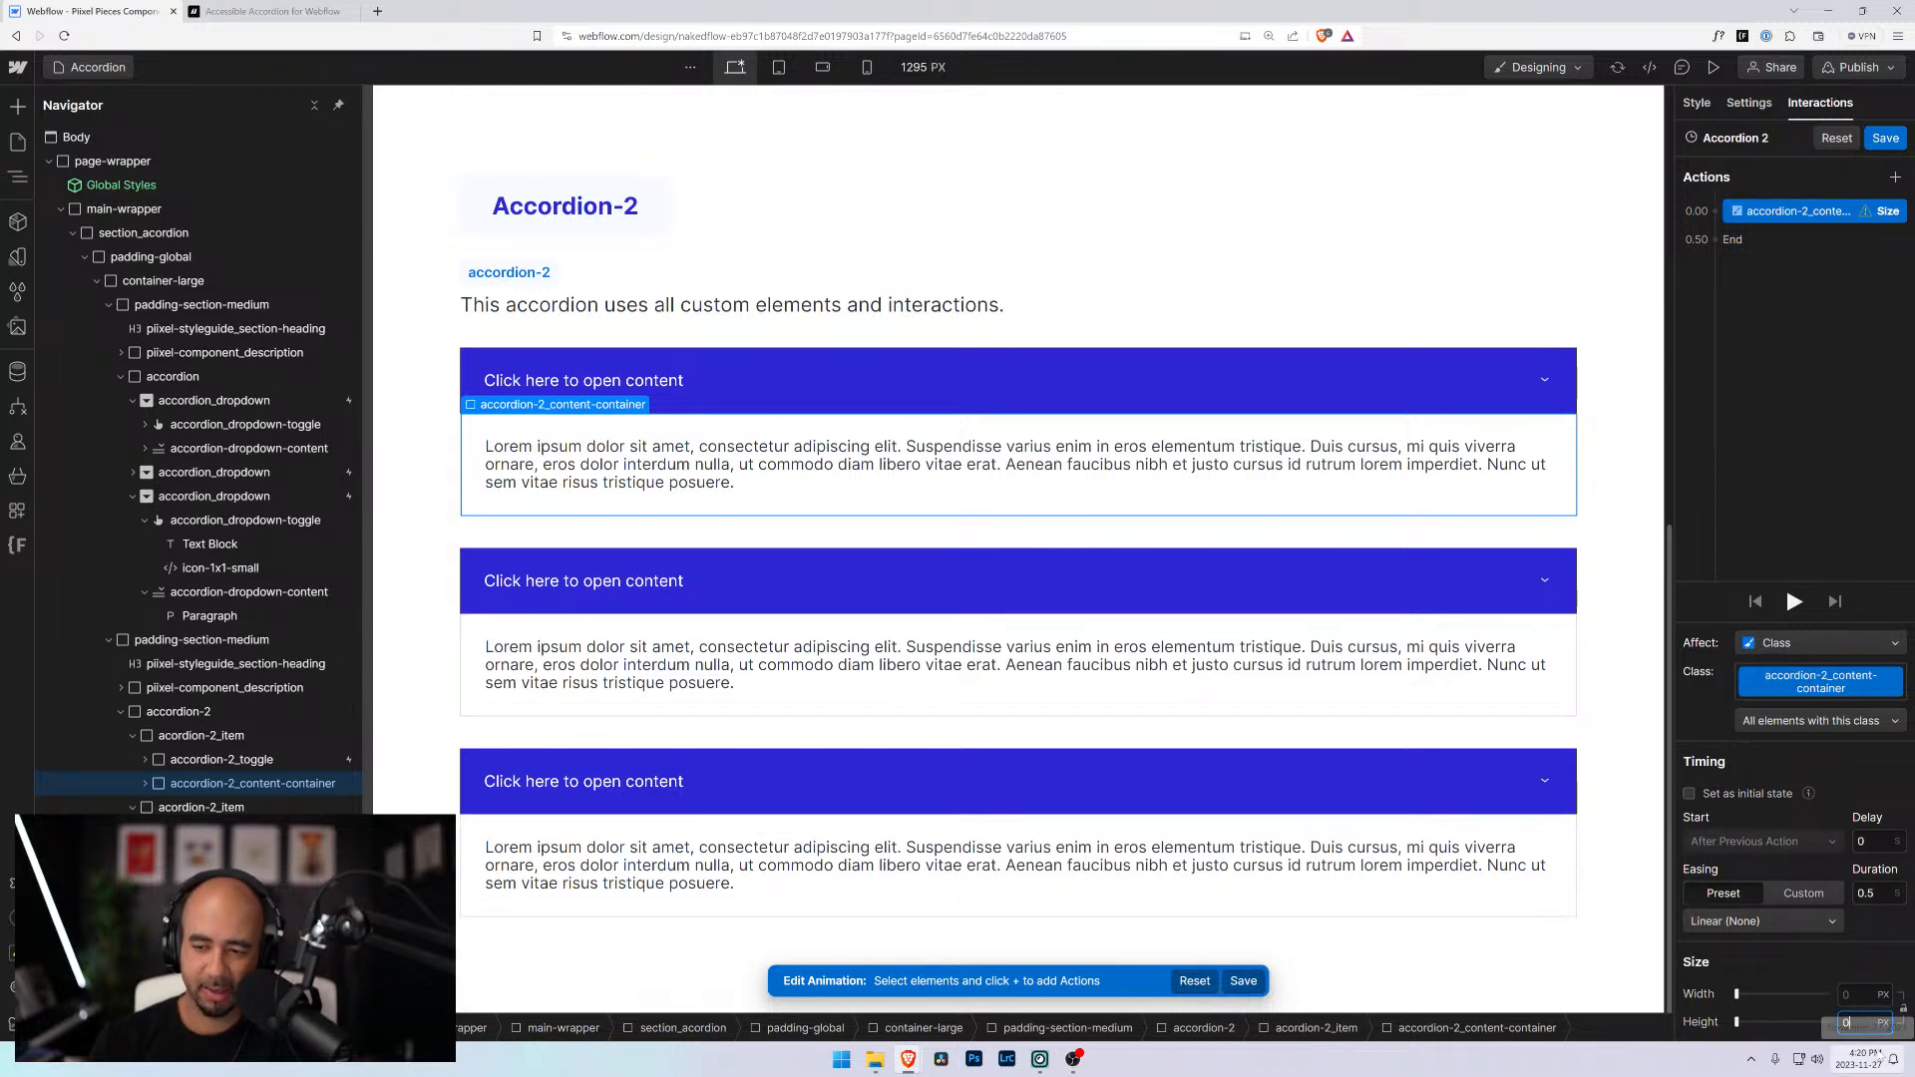
{"action": "type", "text": "0"}
{"action": "key", "text": "Return"}
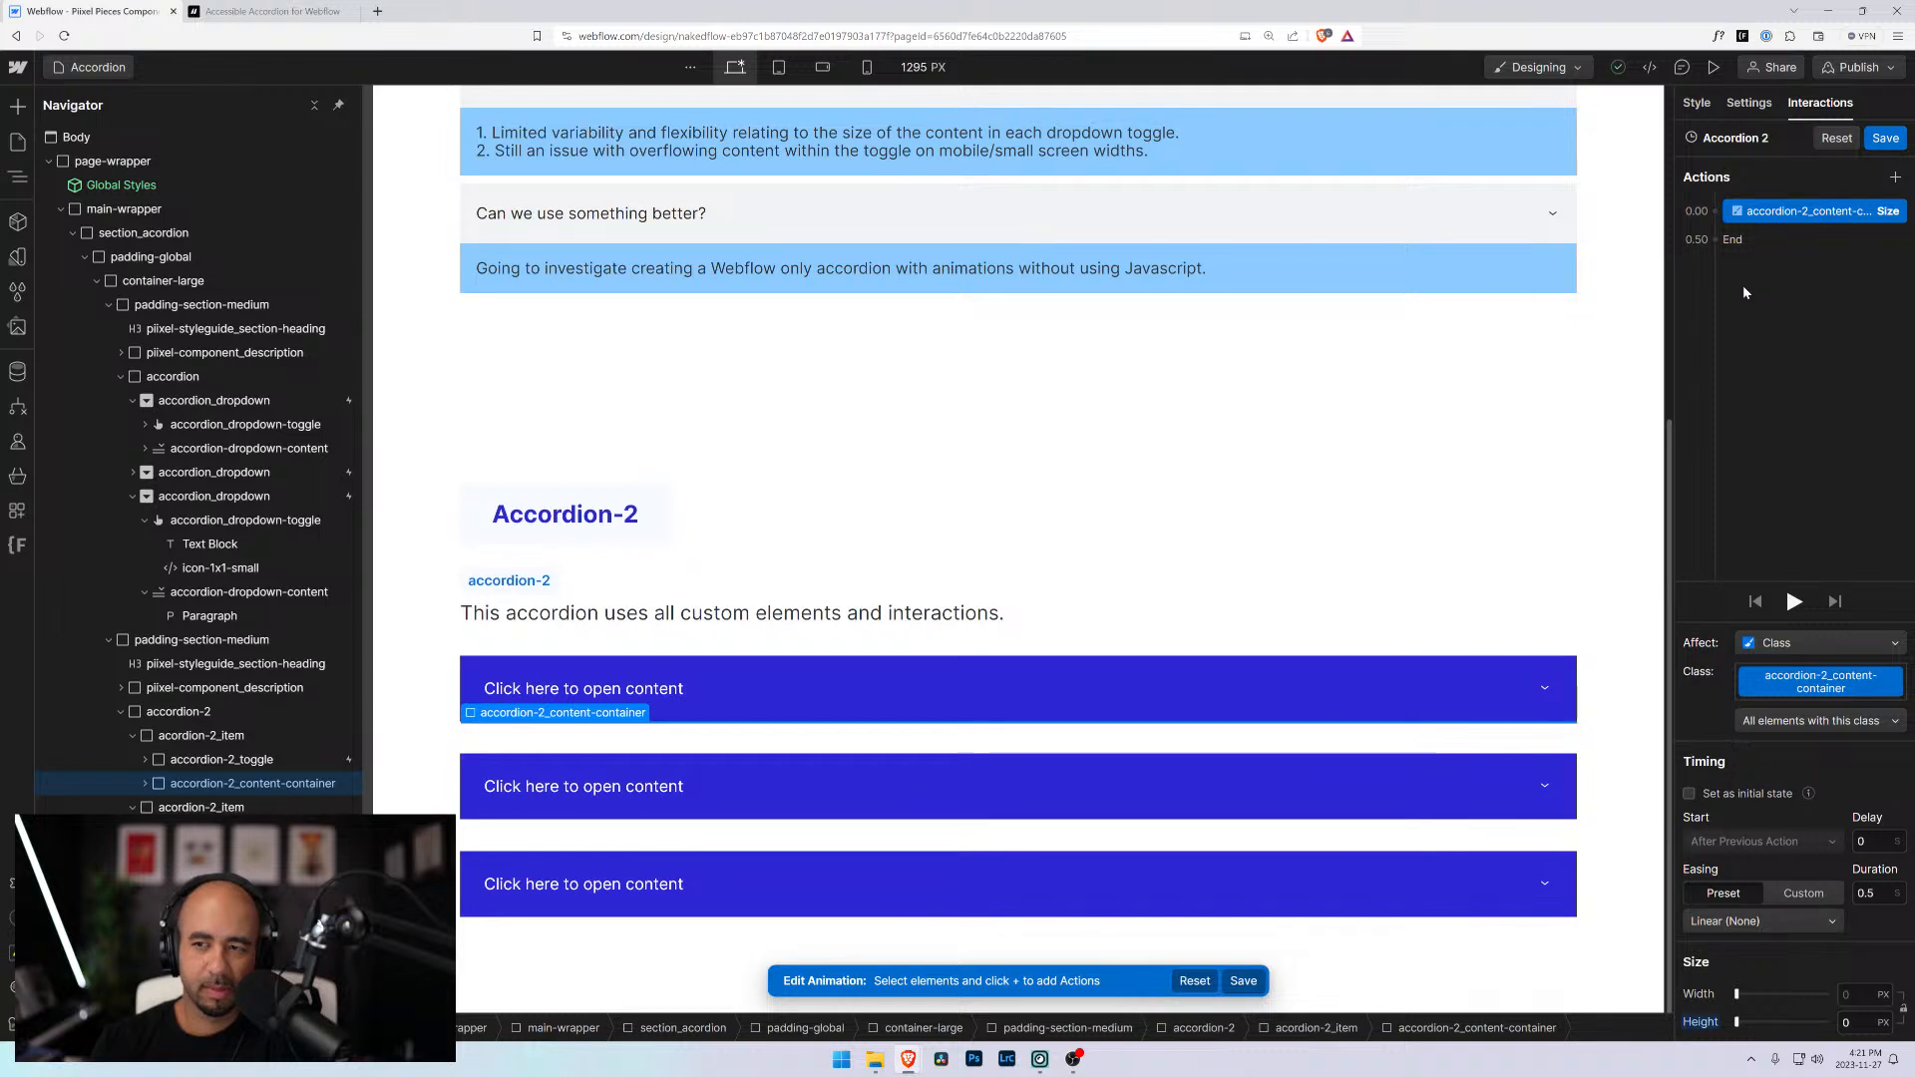
Insert another content-container Size action ahead of the existing one, with height 0 as the initial state
{"action": "left_click", "coordinate": [1715, 196]}
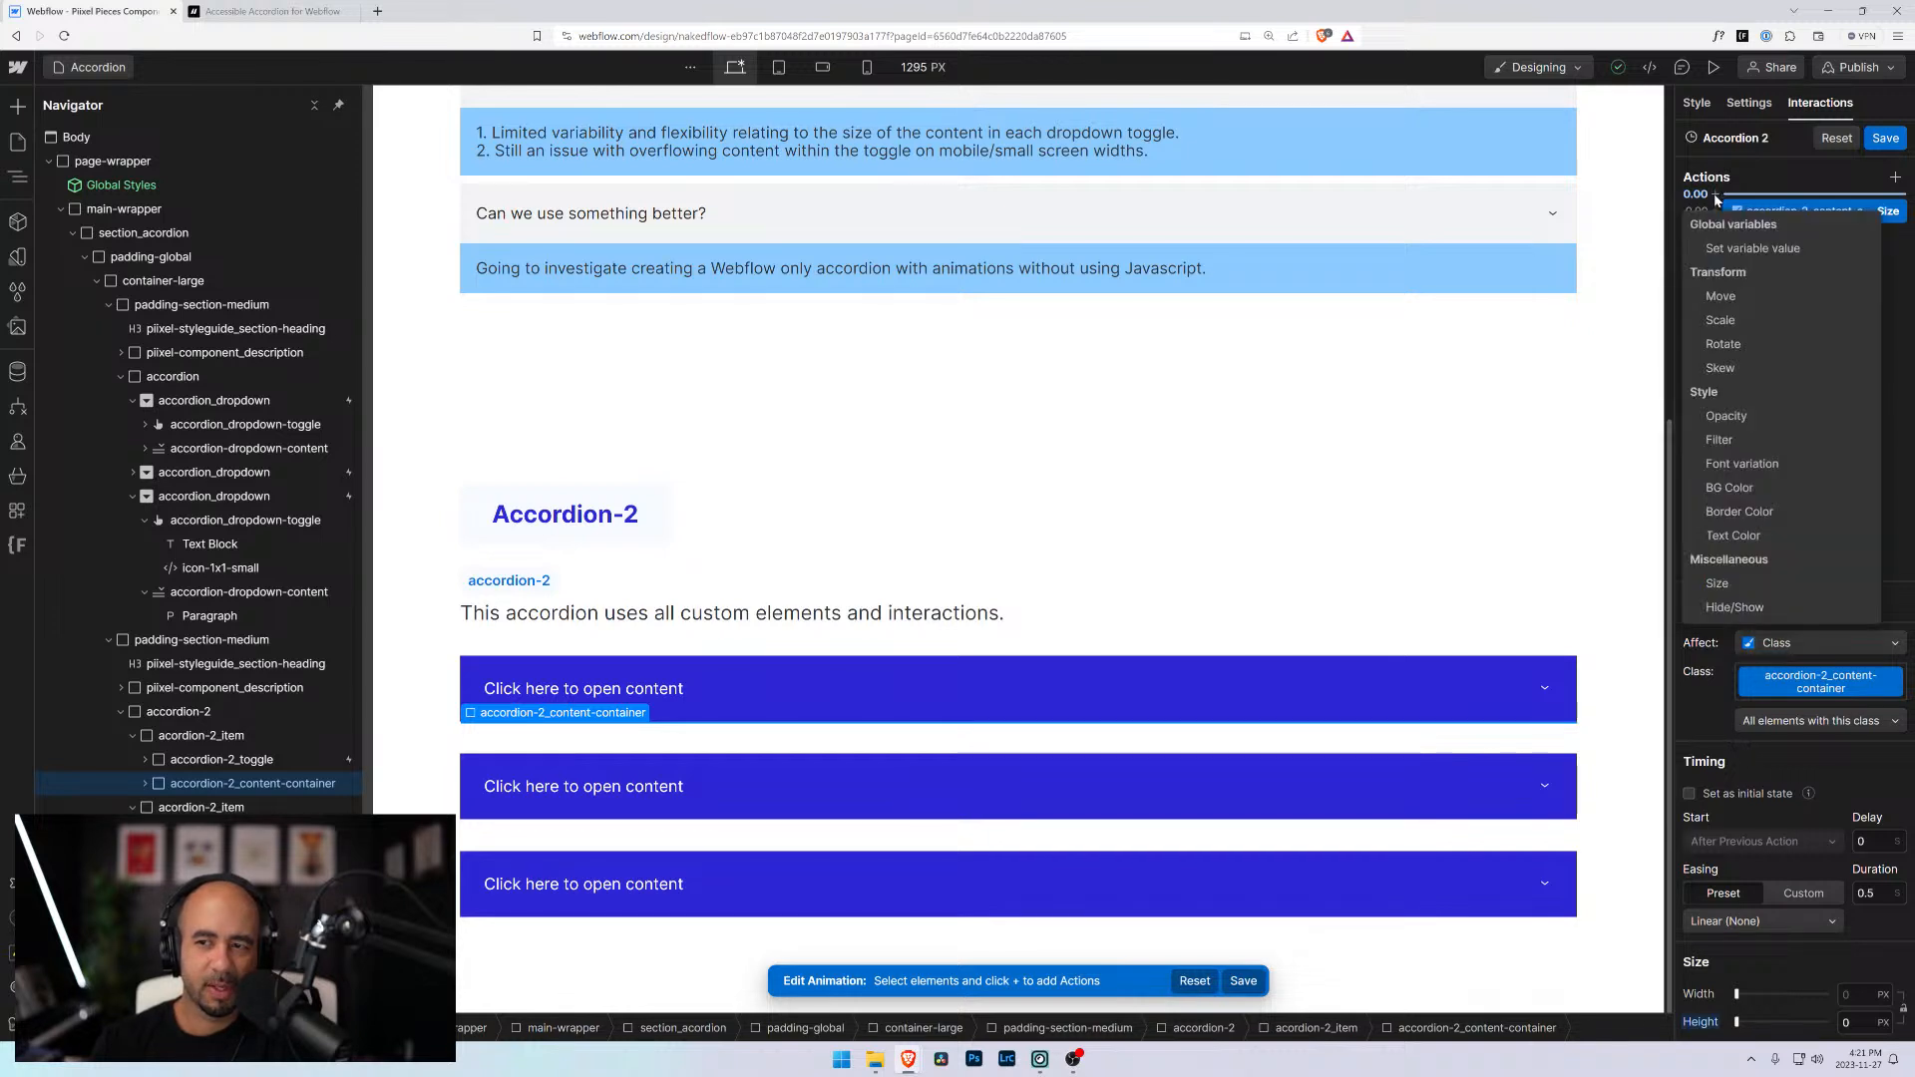
{"action": "left_click", "coordinate": [1746, 589]}
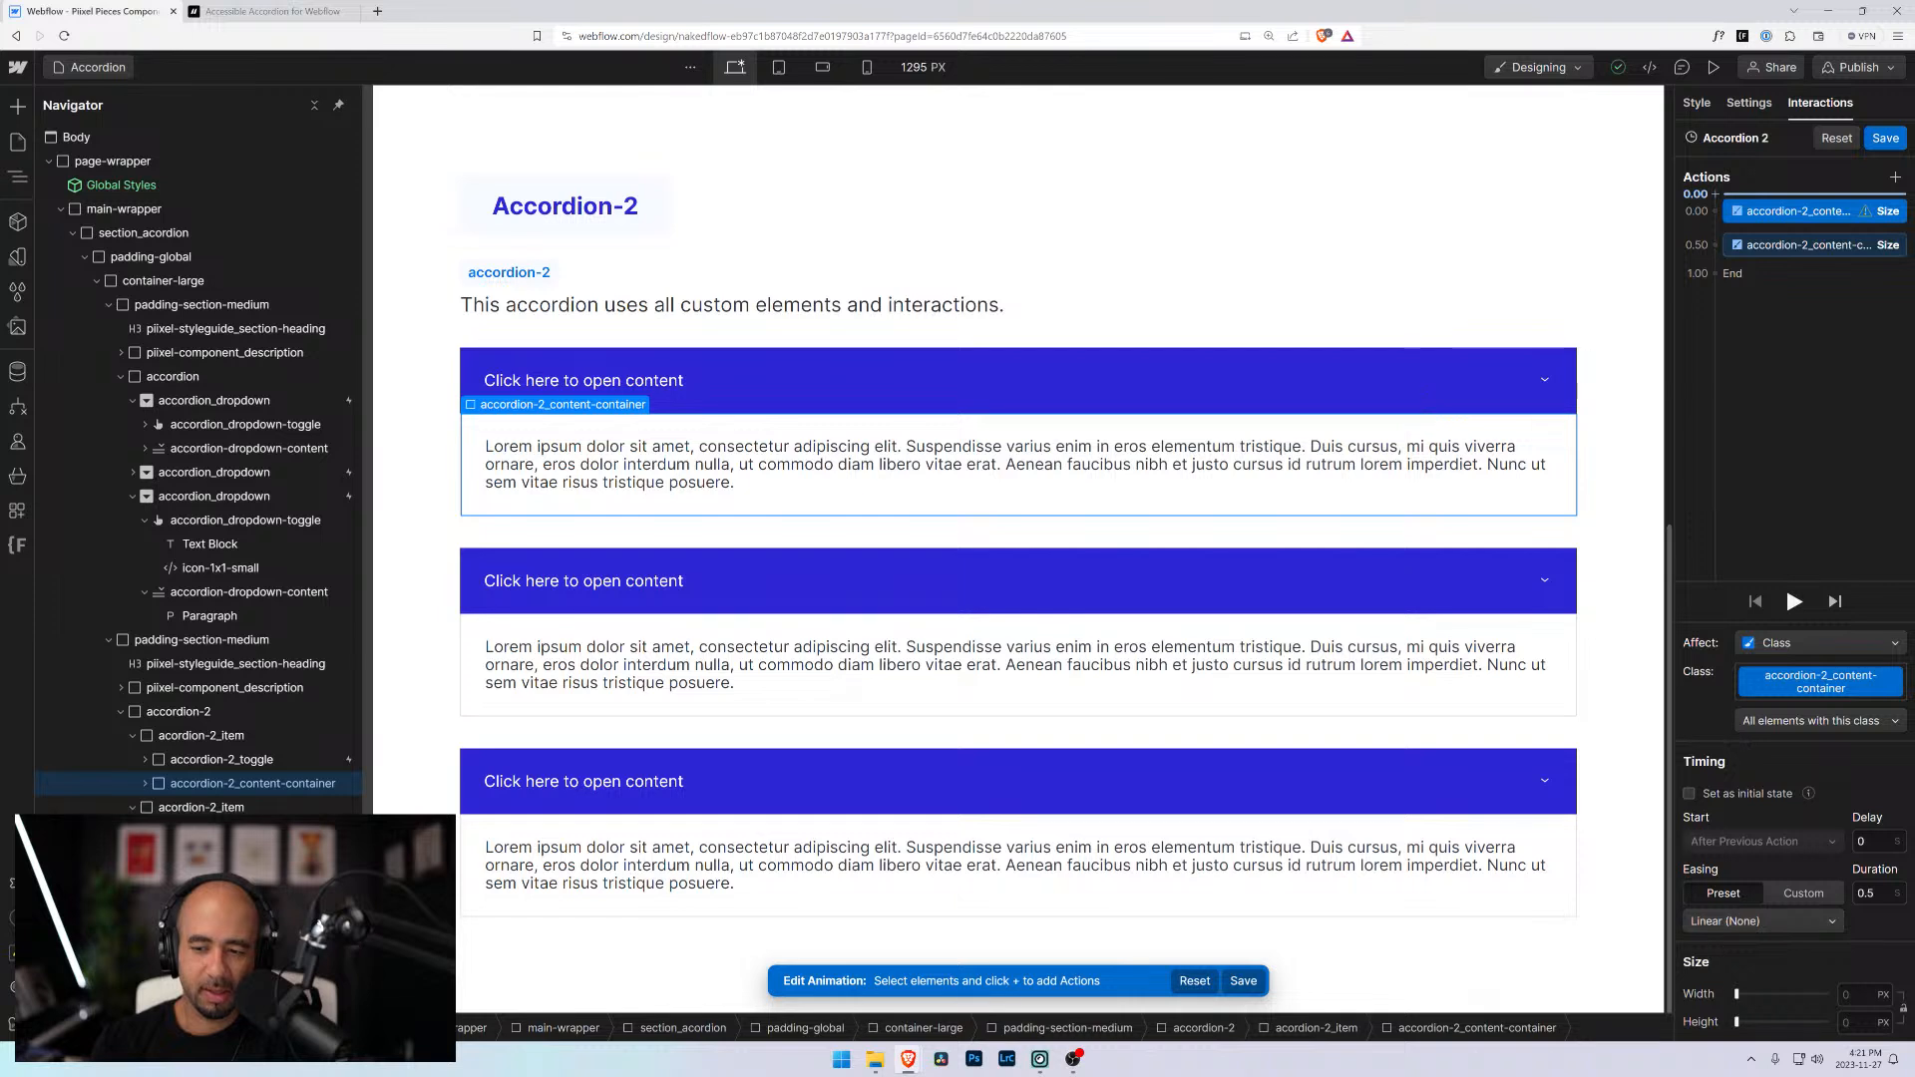
{"action": "left_click", "coordinate": [1857, 1022]}
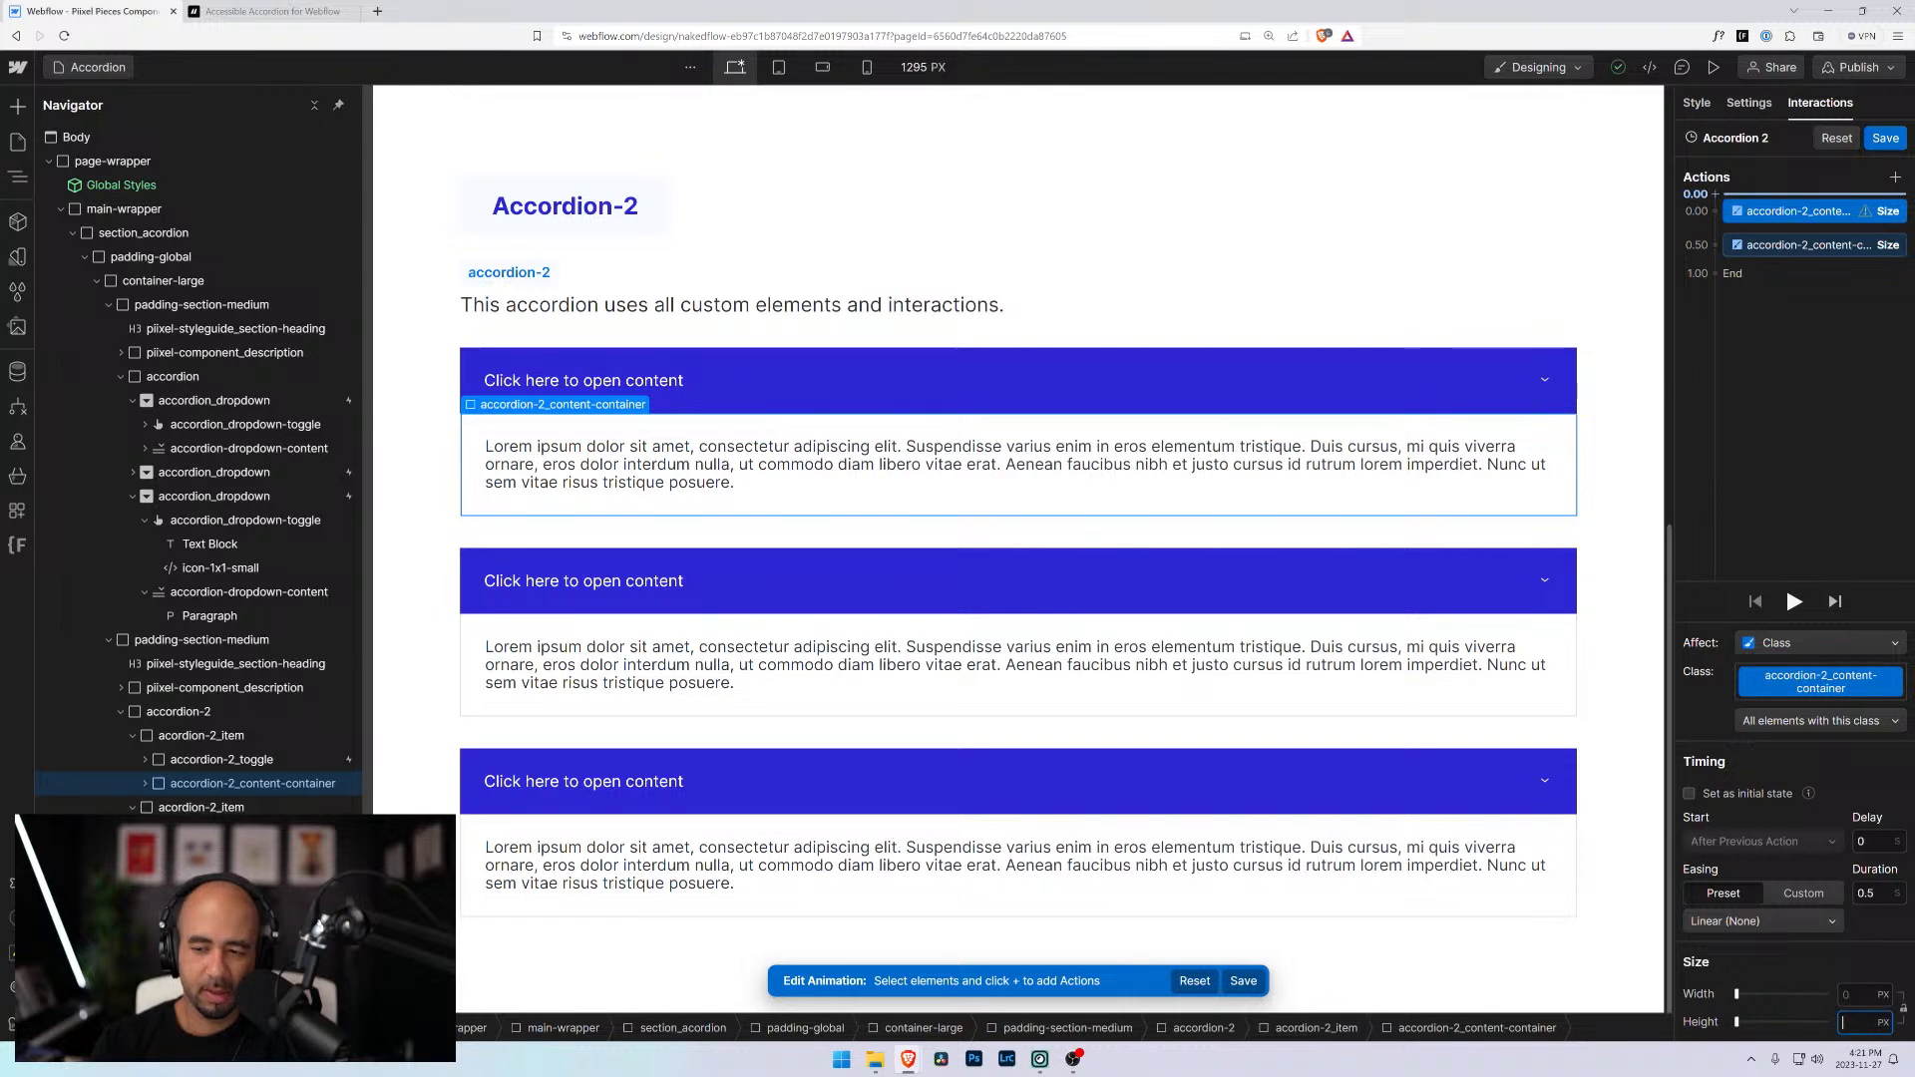
{"action": "left_click", "coordinate": [1688, 793]}
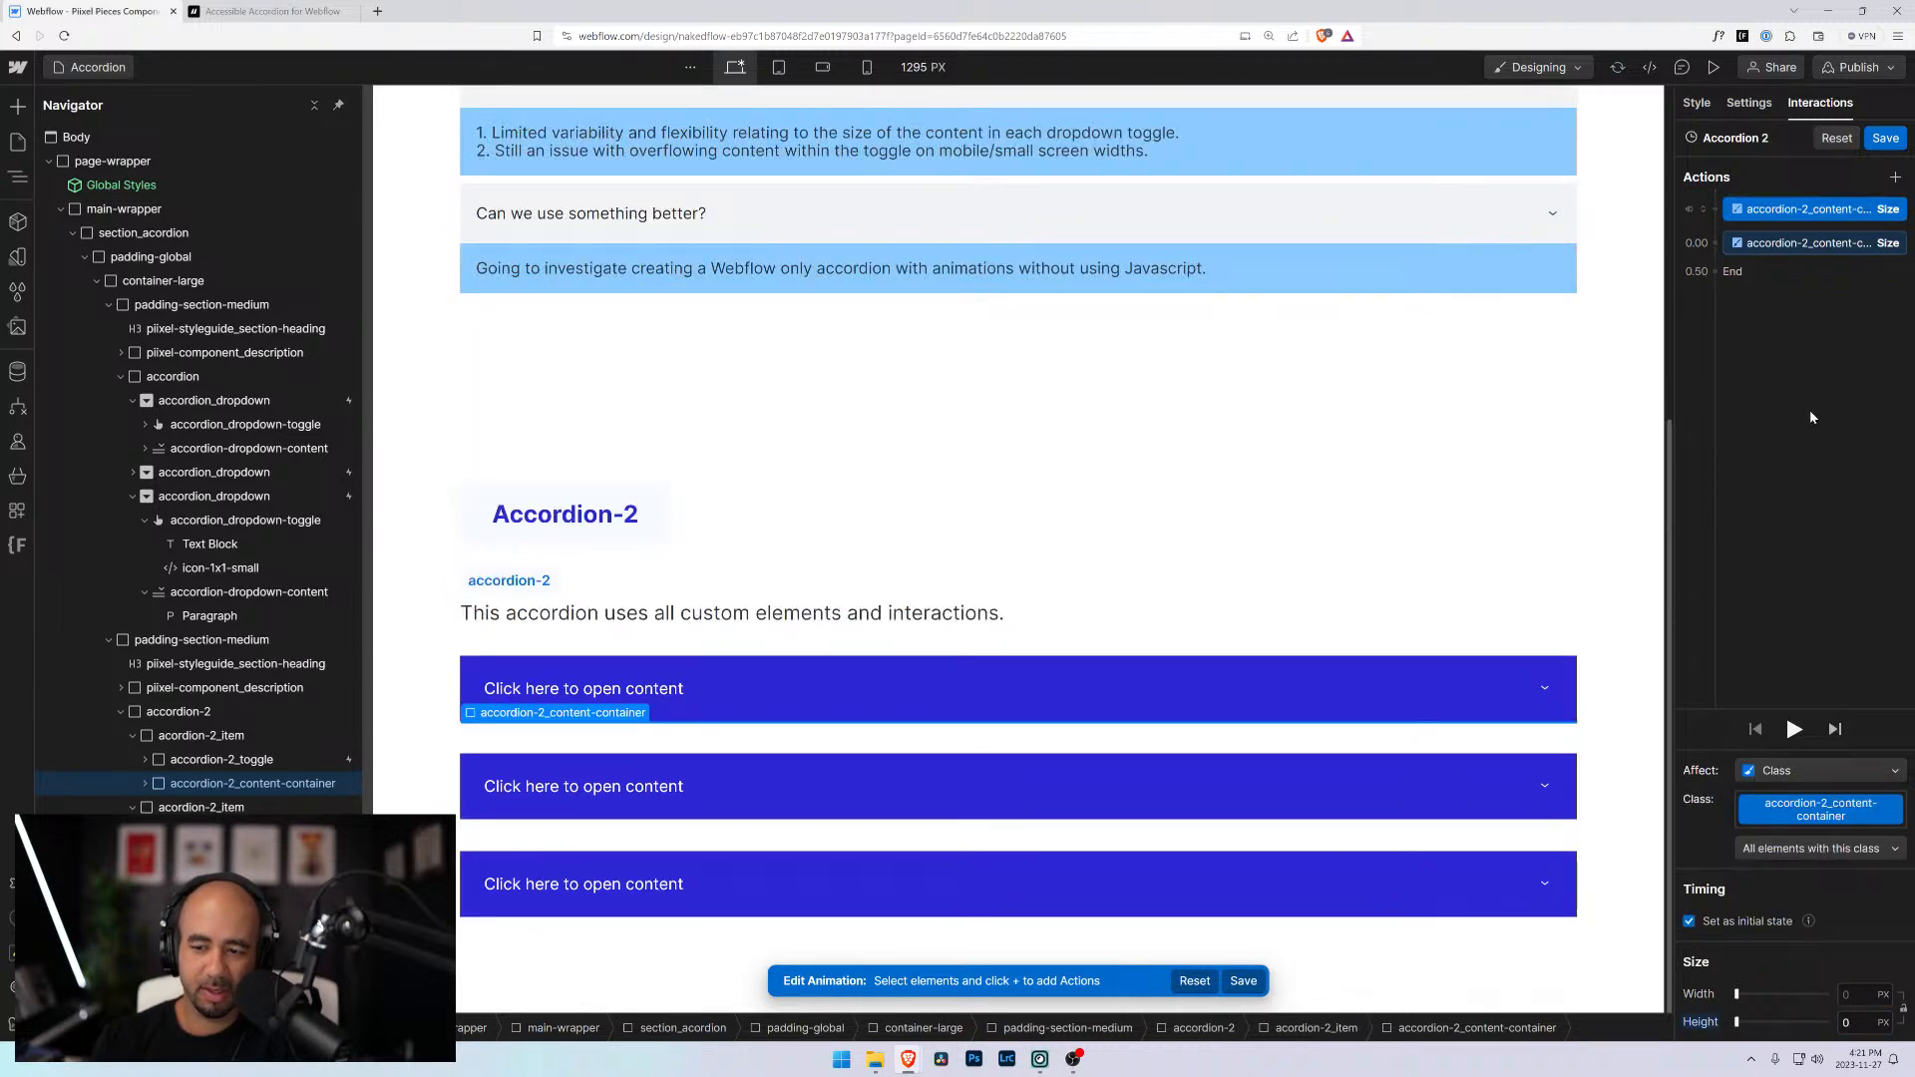
Append a Size action for accordion-2_content-container that affects only siblings with this class and sets the height to Auto
{"action": "left_click", "coordinate": [1757, 245]}
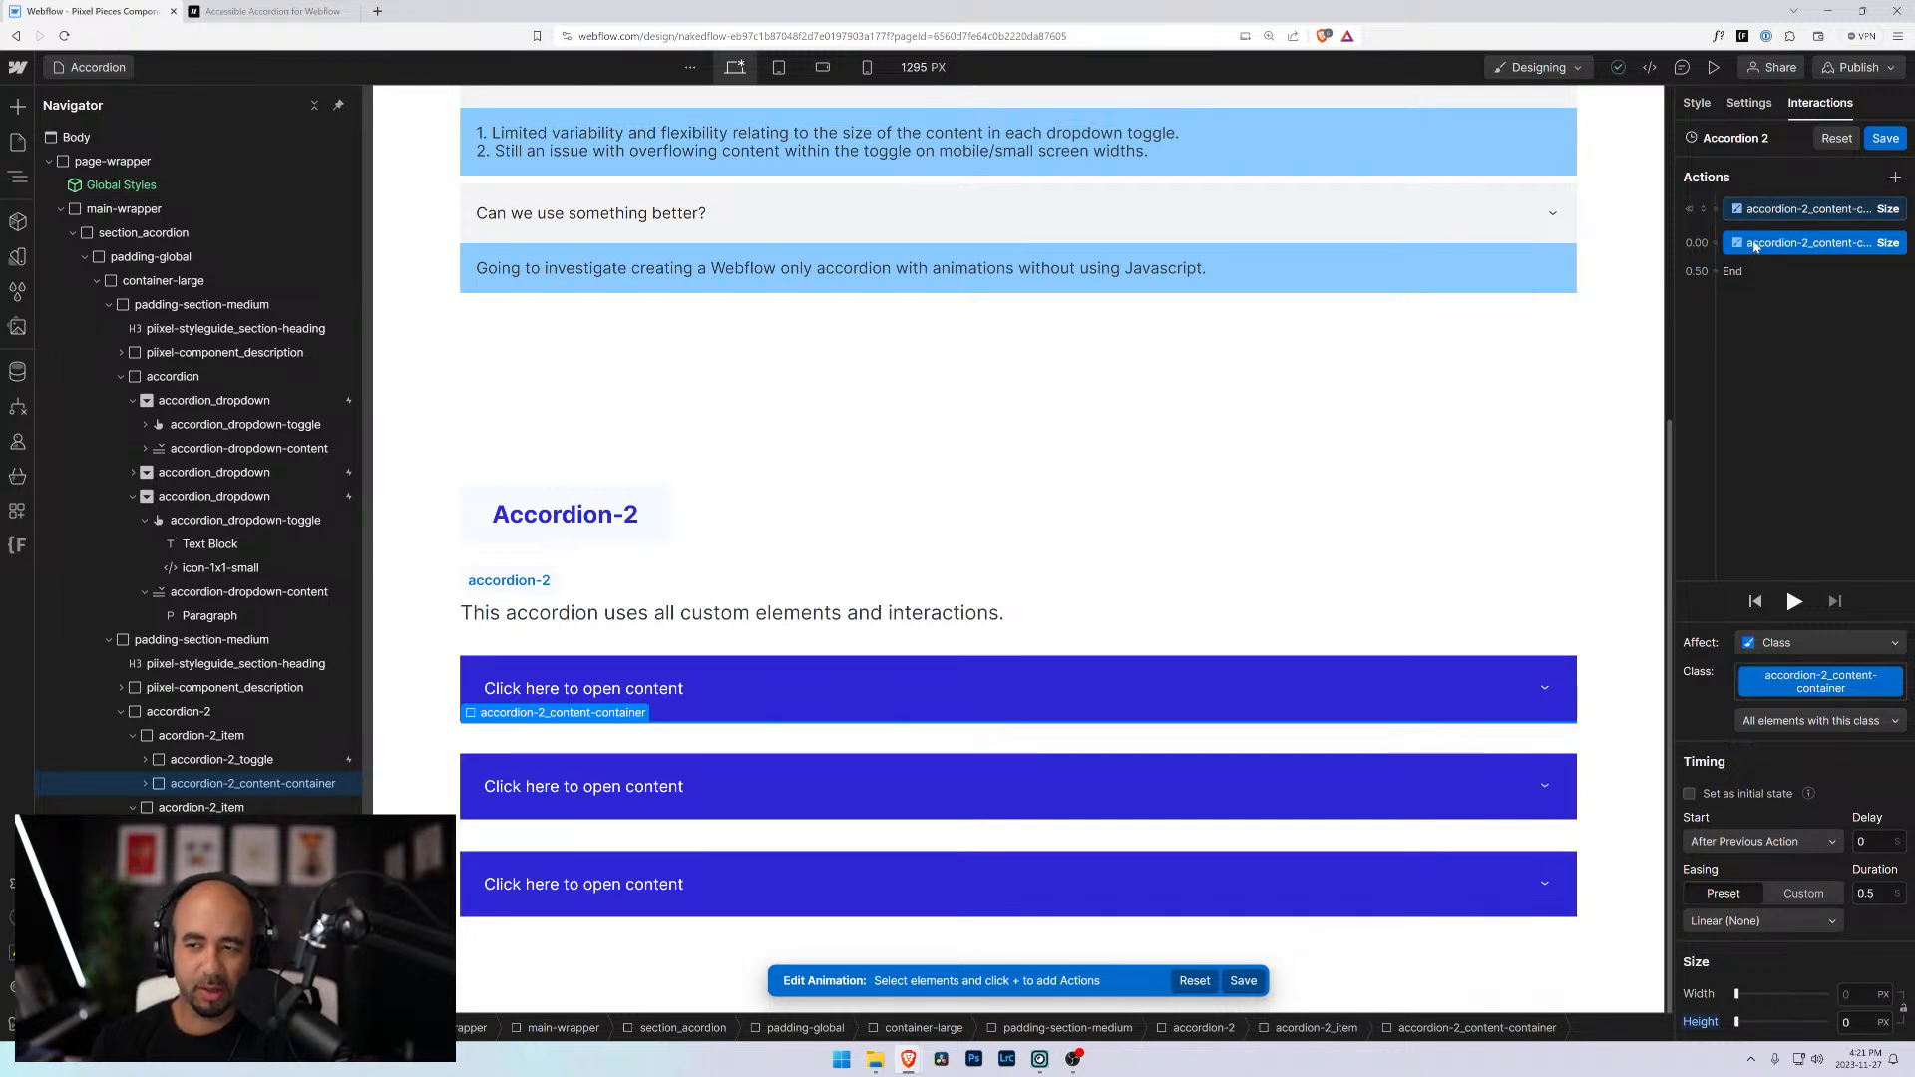
{"action": "left_click", "coordinate": [267, 763]}
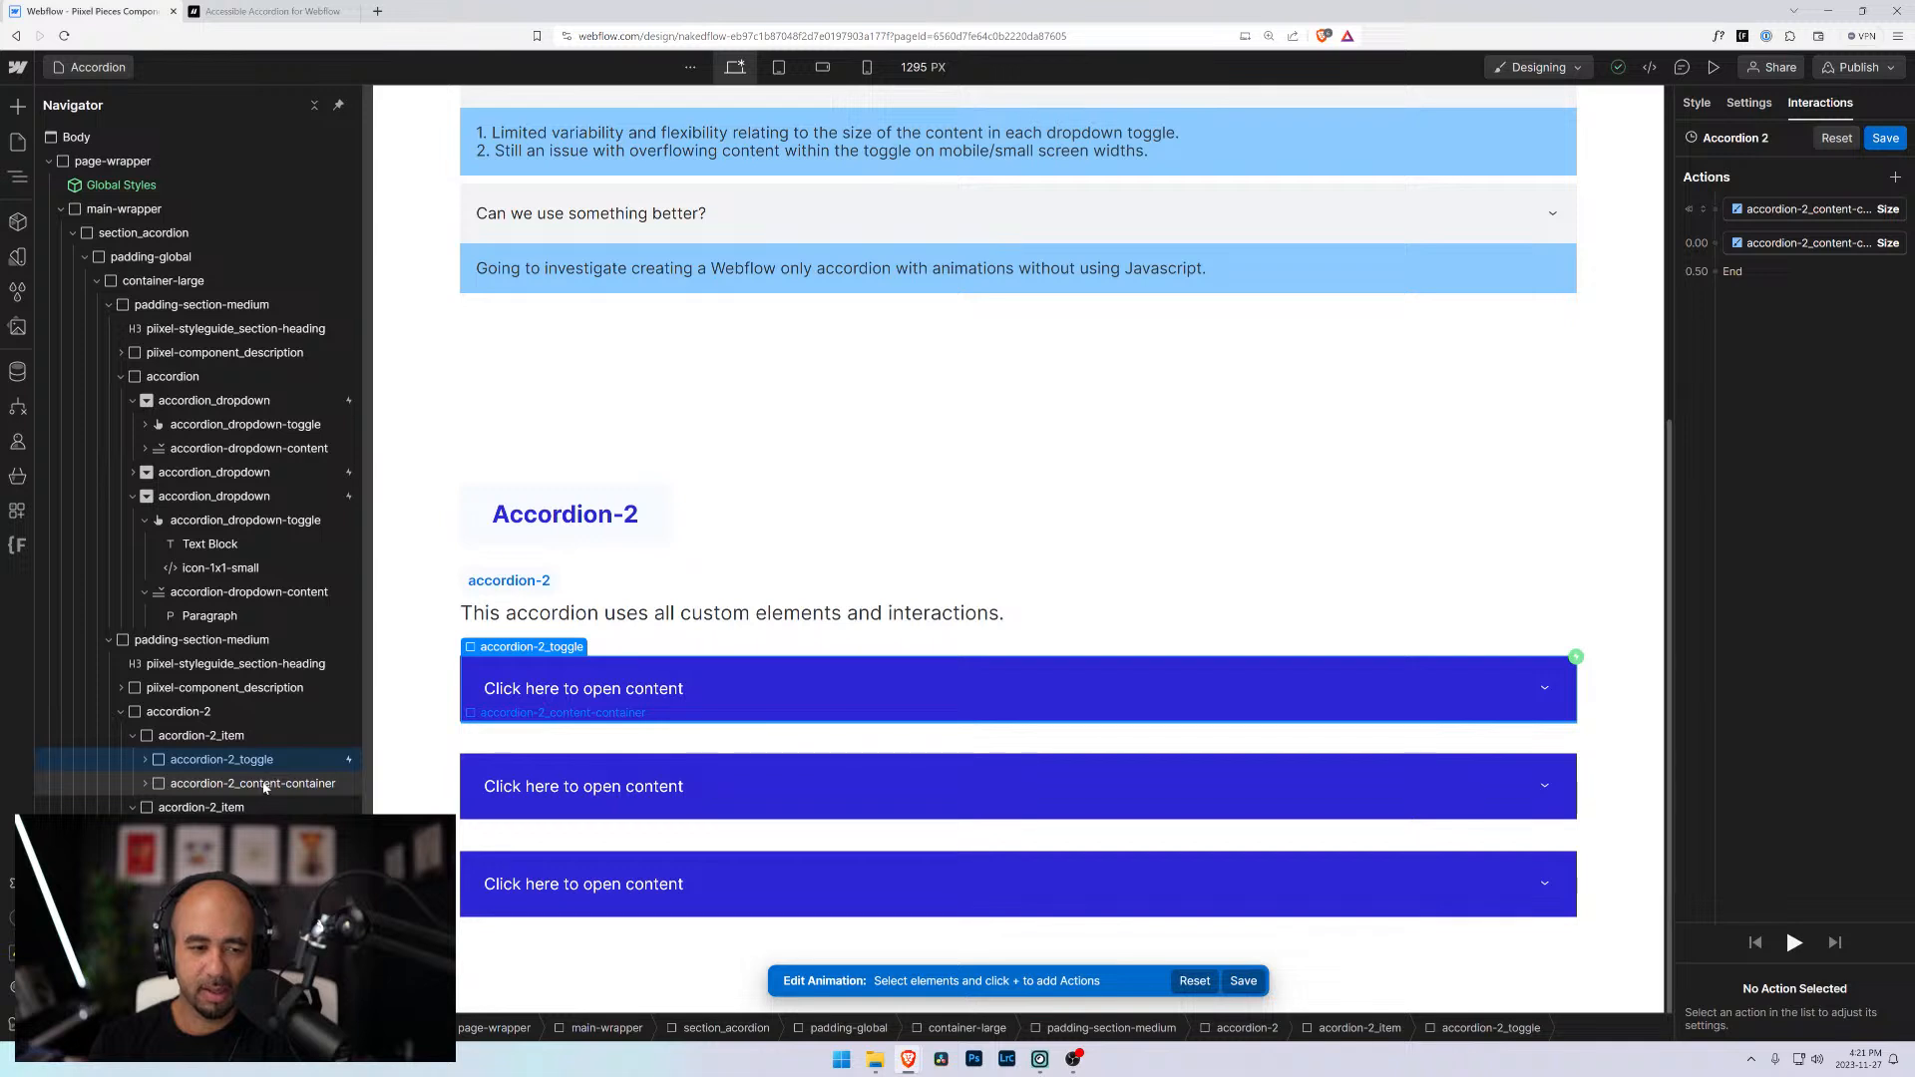
{"action": "left_click", "coordinate": [264, 786]}
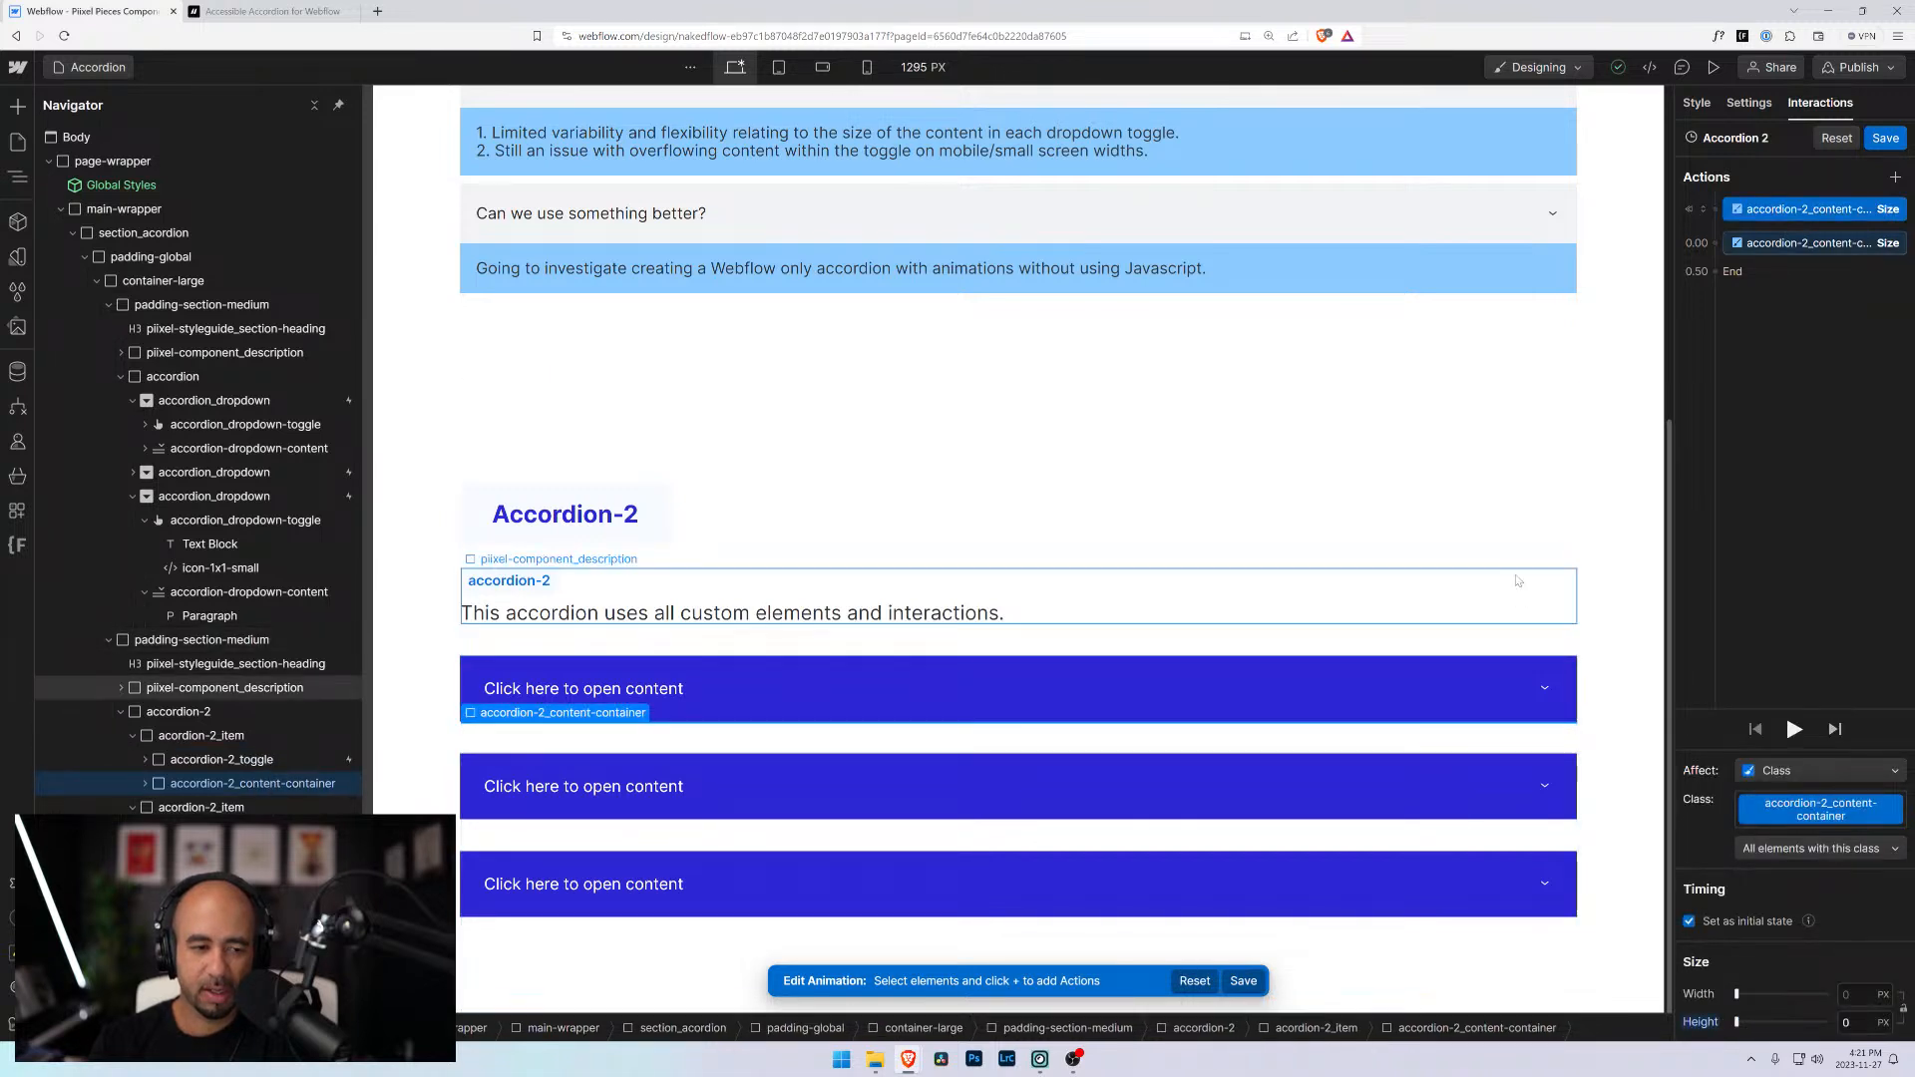
{"action": "left_click", "coordinate": [1715, 258]}
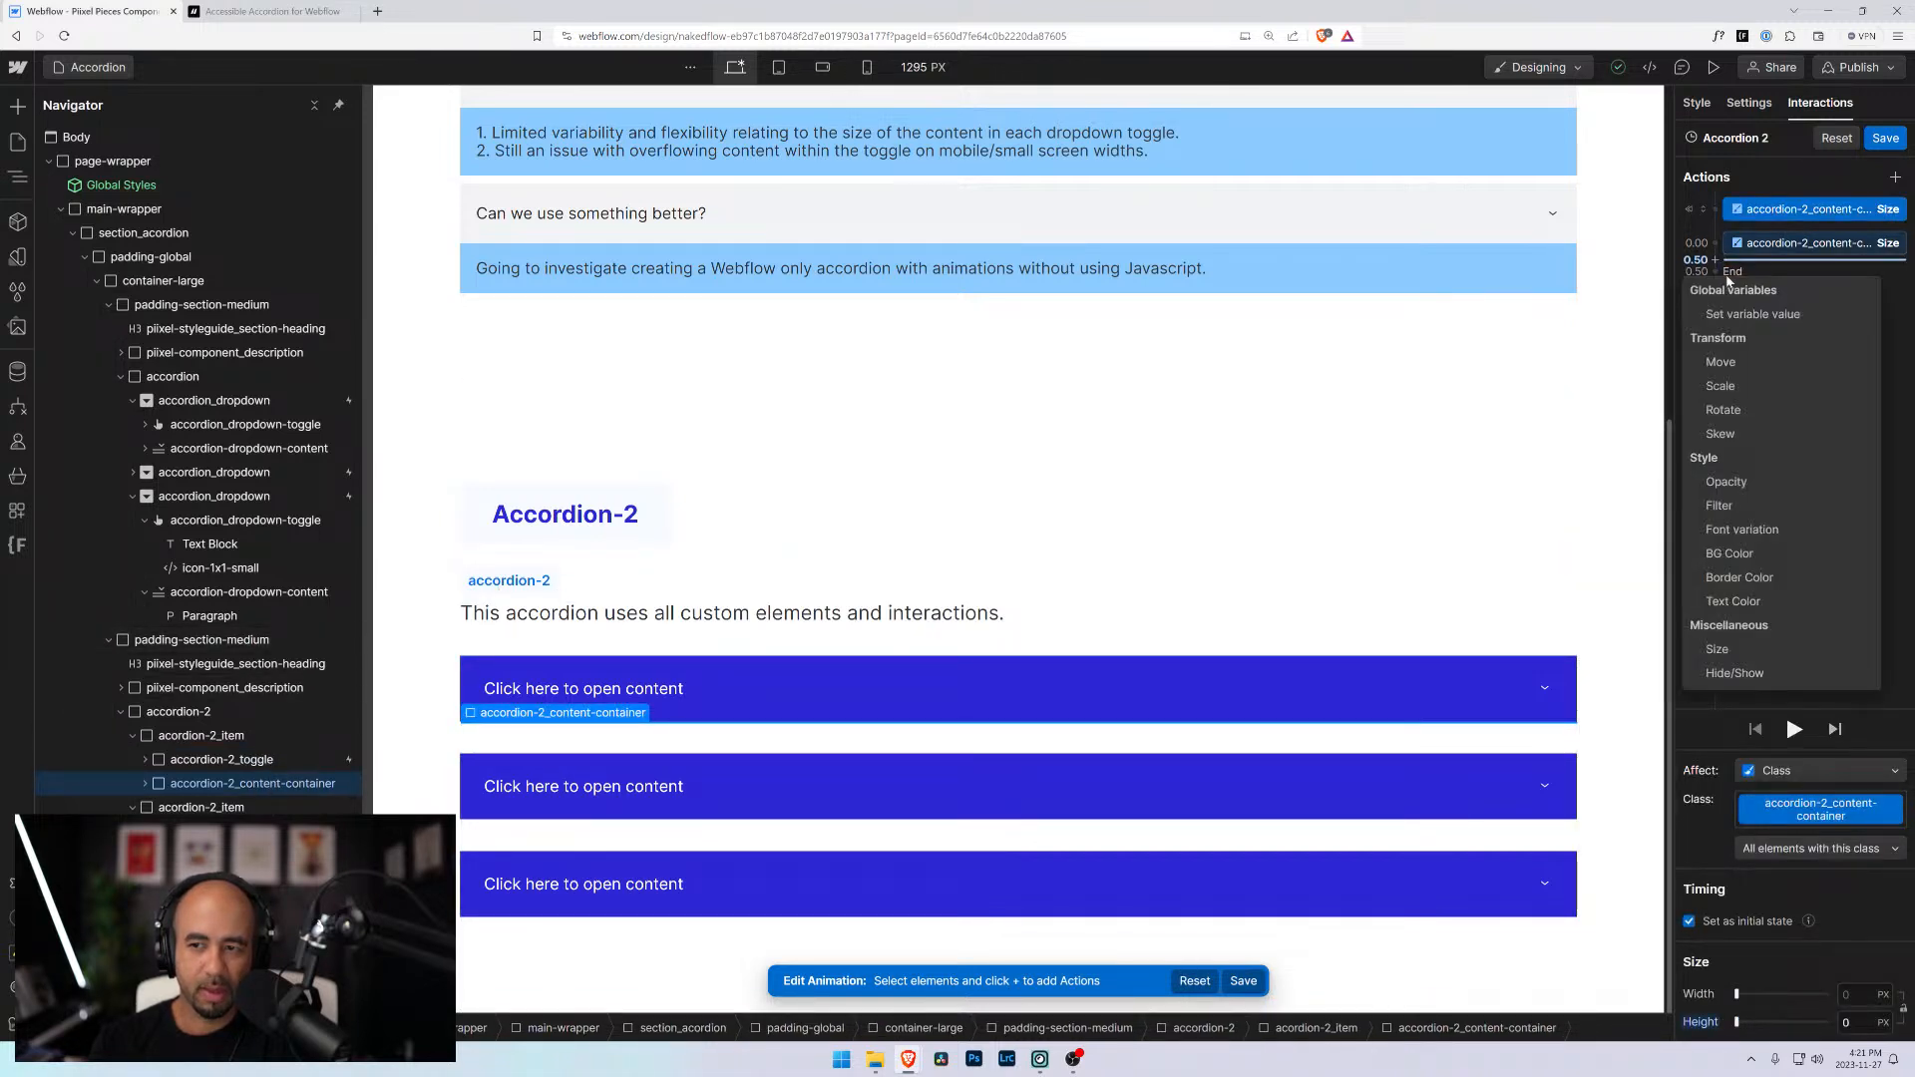
{"action": "left_click", "coordinate": [1752, 658]}
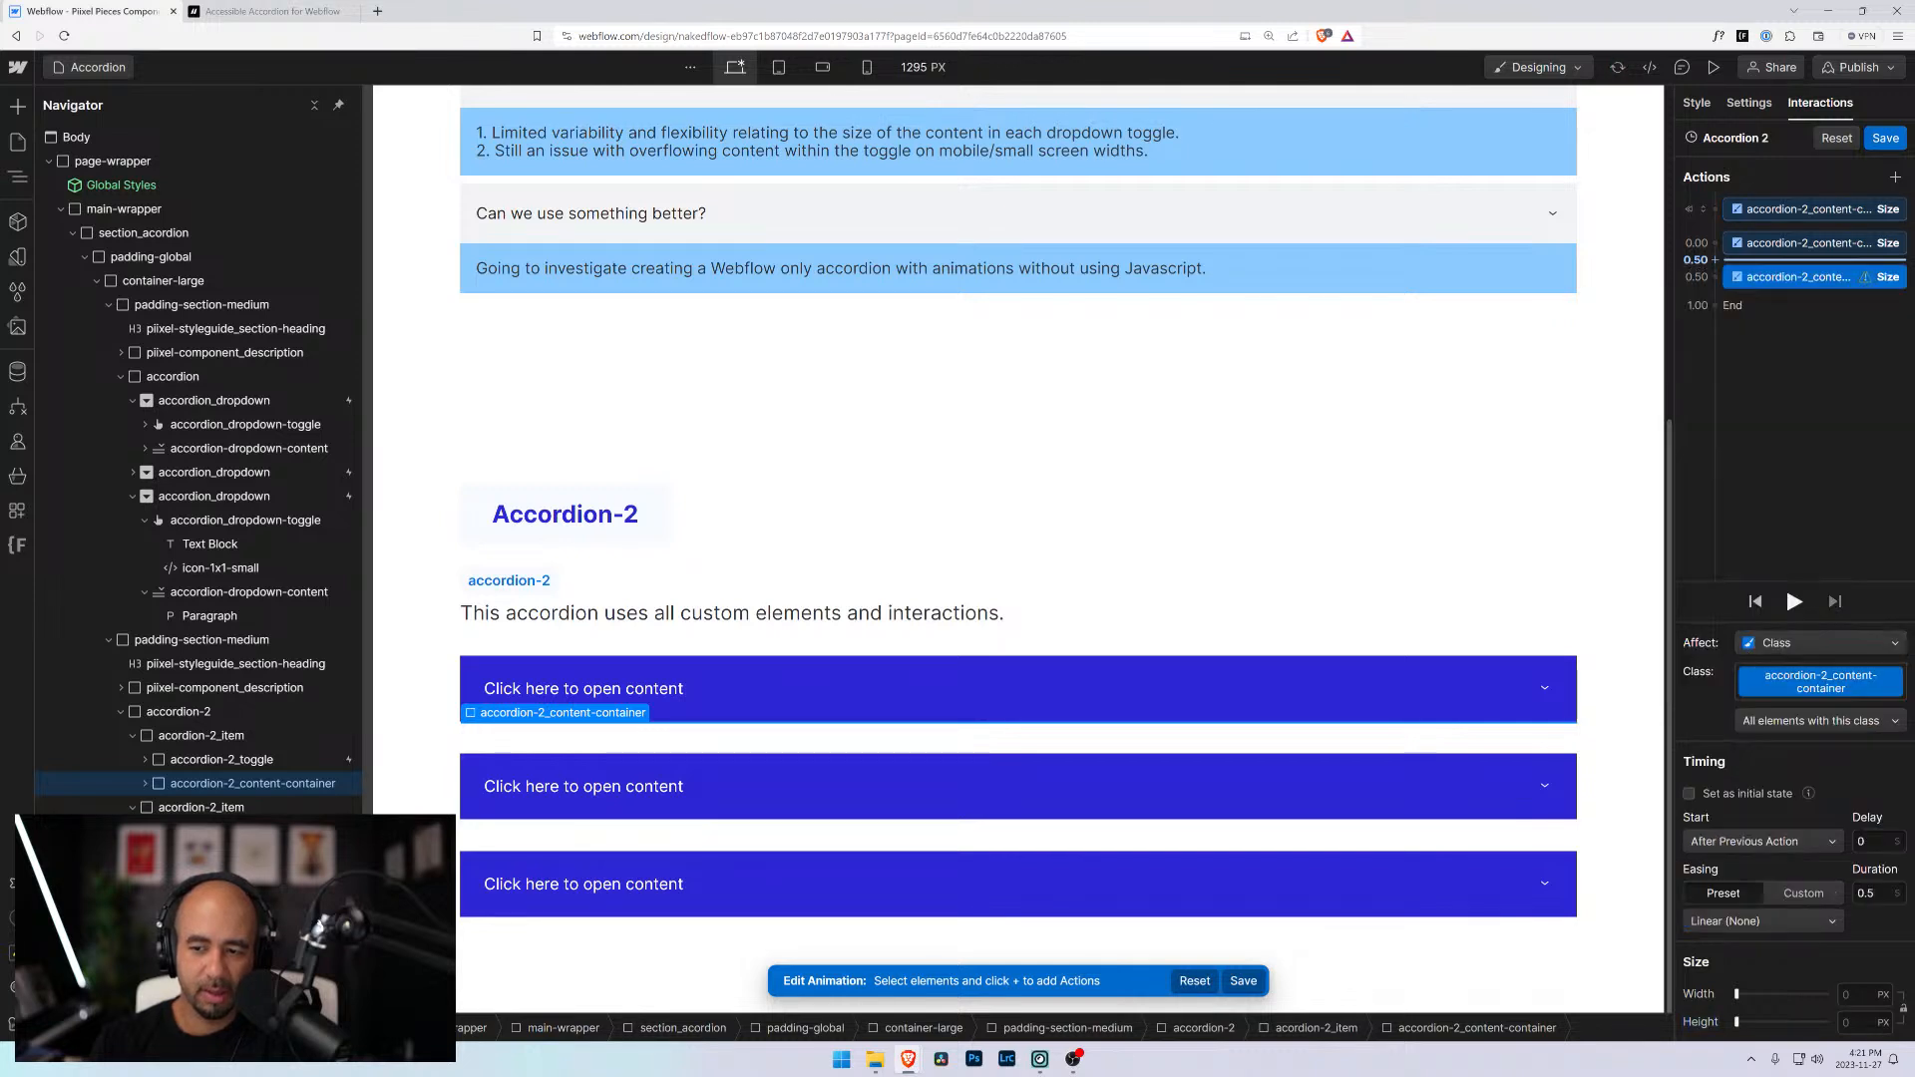
{"action": "left_click", "coordinate": [1806, 720]}
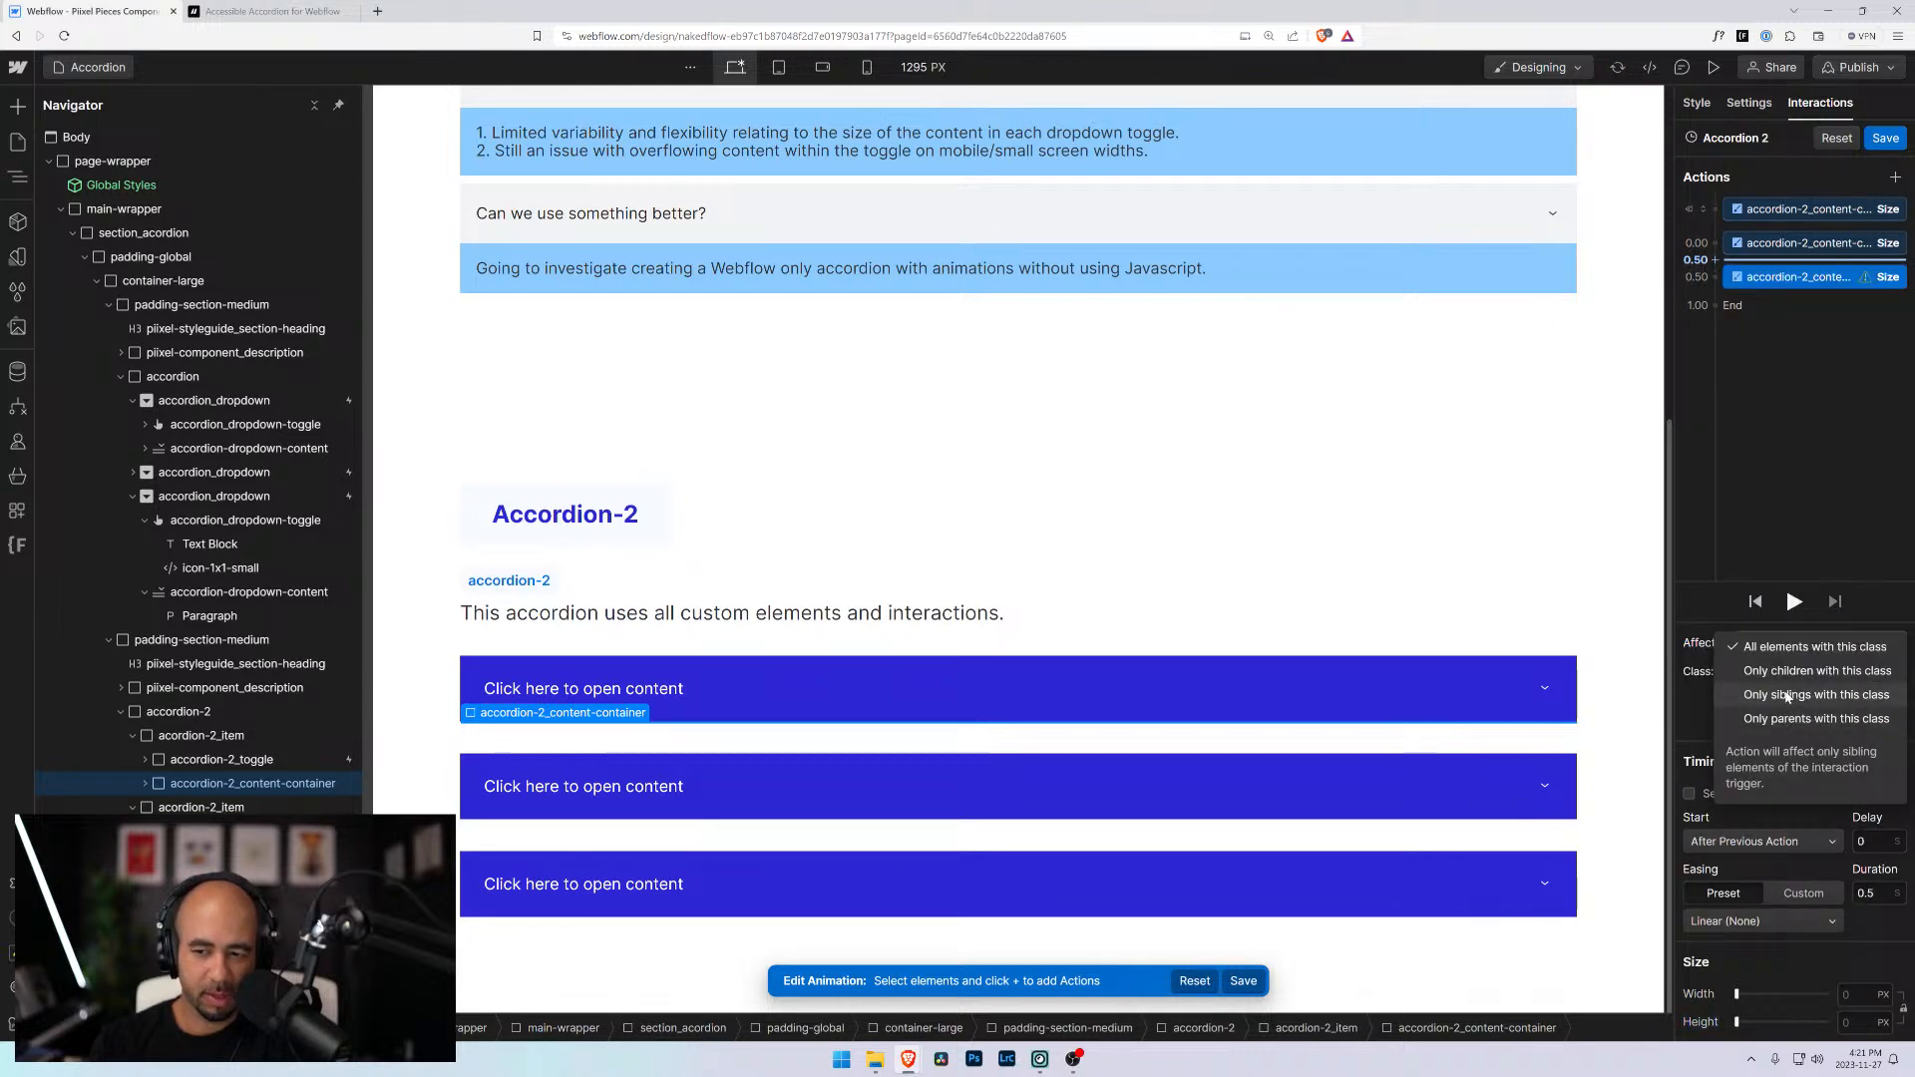
{"action": "left_click", "coordinate": [1787, 695]}
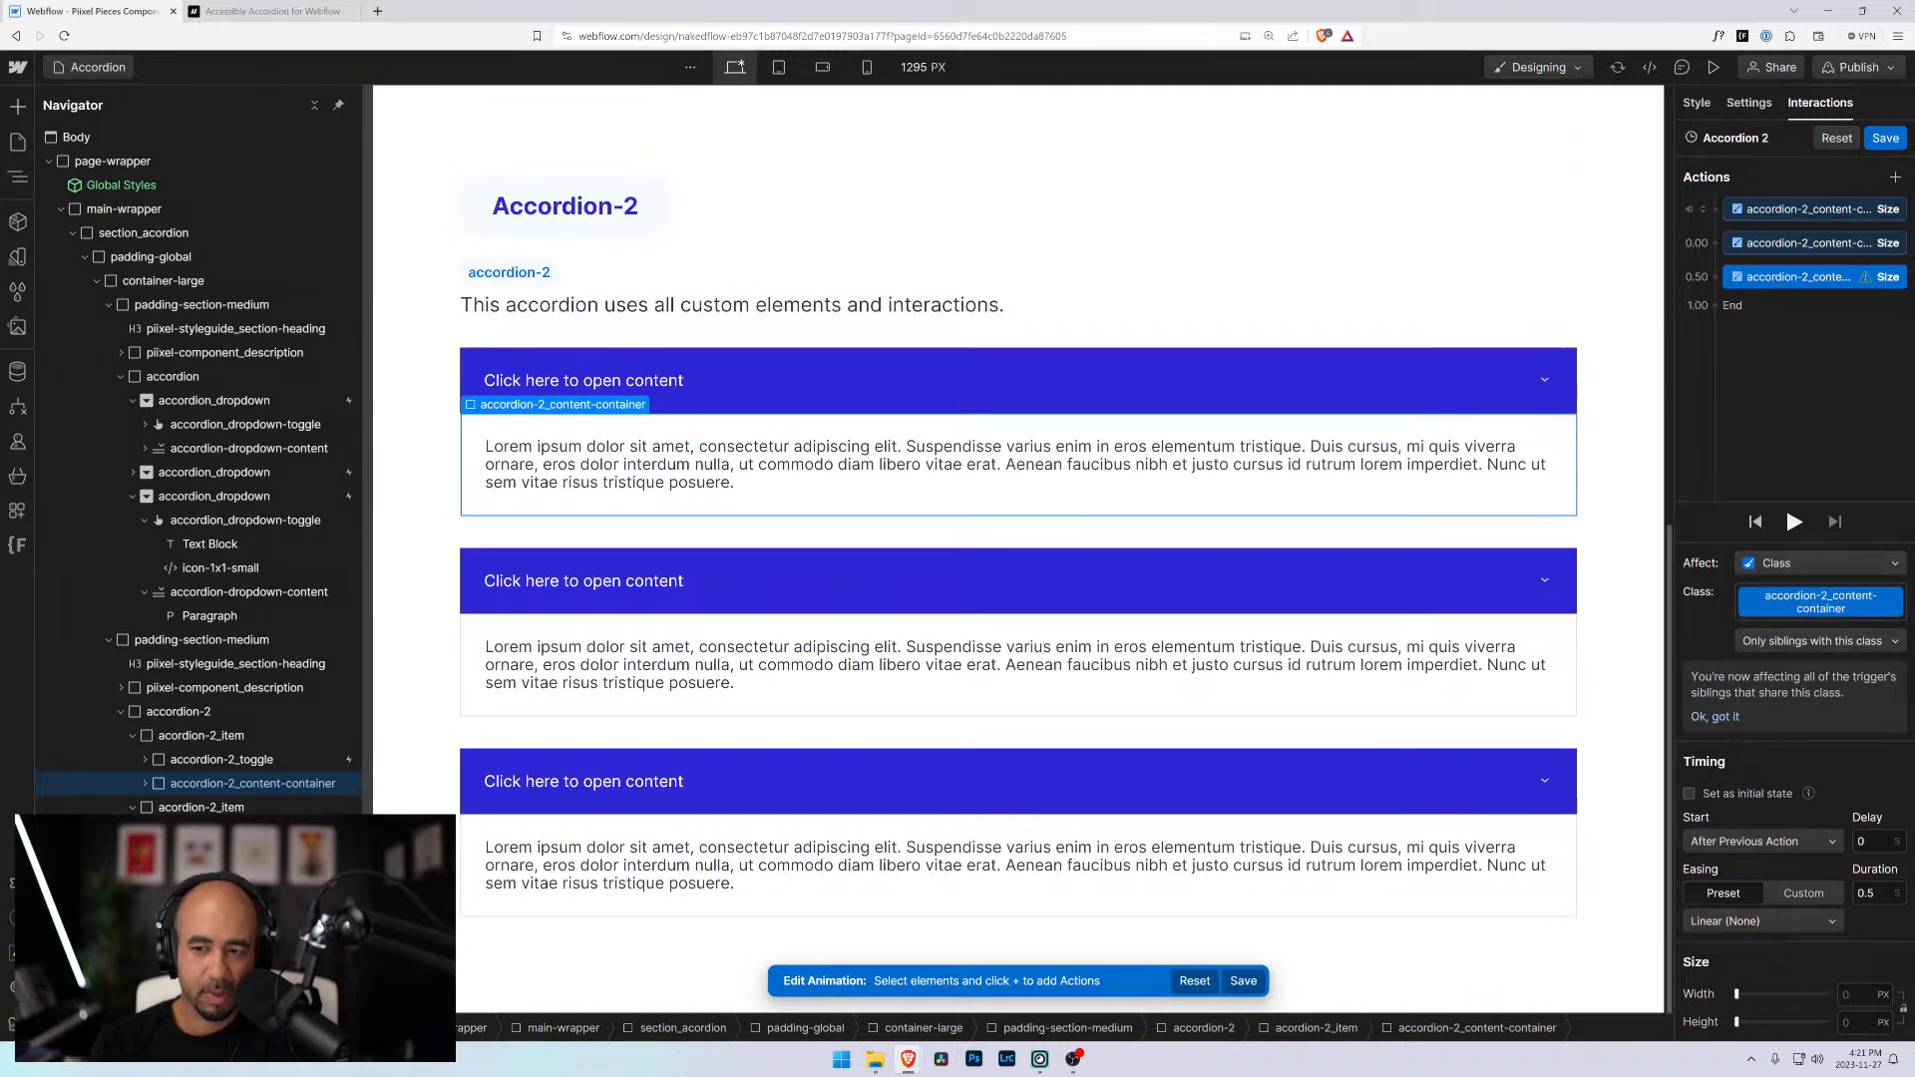
{"action": "left_click", "coordinate": [1854, 1023]}
{"action": "type", "text": "auto"}
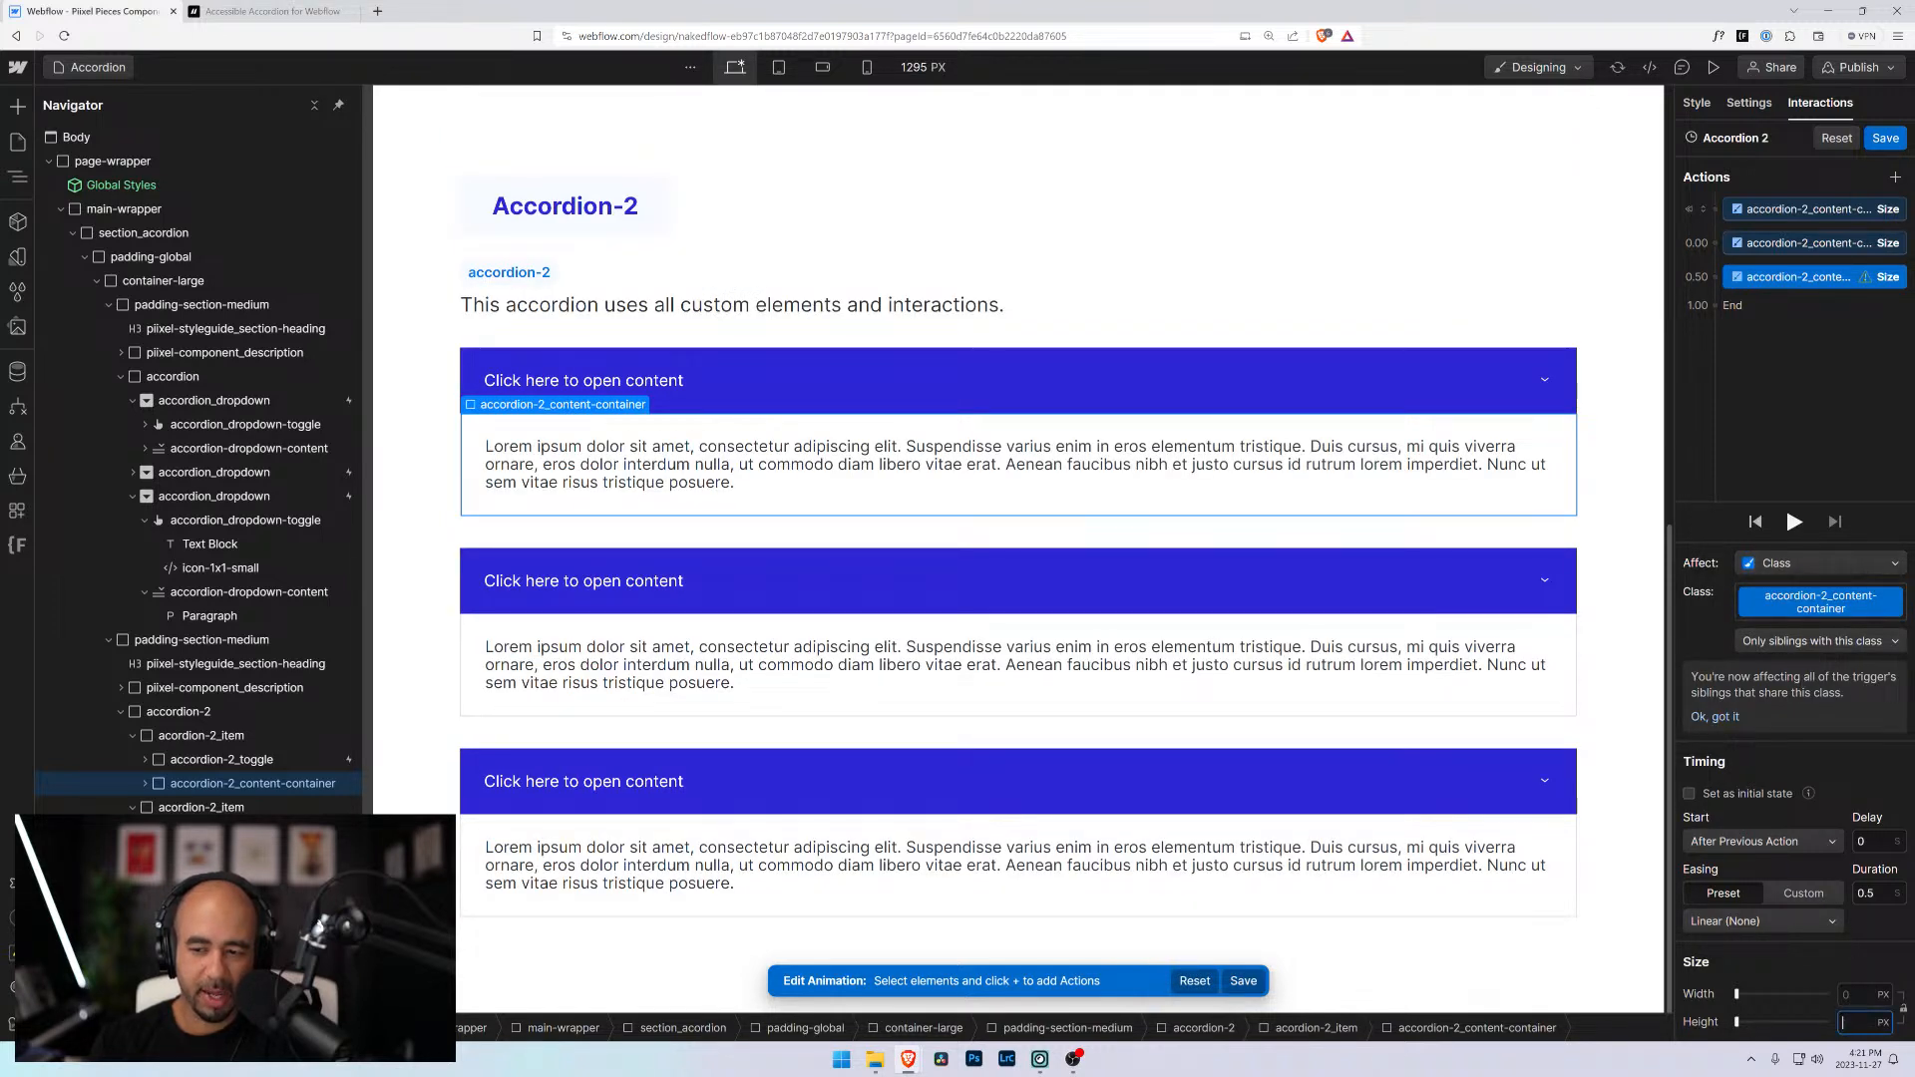
{"action": "key", "text": "Return"}
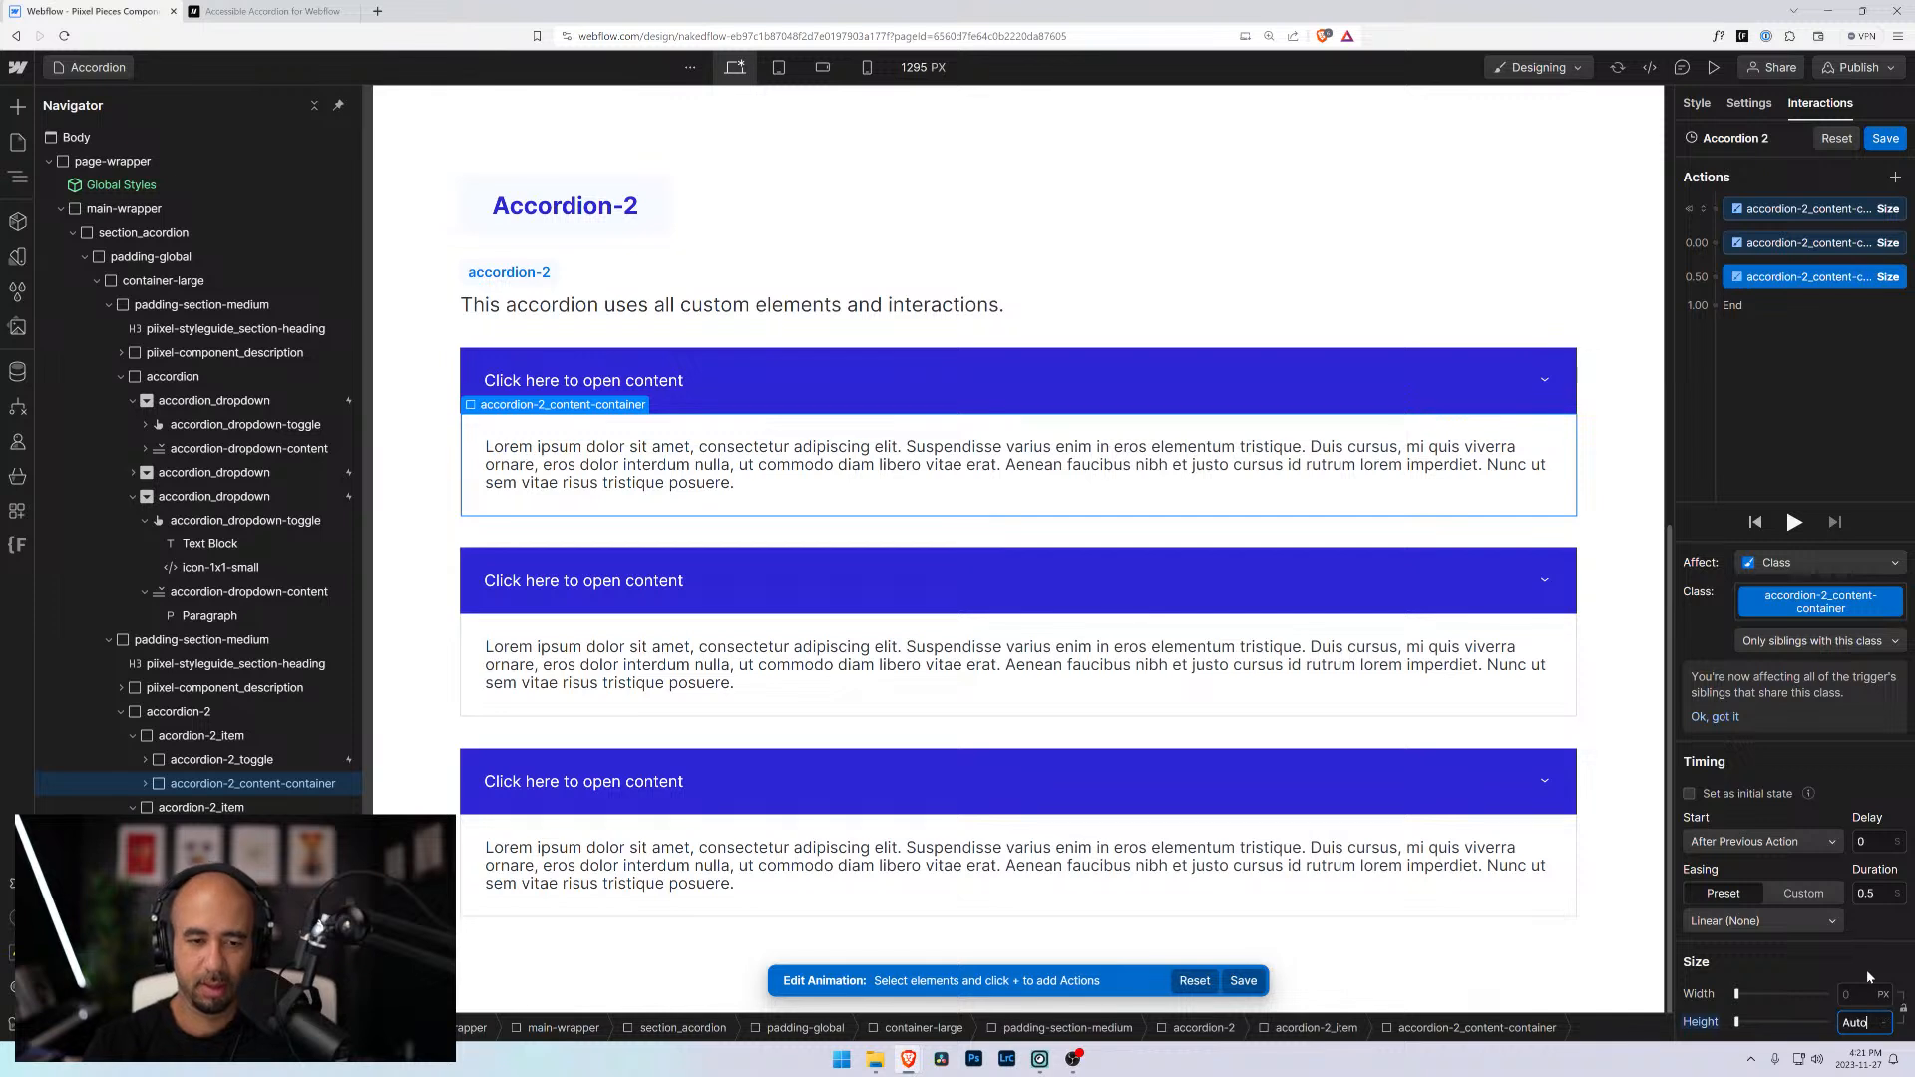
Make the Size action with Auto height start together with the previous action, and save the Accordion 2 animation
{"action": "key", "text": "ctrl+r"}
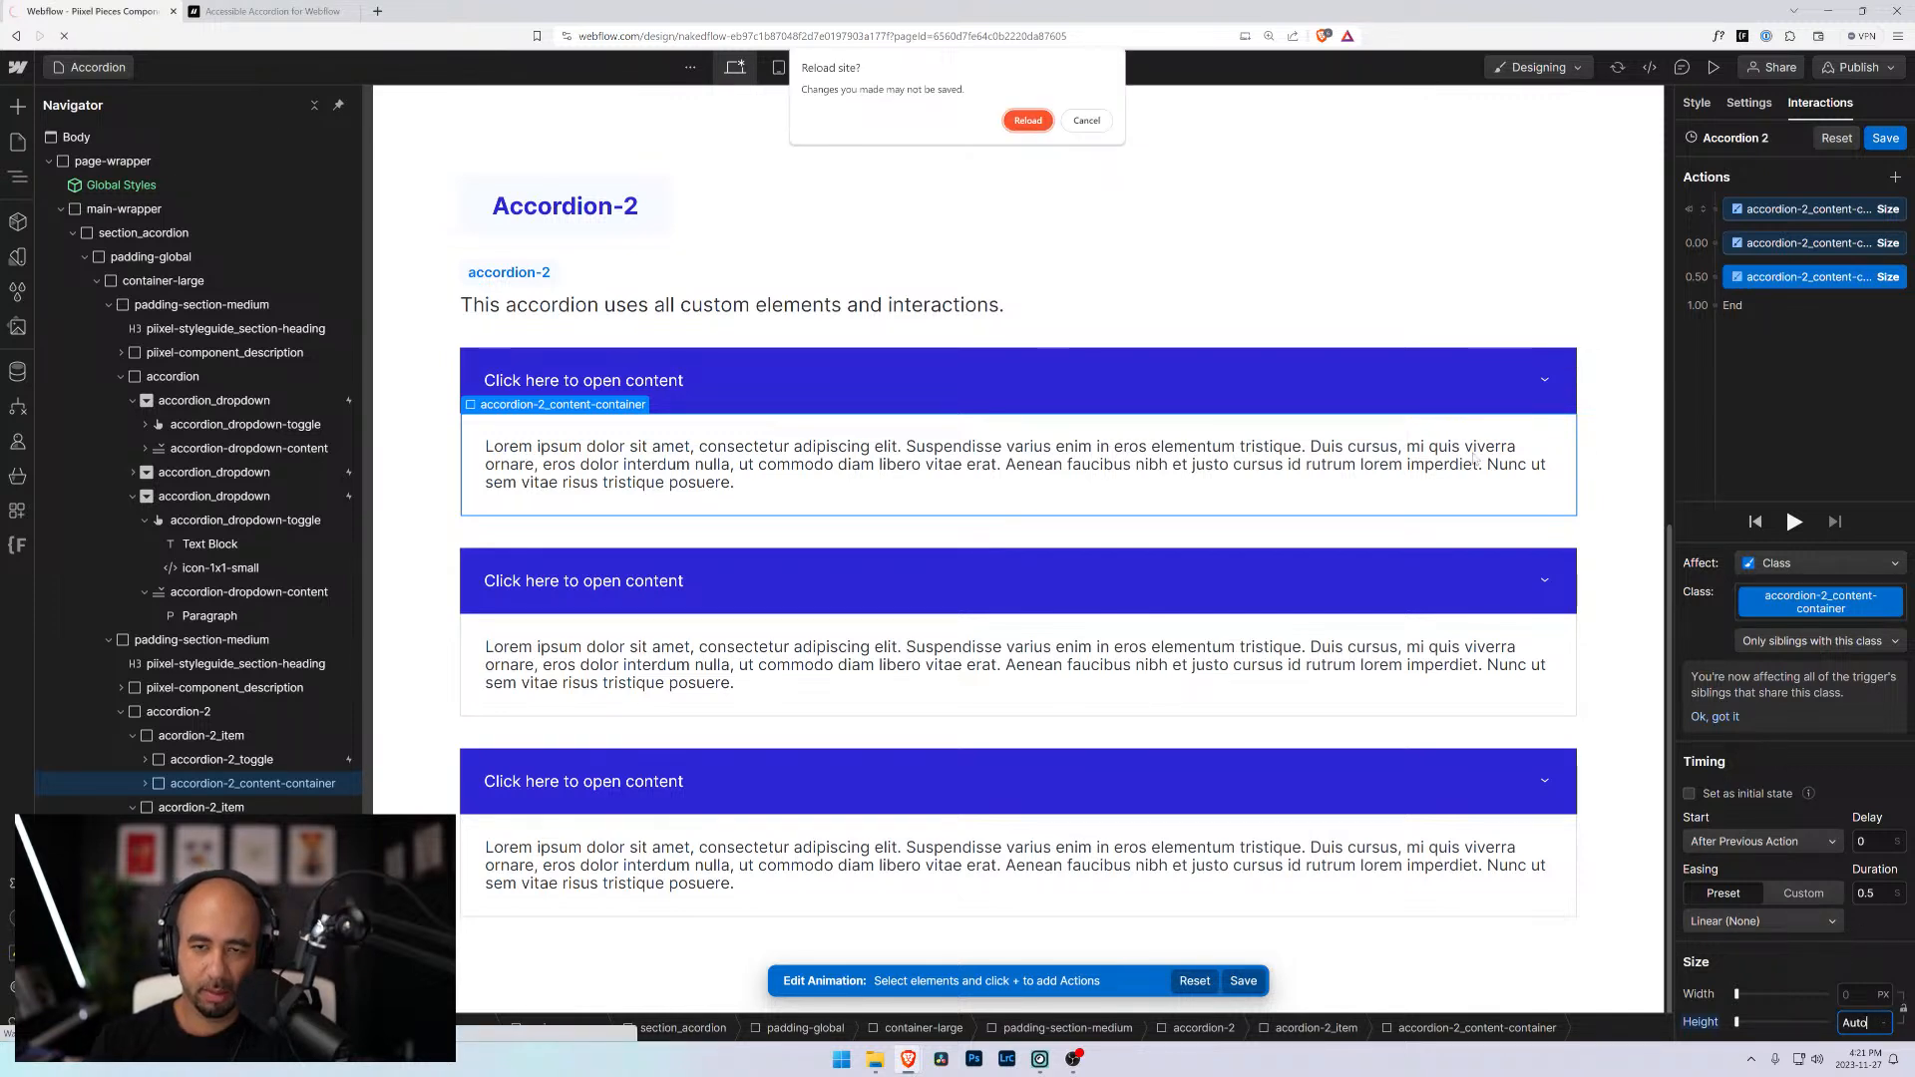
{"action": "left_click", "coordinate": [1086, 120]}
{"action": "left_click", "coordinate": [1748, 795]}
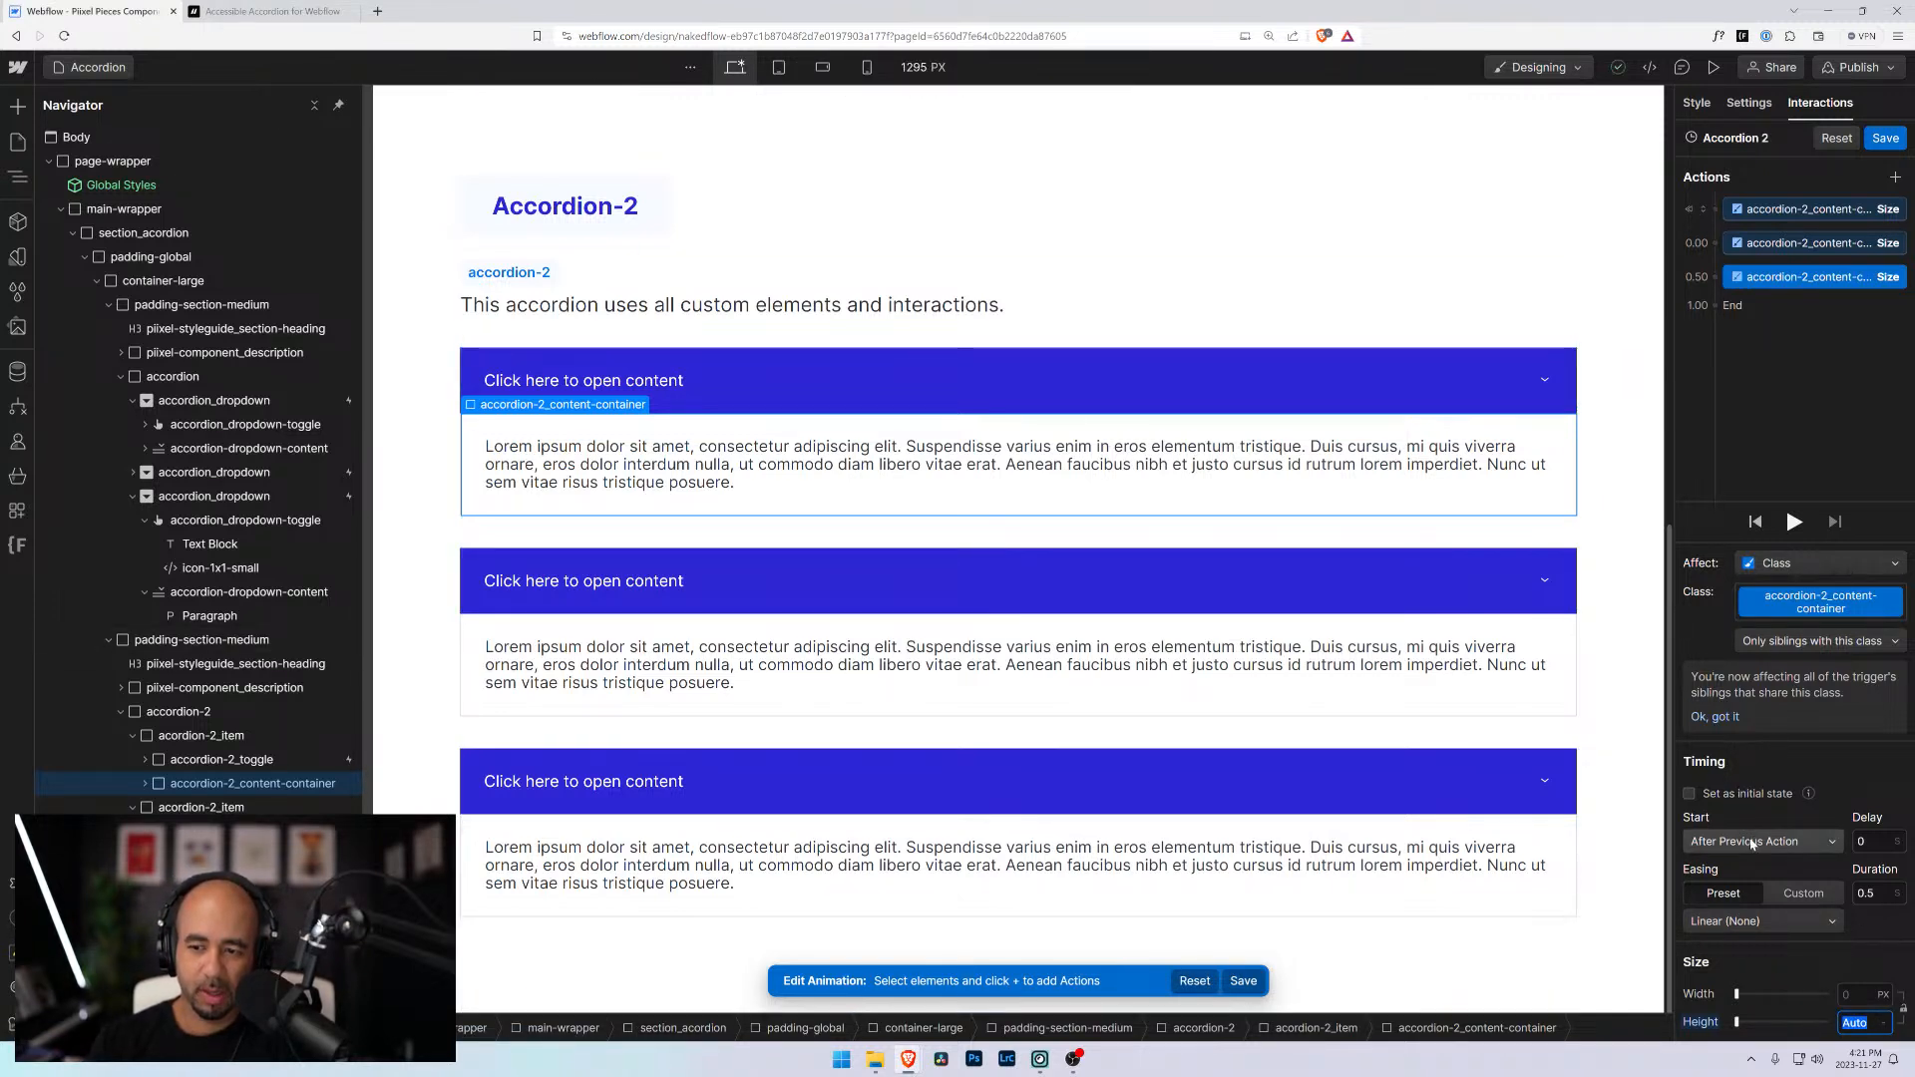
{"action": "left_click", "coordinate": [1761, 841]}
{"action": "left_click", "coordinate": [1756, 860]}
{"action": "left_click", "coordinate": [1814, 315]}
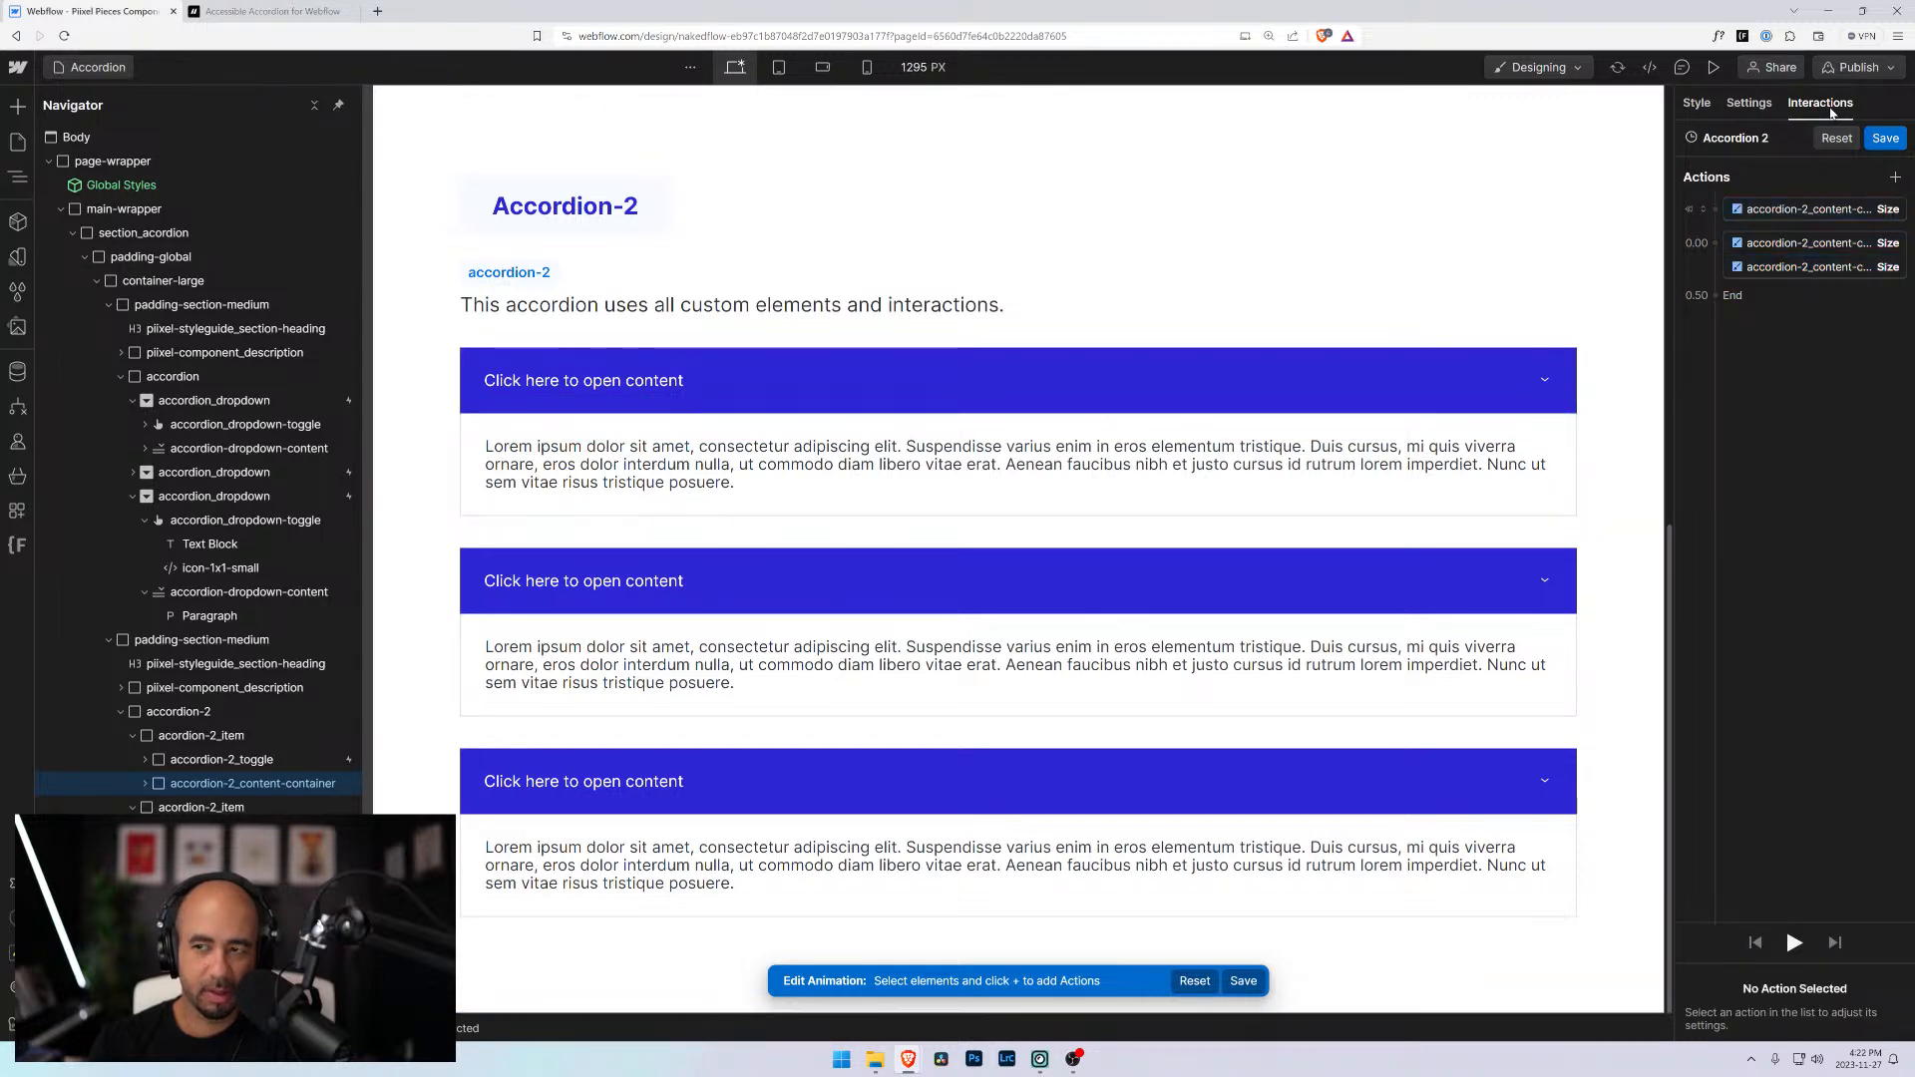
{"action": "left_click", "coordinate": [1886, 138]}
Preview the page and open the first Accordion-2 item to test its click animation
{"action": "left_click", "coordinate": [1711, 66]}
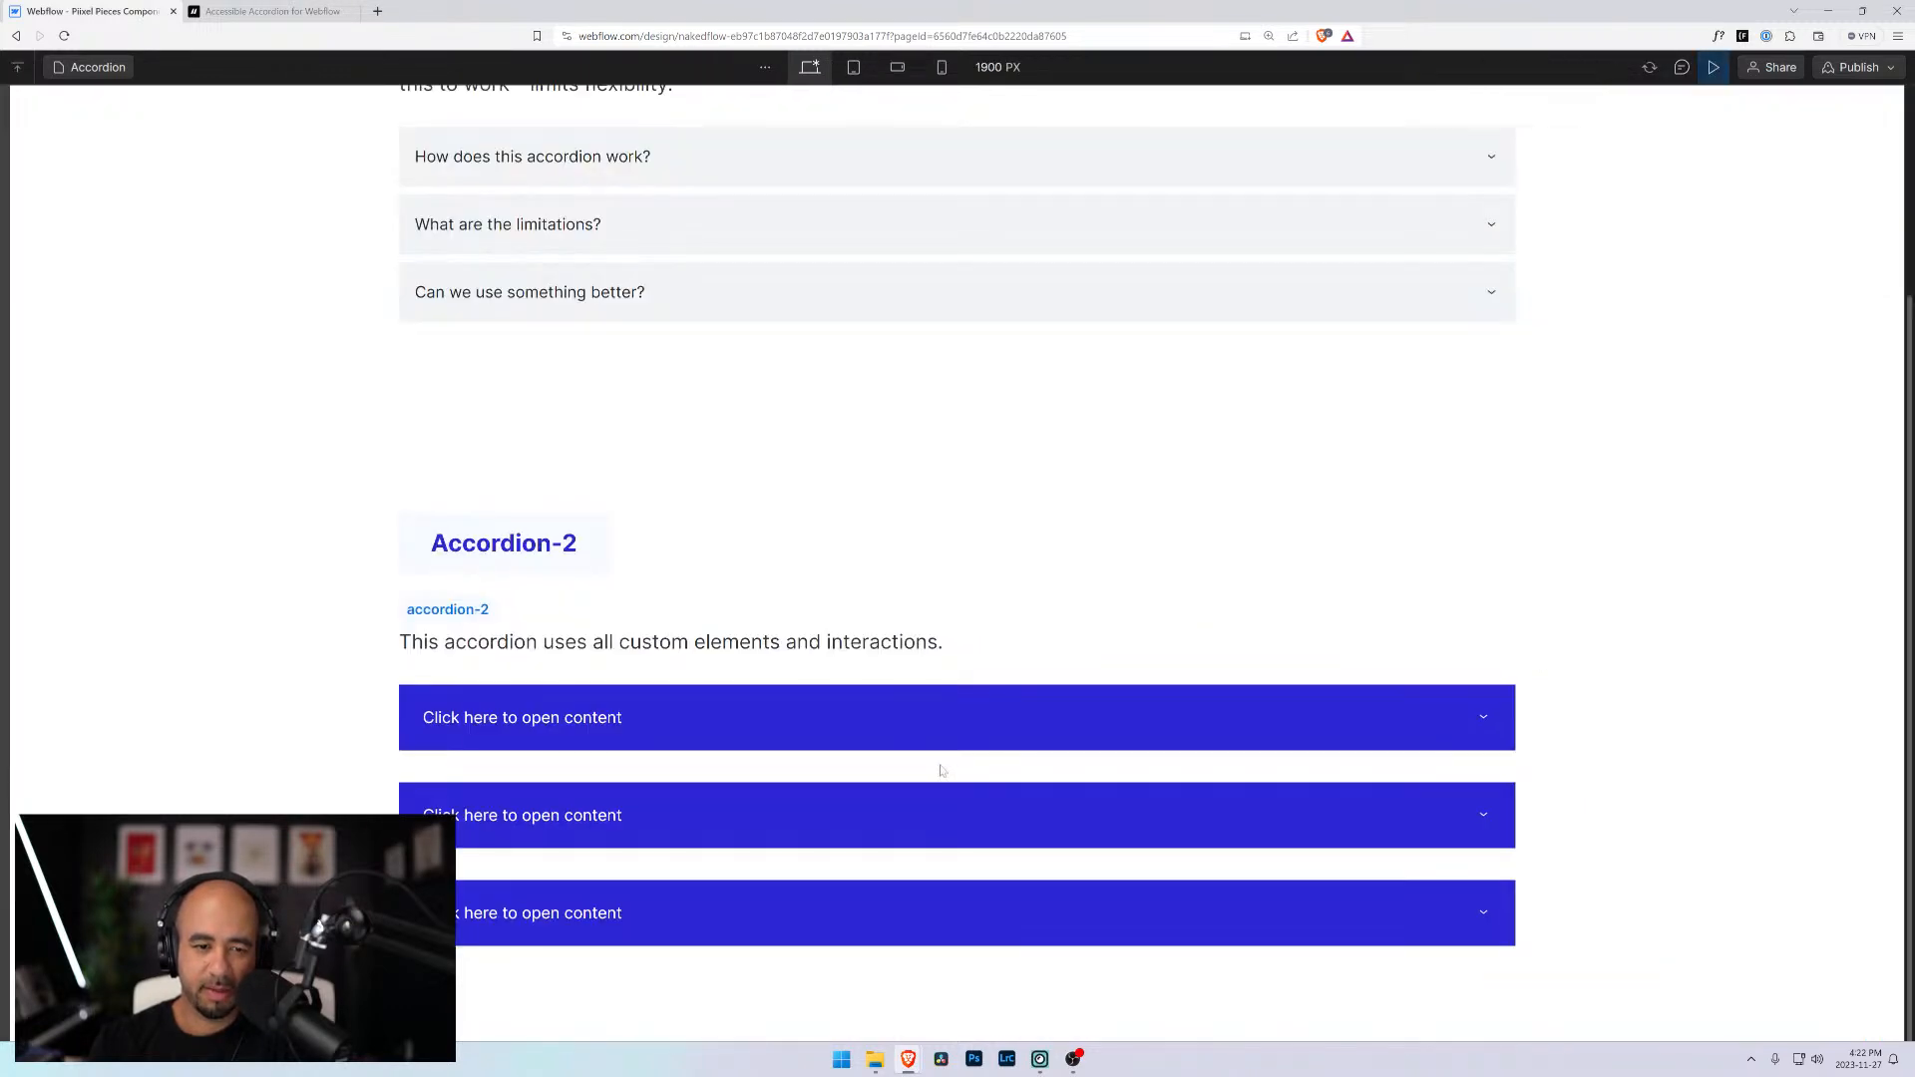
{"action": "left_click", "coordinate": [889, 718]}
{"action": "scroll", "coordinate": [893, 718], "scroll_direction": "down", "scroll_amount": 1}
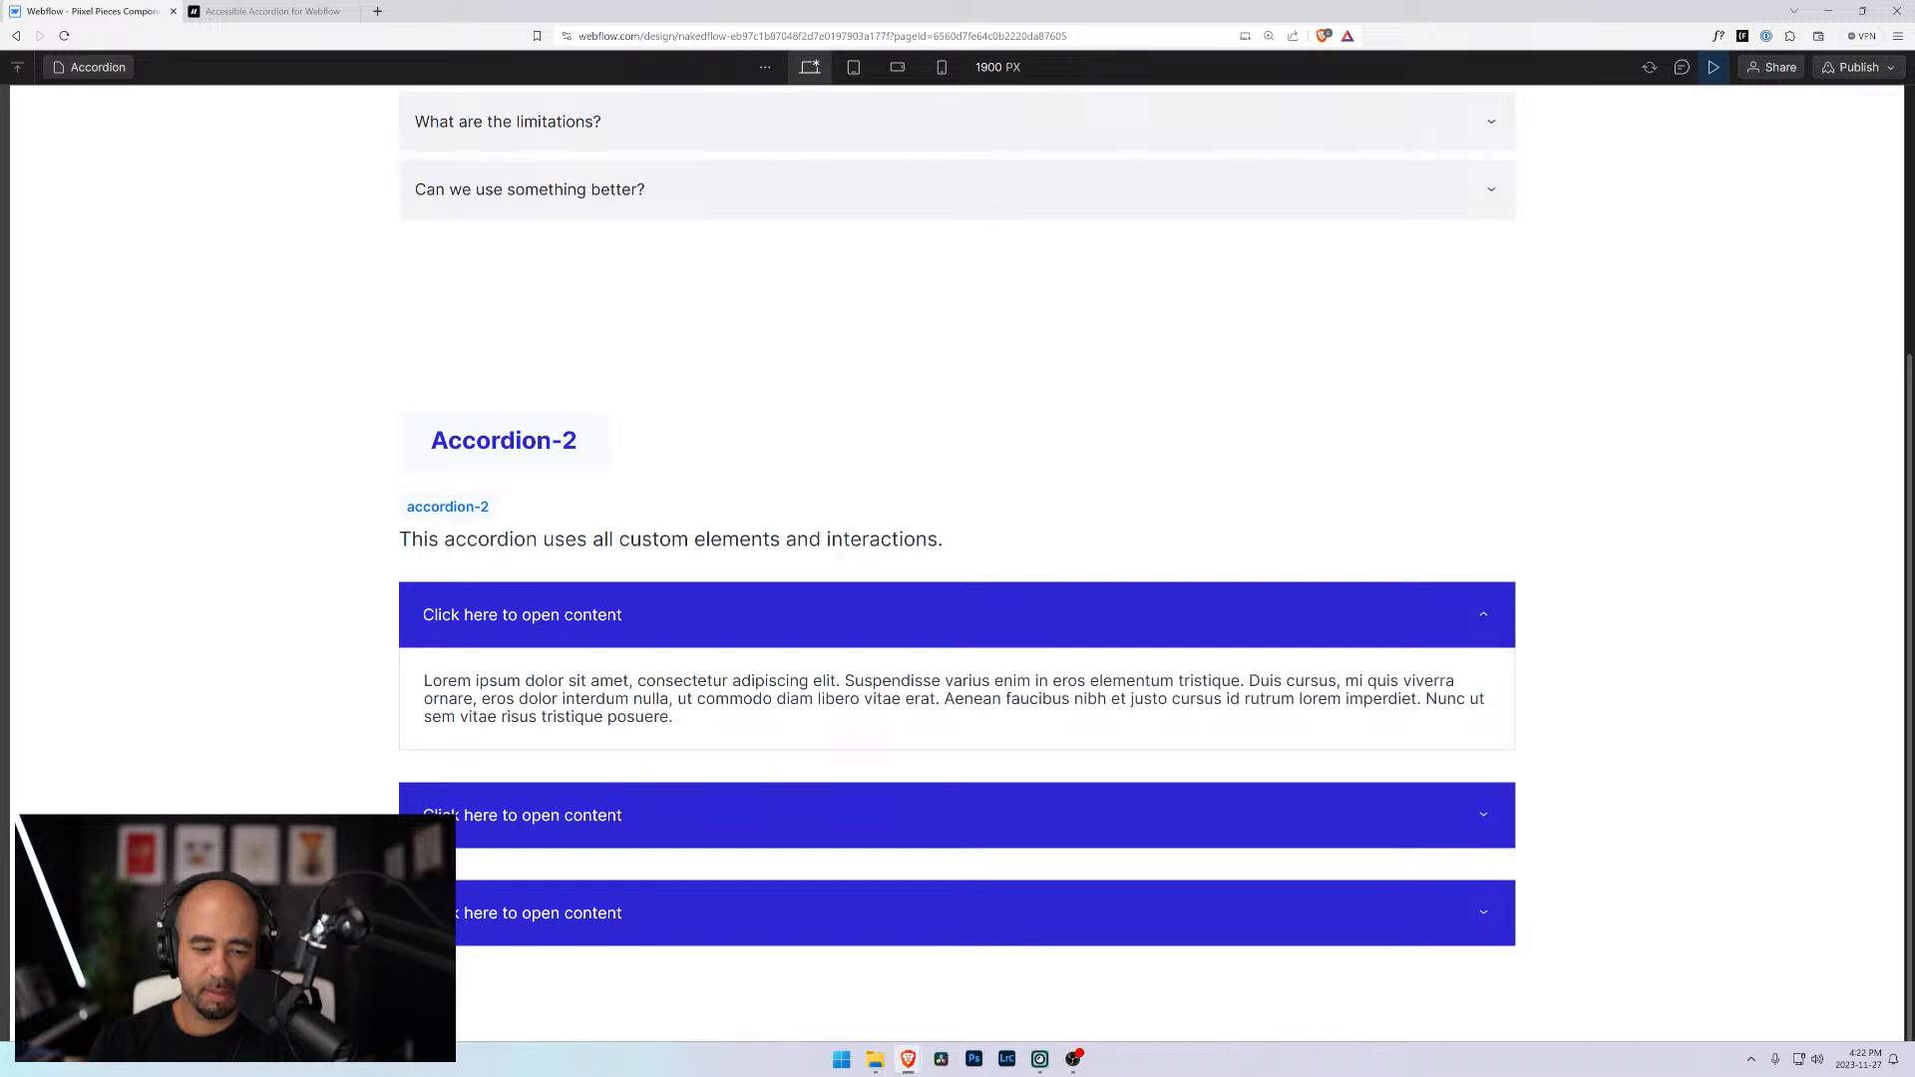
{"action": "left_click", "coordinate": [1710, 72]}
Delete the Accordion 2 Open / Accordion 2 Close mouse click trigger from the second, third and first accordion-2_toggle
{"action": "left_click", "coordinate": [1147, 587]}
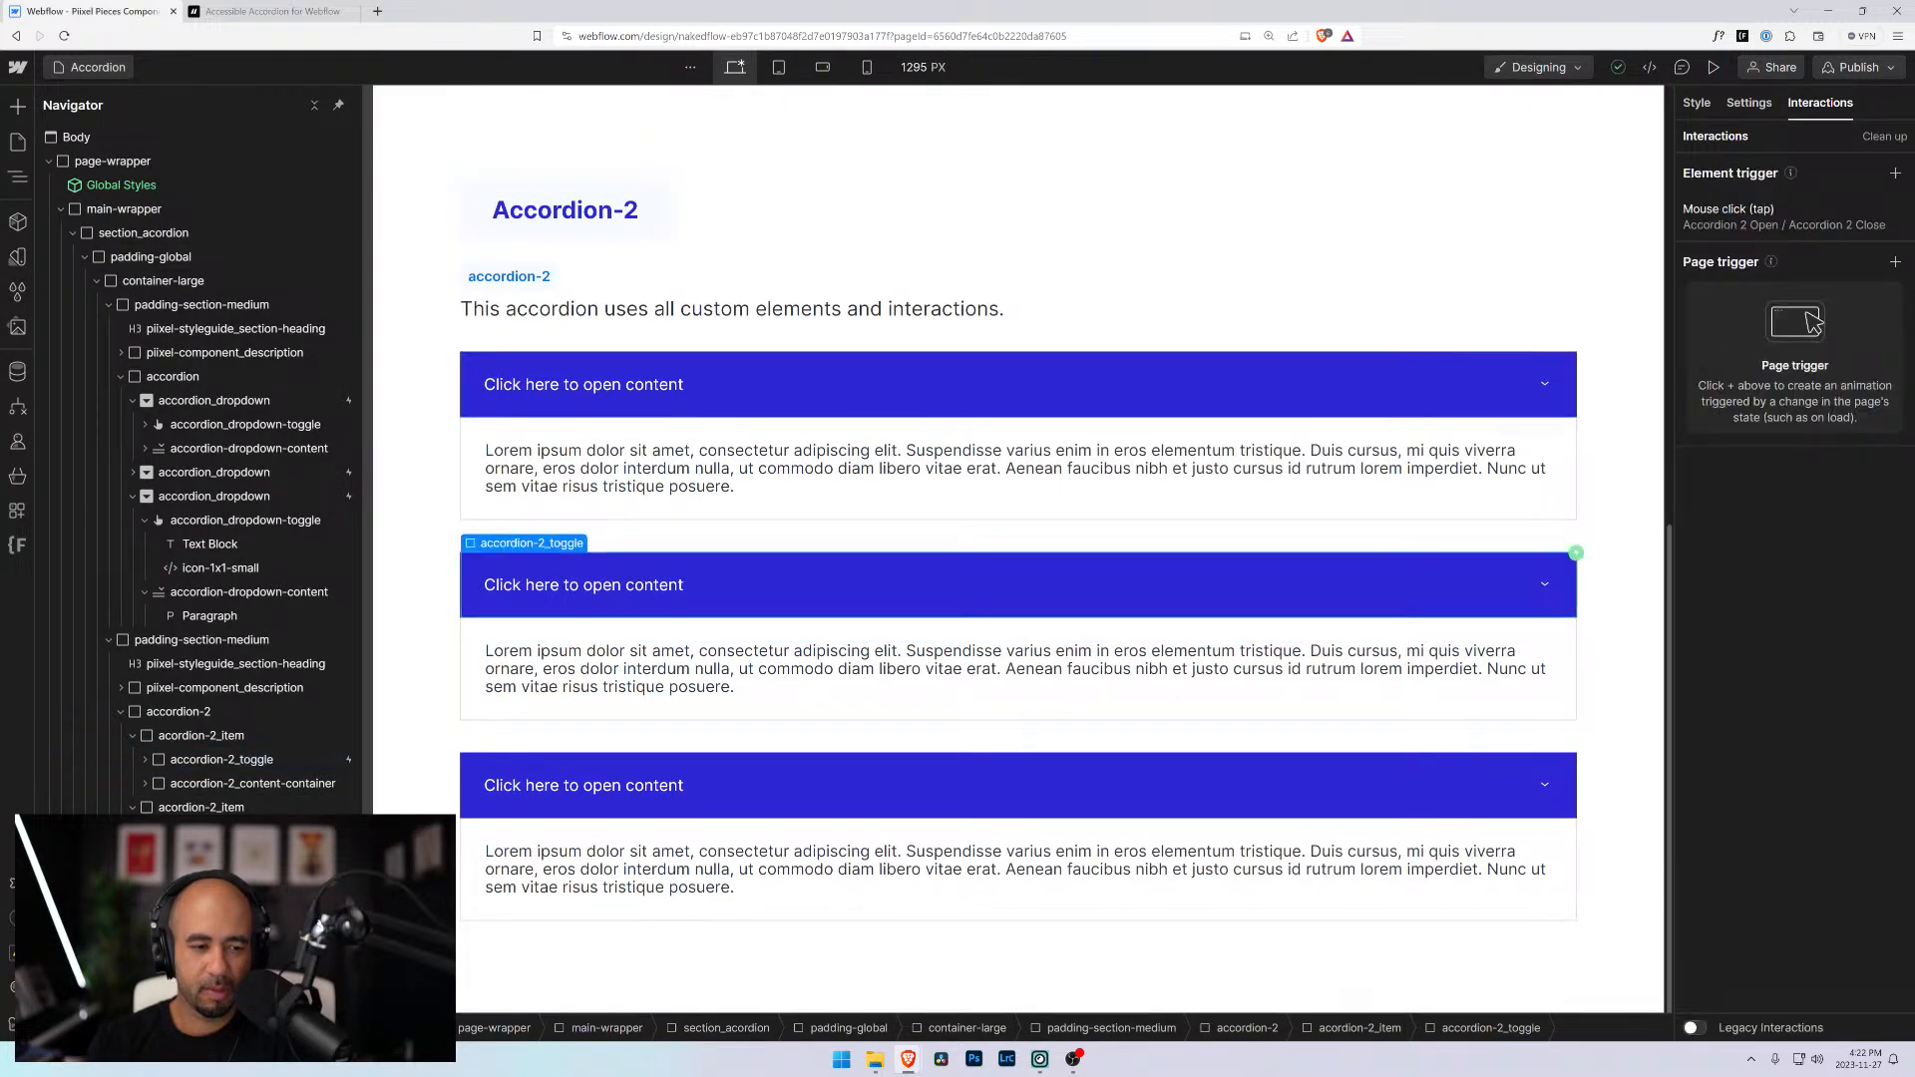
{"action": "left_click", "coordinate": [1898, 213]}
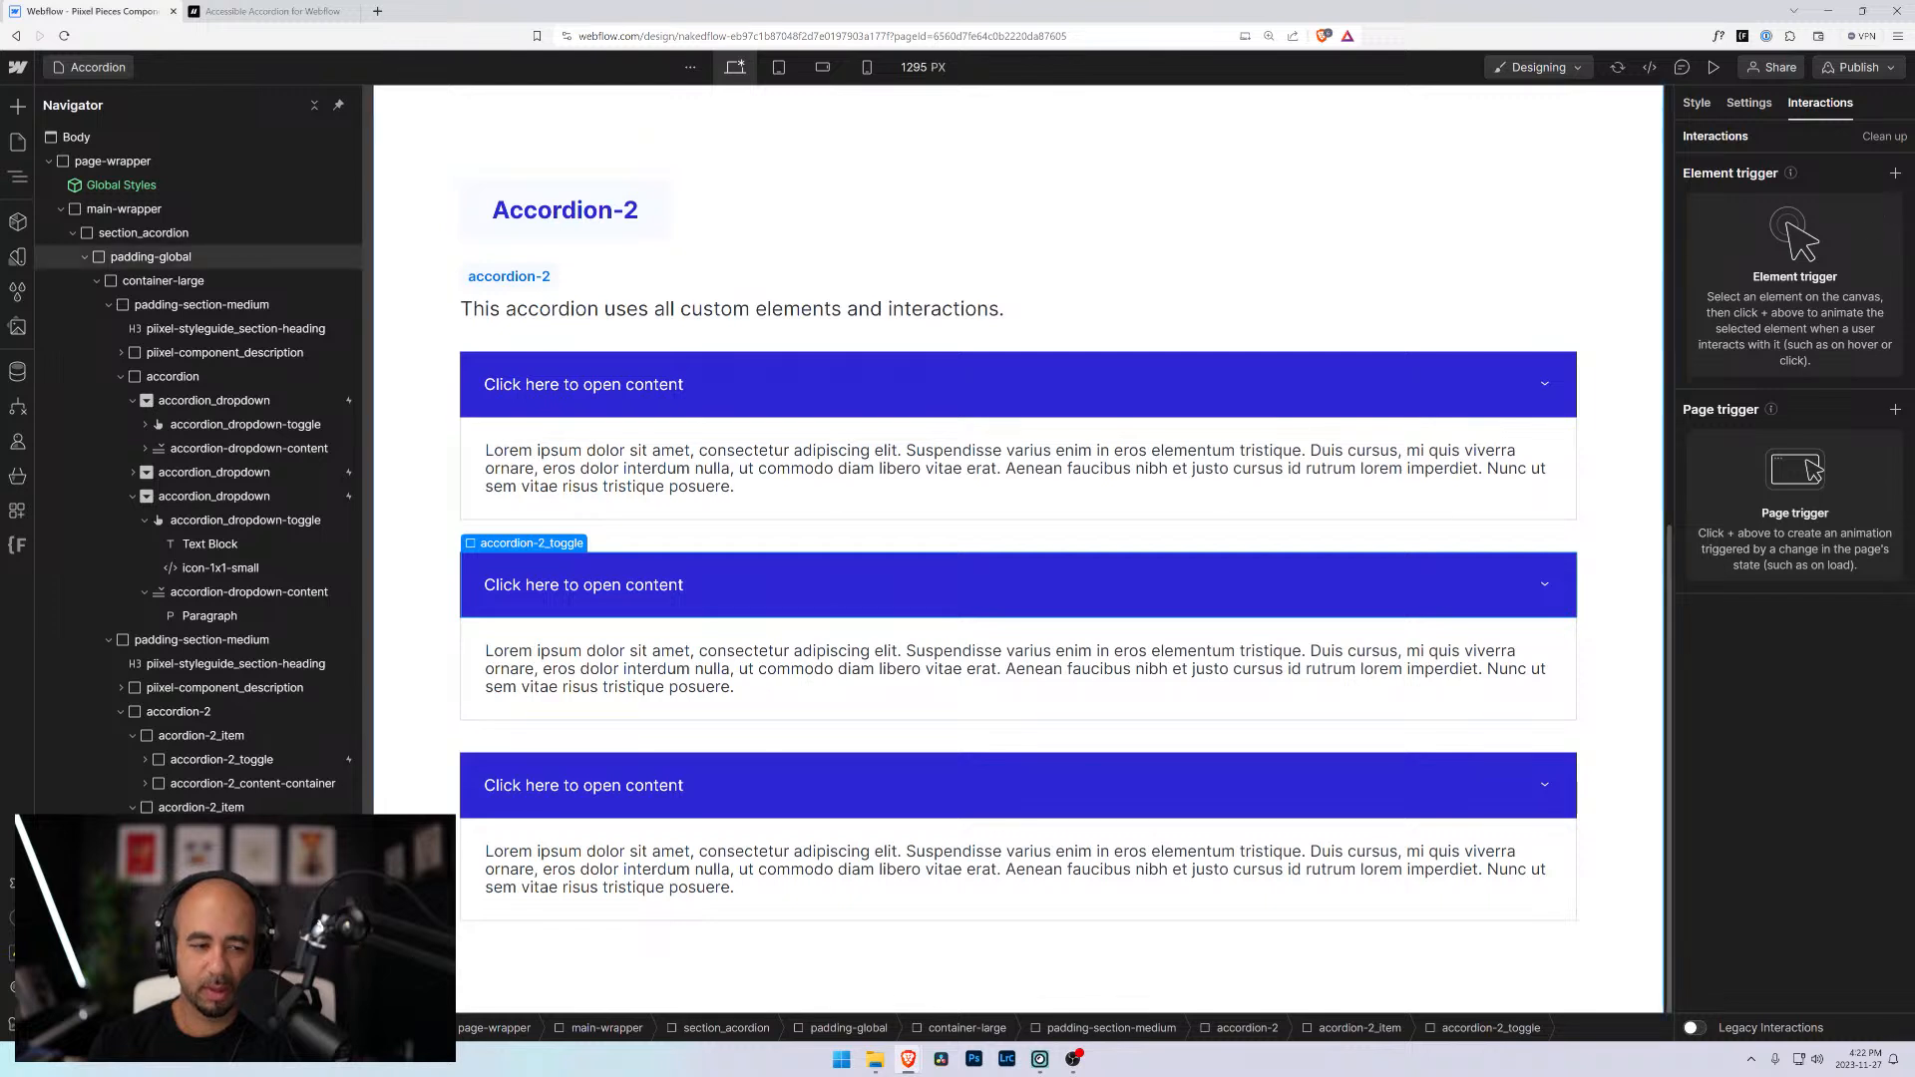
{"action": "left_click", "coordinate": [1197, 786]}
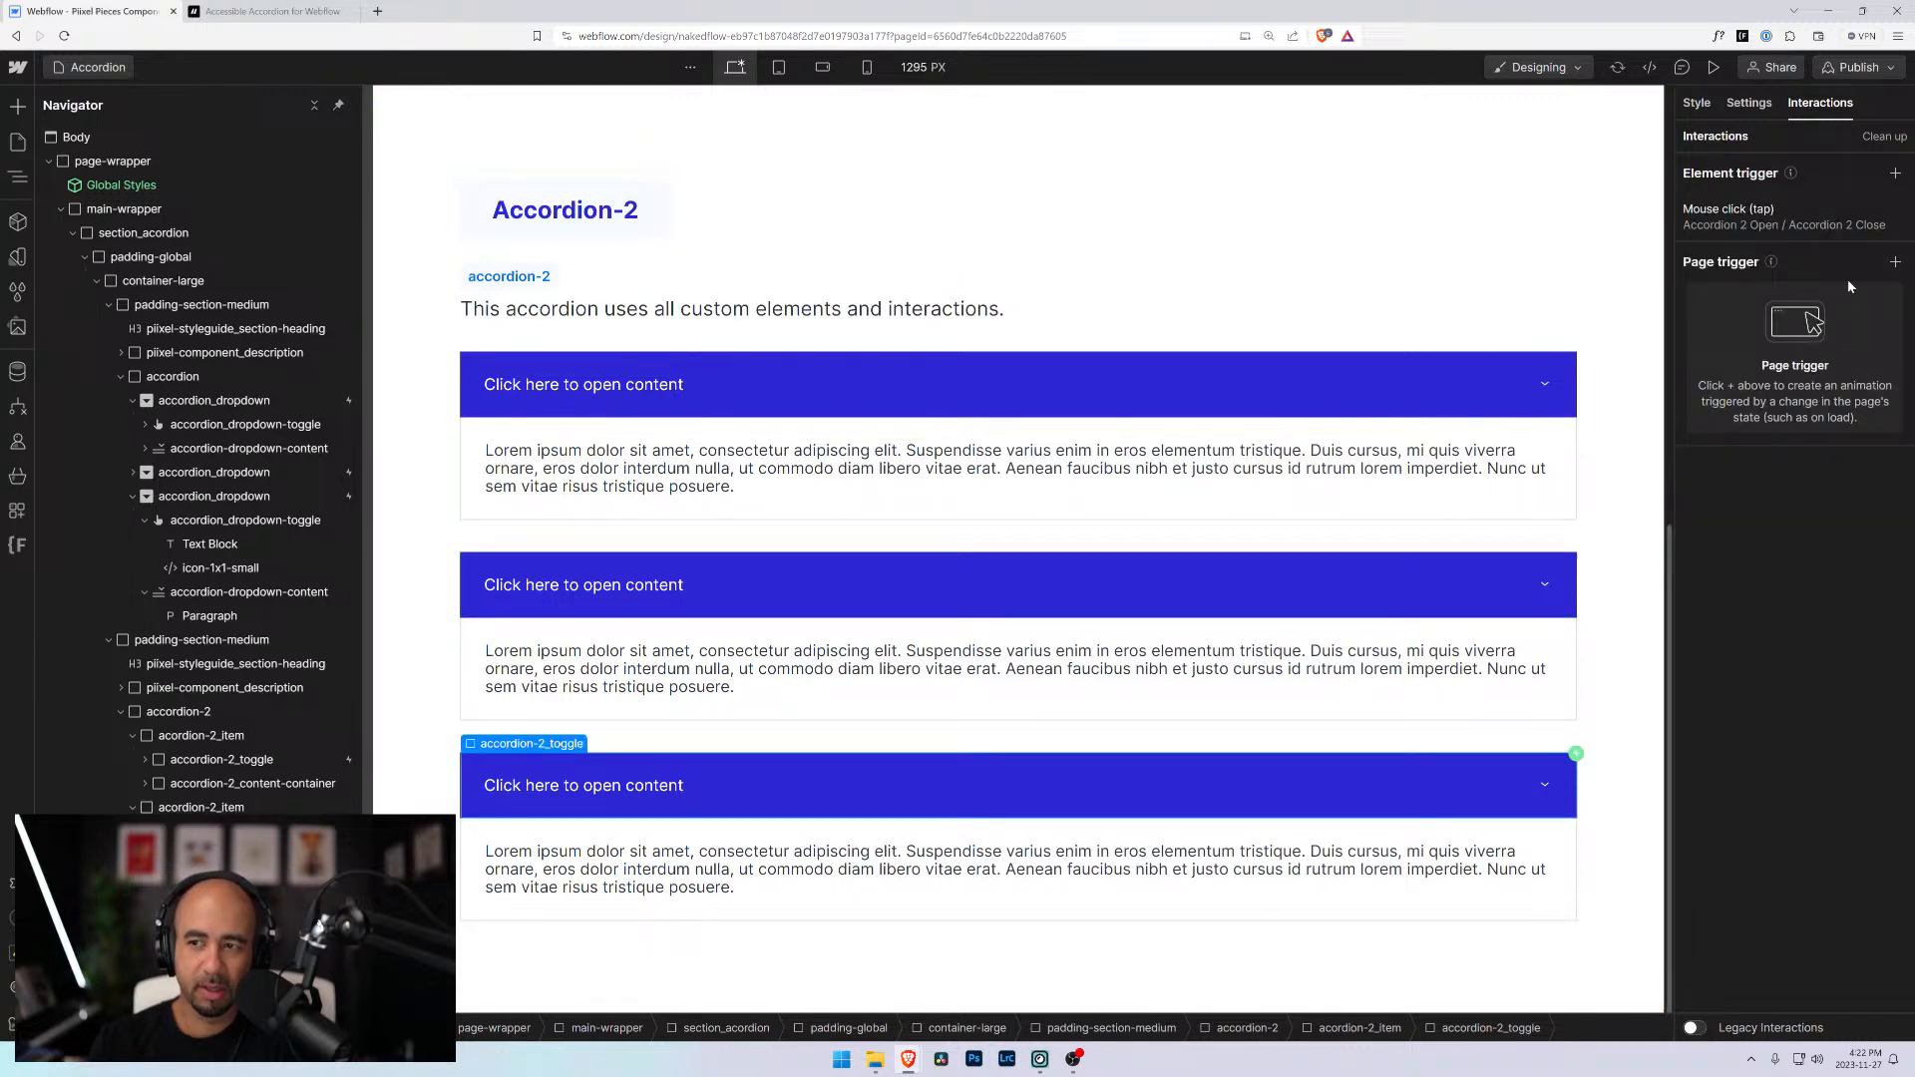
{"action": "left_click", "coordinate": [1898, 213]}
{"action": "left_click", "coordinate": [213, 759]}
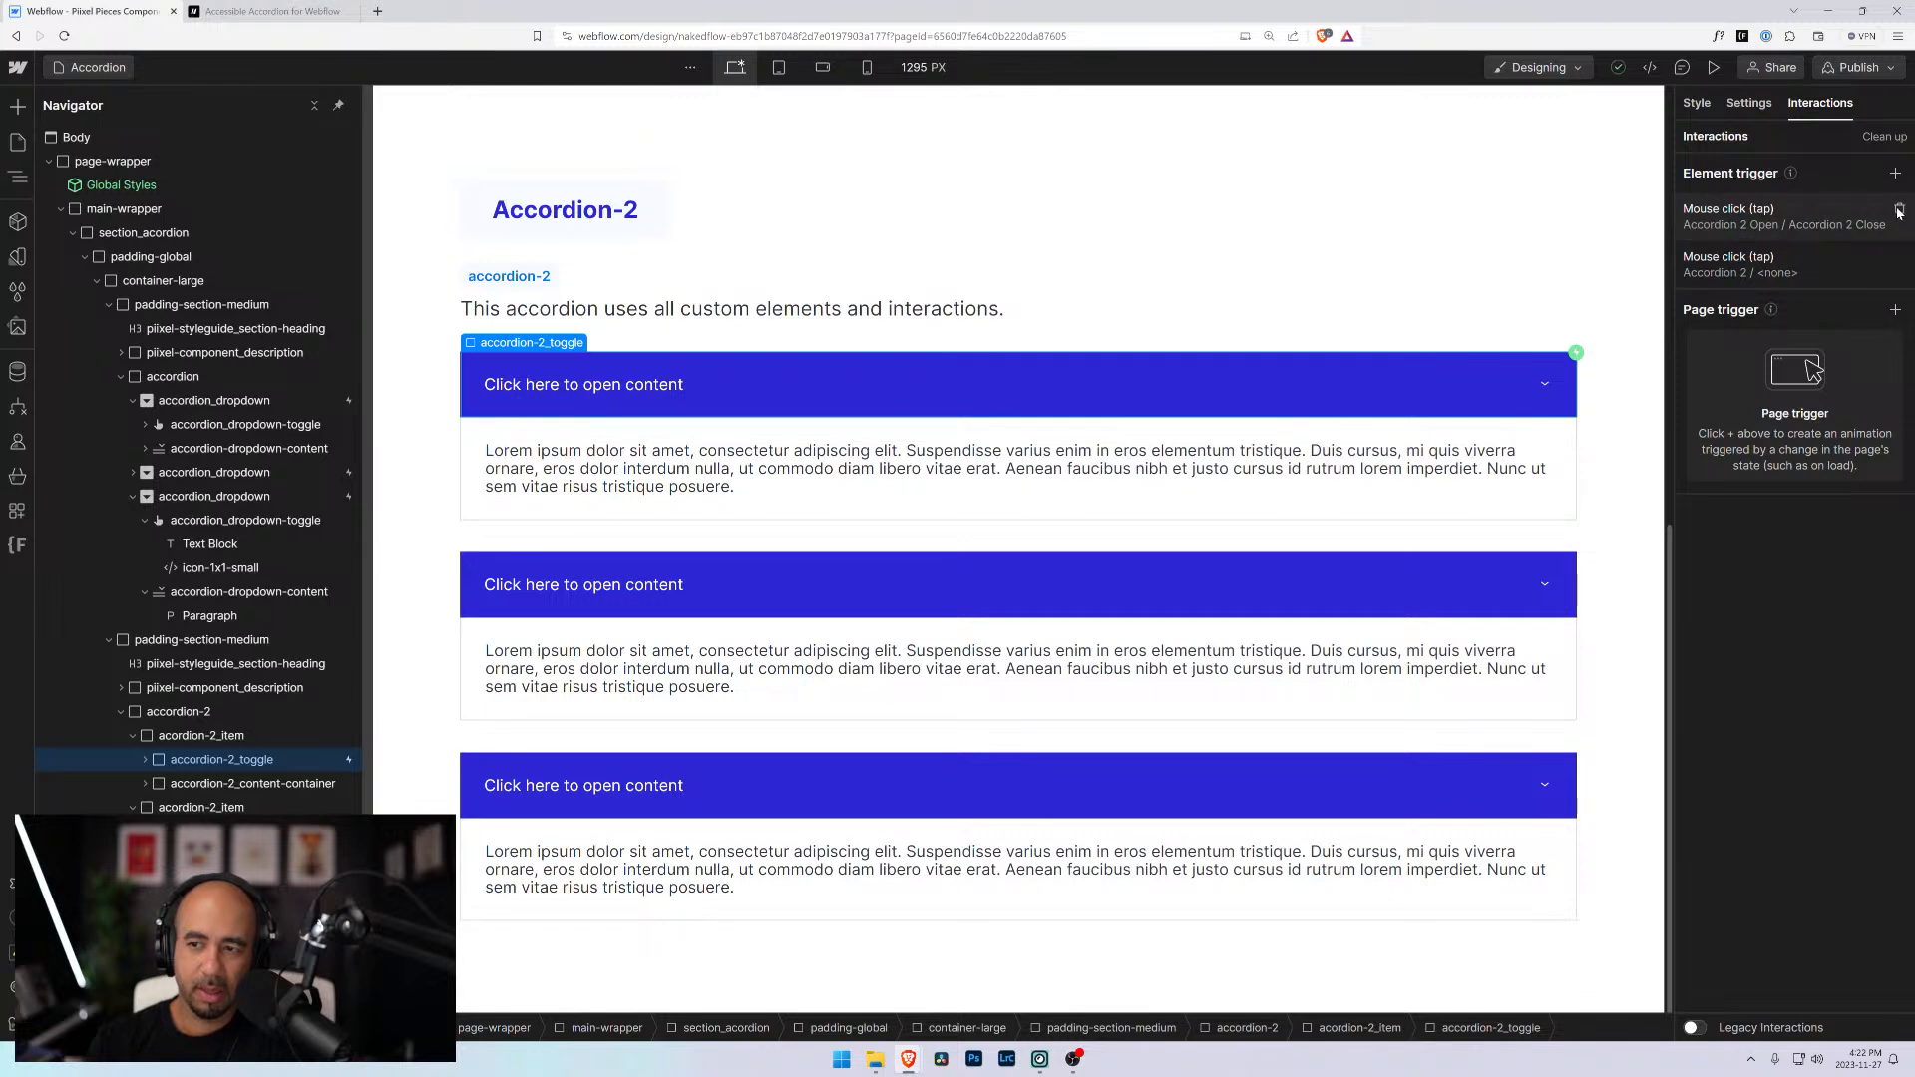
{"action": "left_click", "coordinate": [1899, 213]}
Preview the page again and test the first toggle with only its Accordion 2 trigger
{"action": "left_click", "coordinate": [1713, 67]}
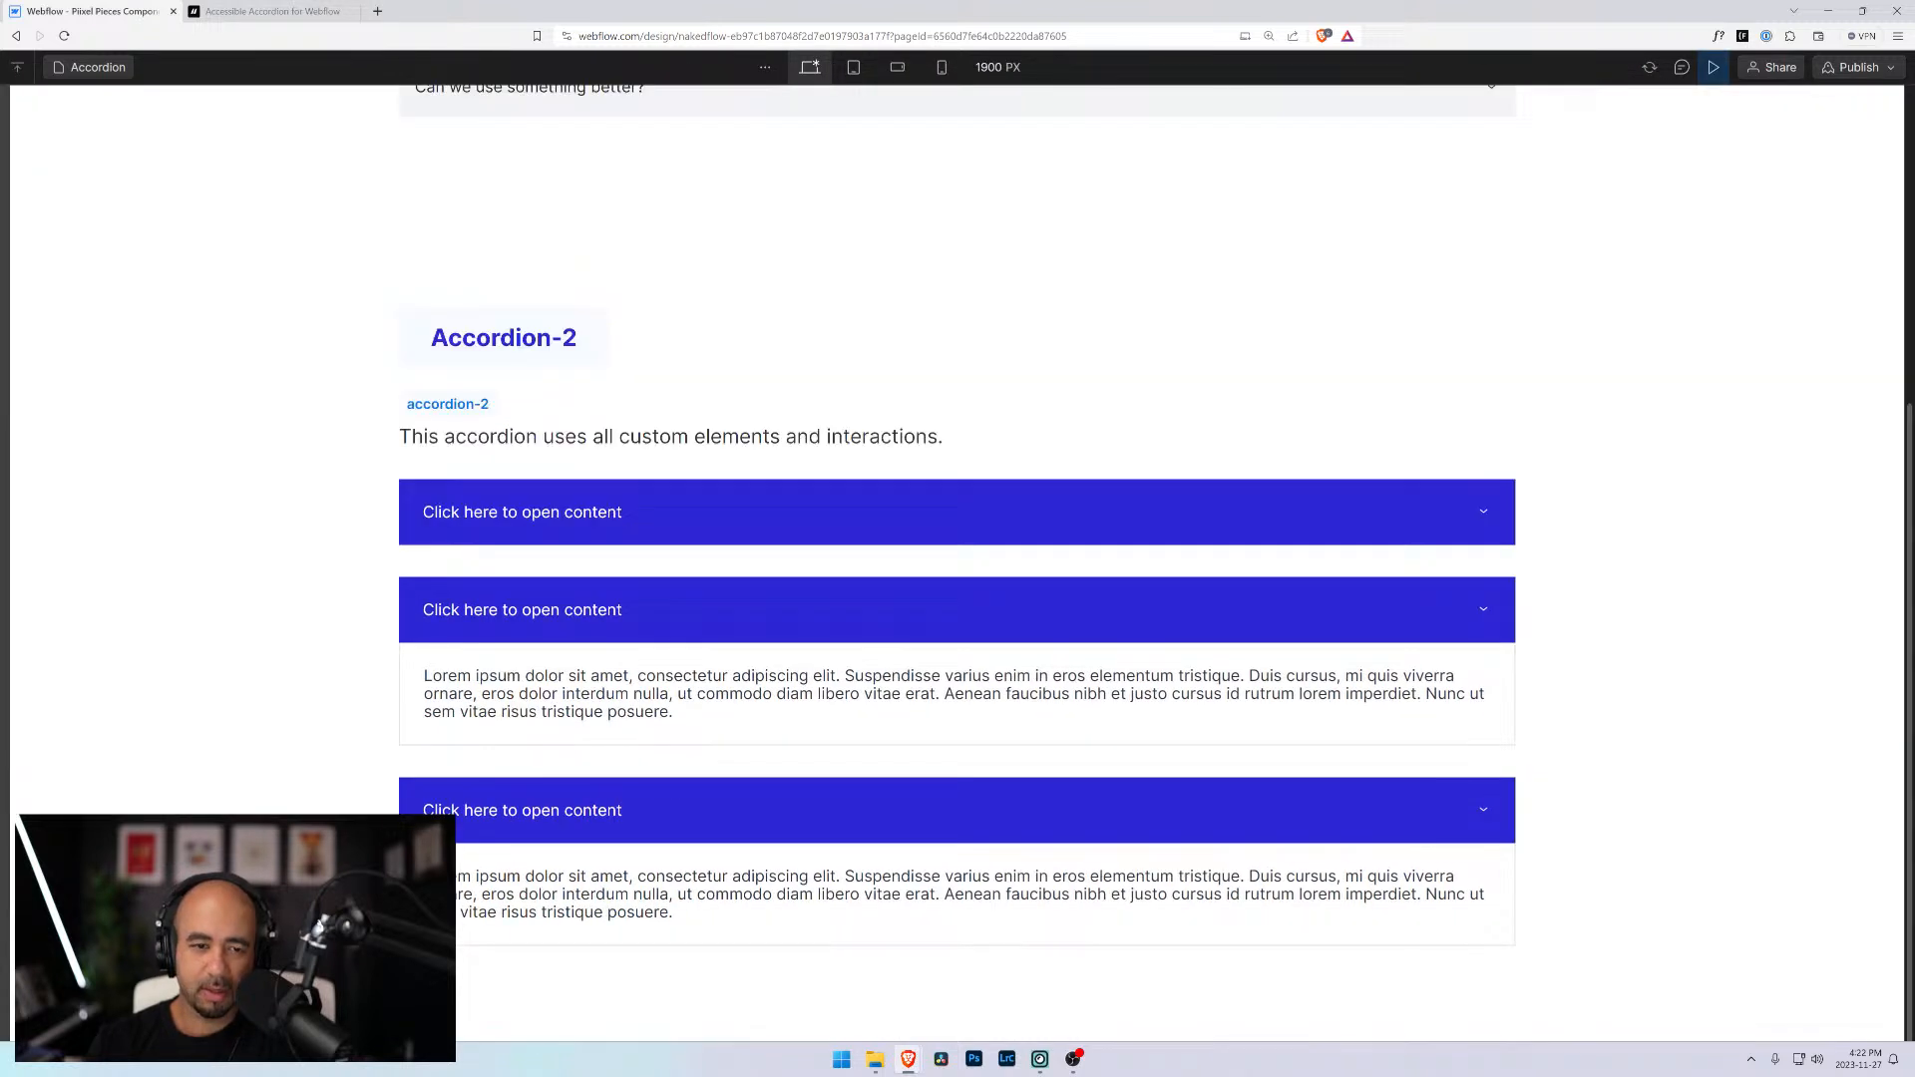
{"action": "left_click", "coordinate": [530, 523]}
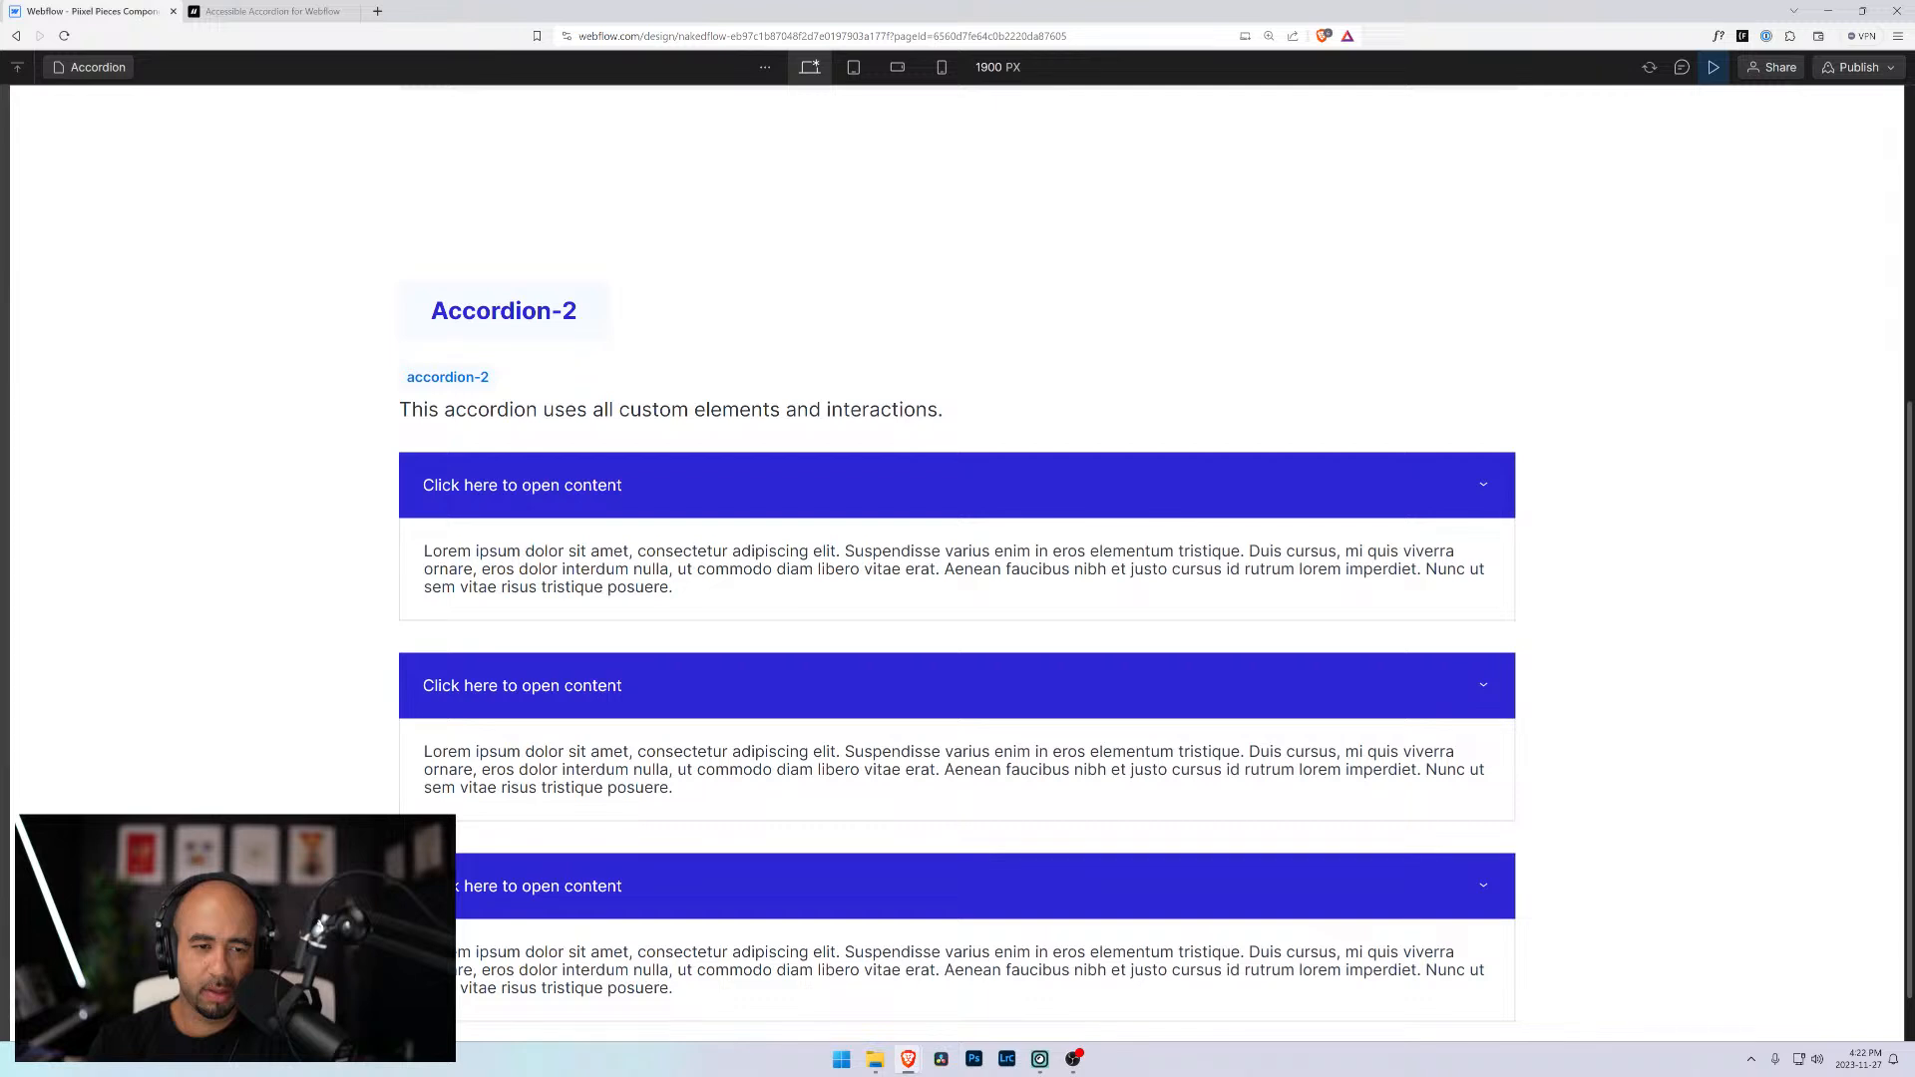
{"action": "left_click", "coordinate": [1713, 66]}
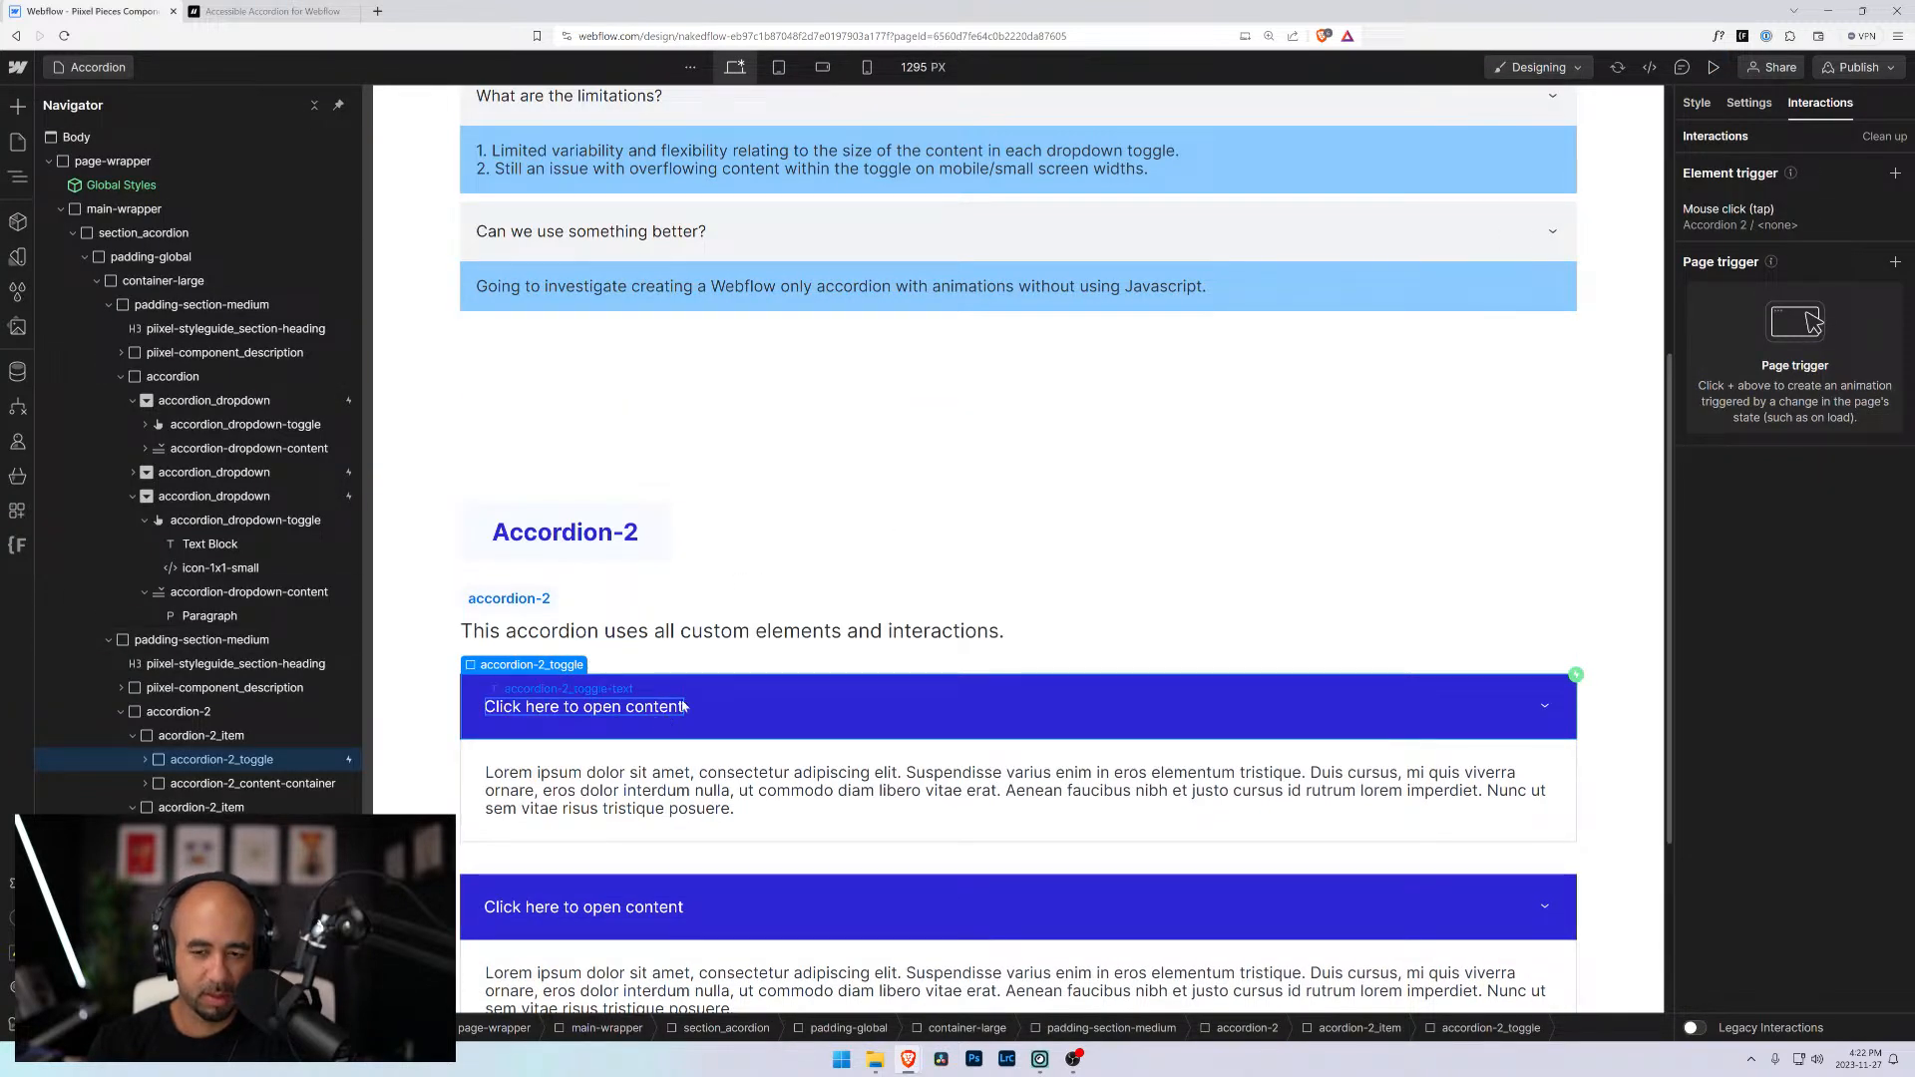
Review the targeting of the first two Size actions in the first toggle's Accordion 2 animation
{"action": "scroll", "coordinate": [682, 706], "scroll_direction": "down", "scroll_amount": 3}
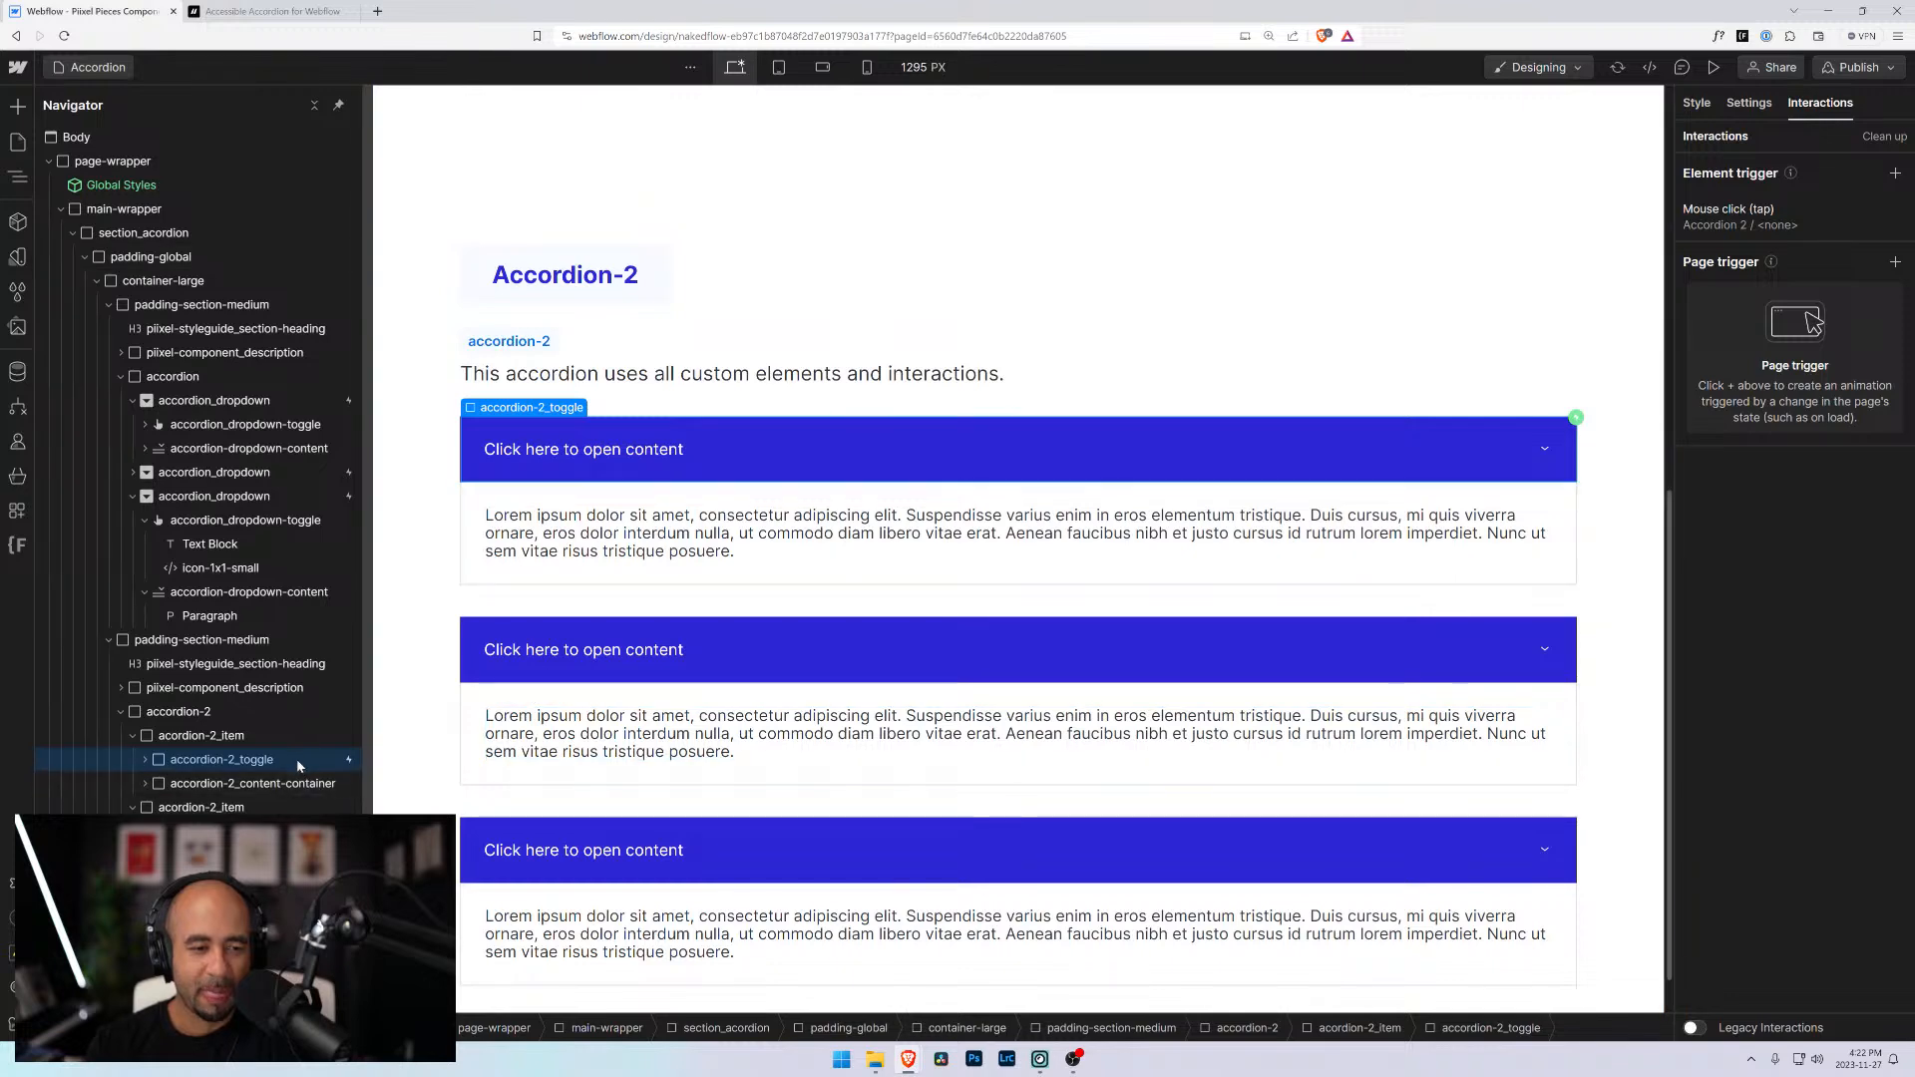
{"action": "left_click", "coordinate": [1794, 217]}
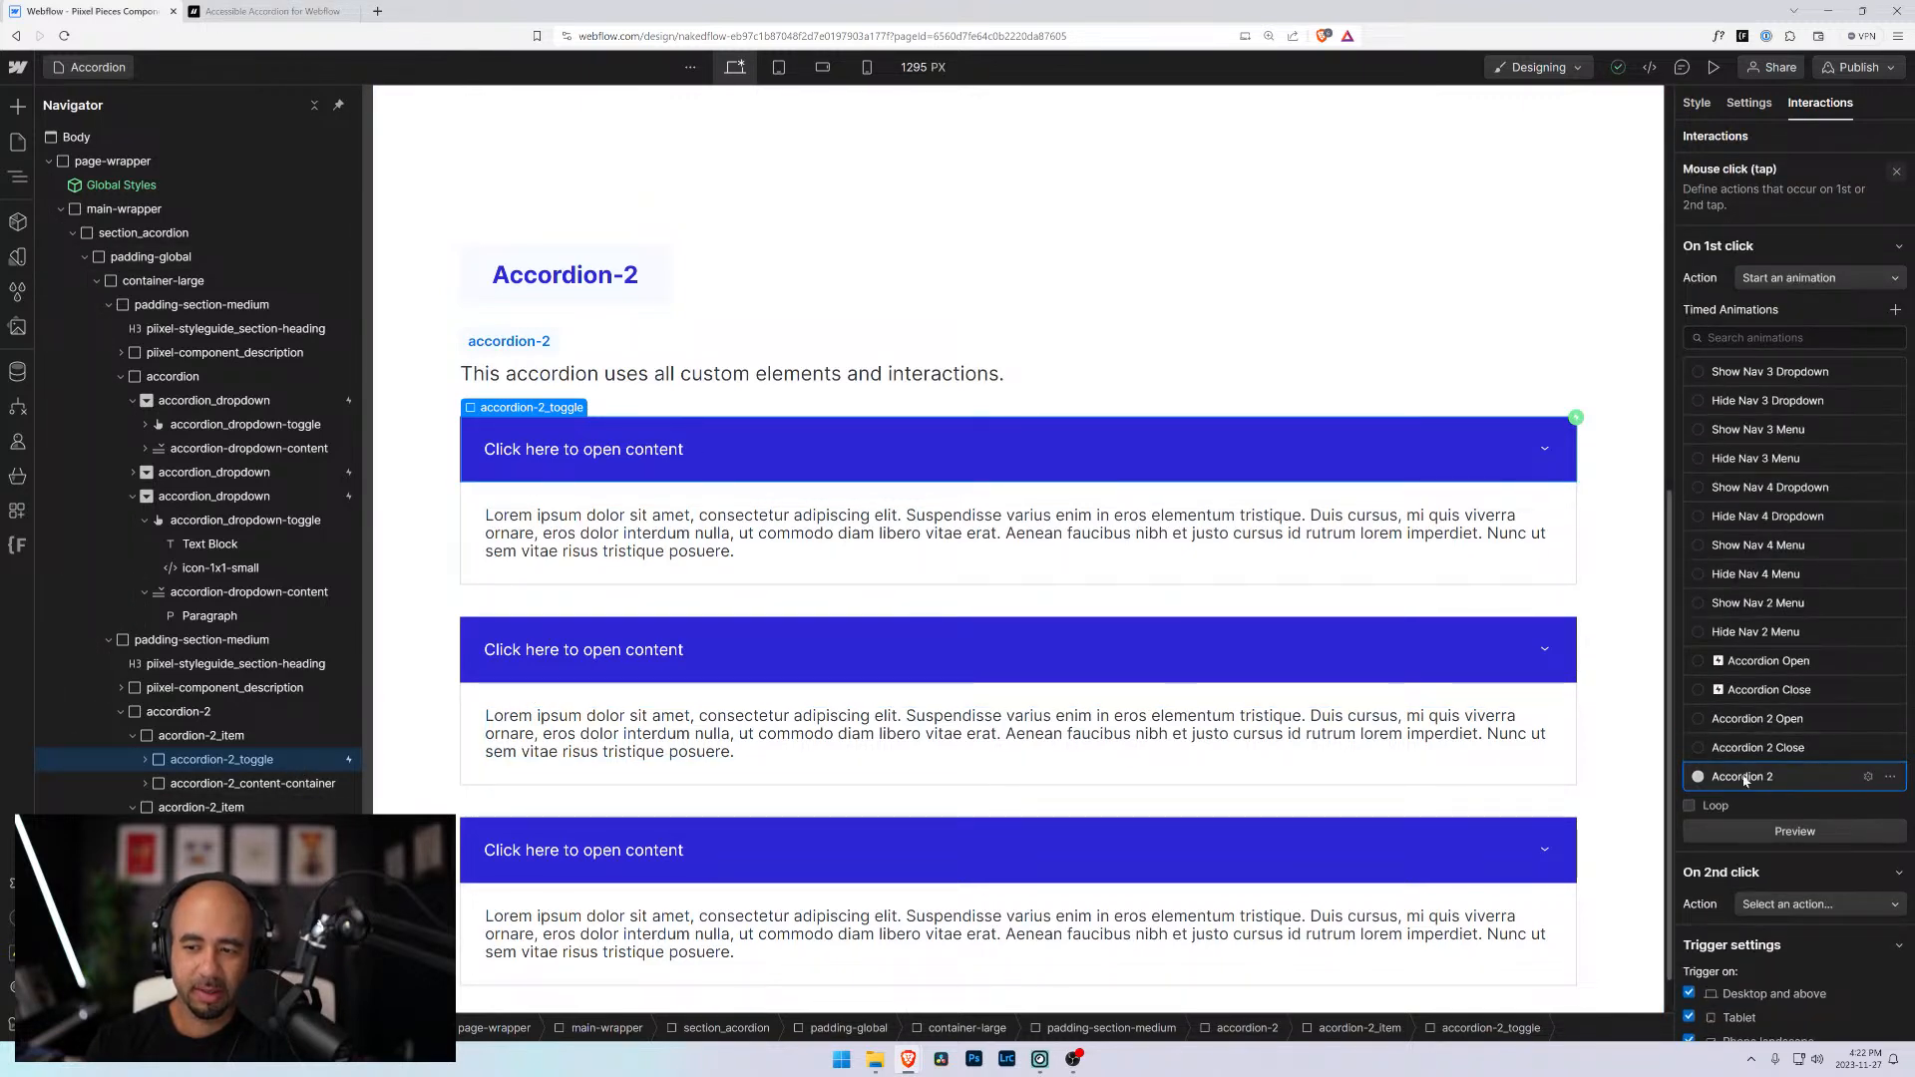
{"action": "left_click", "coordinate": [1868, 776]}
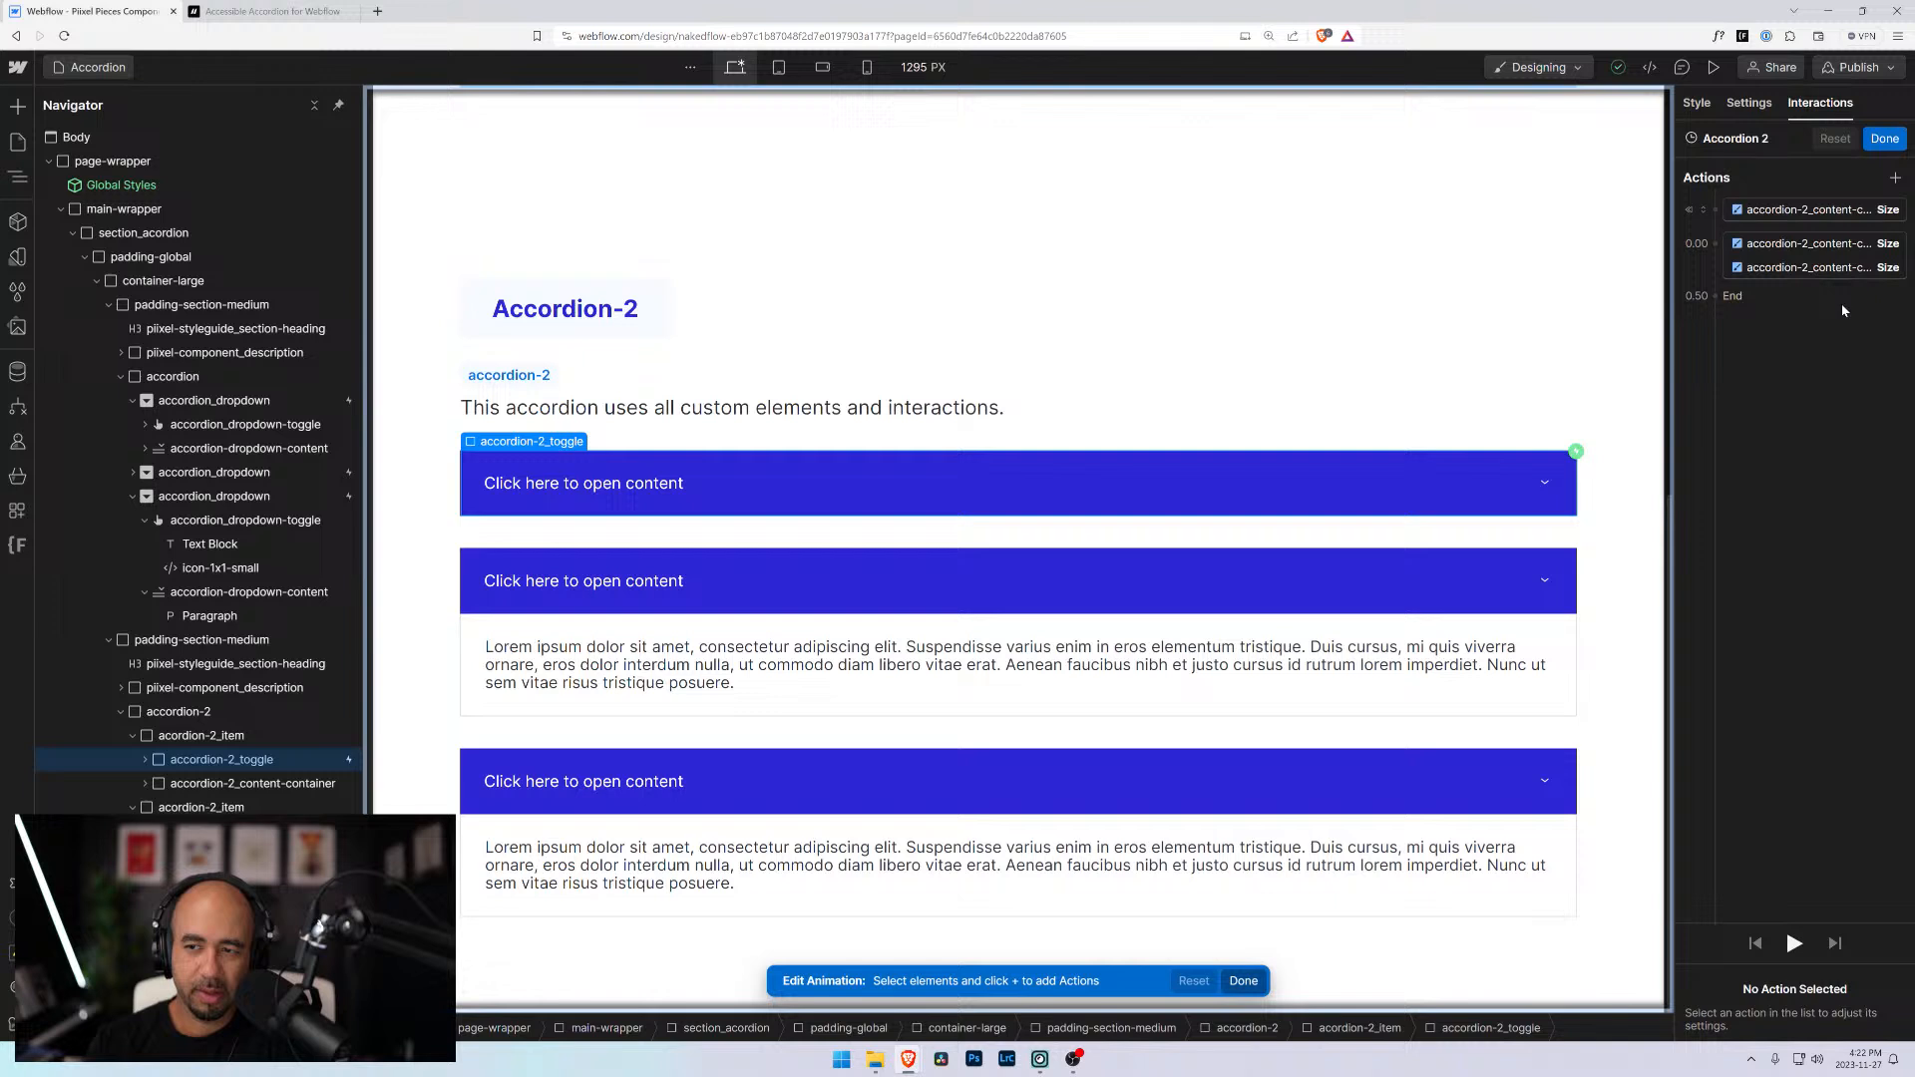
{"action": "left_click", "coordinate": [1753, 211]}
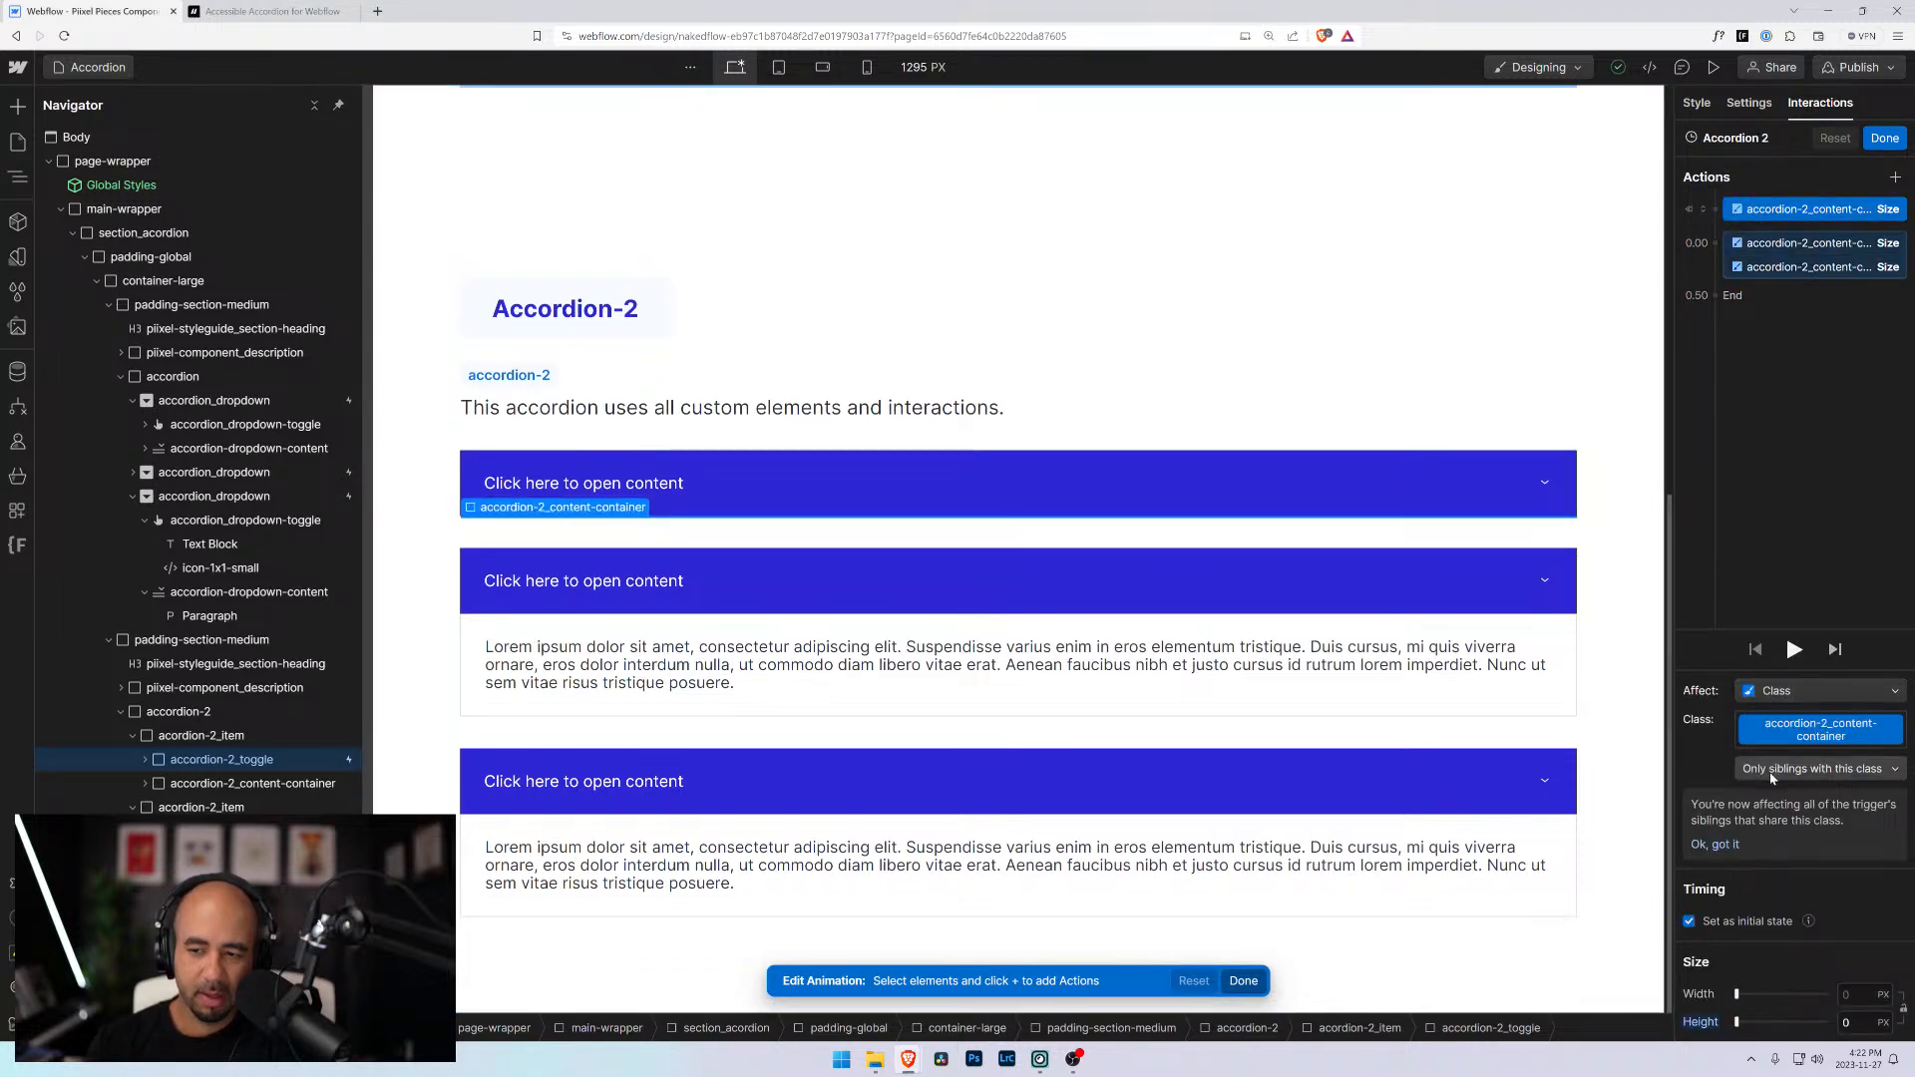
{"action": "left_click", "coordinate": [1800, 245]}
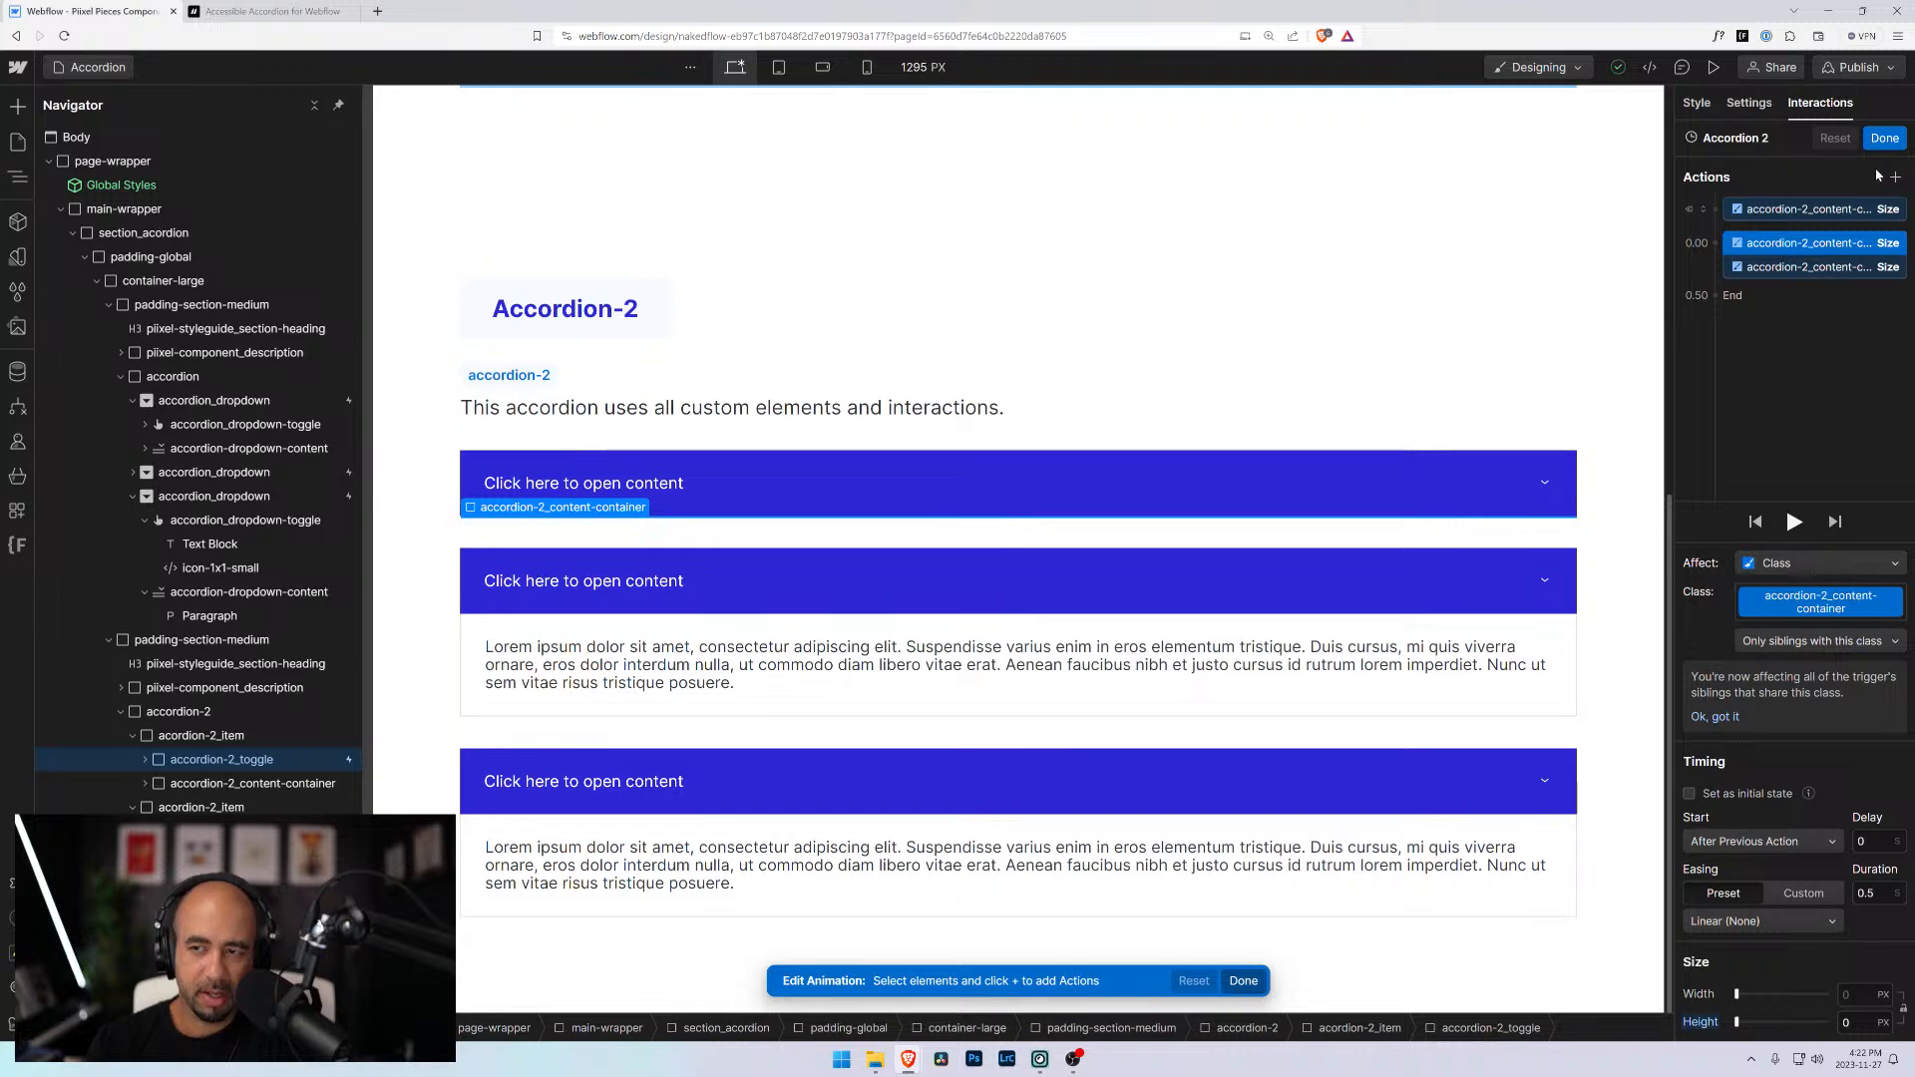
{"action": "left_click", "coordinate": [1885, 137]}
Add a mouse click trigger to the second accordion-2_toggle that starts the Accordion 2 animation on first click
{"action": "left_click", "coordinate": [1247, 650]}
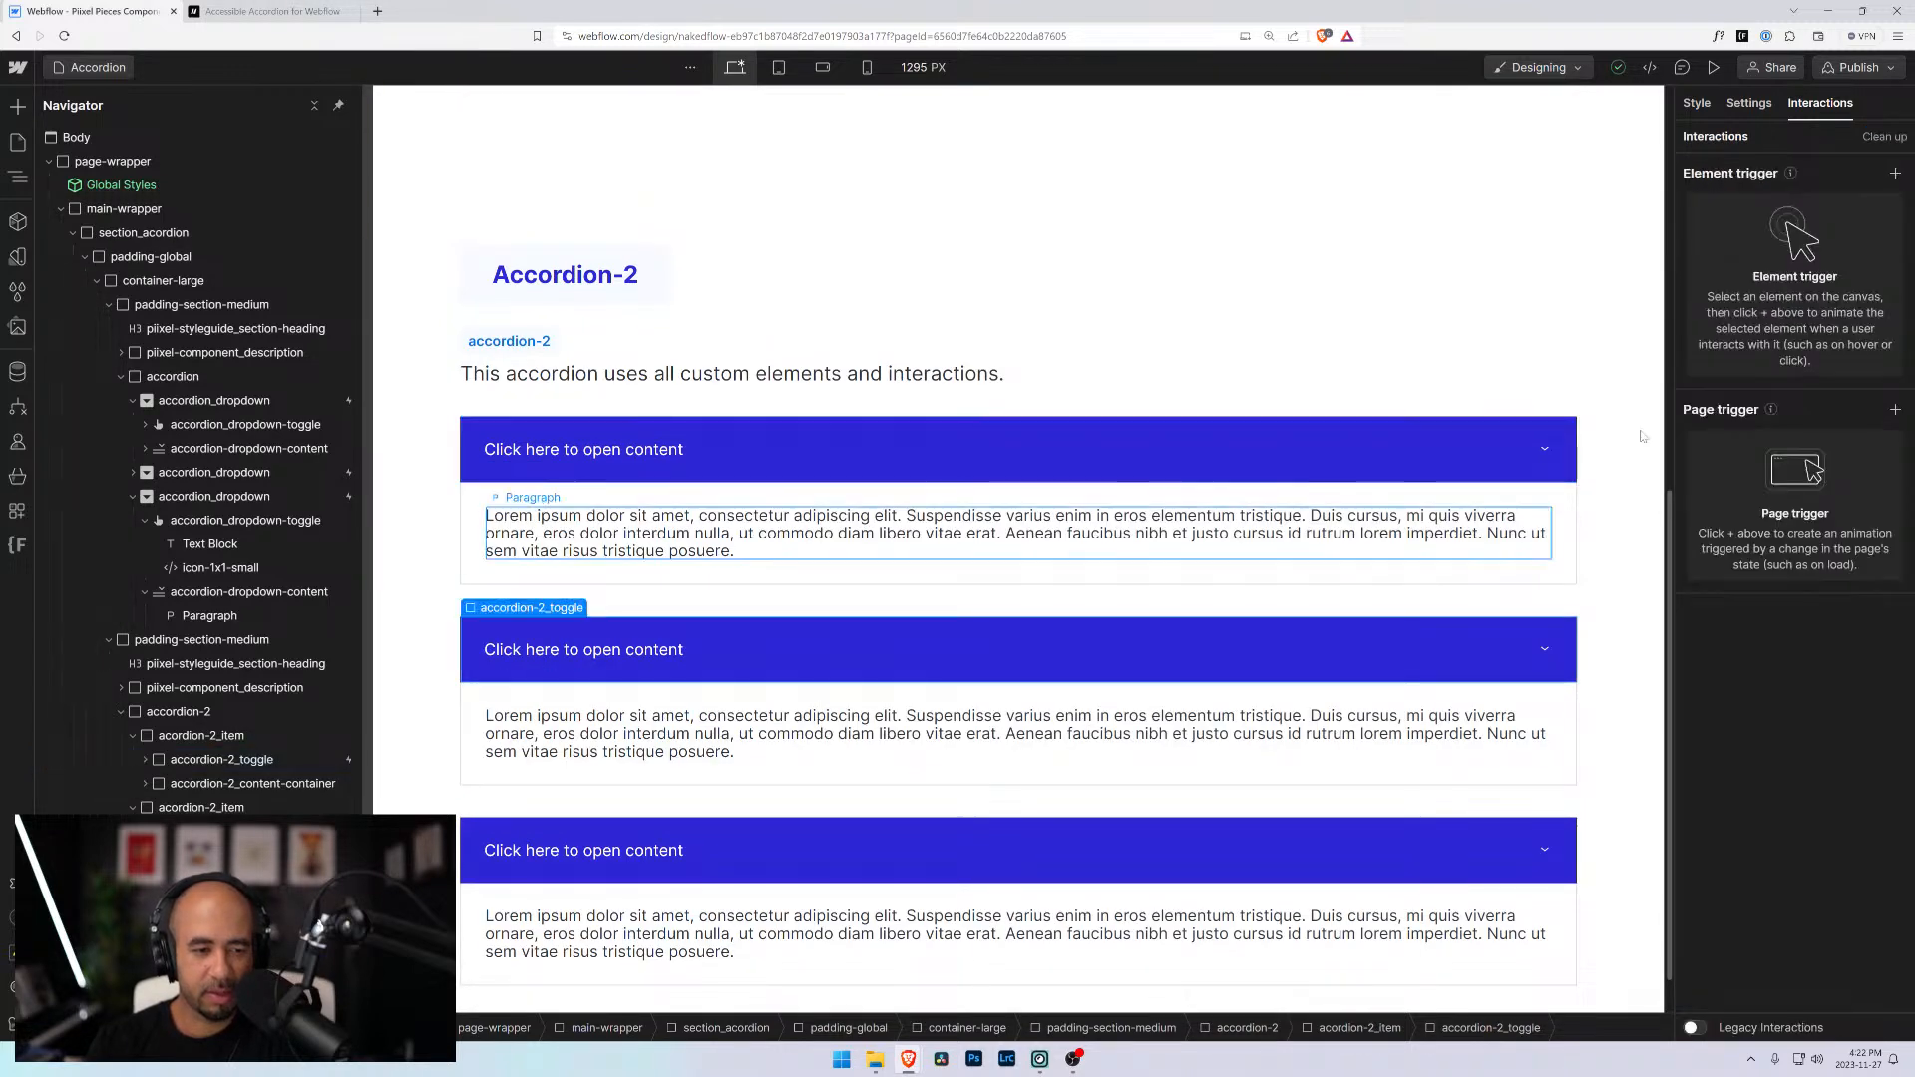
{"action": "left_click", "coordinate": [1895, 175]}
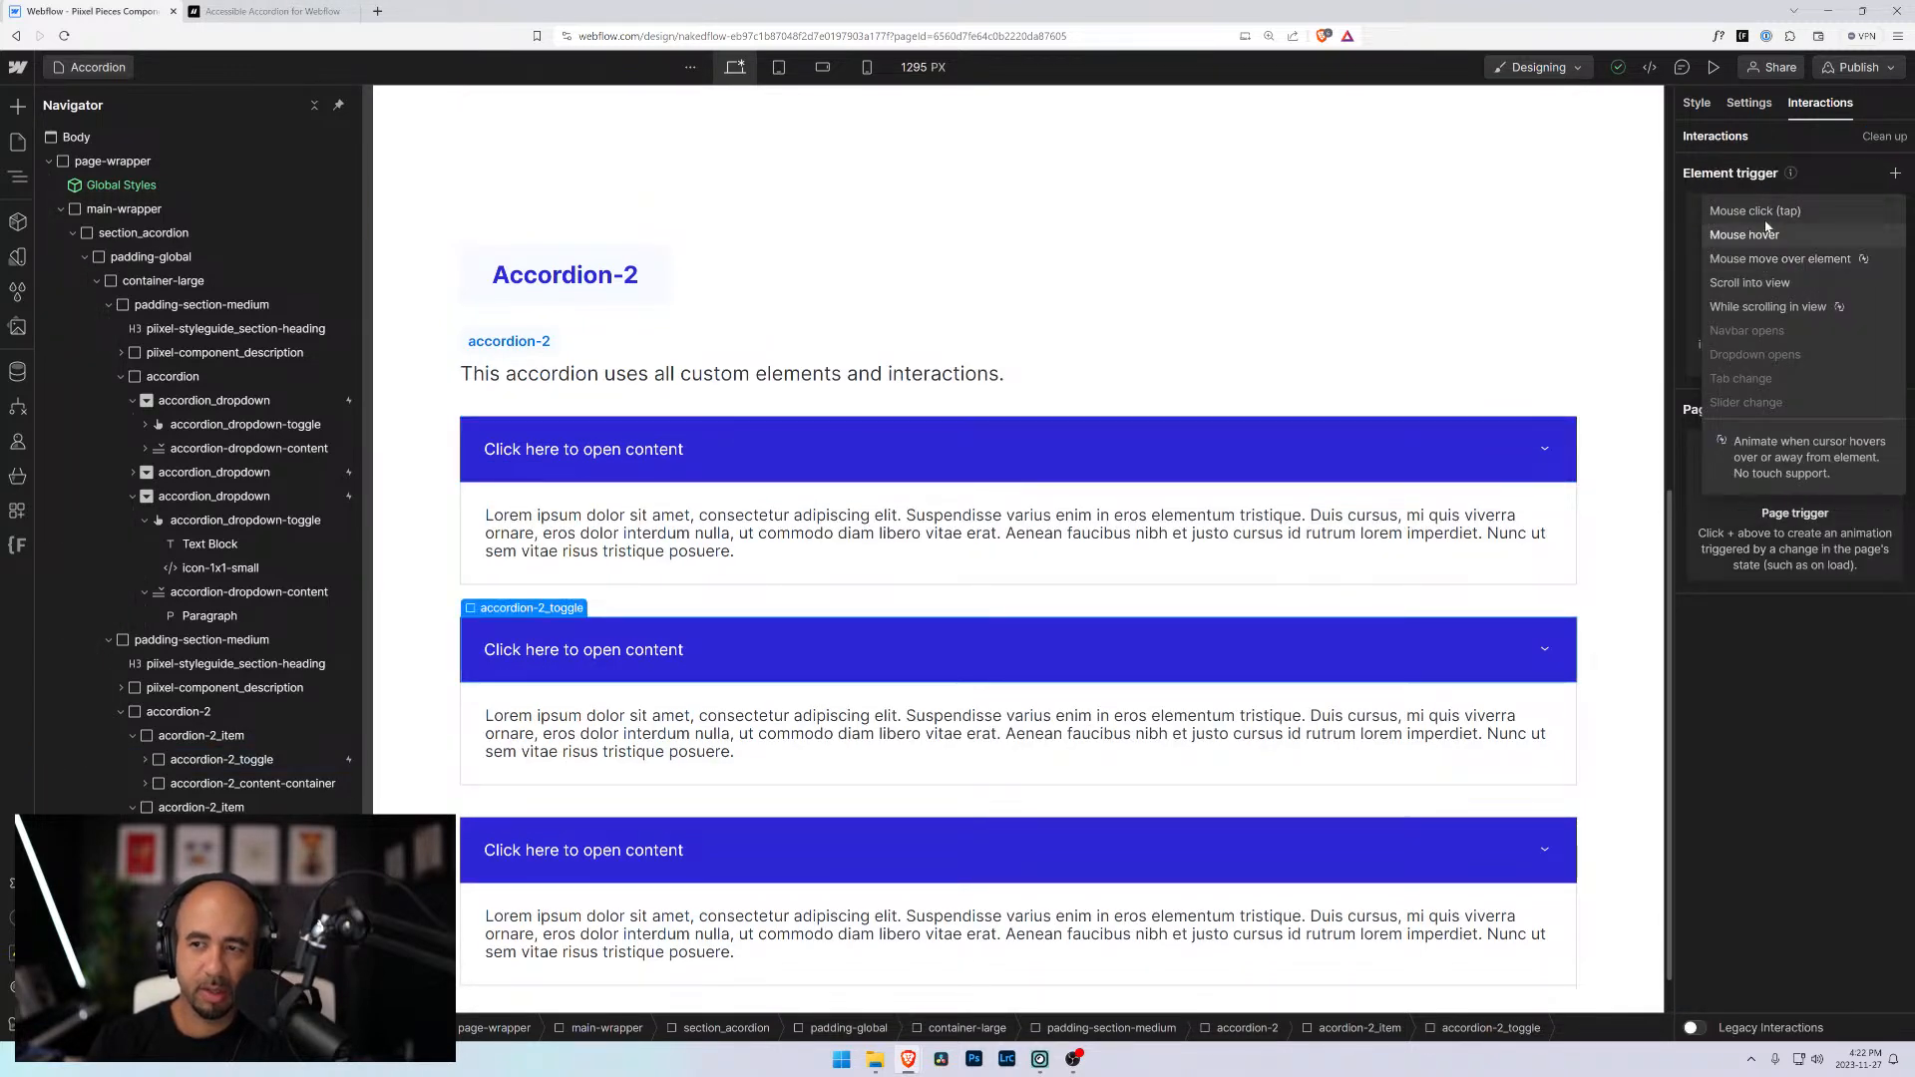
{"action": "left_click", "coordinate": [1767, 210]}
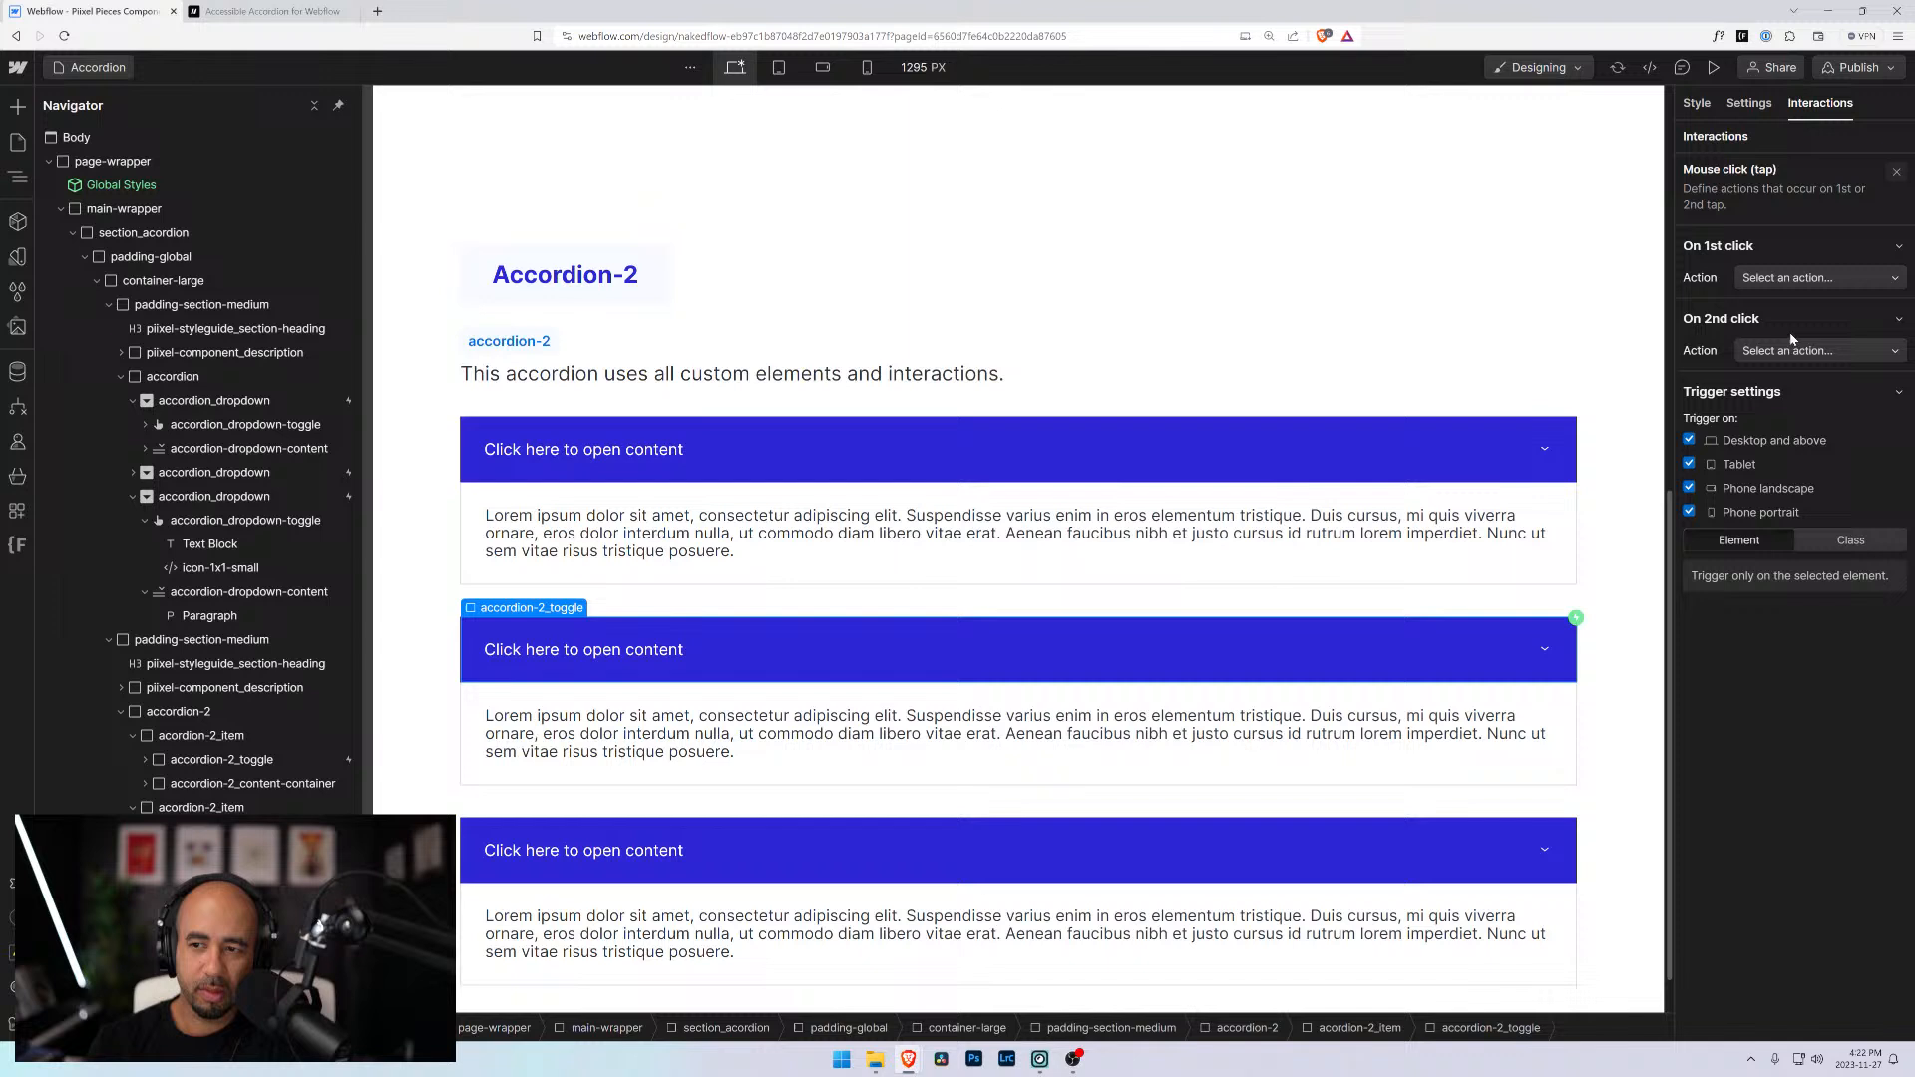
{"action": "left_click", "coordinate": [1796, 281]}
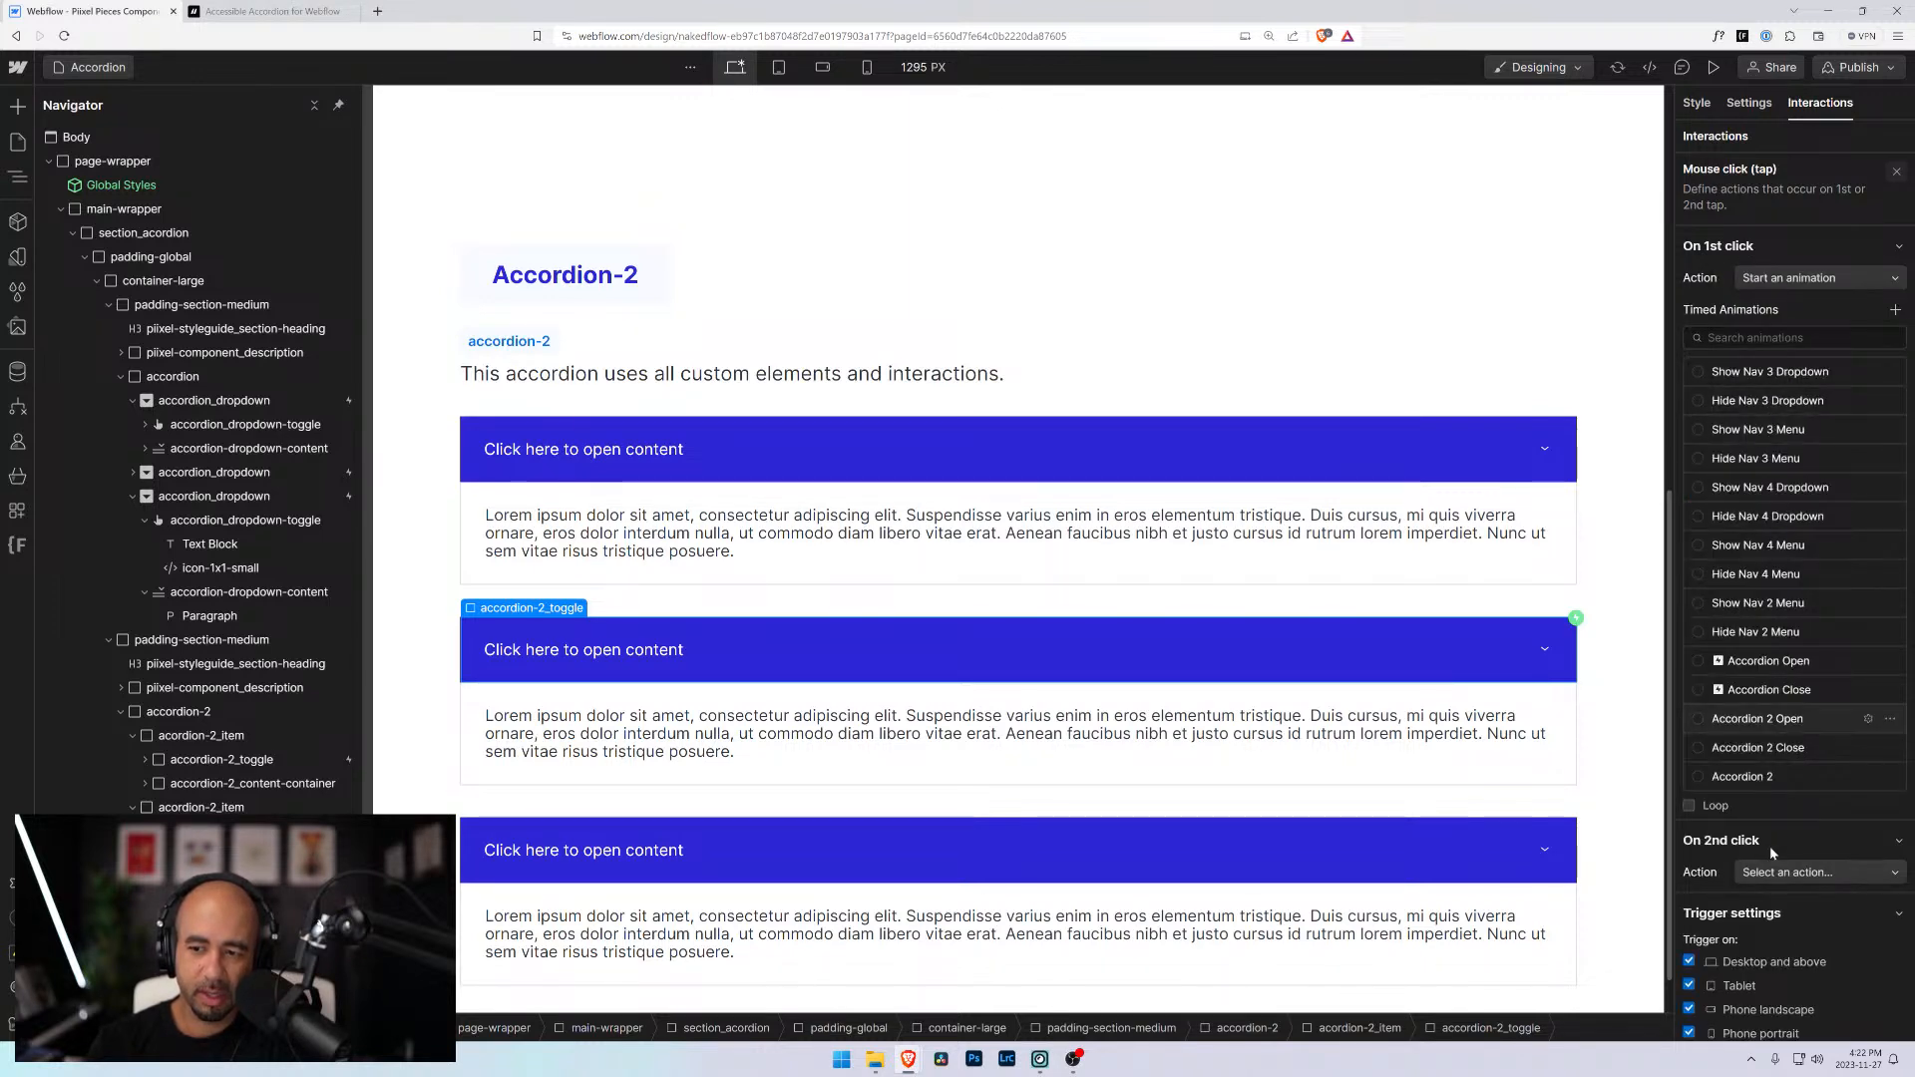
{"action": "left_click", "coordinate": [1758, 776]}
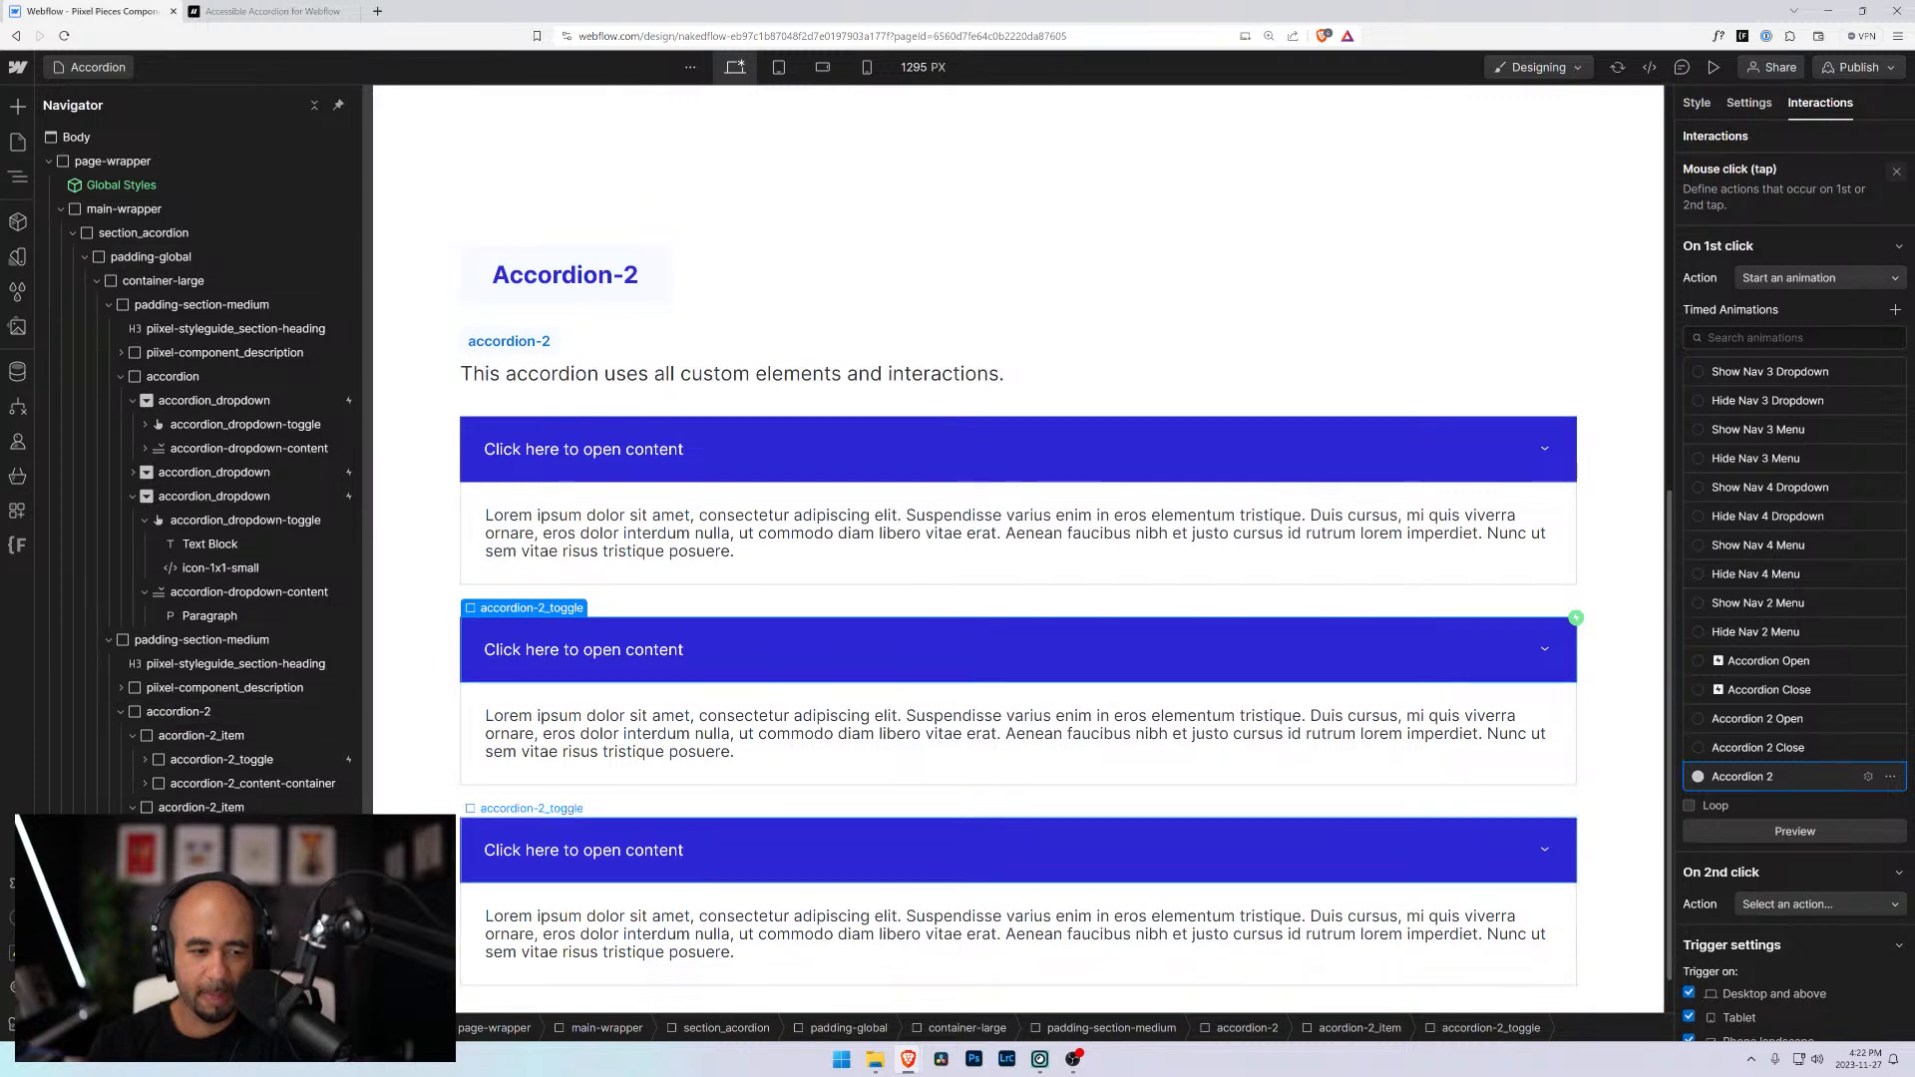
Give the third accordion-2_toggle a mouse click trigger that starts the Accordion 2 animation on first click
{"action": "left_click", "coordinate": [778, 852]}
{"action": "left_click", "coordinate": [1895, 173]}
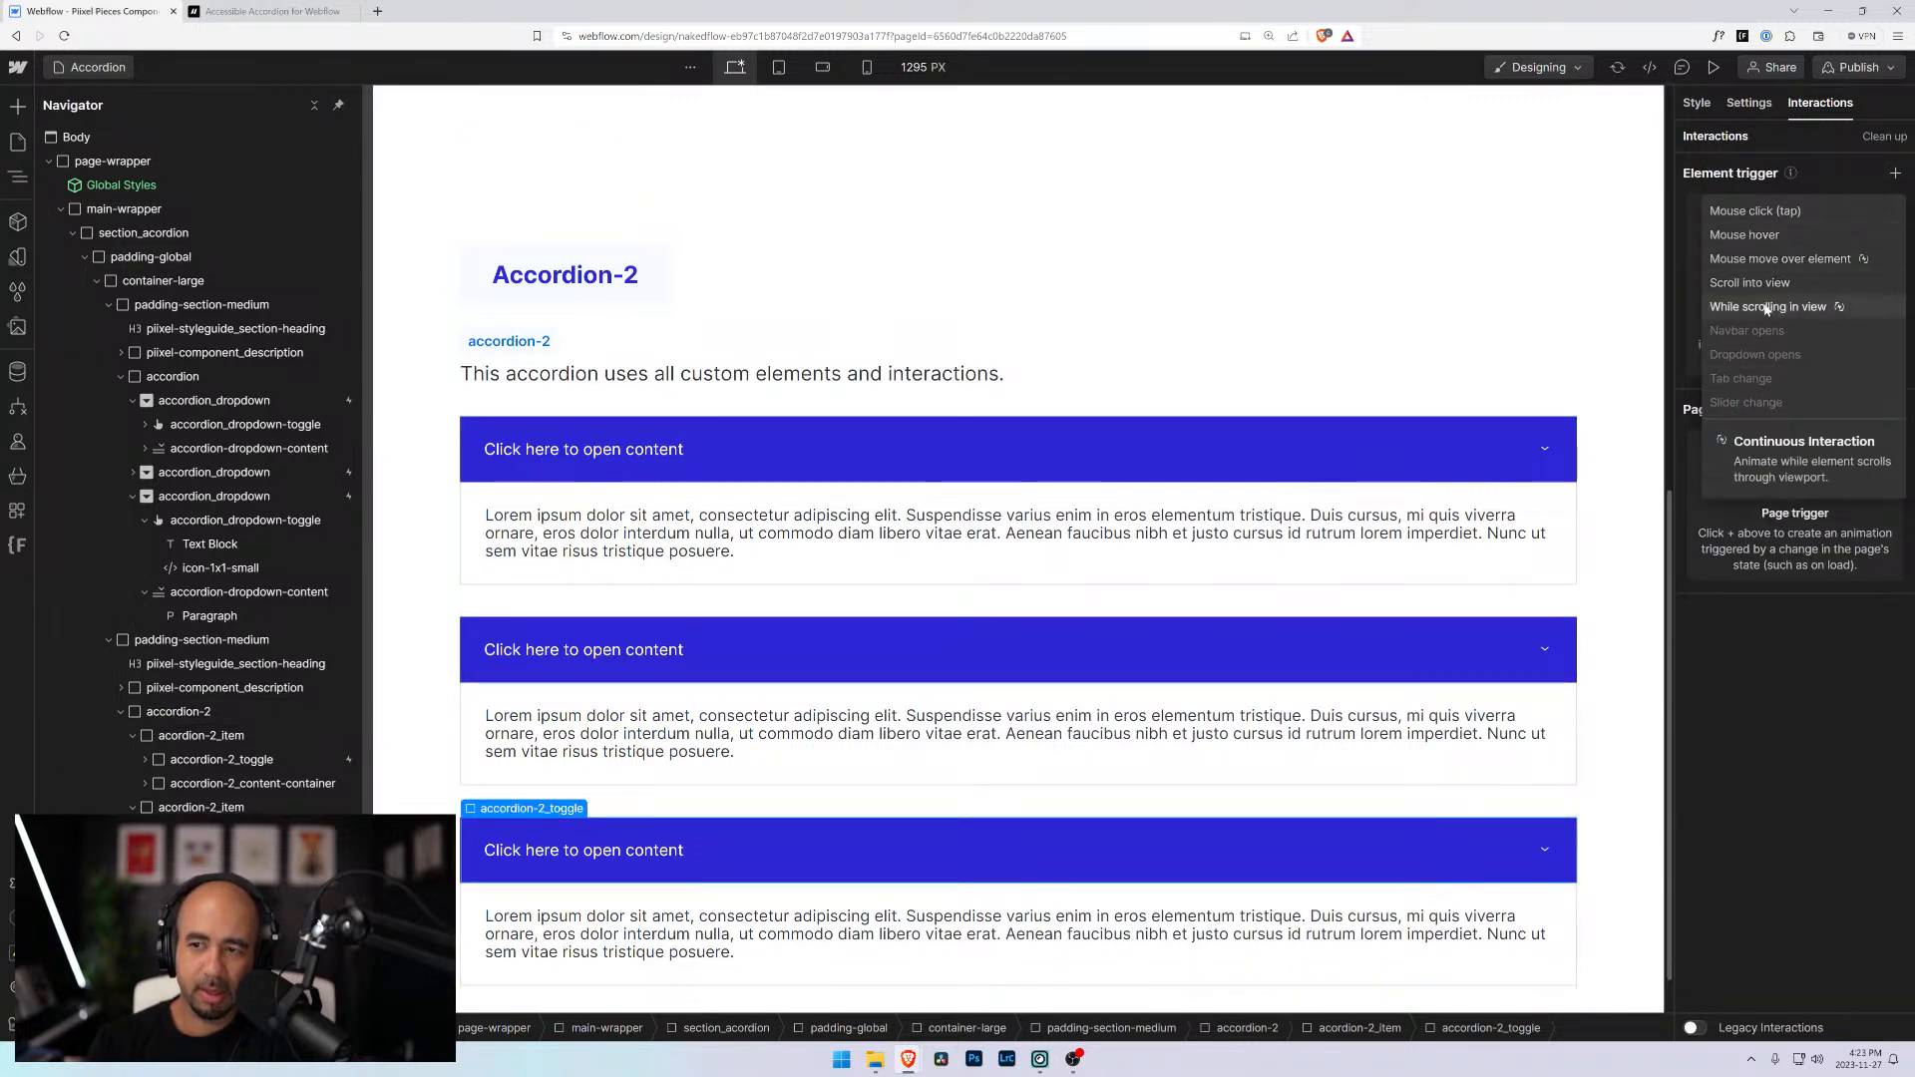
{"action": "left_click", "coordinate": [1754, 211]}
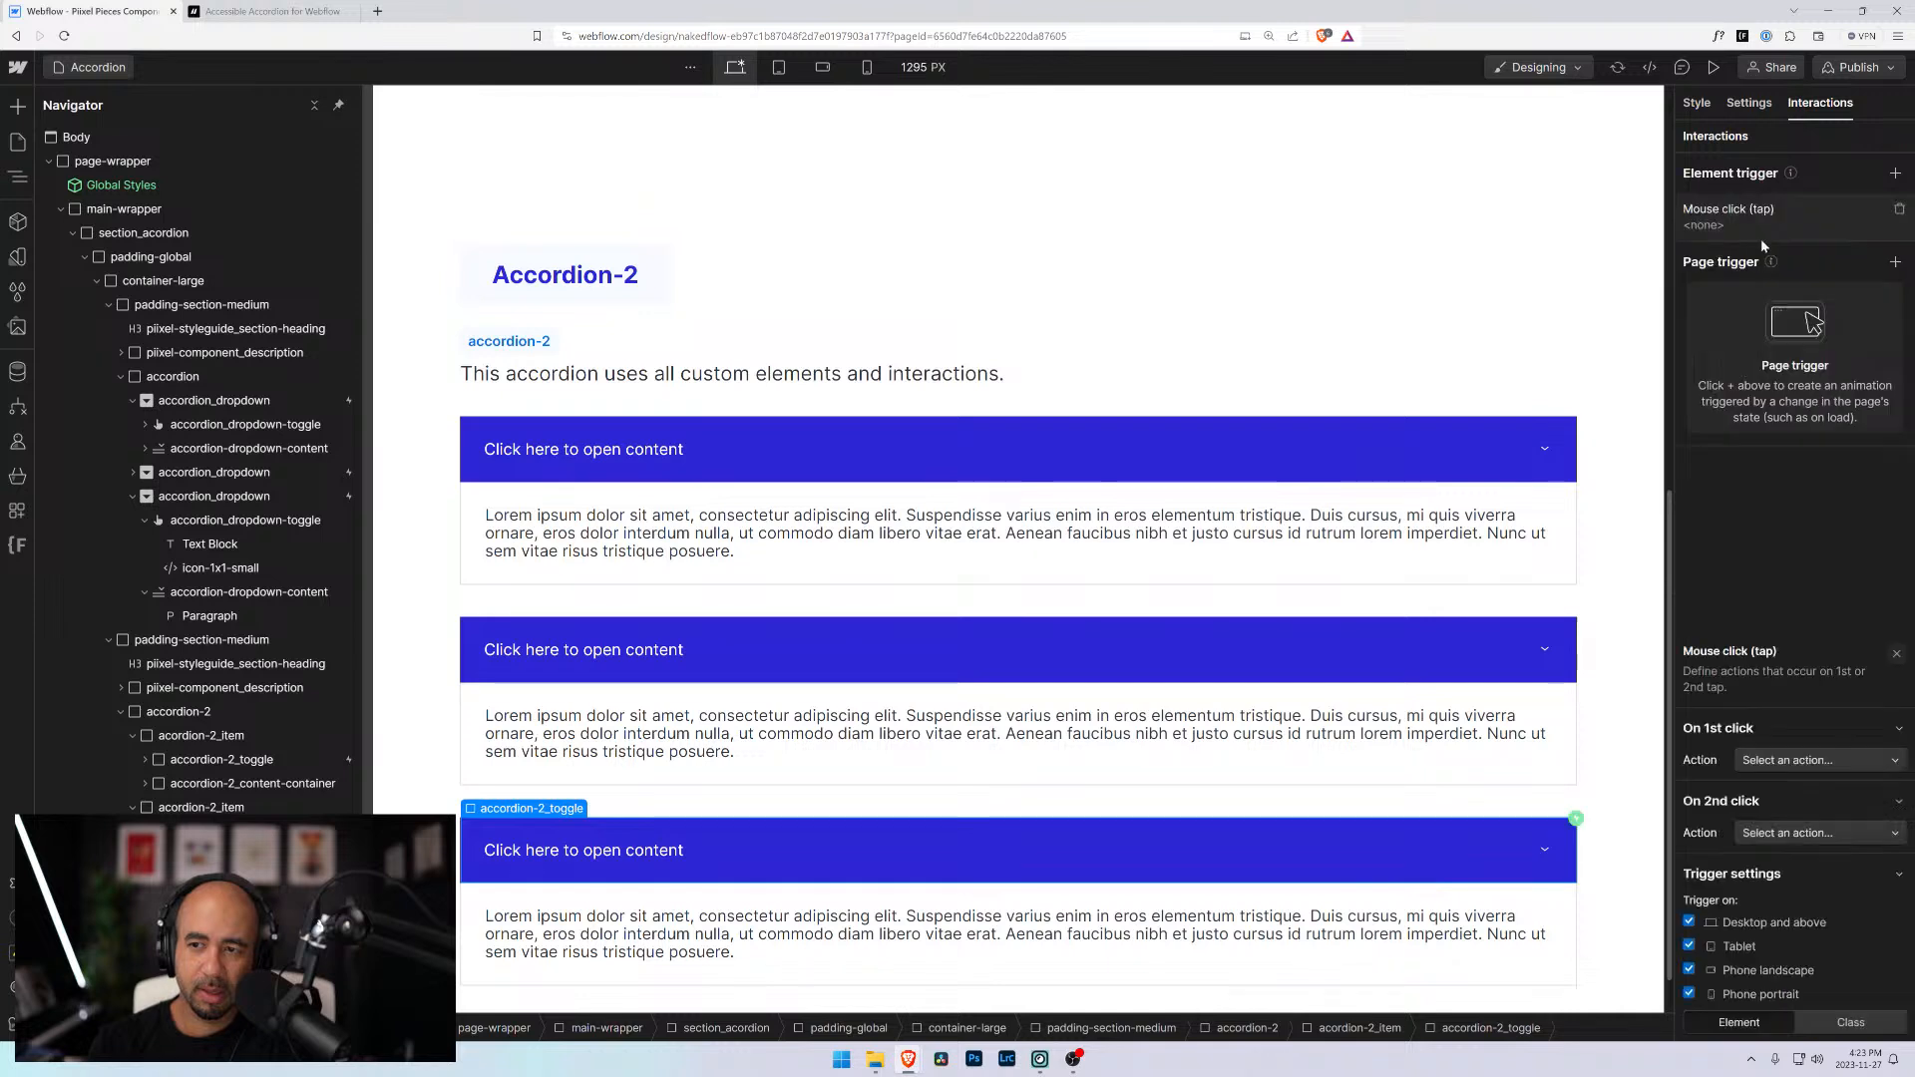
{"action": "left_click", "coordinate": [1895, 278]}
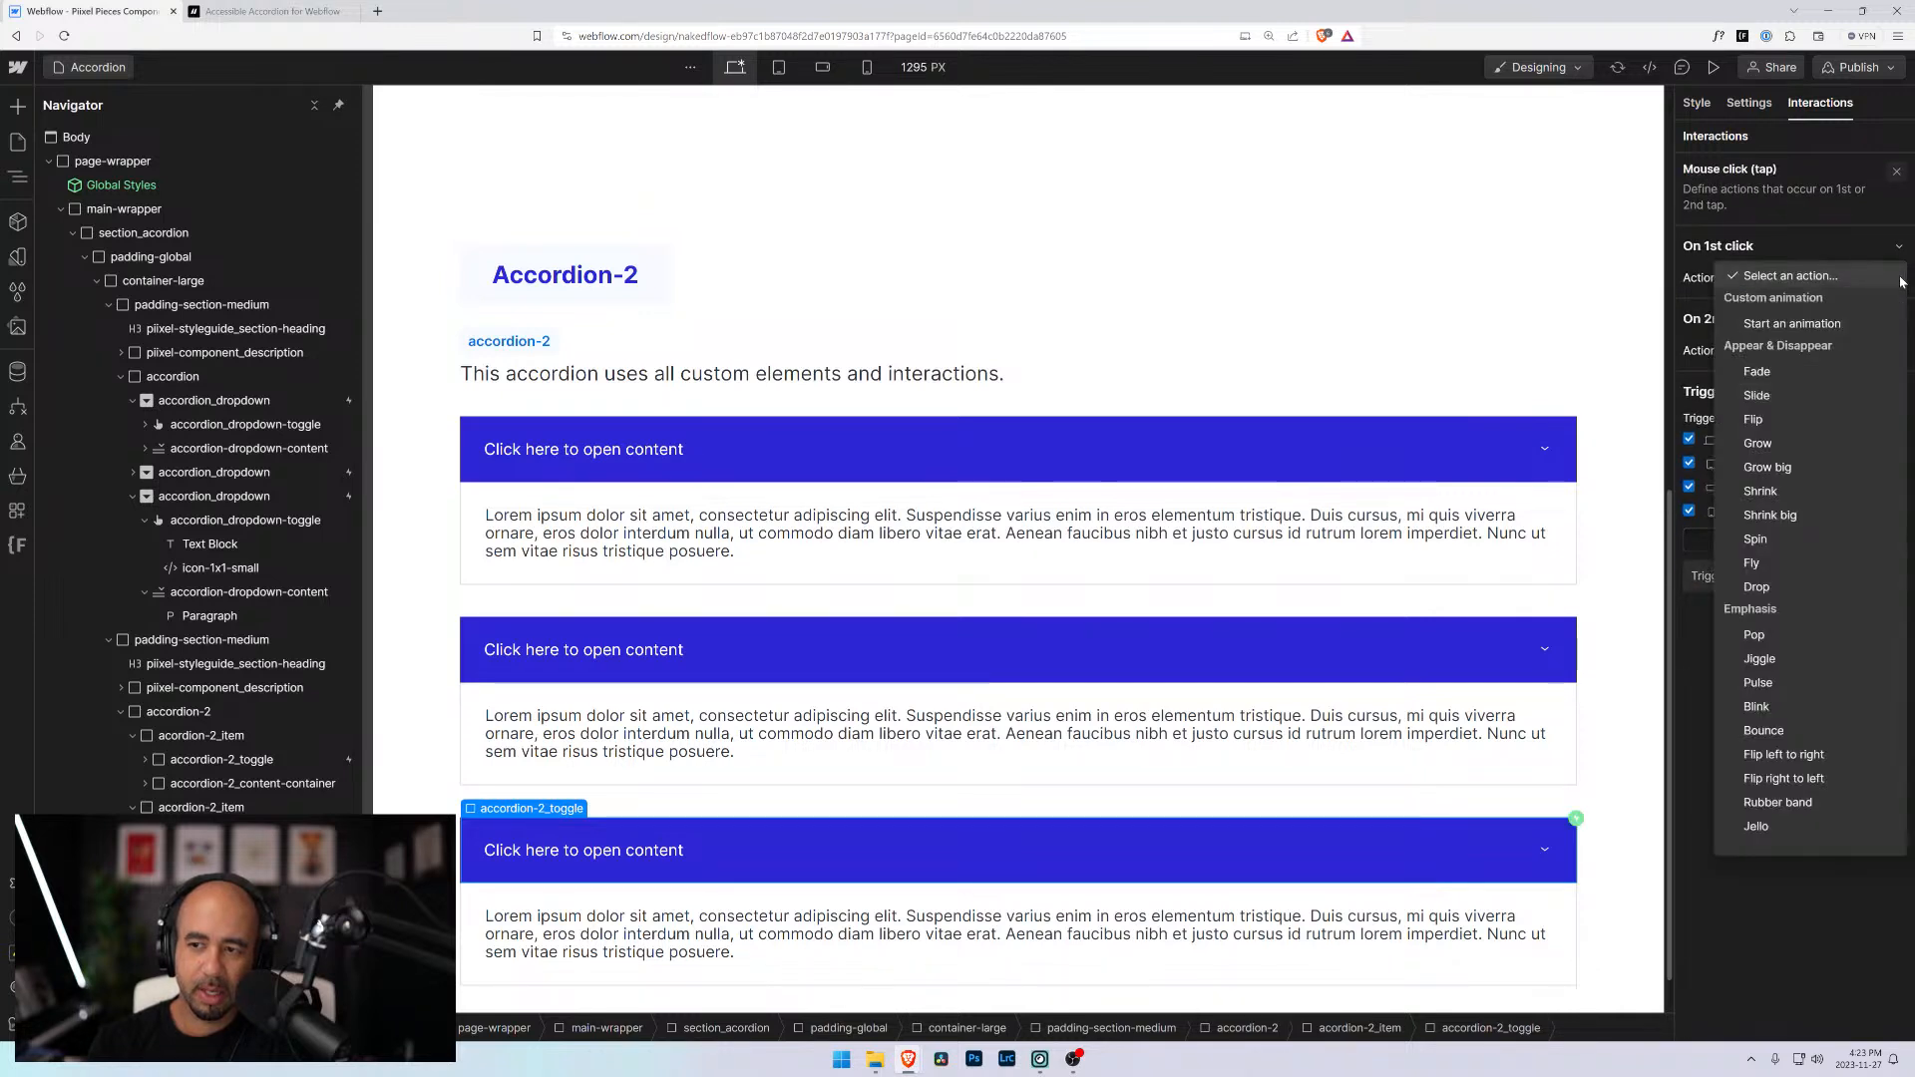
{"action": "left_click", "coordinate": [1791, 323]}
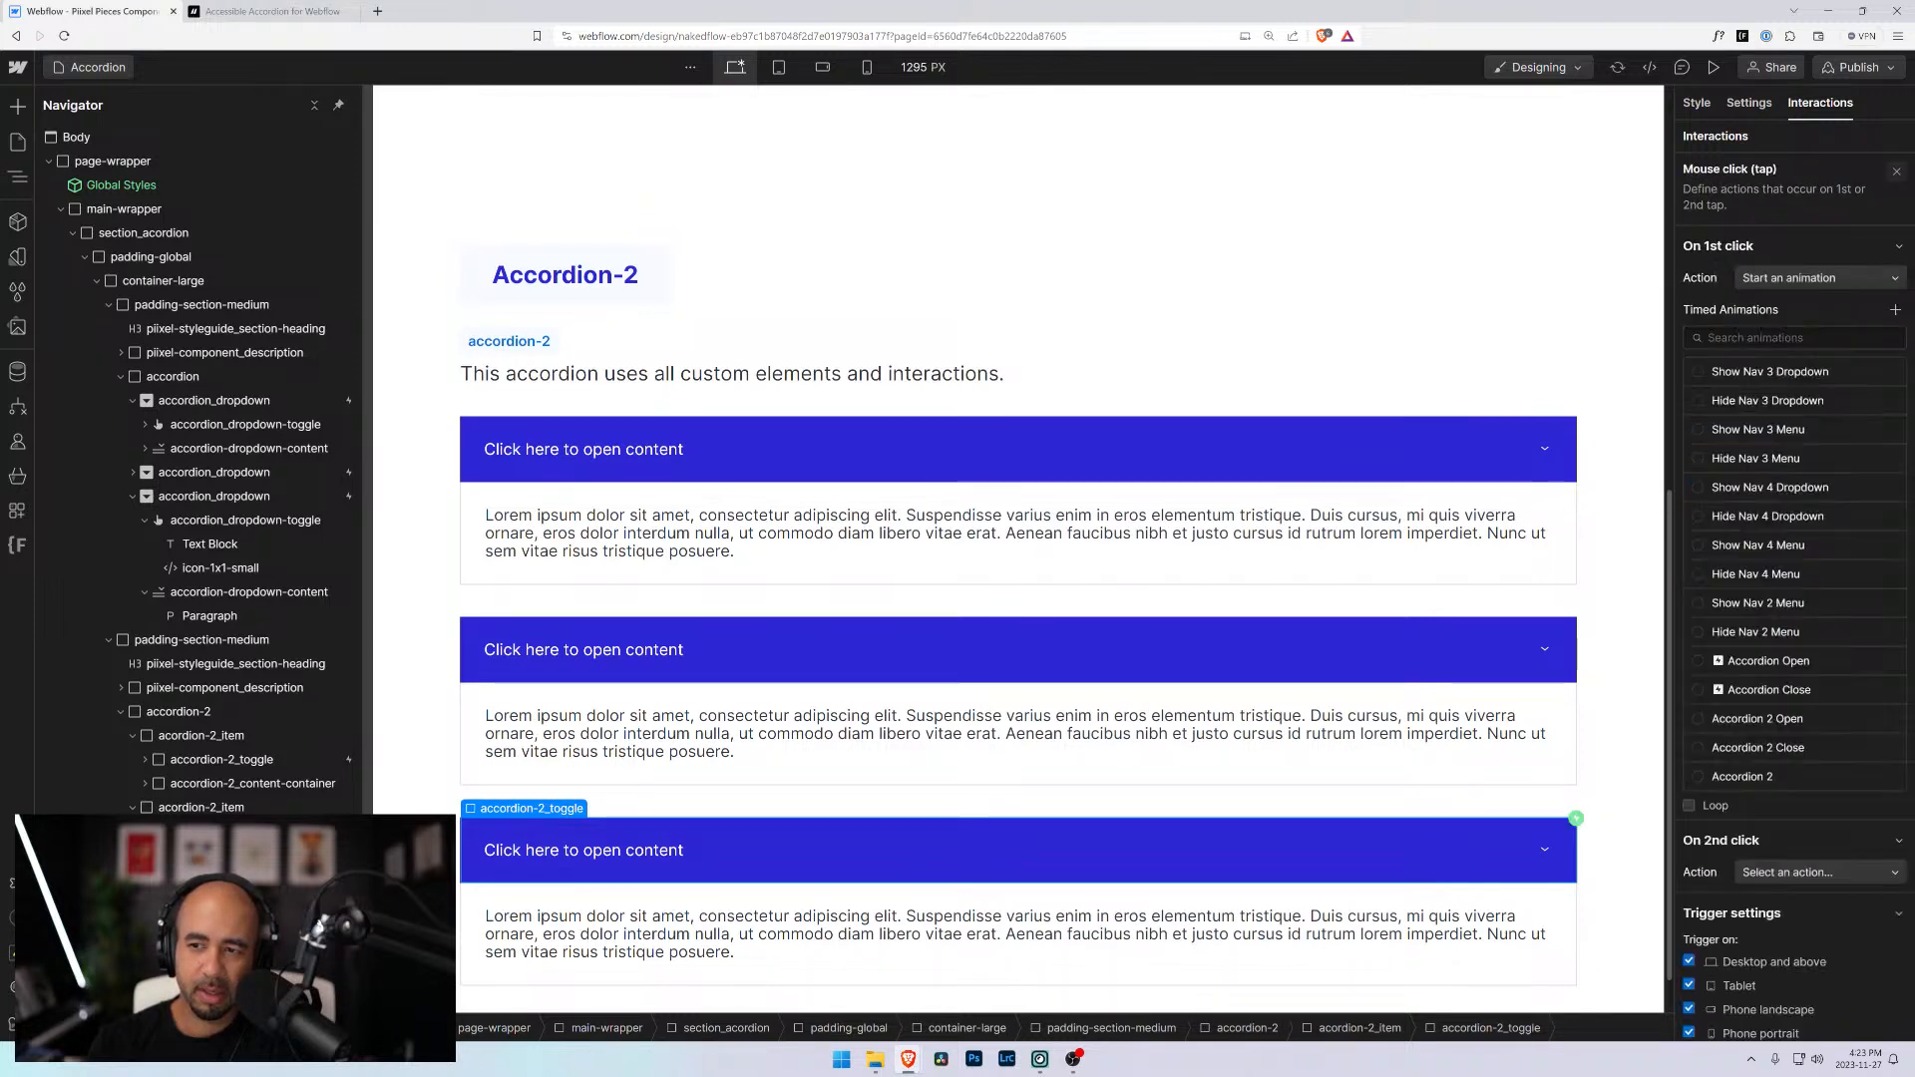
{"action": "left_click", "coordinate": [1702, 777]}
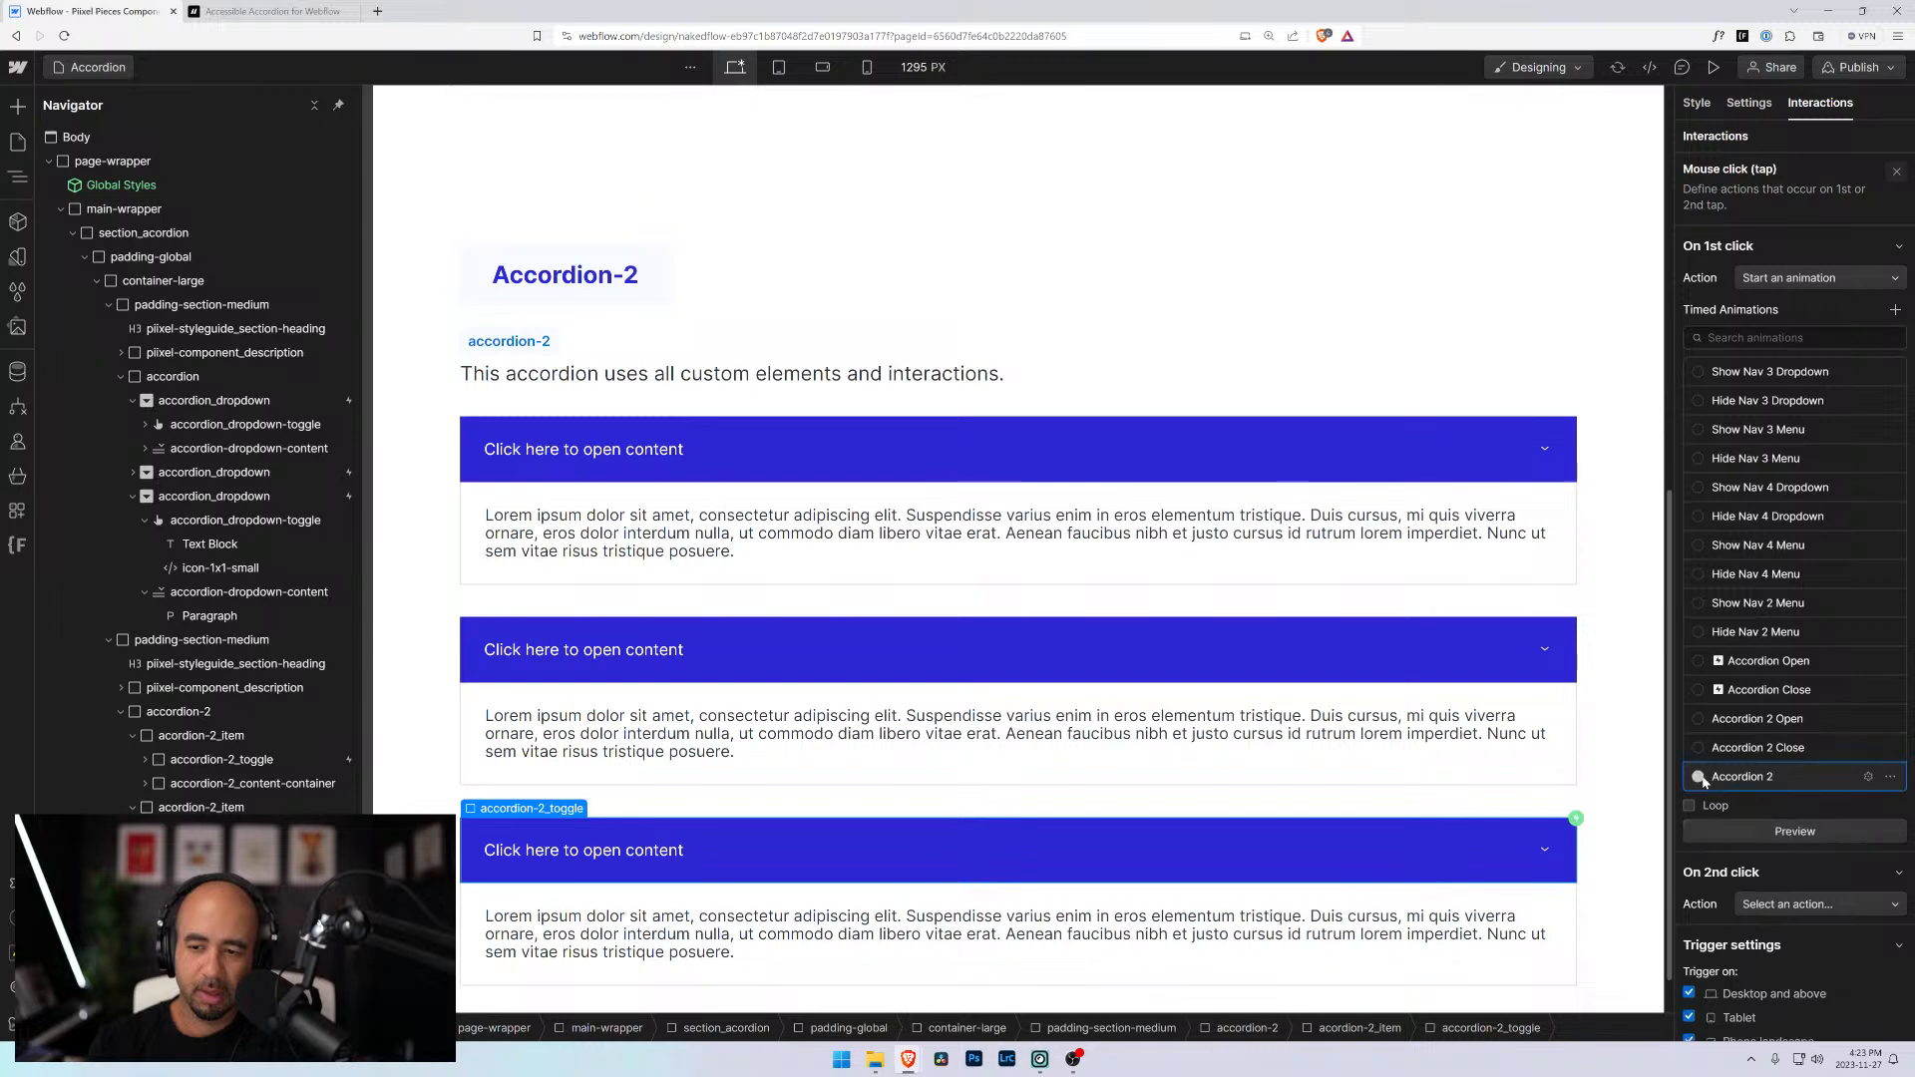
Preview the page and open all three Accordion-2 items in turn to test whether the others collapse
{"action": "left_click", "coordinate": [1714, 67]}
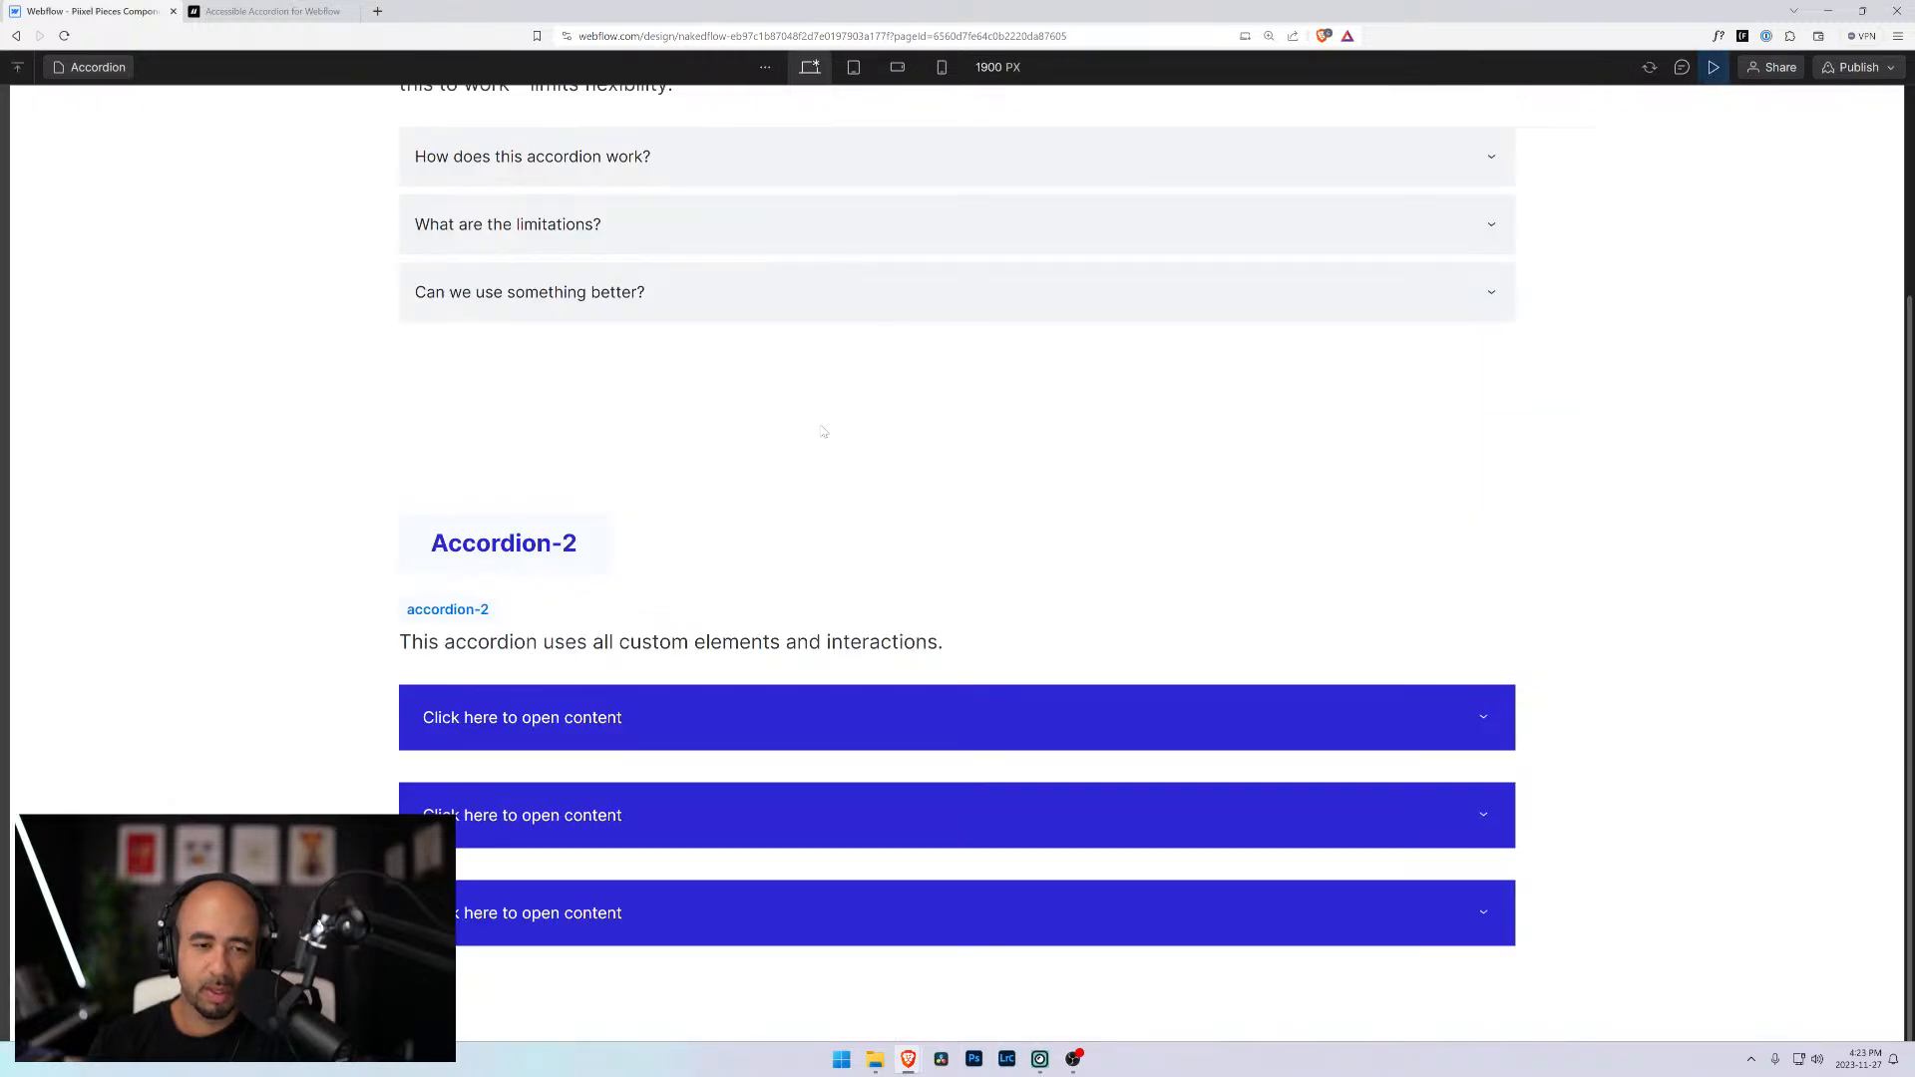
{"action": "left_click", "coordinate": [612, 738]}
{"action": "scroll", "coordinate": [612, 743], "scroll_direction": "down", "scroll_amount": 2}
{"action": "left_click", "coordinate": [612, 804]}
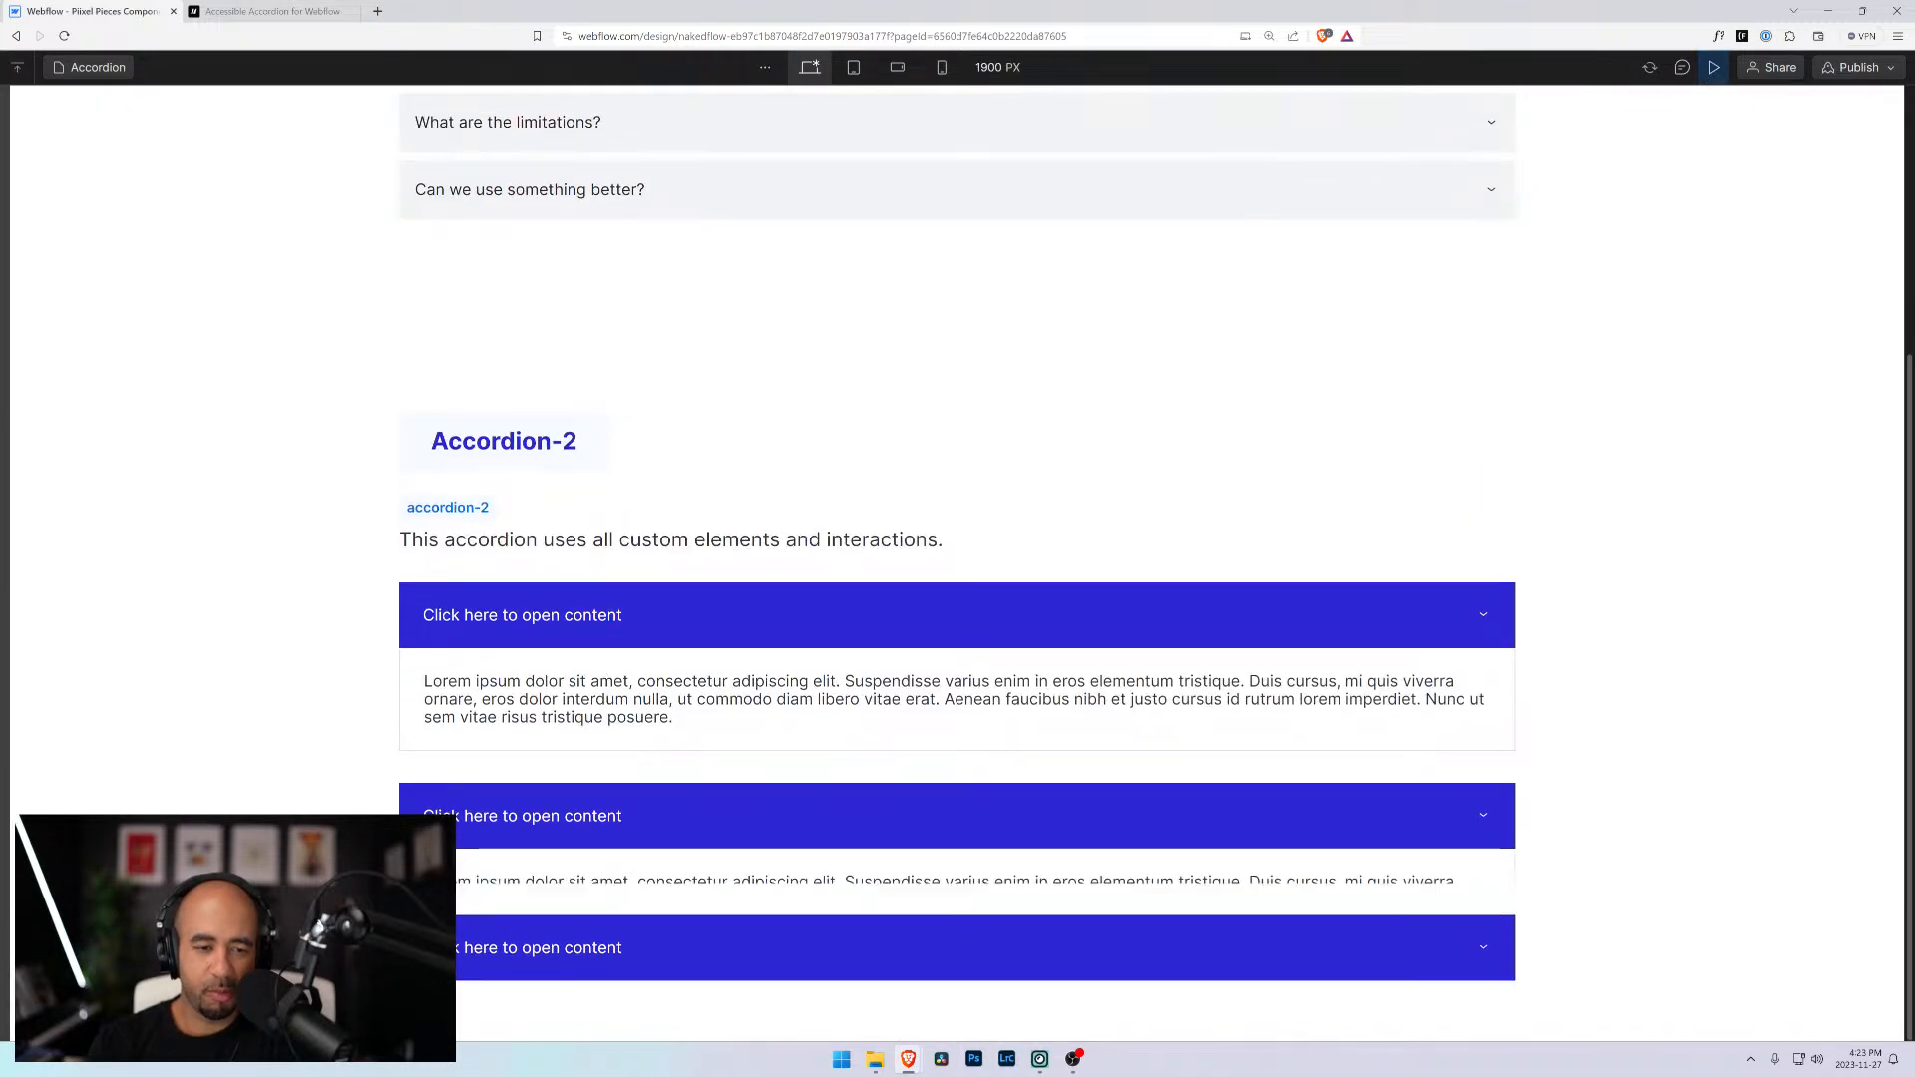
{"action": "scroll", "coordinate": [603, 898], "scroll_direction": "down", "scroll_amount": 2}
{"action": "left_click", "coordinate": [604, 911]}
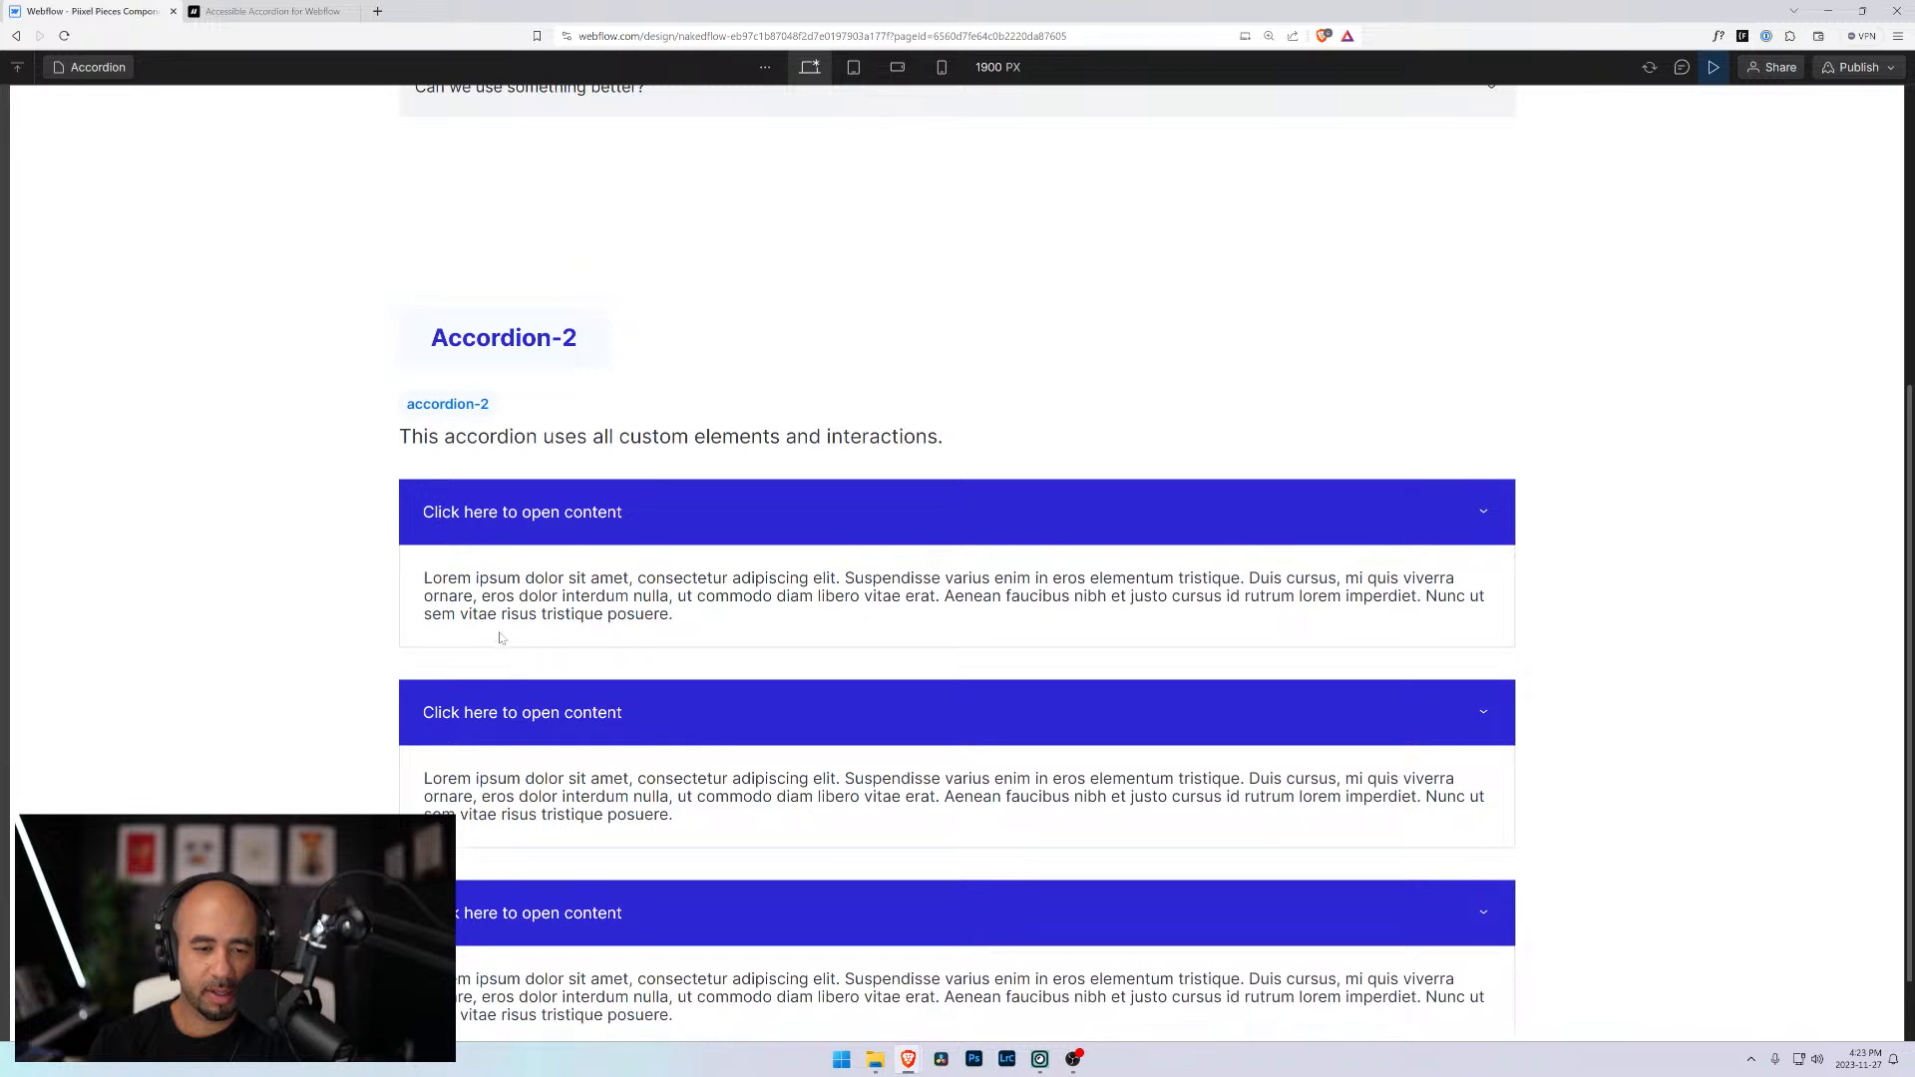
{"action": "scroll", "coordinate": [539, 631], "scroll_direction": "down", "scroll_amount": 2}
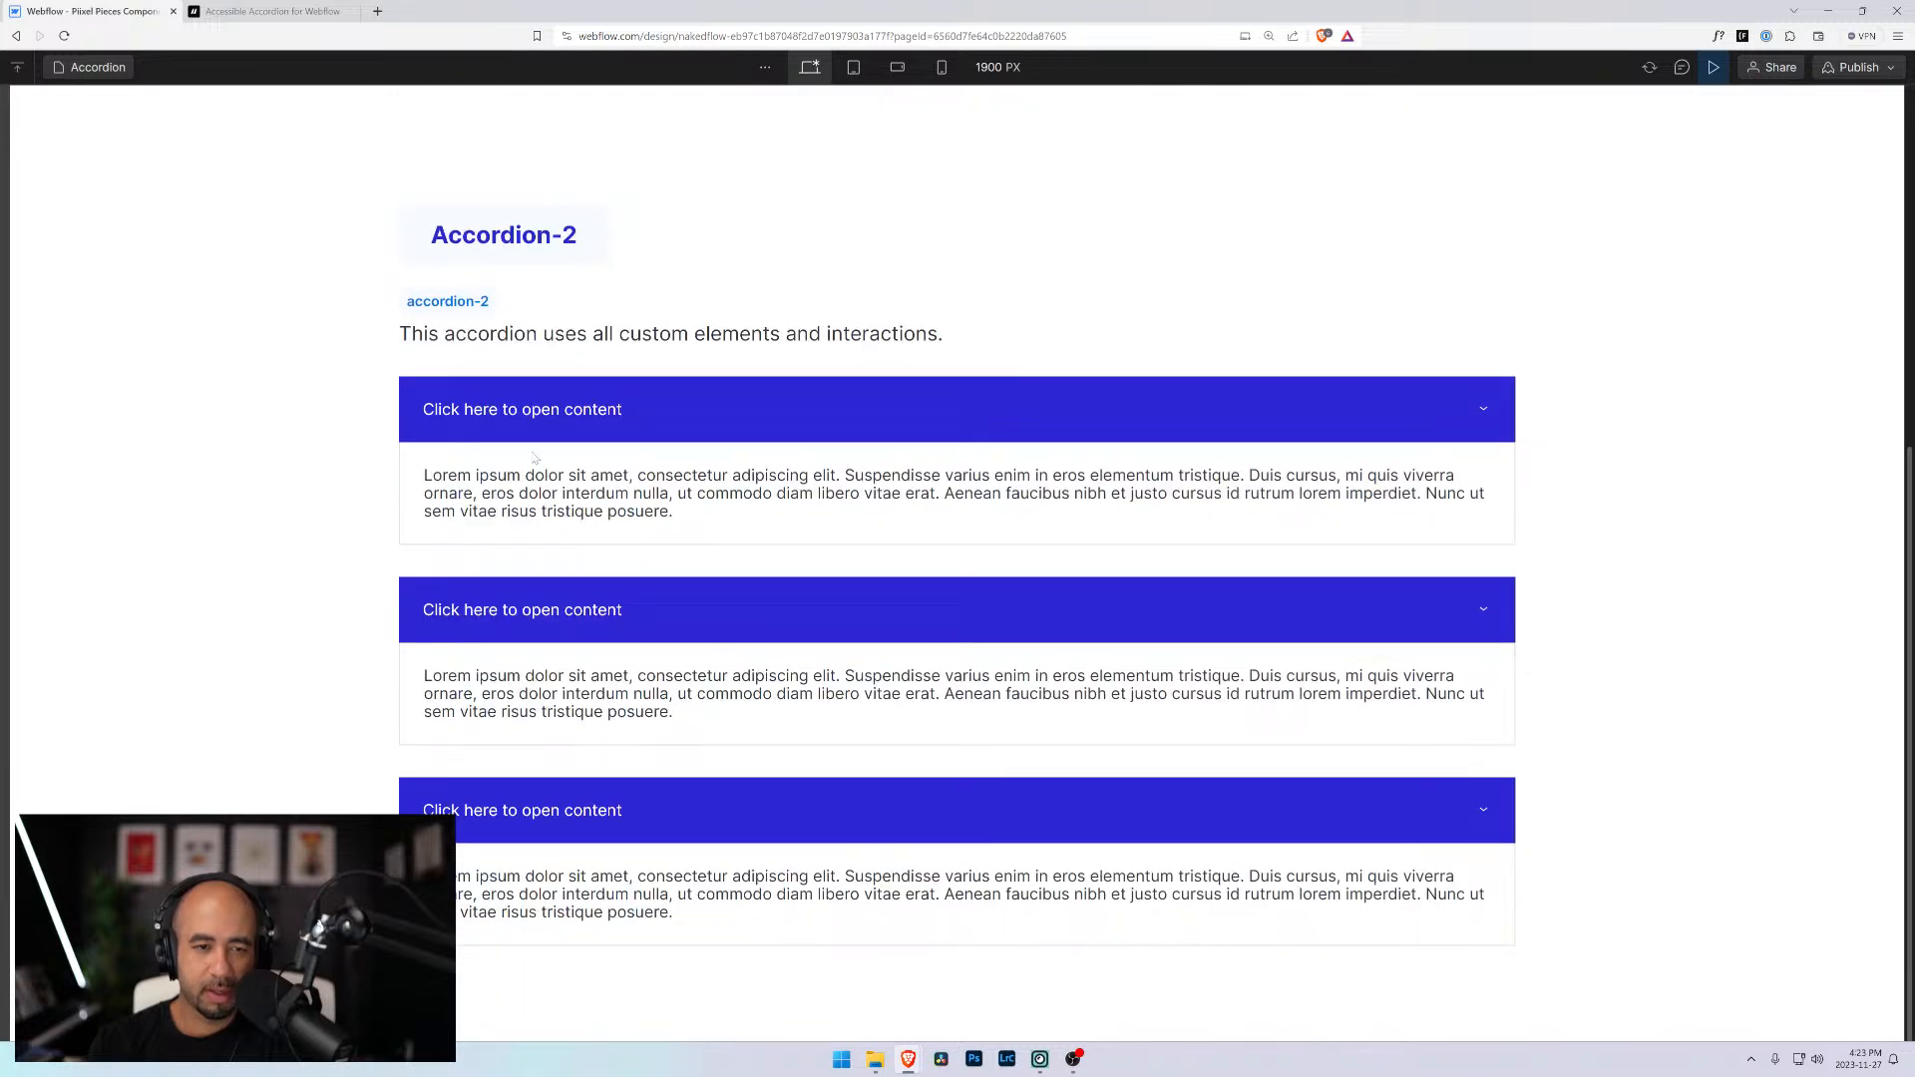
Exit the preview and open the Accordion 2 animation from the first accordion-2_toggle's mouse click trigger for editing
{"action": "left_click", "coordinate": [1713, 66]}
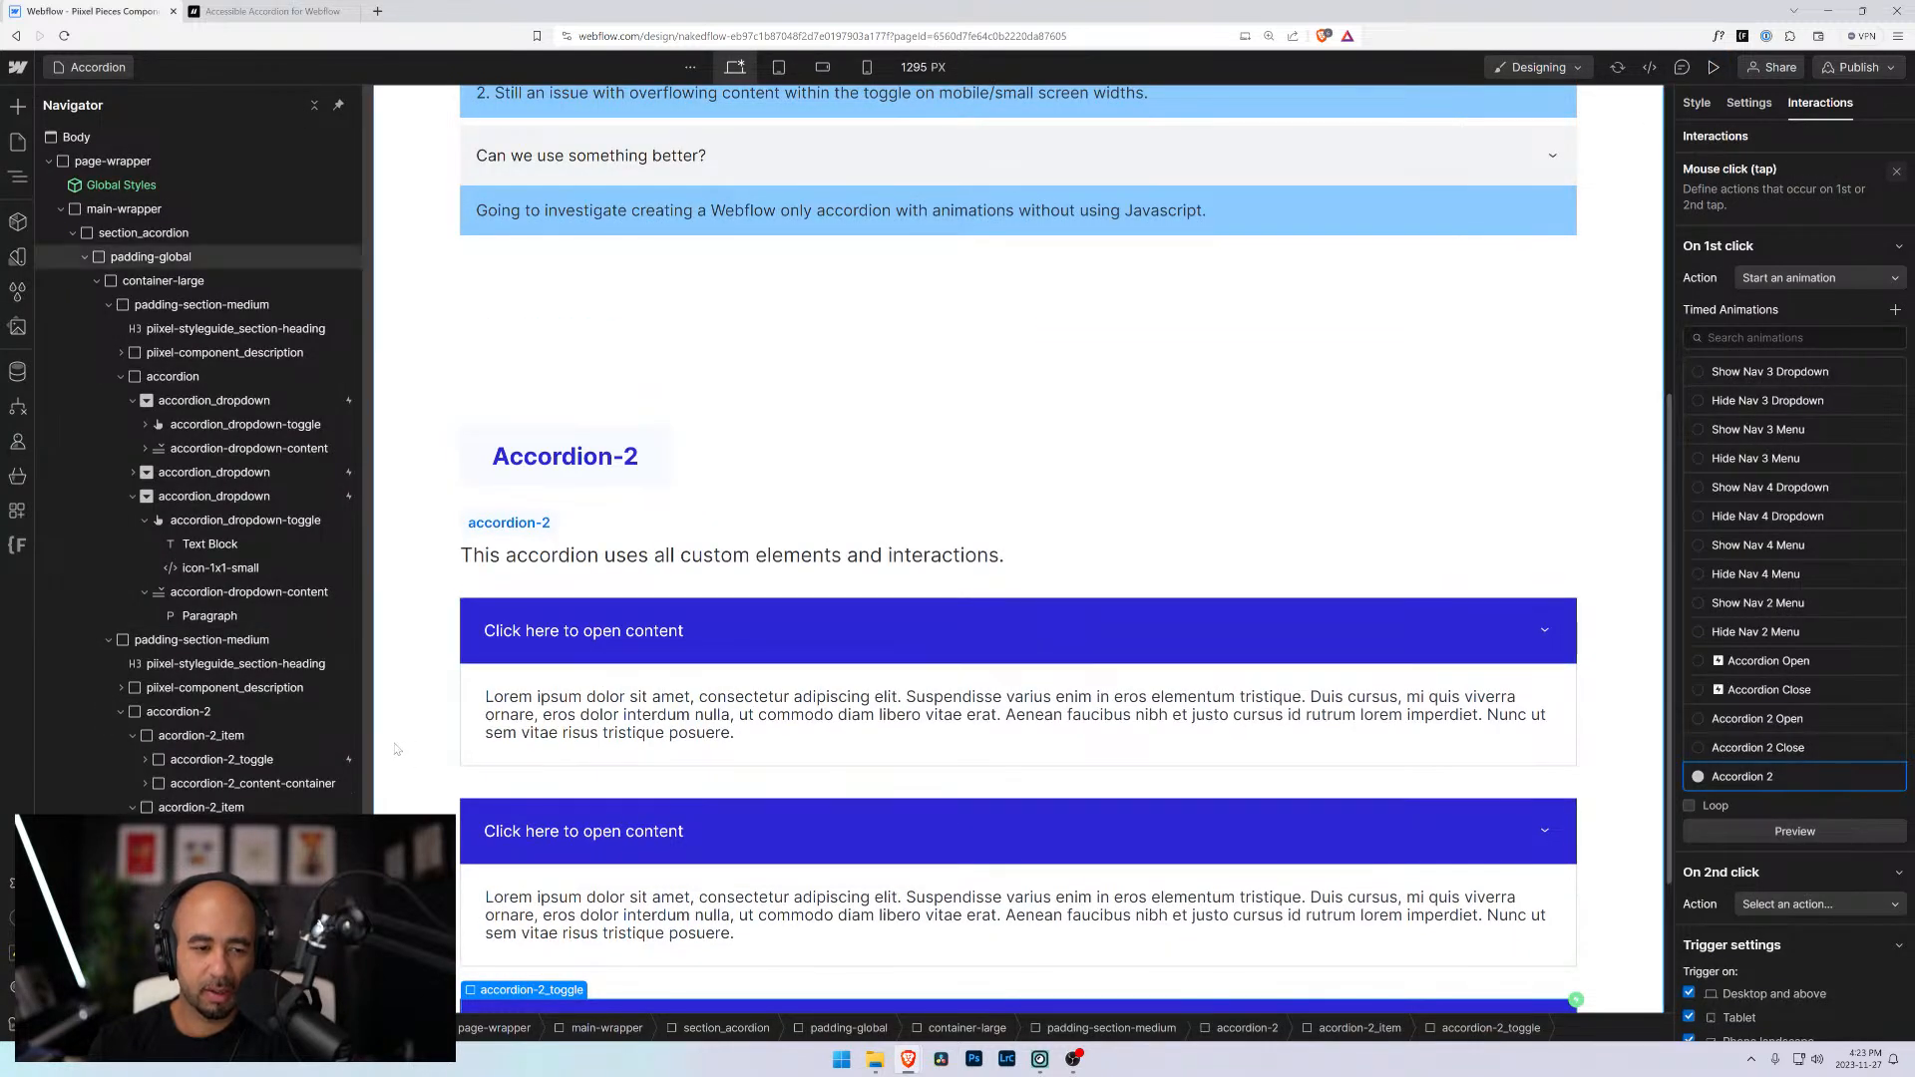
{"action": "left_click", "coordinate": [222, 760]}
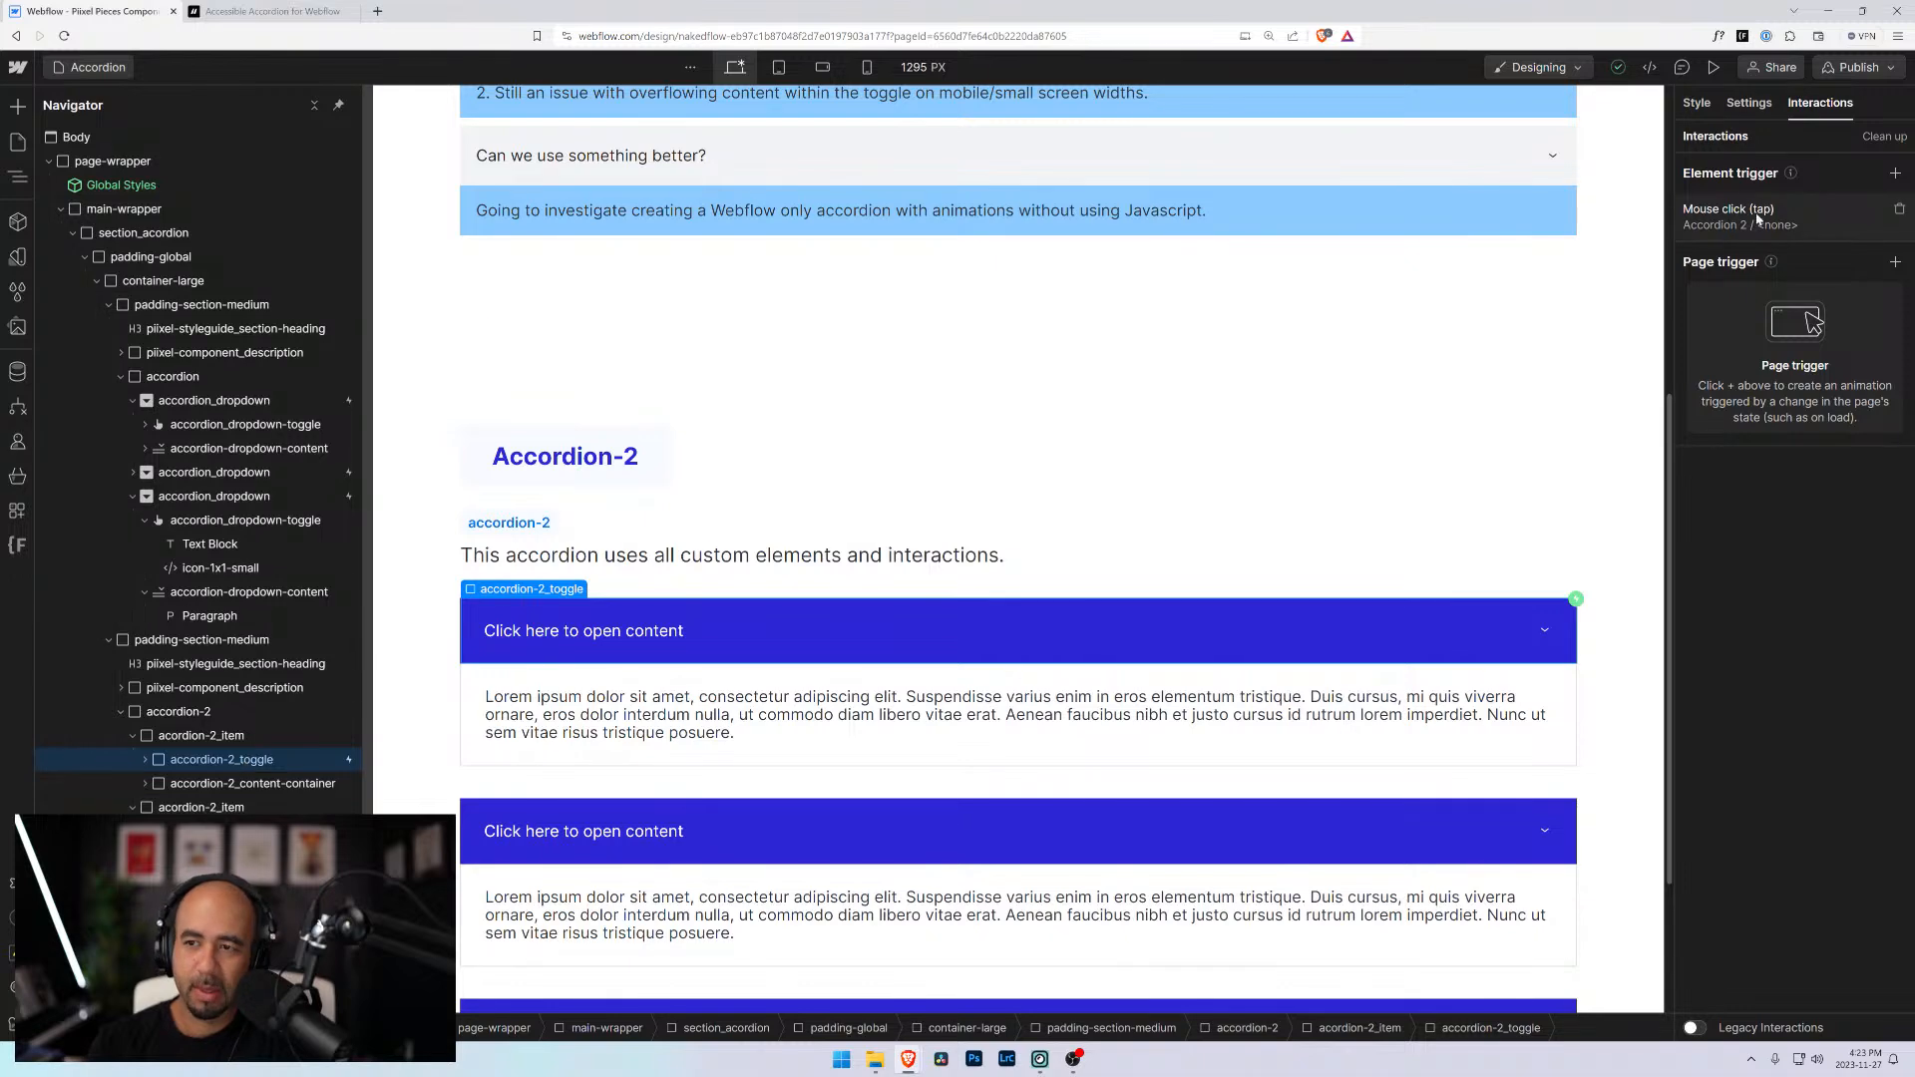
{"action": "left_click", "coordinate": [1758, 218]}
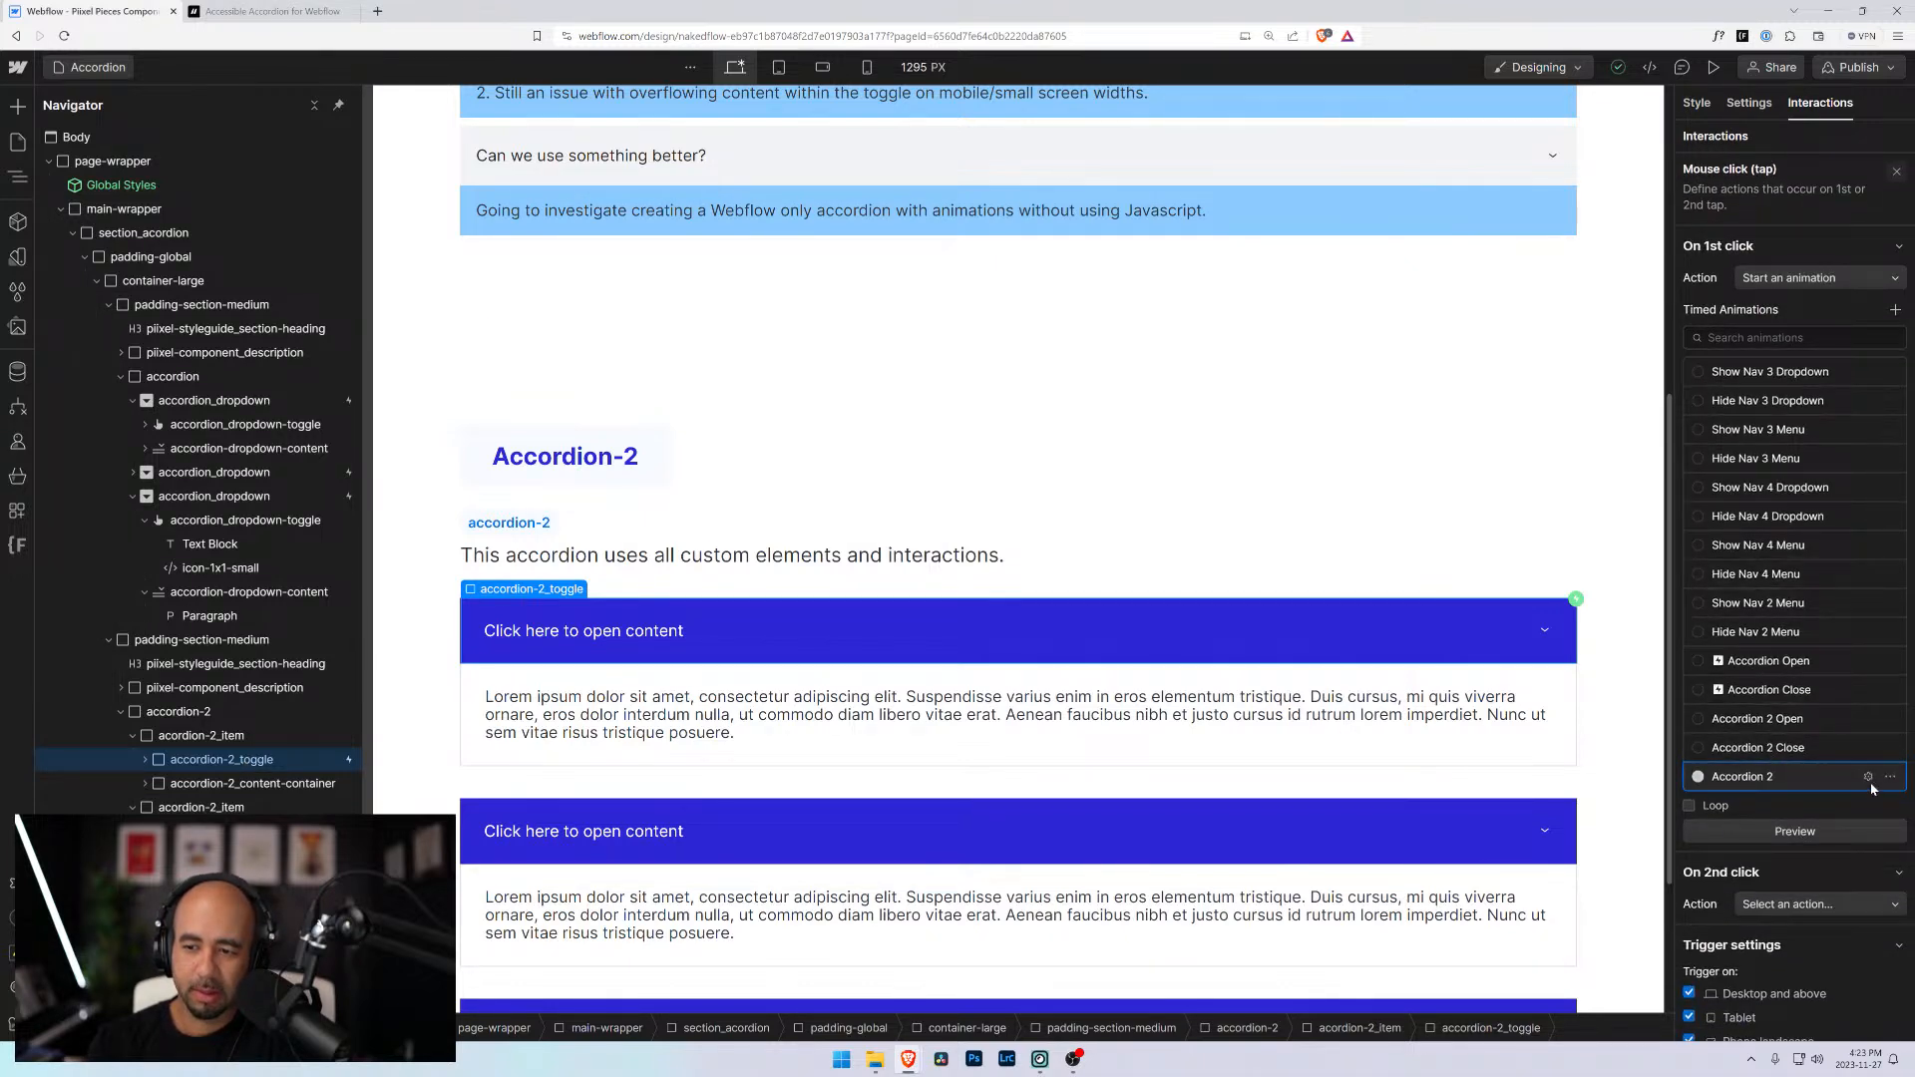
{"action": "left_click", "coordinate": [1868, 776]}
{"action": "left_click", "coordinate": [1805, 209]}
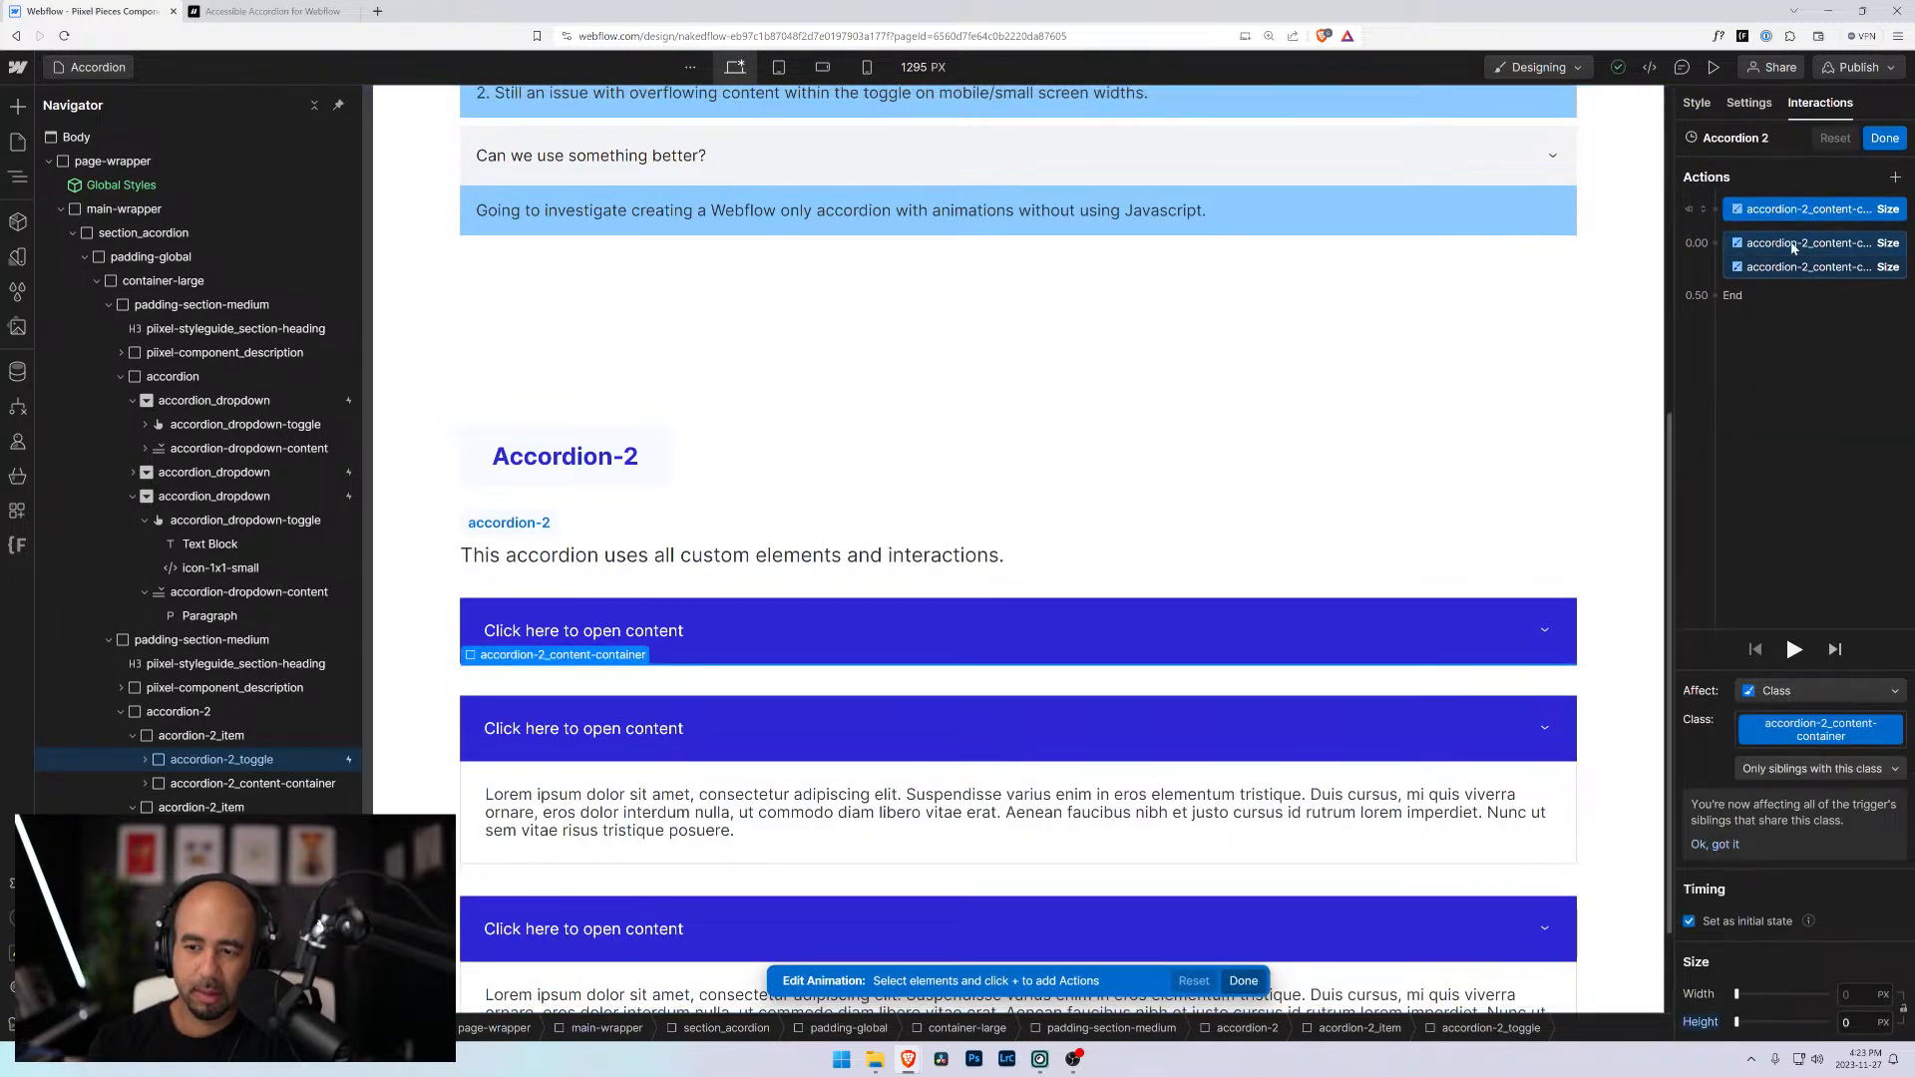
Try making the collapsing size action affect all elements with the accordion-2_content-container class, and check the other actions
{"action": "left_click", "coordinate": [1793, 246]}
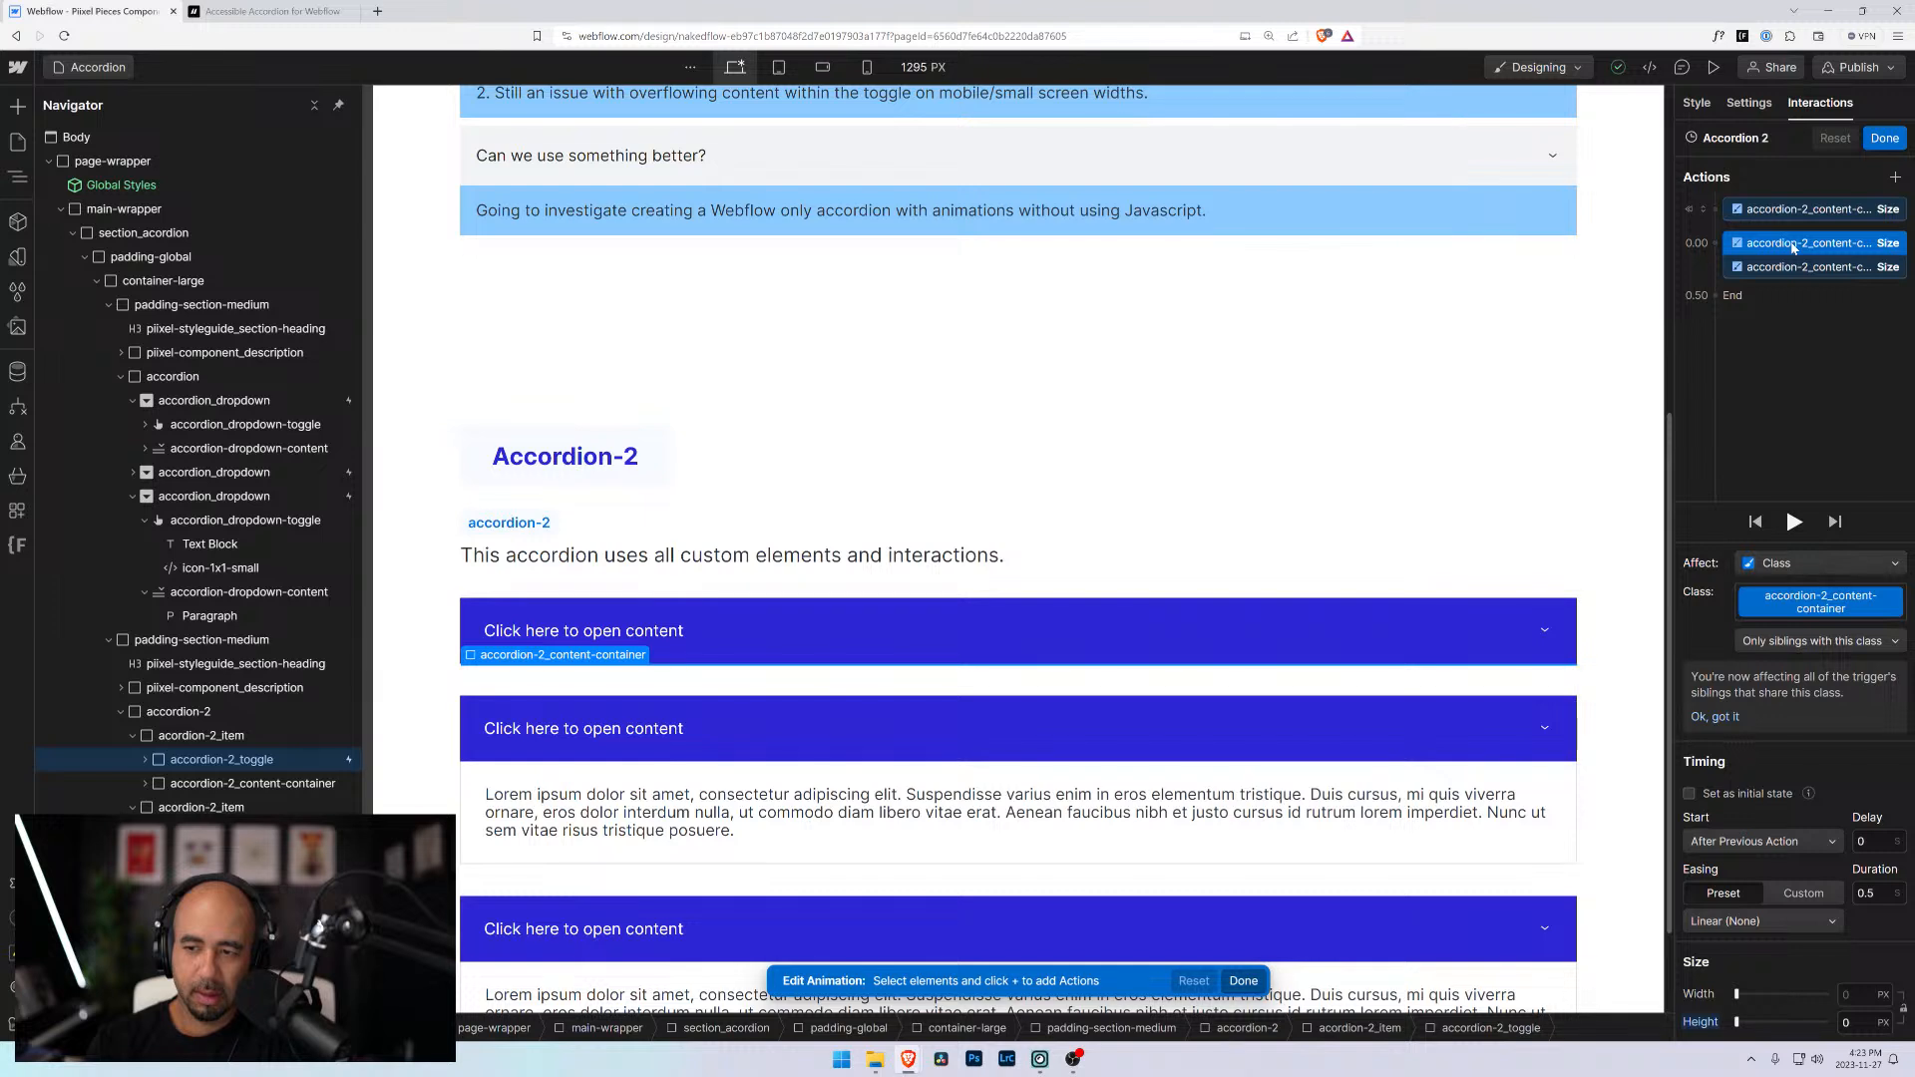
{"action": "left_click", "coordinate": [1836, 641]}
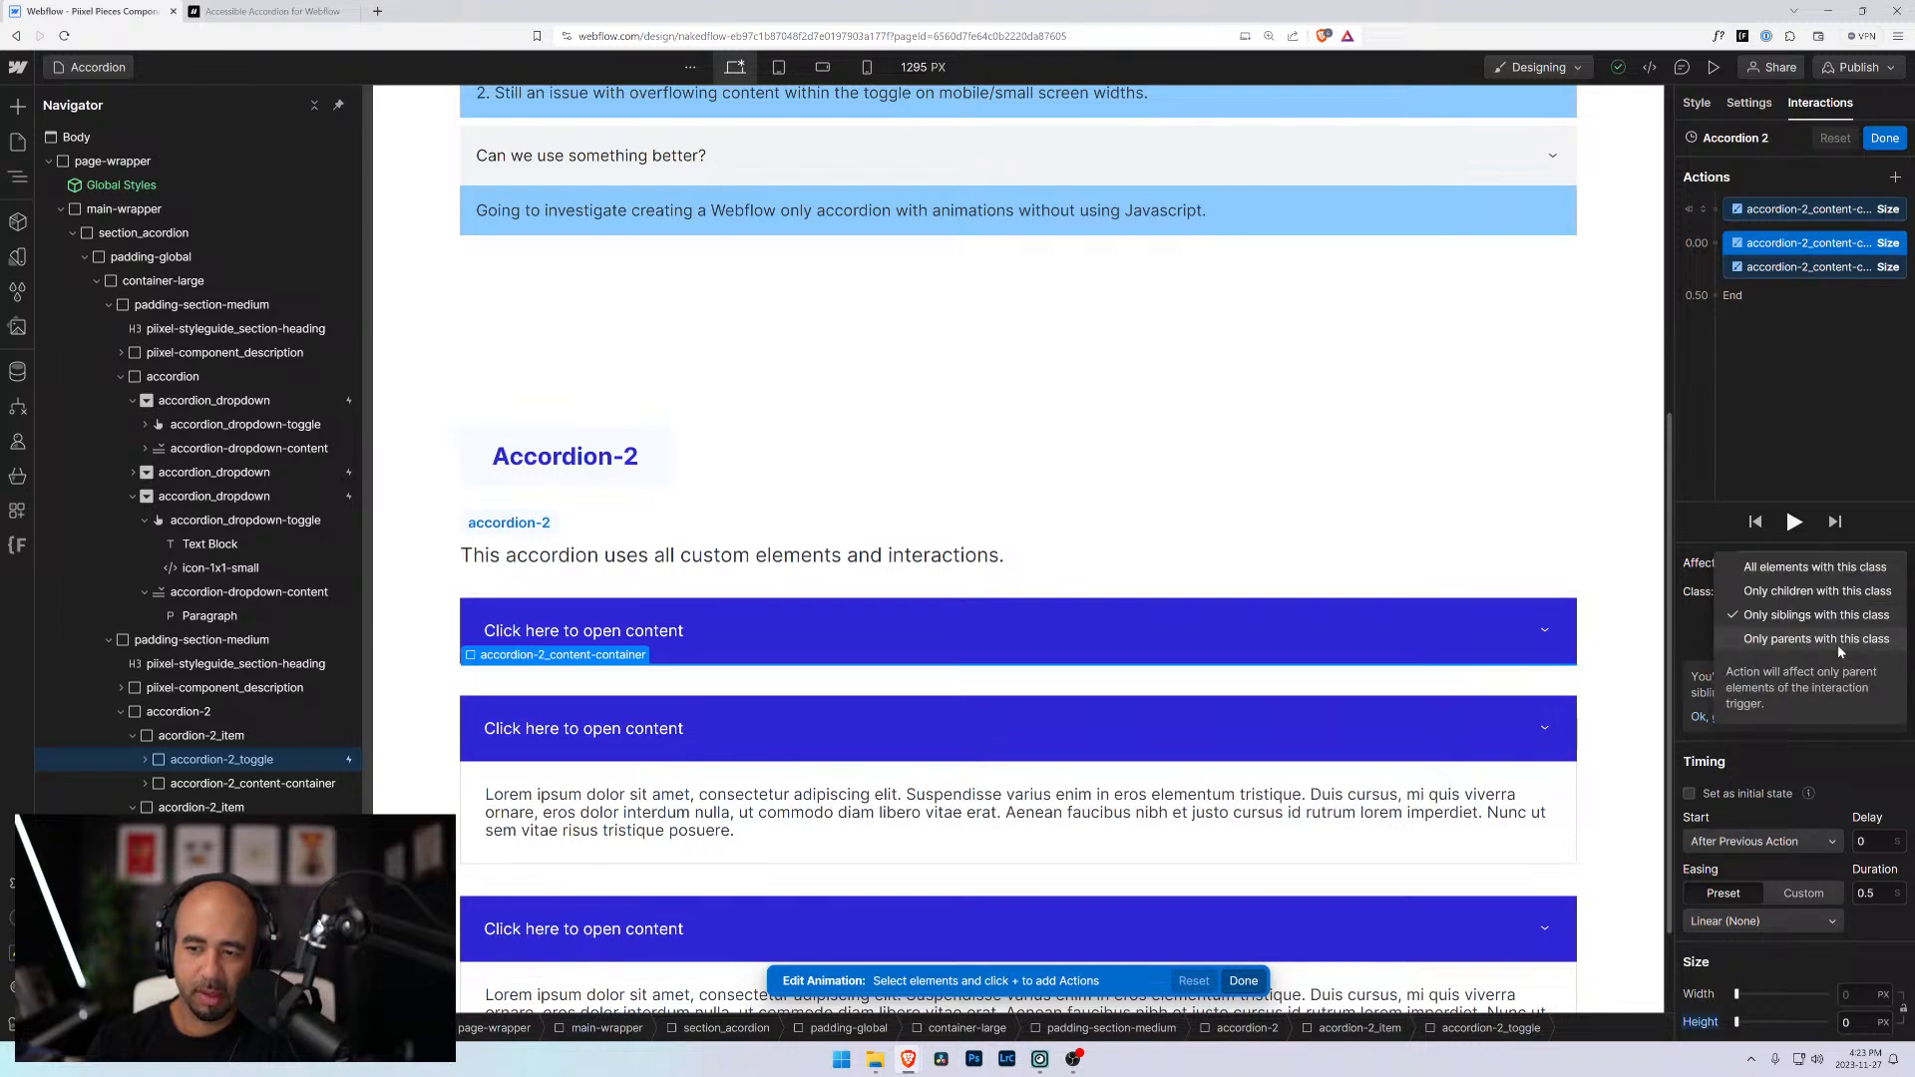
{"action": "left_click", "coordinate": [1812, 568]}
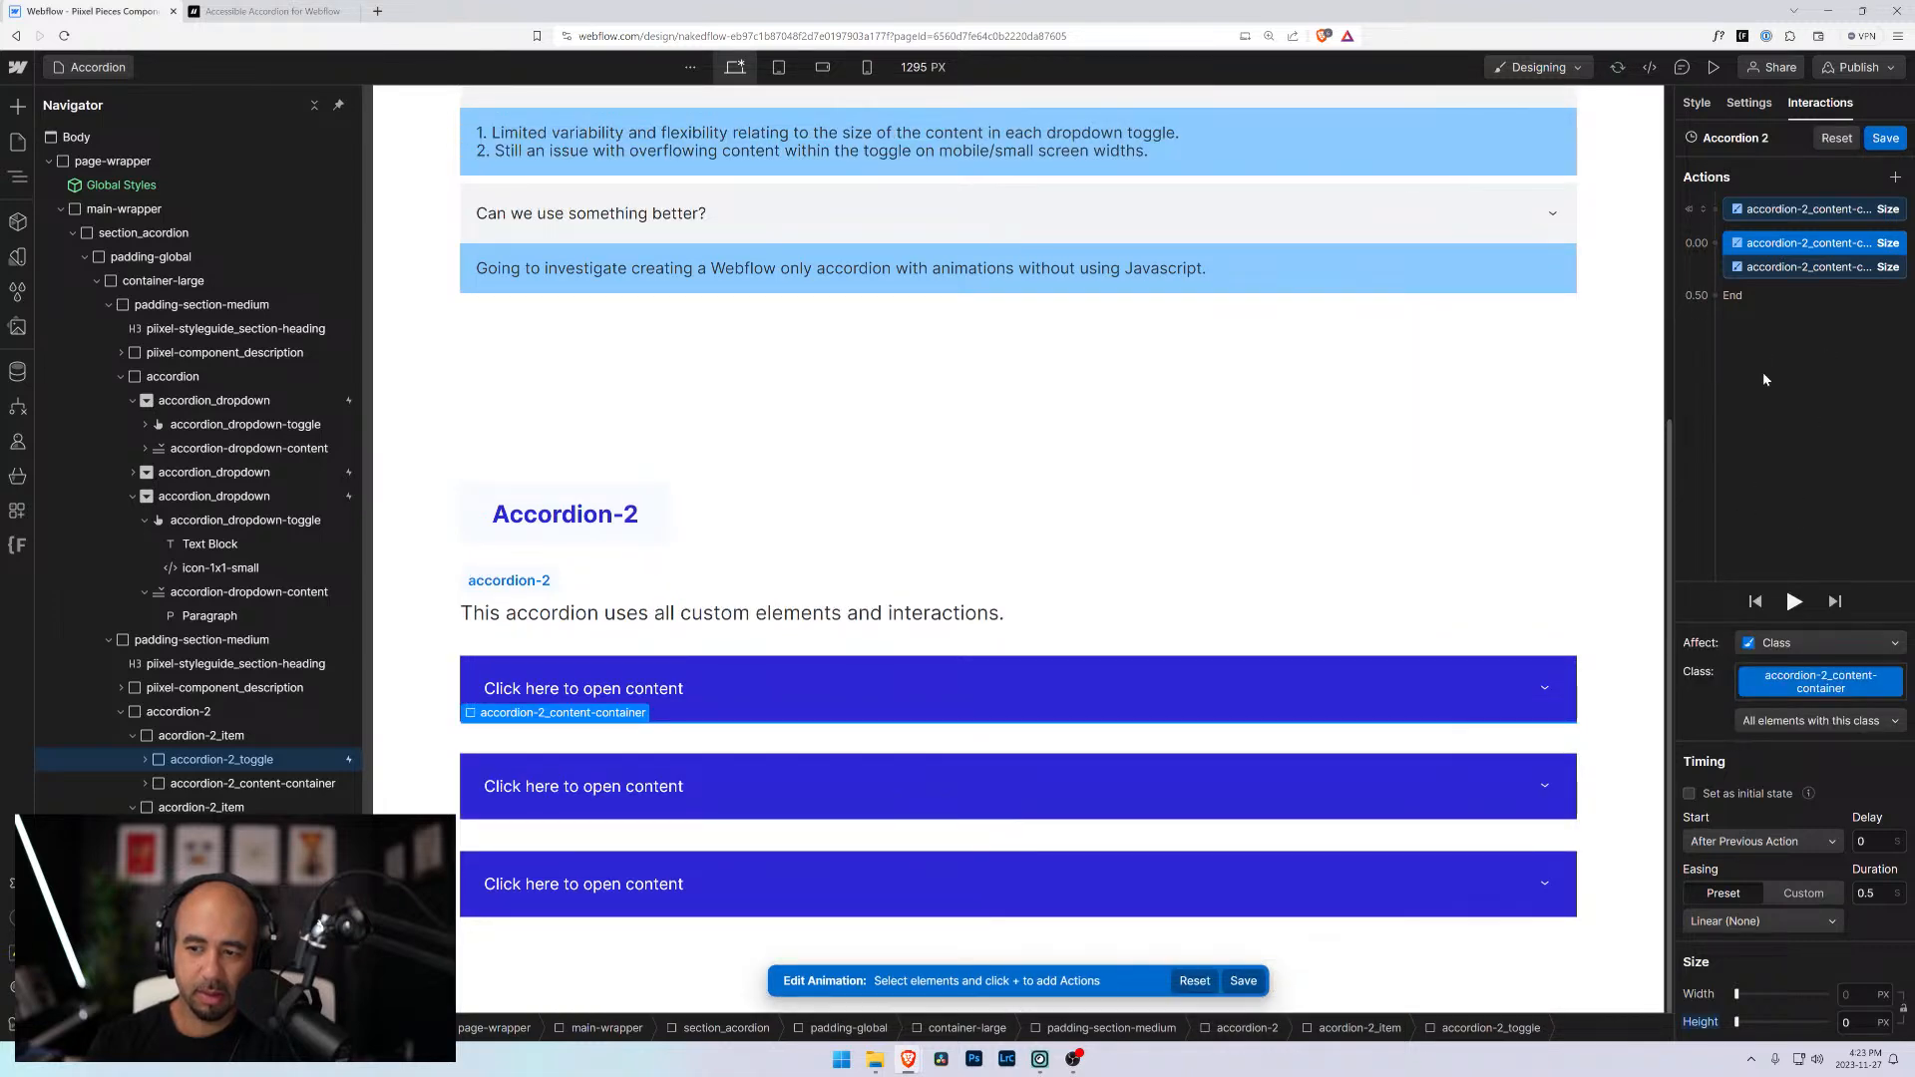
{"action": "left_click", "coordinate": [1774, 268]}
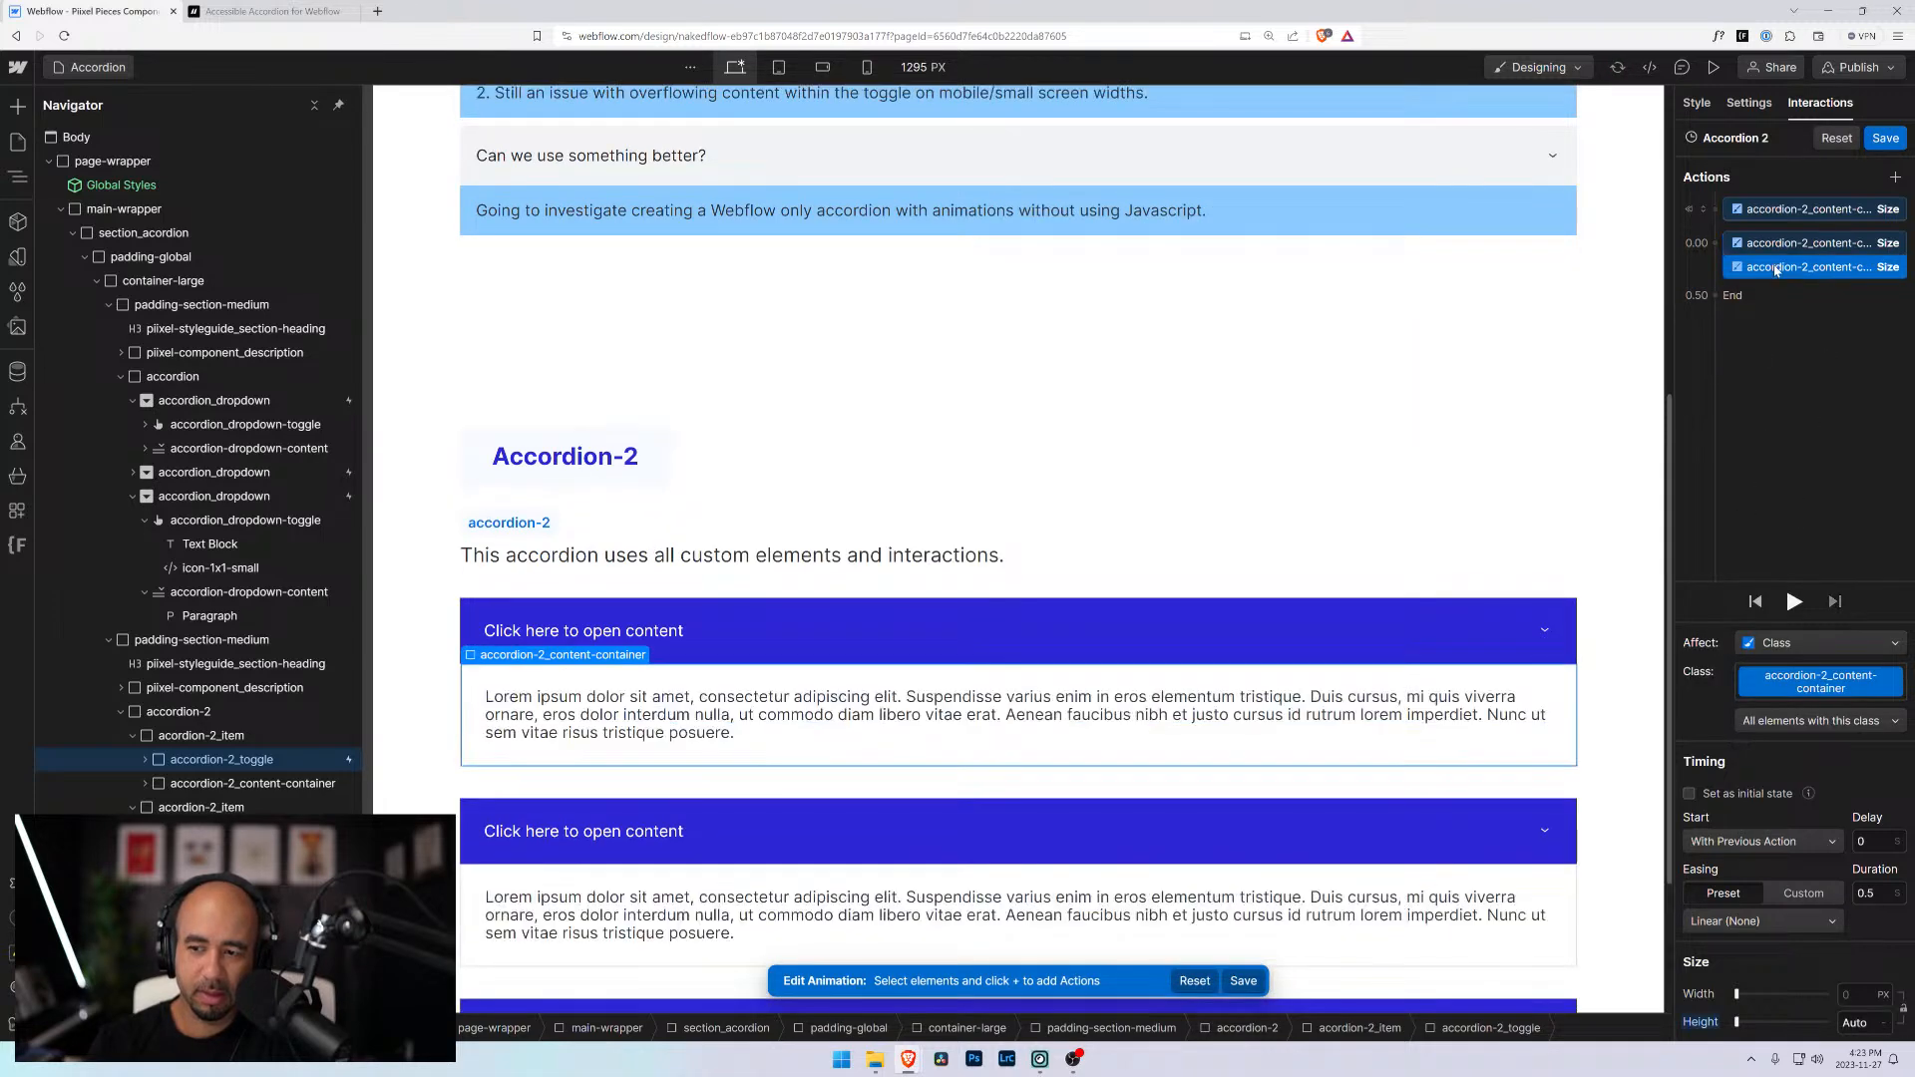
{"action": "left_click", "coordinate": [1783, 210]}
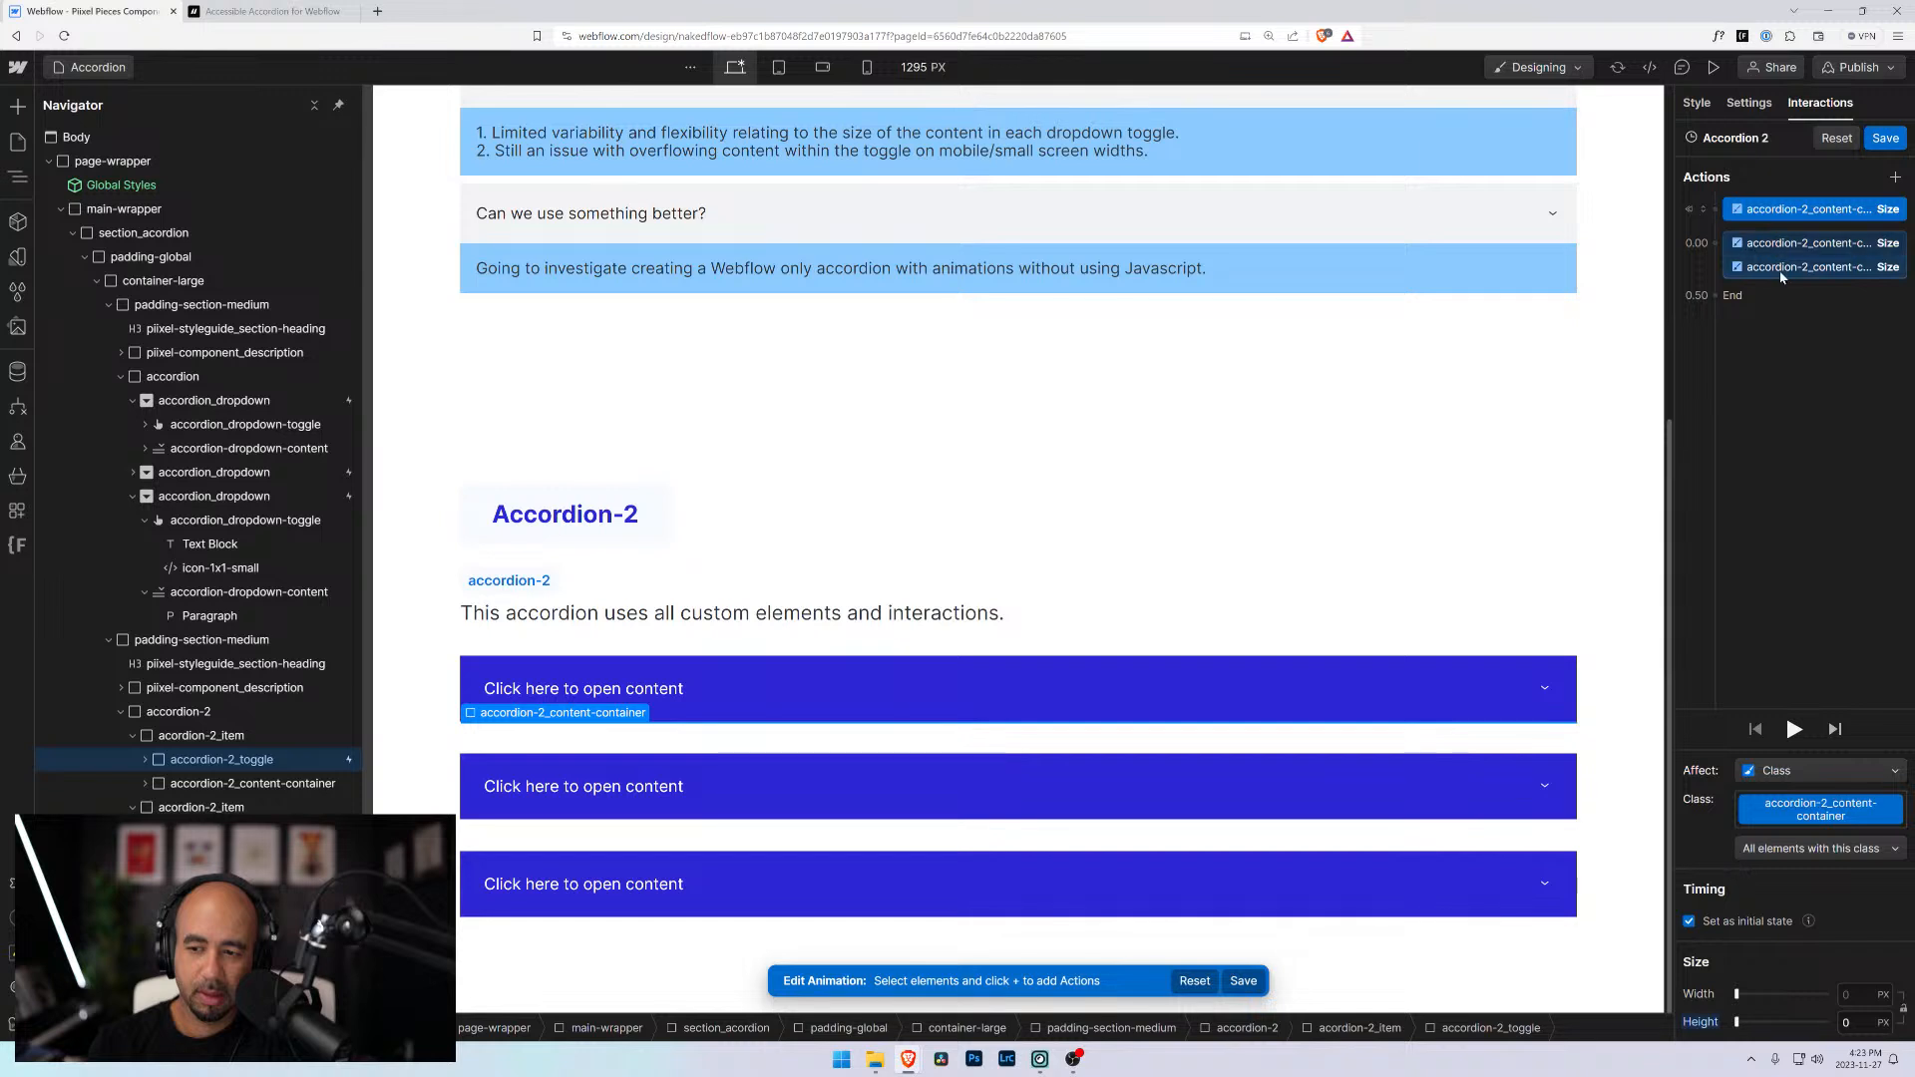
{"action": "left_click", "coordinate": [1782, 244]}
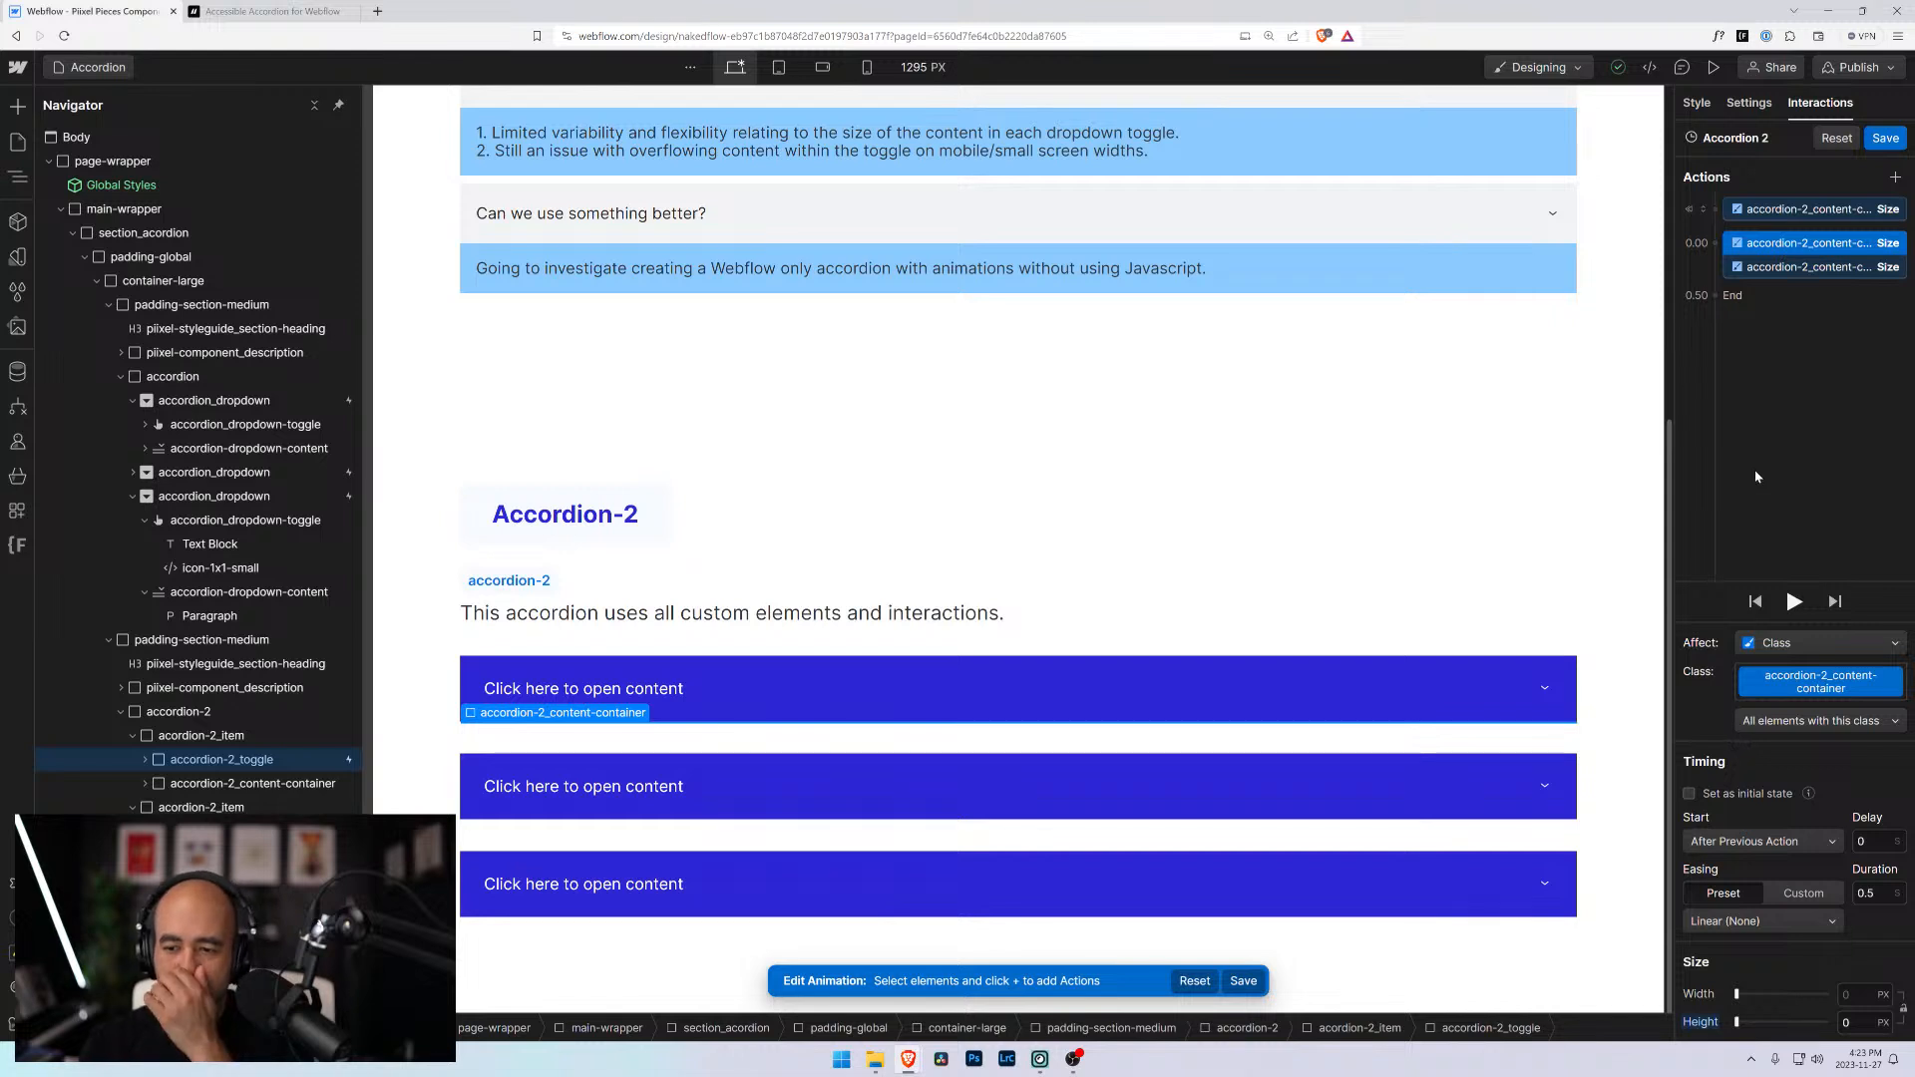
{"action": "left_click", "coordinate": [1753, 268]}
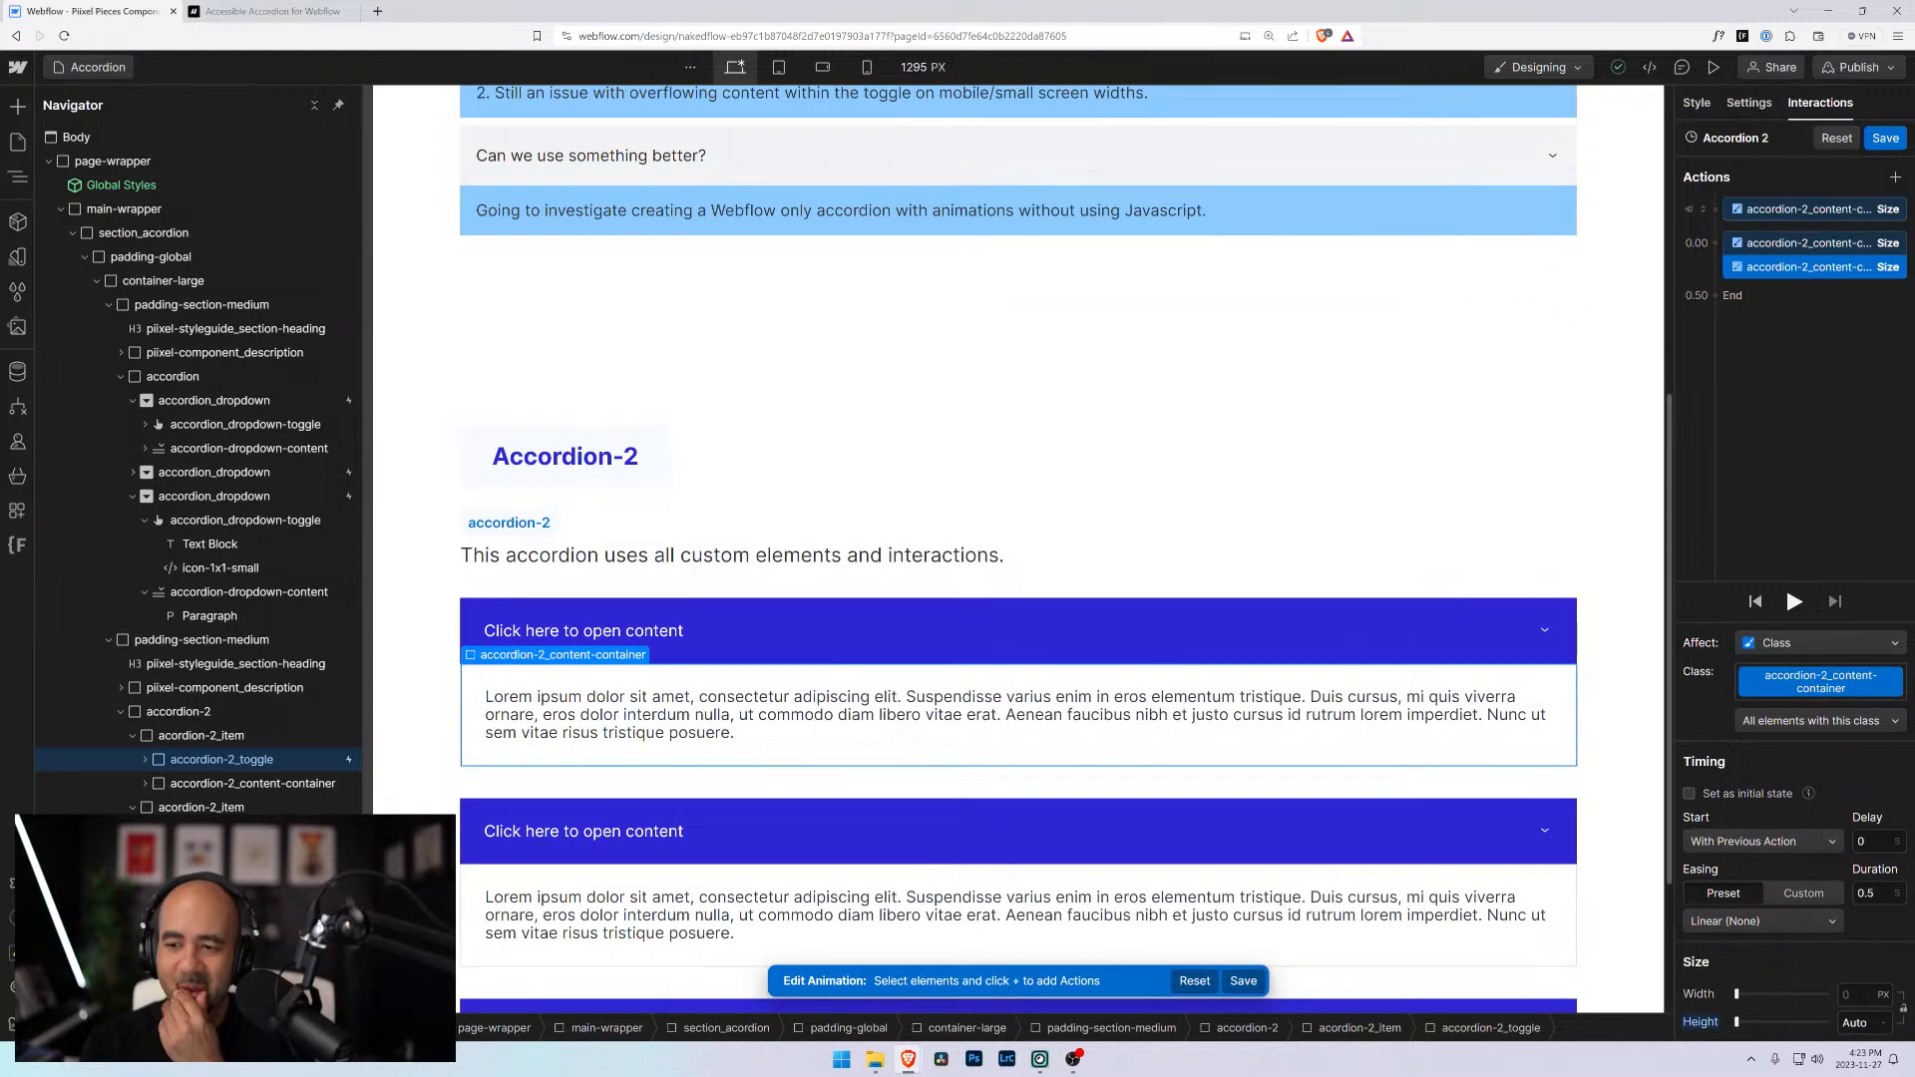
Limit the Auto-height size action to only siblings with this class and compare it with the collapsing action
{"action": "left_click", "coordinate": [1821, 720]}
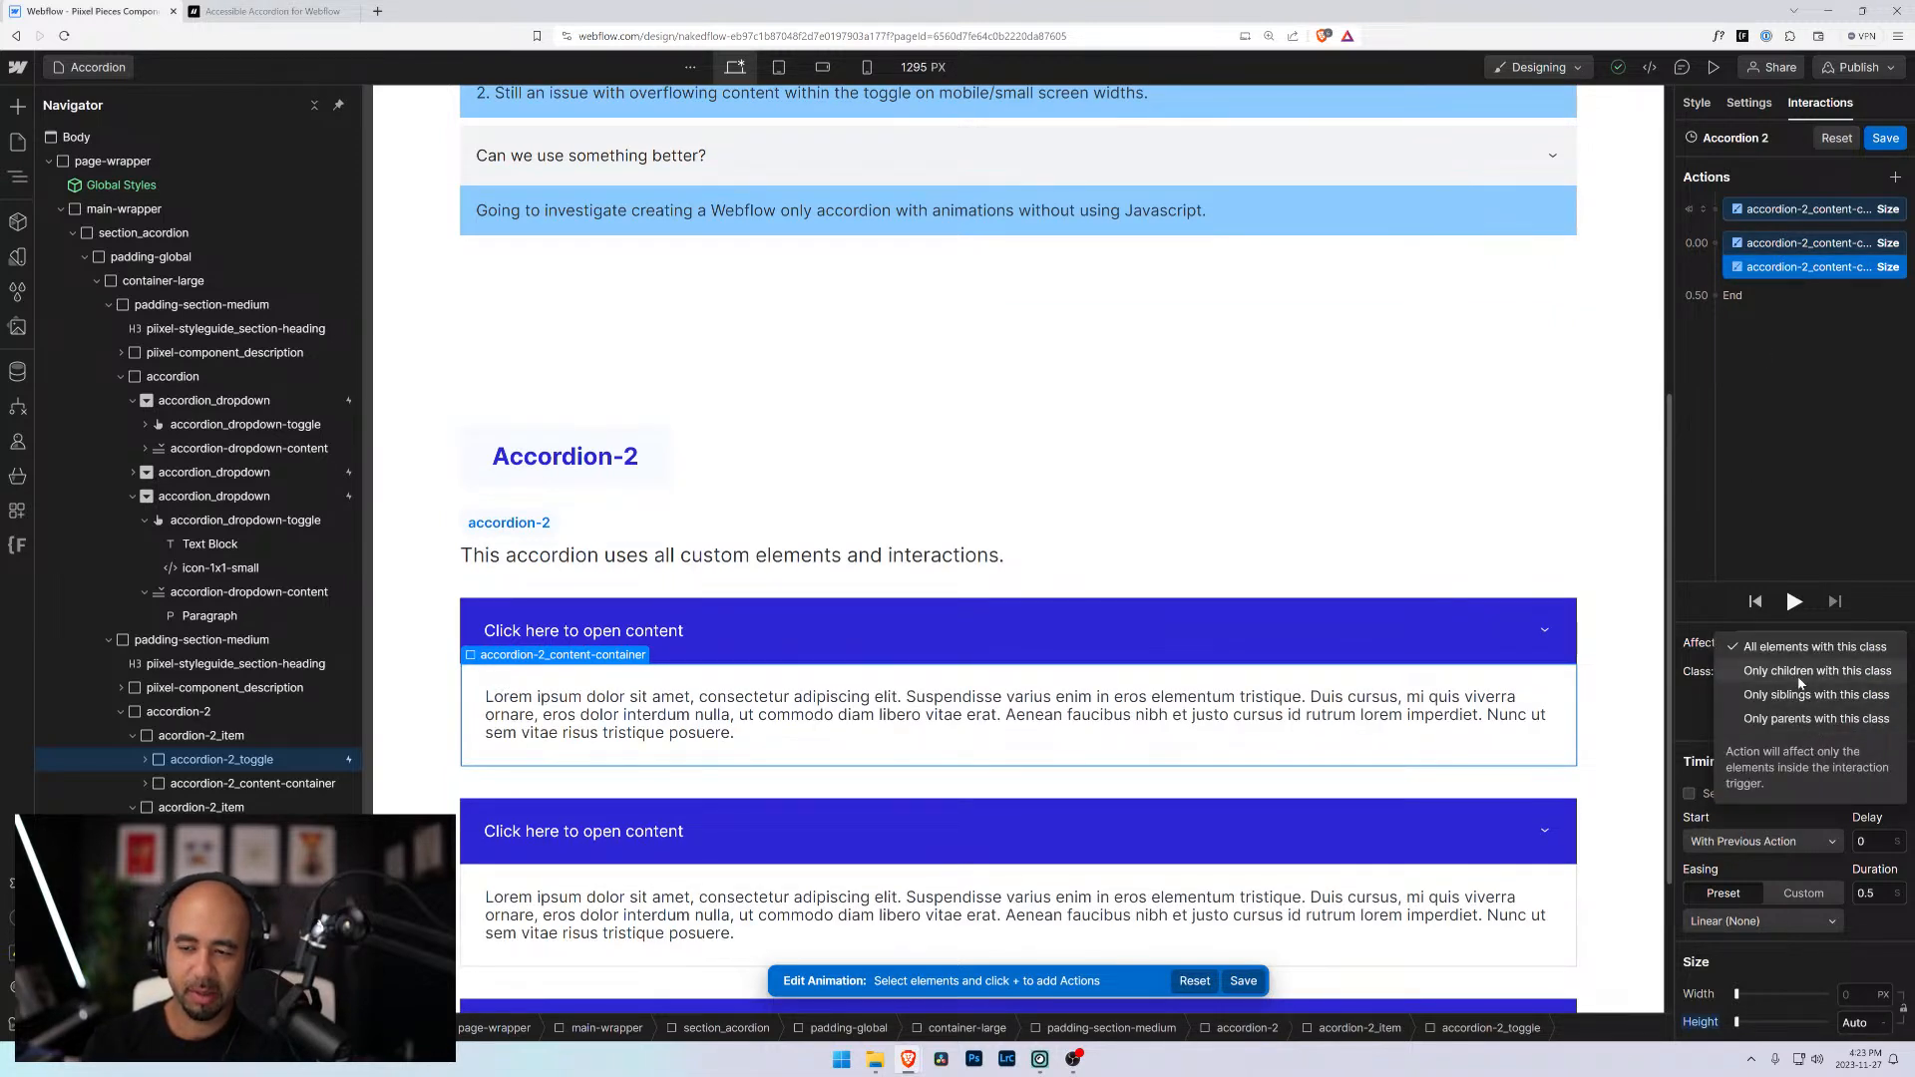
{"action": "left_click", "coordinate": [1811, 695]}
{"action": "left_click", "coordinate": [1779, 245]}
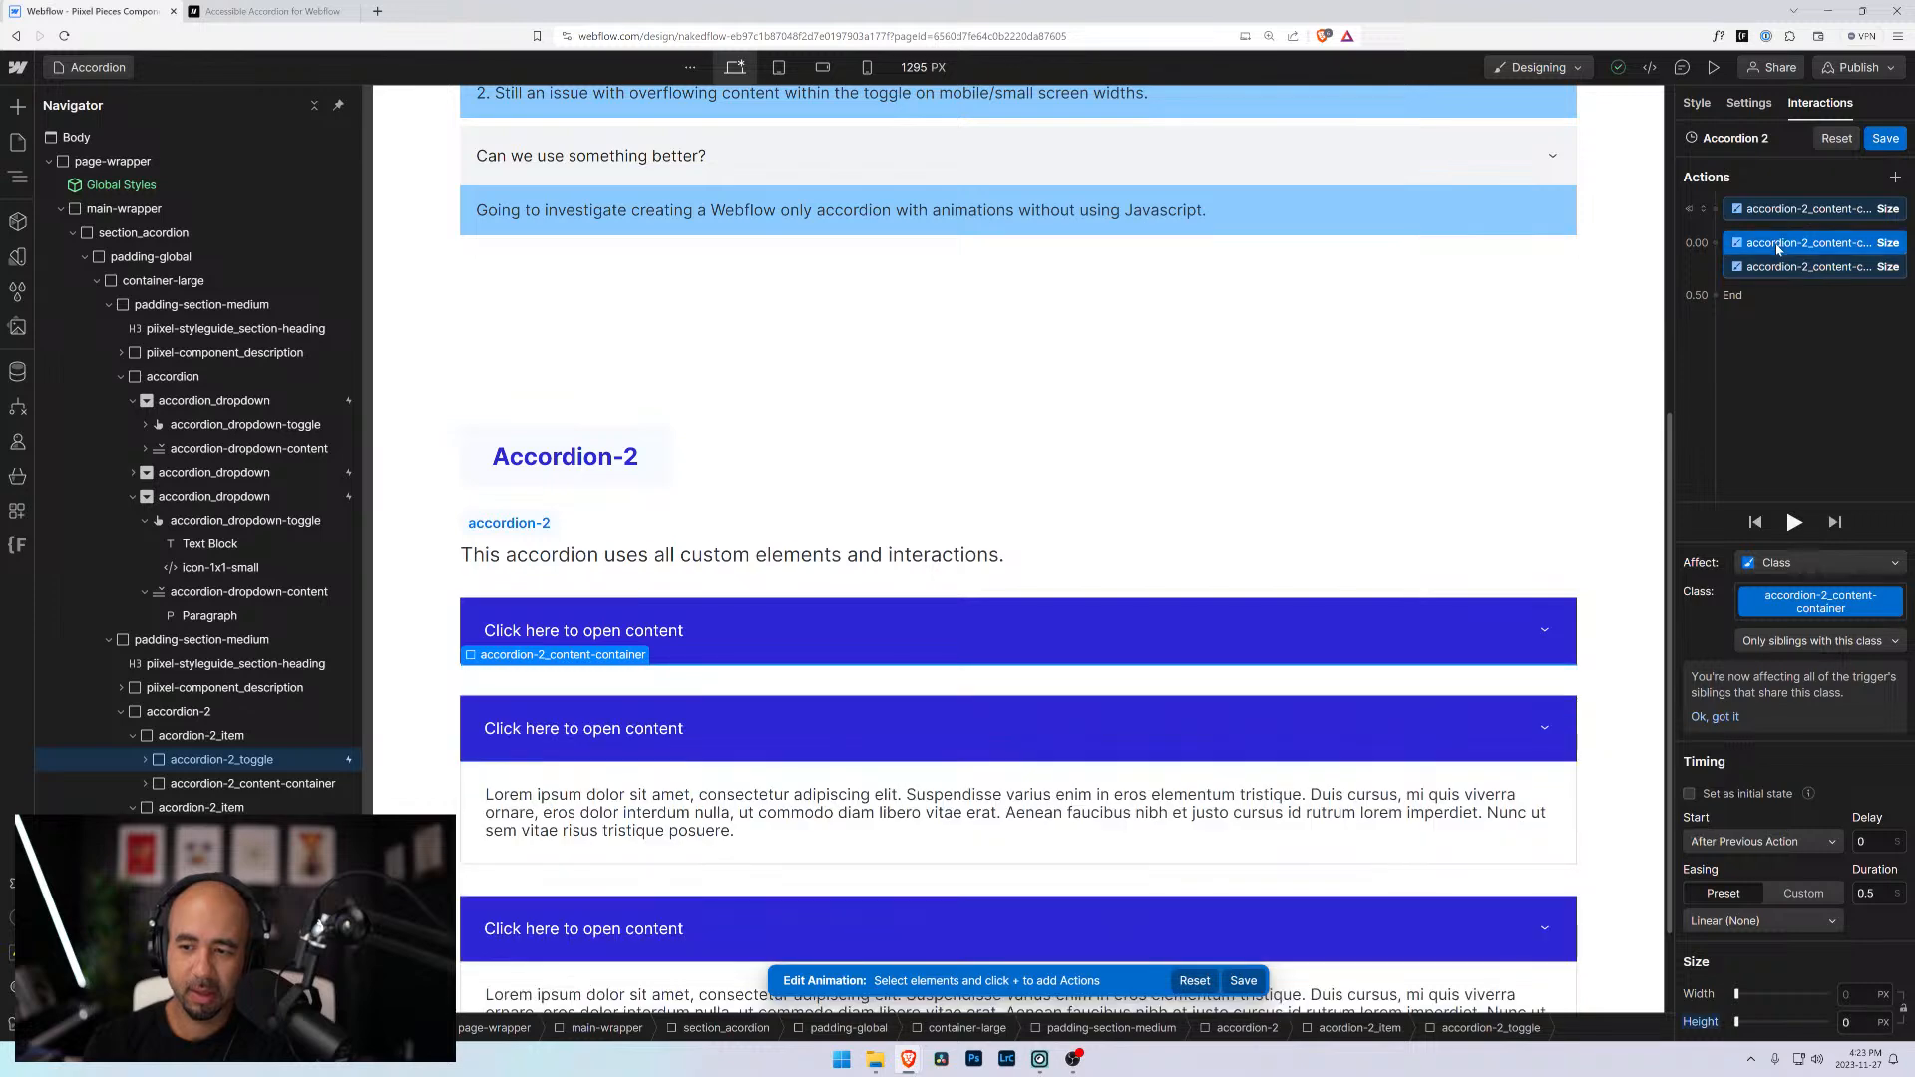
{"action": "left_click", "coordinate": [1779, 267]}
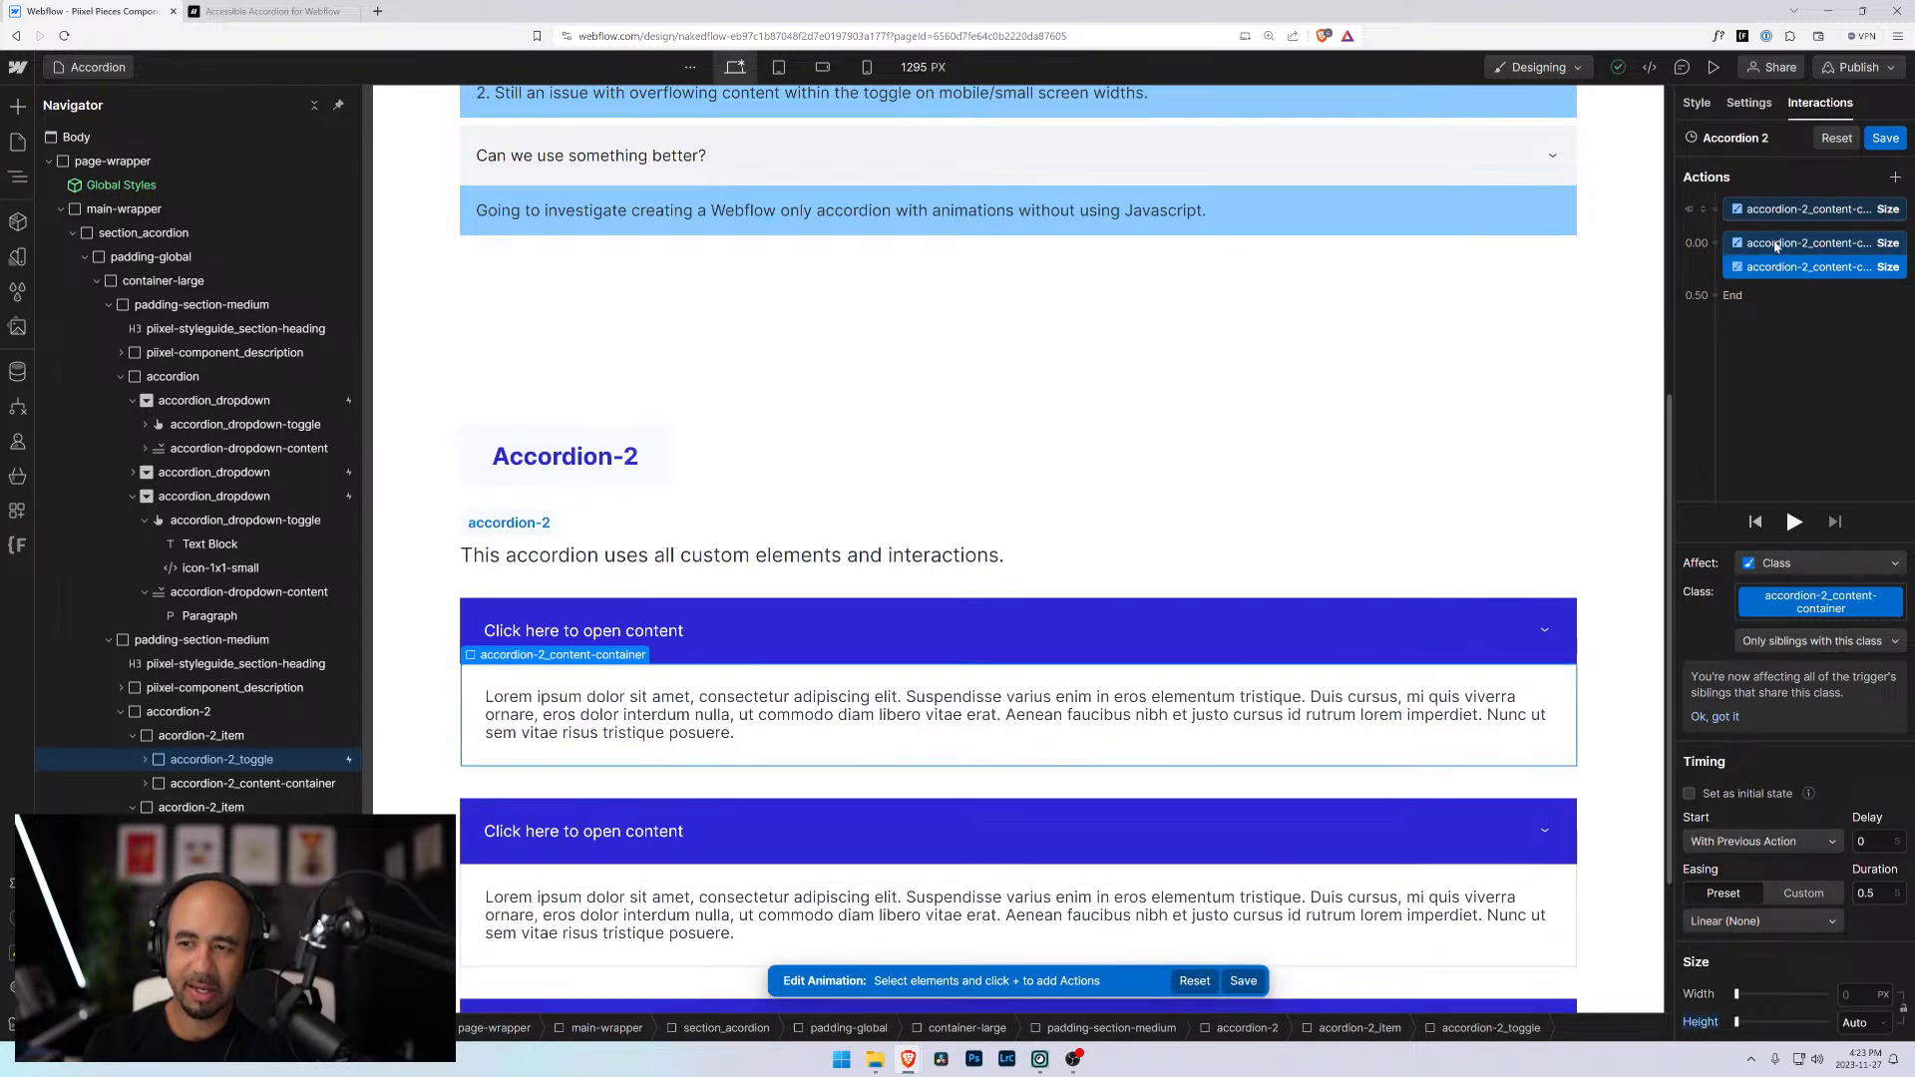
{"action": "left_click", "coordinate": [1777, 246]}
{"action": "left_click", "coordinate": [1782, 268]}
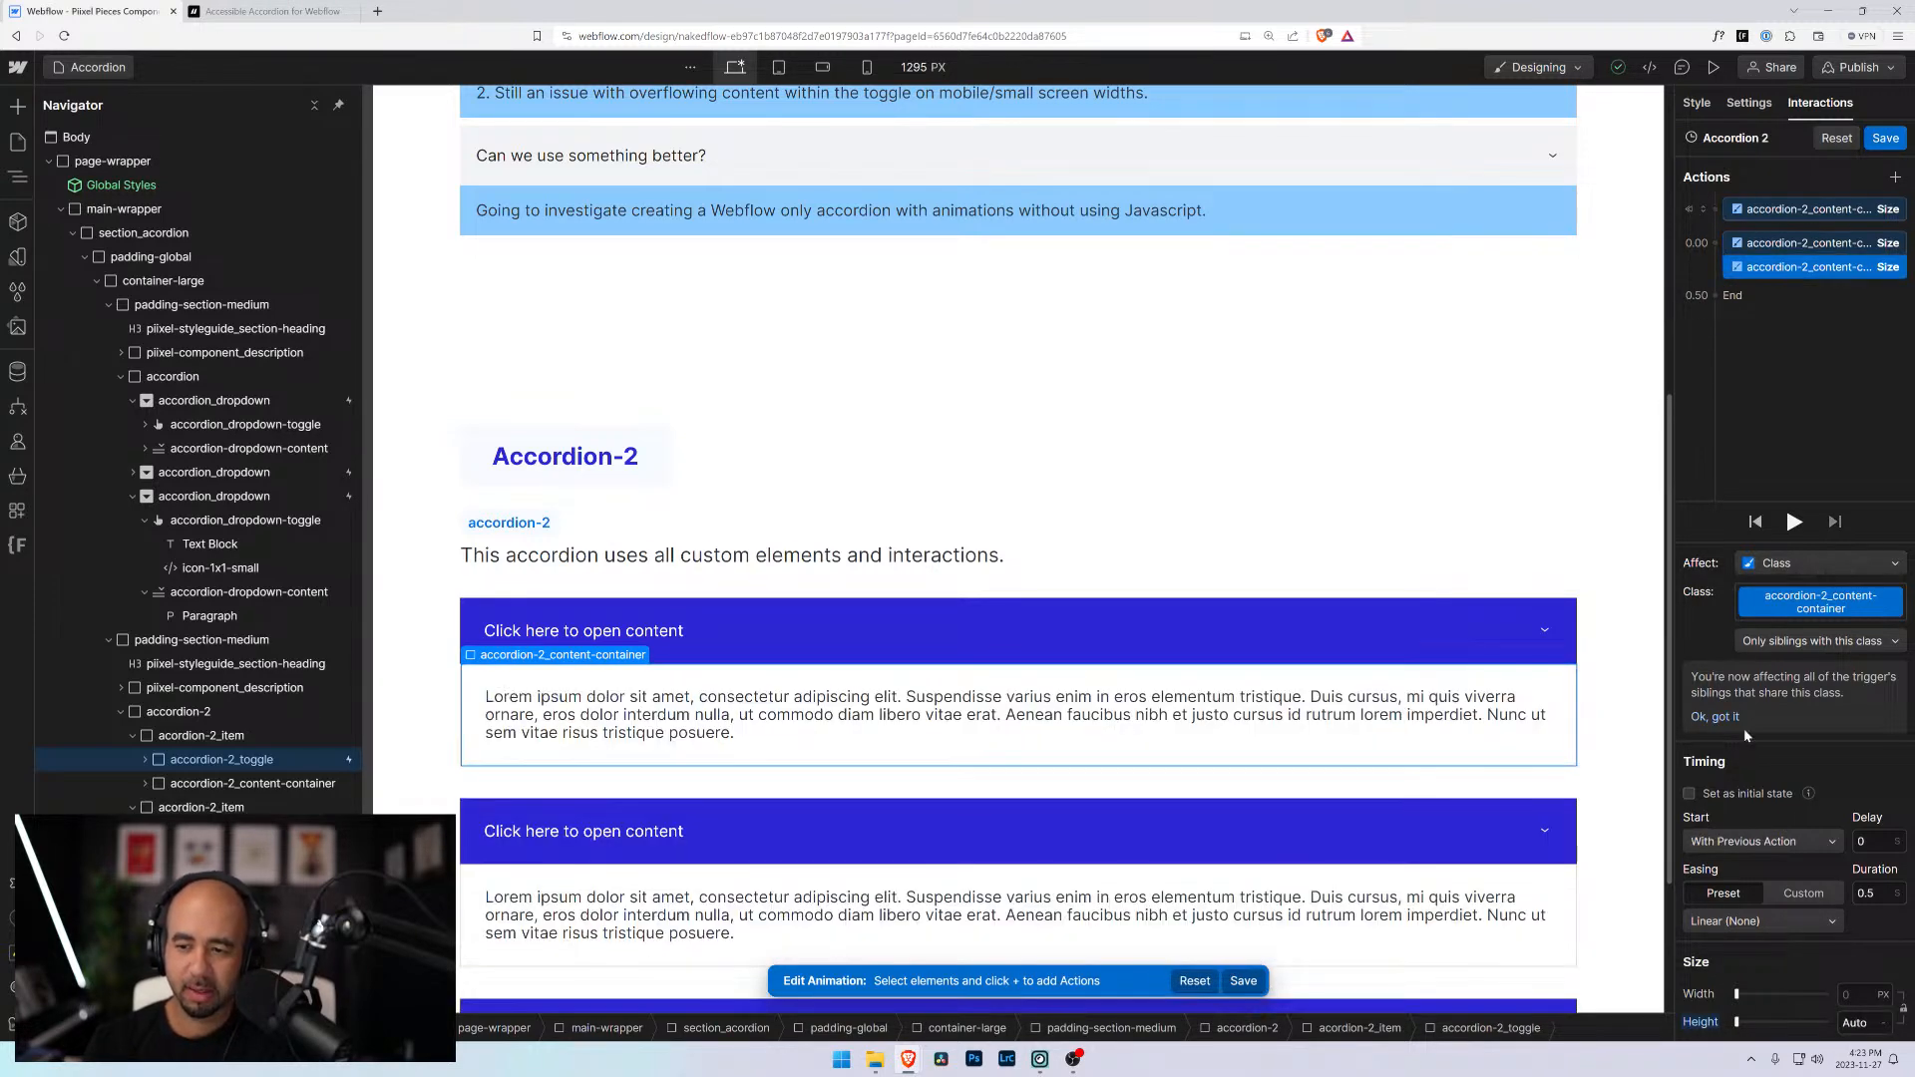
Set the Auto-height size action to start after the previous action, without making it an initial state
{"action": "left_click", "coordinate": [1776, 797]}
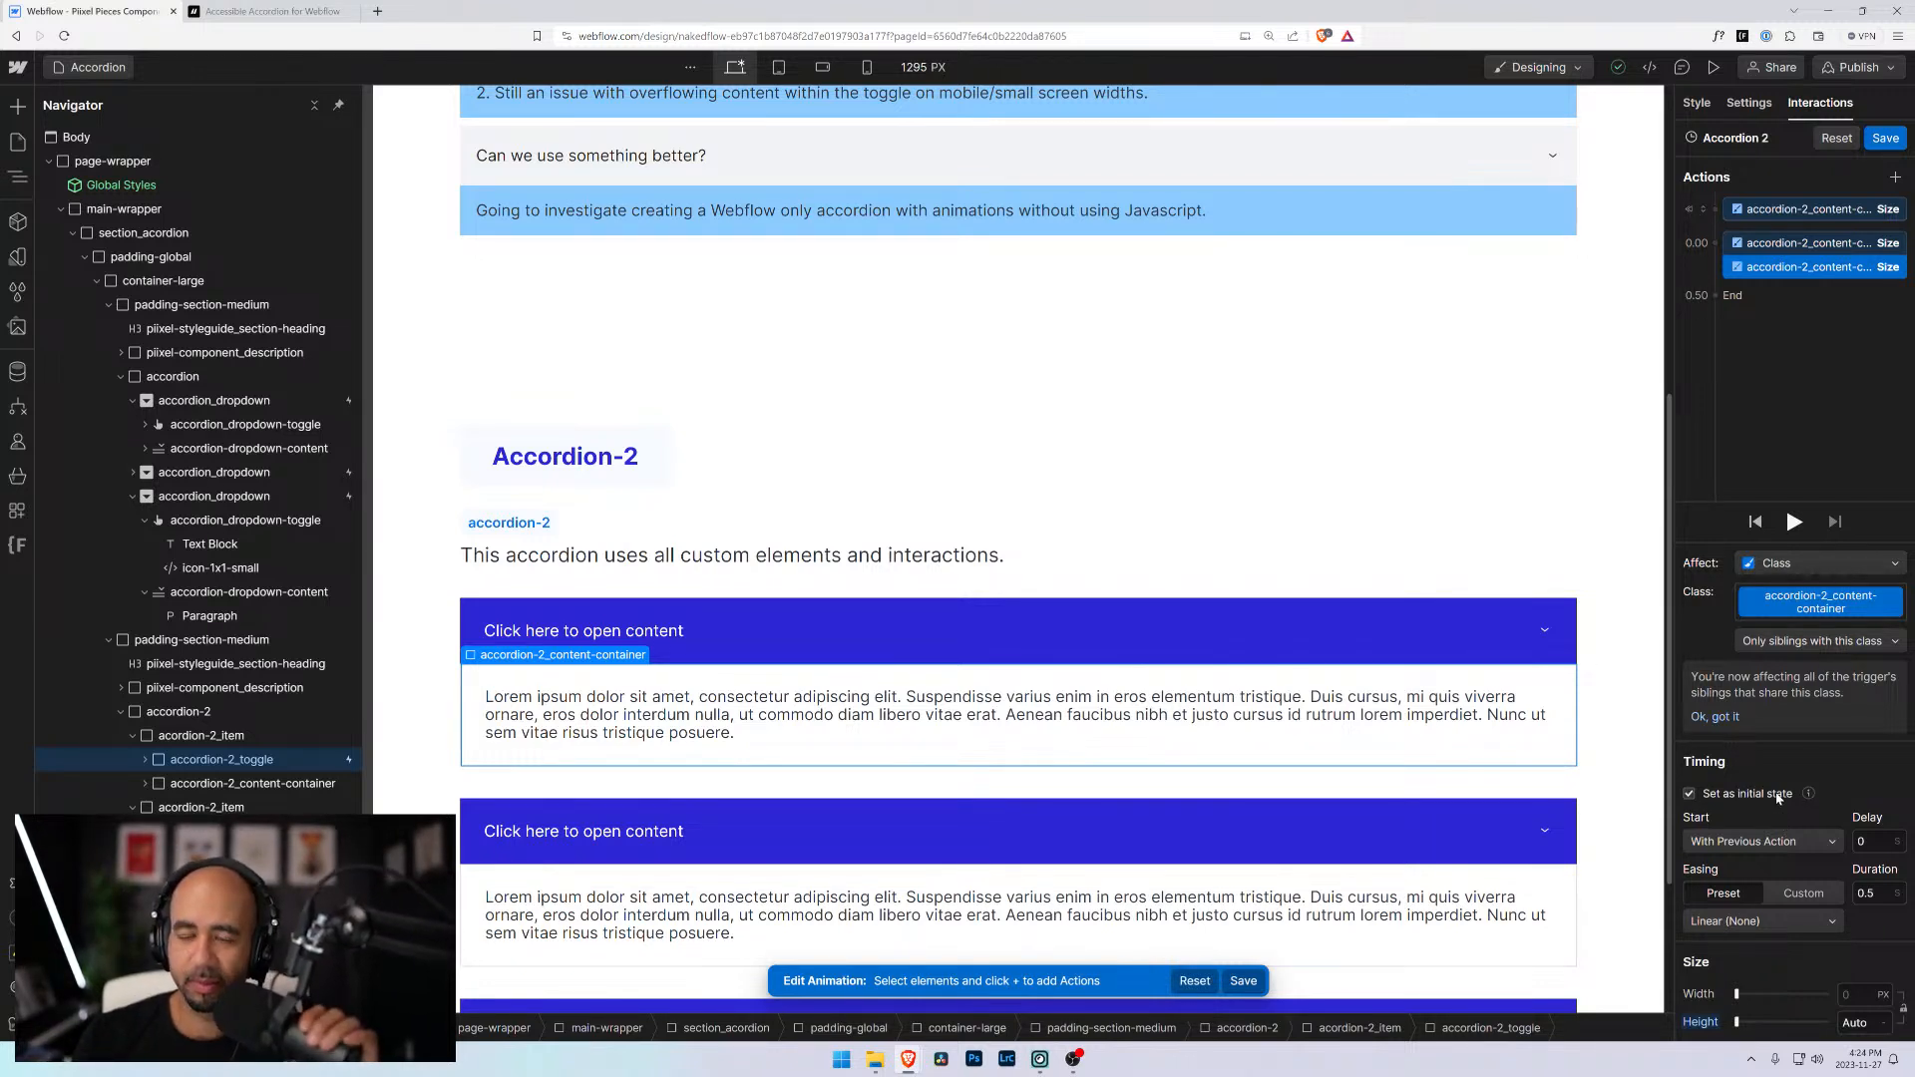
{"action": "left_click", "coordinate": [1778, 798]}
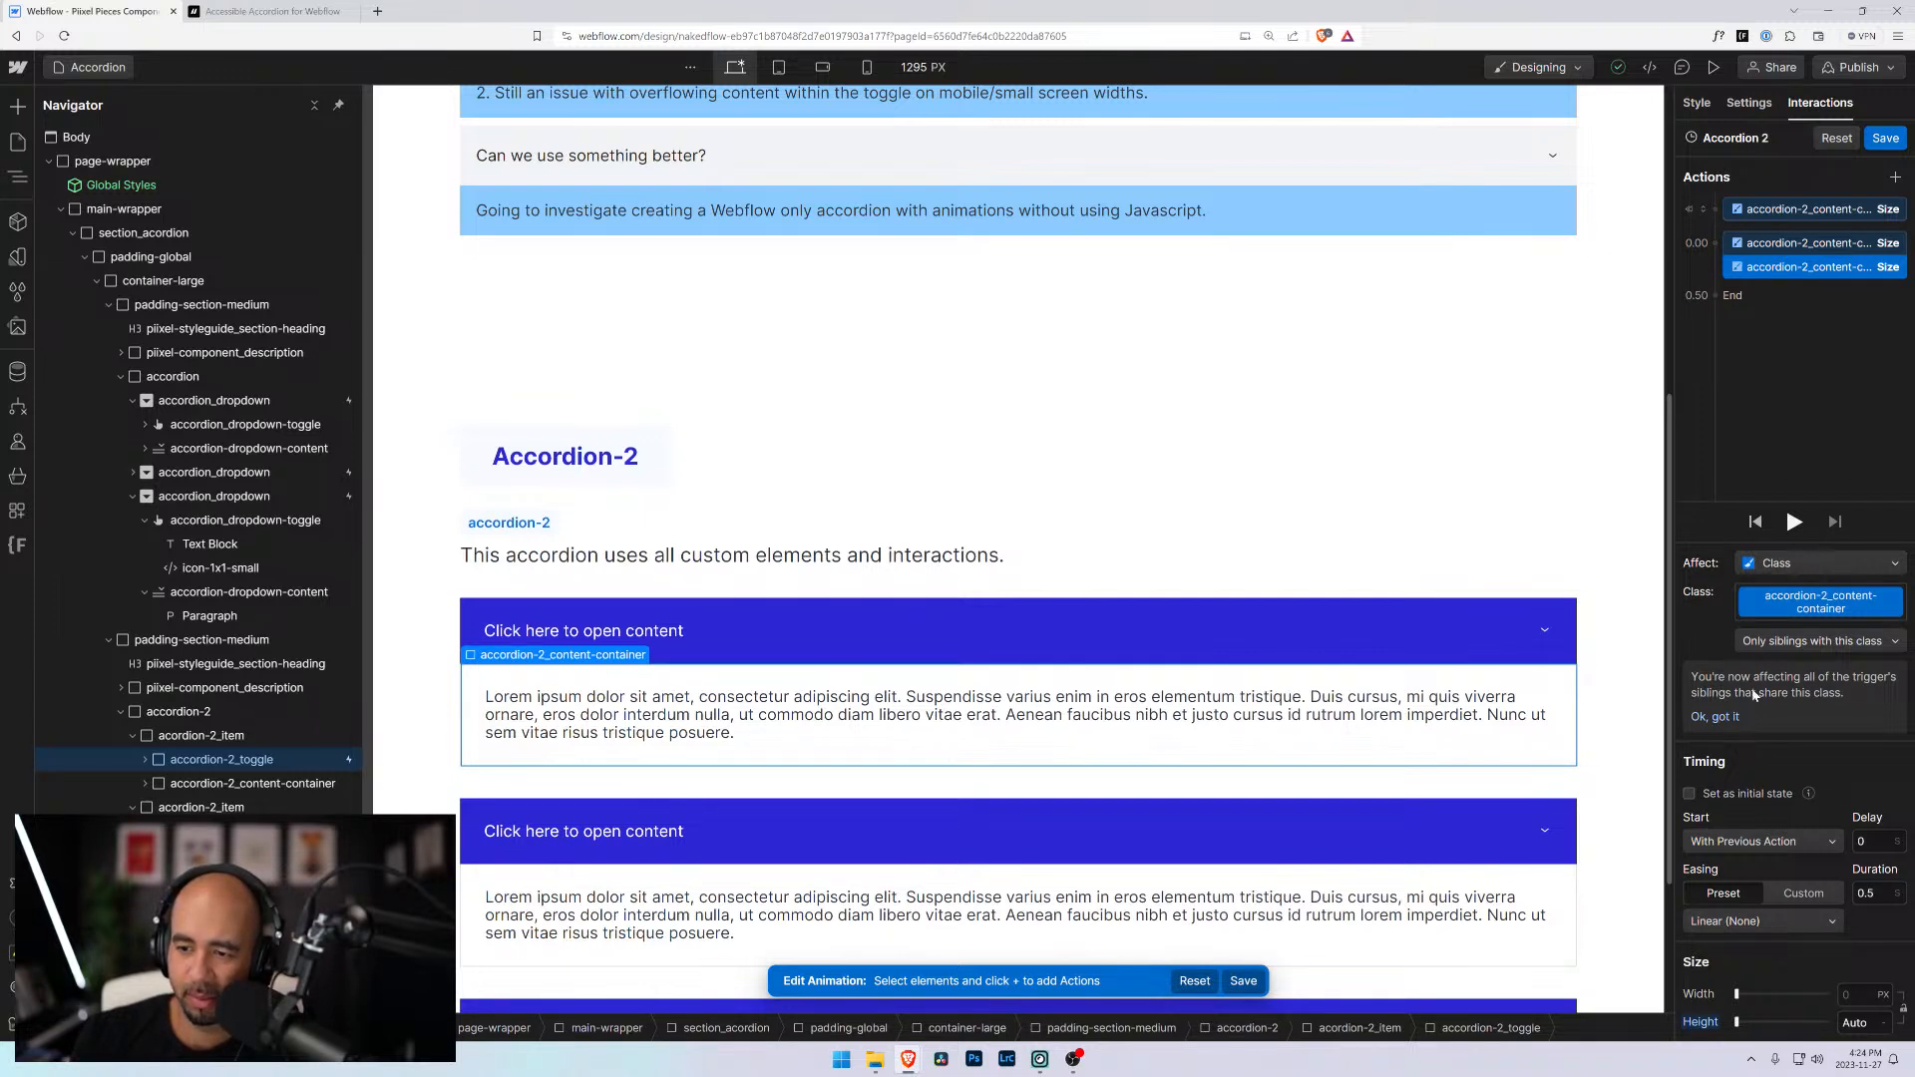
{"action": "left_click", "coordinate": [1793, 848]}
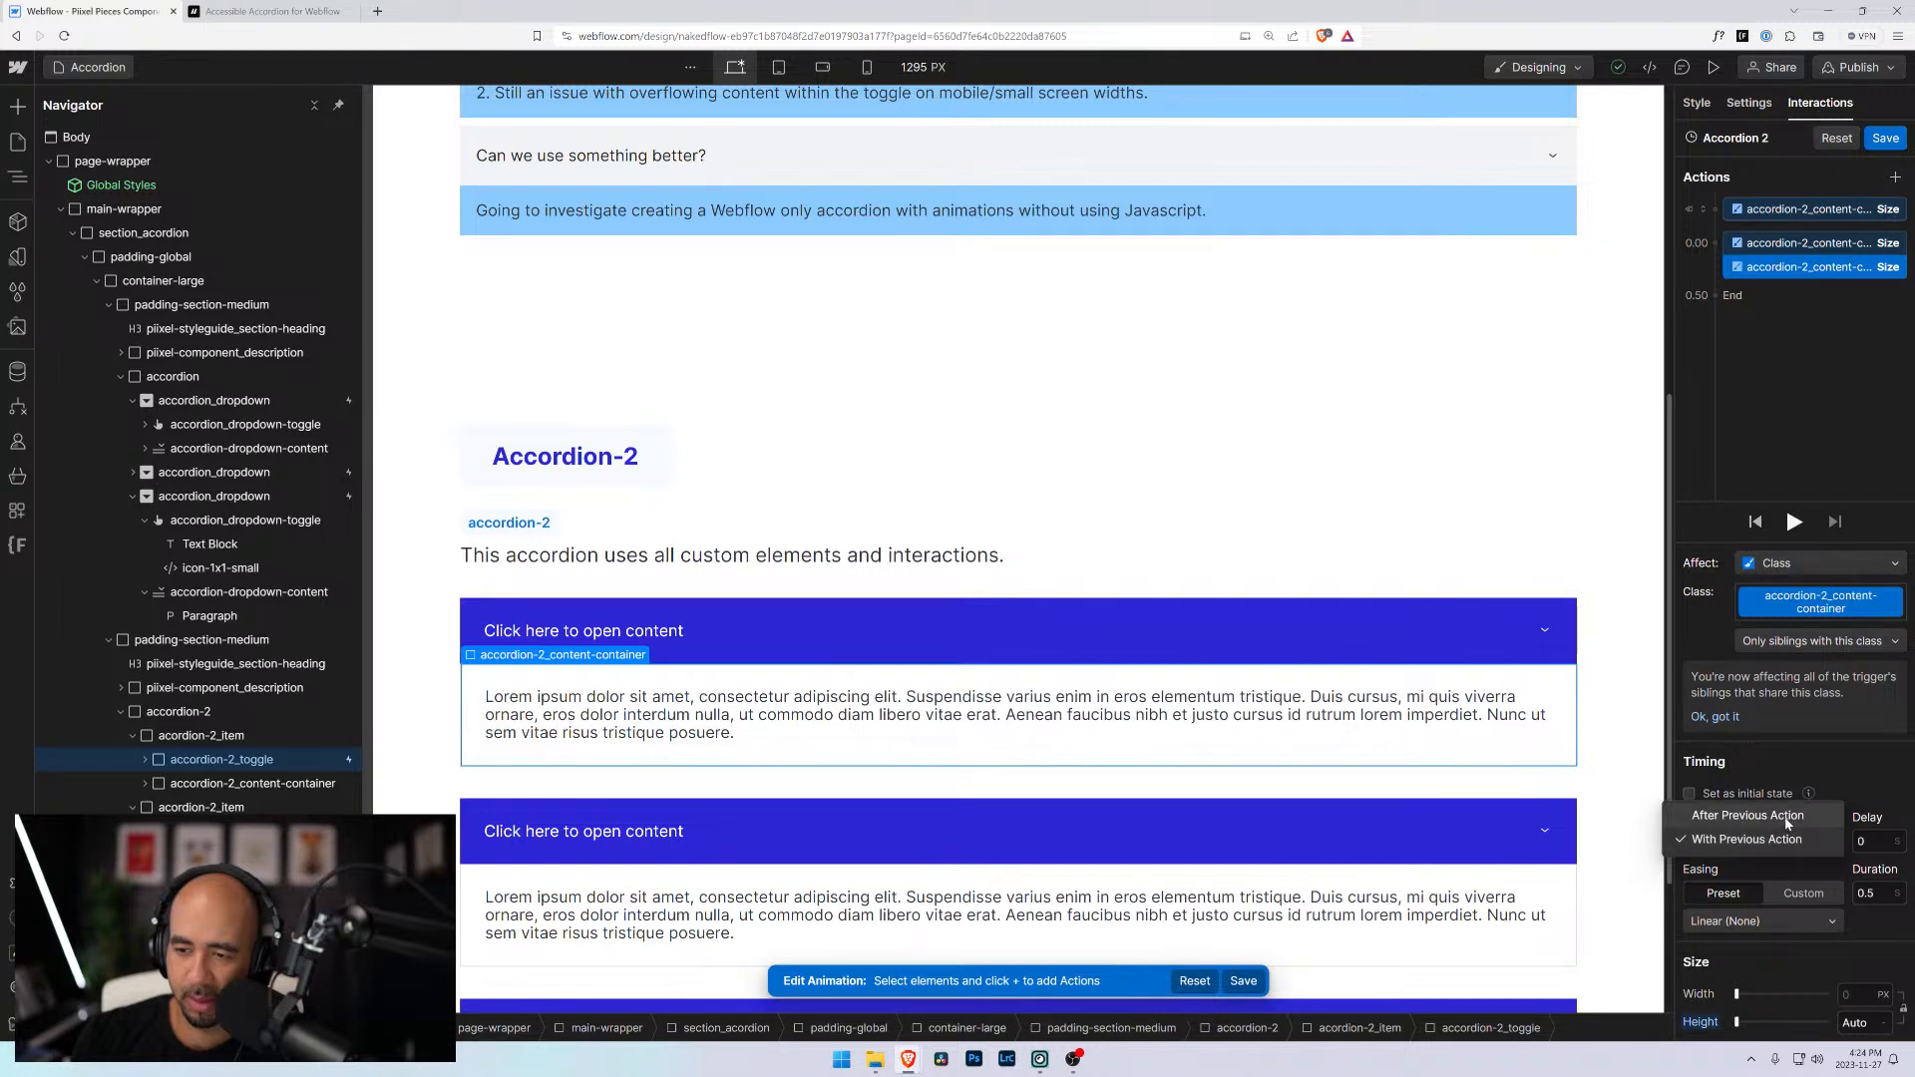
{"action": "left_click", "coordinate": [1786, 816]}
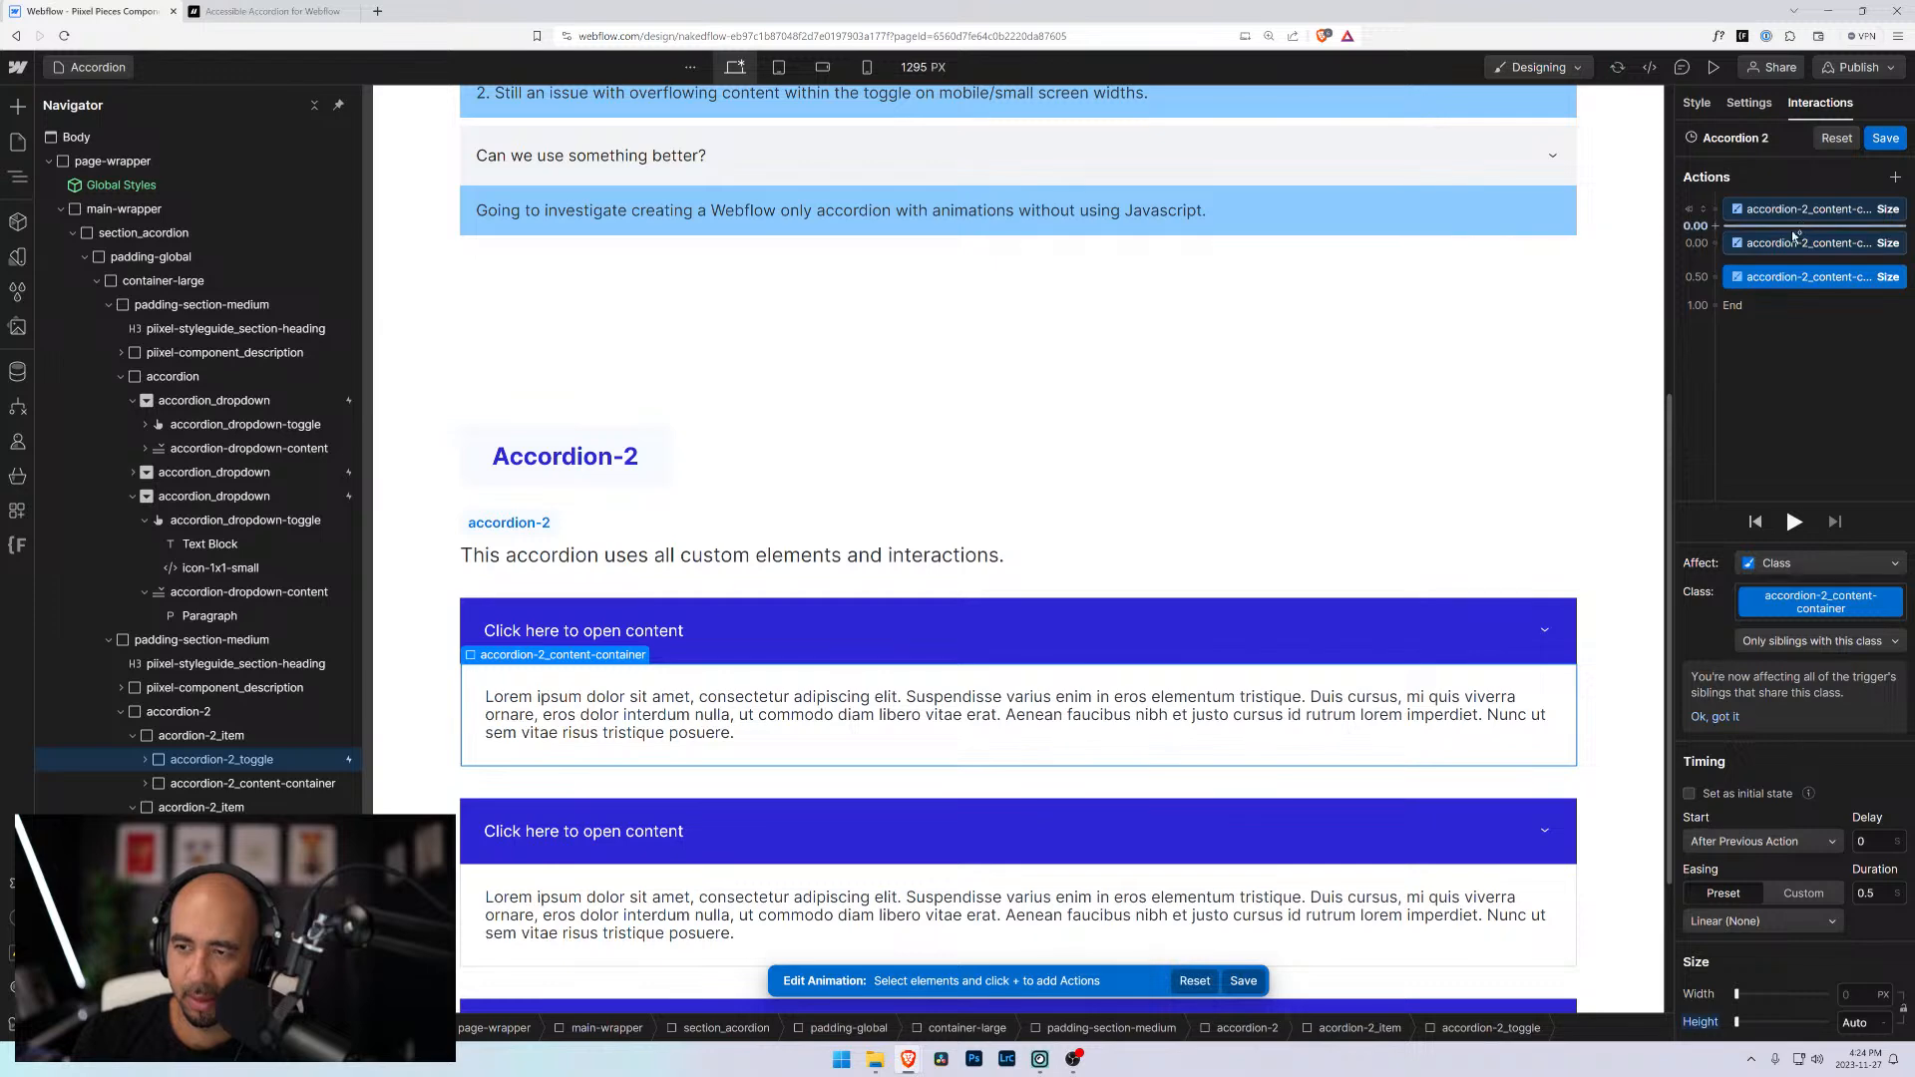
Try targeting all elements with this class in the collapsing size action and check the Auto-height action's target scope
{"action": "left_click", "coordinate": [1807, 643]}
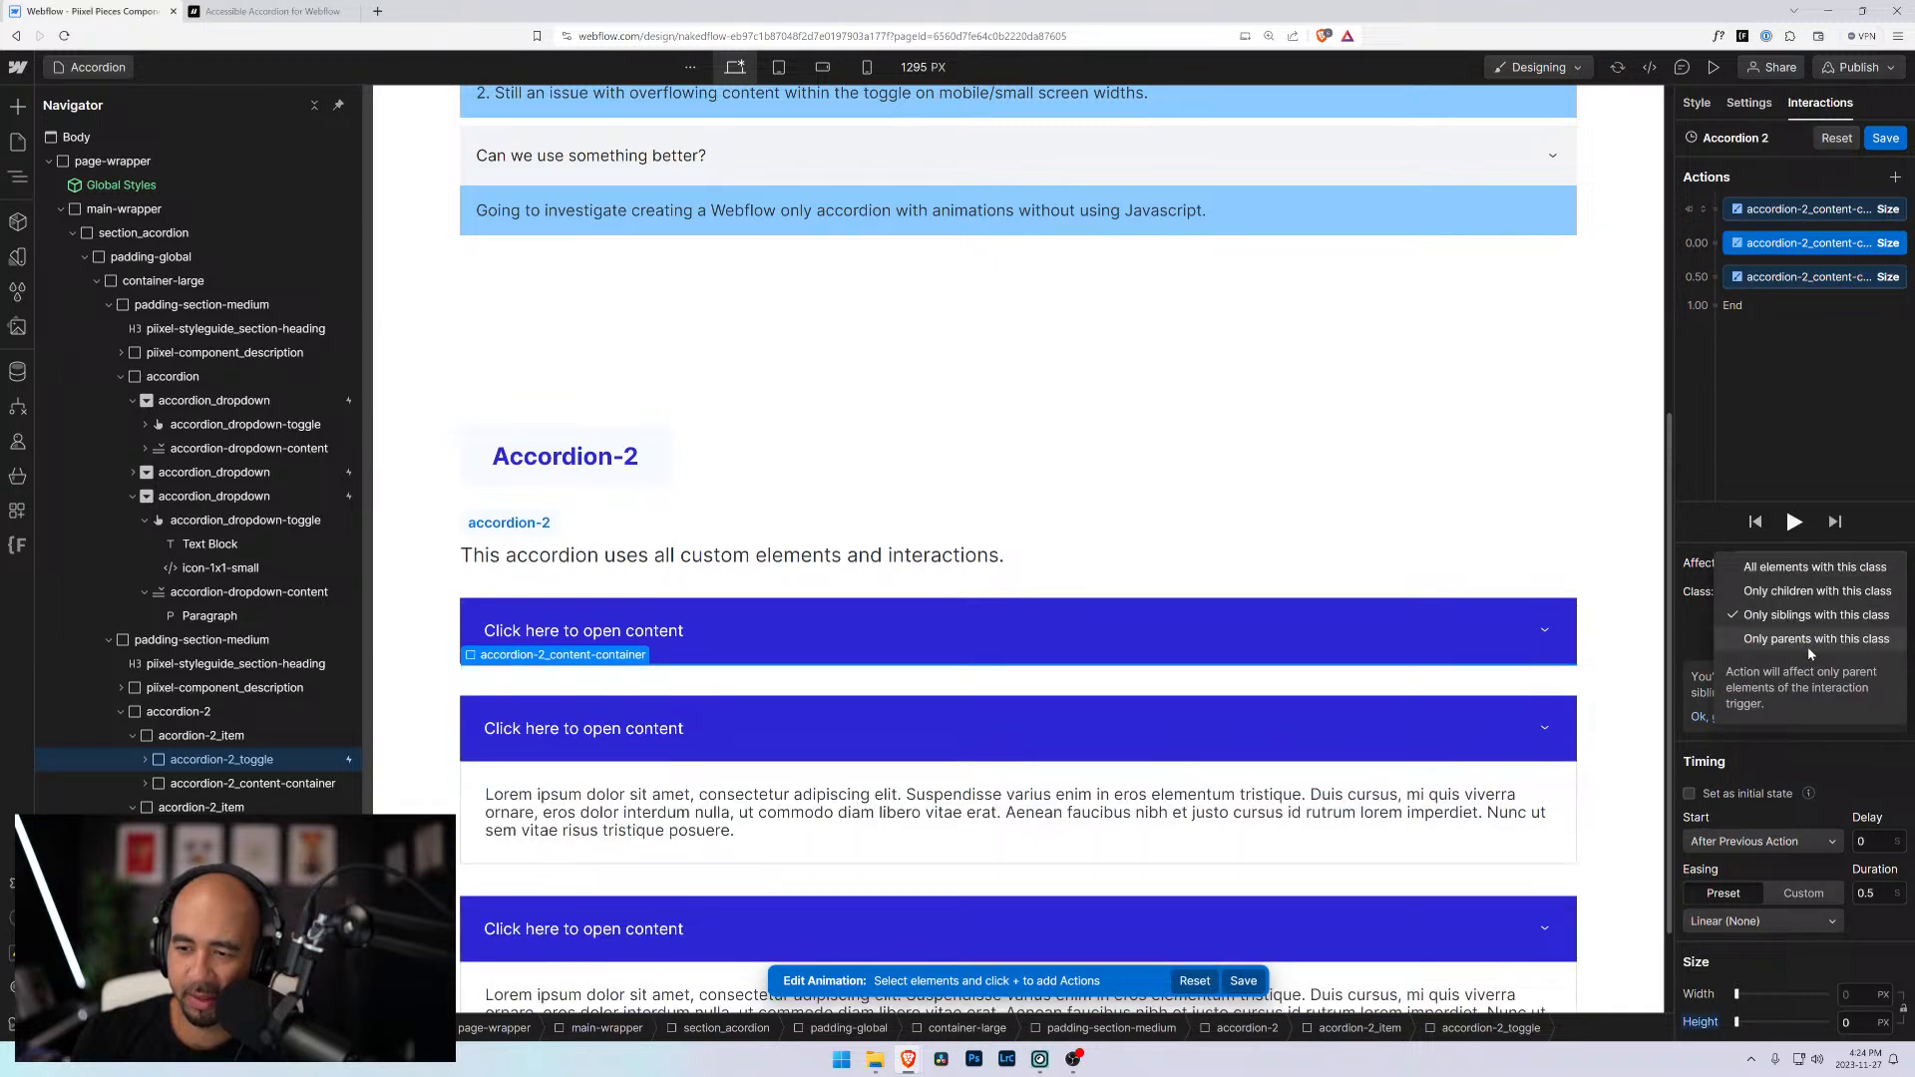
{"action": "left_click", "coordinate": [1795, 567]}
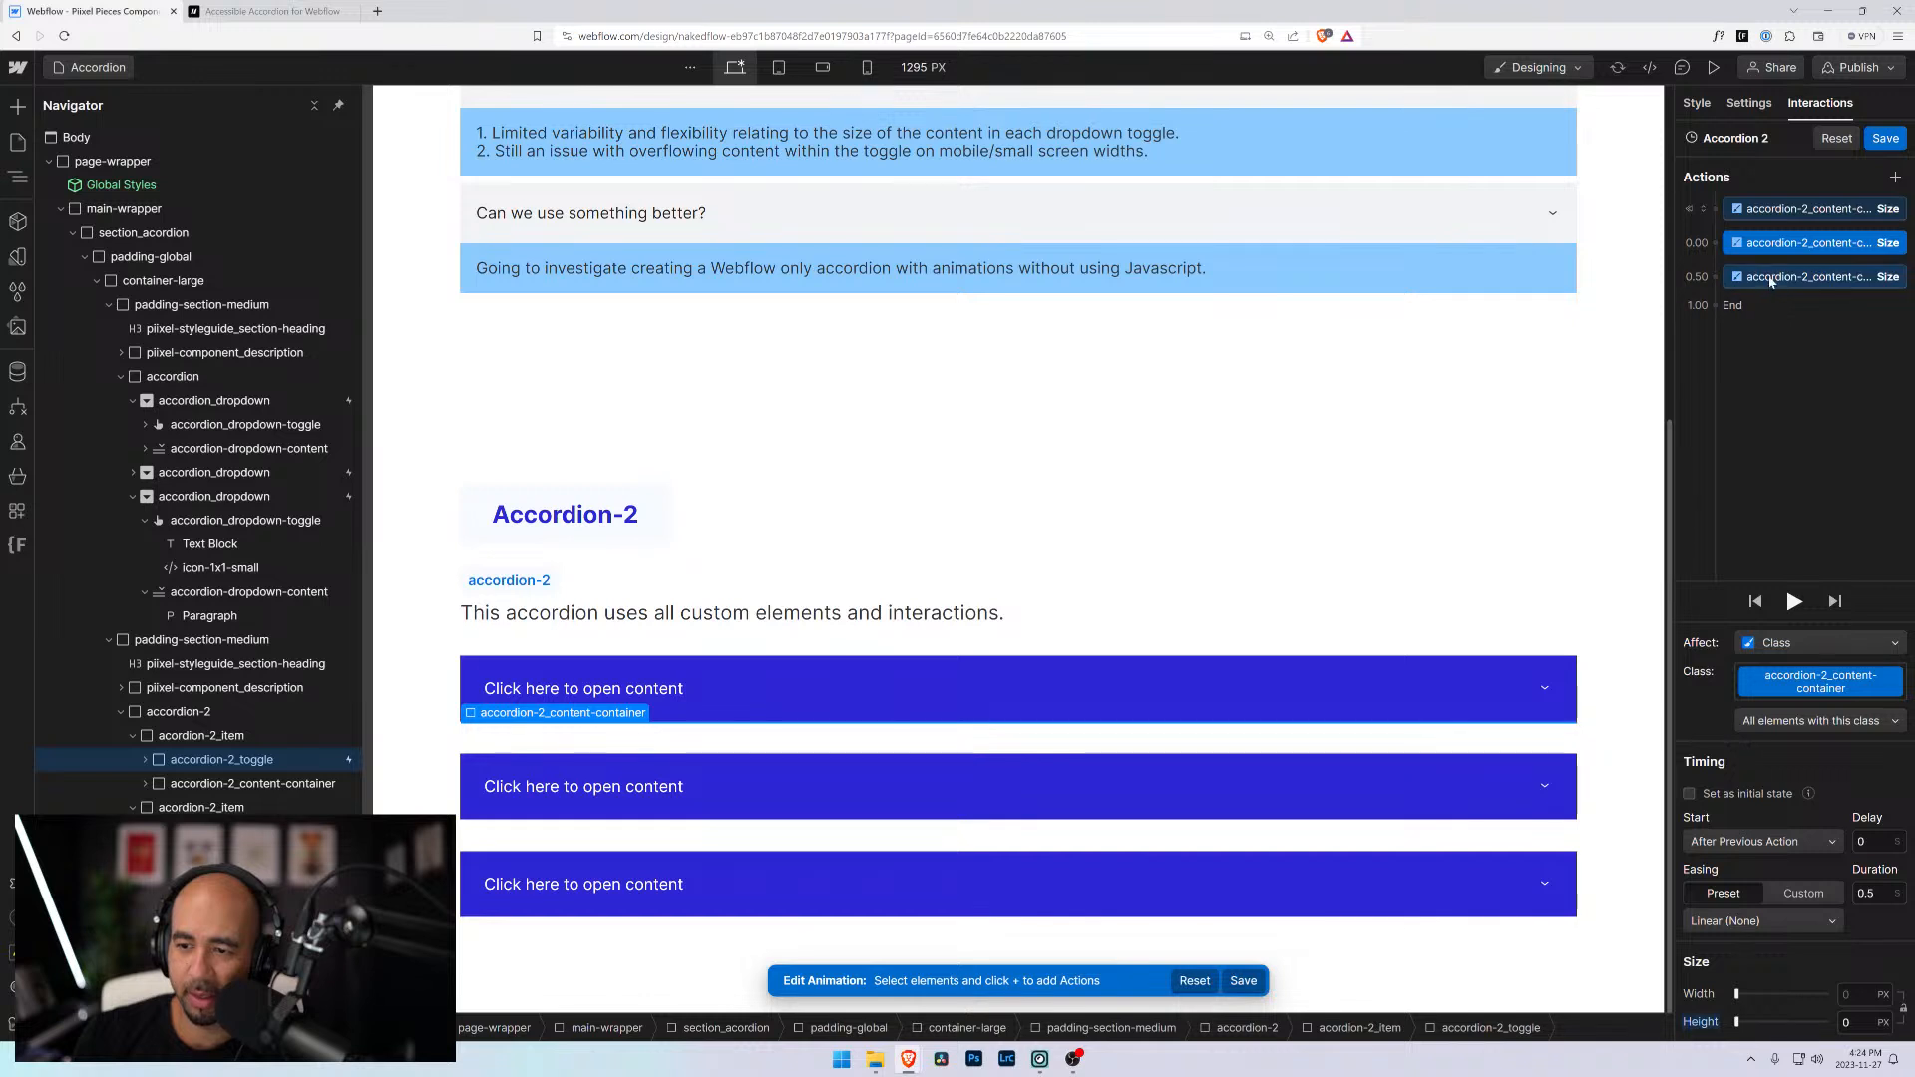
{"action": "left_click", "coordinate": [1771, 278]}
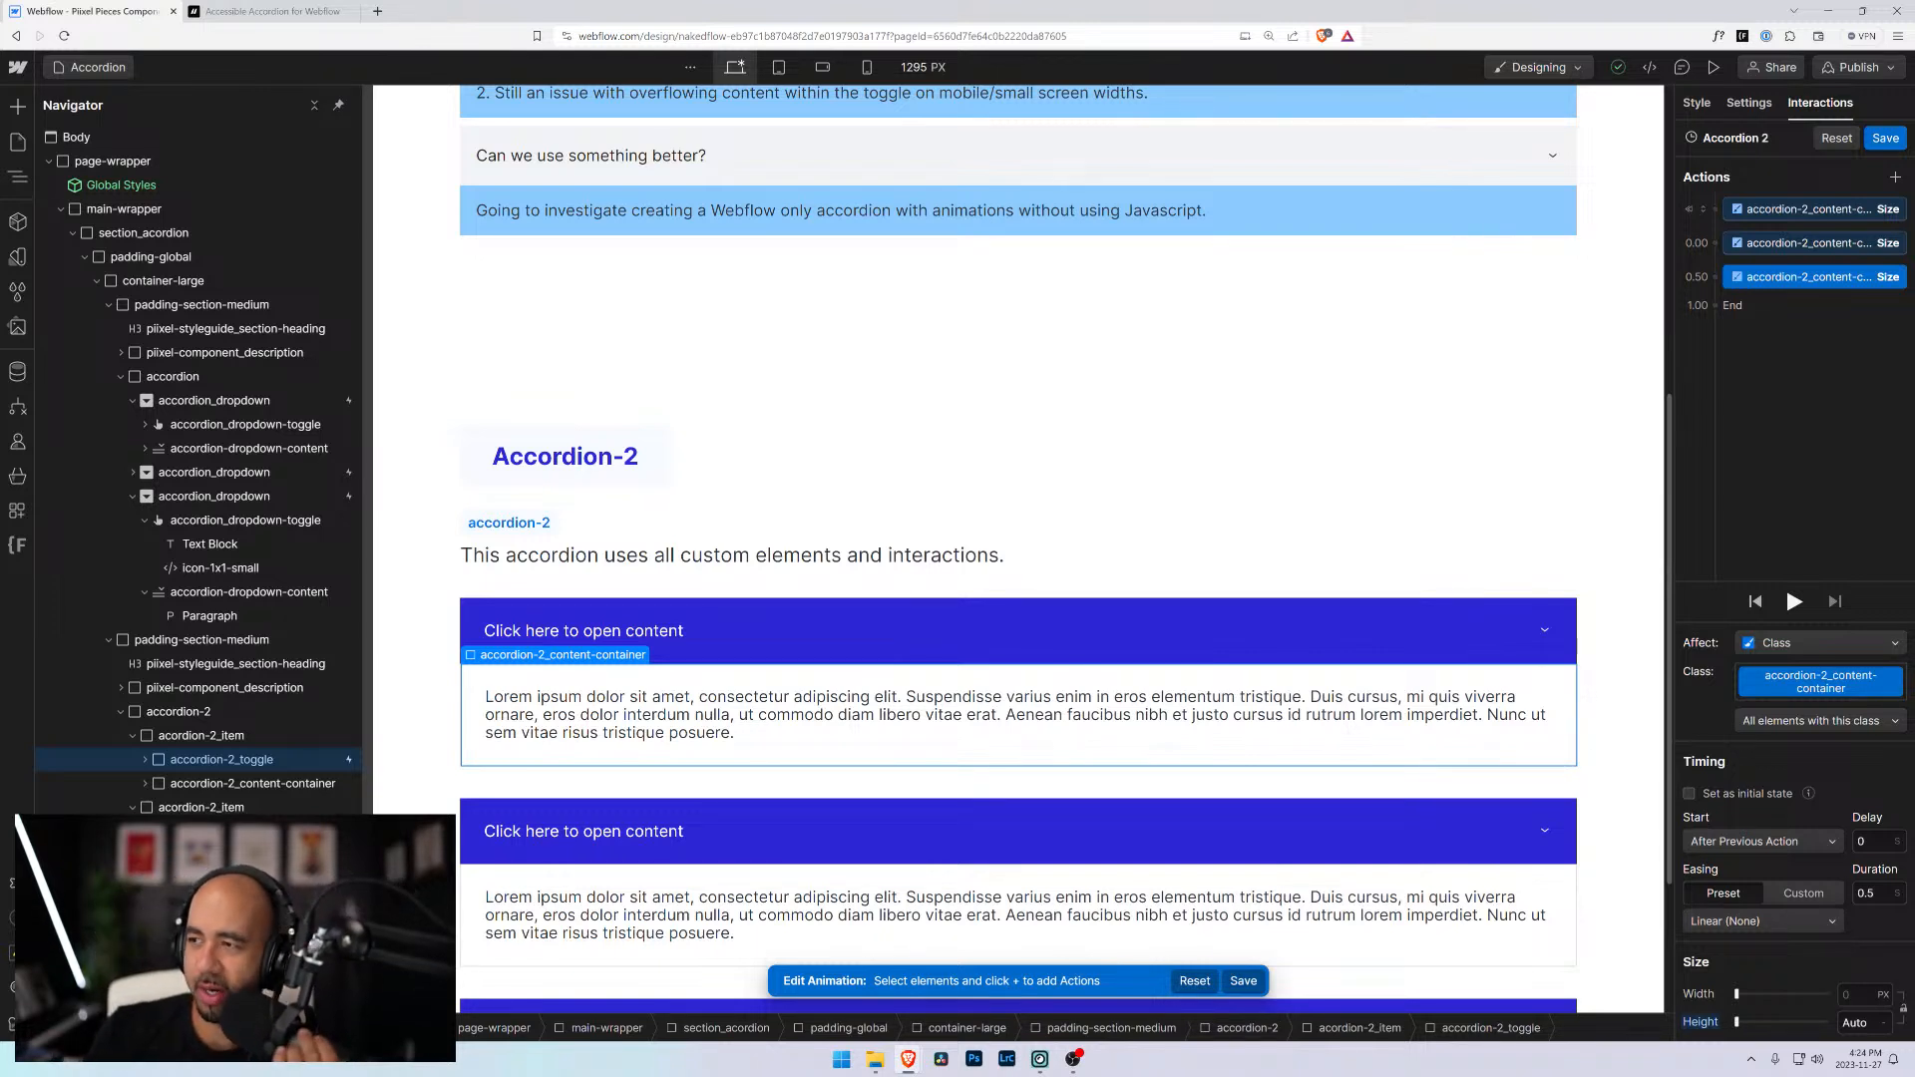
{"action": "left_click", "coordinate": [1877, 727]}
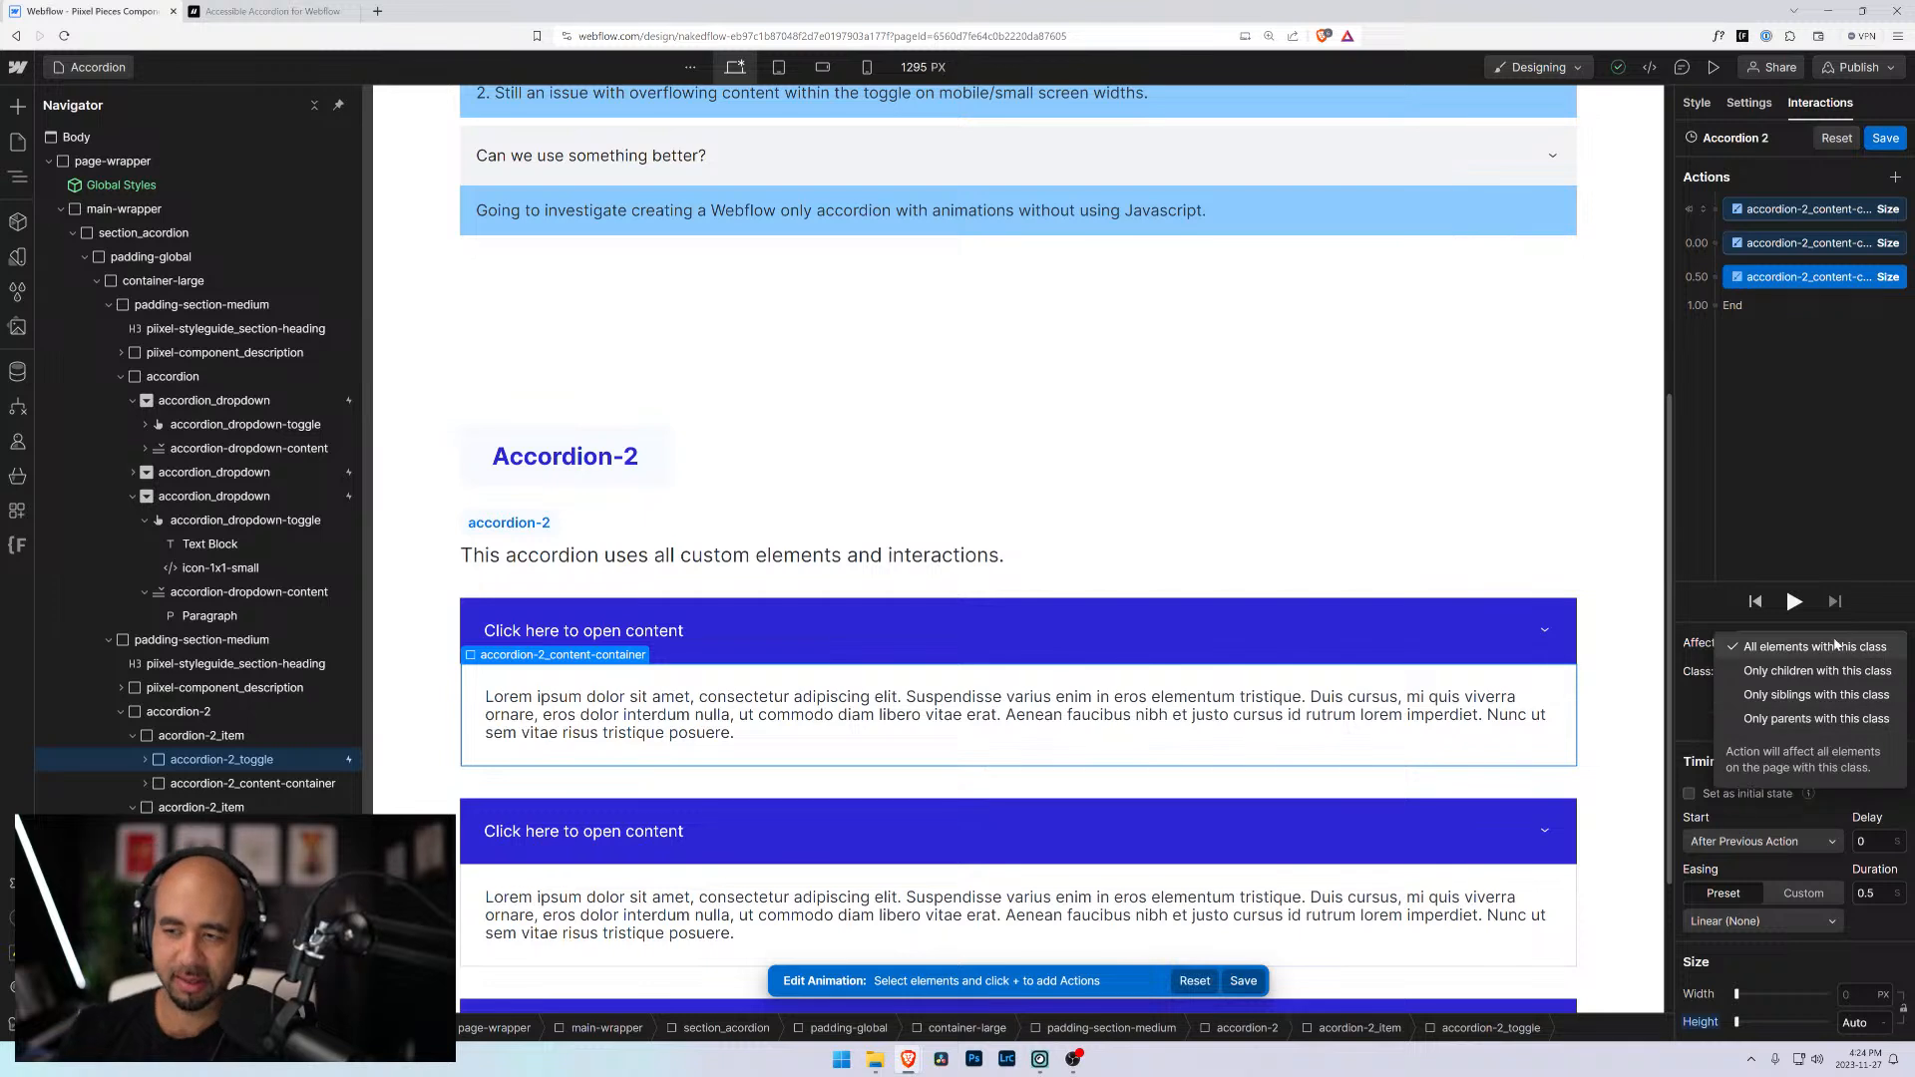
{"action": "left_click", "coordinate": [253, 761]}
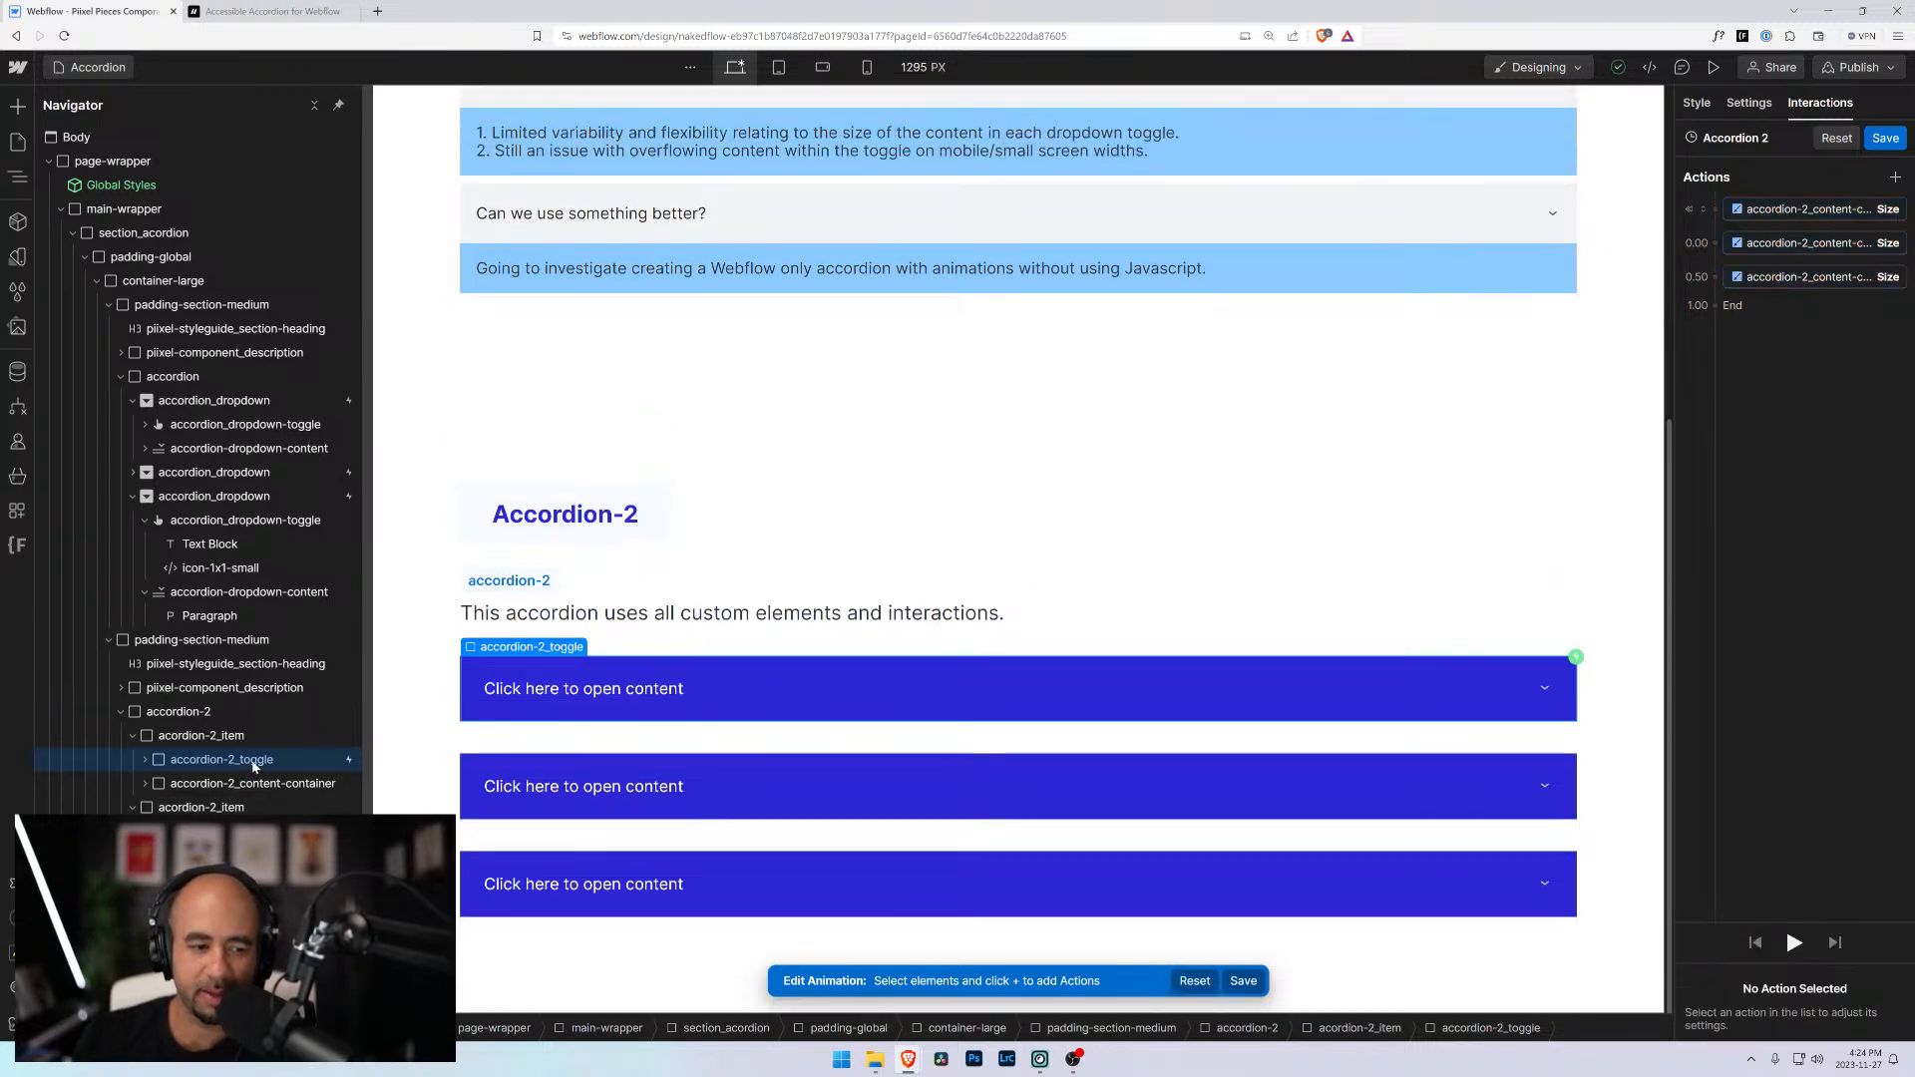
Delete the initial-state size action from the Accordion 2 animation
{"action": "left_click", "coordinate": [1756, 210]}
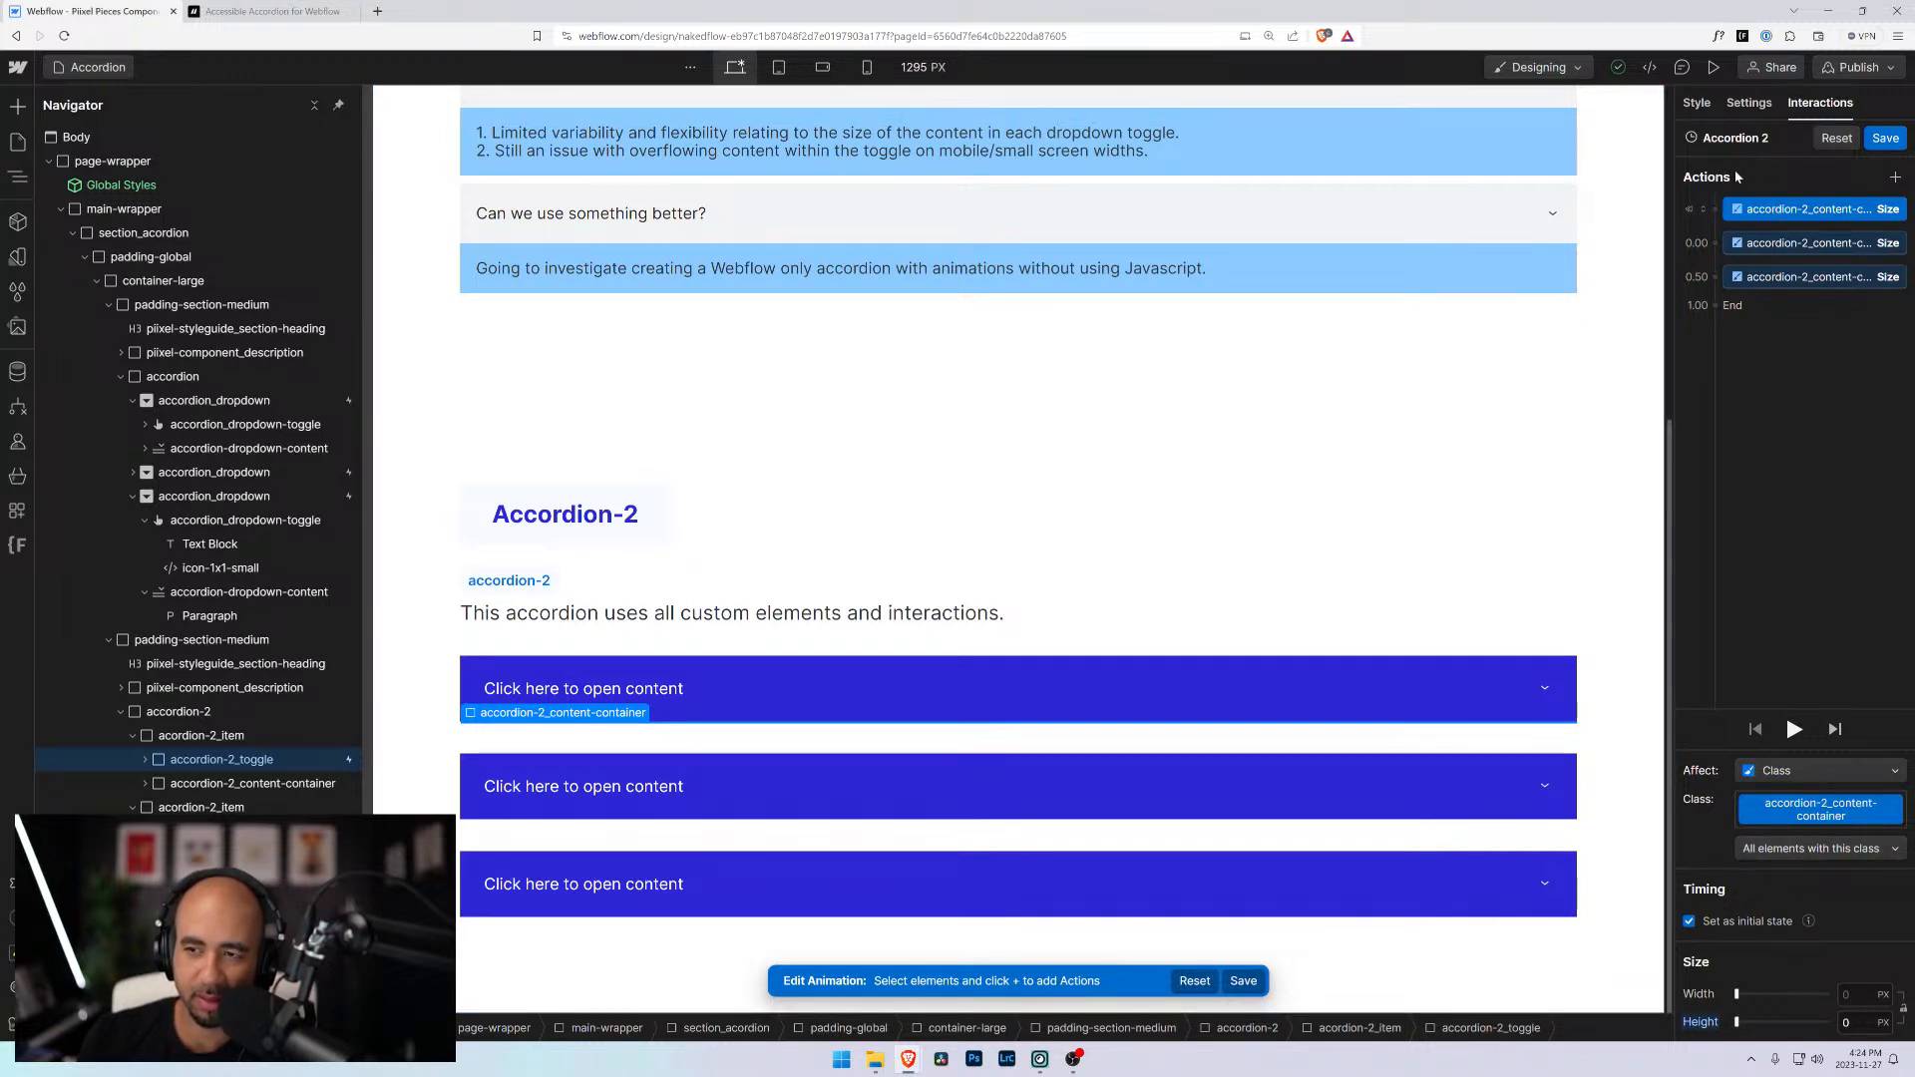
{"action": "left_click", "coordinate": [1807, 247]}
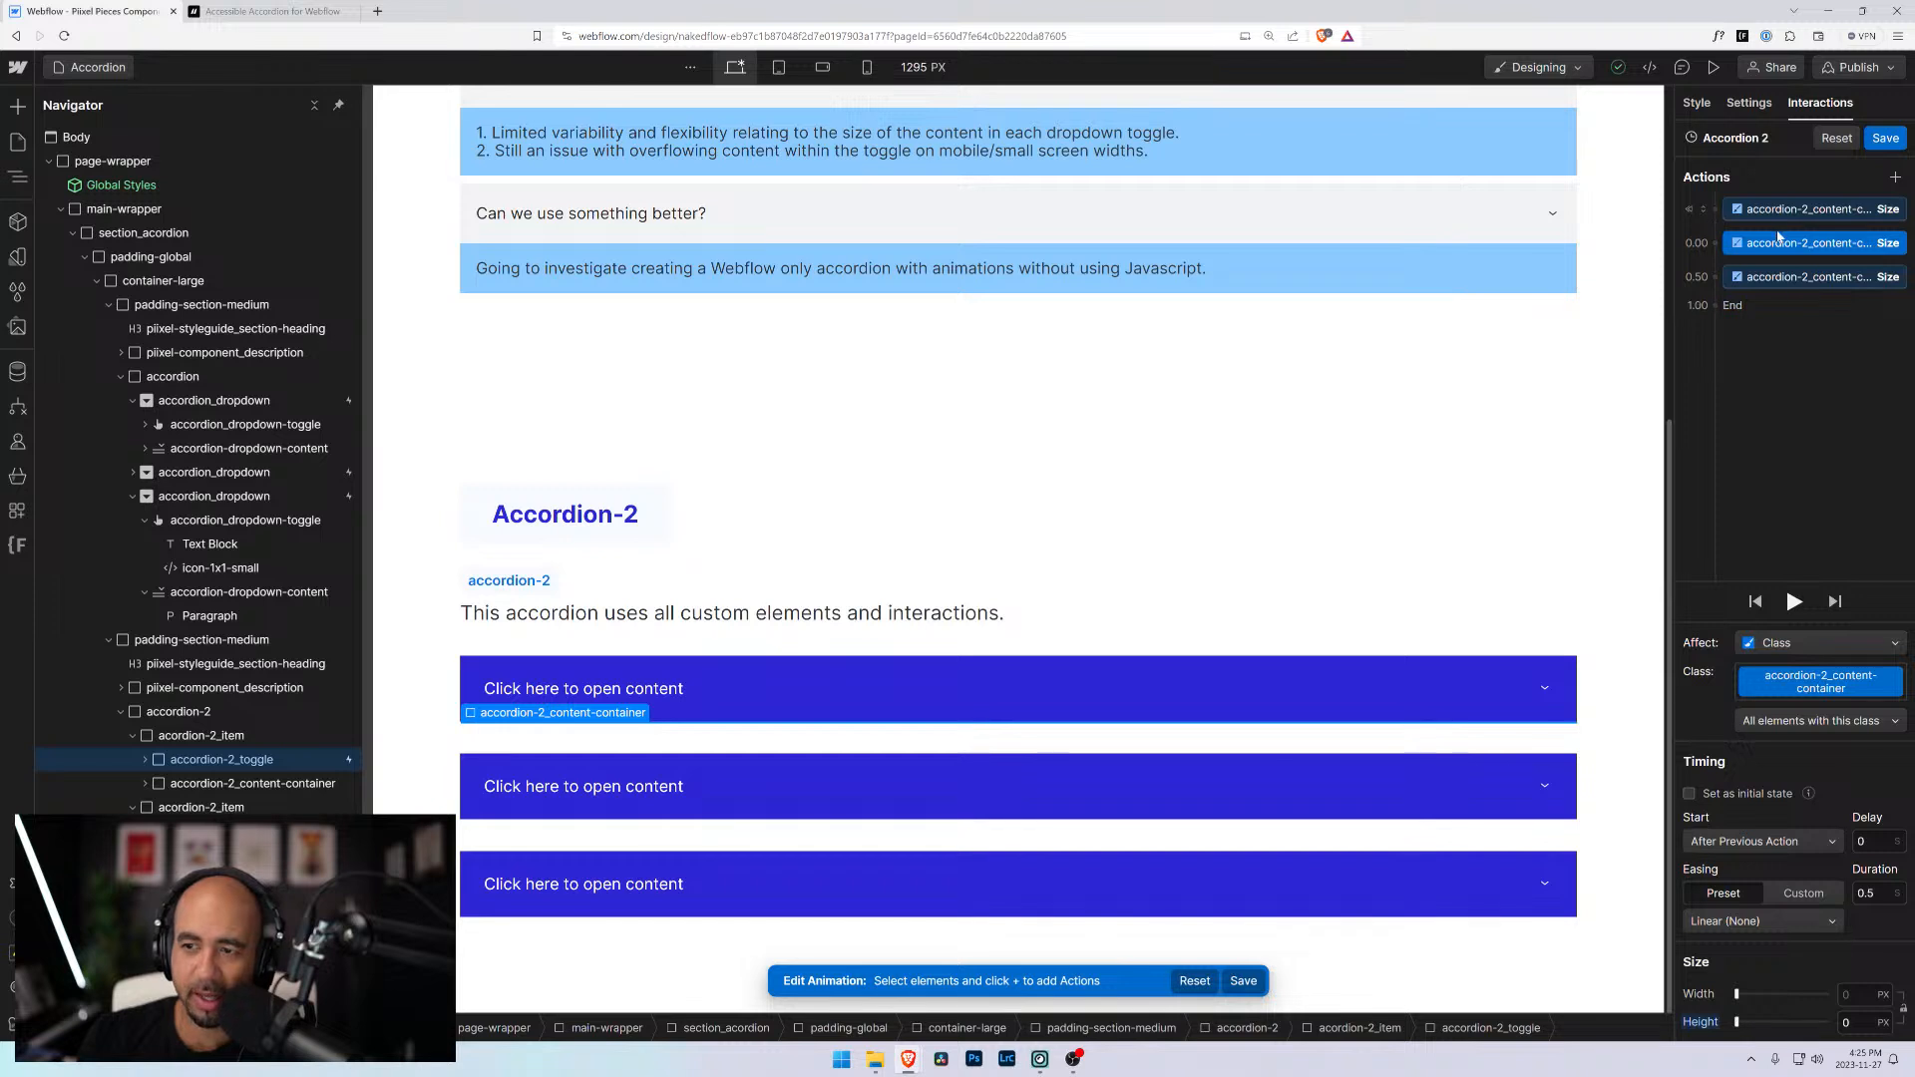
{"action": "left_click", "coordinate": [1788, 210]}
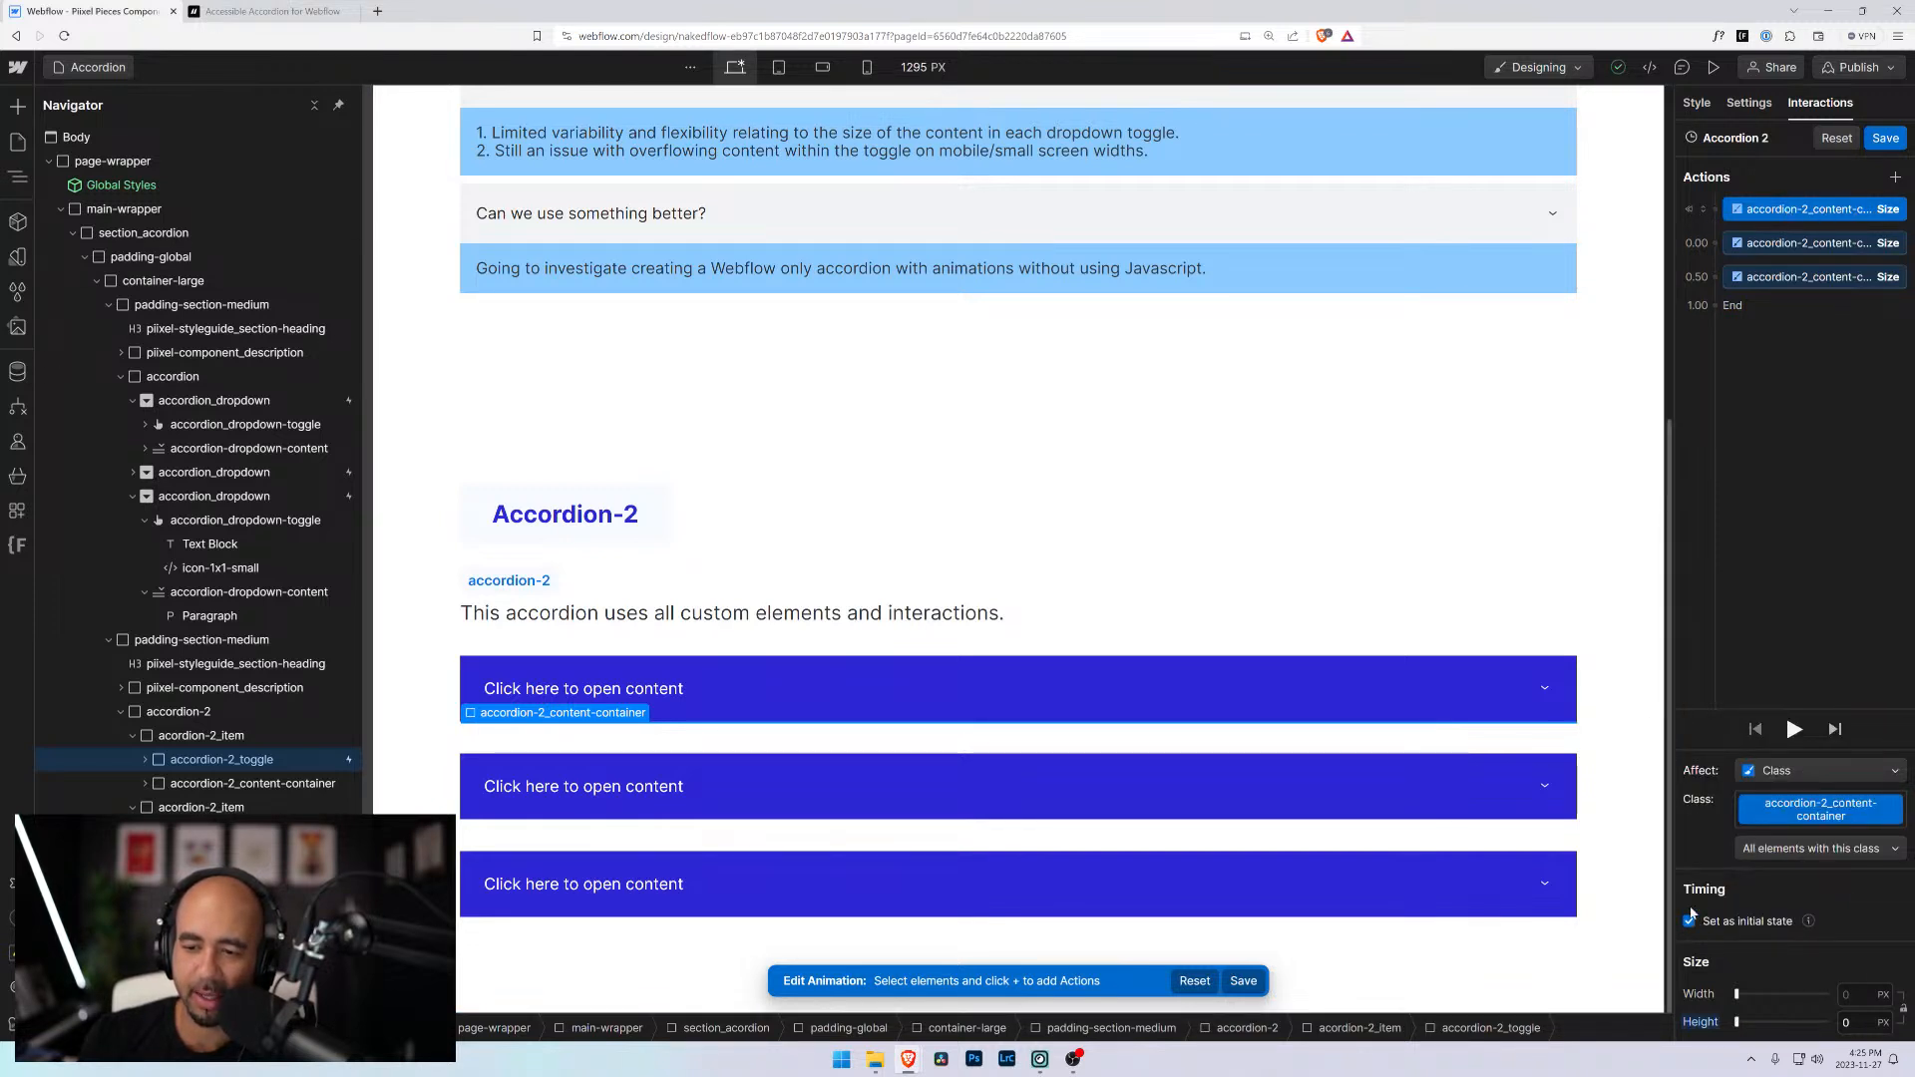
{"action": "right_click", "coordinate": [1794, 212]}
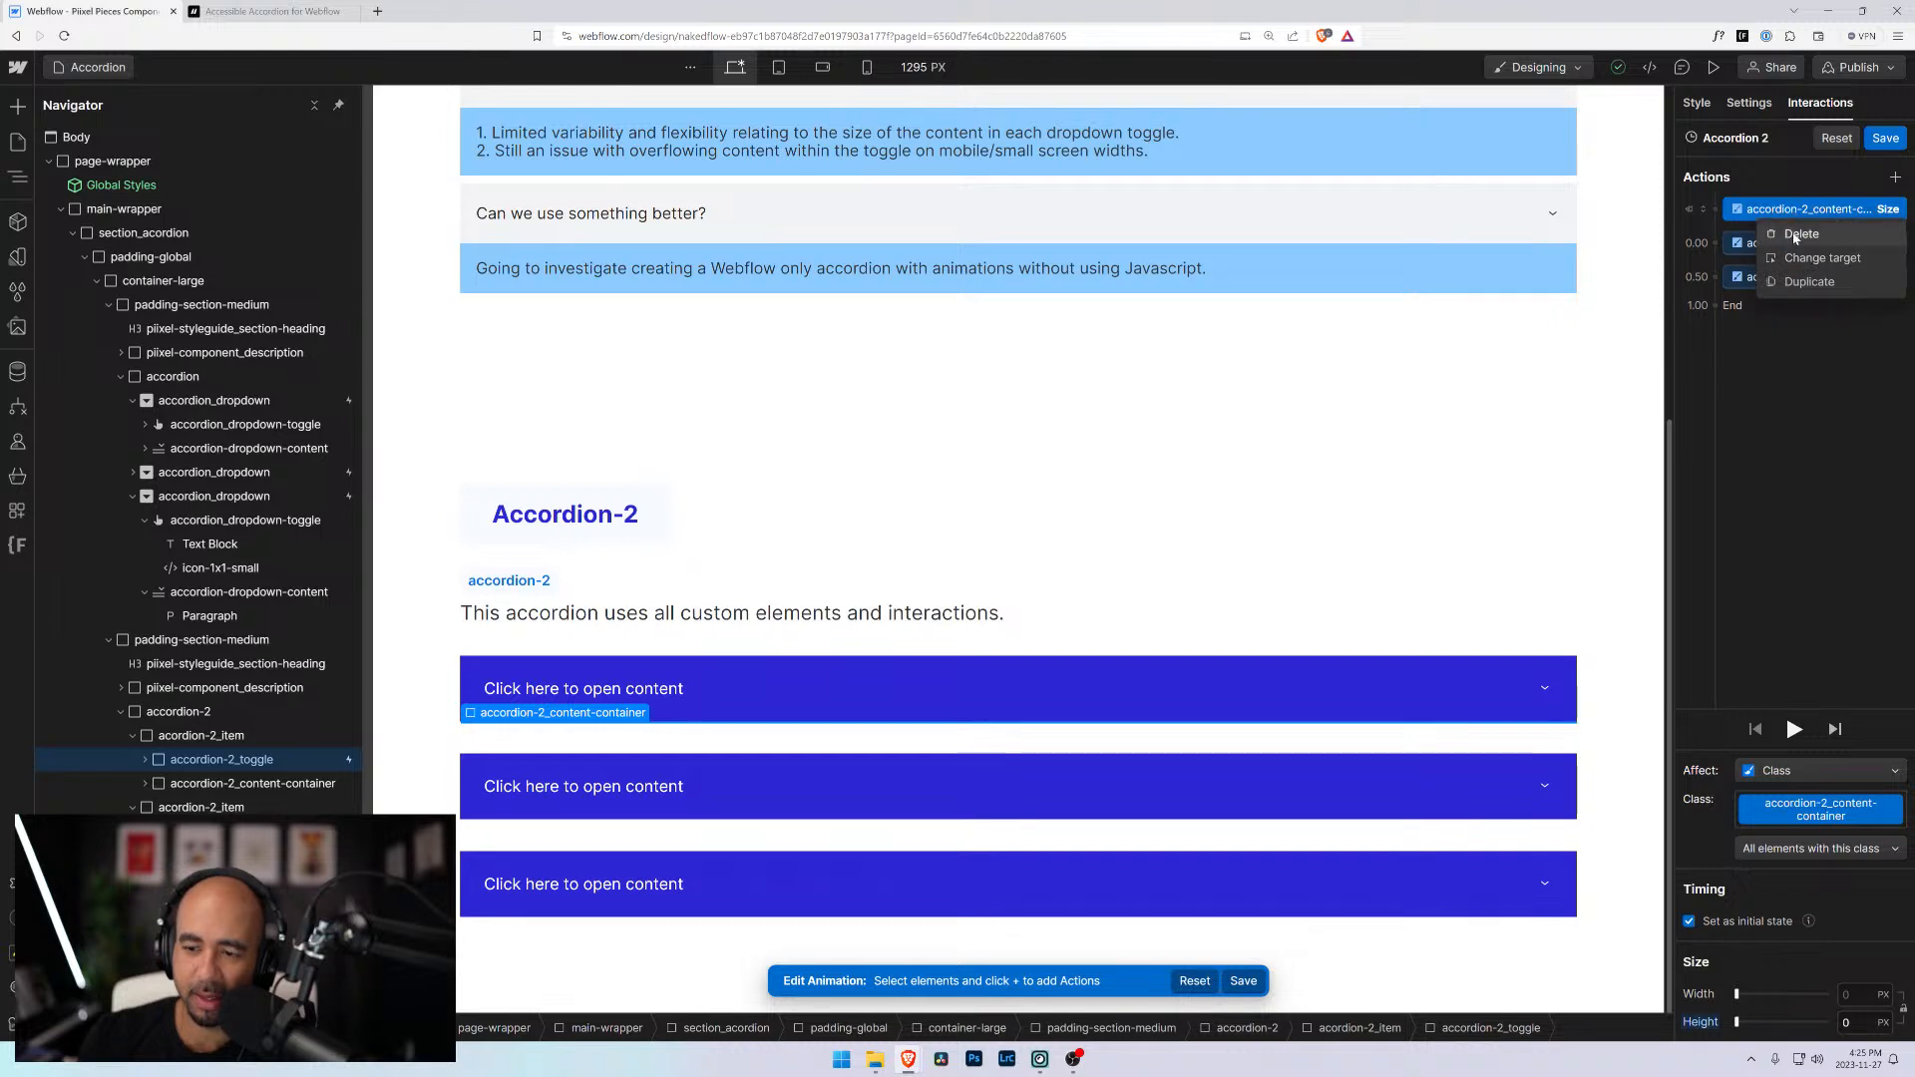
{"action": "left_click", "coordinate": [1796, 235]}
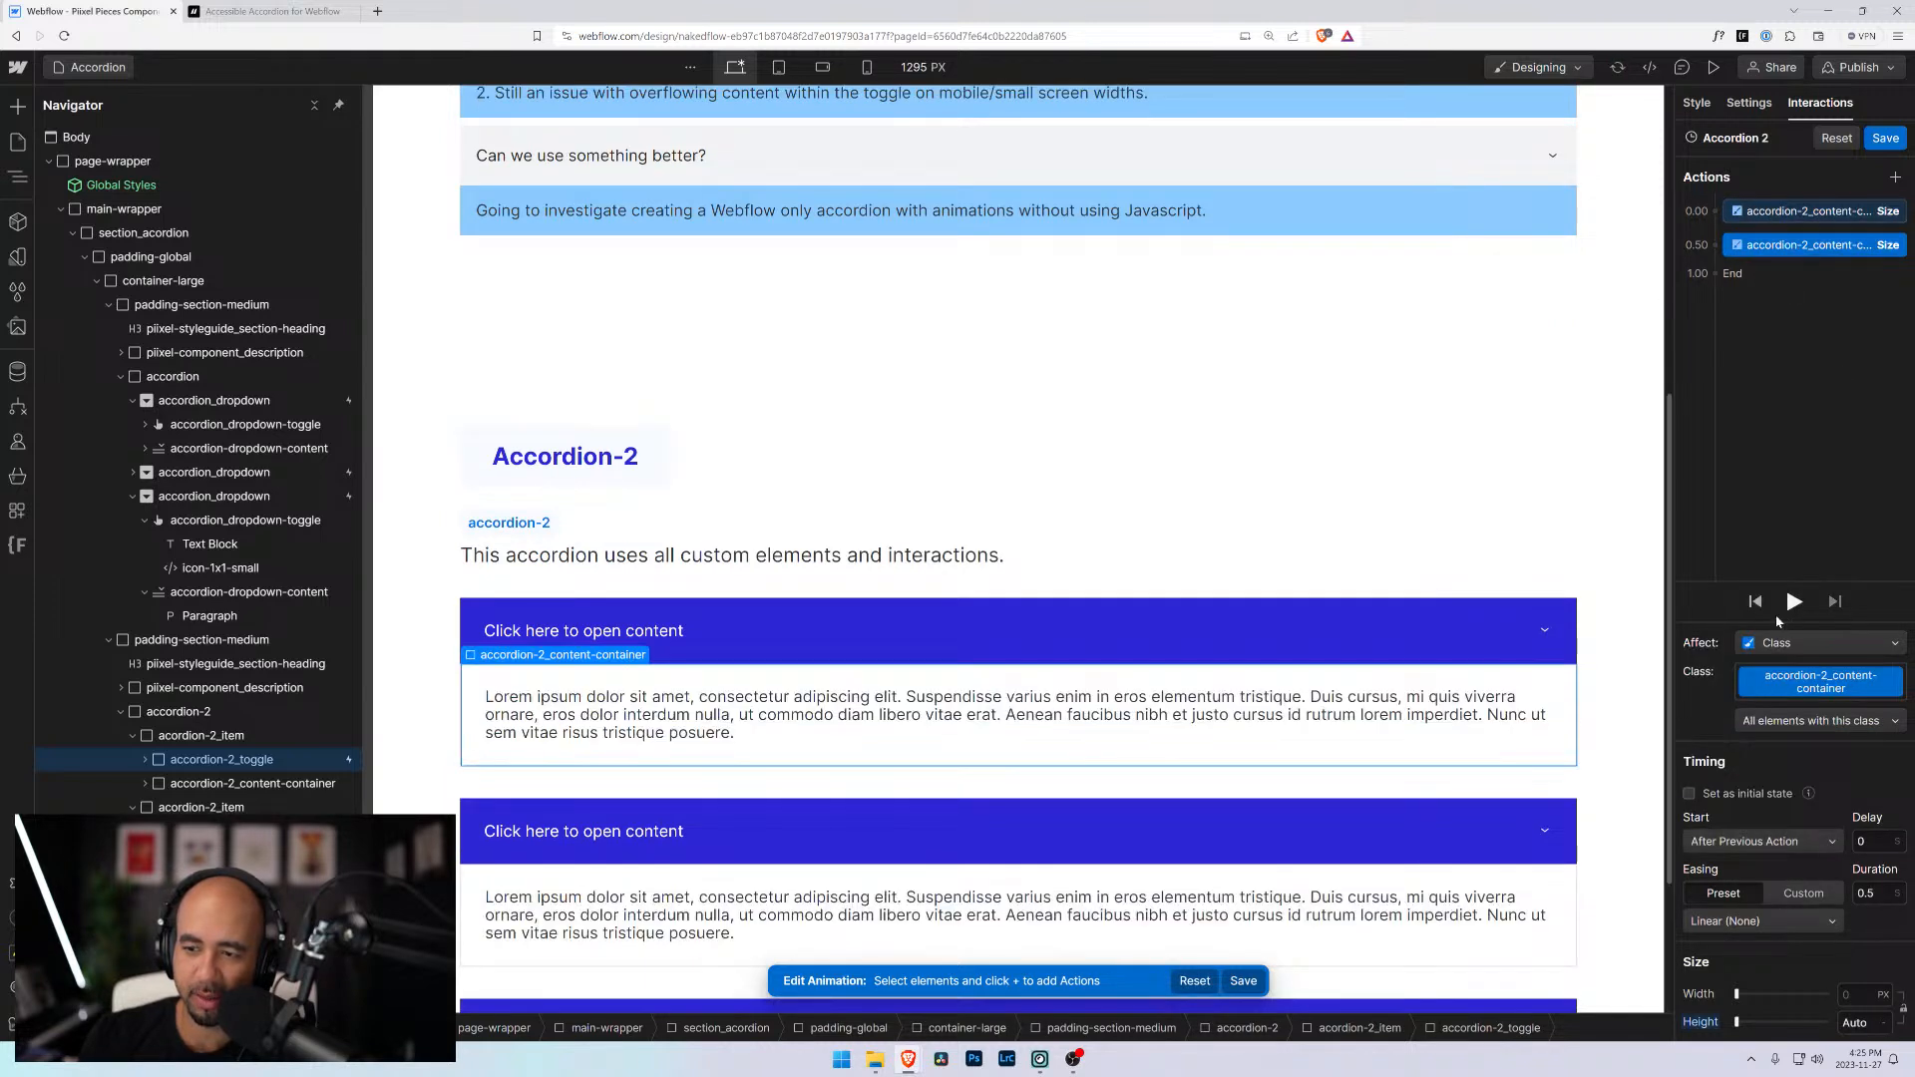
Limit the Auto-height size action to only siblings with this class and compare the two remaining actions
{"action": "left_click", "coordinate": [1796, 721]}
{"action": "left_click", "coordinate": [1791, 704]}
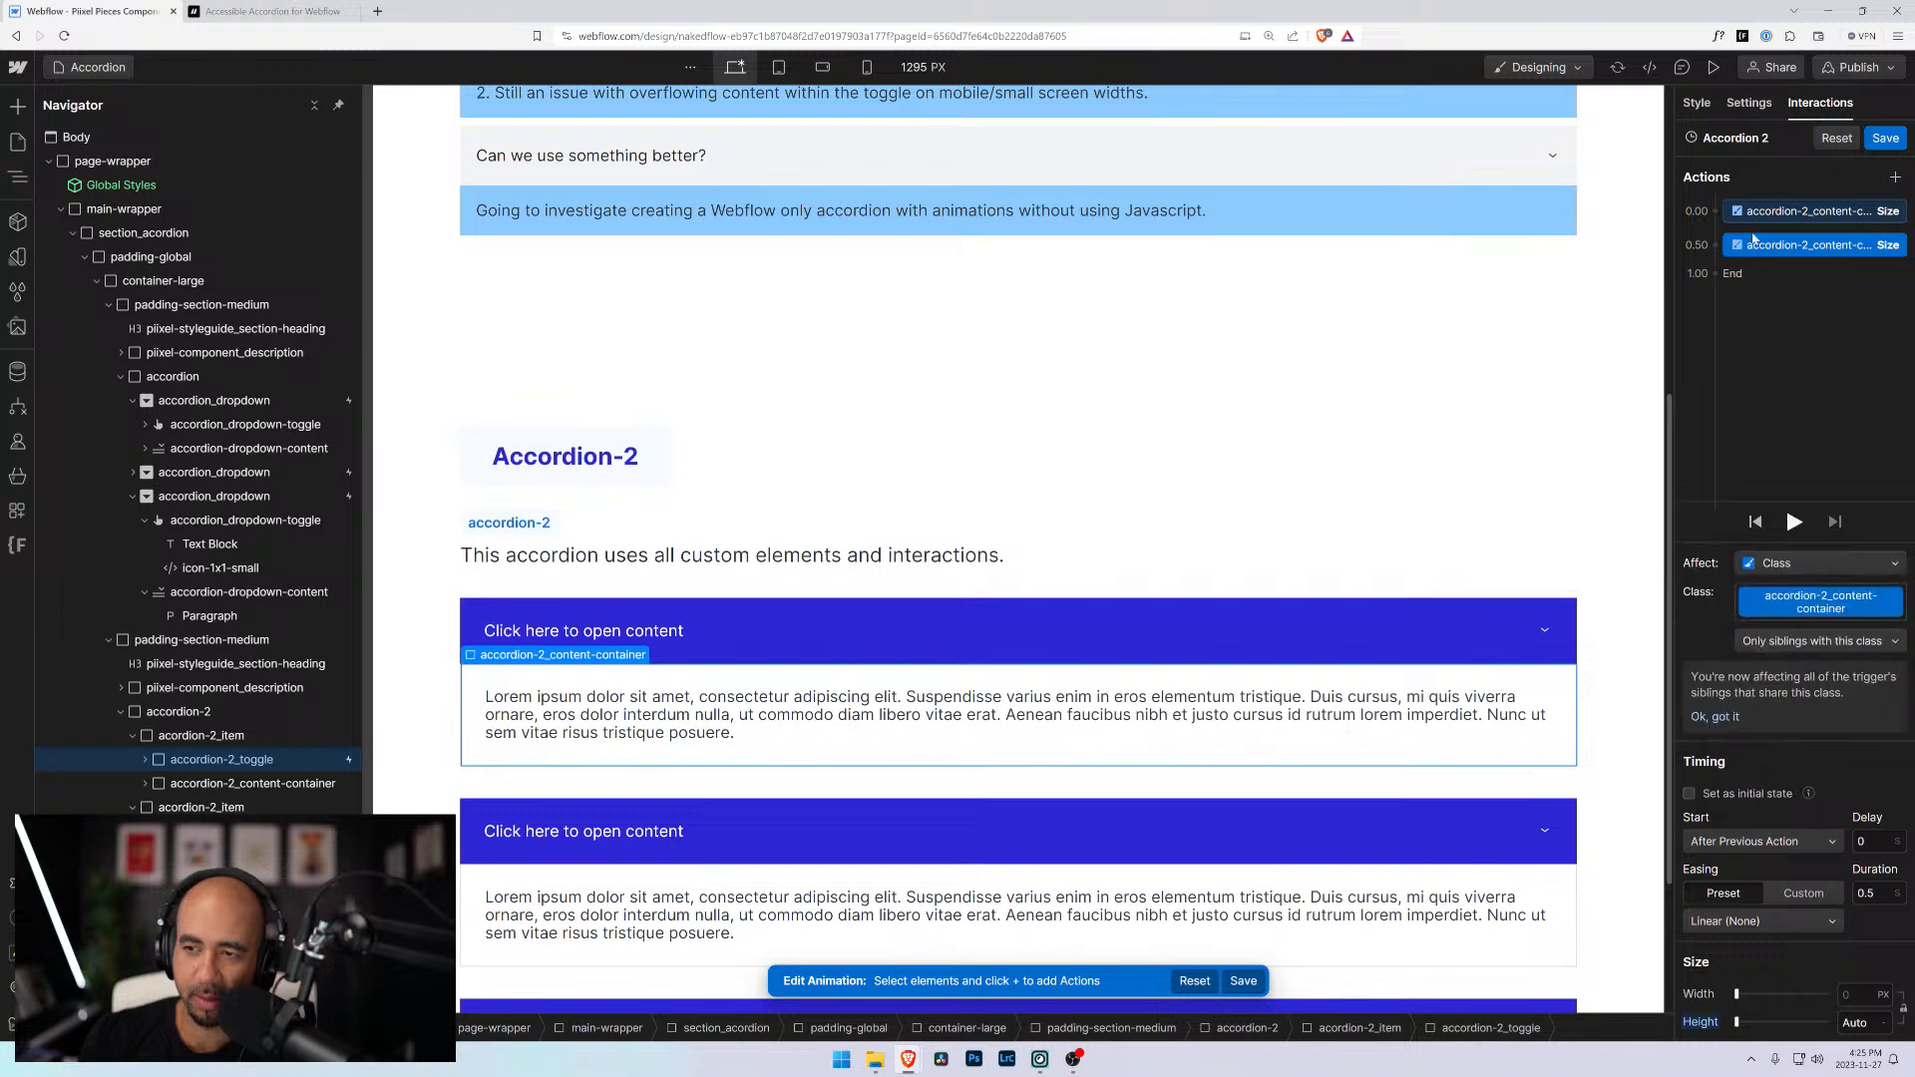
{"action": "left_click", "coordinate": [1758, 213]}
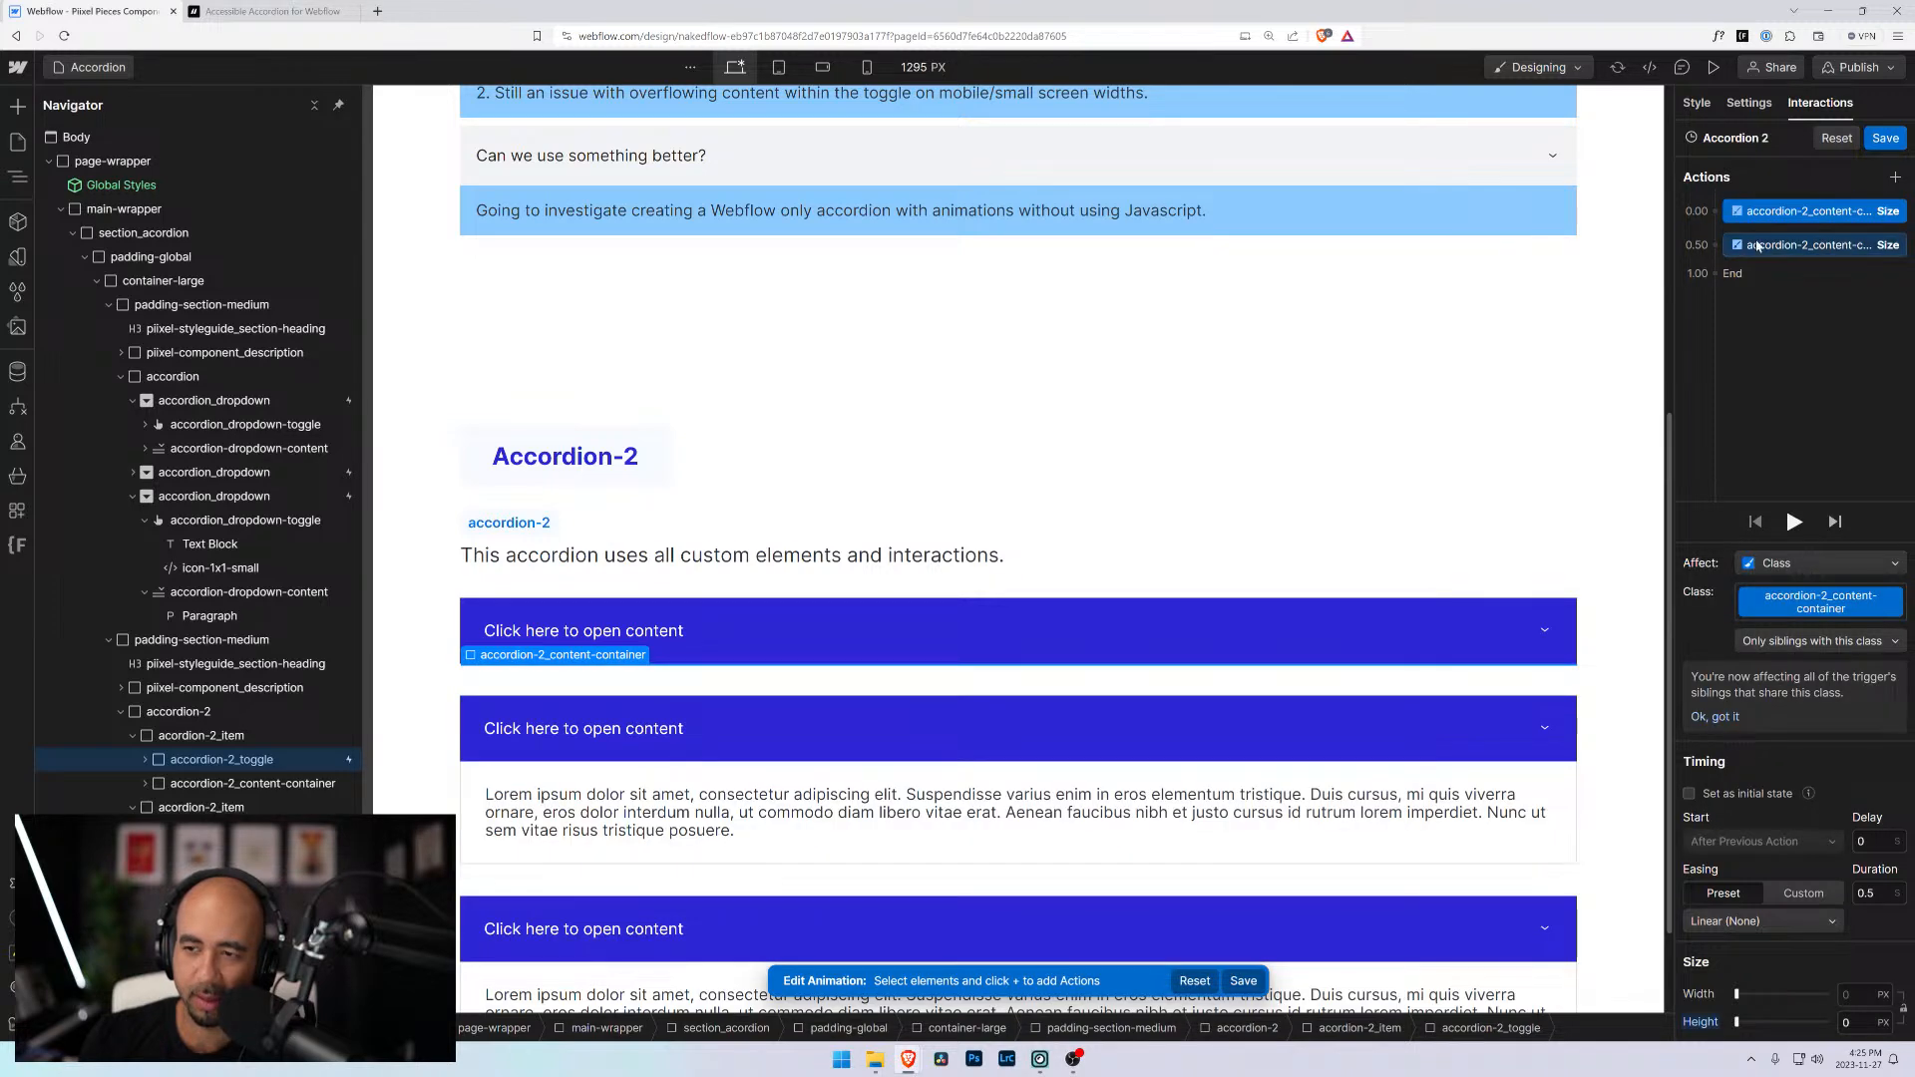
{"action": "left_click", "coordinate": [1758, 245]}
{"action": "left_click", "coordinate": [1754, 216]}
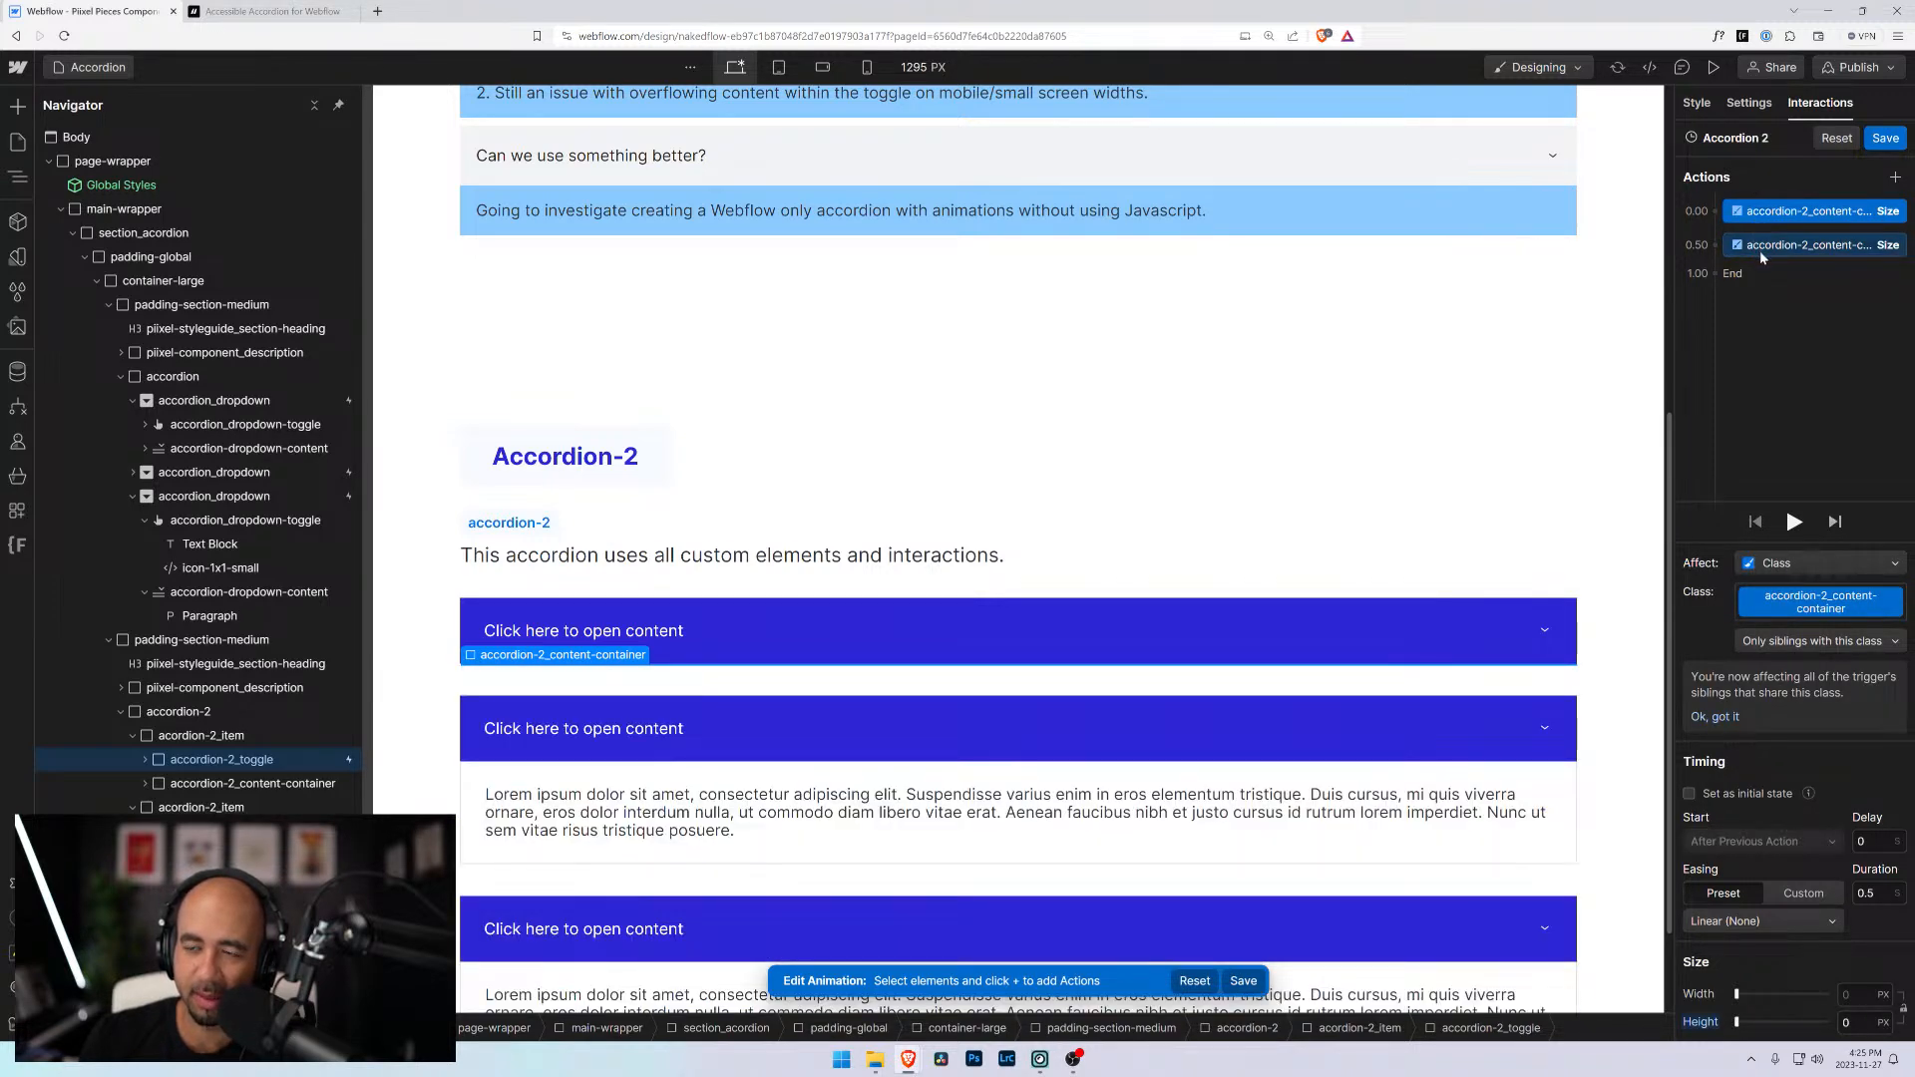
{"action": "left_click", "coordinate": [1760, 247]}
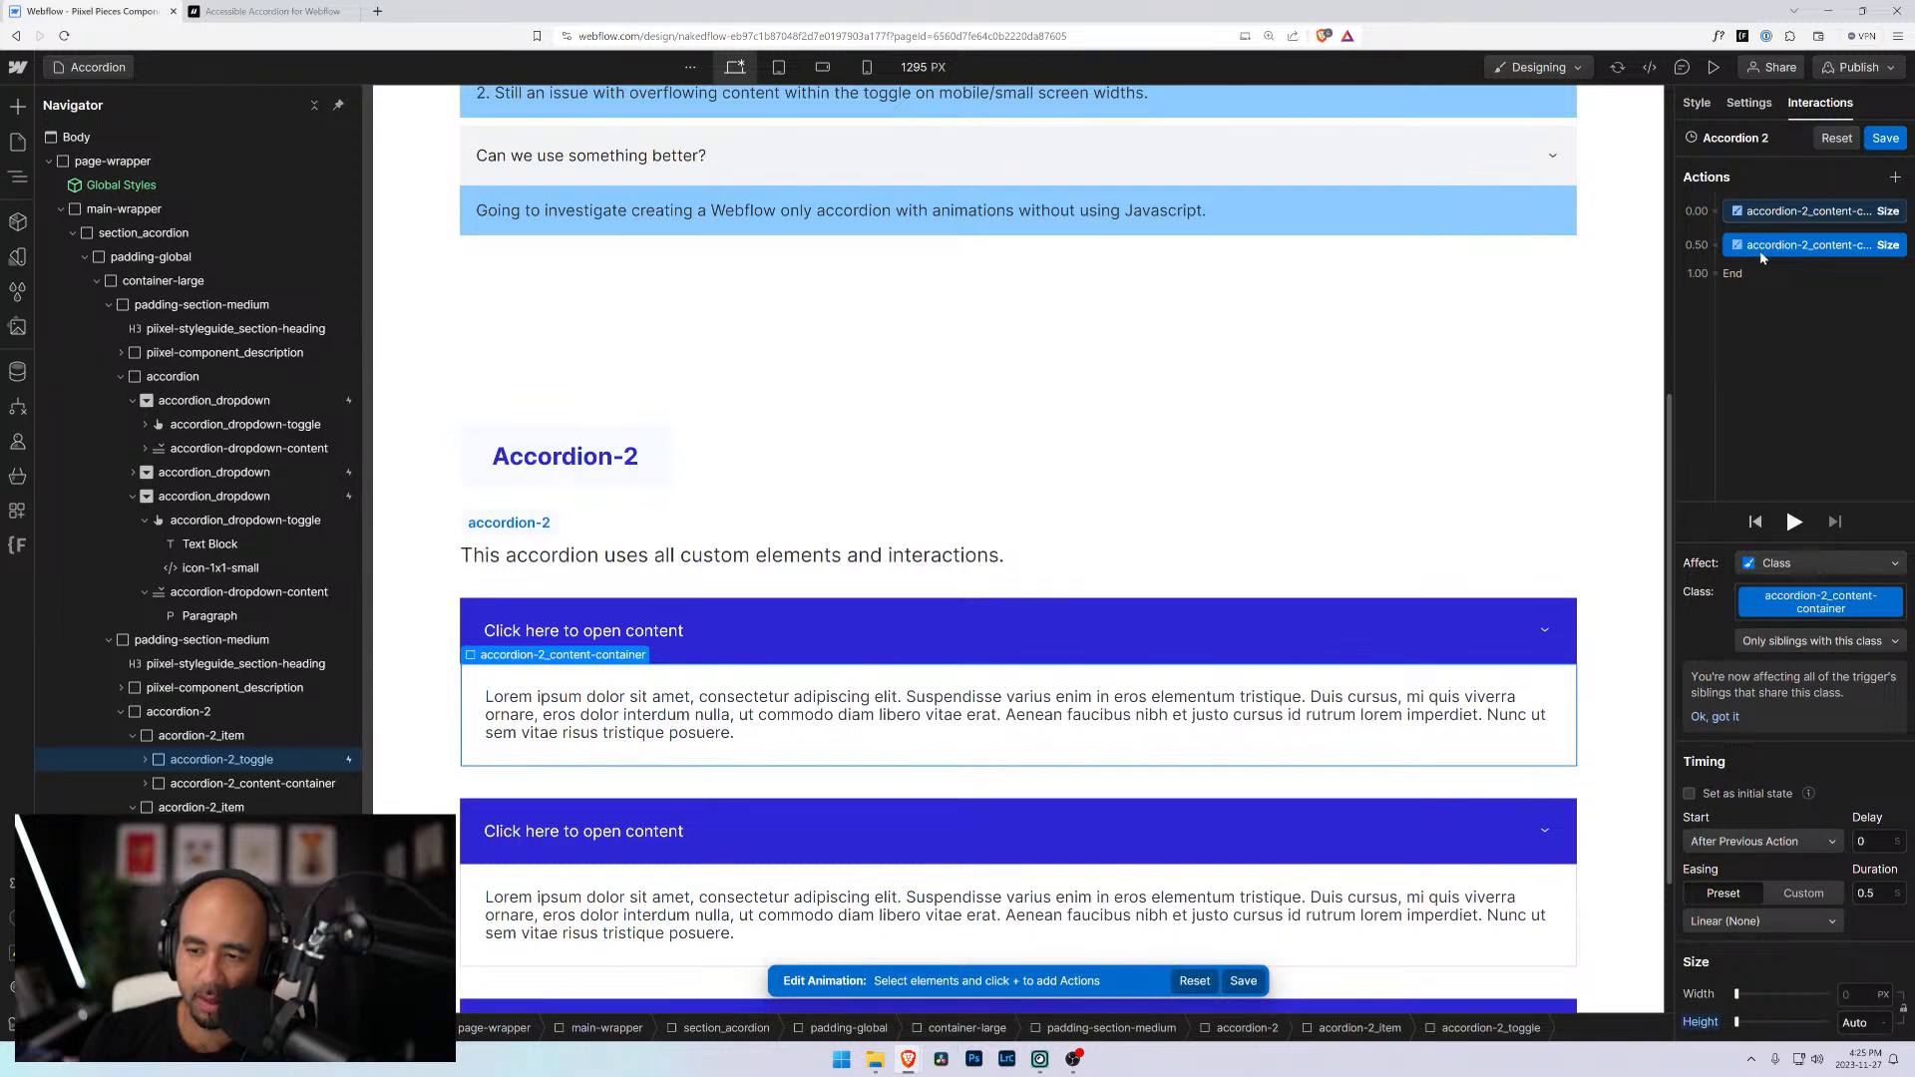
Try making the first size action affect only the selected accordion-2_content-container instead of its class
{"action": "left_click", "coordinate": [1716, 718]}
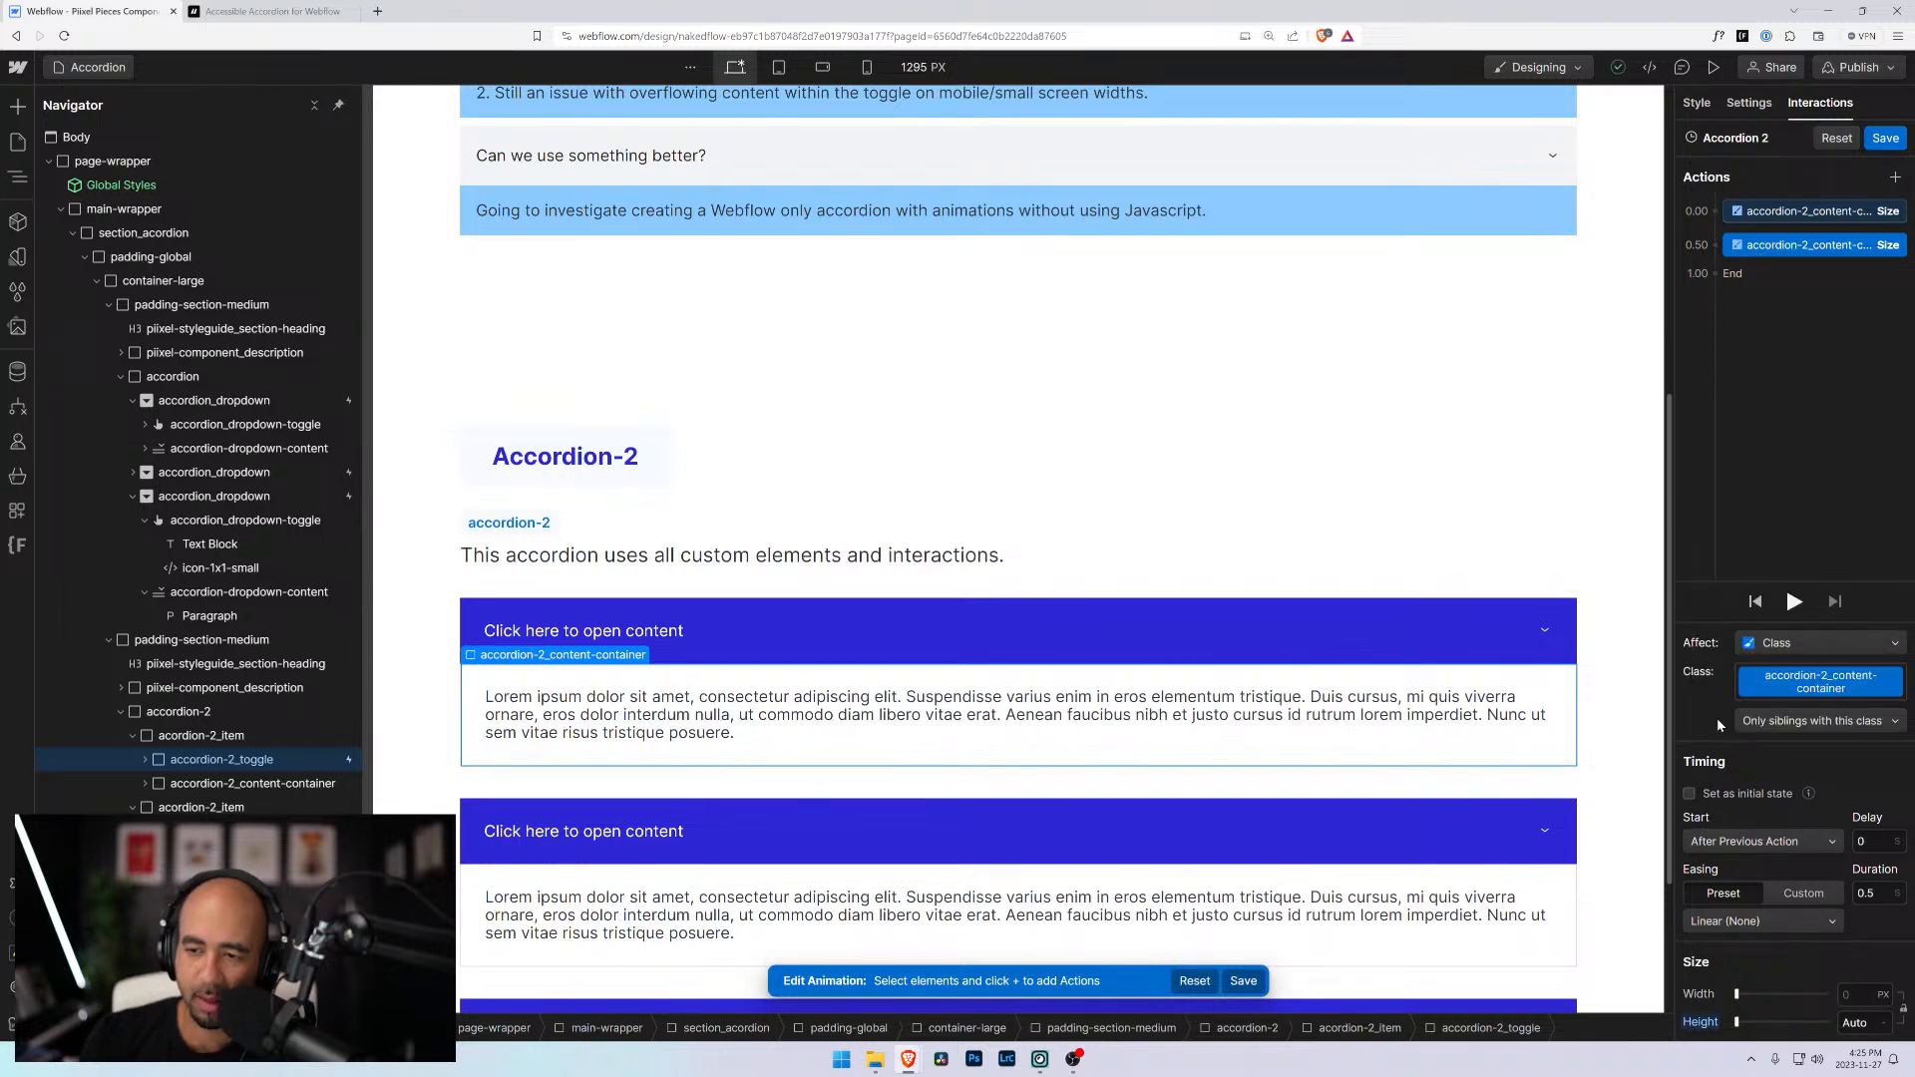
{"action": "left_click", "coordinate": [1770, 643]}
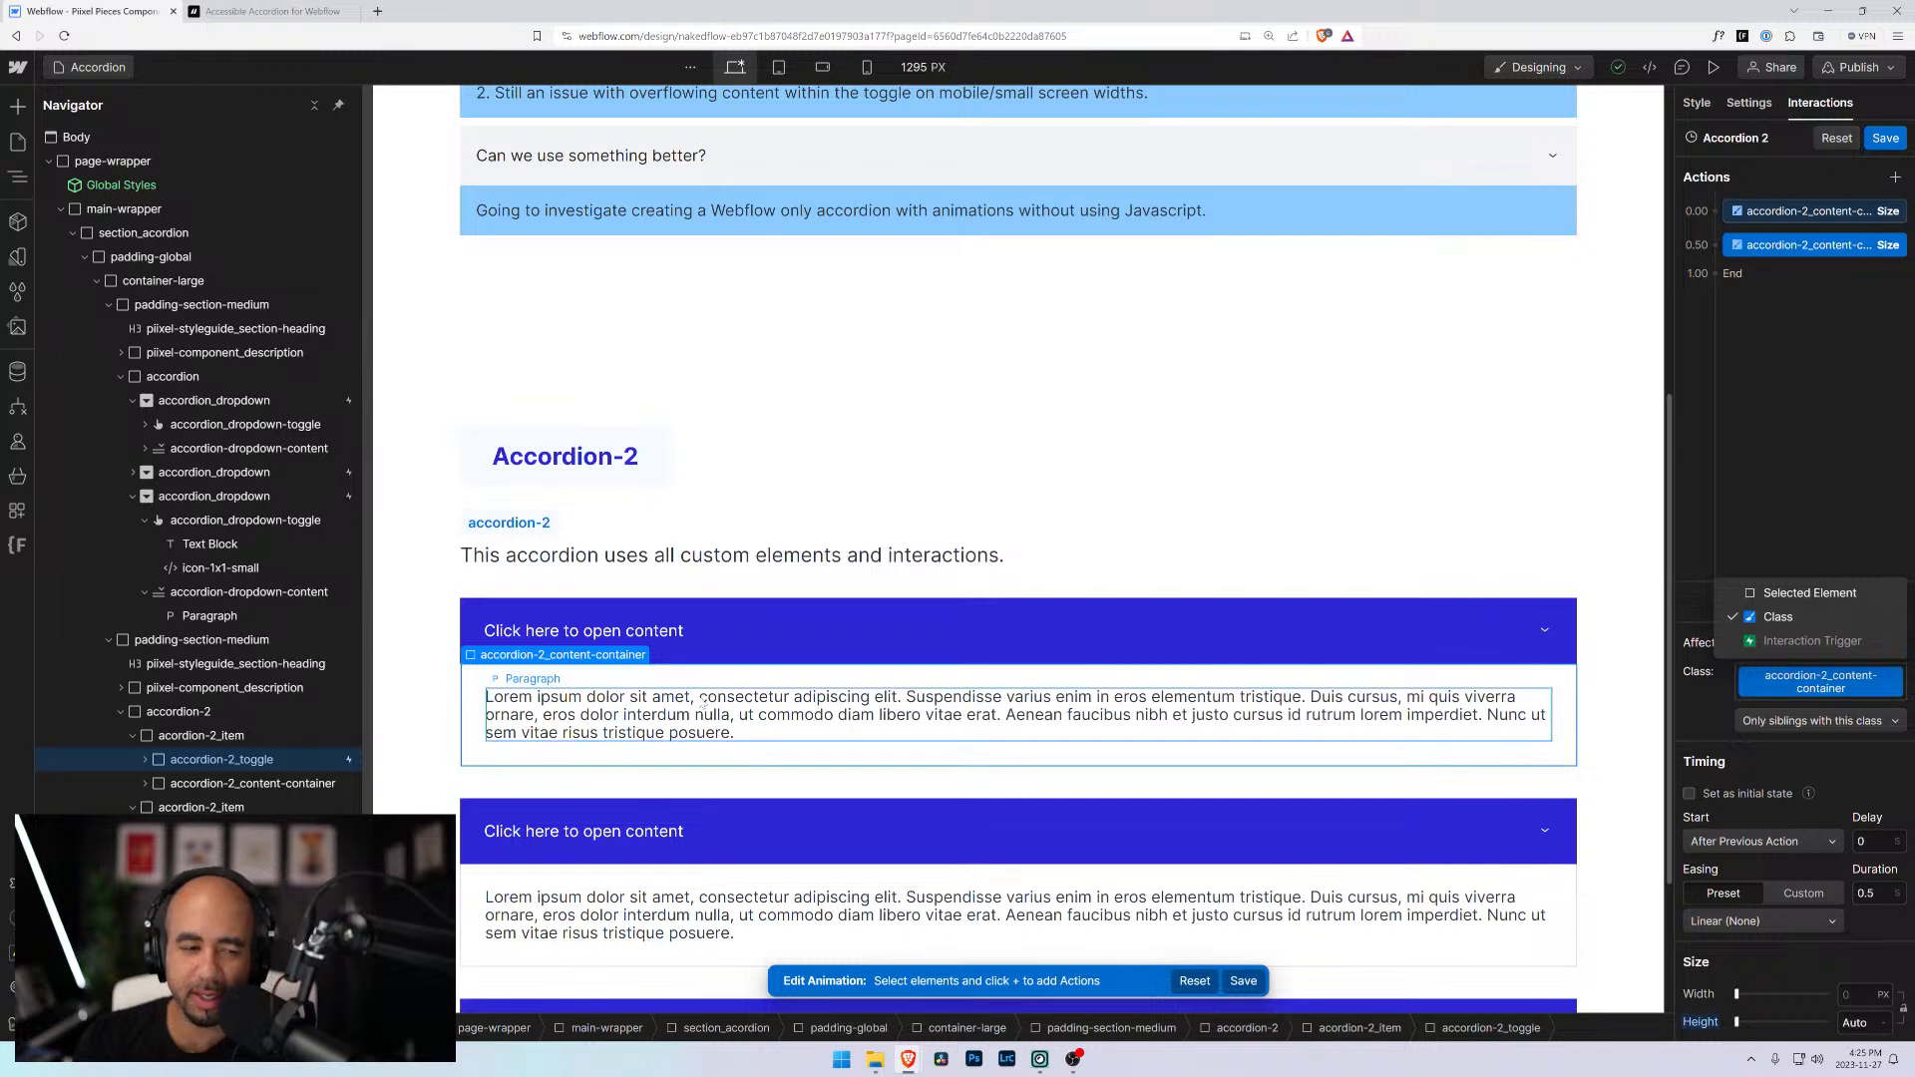
{"action": "left_click", "coordinate": [236, 784]}
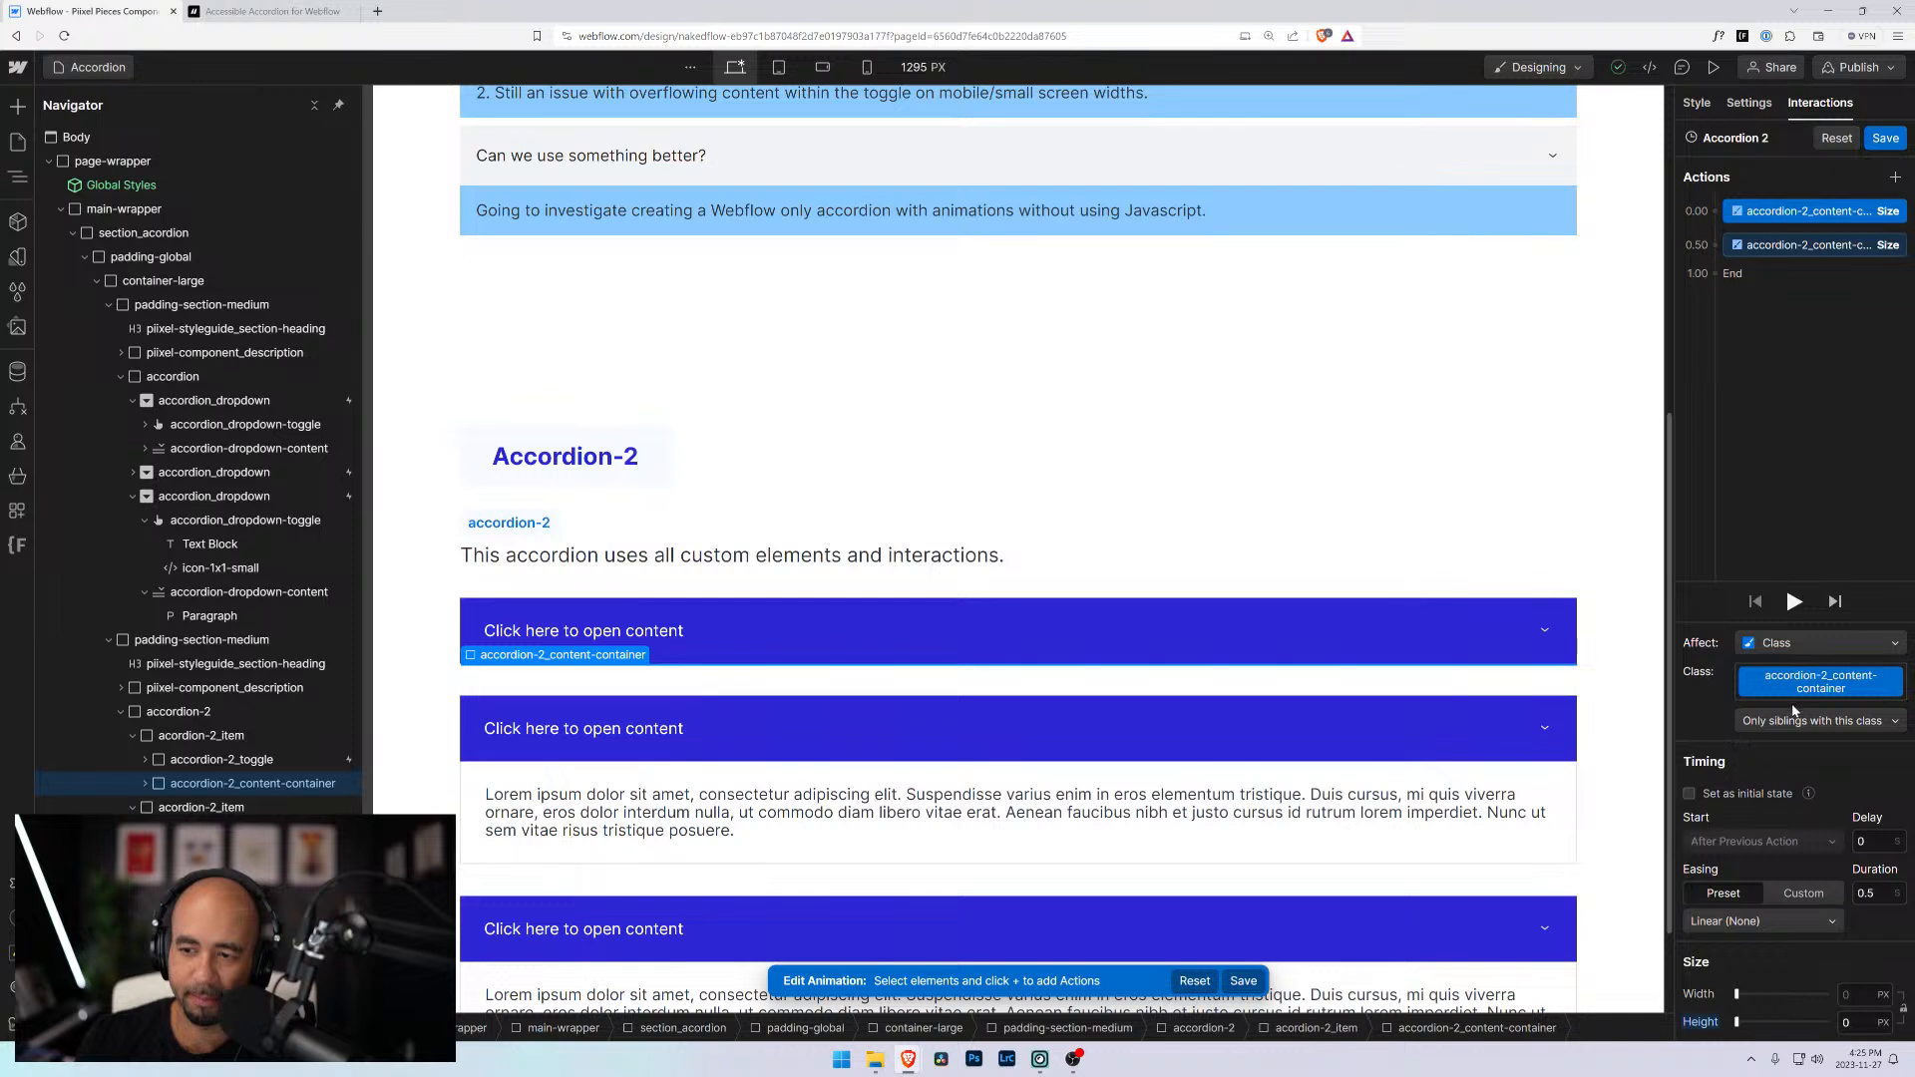
{"action": "left_click", "coordinate": [1802, 641]}
{"action": "left_click", "coordinate": [1785, 594]}
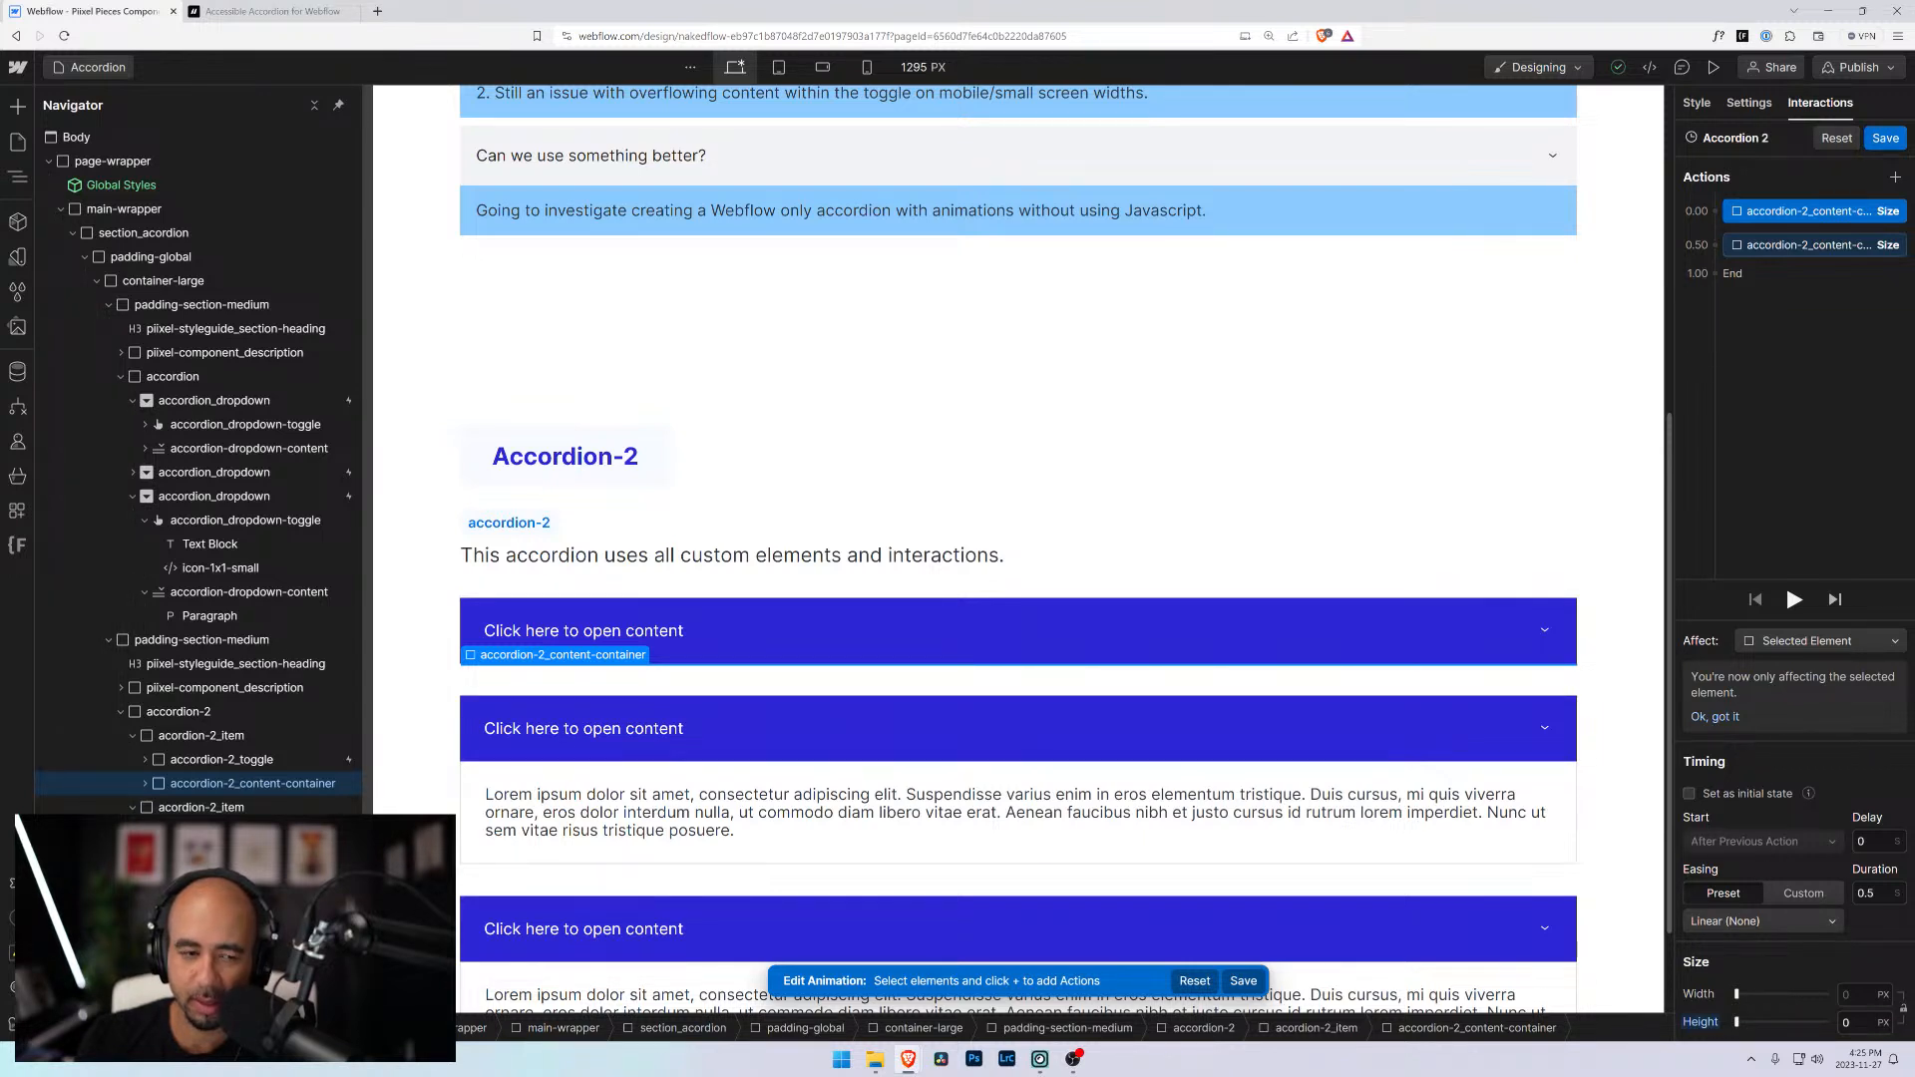
Set the first size action's height to Auto and compare it with the second size action
{"action": "left_click", "coordinate": [1850, 1022]}
{"action": "type", "text": "auto"}
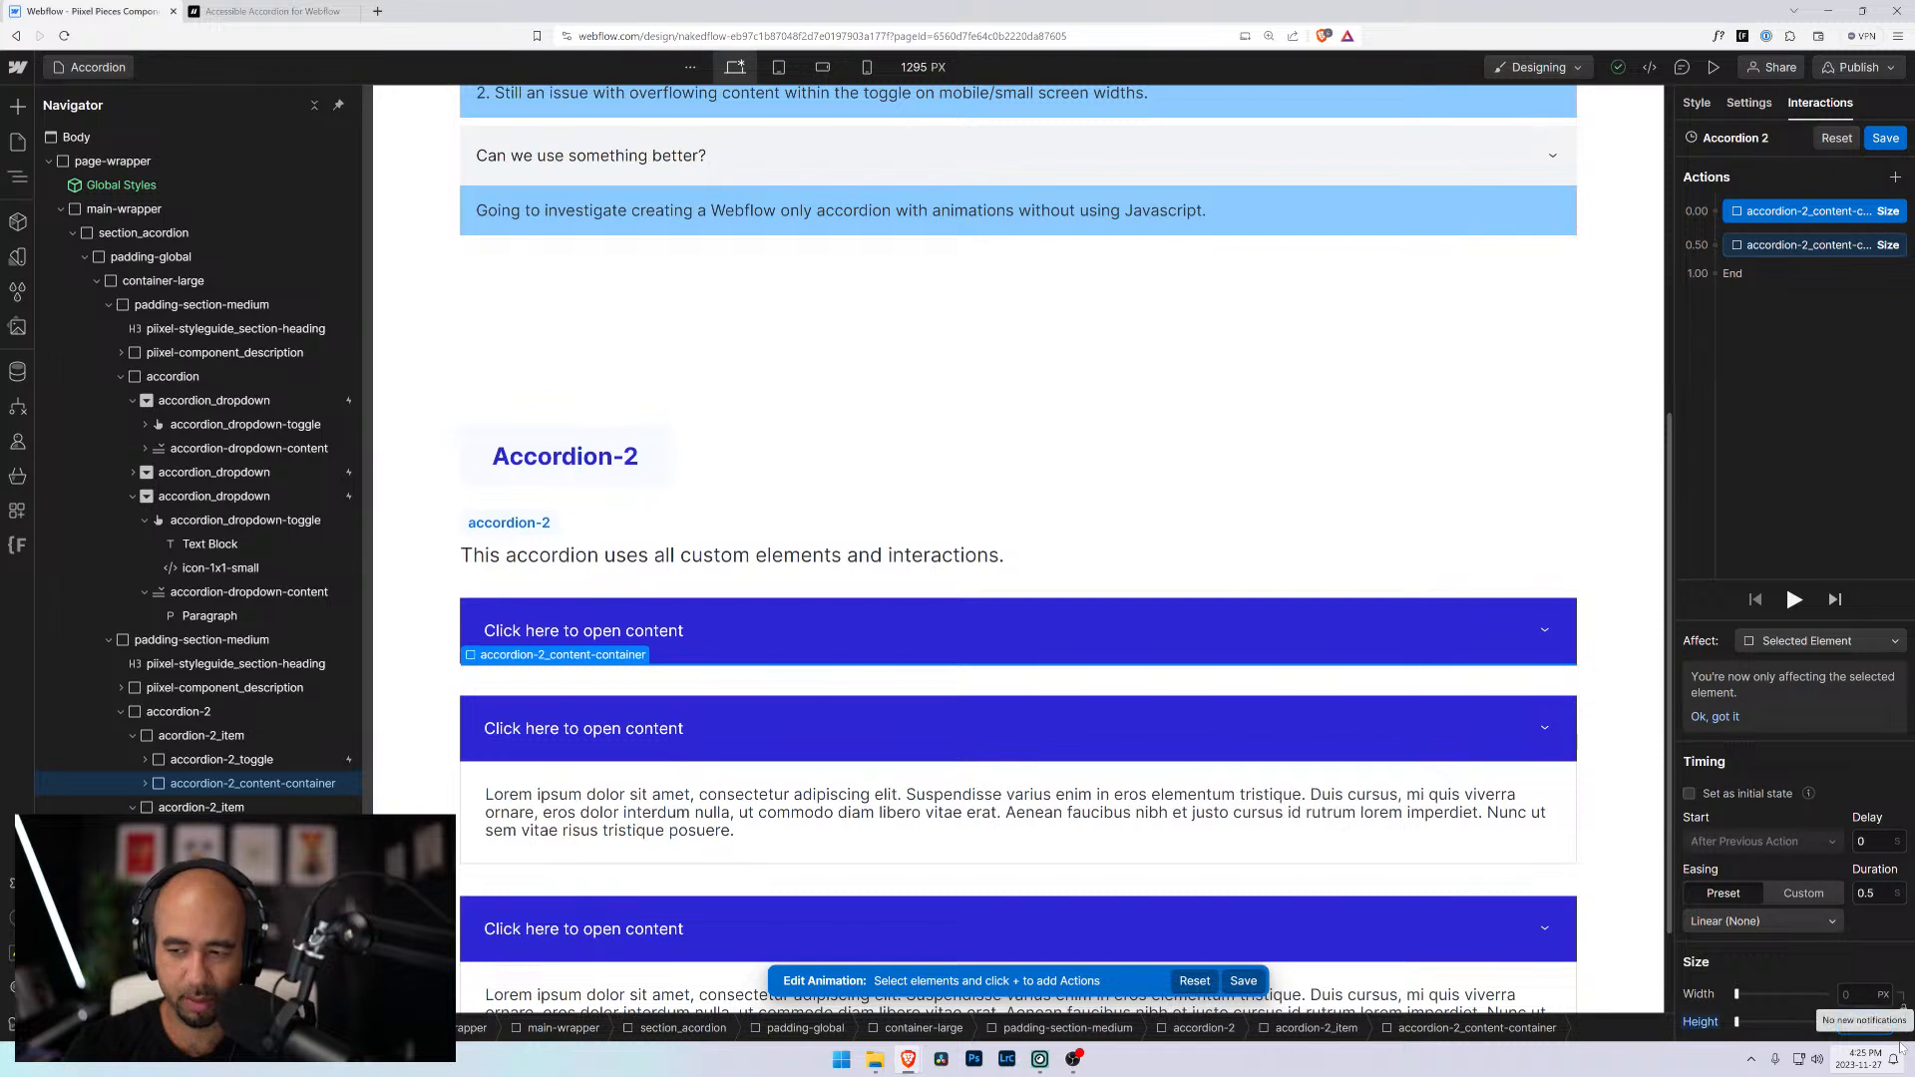
{"action": "key", "text": "Return"}
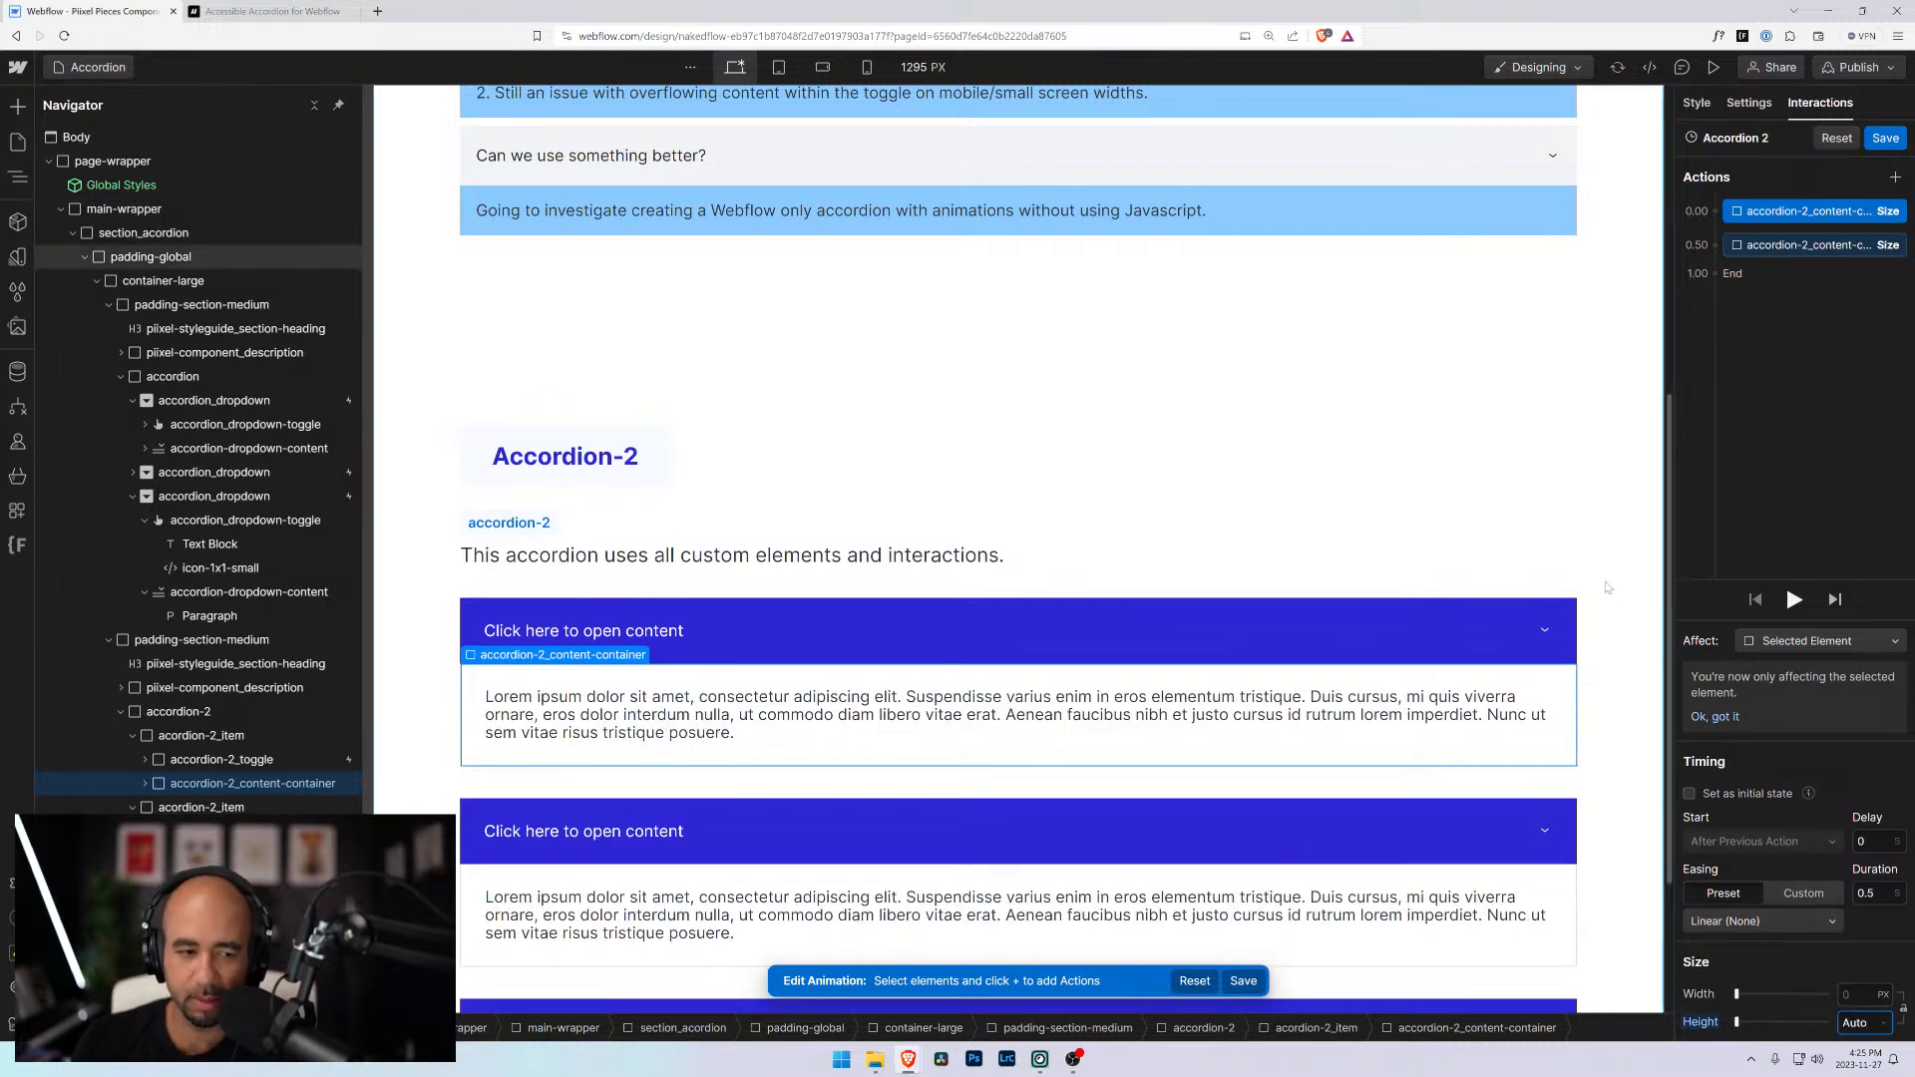
{"action": "left_click", "coordinate": [1762, 227]}
{"action": "left_click", "coordinate": [1762, 225]}
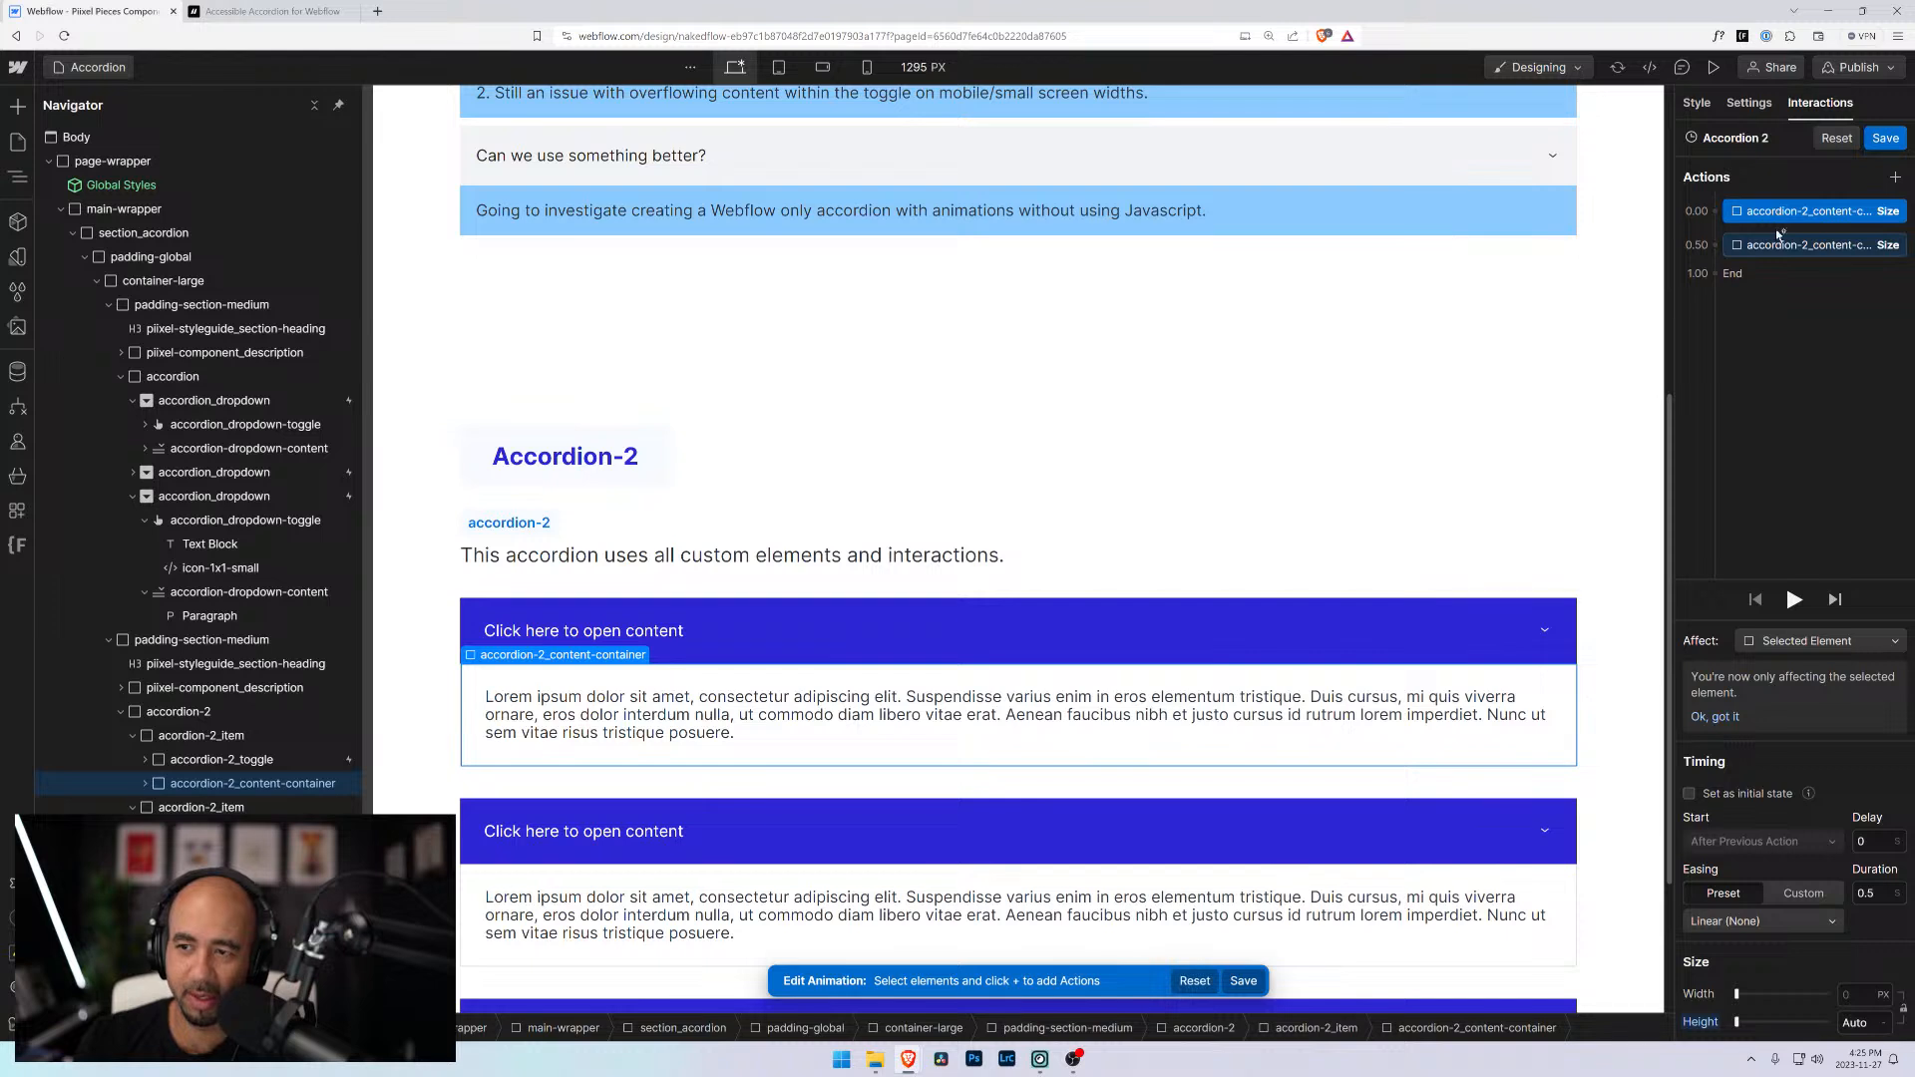
{"action": "left_click", "coordinate": [1780, 244]}
{"action": "left_click", "coordinate": [1773, 212]}
{"action": "left_click", "coordinate": [1770, 243]}
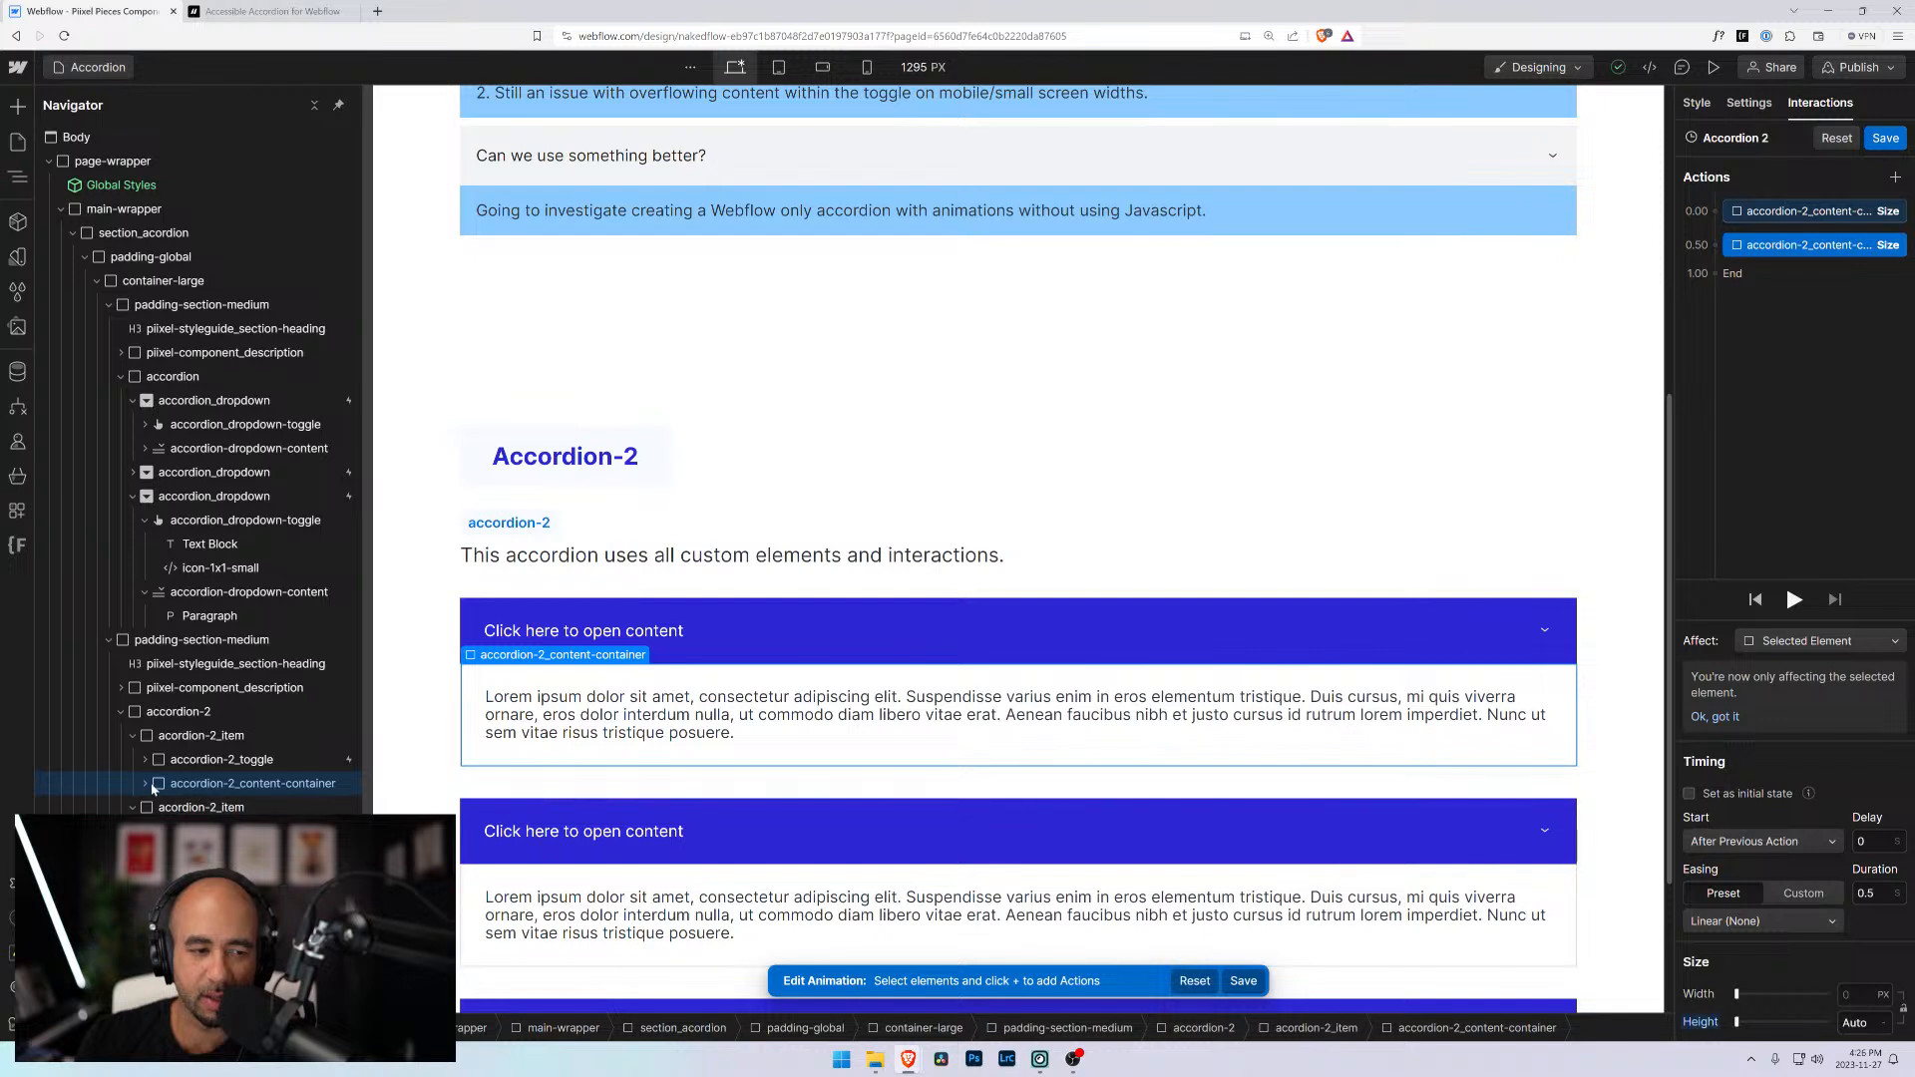
Try adding a Hide/Show action at the end of the animation for all elements with this class, and compare it with the second size action
{"action": "left_click", "coordinate": [1716, 274]}
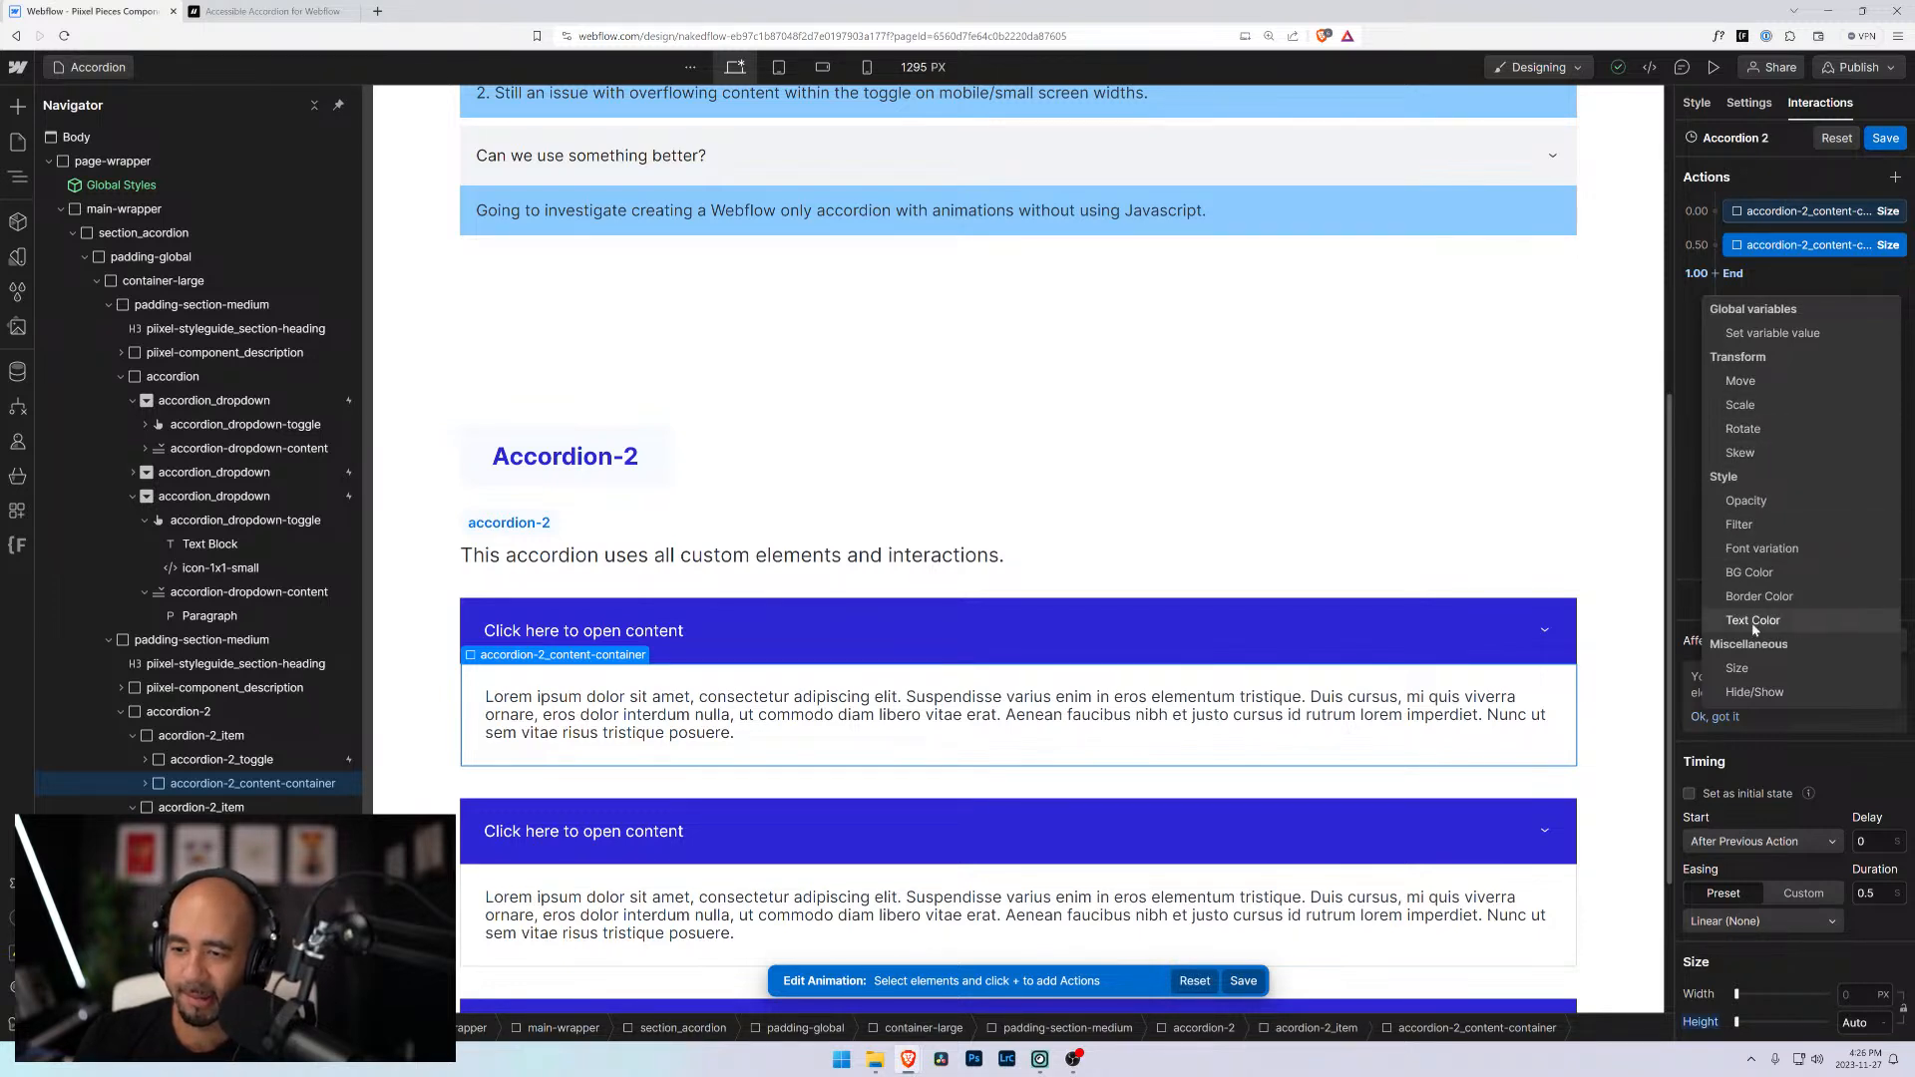
{"action": "left_click", "coordinate": [1755, 691]}
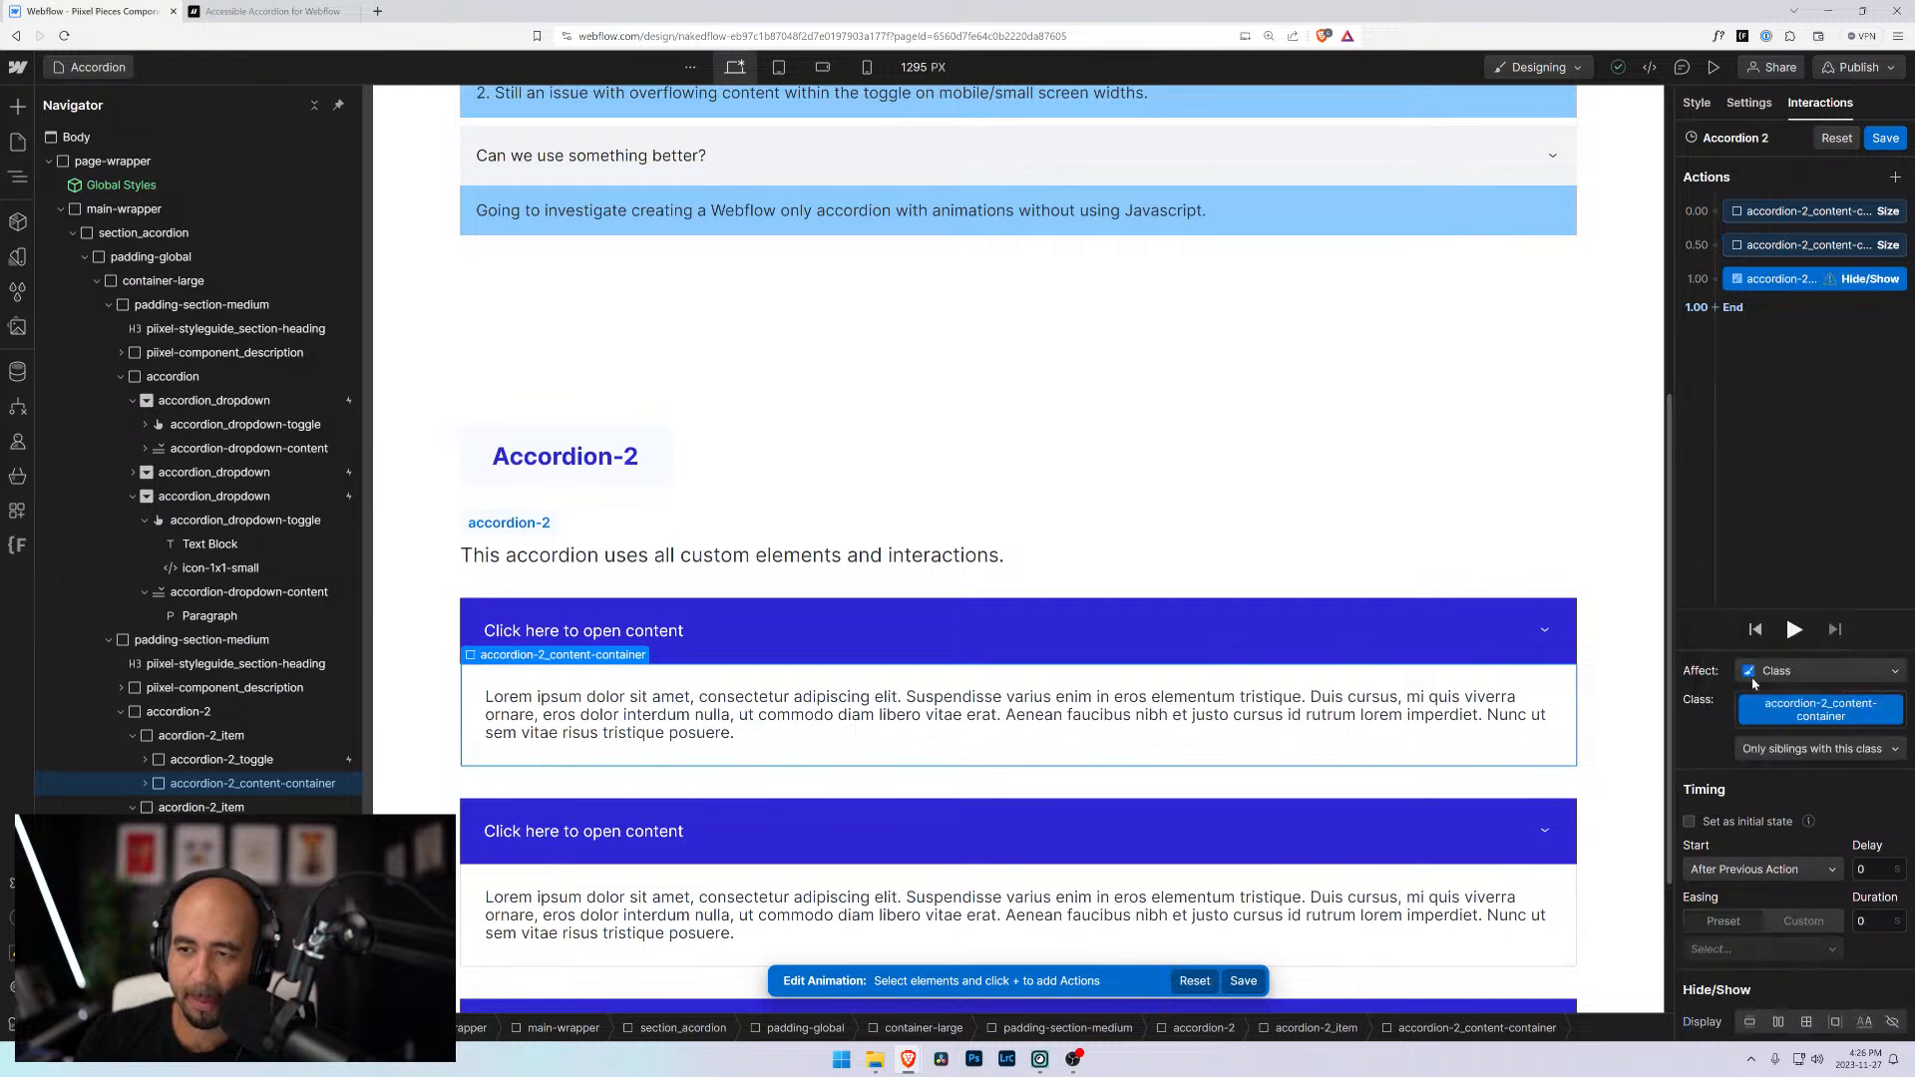
{"action": "left_click", "coordinate": [1792, 752]}
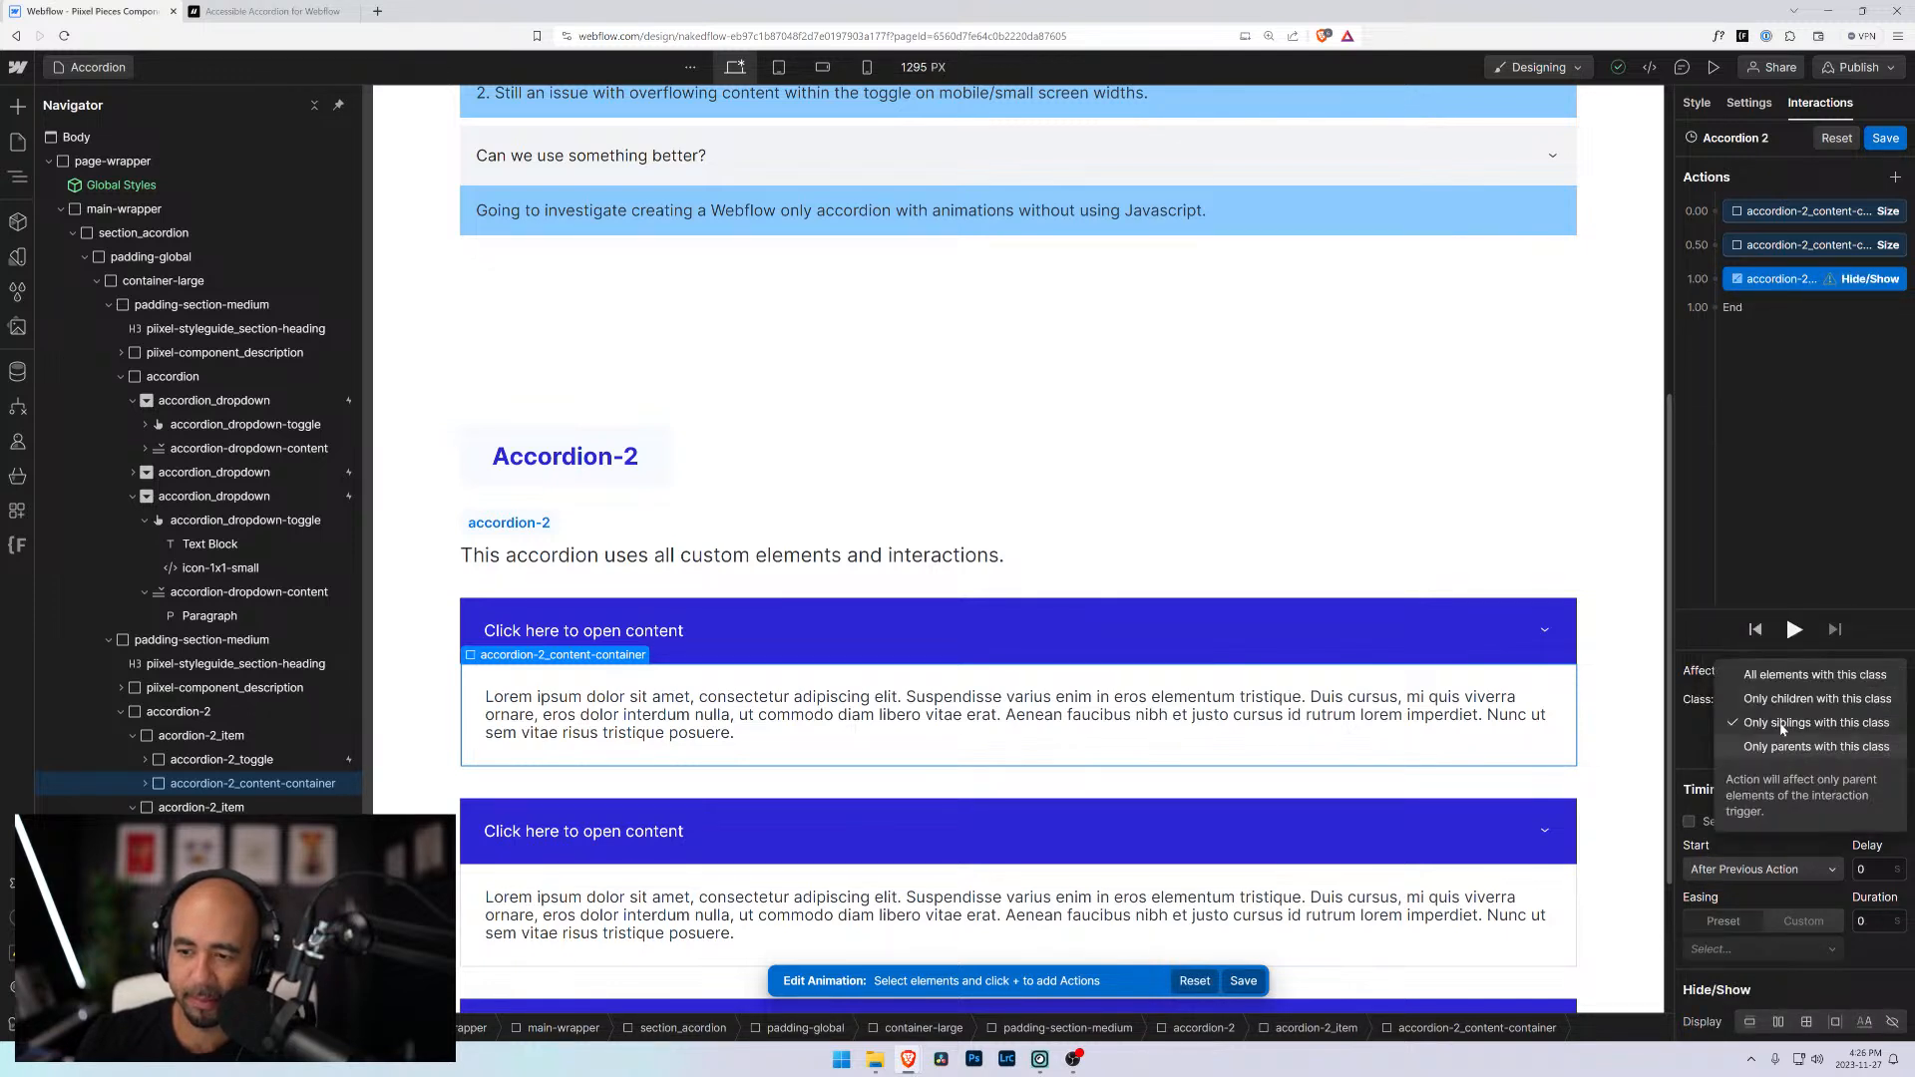
{"action": "left_click", "coordinate": [1764, 677]}
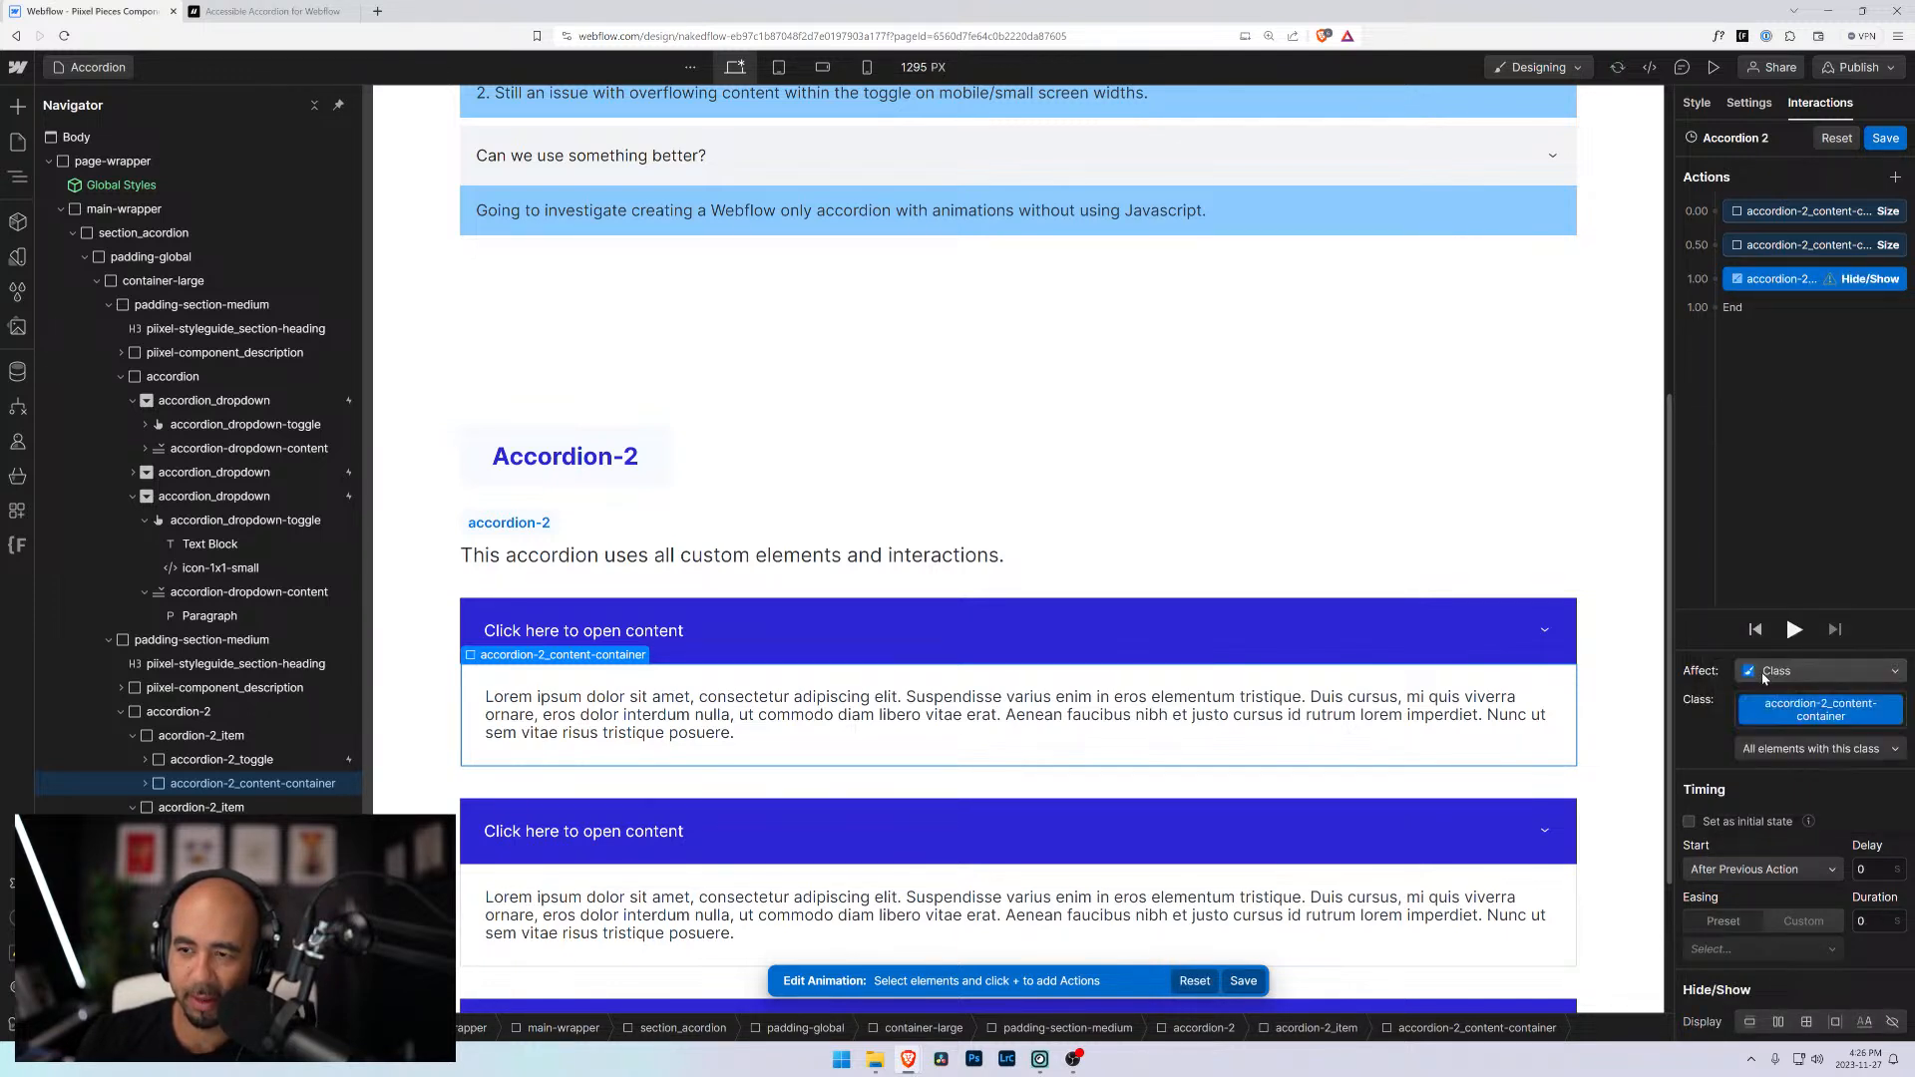
{"action": "left_click", "coordinate": [1758, 493]}
{"action": "left_click", "coordinate": [1781, 246]}
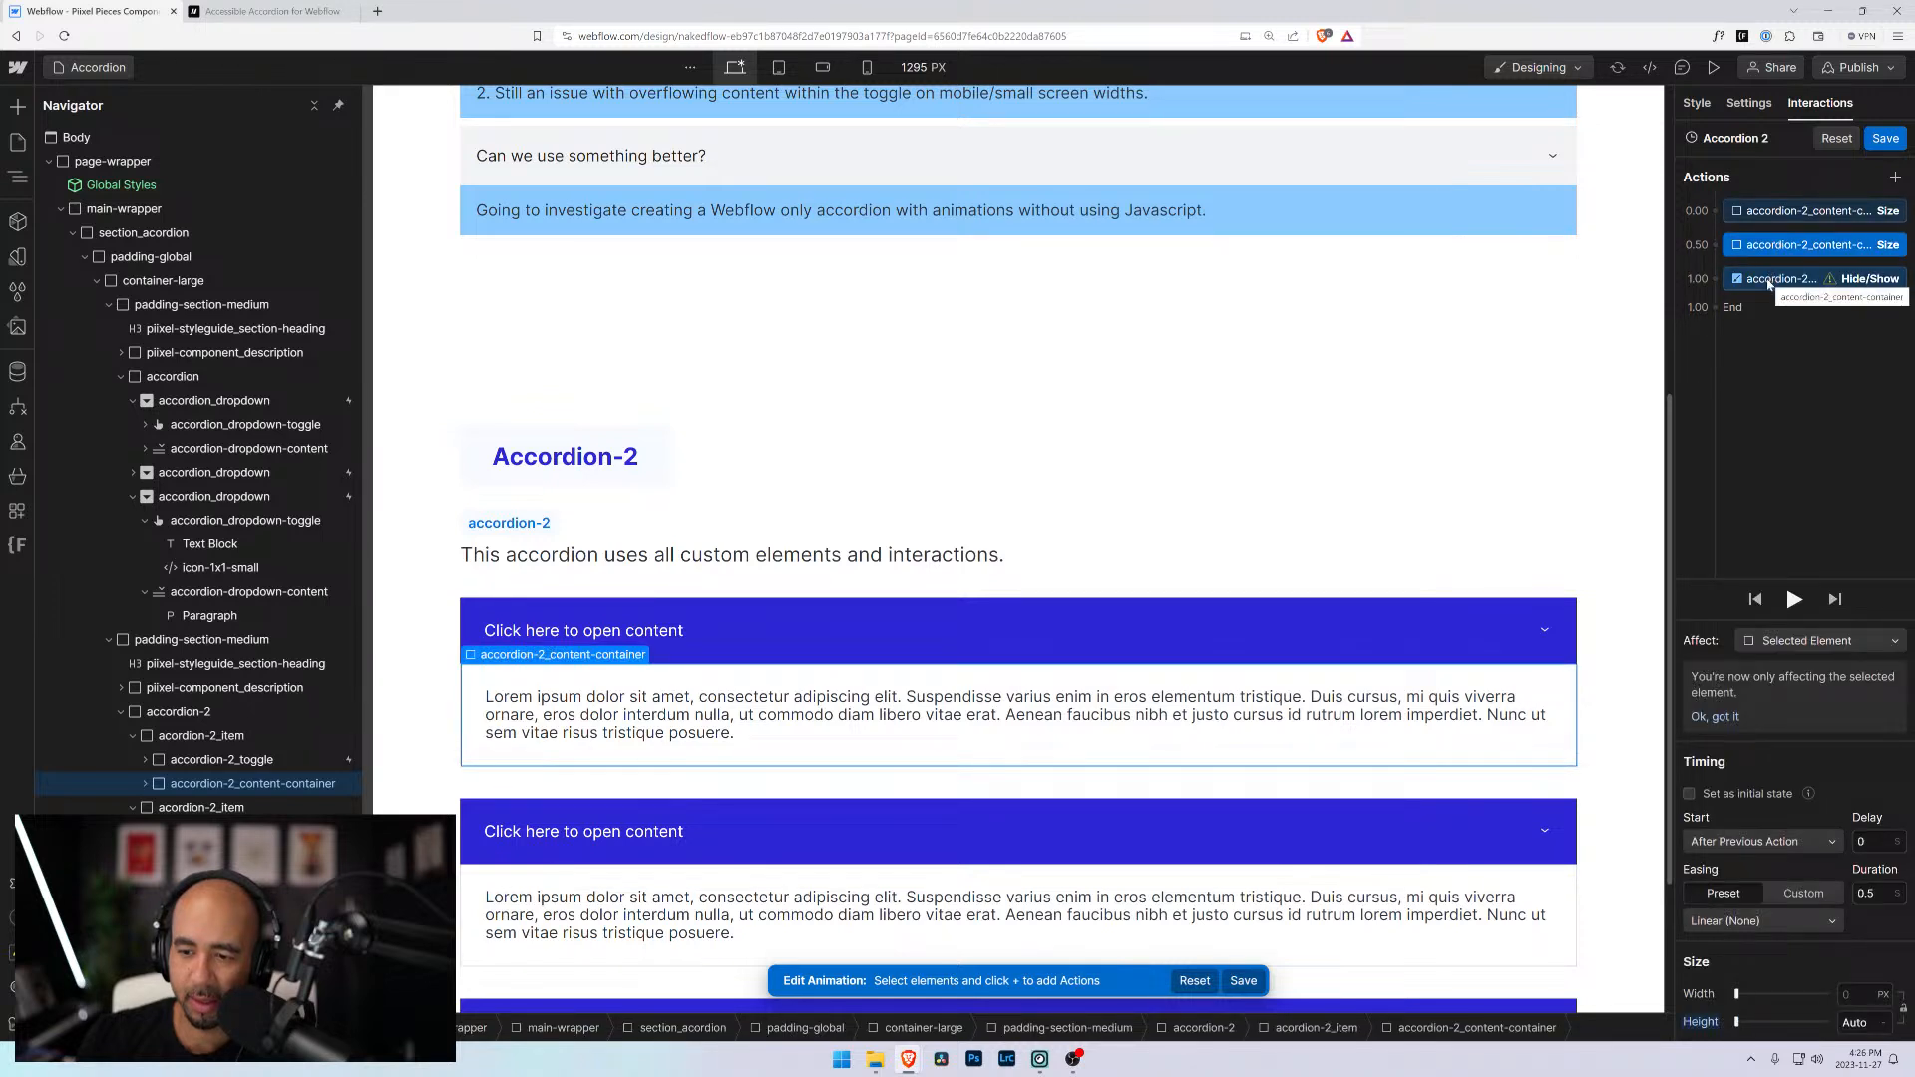
{"action": "left_click", "coordinate": [1771, 282]}
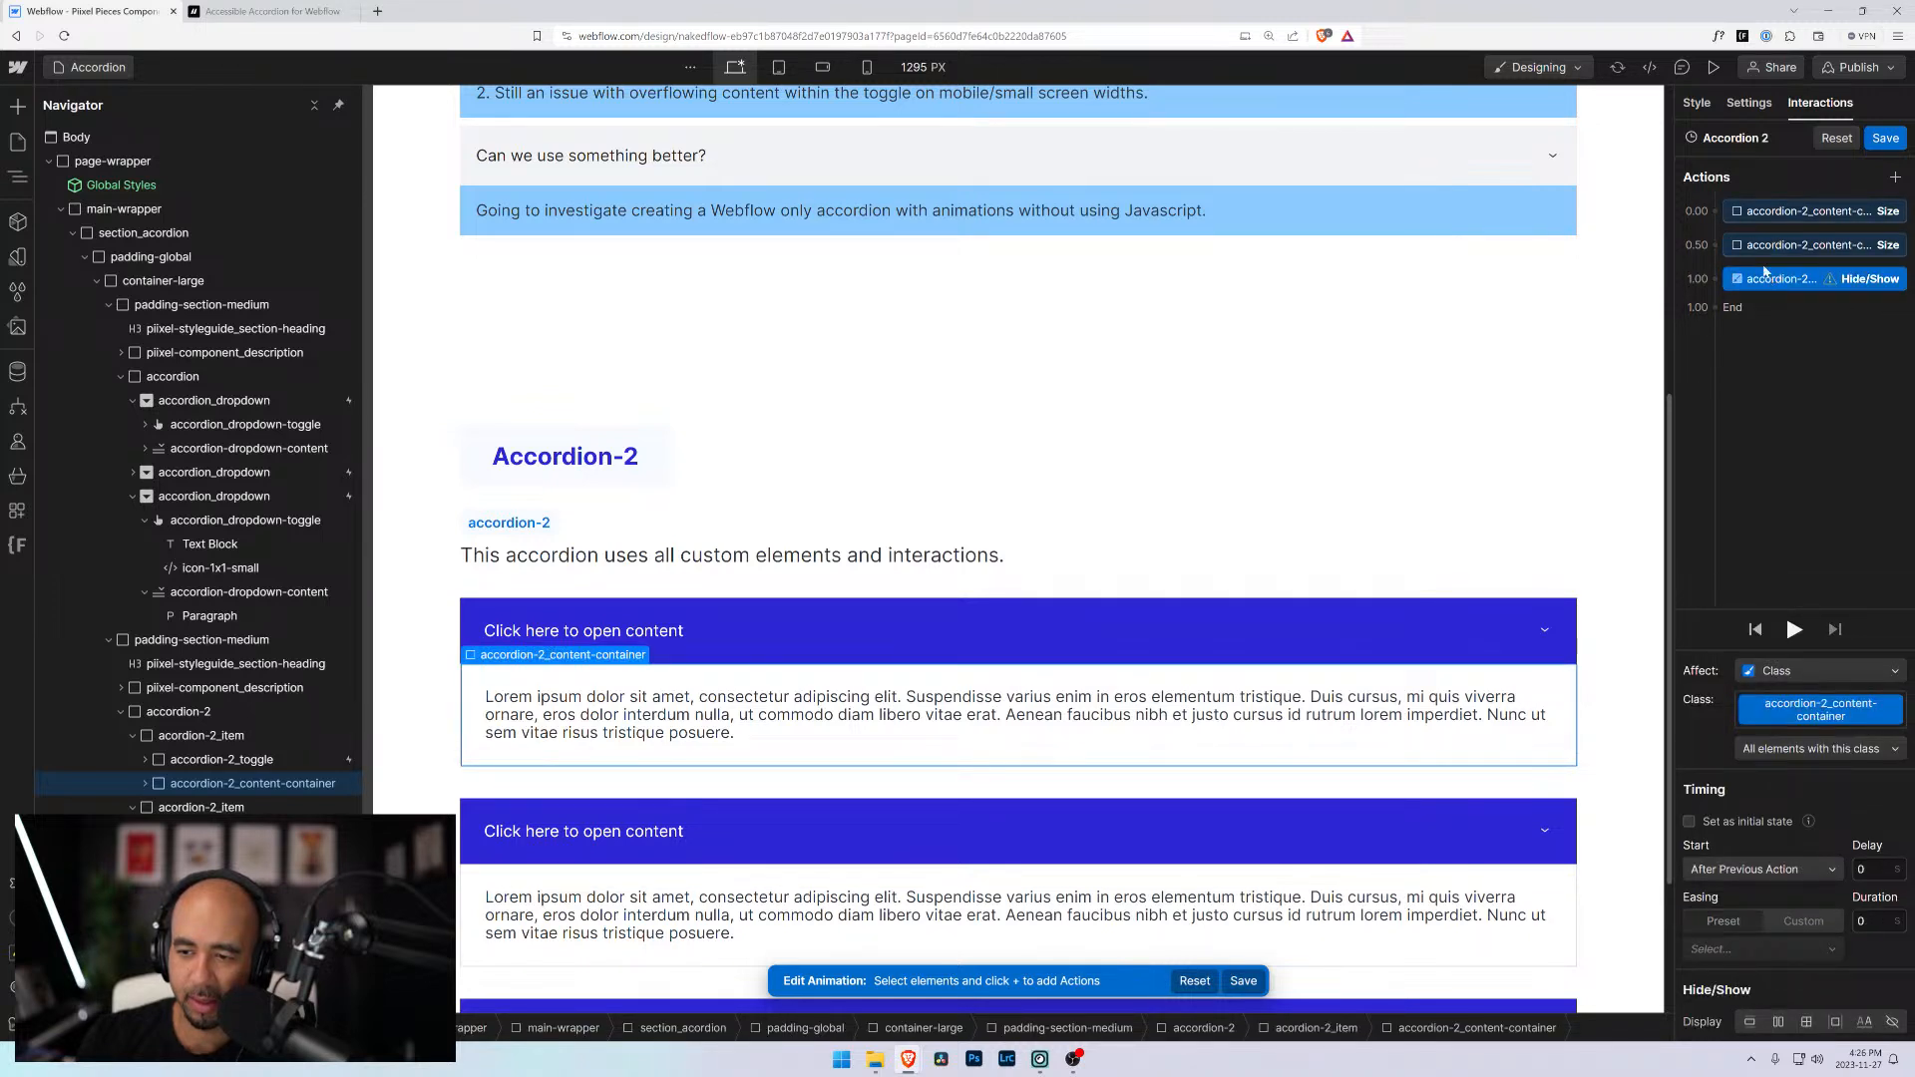
Delete the Hide/Show action and both size actions from the Accordion 2 animation
{"action": "left_click", "coordinate": [1761, 248]}
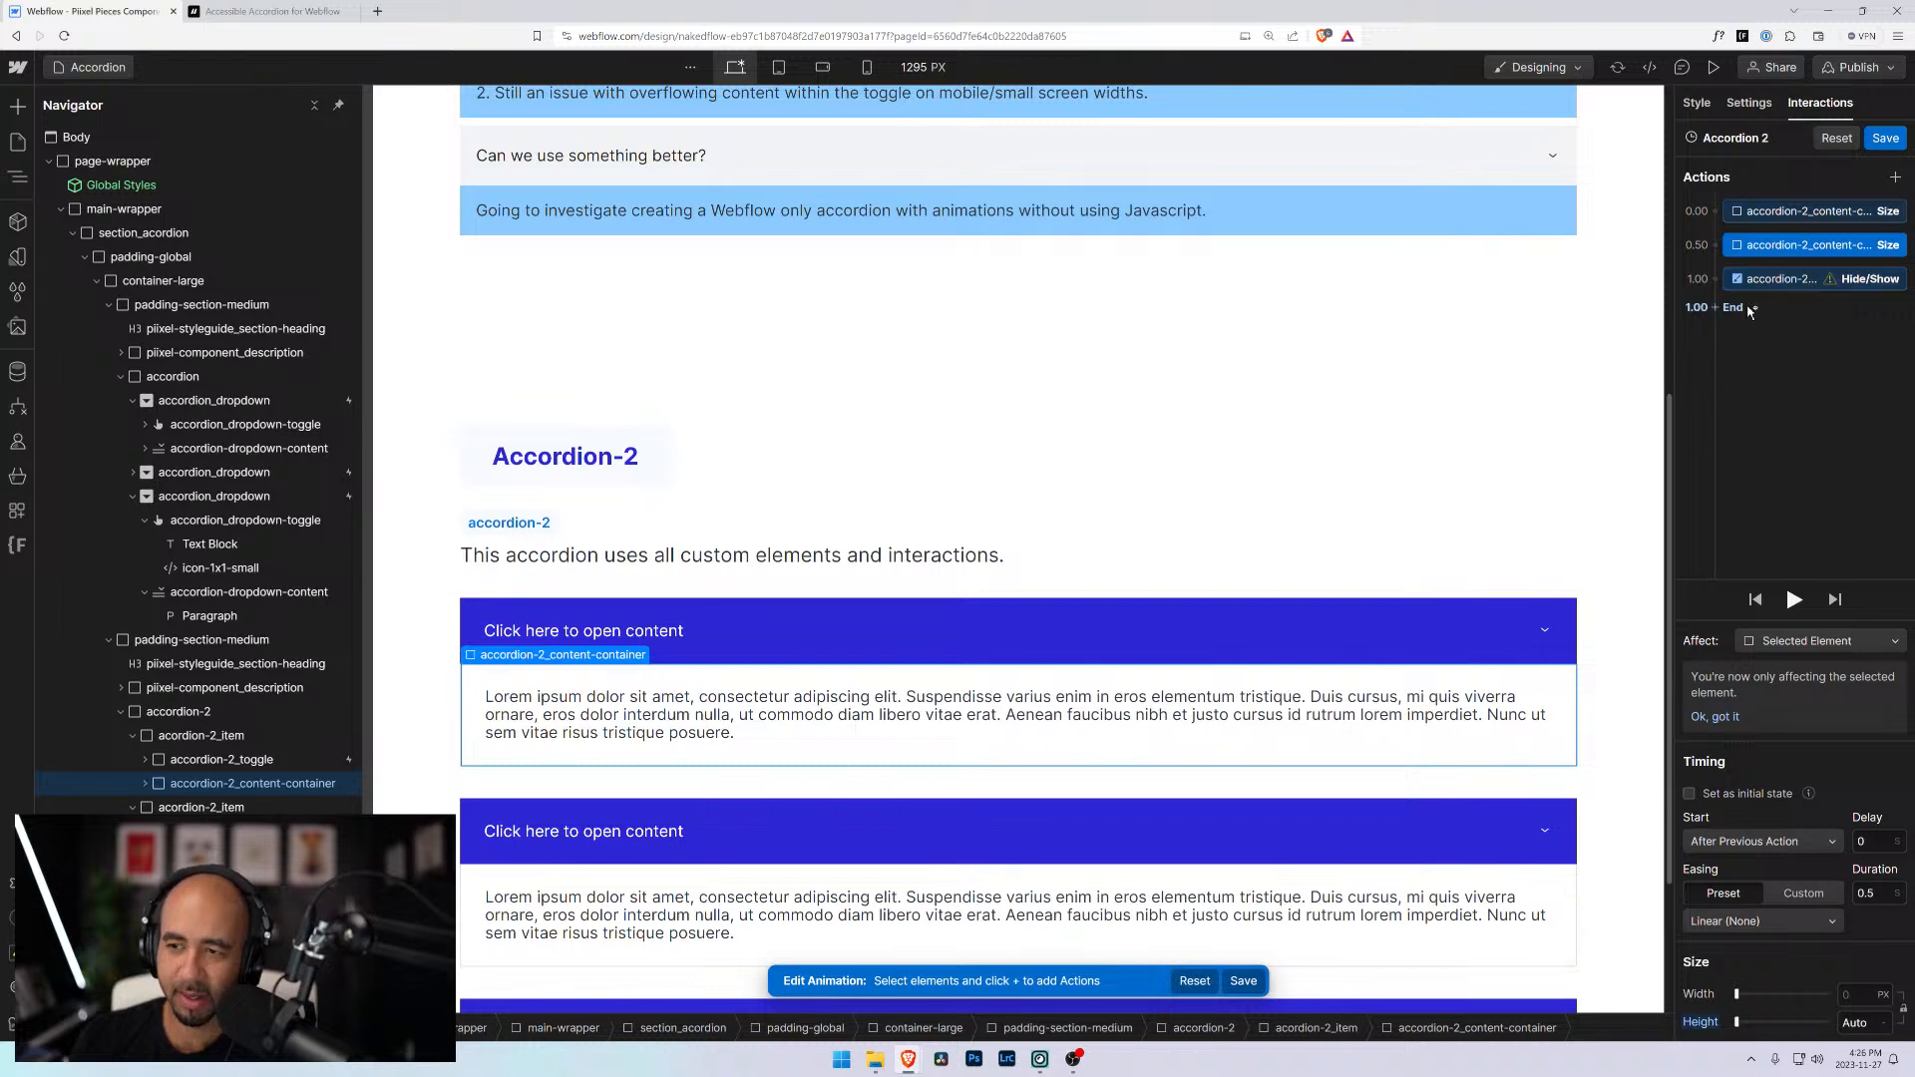
{"action": "left_click", "coordinate": [1751, 283]}
{"action": "key", "text": "Delete"}
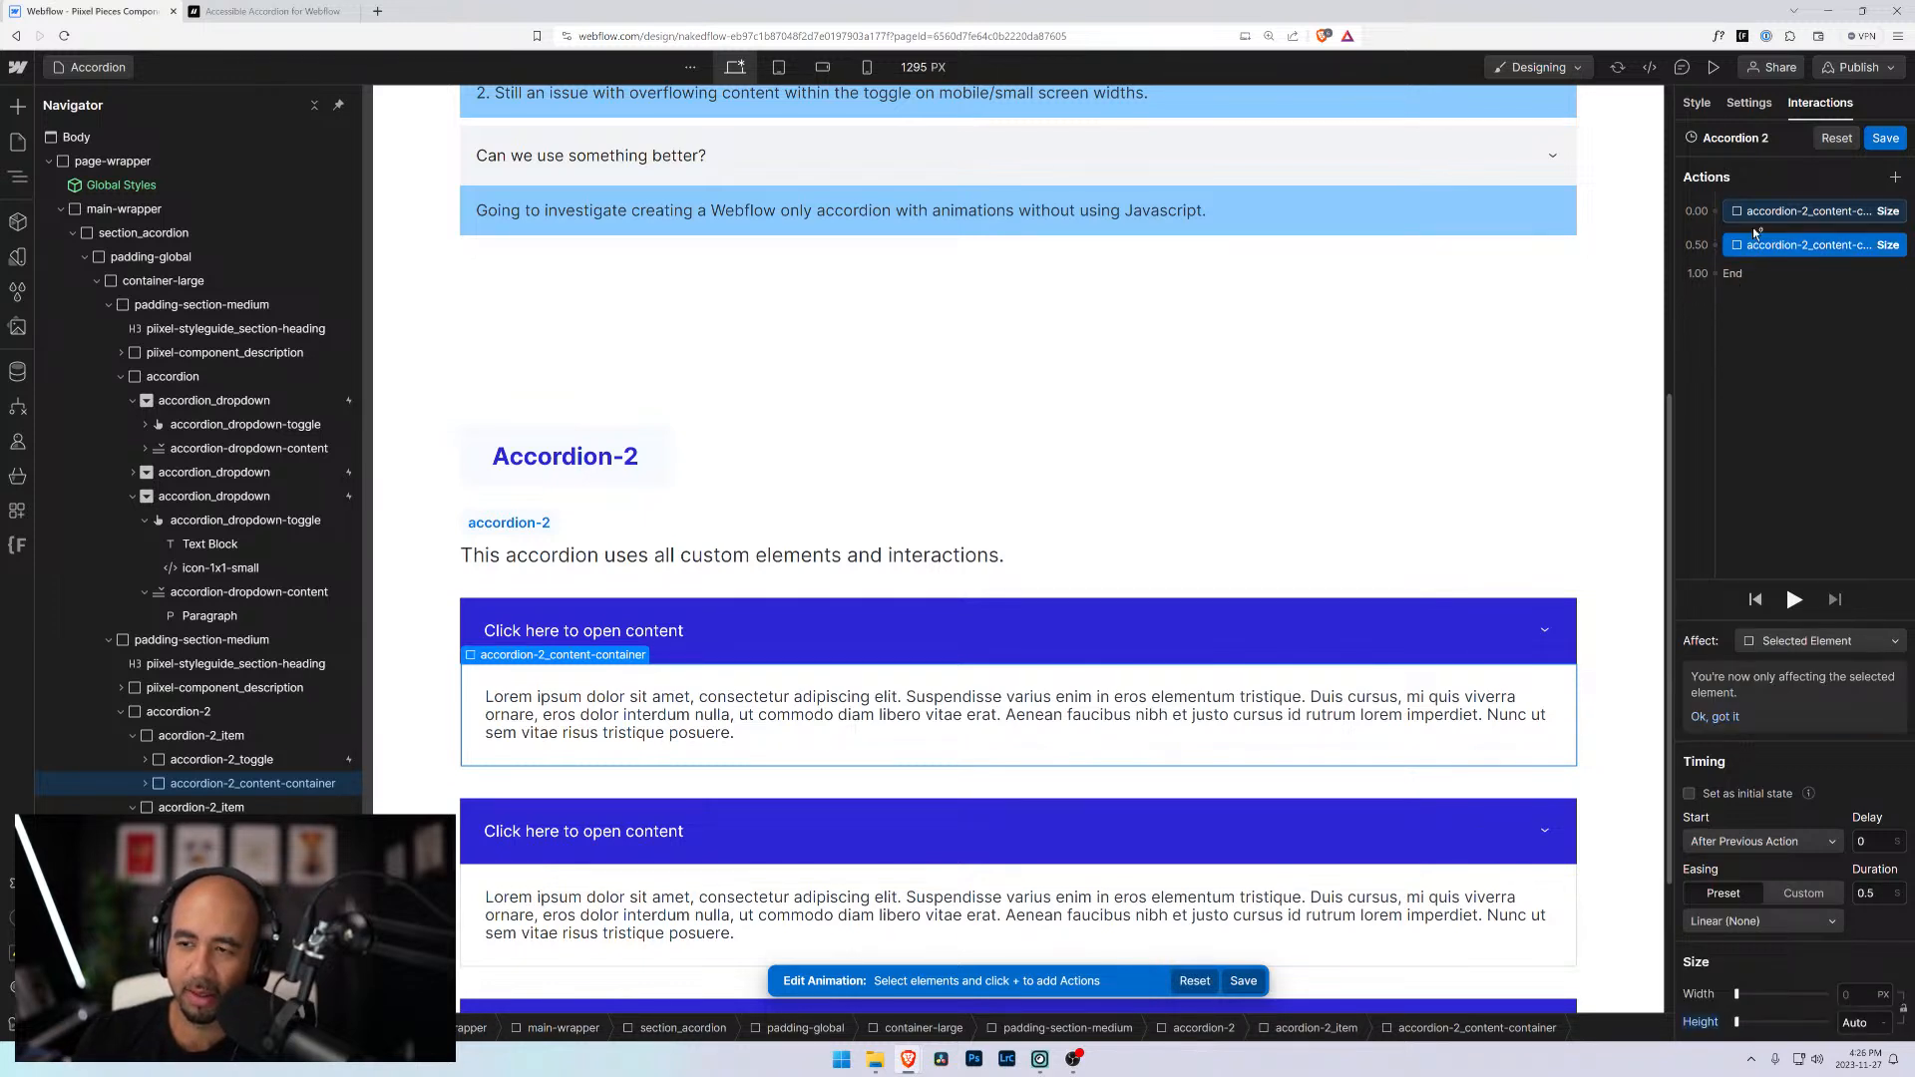
{"action": "key", "text": "Delete"}
{"action": "key", "text": "Delete"}
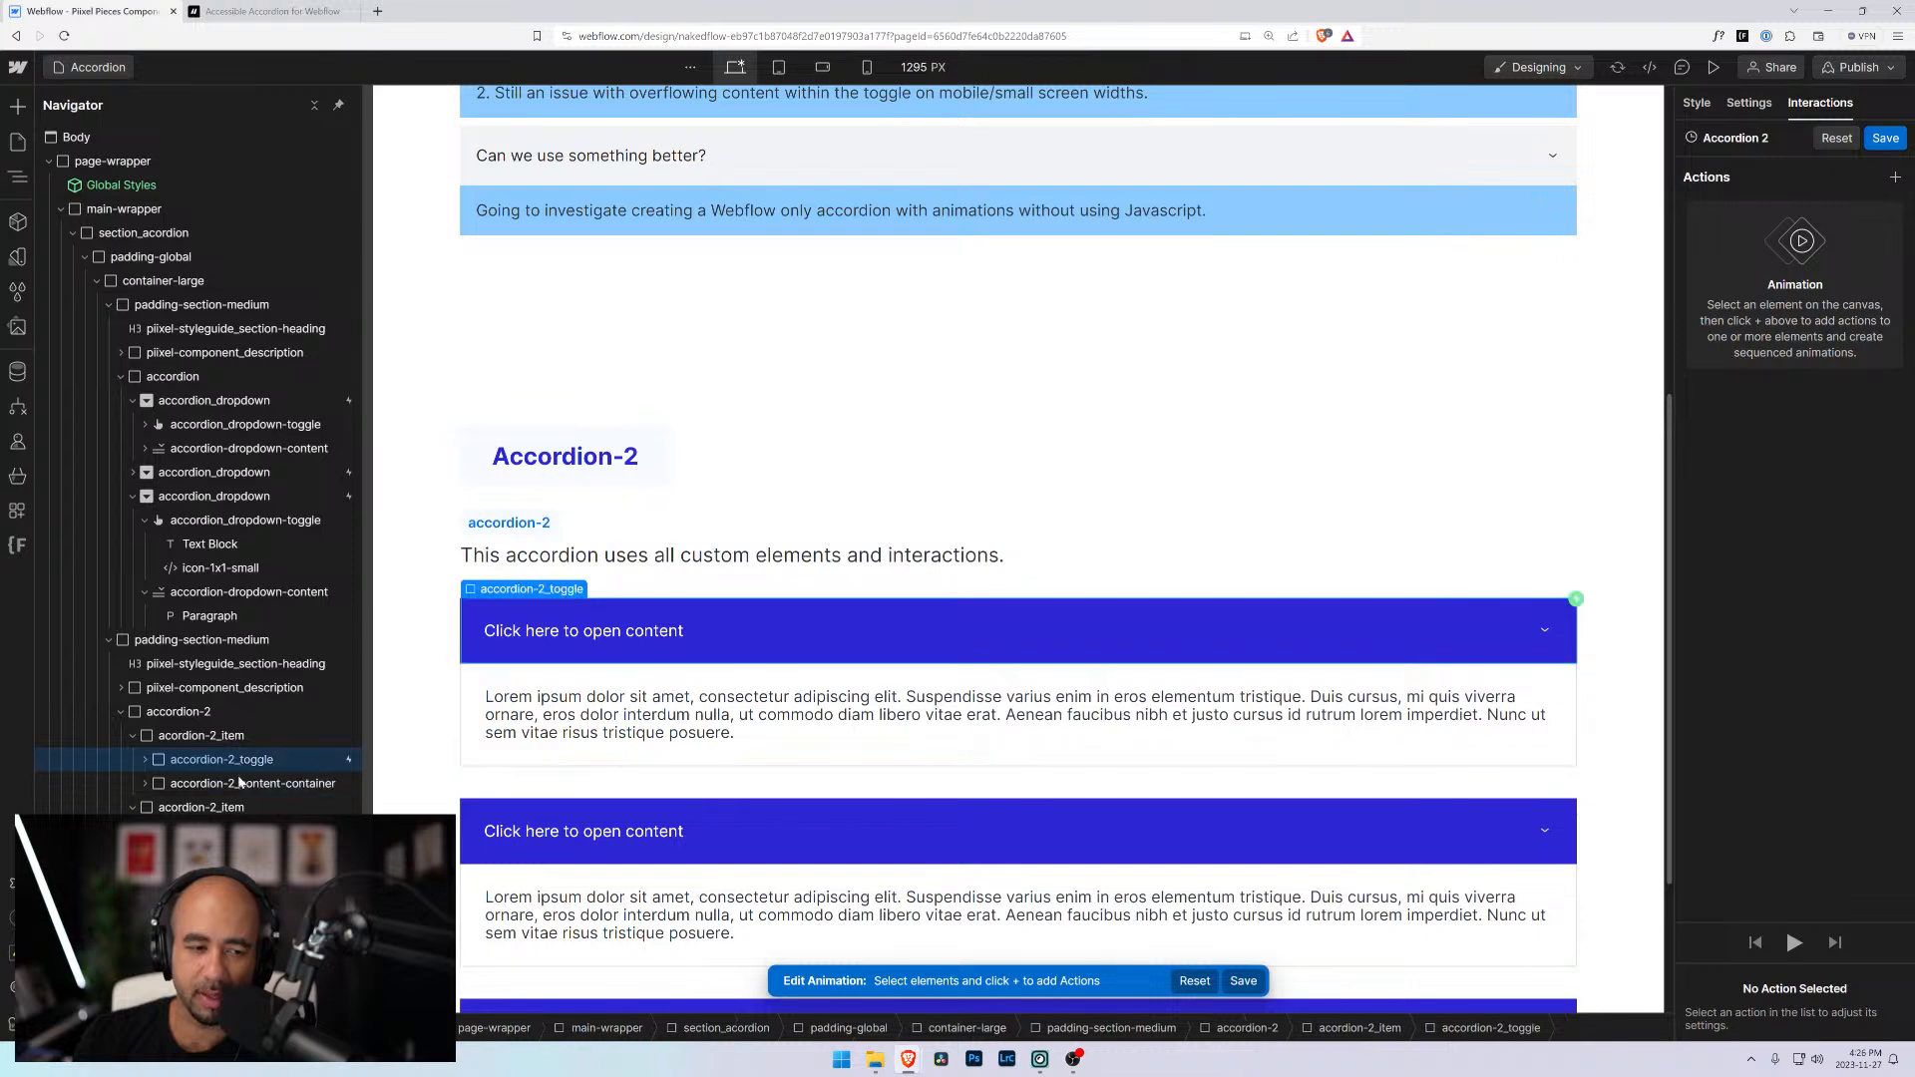
Try a Hide/Show action affecting all elements with the accordion-2_content-container class, and remove it from the emptied animation
{"action": "left_click", "coordinate": [1895, 176]}
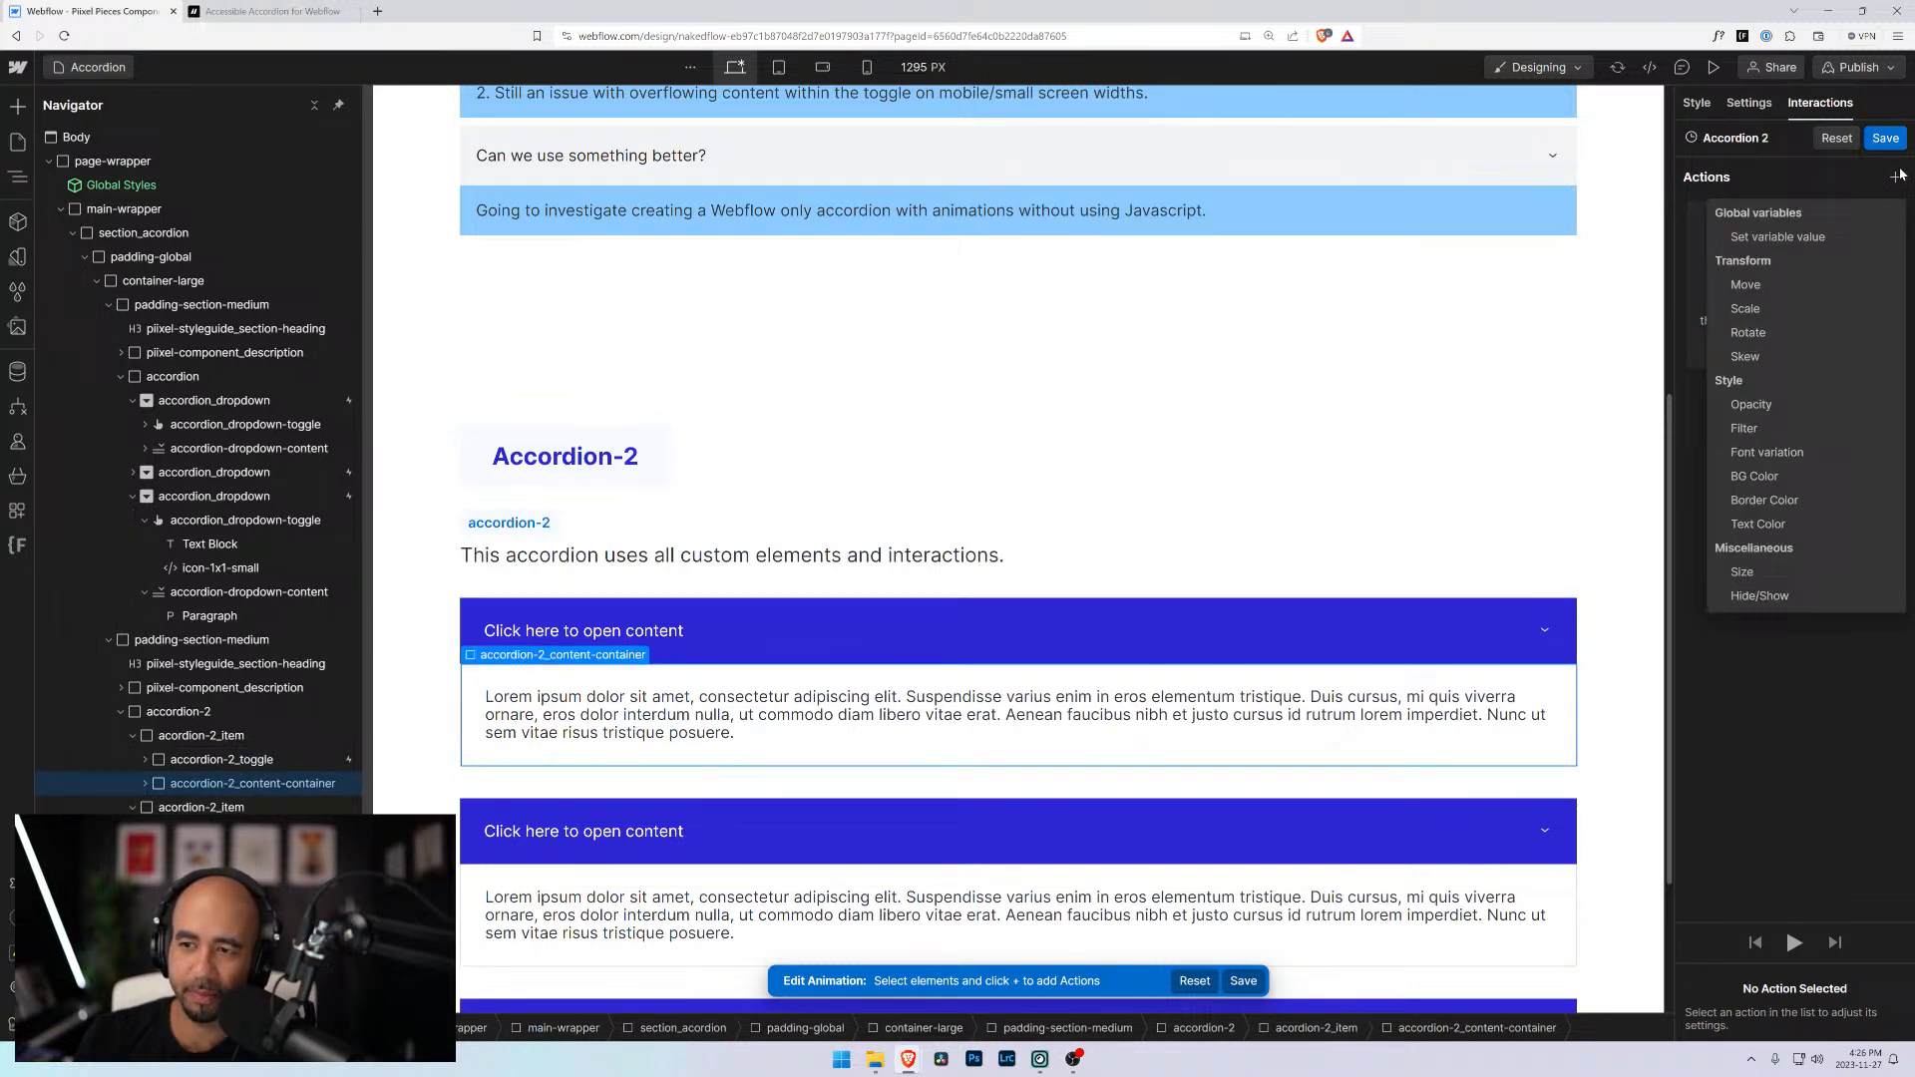
{"action": "left_click", "coordinate": [1755, 596]}
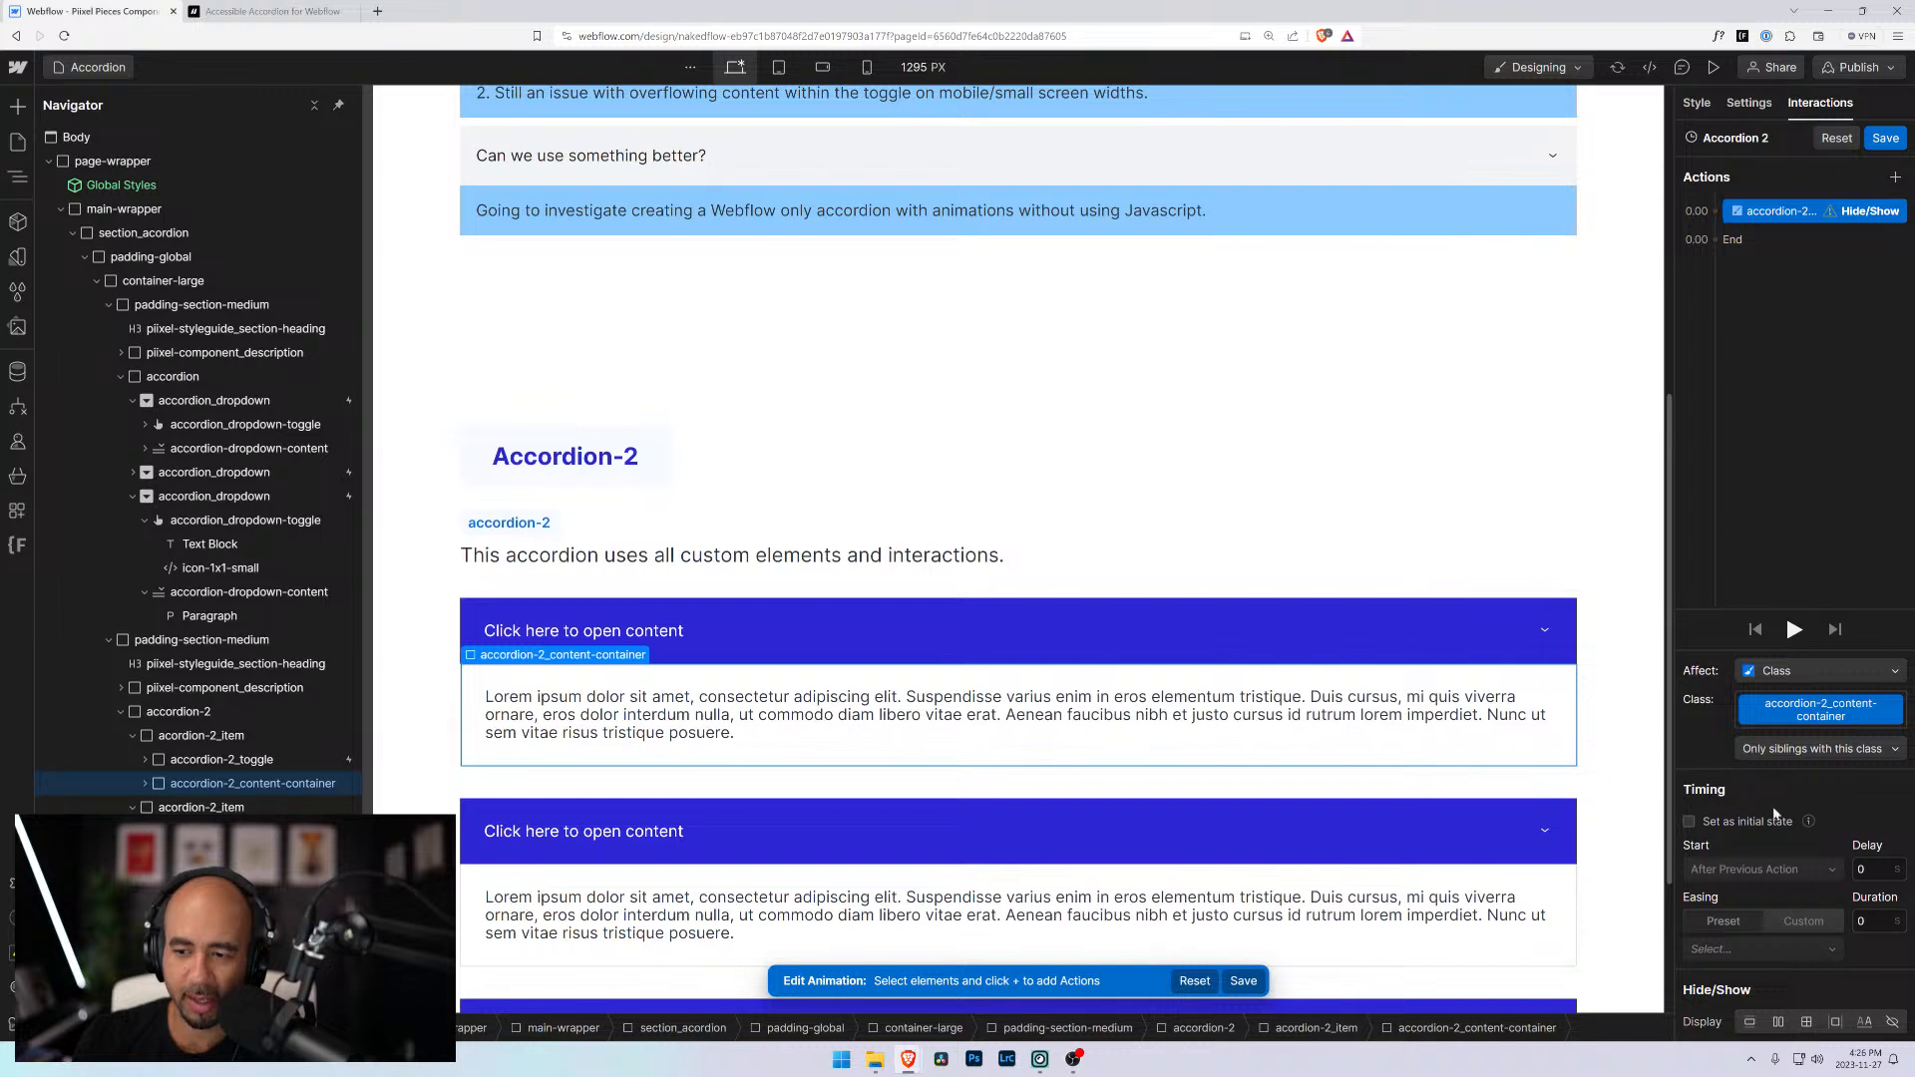
{"action": "left_click", "coordinate": [1772, 748]}
{"action": "left_click", "coordinate": [1766, 675]}
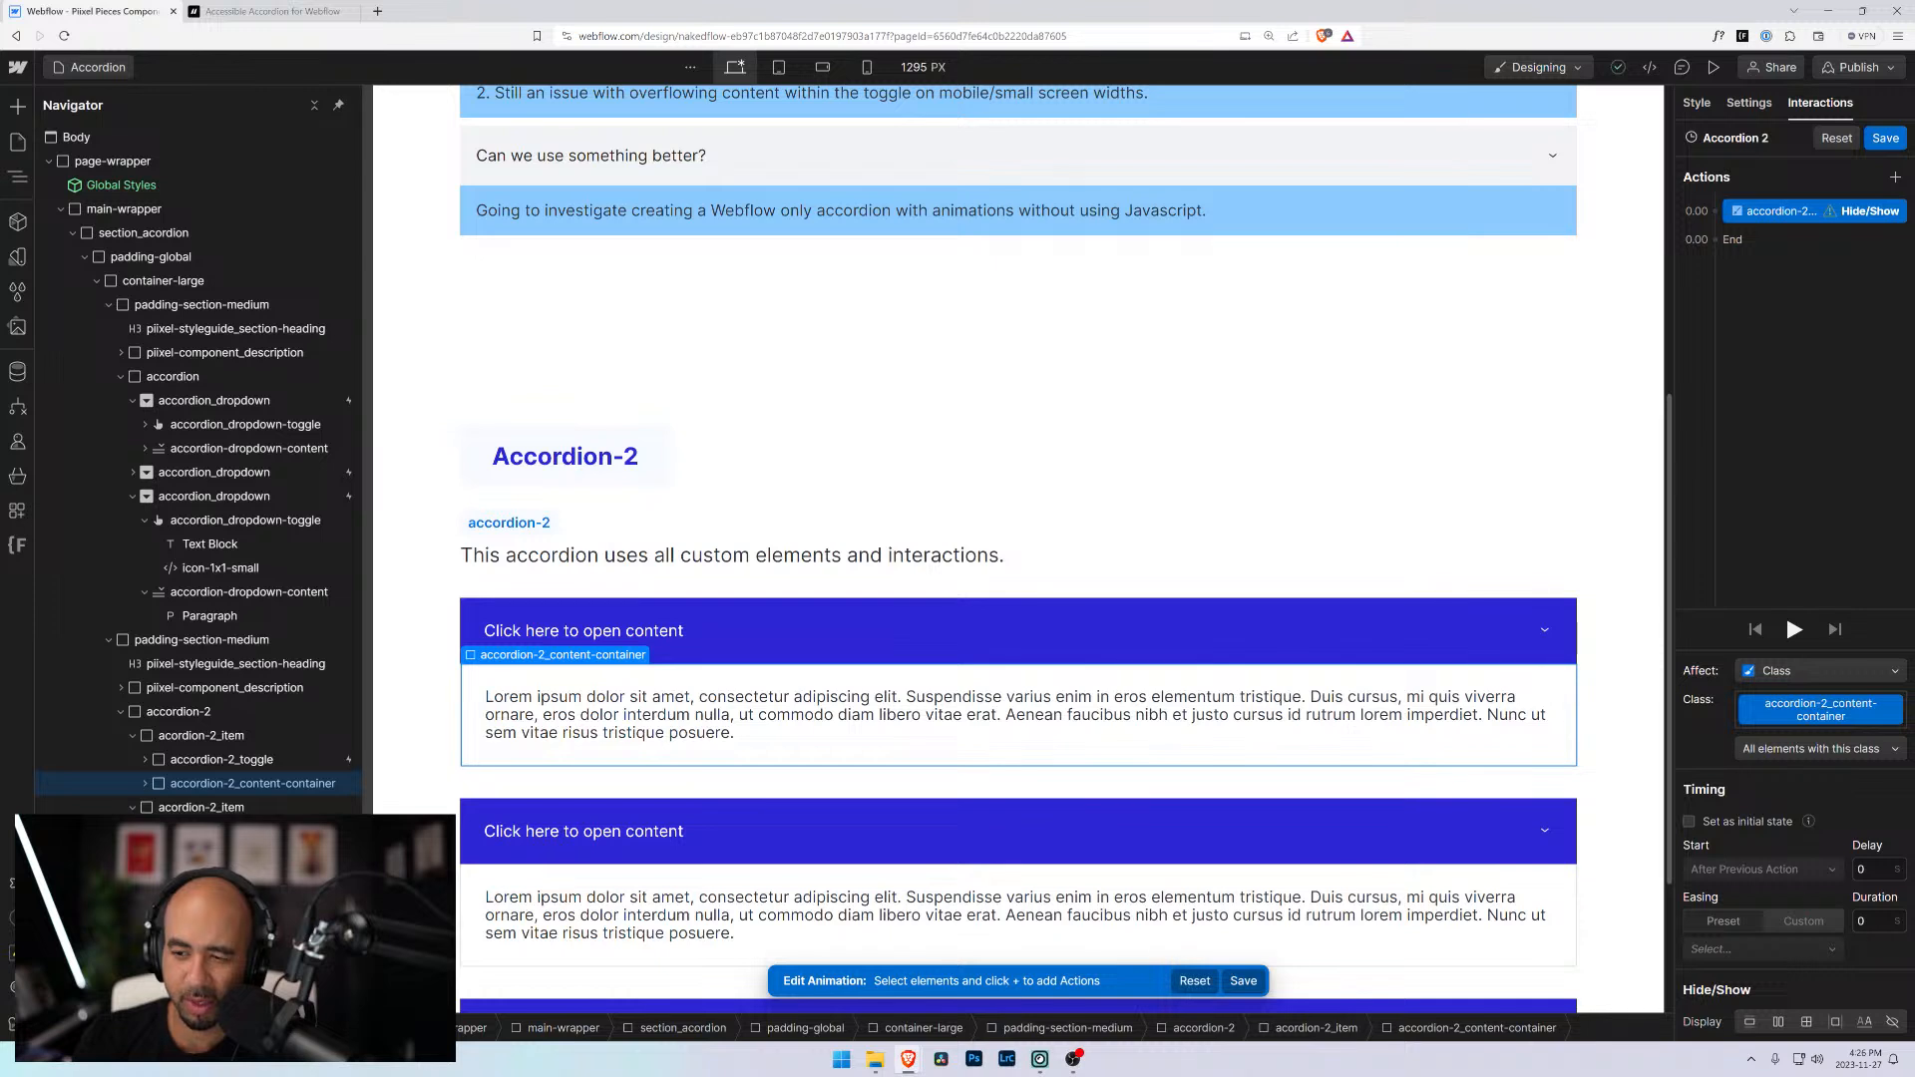
{"action": "right_click", "coordinate": [1834, 214]}
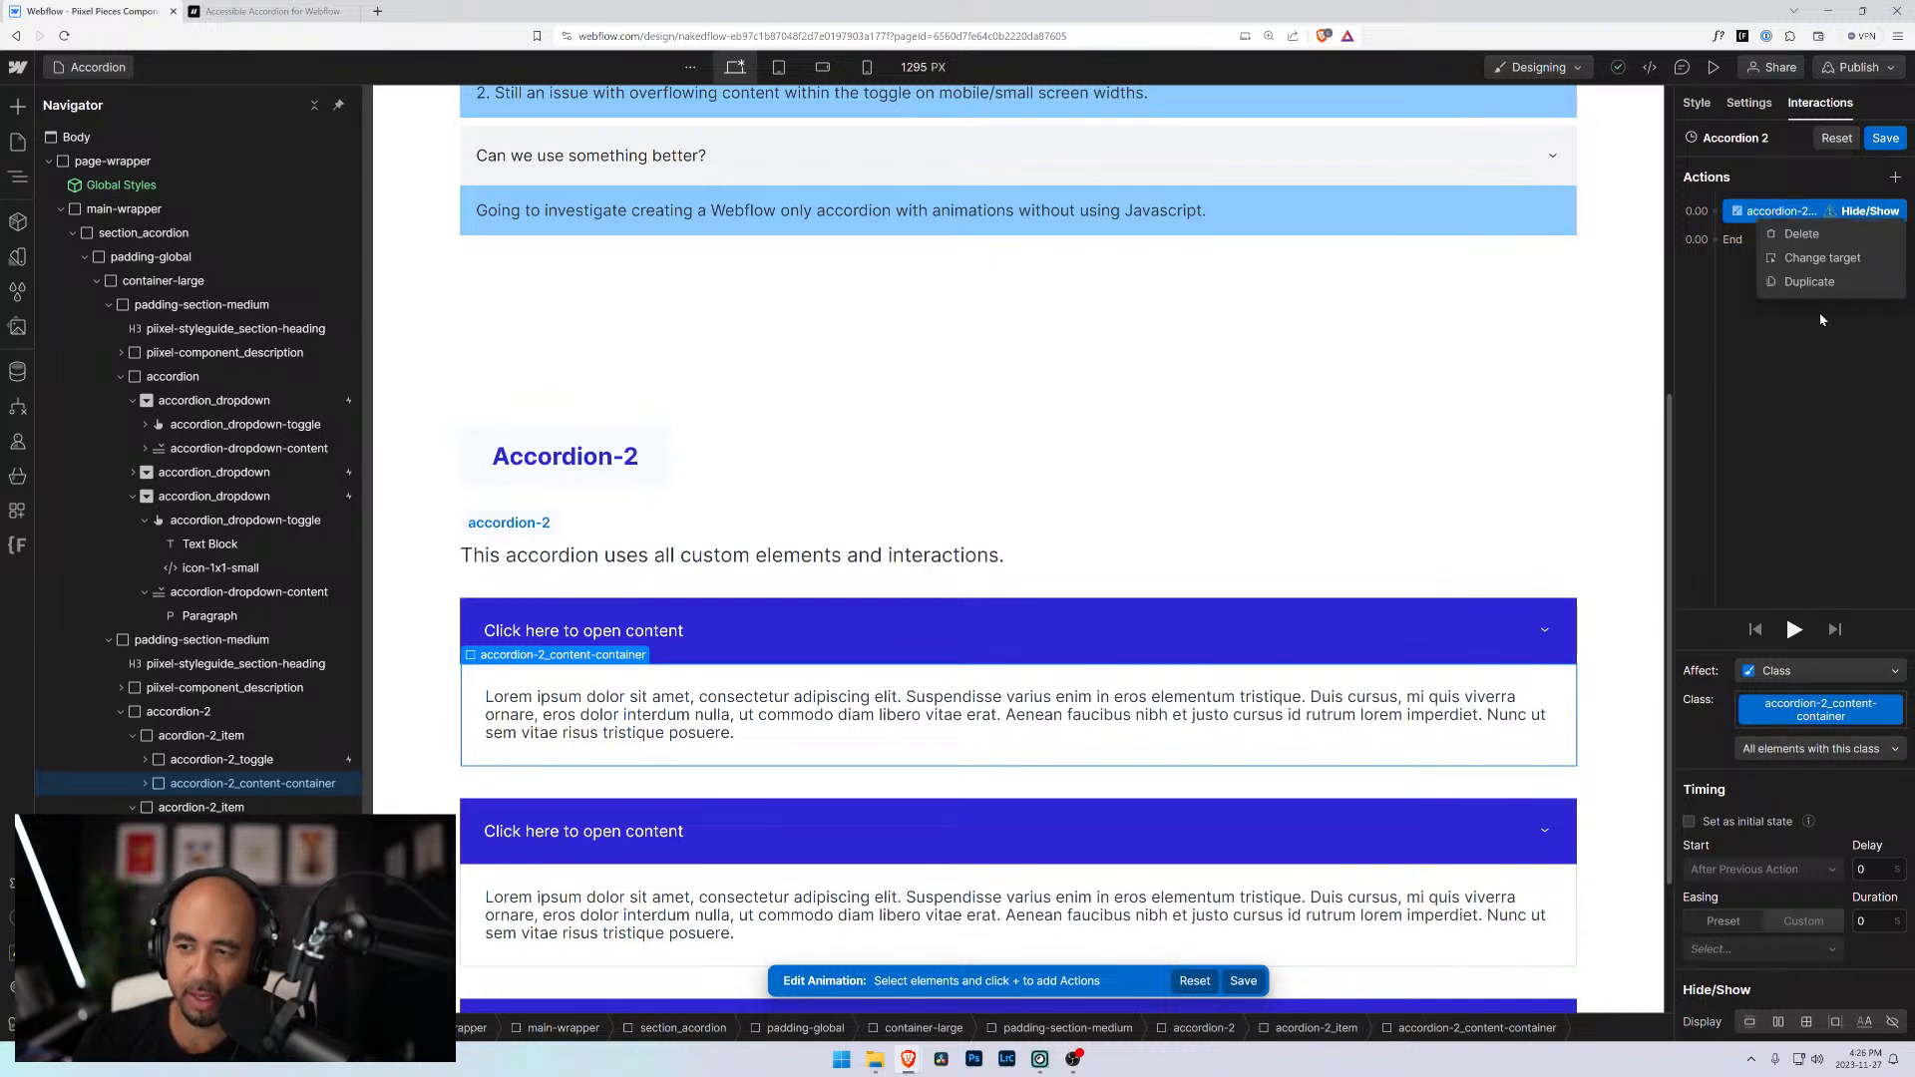
{"action": "left_click", "coordinate": [1790, 275]}
Add a Size action for all elements with the accordion-2_content-container class, with its height set to 0 px
{"action": "left_click", "coordinate": [1893, 176]}
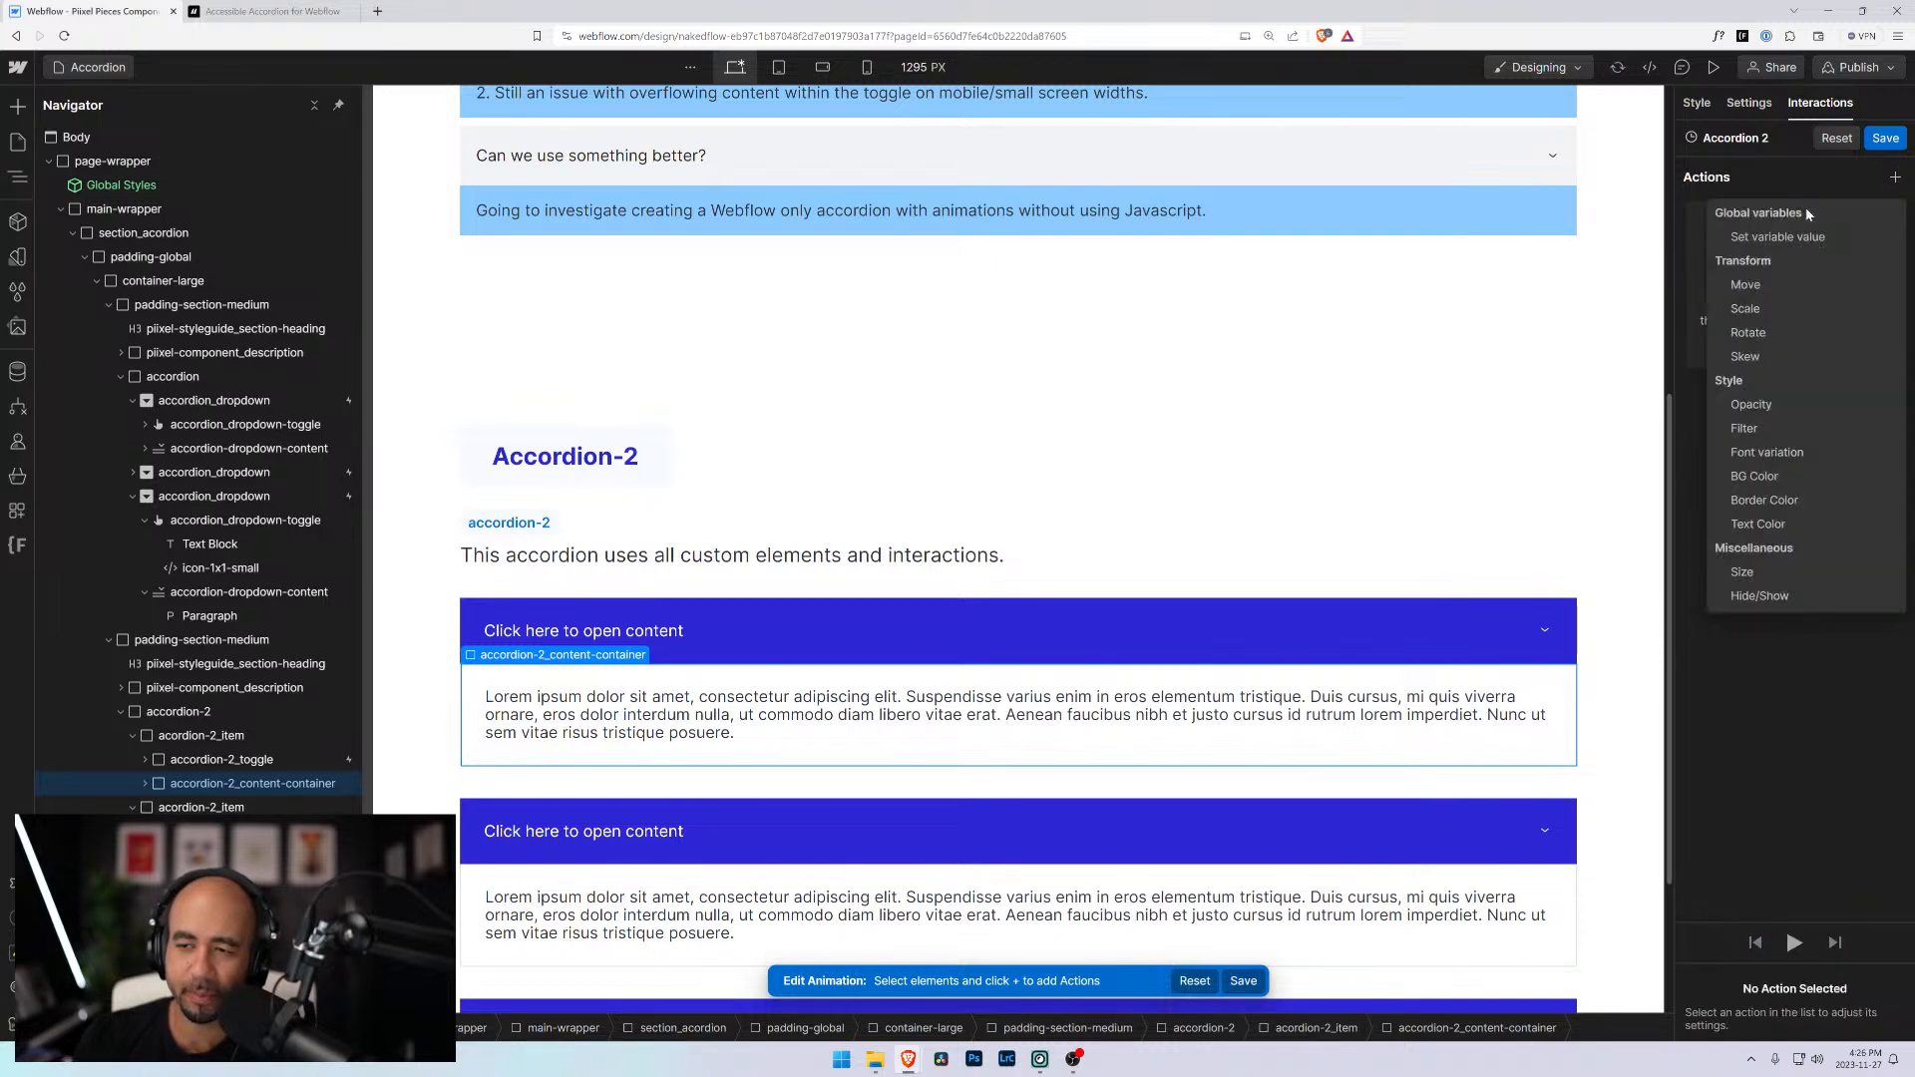
{"action": "left_click", "coordinate": [1742, 573]}
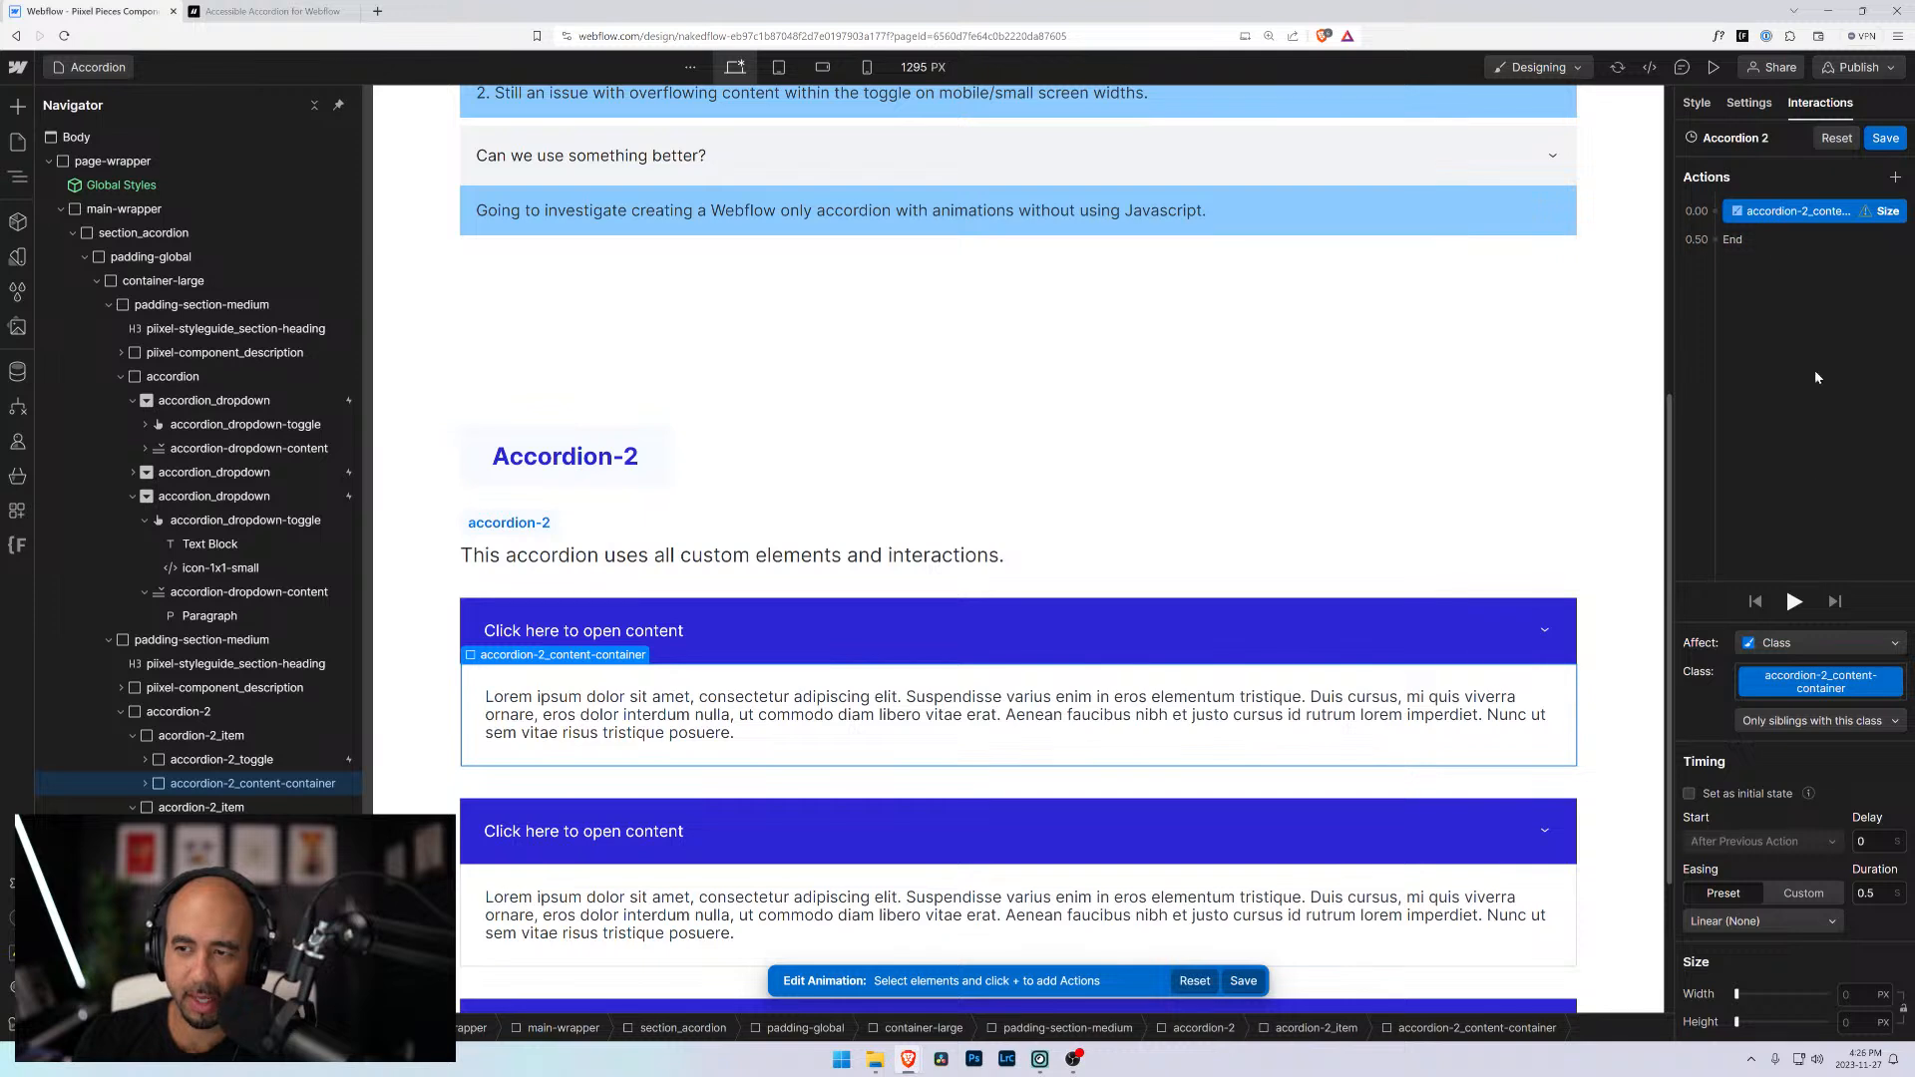
{"action": "left_click", "coordinate": [1787, 721]}
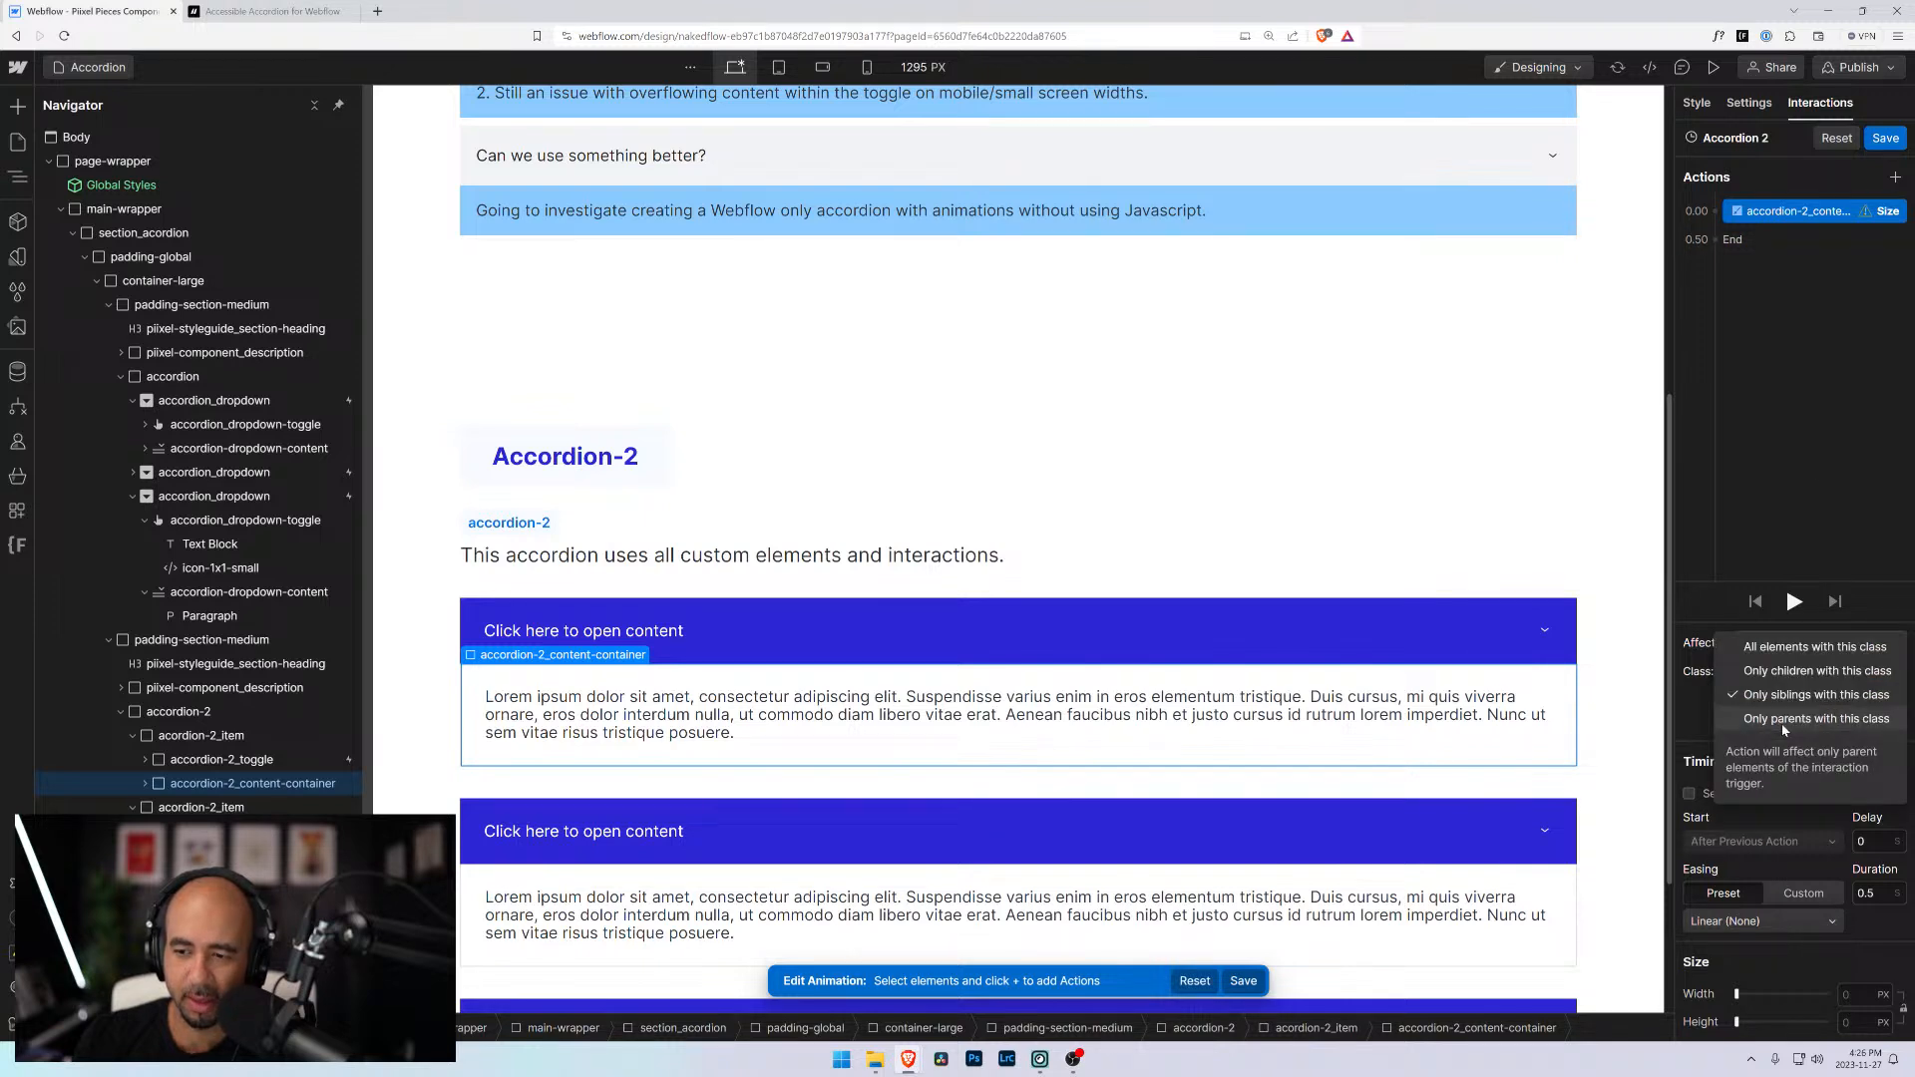
{"action": "left_click", "coordinate": [1774, 648]}
{"action": "left_click", "coordinate": [1858, 1021]}
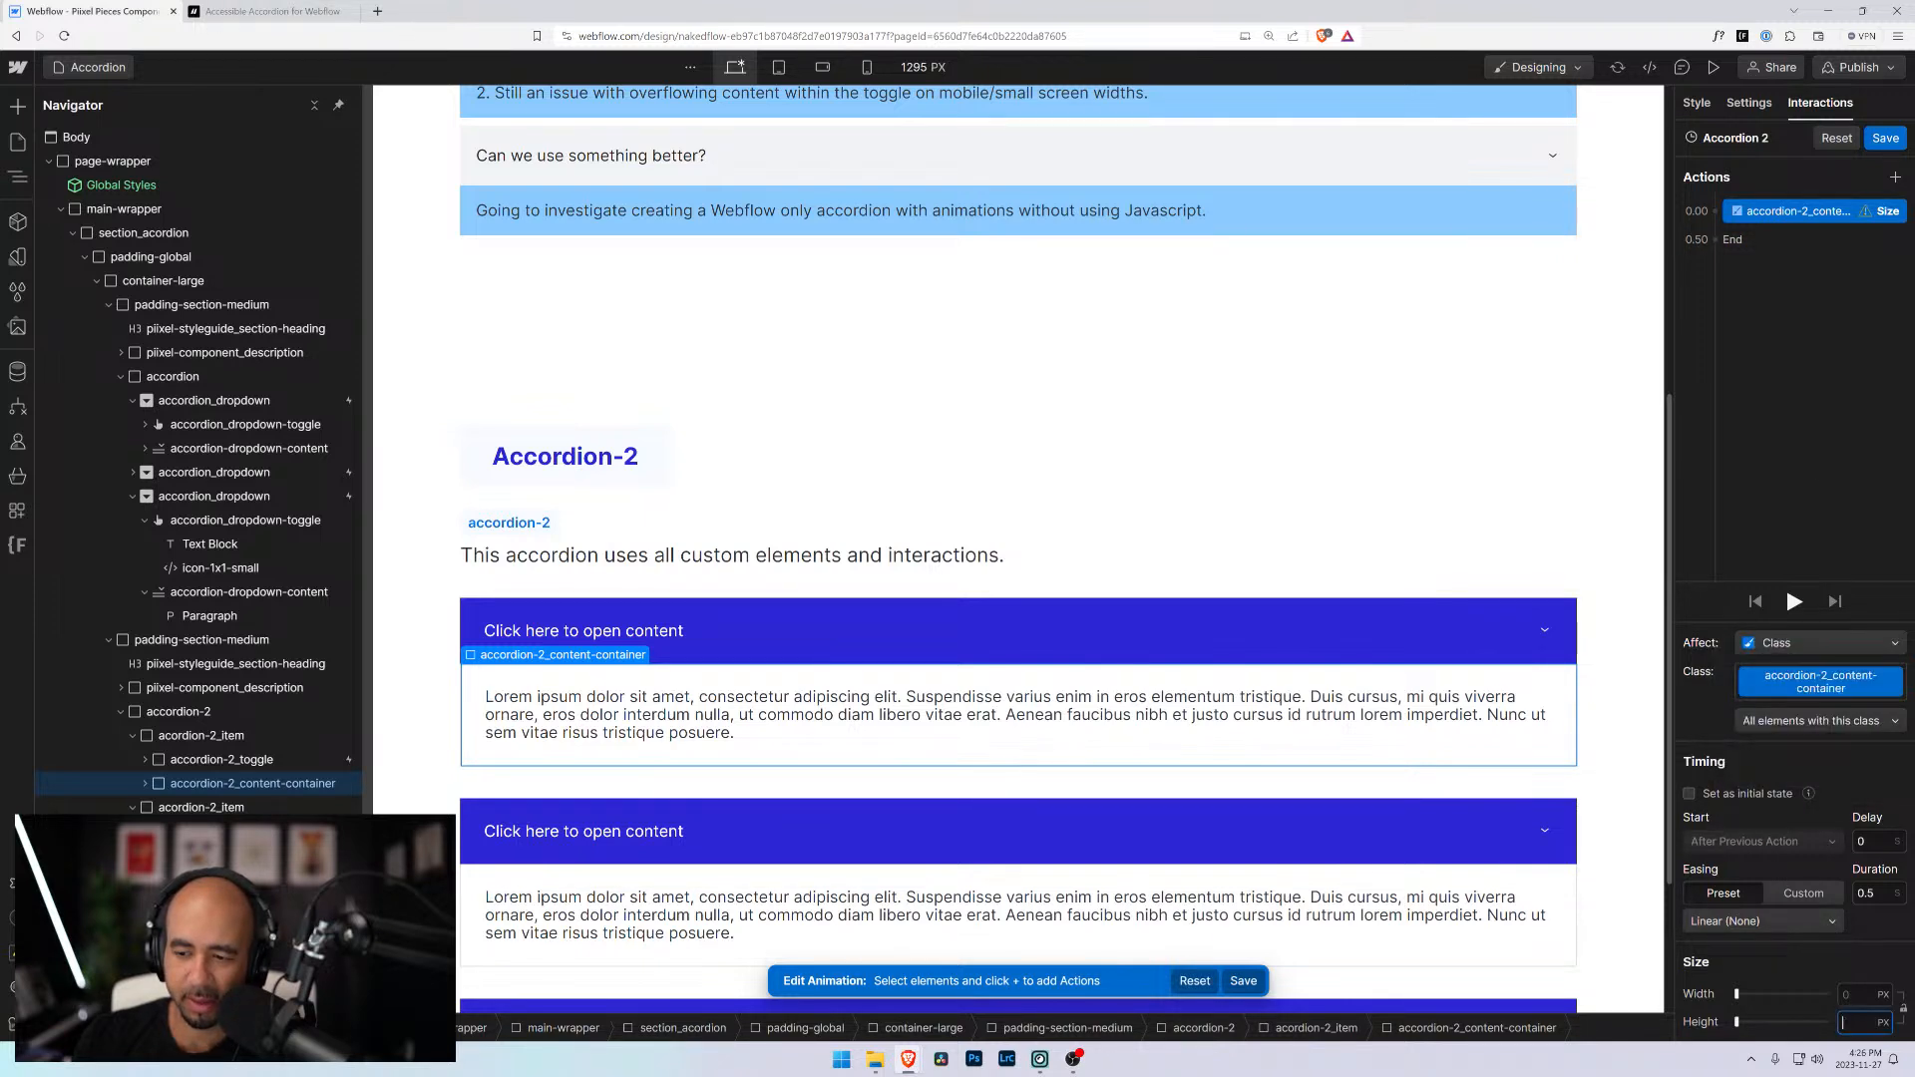
{"action": "type", "text": "0"}
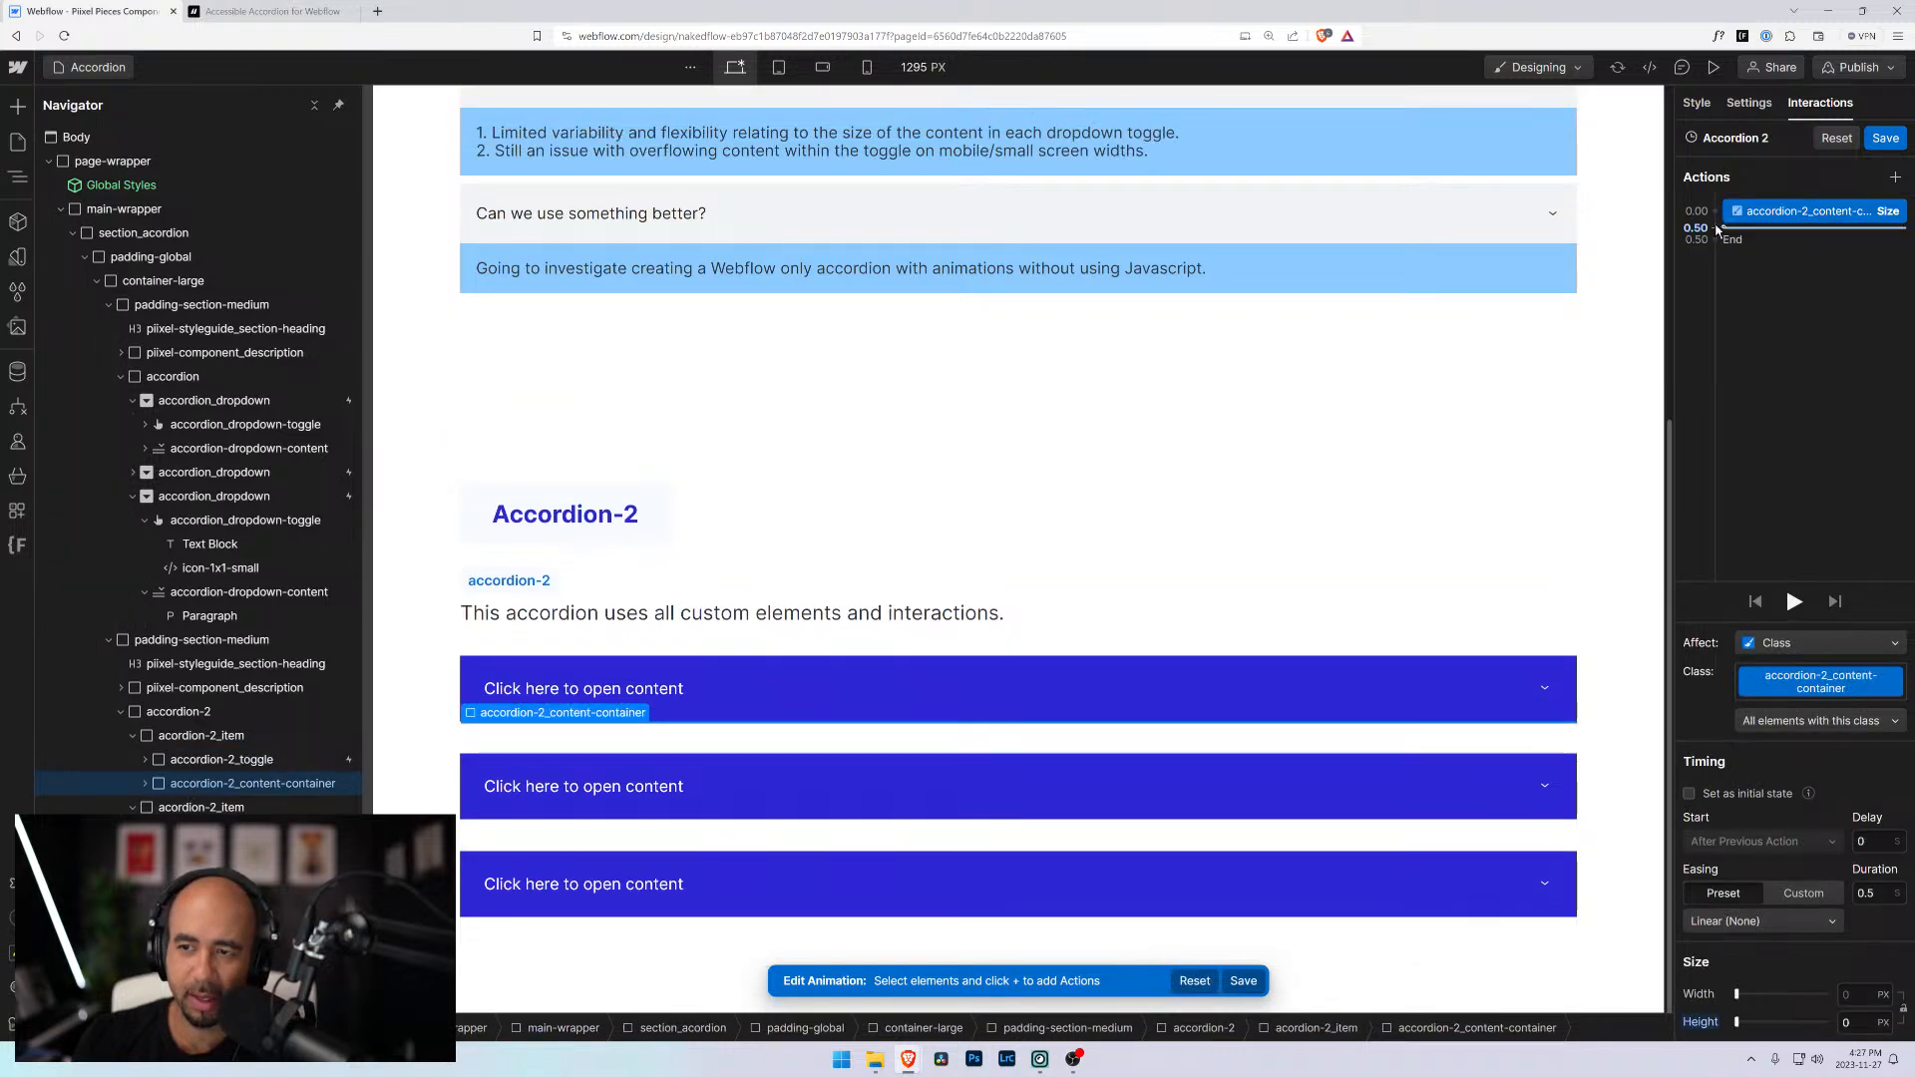
Add a second Size action after the first, affecting only siblings with this class, with its height set to Auto
{"action": "left_click", "coordinate": [1716, 228]}
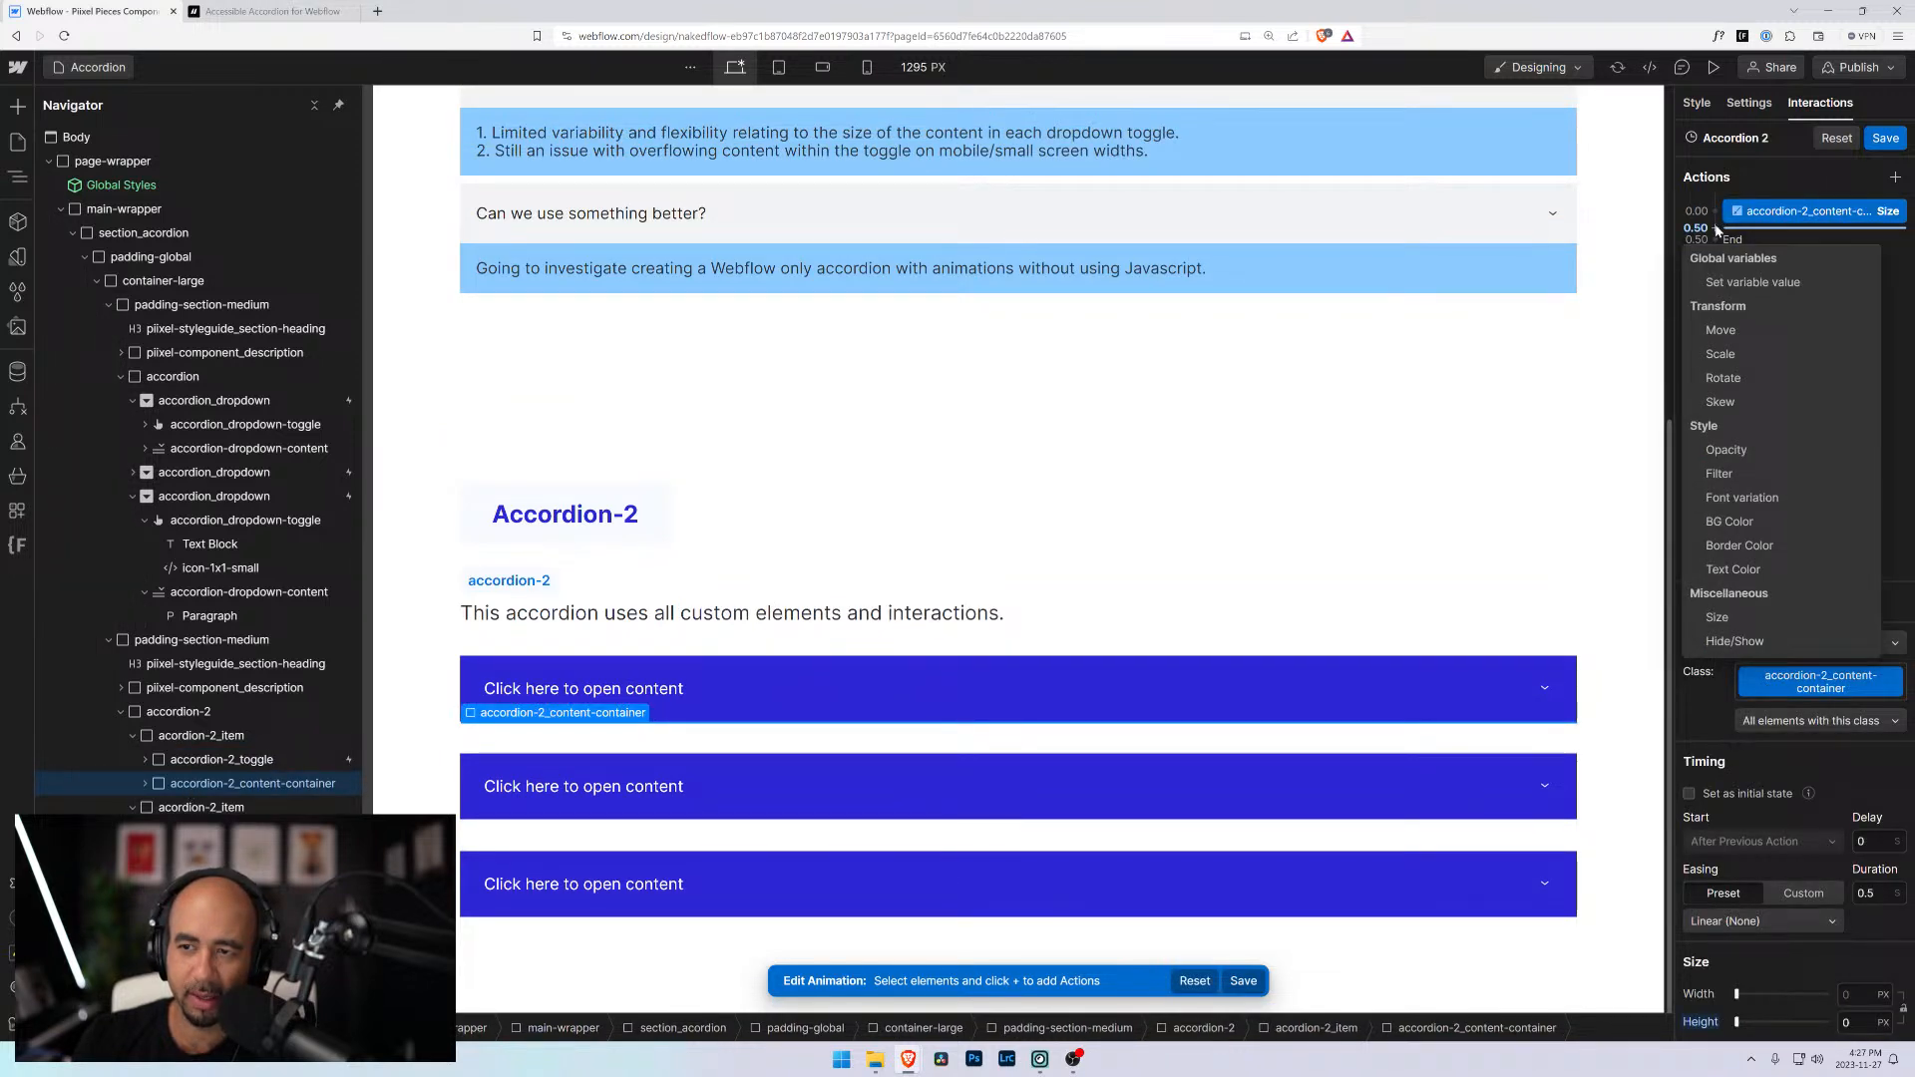
{"action": "left_click", "coordinate": [1748, 622]}
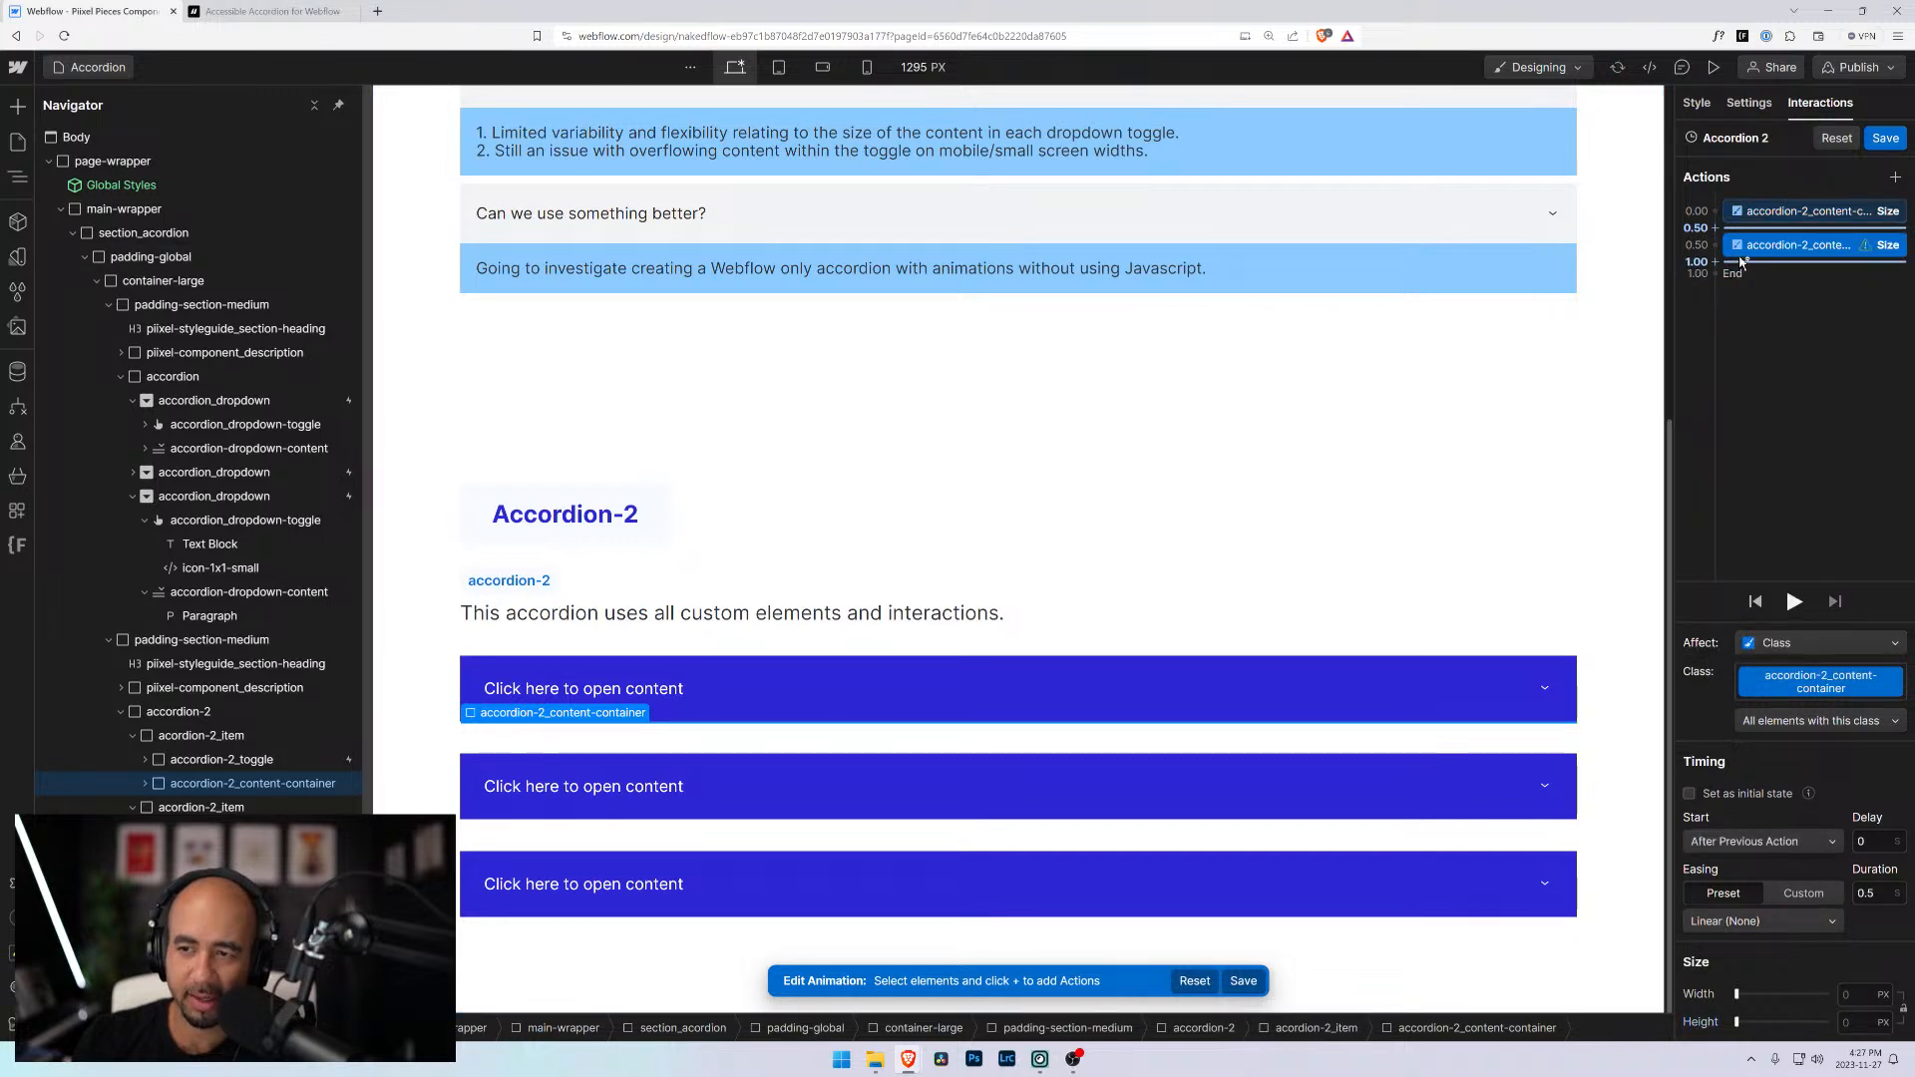
{"action": "left_click", "coordinate": [1805, 726]}
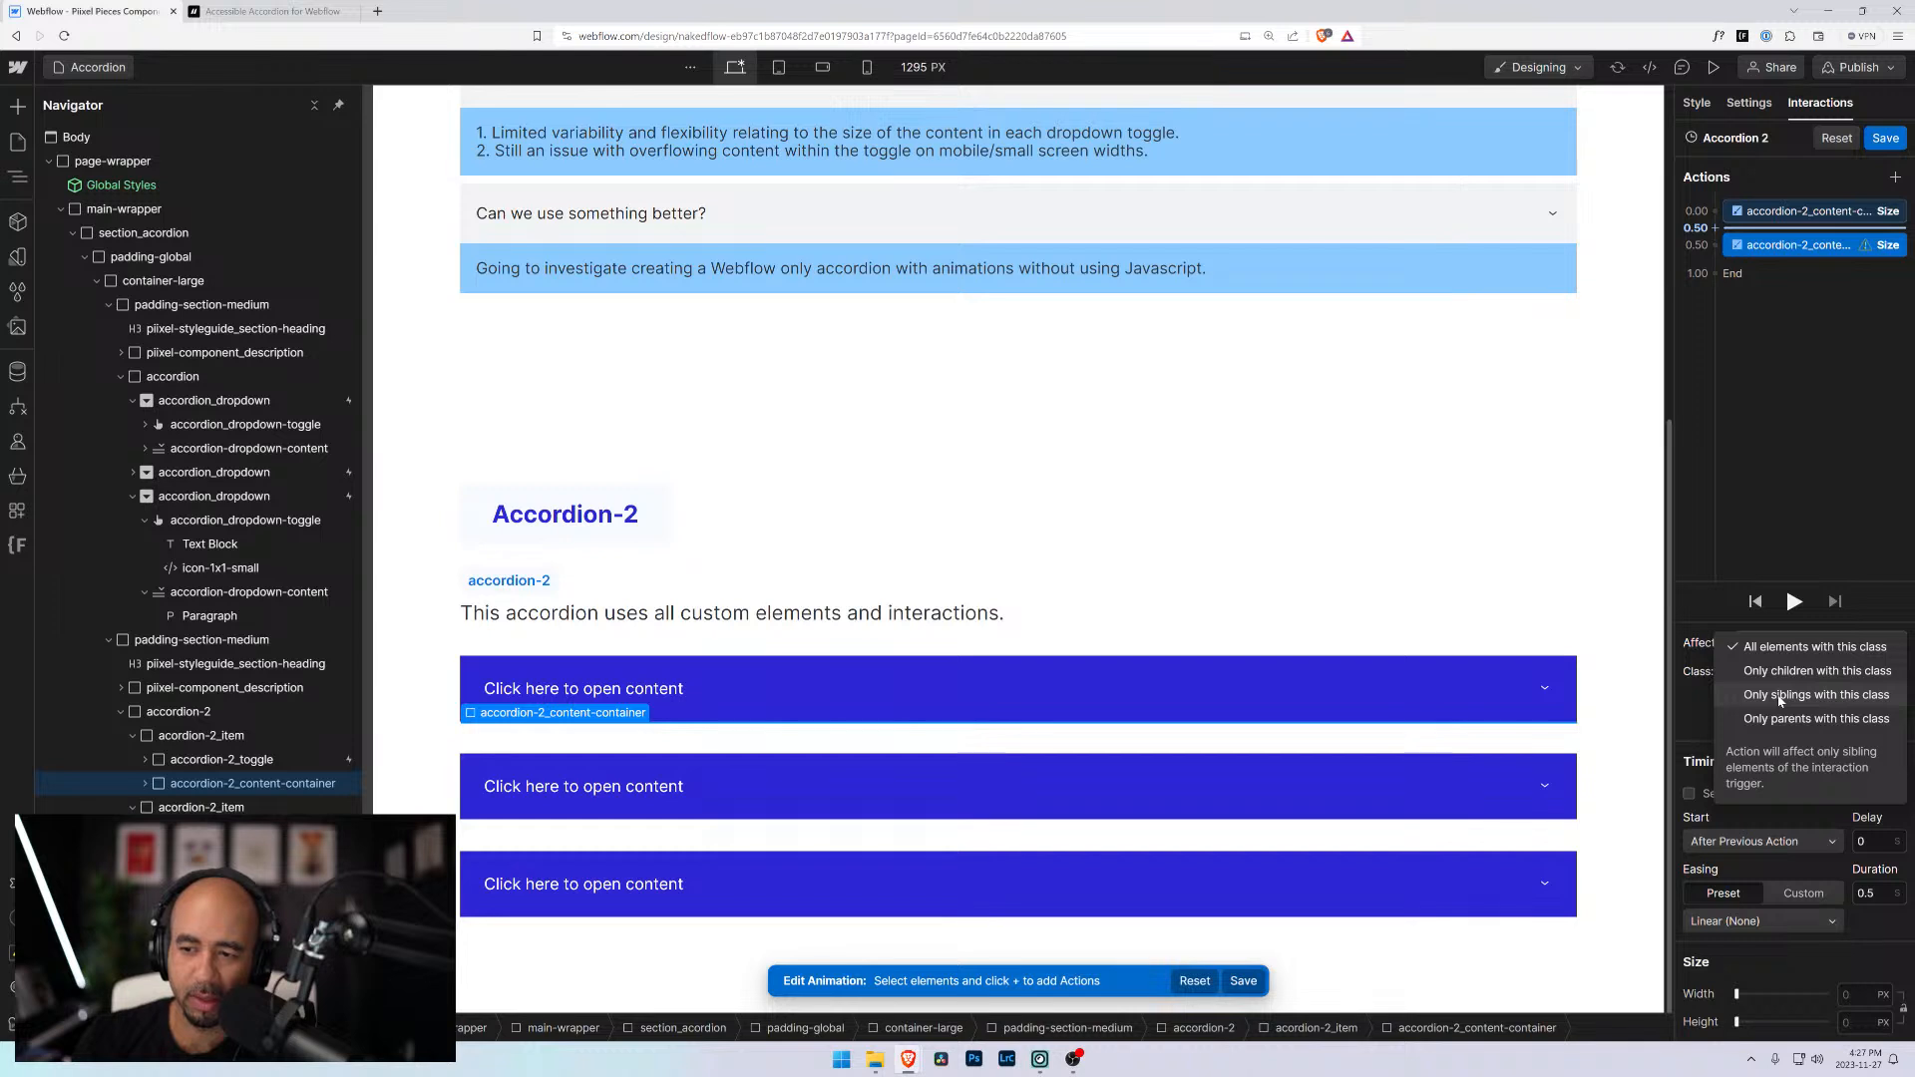
{"action": "left_click", "coordinate": [1780, 696]}
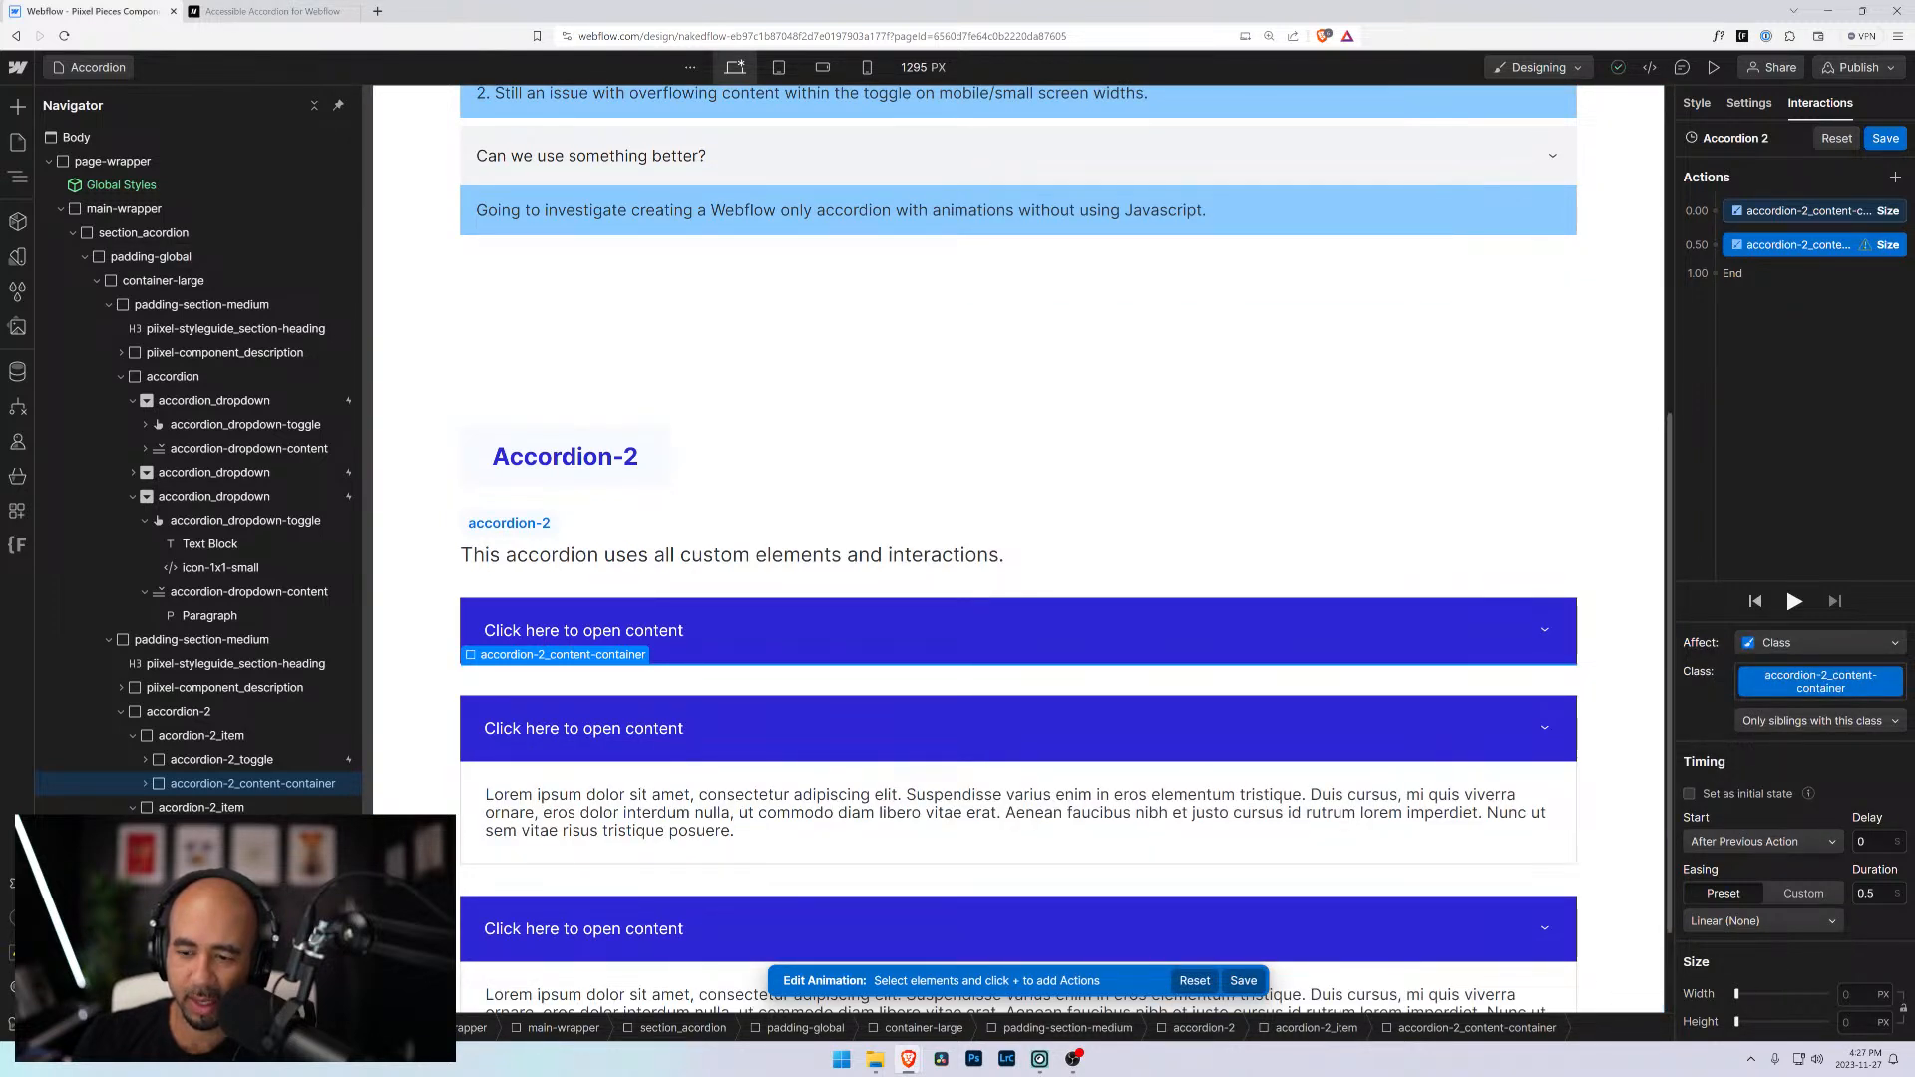
{"action": "left_click", "coordinate": [1853, 1023]}
{"action": "type", "text": "auto"}
{"action": "key", "text": "Return"}
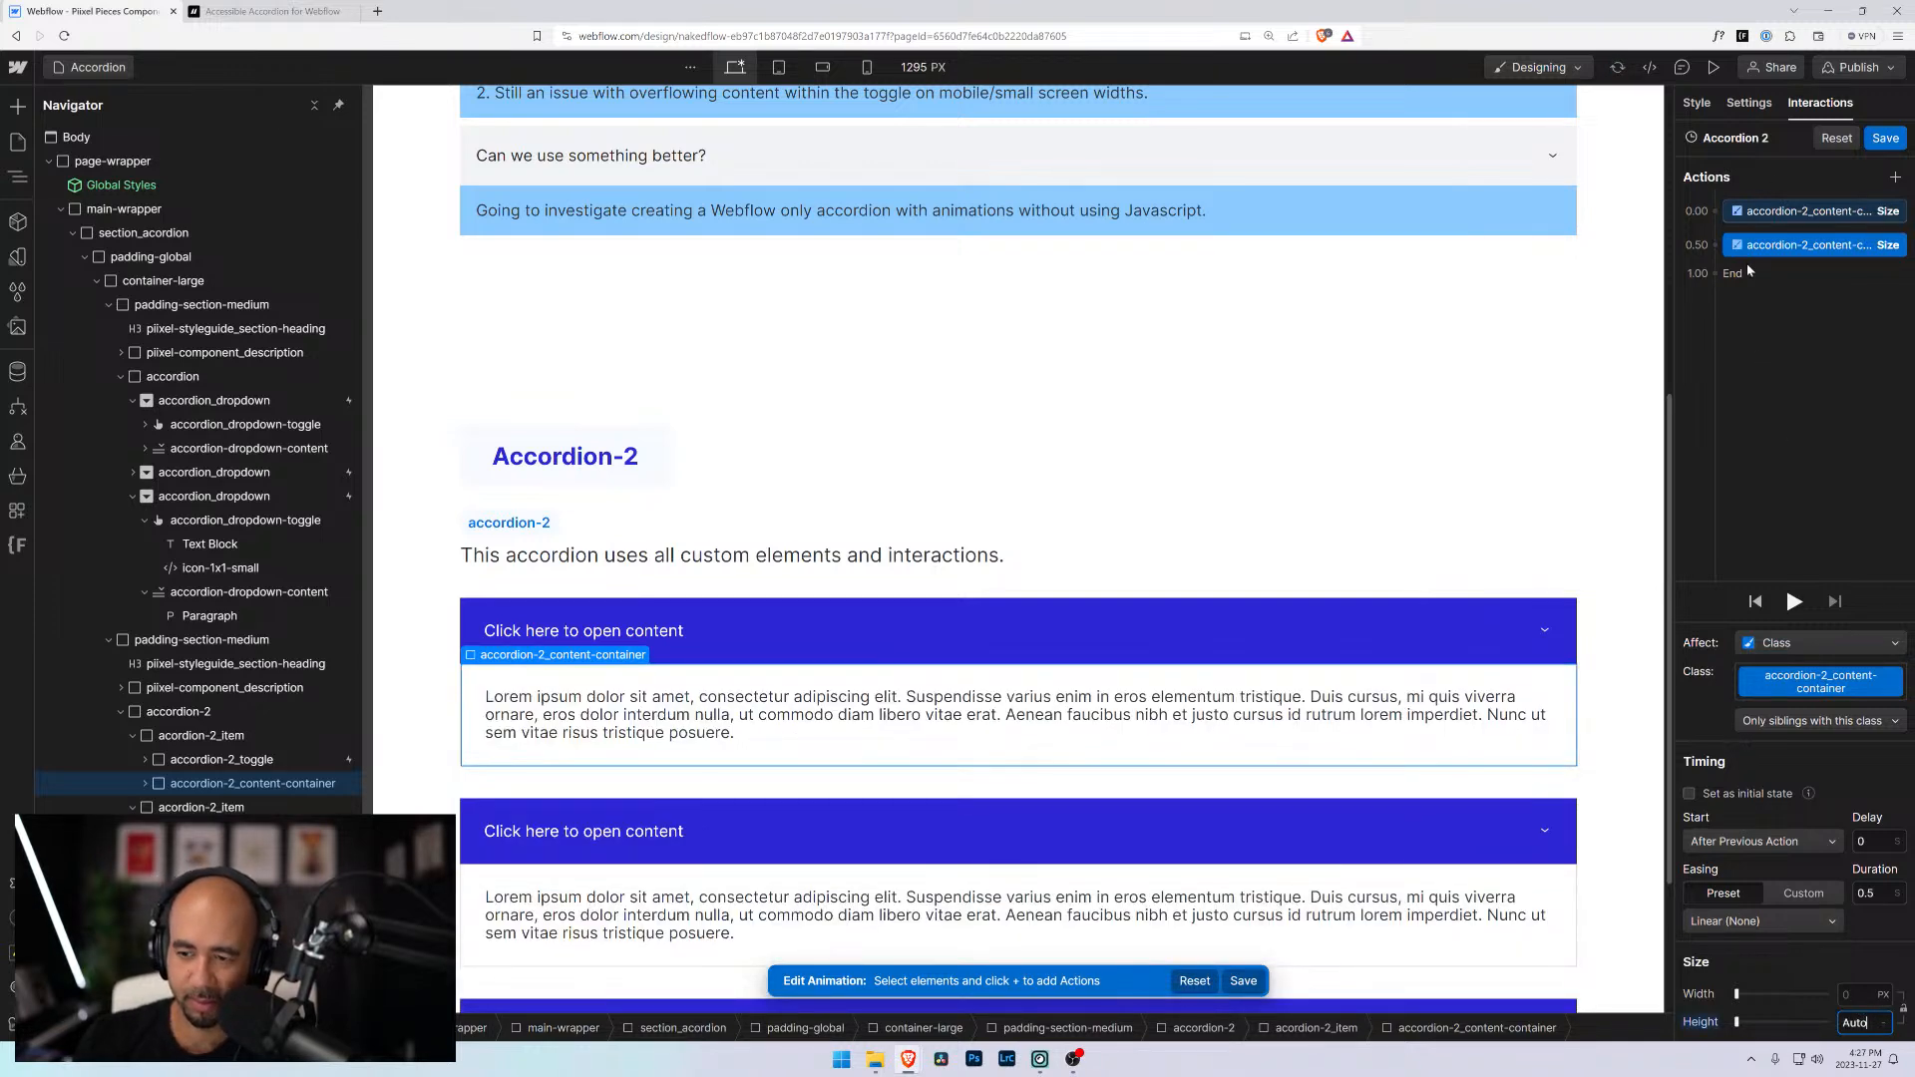
Compare the target scope and height settings of the collapsing and Auto-height size actions
{"action": "left_click", "coordinate": [1772, 220]}
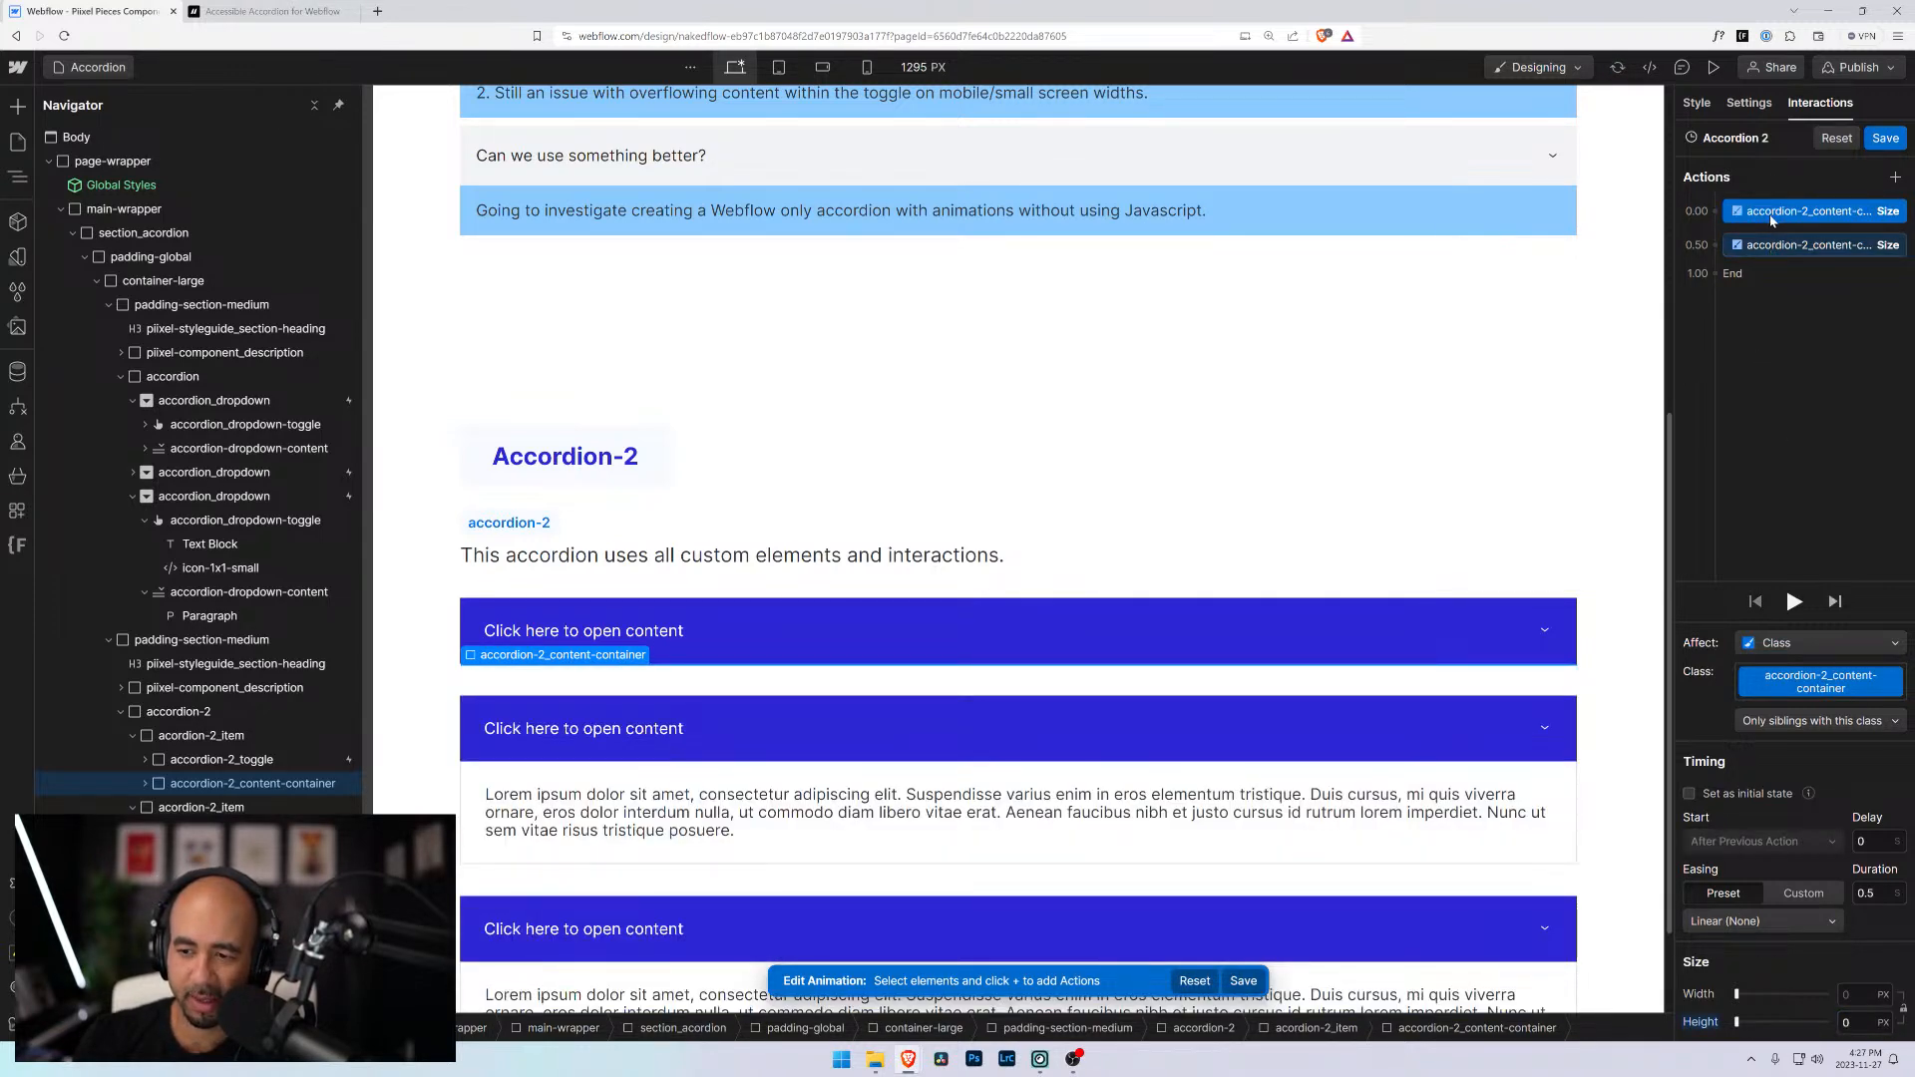
{"action": "left_click", "coordinate": [1779, 246]}
{"action": "left_click", "coordinate": [1775, 218]}
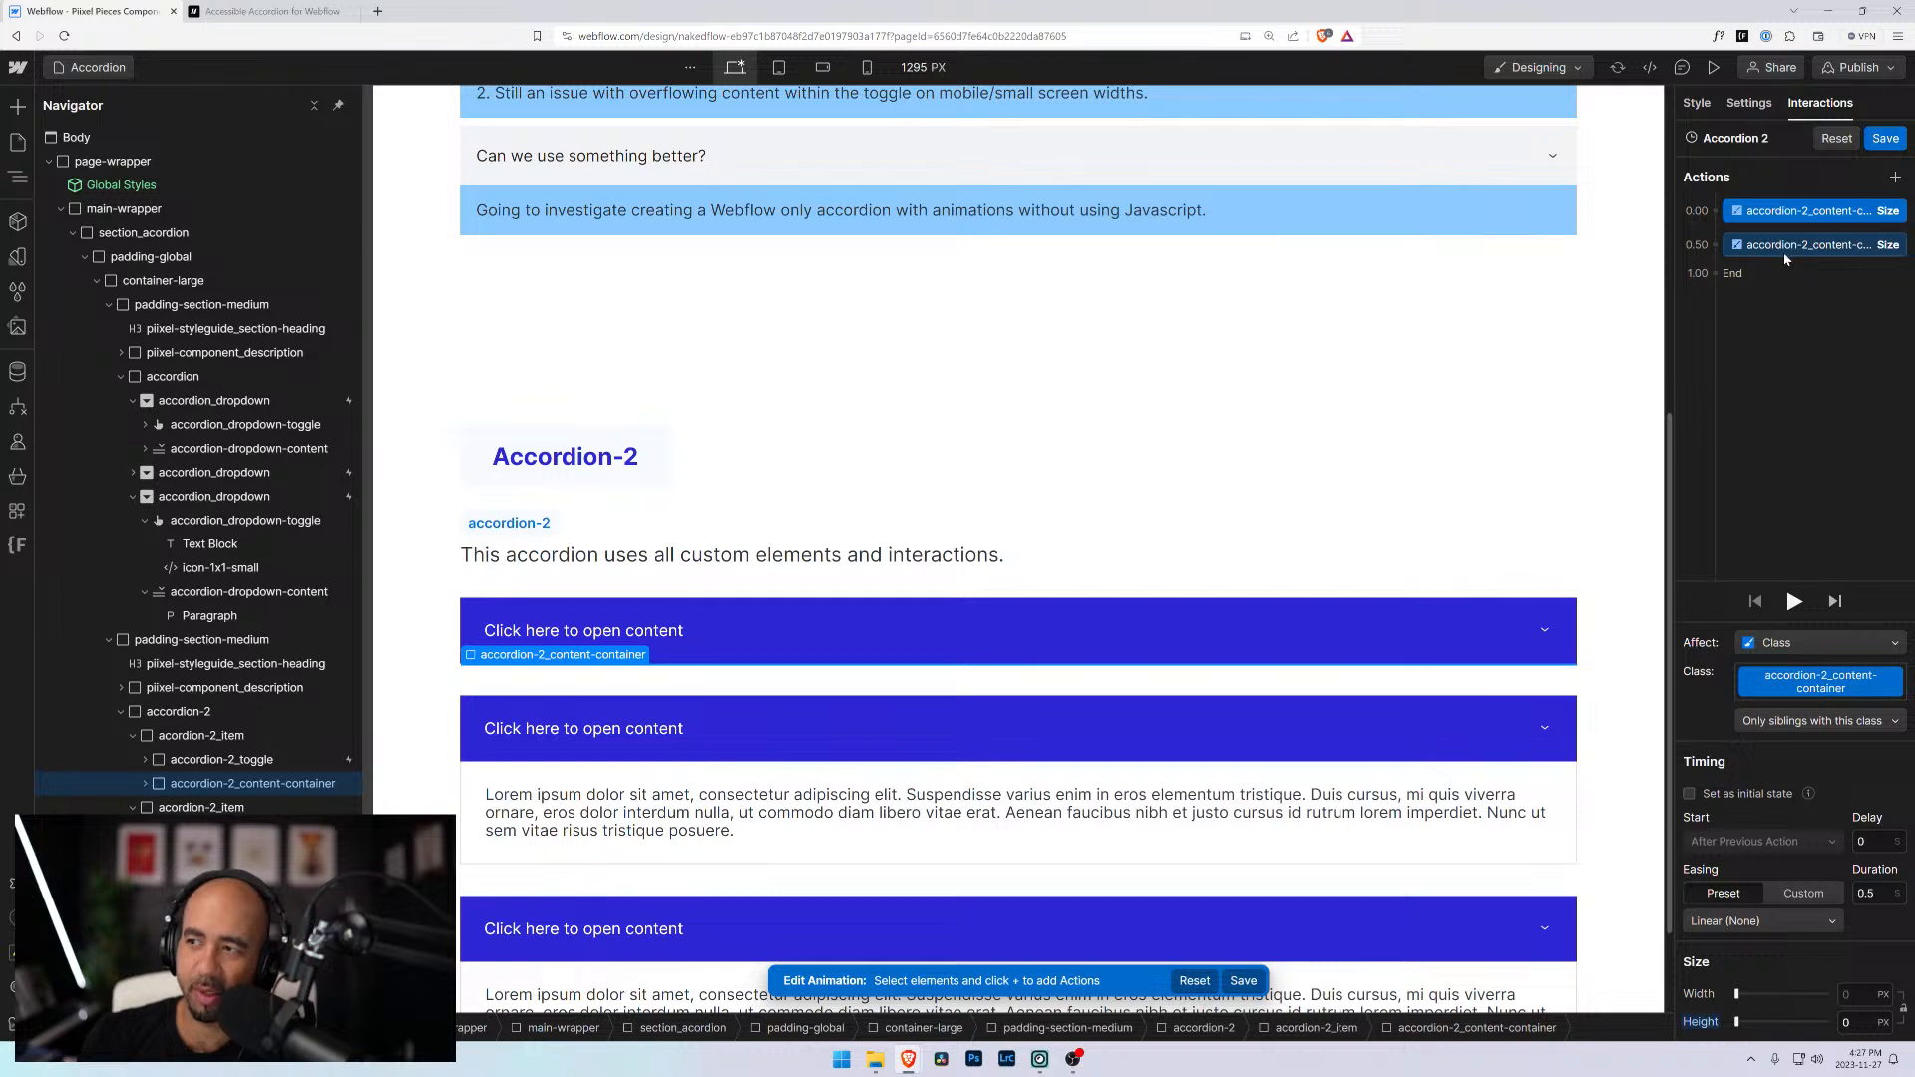
{"action": "left_click", "coordinate": [1786, 256]}
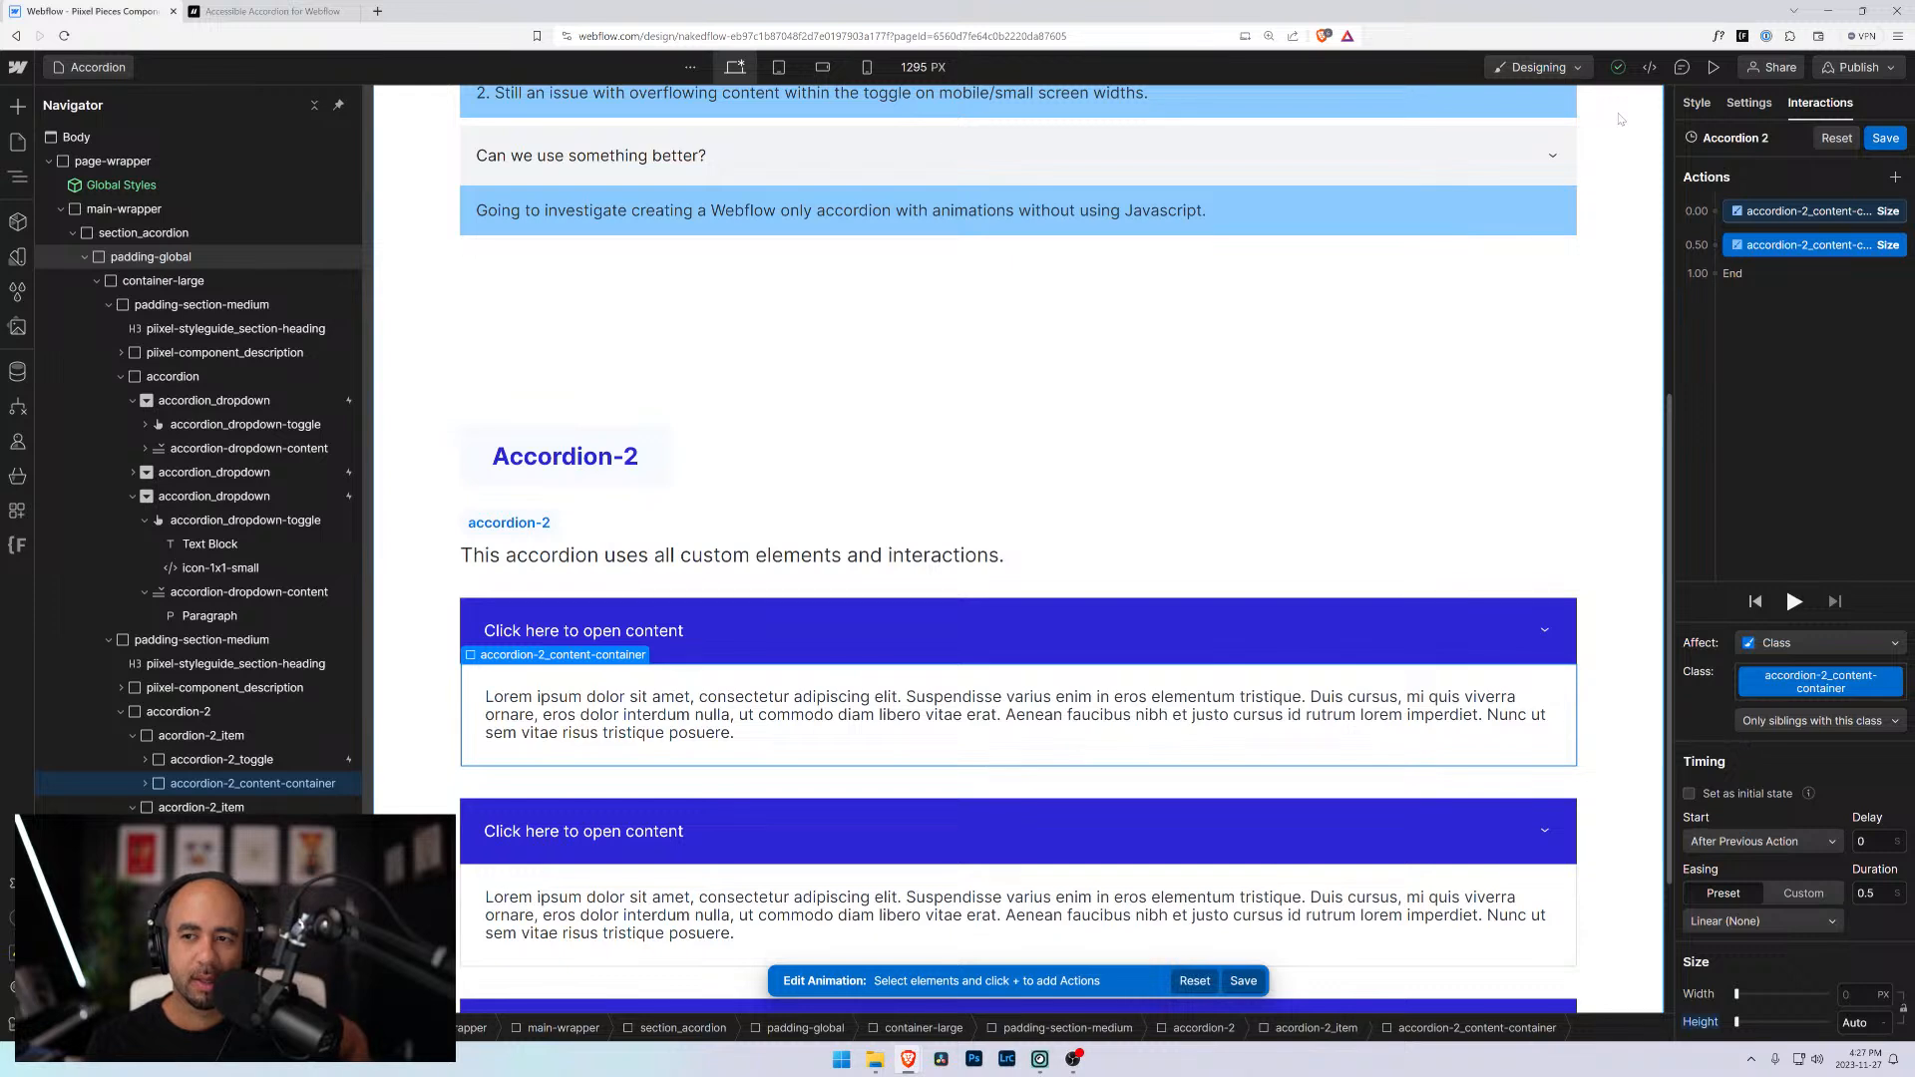
{"action": "left_click", "coordinate": [1820, 214]}
{"action": "left_click", "coordinate": [1813, 245]}
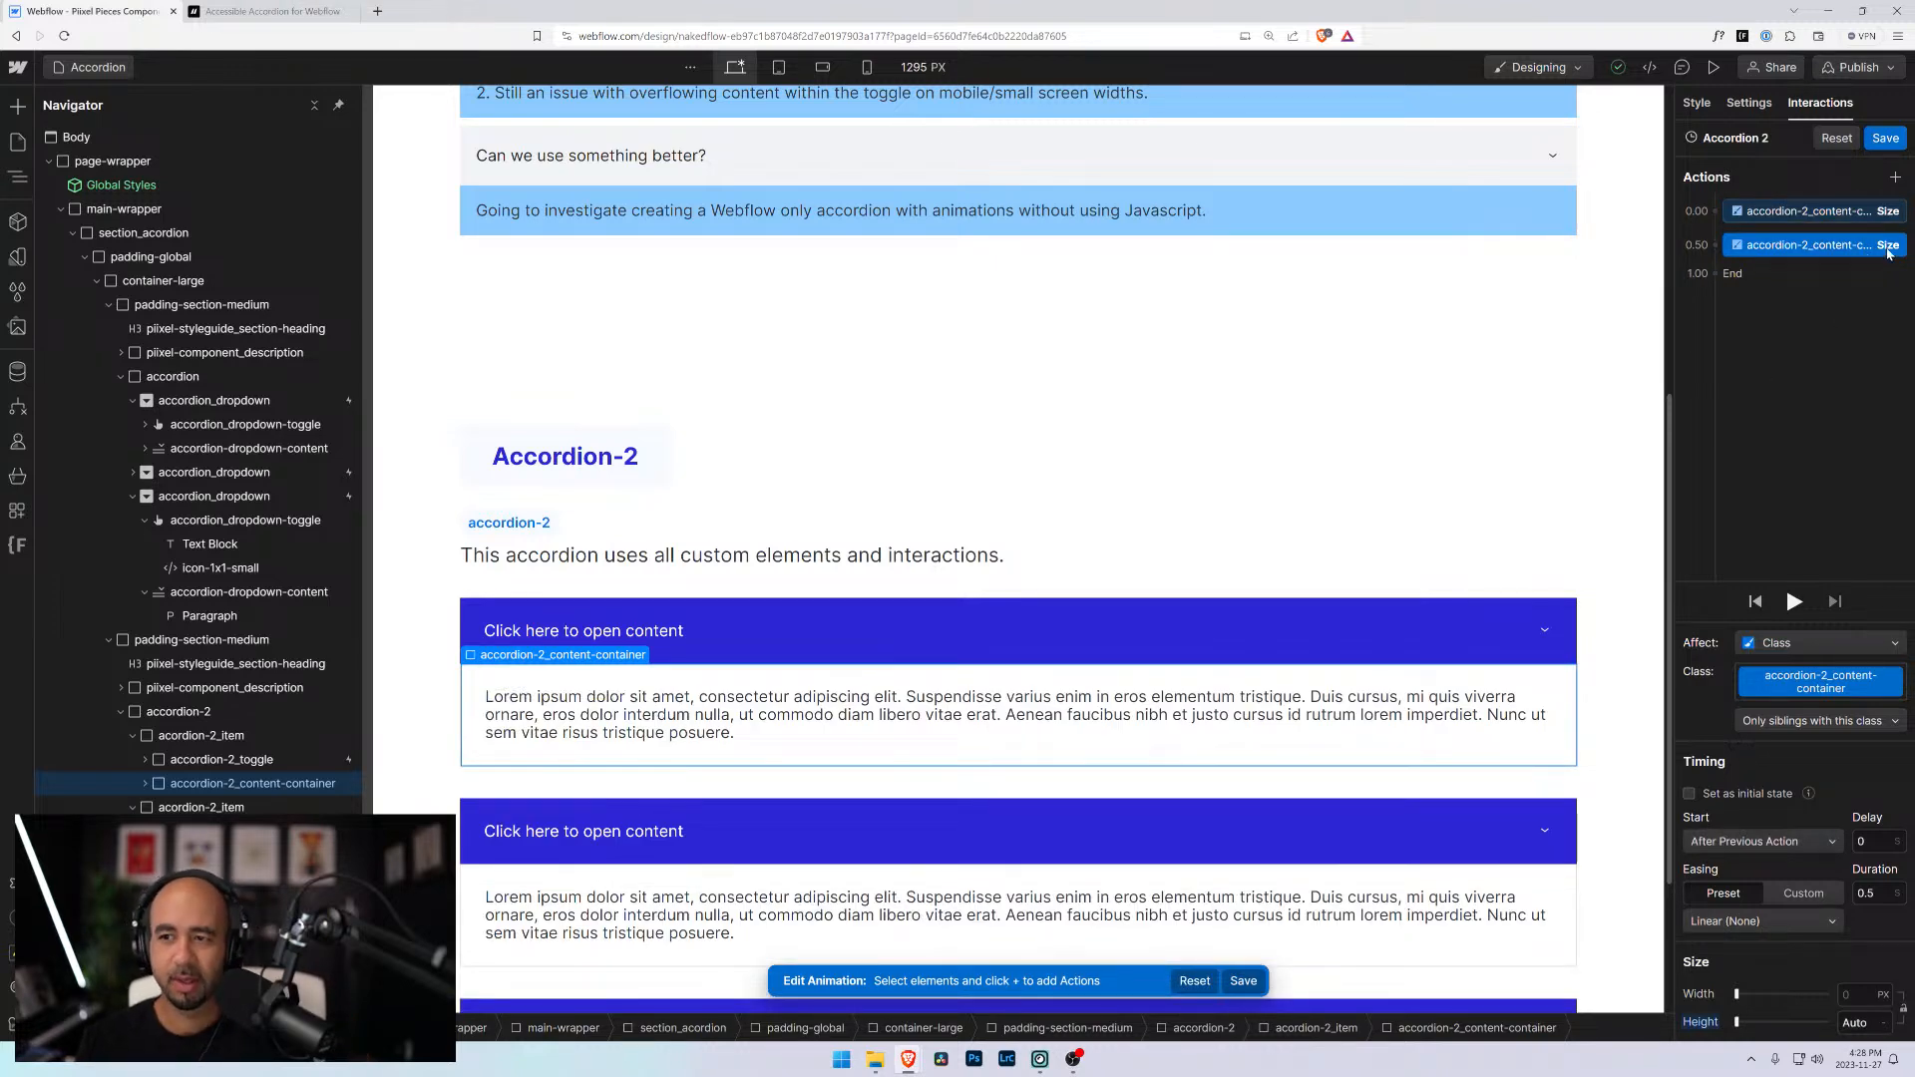
Delete the Auto-height Size action from the Accordion 2 animation and save the animation
{"action": "right_click", "coordinate": [1853, 254]}
{"action": "left_click", "coordinate": [1805, 276]}
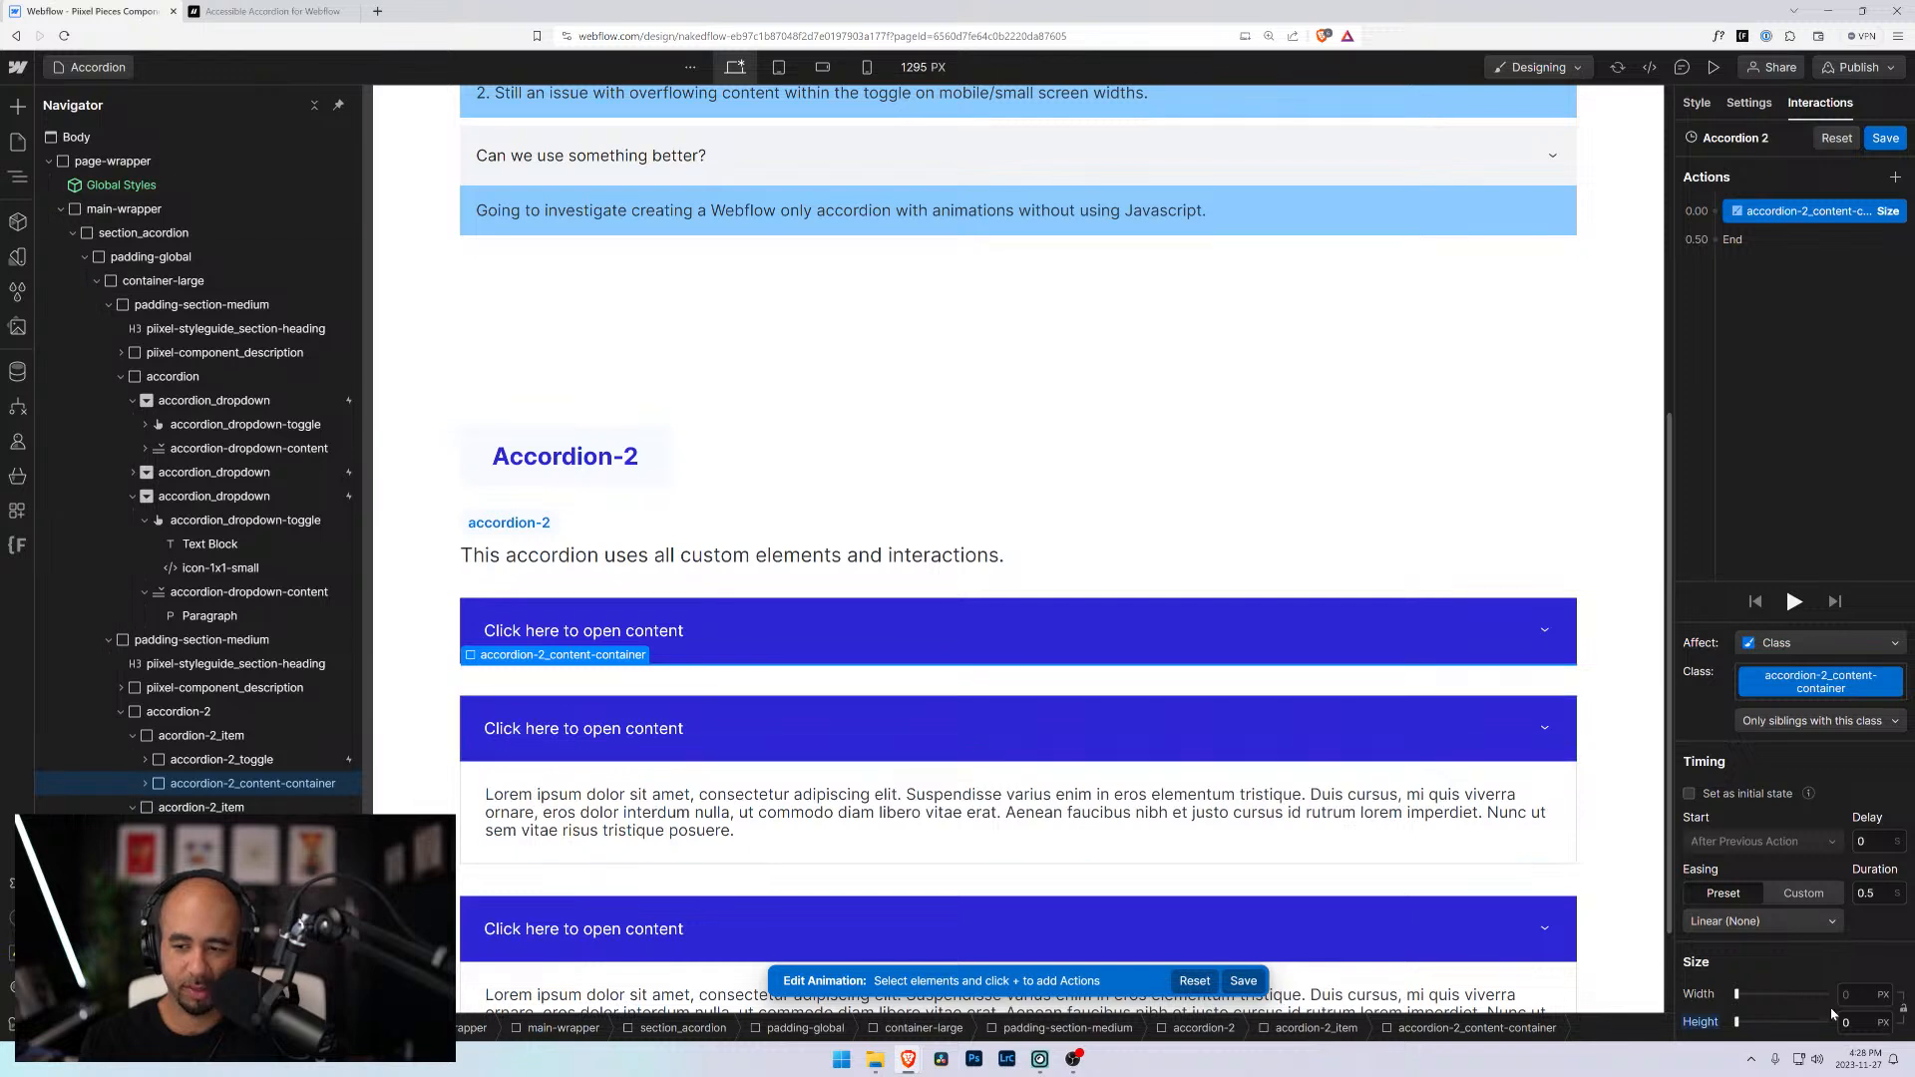
{"action": "left_click", "coordinate": [1886, 138]}
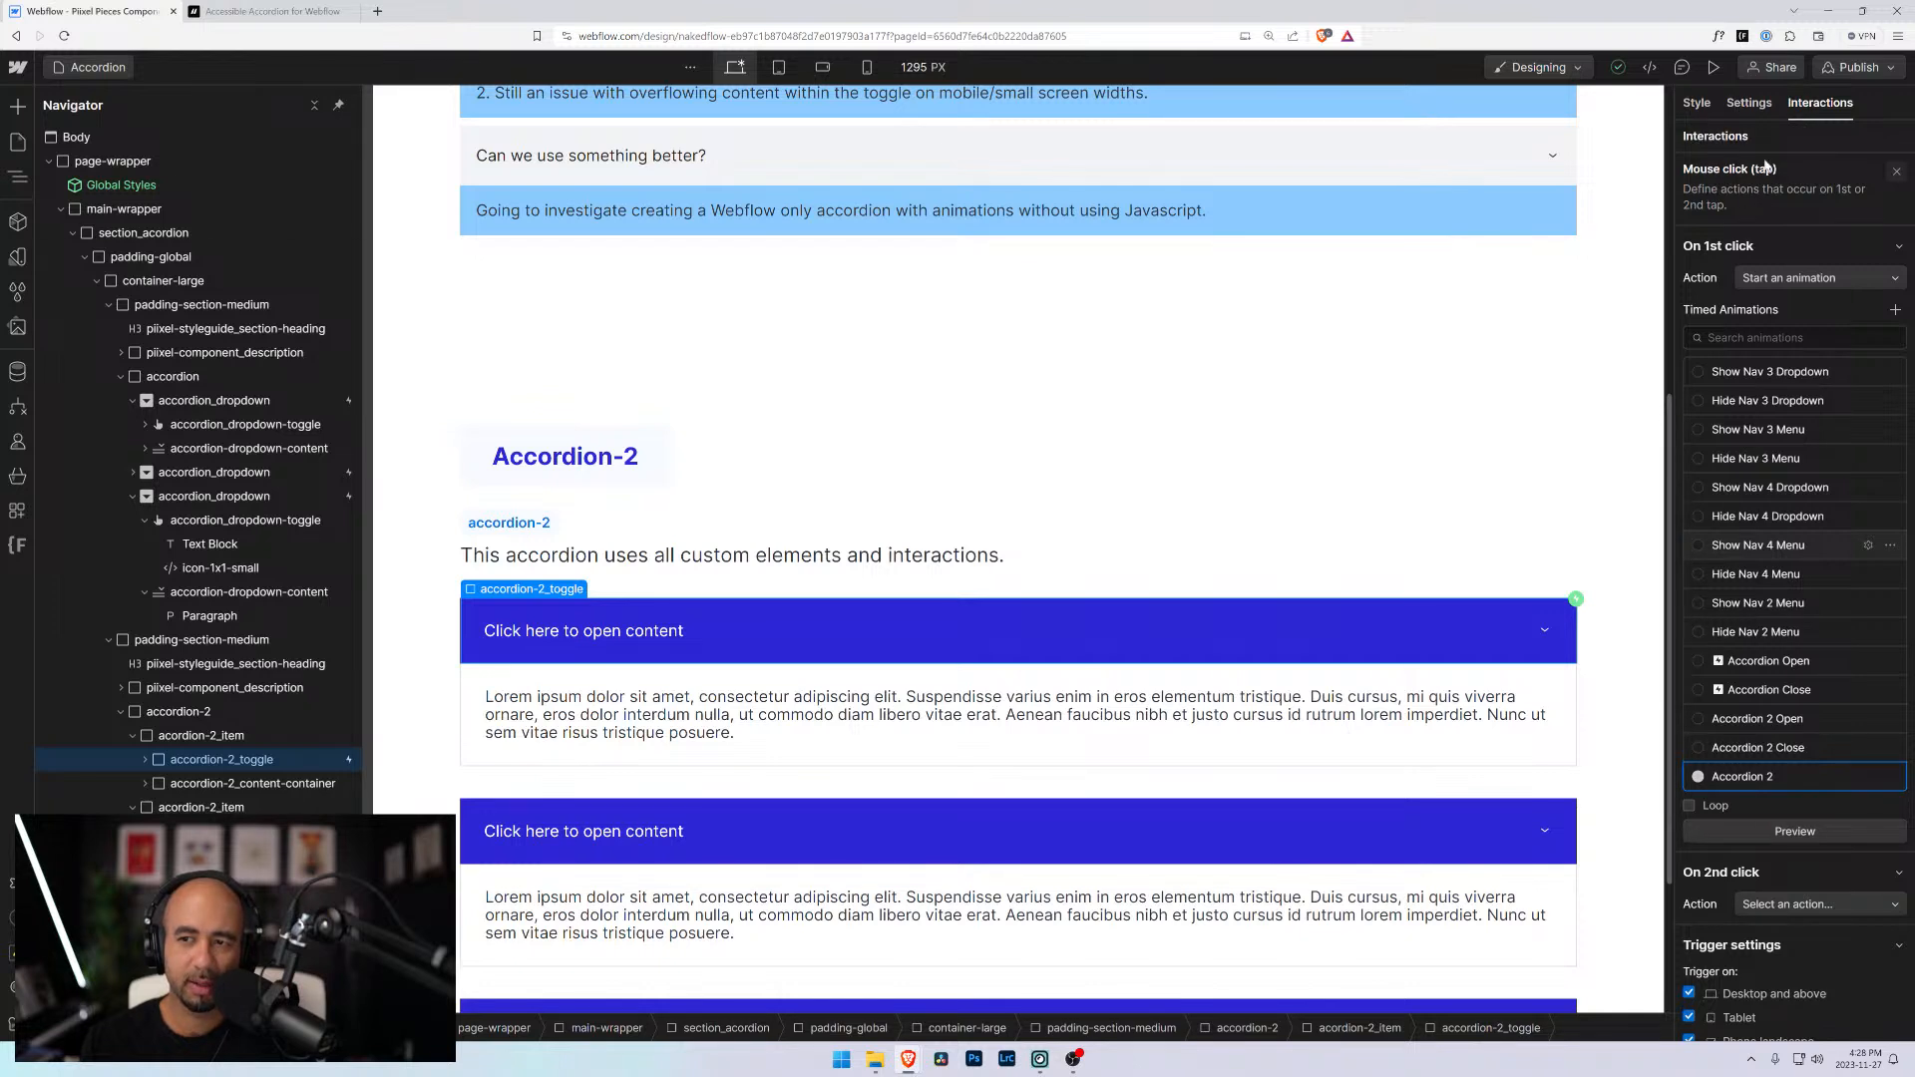
Add another mouse click trigger to accordion-2_toggle, with its first click set to start an animation
{"action": "left_click", "coordinate": [221, 761]}
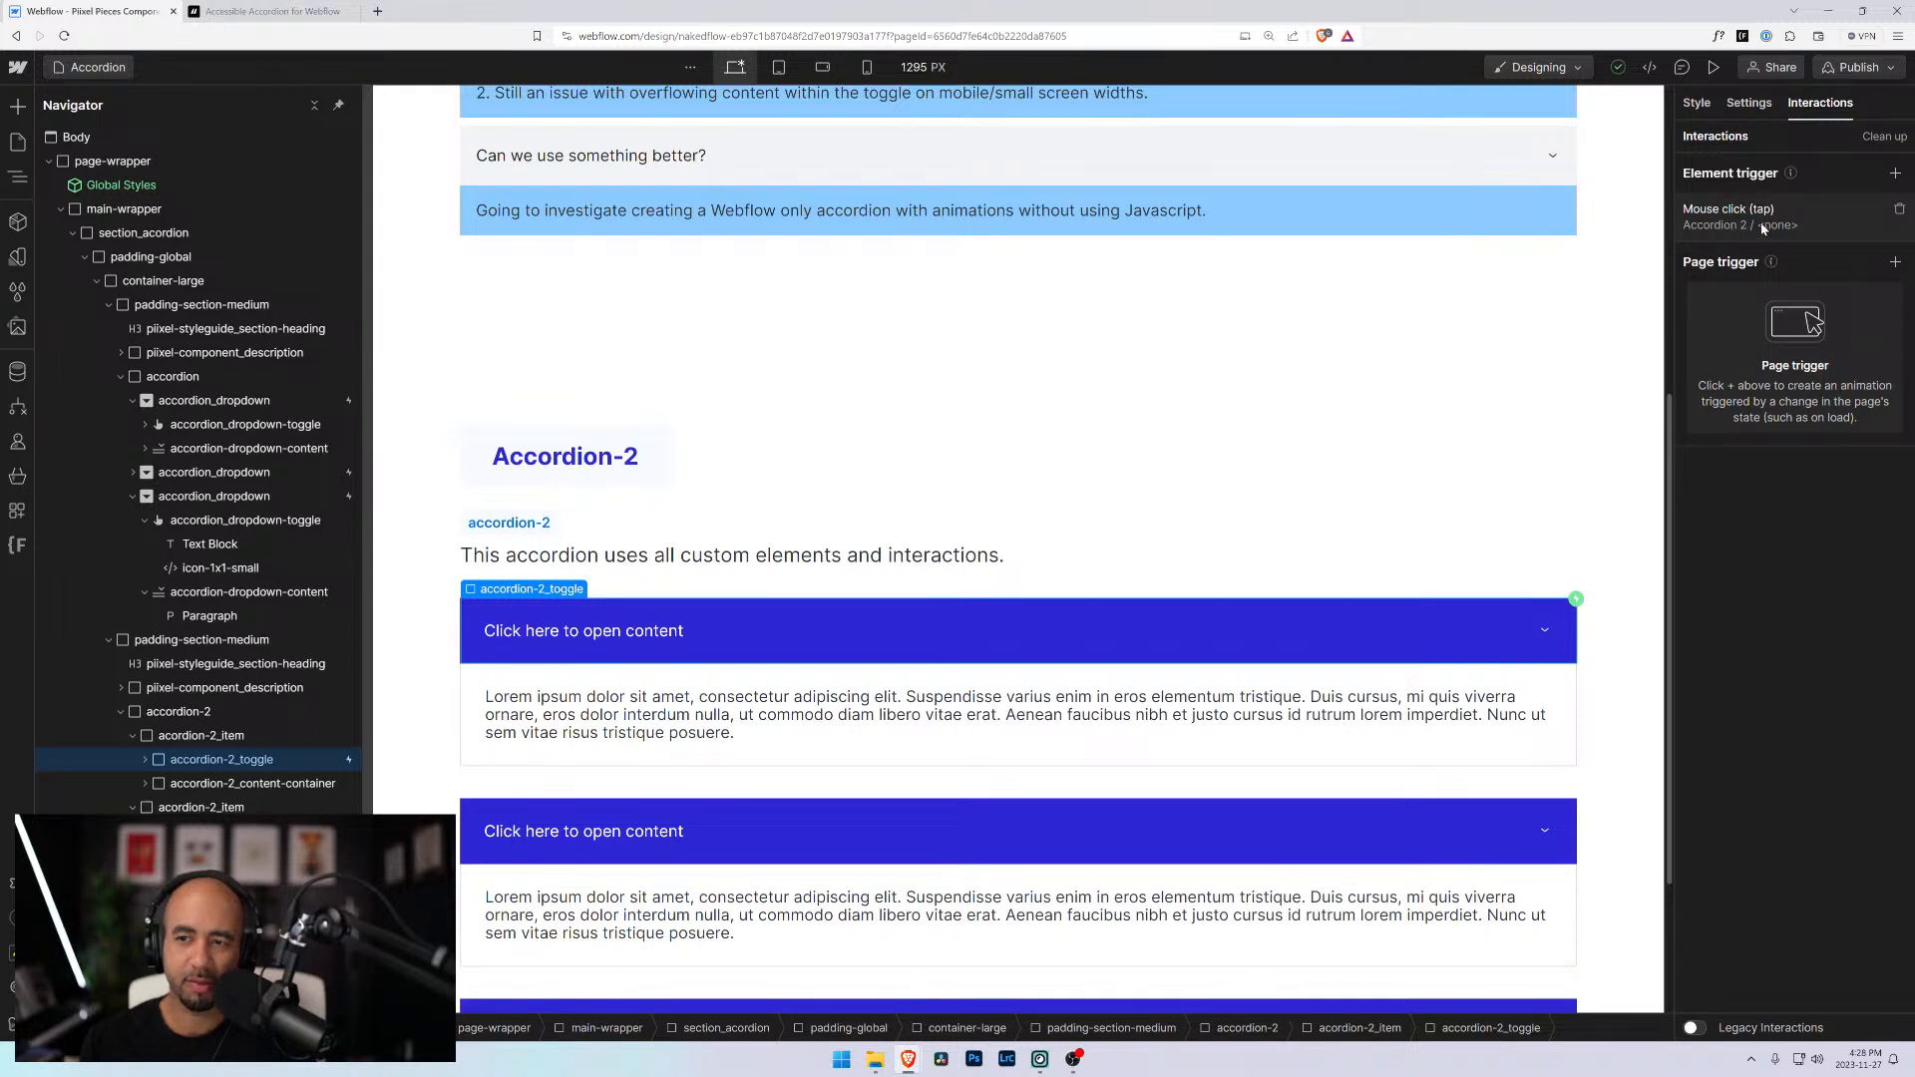
{"action": "left_click", "coordinate": [1896, 173]}
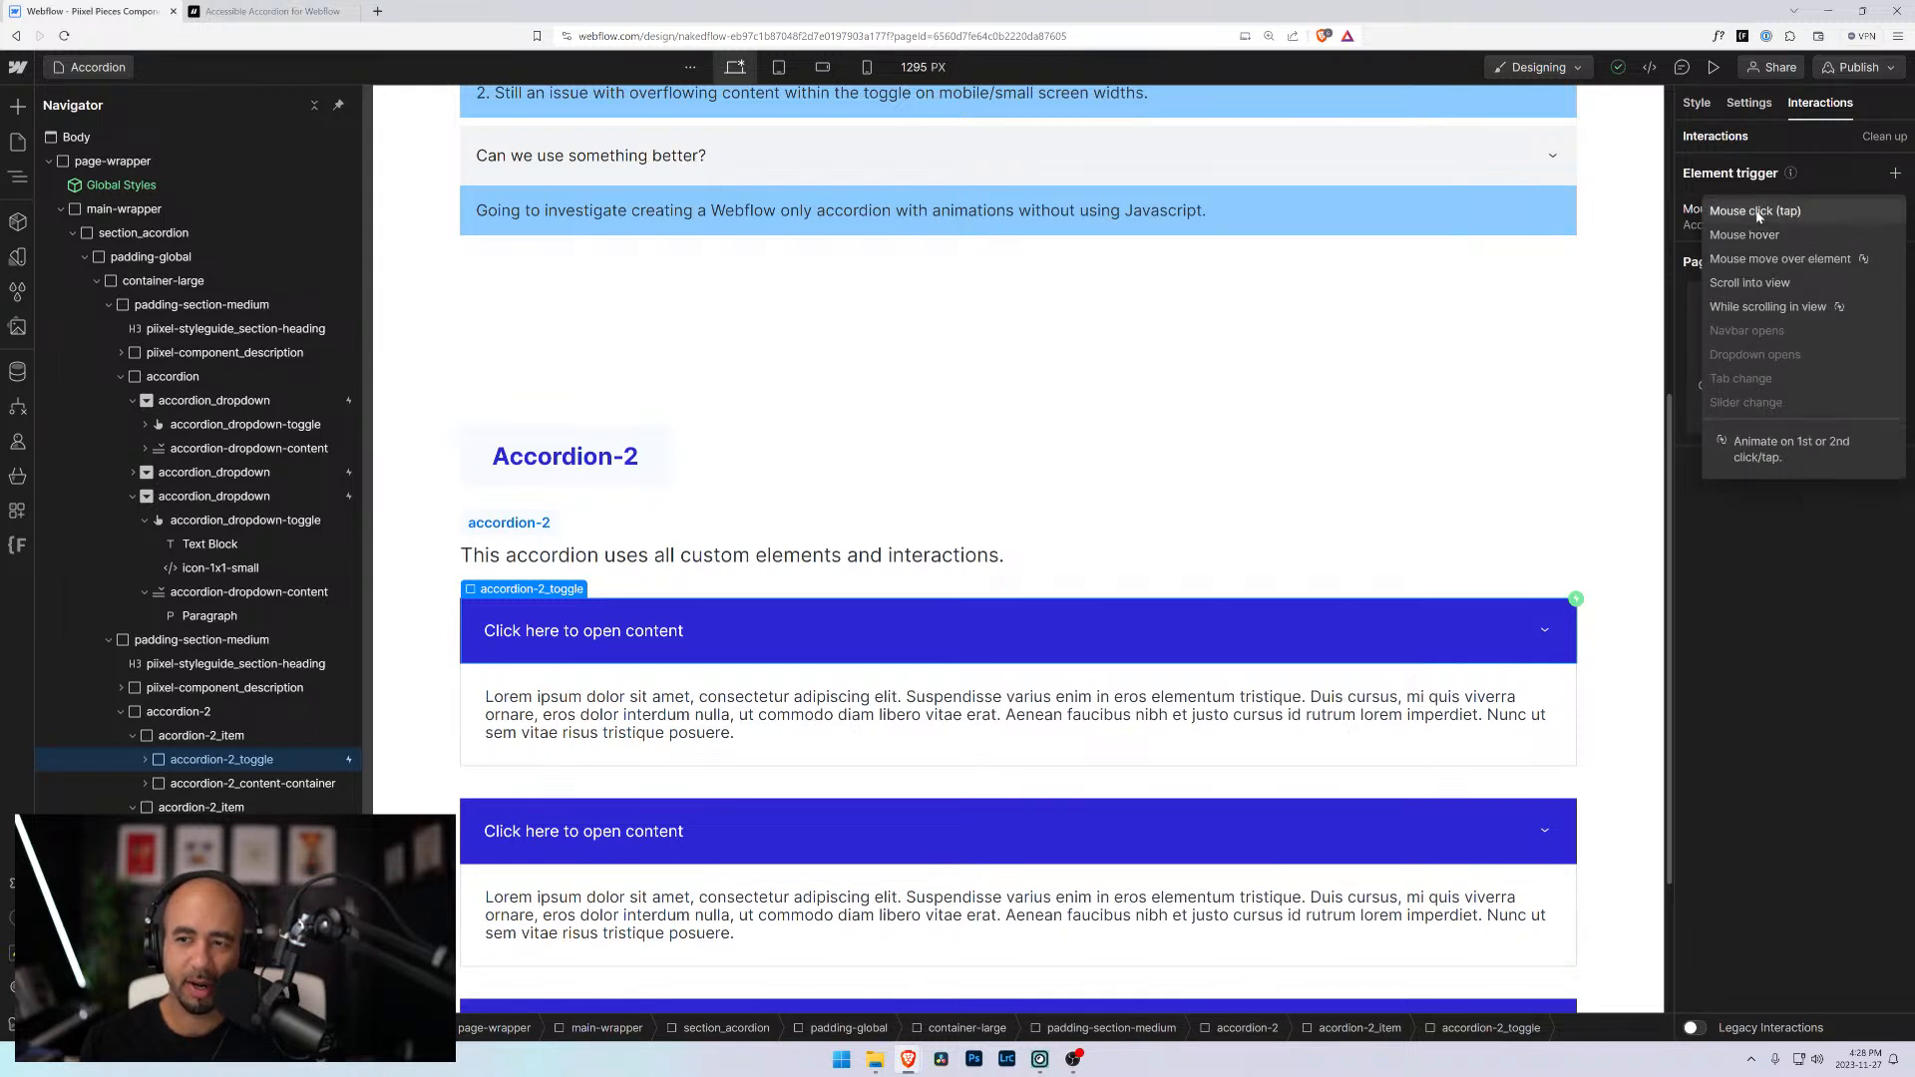
{"action": "left_click", "coordinate": [1758, 212]}
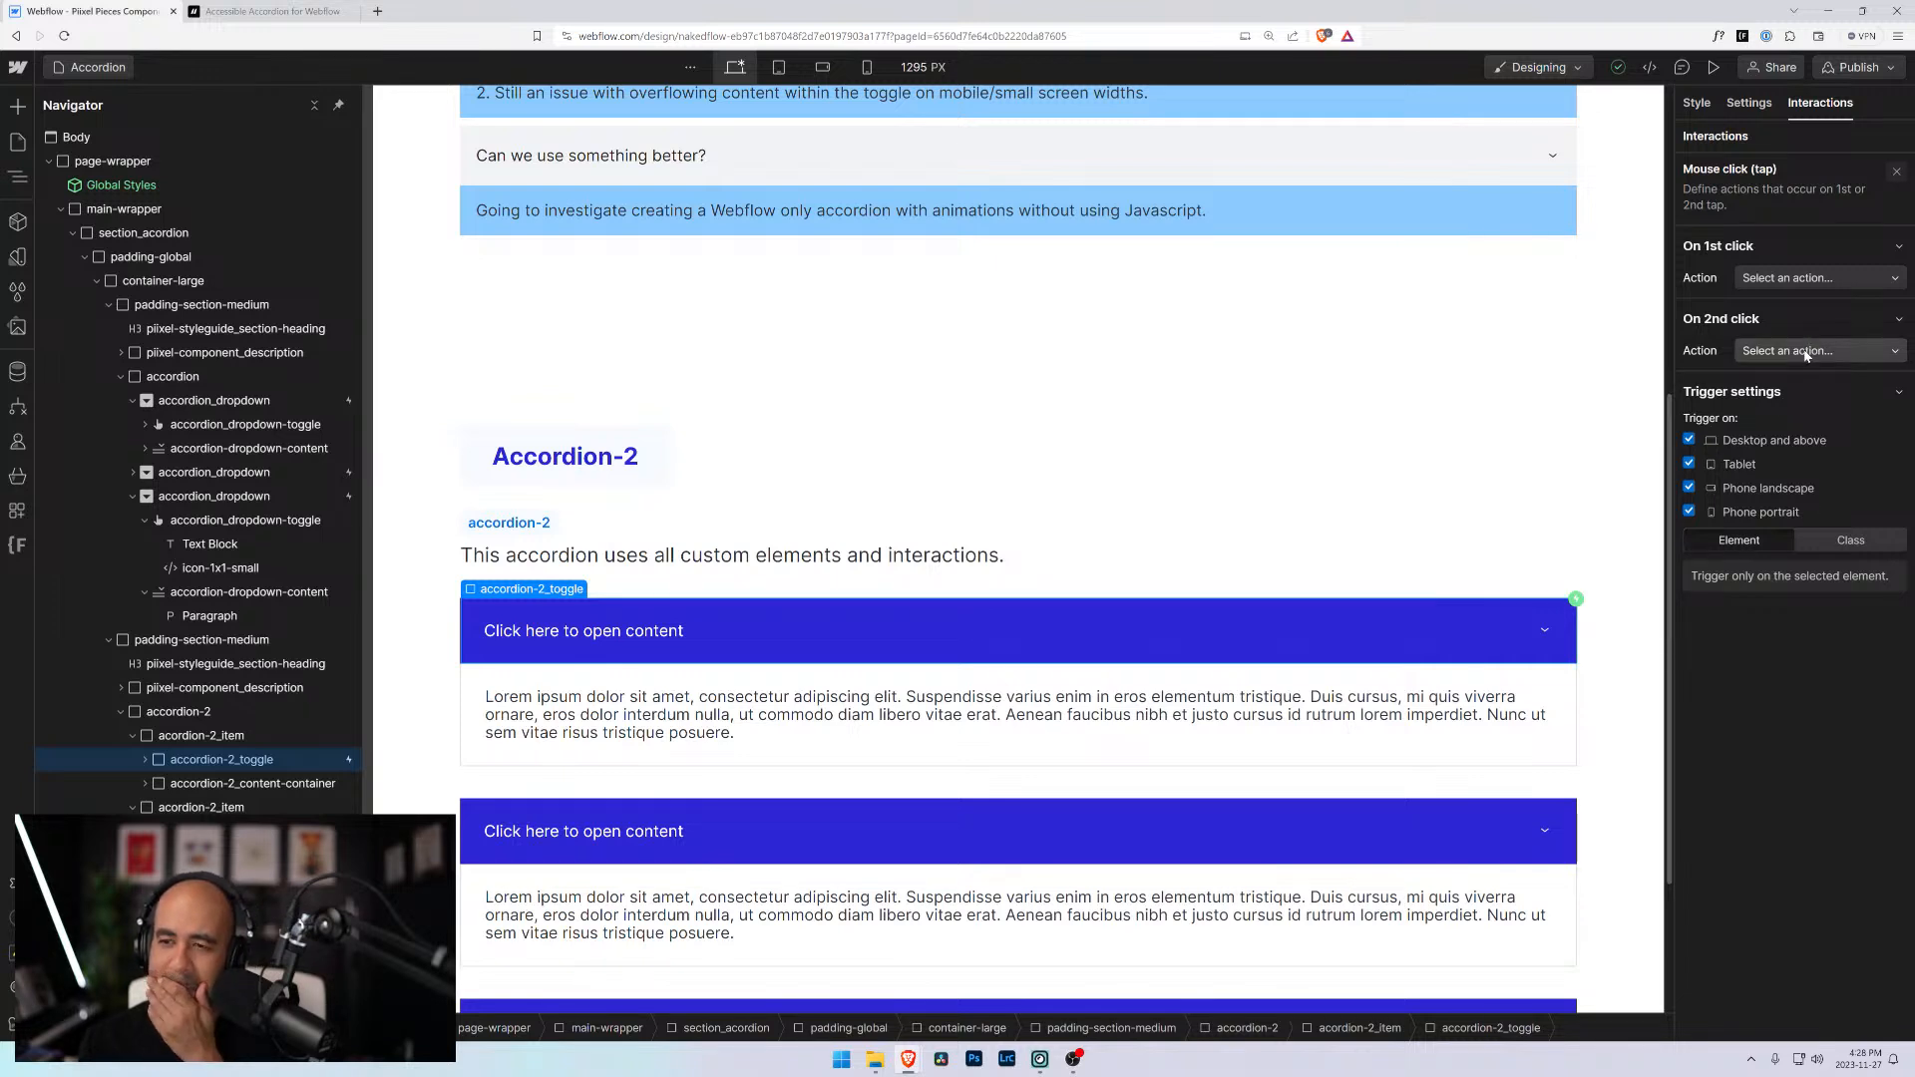
{"action": "left_click", "coordinate": [1806, 278]}
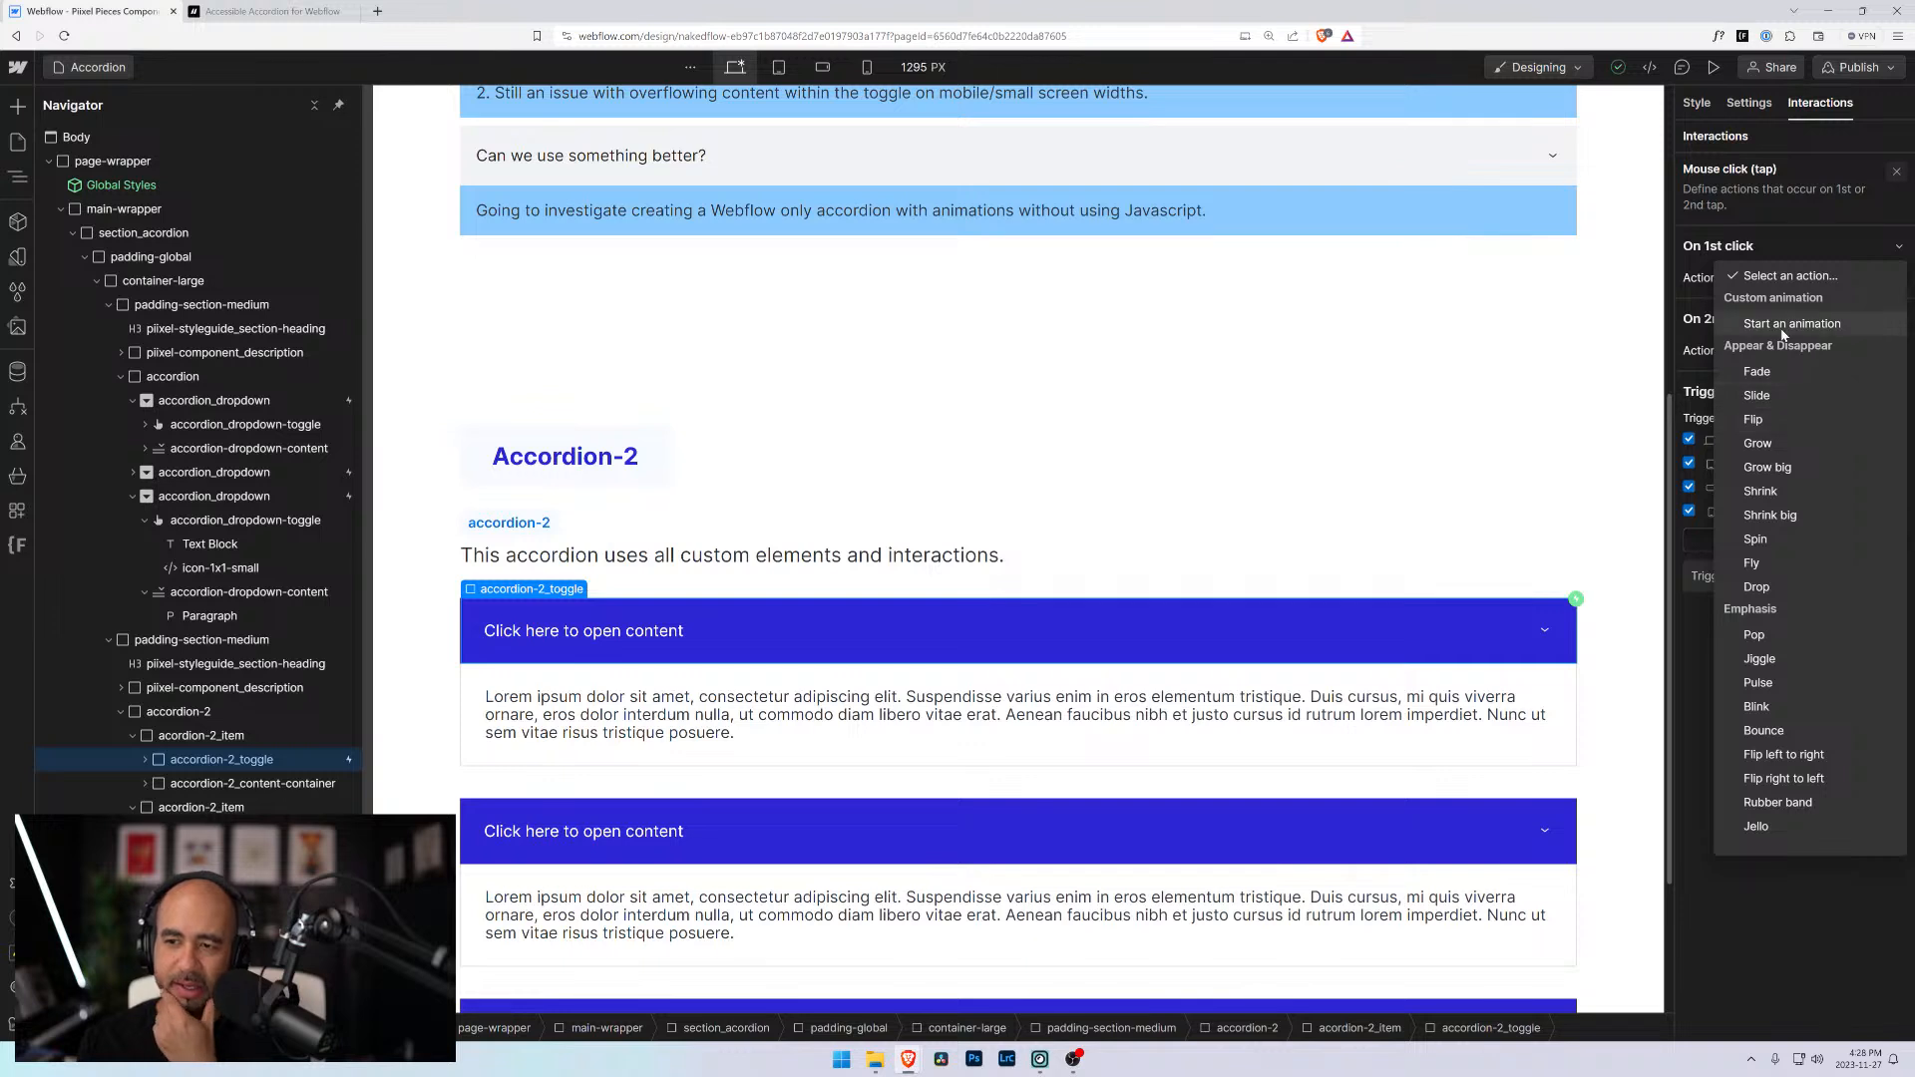
{"action": "left_click", "coordinate": [1784, 326]}
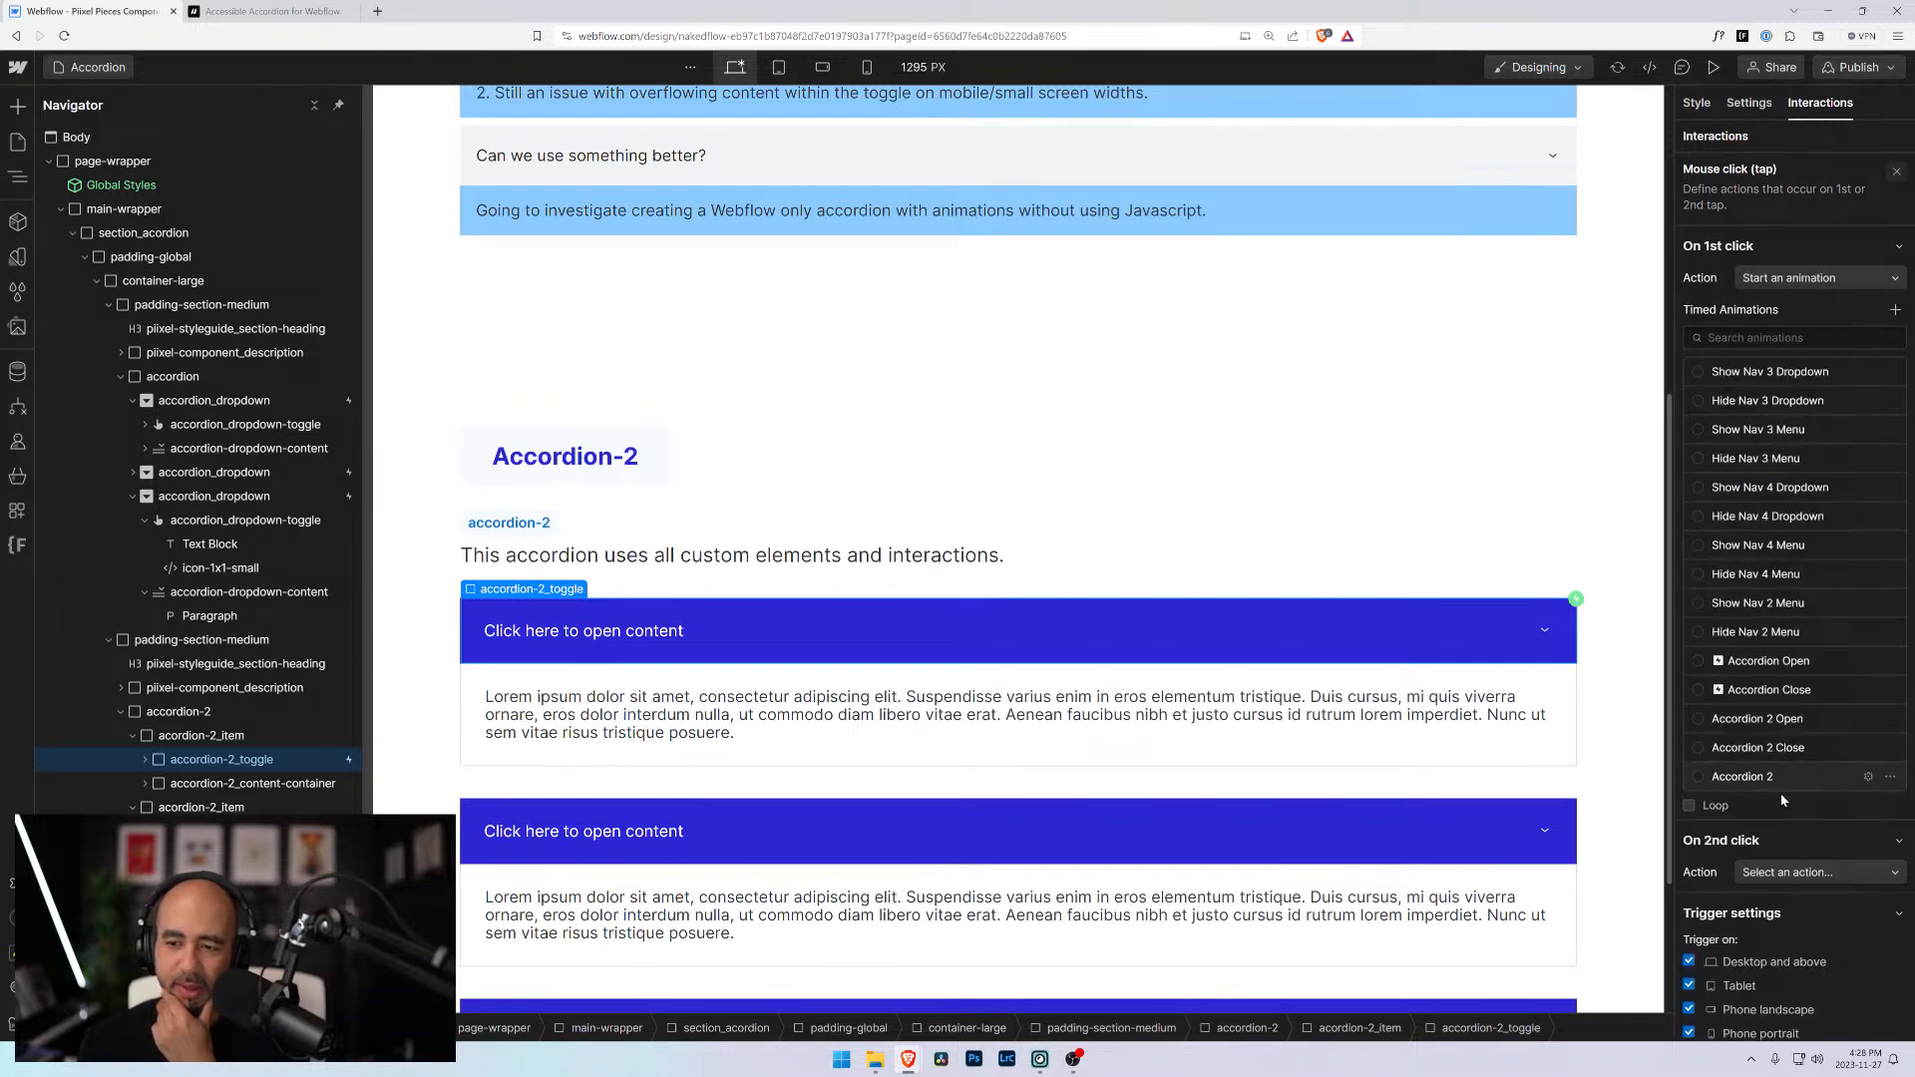
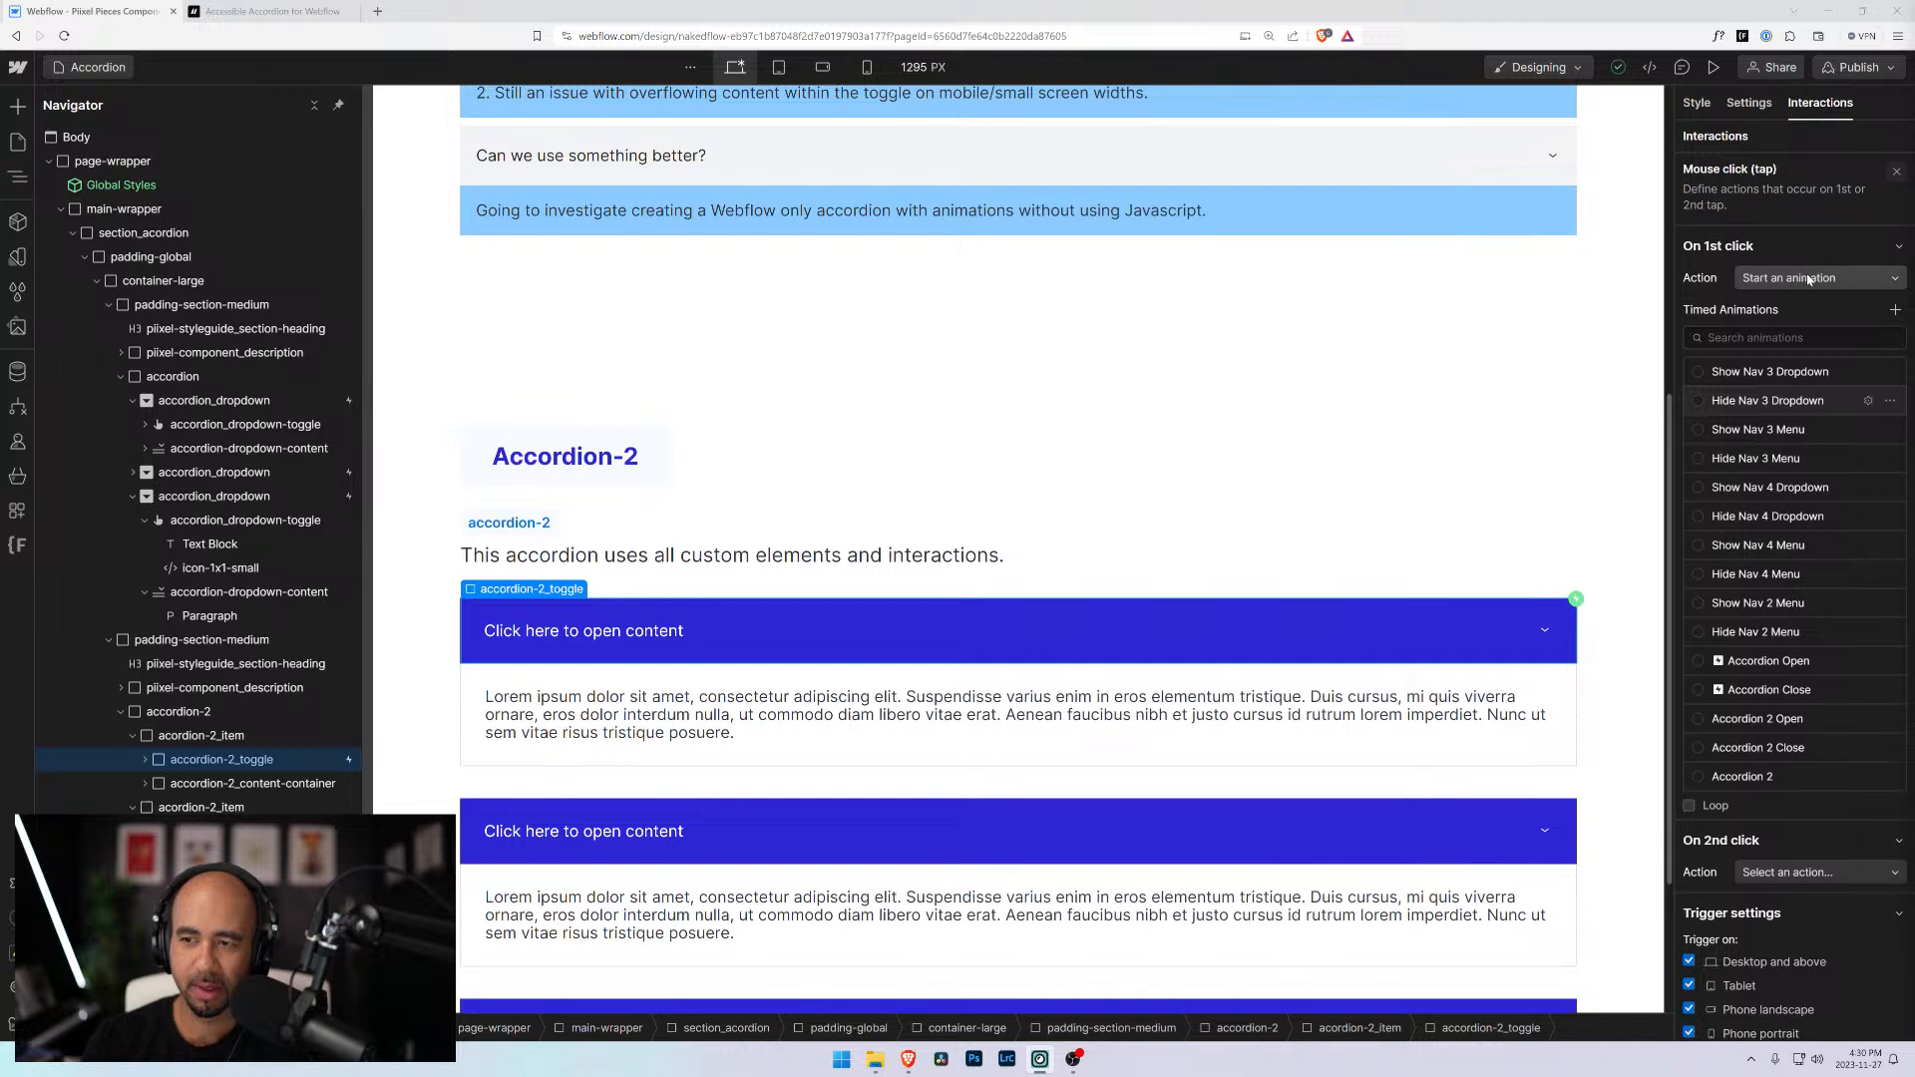
Create a new timed animation named TEST for the toggle's first click
{"action": "left_click", "coordinate": [1894, 310]}
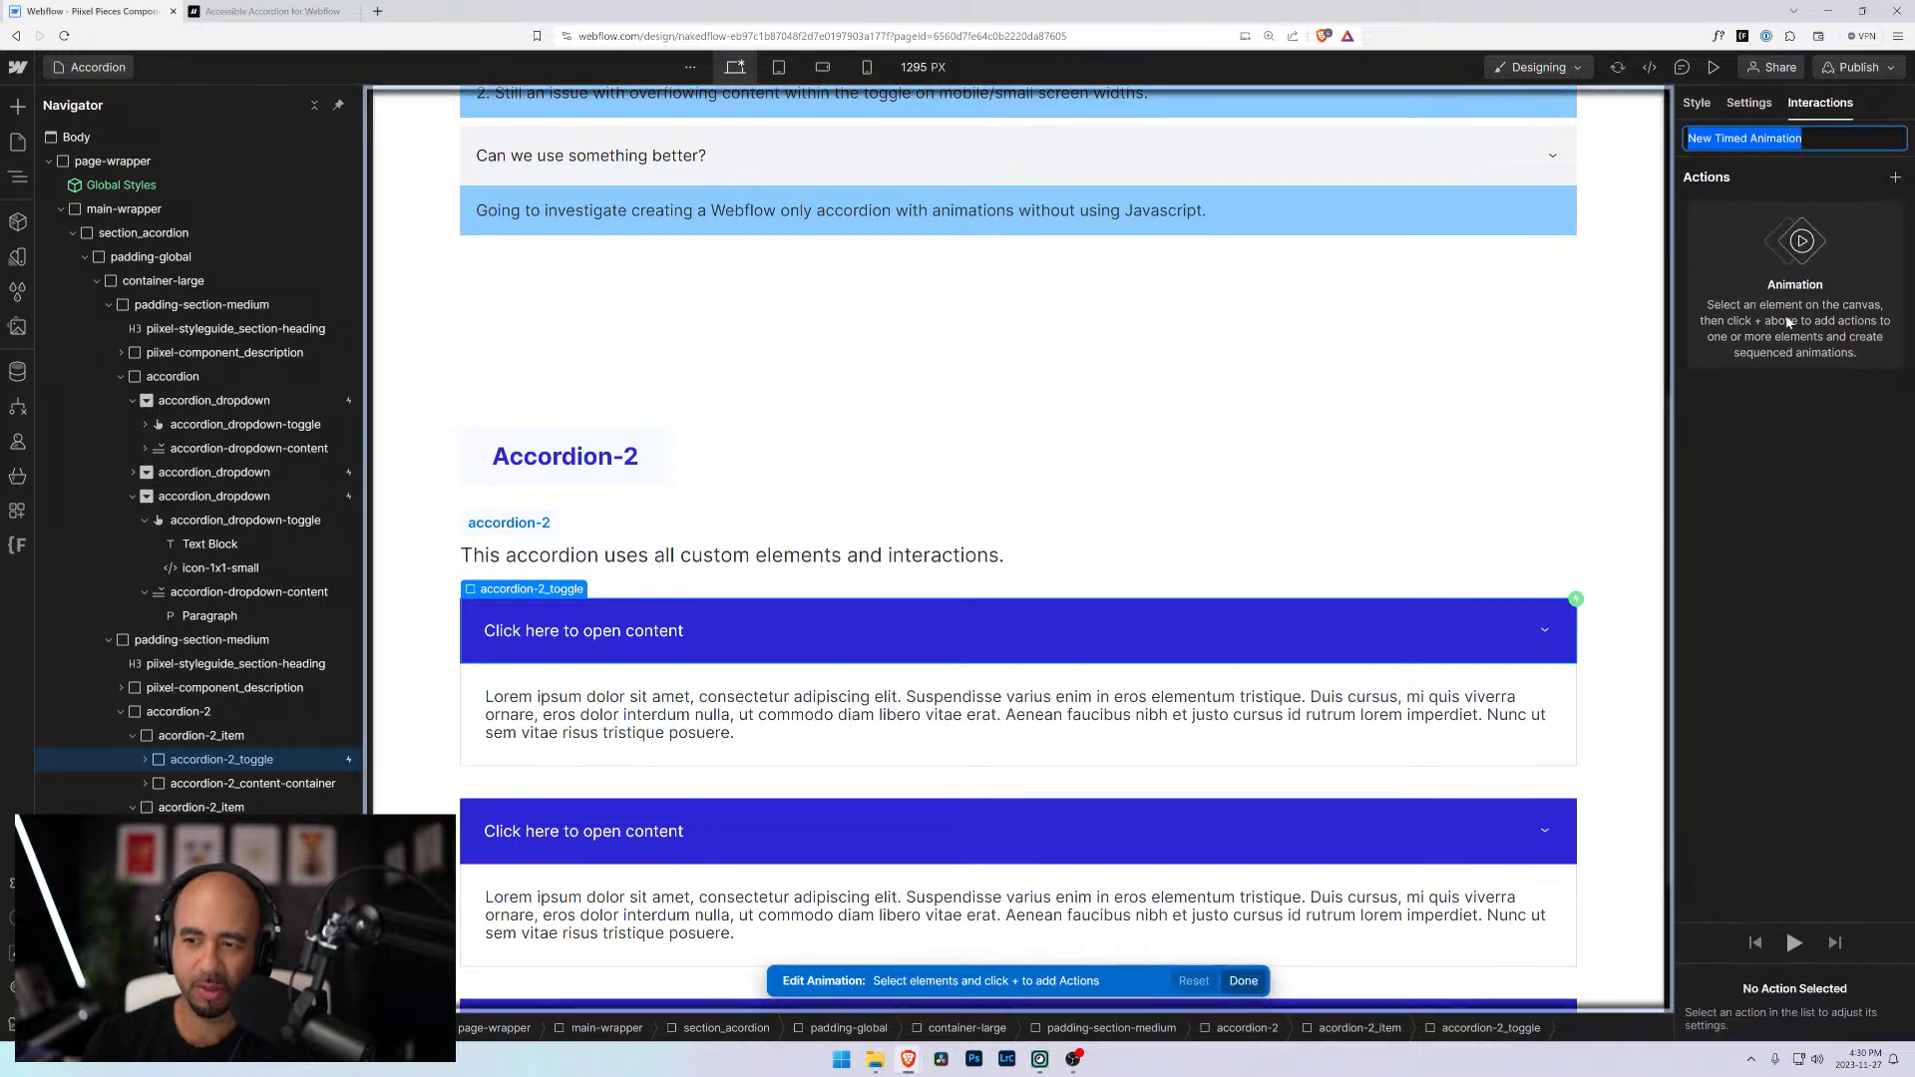
{"action": "type", "text": "TGE"}
{"action": "key", "text": "BackSpace"}
{"action": "key", "text": "BackSpace"}
{"action": "type", "text": "EST"}
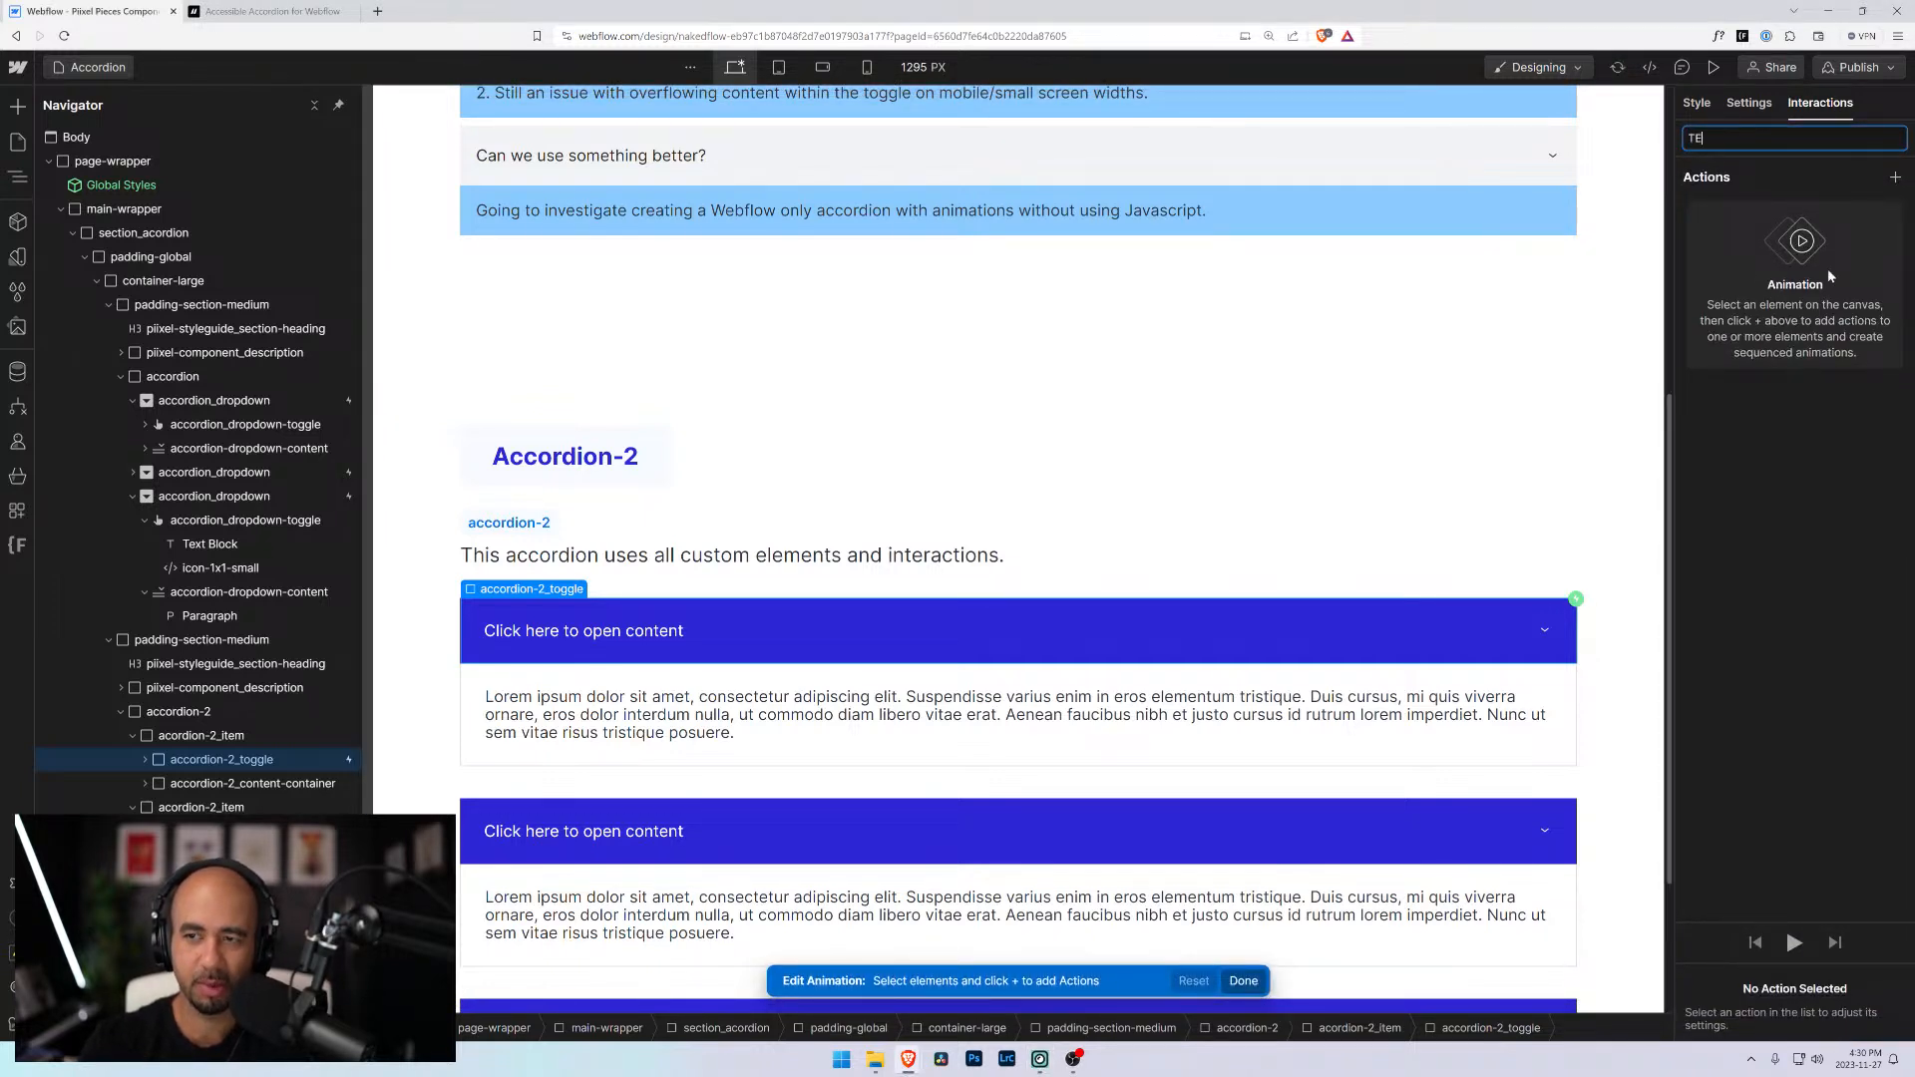
{"action": "left_click", "coordinate": [1894, 178]}
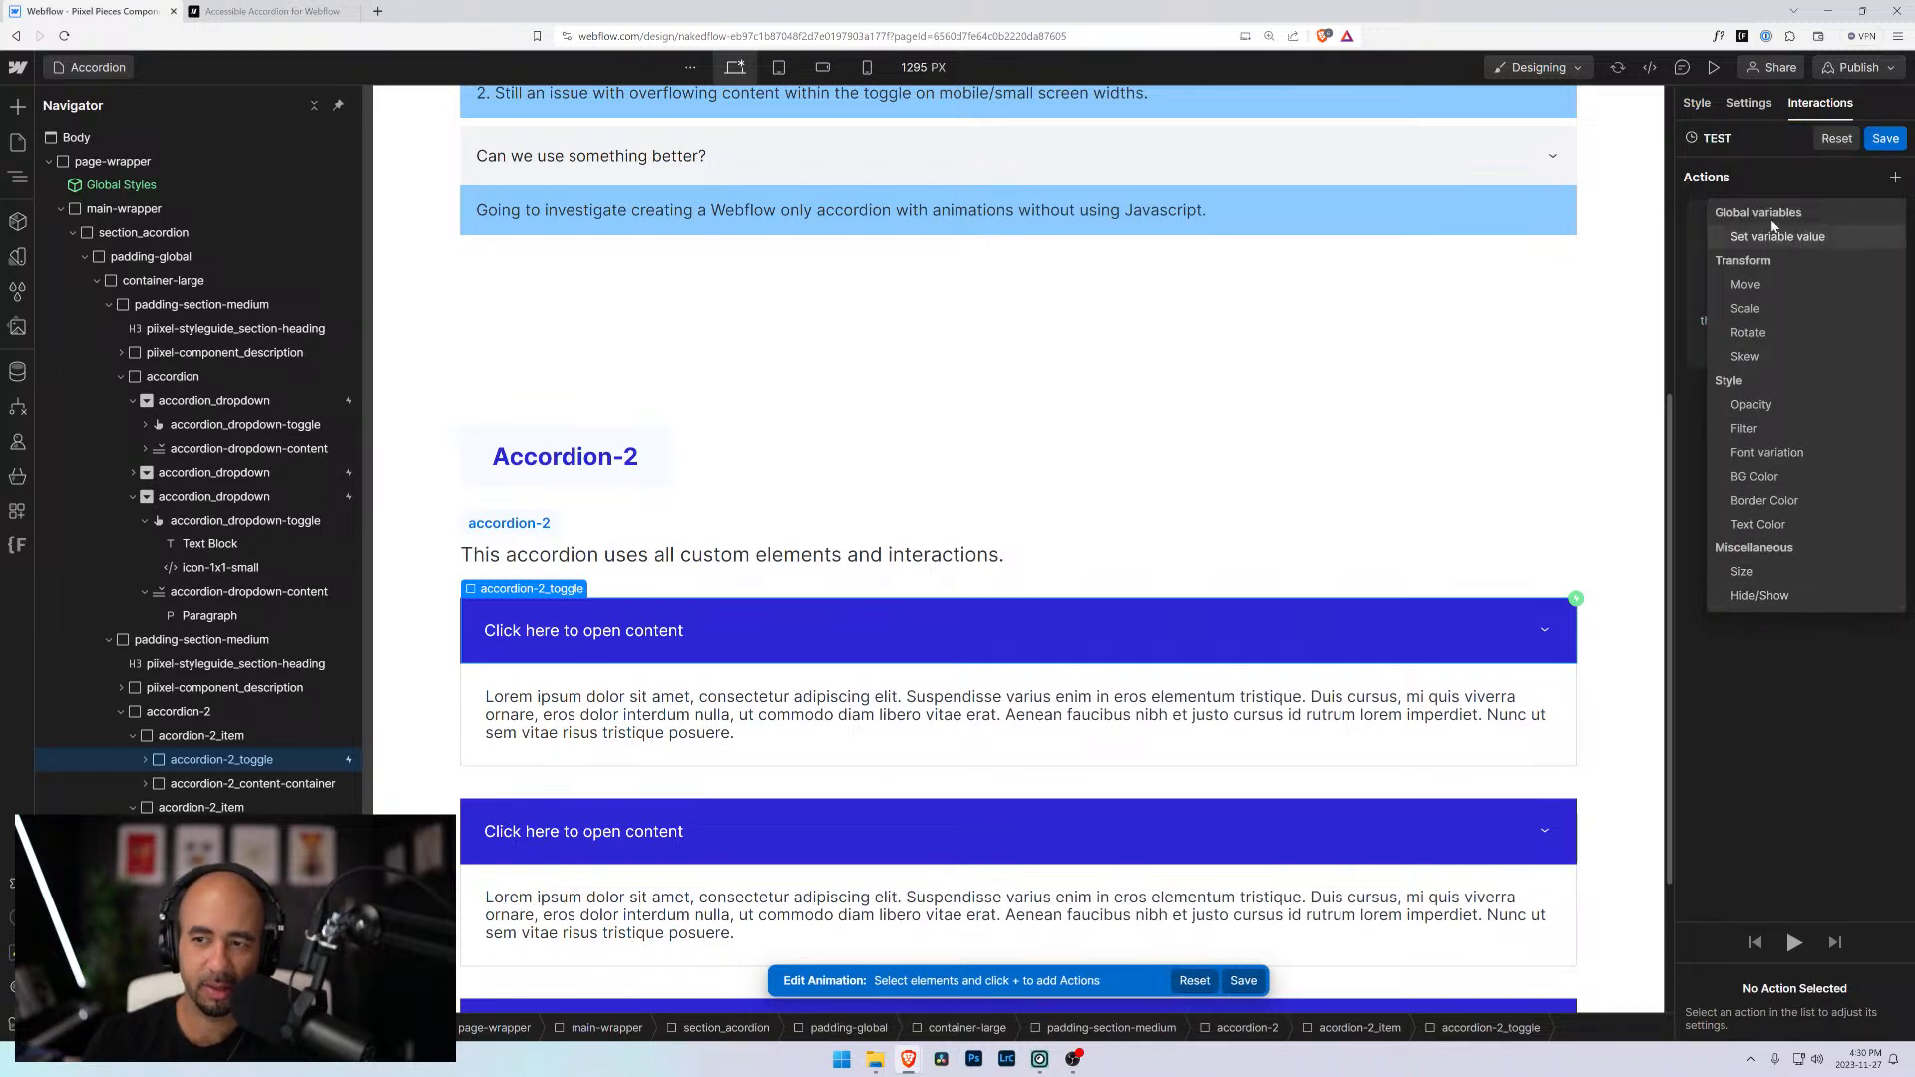
{"action": "left_click", "coordinate": [1761, 596]}
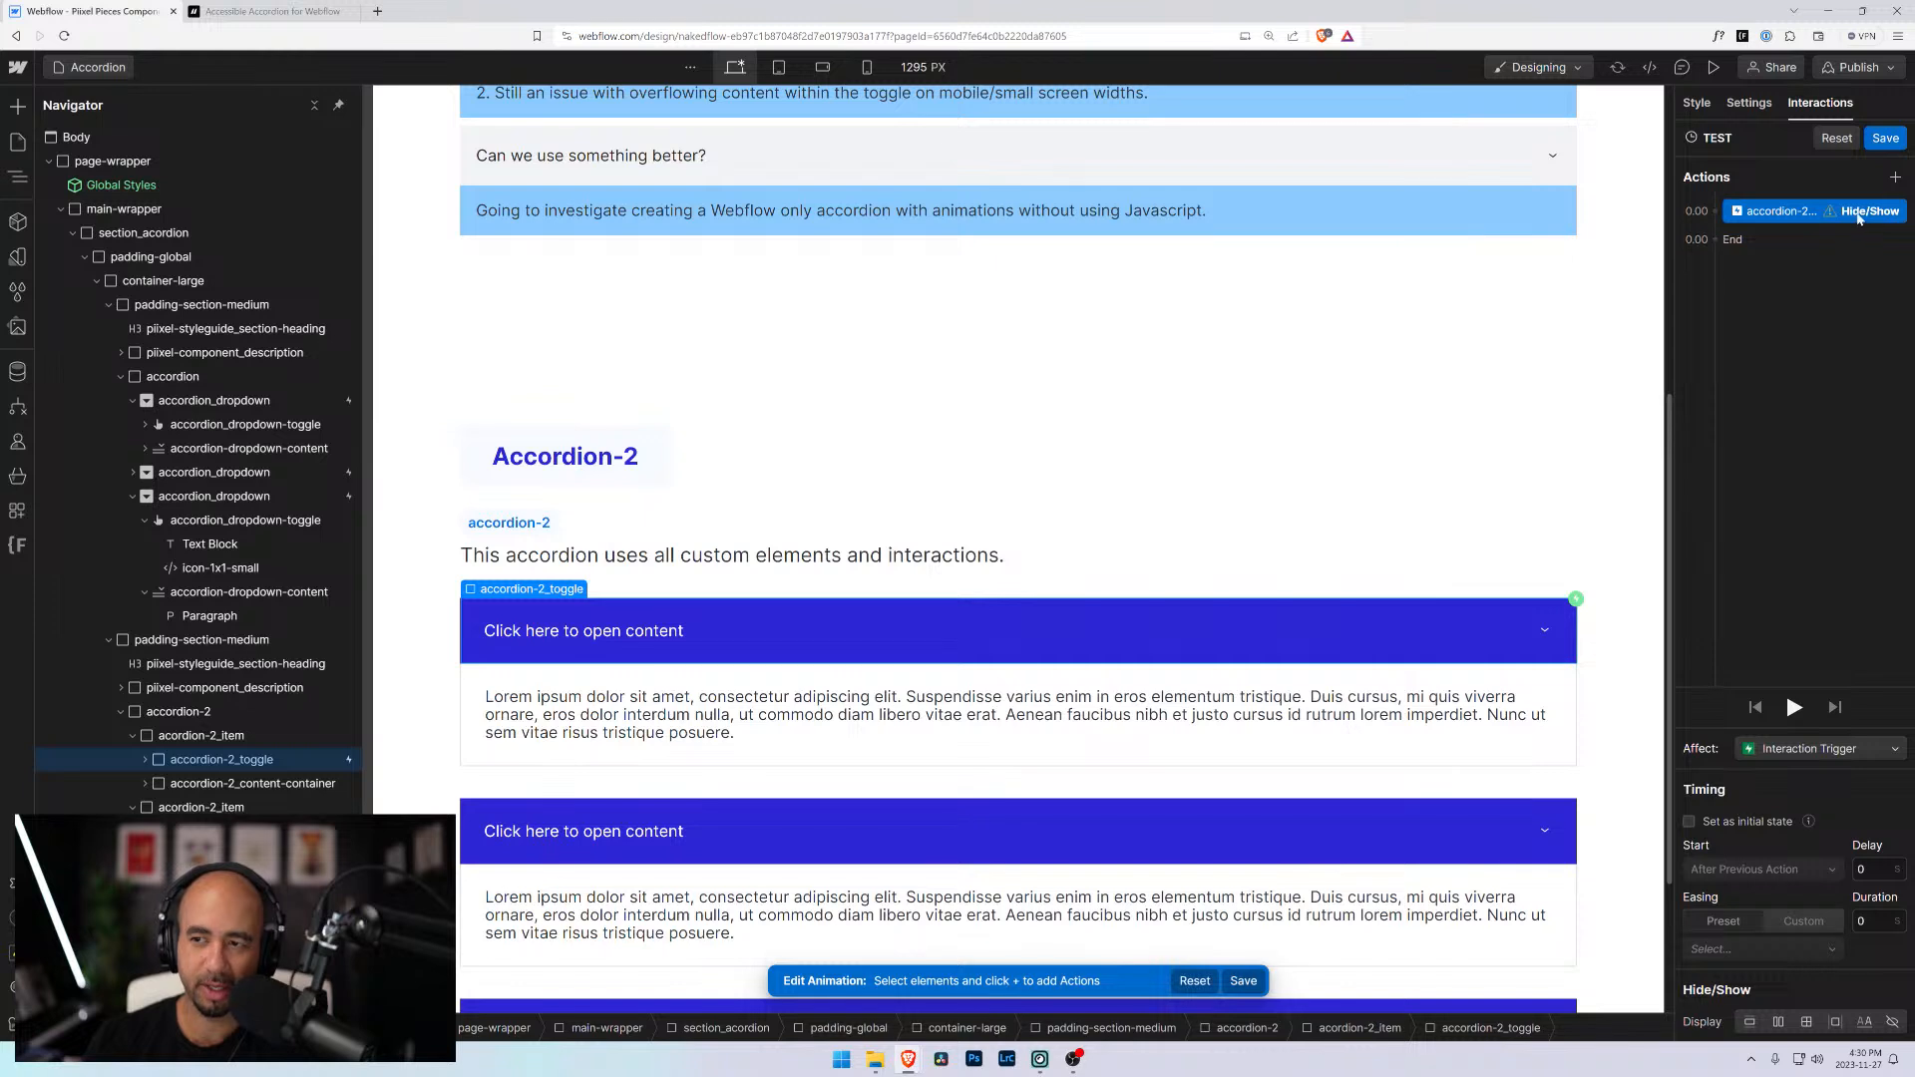
{"action": "right_click", "coordinate": [1809, 213]}
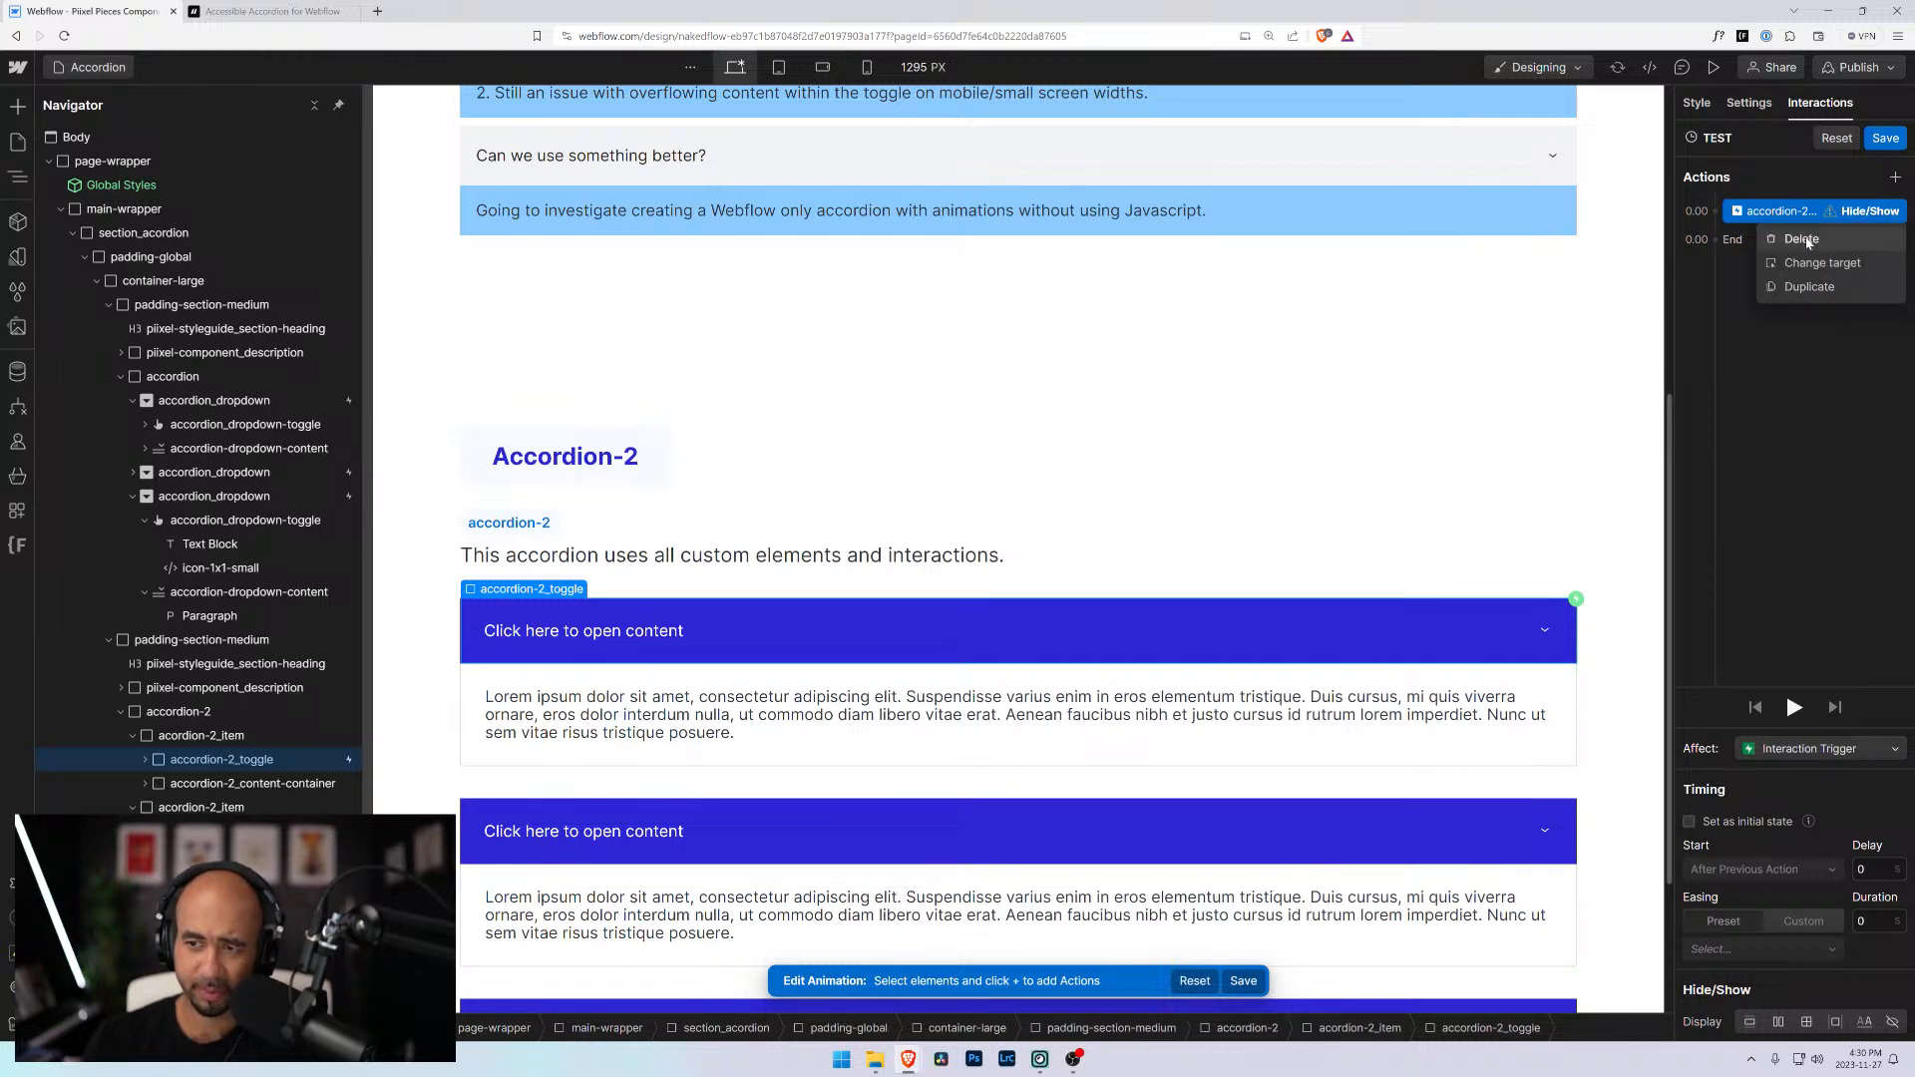
{"action": "left_click", "coordinate": [1803, 240]}
Add a Size action on the toggle, followed by one for sibling accordion-2_content-container elements with its height set to Auto
{"action": "left_click", "coordinate": [1896, 176]}
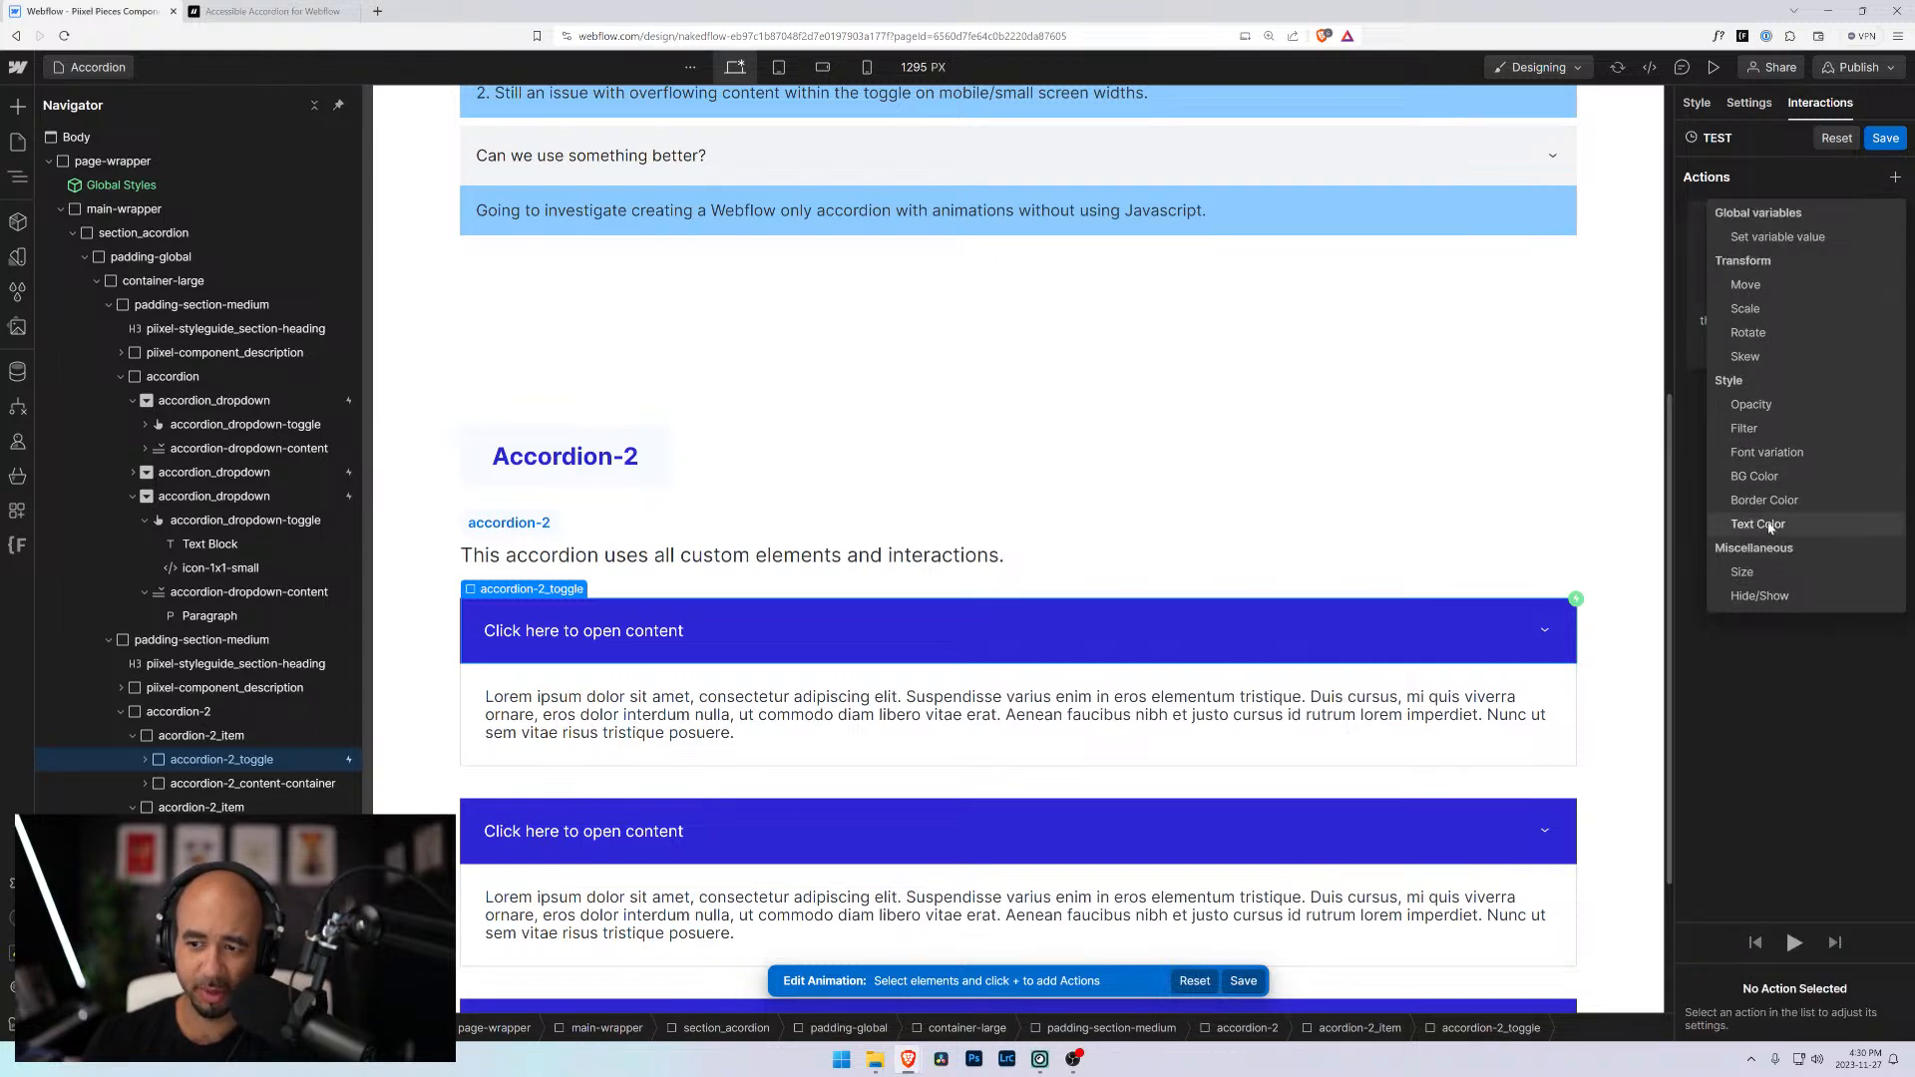
{"action": "left_click", "coordinate": [1762, 571]}
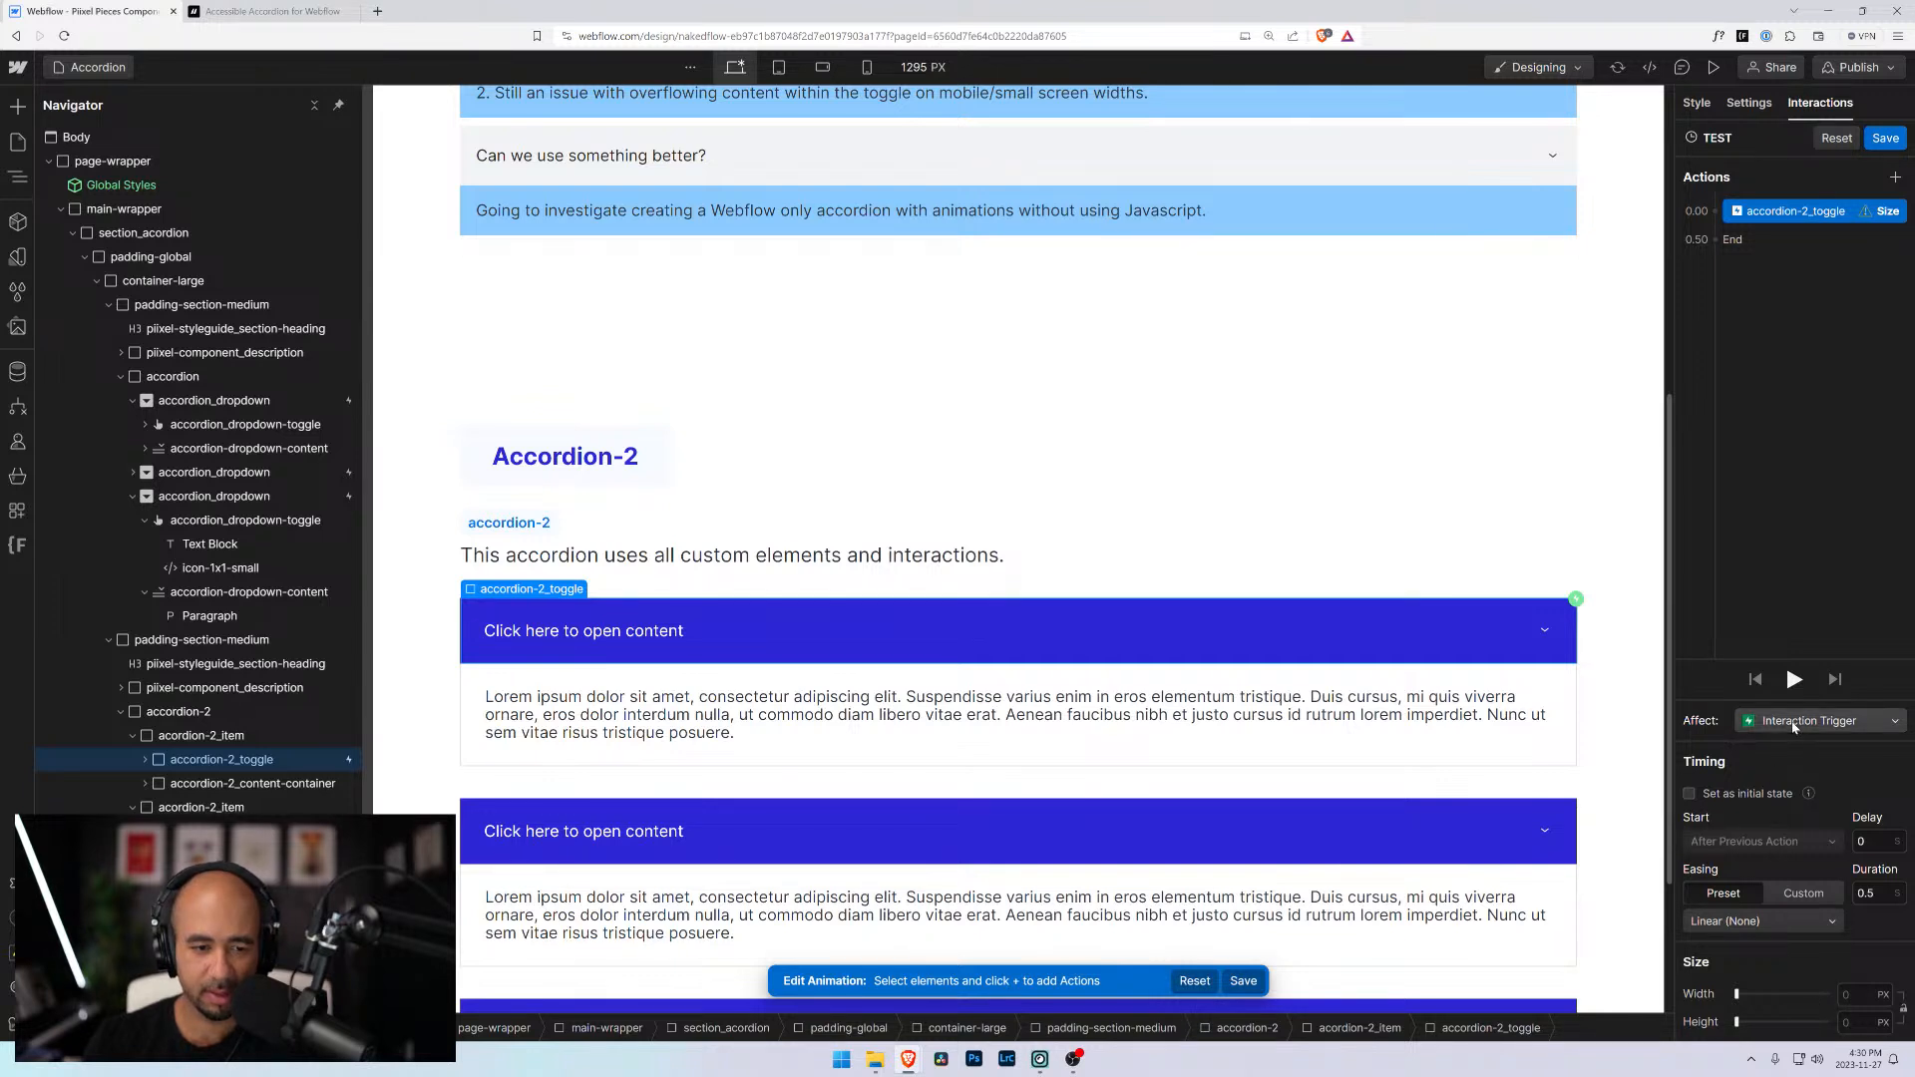
{"action": "left_click", "coordinate": [210, 784]}
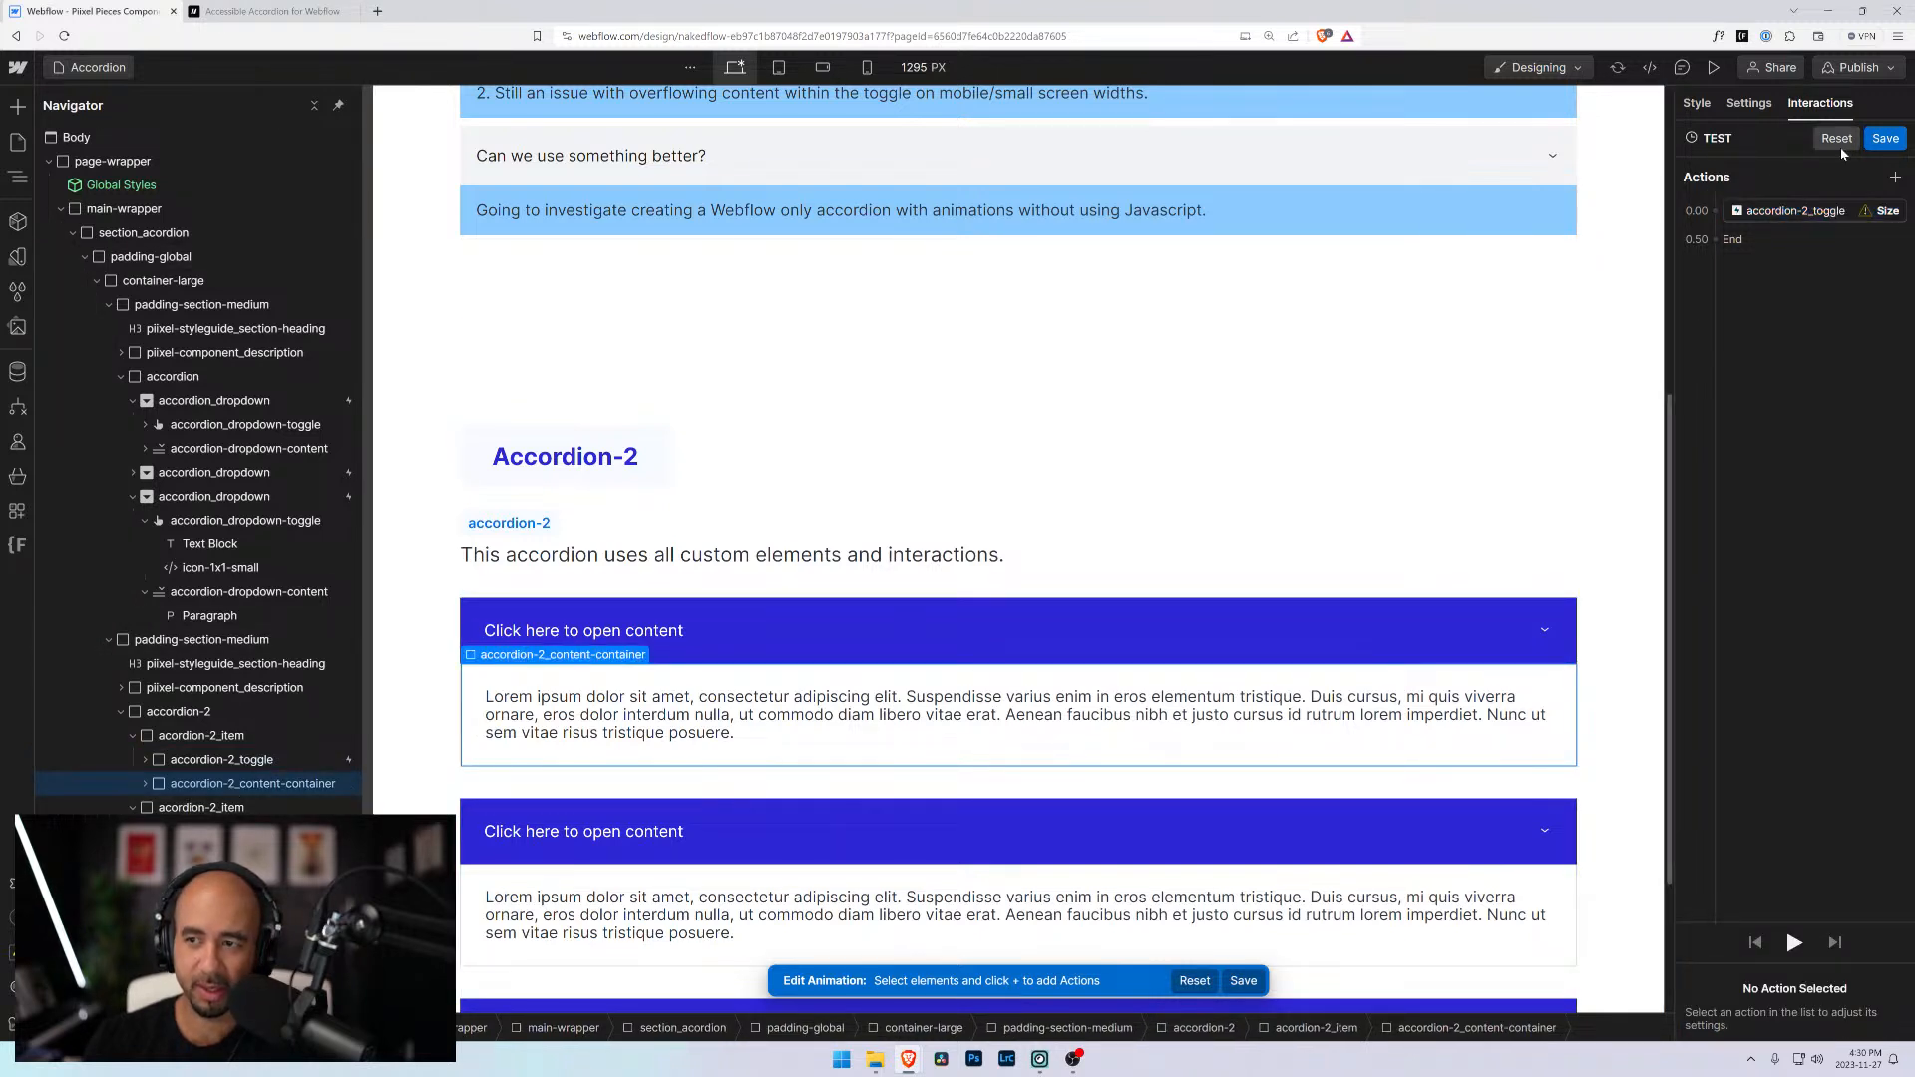
{"action": "left_click", "coordinate": [1715, 227]}
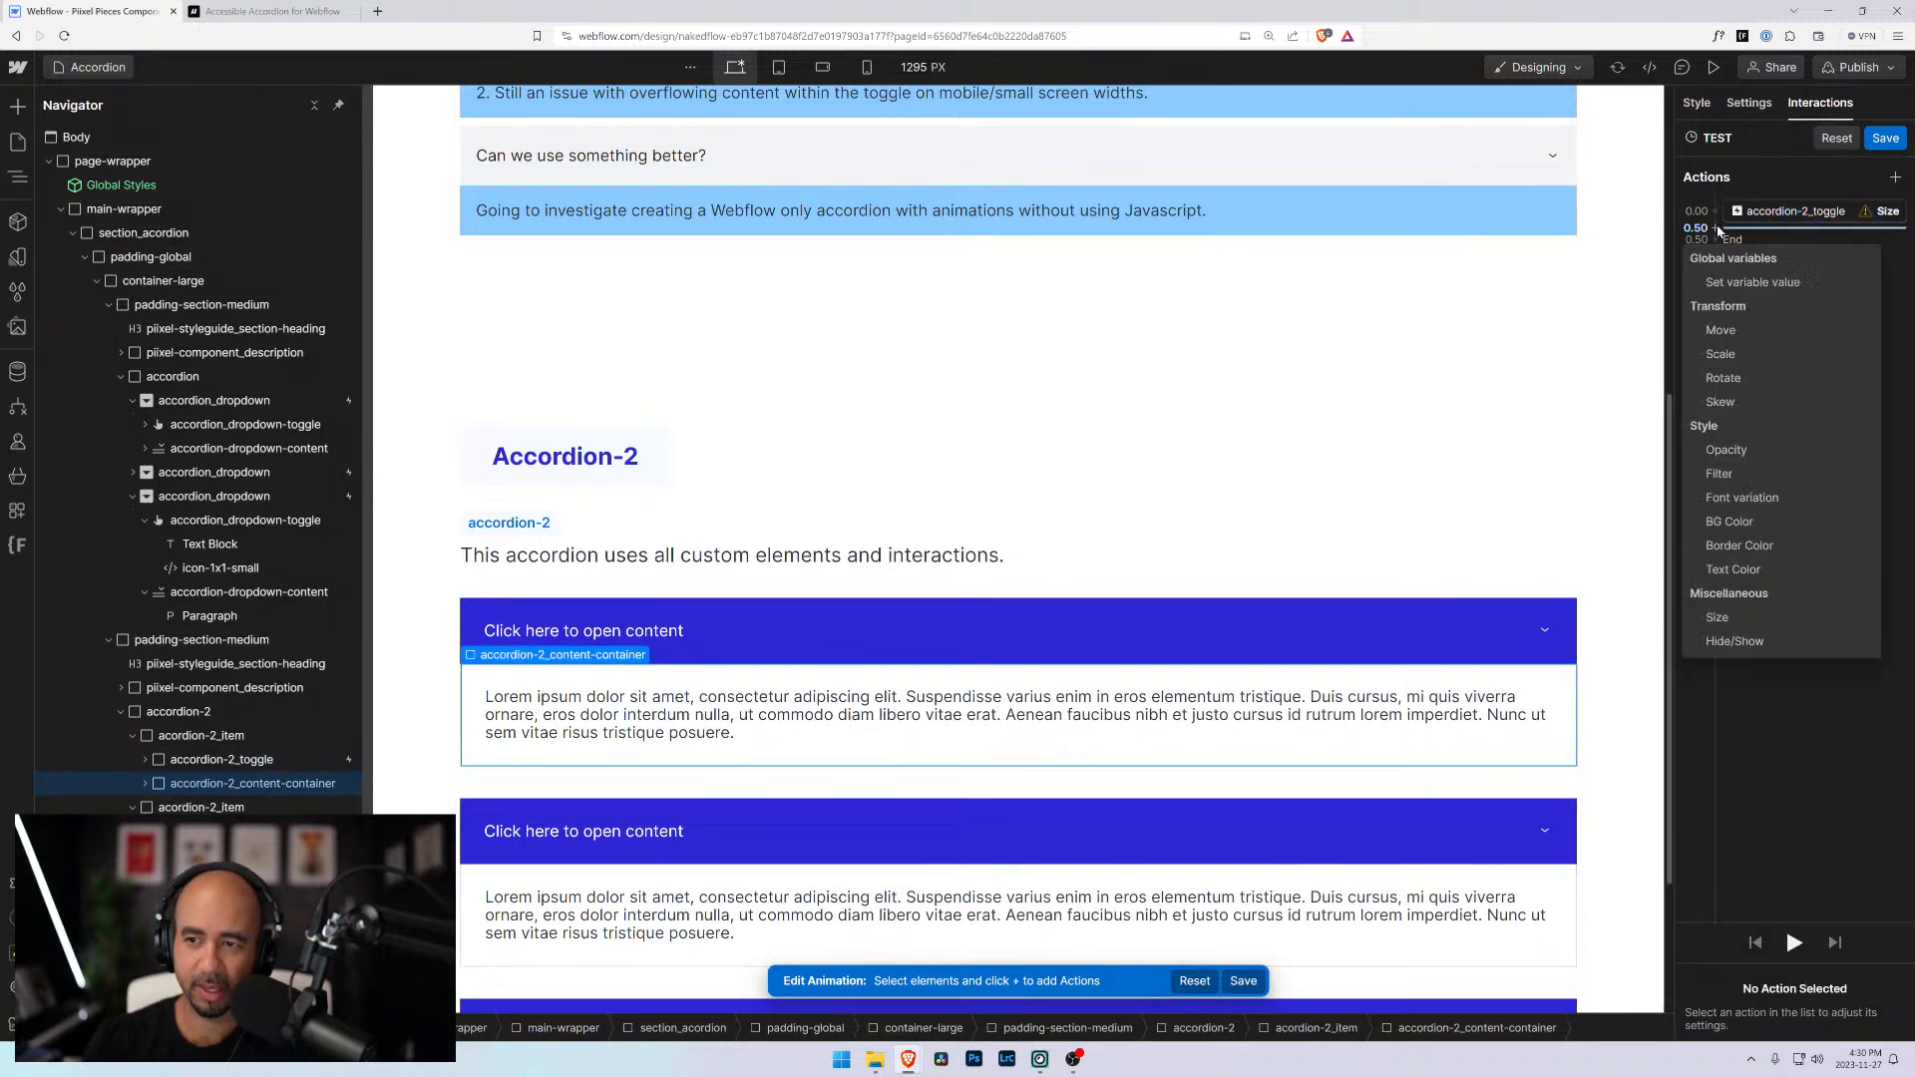
{"action": "left_click", "coordinate": [1742, 617]}
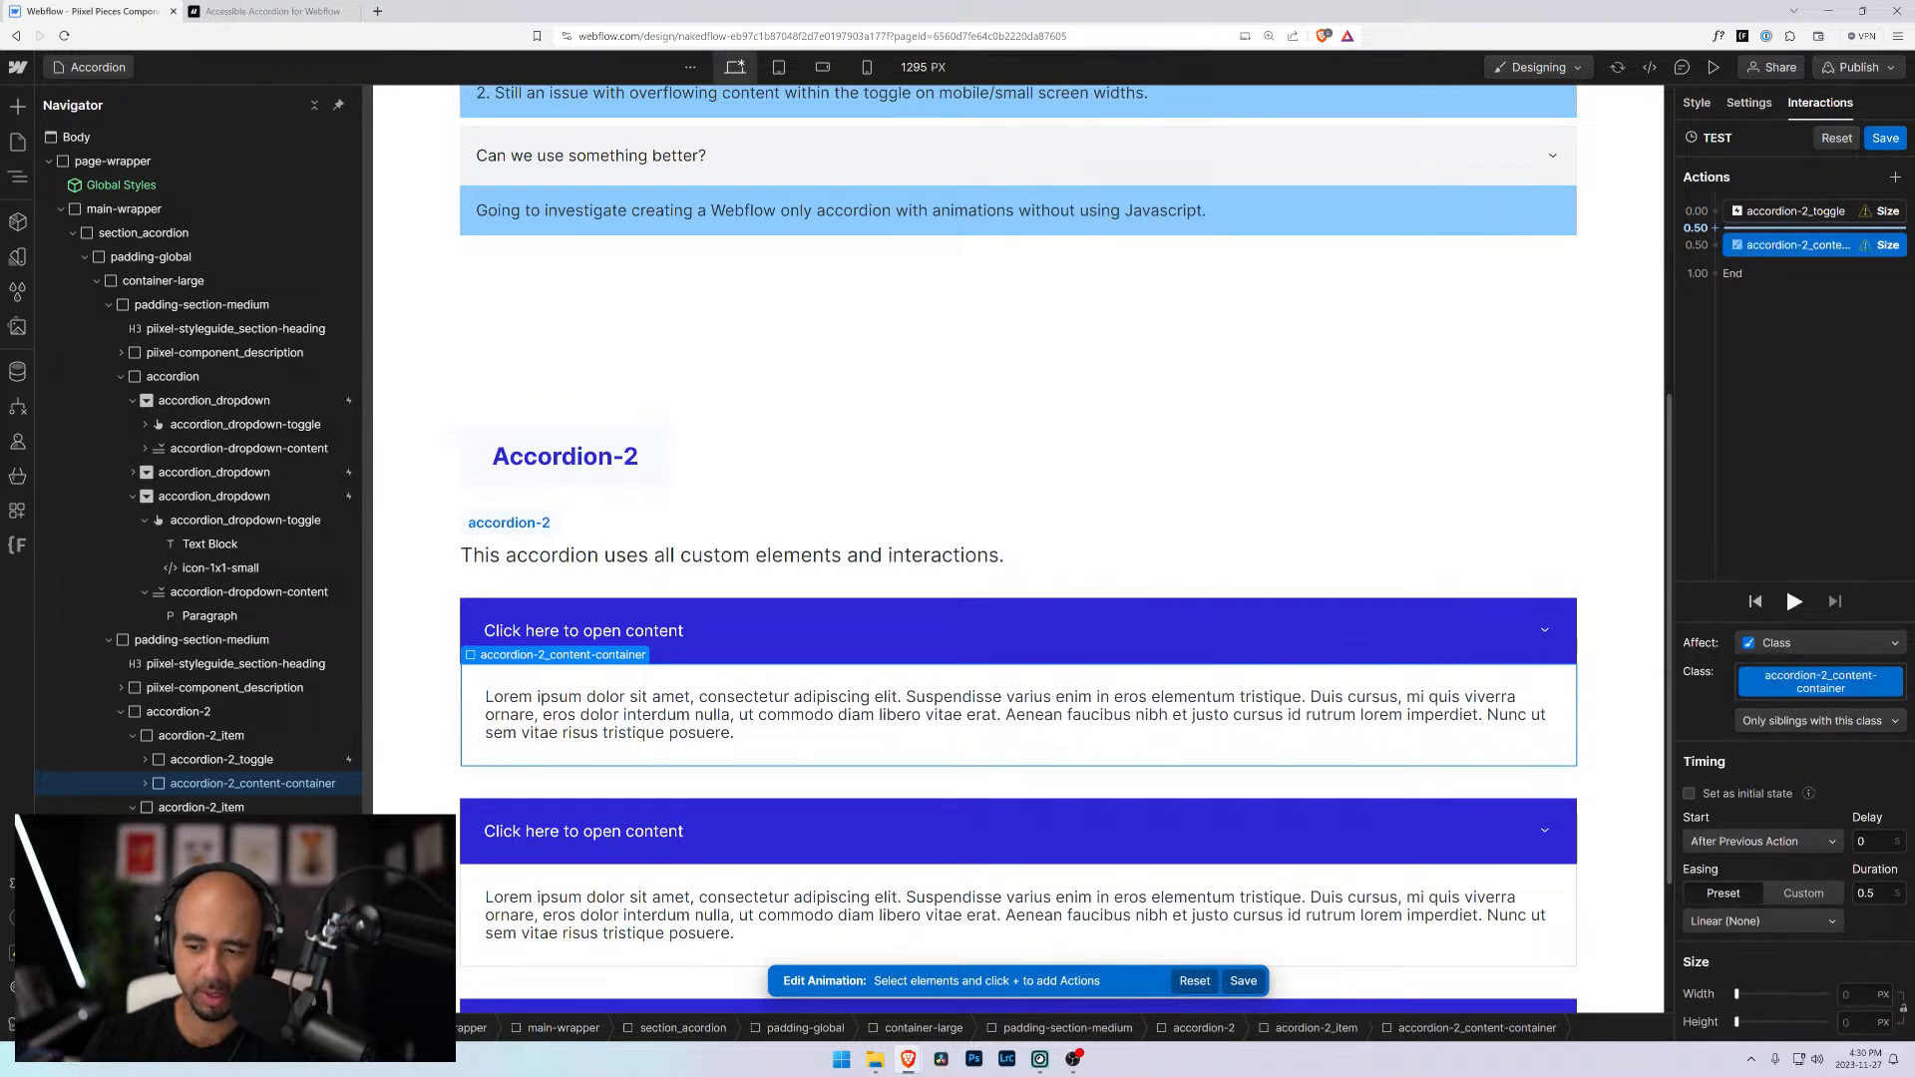
{"action": "left_click", "coordinate": [1862, 1022]}
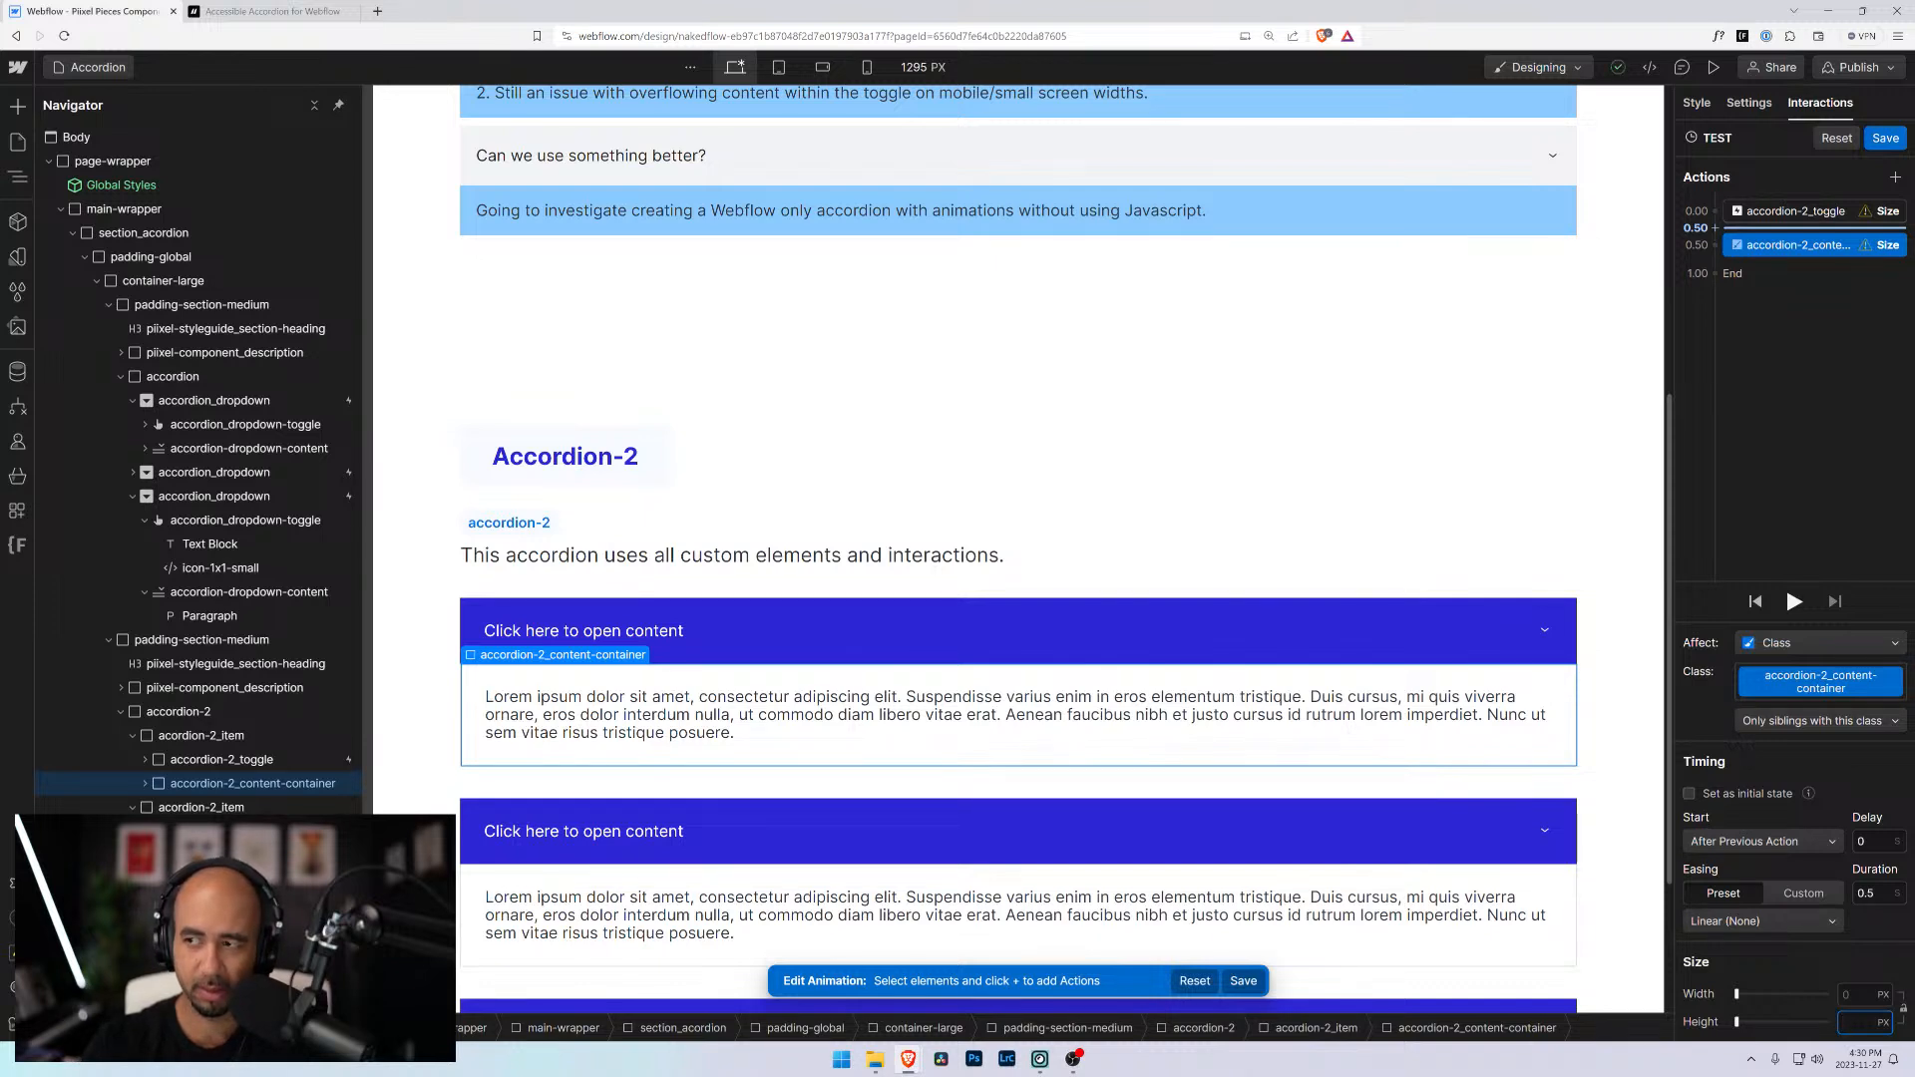
{"action": "type", "text": "auto"}
{"action": "key", "text": "Return"}
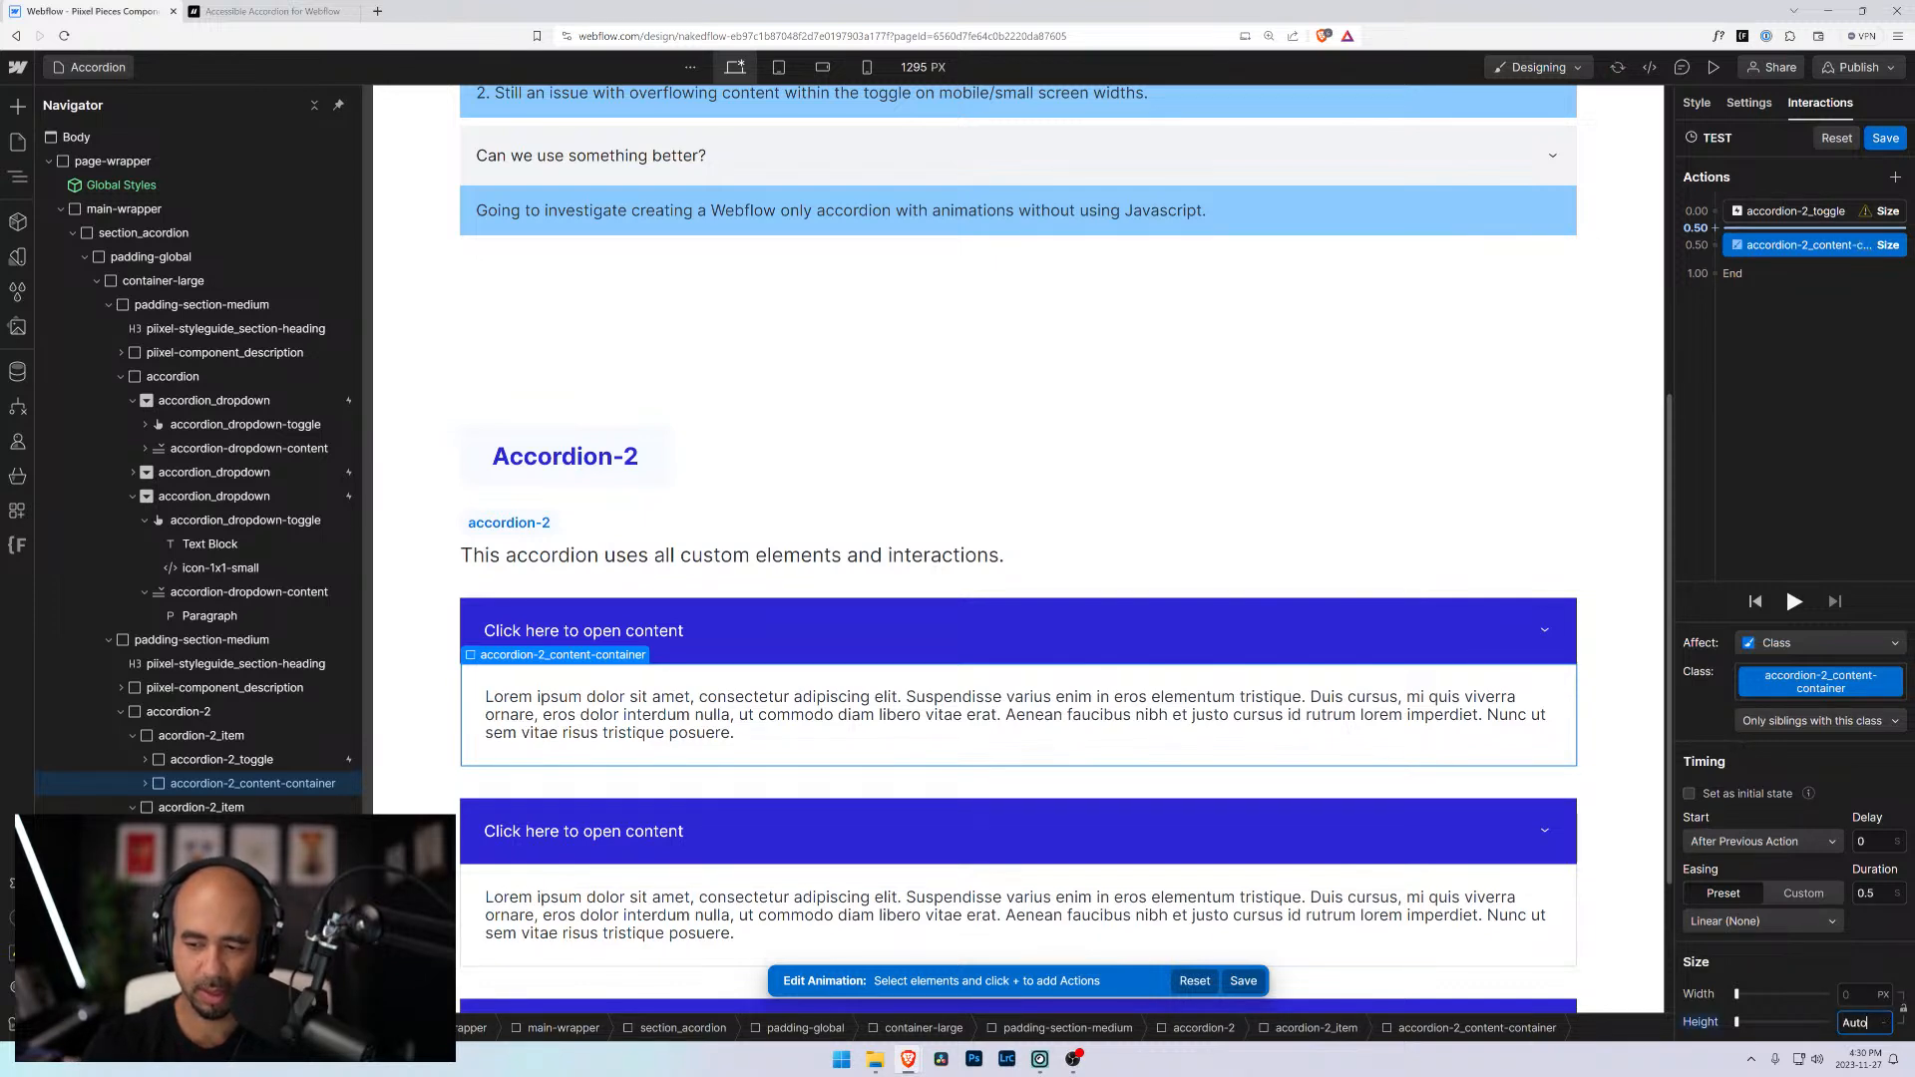
Delete the toggle's Size action from the TEST animation, then save and preview it
{"action": "right_click", "coordinate": [1811, 221]}
{"action": "left_click", "coordinate": [1801, 237]}
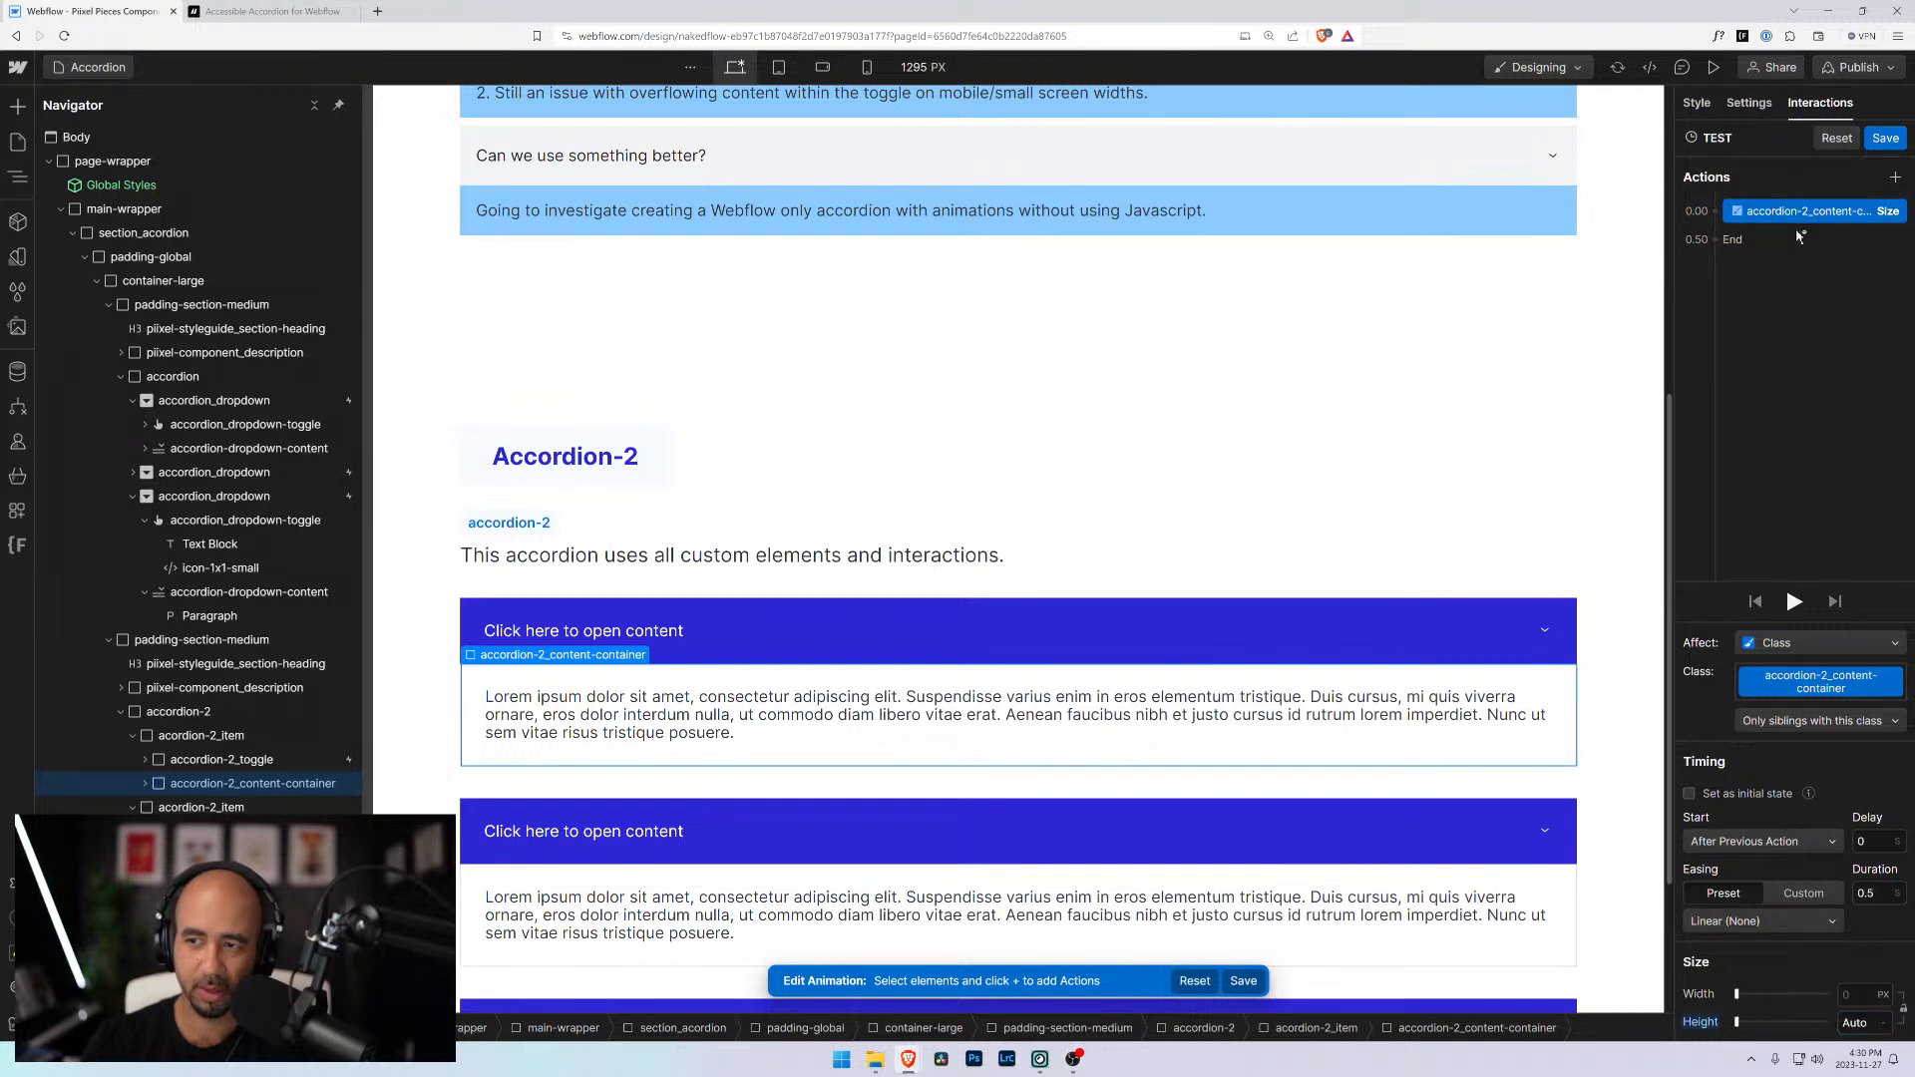
{"action": "left_click", "coordinate": [1884, 141]}
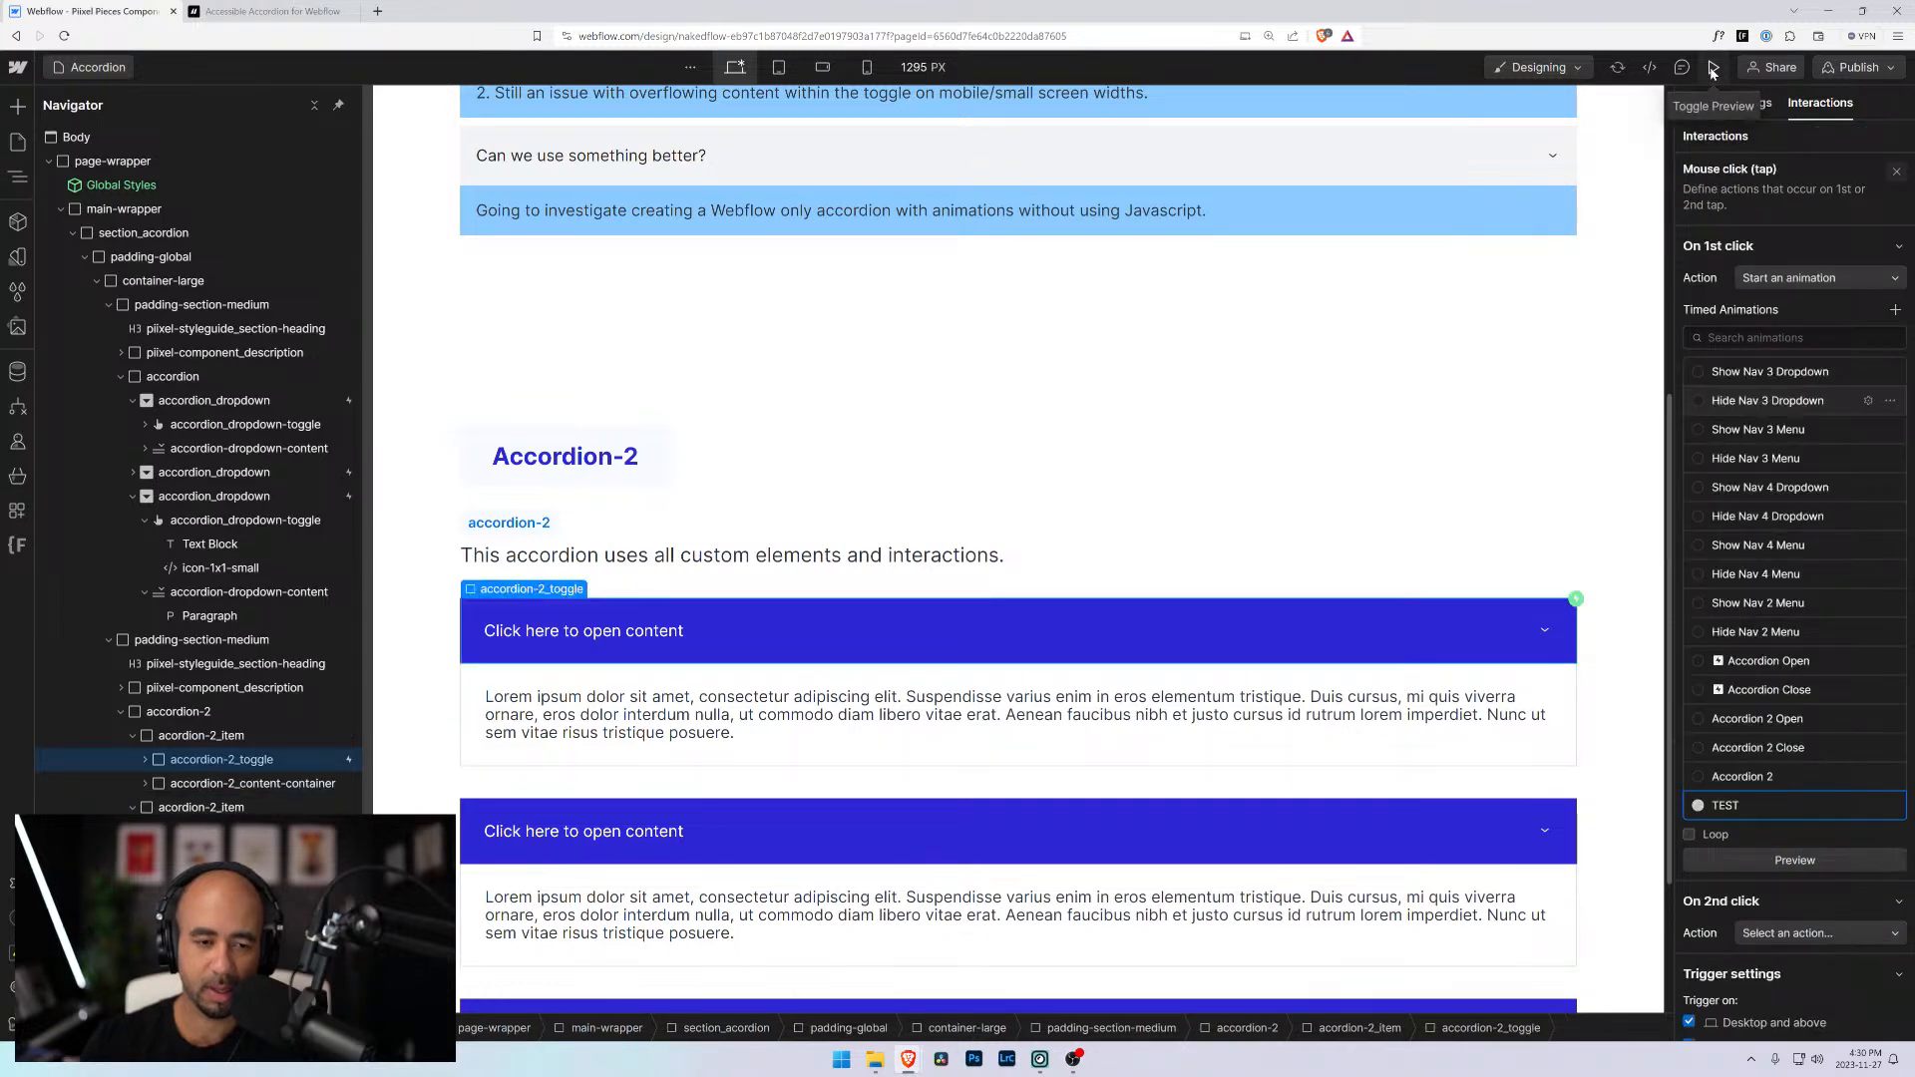
{"action": "left_click", "coordinate": [1714, 67]}
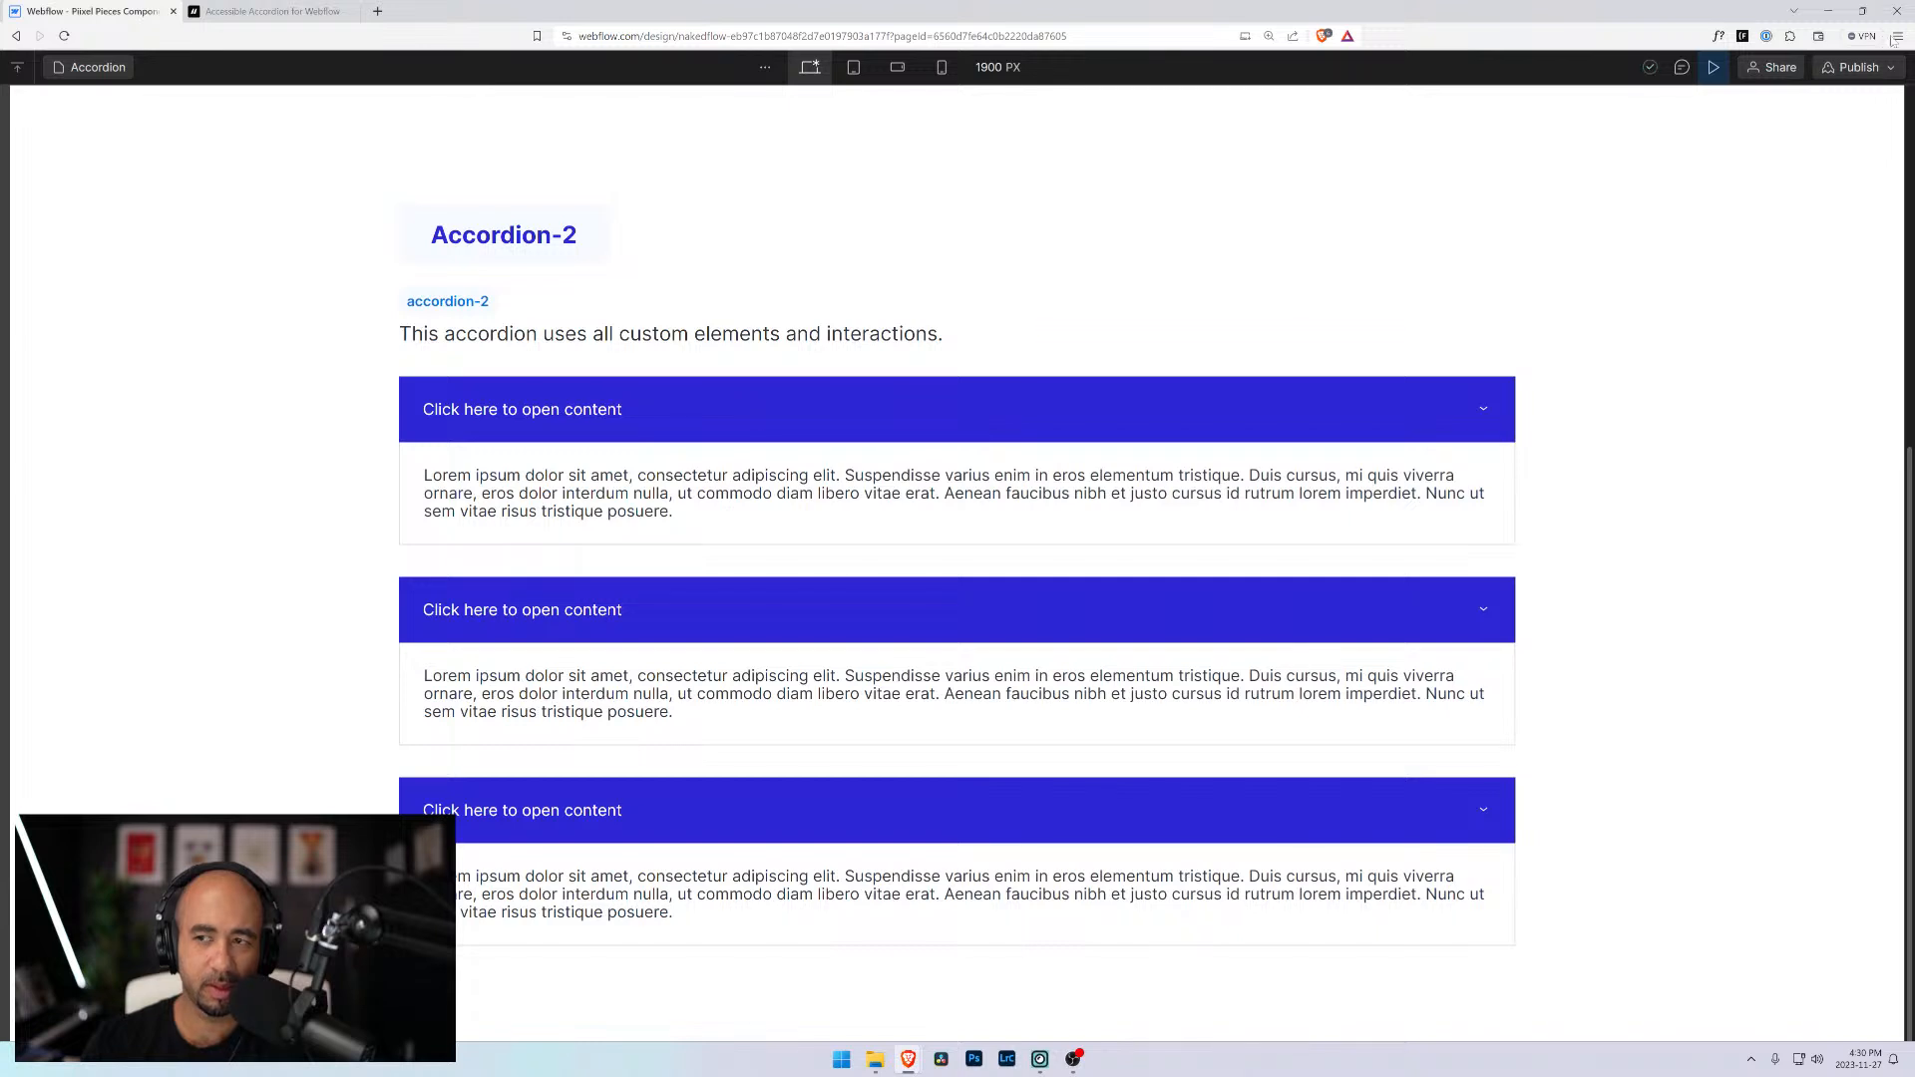
{"action": "left_click", "coordinate": [1714, 67]}
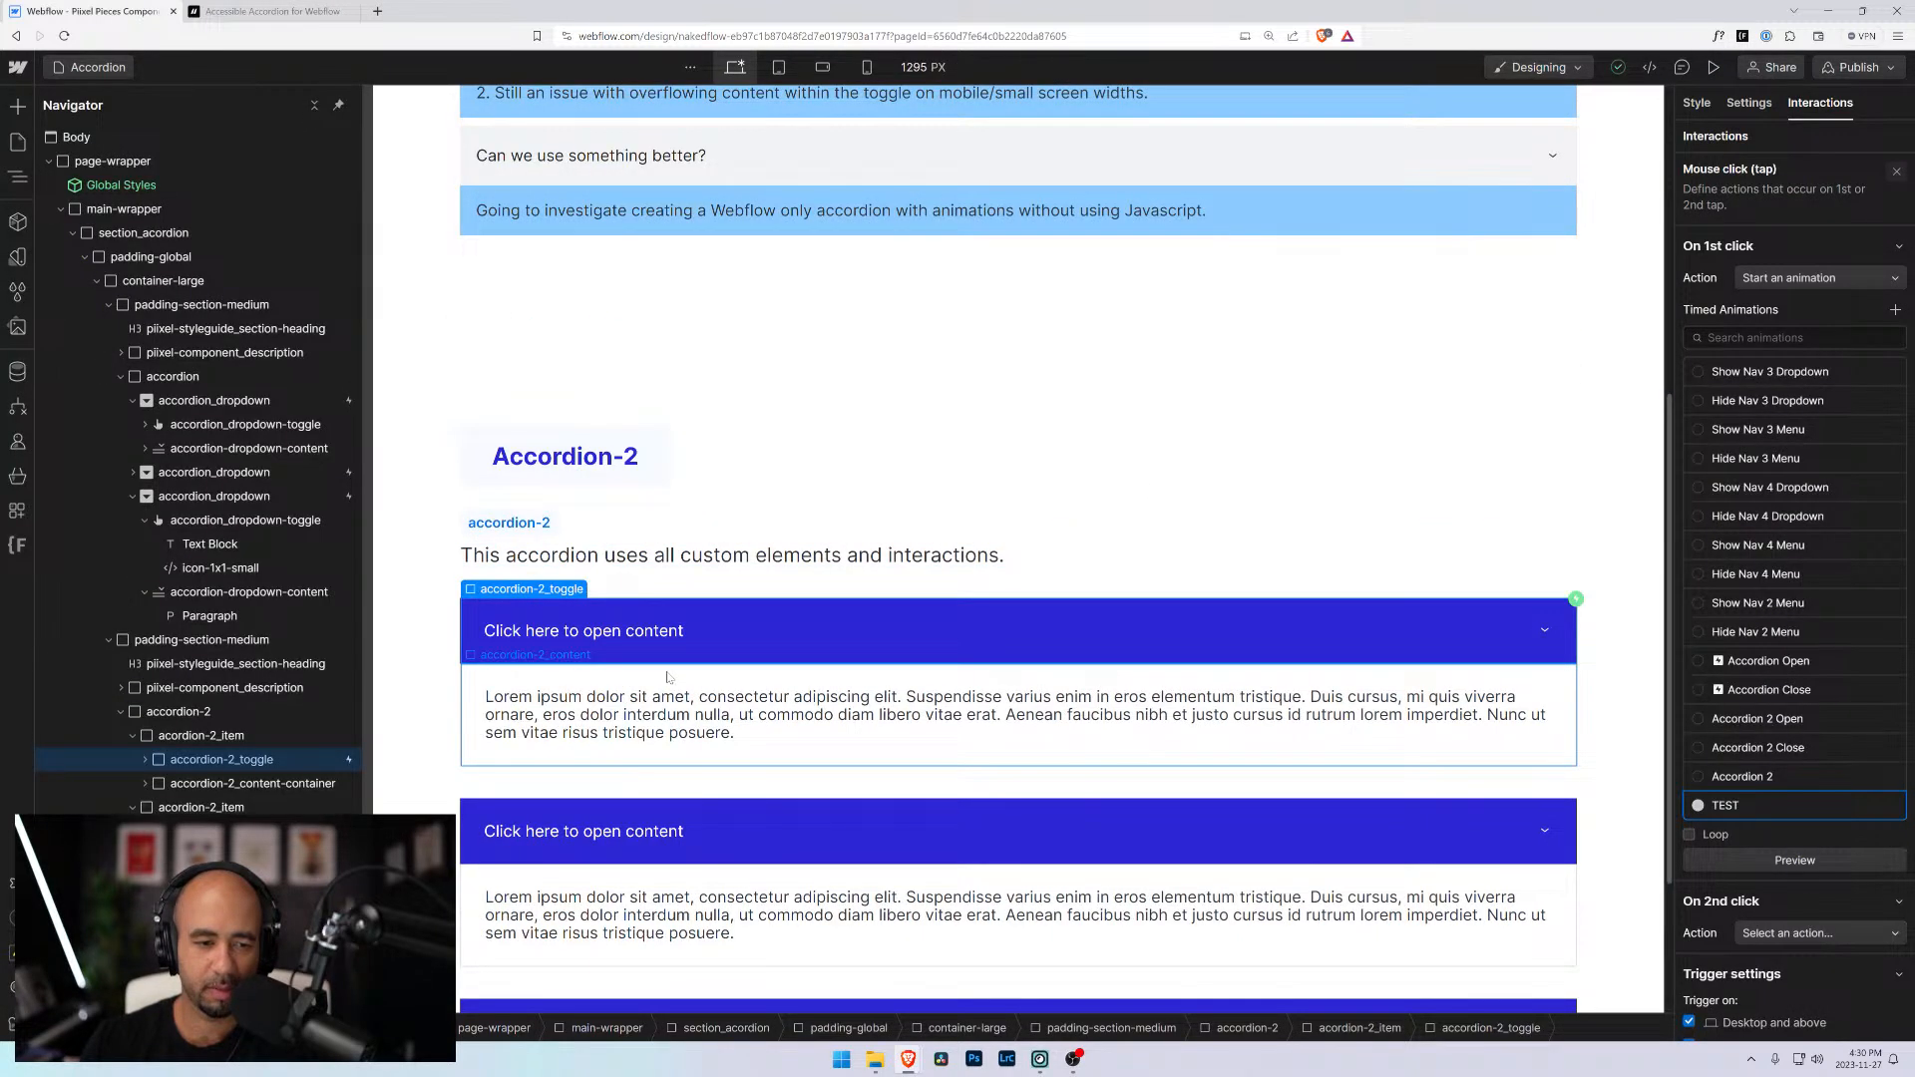
Set the Size action in the toggle's Accordion 2 click animation to affect all elements with the accordion-2_content-container class
{"action": "left_click", "coordinate": [617, 683]}
{"action": "left_click", "coordinate": [233, 761]}
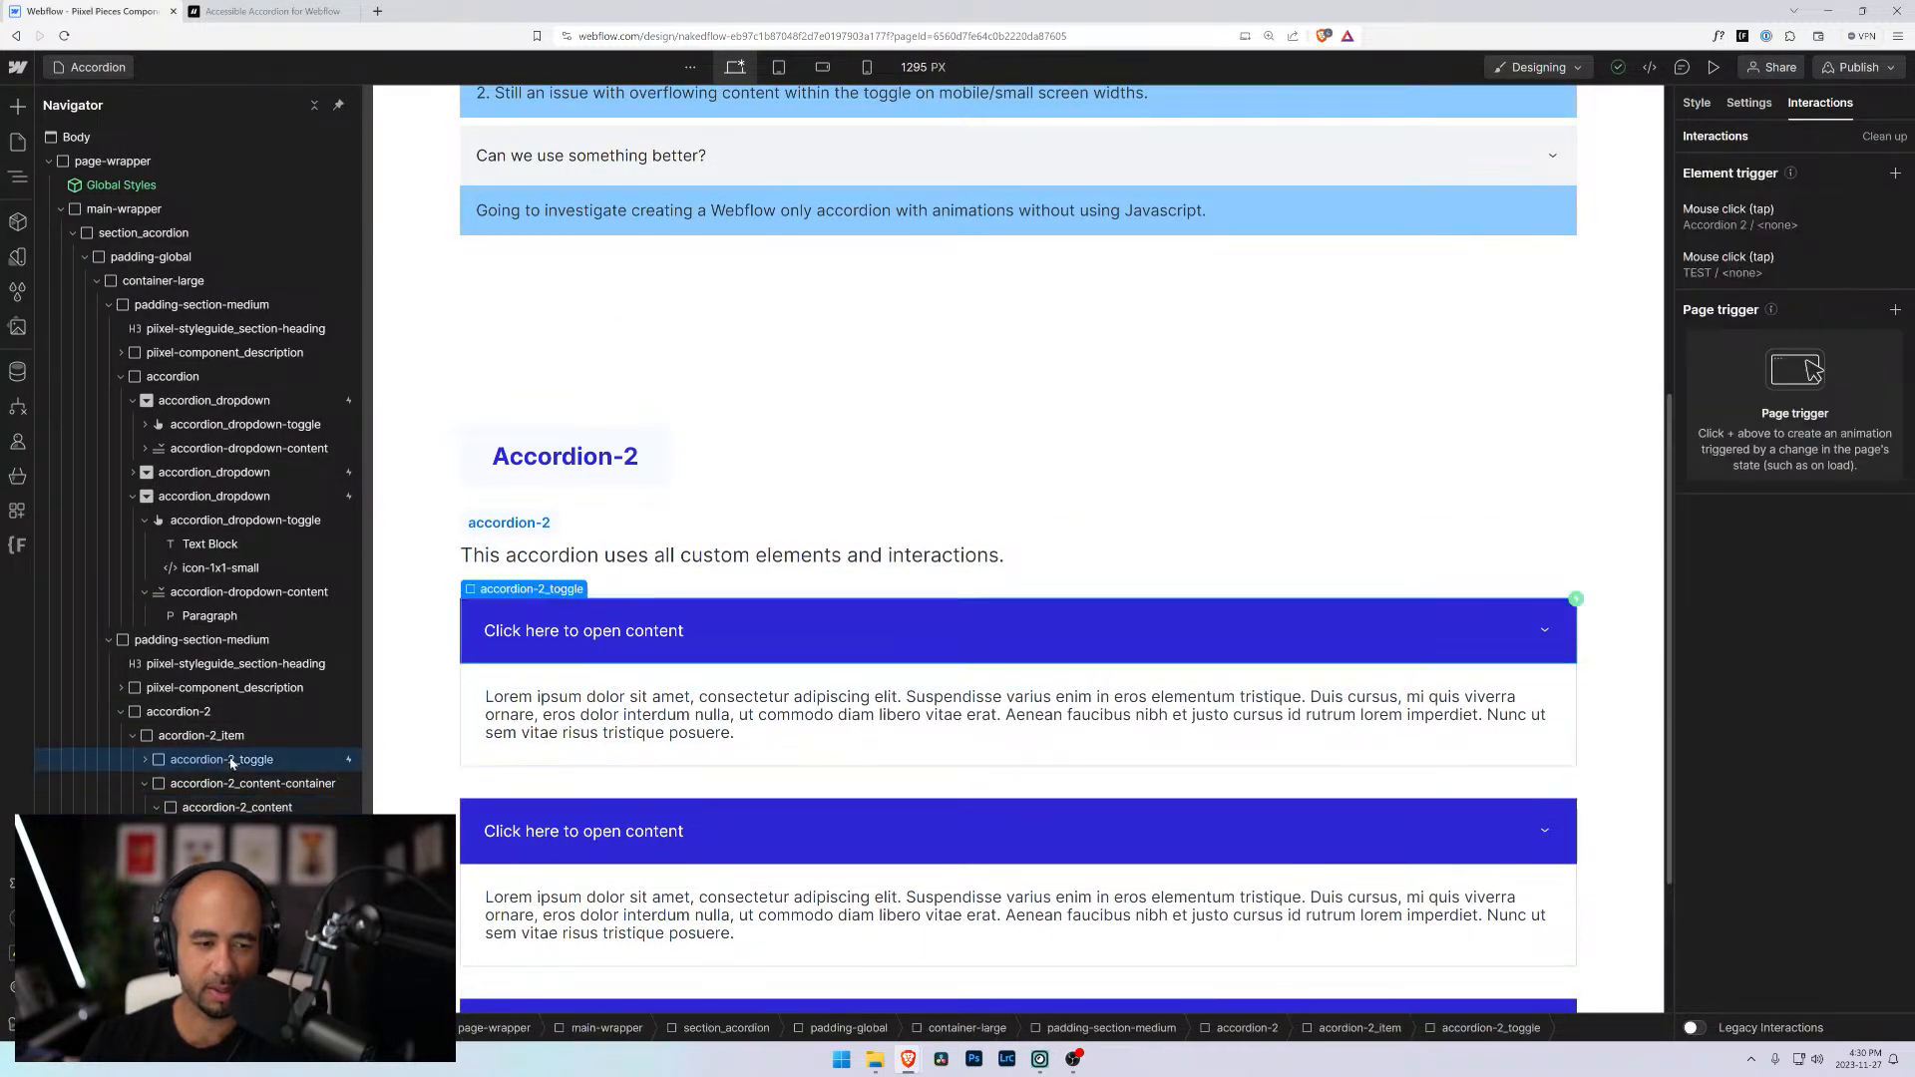
{"action": "left_click", "coordinate": [1743, 227]}
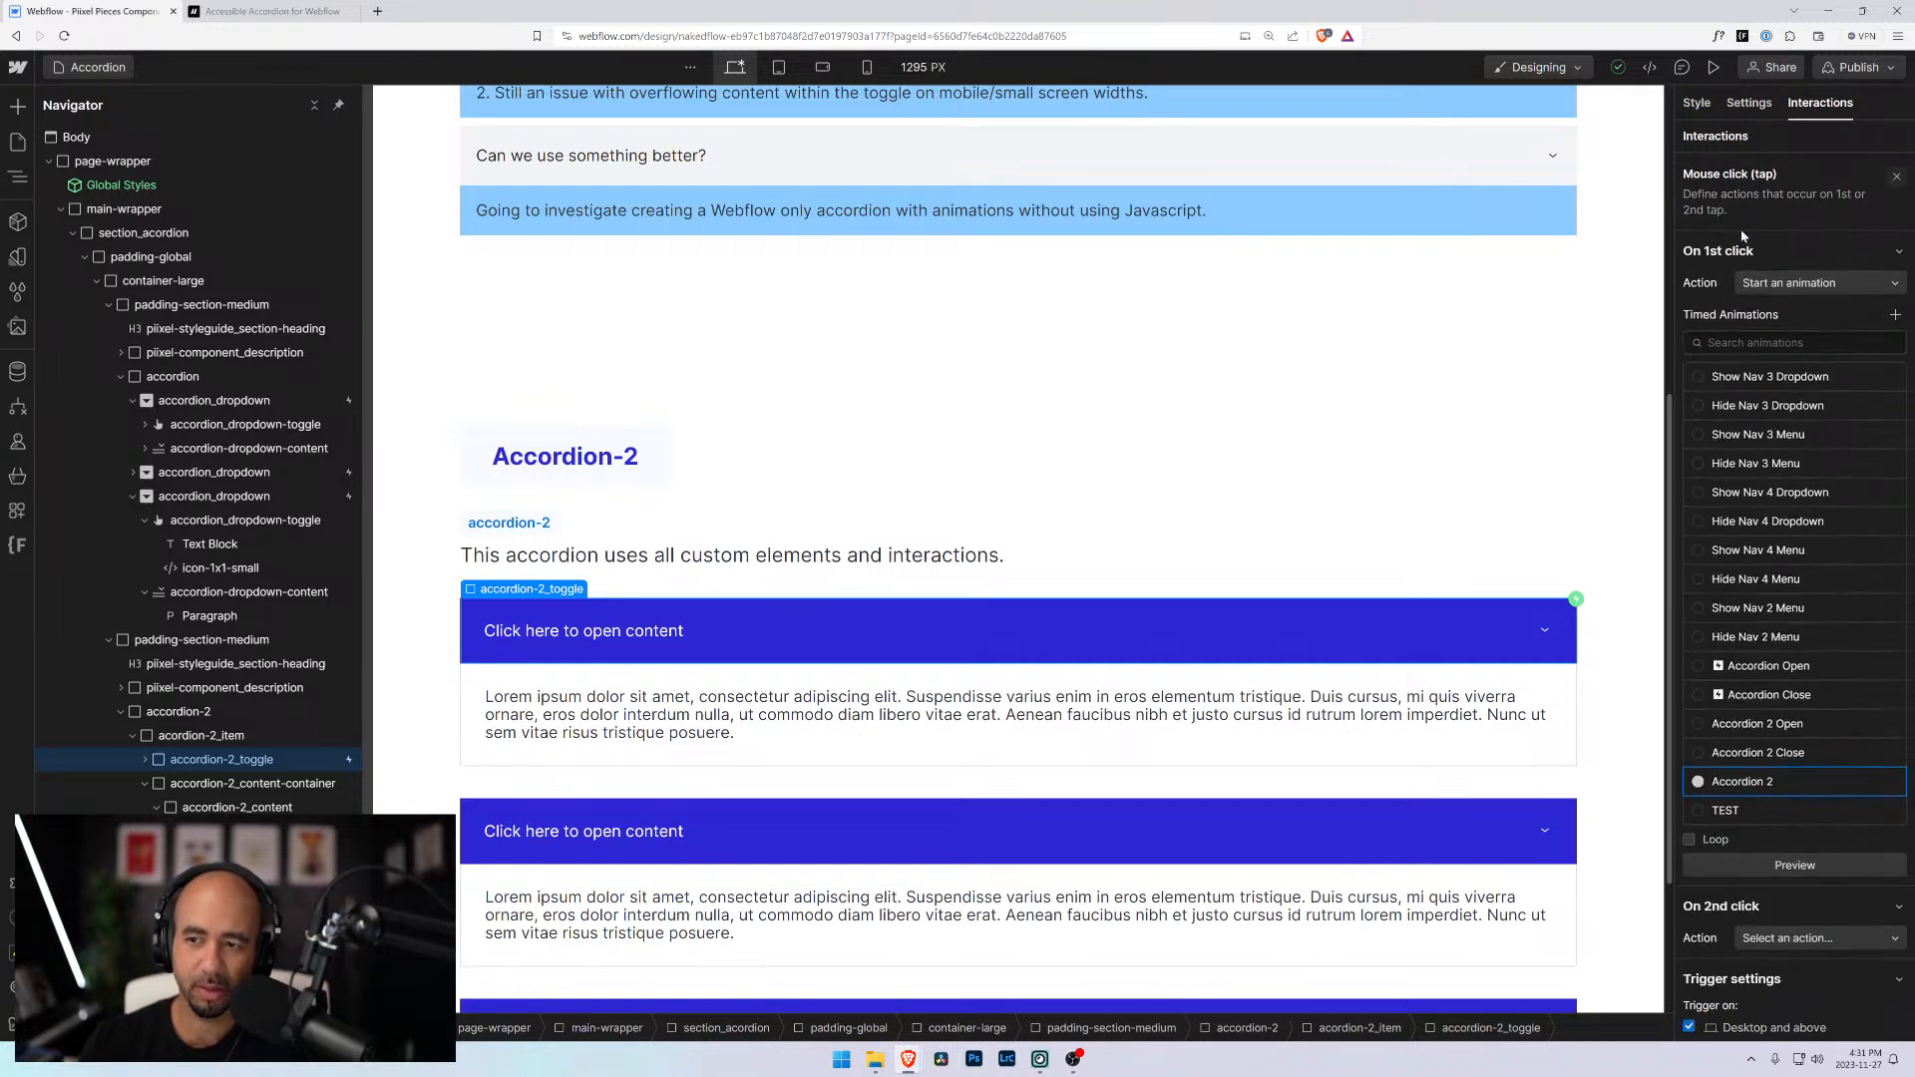
{"action": "left_click", "coordinate": [1872, 781]}
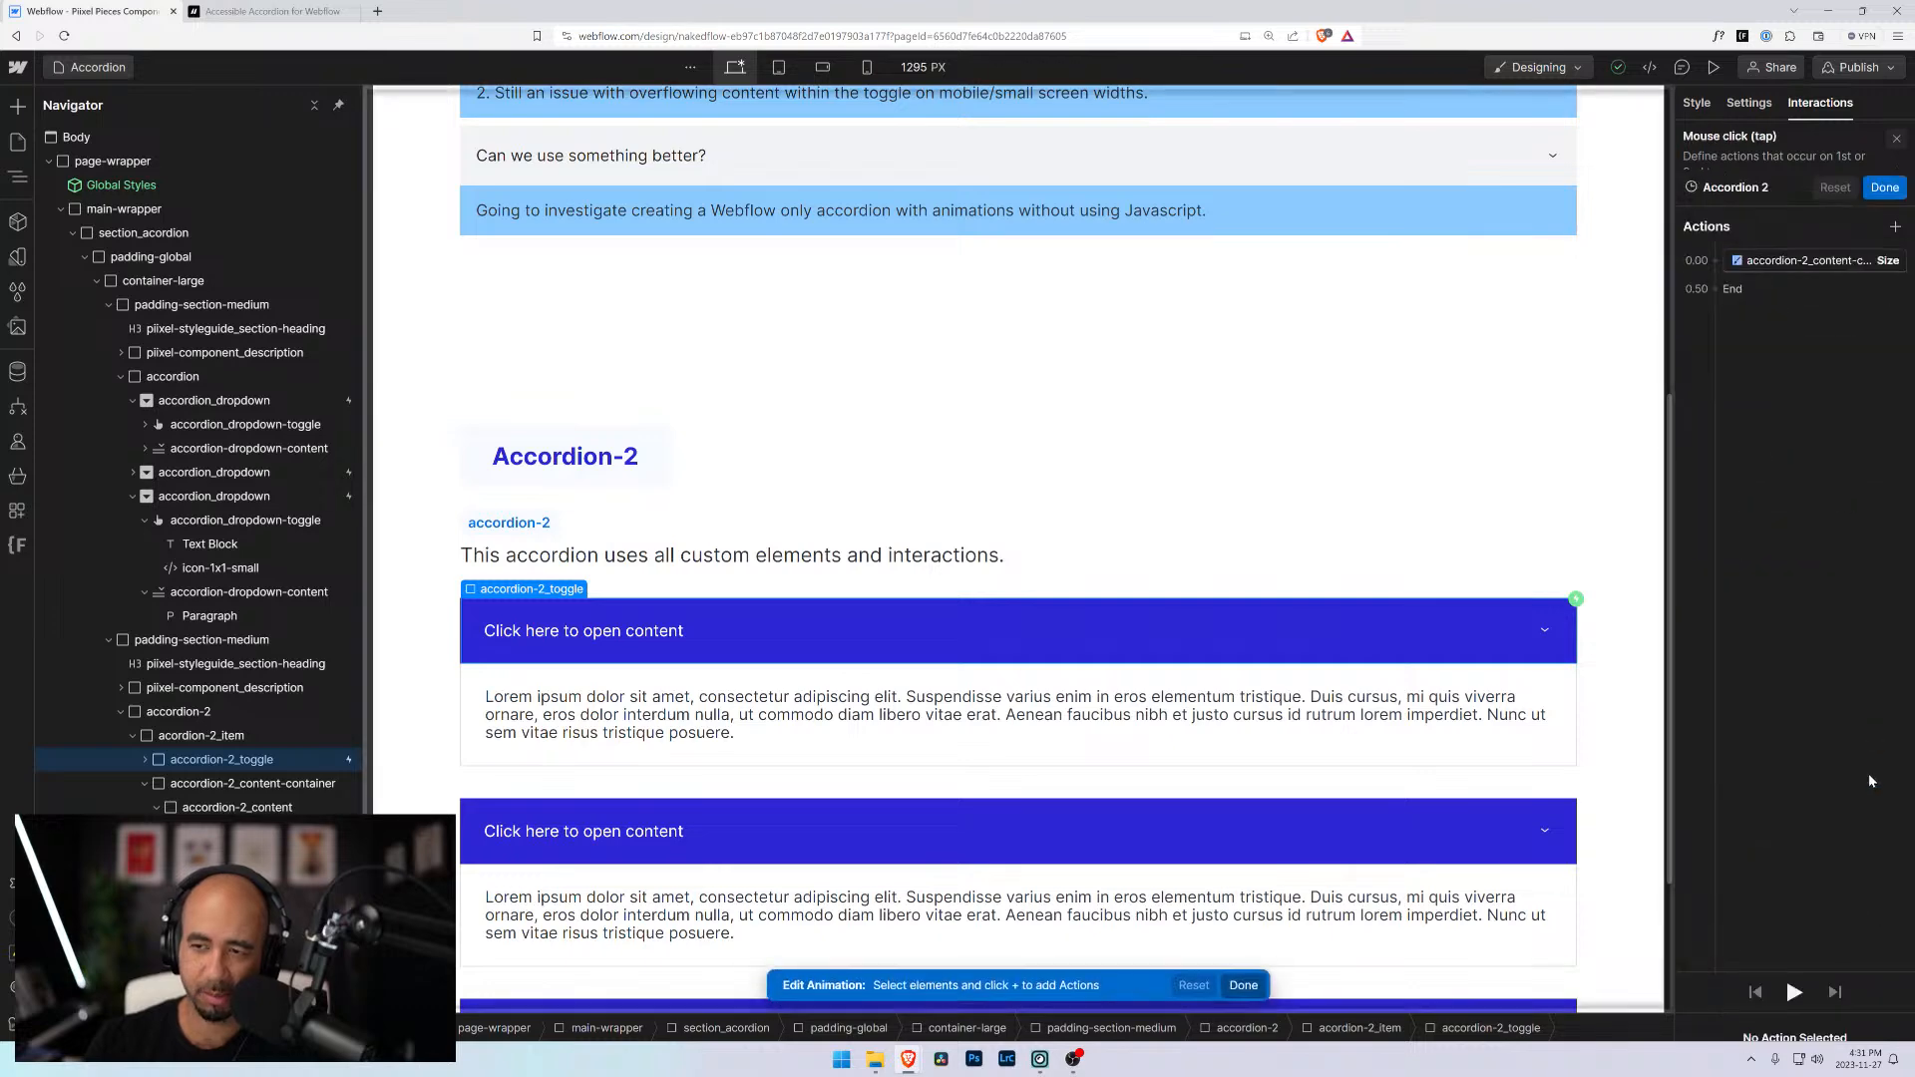
{"action": "left_click", "coordinate": [1749, 213]}
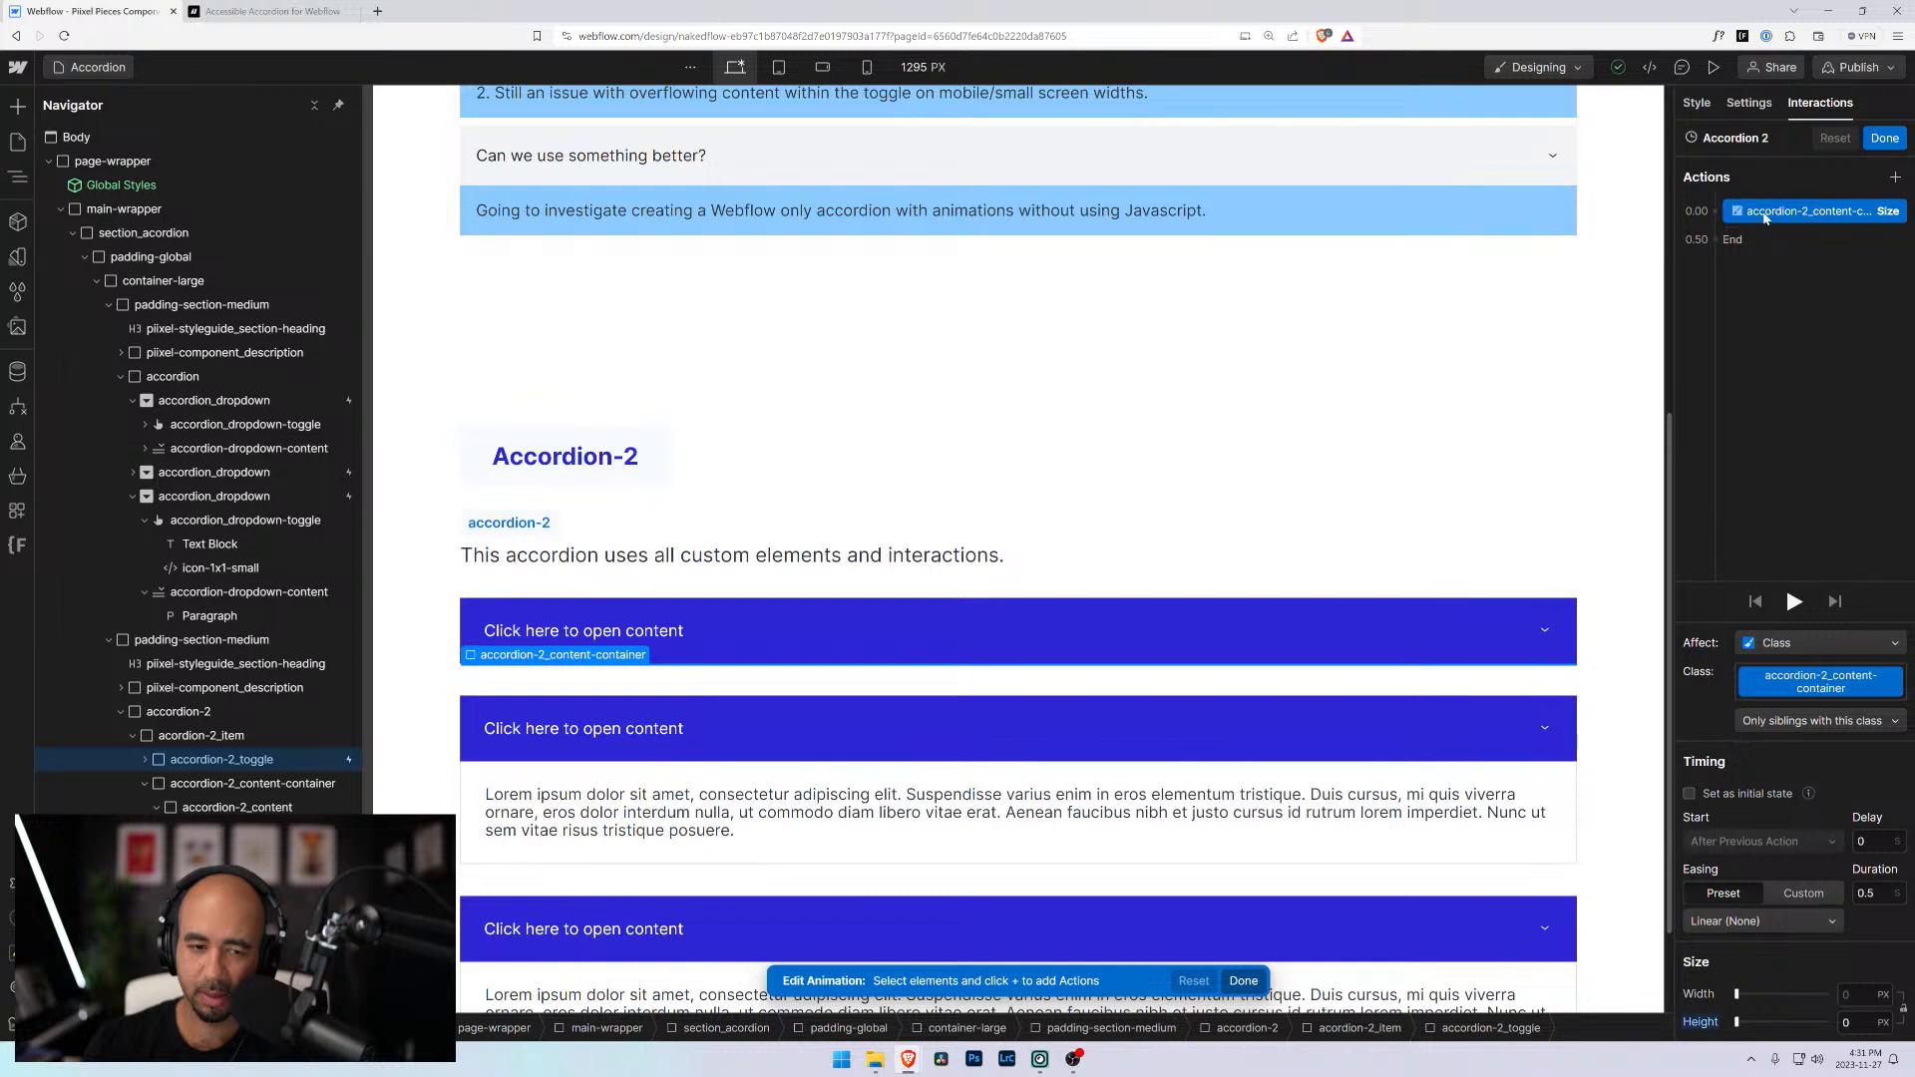
{"action": "left_click", "coordinate": [1796, 721]}
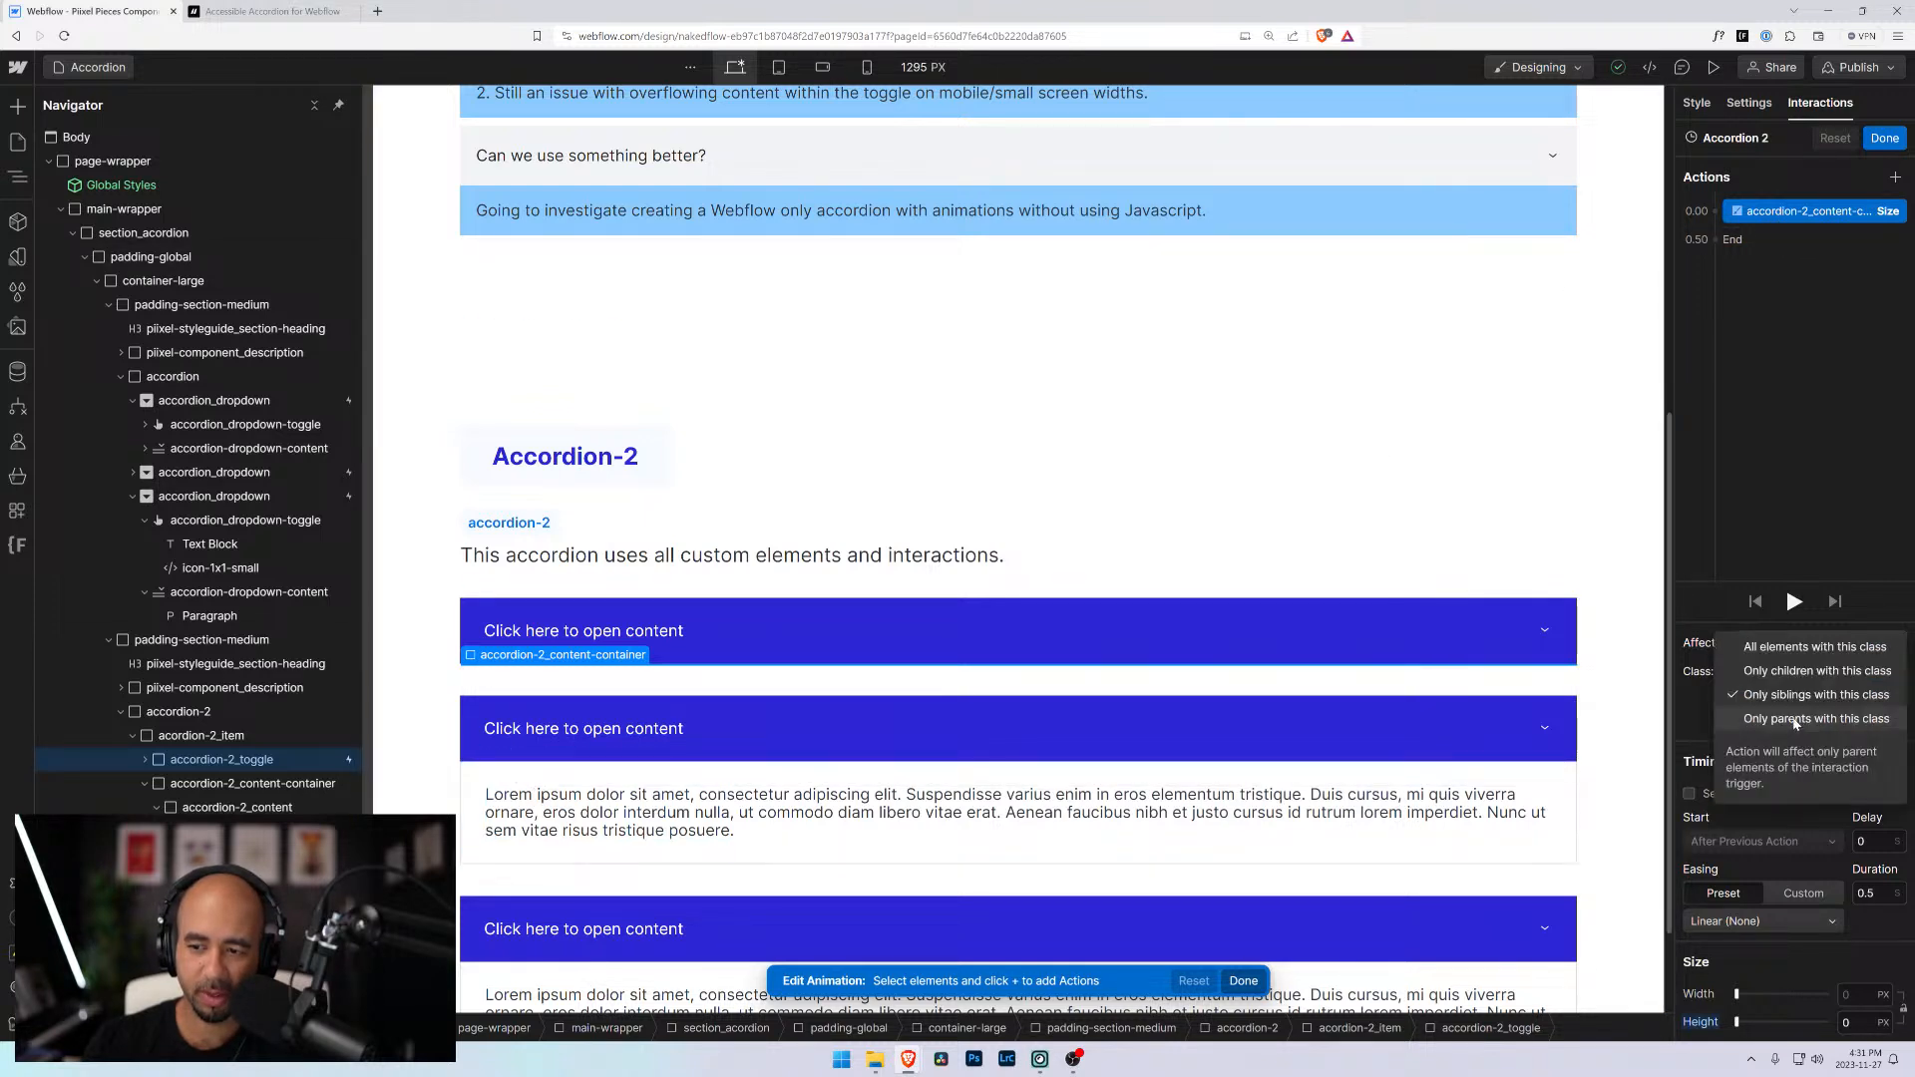
{"action": "left_click", "coordinate": [1785, 648]}
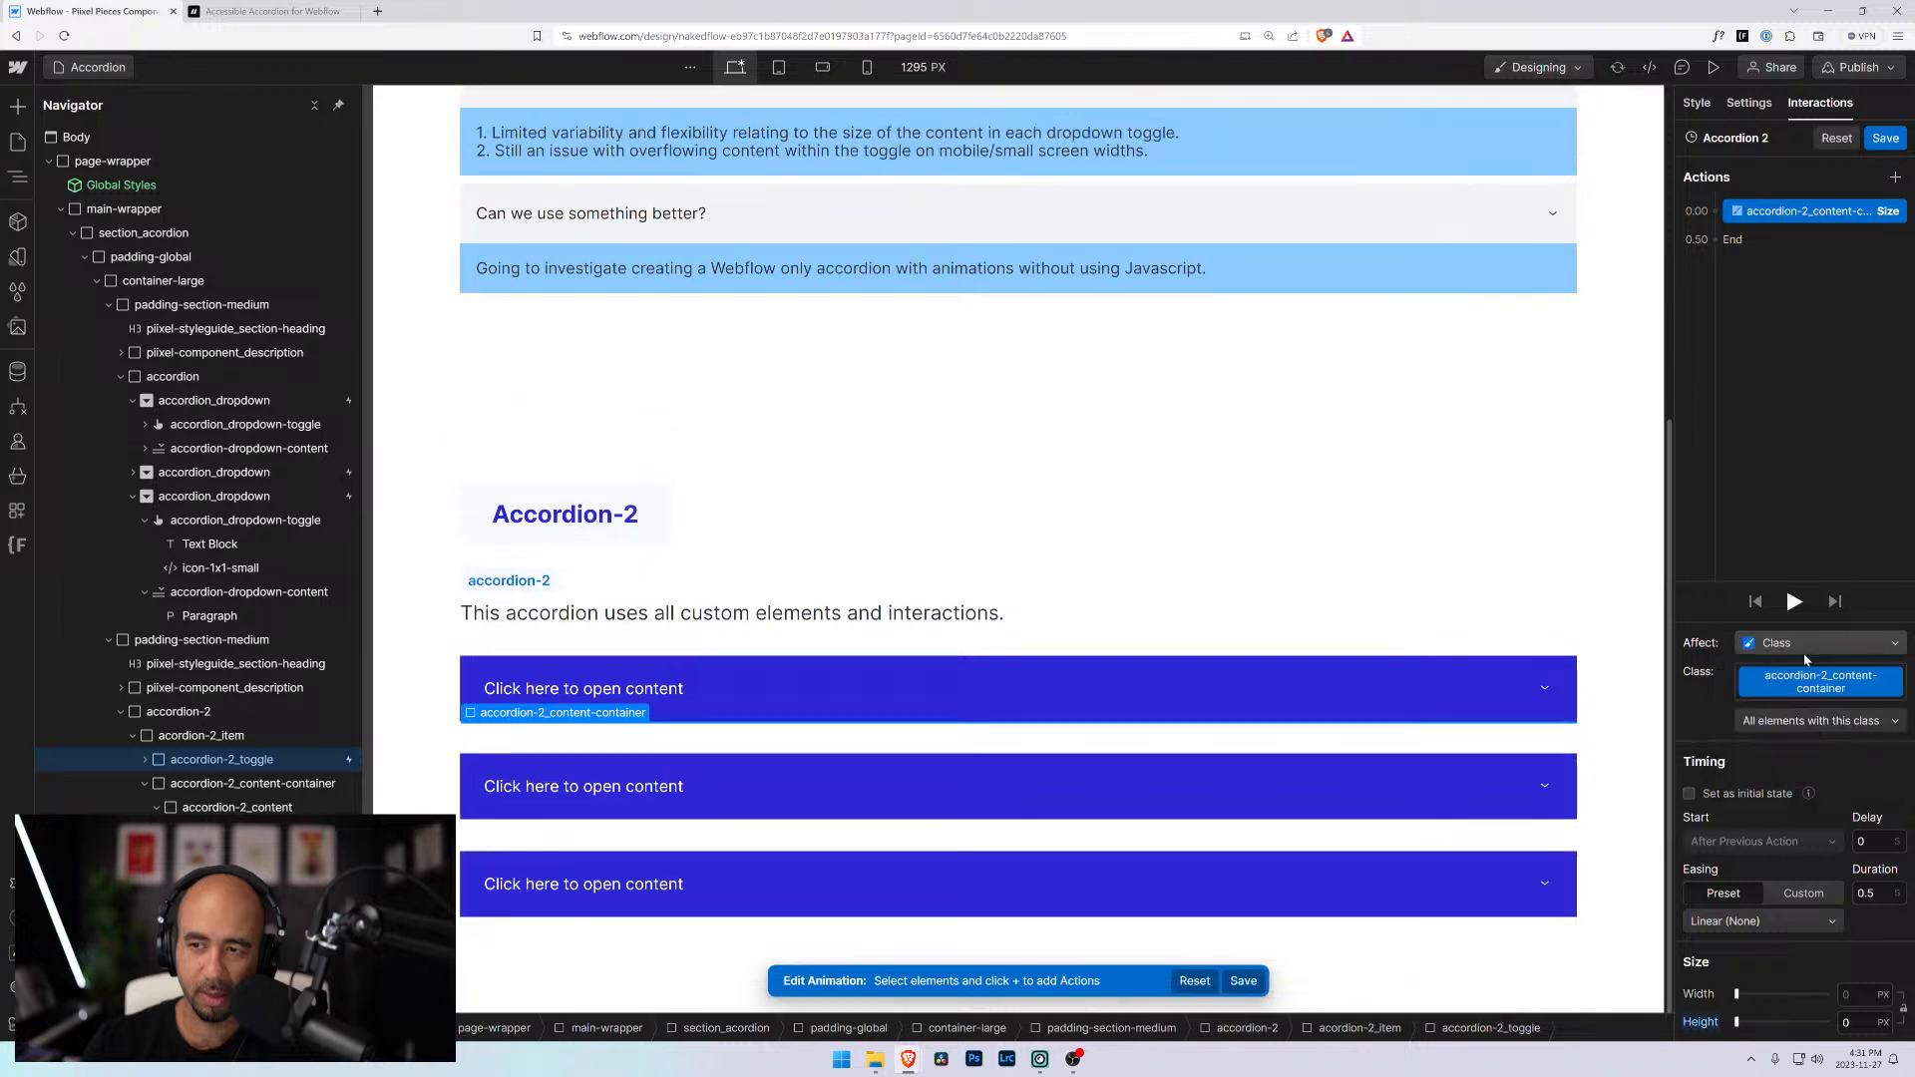
Add a Size action before the existing one for all elements with this class, set as initial state with 0 px height
{"action": "left_click", "coordinate": [1718, 195]}
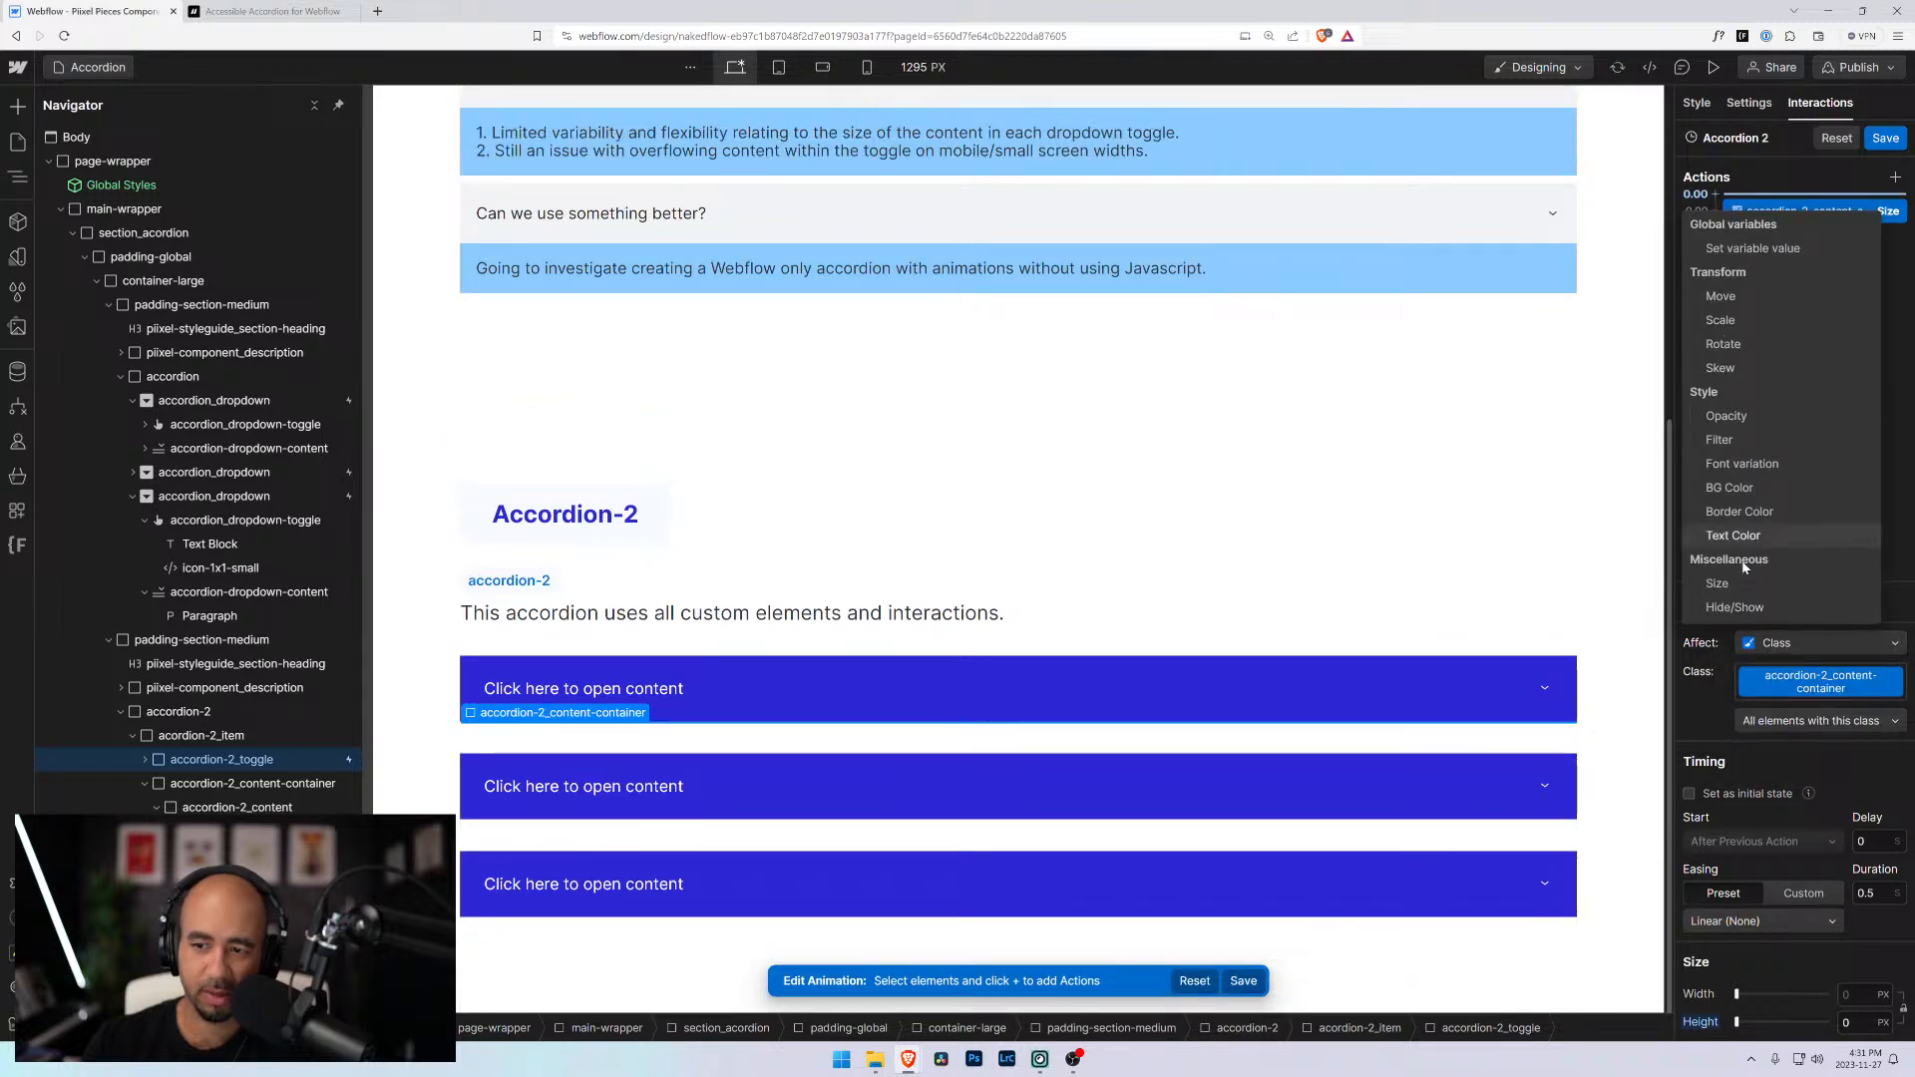
{"action": "left_click", "coordinate": [1718, 583]}
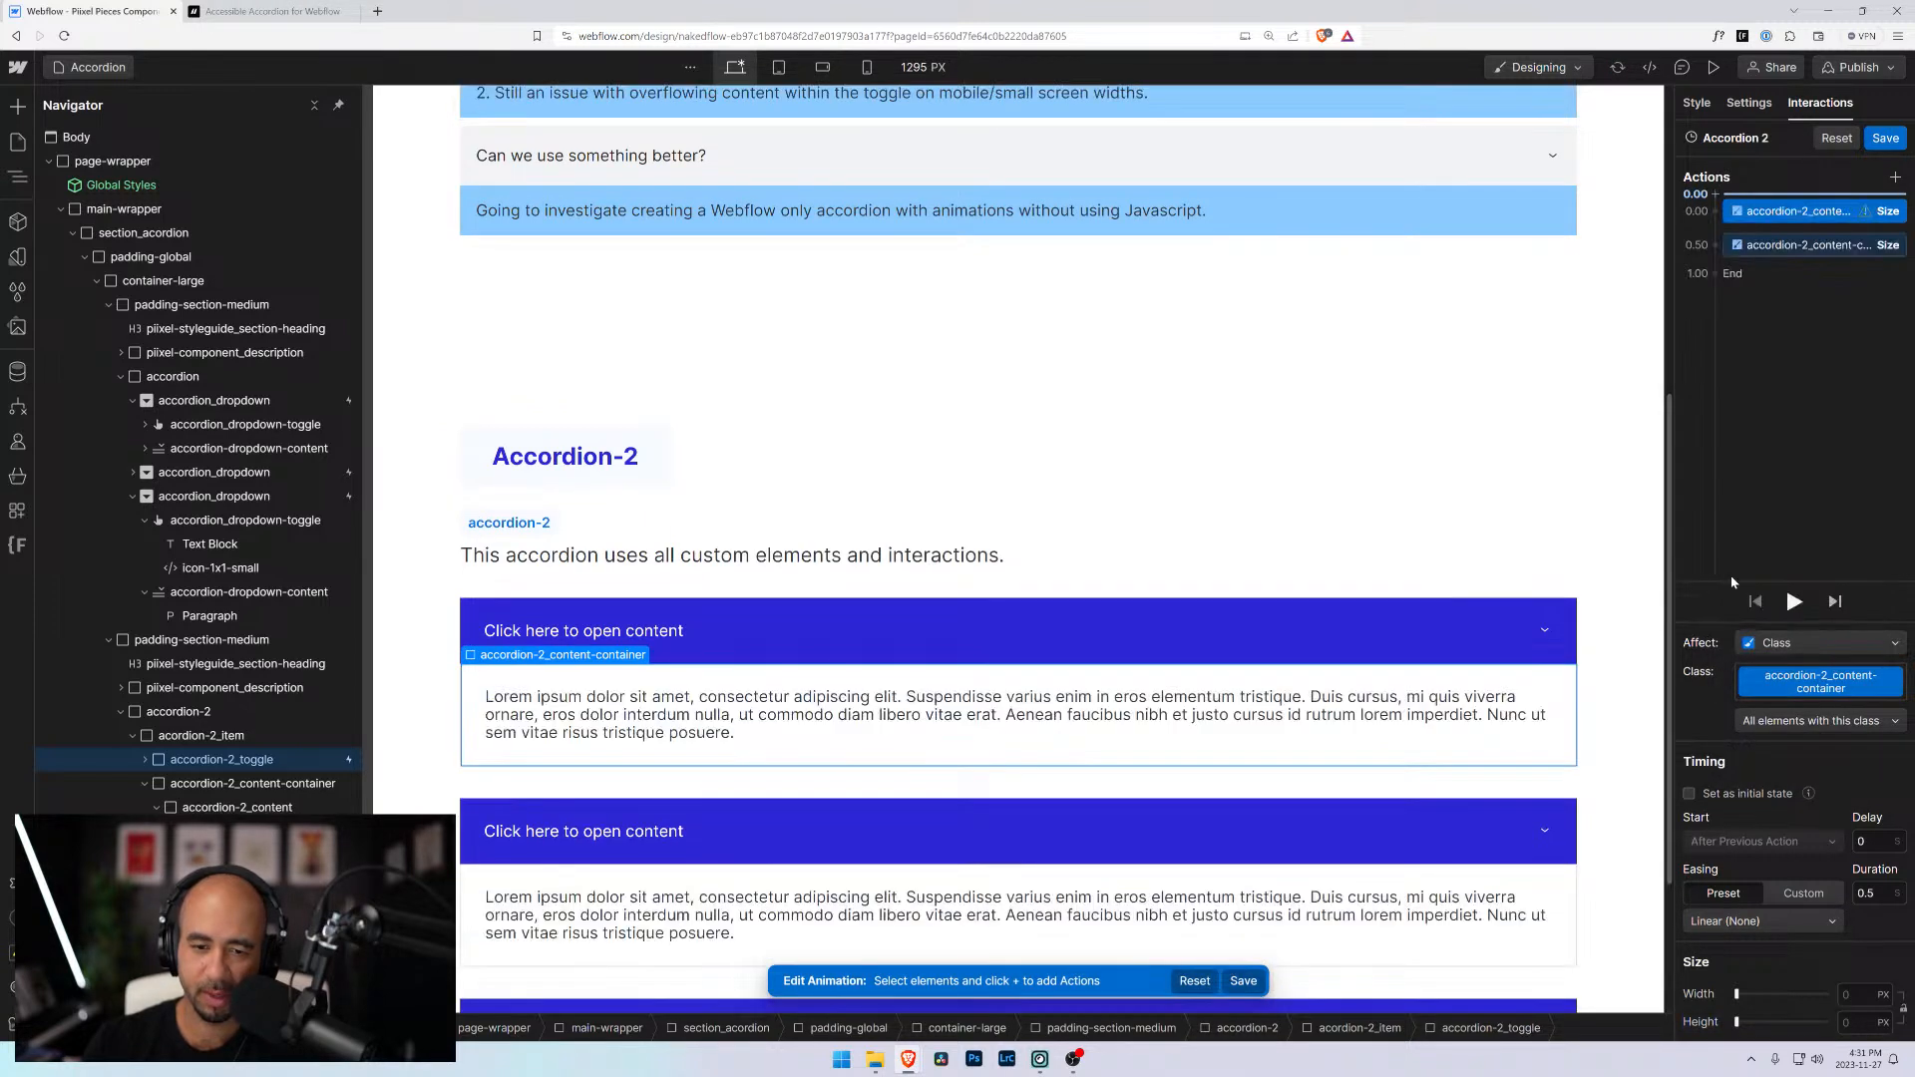
{"action": "left_click", "coordinate": [1713, 797]}
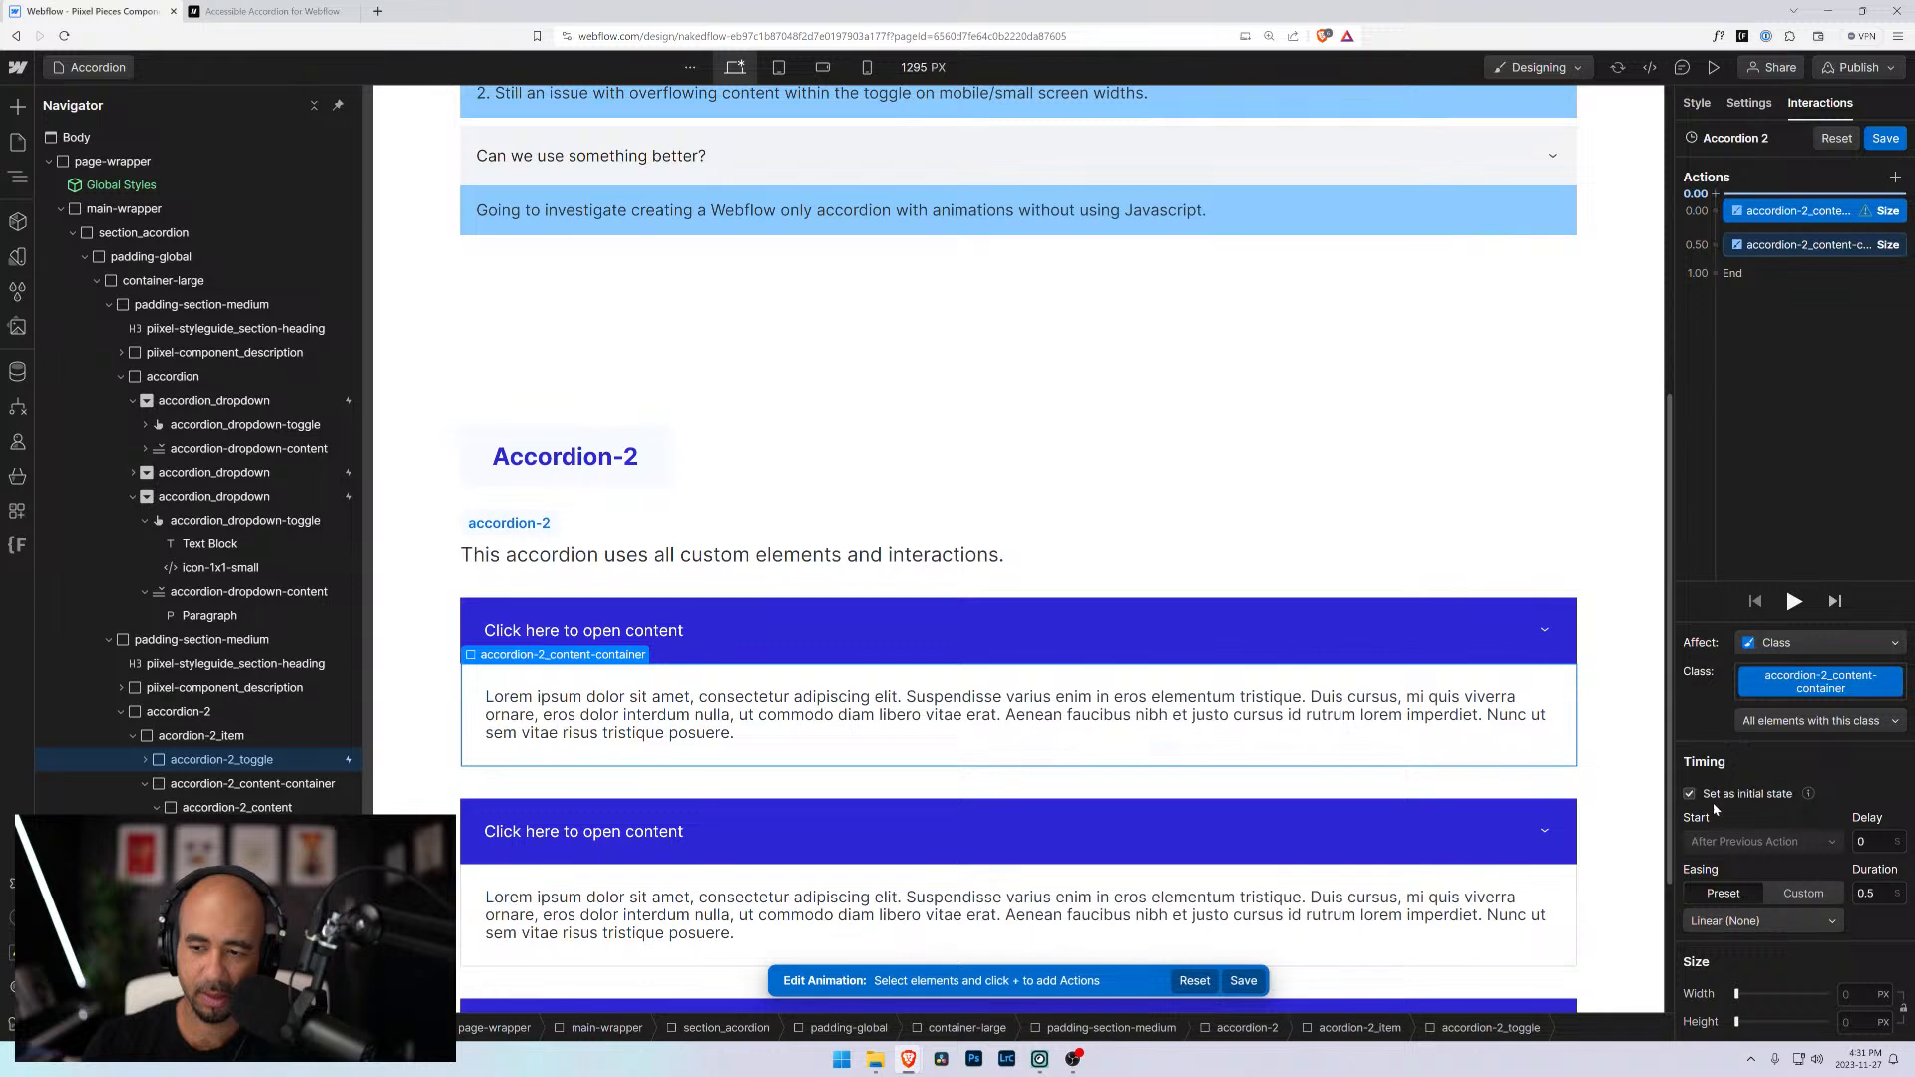
{"action": "left_click", "coordinate": [1856, 1023]}
{"action": "type", "text": "0"}
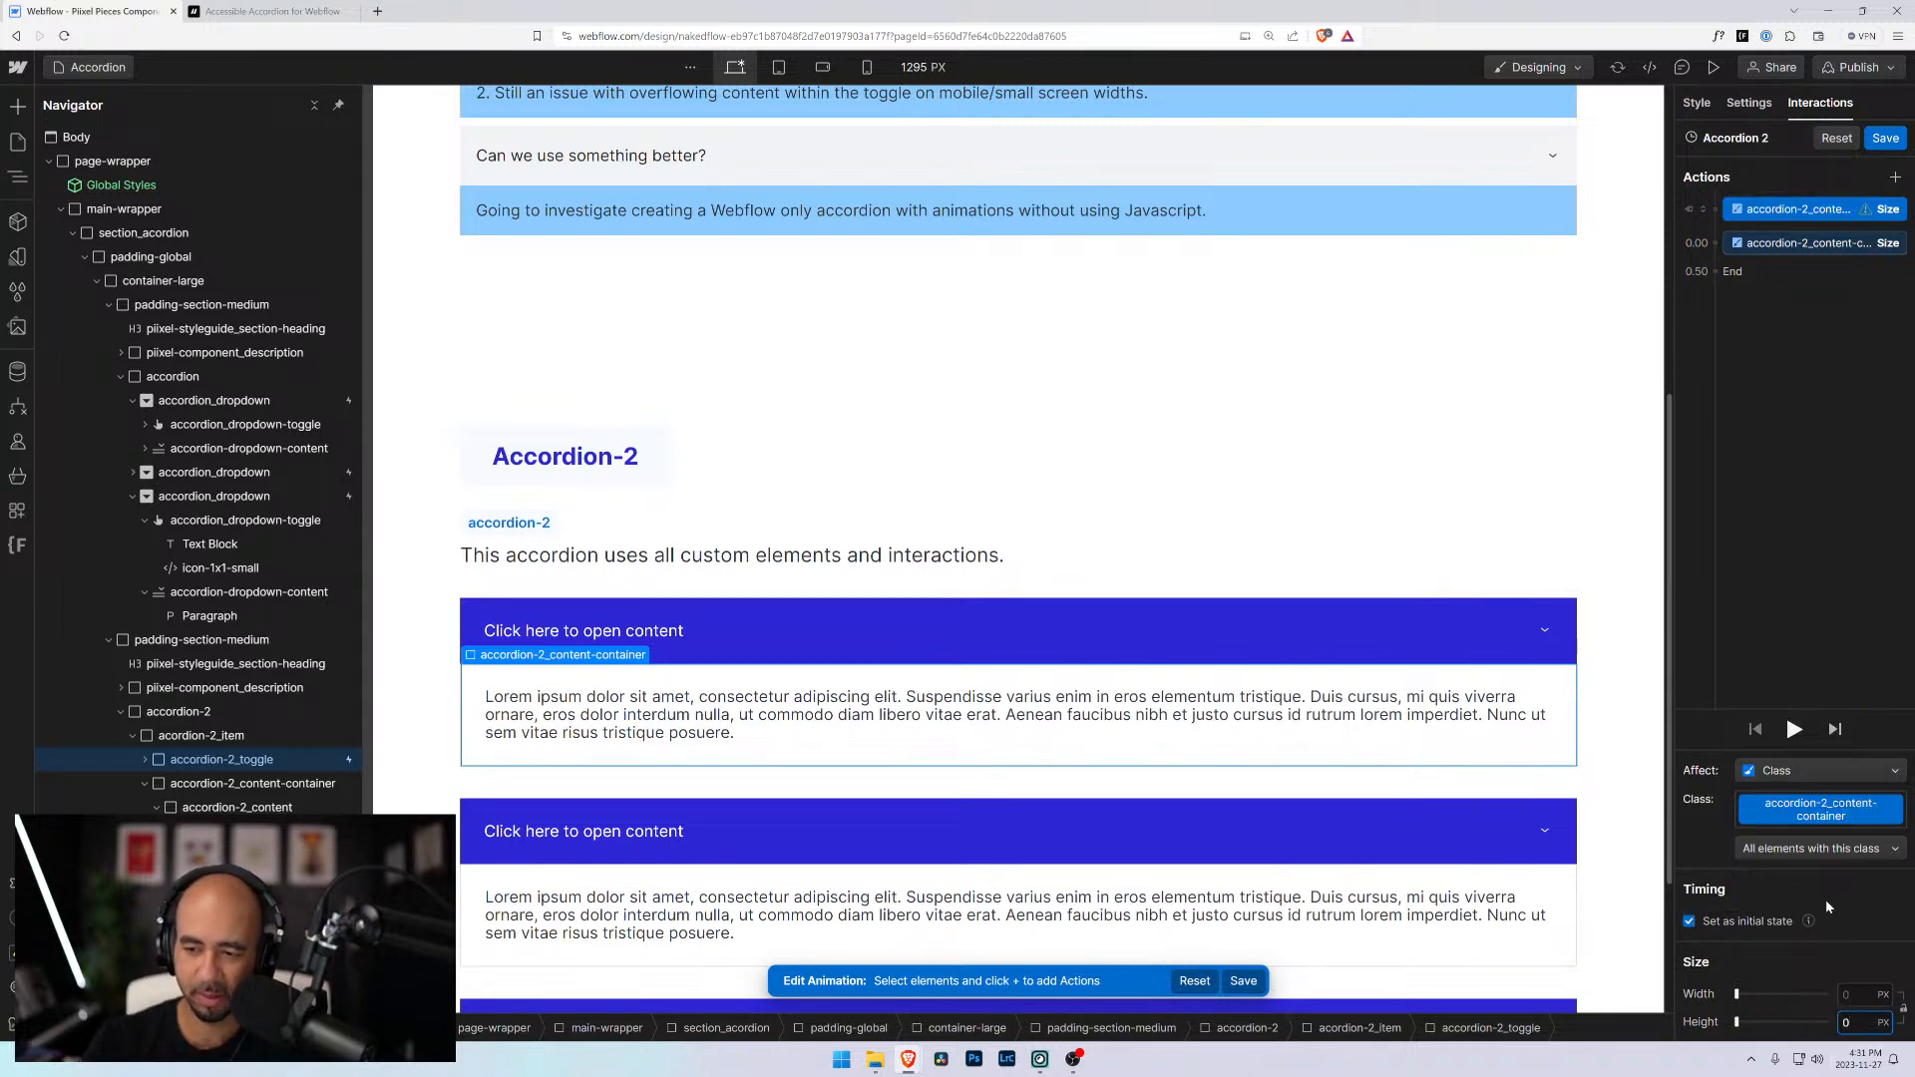
{"action": "key", "text": "Return"}
{"action": "left_click", "coordinate": [1761, 244]}
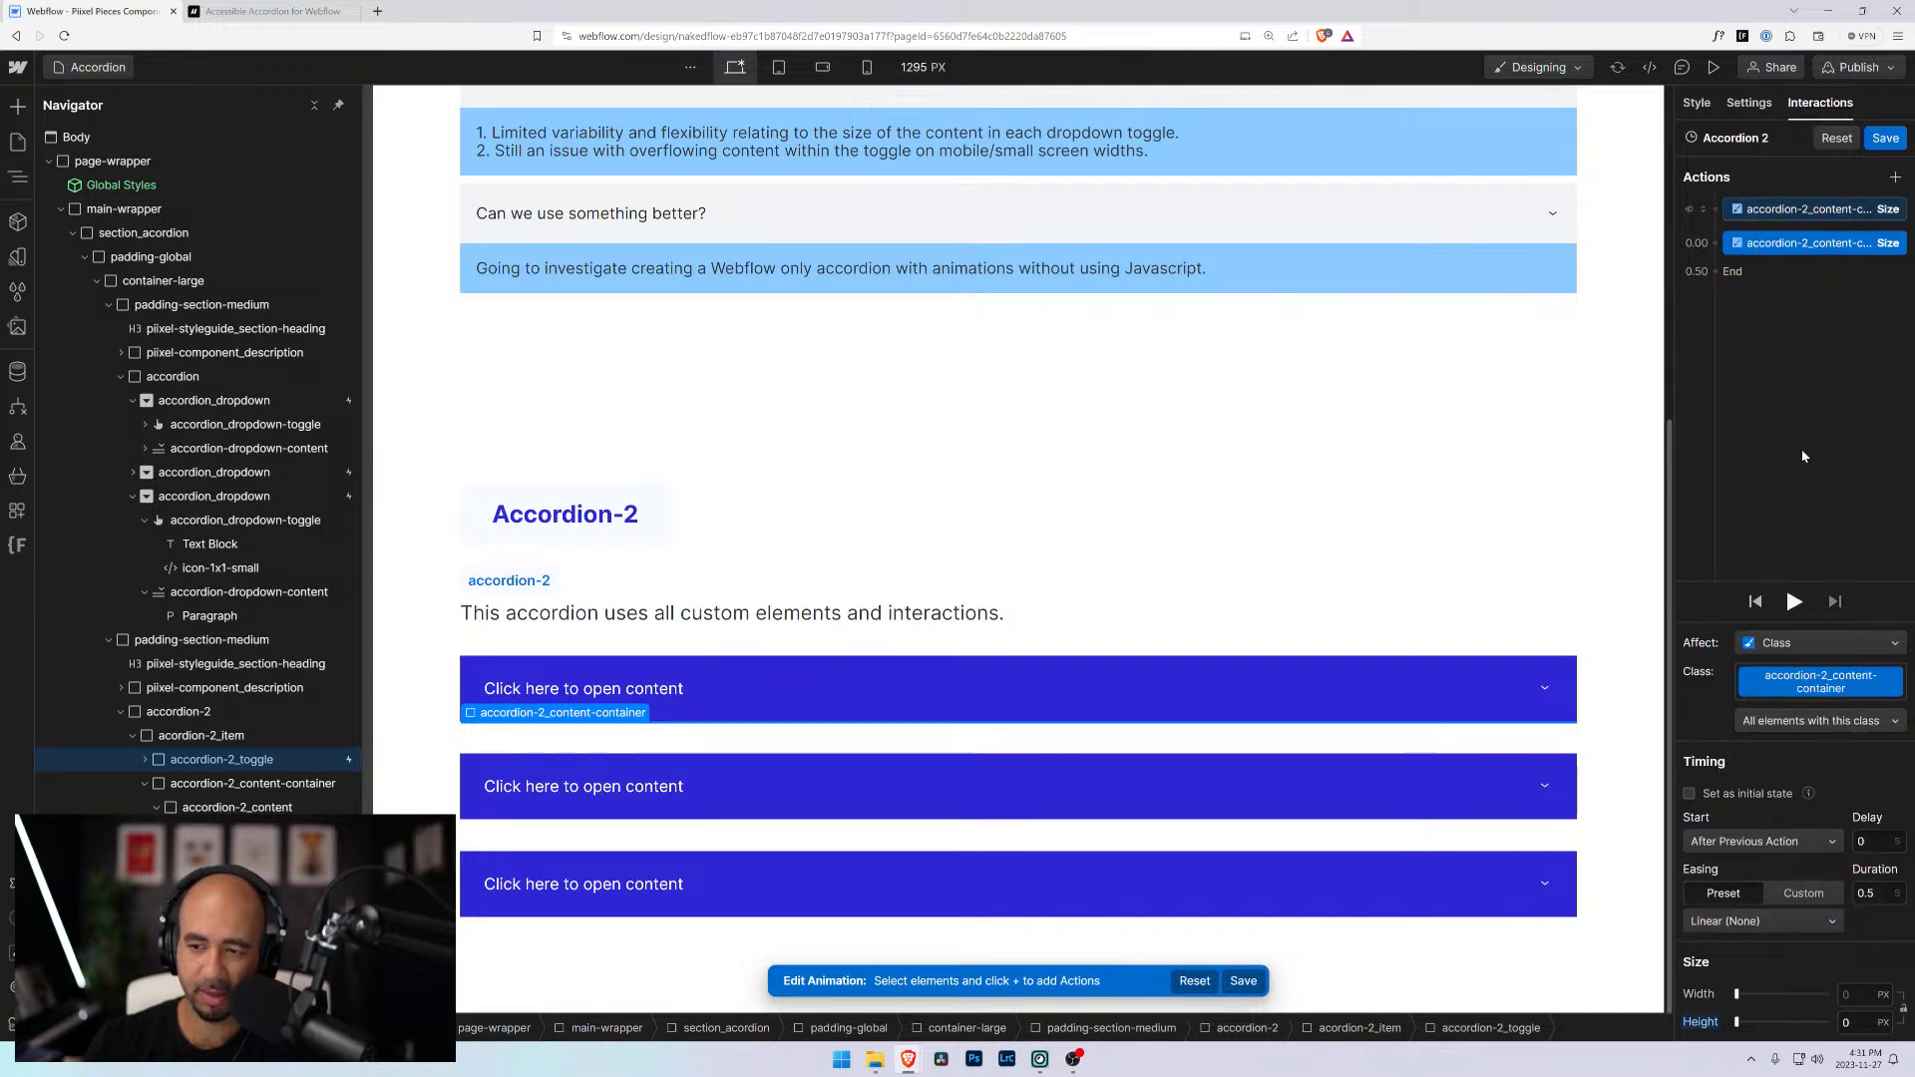
Save the Accordion 2 animation, then preview the page and test the toggles of the Accordion-2 items
{"action": "left_click", "coordinate": [1895, 143]}
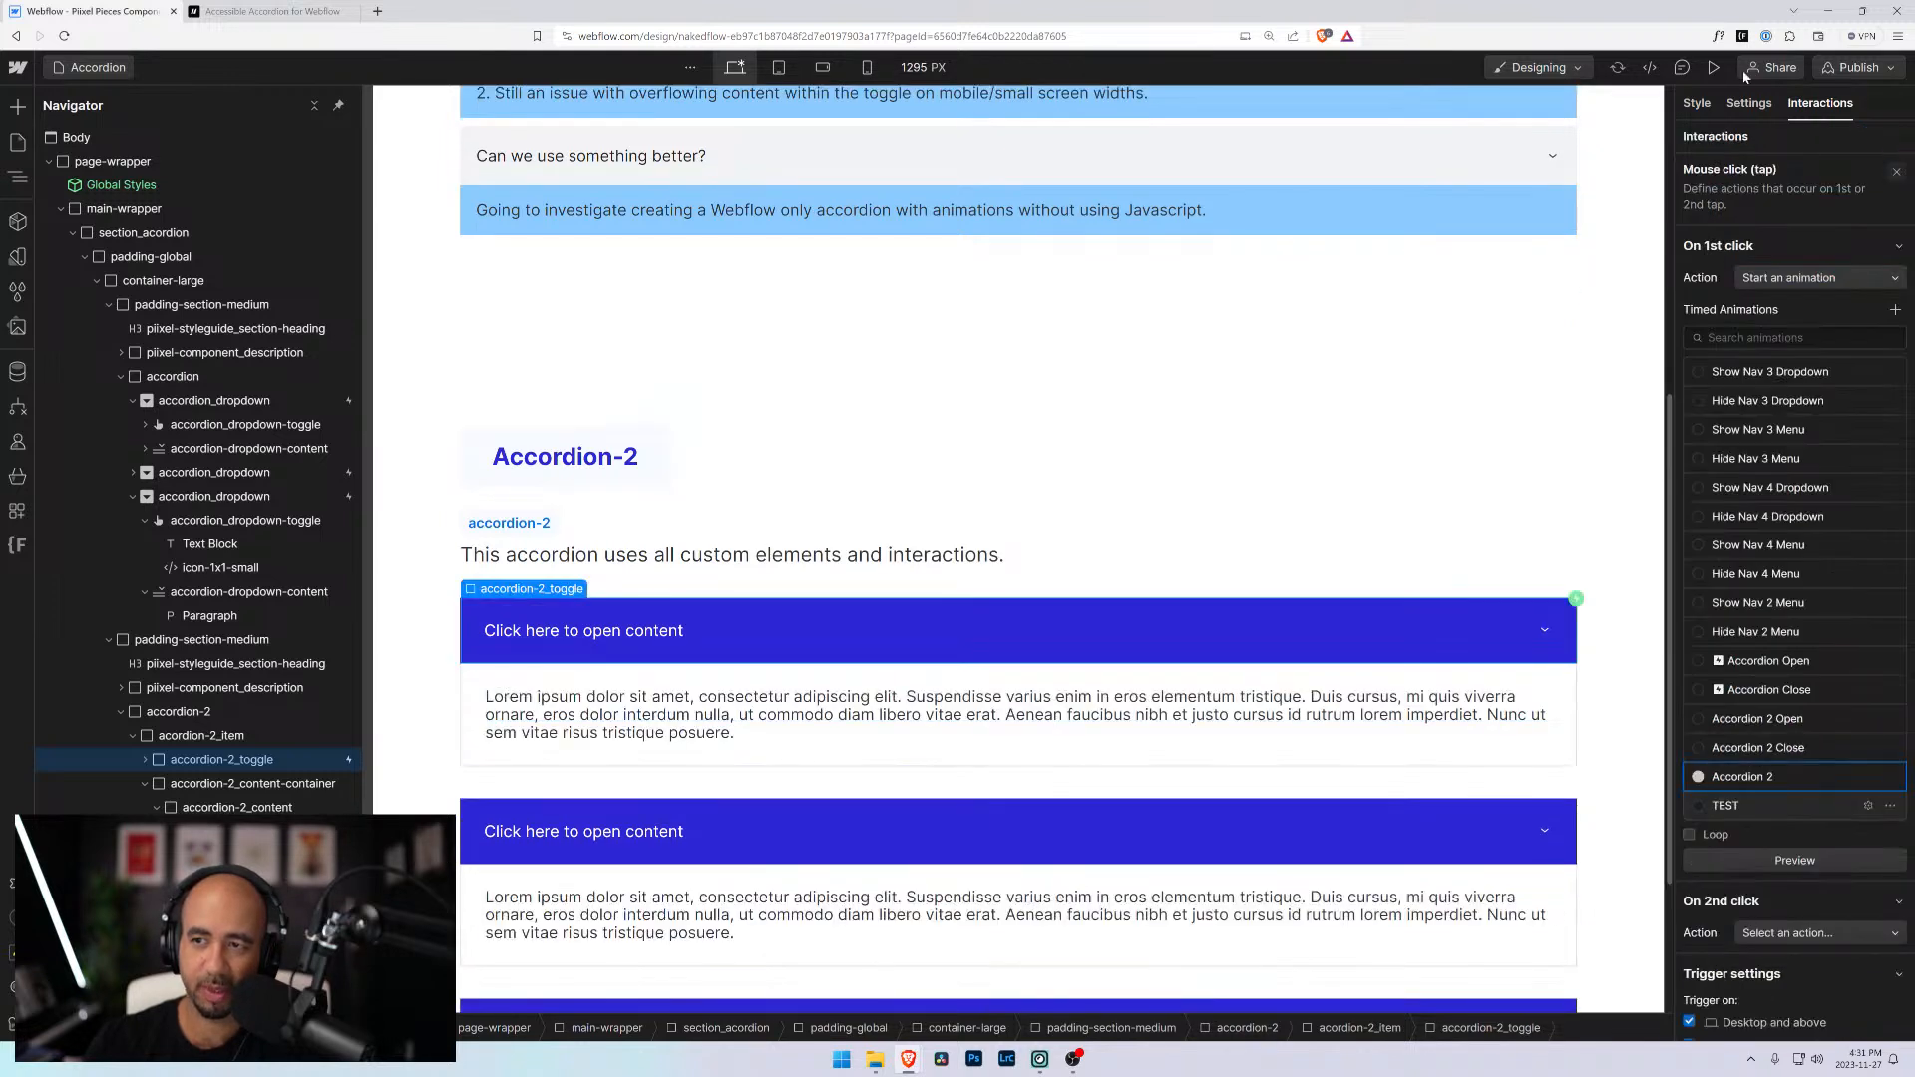
{"action": "left_click", "coordinate": [1714, 67]}
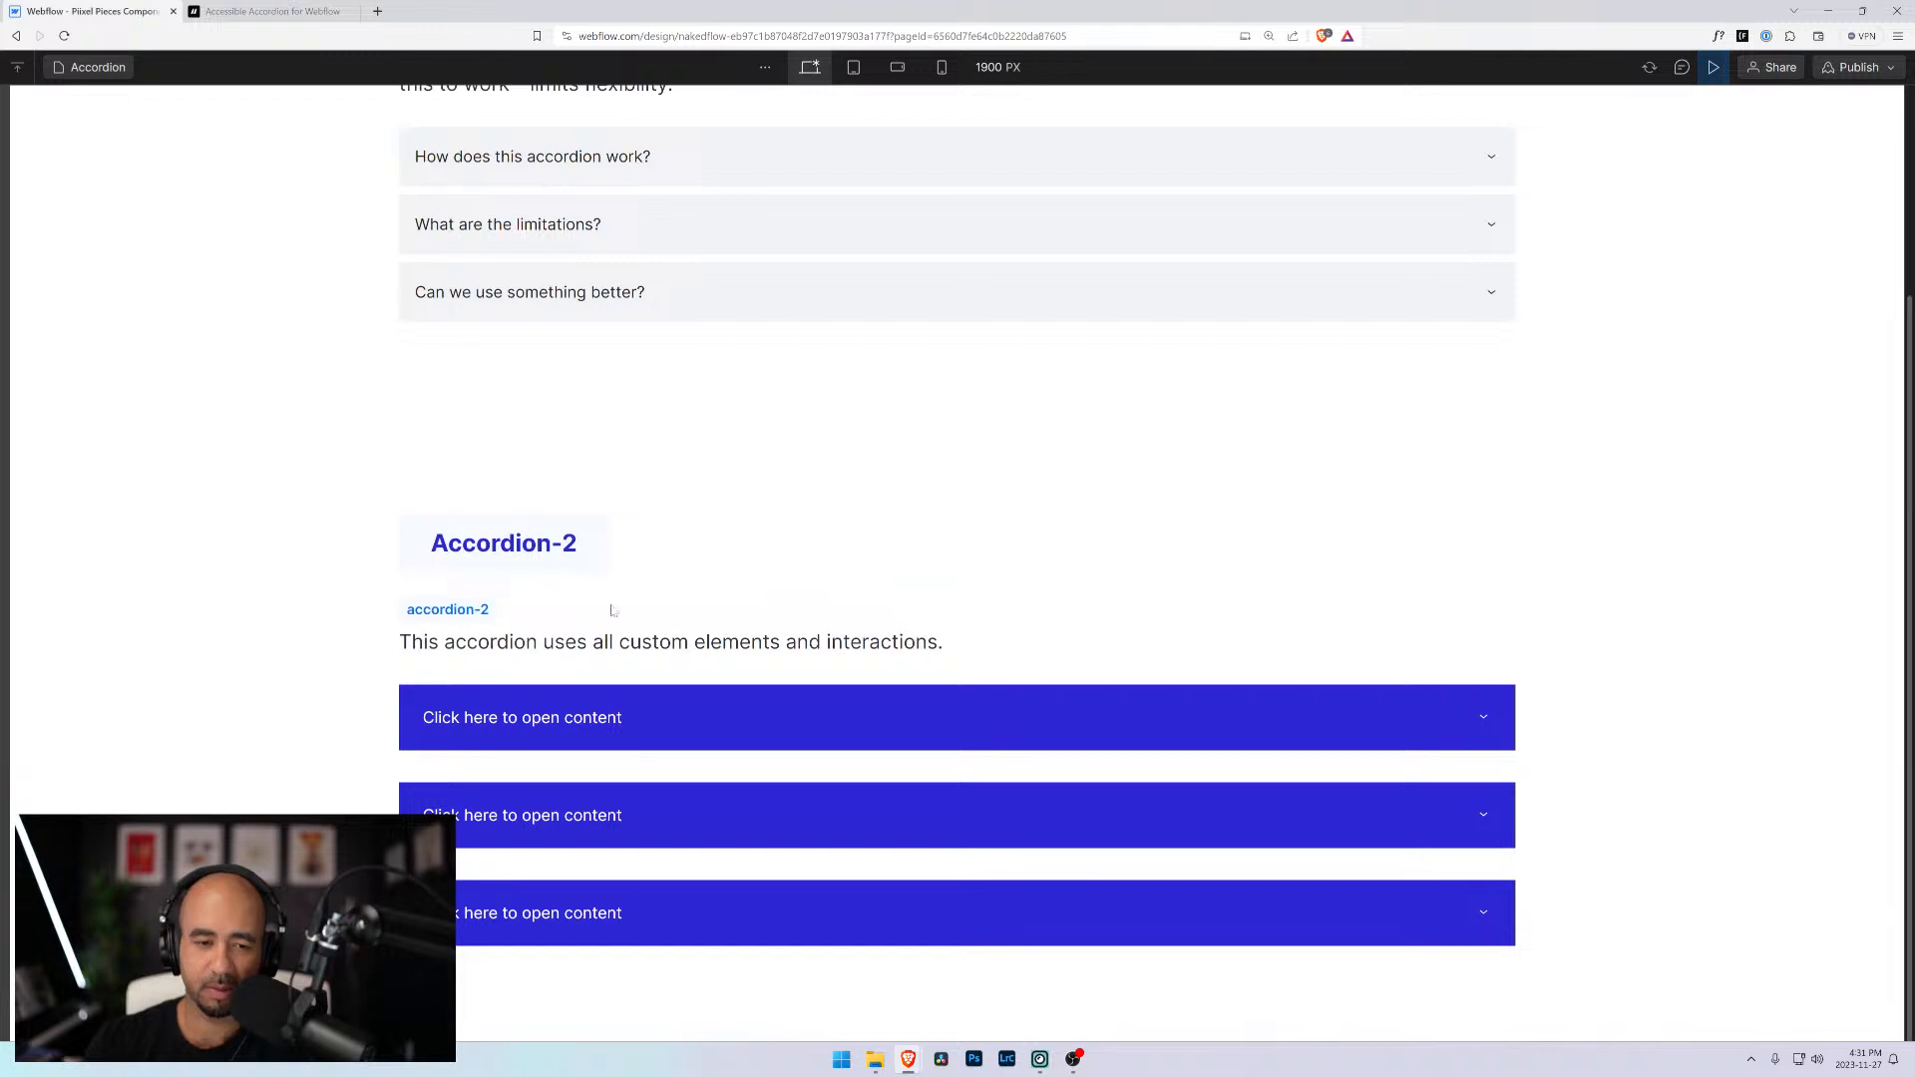
{"action": "left_click", "coordinate": [570, 717]}
{"action": "scroll", "coordinate": [588, 765], "scroll_direction": "down", "scroll_amount": 1}
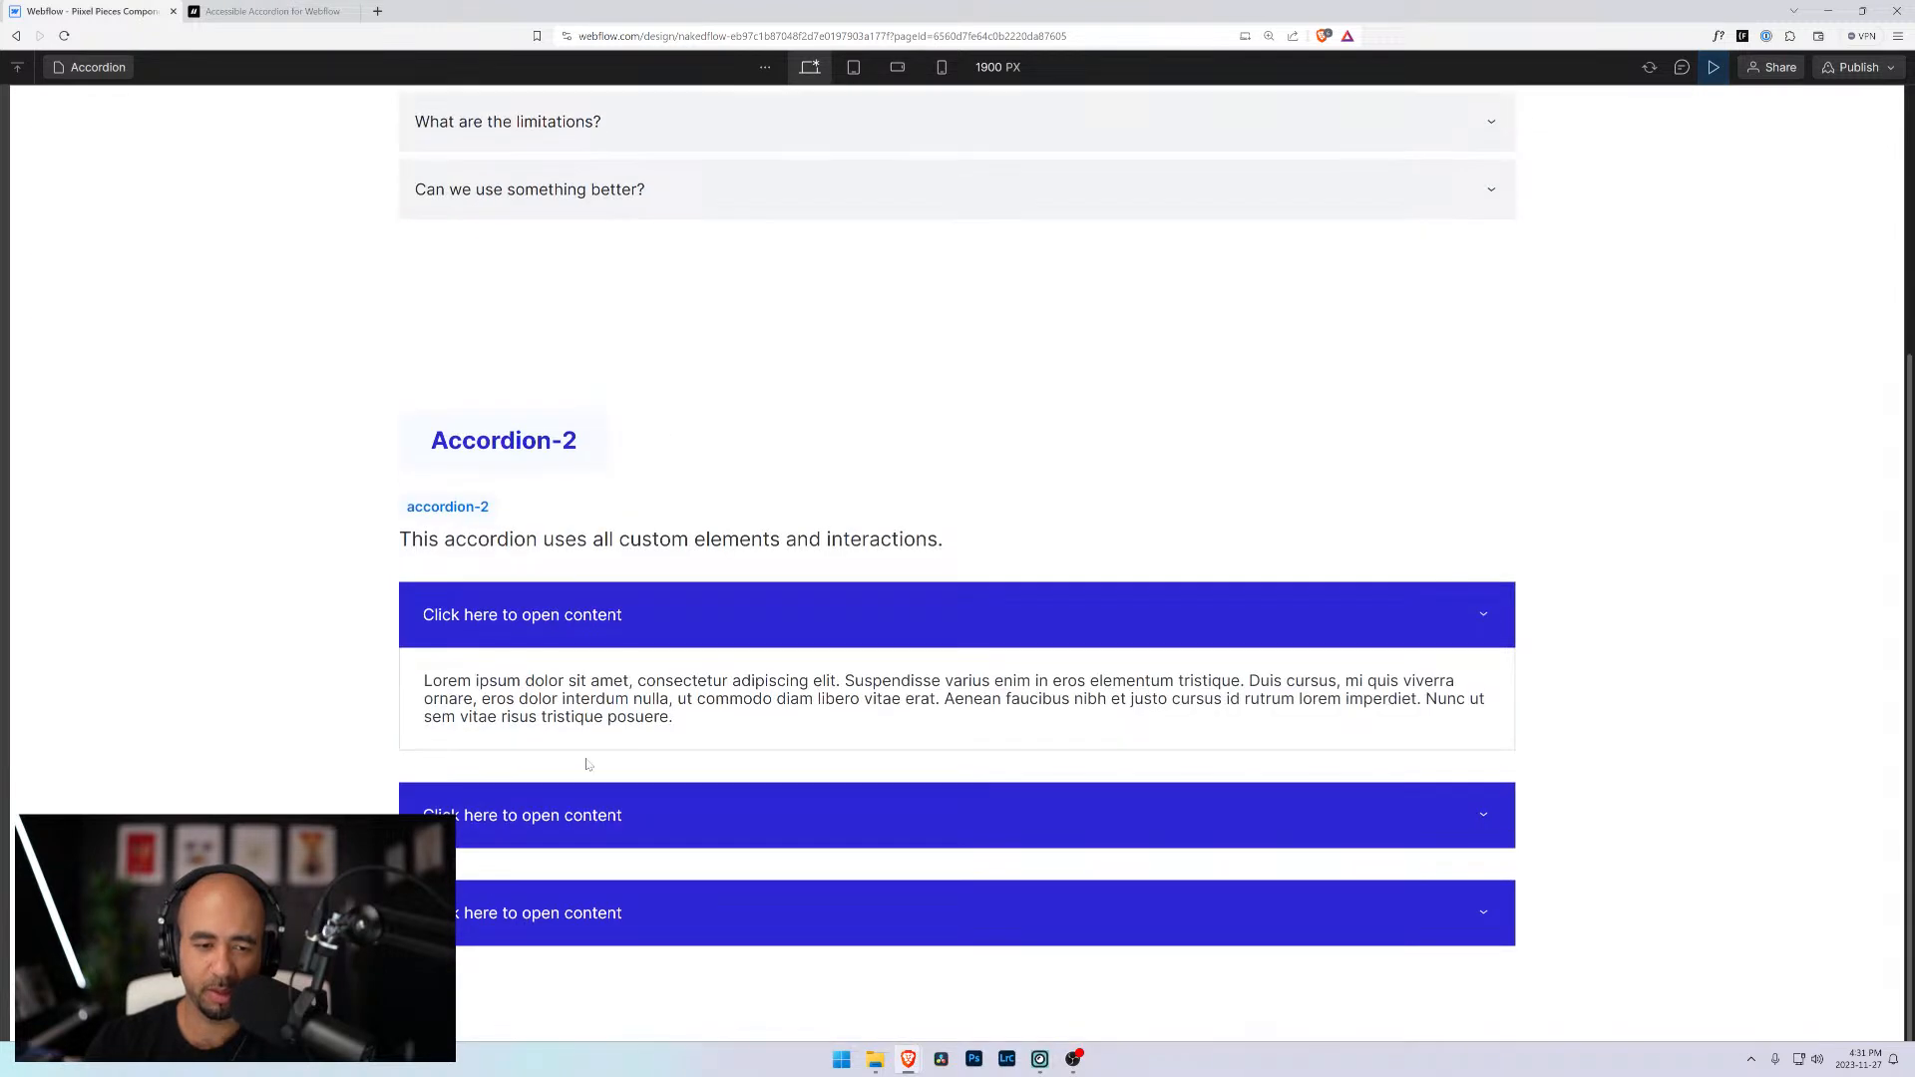
{"action": "left_click", "coordinate": [588, 615]}
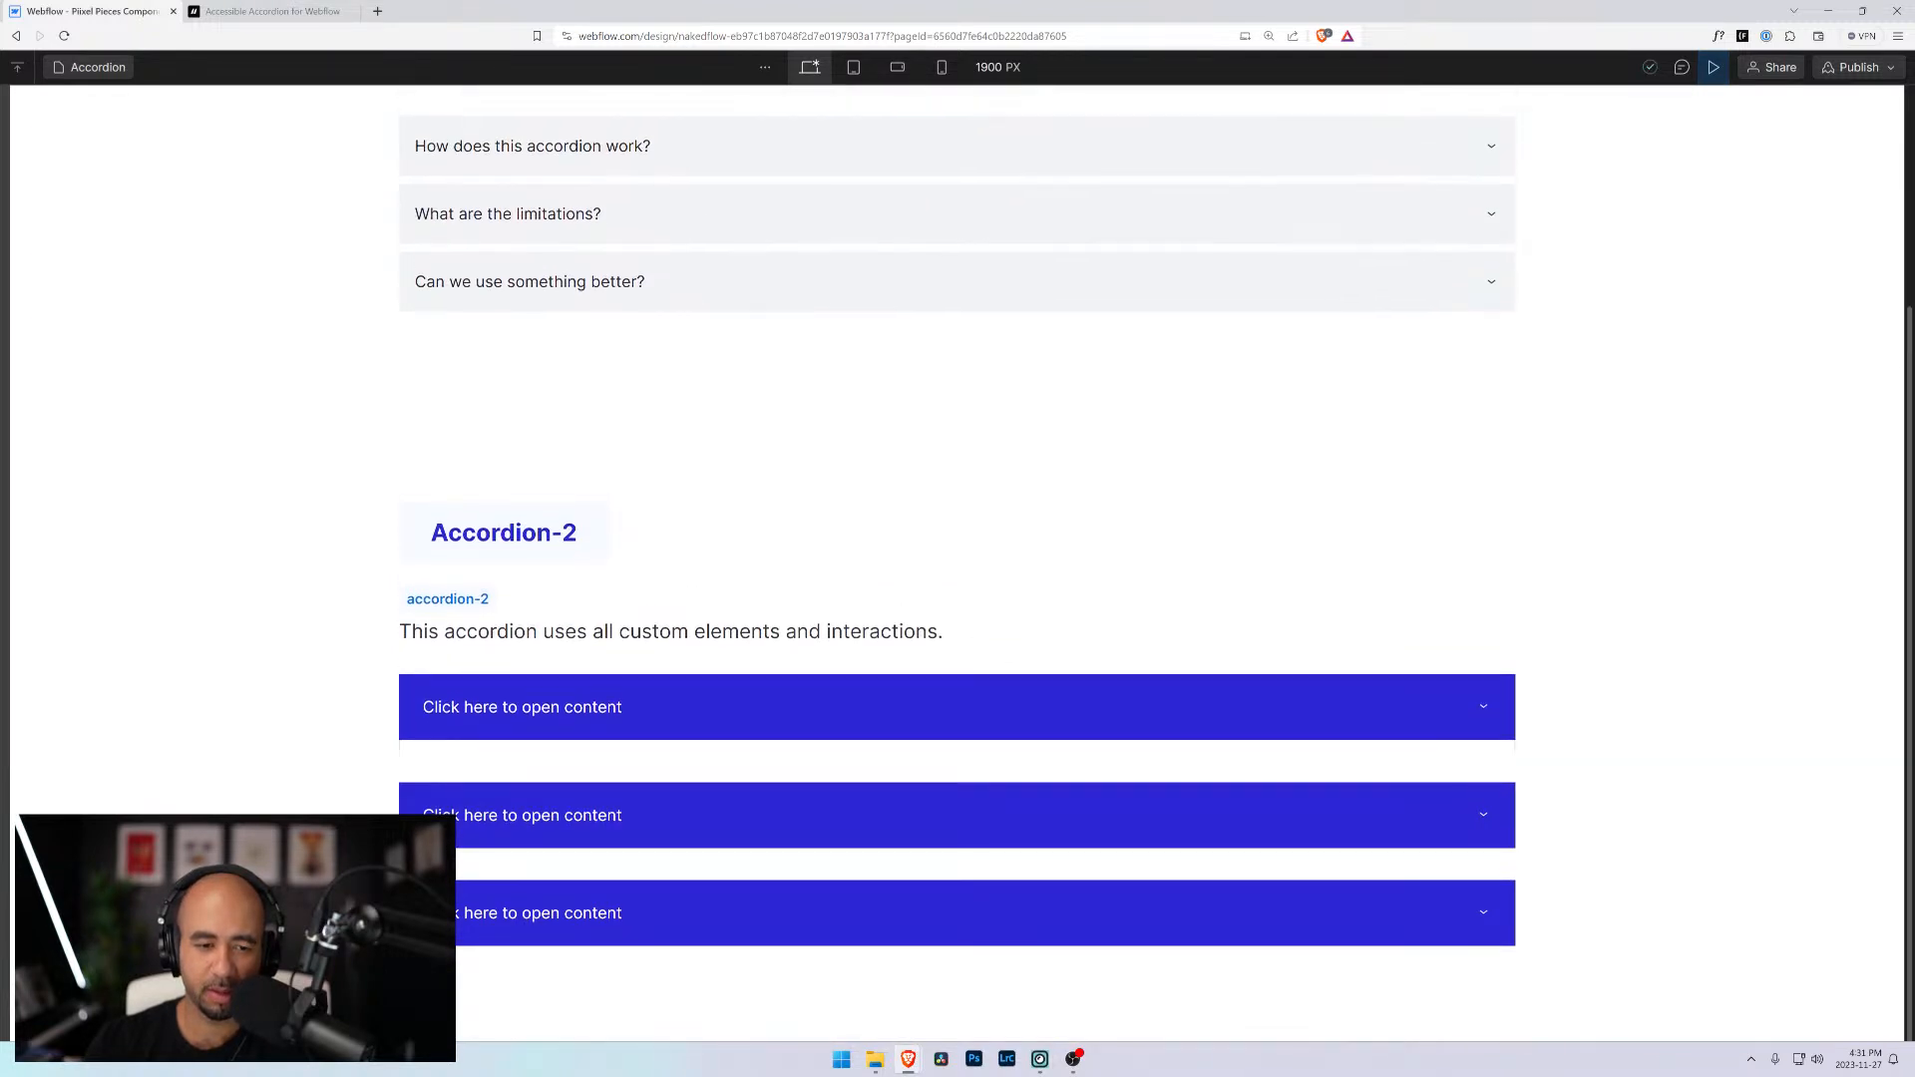
{"action": "left_click", "coordinate": [583, 736]}
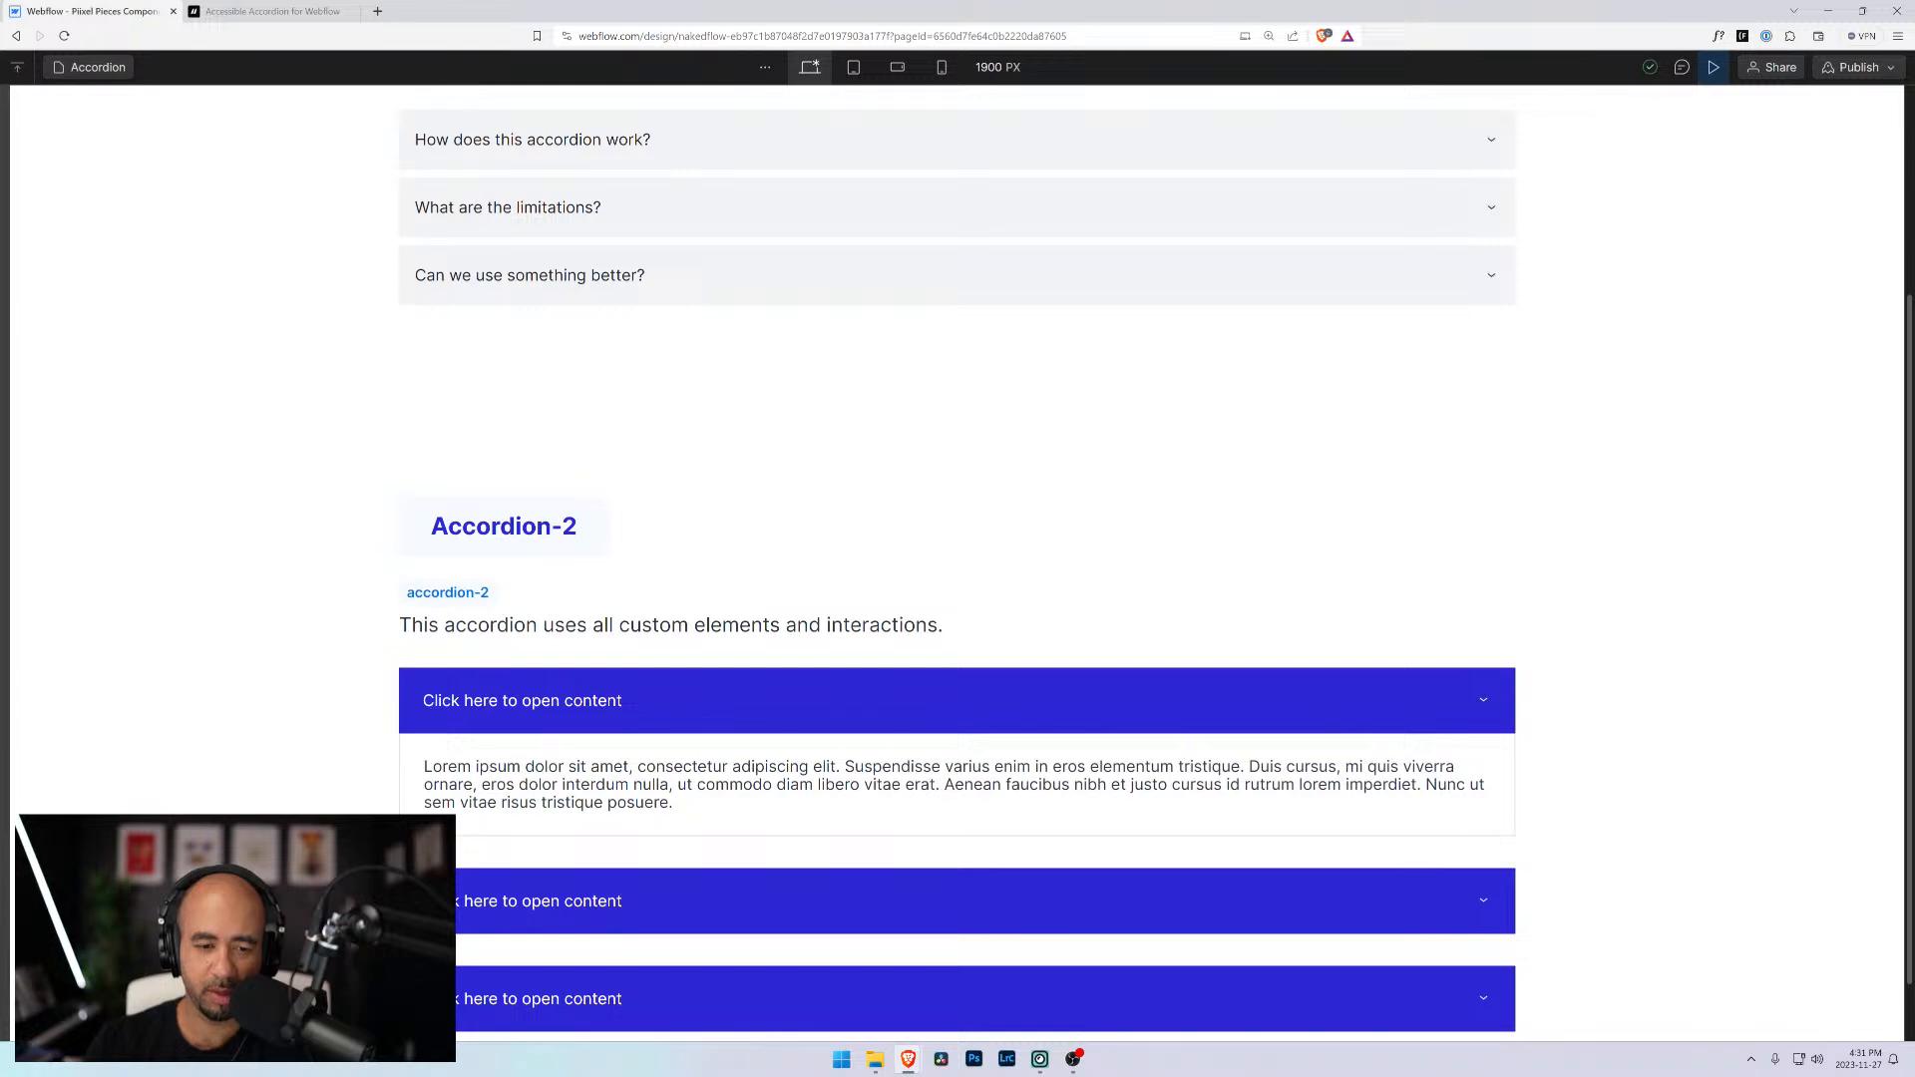
{"action": "left_click", "coordinate": [579, 984]}
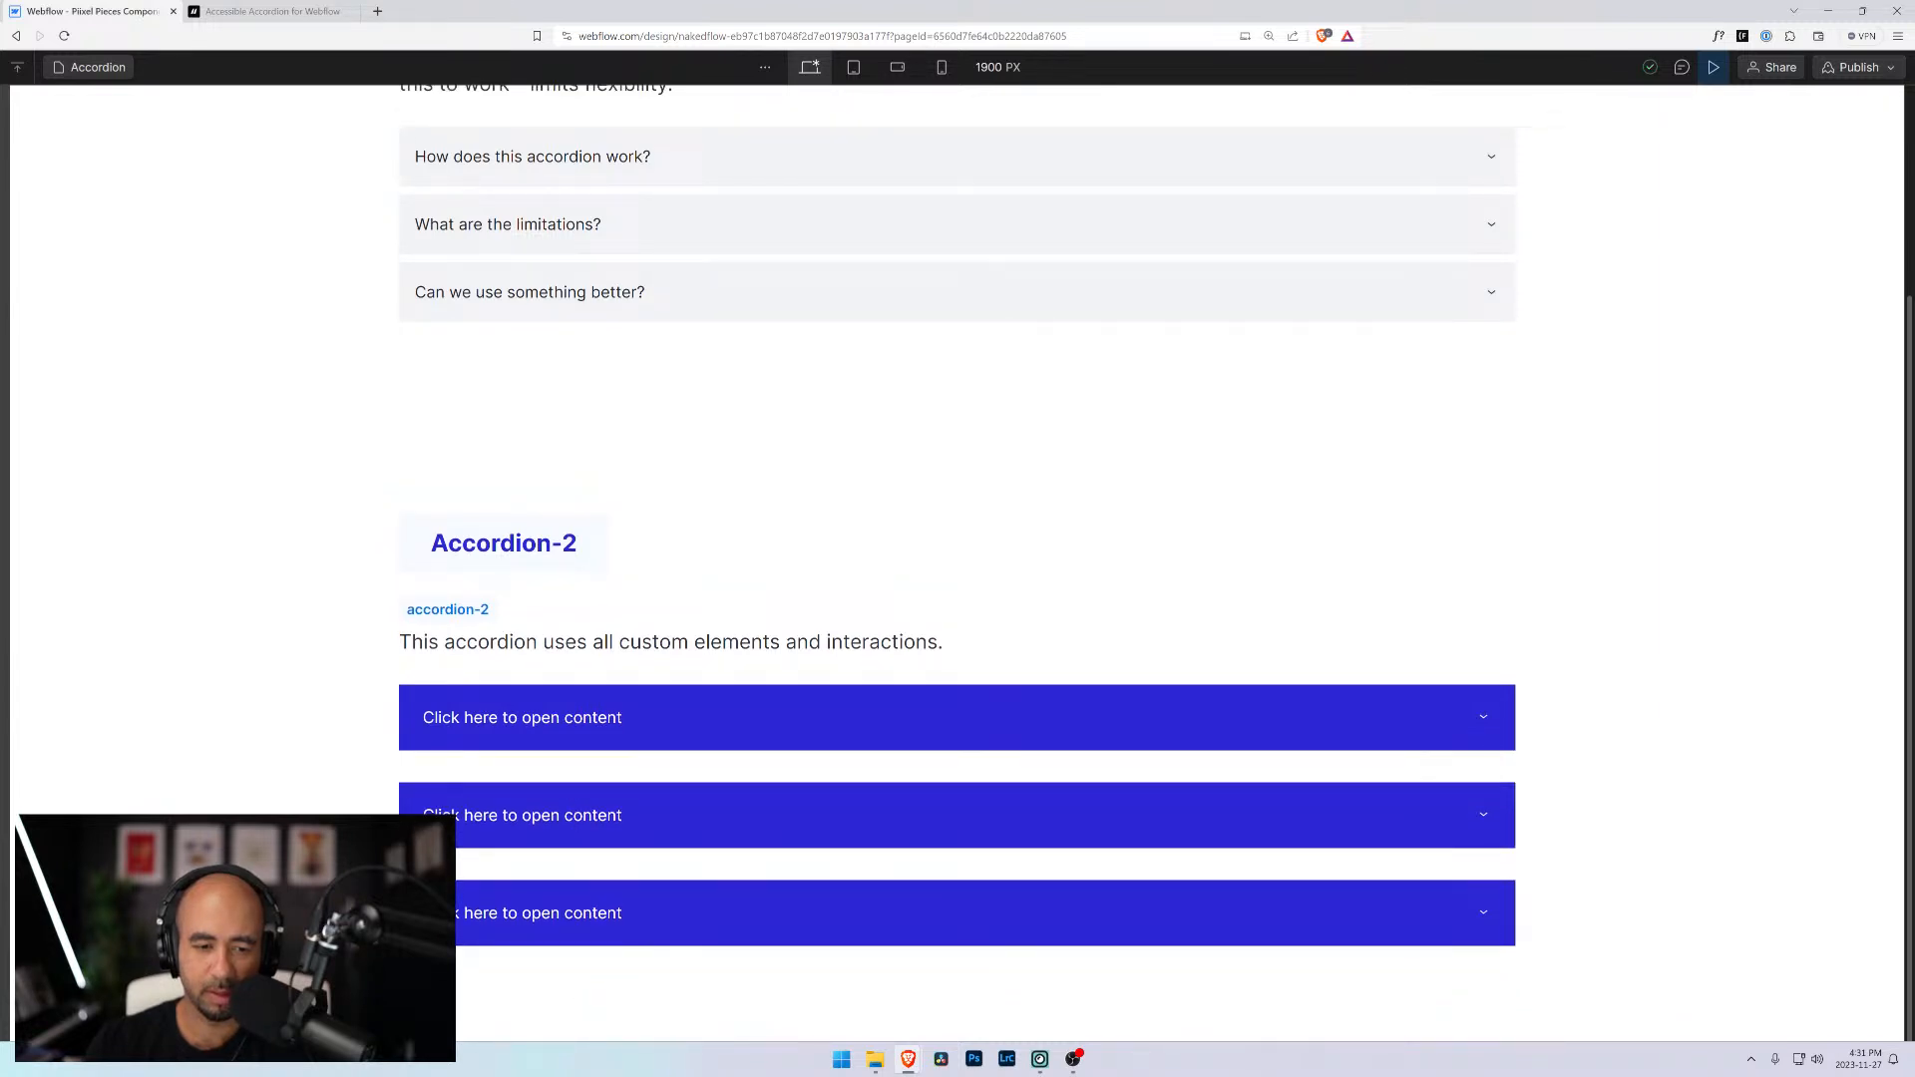
{"action": "left_click", "coordinate": [573, 881]}
{"action": "left_click", "coordinate": [582, 889]}
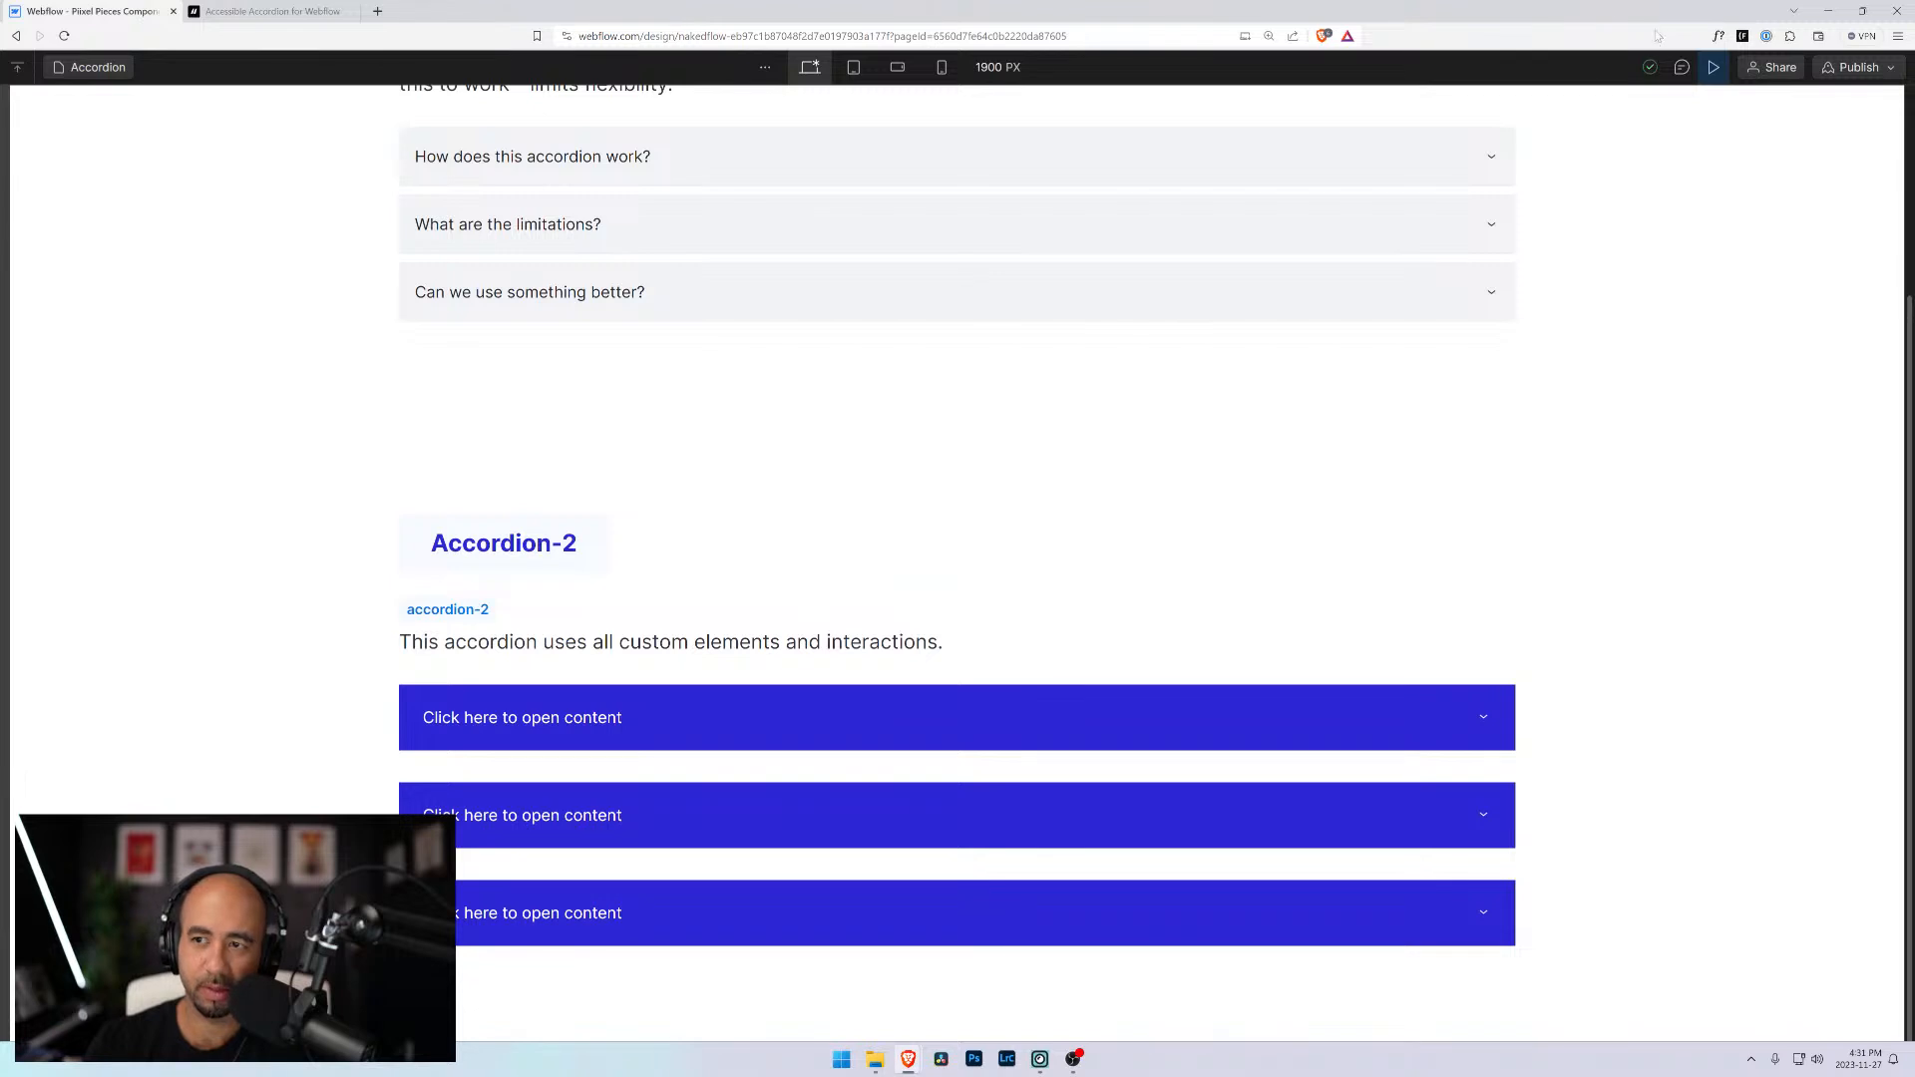
{"action": "left_click", "coordinate": [1713, 67]}
Delete the second and third accordion items from Accordion-2, leaving only the first item
{"action": "scroll", "coordinate": [607, 635], "scroll_direction": "down", "scroll_amount": 5}
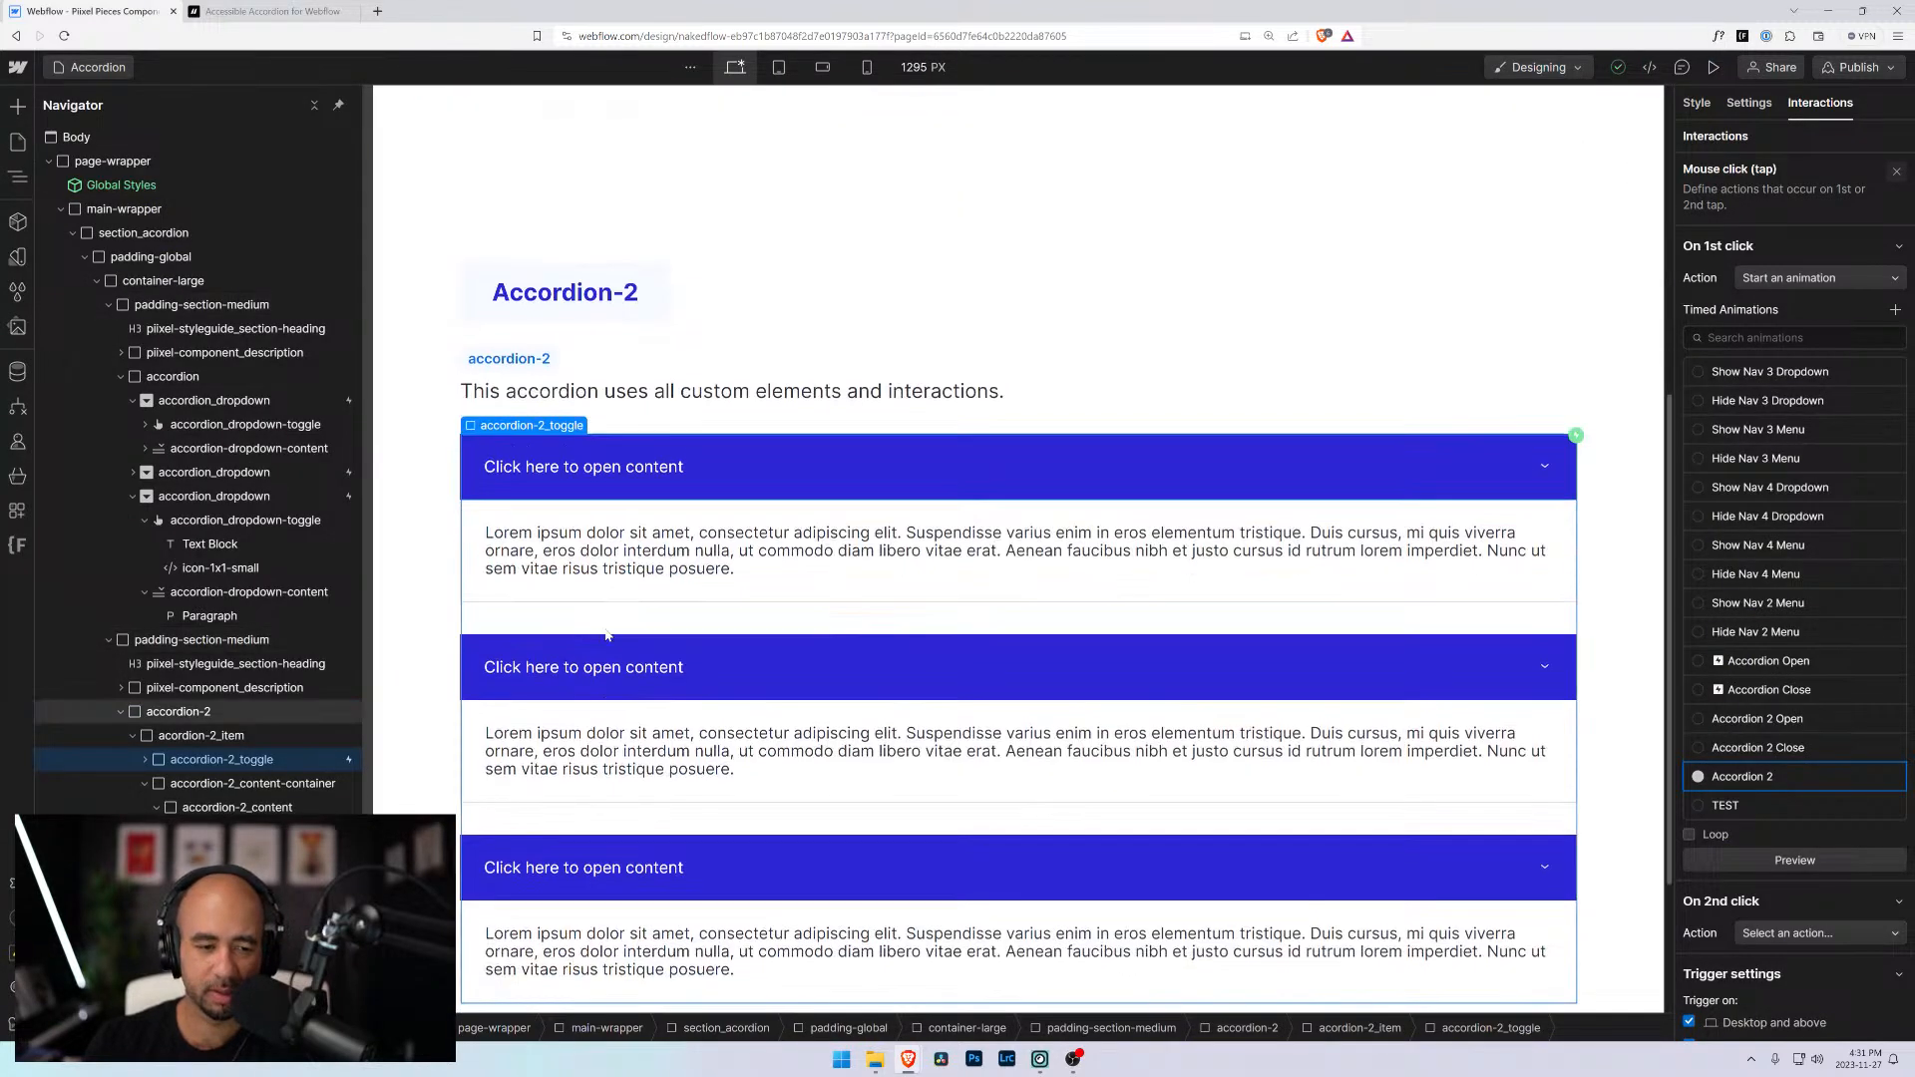
{"action": "left_click", "coordinate": [607, 643]}
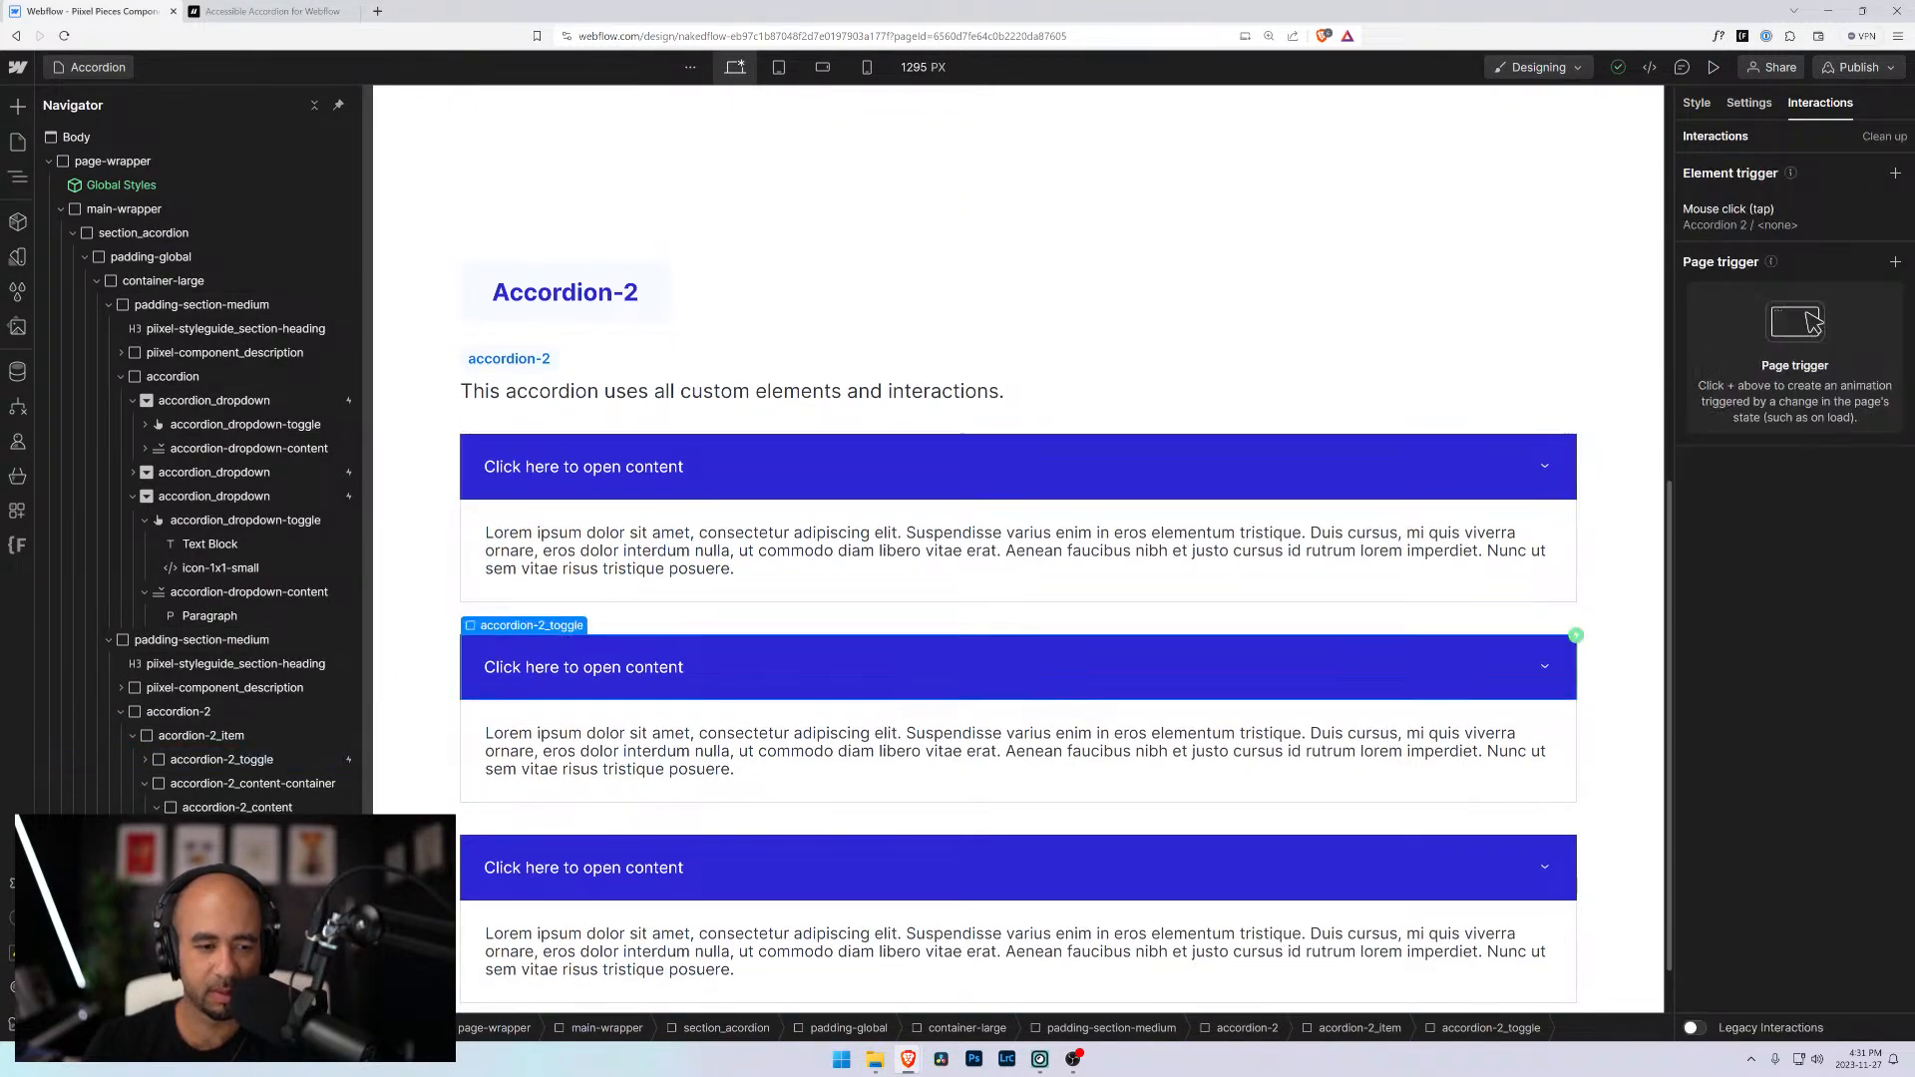
{"action": "key", "text": "Up"}
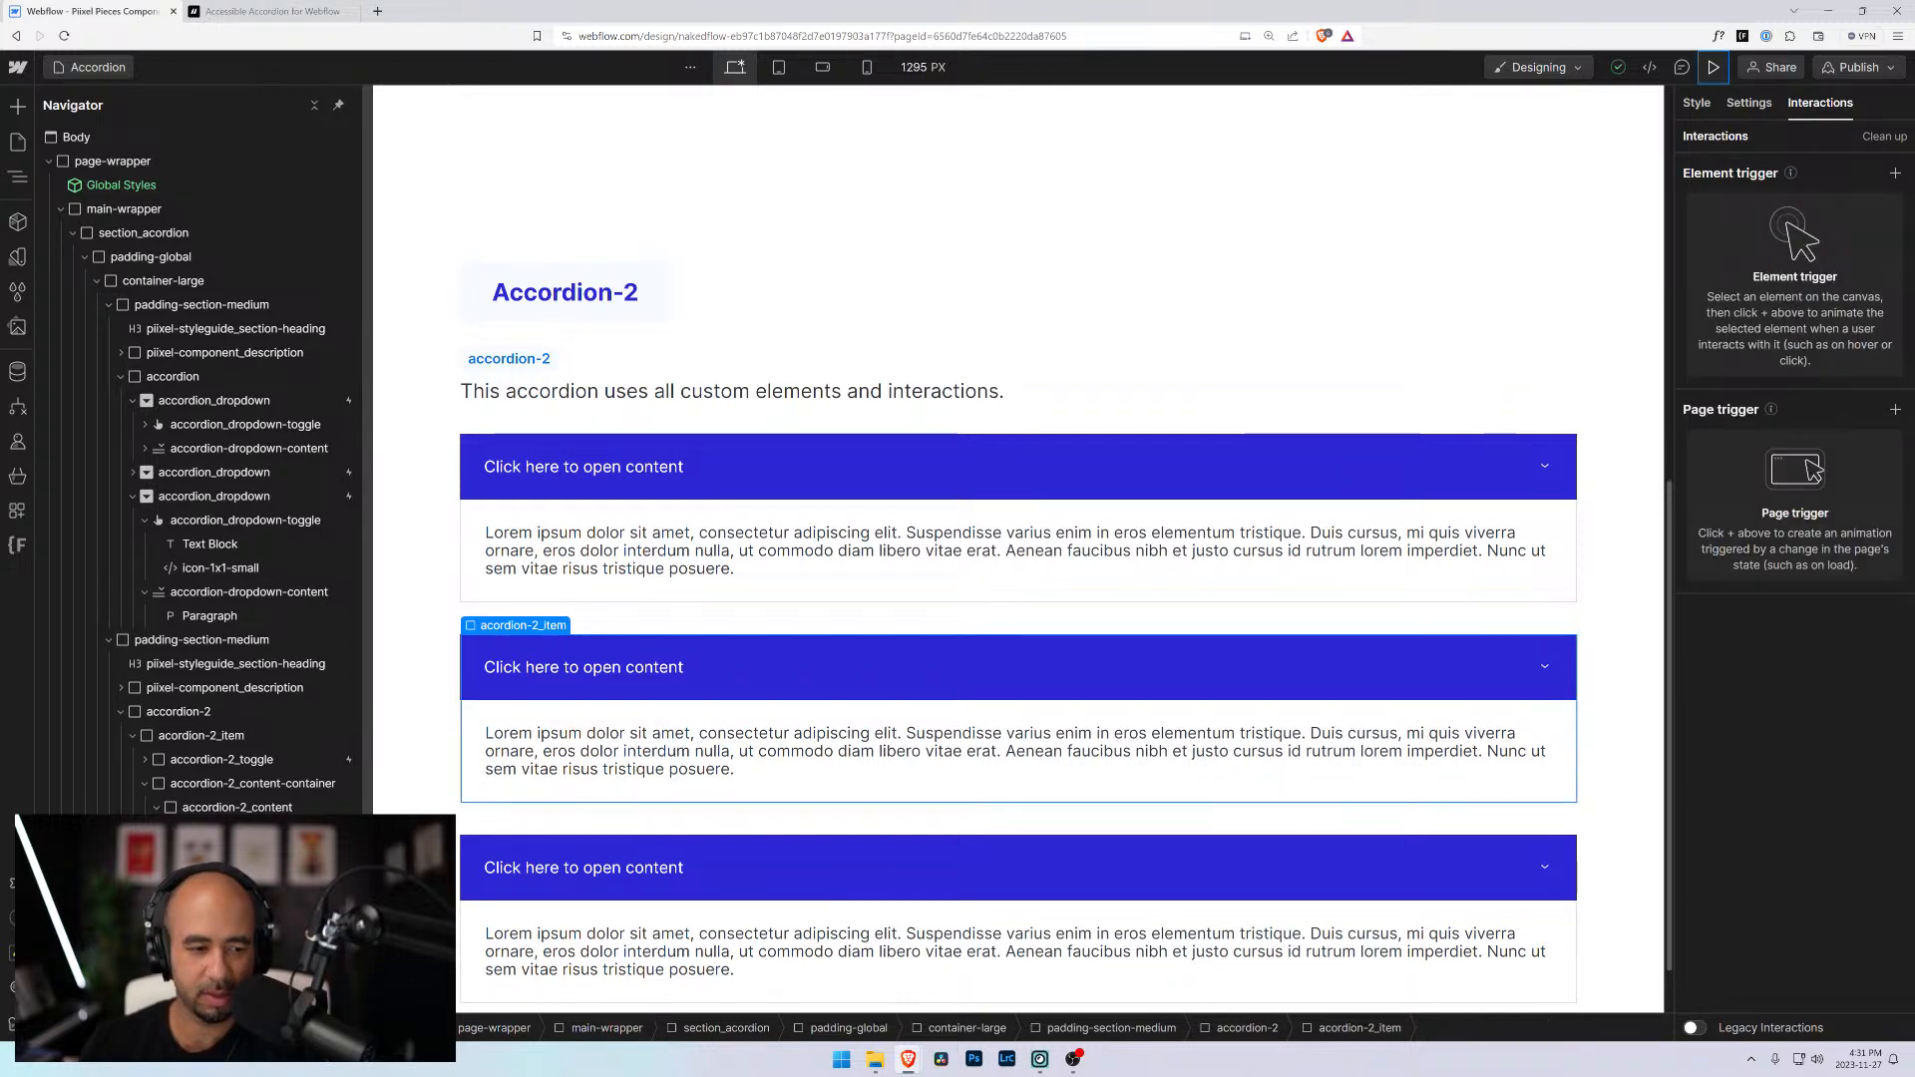
{"action": "key", "text": "Up"}
{"action": "key", "text": "Up"}
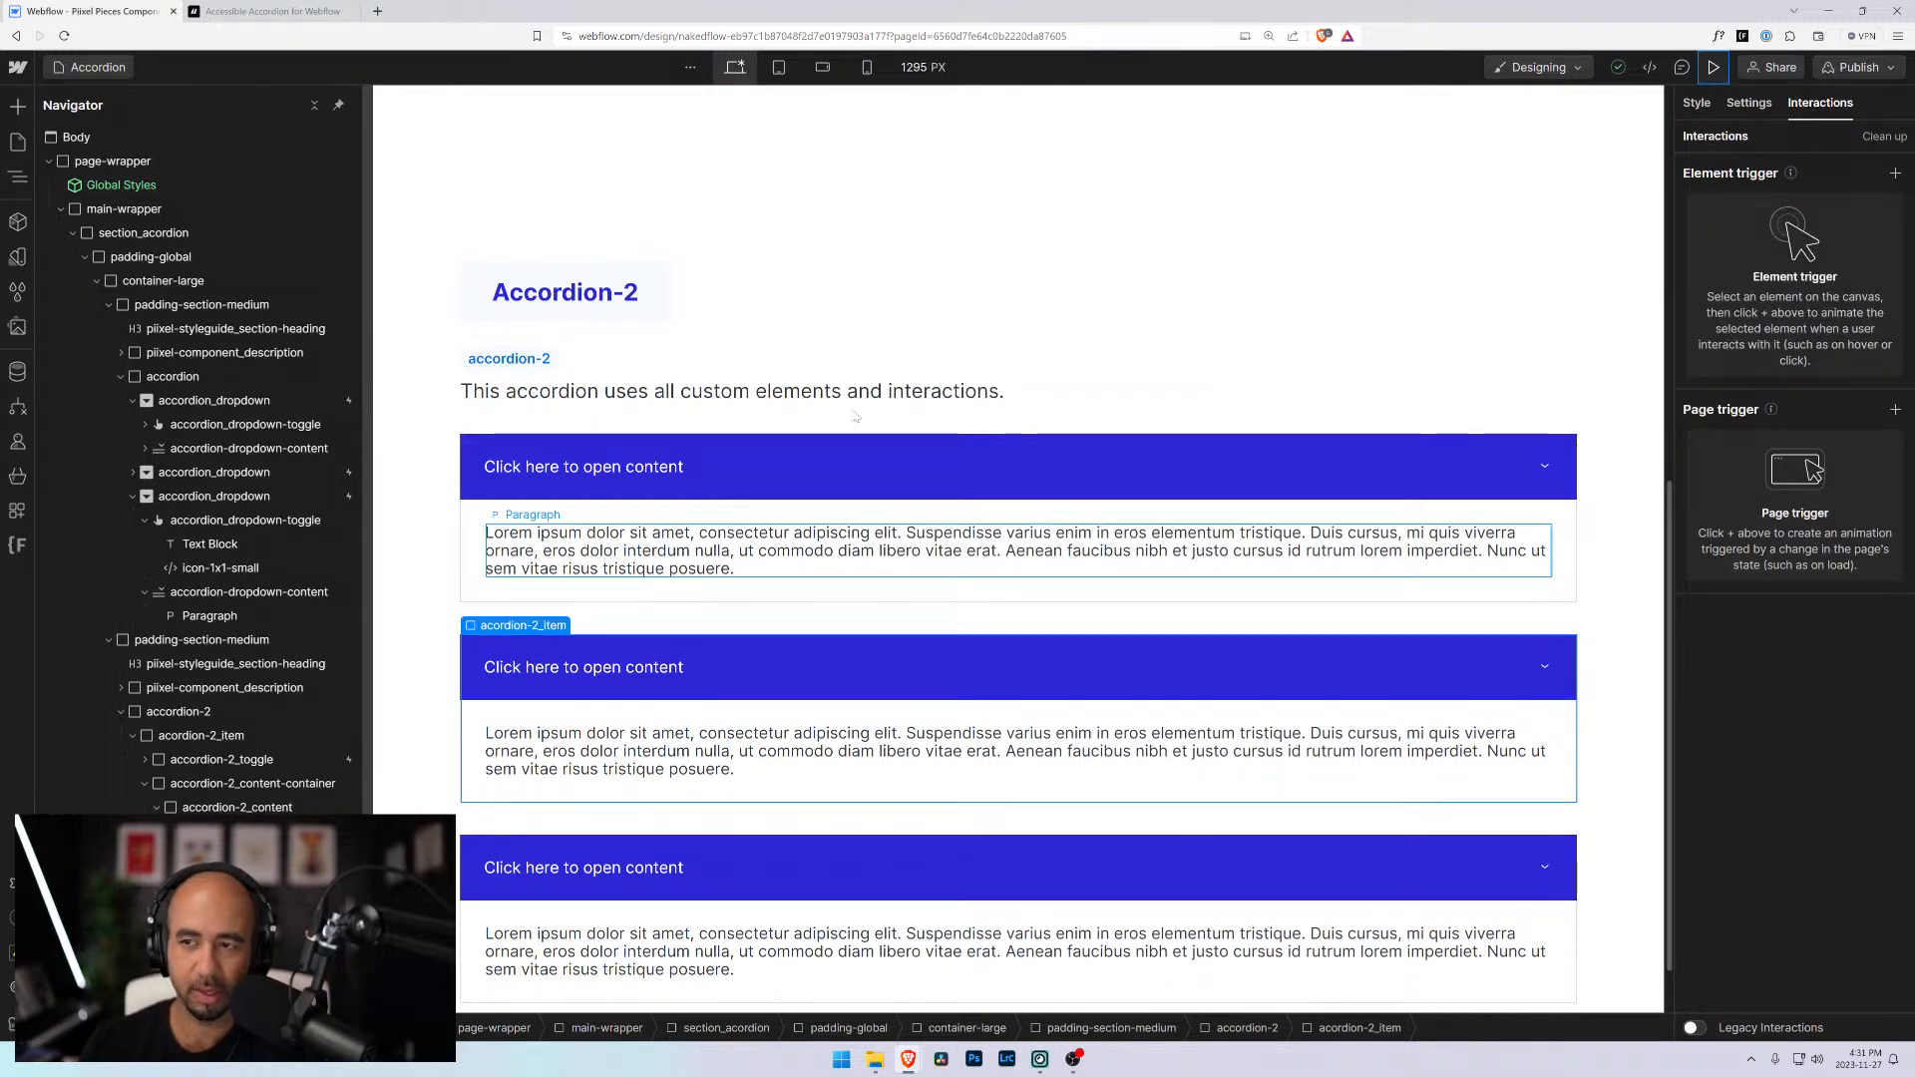
{"action": "left_click", "coordinate": [523, 626]}
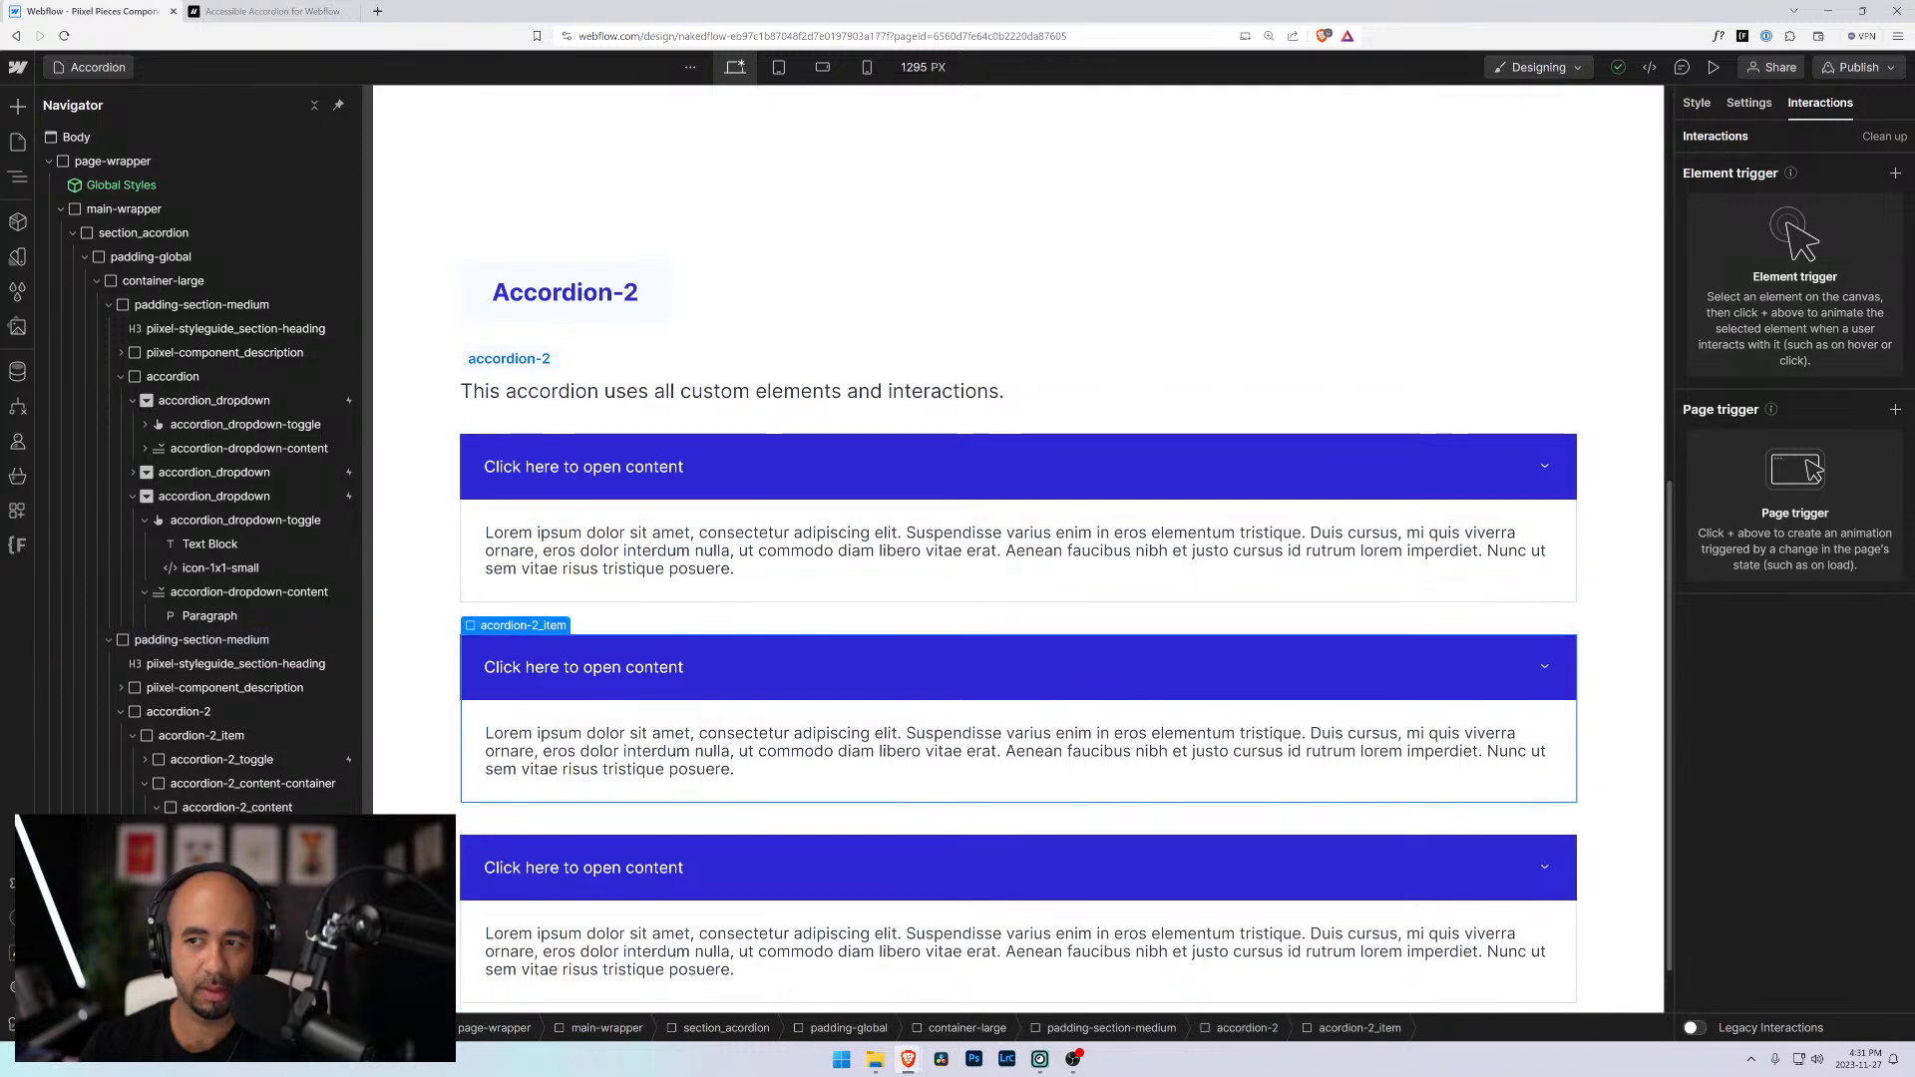
{"action": "scroll", "coordinate": [1018, 549], "scroll_direction": "up", "scroll_amount": 1}
{"action": "key", "text": "Delete"}
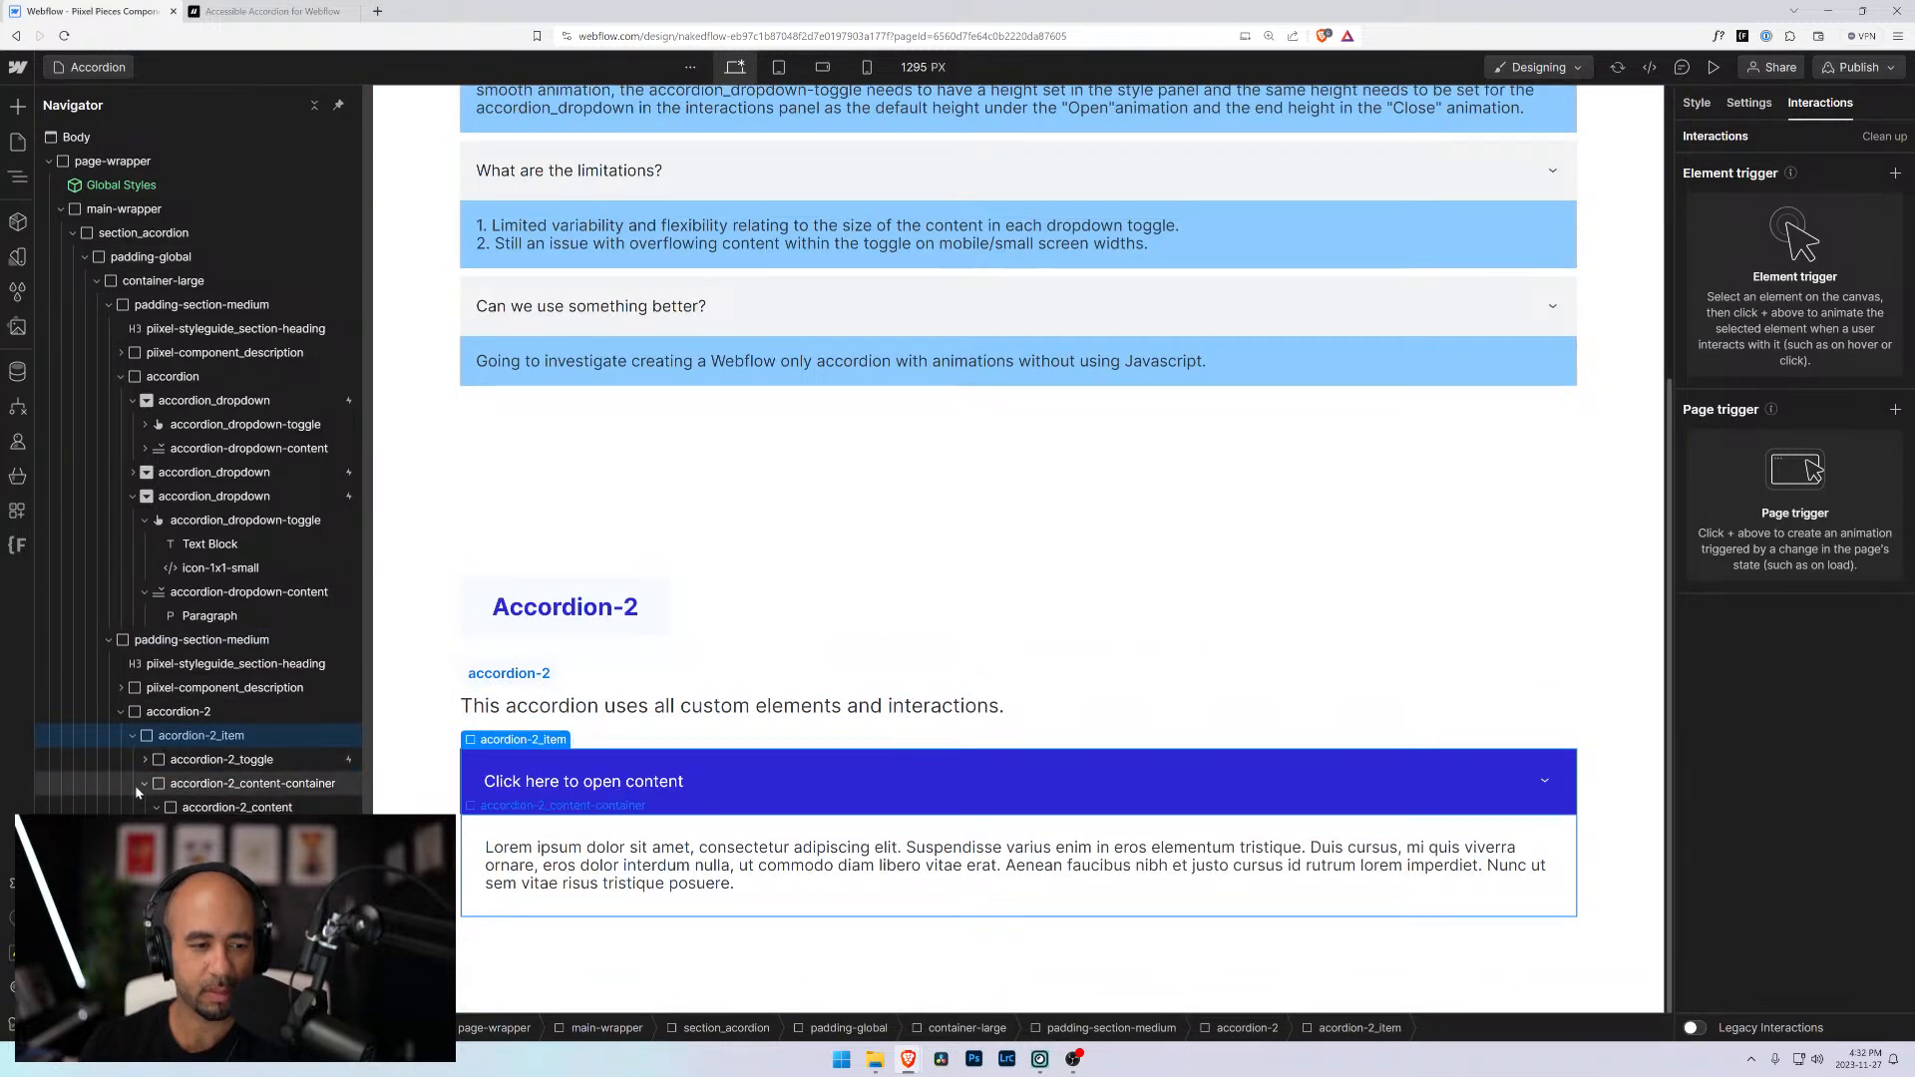
Collapse the remaining accordion item in the element tree and duplicate it twice to make three items
{"action": "left_click", "coordinate": [164, 761]}
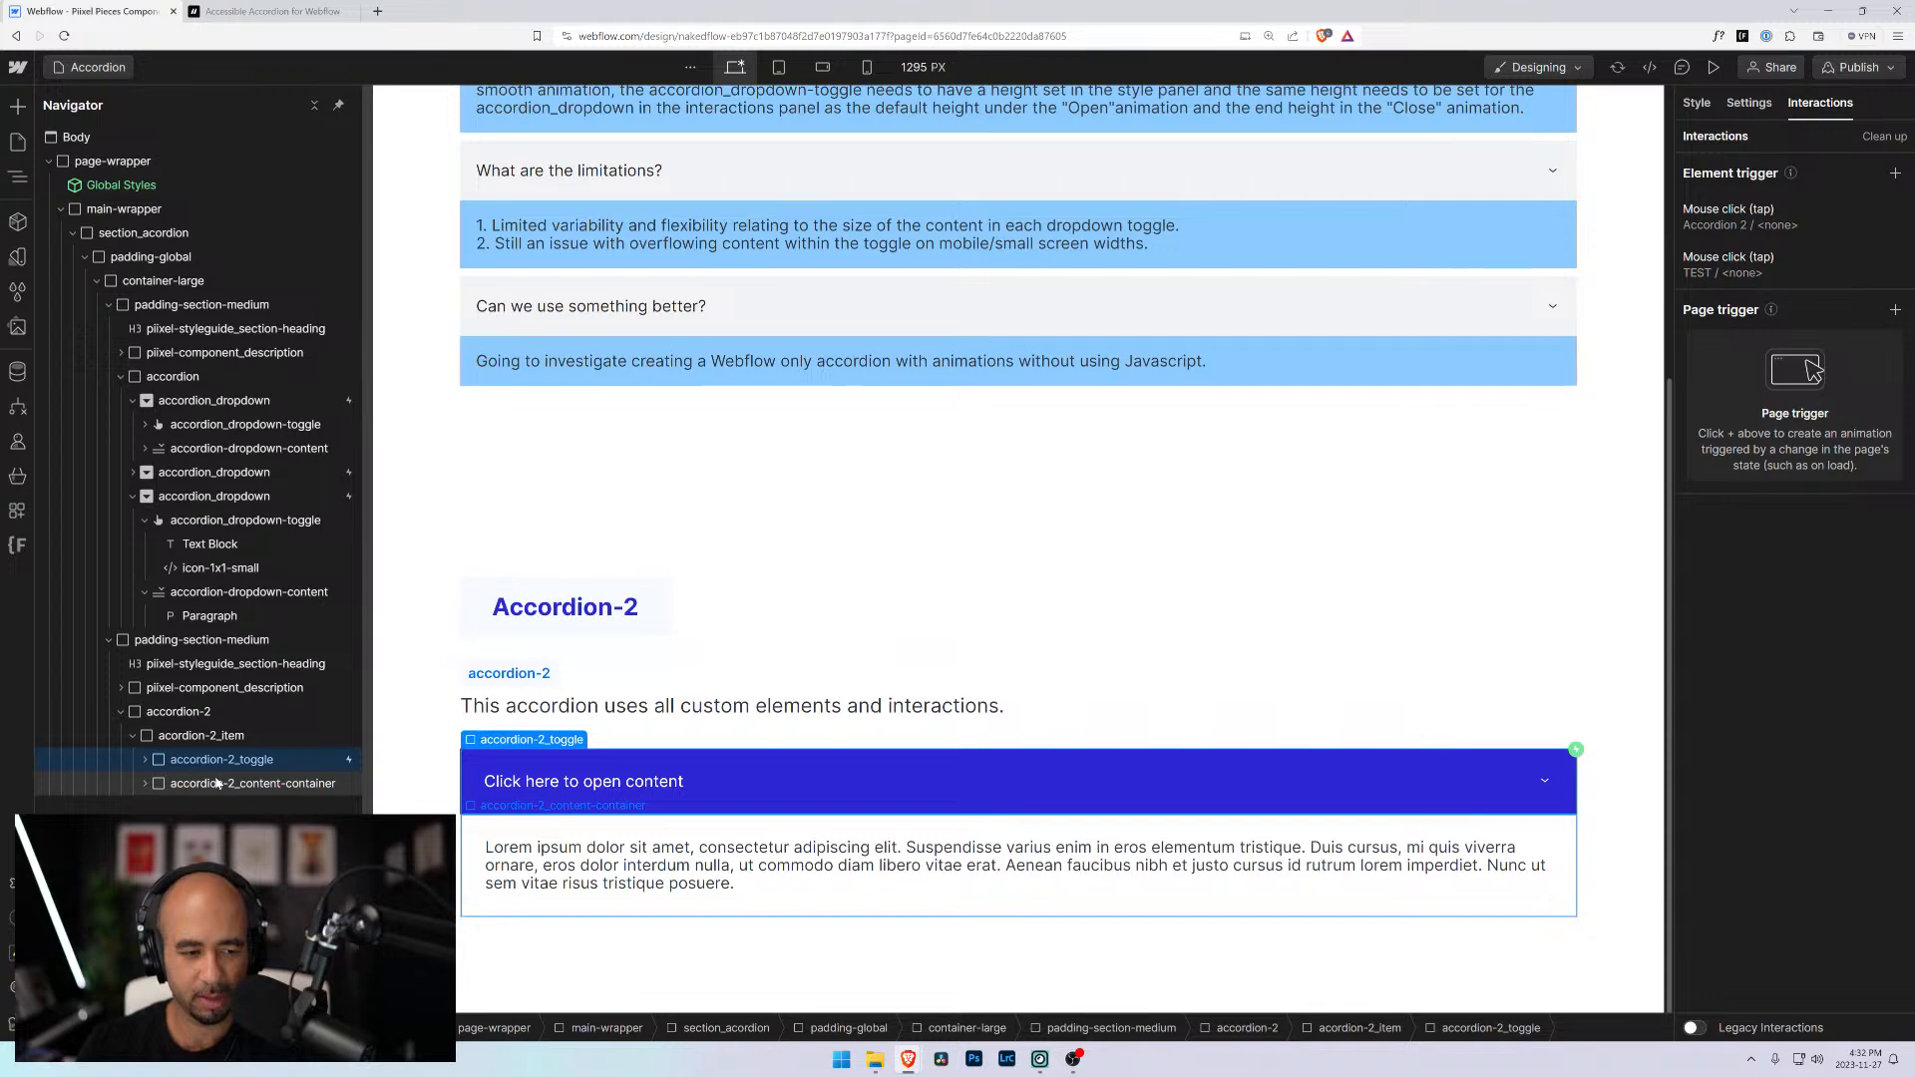
{"action": "left_click", "coordinate": [149, 737]}
{"action": "left_click", "coordinate": [134, 736]}
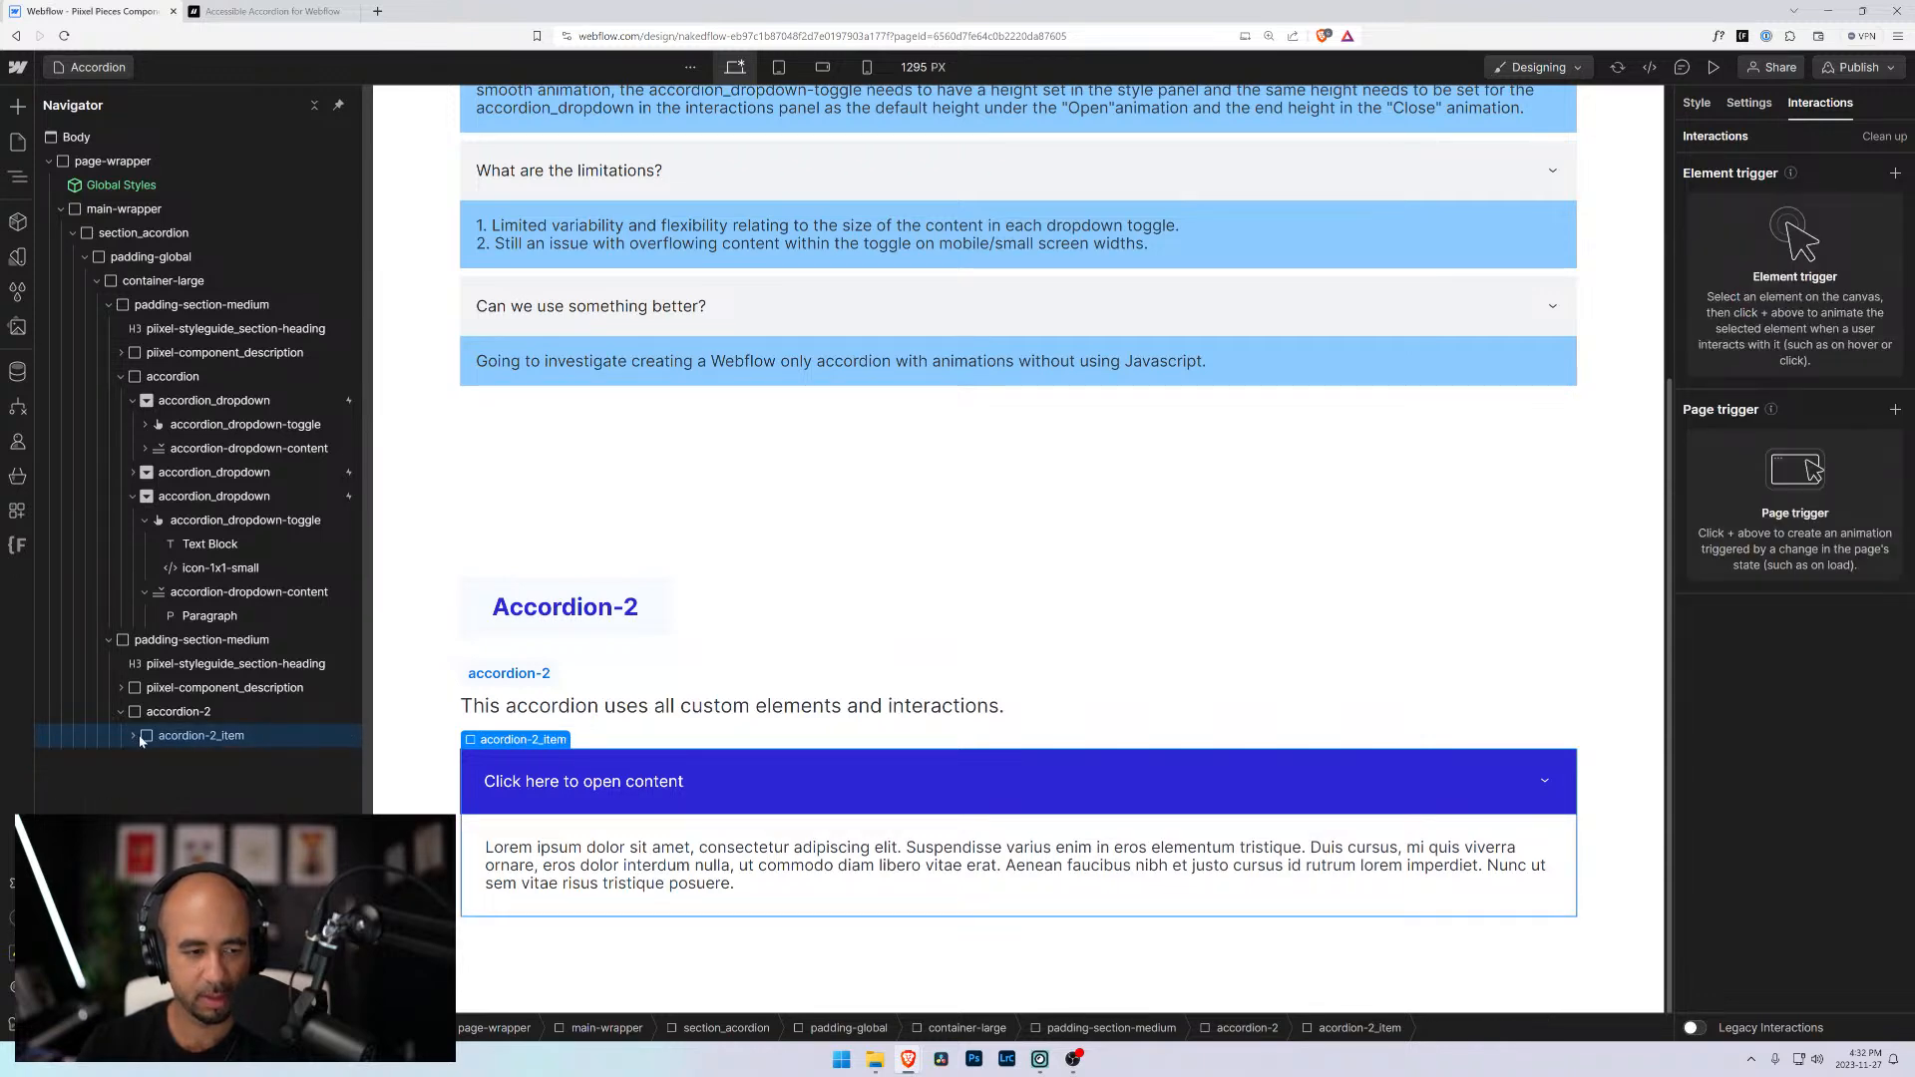
{"action": "key", "text": "ctrl+d"}
{"action": "key", "text": "ctrl+d"}
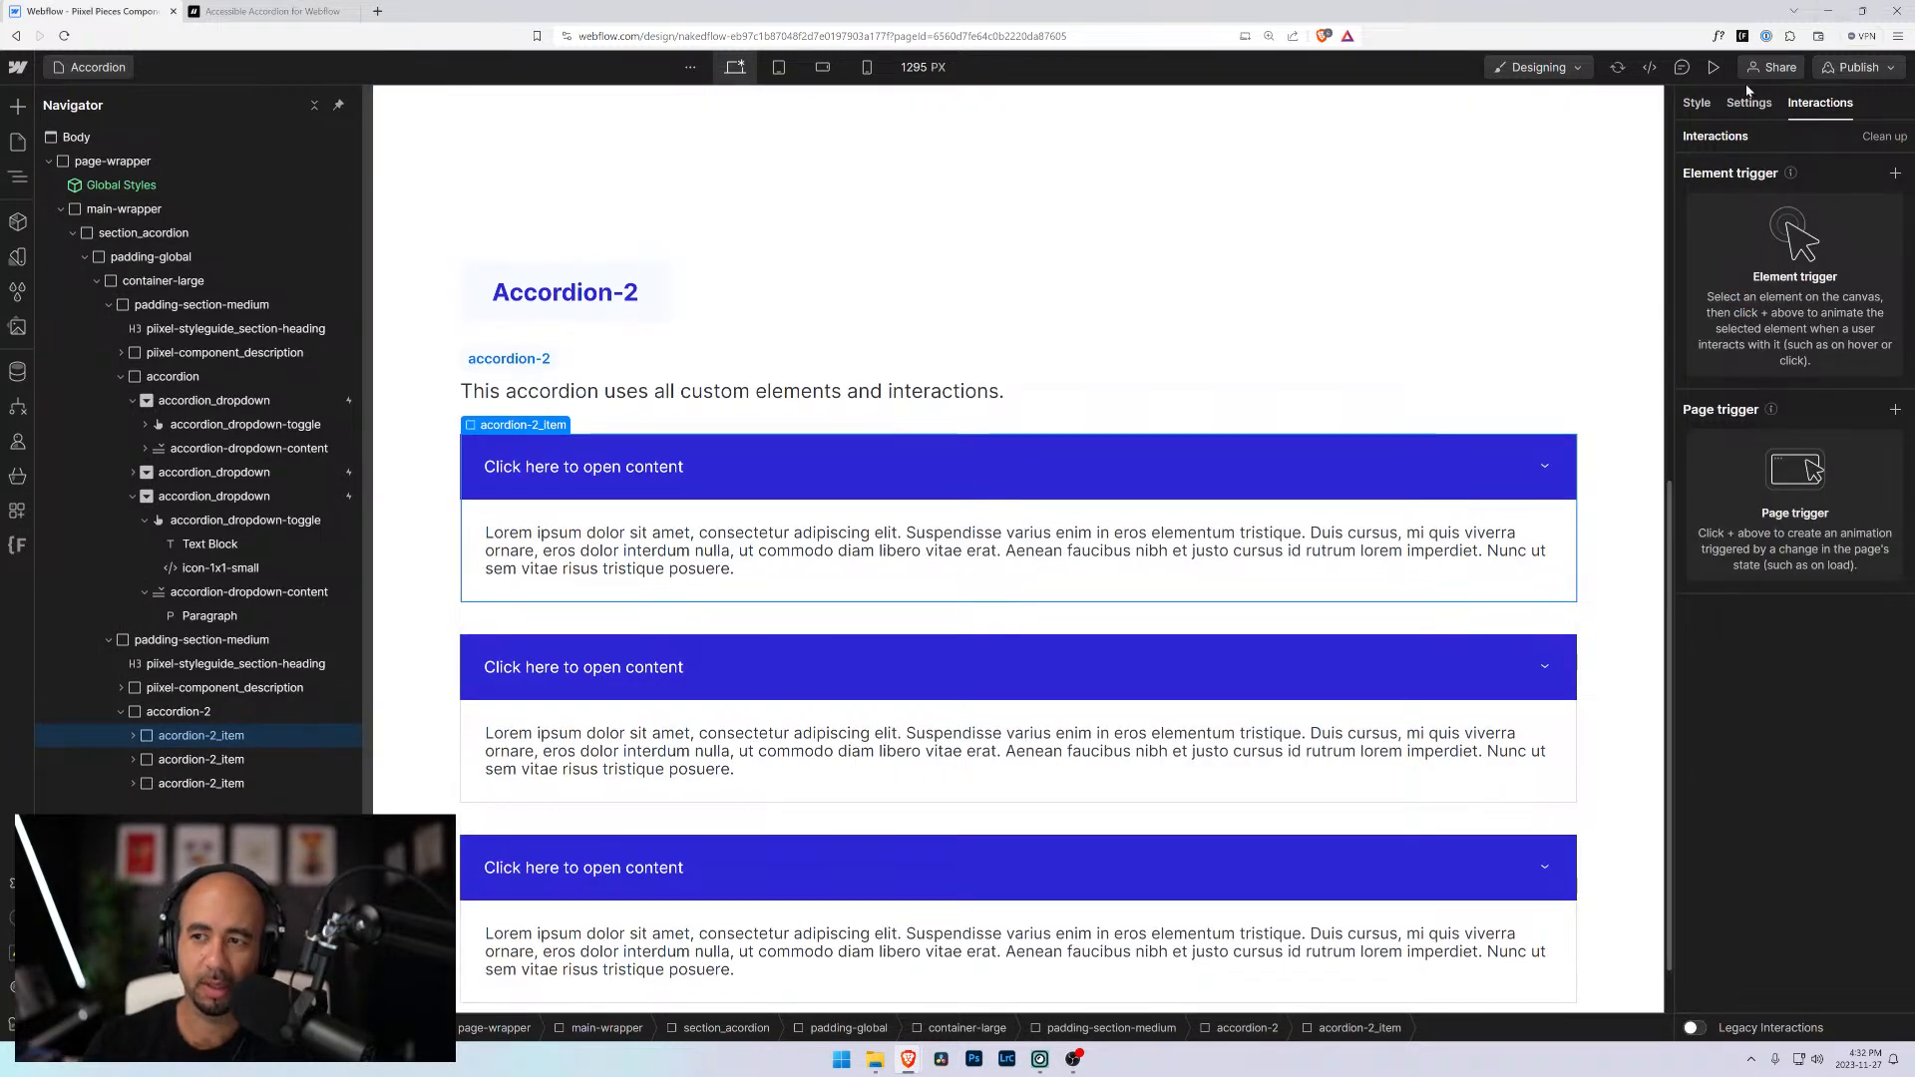
Preview the page and test whether opening each of the three Accordion-2 toggles collapses the other items, then return to the designer
{"action": "left_click", "coordinate": [1714, 67]}
{"action": "left_click", "coordinate": [564, 713]}
{"action": "scroll", "coordinate": [539, 598], "scroll_direction": "down", "scroll_amount": 1}
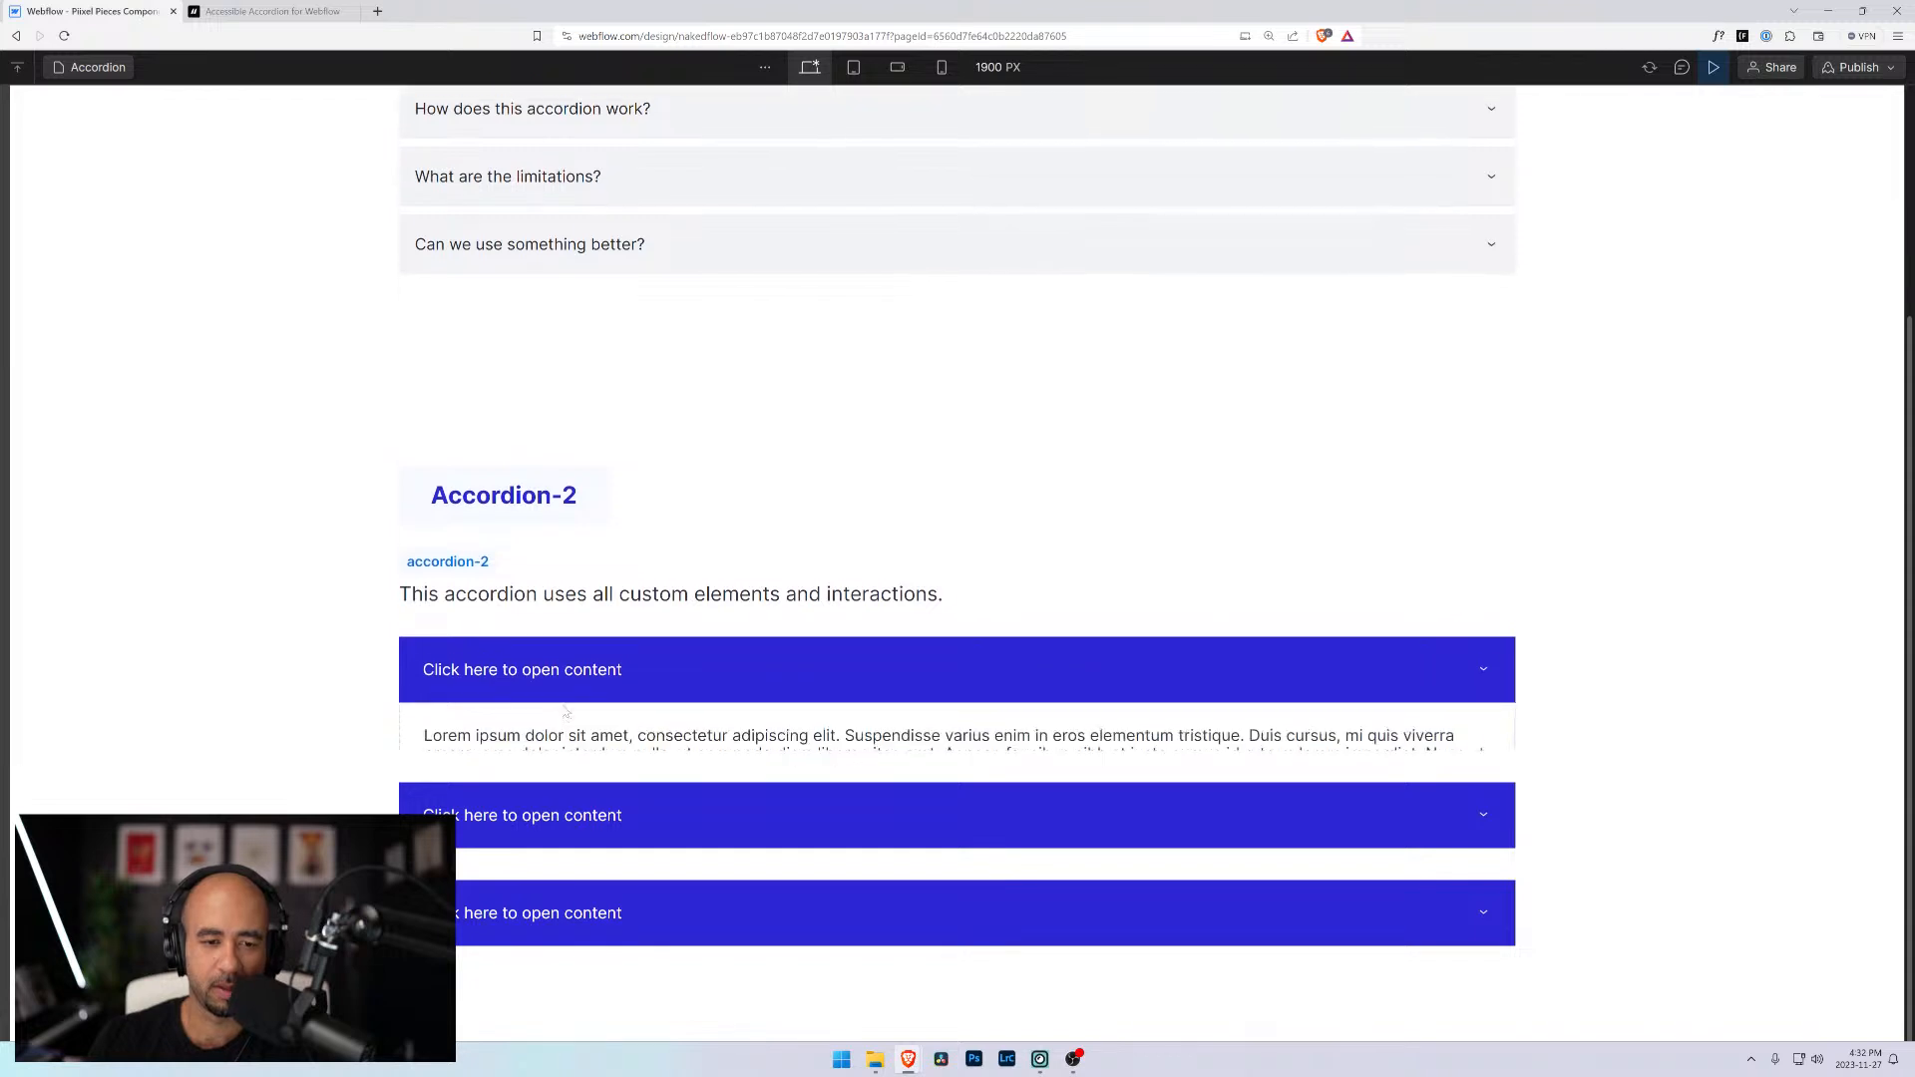
{"action": "left_click", "coordinate": [589, 840]}
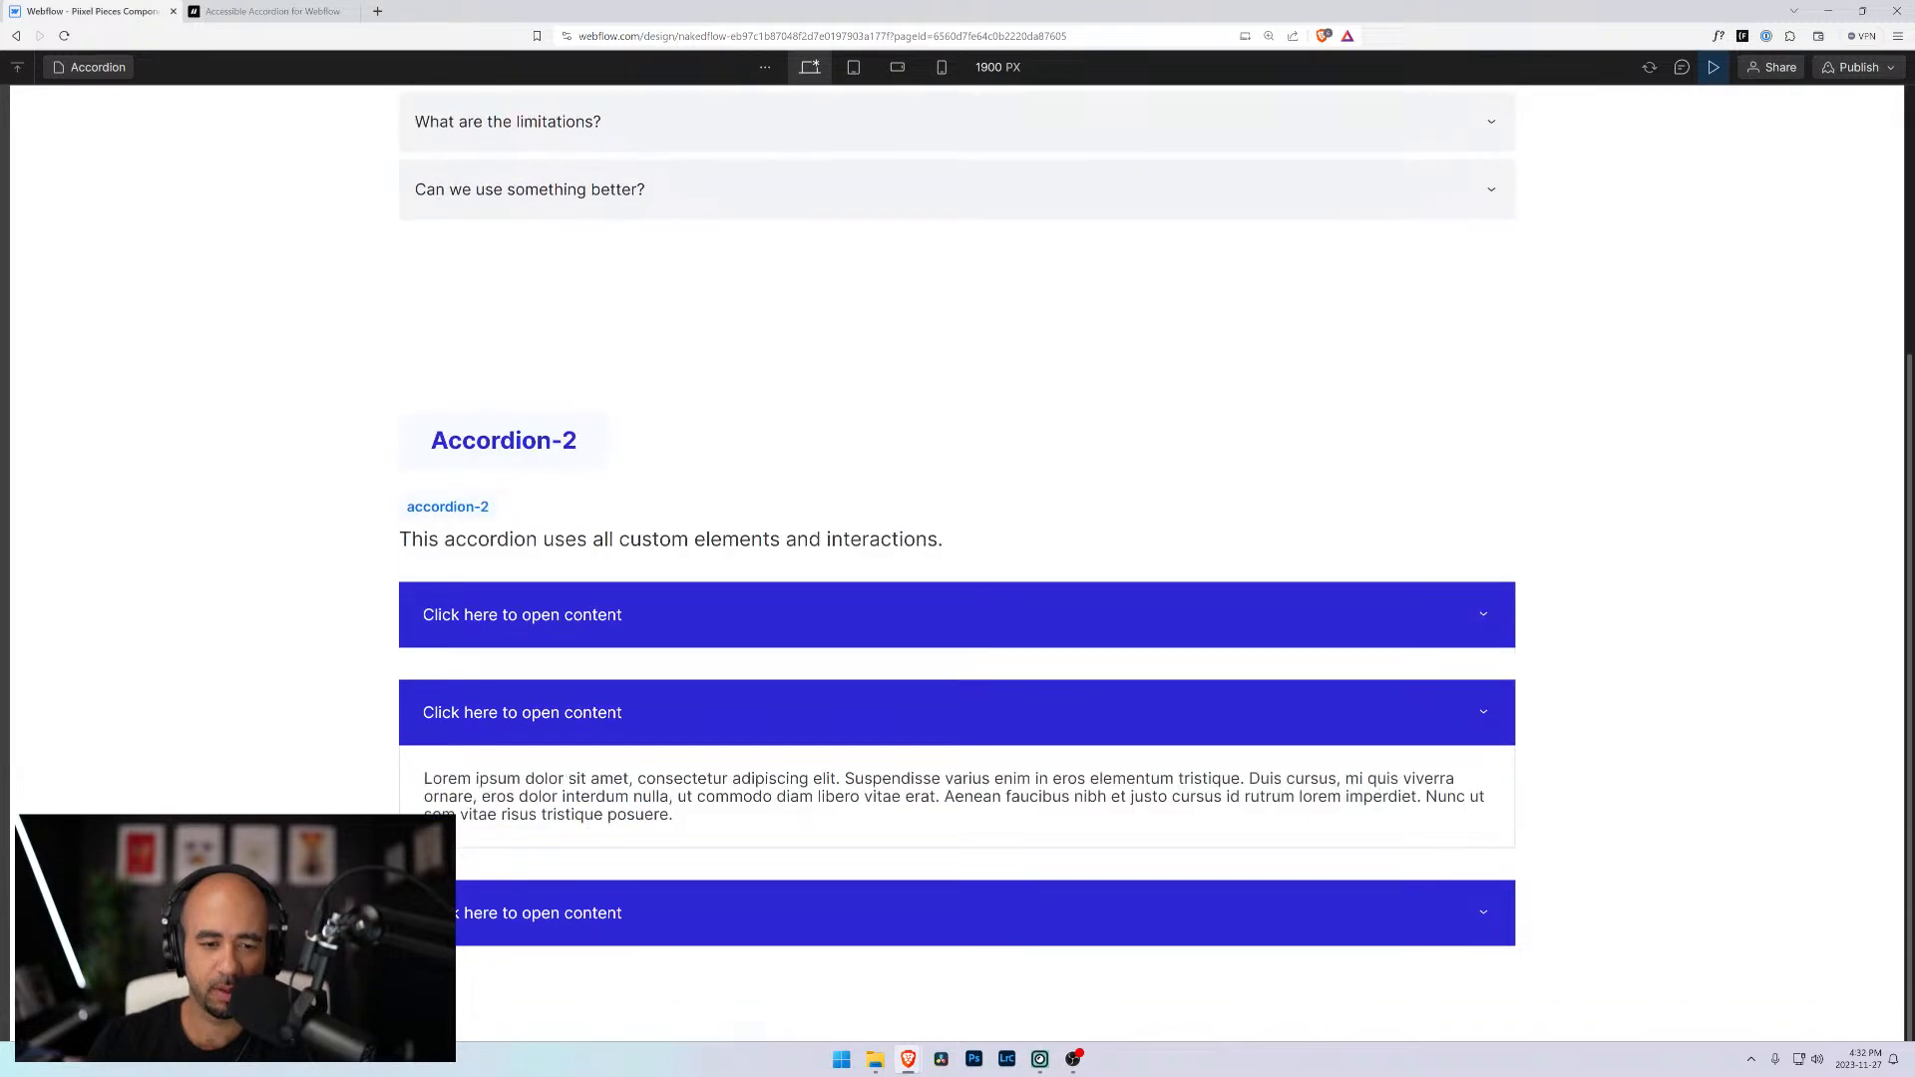
{"action": "left_click", "coordinate": [568, 913]}
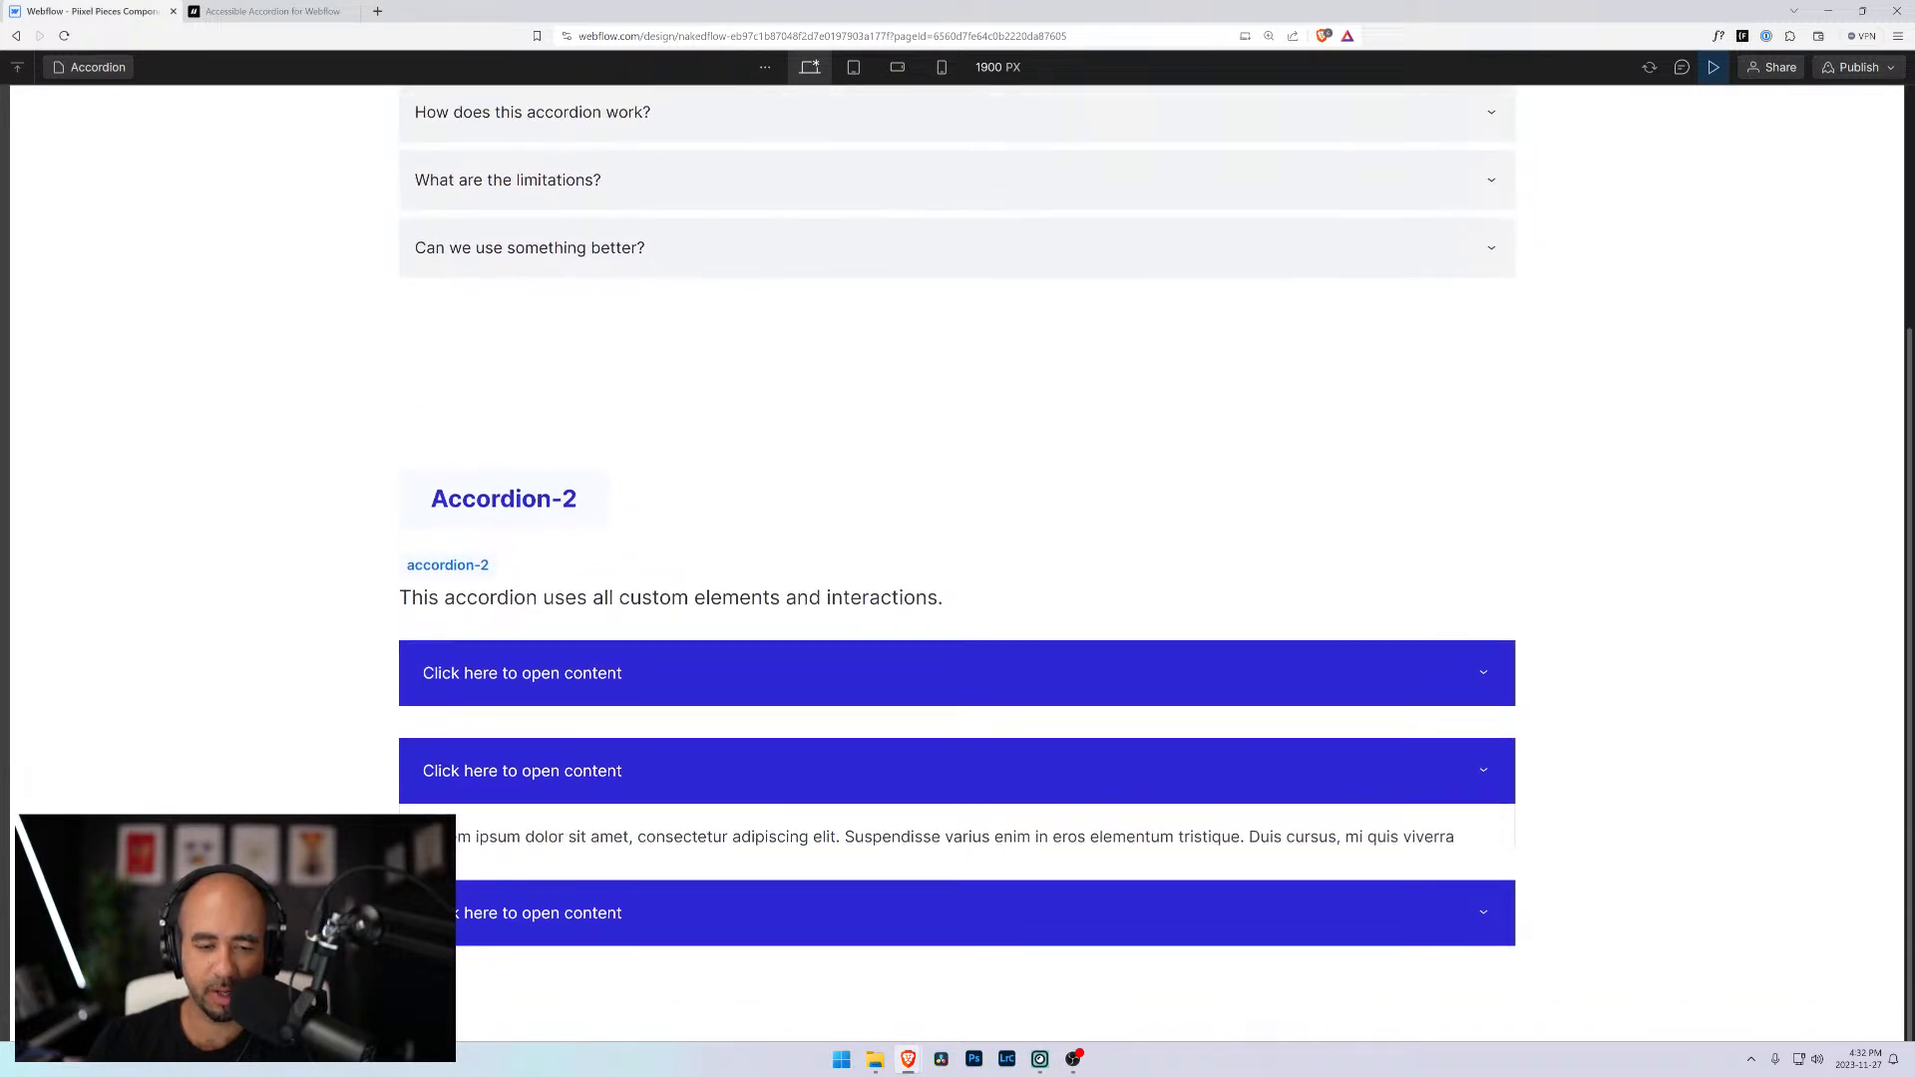
{"action": "left_click", "coordinate": [589, 615]}
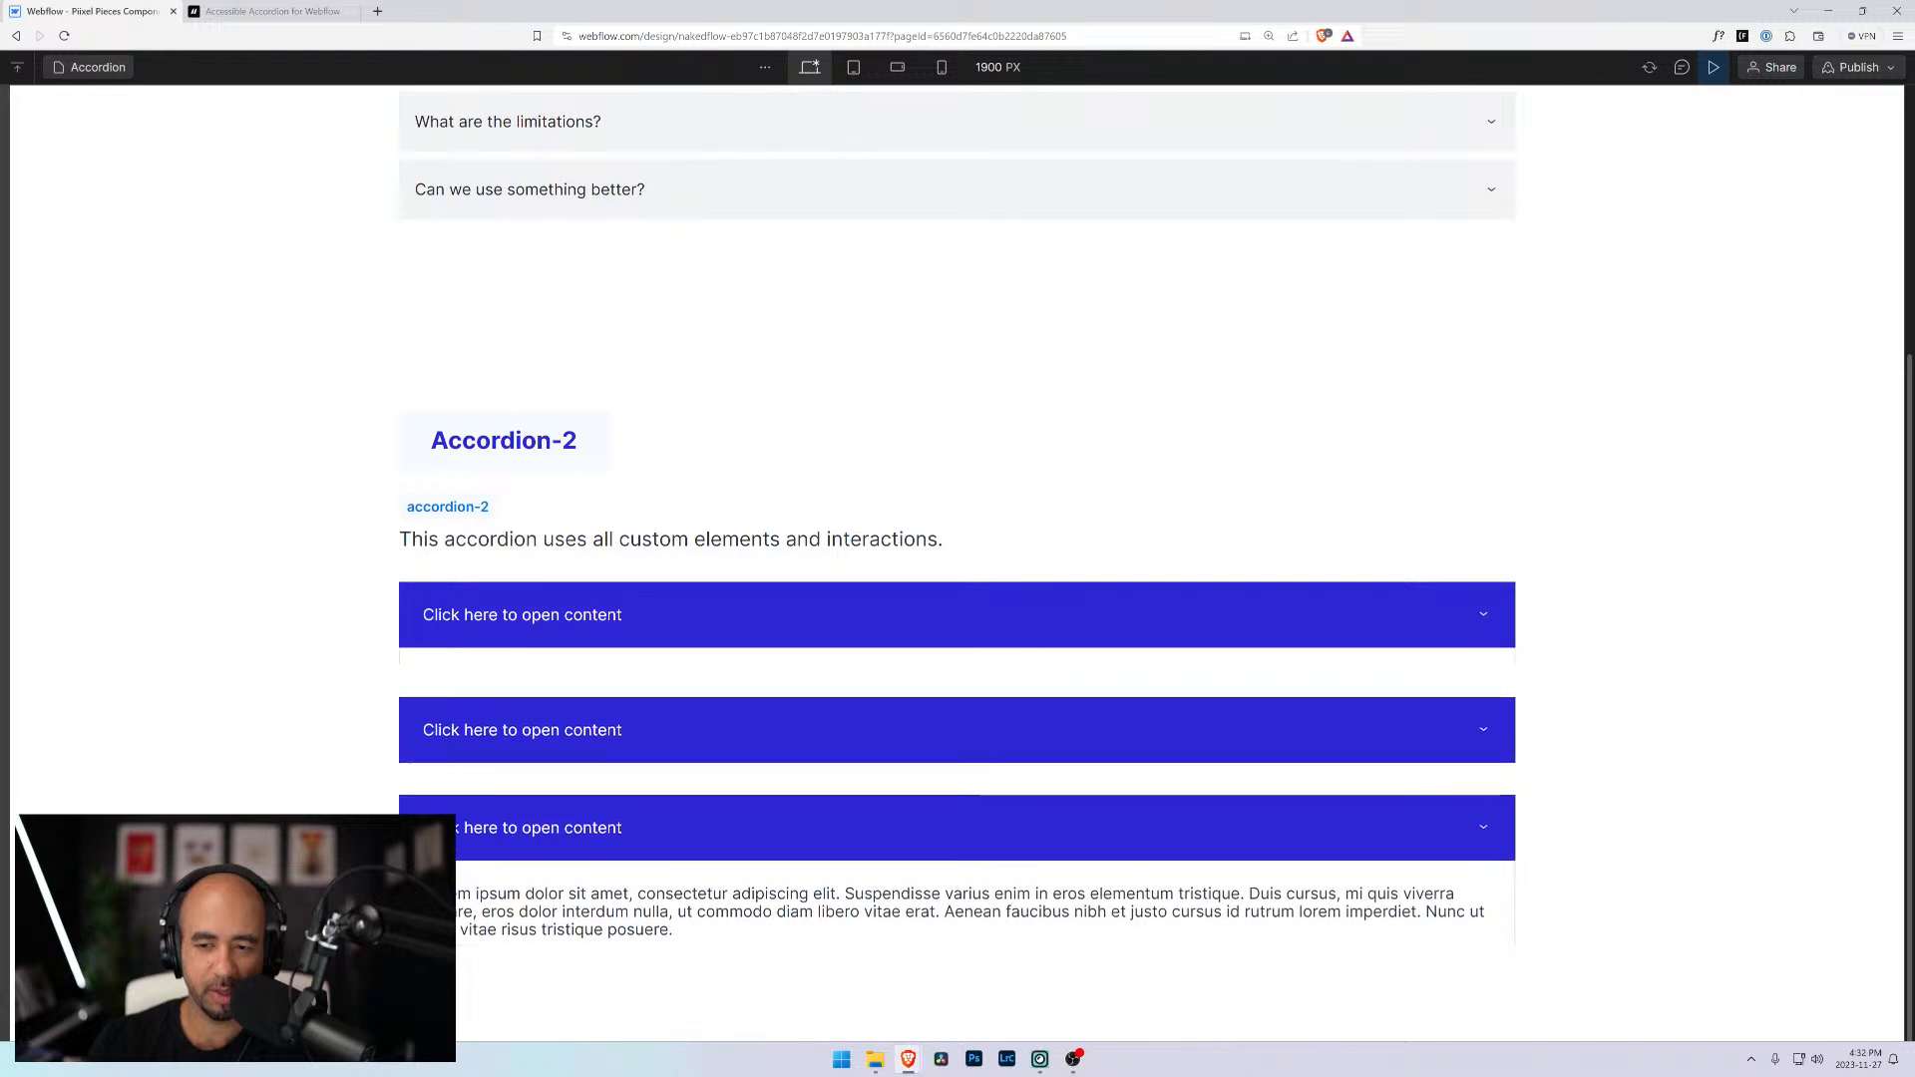
{"action": "left_click", "coordinate": [571, 803]}
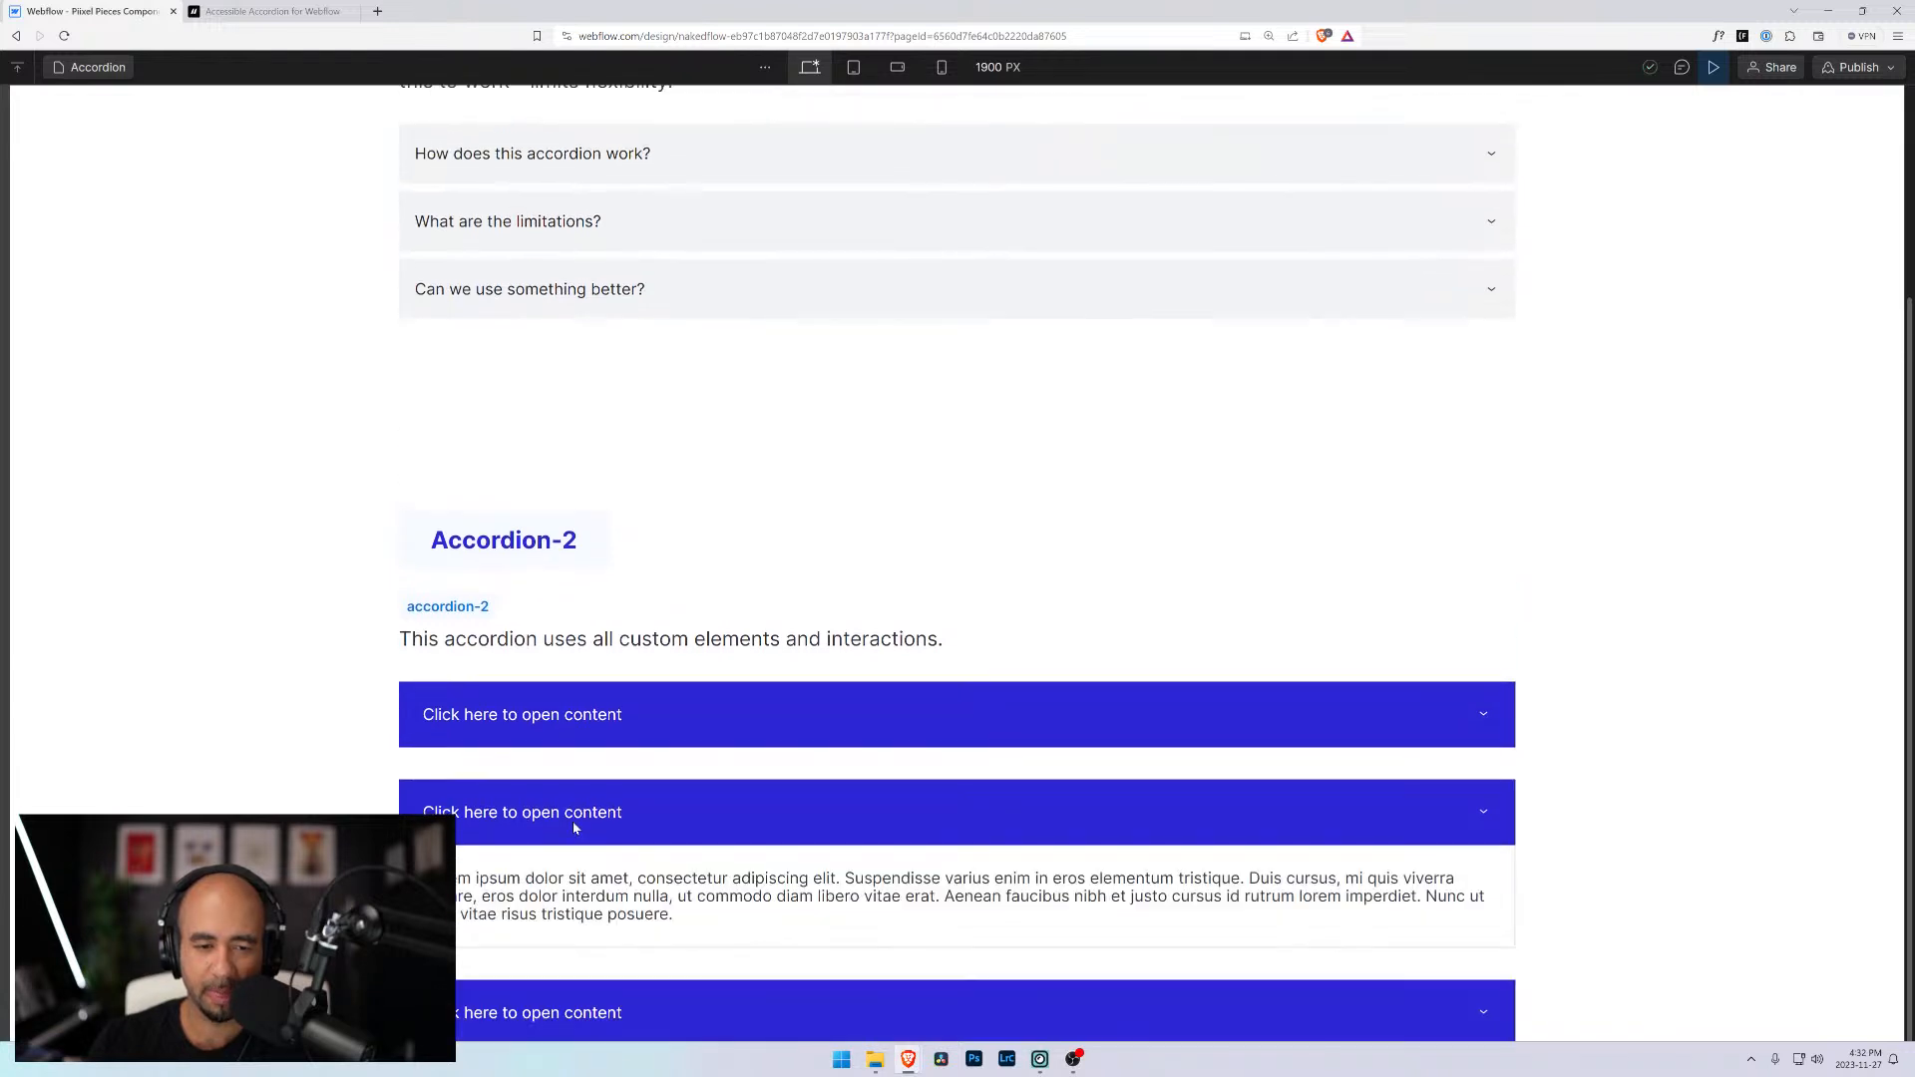
{"action": "left_click", "coordinate": [563, 907]}
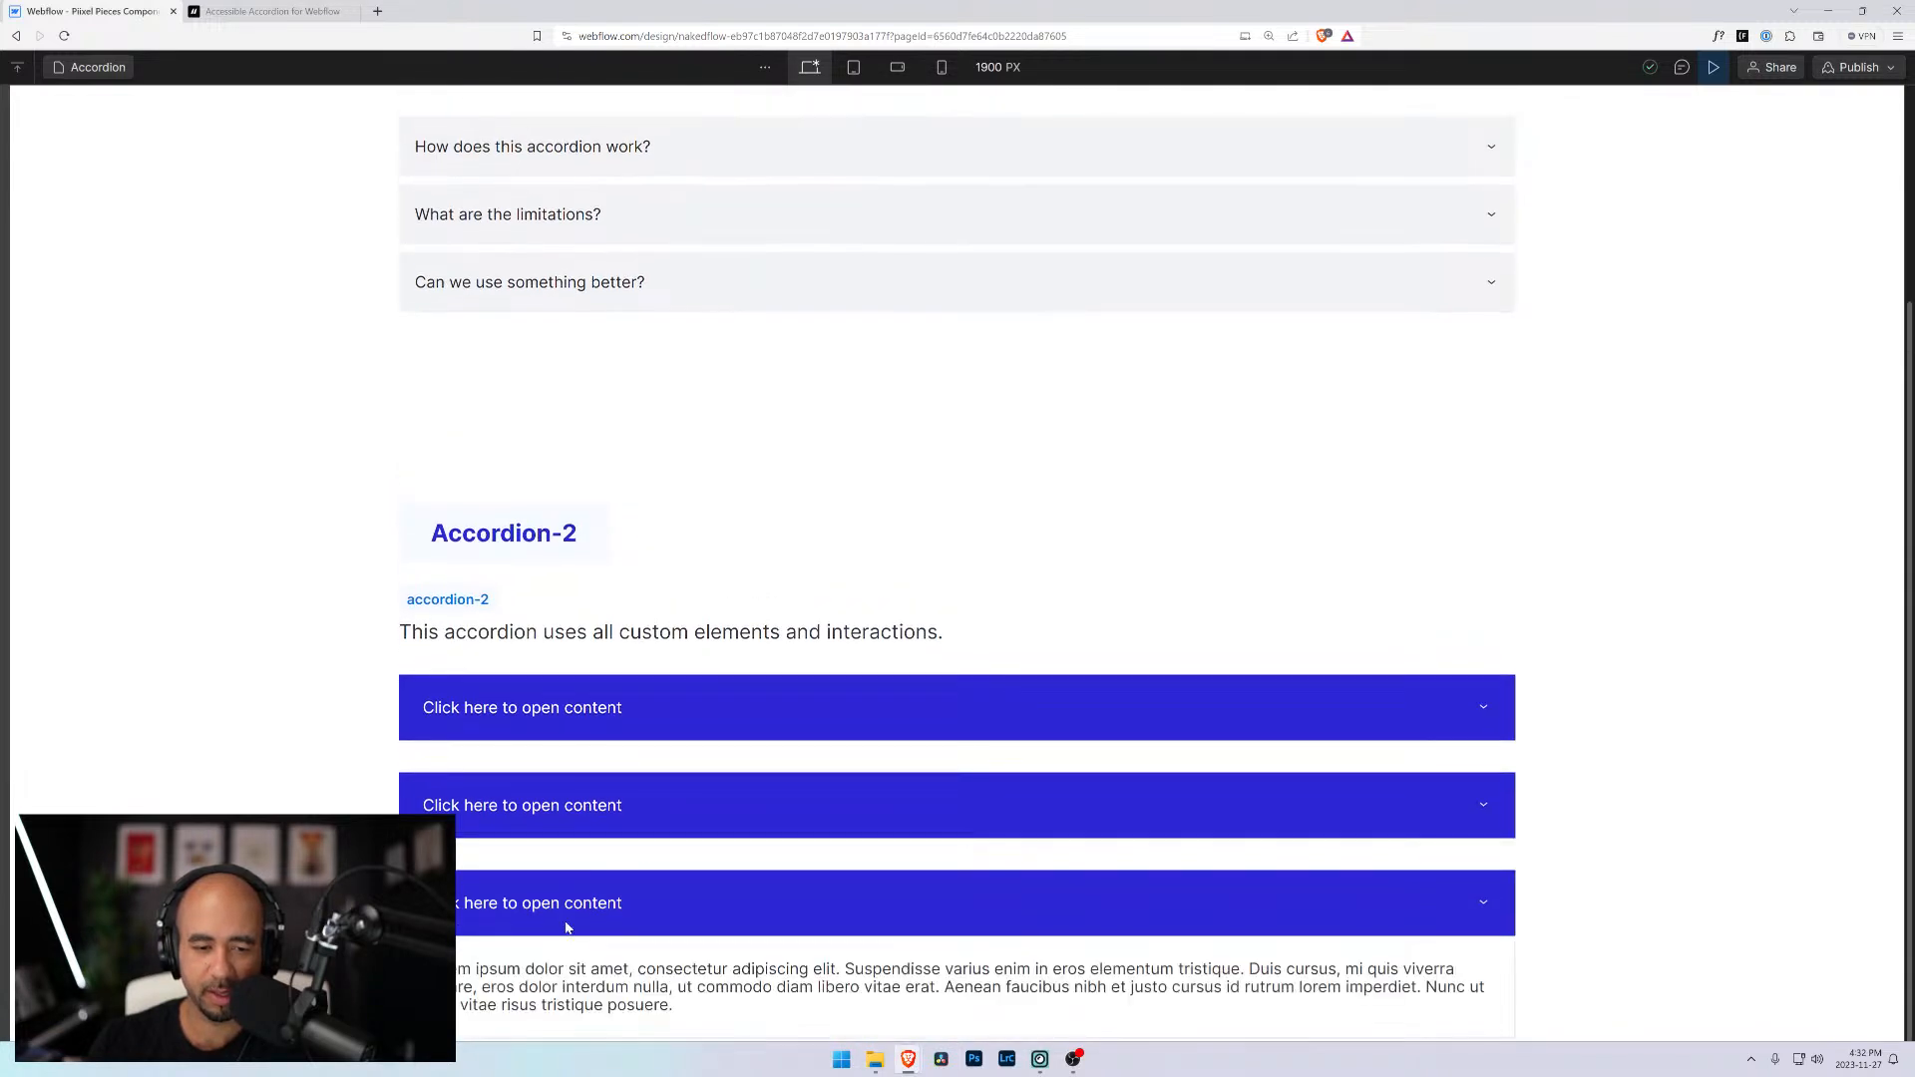
{"action": "left_click", "coordinate": [543, 702]}
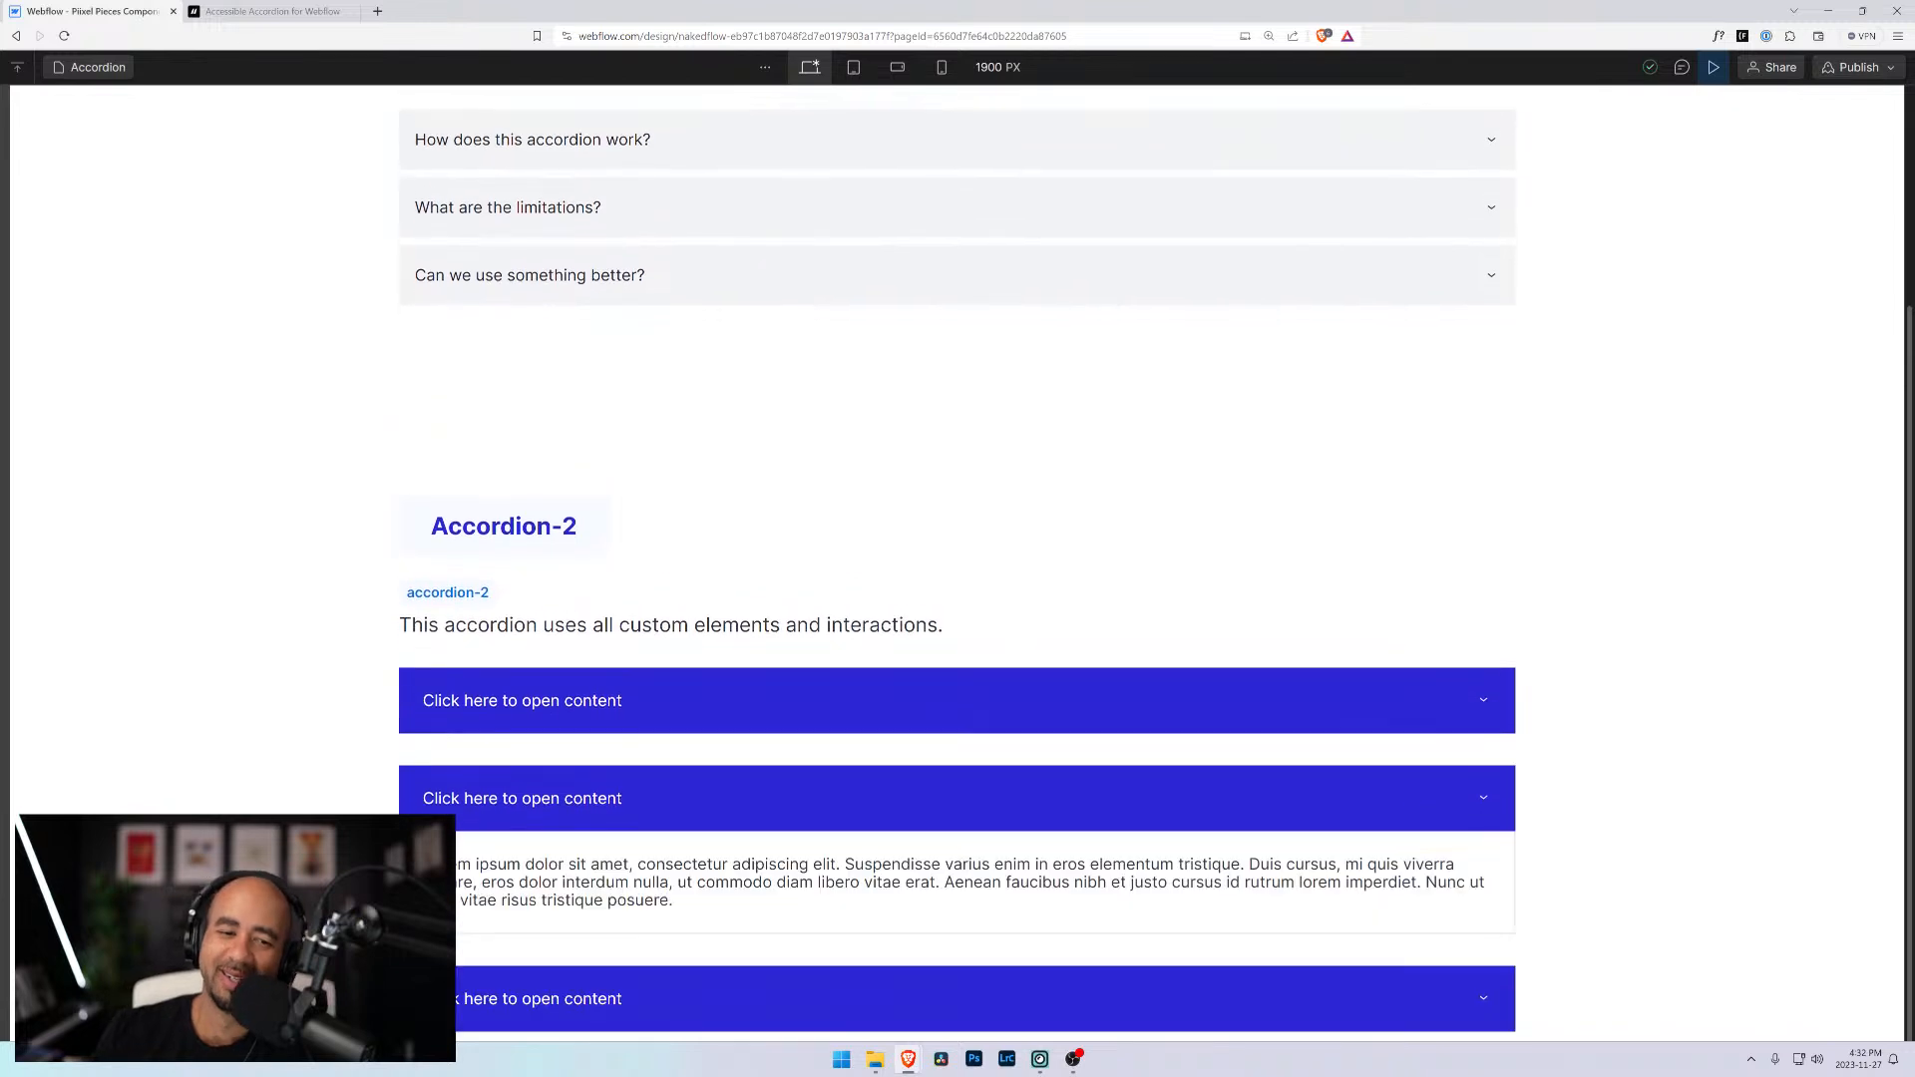
{"action": "left_click", "coordinate": [542, 703]}
{"action": "scroll", "coordinate": [546, 699], "scroll_direction": "down", "scroll_amount": 1}
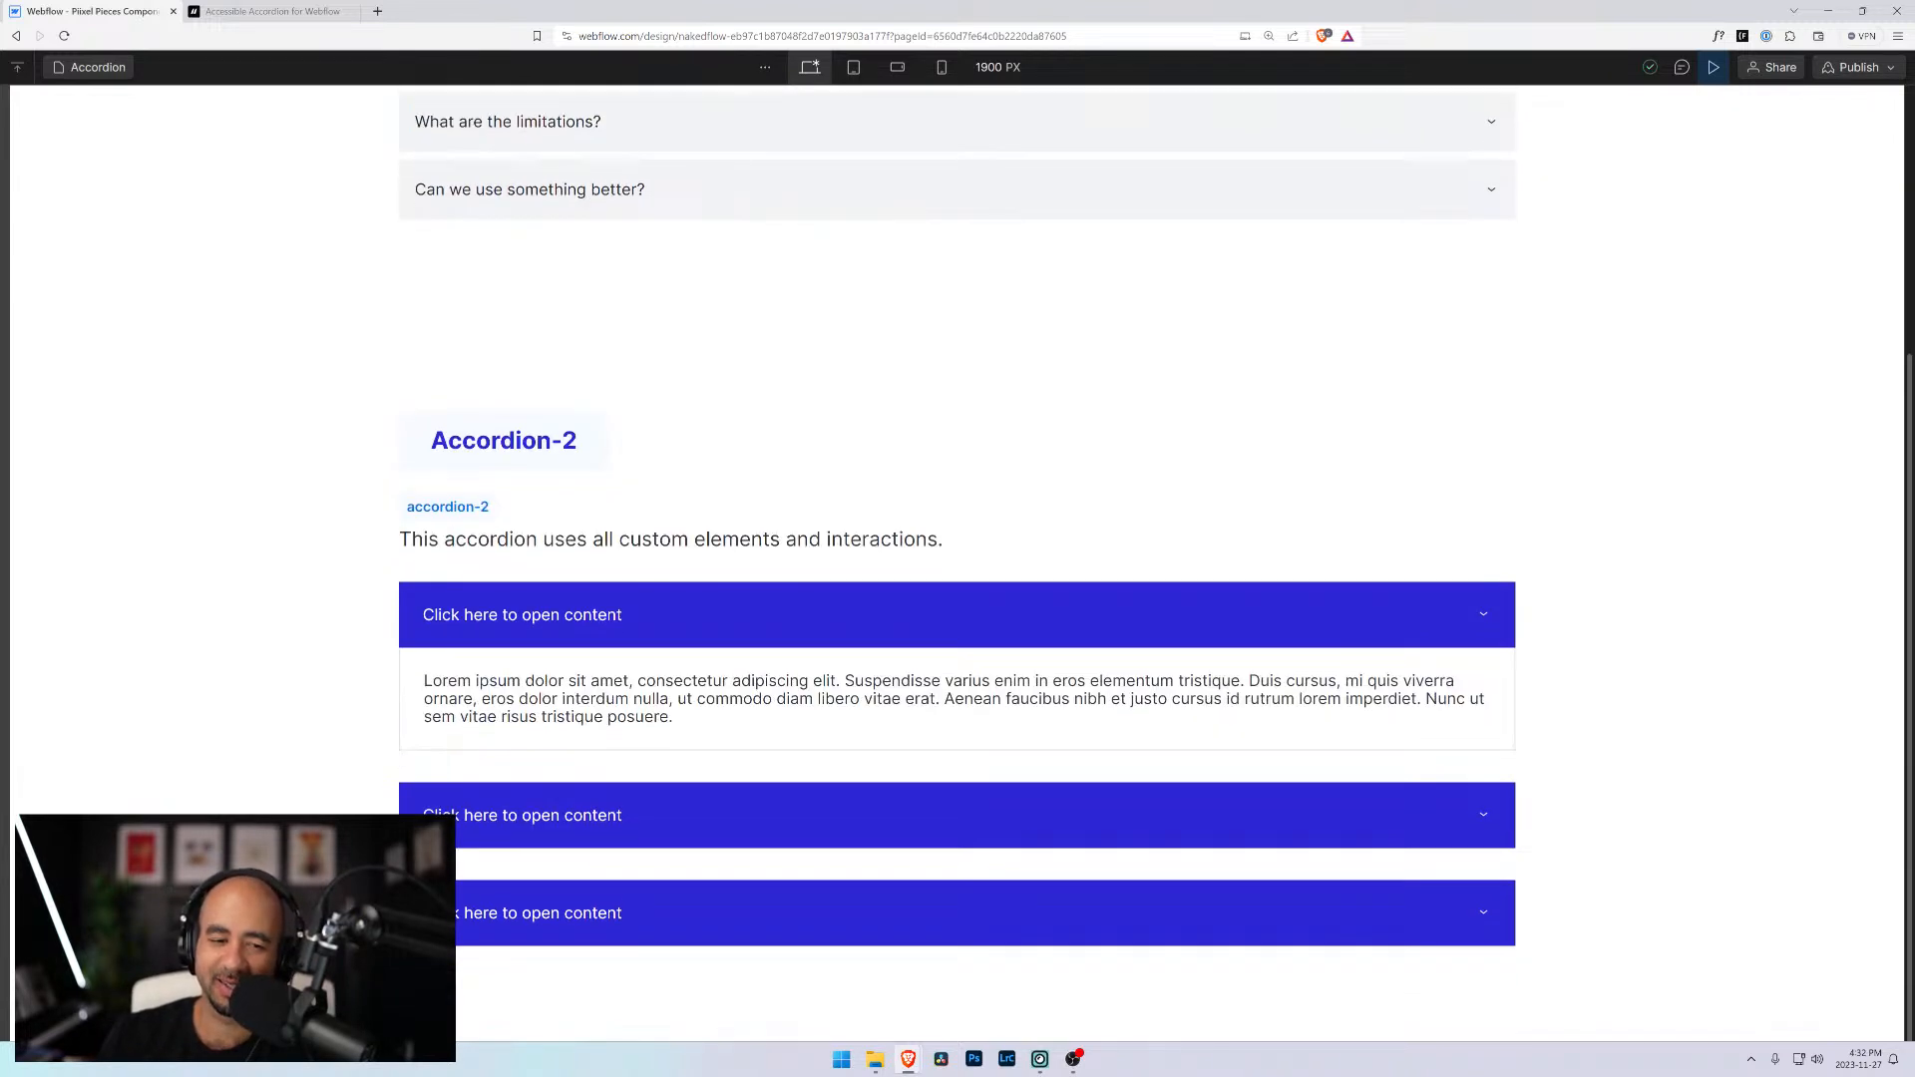
{"action": "left_click", "coordinate": [556, 833]}
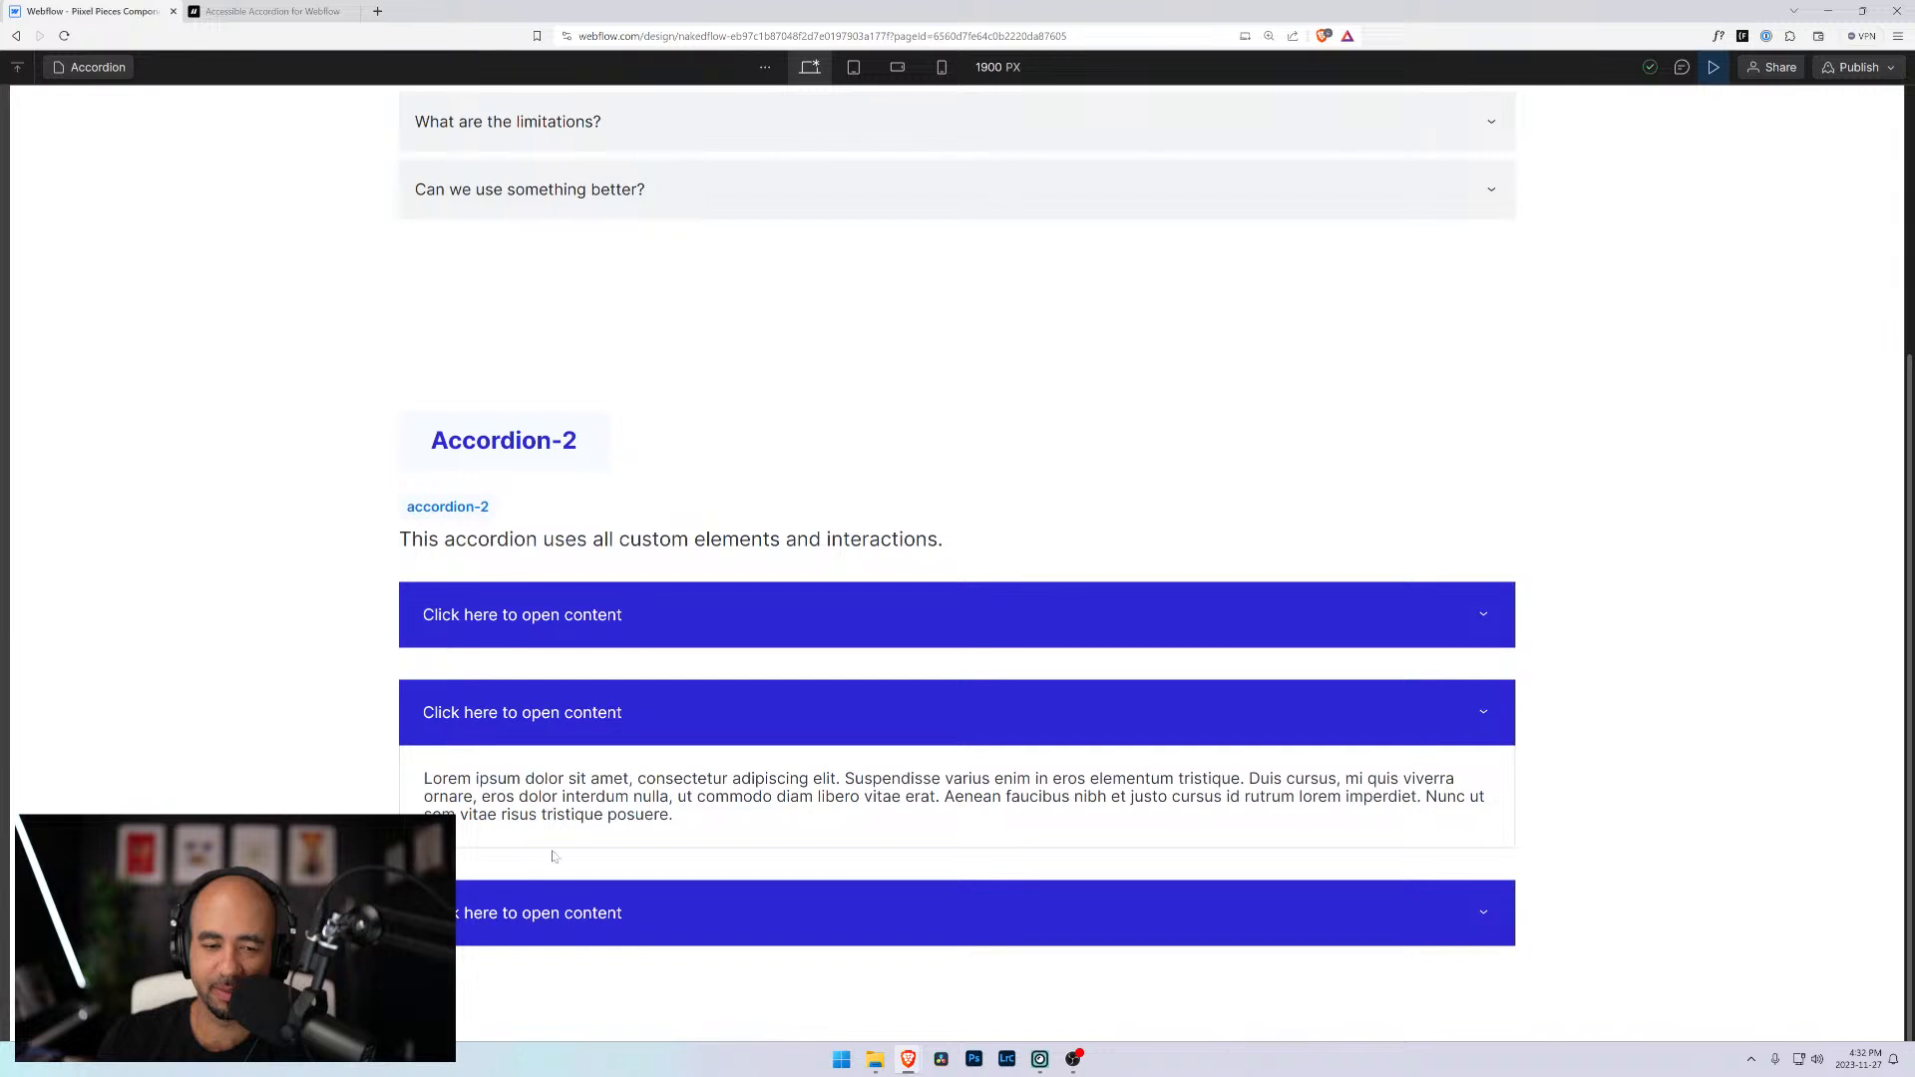
{"action": "left_click", "coordinate": [548, 911]}
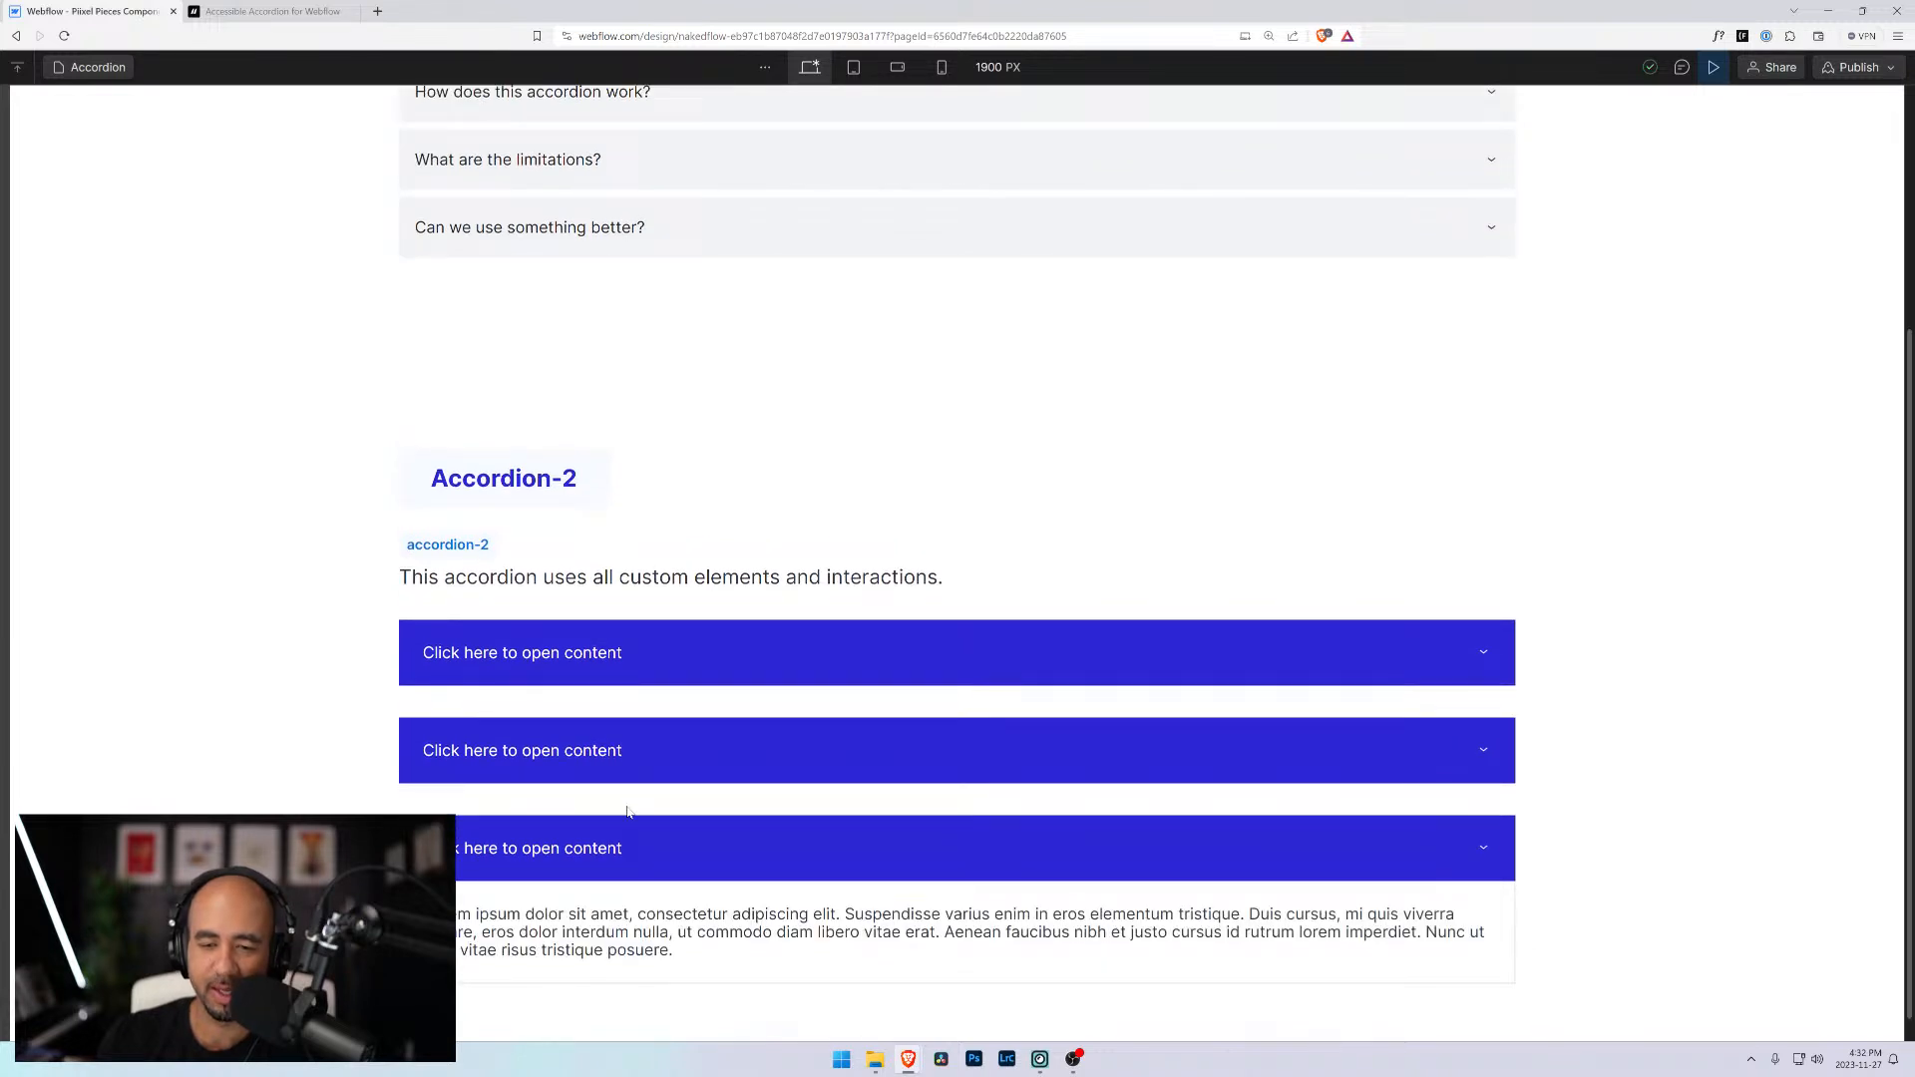
{"action": "left_click", "coordinate": [628, 763]}
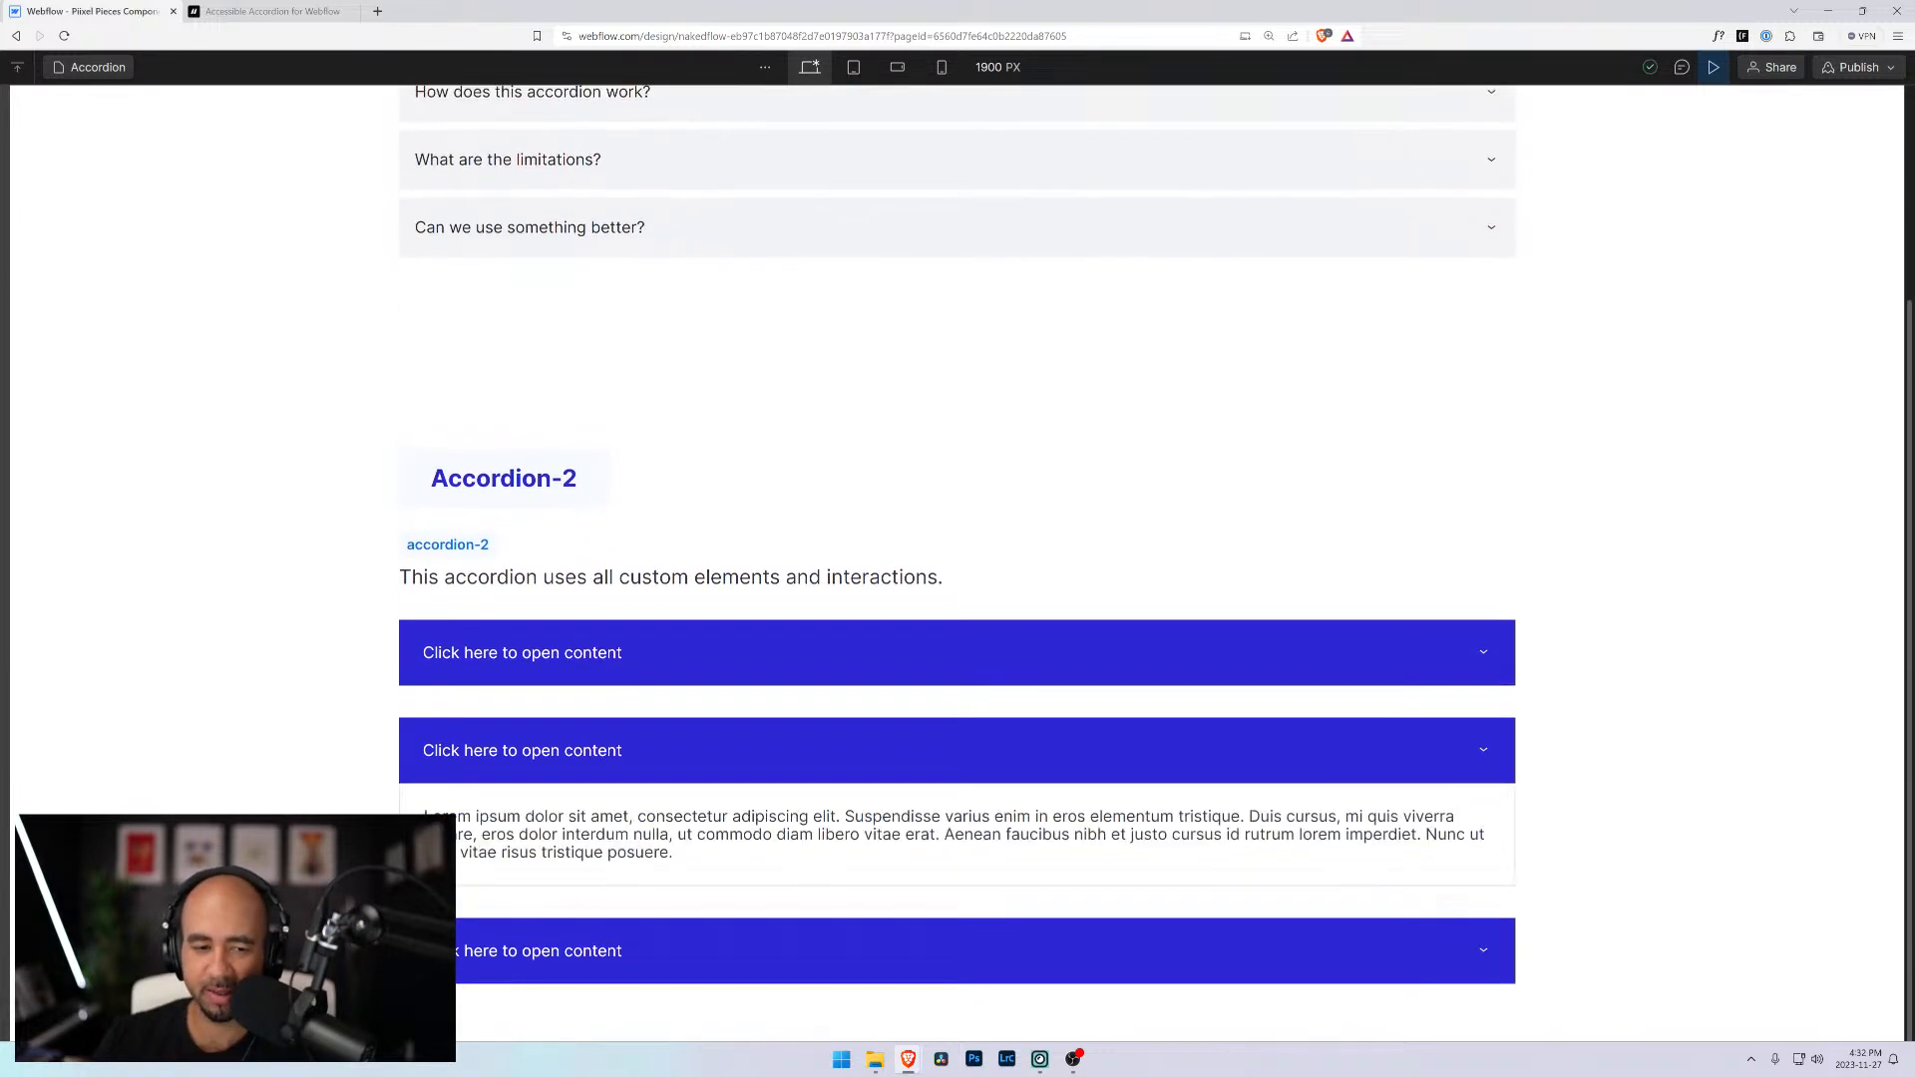
{"action": "left_click", "coordinate": [596, 660]}
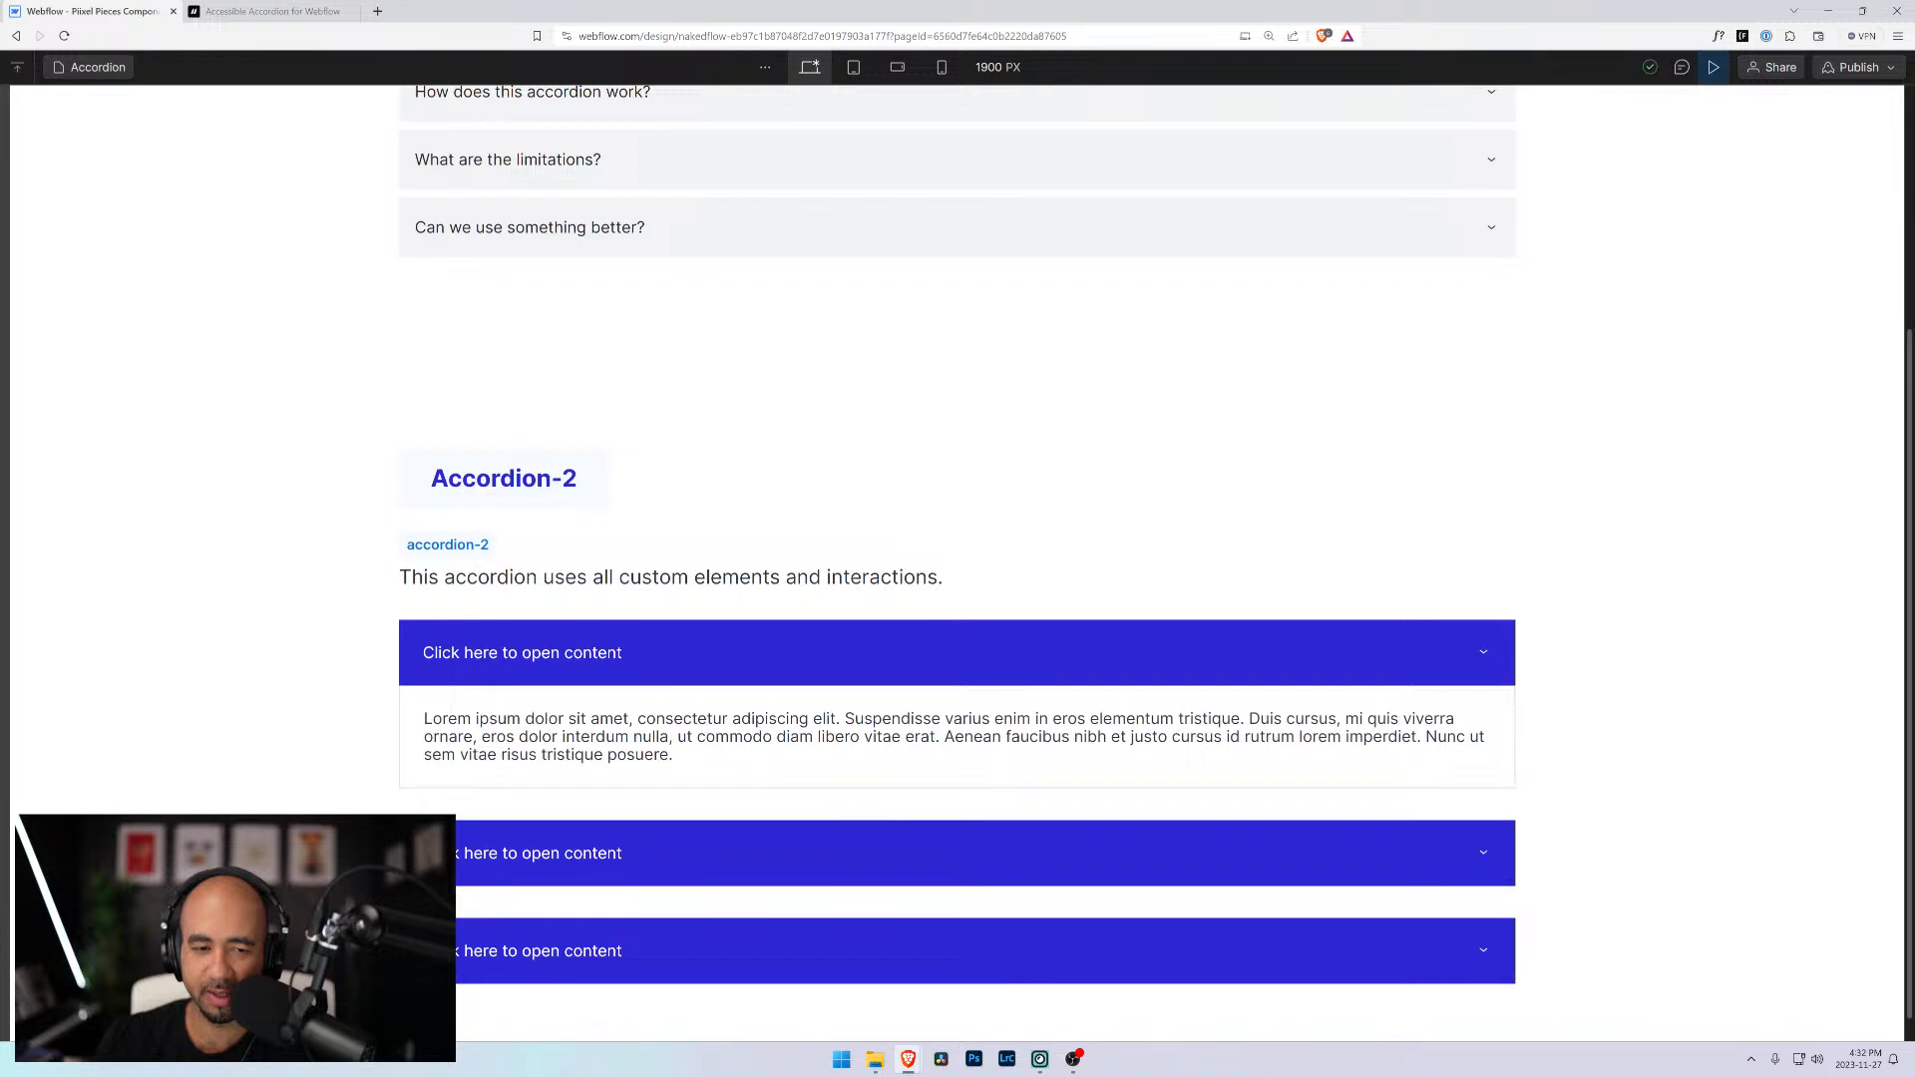
{"action": "left_click", "coordinate": [598, 853]}
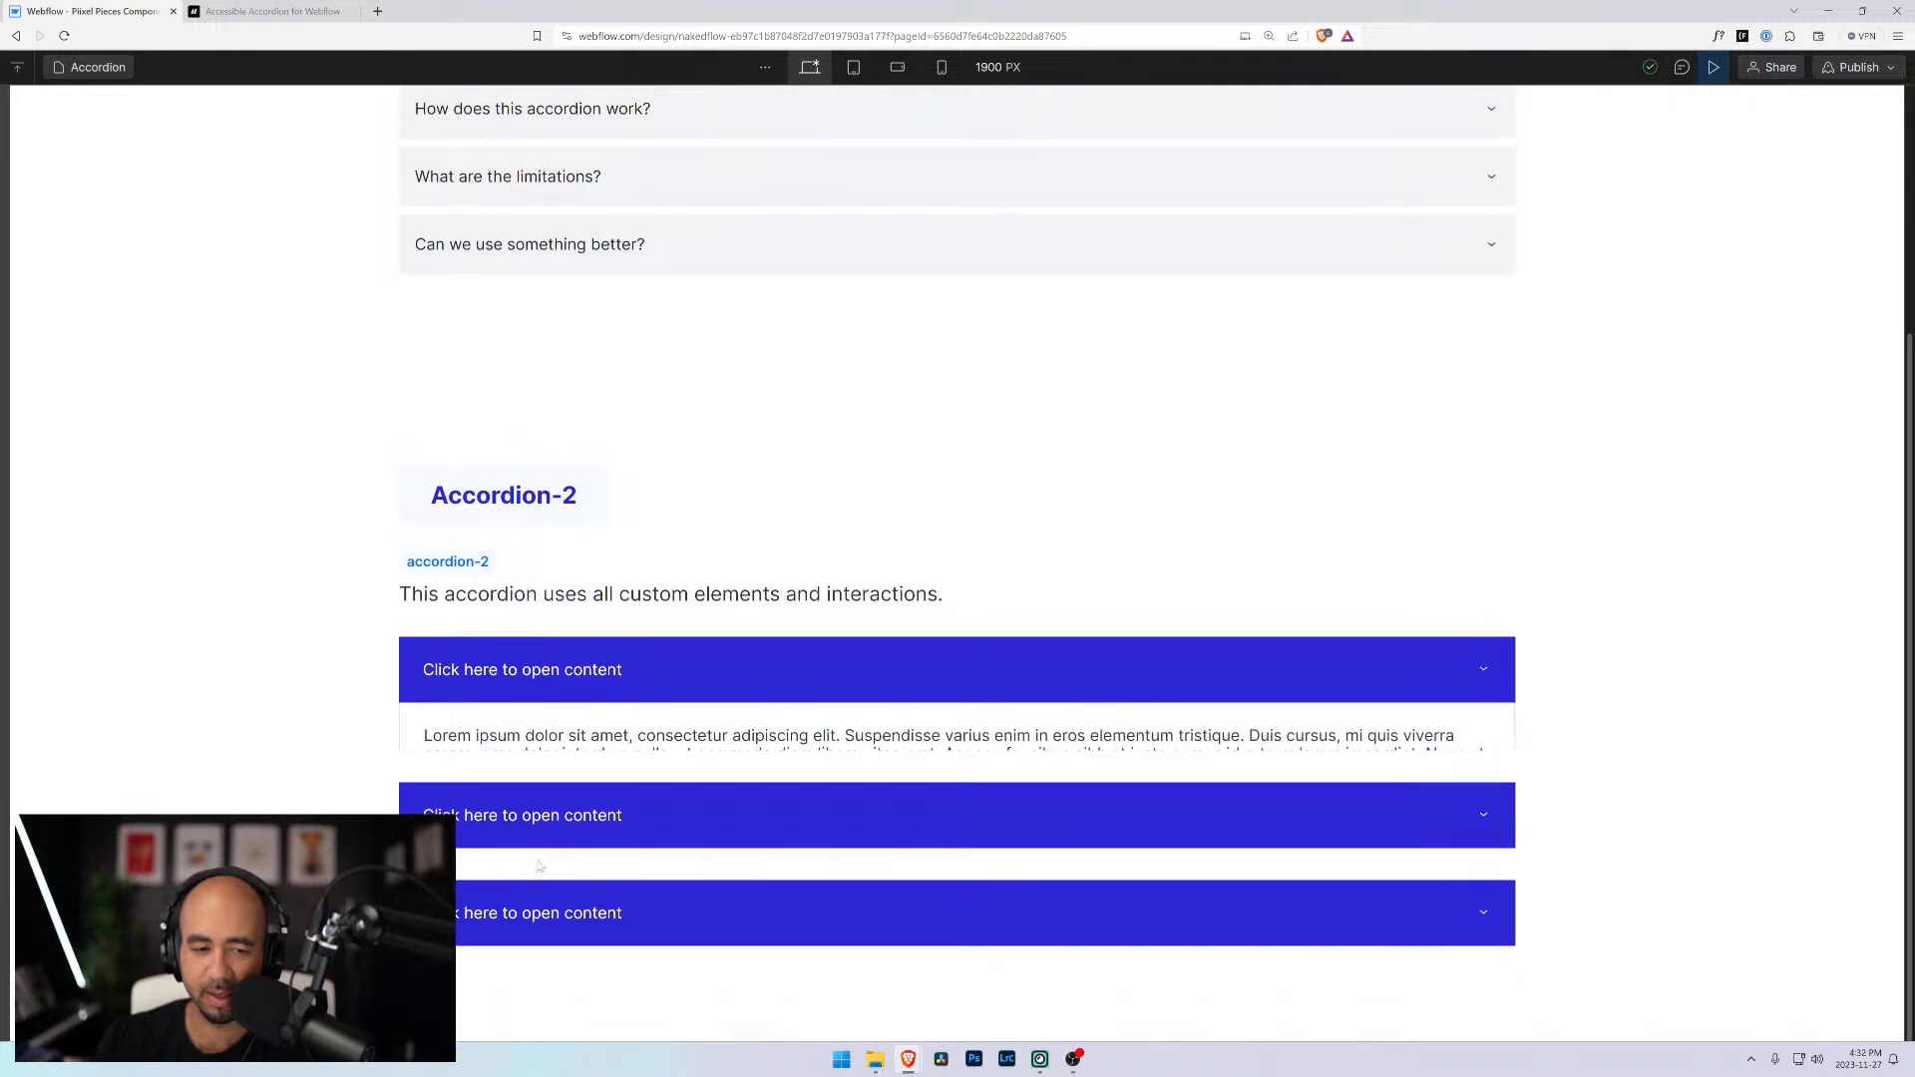
{"action": "left_click", "coordinate": [599, 950]}
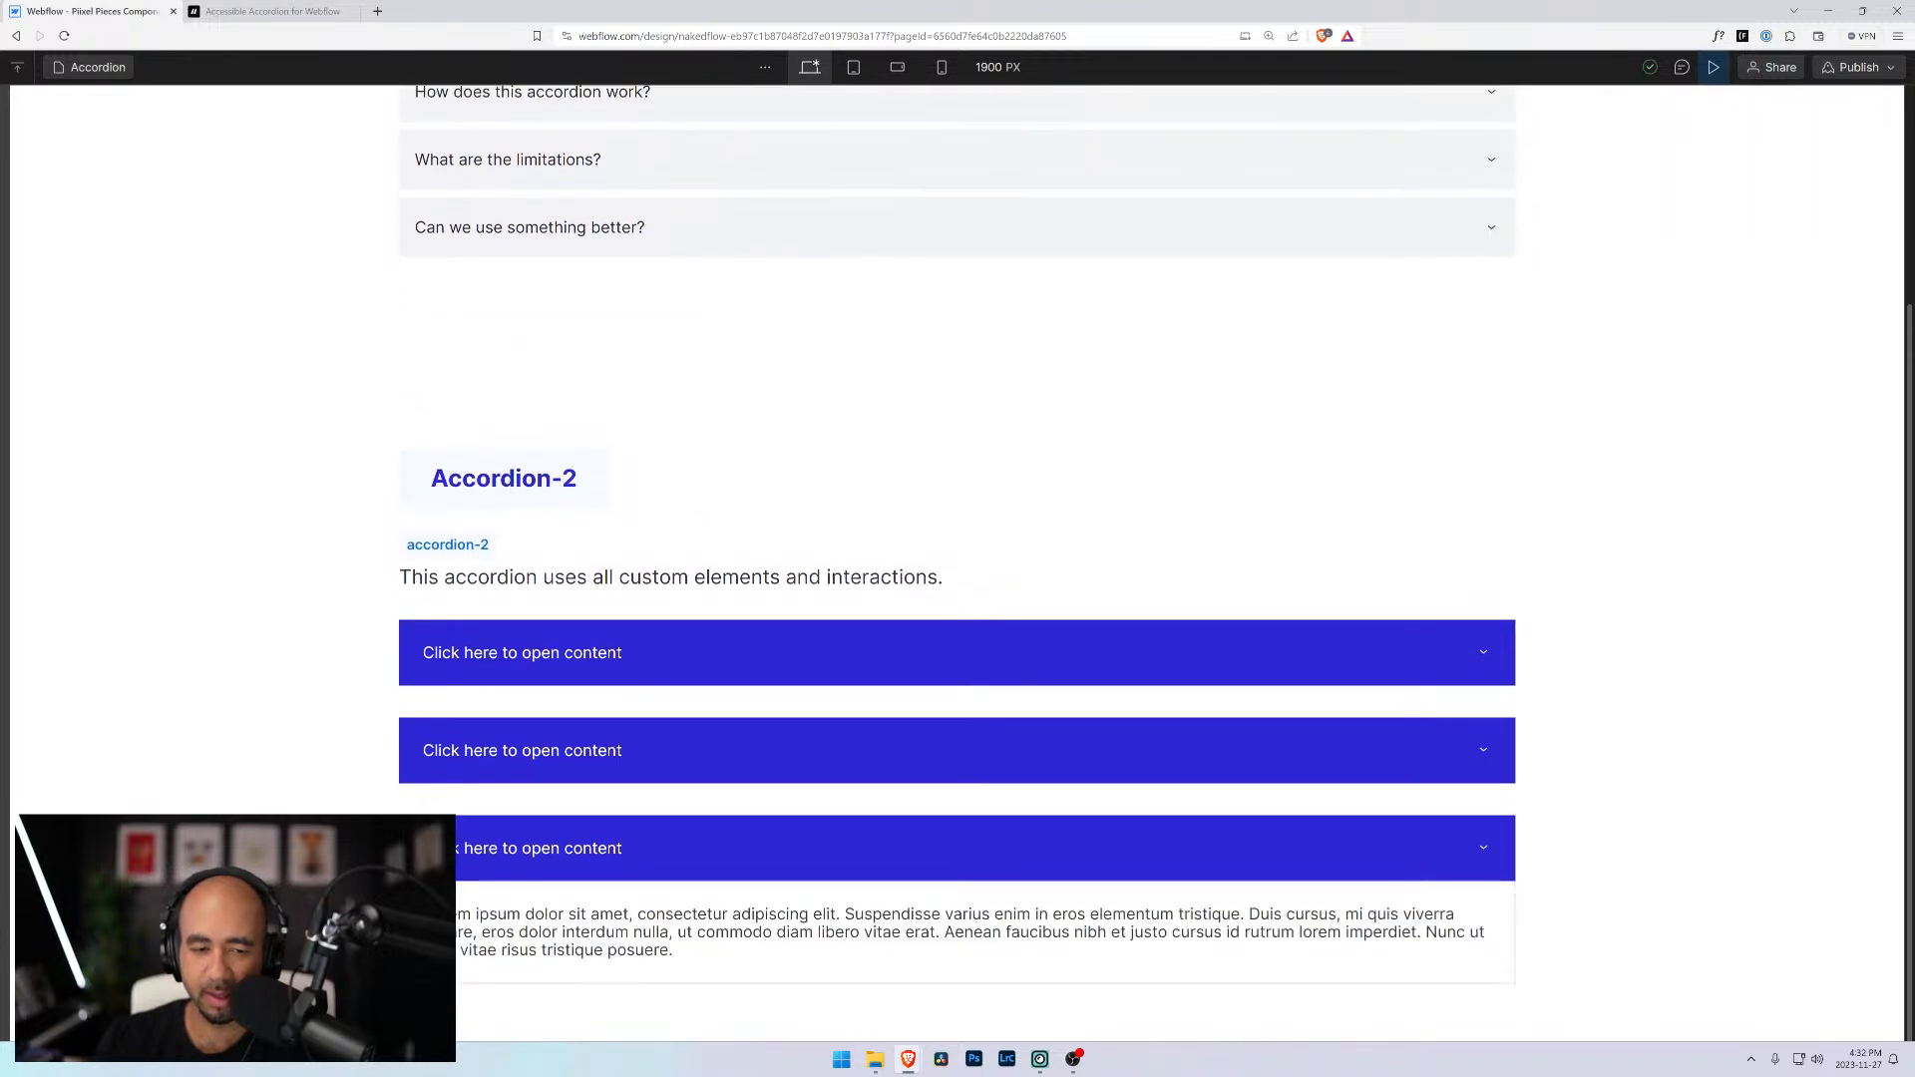
{"action": "left_click", "coordinate": [541, 676]}
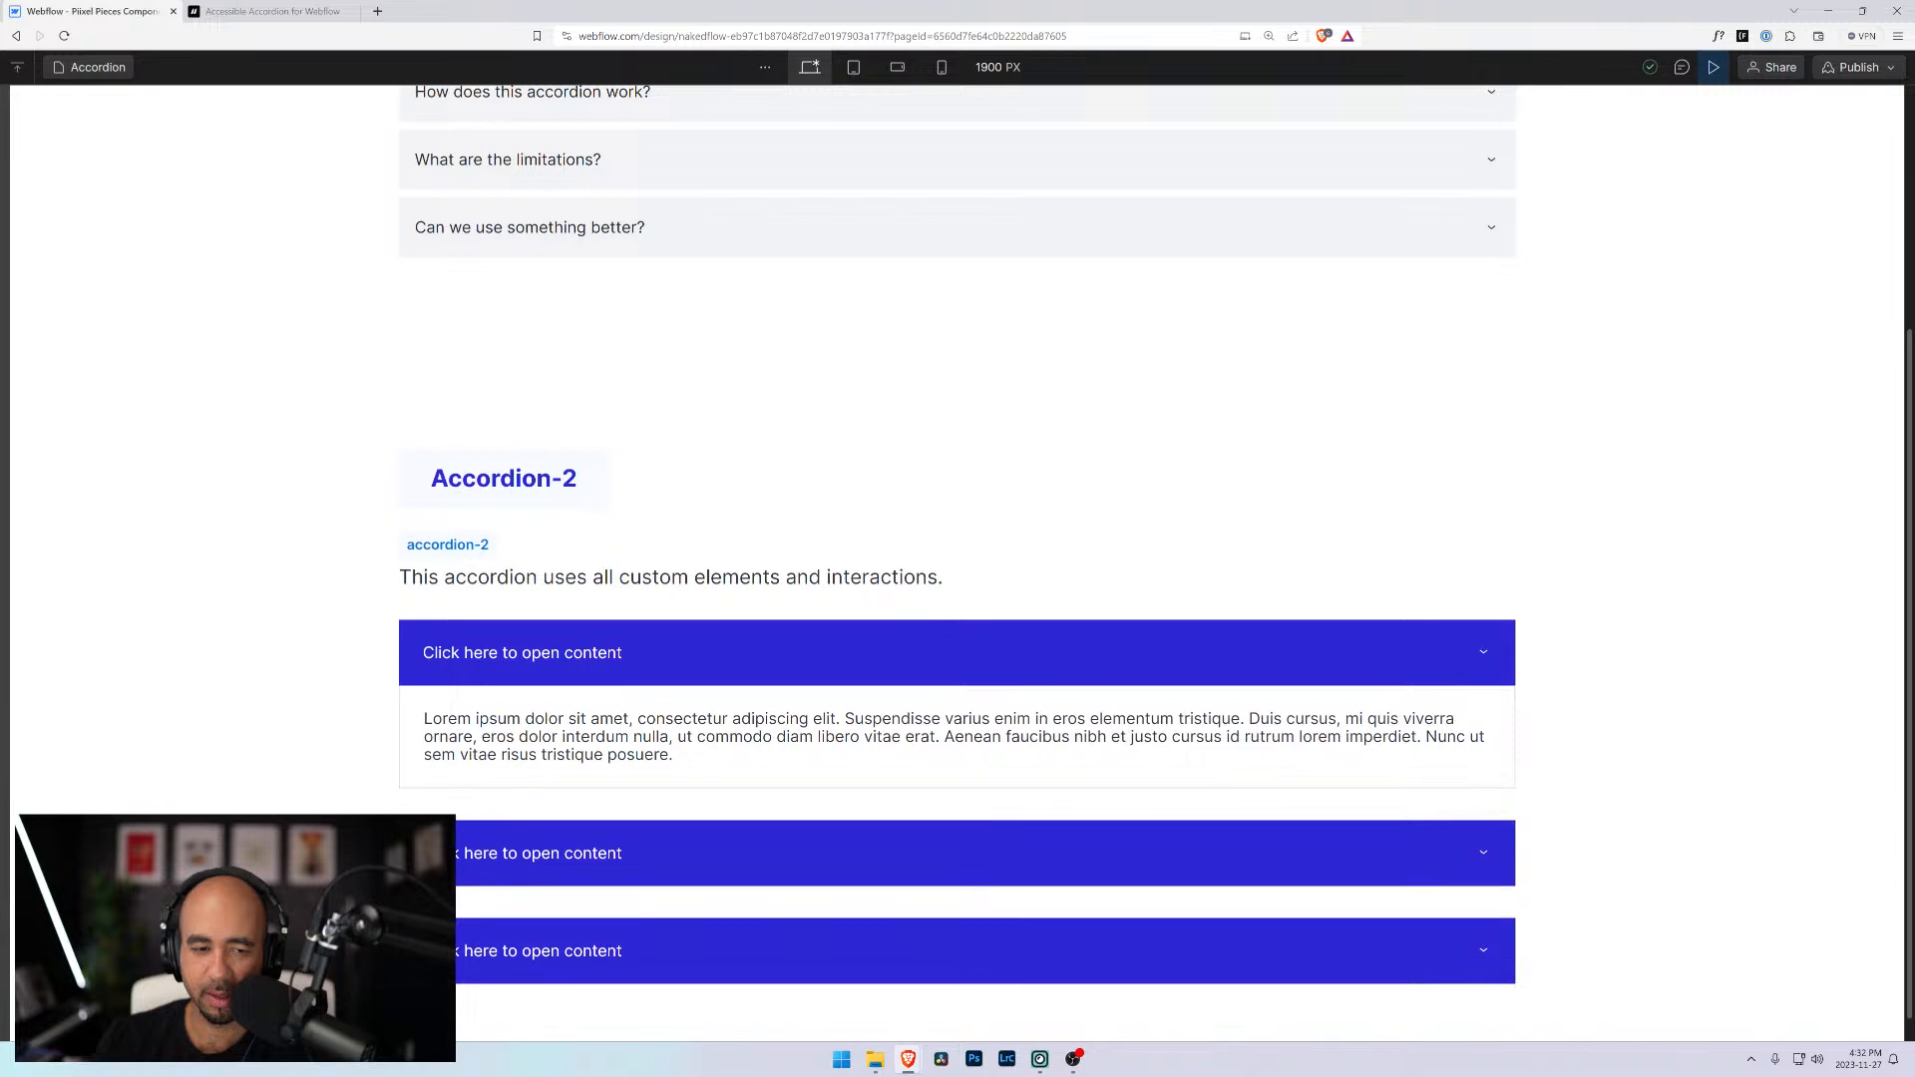
{"action": "left_click", "coordinate": [582, 962]}
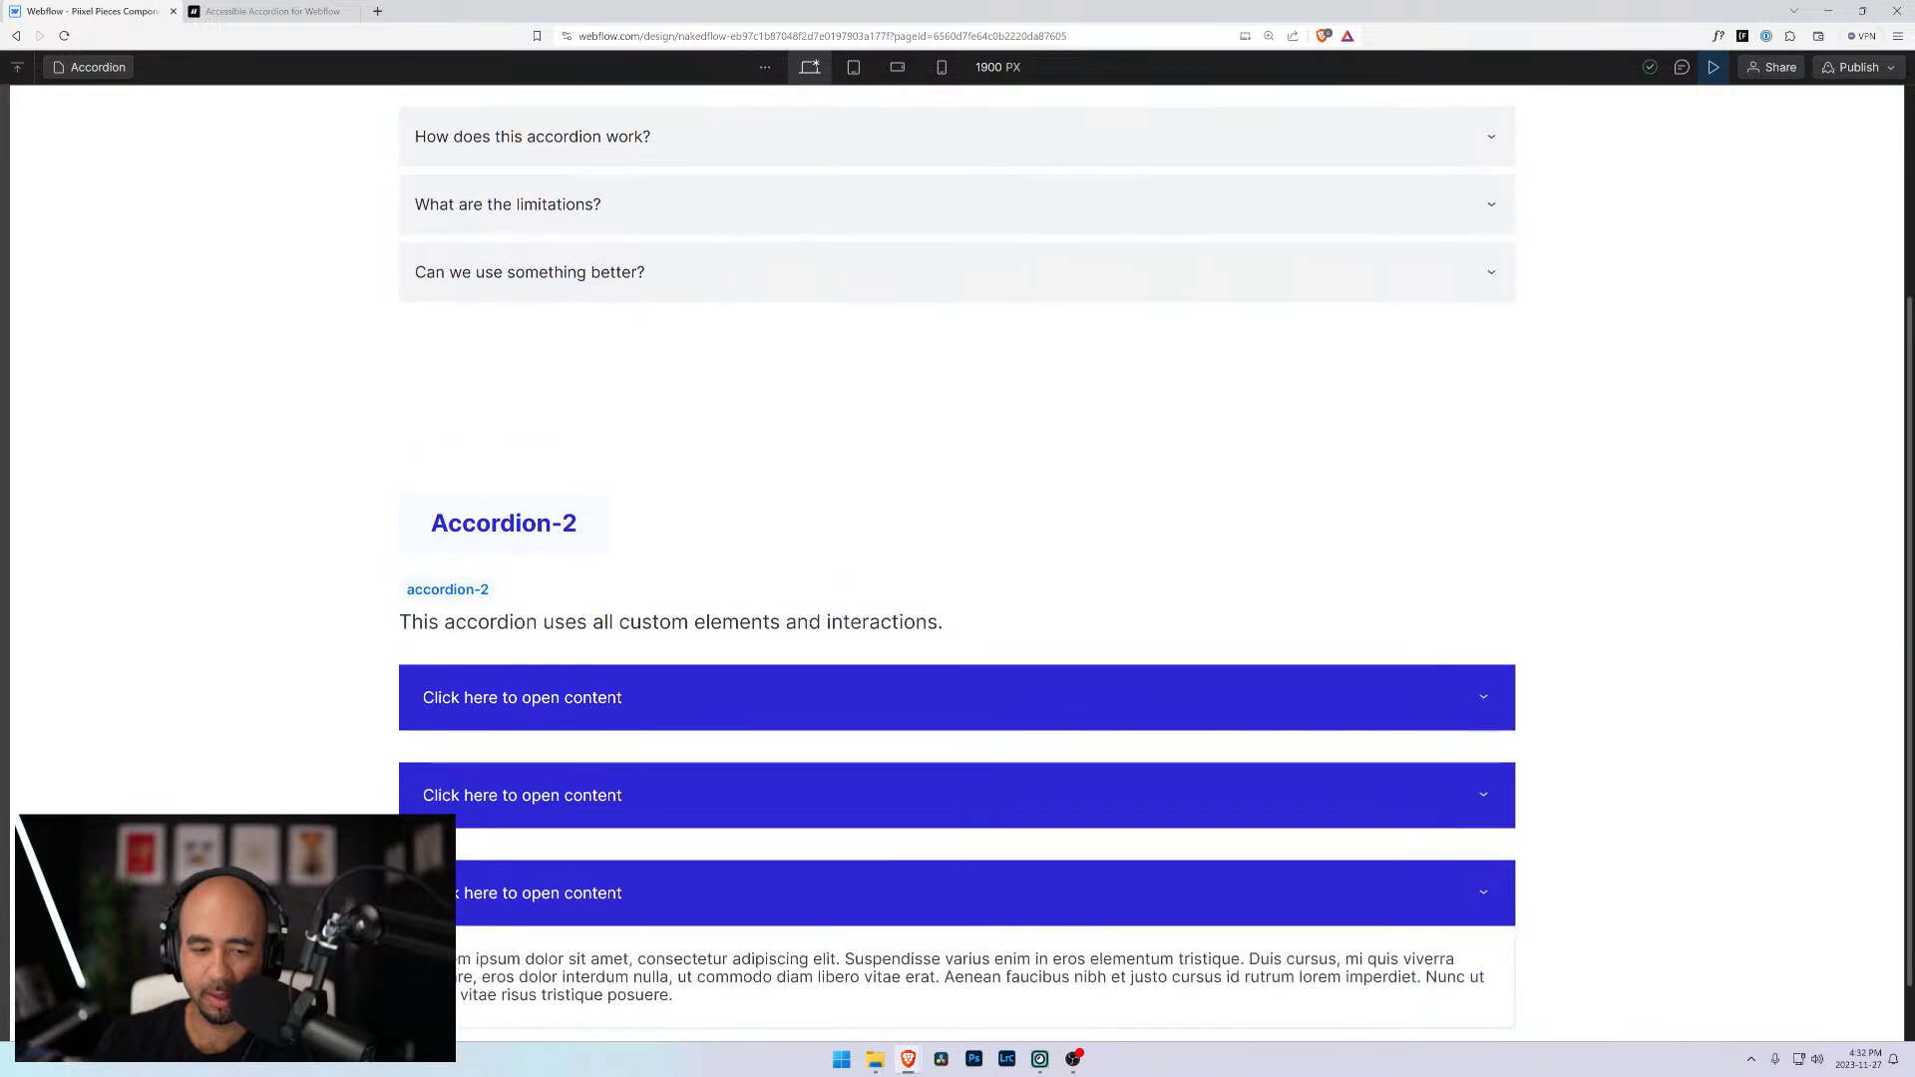
{"action": "left_click", "coordinate": [748, 796]}
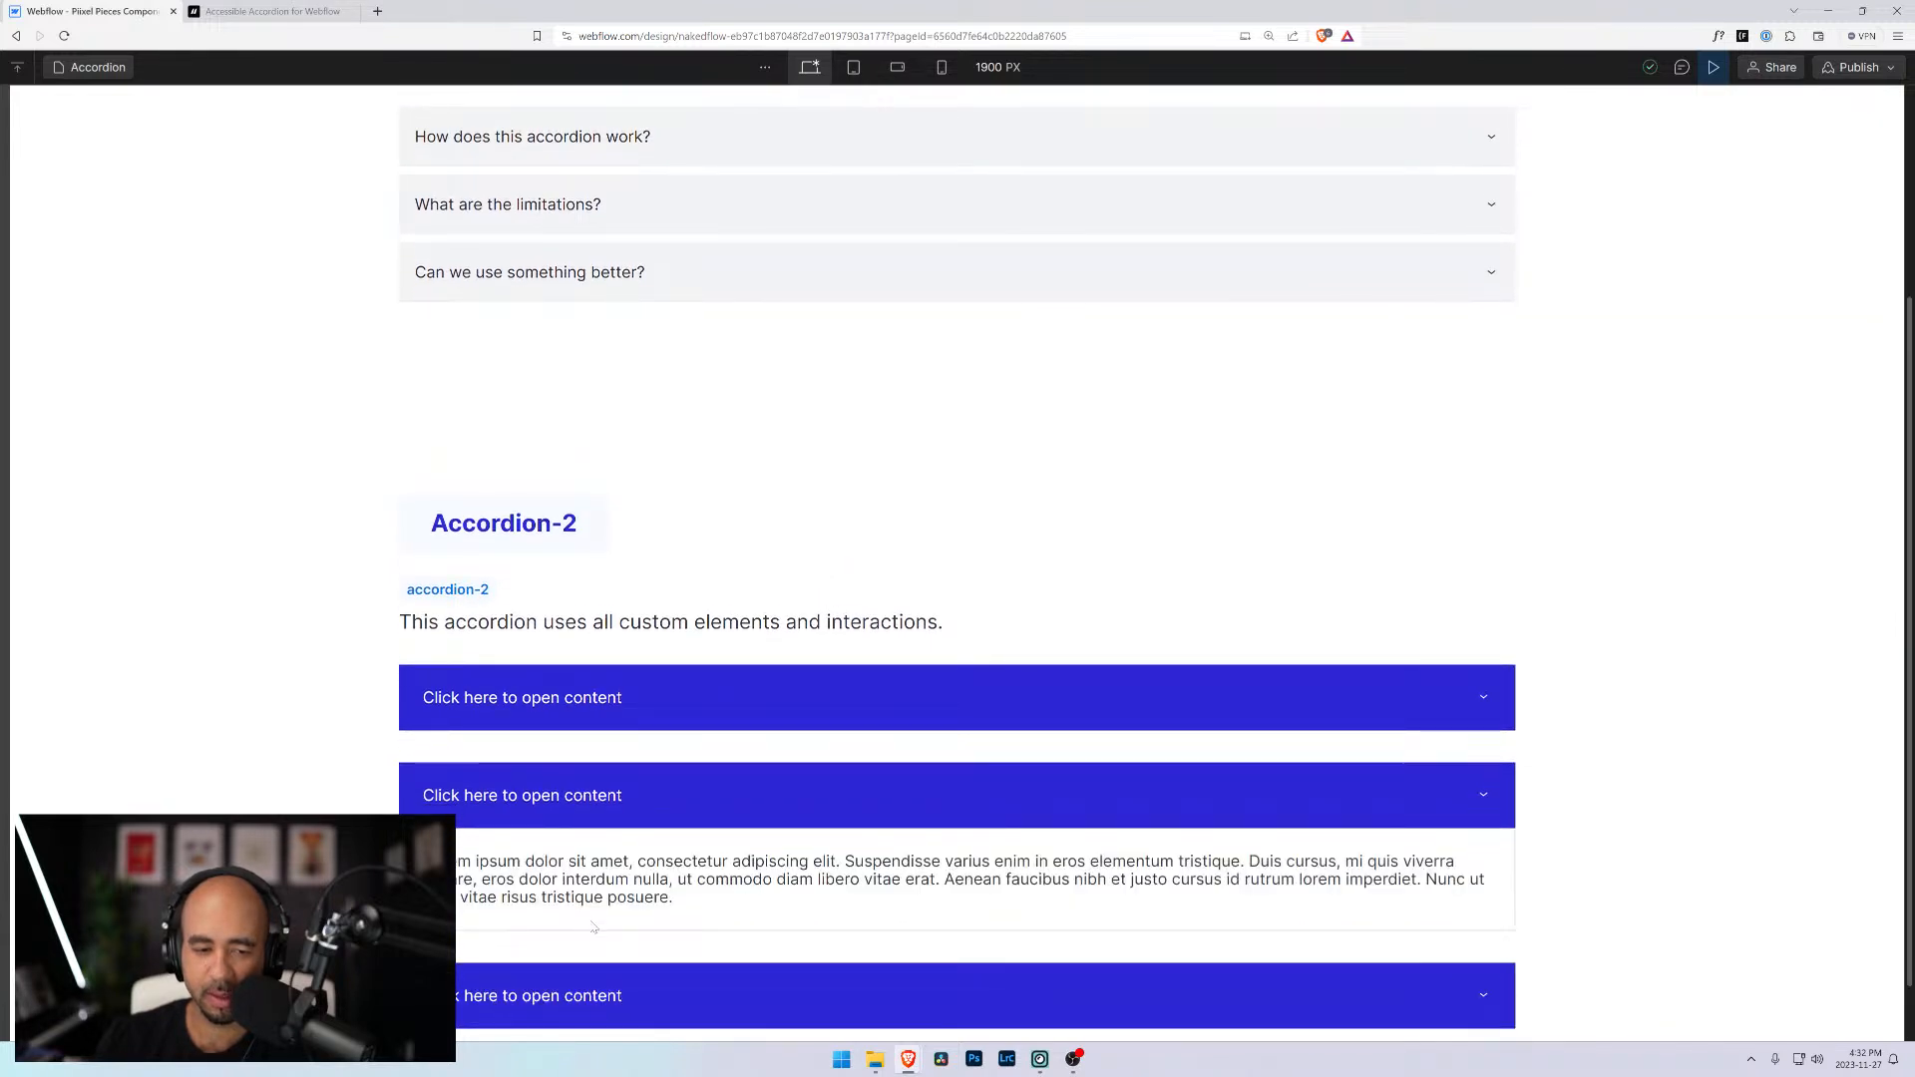
{"action": "left_click", "coordinate": [1714, 67]}
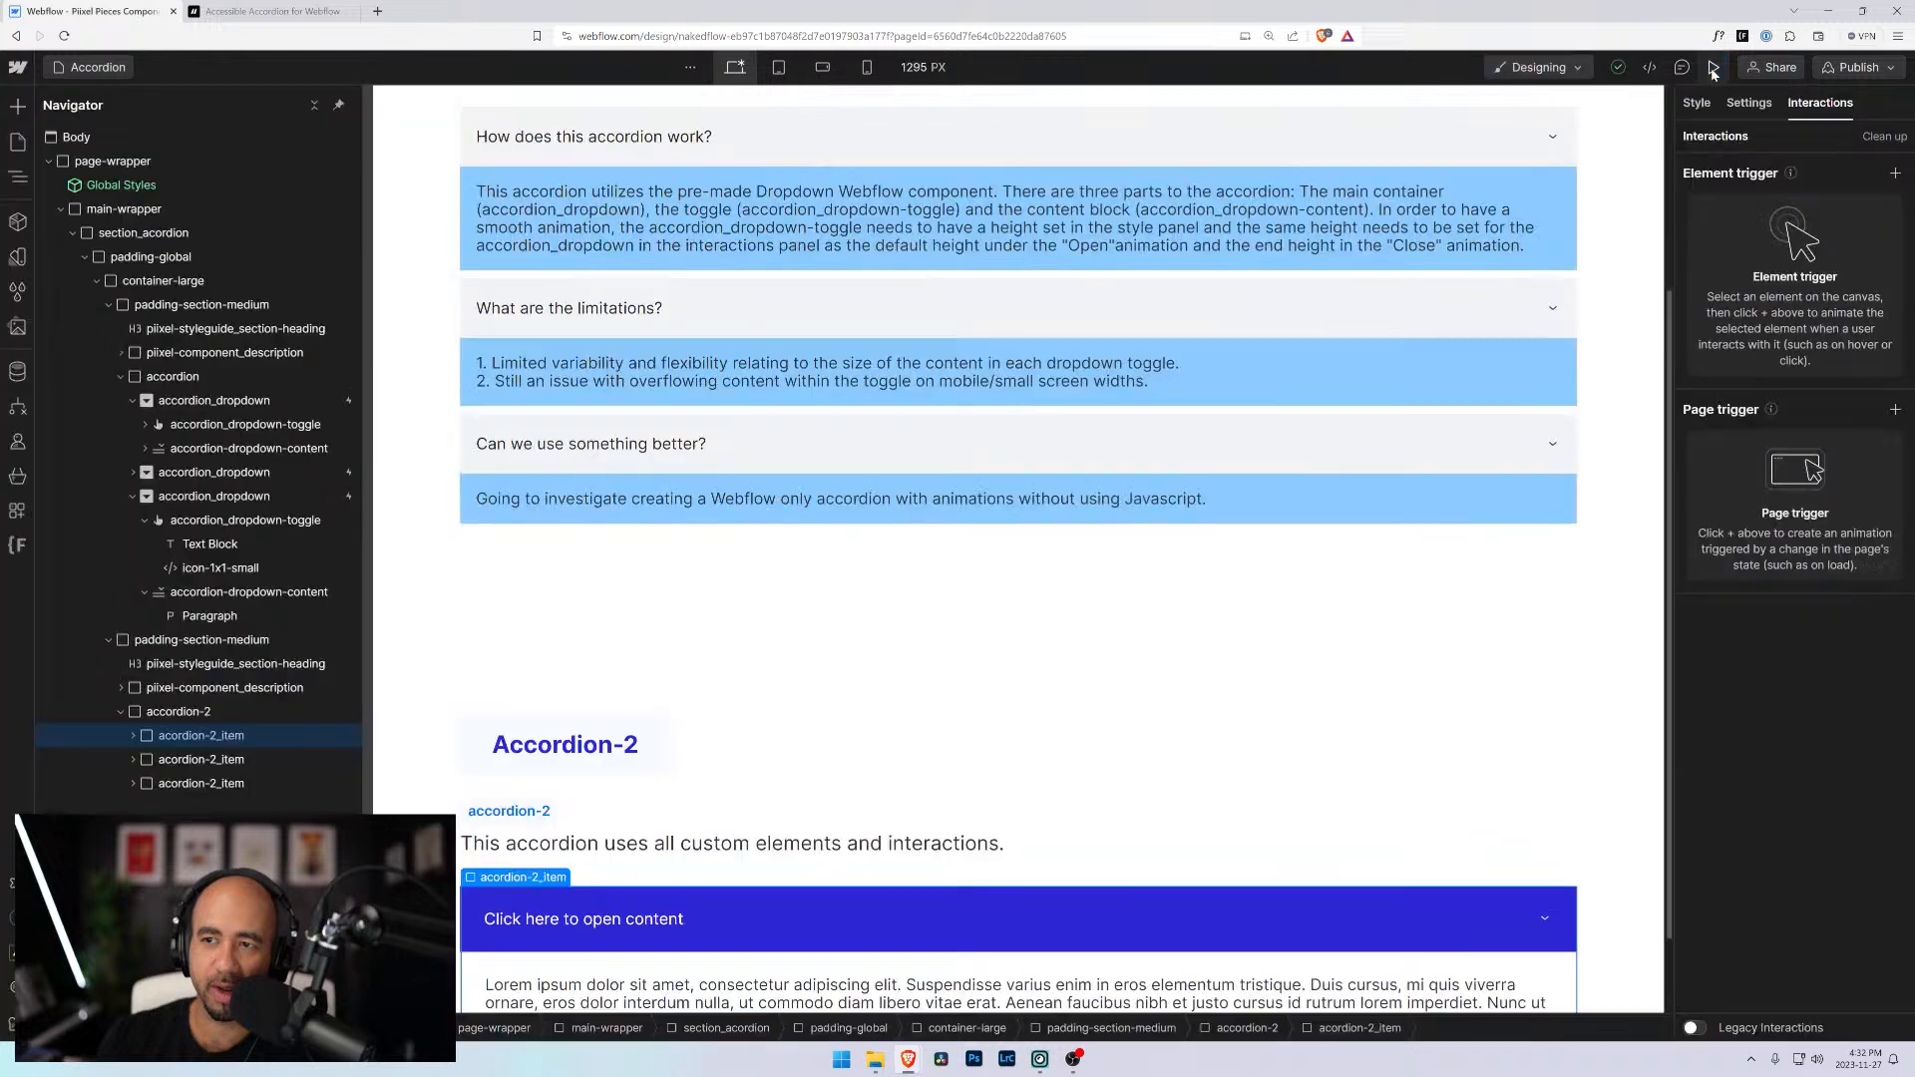
{"action": "scroll", "coordinate": [611, 518], "scroll_direction": "down", "scroll_amount": 5}
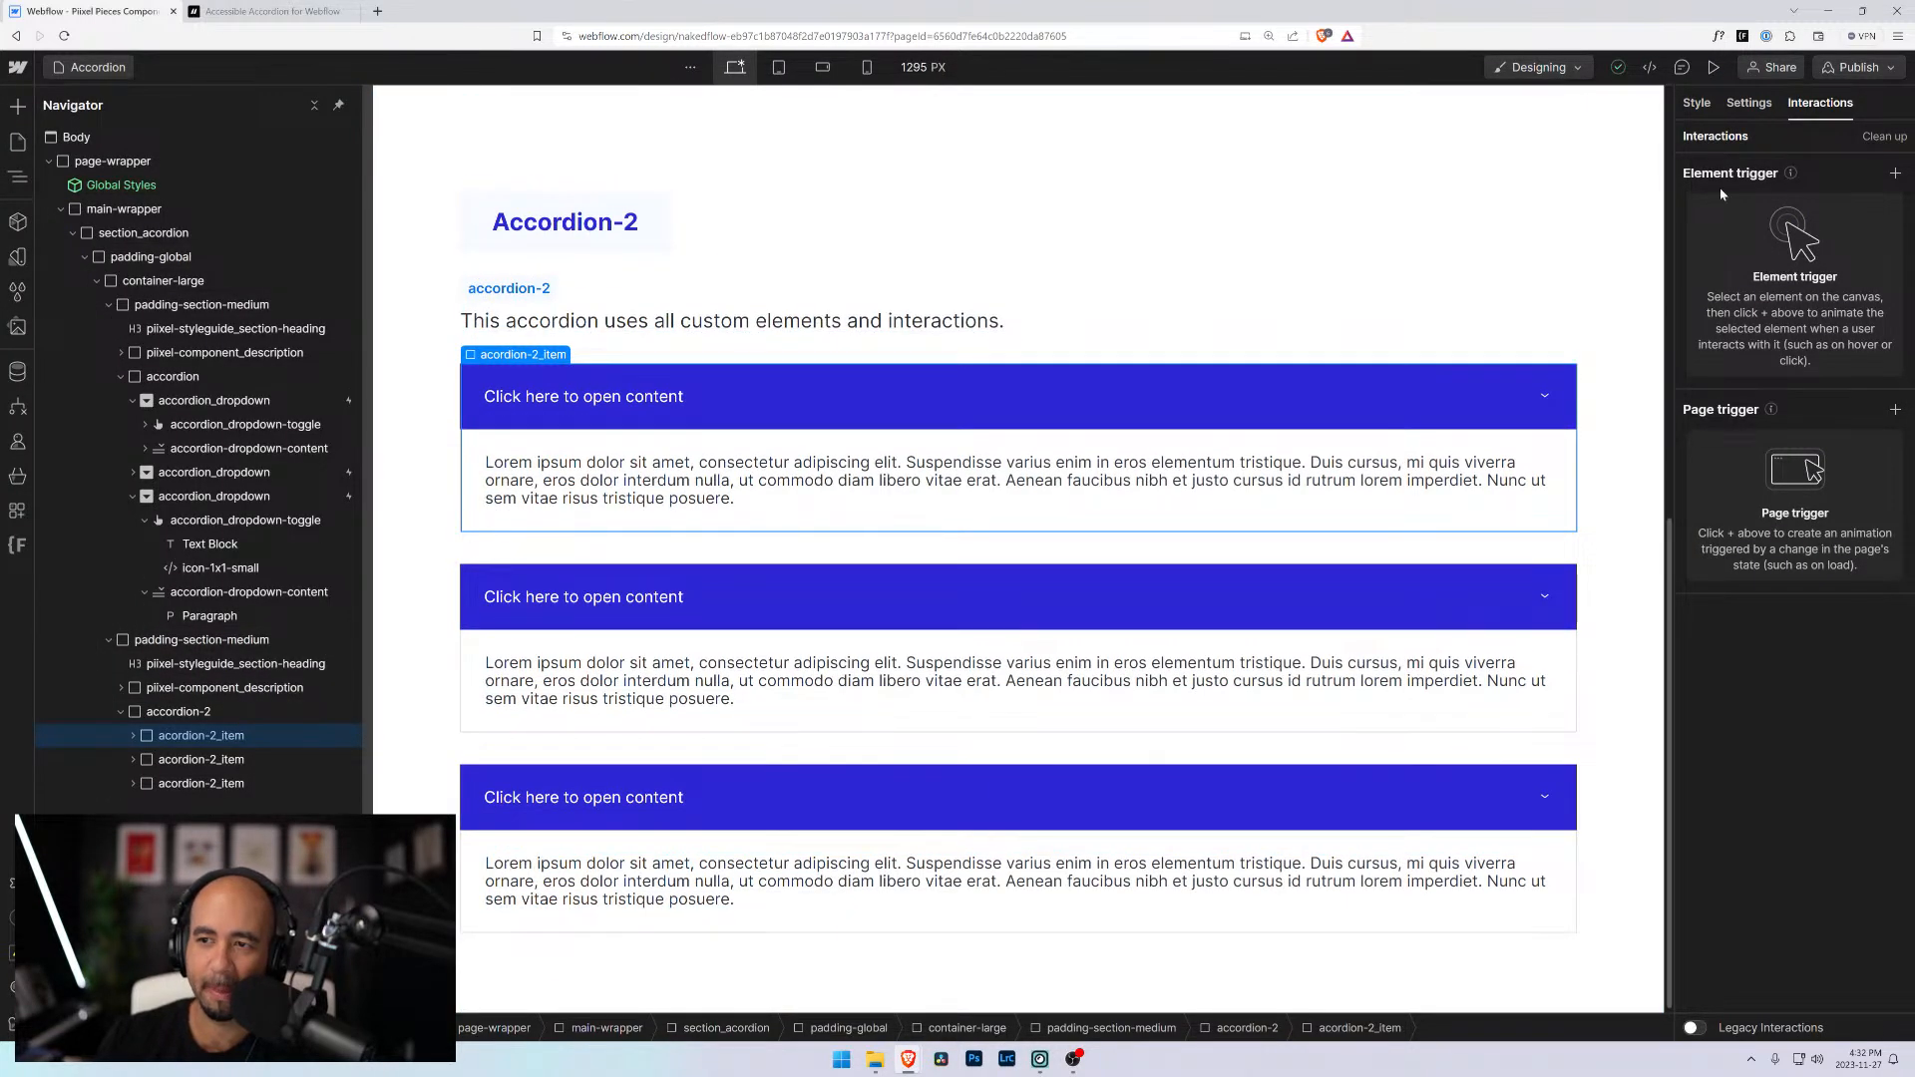
Inspect the size action of the TEST animation on the first item's accordion-2_toggle, including its class and siblings targeting
{"action": "left_click", "coordinate": [133, 735]}
{"action": "left_click", "coordinate": [221, 759]}
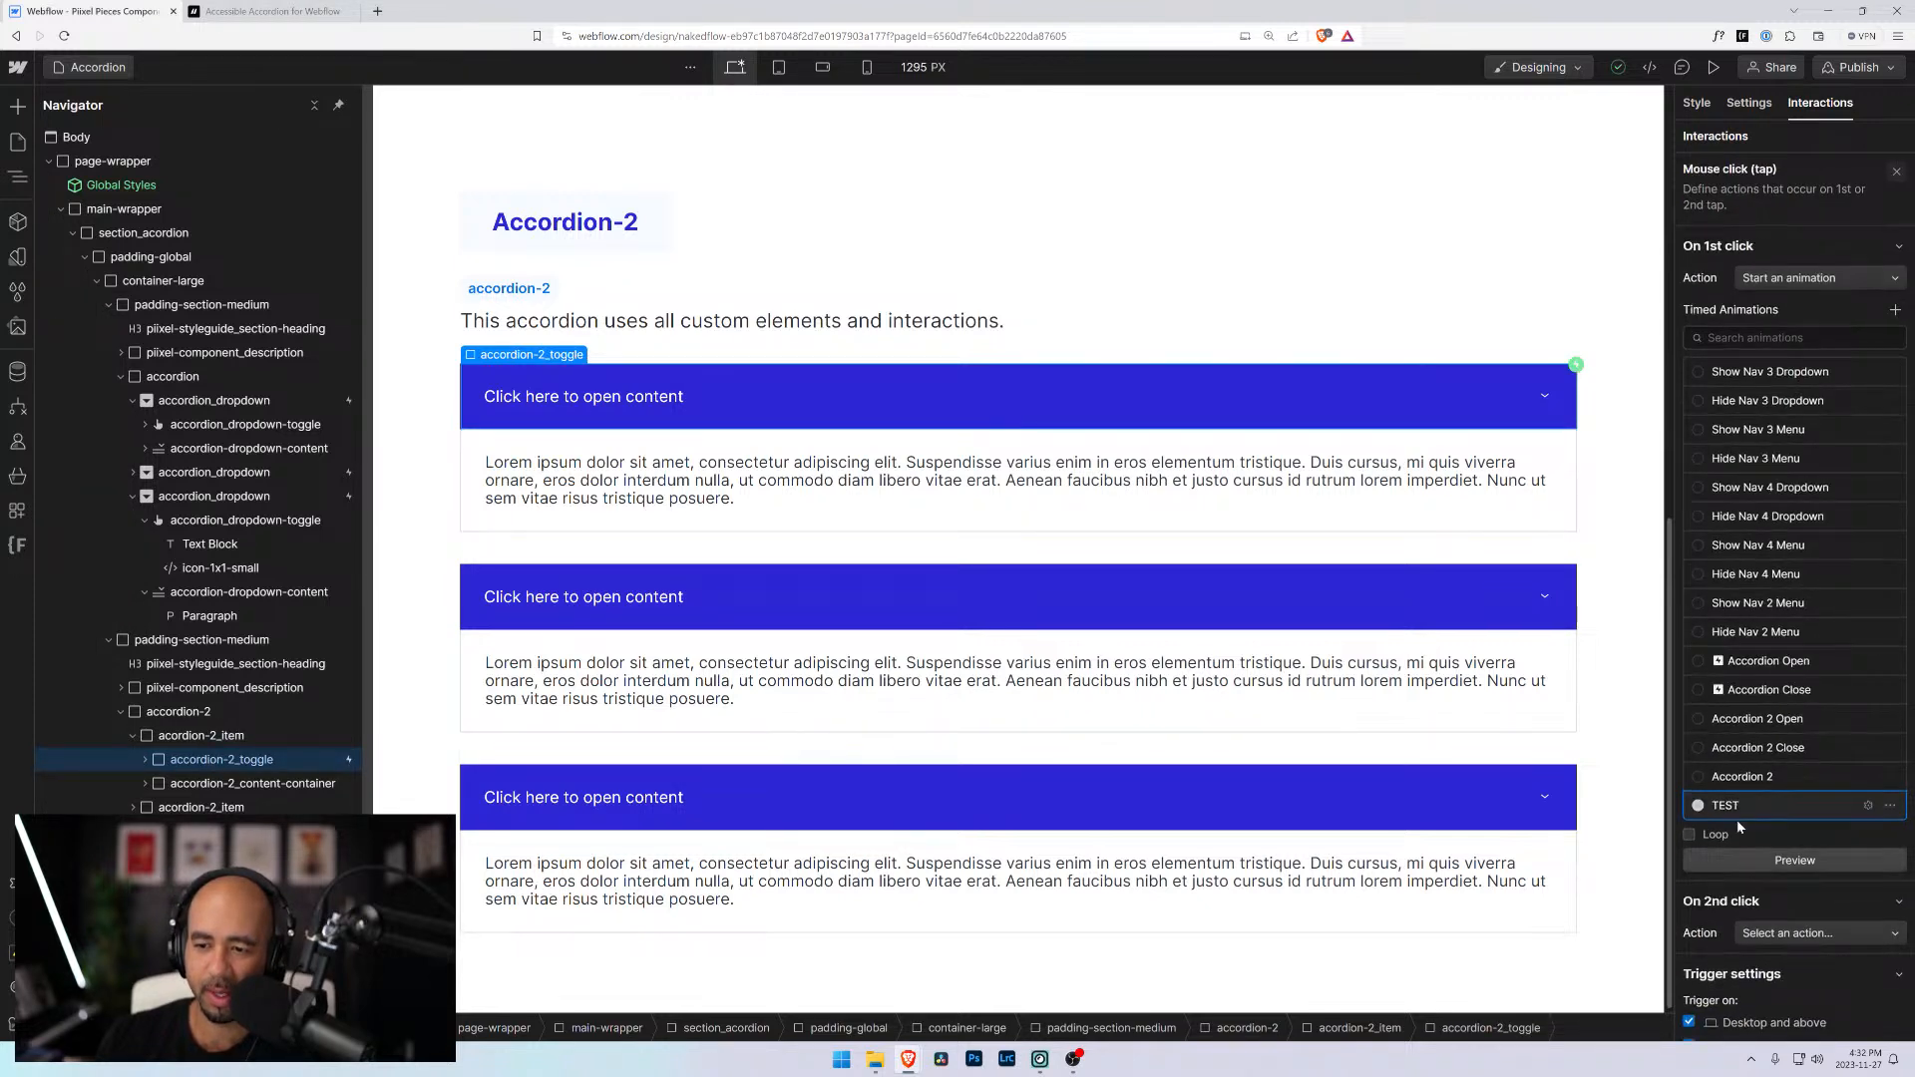
{"action": "left_click", "coordinate": [1871, 807]}
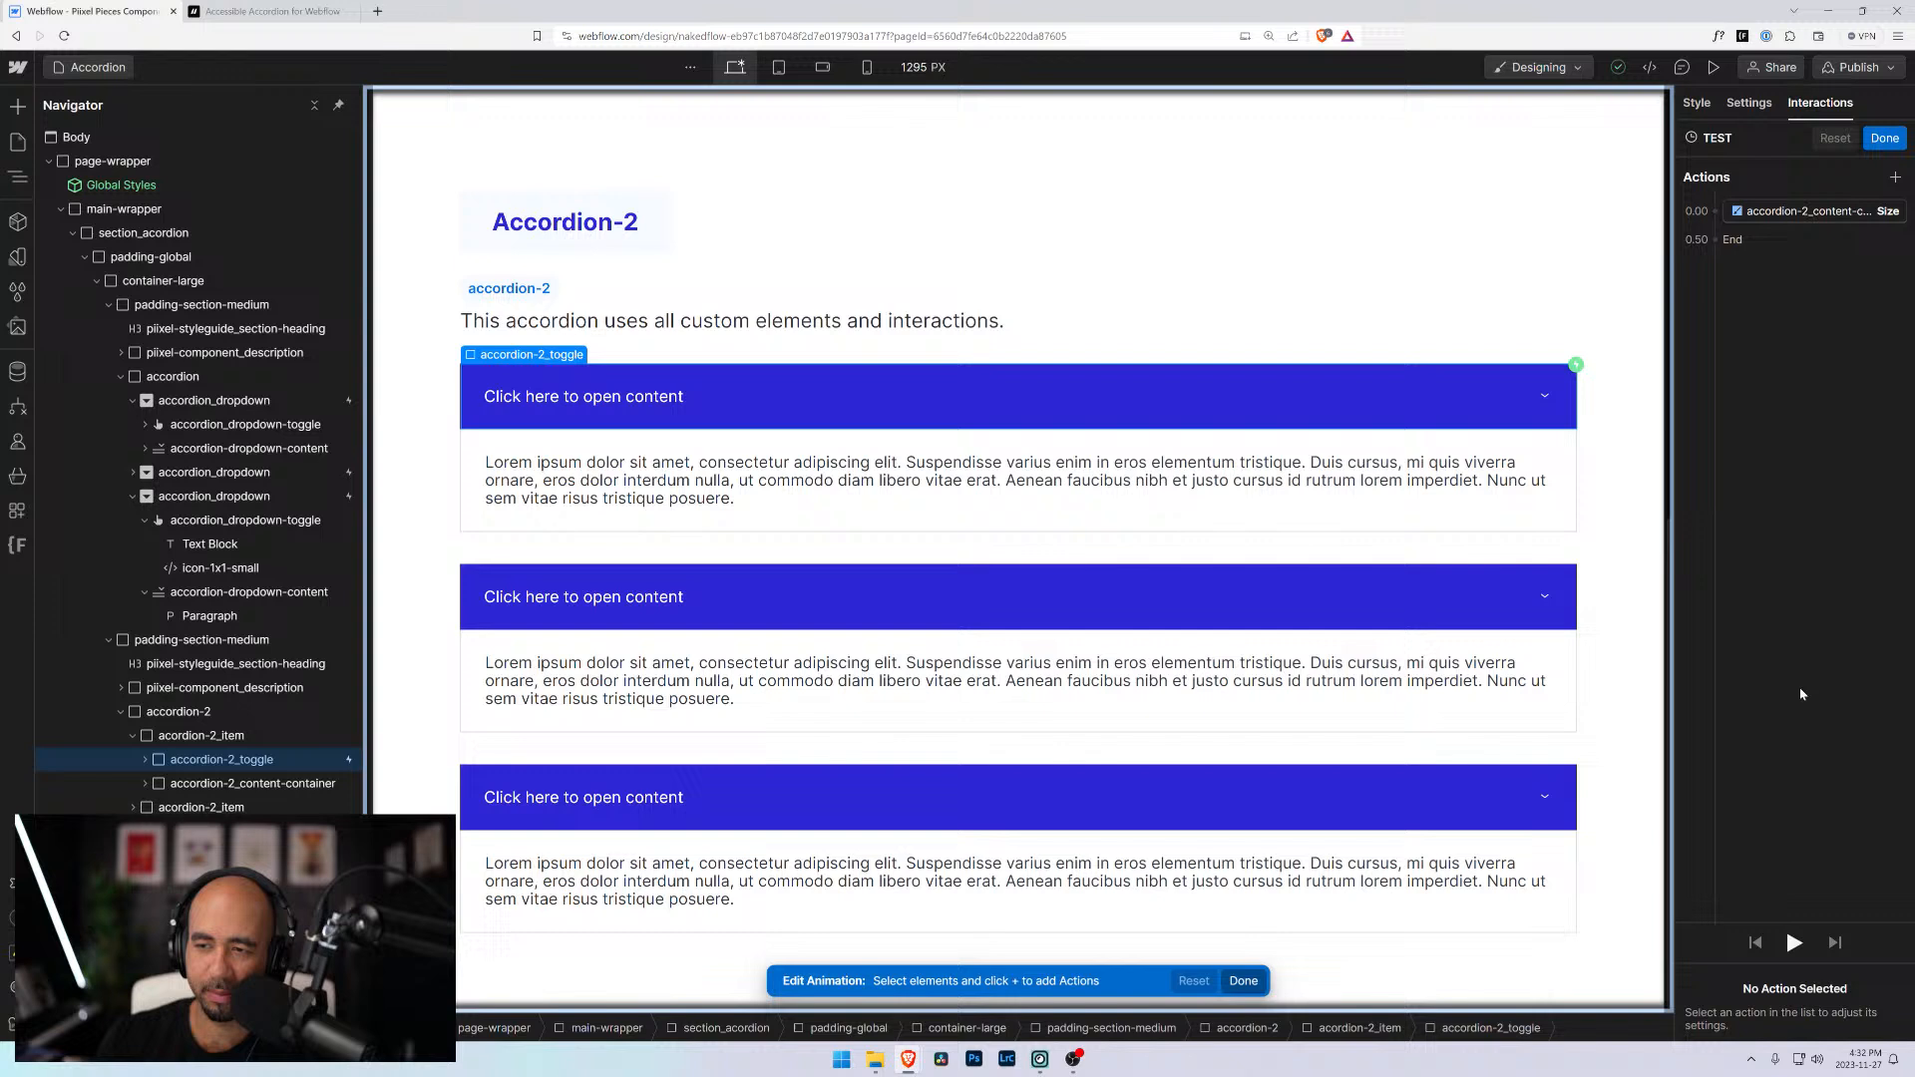
{"action": "left_click", "coordinate": [1784, 212]}
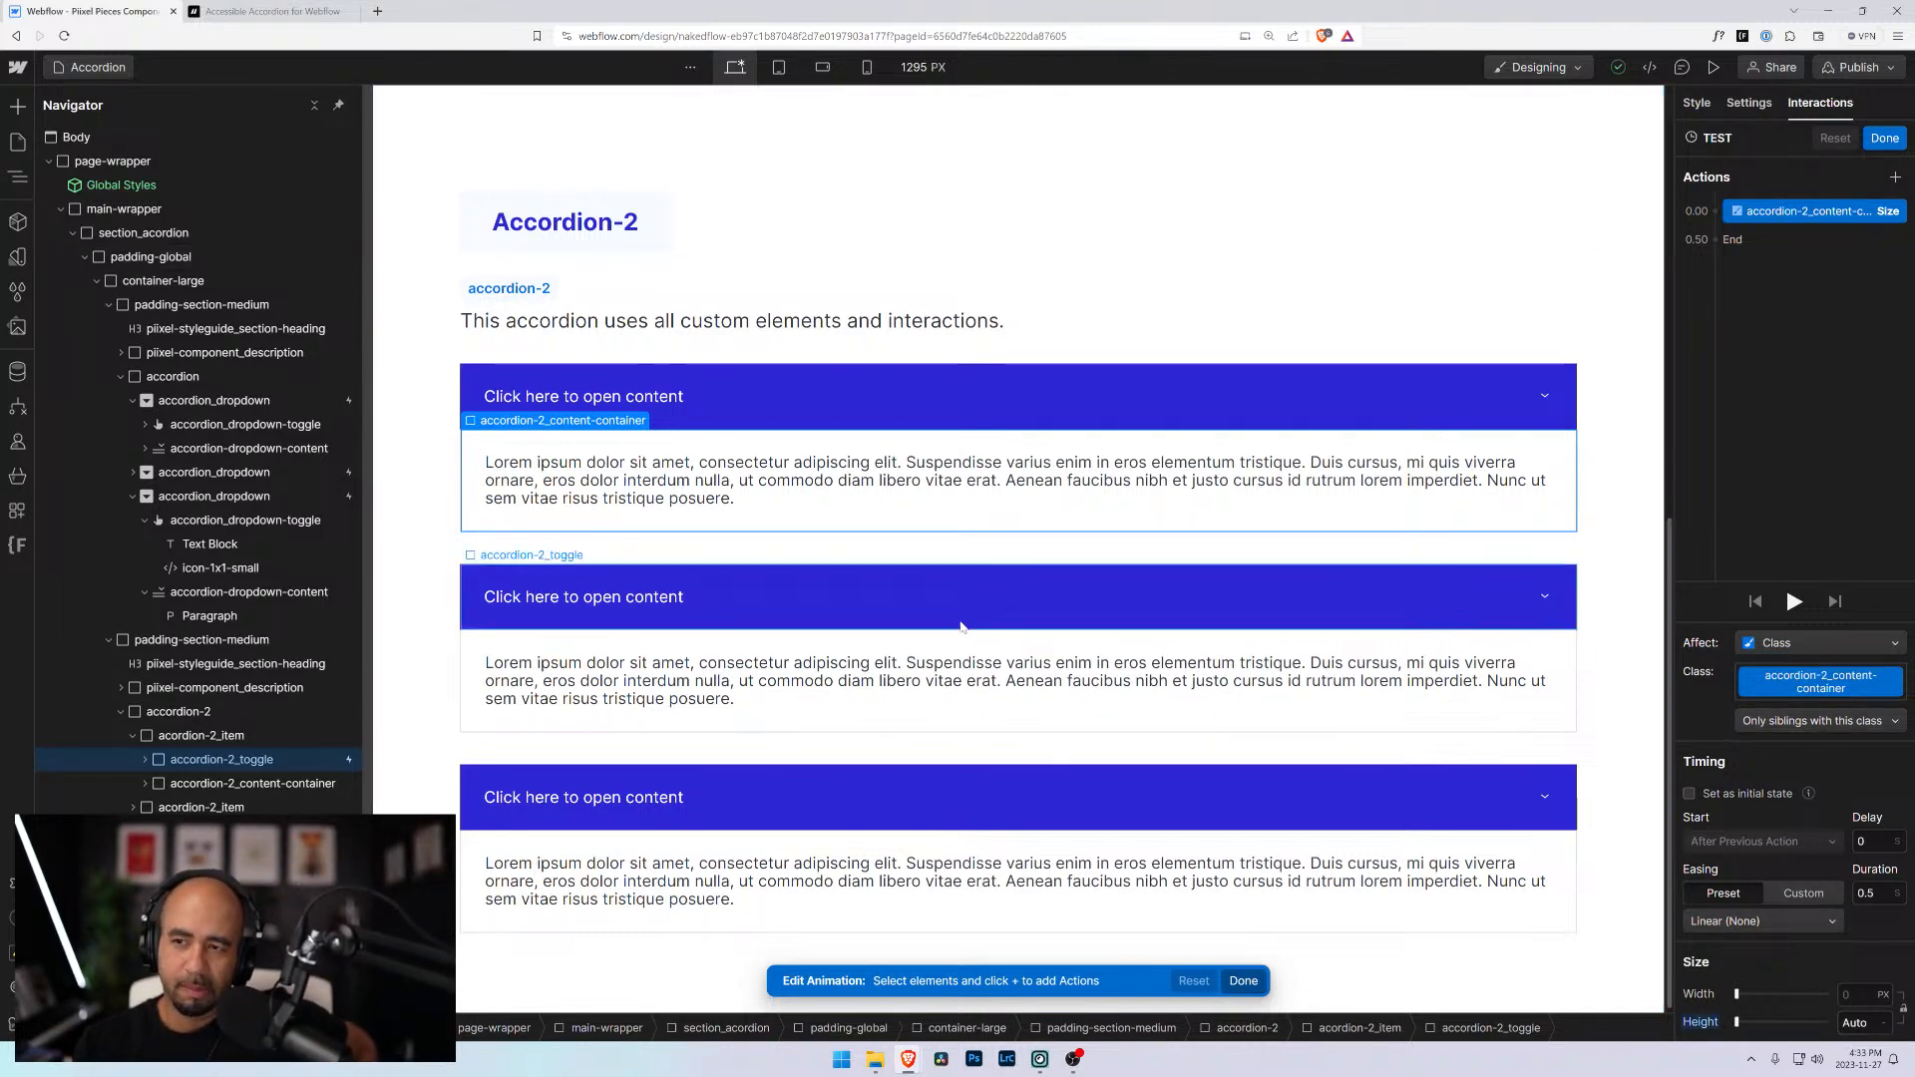
{"action": "left_click", "coordinate": [246, 784]}
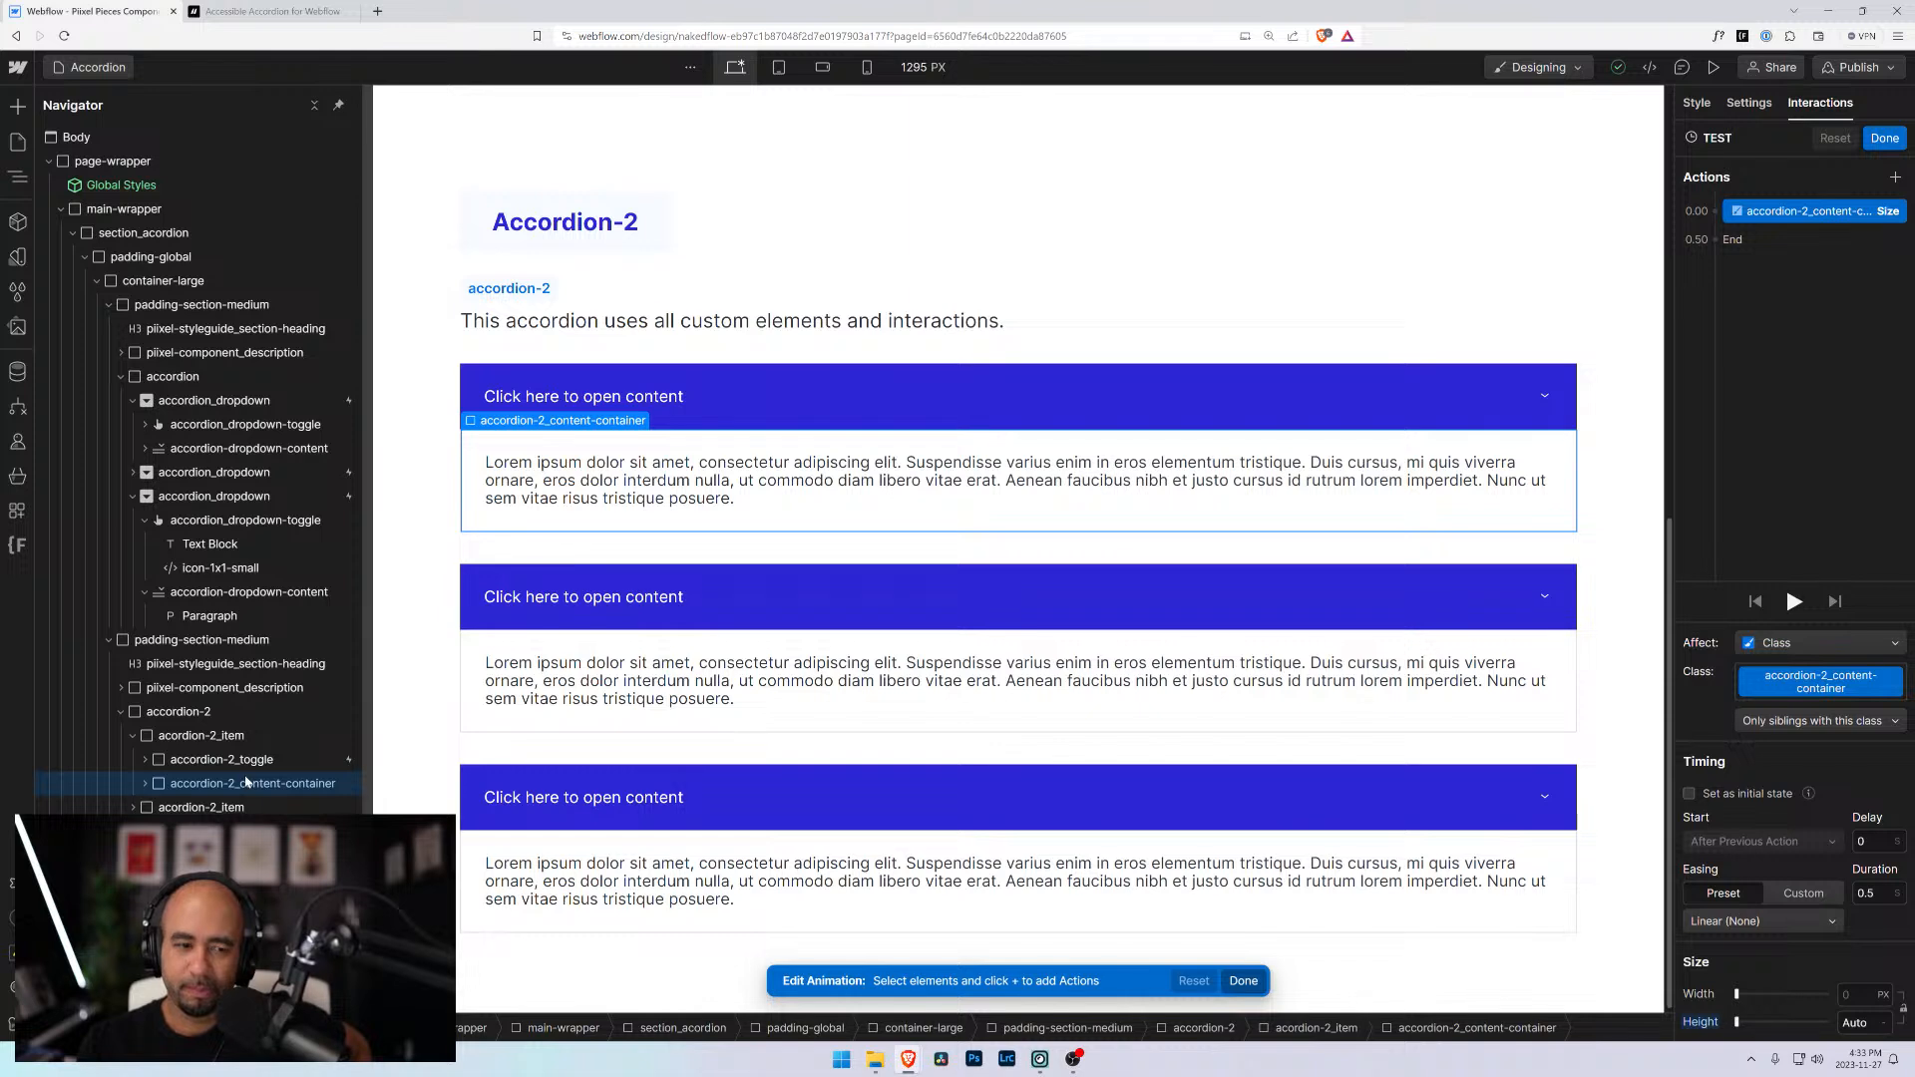
{"action": "left_click", "coordinate": [162, 760]}
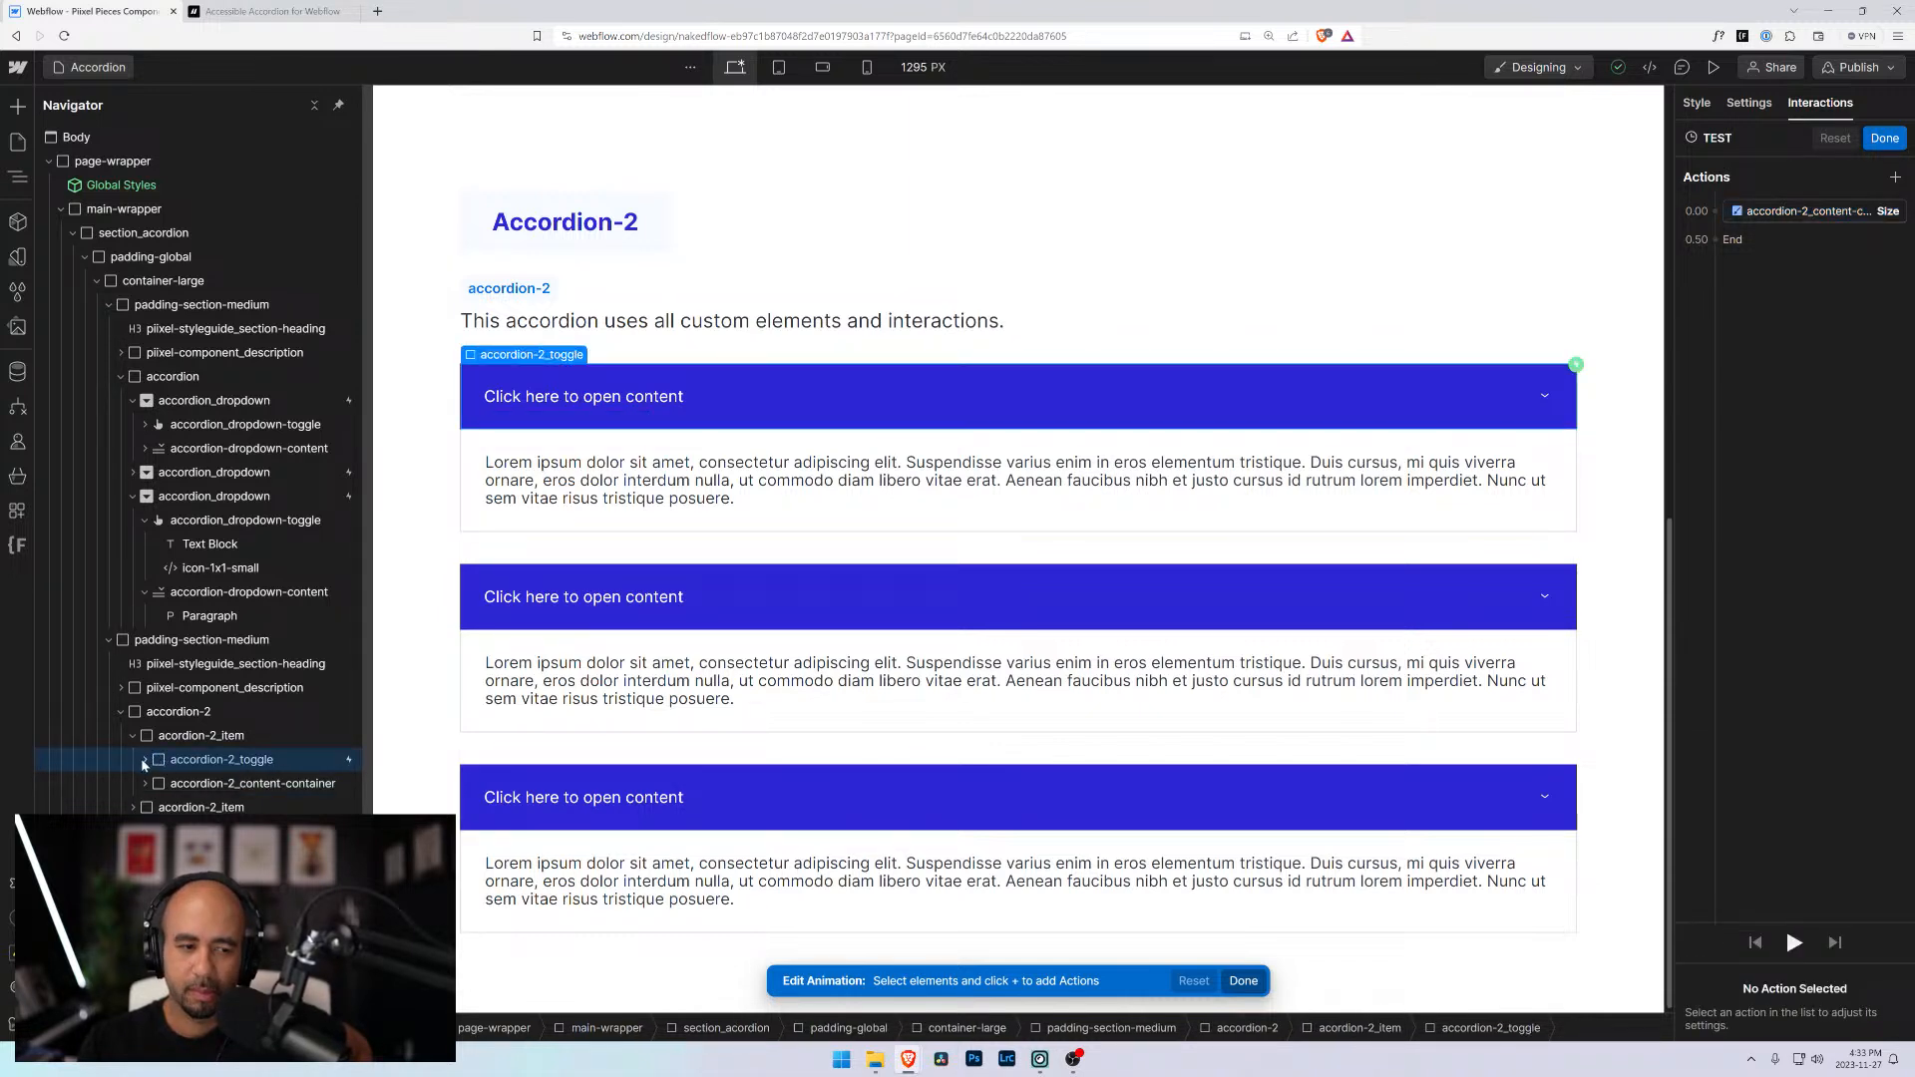
{"action": "left_click", "coordinate": [145, 760]}
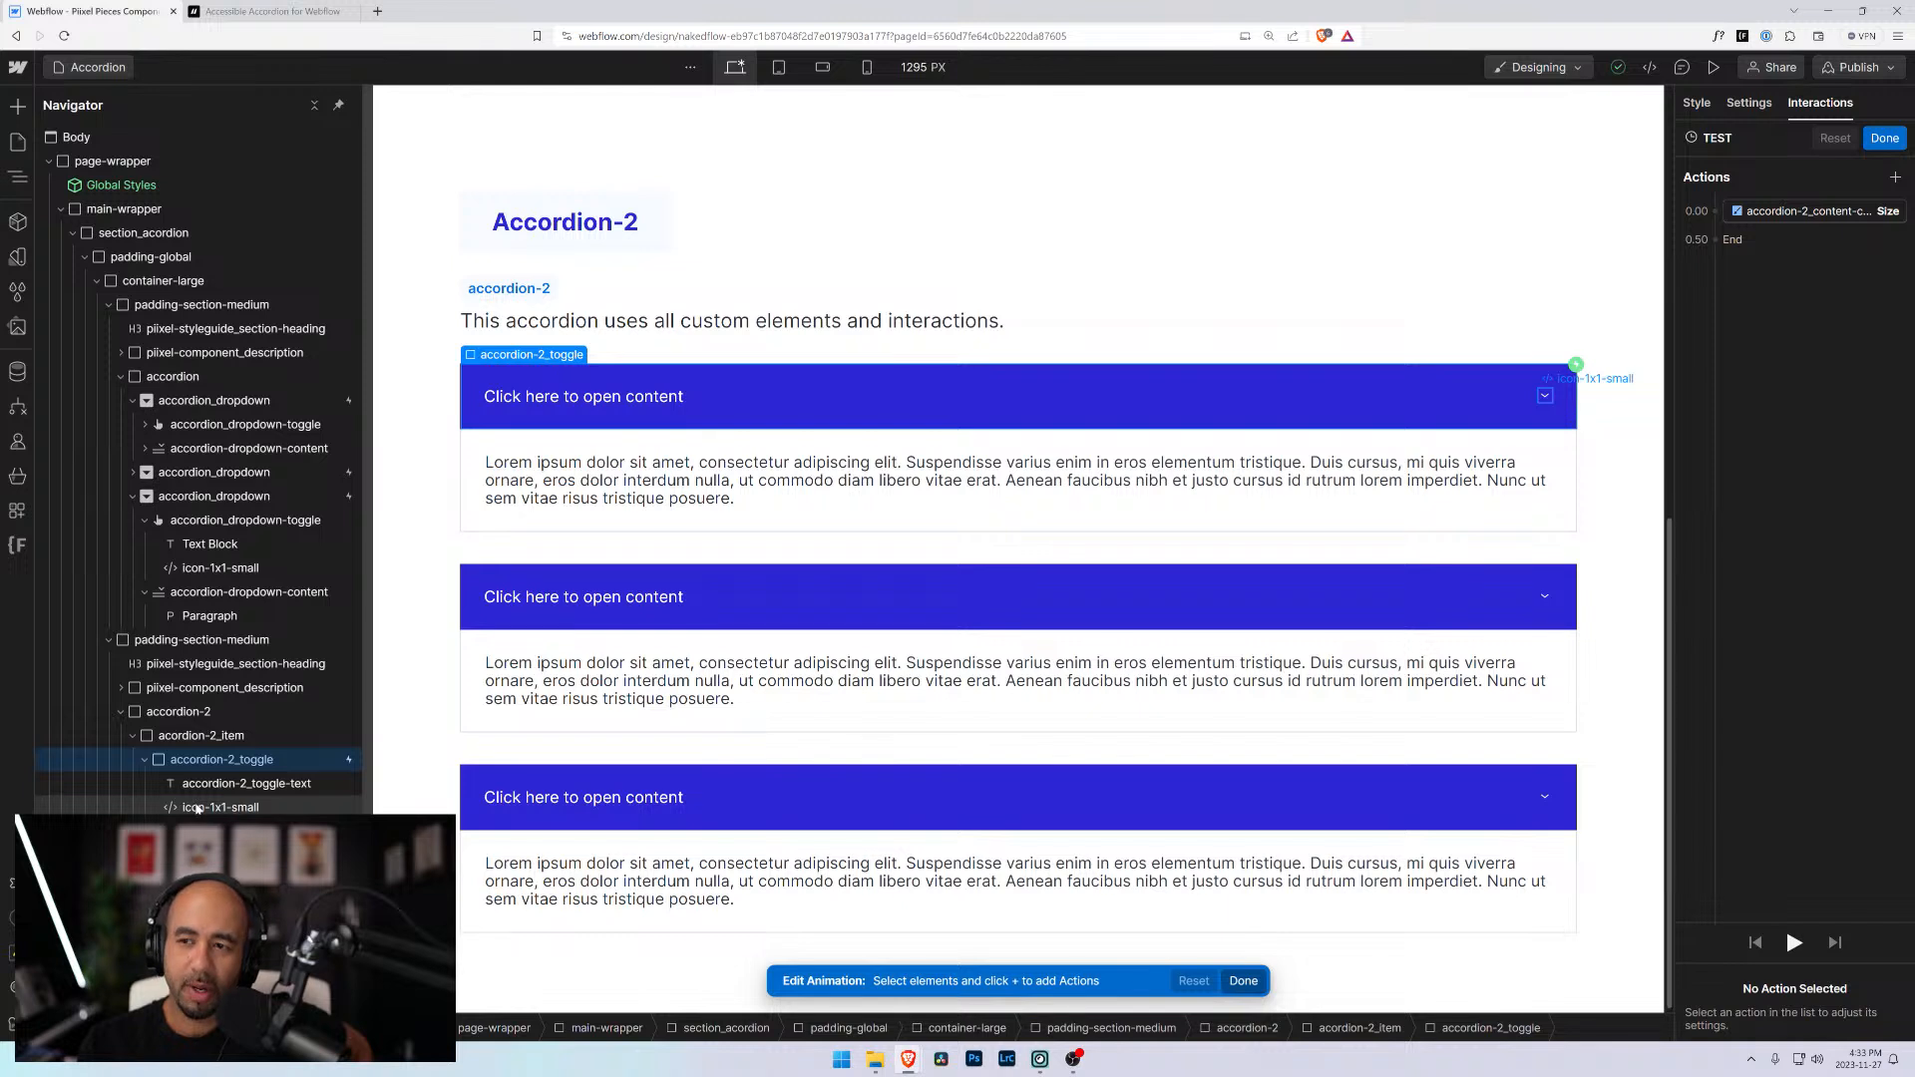
{"action": "left_click", "coordinate": [1755, 213]}
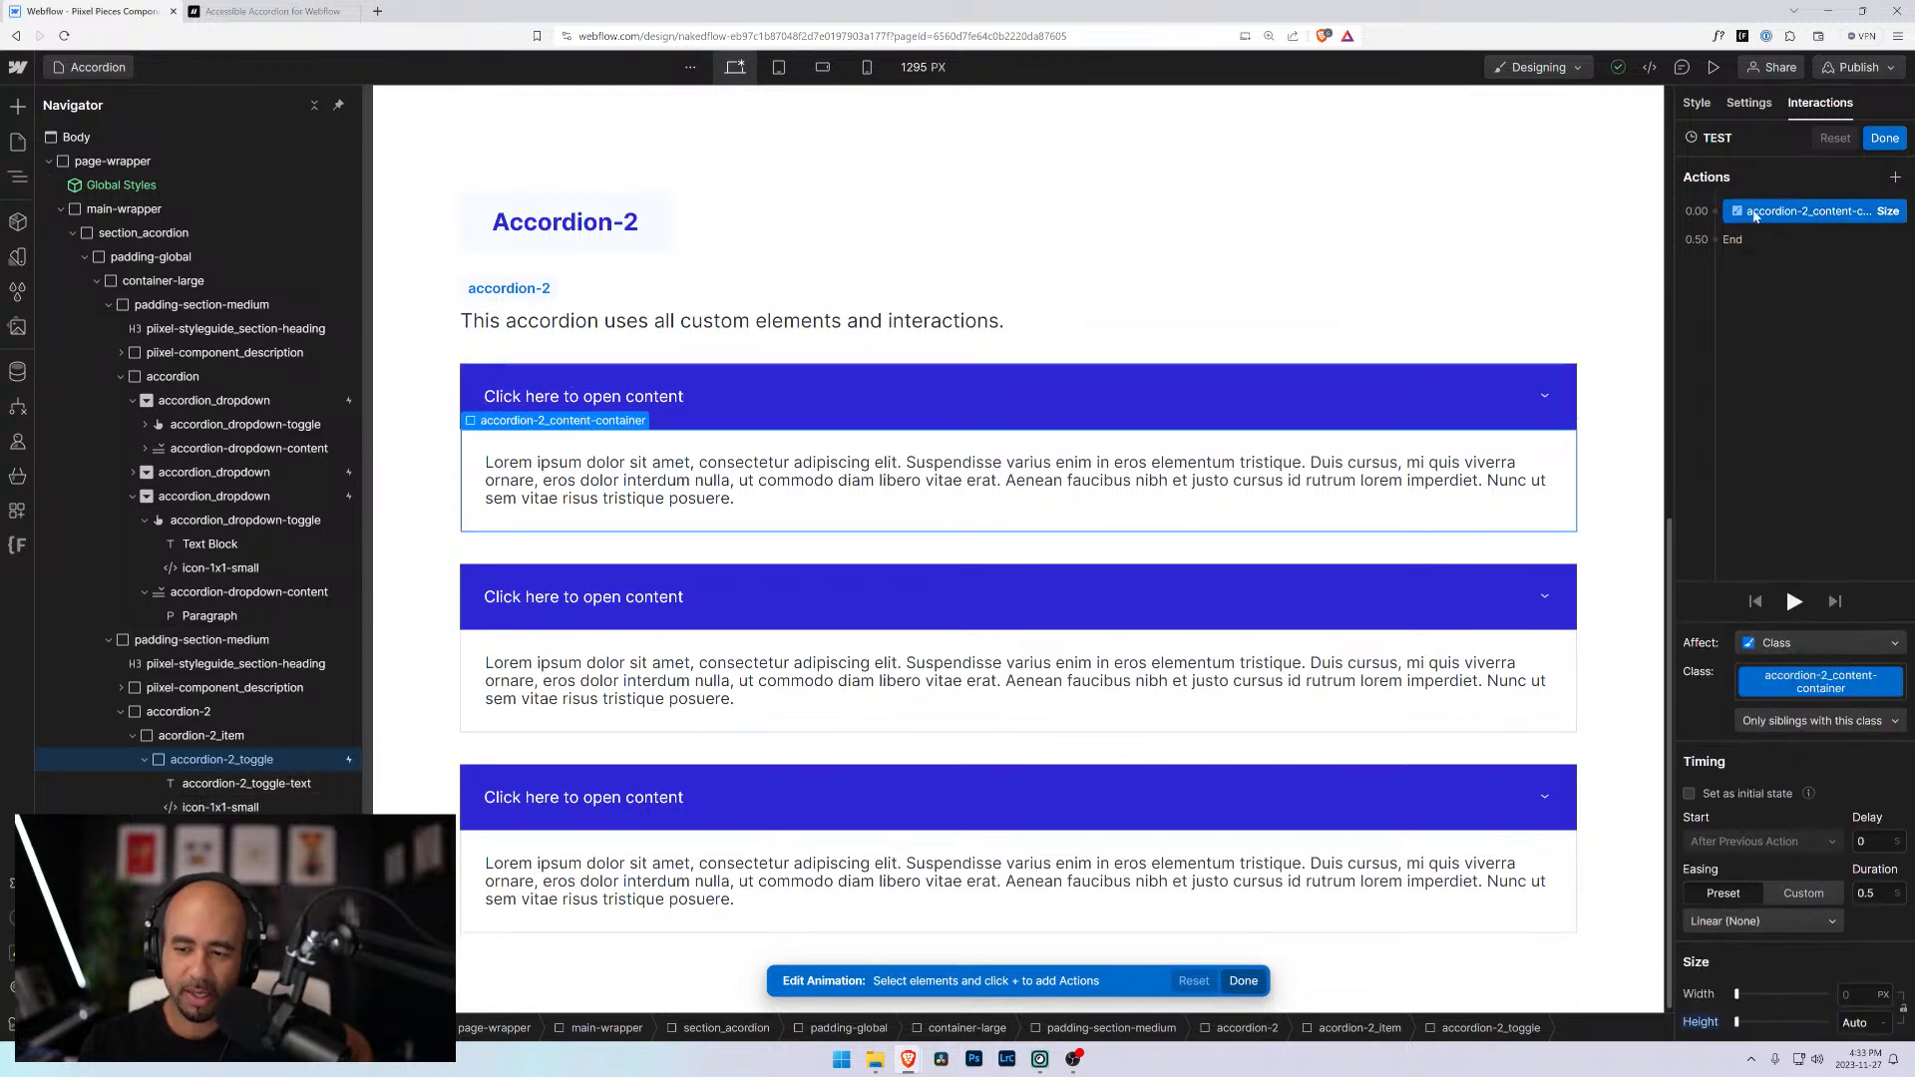
Check the style selector of the content container, then reopen the TEST click trigger on the first accordion-2_toggle
{"action": "left_click", "coordinate": [1699, 105]}
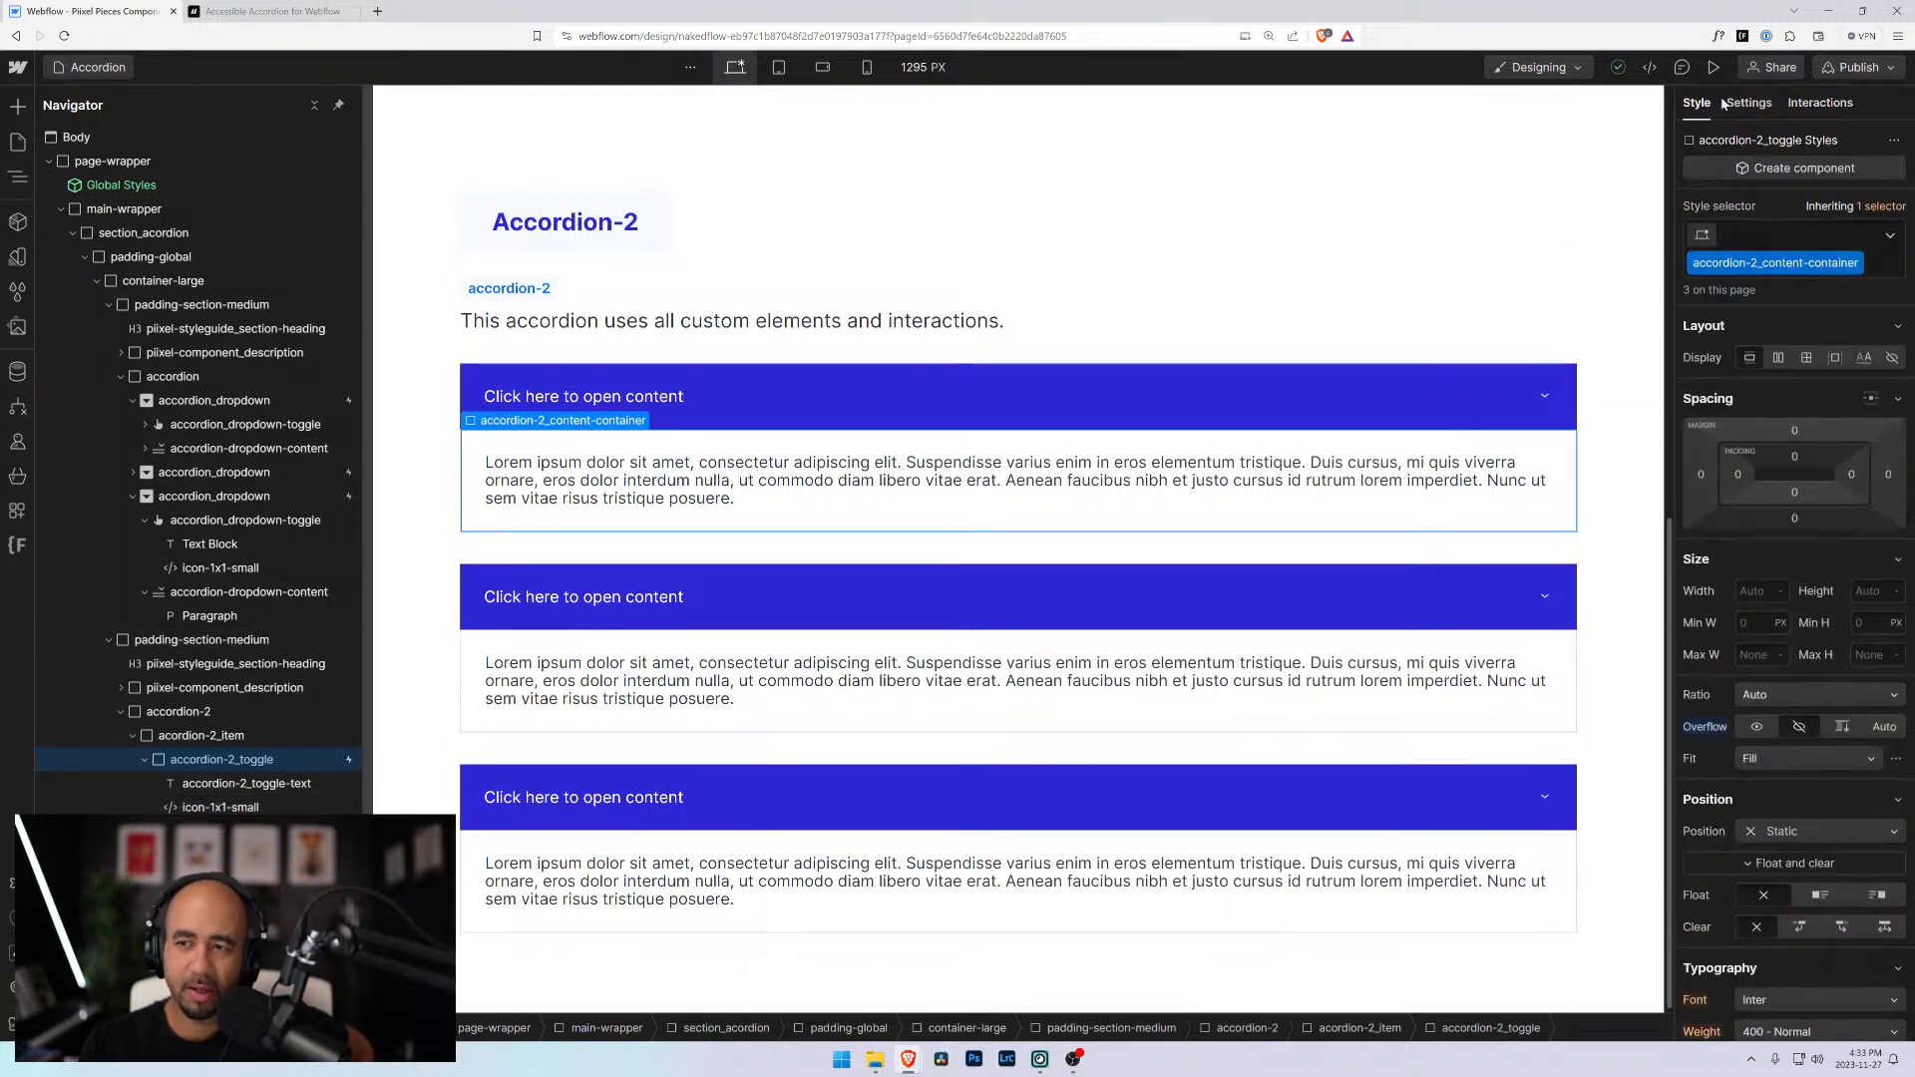
{"action": "left_click", "coordinate": [1816, 106]}
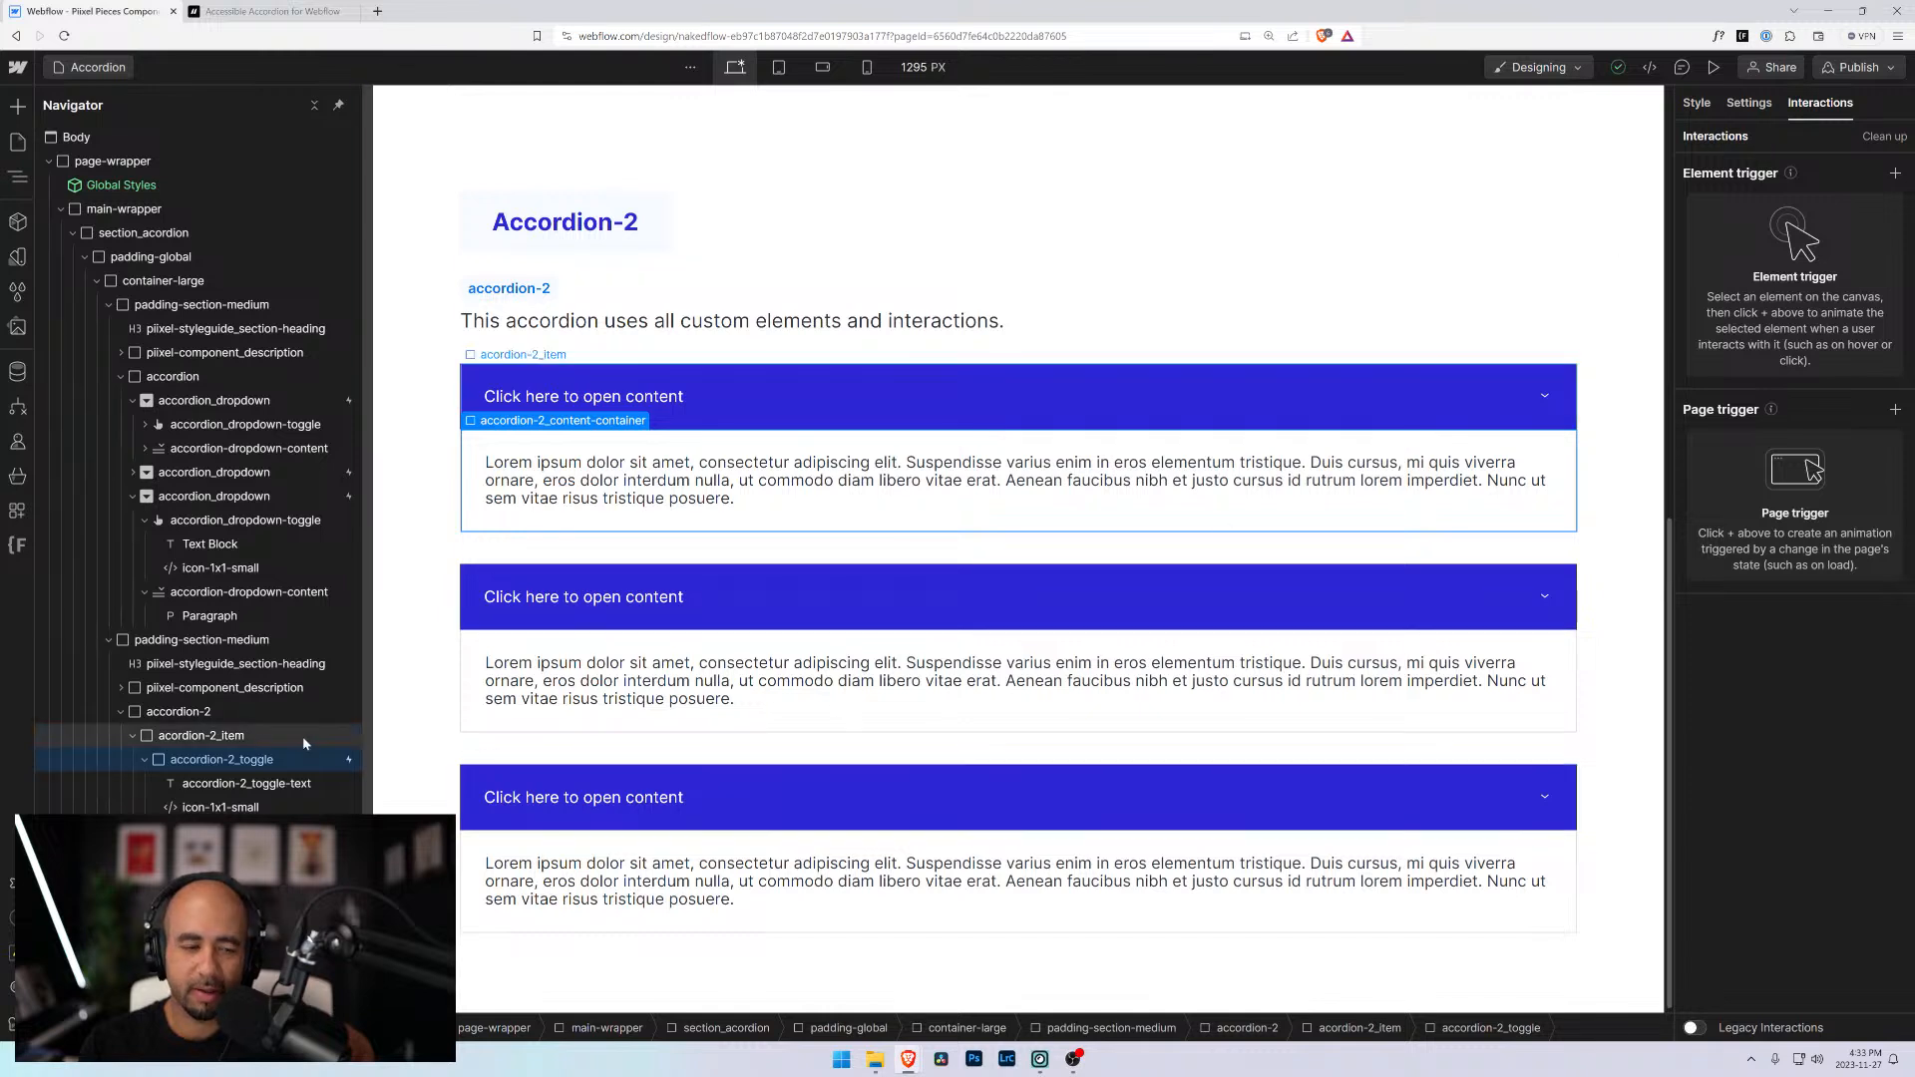
{"action": "left_click", "coordinate": [261, 767]}
{"action": "left_click", "coordinate": [243, 764]}
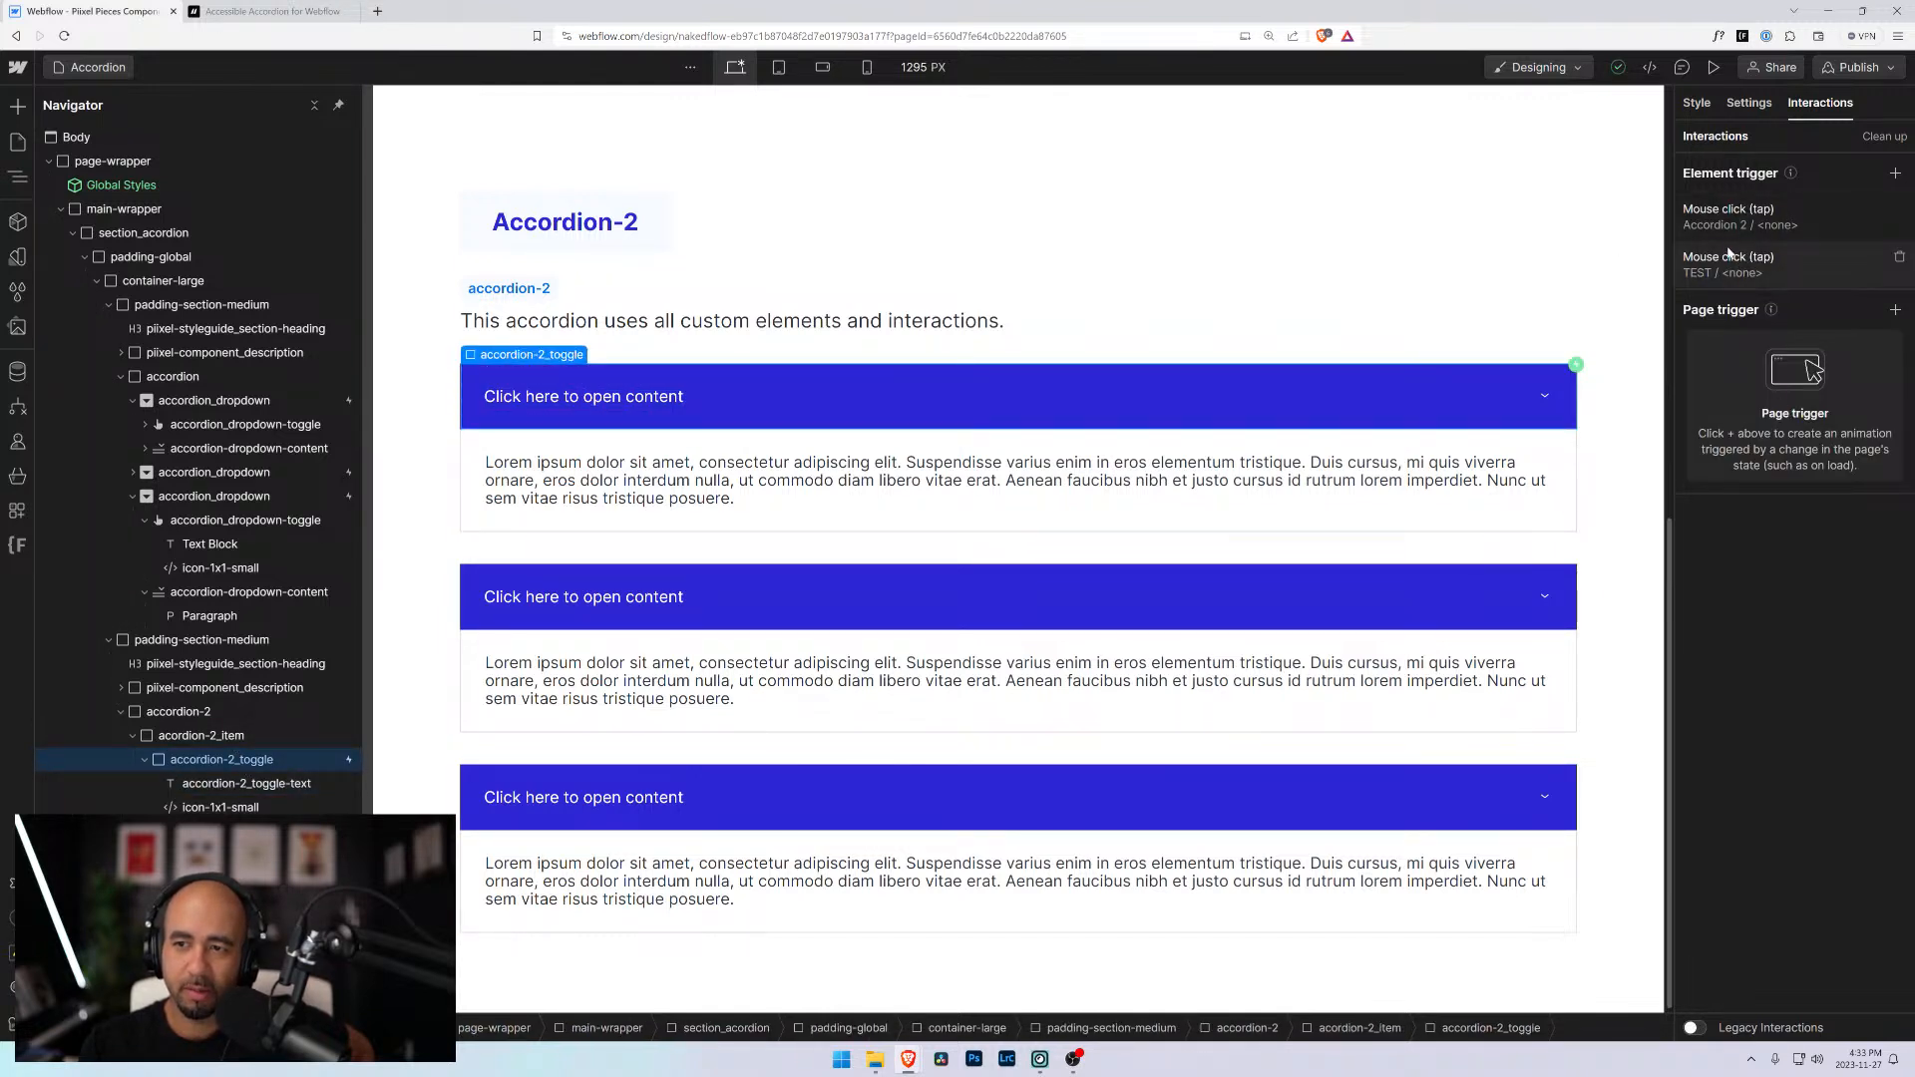
{"action": "left_click", "coordinate": [1766, 265]}
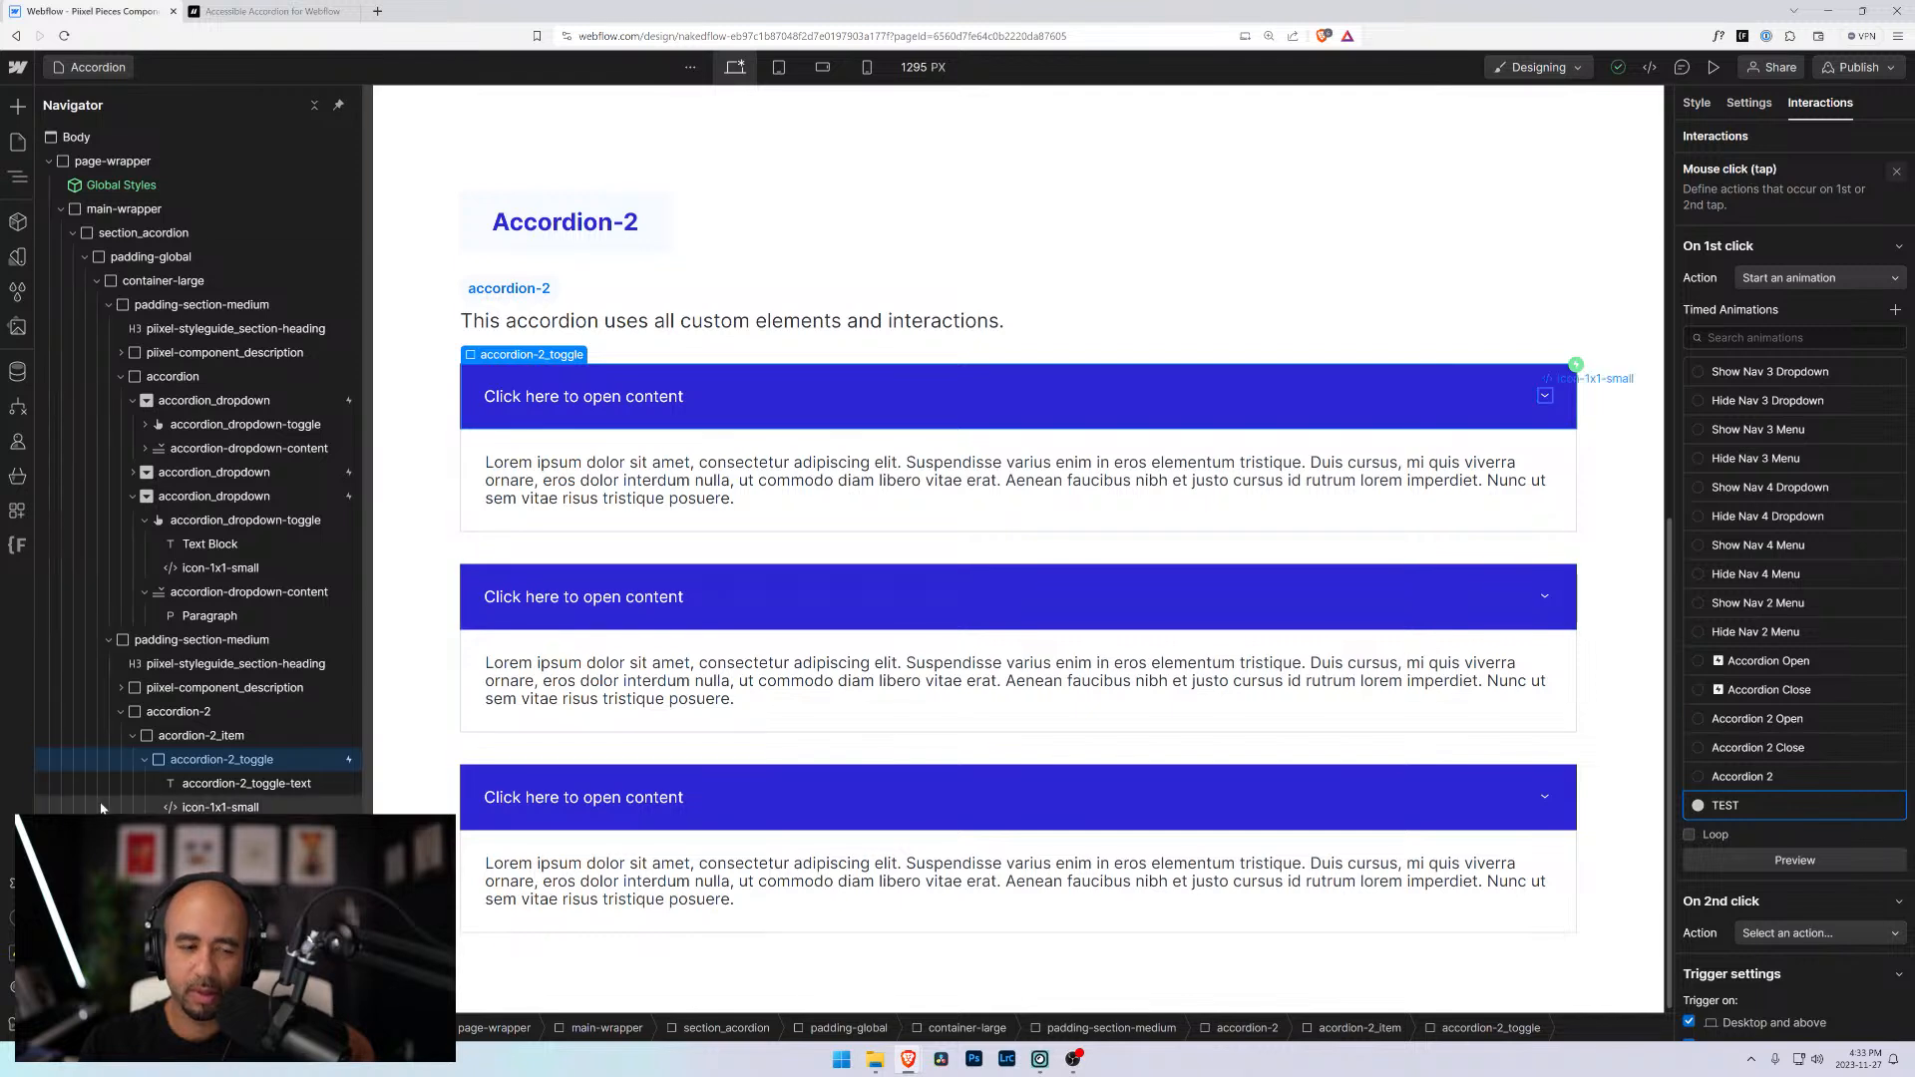
Delete the Accordion 2 and TEST mouse click triggers from the first item's accordion-2_toggle
{"action": "left_click", "coordinate": [145, 761]}
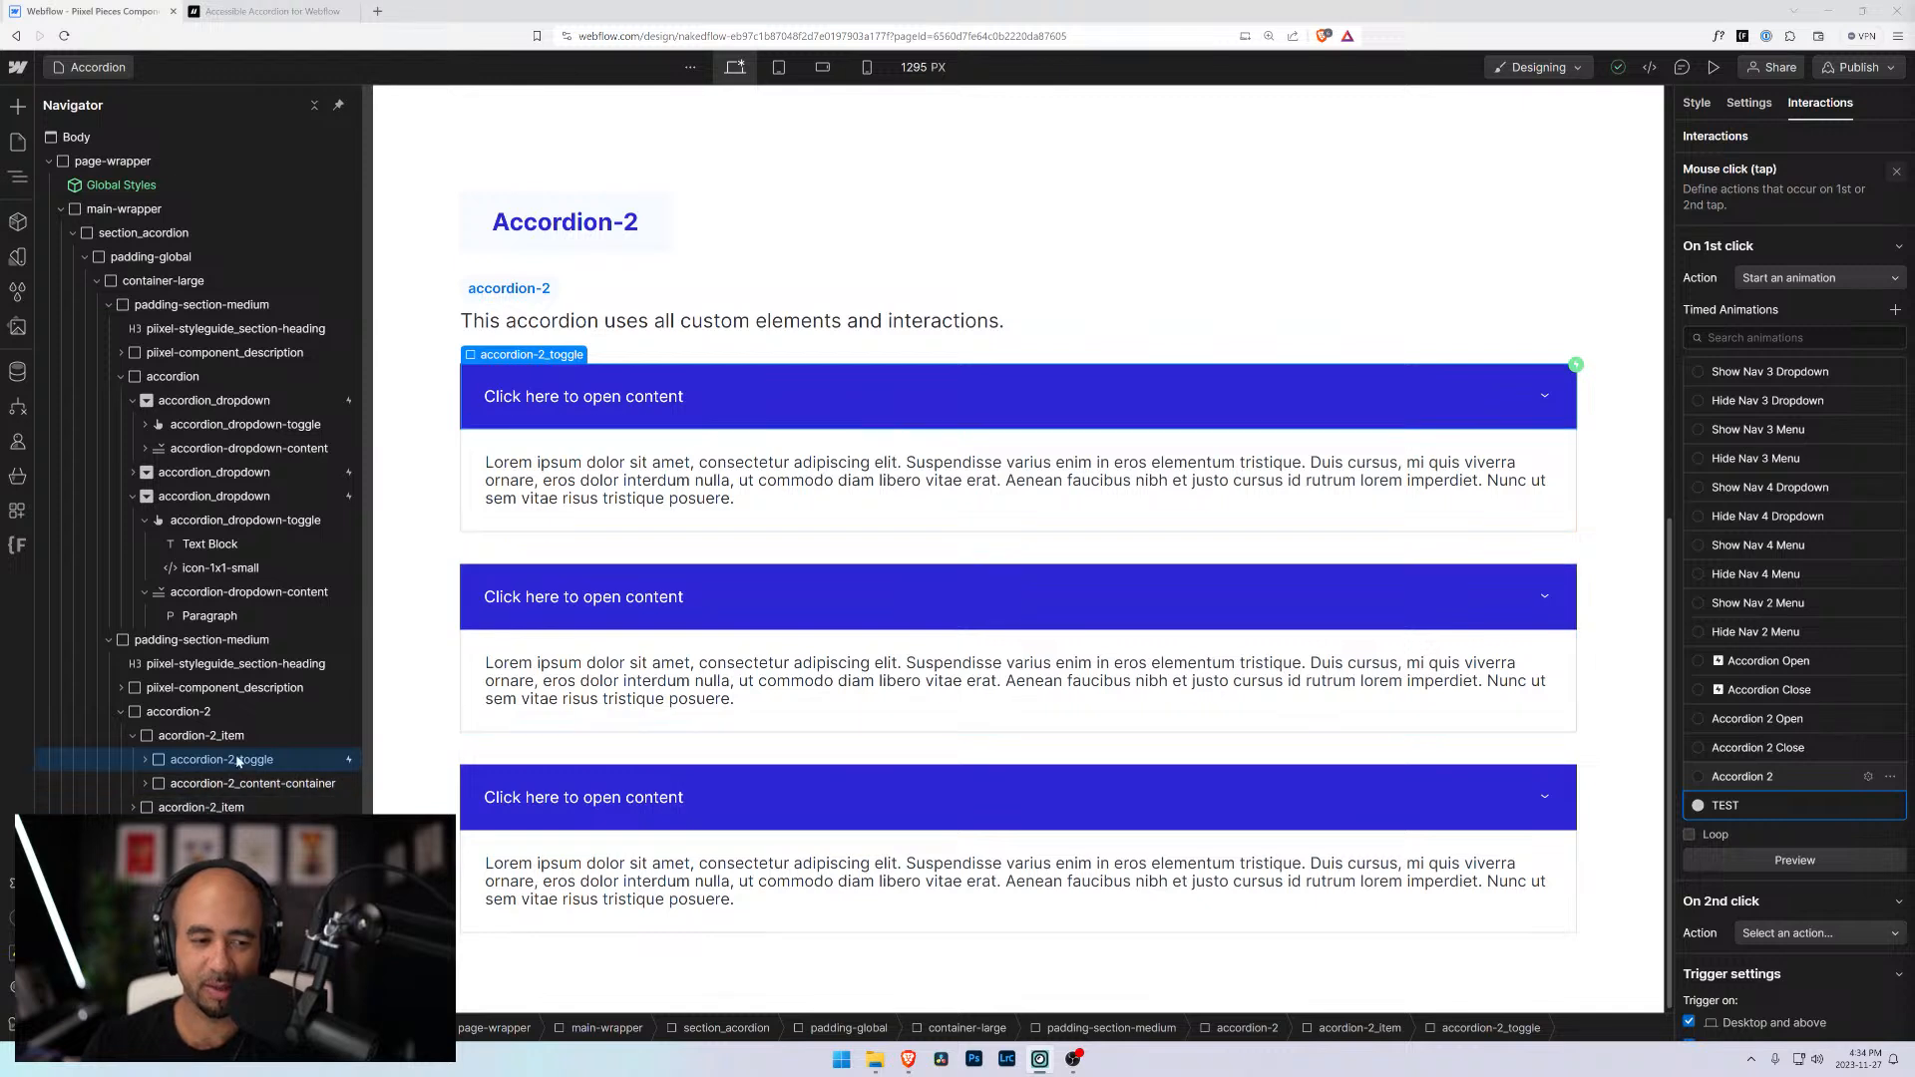
{"action": "left_click", "coordinate": [1749, 103]}
{"action": "left_click", "coordinate": [1822, 104]}
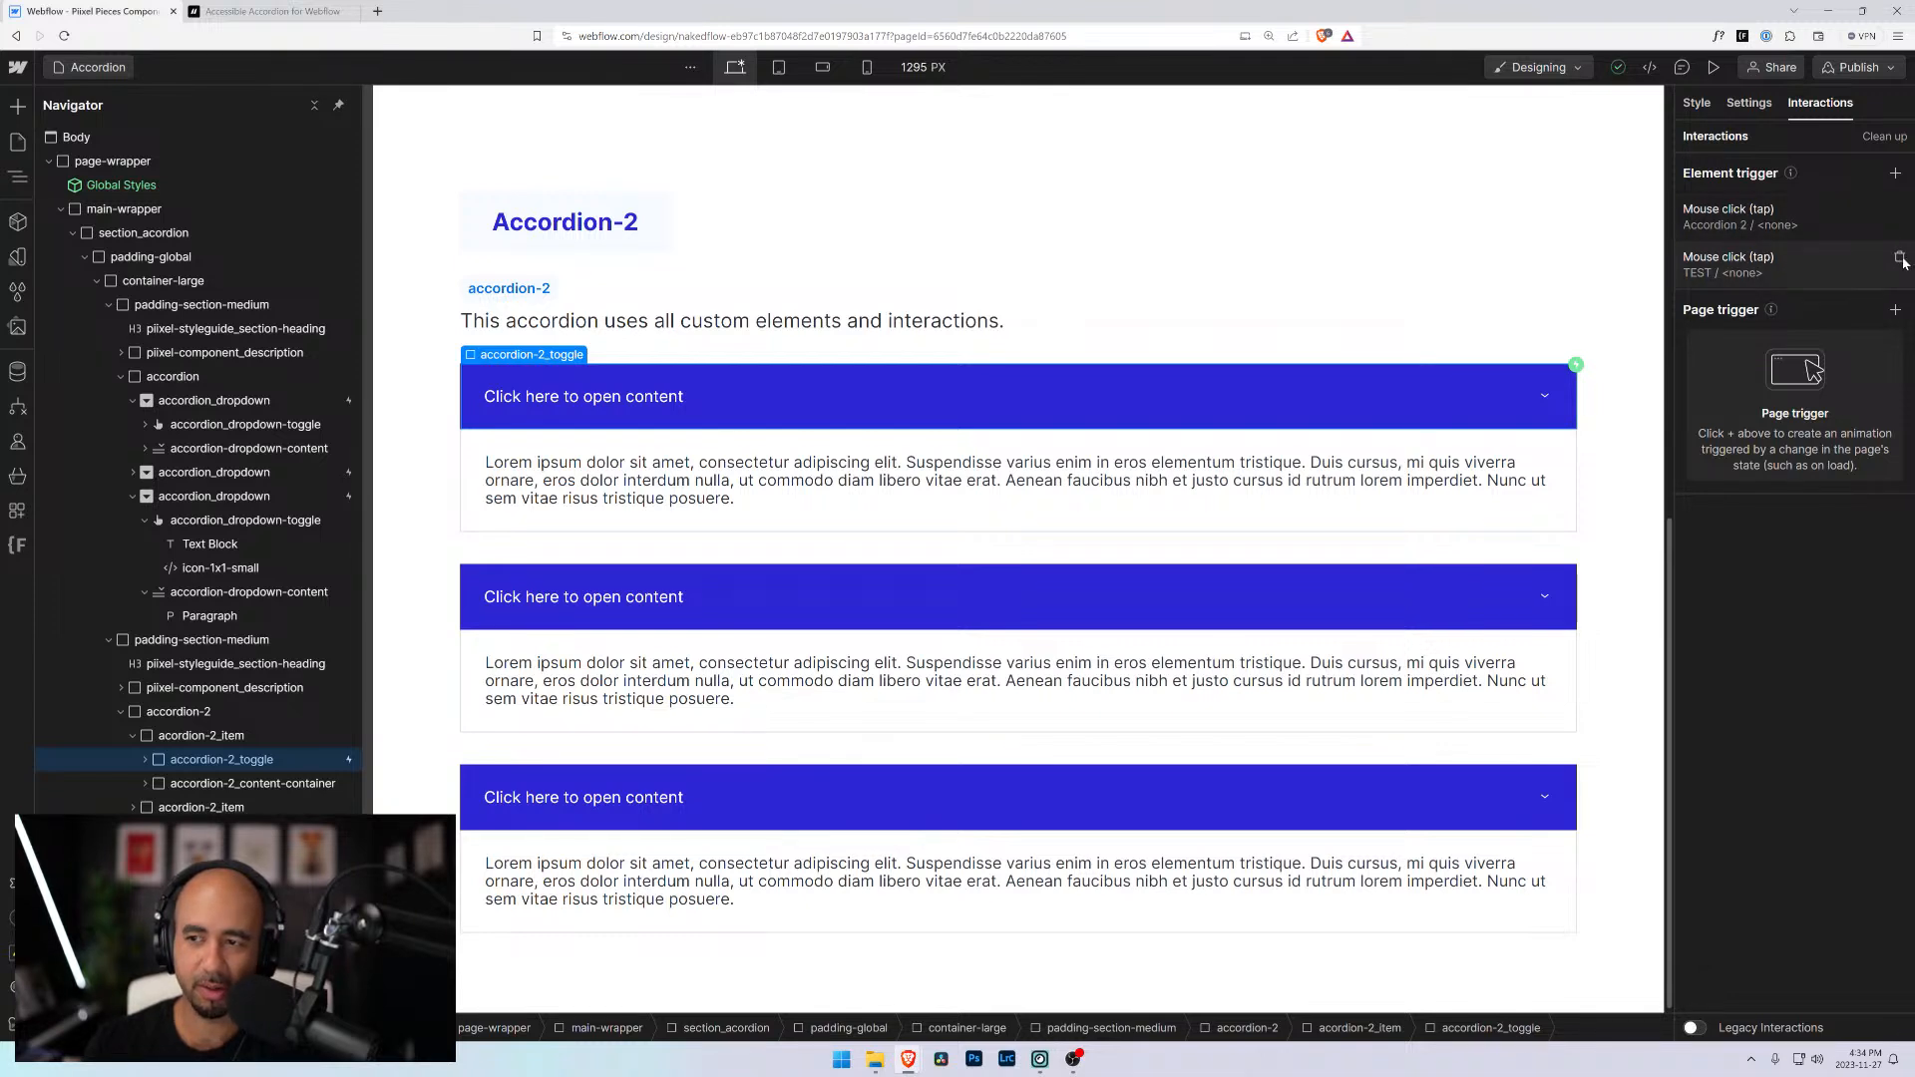
{"action": "left_click", "coordinate": [1900, 261]}
{"action": "left_click", "coordinate": [1900, 209]}
Add a mouse click trigger to the first accordion-2_toggle that starts the TEST animation on 1st click
{"action": "left_click", "coordinate": [1896, 172]}
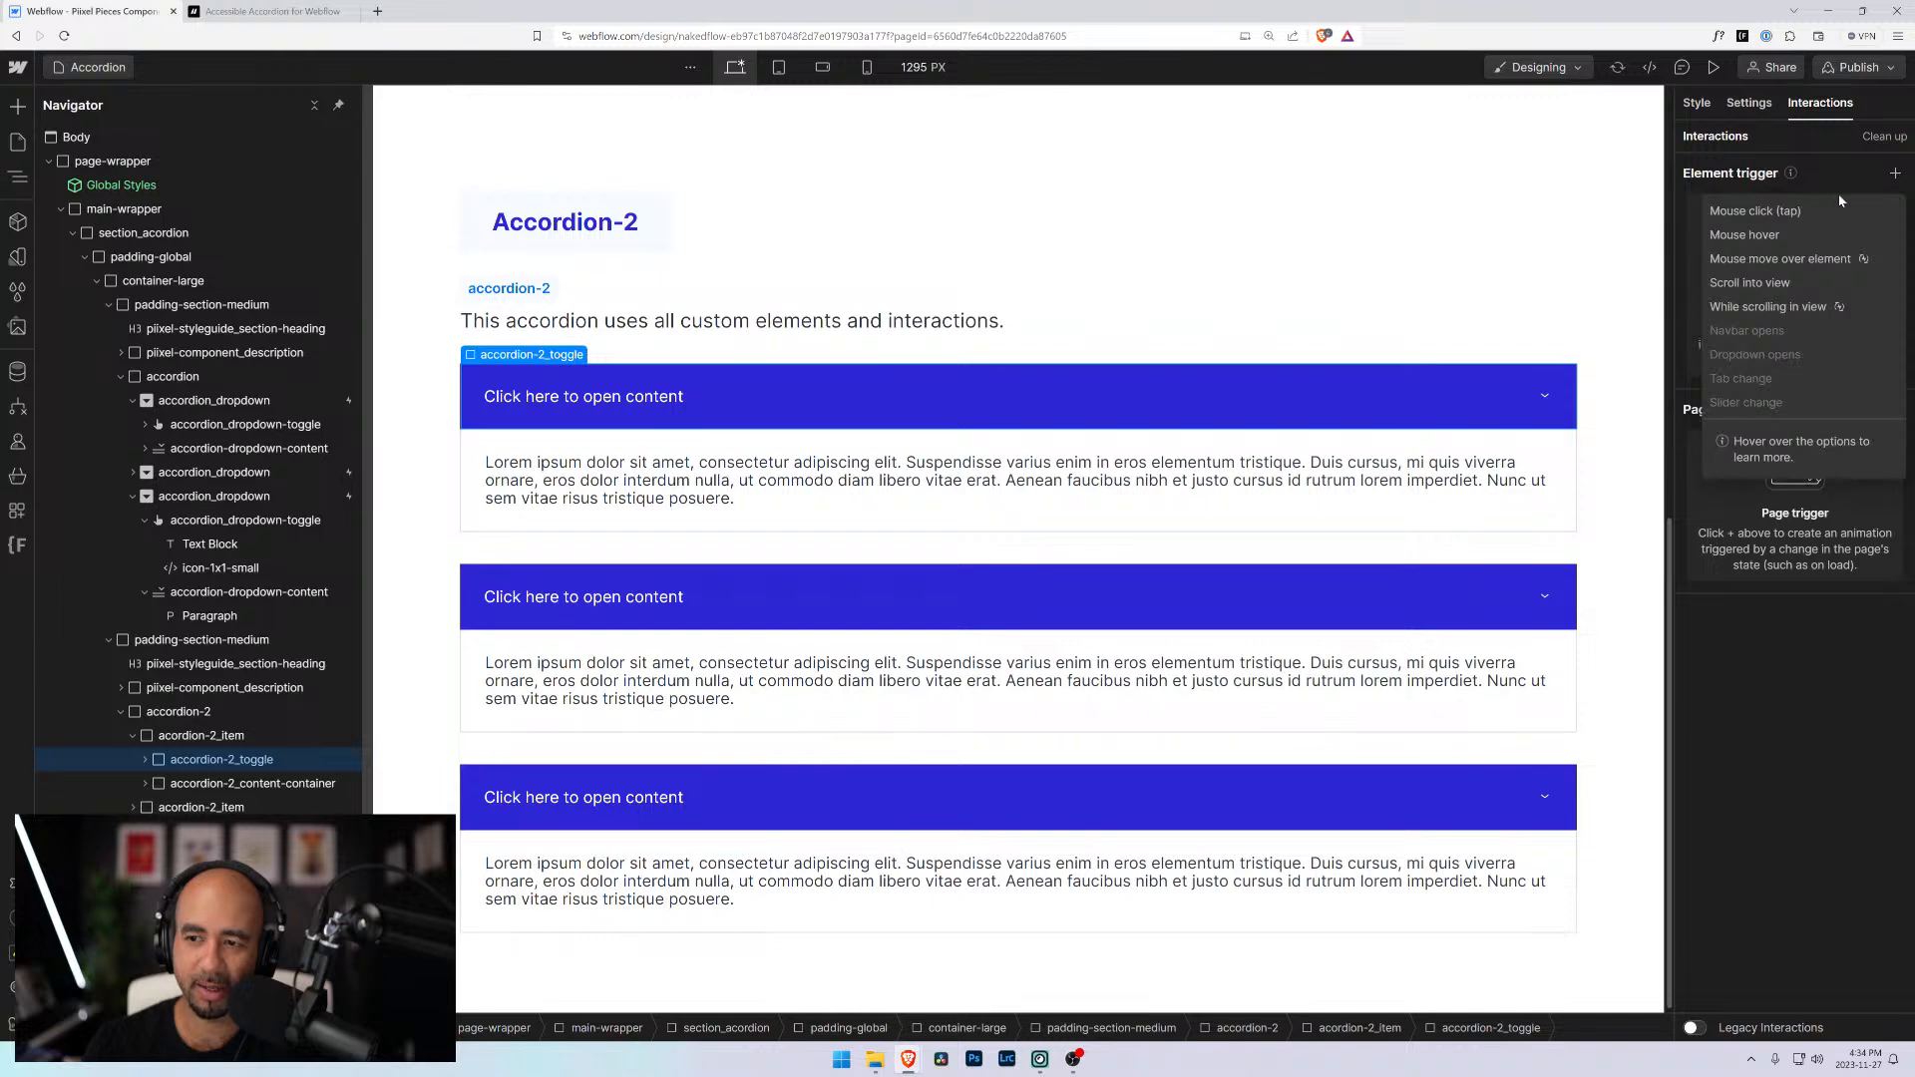
{"action": "left_click", "coordinate": [1769, 213]}
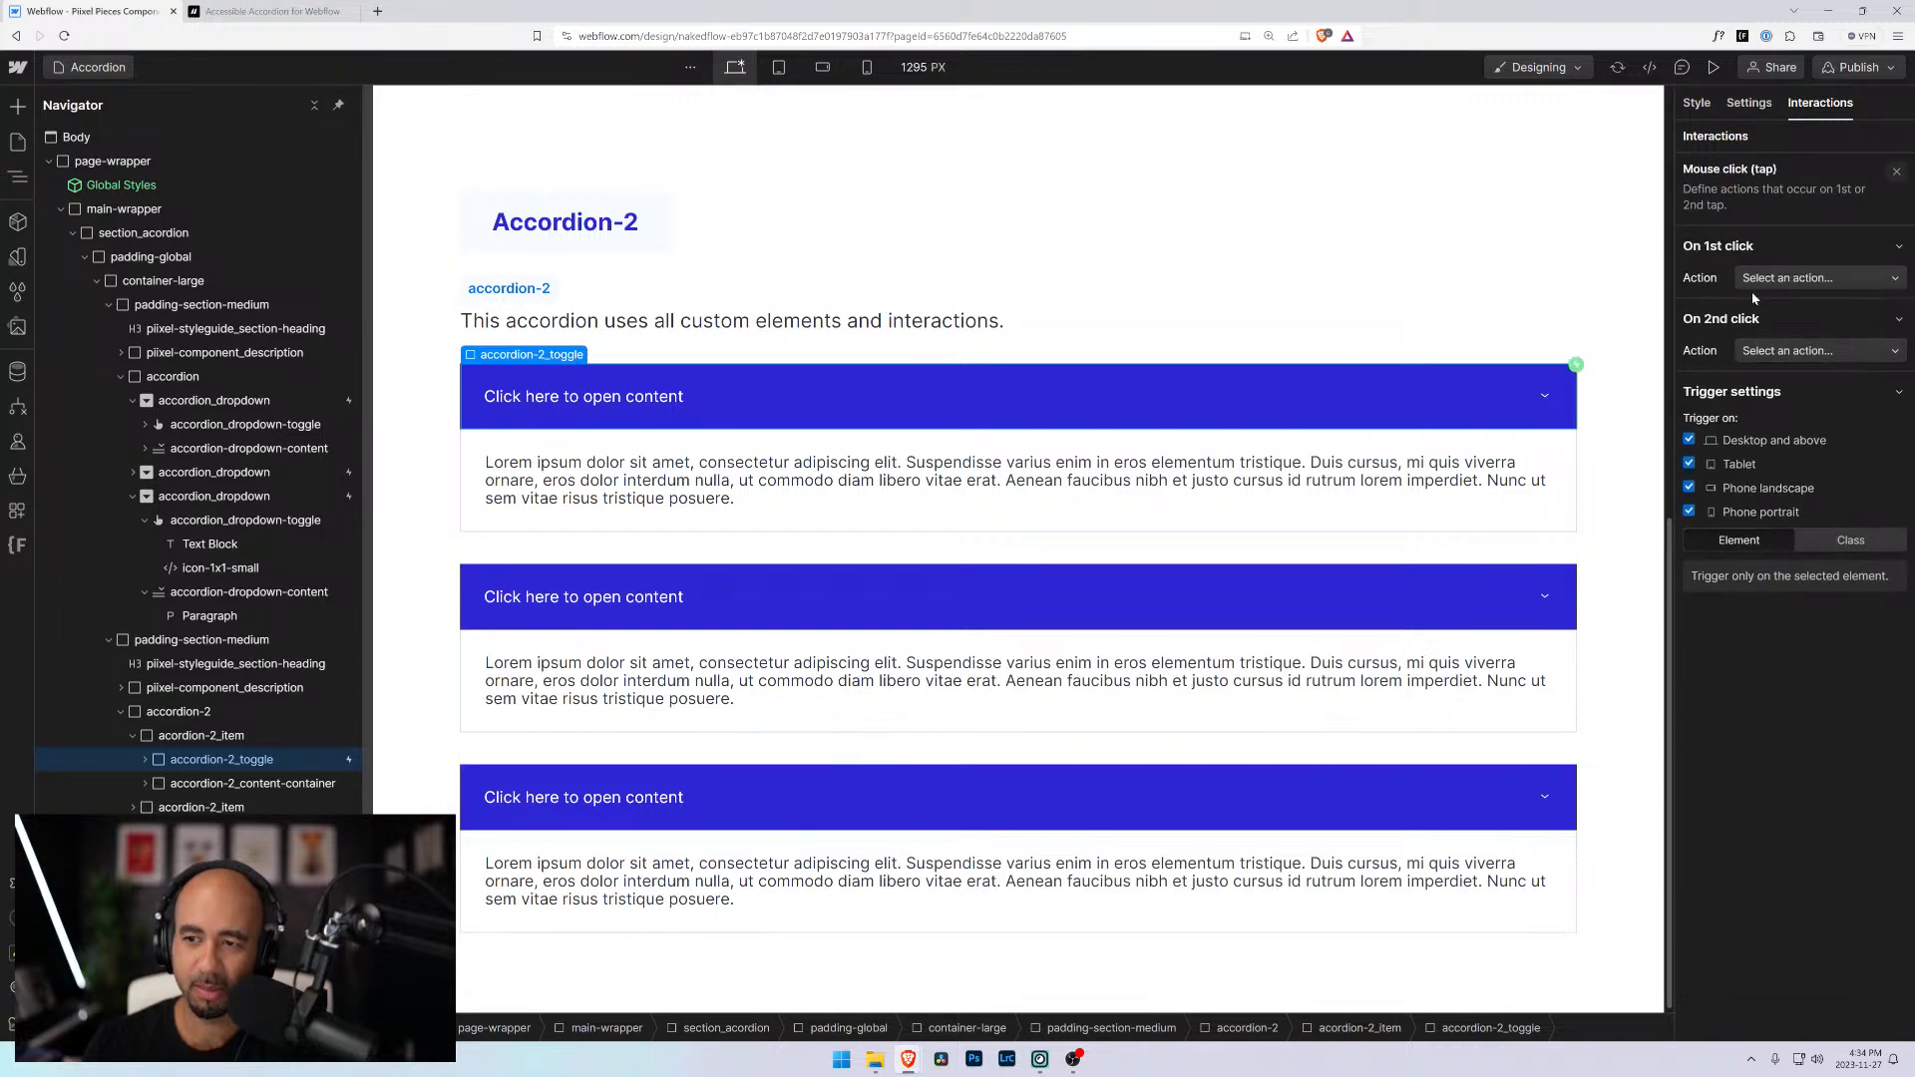
{"action": "left_click", "coordinate": [1791, 278]}
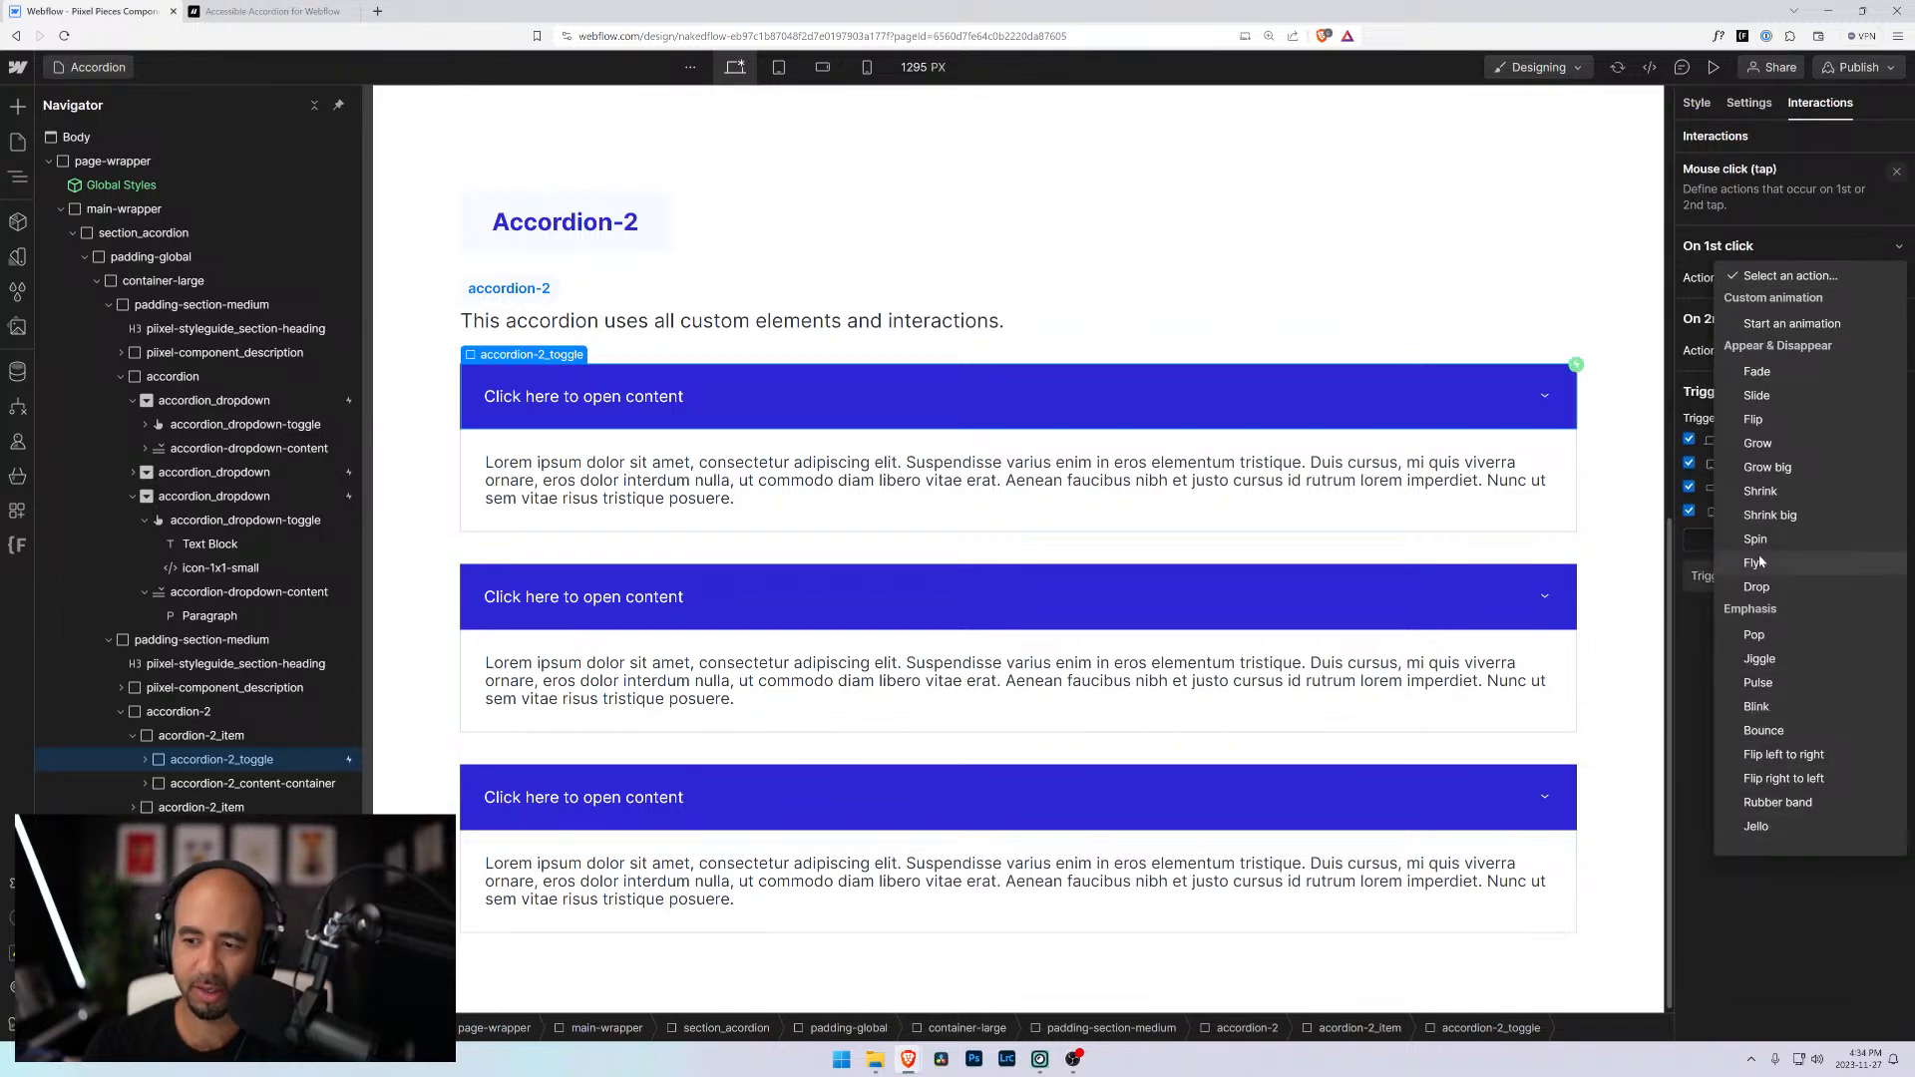
{"action": "left_click", "coordinate": [1791, 324]}
{"action": "left_click", "coordinate": [1703, 804]}
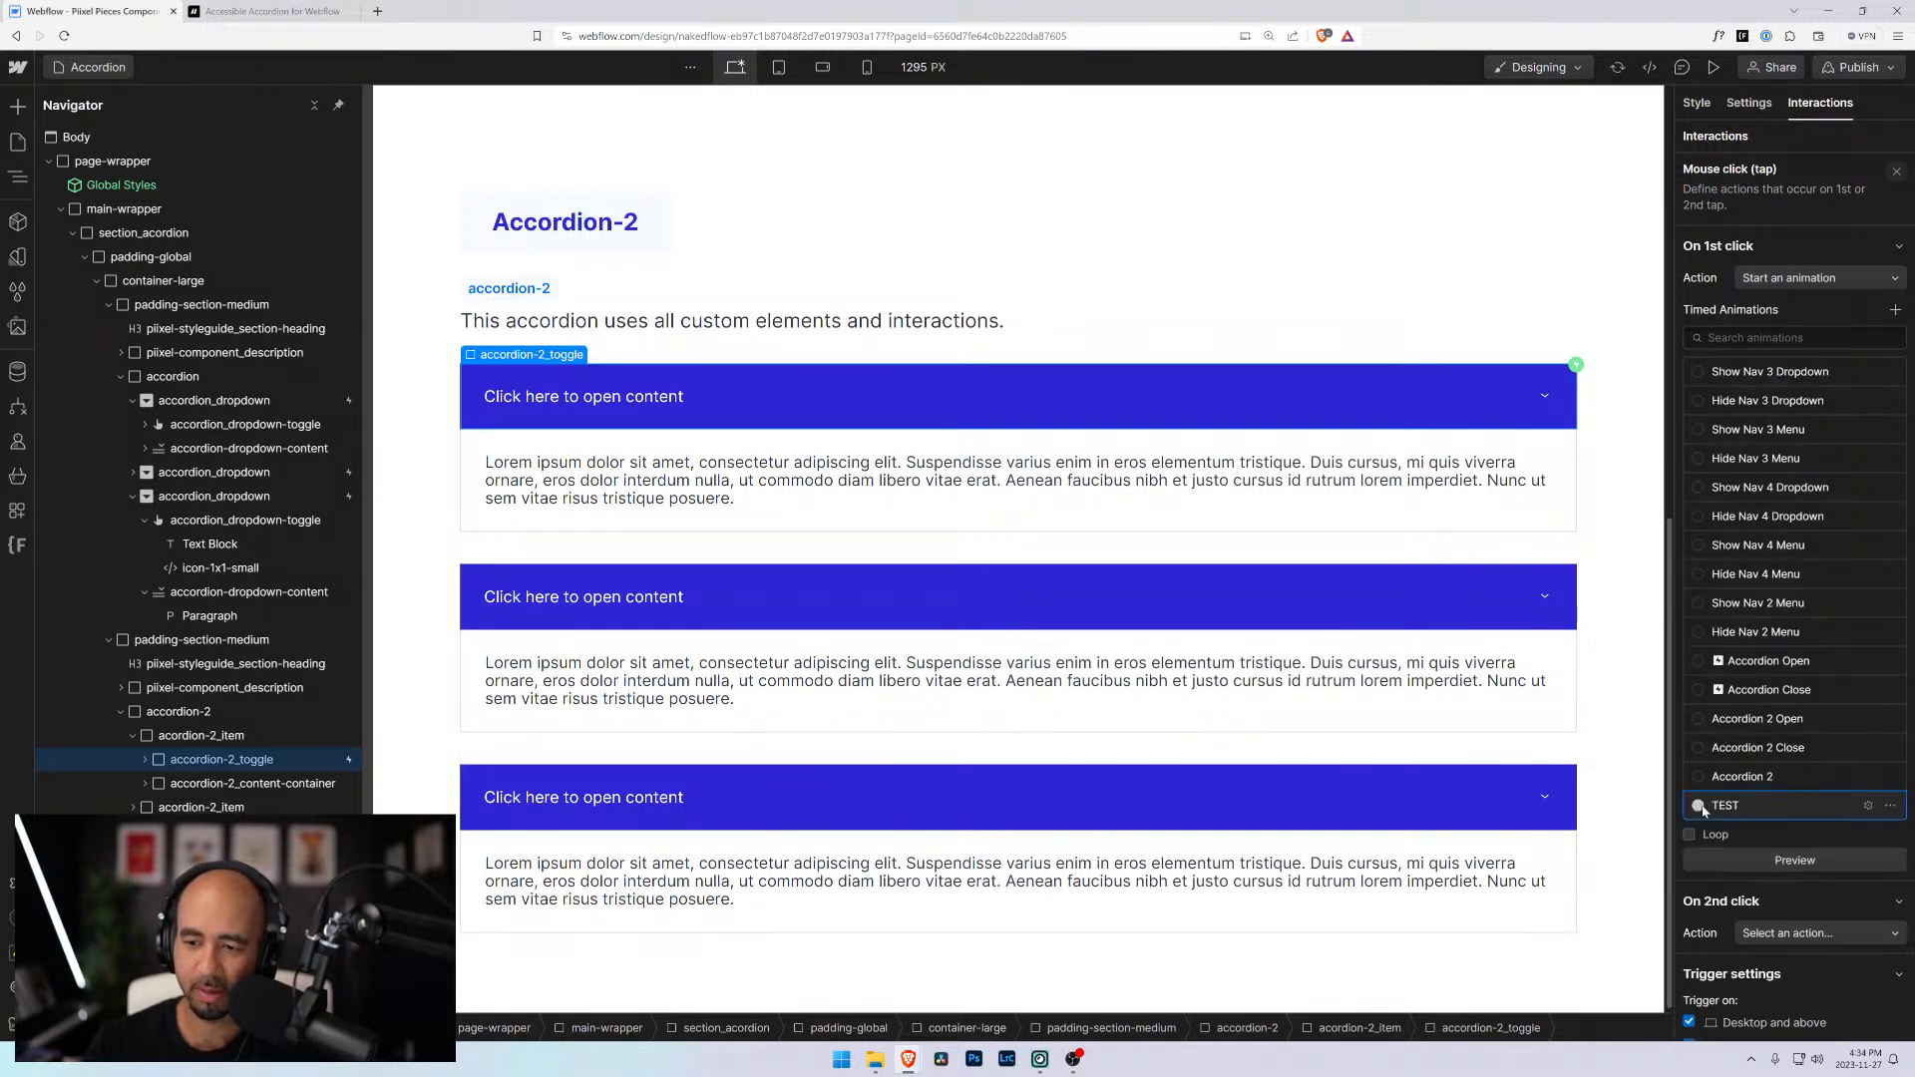
Add a second mouse click trigger to the same toggle that starts the Accordion 2 animation on 1st click
{"action": "left_click", "coordinate": [202, 761]}
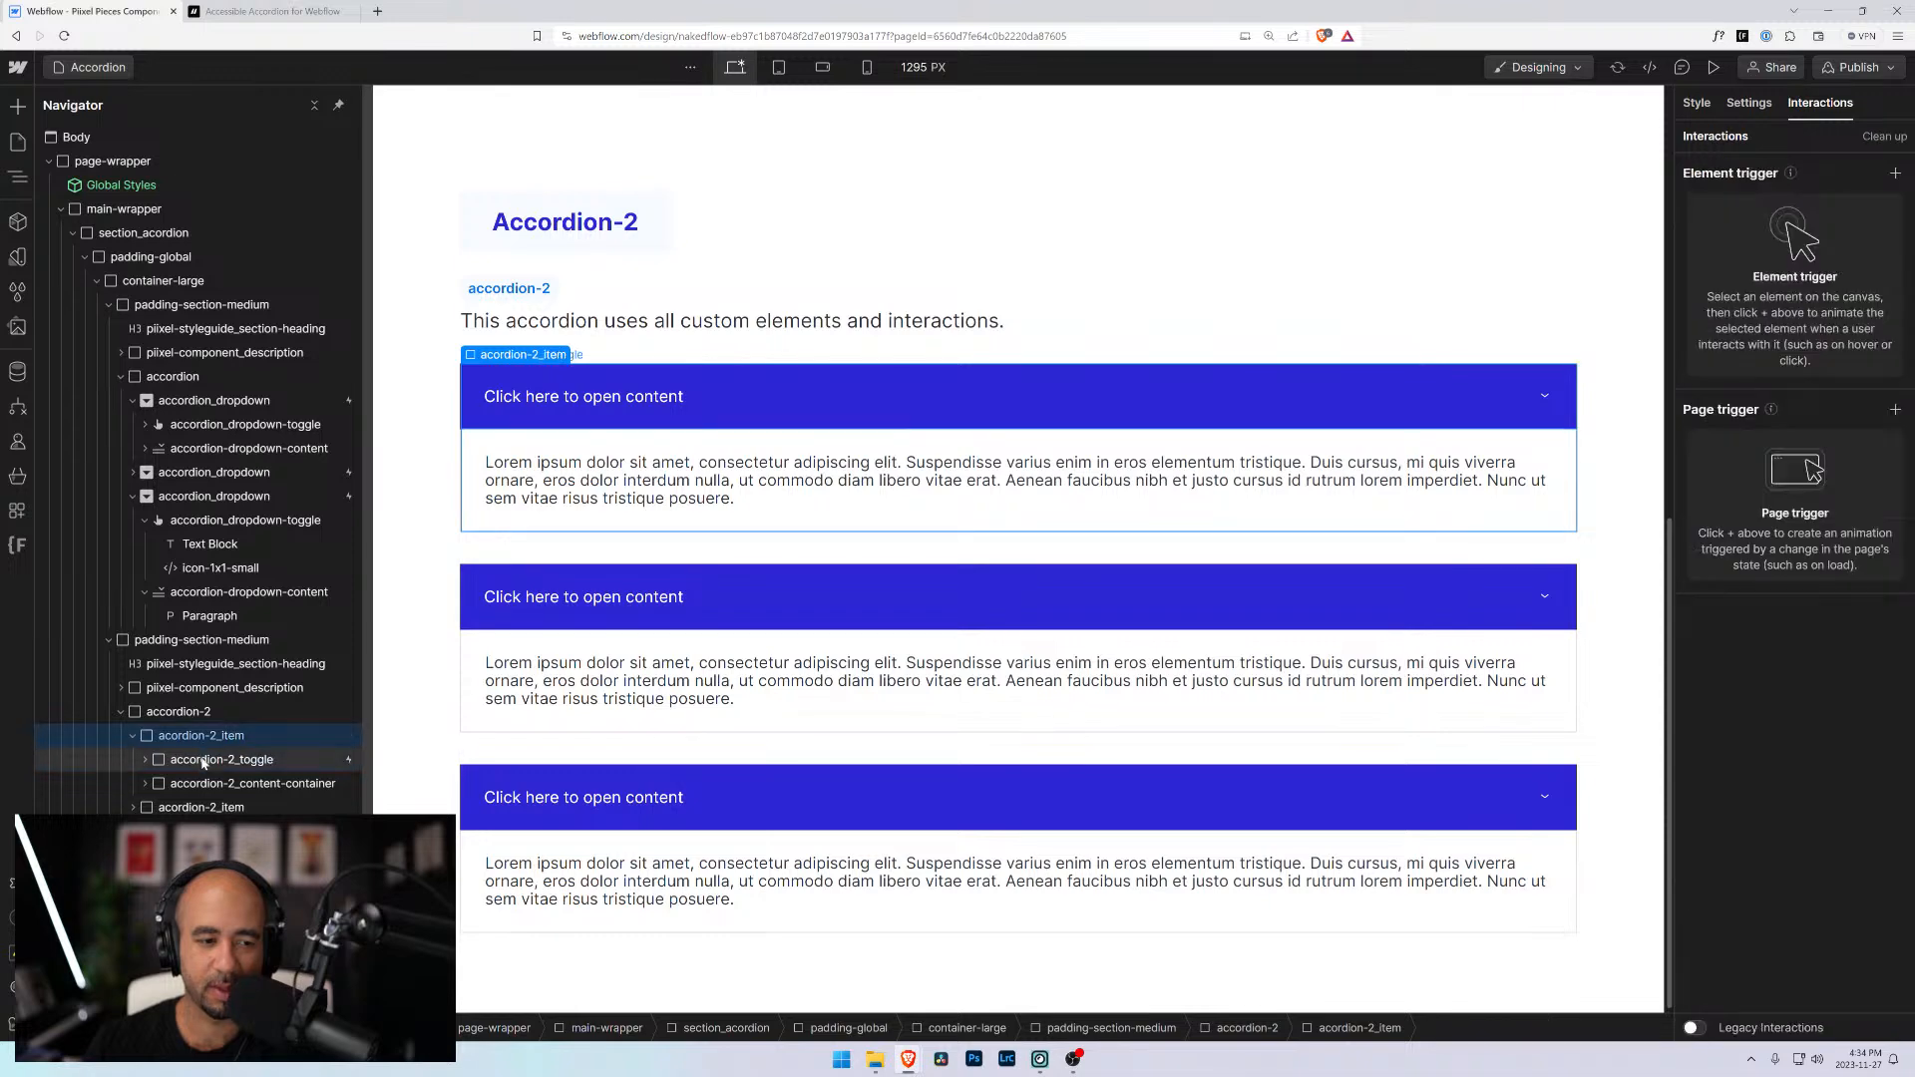
{"action": "left_click", "coordinate": [1893, 175]}
{"action": "left_click", "coordinate": [1756, 211]}
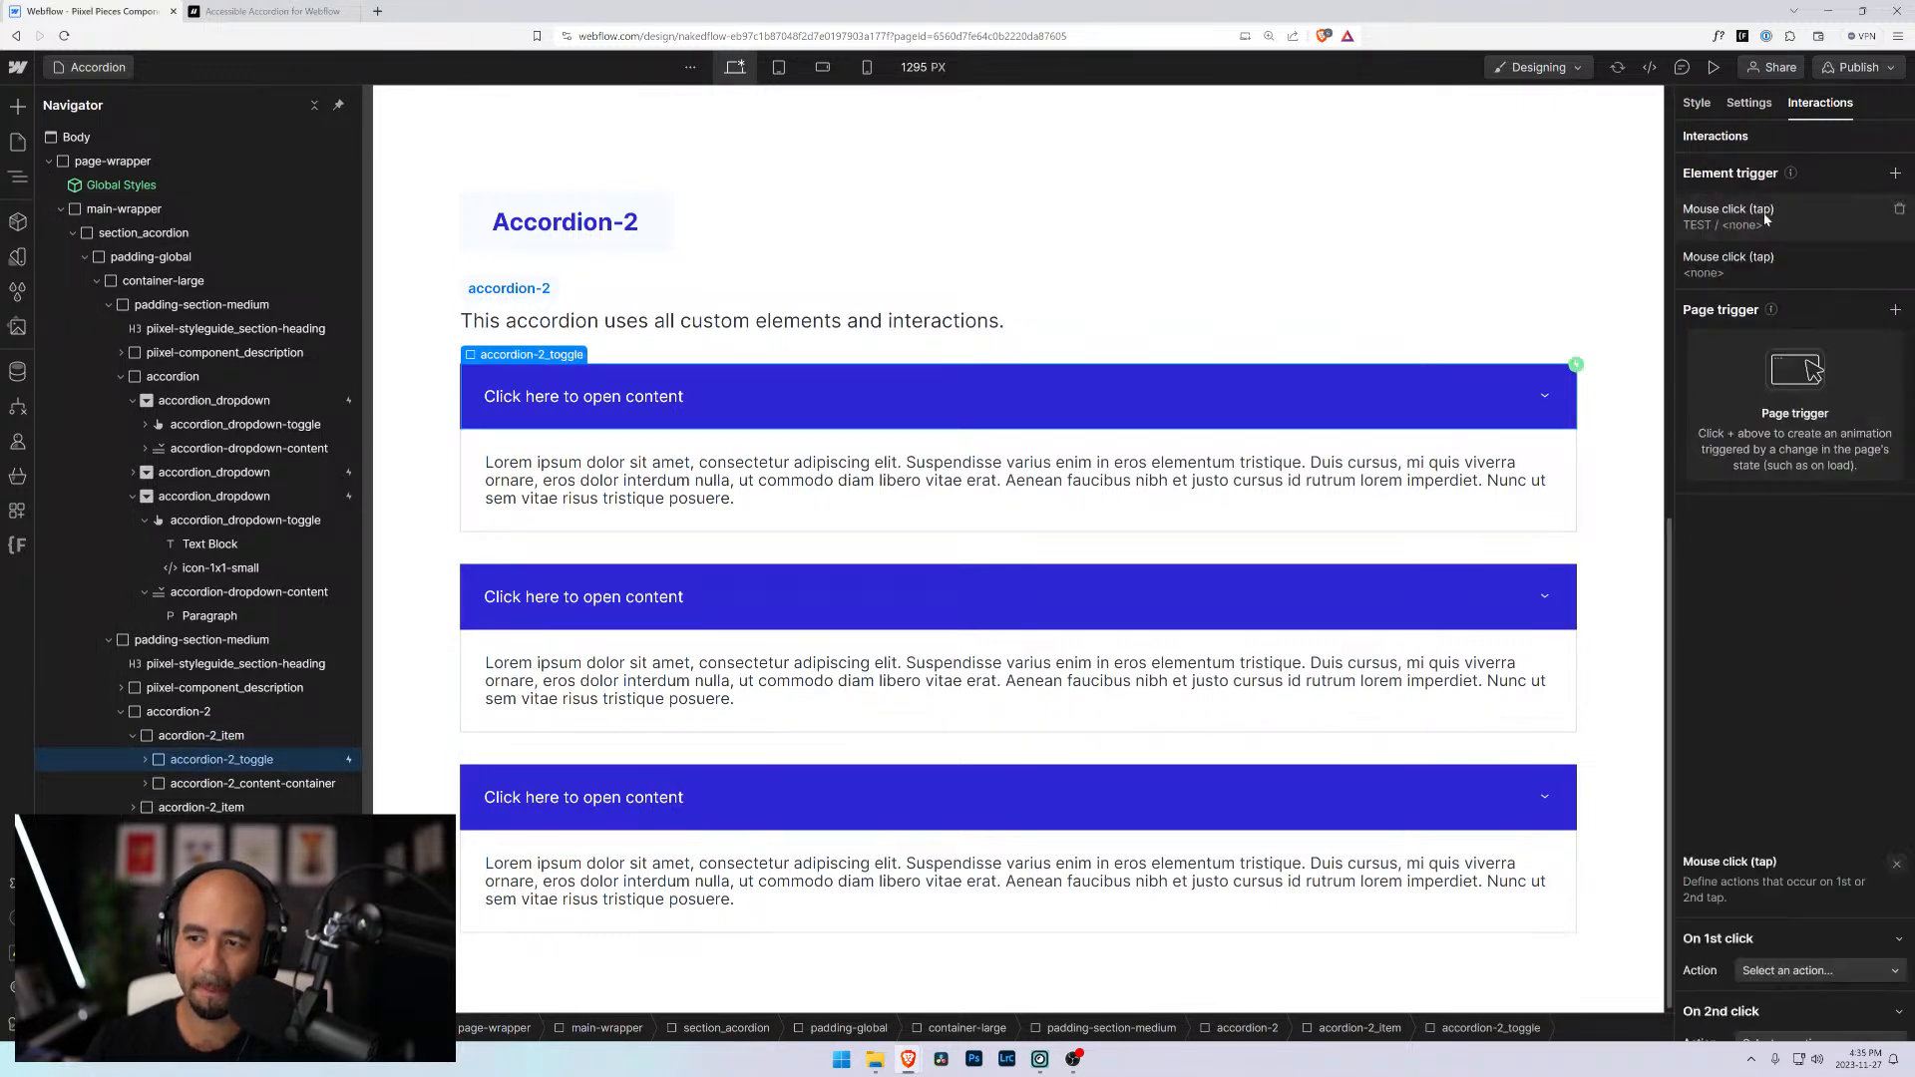
{"action": "left_click", "coordinate": [1782, 281]}
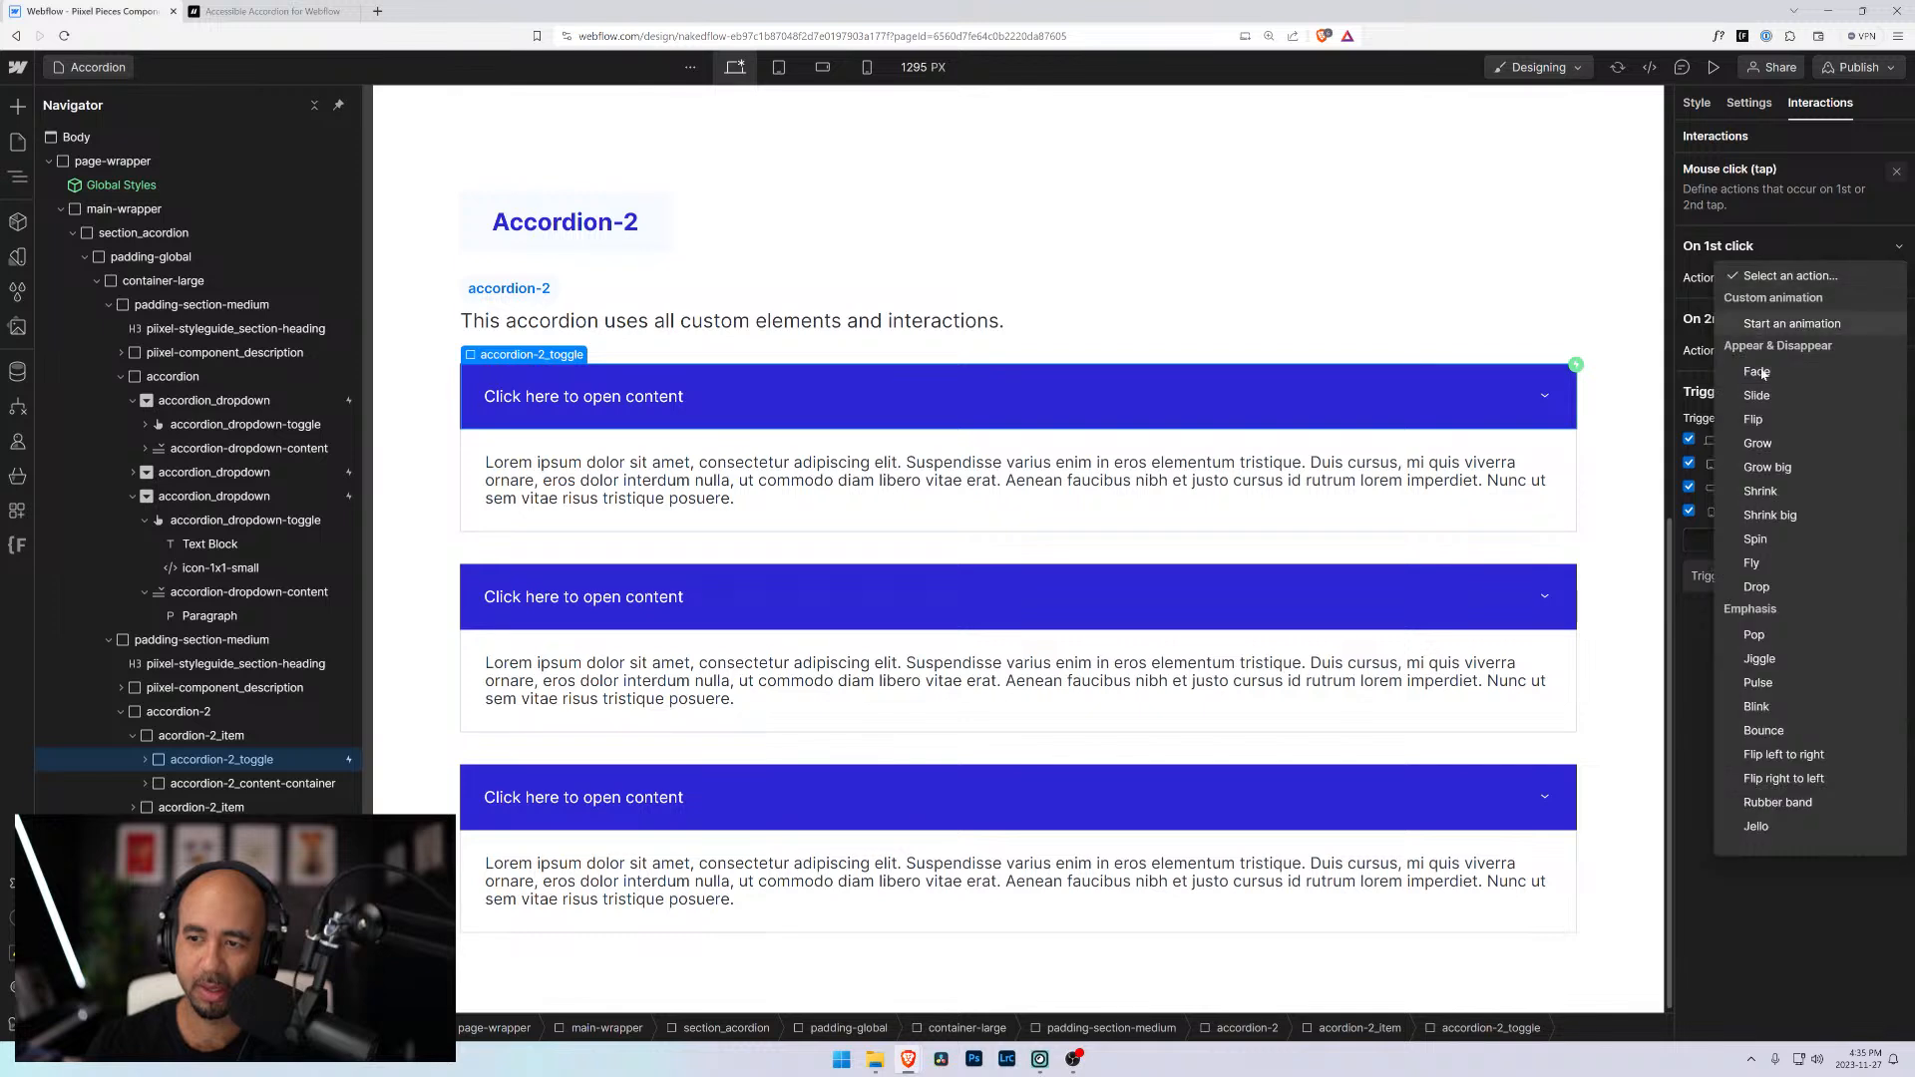
{"action": "left_click", "coordinate": [1791, 324]}
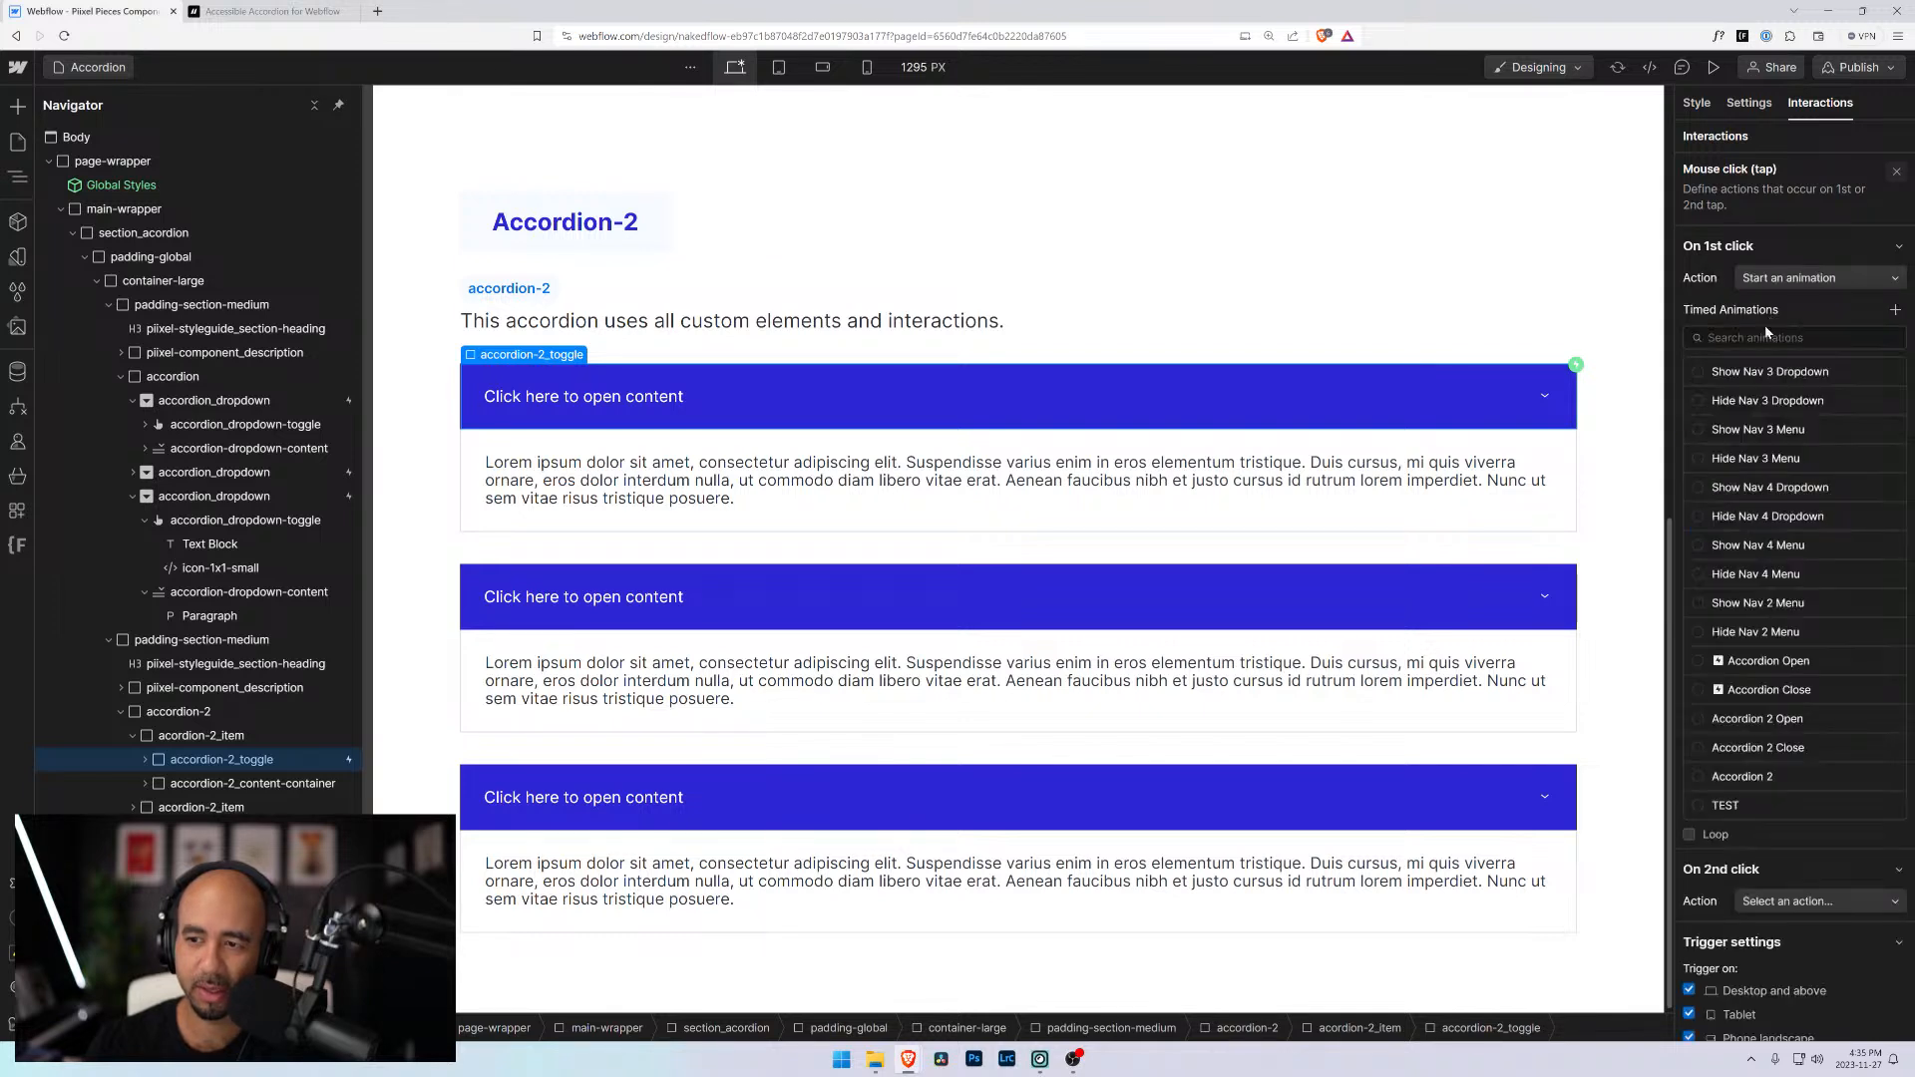
{"action": "left_click", "coordinate": [1710, 779]}
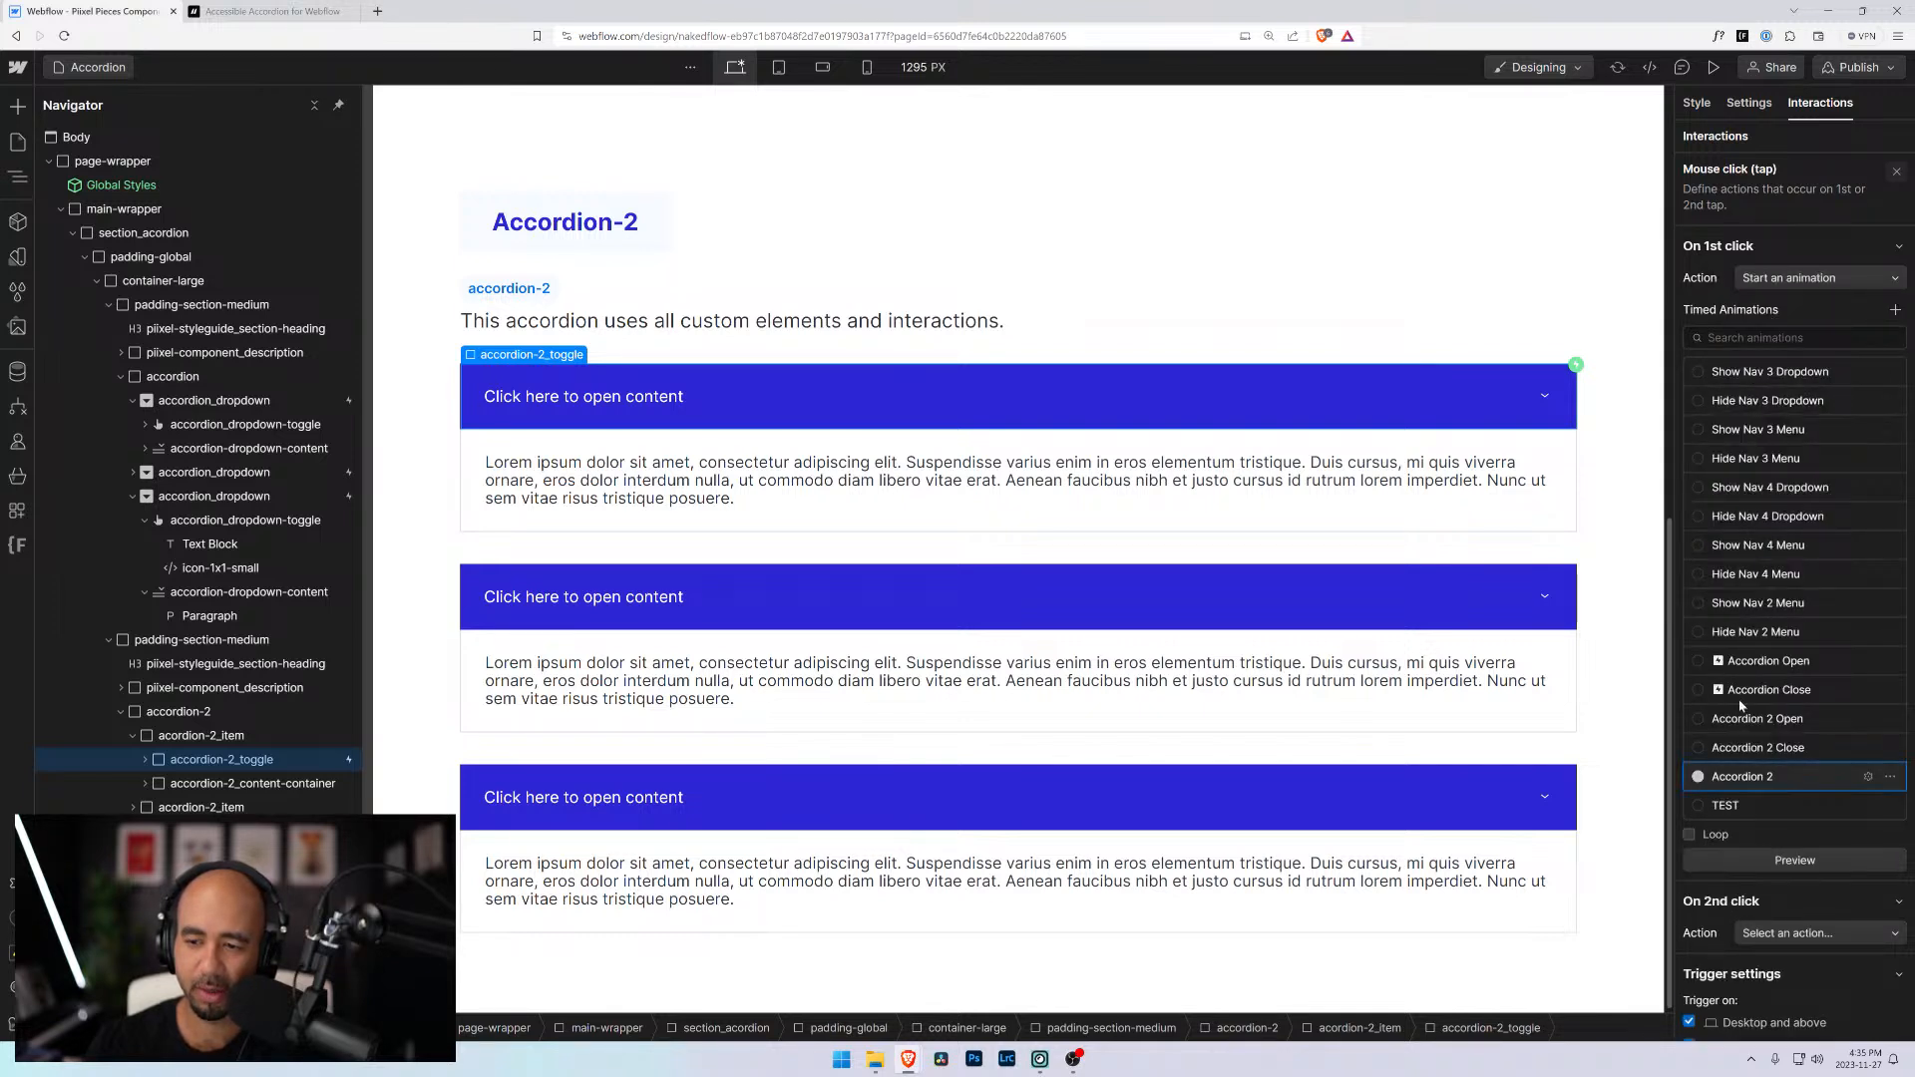
{"action": "left_click", "coordinate": [1803, 247]}
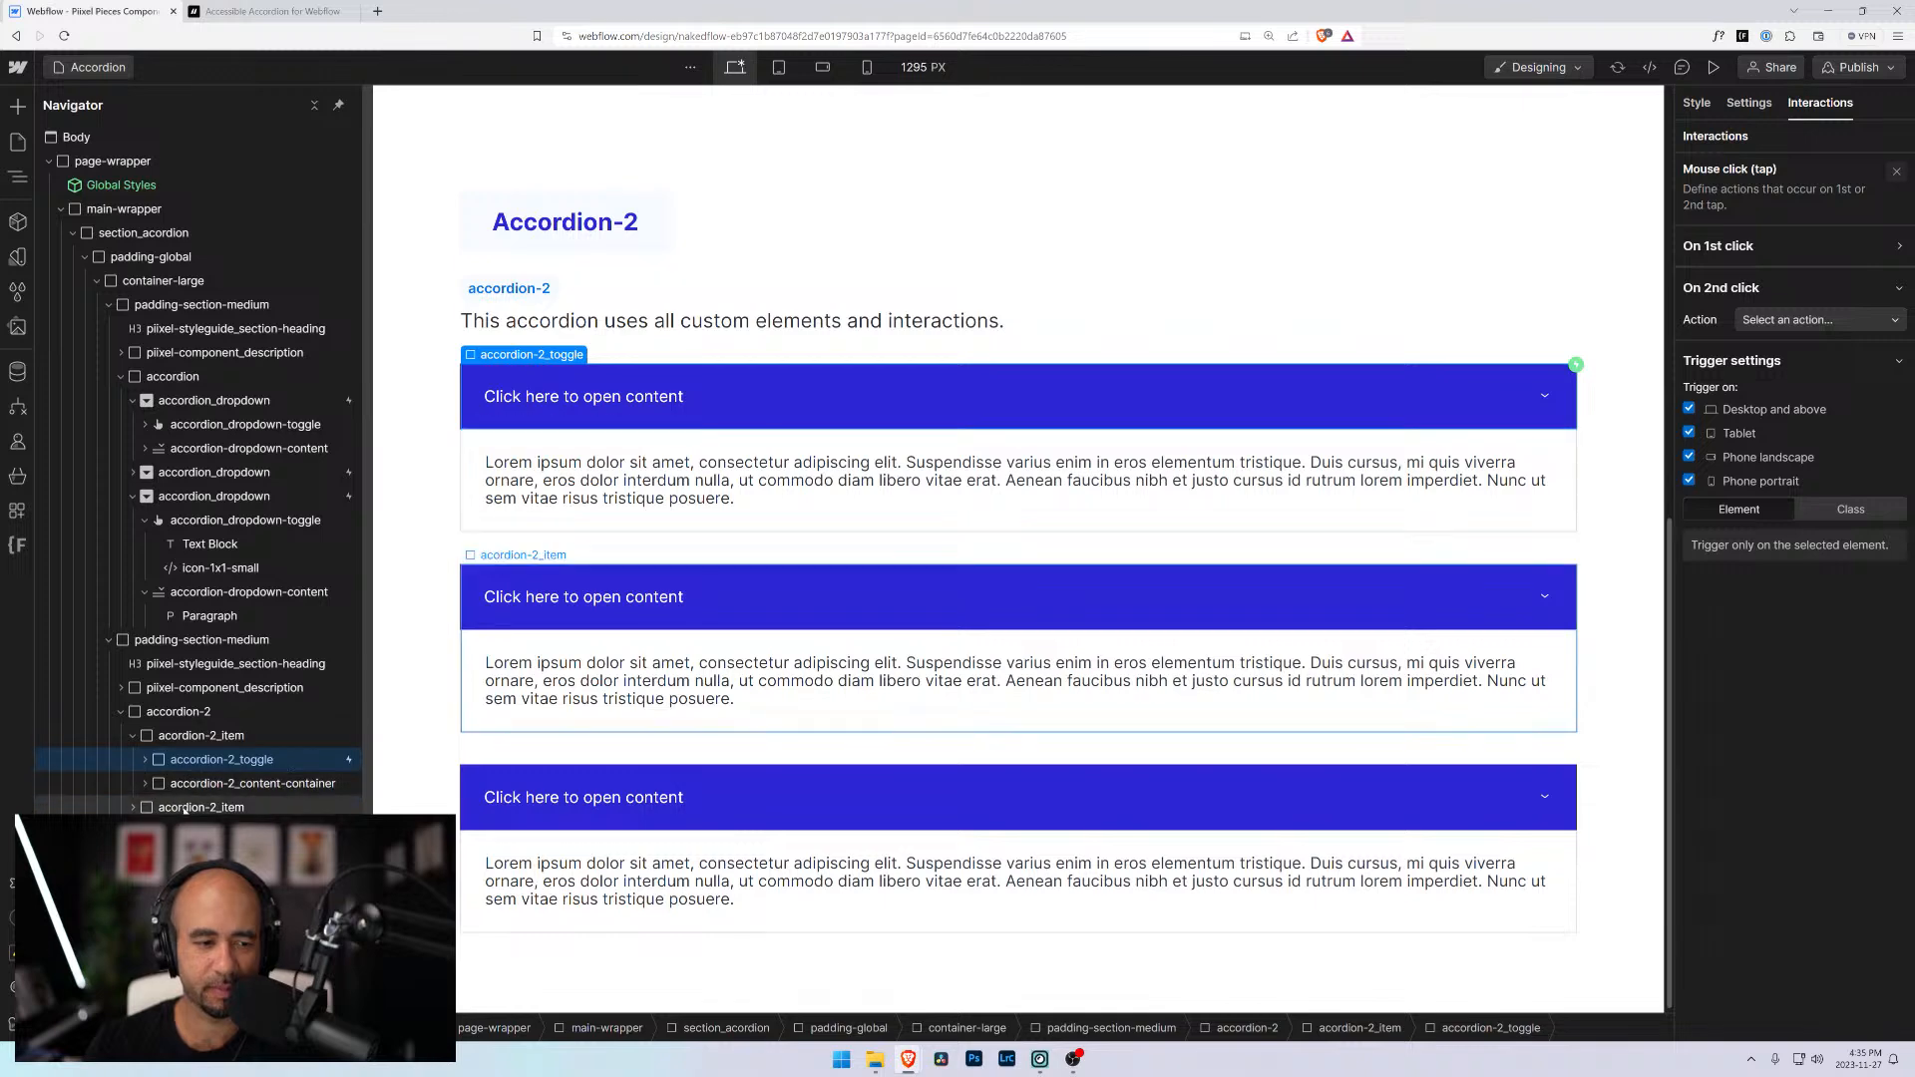
Delete the second and third accordion items, then collapse the first one in the element tree and duplicate it three times
{"action": "left_click", "coordinate": [190, 807]}
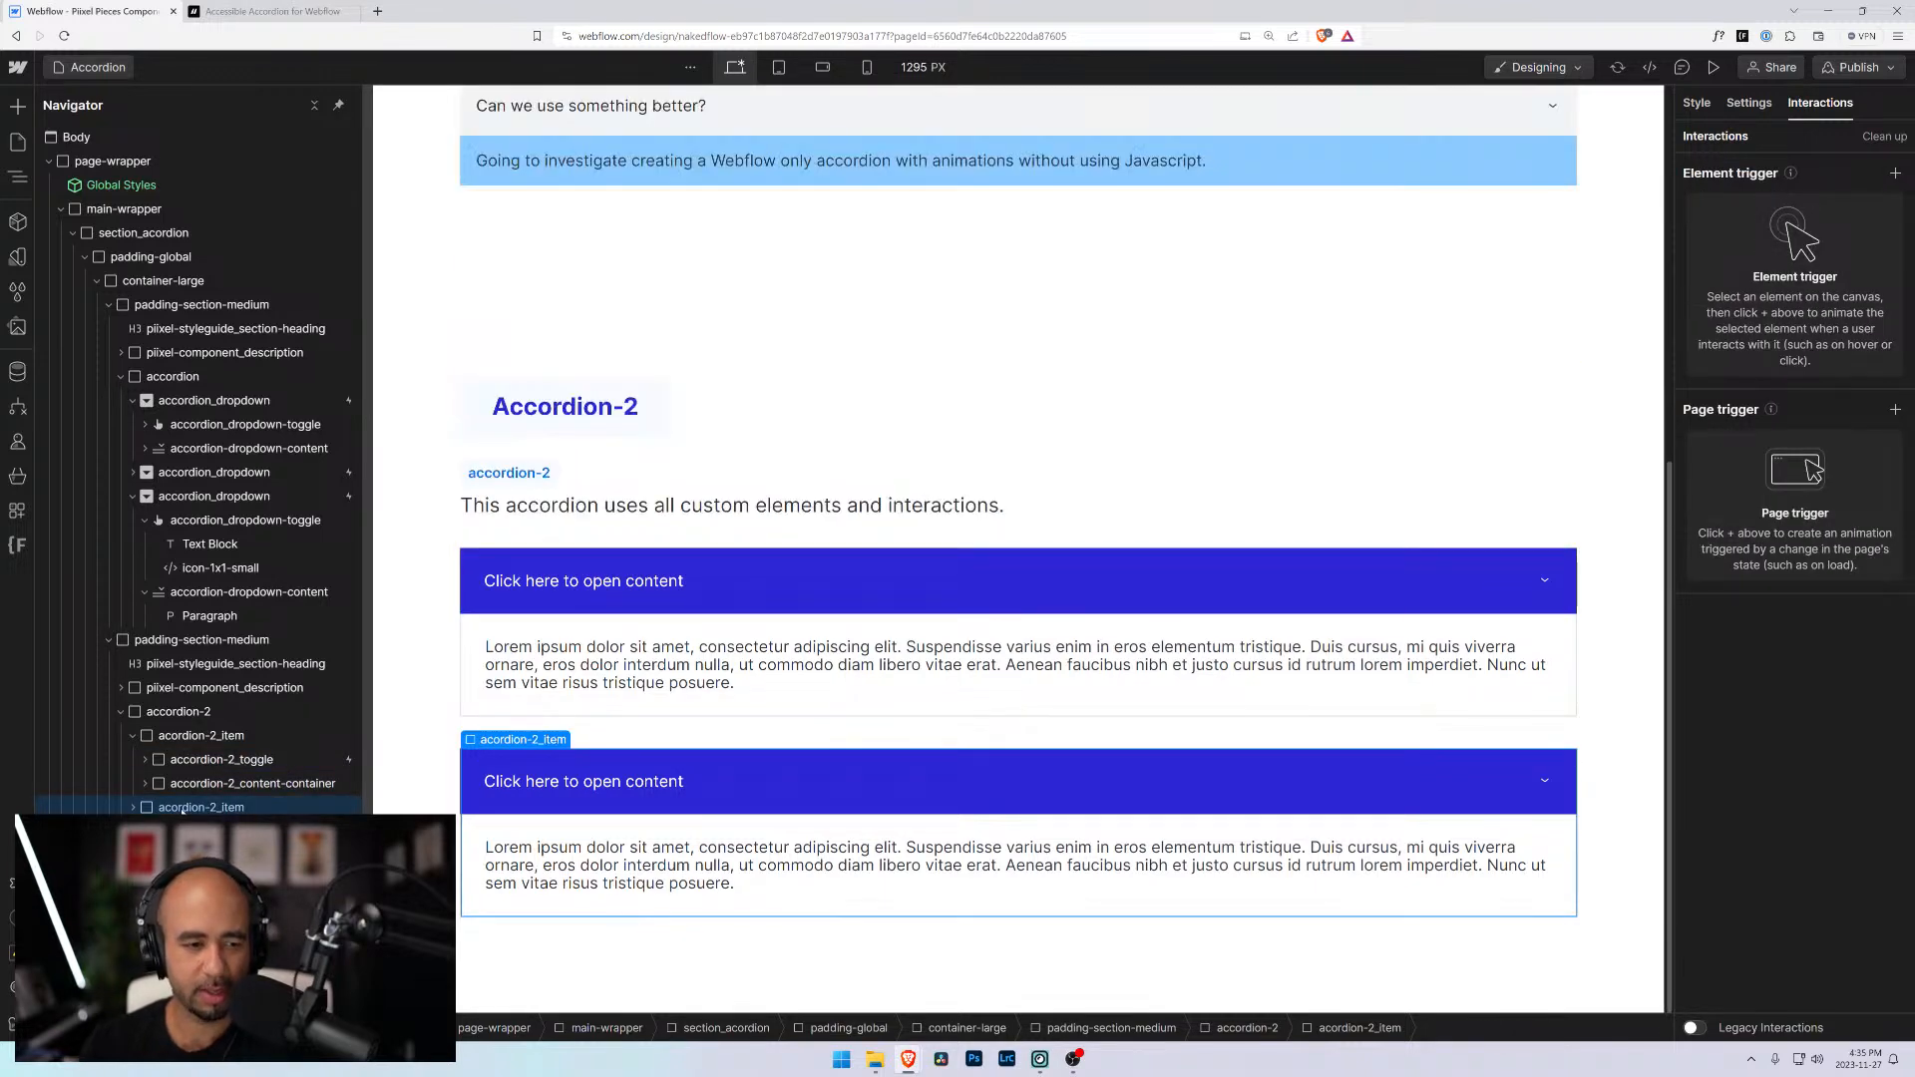
{"action": "key", "text": "Delete"}
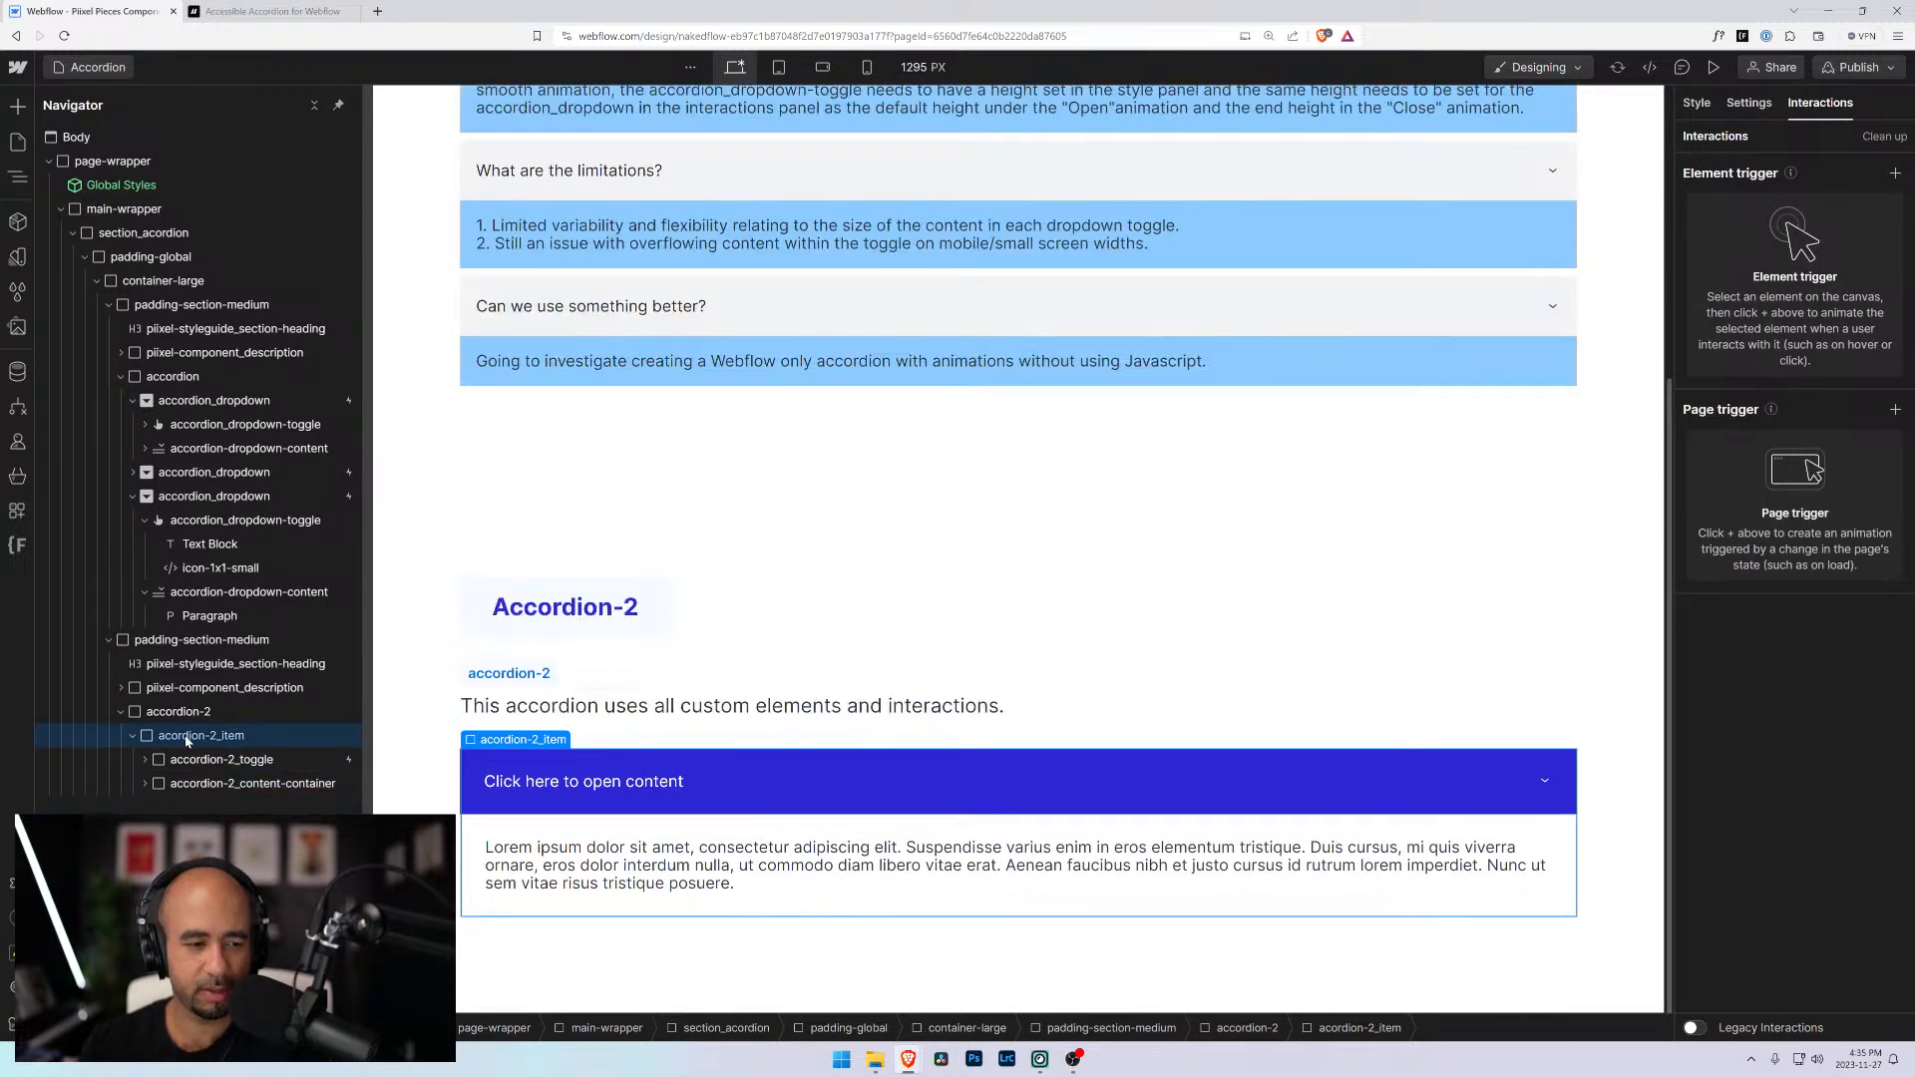
{"action": "left_click", "coordinate": [134, 736]}
{"action": "key", "text": "ctrl+d"}
{"action": "key", "text": "ctrl+d"}
{"action": "key", "text": "ctrl+d"}
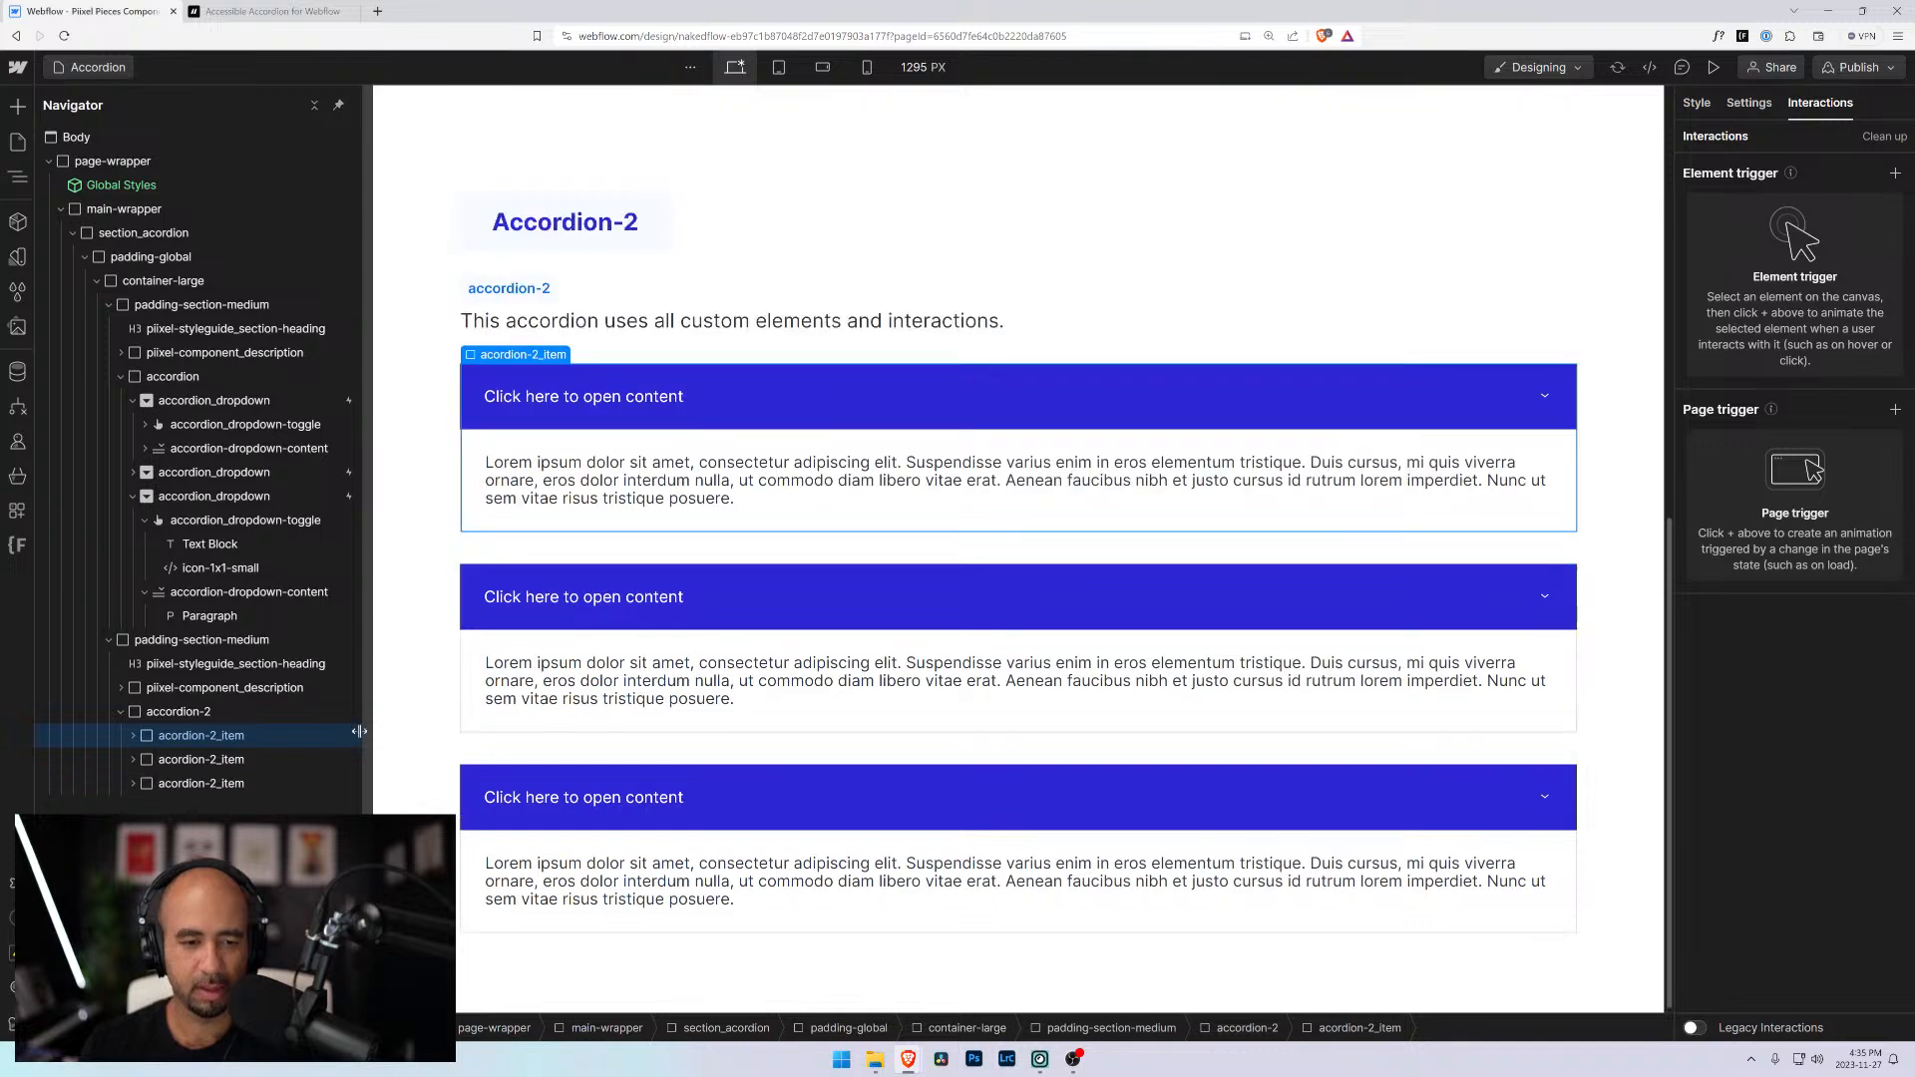
Preview the page and test whether opening each of the four Accordion-2 toggles collapses the other items, then return to the designer
{"action": "left_click", "coordinate": [1714, 66]}
{"action": "left_click", "coordinate": [958, 619]}
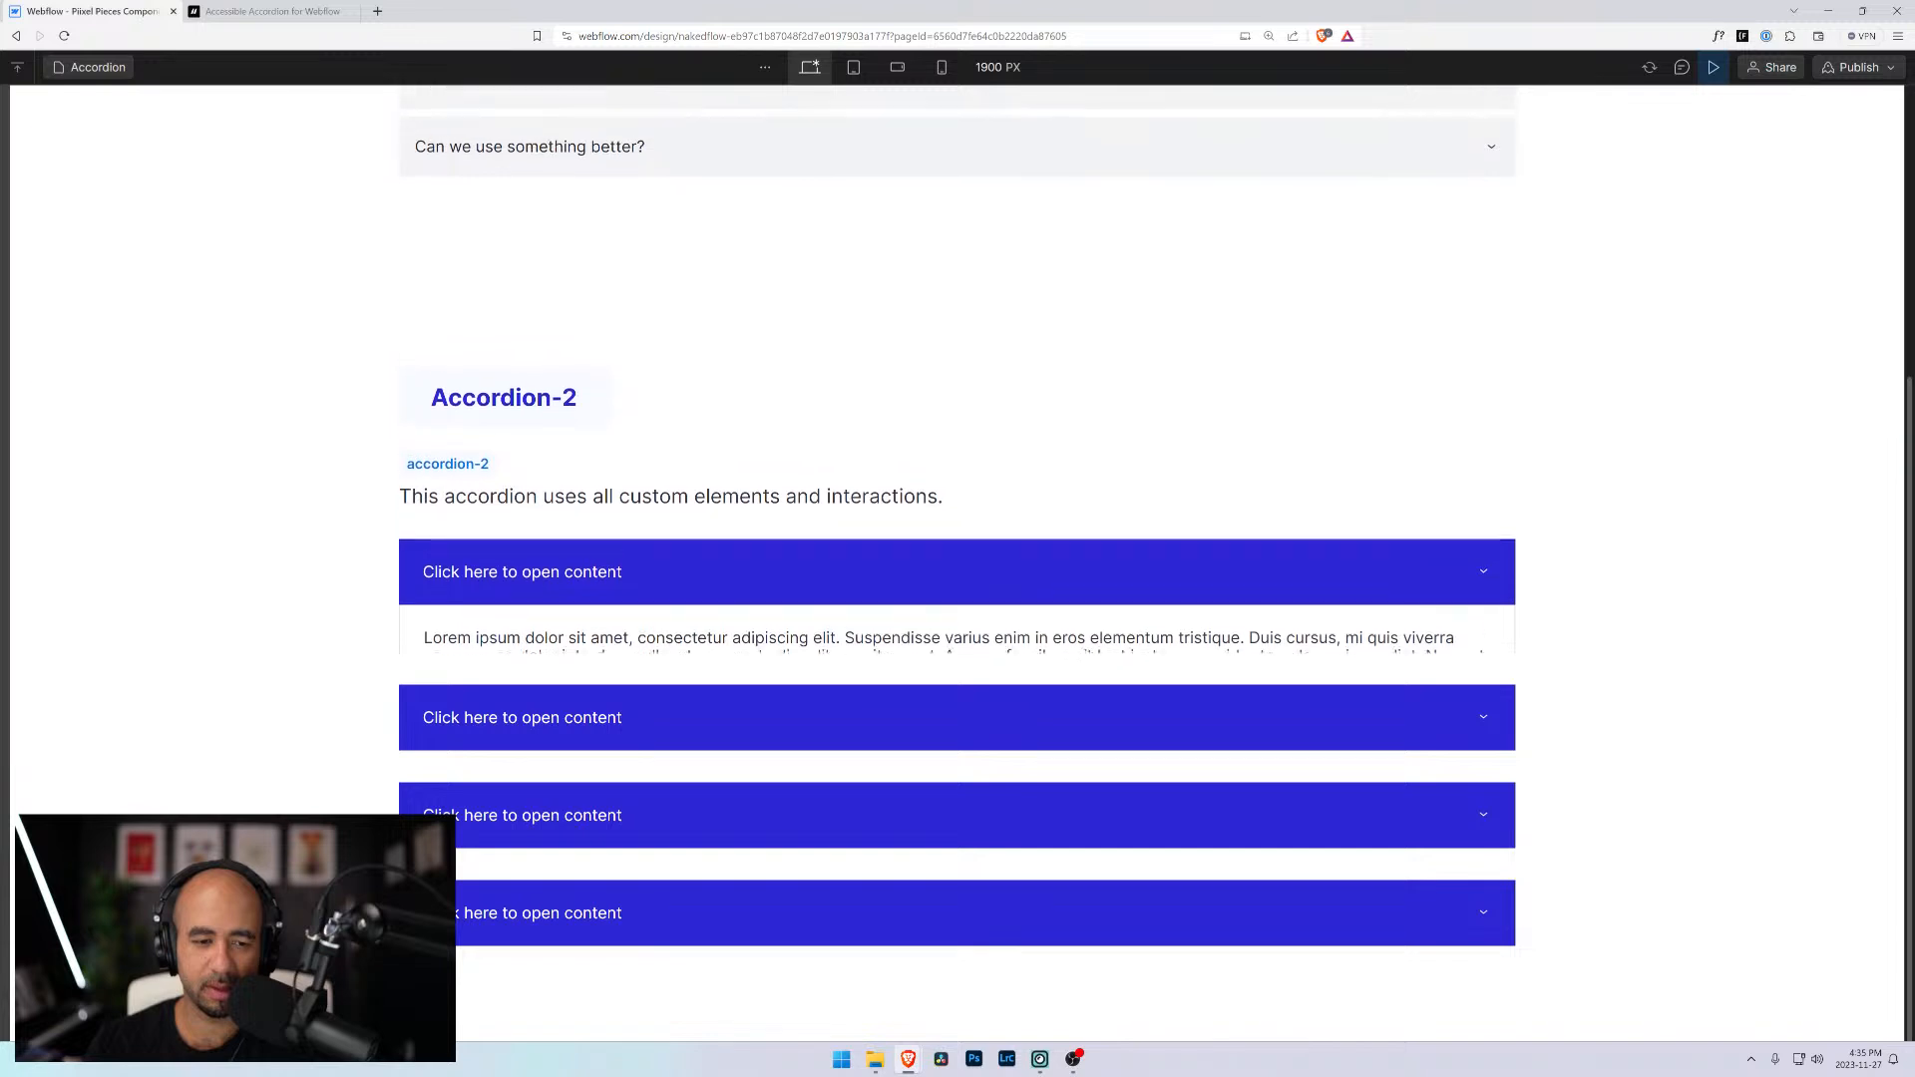
{"action": "left_click", "coordinate": [497, 718]}
{"action": "left_click", "coordinate": [504, 867]}
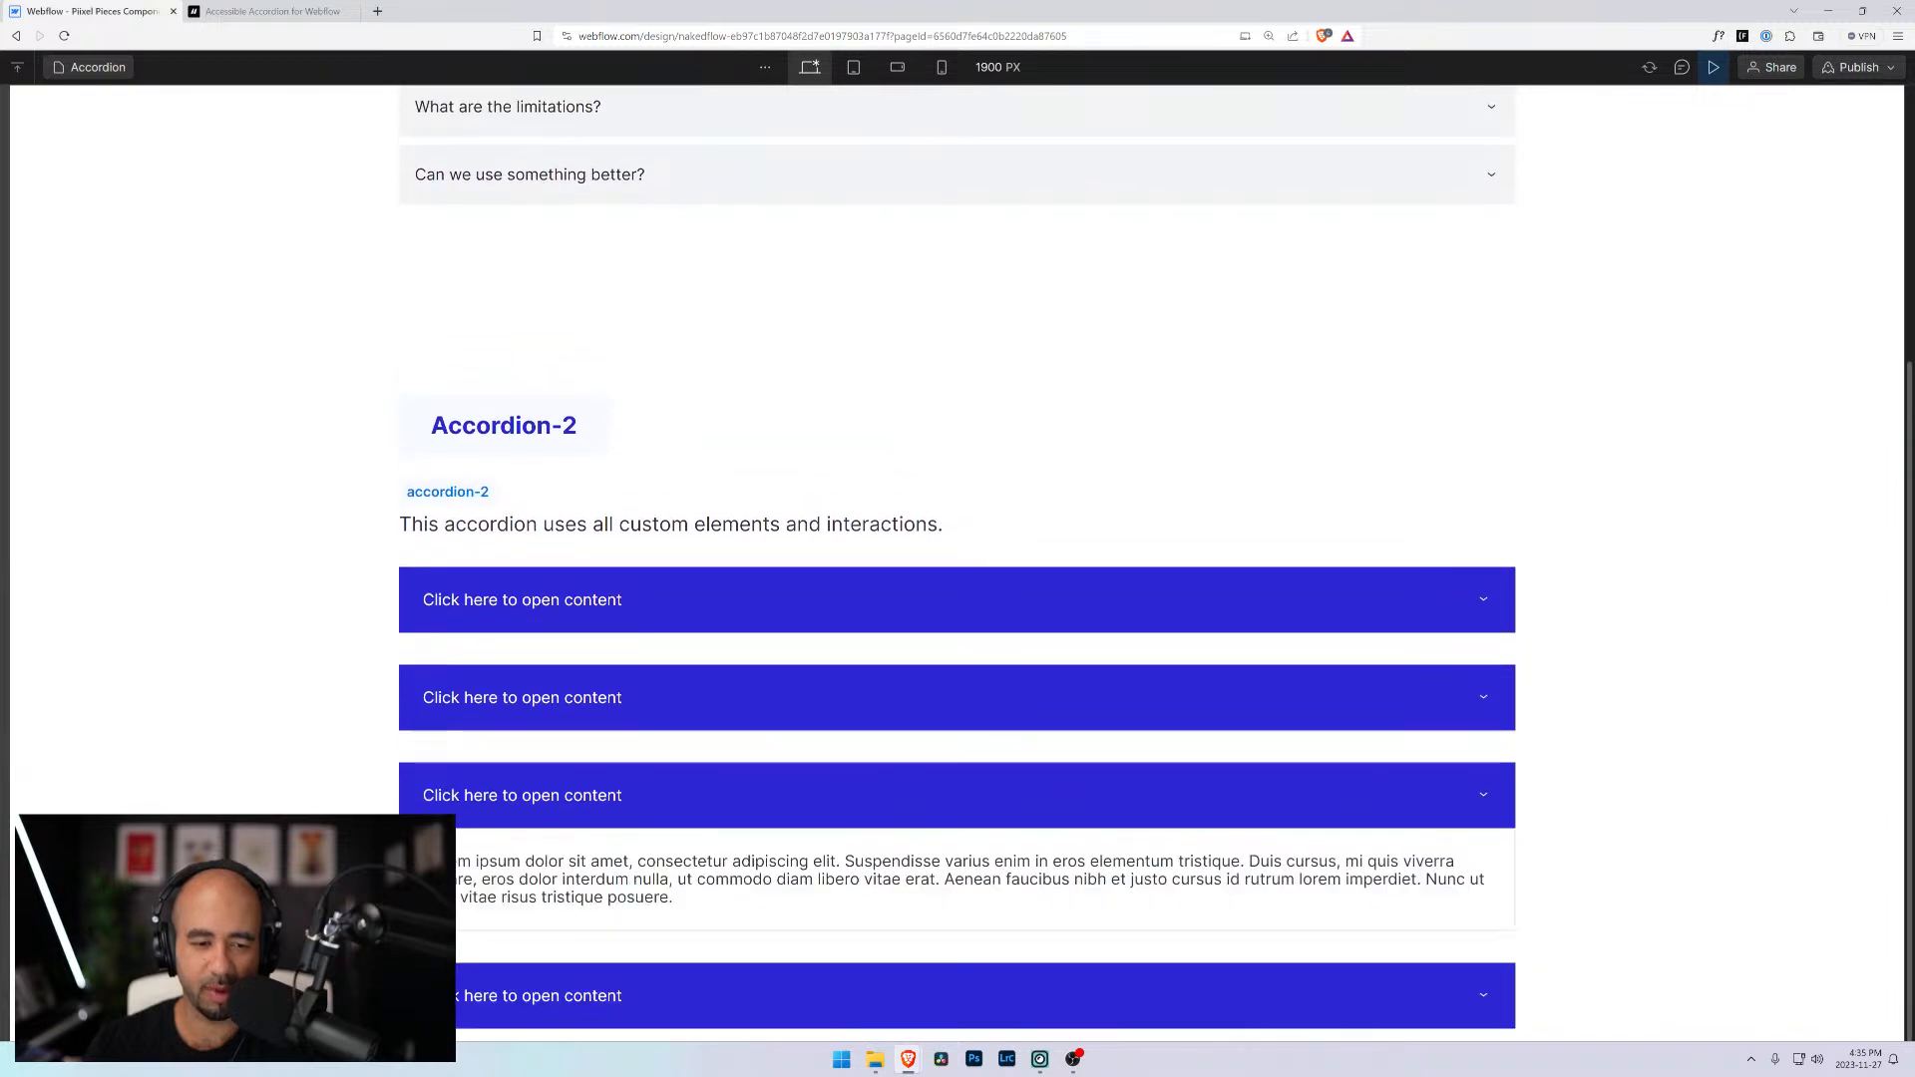
{"action": "left_click", "coordinate": [511, 915]}
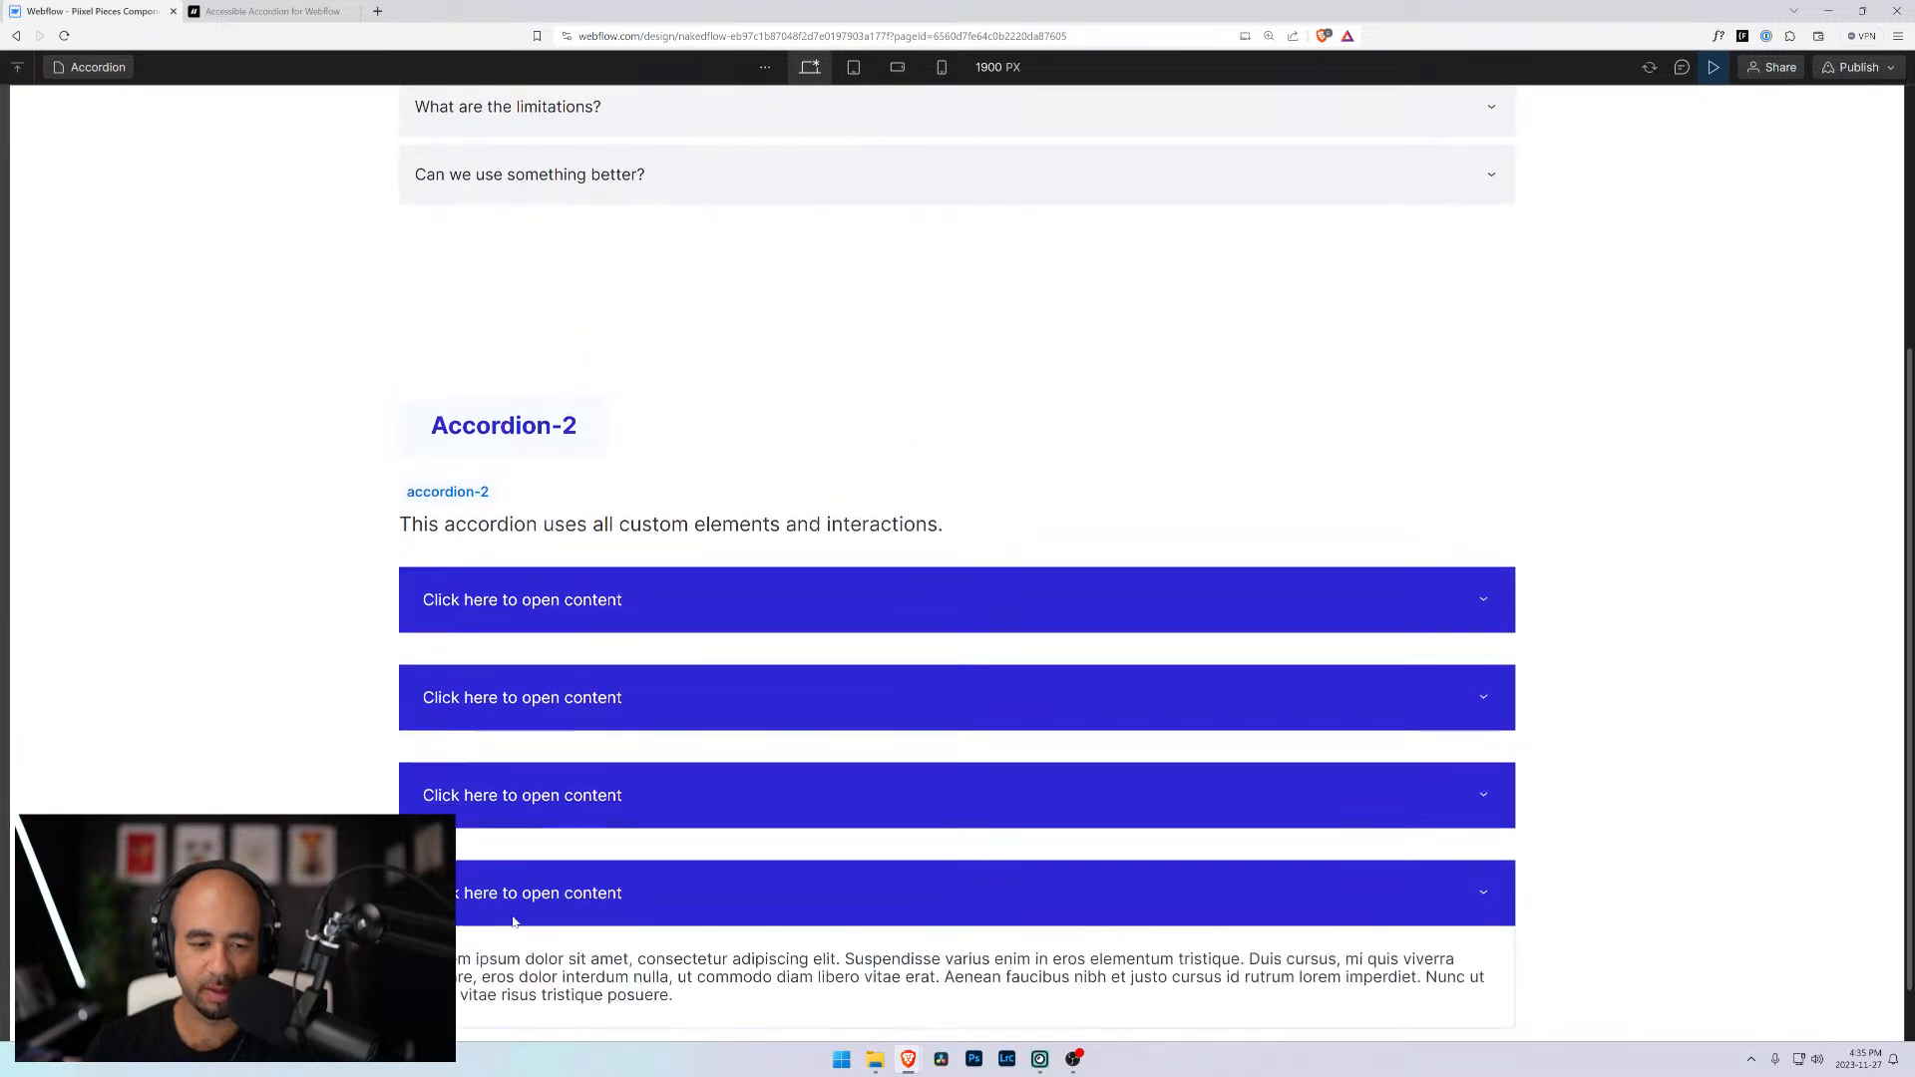
{"action": "left_click", "coordinate": [520, 701]}
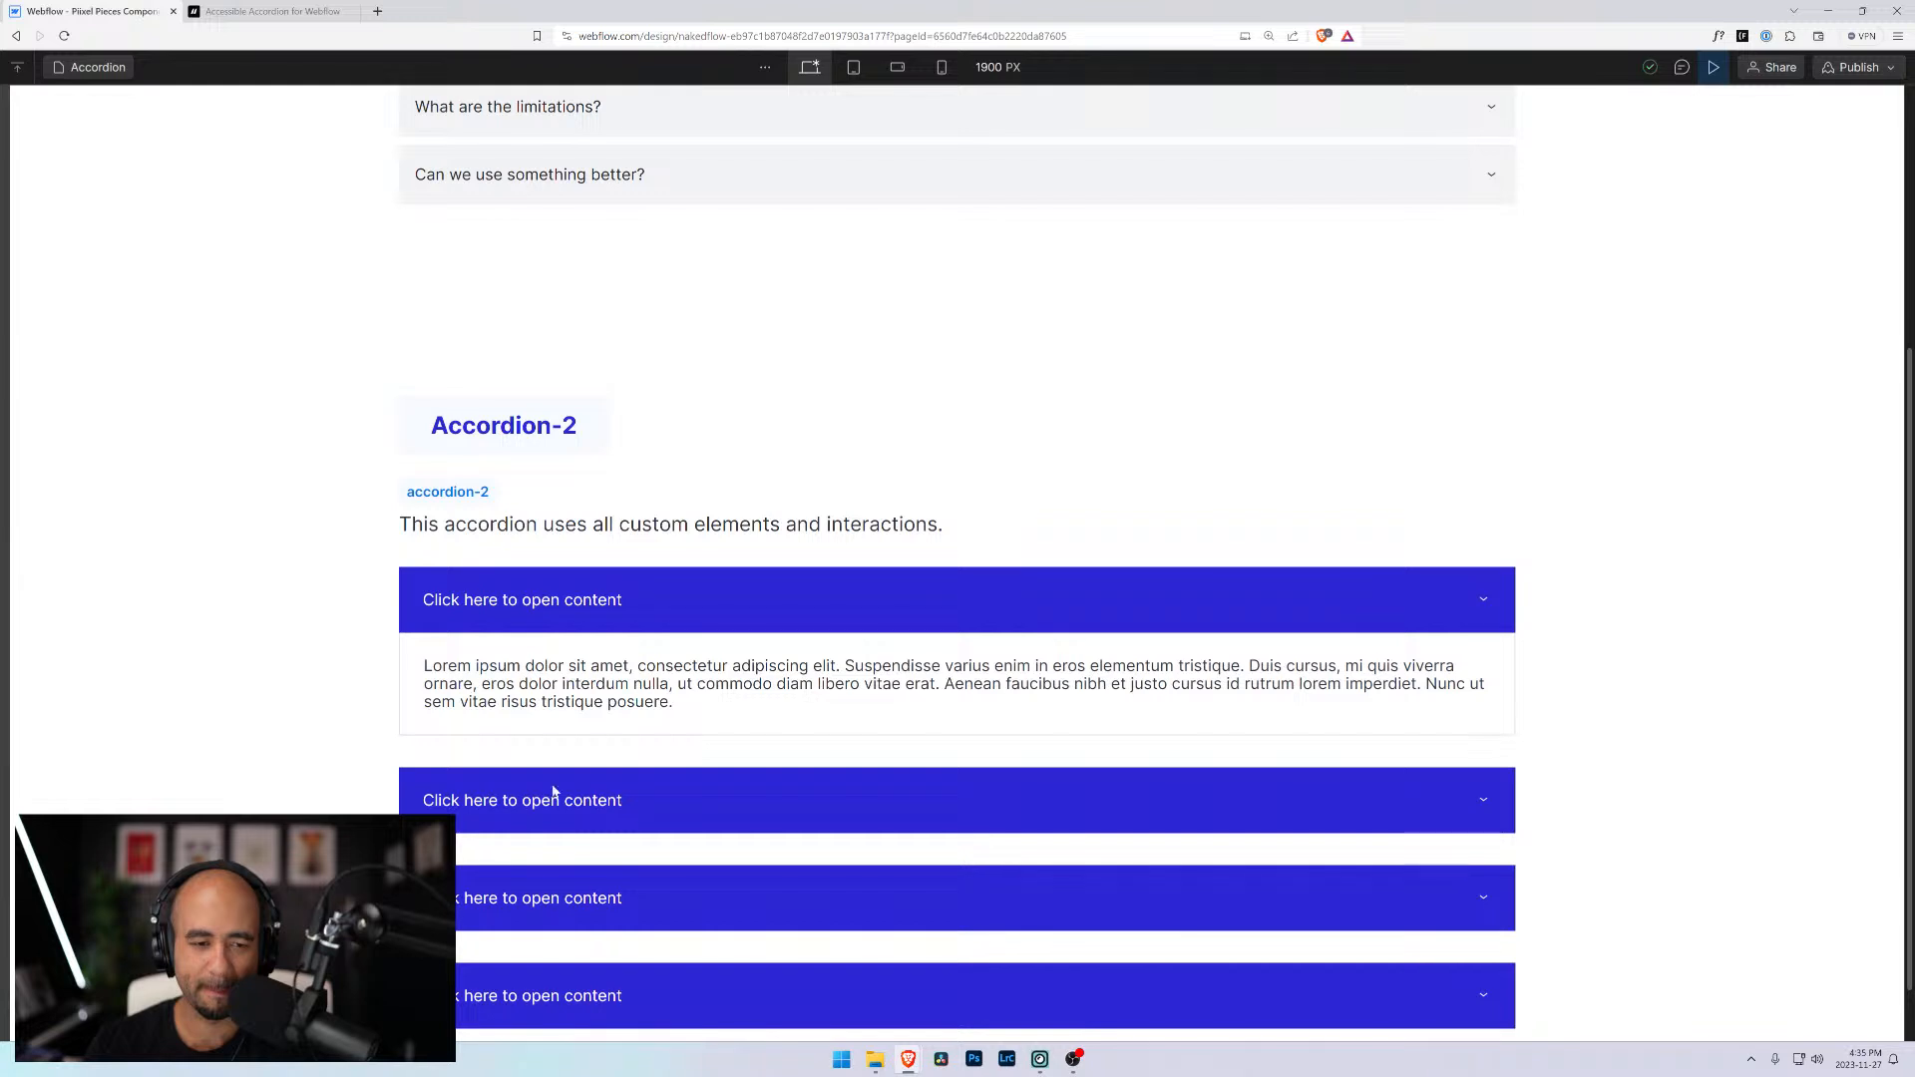
{"action": "left_click", "coordinate": [553, 794]}
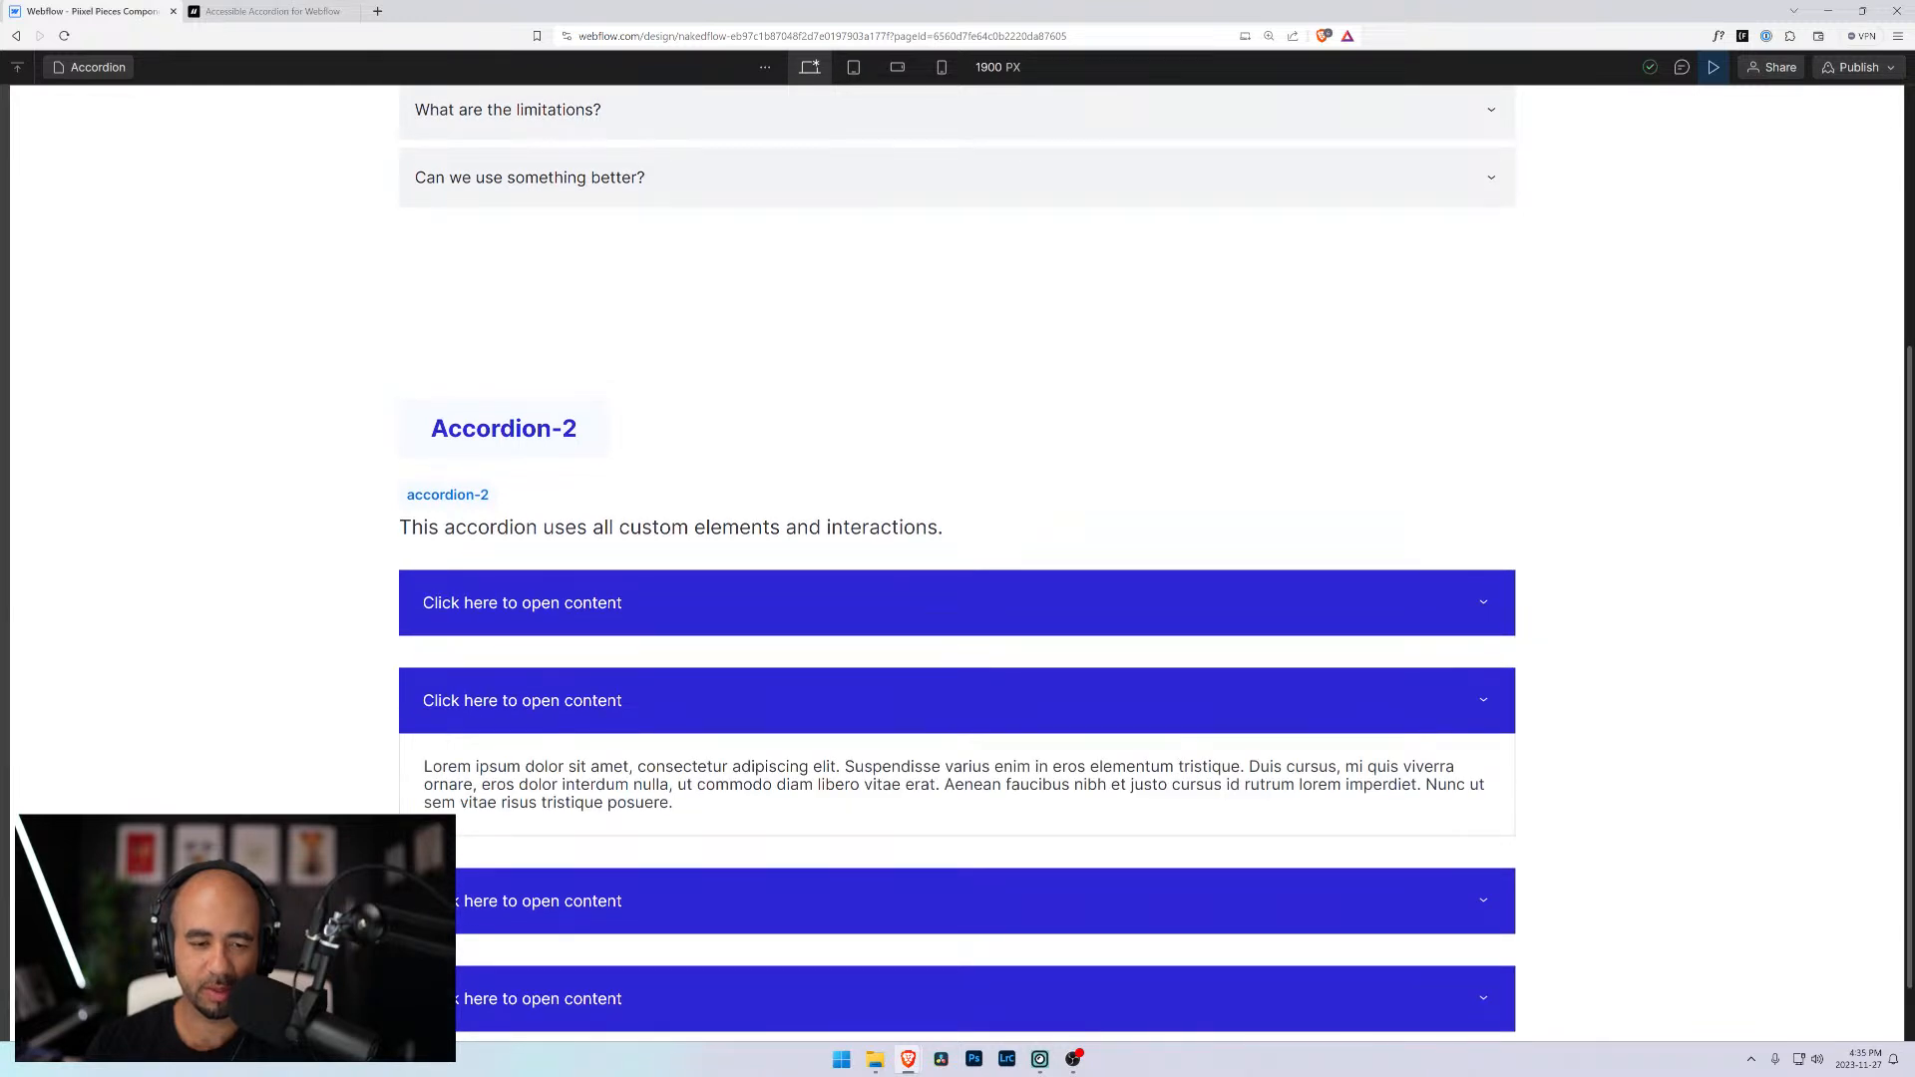
{"action": "left_click", "coordinate": [449, 902]}
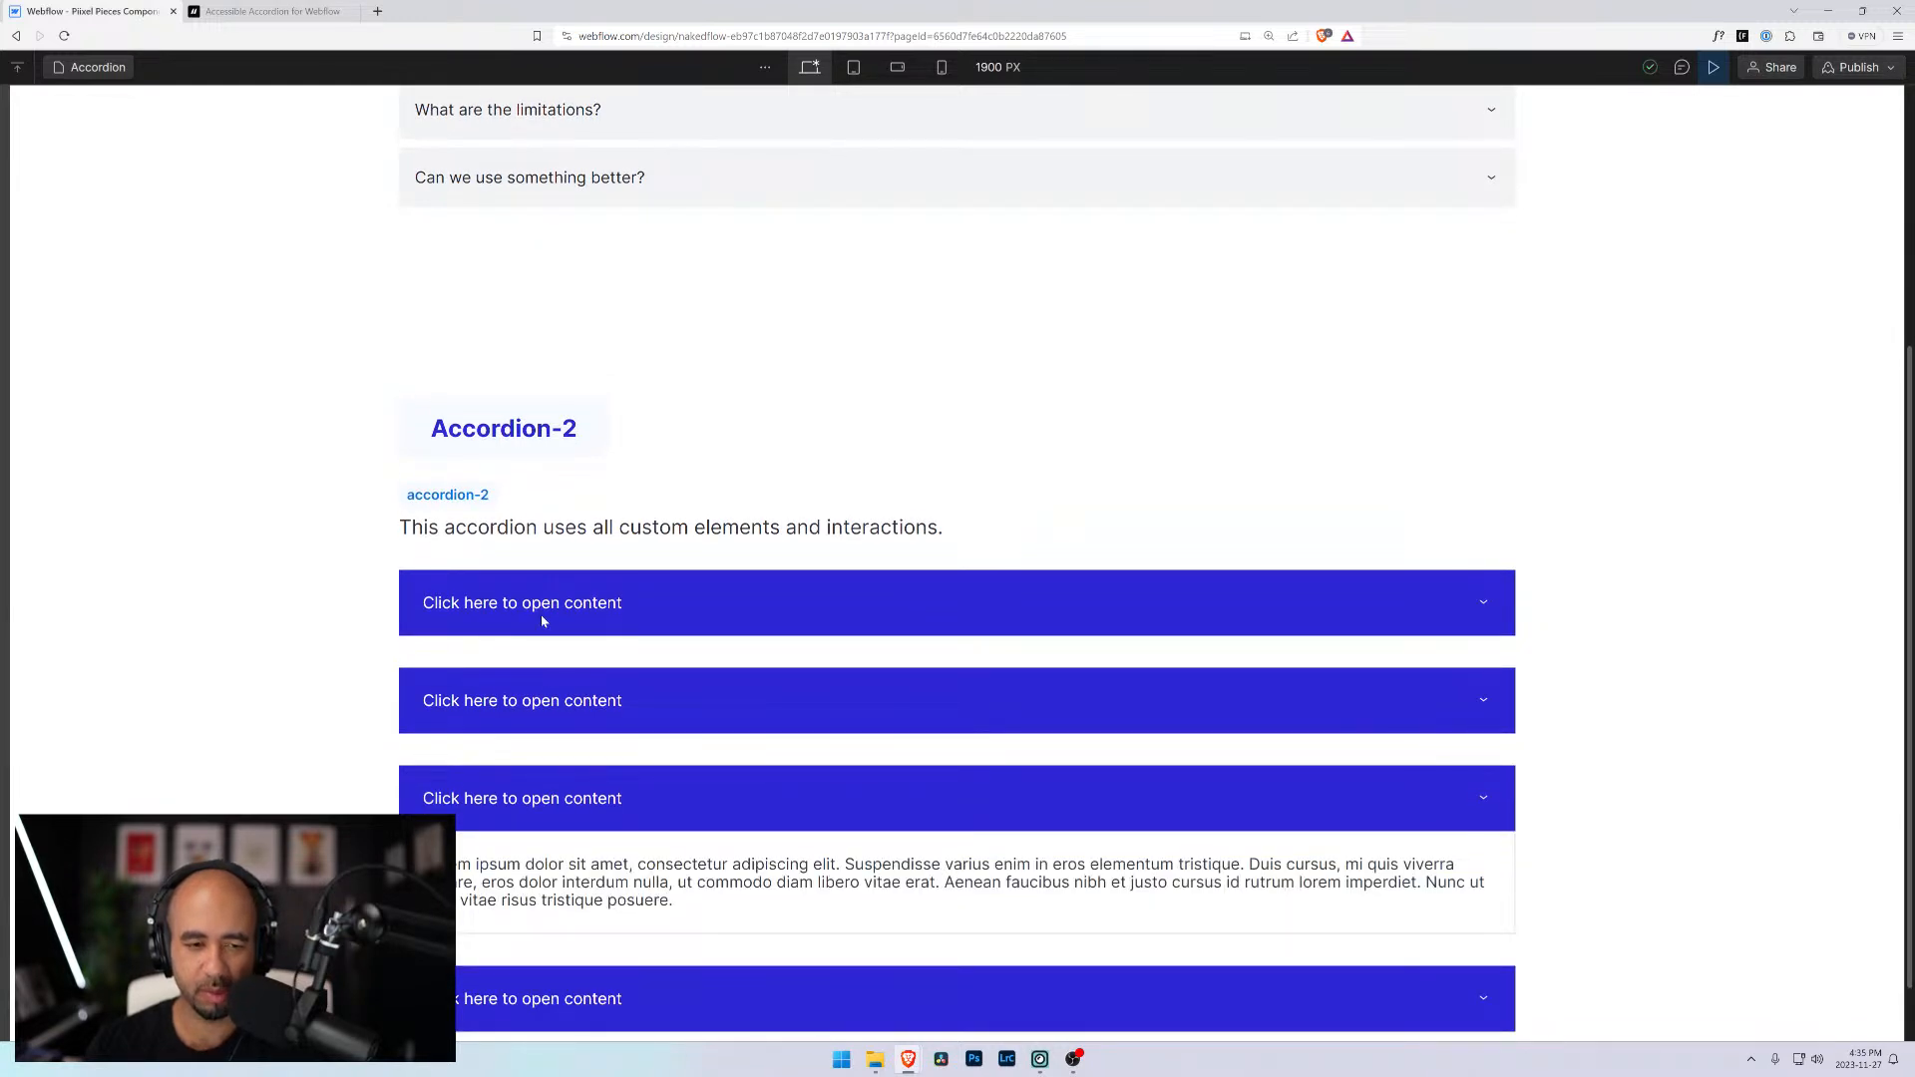
{"action": "left_click", "coordinate": [541, 621]}
{"action": "scroll", "coordinate": [558, 798], "scroll_direction": "down", "scroll_amount": 1}
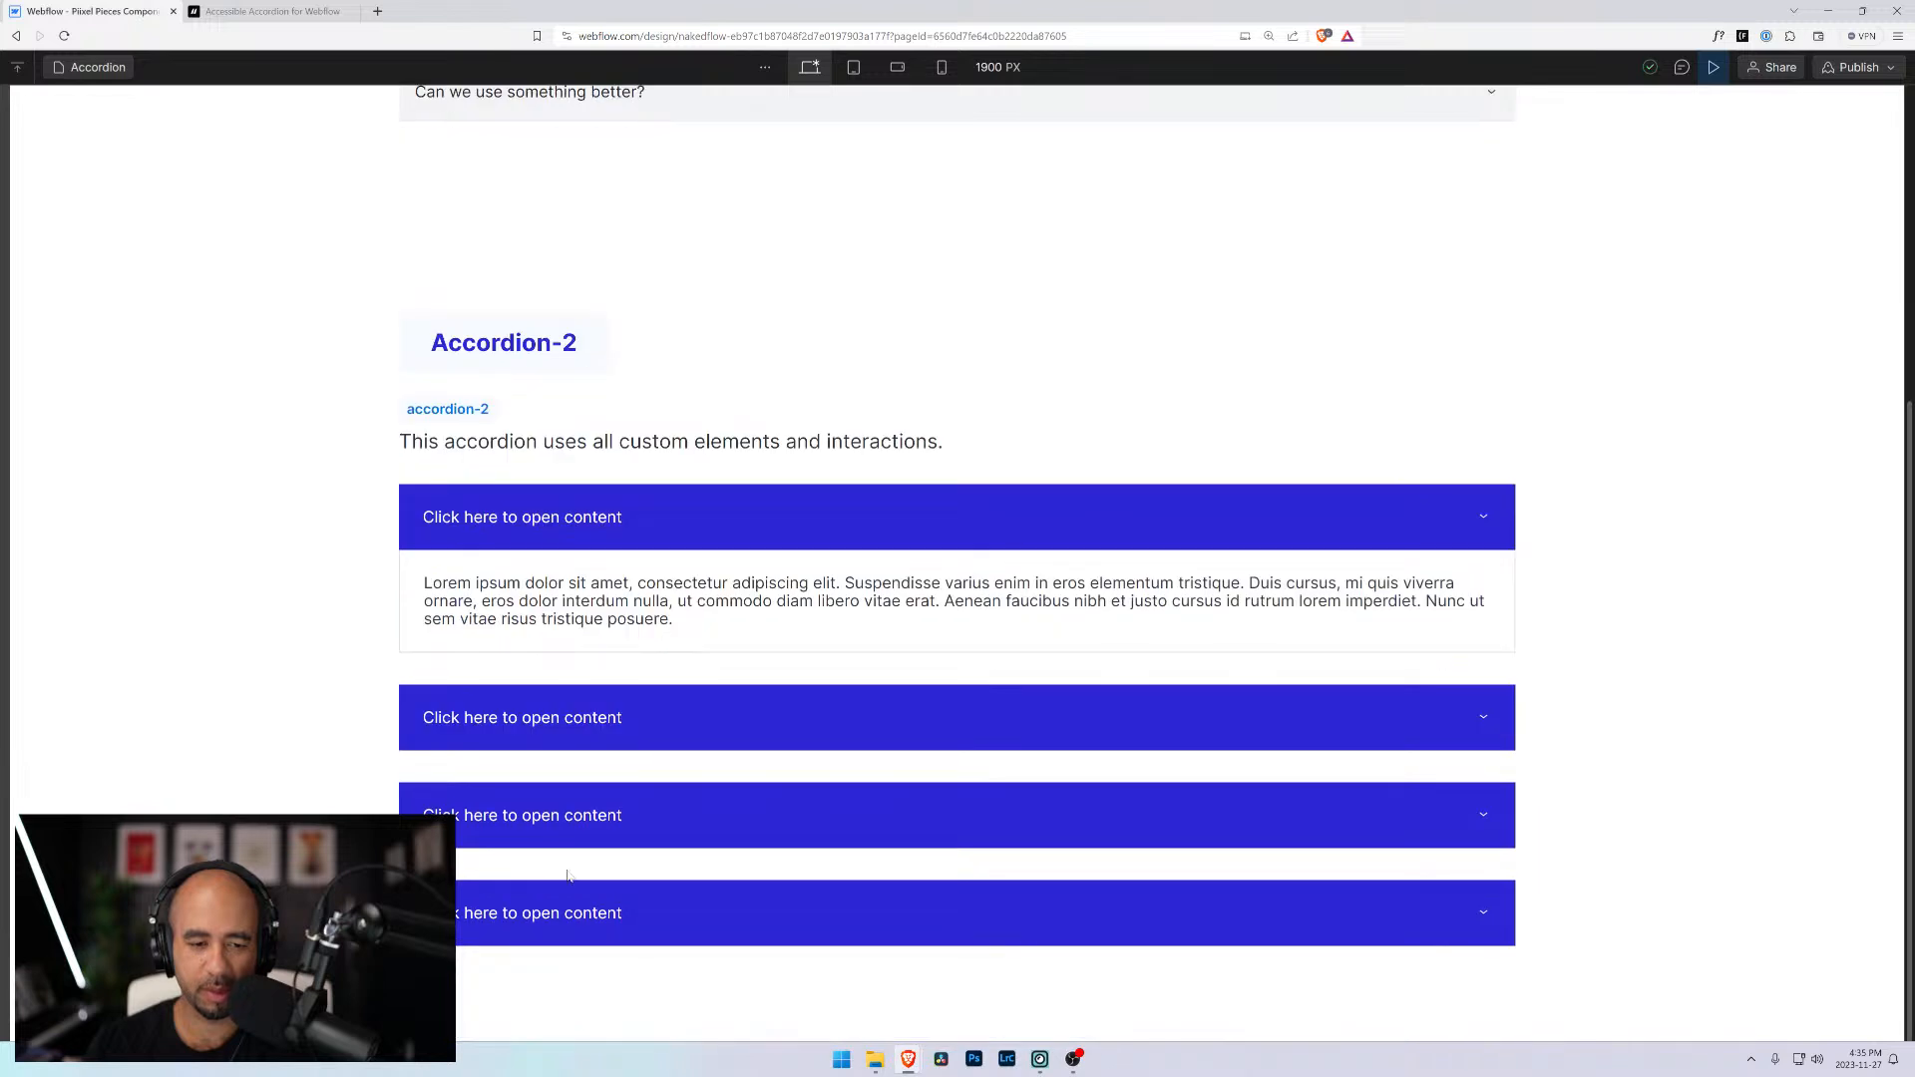
{"action": "left_click", "coordinate": [567, 884]}
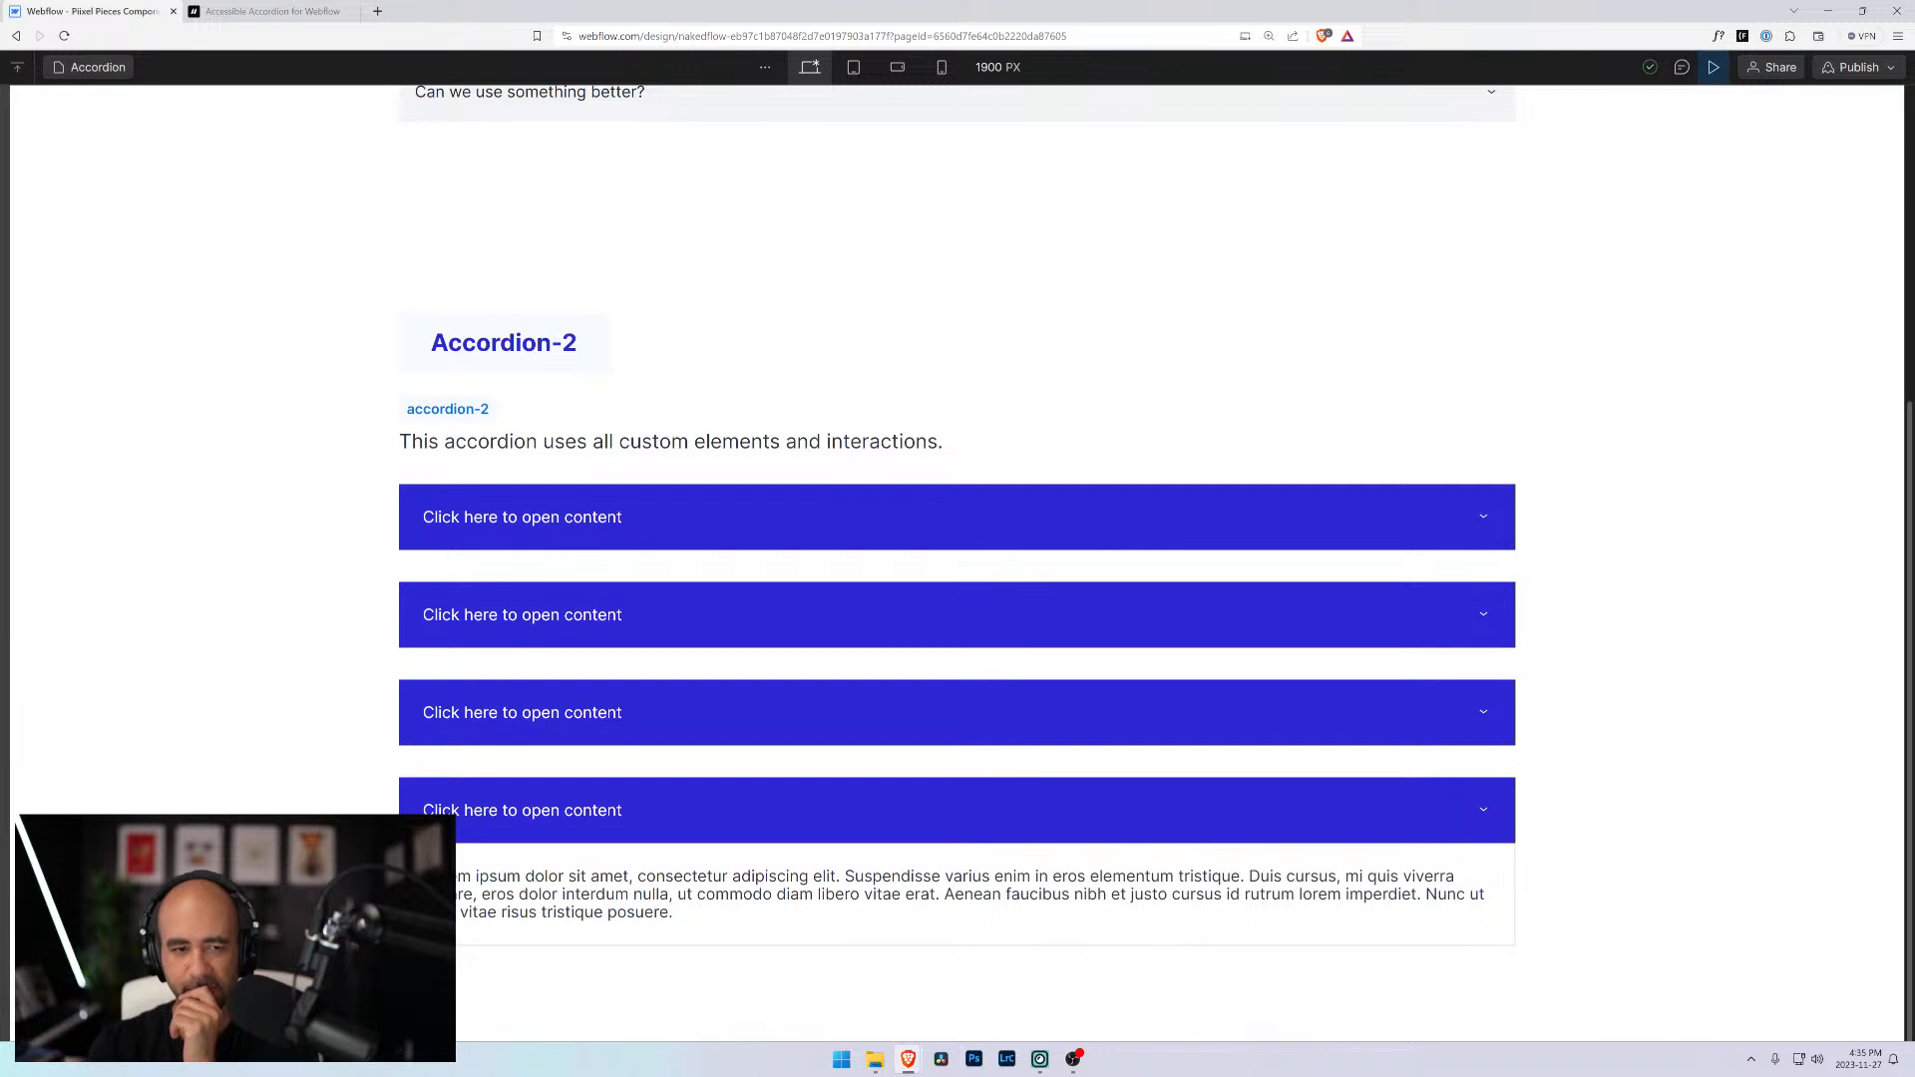
{"action": "left_click", "coordinate": [1714, 67]}
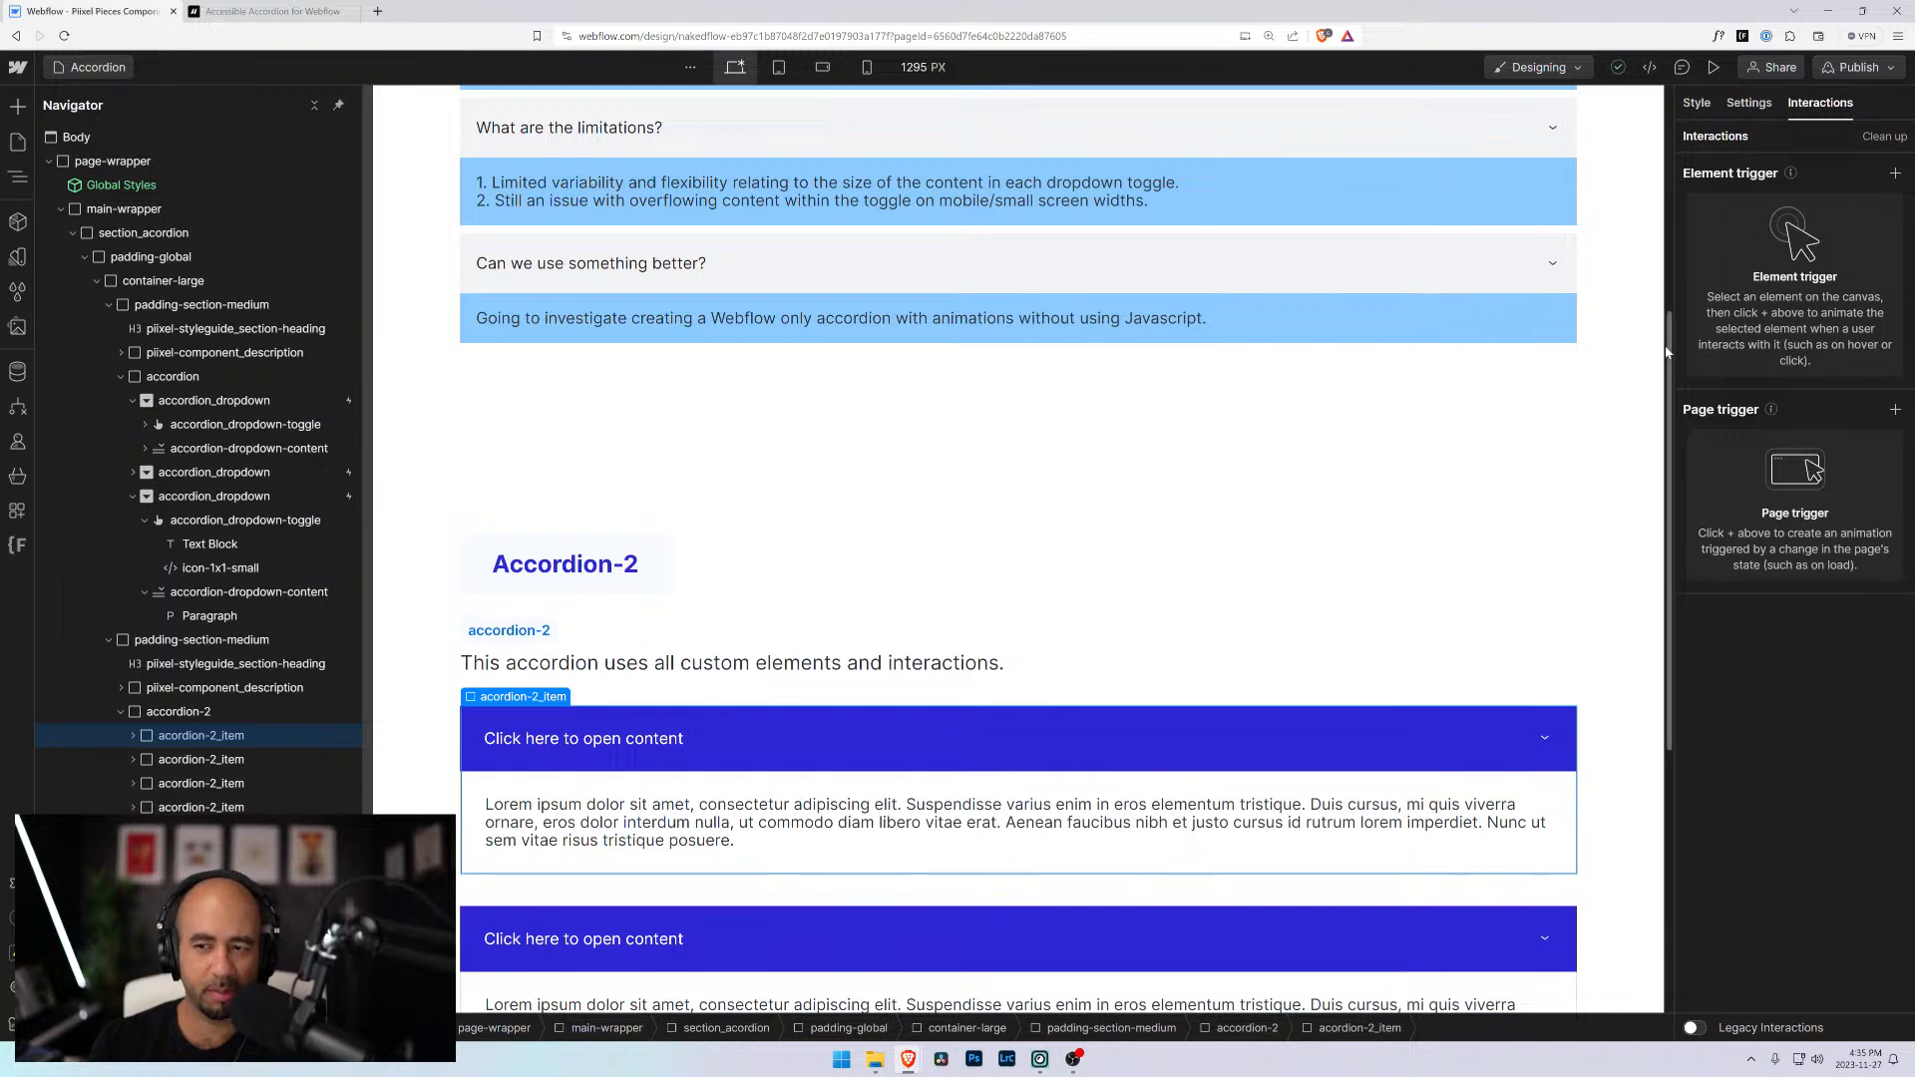
Rename the TEST animation on the first accordion-2_toggle's click trigger to OPENS, with its content-container size action selected
{"action": "left_click", "coordinate": [133, 737]}
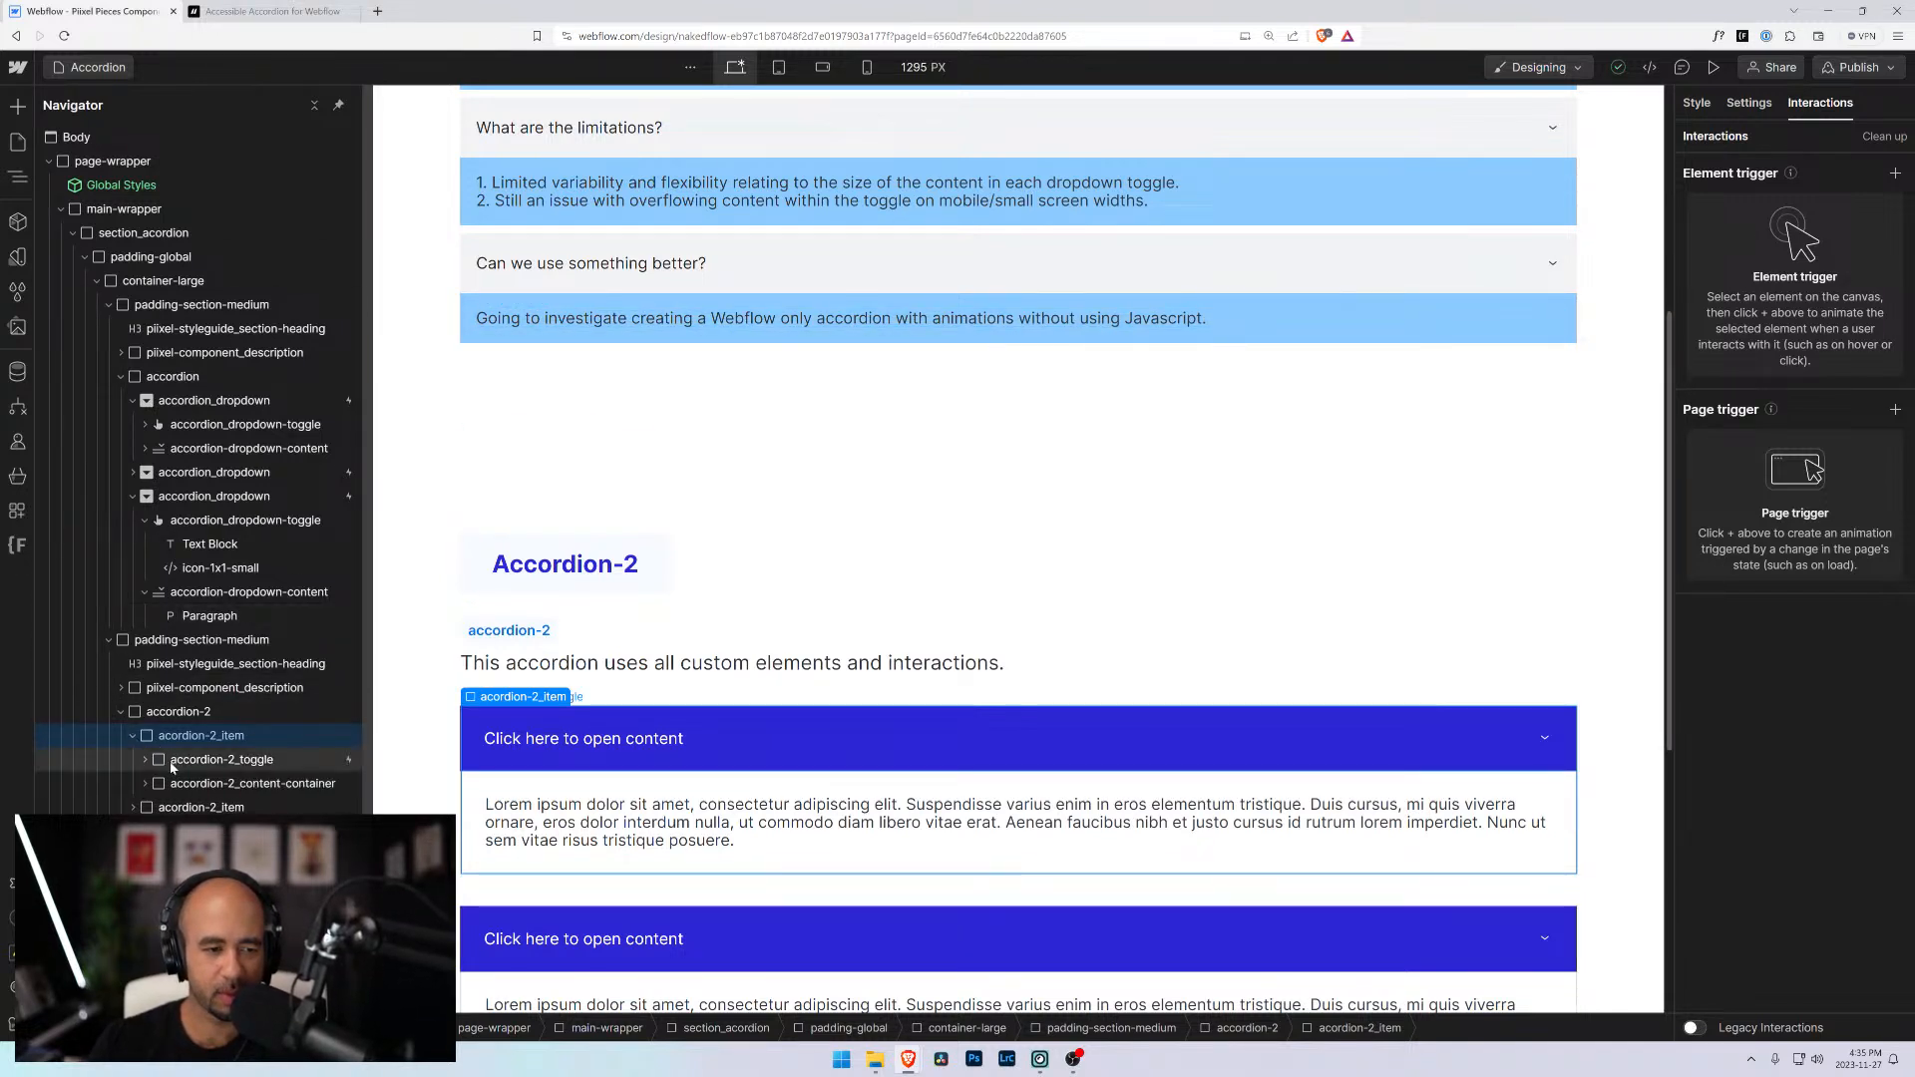
{"action": "left_click", "coordinate": [222, 762]}
{"action": "left_click", "coordinate": [1696, 258]}
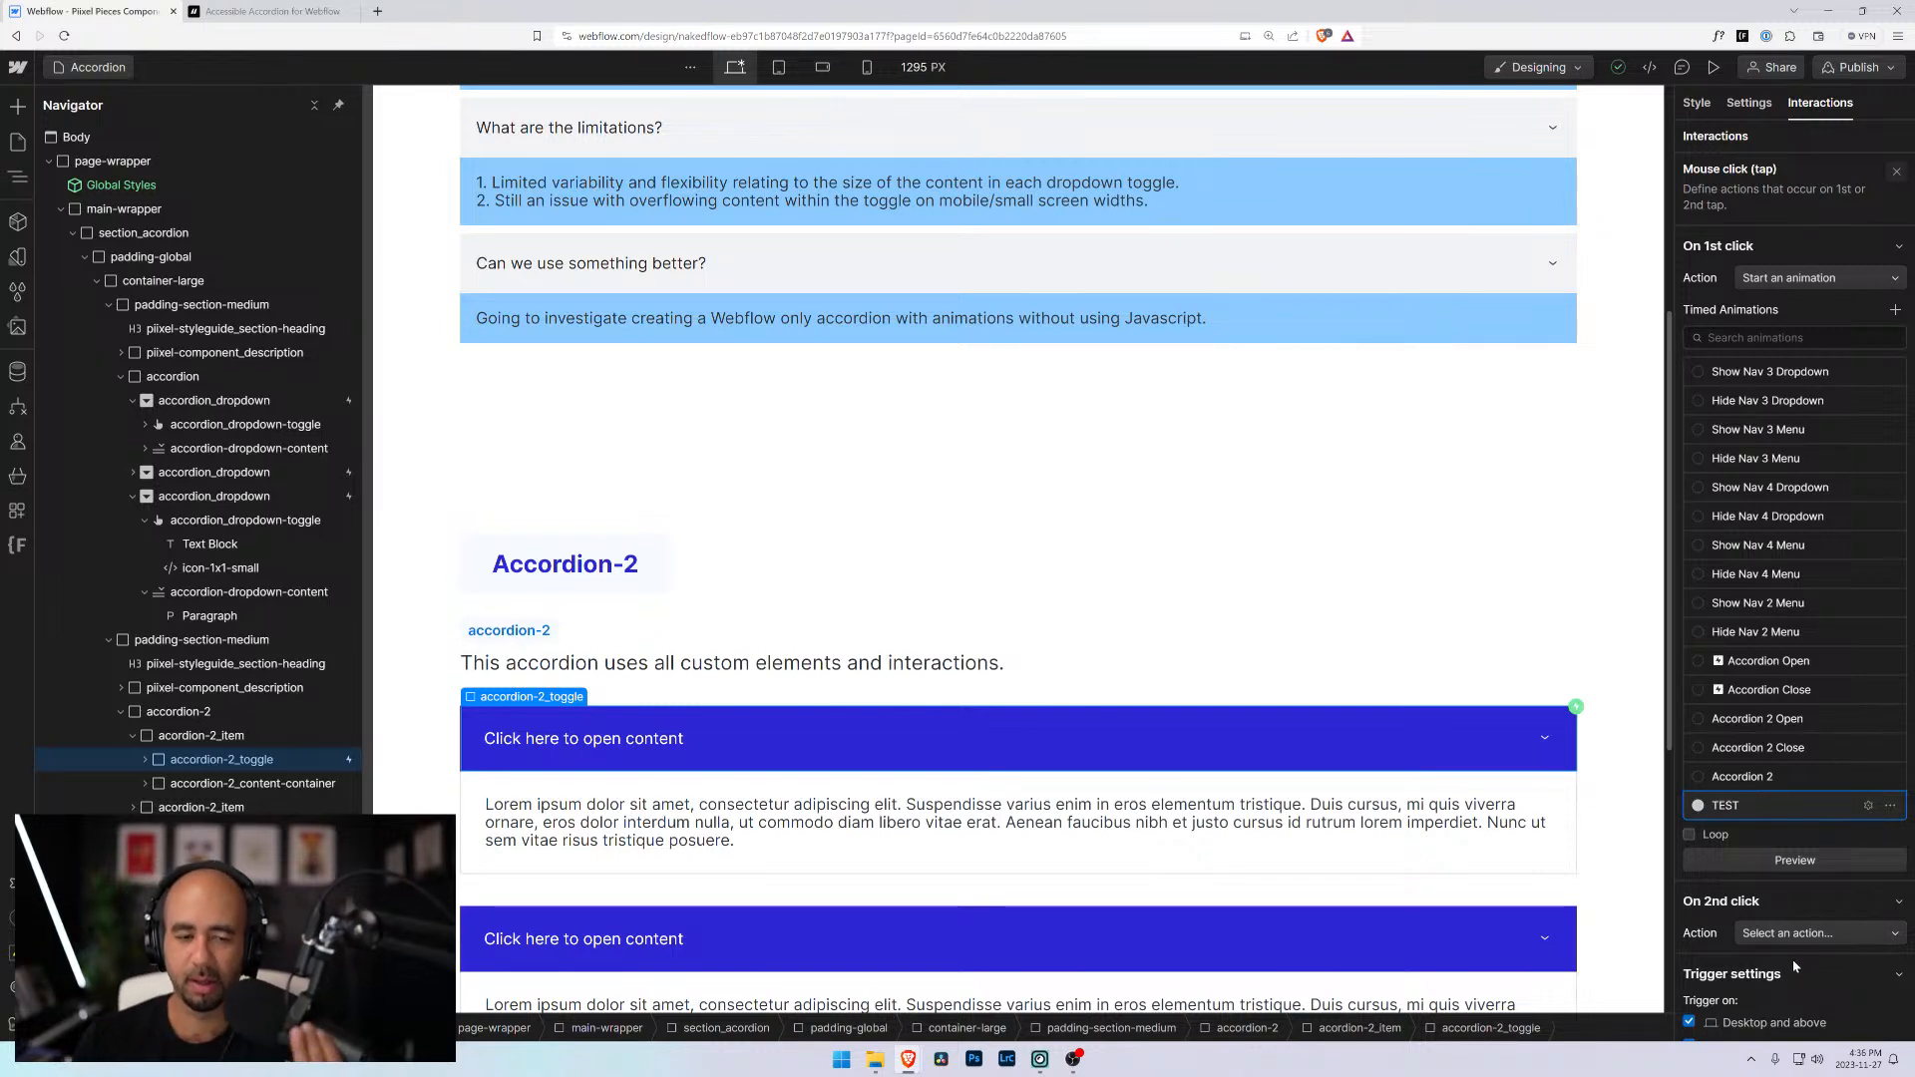
{"action": "left_click", "coordinate": [1869, 805]}
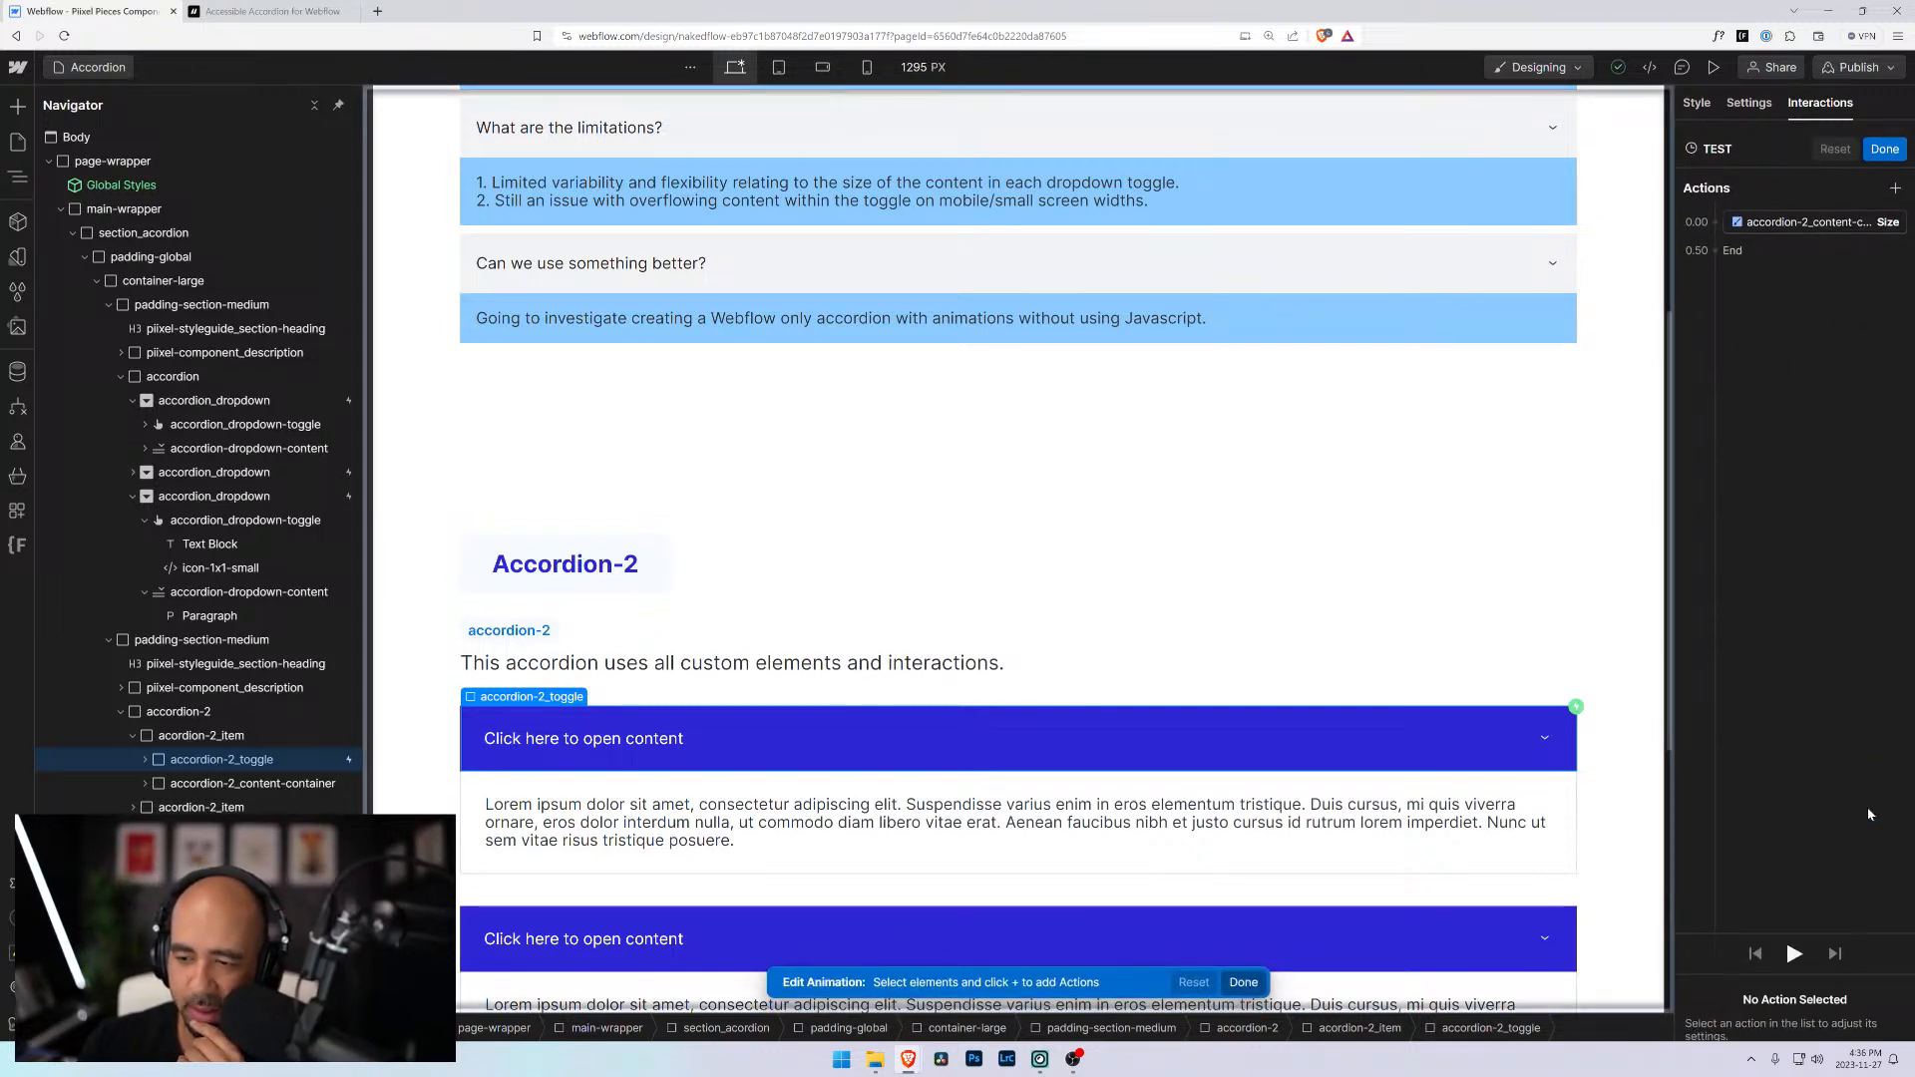
{"action": "left_click", "coordinate": [1791, 214]}
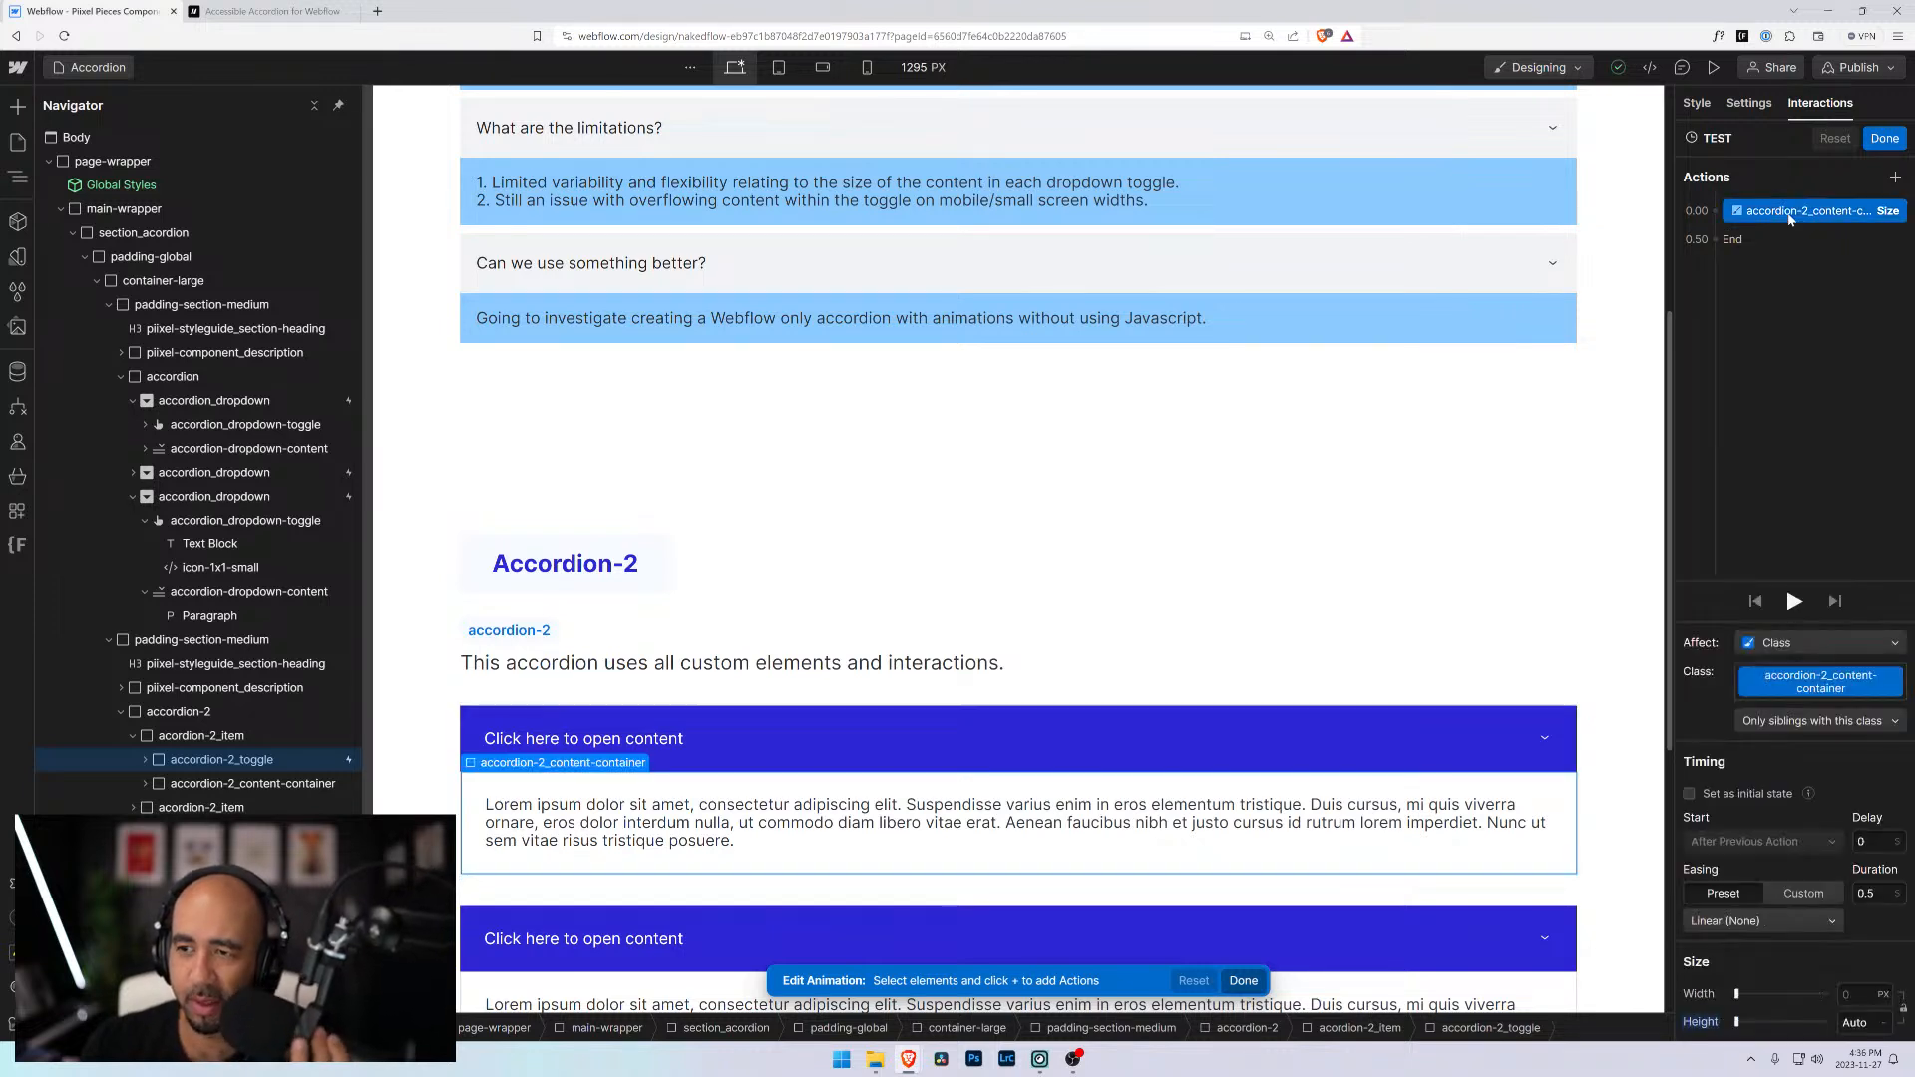
{"action": "left_click", "coordinate": [1738, 138]}
{"action": "type", "text": "O"}
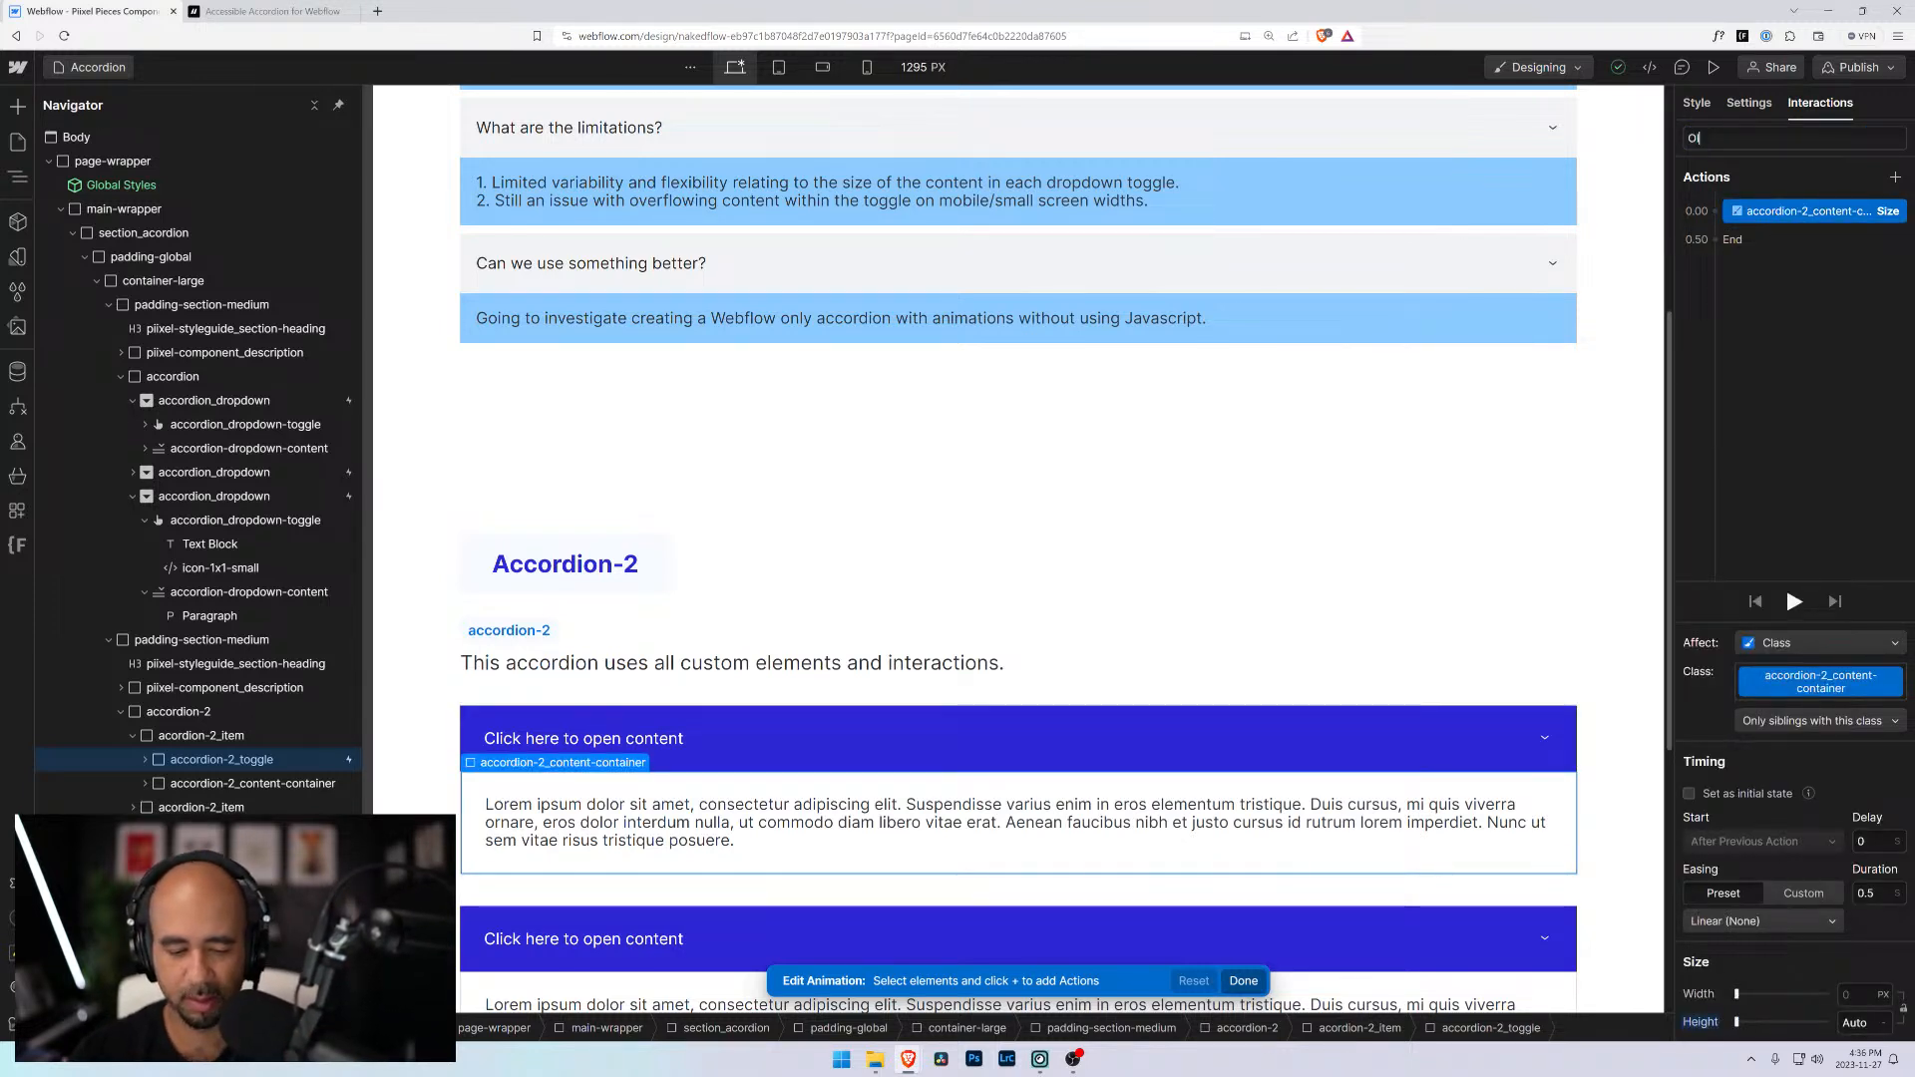
{"action": "type", "text": "PENS"}
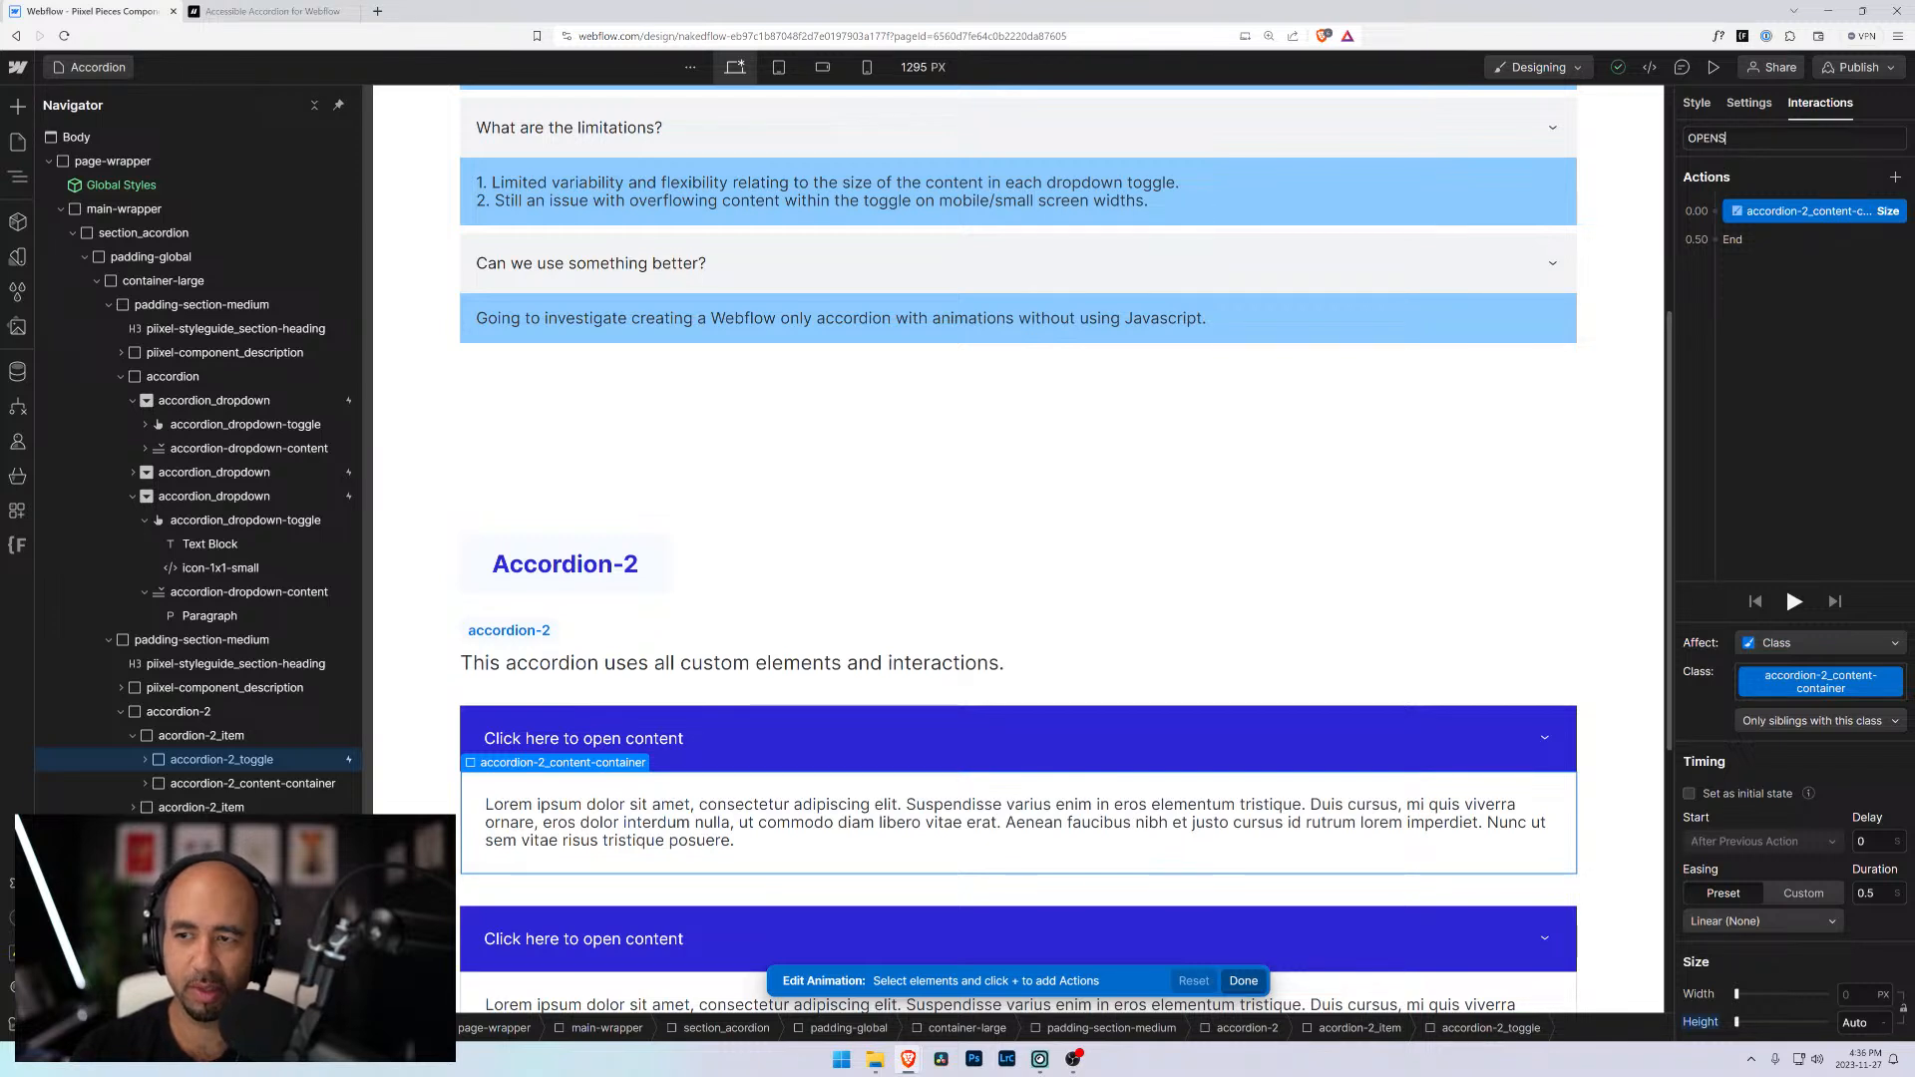
{"action": "key", "text": "Return"}
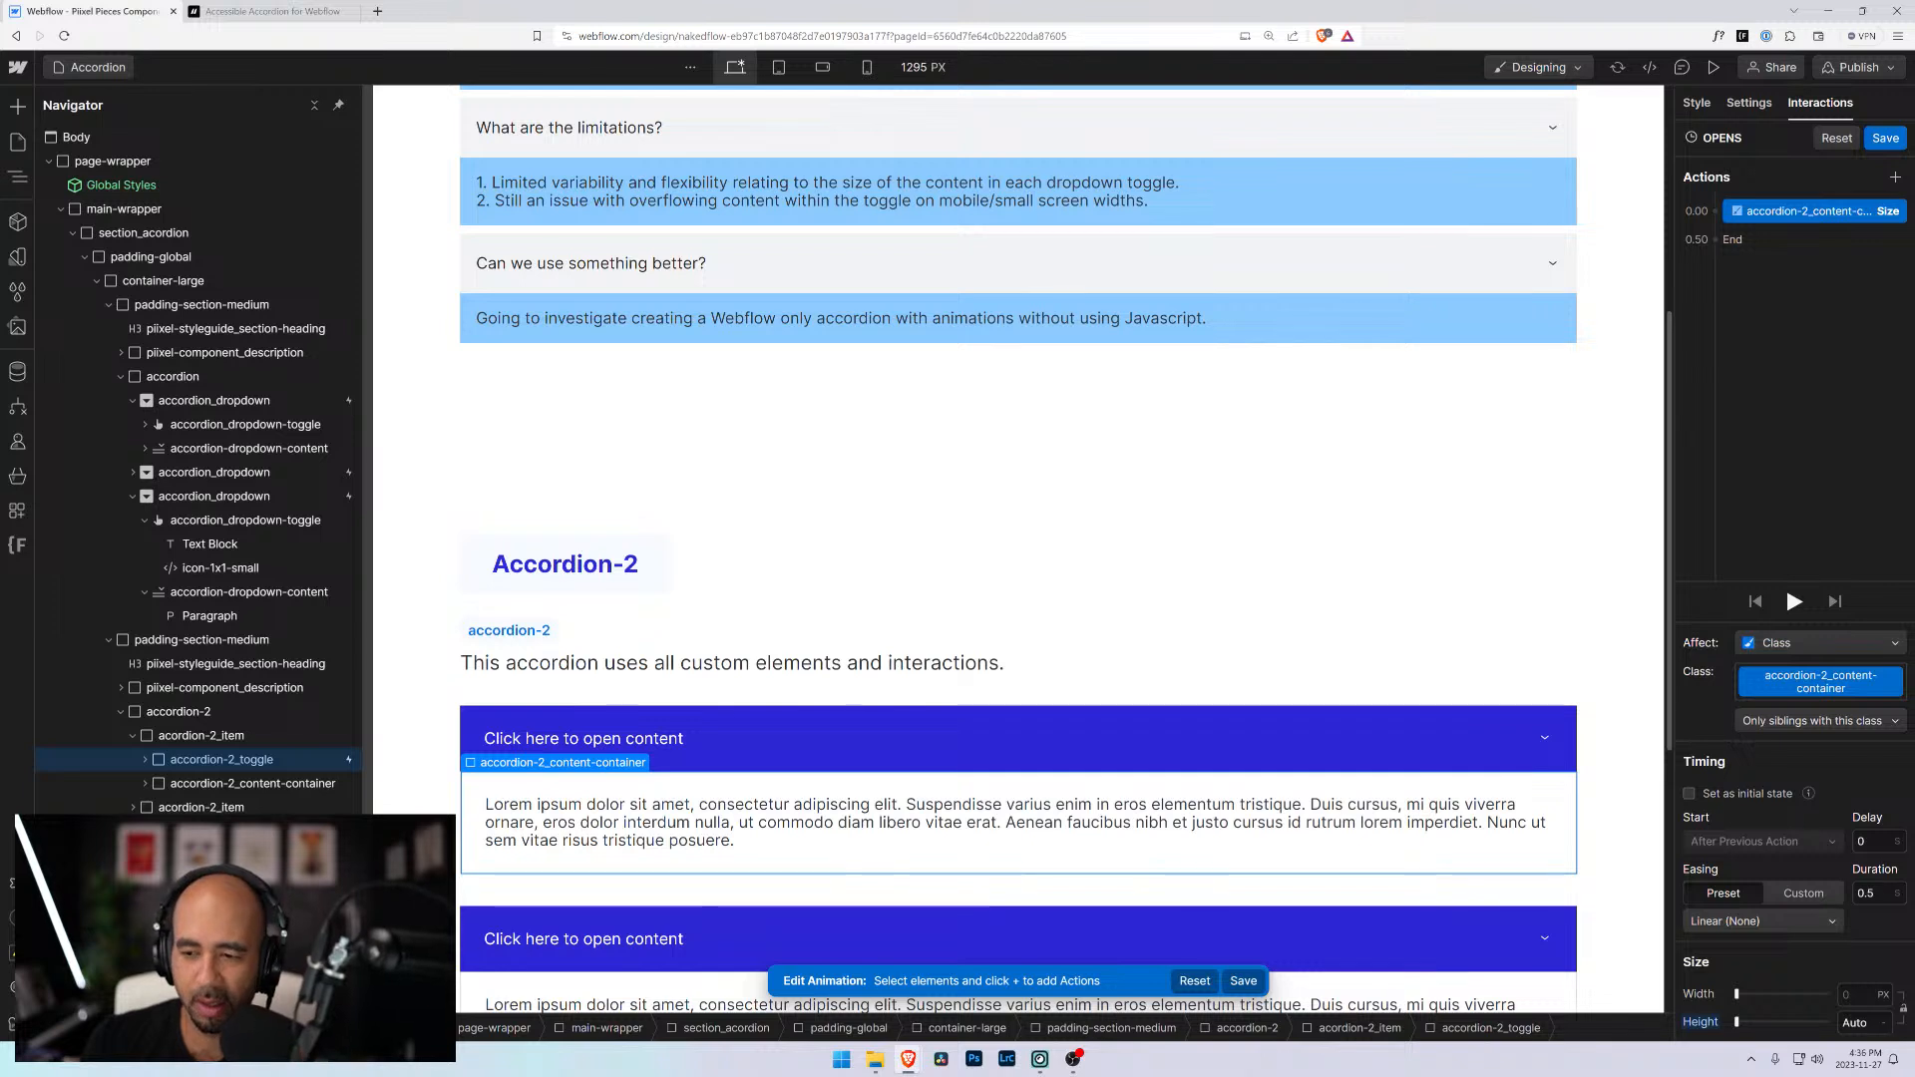
Set the duration of the OPENS animation's size action to 0.25
{"action": "left_click", "coordinate": [1867, 893]}
{"action": "type", "text": "0.25"}
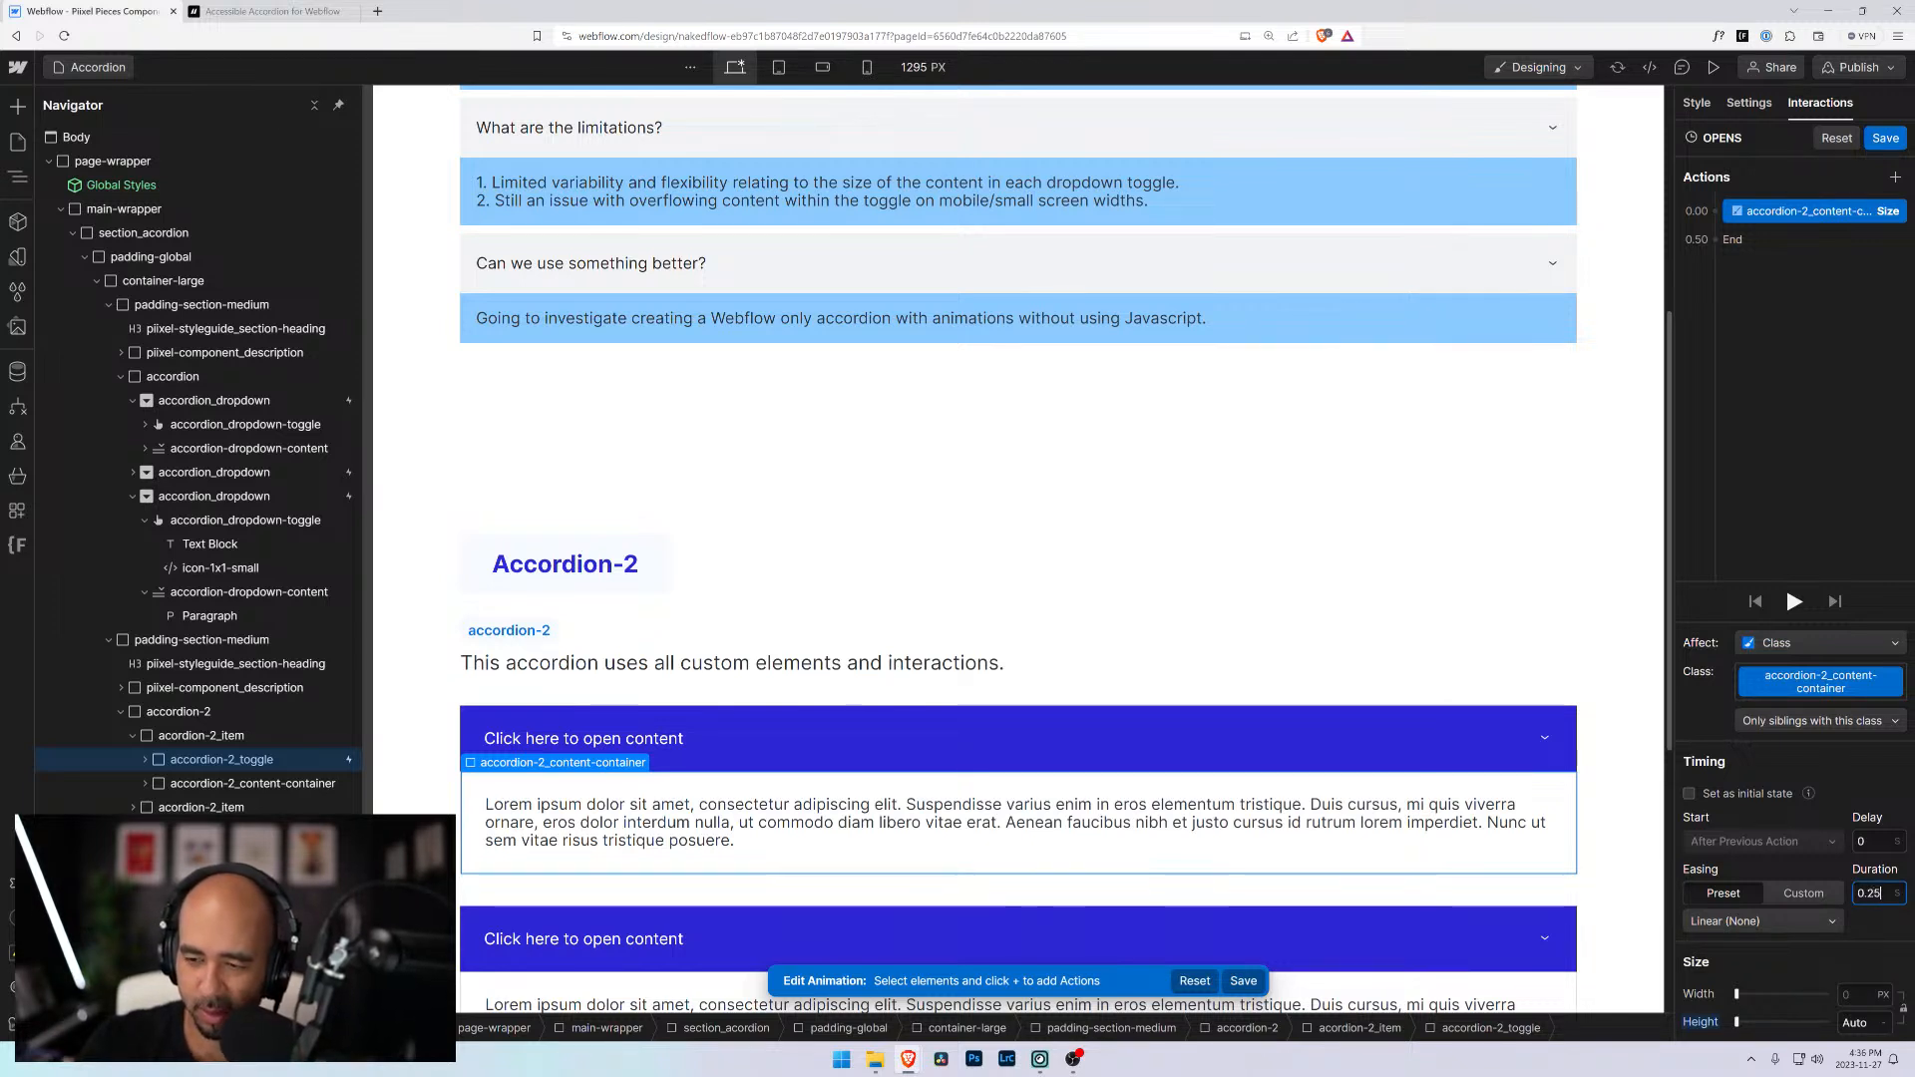
{"action": "left_click", "coordinate": [1801, 872]}
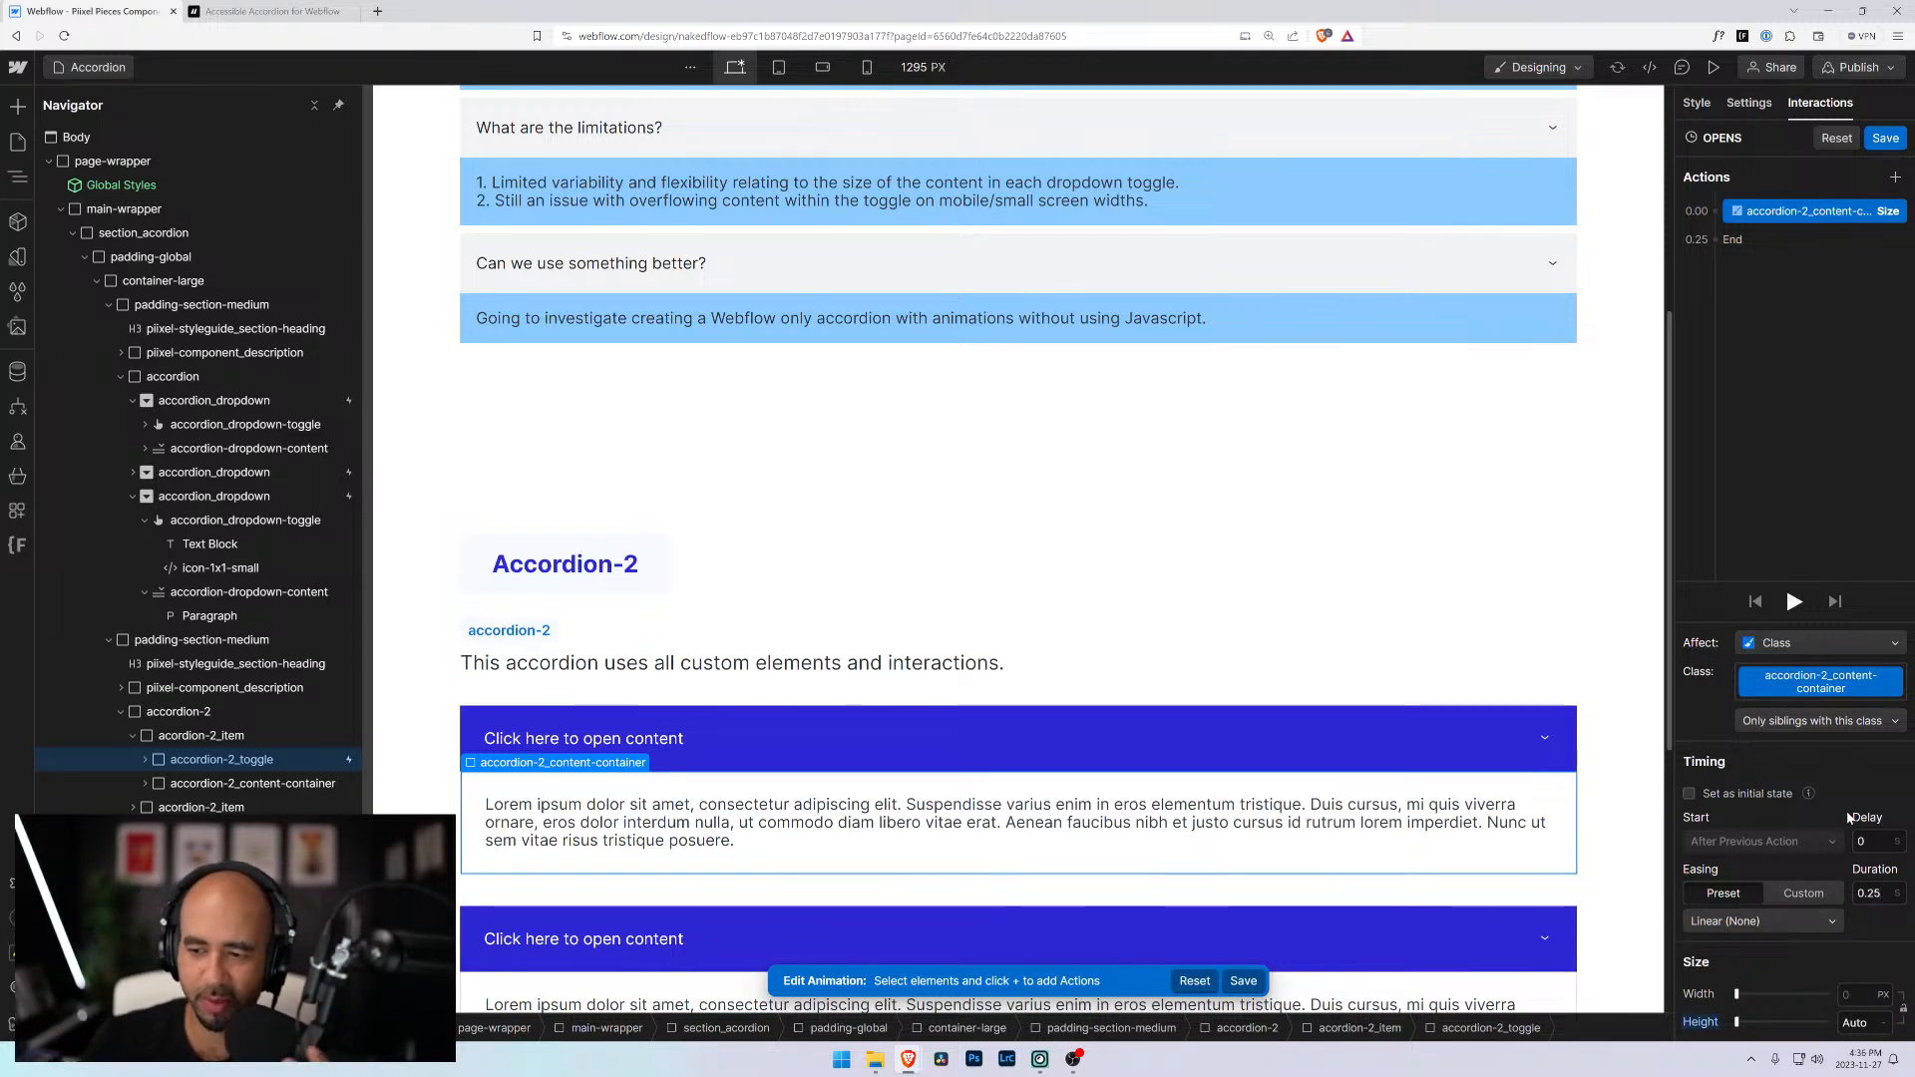
{"action": "left_click_drag", "start_coordinate": [1879, 901], "coordinate": [1868, 900]}
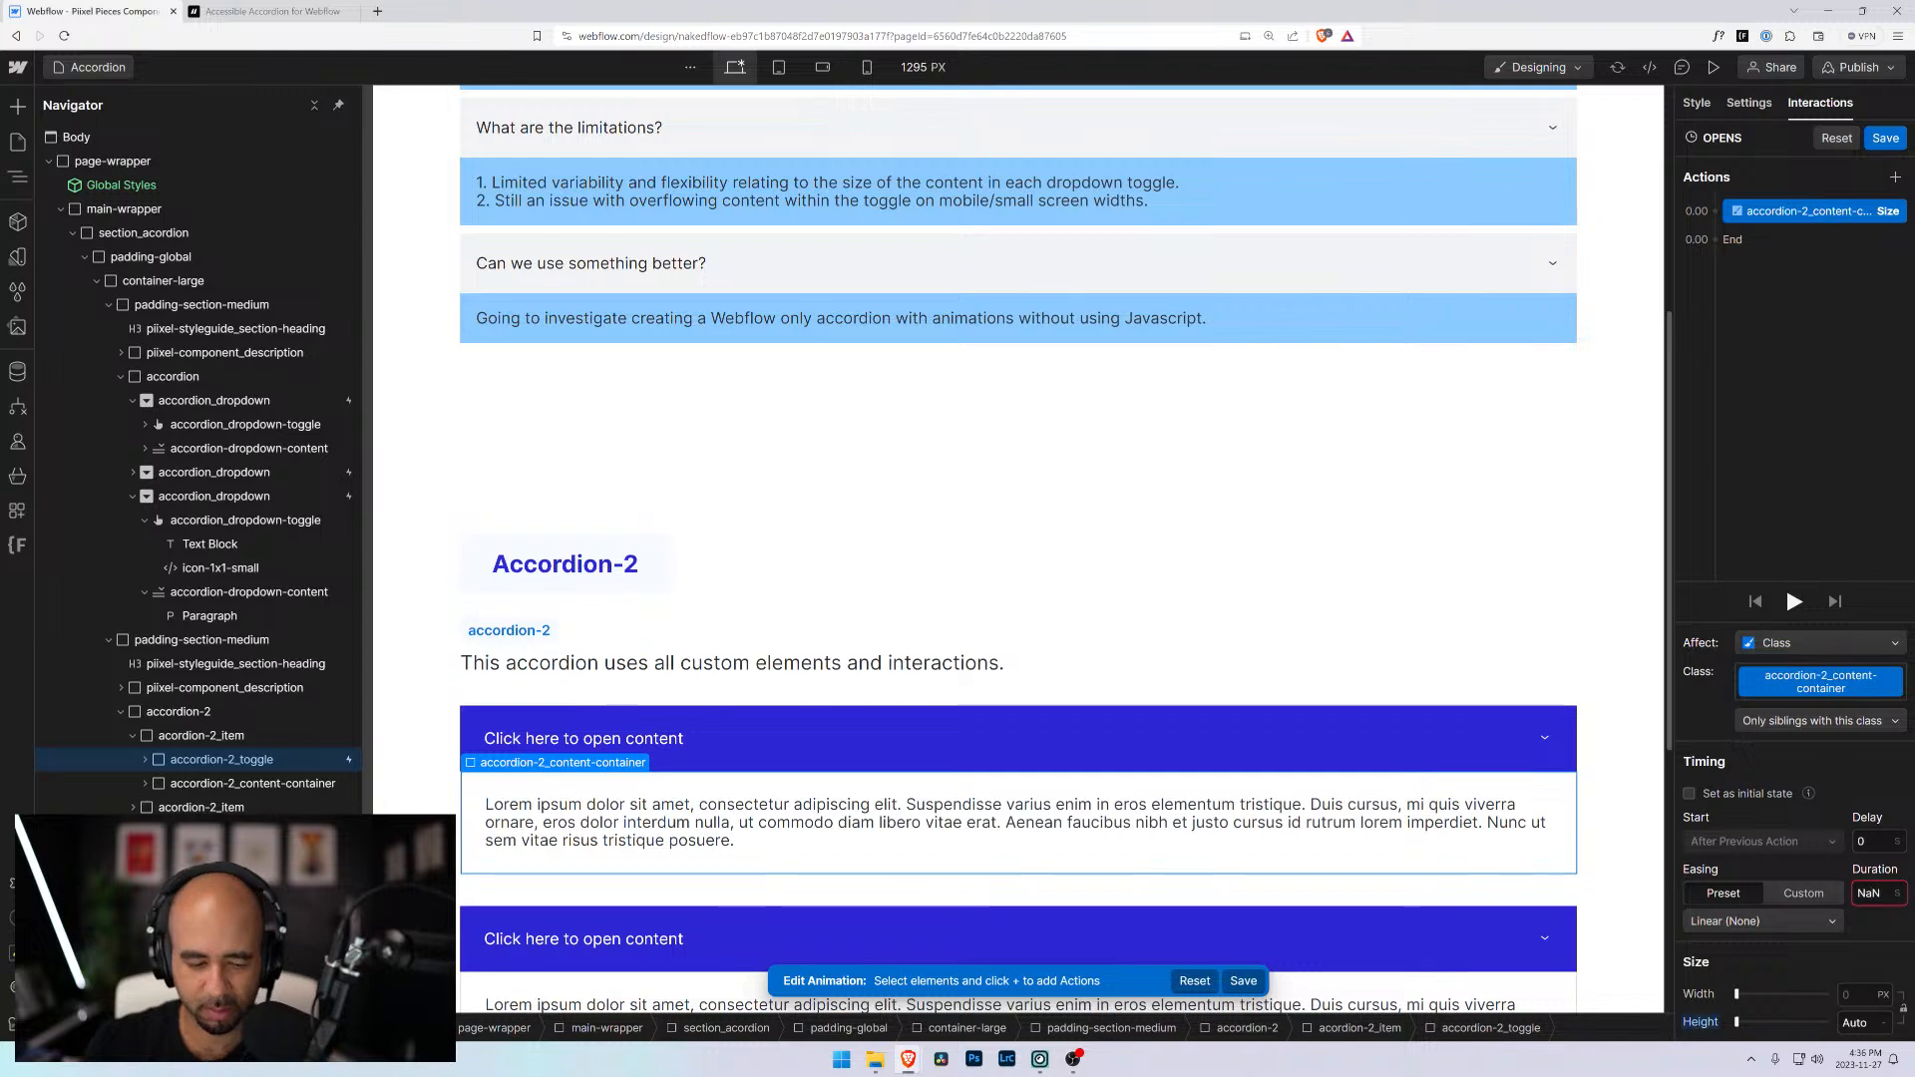
{"action": "double_click", "coordinate": [1870, 894]}
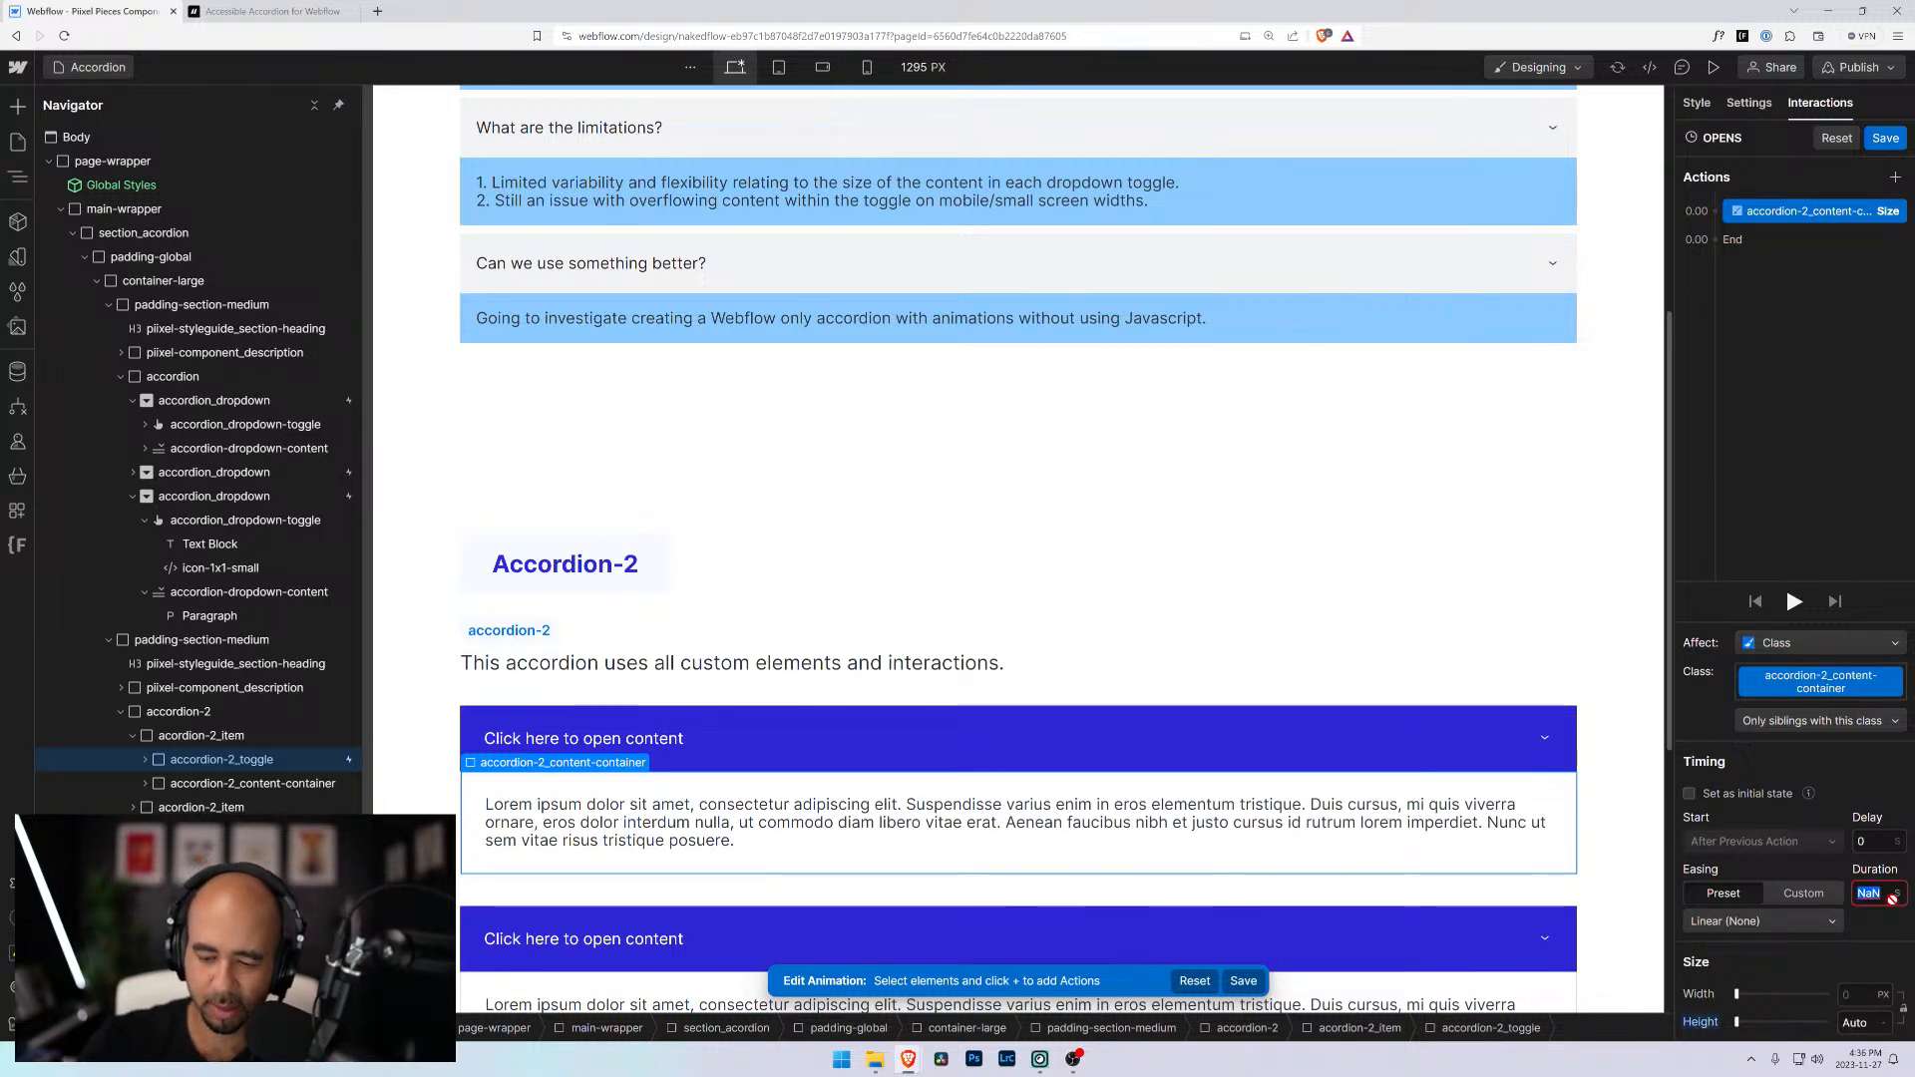
{"action": "type", "text": "0.25"}
{"action": "key", "text": "Return"}
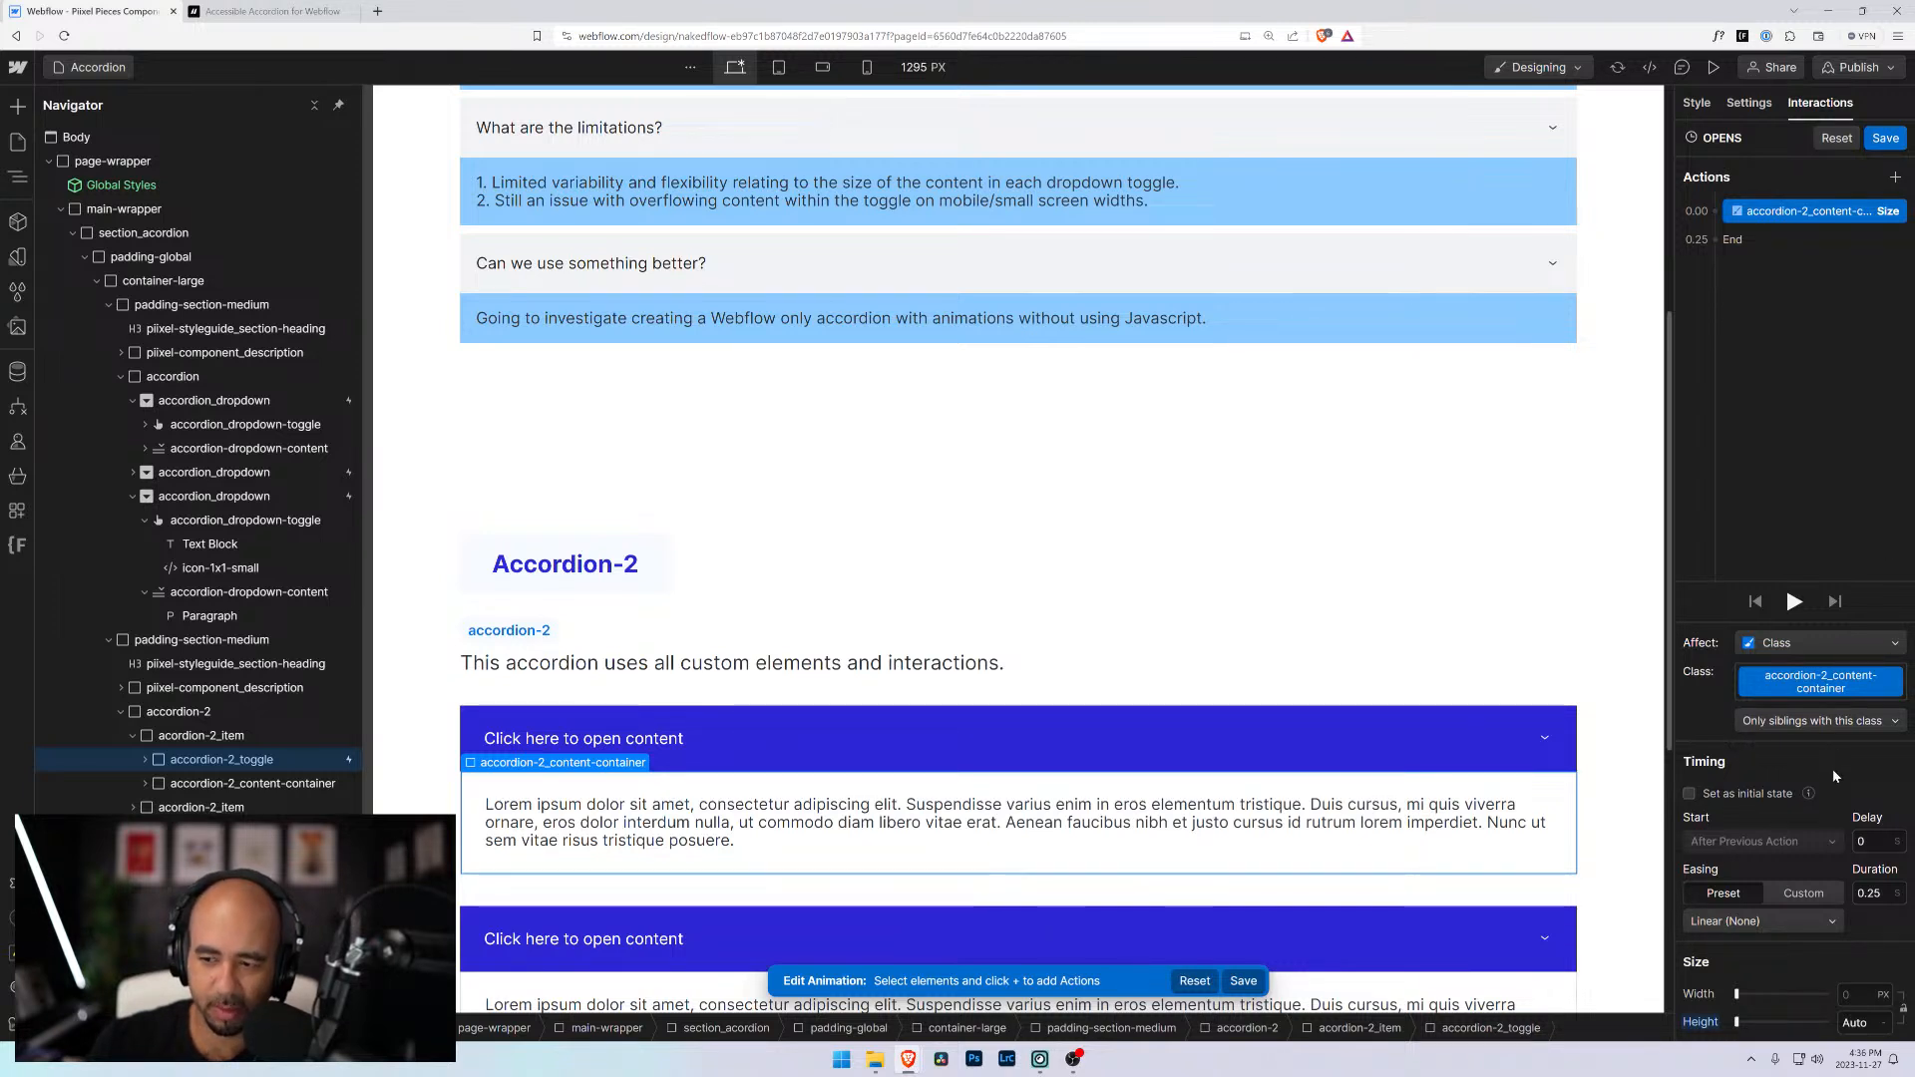
Set the delay of the OPENS size action to 0.25 and save the animation
{"action": "left_click", "coordinate": [1864, 841]}
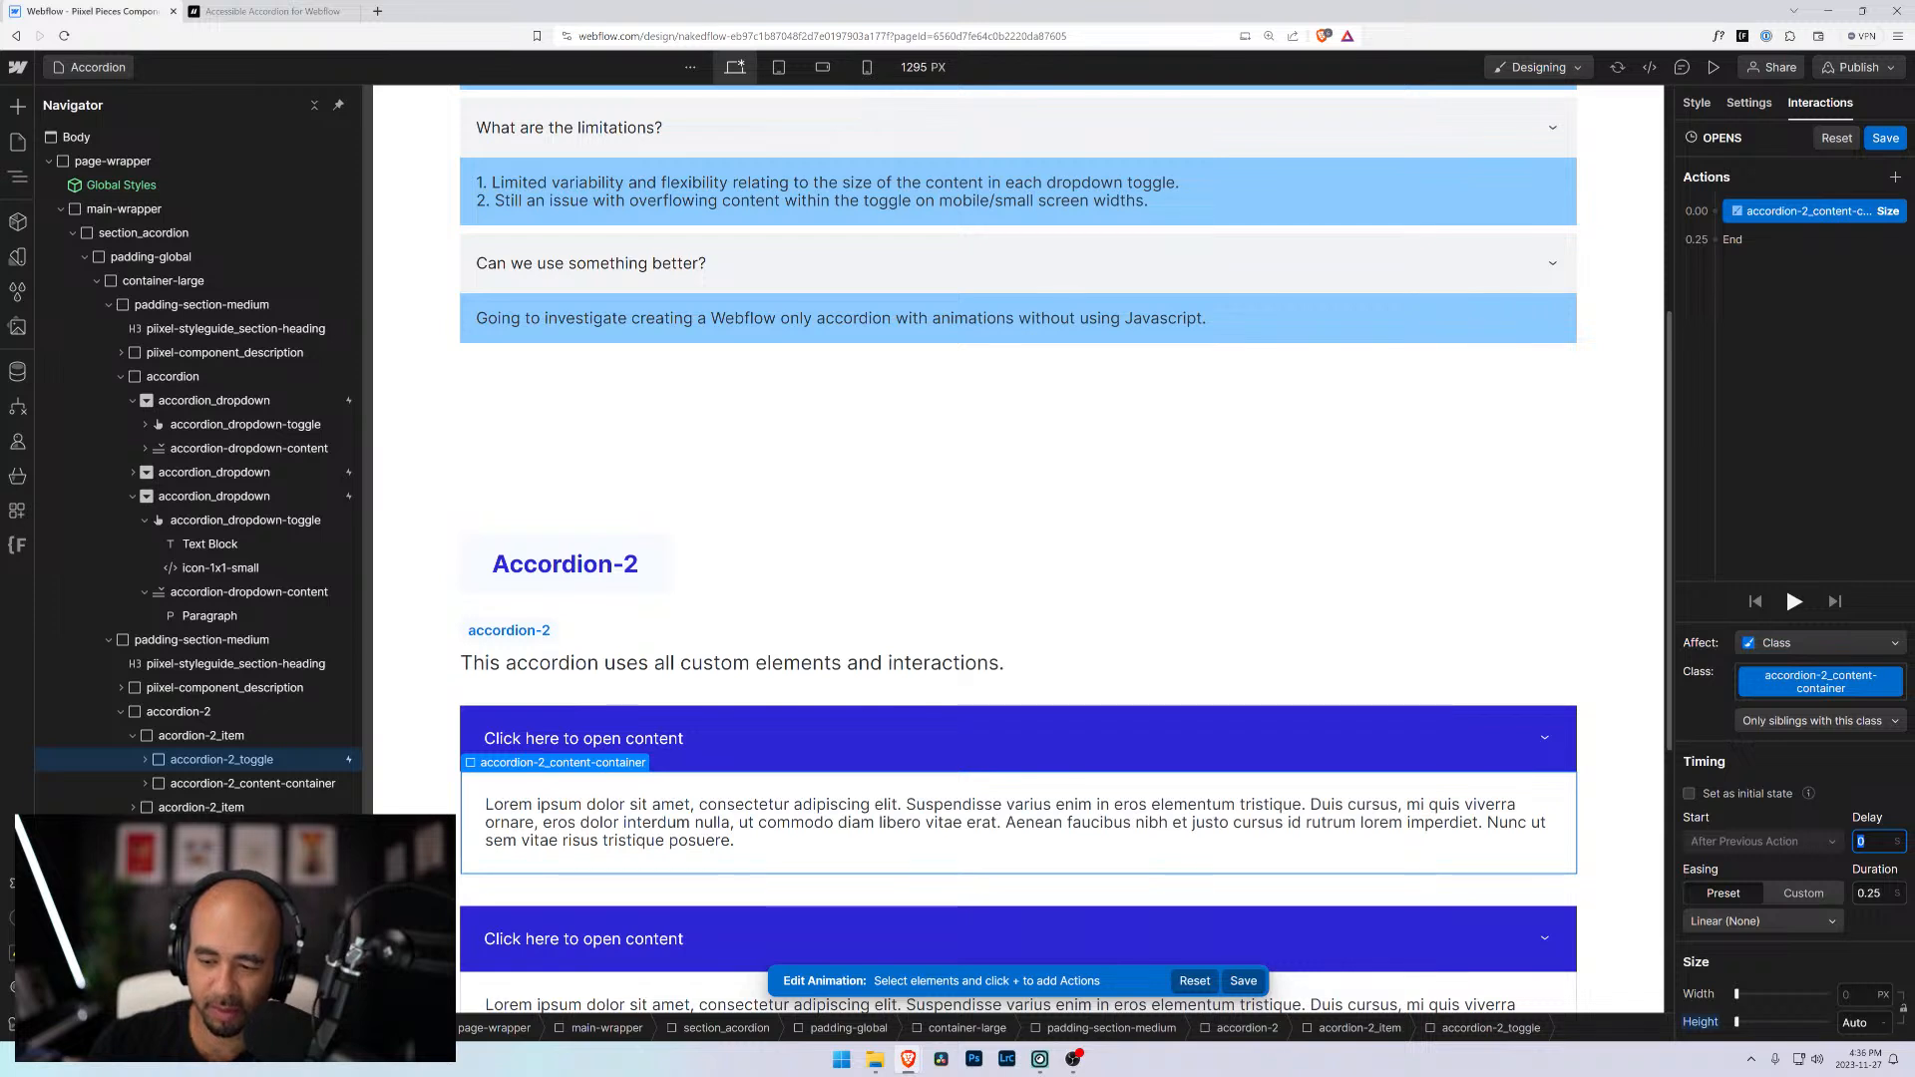
{"action": "type", "text": "0.25"}
{"action": "key", "text": "Tab"}
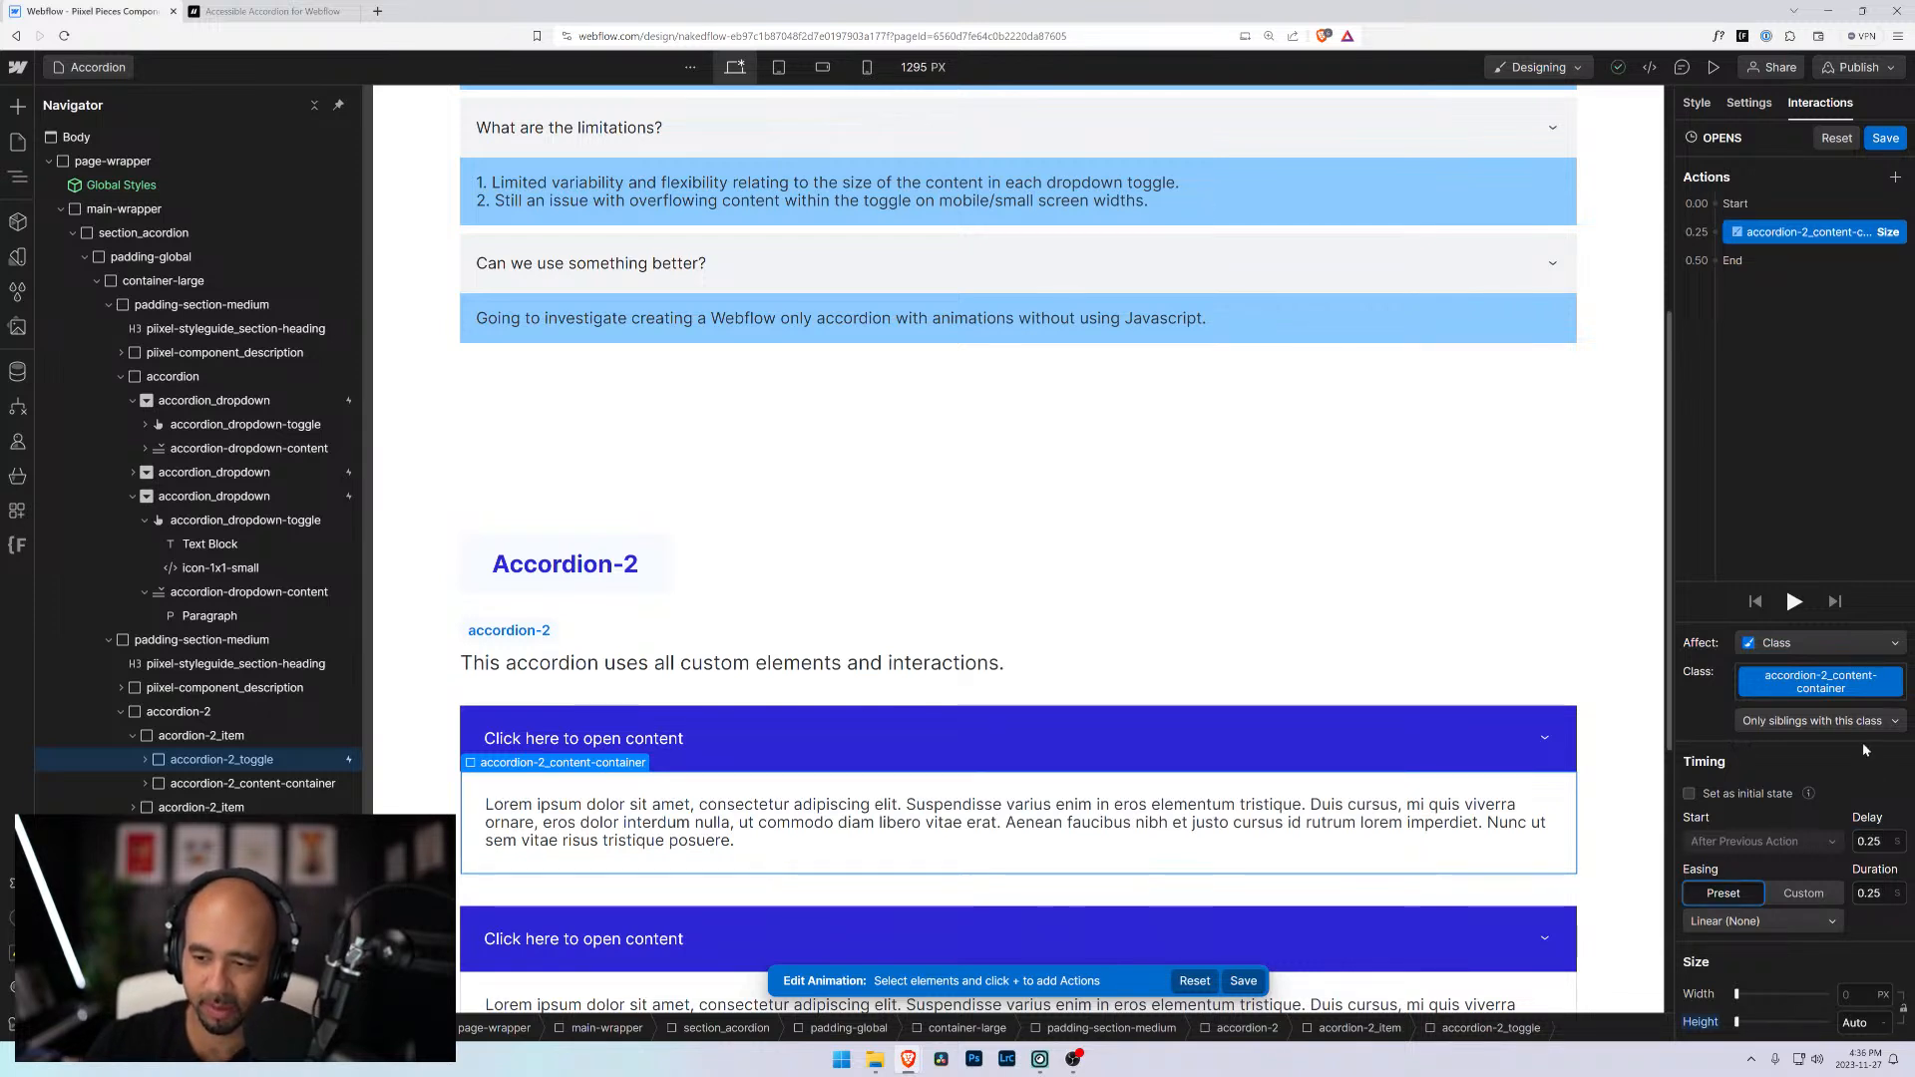
{"action": "left_click", "coordinate": [1885, 139]}
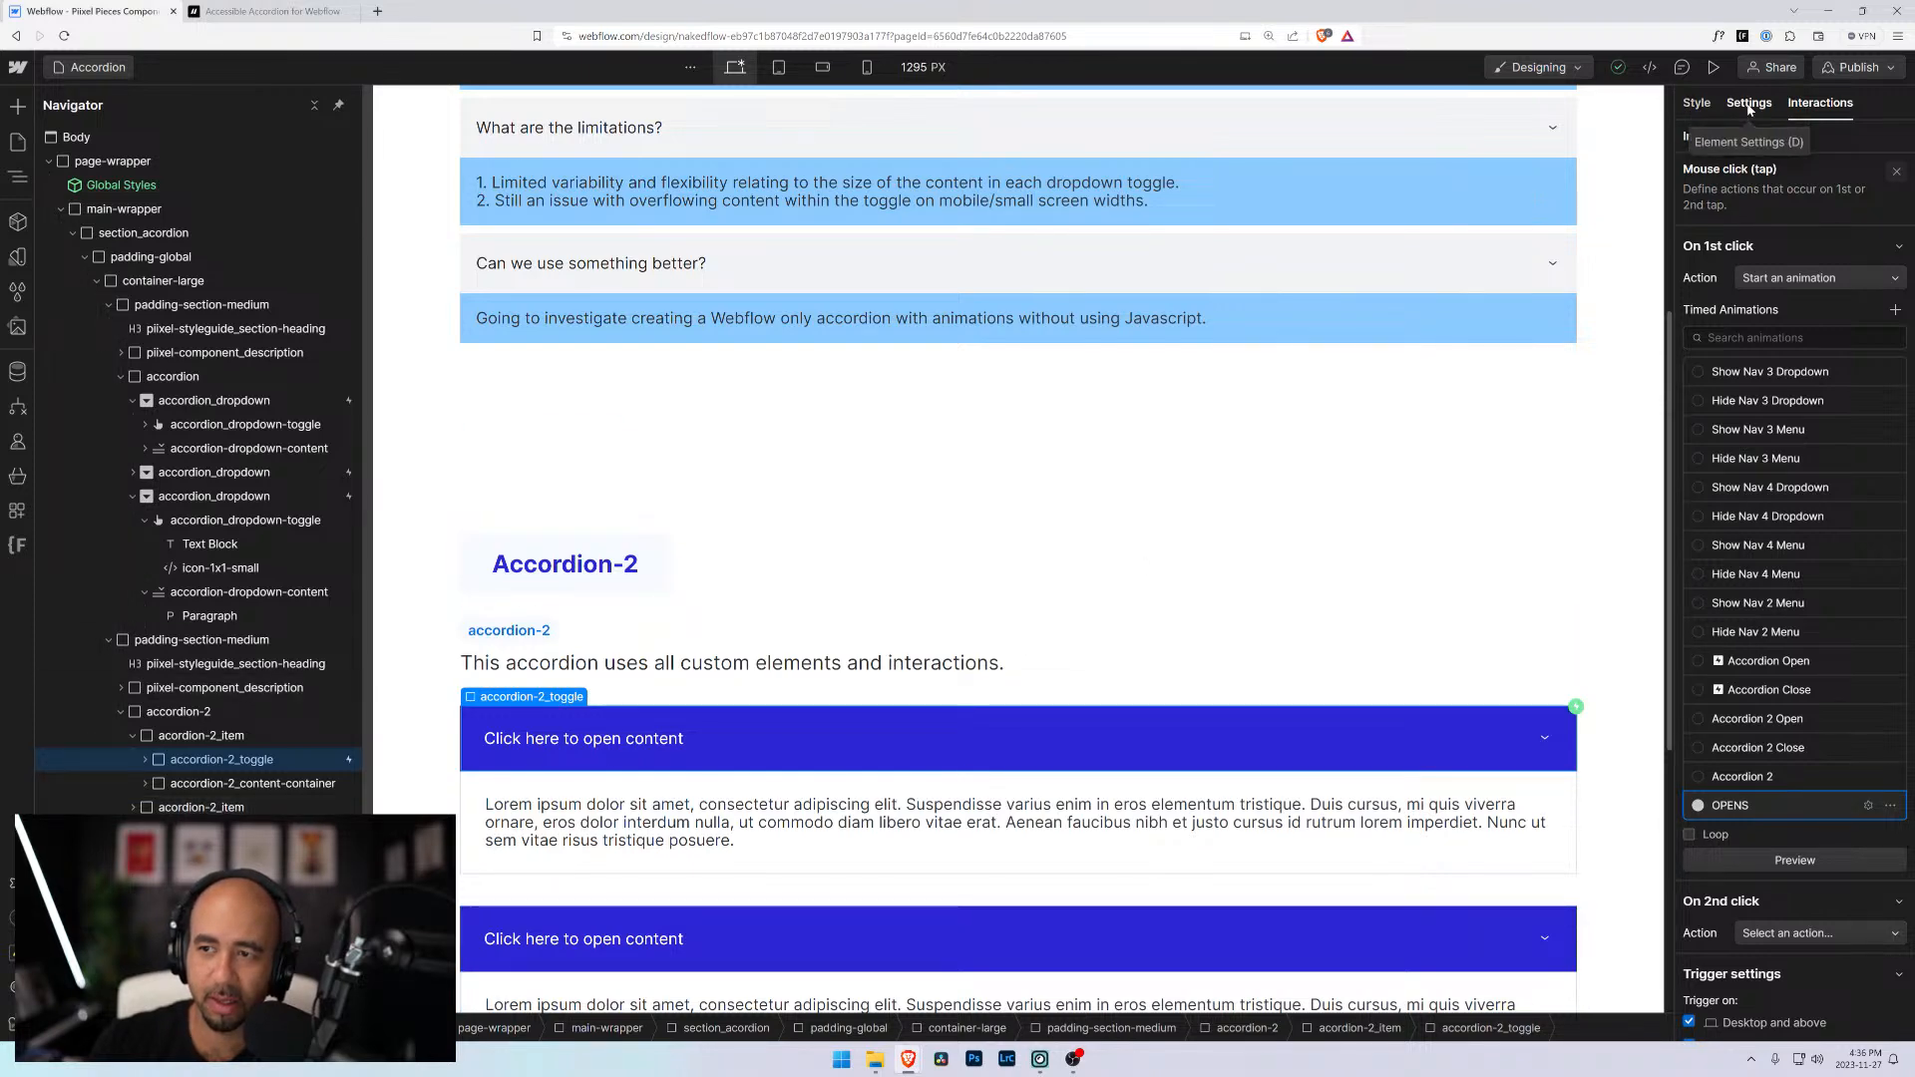
In the toggle's Accordion 2 animation, set the second size action's duration to 0.25 and save the animation
{"action": "left_click", "coordinate": [1816, 111]}
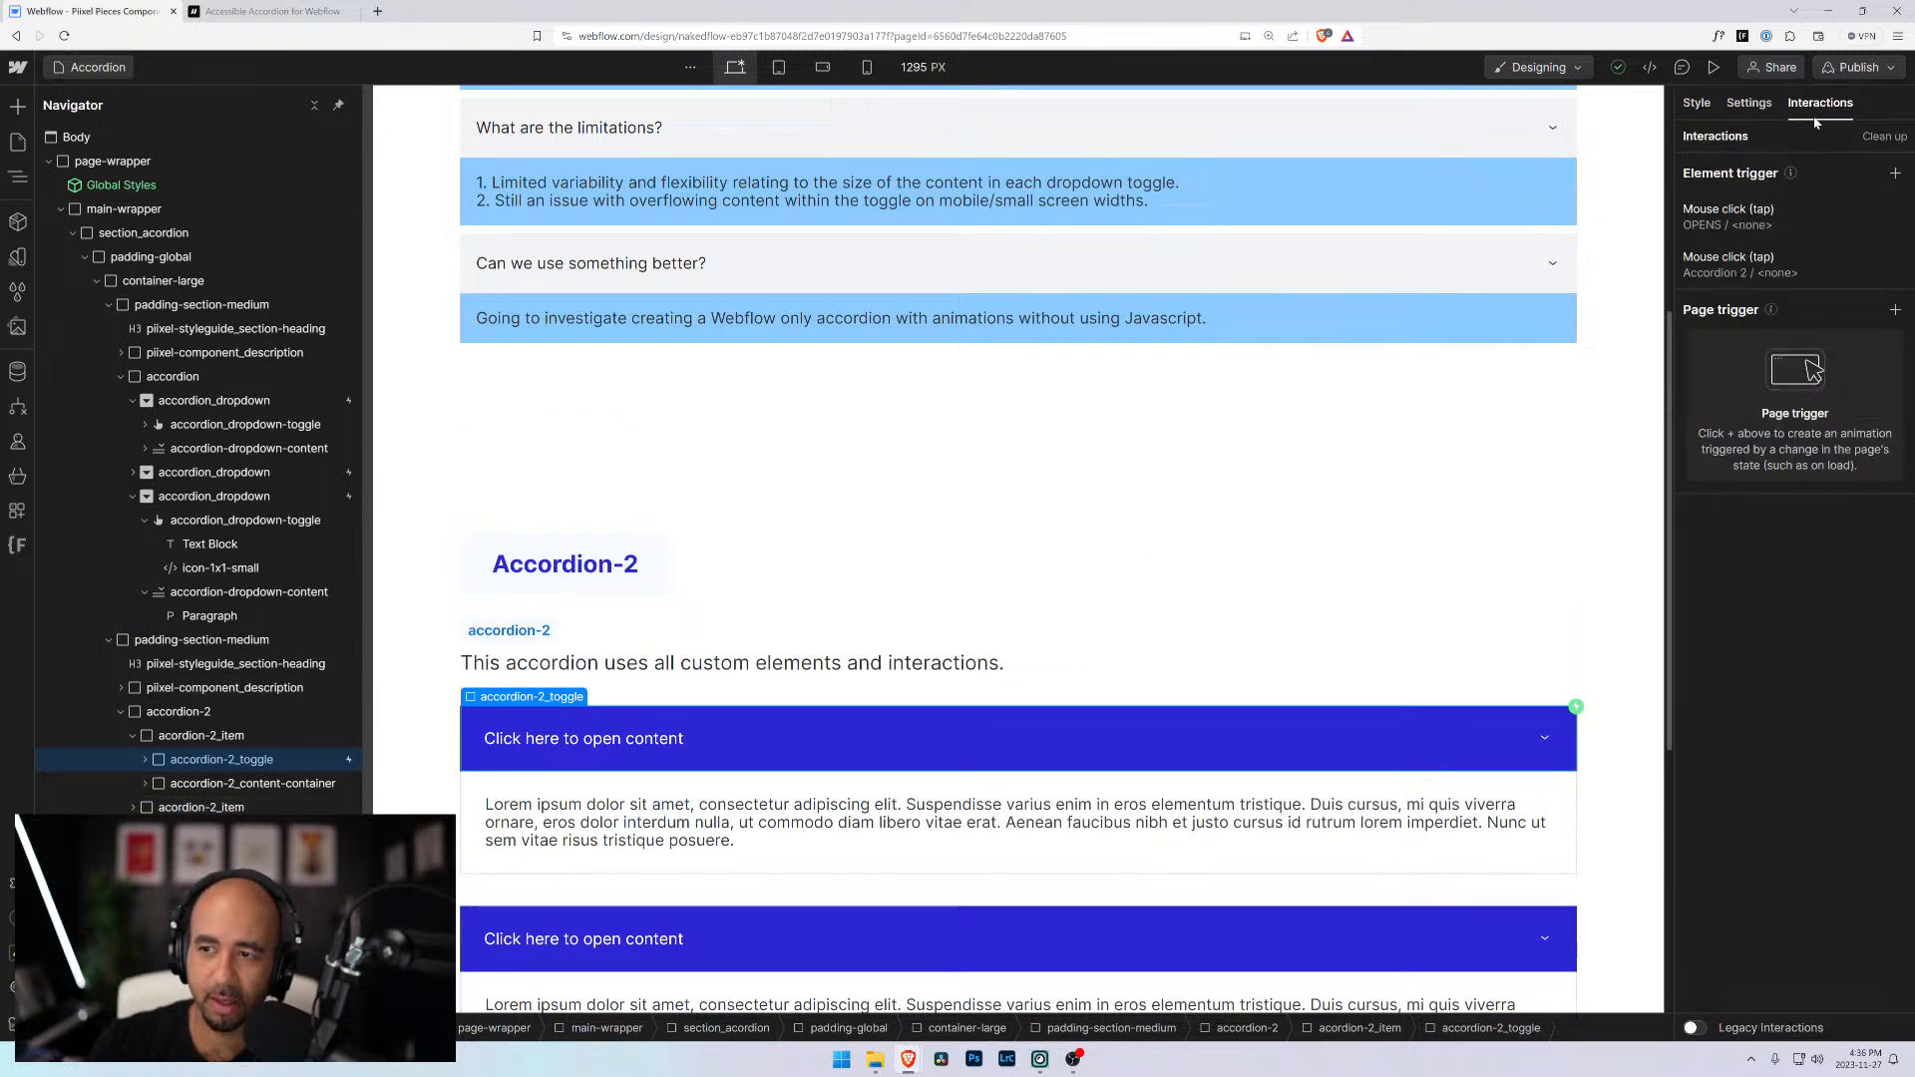
{"action": "left_click", "coordinate": [1720, 267]}
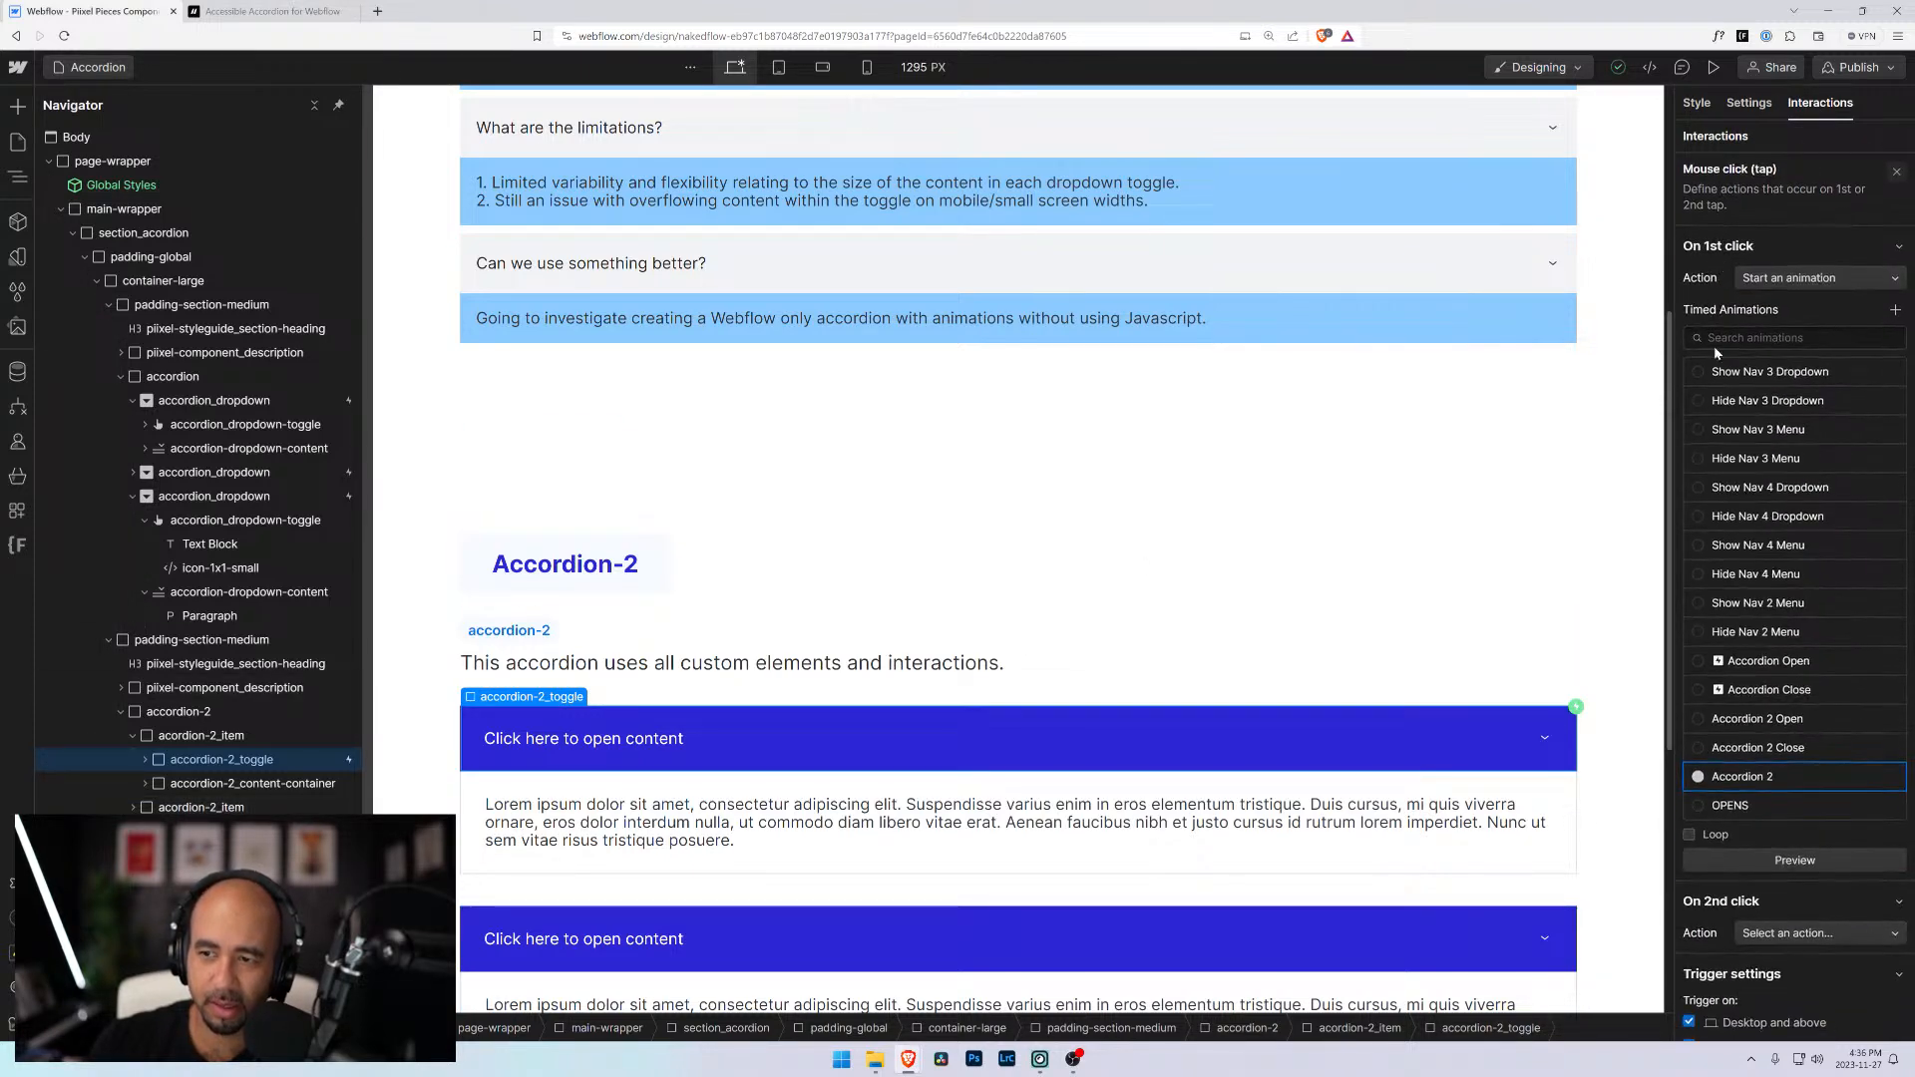
{"action": "left_click", "coordinate": [1873, 779]}
{"action": "left_click", "coordinate": [1783, 245]}
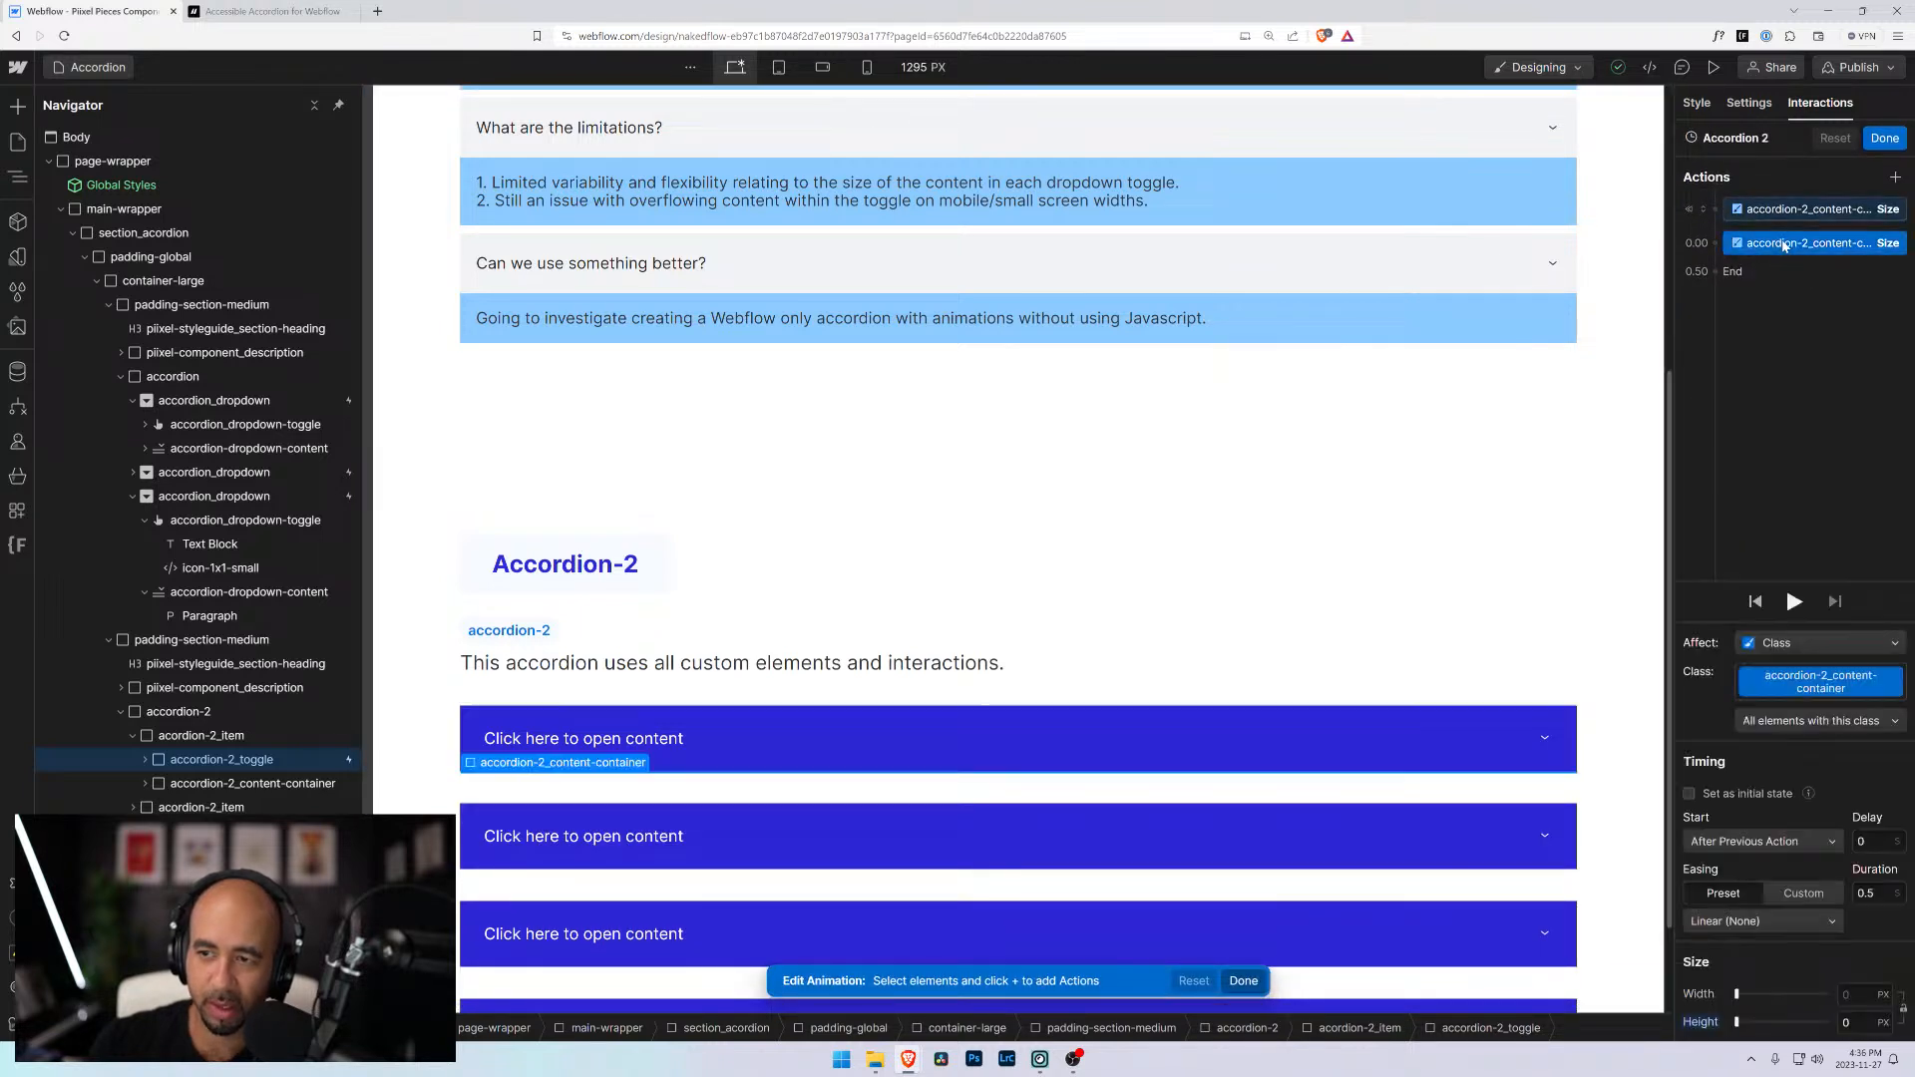
{"action": "left_click", "coordinate": [1868, 893]}
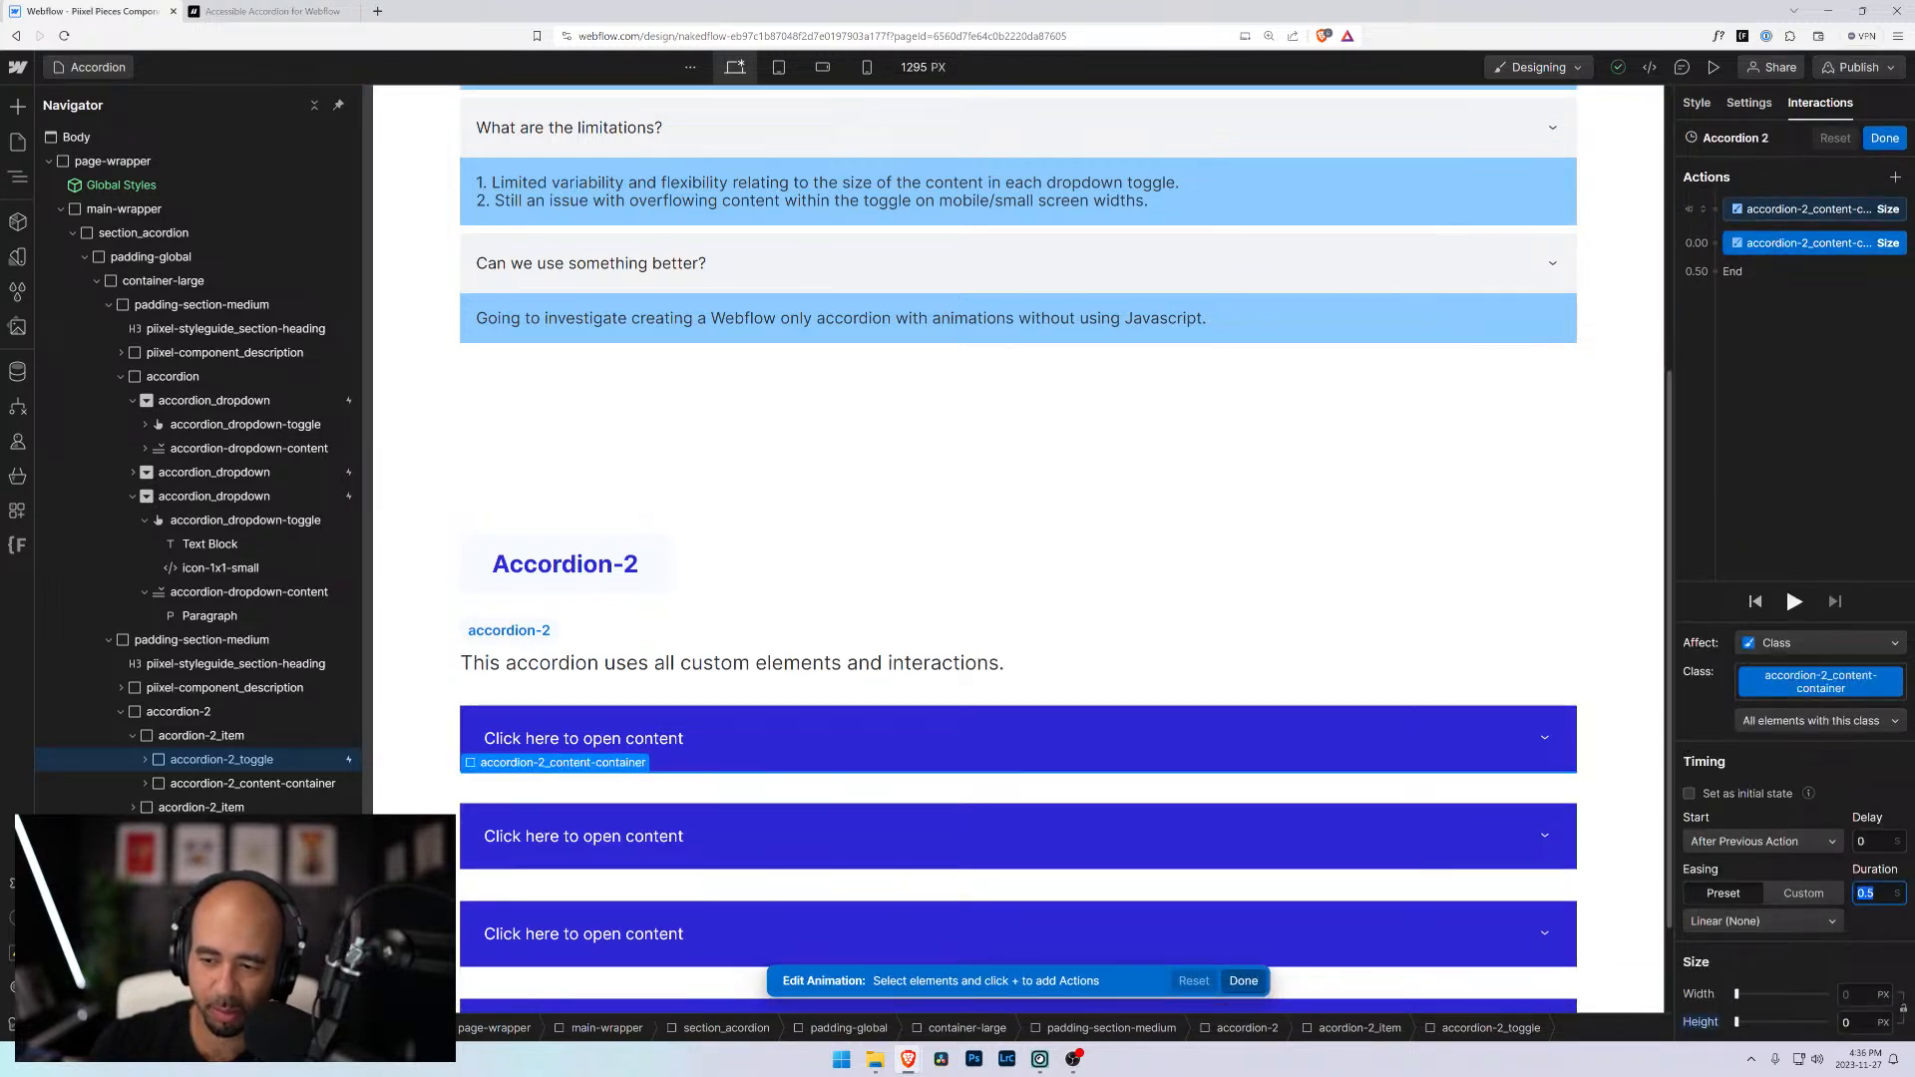
{"action": "type", "text": "0.25"}
{"action": "key", "text": "Return"}
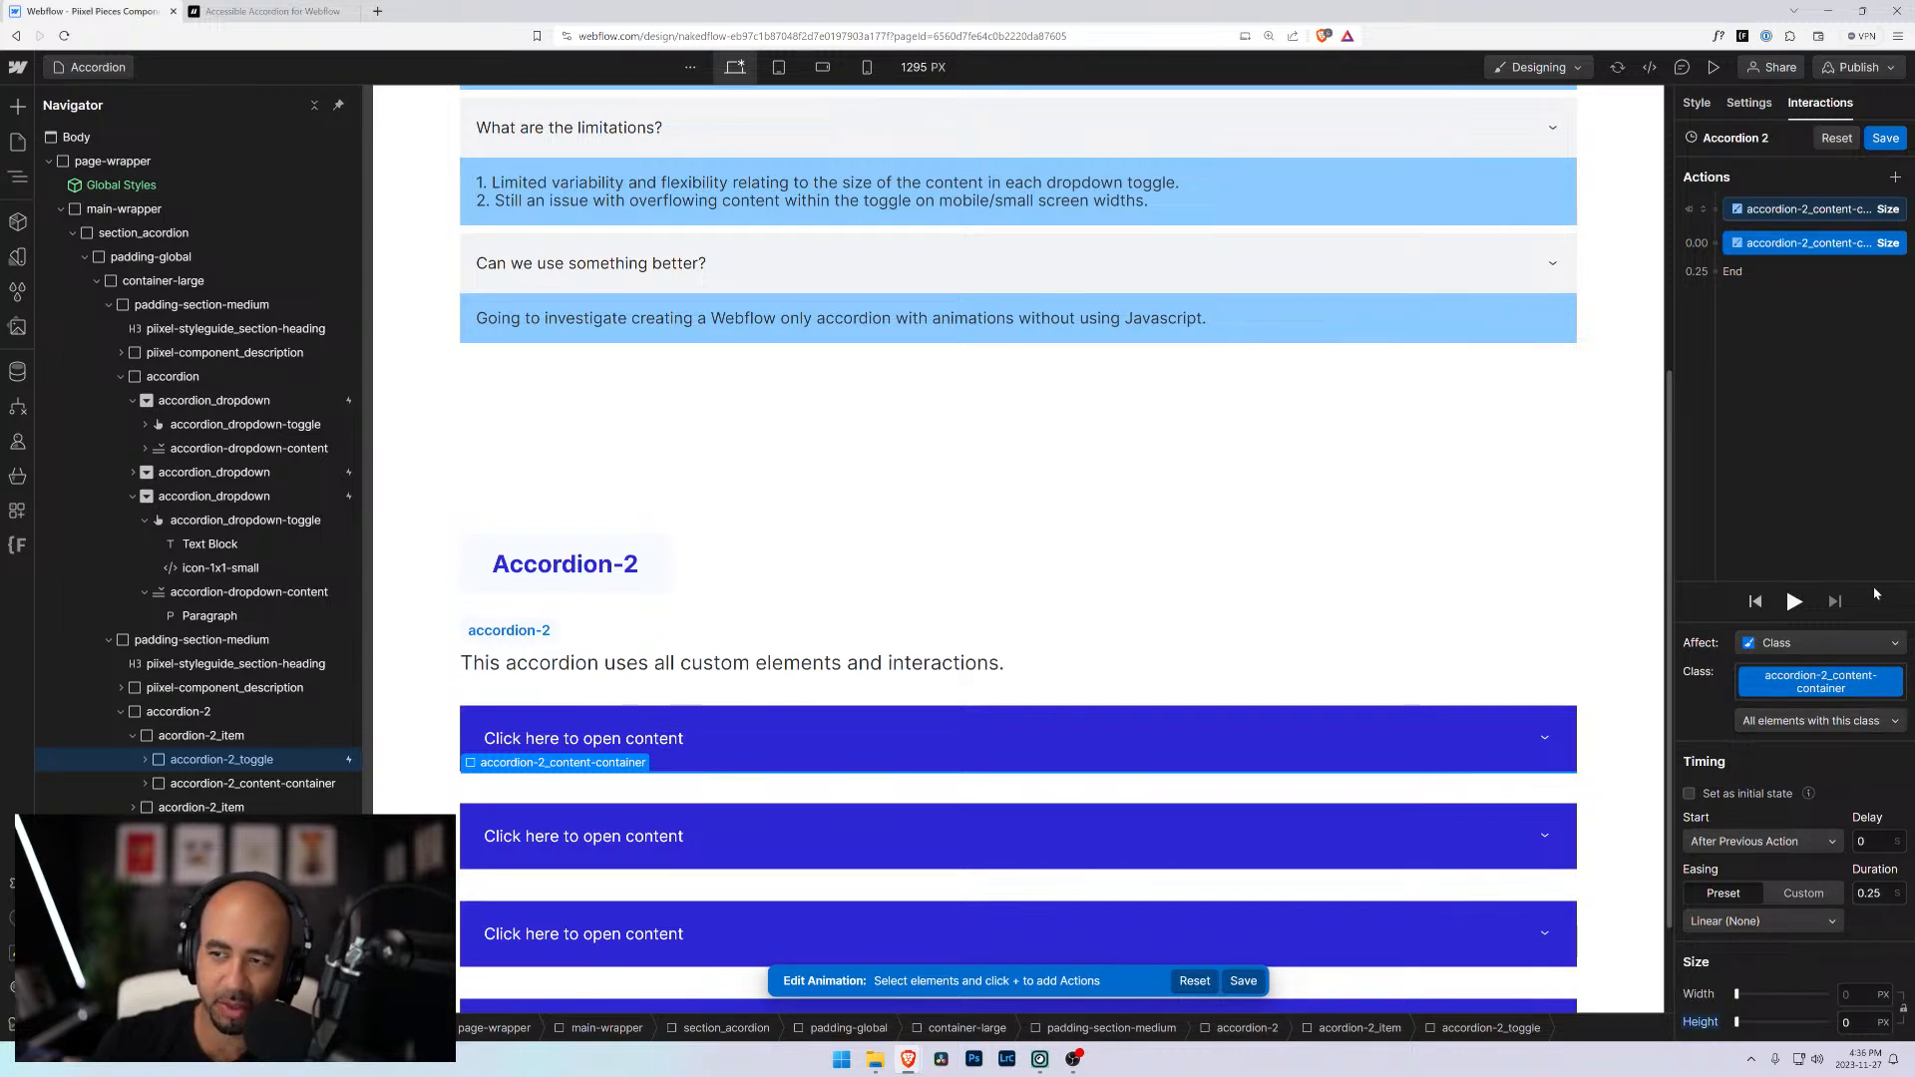
{"action": "left_click", "coordinate": [1885, 139]}
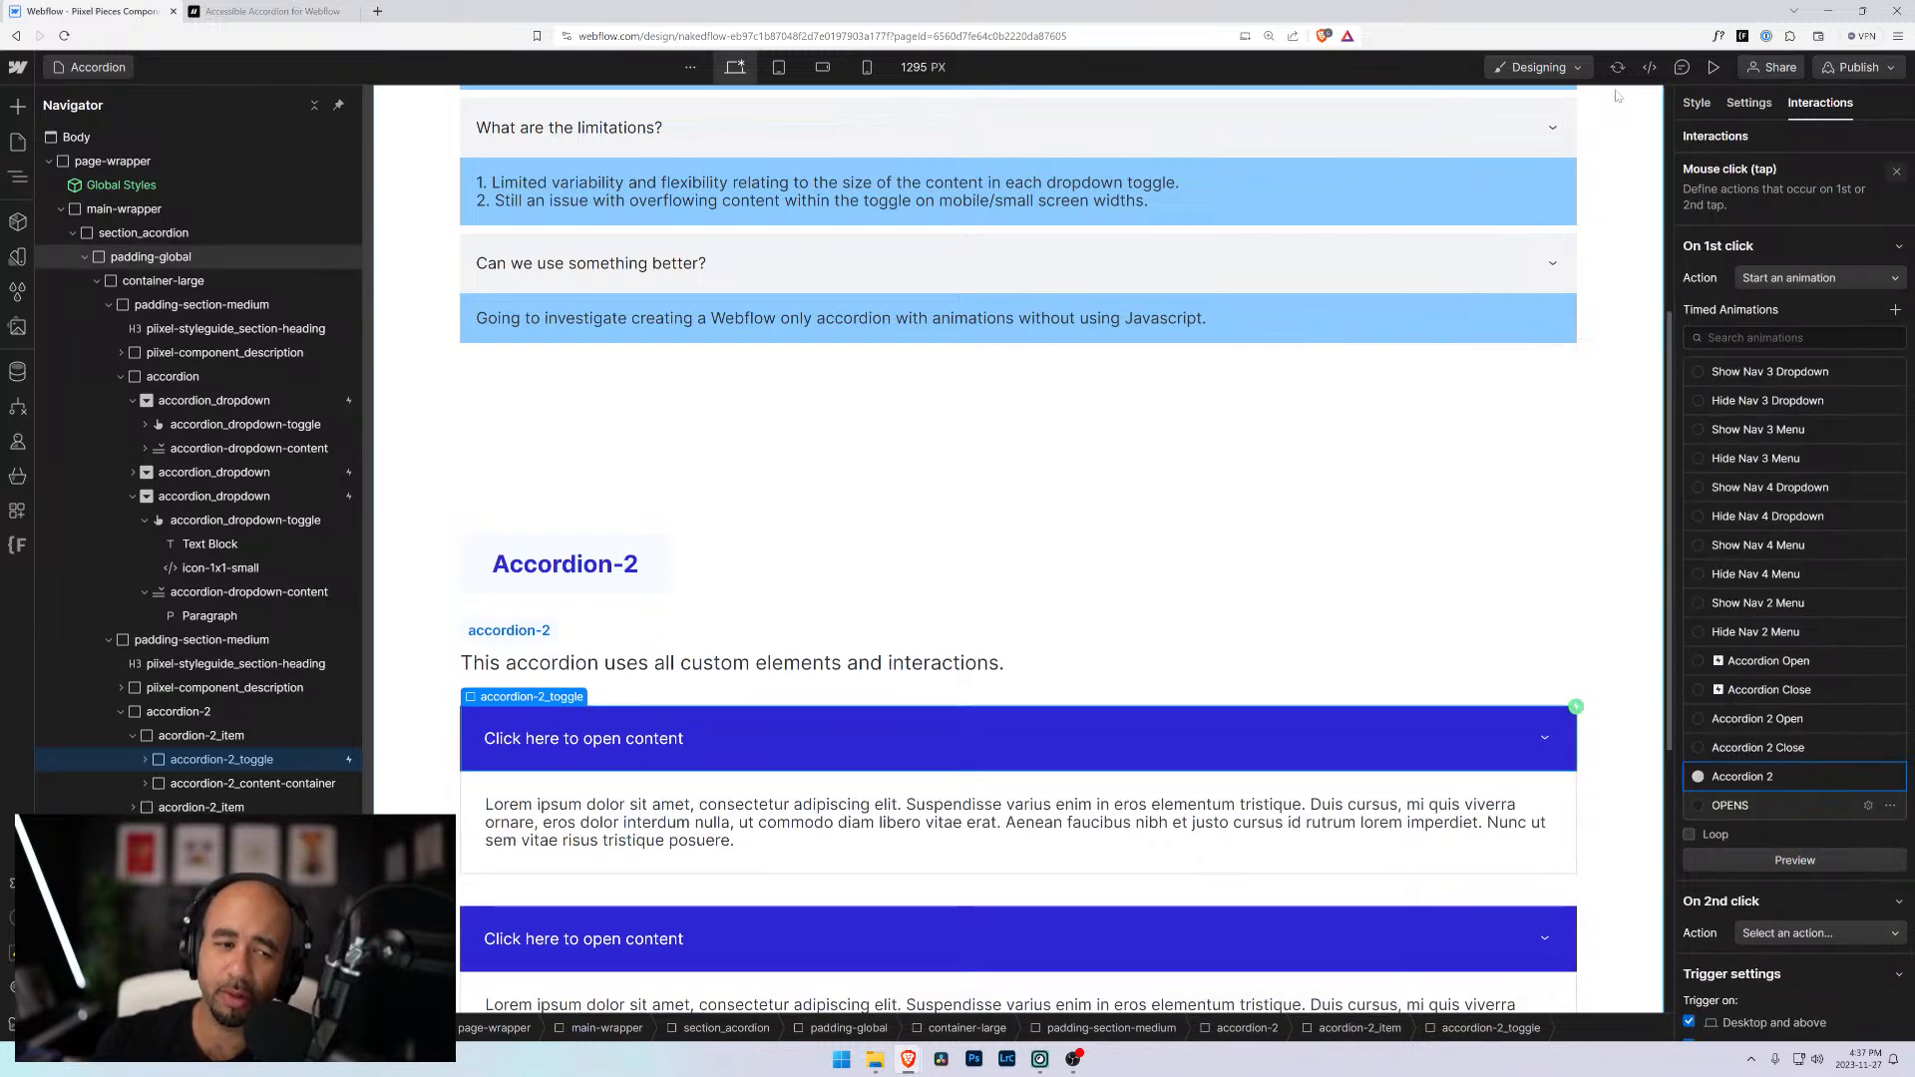
Preview the page, test opening the Accordion-2 toggles in various orders to check the open and close timing, then return to the designer
{"action": "left_click", "coordinate": [1714, 67]}
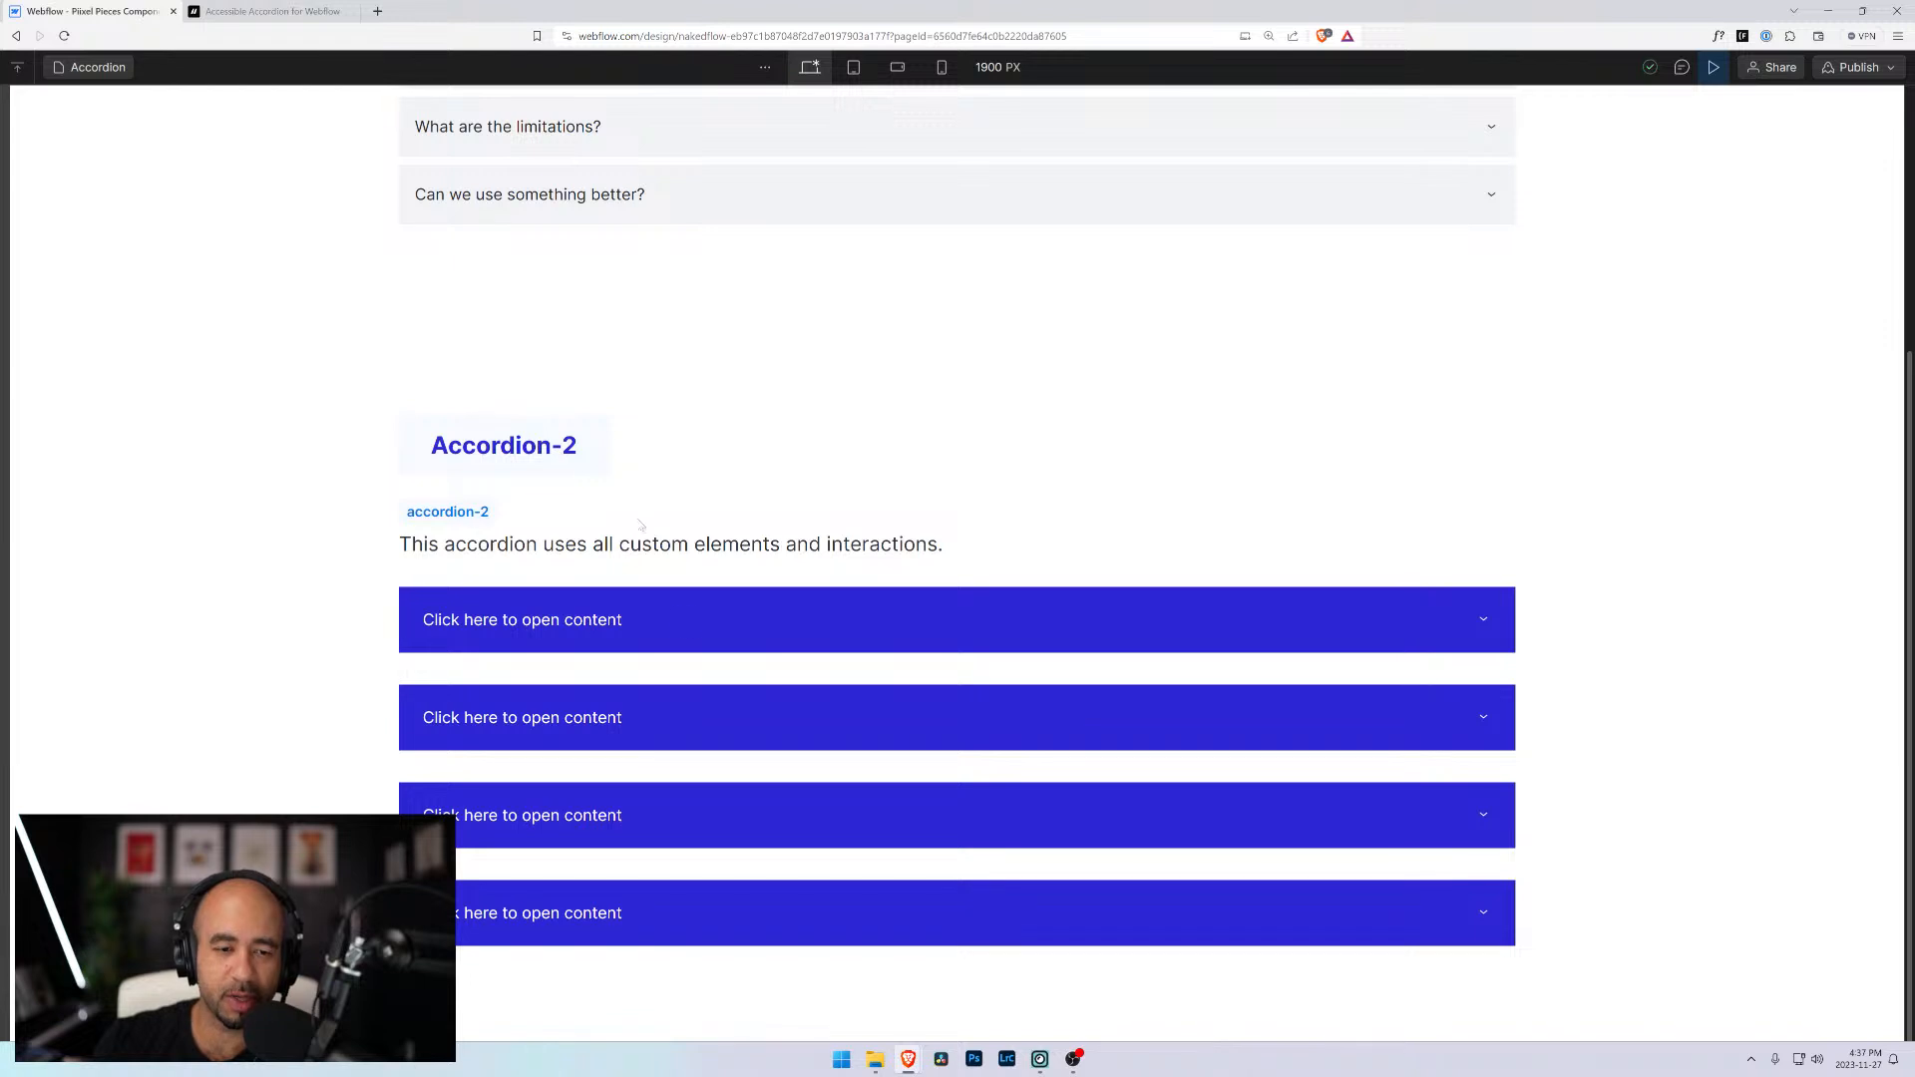
{"action": "left_click", "coordinate": [746, 625]}
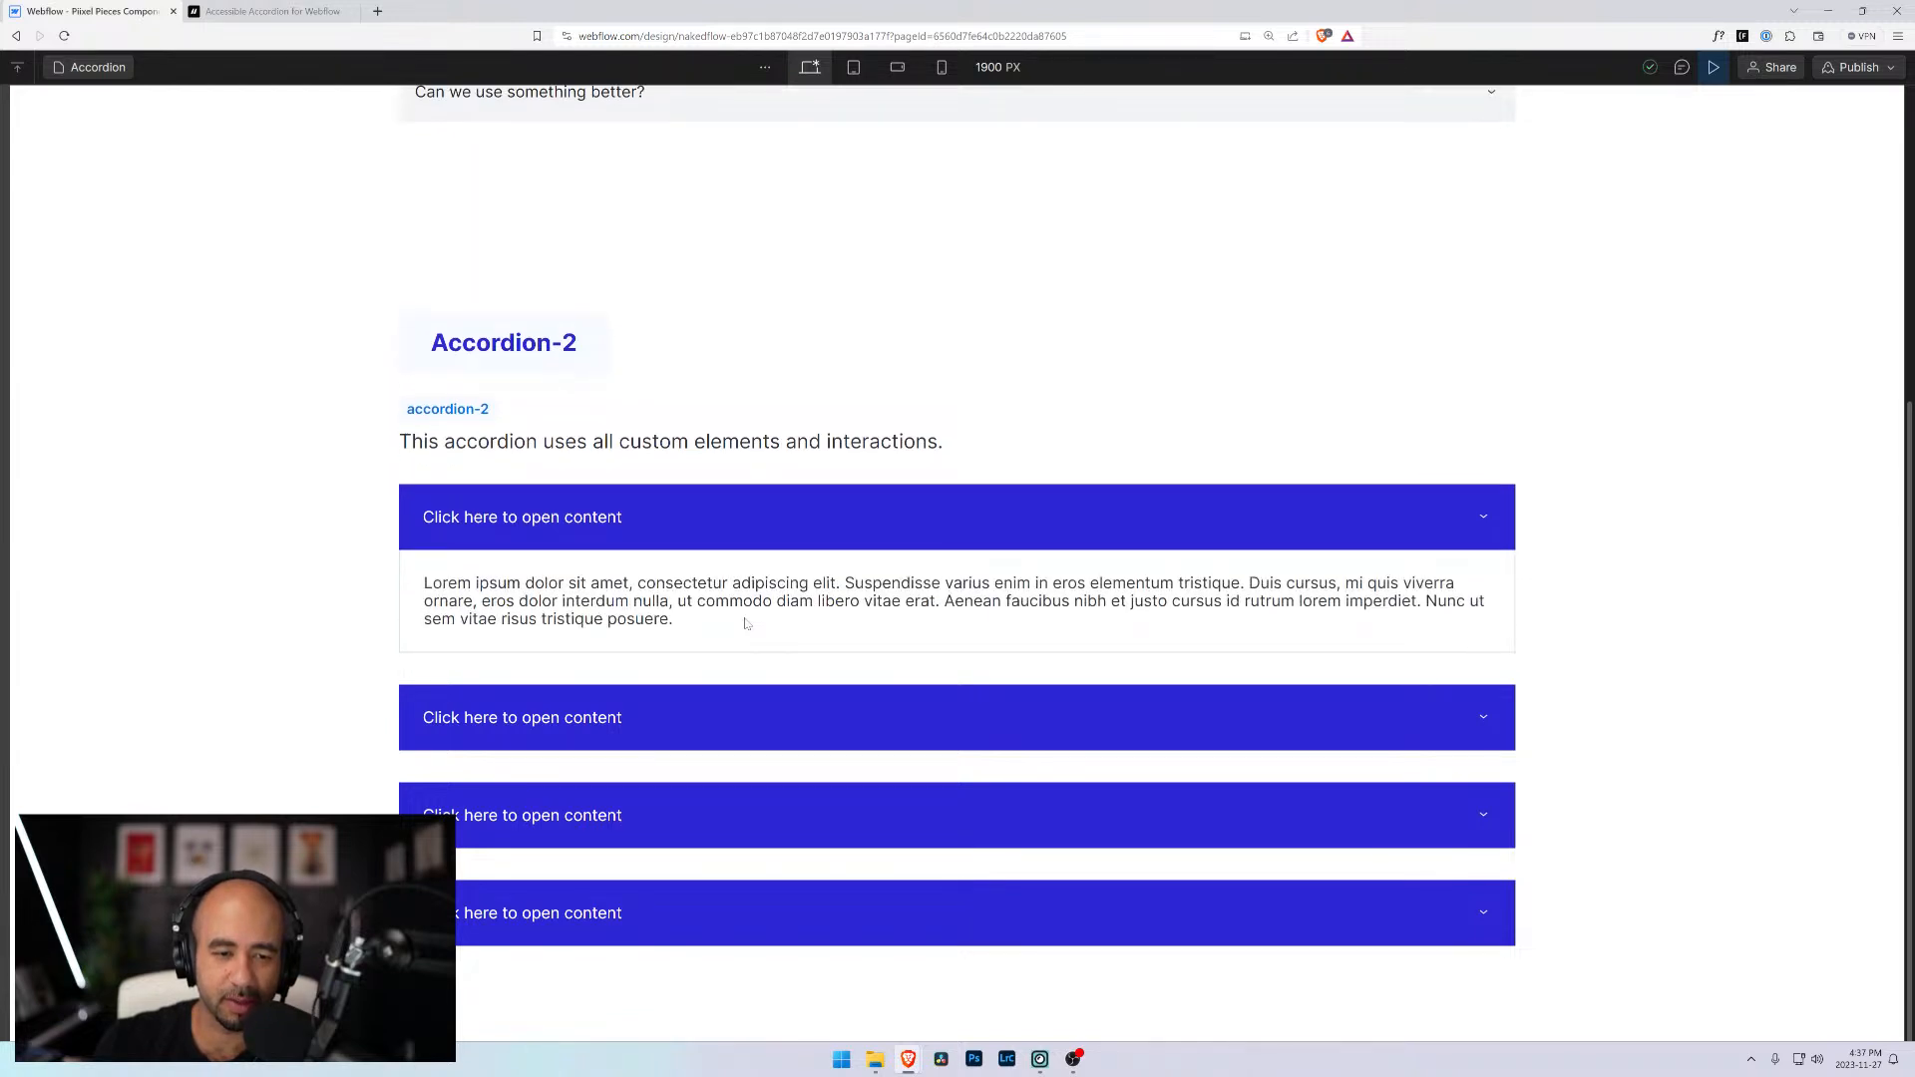
{"action": "left_click", "coordinate": [705, 721]}
{"action": "left_click", "coordinate": [705, 808]}
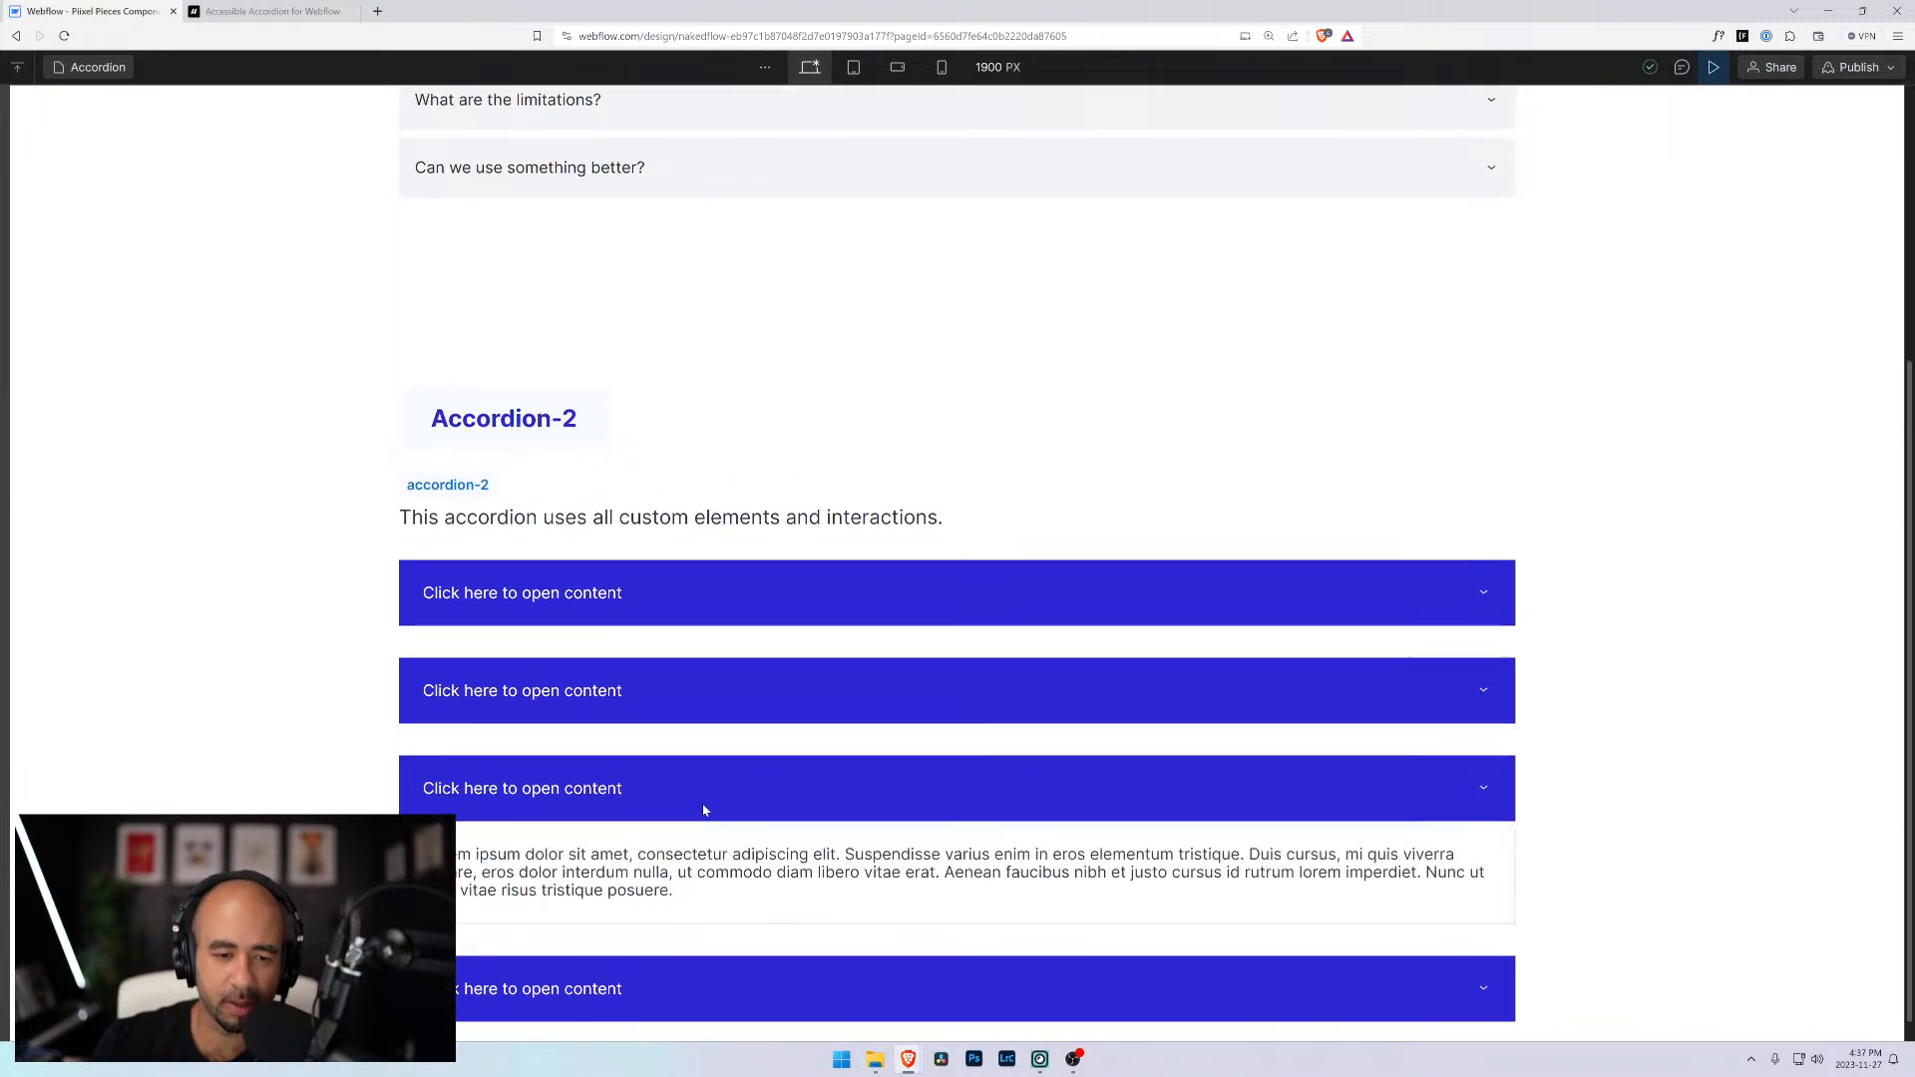
{"action": "left_click", "coordinate": [659, 595]}
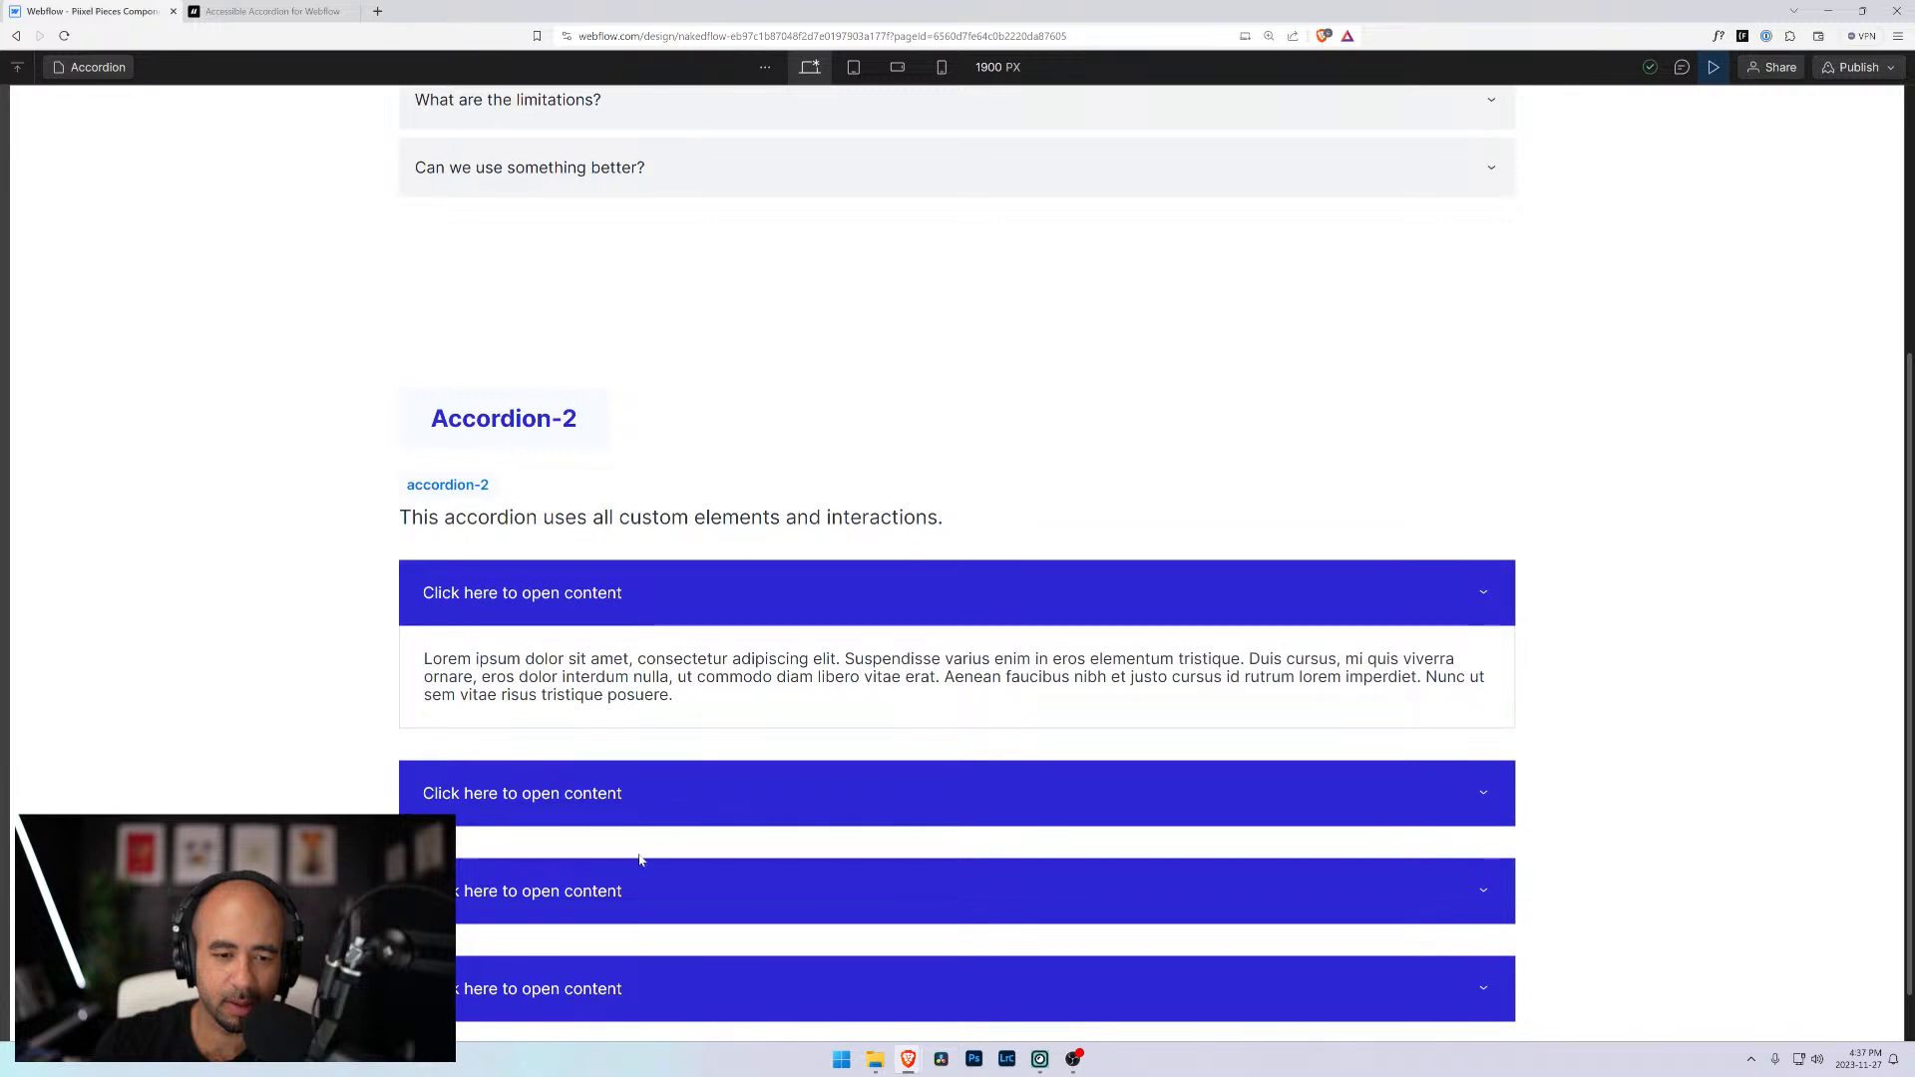
{"action": "left_click", "coordinate": [642, 798]}
{"action": "left_click", "coordinate": [675, 930]}
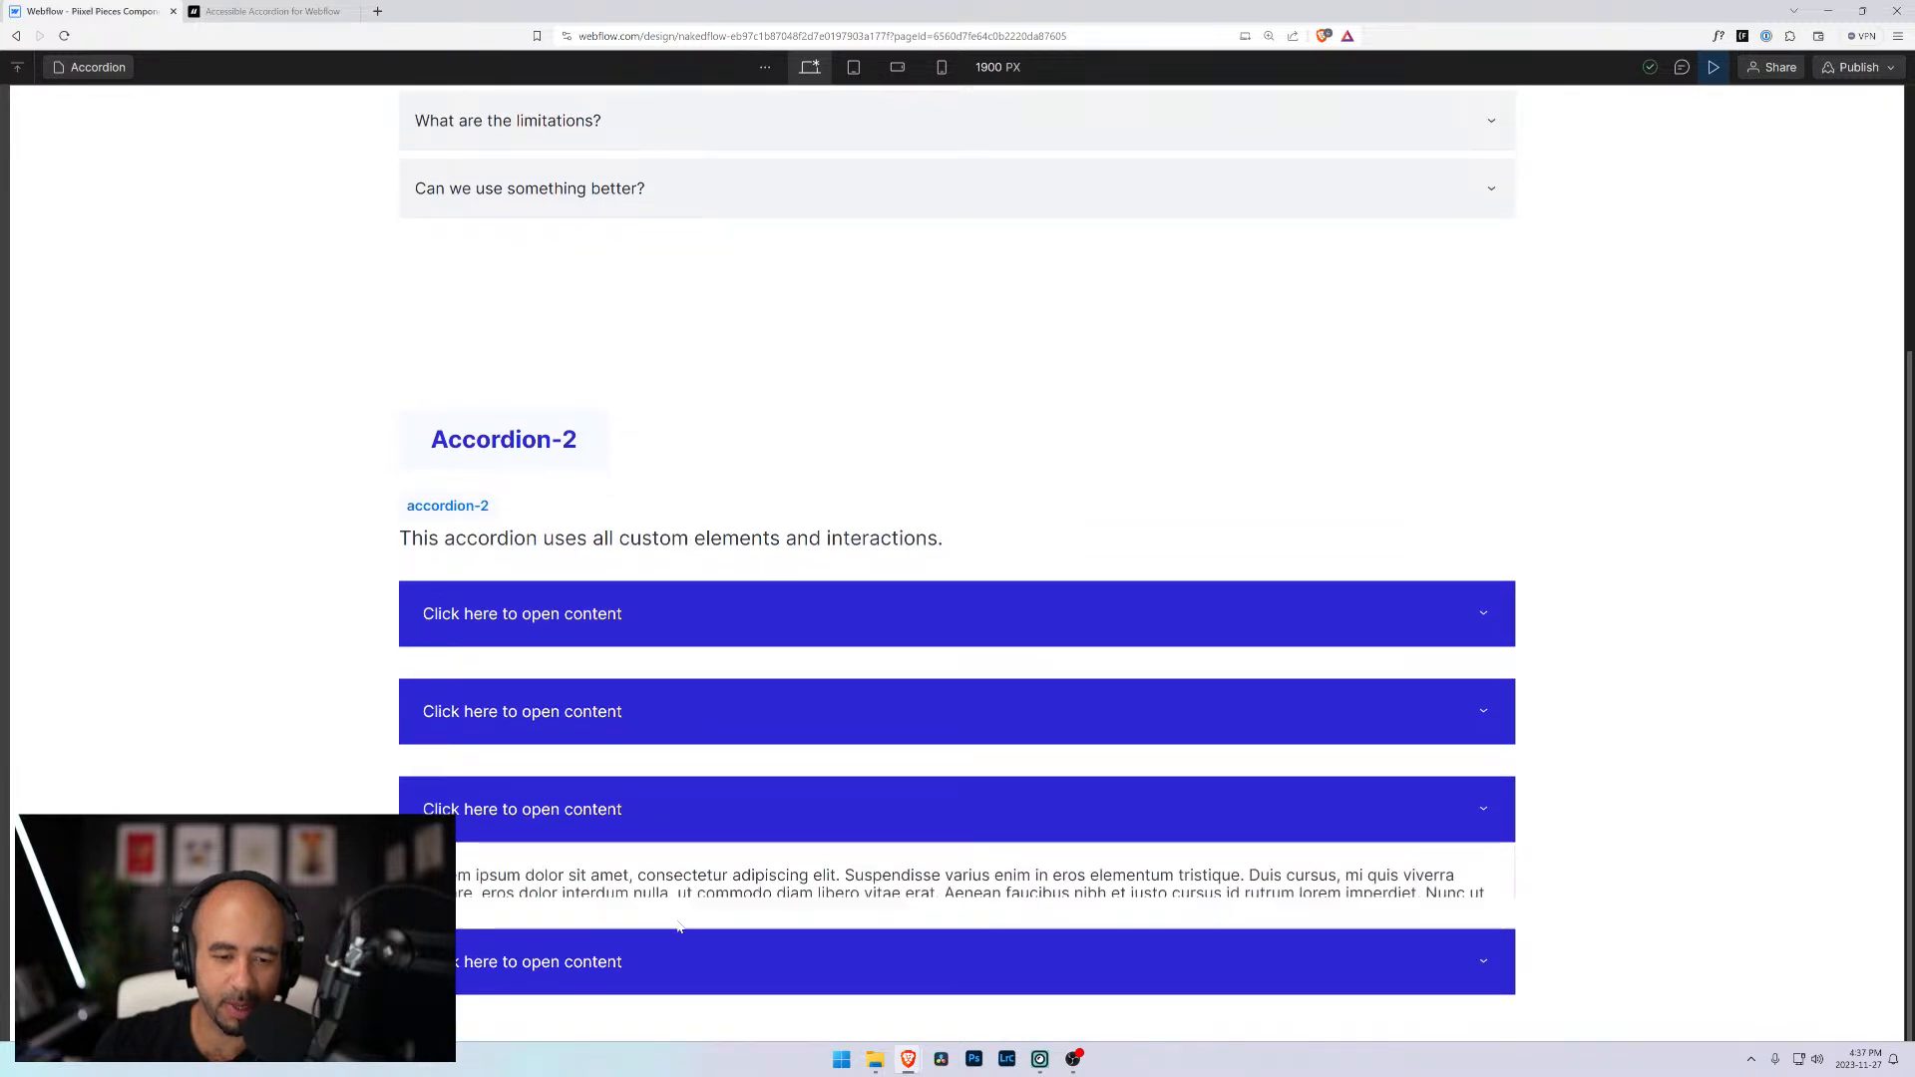
{"action": "scroll", "coordinate": [691, 820], "scroll_direction": "down", "scroll_amount": 1}
{"action": "left_click", "coordinate": [693, 923]}
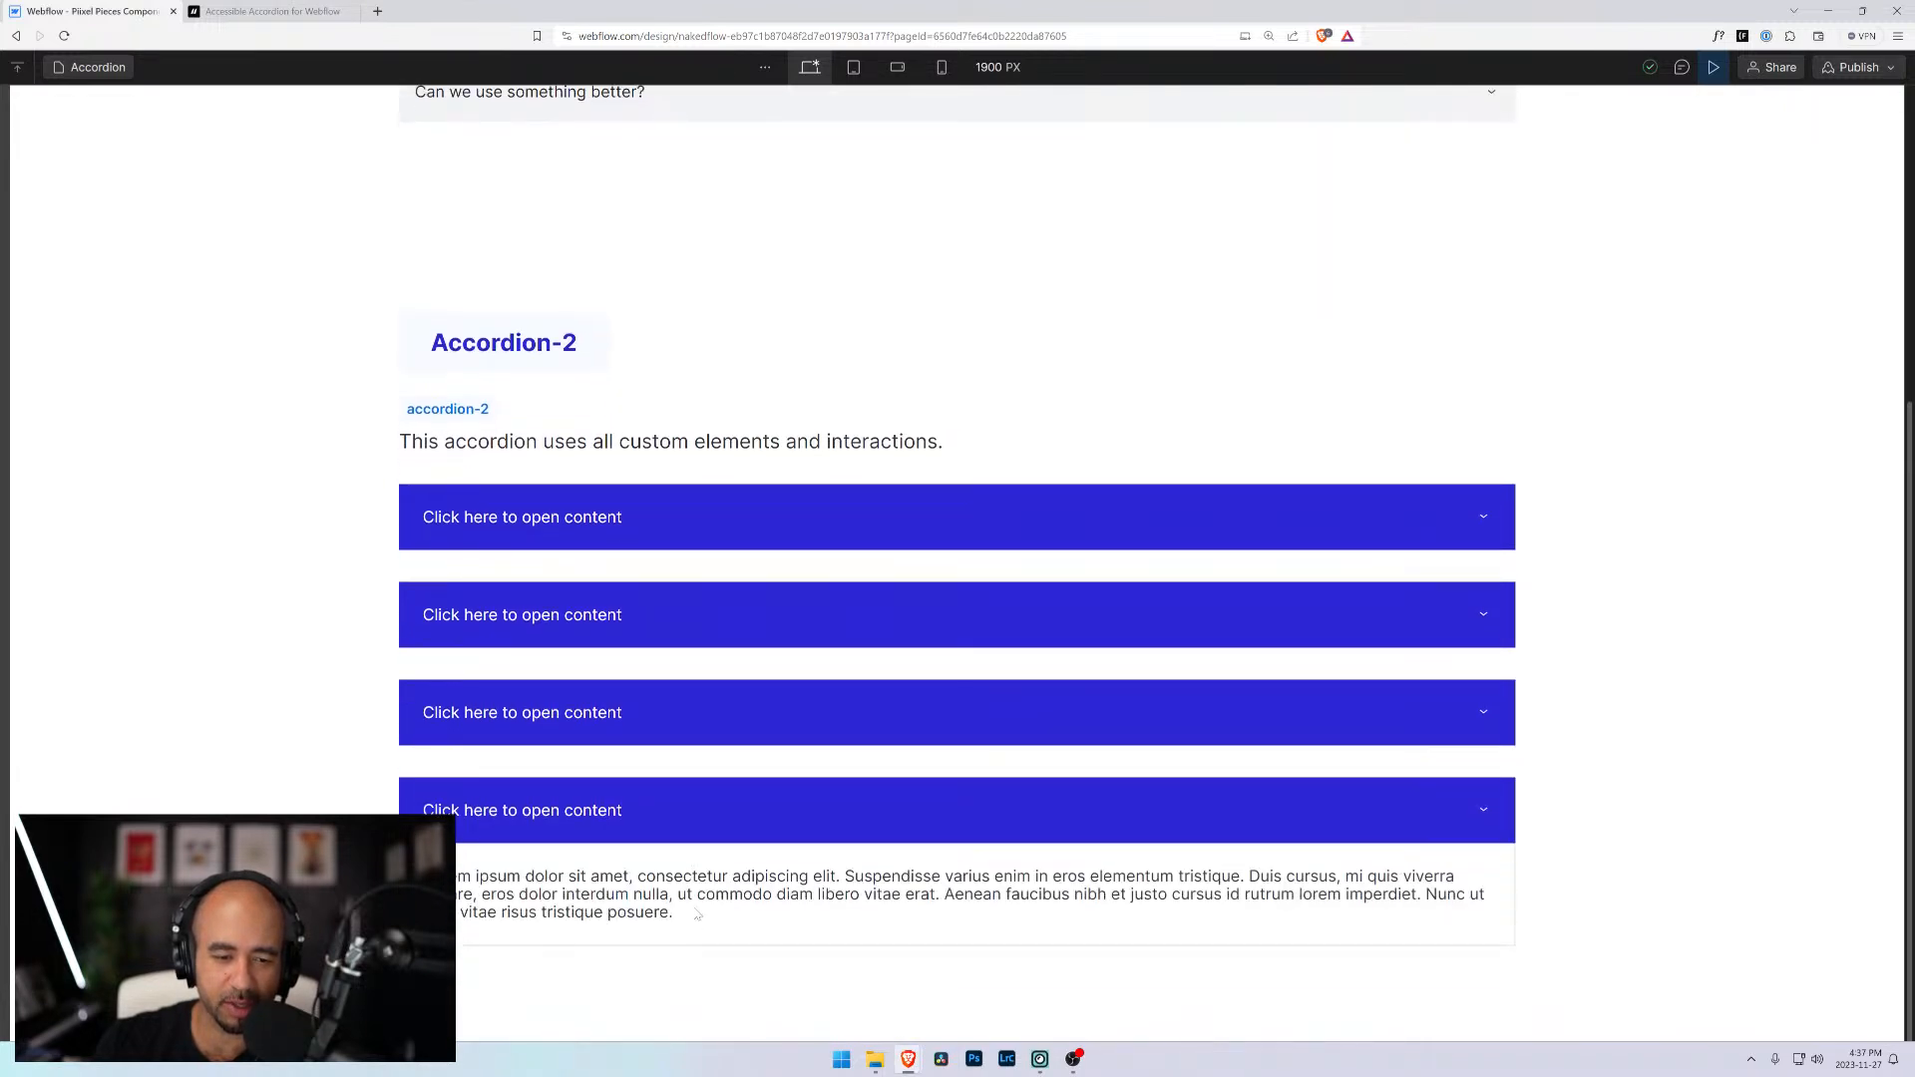
{"action": "left_click", "coordinate": [664, 619]}
{"action": "left_click", "coordinate": [676, 540]}
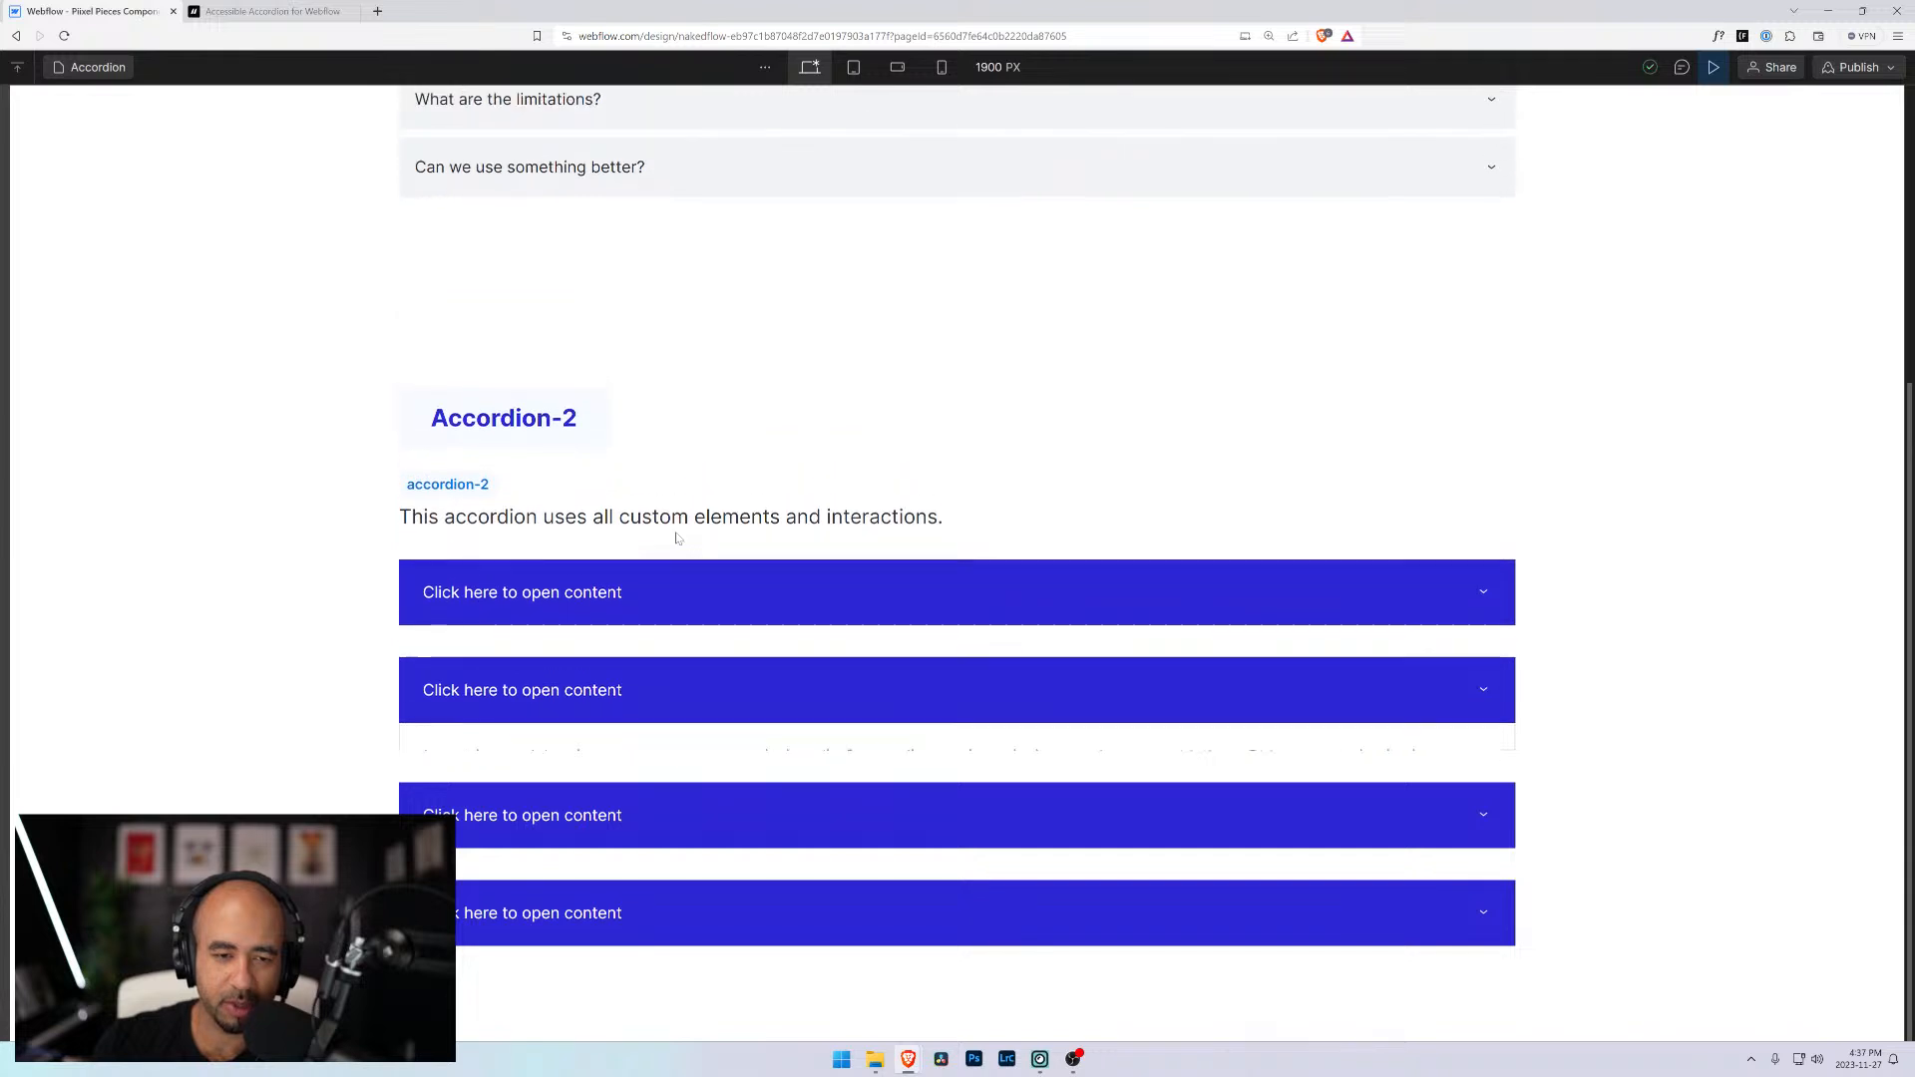
{"action": "left_click", "coordinate": [685, 716]}
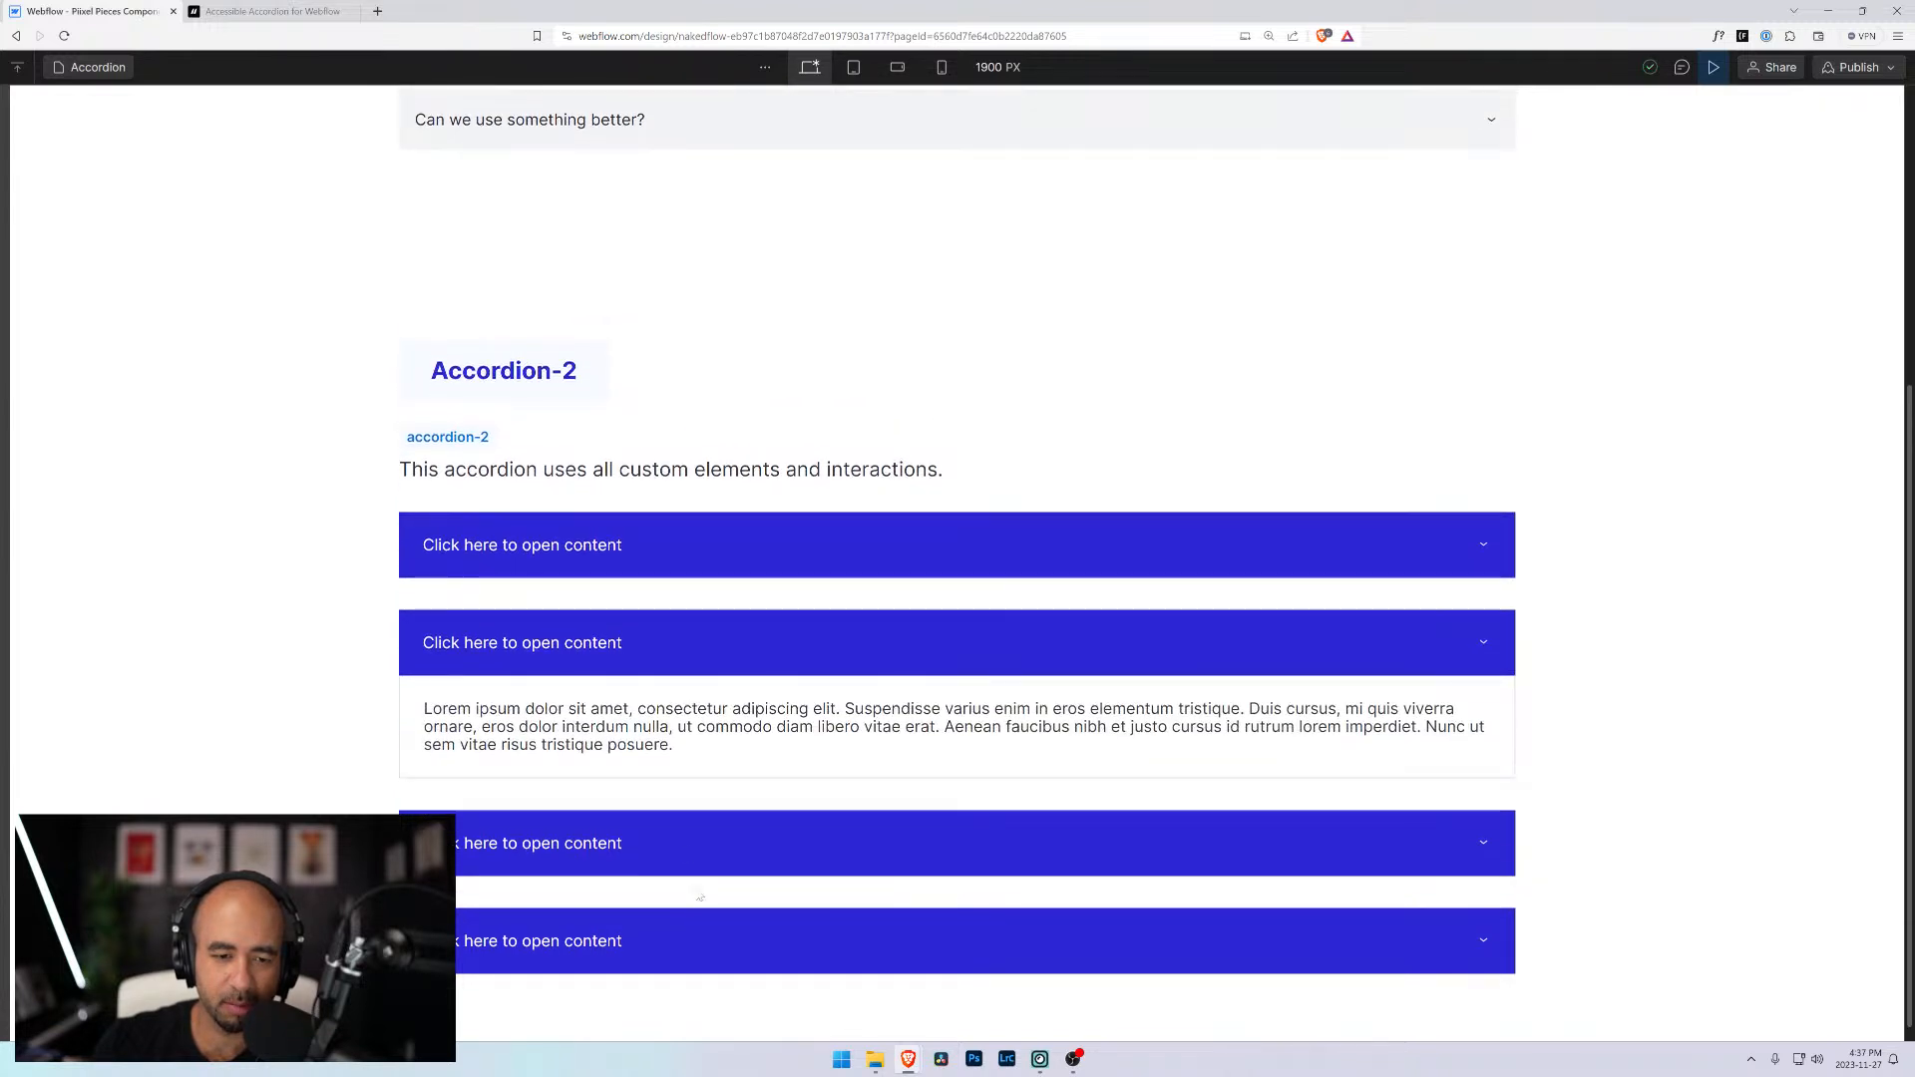
{"action": "left_click", "coordinate": [684, 828]}
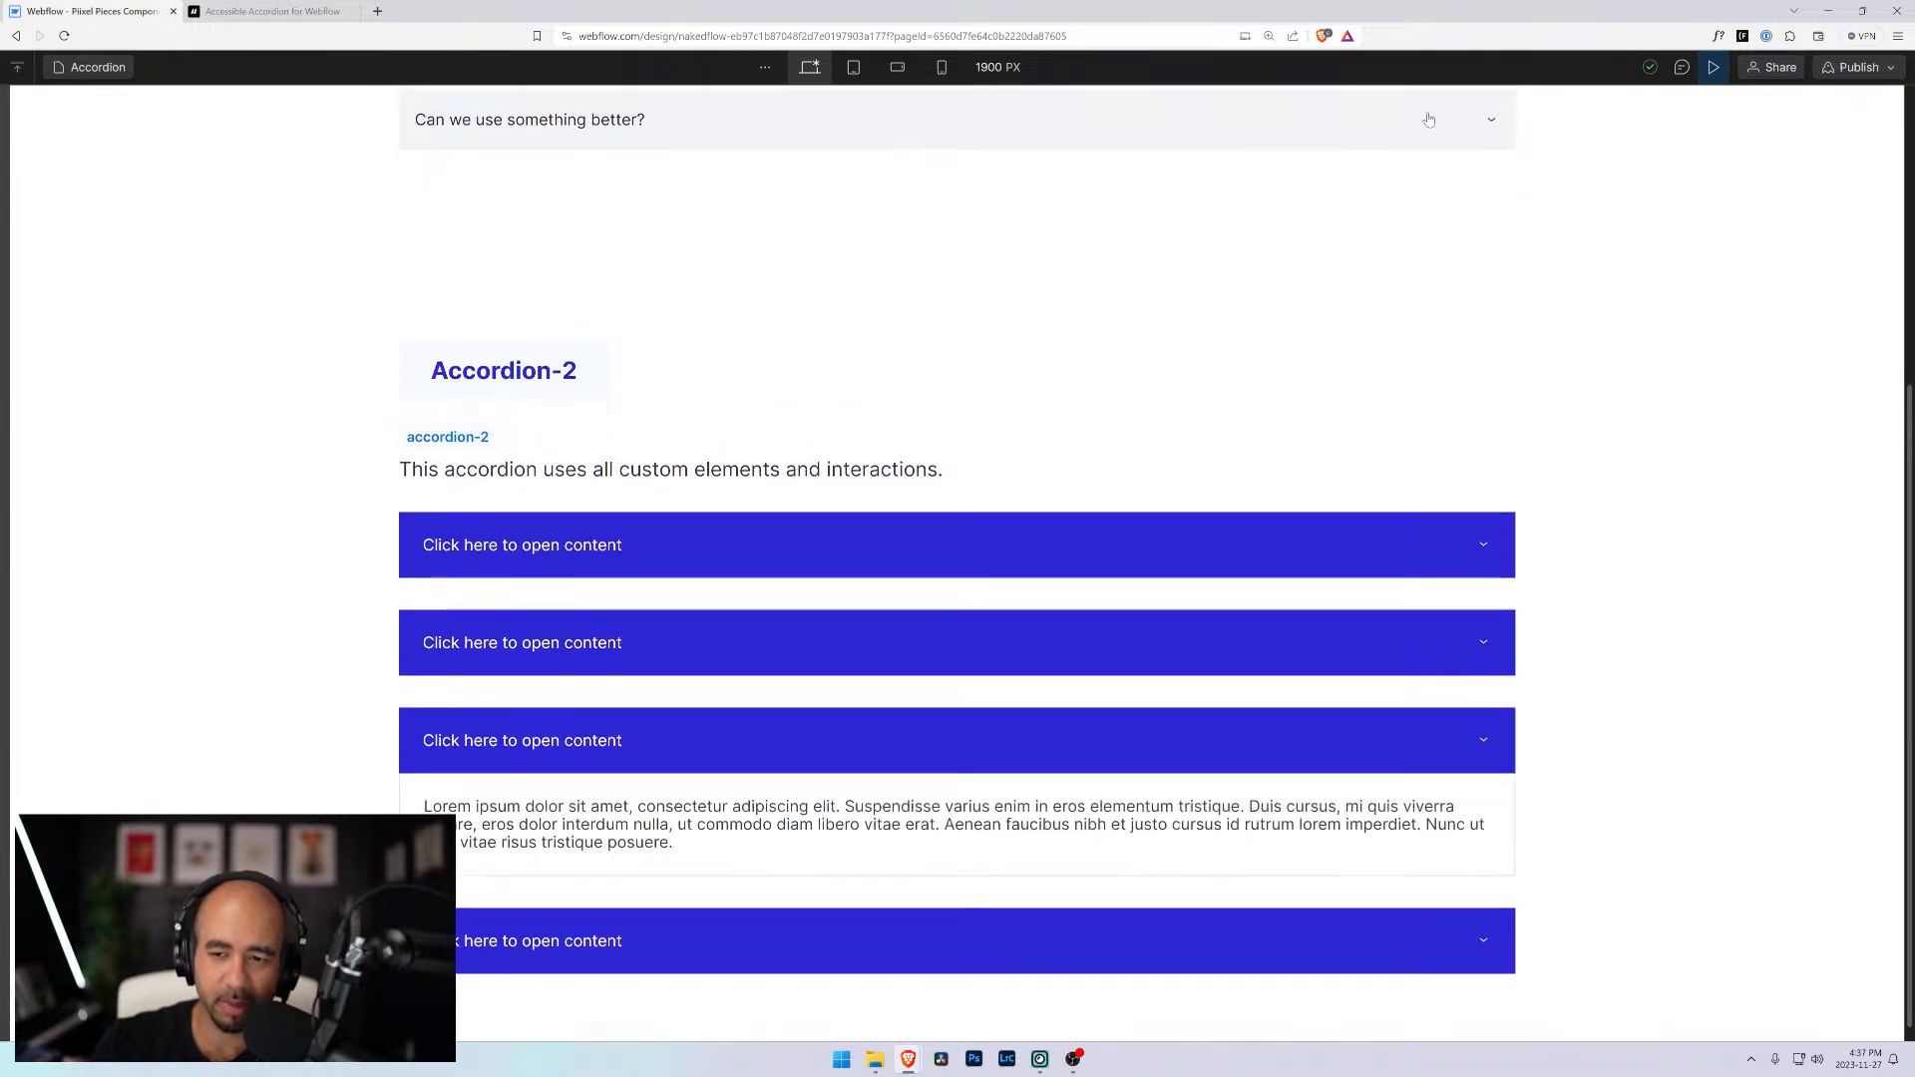
{"action": "left_click", "coordinate": [1713, 67]}
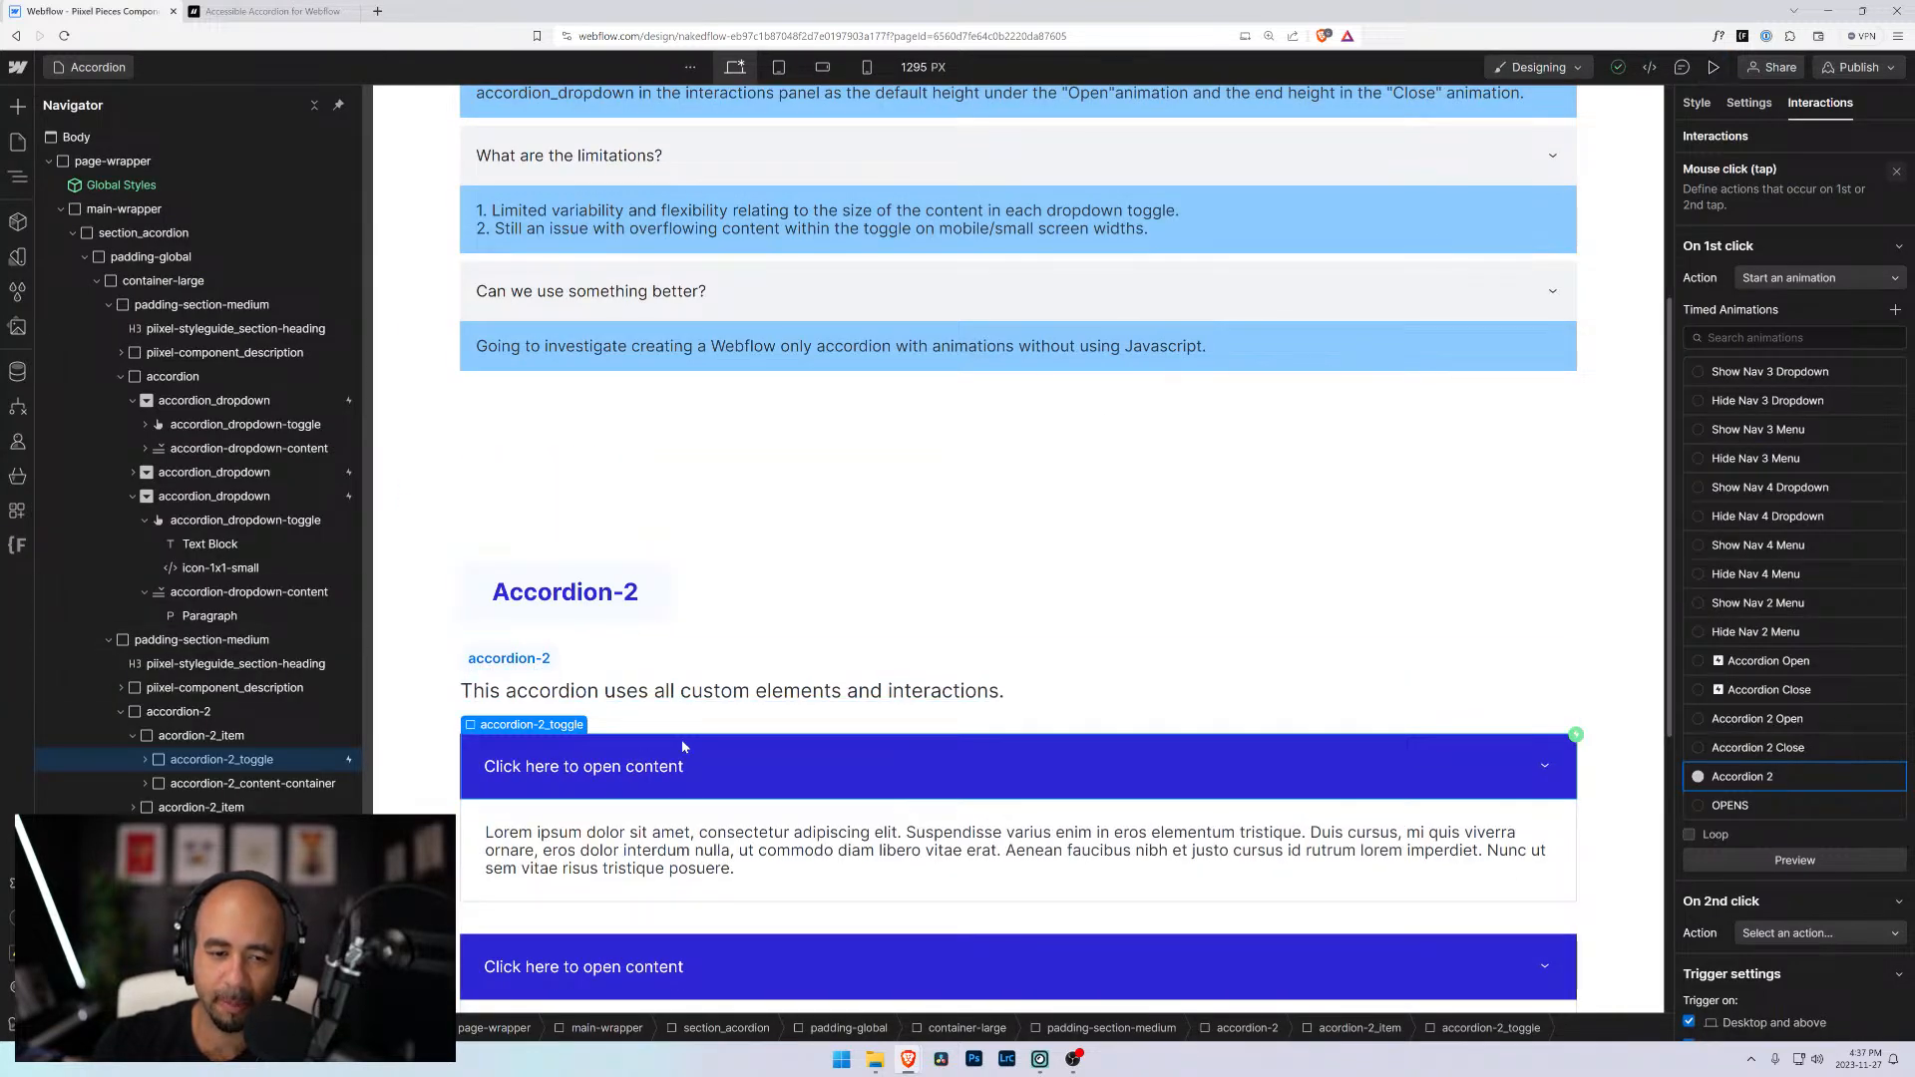
Restart the preview twice, each time opening the first Accordion-2 toggle from the collapsed state to check its opening delay
{"action": "left_click", "coordinate": [1714, 67]}
{"action": "left_click", "coordinate": [723, 626]}
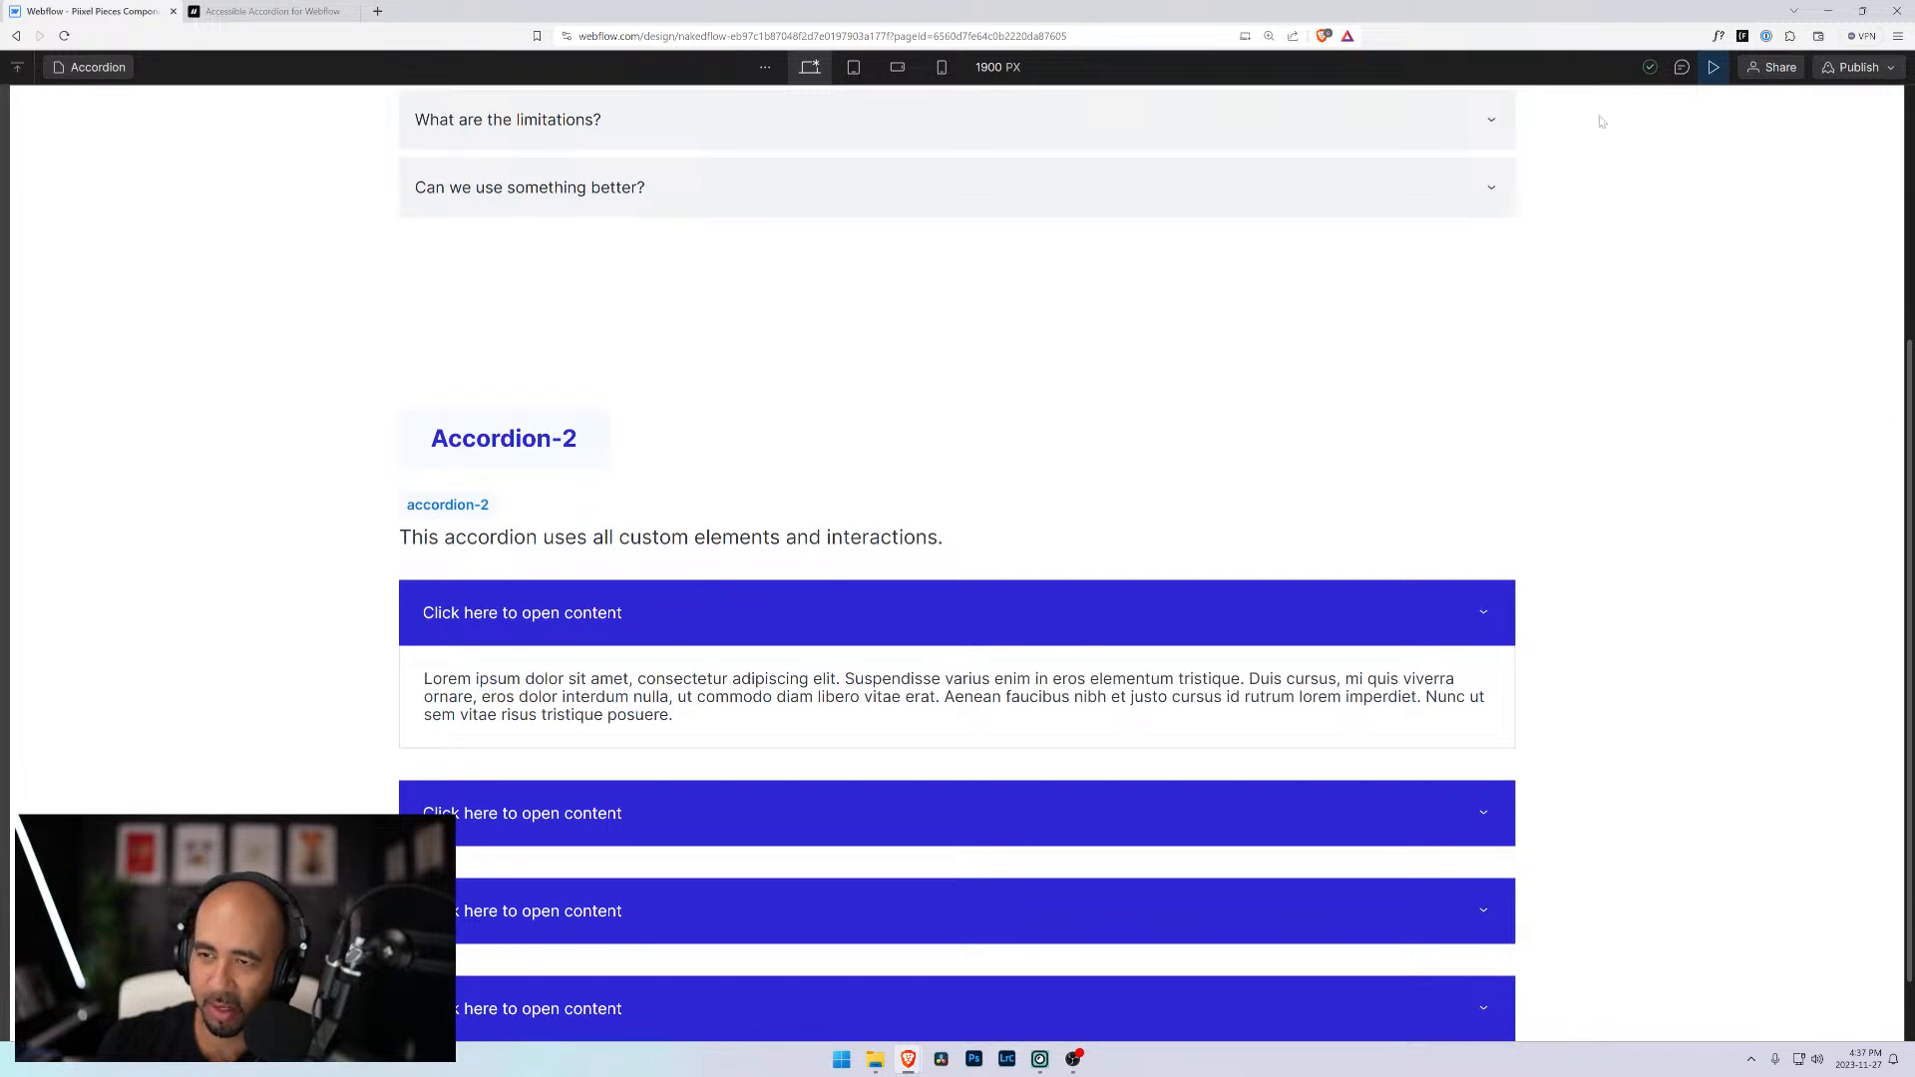
{"action": "left_click", "coordinate": [1714, 67]}
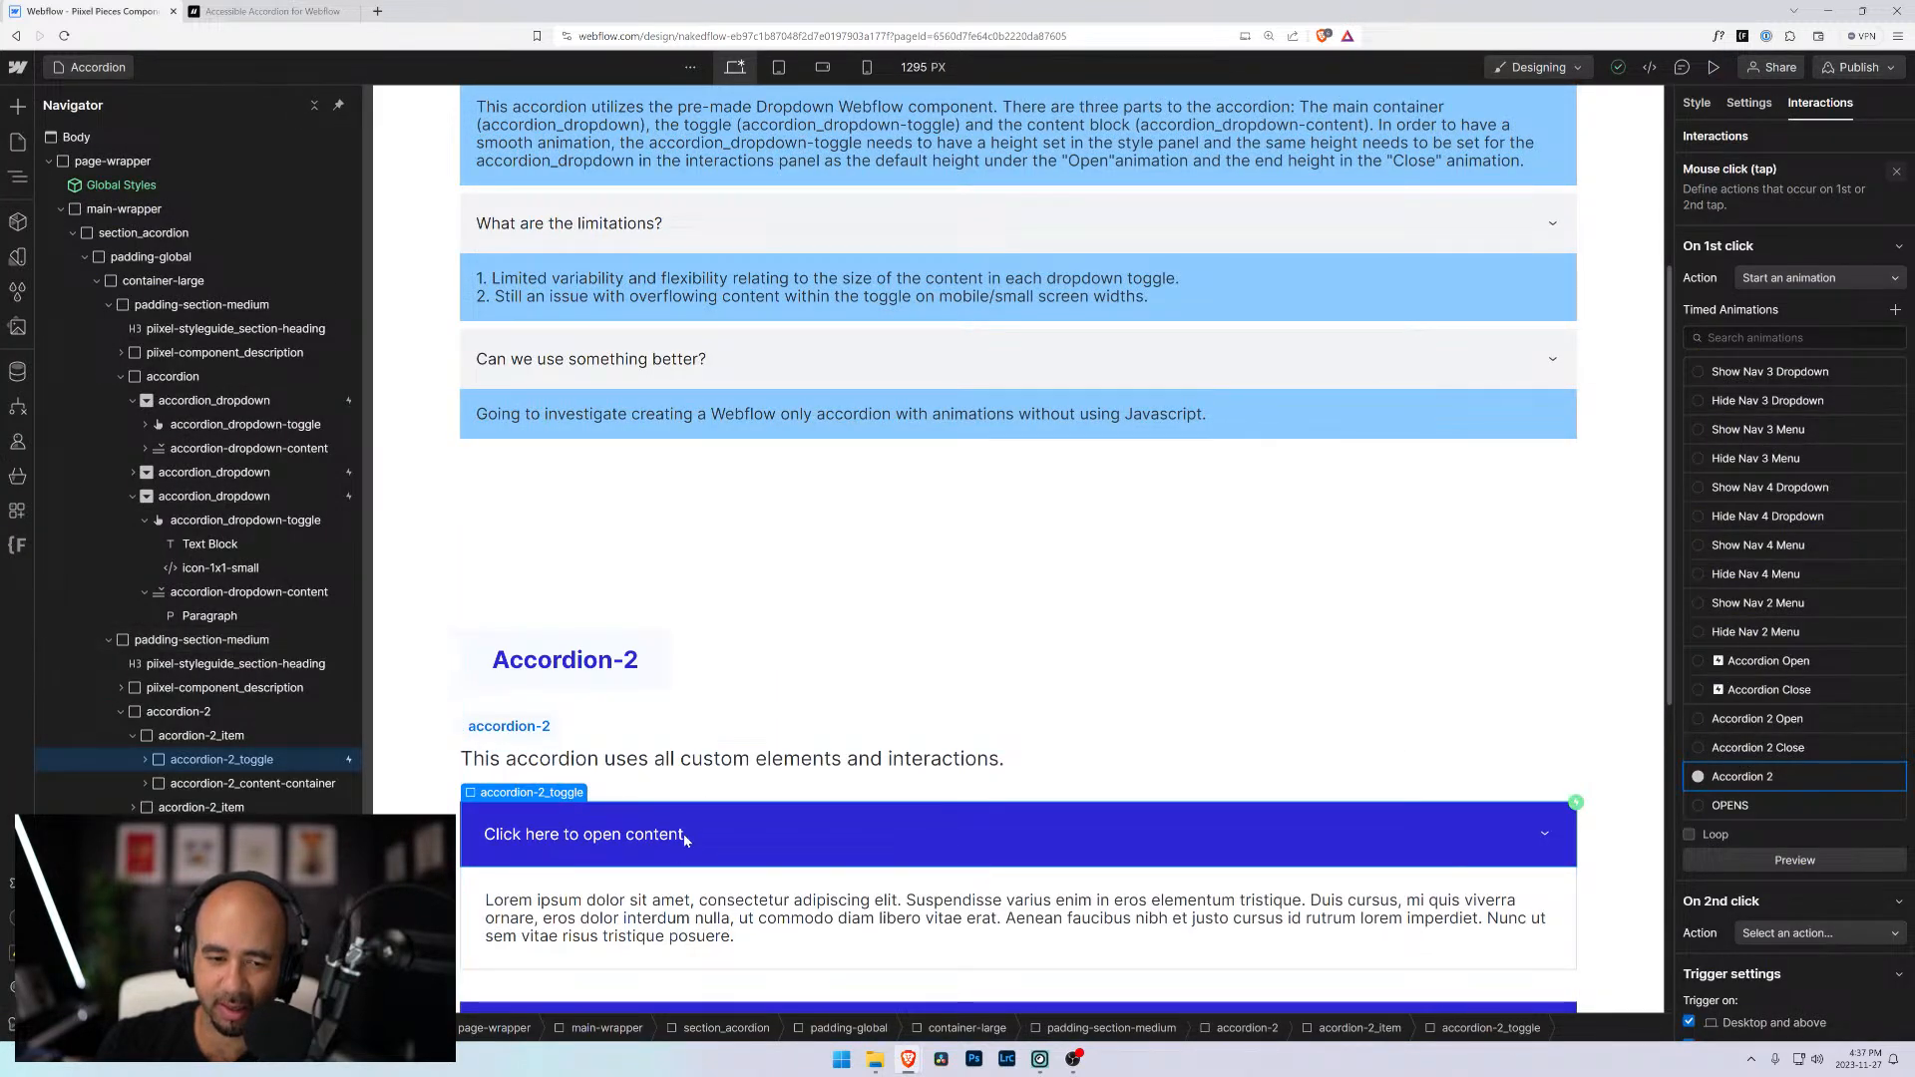
{"action": "left_click", "coordinate": [1714, 67]}
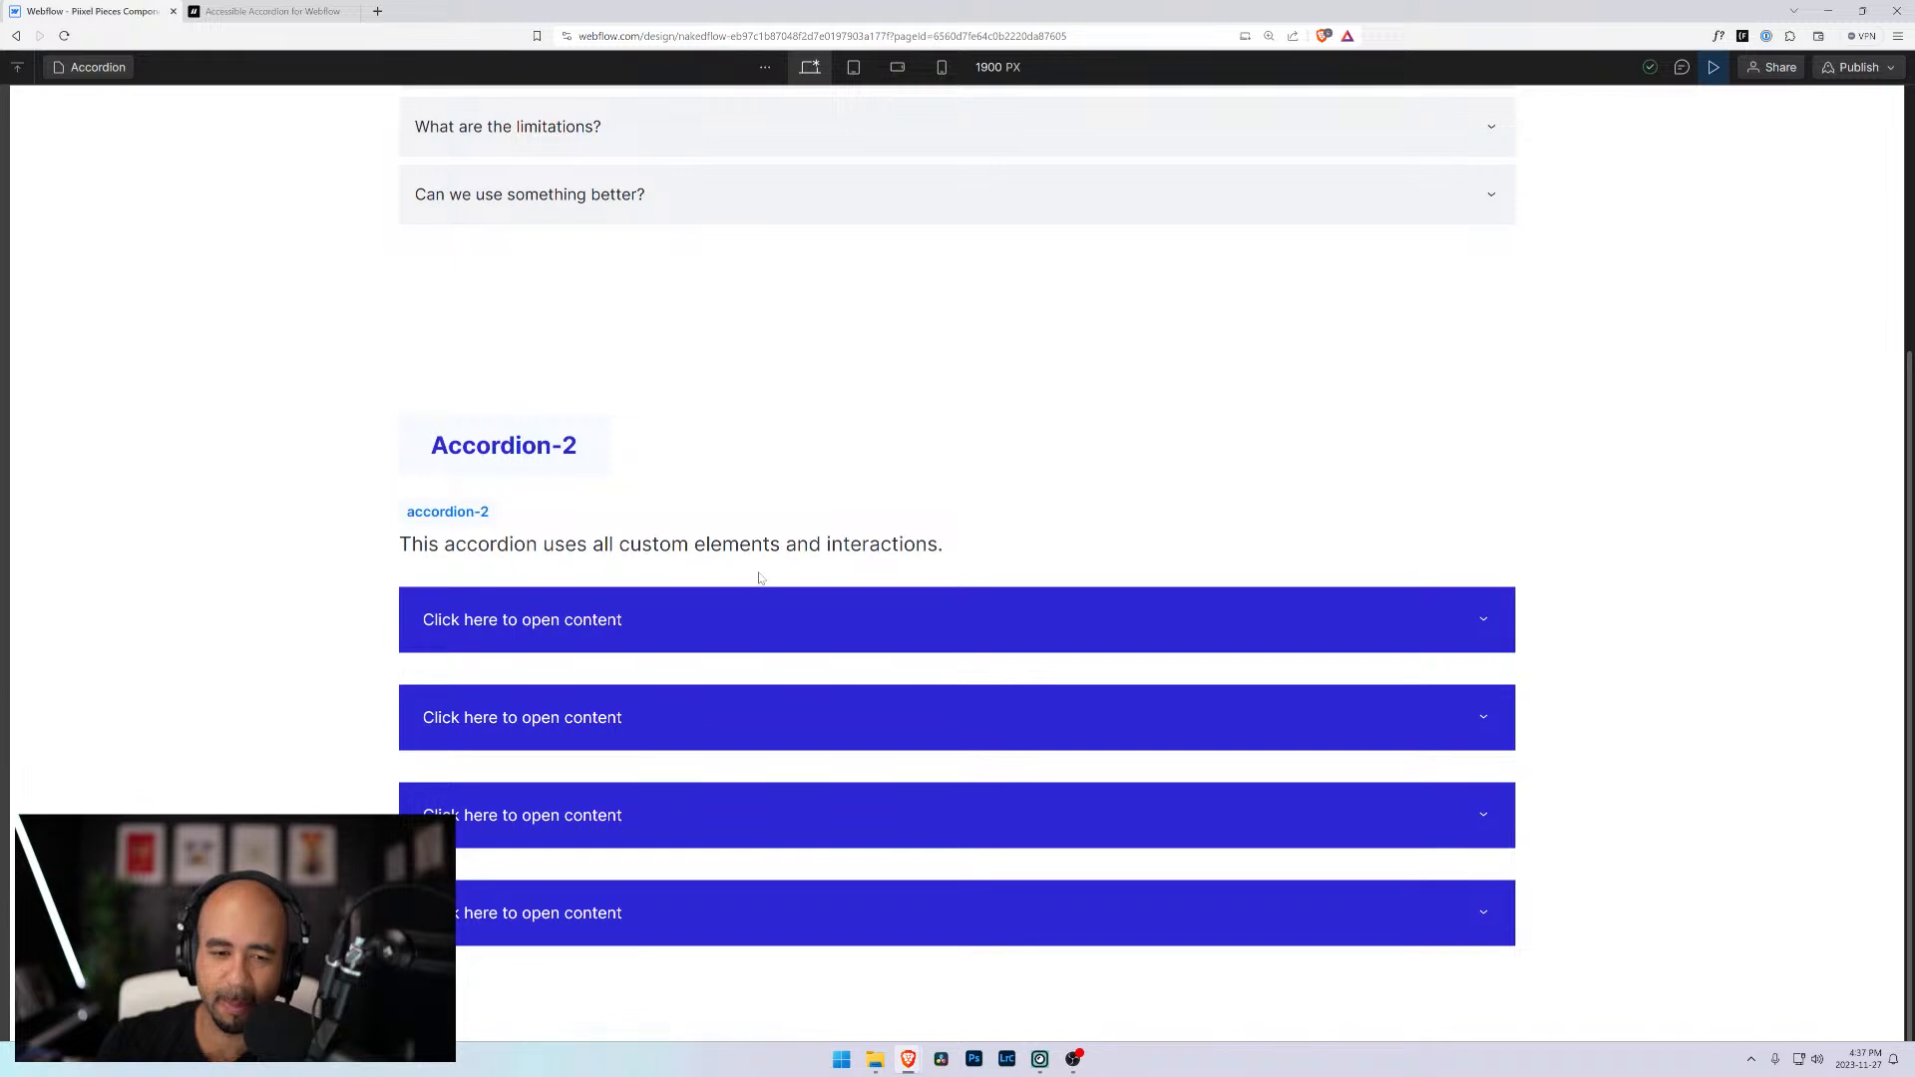
{"action": "left_click", "coordinate": [688, 615]}
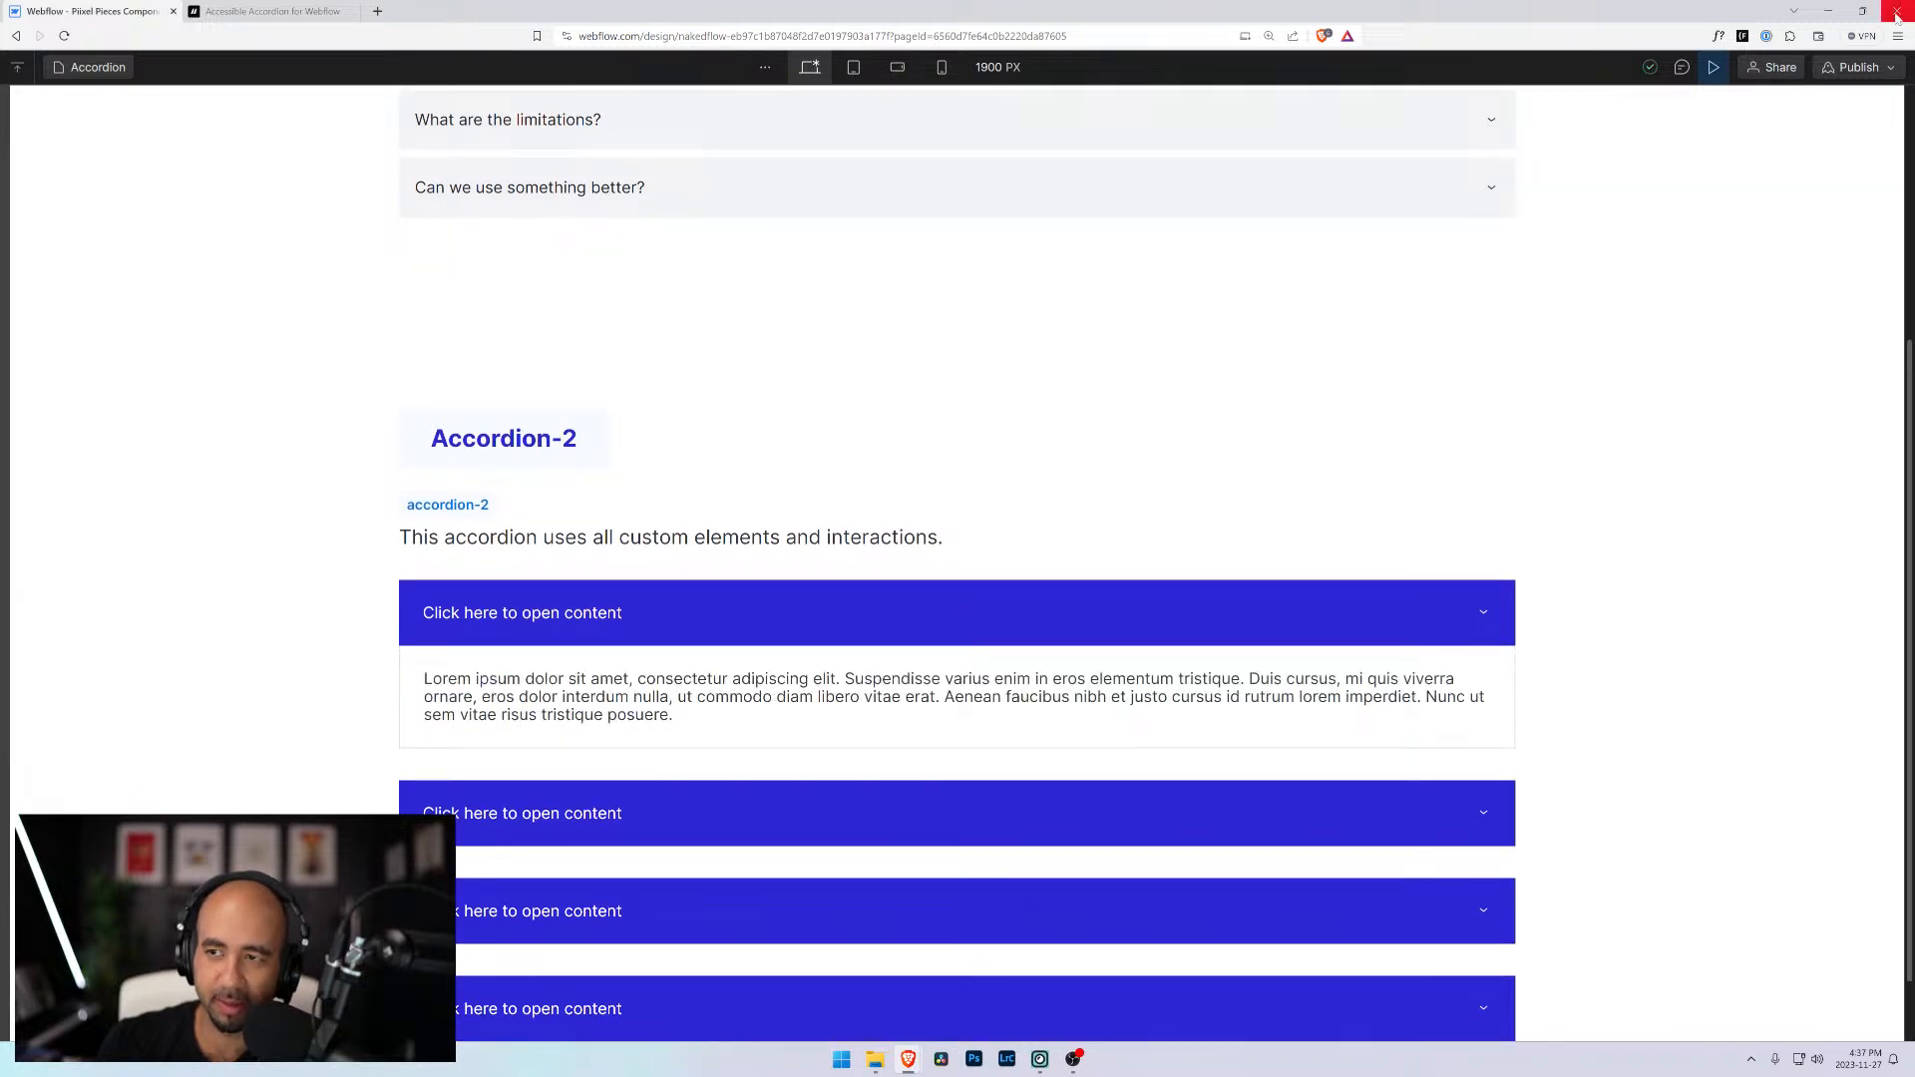
In the toggle's Accordion 2 animation, set the second size action's delay to 0.25 and easing to In Out Quad, and save the animation
{"action": "left_click", "coordinate": [1714, 66]}
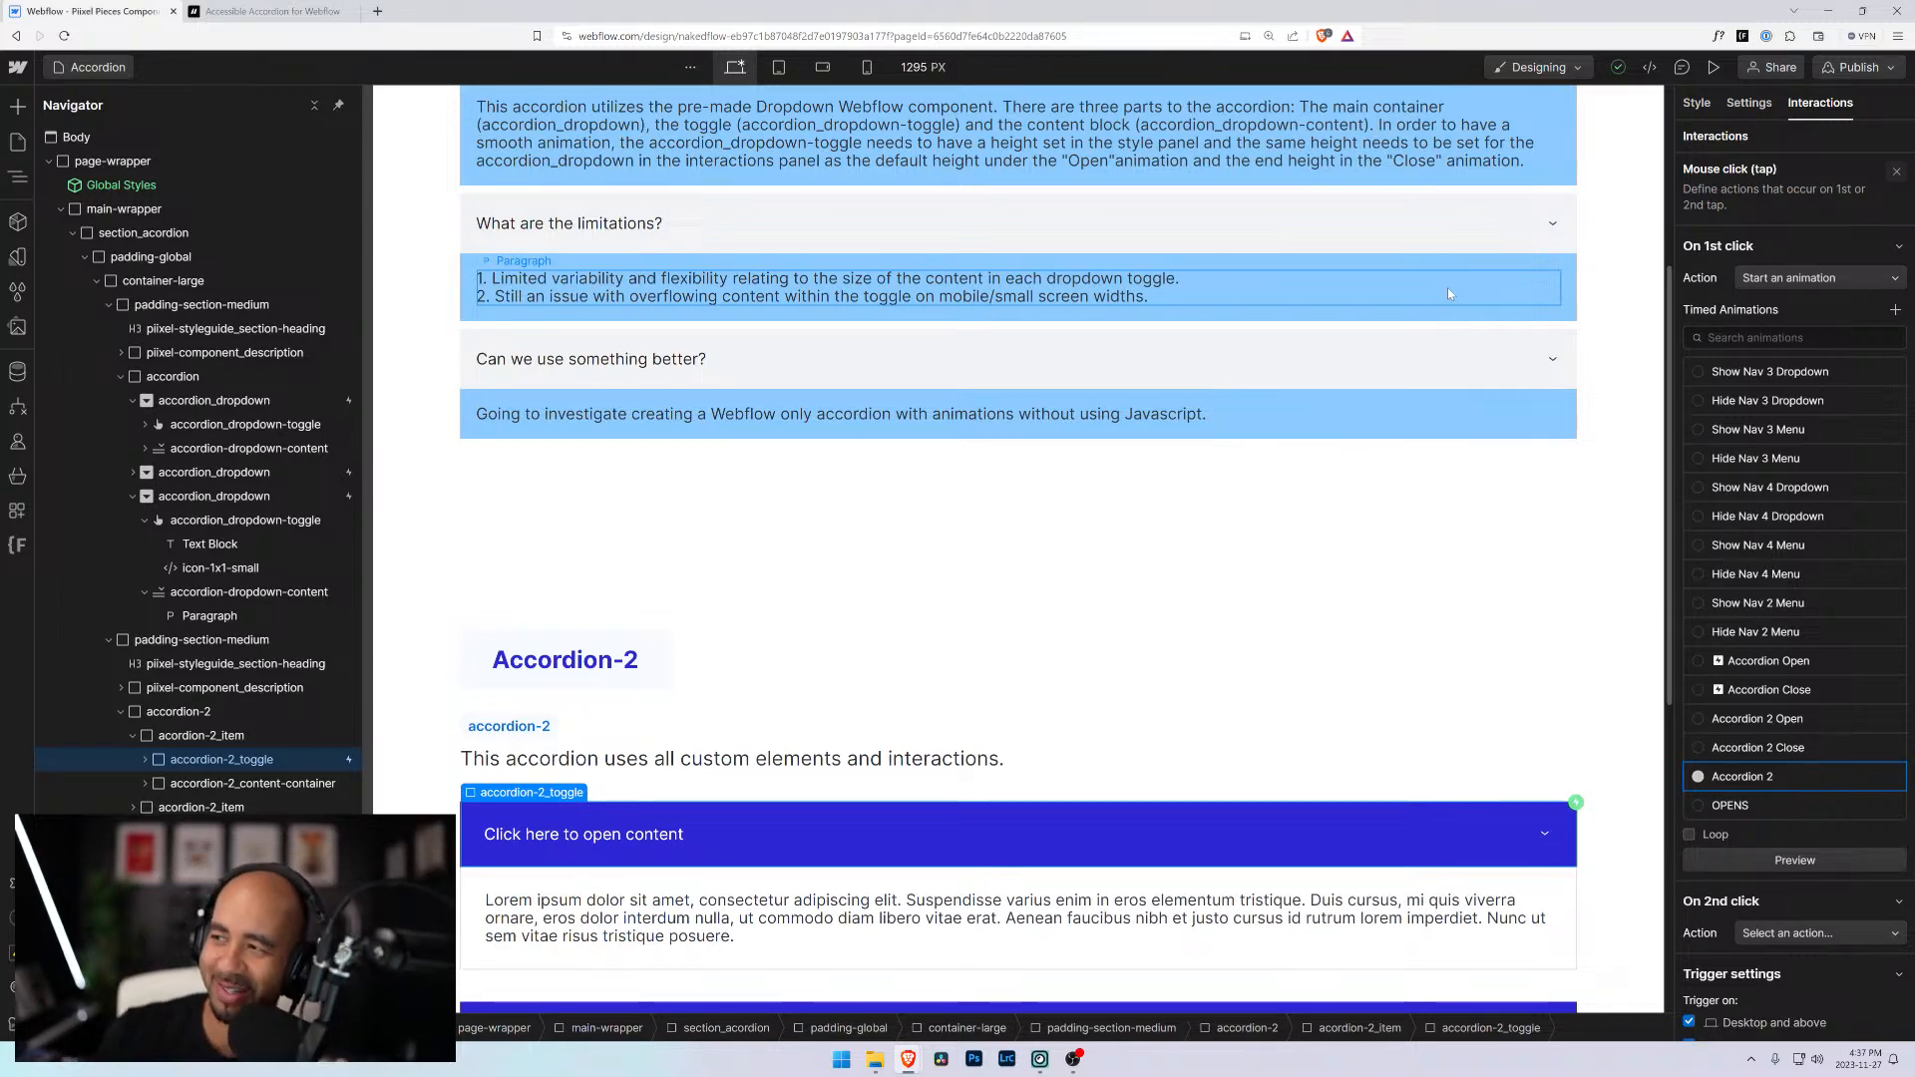
{"action": "scroll", "coordinate": [1296, 481], "scroll_direction": "down", "scroll_amount": 3}
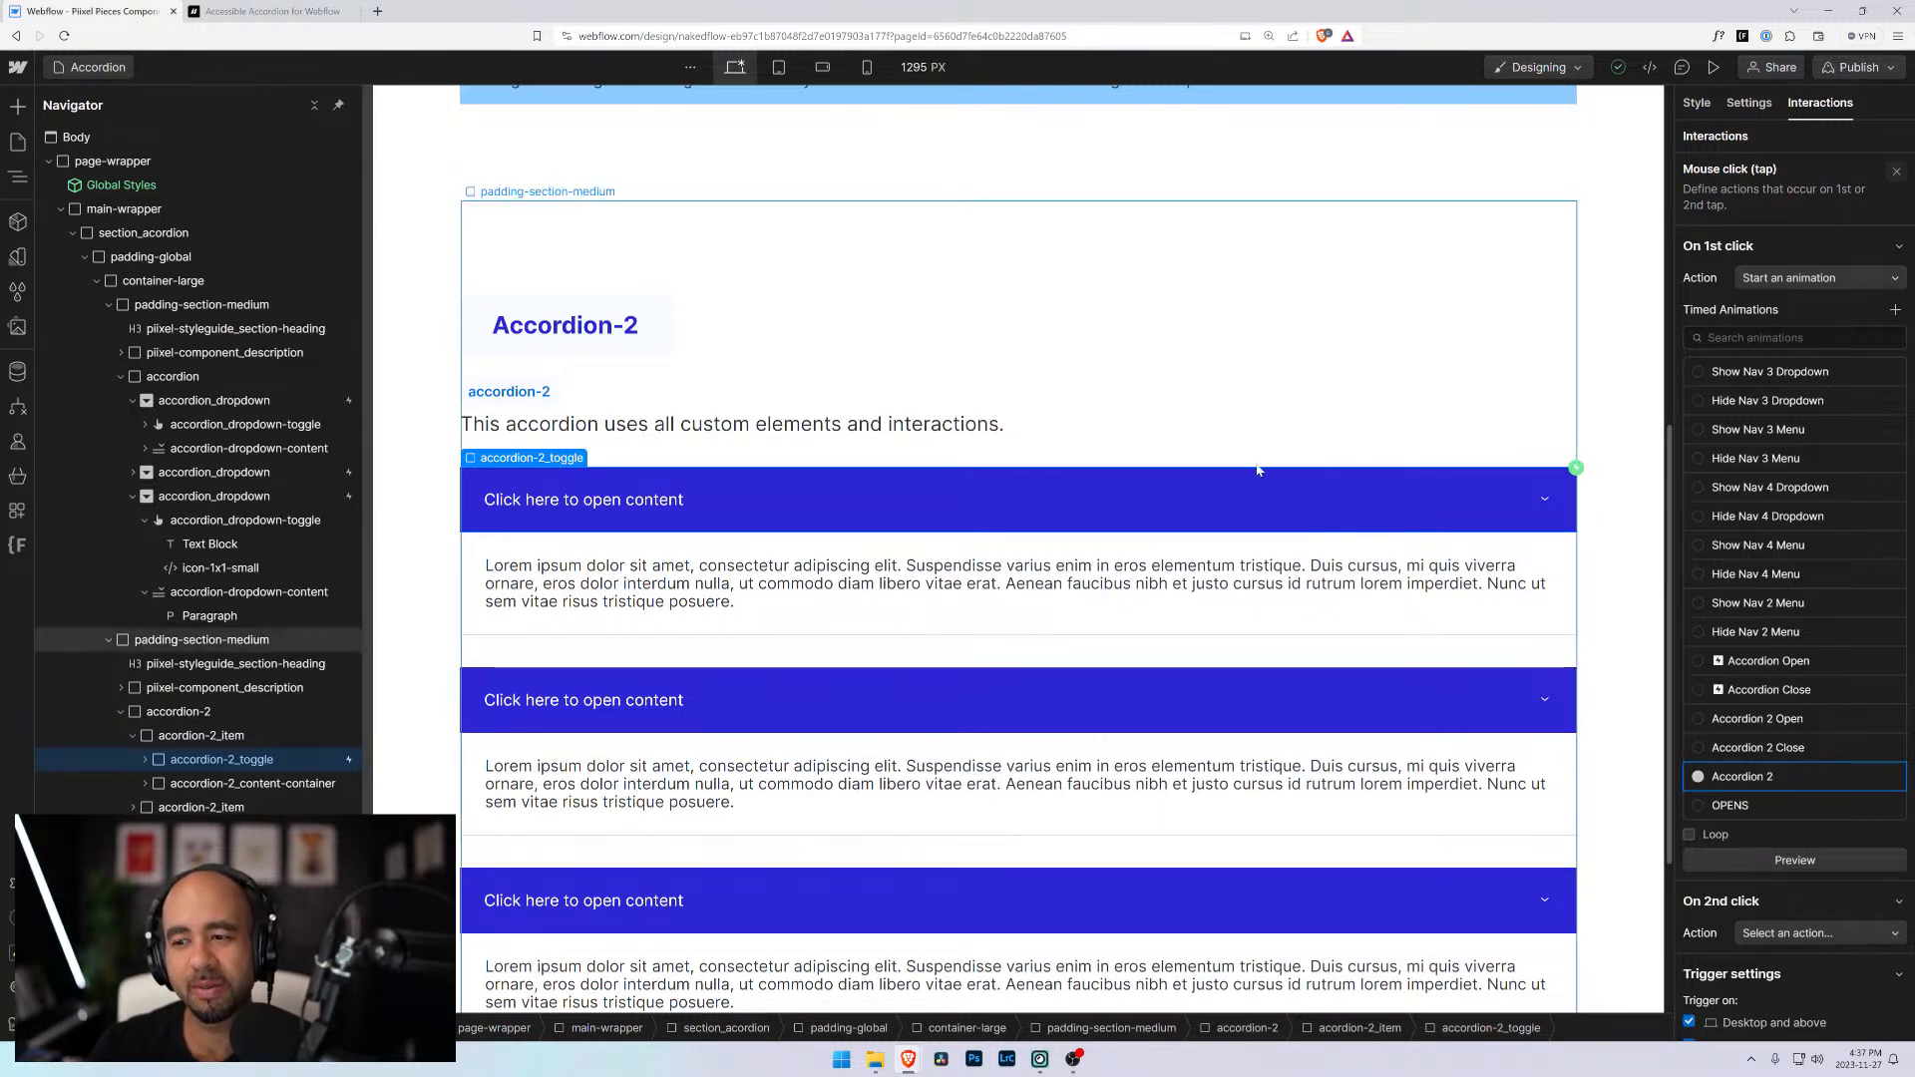
{"action": "left_click", "coordinate": [1869, 776]}
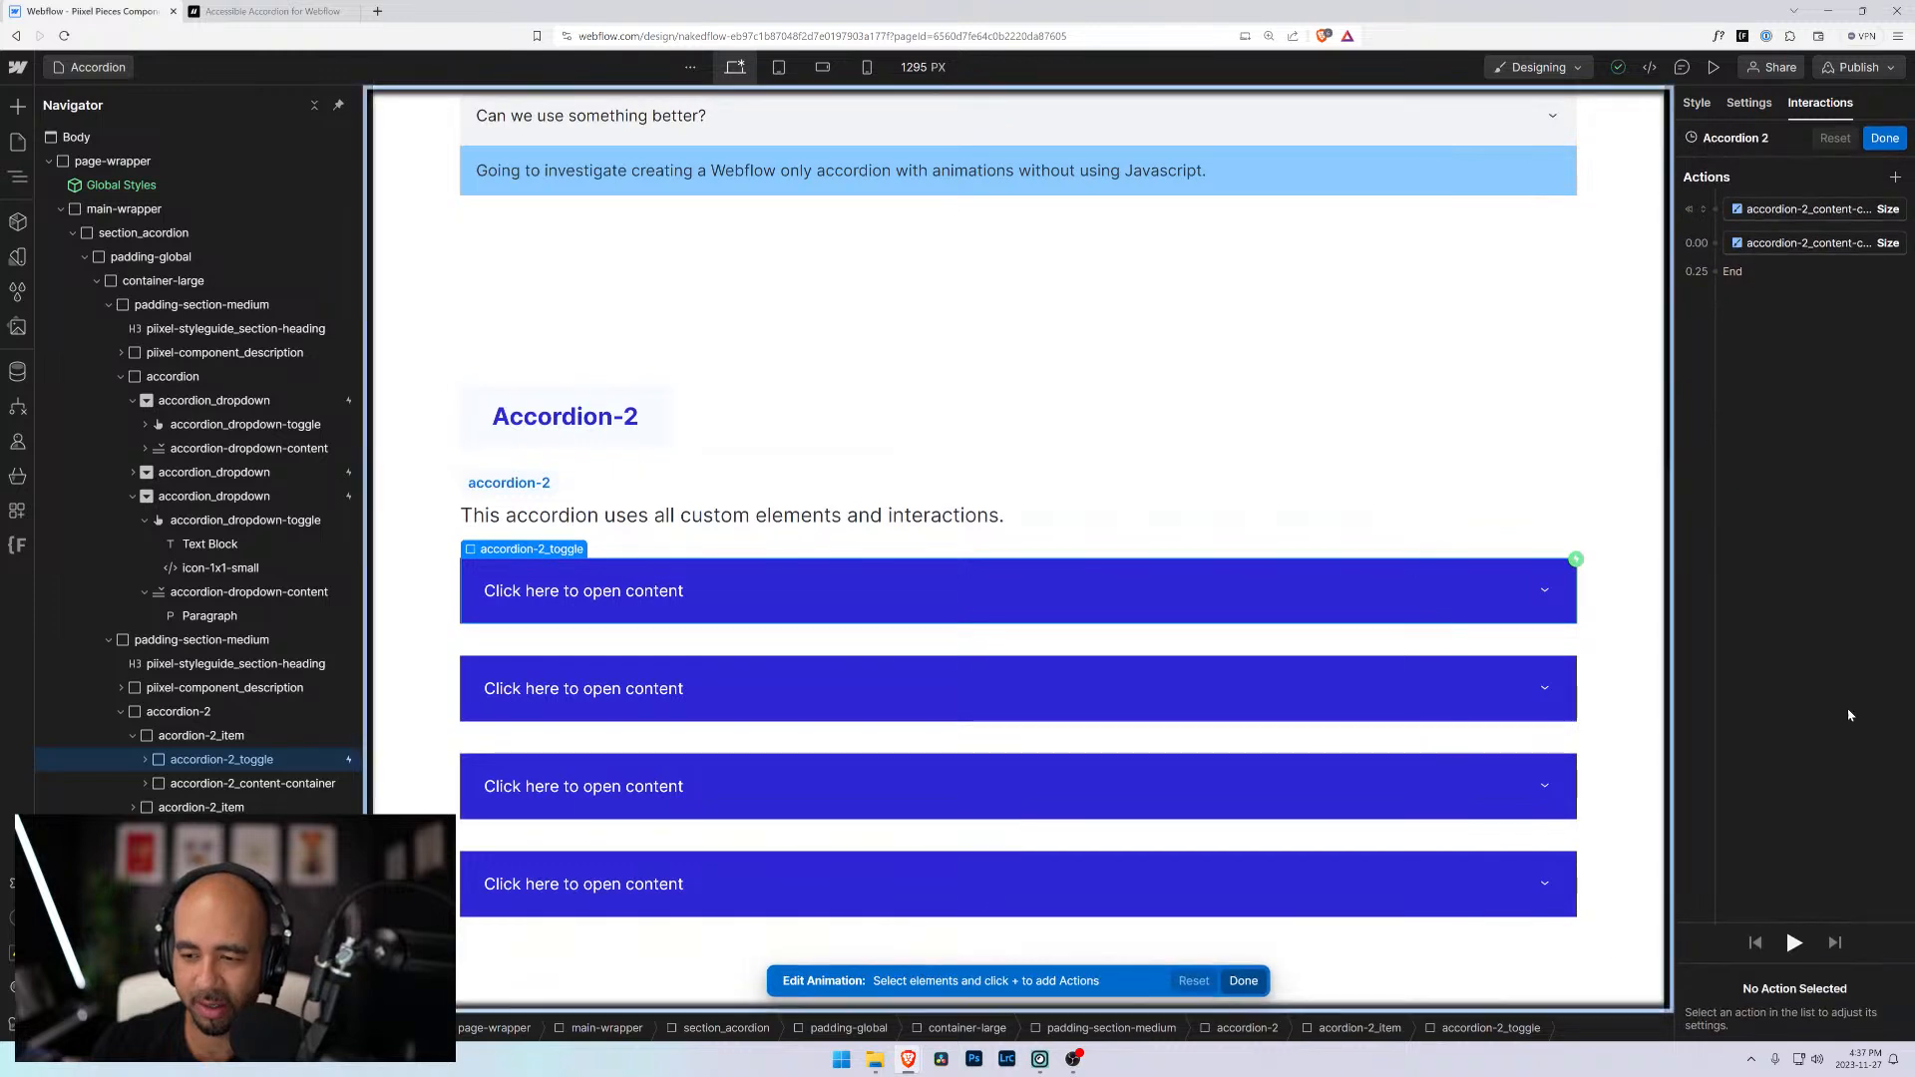
{"action": "left_click", "coordinate": [1827, 212]}
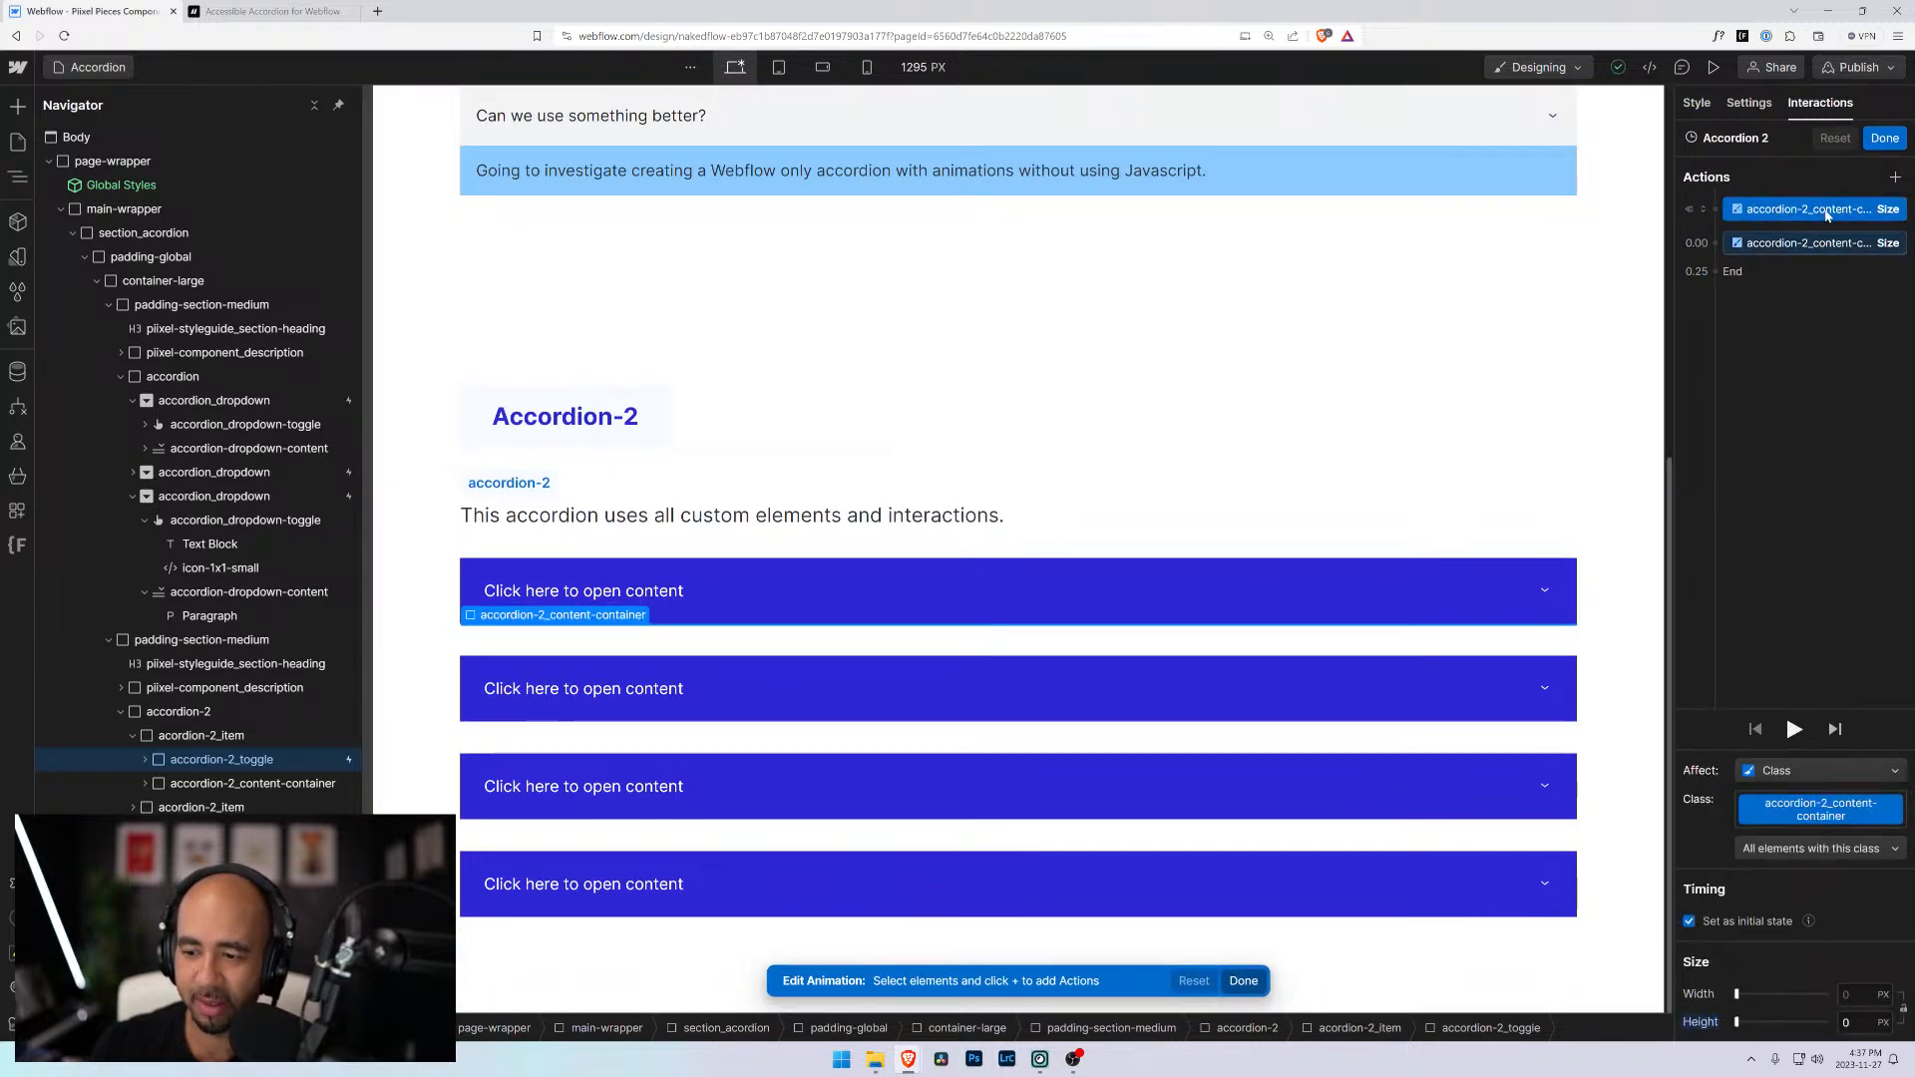
{"action": "left_click", "coordinate": [1786, 249]}
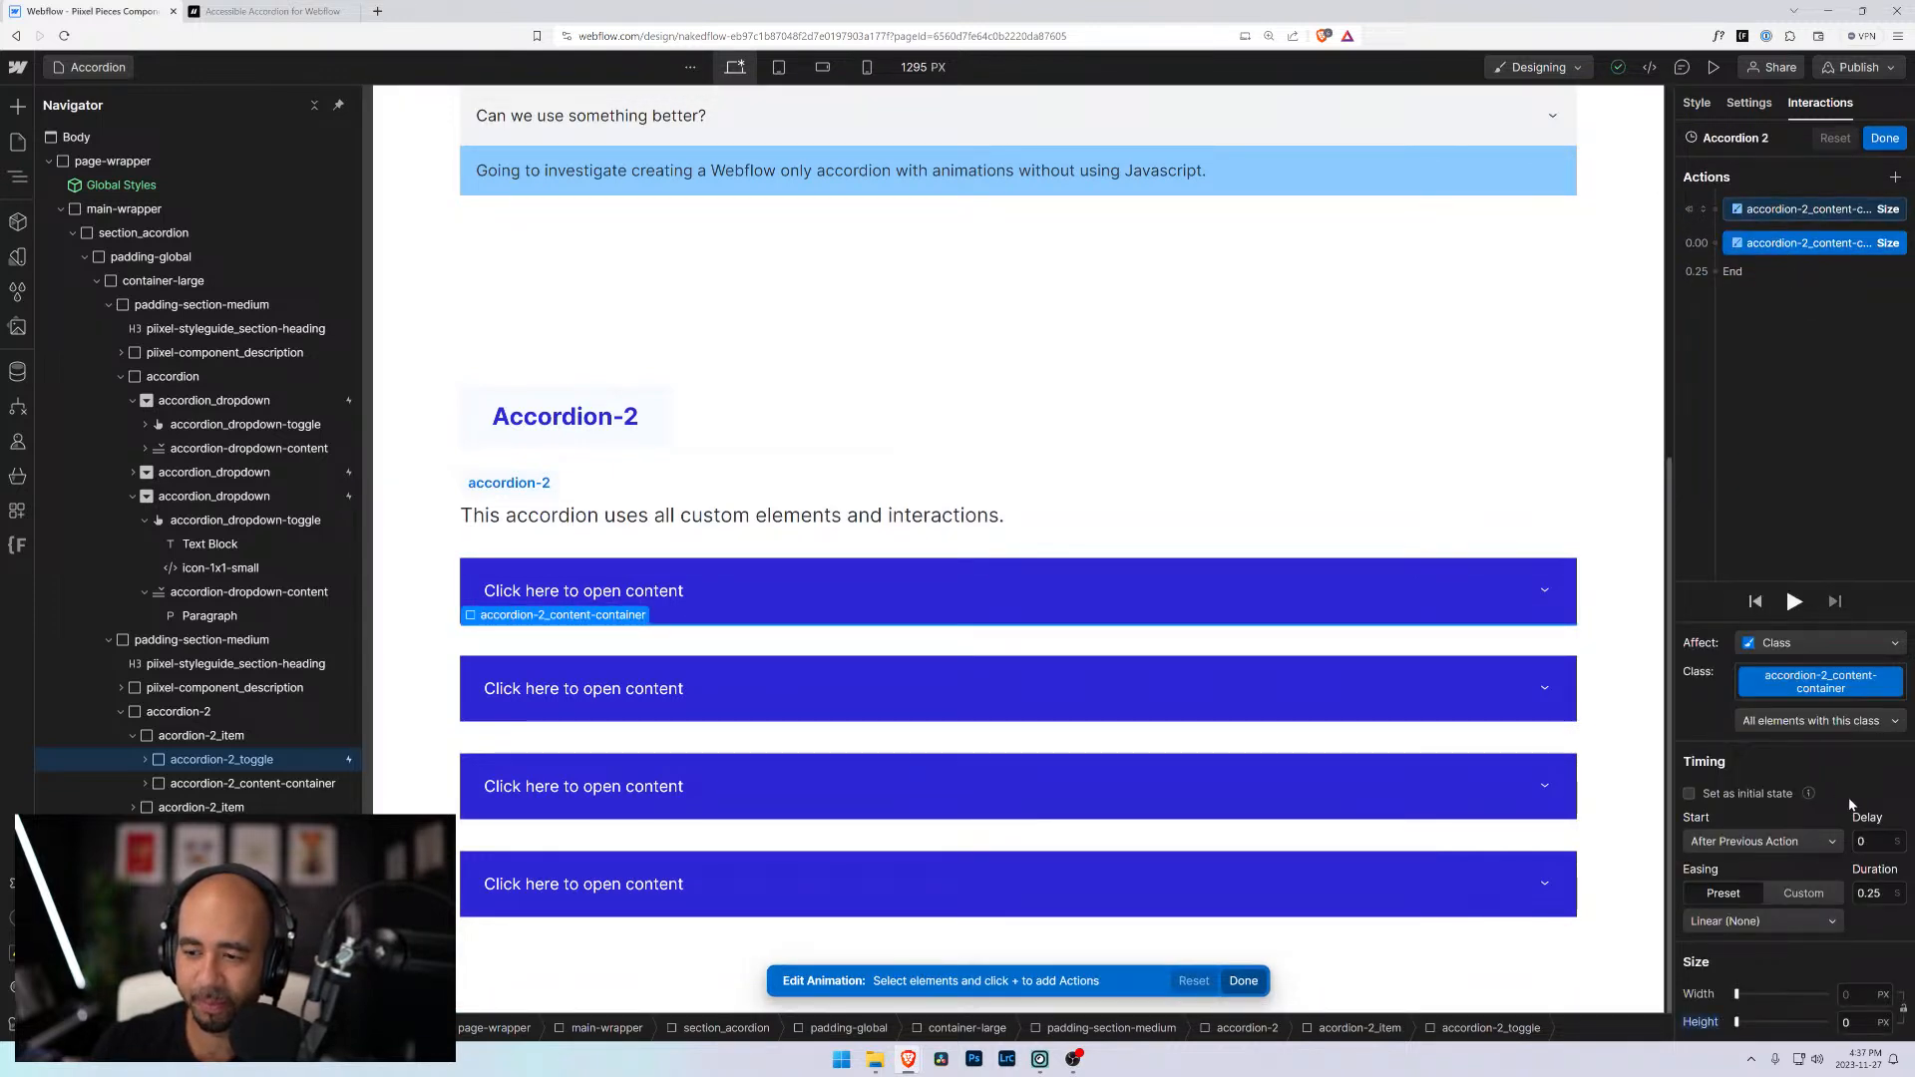
{"action": "left_click", "coordinate": [1864, 842]}
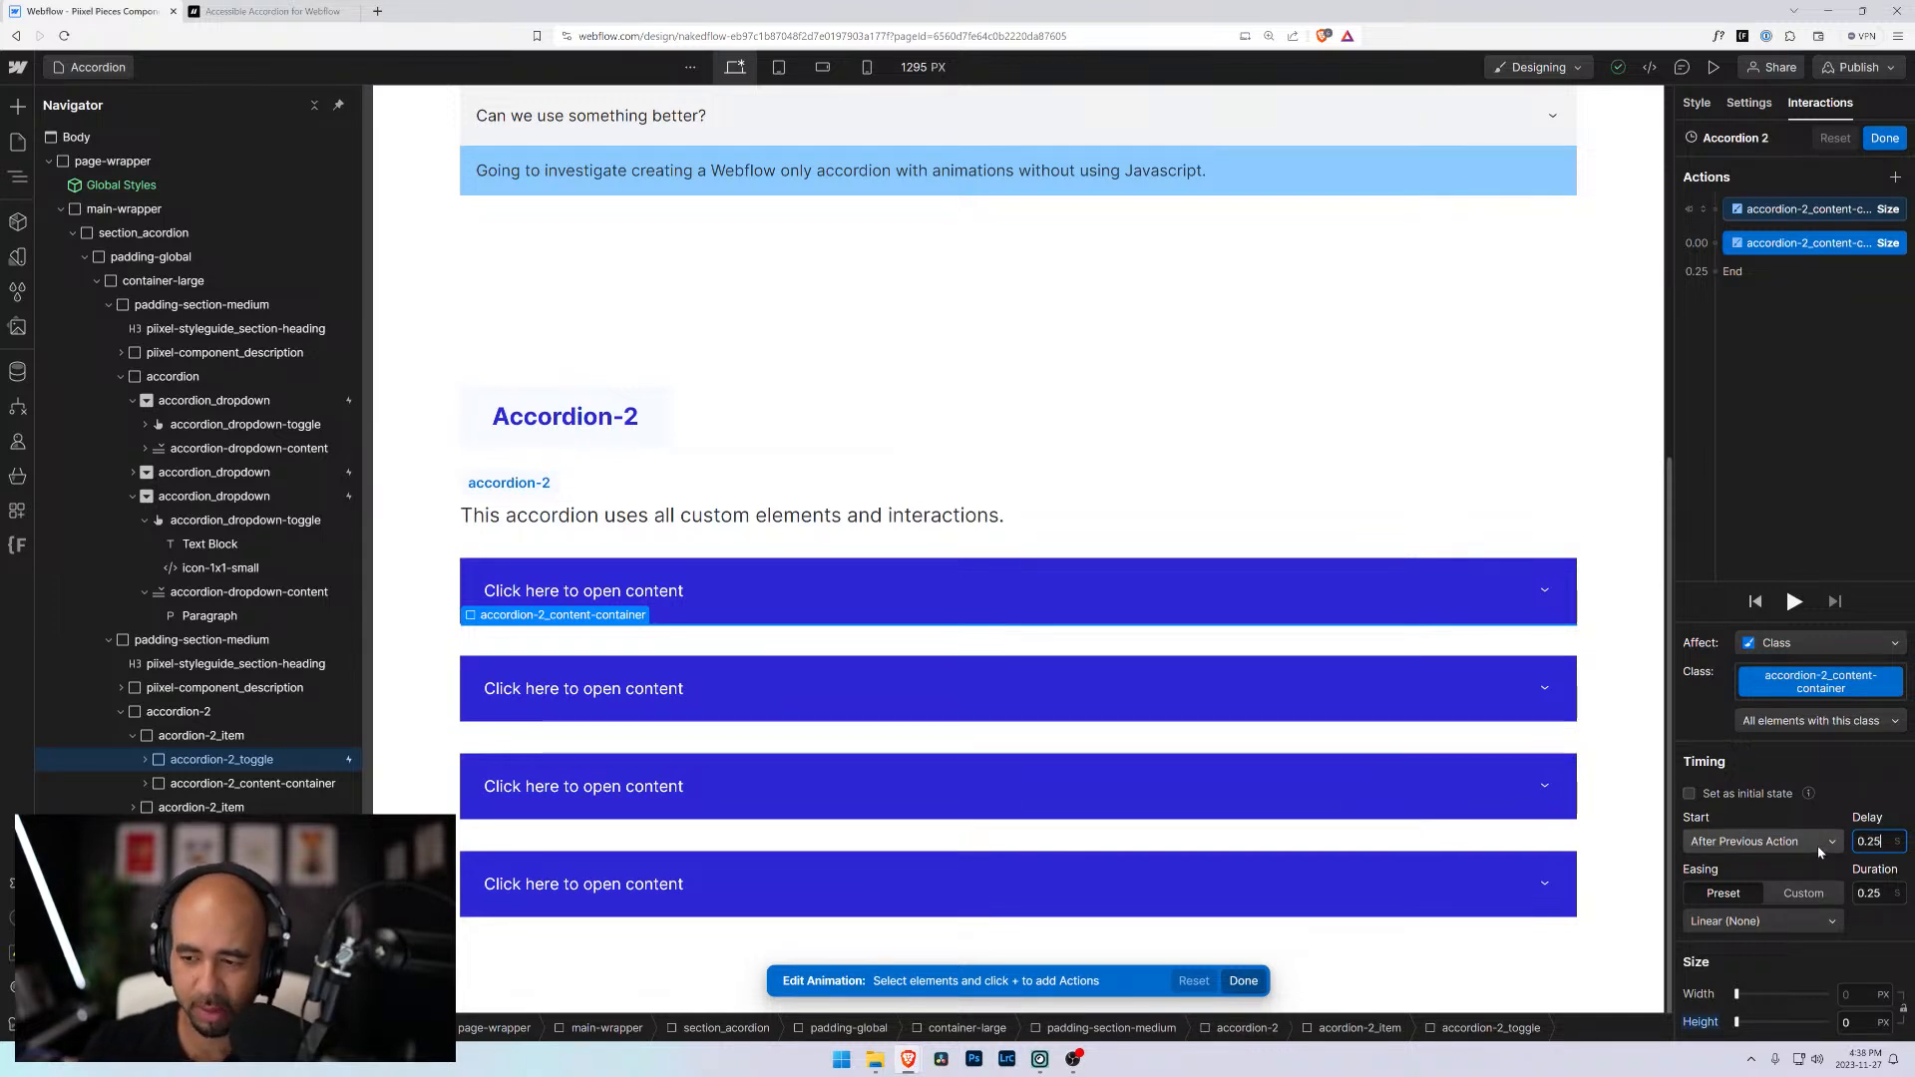
{"action": "left_click", "coordinate": [1790, 921]}
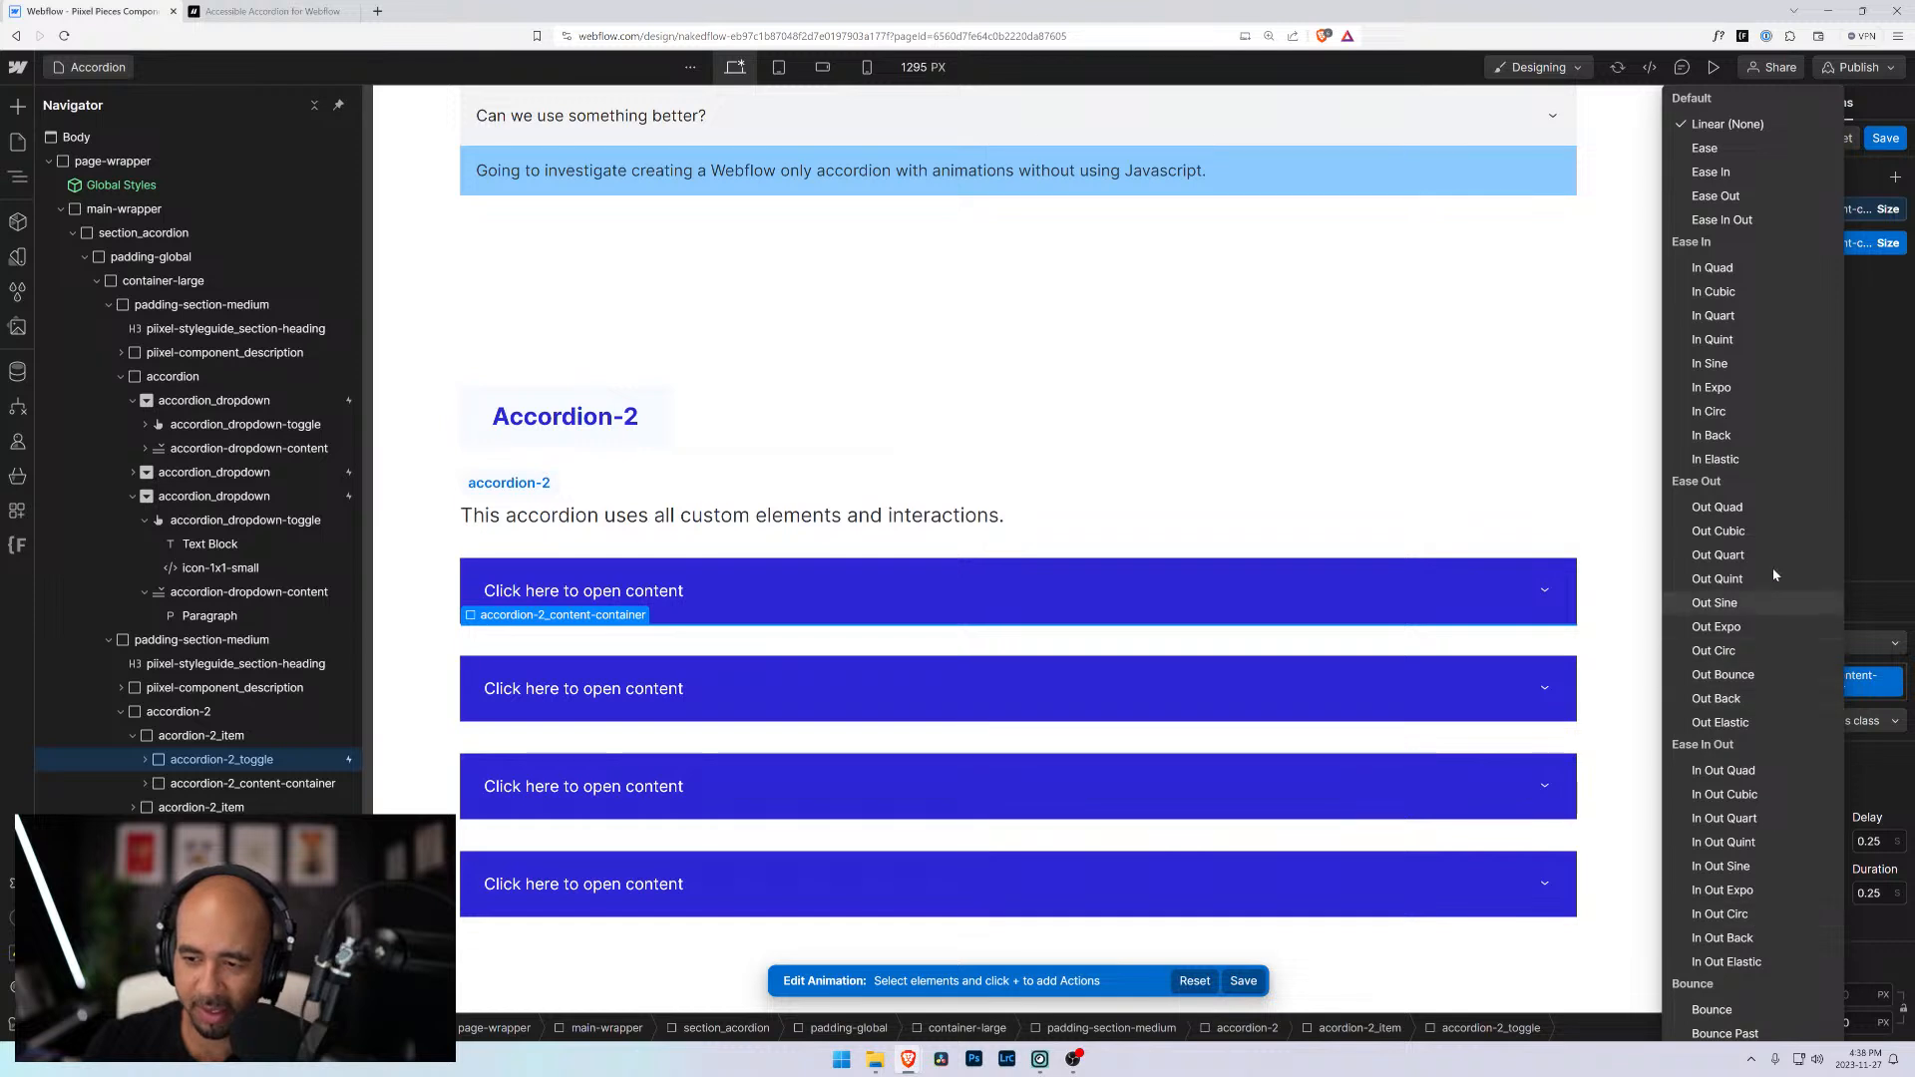
{"action": "left_click", "coordinate": [1768, 768]}
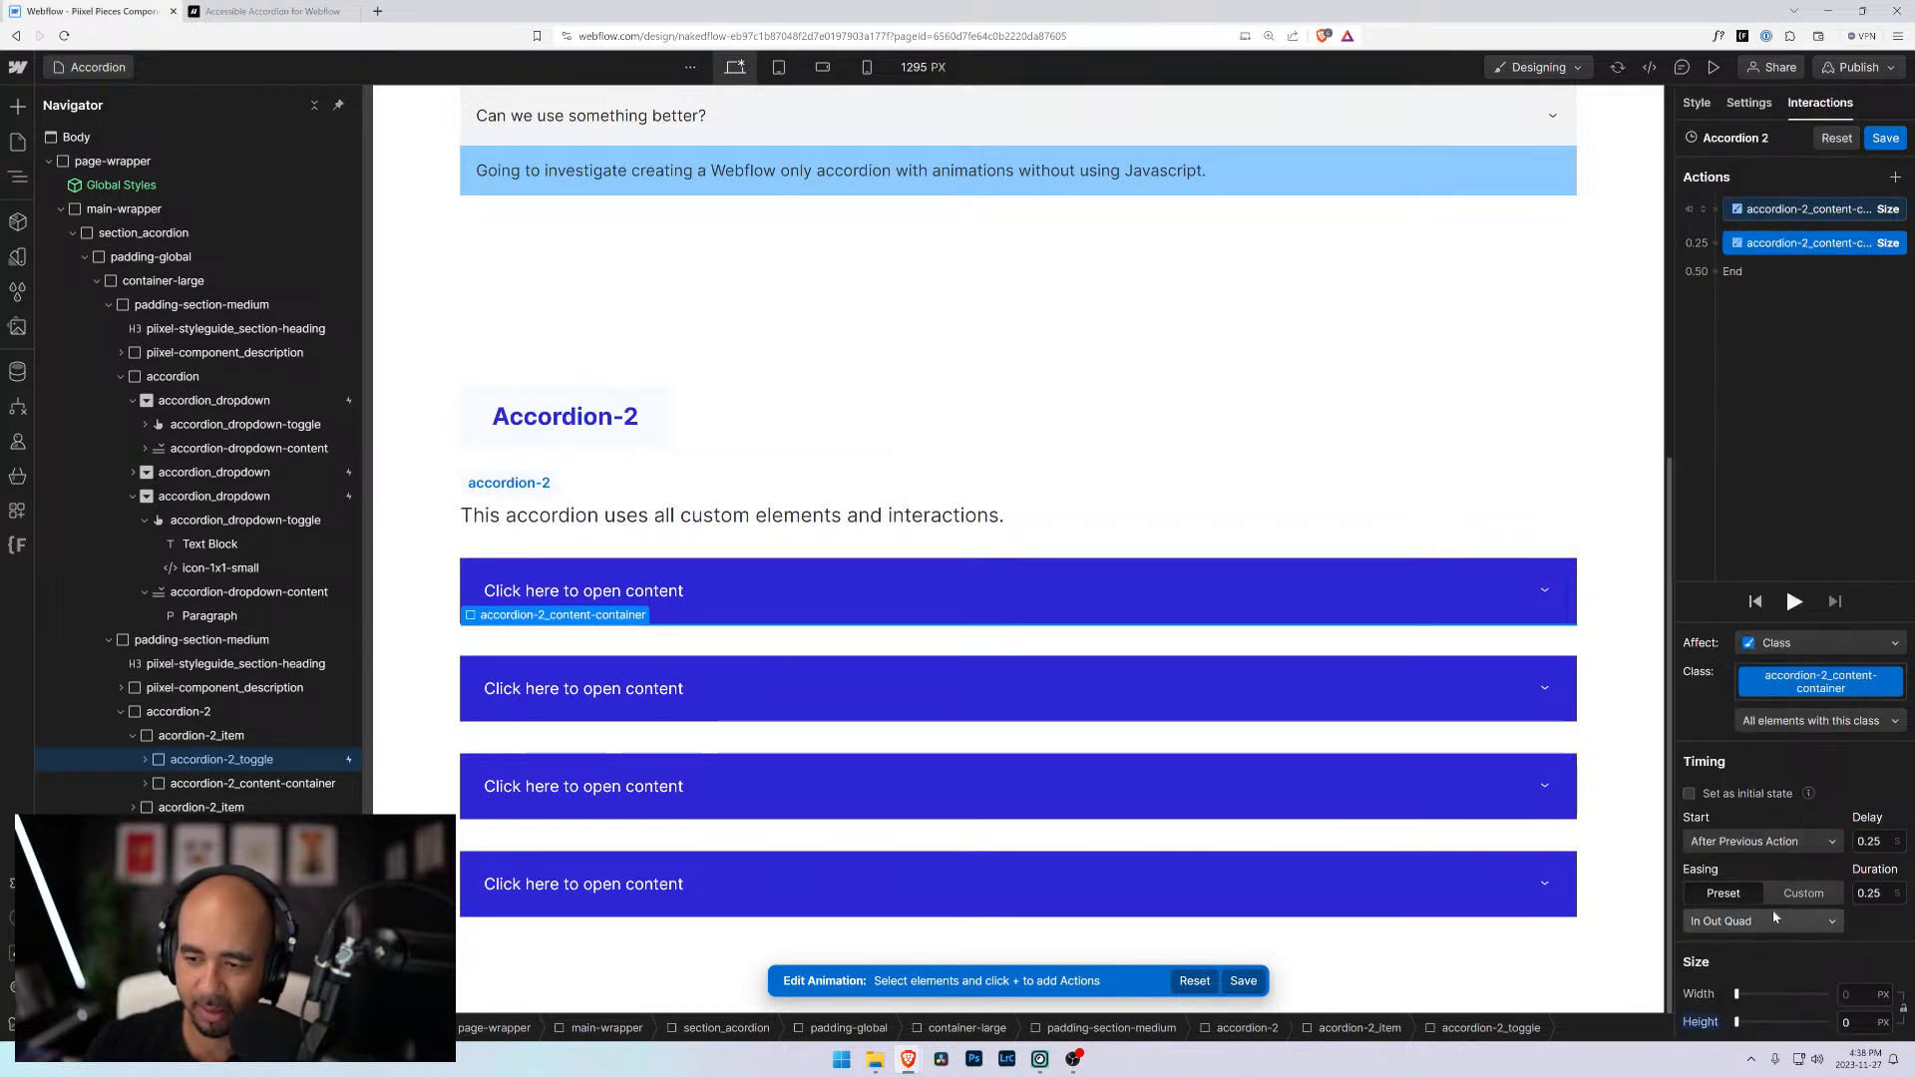
{"action": "left_click", "coordinate": [1885, 139]}
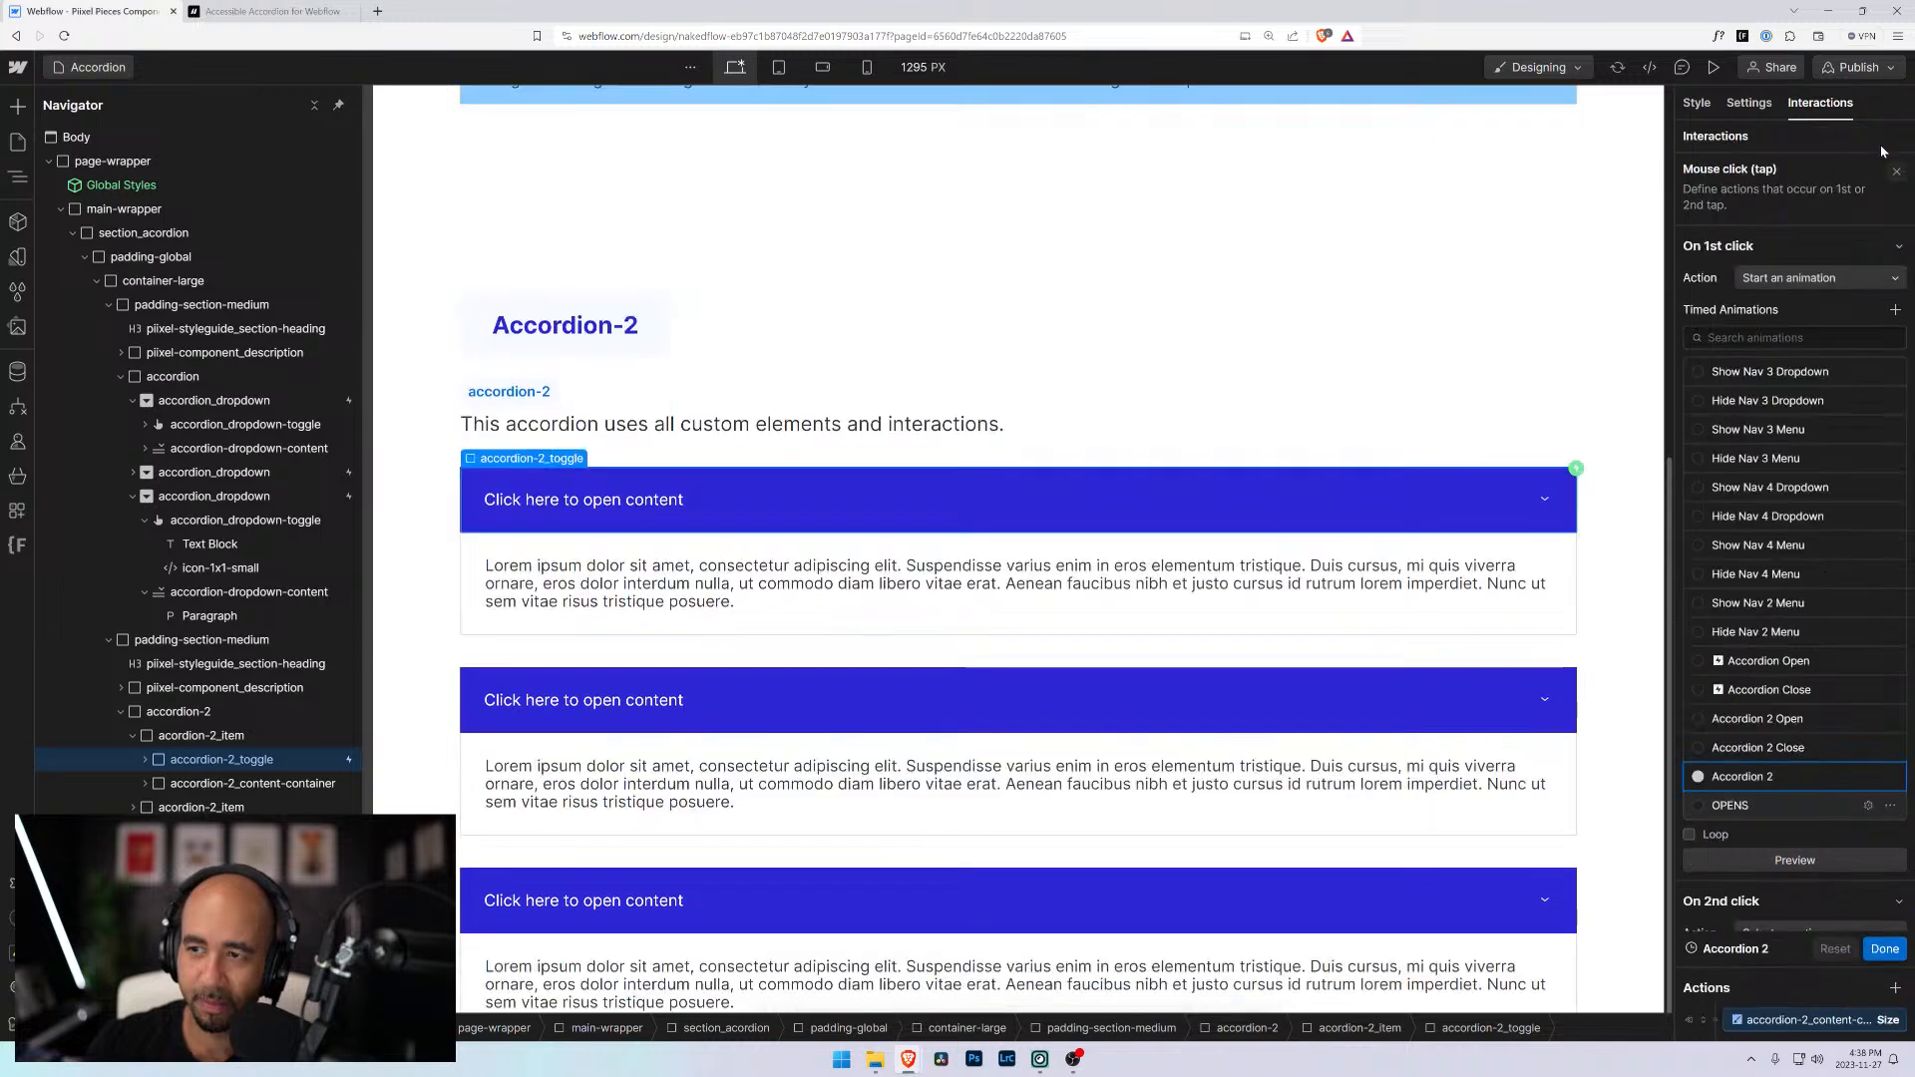
In the toggle's OPENS animation, set the size action's easing to In Out Quad and save the animation
{"action": "left_click", "coordinate": [1816, 108]}
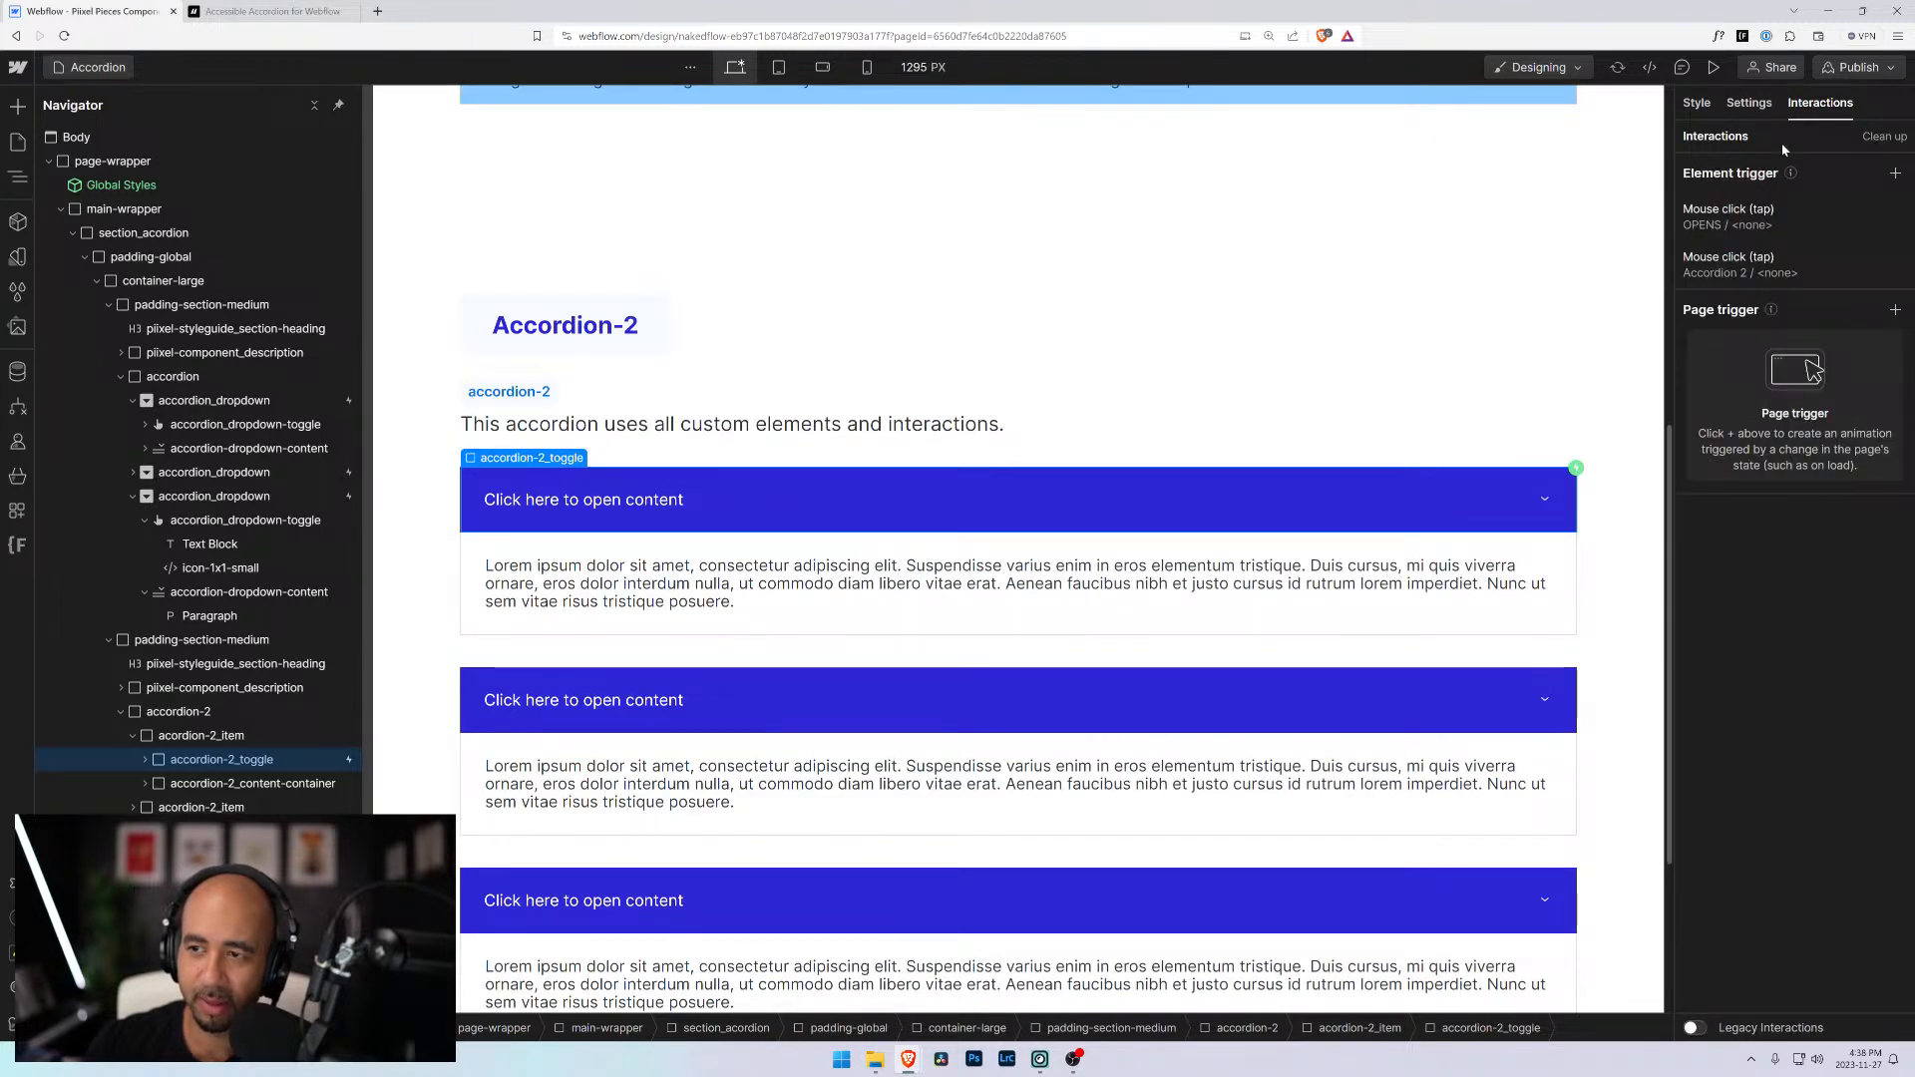
{"action": "left_click", "coordinate": [1736, 216]}
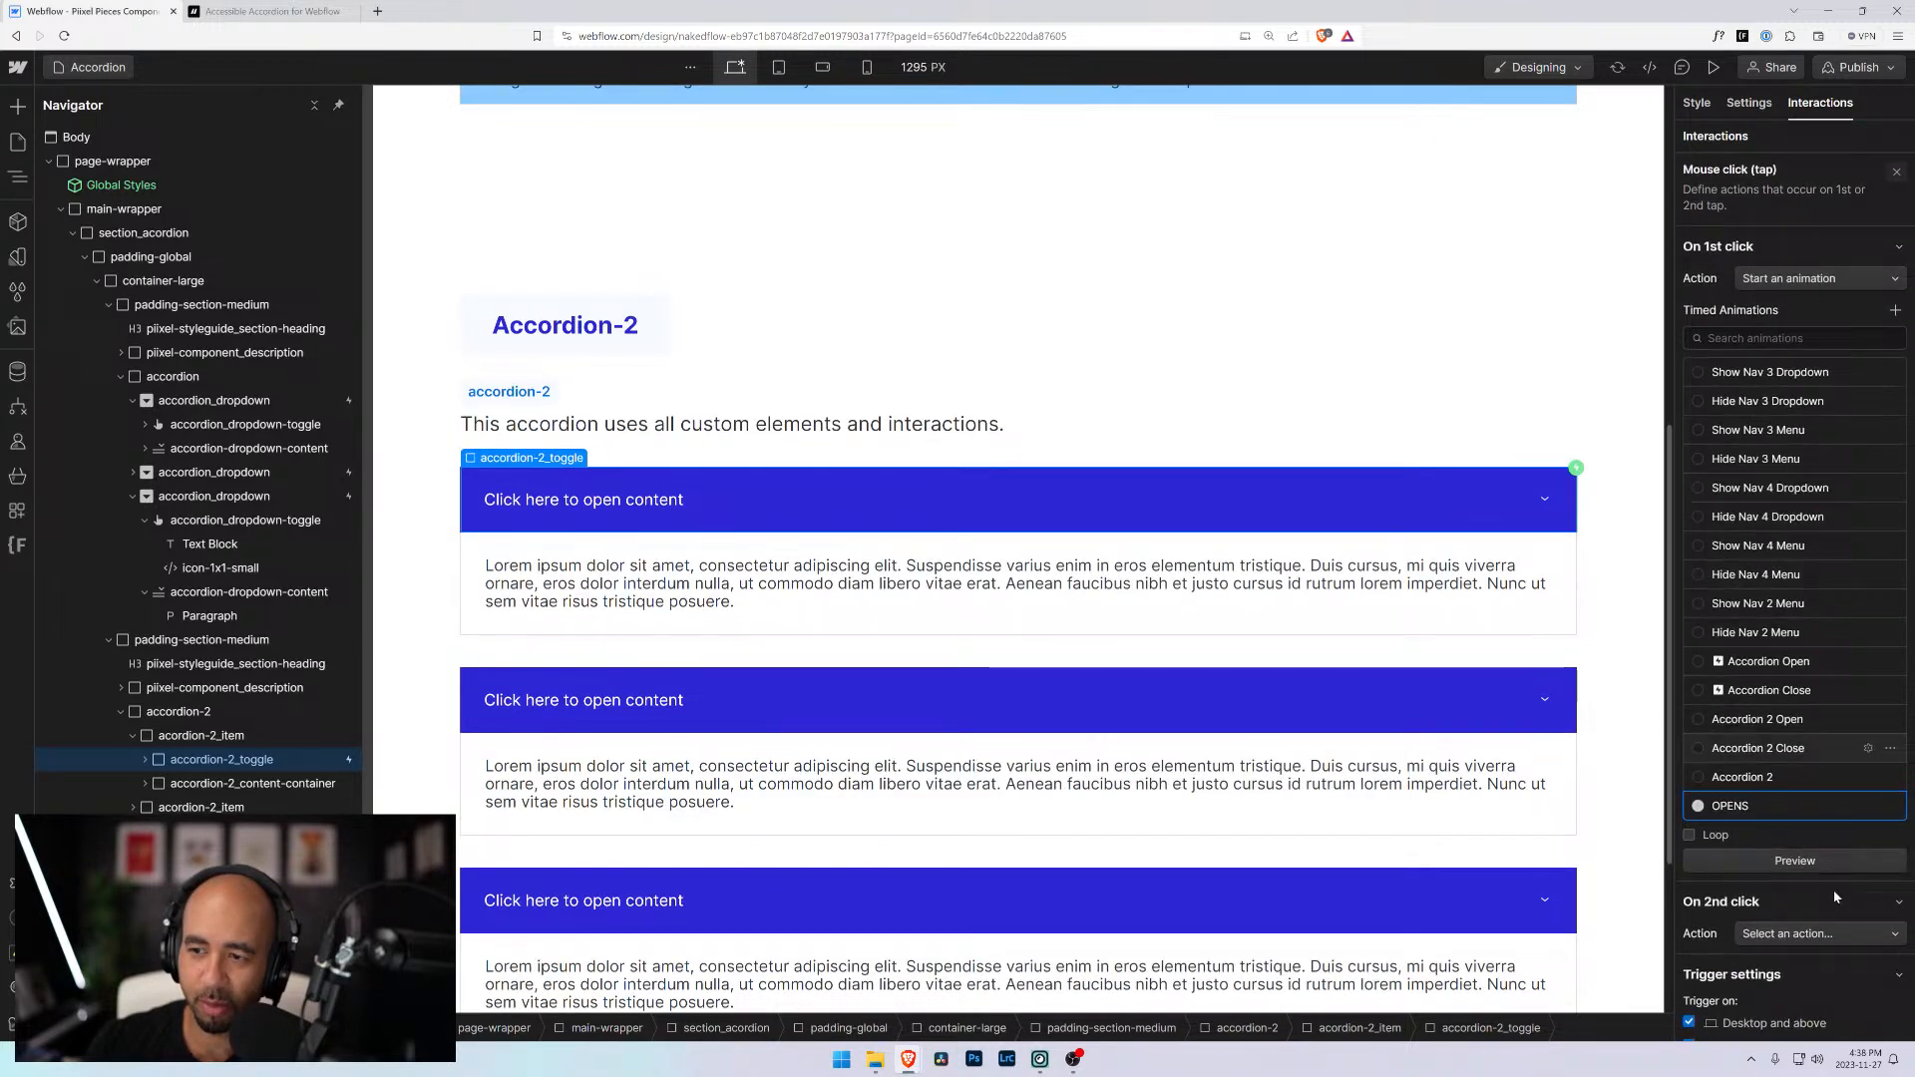
{"action": "left_click", "coordinate": [1868, 805]}
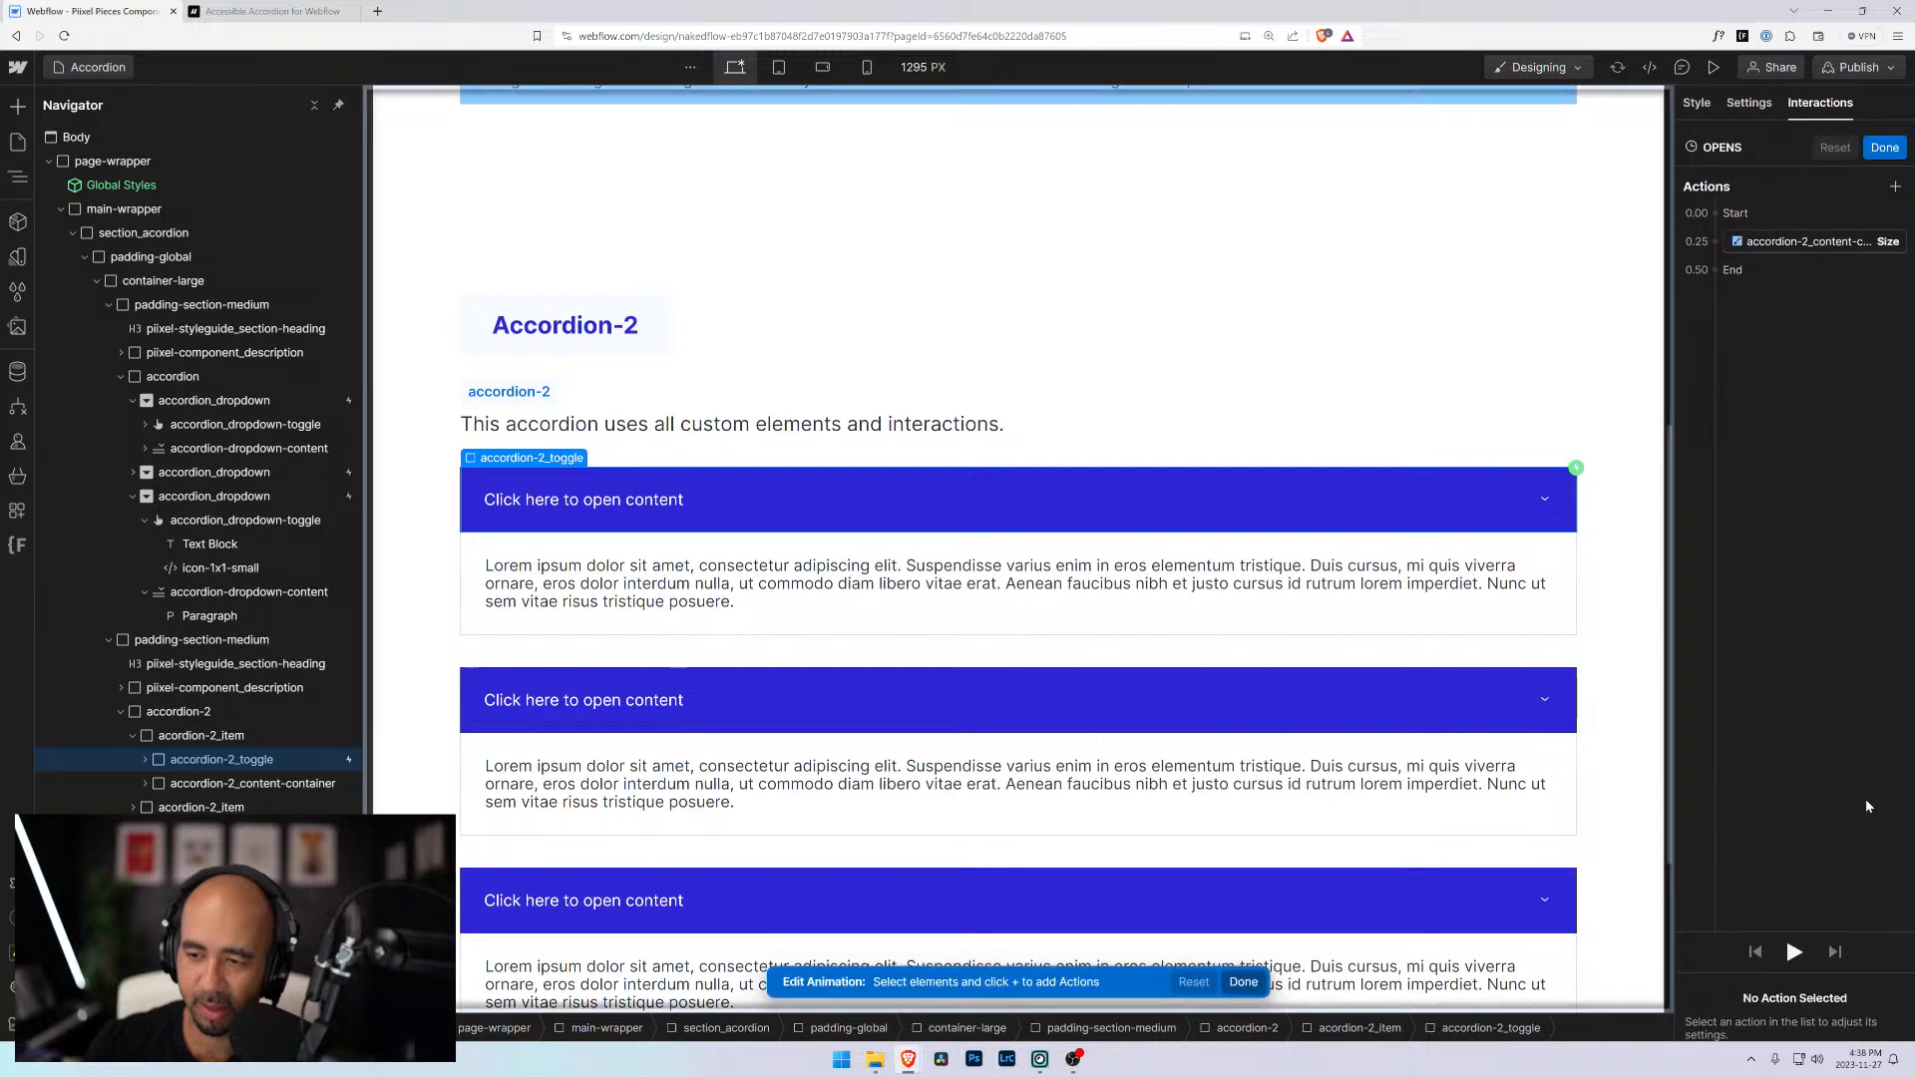
{"action": "left_click", "coordinate": [1823, 232]}
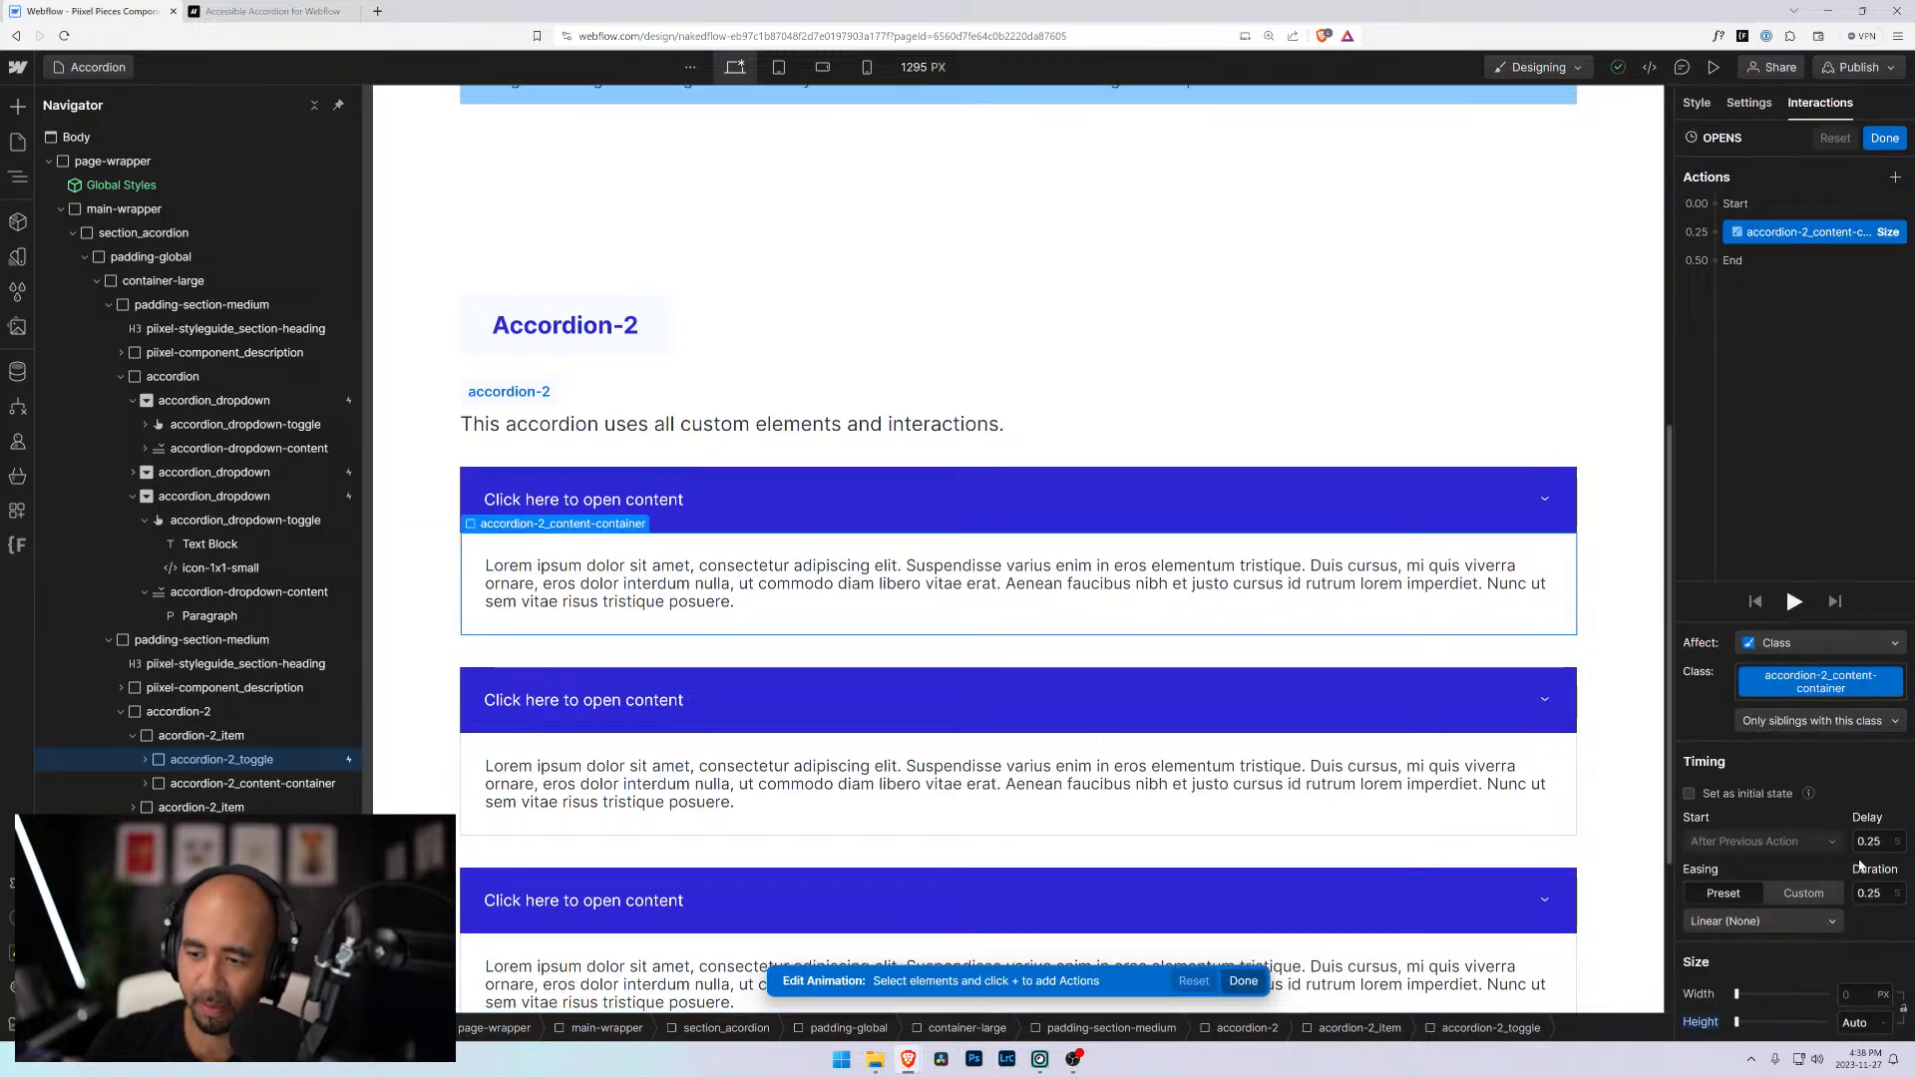
{"action": "left_click", "coordinate": [1780, 919]}
{"action": "left_click", "coordinate": [1755, 768]}
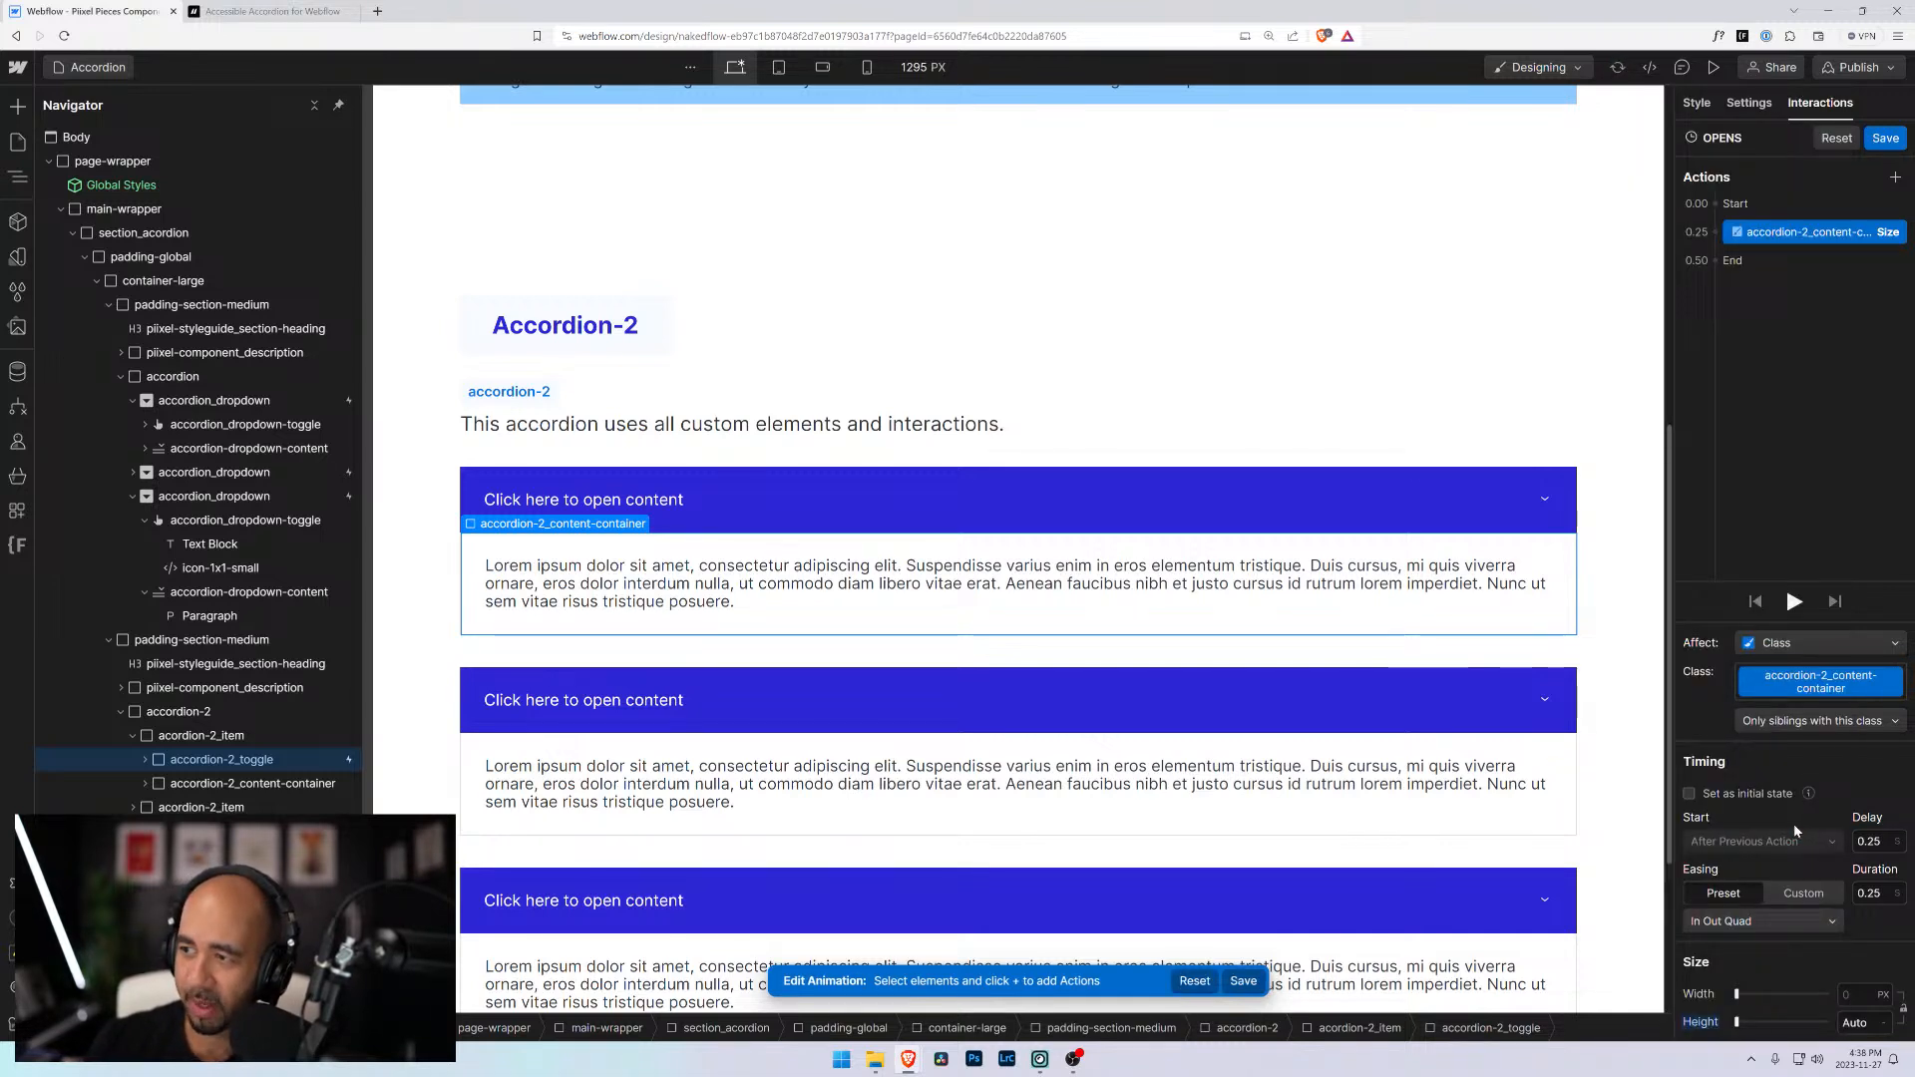
{"action": "left_click", "coordinate": [1773, 799]}
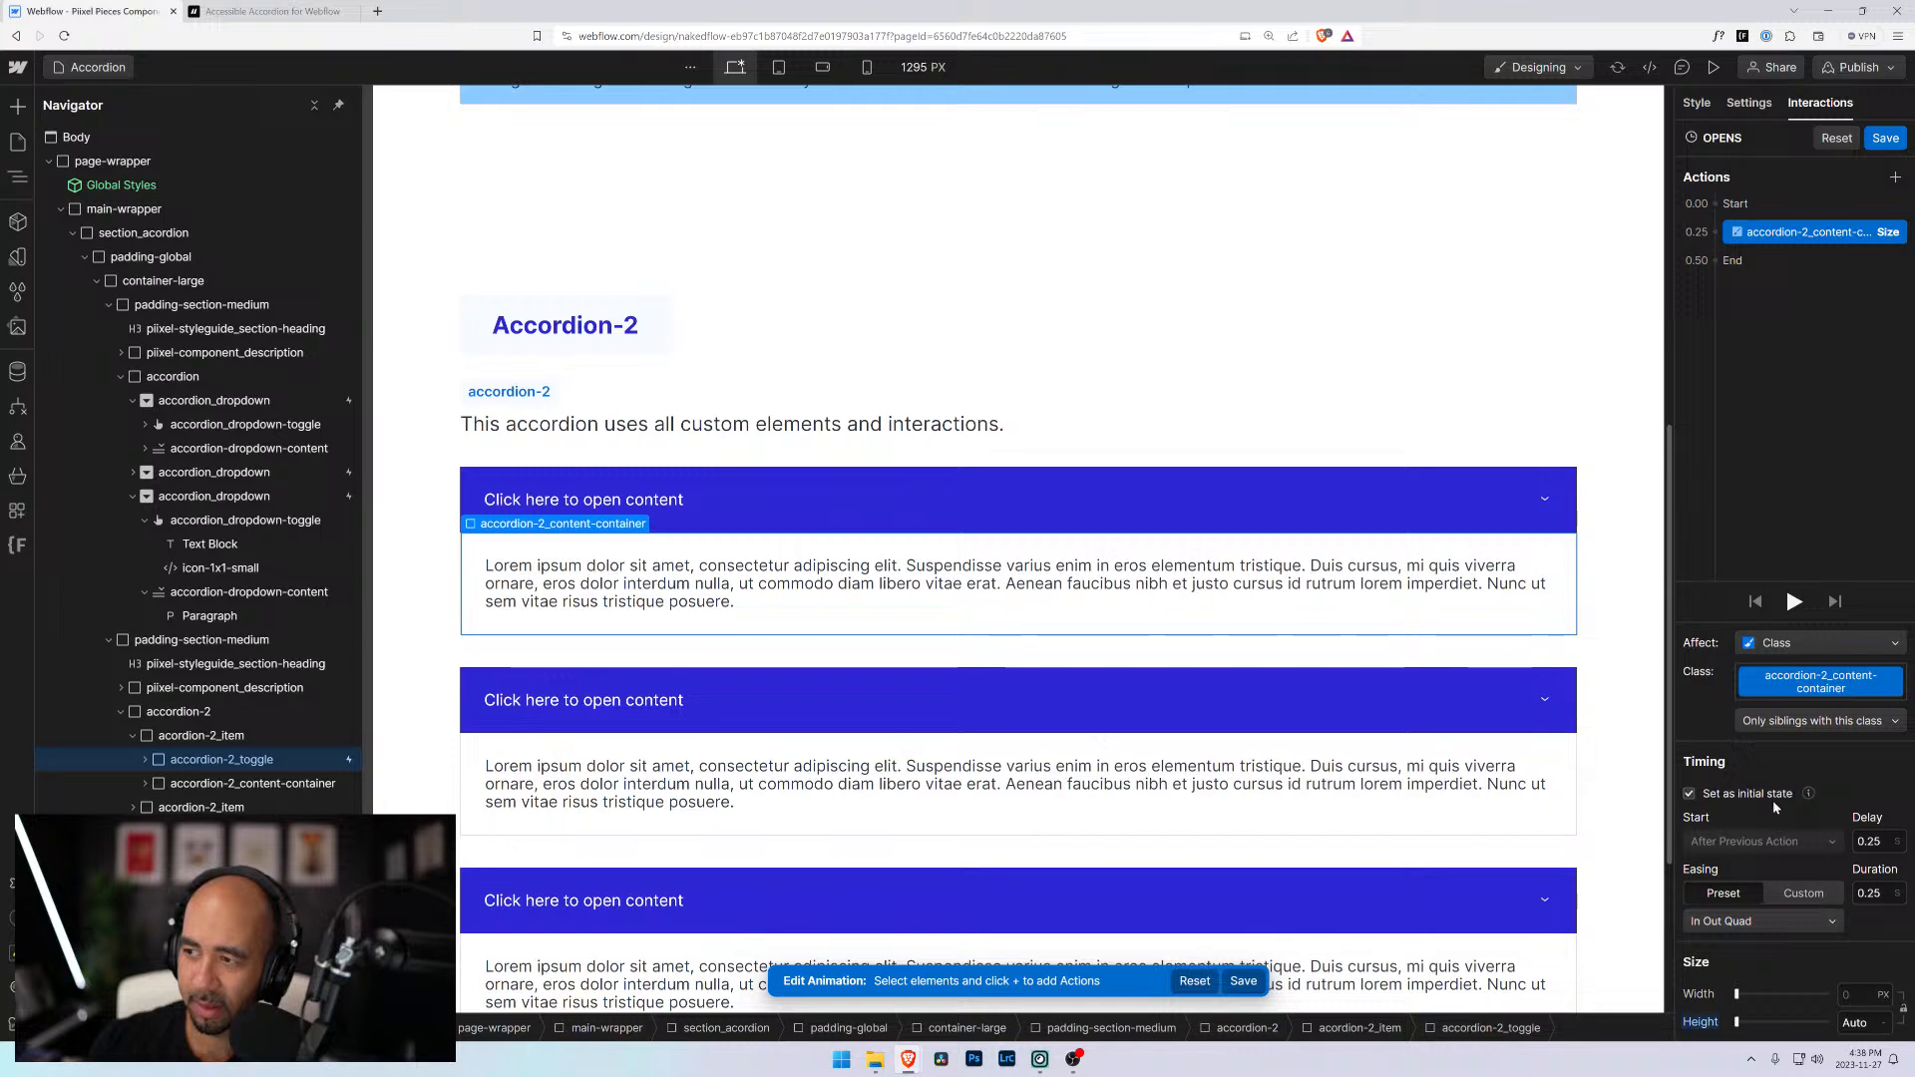
{"action": "left_click", "coordinate": [1776, 804]}
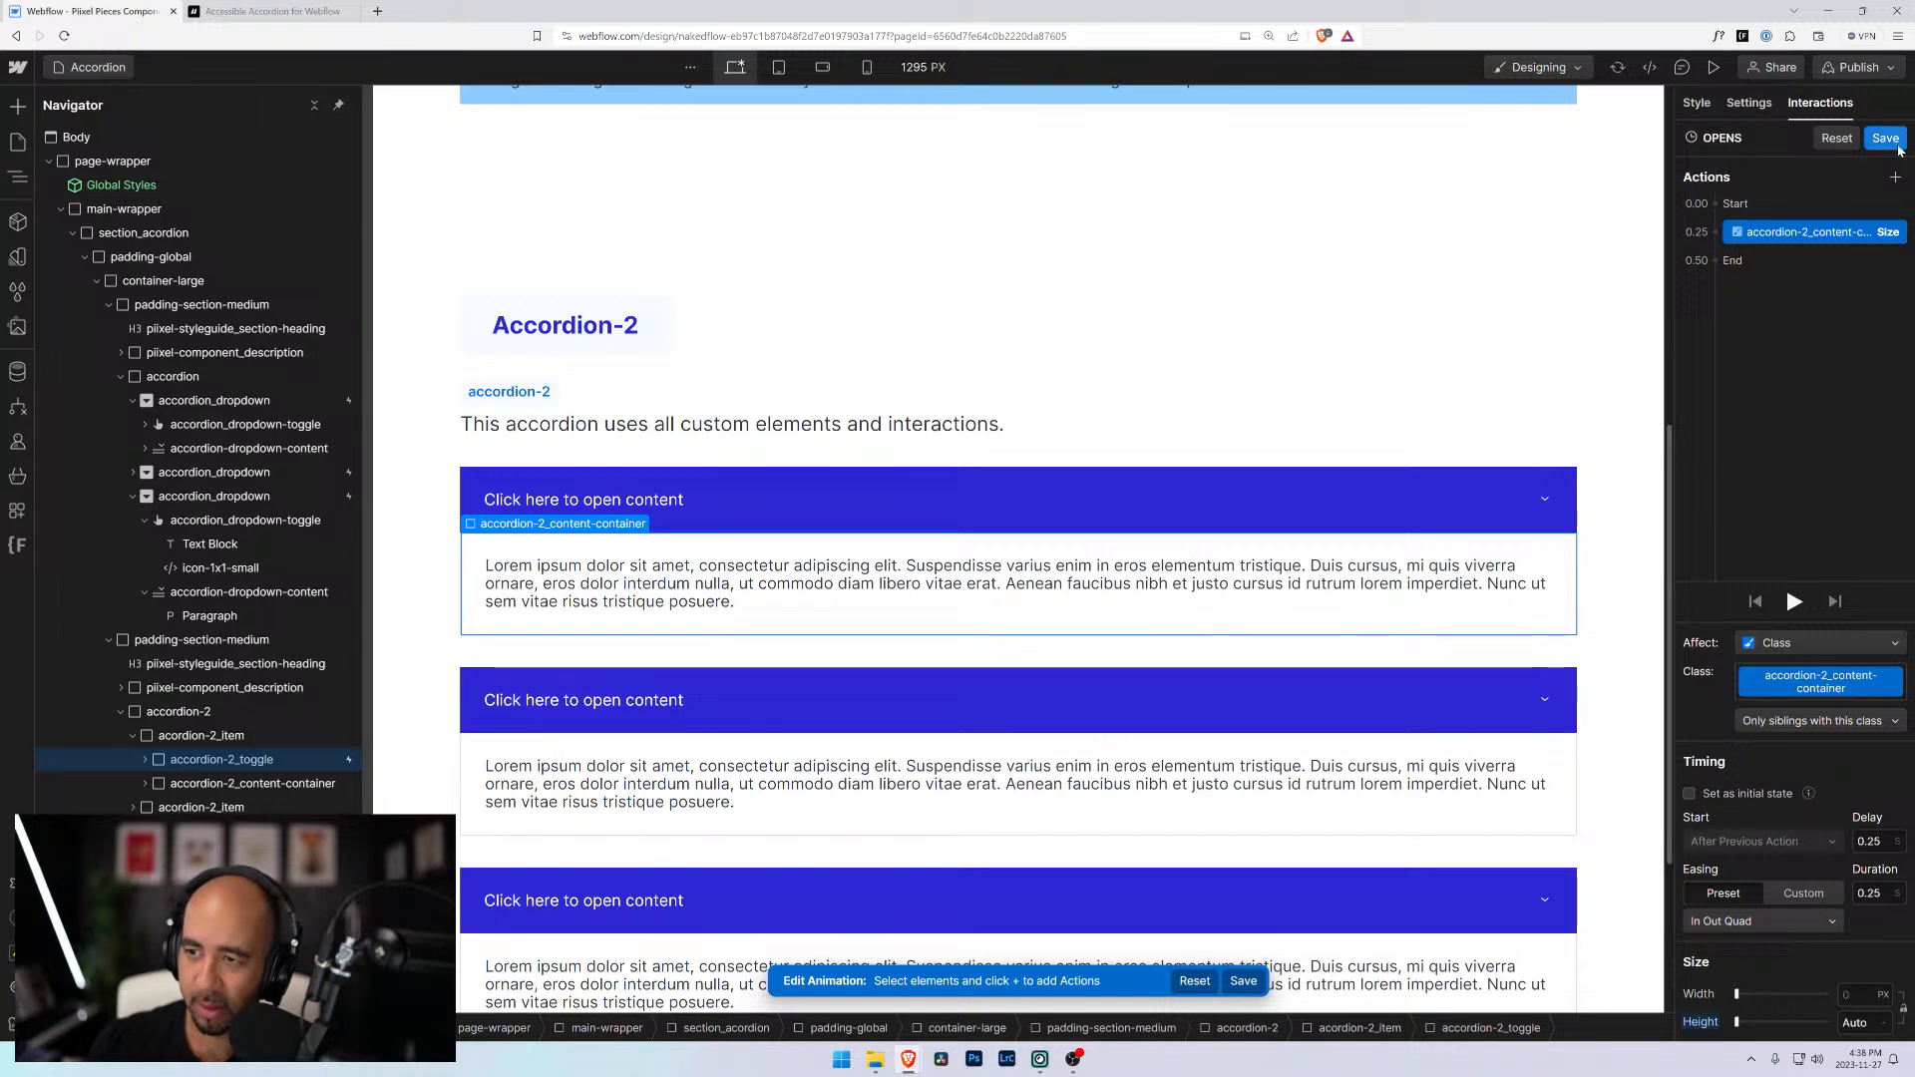
{"action": "left_click", "coordinate": [1886, 139]}
Preview the page, open the first, second and third Accordion-2 toggles and the first one again to check the easing, and return to the designer
{"action": "left_click", "coordinate": [1715, 67]}
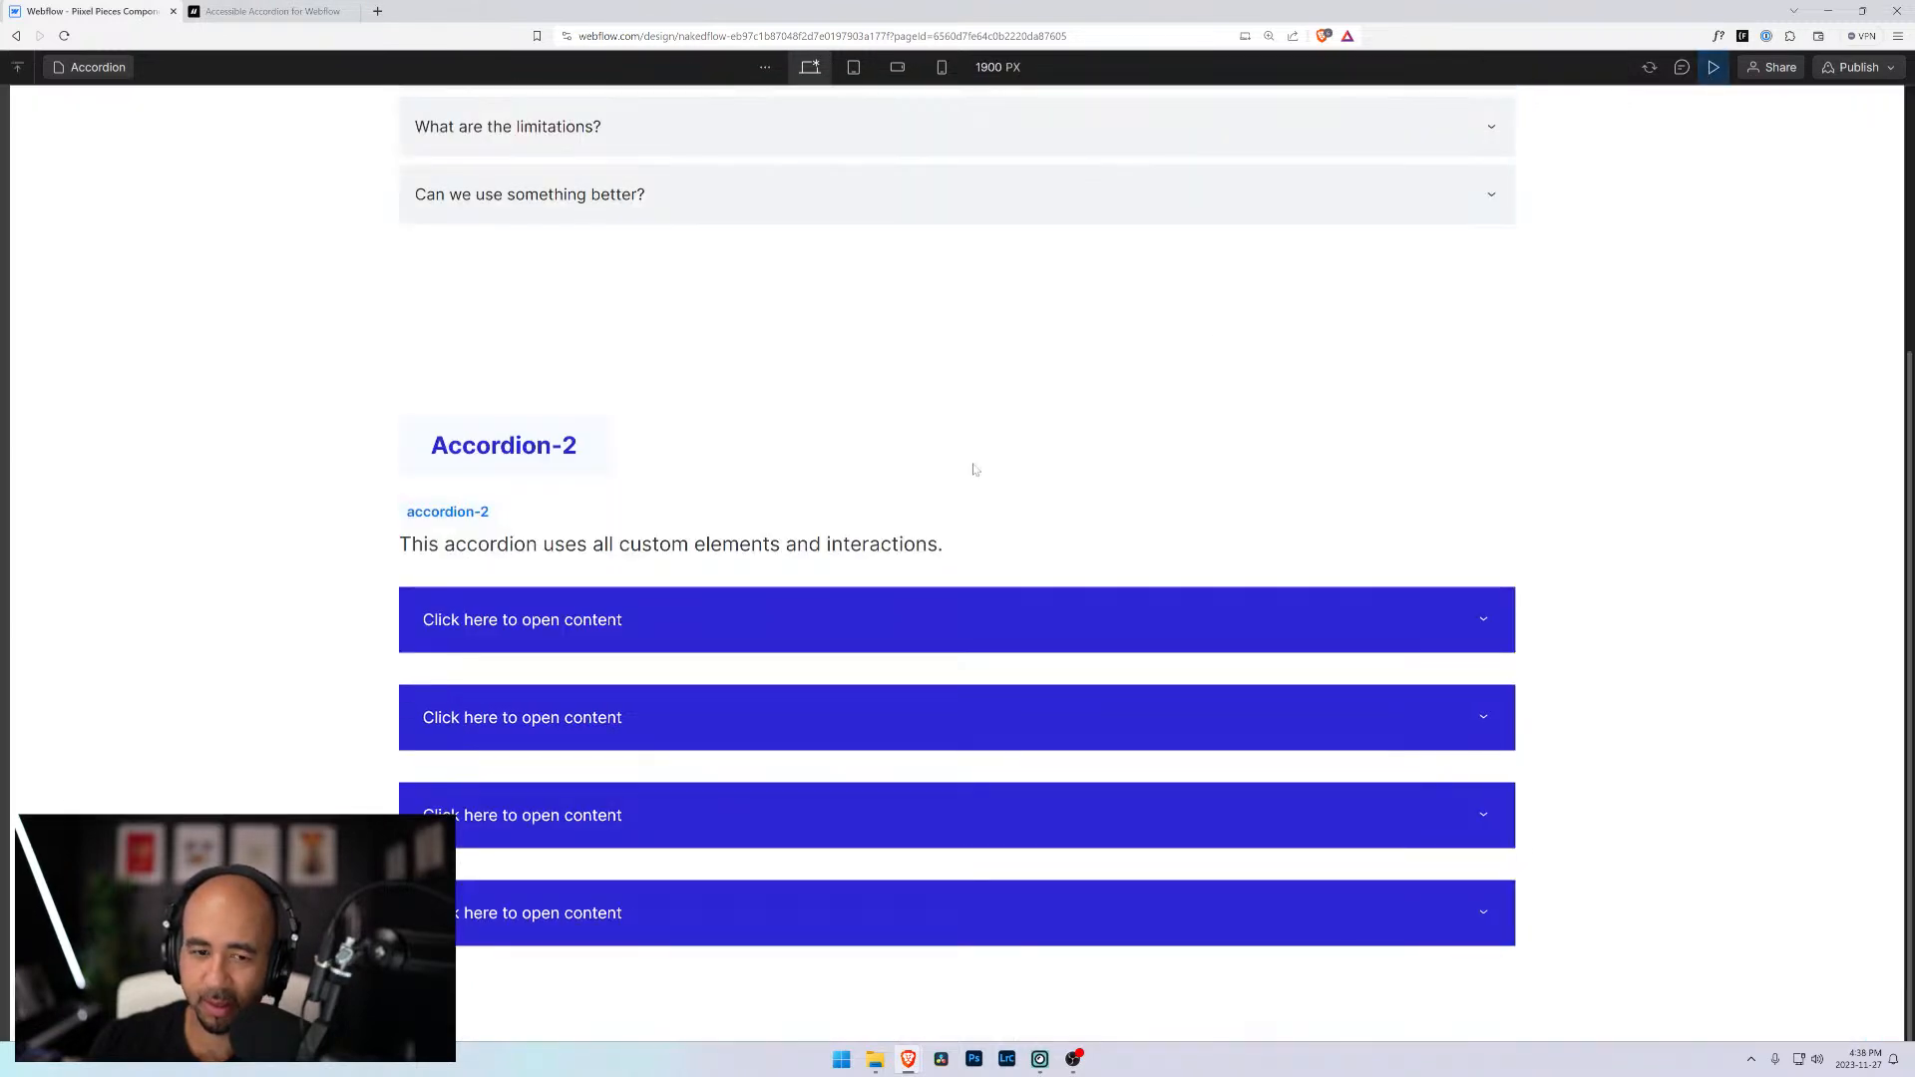
{"action": "left_click", "coordinate": [806, 624]}
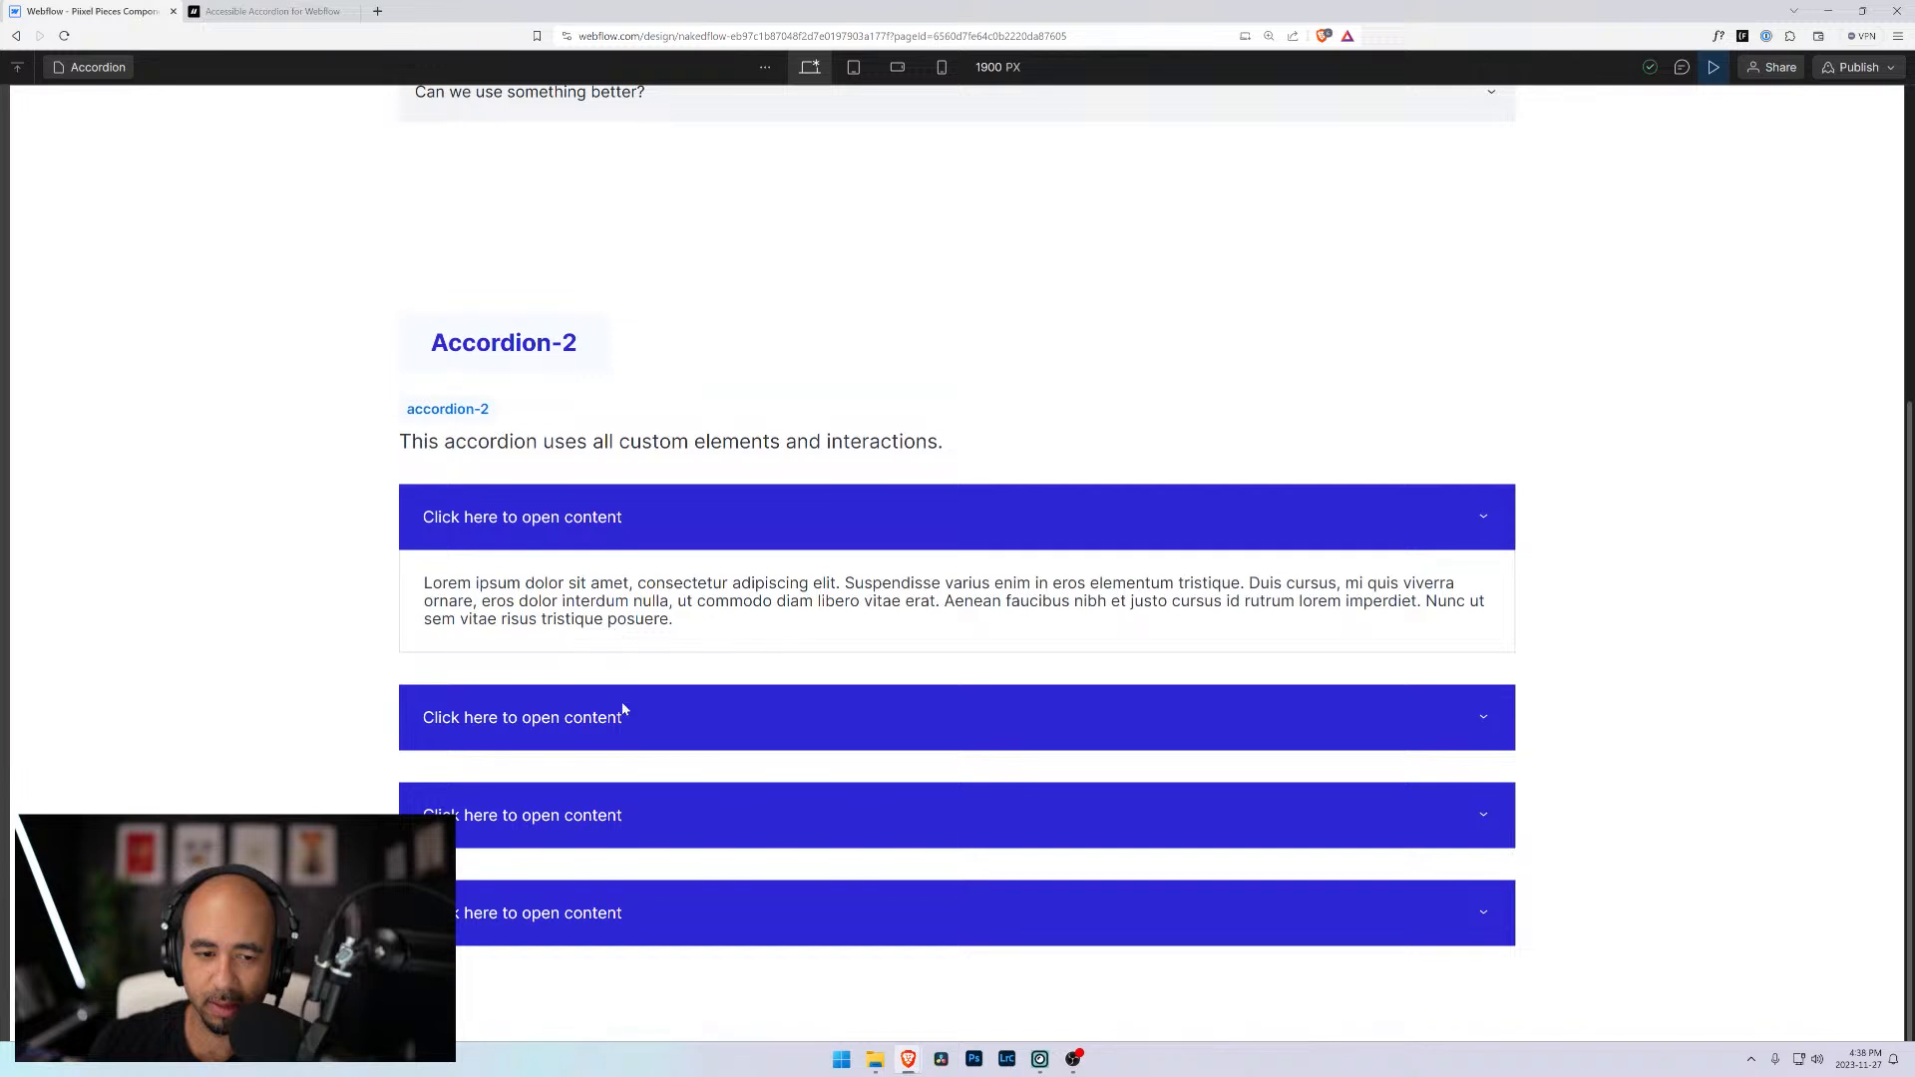
{"action": "left_click", "coordinate": [622, 712]}
{"action": "scroll", "coordinate": [622, 712], "scroll_direction": "down", "scroll_amount": 1}
{"action": "left_click", "coordinate": [614, 795]}
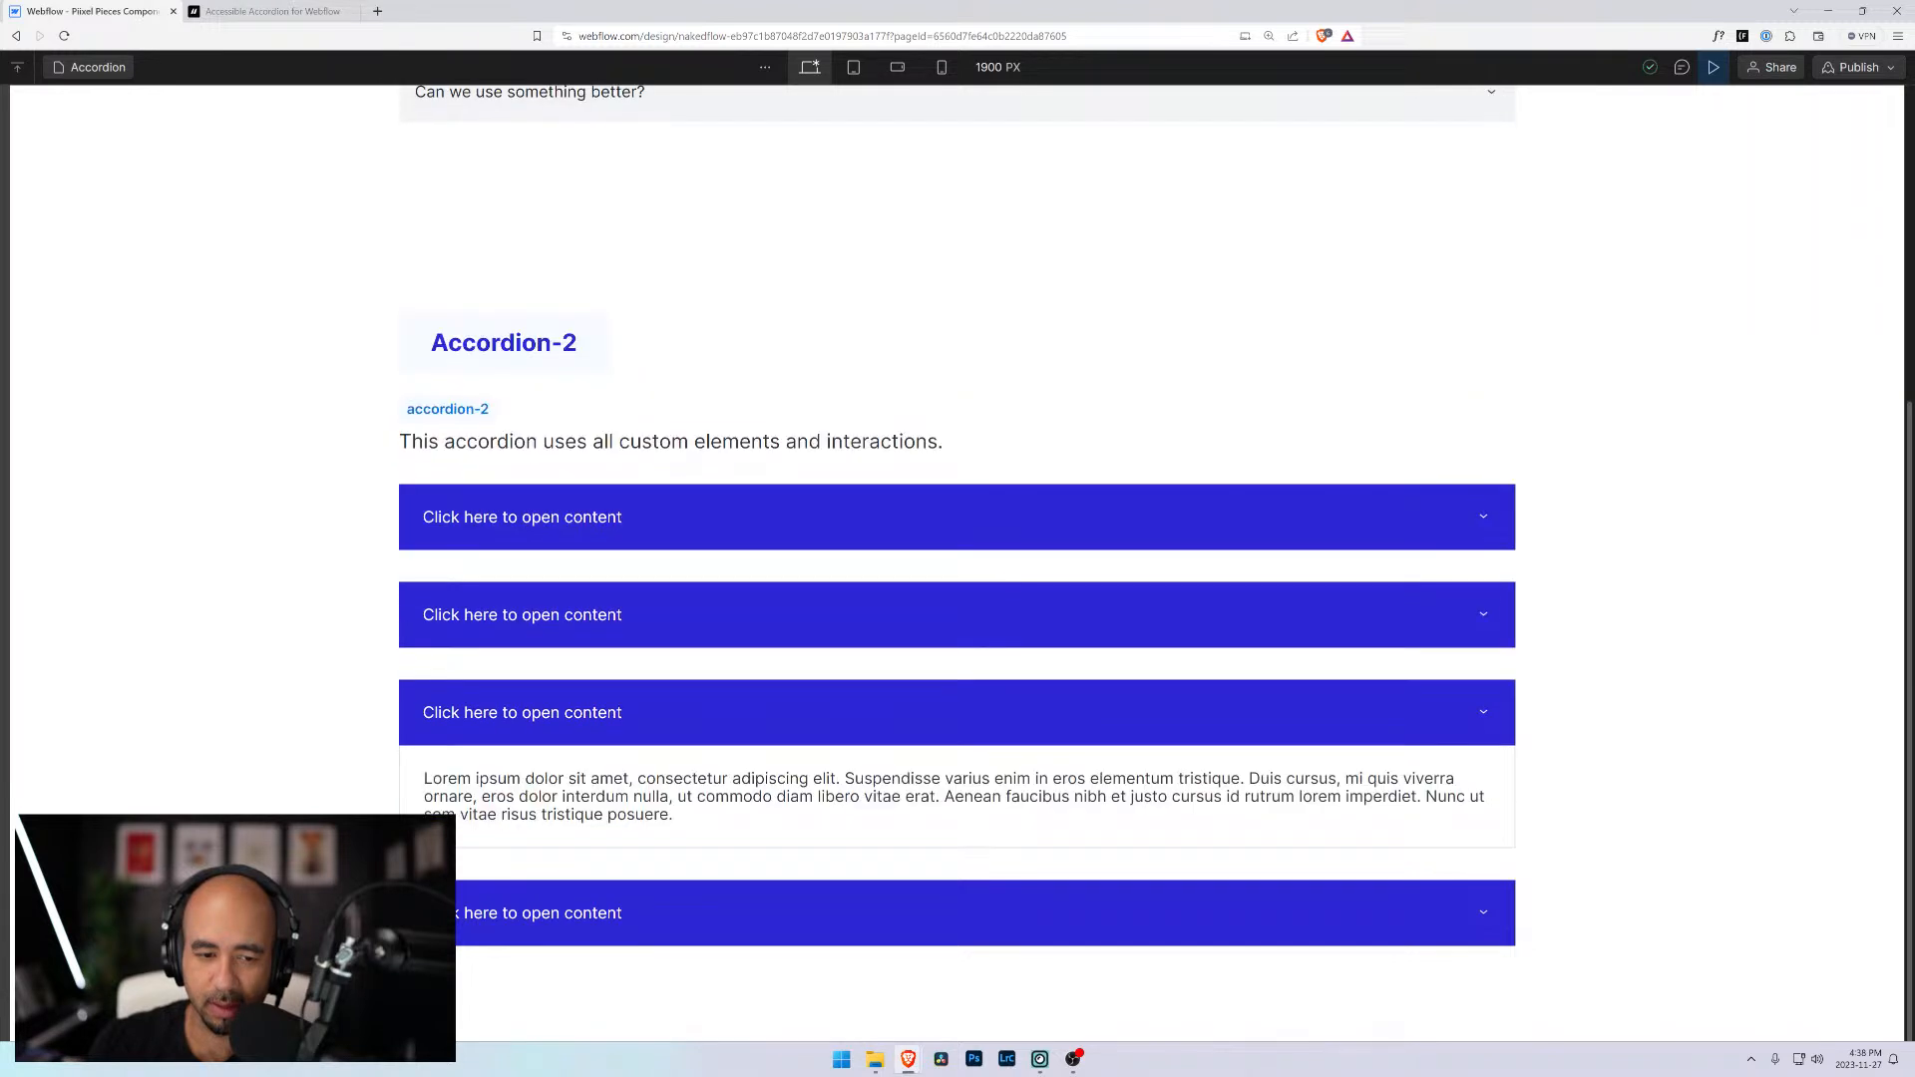
{"action": "left_click", "coordinate": [560, 529]}
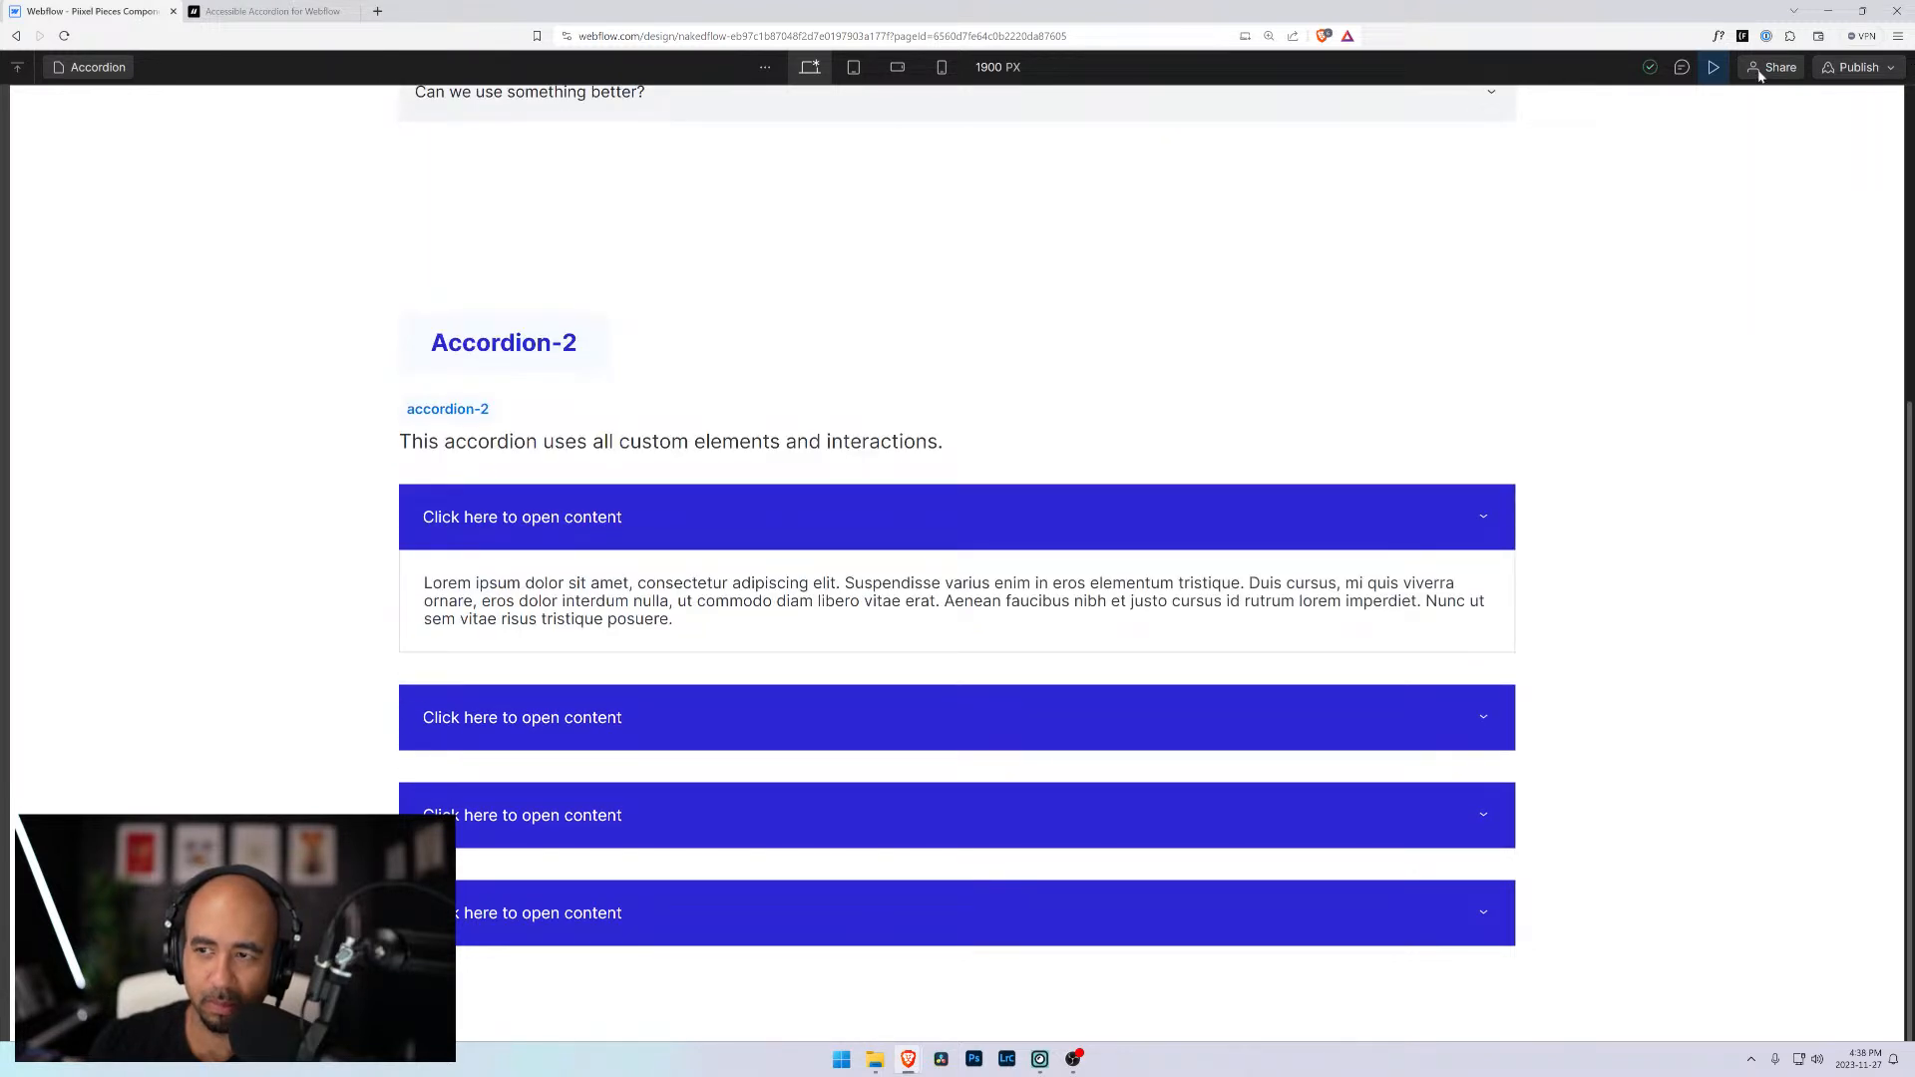
{"action": "left_click", "coordinate": [1714, 67]}
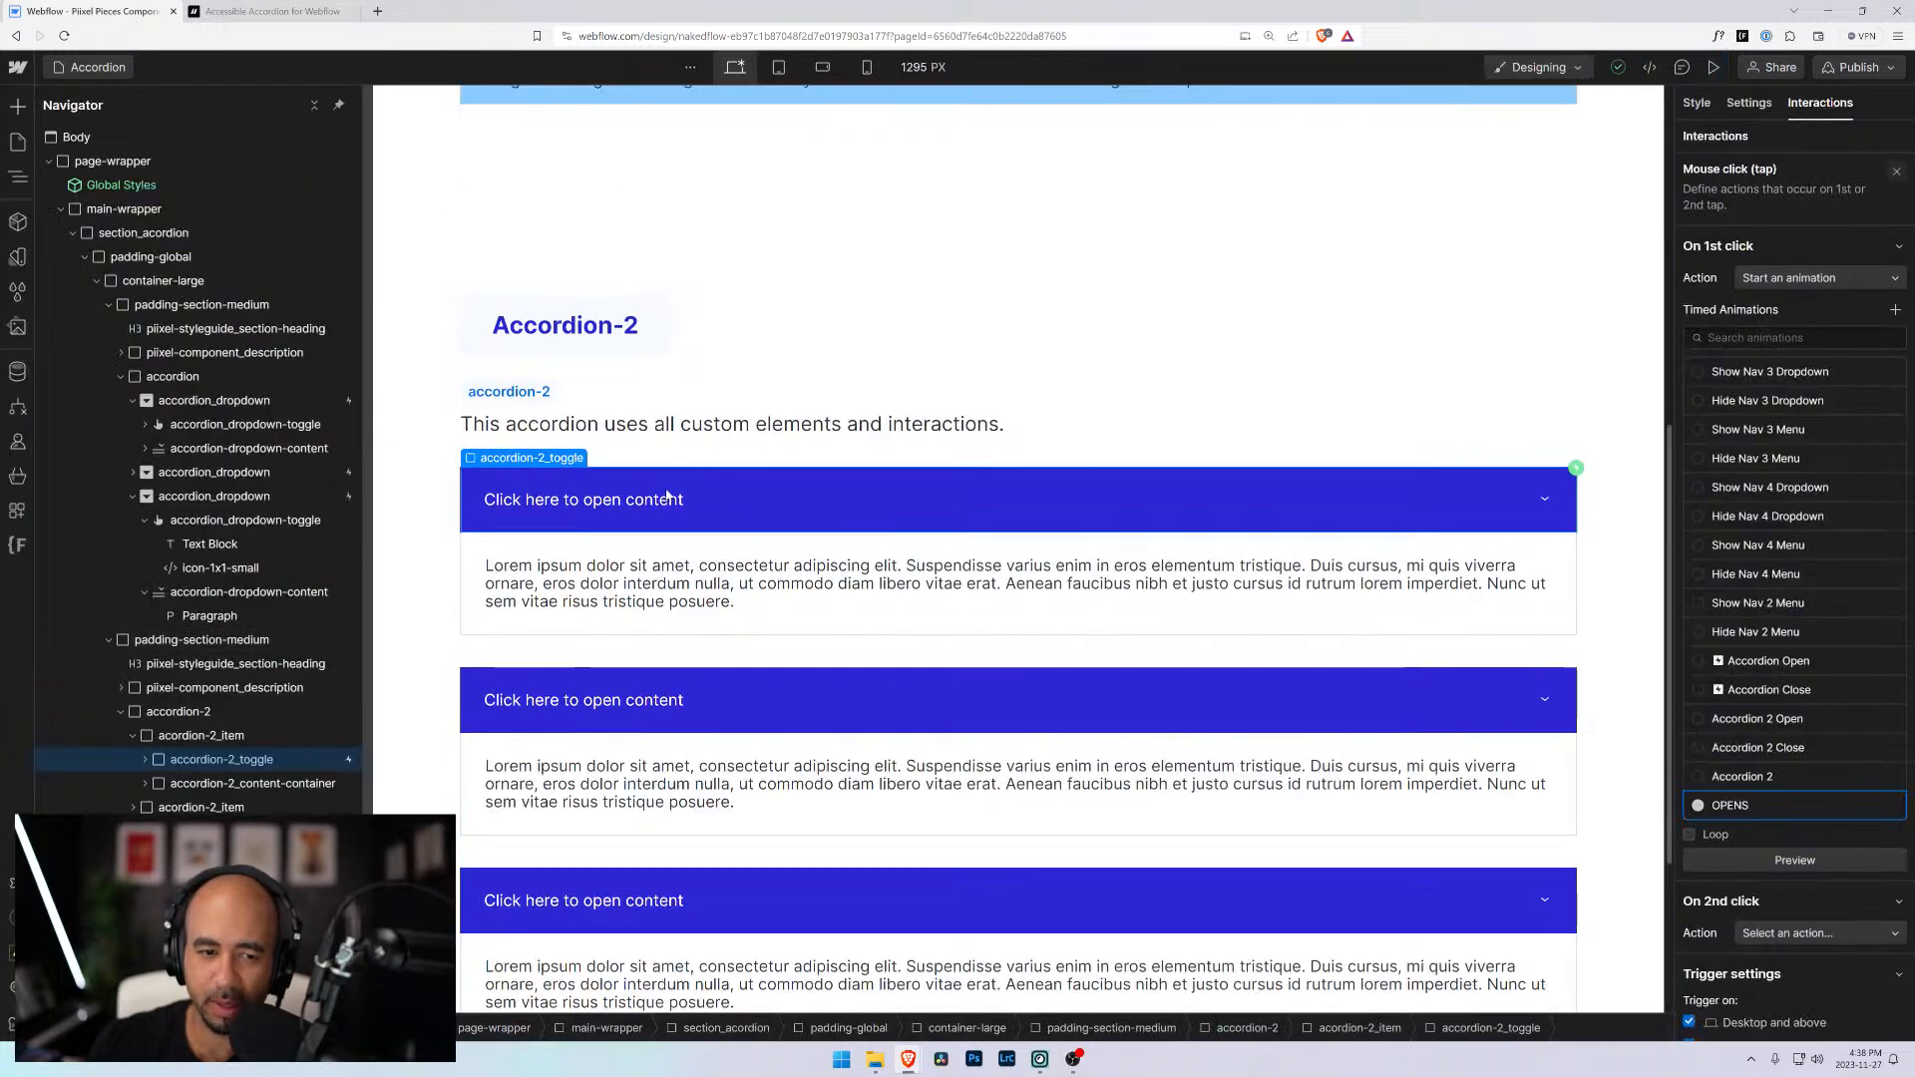
Restart the preview and open the first three Accordion-2 toggles in order to check the timing from the collapsed state, then return to the designer
{"action": "left_click", "coordinate": [1716, 69]}
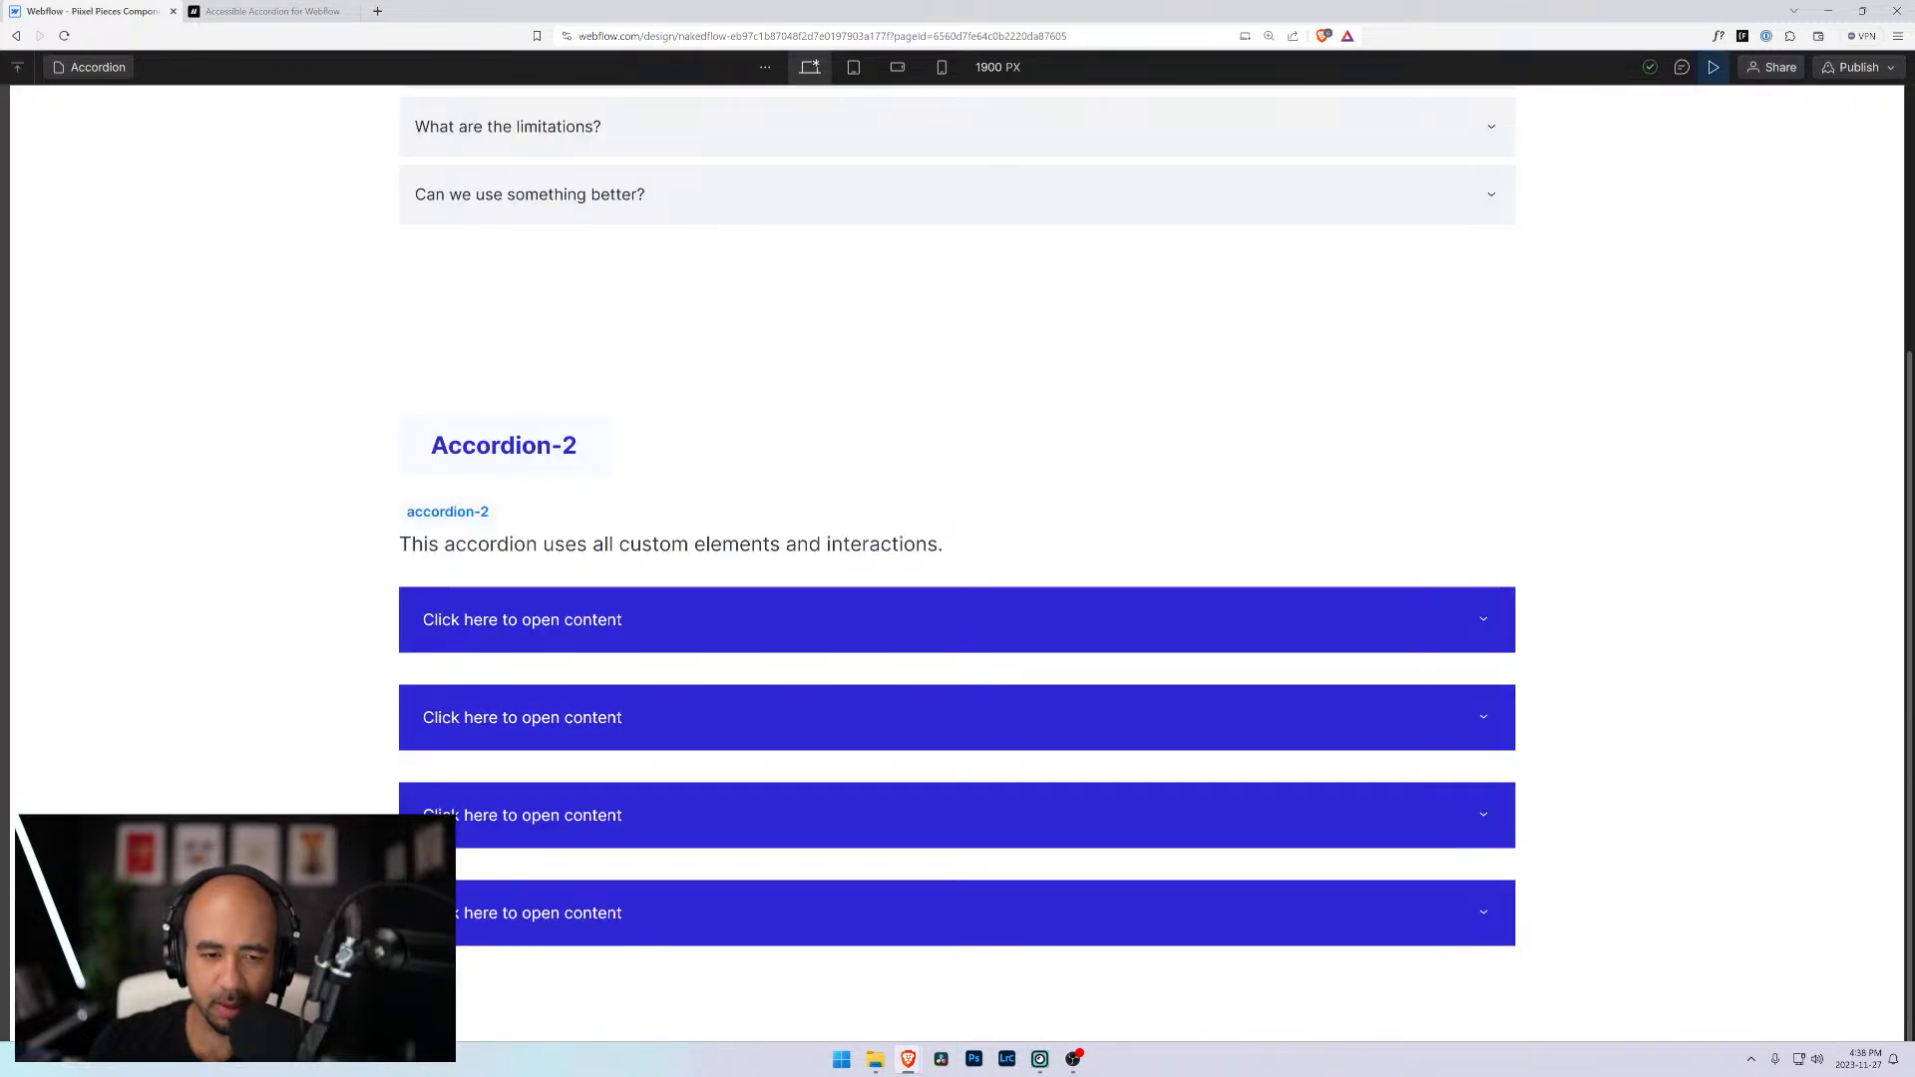
{"action": "left_click", "coordinate": [589, 620]}
{"action": "left_click", "coordinate": [589, 717]}
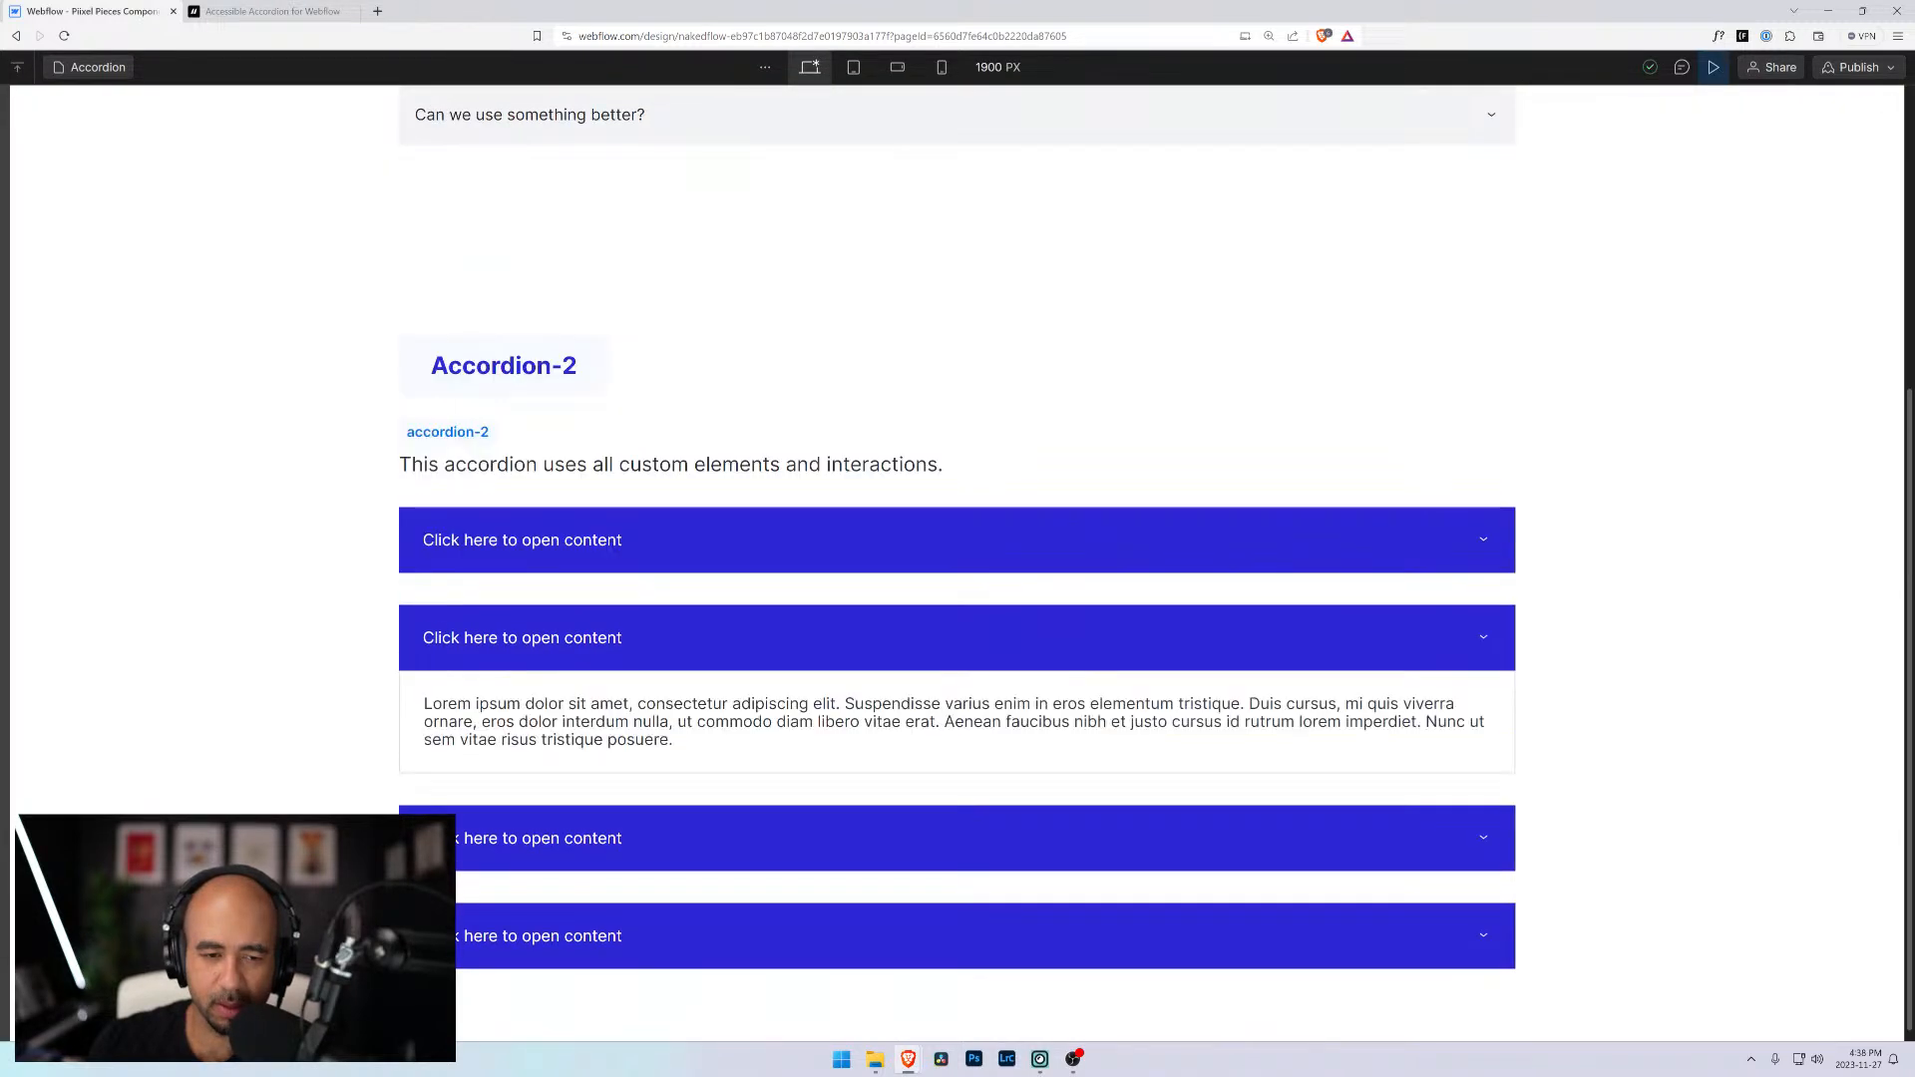
{"action": "left_click", "coordinate": [595, 840]}
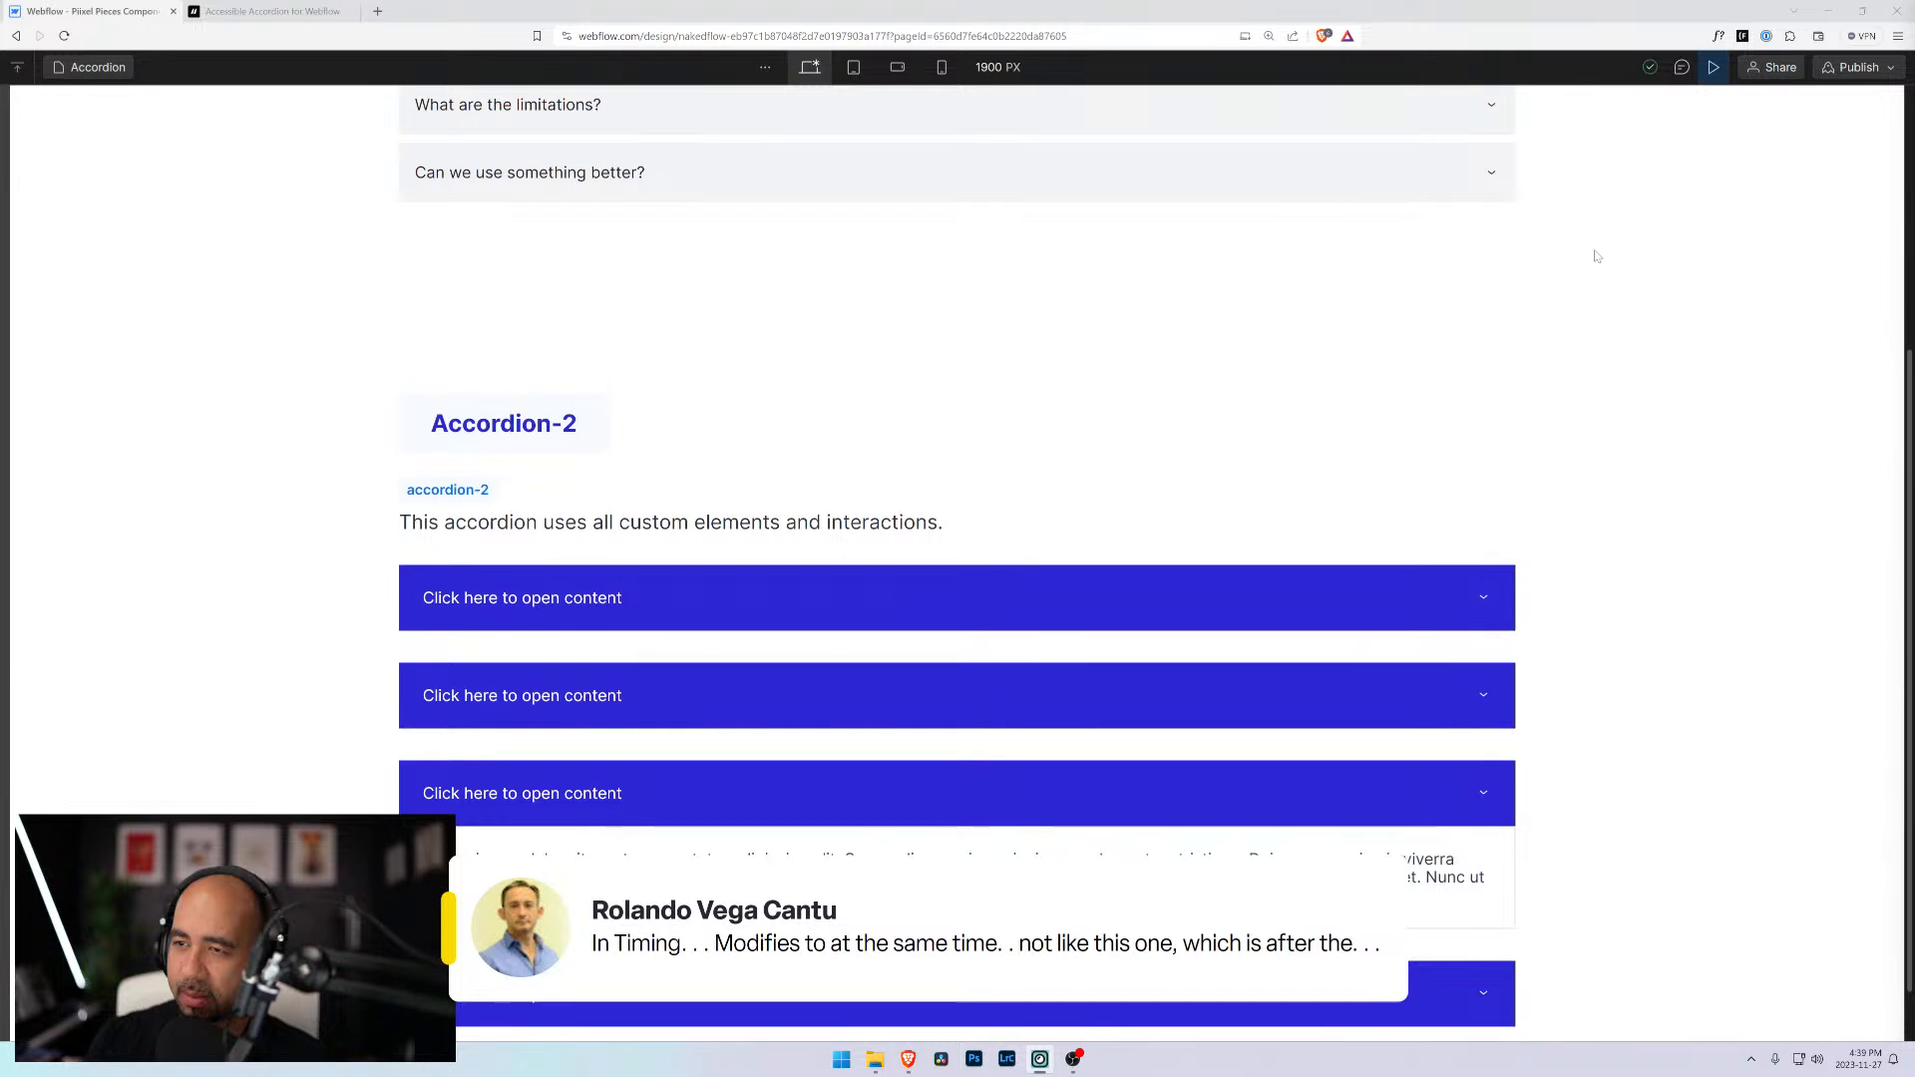
{"action": "left_click", "coordinate": [1723, 80]}
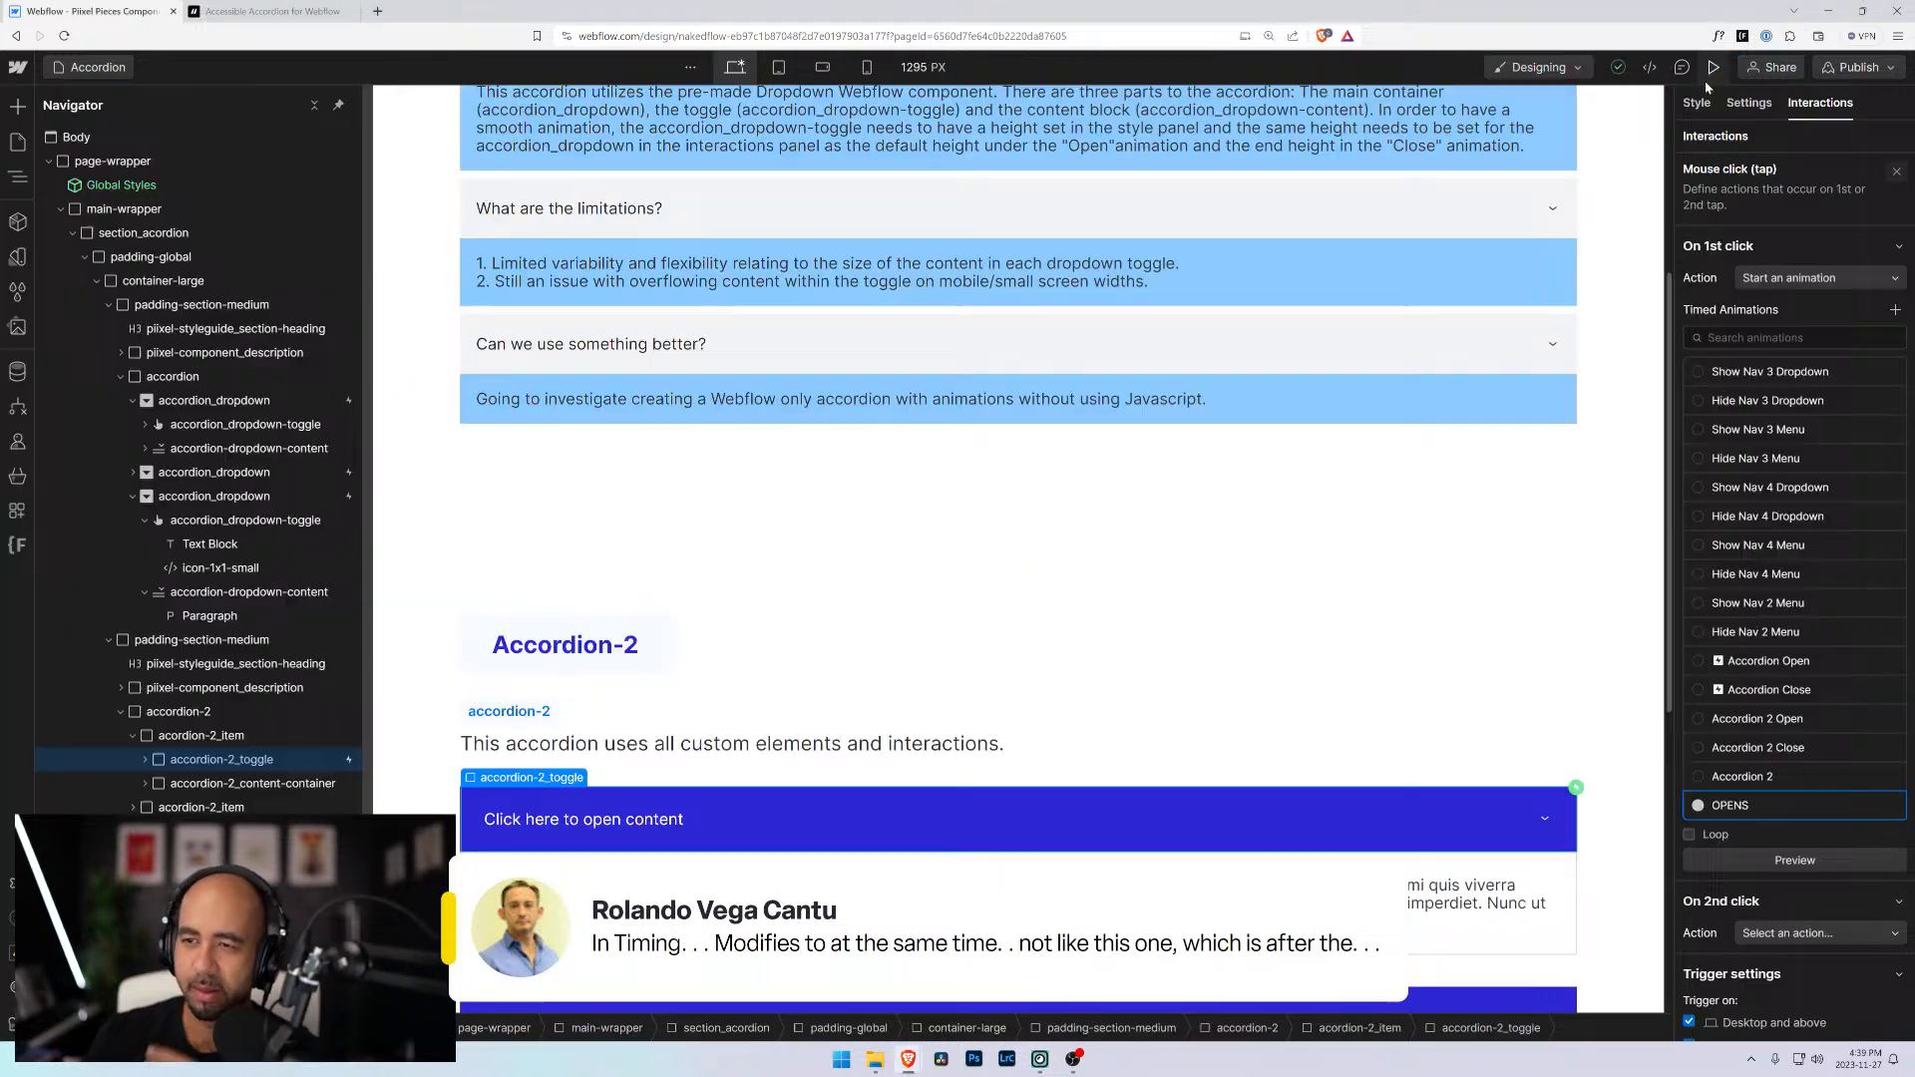
In the Accordion 2 animation, set the second size action's delay to 0 and select the initial-state size action for review
{"action": "left_click", "coordinate": [1890, 778]}
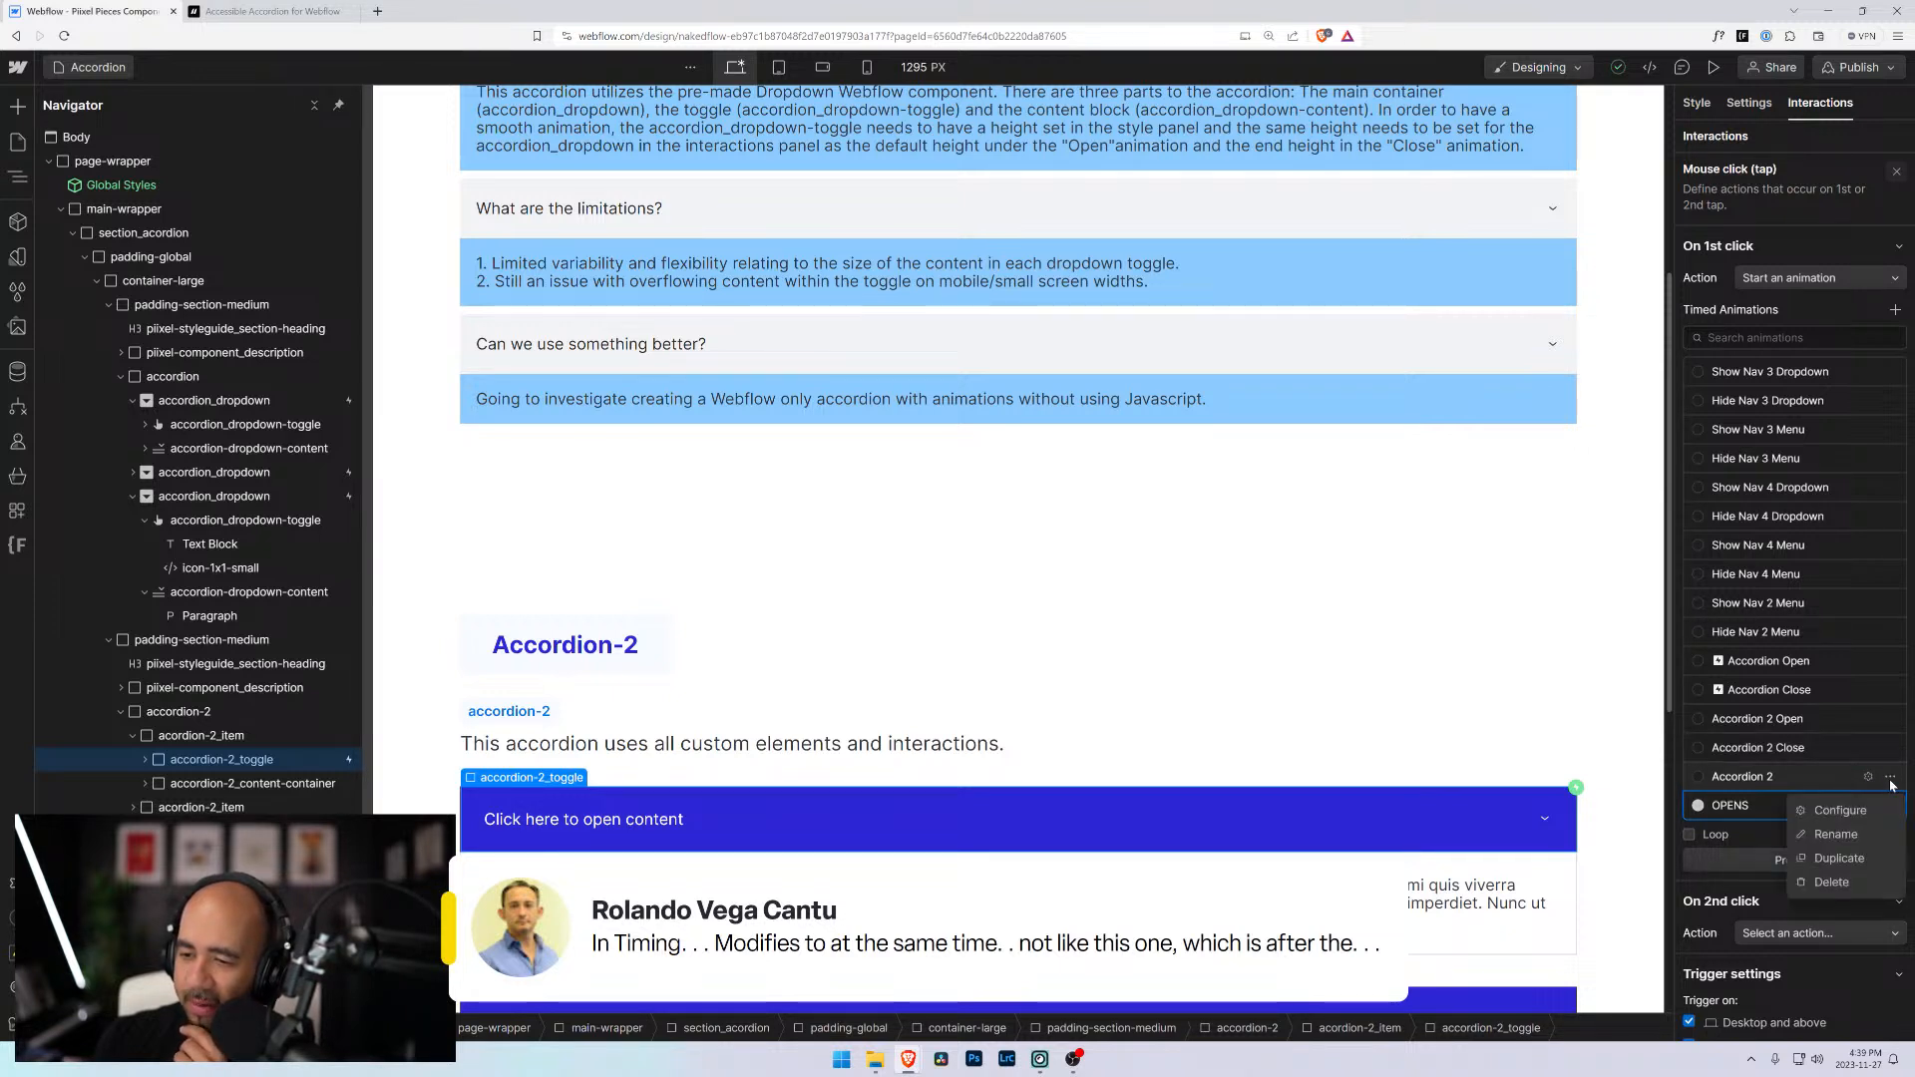
{"action": "left_click", "coordinate": [1840, 810]}
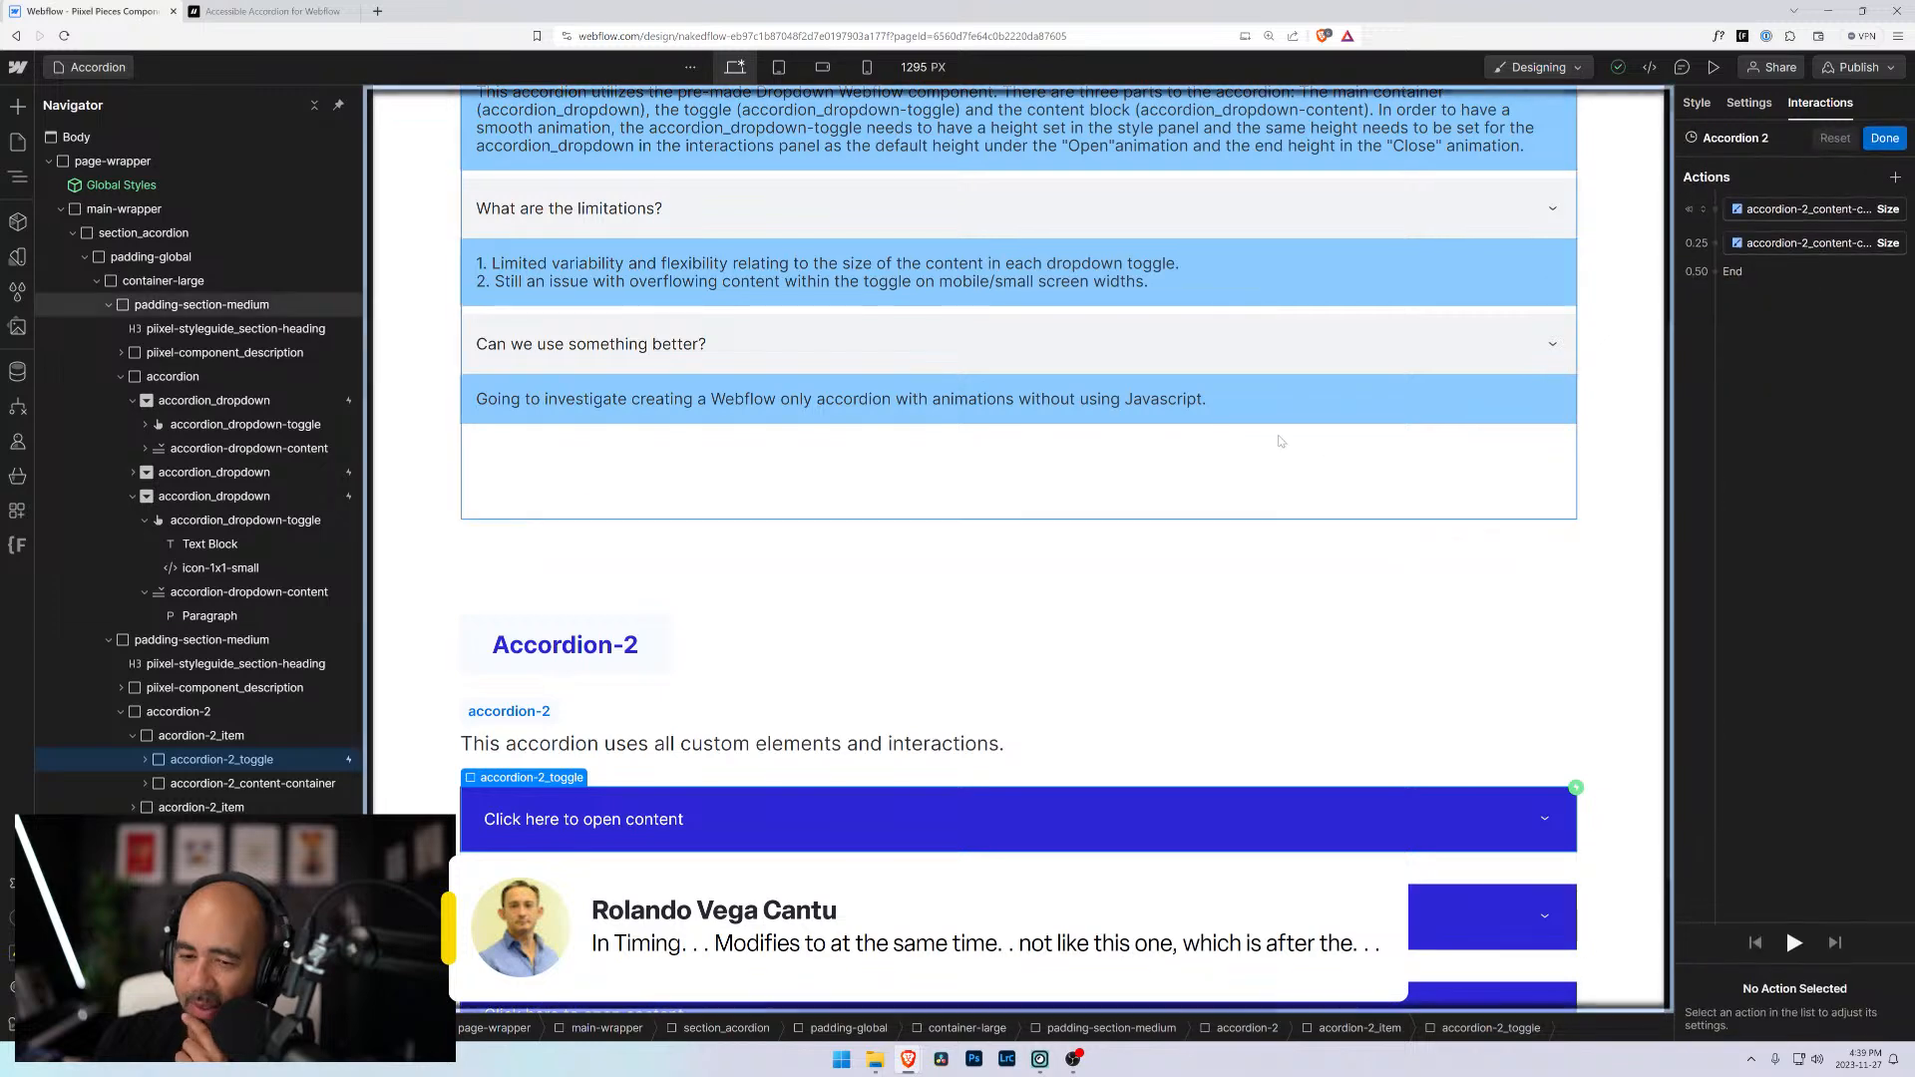
{"action": "left_click", "coordinate": [1768, 245]}
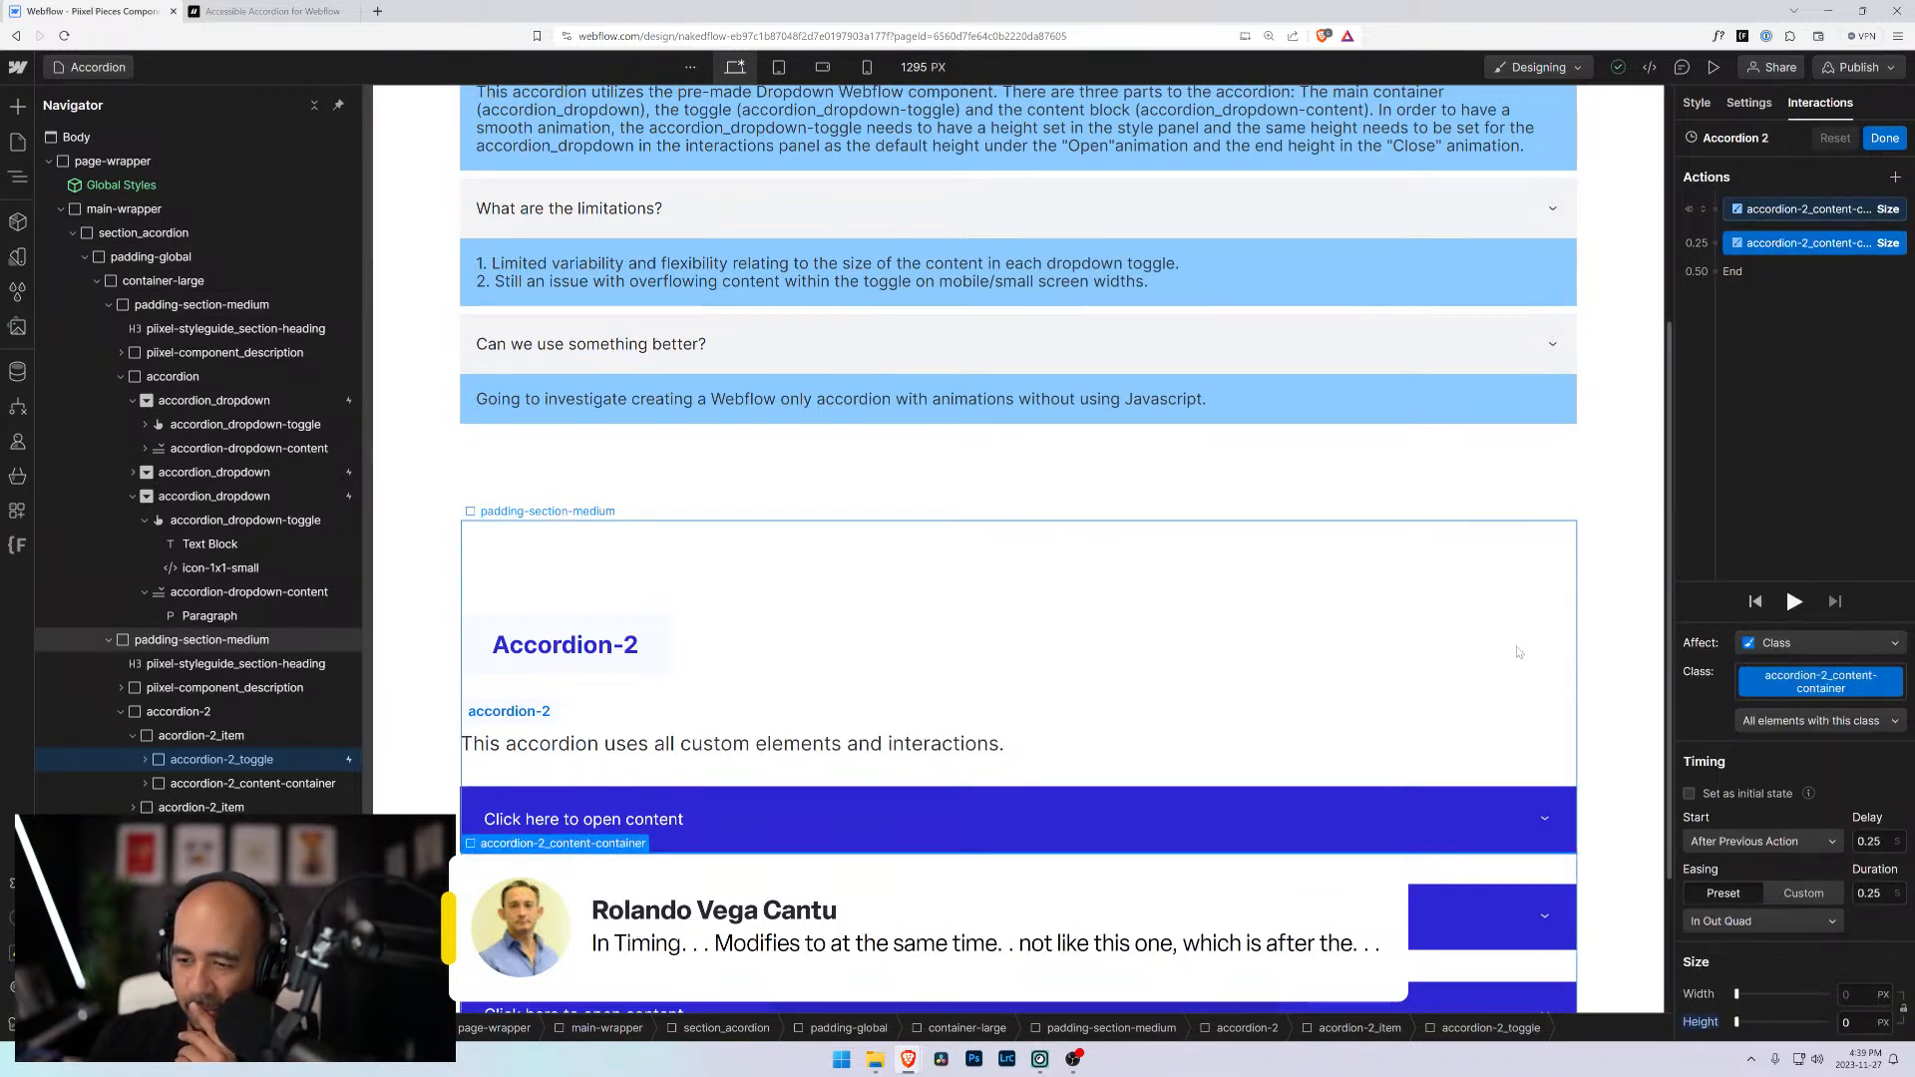
{"action": "scroll", "coordinate": [1497, 659], "scroll_direction": "down", "scroll_amount": 2}
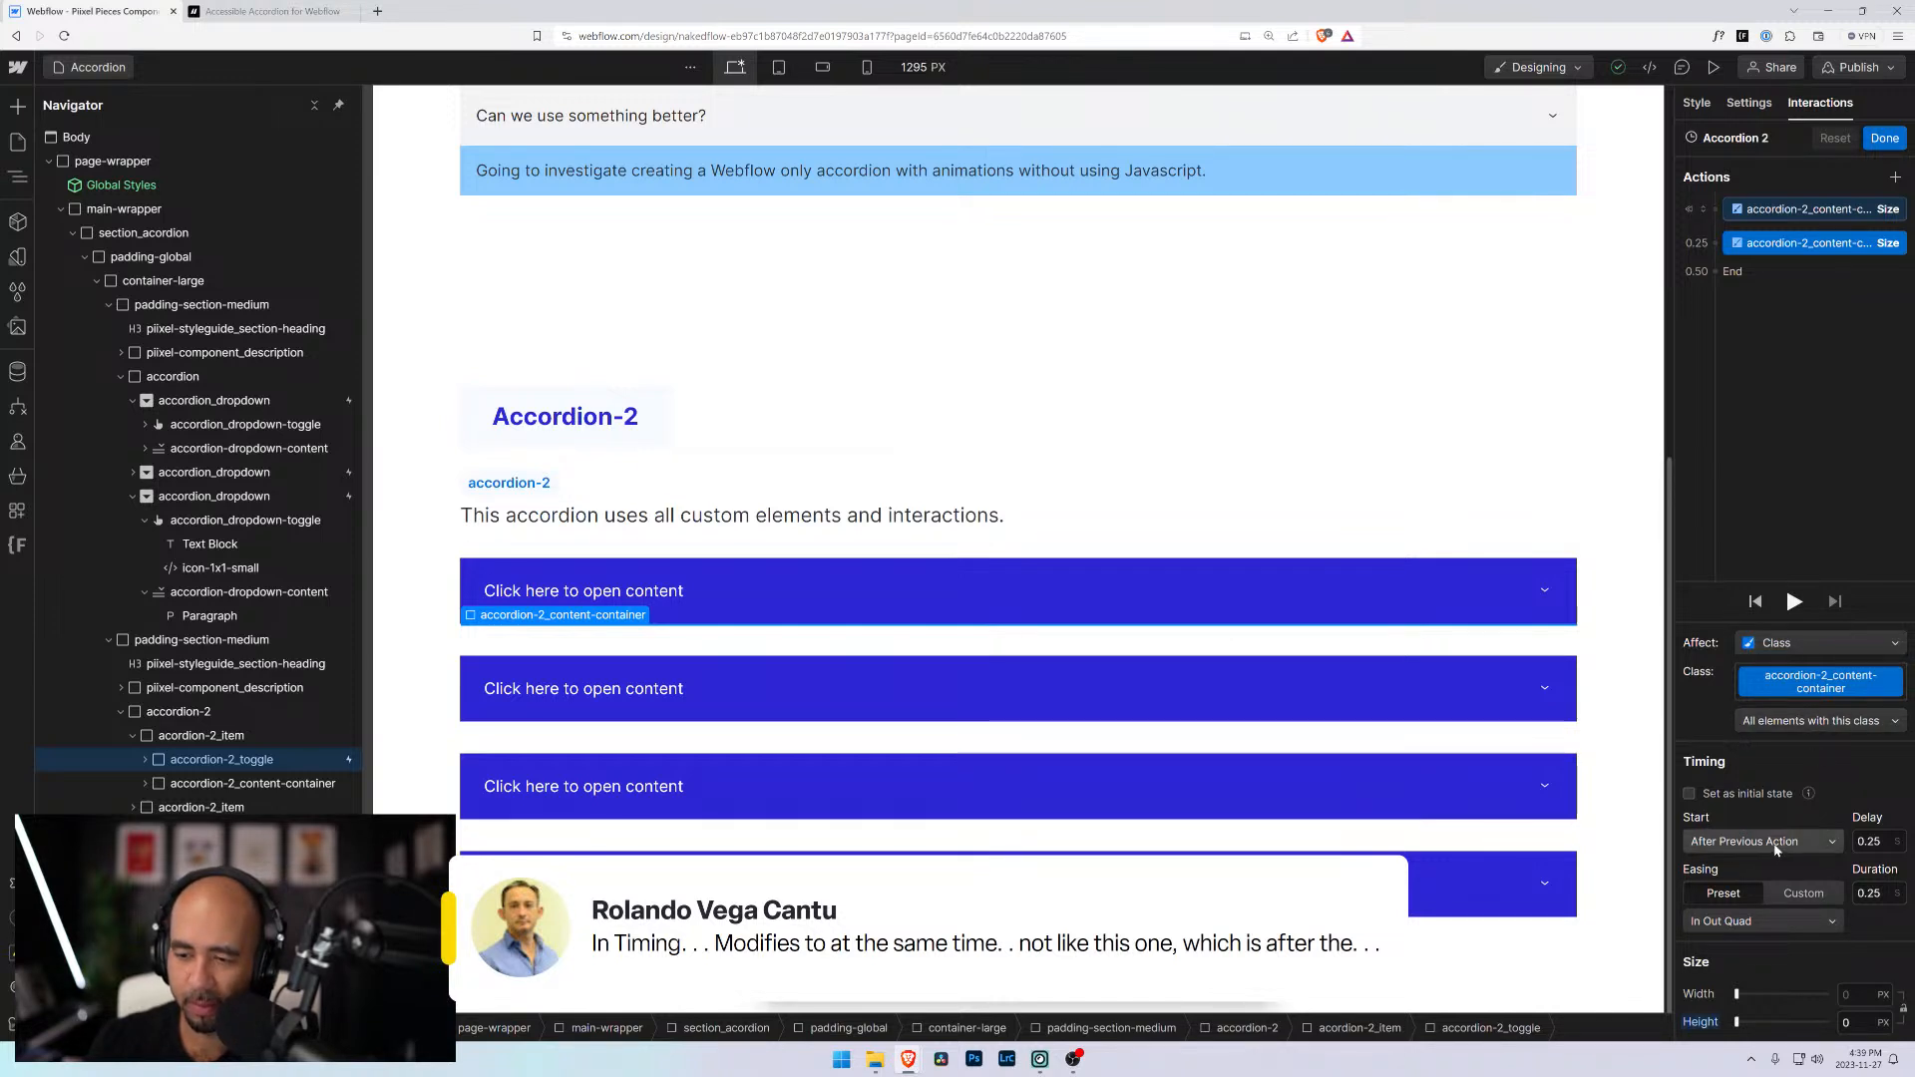
{"action": "left_click", "coordinate": [1869, 842]}
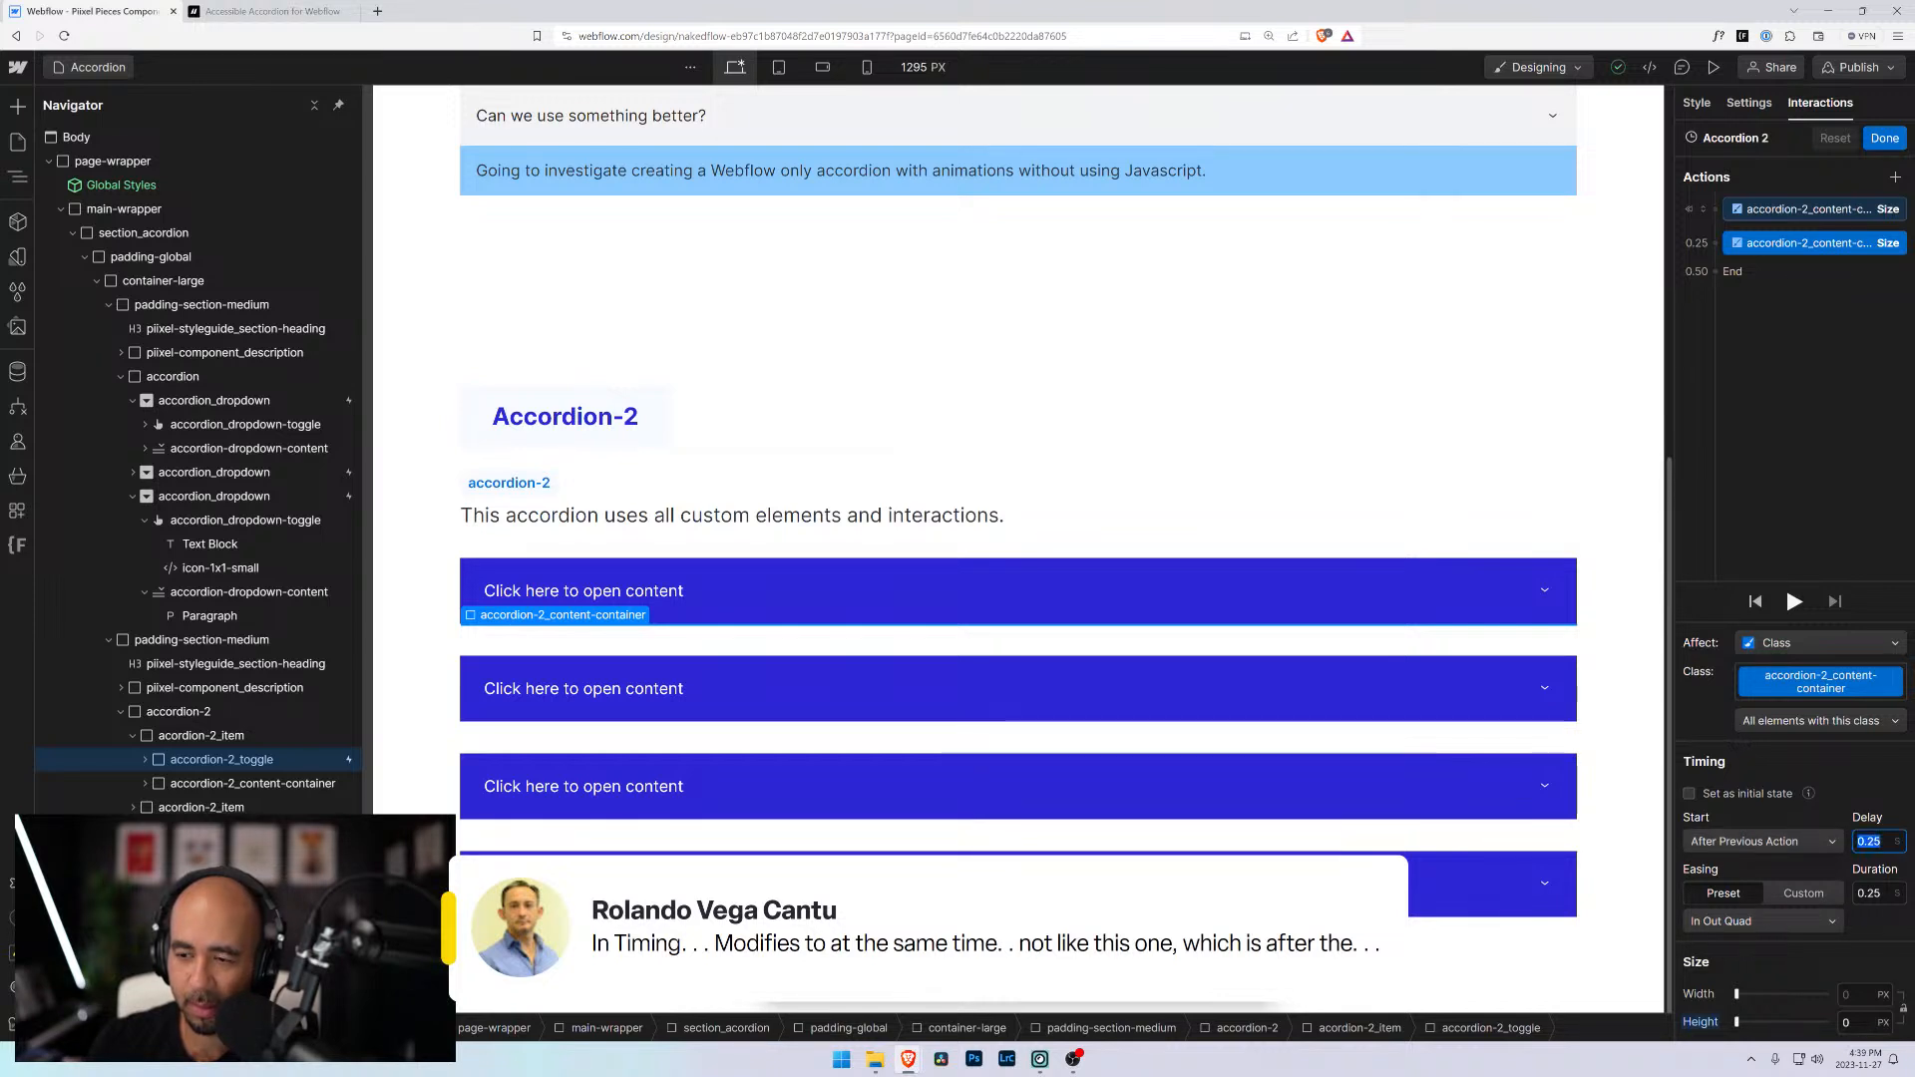
{"action": "key", "text": "BackSpace"}
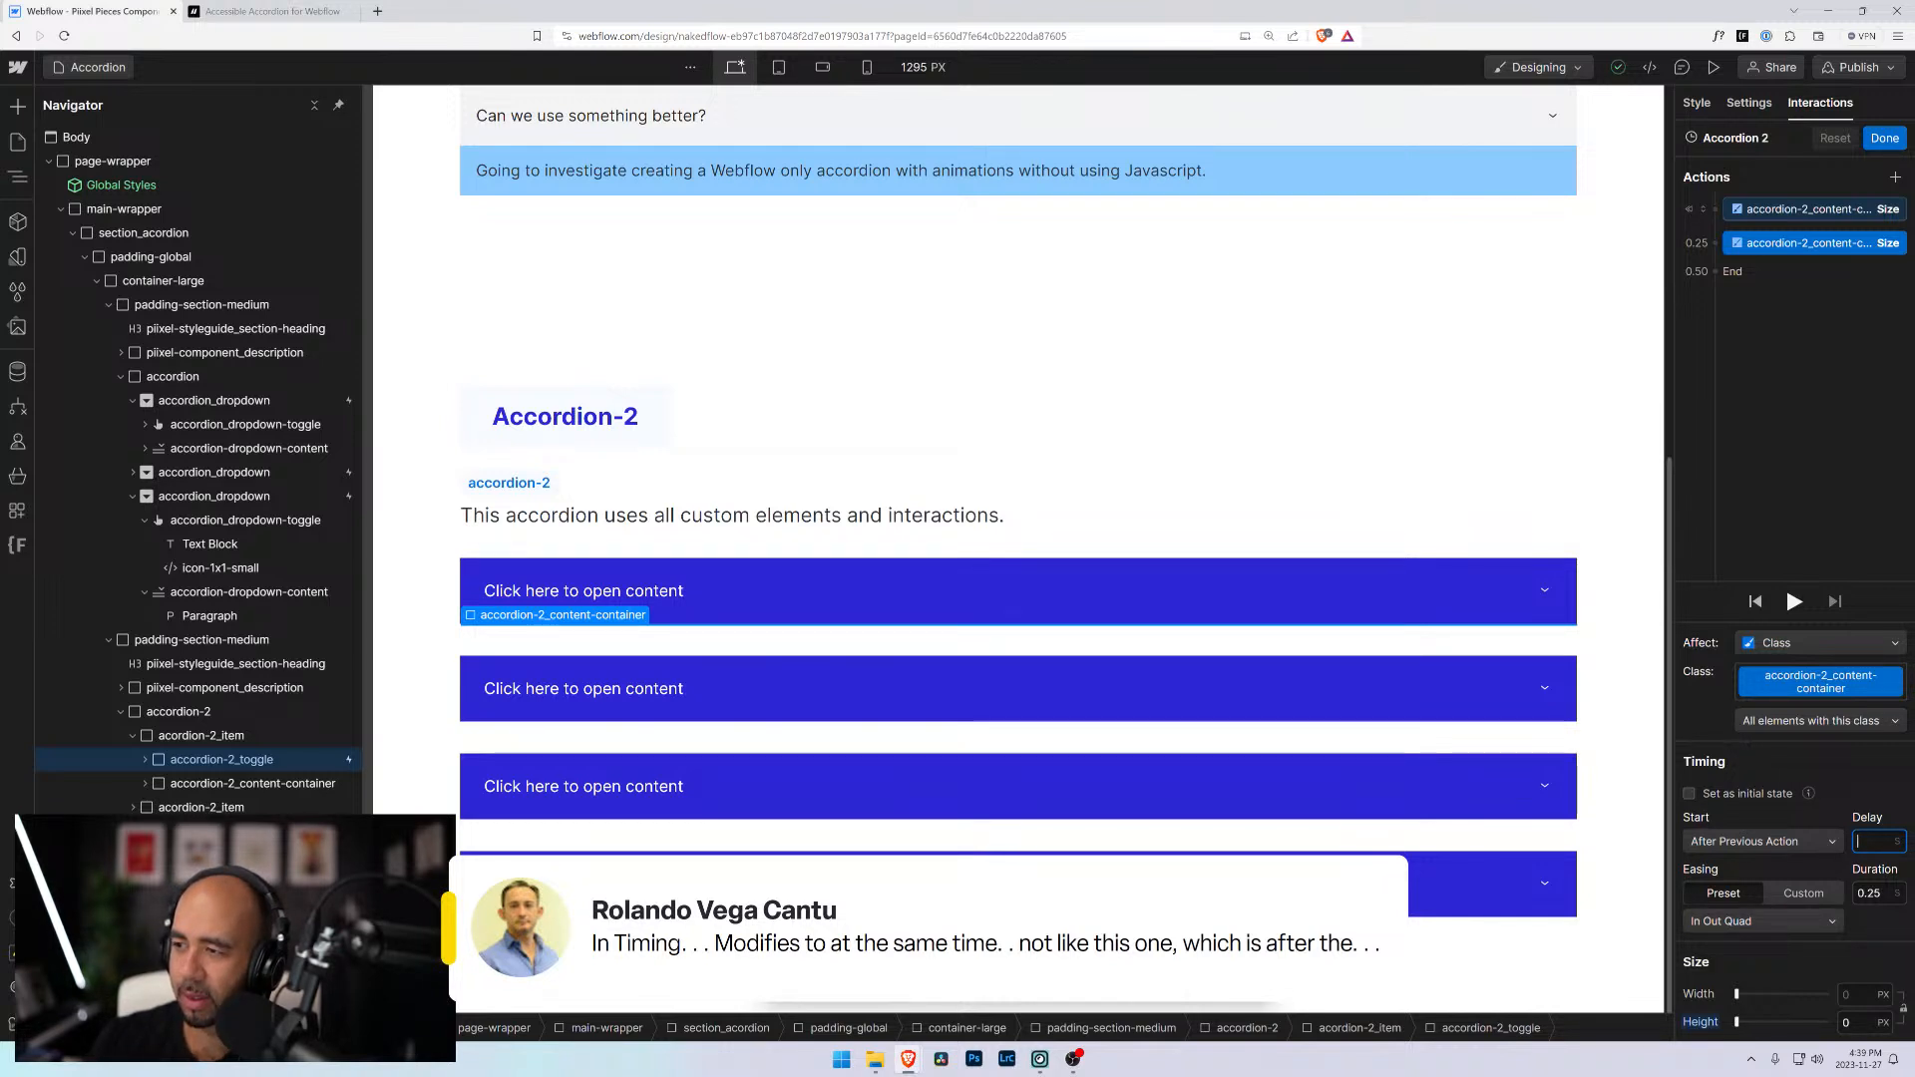
{"action": "type", "text": "0.25"}
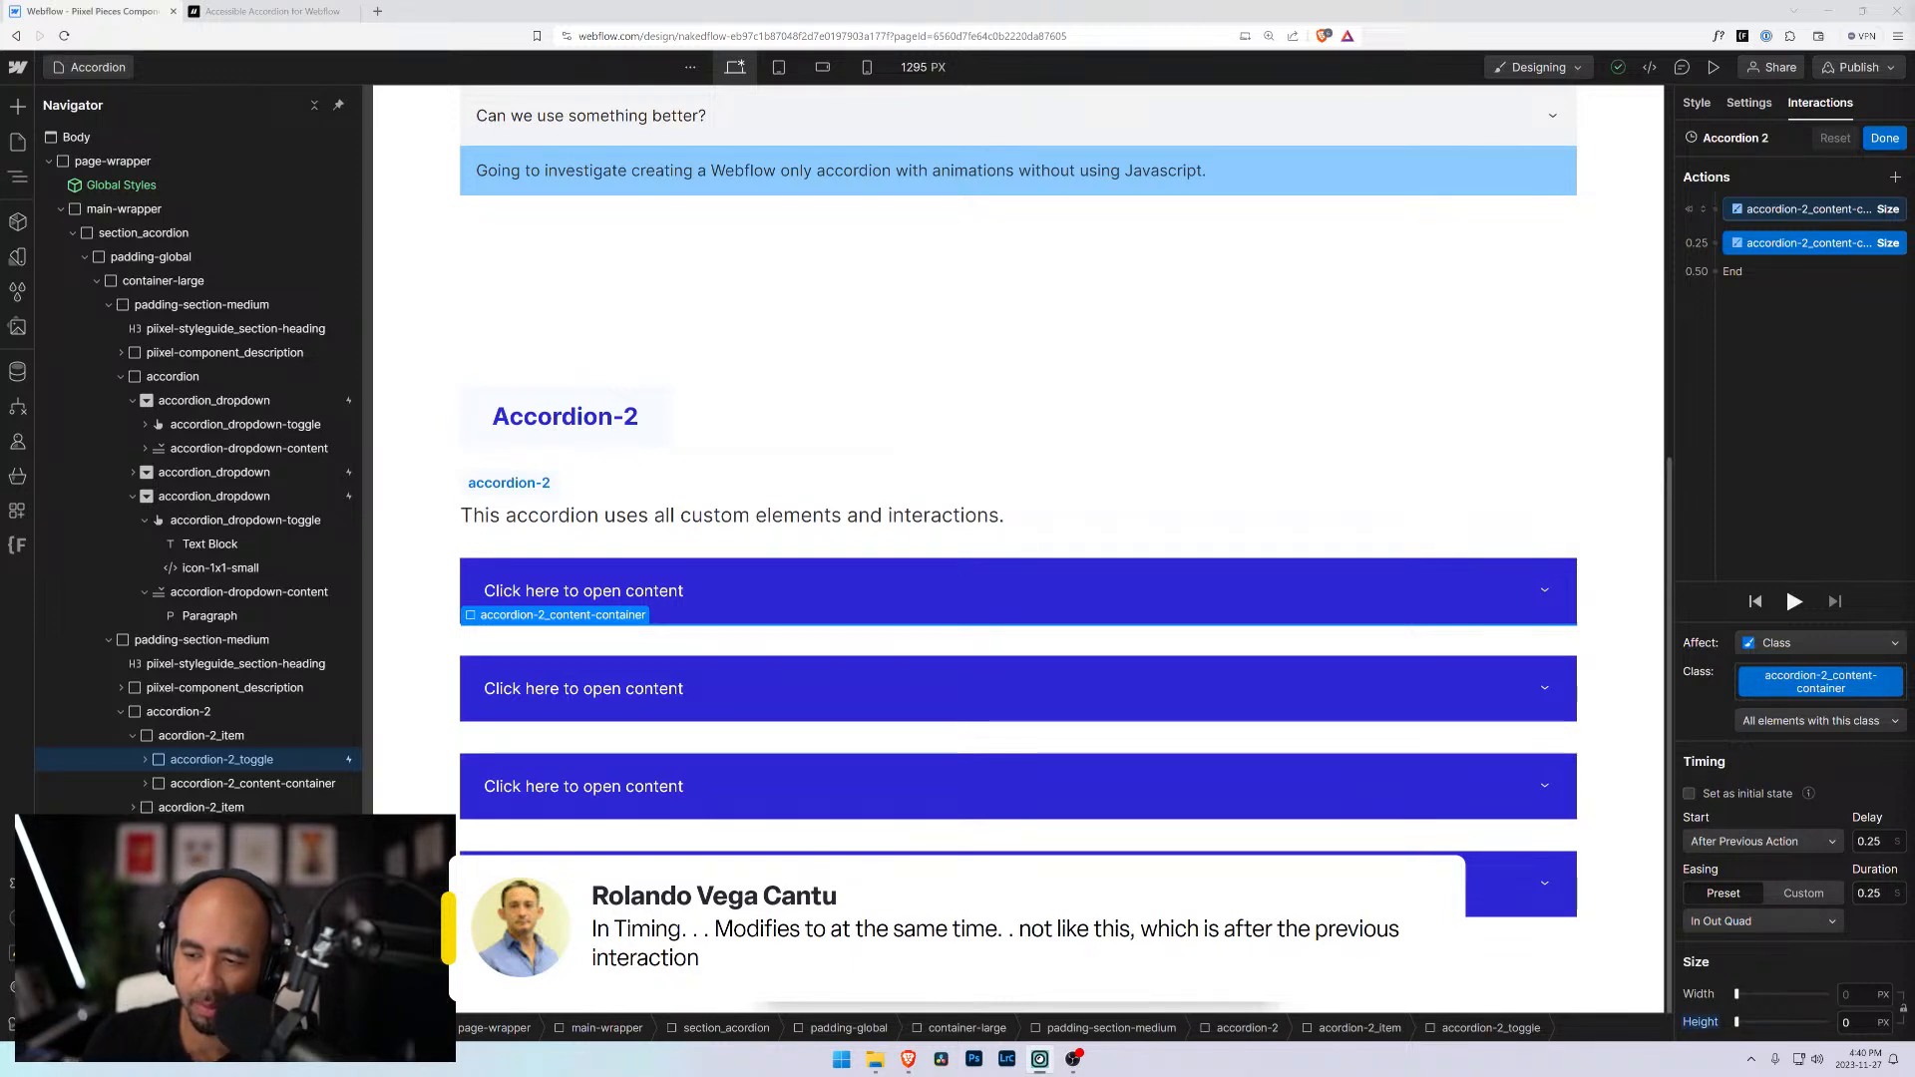
{"action": "double_click", "coordinate": [1864, 836]}
{"action": "key", "text": "BackSpace"}
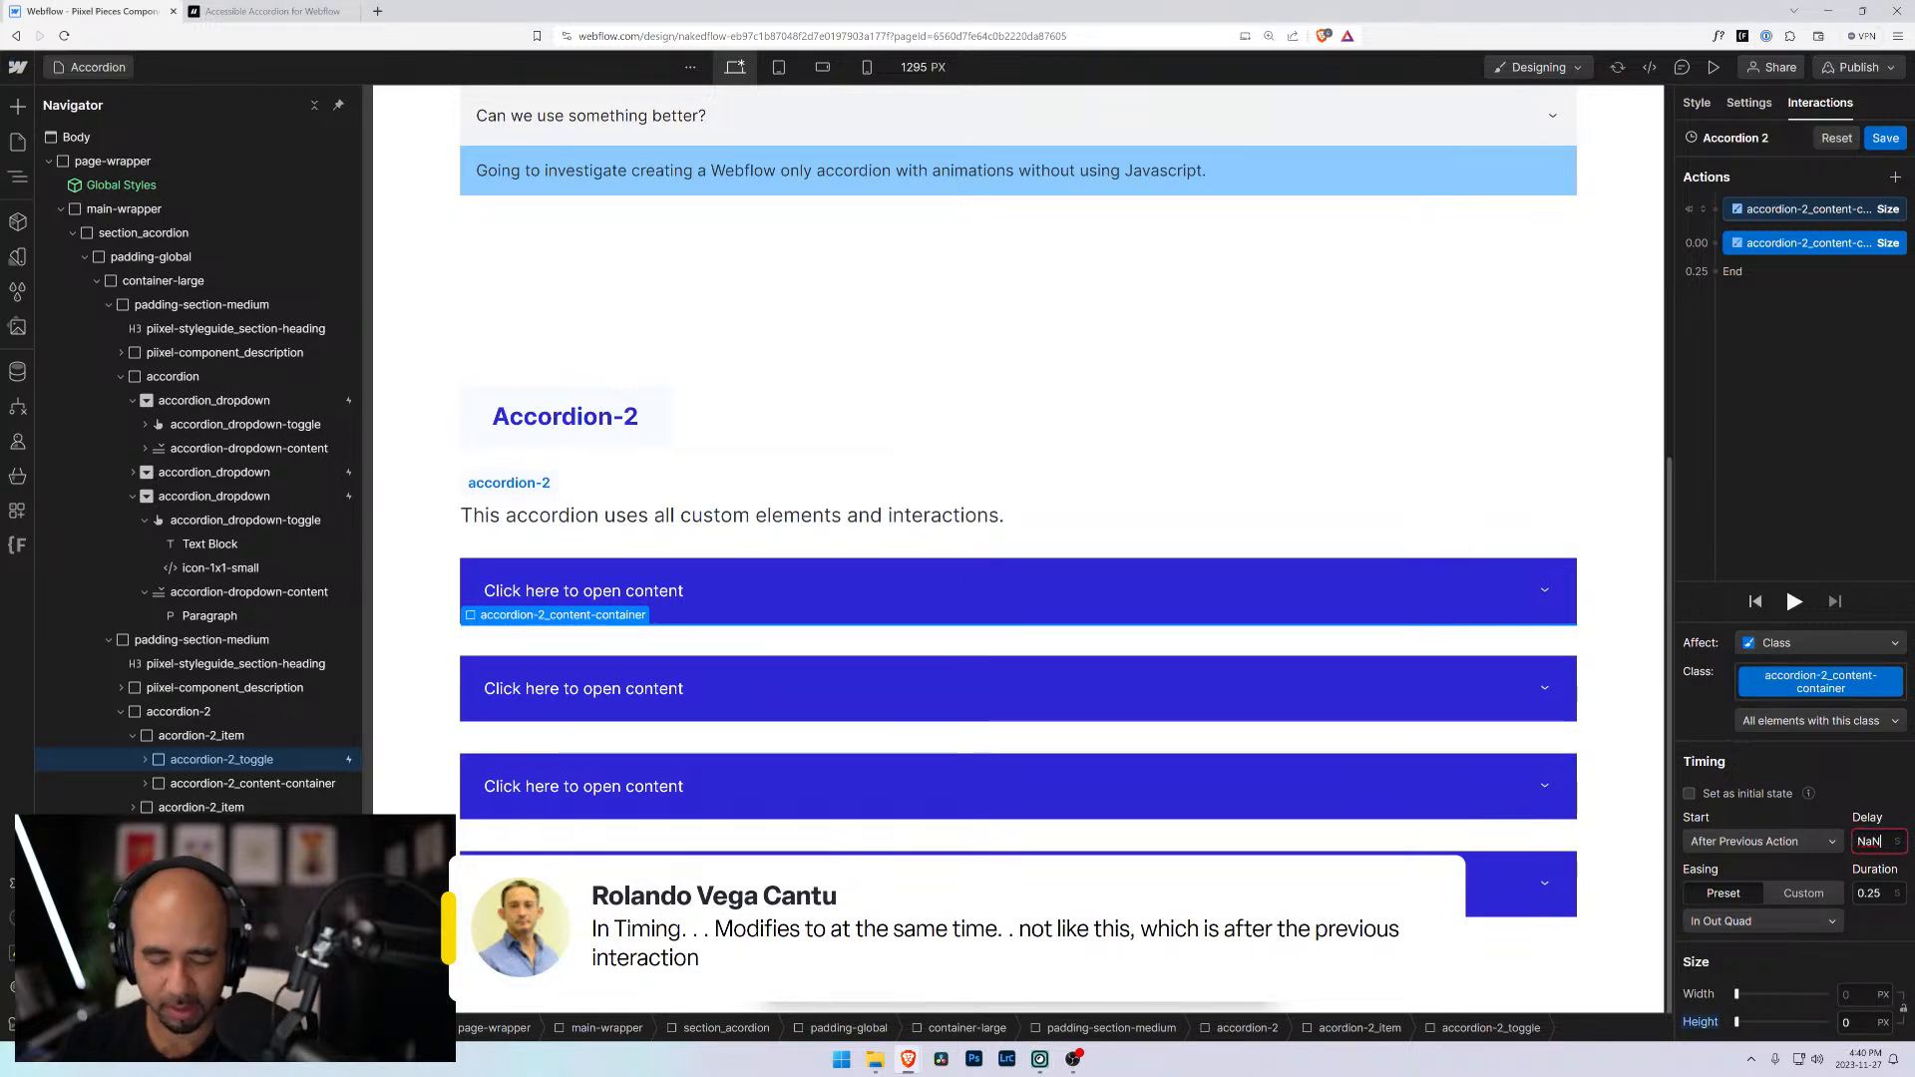
{"action": "key", "text": "ctrl+a"}
{"action": "type", "text": "0"}
{"action": "key", "text": "Return"}
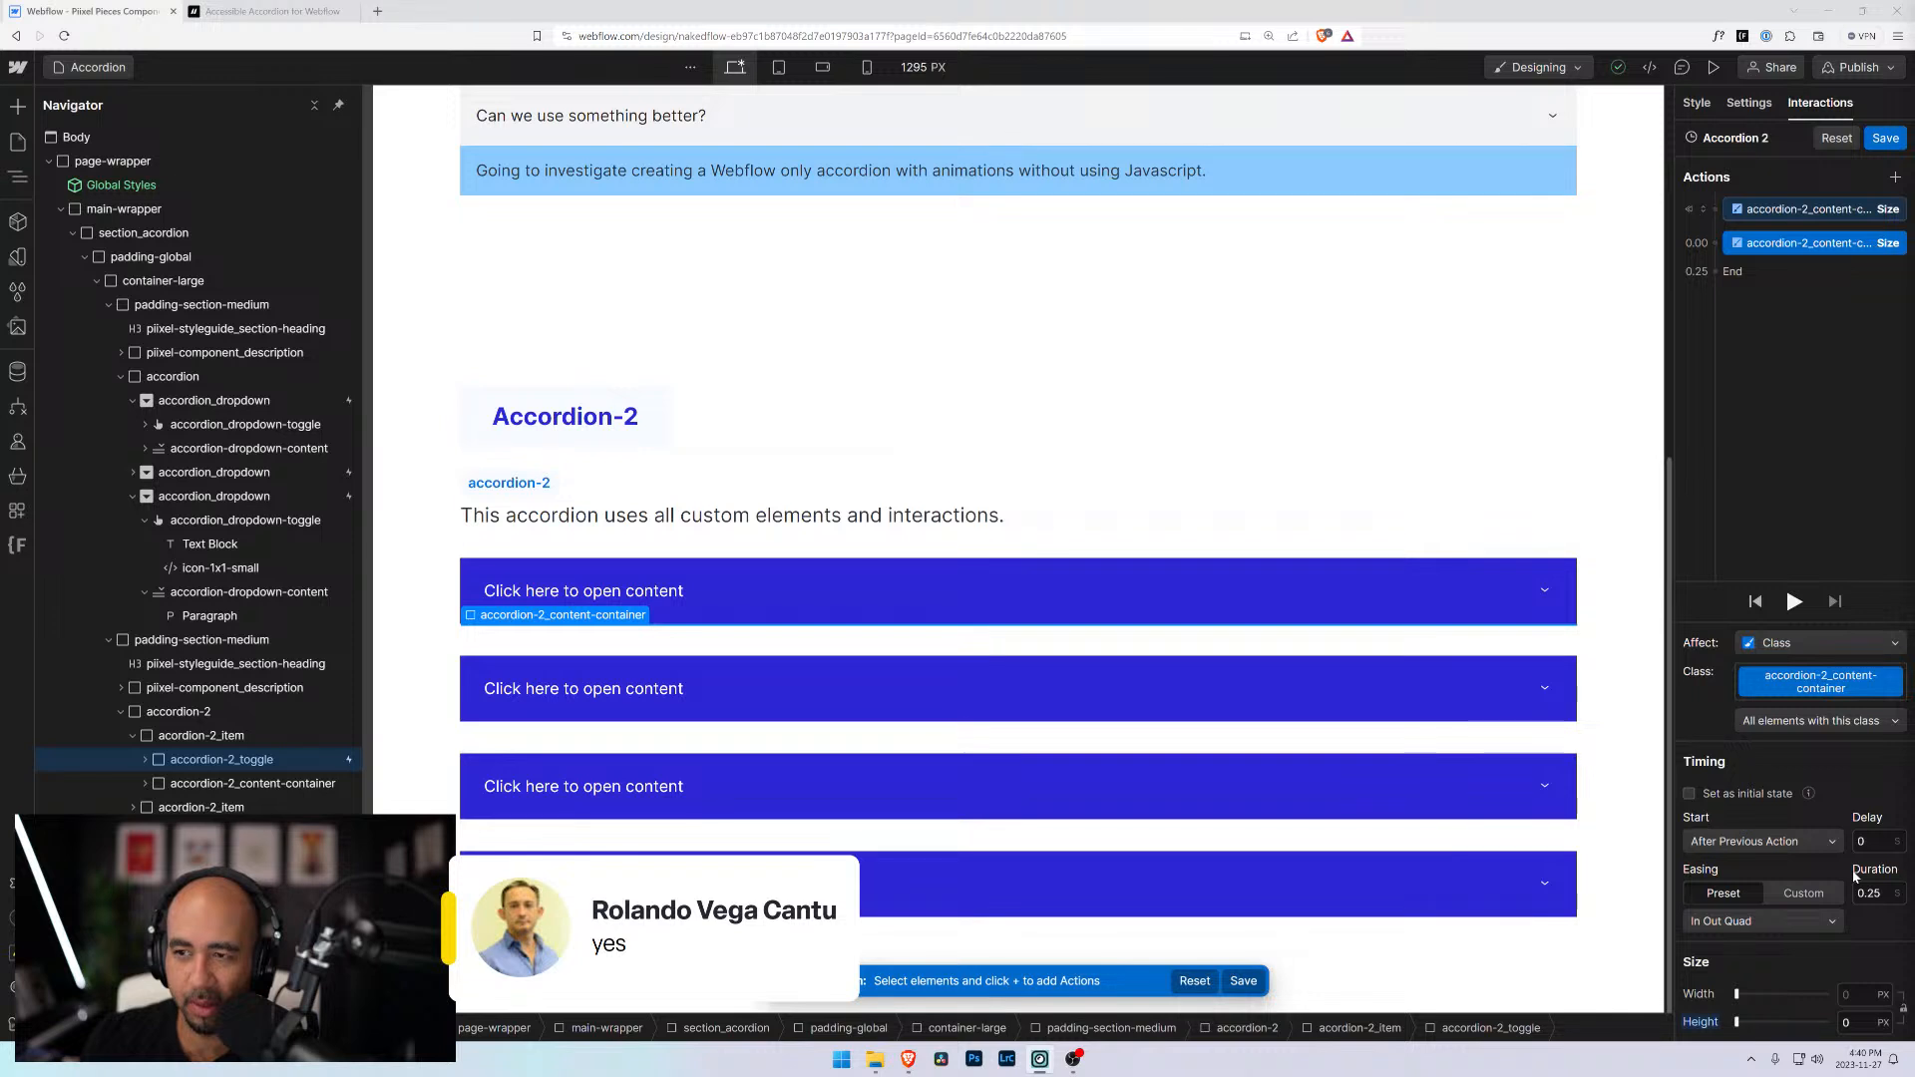
{"action": "left_click", "coordinate": [1776, 207]}
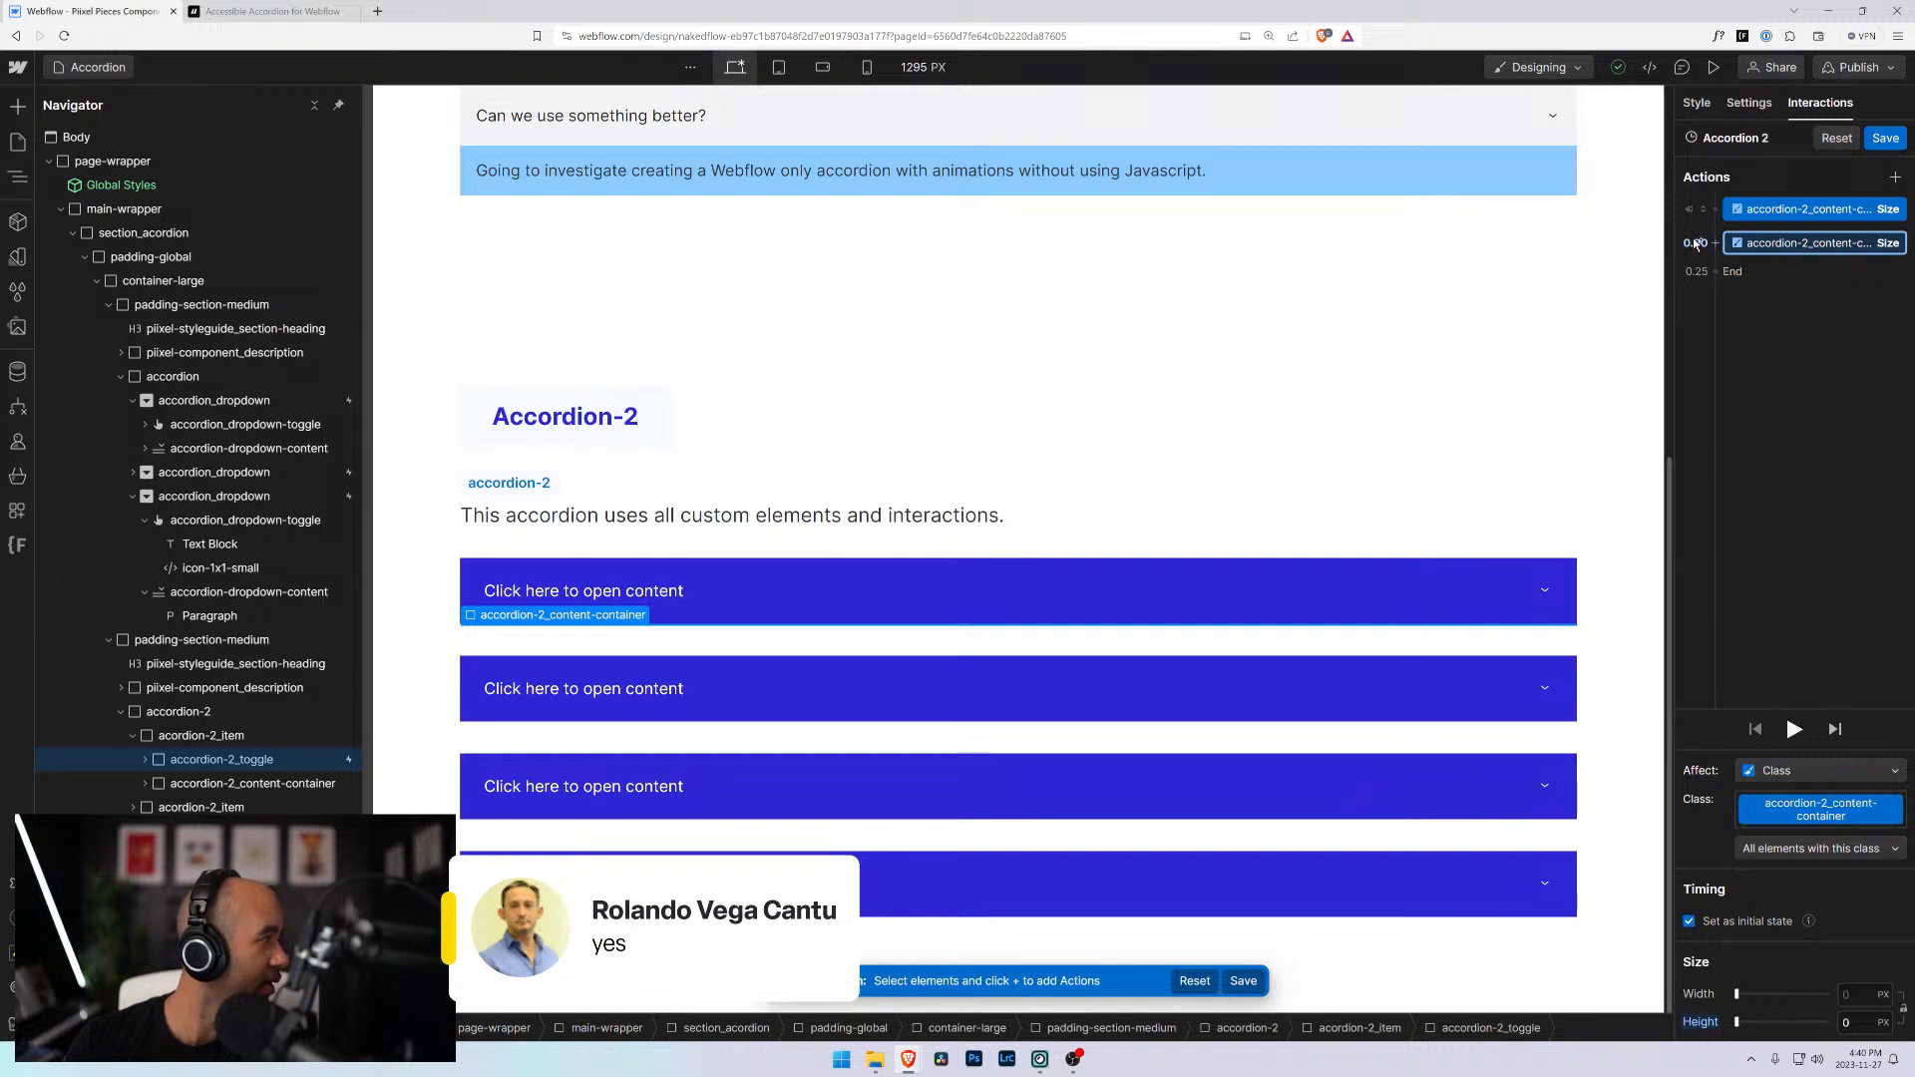
Set the duration of the second size action in the Accordion 2 animation to 0.5 and save the animation
{"action": "left_click", "coordinate": [1806, 243]}
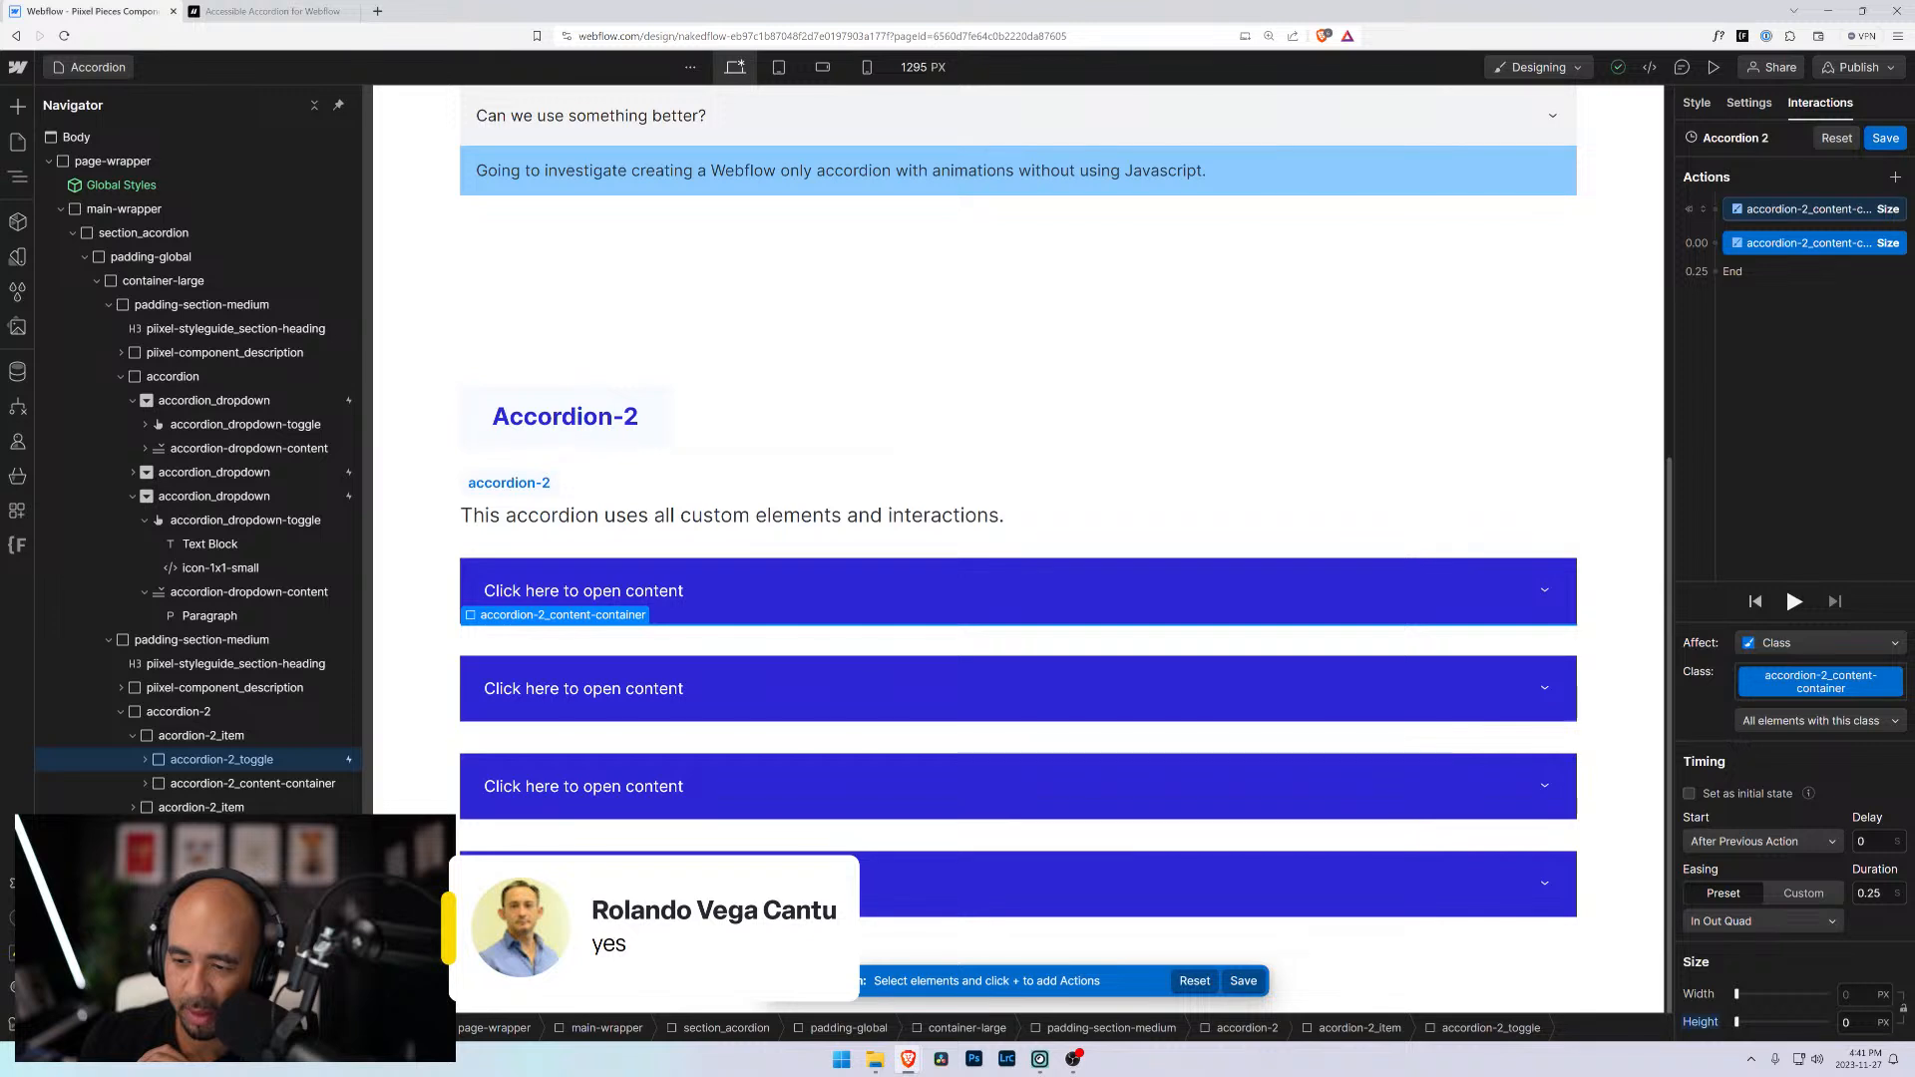
{"action": "left_click", "coordinate": [1872, 894]}
{"action": "type", "text": "."}
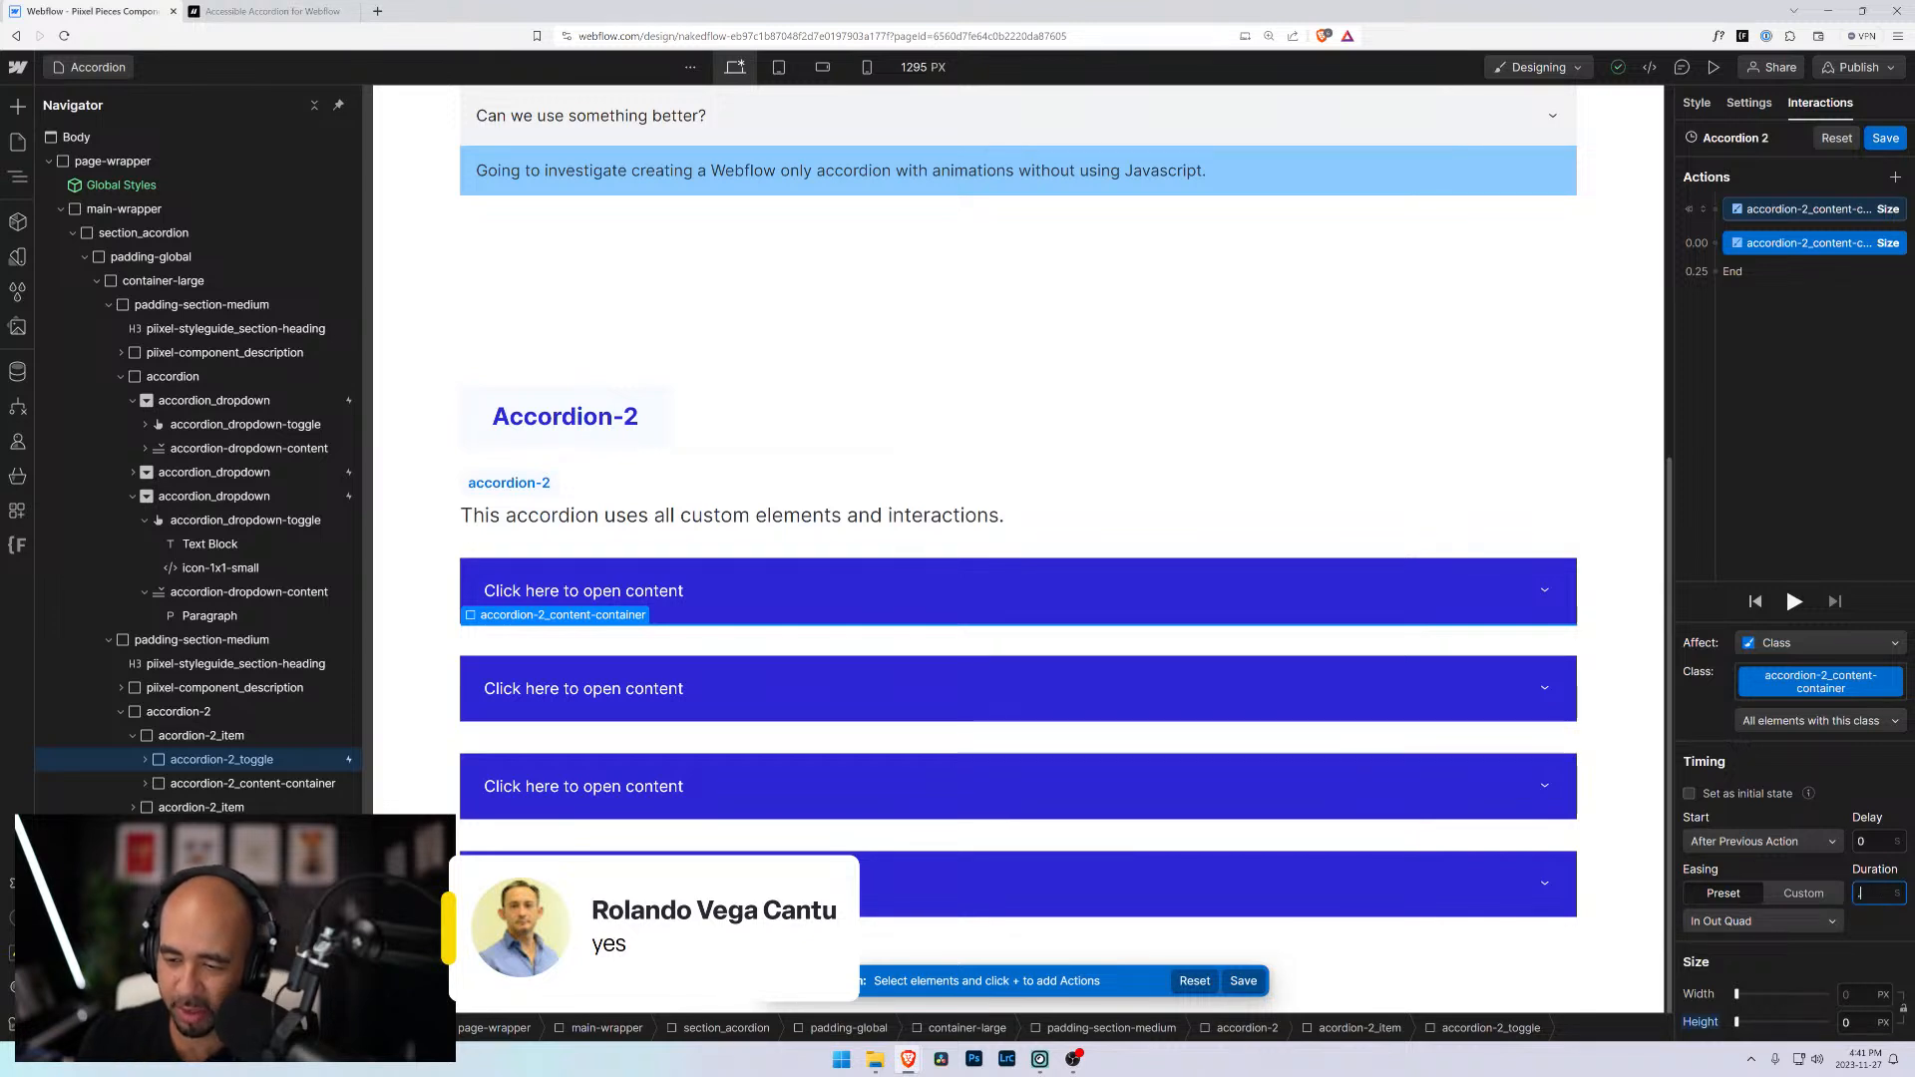
{"action": "type", "text": "5"}
{"action": "key", "text": "Return"}
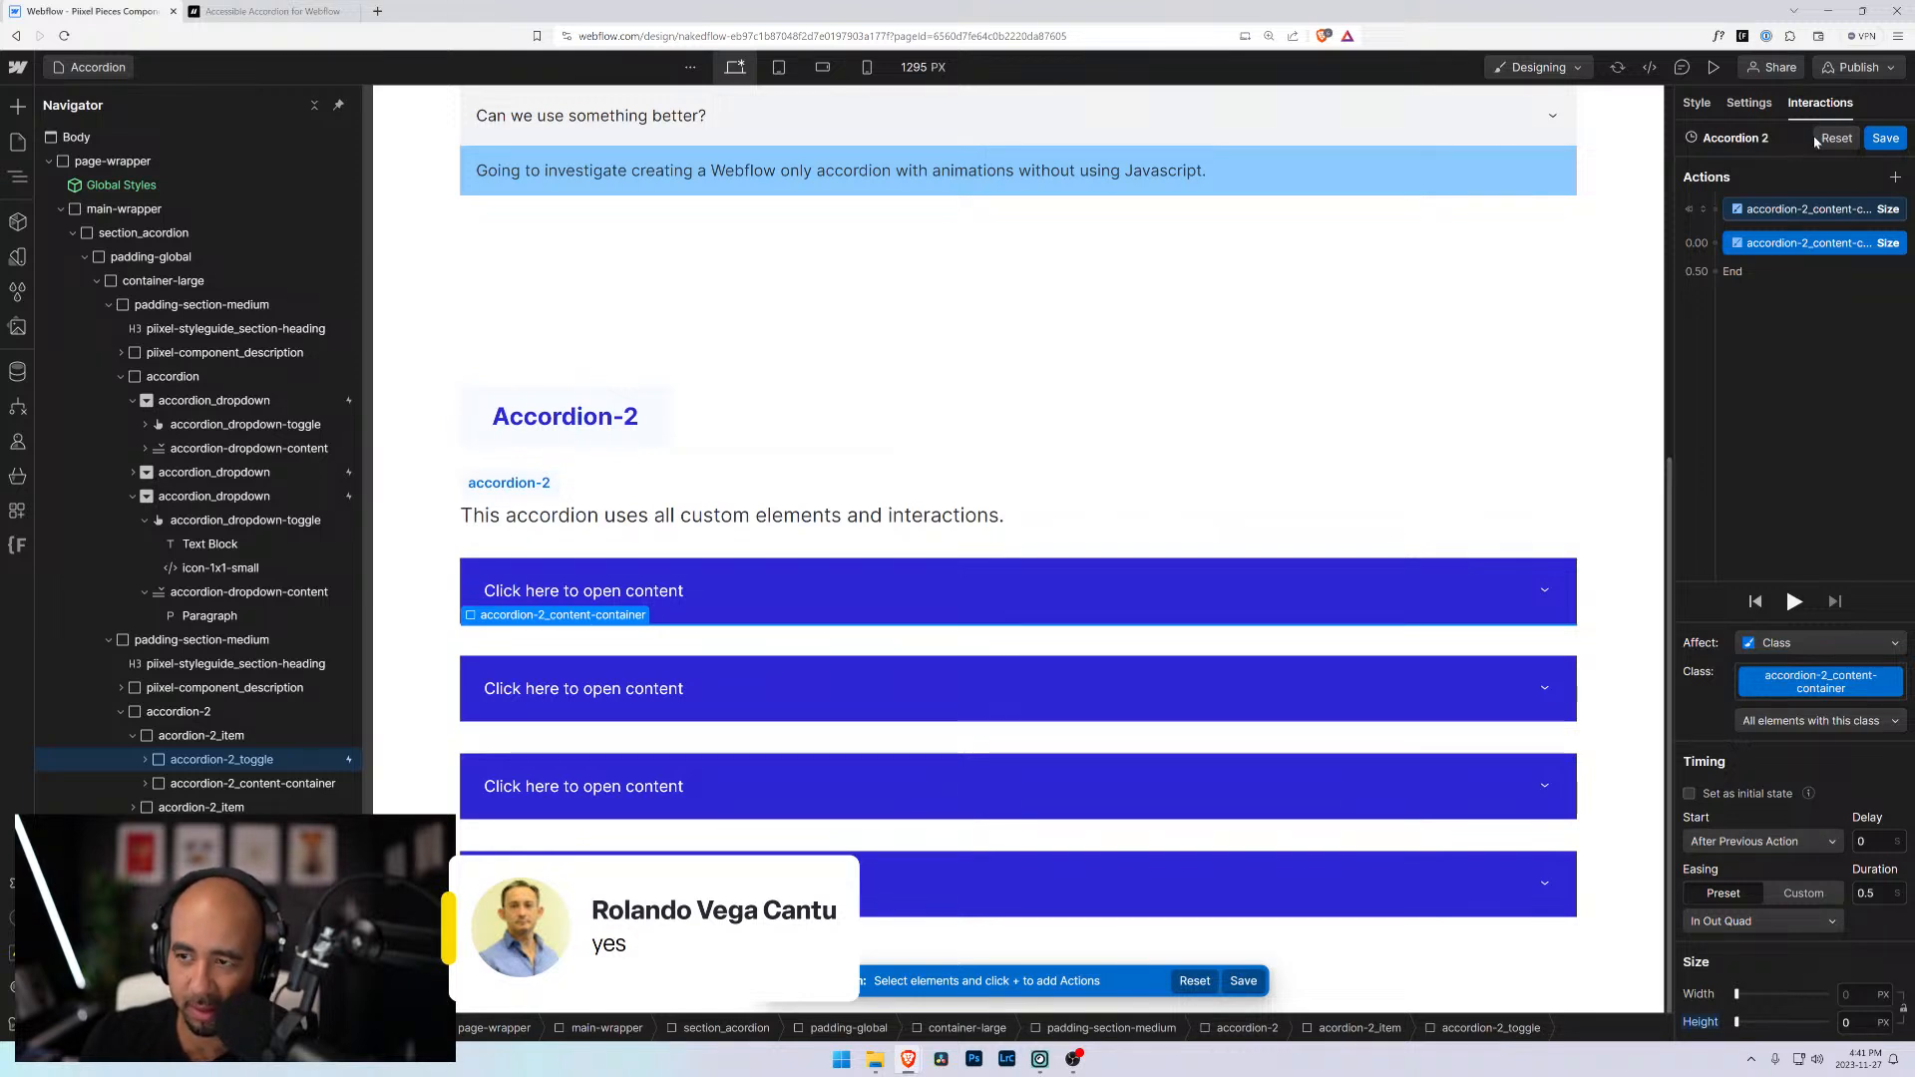
{"action": "left_click", "coordinate": [1885, 138]}
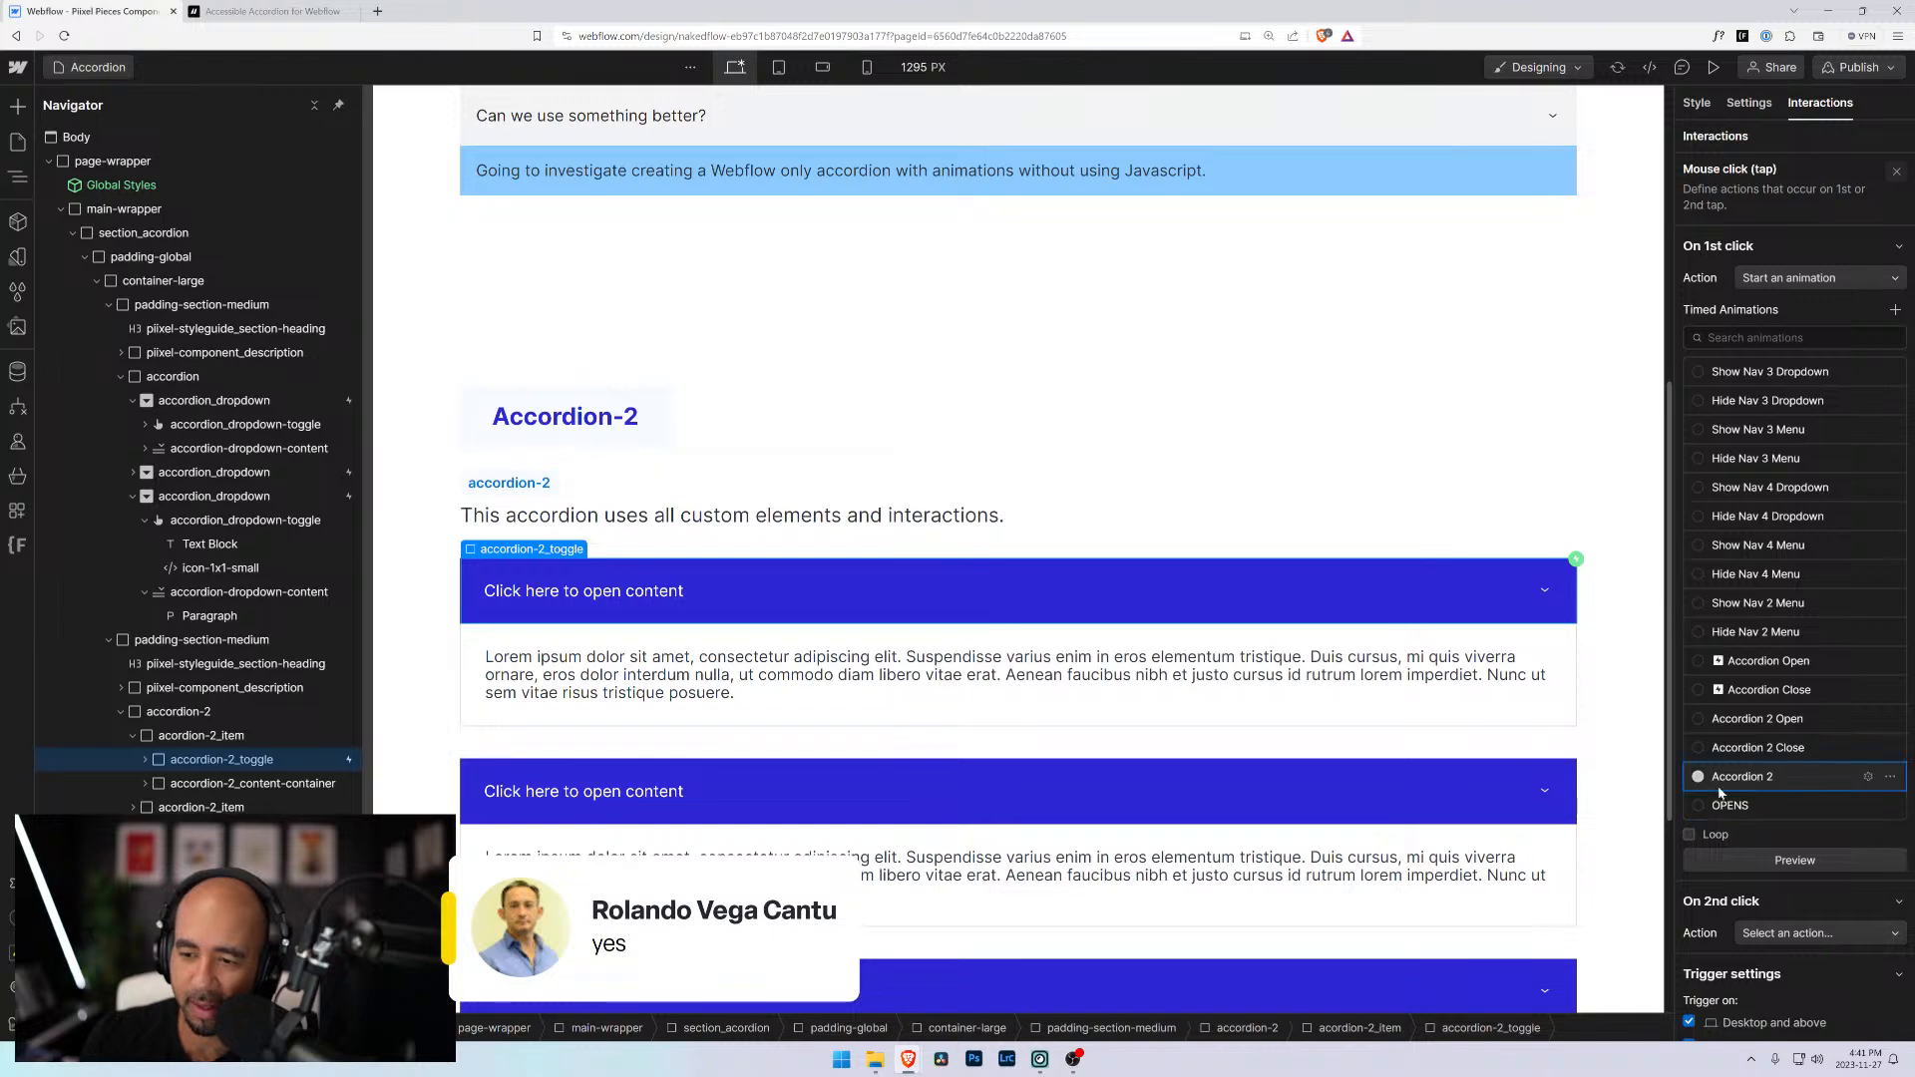
In the toggle's OPENS animation, set the size action's delay to 0 and duration to 0.5, and save the animation
{"action": "scroll", "coordinate": [1766, 806], "scroll_direction": "down", "scroll_amount": 2}
{"action": "left_click", "coordinate": [1775, 138]}
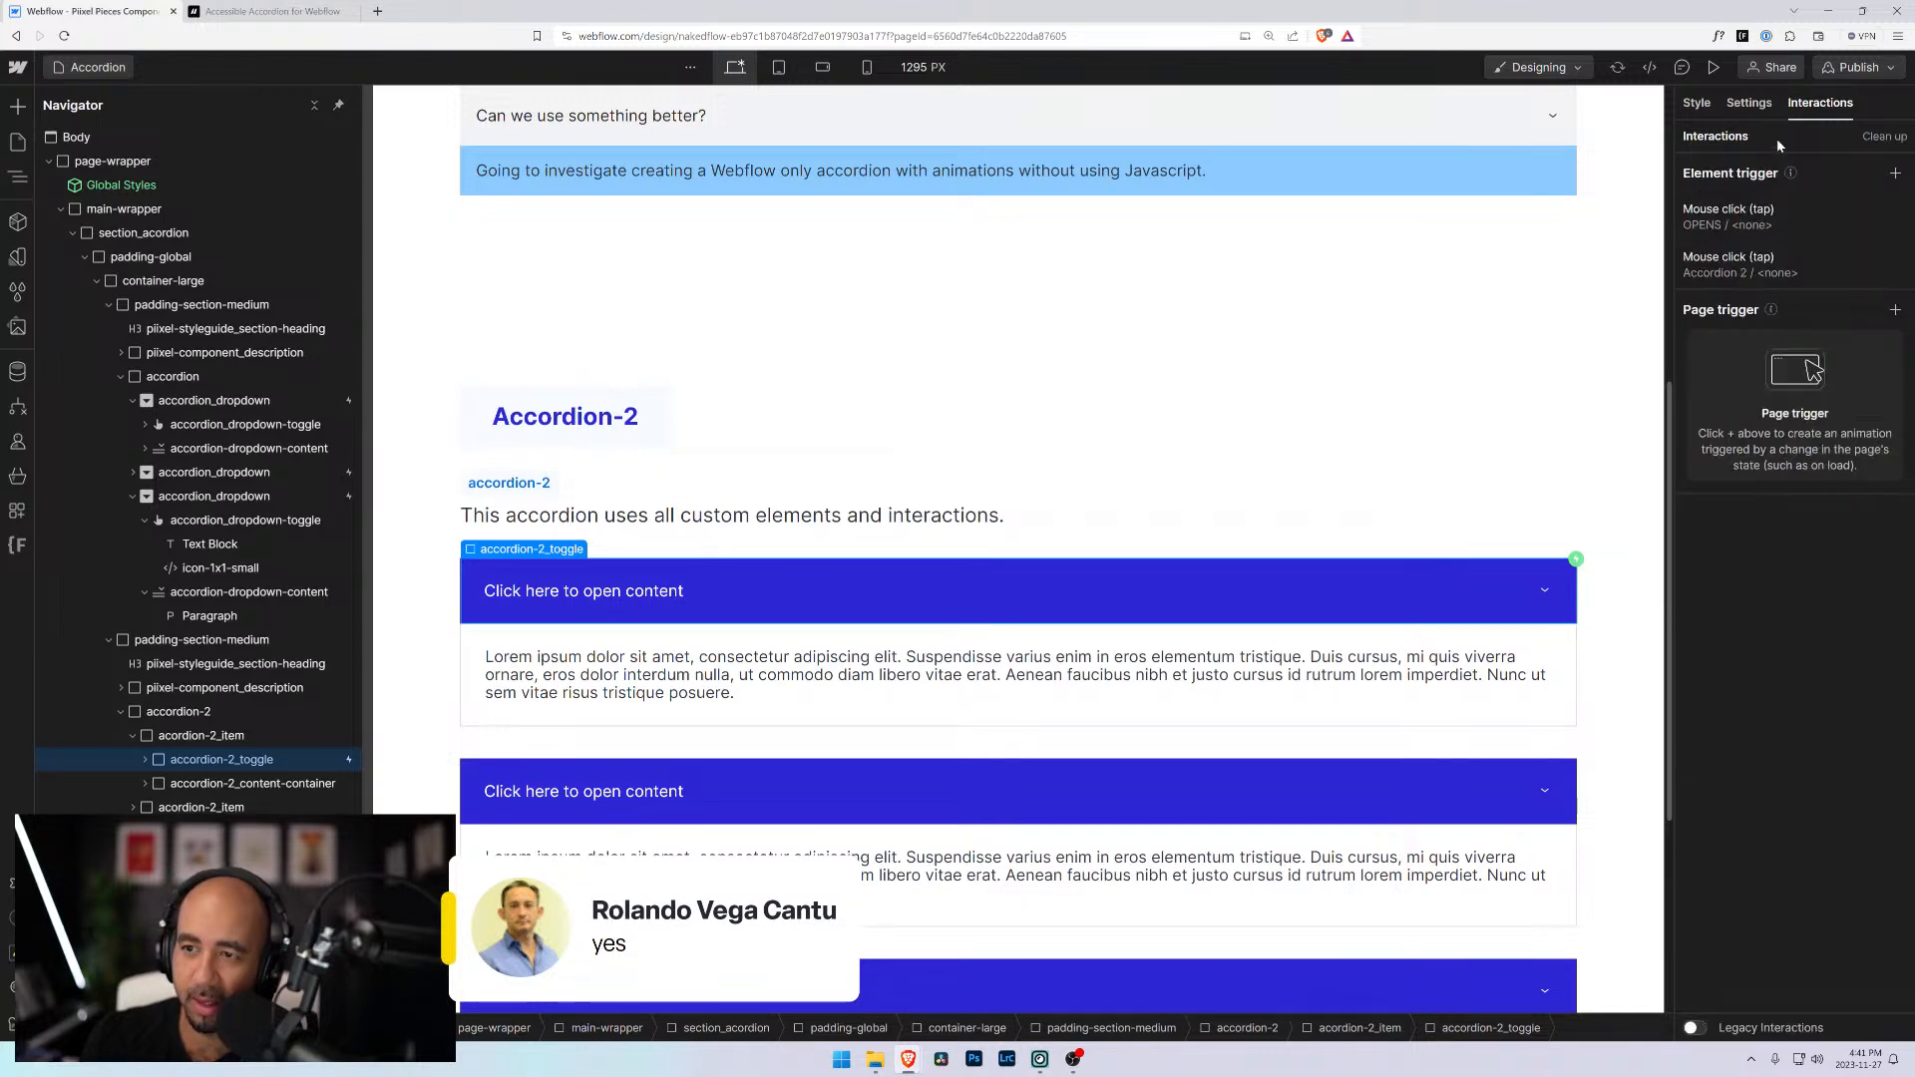
{"action": "left_click", "coordinate": [1774, 225]}
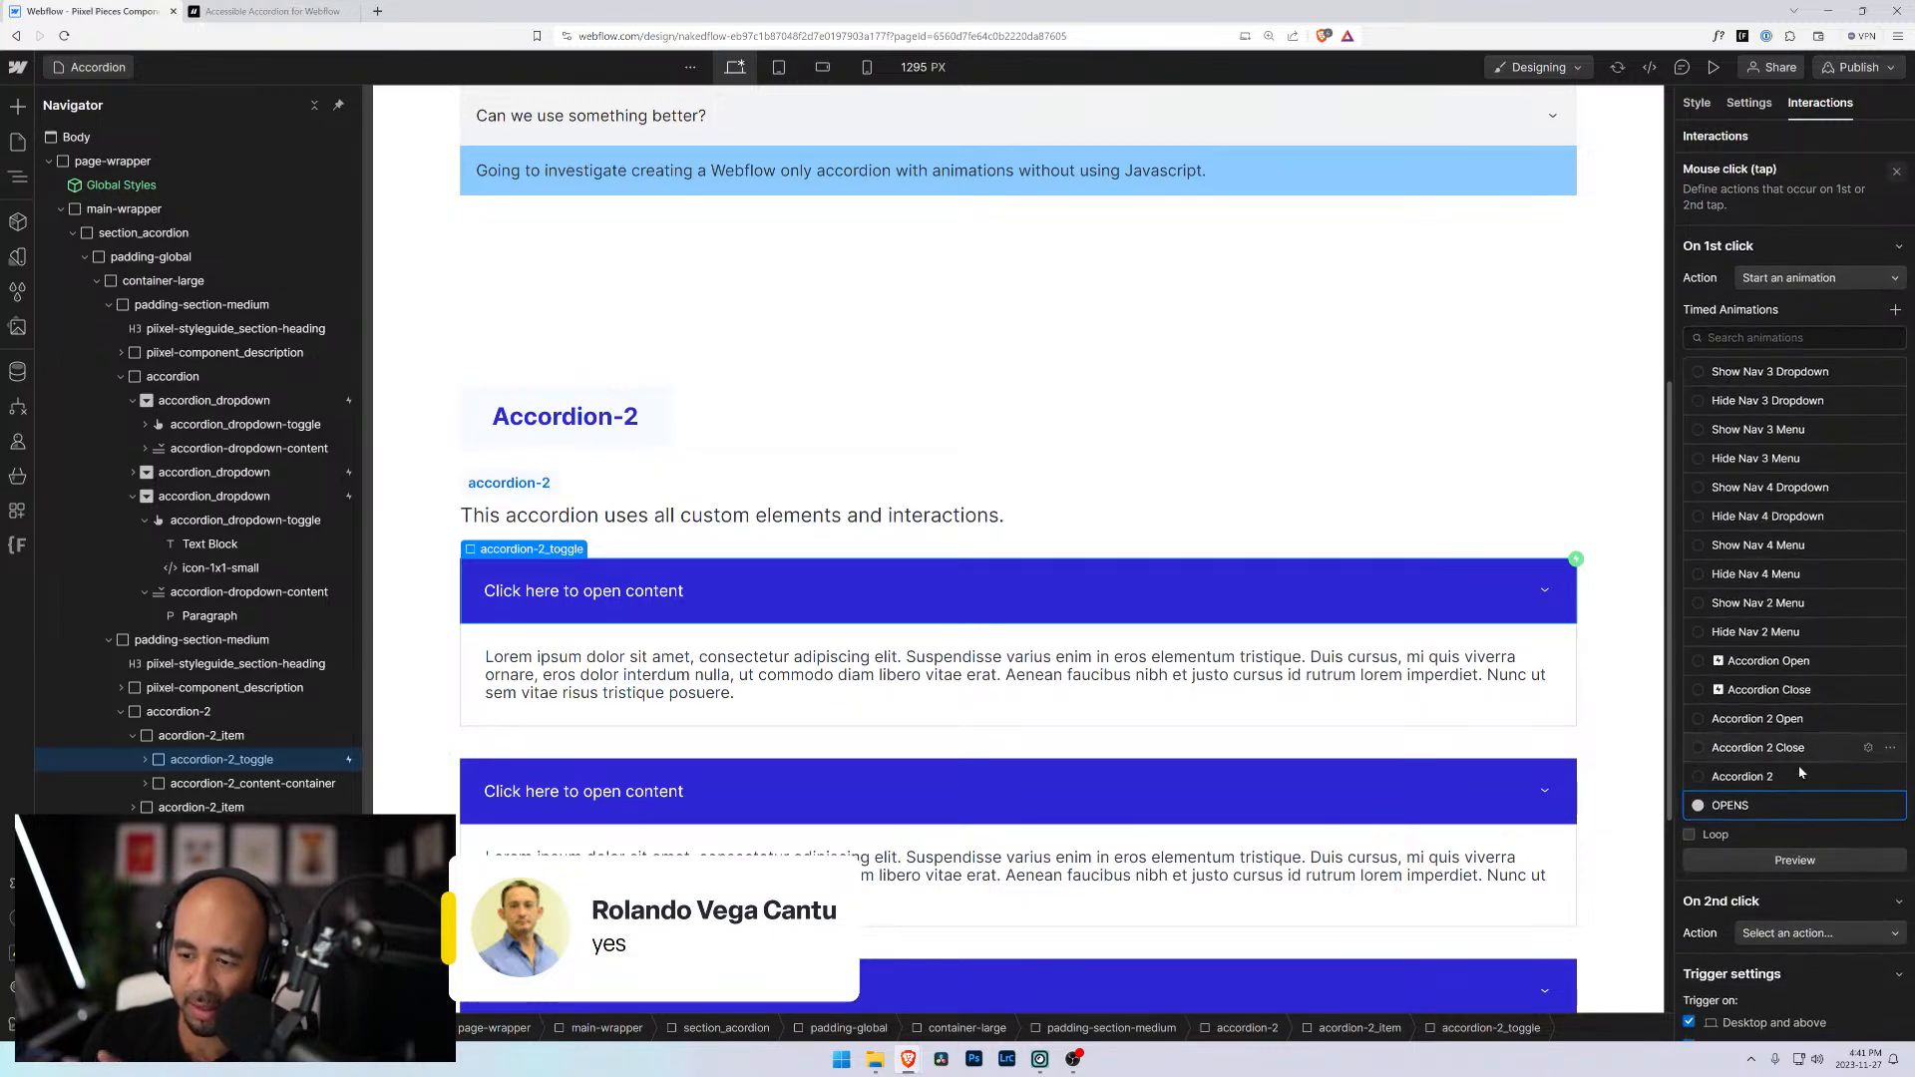
{"action": "scroll", "coordinate": [1871, 810], "scroll_direction": "down", "scroll_amount": 1}
{"action": "left_click", "coordinate": [1869, 772]}
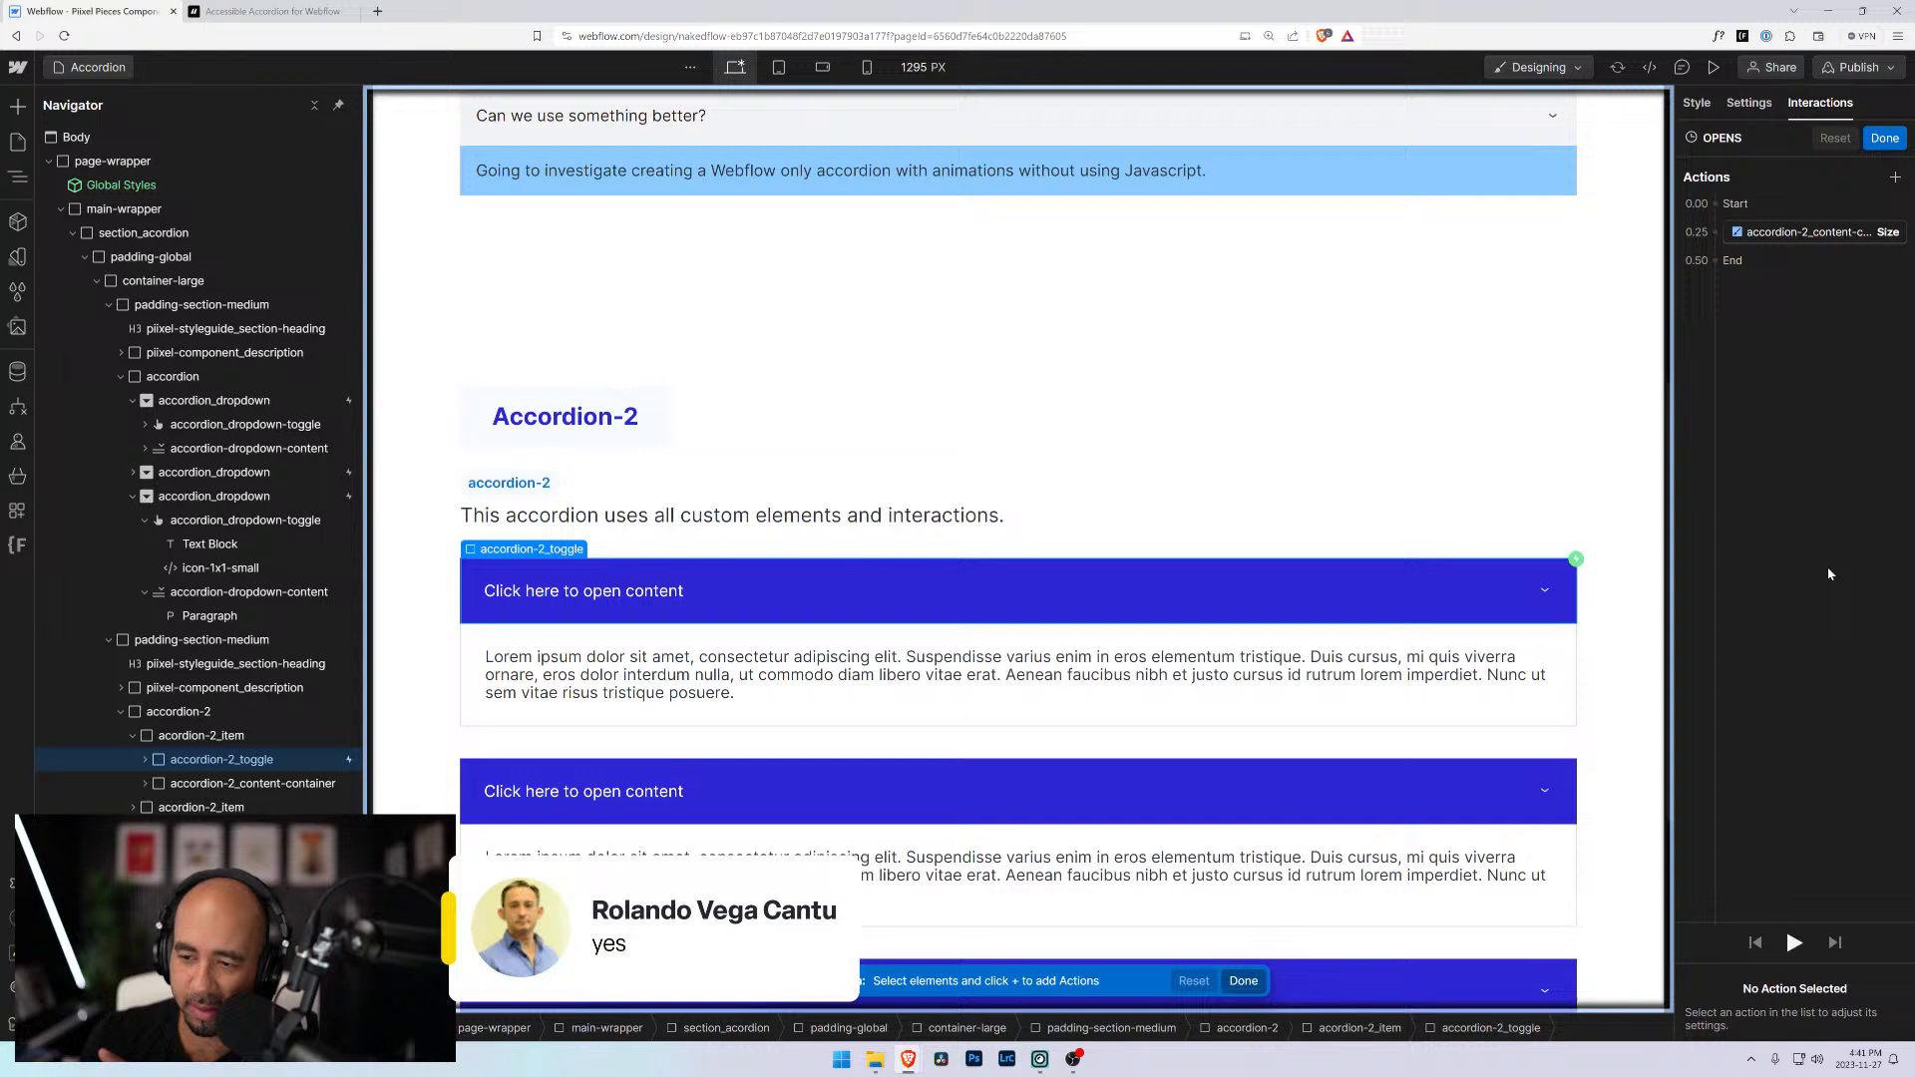
{"action": "left_click", "coordinate": [1806, 231]}
{"action": "left_click", "coordinate": [1869, 842]}
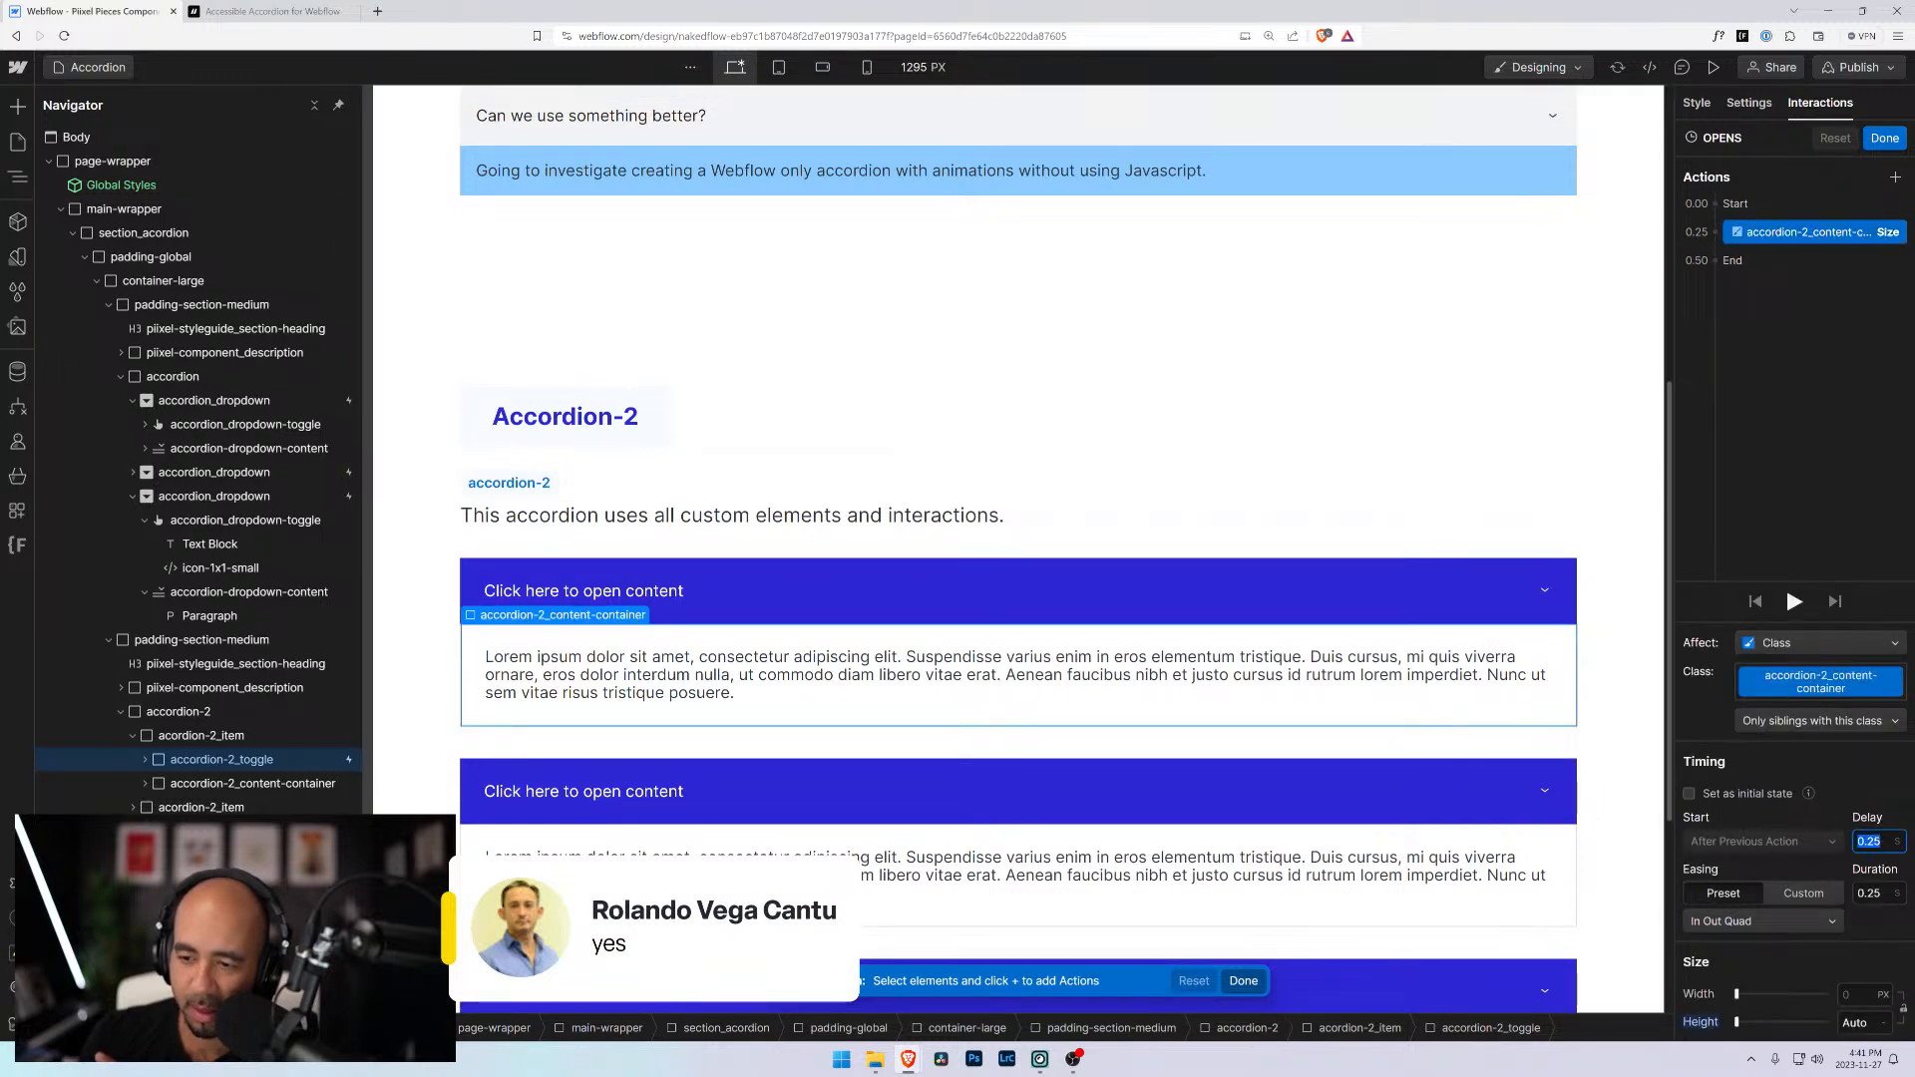
{"action": "type", "text": "0"}
{"action": "key", "text": "Tab"}
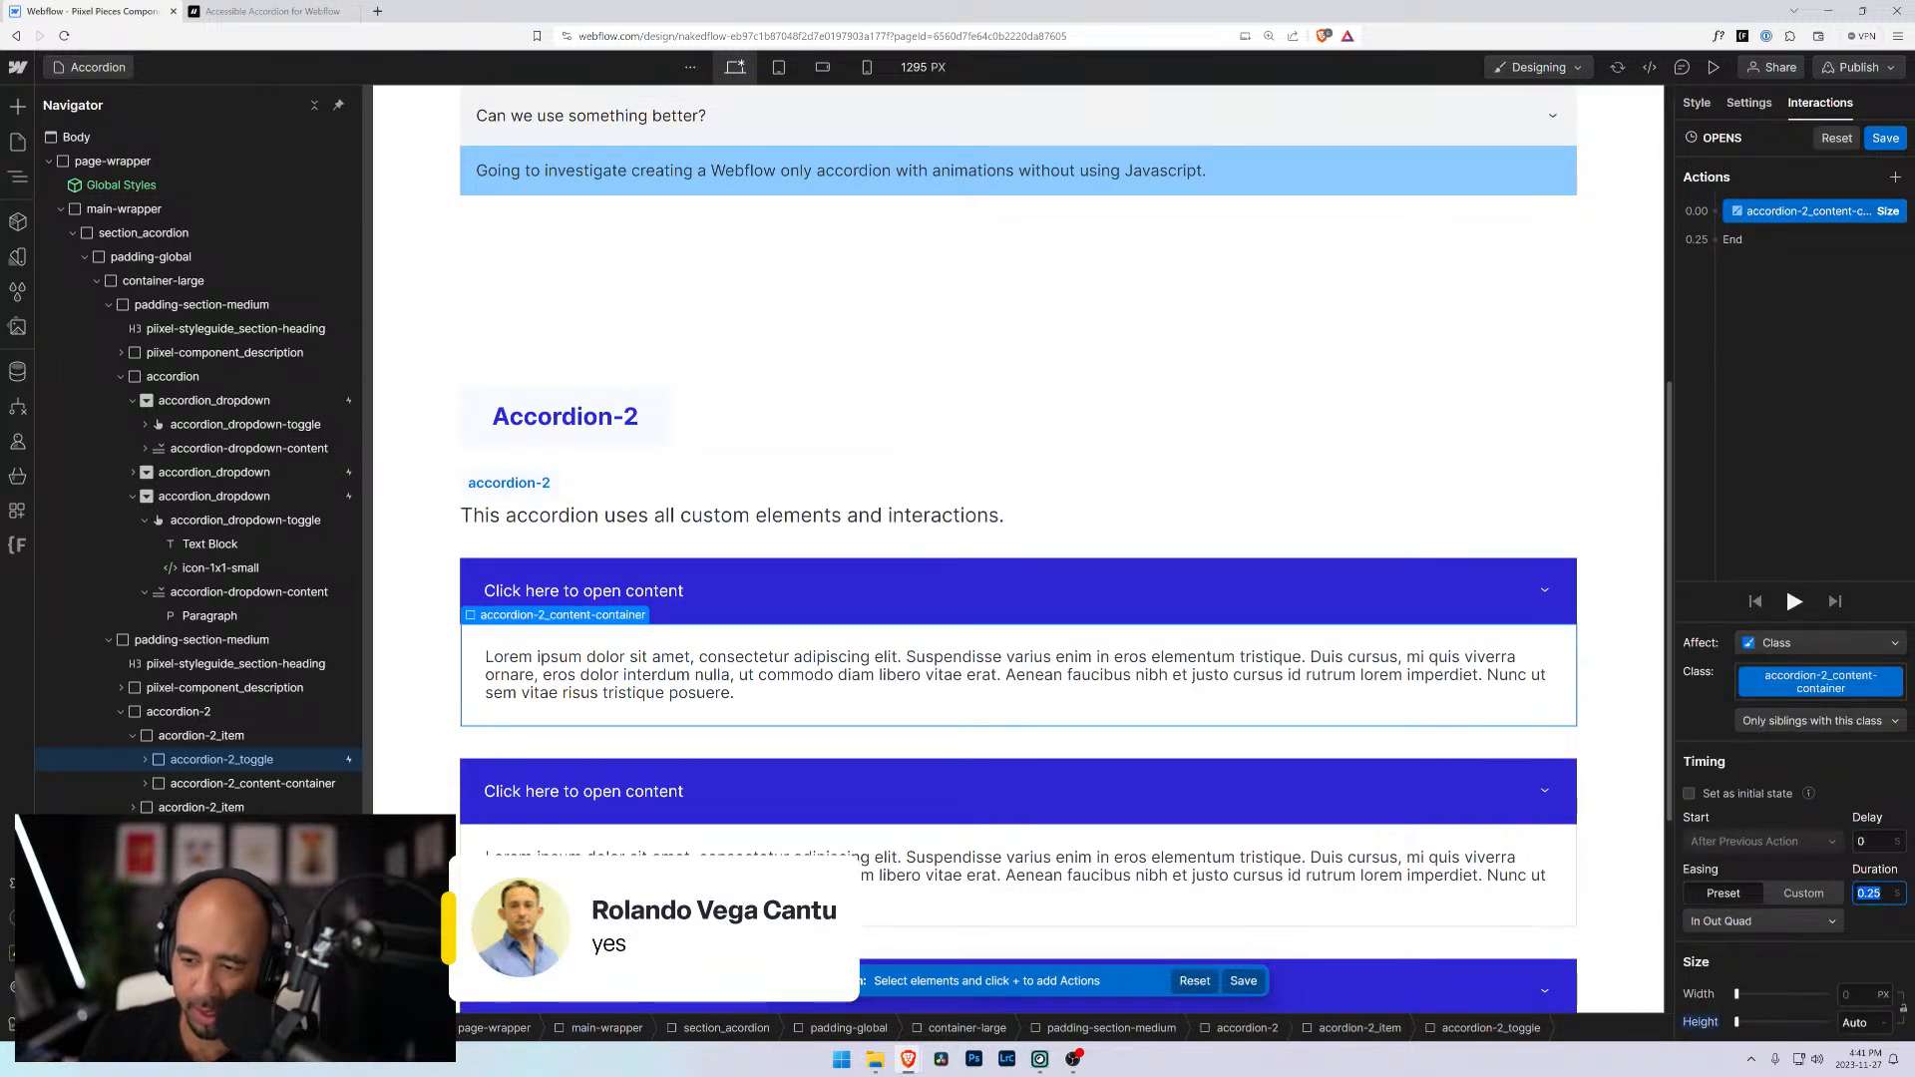
{"action": "type", "text": "0.5"}
{"action": "key", "text": "Return"}
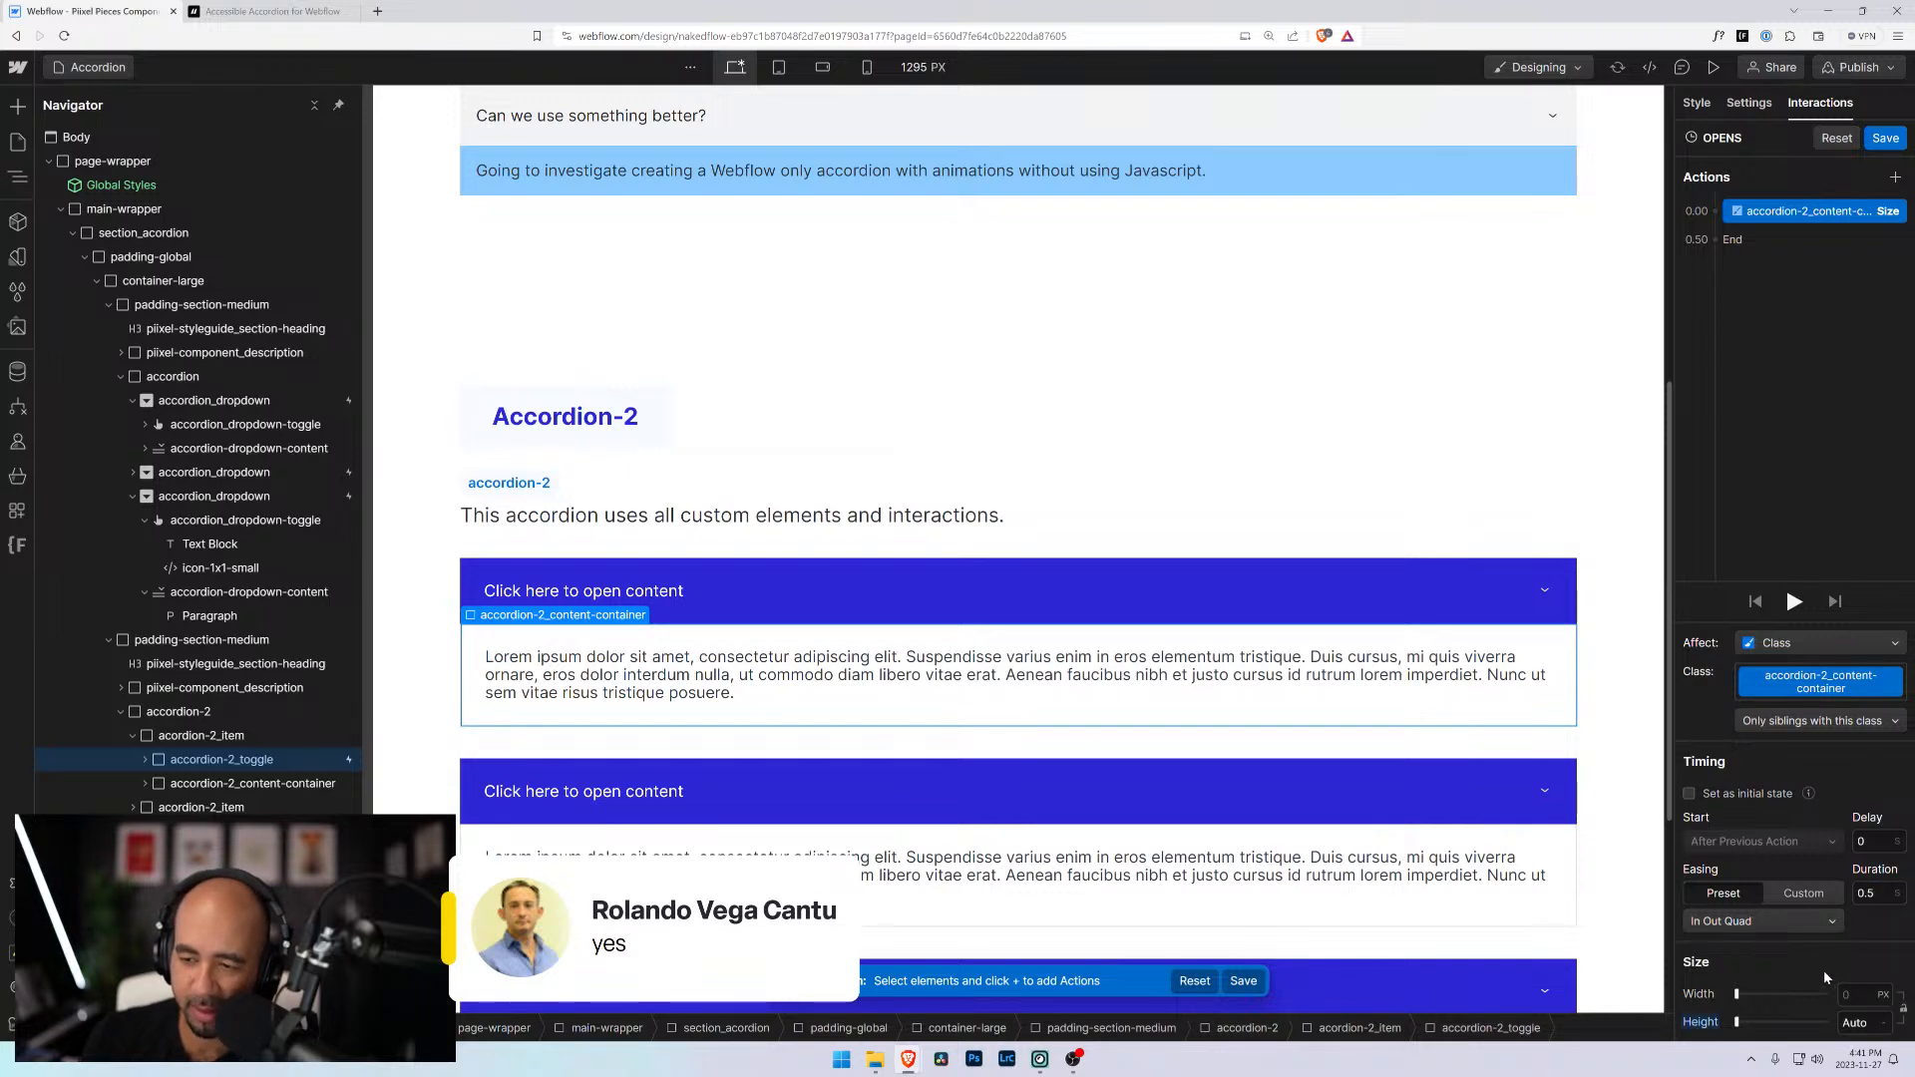
{"action": "left_click", "coordinate": [1883, 142]}
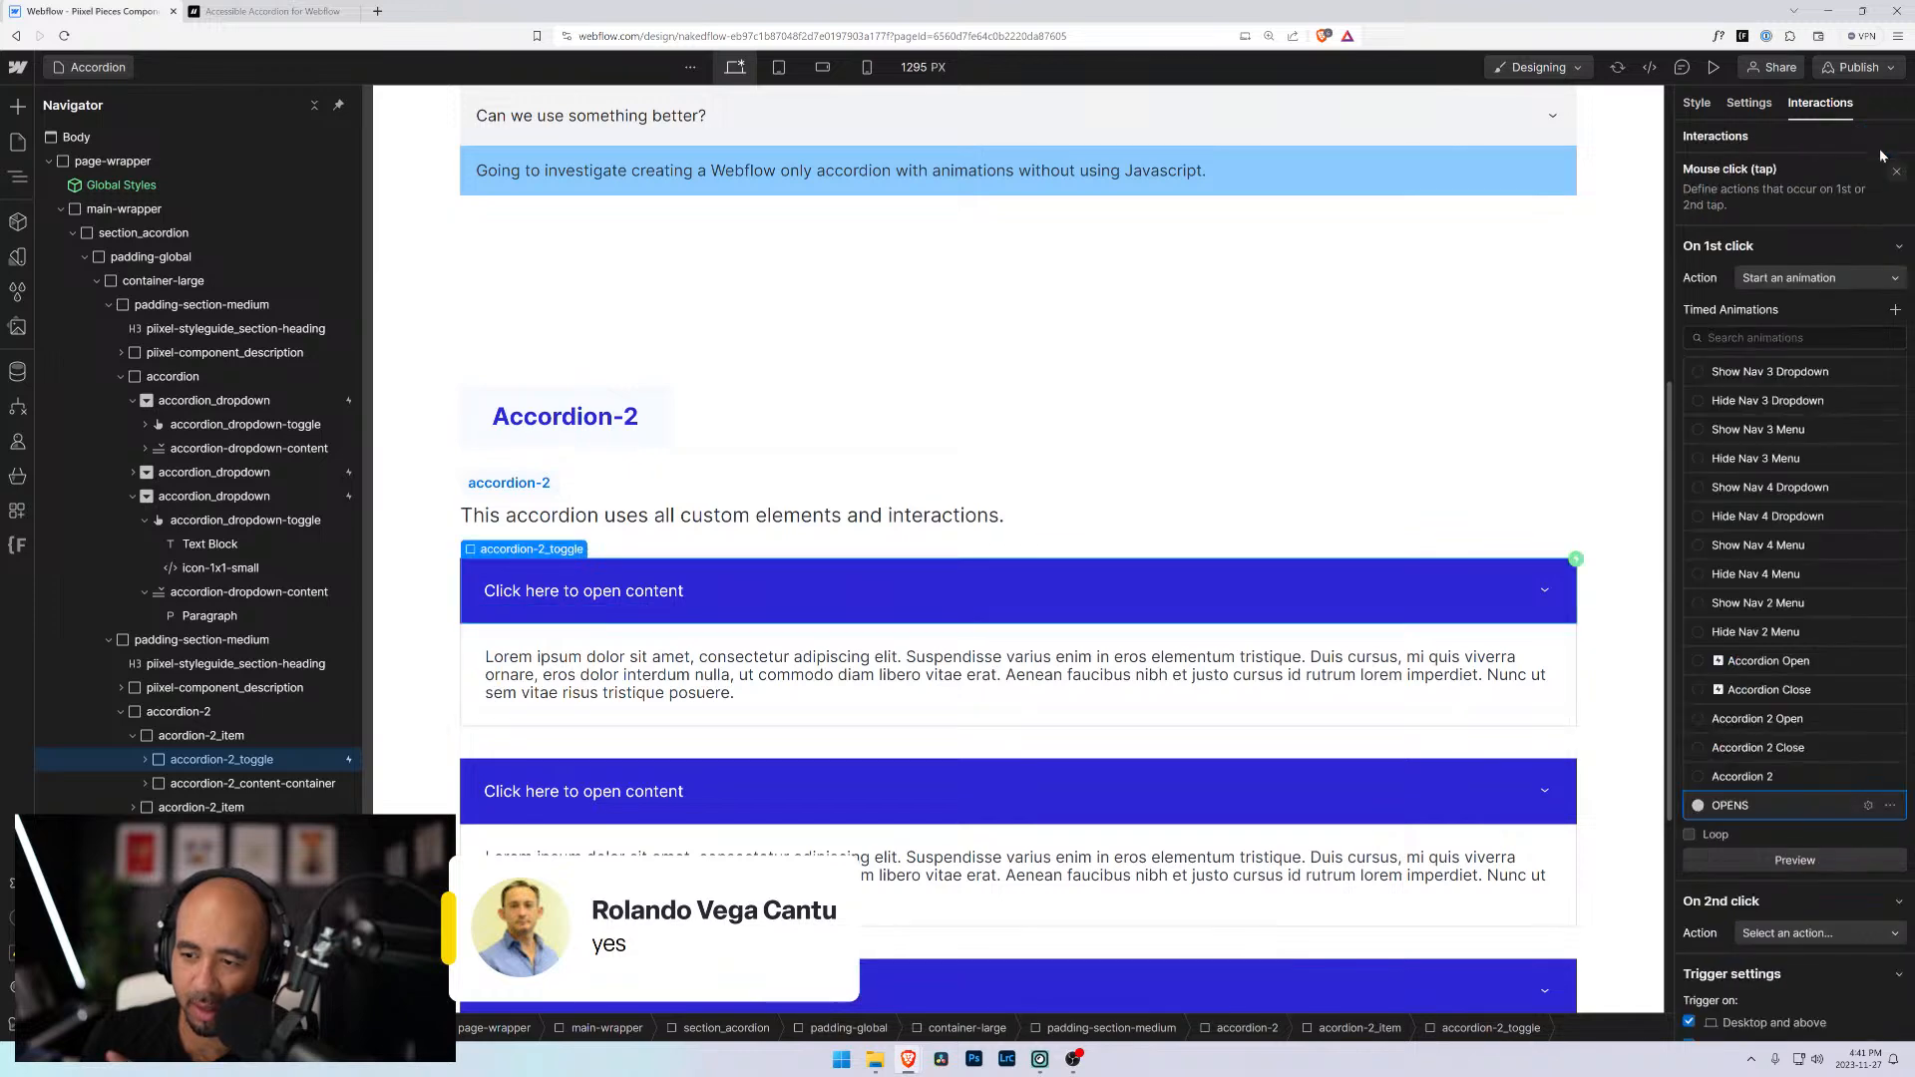
Preview the page, open the first, second and third Accordion-2 toggles and the second again to check the timing, and return to the designer
{"action": "left_click", "coordinate": [1714, 67]}
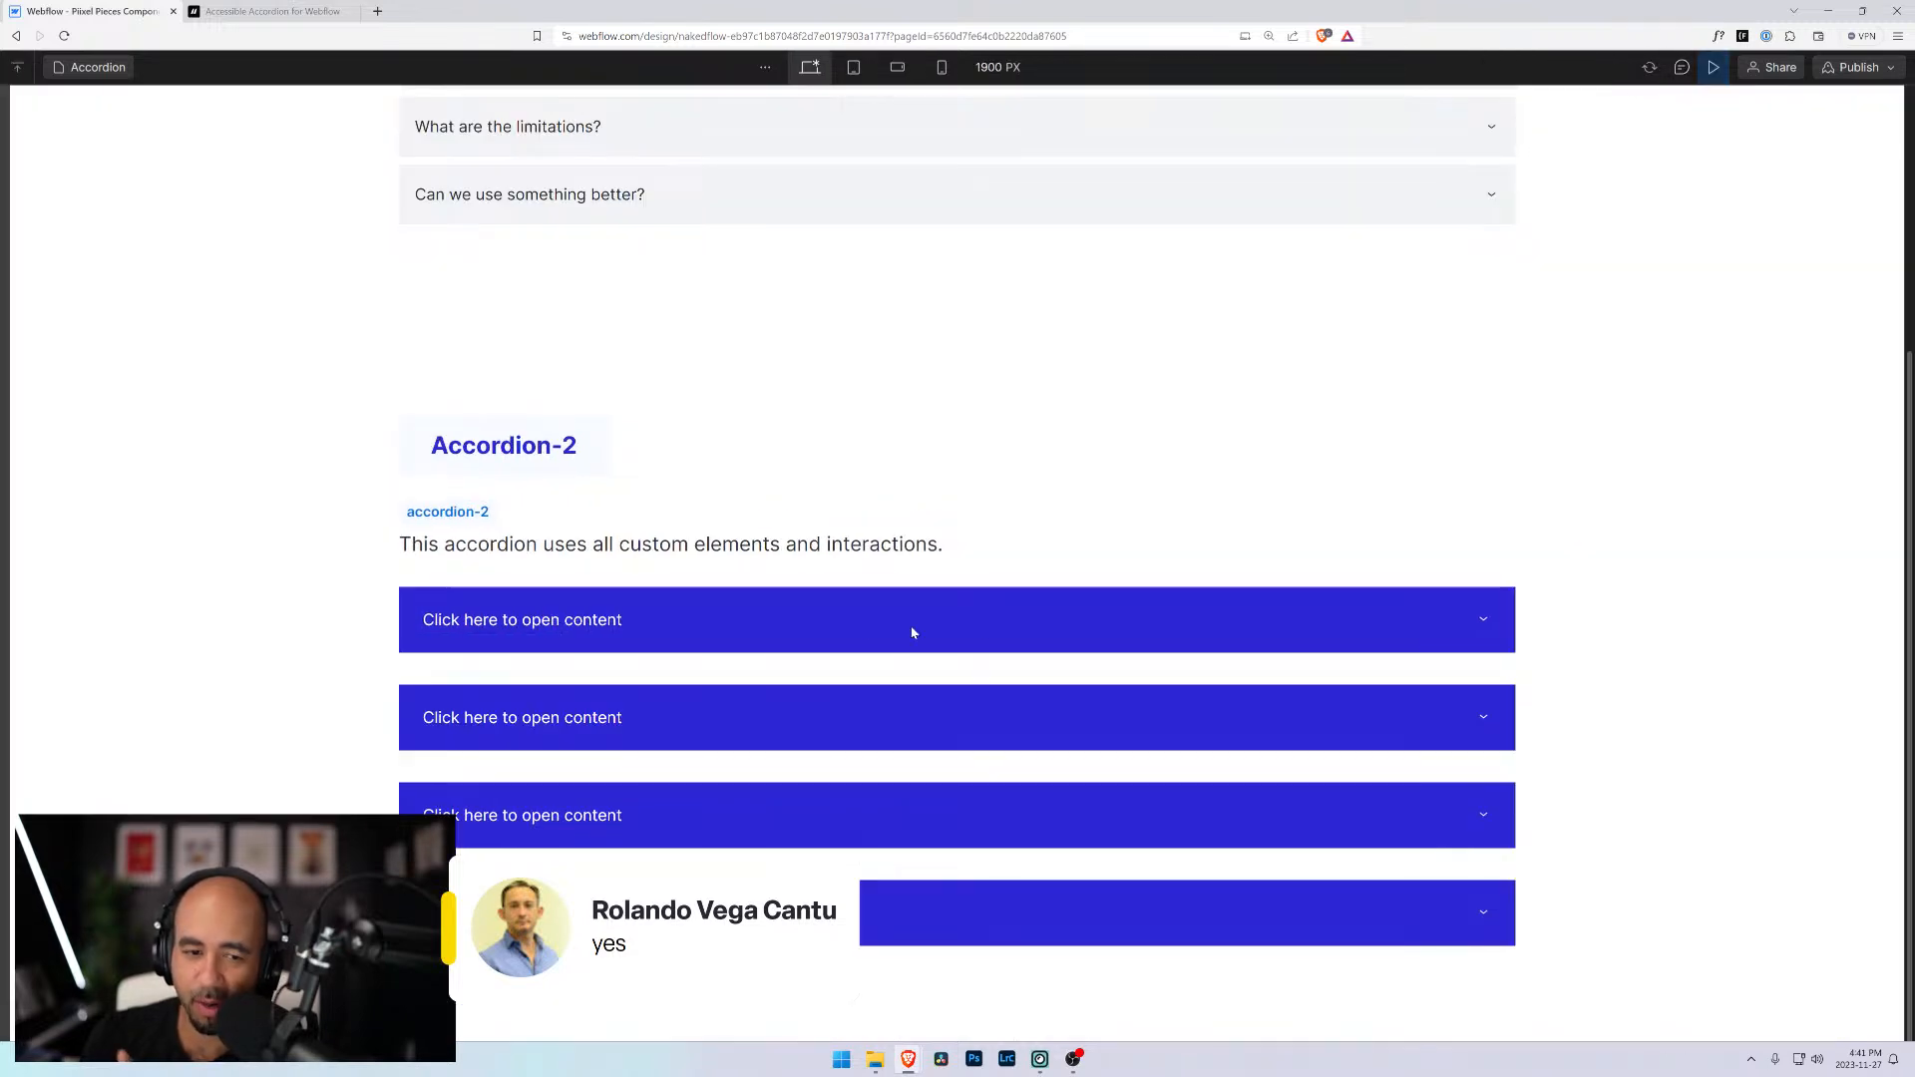
{"action": "left_click", "coordinate": [836, 623]}
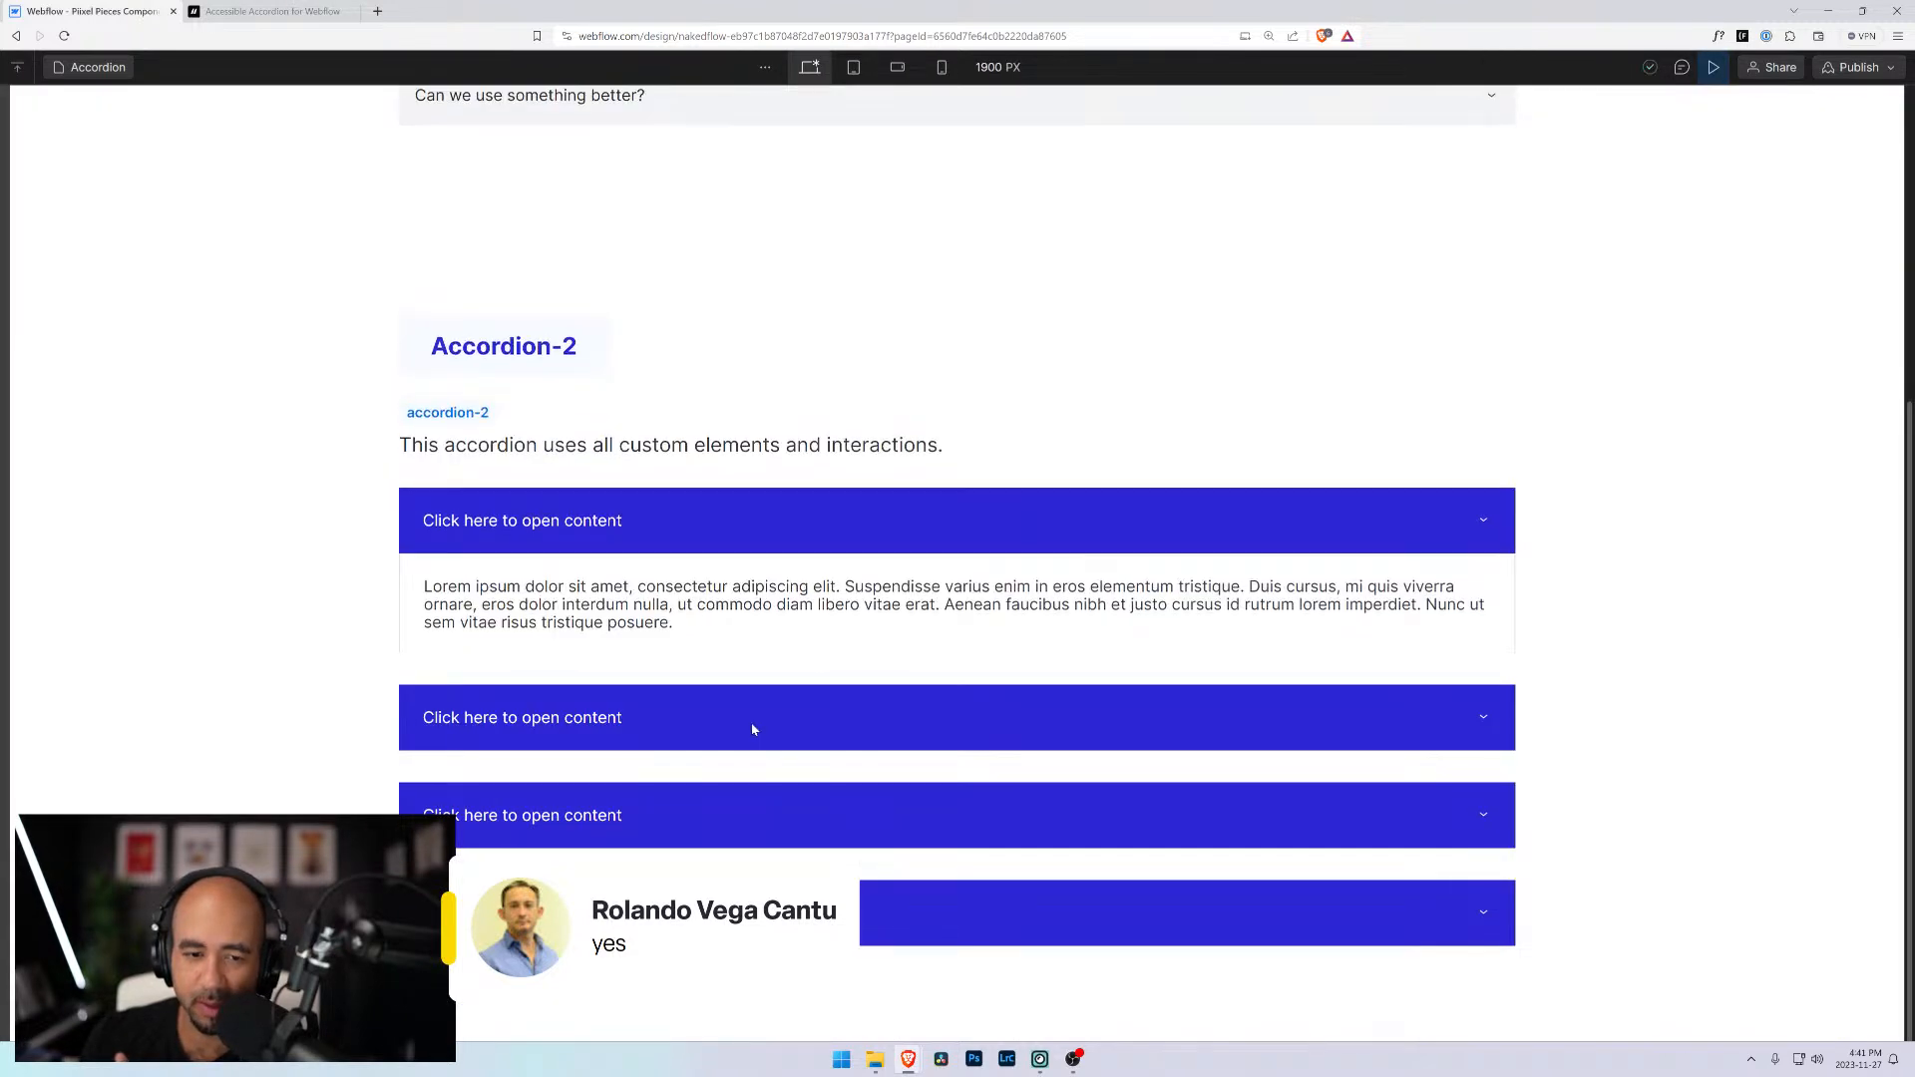
{"action": "left_click", "coordinate": [753, 729]}
{"action": "left_click", "coordinate": [686, 812]}
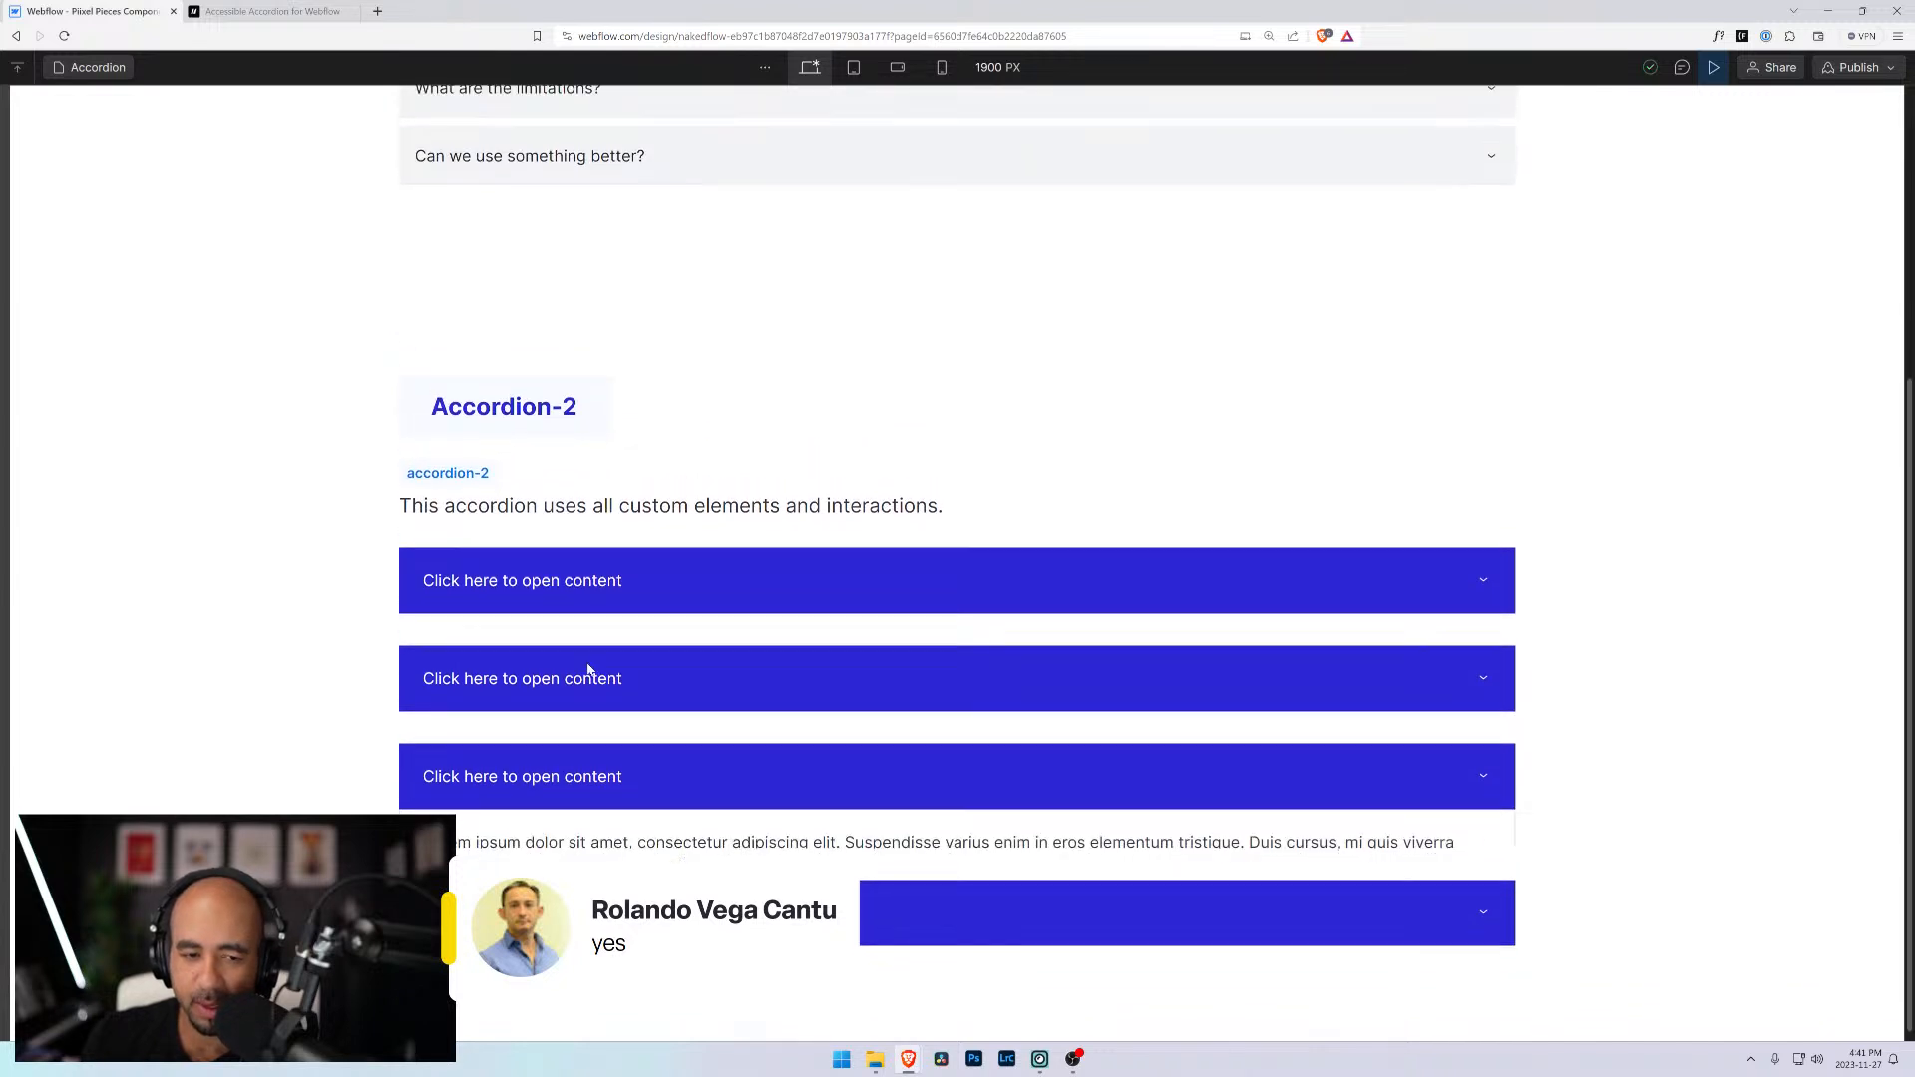
{"action": "left_click", "coordinate": [589, 667]}
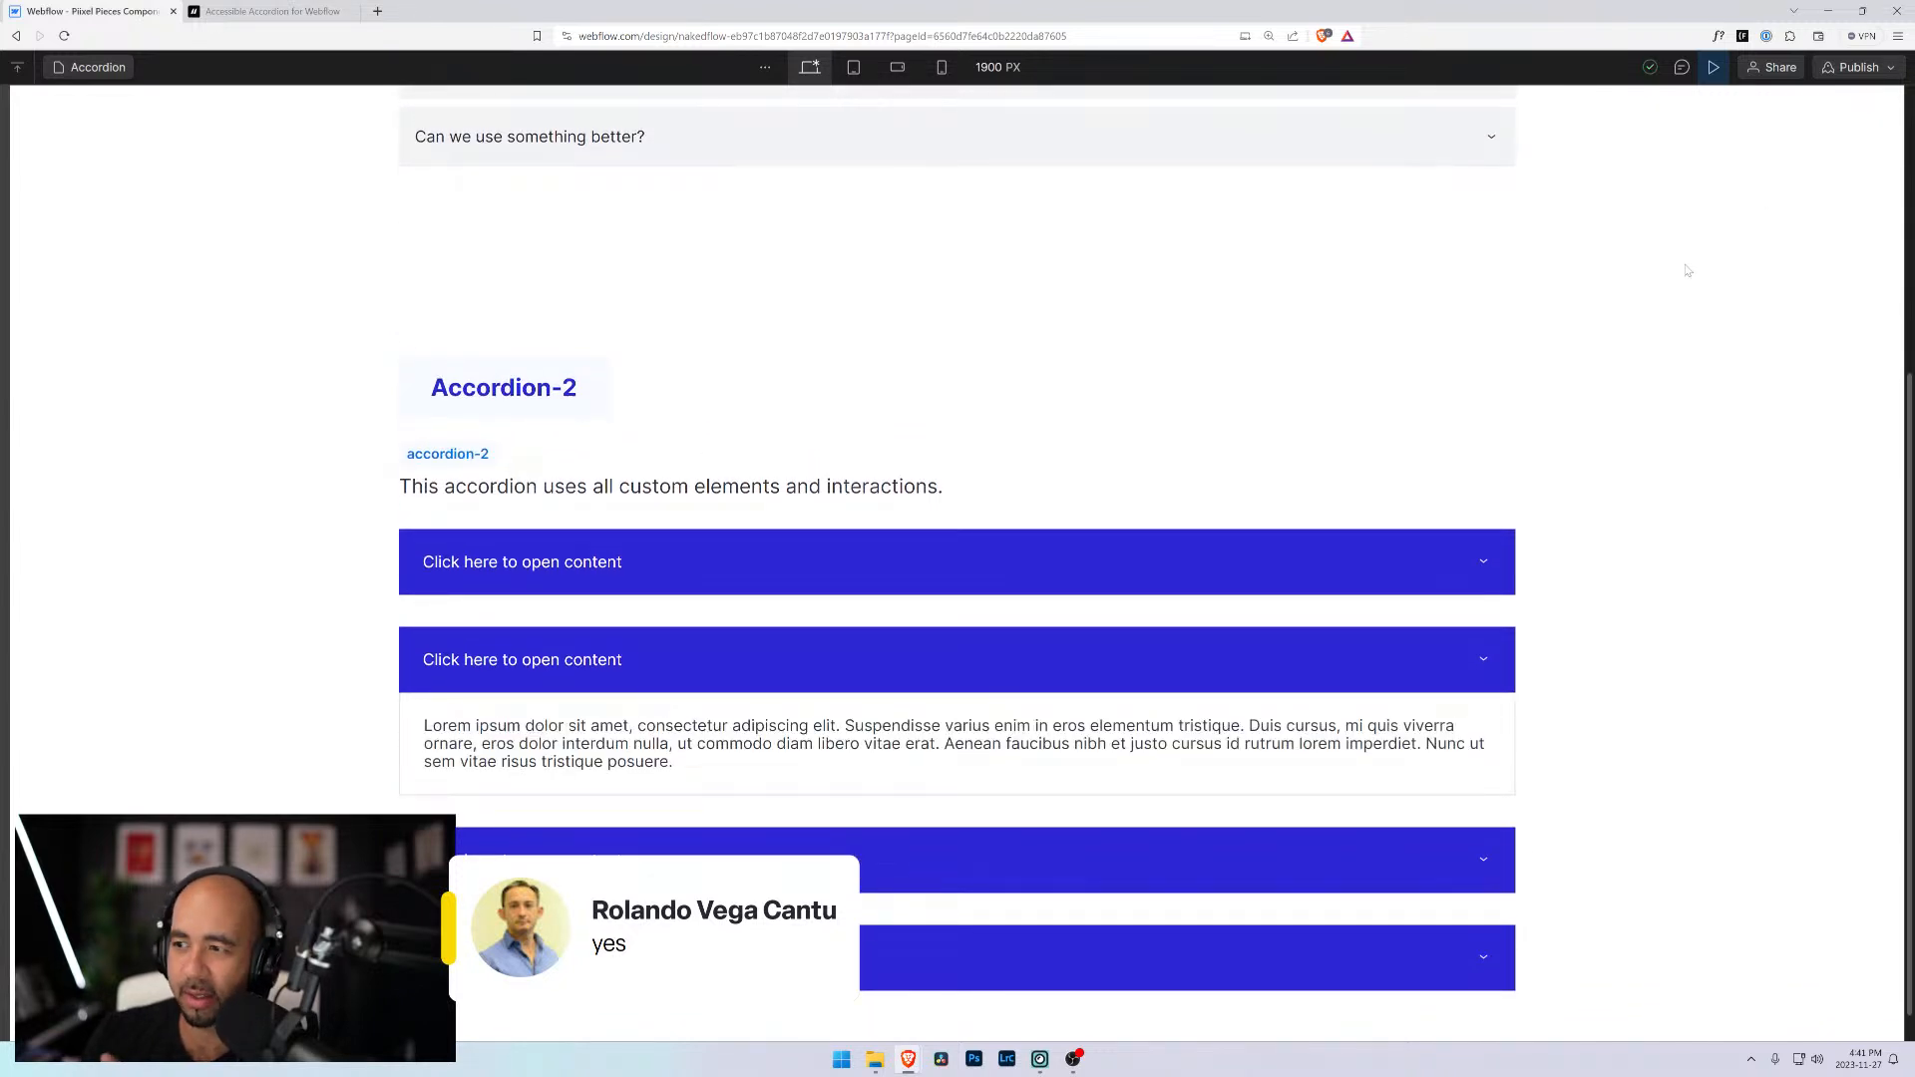
{"action": "left_click", "coordinate": [1713, 68]}
Delete the duplicate accordion-2_item elements from the accordion-2 wrapper, keeping only the first item
{"action": "left_click", "coordinate": [1157, 653]}
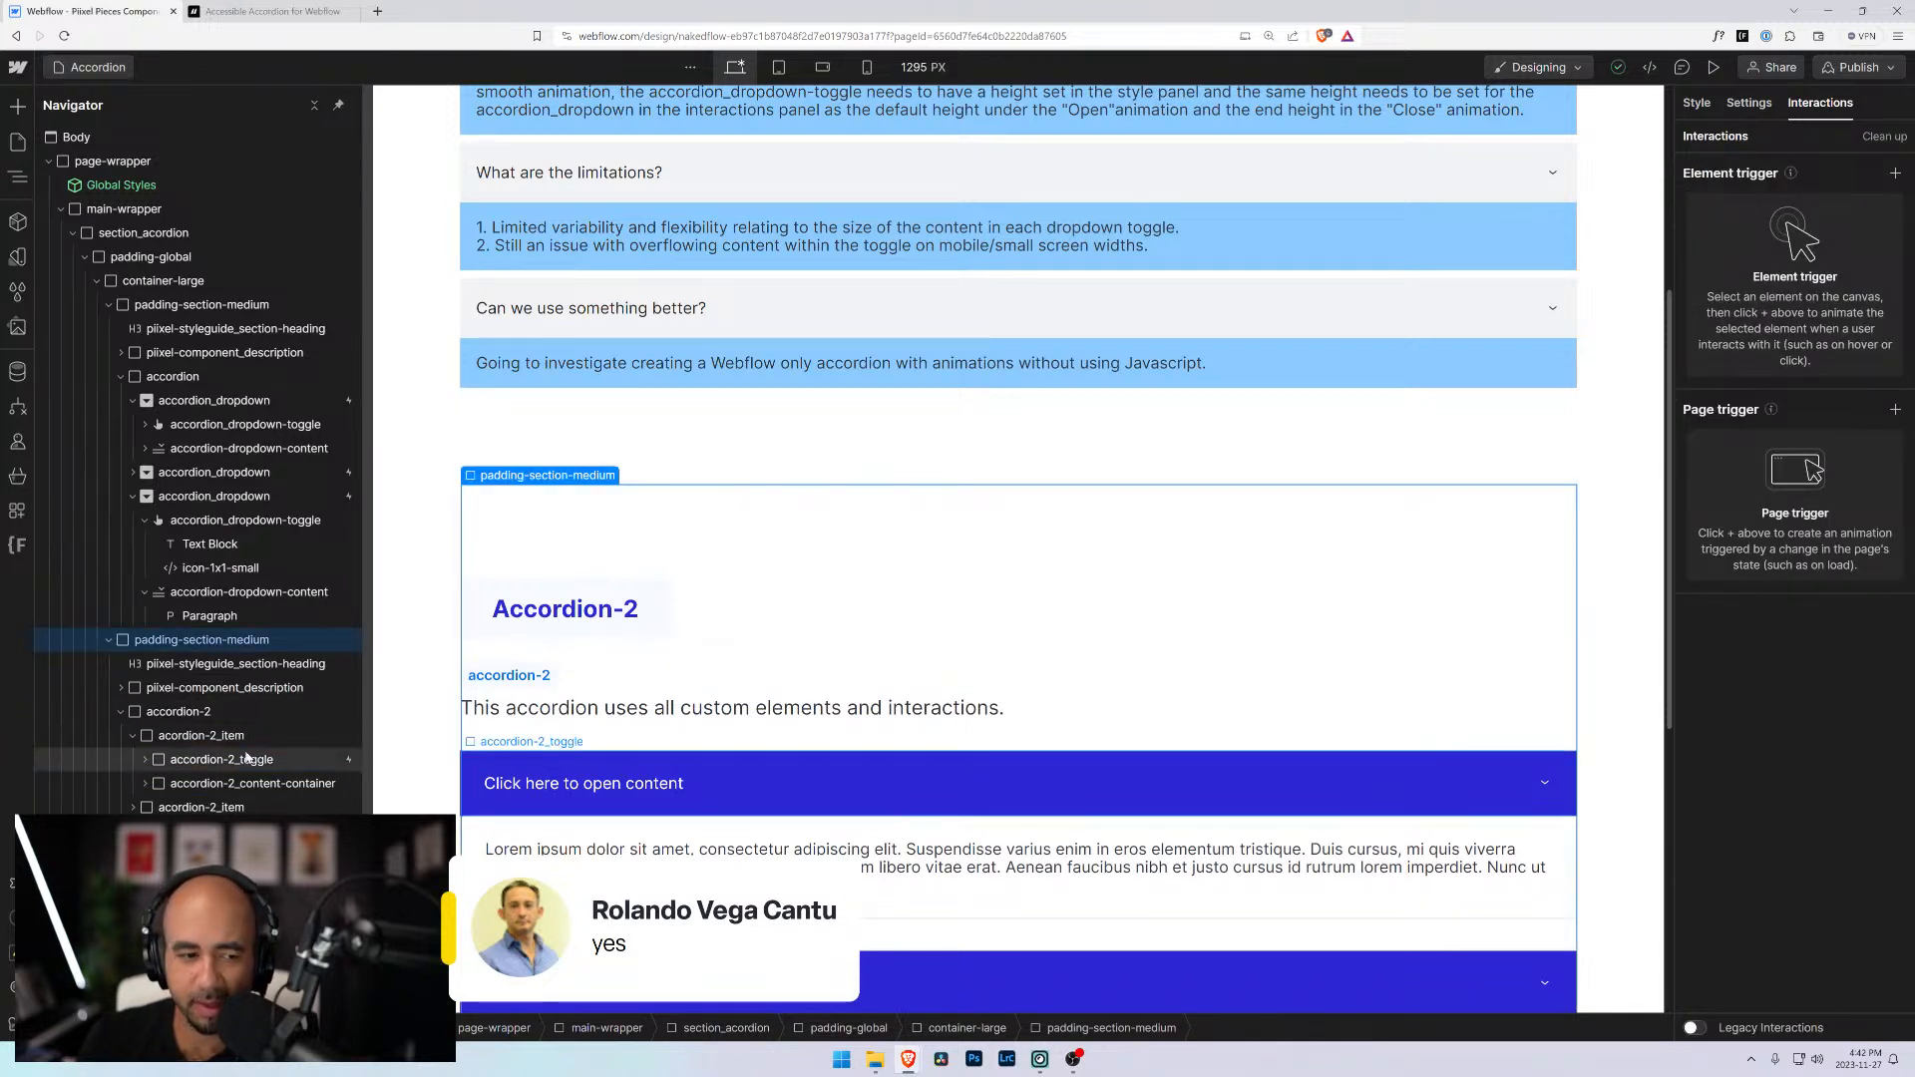
{"action": "left_click", "coordinate": [204, 761]}
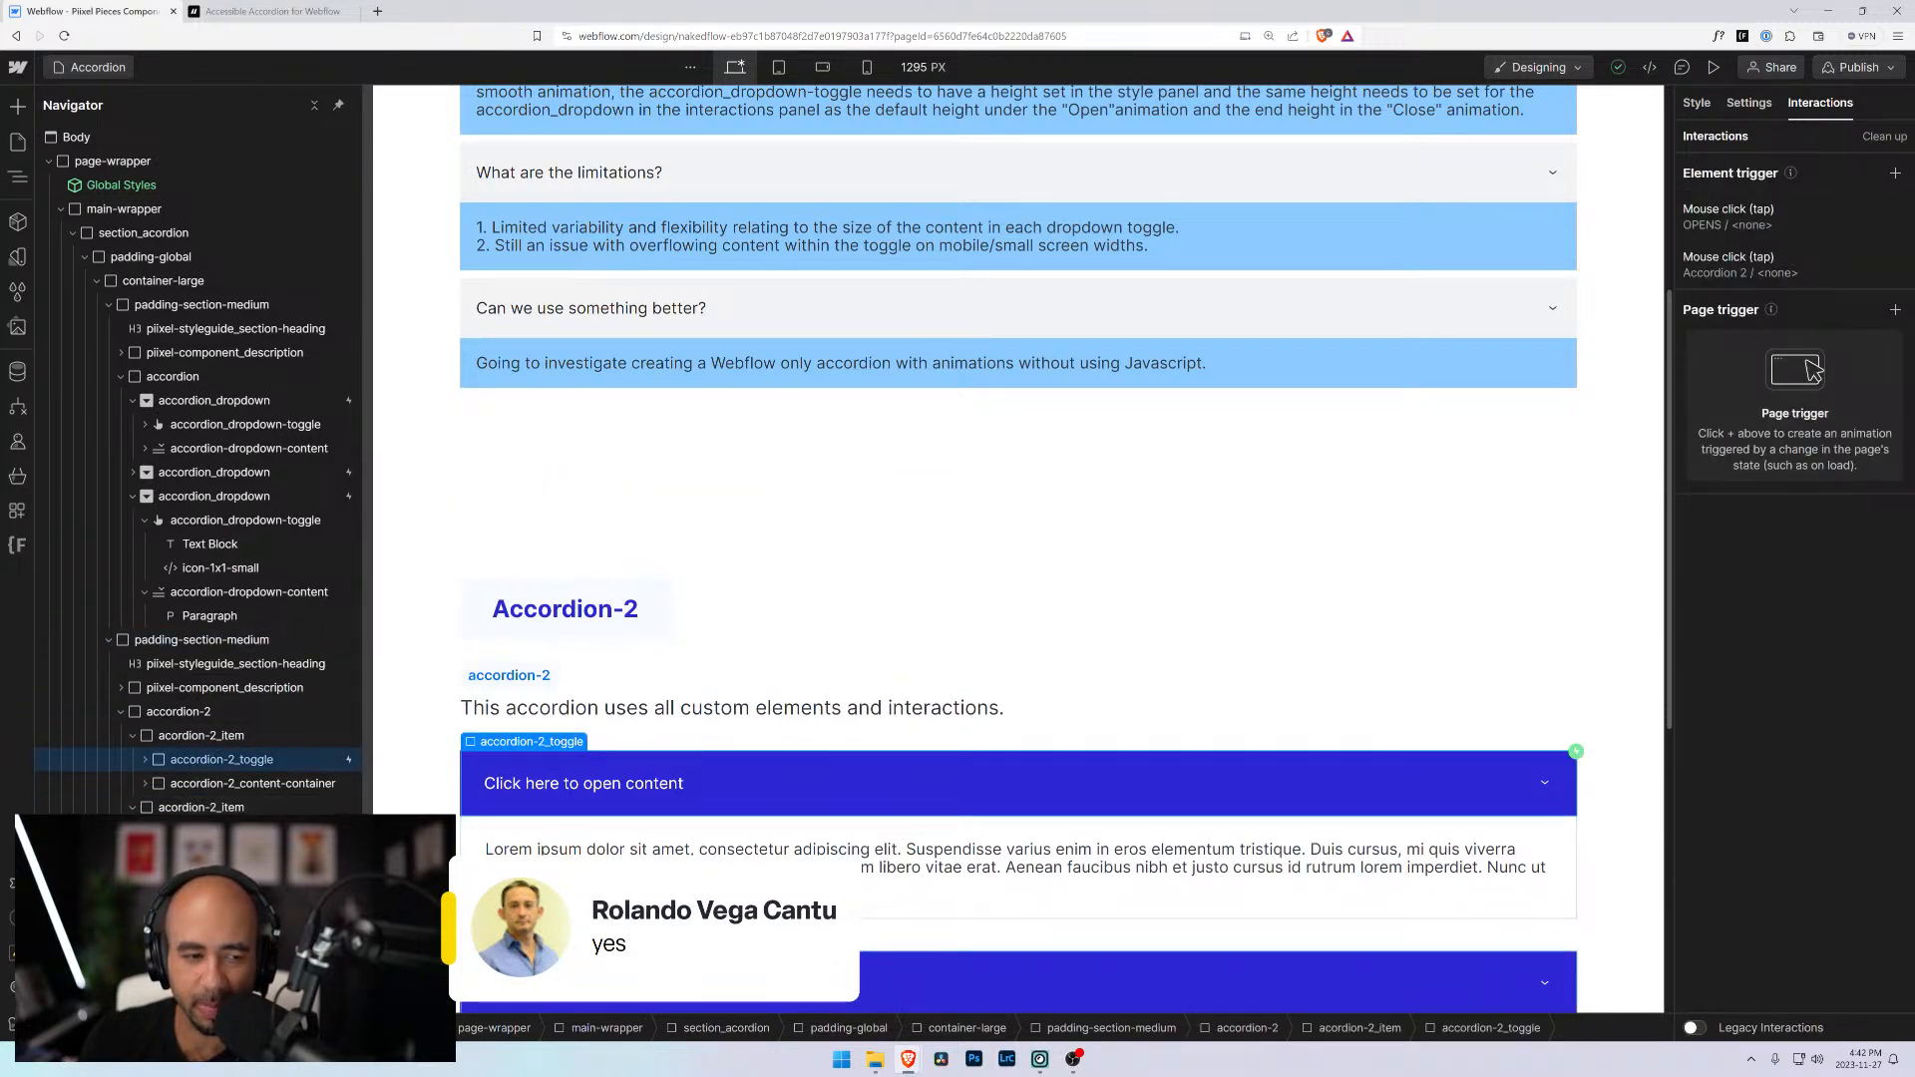
{"action": "left_click", "coordinate": [185, 808]}
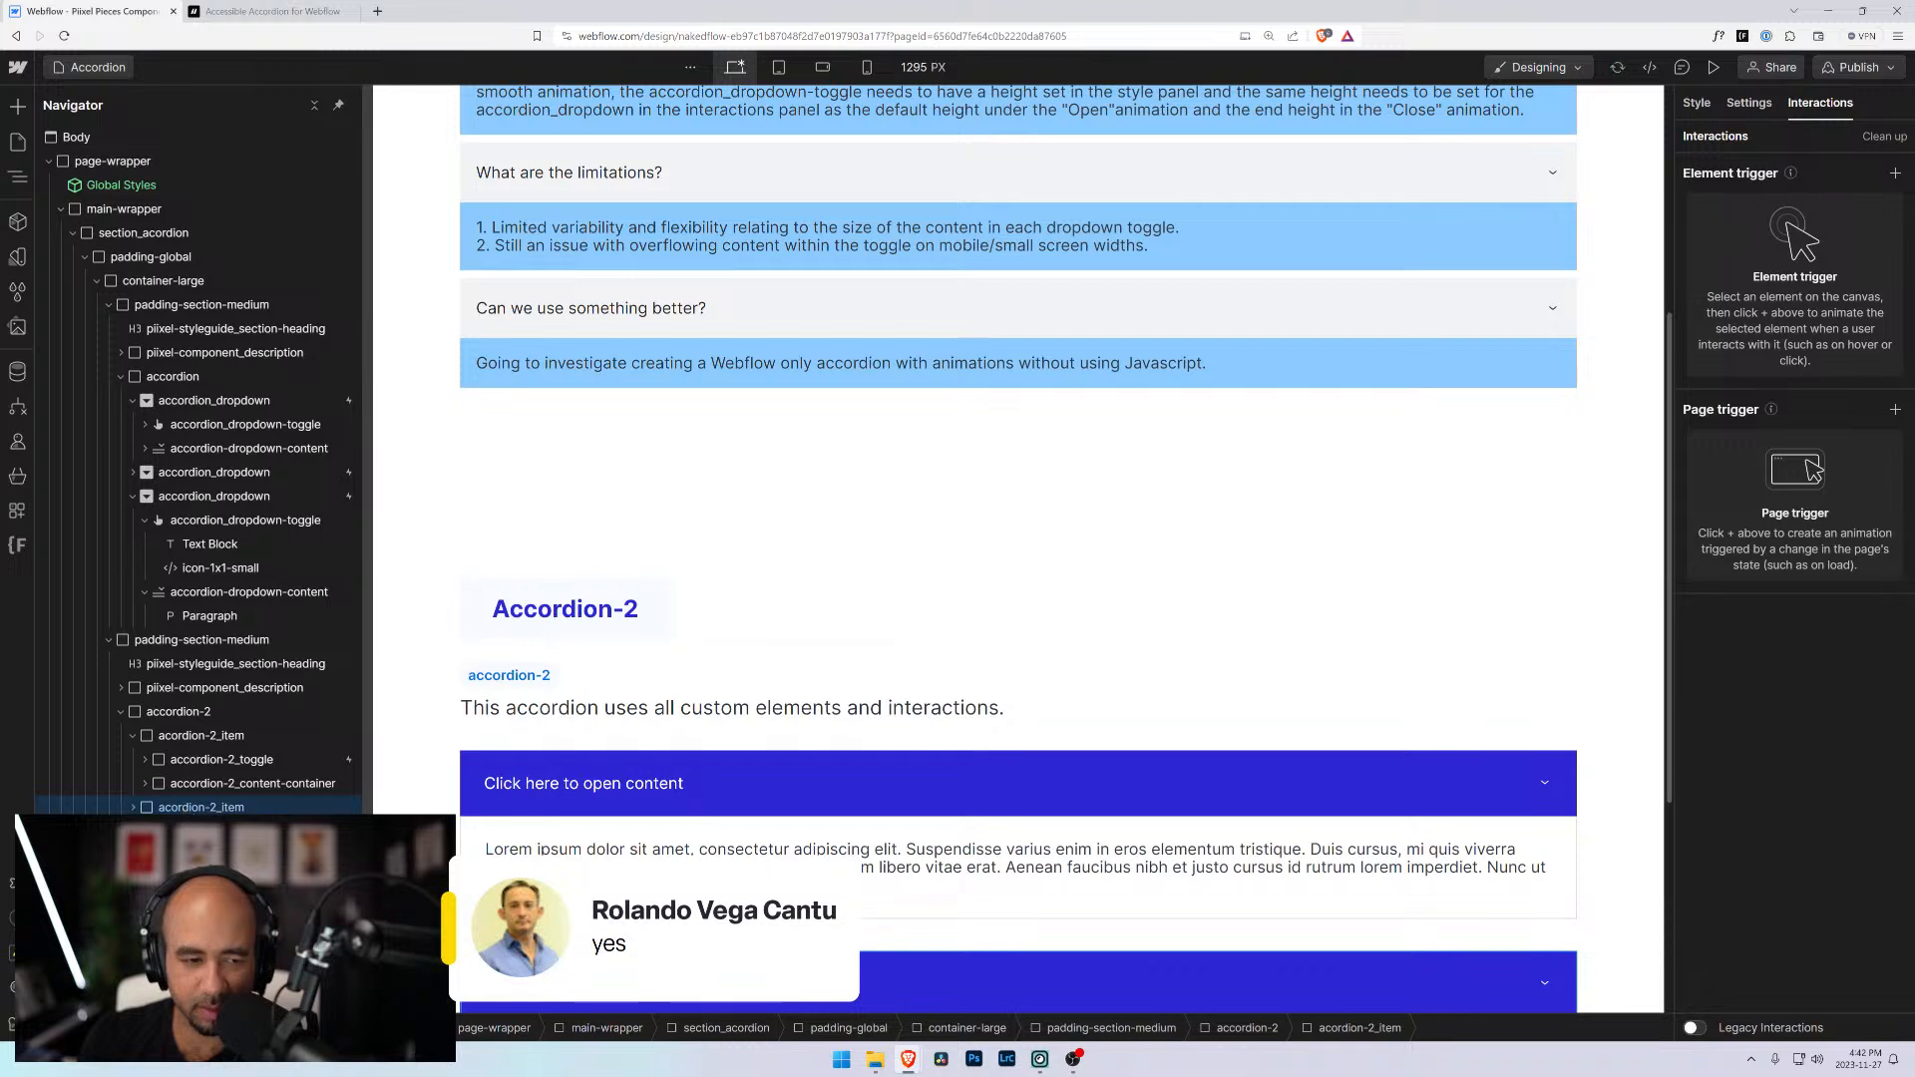
{"action": "key", "text": "Delete"}
Examine the click triggers on the remaining accordion-2_toggle and the animation assigned to its OPENS trigger
{"action": "left_click", "coordinate": [216, 761]}
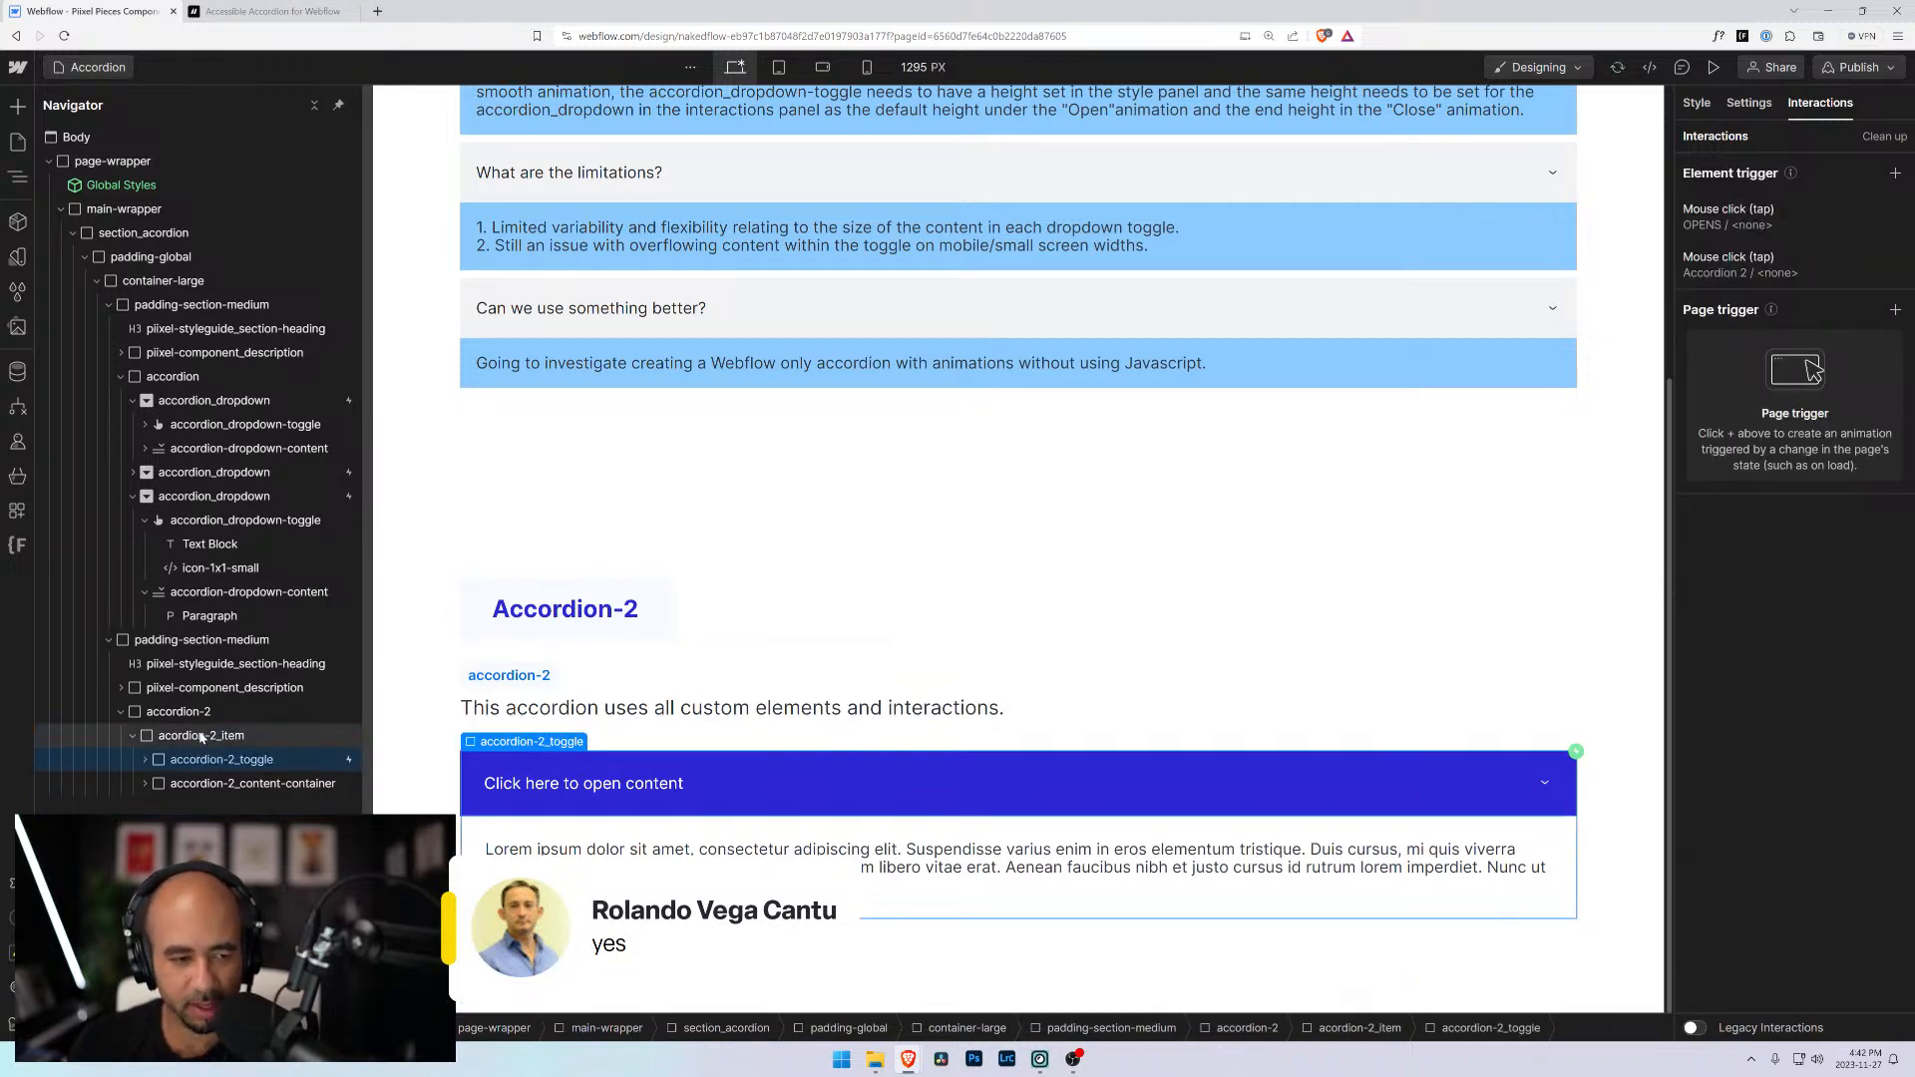
{"action": "left_click", "coordinate": [200, 737]}
{"action": "left_click", "coordinate": [233, 761]}
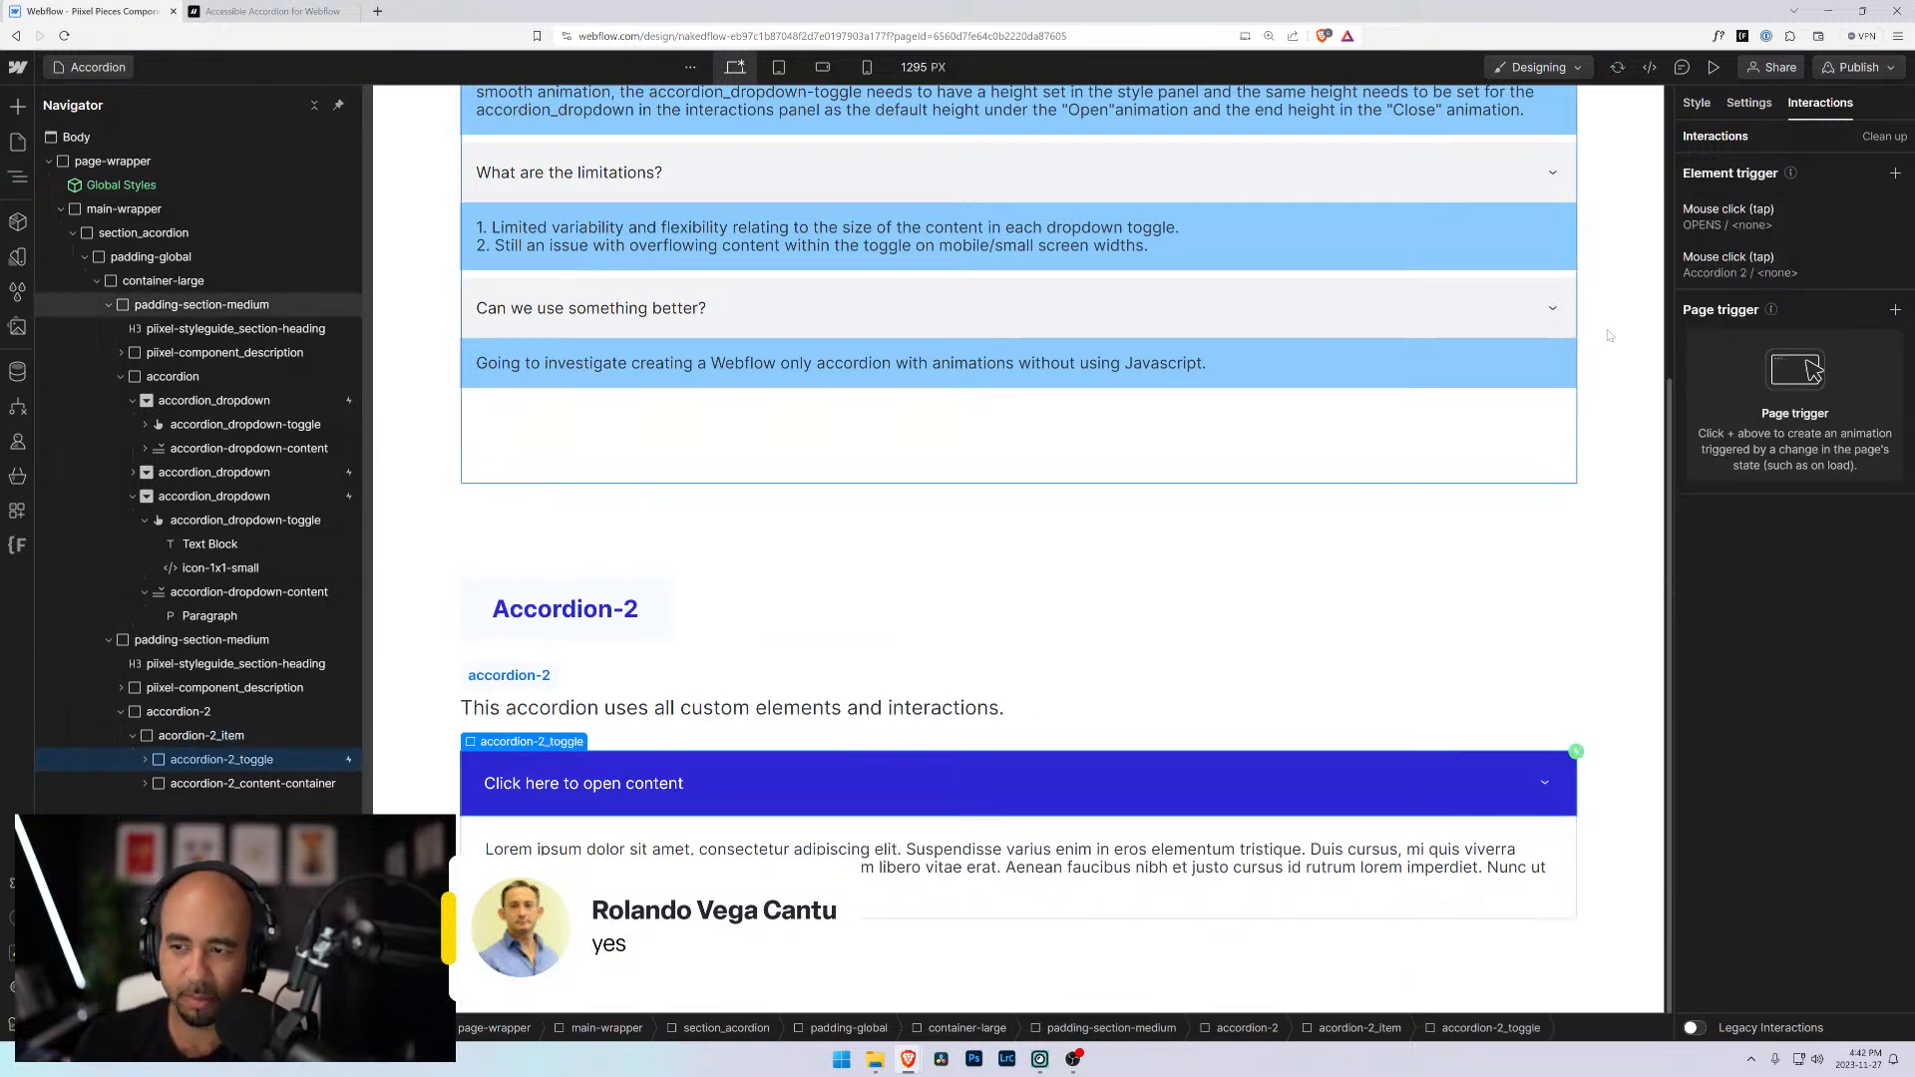
{"action": "left_click", "coordinate": [1693, 226]}
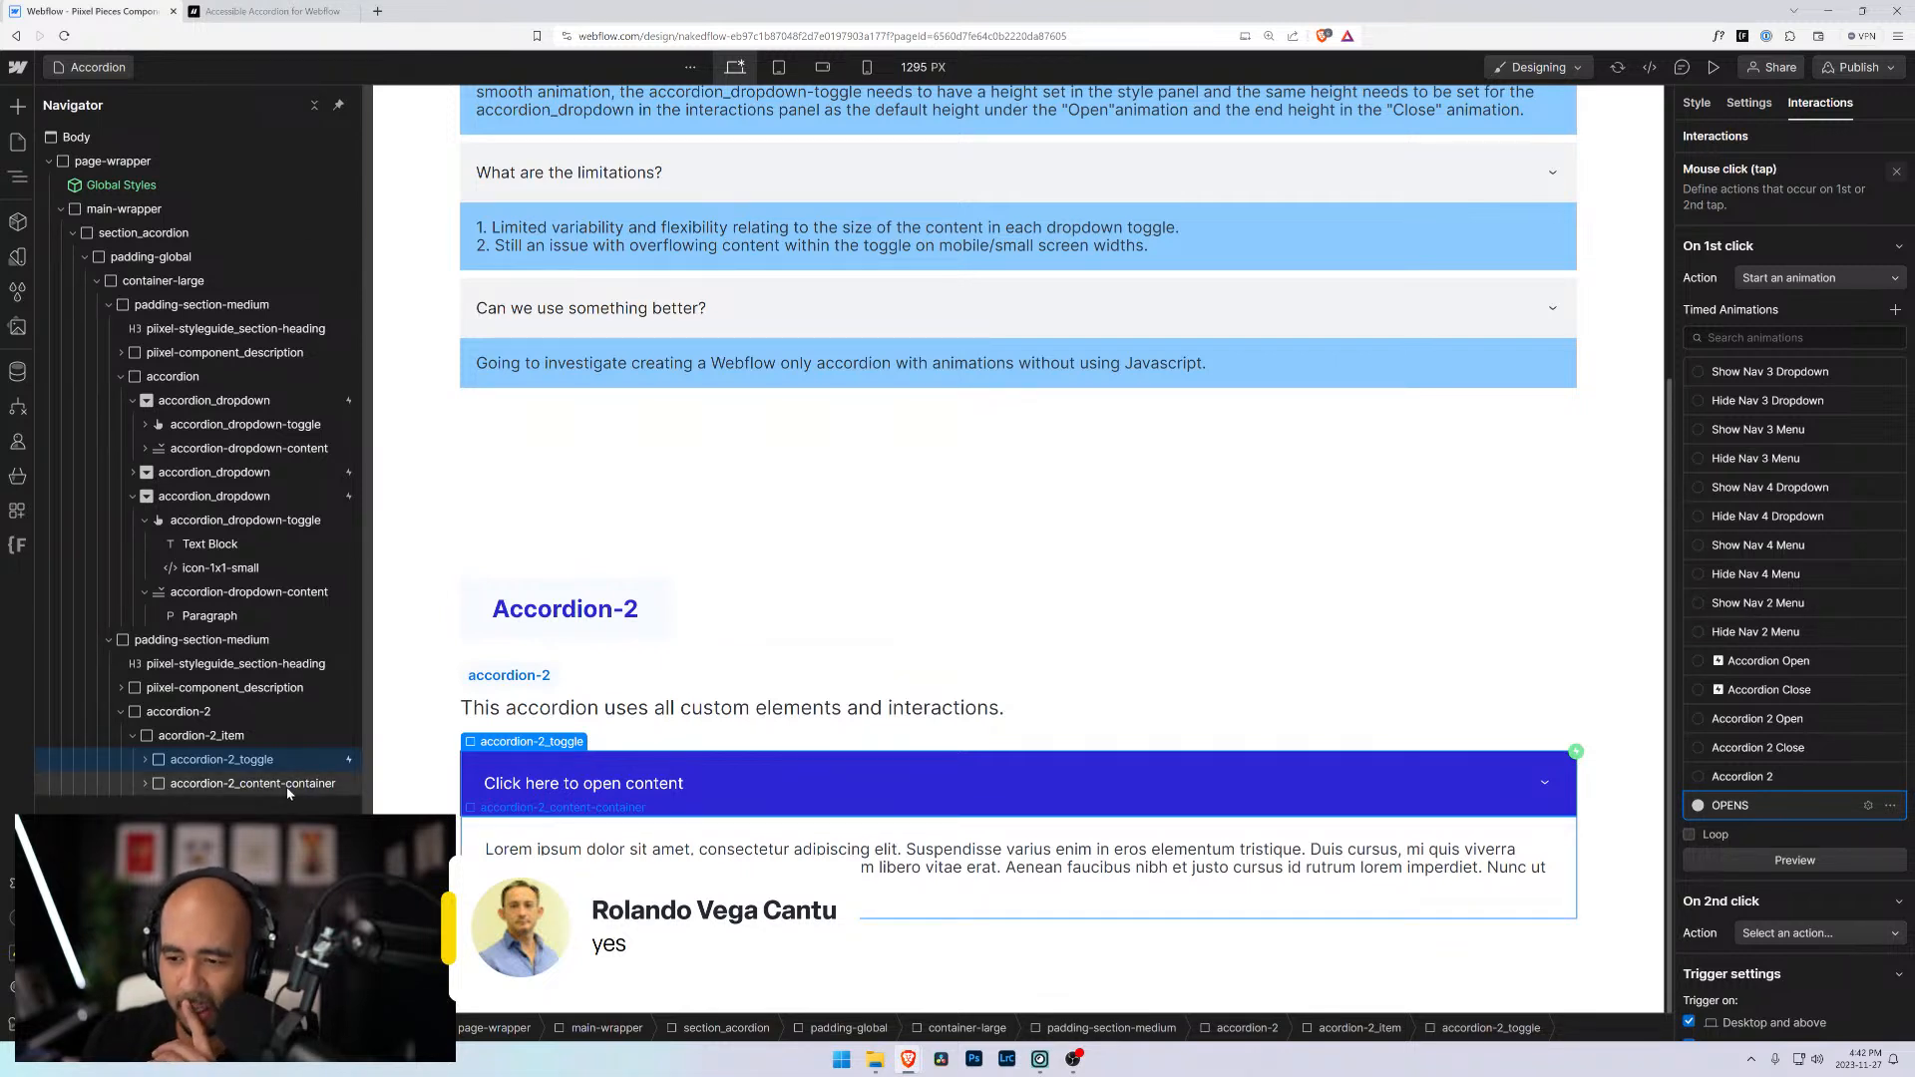
{"action": "left_click", "coordinate": [257, 760]}
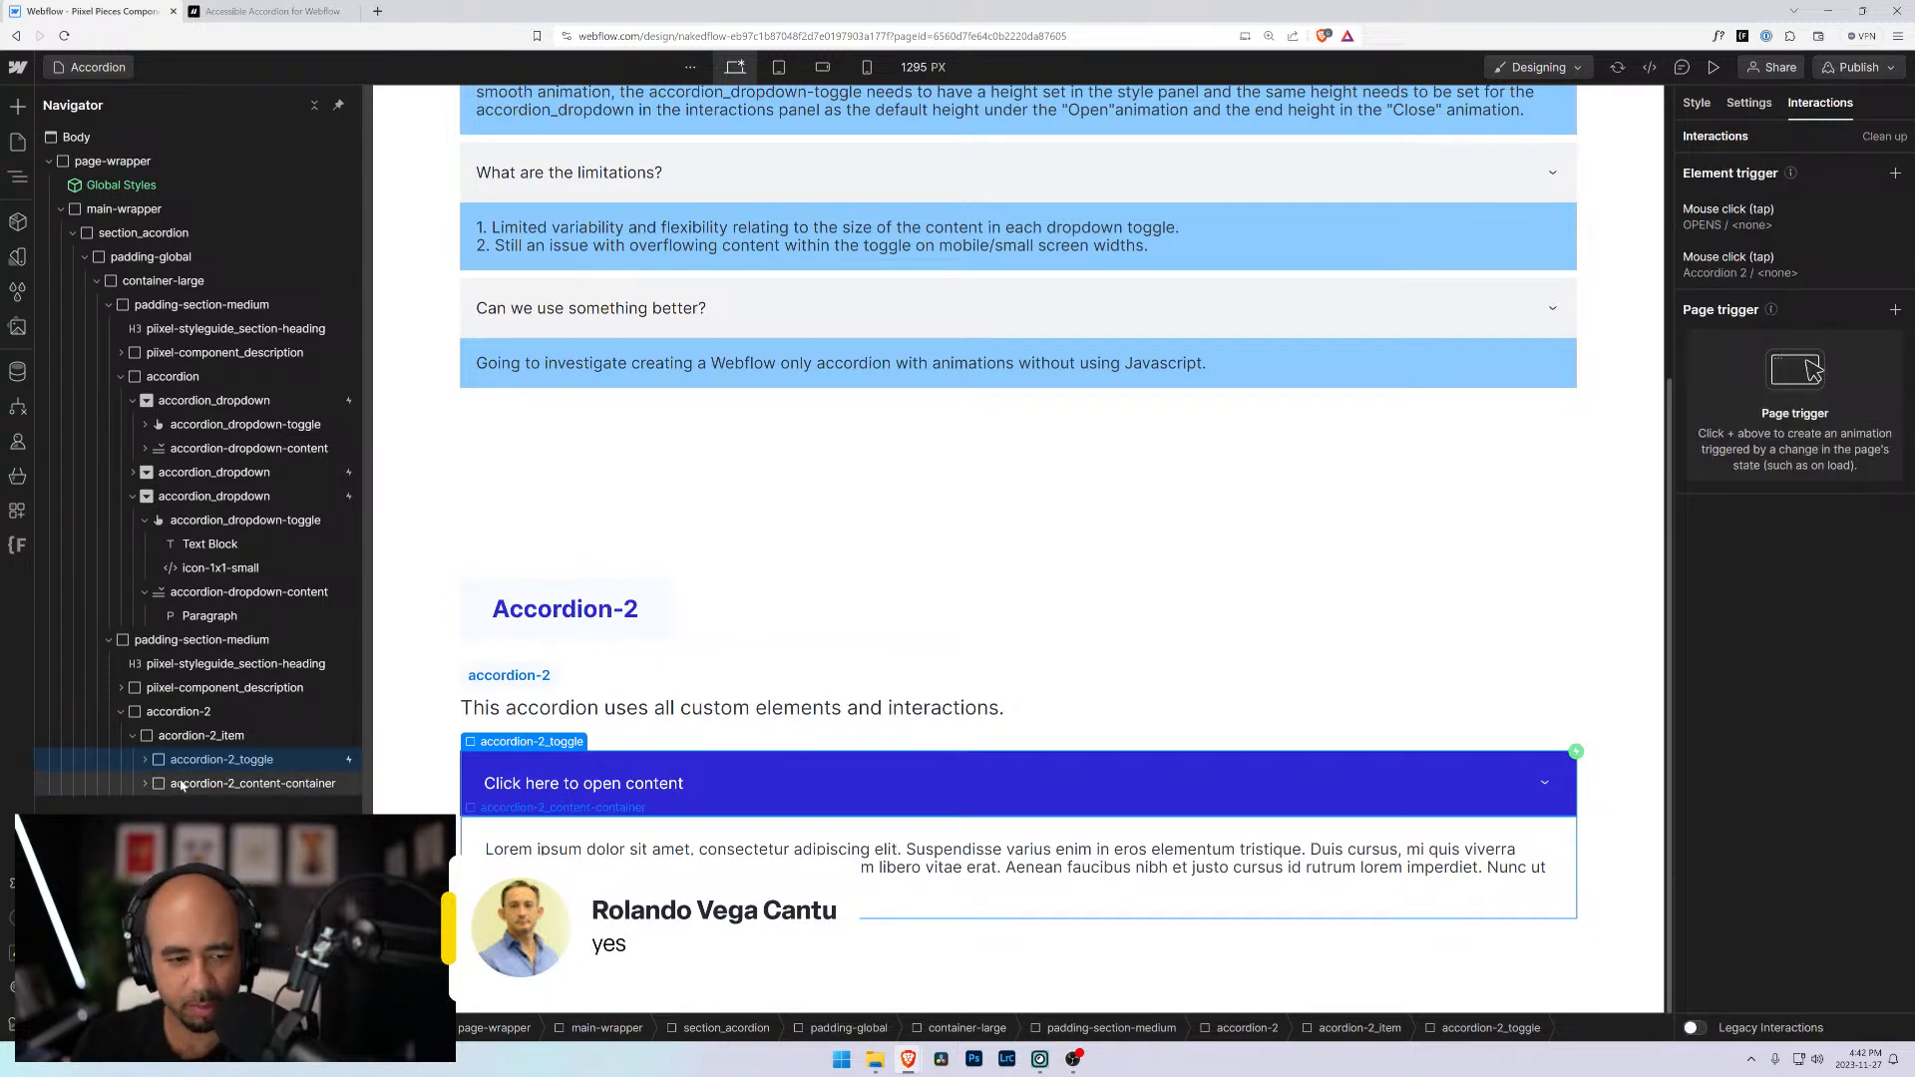
Collapse the remaining accordion-2_item in the element tree and duplicate it so the accordion-2 wrapper holds three items
{"action": "left_click", "coordinate": [134, 736]}
{"action": "left_click", "coordinate": [155, 739]}
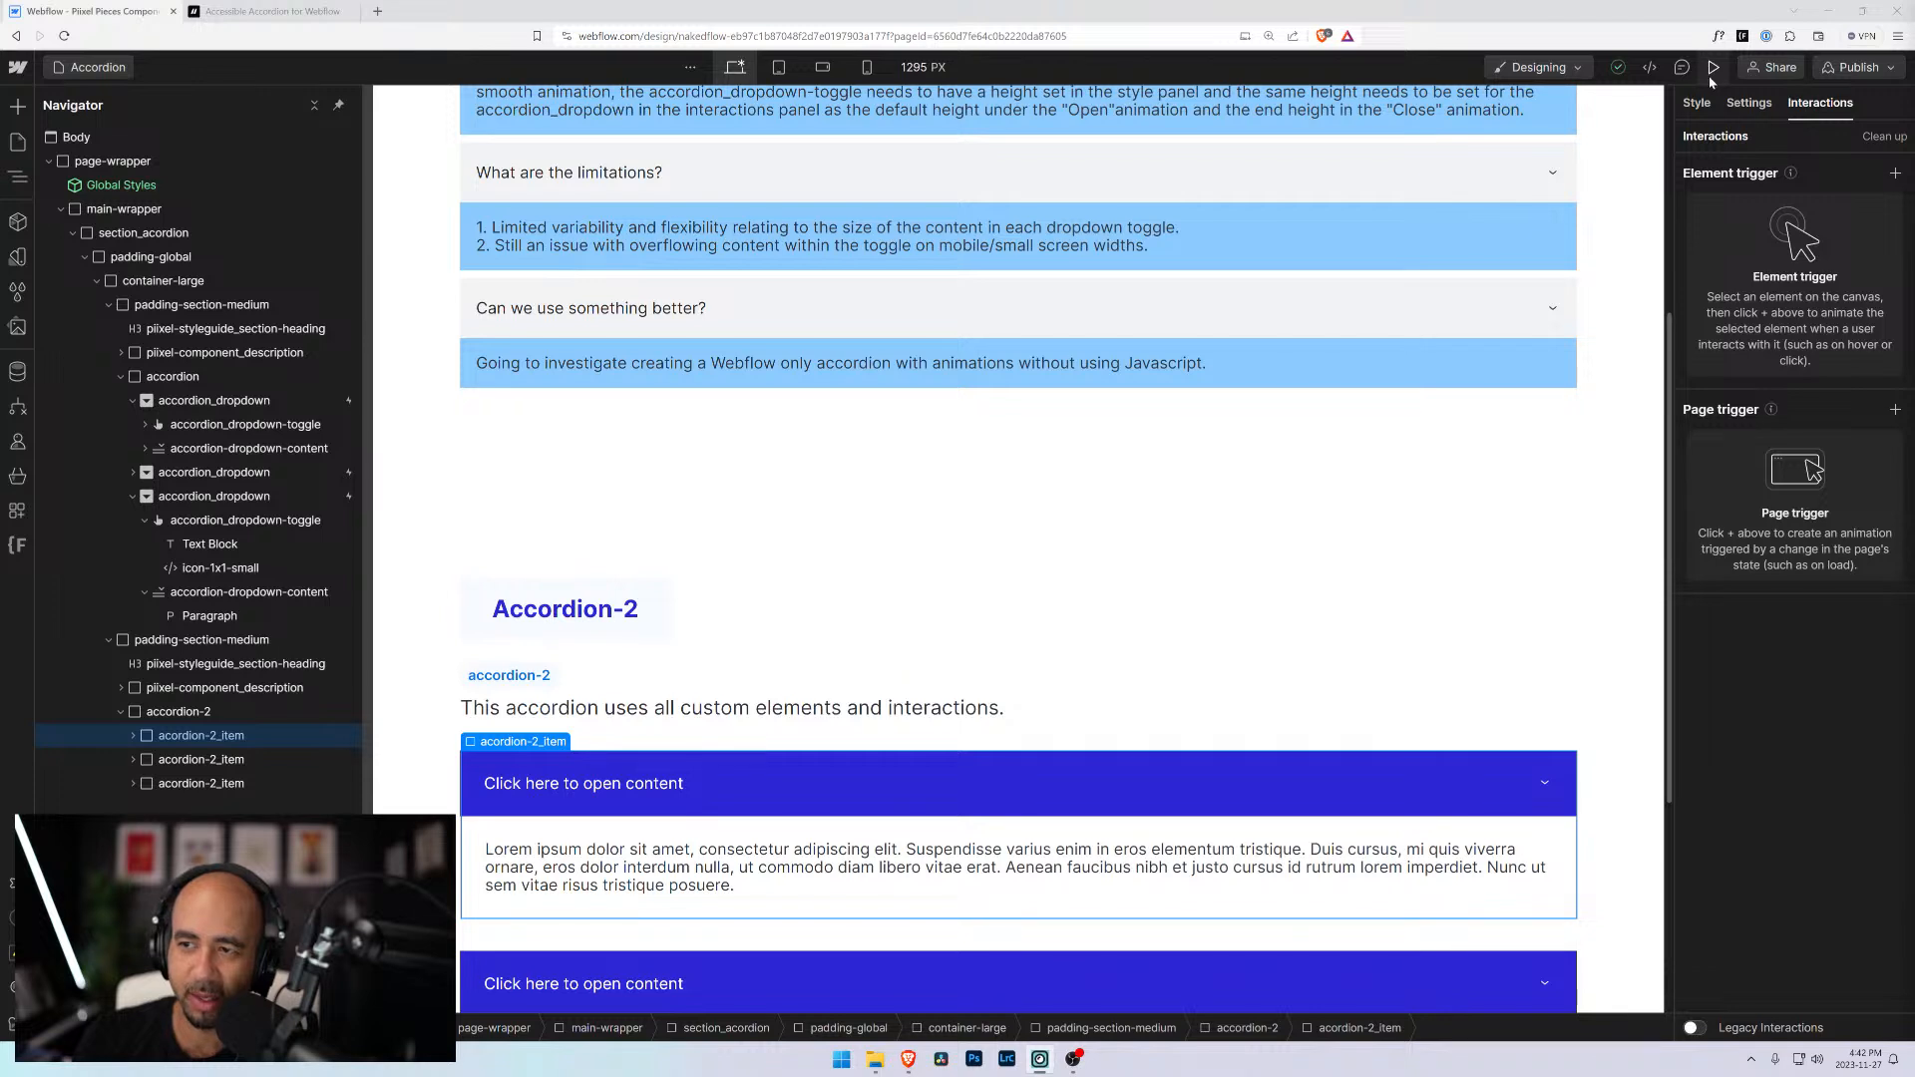
{"action": "left_click", "coordinate": [214, 760]}
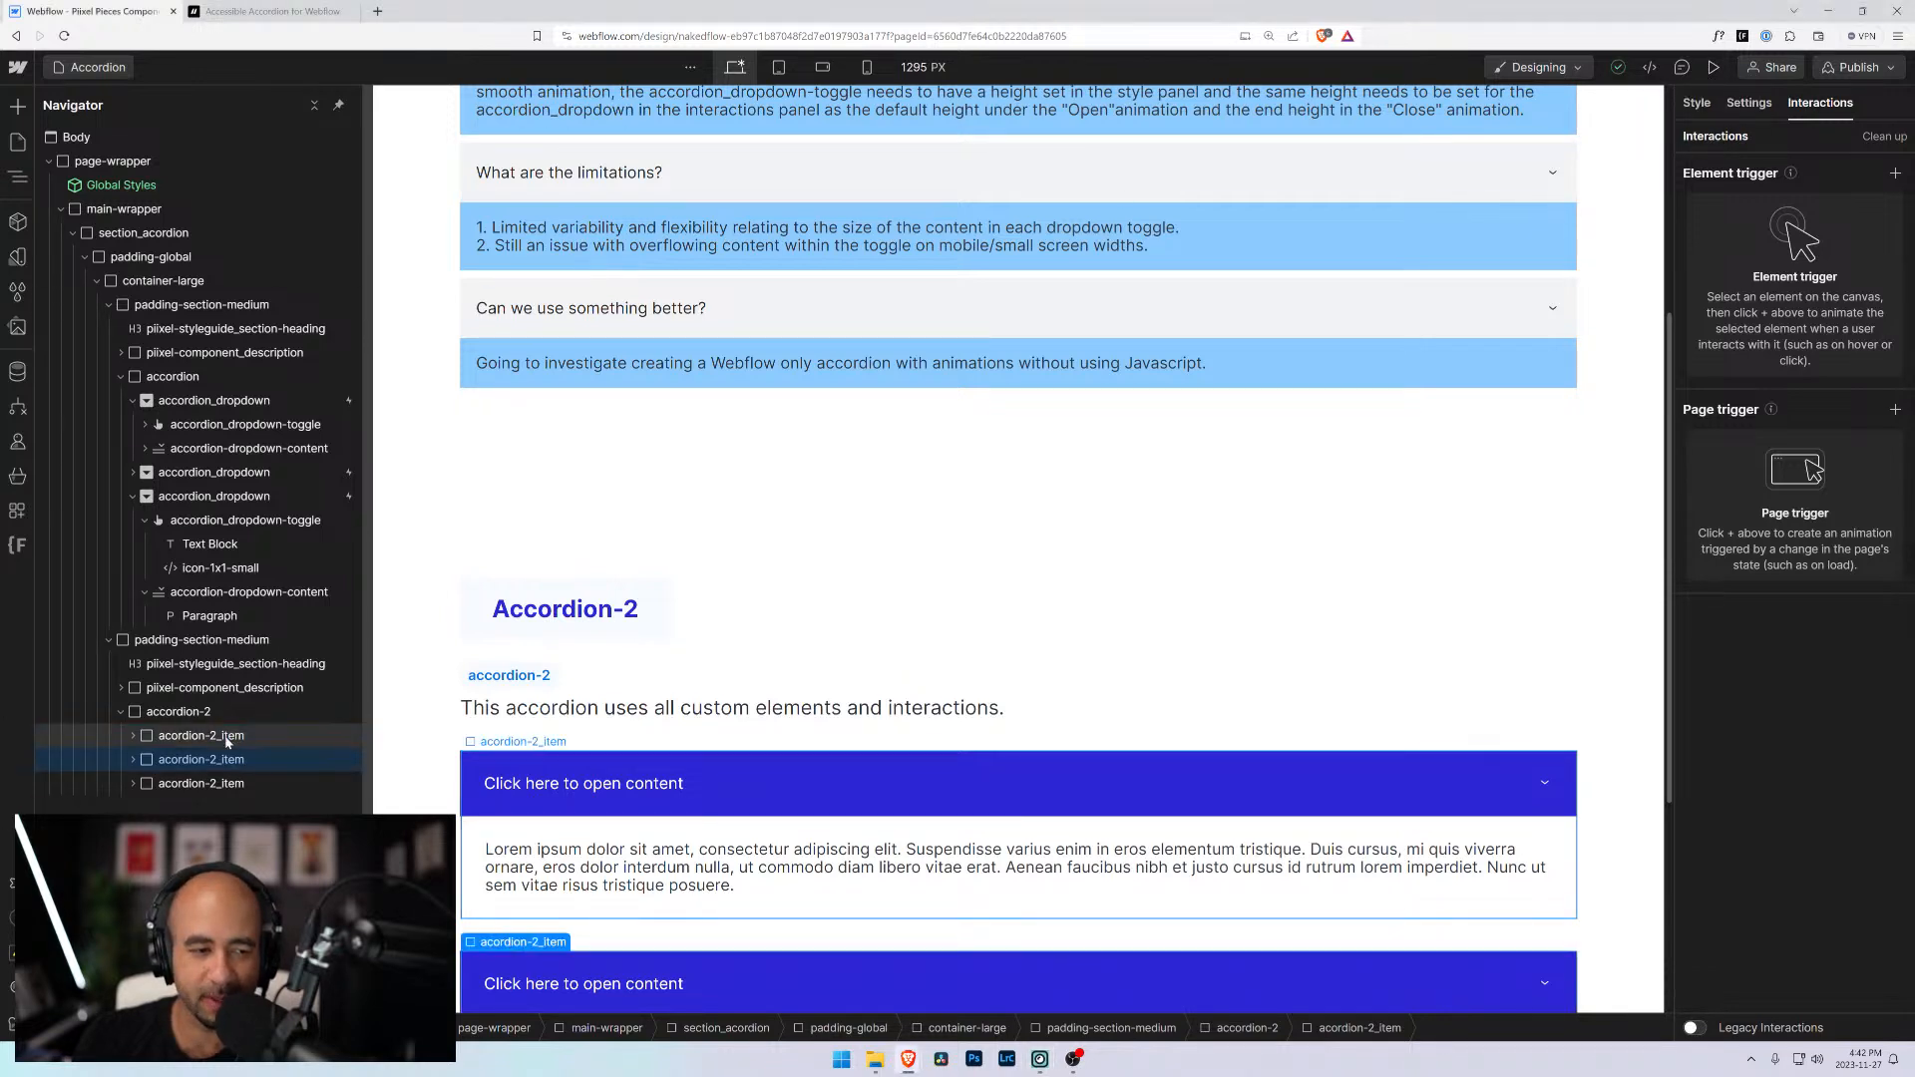
{"action": "left_click", "coordinate": [227, 739]}
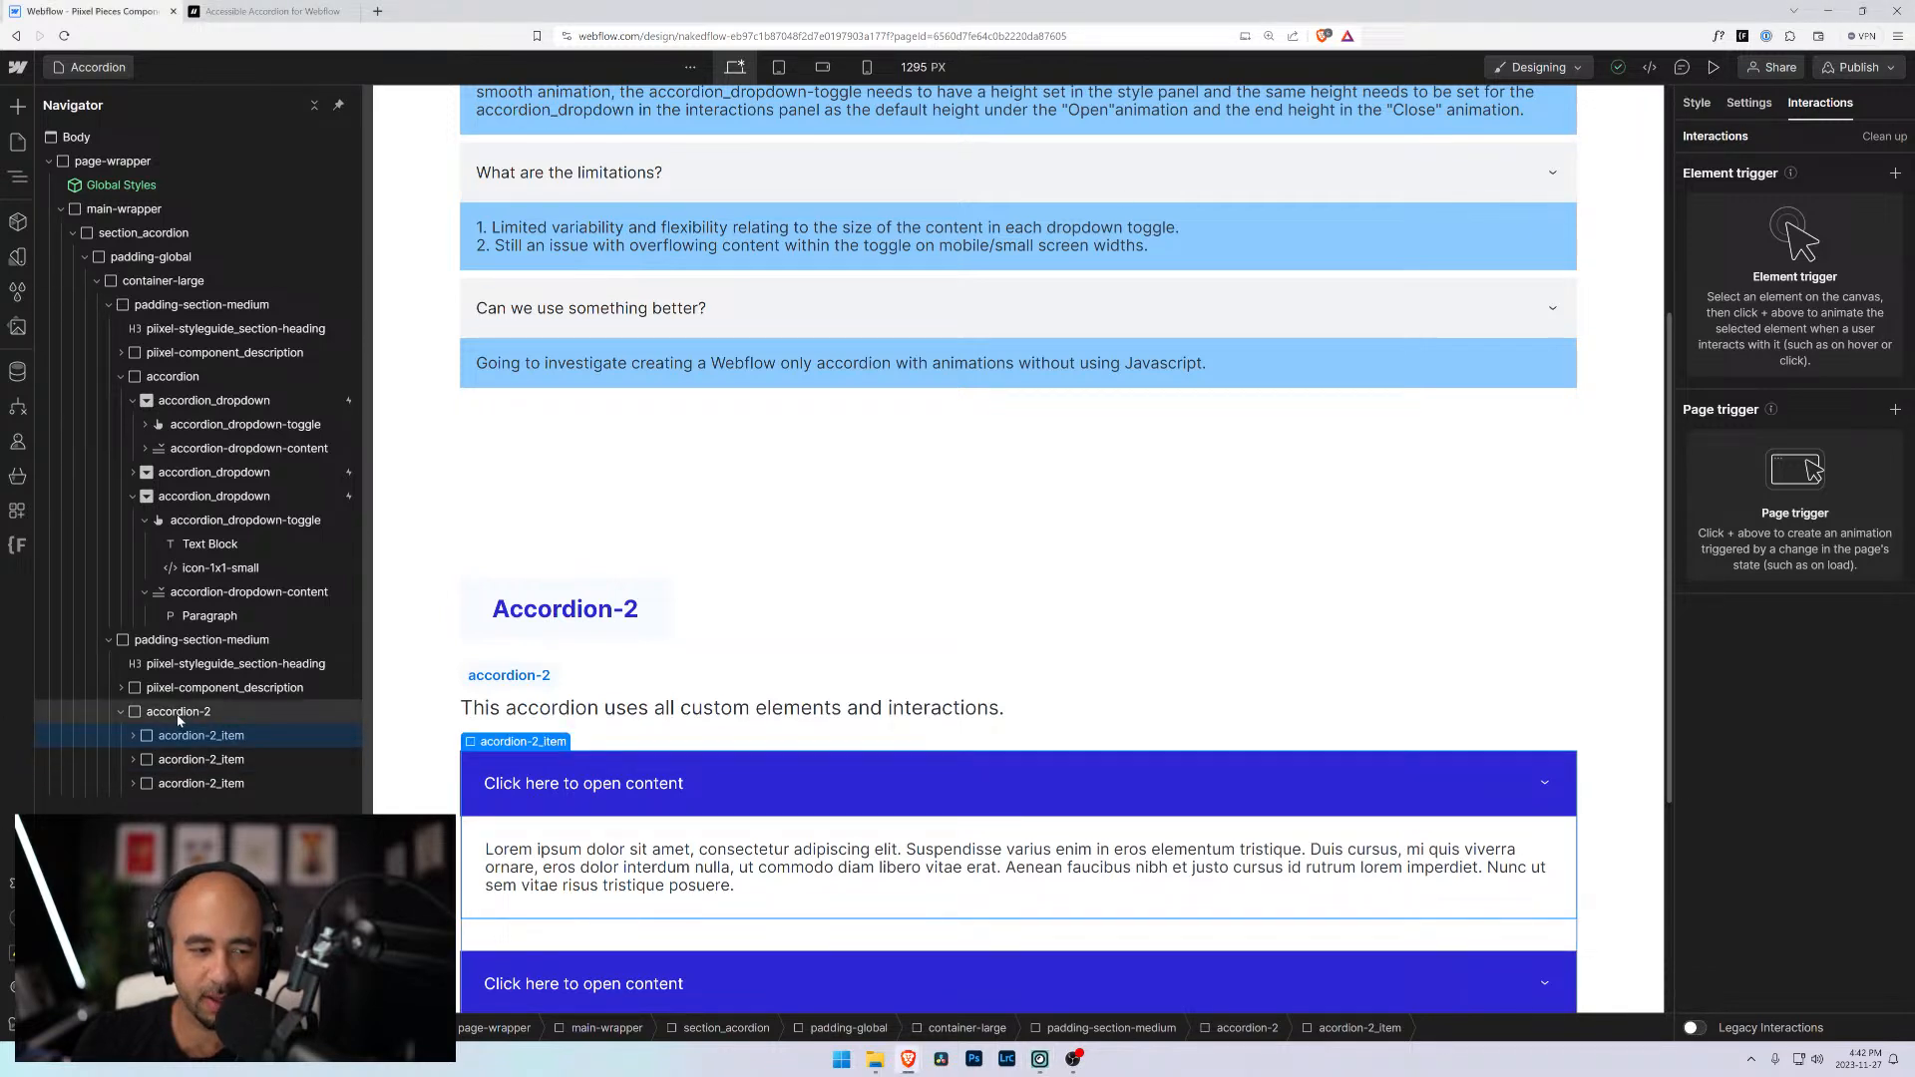
Preview the page, open the three duplicated Accordion-2 items in order and the first again to check the interaction, and return to the designer
{"action": "left_click", "coordinate": [1713, 67]}
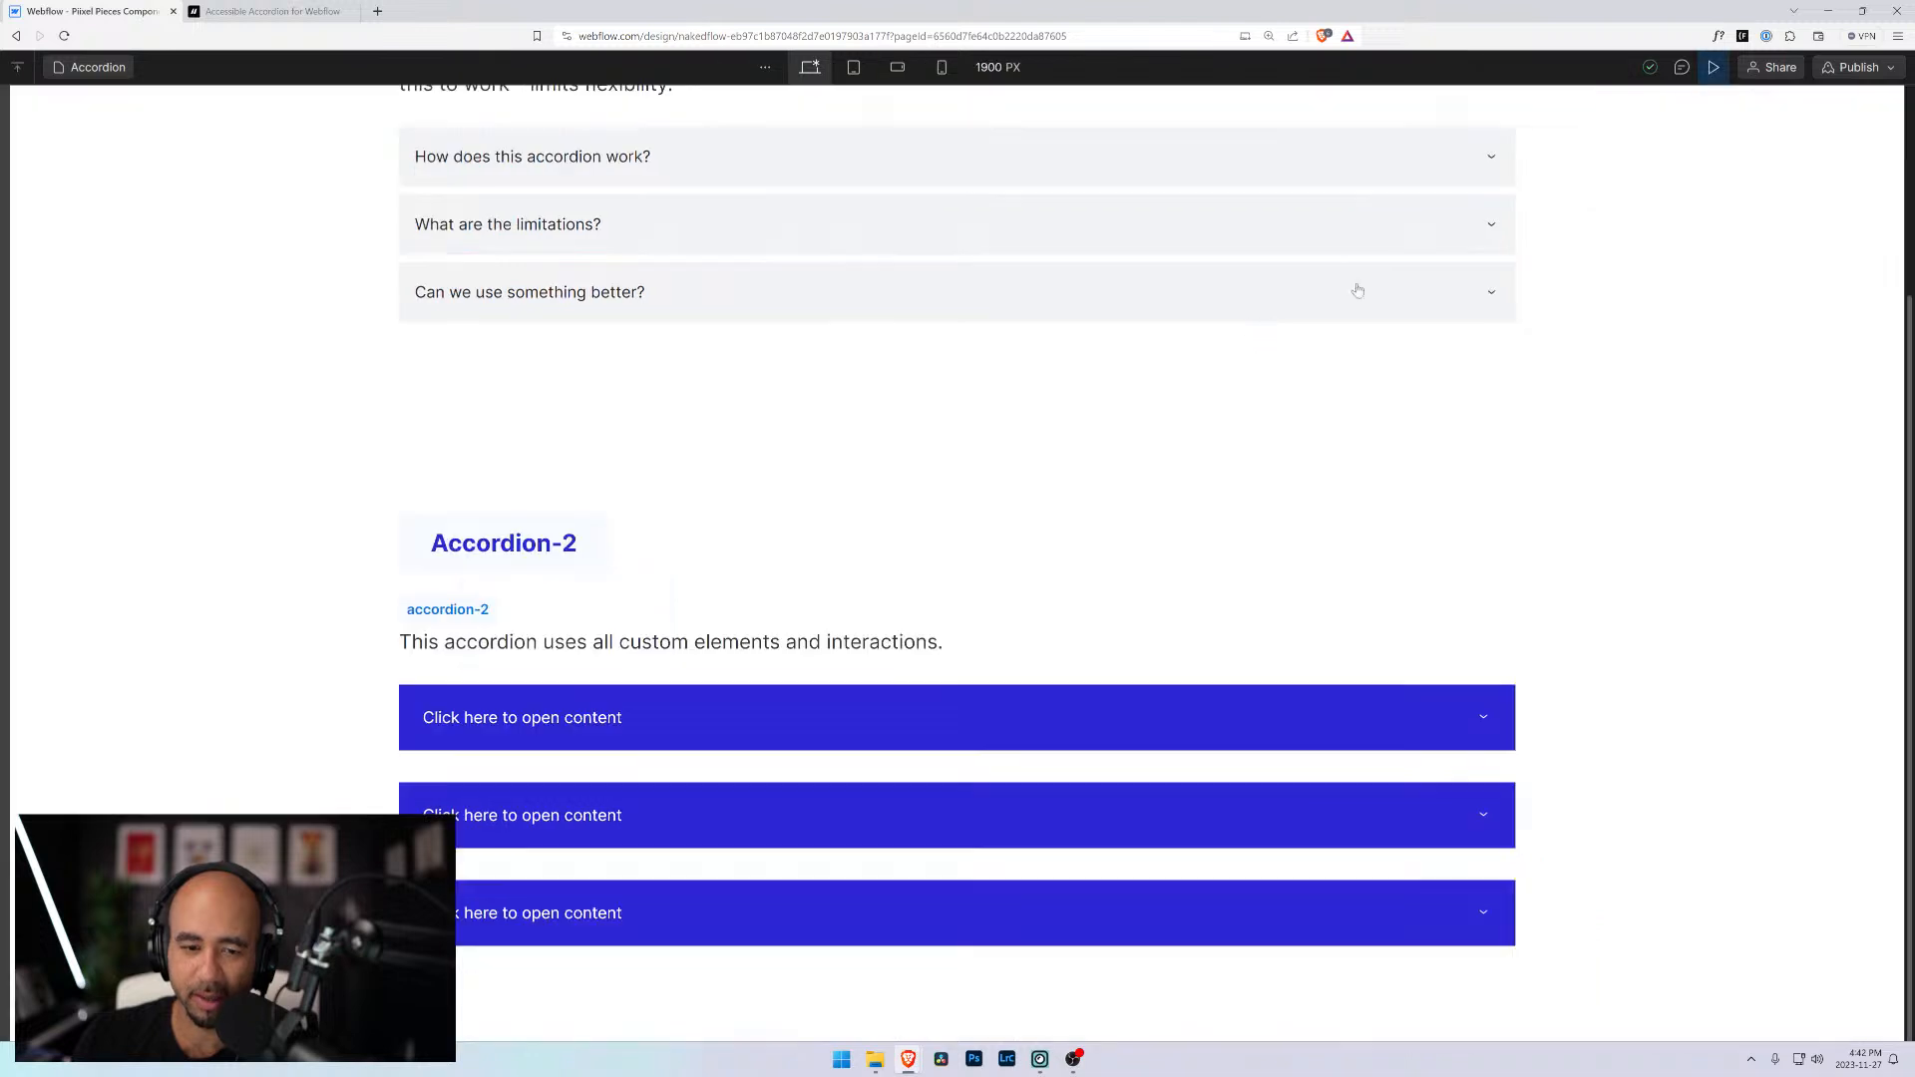
{"action": "left_click", "coordinate": [911, 717]}
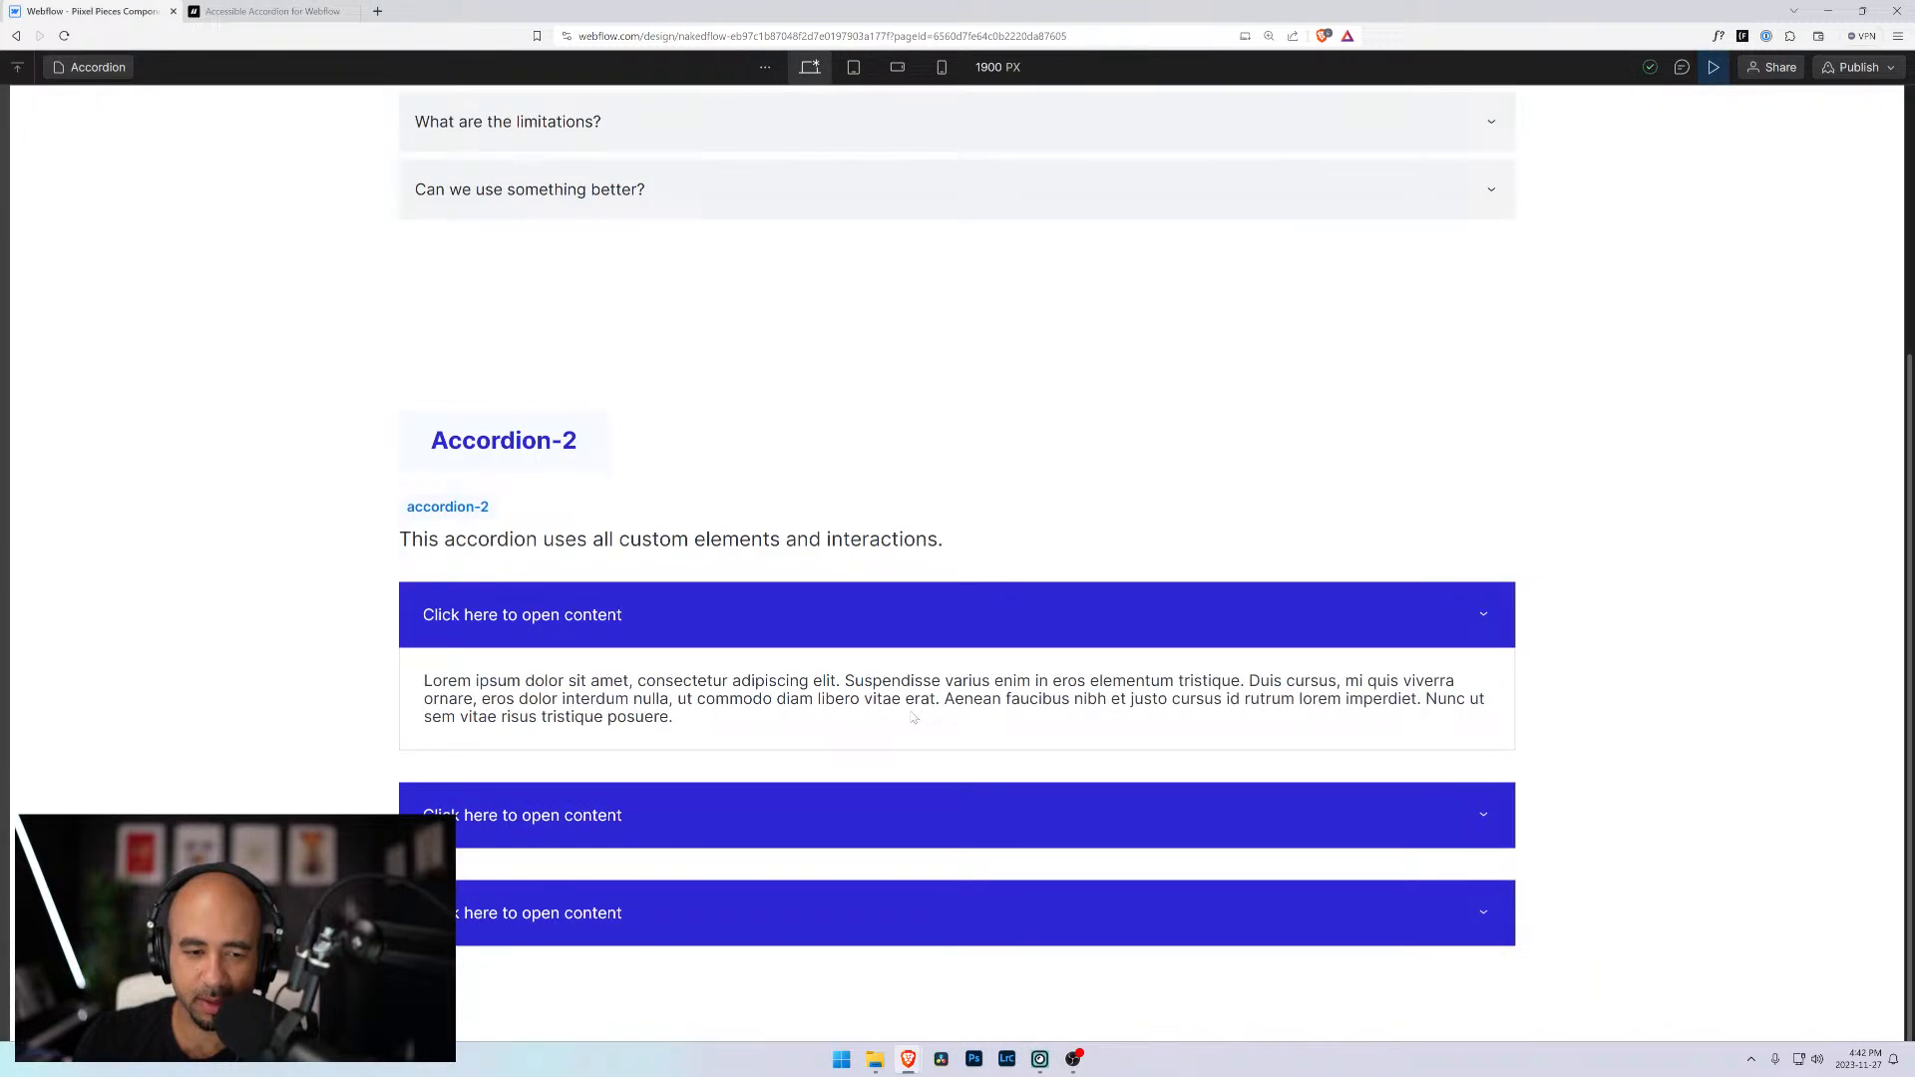
{"action": "left_click", "coordinate": [578, 638]}
{"action": "left_click", "coordinate": [565, 815]}
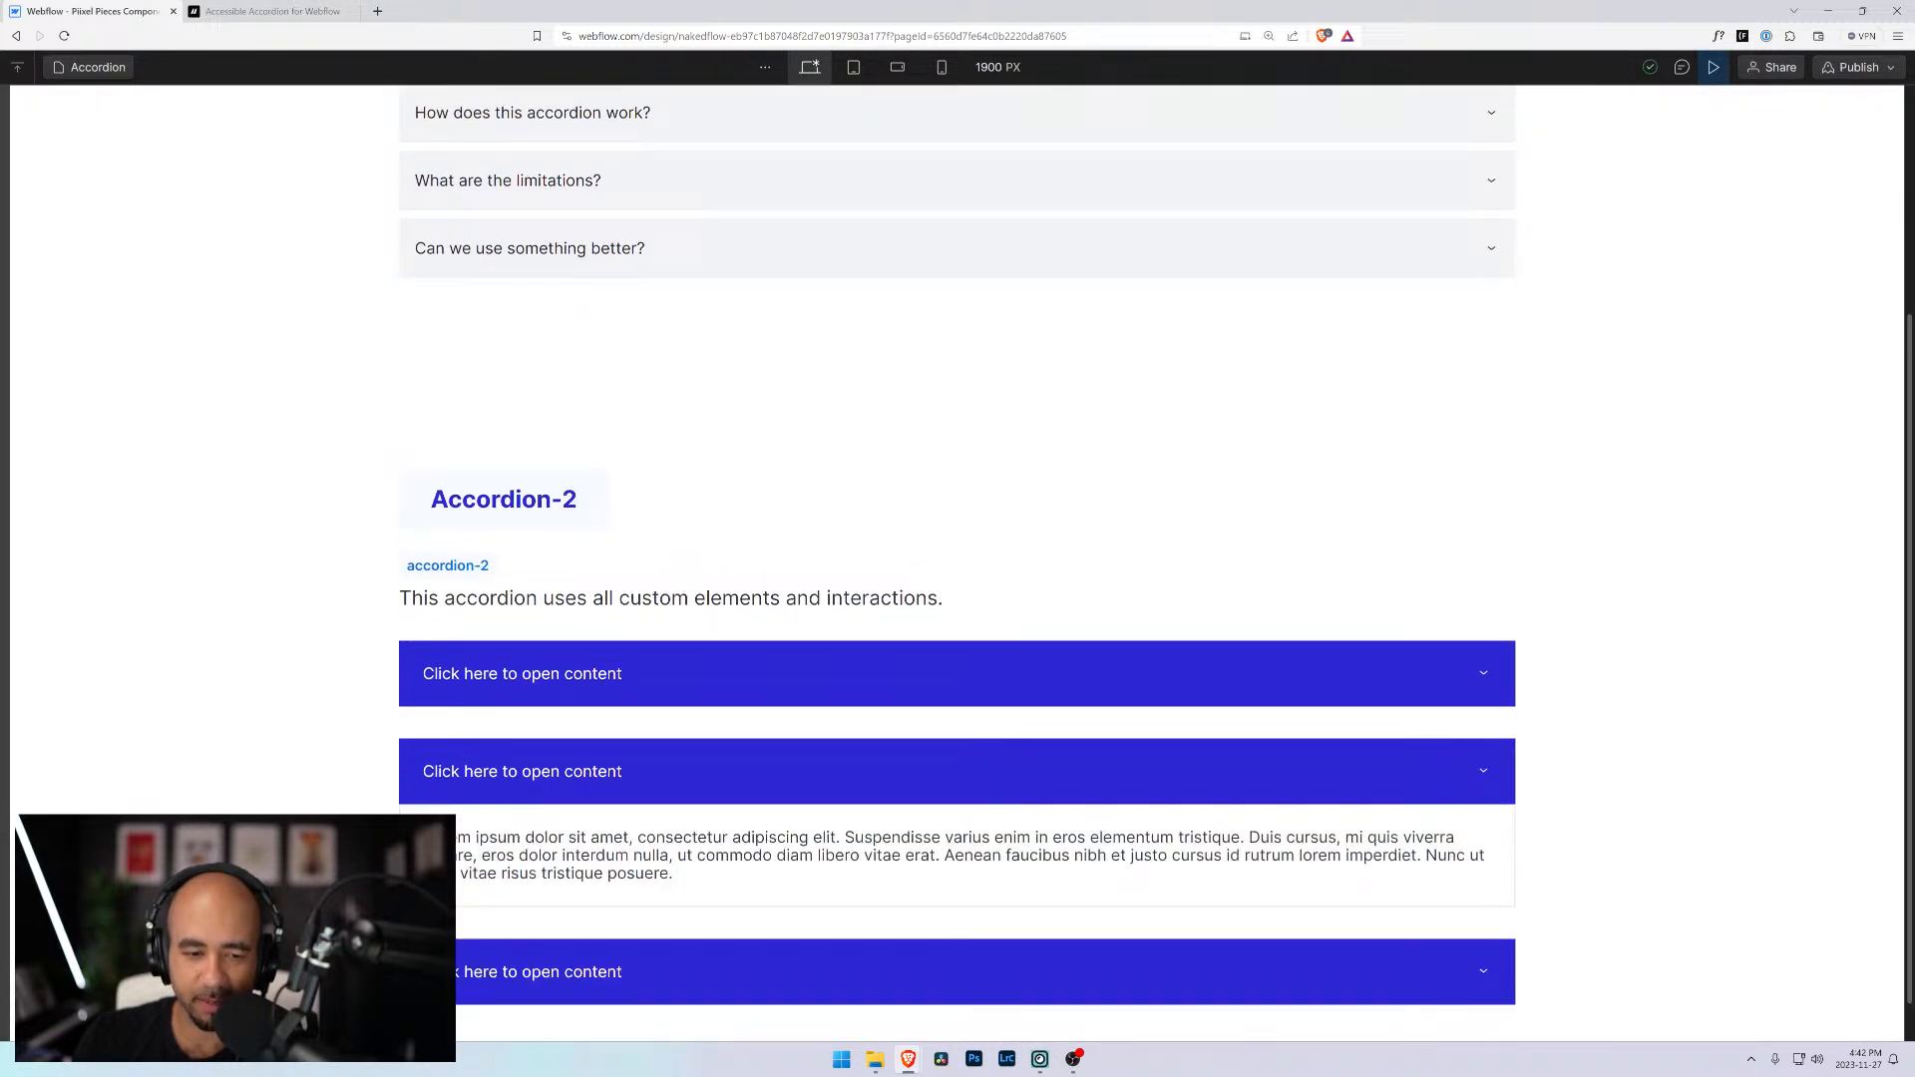
{"action": "left_click", "coordinate": [578, 971]}
{"action": "left_click", "coordinate": [578, 713]}
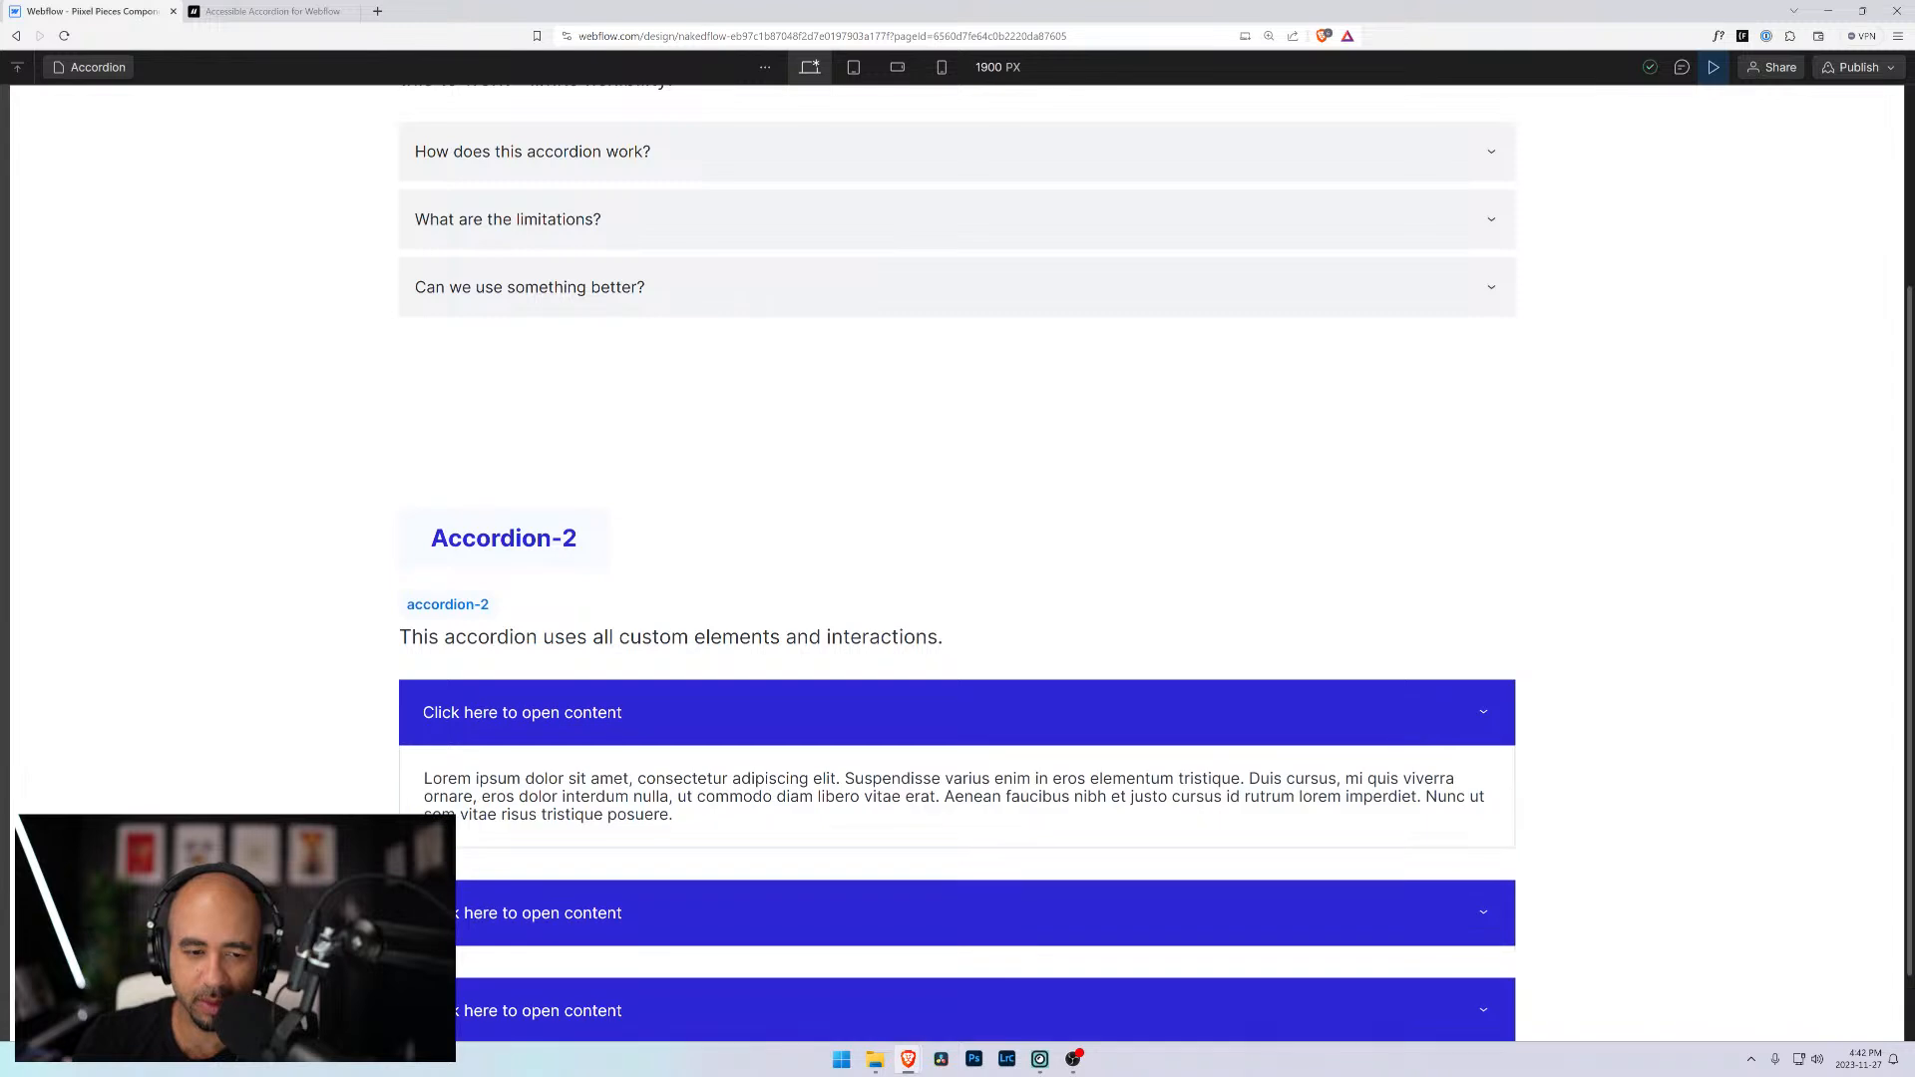
{"action": "left_click", "coordinate": [1715, 68]}
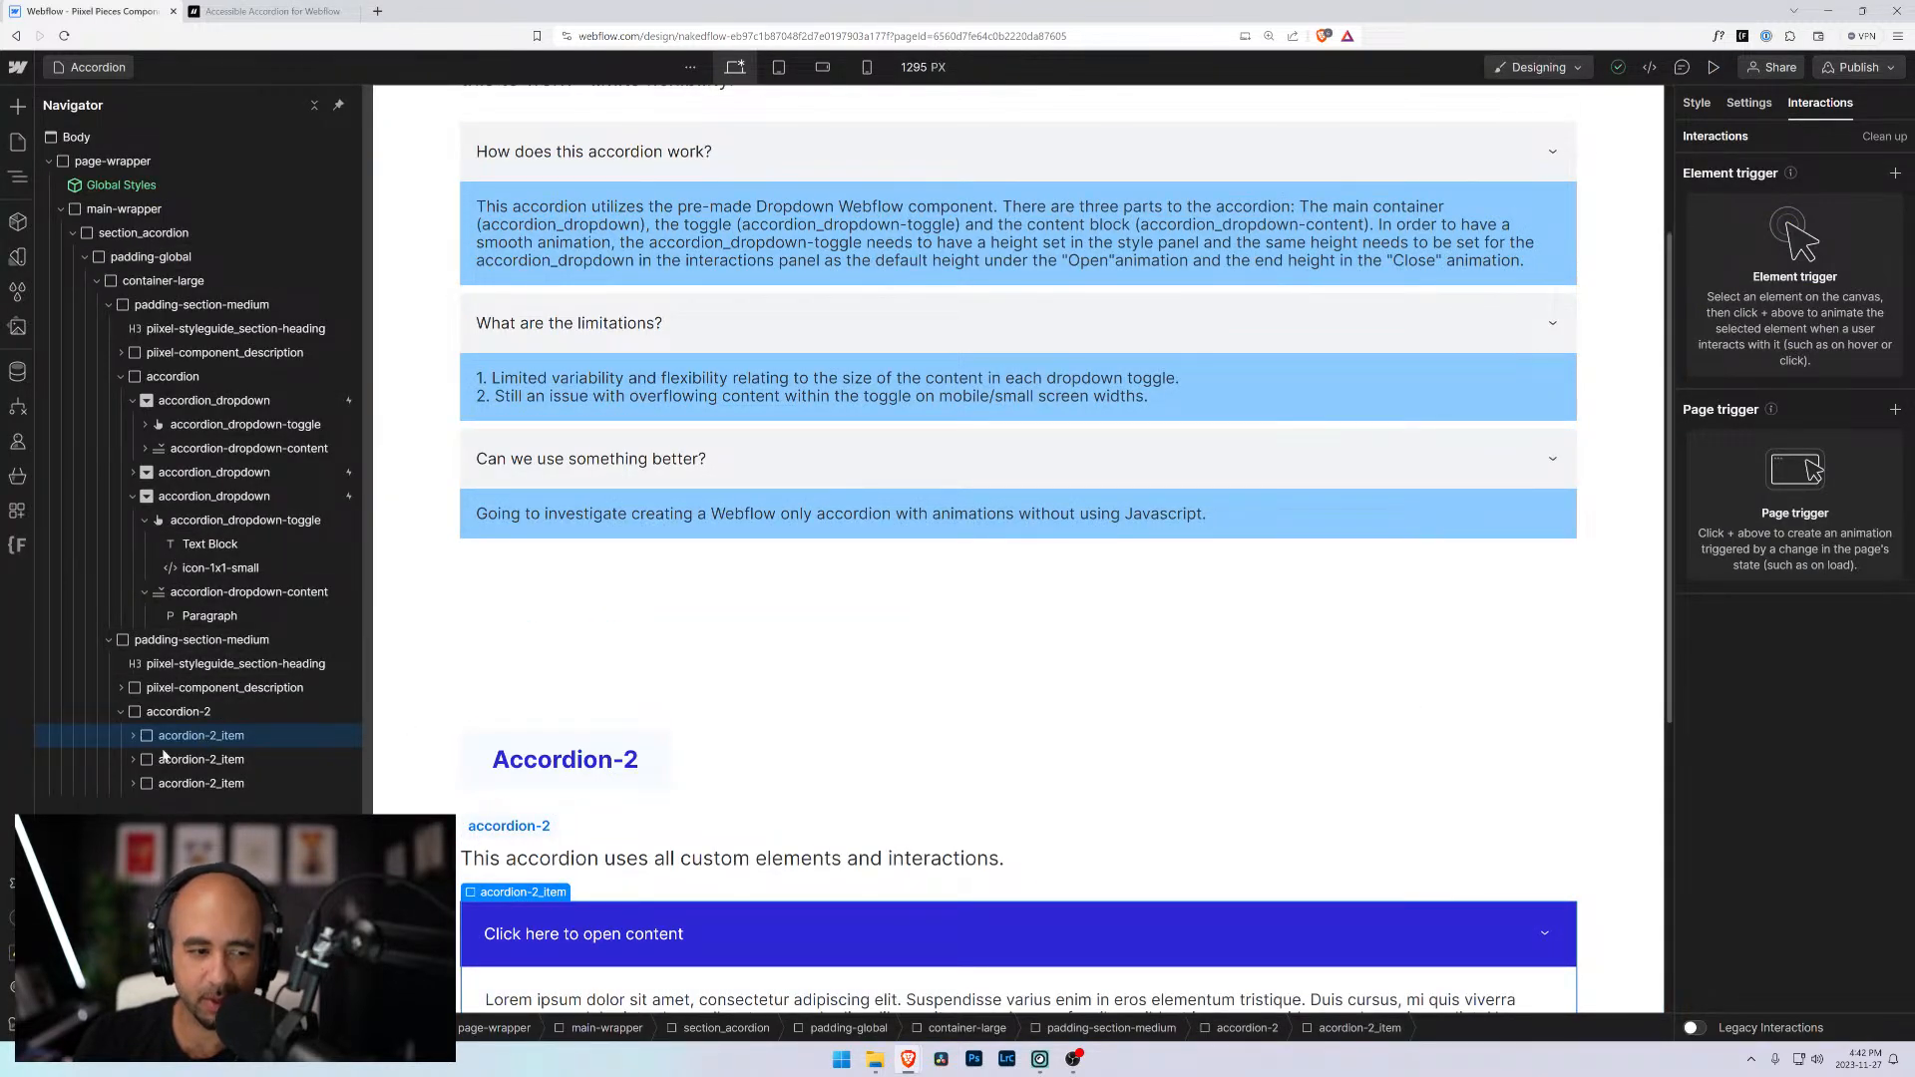
Review the OPENS size action's class target and sibling scope against the first item's accordion-2_toggle and accordion-2_content-container elements
{"action": "left_click", "coordinate": [132, 735]}
{"action": "left_click", "coordinate": [220, 759]}
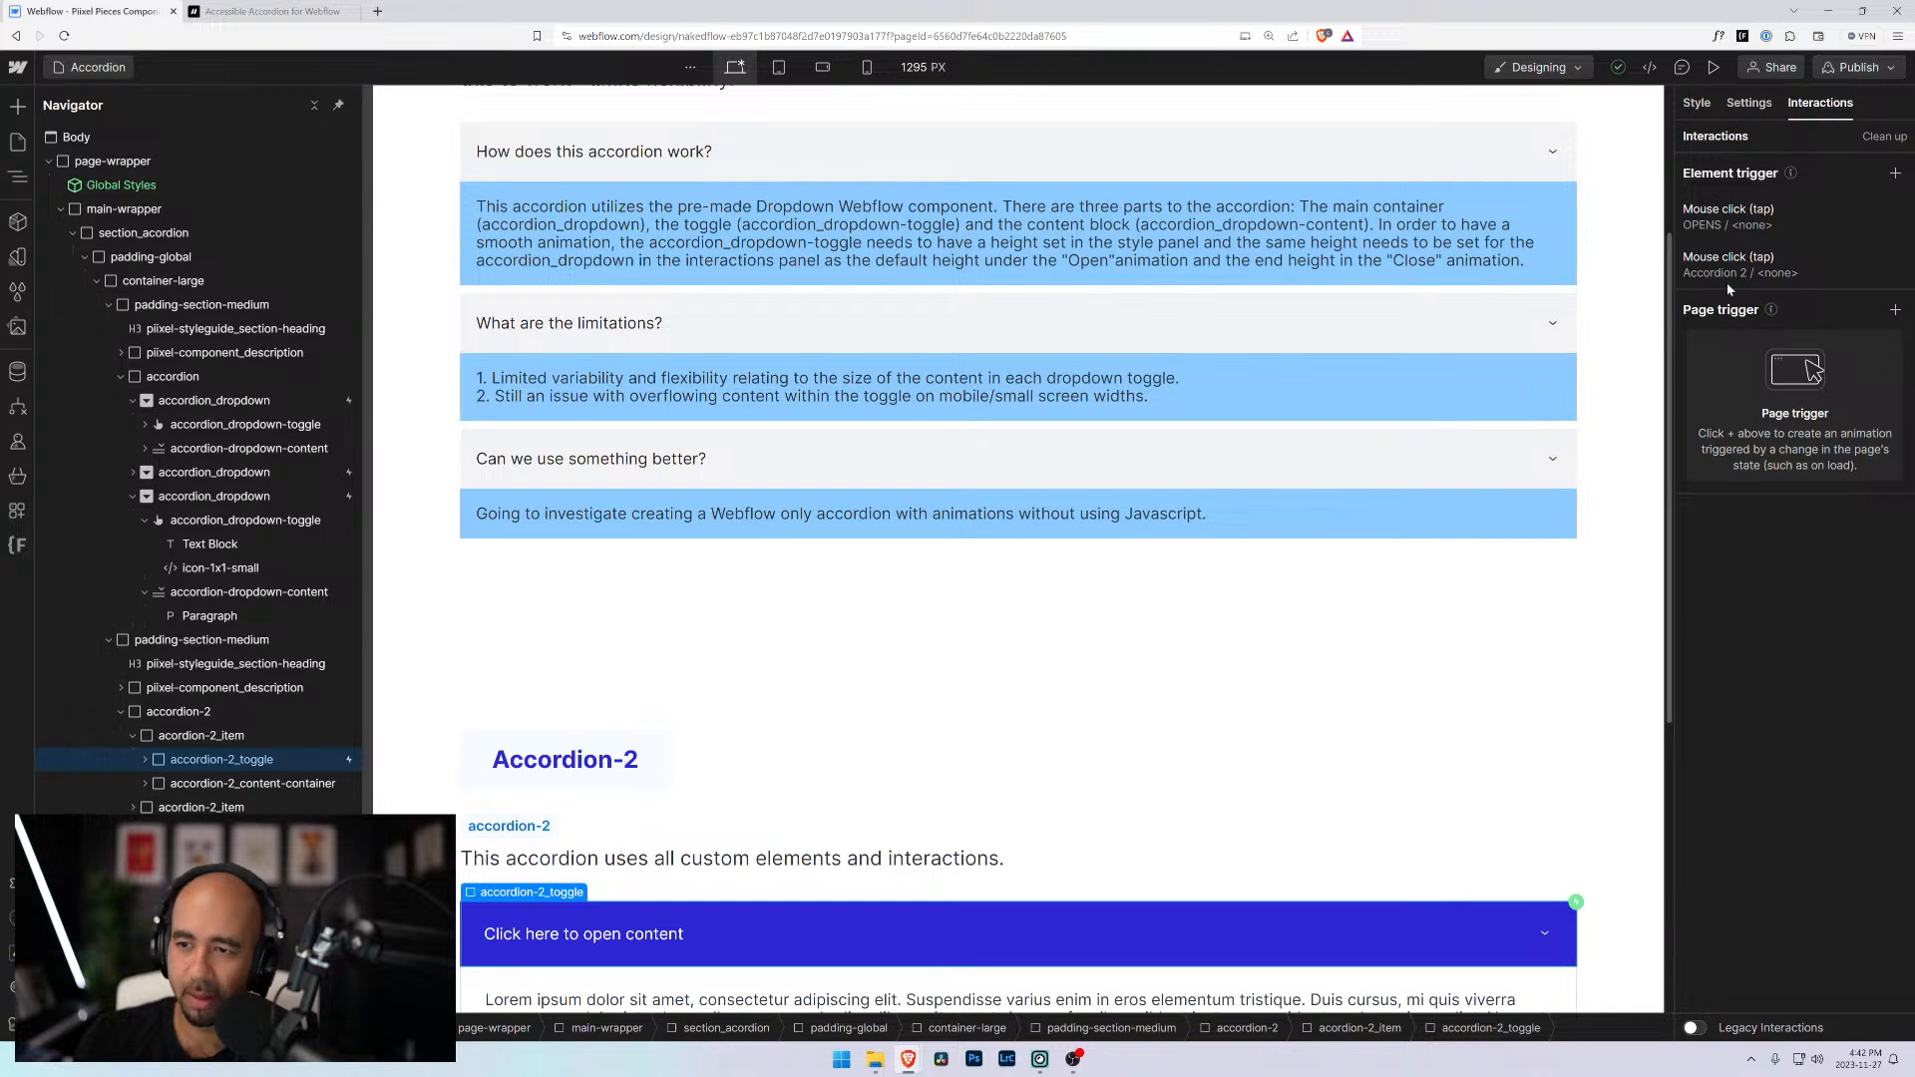
{"action": "left_click", "coordinate": [1729, 216]}
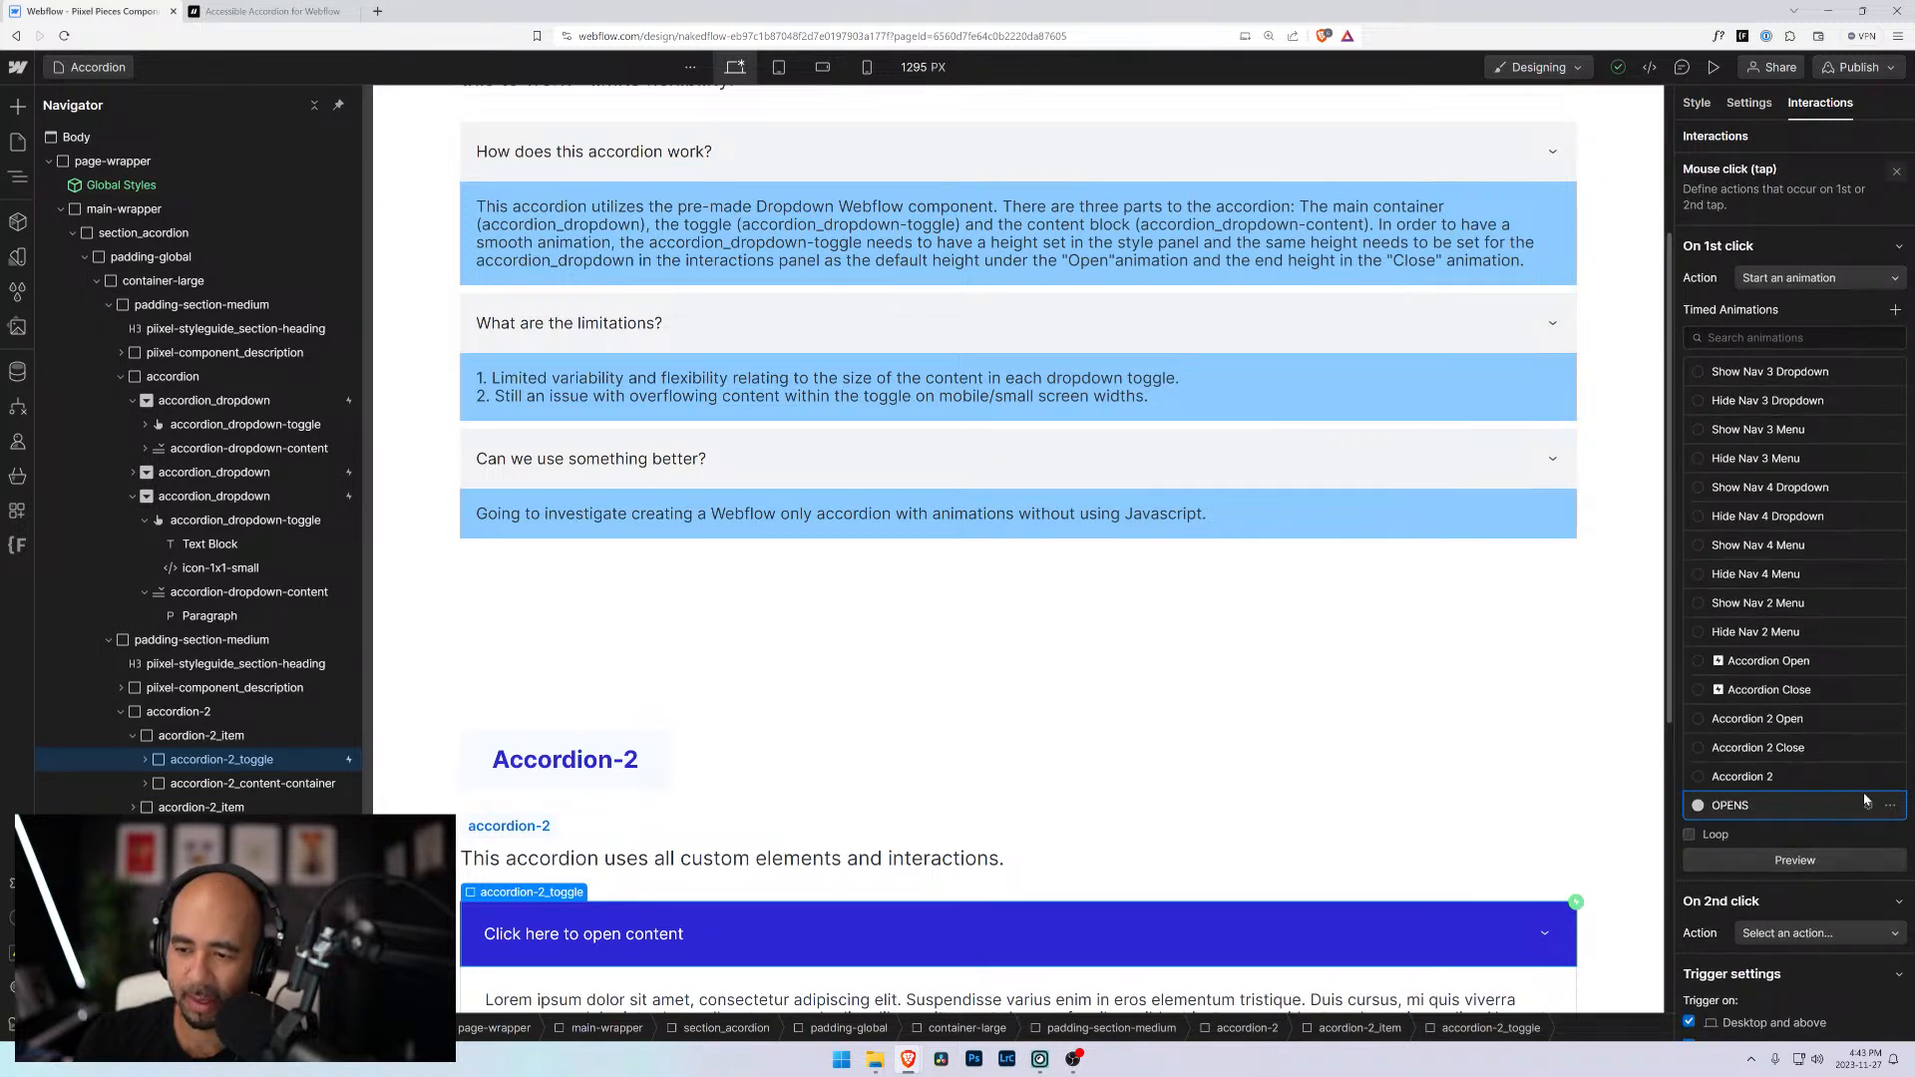
{"action": "left_click", "coordinate": [1866, 804]}
{"action": "left_click", "coordinate": [1784, 214]}
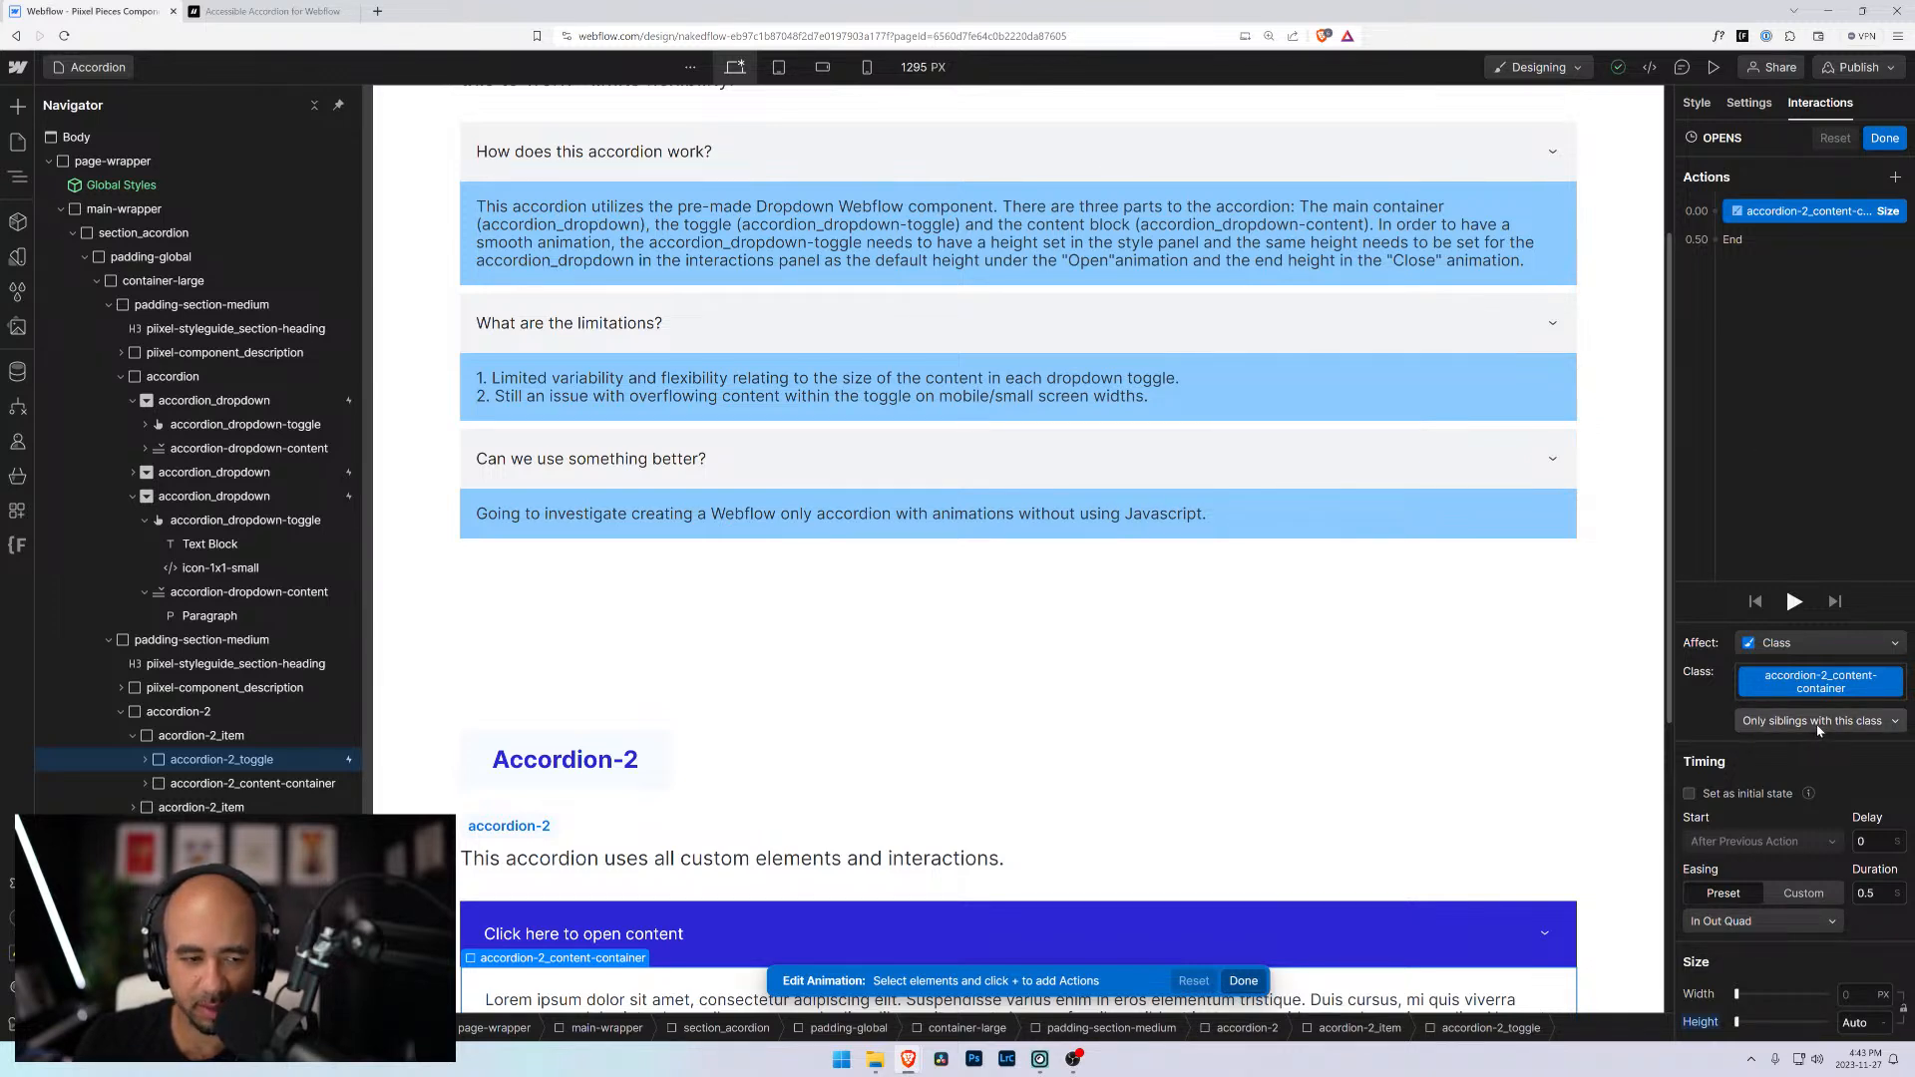
{"action": "left_click", "coordinate": [278, 782]}
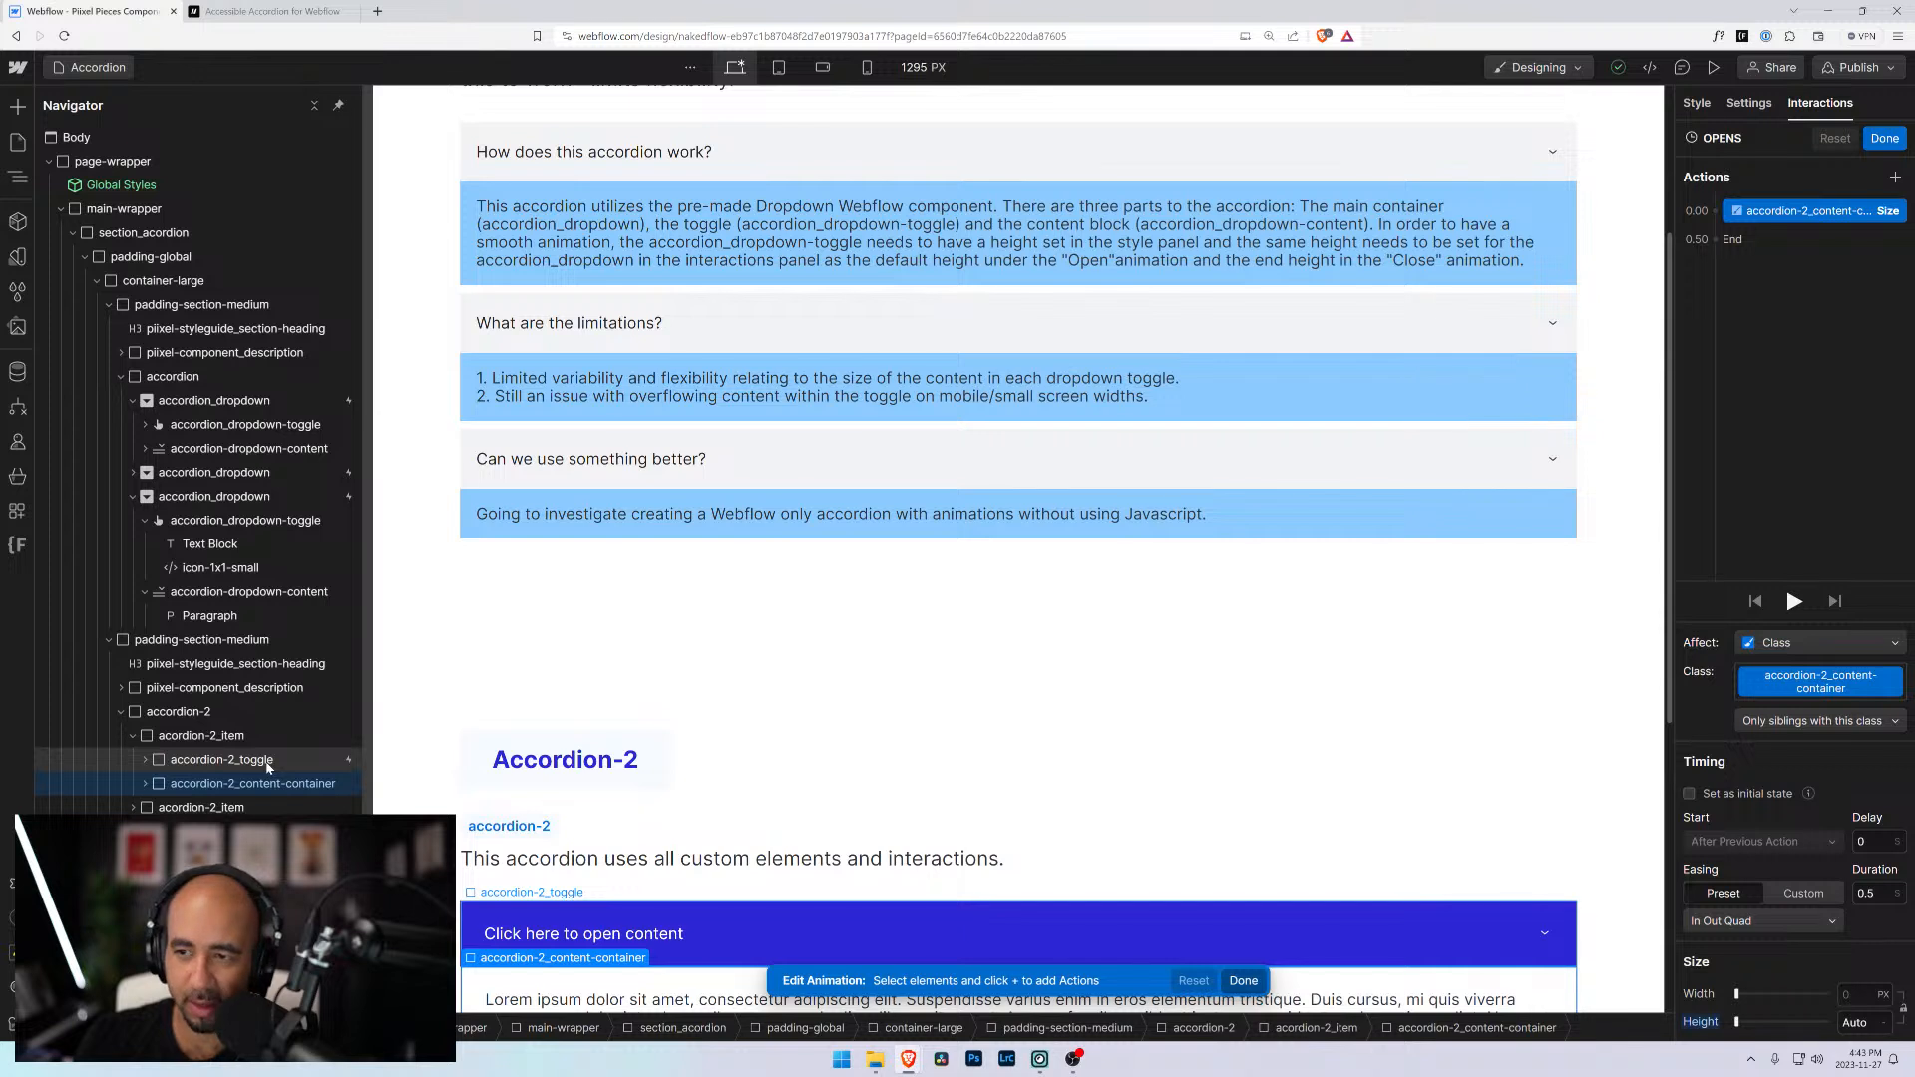
{"action": "left_click", "coordinate": [267, 764]}
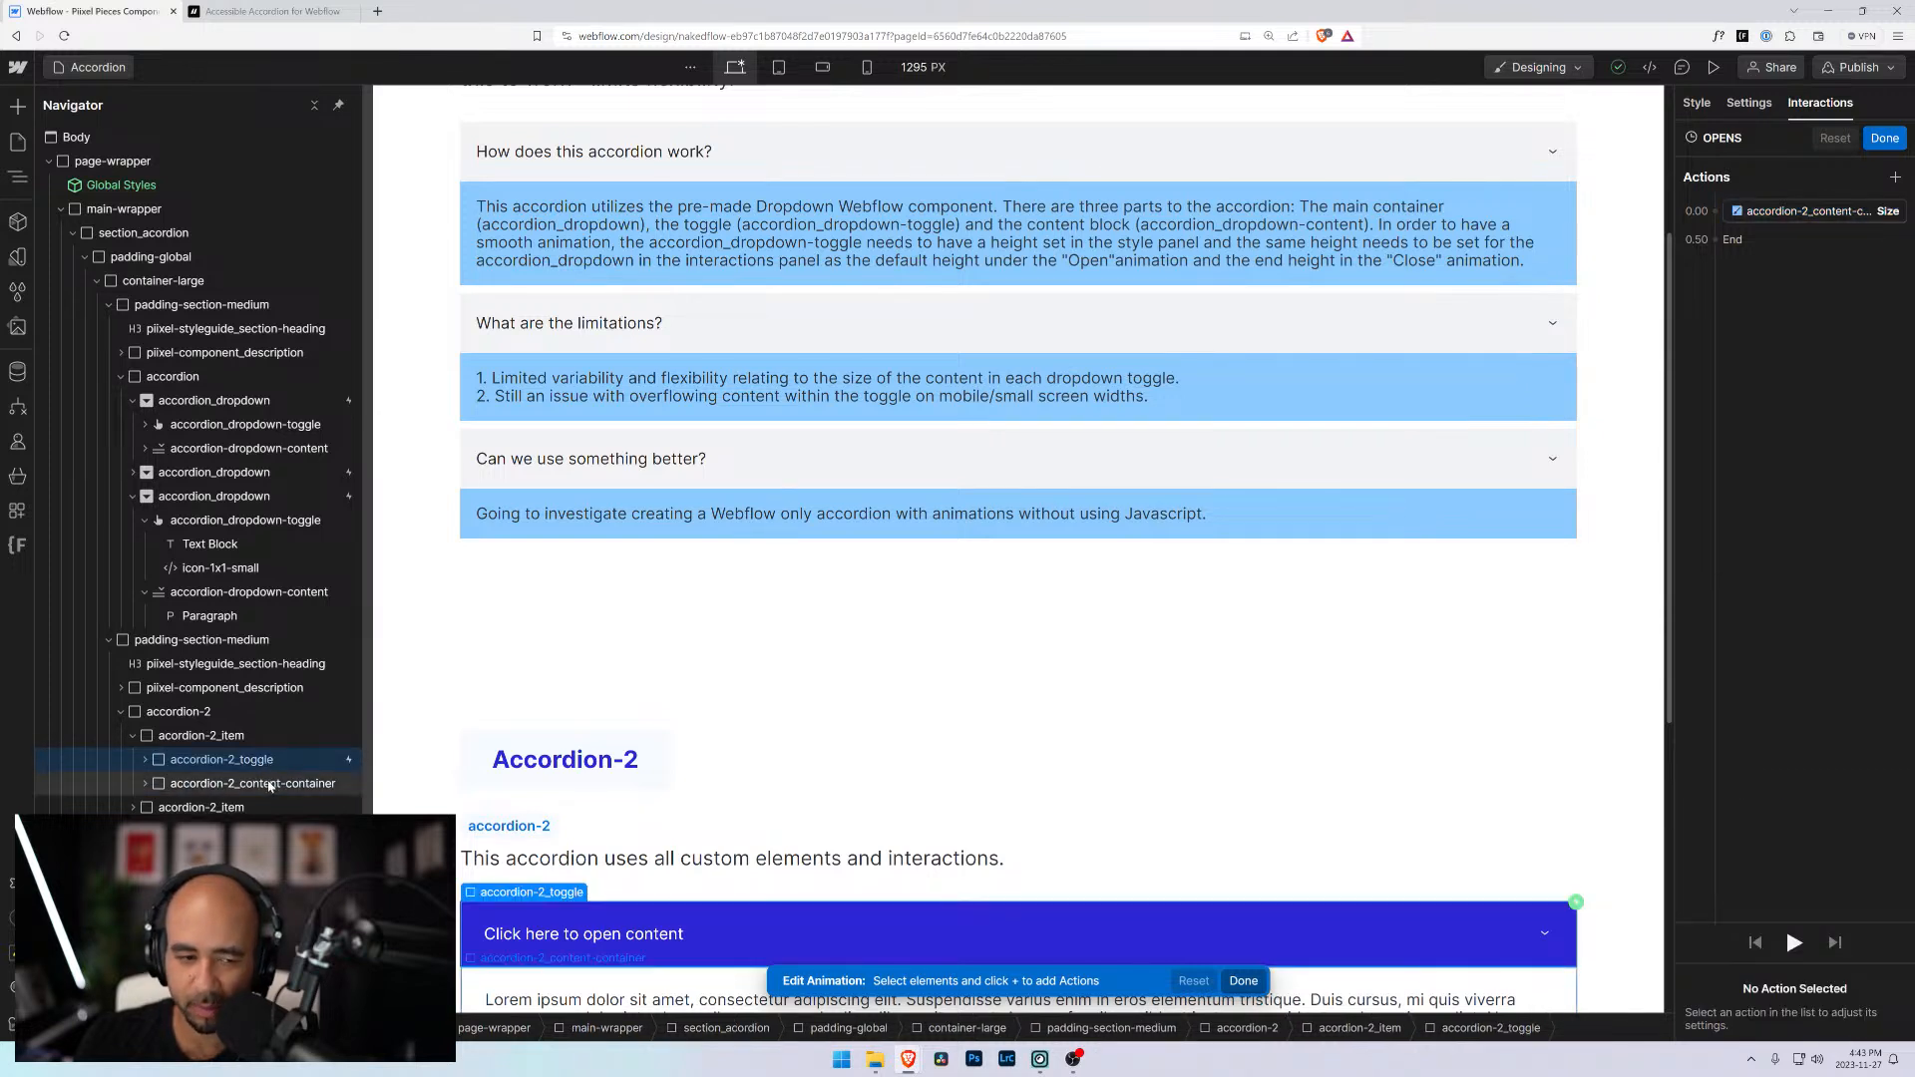
Inspect the OPENS size action on accordion-2_content-container, and return to the first toggle's list of triggers
{"action": "left_click", "coordinate": [264, 783]}
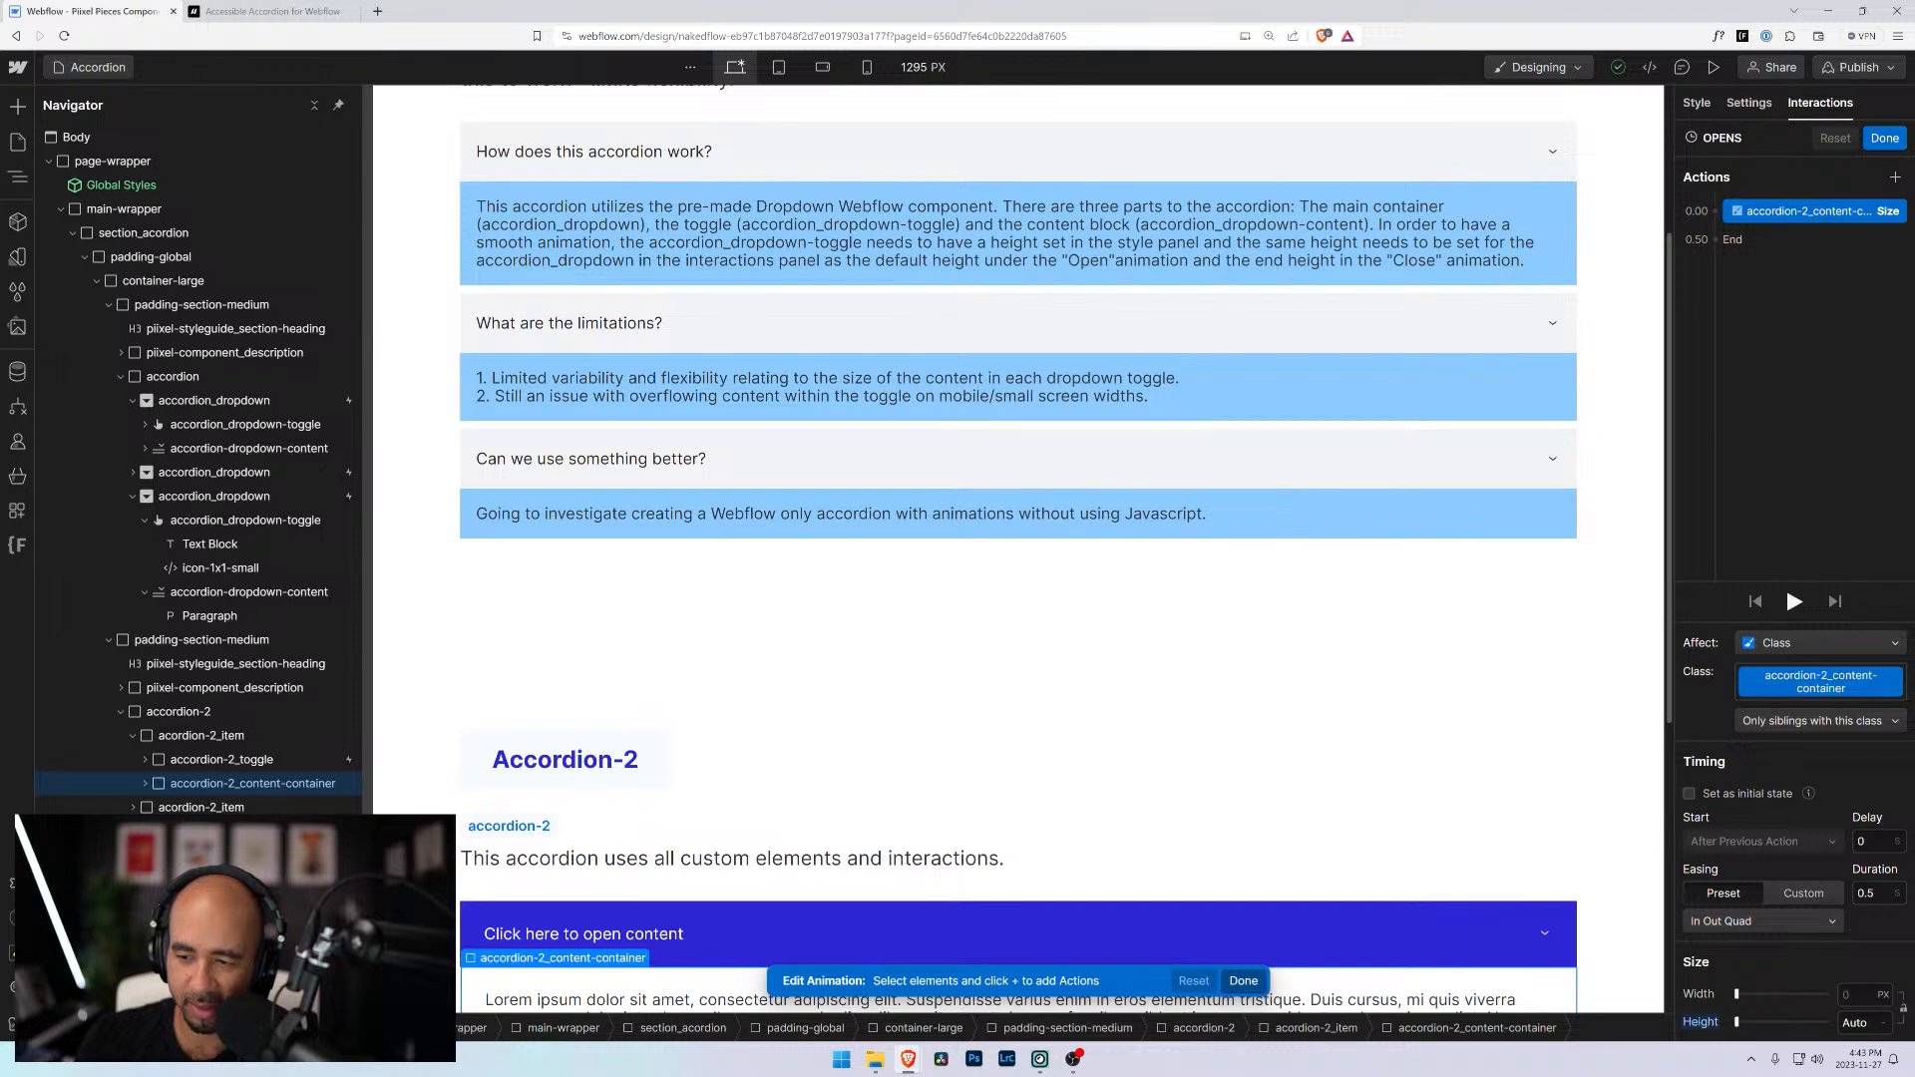
{"action": "left_click", "coordinate": [1884, 138]}
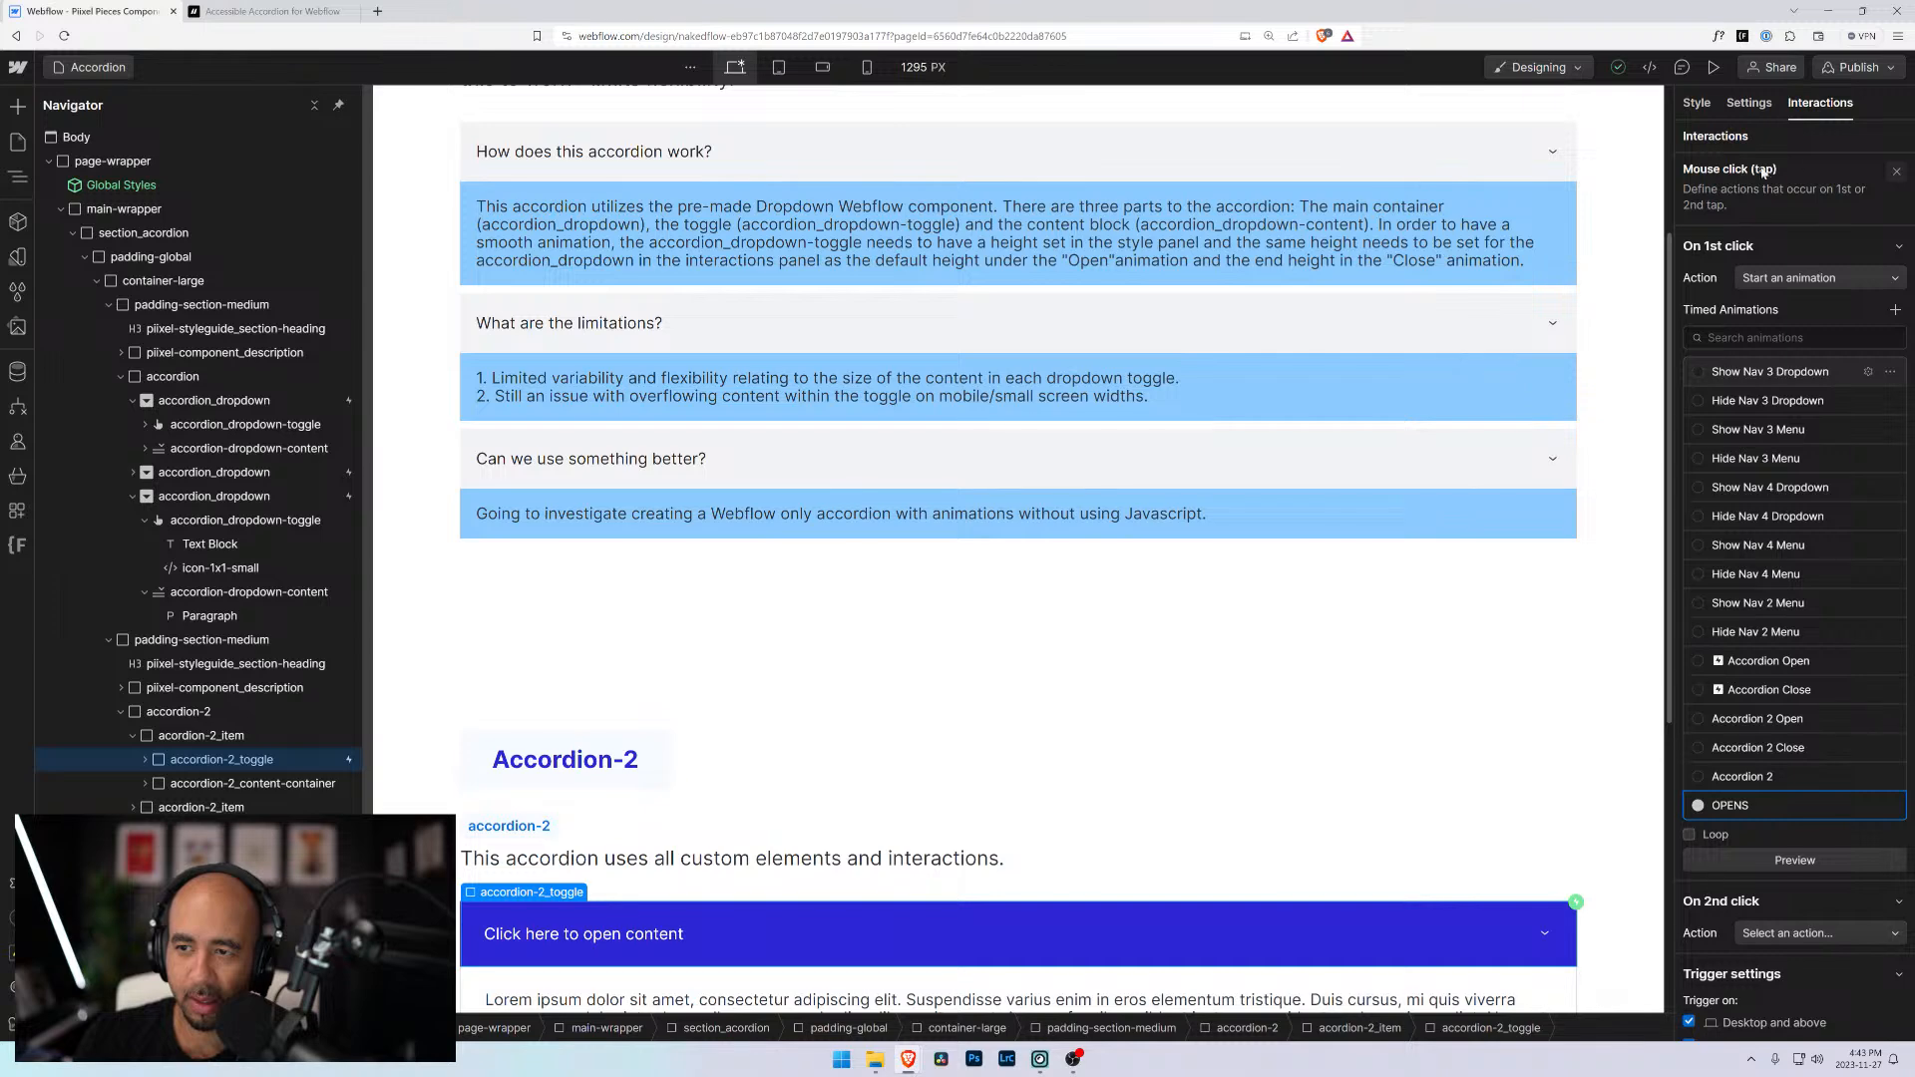
{"action": "left_click", "coordinate": [1778, 130]}
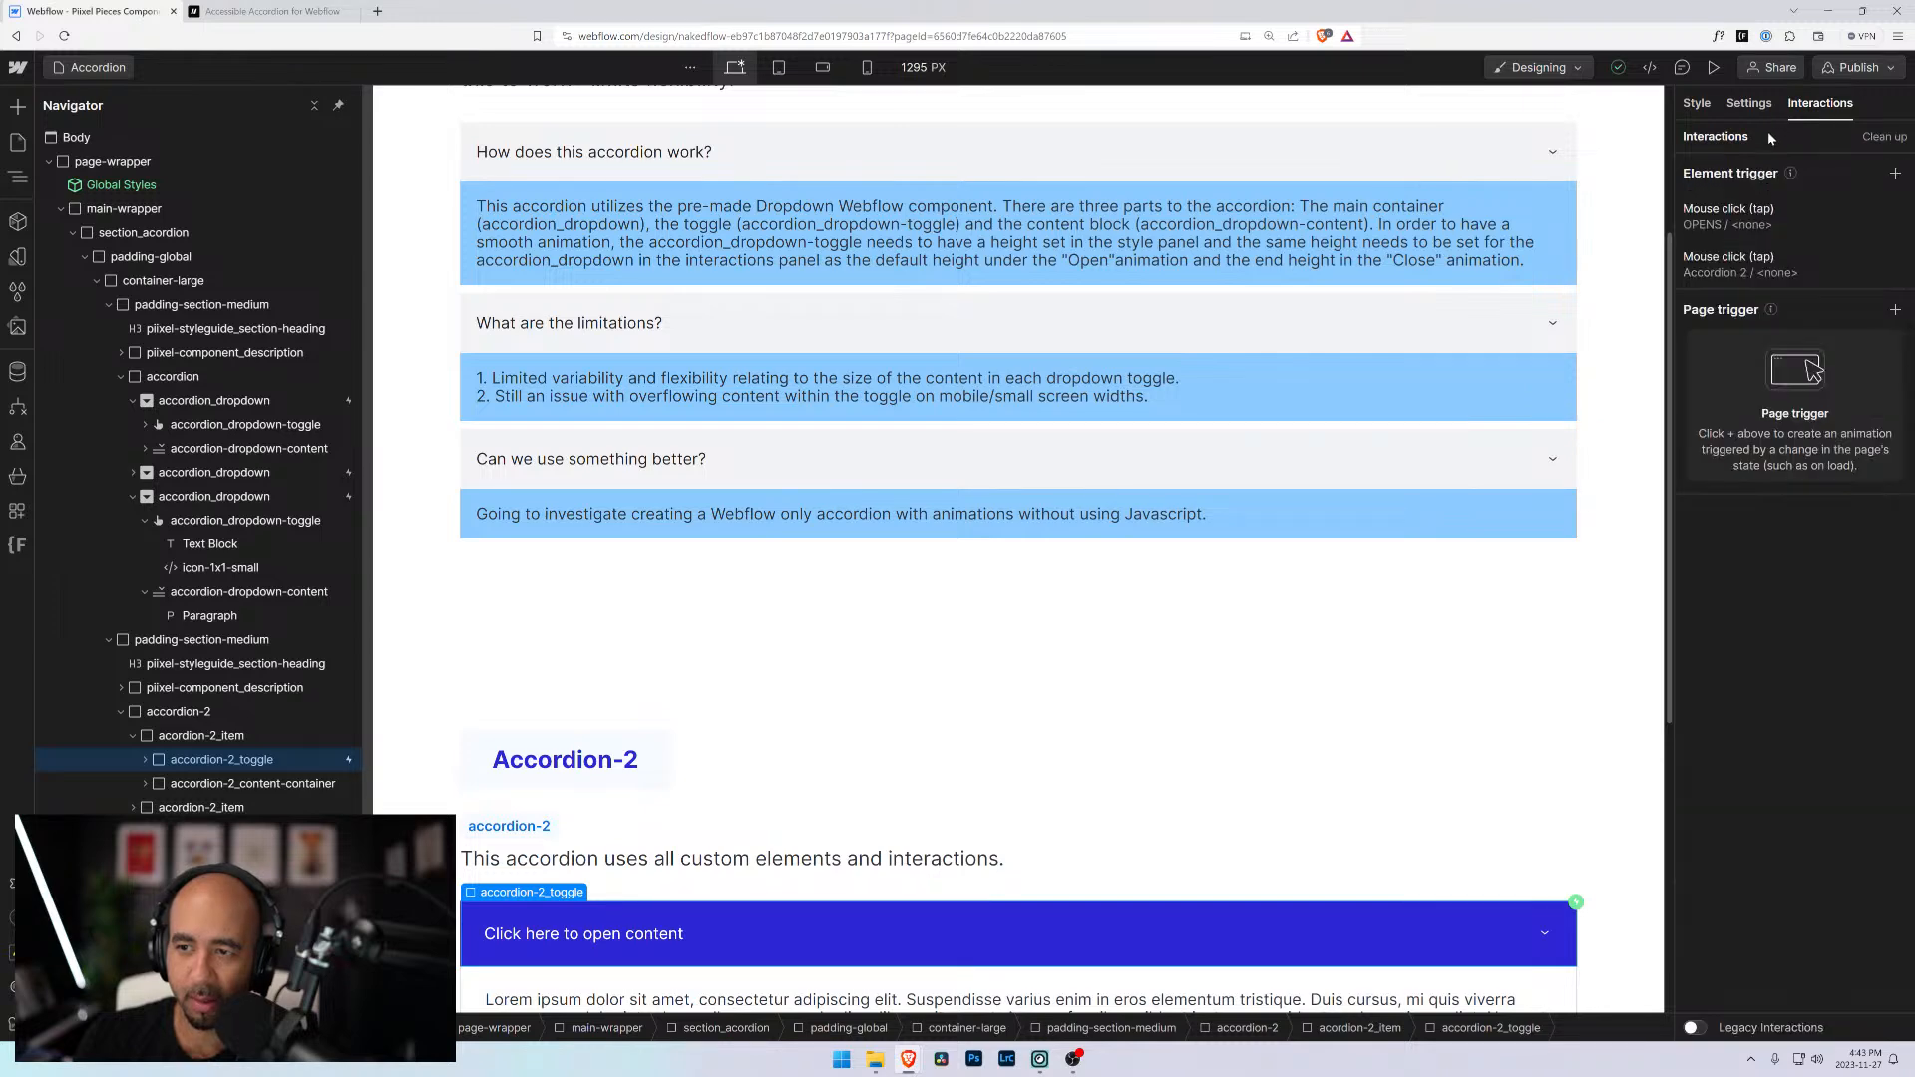
Examine the initial-state and timed size actions in the Accordion 2 animation, and return to the first toggle's trigger list
{"action": "left_click", "coordinate": [1725, 275]}
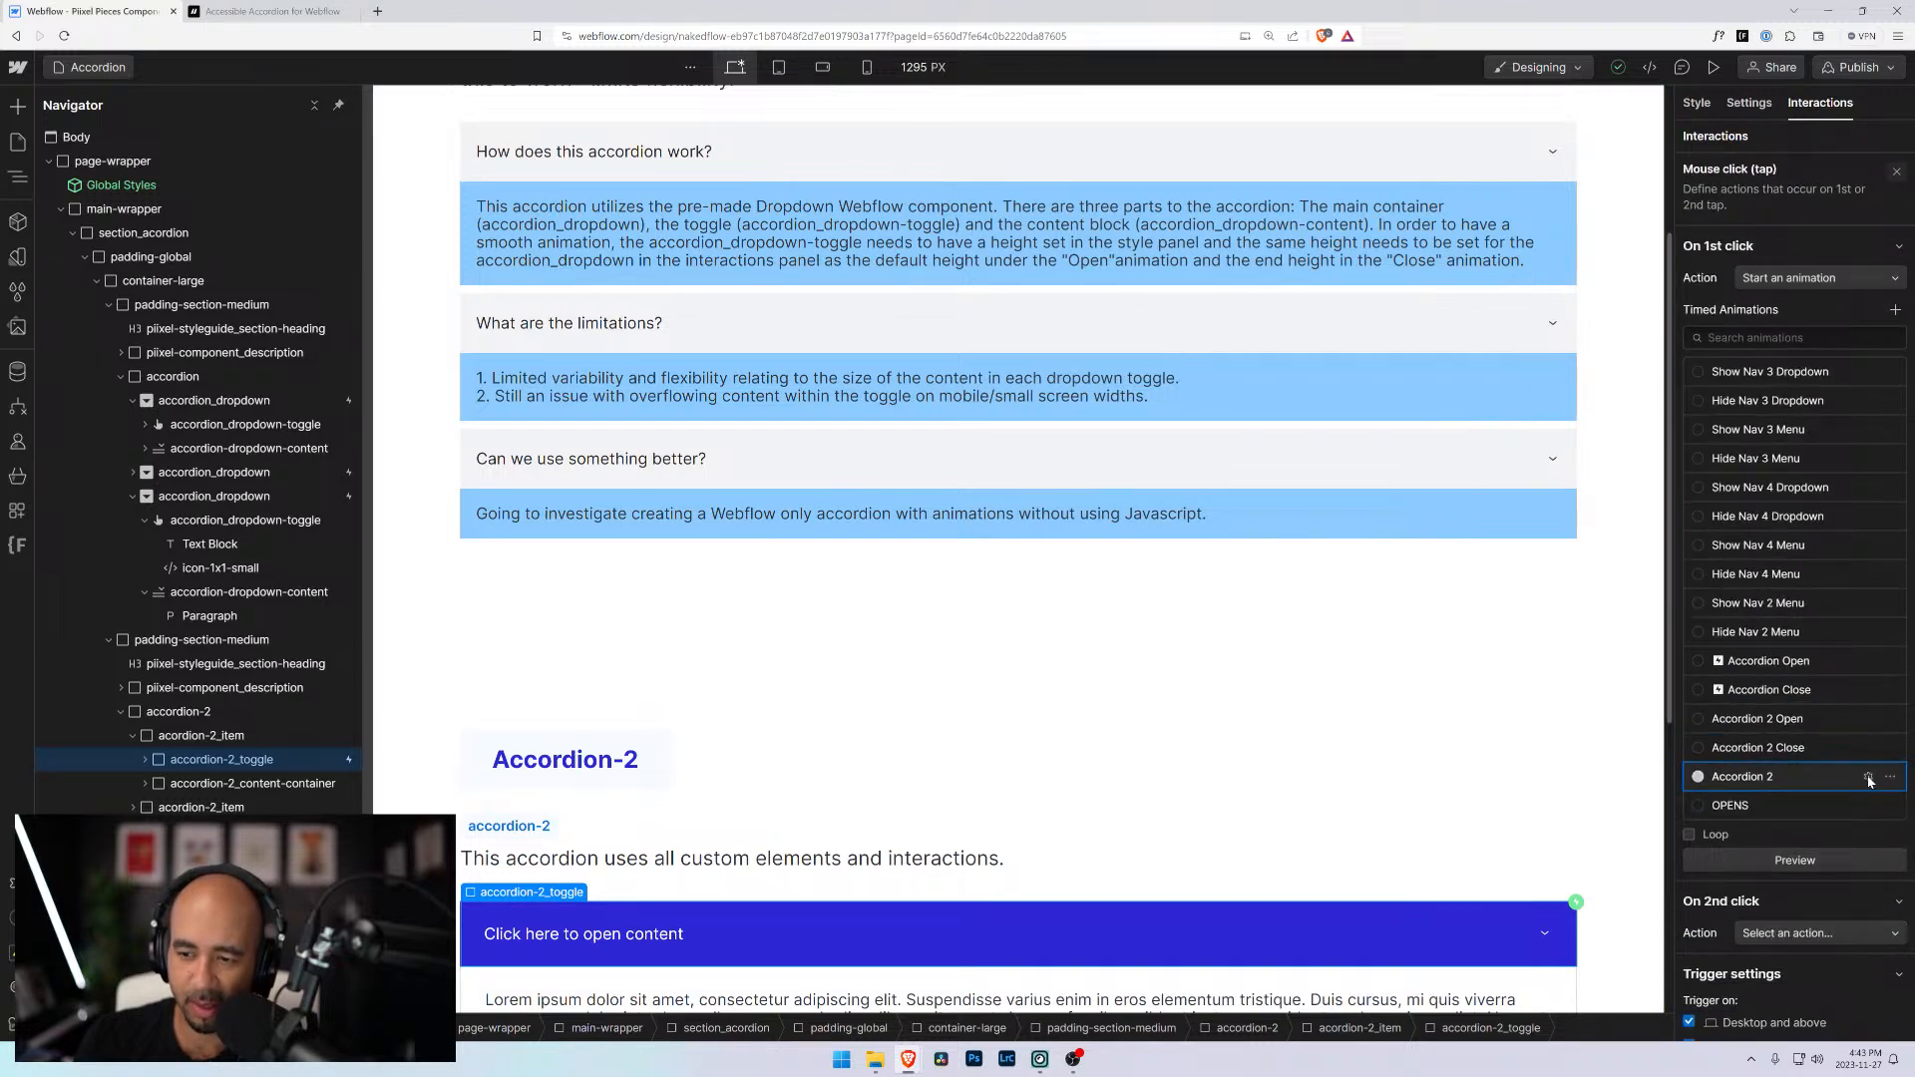
{"action": "left_click", "coordinate": [1870, 781]}
{"action": "left_click", "coordinate": [1772, 256]}
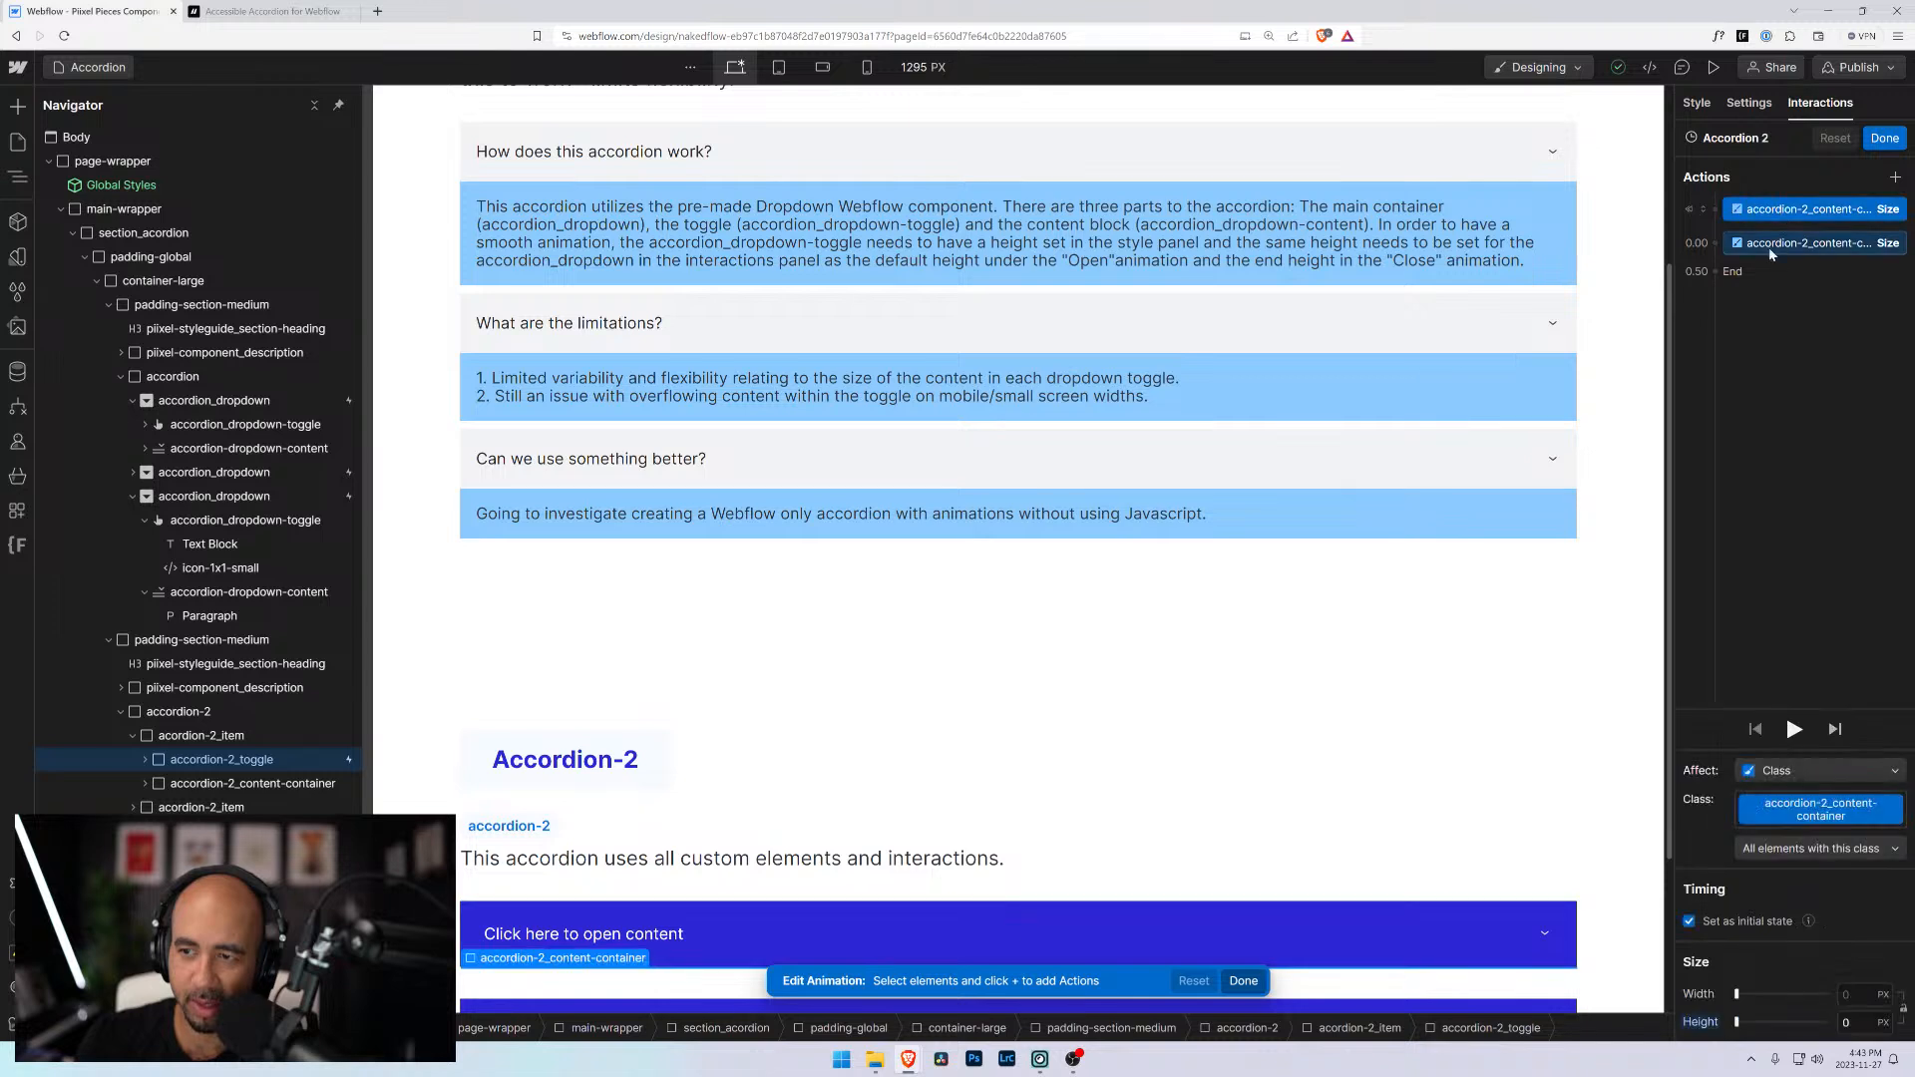
{"action": "left_click", "coordinate": [1772, 256]}
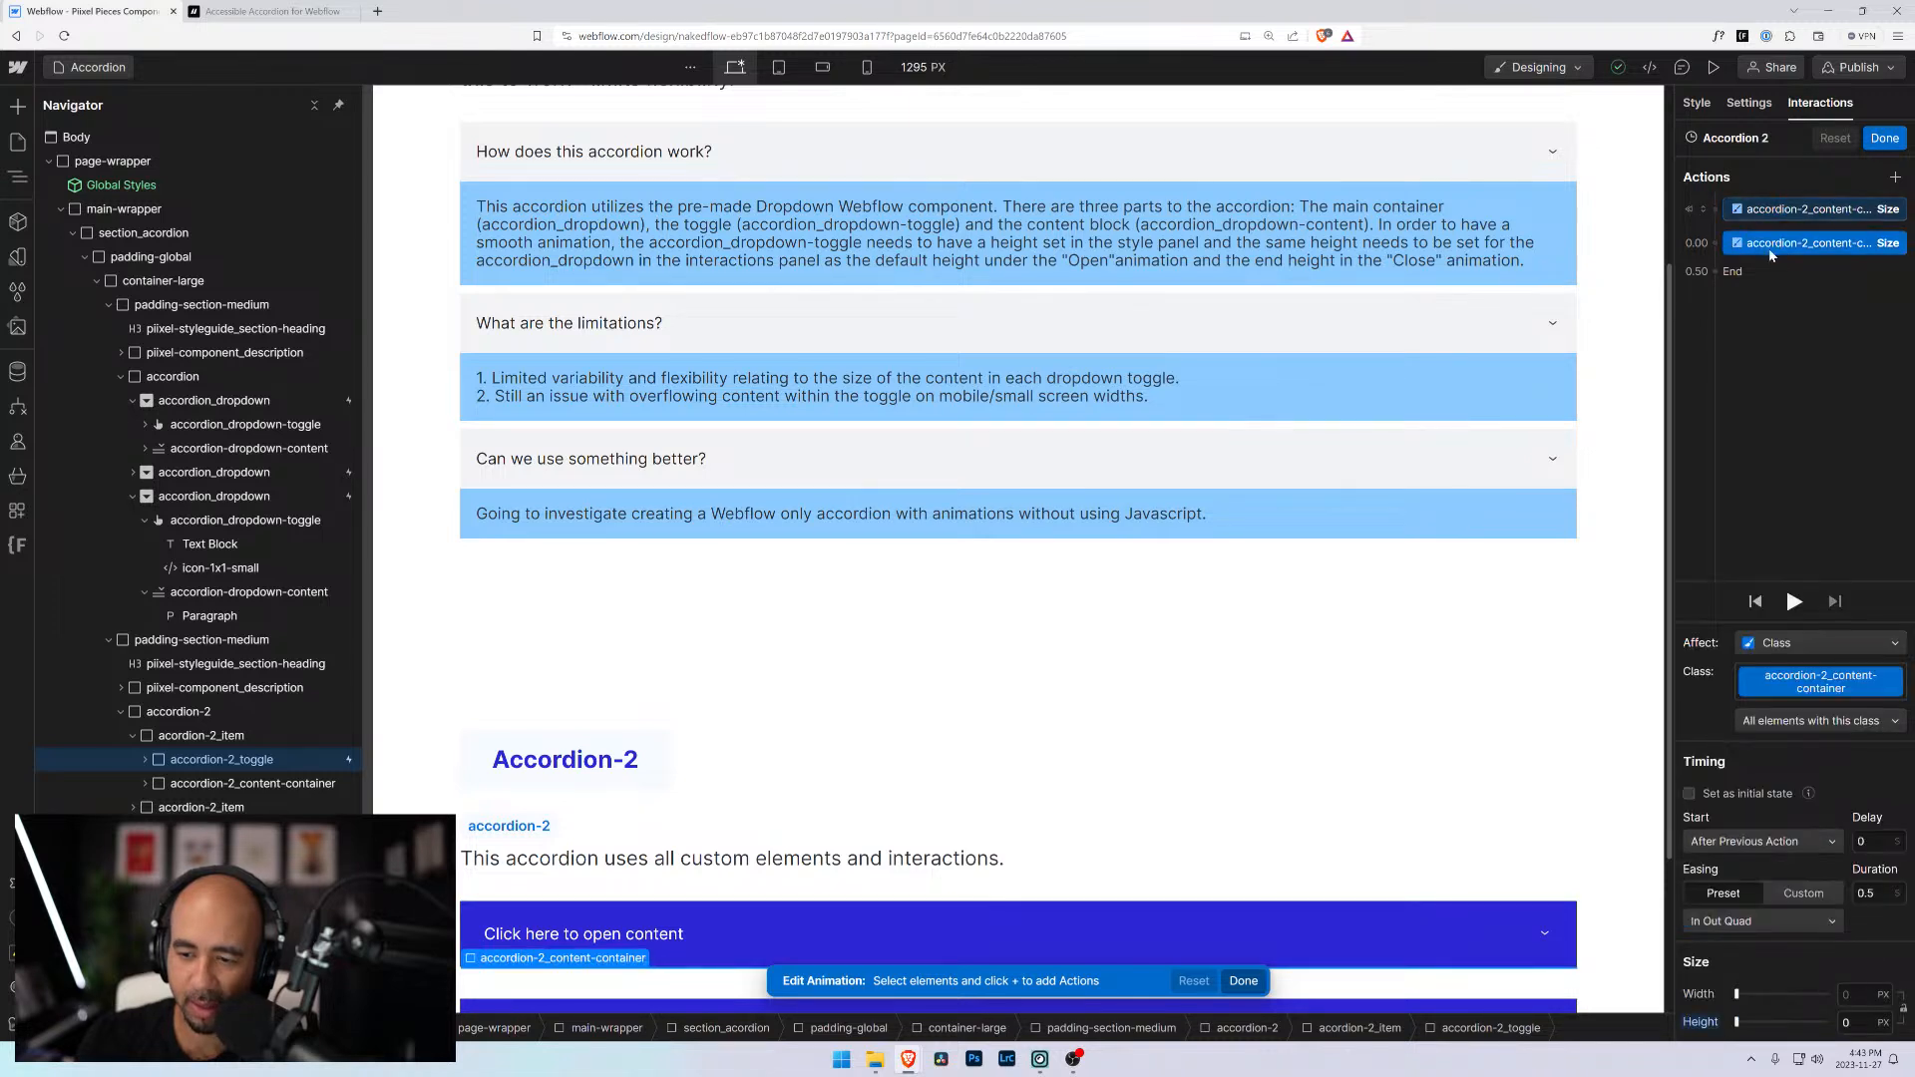
{"action": "left_click", "coordinate": [1885, 137]}
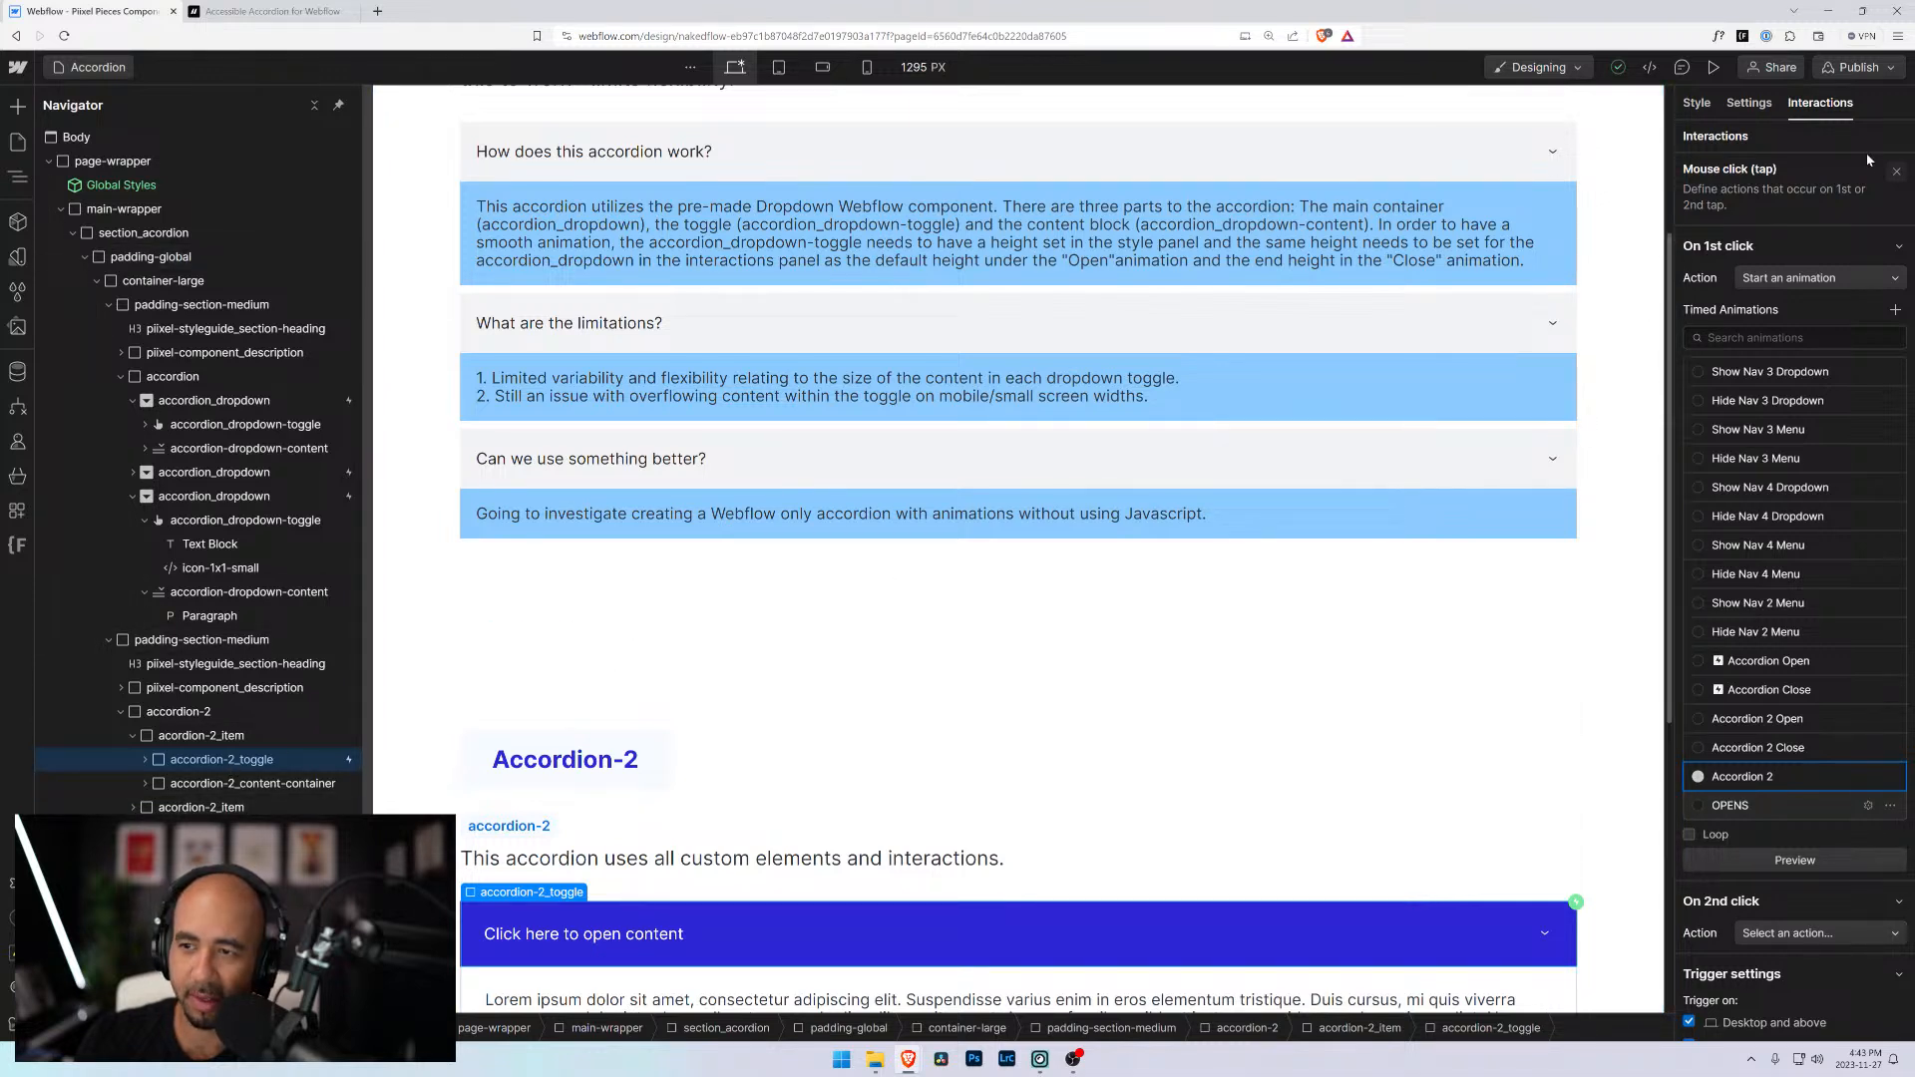
{"action": "left_click", "coordinate": [1712, 130]}
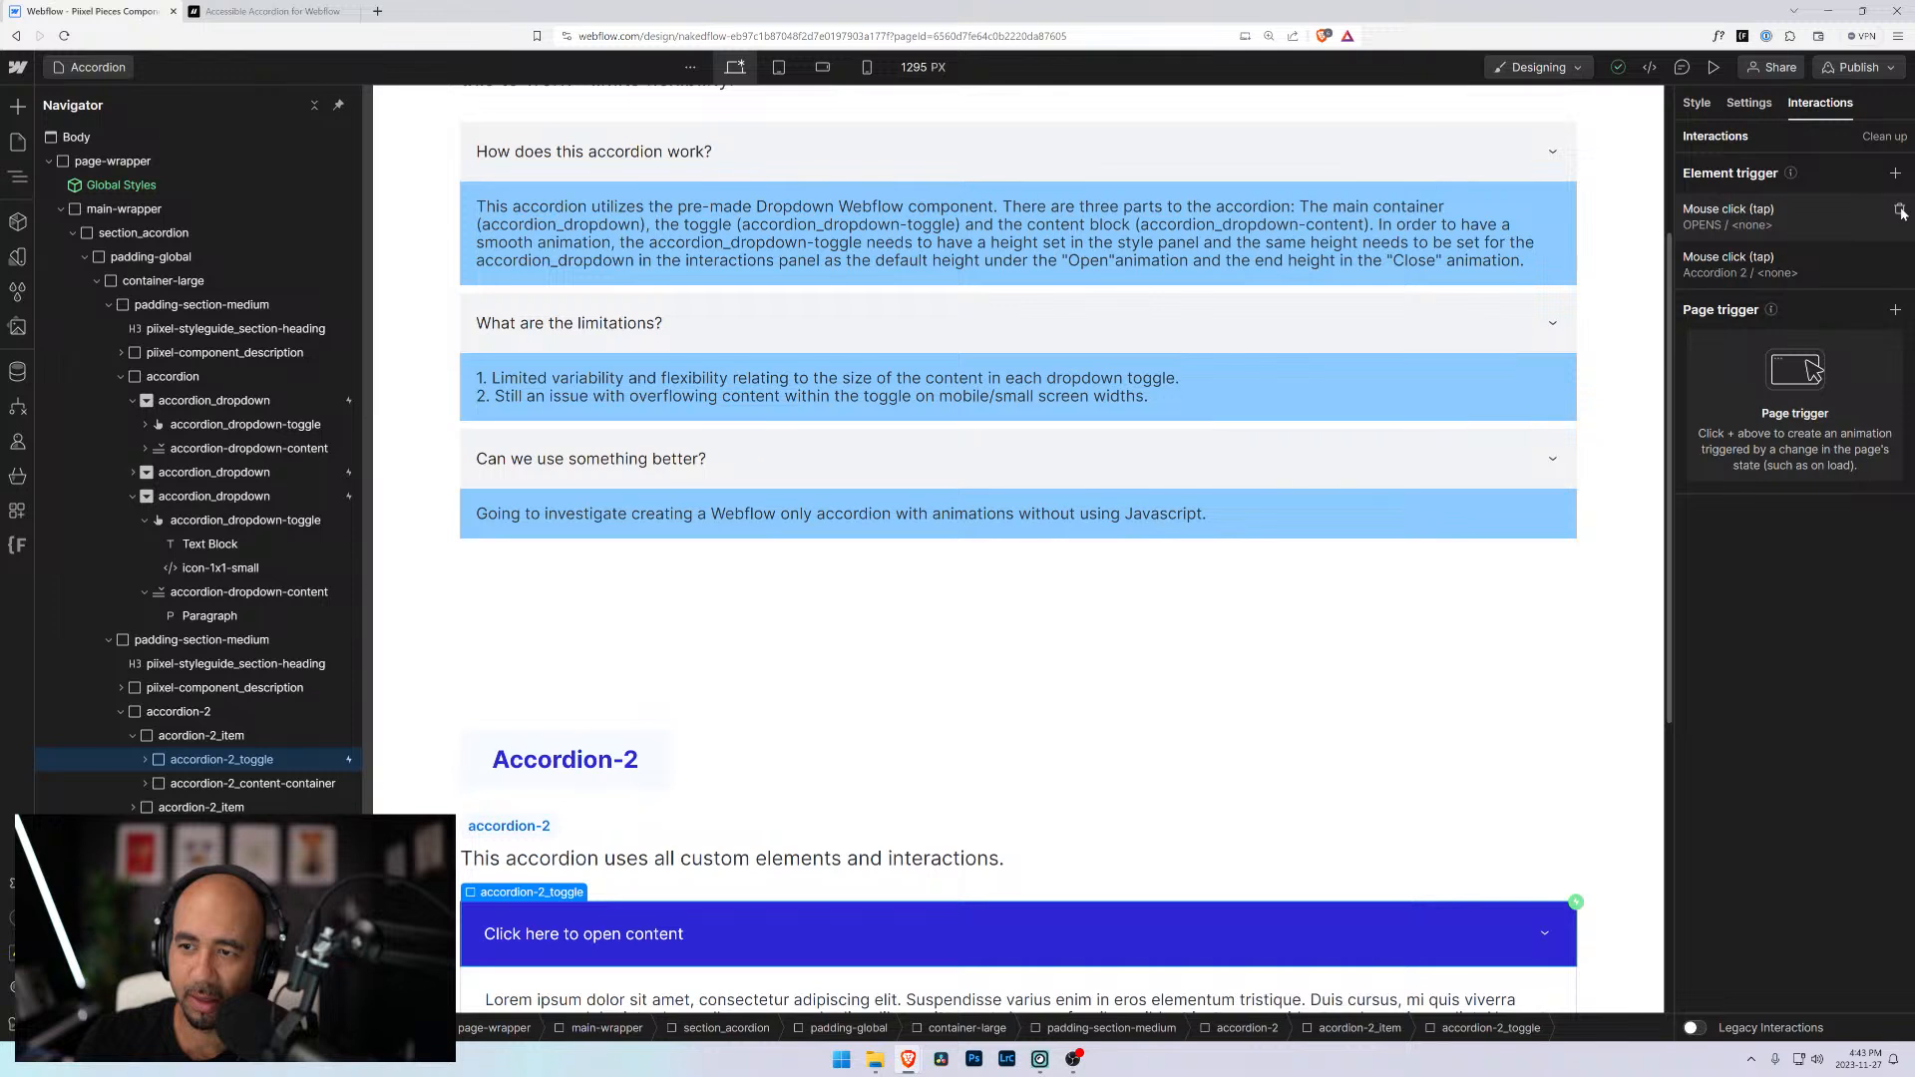
Replace the first toggle's OPENS trigger with a new Mouse click (tap) trigger that starts the OPENS animation on first click
{"action": "left_click", "coordinate": [1900, 212]}
{"action": "left_click", "coordinate": [1895, 172]}
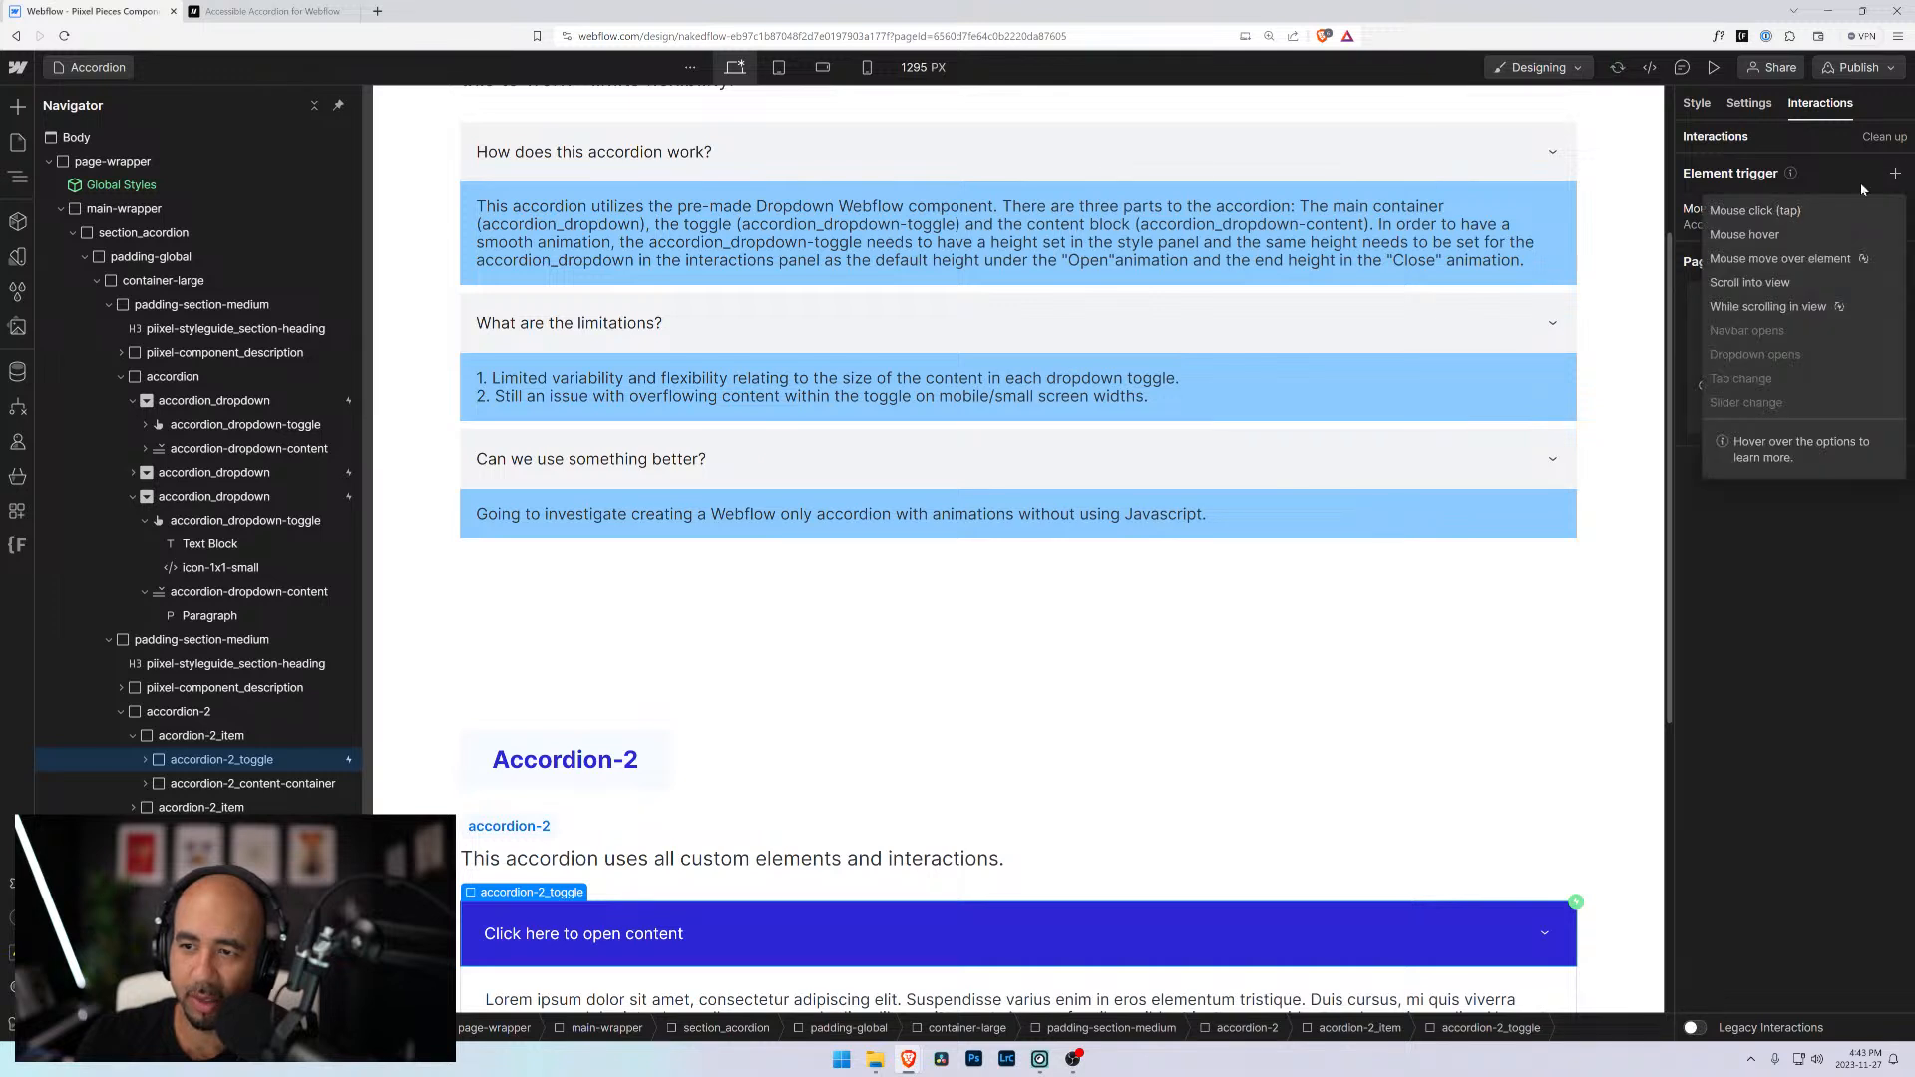
{"action": "left_click", "coordinate": [1762, 212]}
{"action": "left_click", "coordinate": [1796, 278]}
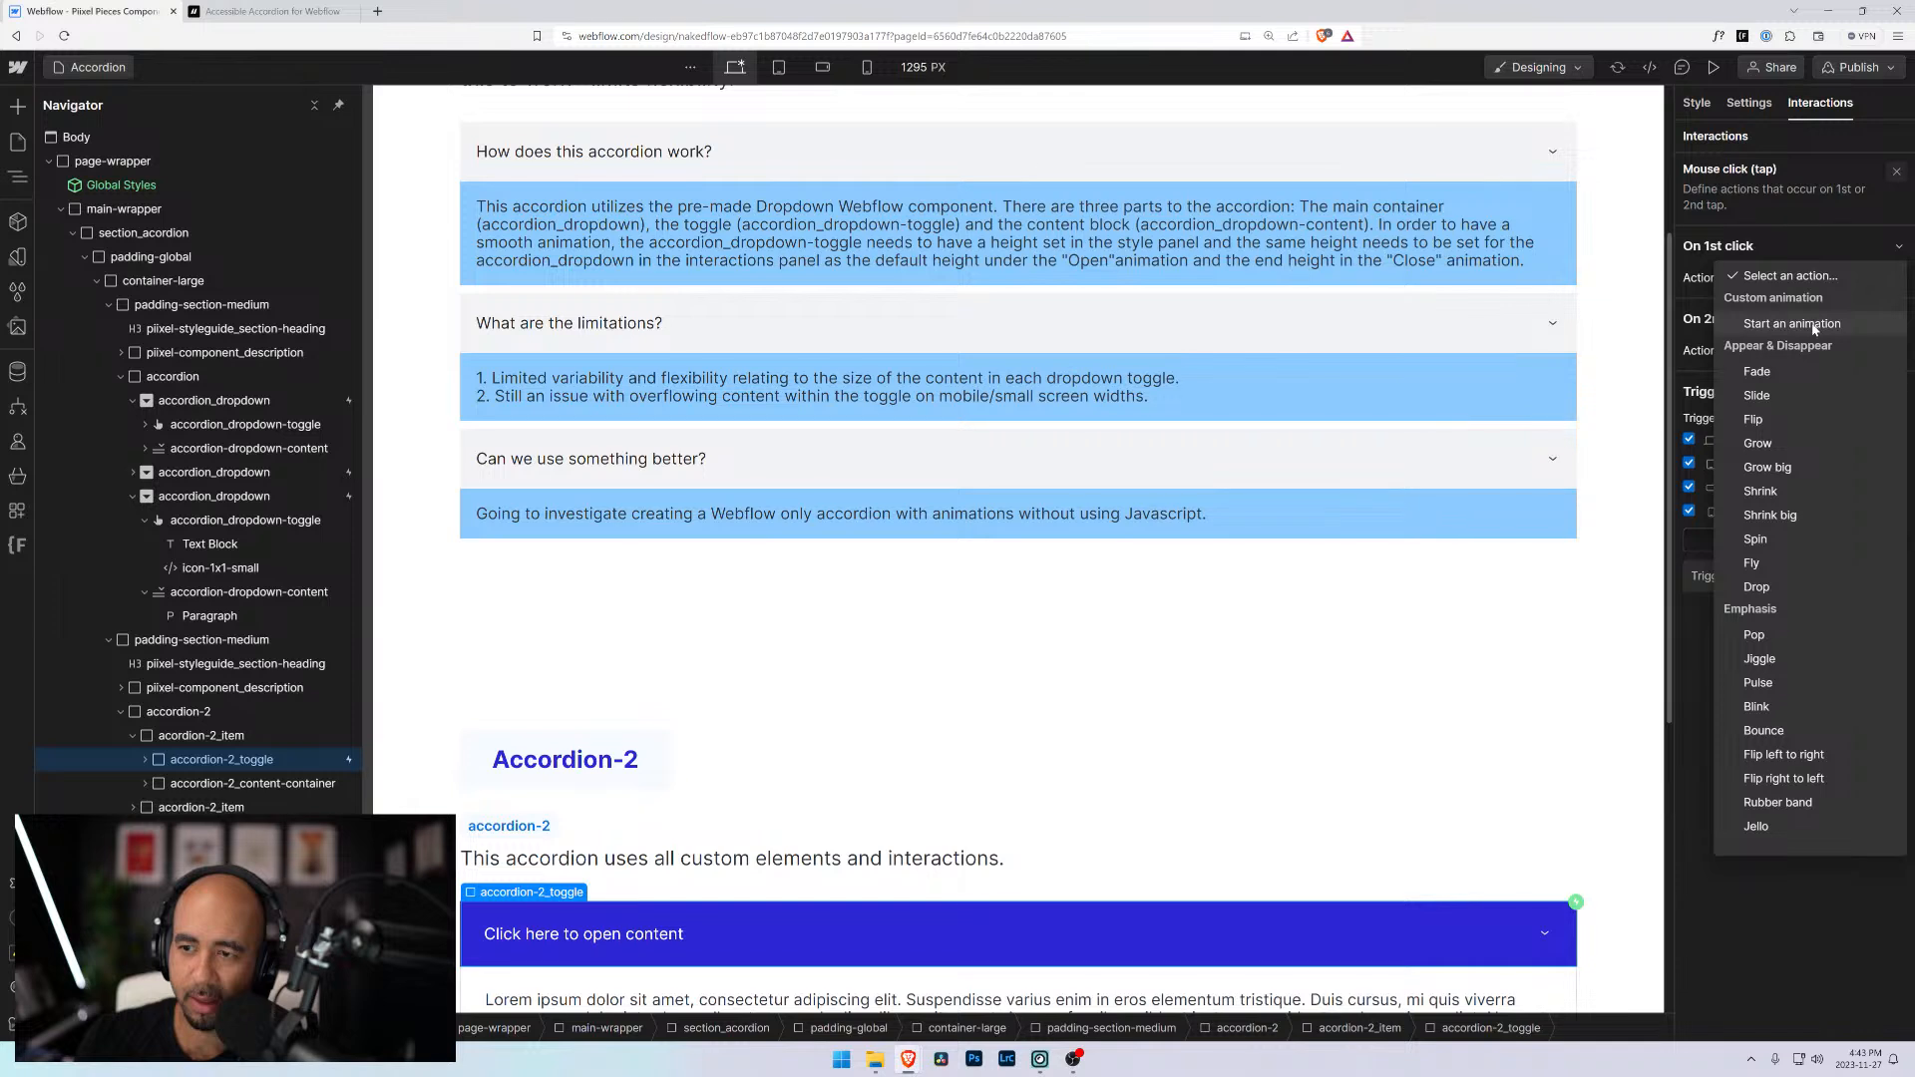
{"action": "left_click", "coordinate": [1813, 329]}
{"action": "left_click", "coordinate": [1741, 805]}
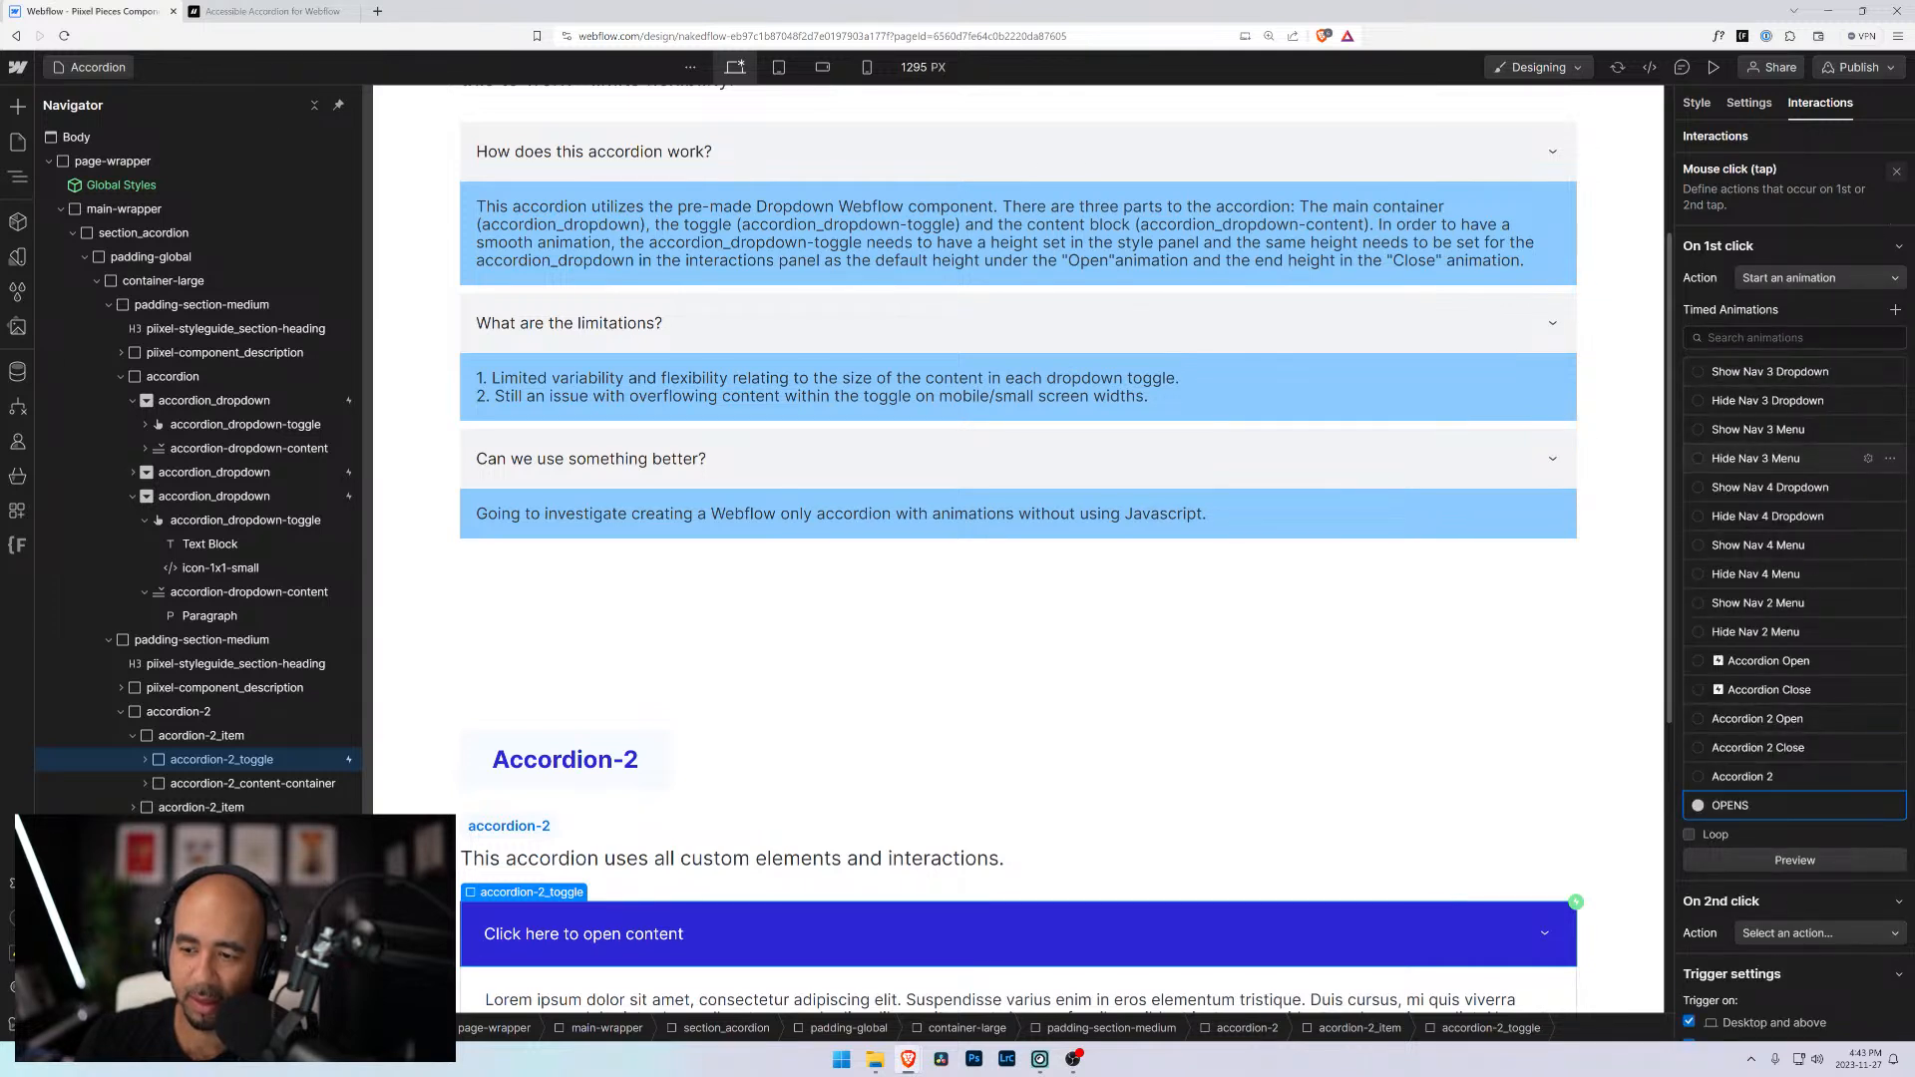
{"action": "left_click", "coordinate": [1897, 172]}
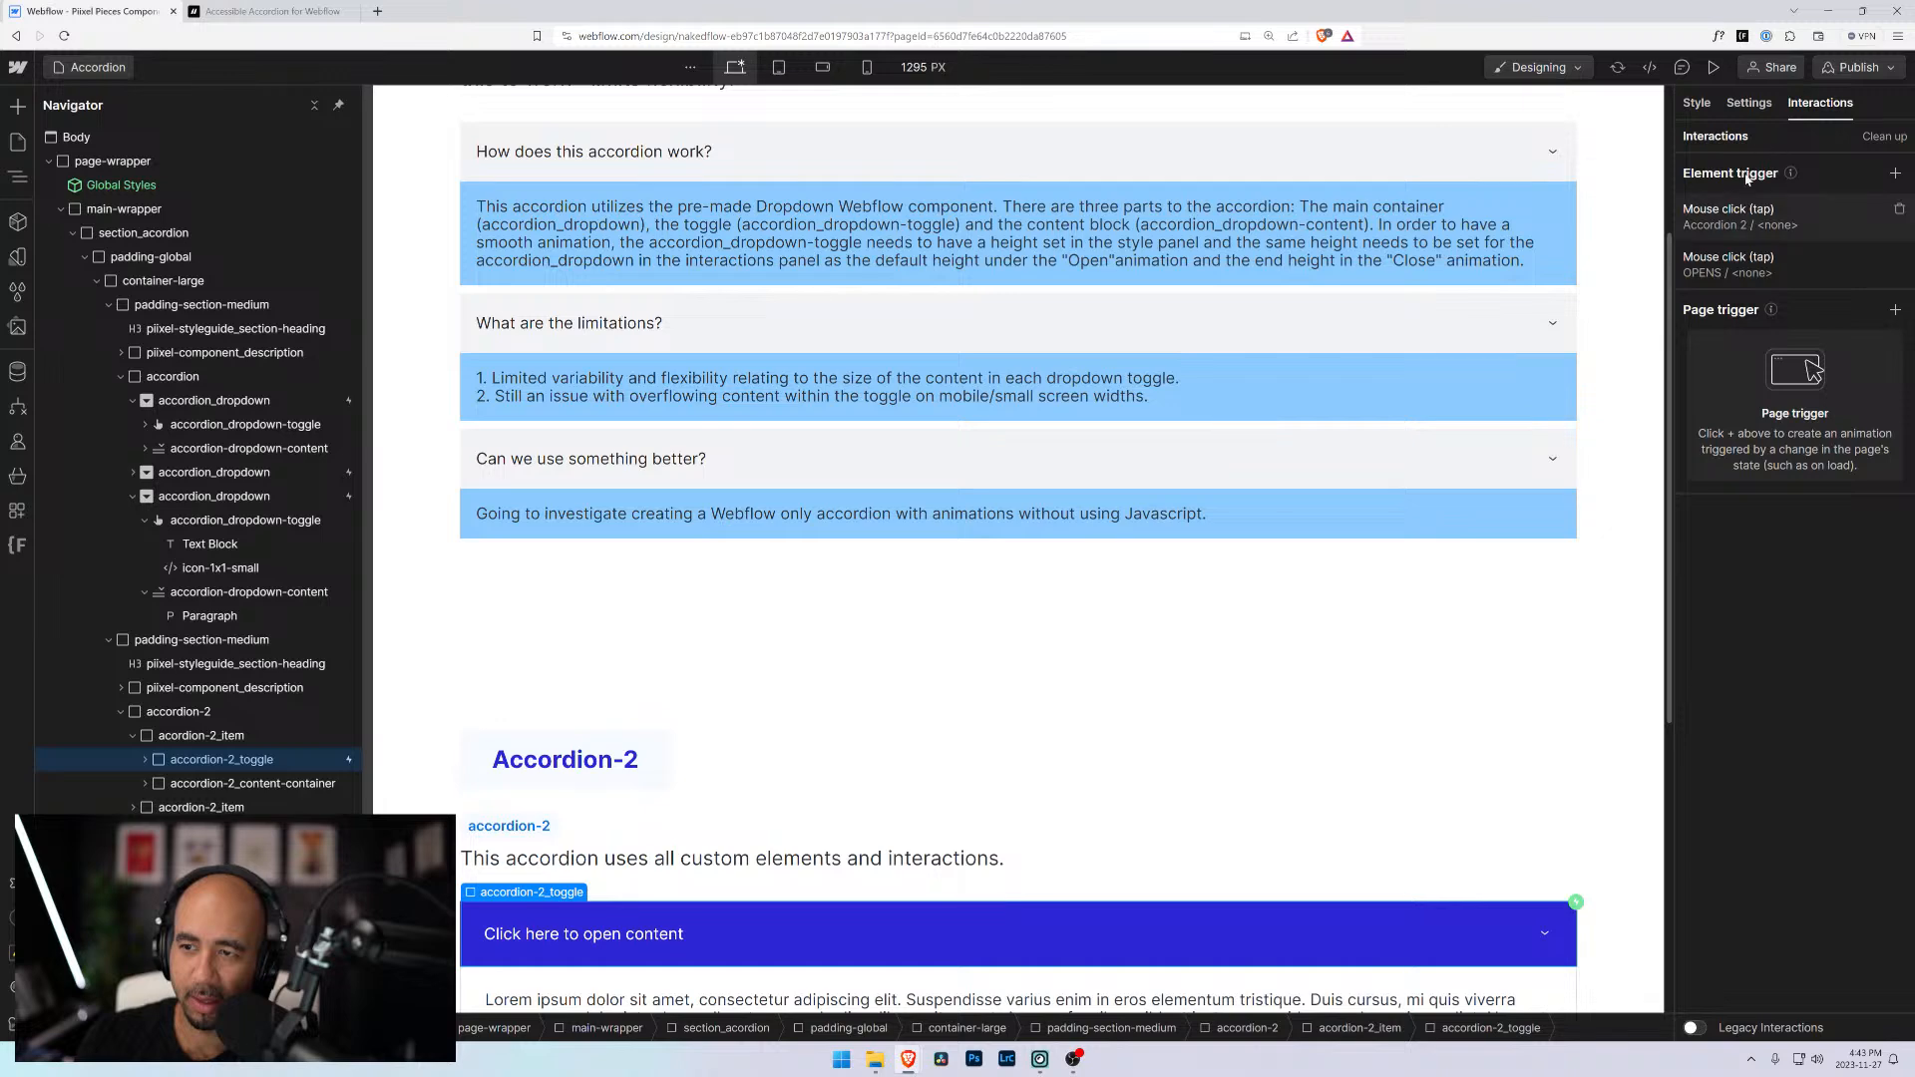
Preview the page, open the first Accordion-2 item to test the reordered triggers, and return to the designer
{"action": "left_click", "coordinate": [1713, 67]}
{"action": "left_click", "coordinate": [1128, 718]}
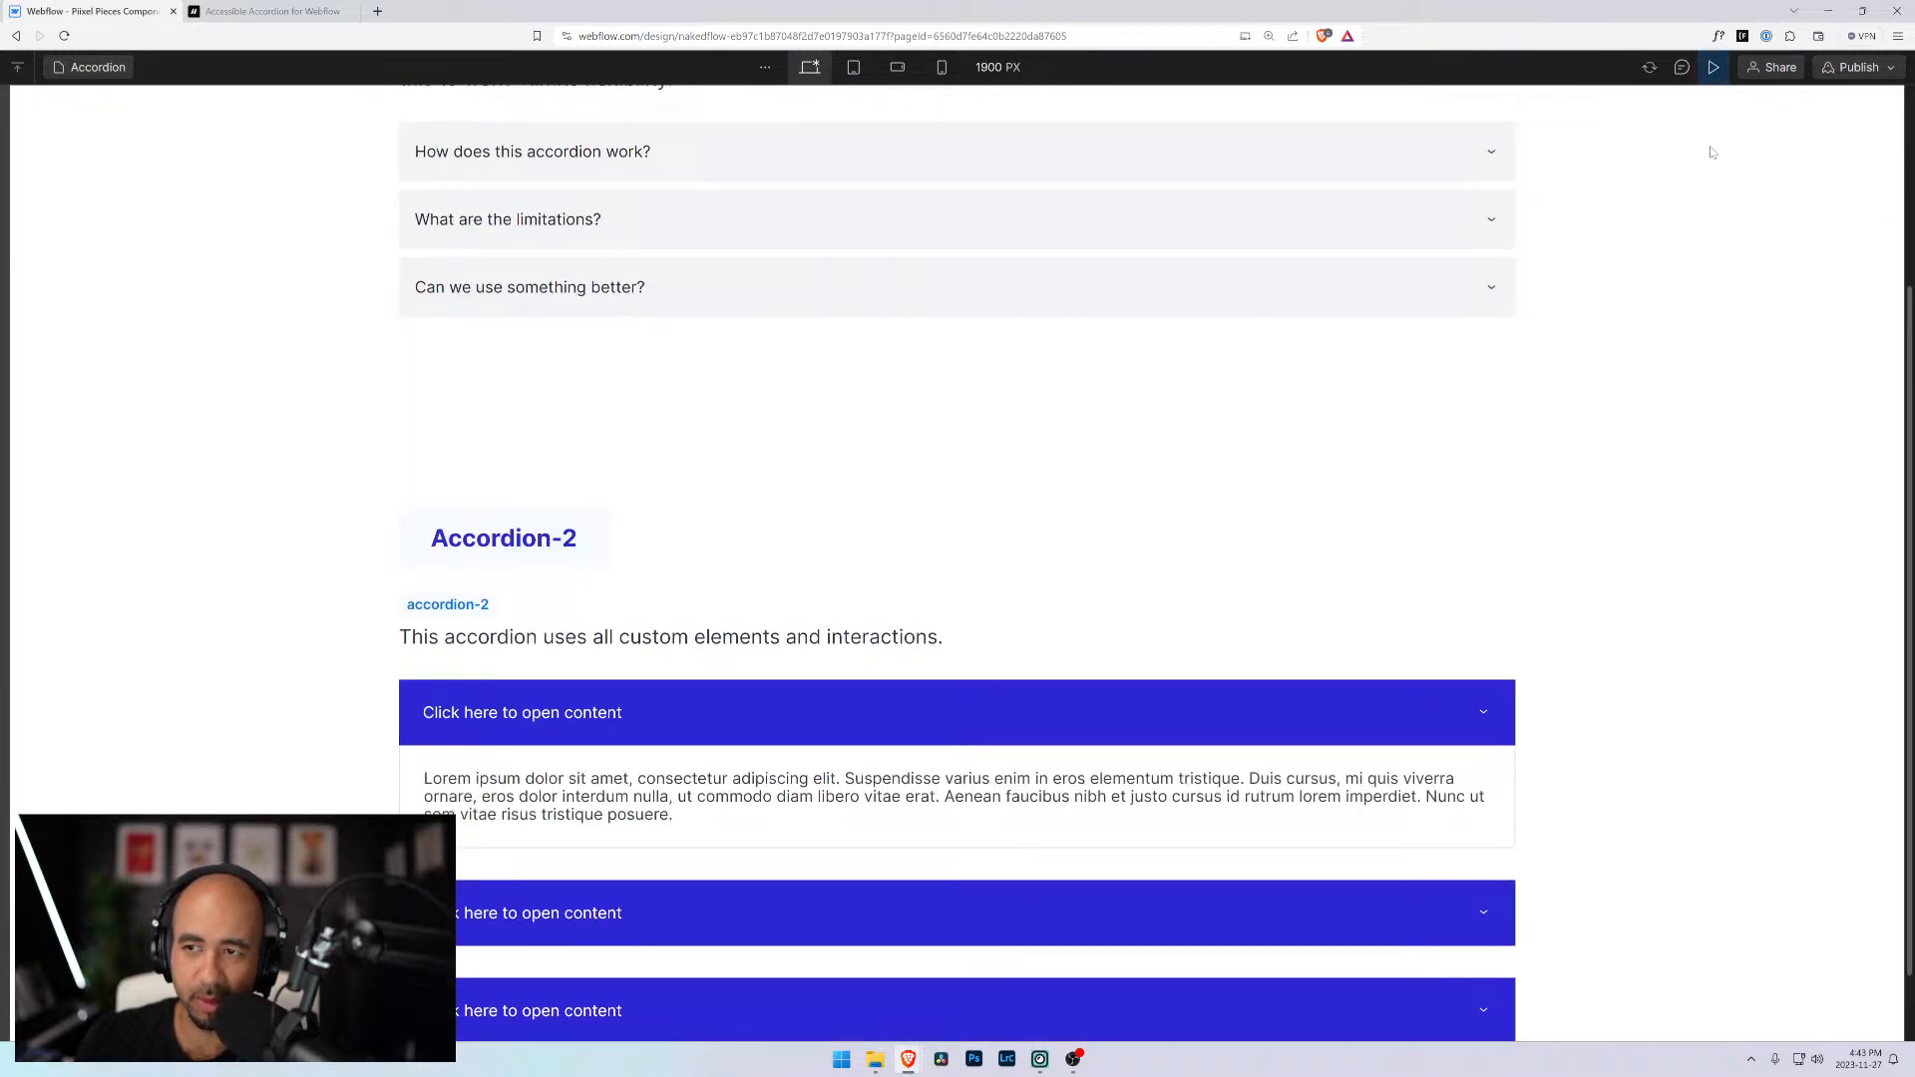
{"action": "left_click", "coordinate": [1714, 67]}
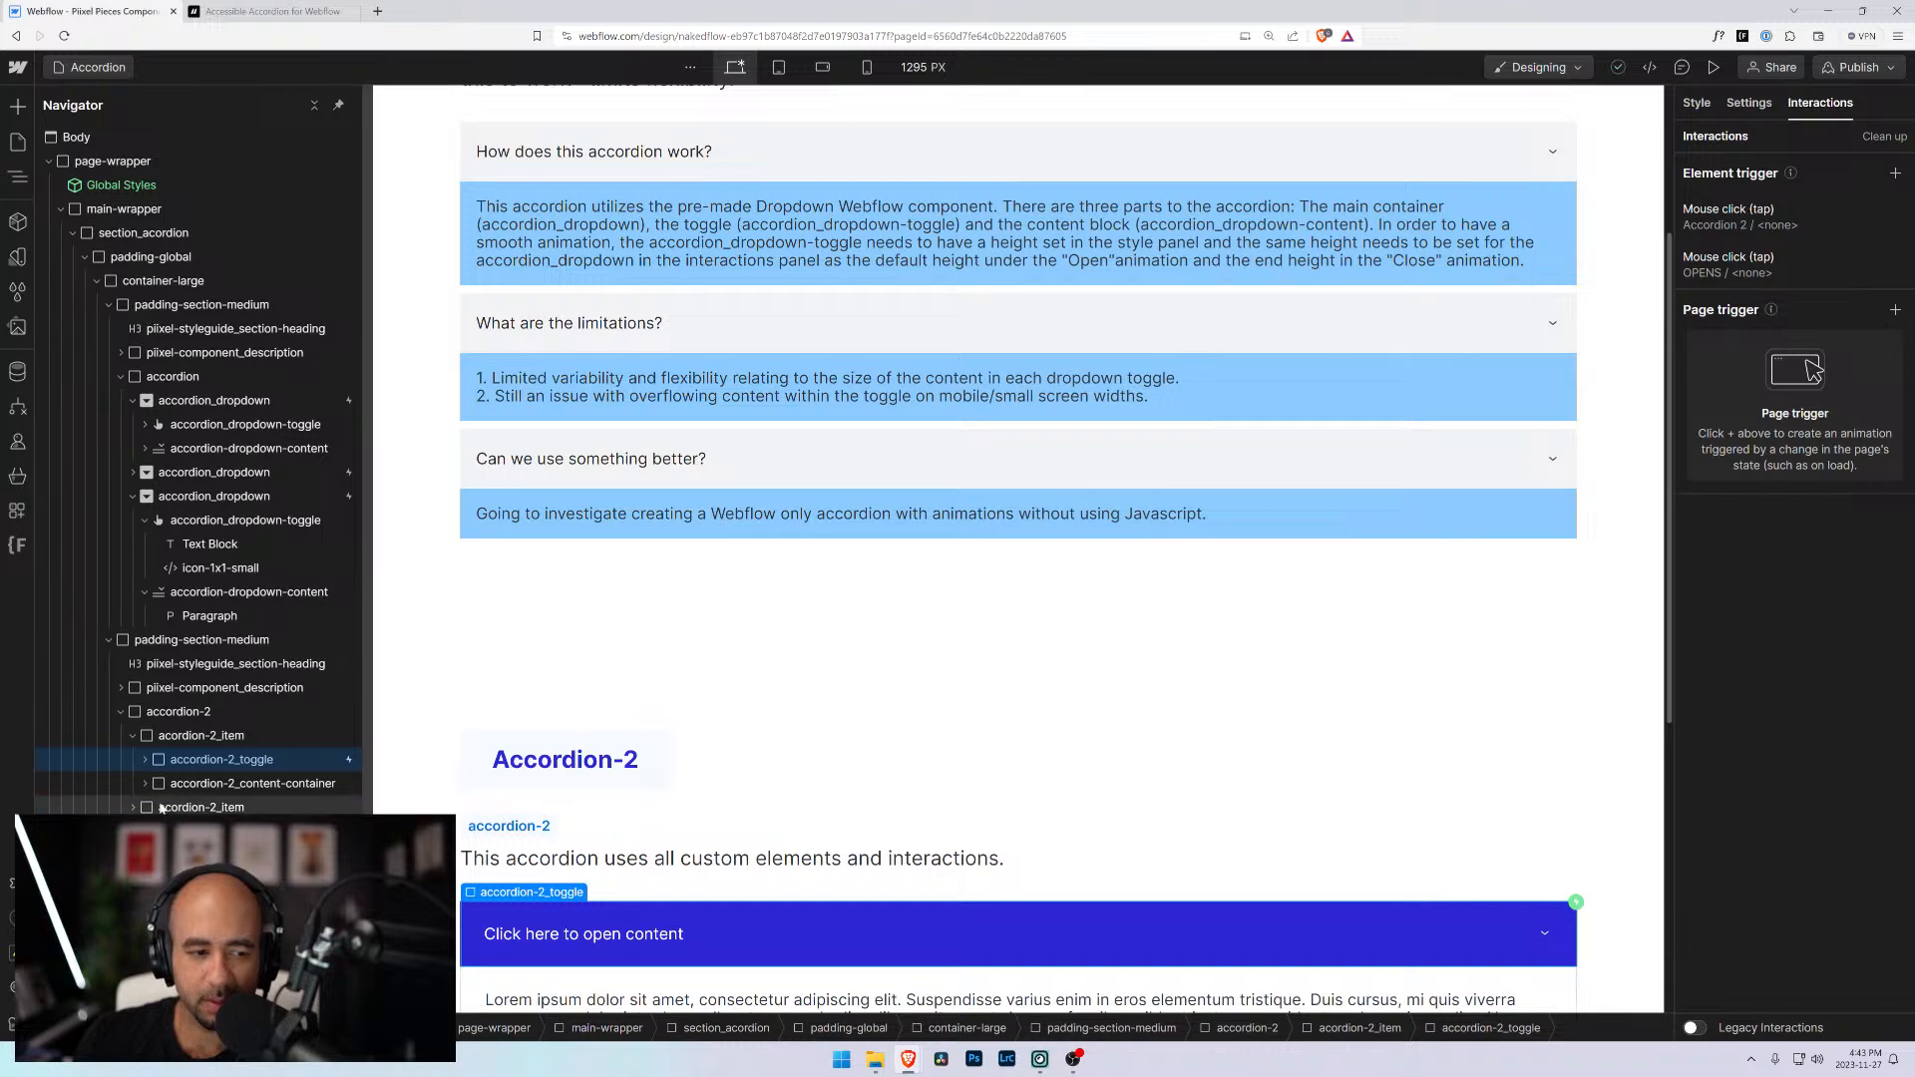
Check the click triggers on the second item's accordion-2_toggle and the animation assigned to its Accordion 2 trigger
{"action": "left_click", "coordinate": [162, 807]}
{"action": "left_click", "coordinate": [848, 604]}
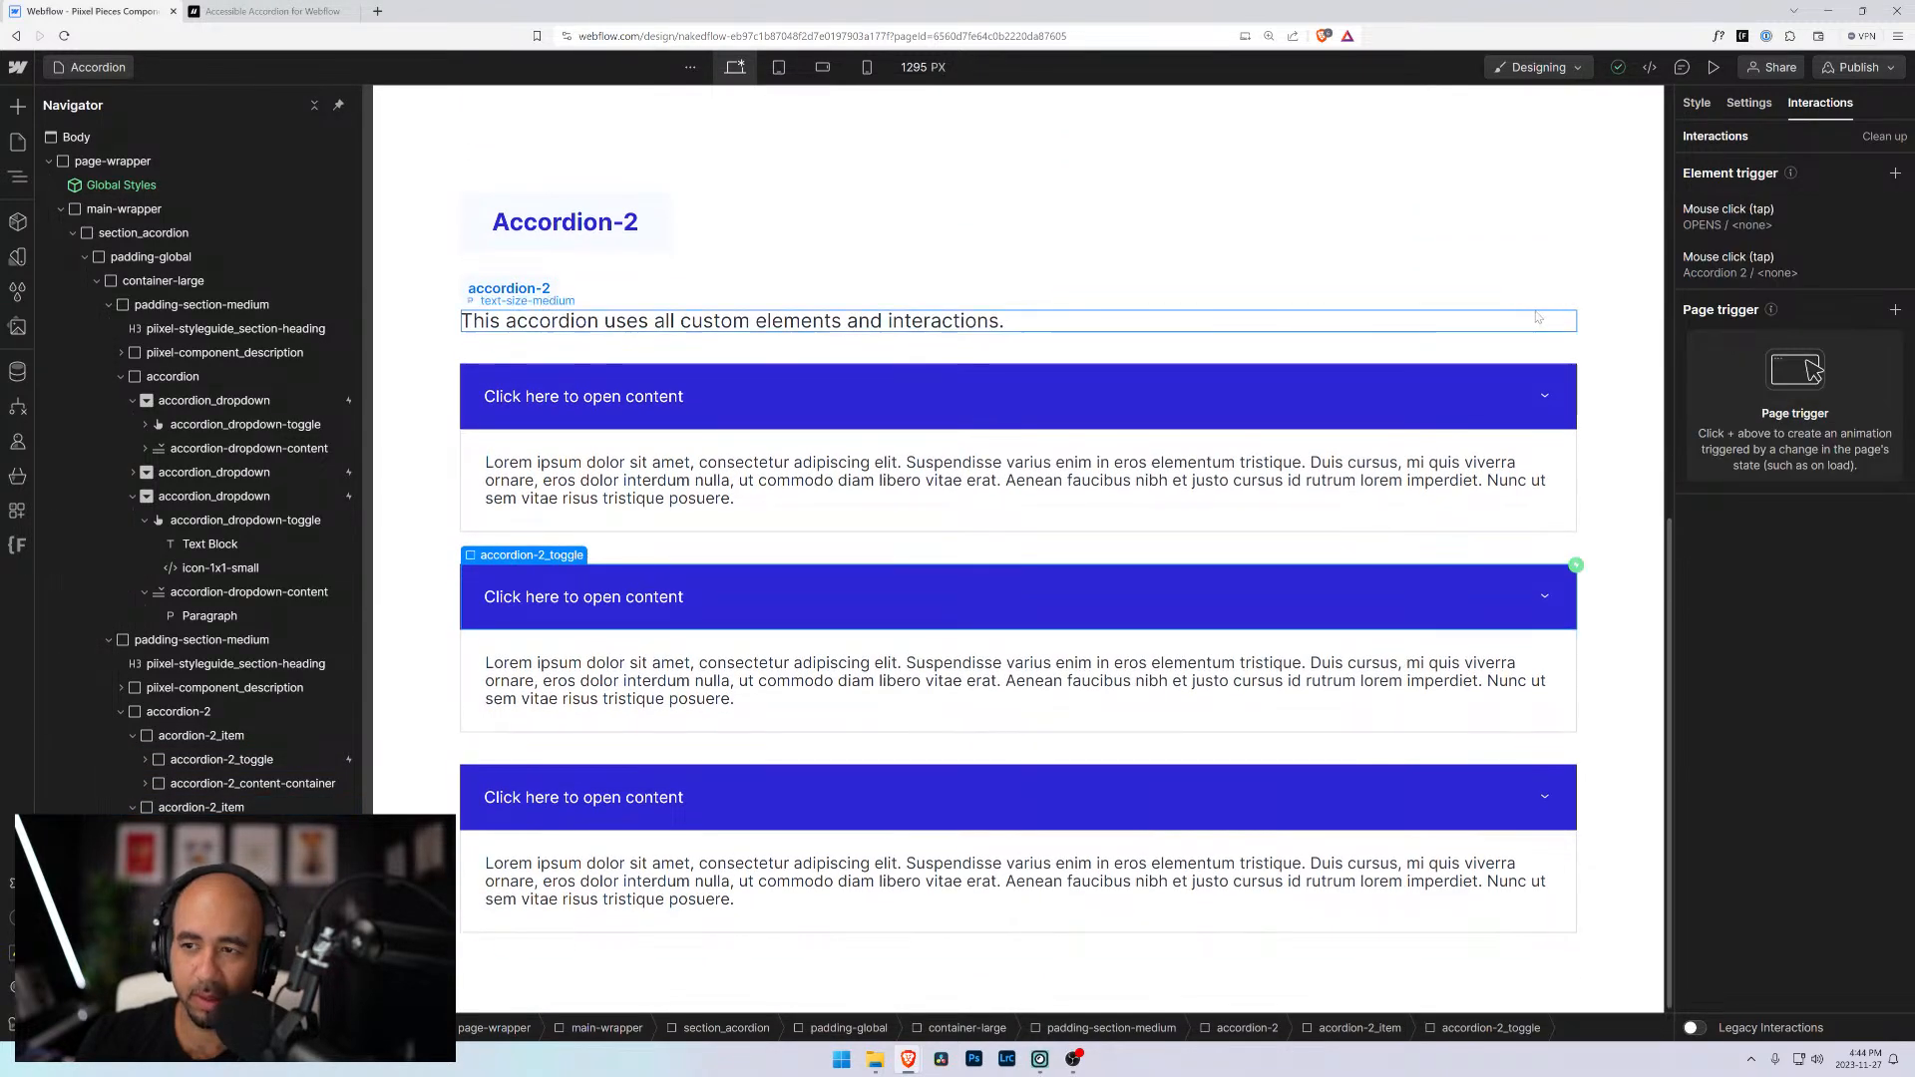
{"action": "left_click", "coordinate": [1782, 261]}
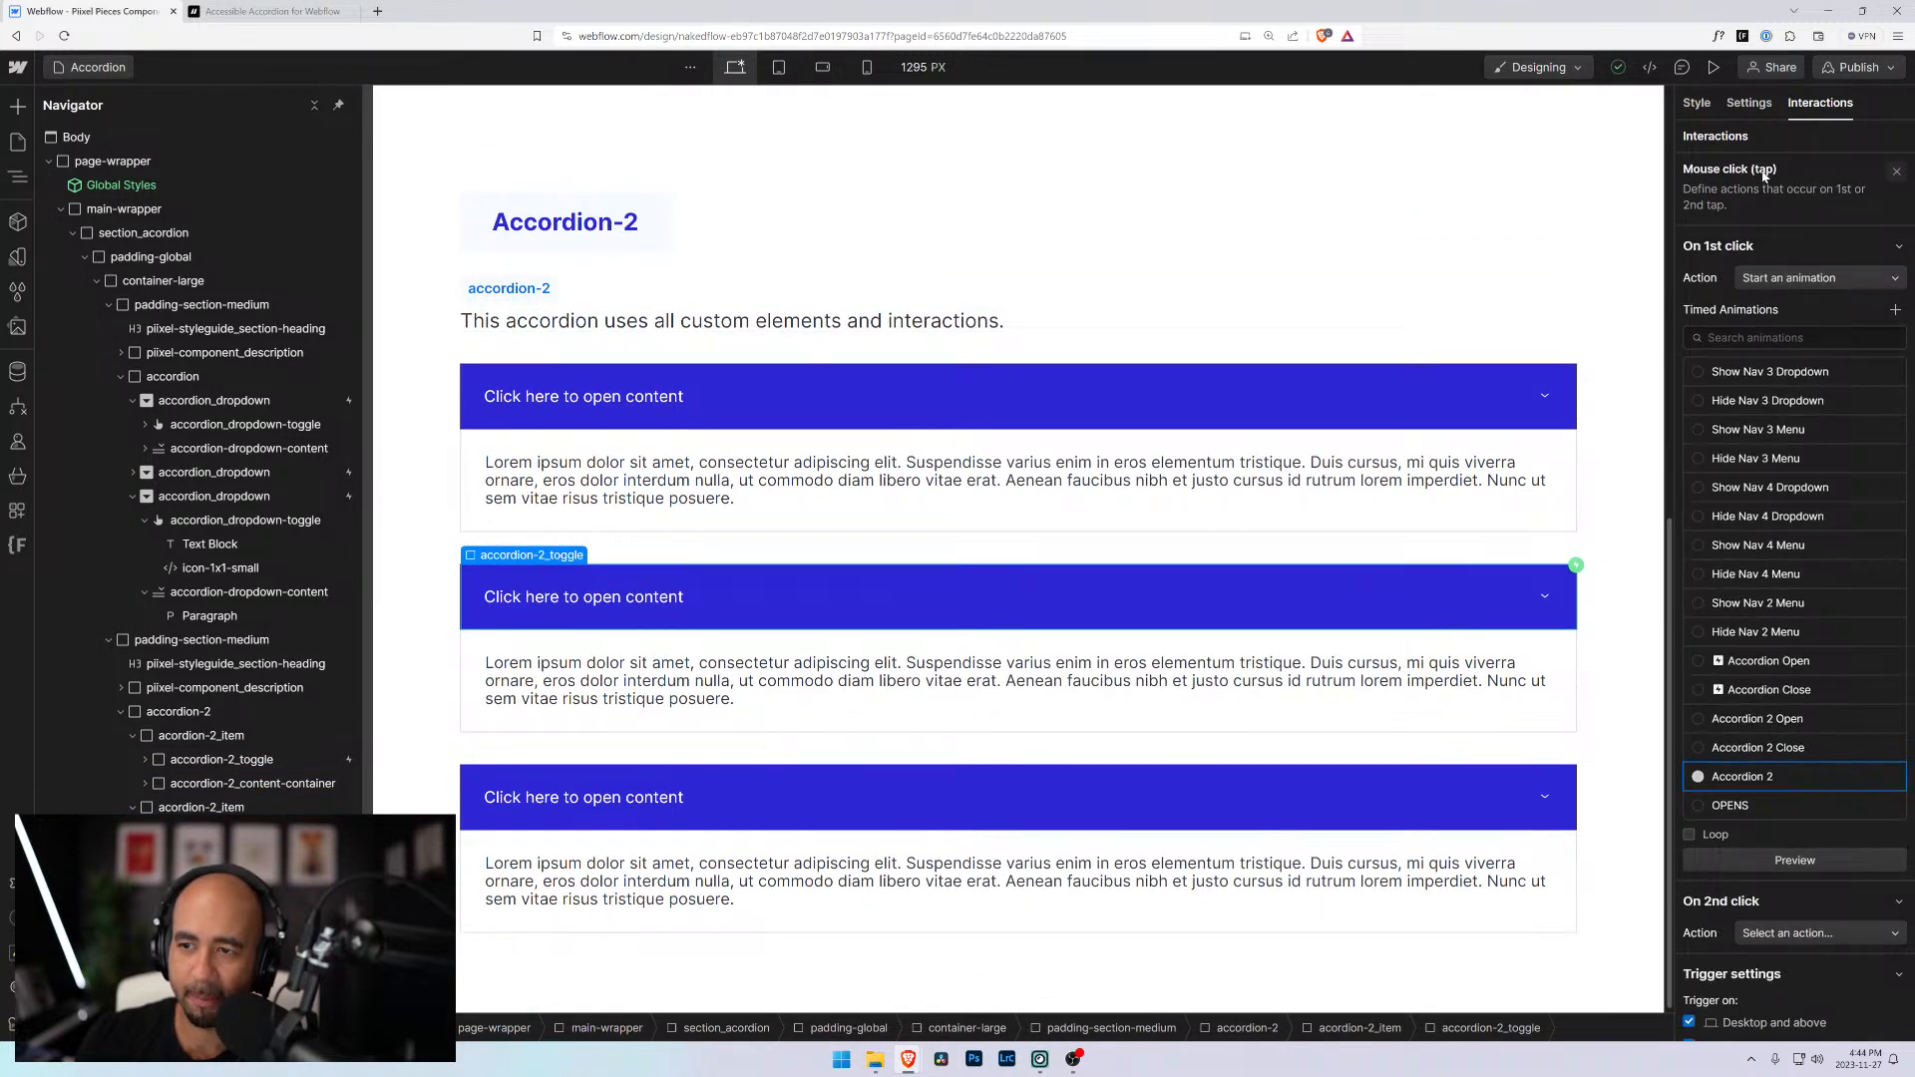
{"action": "left_click", "coordinate": [1896, 171]}
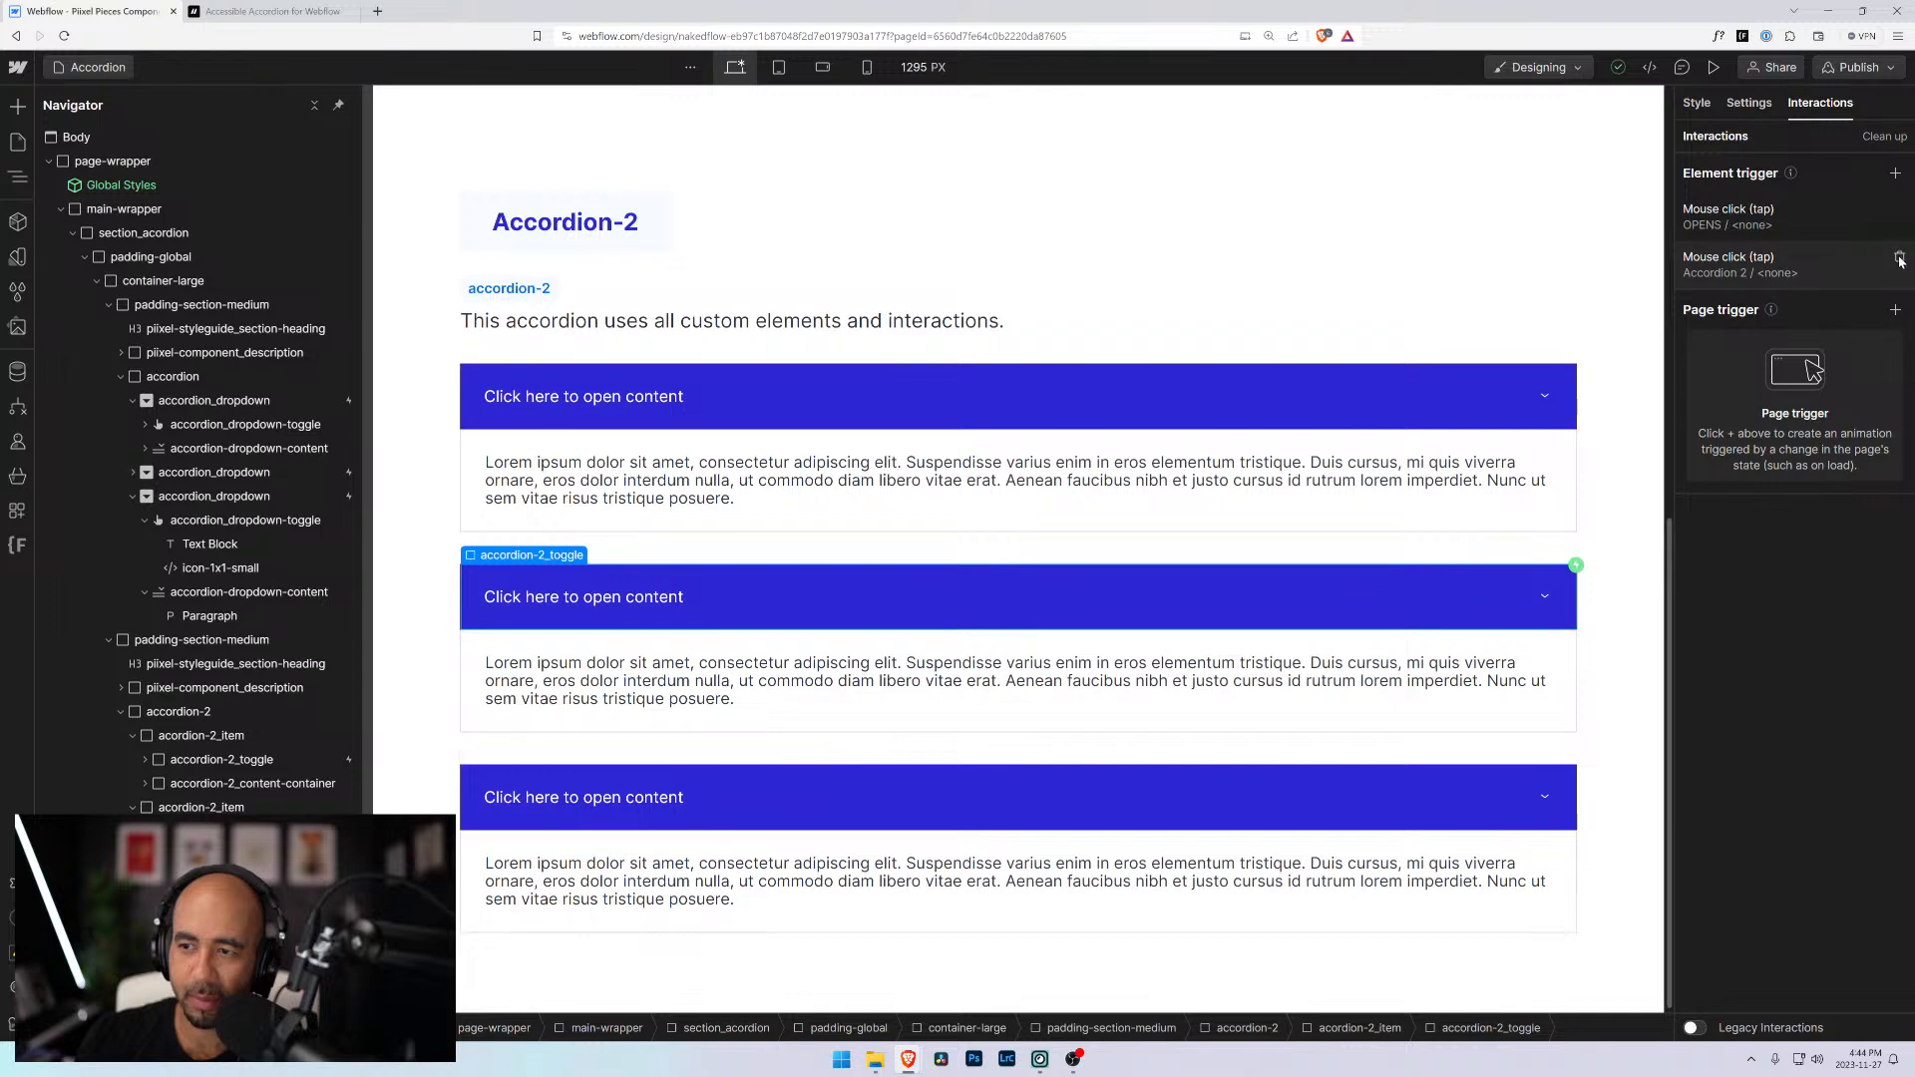
Remove the Accordion 2 and OPENS triggers from the second item's toggle and add an empty Mouse click (tap) trigger
{"action": "left_click", "coordinate": [1900, 258]}
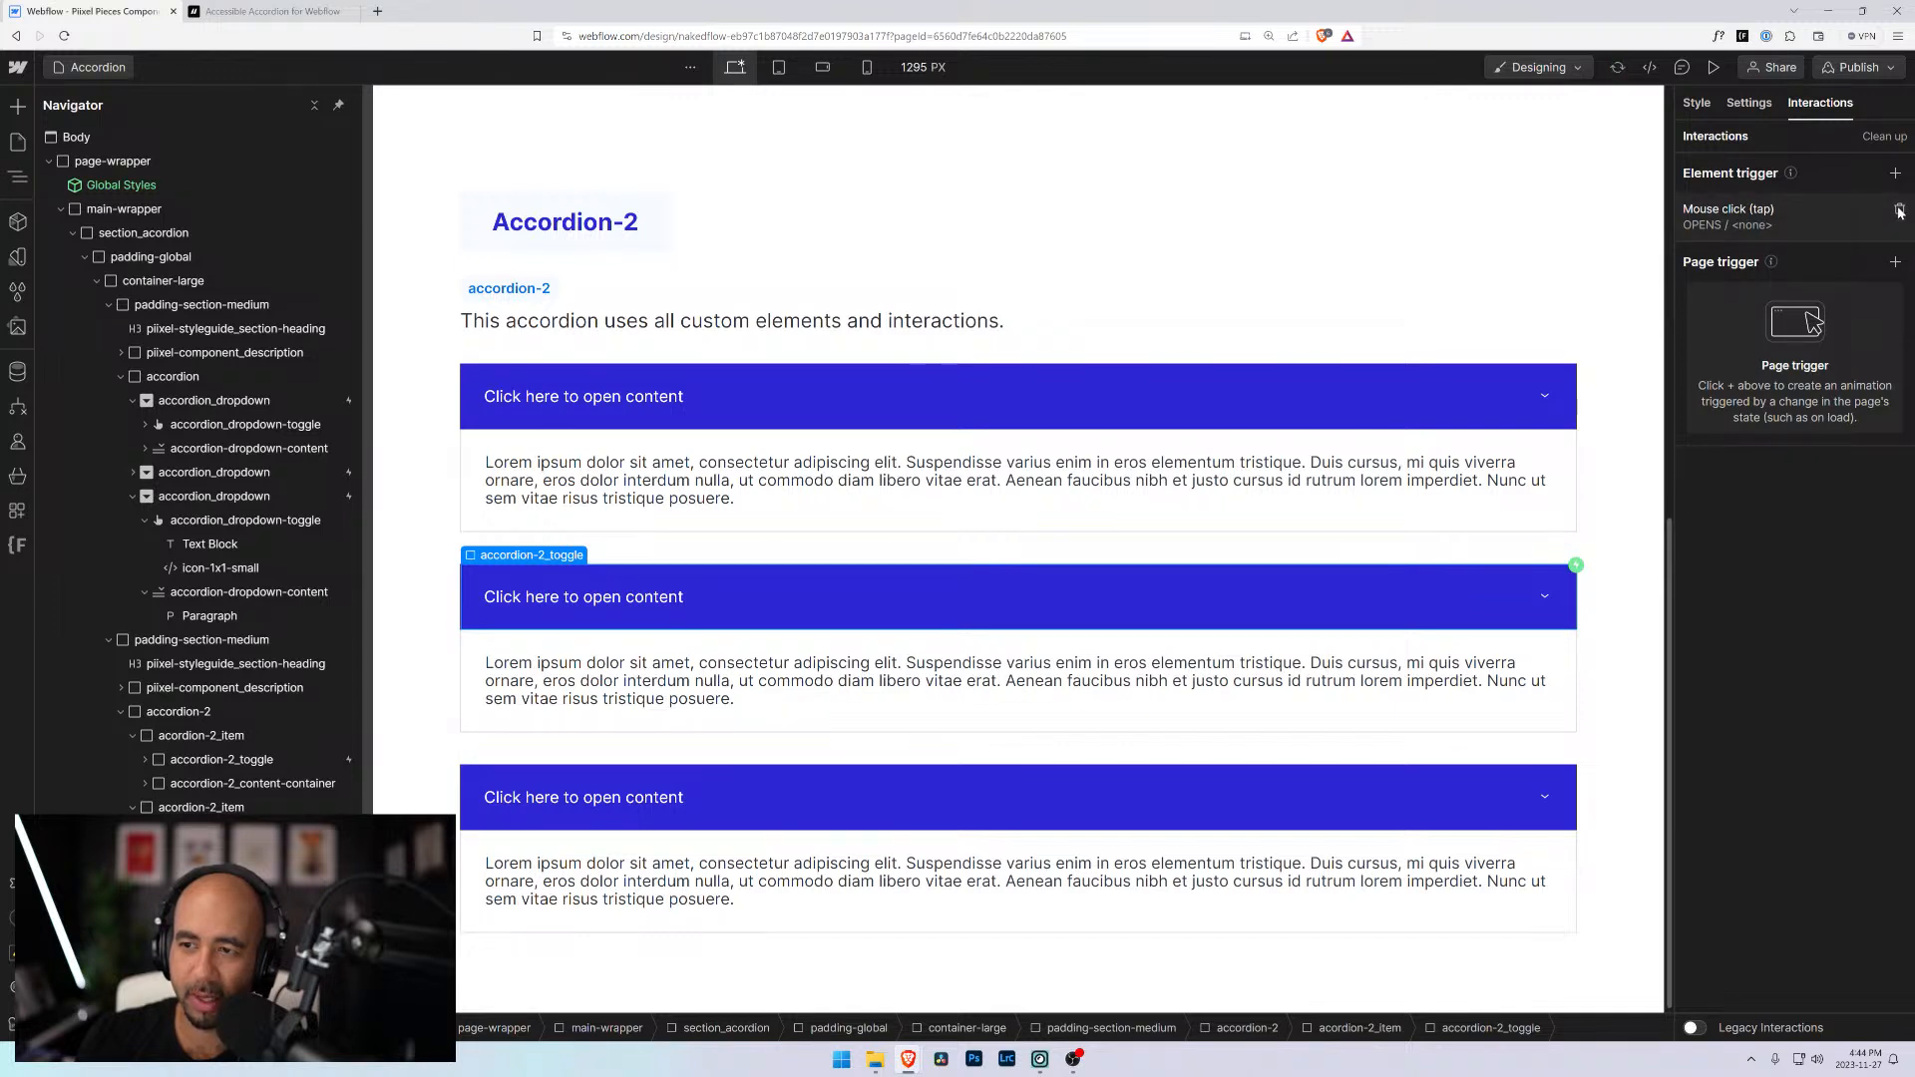
{"action": "left_click", "coordinate": [1900, 211]}
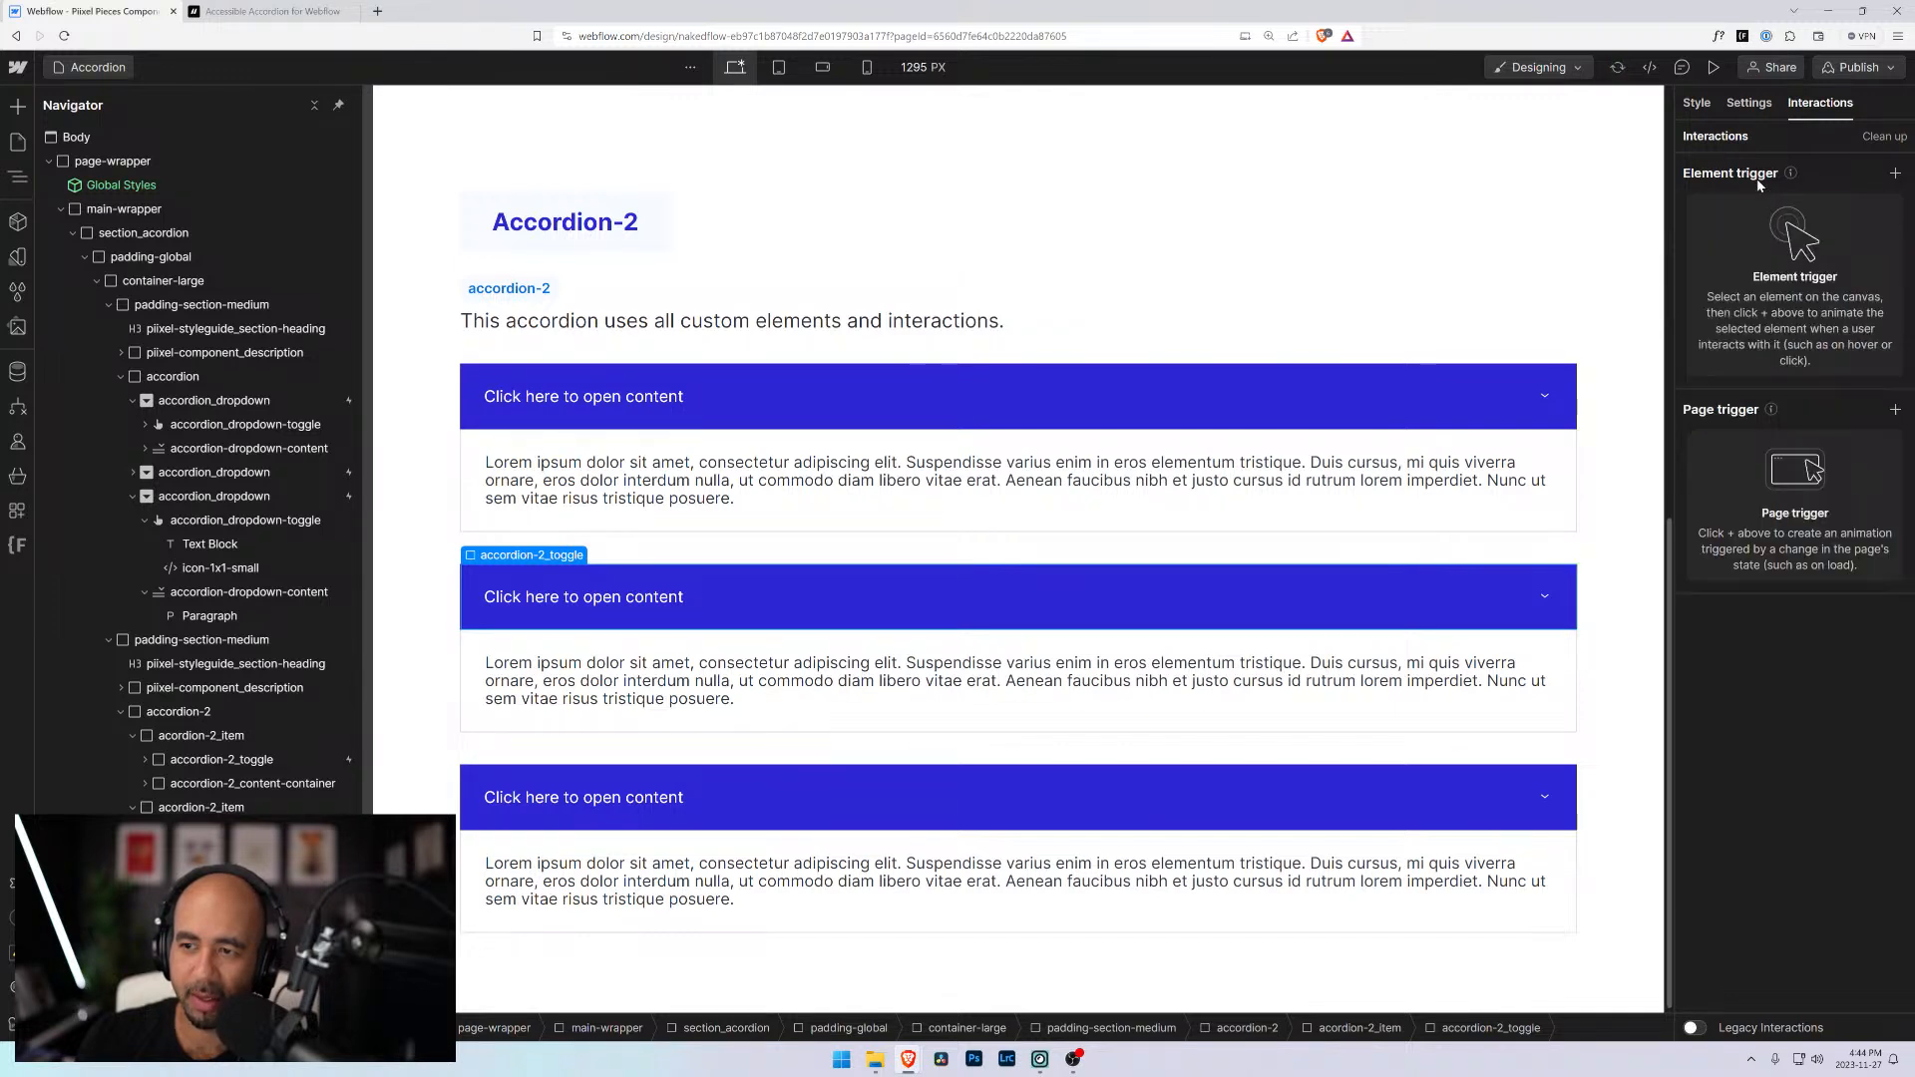
{"action": "left_click", "coordinate": [1892, 174]}
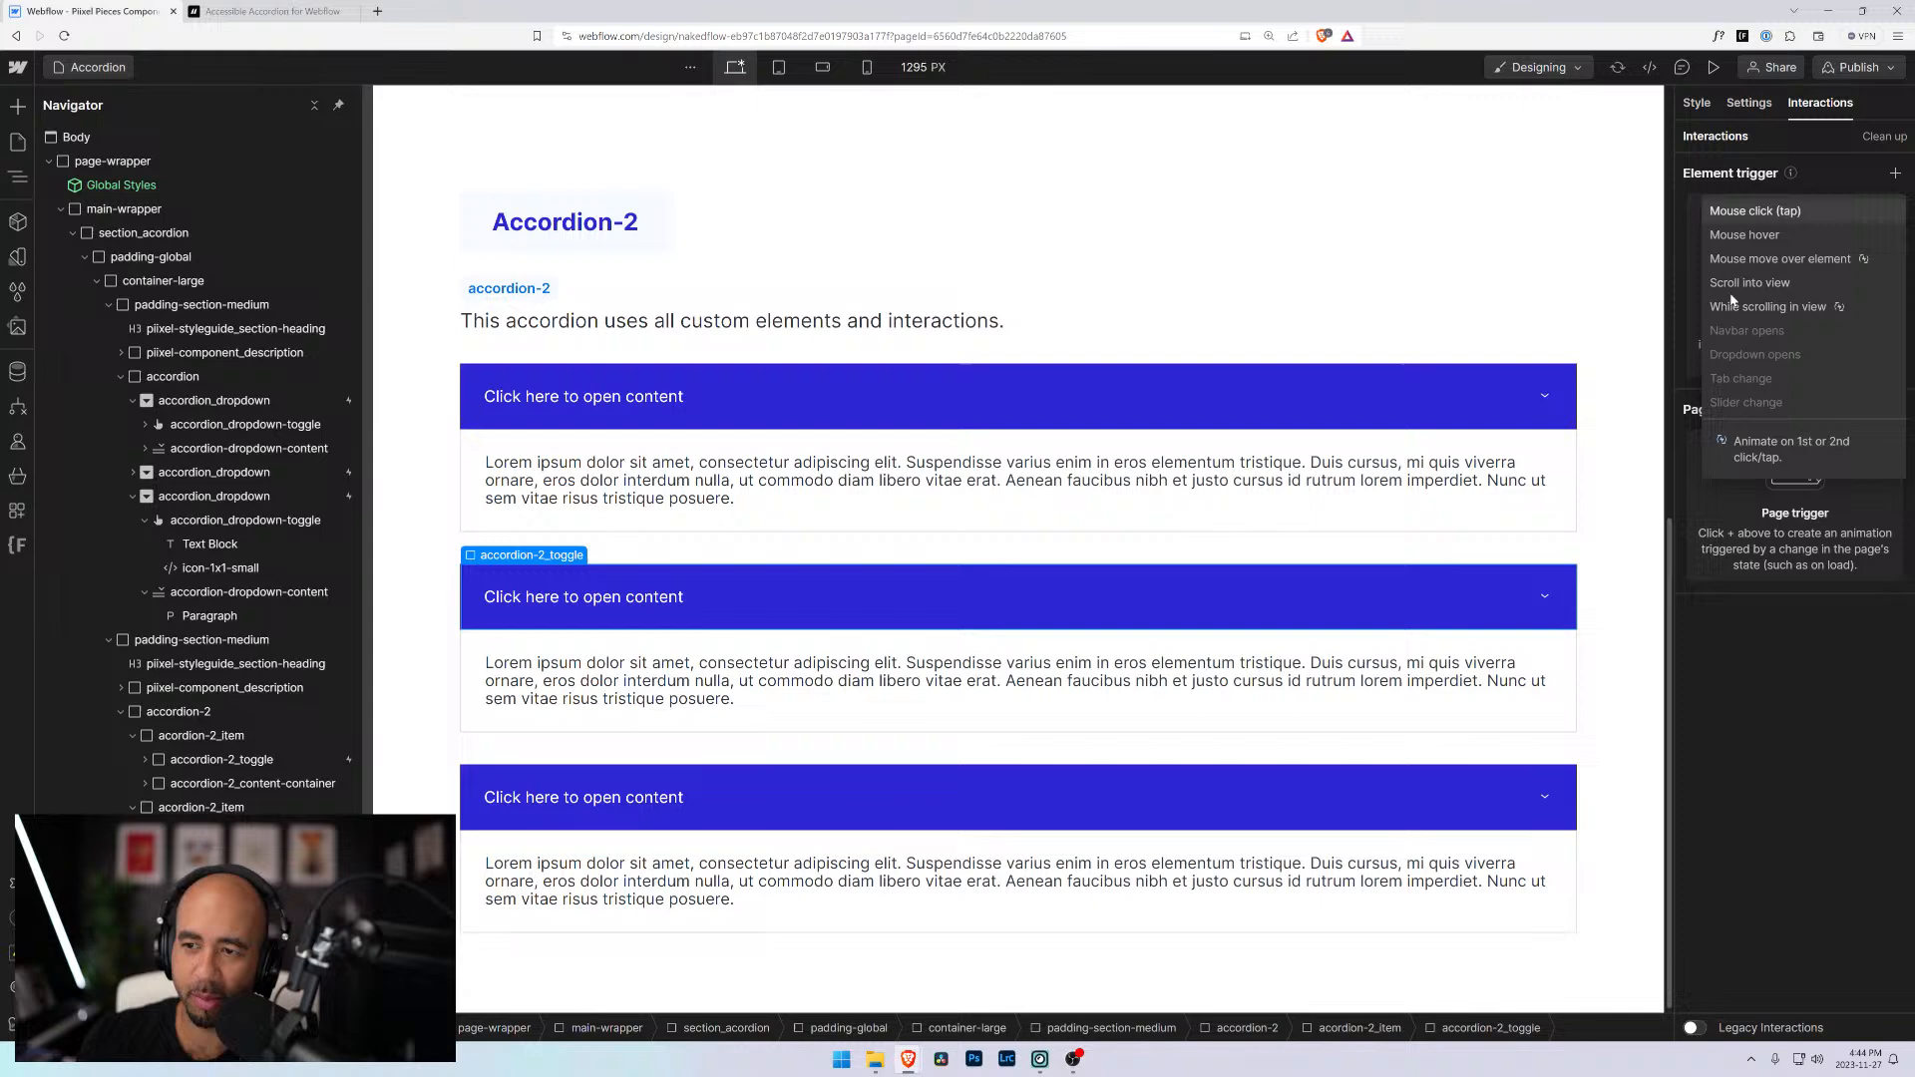
{"action": "left_click", "coordinate": [1783, 209]}
{"action": "left_click", "coordinate": [1791, 246]}
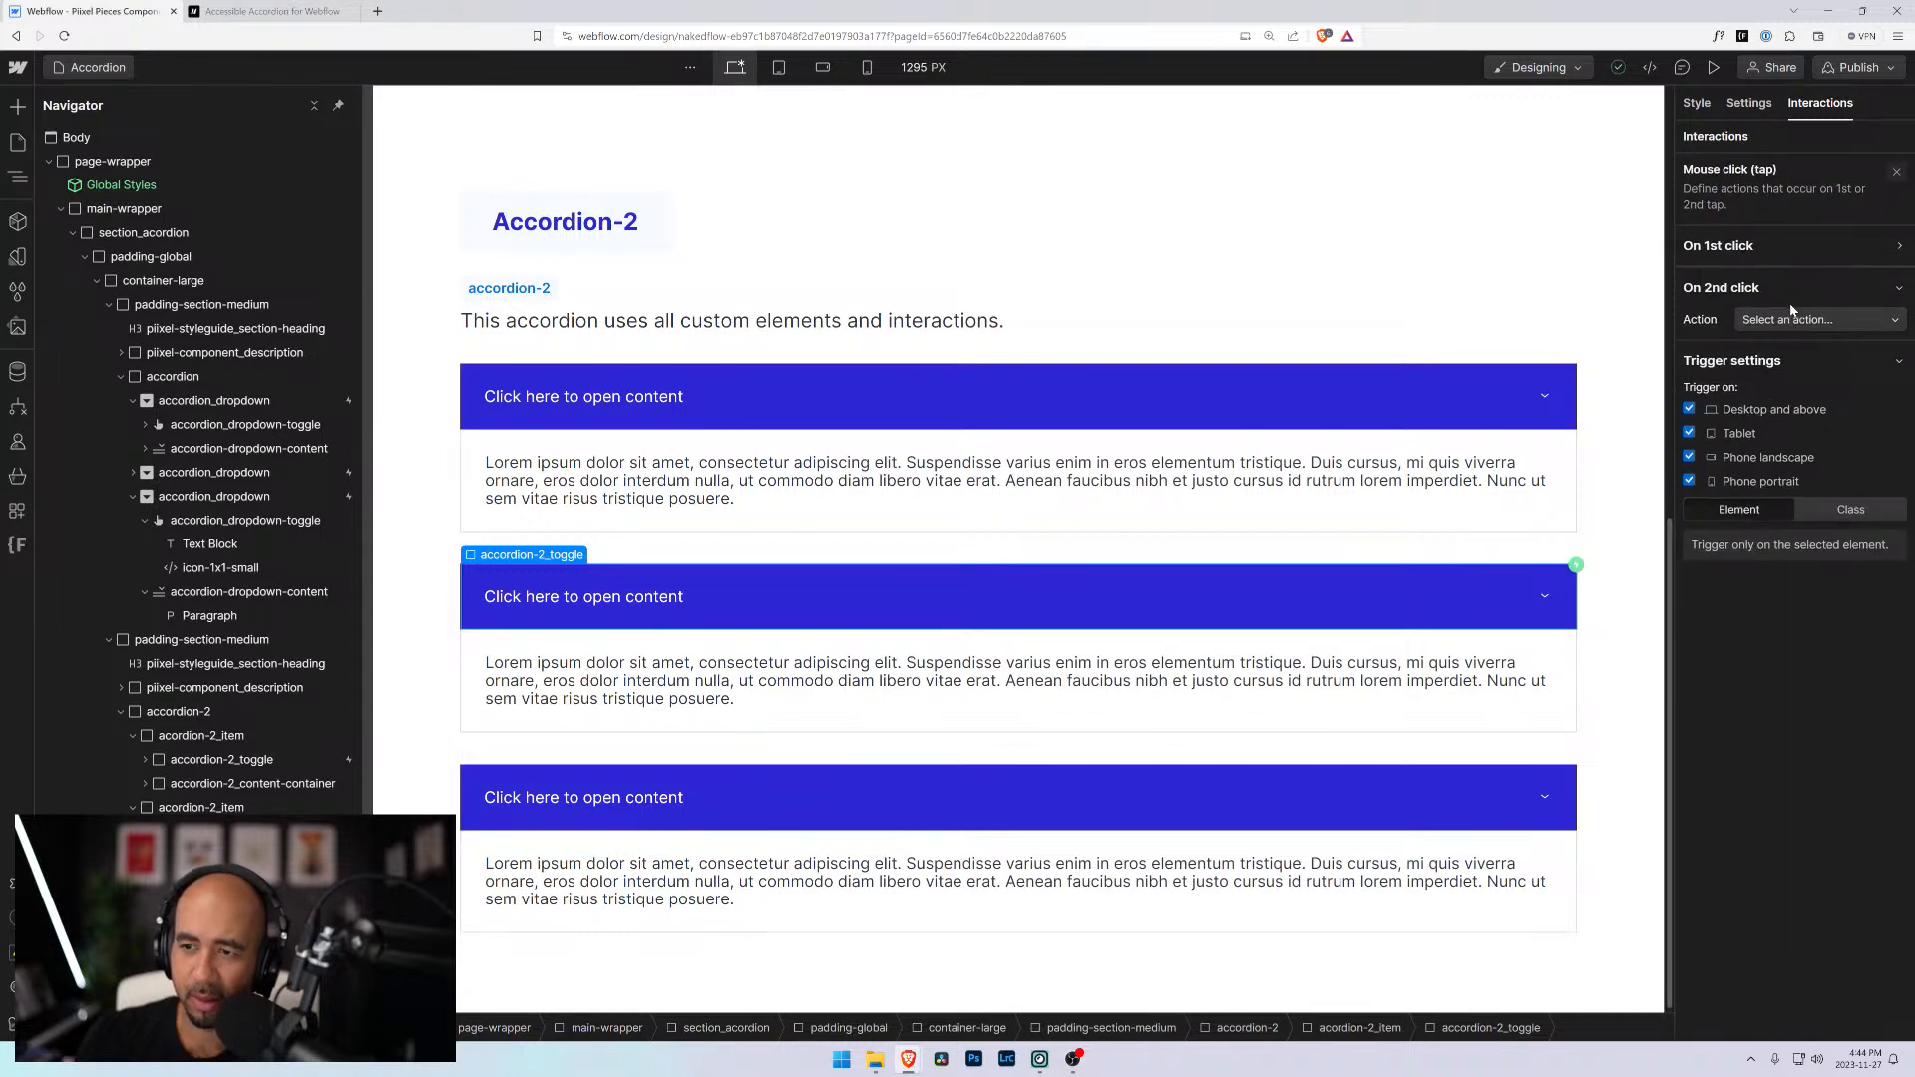
Delete the second and third accordion-2 items and duplicate the first item twice to make three items
{"action": "left_click", "coordinate": [202, 879]}
{"action": "left_click", "coordinate": [201, 815]}
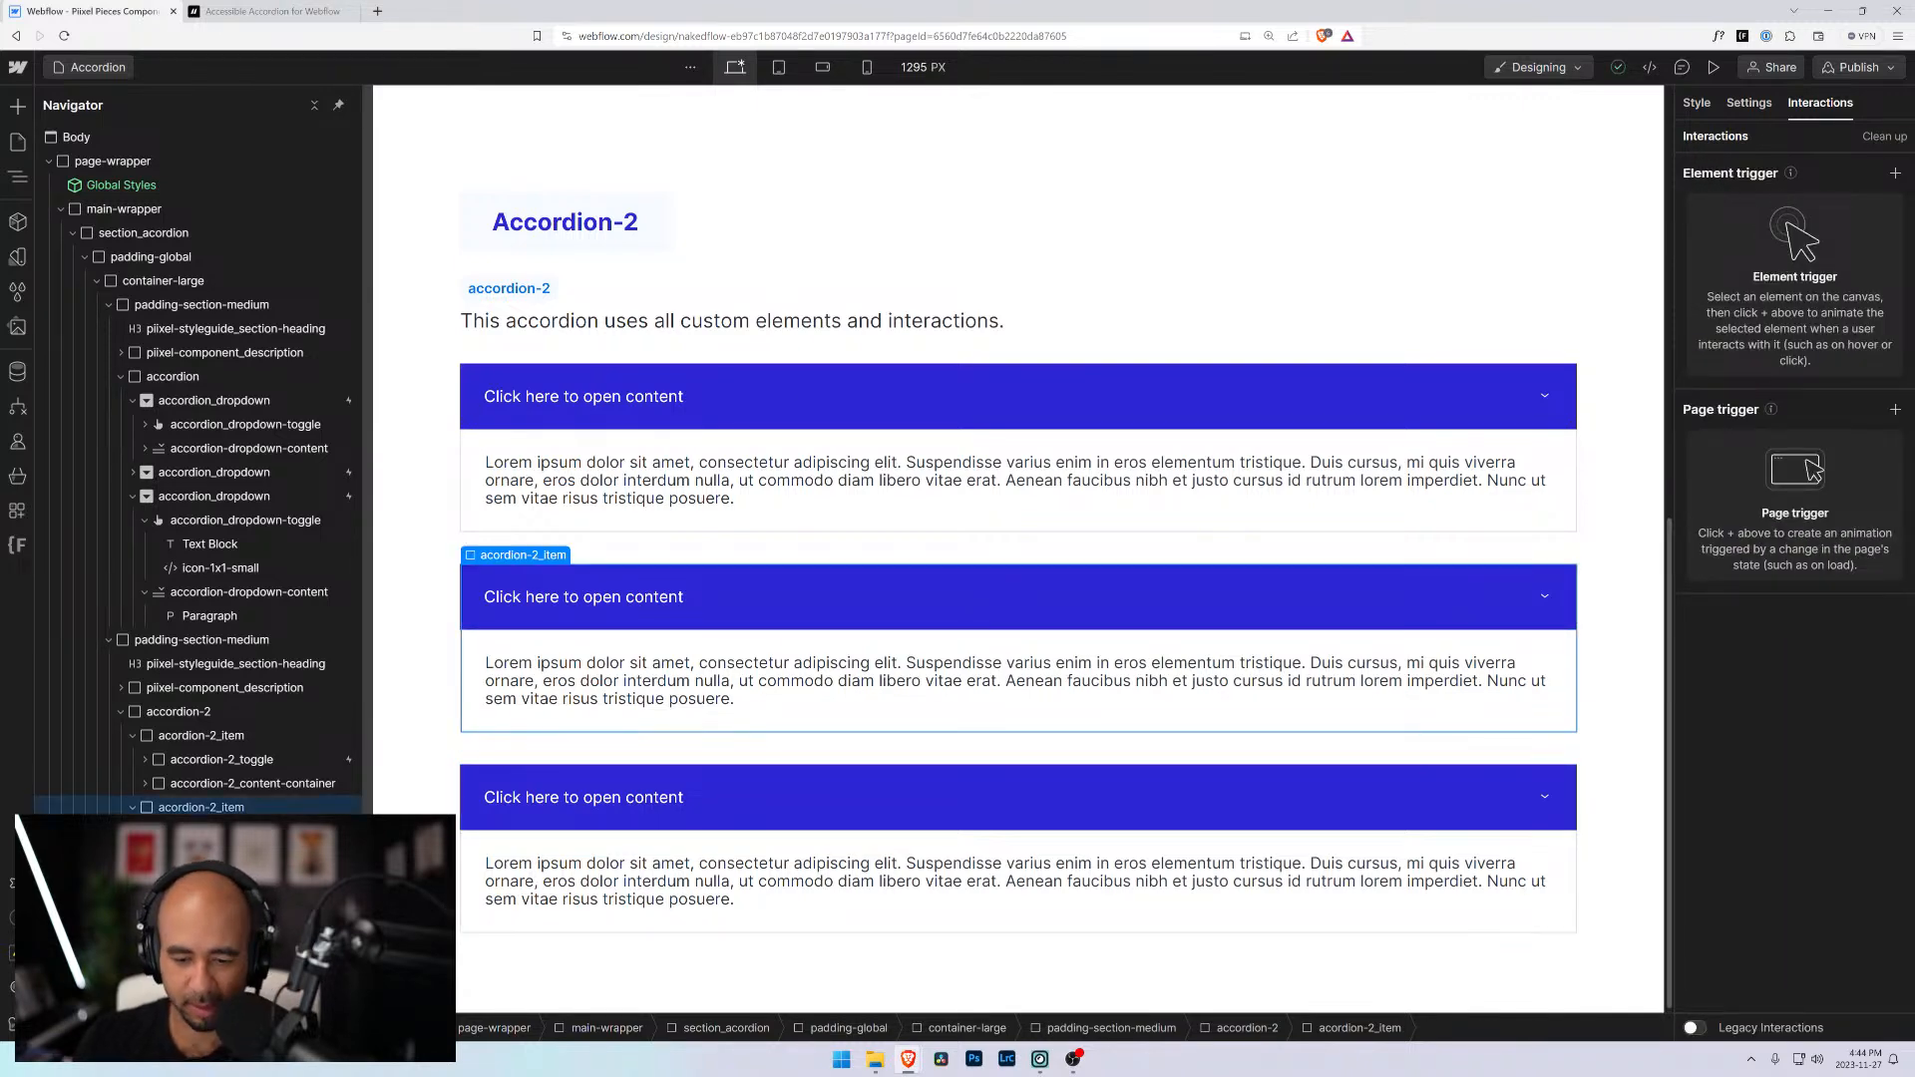
{"action": "scroll", "coordinate": [1017, 549], "scroll_direction": "up", "scroll_amount": 2}
{"action": "left_click", "coordinate": [192, 742]}
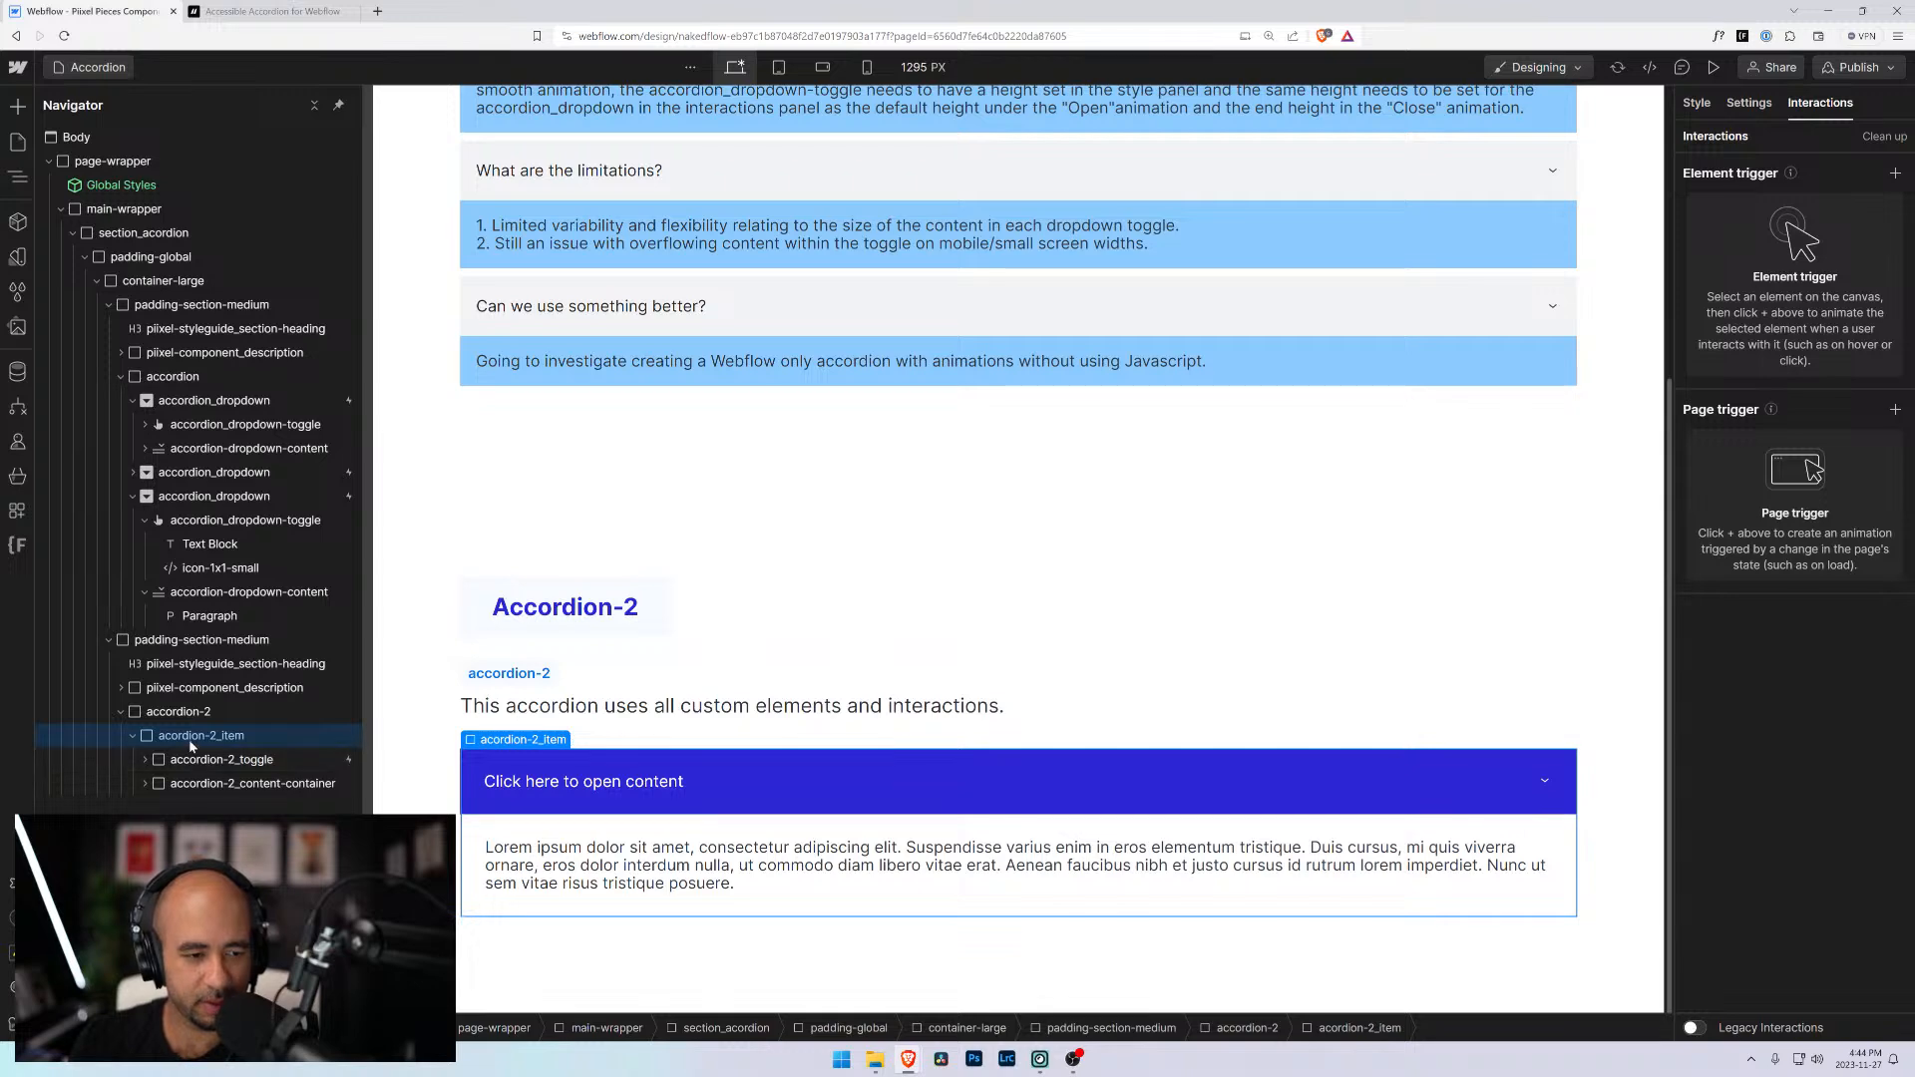
{"action": "scroll", "coordinate": [684, 399], "scroll_direction": "down", "scroll_amount": 5}
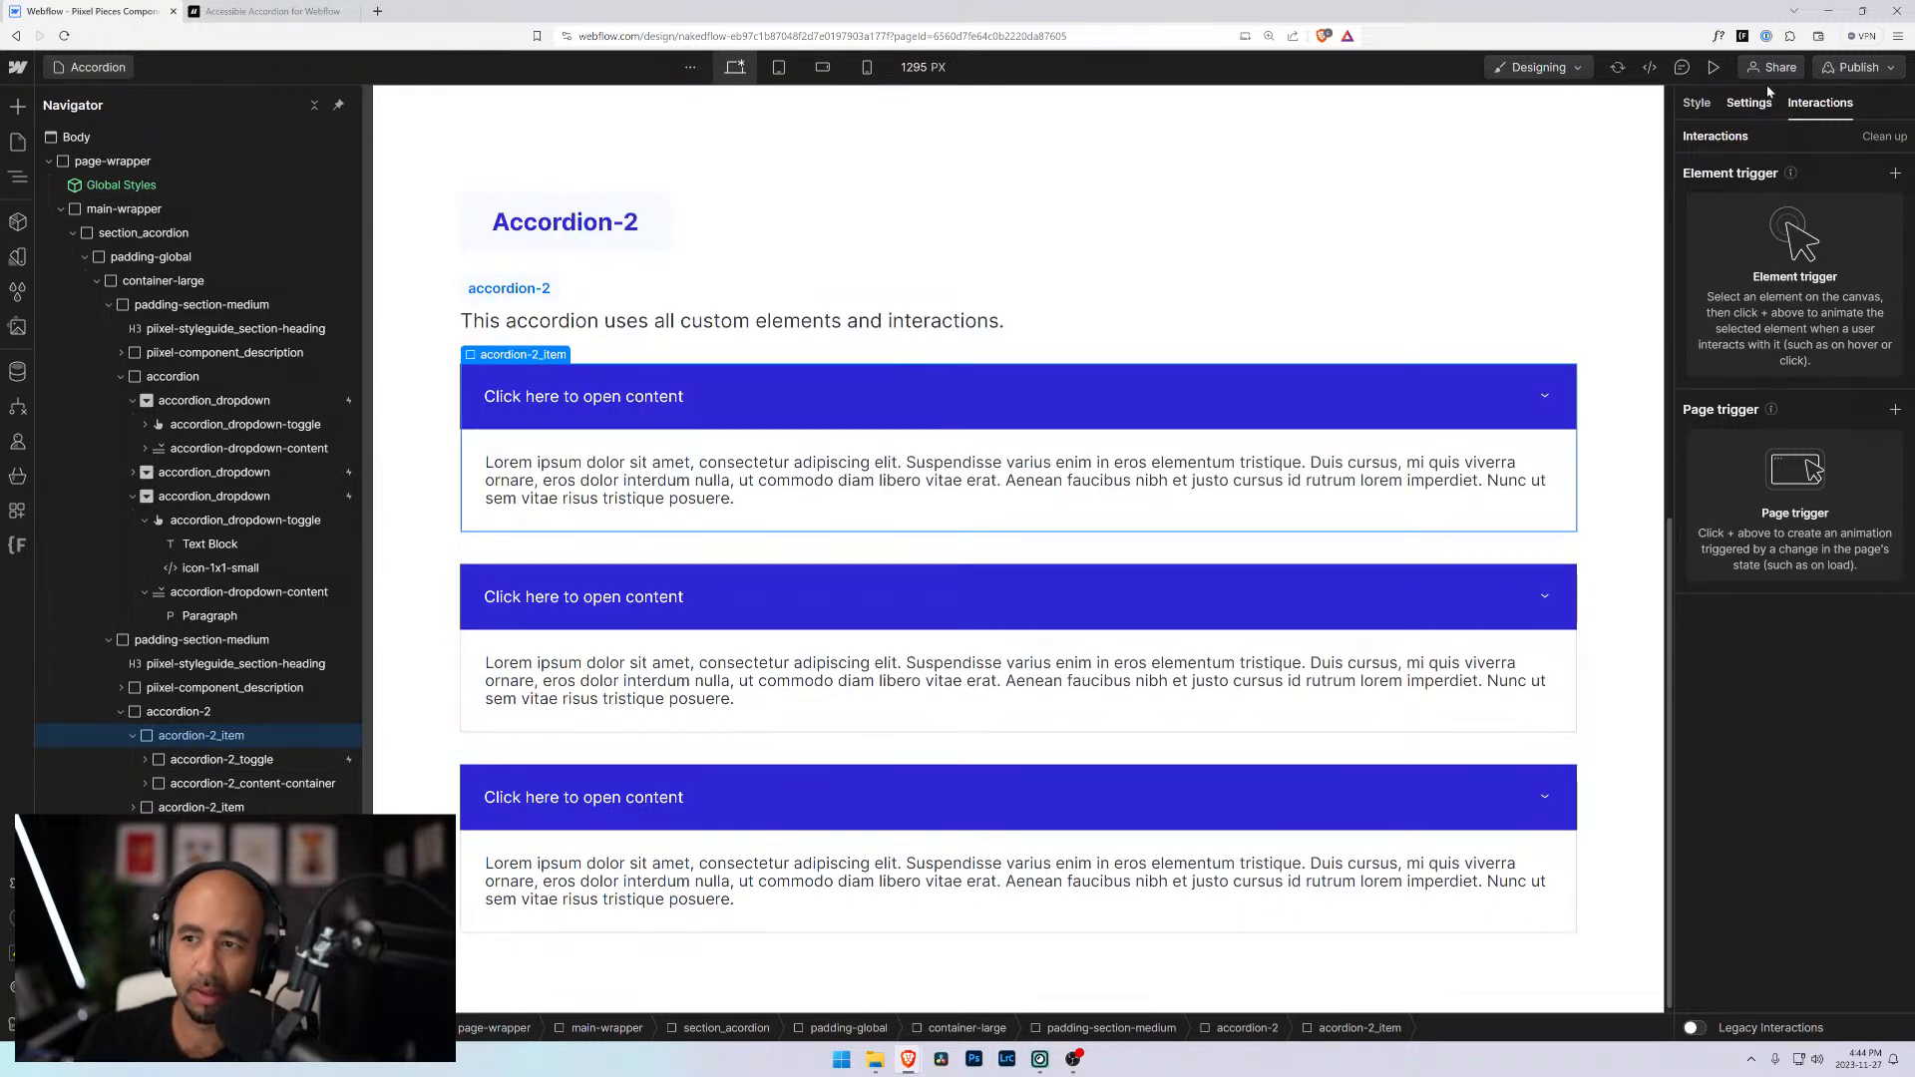
Preview the page and open the three Accordion-2 items in order to test the duplicated interactions
{"action": "left_click", "coordinate": [1712, 67]}
{"action": "left_click", "coordinate": [616, 713]}
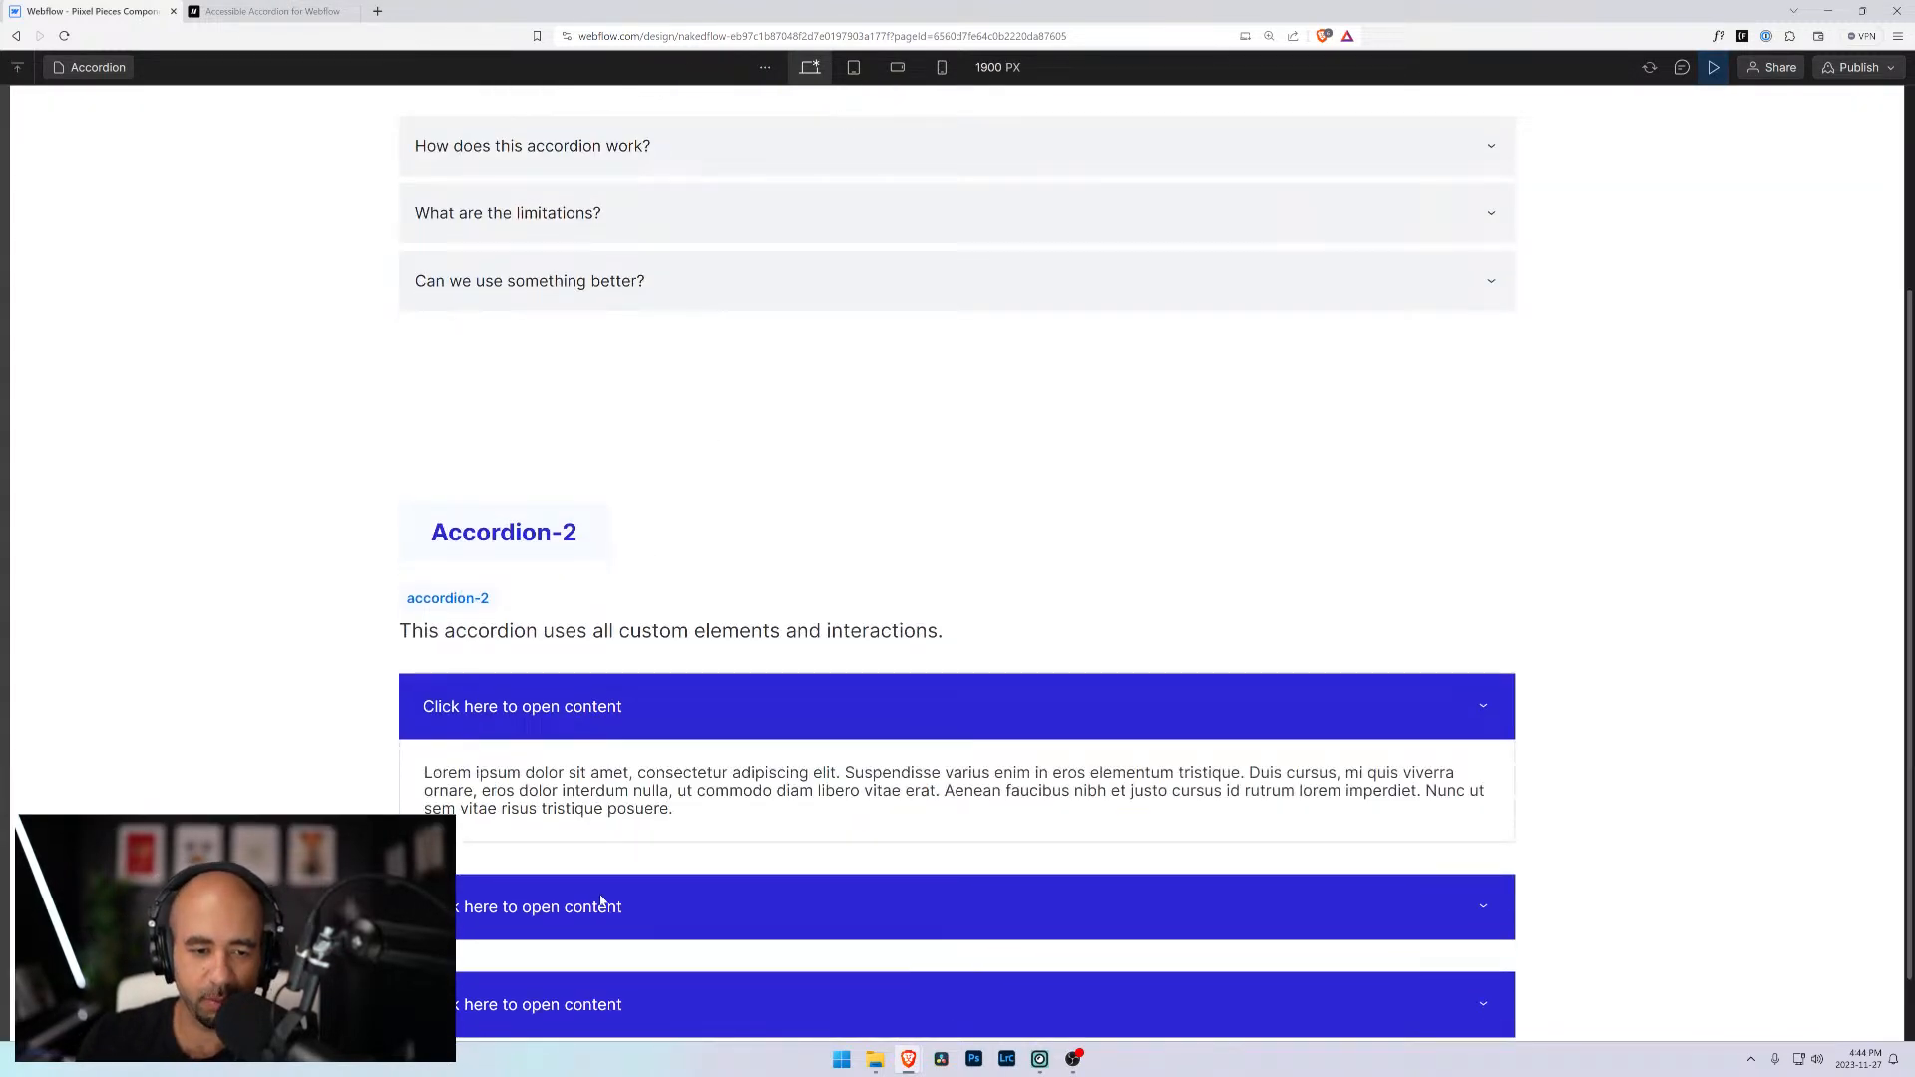
{"action": "left_click", "coordinate": [600, 907]}
{"action": "scroll", "coordinate": [589, 868], "scroll_direction": "down", "scroll_amount": 1}
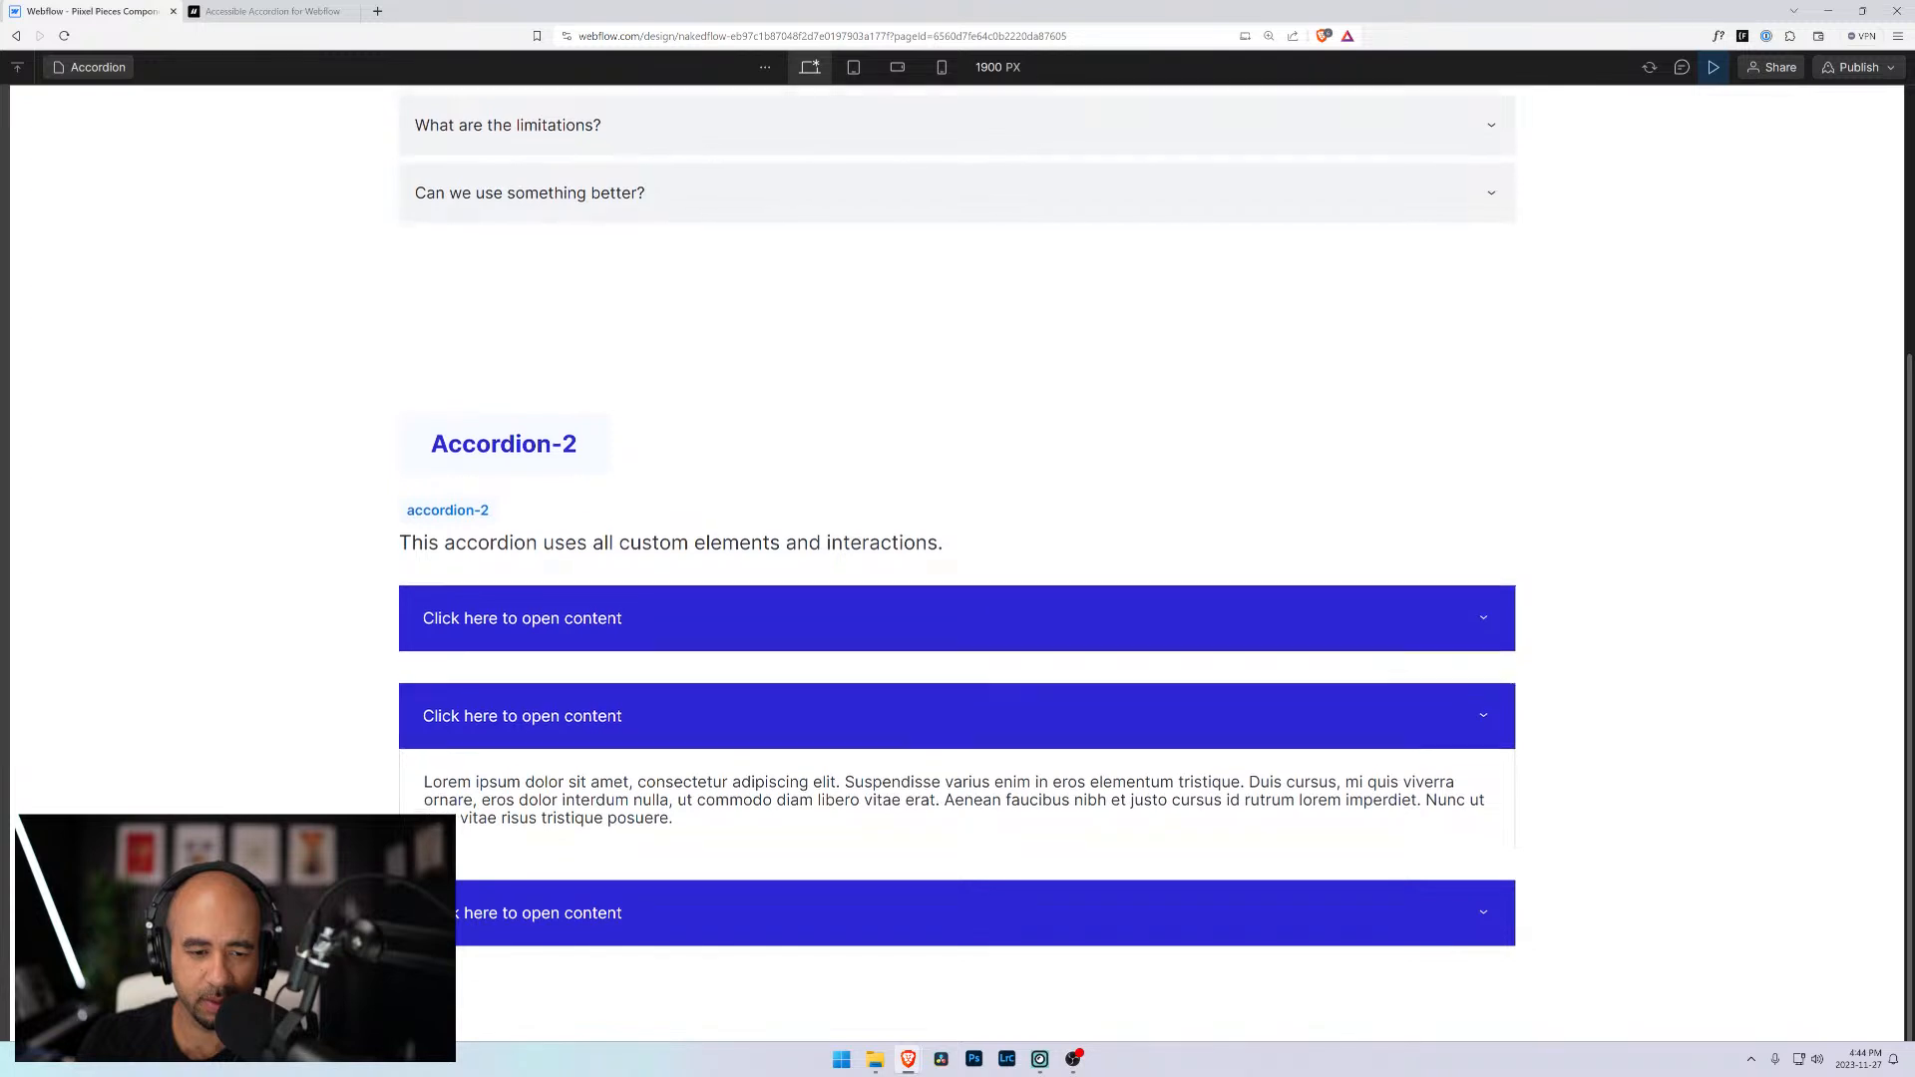
{"action": "left_click", "coordinate": [574, 910]}
{"action": "scroll", "coordinate": [572, 918], "scroll_direction": "down", "scroll_amount": 1}
Alternate between opening the first and second Accordion-2 items in the preview, and return to the designer
{"action": "left_click", "coordinate": [531, 699]}
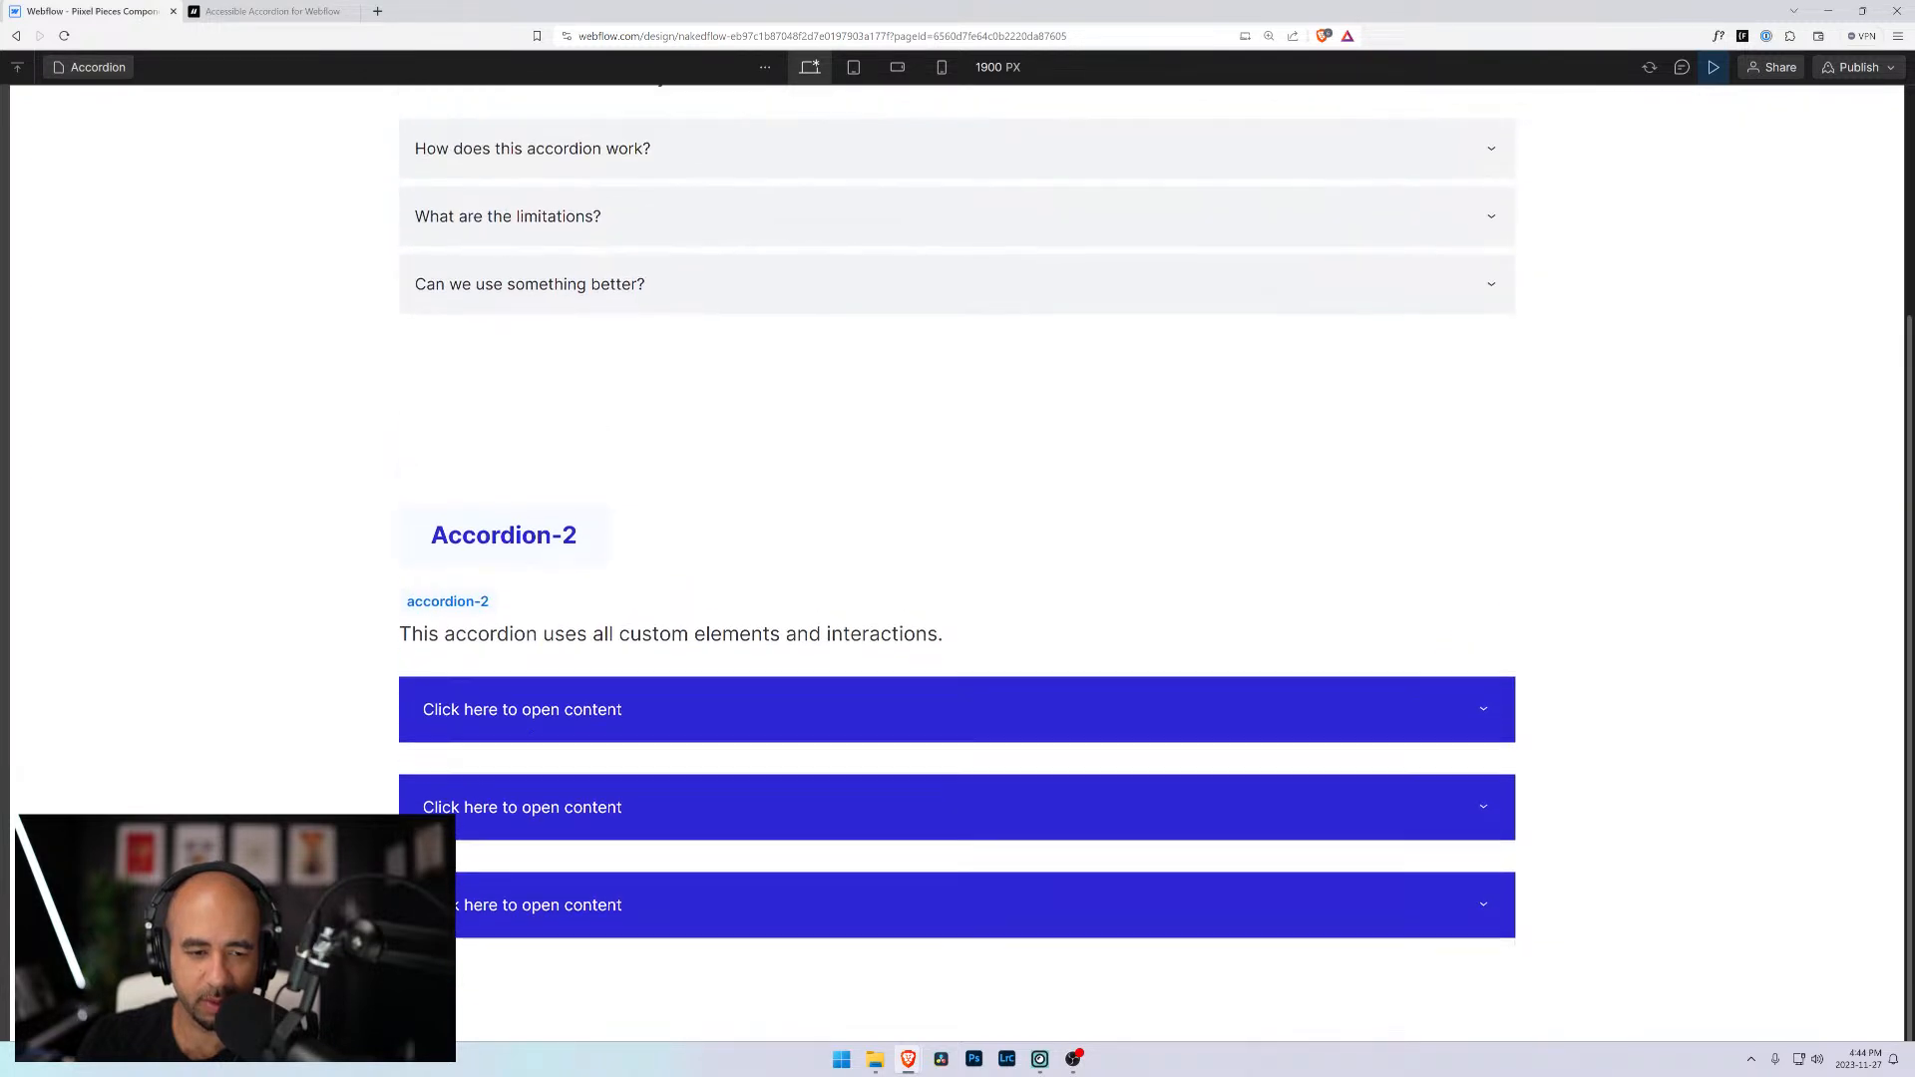
{"action": "left_click", "coordinate": [534, 619]}
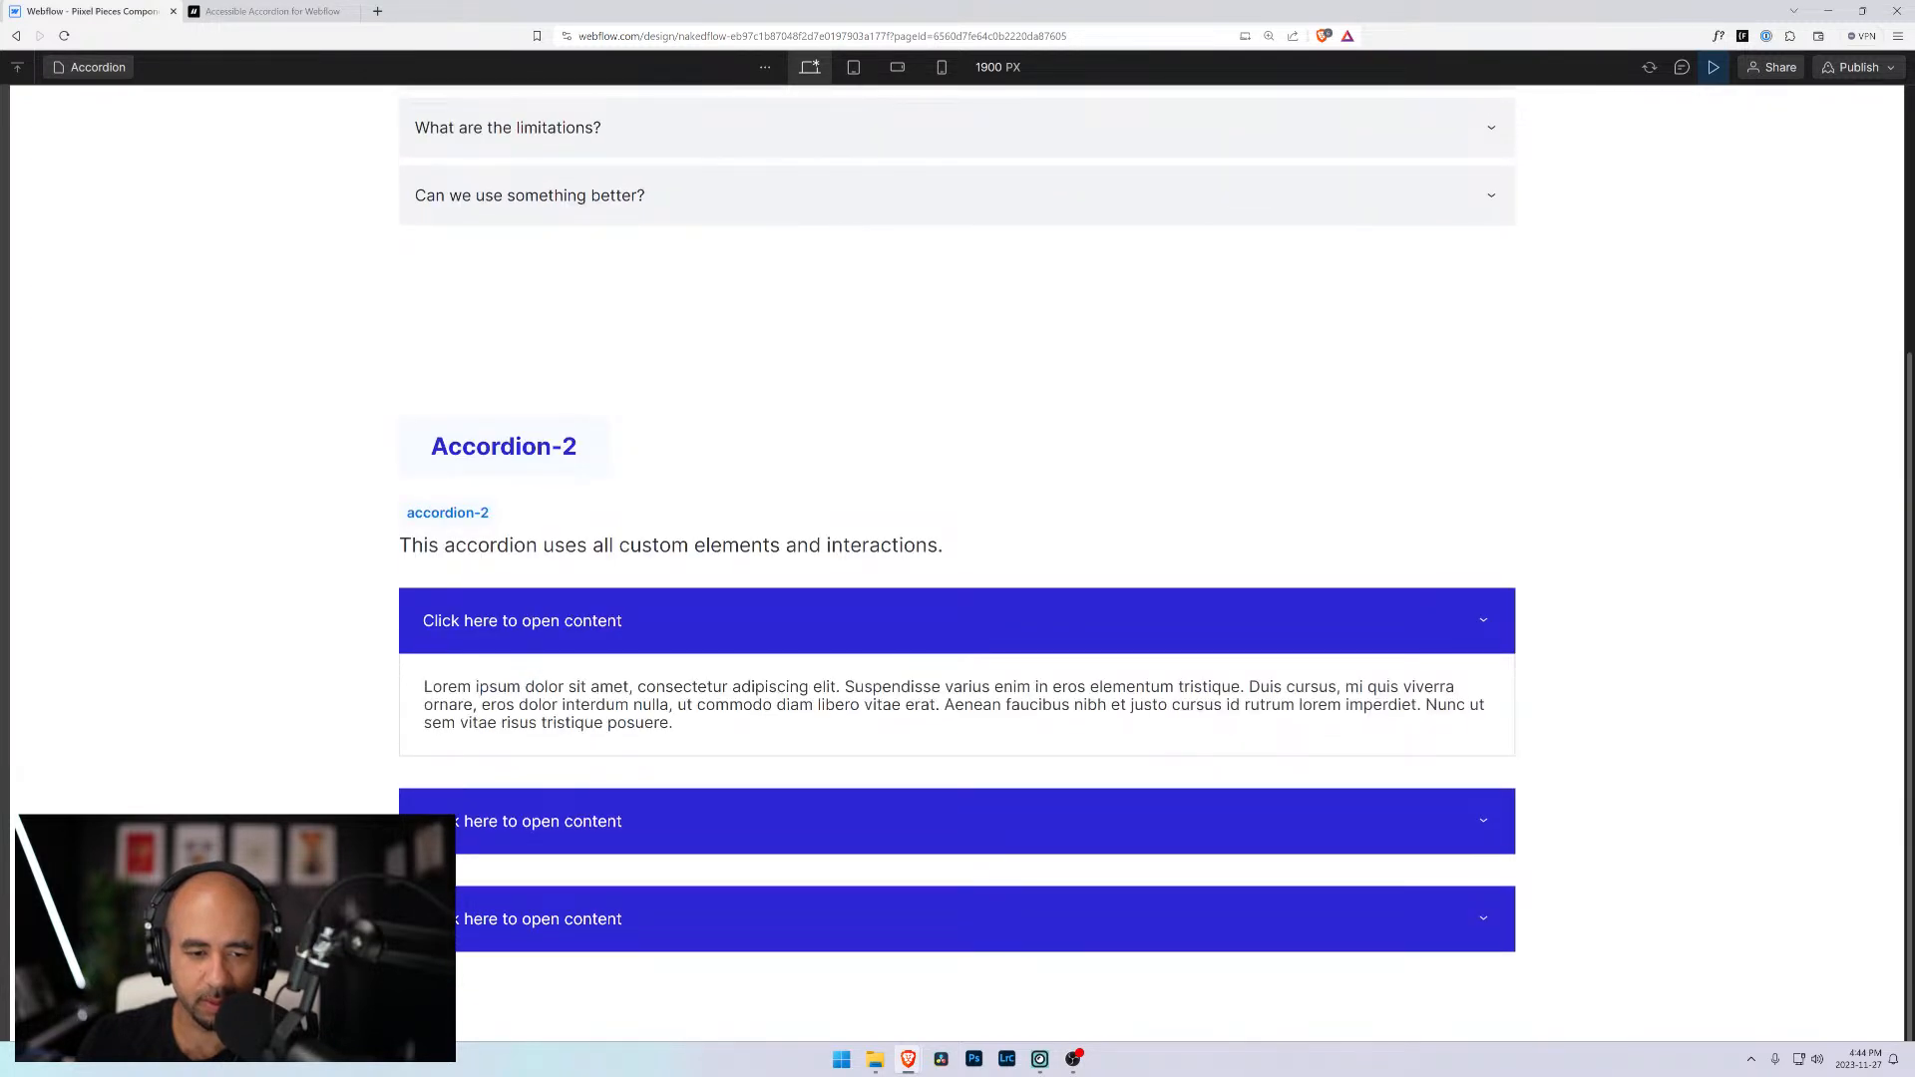
{"action": "left_click", "coordinate": [547, 820]}
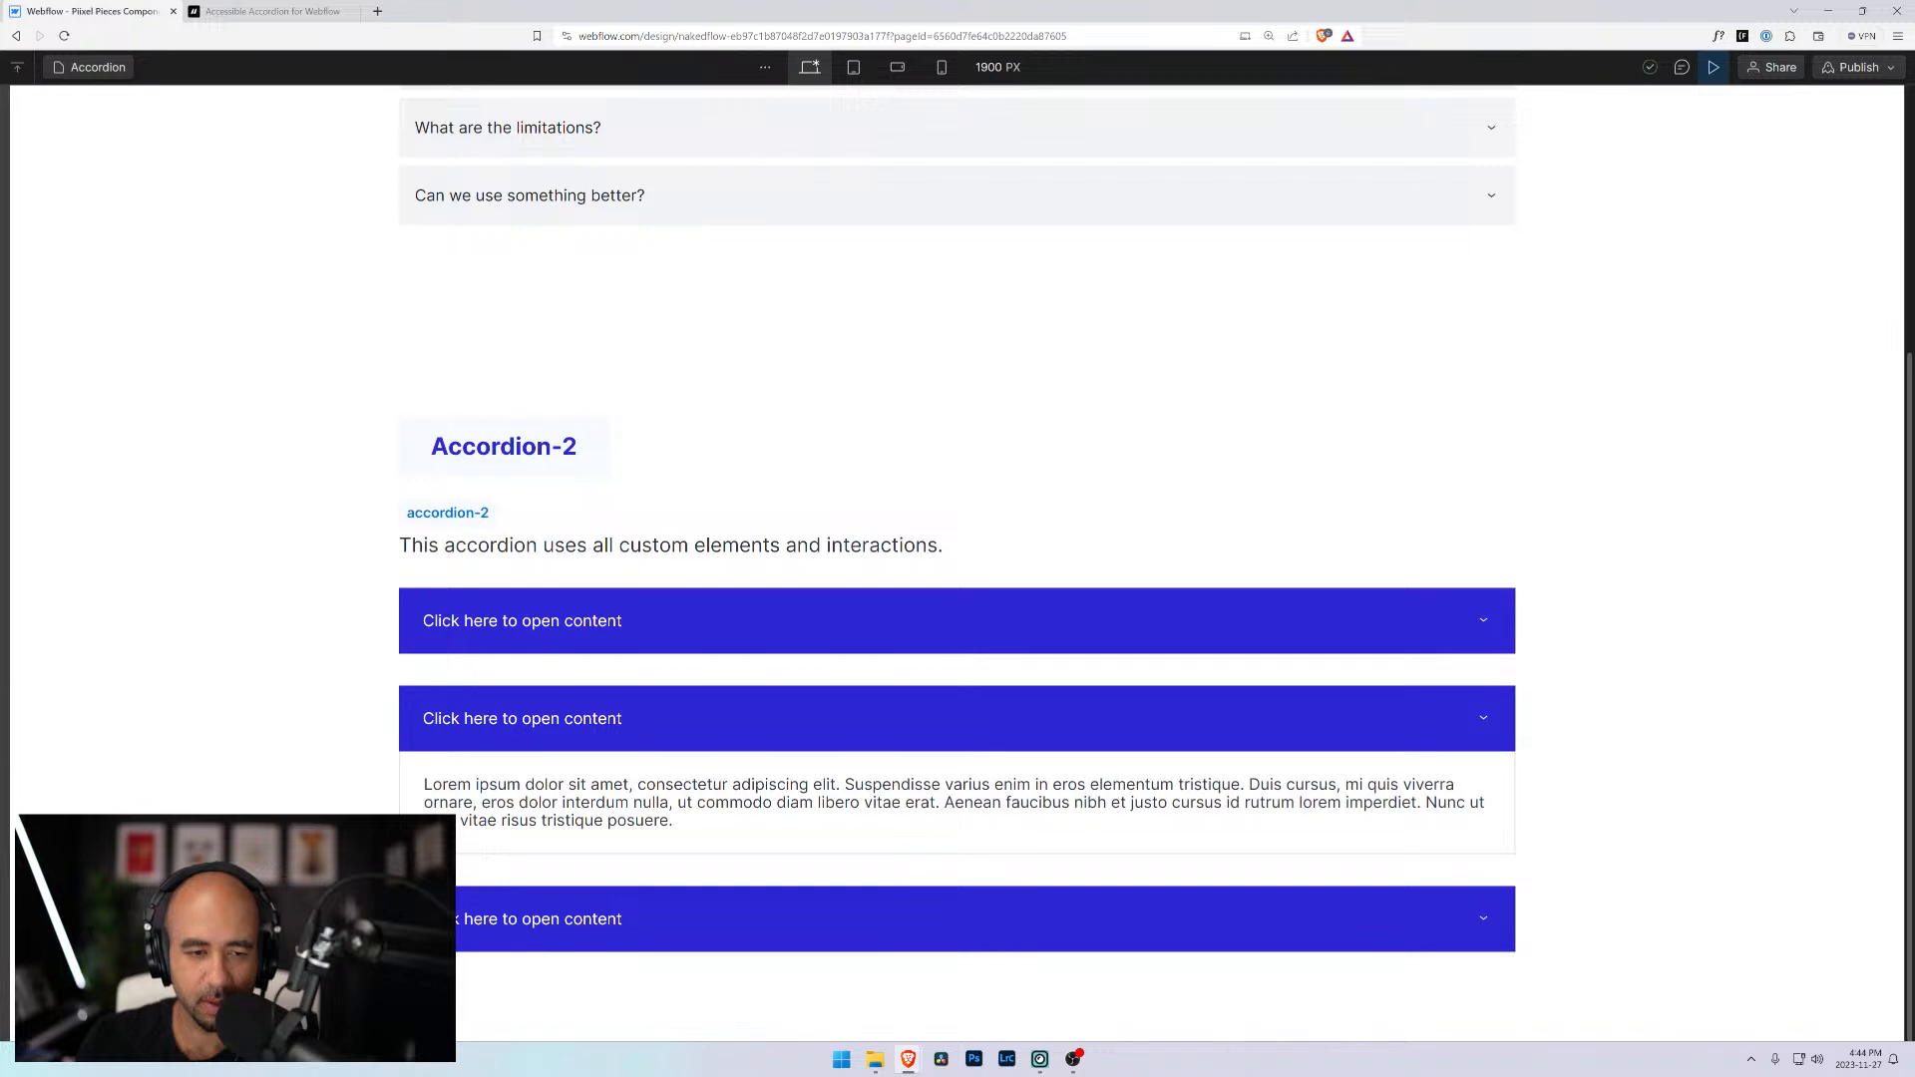
{"action": "left_click", "coordinate": [543, 624]}
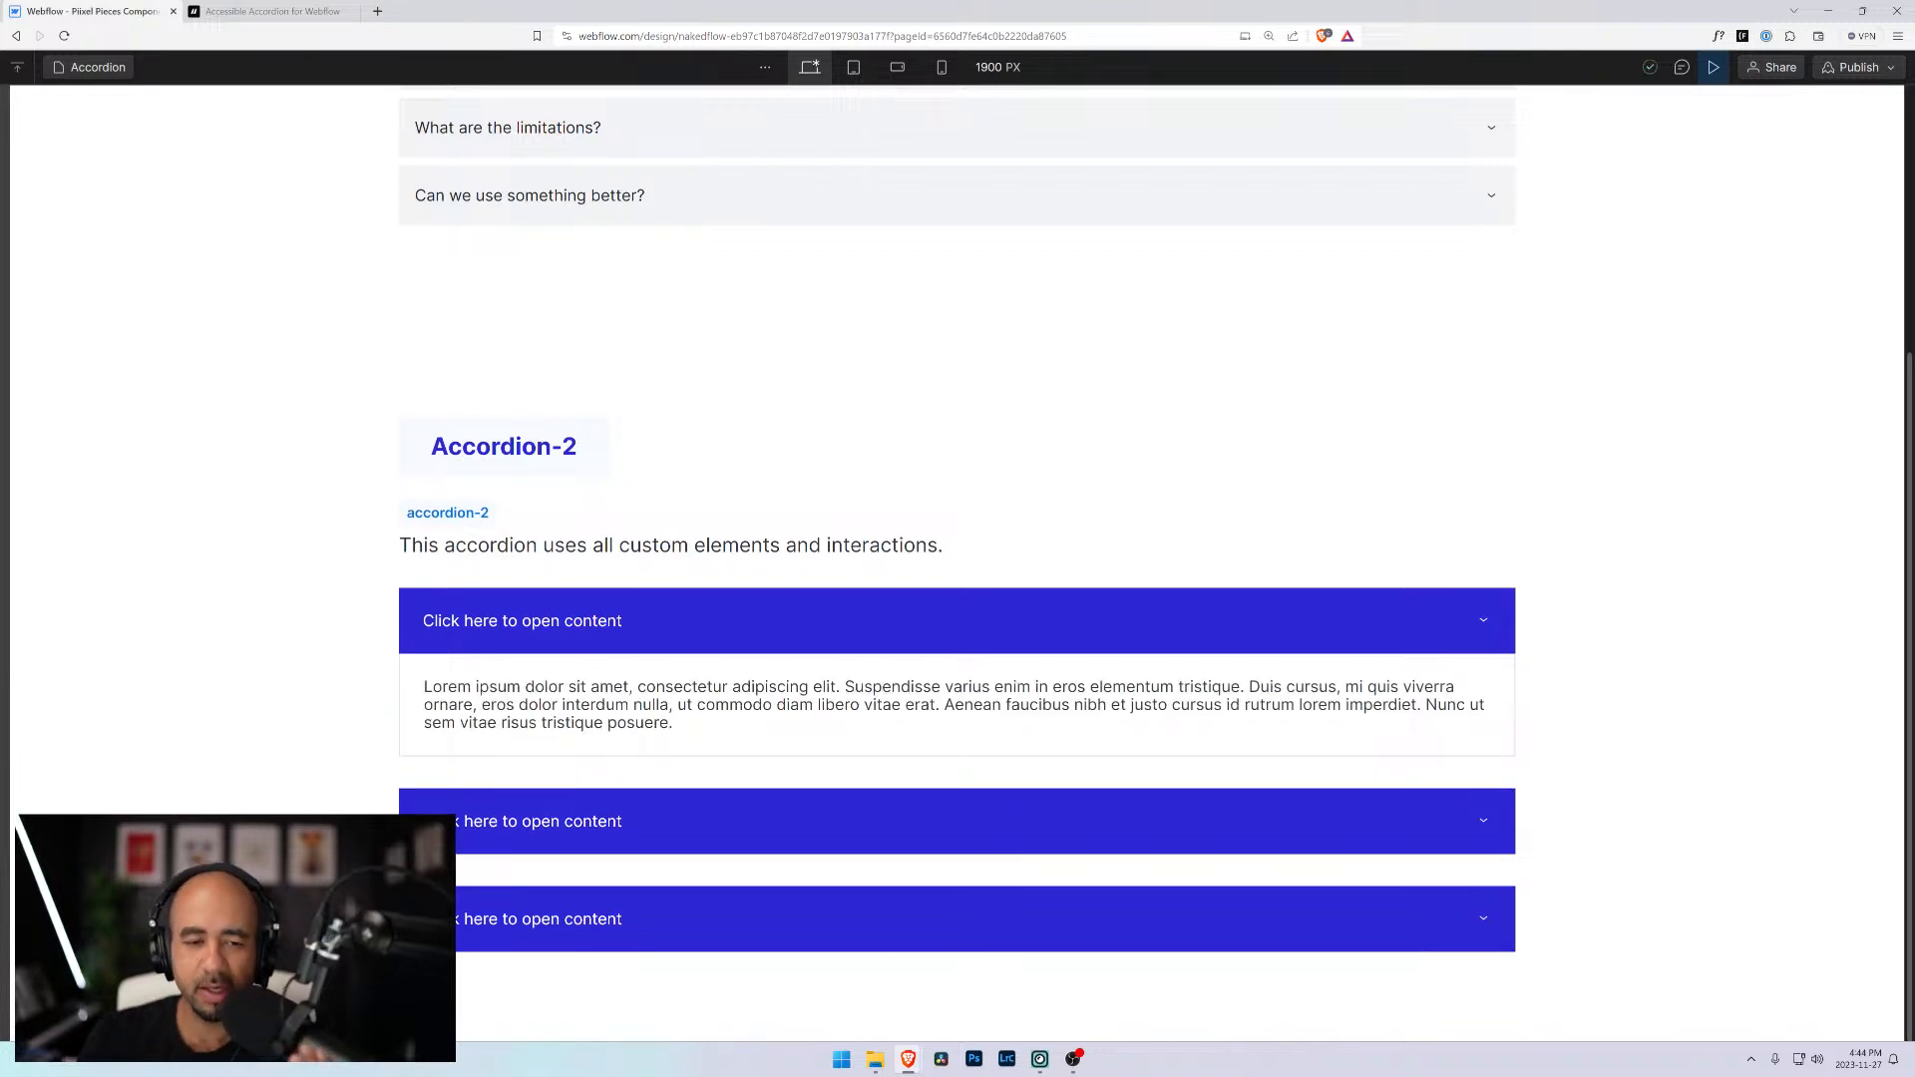
{"action": "left_click", "coordinate": [565, 838]}
{"action": "left_click", "coordinate": [565, 838]}
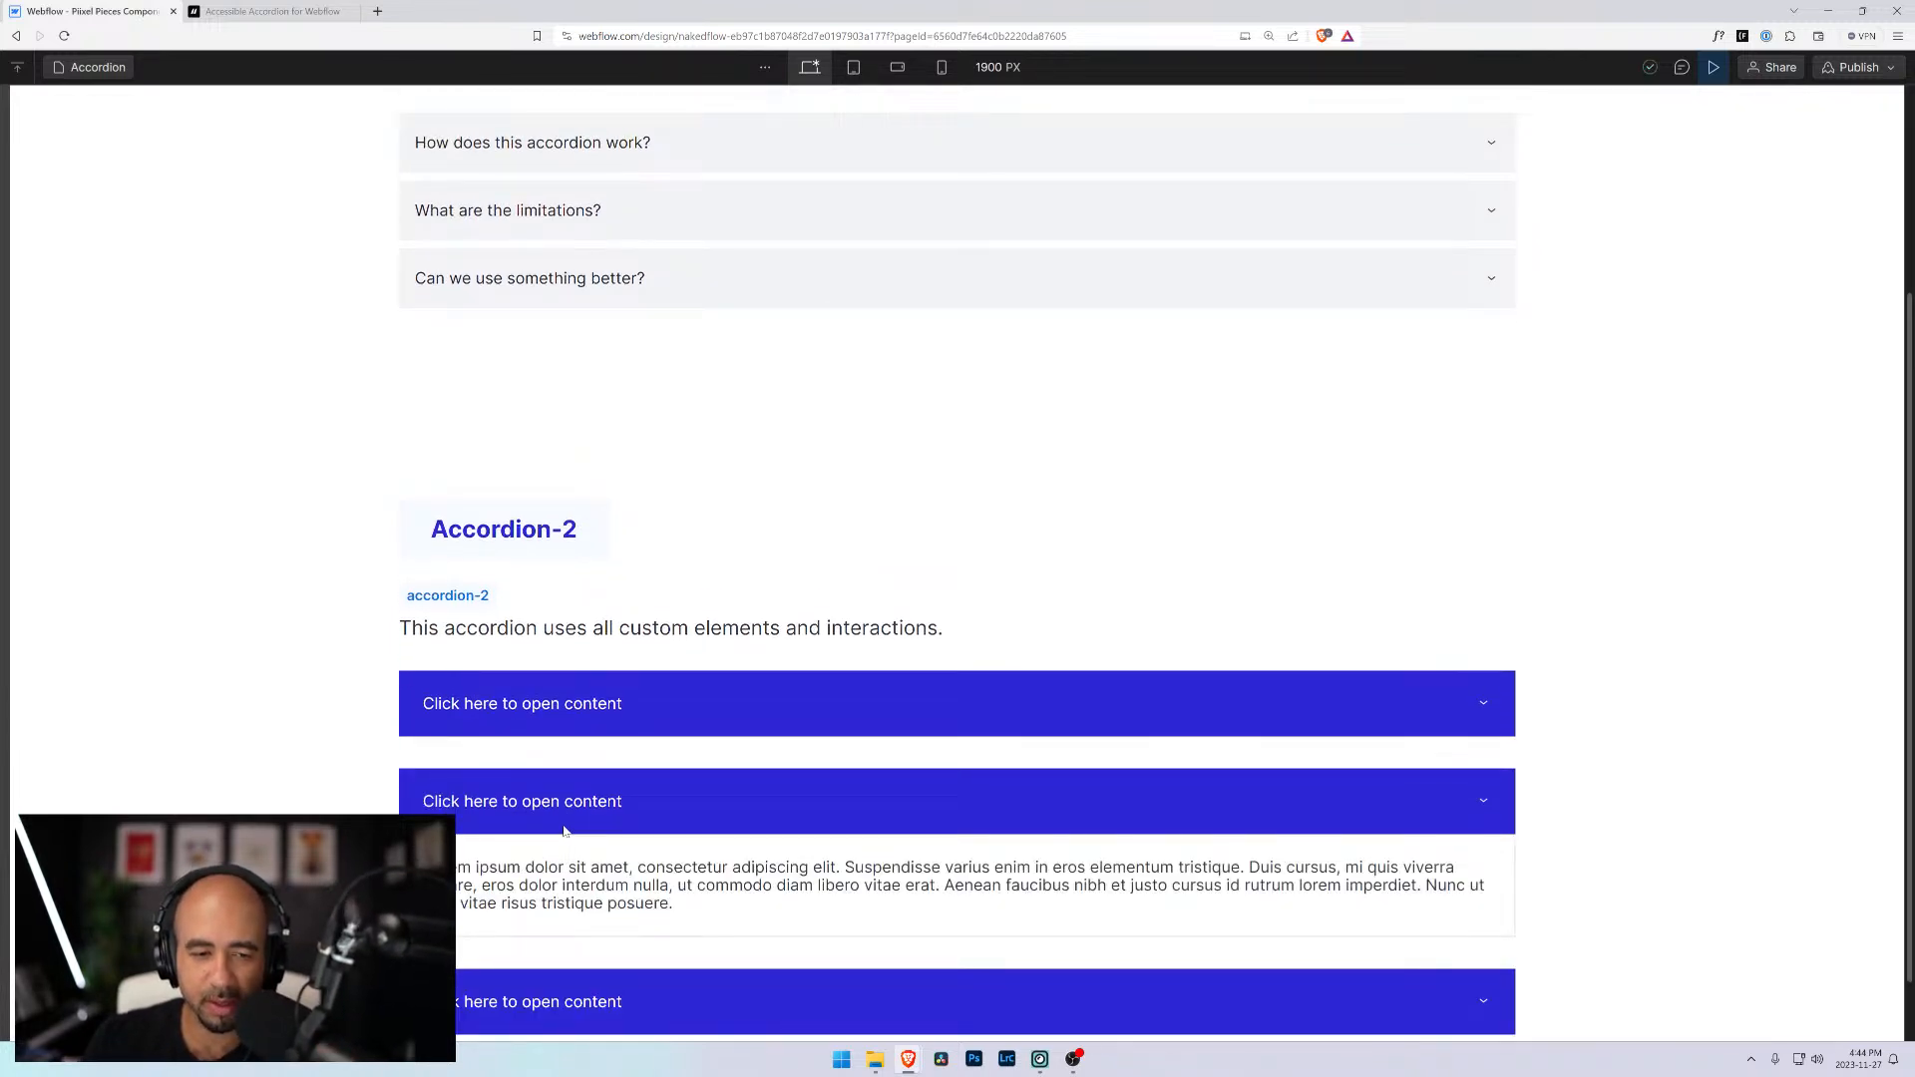
{"action": "left_click", "coordinate": [1714, 67]}
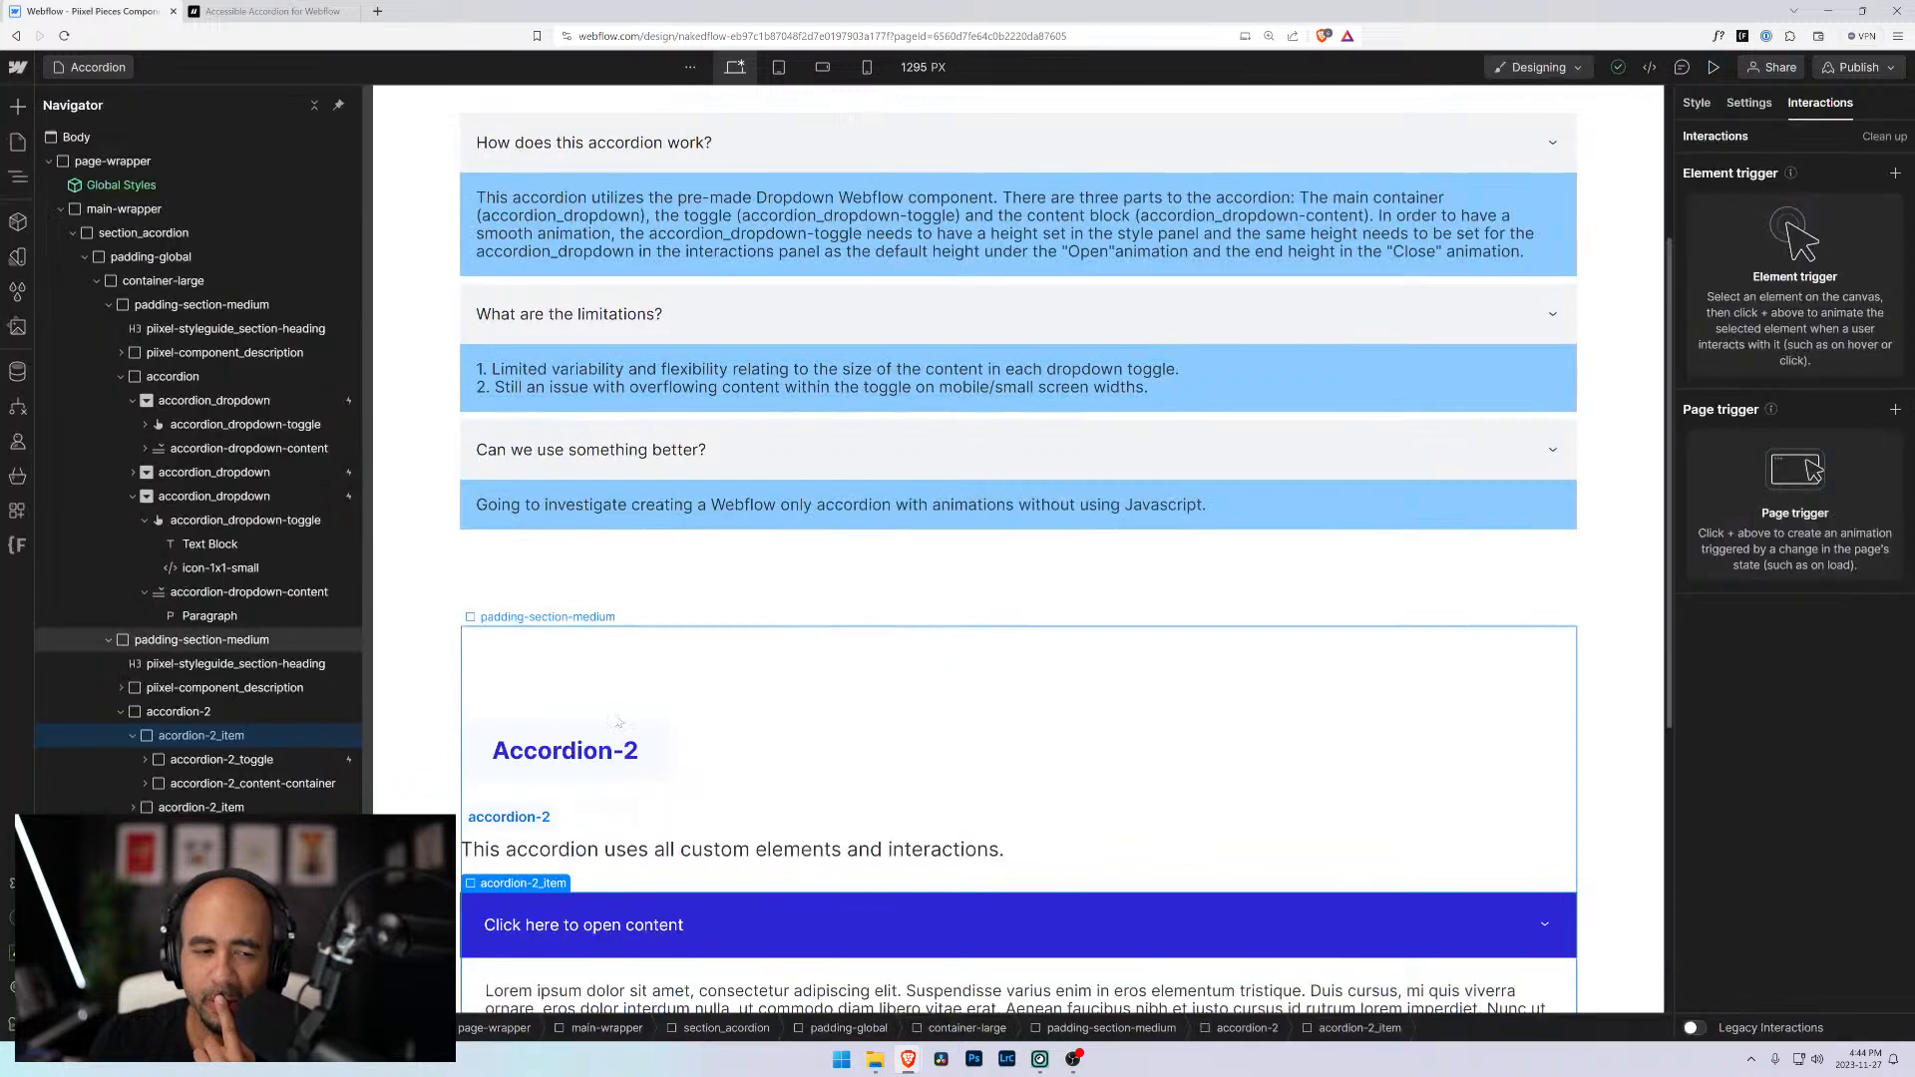
Compare the click trigger order on the second item's accordion-2_toggle with that on the first item's toggle
{"action": "left_click", "coordinate": [131, 741]}
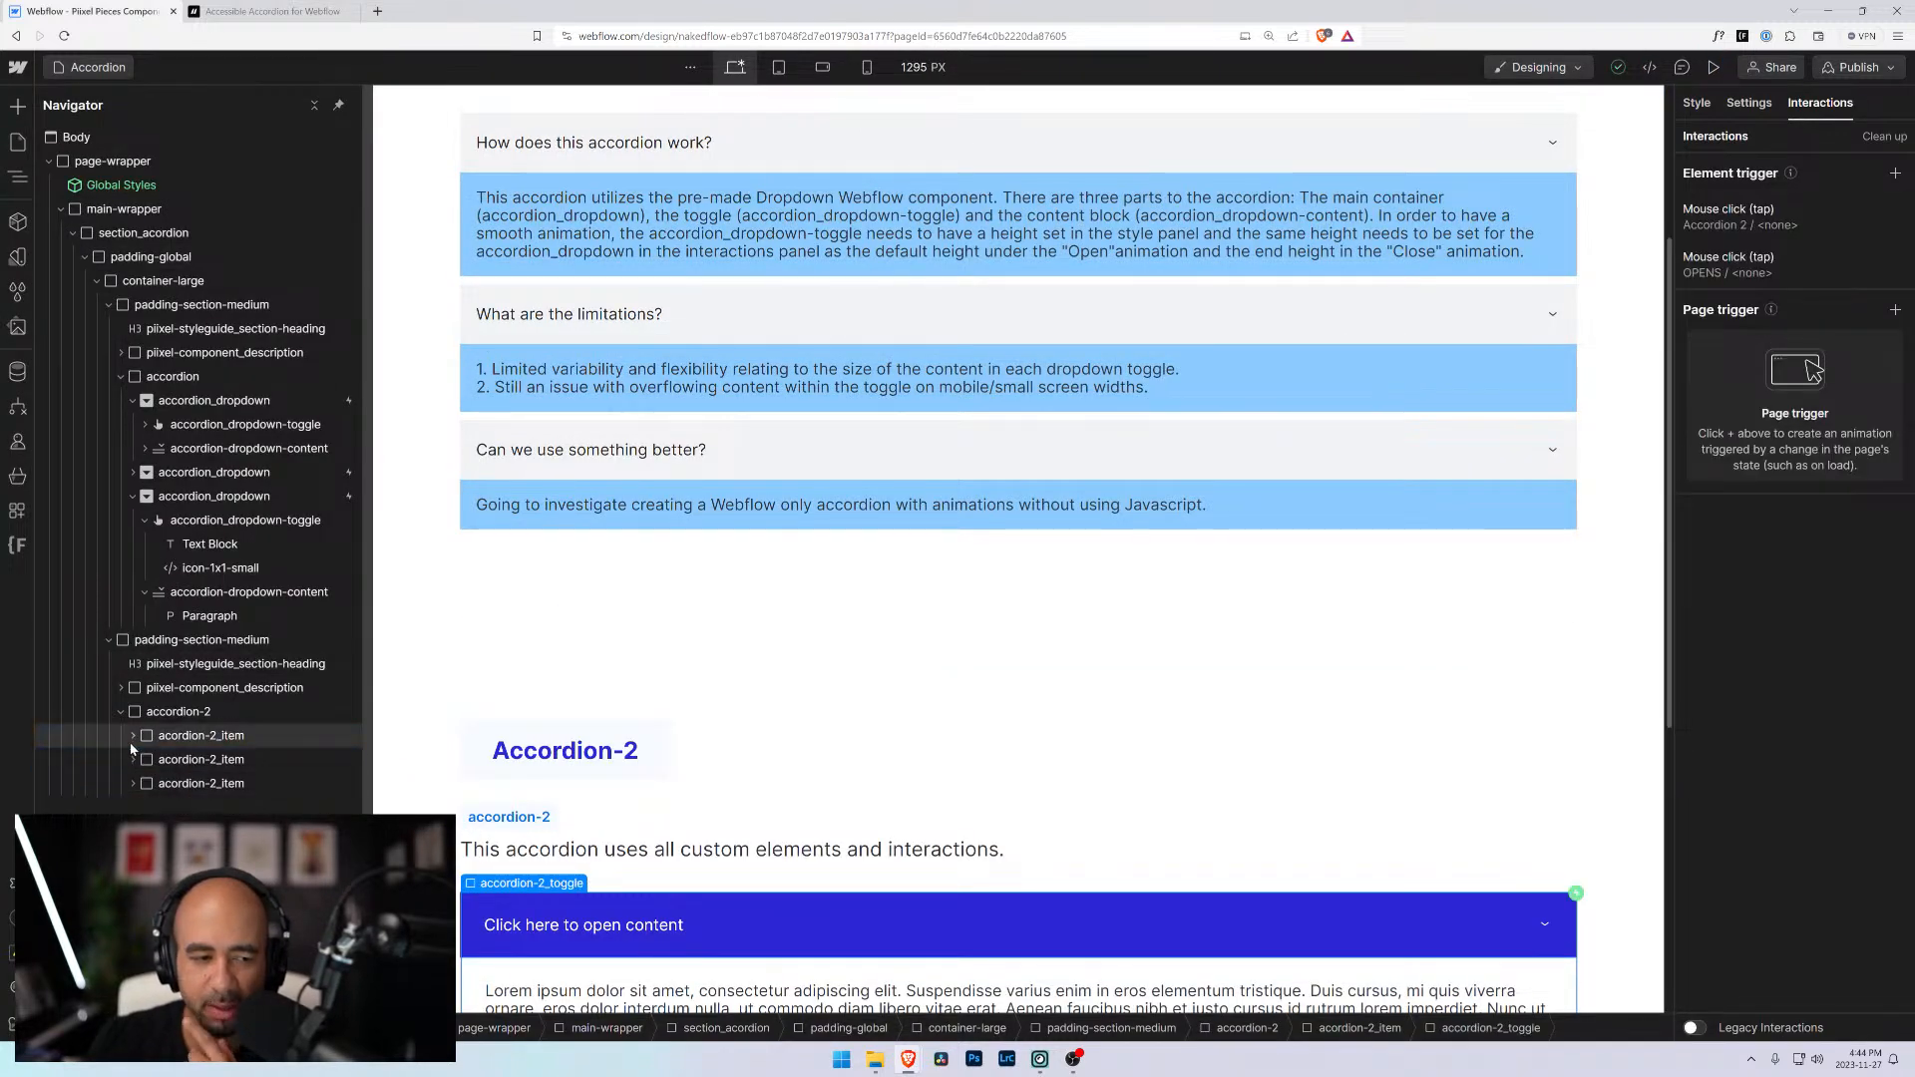
{"action": "left_click", "coordinate": [132, 760]}
{"action": "left_click", "coordinate": [145, 786]}
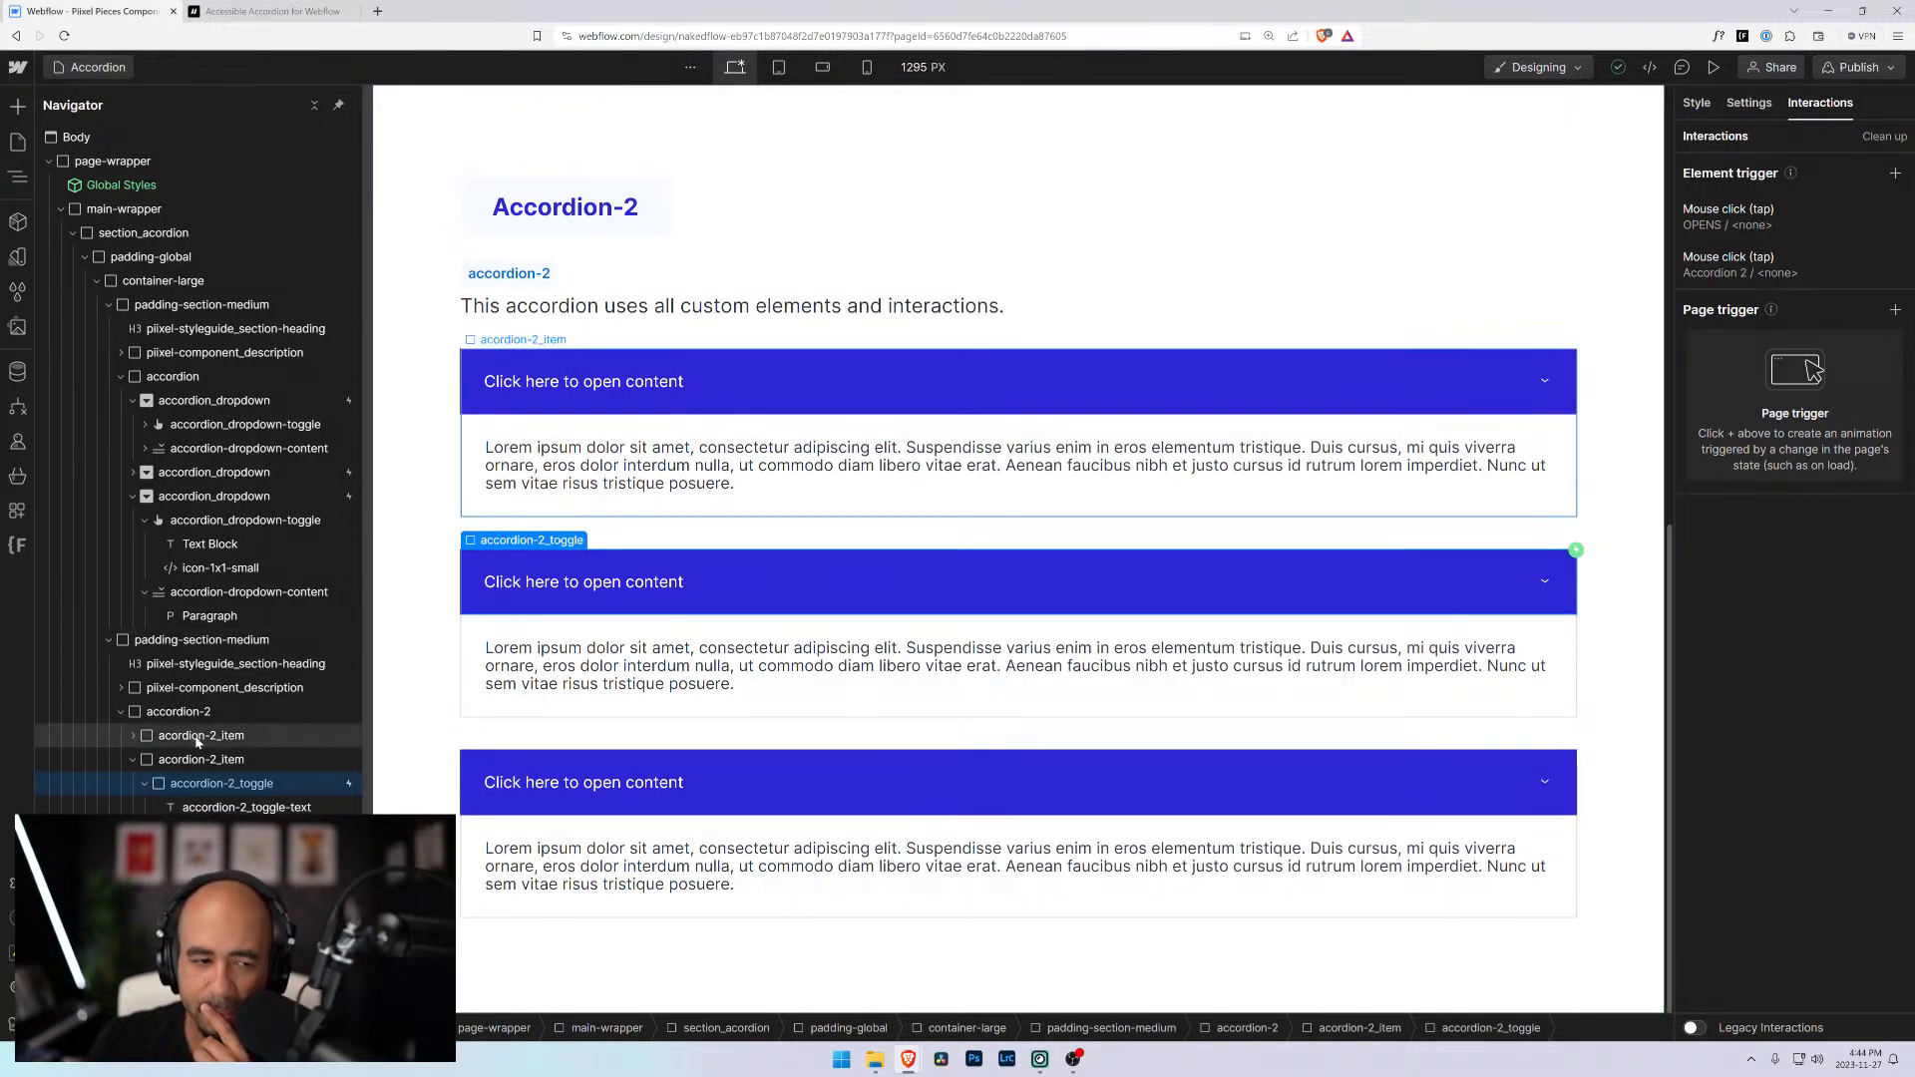
{"action": "left_click", "coordinate": [132, 739]}
{"action": "left_click", "coordinate": [222, 761]}
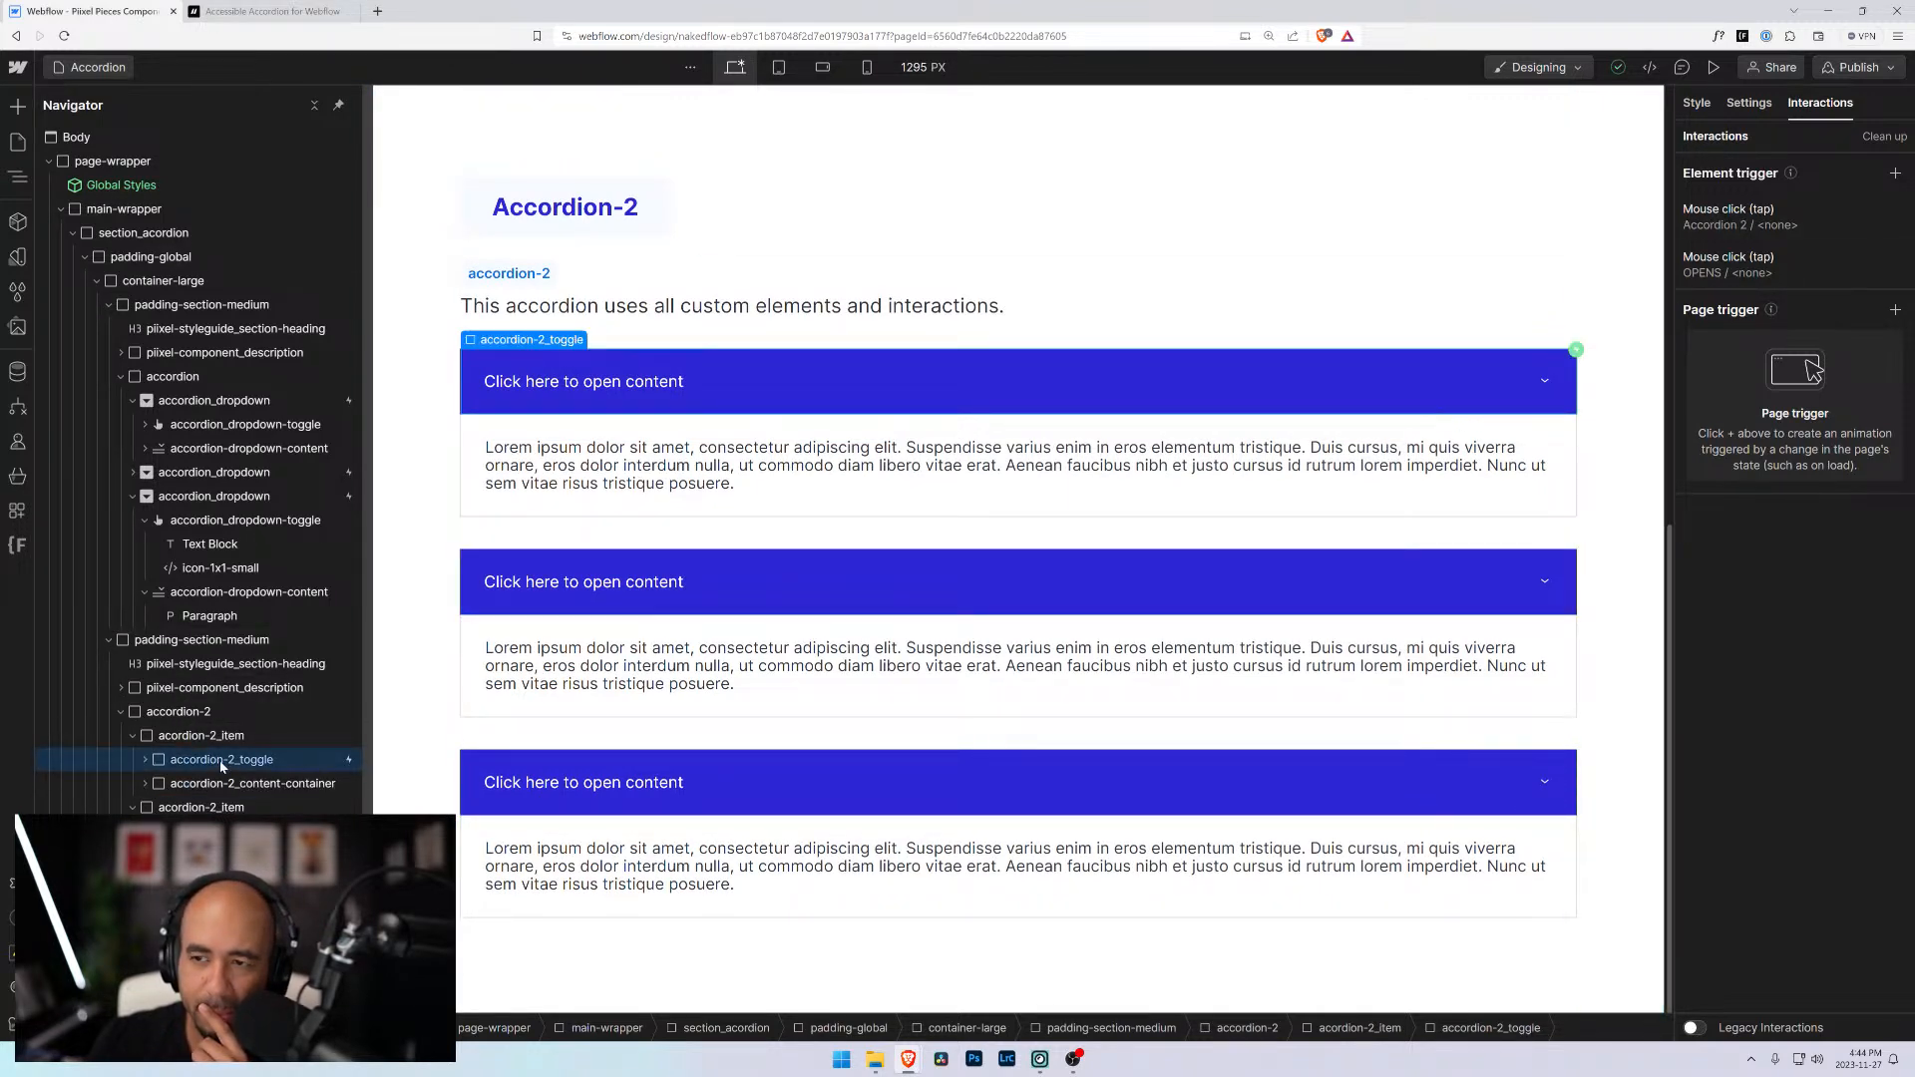
Check the click trigger order on the second and third items' accordion-2_toggle against the first item's toggle
{"action": "left_click", "coordinate": [221, 831]}
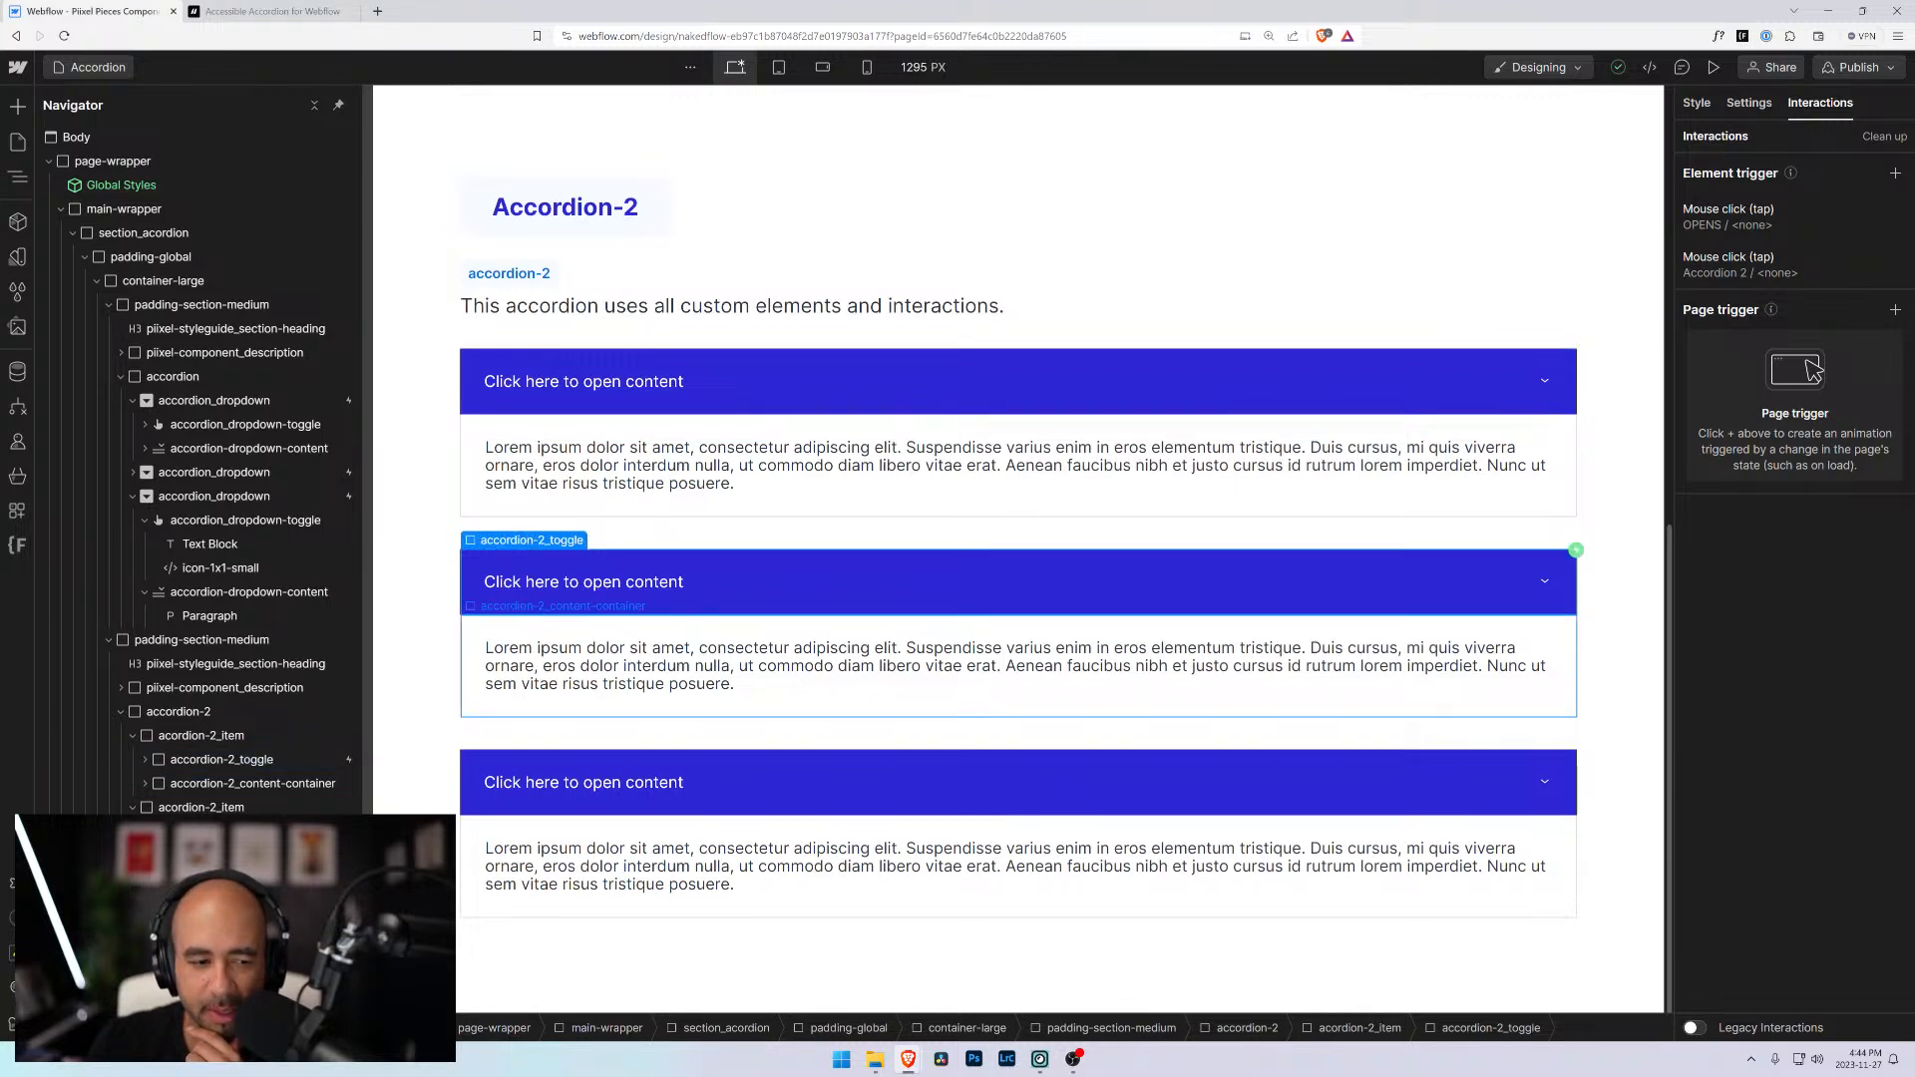
{"action": "left_click", "coordinate": [221, 903]}
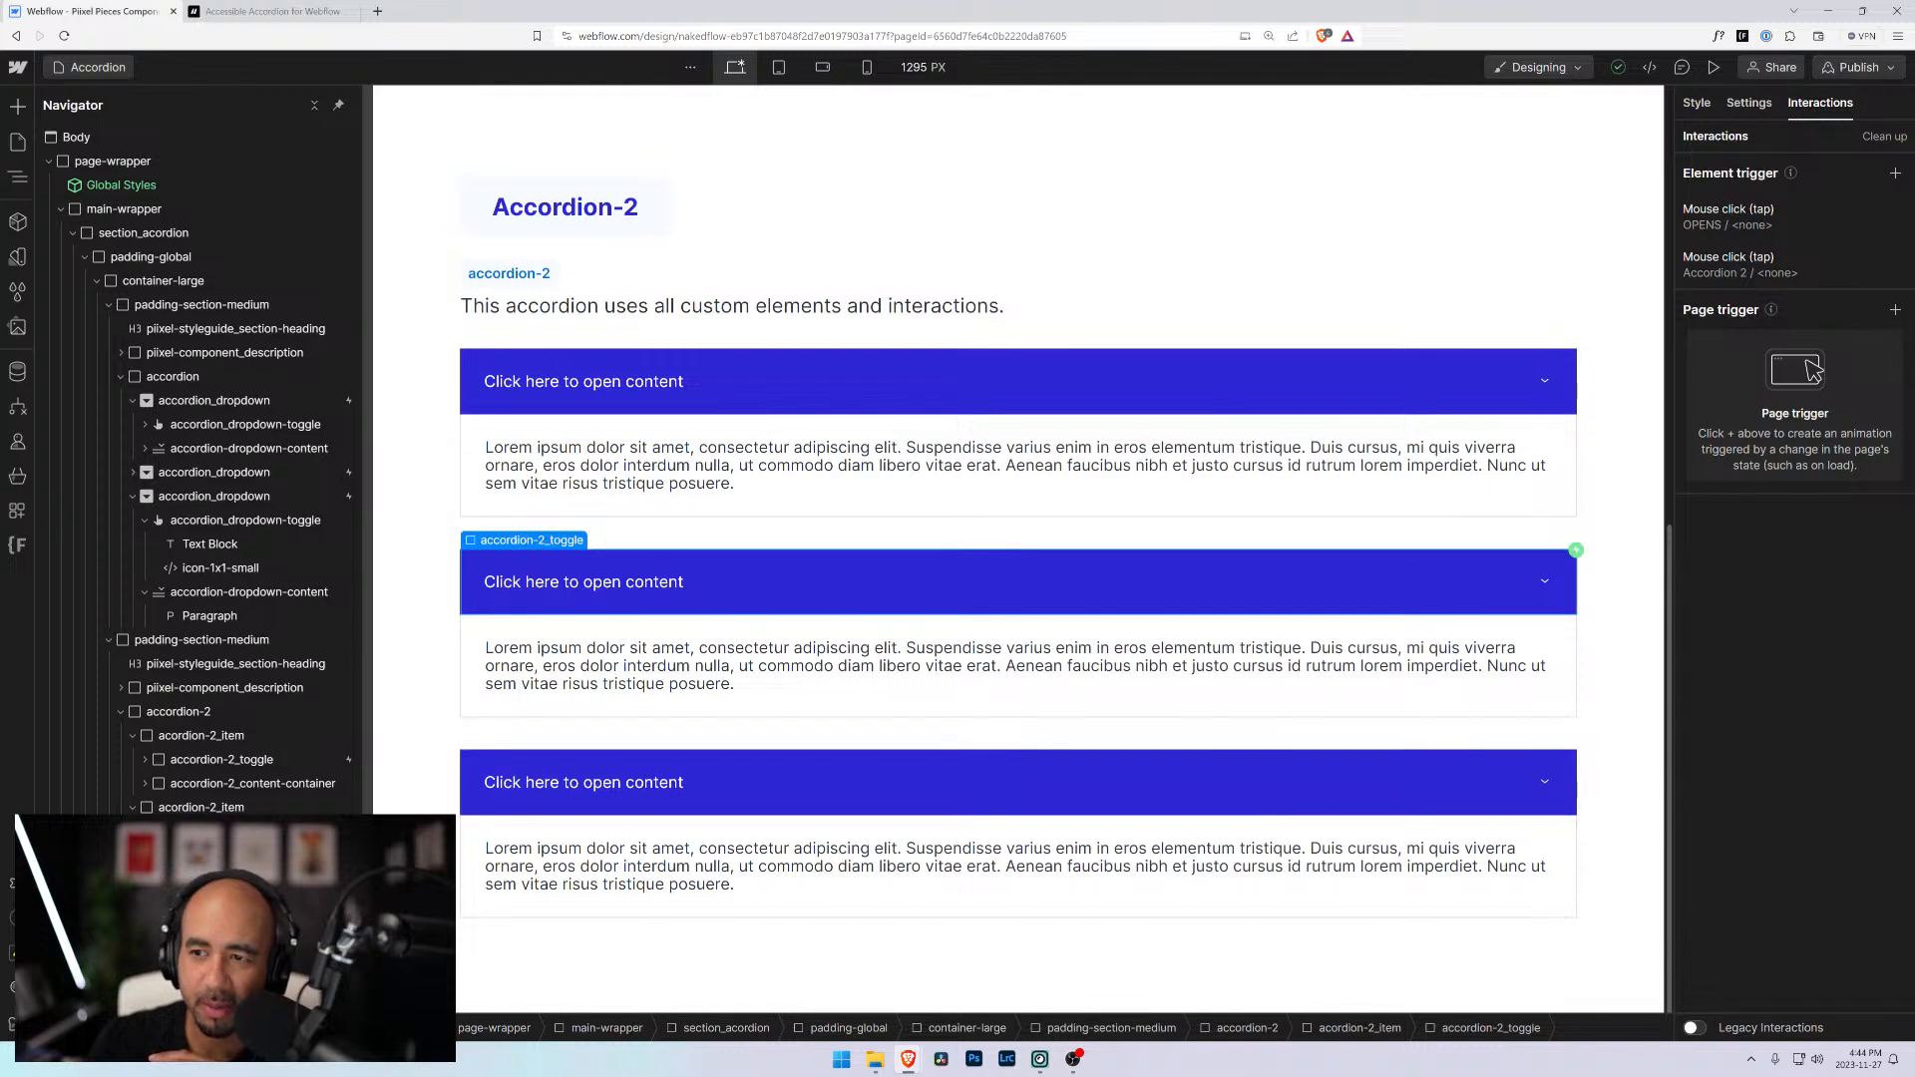
{"action": "left_click", "coordinate": [239, 760]}
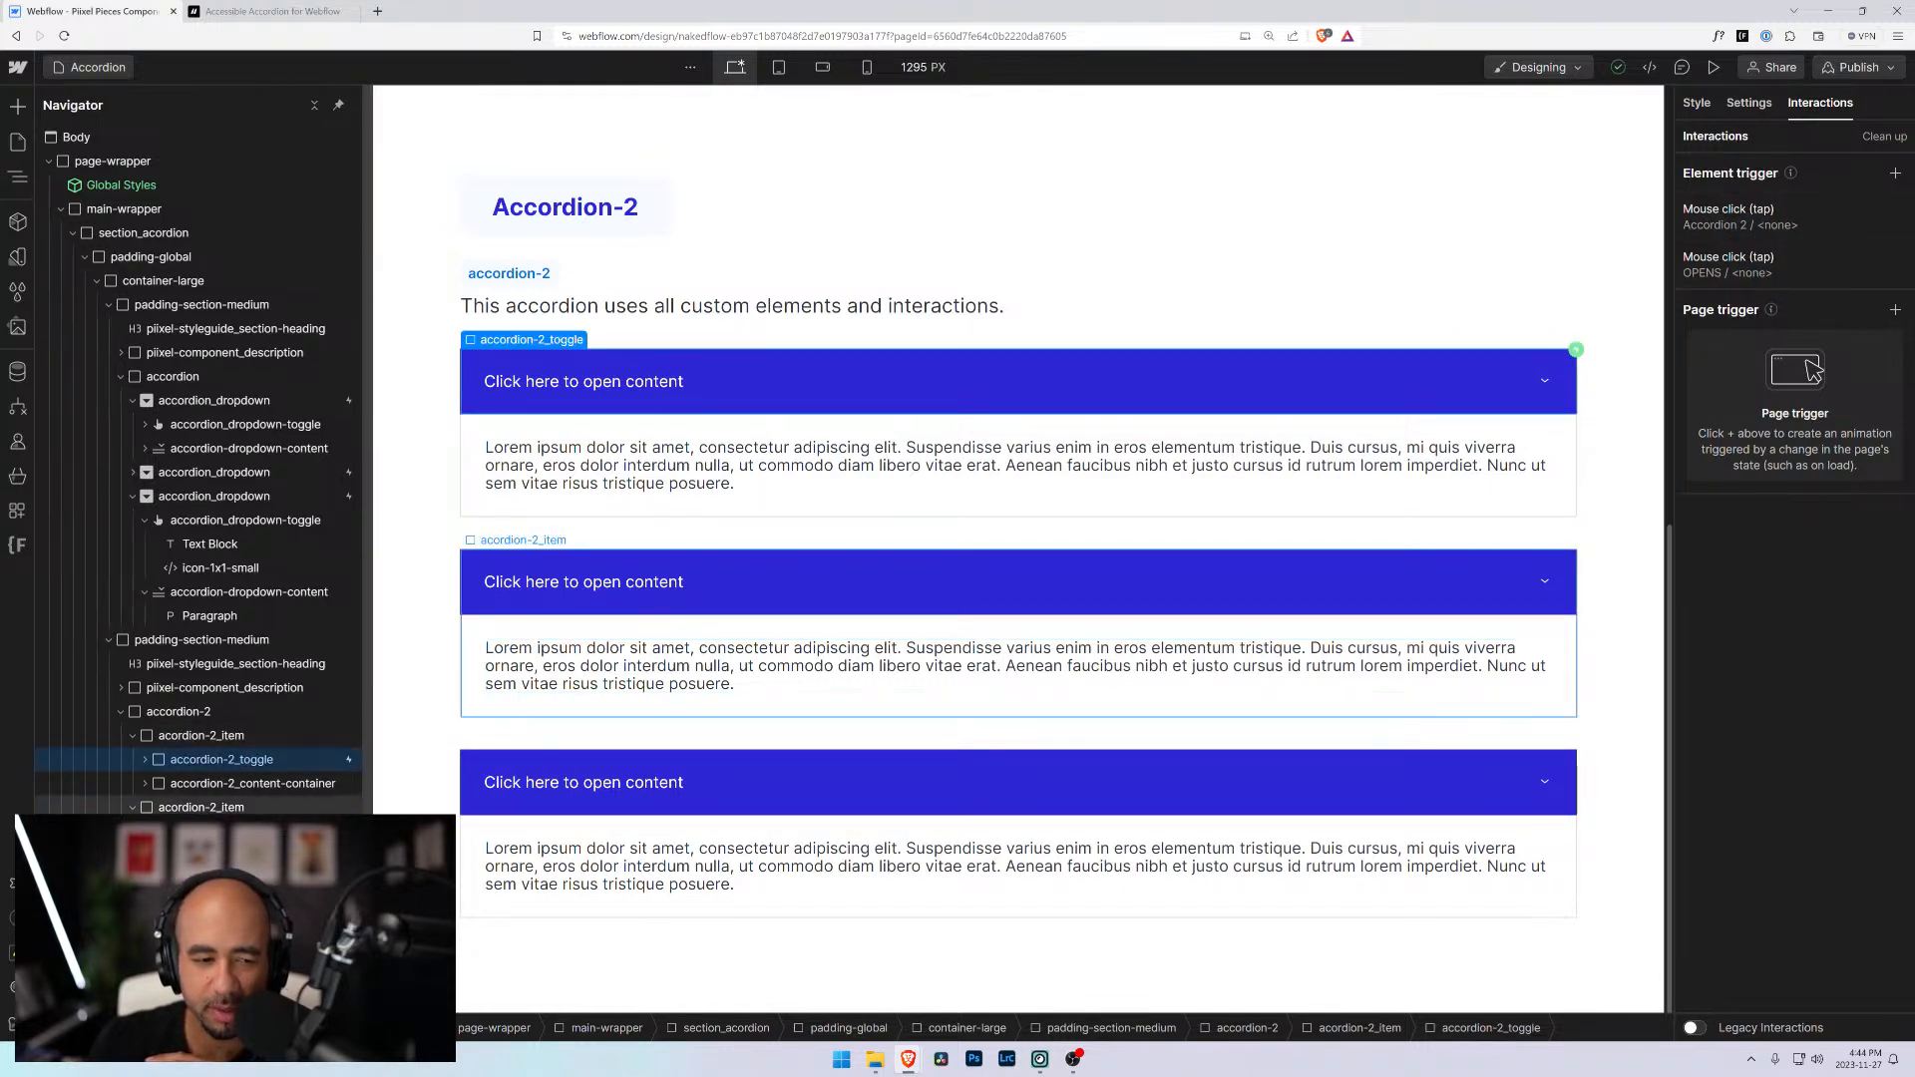
On the second item's accordion-2_toggle, delete the OPENS click trigger and re-add a mouse click trigger that starts the OPENS animation on first click
{"action": "left_click", "coordinate": [998, 589]}
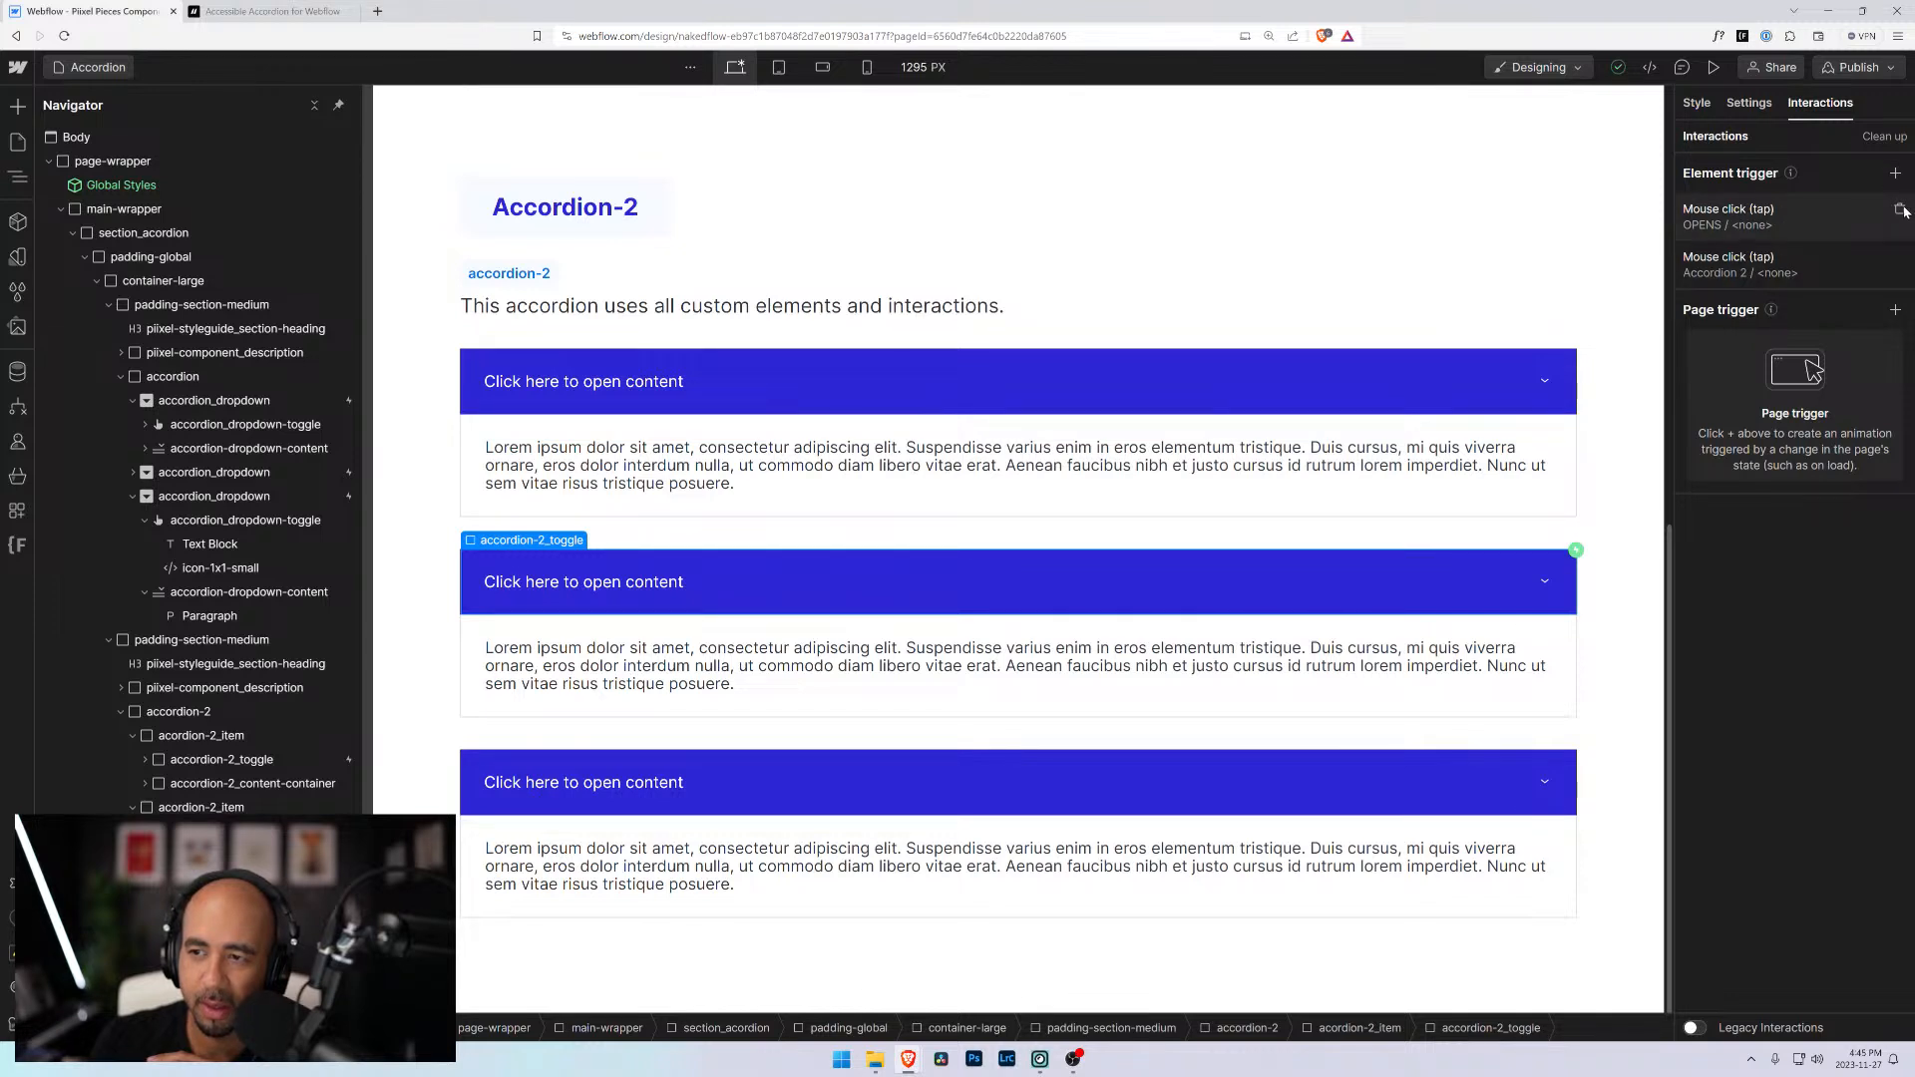
{"action": "left_click", "coordinate": [1900, 210]}
{"action": "left_click", "coordinate": [1895, 173]}
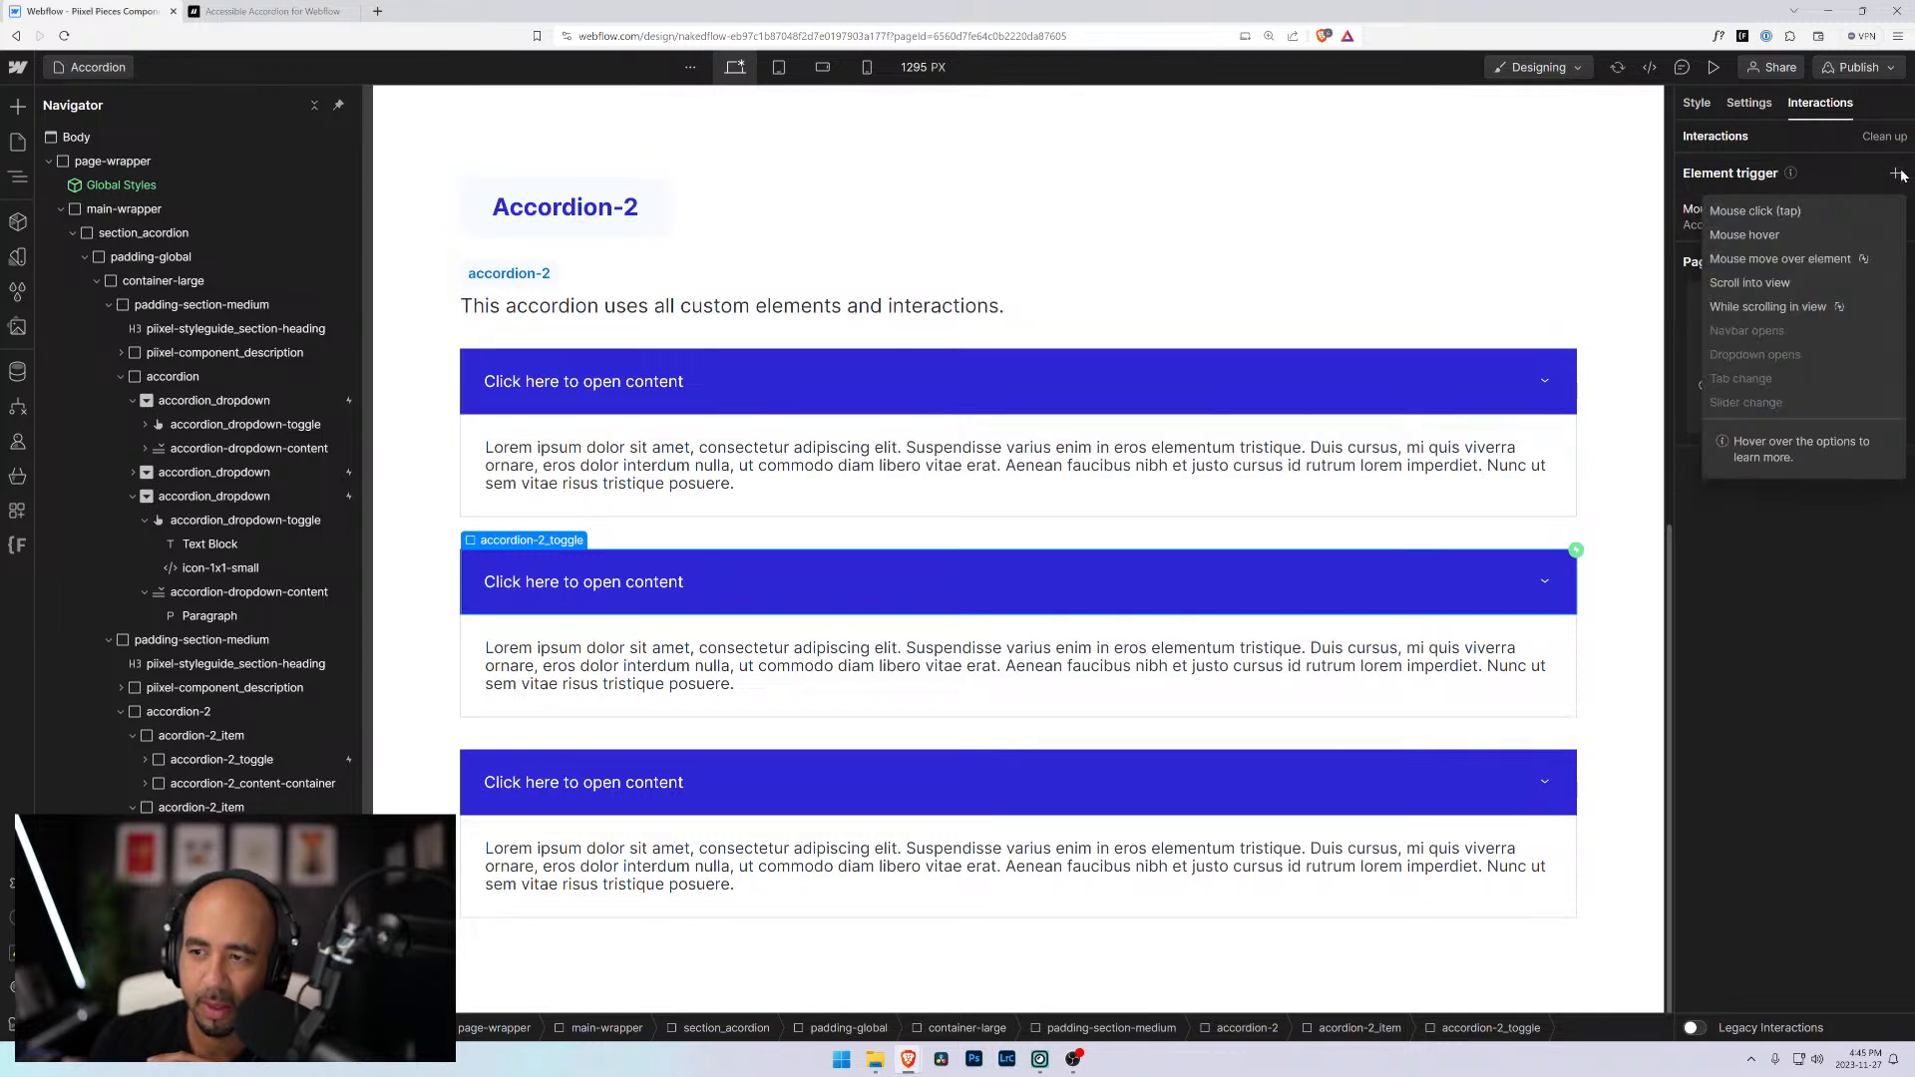
{"action": "left_click", "coordinate": [1779, 213]}
{"action": "left_click", "coordinate": [1766, 277]}
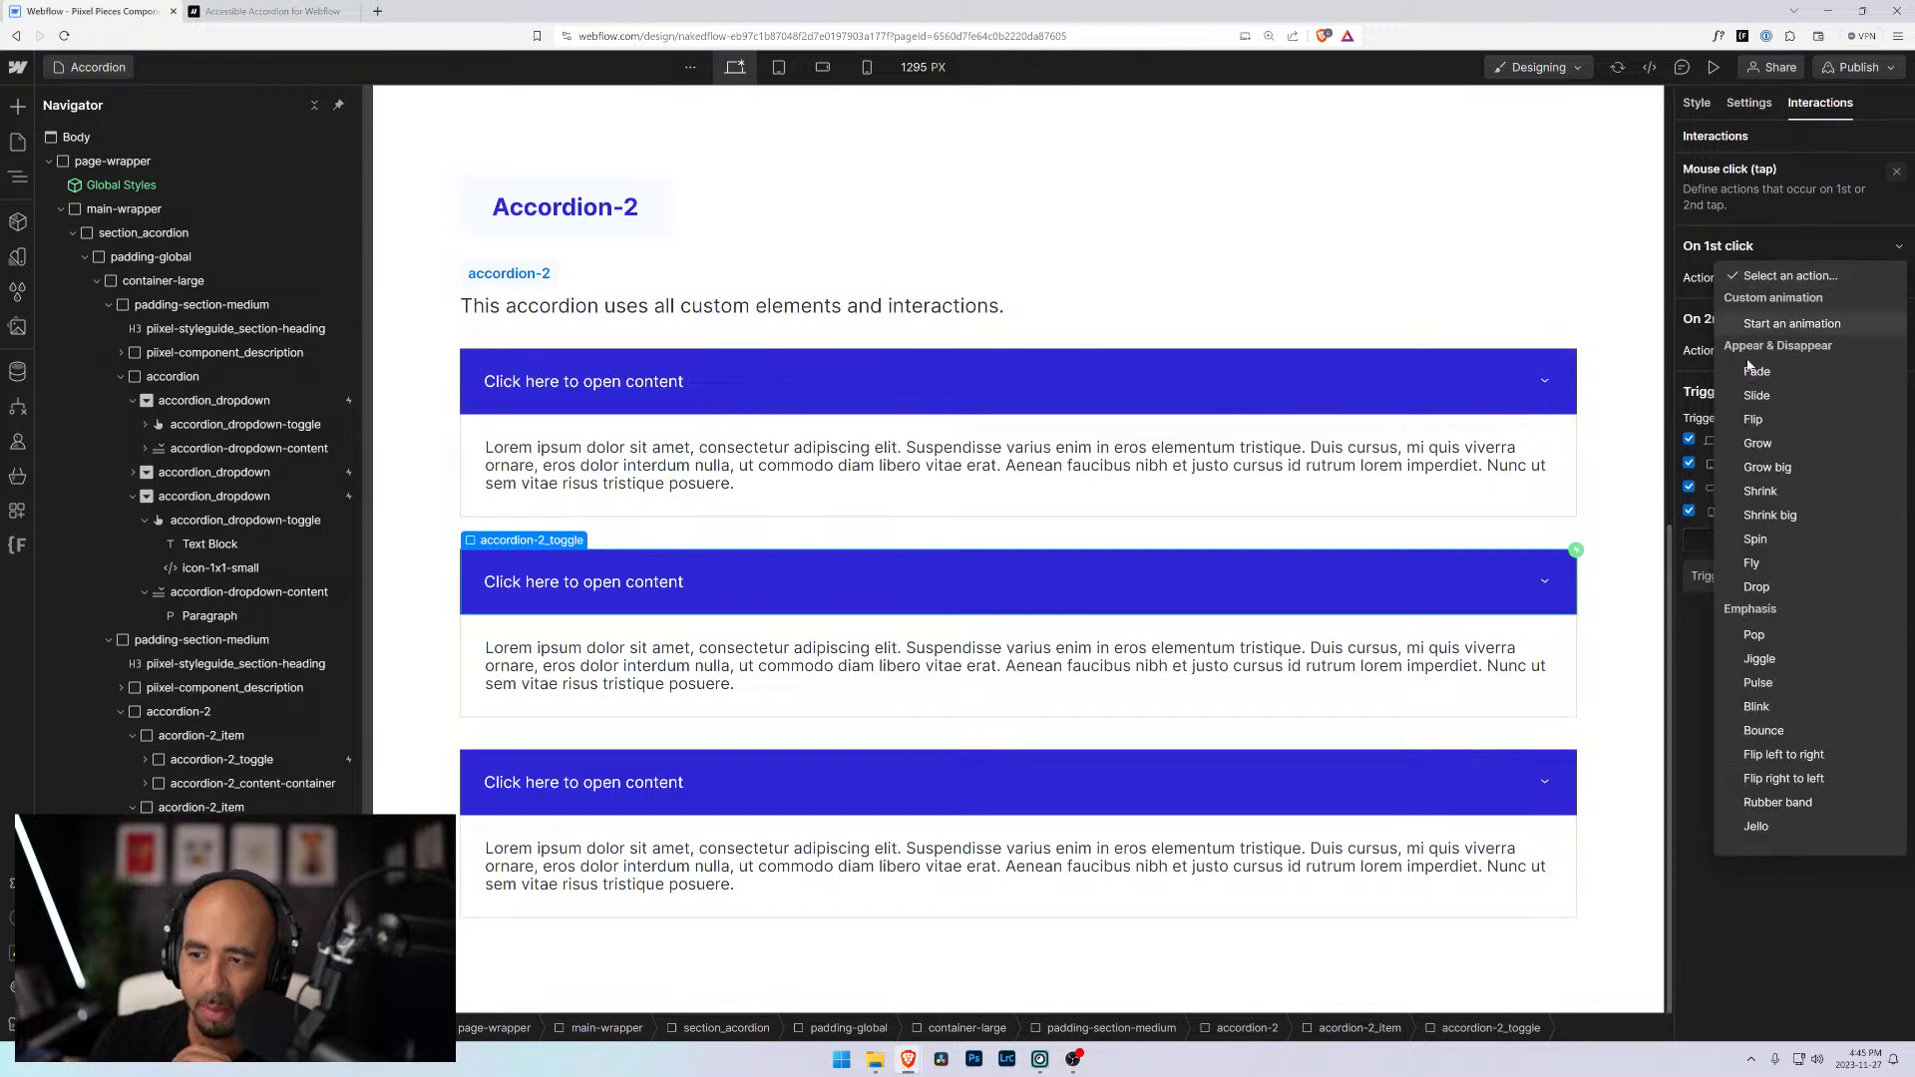
{"action": "left_click", "coordinate": [1791, 323]}
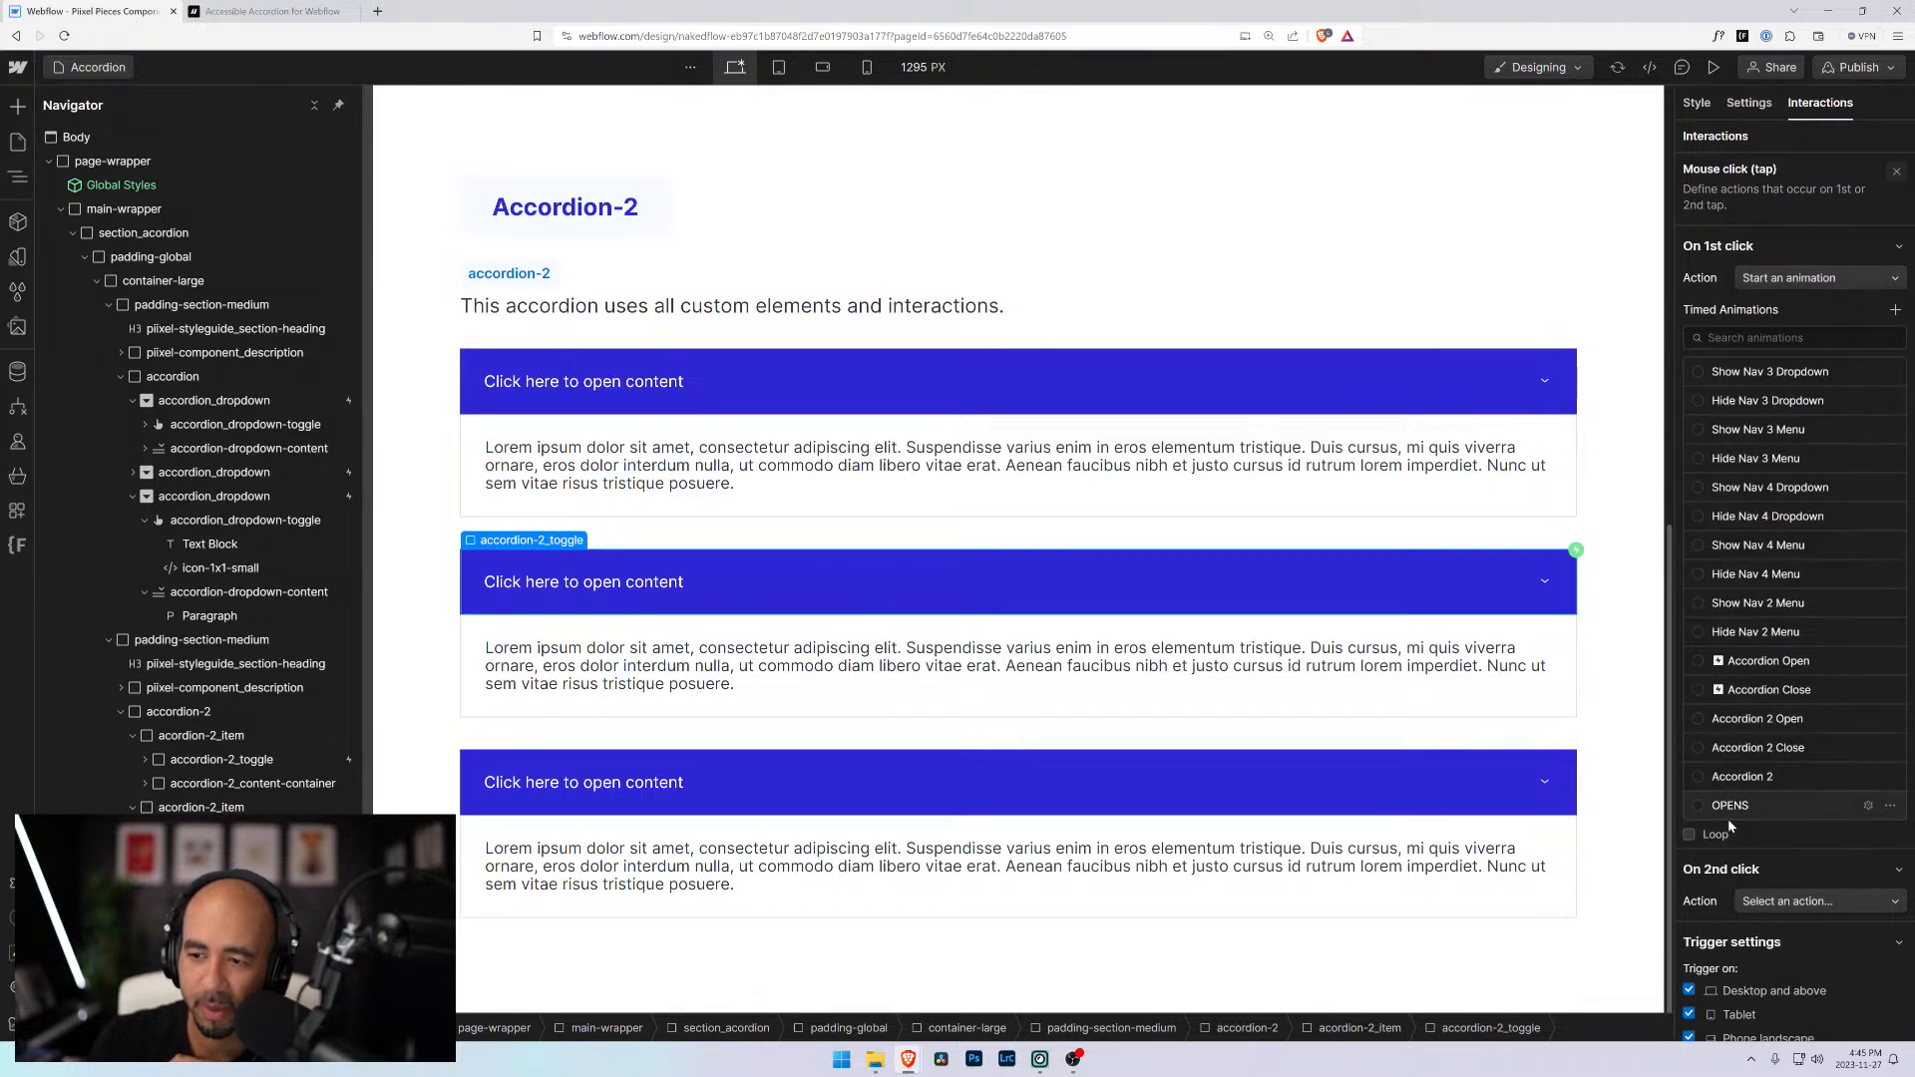
{"action": "left_click", "coordinate": [1693, 805]}
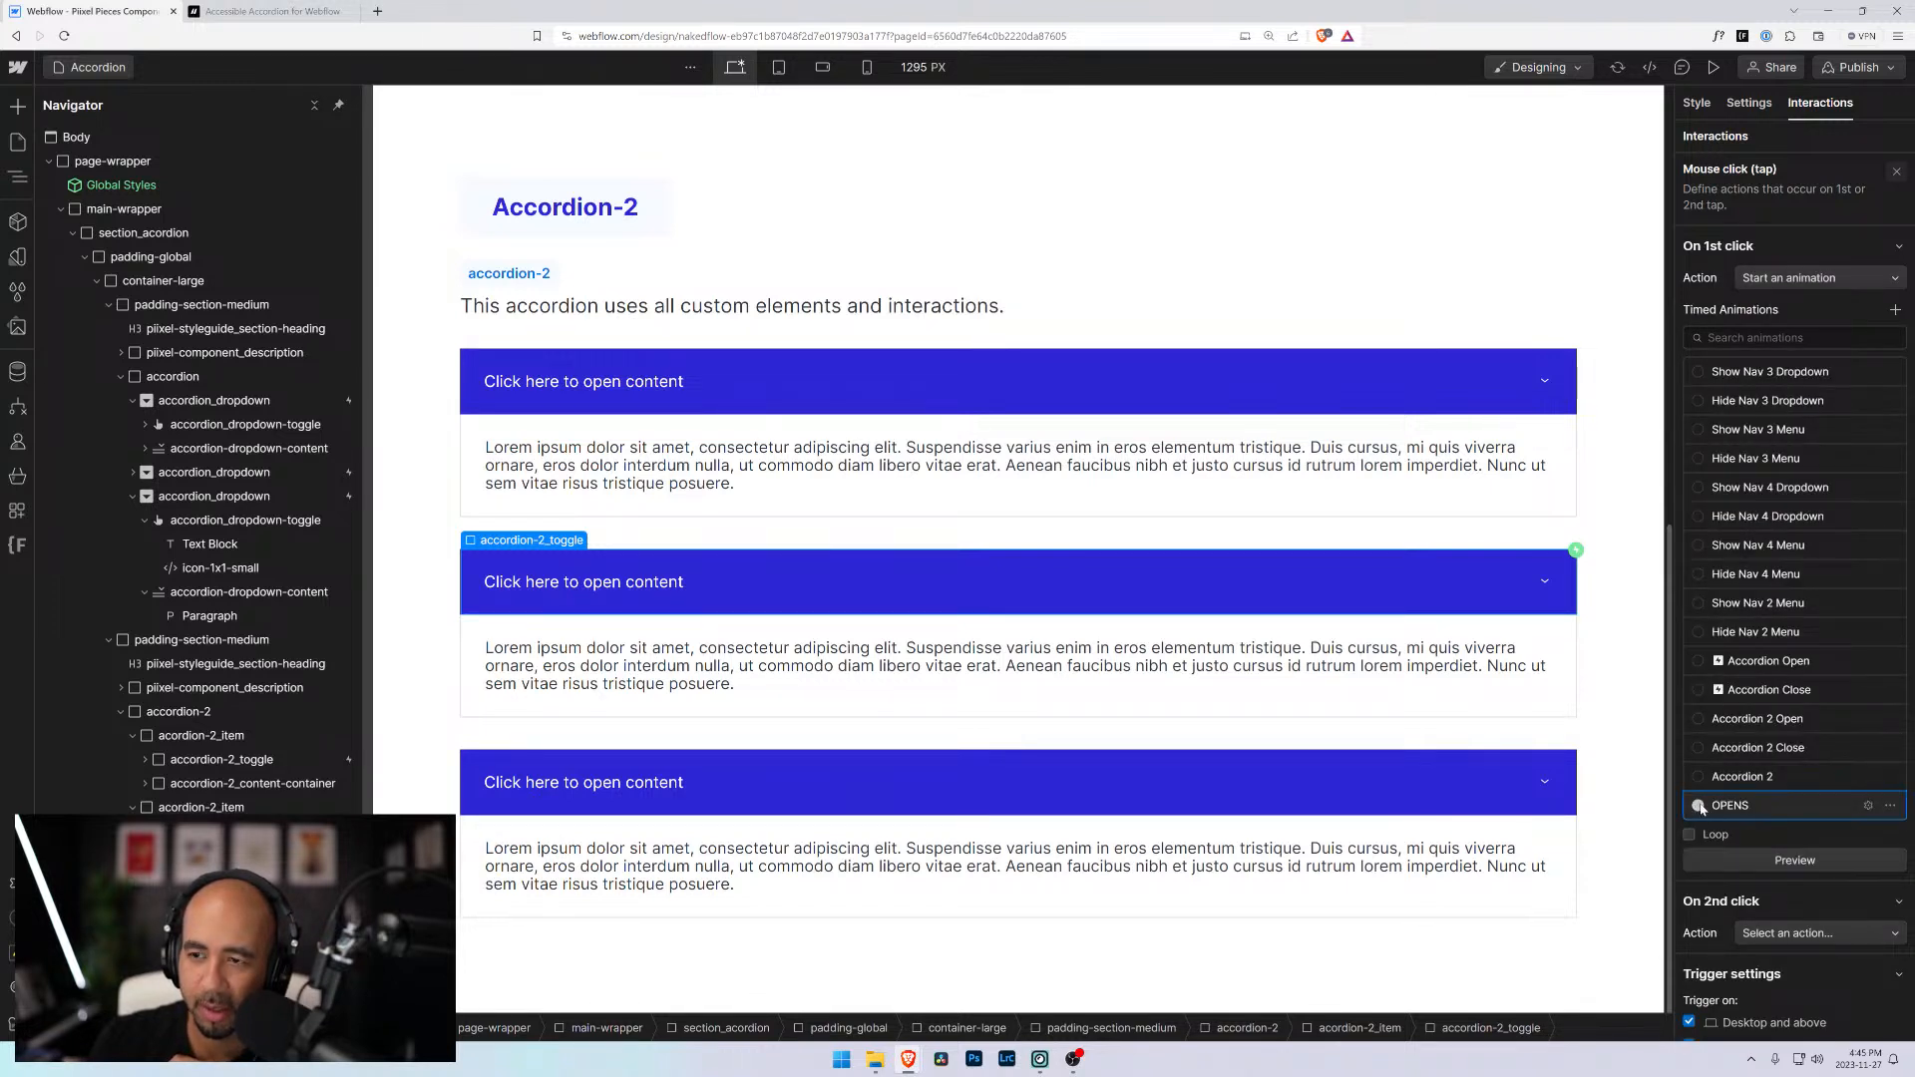
{"action": "left_click", "coordinate": [1796, 243]}
{"action": "left_click", "coordinate": [1776, 137]}
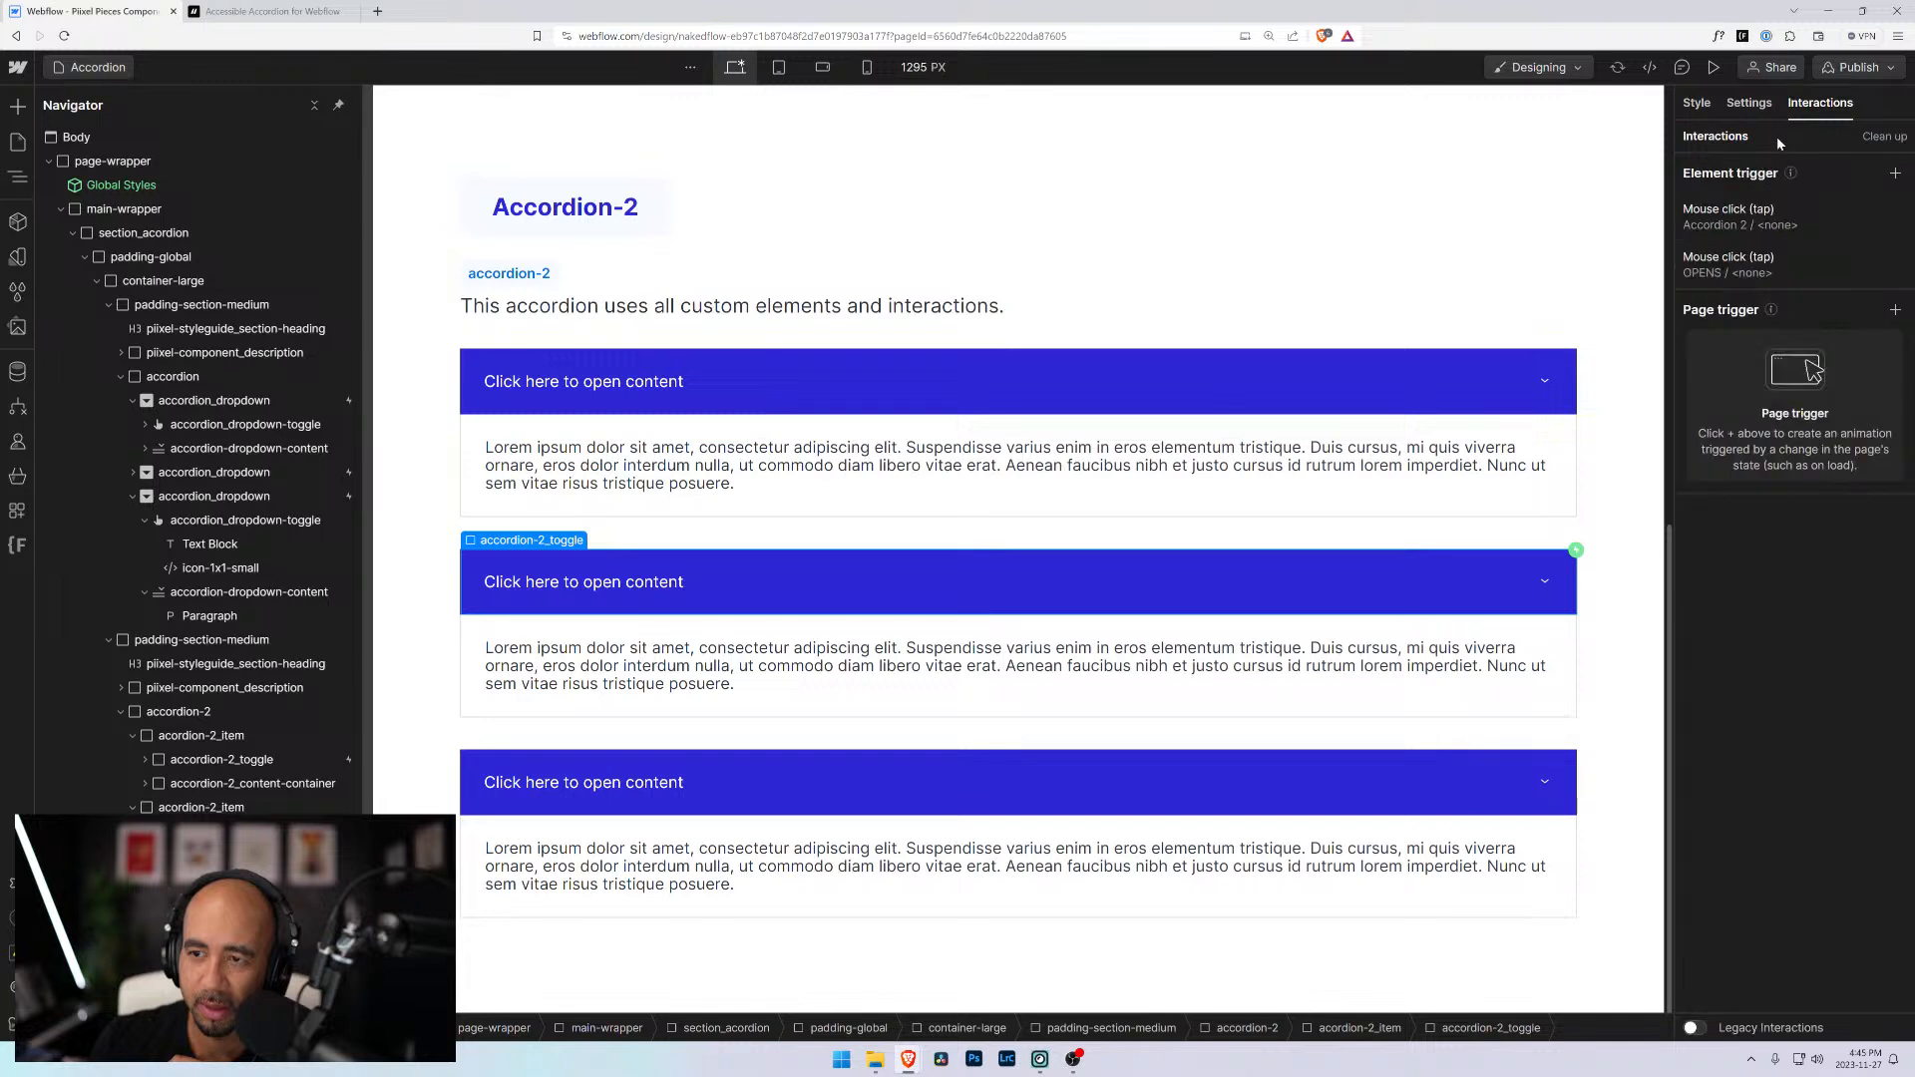
{"action": "left_click", "coordinate": [261, 763]}
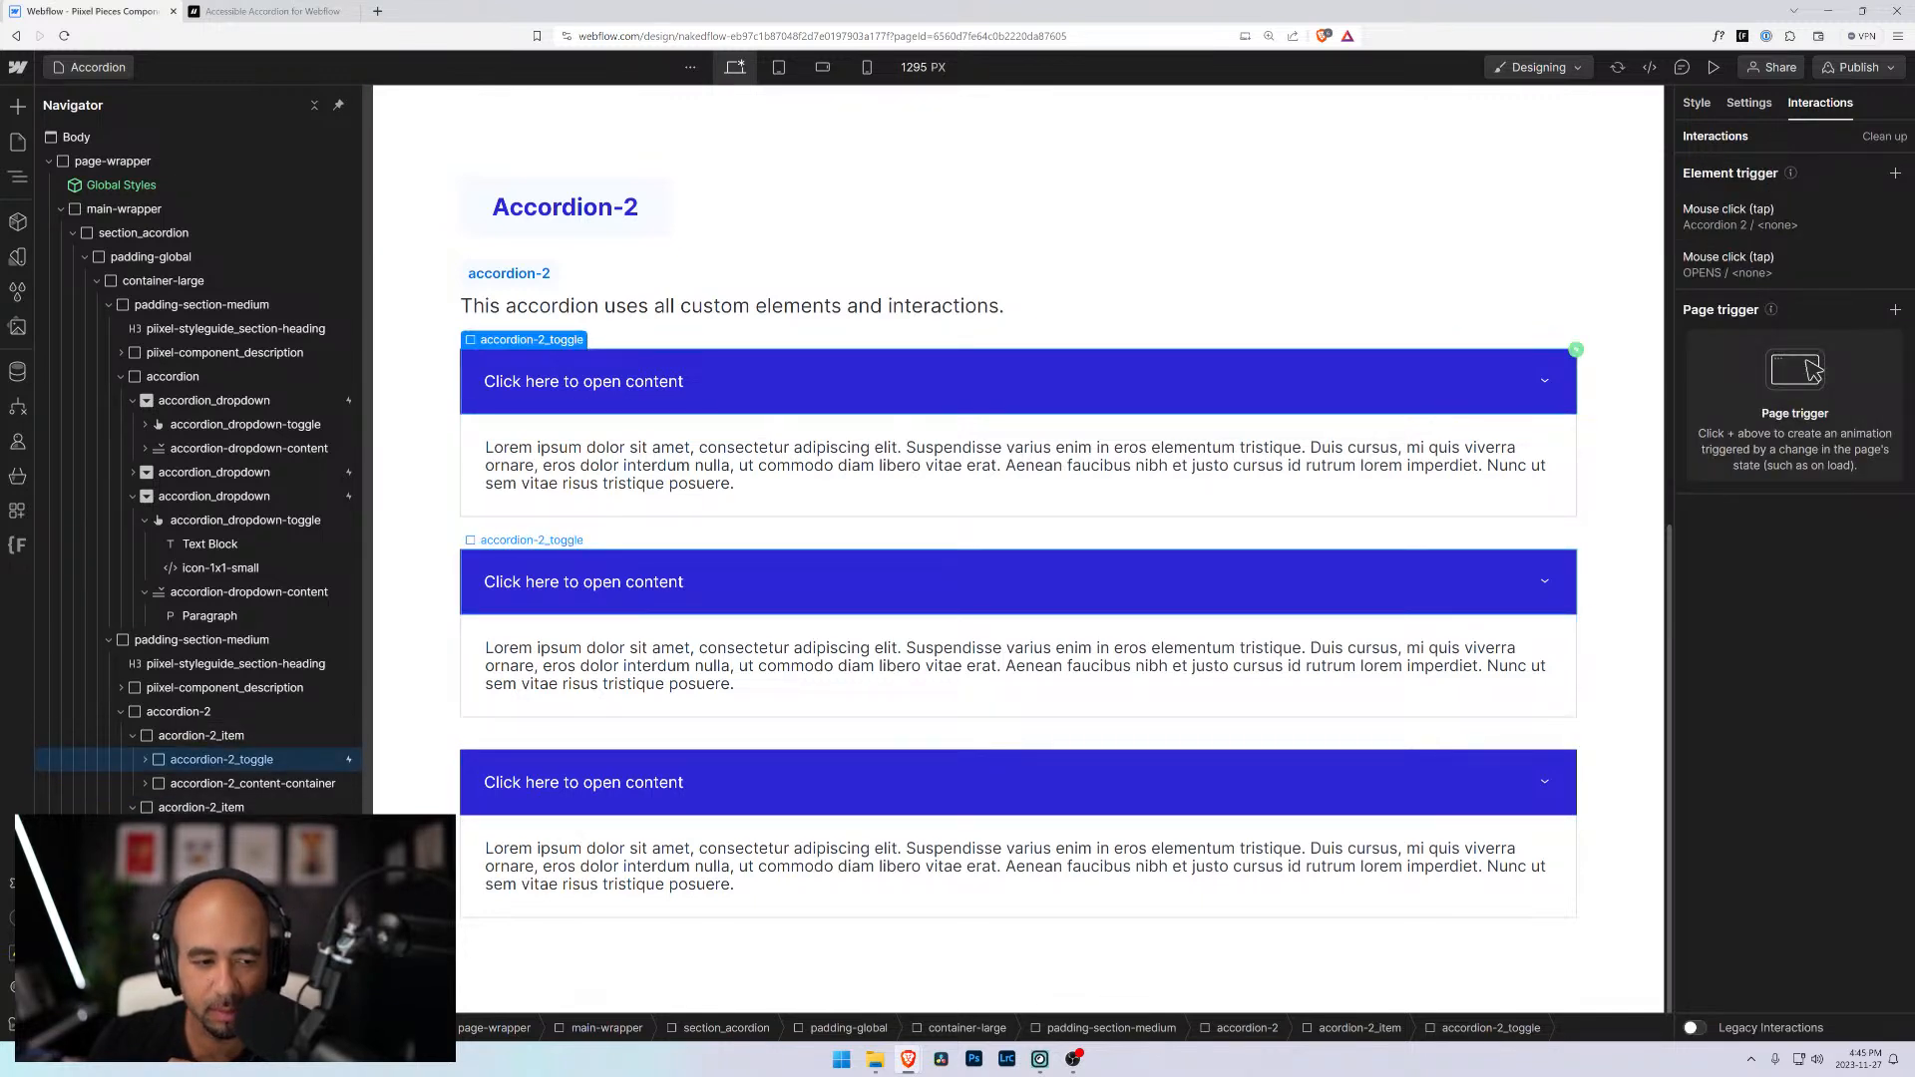
{"action": "left_click", "coordinate": [1017, 583]}
Replace the third item's OPENS trigger on accordion-2_toggle with a new mouse click trigger starting OPENS on first click
{"action": "left_click", "coordinate": [1017, 783]}
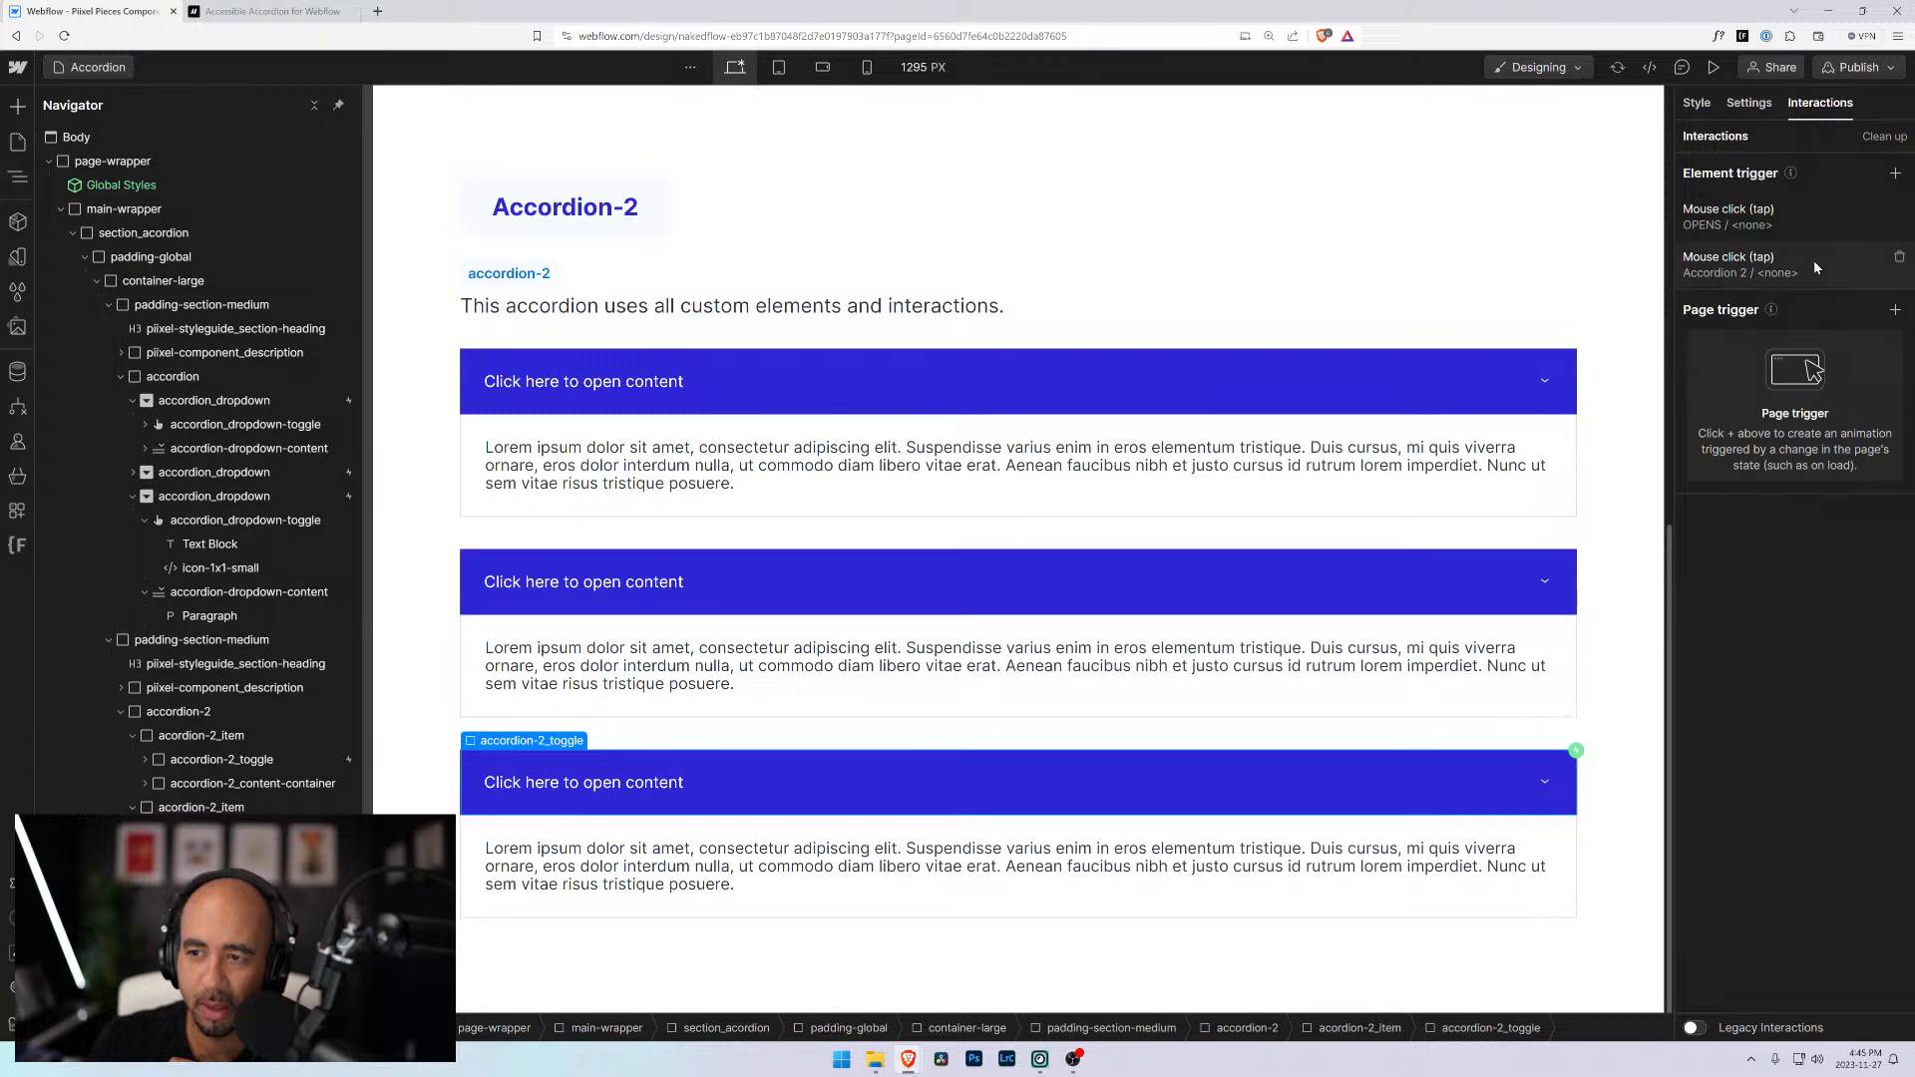
{"action": "left_click", "coordinate": [1900, 211]}
{"action": "left_click", "coordinate": [1895, 173]}
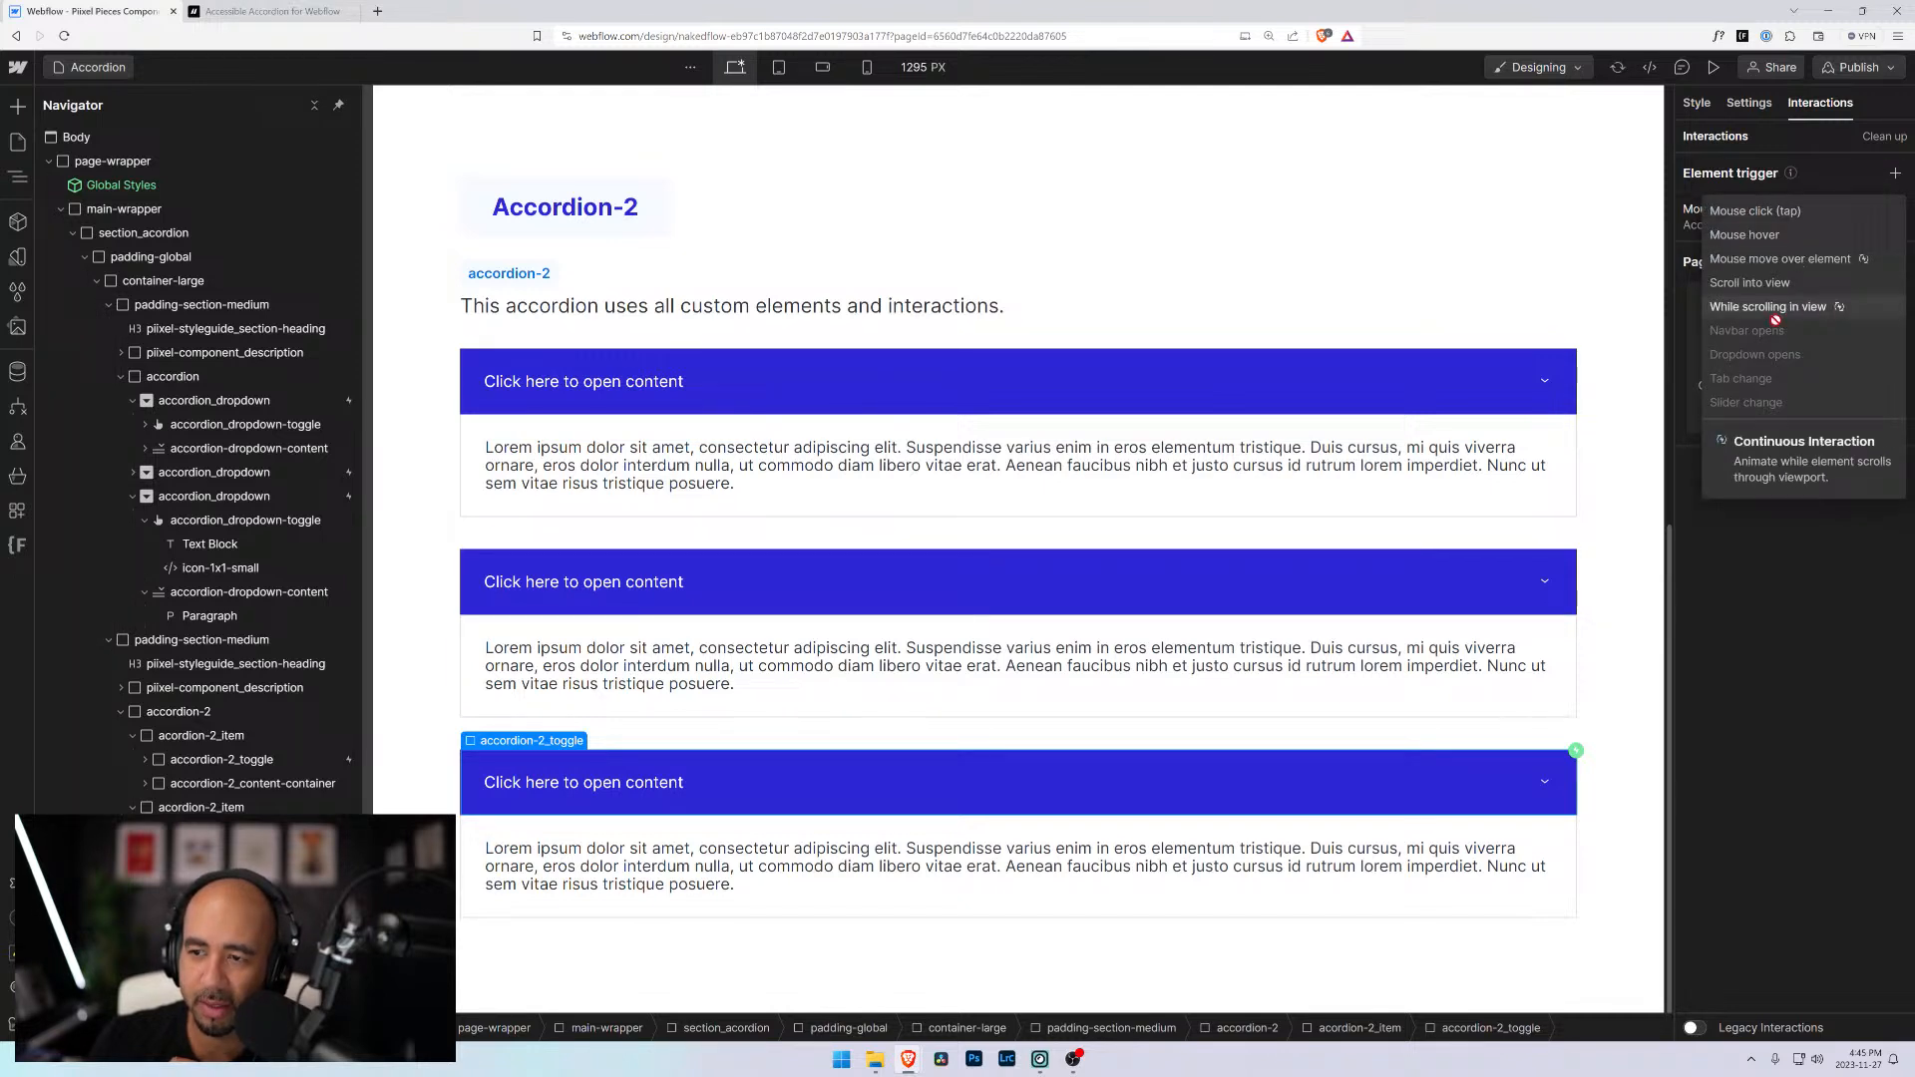
{"action": "left_click", "coordinate": [1791, 212]}
{"action": "left_click", "coordinate": [1791, 277]}
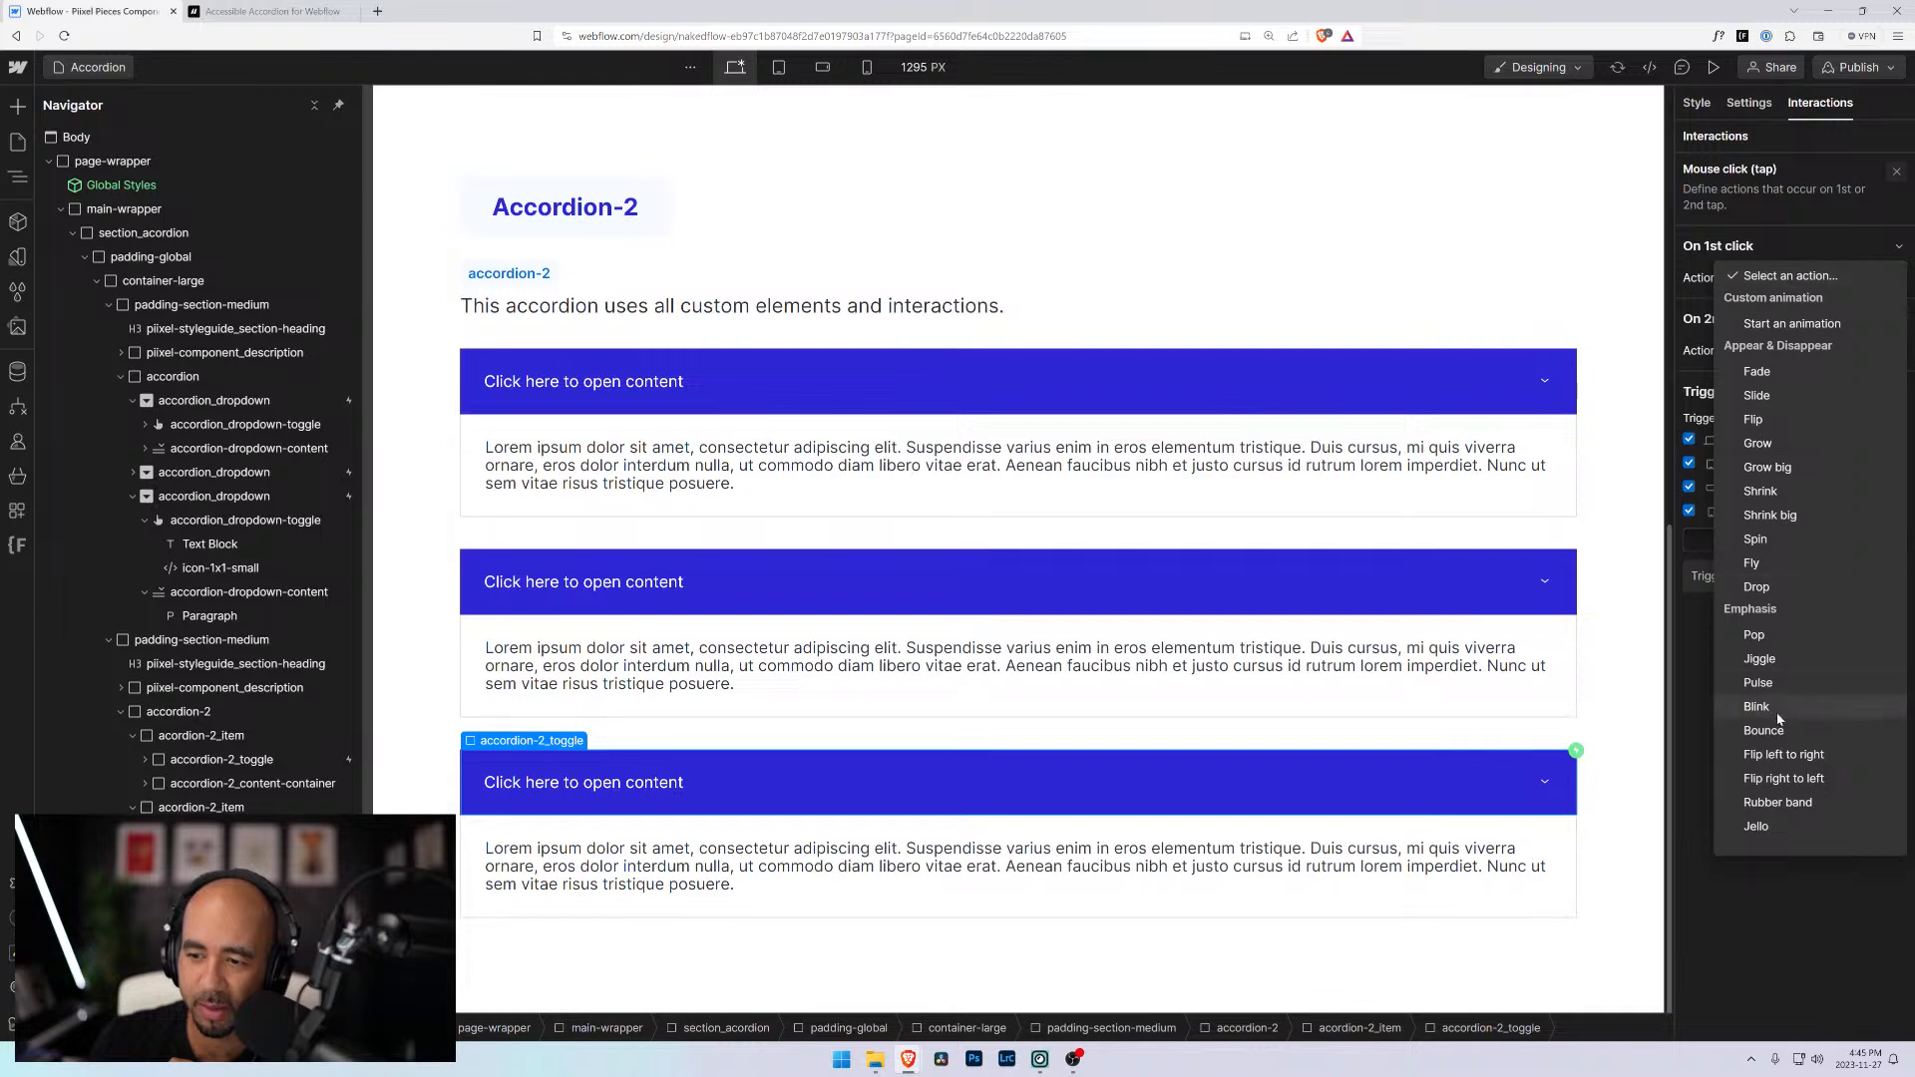
{"action": "left_click", "coordinate": [1796, 326]}
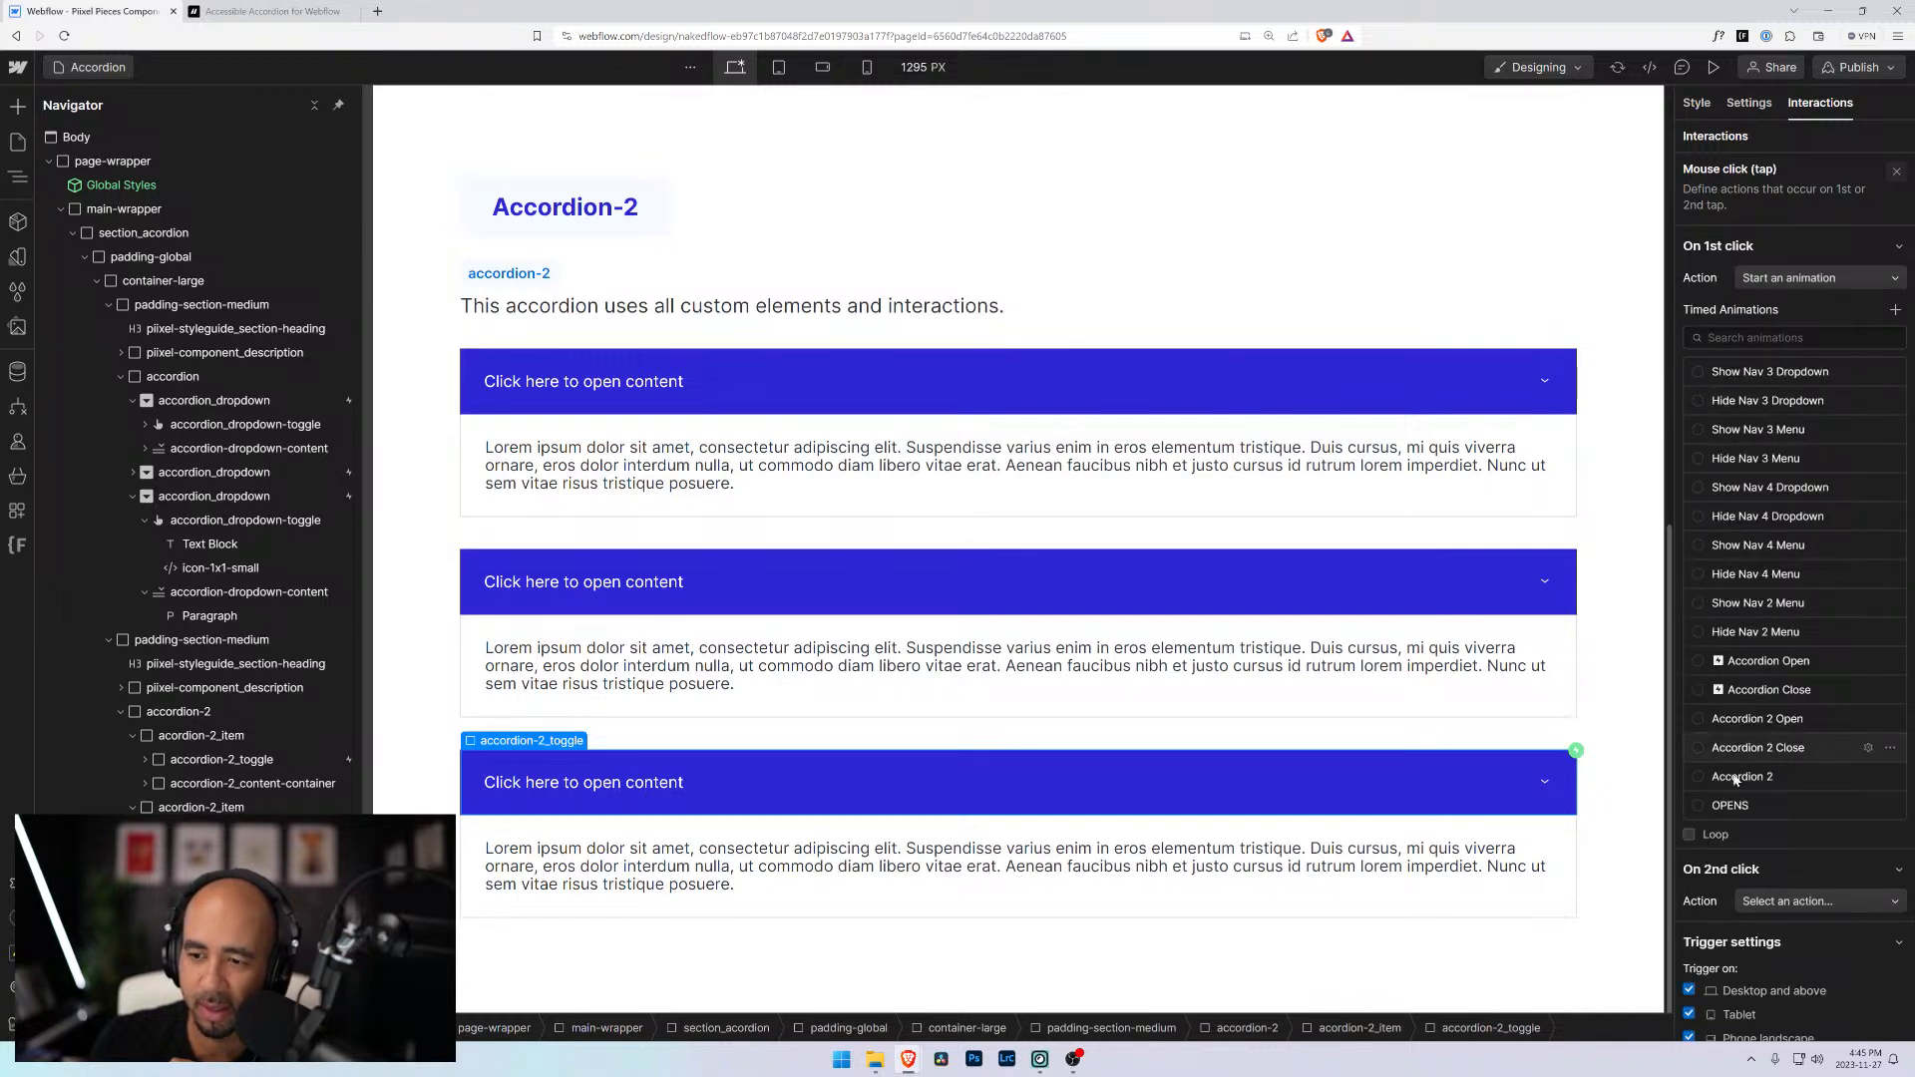
{"action": "left_click", "coordinate": [1698, 806]}
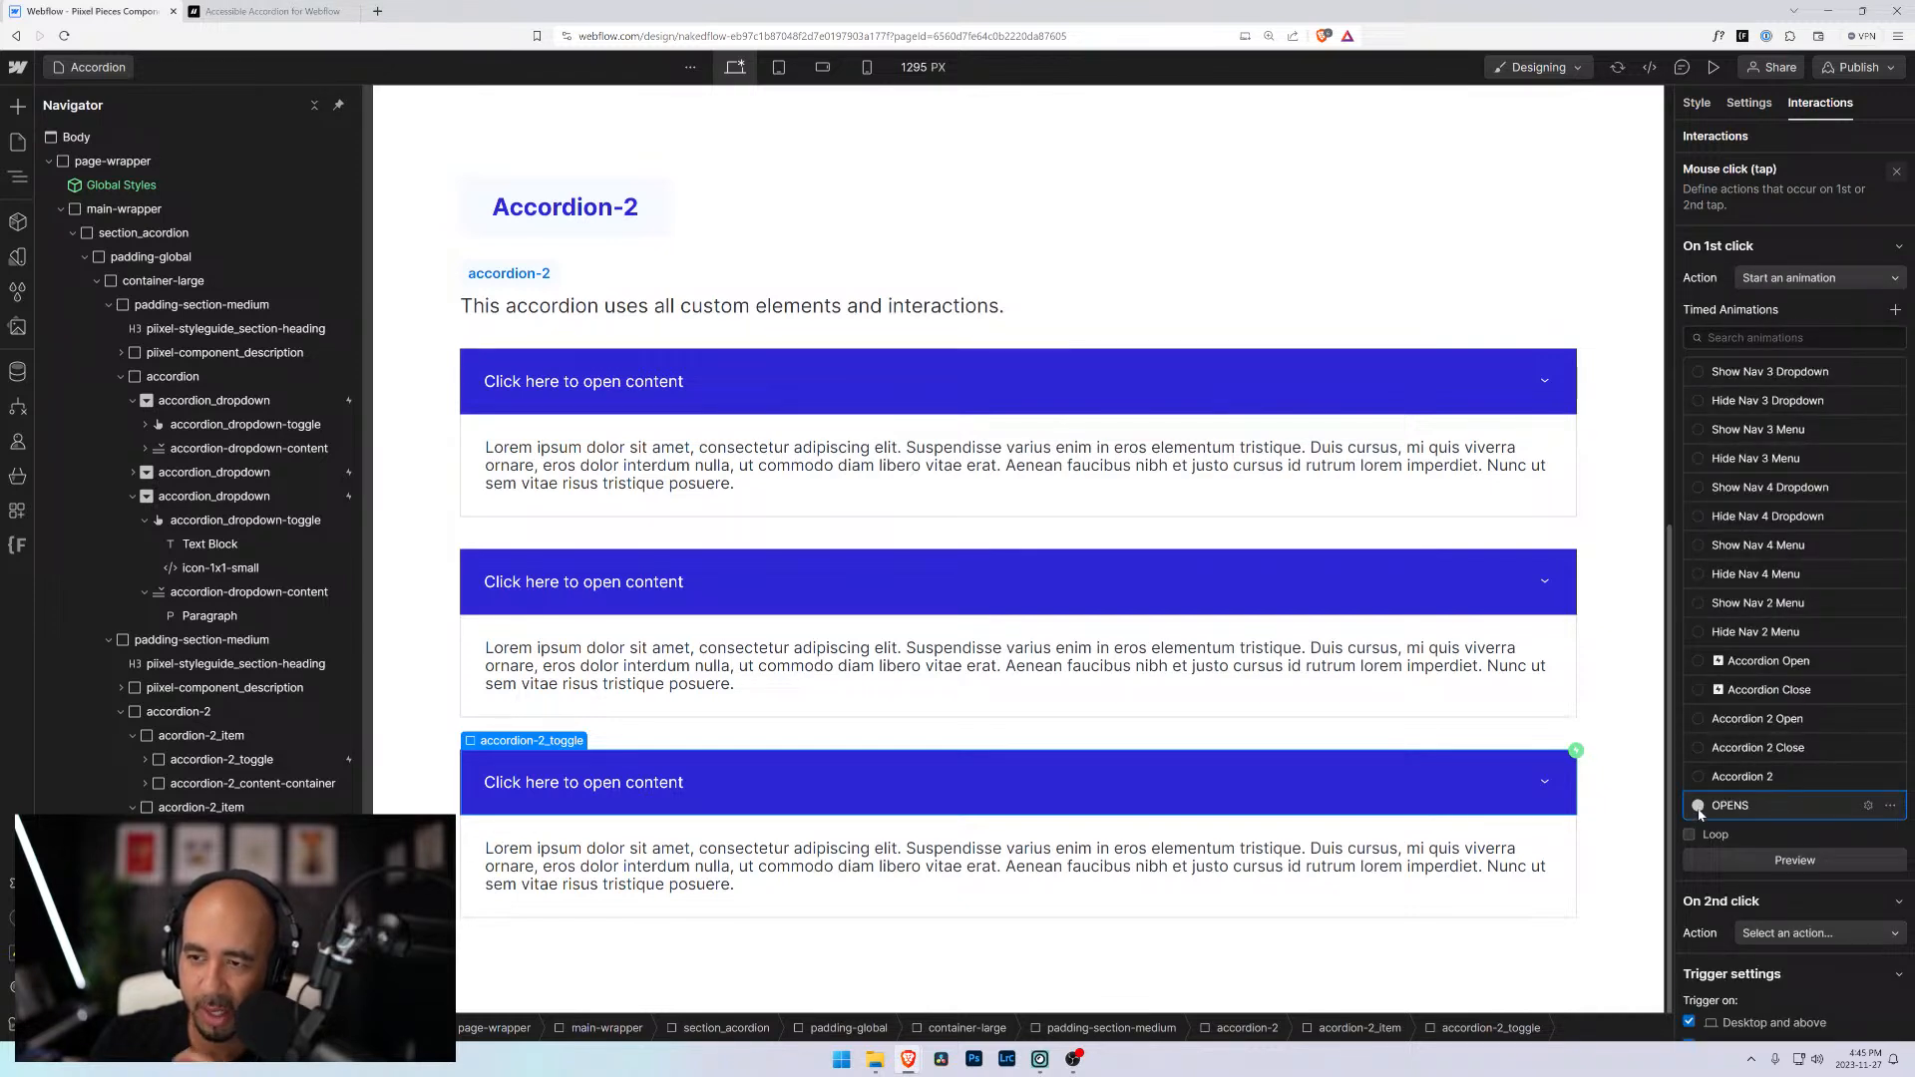
{"action": "left_click", "coordinate": [1809, 250]}
{"action": "left_click", "coordinate": [1732, 136]}
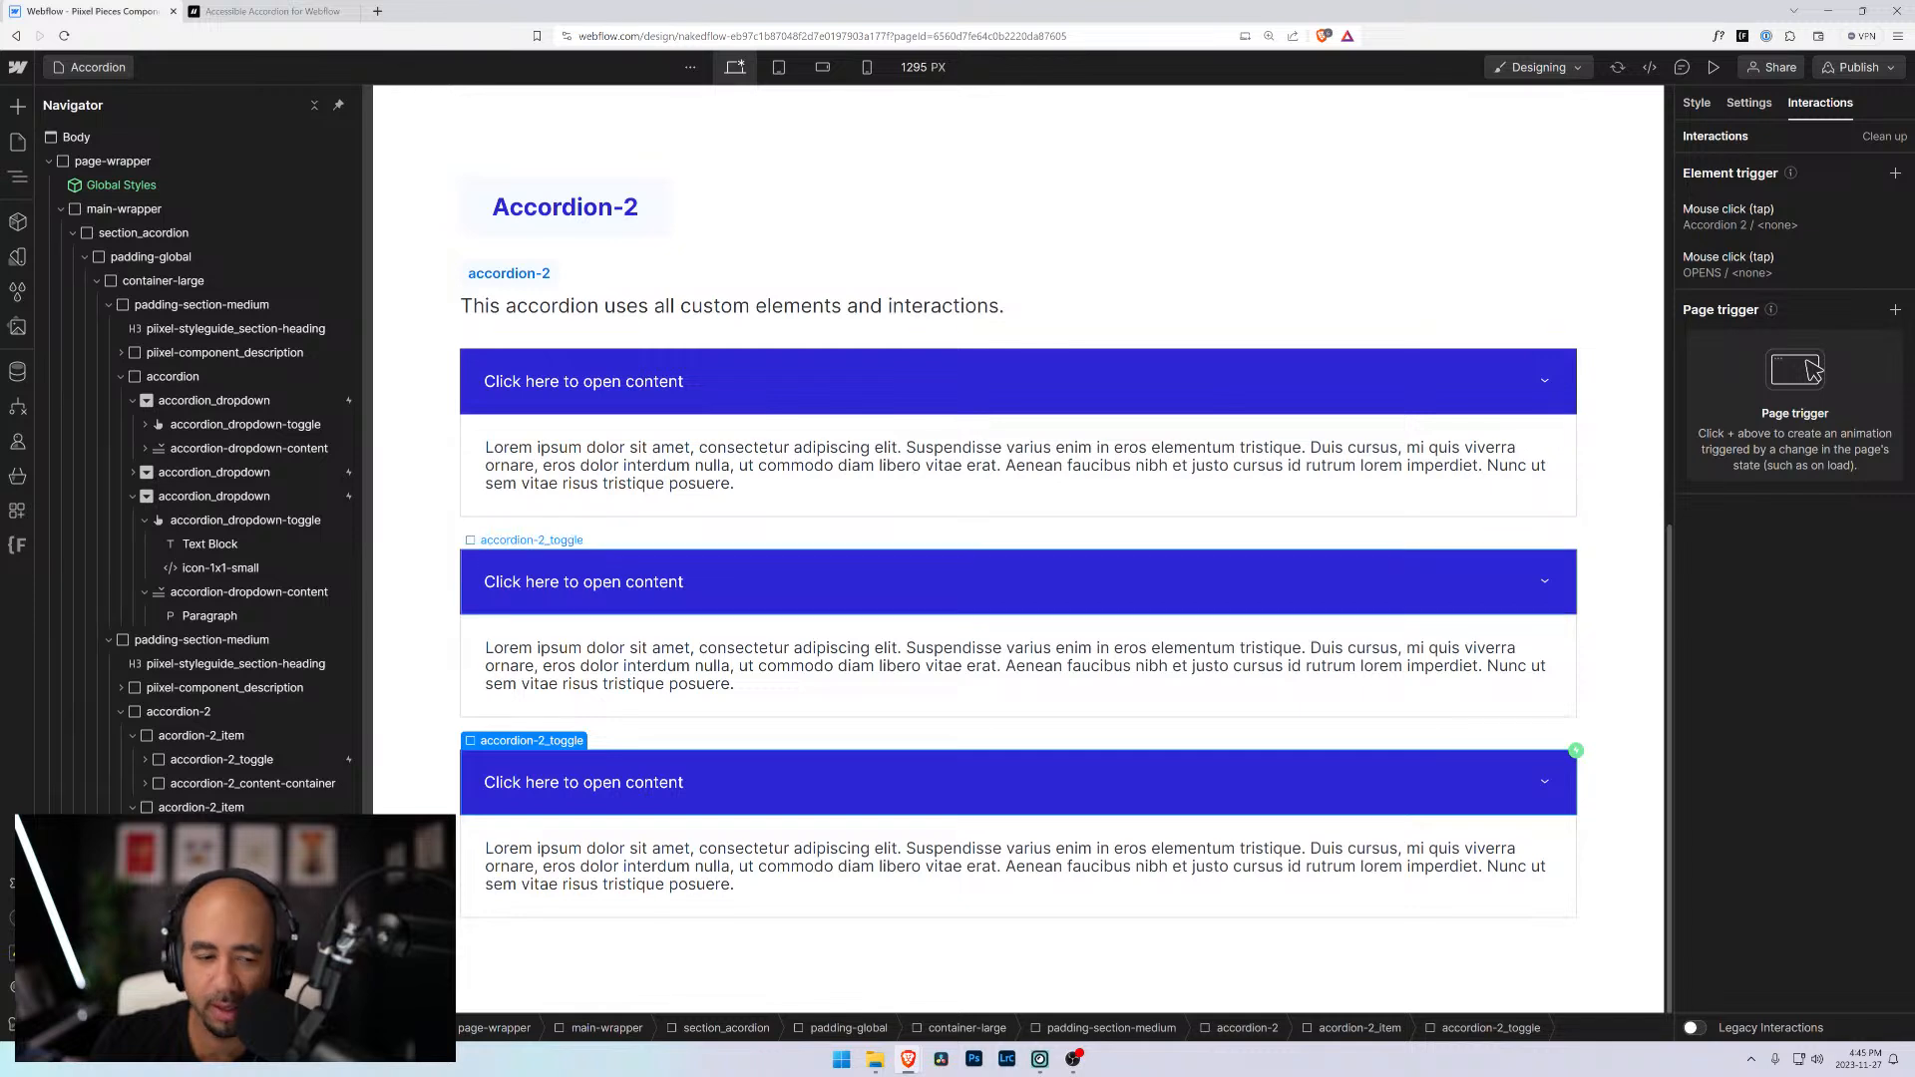
{"action": "left_click", "coordinate": [1018, 583]}
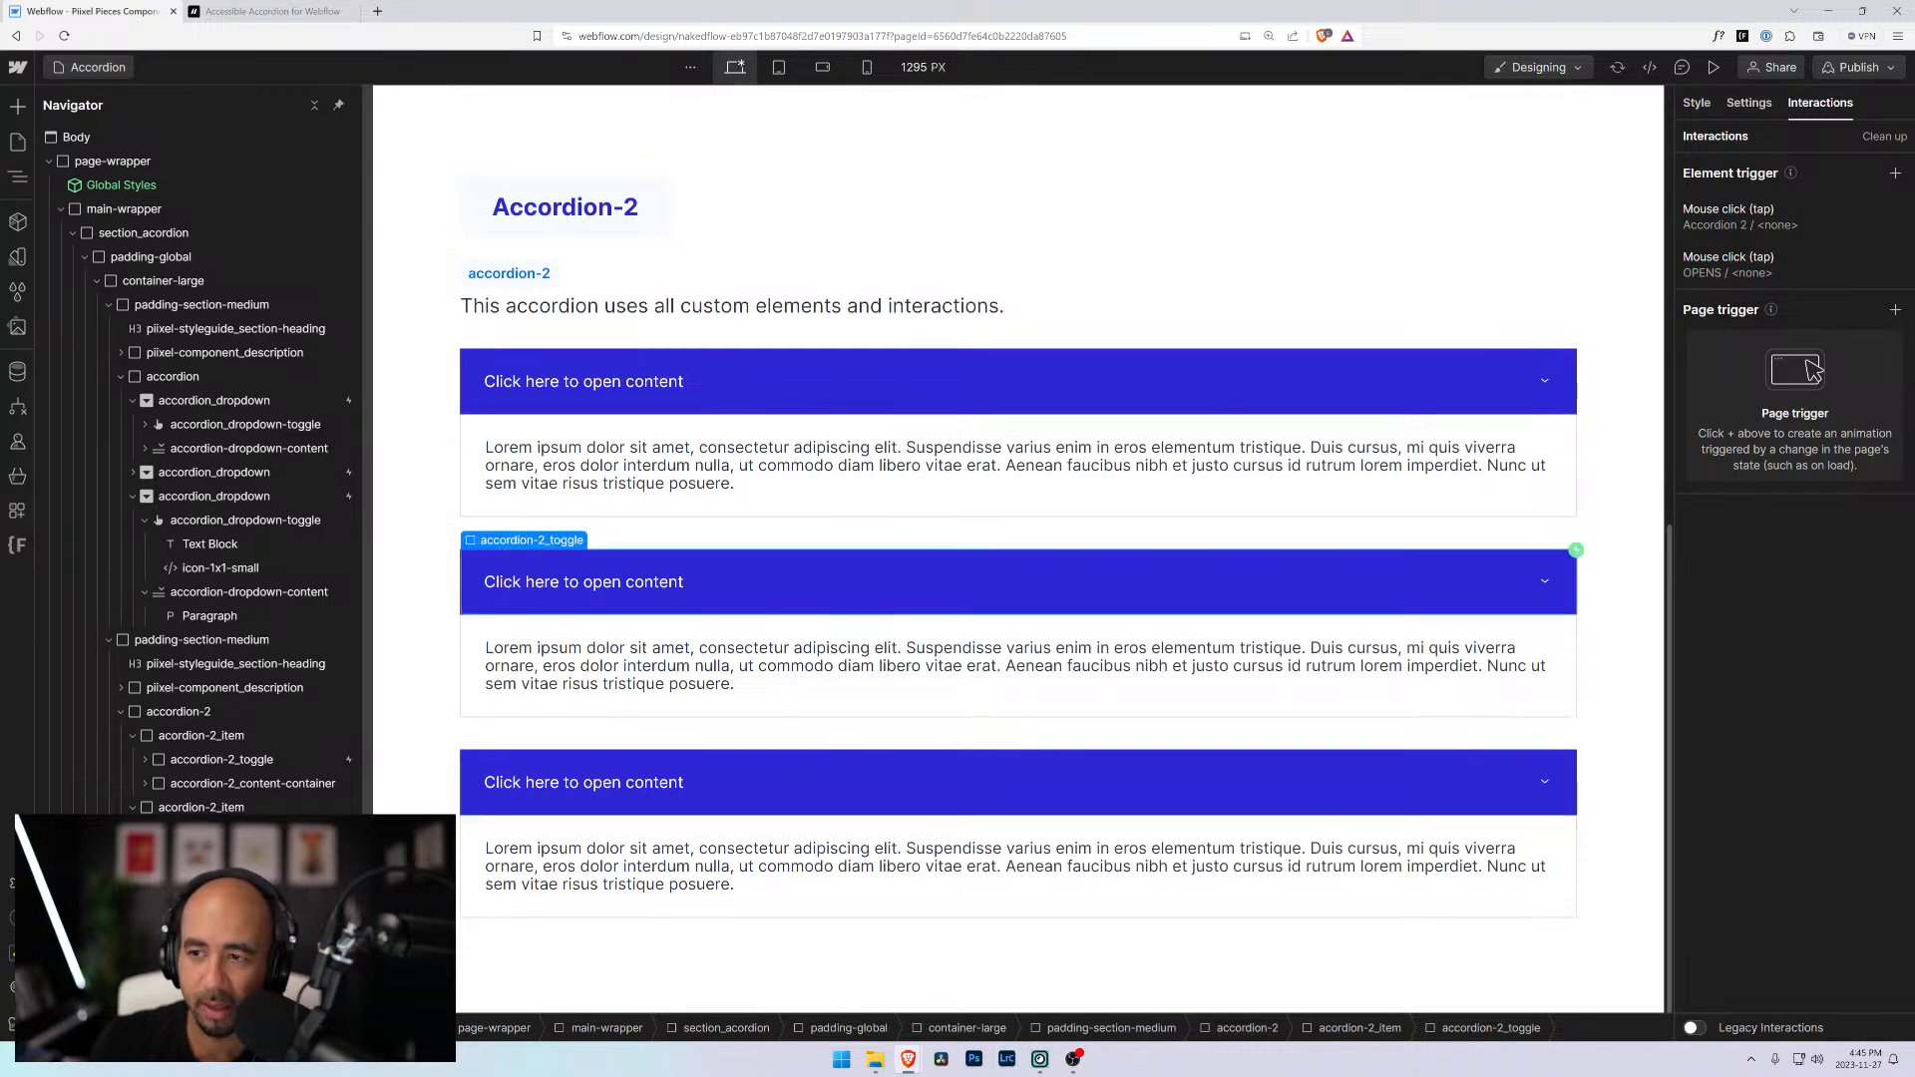
Preview the page and open the Accordion-2 items down to the third and back up to the first
{"action": "left_click", "coordinate": [1713, 67]}
{"action": "left_click", "coordinate": [611, 717]}
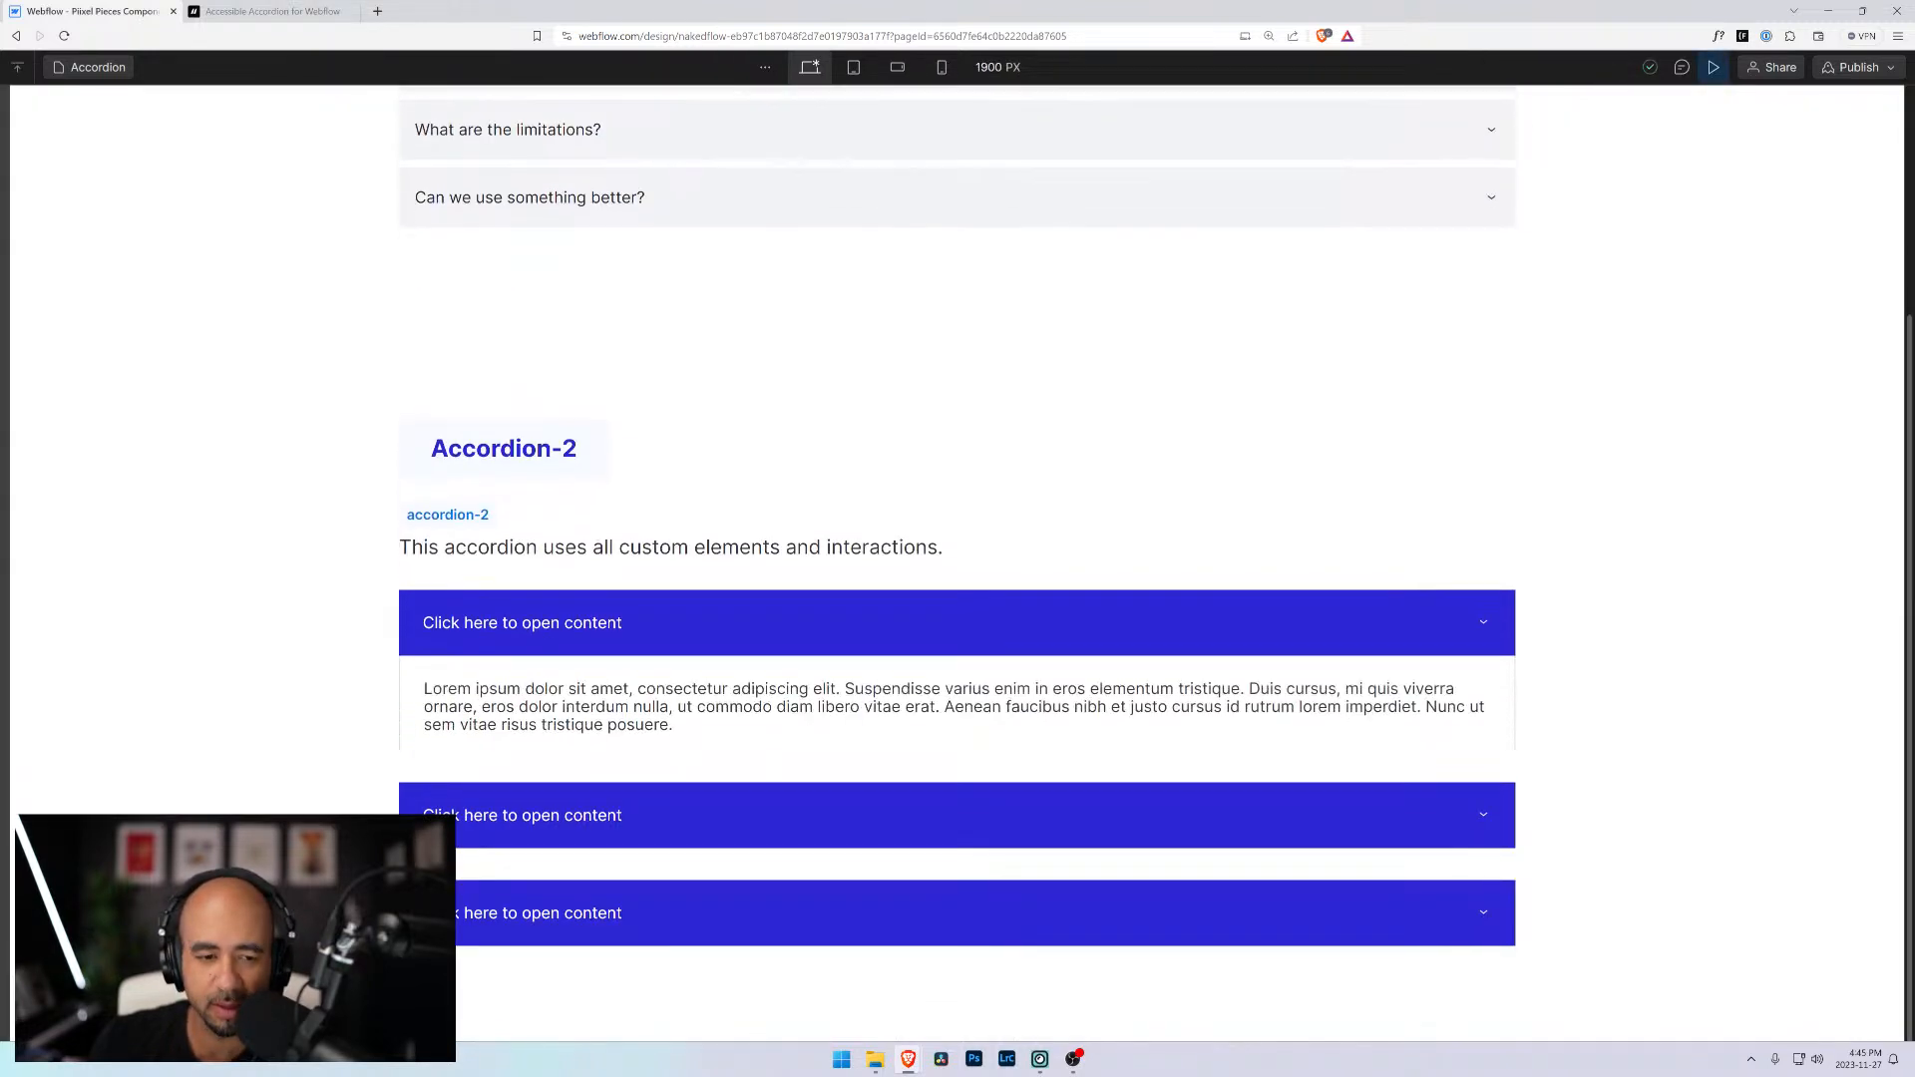
{"action": "left_click", "coordinate": [611, 814]}
{"action": "left_click", "coordinate": [610, 912]}
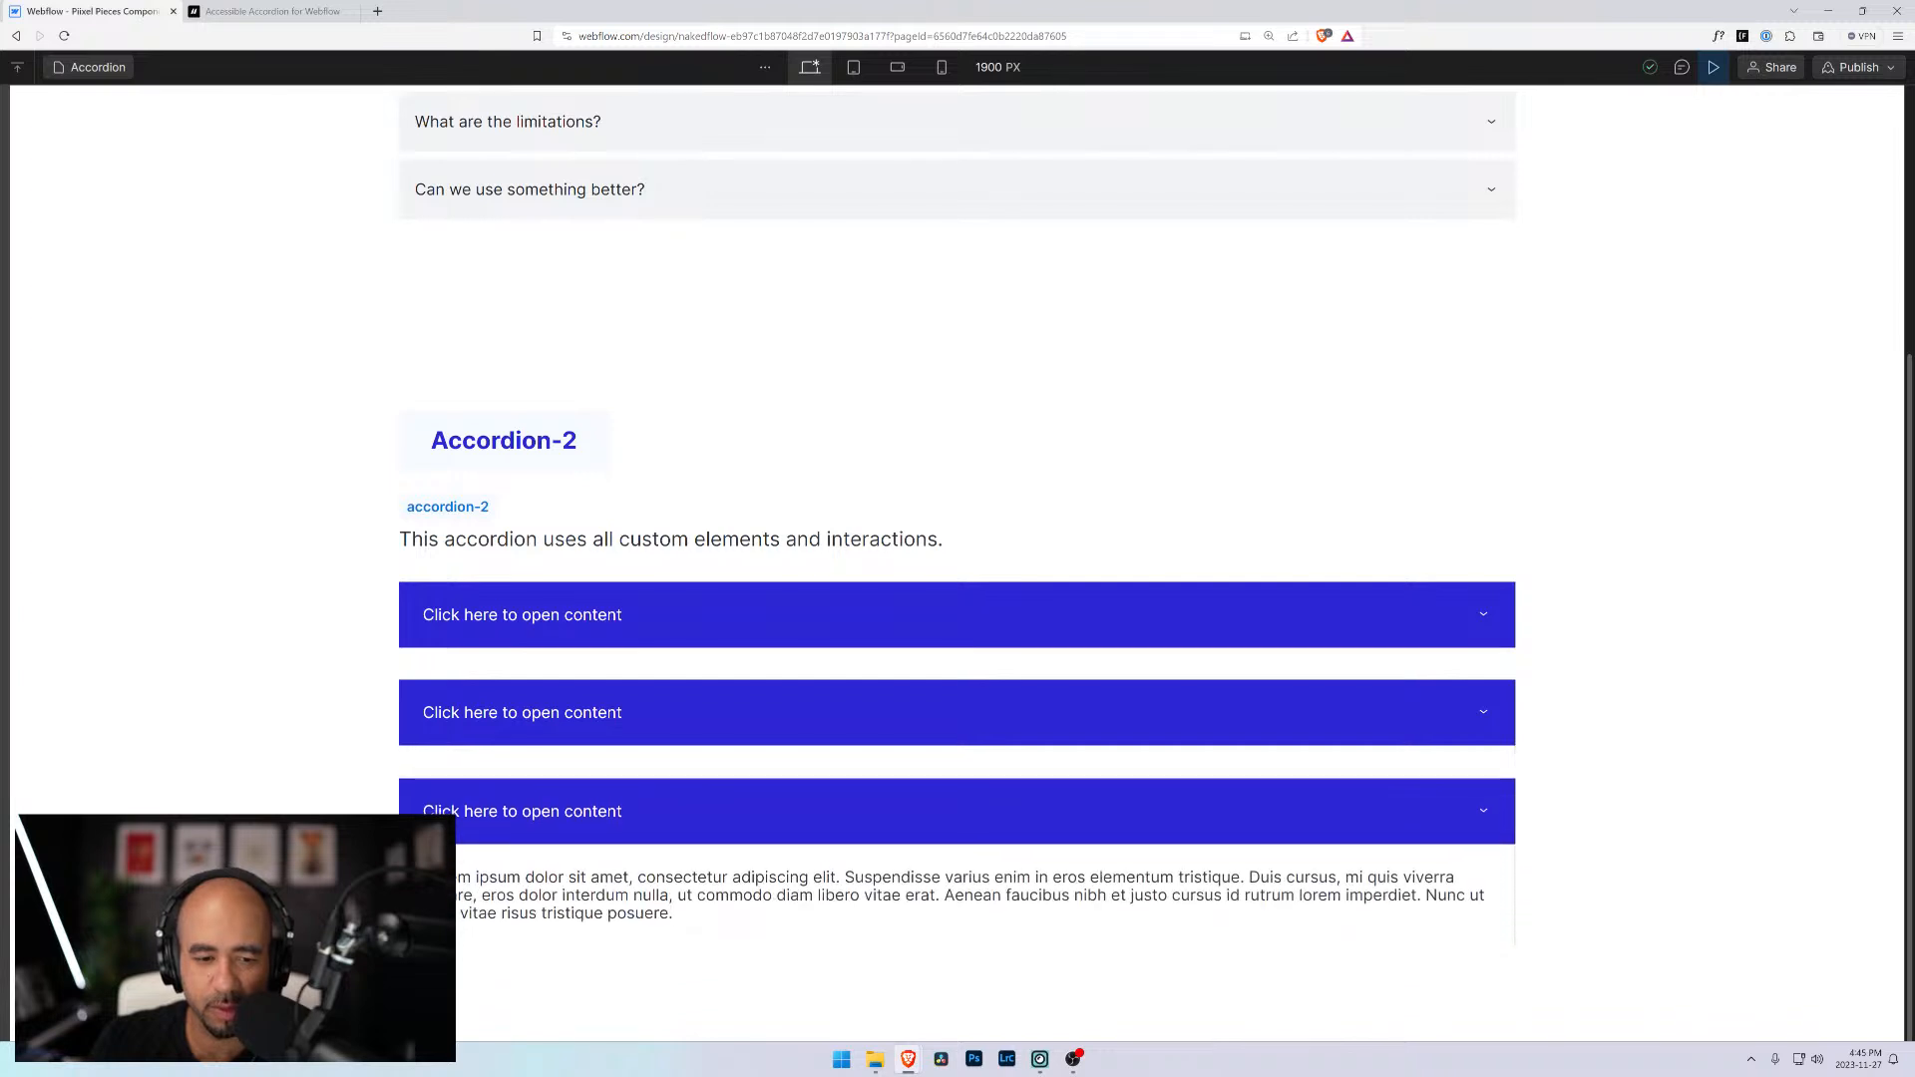
{"action": "left_click", "coordinate": [610, 714]}
{"action": "left_click", "coordinate": [611, 616]}
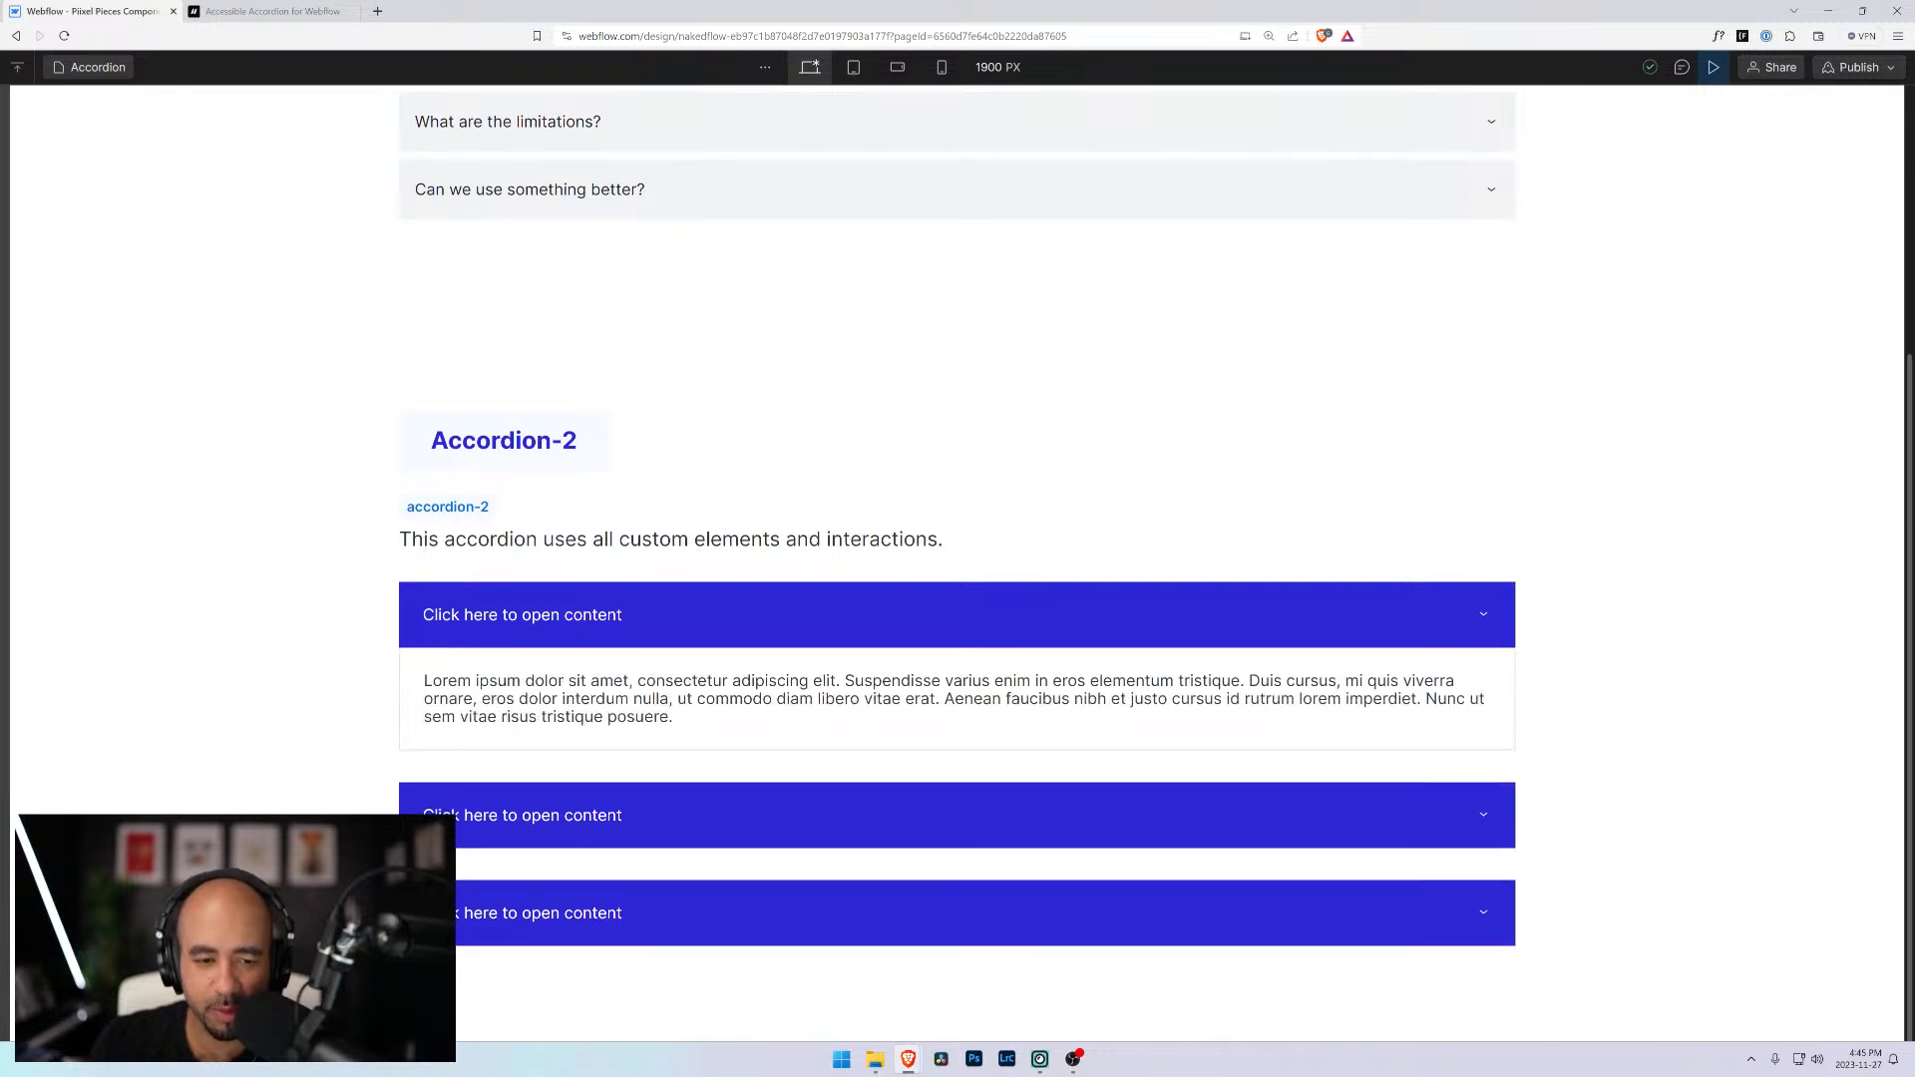
Cycle through all three Accordion-2 items again in the preview, ending with the second item open
{"action": "left_click", "coordinate": [610, 812]}
{"action": "left_click", "coordinate": [624, 915]}
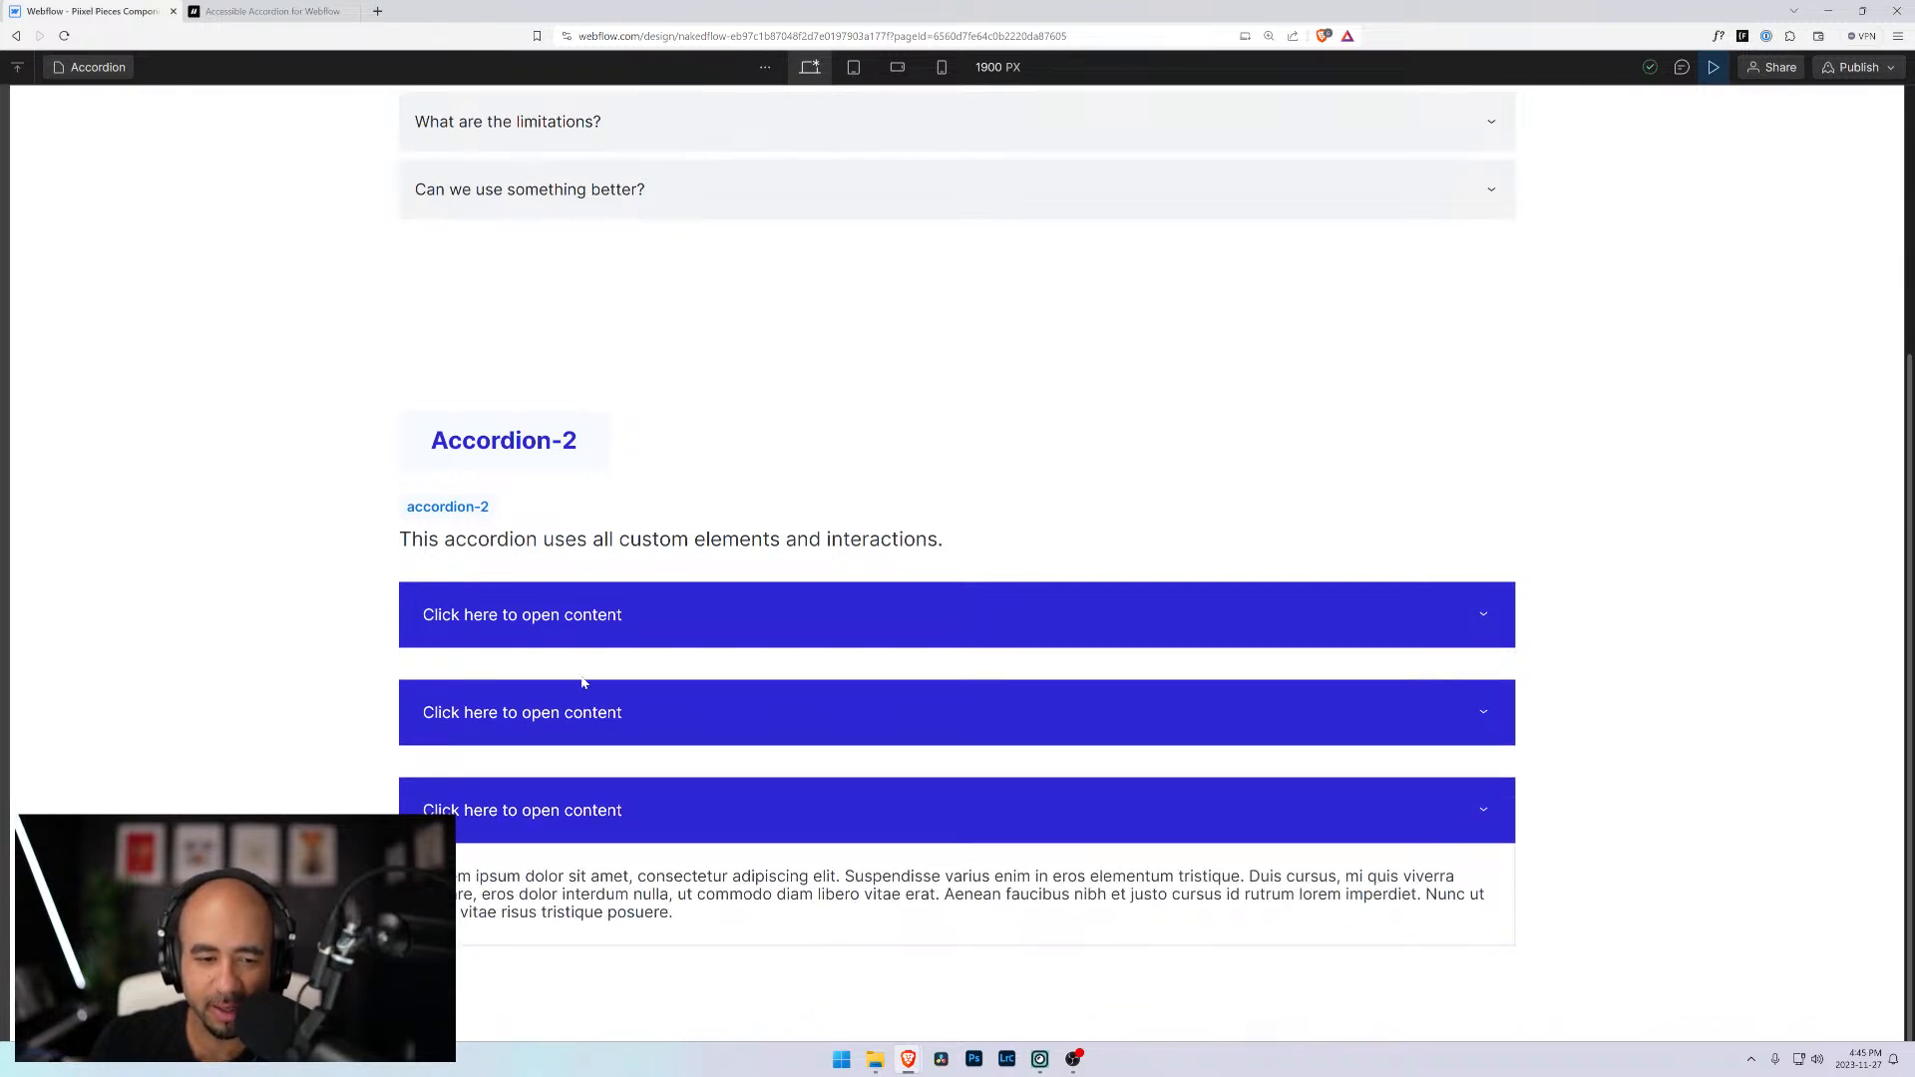
{"action": "left_click", "coordinate": [587, 713]}
{"action": "left_click", "coordinate": [587, 614]}
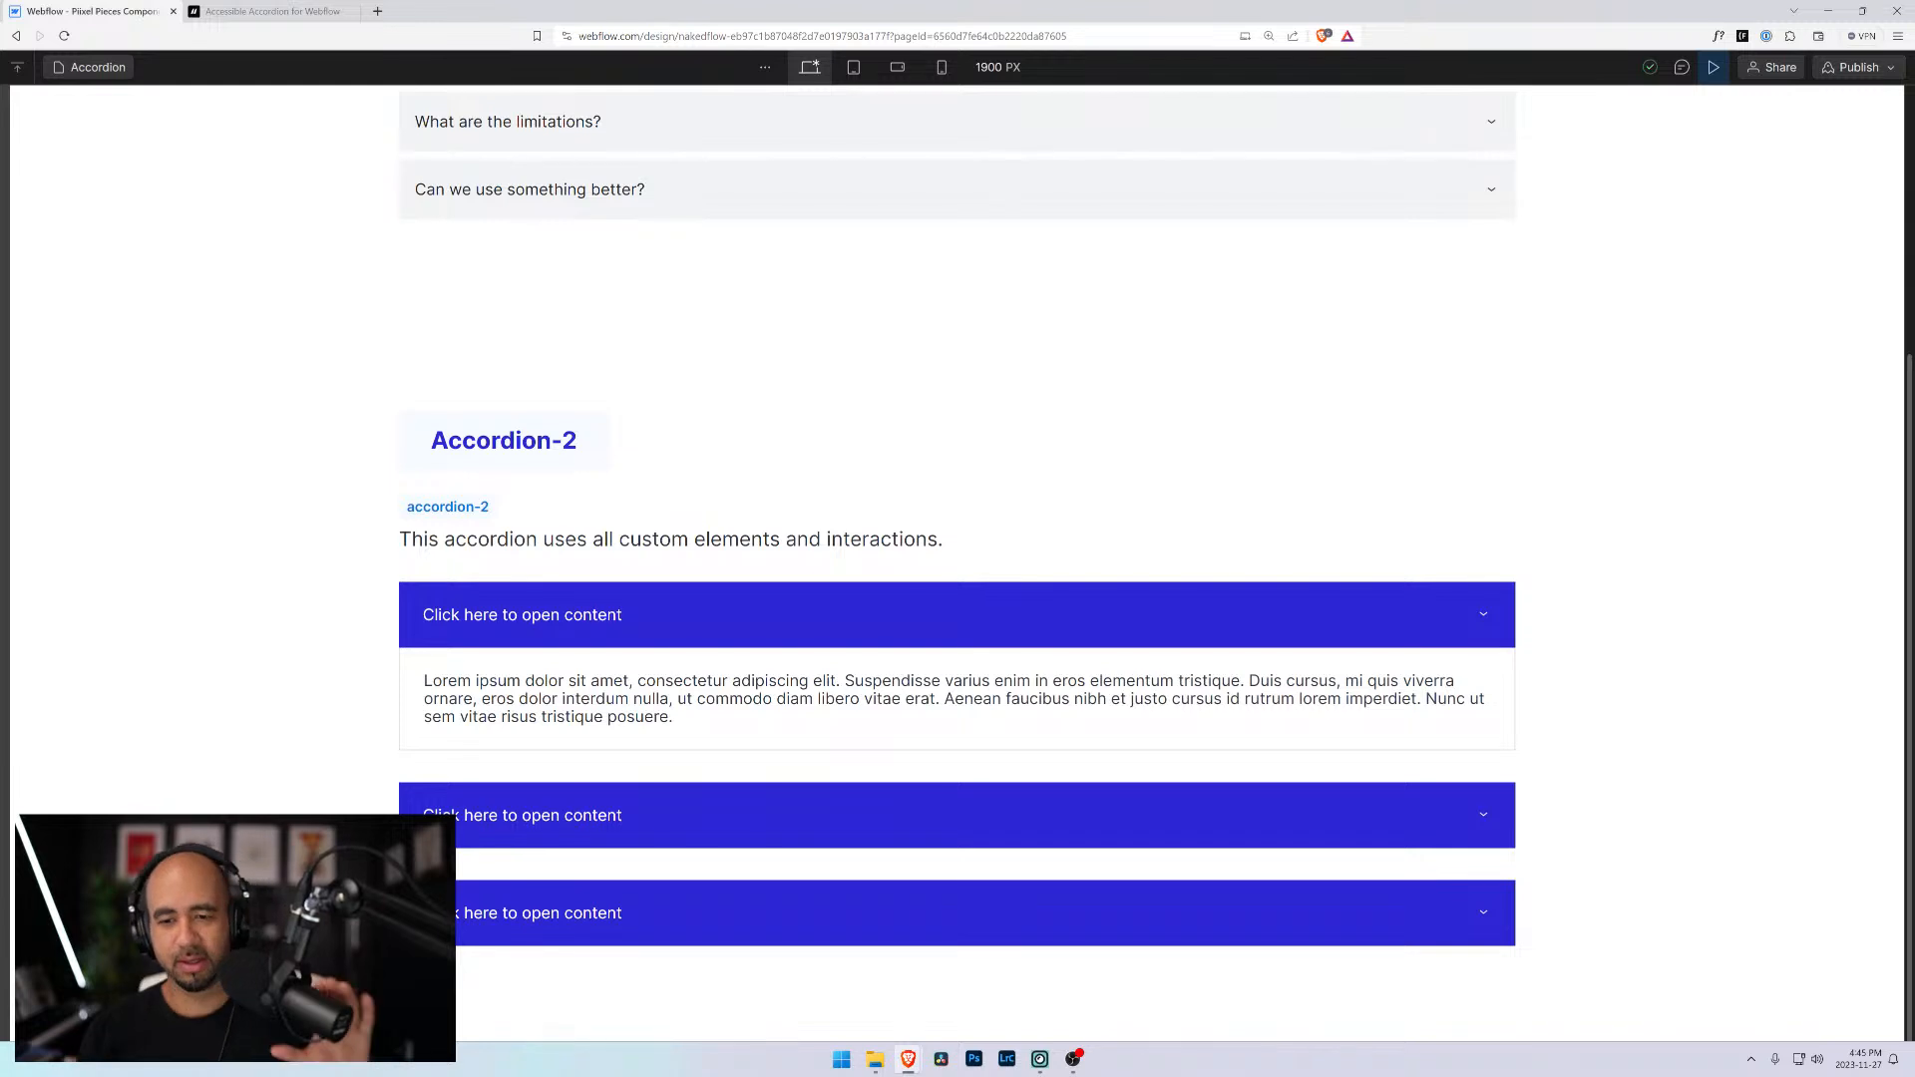
{"action": "left_click", "coordinate": [539, 834]}
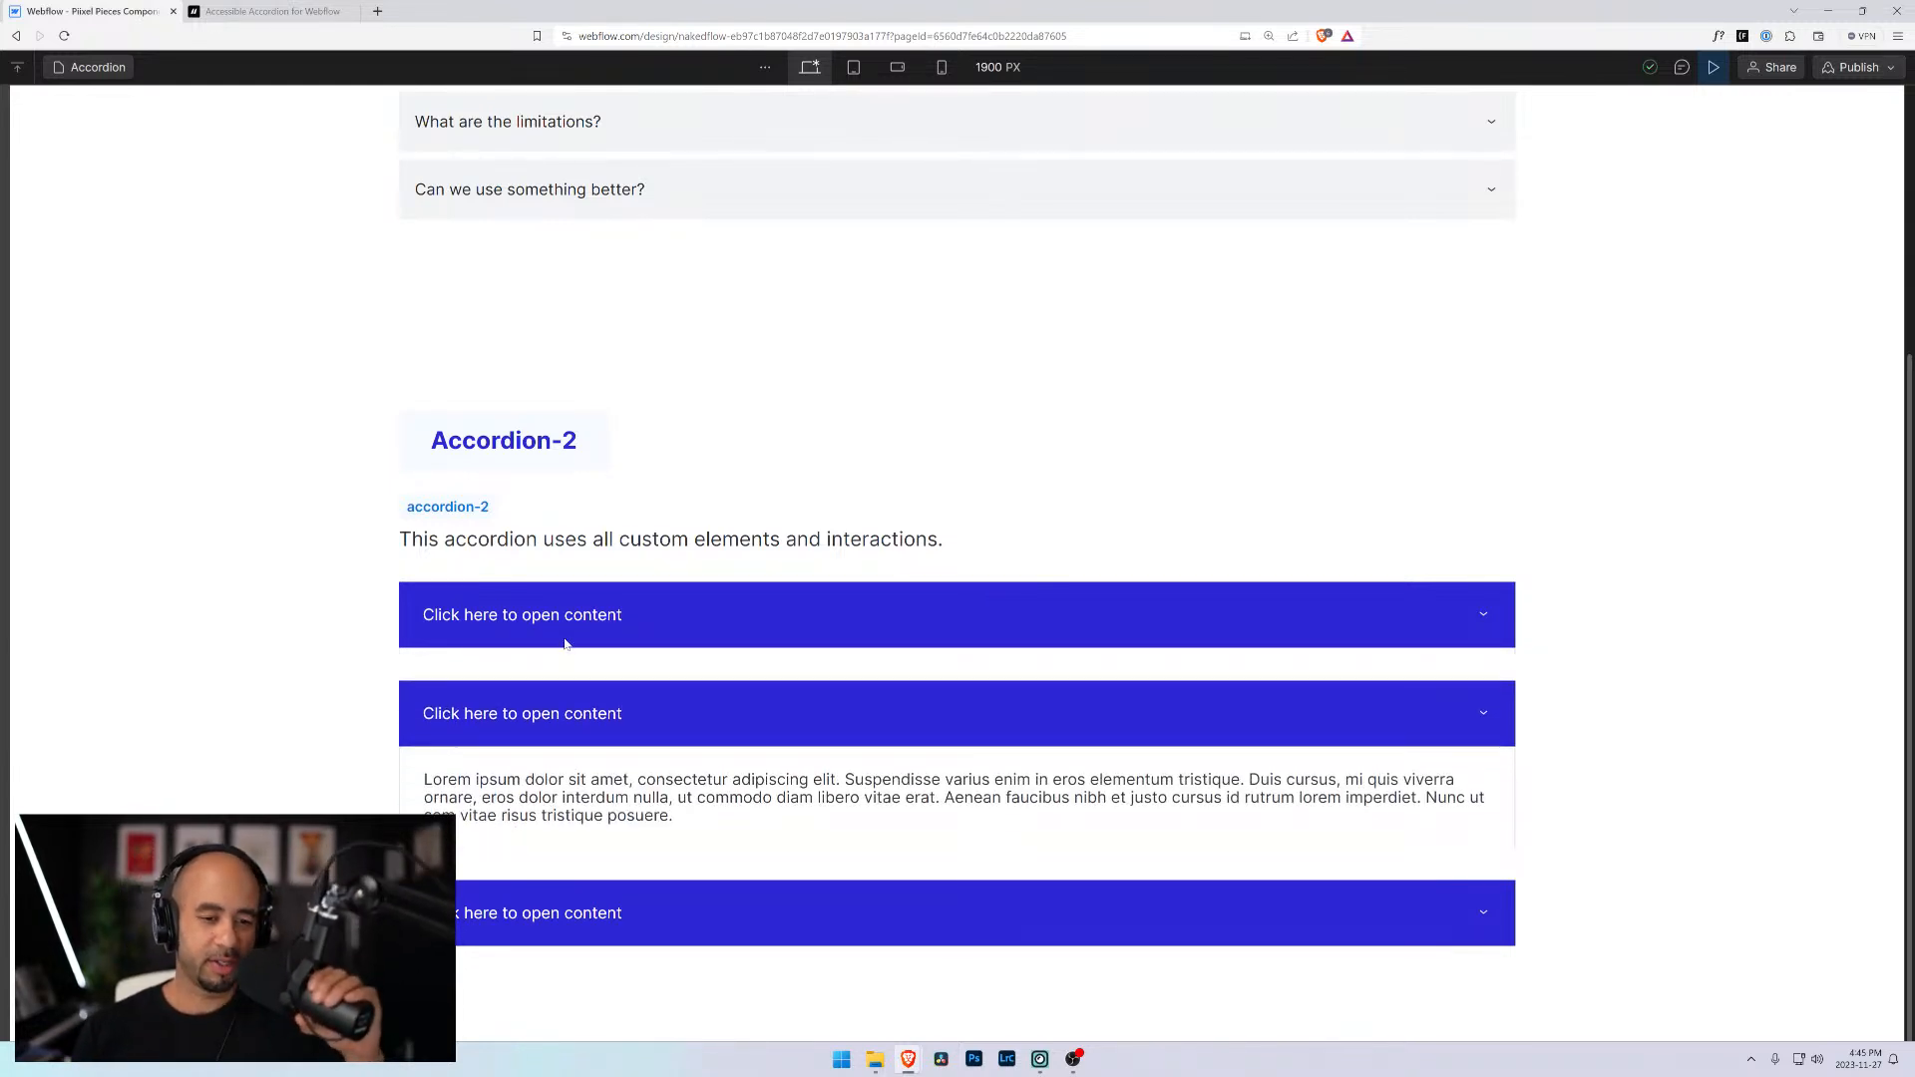
Test the custom accordion in the preview by opening its three items repeatedly in varying order
{"action": "left_click", "coordinate": [568, 638]}
{"action": "left_click", "coordinate": [543, 806]}
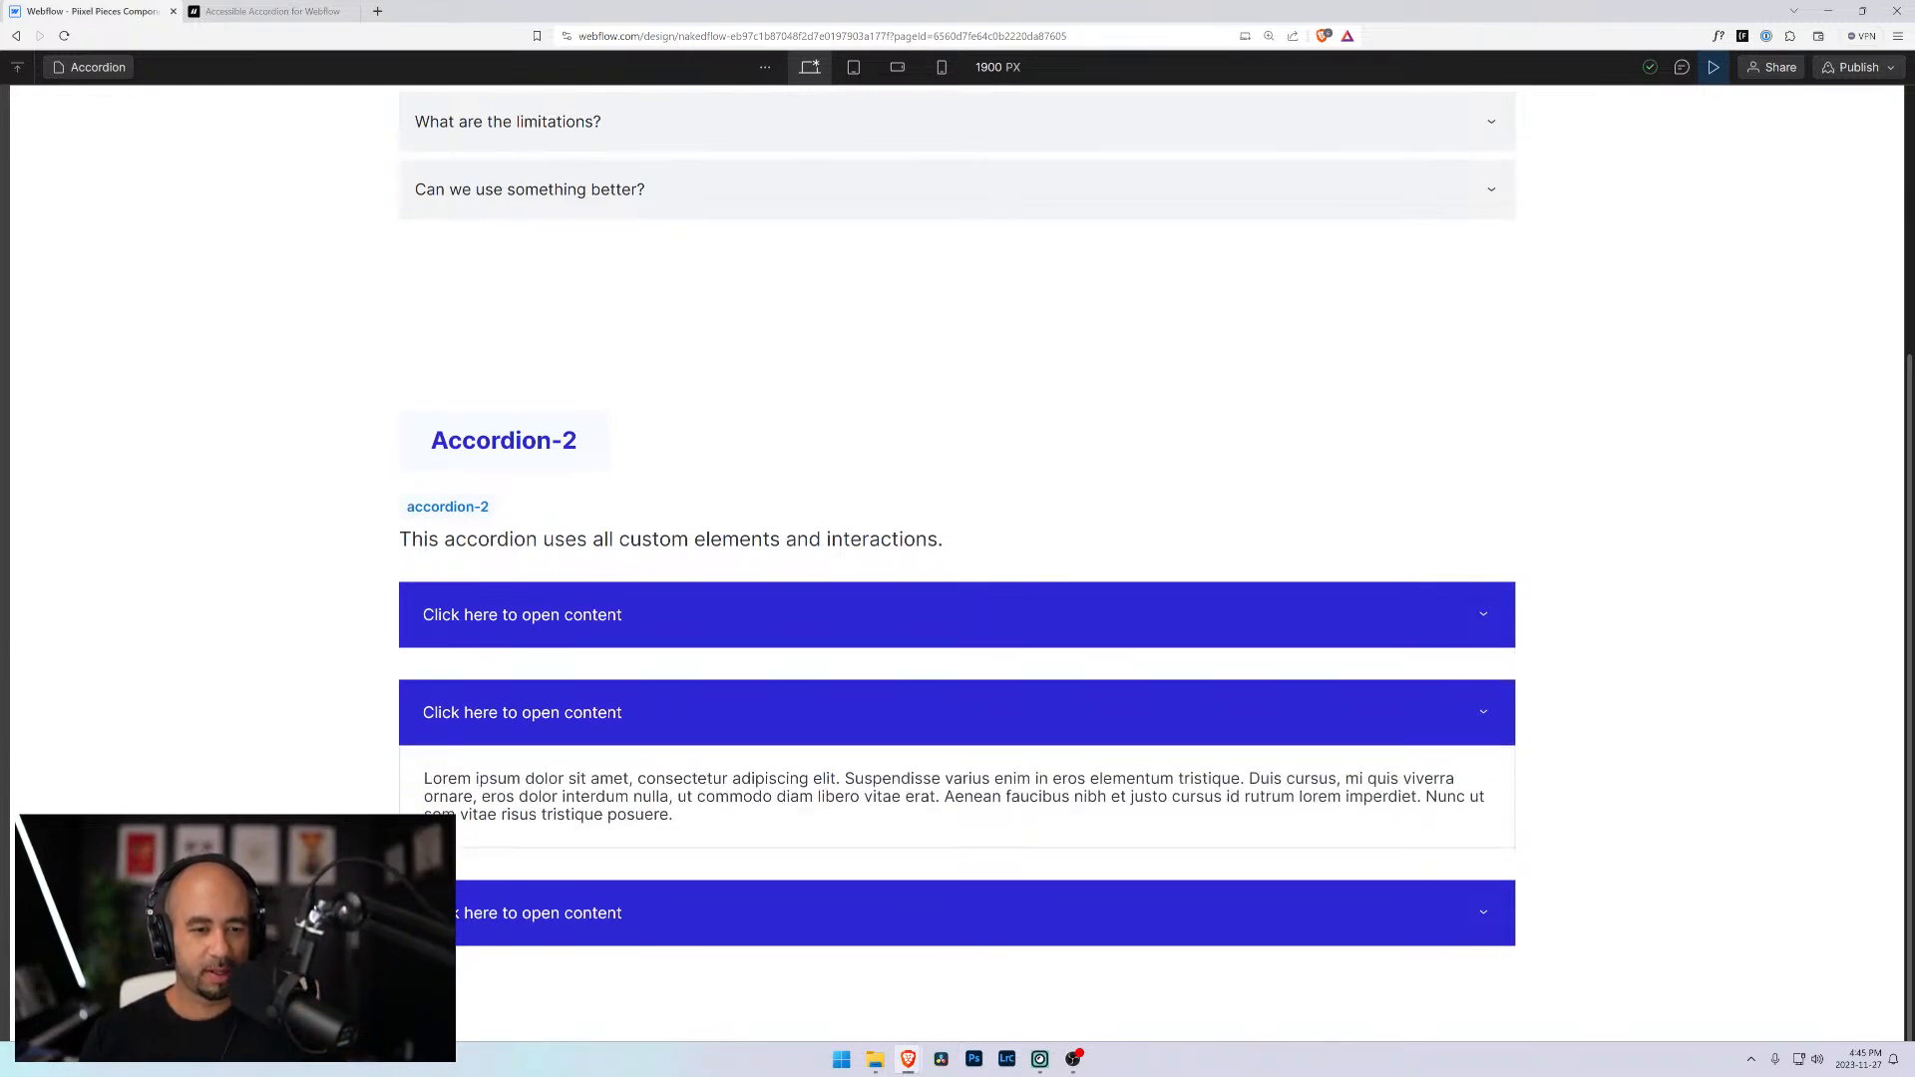
{"action": "left_click", "coordinate": [558, 615]}
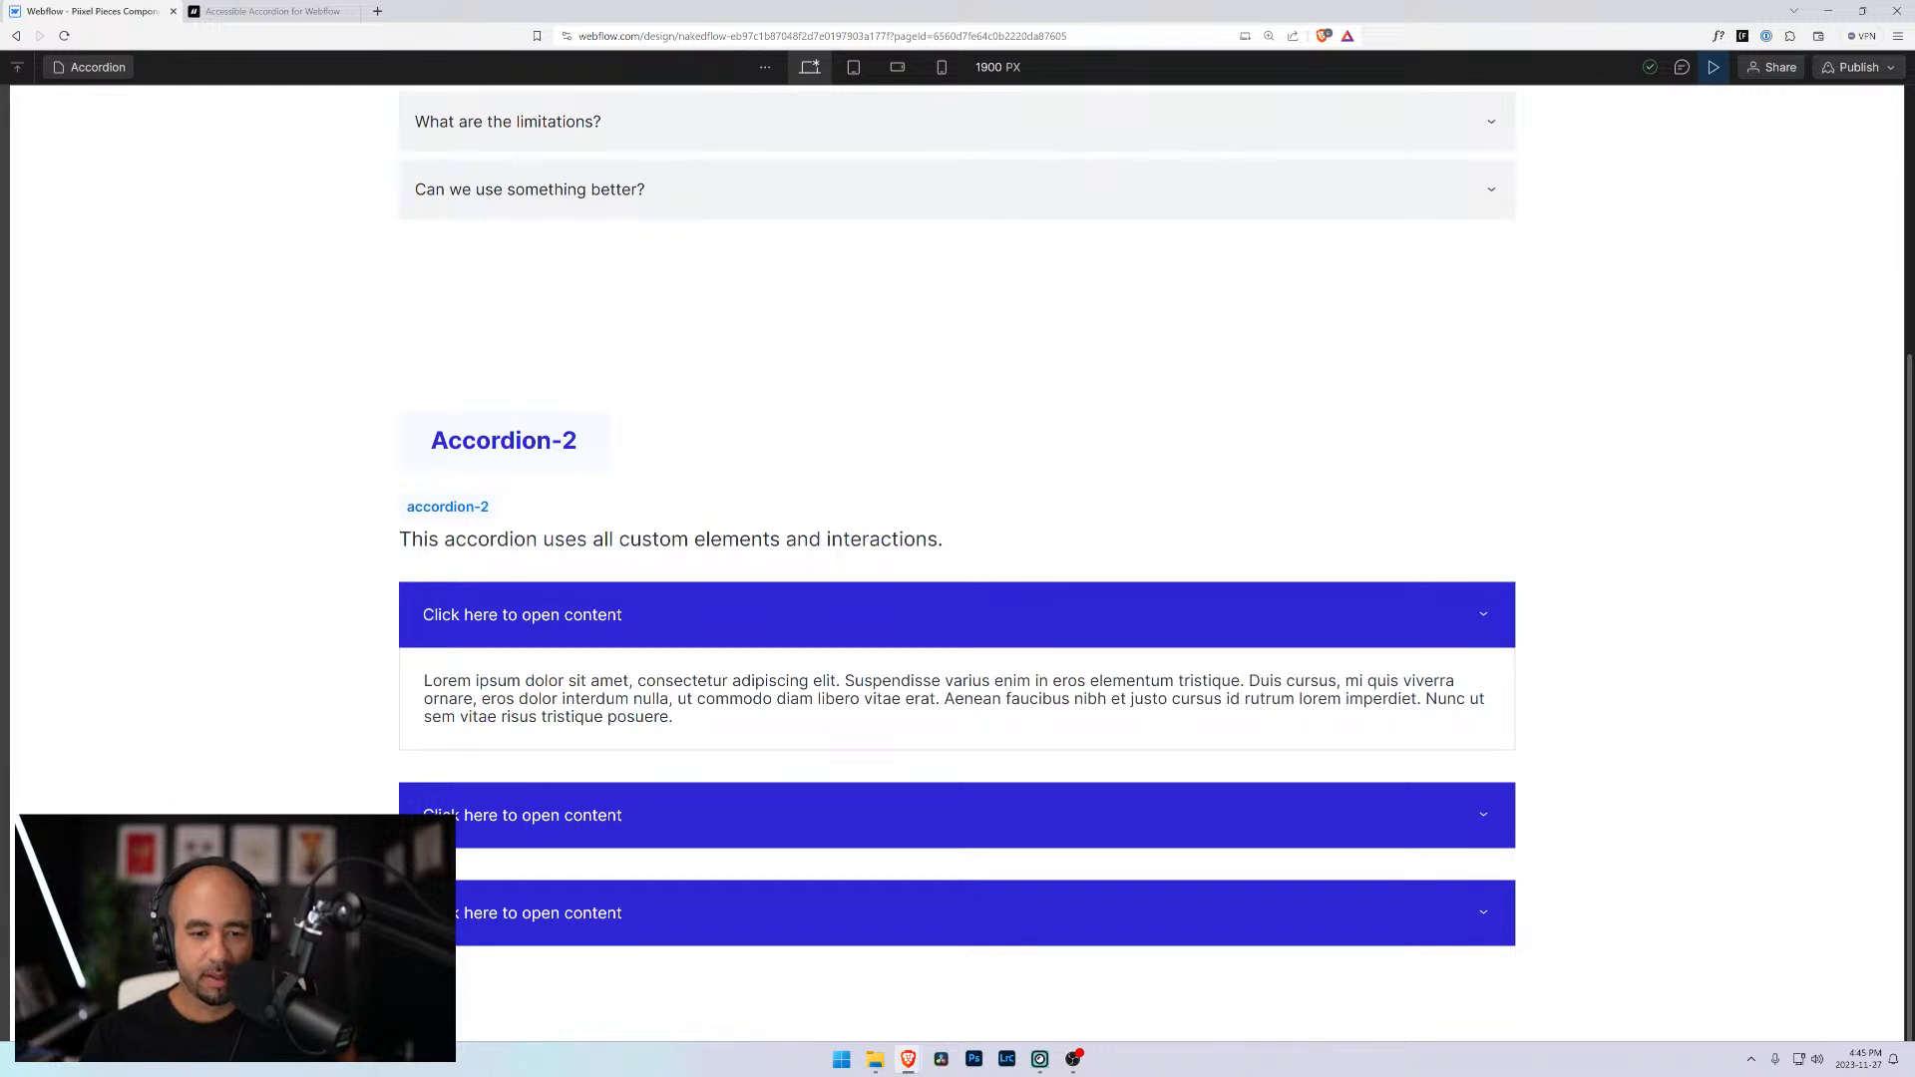
{"action": "left_click", "coordinate": [544, 815]}
{"action": "left_click", "coordinate": [569, 902]}
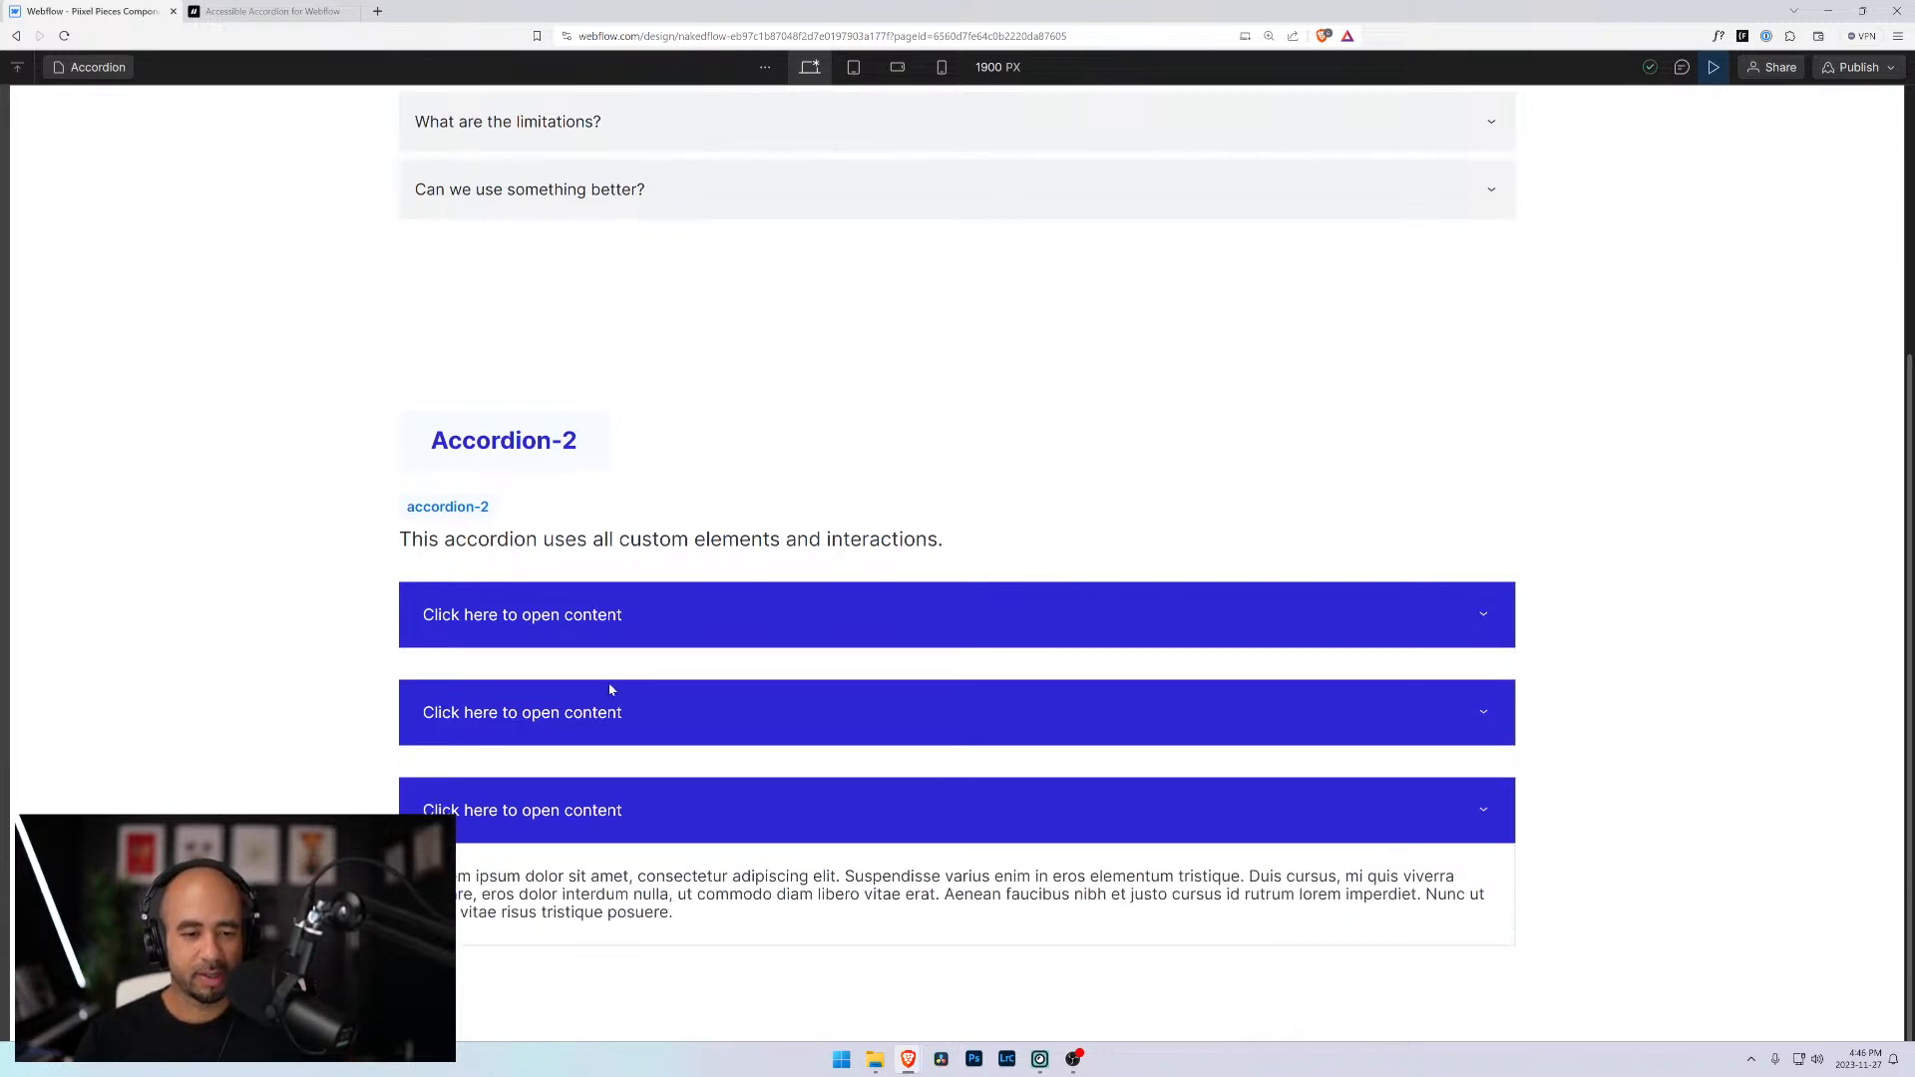
{"action": "left_click", "coordinate": [611, 693]}
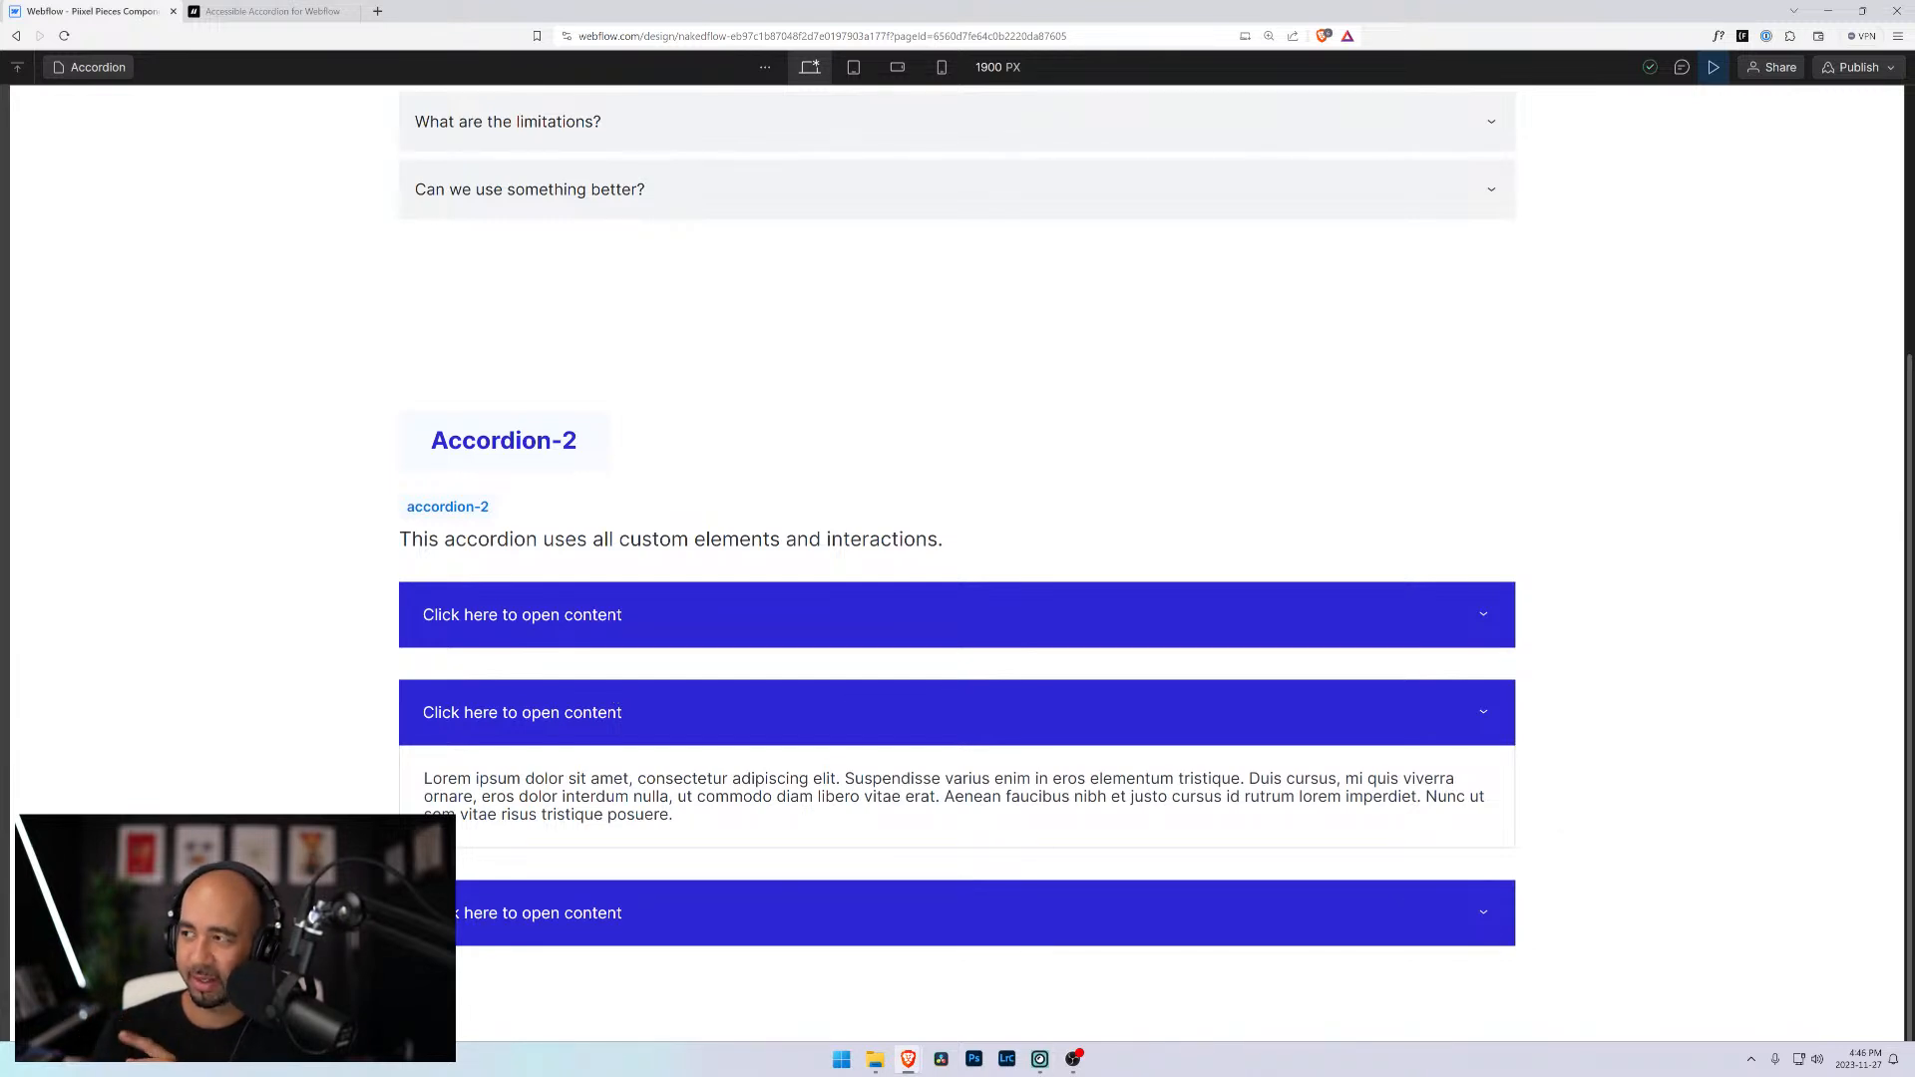
{"action": "left_click", "coordinate": [901, 610]}
{"action": "left_click", "coordinate": [843, 805]}
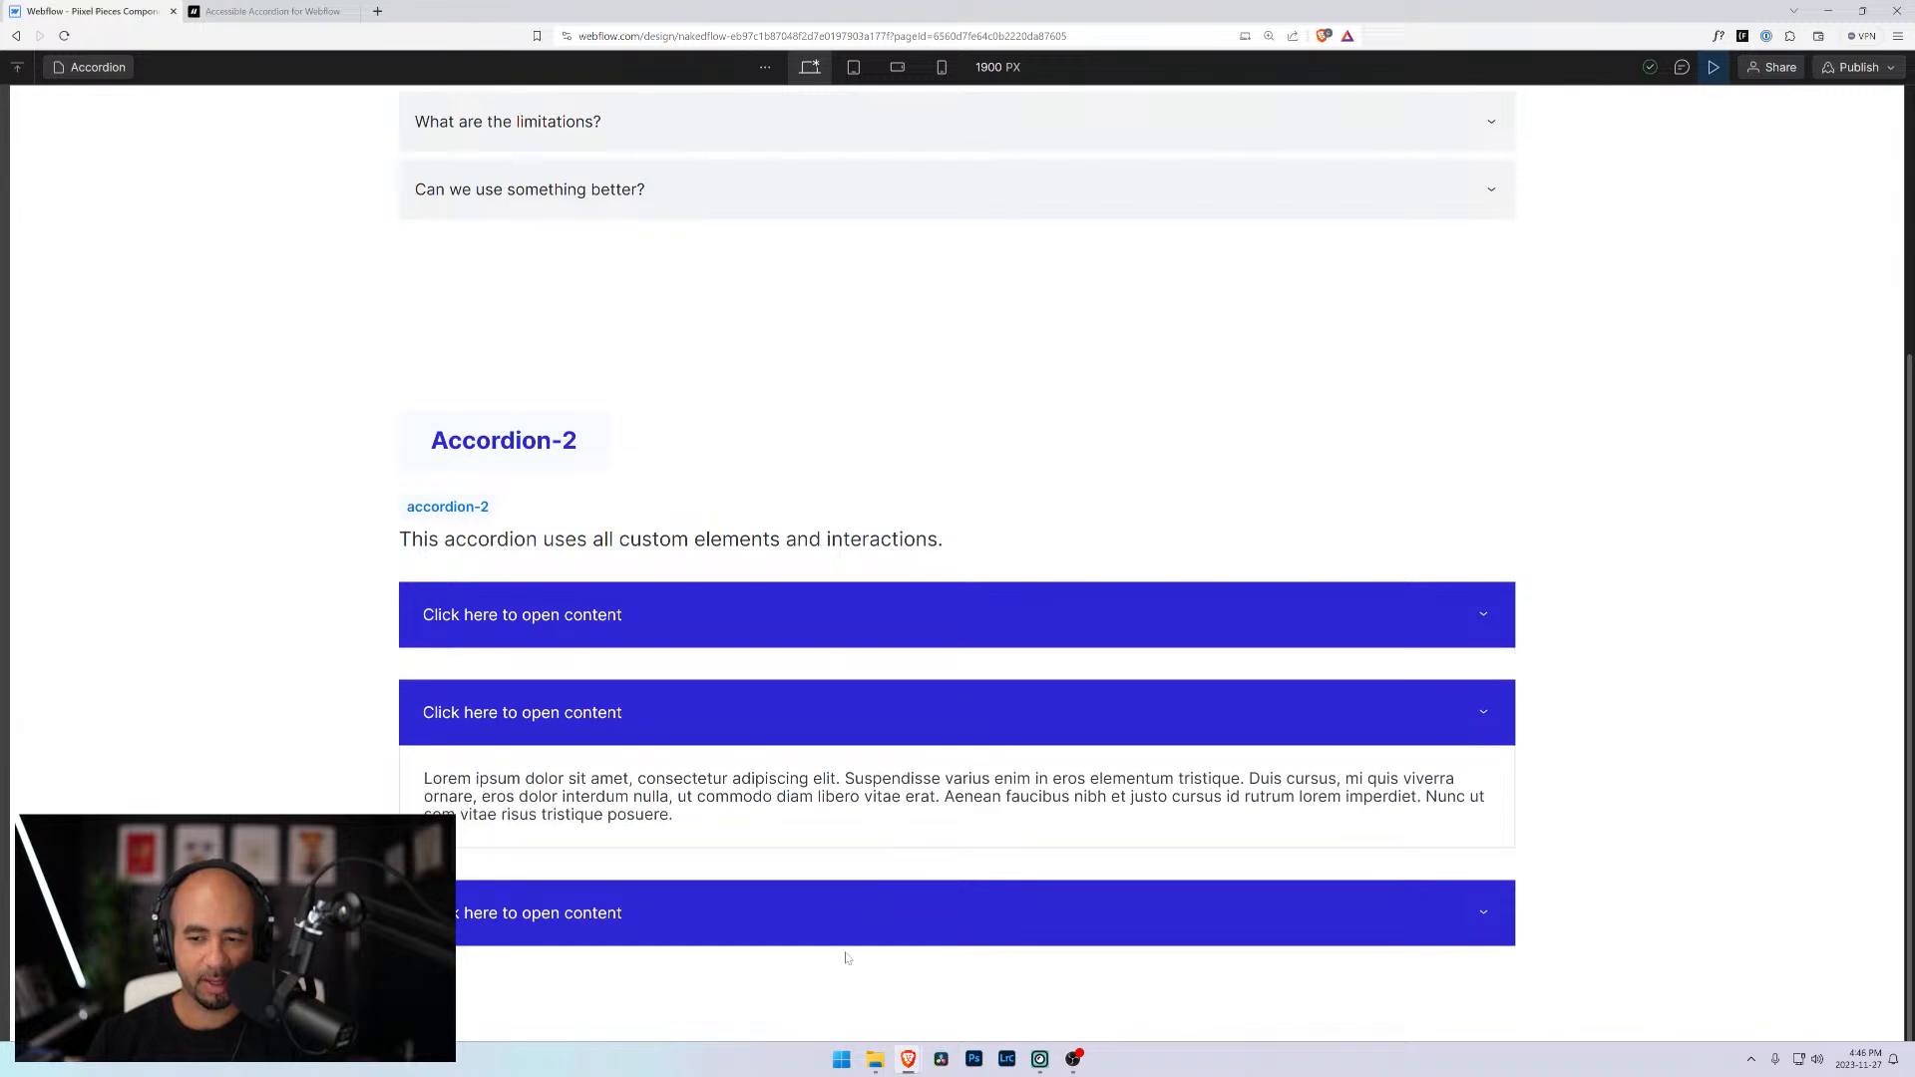
{"action": "left_click", "coordinate": [845, 928]}
{"action": "left_click", "coordinate": [728, 628]}
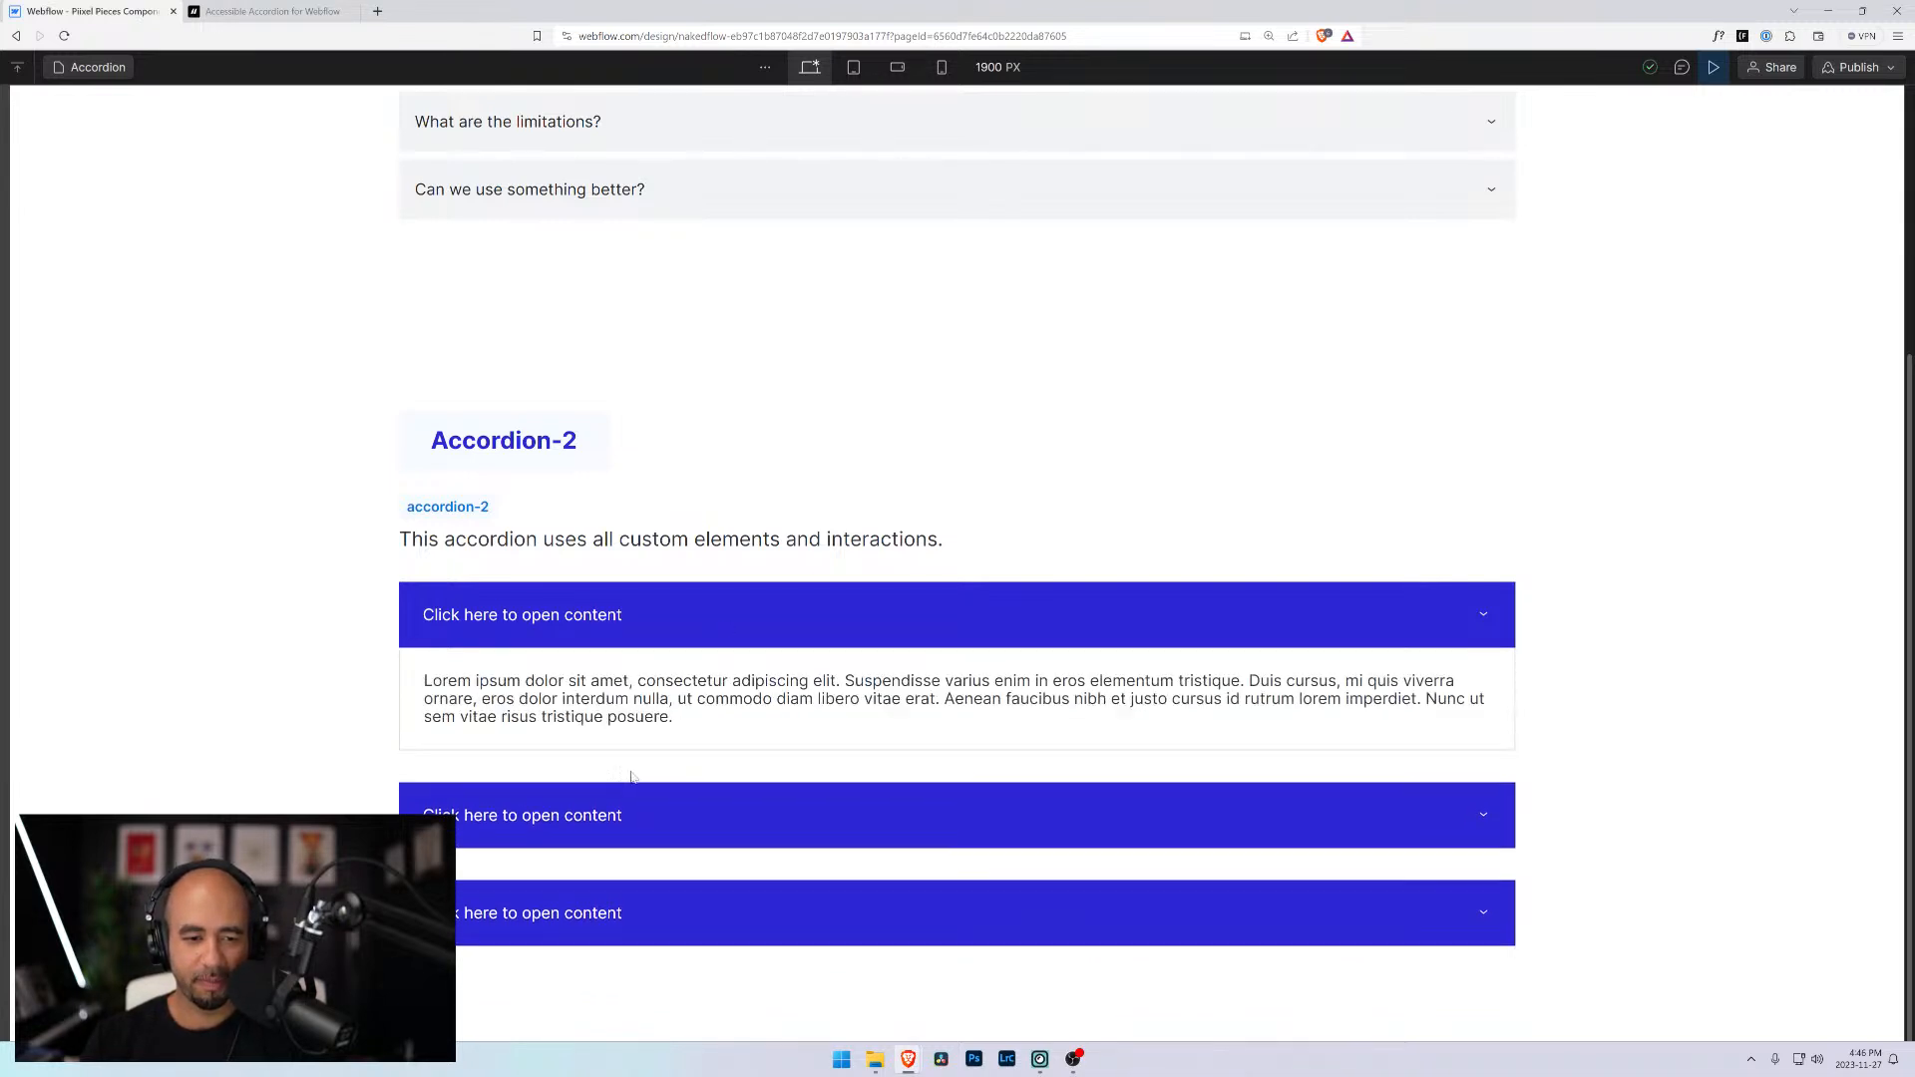
{"action": "left_click", "coordinate": [635, 778]}
{"action": "left_click", "coordinate": [634, 909]}
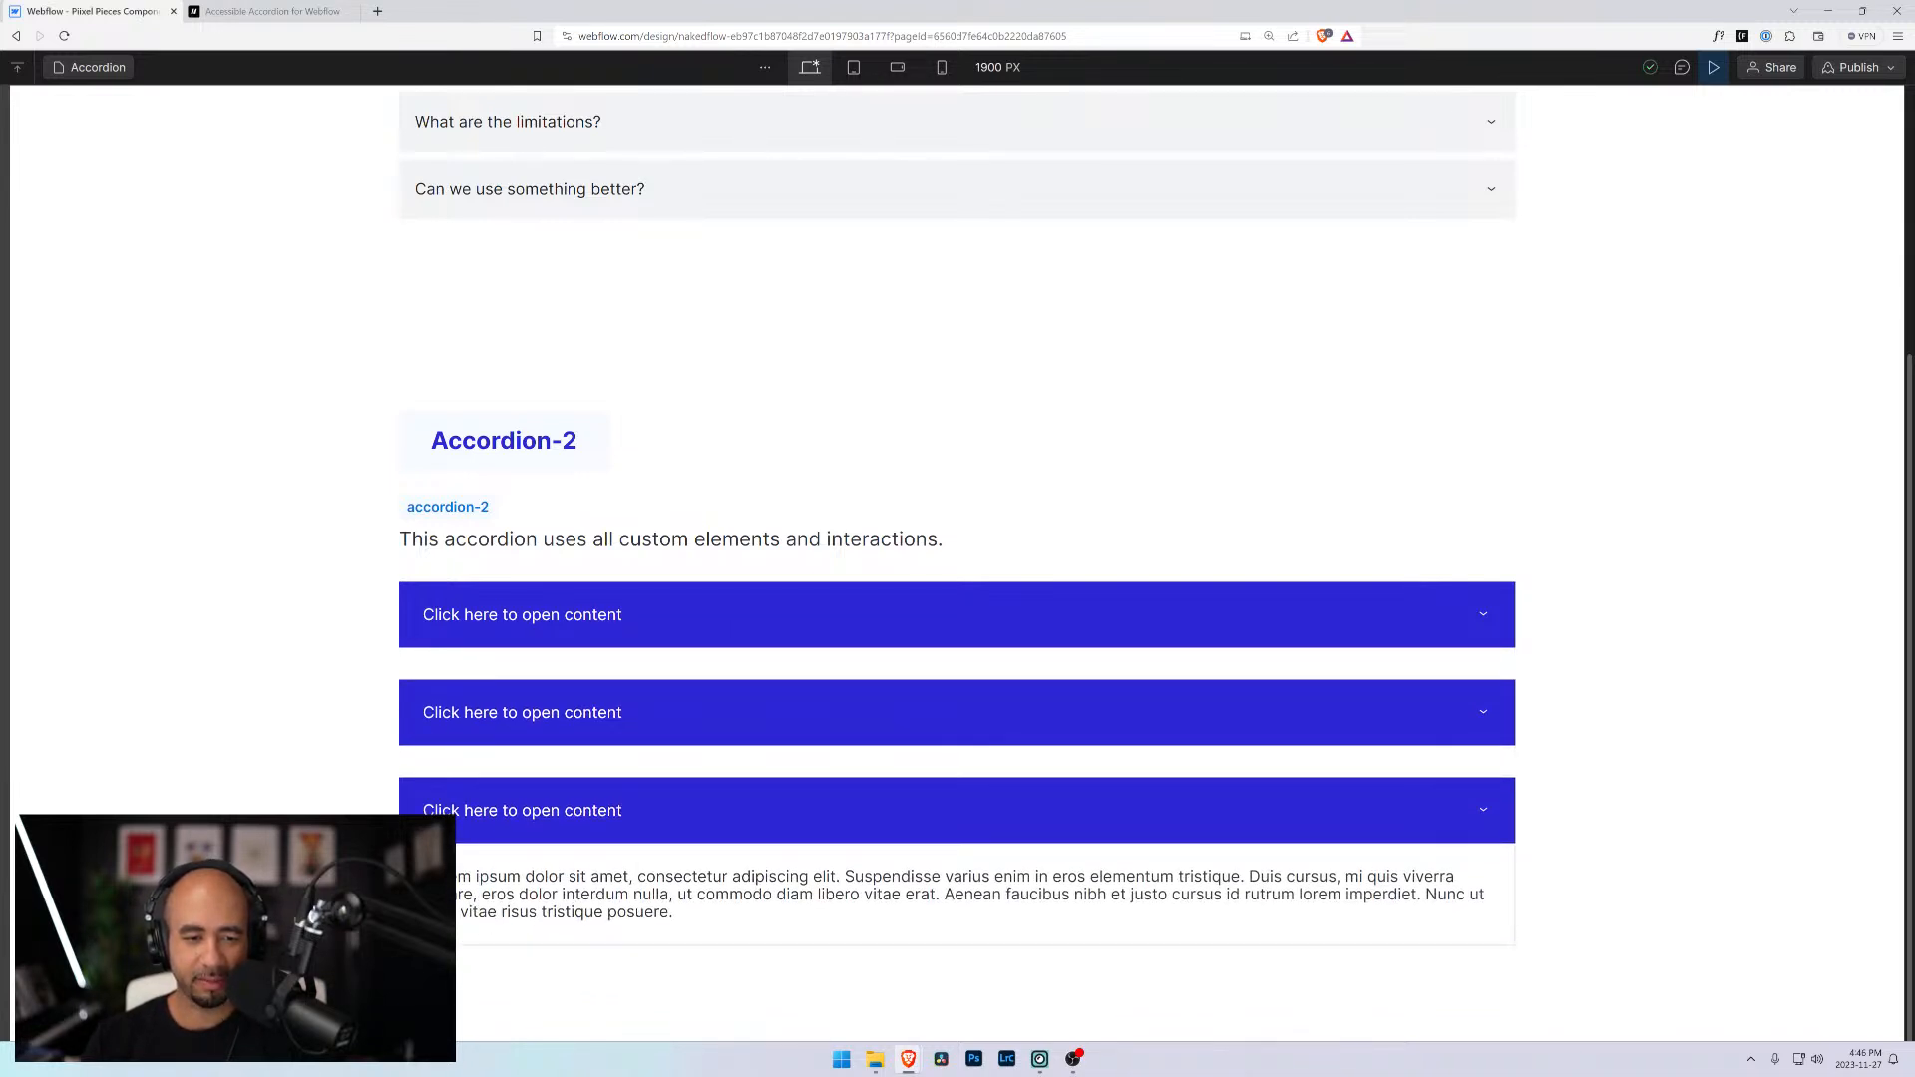
{"action": "left_click", "coordinate": [606, 628]}
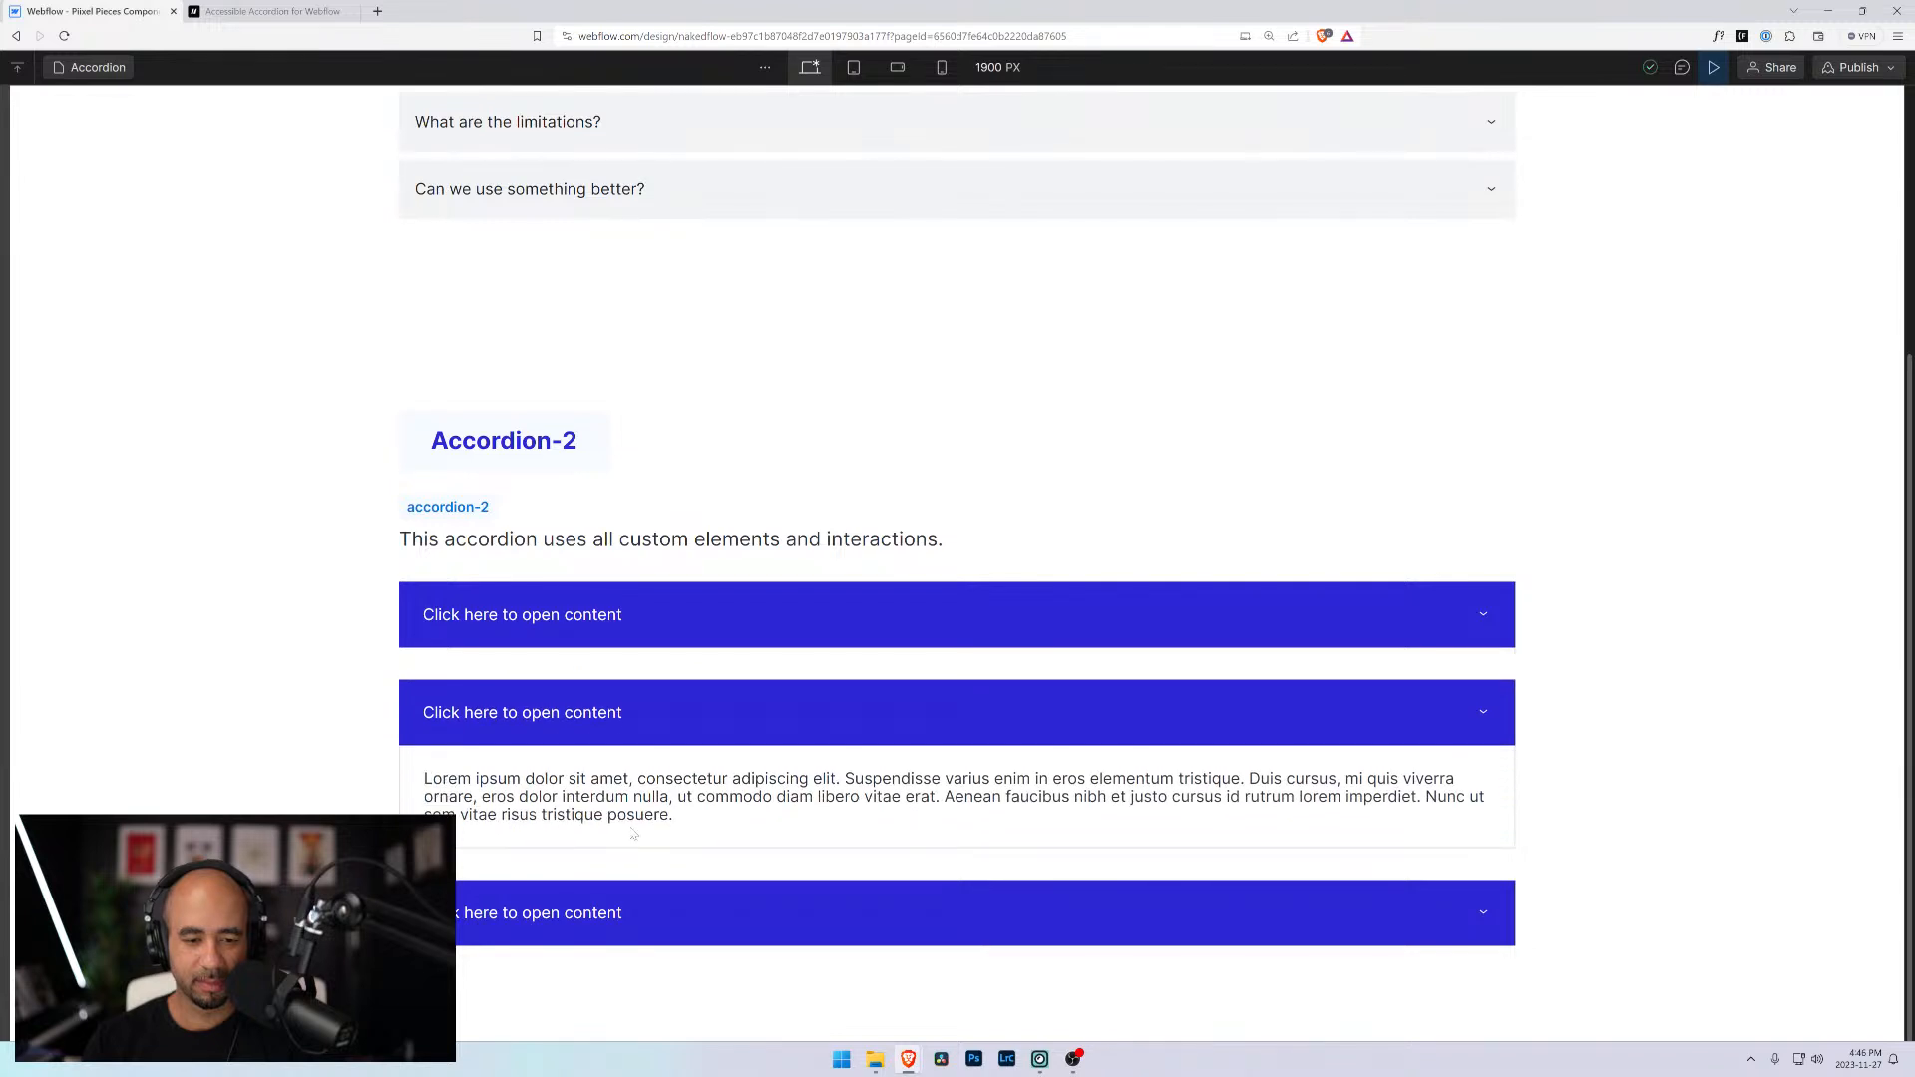
{"action": "left_click", "coordinate": [957, 614]}
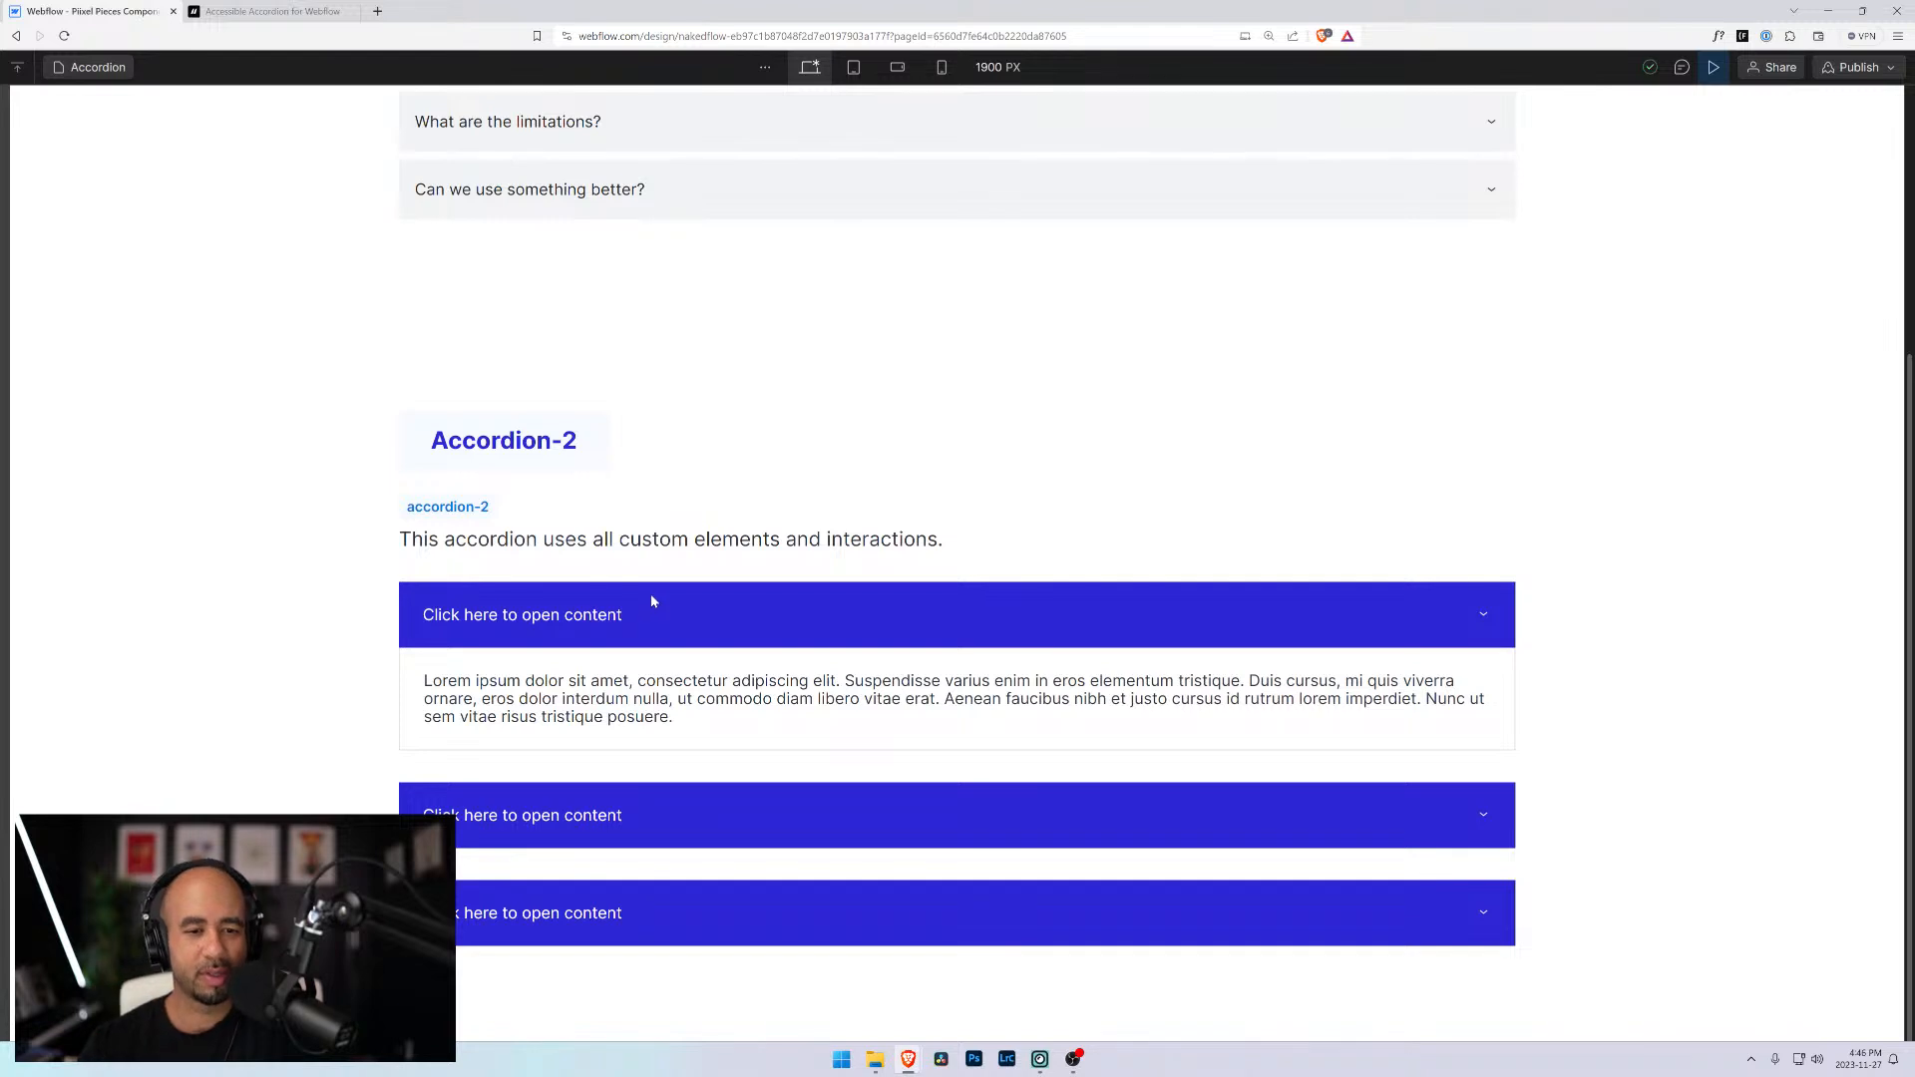
{"action": "left_click", "coordinate": [578, 828]}
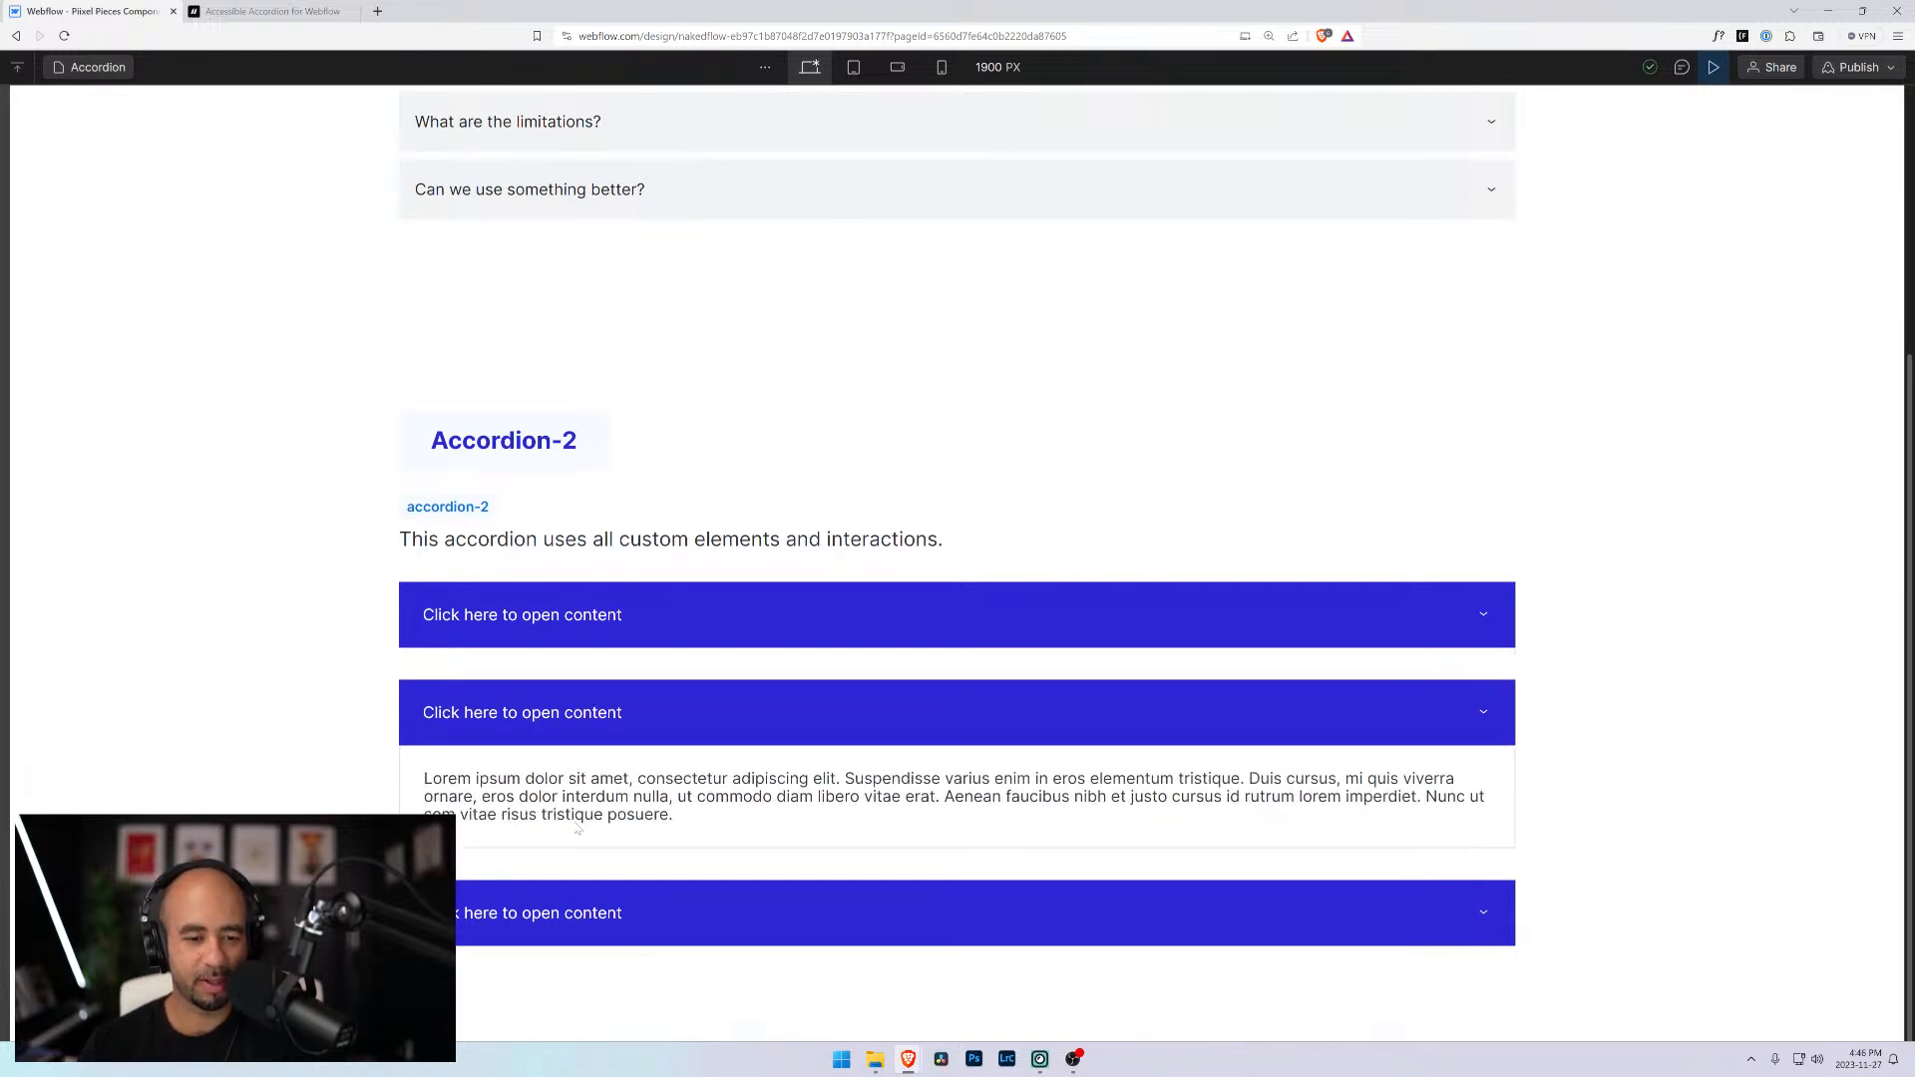
{"action": "left_click", "coordinate": [522, 629]}
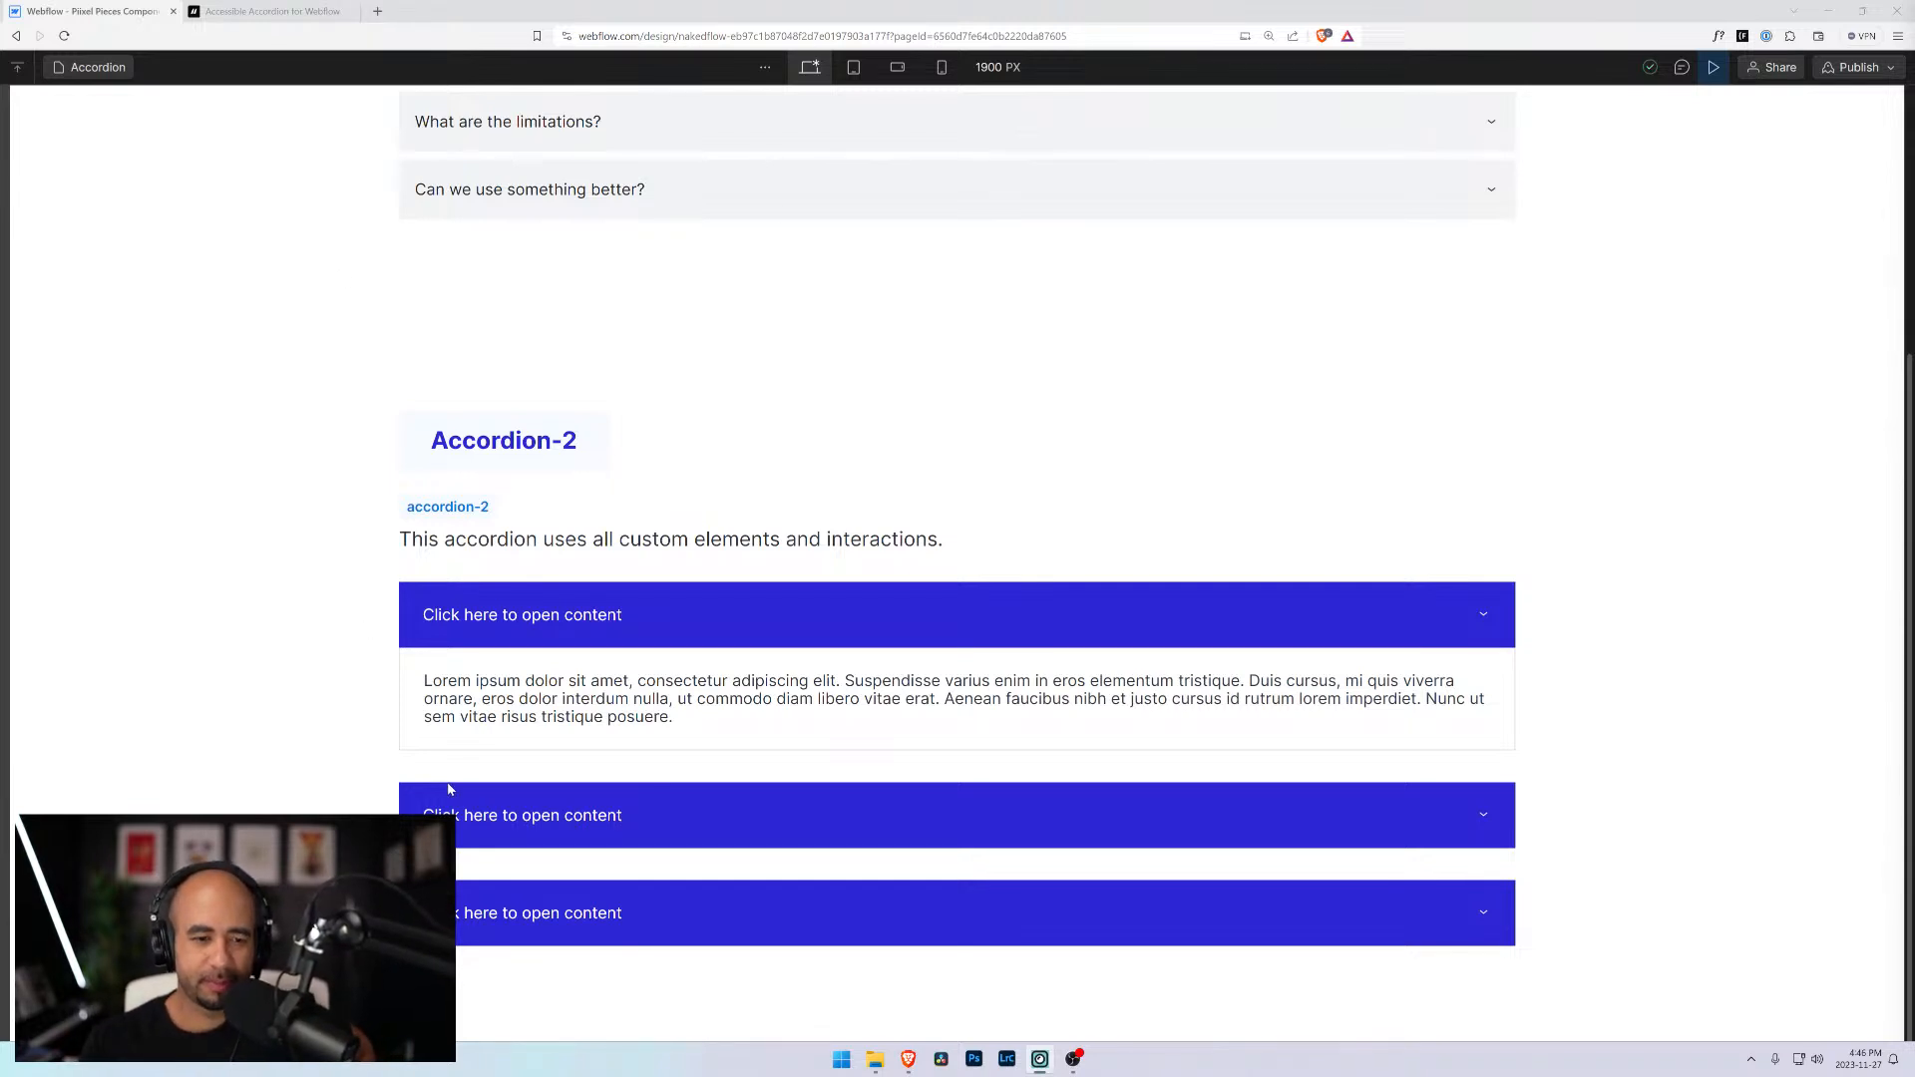
{"action": "left_click", "coordinate": [499, 808]}
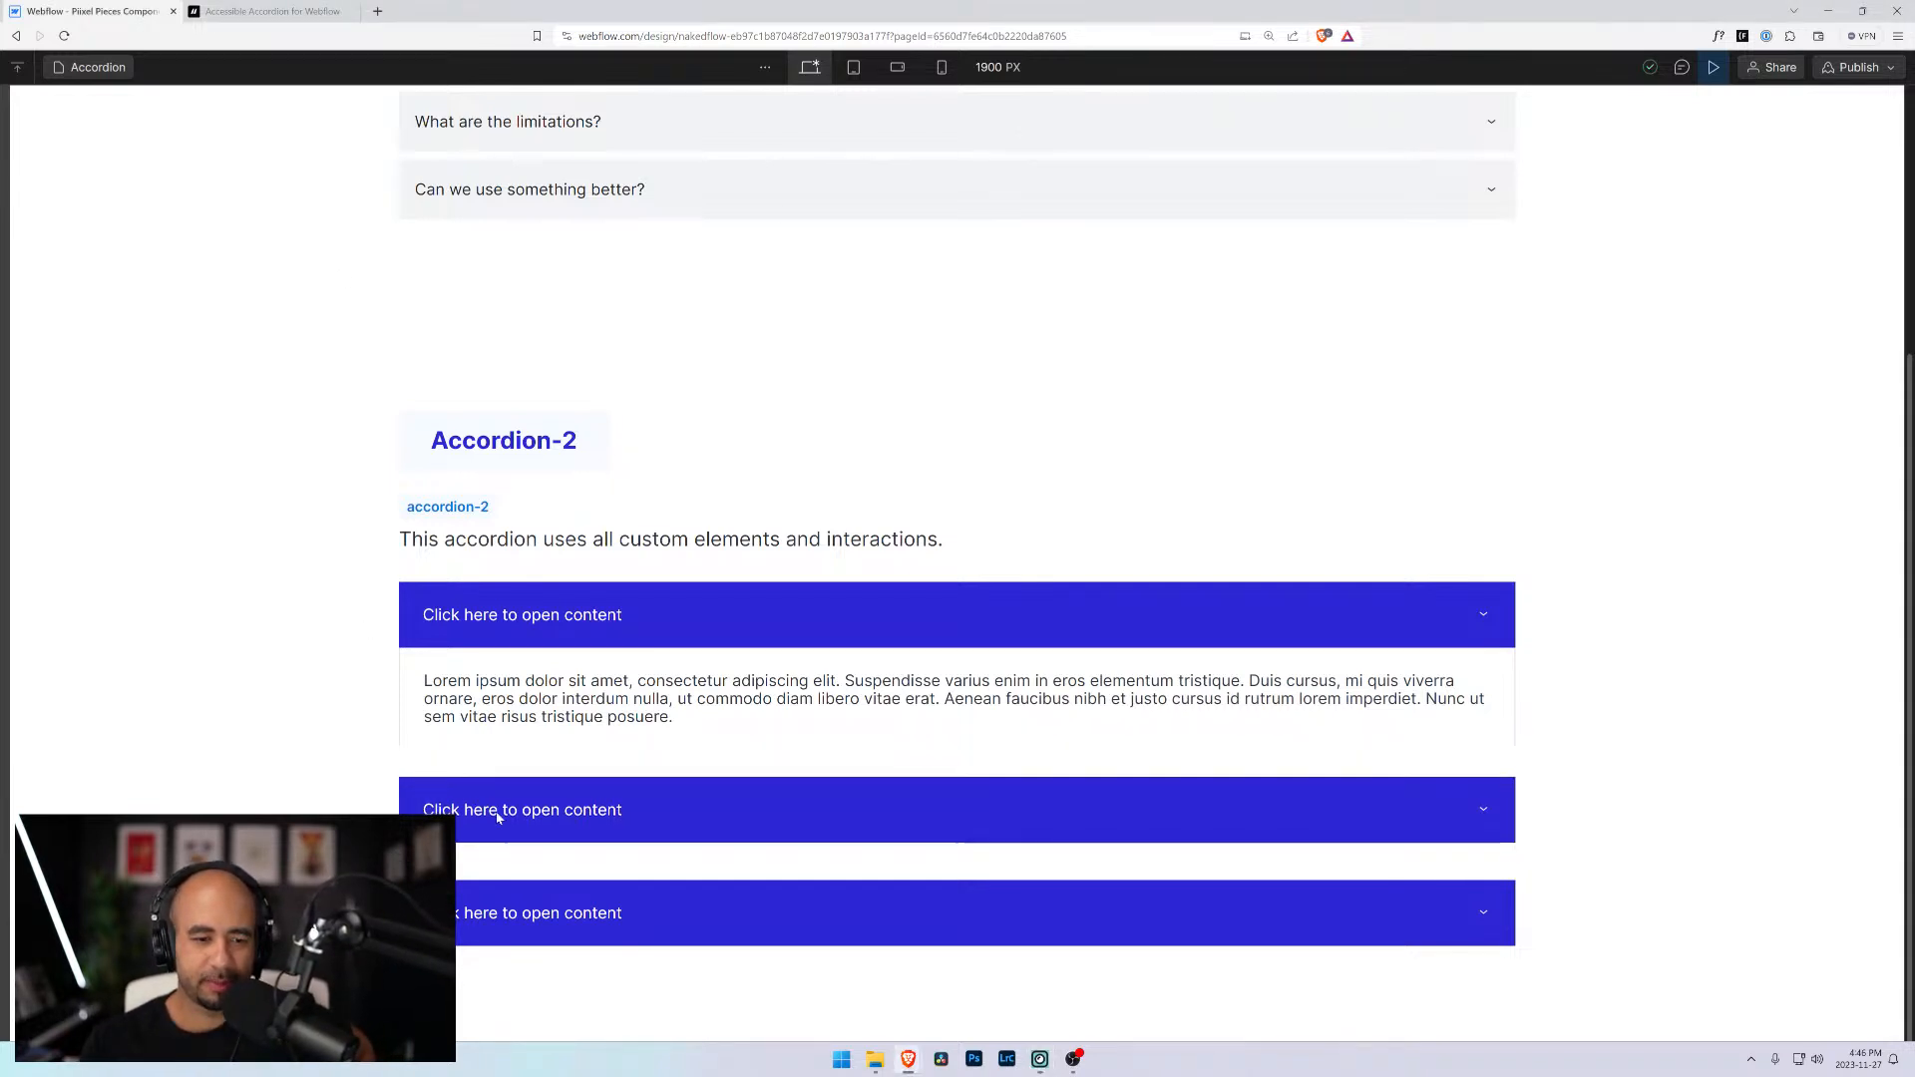
{"action": "left_click", "coordinate": [96, 67]}
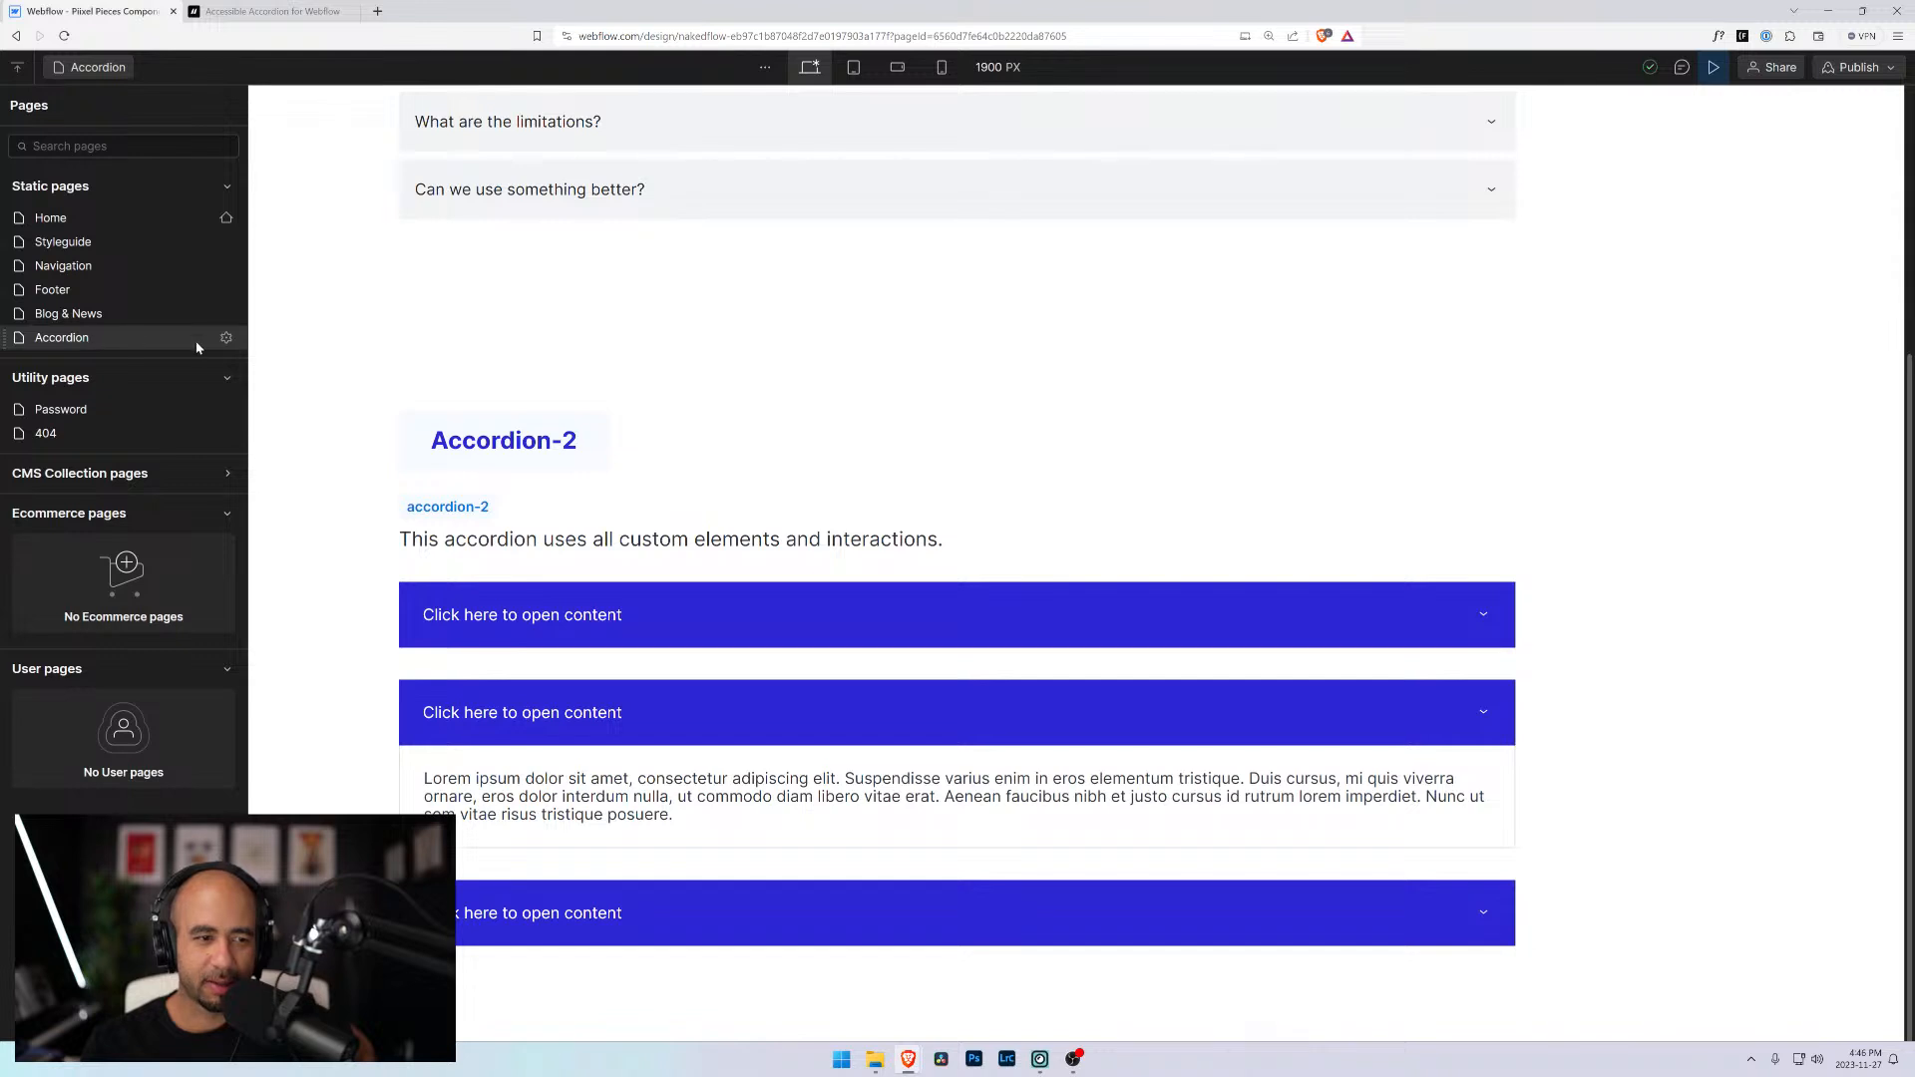
{"action": "left_click", "coordinate": [100, 66]}
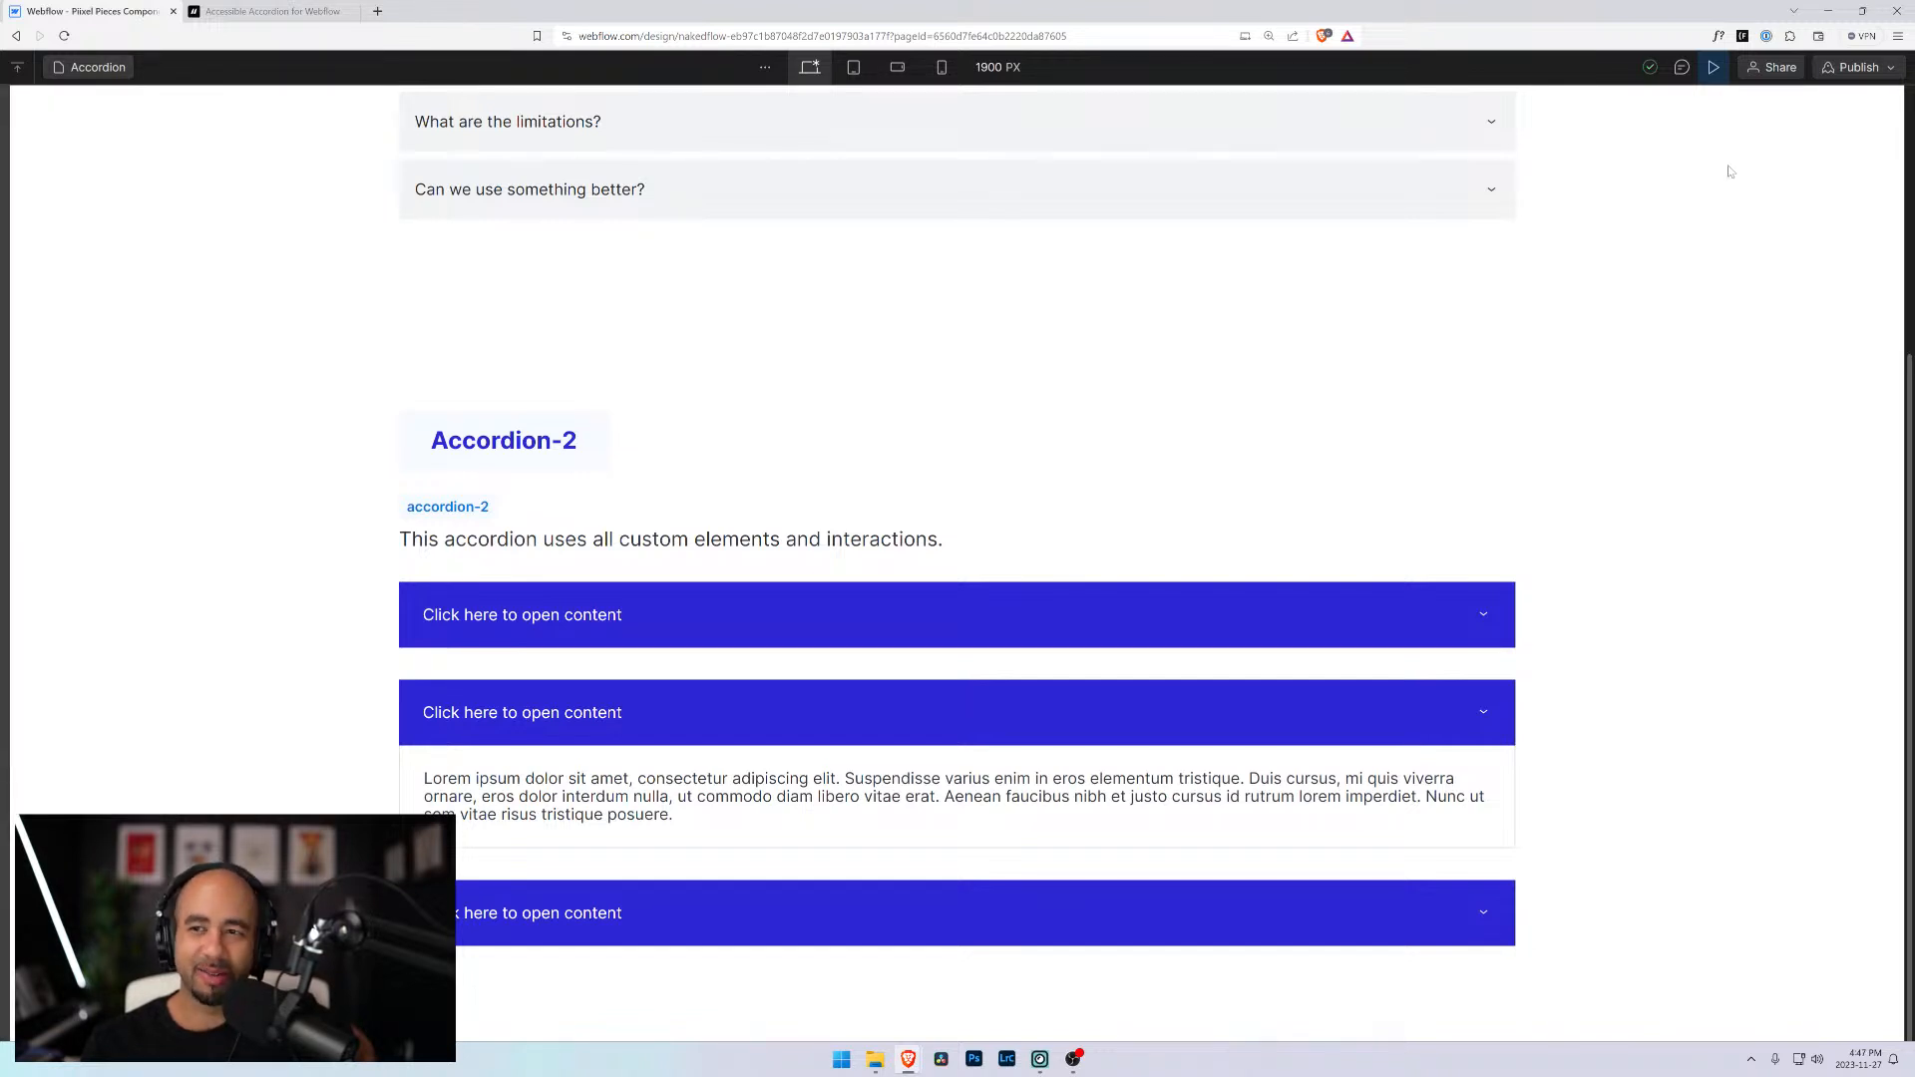
Exit the preview and check the interactions on the third, second and first accordion-2_toggle elements
{"action": "left_click", "coordinate": [1714, 67]}
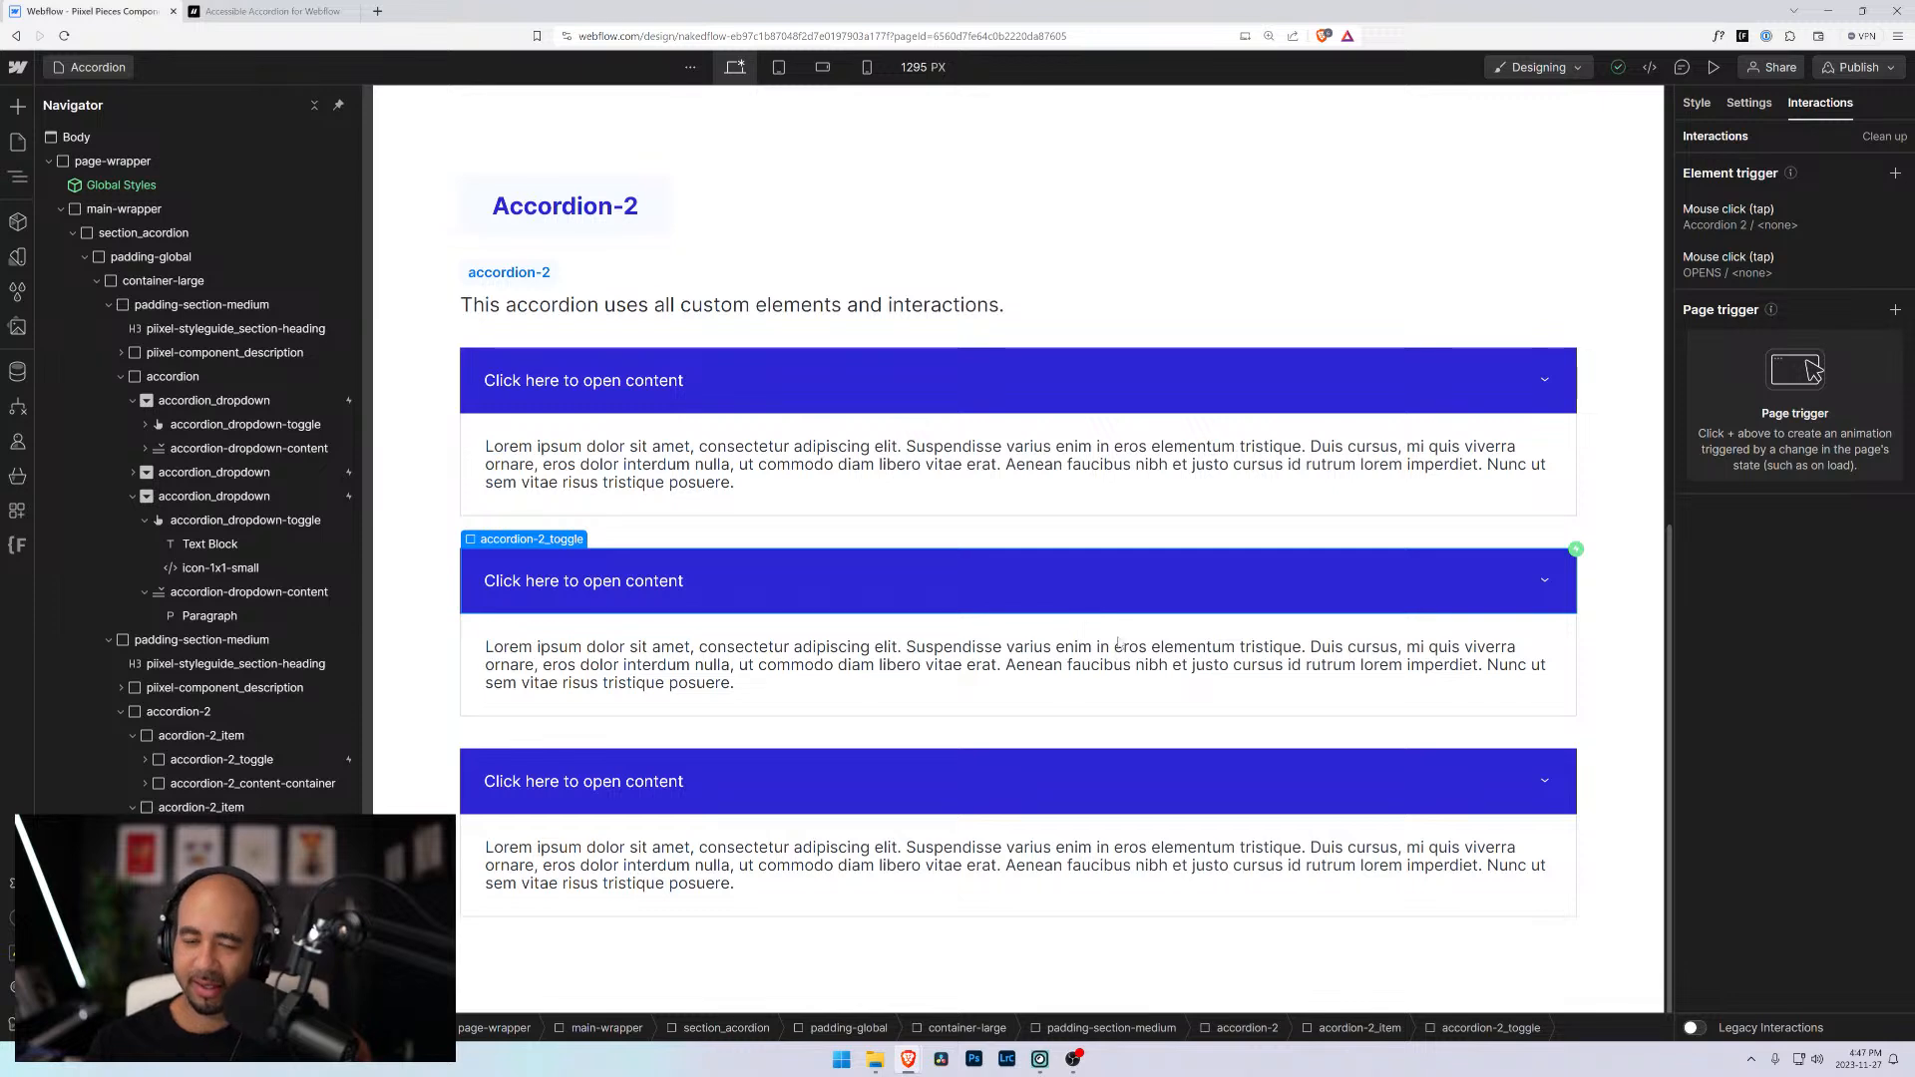
{"action": "left_click", "coordinate": [1181, 784]}
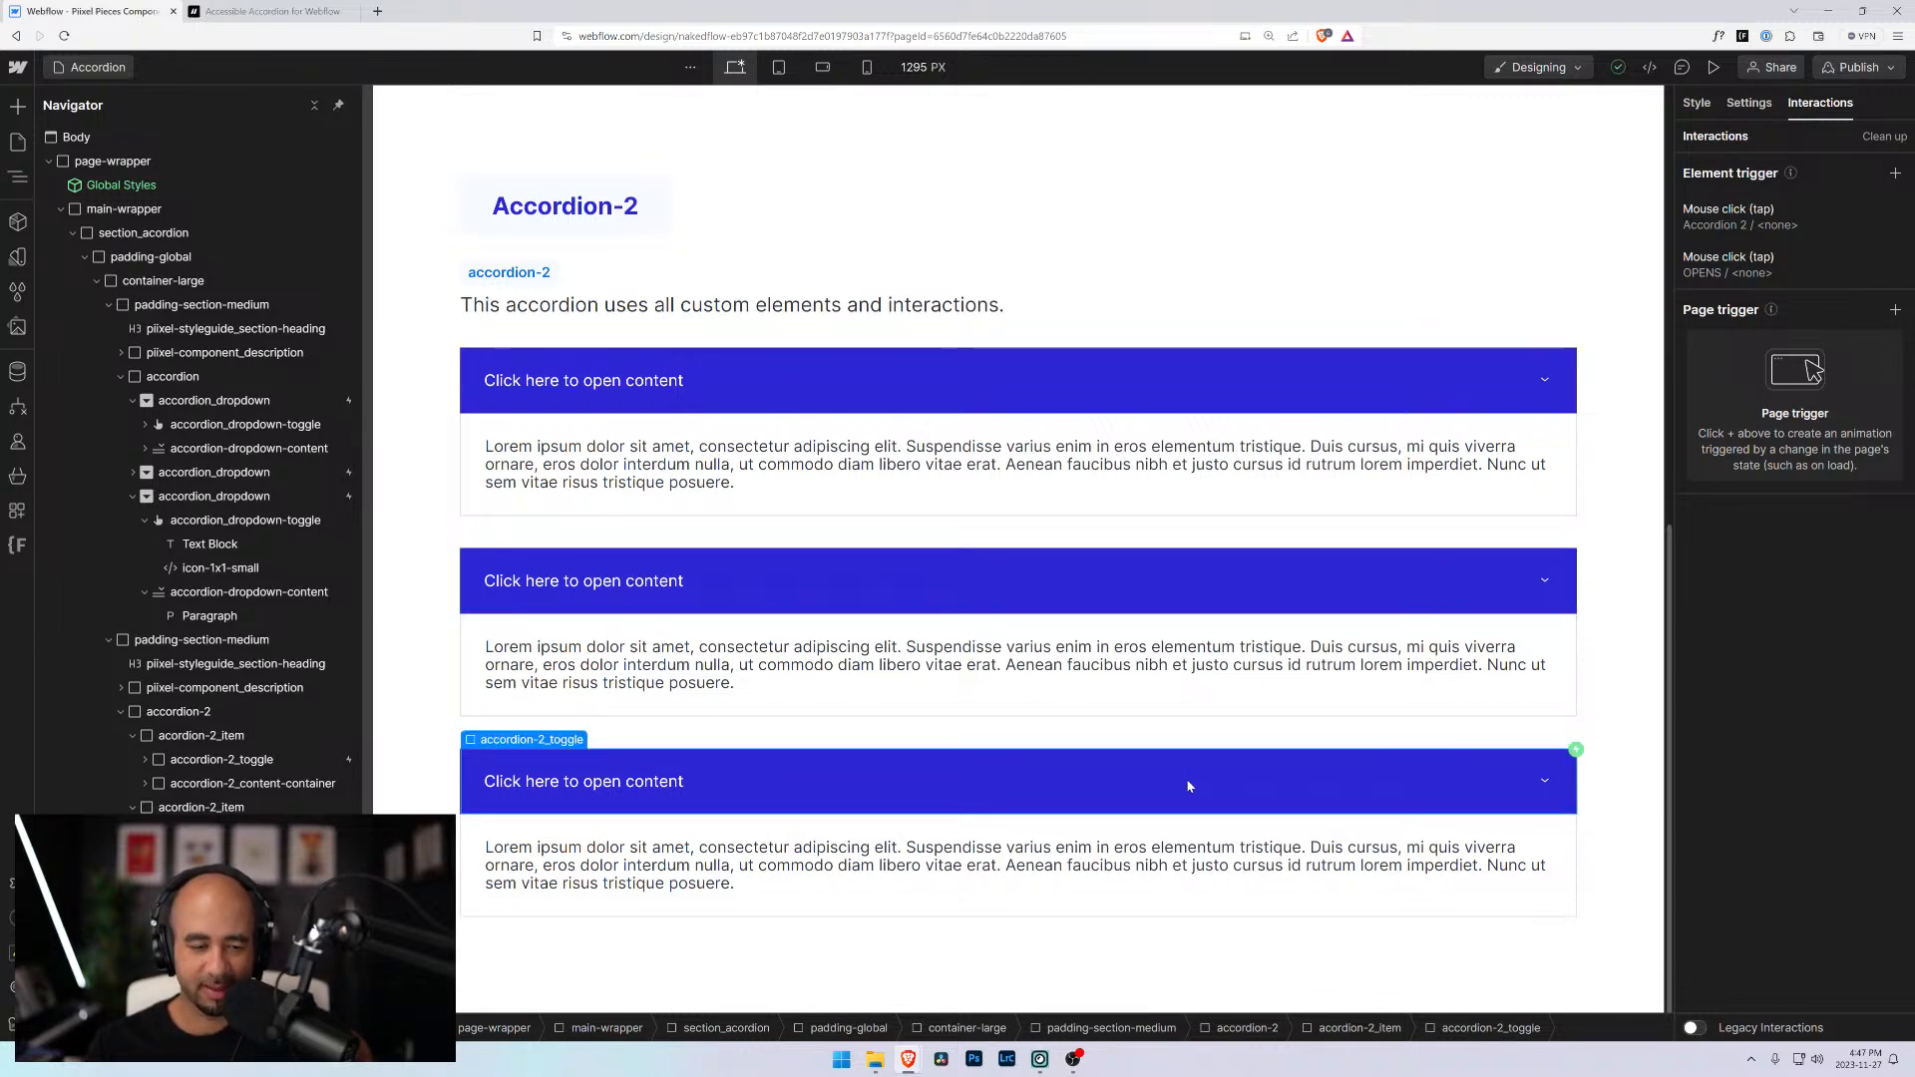
{"action": "left_click", "coordinate": [1101, 573]}
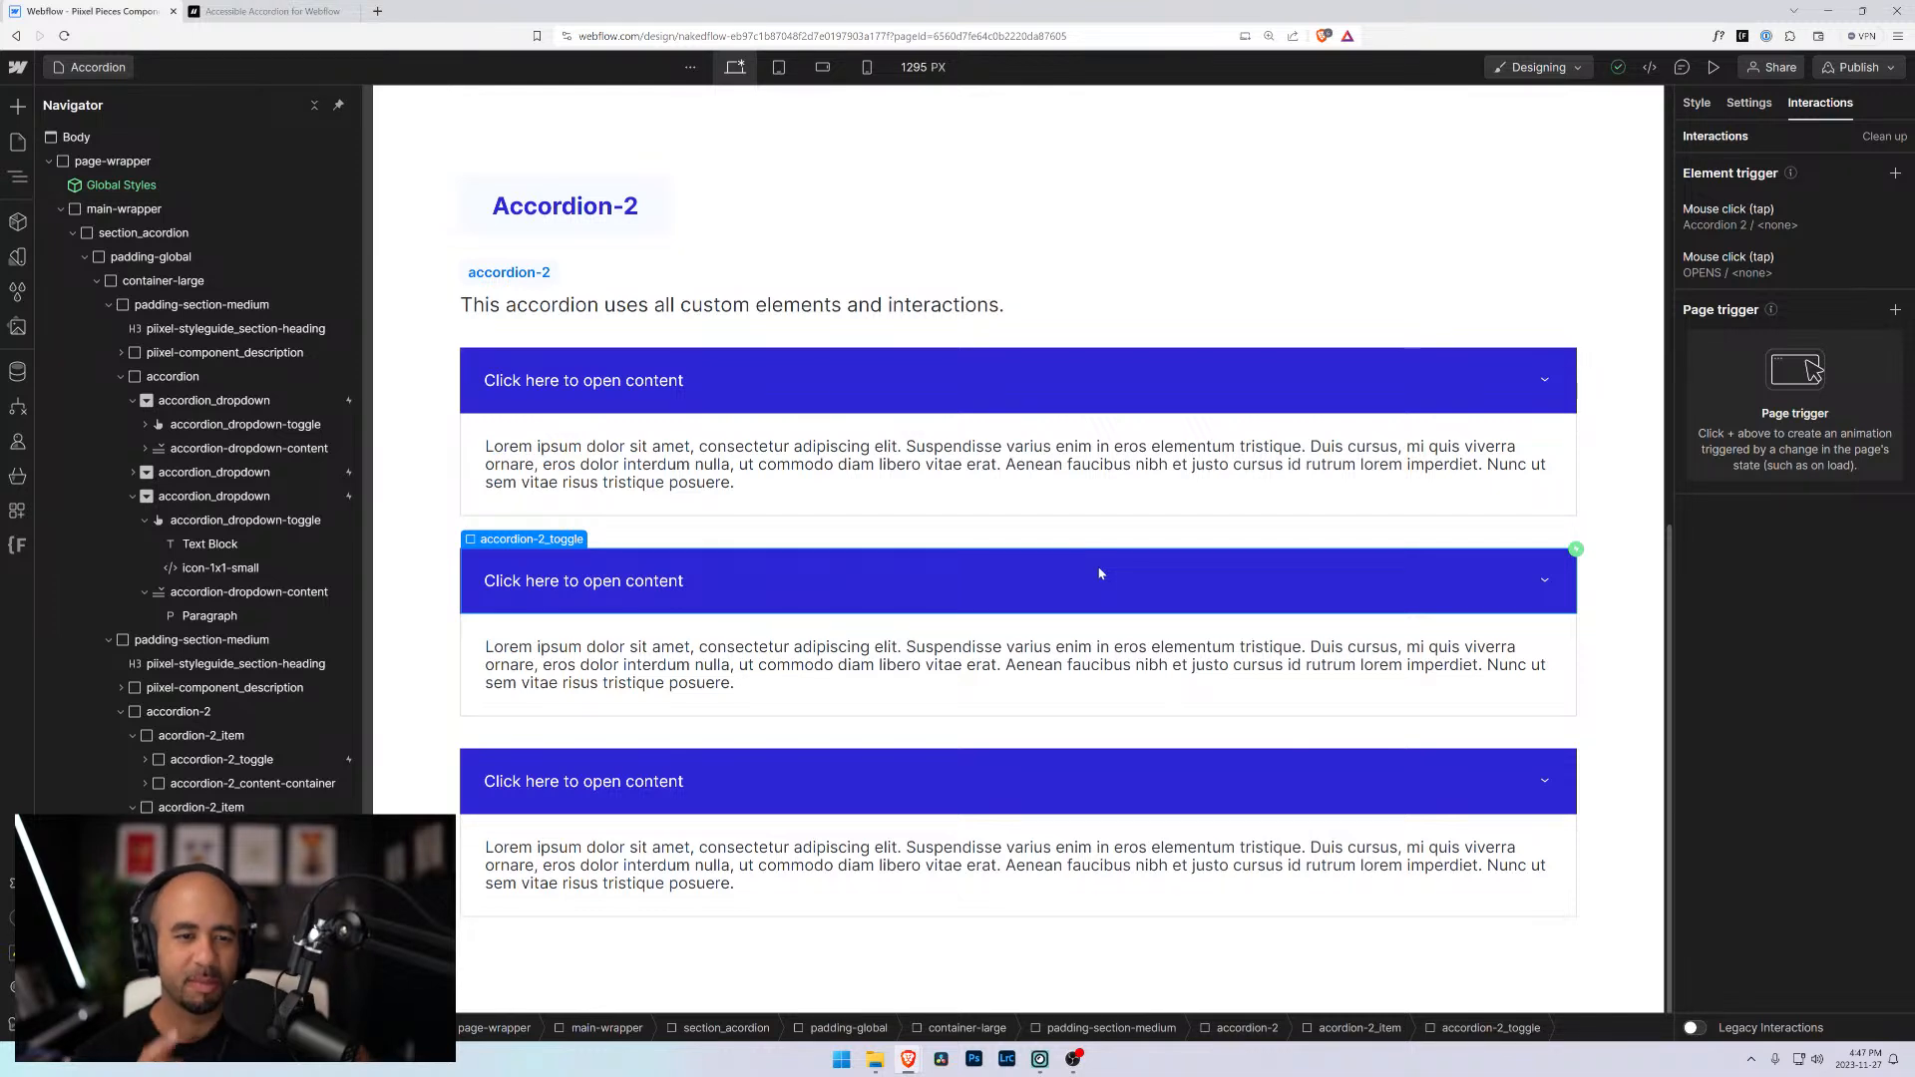
{"action": "left_click", "coordinate": [1075, 364]}
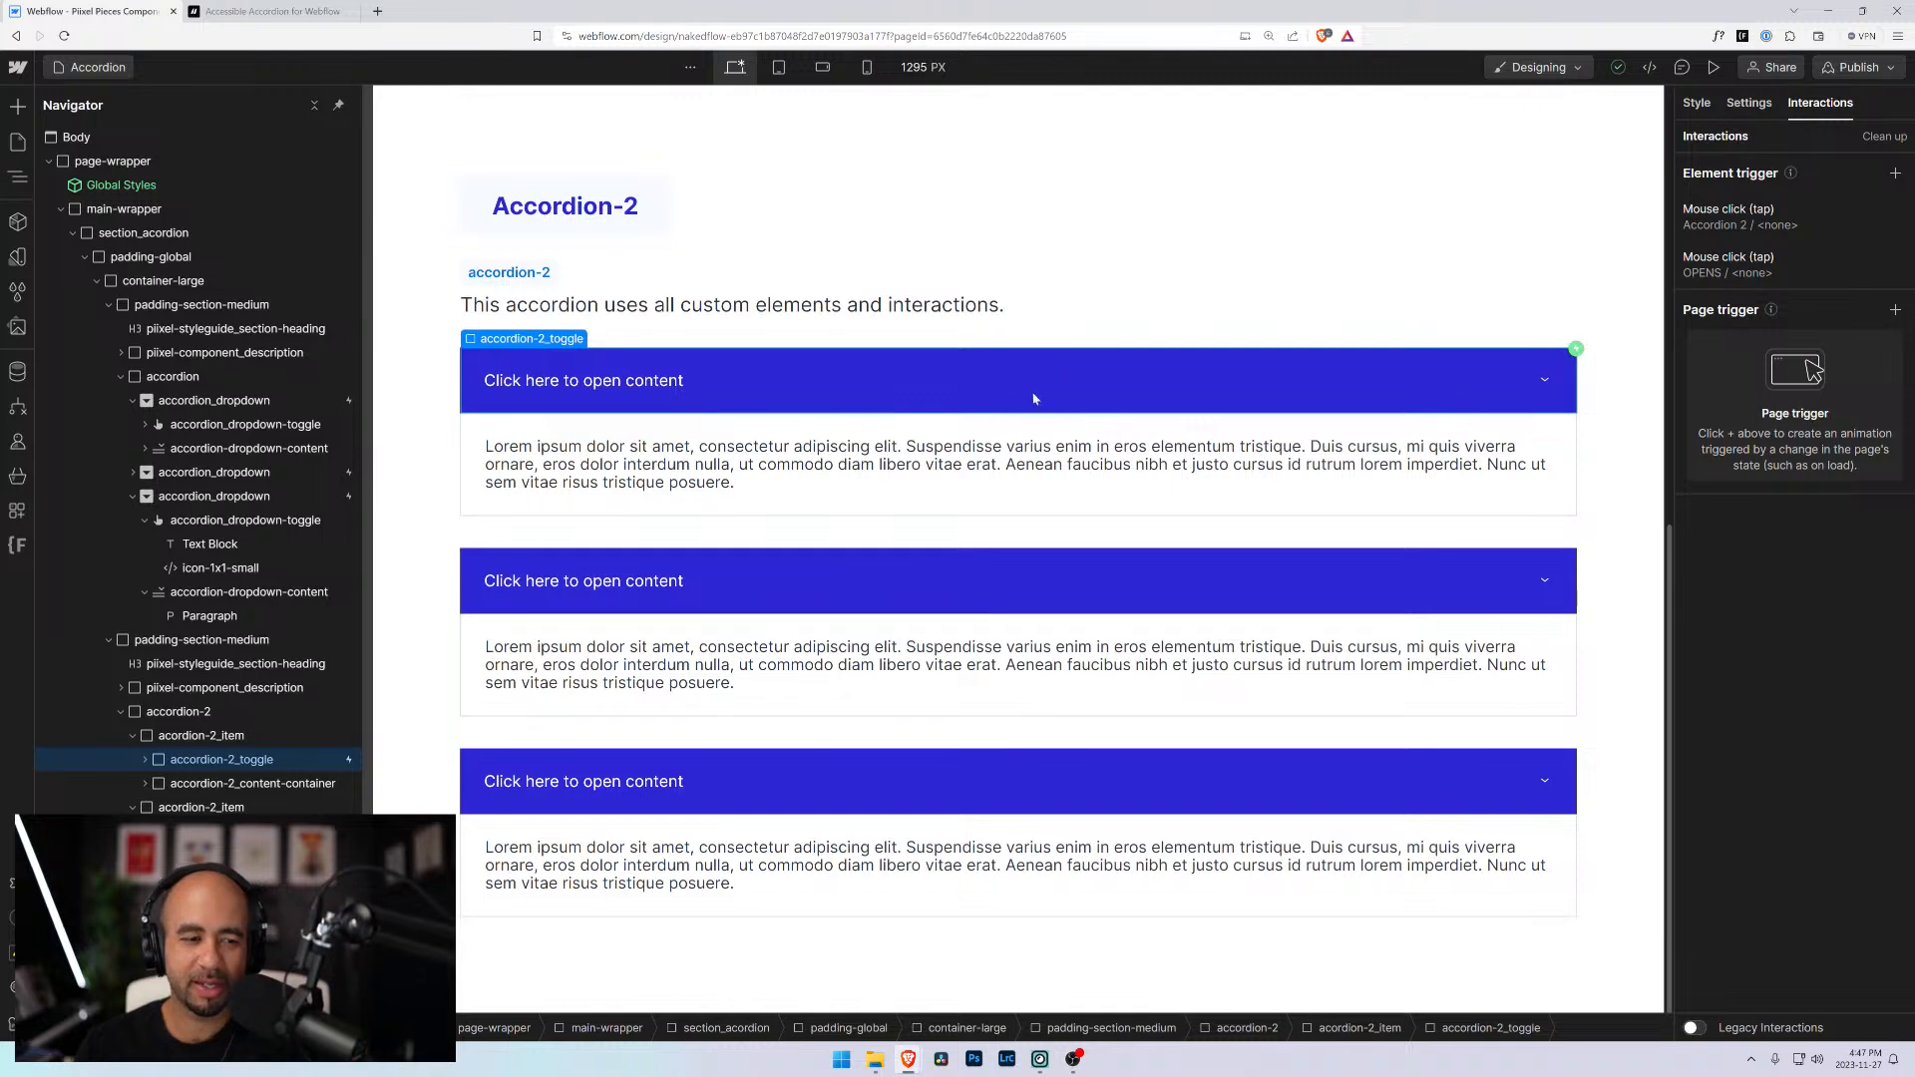
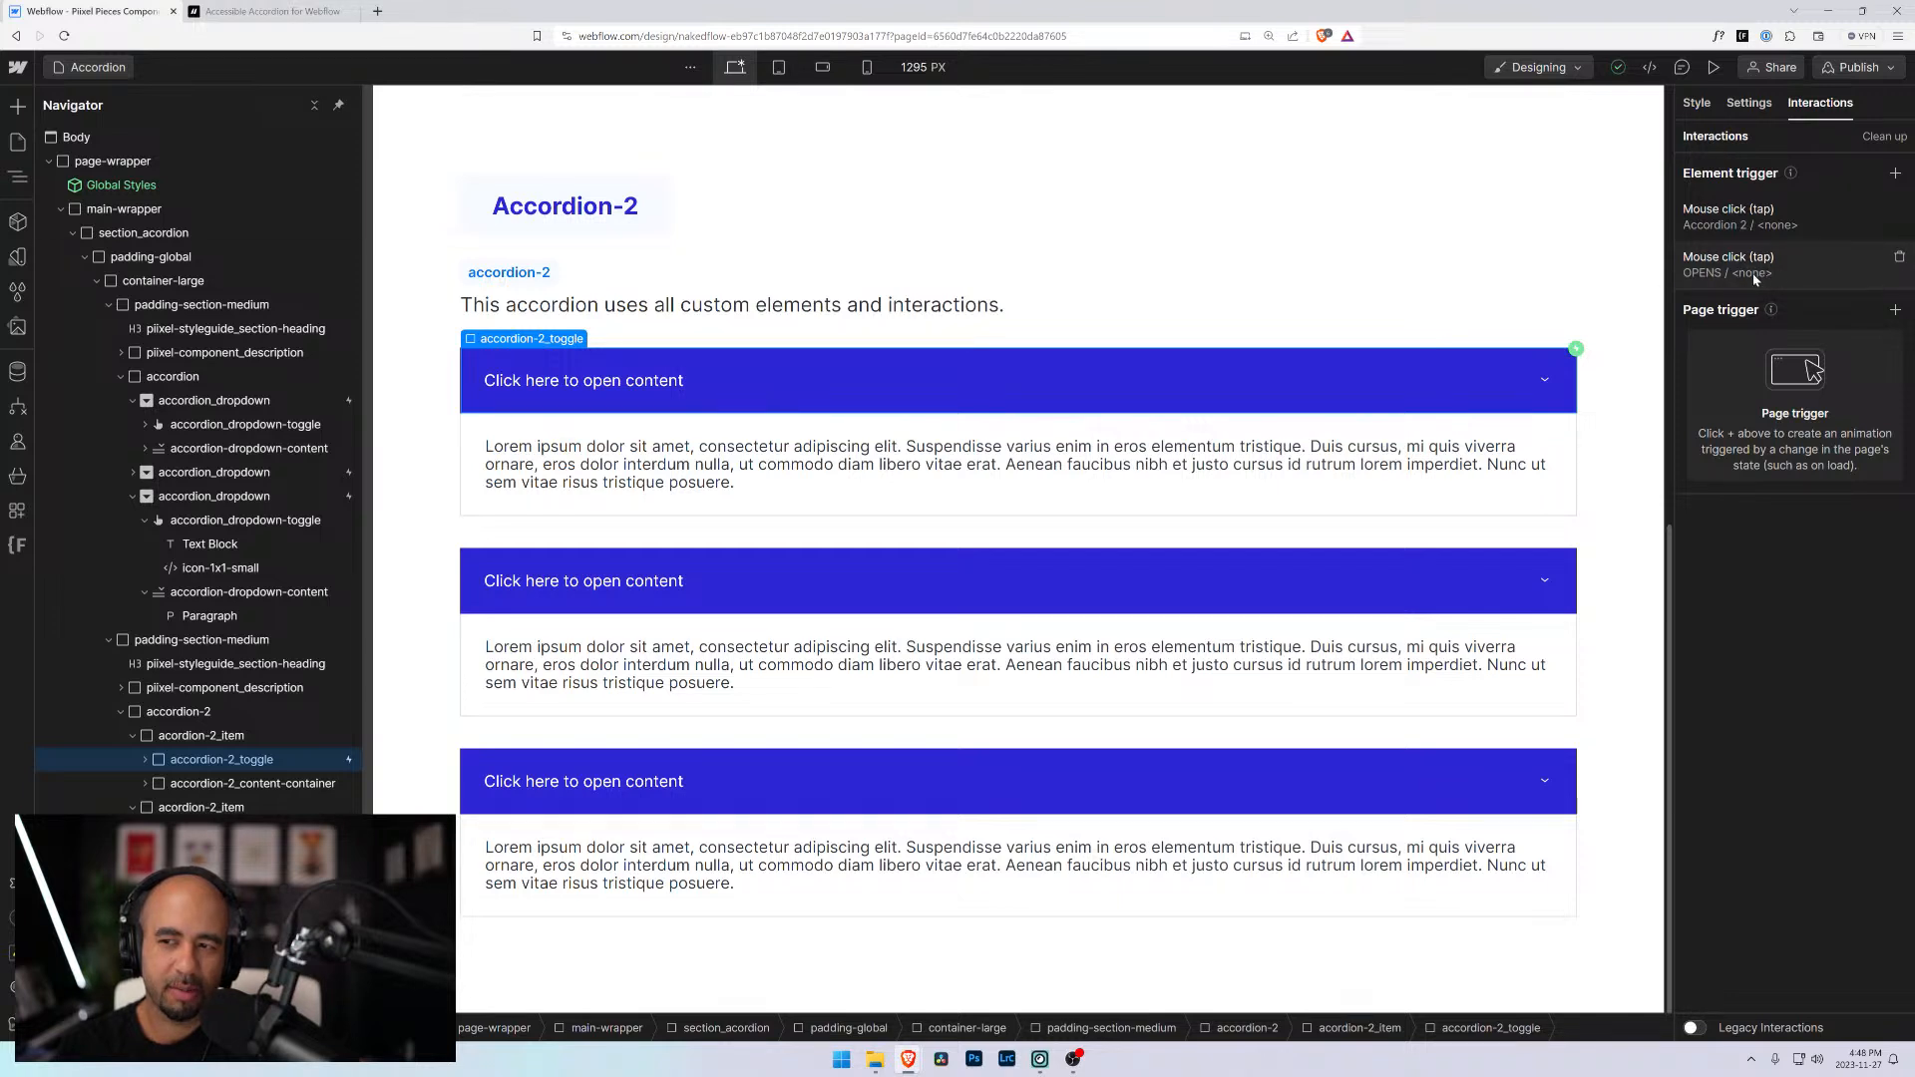
Open the first toggle's OPENS mouse click trigger and review the animation's size action on the content container
{"action": "left_click", "coordinate": [1754, 278]}
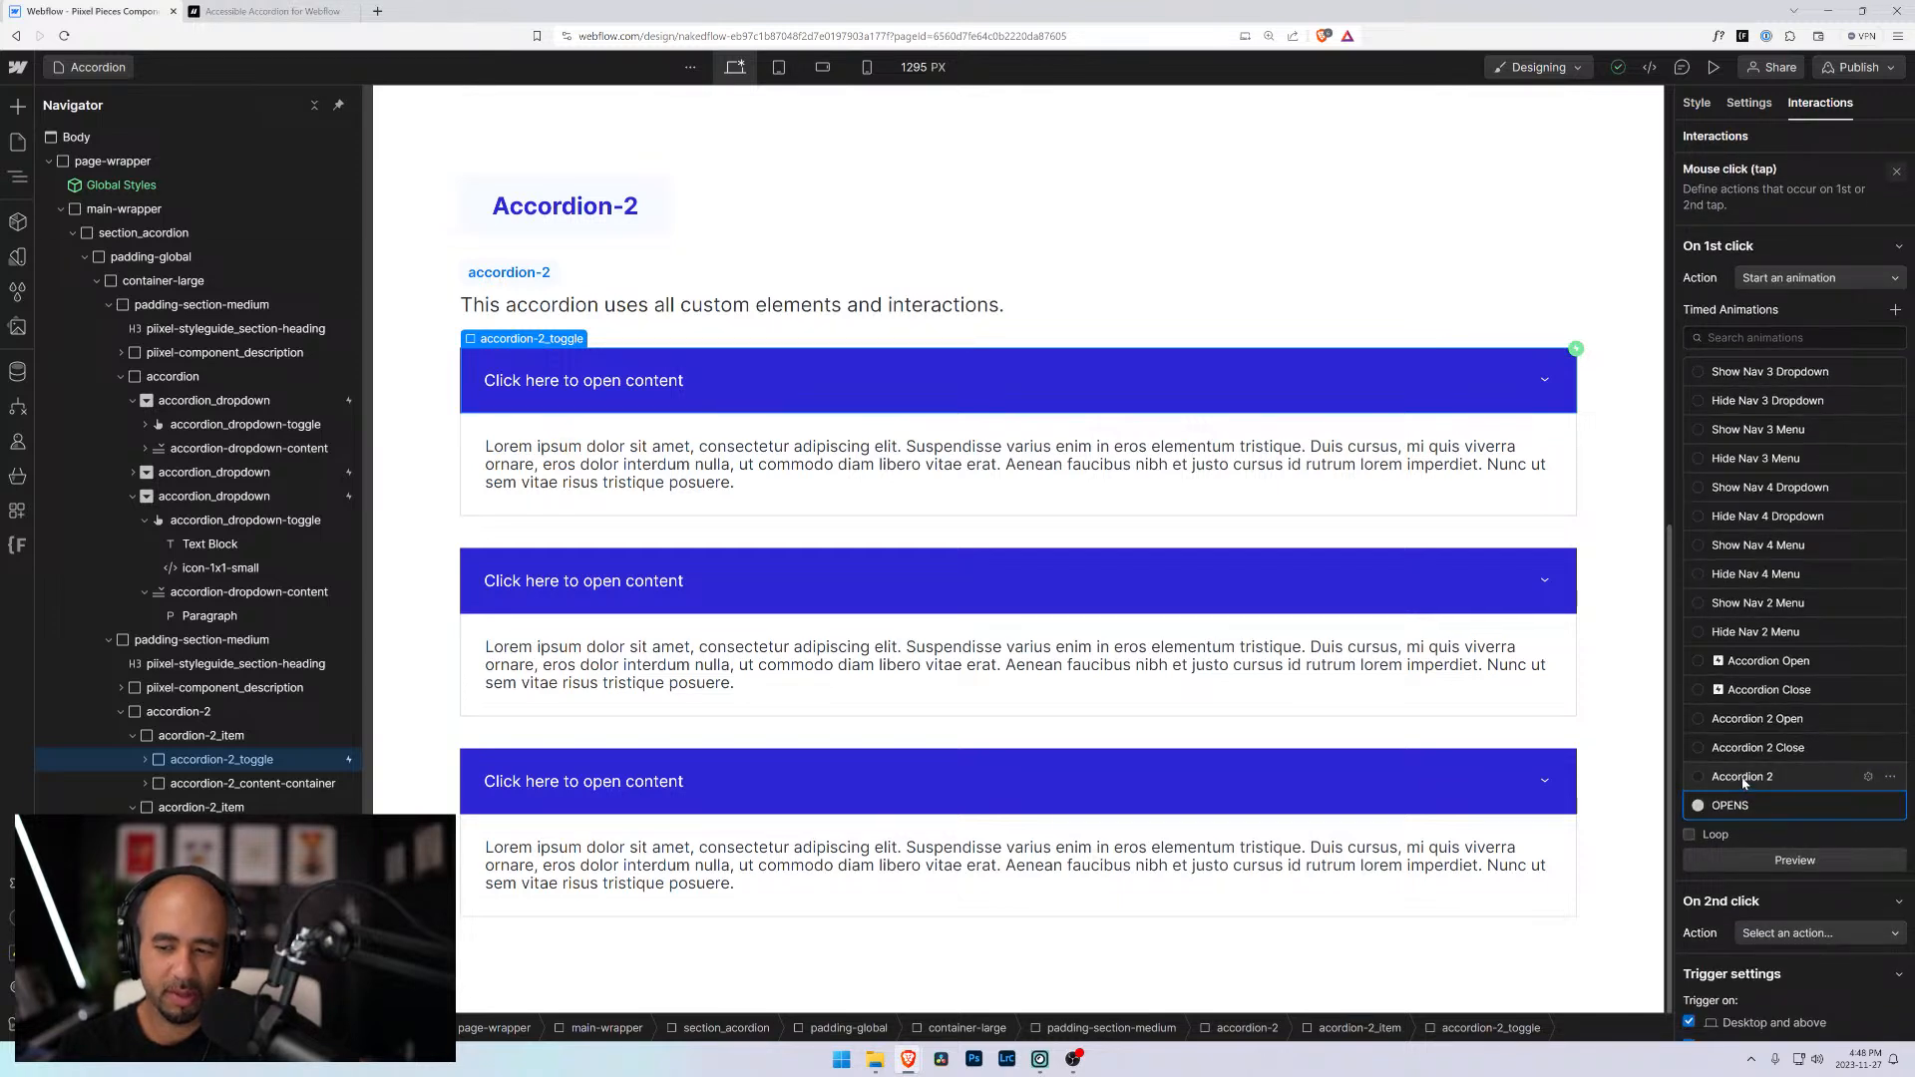
{"action": "scroll", "coordinate": [1744, 783], "scroll_direction": "down", "scroll_amount": 2}
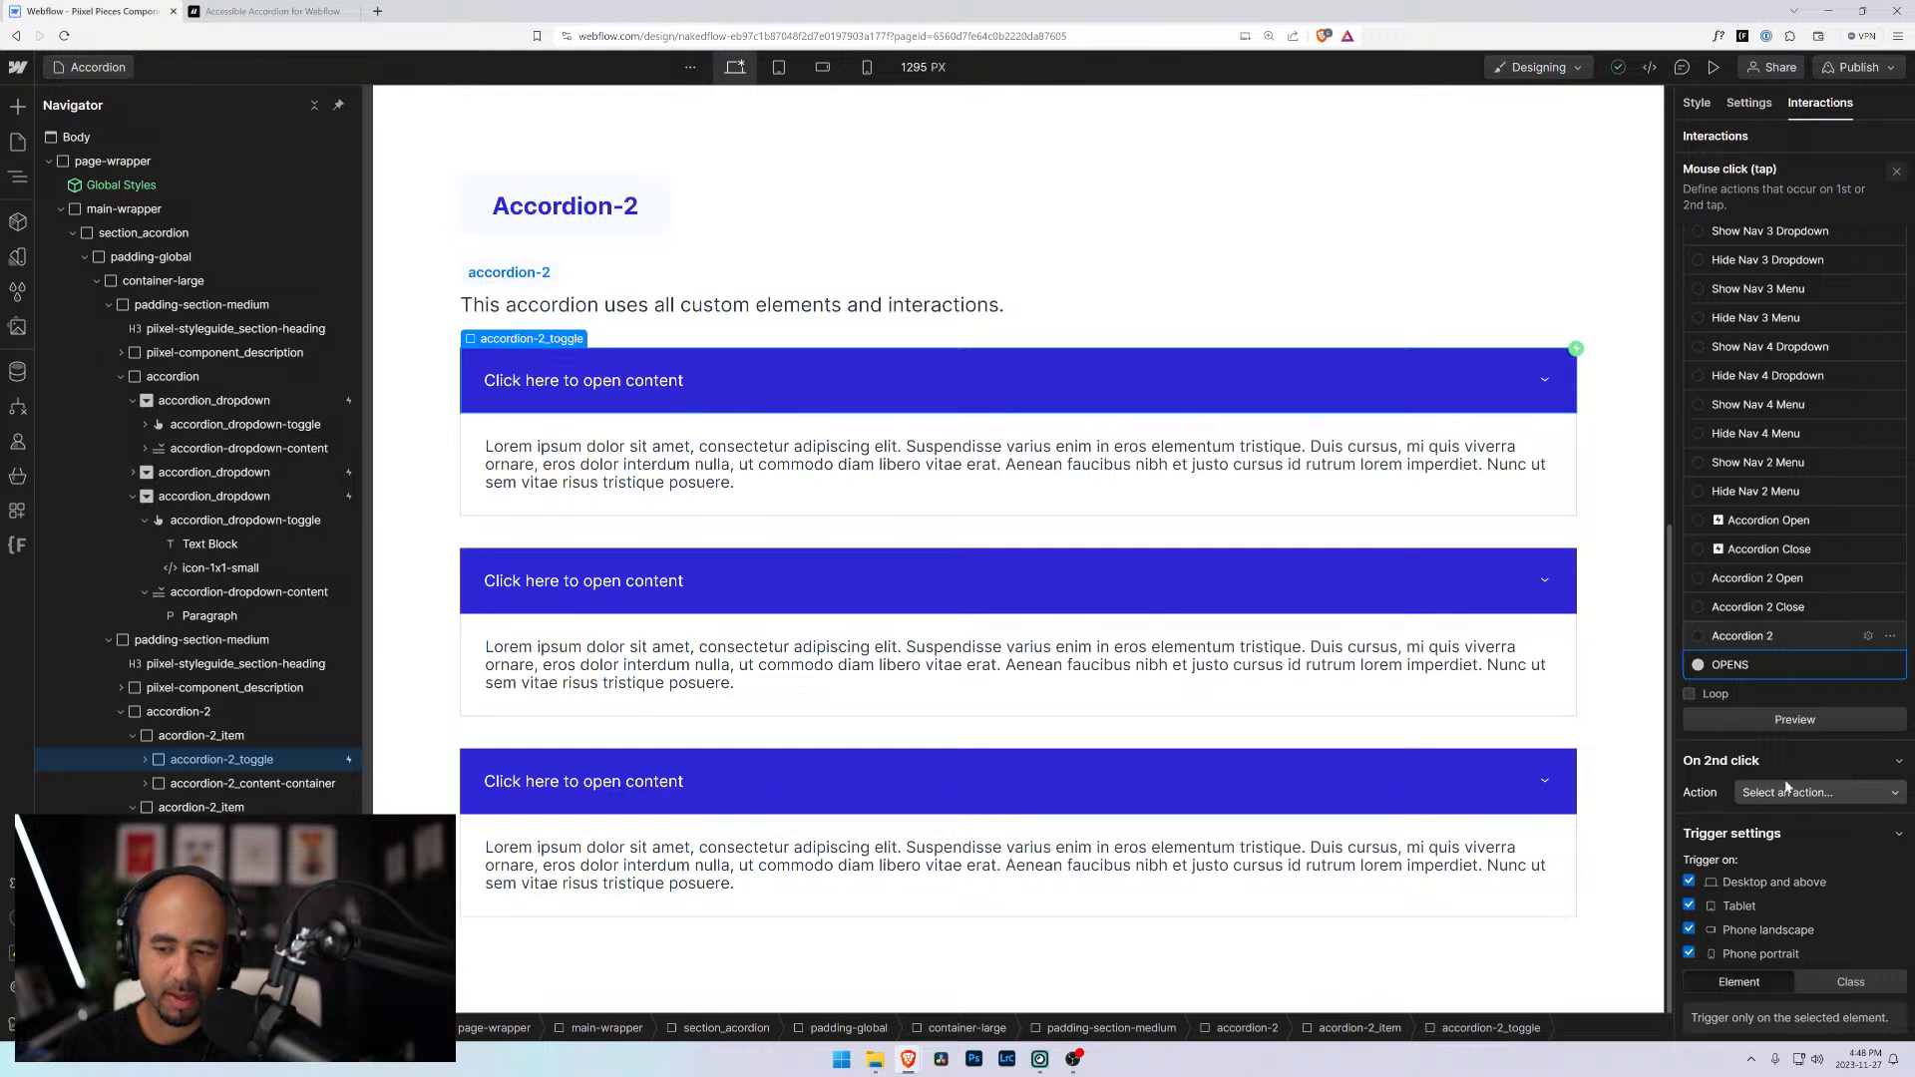
{"action": "left_click", "coordinate": [1870, 666]}
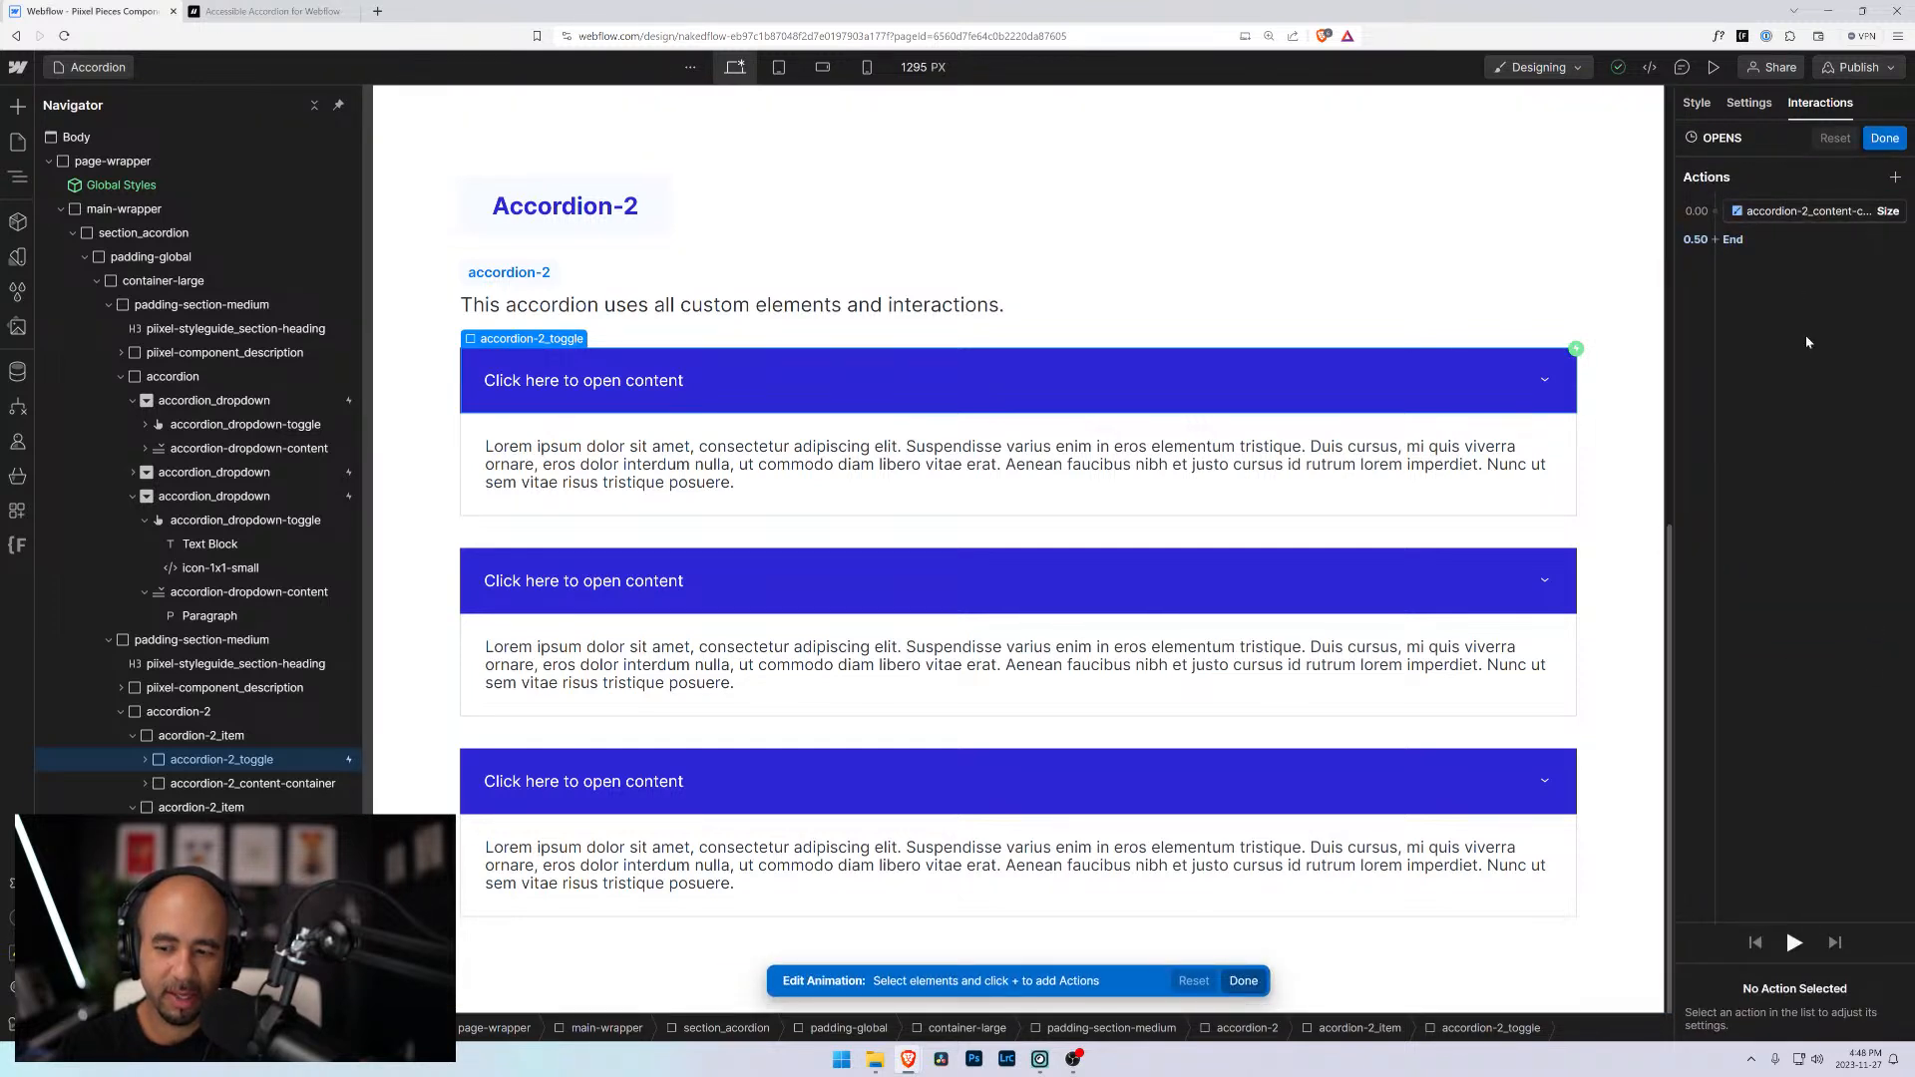
{"action": "left_click", "coordinate": [1801, 213]}
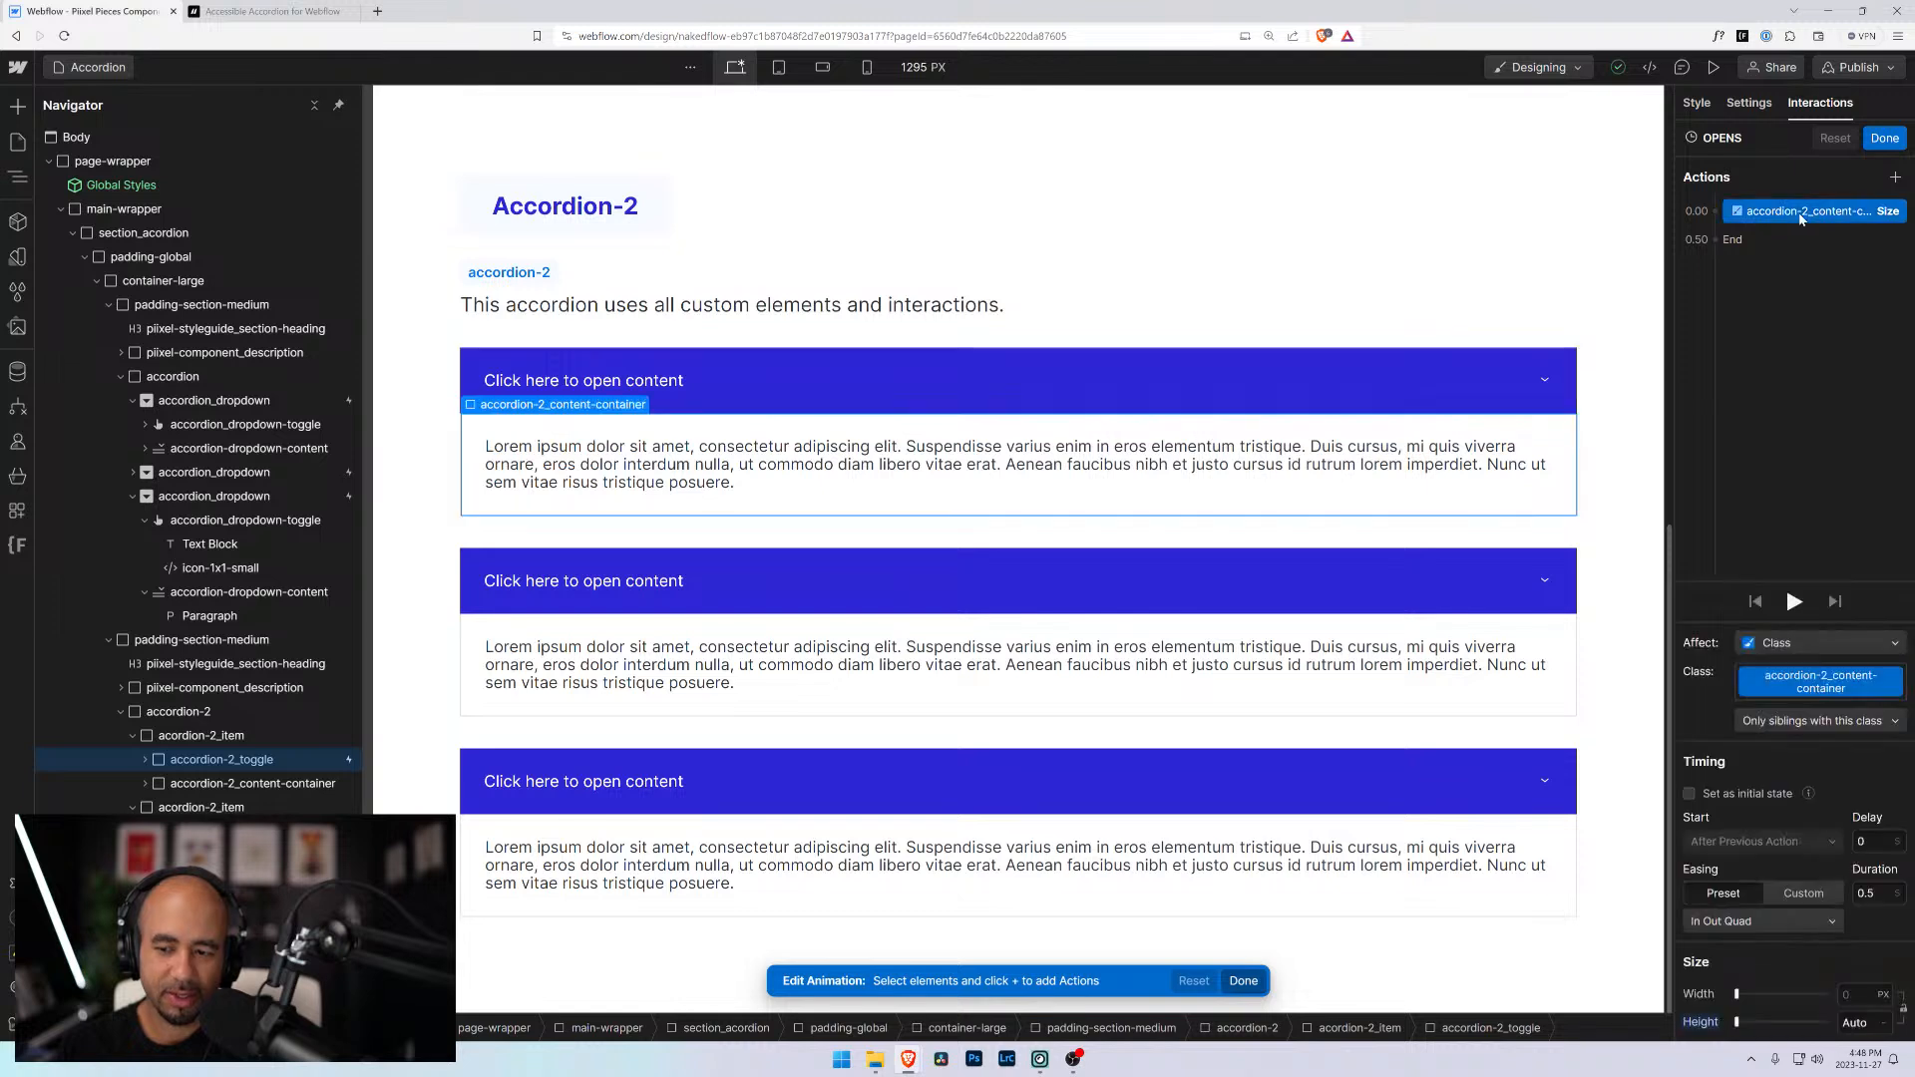
{"action": "left_click", "coordinate": [1885, 137]}
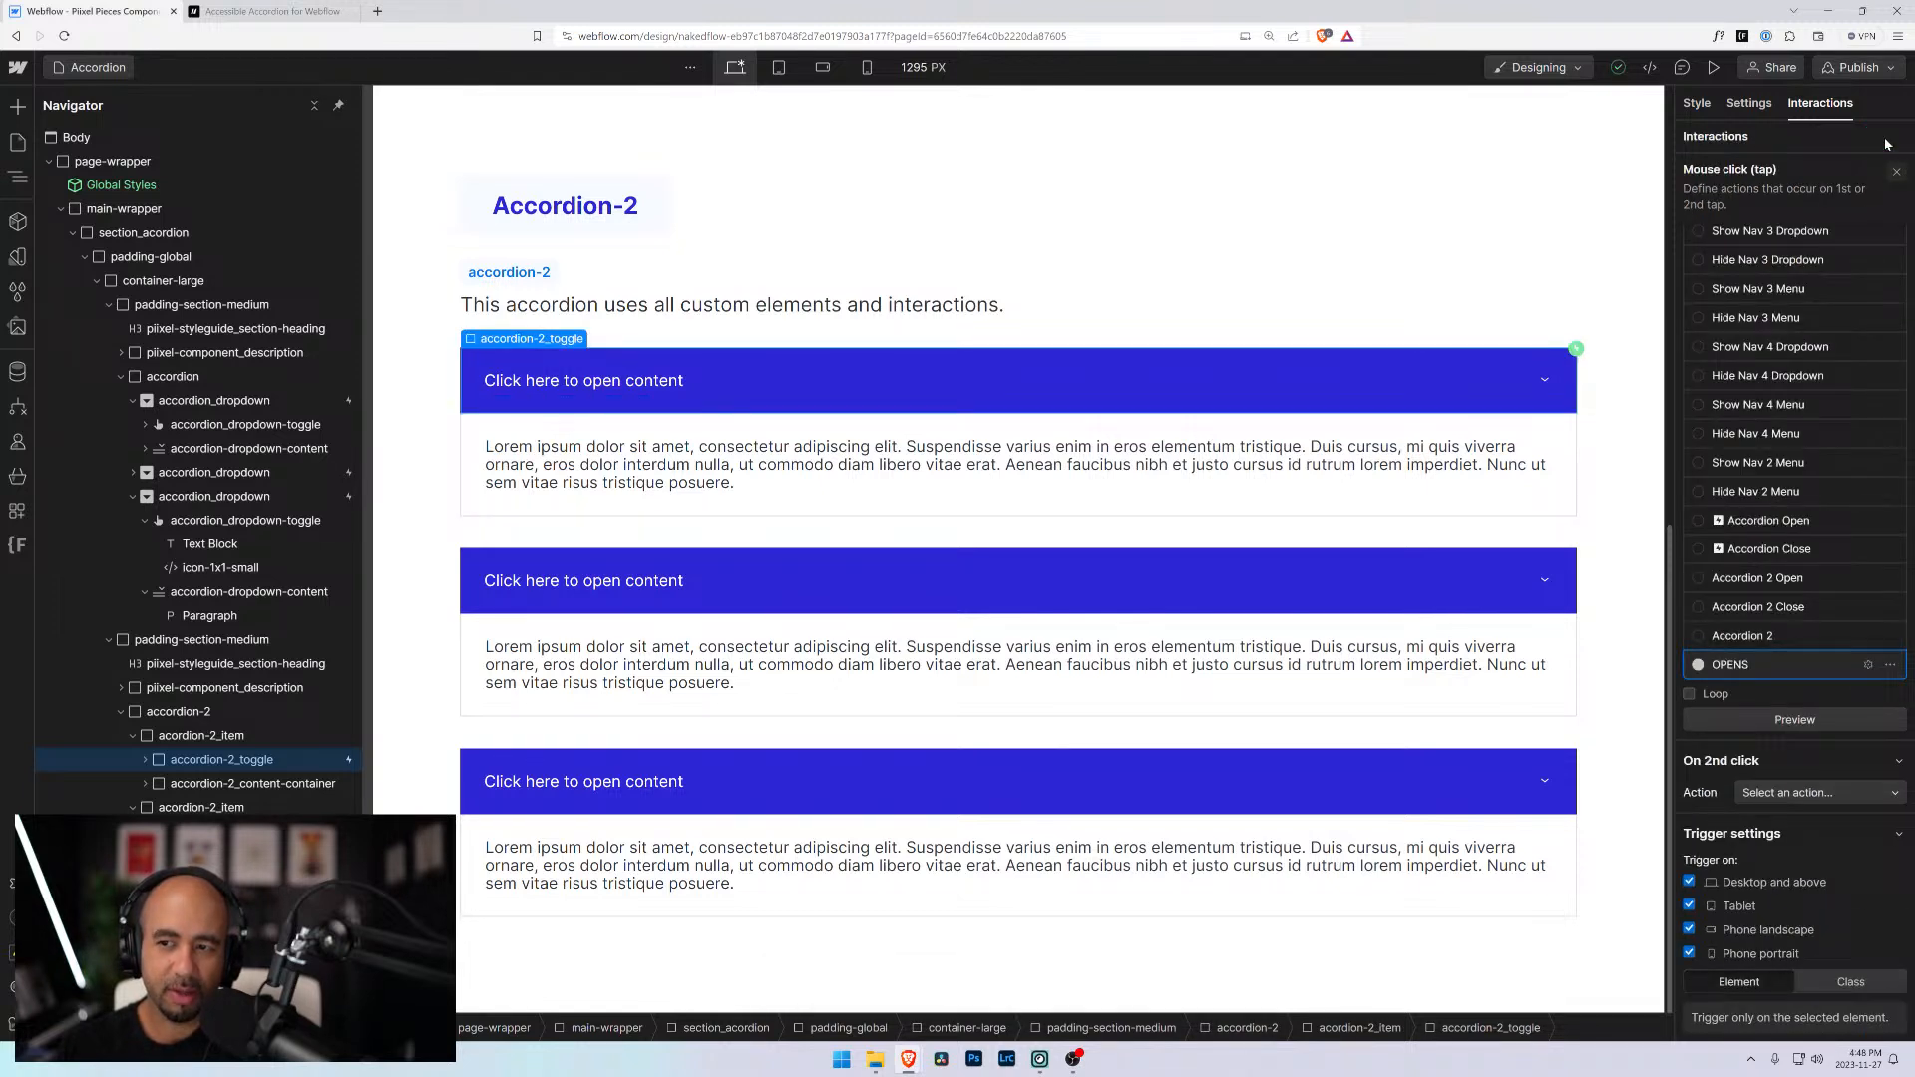
Set the trigger's second click to start an animation and create a new timed animation named CLOSES
{"action": "left_click", "coordinate": [1795, 794]}
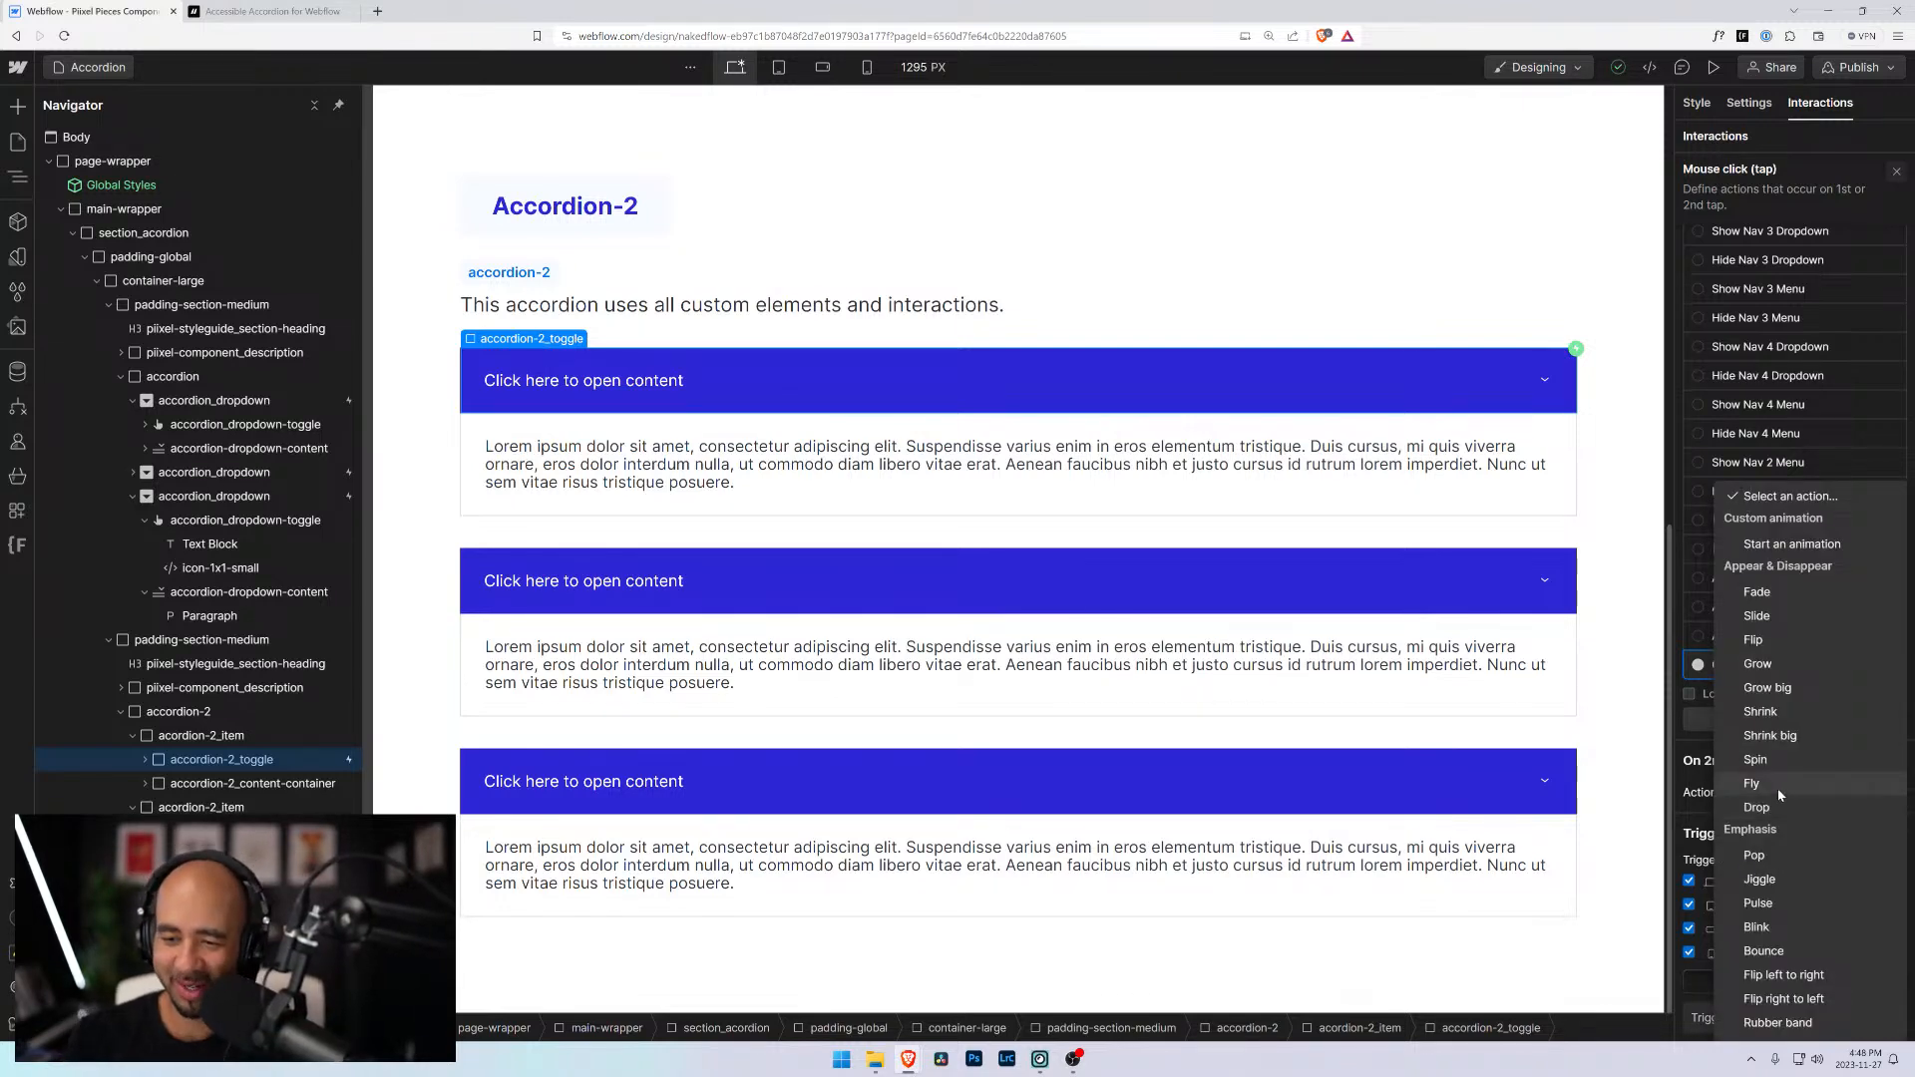
{"action": "left_click", "coordinate": [1792, 544]}
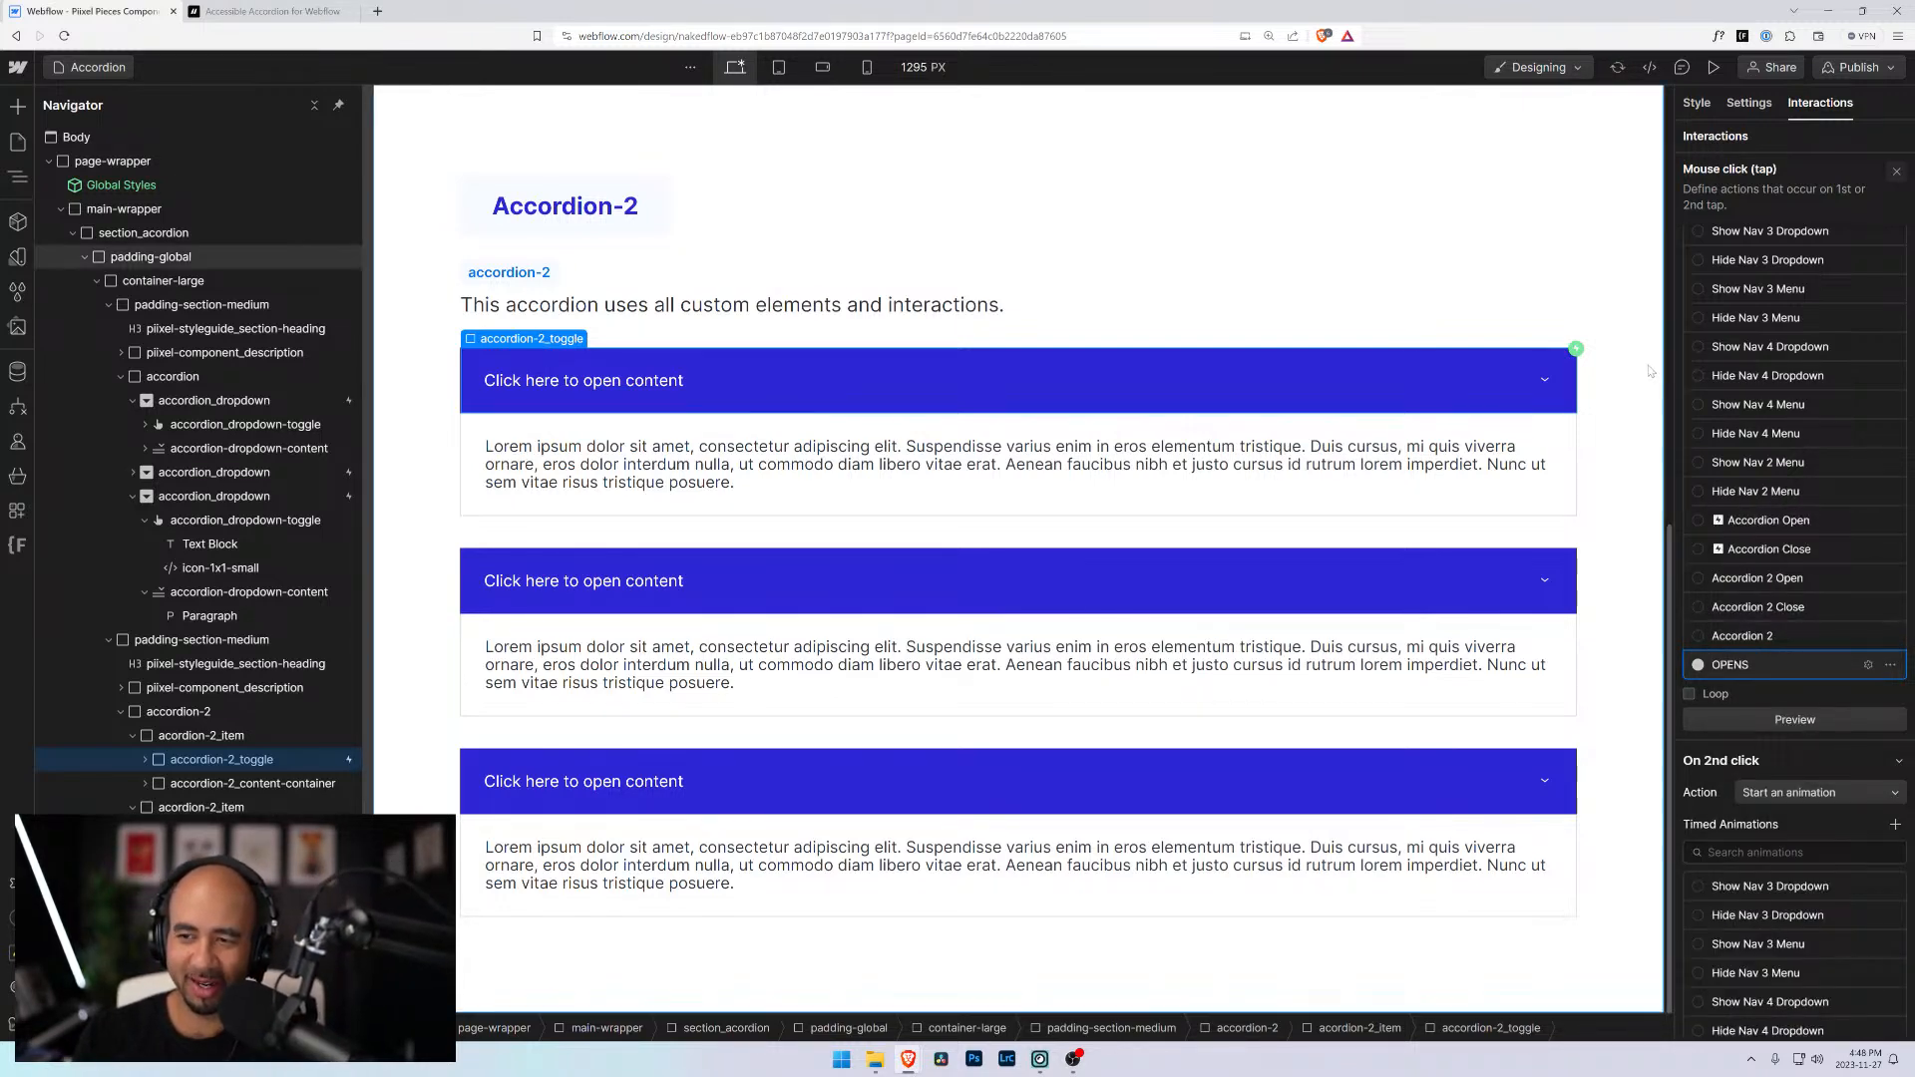
{"action": "scroll", "coordinate": [1775, 699], "scroll_direction": "down", "scroll_amount": 5}
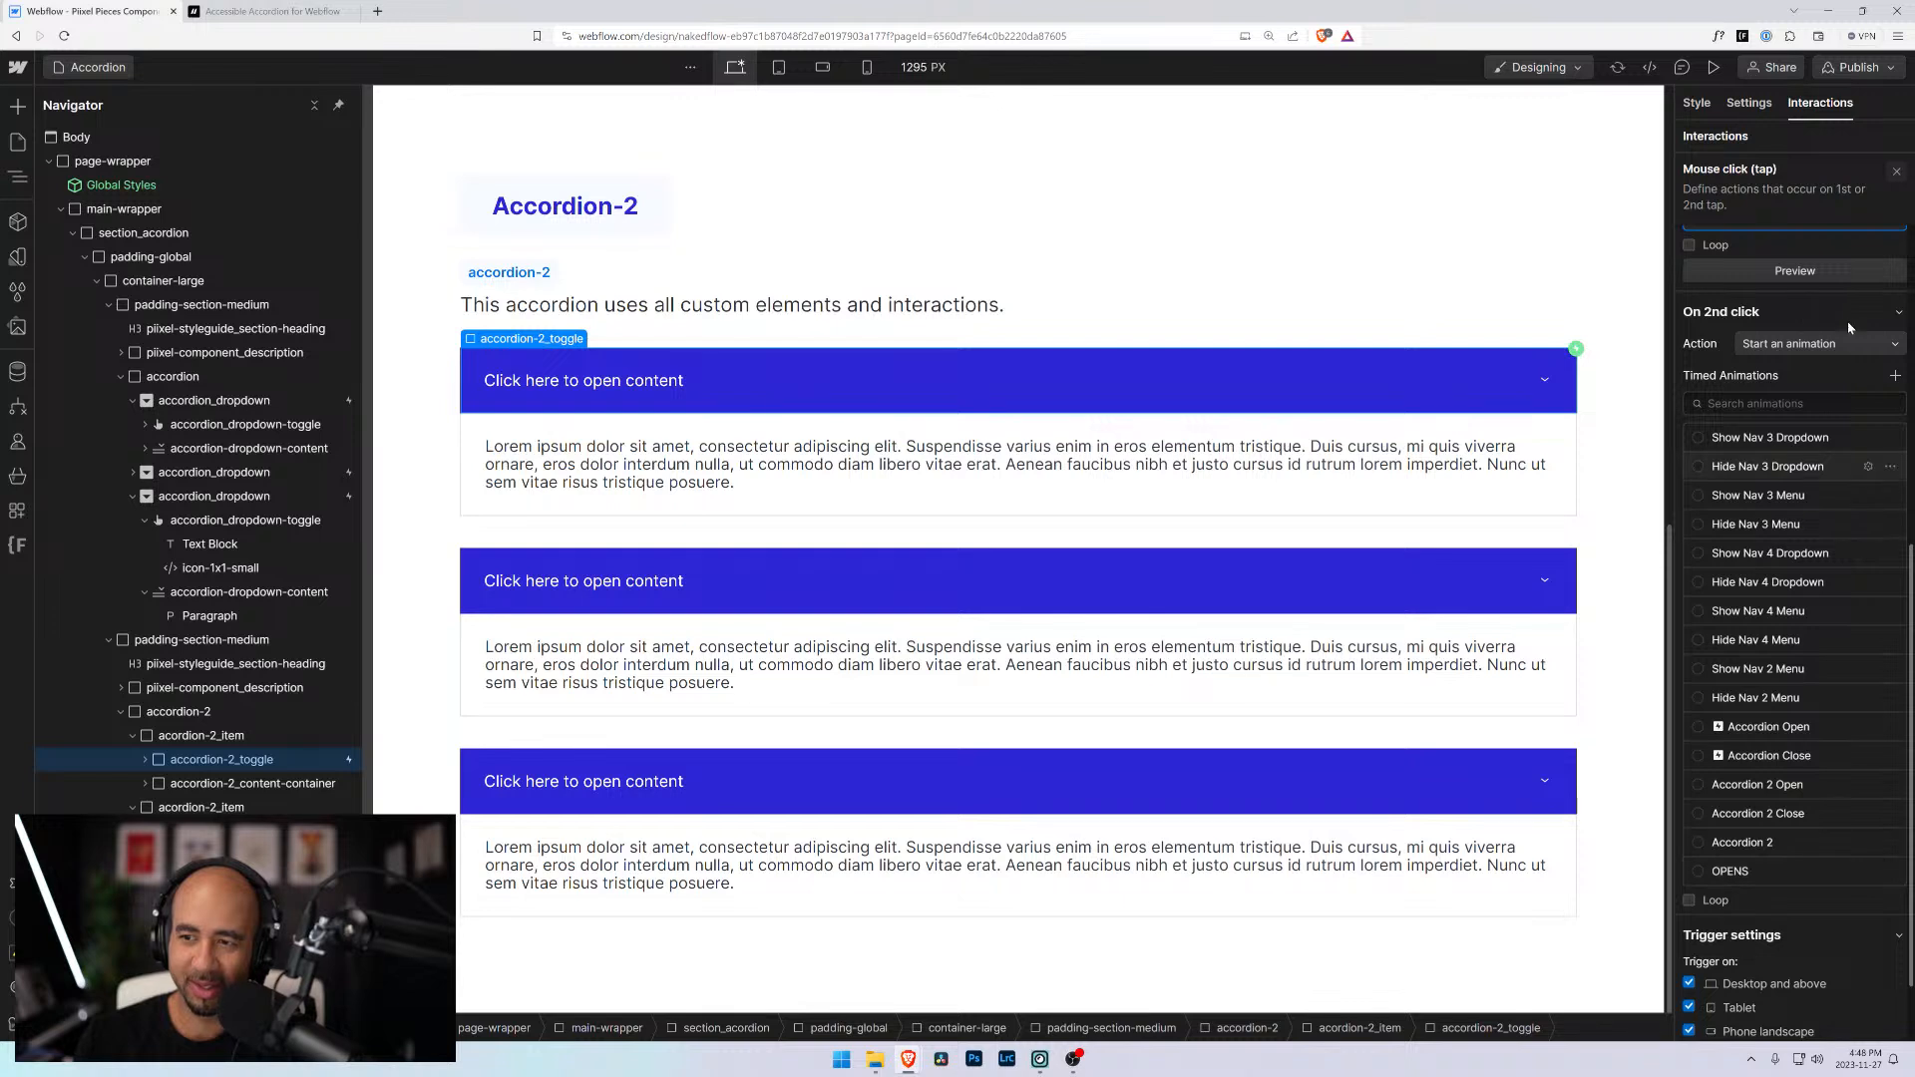
{"action": "left_click", "coordinate": [1888, 375]}
{"action": "type", "text": "CL"}
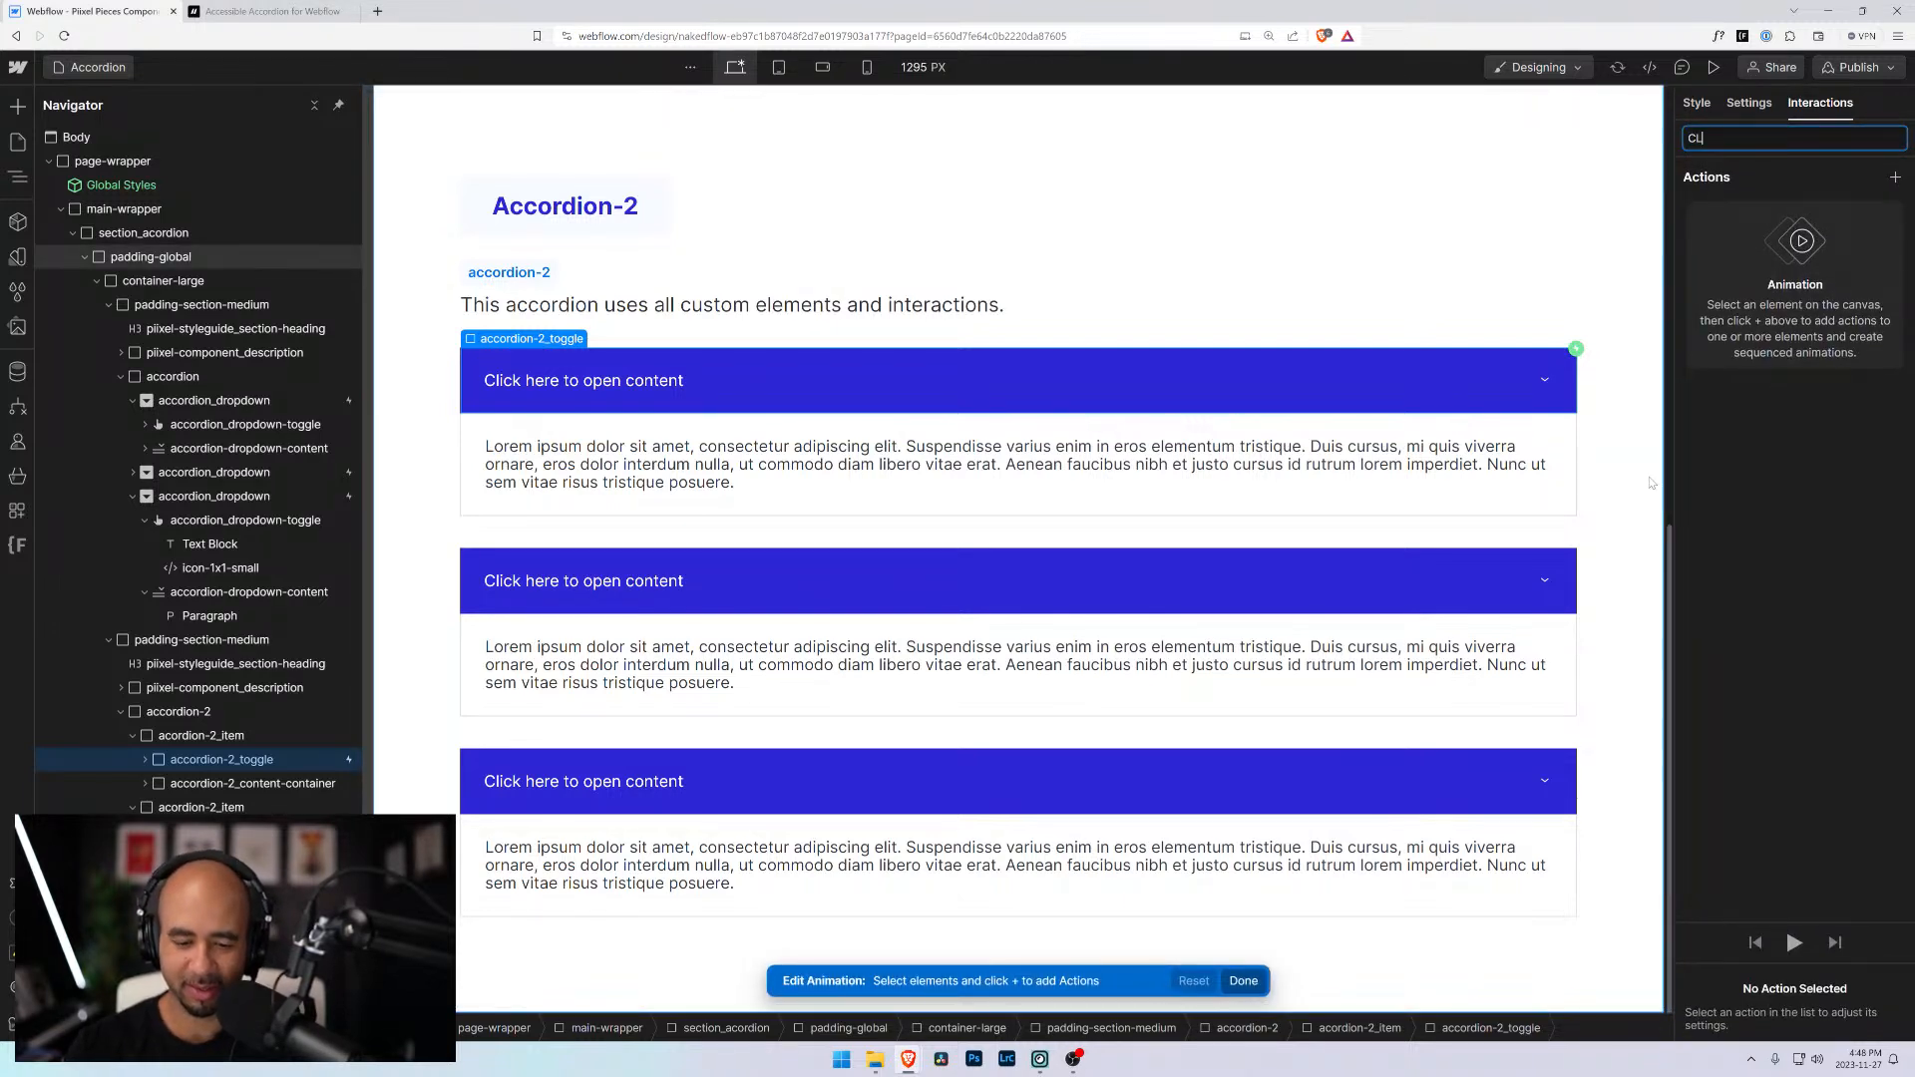
{"action": "type", "text": "OSES"}
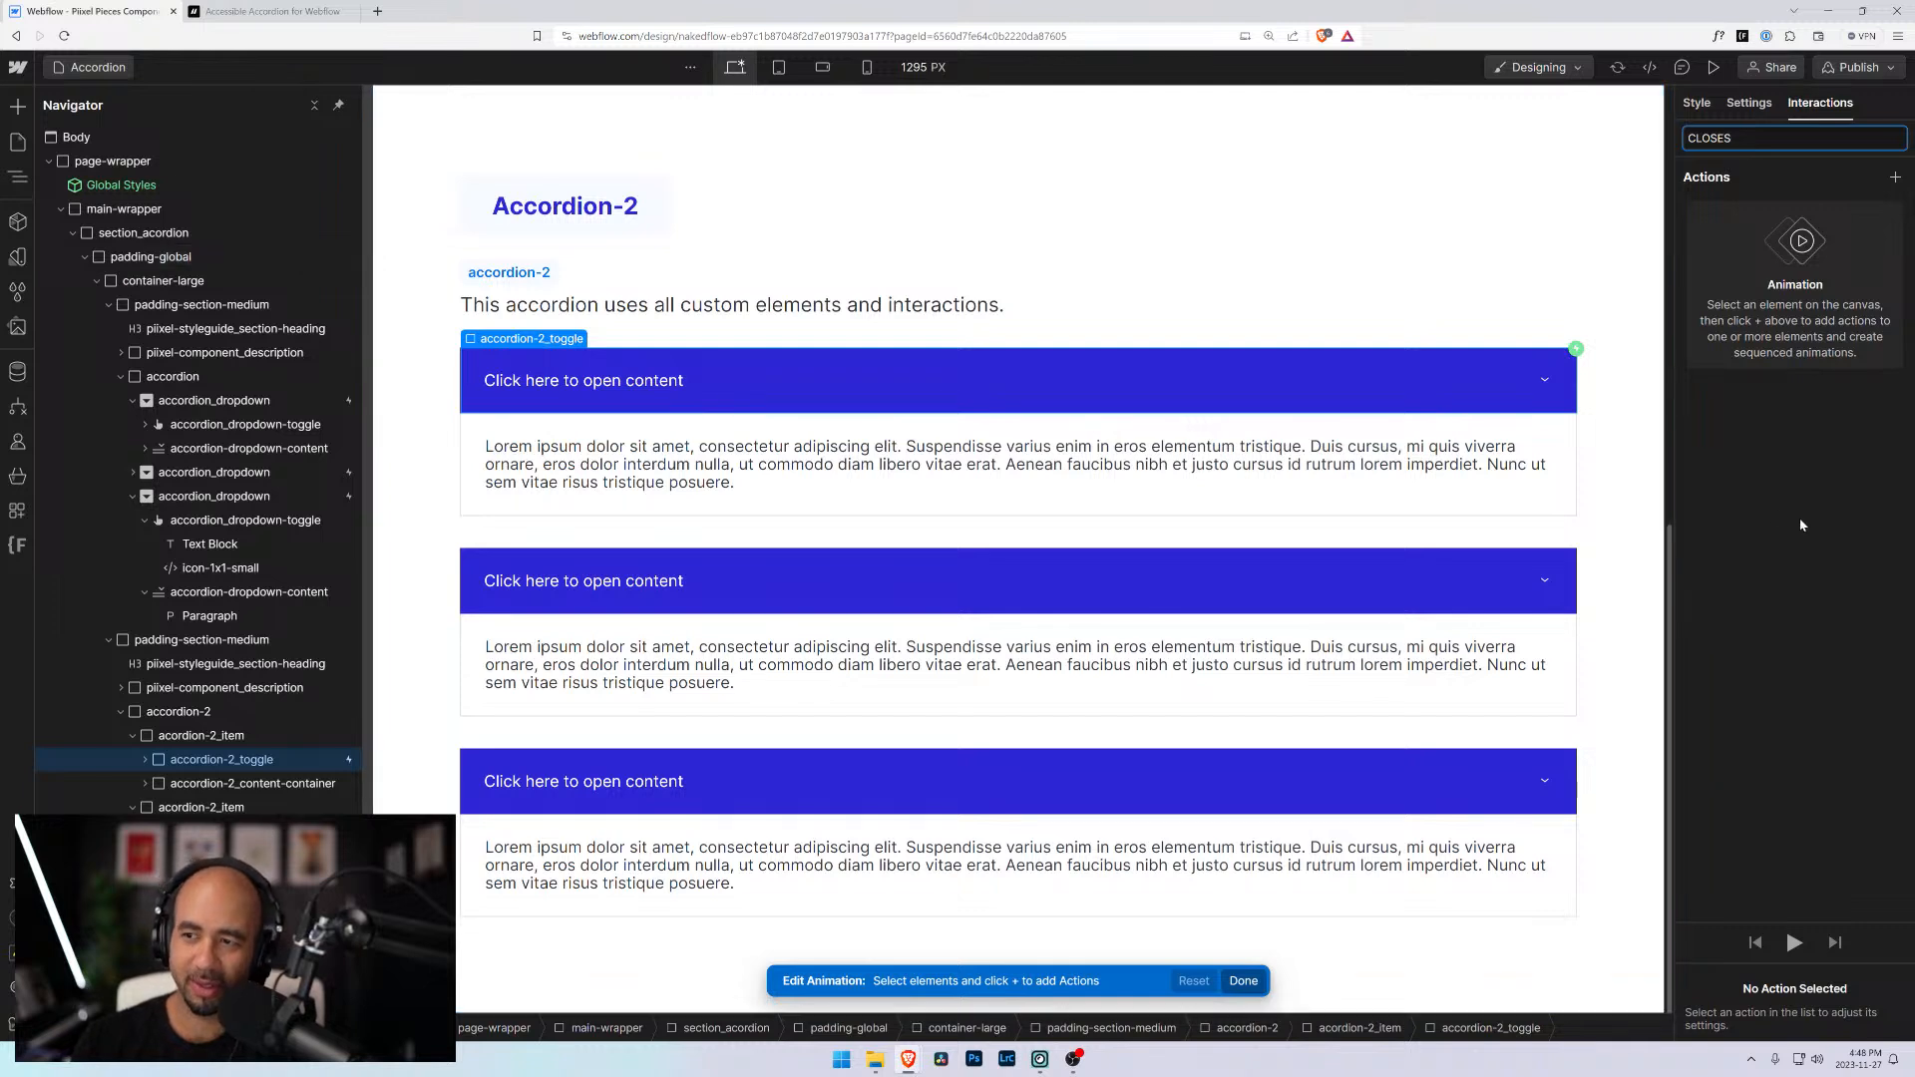
Add a Size action for the first accordion-2_content-container with height 0 px, save the CLOSES animation, and select the second toggle
{"action": "left_click", "coordinate": [270, 784]}
{"action": "left_click", "coordinate": [1895, 177]}
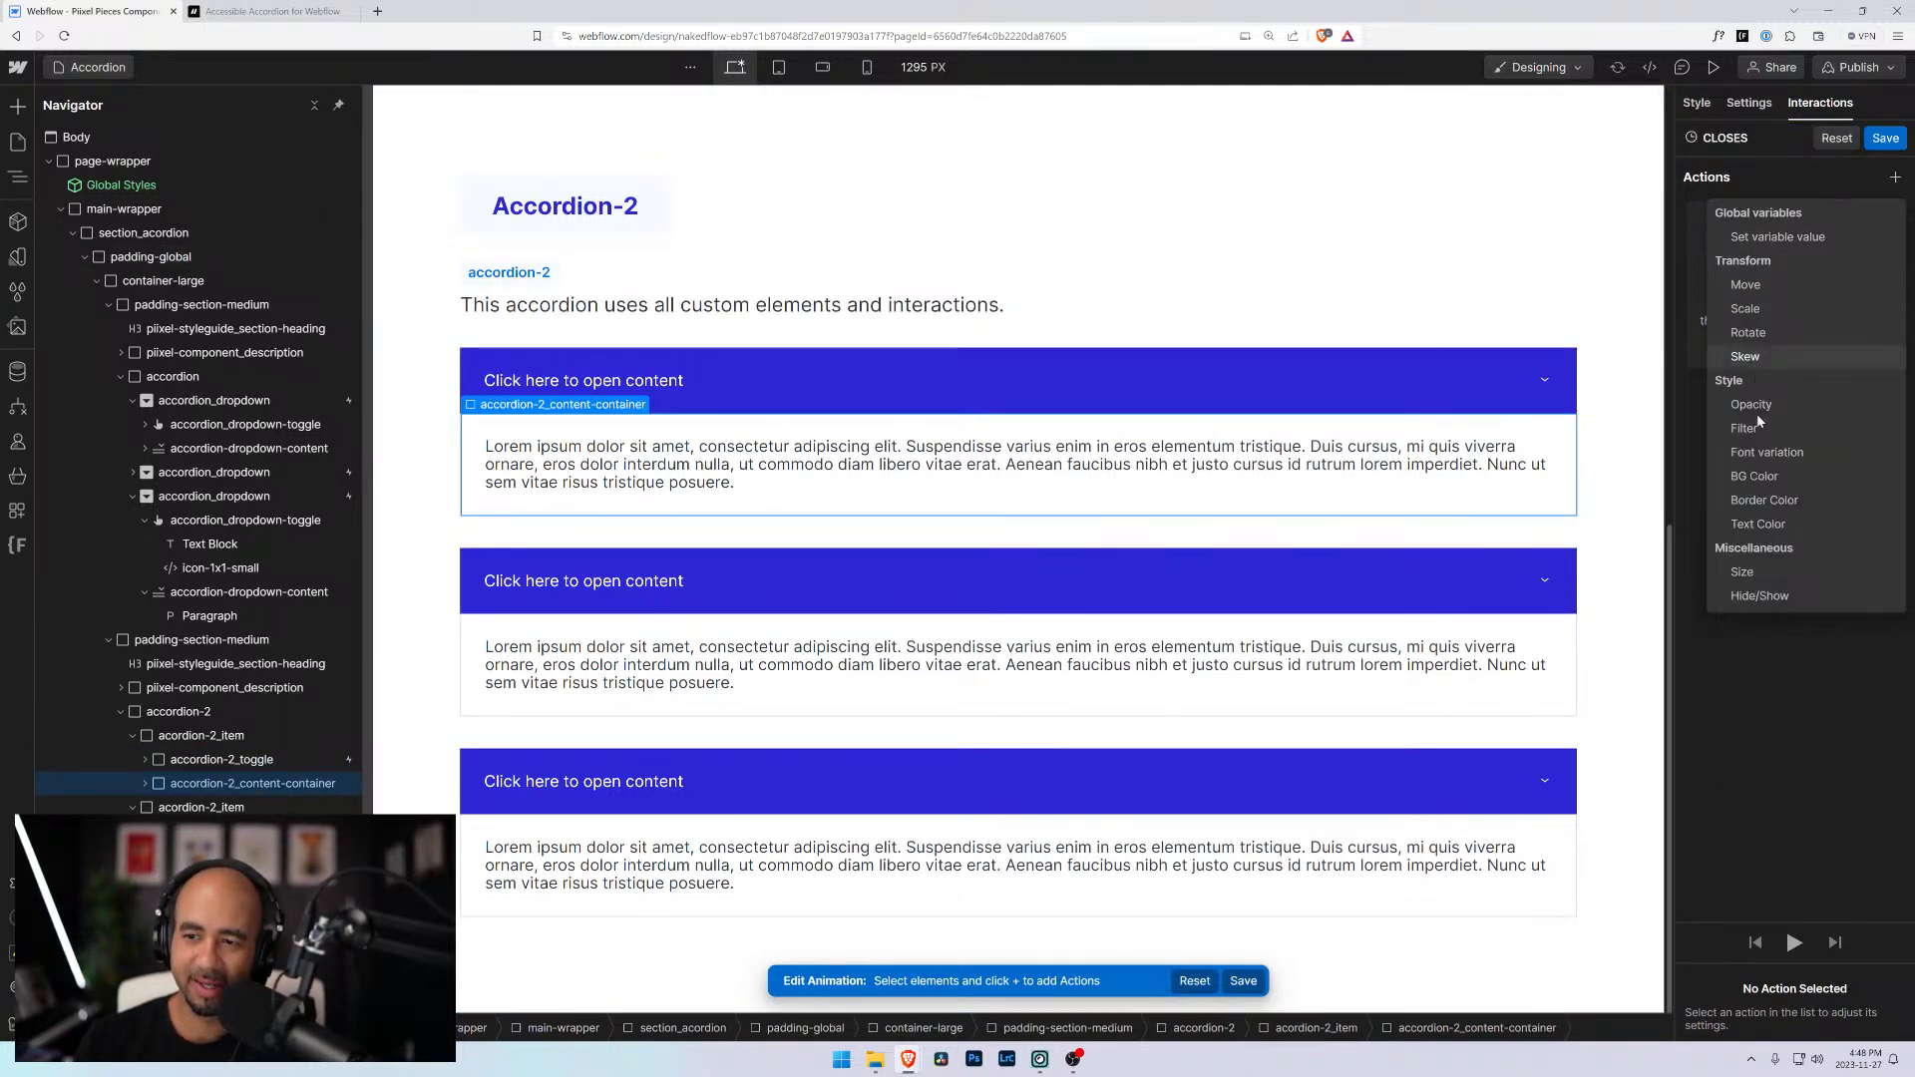
{"action": "left_click", "coordinate": [1758, 574]}
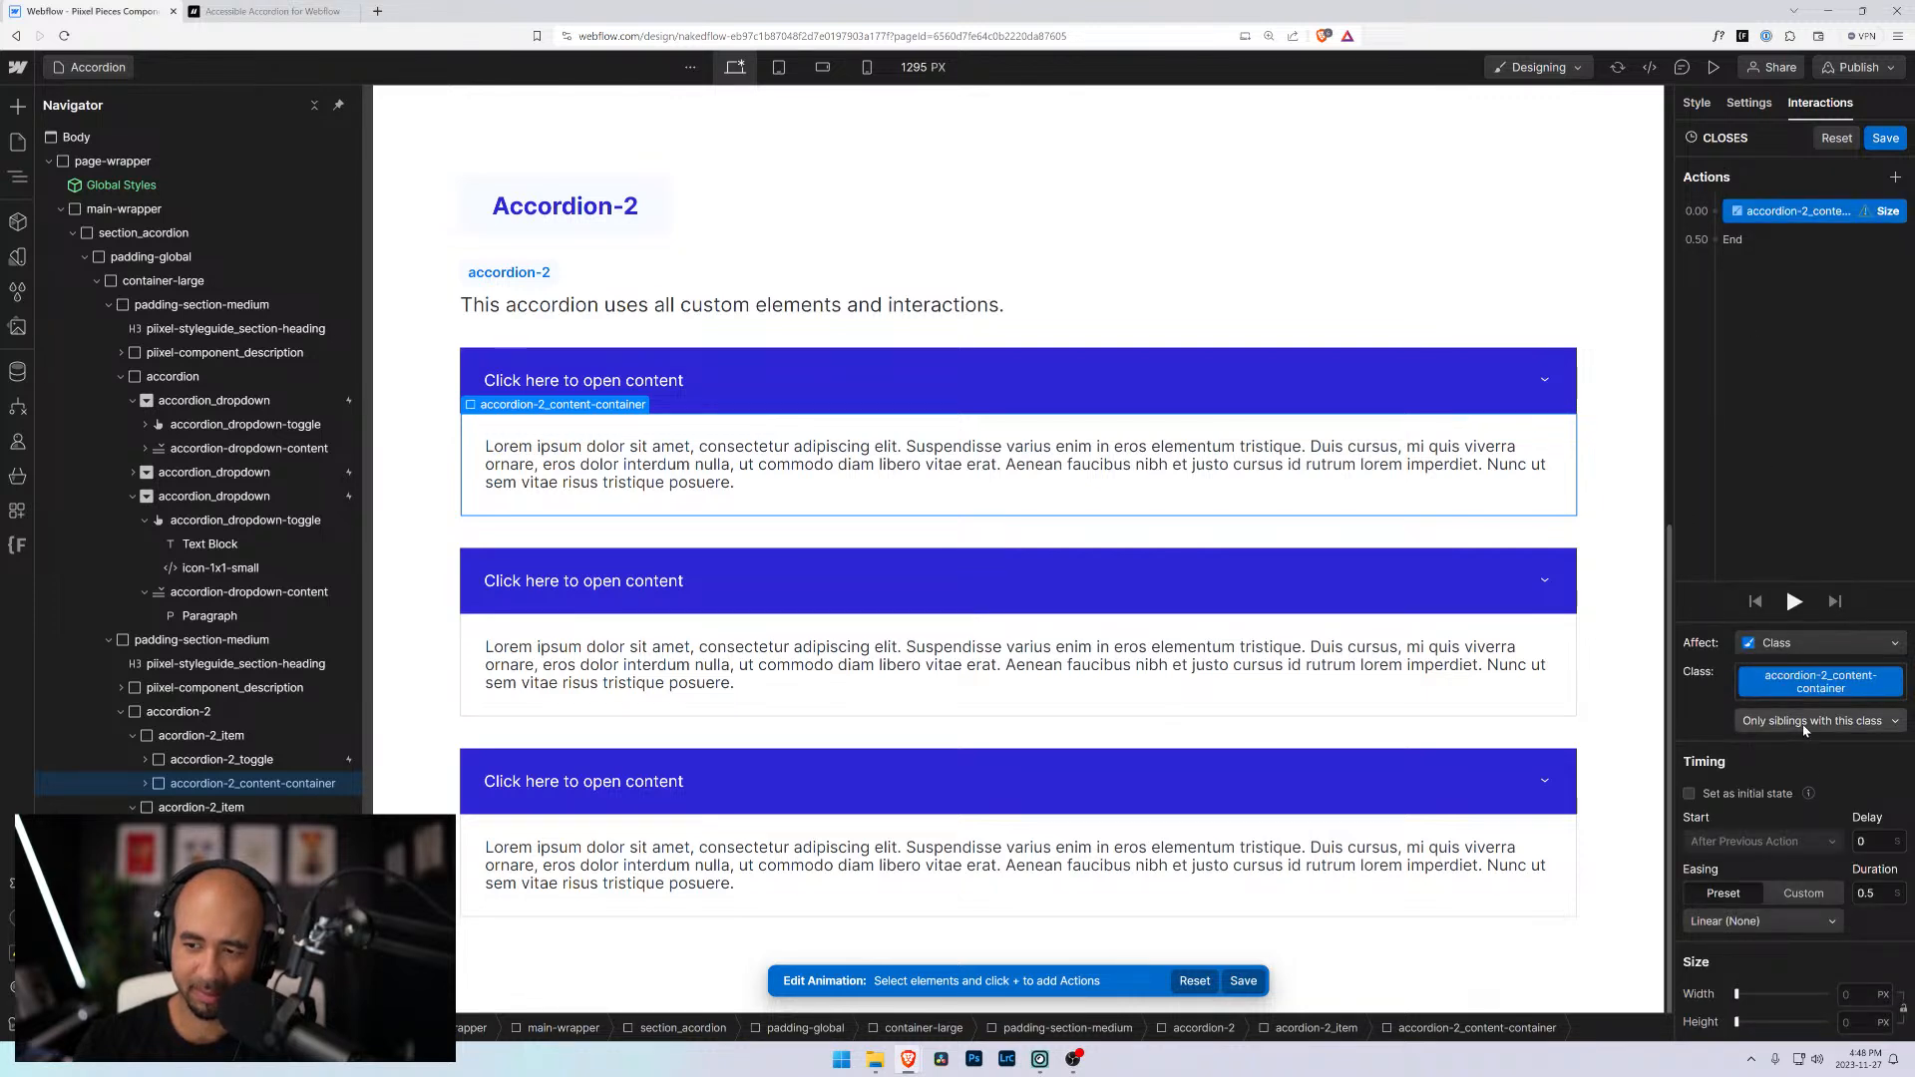
{"action": "left_click", "coordinate": [1851, 1023]}
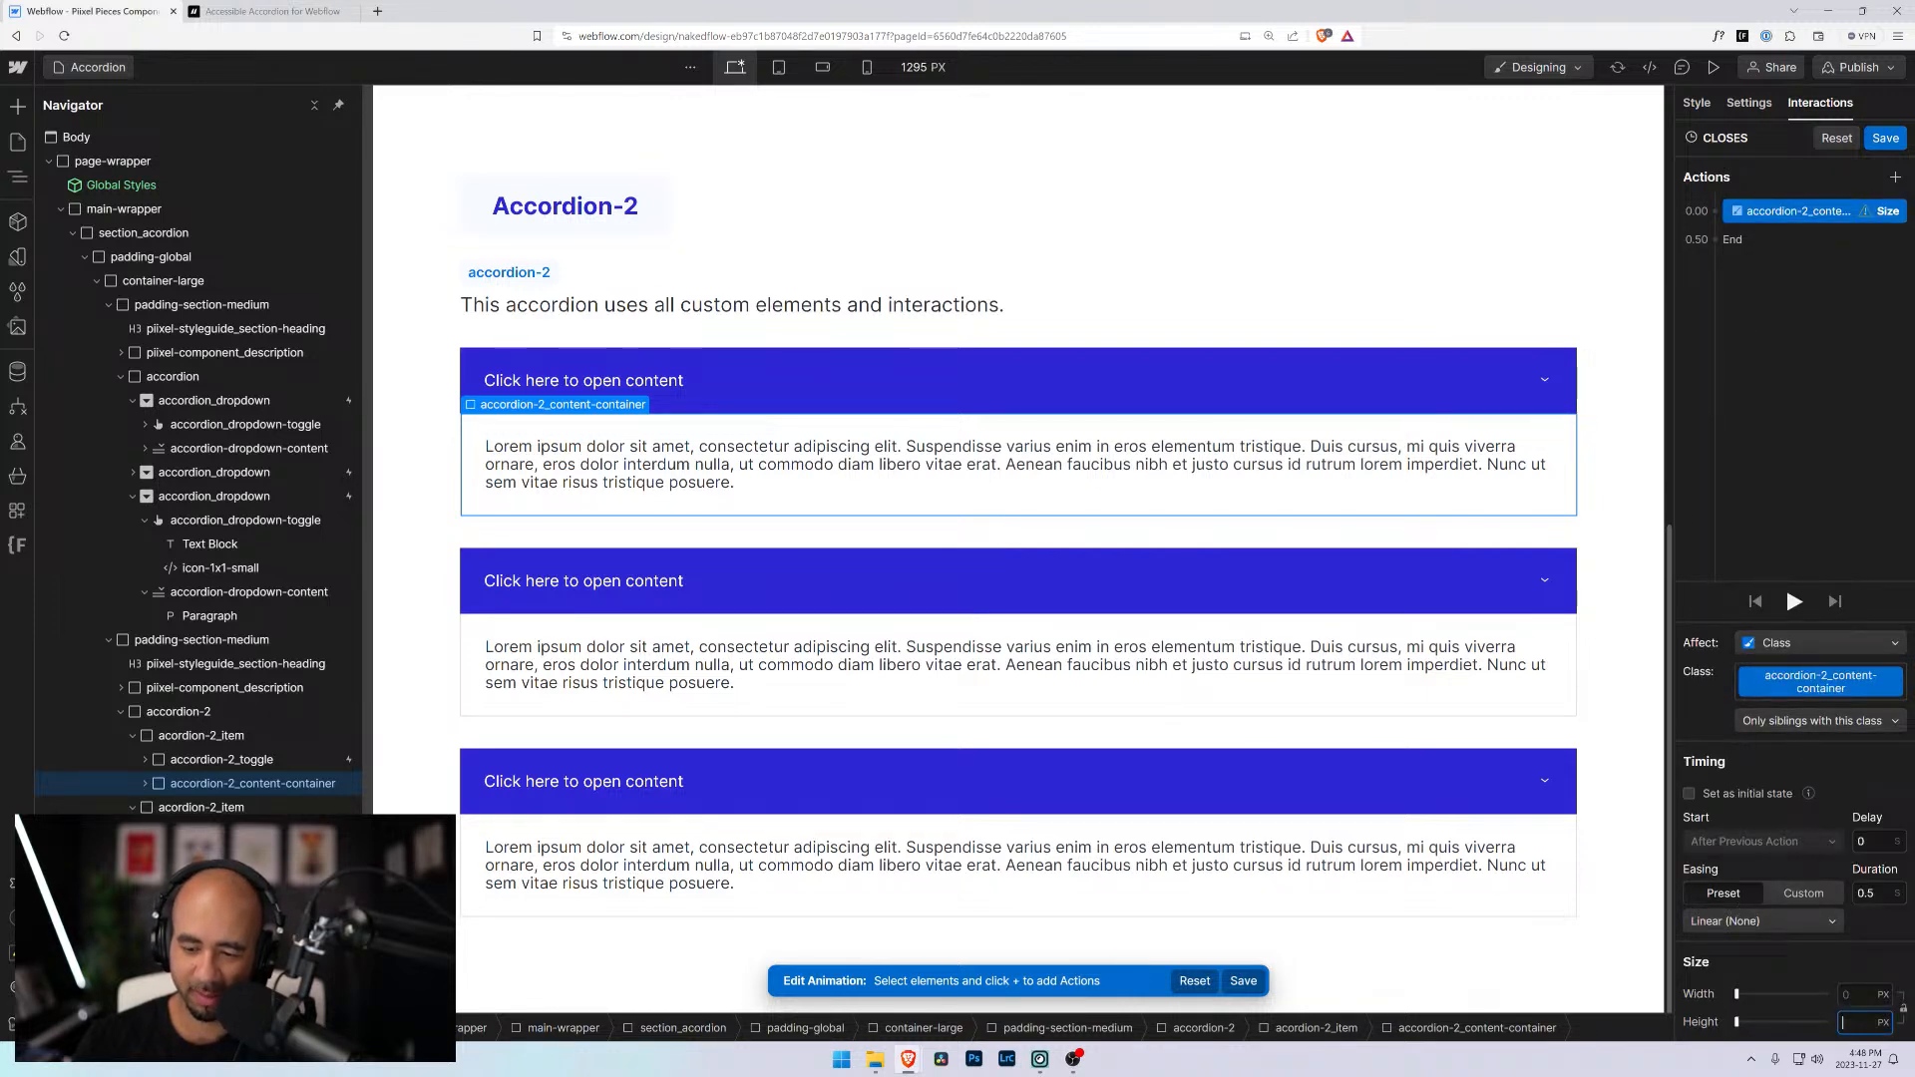
{"action": "type", "text": "0"}
{"action": "key", "text": "Return"}
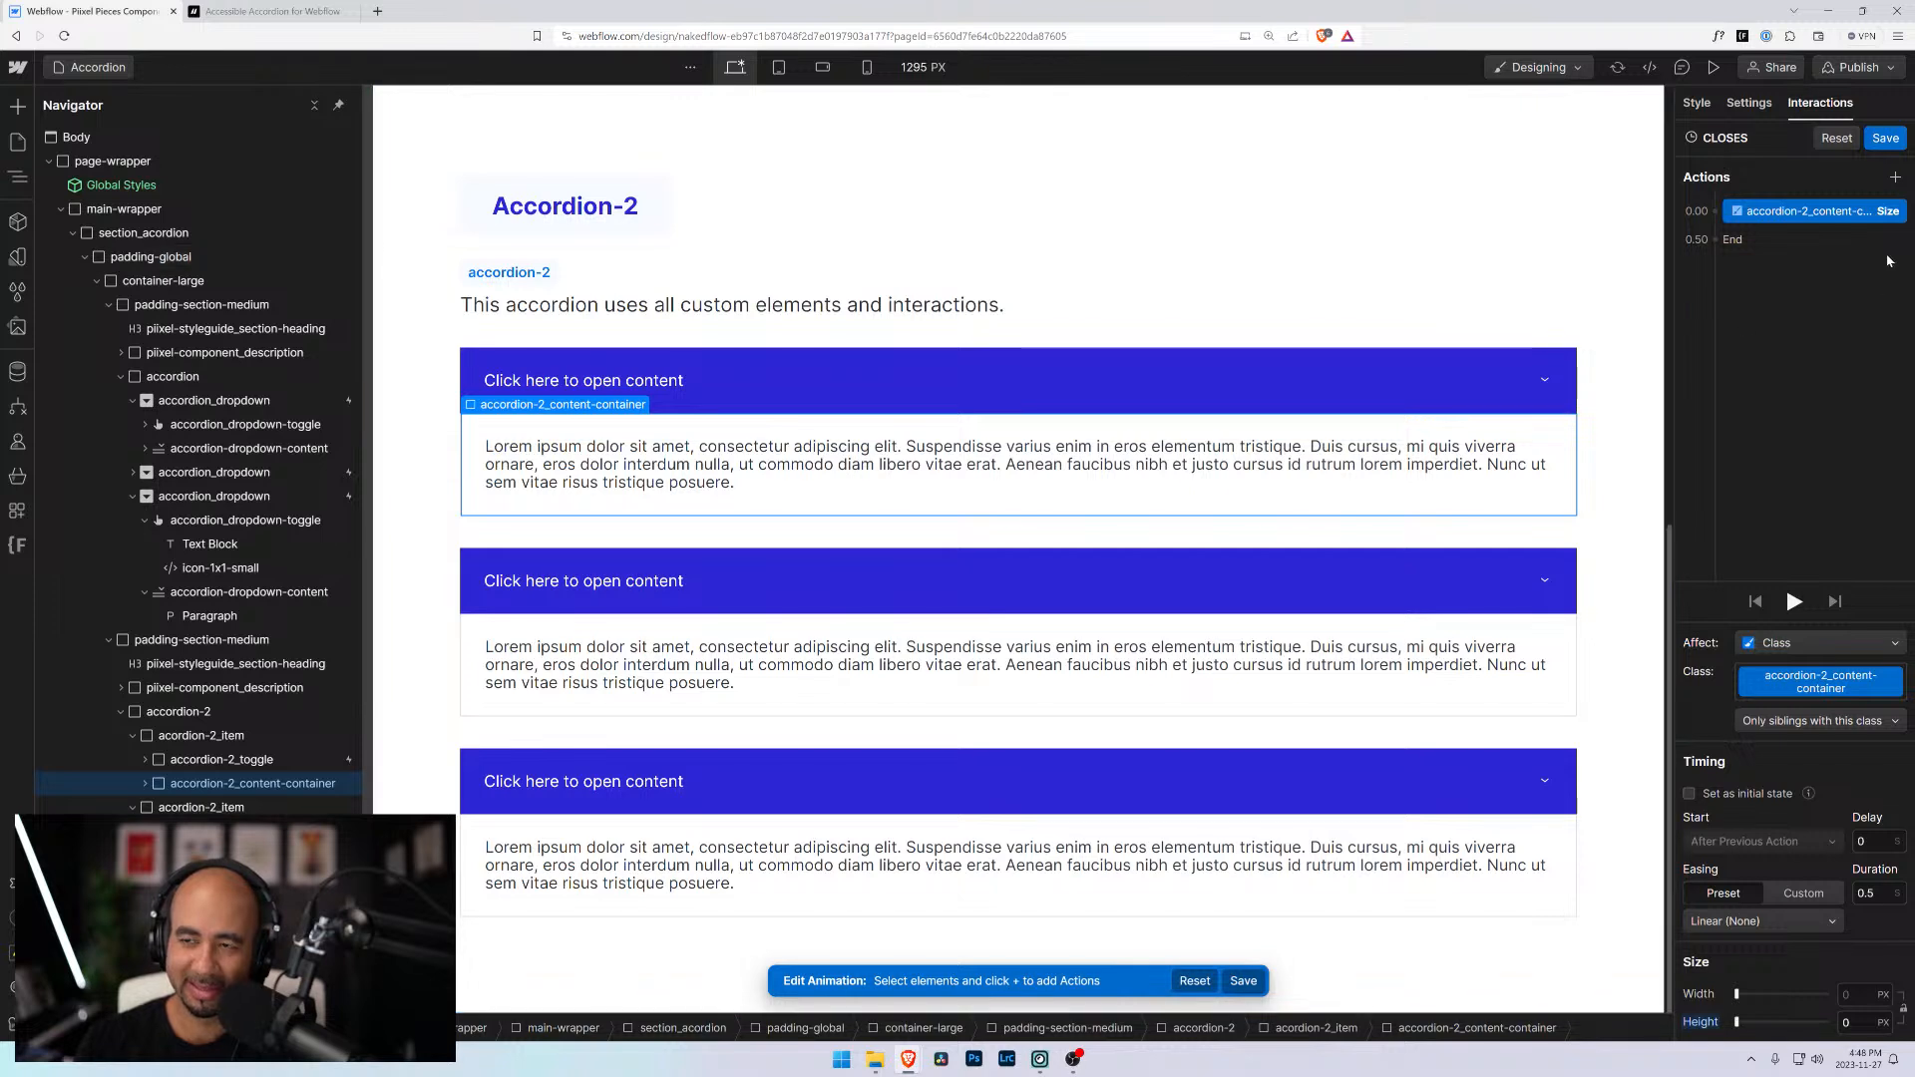
{"action": "left_click", "coordinate": [1885, 138]}
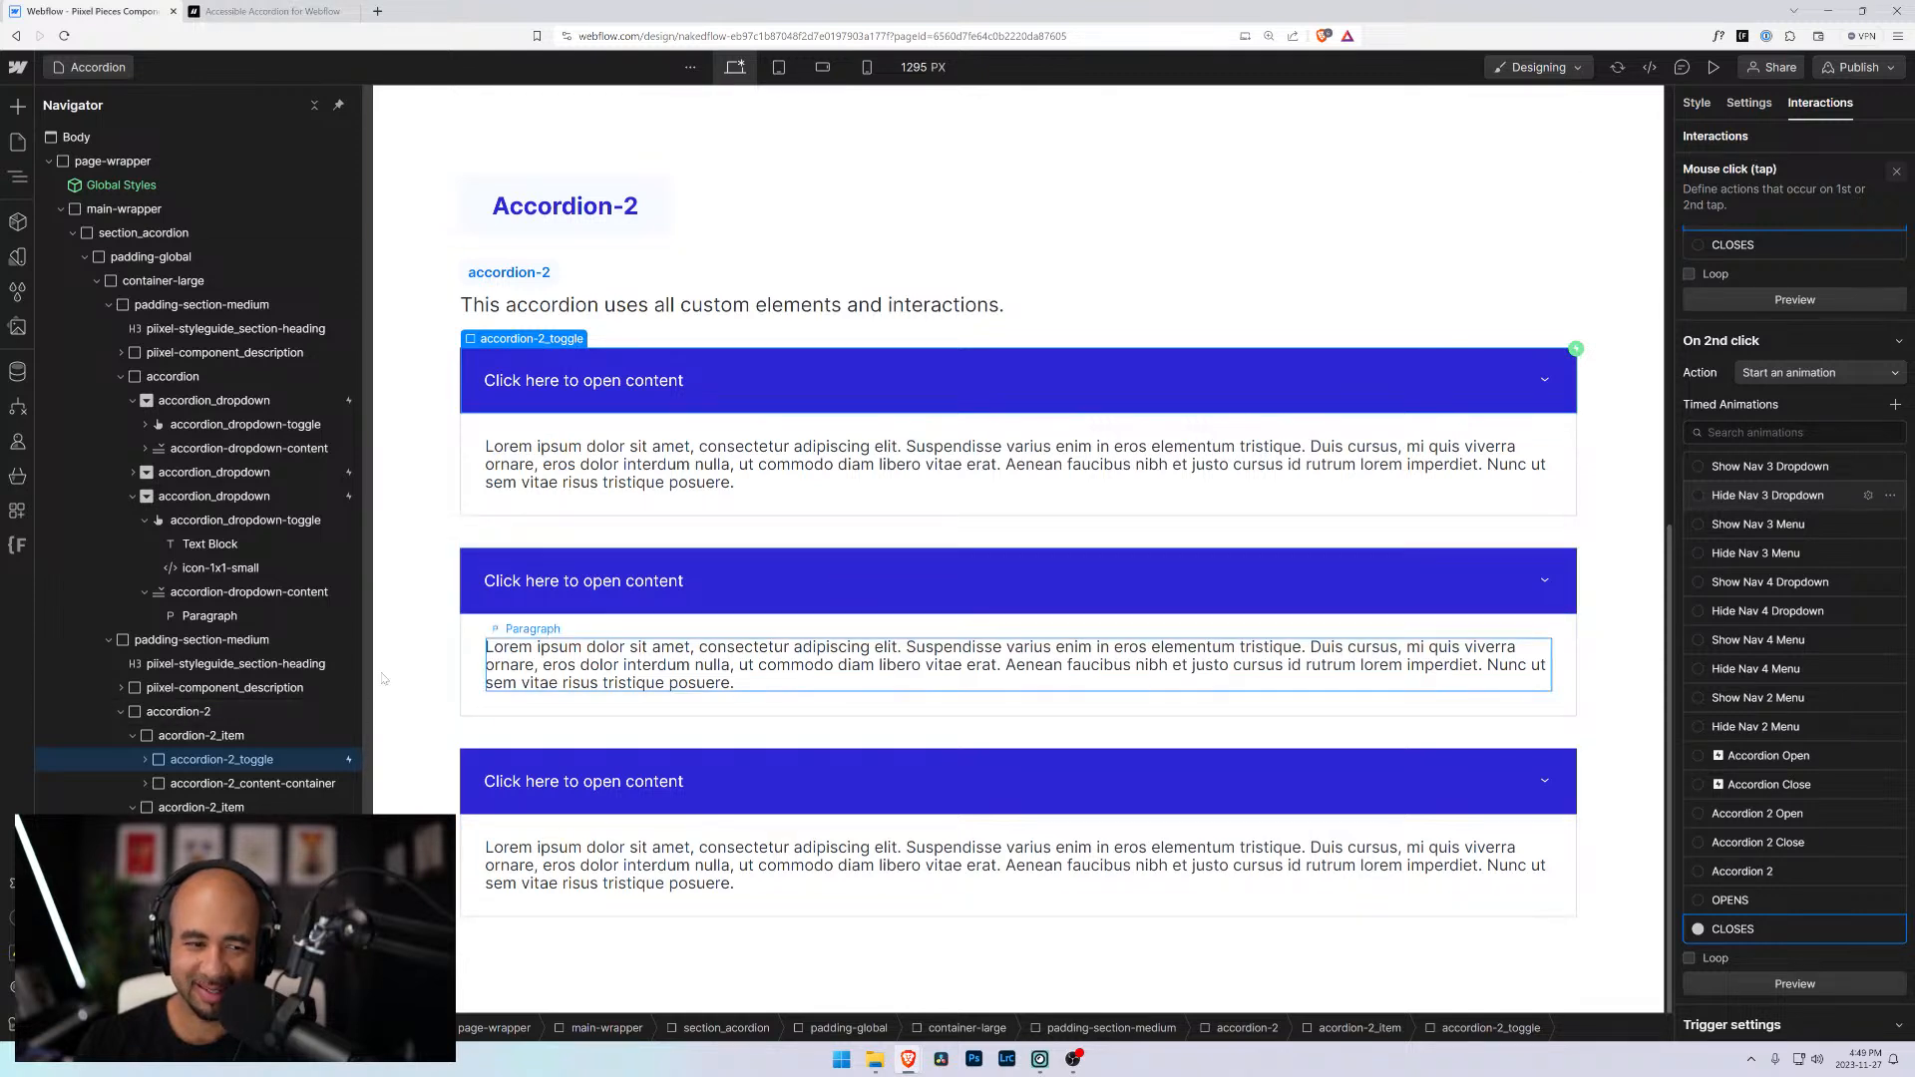
{"action": "left_click", "coordinate": [1017, 581]}
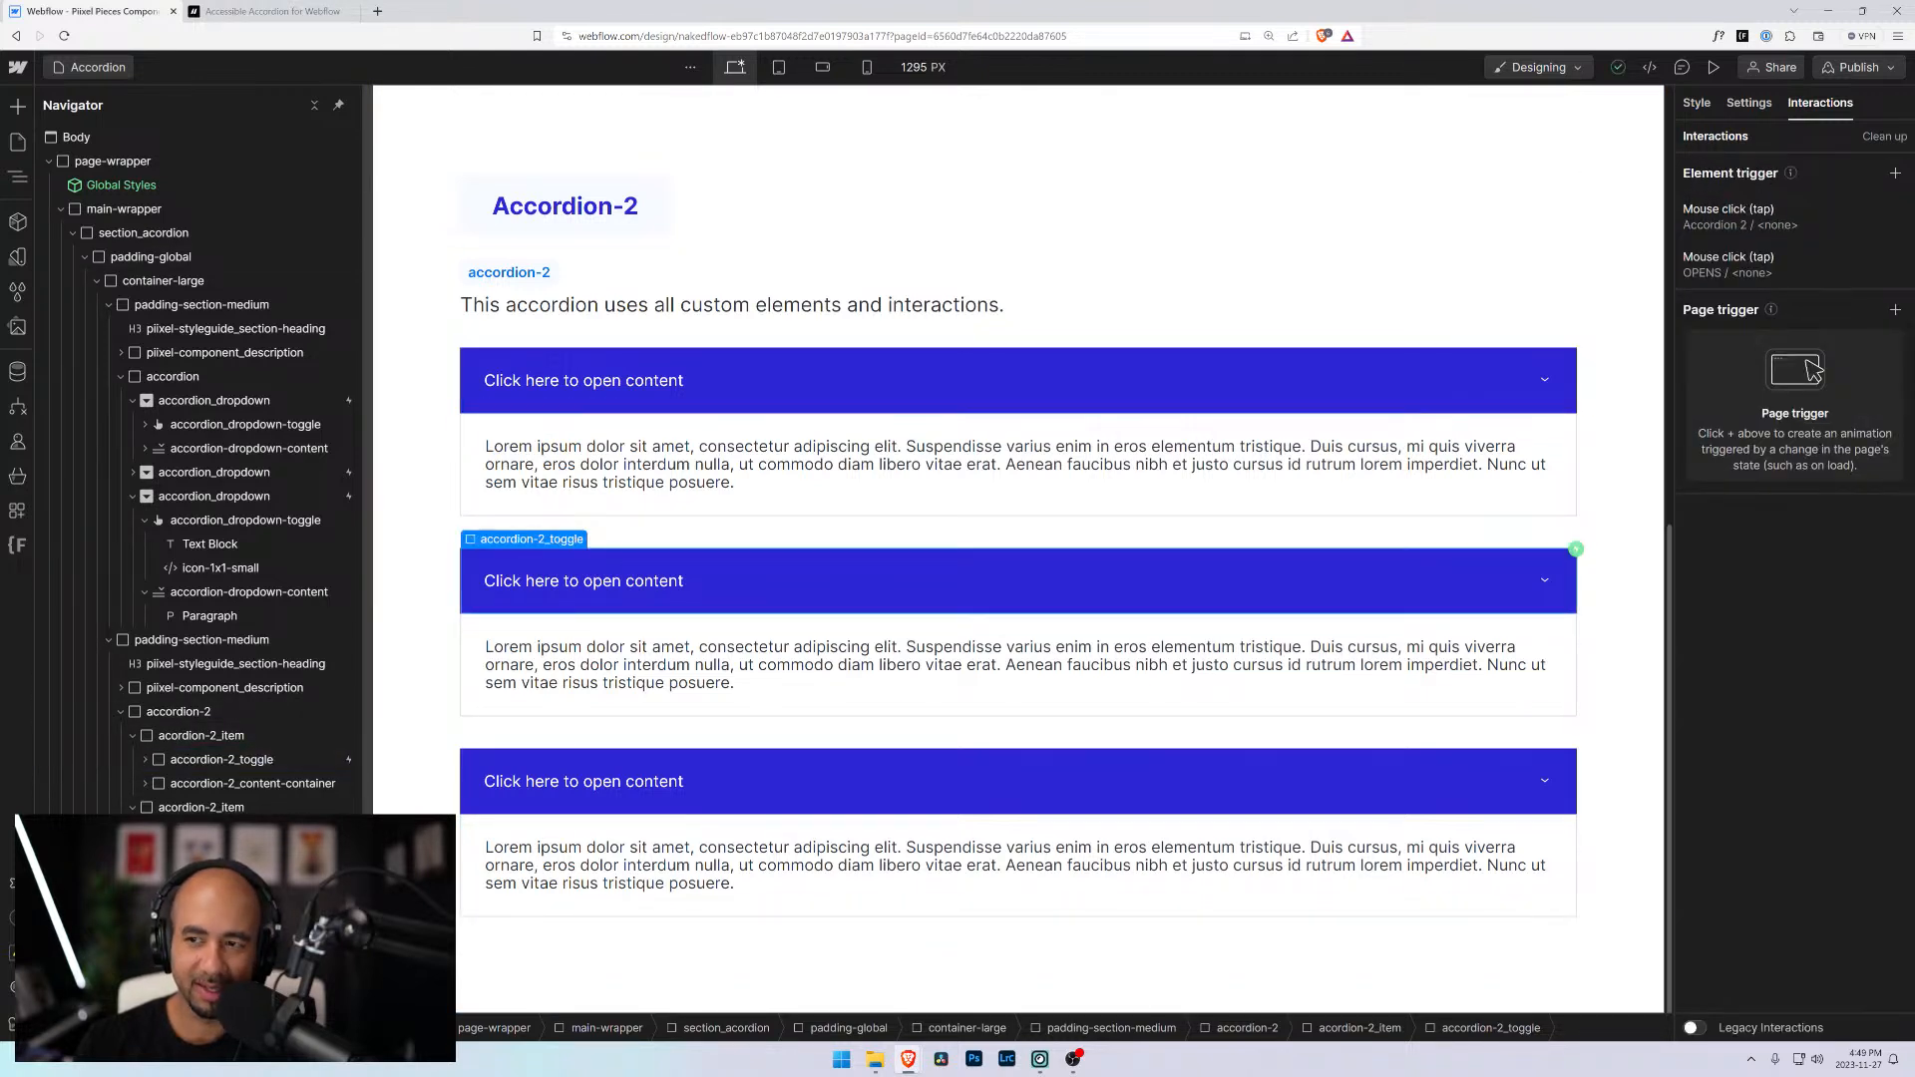
Set the second-click action of the second accordion-2_toggle's OPENS trigger to start the CLOSES animation
{"action": "left_click", "coordinate": [289, 759]}
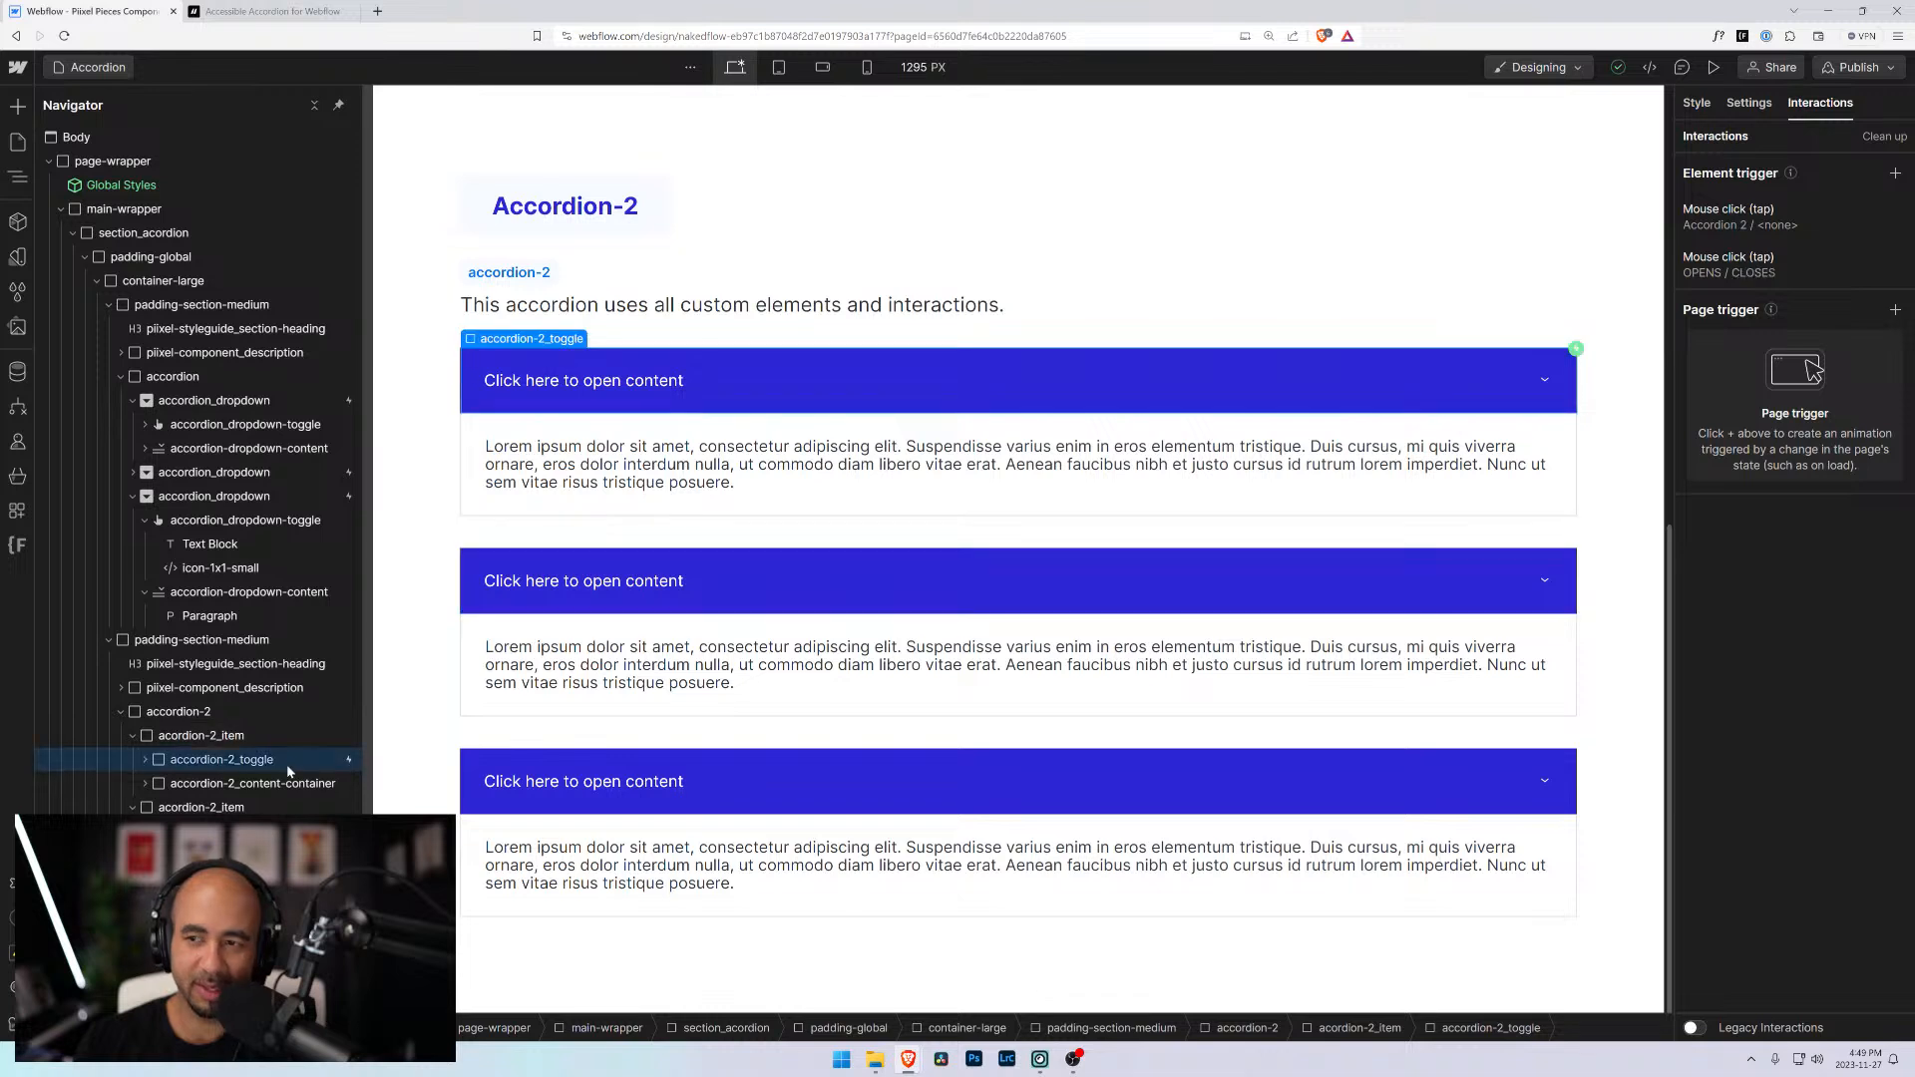
{"action": "left_click", "coordinate": [598, 581]}
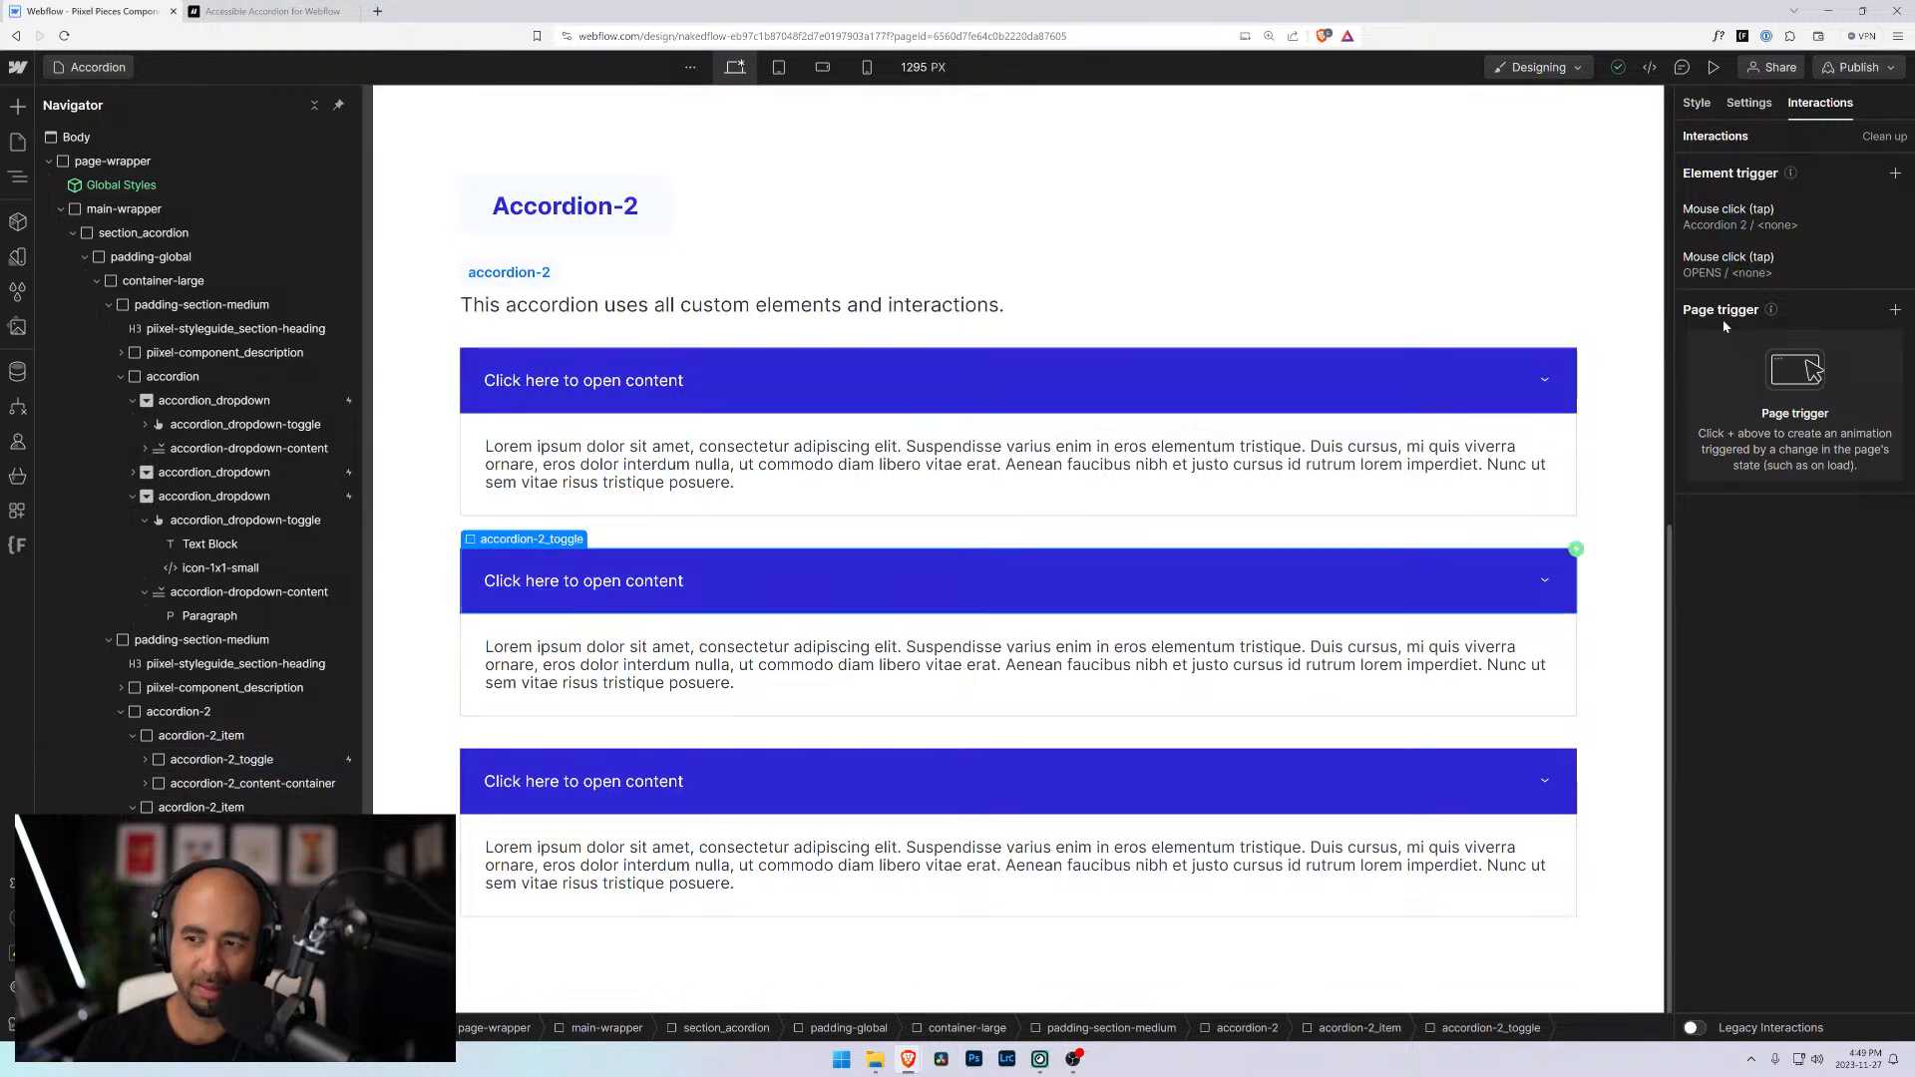
{"action": "left_click", "coordinate": [1764, 263]}
{"action": "scroll", "coordinate": [1757, 739], "scroll_direction": "down", "scroll_amount": 2}
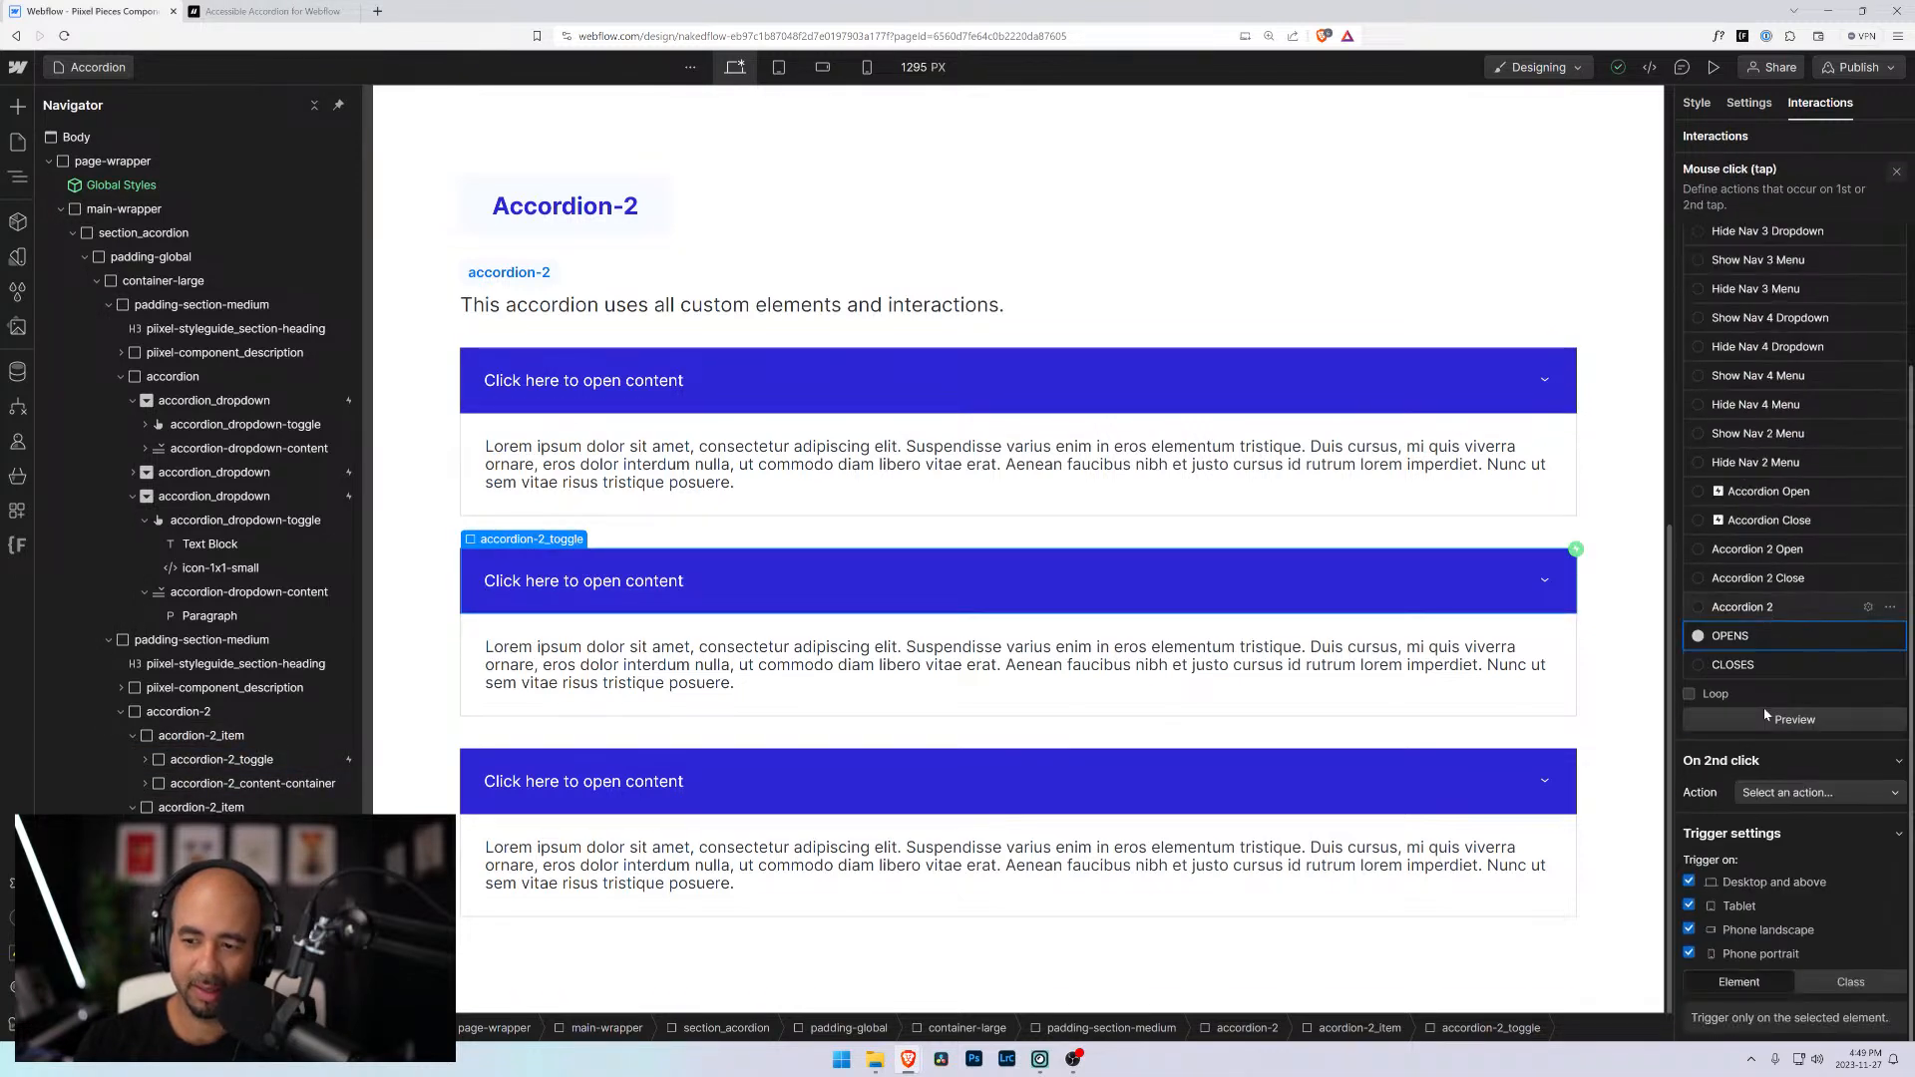
{"action": "left_click", "coordinate": [1825, 794]}
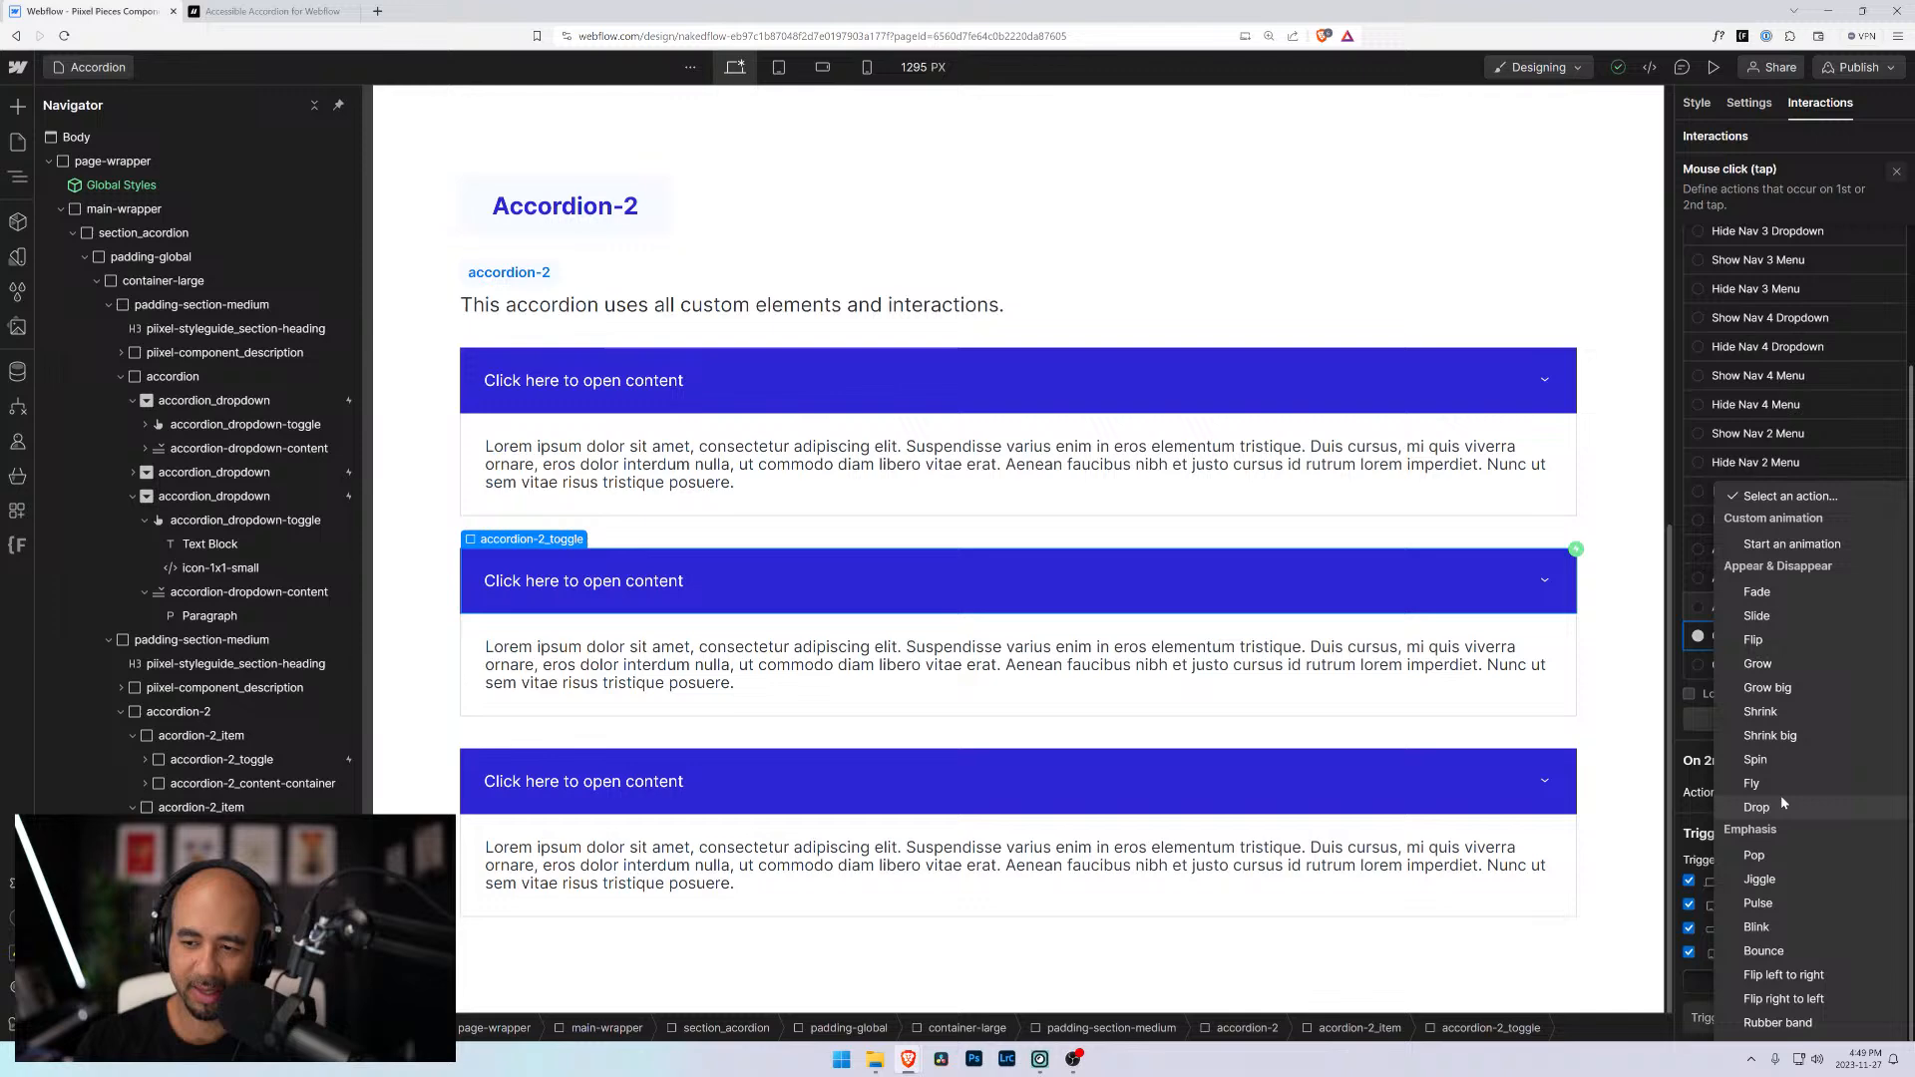
{"action": "left_click", "coordinate": [1791, 548]}
{"action": "scroll", "coordinate": [1771, 659], "scroll_direction": "down", "scroll_amount": 5}
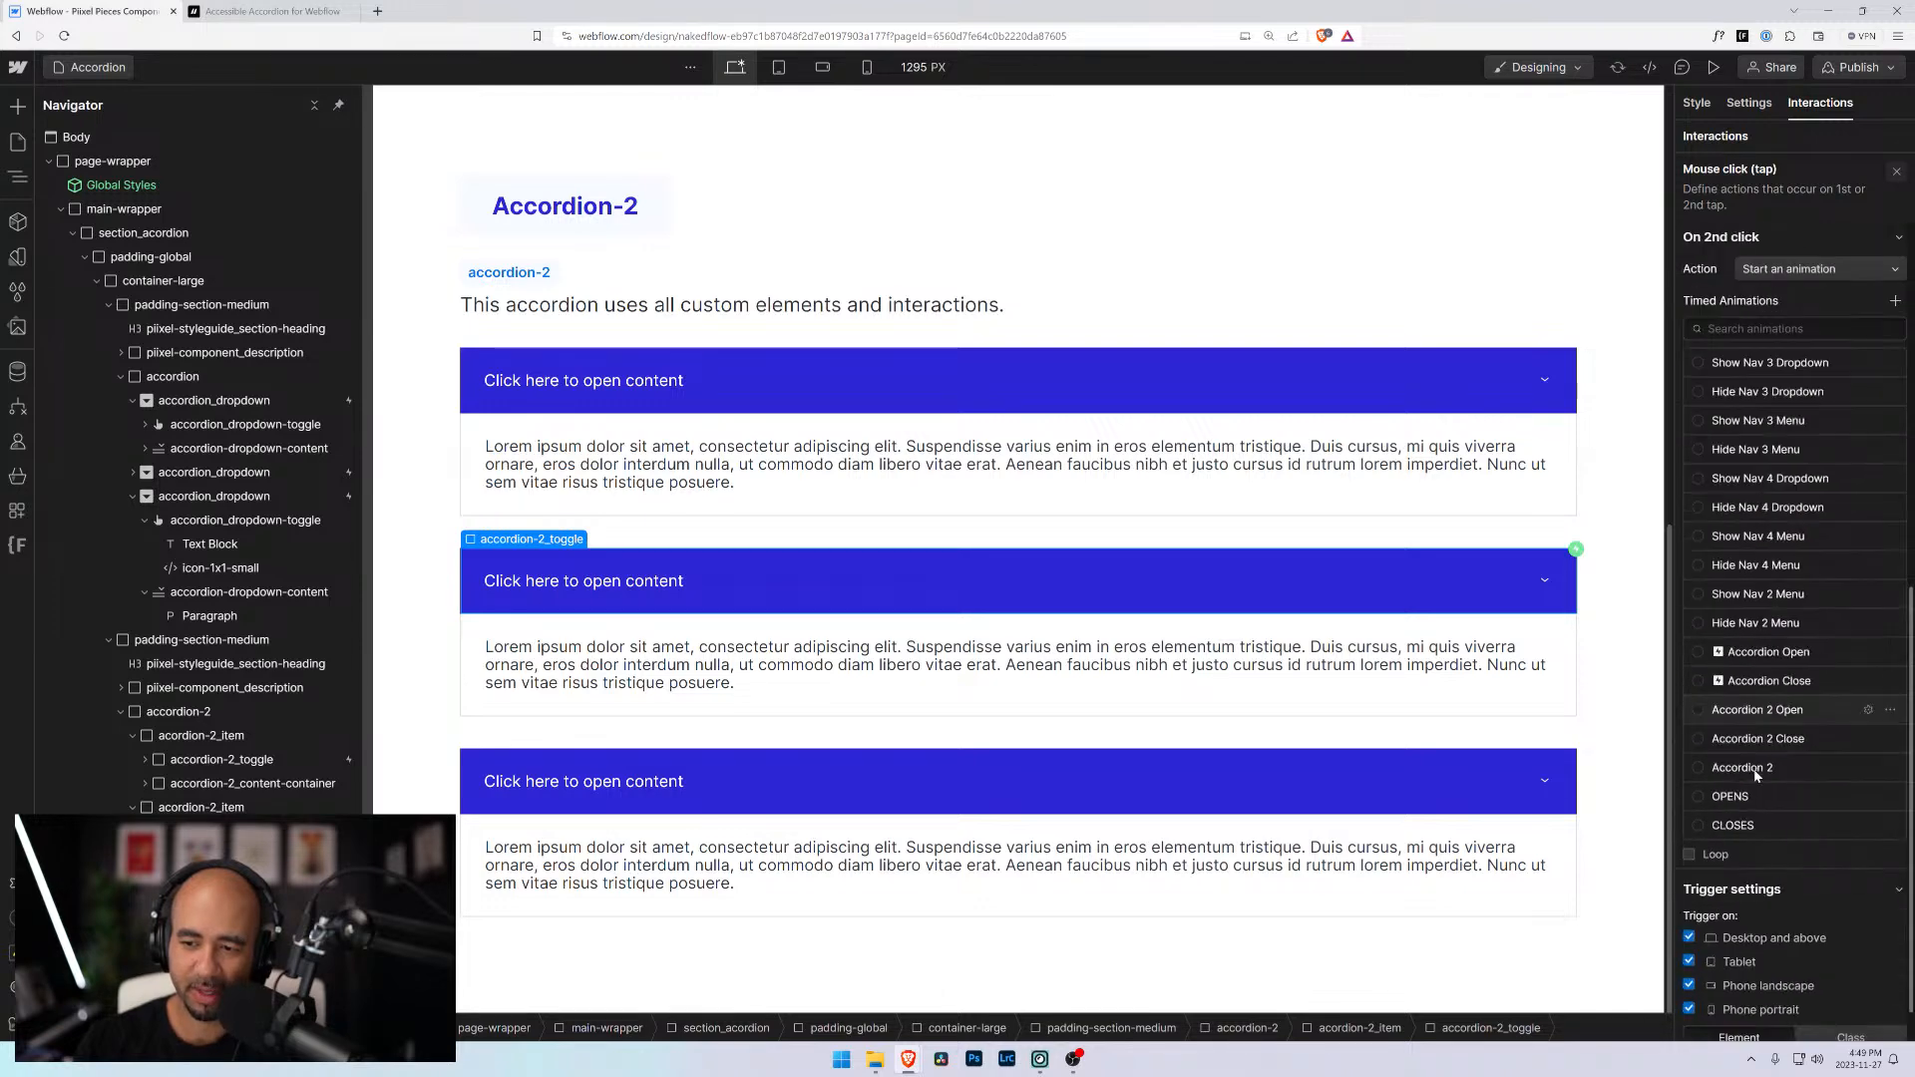
{"action": "left_click", "coordinate": [1708, 769]}
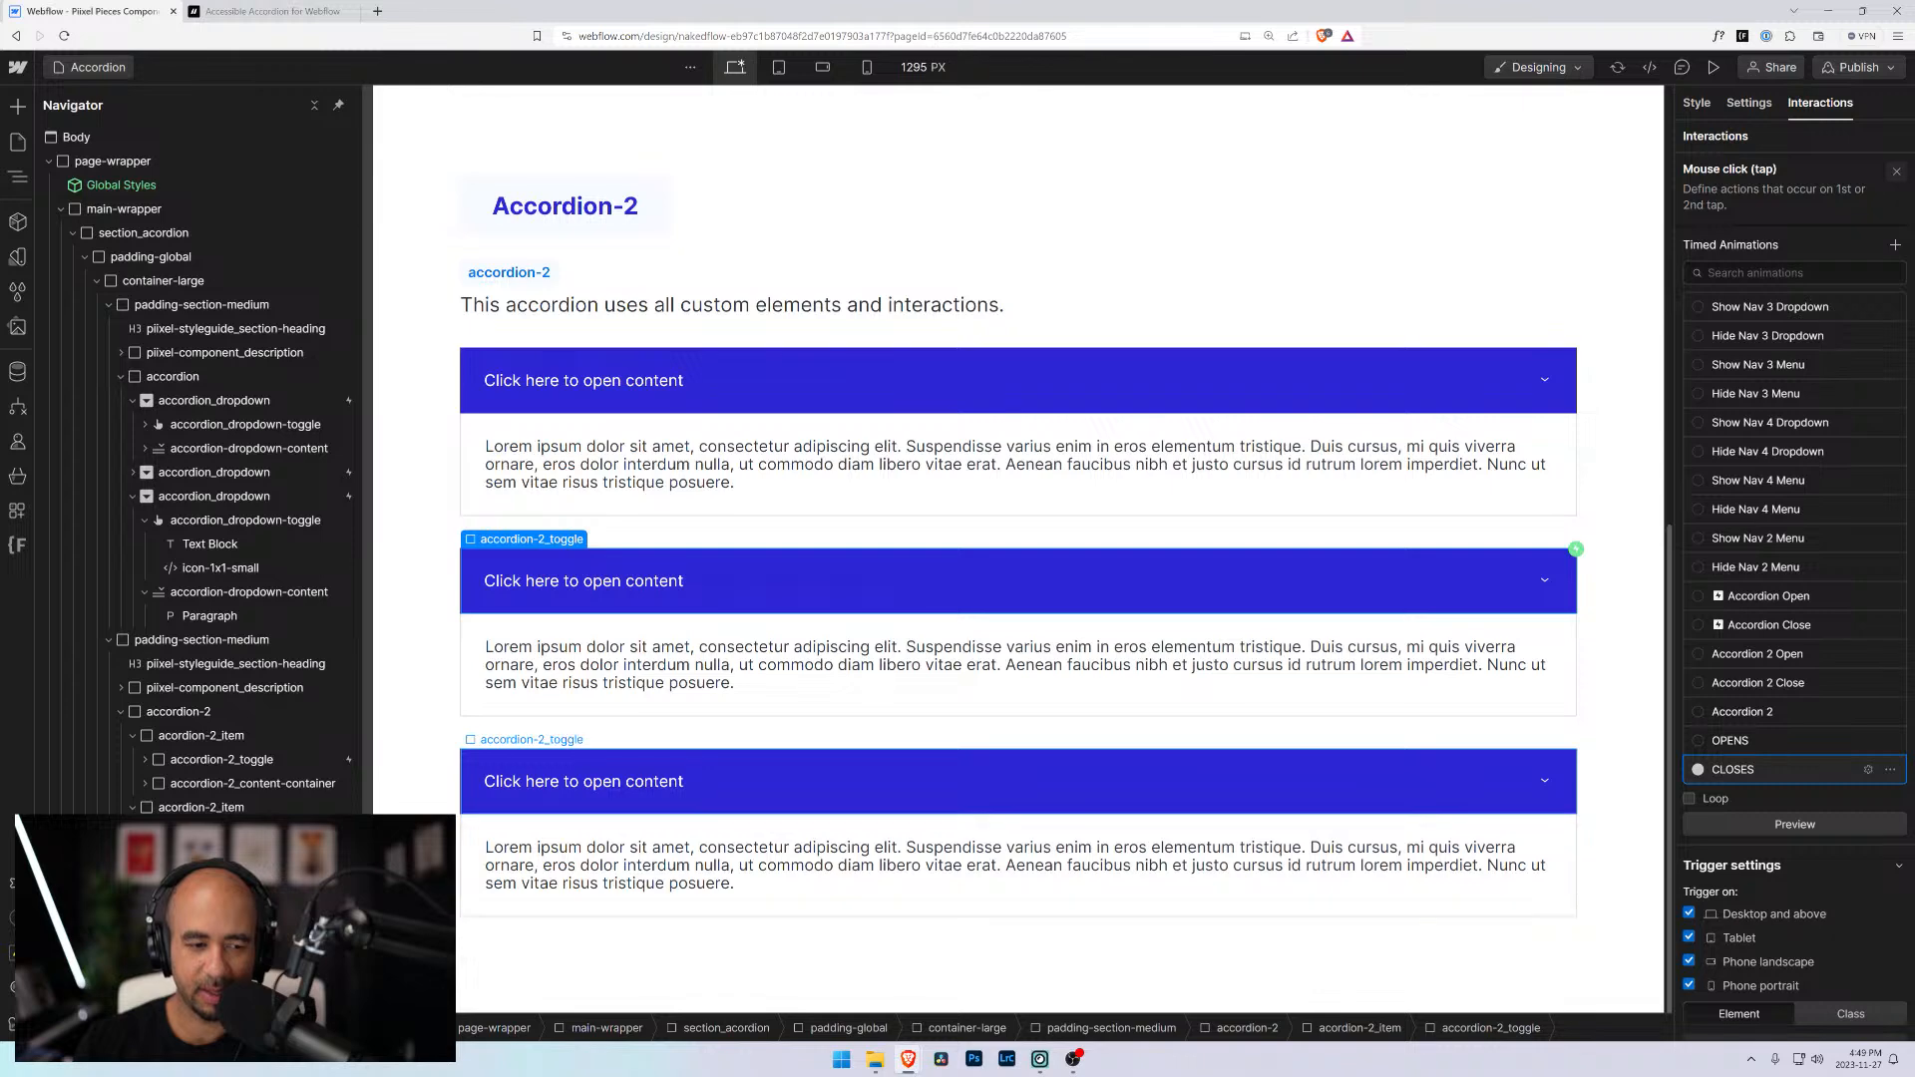
Set the third accordion-2_toggle's OPENS trigger to start the CLOSES animation on the second click
{"action": "left_click", "coordinate": [1377, 784]}
{"action": "left_click", "coordinate": [1787, 257]}
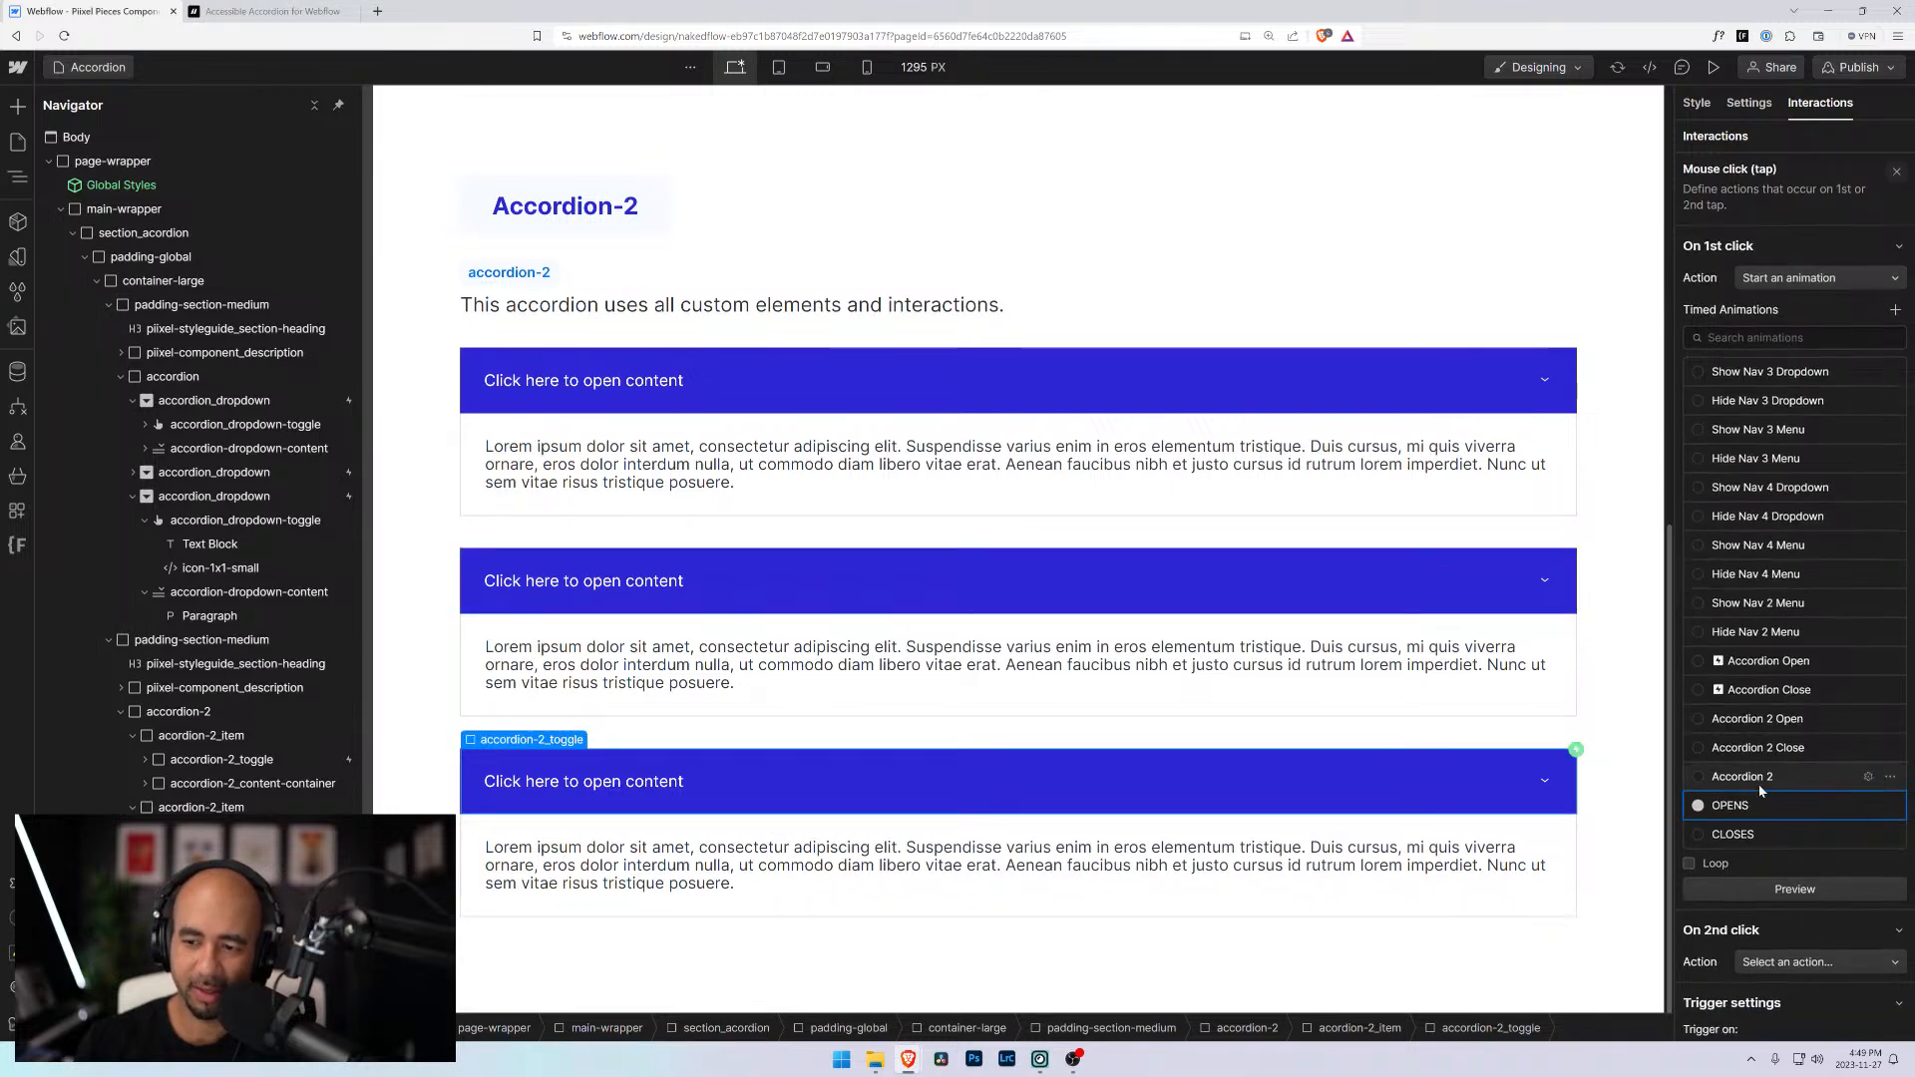
{"action": "scroll", "coordinate": [1761, 806], "scroll_direction": "down", "scroll_amount": 2}
{"action": "scroll", "coordinate": [1780, 810], "scroll_direction": "up", "scroll_amount": 2}
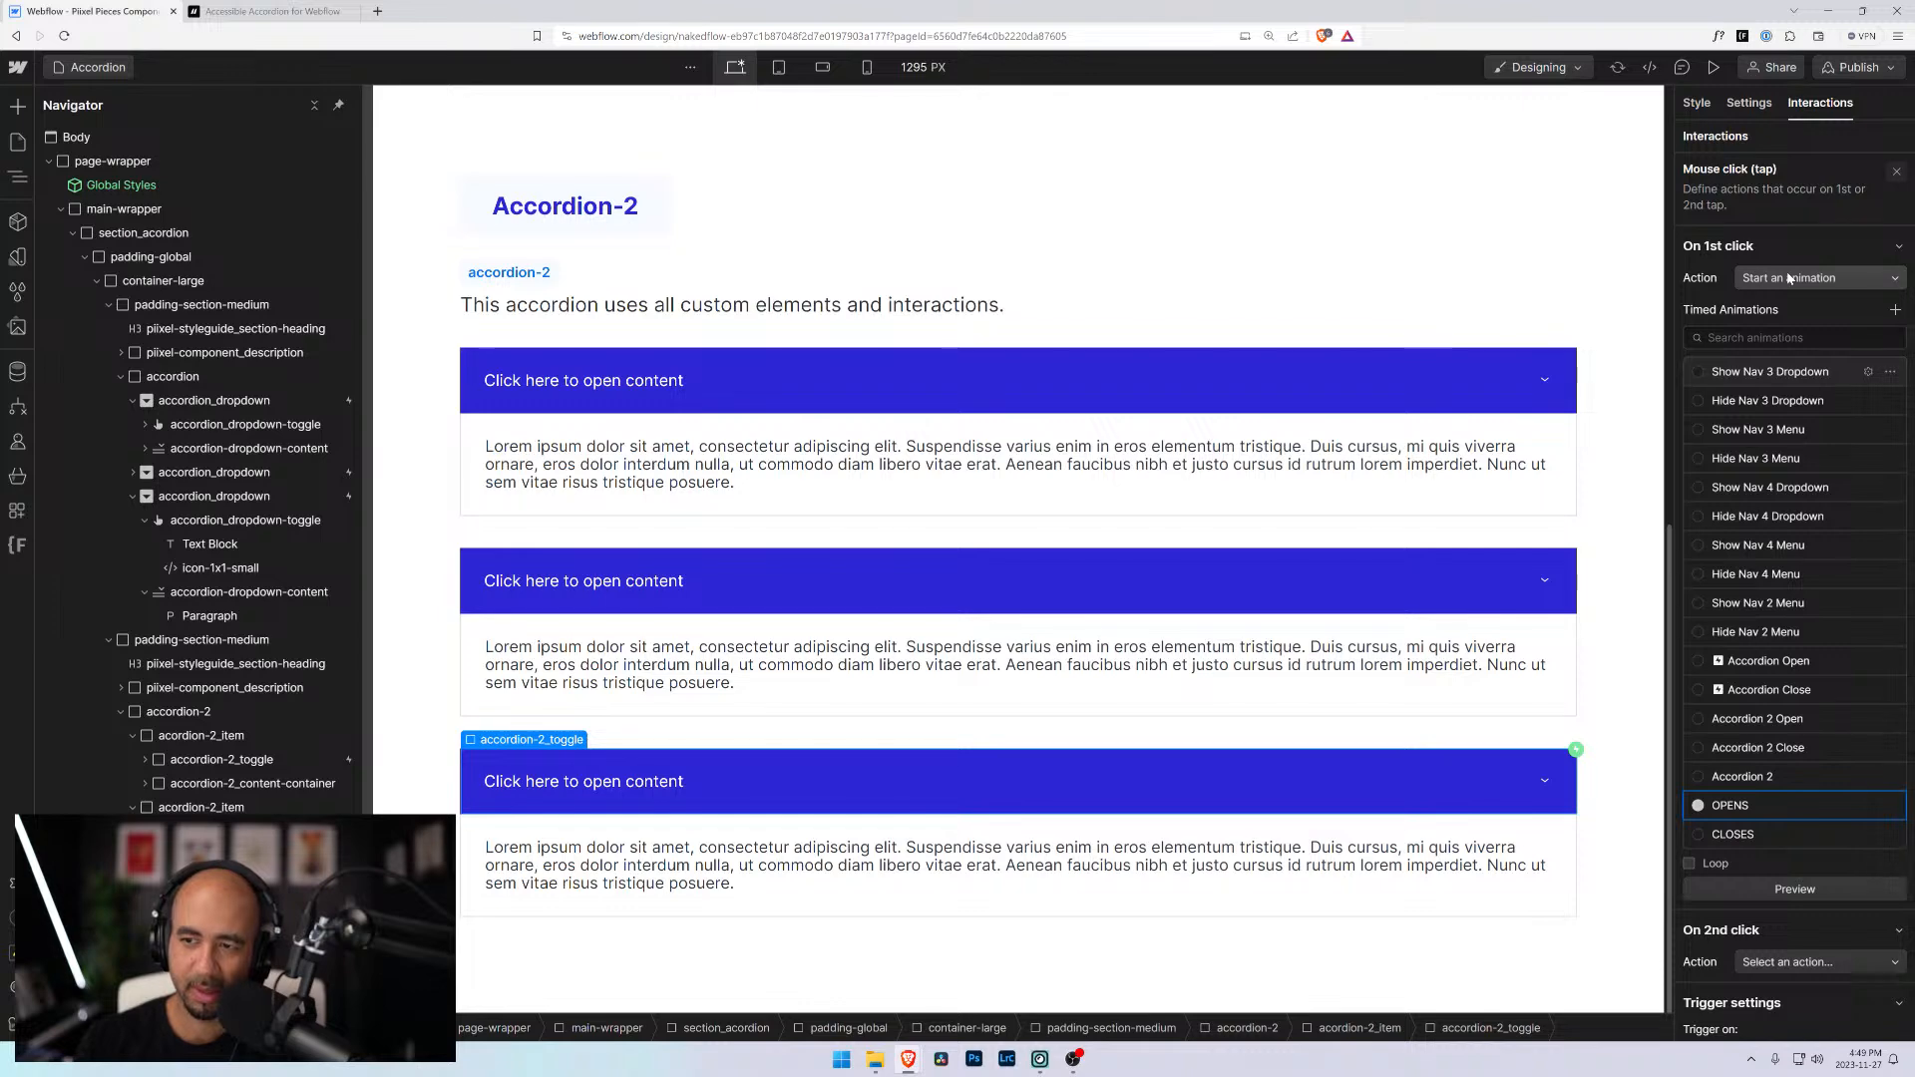
{"action": "scroll", "coordinate": [1783, 698], "scroll_direction": "down", "scroll_amount": 2}
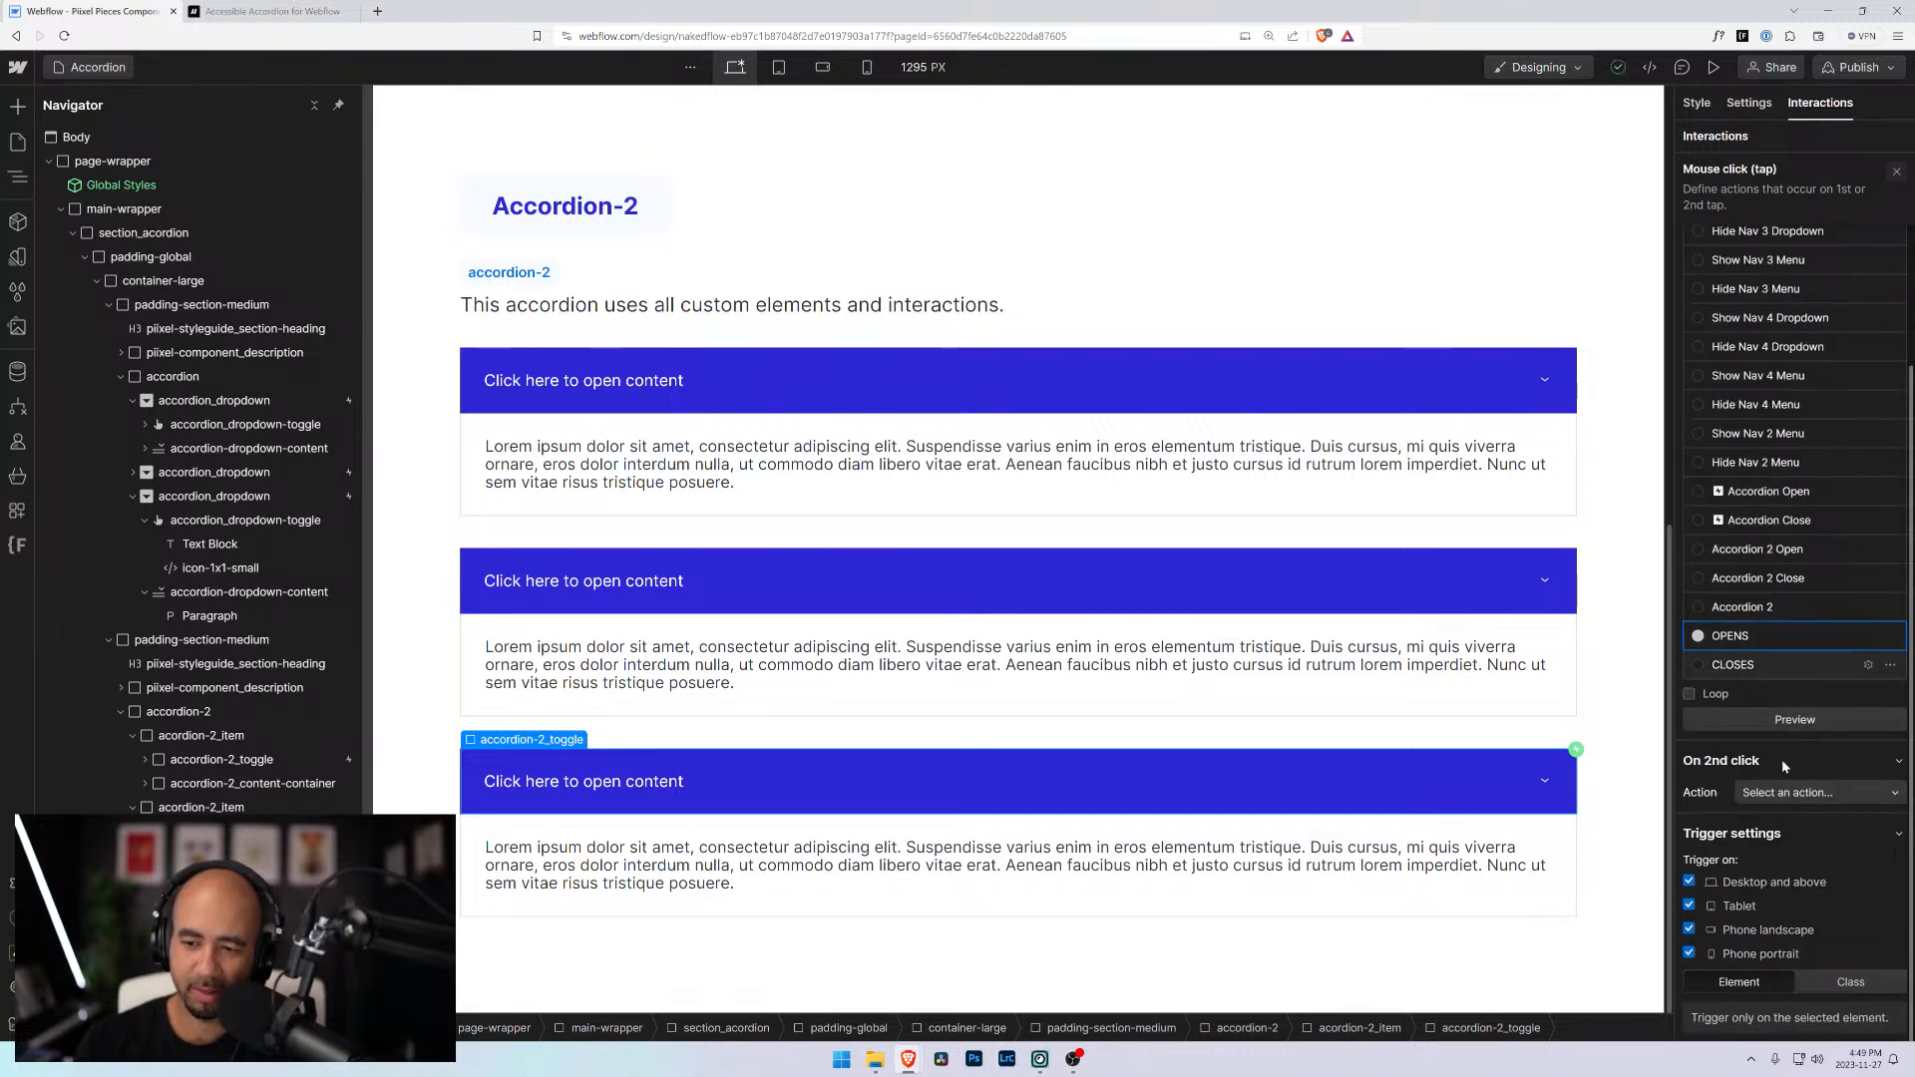
{"action": "left_click", "coordinate": [1796, 792]}
{"action": "left_click", "coordinate": [1793, 544]}
{"action": "left_click", "coordinate": [1741, 772]}
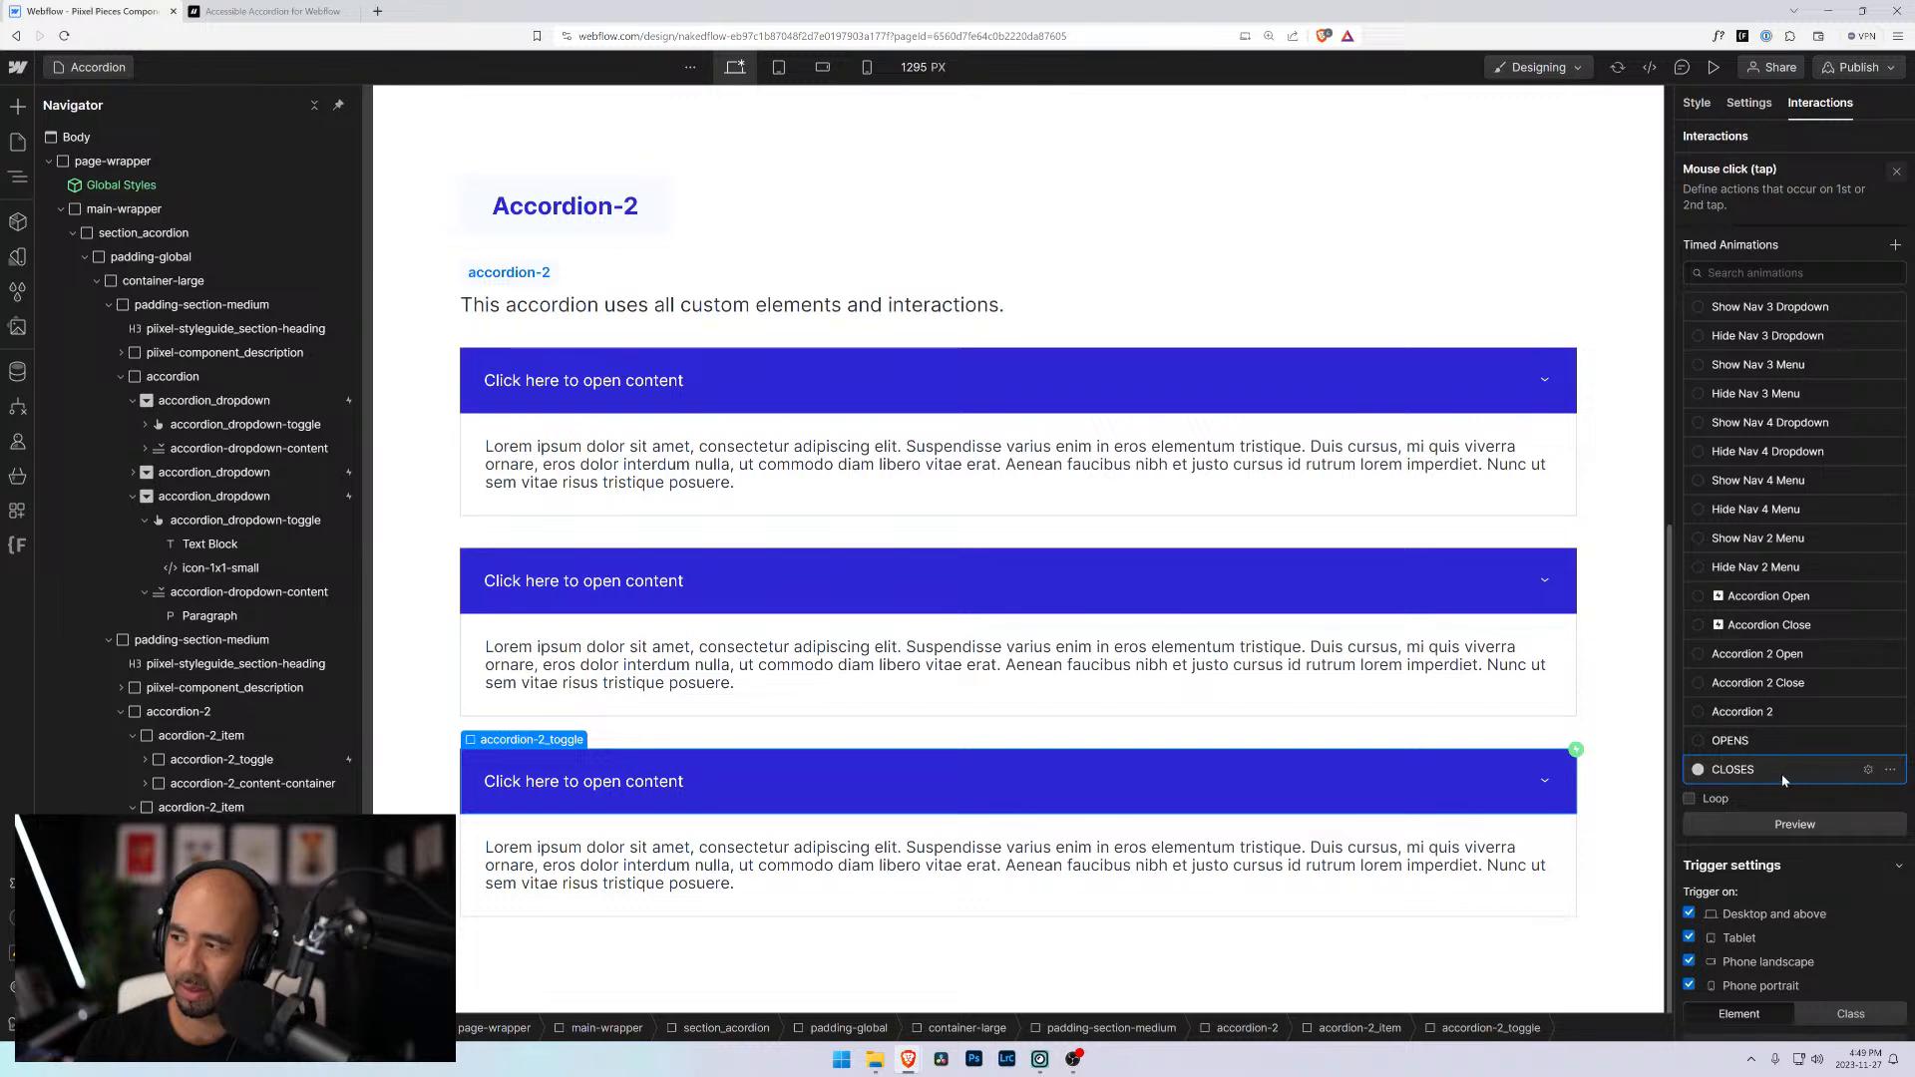
{"action": "scroll", "coordinate": [1786, 788], "scroll_direction": "down", "scroll_amount": 1}
{"action": "scroll", "coordinate": [1741, 992], "scroll_direction": "up", "scroll_amount": 4}
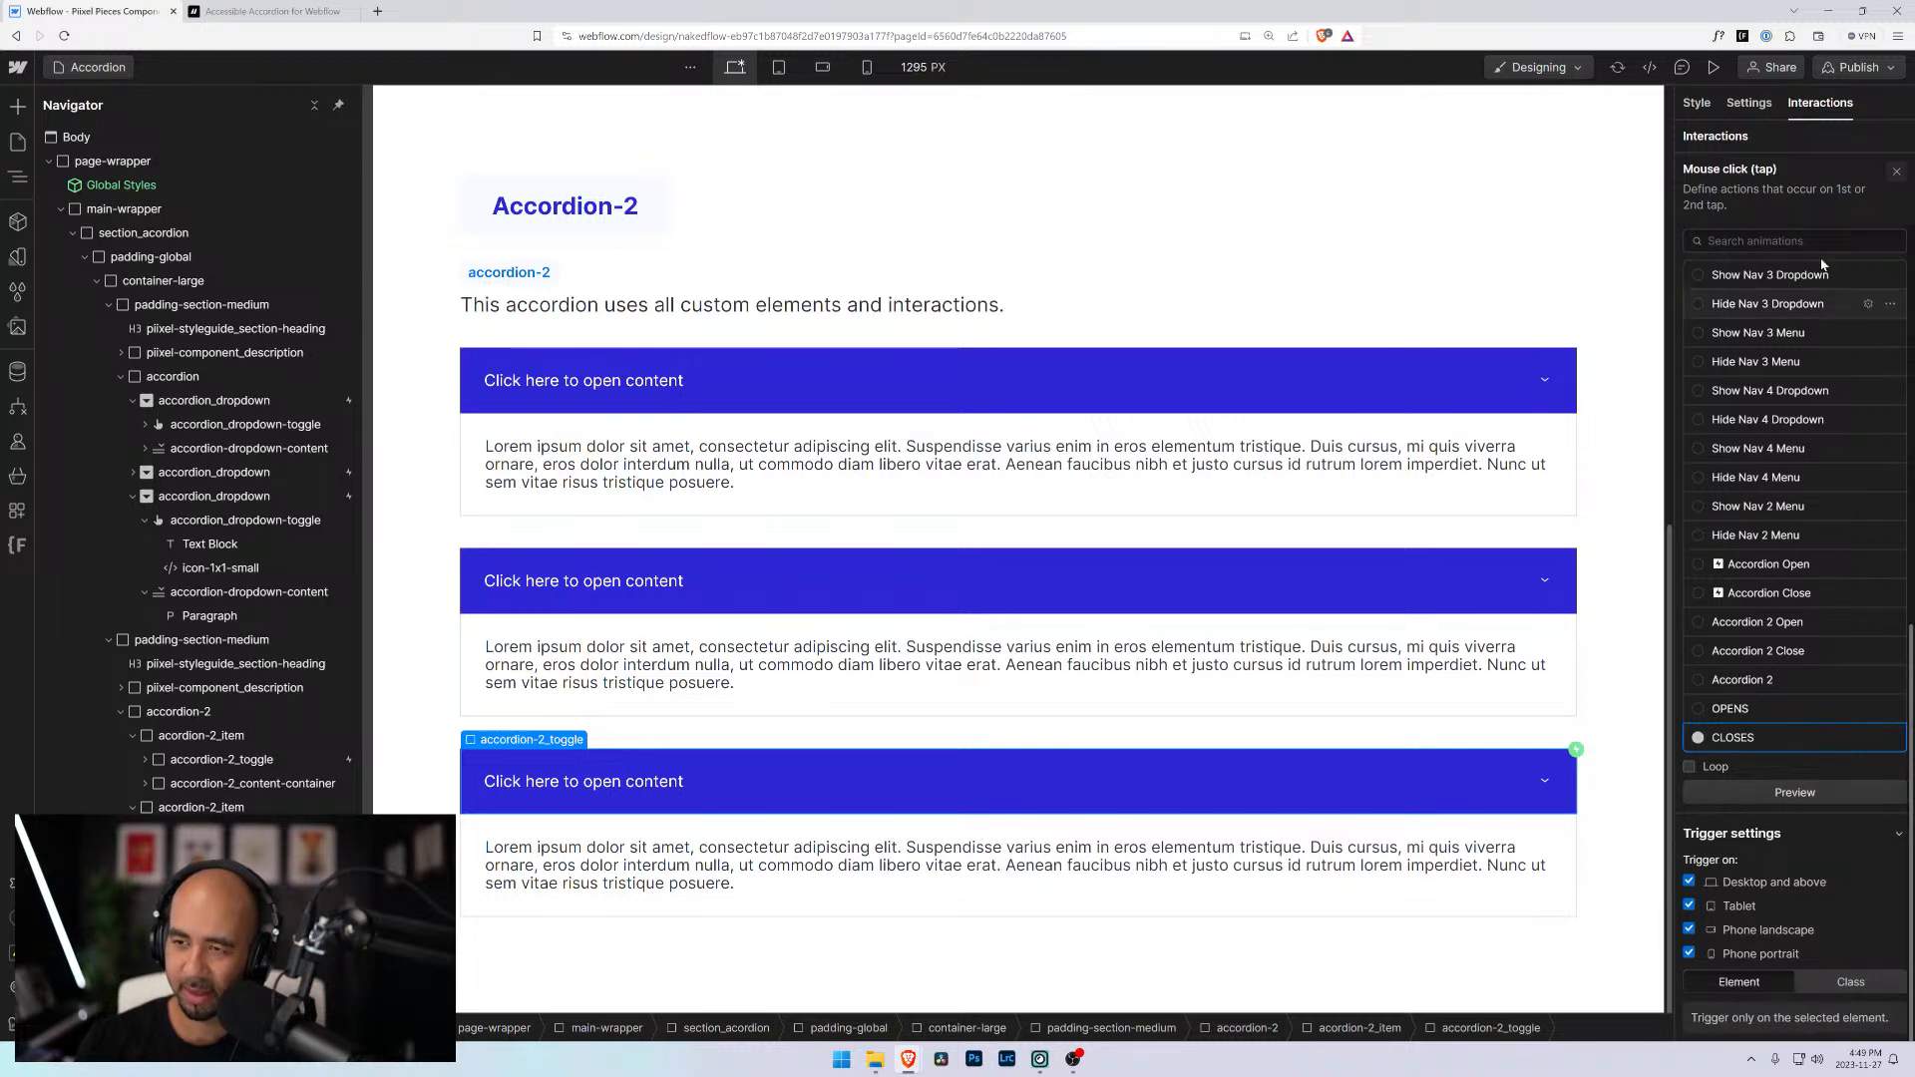
{"action": "scroll", "coordinate": [1786, 401], "scroll_direction": "down", "scroll_amount": 3}
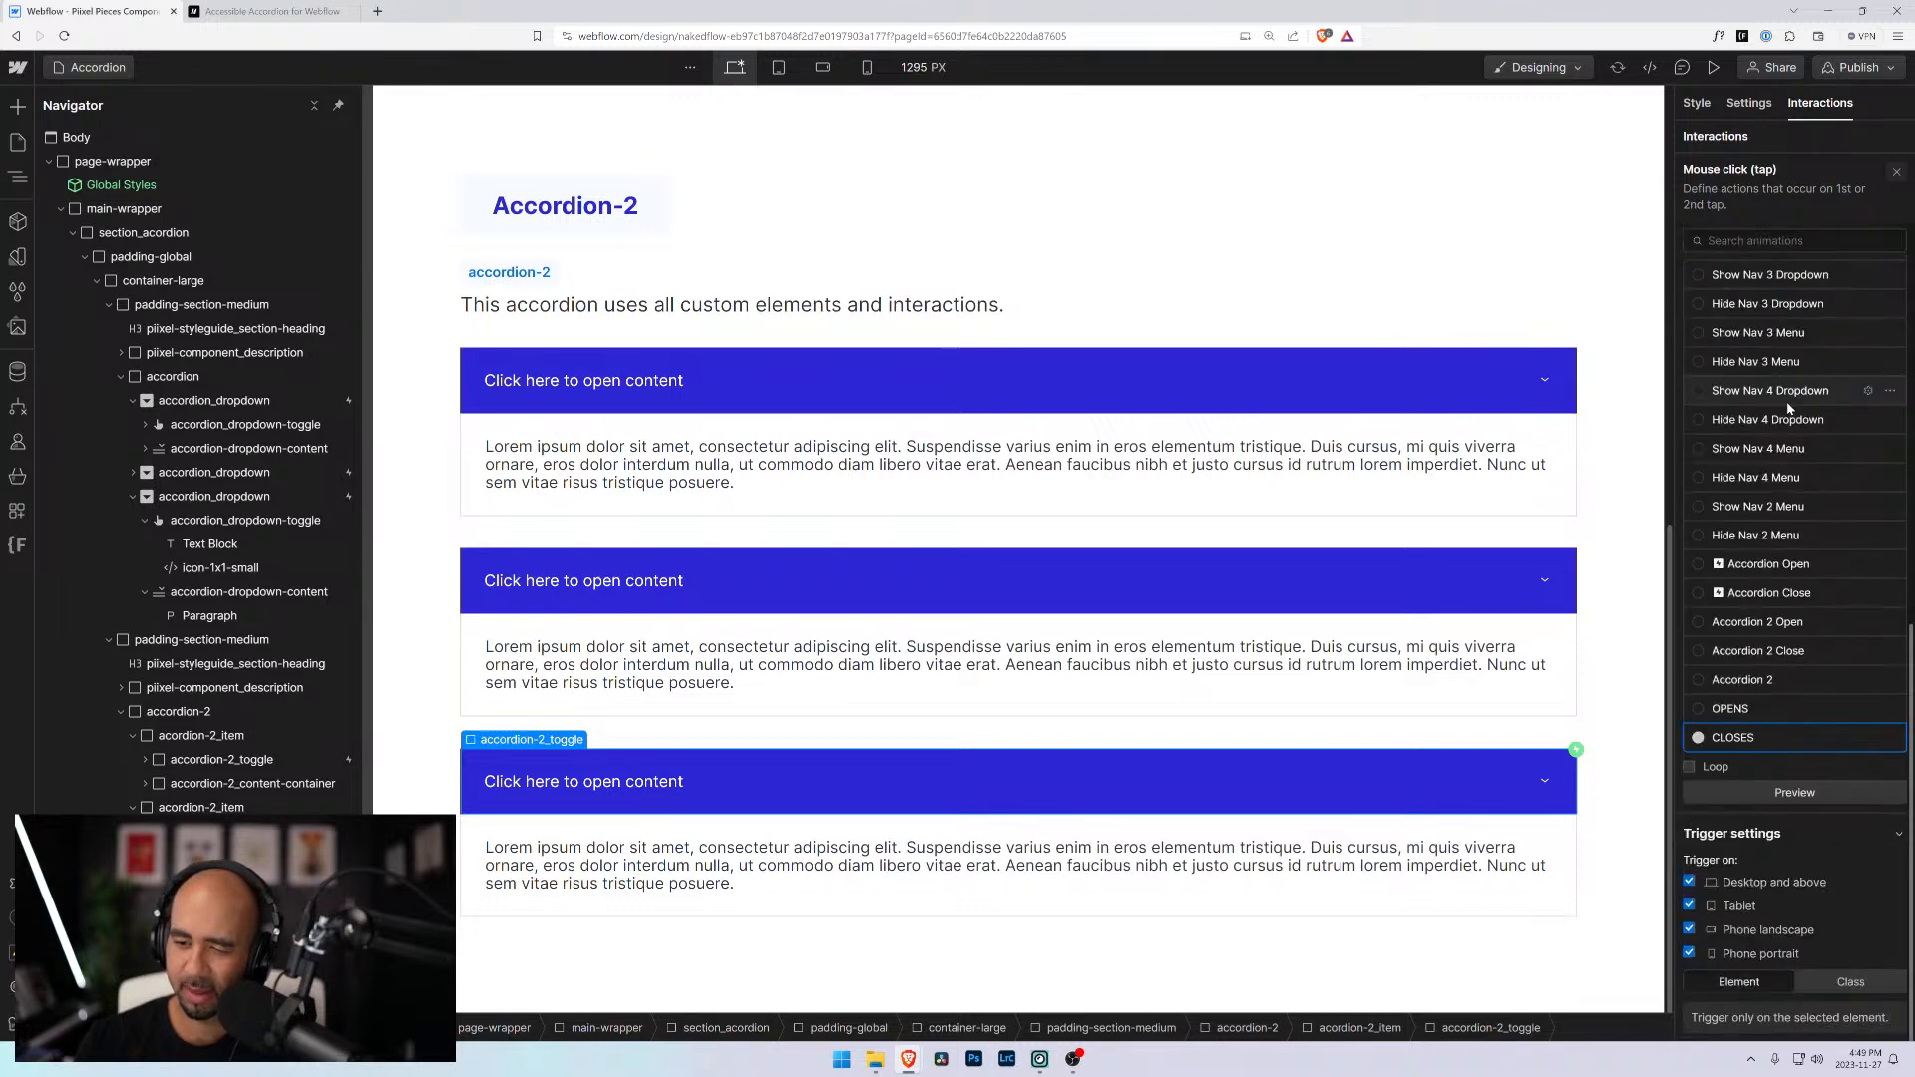
{"action": "scroll", "coordinate": [1787, 401], "scroll_direction": "up", "scroll_amount": 4}
Preview the page and test opening and closing the three Accordion-2 toggles in turn
{"action": "left_click", "coordinate": [1714, 67]}
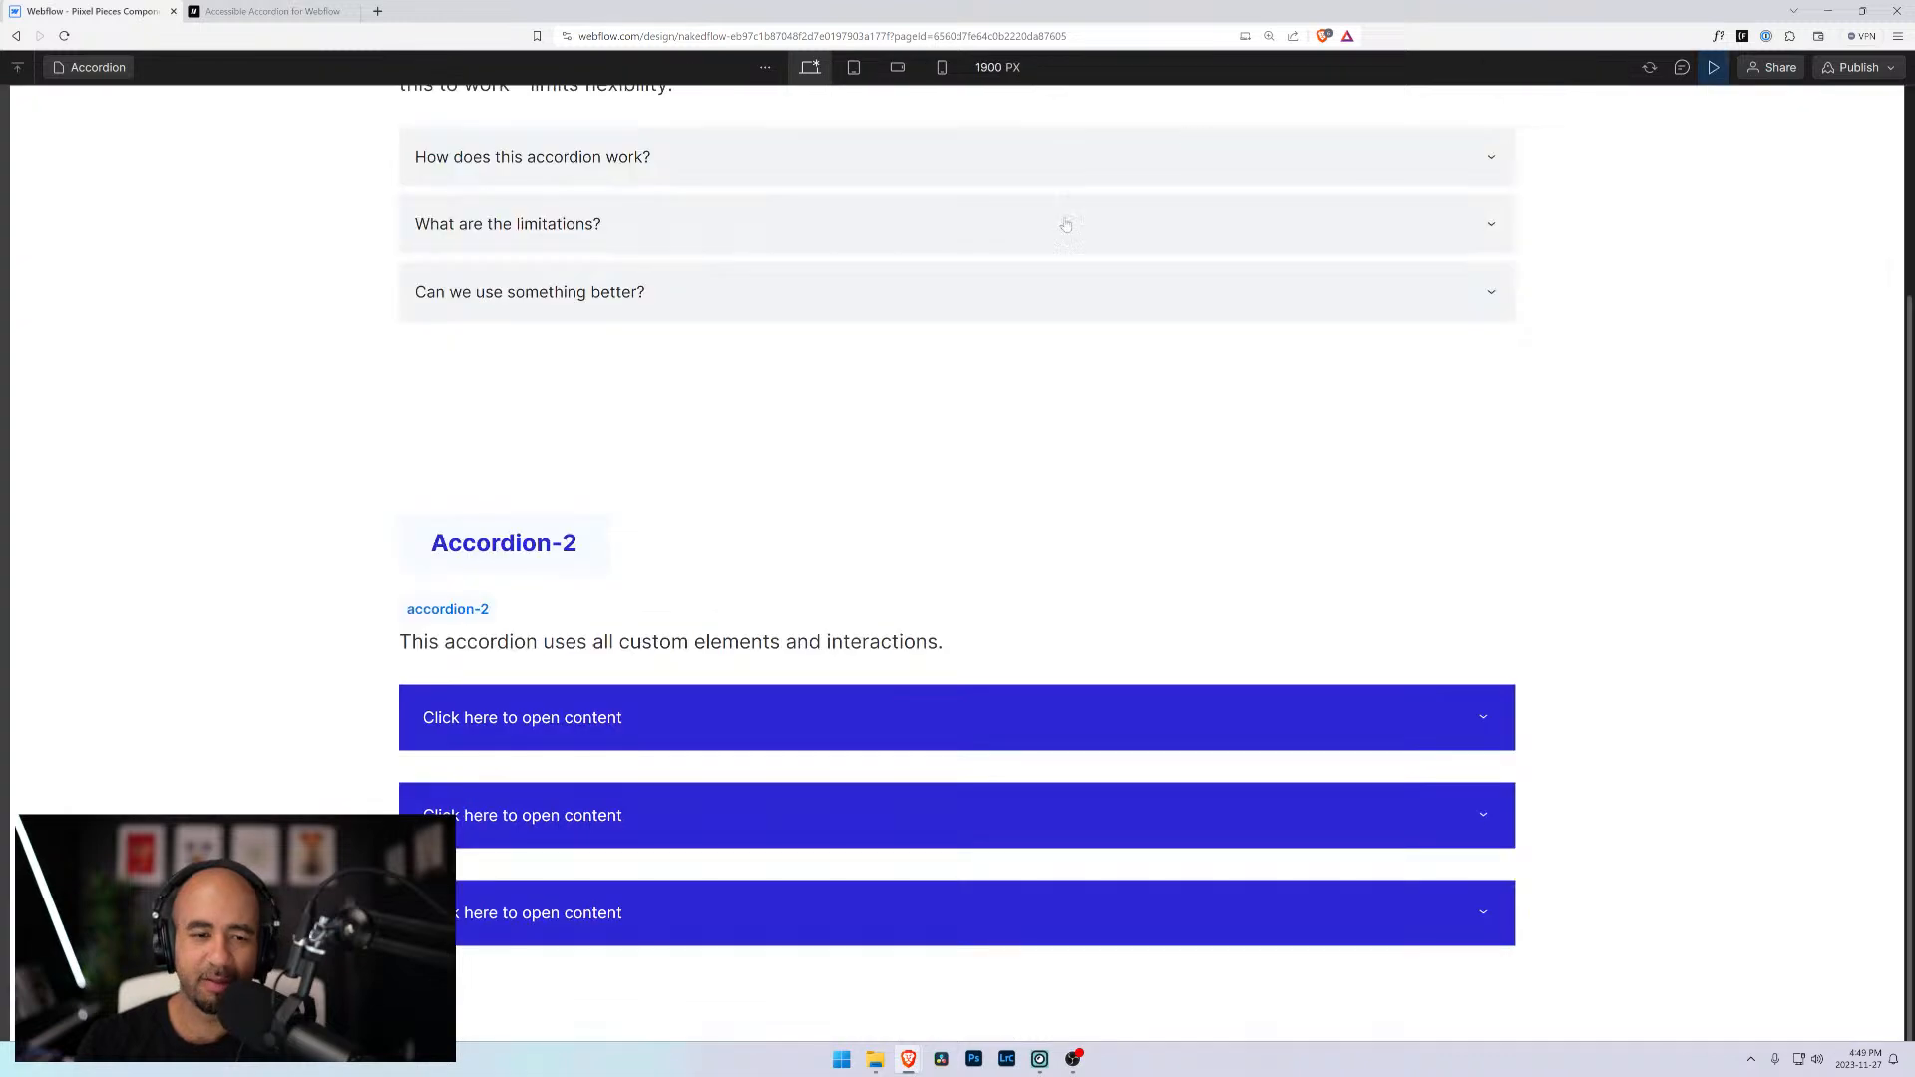
{"action": "left_click", "coordinate": [698, 717]}
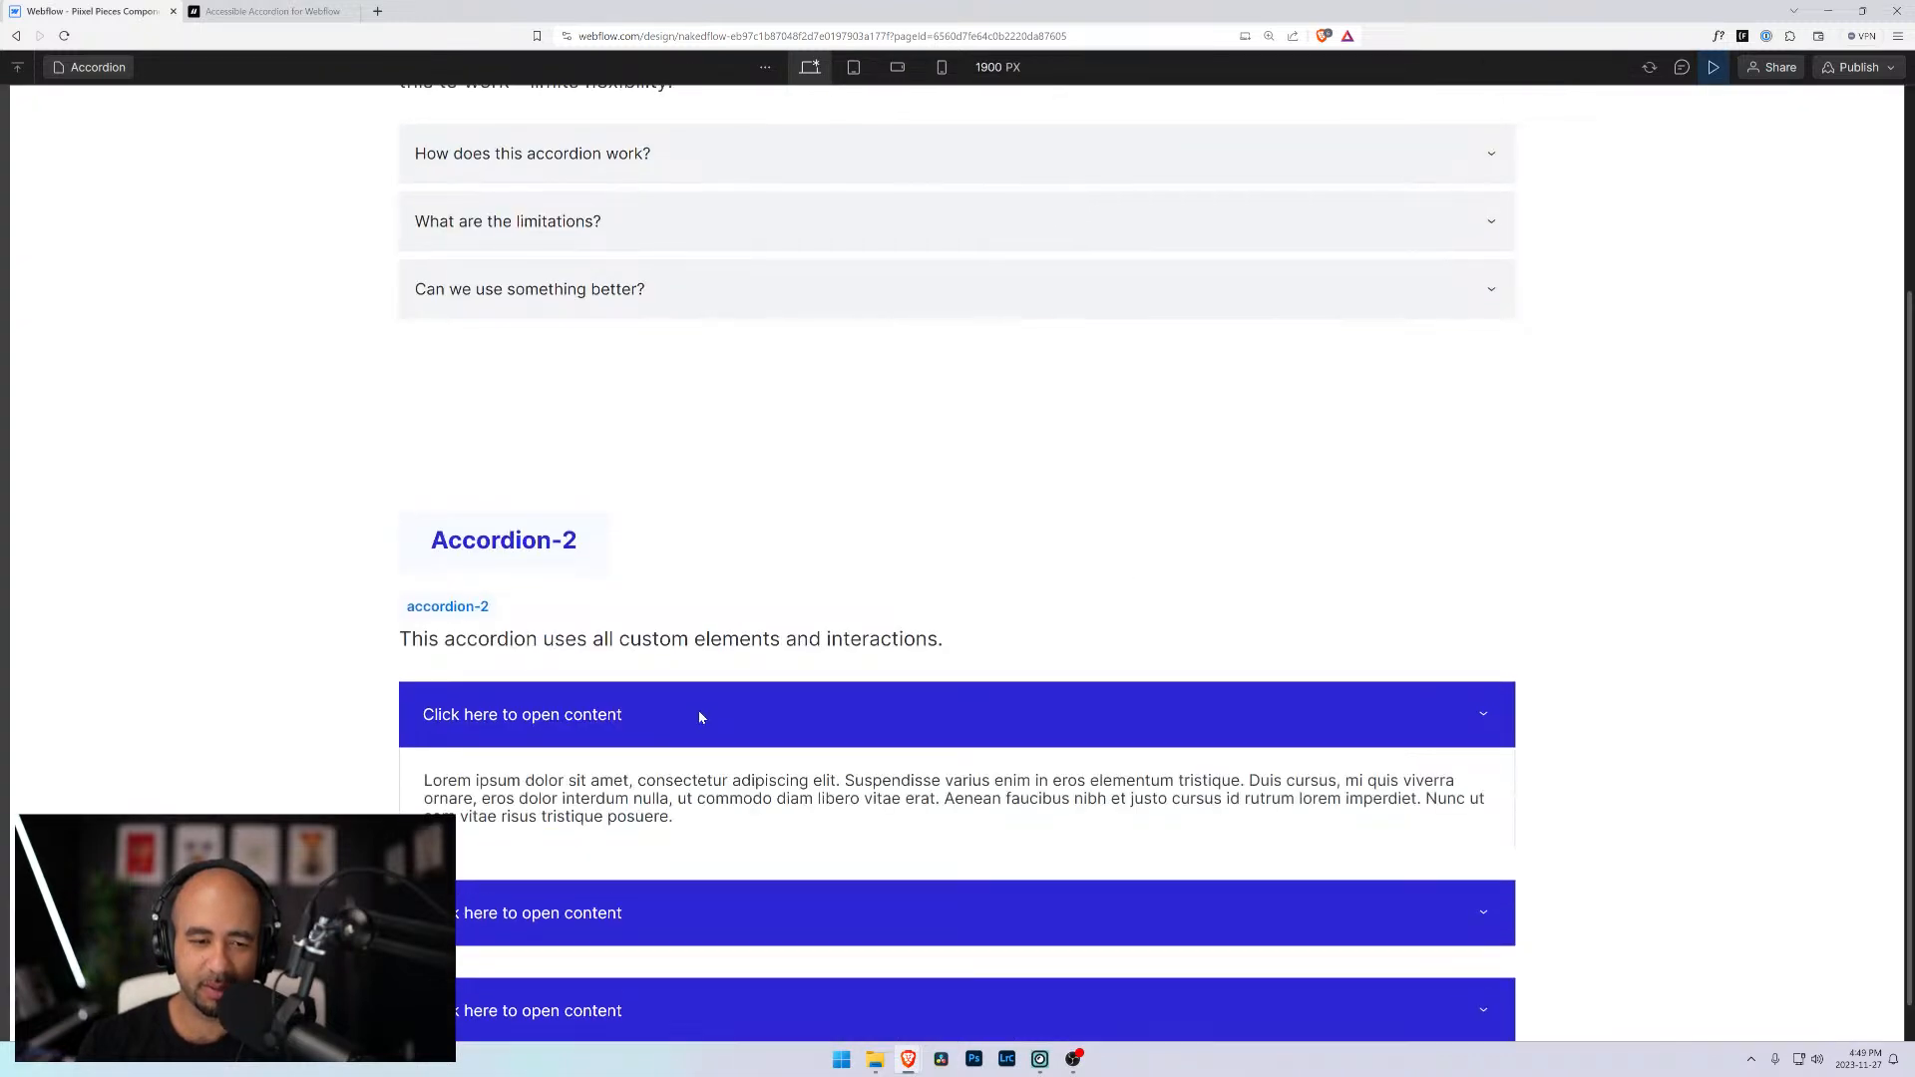
{"action": "scroll", "coordinate": [698, 717], "scroll_direction": "down", "scroll_amount": 1}
{"action": "left_click", "coordinate": [634, 811]}
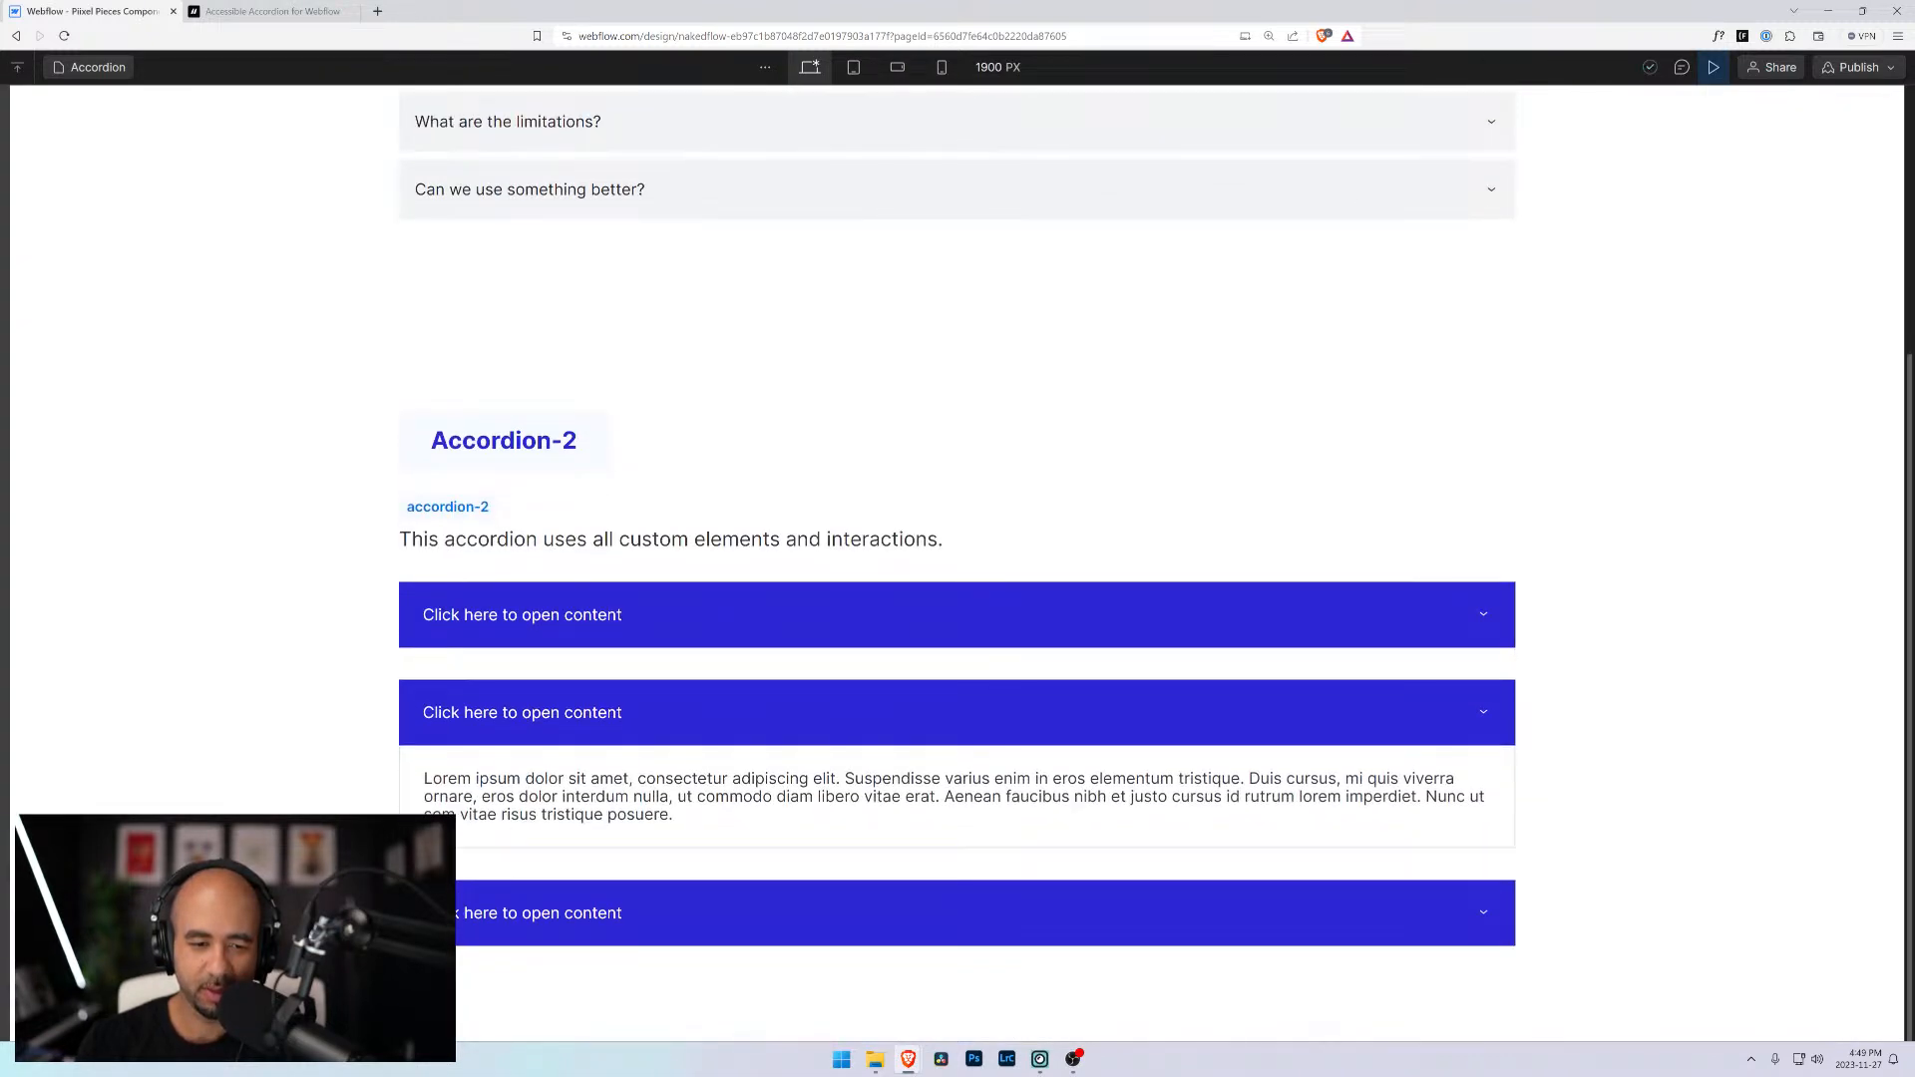
{"action": "left_click", "coordinate": [619, 913]}
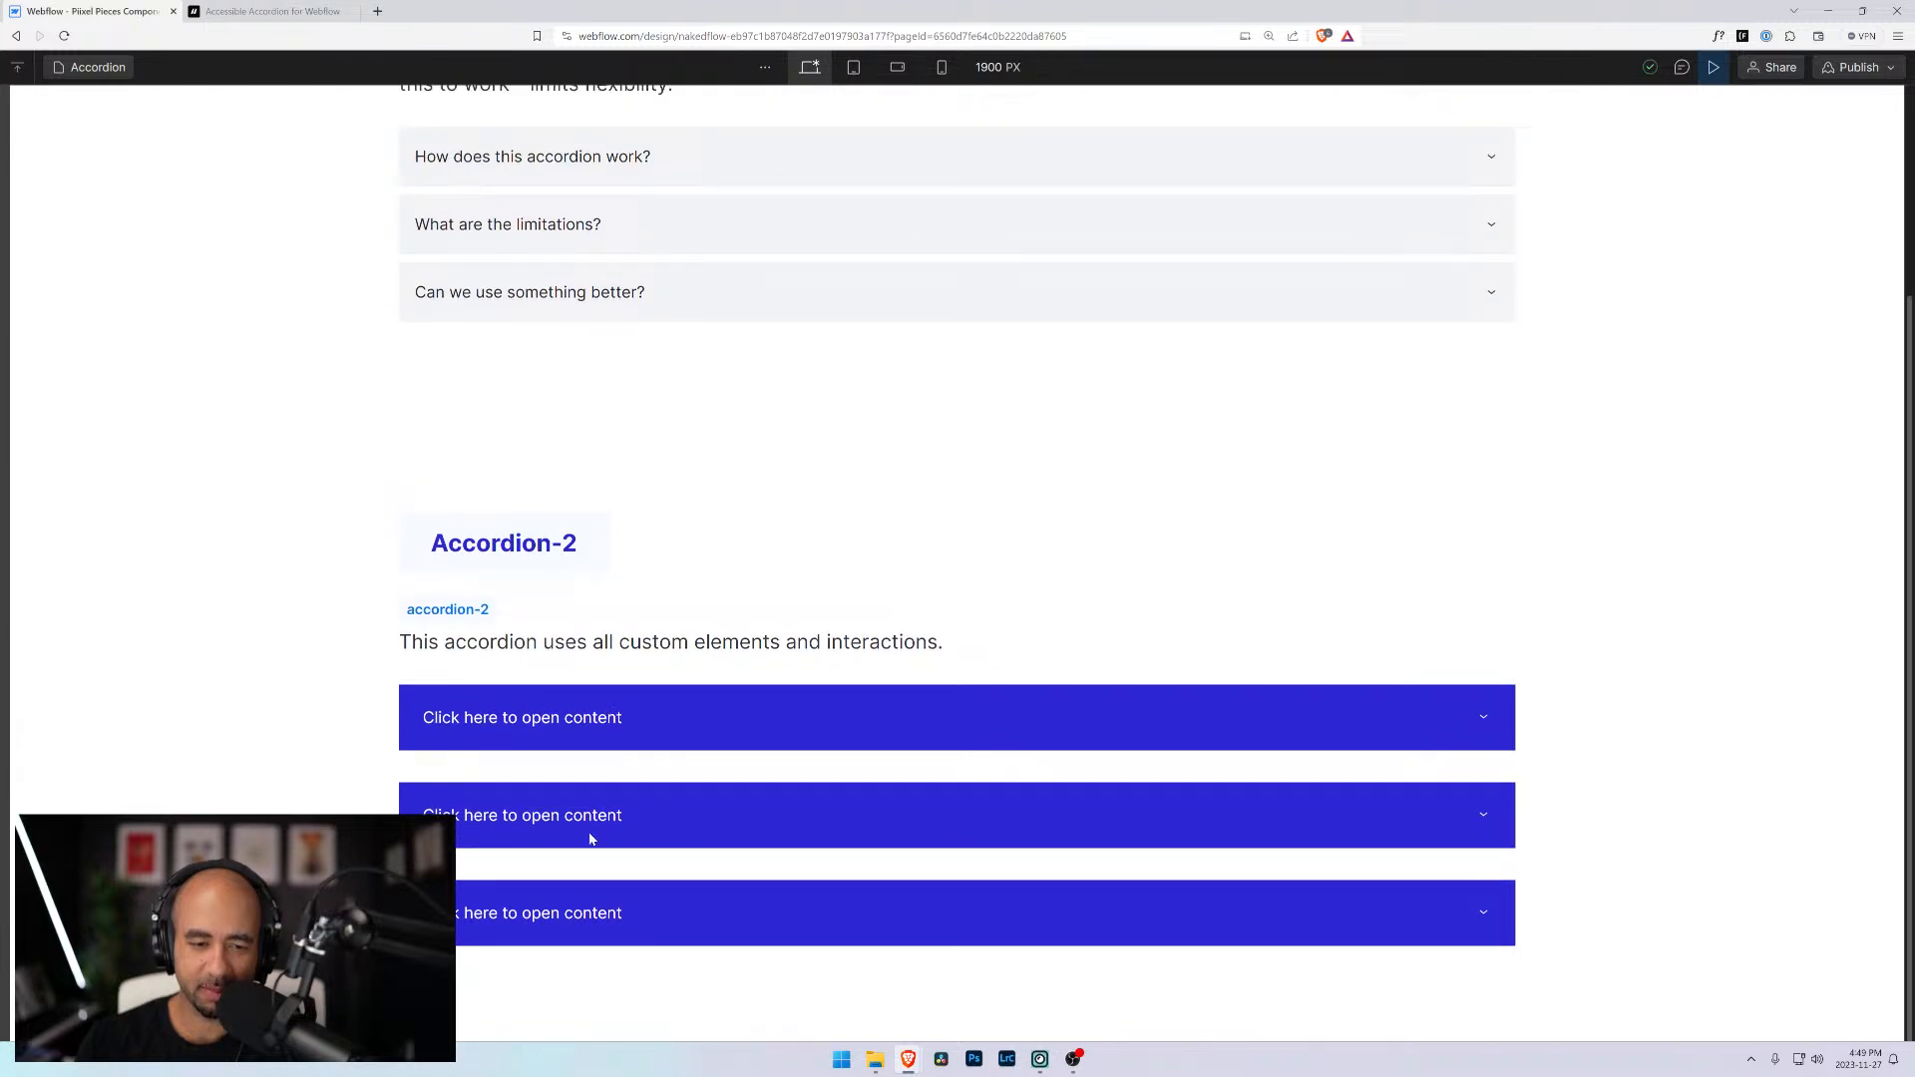
Toggle the second accordion item repeatedly in the preview, and open and close the first one
{"action": "left_click", "coordinate": [639, 815]}
{"action": "left_click", "coordinate": [638, 815]}
{"action": "left_click", "coordinate": [639, 815]}
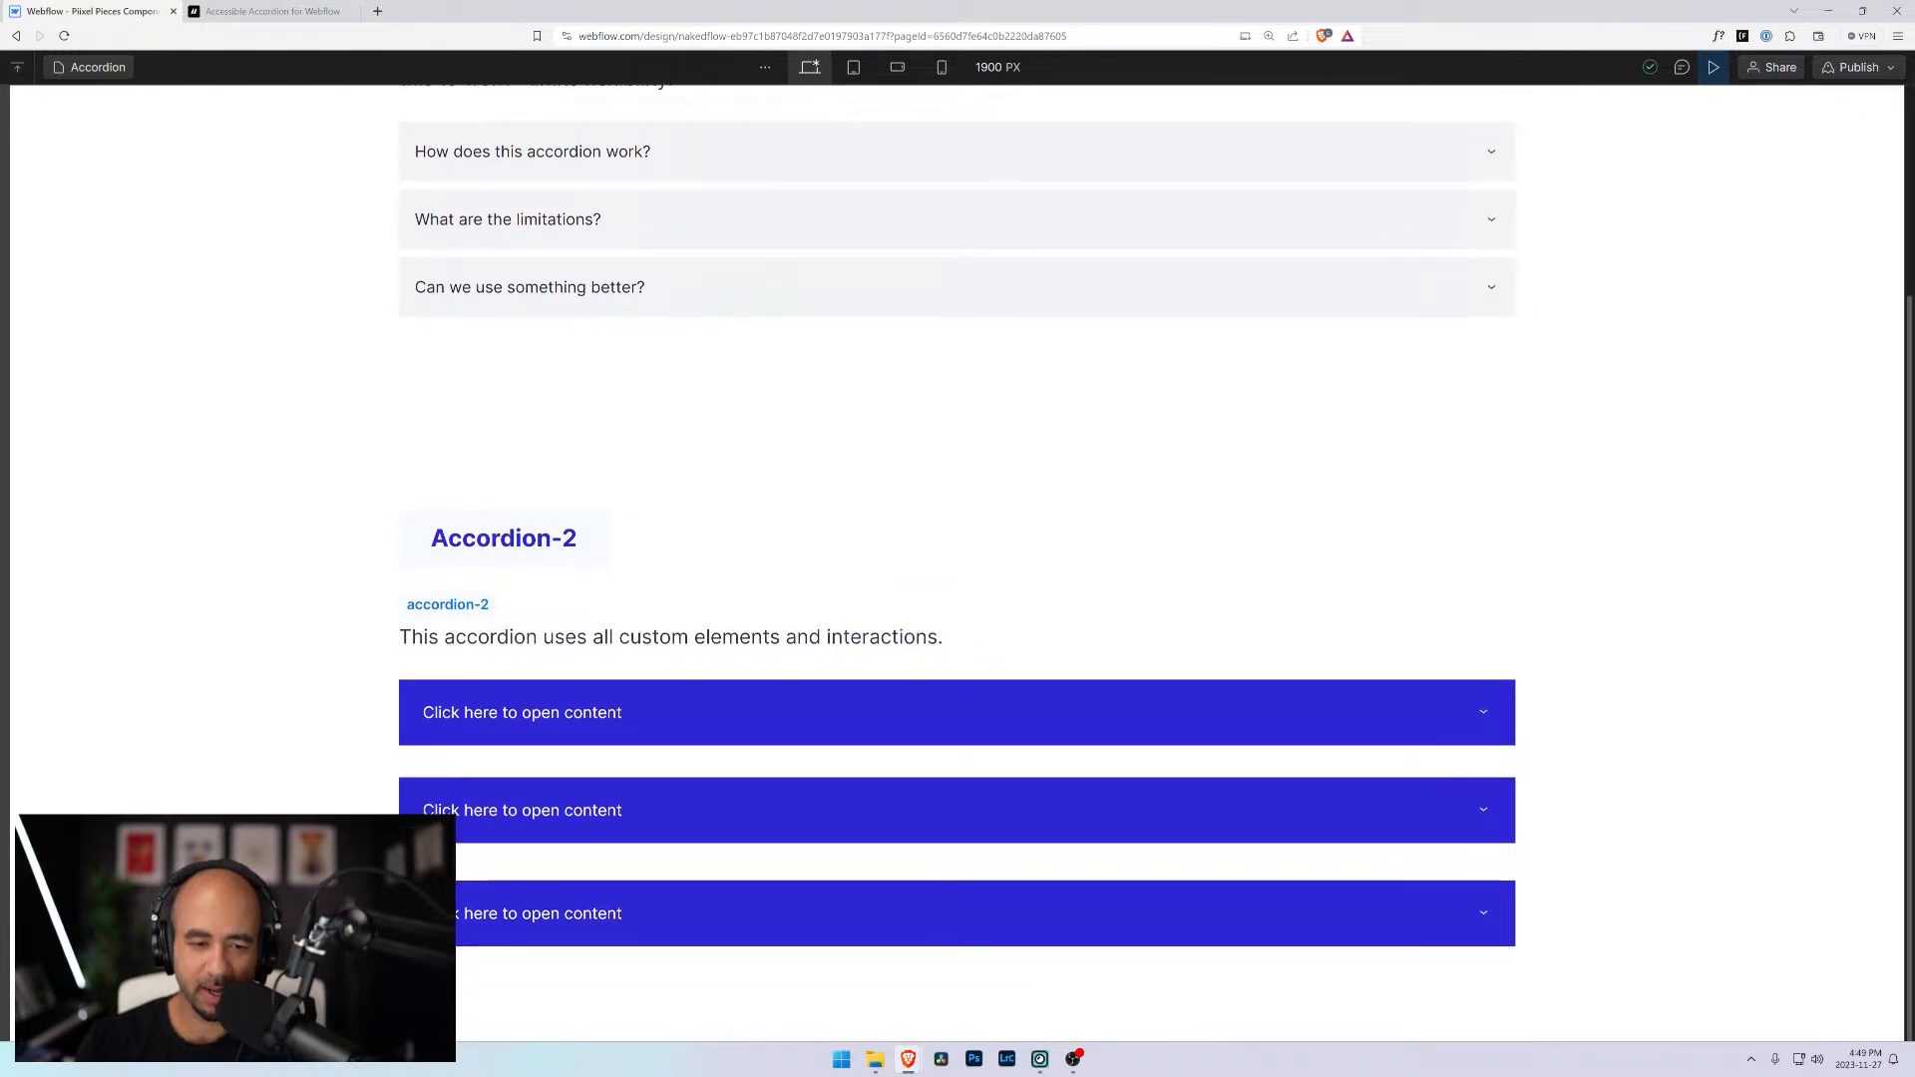
{"action": "left_click", "coordinate": [603, 720]}
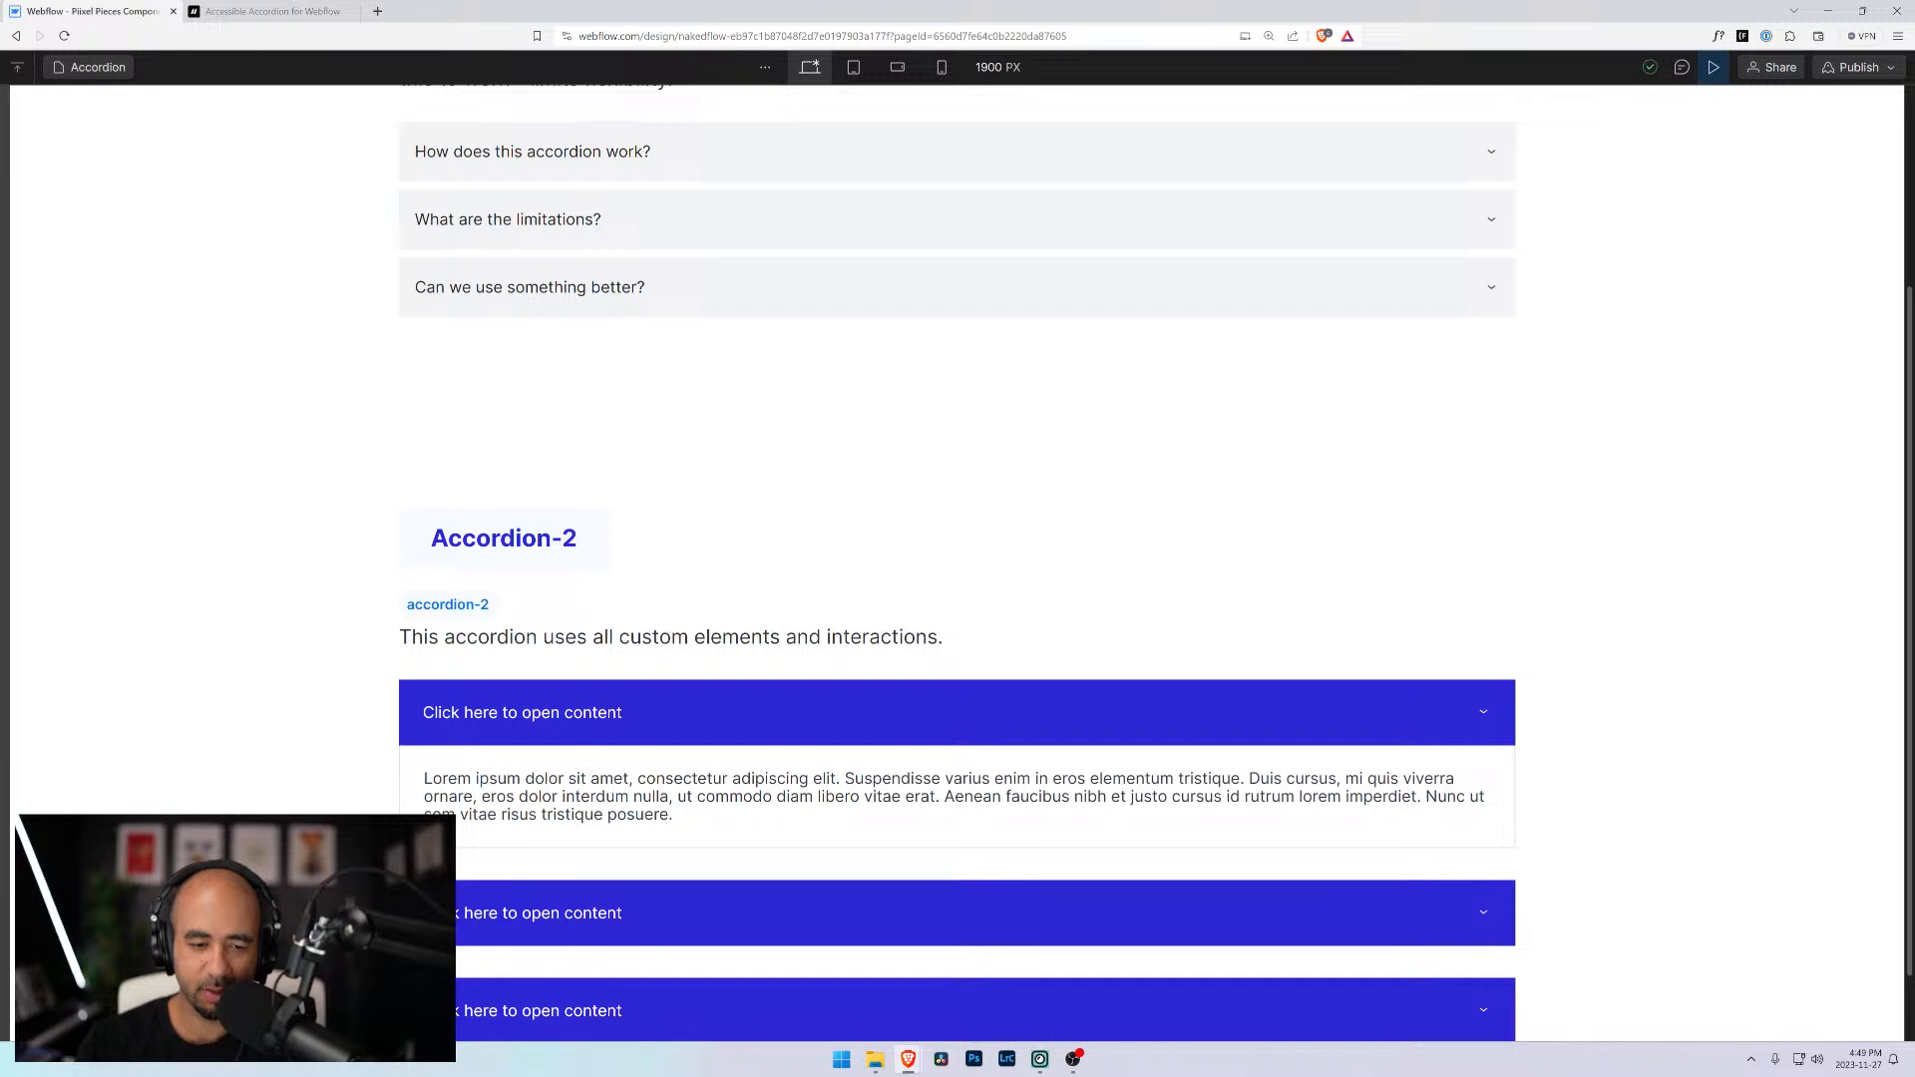
{"action": "left_click", "coordinate": [600, 718]}
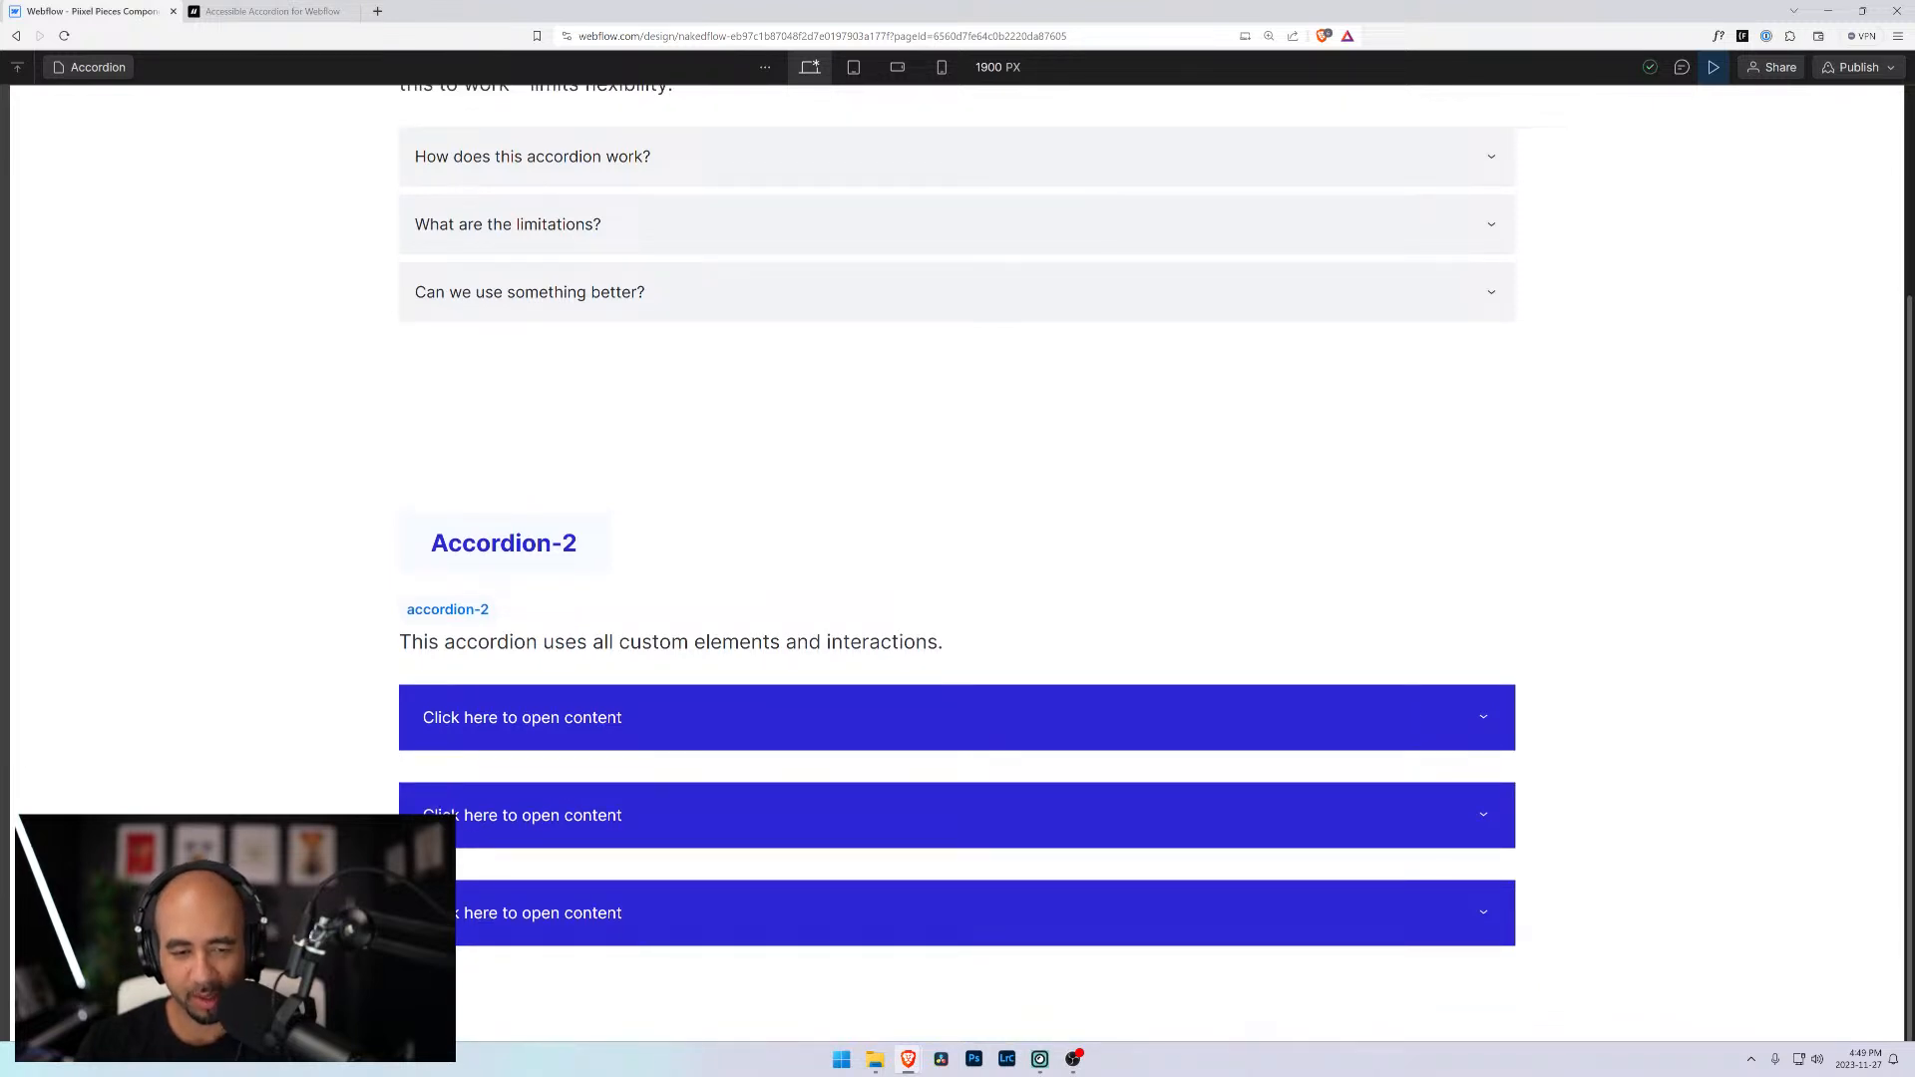
Test the second, third and first accordion items once more by opening and closing each, and exit the preview
{"action": "left_click", "coordinate": [629, 813]}
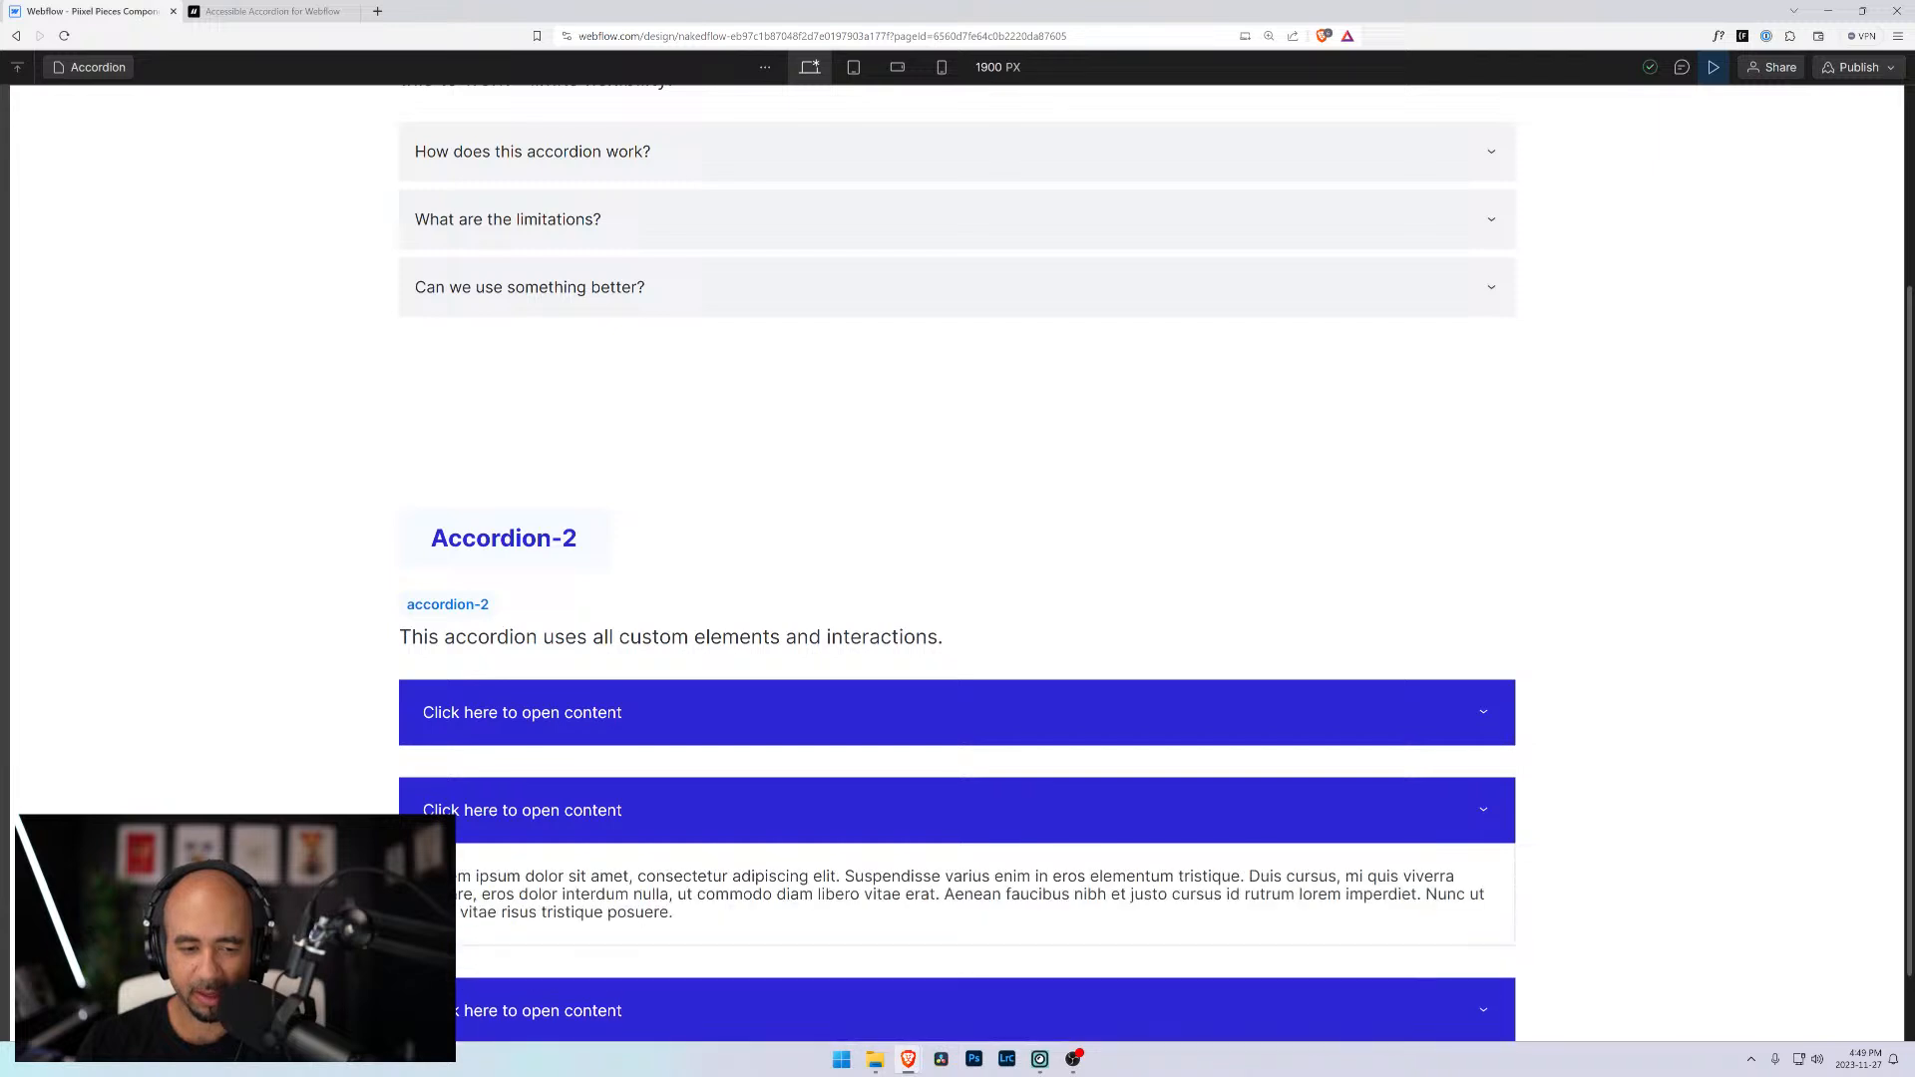
{"action": "scroll", "coordinate": [663, 773], "scroll_direction": "down", "scroll_amount": 1}
{"action": "left_click", "coordinate": [639, 716]}
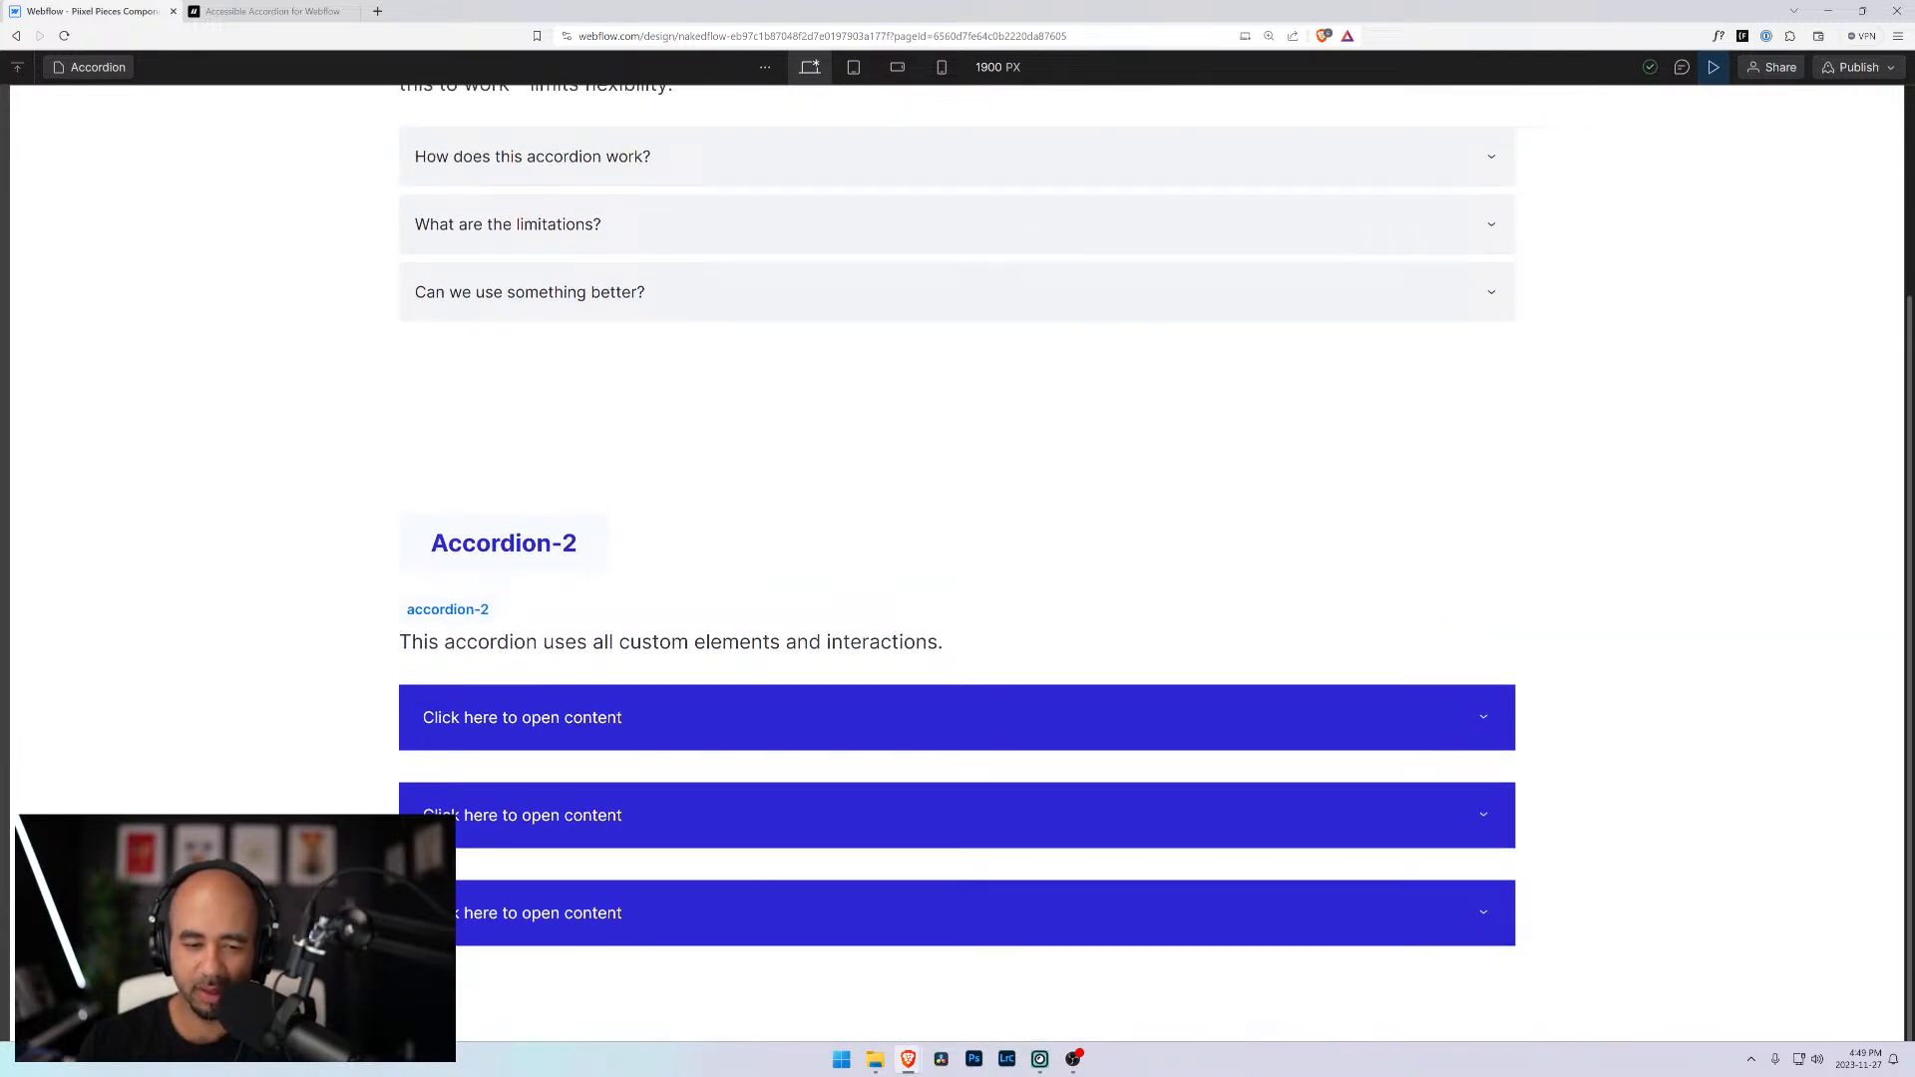
{"action": "left_click", "coordinate": [638, 913]}
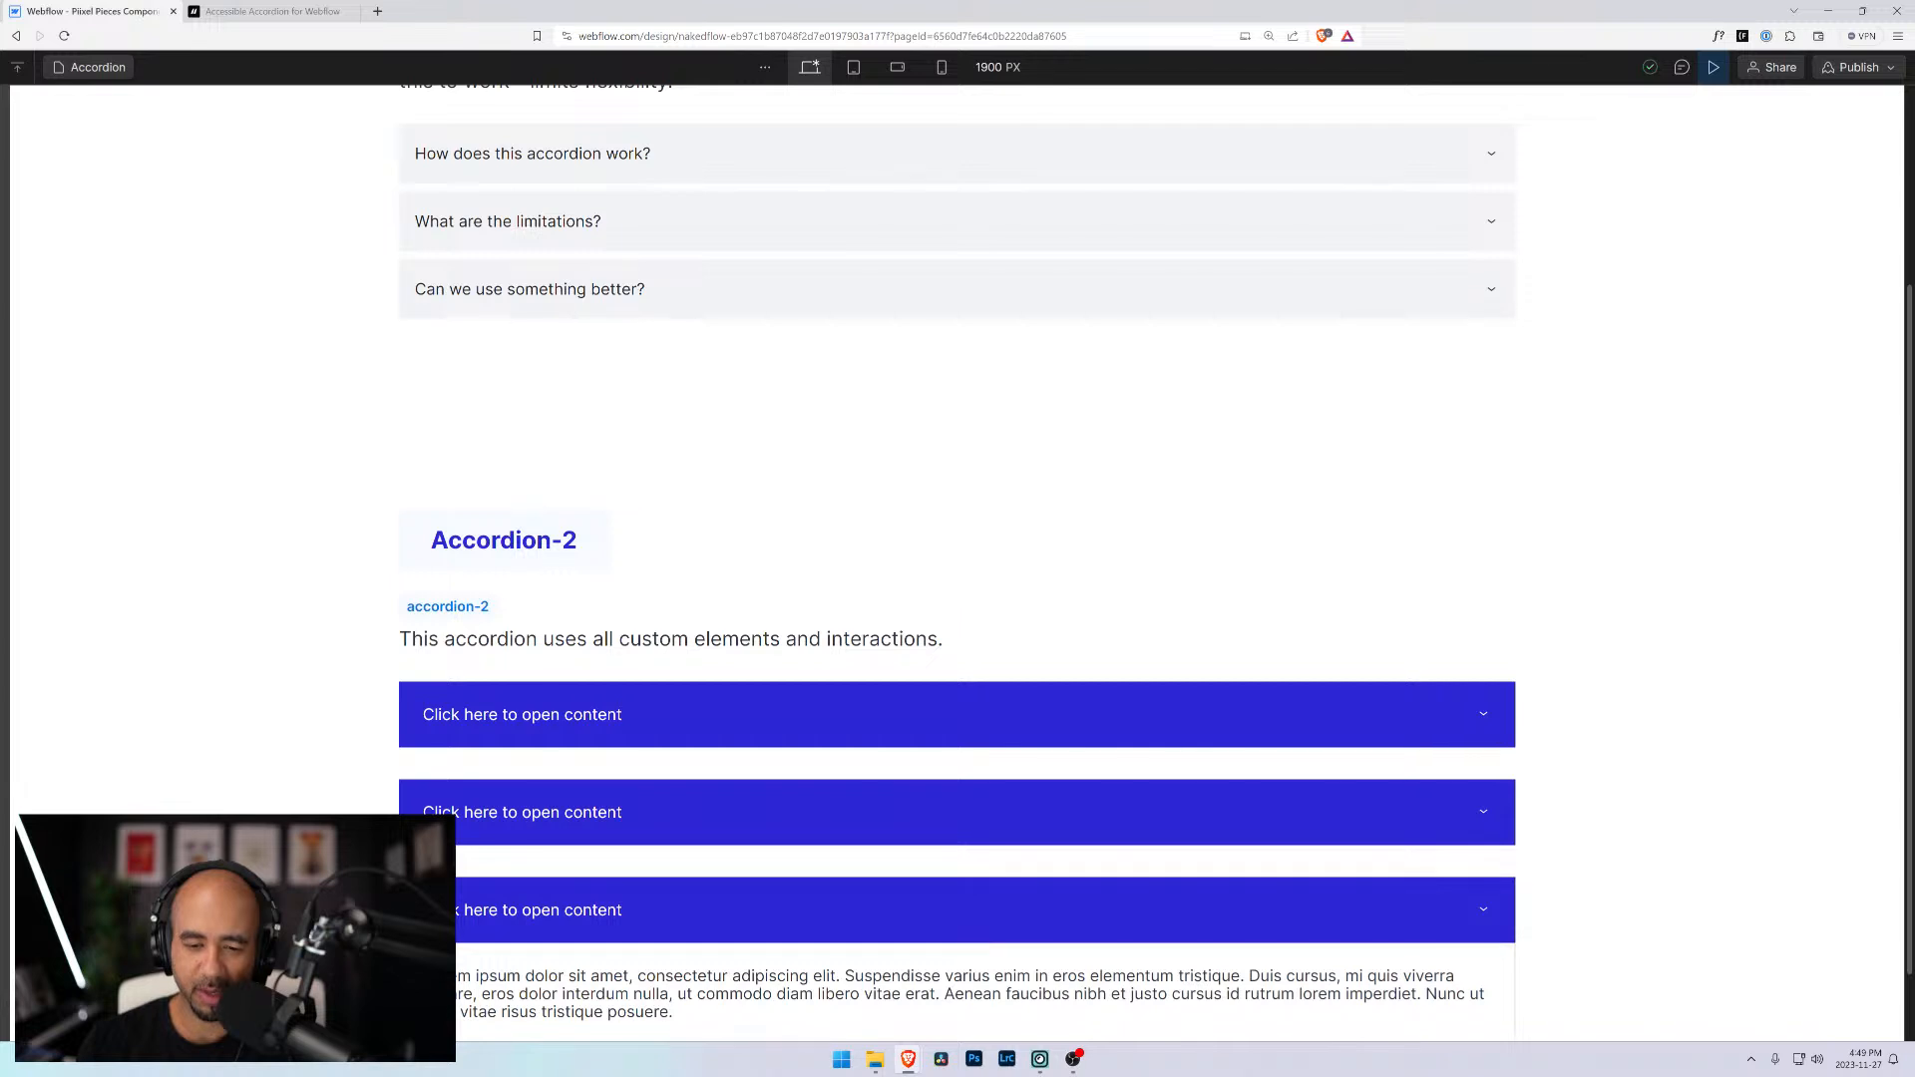
{"action": "left_click", "coordinate": [618, 906]}
{"action": "left_click", "coordinate": [617, 901]}
{"action": "left_click", "coordinate": [618, 716]}
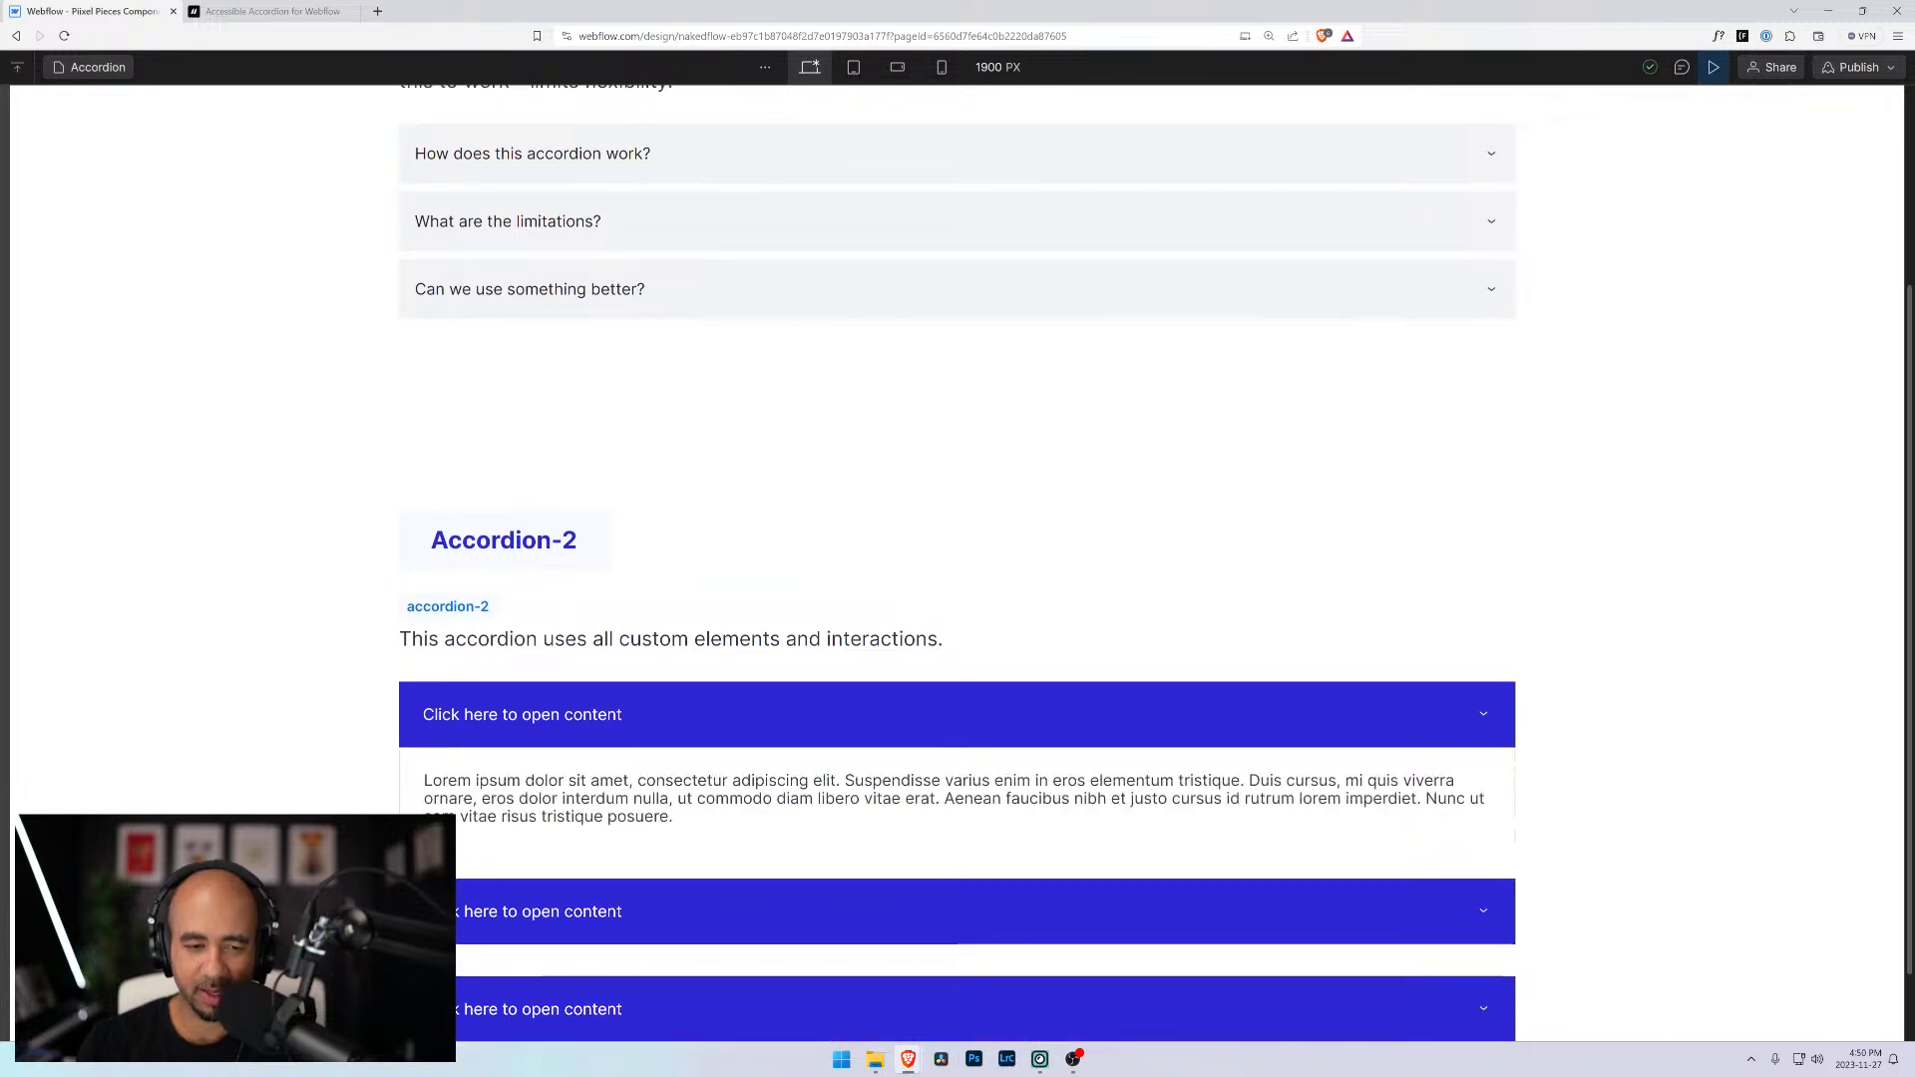
{"action": "scroll", "coordinate": [640, 847], "scroll_direction": "down", "scroll_amount": 1}
{"action": "left_click", "coordinate": [623, 623]}
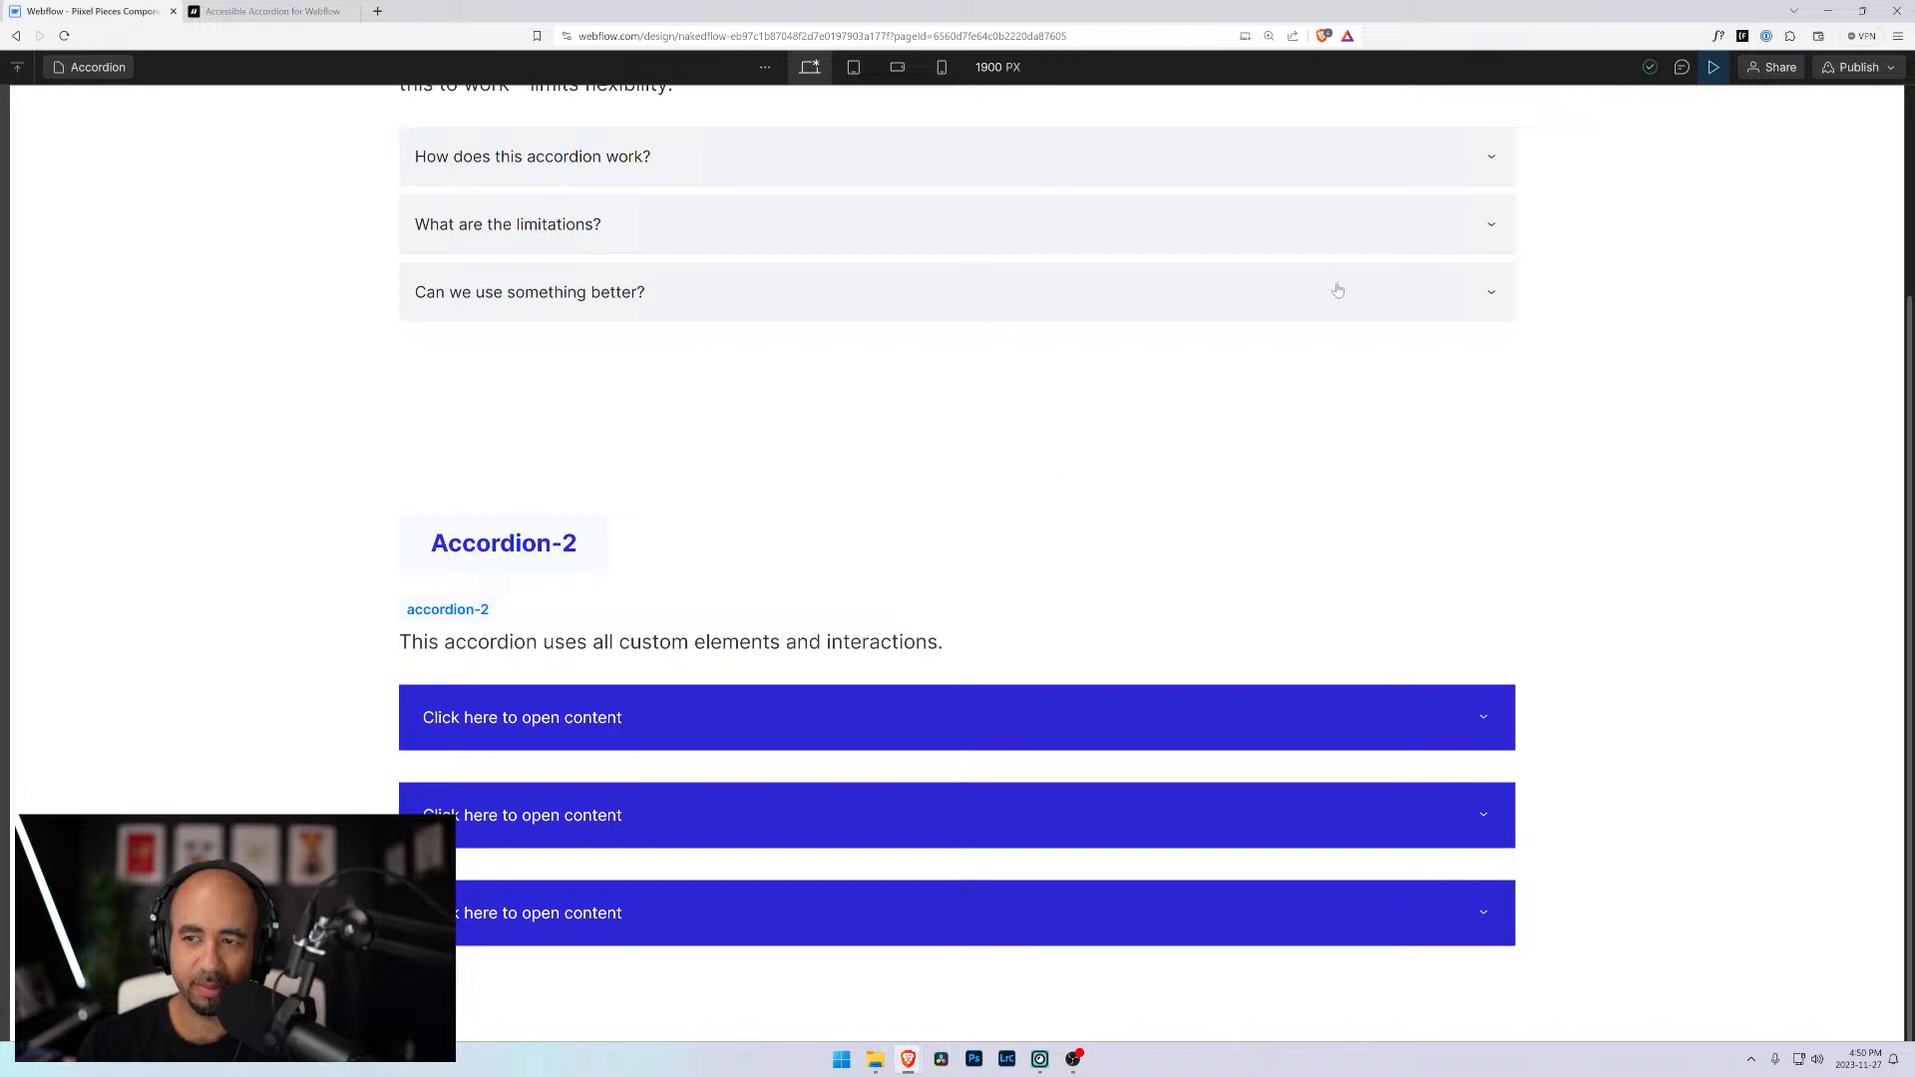
{"action": "left_click", "coordinate": [1714, 66]}
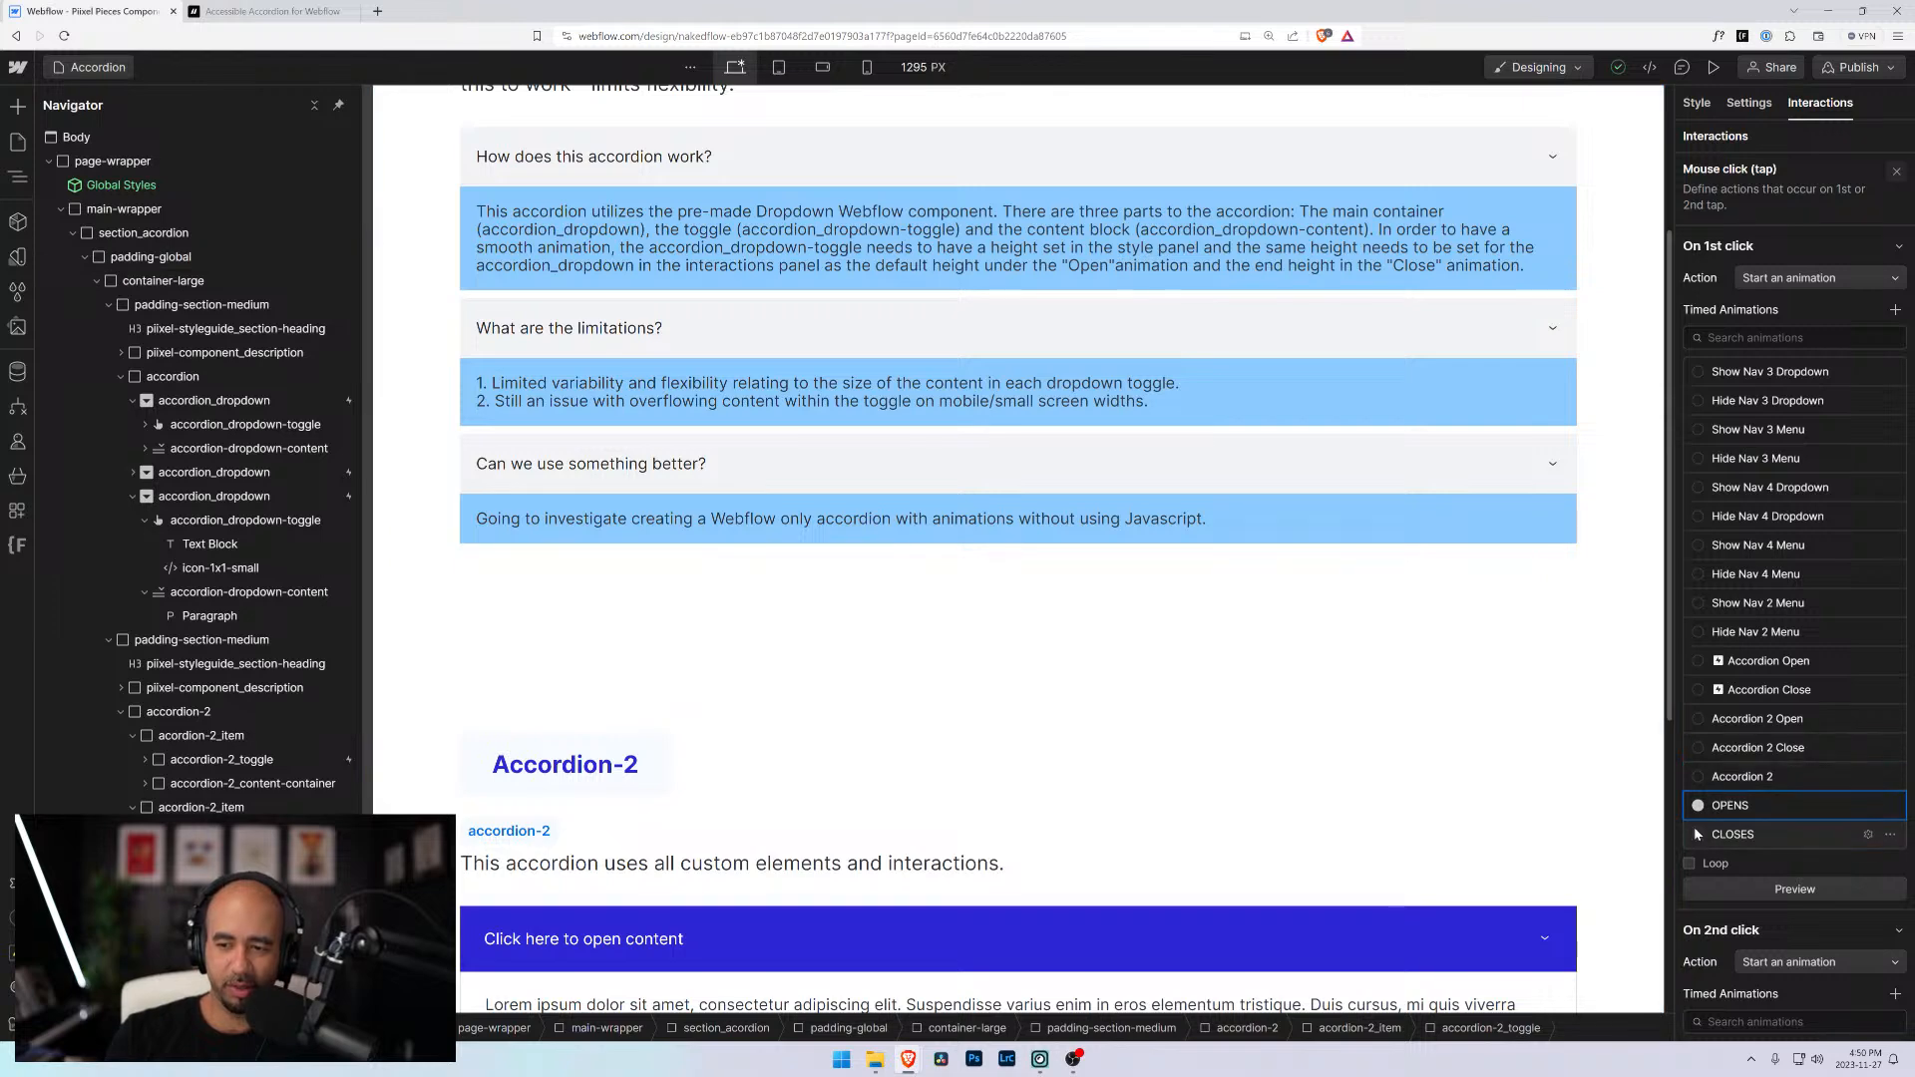
Clear the second-click animation from the third toggle's mouse click trigger by resetting its action to Select an action
{"action": "scroll", "coordinate": [1727, 852], "scroll_direction": "down", "scroll_amount": 7}
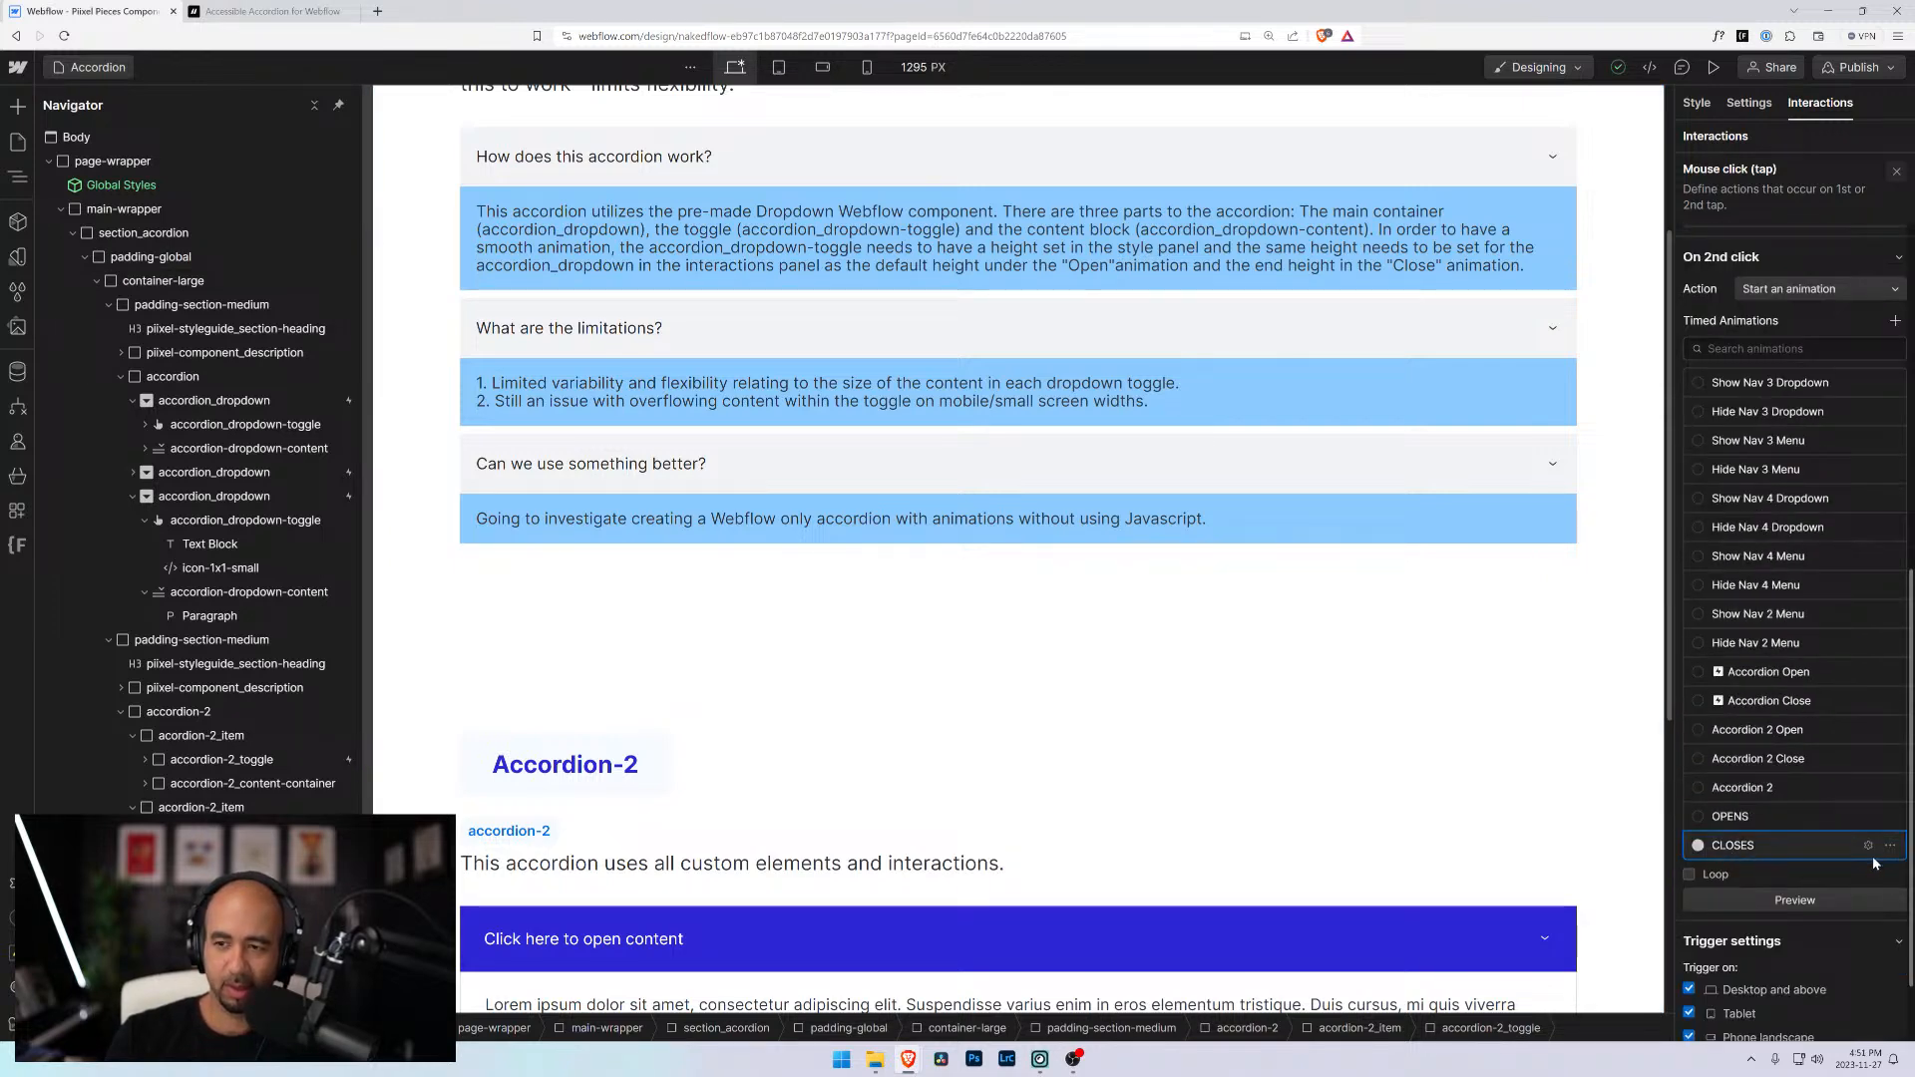
{"action": "scroll", "coordinate": [1789, 395], "scroll_direction": "up", "scroll_amount": 1}
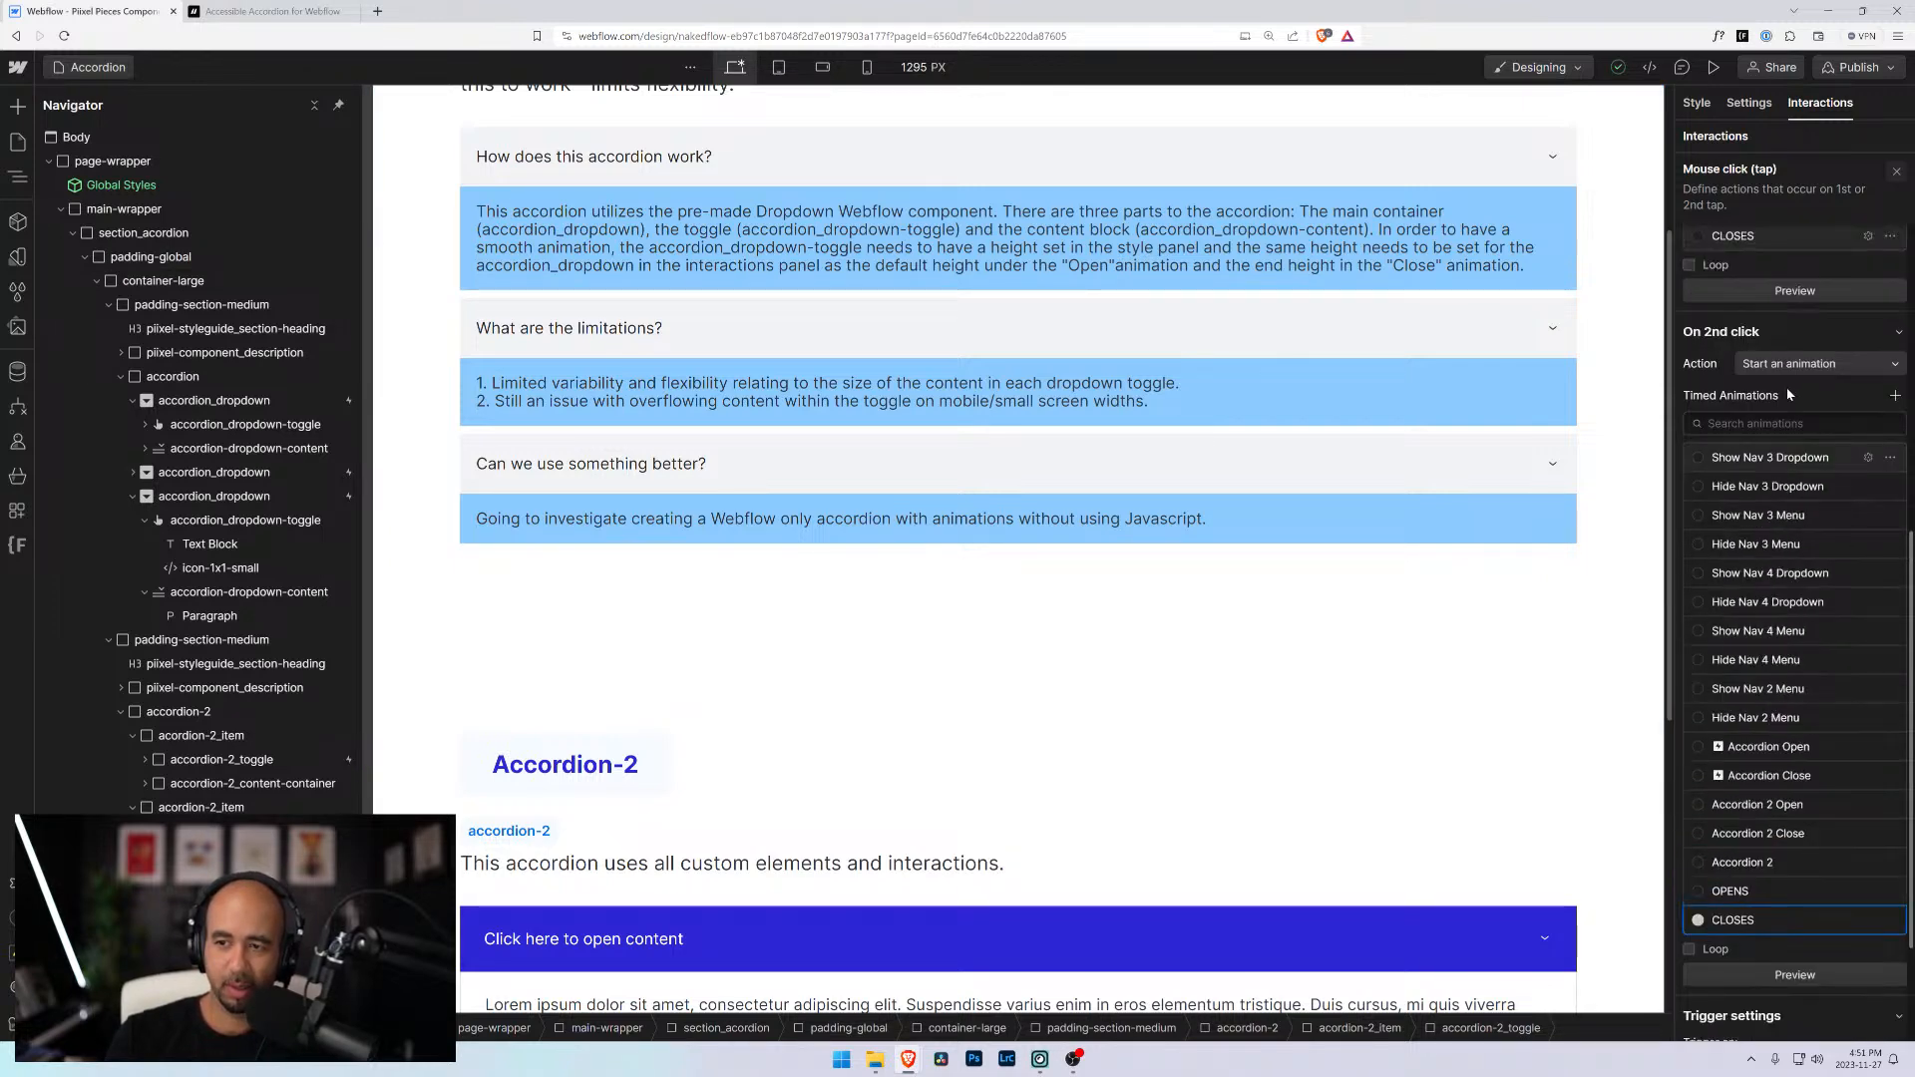
{"action": "left_click", "coordinate": [1896, 367]}
{"action": "left_click", "coordinate": [1830, 315]}
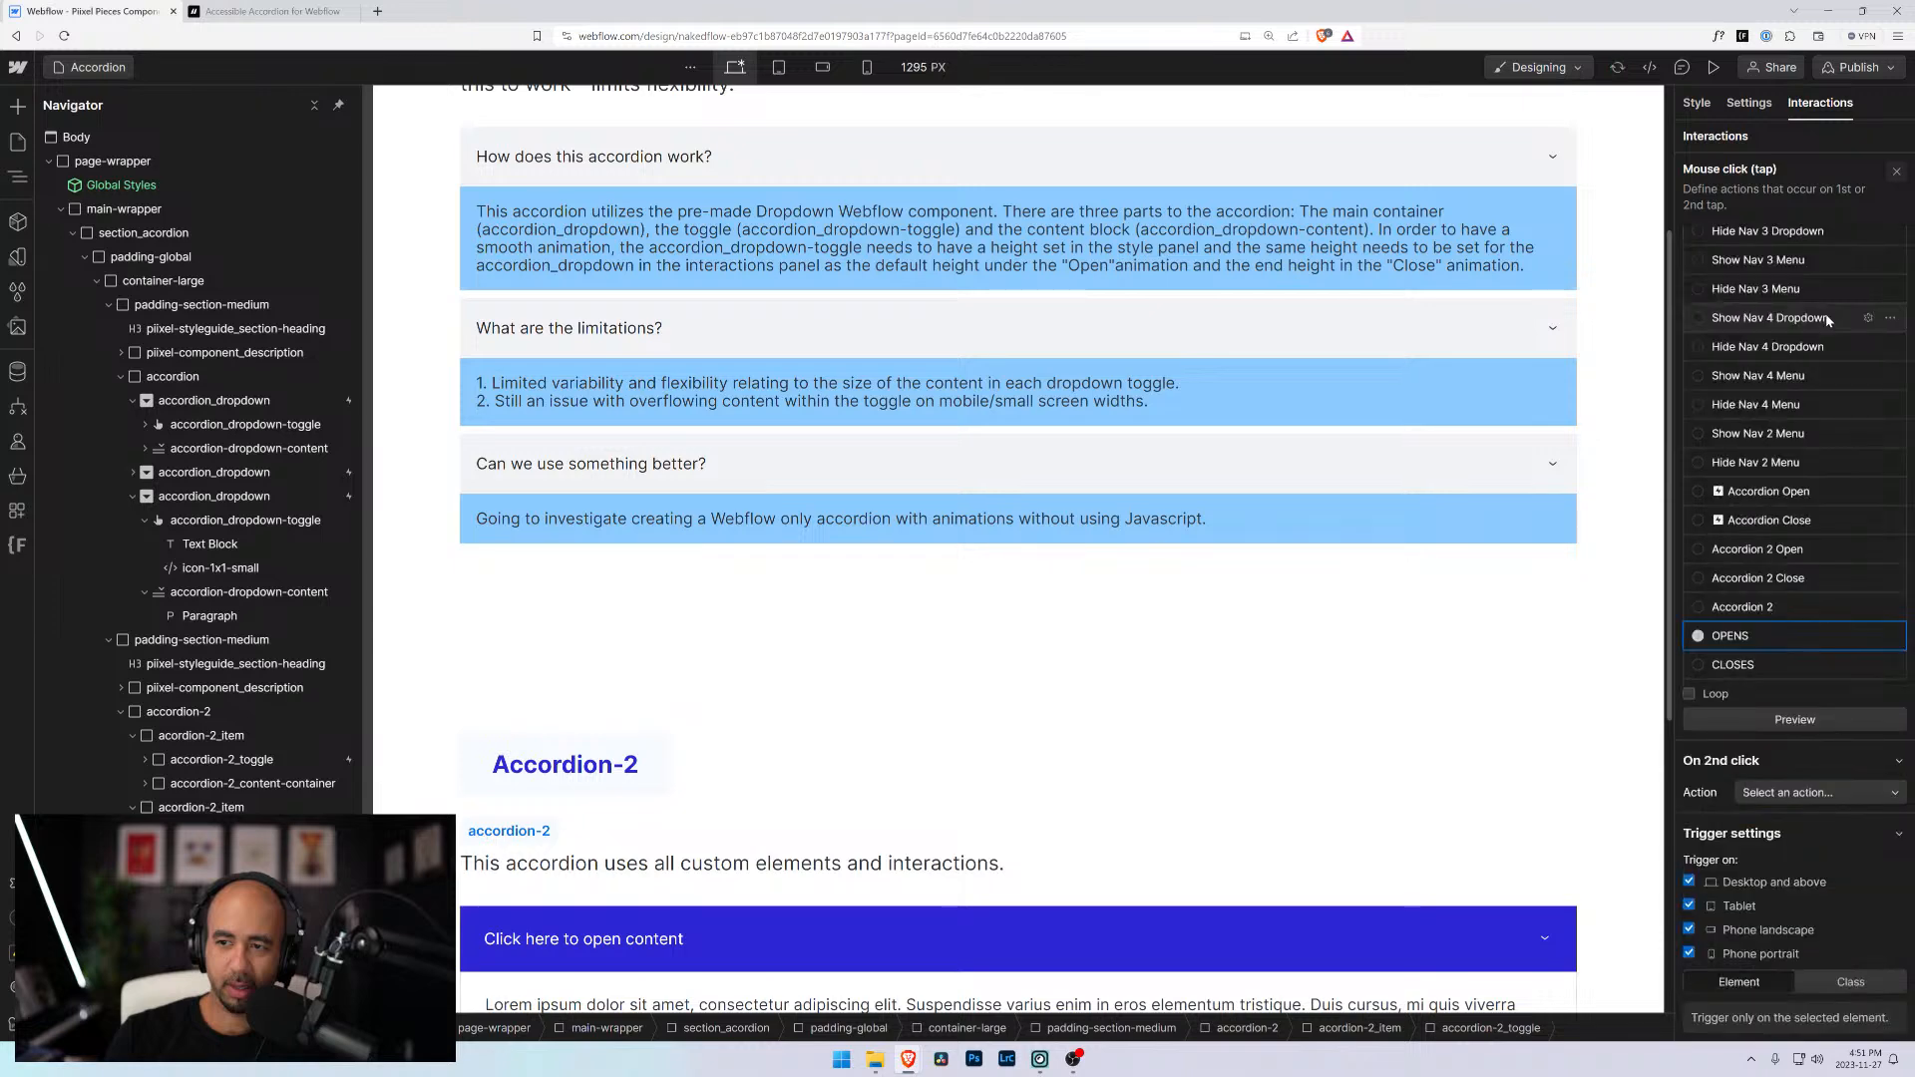
{"action": "scroll", "coordinate": [1796, 699], "scroll_direction": "up", "scroll_amount": 2}
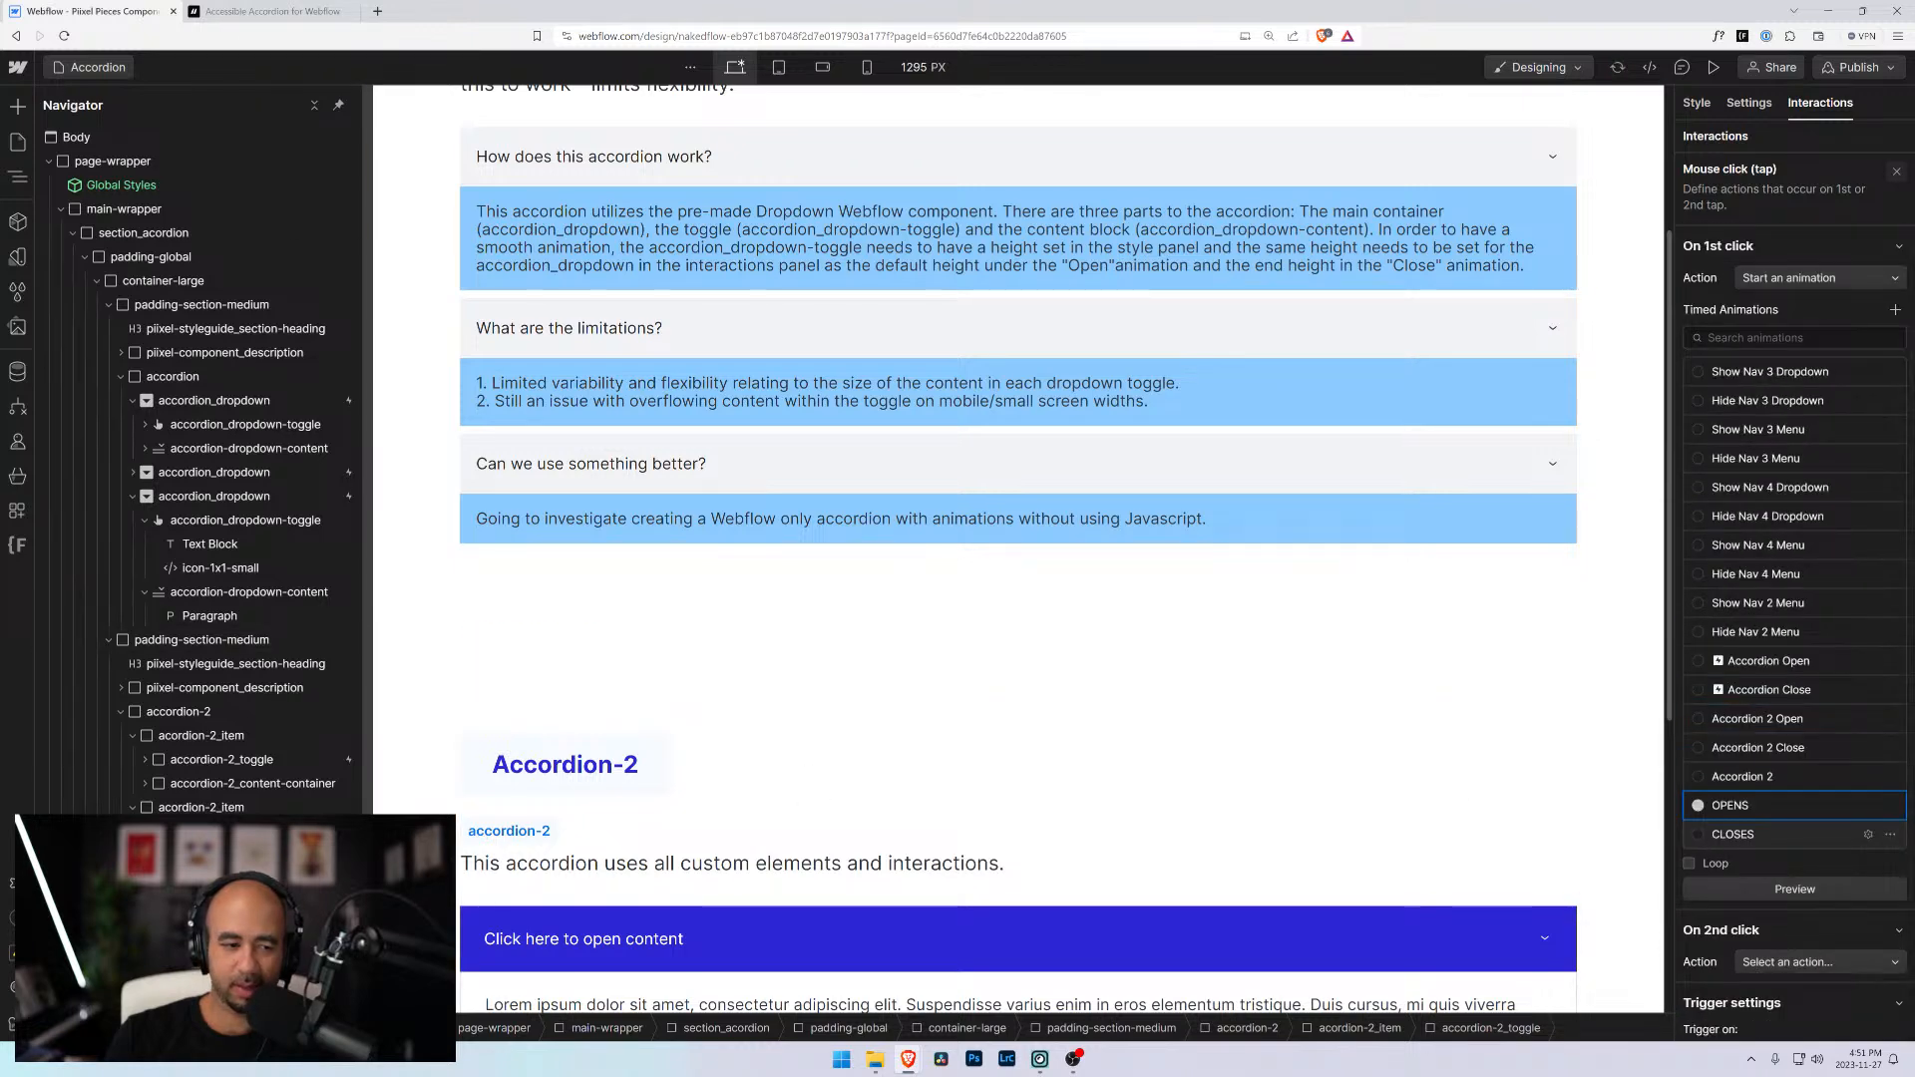
Reset the second-click action to Select an action in the second toggle's OPENS / CLOSES mouse click trigger
{"action": "key", "text": "ctrl+z"}
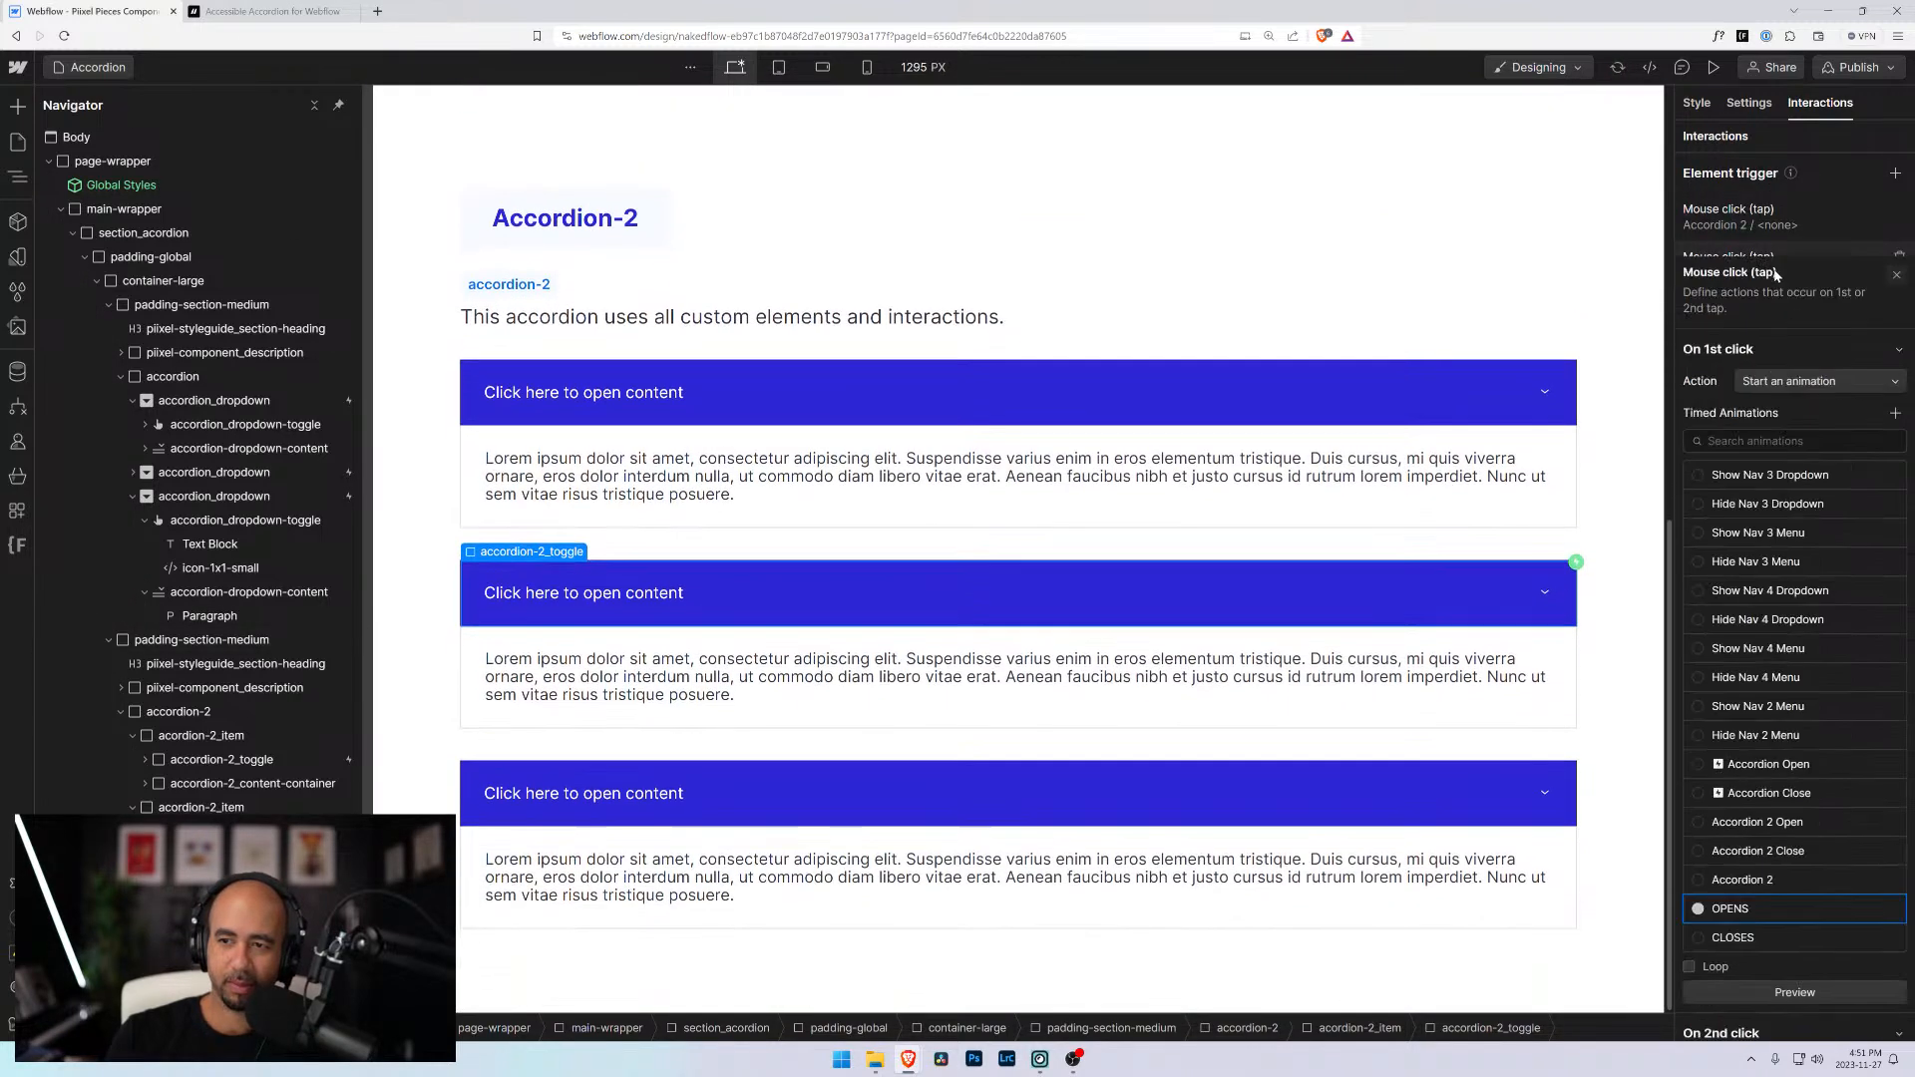
{"action": "scroll", "coordinate": [1811, 738], "scroll_direction": "down", "scroll_amount": 8}
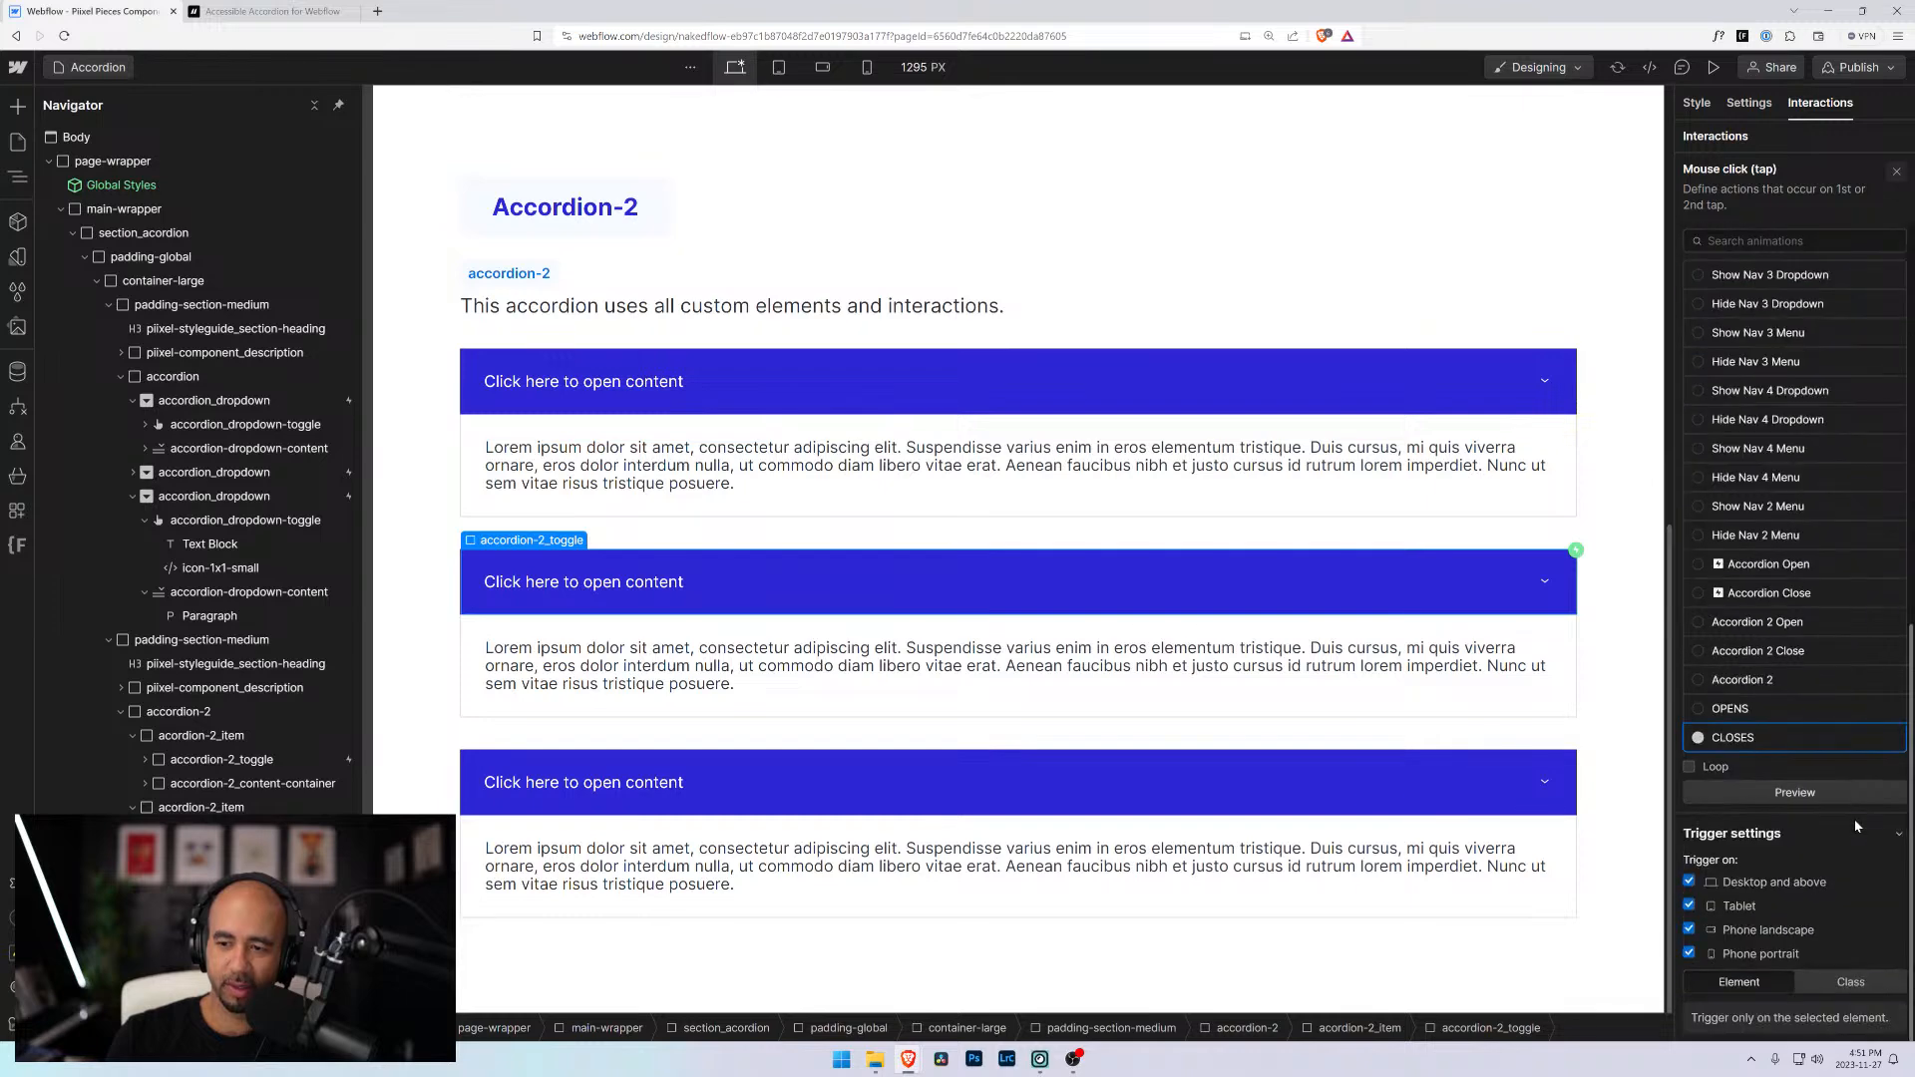
{"action": "scroll", "coordinate": [1808, 738], "scroll_direction": "up", "scroll_amount": 2}
{"action": "left_click", "coordinate": [1796, 330]}
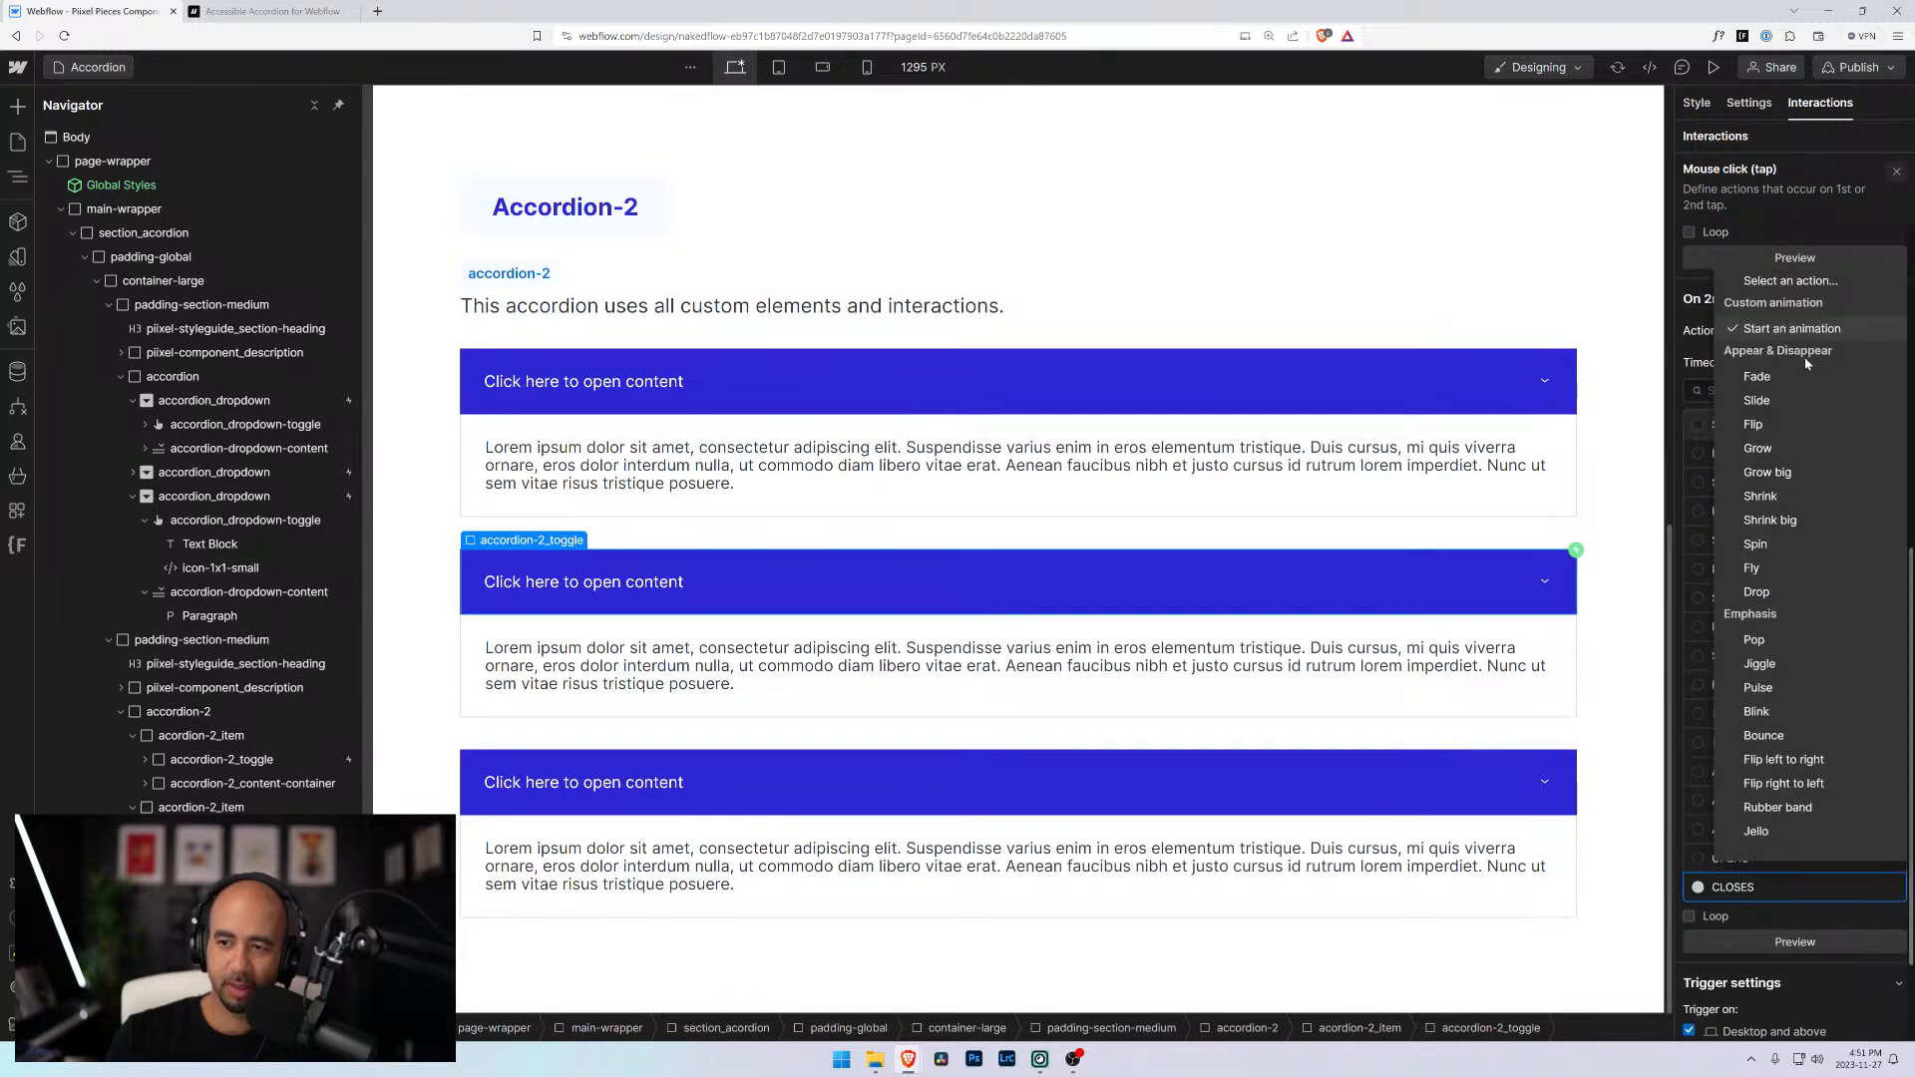
{"action": "left_click", "coordinate": [1787, 282]}
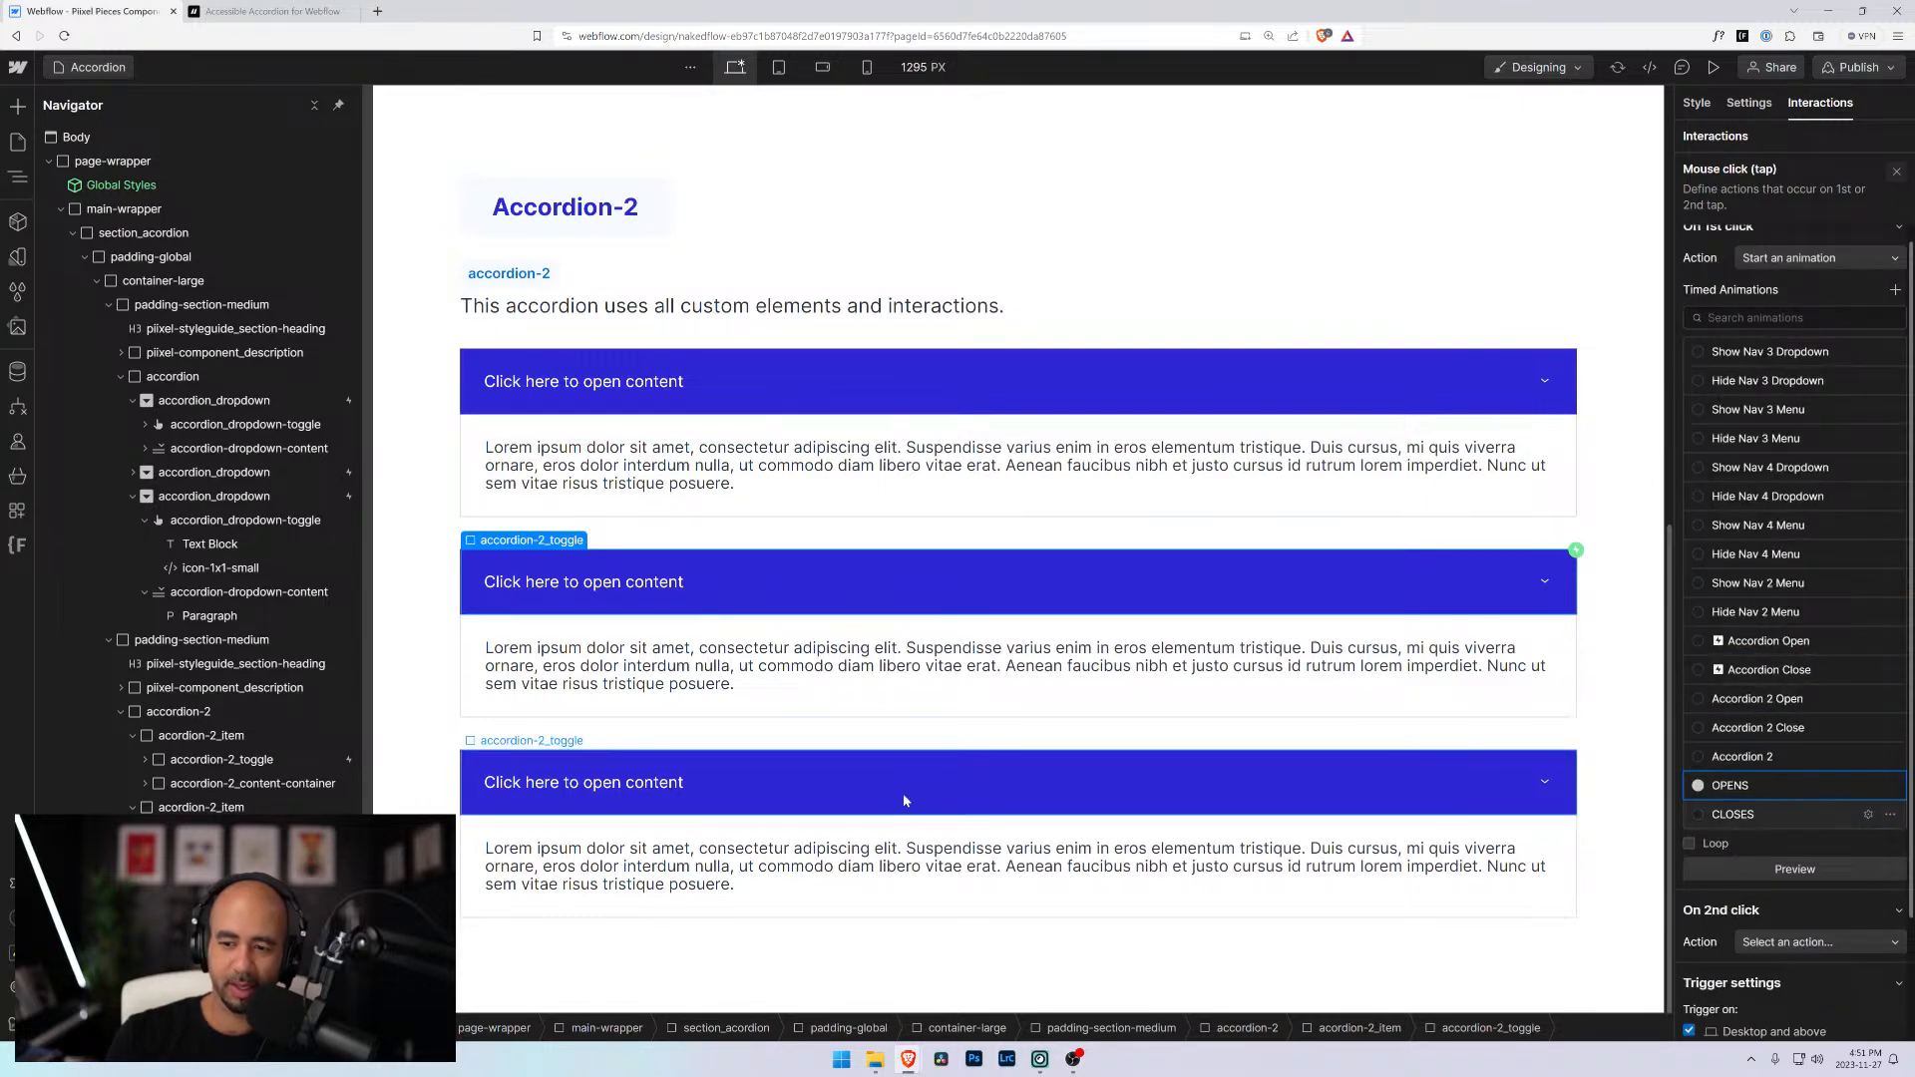
Reset the second-click action to Select an action in the first accordion-2 toggle's OPENS / CLOSES mouse click trigger
{"action": "left_click", "coordinate": [285, 761]}
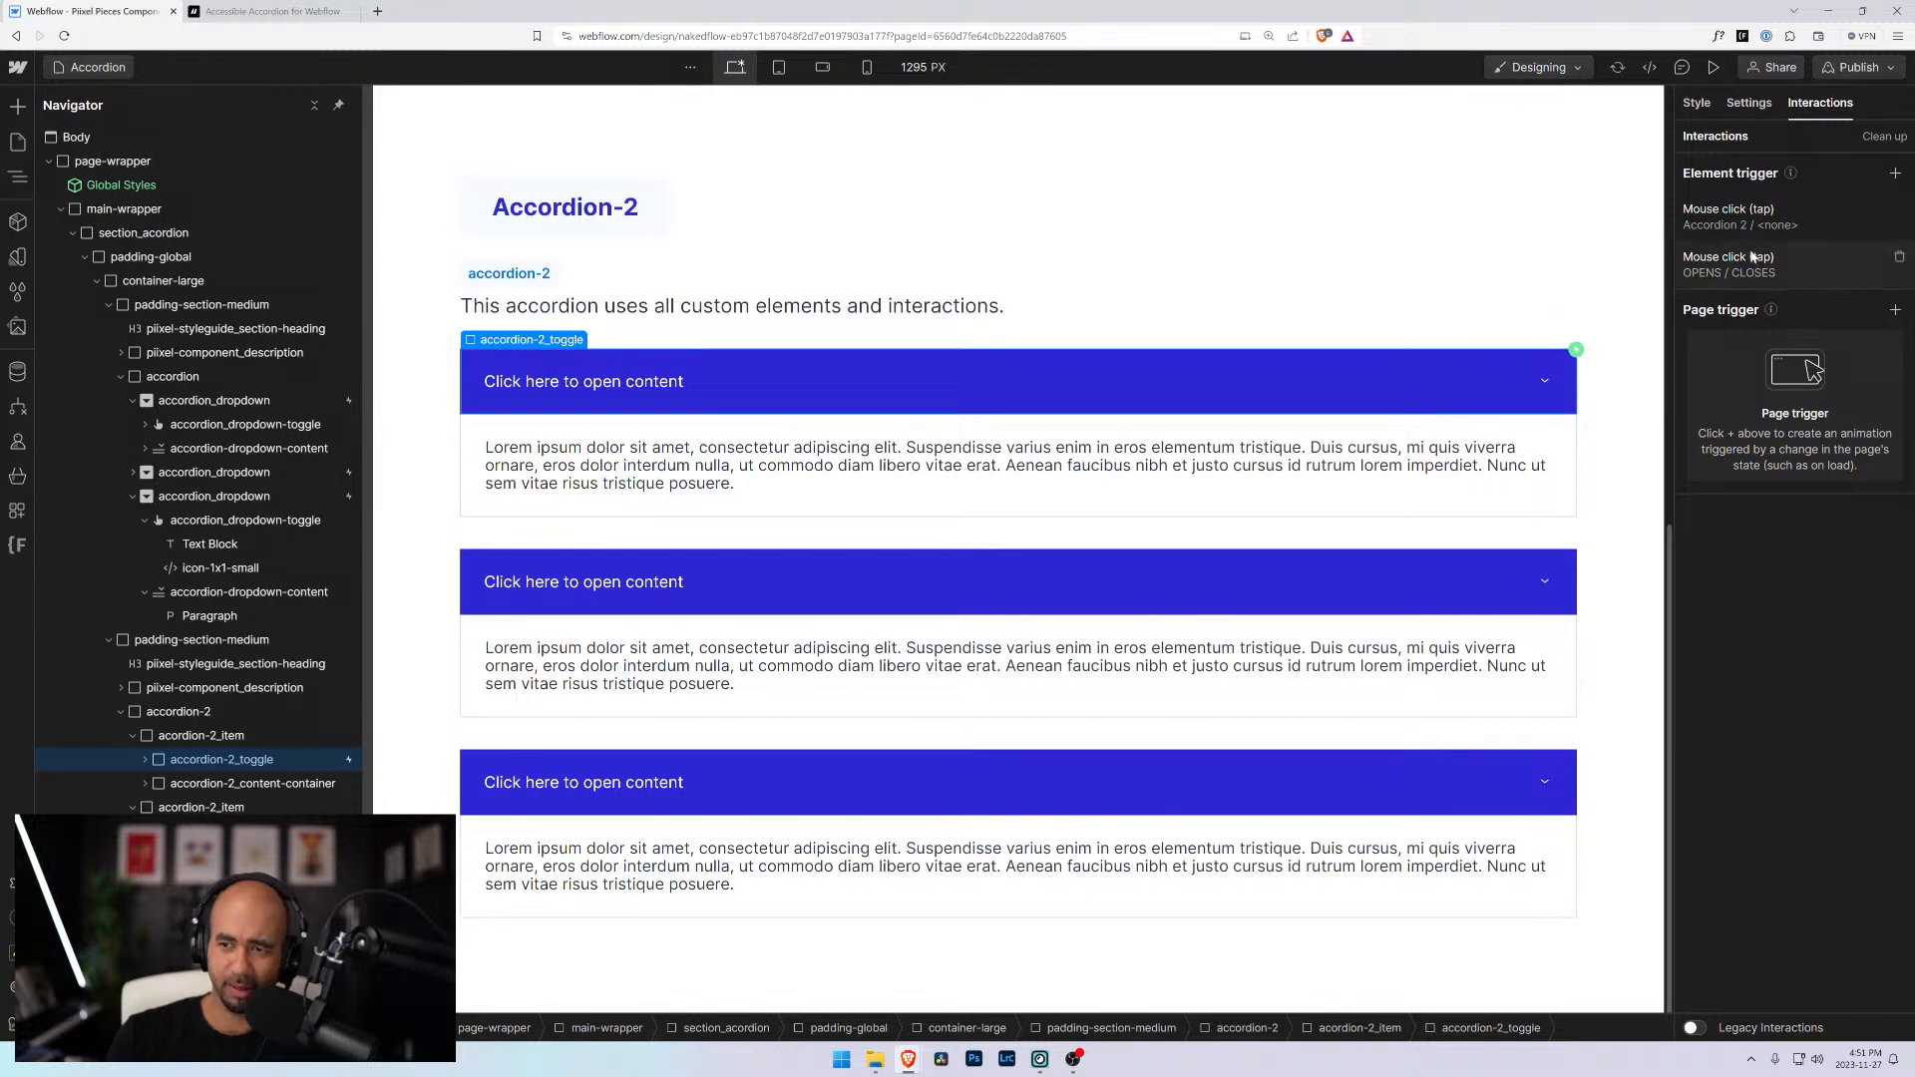
{"action": "left_click", "coordinate": [1791, 266]}
{"action": "scroll", "coordinate": [1769, 565], "scroll_direction": "down", "scroll_amount": 5}
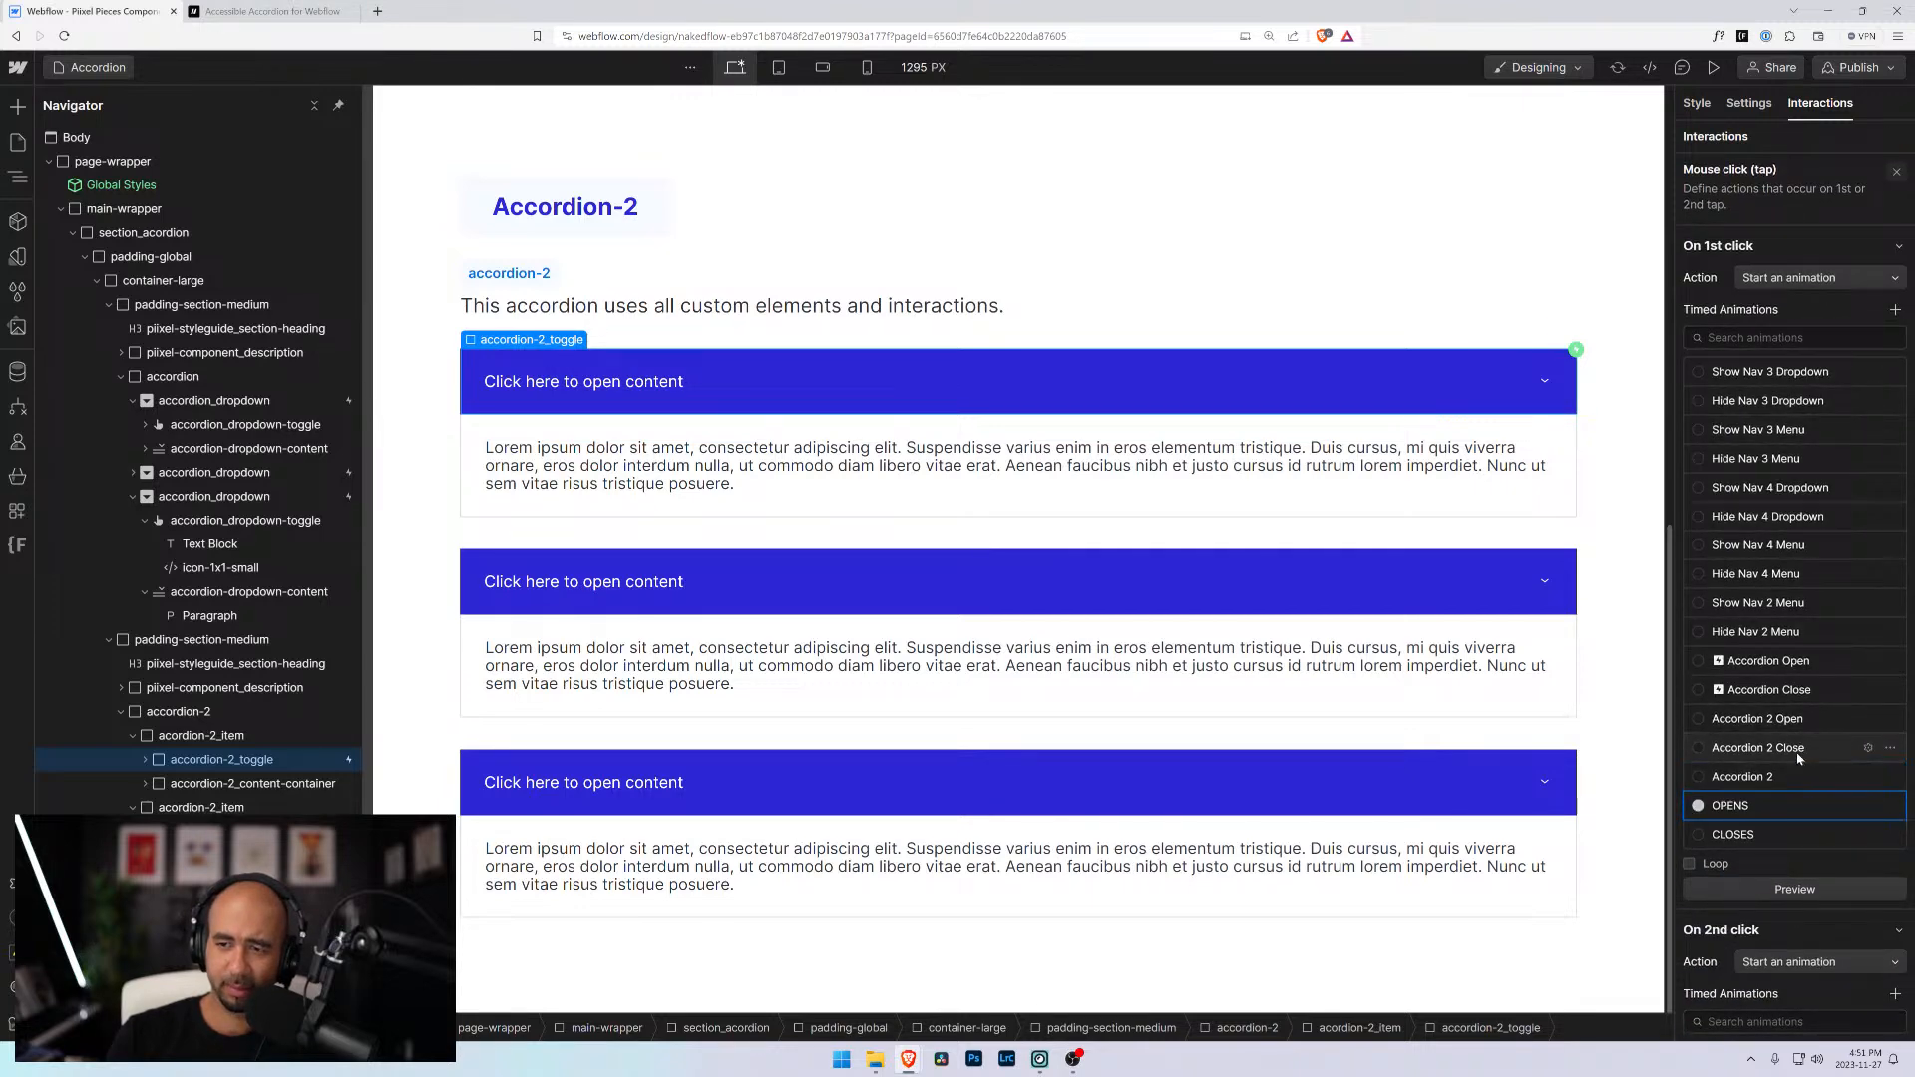
{"action": "scroll", "coordinate": [1769, 565], "scroll_direction": "down", "scroll_amount": 2}
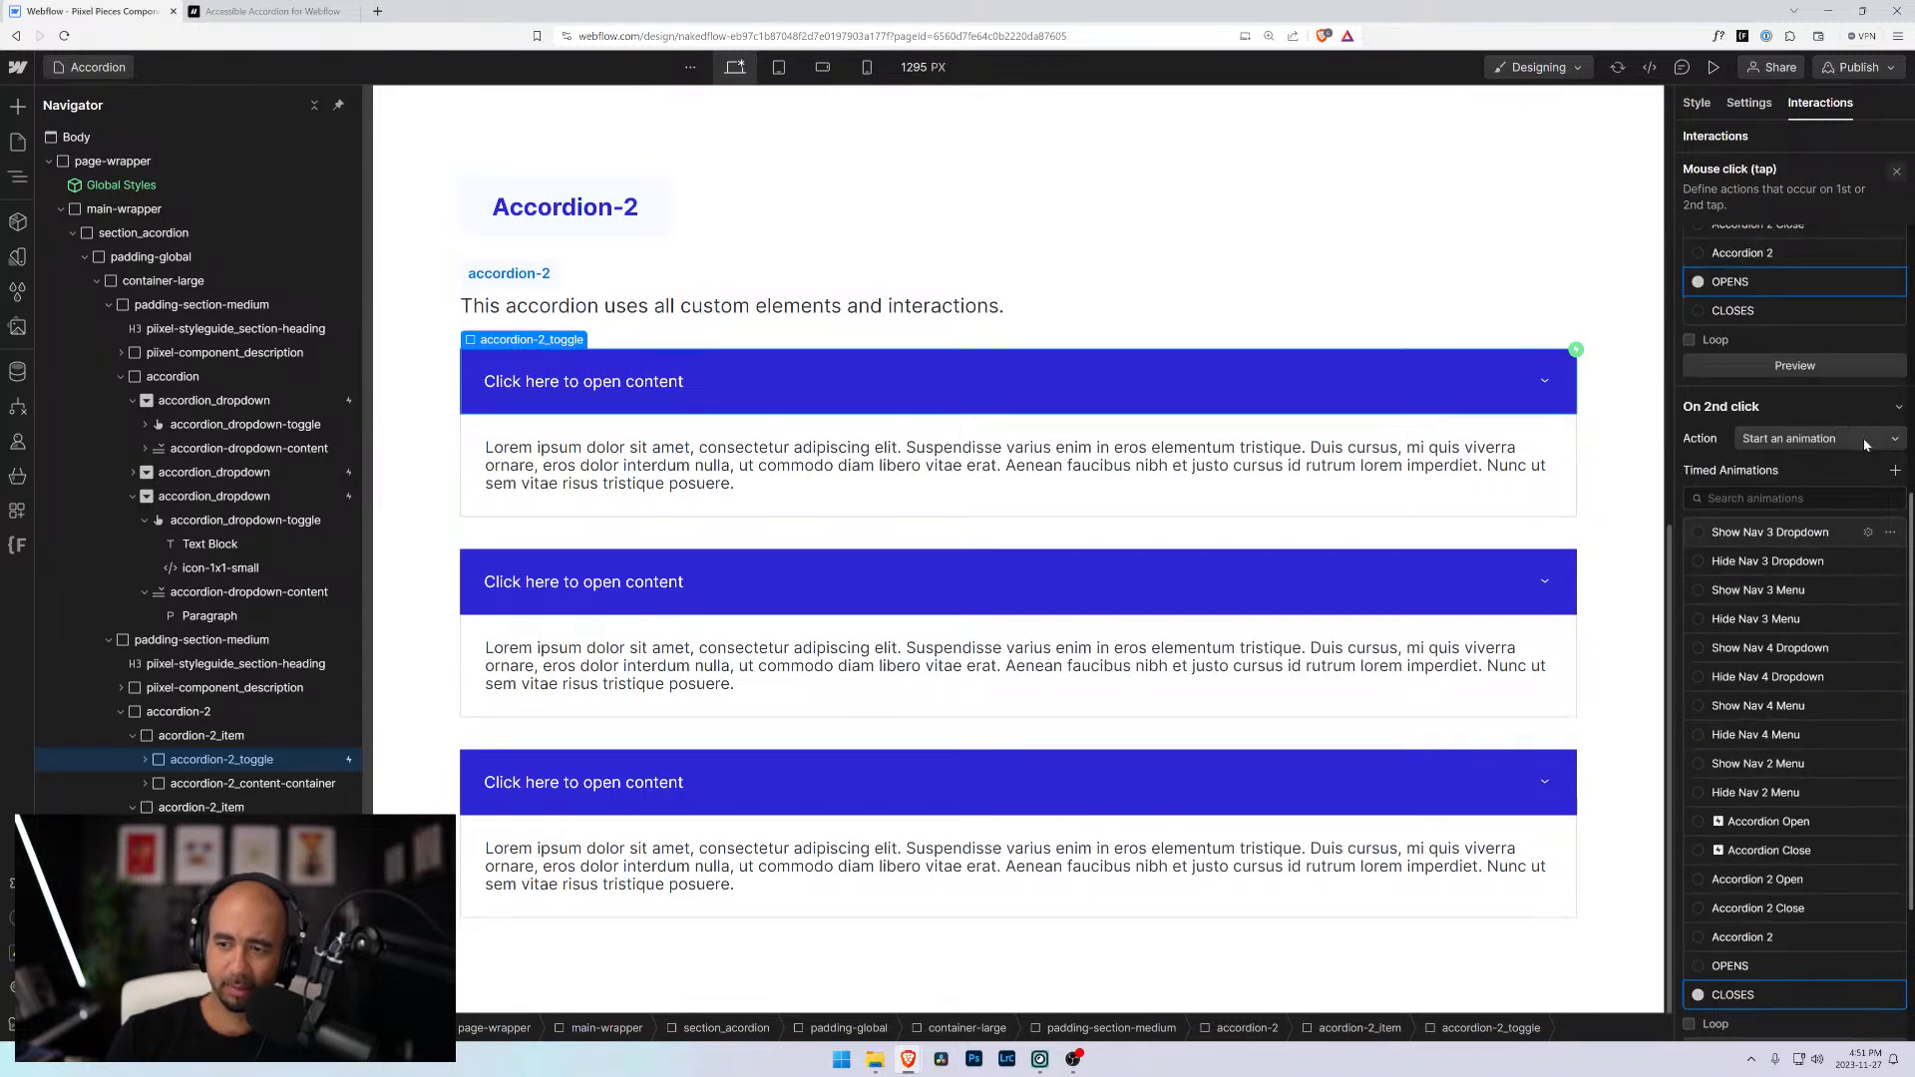
{"action": "left_click", "coordinate": [1765, 436]}
{"action": "left_click", "coordinate": [1764, 390]}
{"action": "scroll", "coordinate": [1723, 529], "scroll_direction": "up", "scroll_amount": 2}
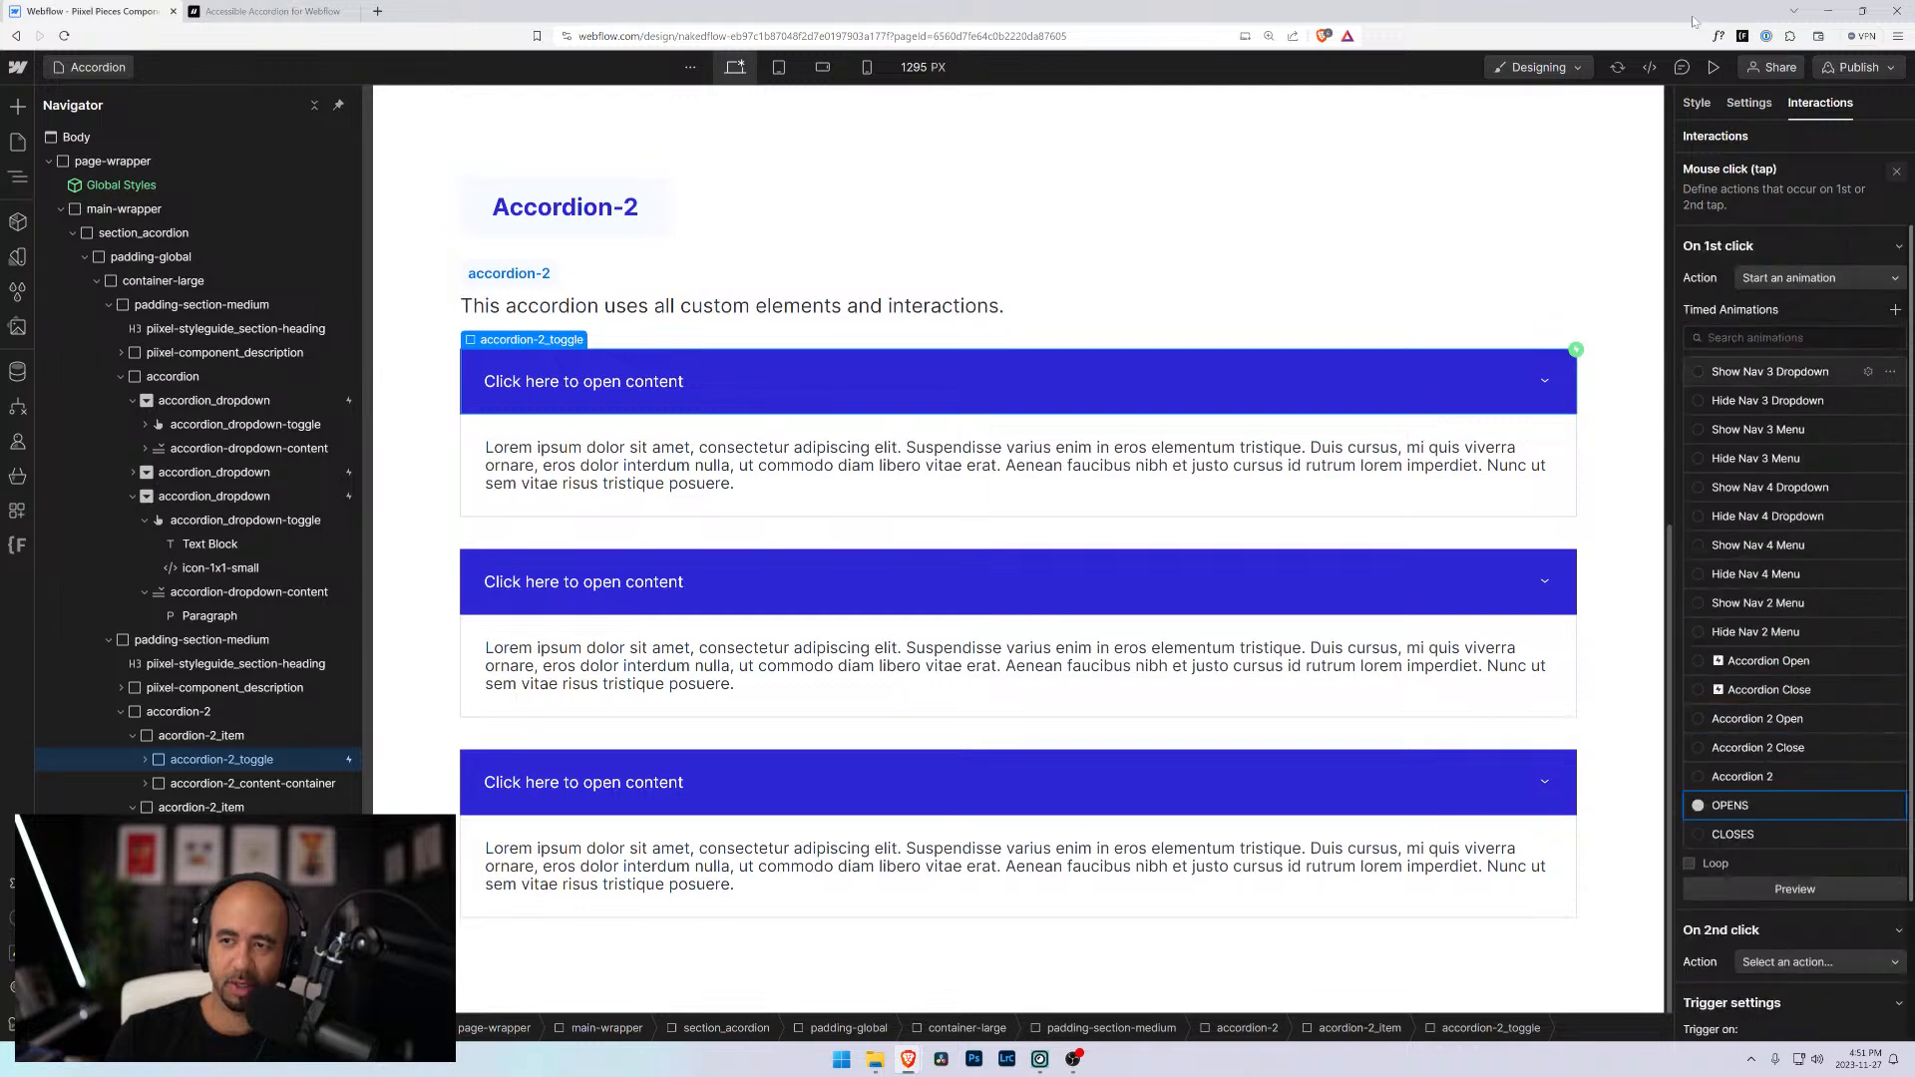
Preview the page and open the three Accordion-2 items one after another, going through them twice
{"action": "left_click", "coordinate": [1712, 67]}
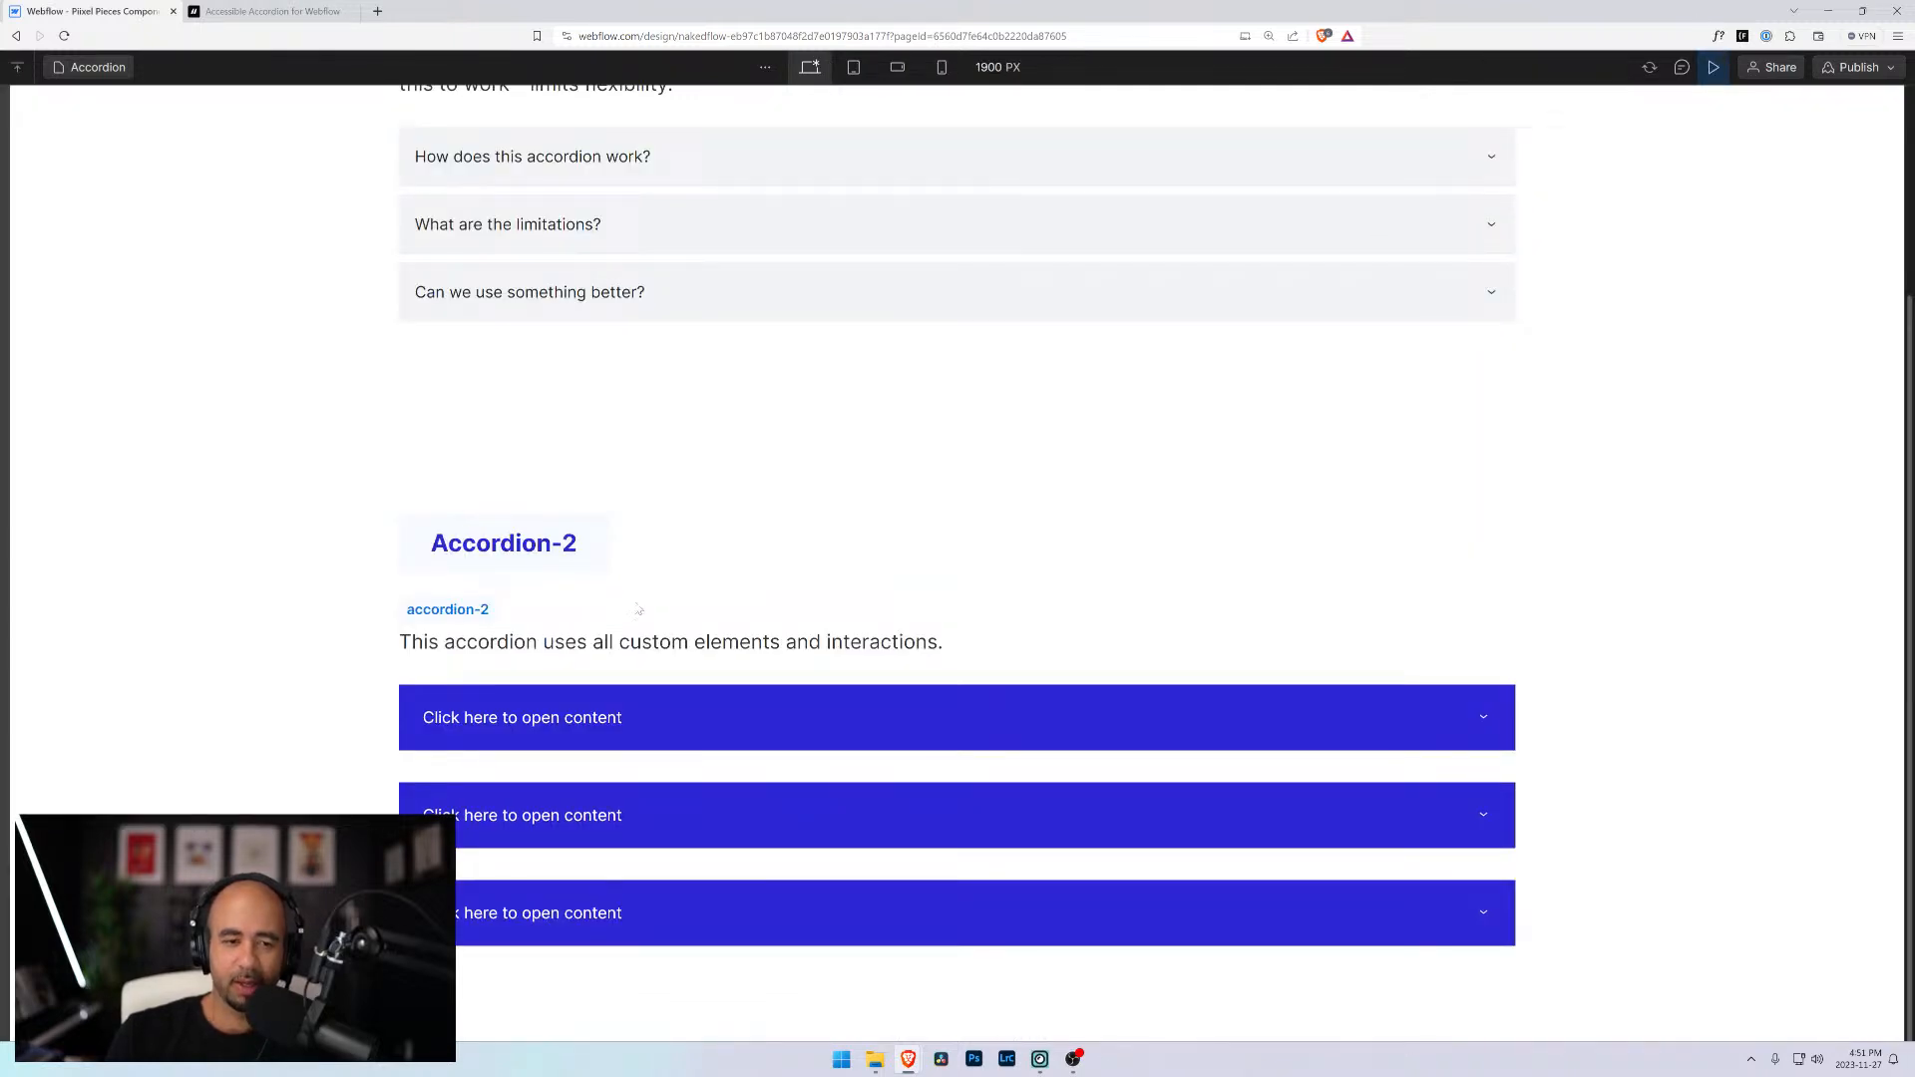
{"action": "left_click", "coordinate": [646, 708]}
{"action": "scroll", "coordinate": [663, 758], "scroll_direction": "down", "scroll_amount": 1}
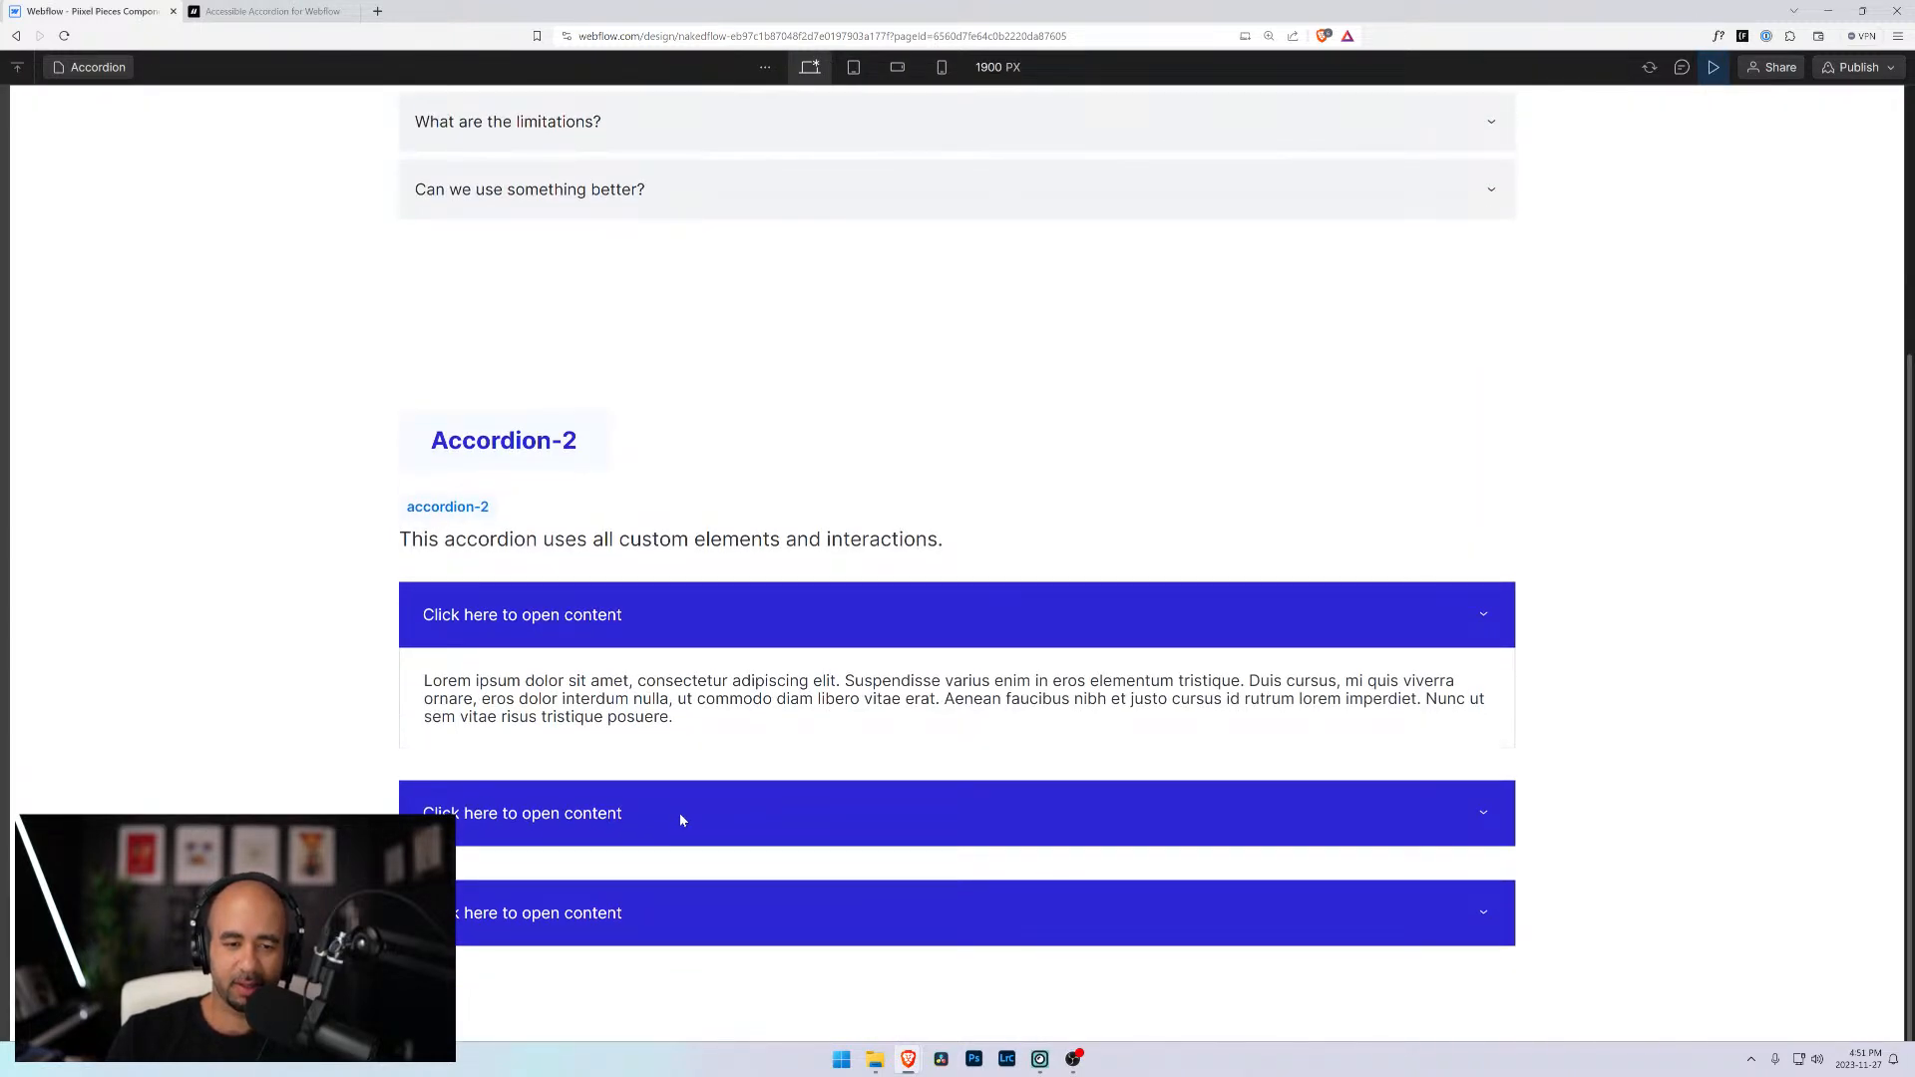
{"action": "left_click", "coordinate": [679, 812]}
{"action": "left_click", "coordinate": [663, 913]}
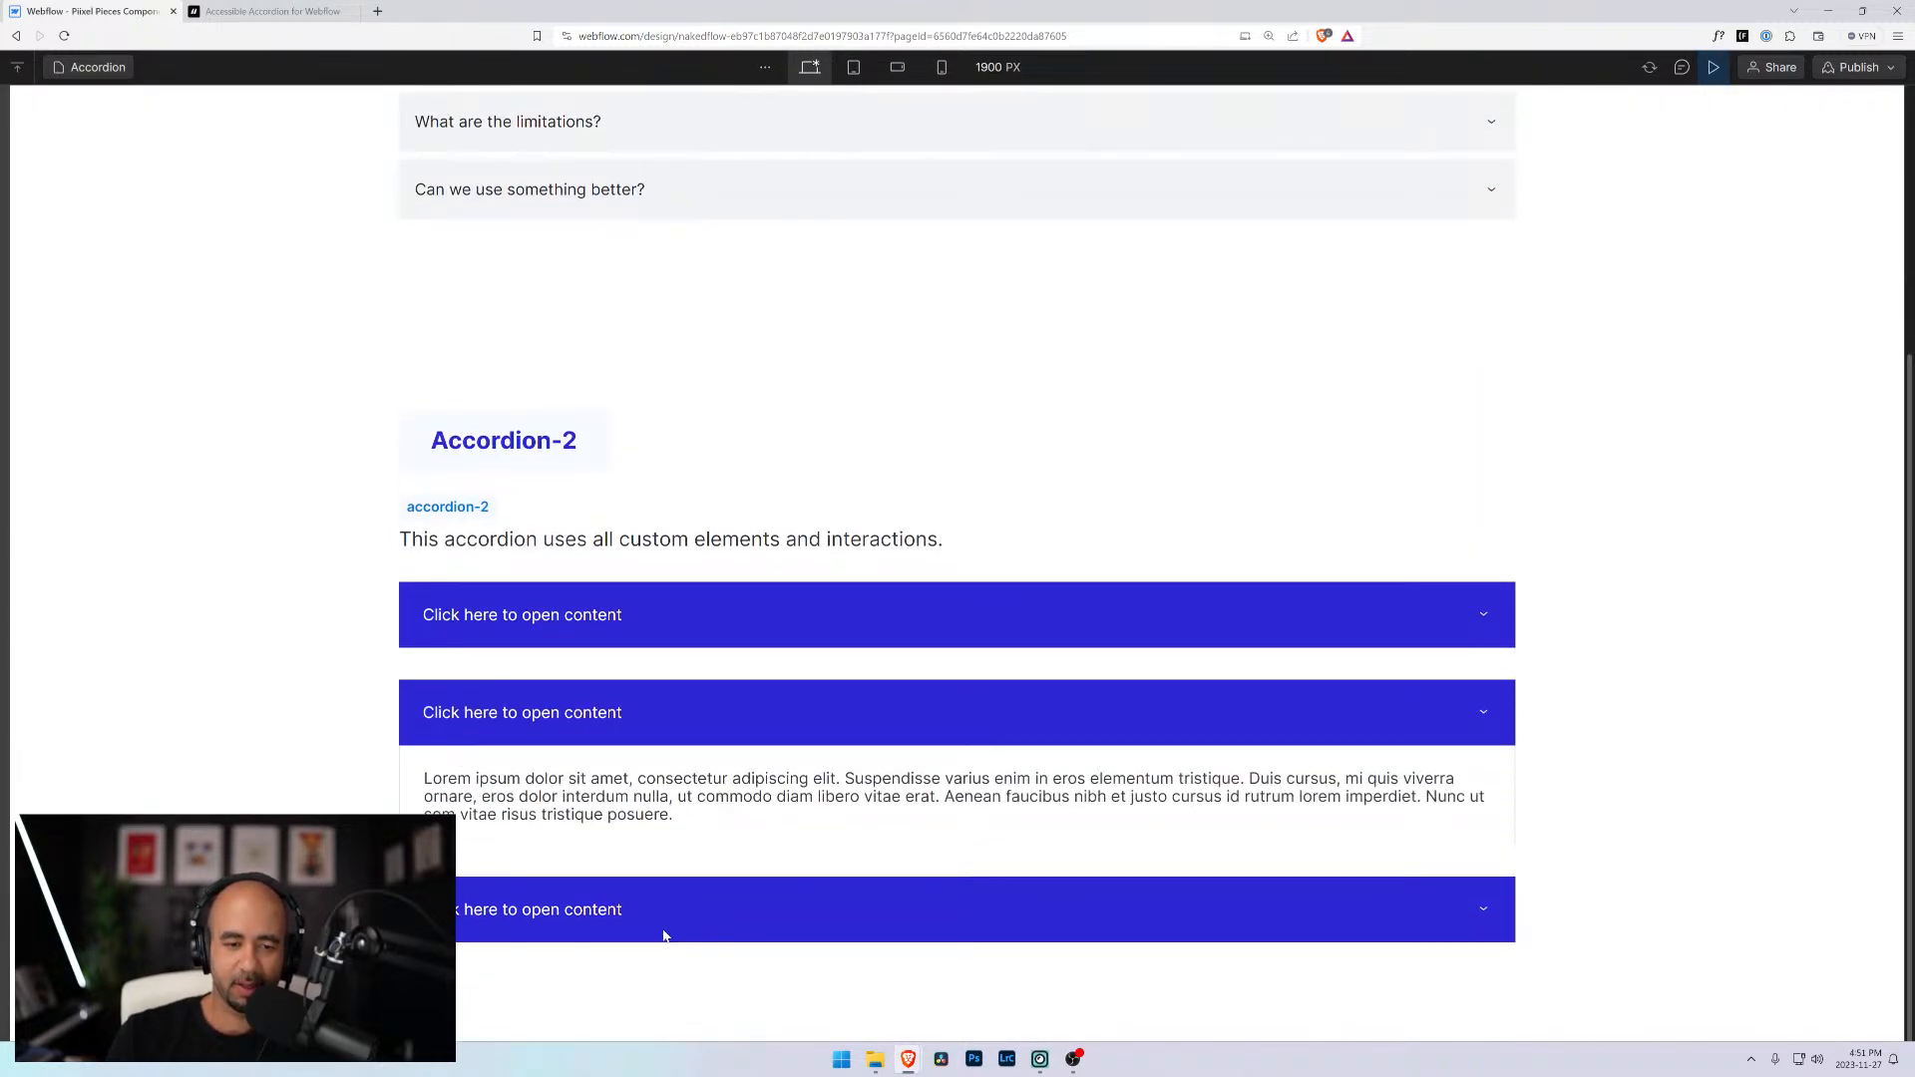
{"action": "left_click", "coordinate": [642, 733]}
{"action": "left_click", "coordinate": [632, 618]}
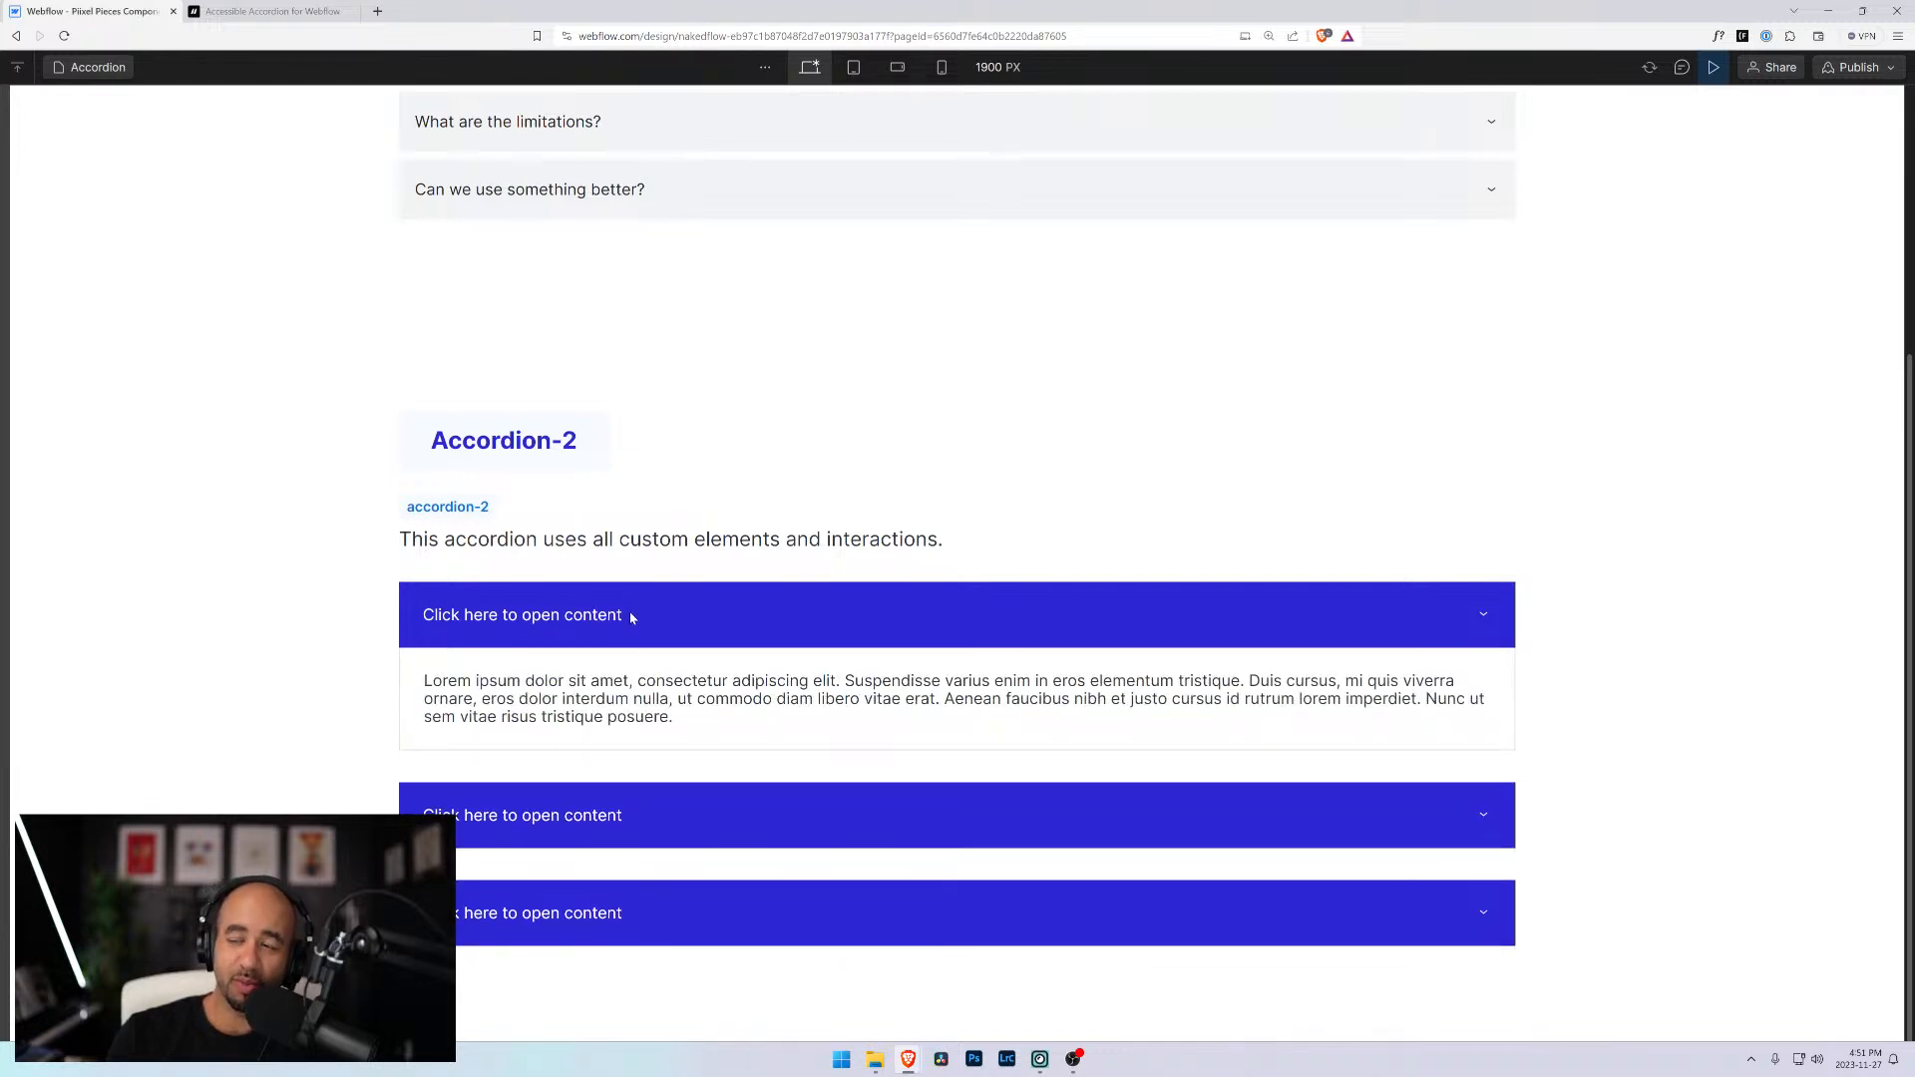
{"action": "left_click", "coordinate": [581, 841]}
{"action": "left_click", "coordinate": [584, 912]}
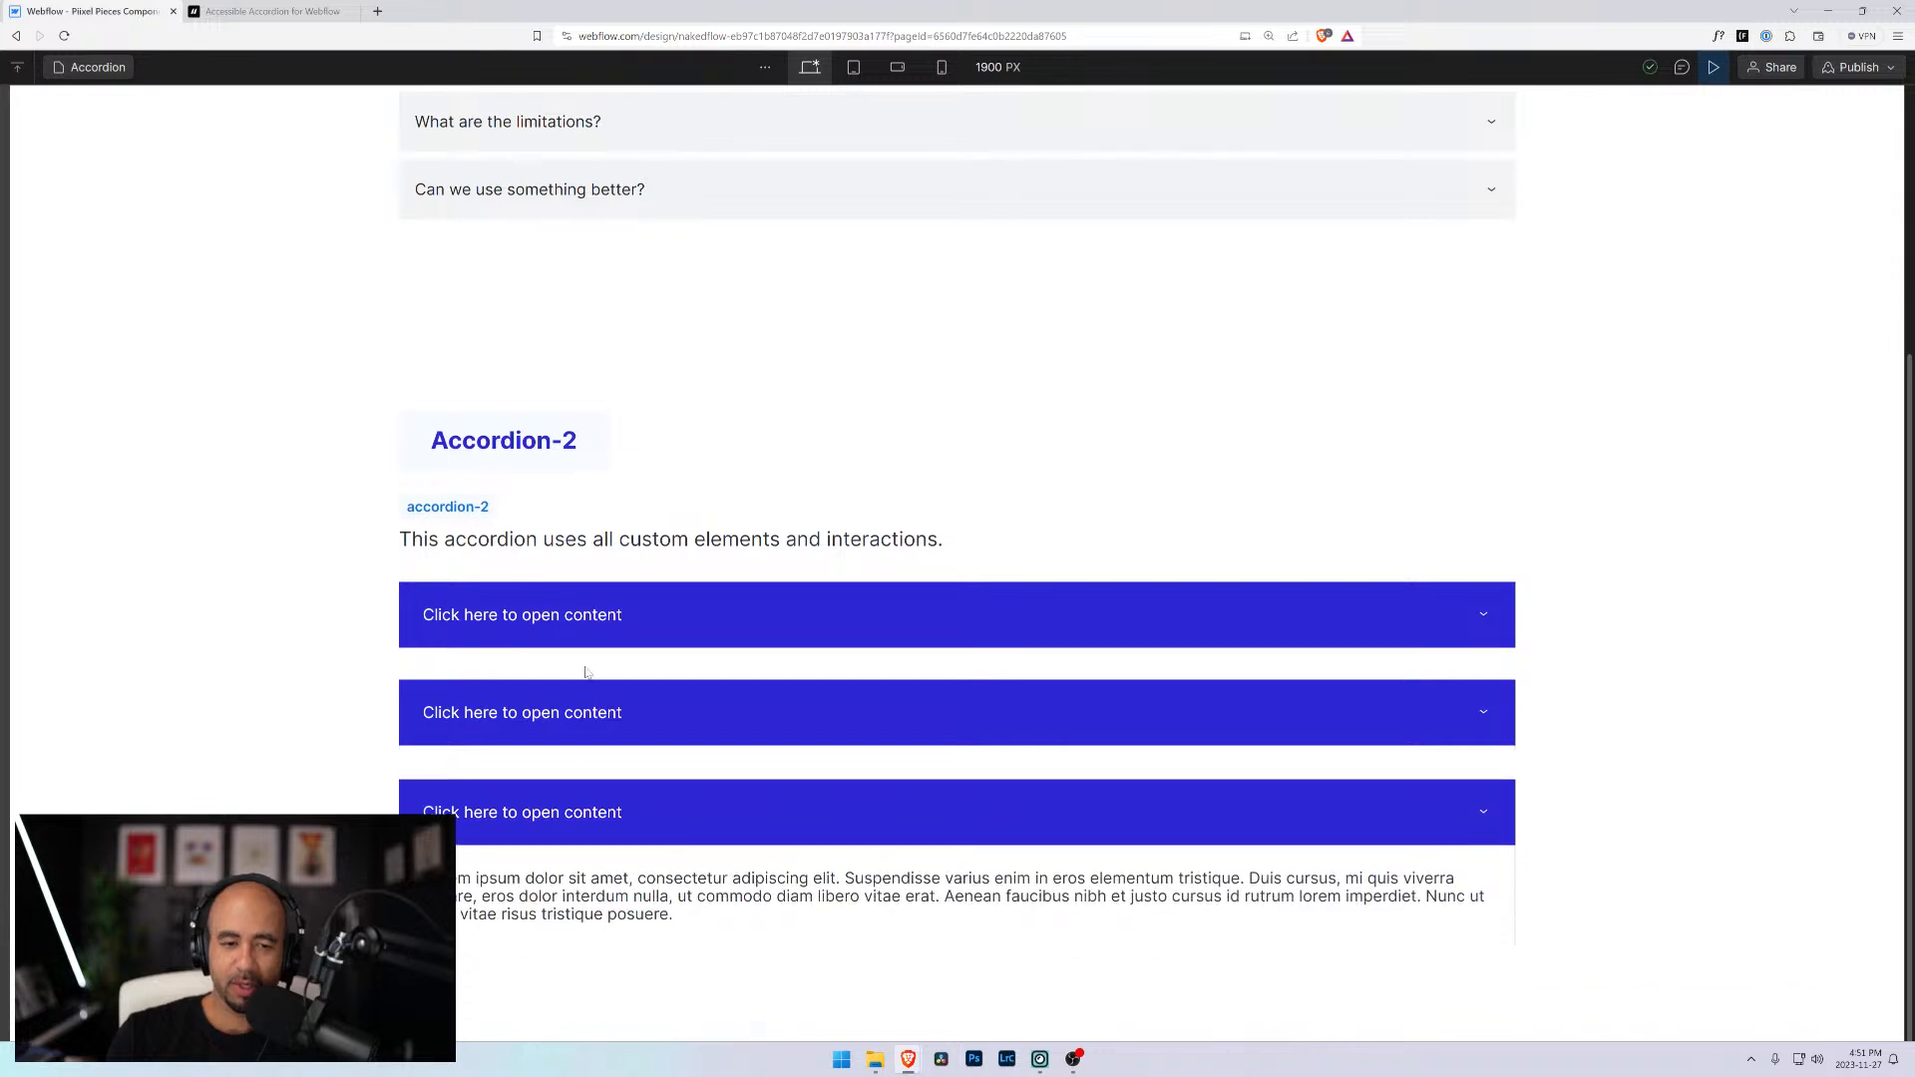
Keep switching between the Accordion-2 items in varying order to test how opening one affects the others
{"action": "left_click", "coordinate": [586, 710]}
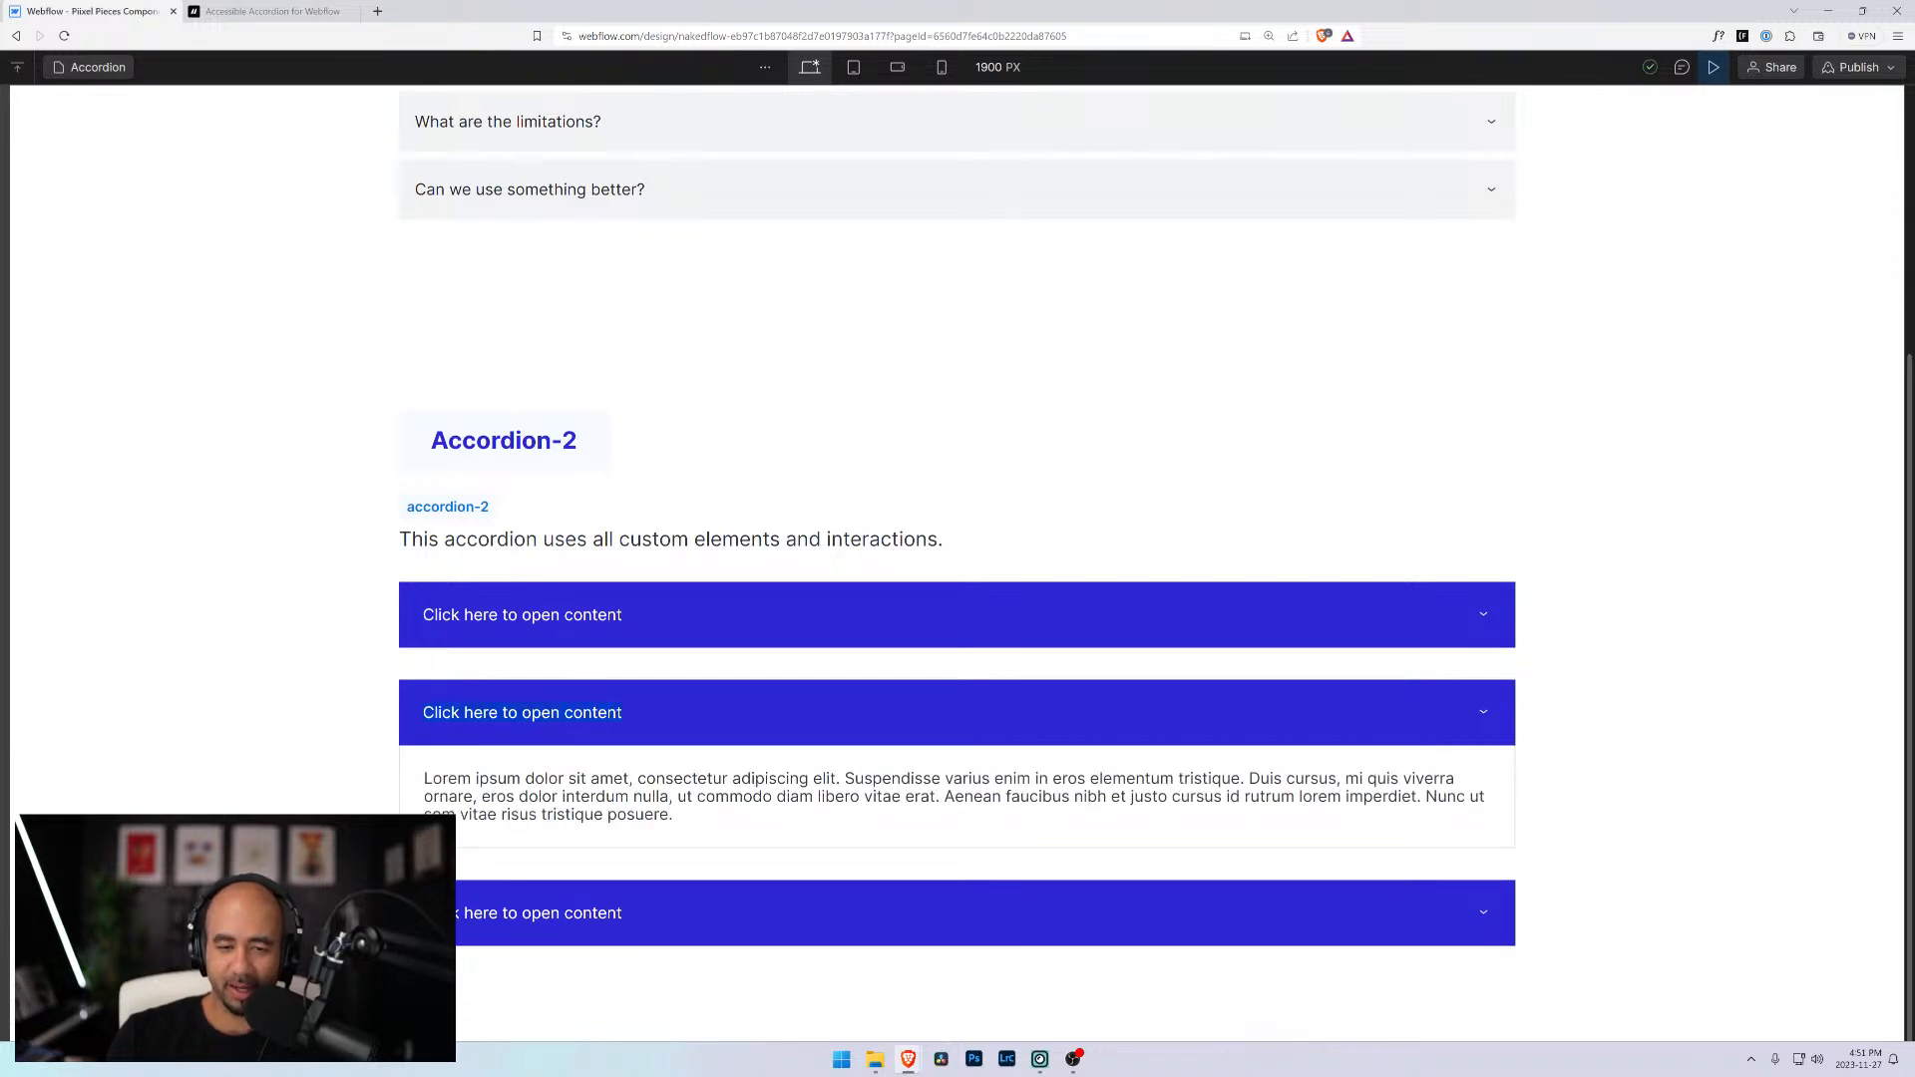
{"action": "left_click", "coordinate": [585, 616]}
{"action": "double_click", "coordinate": [585, 812]}
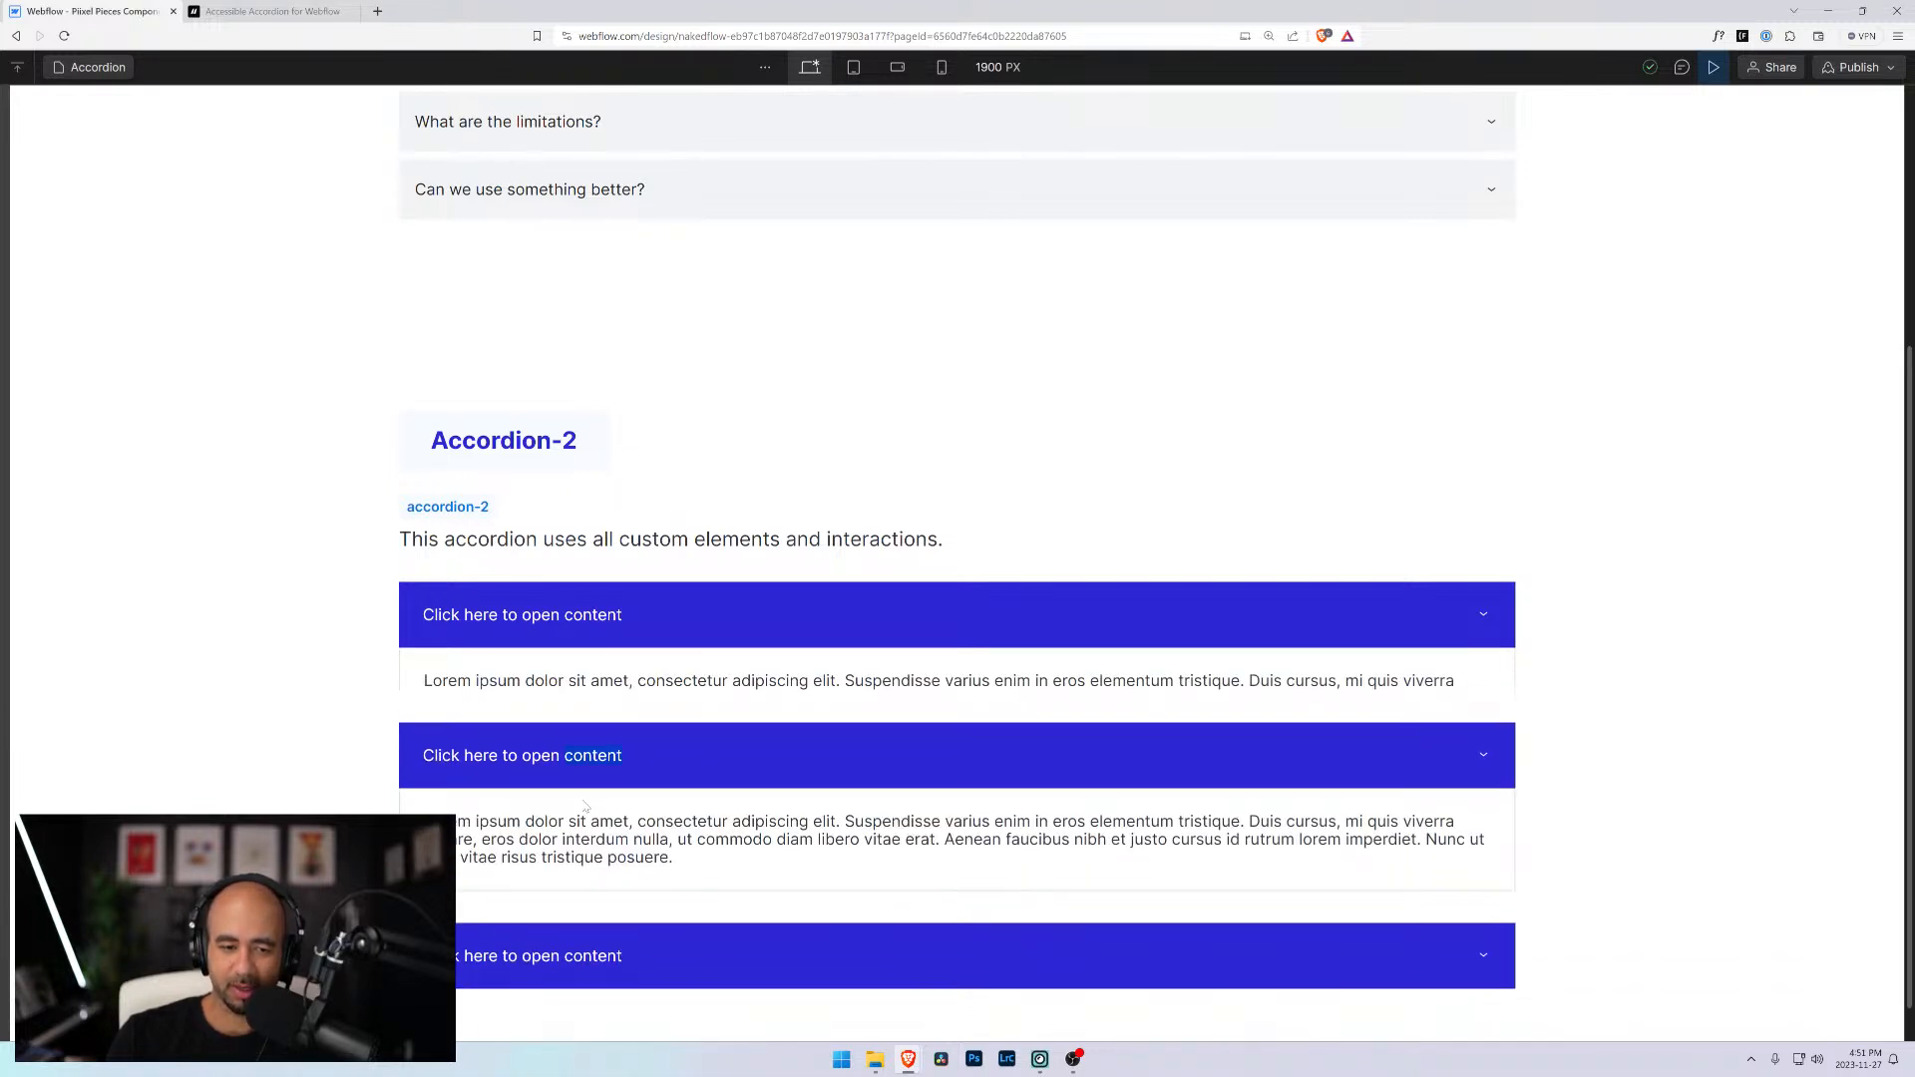
{"action": "left_click", "coordinate": [588, 903]}
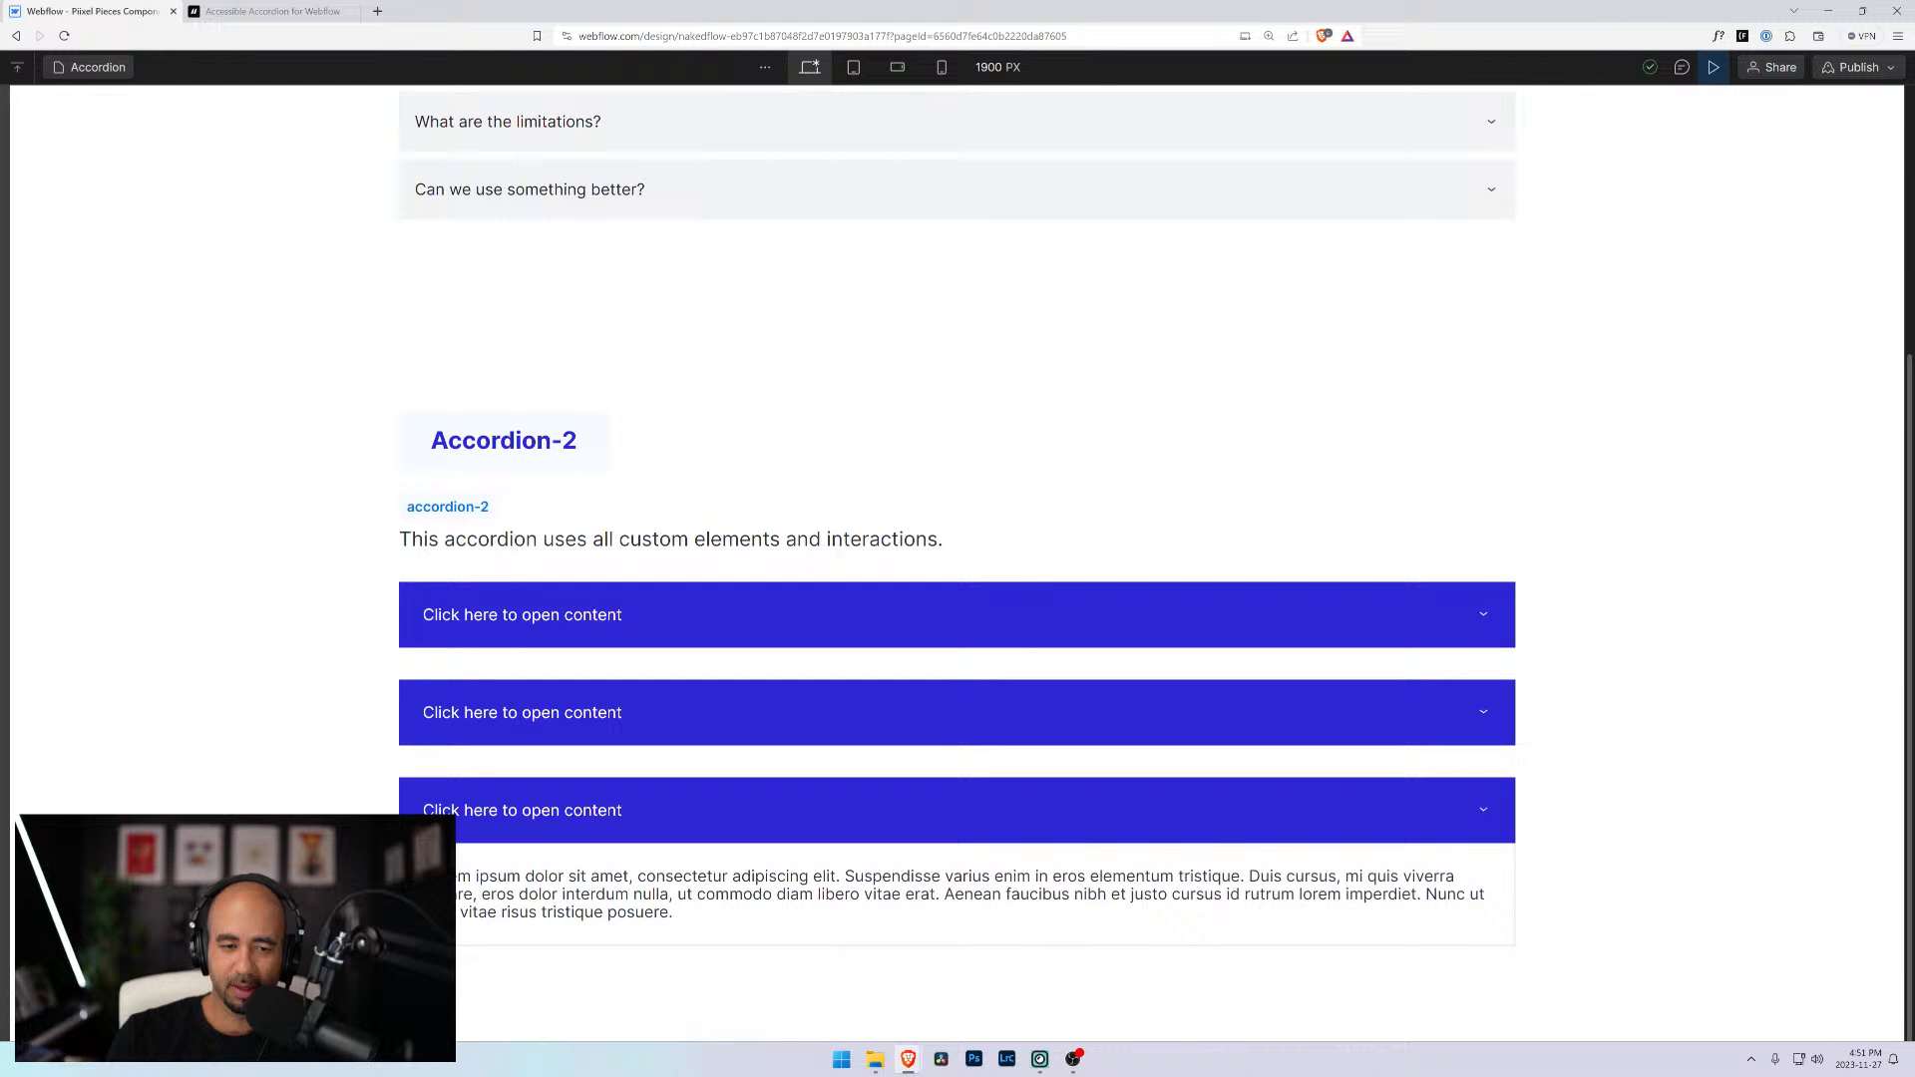
{"action": "left_click", "coordinate": [550, 727]}
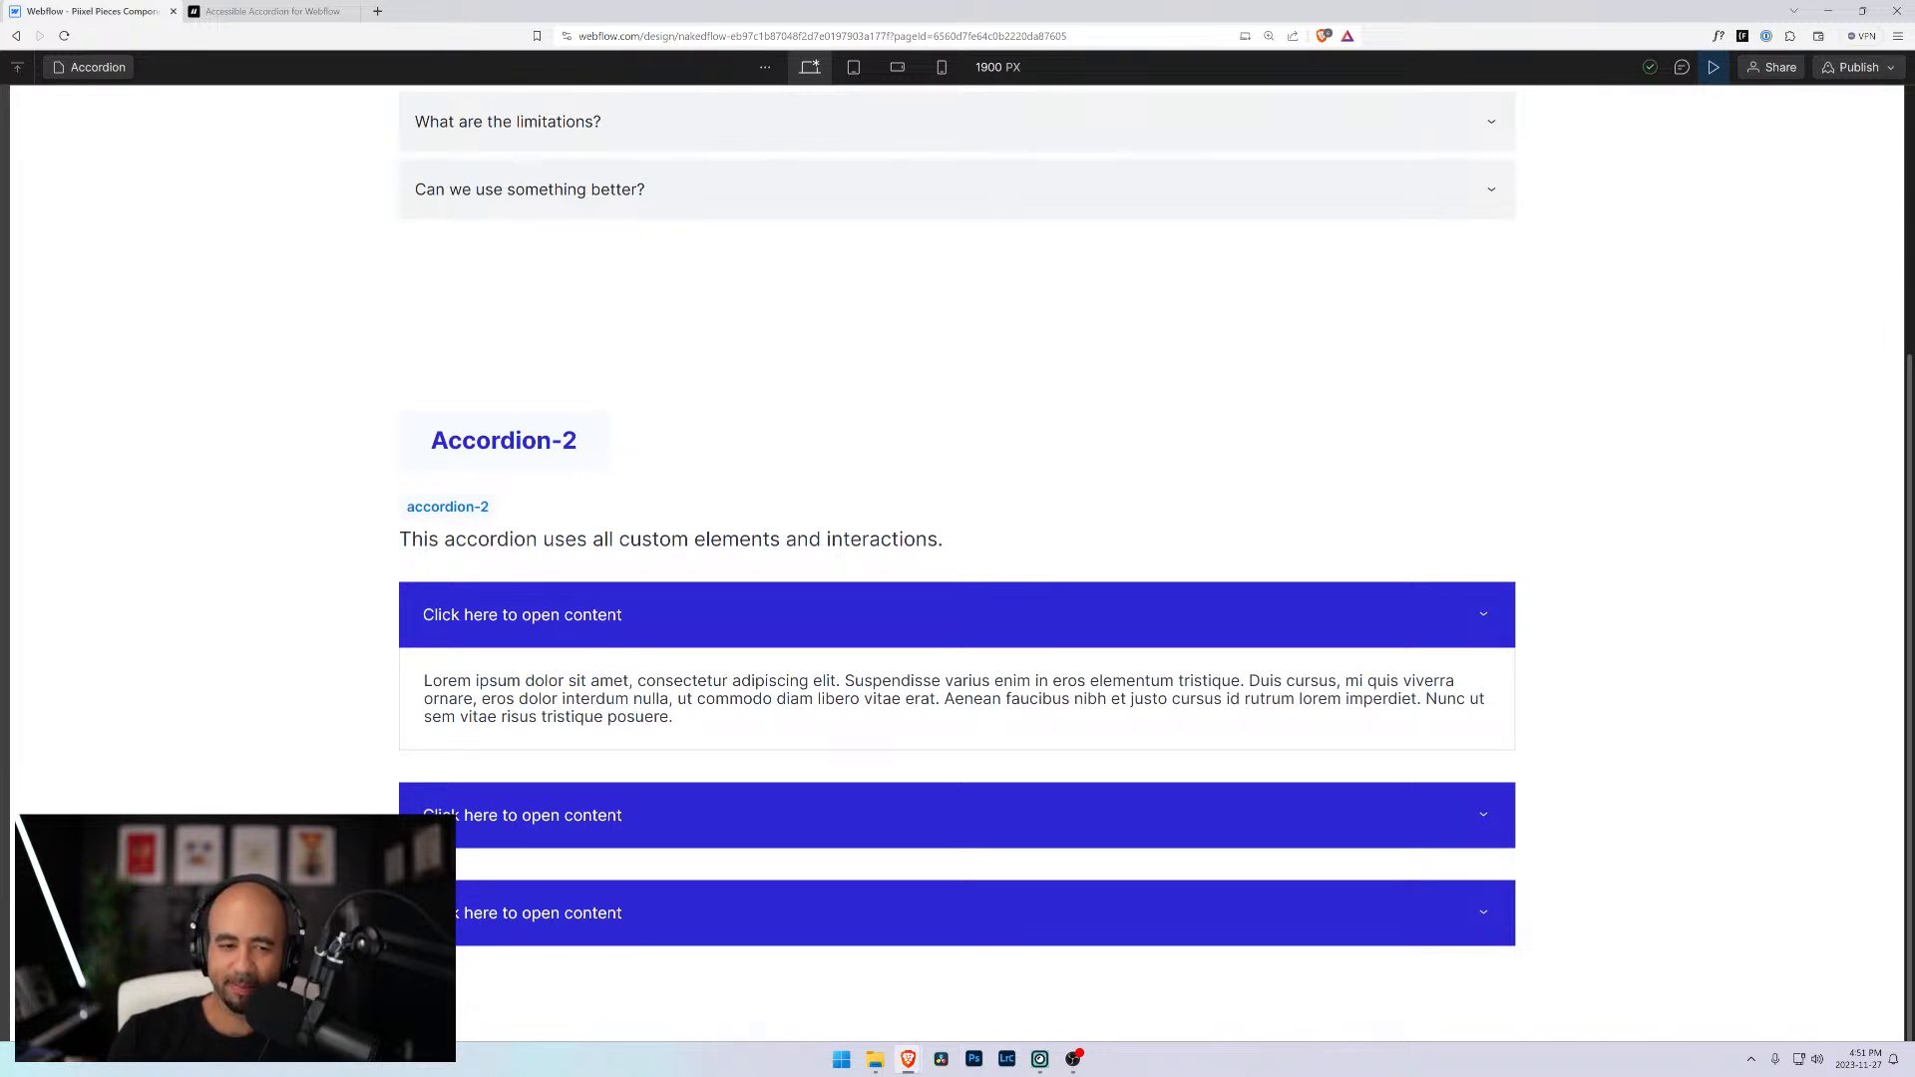
{"action": "left_click", "coordinate": [594, 816]}
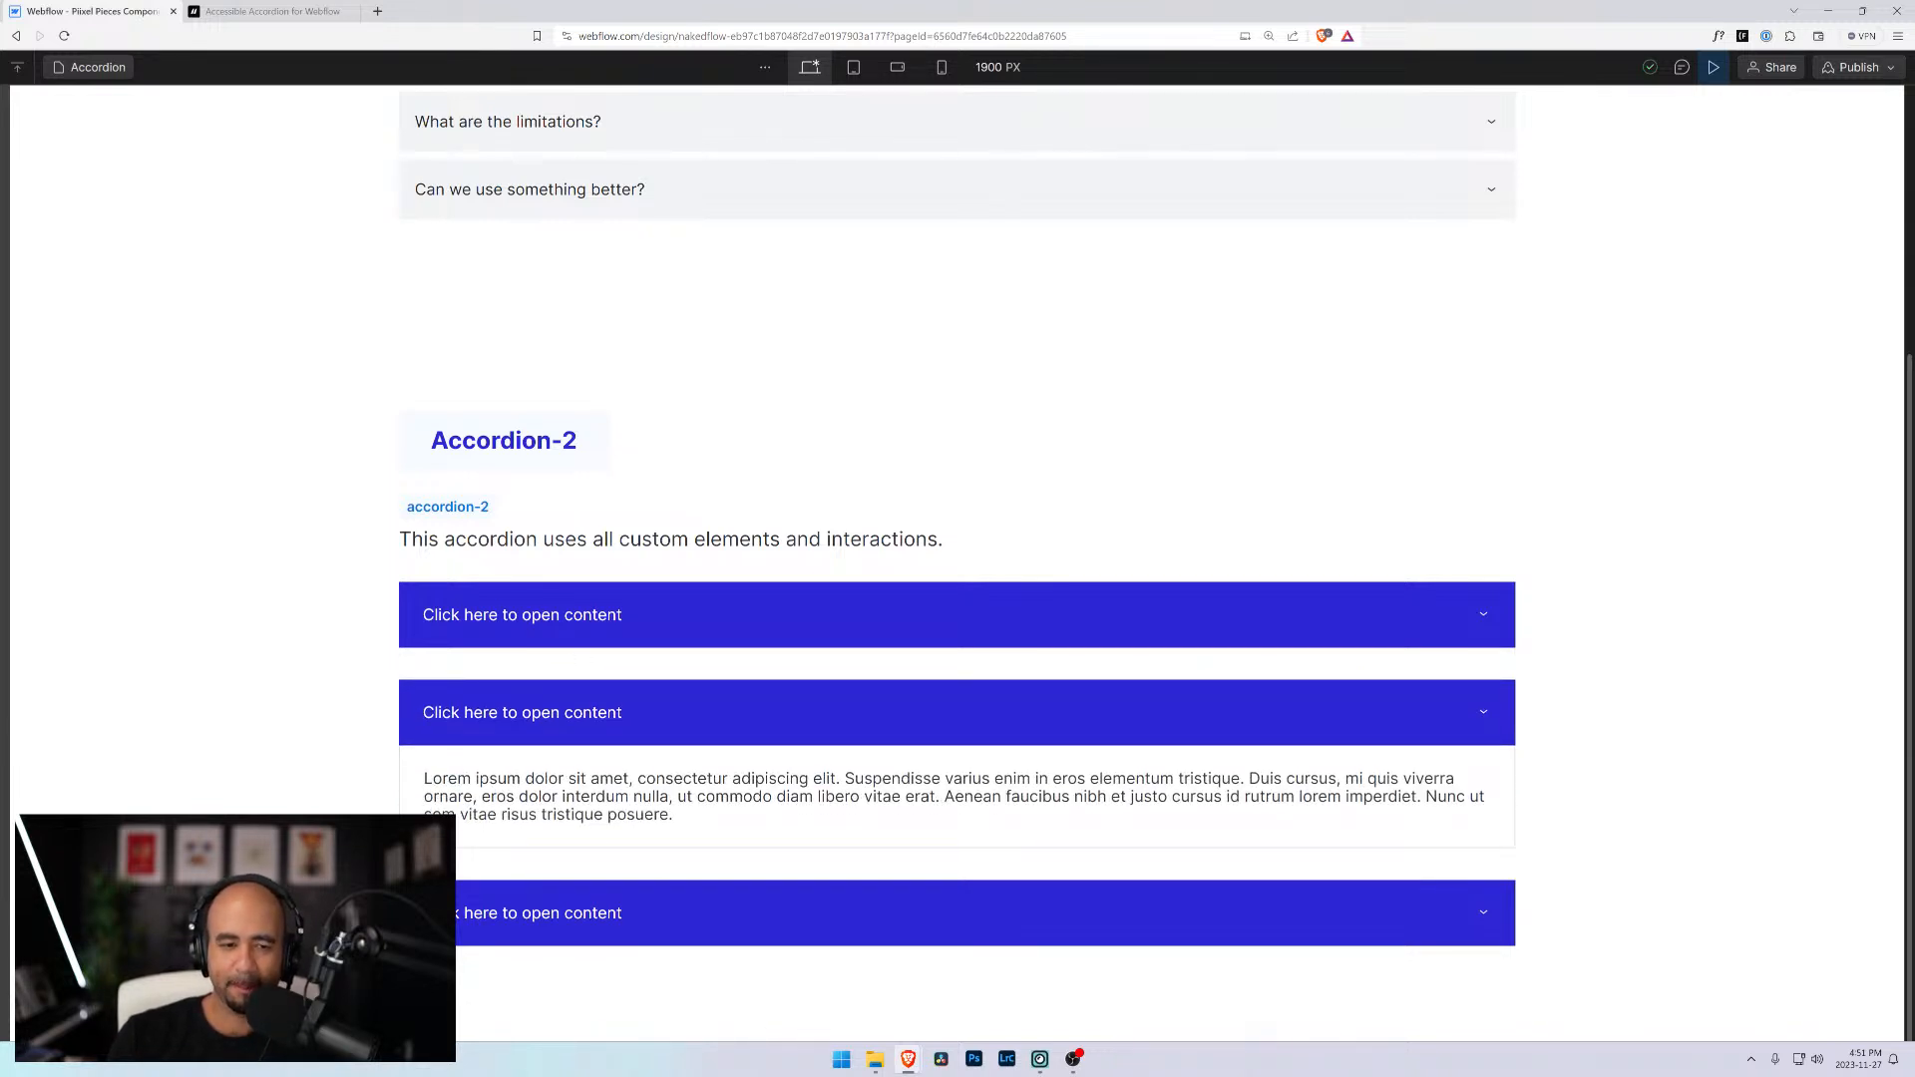
{"action": "left_click", "coordinate": [609, 615]}
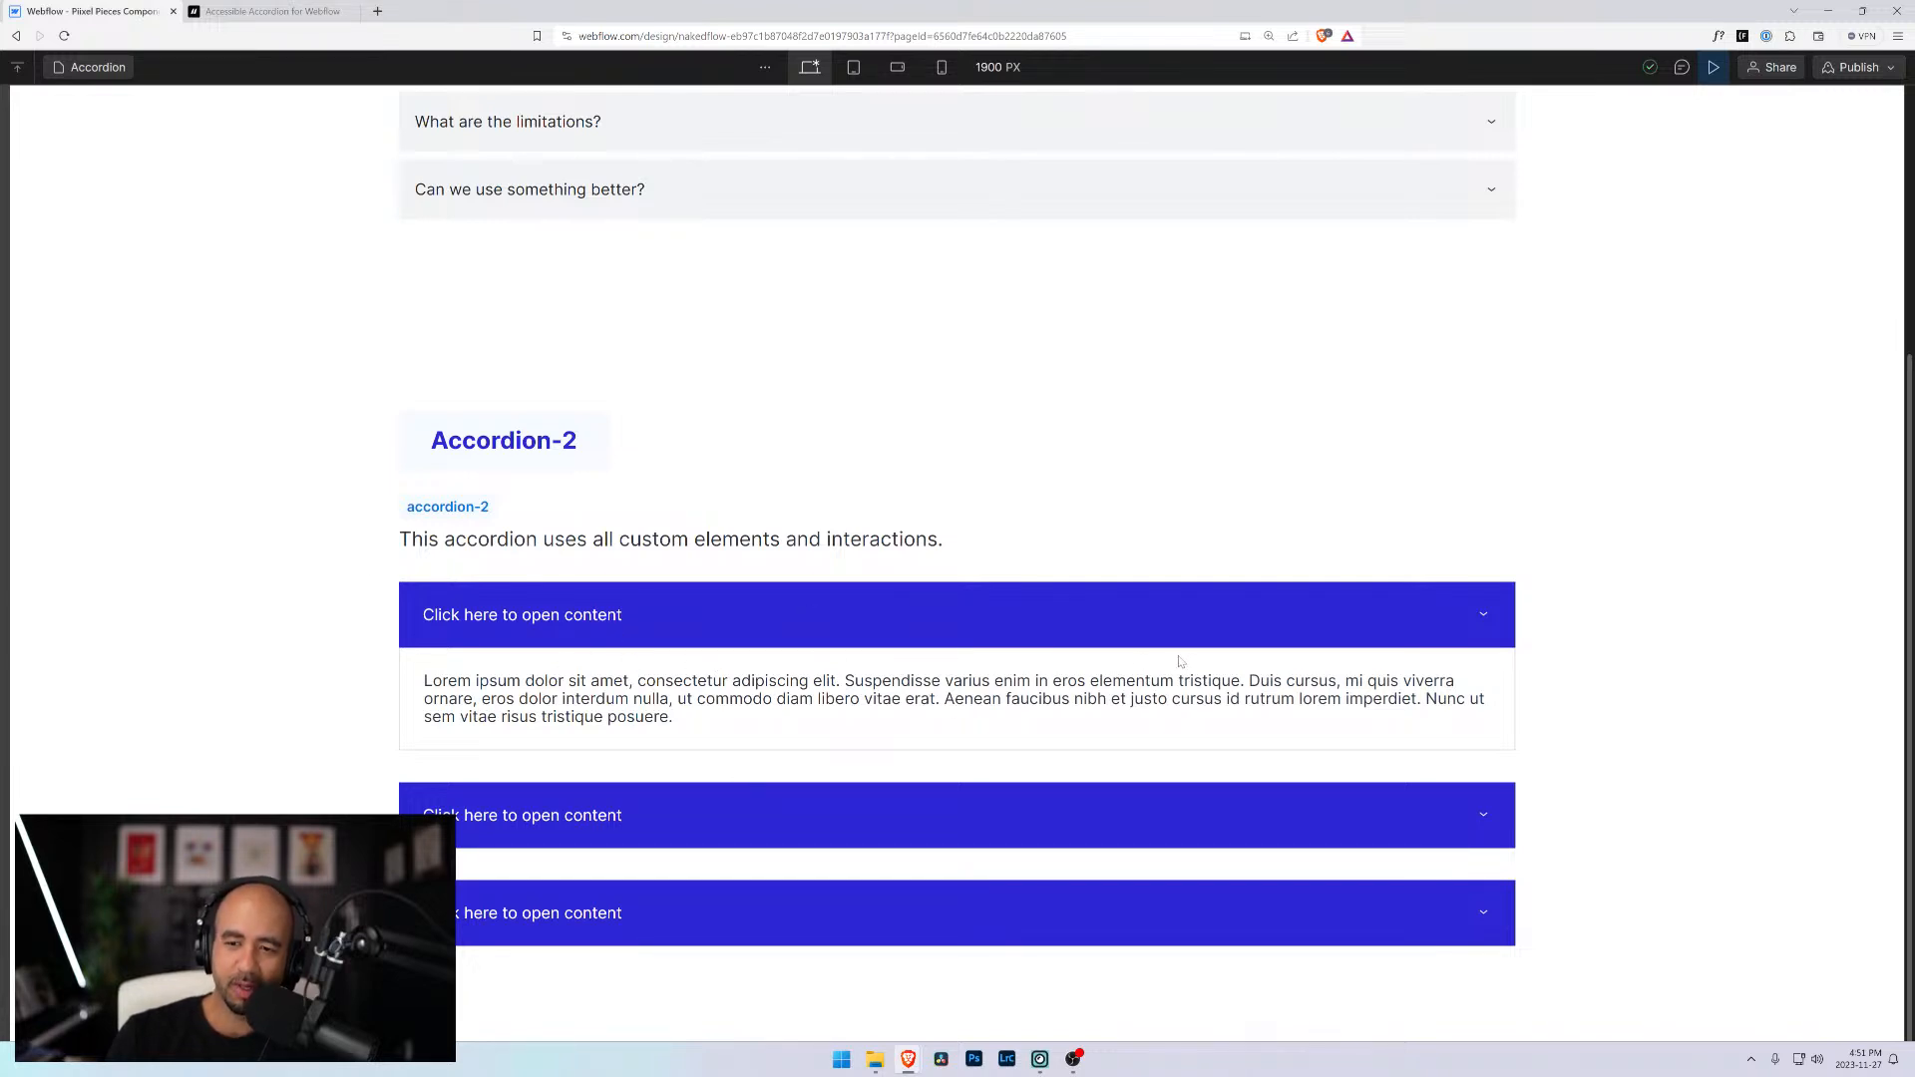
Test the native dropdown Accordion for comparison by opening its three question items in varying order
{"action": "scroll", "coordinate": [769, 670], "scroll_direction": "up", "scroll_amount": 3}
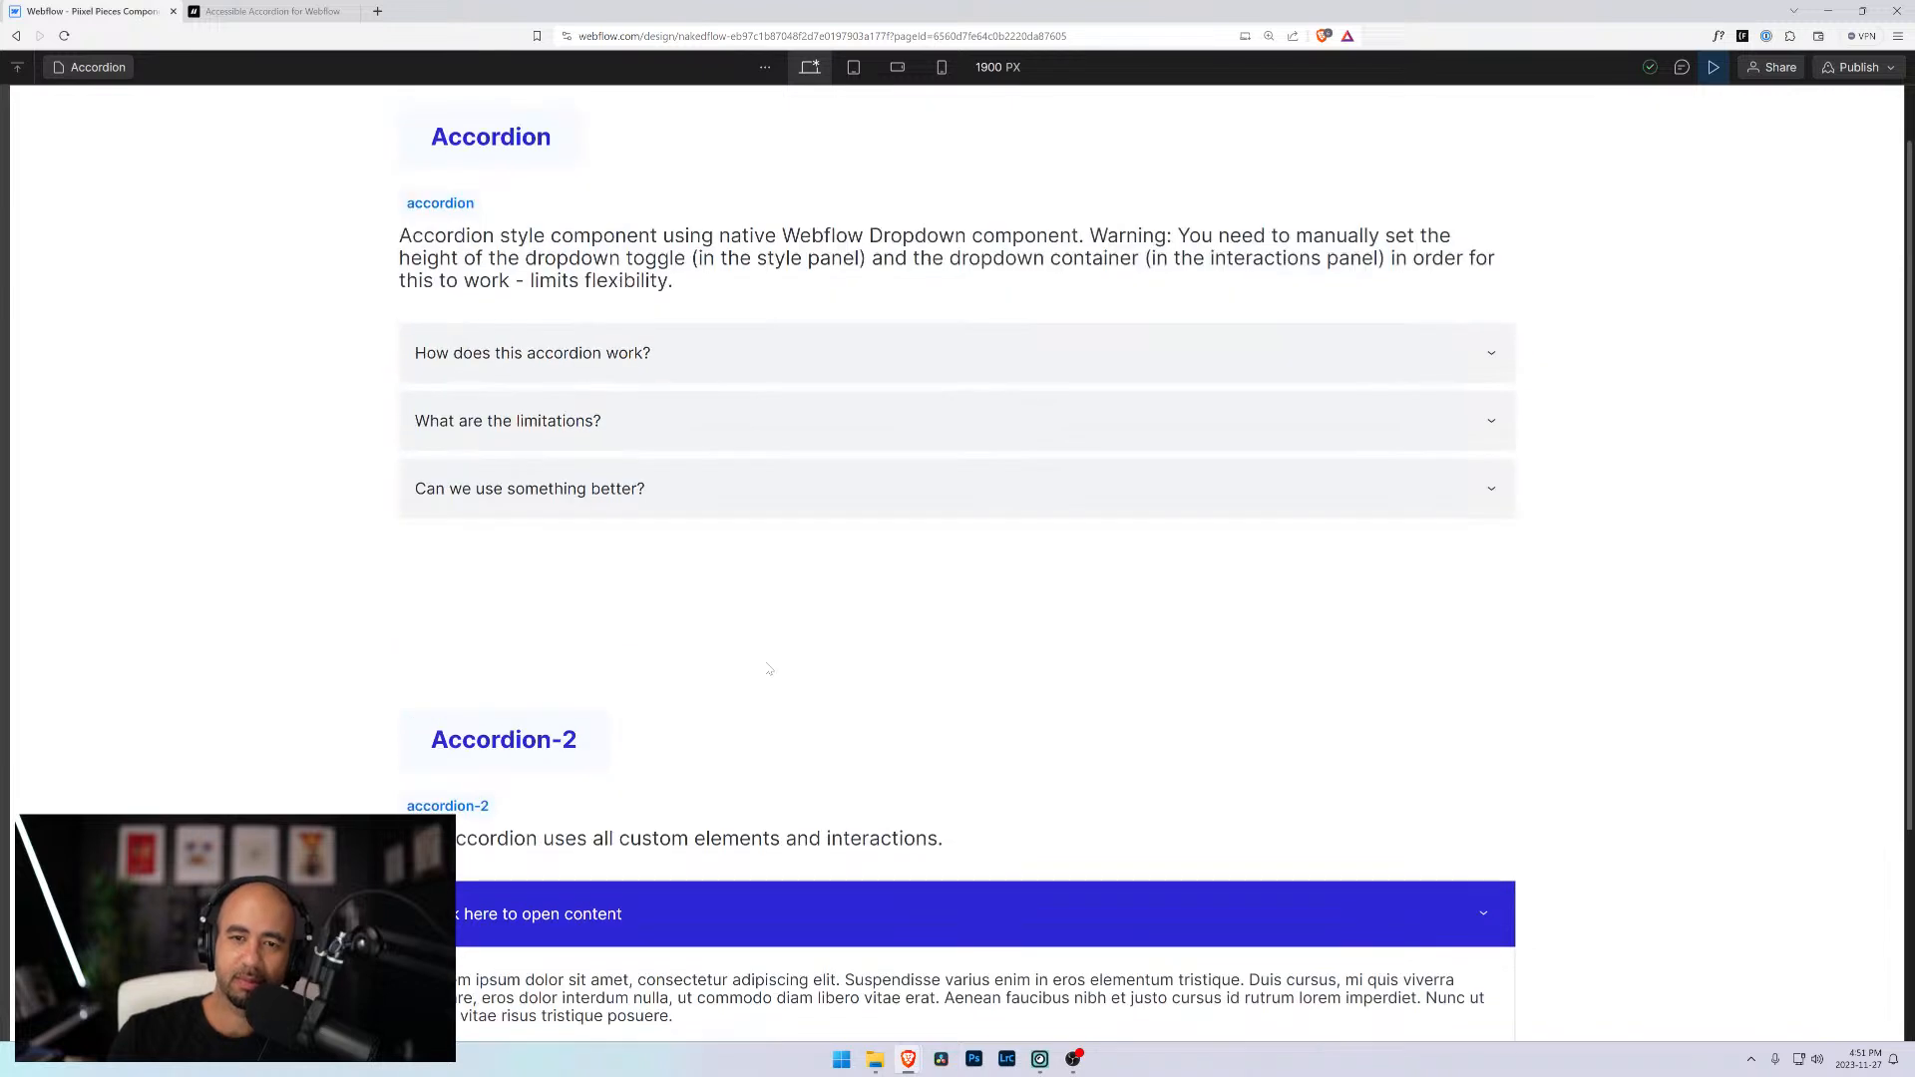
{"action": "left_click", "coordinate": [636, 421]}
{"action": "left_click", "coordinate": [584, 548]}
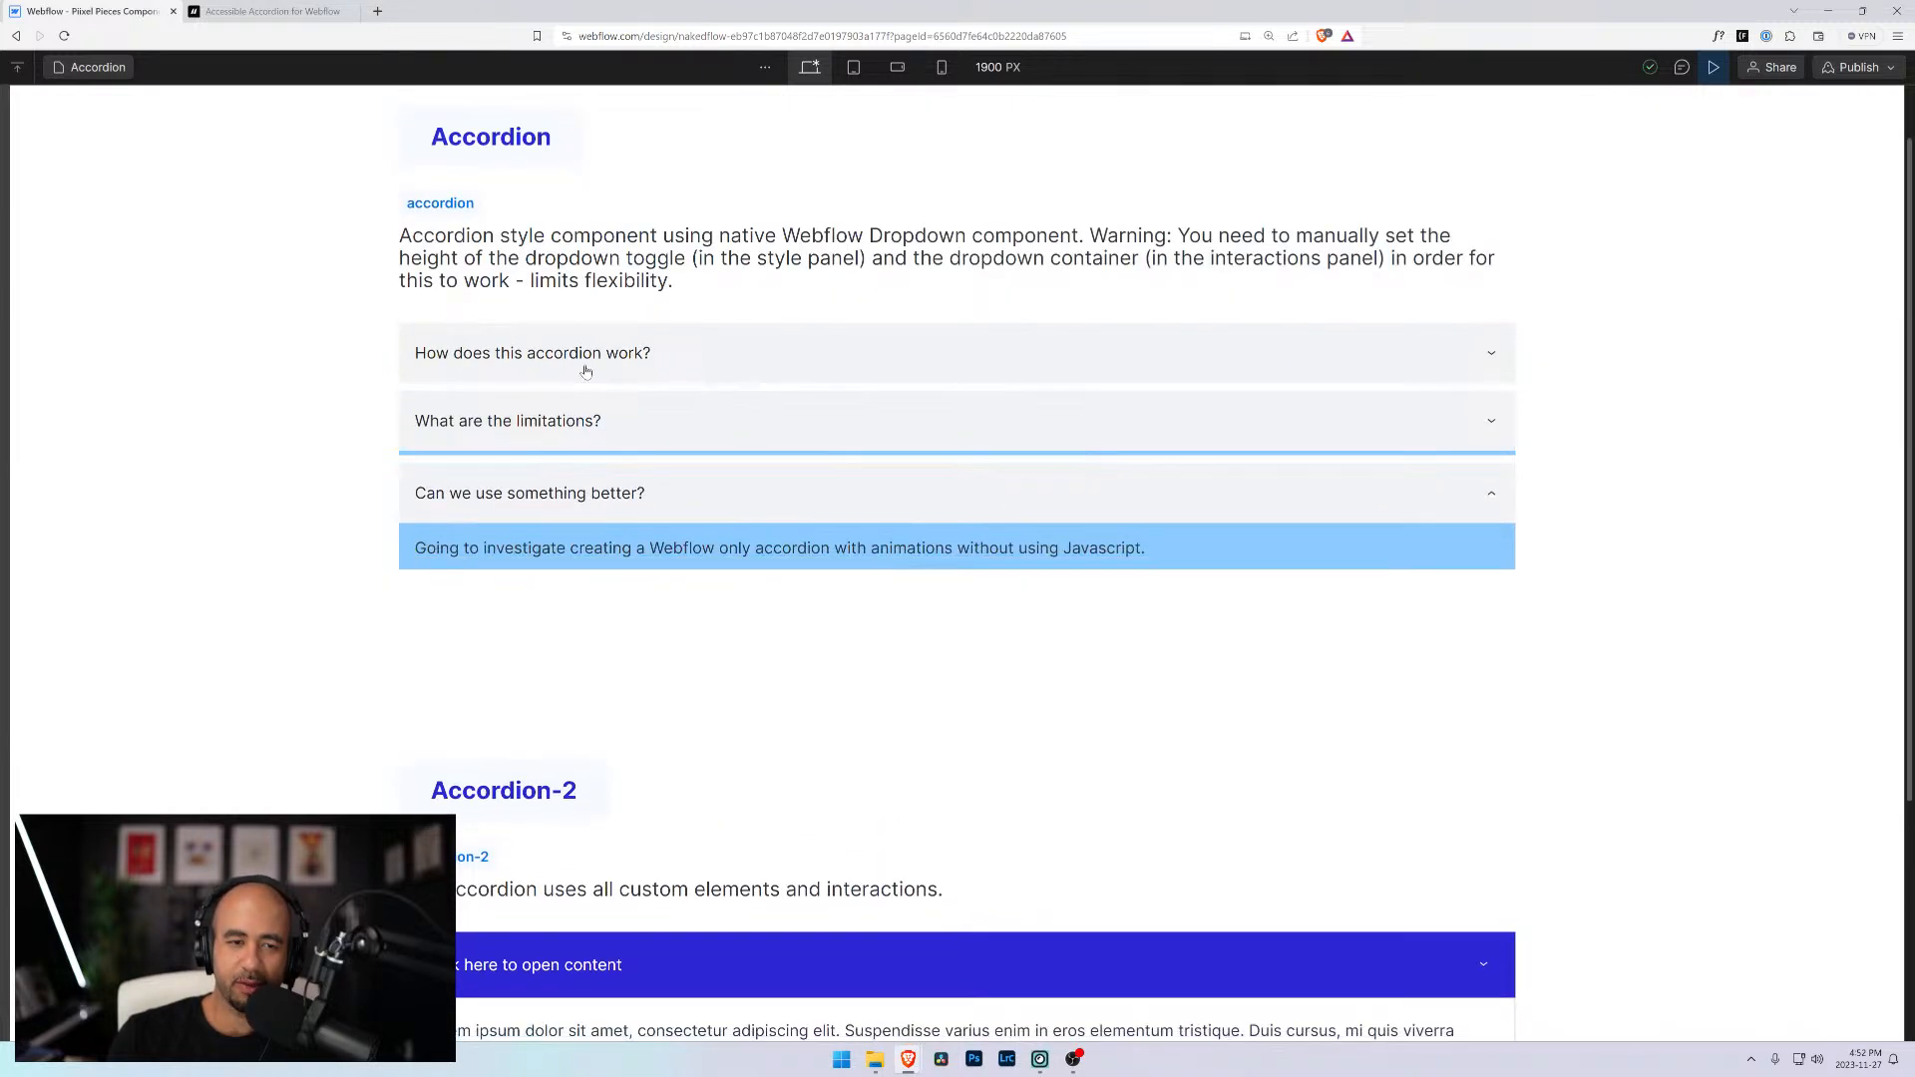
{"action": "left_click", "coordinate": [585, 368]}
{"action": "left_click", "coordinate": [350, 475]}
{"action": "left_click", "coordinate": [613, 427]}
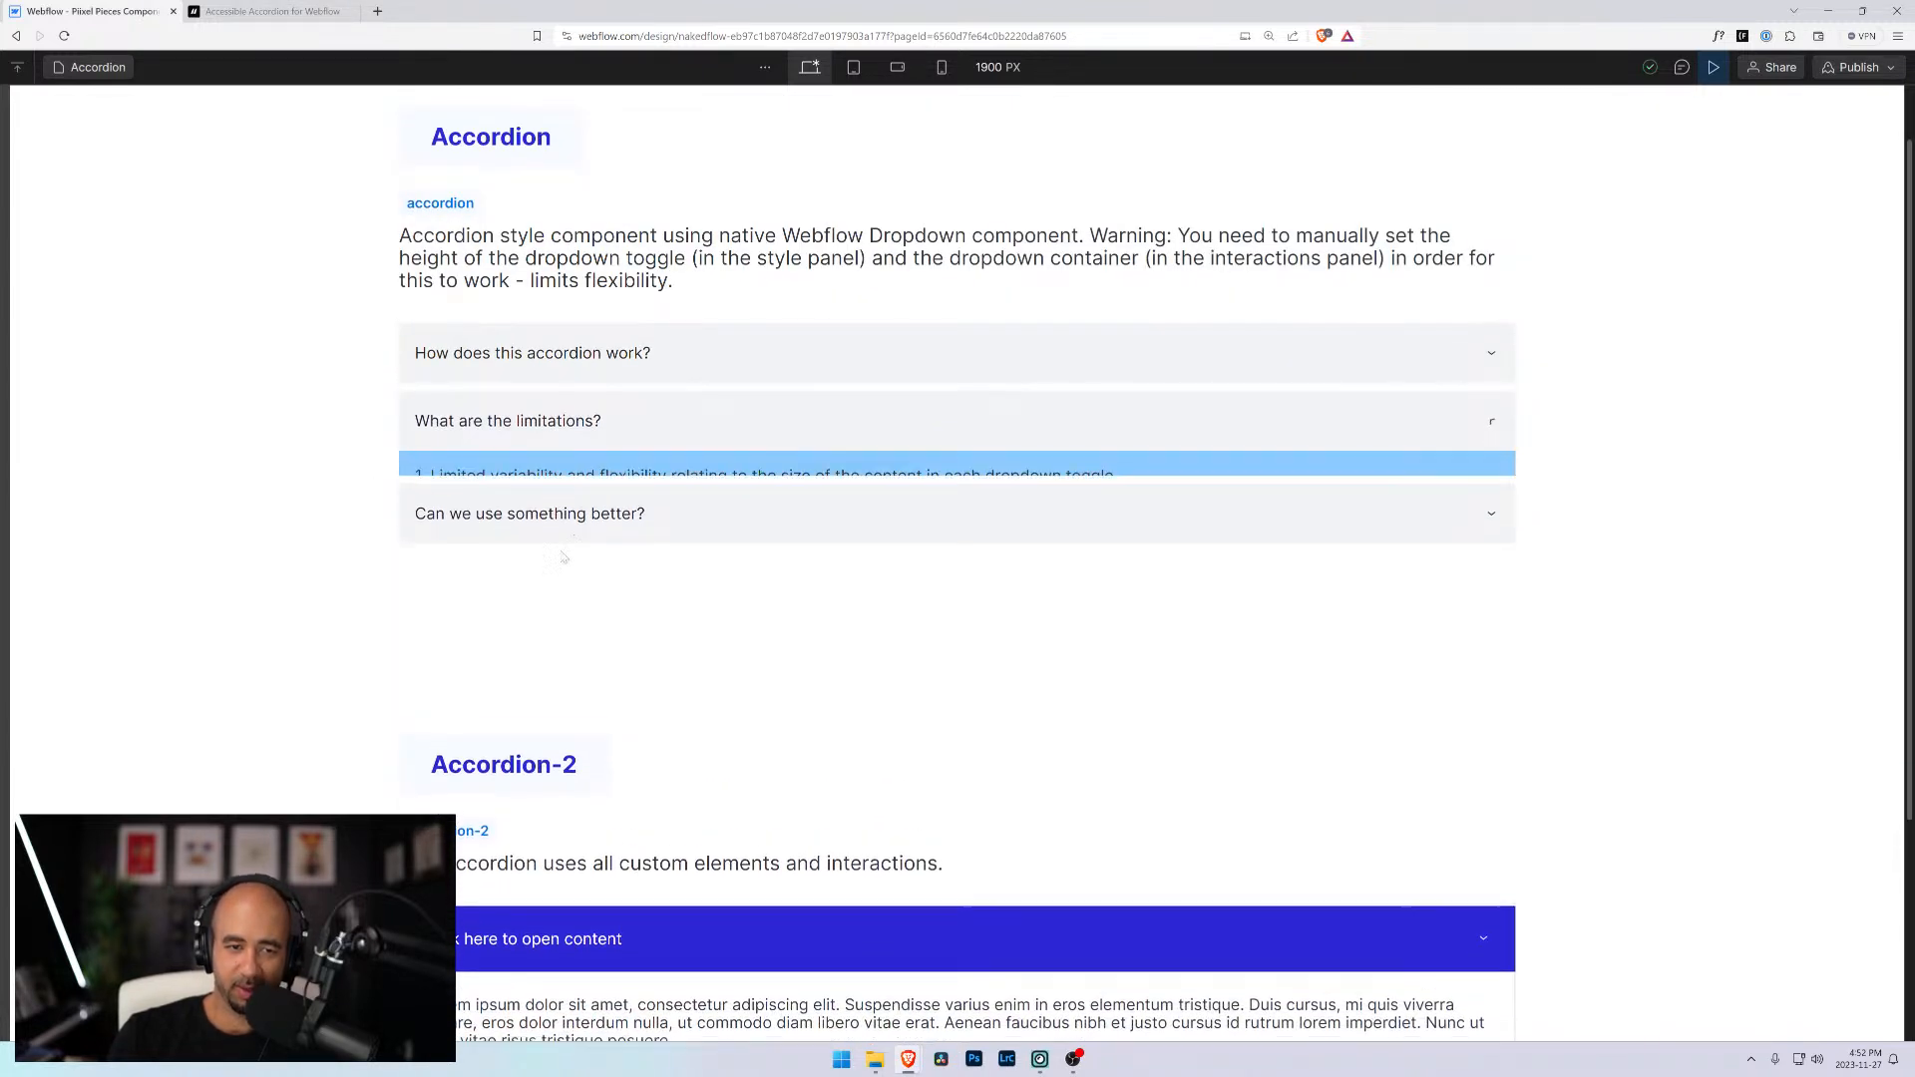
{"action": "left_click", "coordinate": [558, 555]}
{"action": "left_click", "coordinate": [588, 361]}
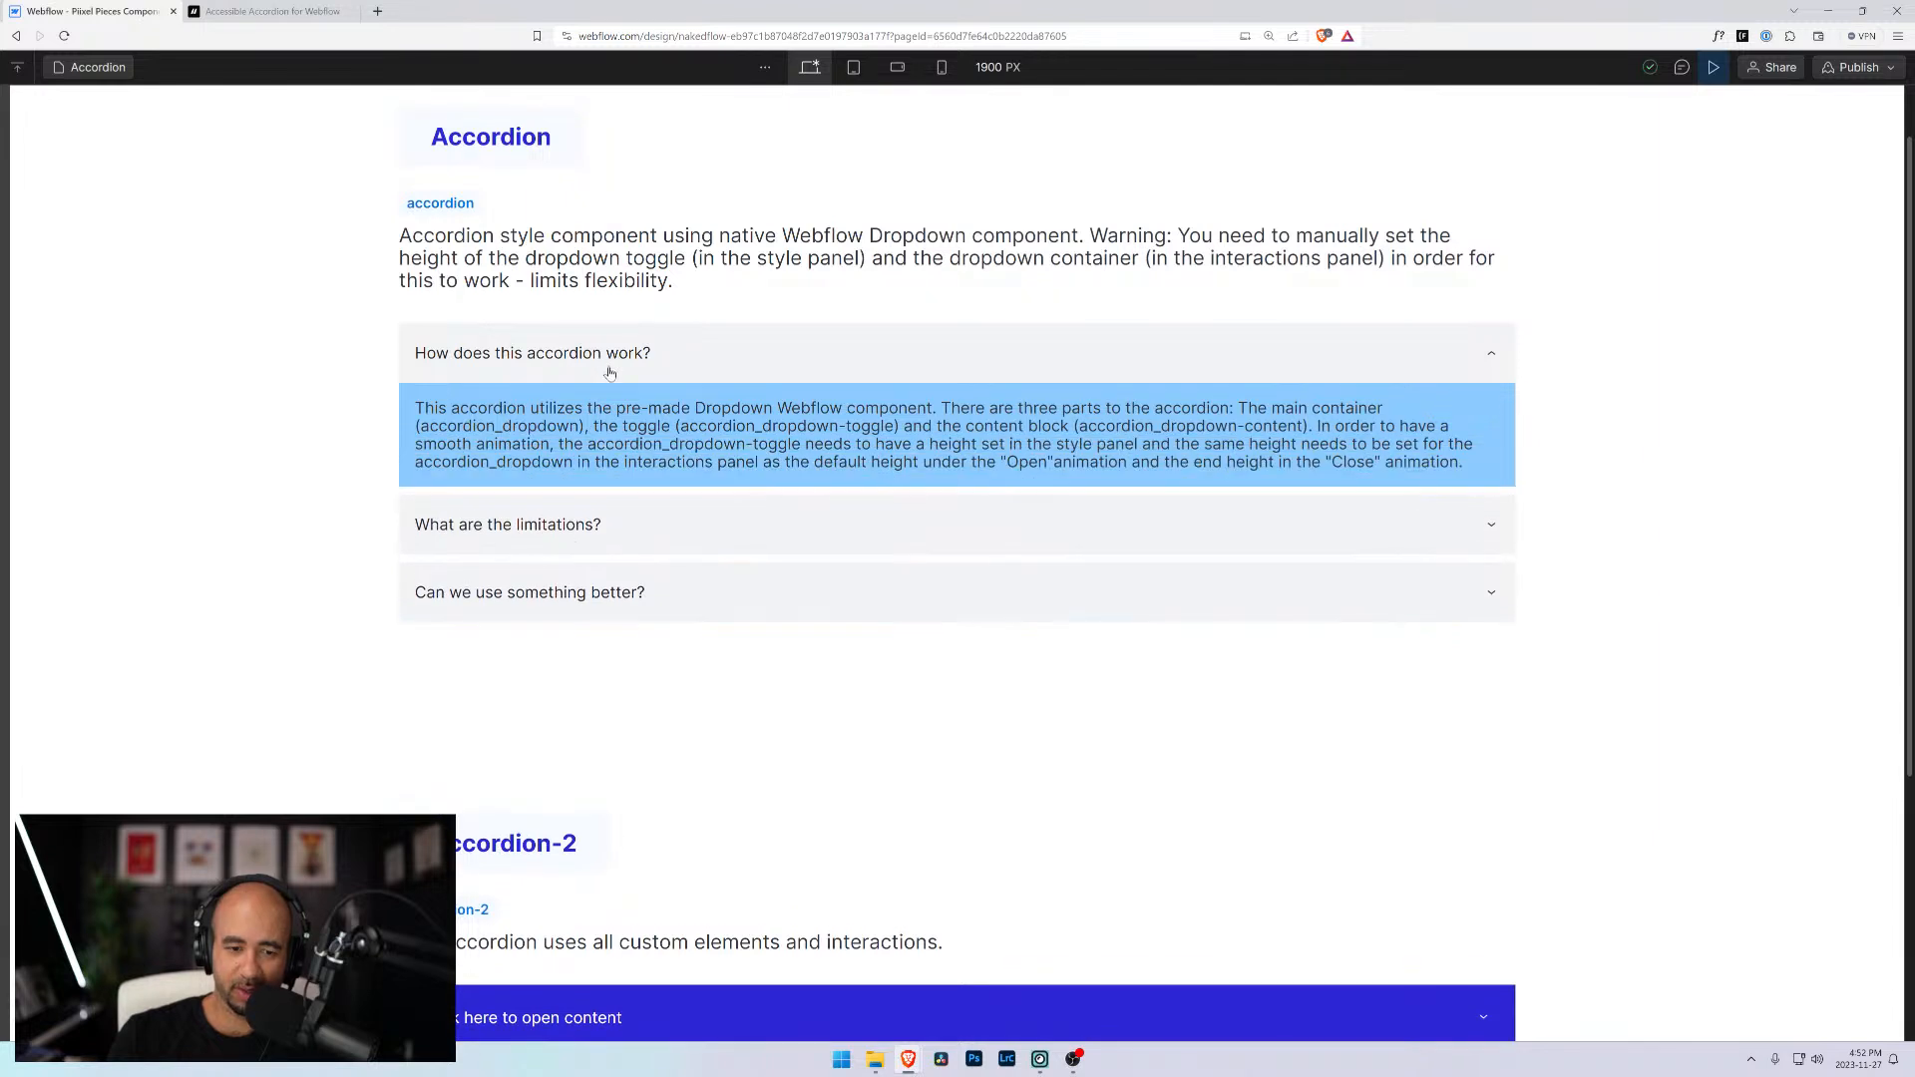
{"action": "left_click", "coordinate": [565, 615]}
{"action": "scroll", "coordinate": [564, 623], "scroll_direction": "down", "scroll_amount": 3}
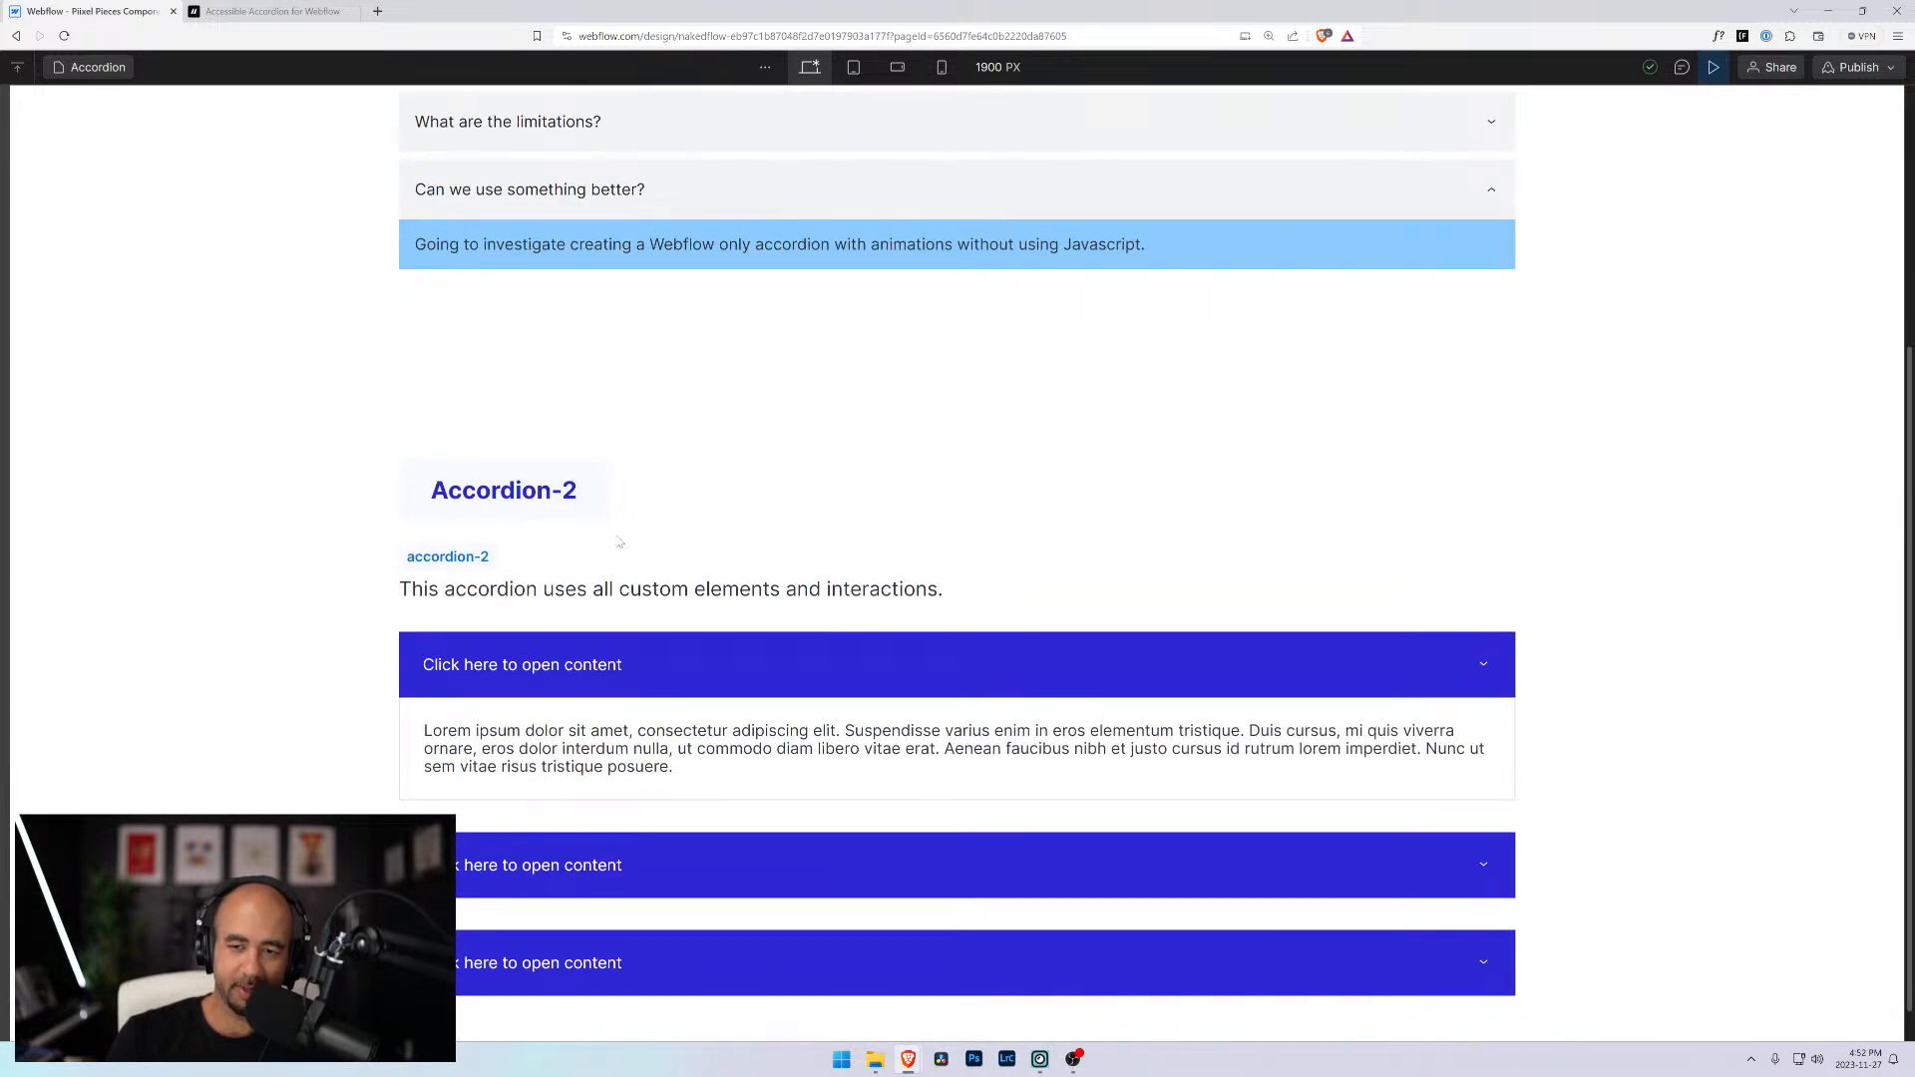
Show the preview at the 320 px mobile portrait breakpoint and examine how both accordions fit
{"action": "scroll", "coordinate": [619, 542], "scroll_direction": "up", "scroll_amount": 3}
{"action": "left_click", "coordinate": [942, 66]}
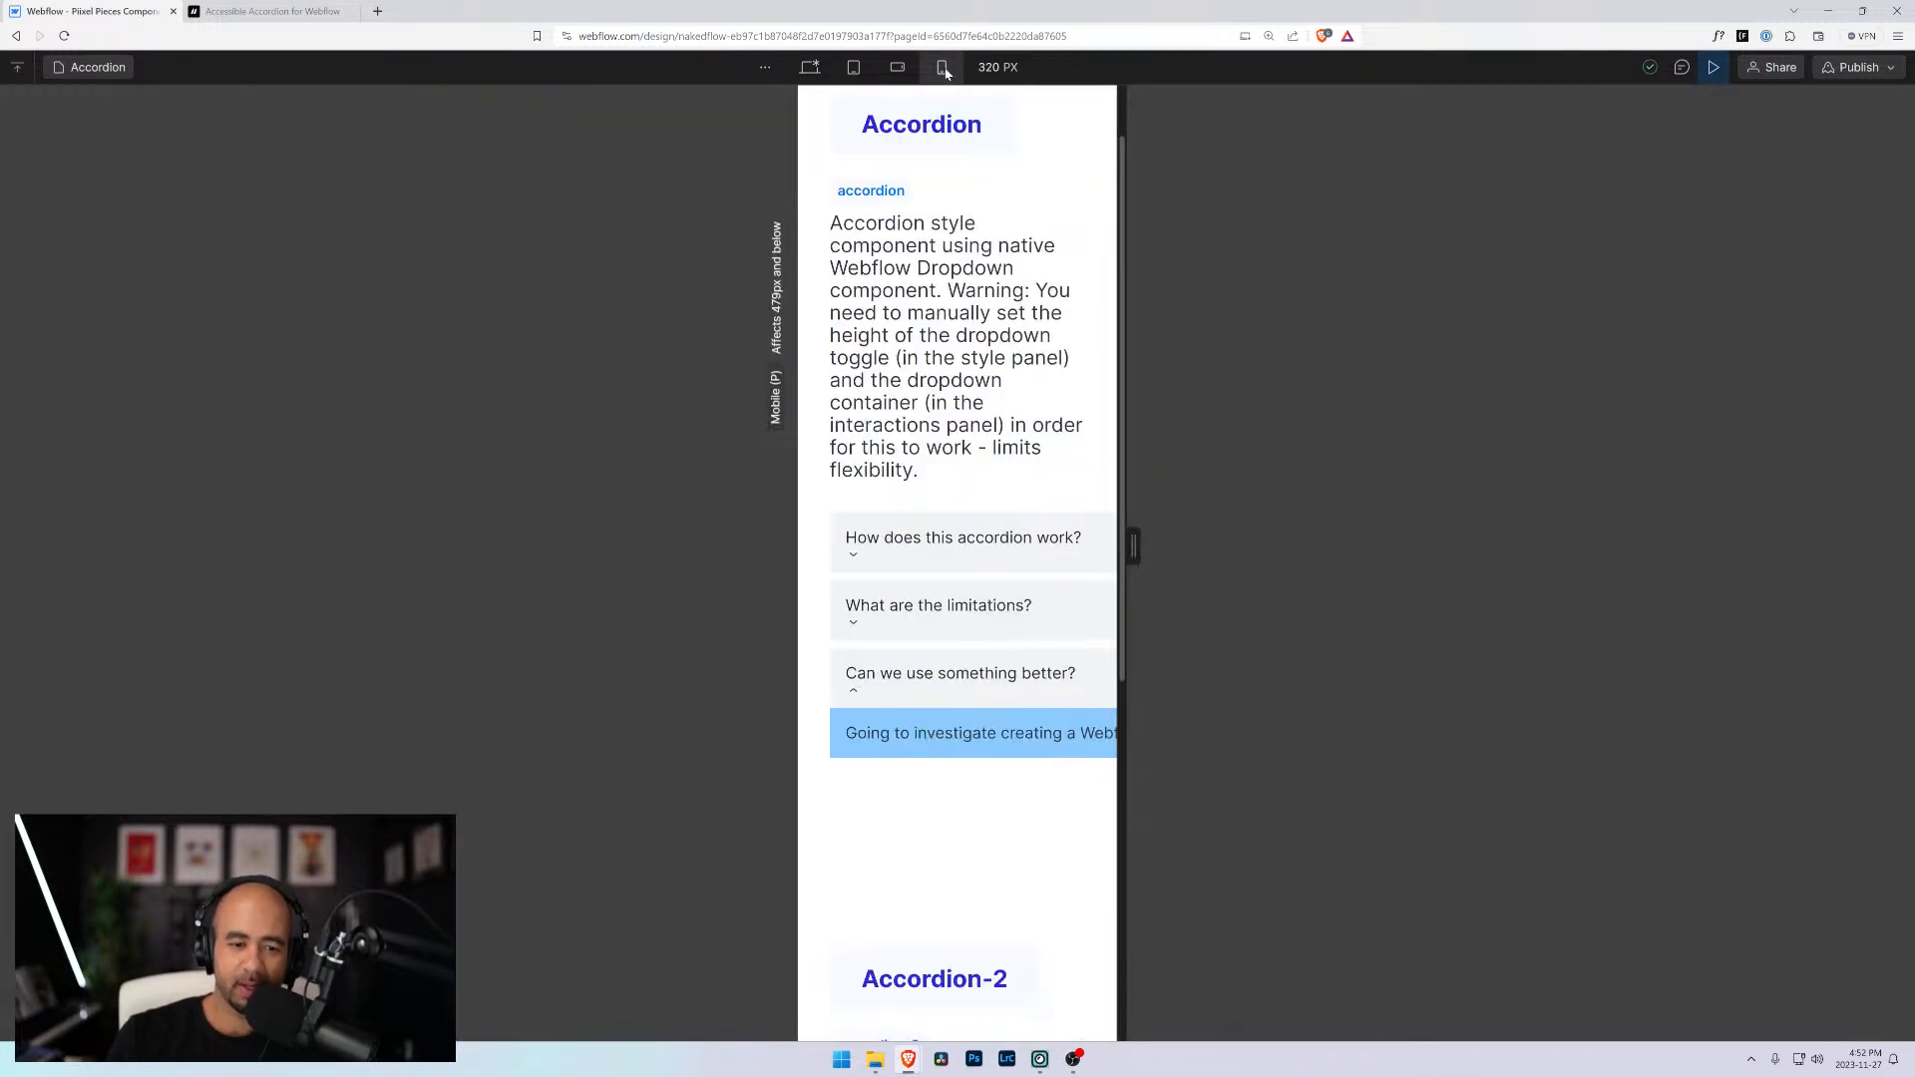
{"action": "scroll", "coordinate": [961, 561], "scroll_direction": "down", "scroll_amount": 4}
{"action": "scroll", "coordinate": [960, 561], "scroll_direction": "down", "scroll_amount": 3}
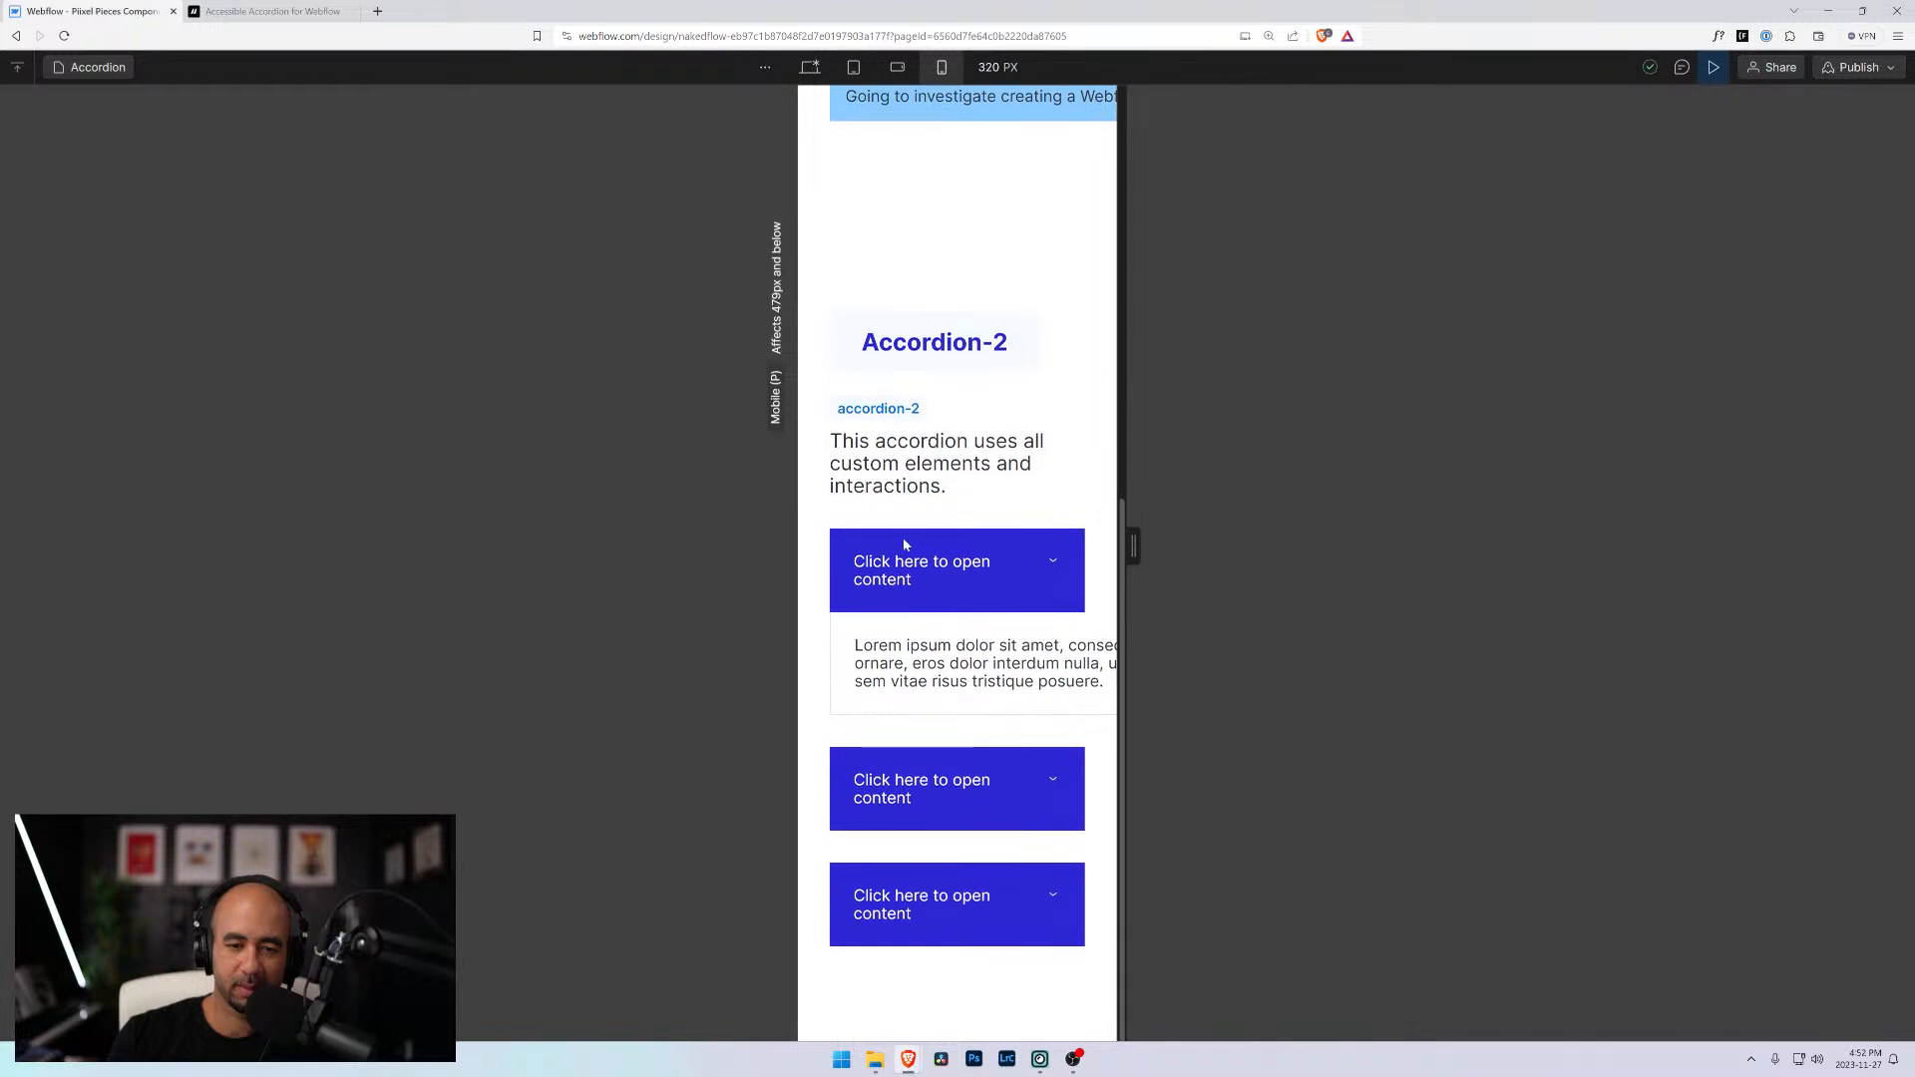
Widen the preview to 1262 px and close the "Can we use something better?" item
{"action": "left_click_drag", "start_coordinate": [1134, 546], "coordinate": [1603, 579]}
{"action": "scroll", "coordinate": [1180, 489], "scroll_direction": "up", "scroll_amount": 4}
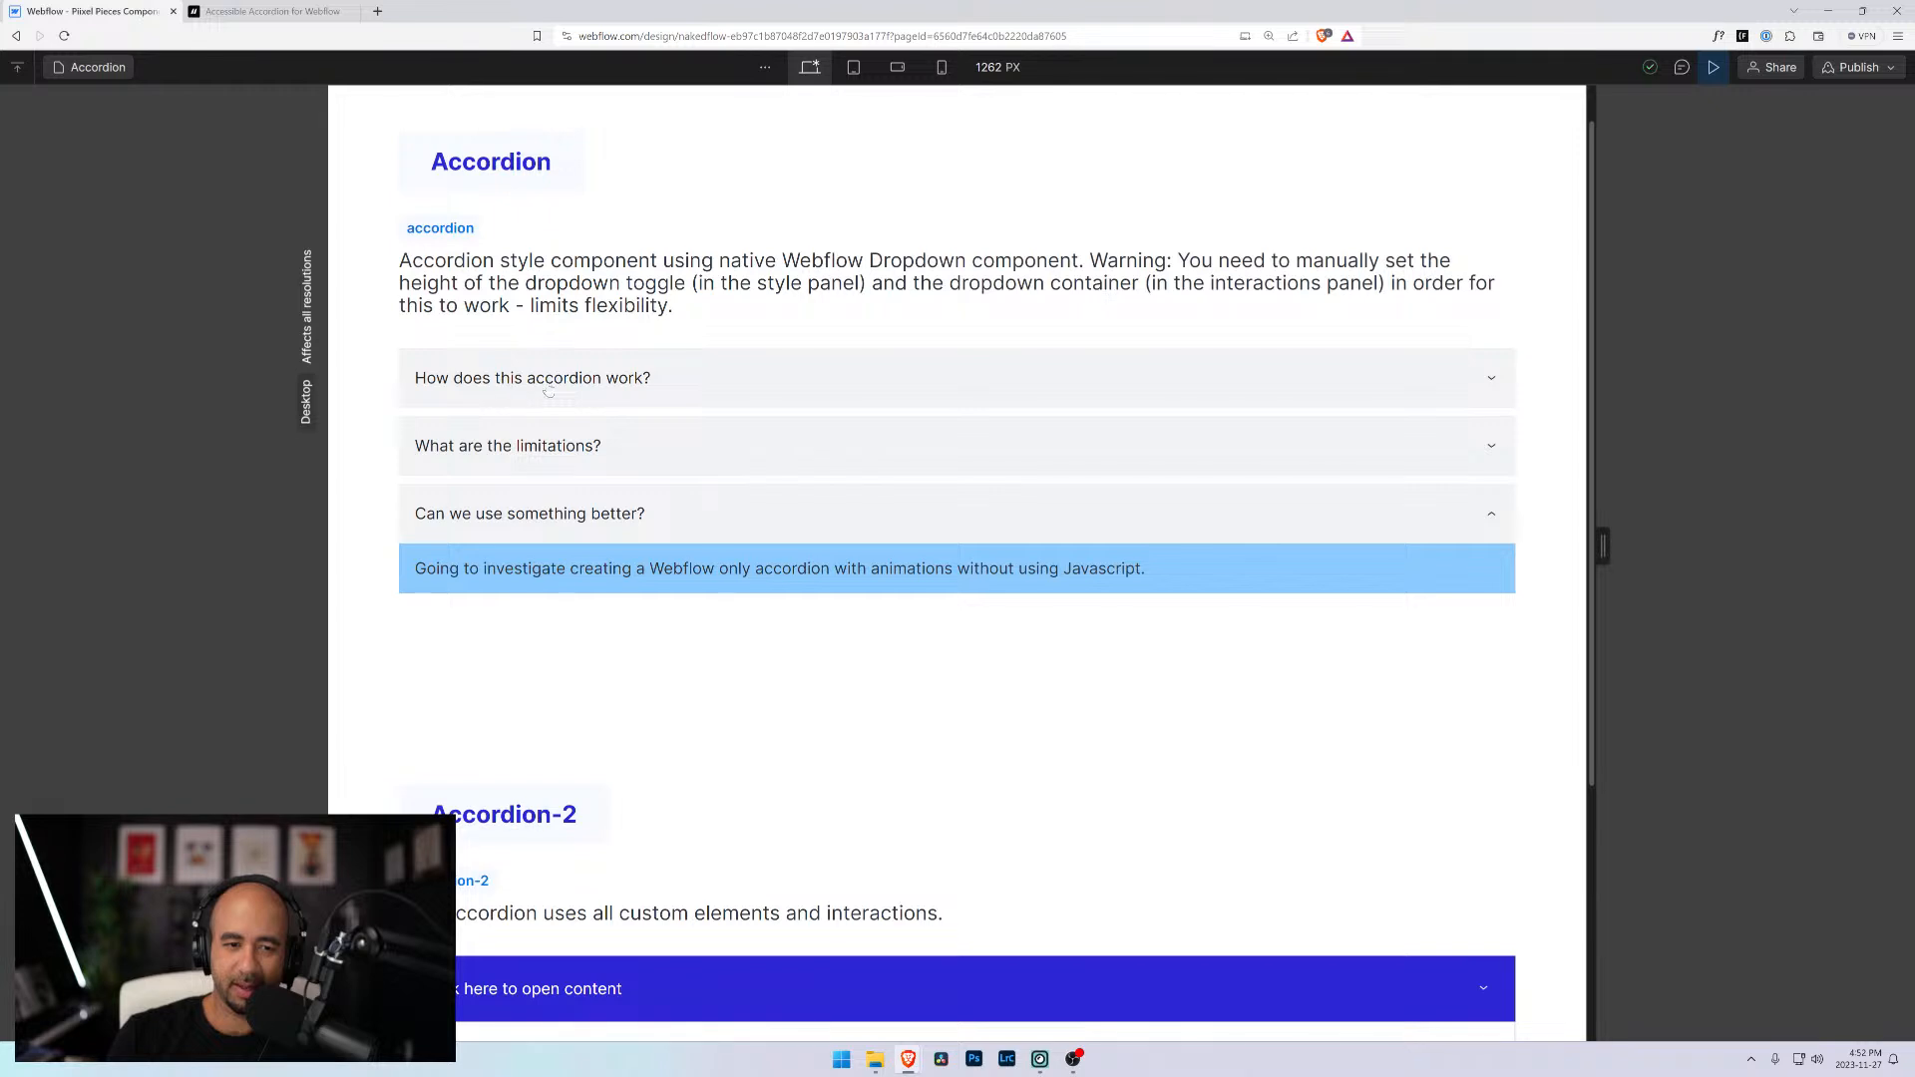
{"action": "left_click", "coordinate": [840, 538]}
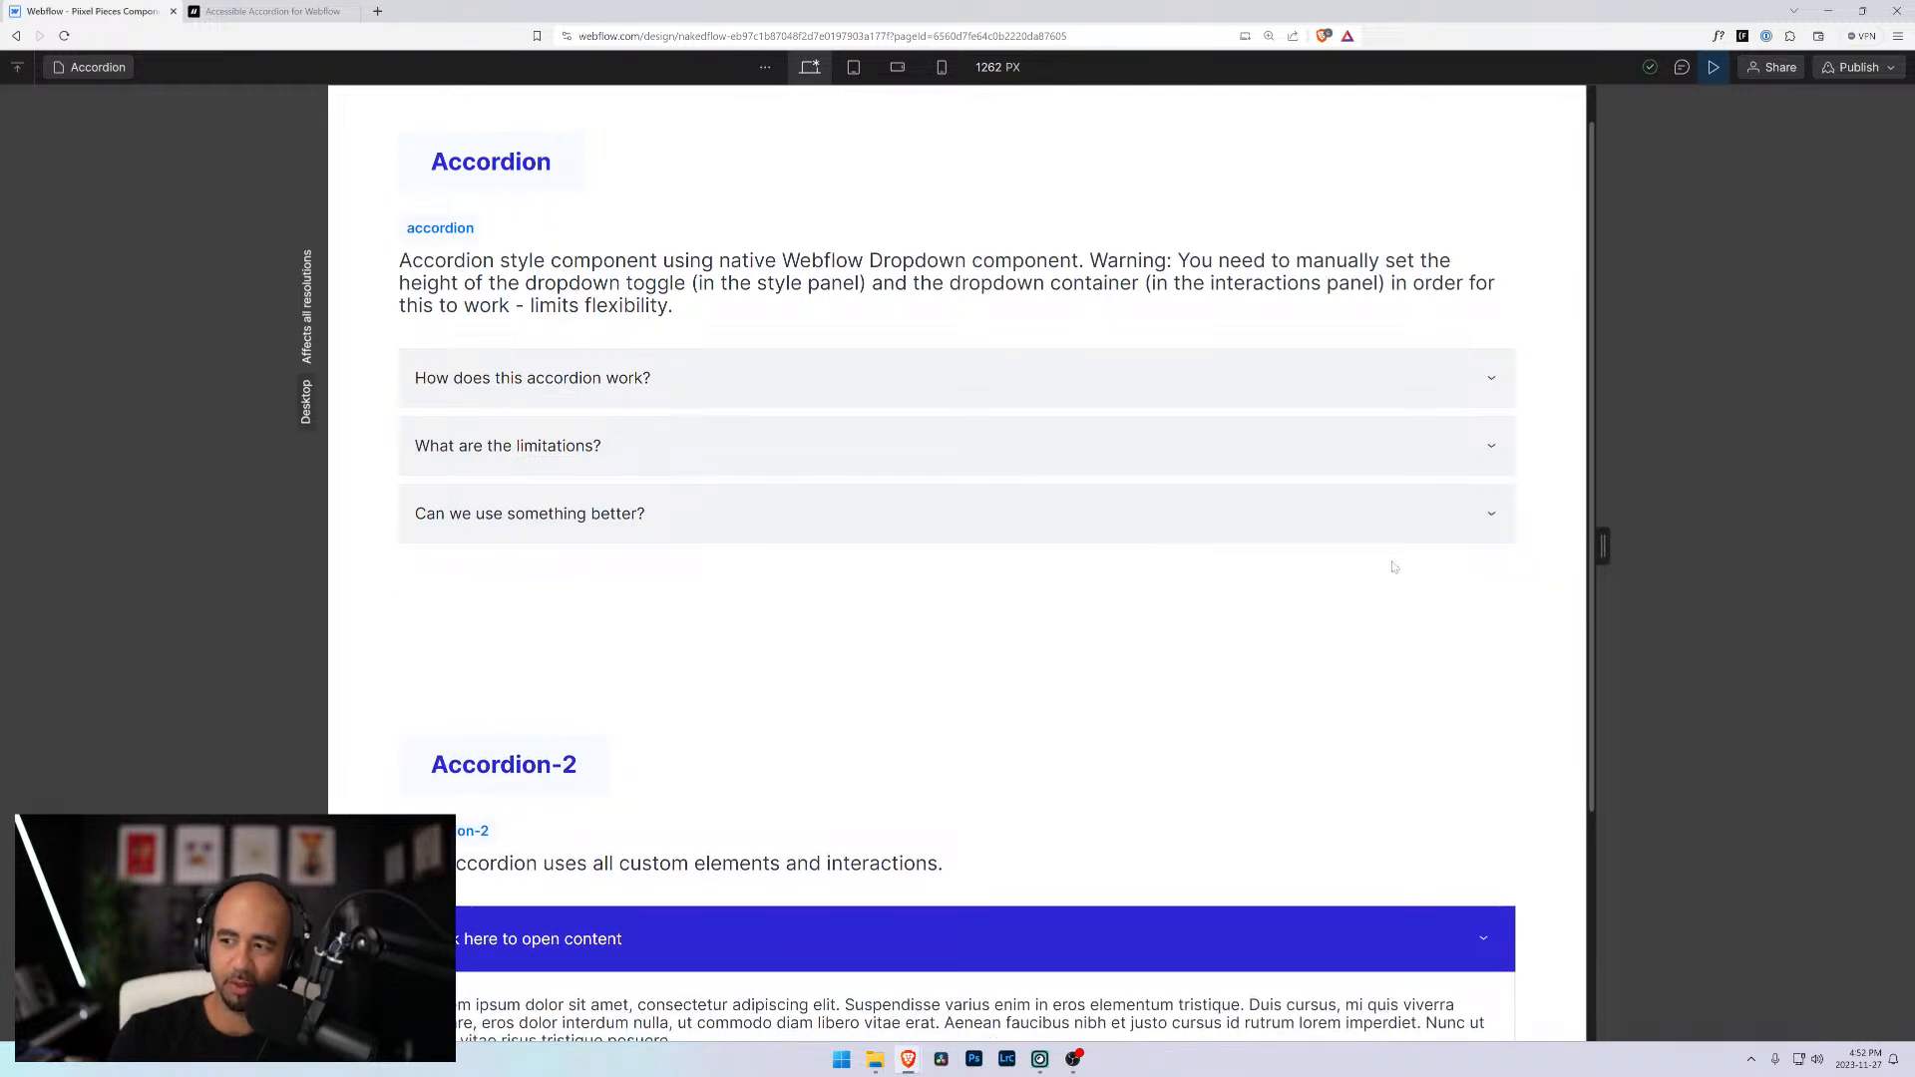
Check the accordions at 898 px and at the 768 px tablet breakpoint, and return to the desktop width
{"action": "left_click_drag", "start_coordinate": [1600, 541], "coordinate": [1415, 599]}
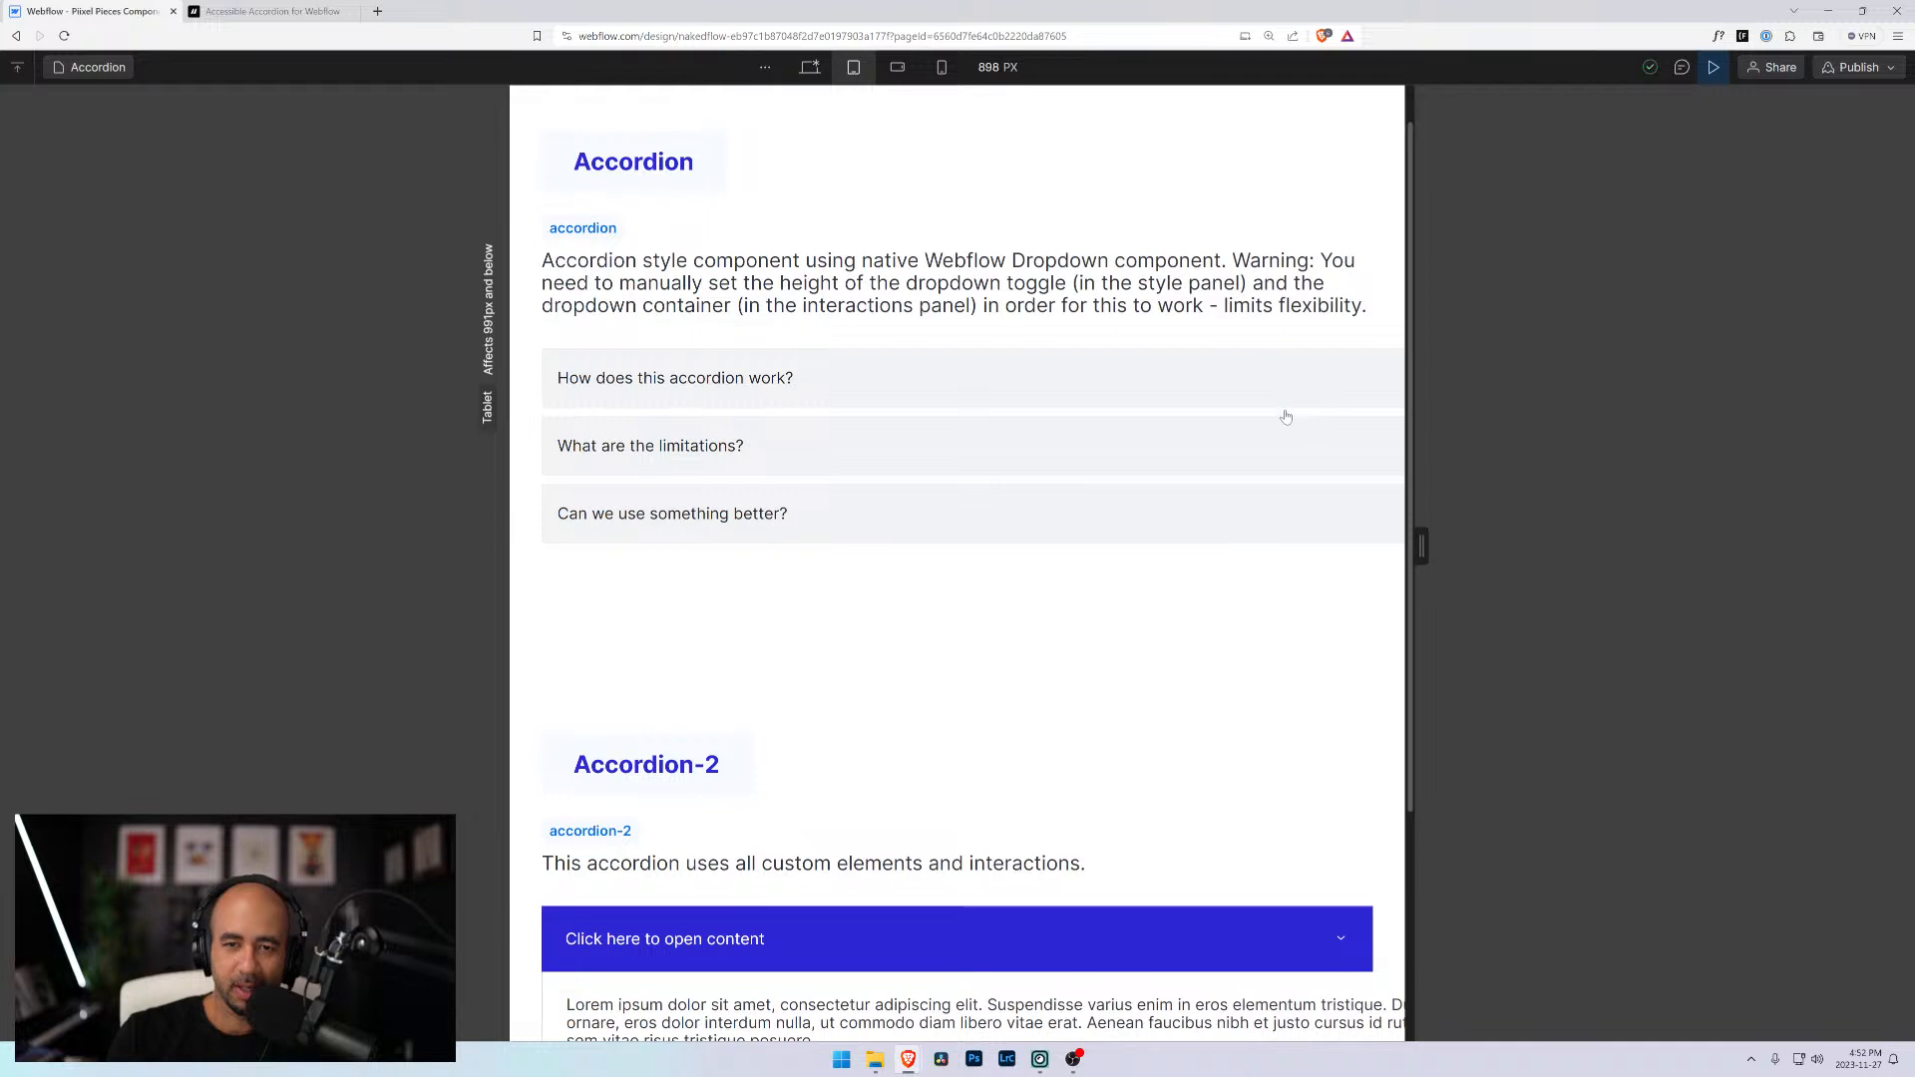
{"action": "left_click", "coordinate": [854, 67]}
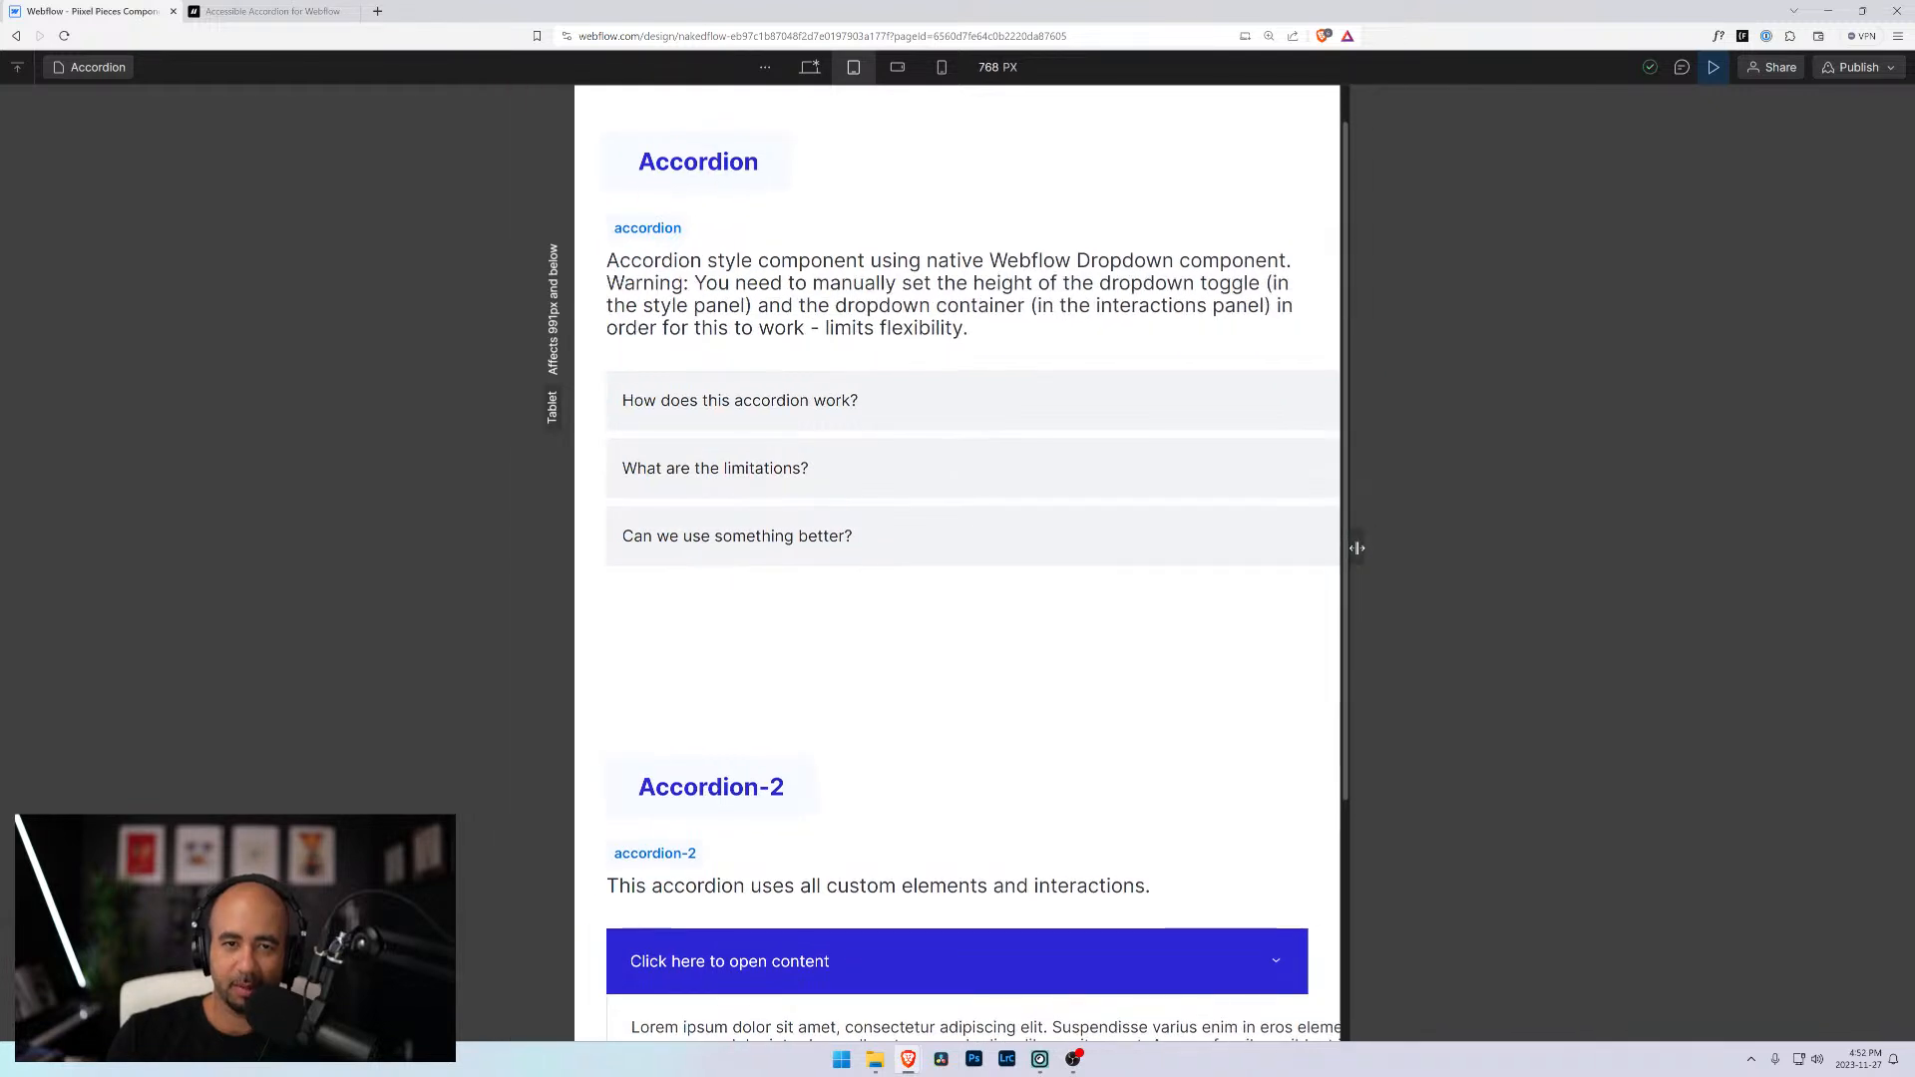
{"action": "left_click", "coordinate": [810, 67]}
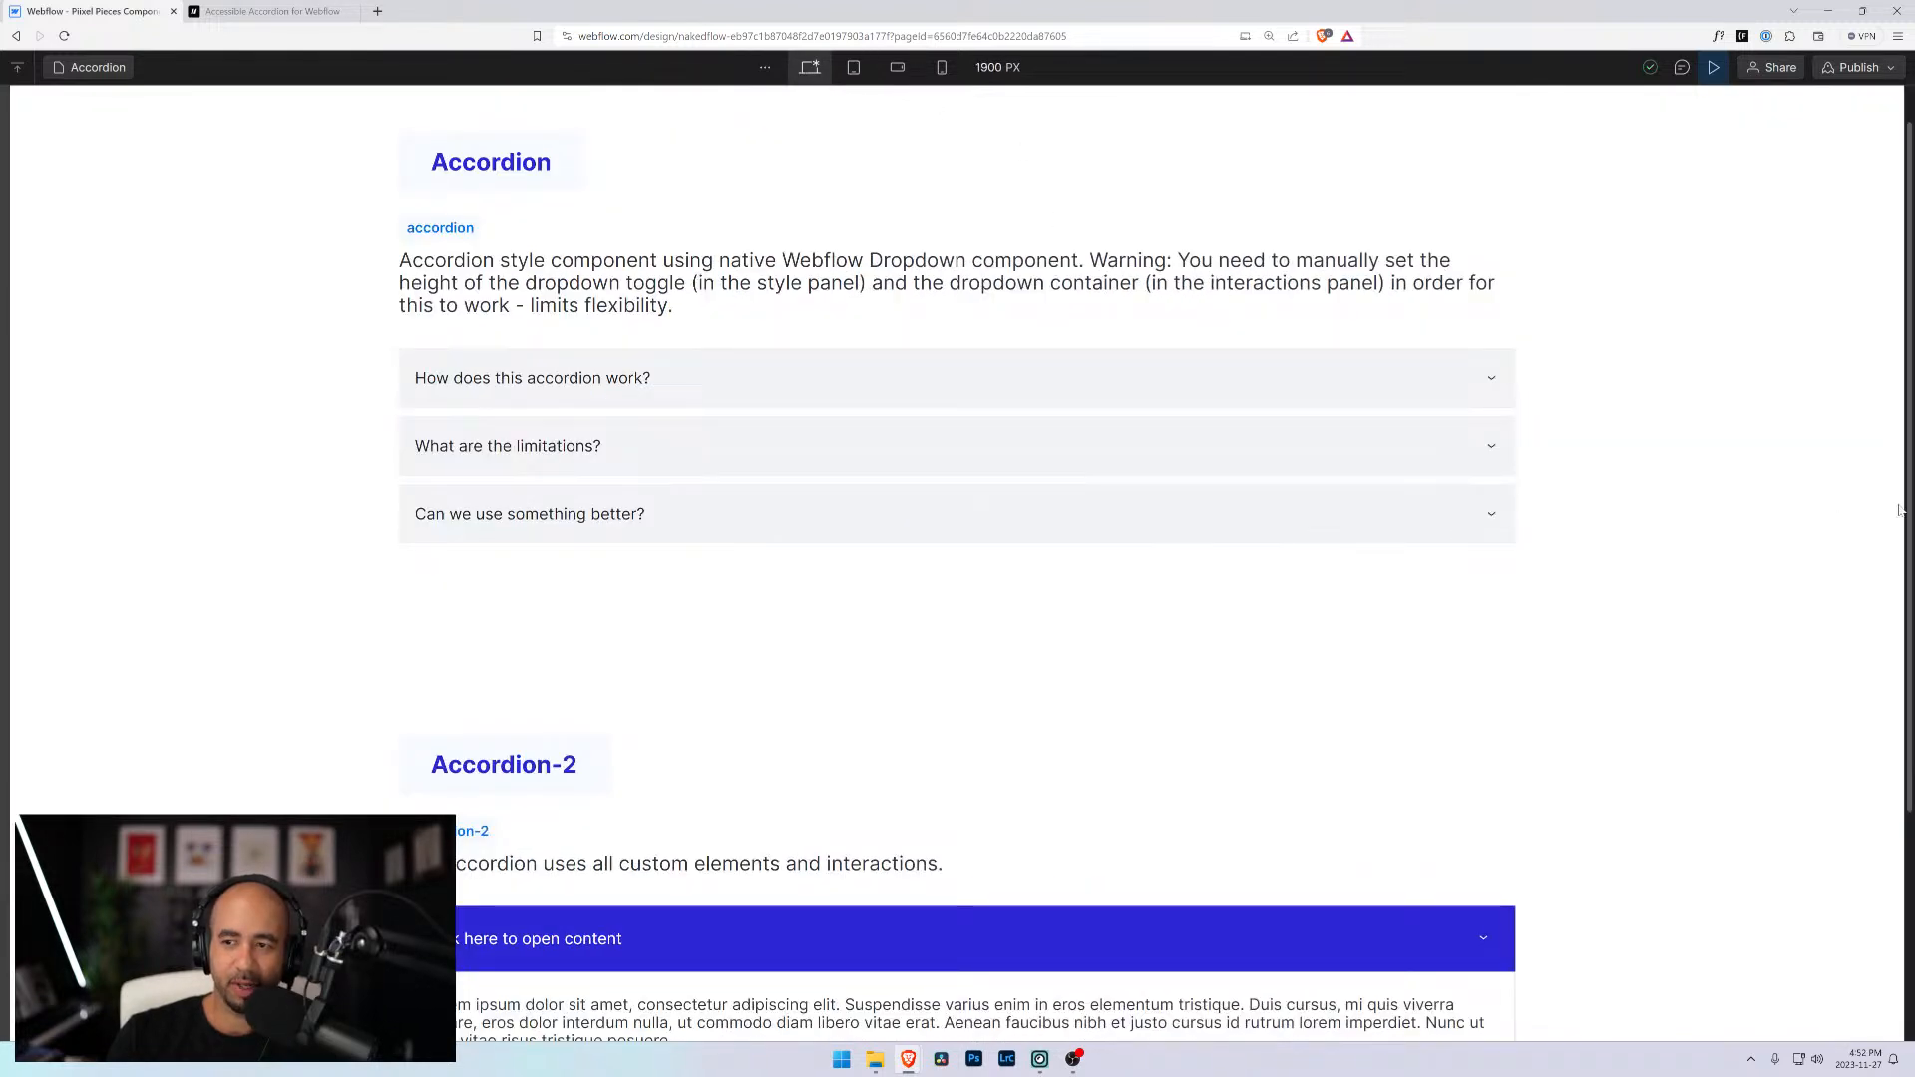
Narrow the preview to 286 px, toggle the "How does this accordion work?" item, and narrow further to 240 px
{"action": "left_click_drag", "start_coordinate": [1898, 509], "coordinate": [1105, 482]}
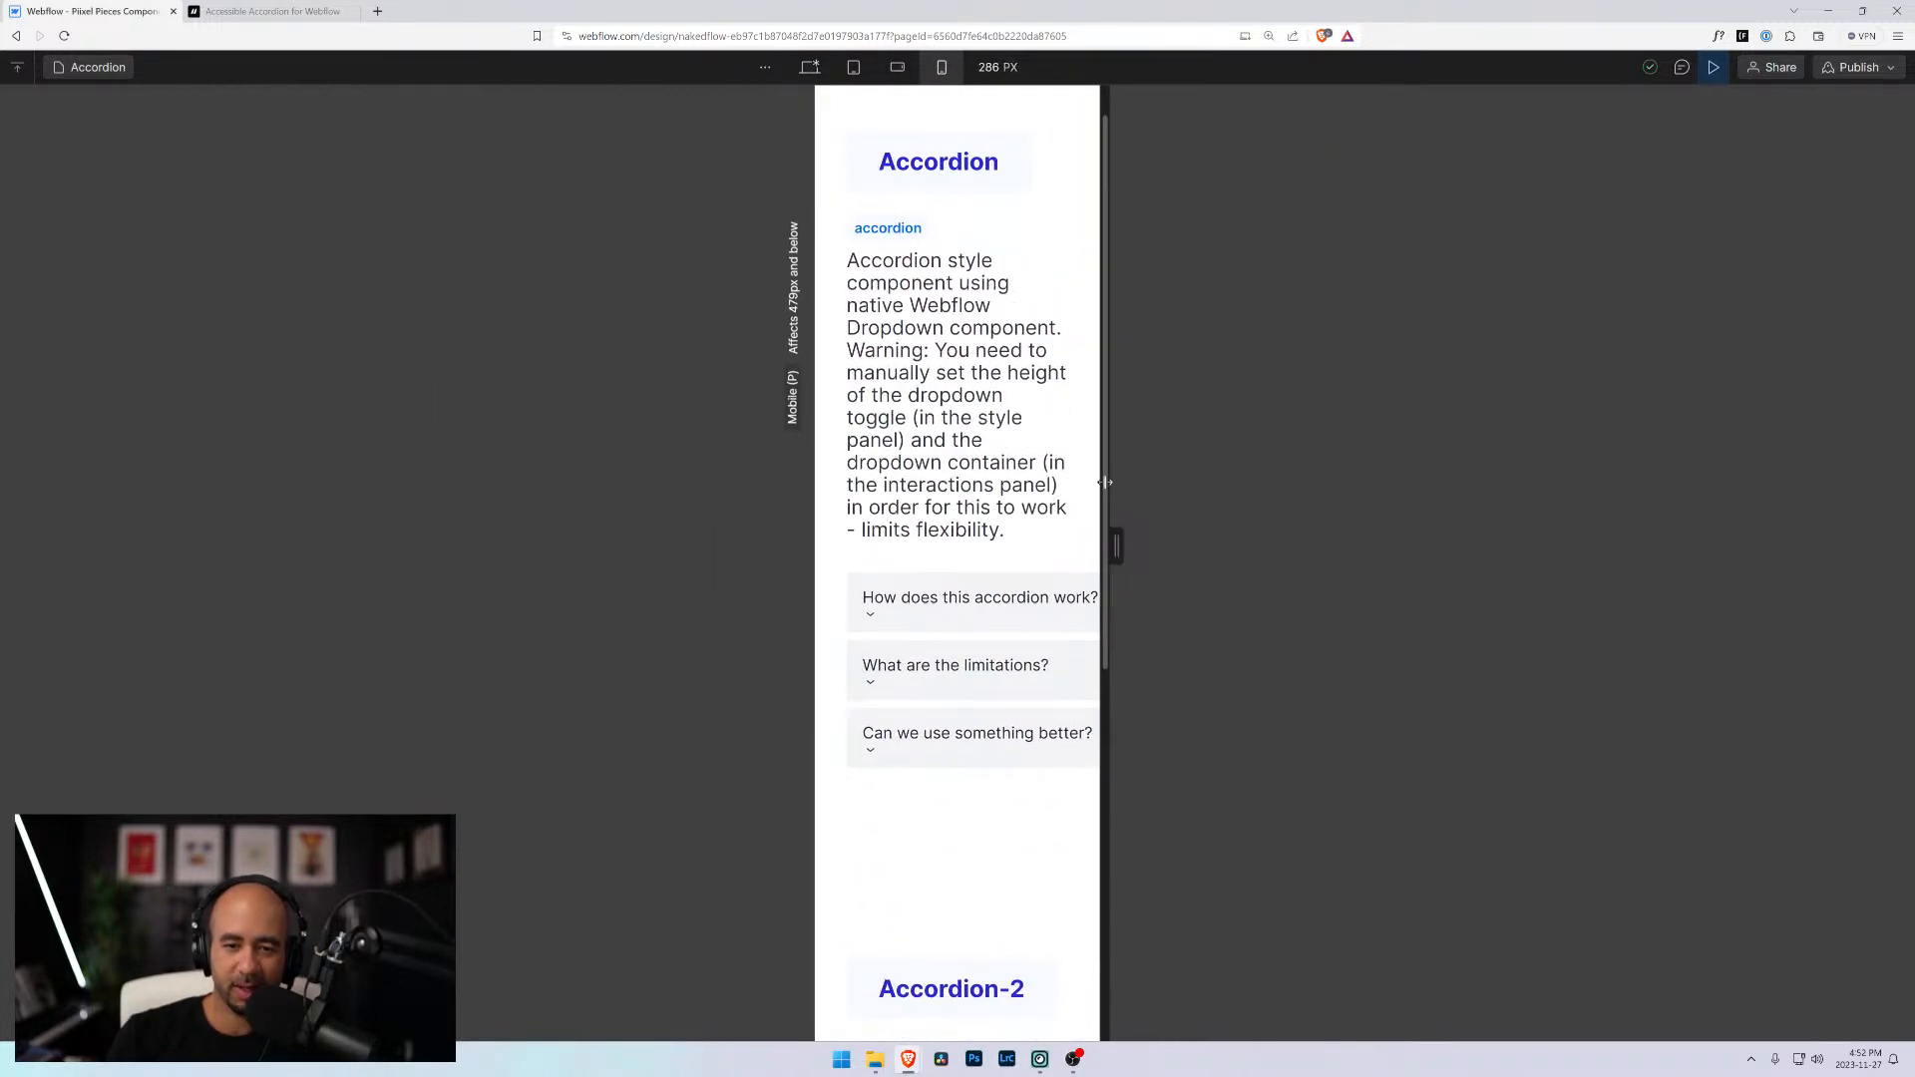
{"action": "left_click", "coordinate": [953, 611]}
{"action": "left_click", "coordinate": [1018, 610]}
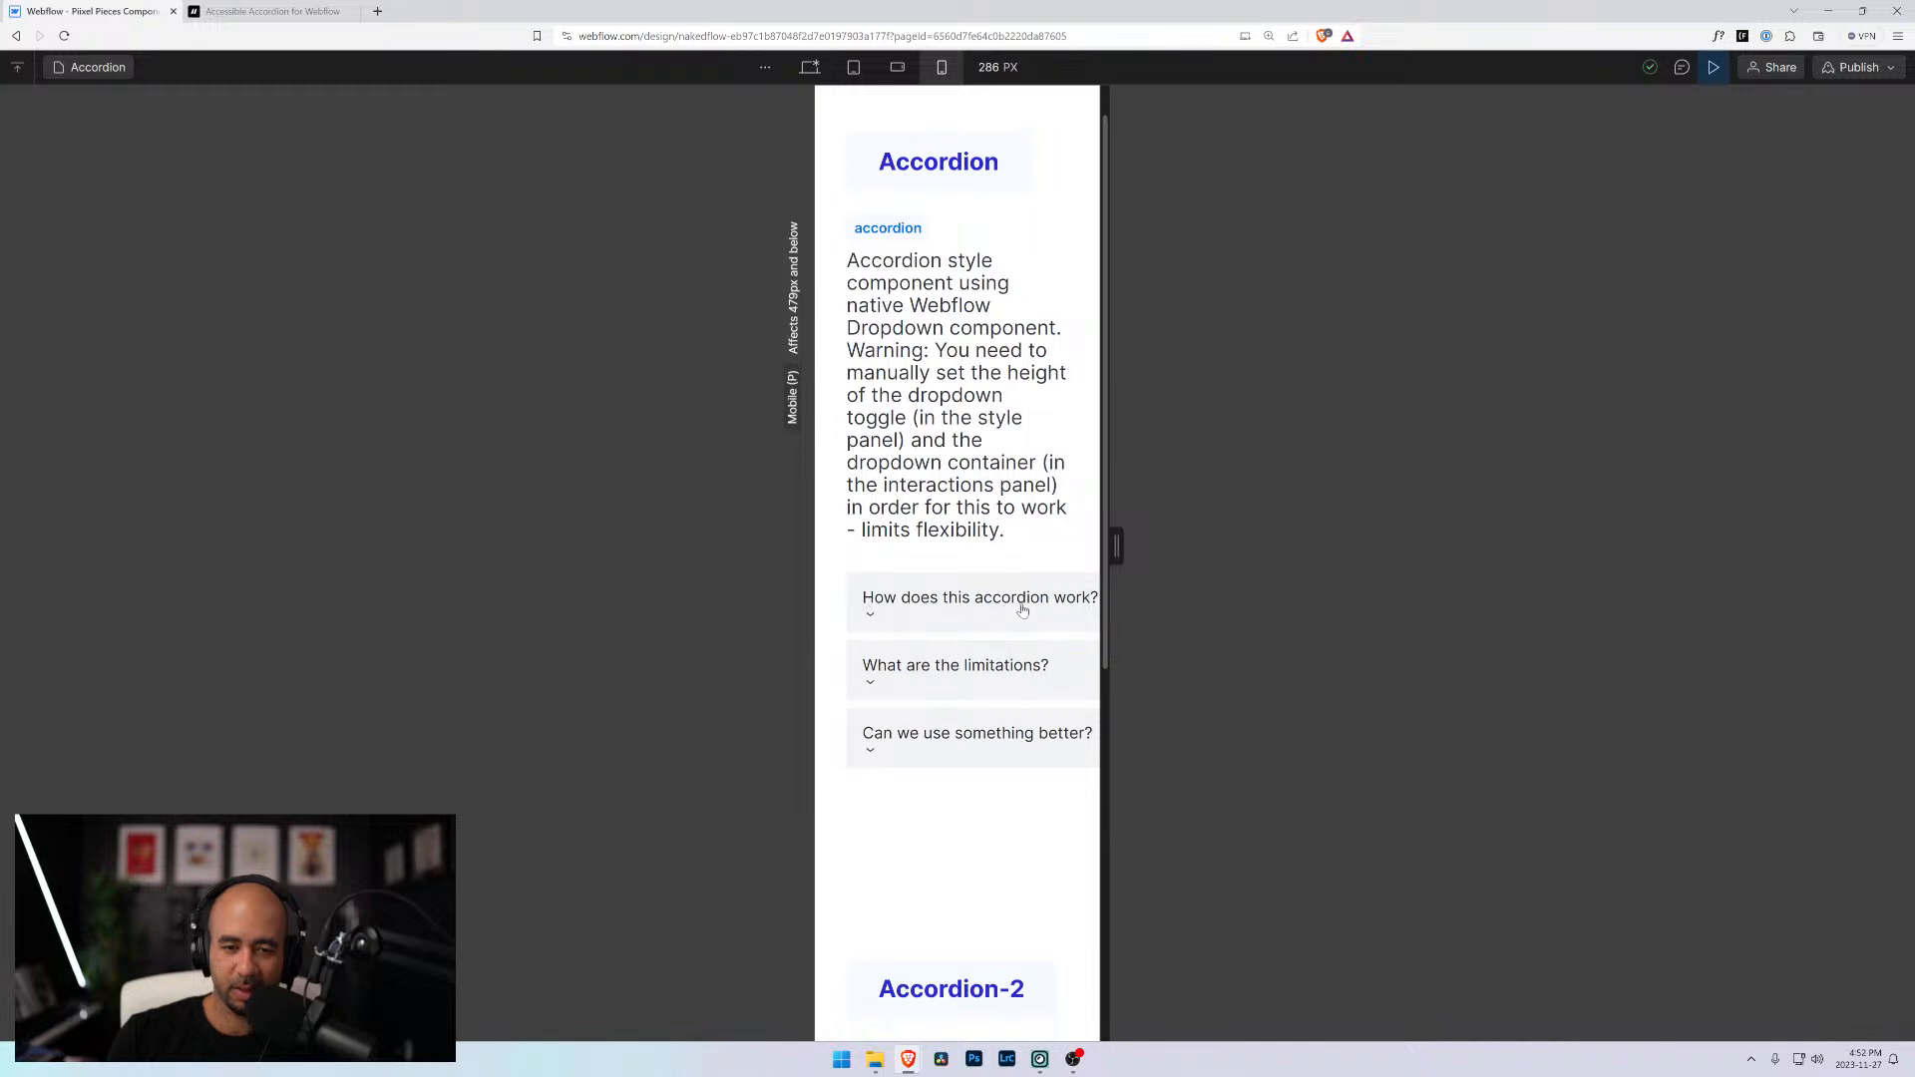
{"action": "left_click_drag", "start_coordinate": [1116, 547], "coordinate": [1094, 547]}
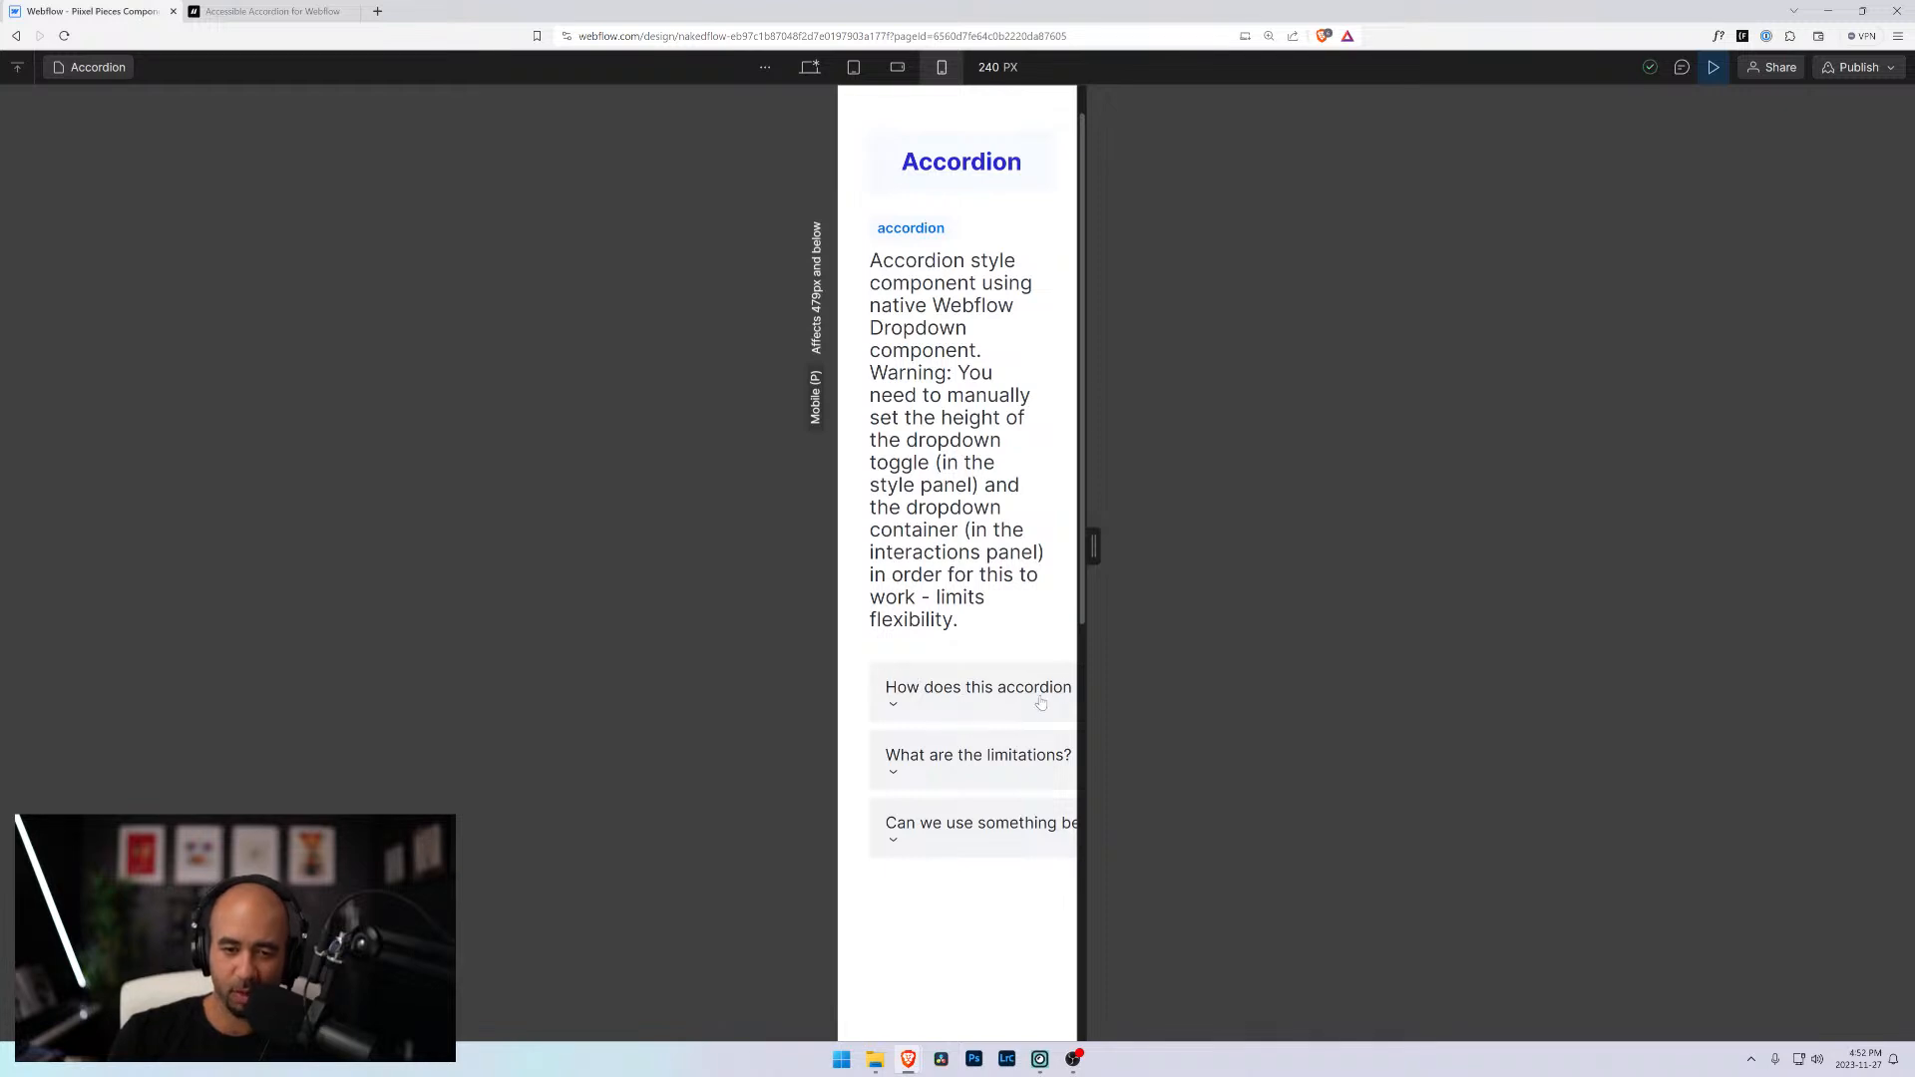
Examine Accordion-2 at 240 px and widen the preview to 708 px
{"action": "scroll", "coordinate": [1076, 638], "scroll_direction": "down", "scroll_amount": 6}
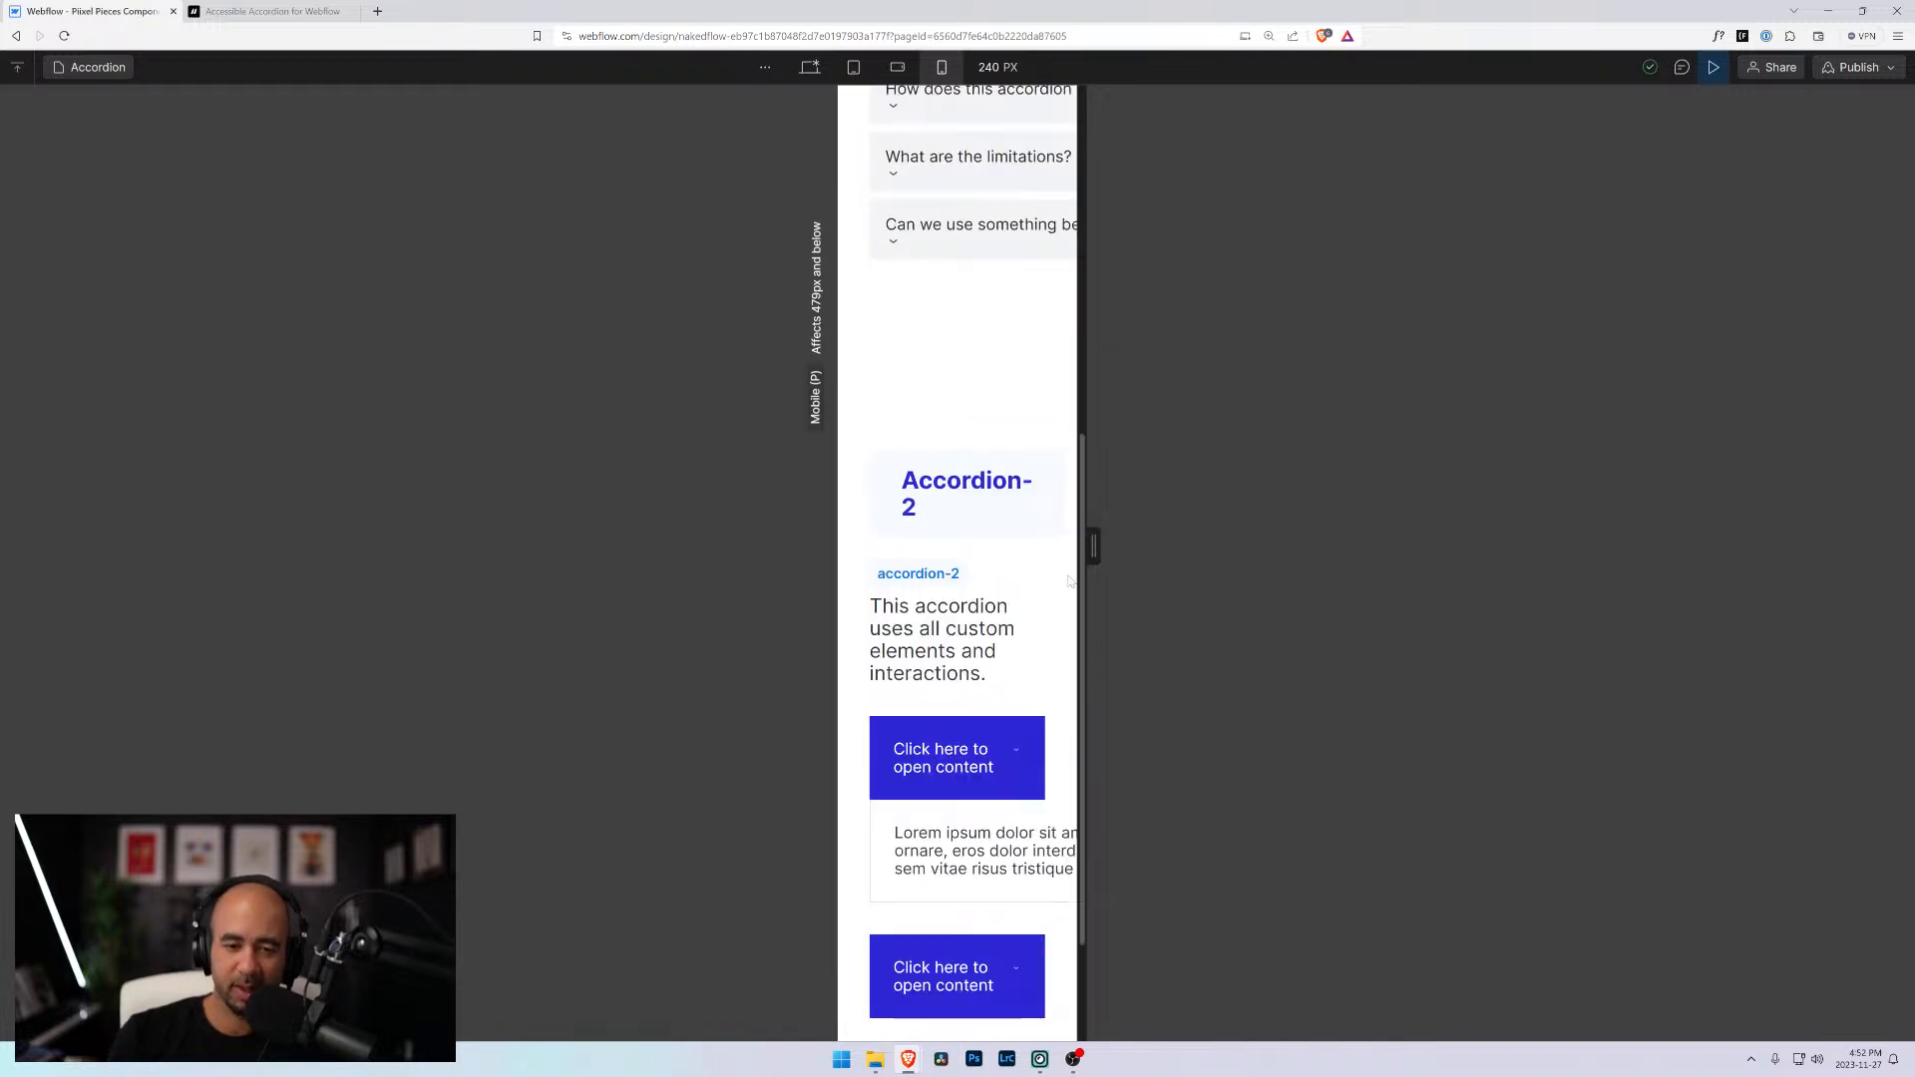
{"action": "scroll", "coordinate": [1070, 582], "scroll_direction": "down", "scroll_amount": 2}
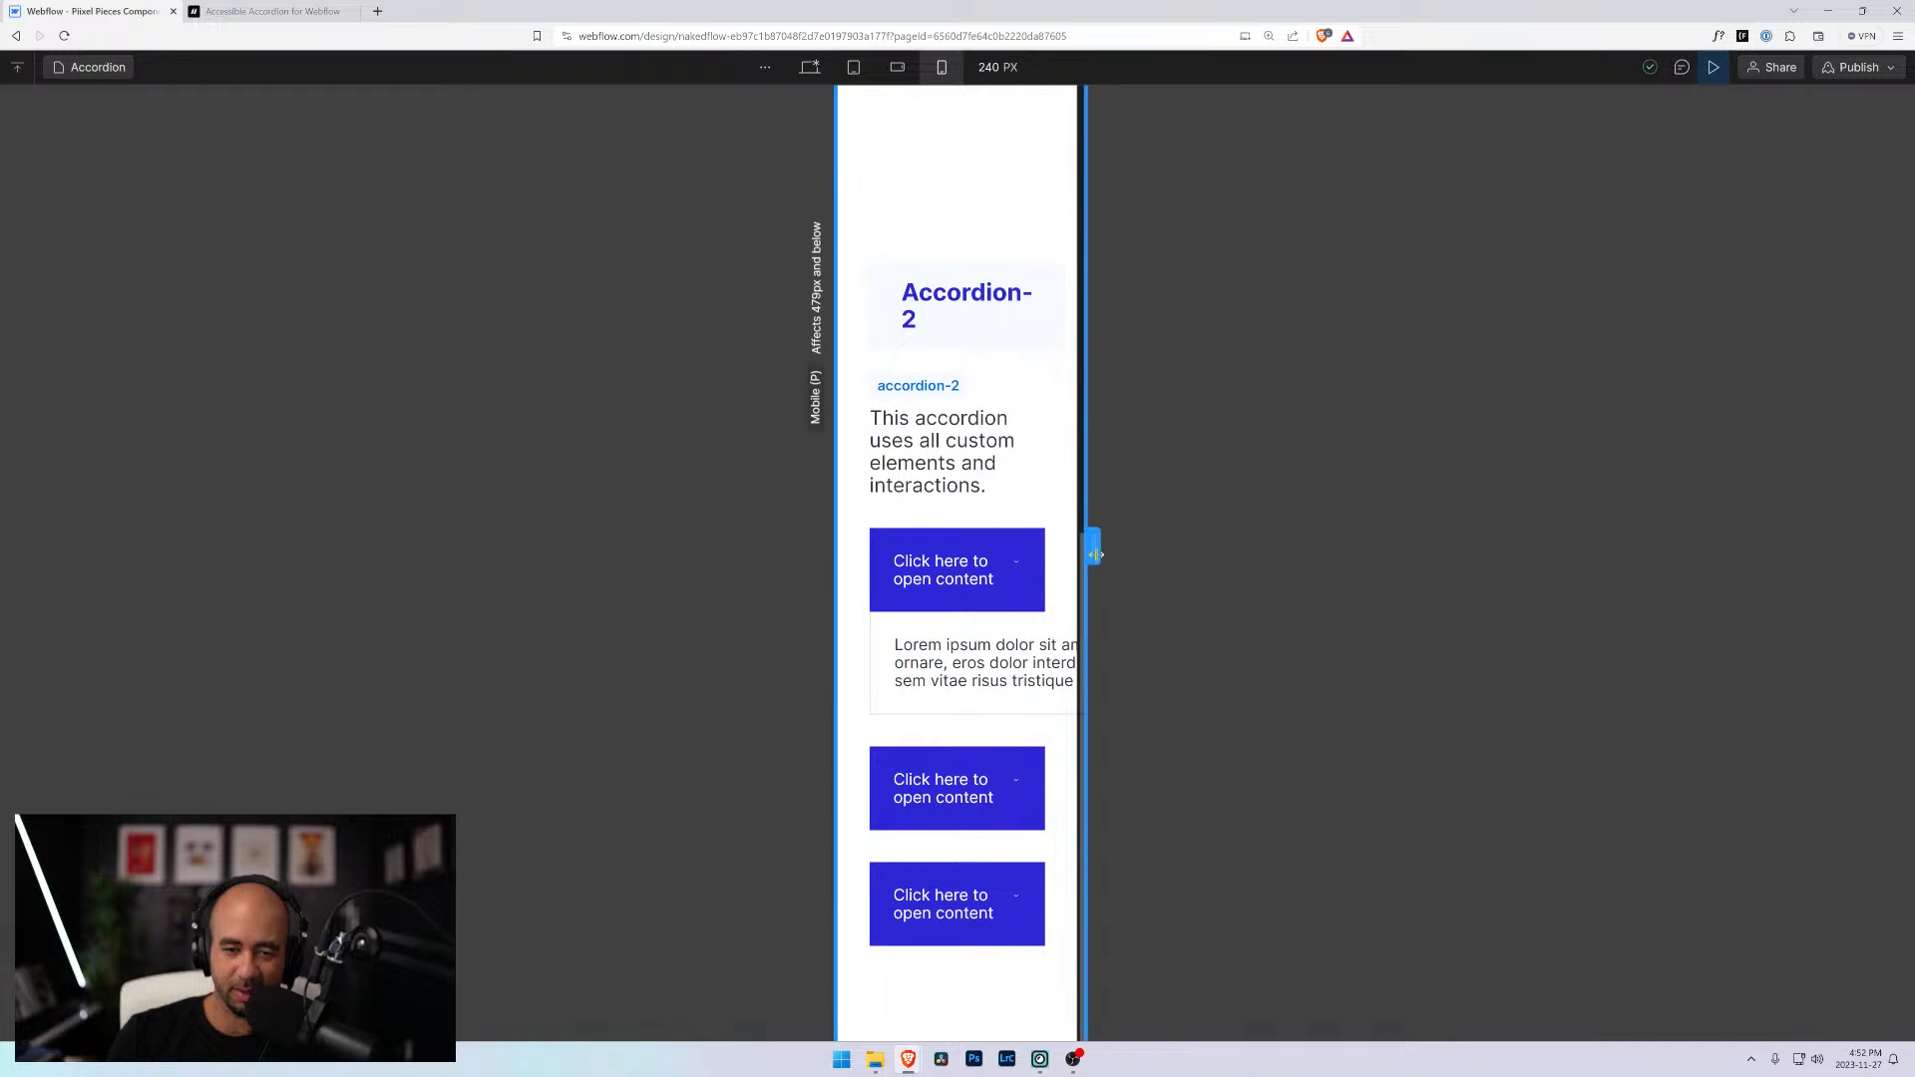
{"action": "left_click_drag", "start_coordinate": [1090, 543], "coordinate": [1327, 547]}
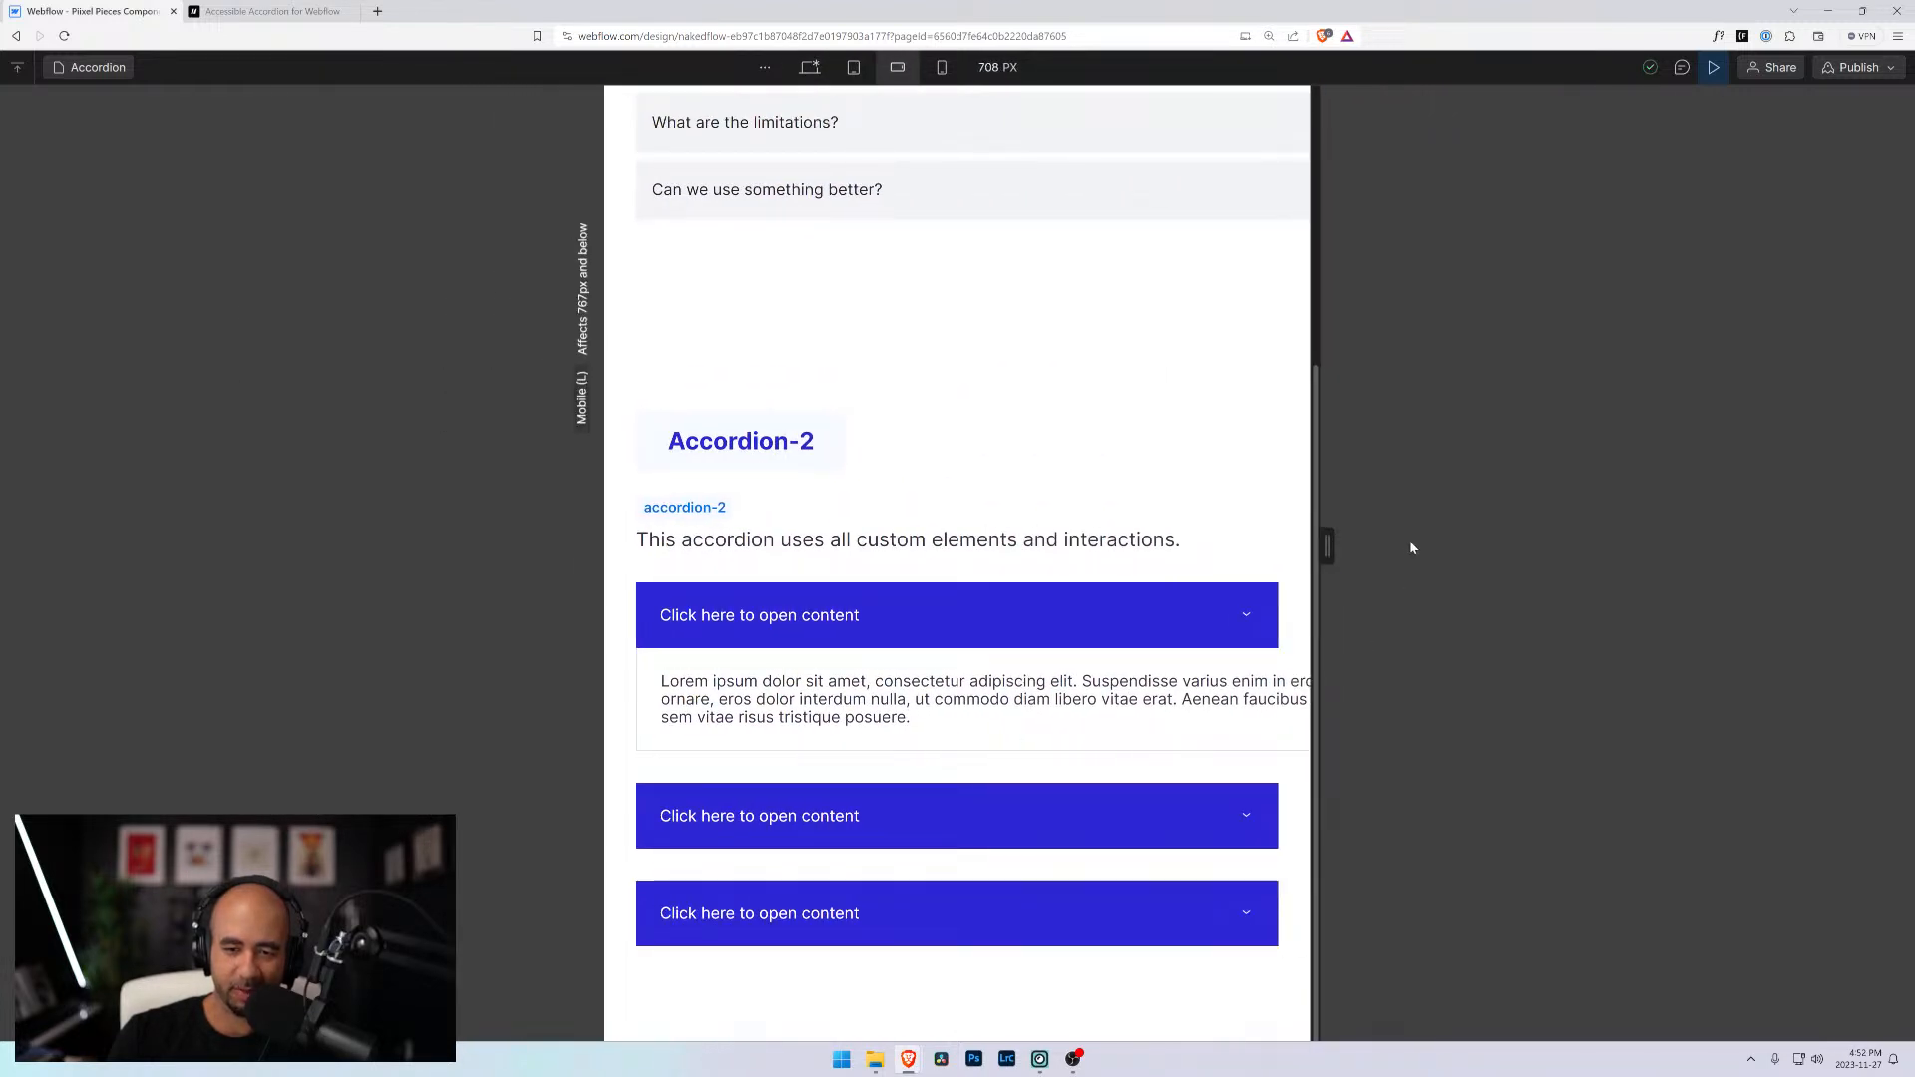
Narrow the preview to 408 px and test opening the second and third Accordion-2 items
{"action": "key", "text": "shift+4"}
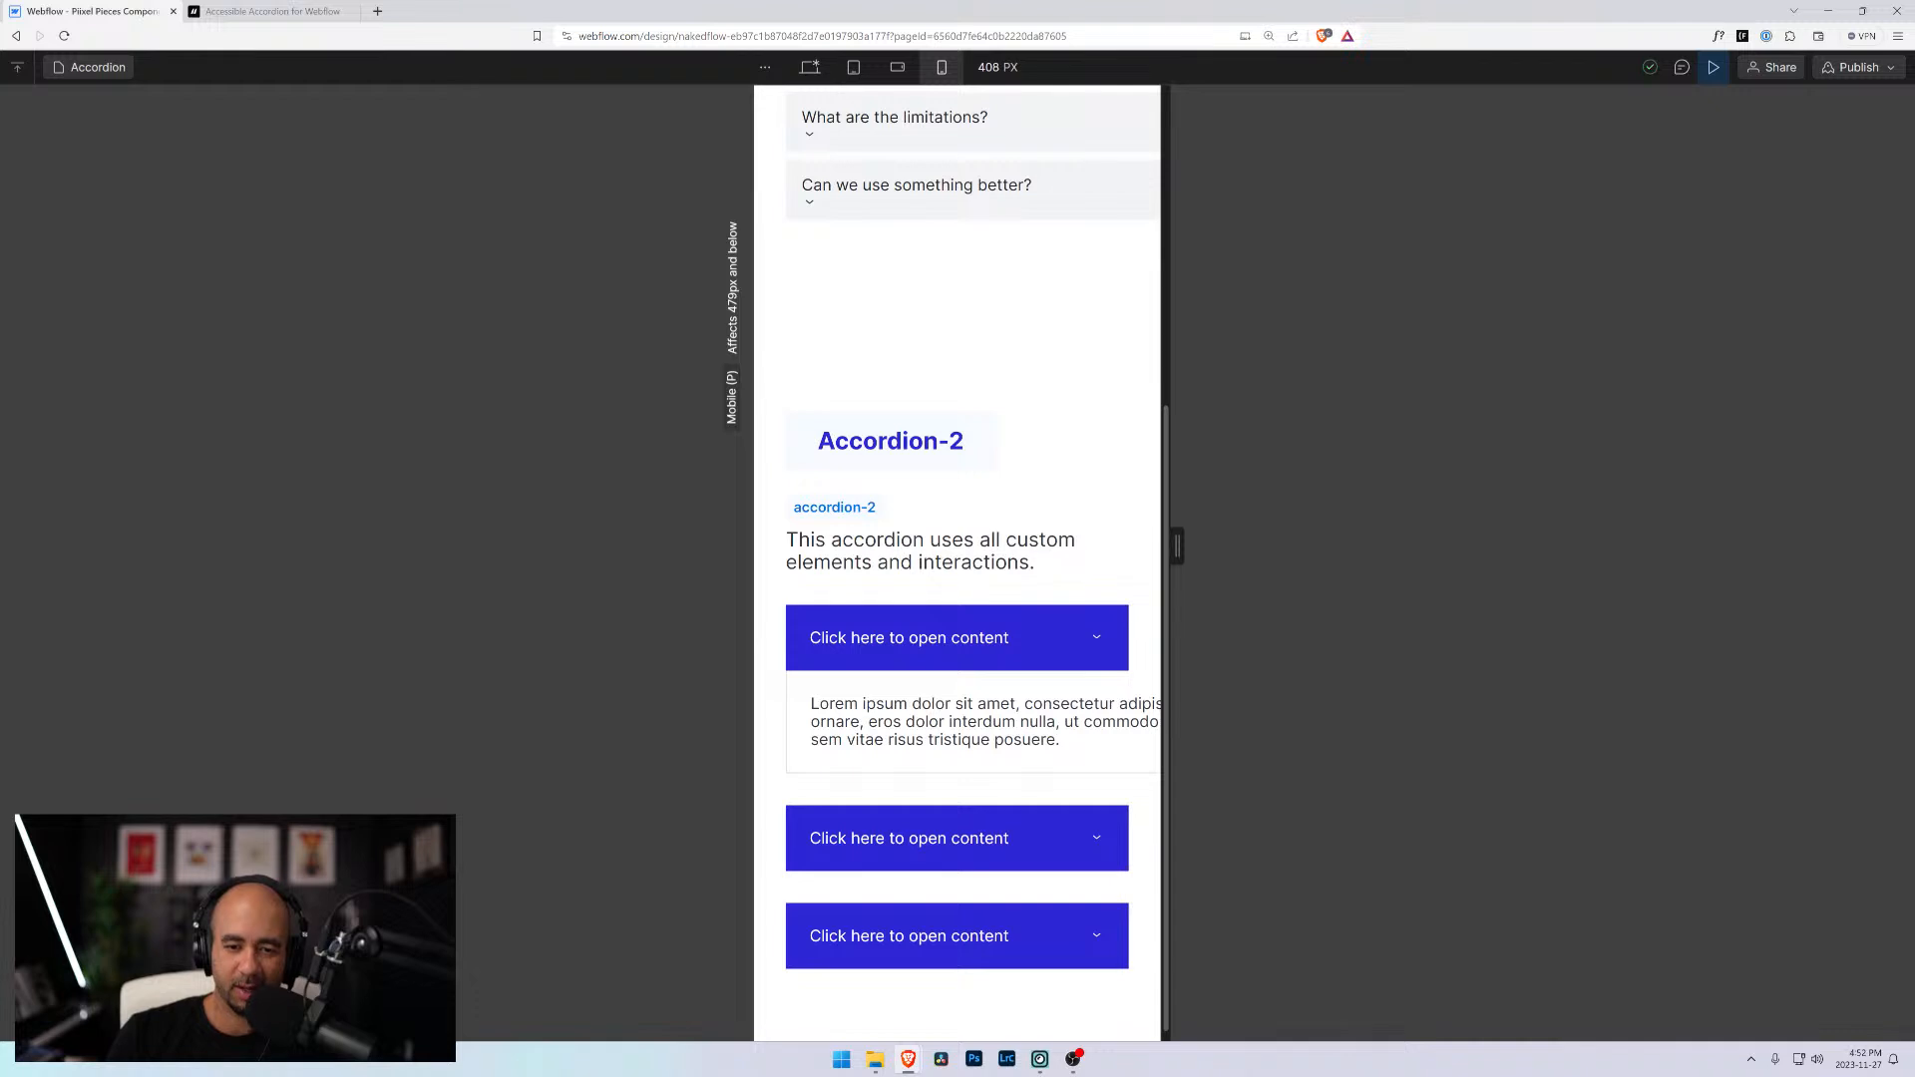
{"action": "left_click", "coordinate": [921, 856]}
{"action": "left_click", "coordinate": [924, 936]}
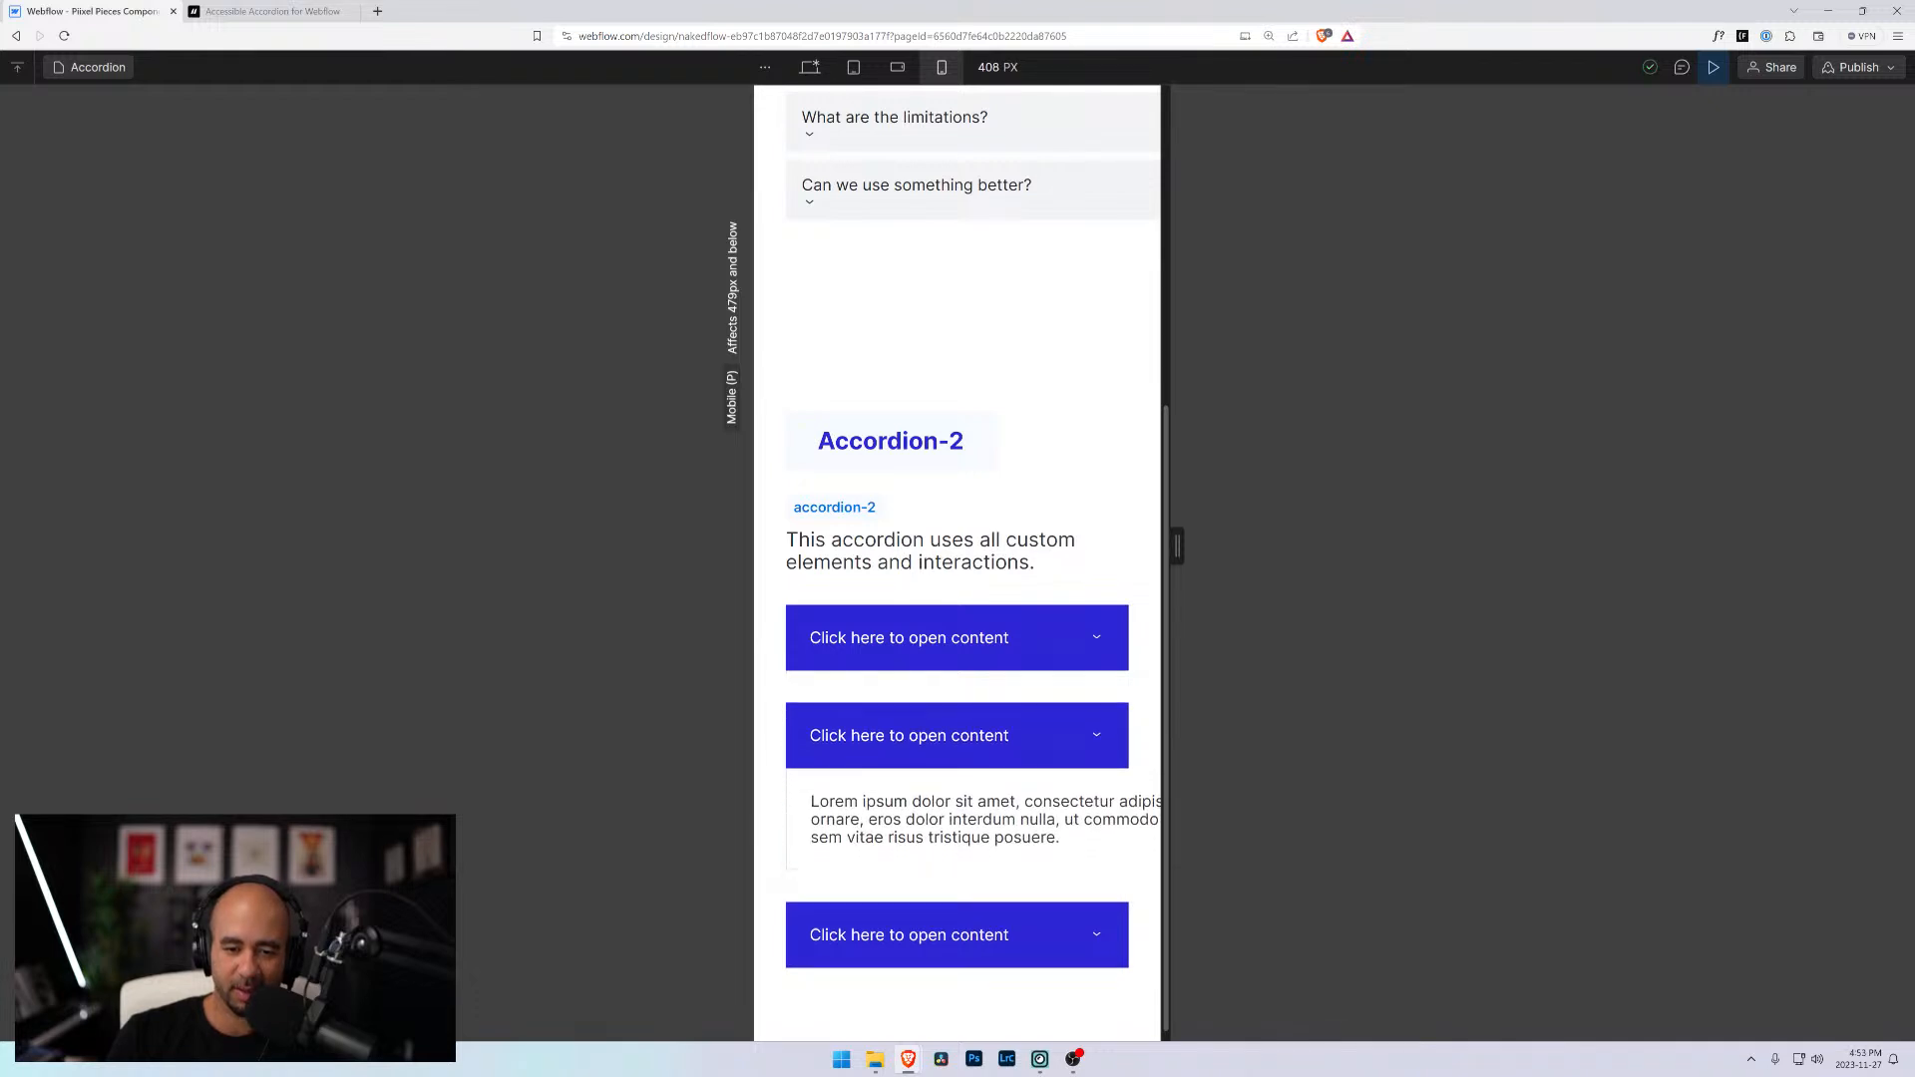
Check the text of the opened second Accordion-2 item, narrow the preview to 370 px, and view the first accordion
{"action": "left_click", "coordinate": [949, 658]}
{"action": "left_click", "coordinate": [947, 838]}
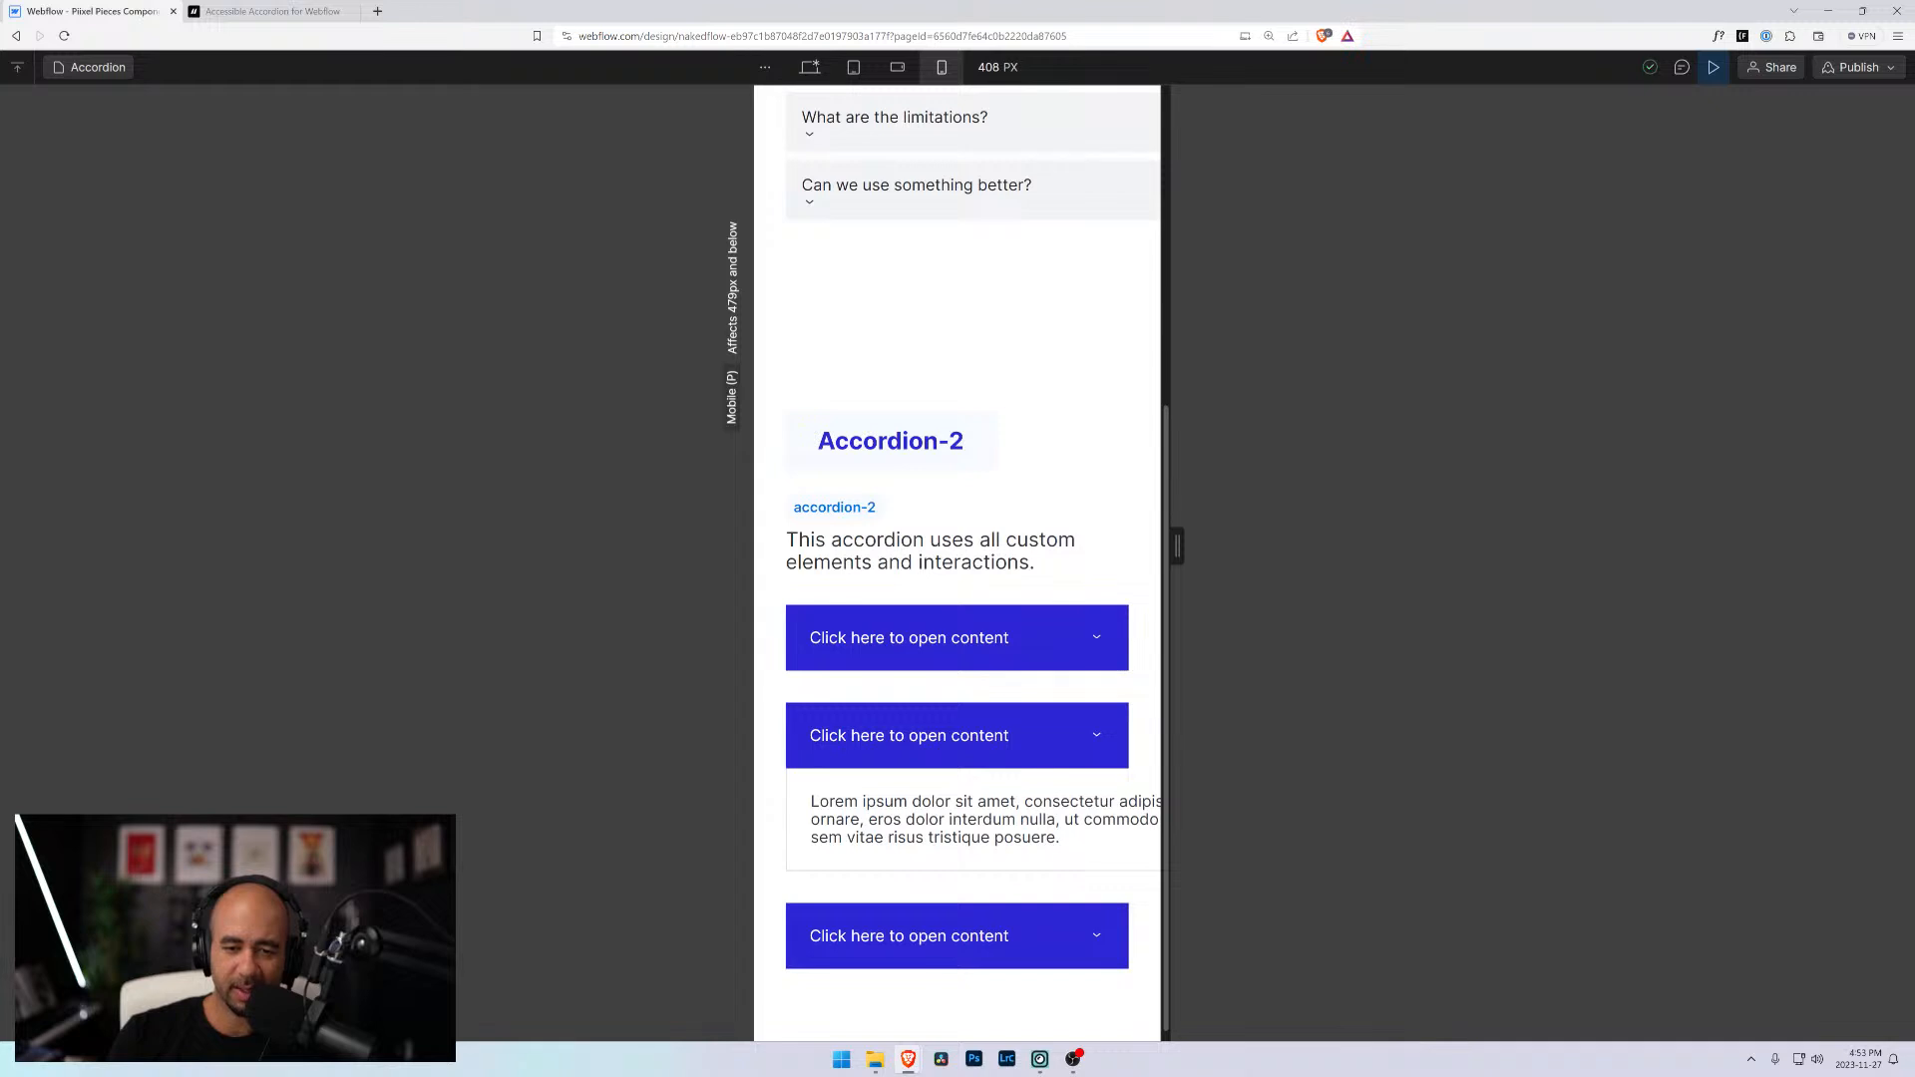
{"action": "triple_click", "coordinate": [815, 802]}
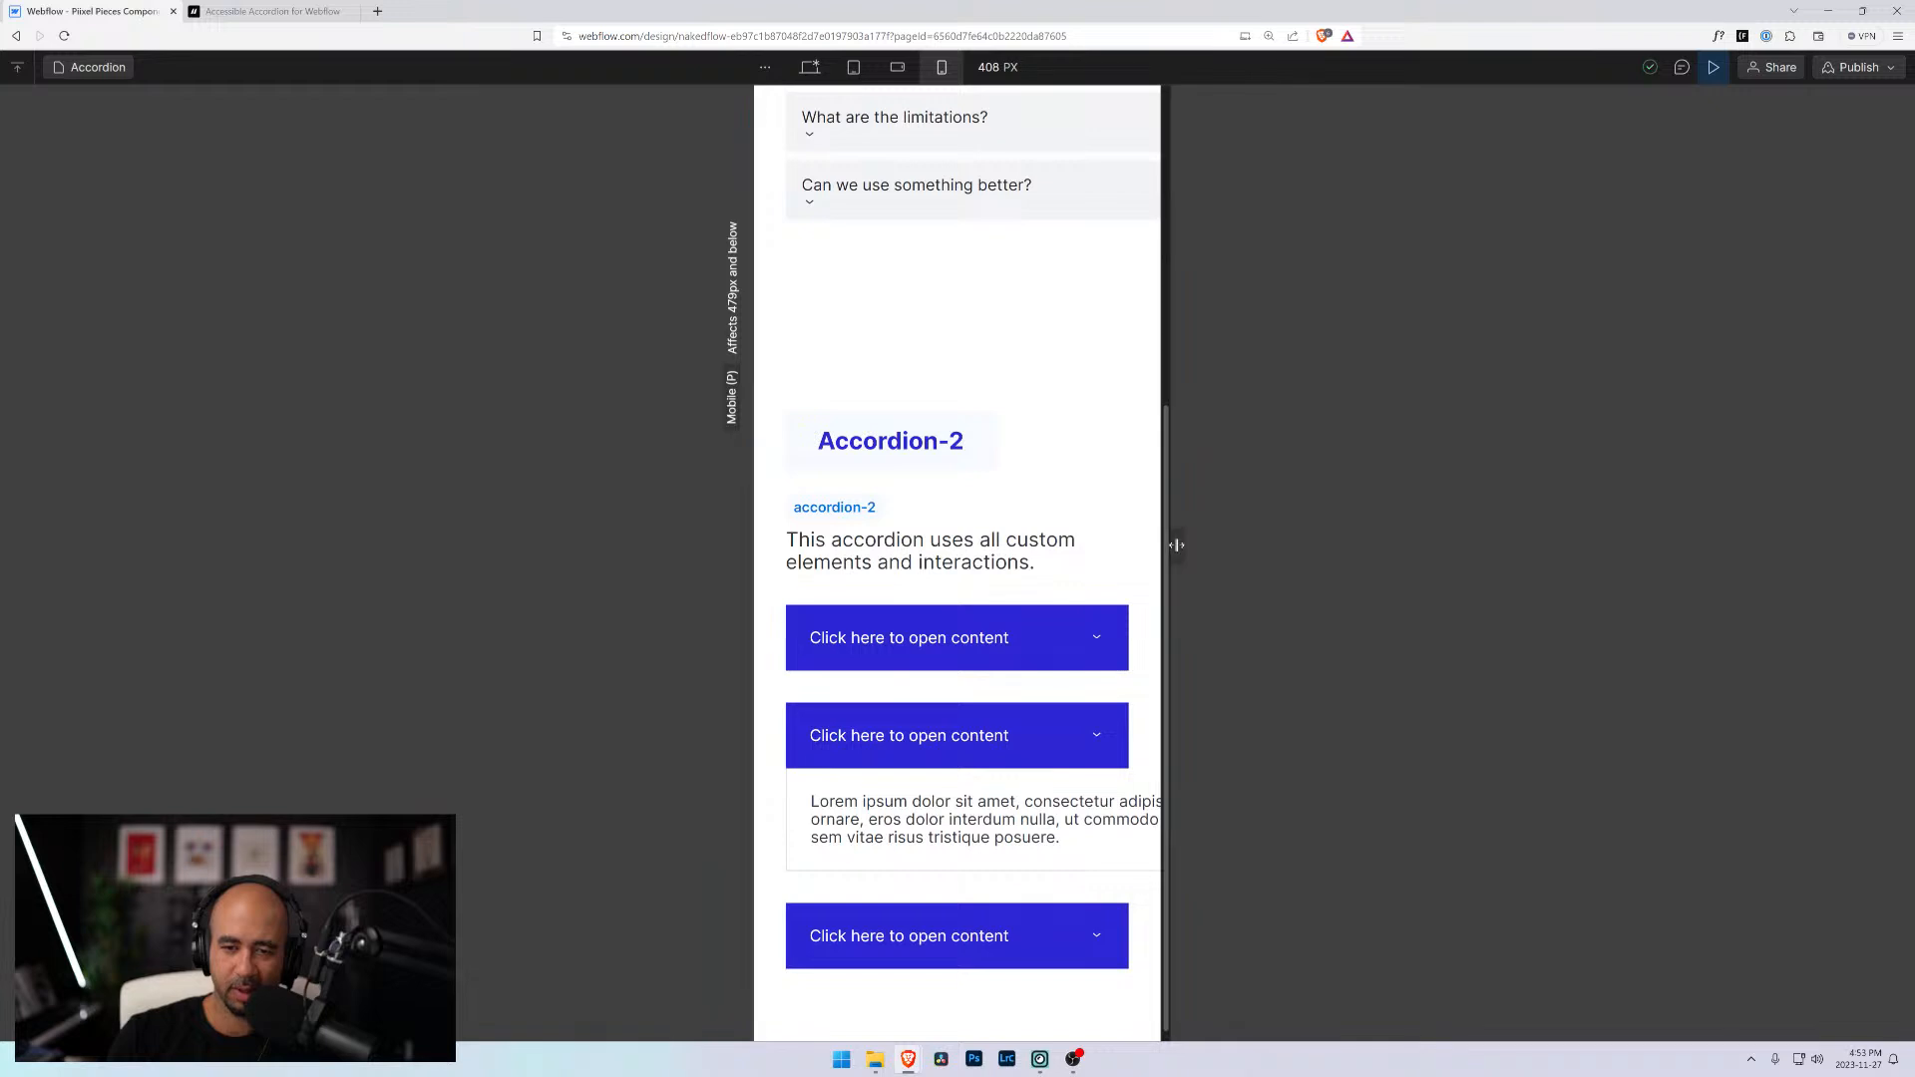
{"action": "mouse_move", "coordinate": [1177, 547]}
{"action": "left_mouse_down"}
{"action": "mouse_move", "coordinate": [1731, 587]}
{"action": "mouse_move", "coordinate": [1566, 604]}
{"action": "mouse_move", "coordinate": [1638, 599]}
{"action": "mouse_move", "coordinate": [1221, 585]}
{"action": "mouse_move", "coordinate": [1693, 637]}
{"action": "mouse_move", "coordinate": [1746, 589]}
{"action": "mouse_move", "coordinate": [1157, 545]}
{"action": "left_mouse_up"}
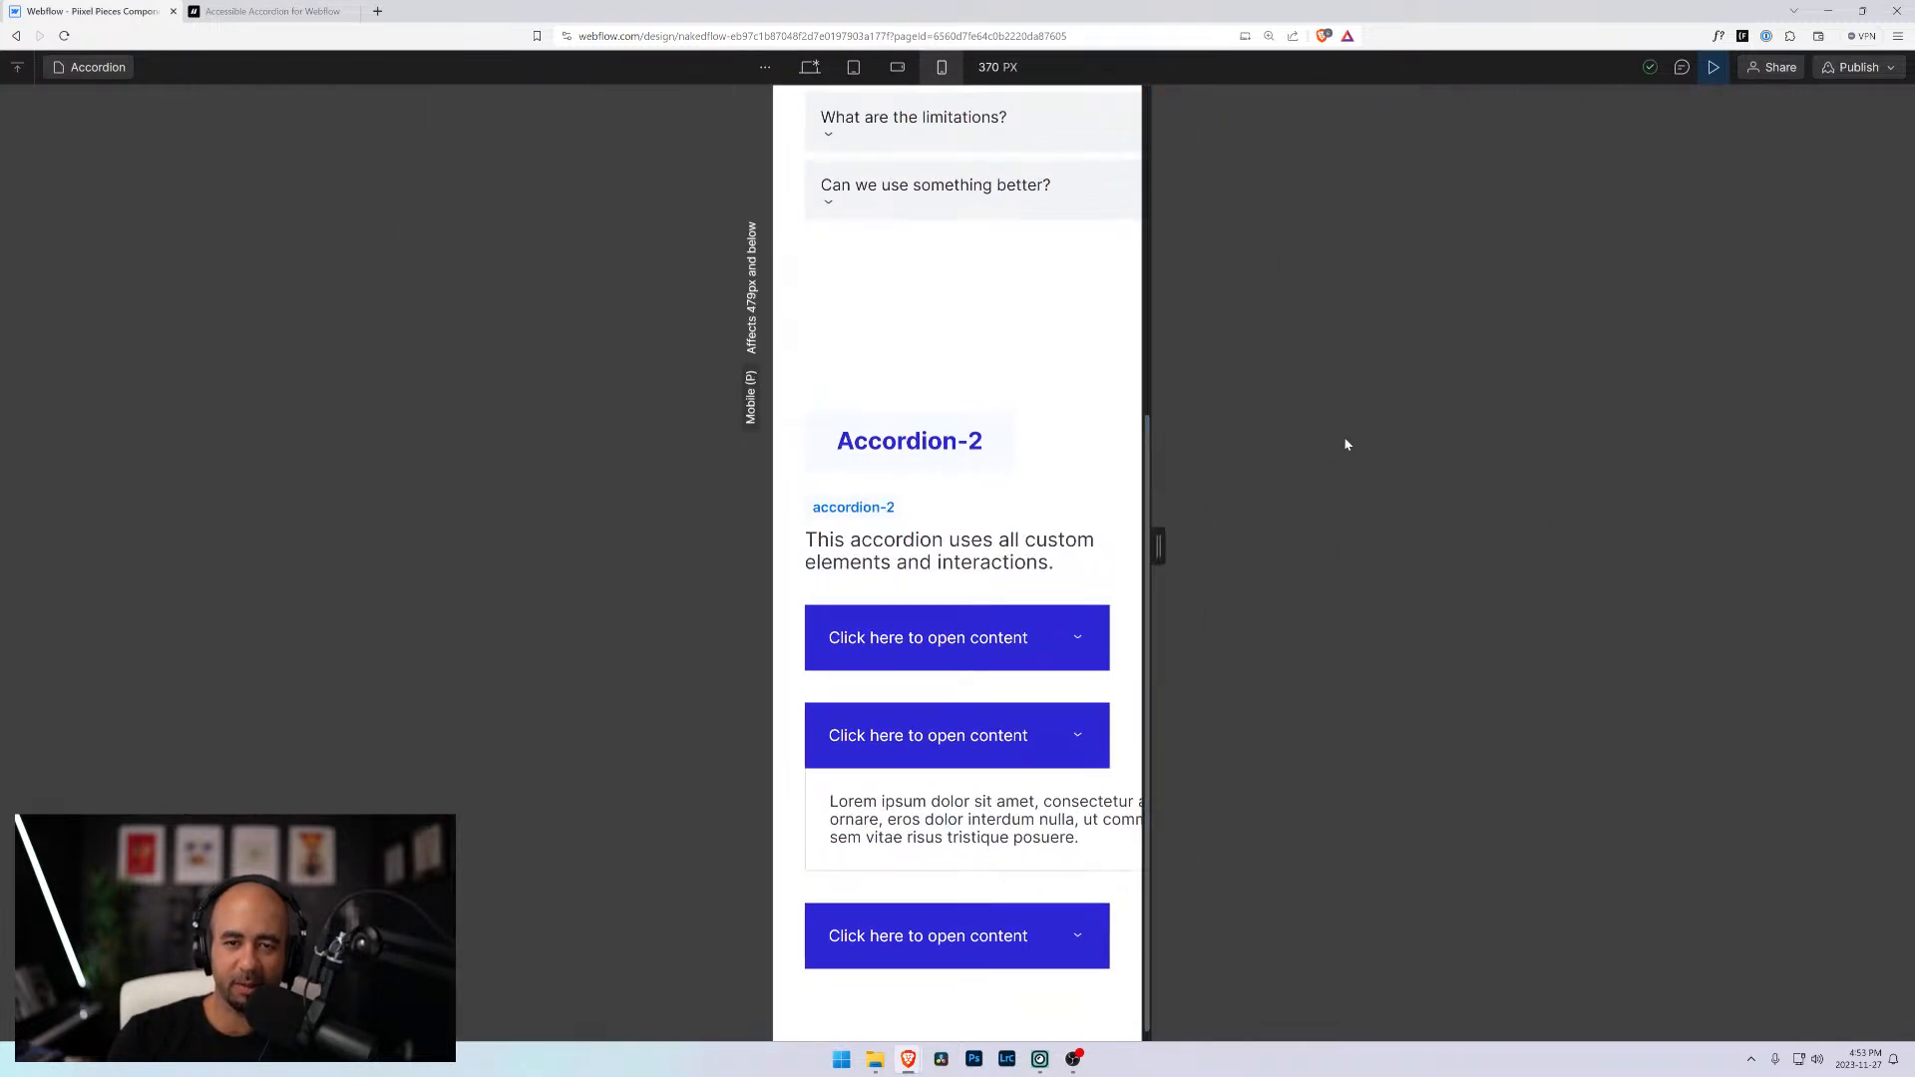
{"action": "scroll", "coordinate": [1346, 444], "scroll_direction": "up", "scroll_amount": 5}
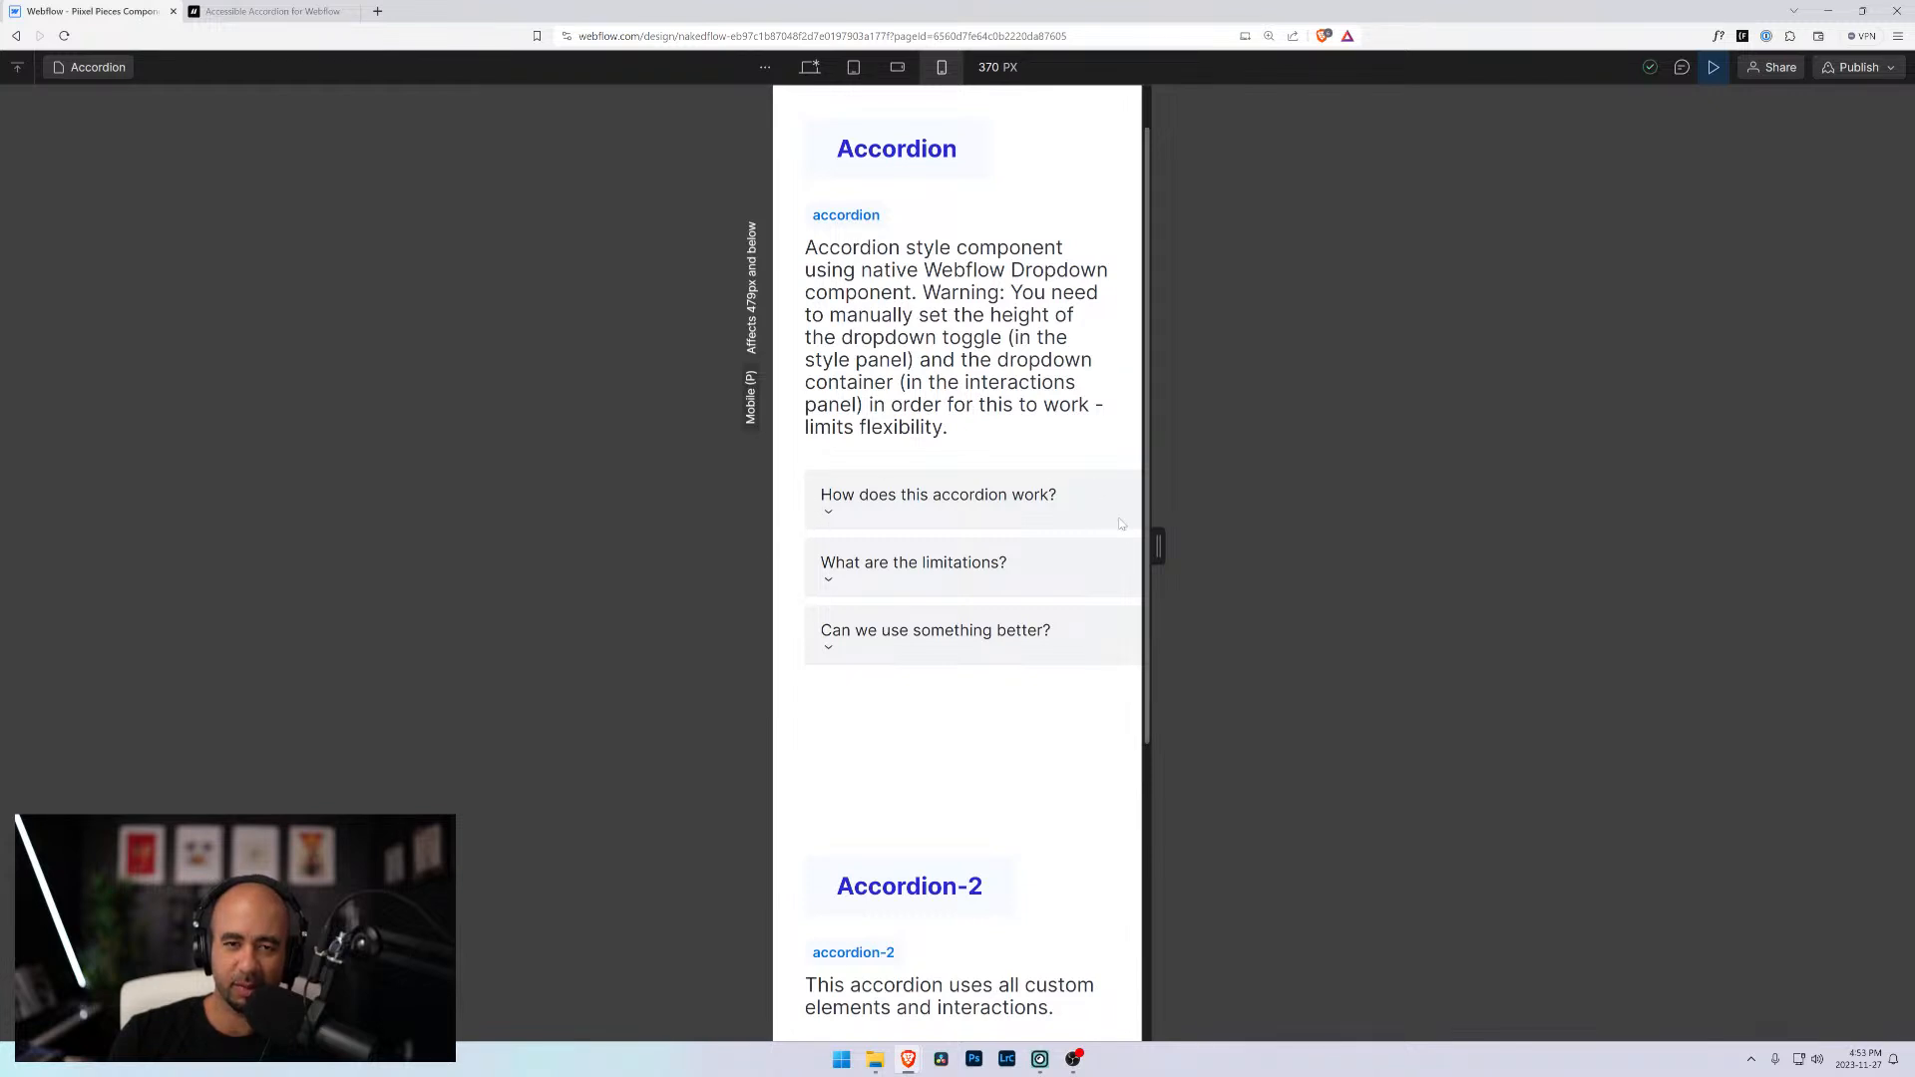
Widen the preview to 1064 px, exit it, and view Accordion-2 on the design canvas
{"action": "left_click_drag", "start_coordinate": [1156, 546], "coordinate": [1503, 546]}
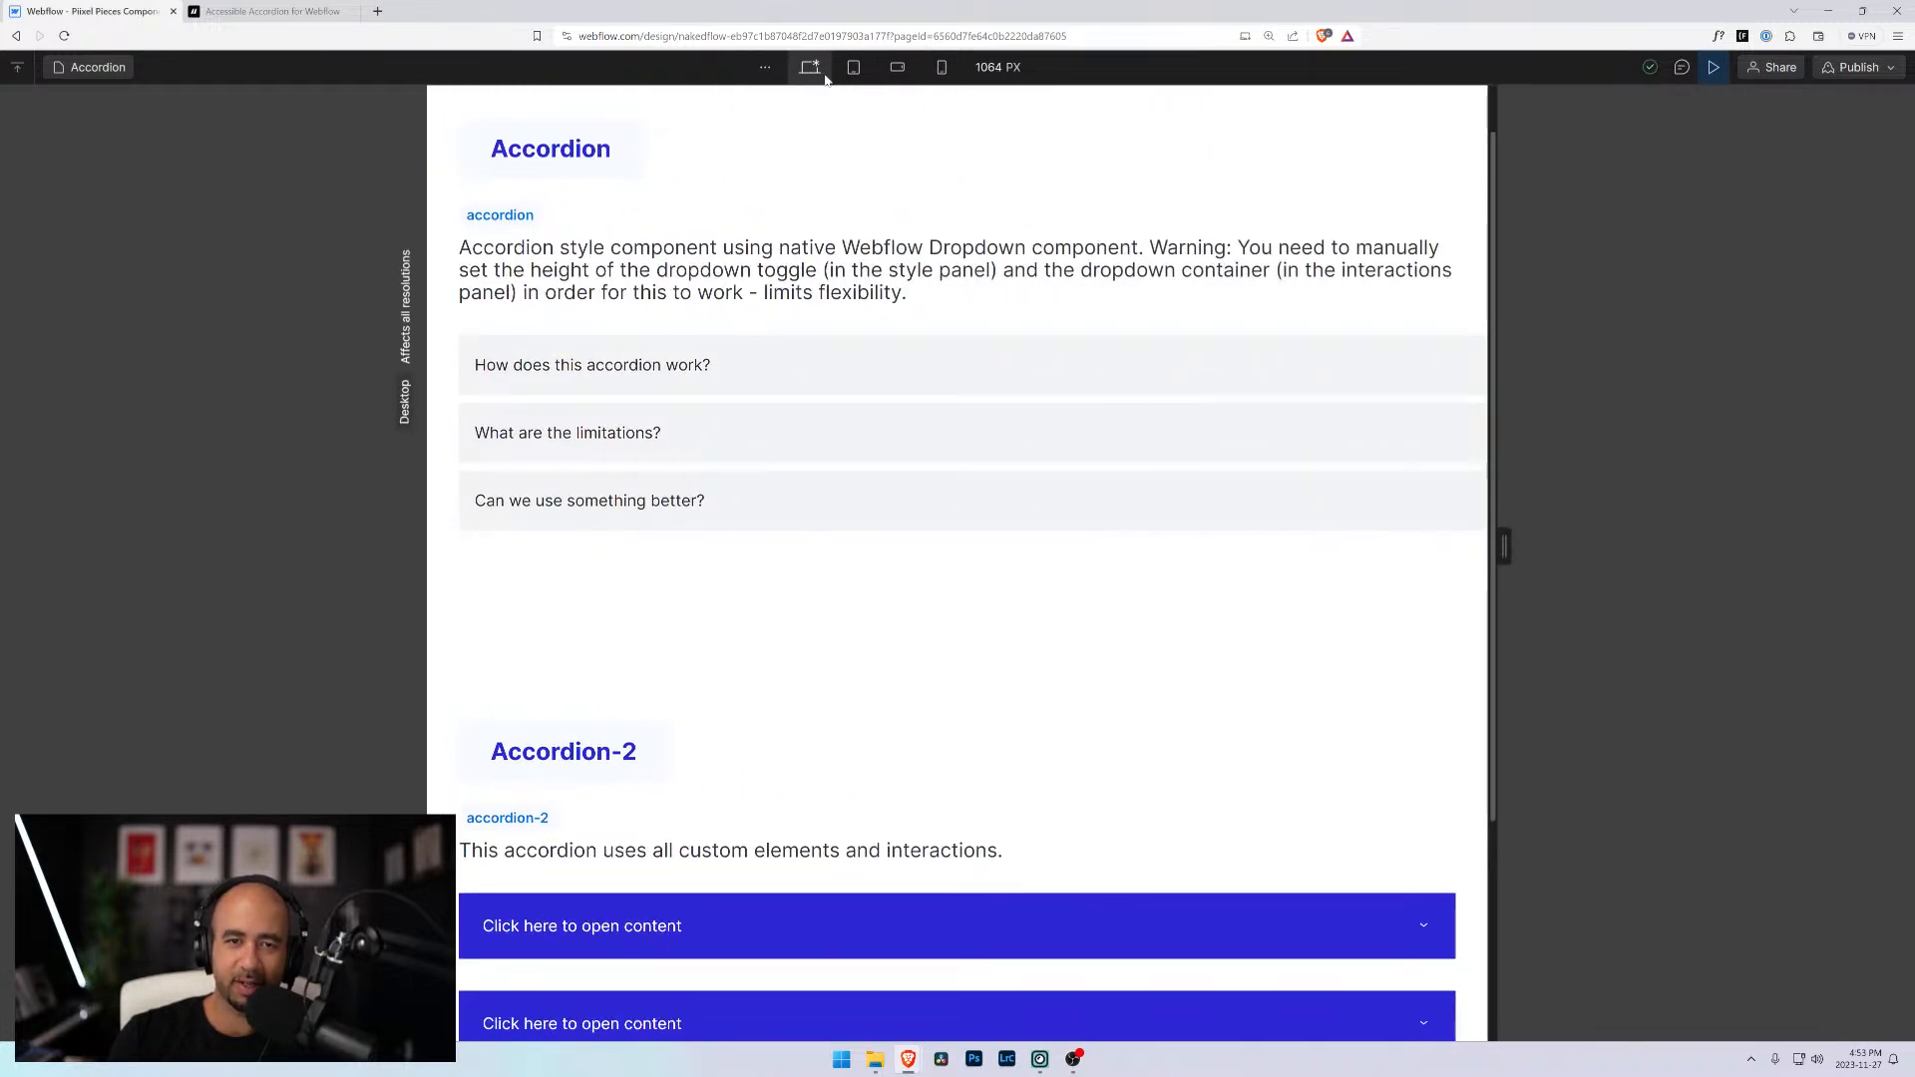
{"action": "left_click", "coordinate": [1714, 67]}
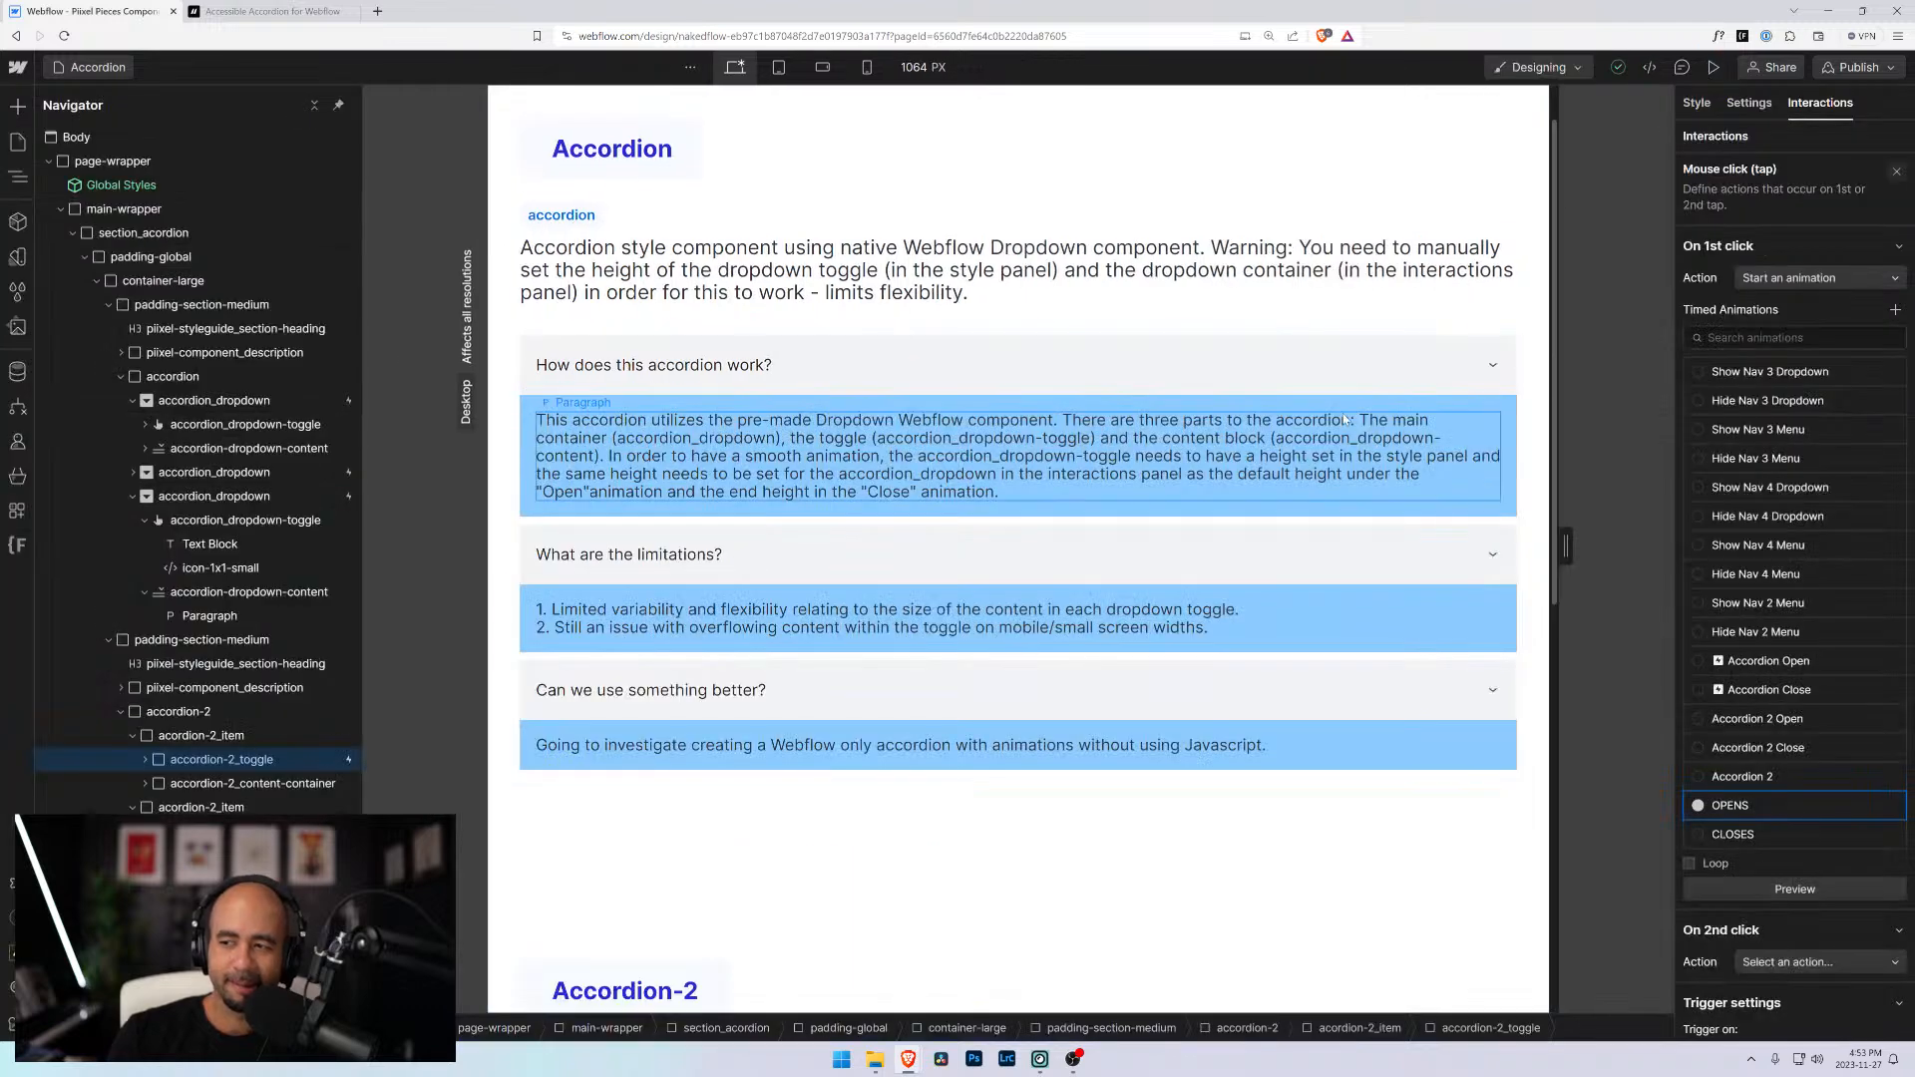
{"action": "scroll", "coordinate": [1243, 463], "scroll_direction": "down", "scroll_amount": 4}
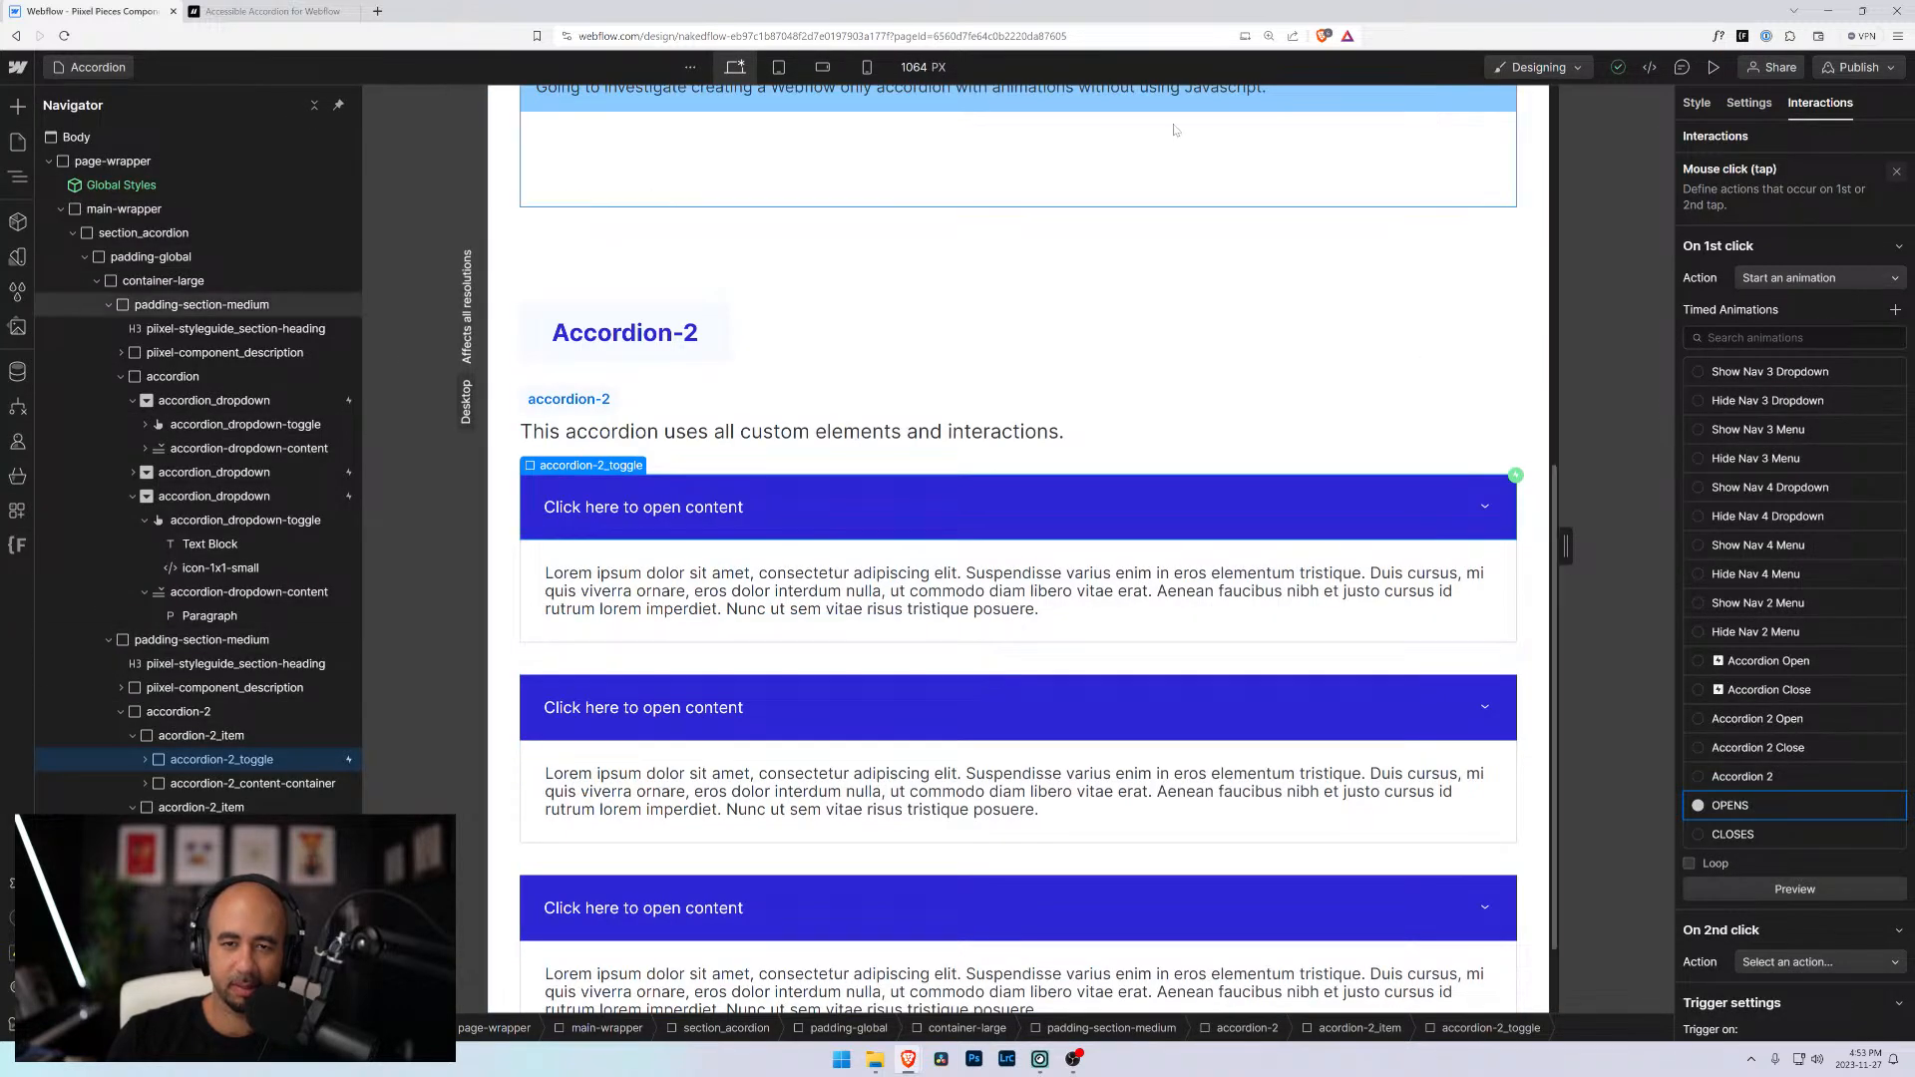
Examine both accordions at the mobile landscape breakpoint, selecting the first accordion-2_content and narrowing the canvas to 480 px
{"action": "left_click", "coordinate": [822, 67]}
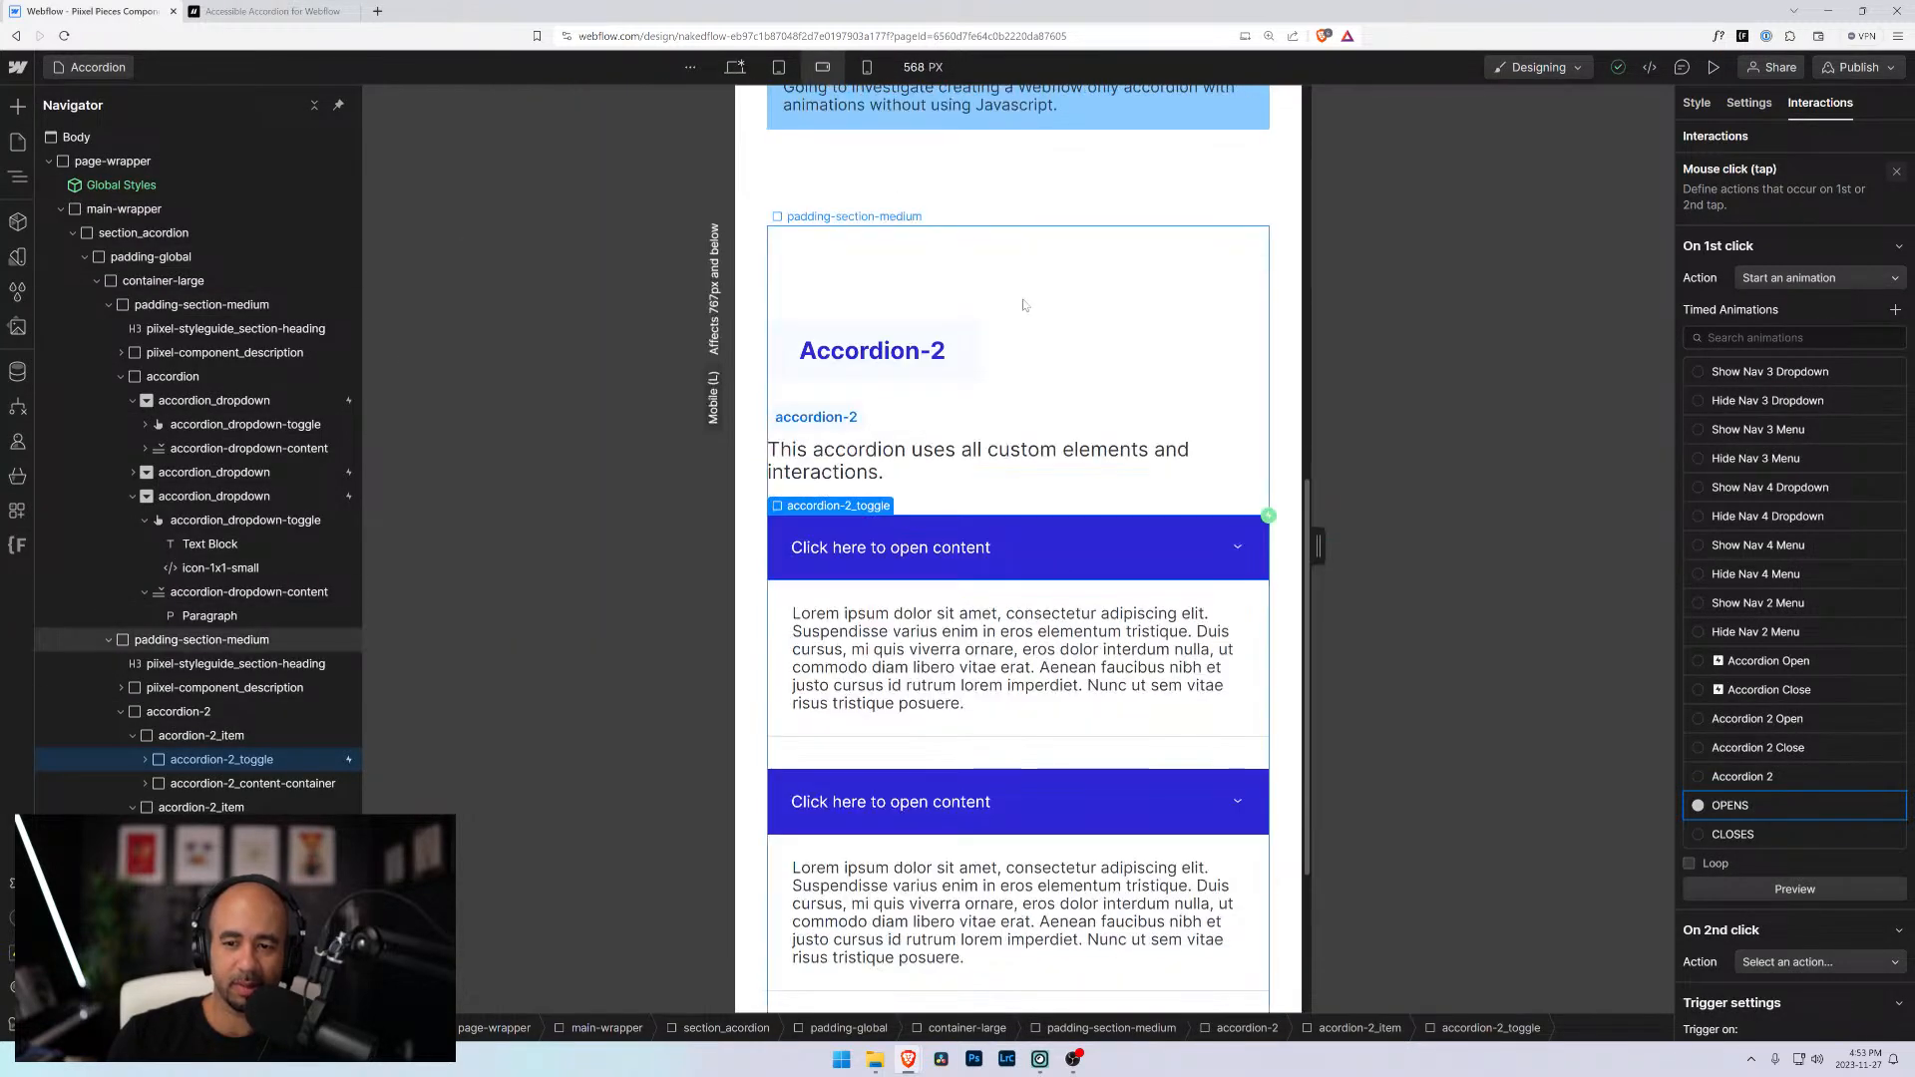
{"action": "left_click", "coordinate": [1054, 591]}
{"action": "left_click_drag", "start_coordinate": [1318, 546], "coordinate": [1242, 563]}
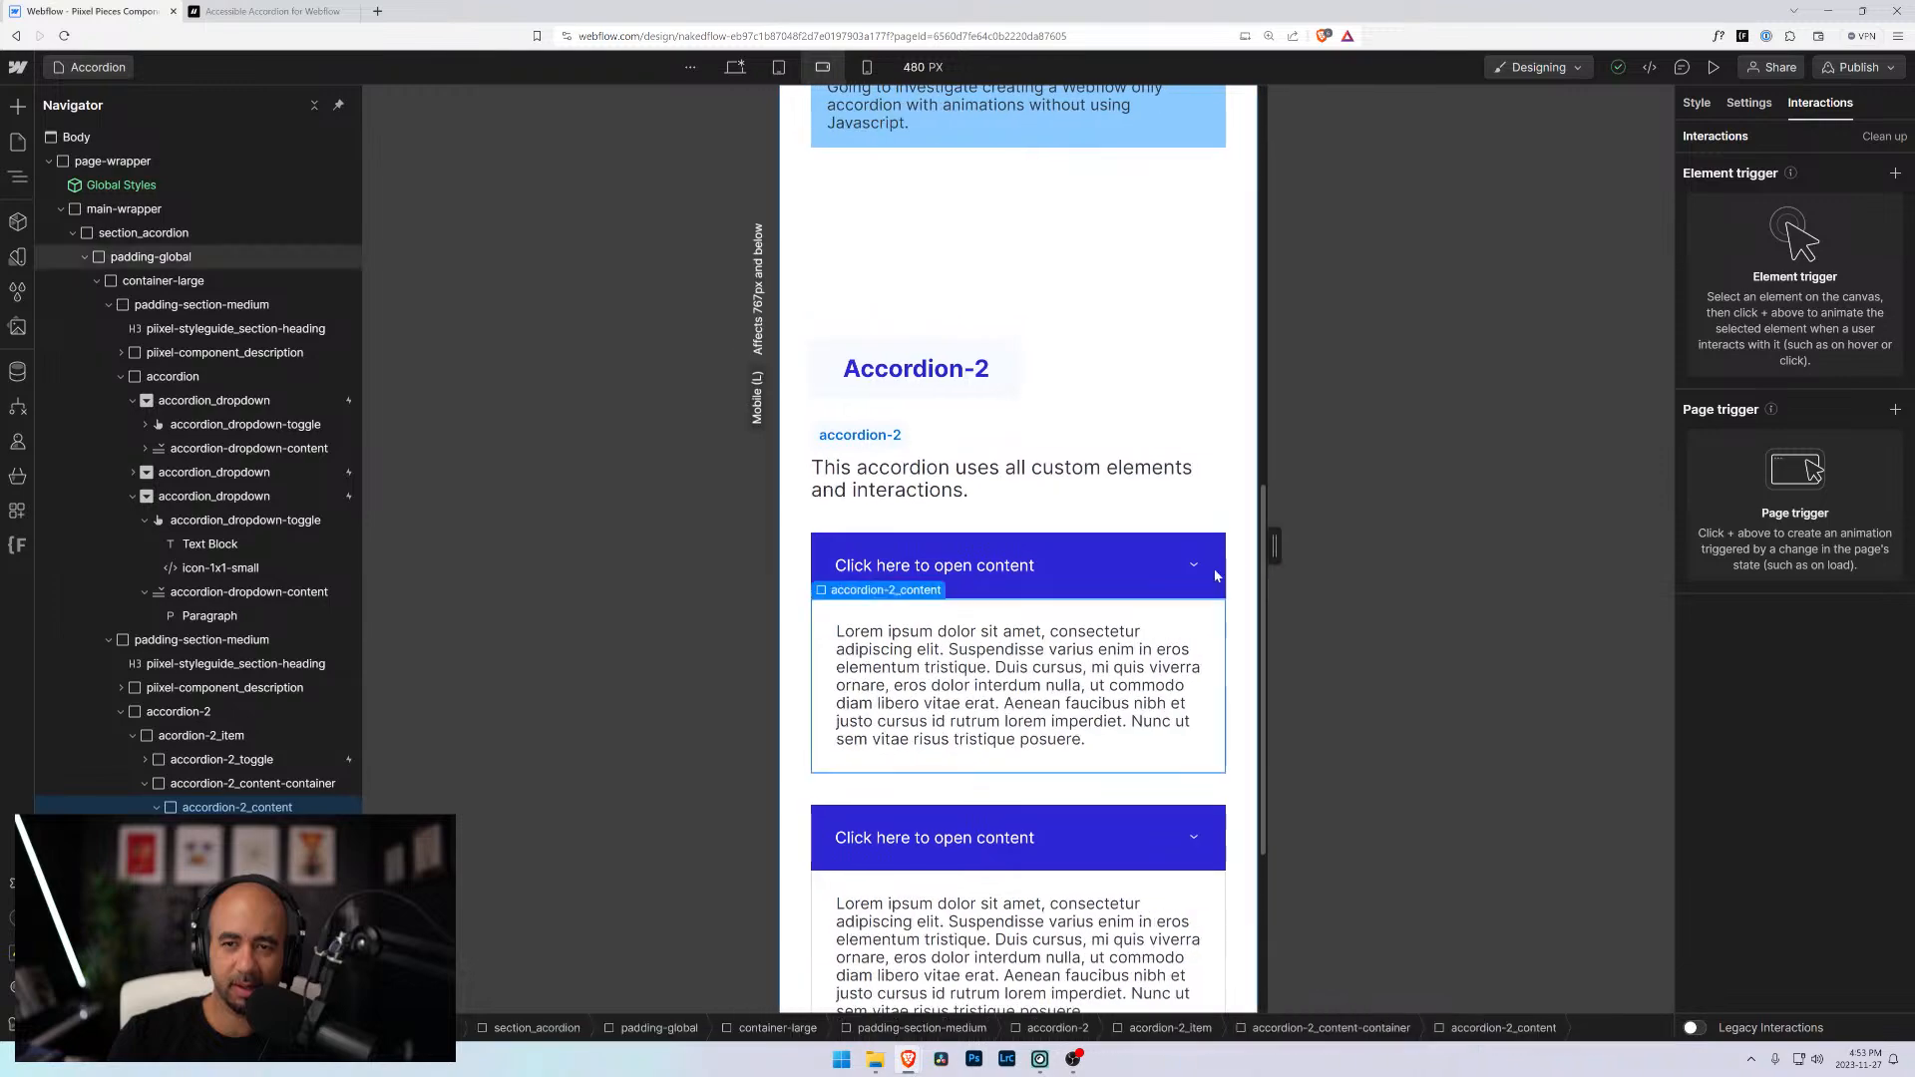
{"action": "scroll", "coordinate": [1216, 576], "scroll_direction": "up", "scroll_amount": 10}
{"action": "scroll", "coordinate": [1144, 638], "scroll_direction": "down", "scroll_amount": 12}
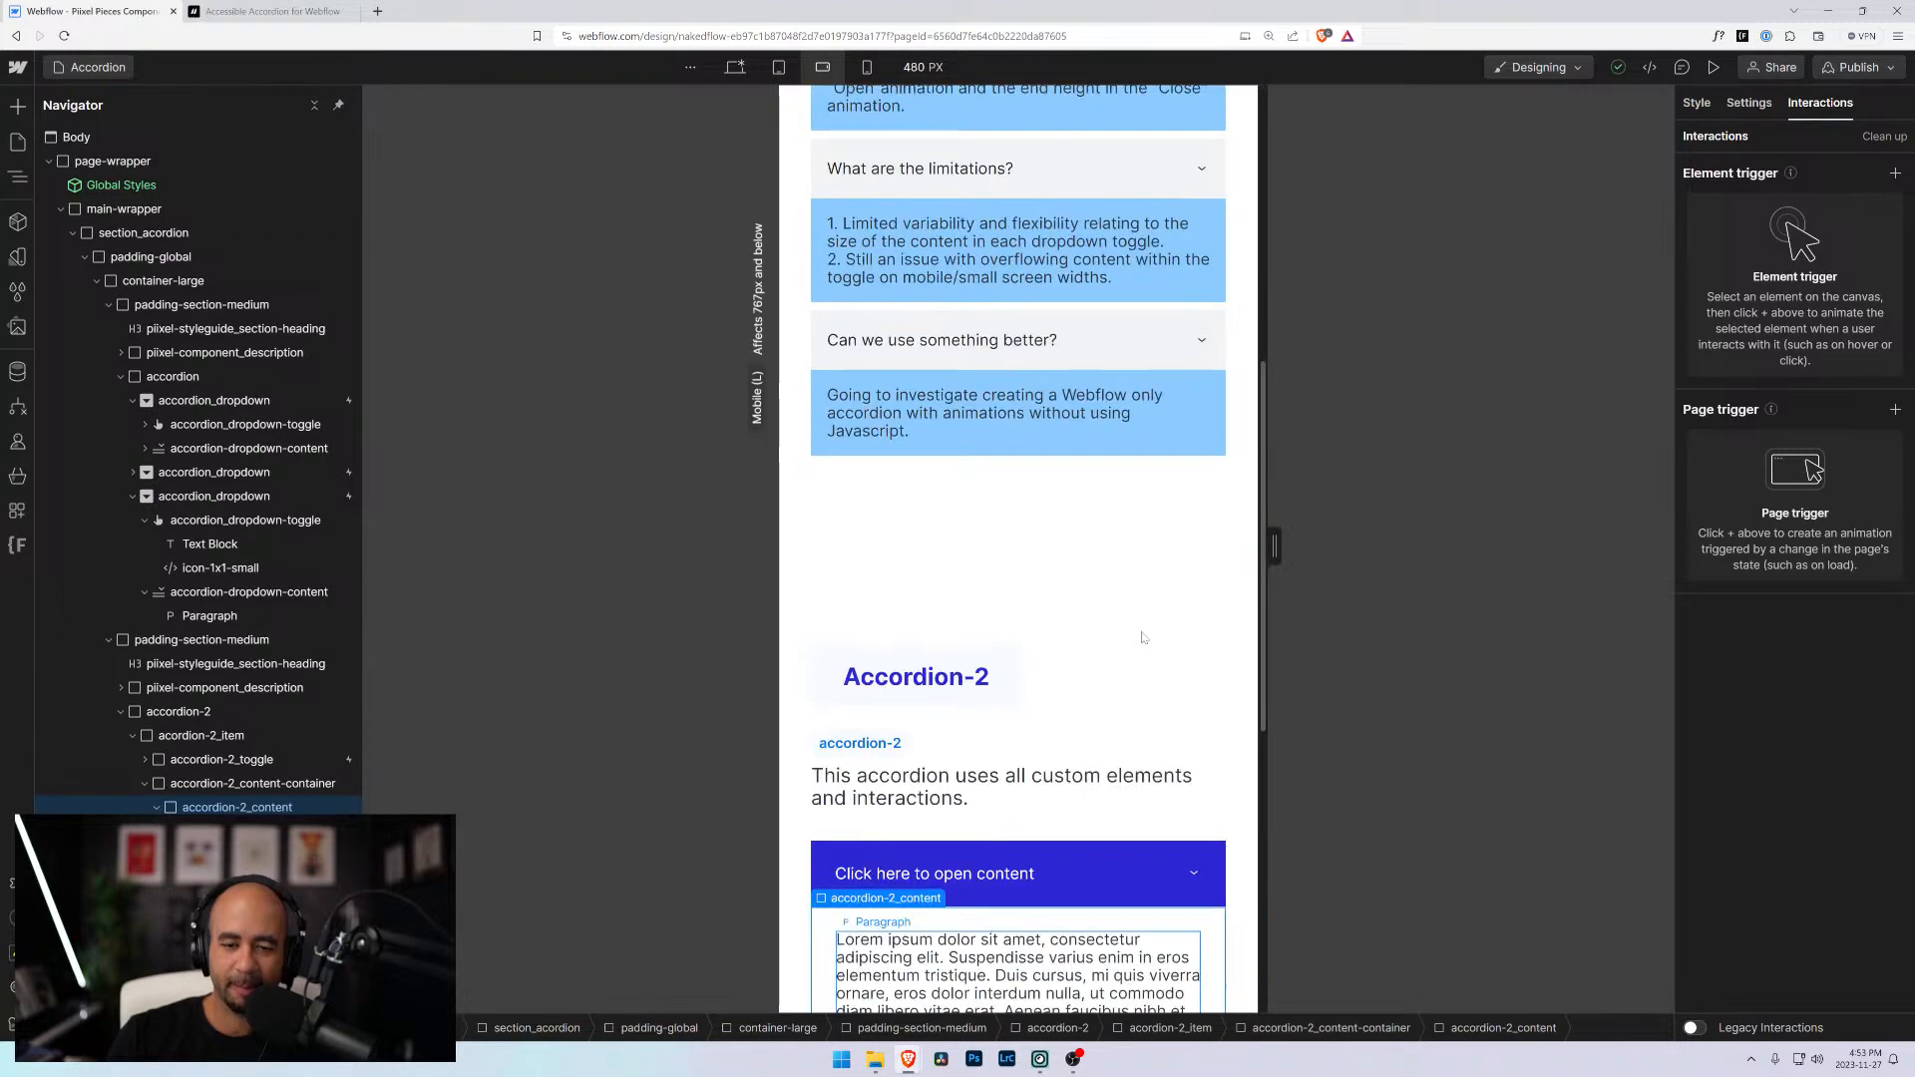
{"action": "scroll", "coordinate": [1143, 639], "scroll_direction": "up", "scroll_amount": 5}
Switch to the mobile portrait breakpoint, narrow the canvas to 256 px, and select the "How does this accordion work?" toggle's text block
{"action": "left_click", "coordinate": [867, 67]}
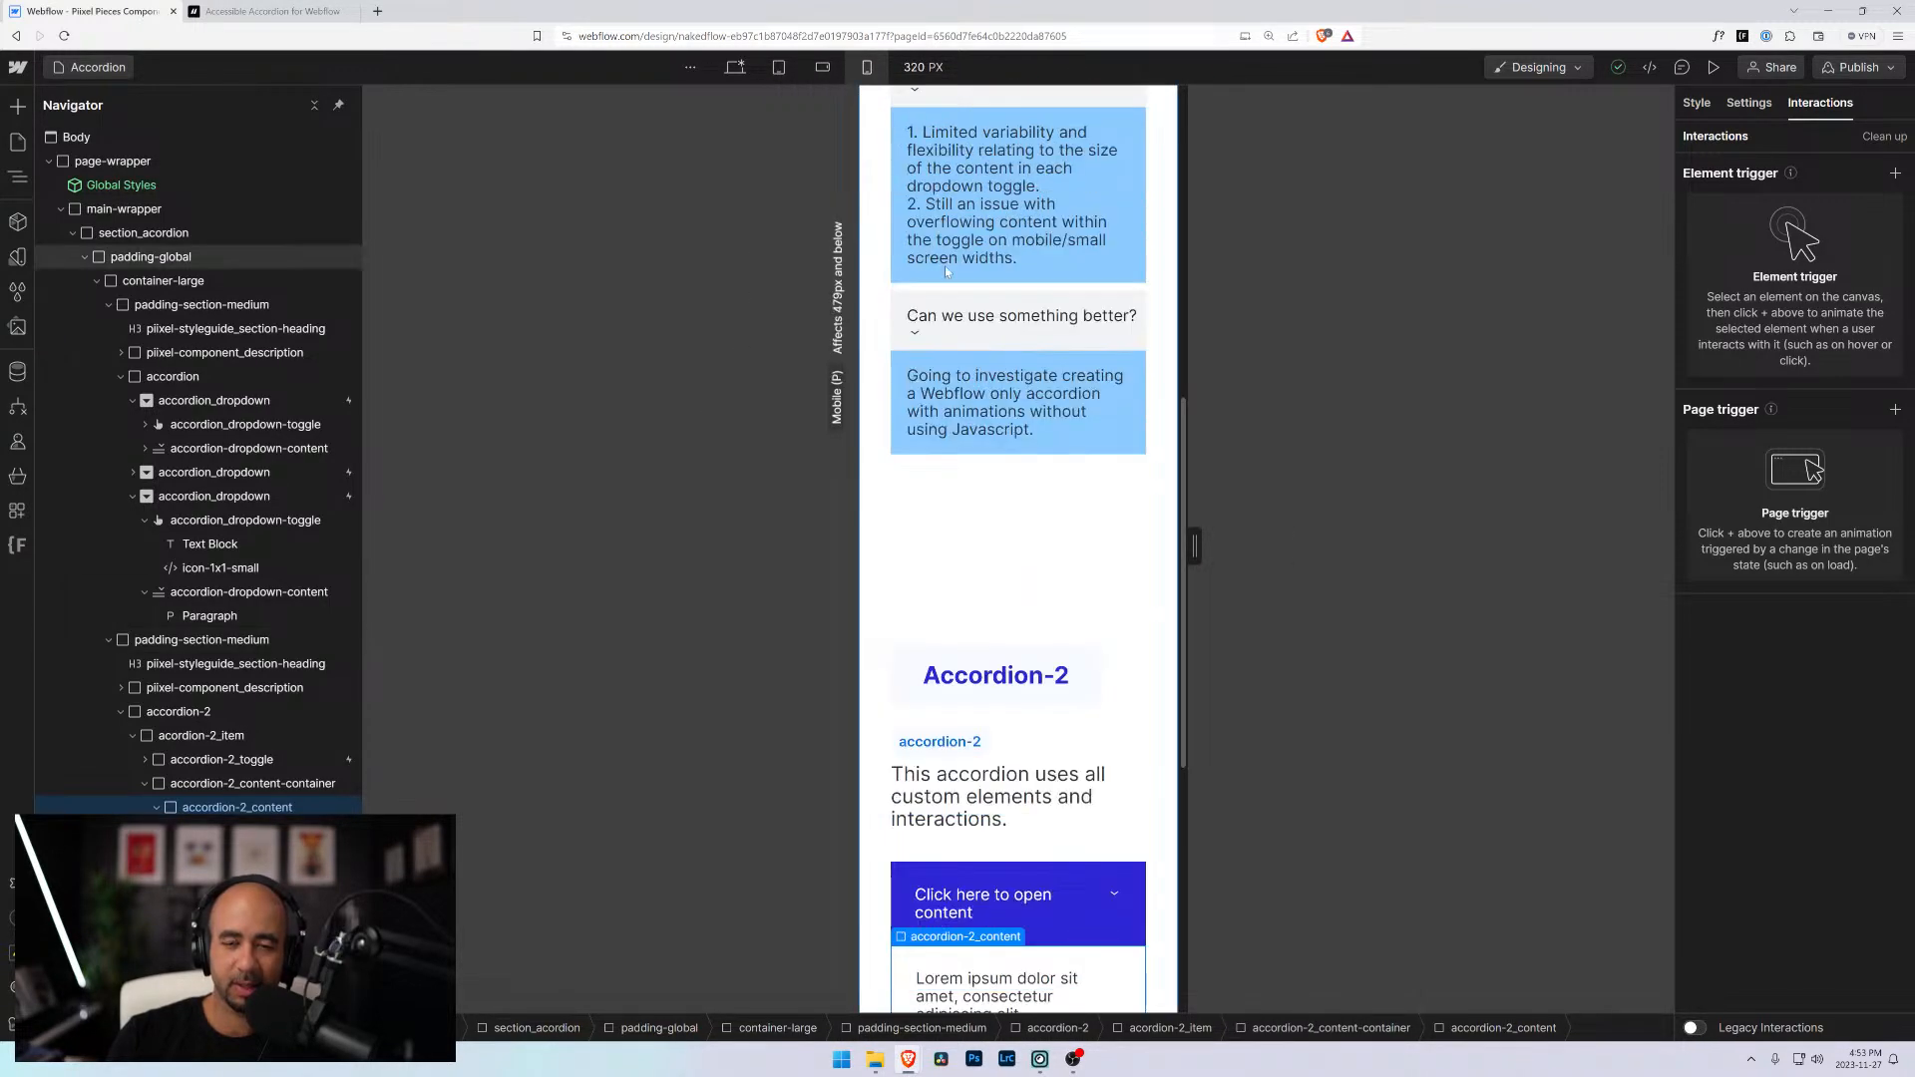
{"action": "scroll", "coordinate": [998, 449], "scroll_direction": "up", "scroll_amount": 10}
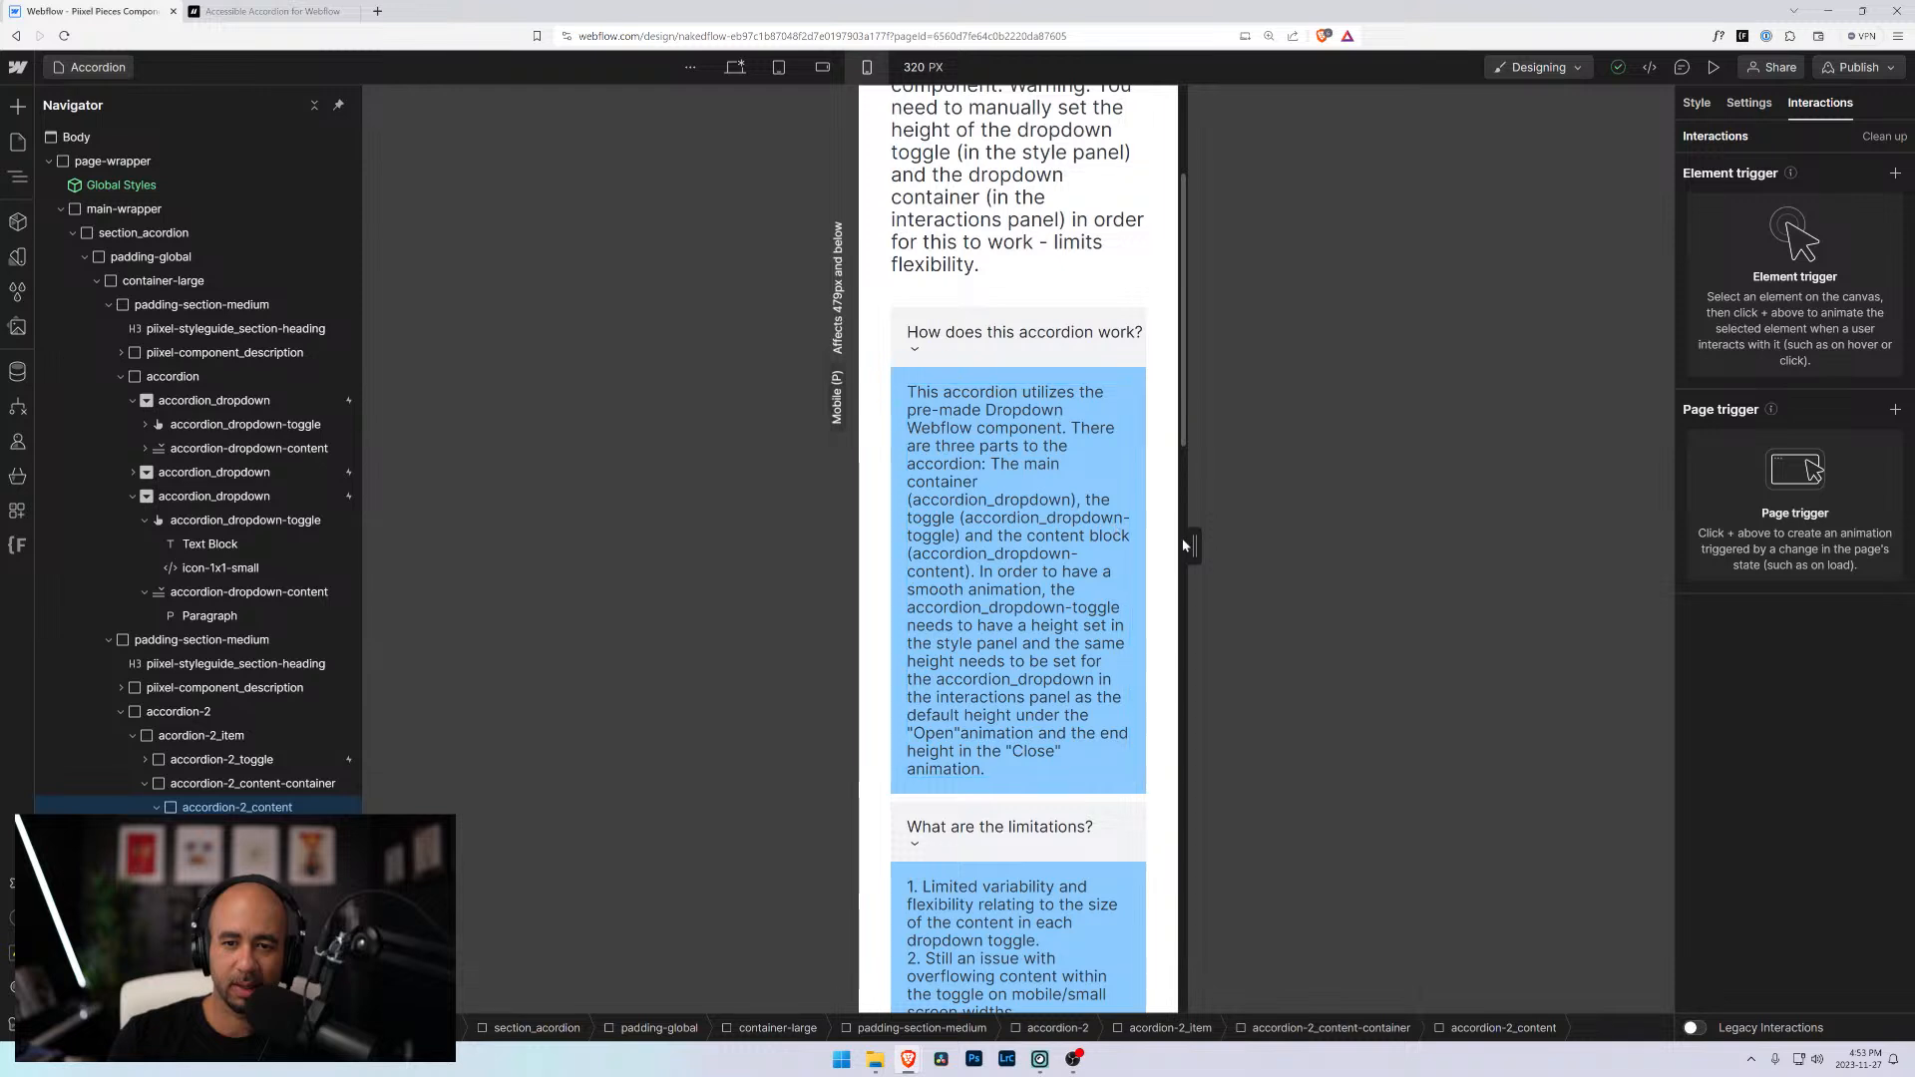
{"action": "left_click_drag", "start_coordinate": [1195, 547], "coordinate": [1163, 552]}
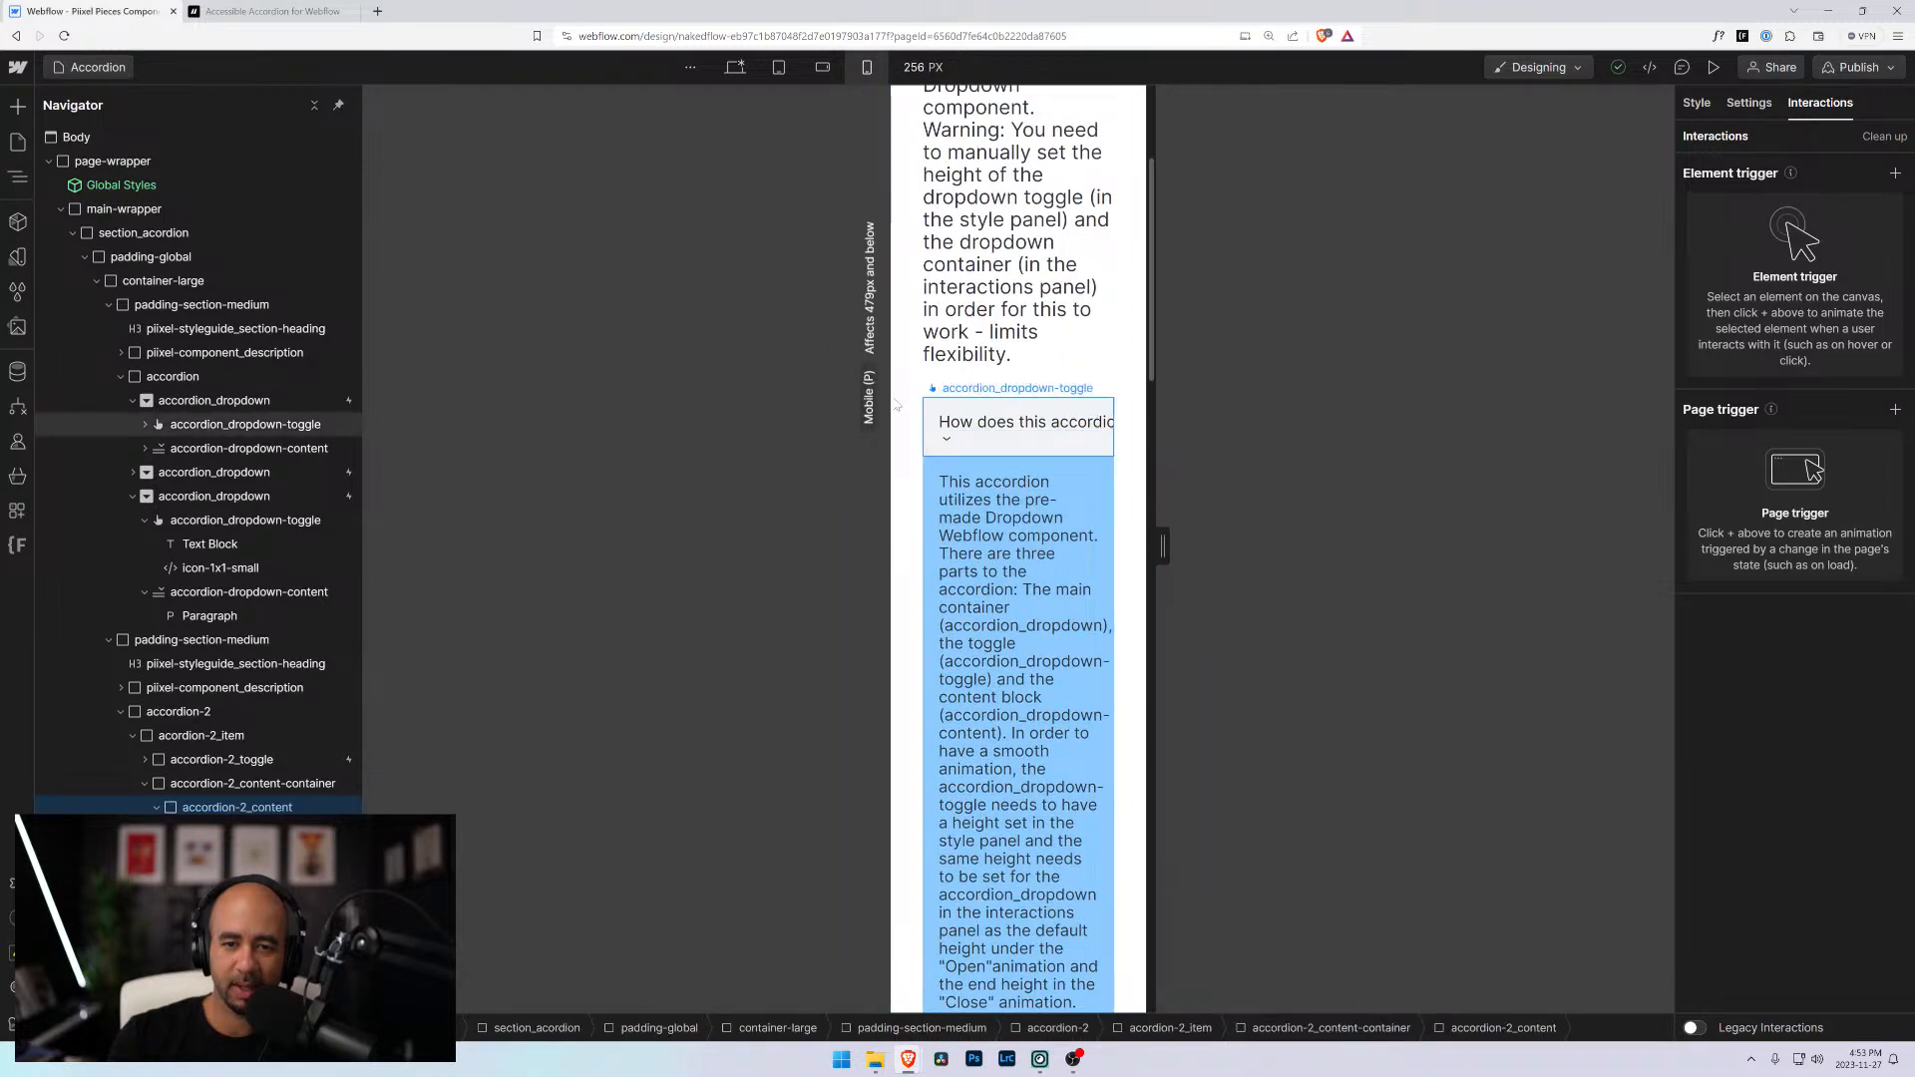
{"action": "left_click", "coordinate": [1082, 434]}
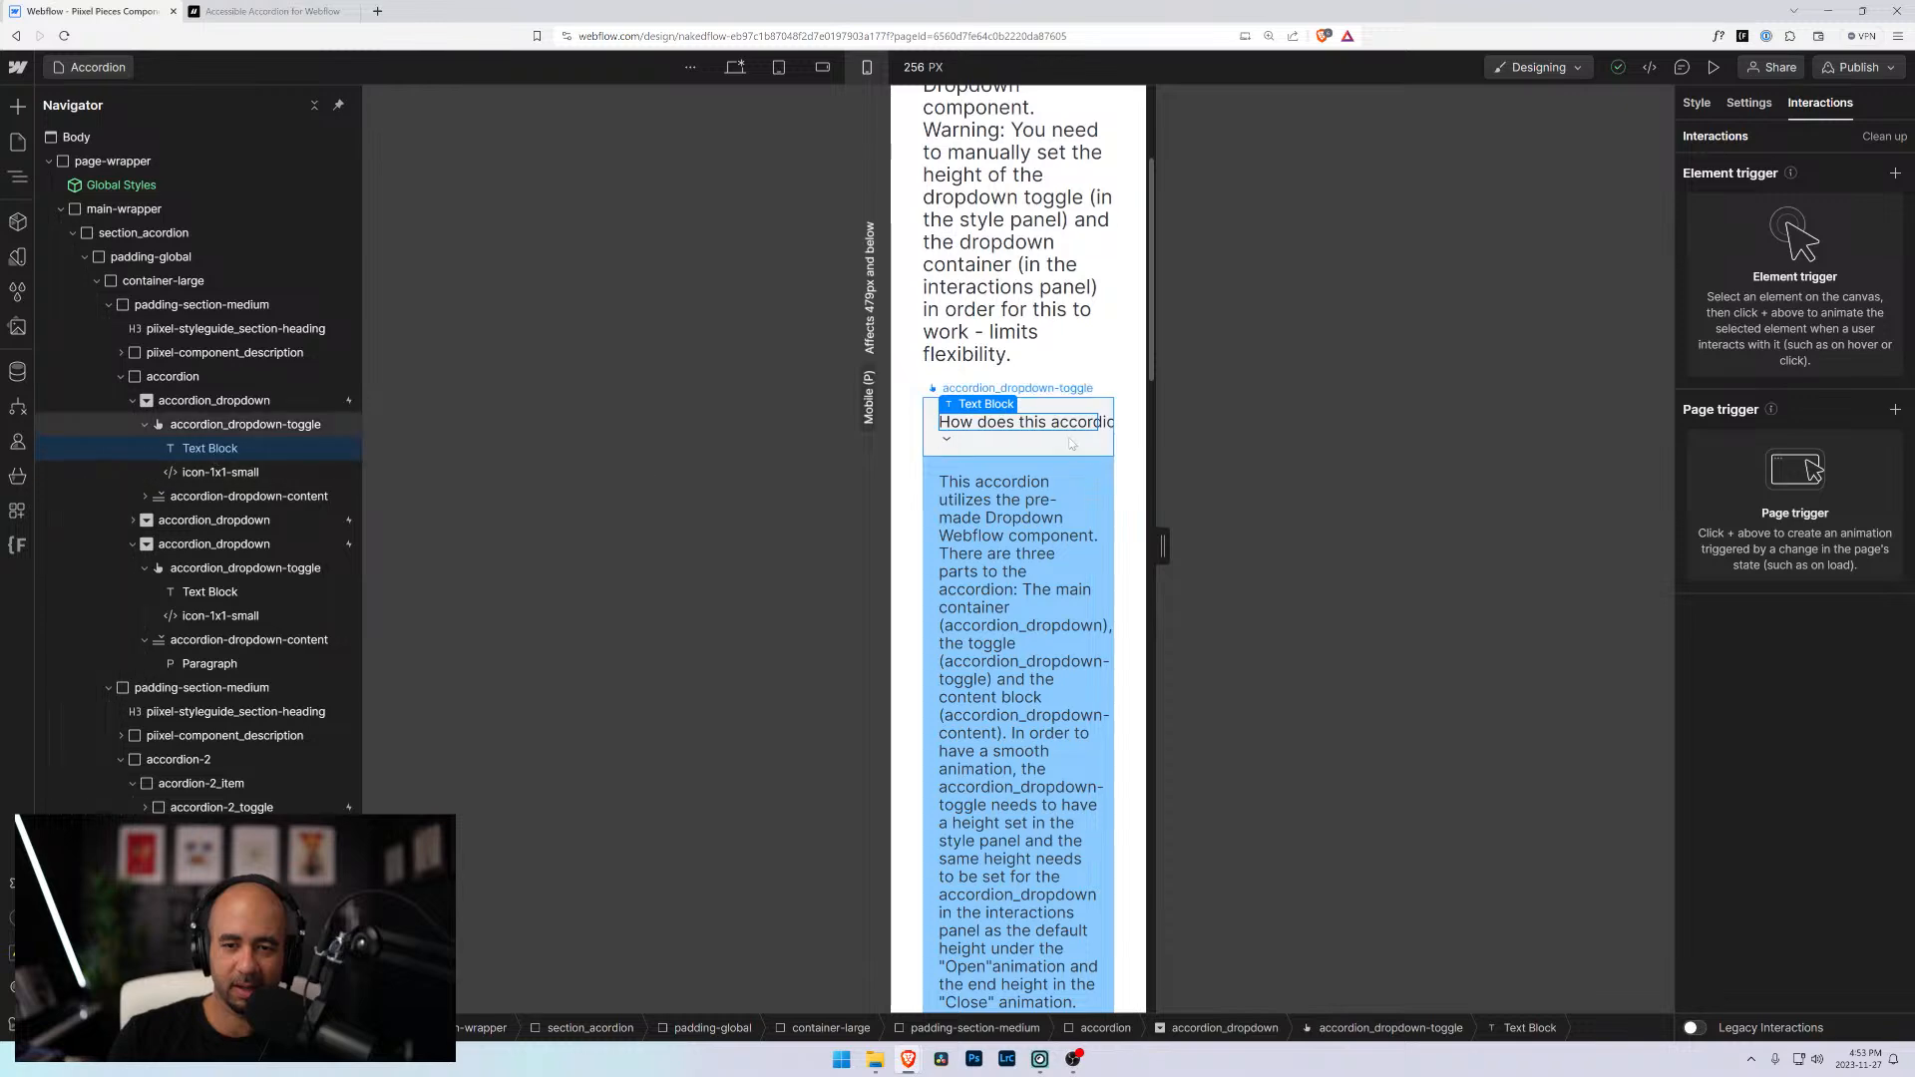
Examine the toggle and content wrapping of the Accordion-2 items at 256 px
{"action": "scroll", "coordinate": [1126, 440], "scroll_direction": "down", "scroll_amount": 10}
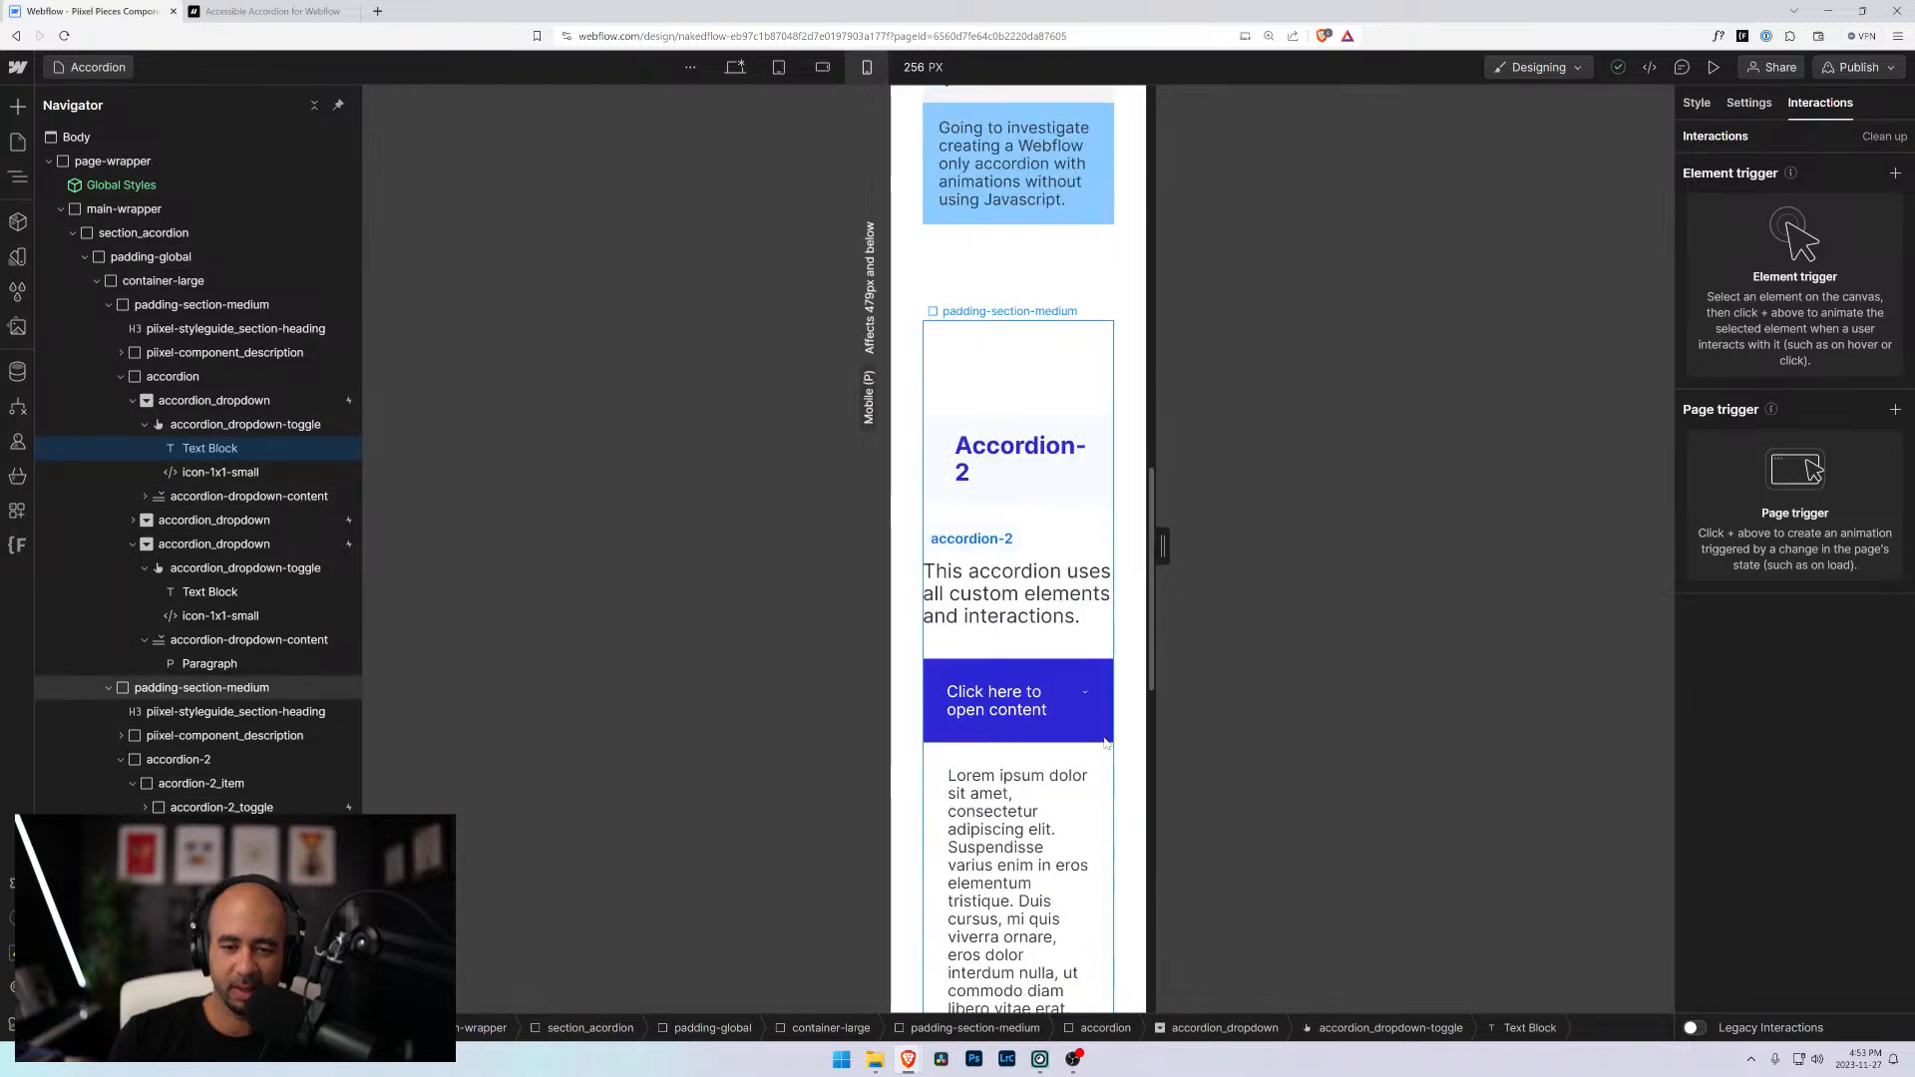
{"action": "scroll", "coordinate": [1106, 744], "scroll_direction": "down", "scroll_amount": 2}
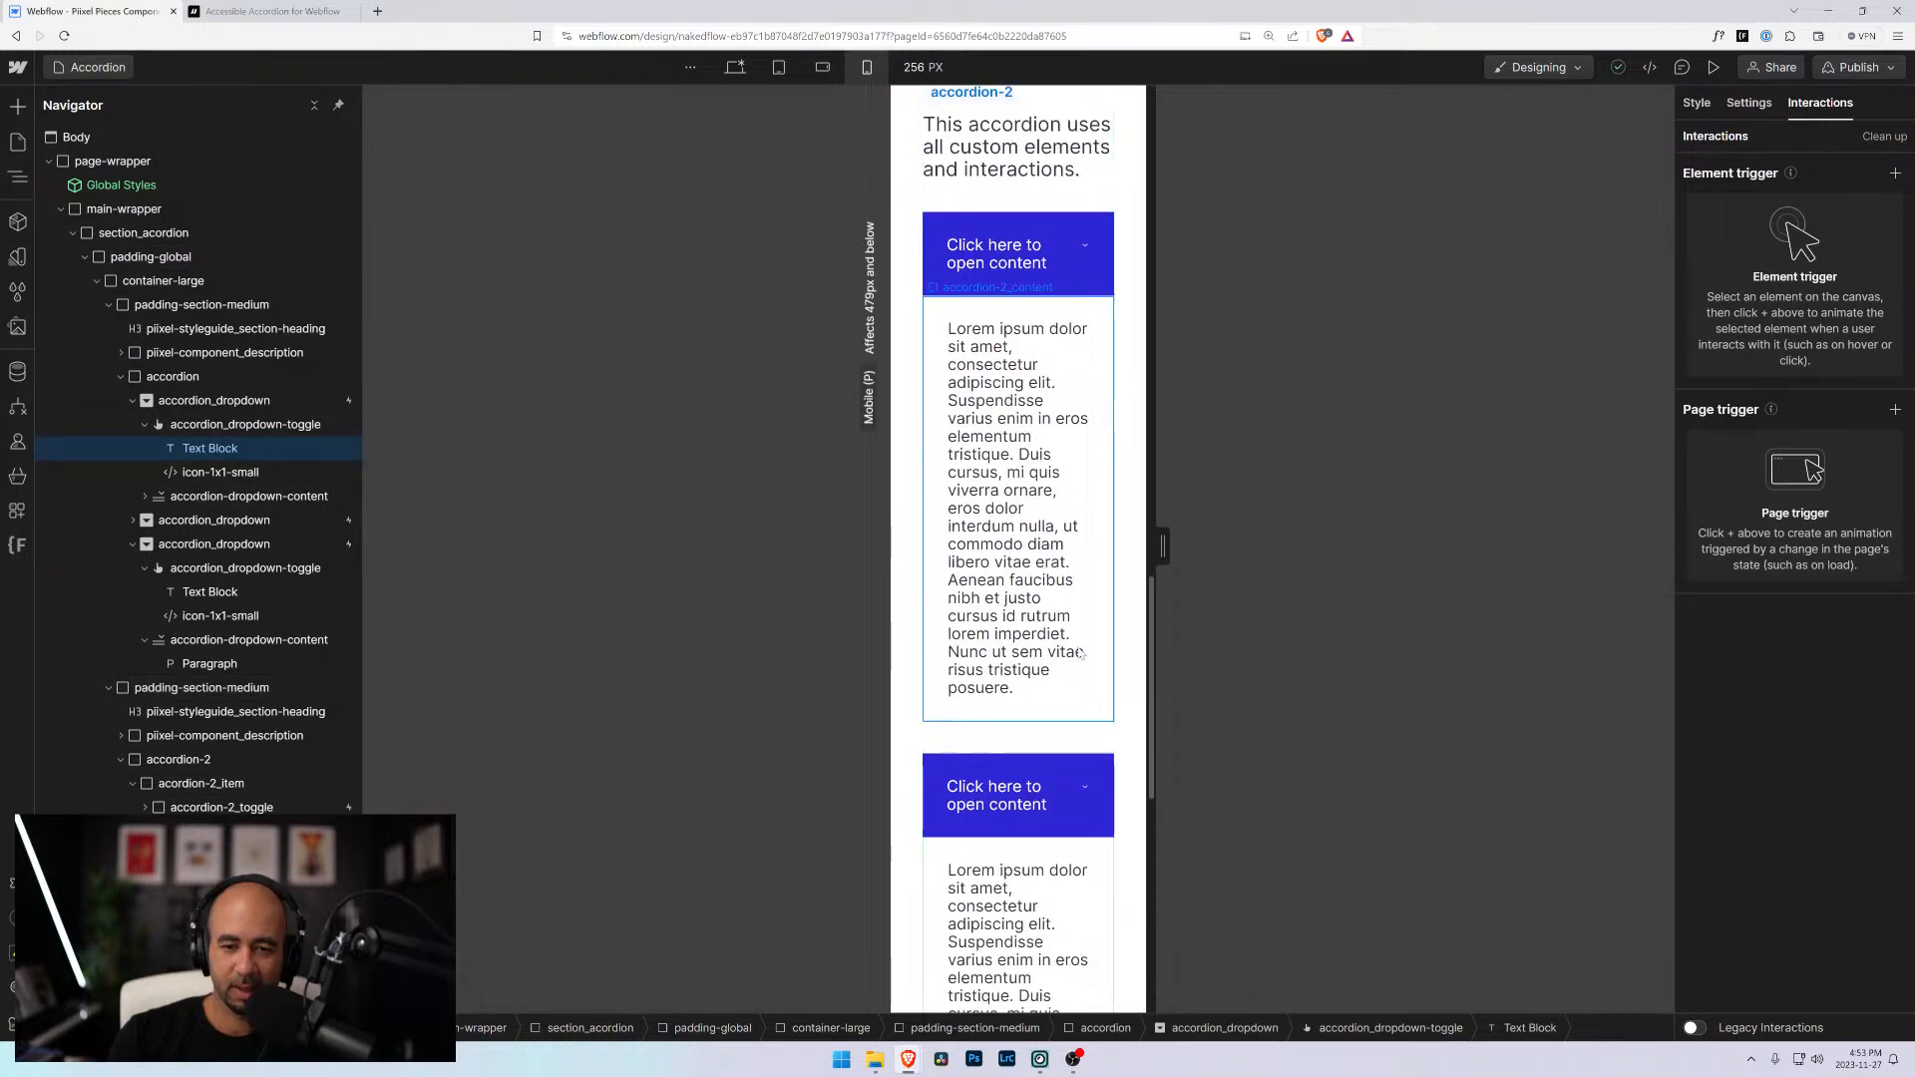
{"action": "left_click", "coordinate": [1133, 385]}
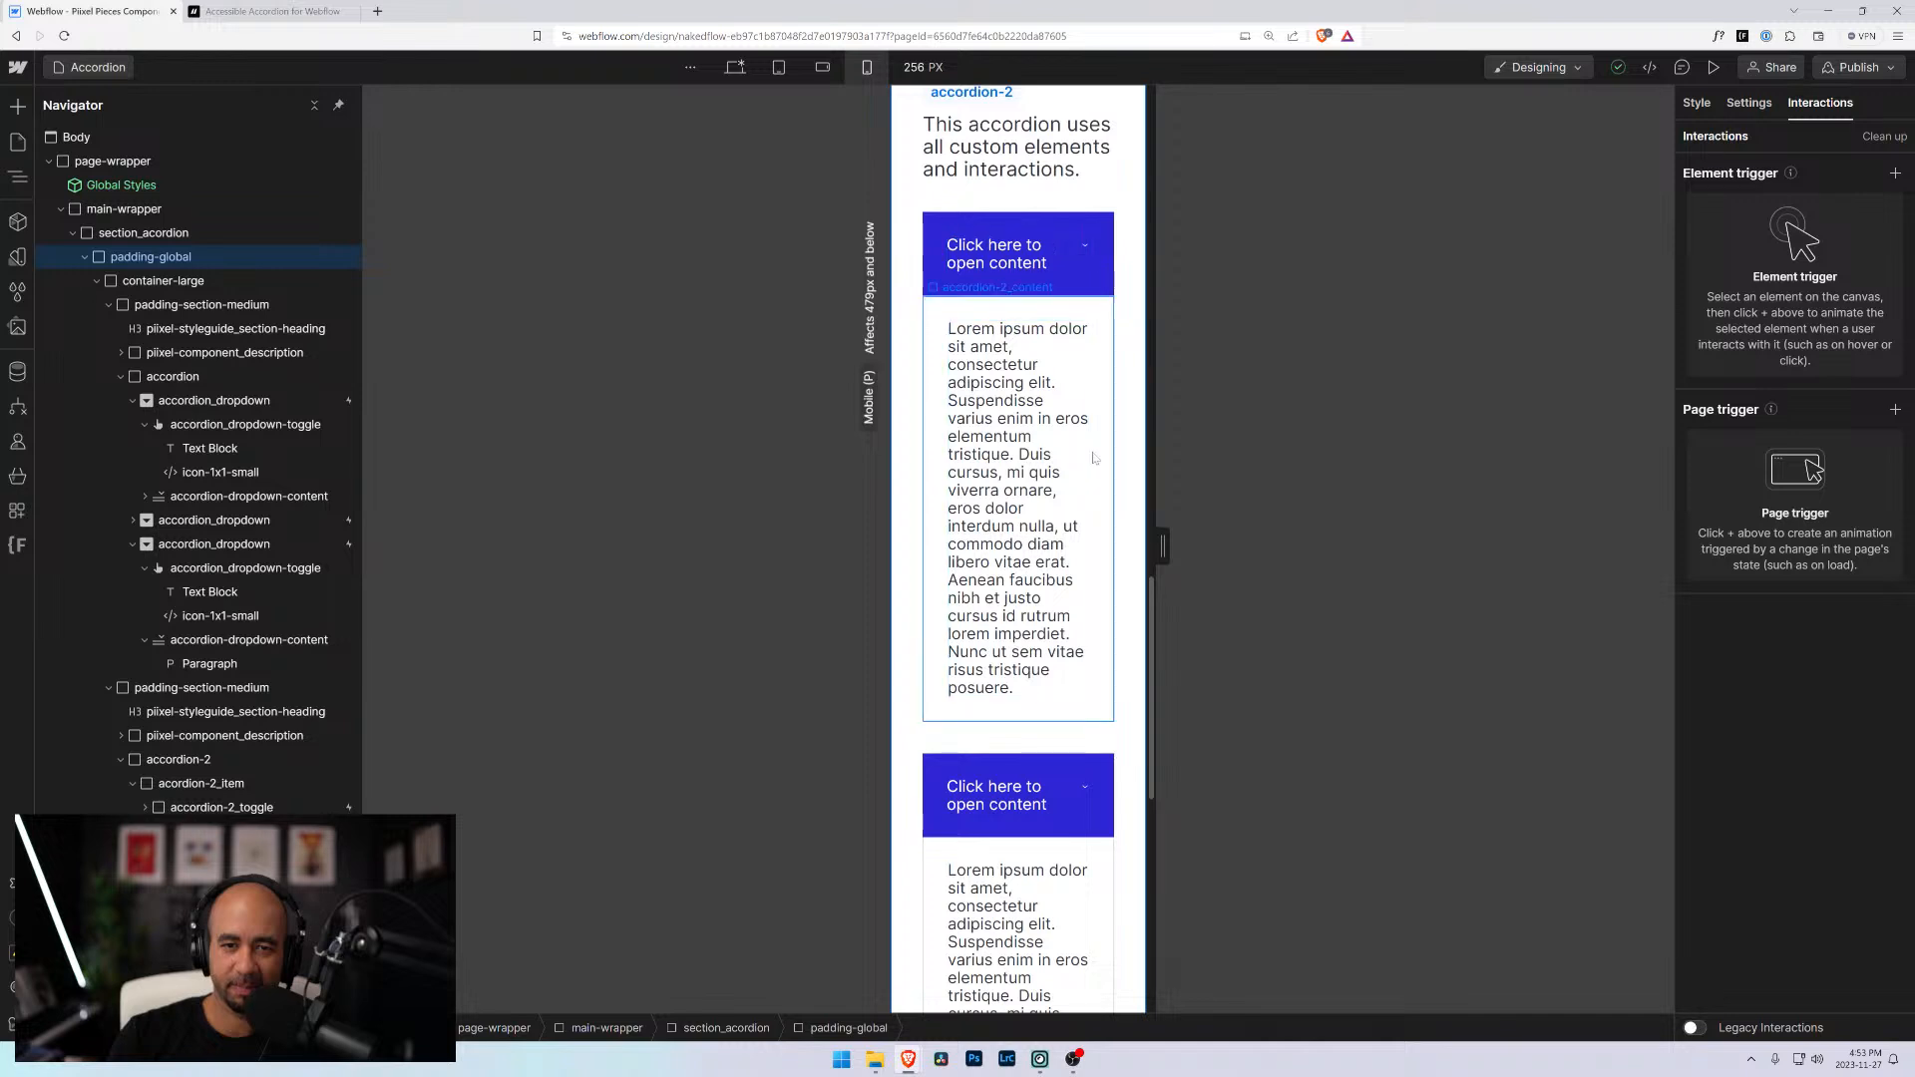
Widen the canvas to 479 px and return to the desktop breakpoint to review Accordion-2
{"action": "left_click_drag", "start_coordinate": [1163, 547], "coordinate": [1527, 542]}
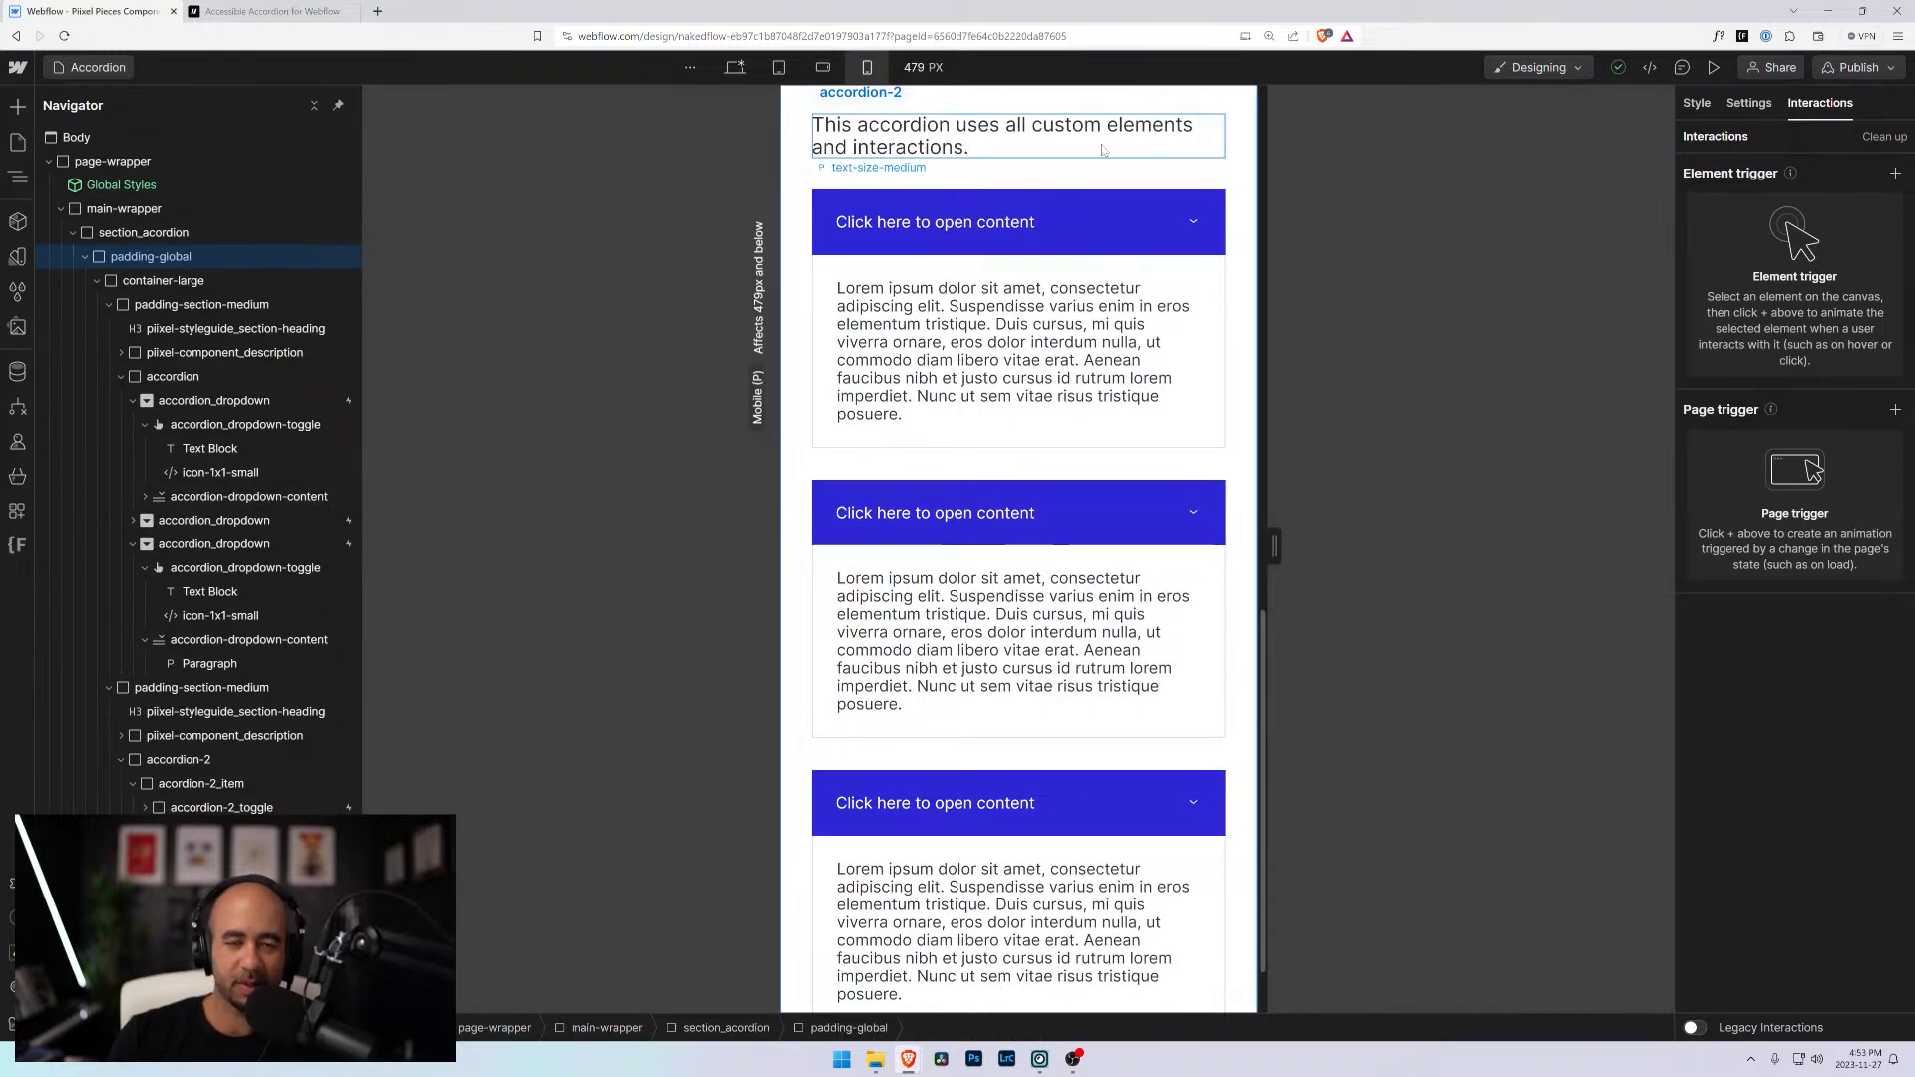
{"action": "left_click", "coordinate": [736, 67]}
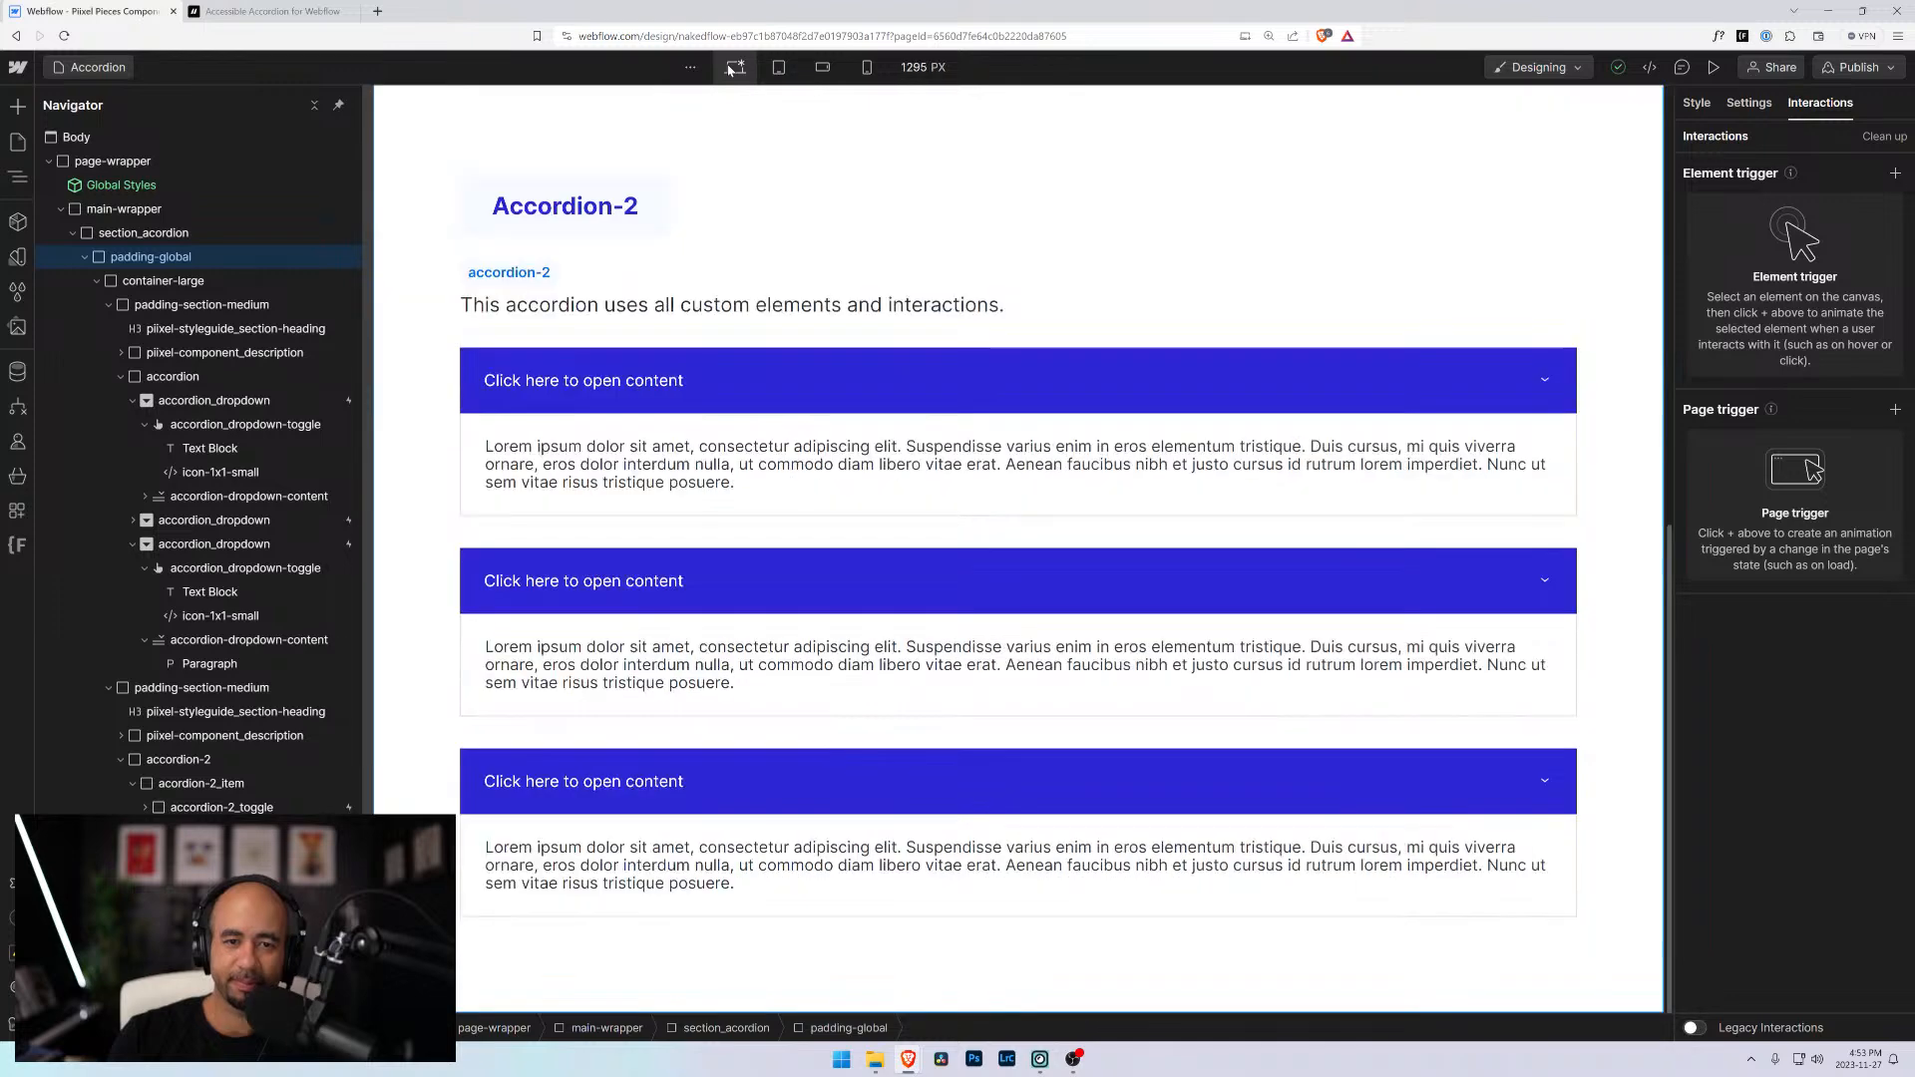
{"action": "scroll", "coordinate": [1139, 476], "scroll_direction": "up", "scroll_amount": 3}
{"action": "scroll", "coordinate": [1140, 476], "scroll_direction": "down", "scroll_amount": 3}
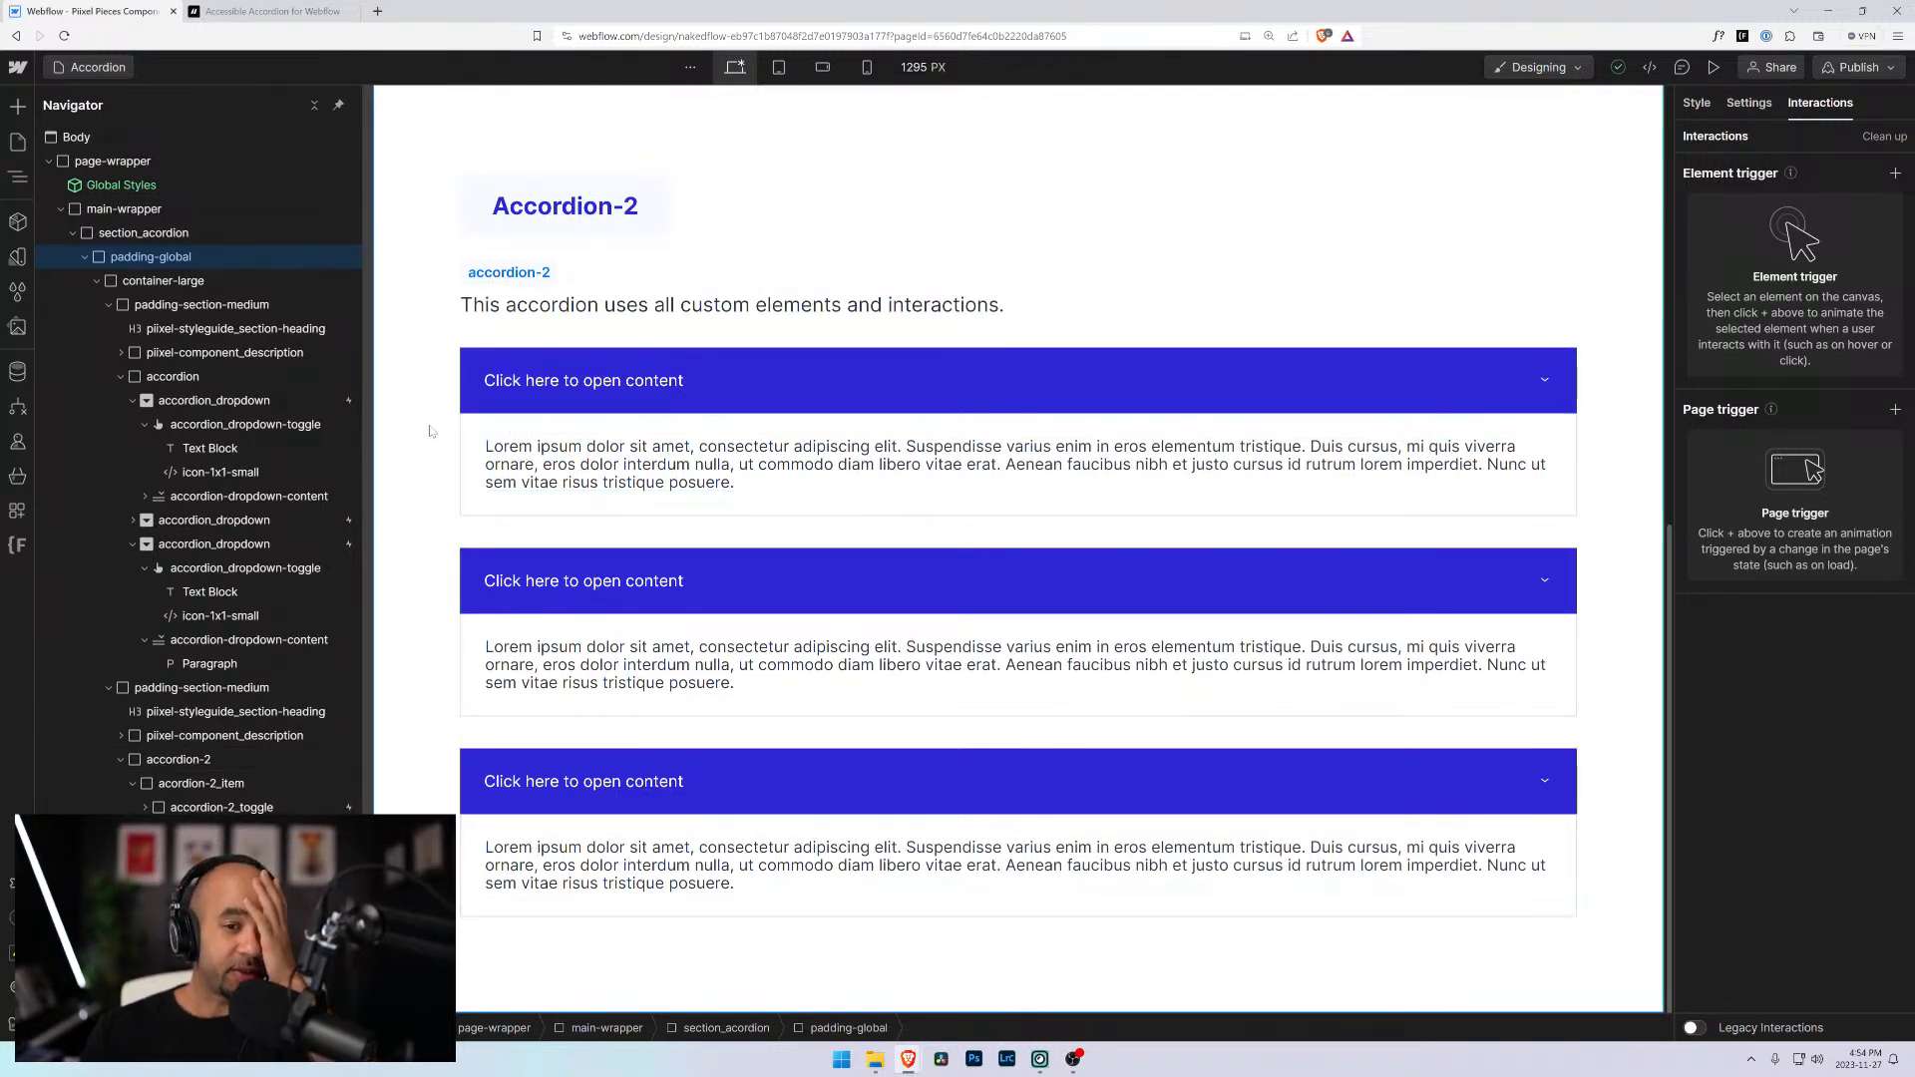
Preview the desktop page and open the Accordion-2 items in order from first to third and back up to the first
{"action": "left_click", "coordinate": [1714, 67]}
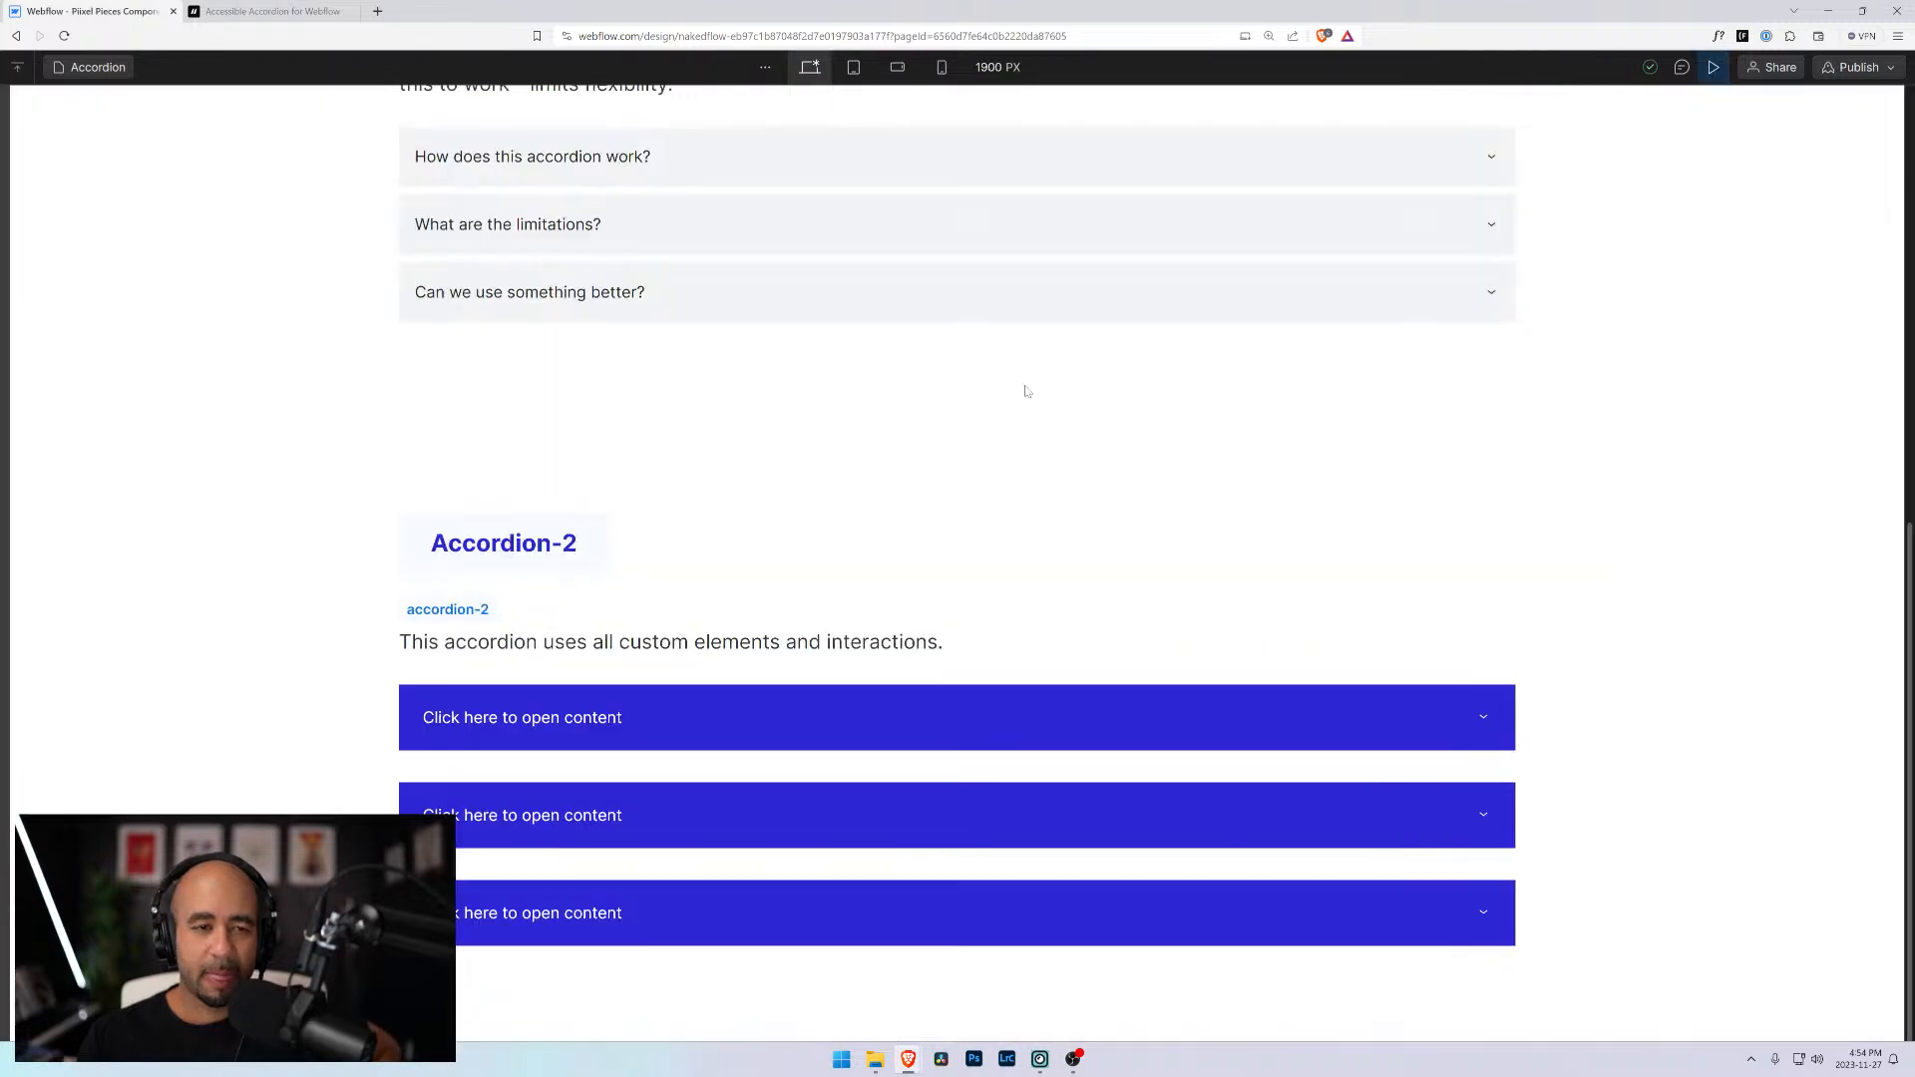
{"action": "left_click", "coordinate": [698, 708]}
{"action": "scroll", "coordinate": [671, 718], "scroll_direction": "down", "scroll_amount": 1}
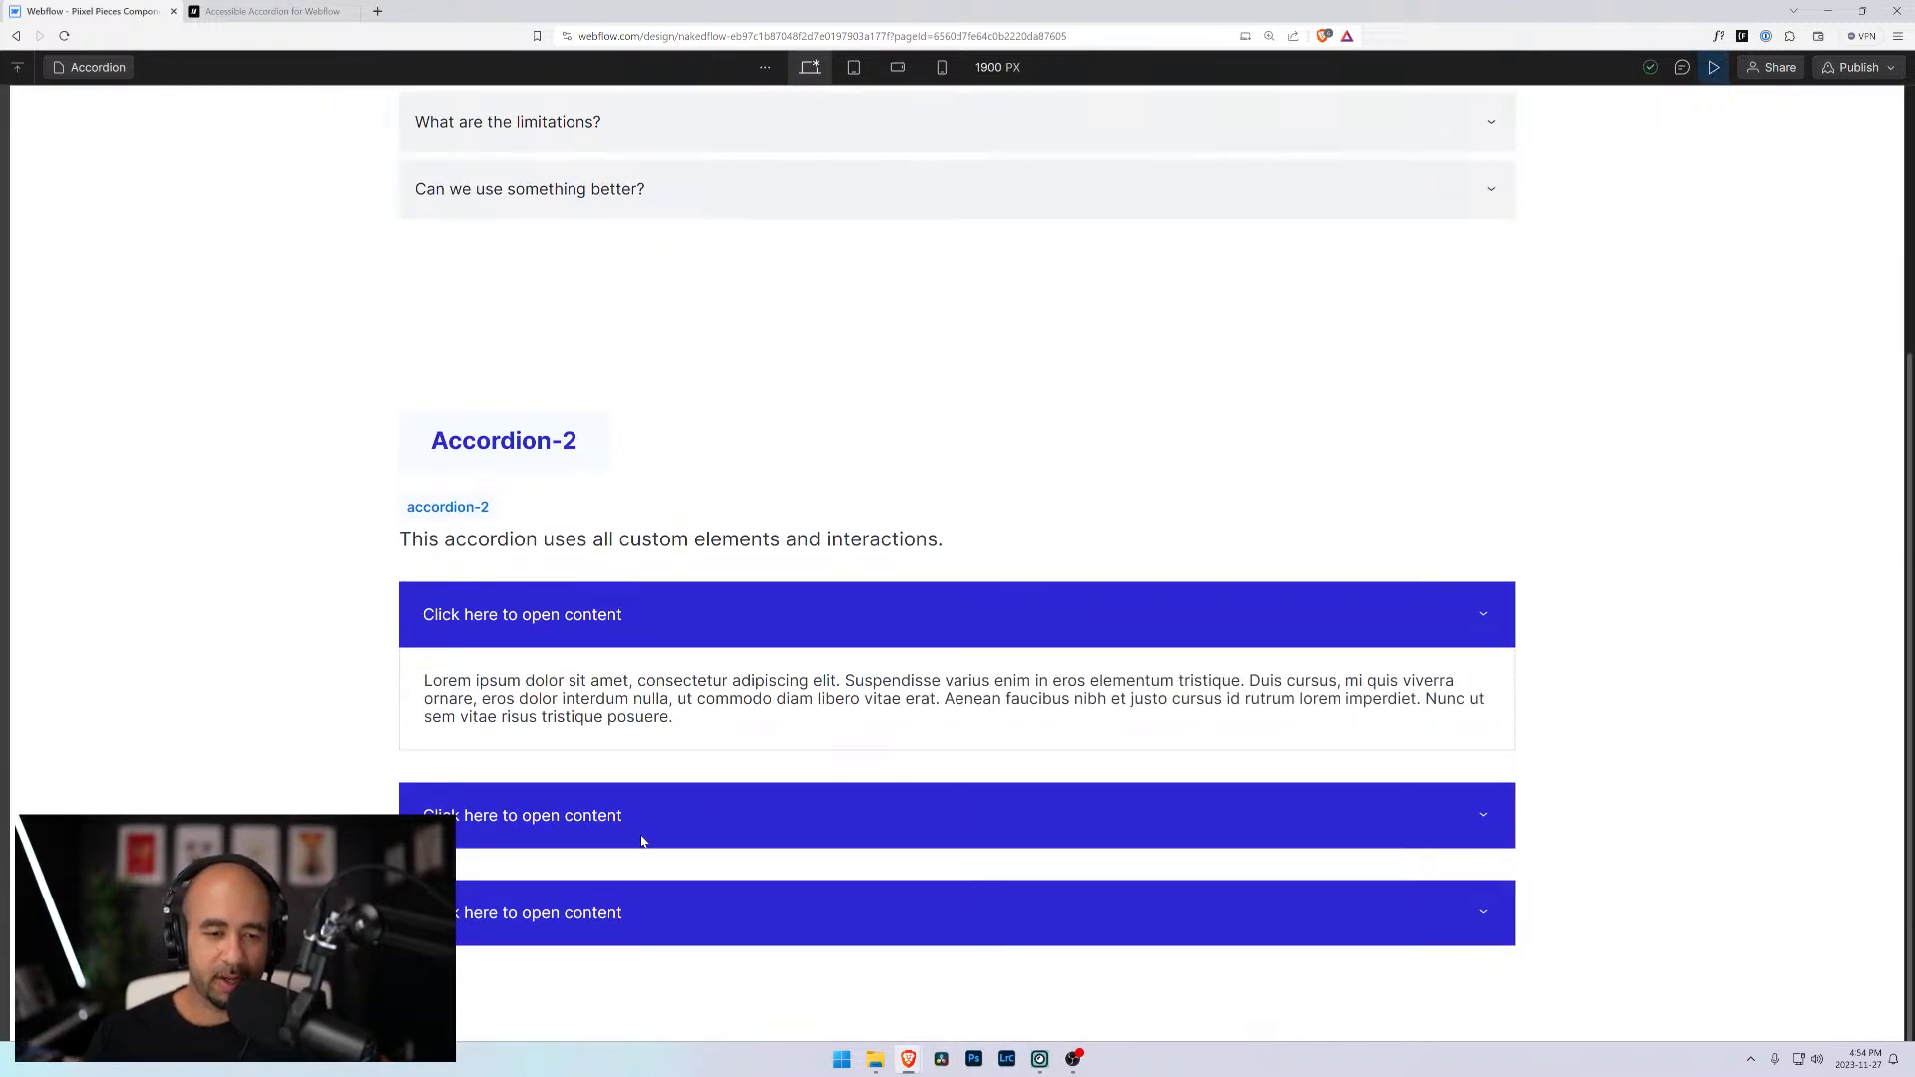
{"action": "left_click", "coordinate": [642, 841]}
{"action": "left_click", "coordinate": [634, 912]}
{"action": "left_click", "coordinate": [639, 710]}
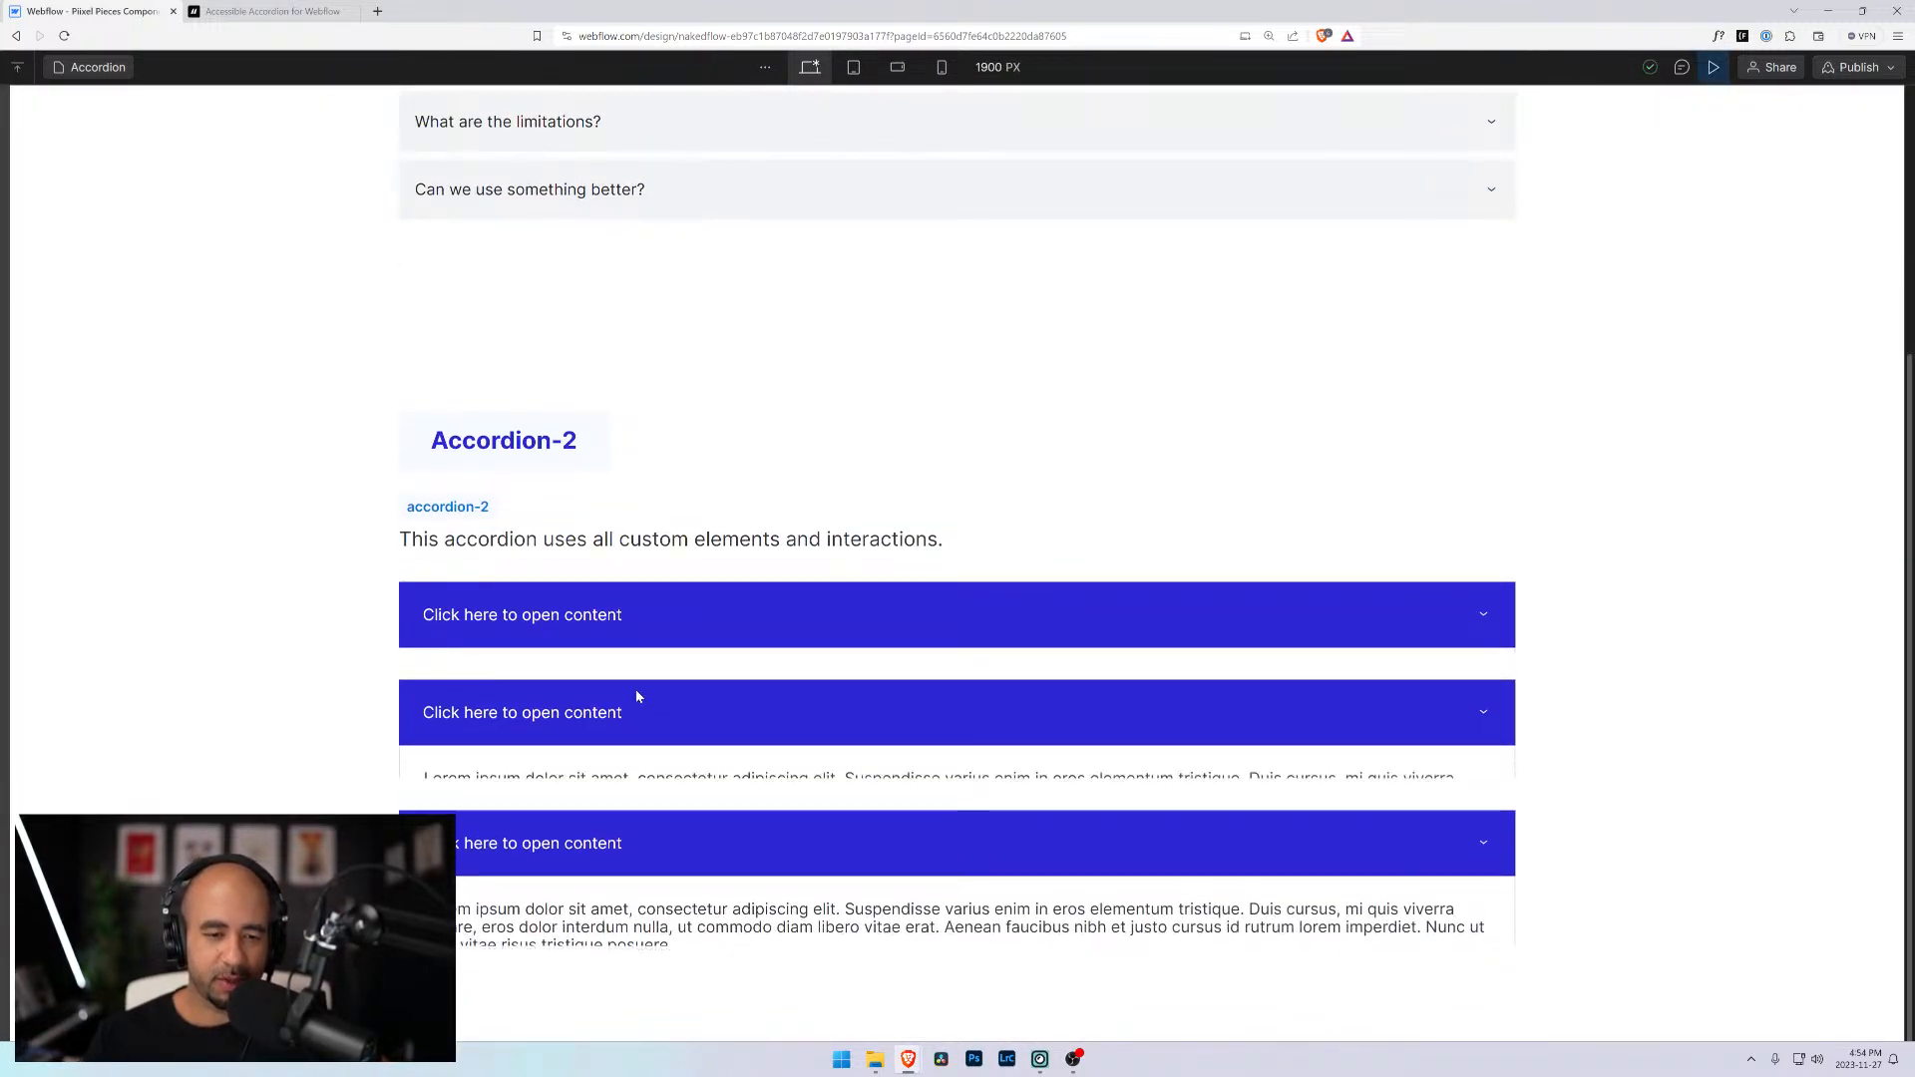
{"action": "left_click", "coordinate": [644, 620]}
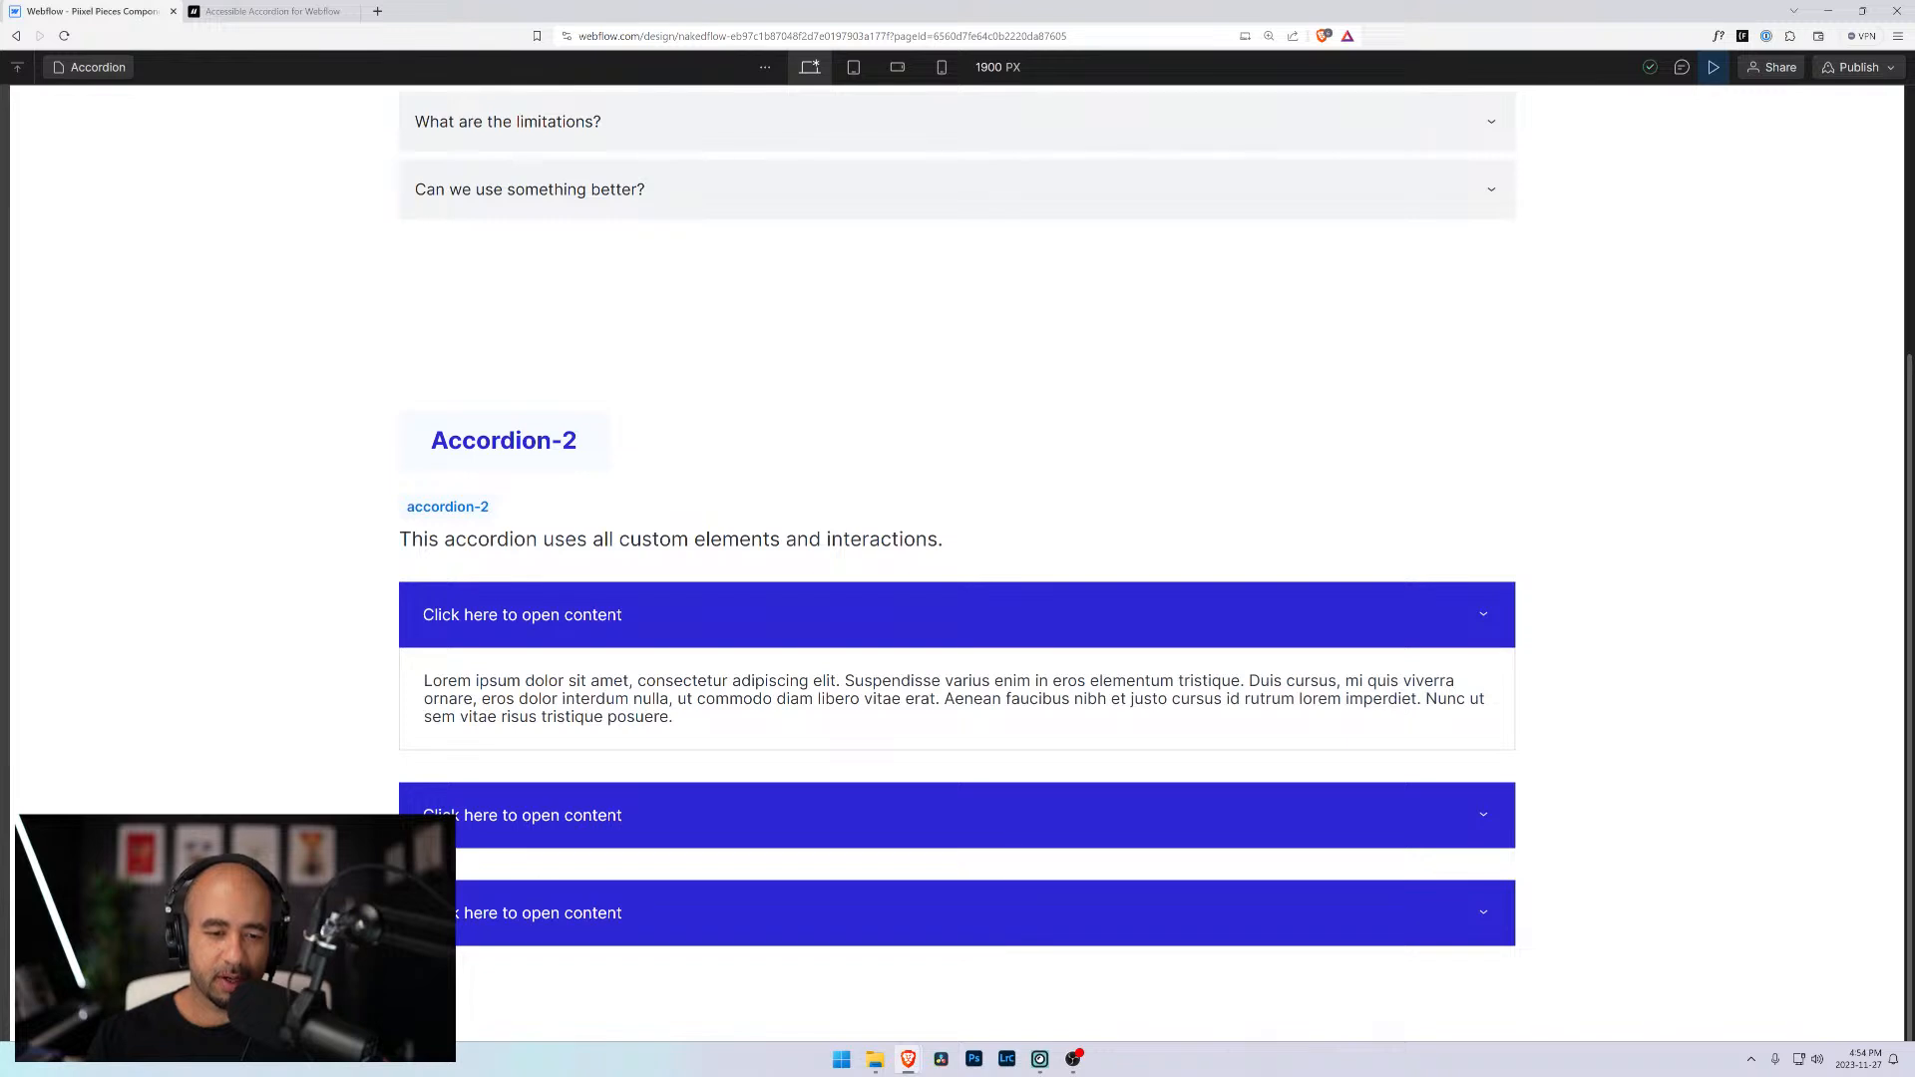
Test switching quickly among the three Accordion-2 items, alternating the first and second and ending with the third open
{"action": "left_click", "coordinate": [642, 816]}
{"action": "left_click", "coordinate": [638, 912]}
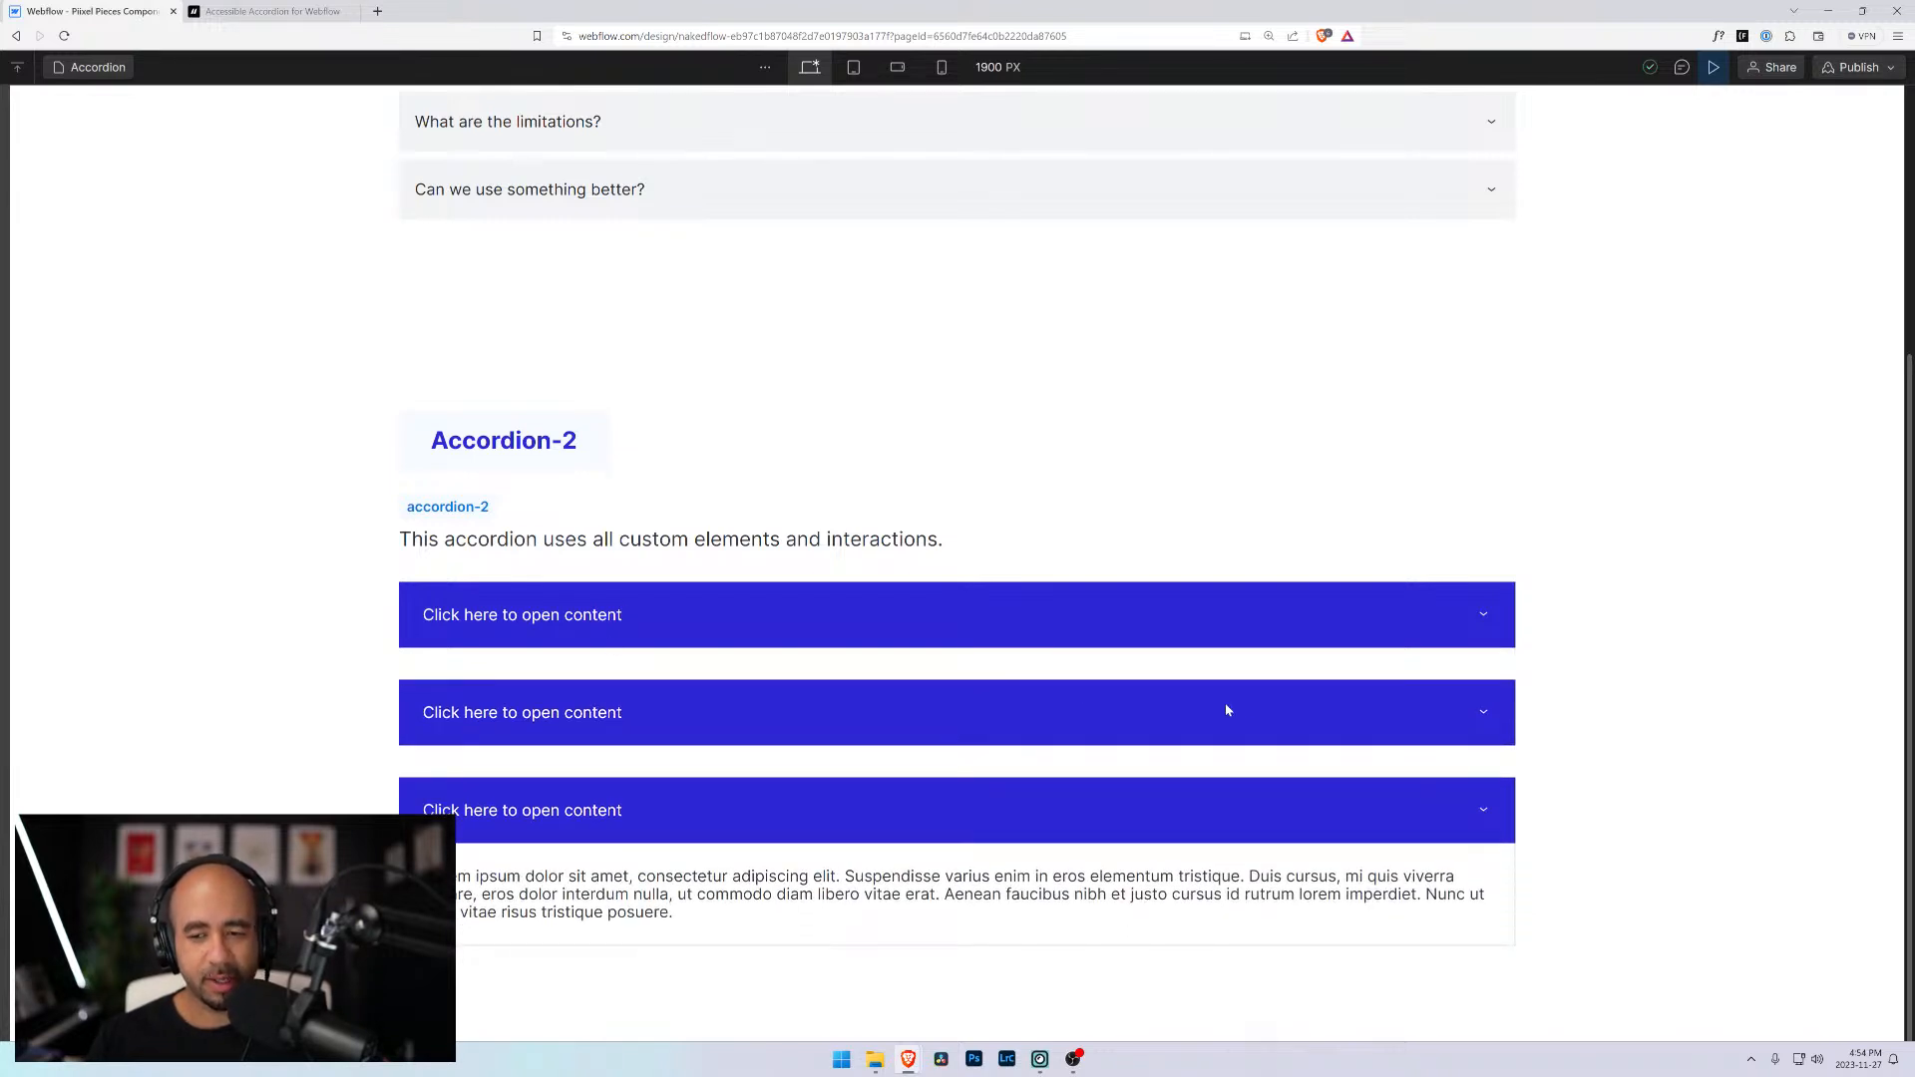
{"action": "left_click", "coordinate": [859, 621]}
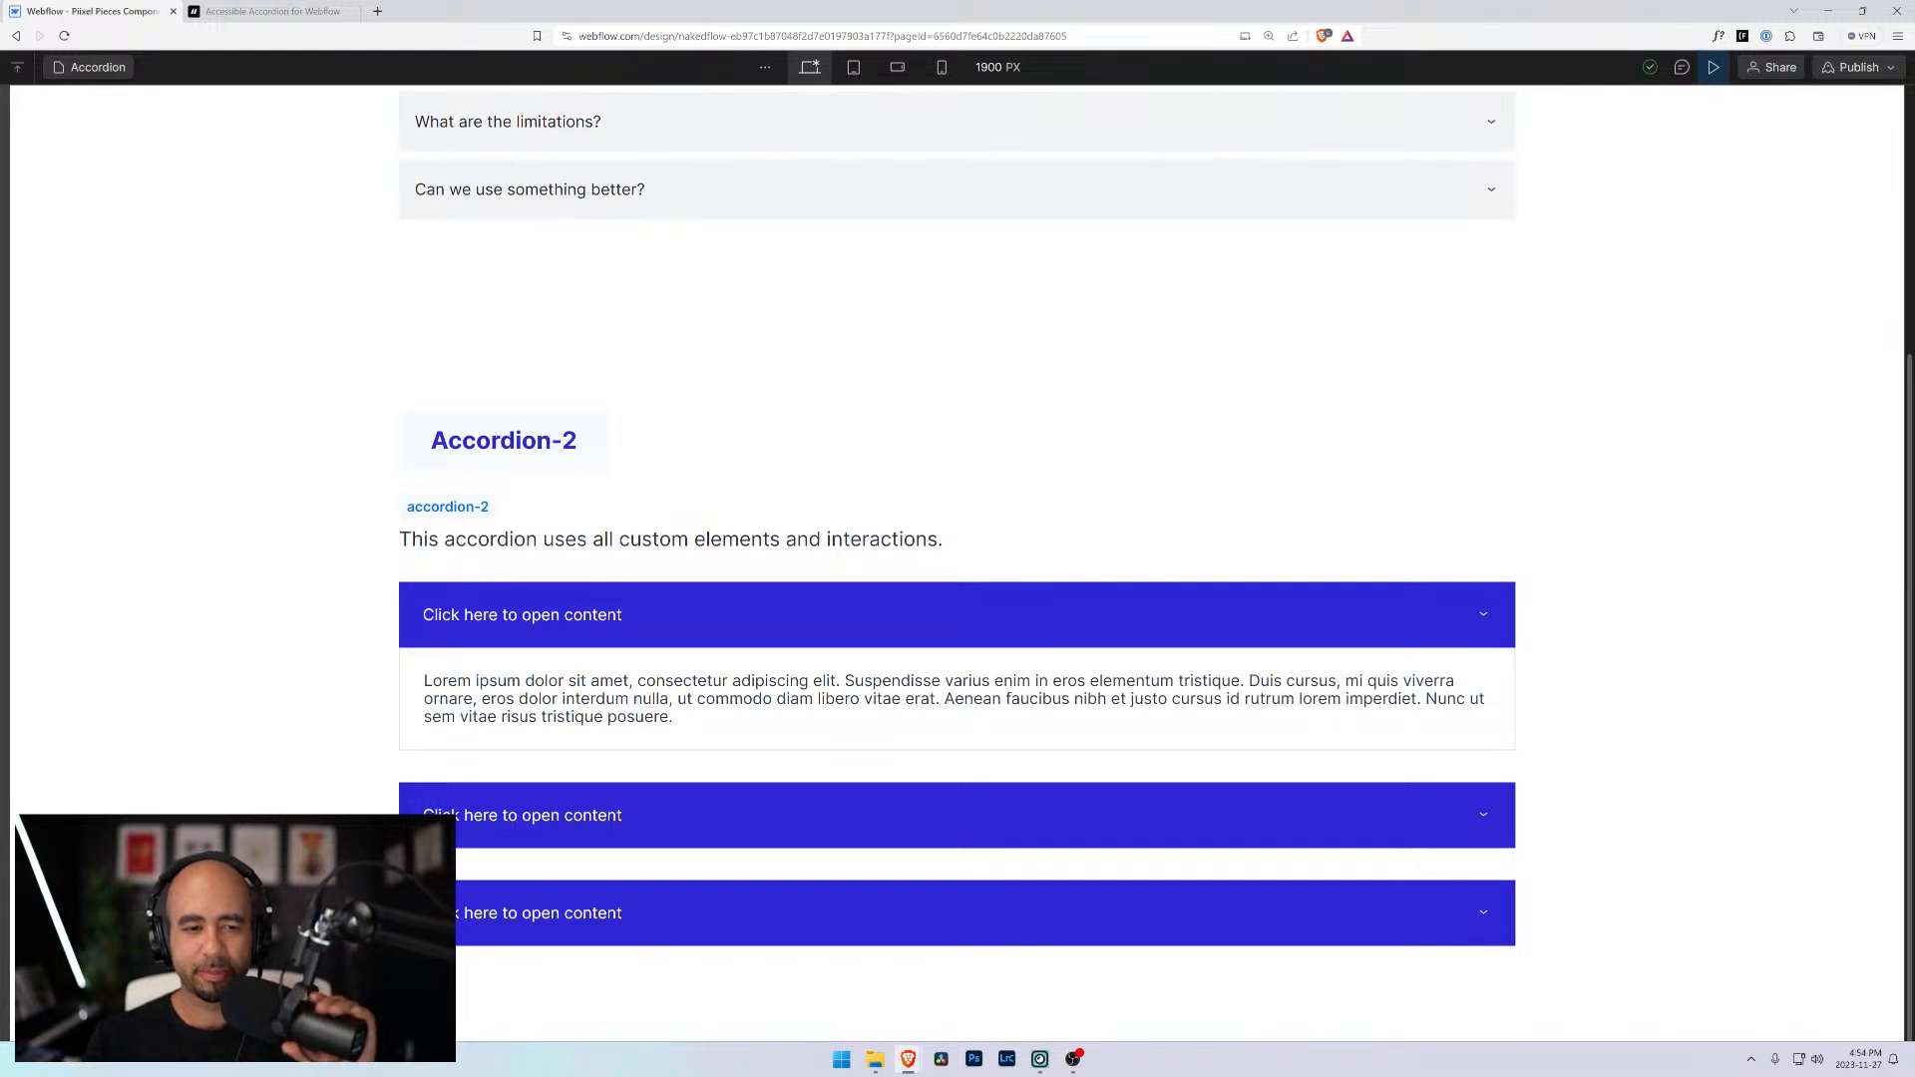
{"action": "left_click", "coordinate": [657, 831]}
{"action": "left_click", "coordinate": [641, 610]}
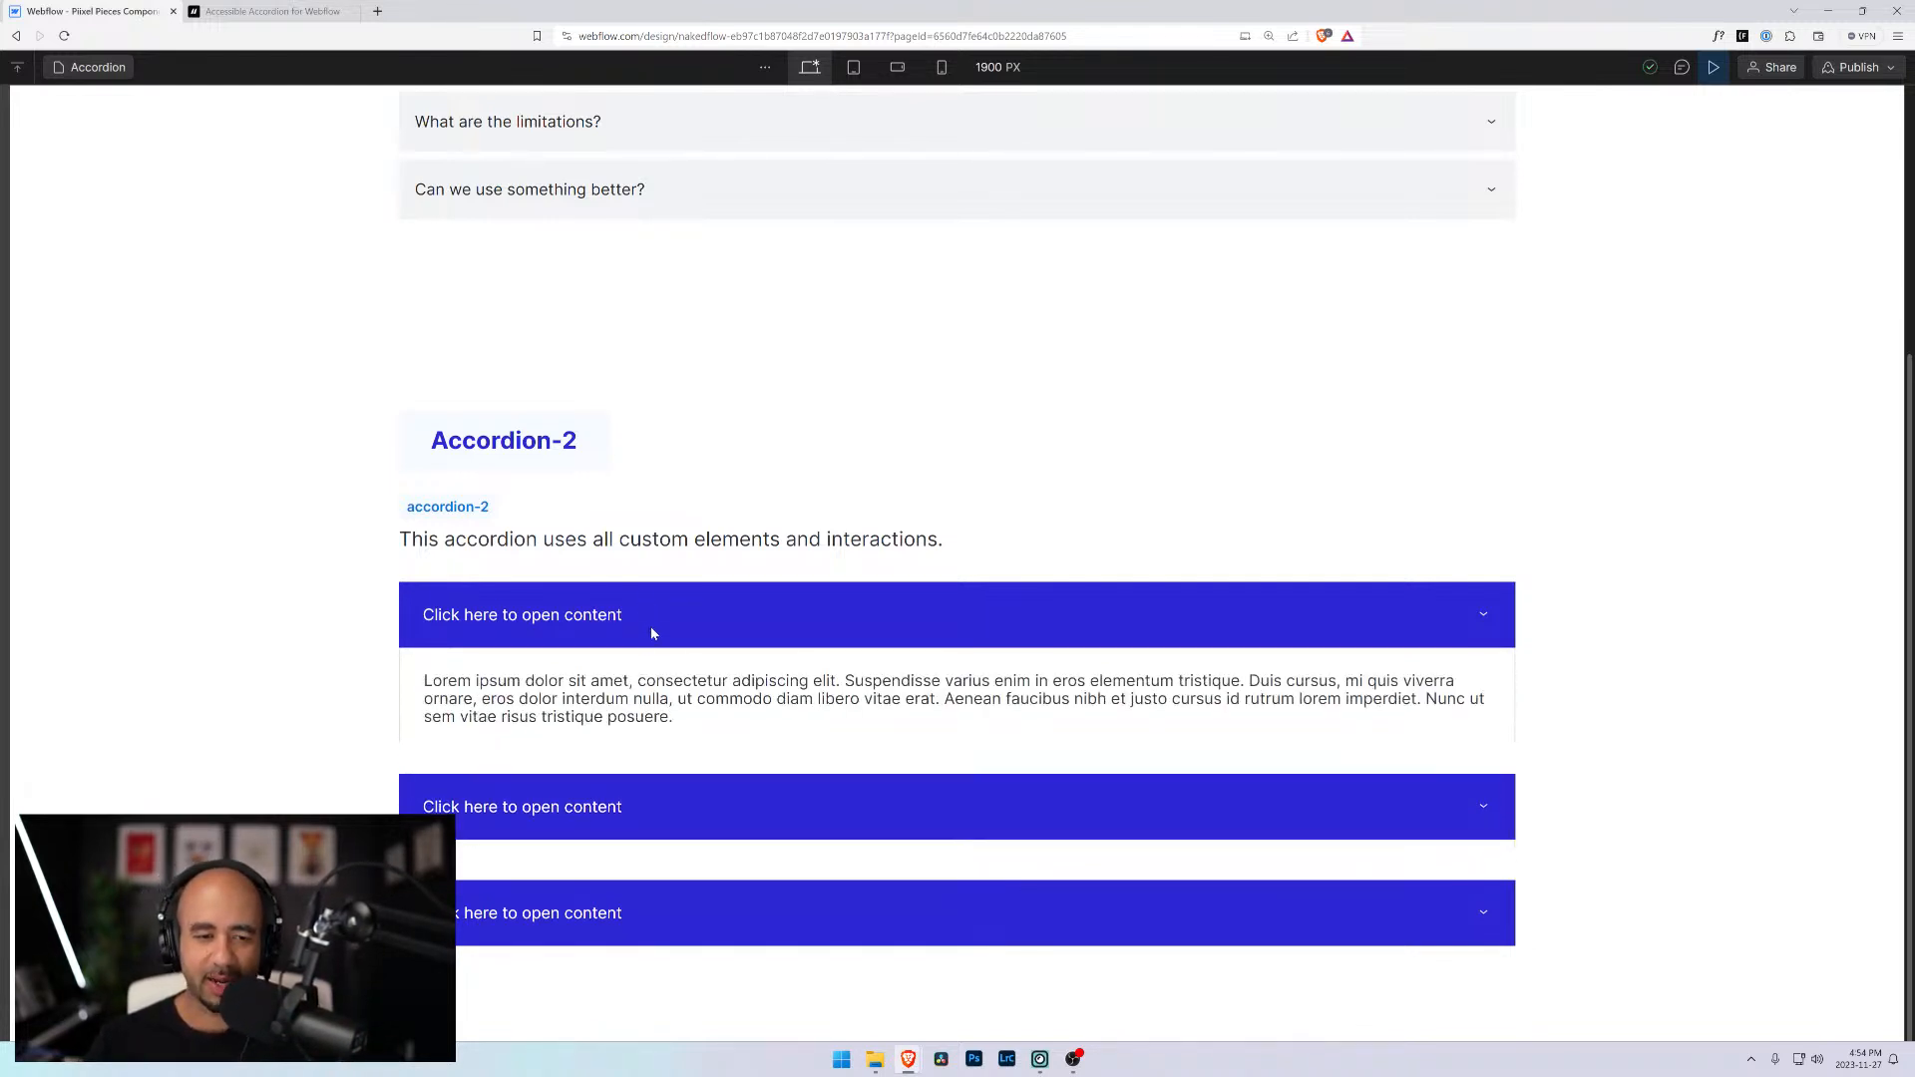
{"action": "left_click", "coordinate": [672, 825]}
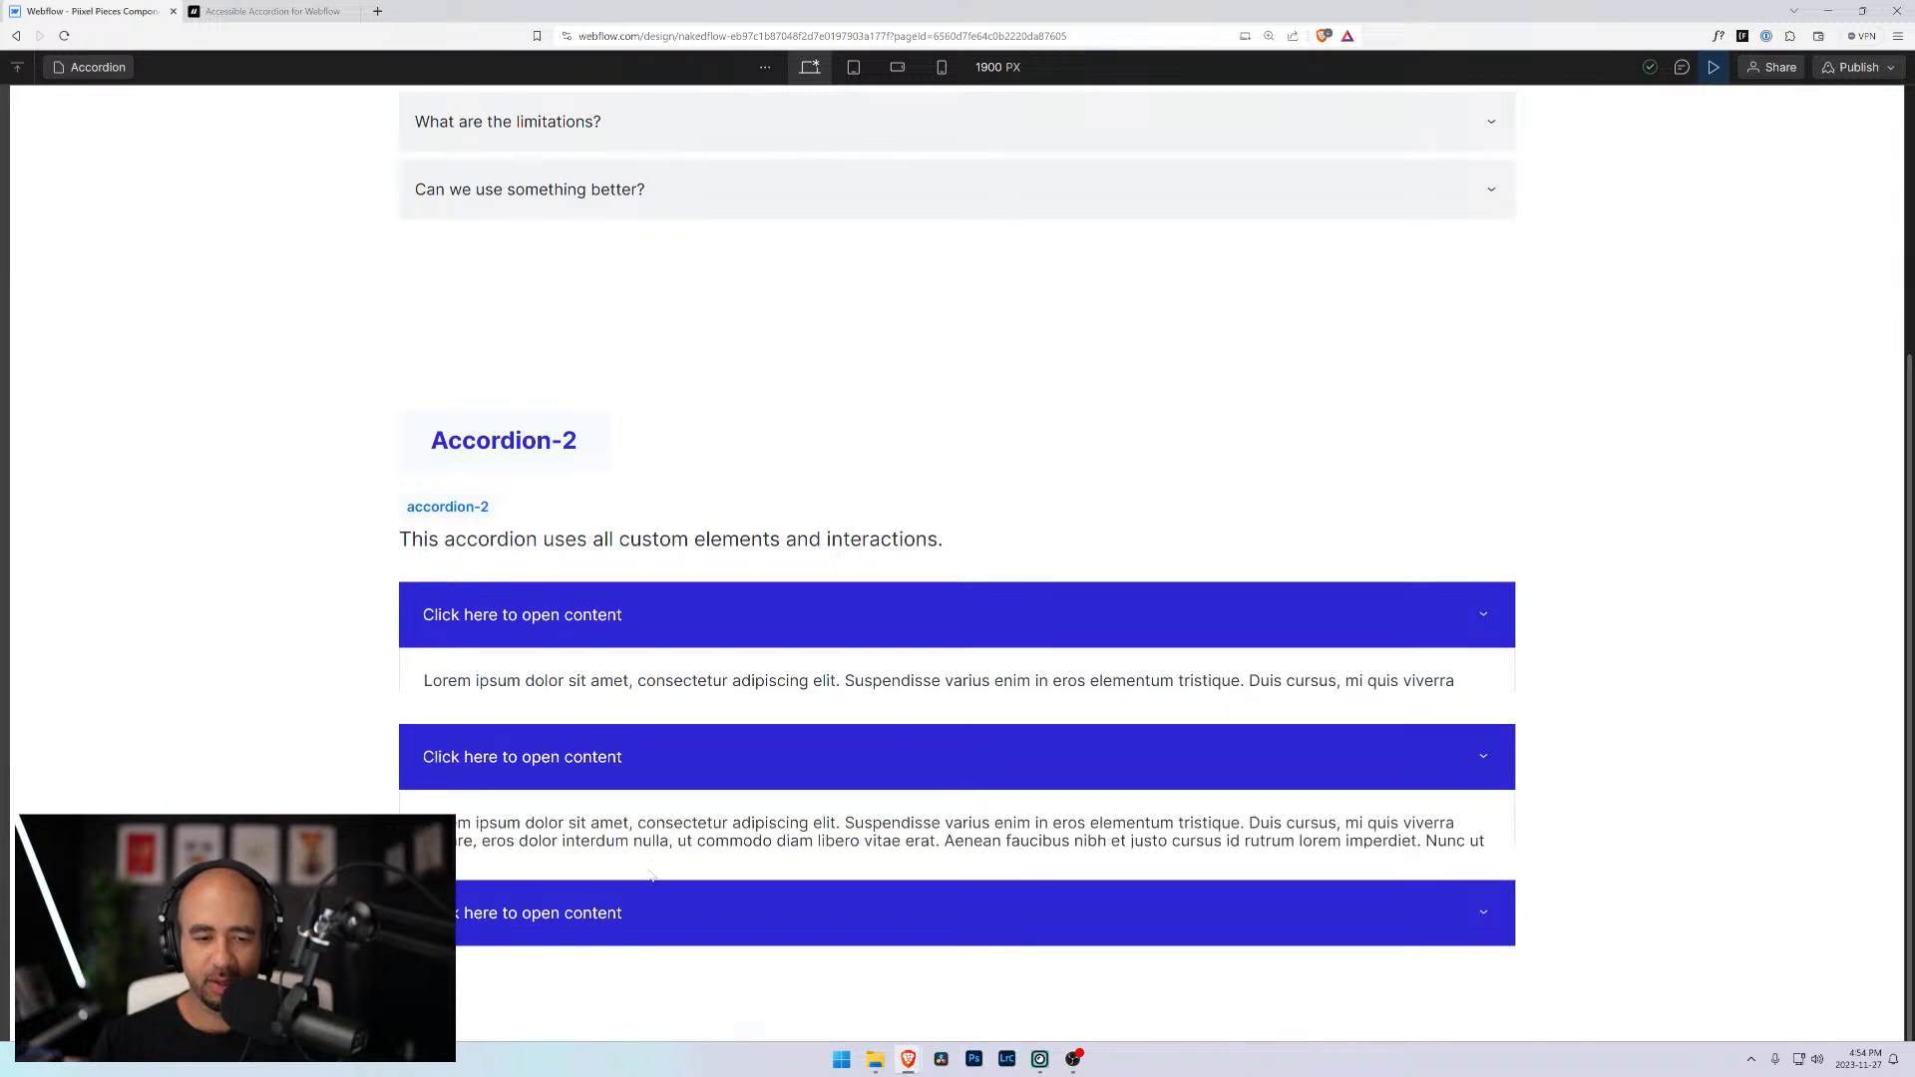
{"action": "left_click", "coordinate": [605, 903]}
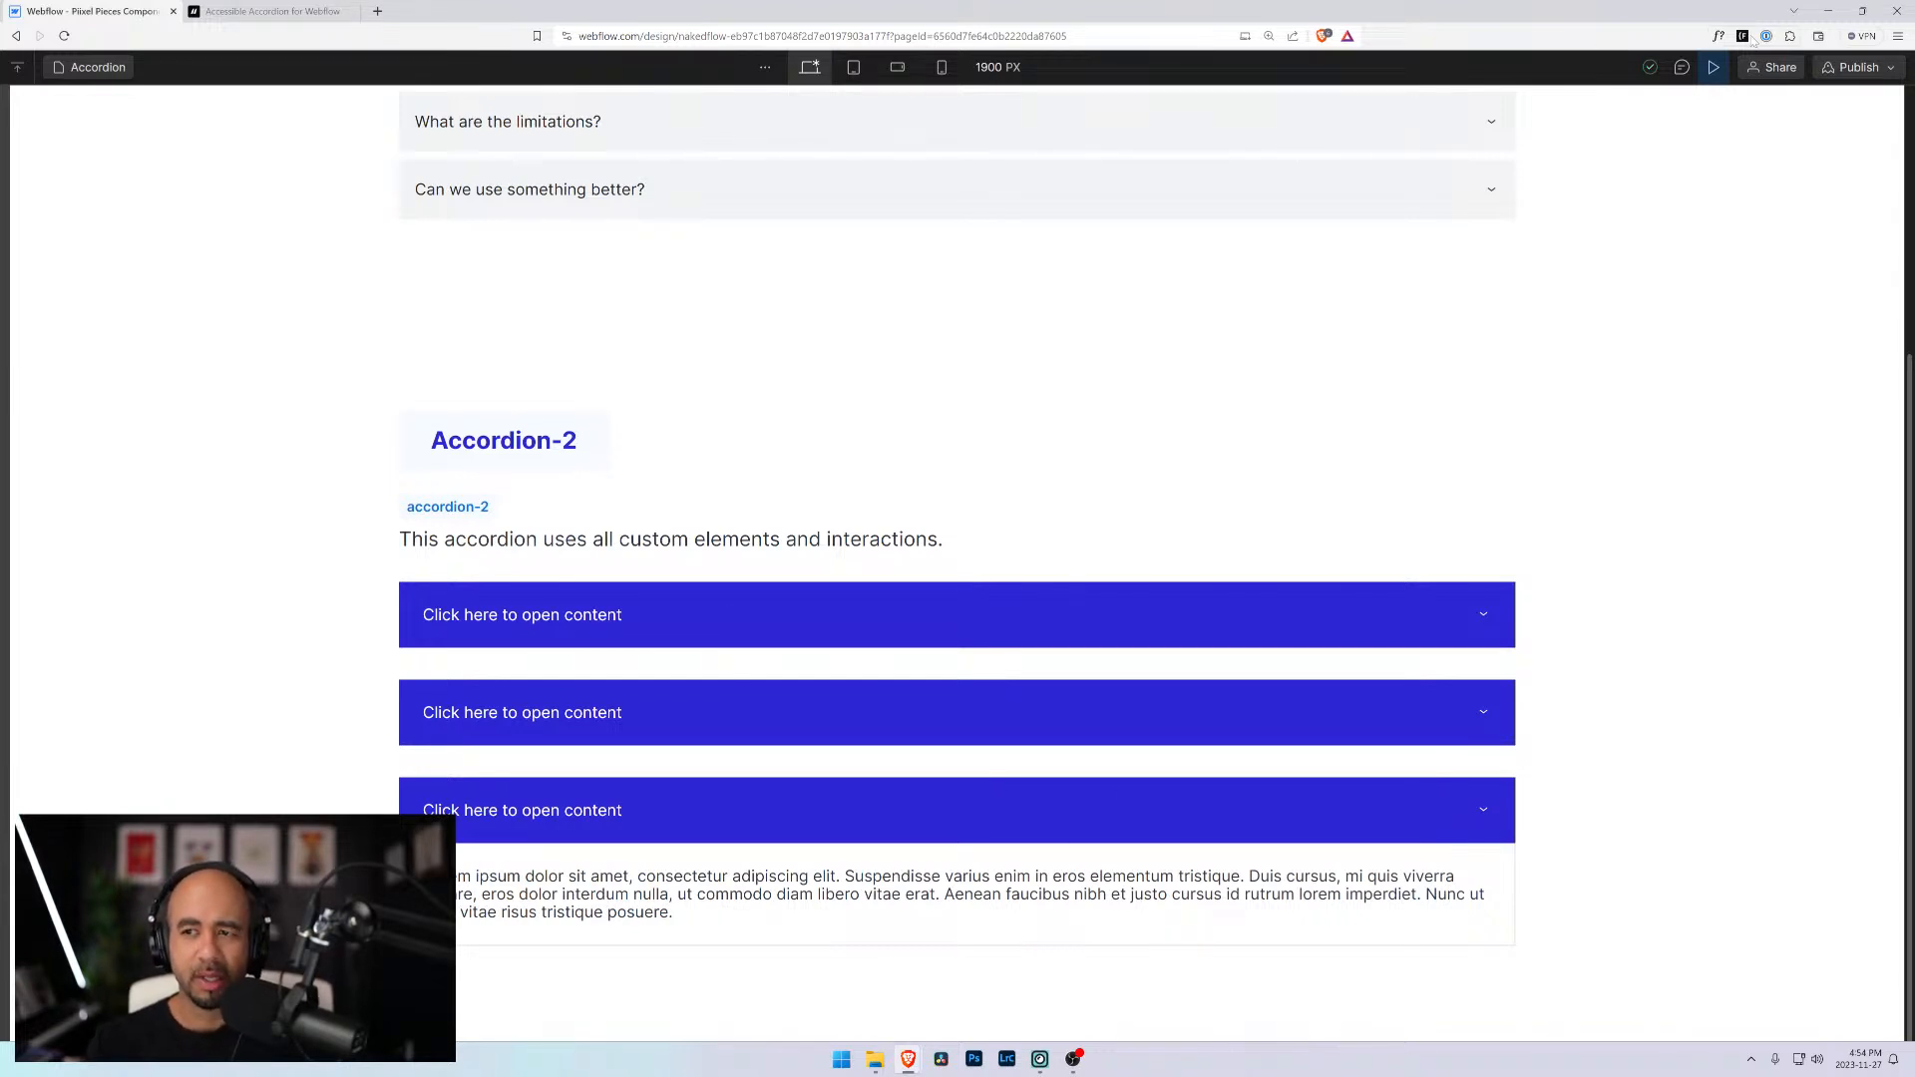
Exit preview and append "Note: Always need to have one accordion-container open." to the Accordion-2 description
{"action": "left_click", "coordinate": [1714, 67]}
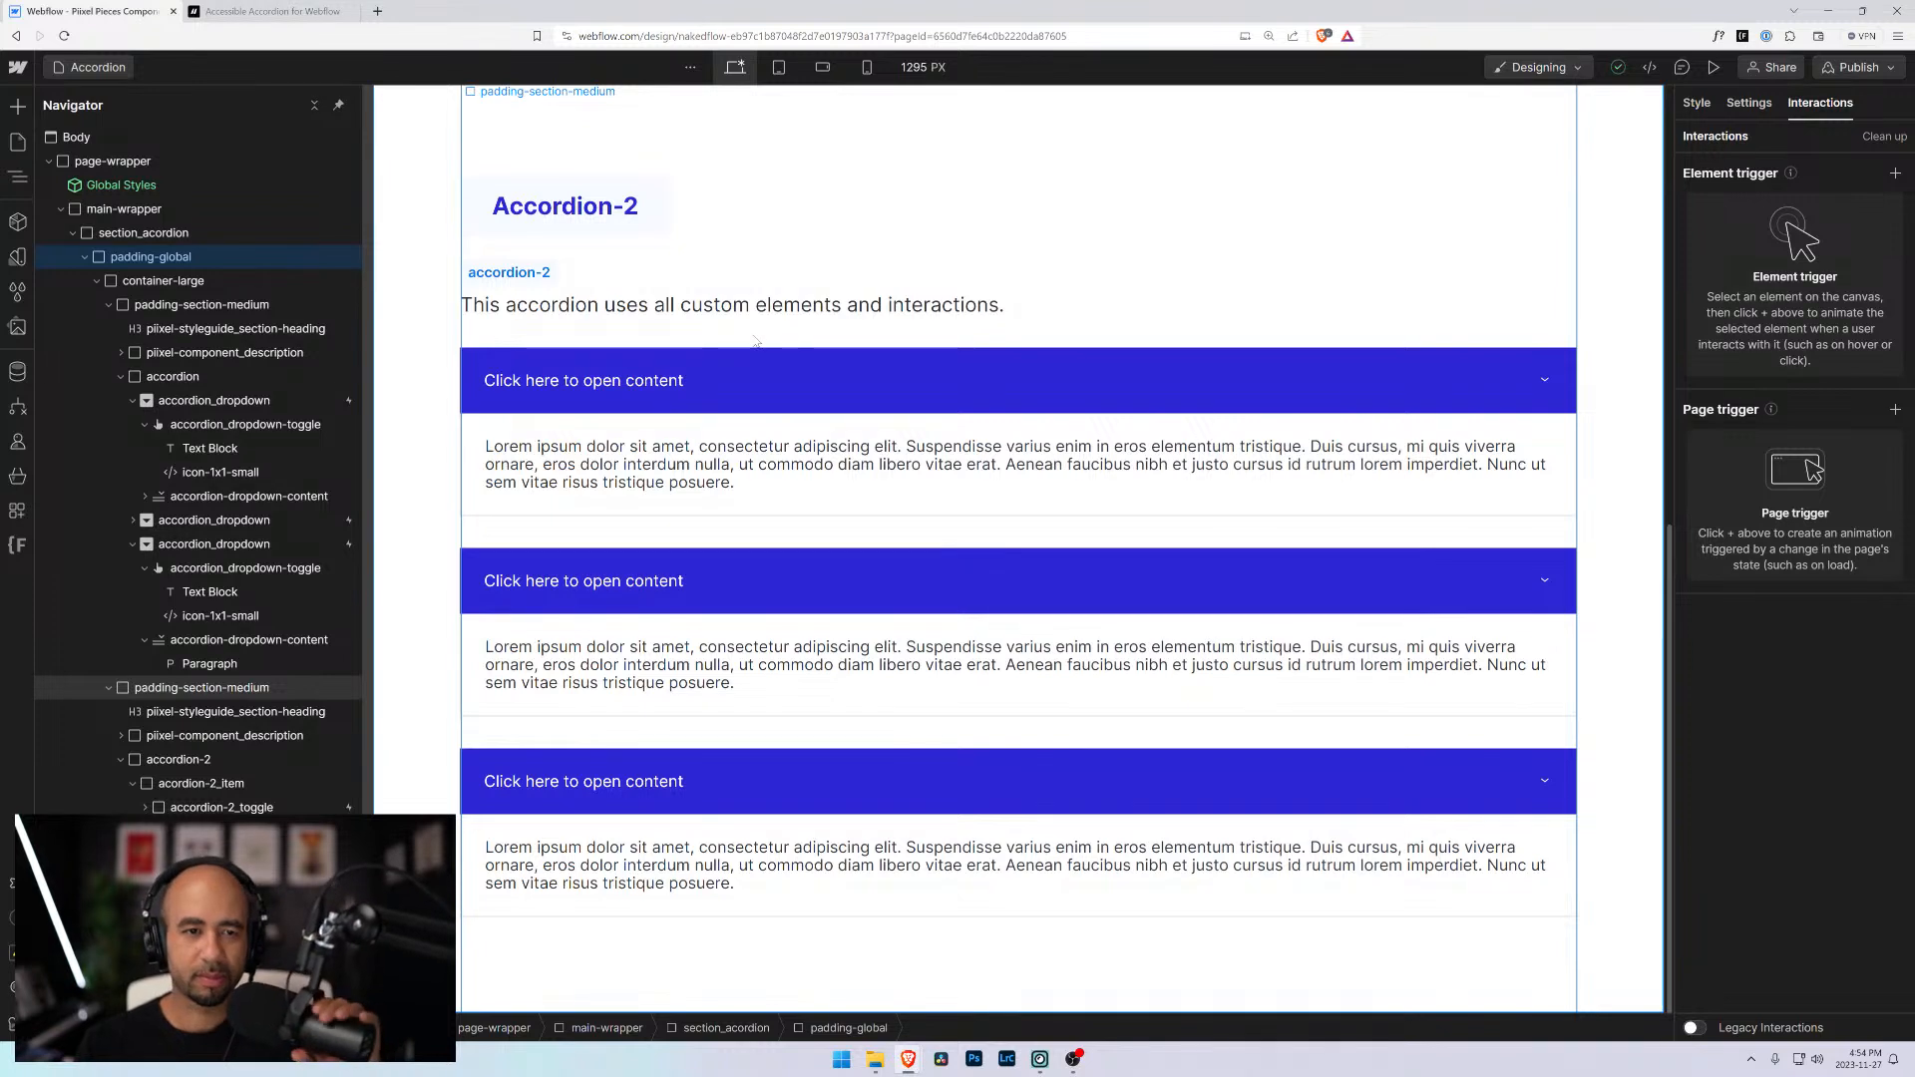
{"action": "double_click", "coordinate": [1001, 307]}
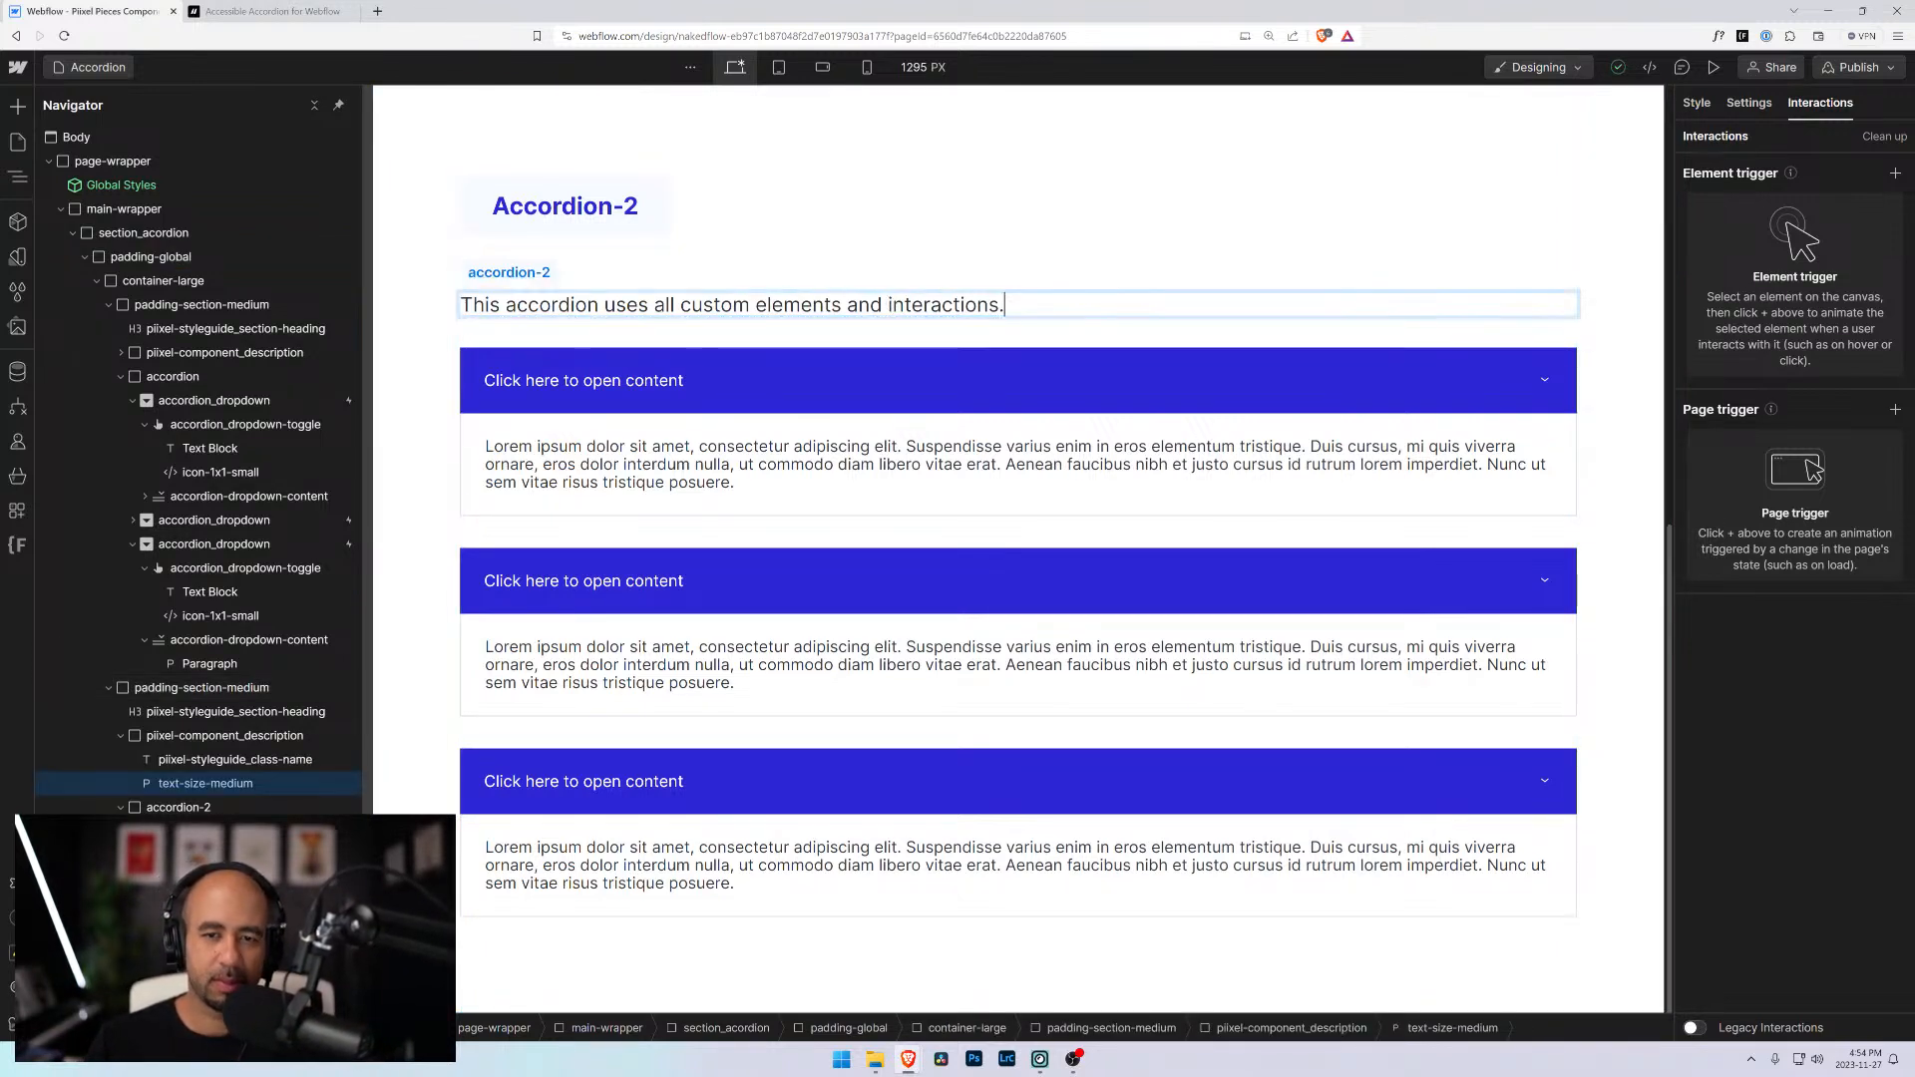
{"action": "type", "text": "Note:"}
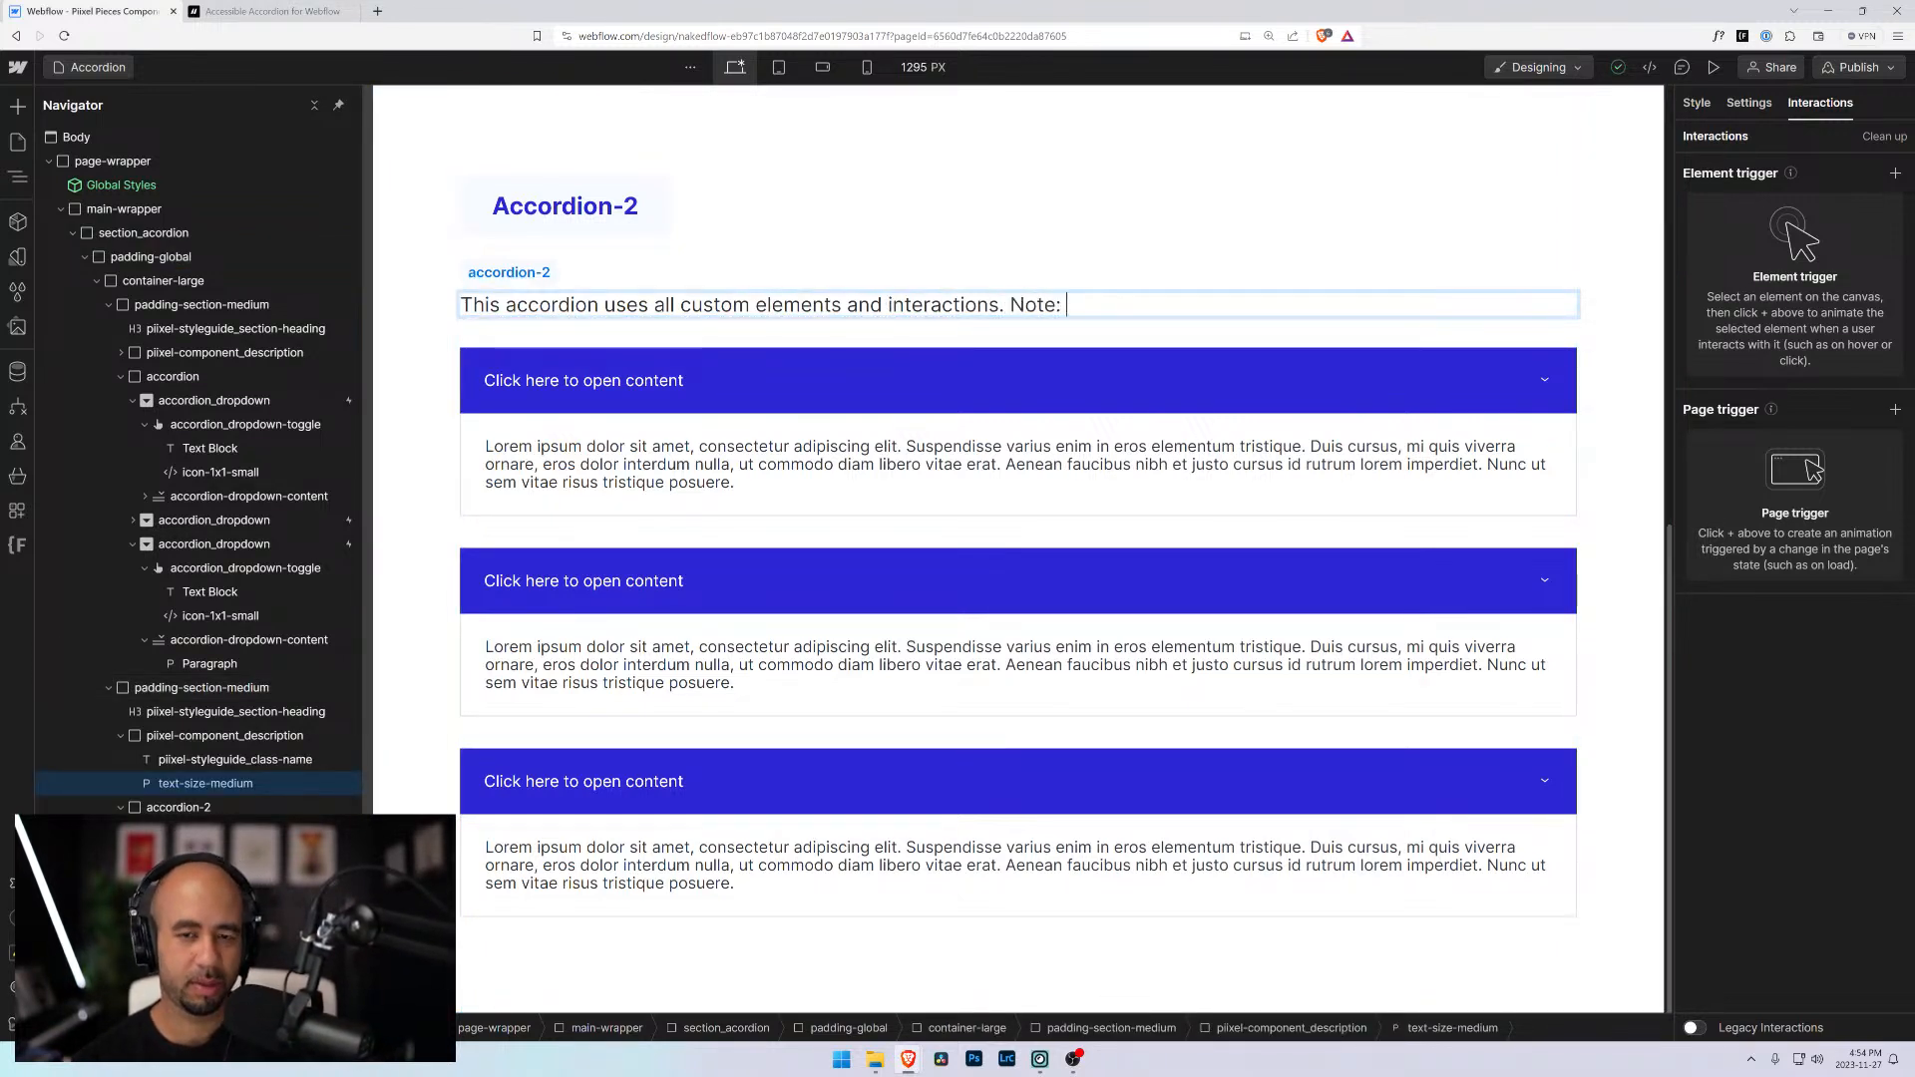
{"action": "type", "text": " Alw"}
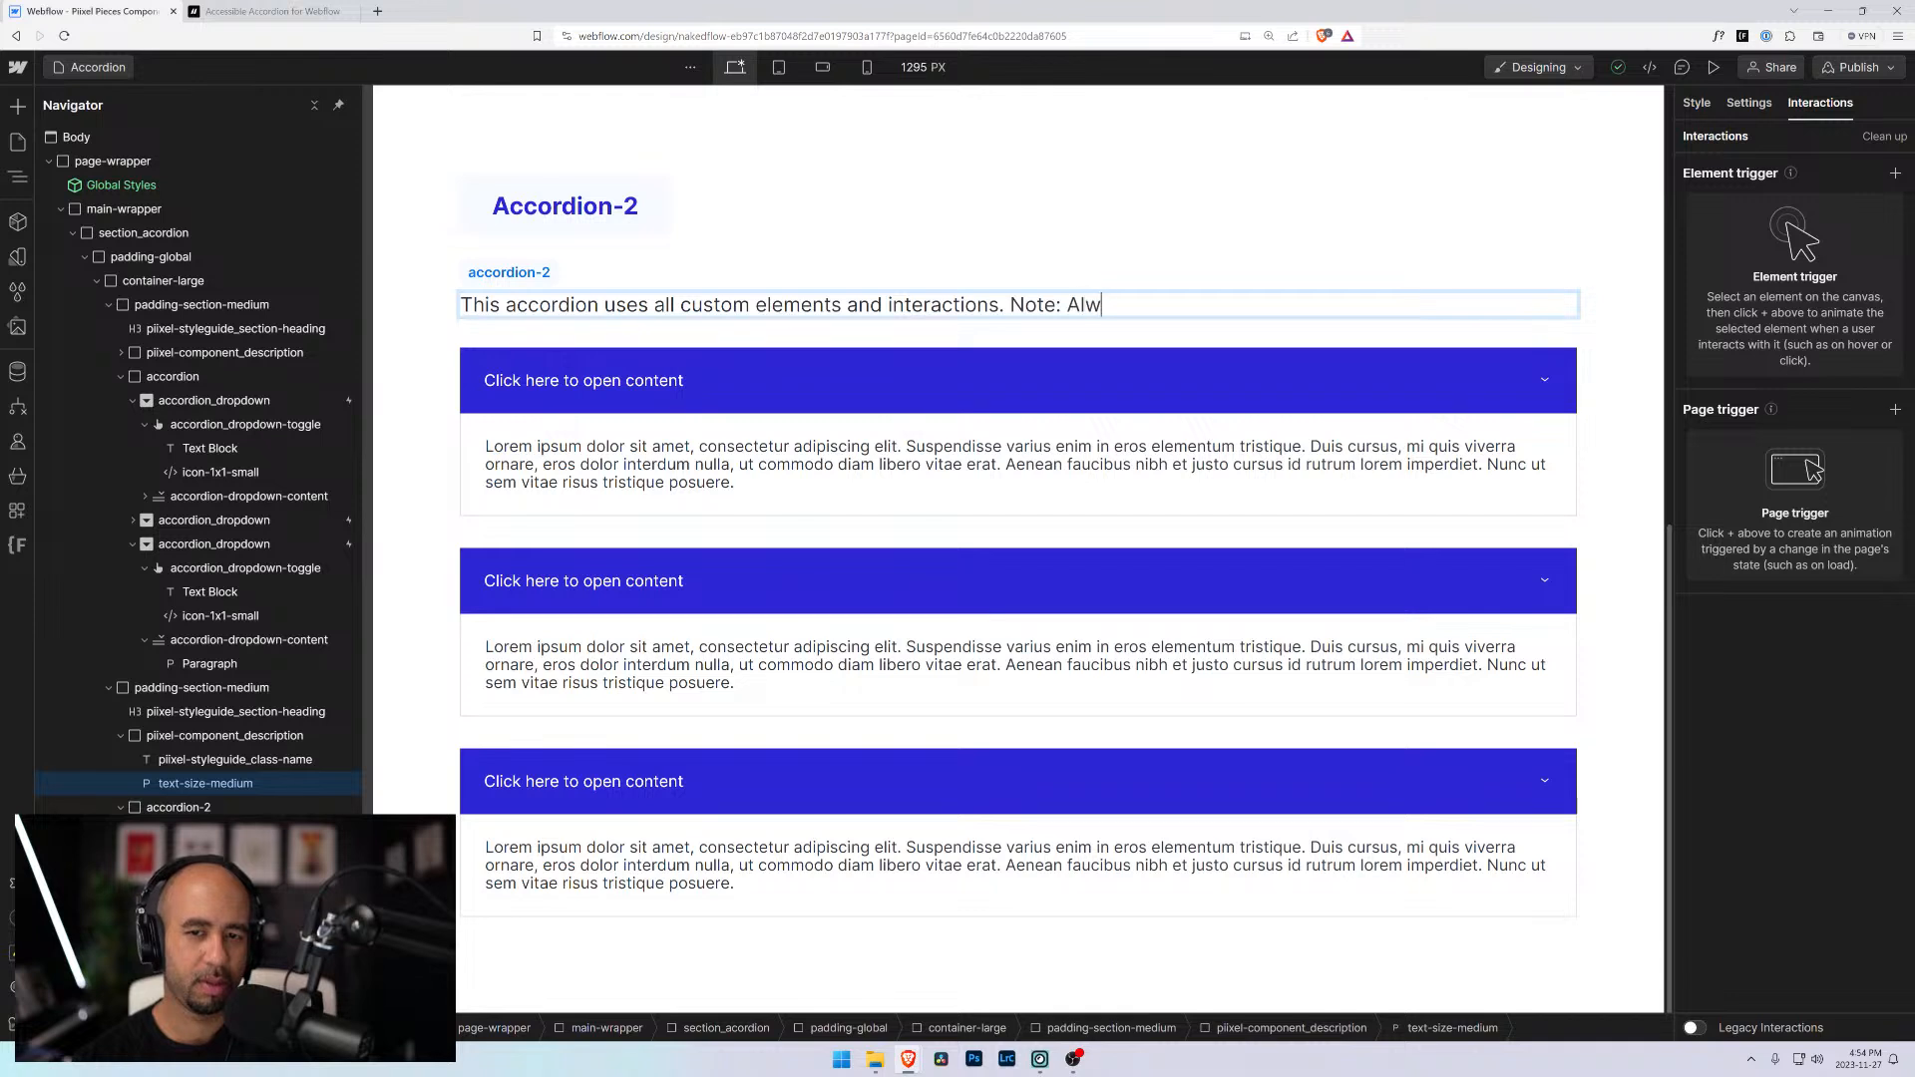
{"action": "type", "text": "ays nbe"}
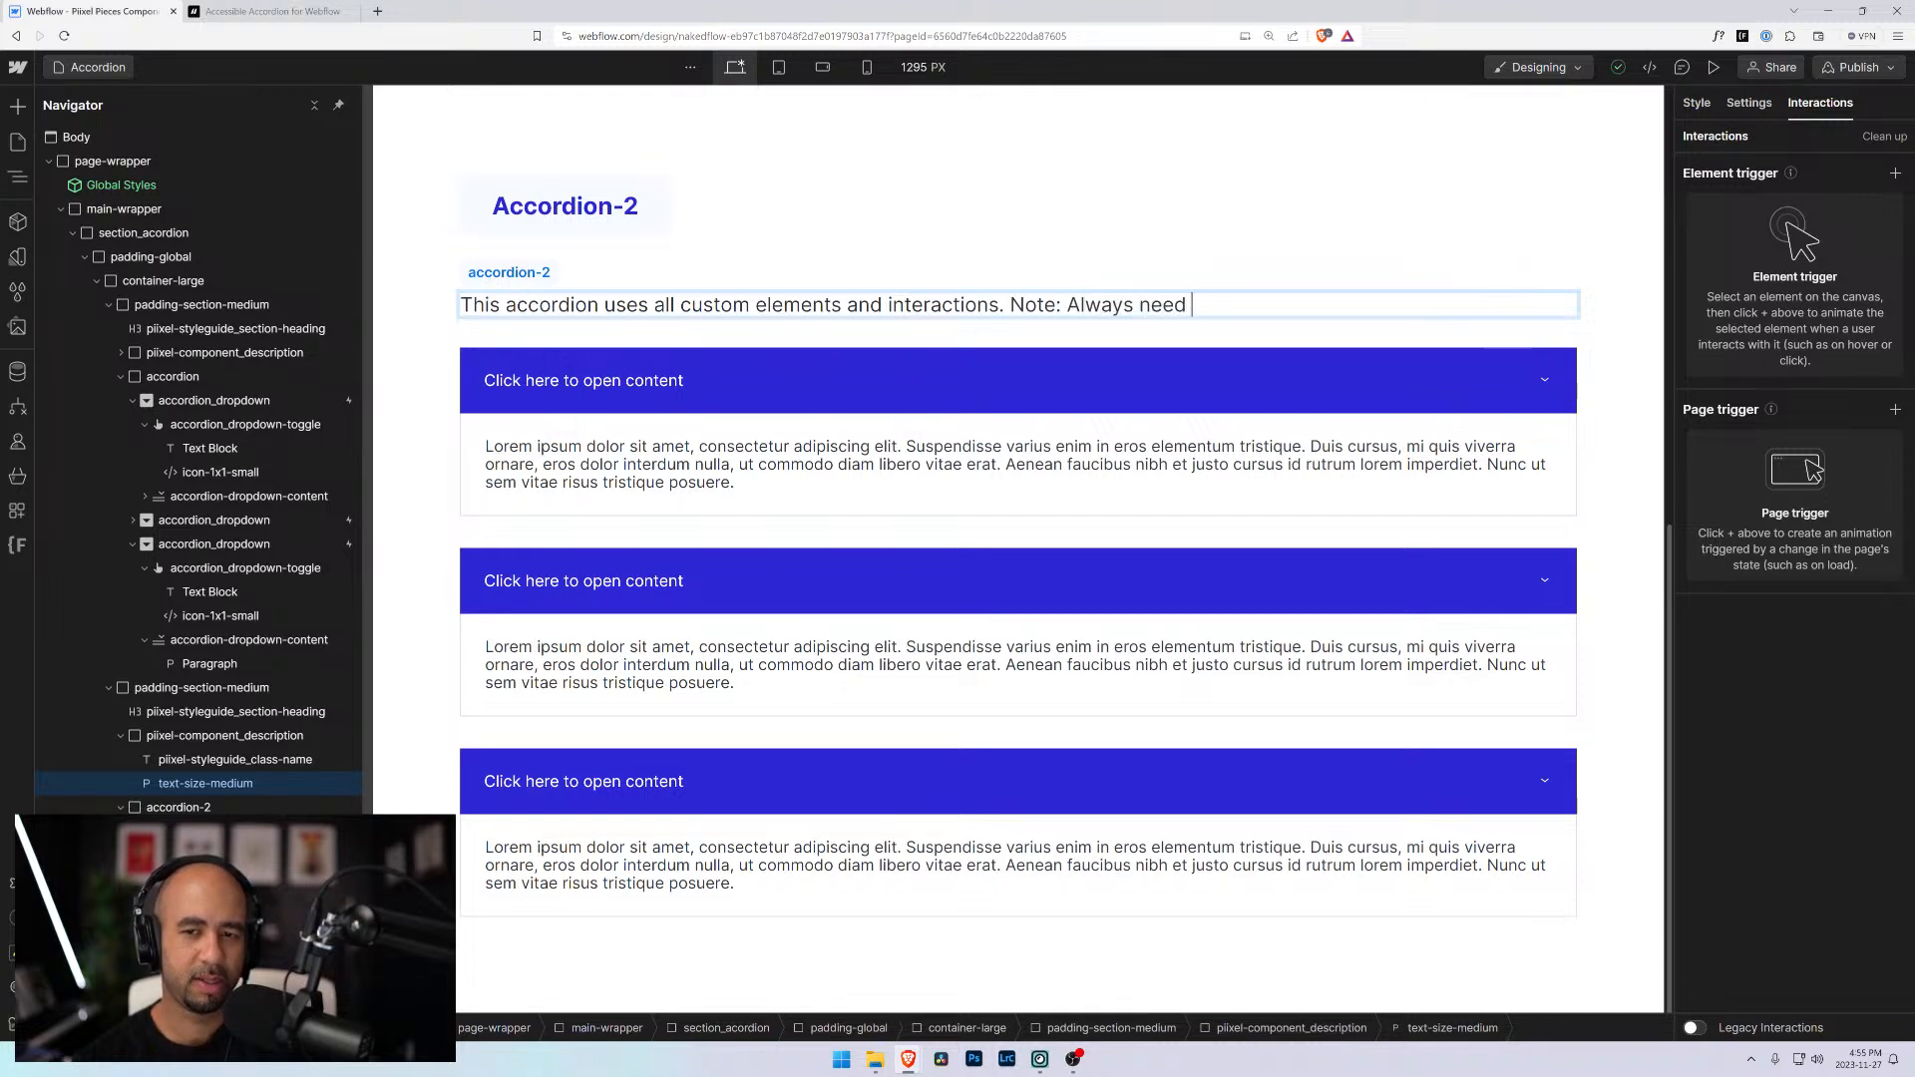
{"action": "type", "text": "d to have"}
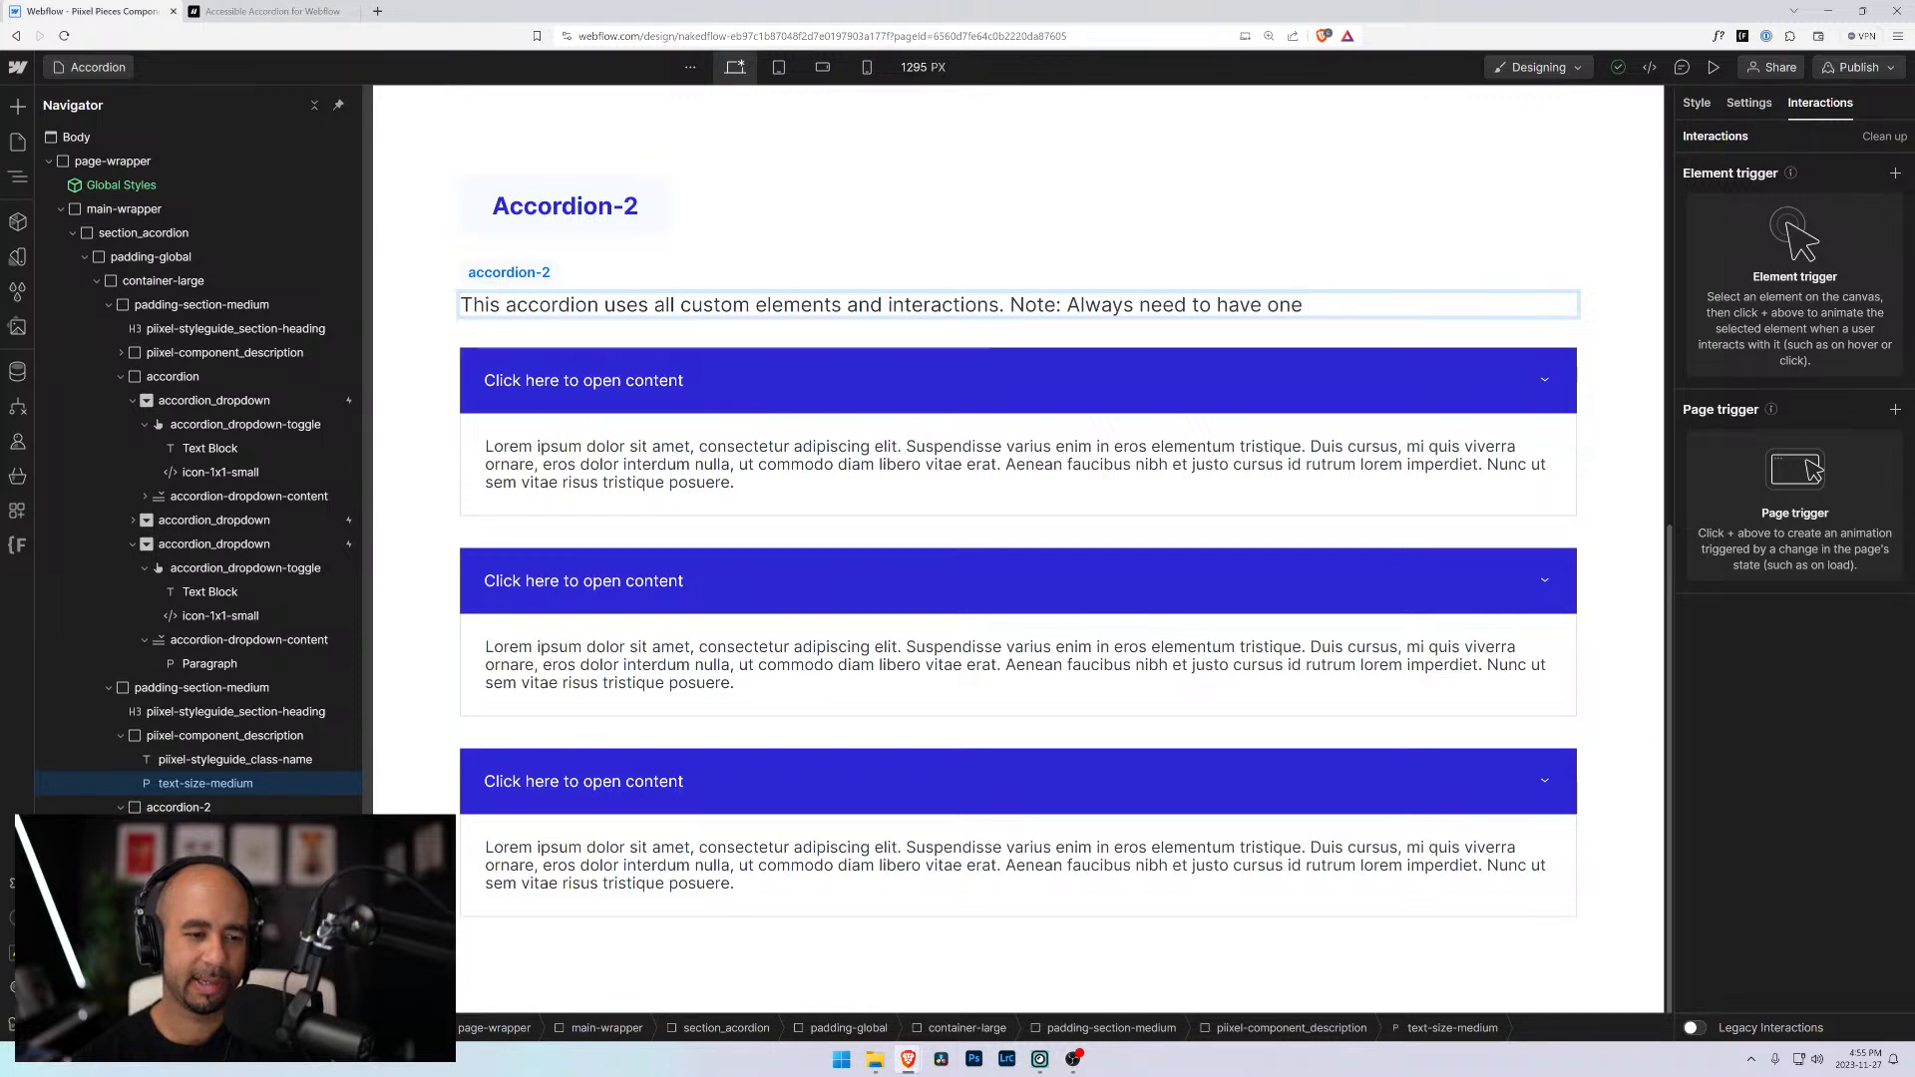
{"action": "type", "text": "one "}
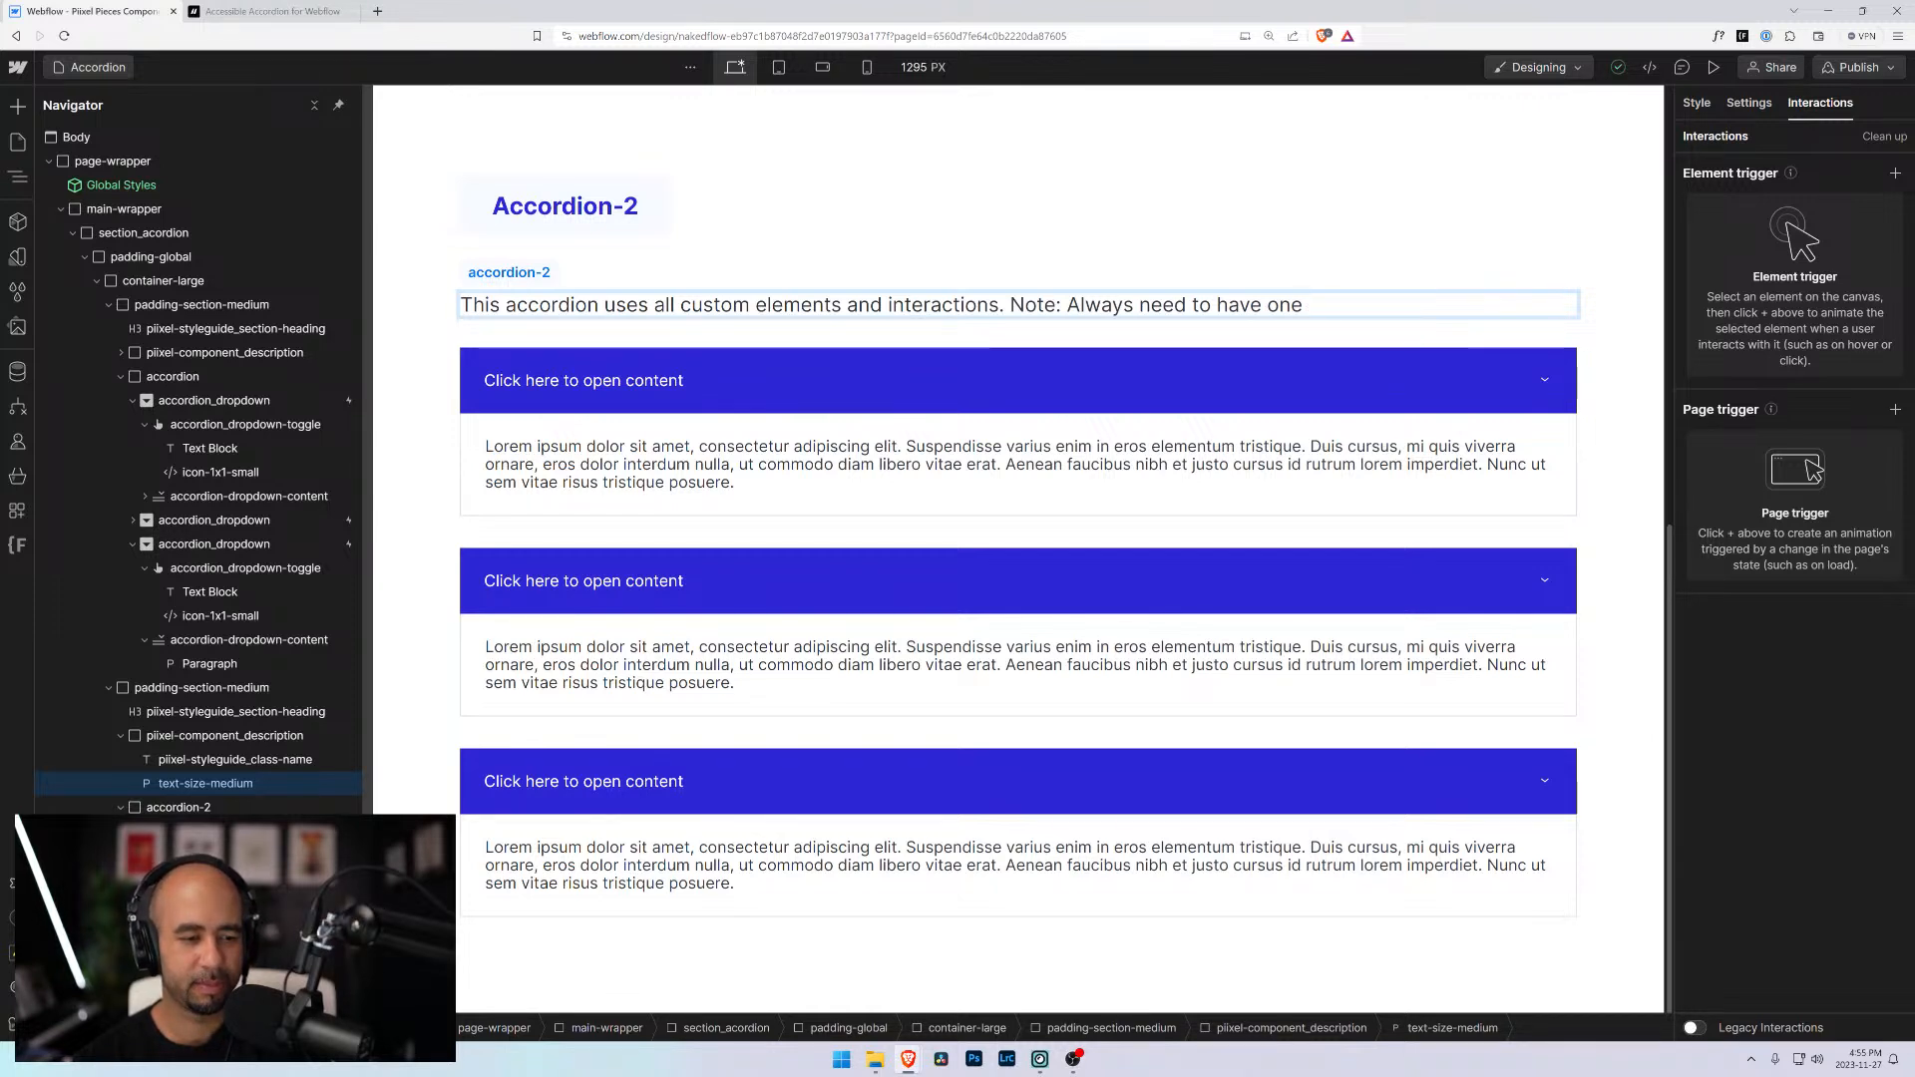
{"action": "type", "text": "accordion"}
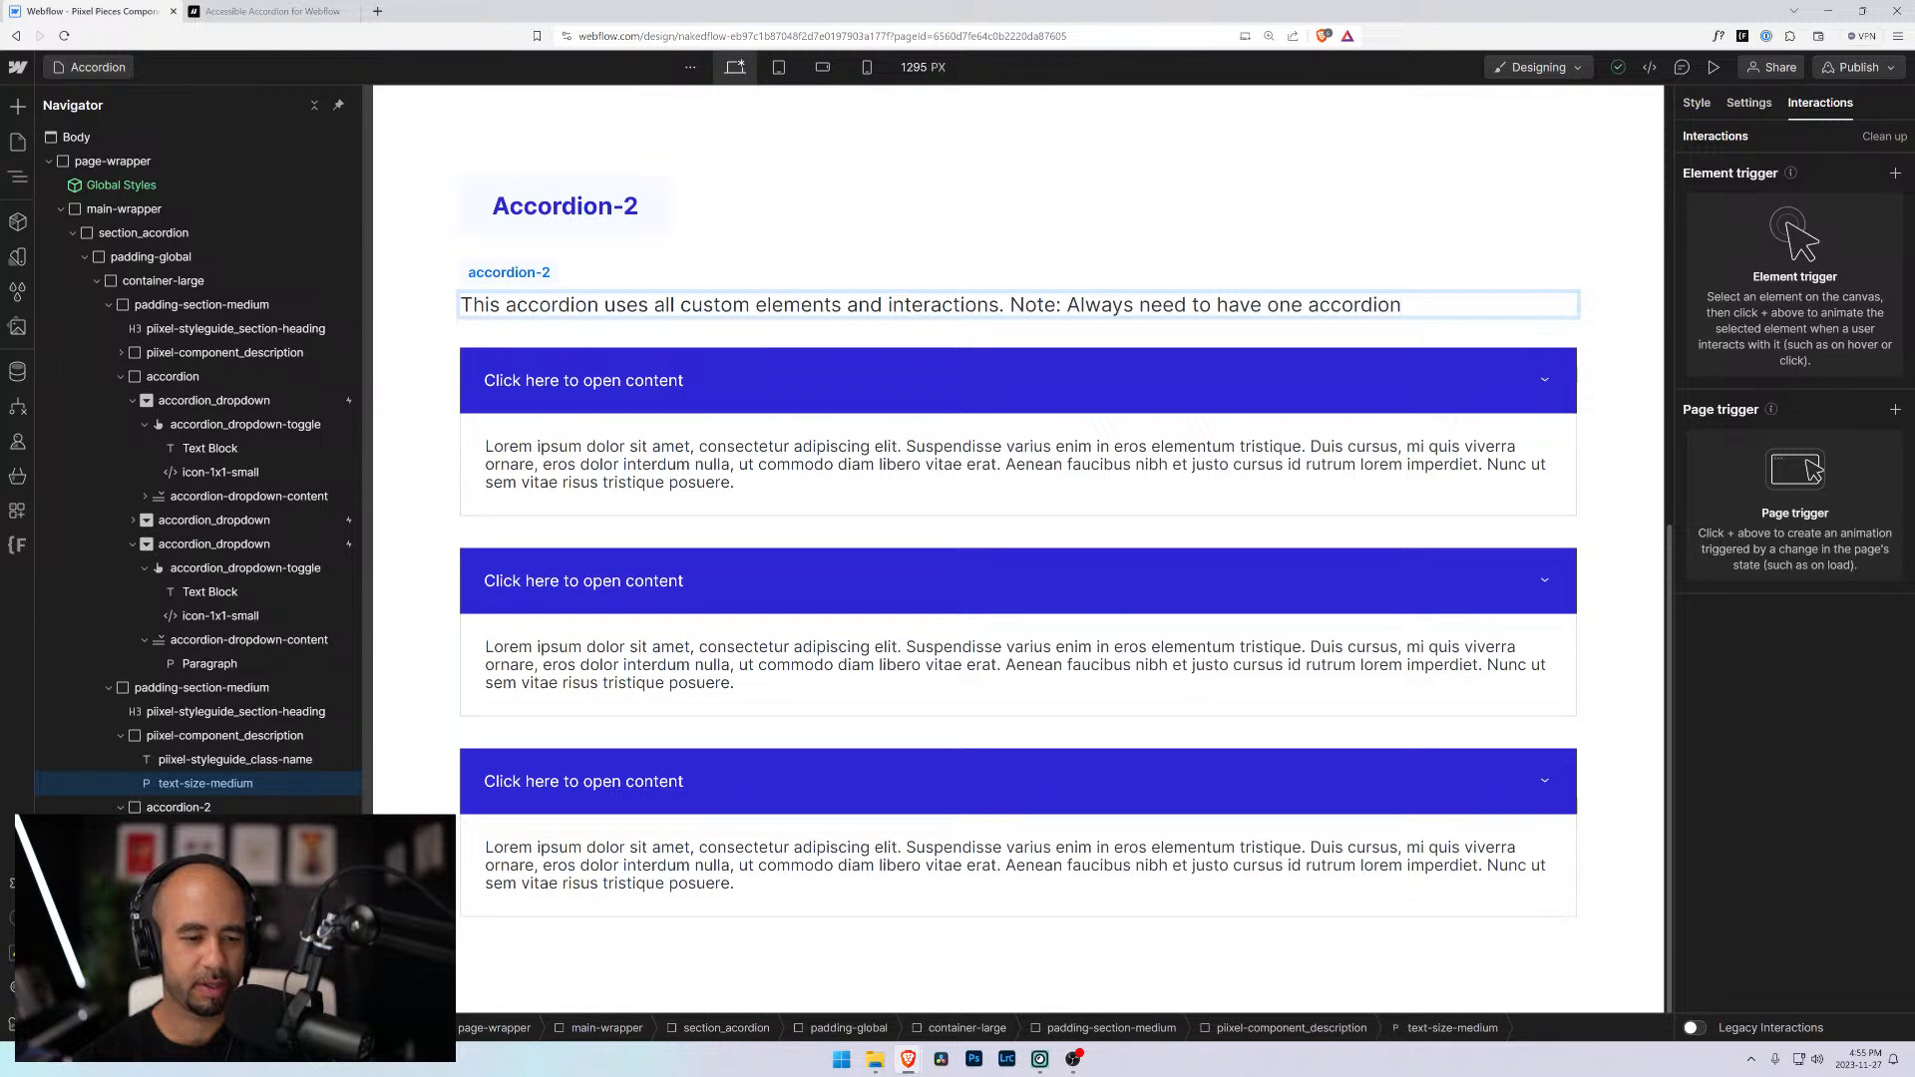
{"action": "type", "text": "-conta"}
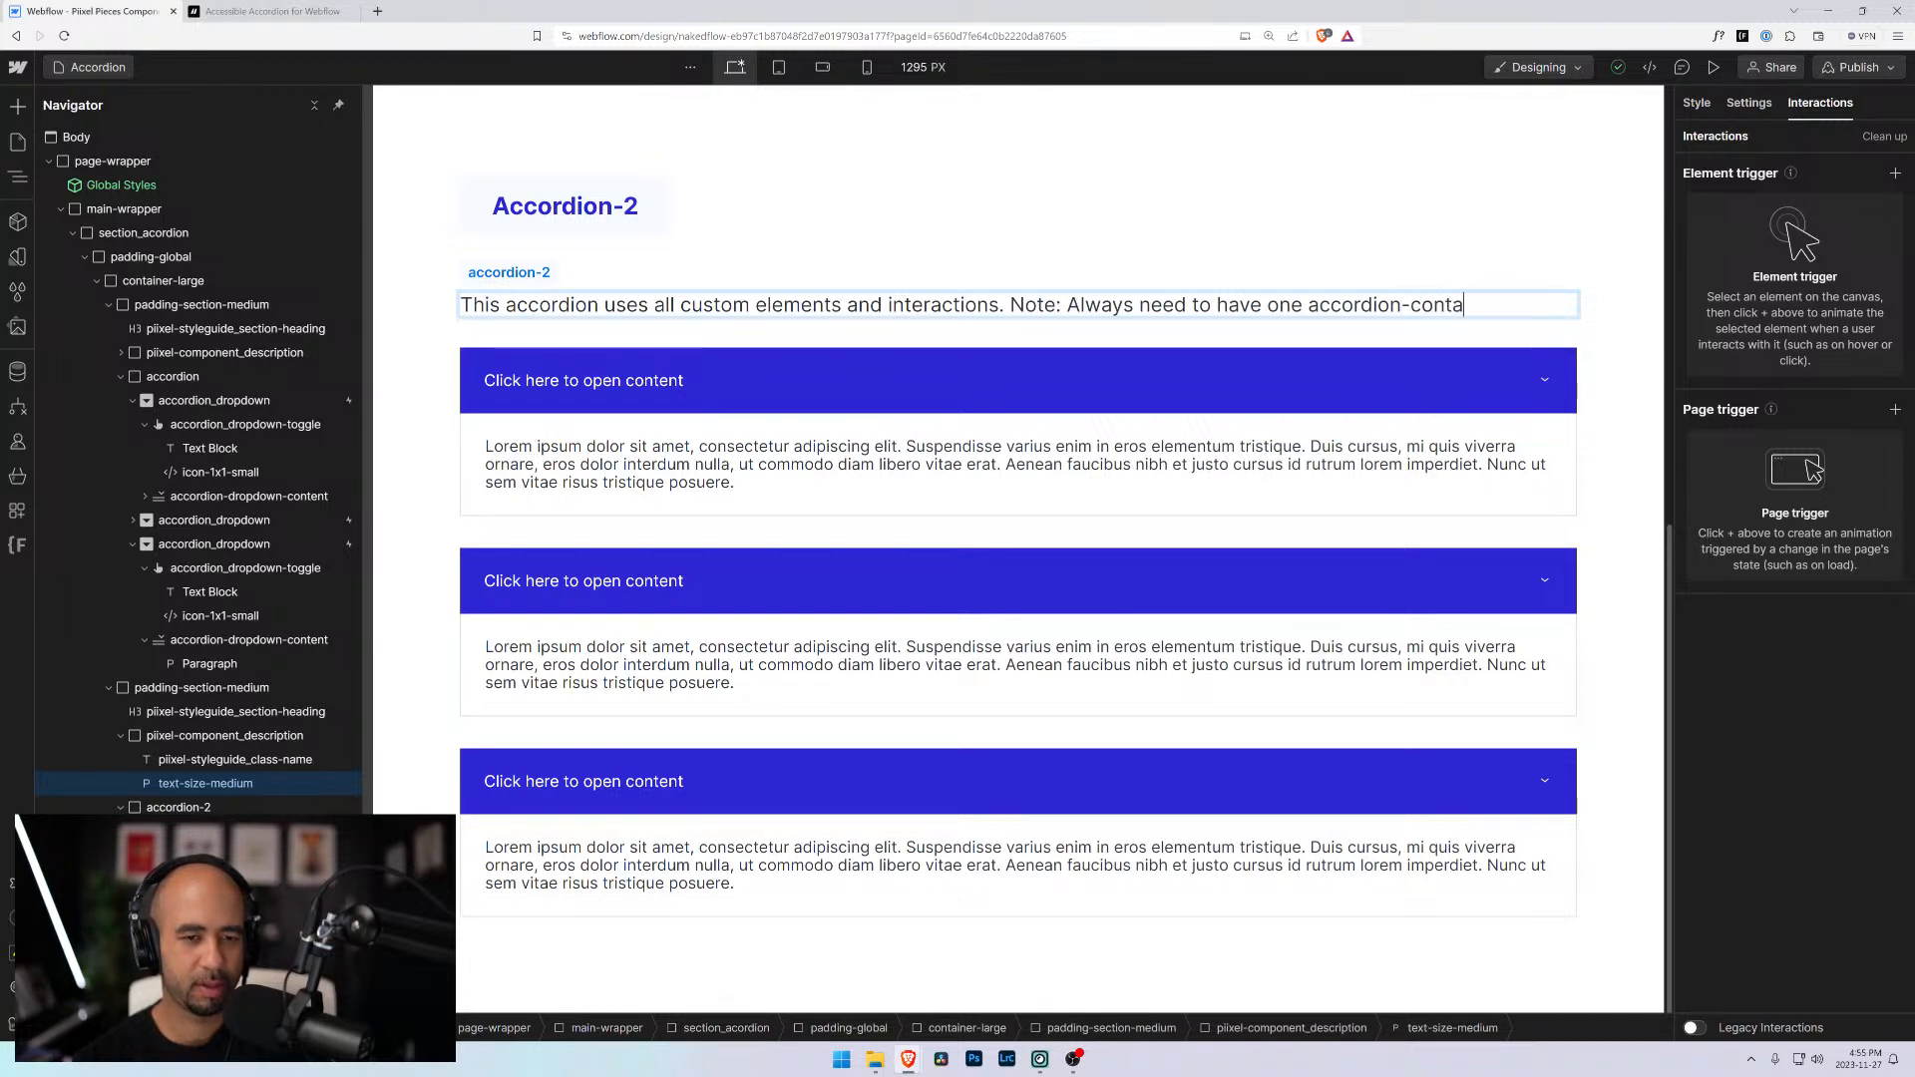
{"action": "type", "text": "iner open."}
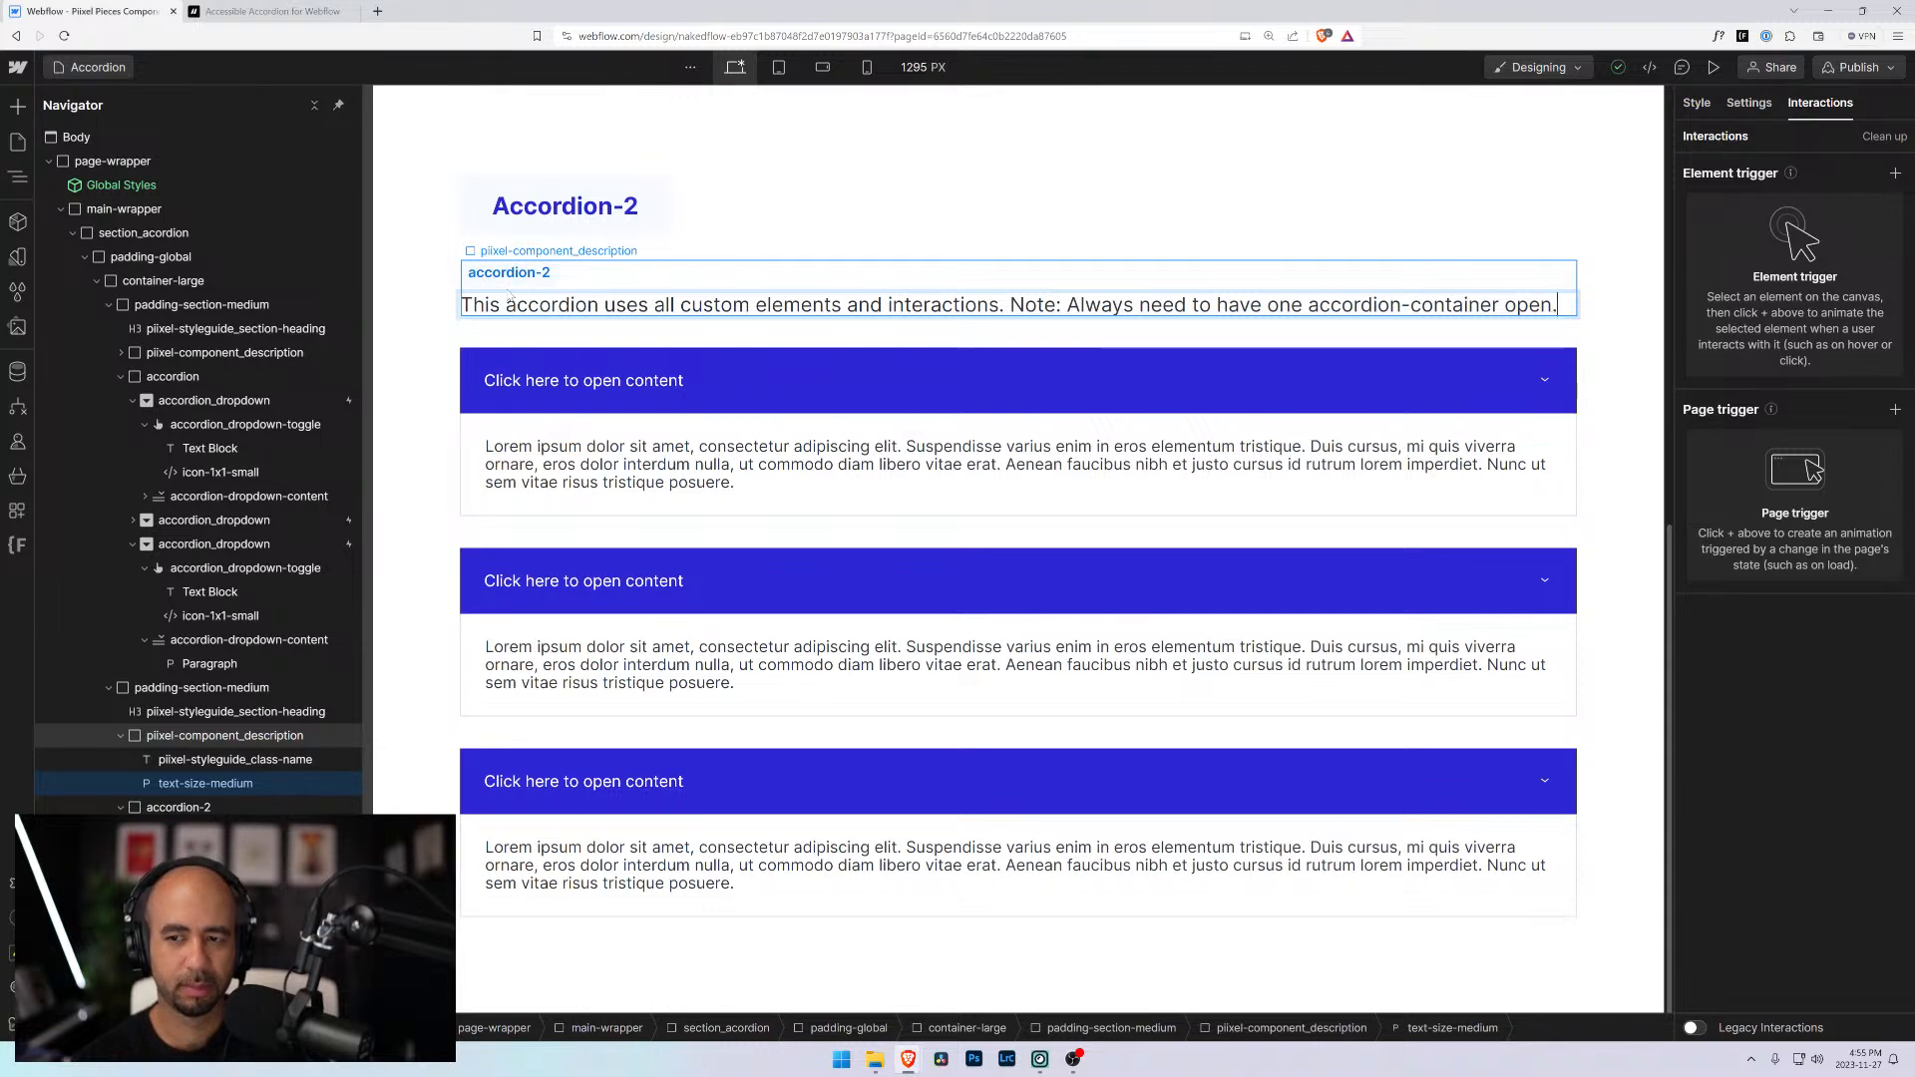
{"action": "left_click", "coordinate": [448, 305]}
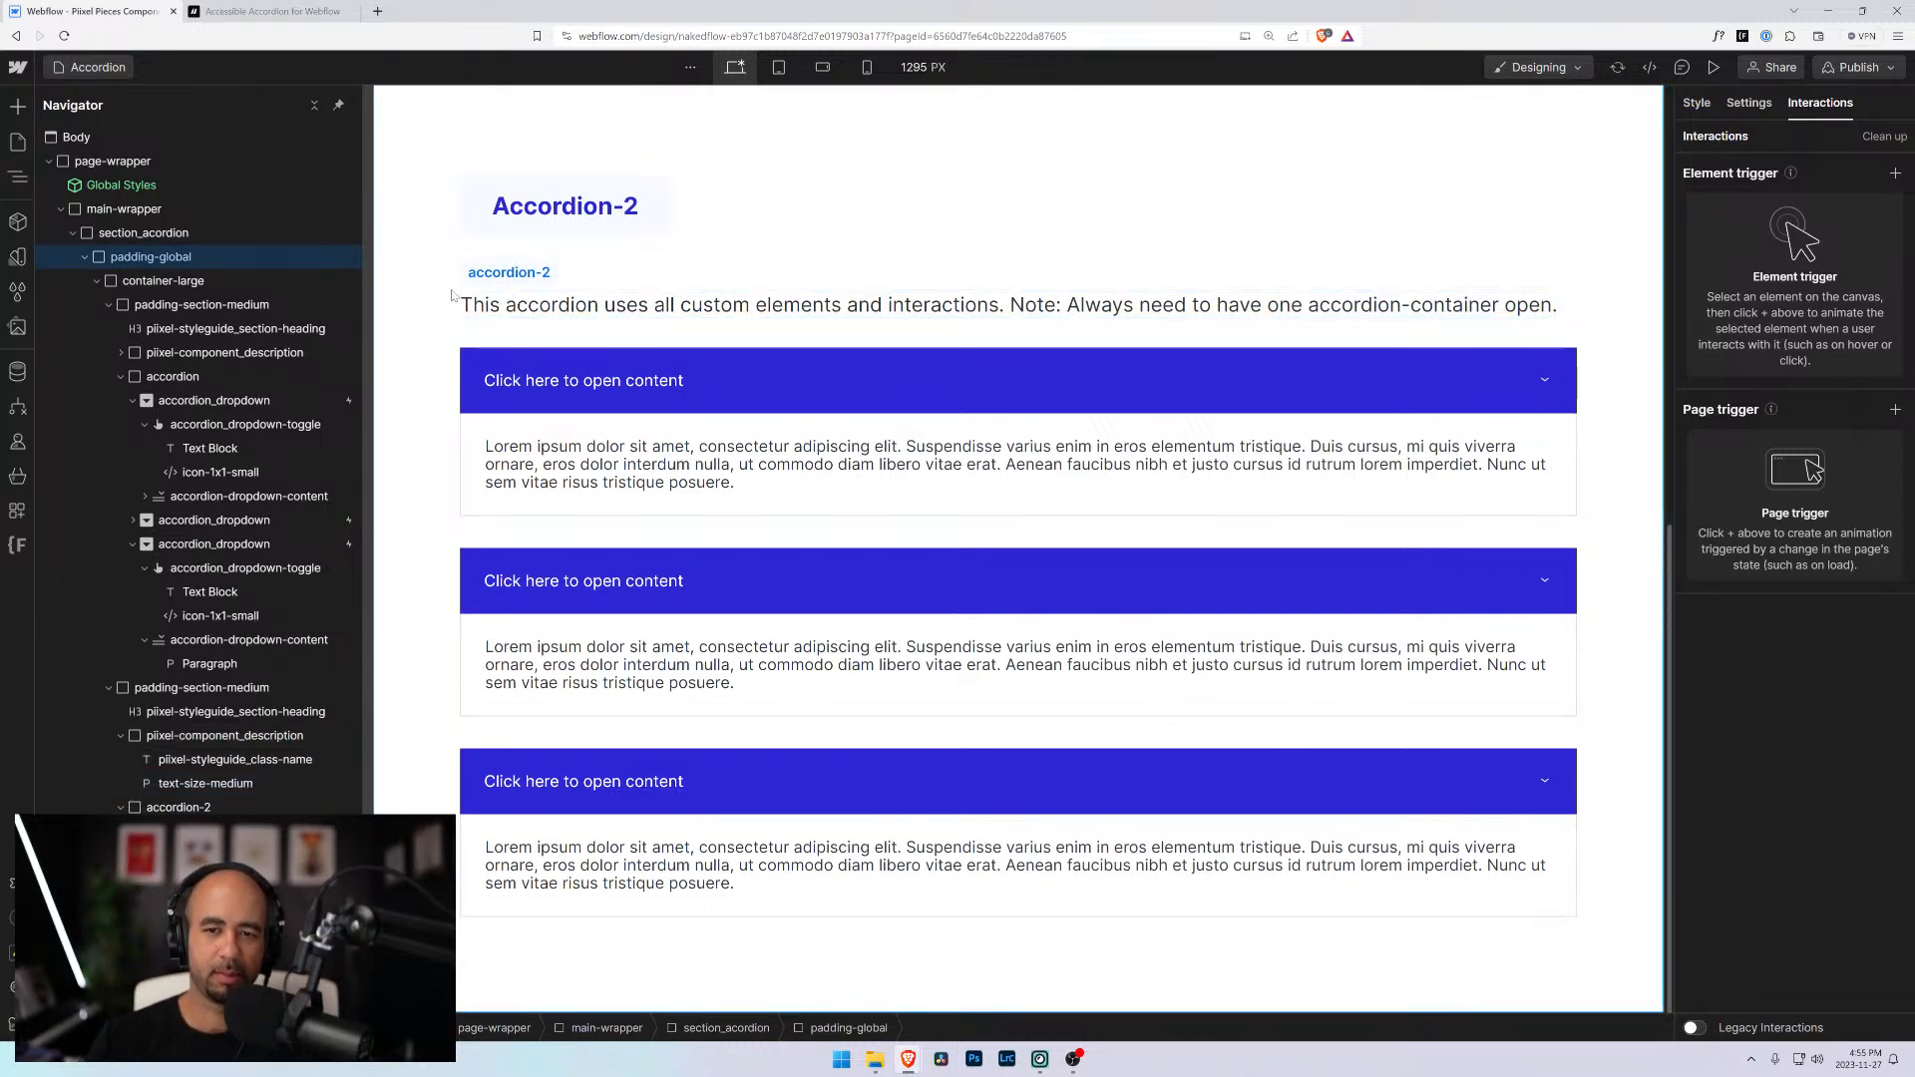
Replace "Note:" with "Drawback:" in the Accordion-2 description
{"action": "double_click", "coordinate": [1067, 305]}
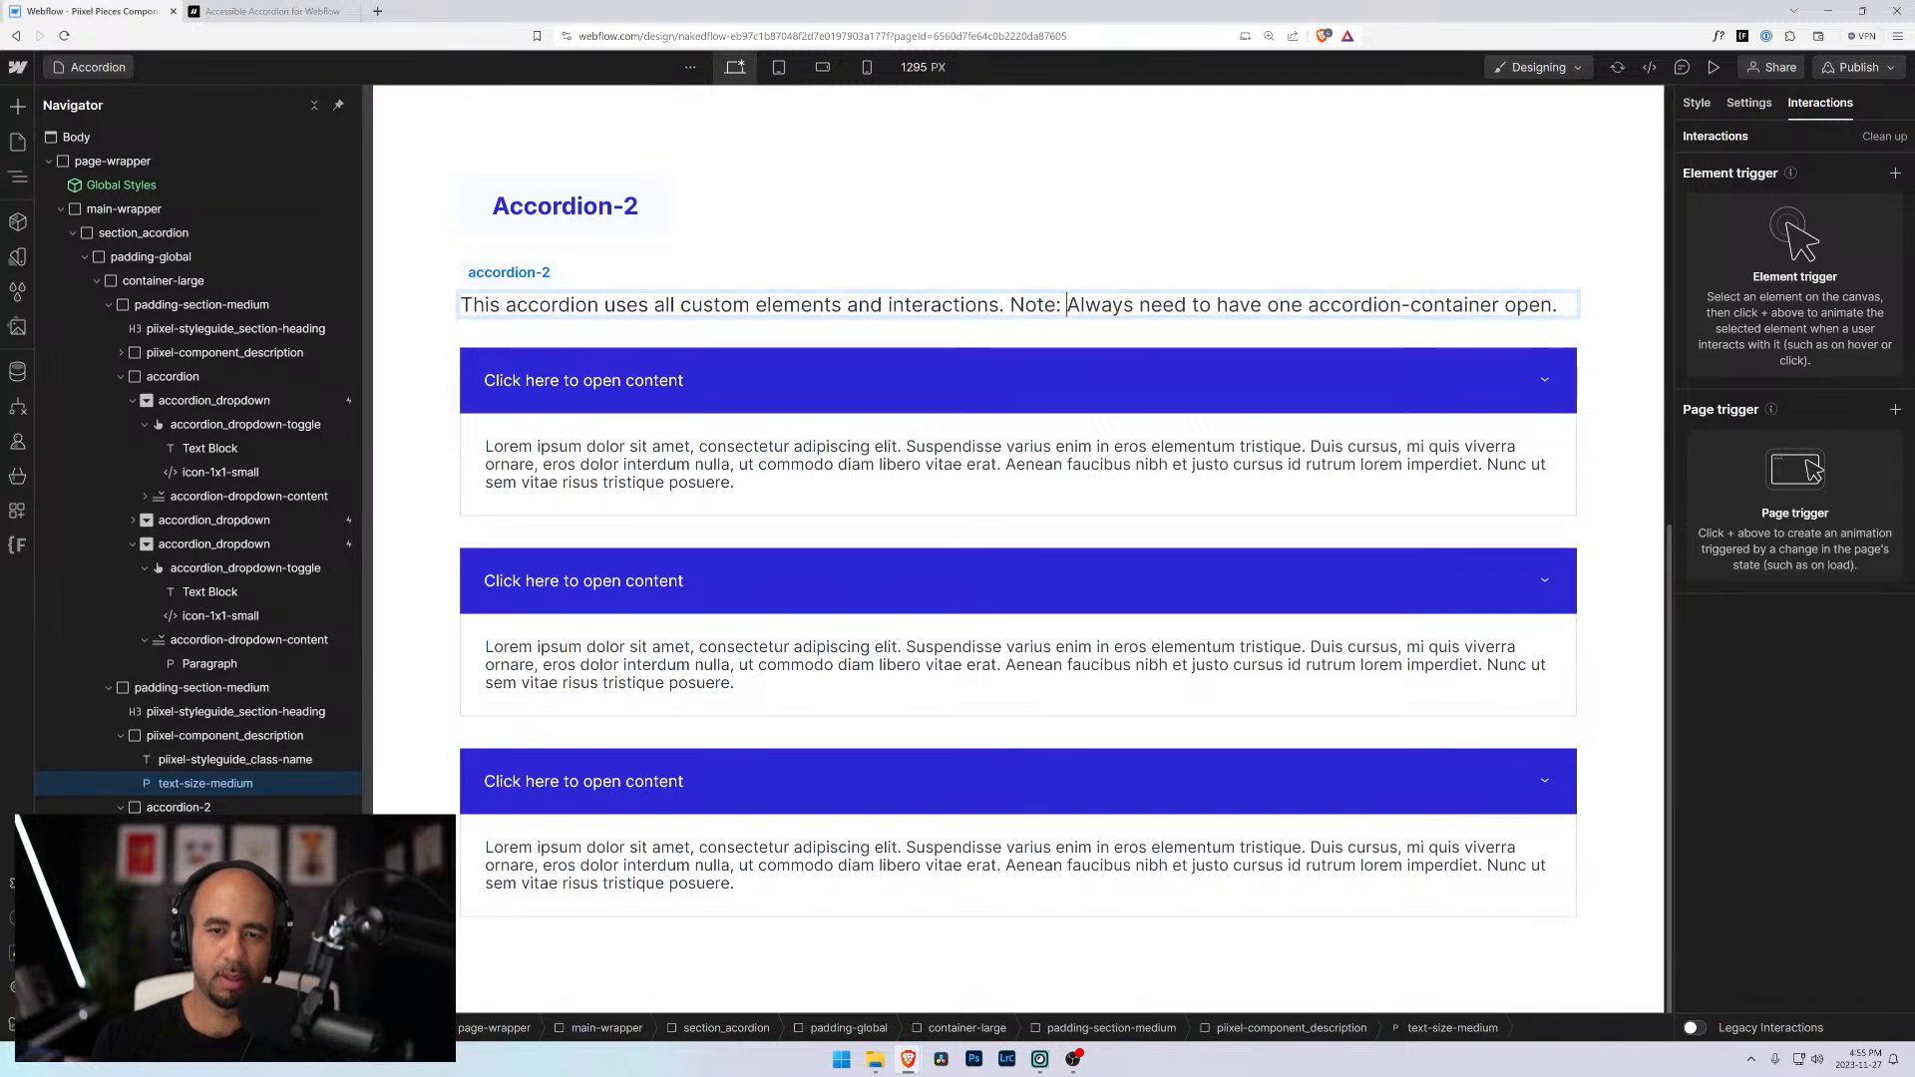
{"action": "left_click_drag", "start_coordinate": [1065, 305], "coordinate": [1010, 306]}
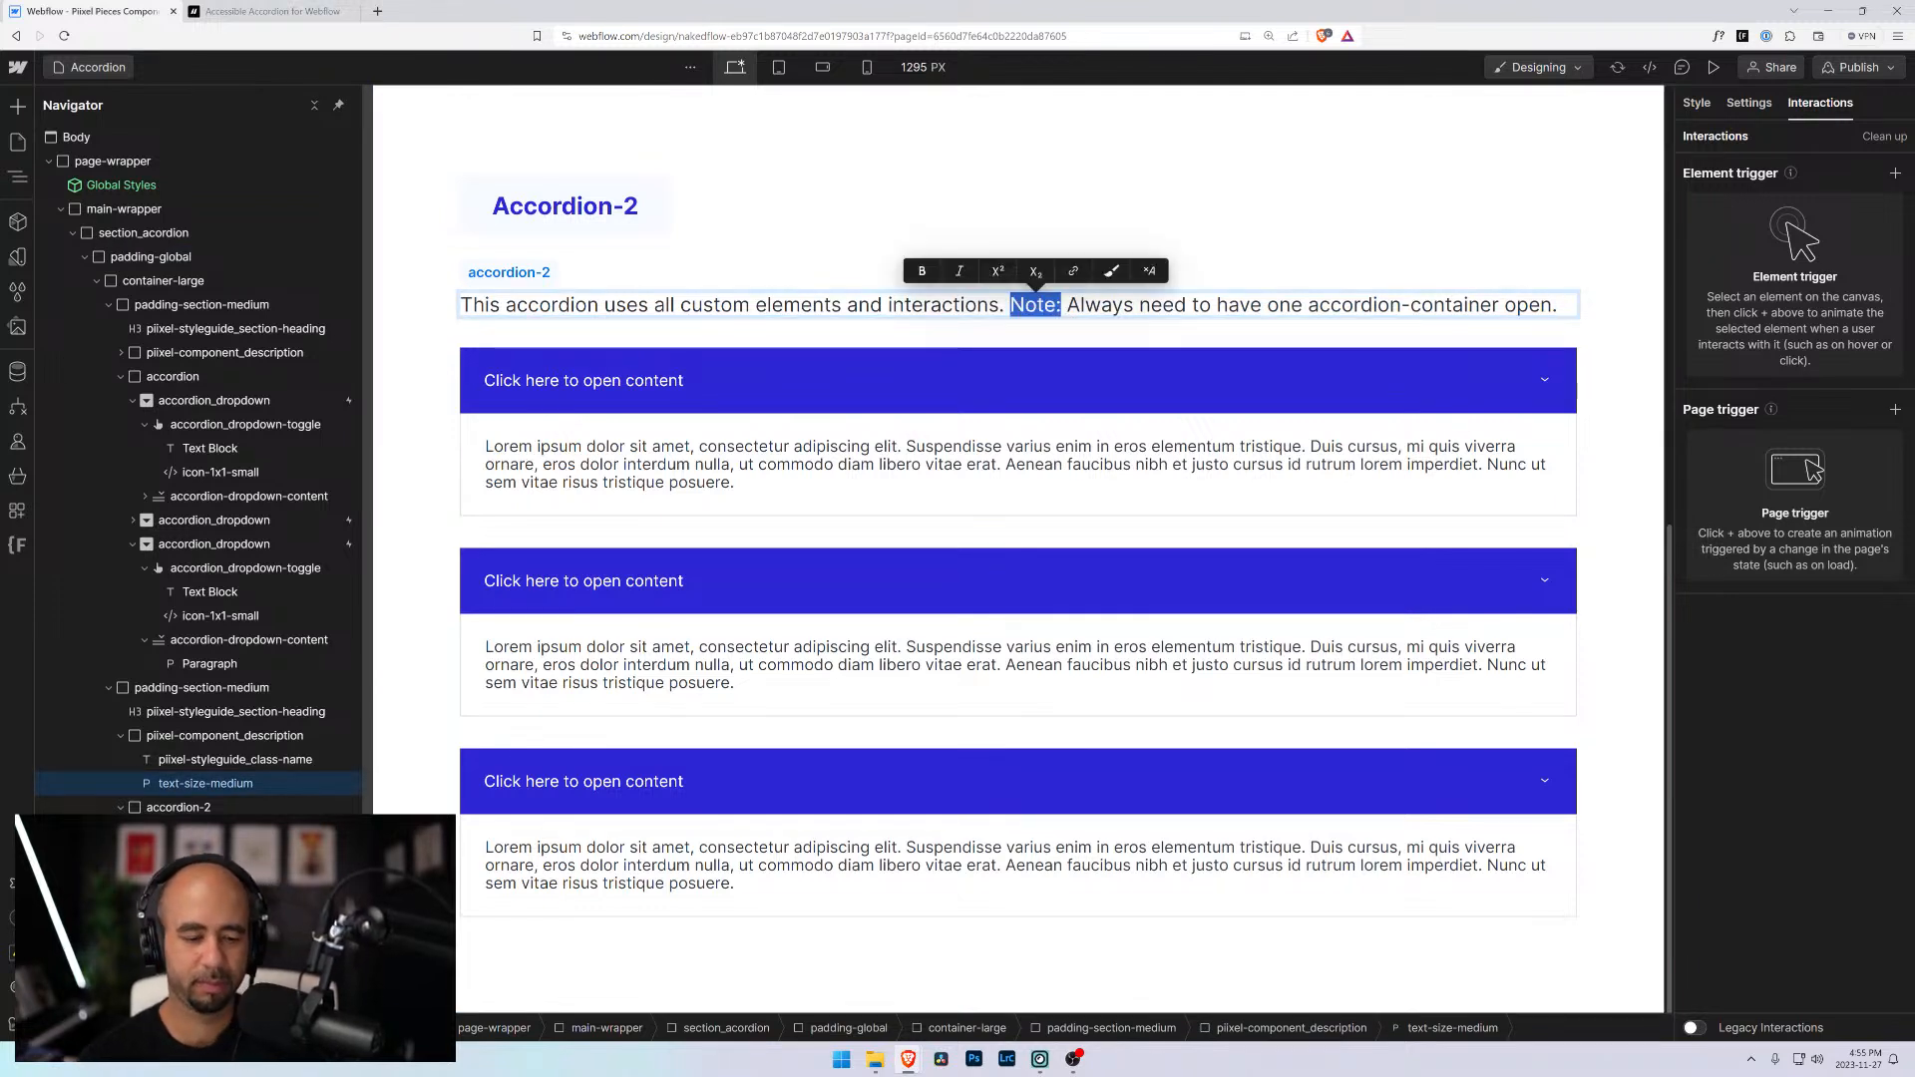
{"action": "type", "text": "Drawback:"}
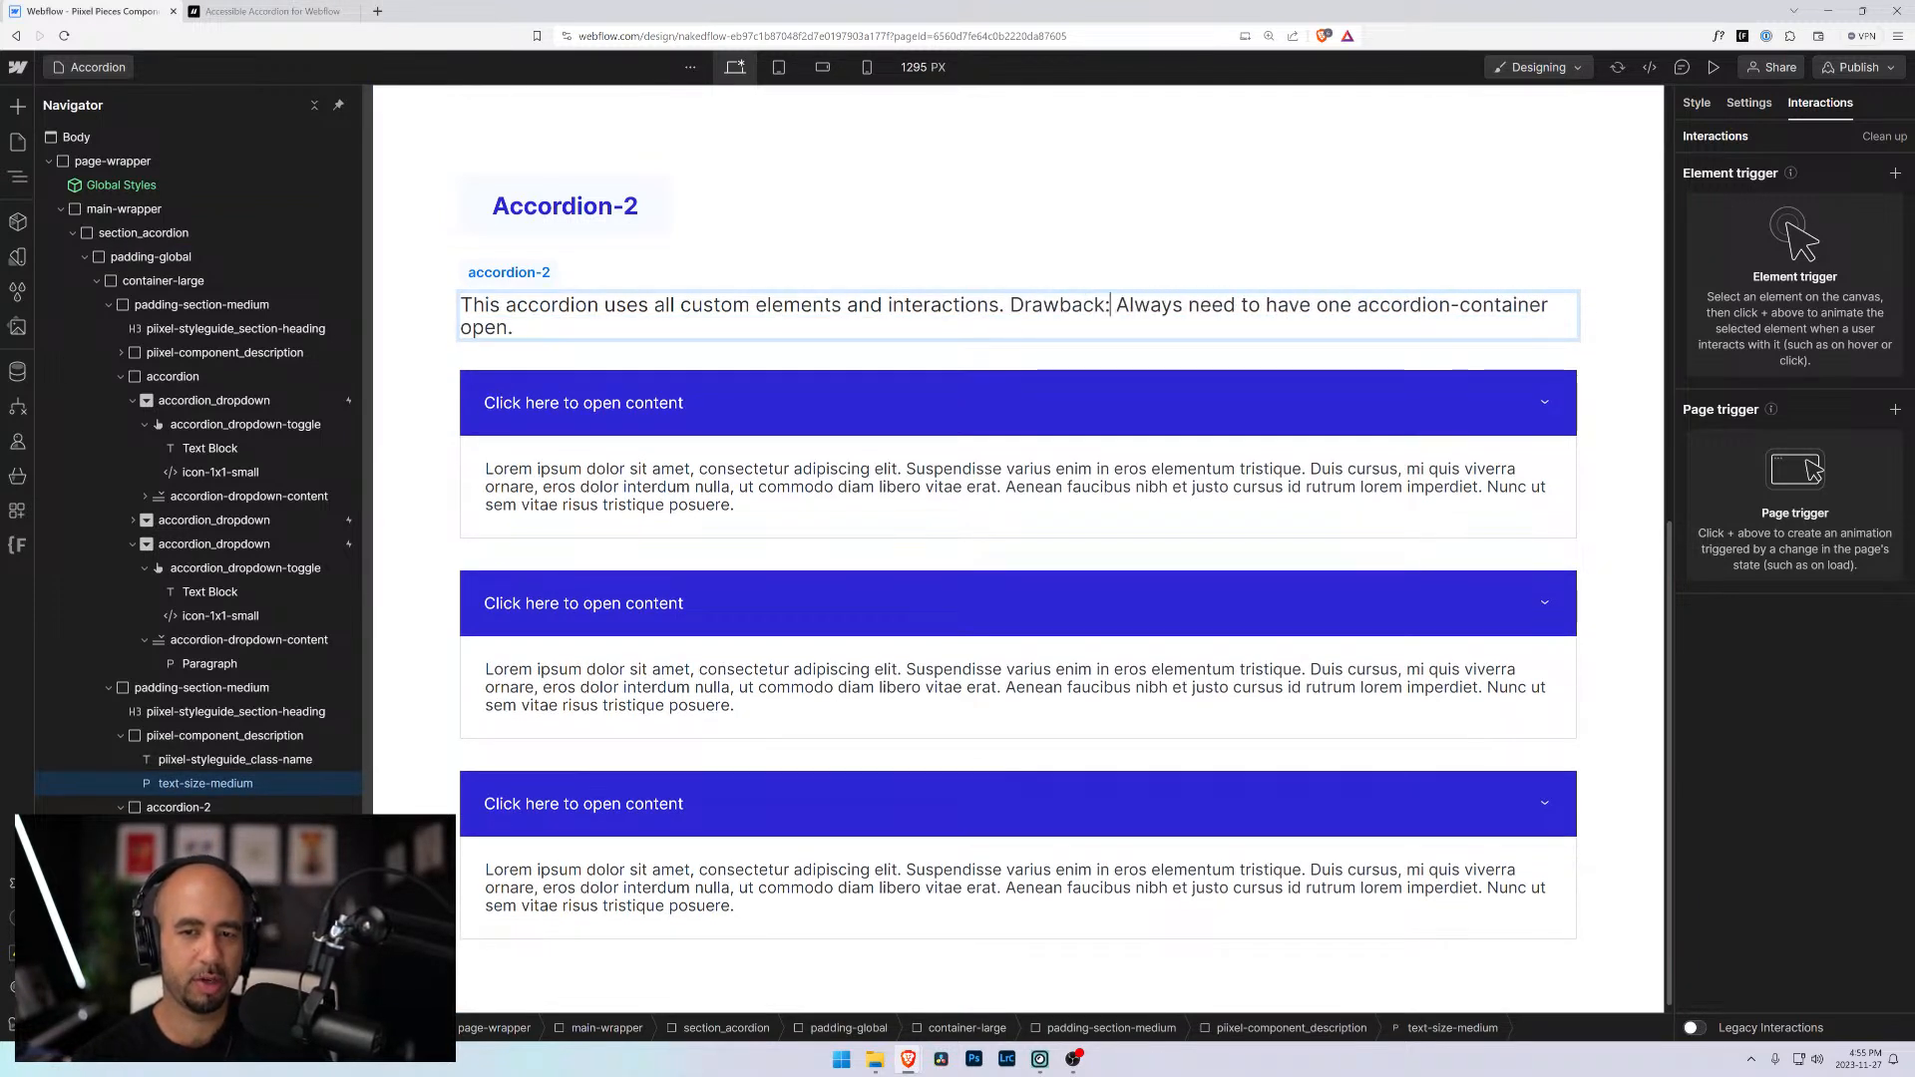
{"action": "left_click", "coordinate": [1028, 214]}
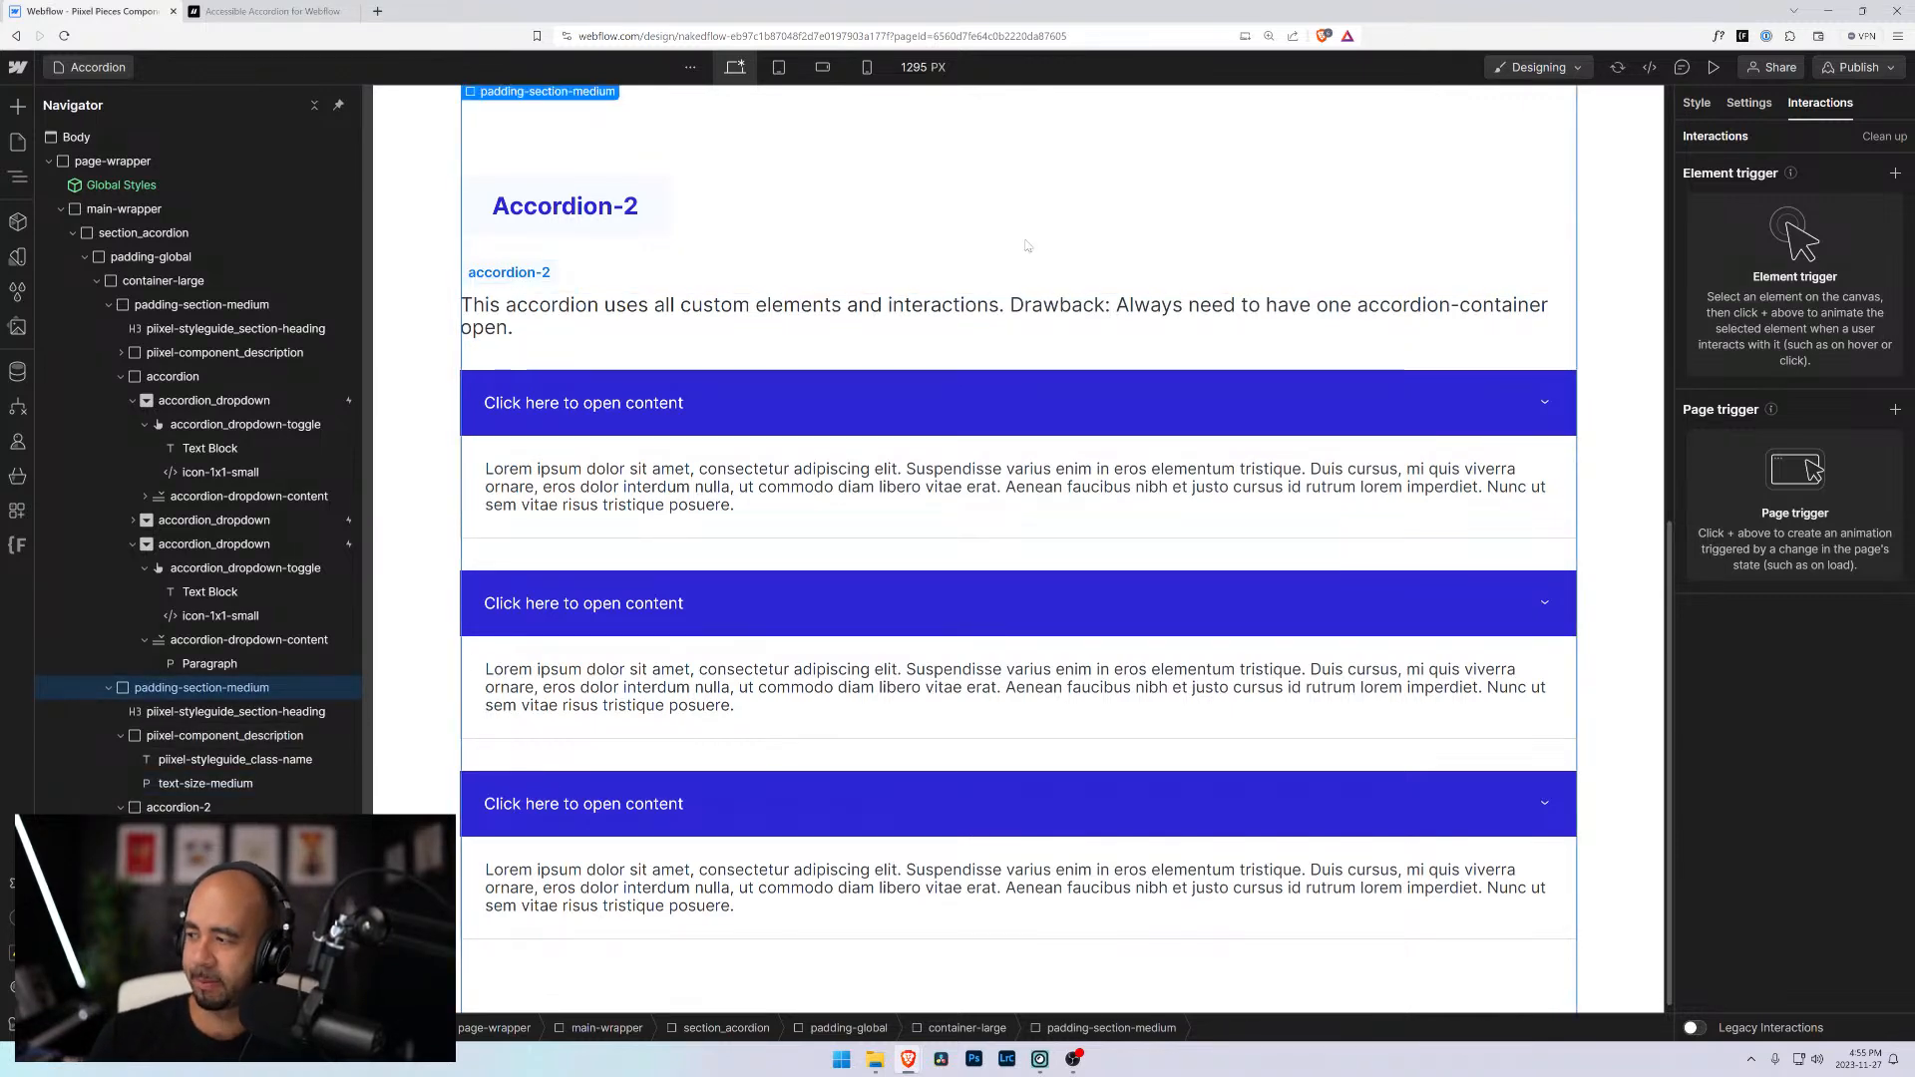
Review both accordion sections and inspect the interactions on the first Accordion-2 toggle, its icon and its content paragraph
{"action": "scroll", "coordinate": [648, 289], "scroll_direction": "up", "scroll_amount": 3}
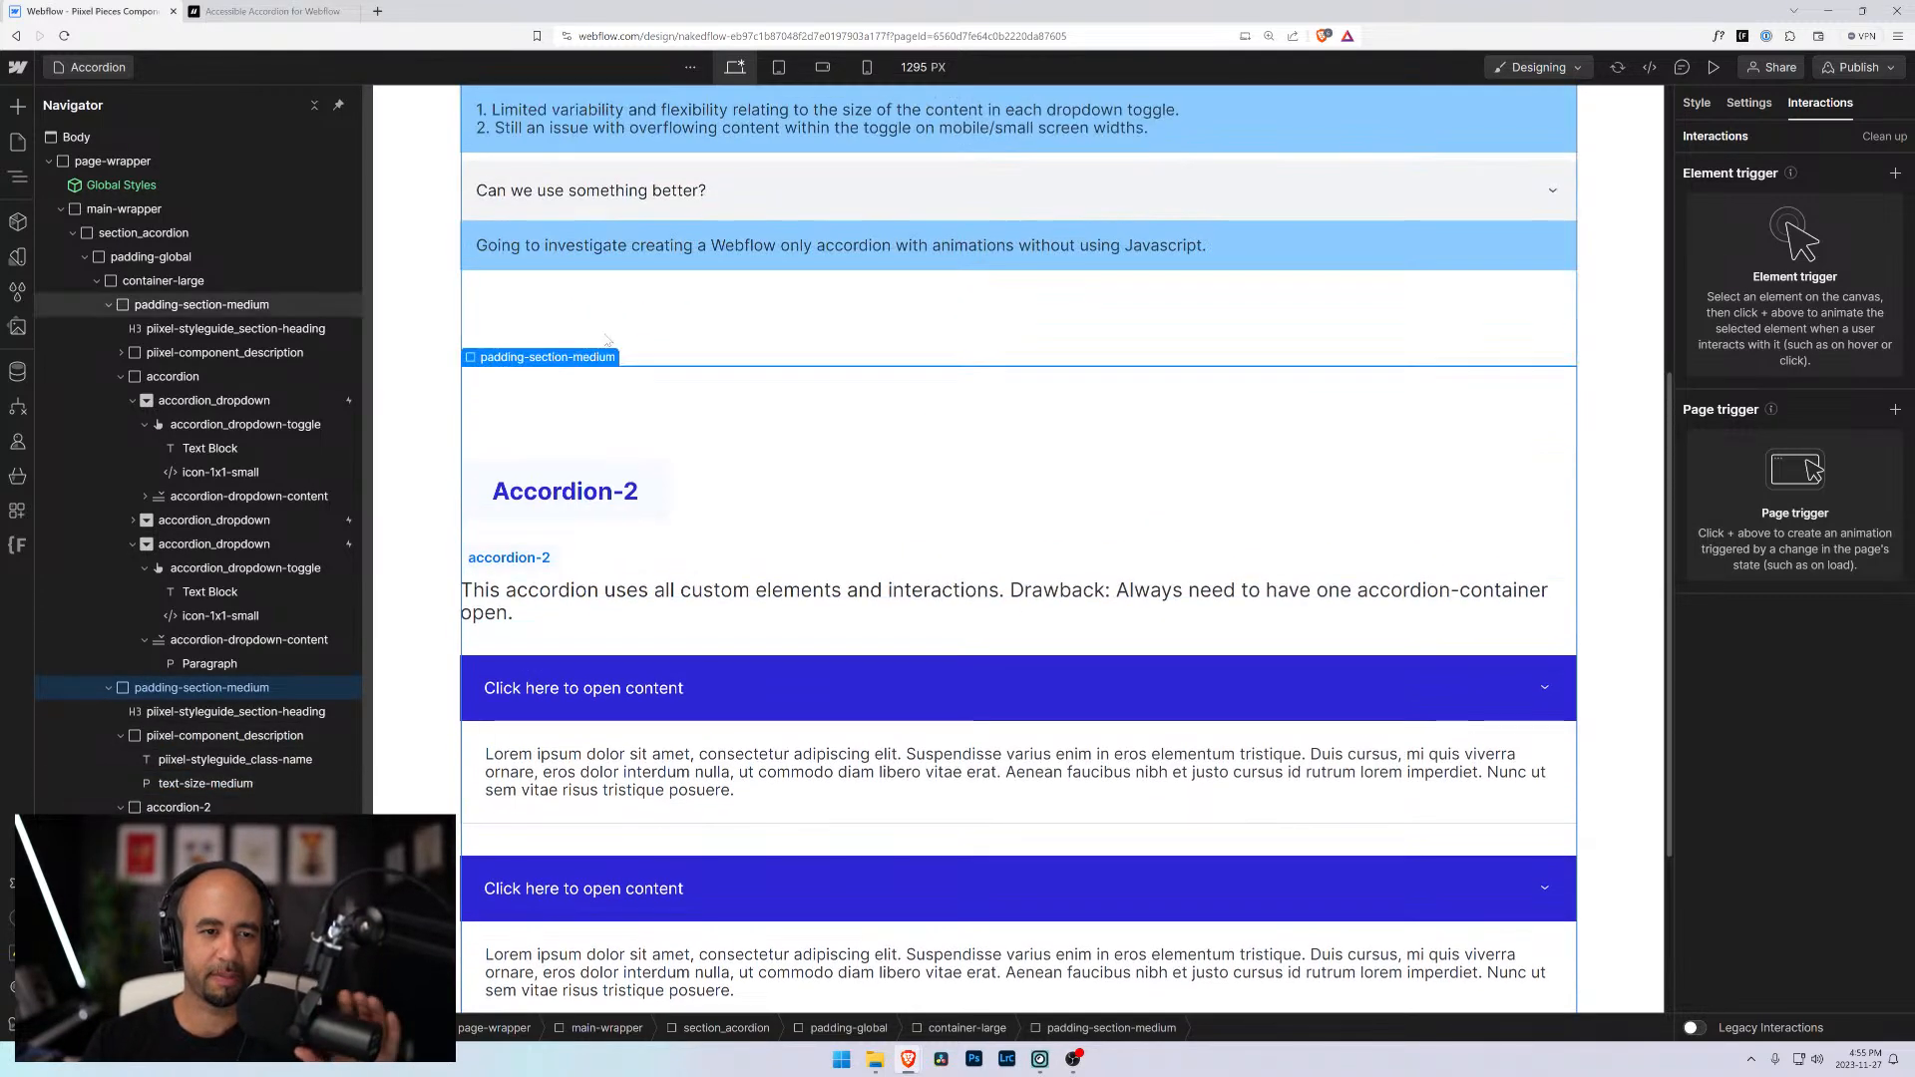
{"action": "scroll", "coordinate": [692, 511], "scroll_direction": "up", "scroll_amount": 1}
{"action": "scroll", "coordinate": [692, 511], "scroll_direction": "down", "scroll_amount": 3}
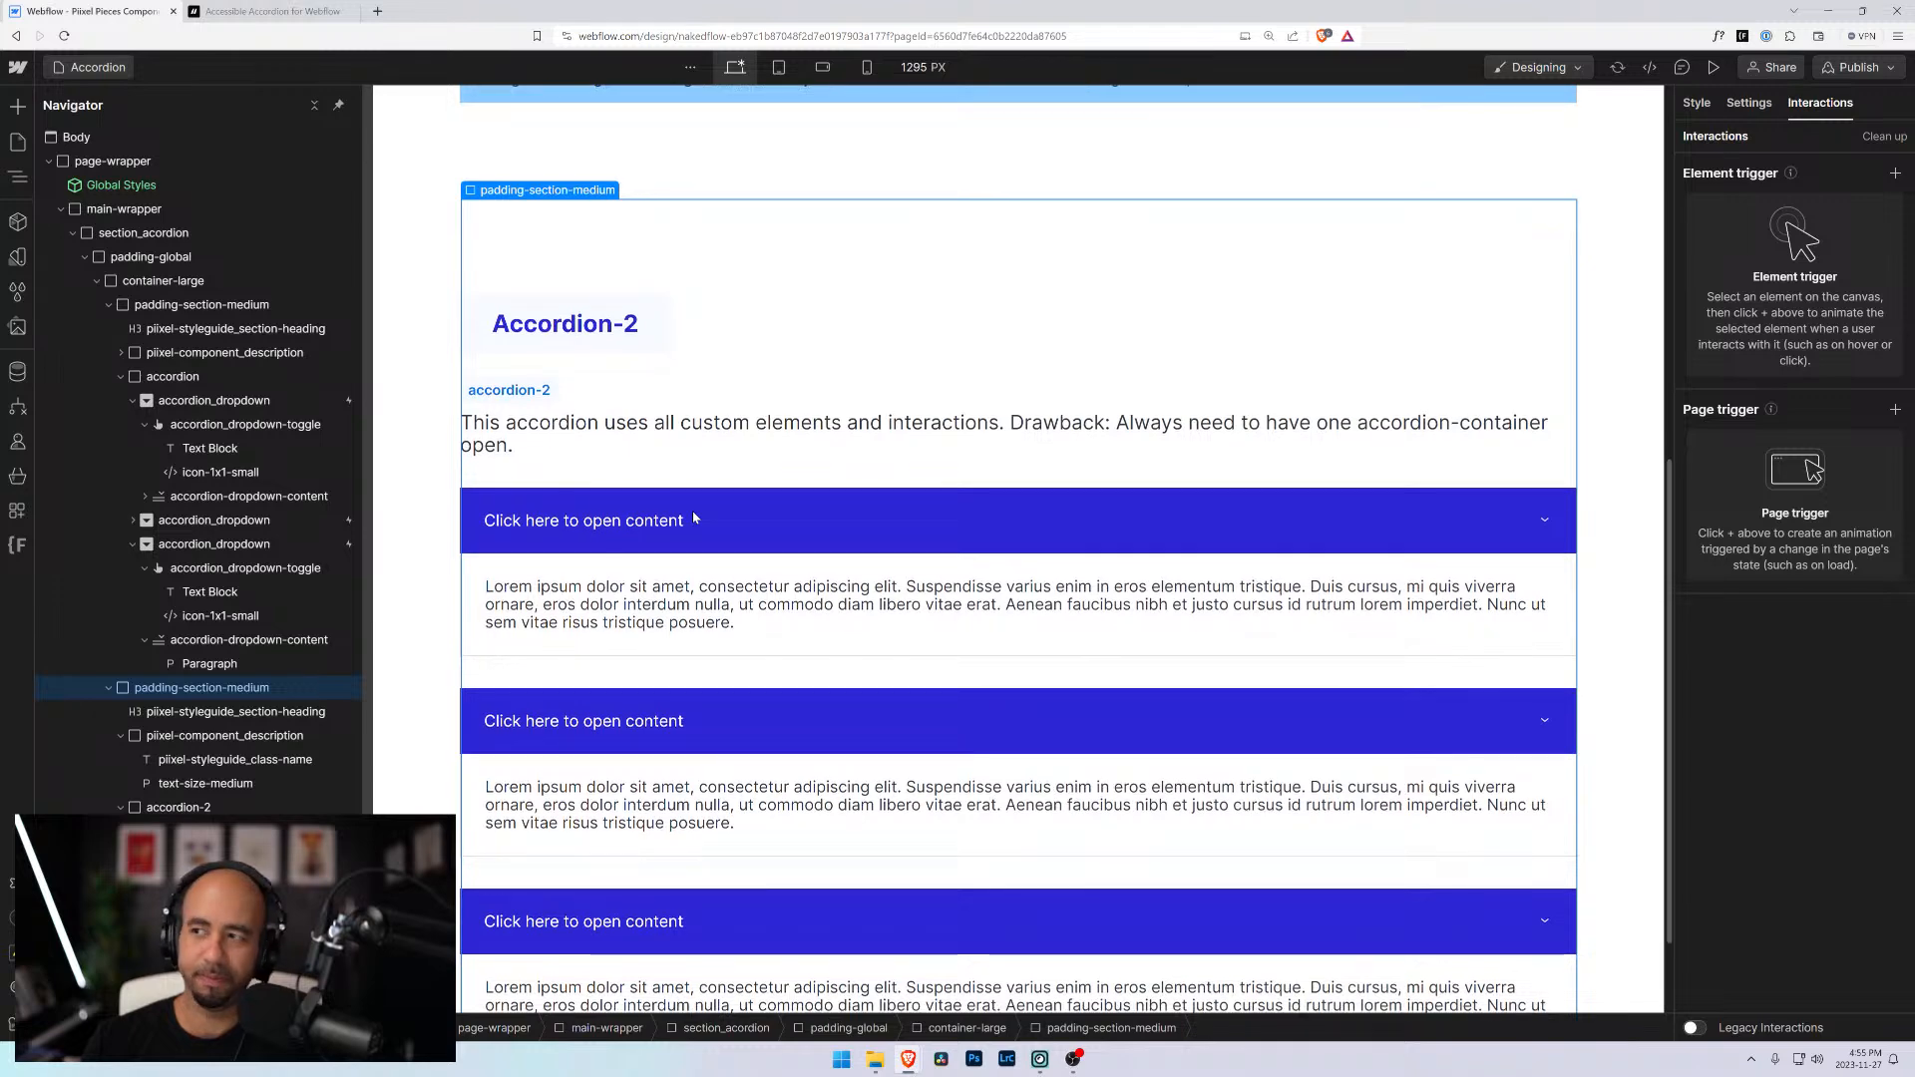
{"action": "scroll", "coordinate": [747, 414], "scroll_direction": "up", "scroll_amount": 7}
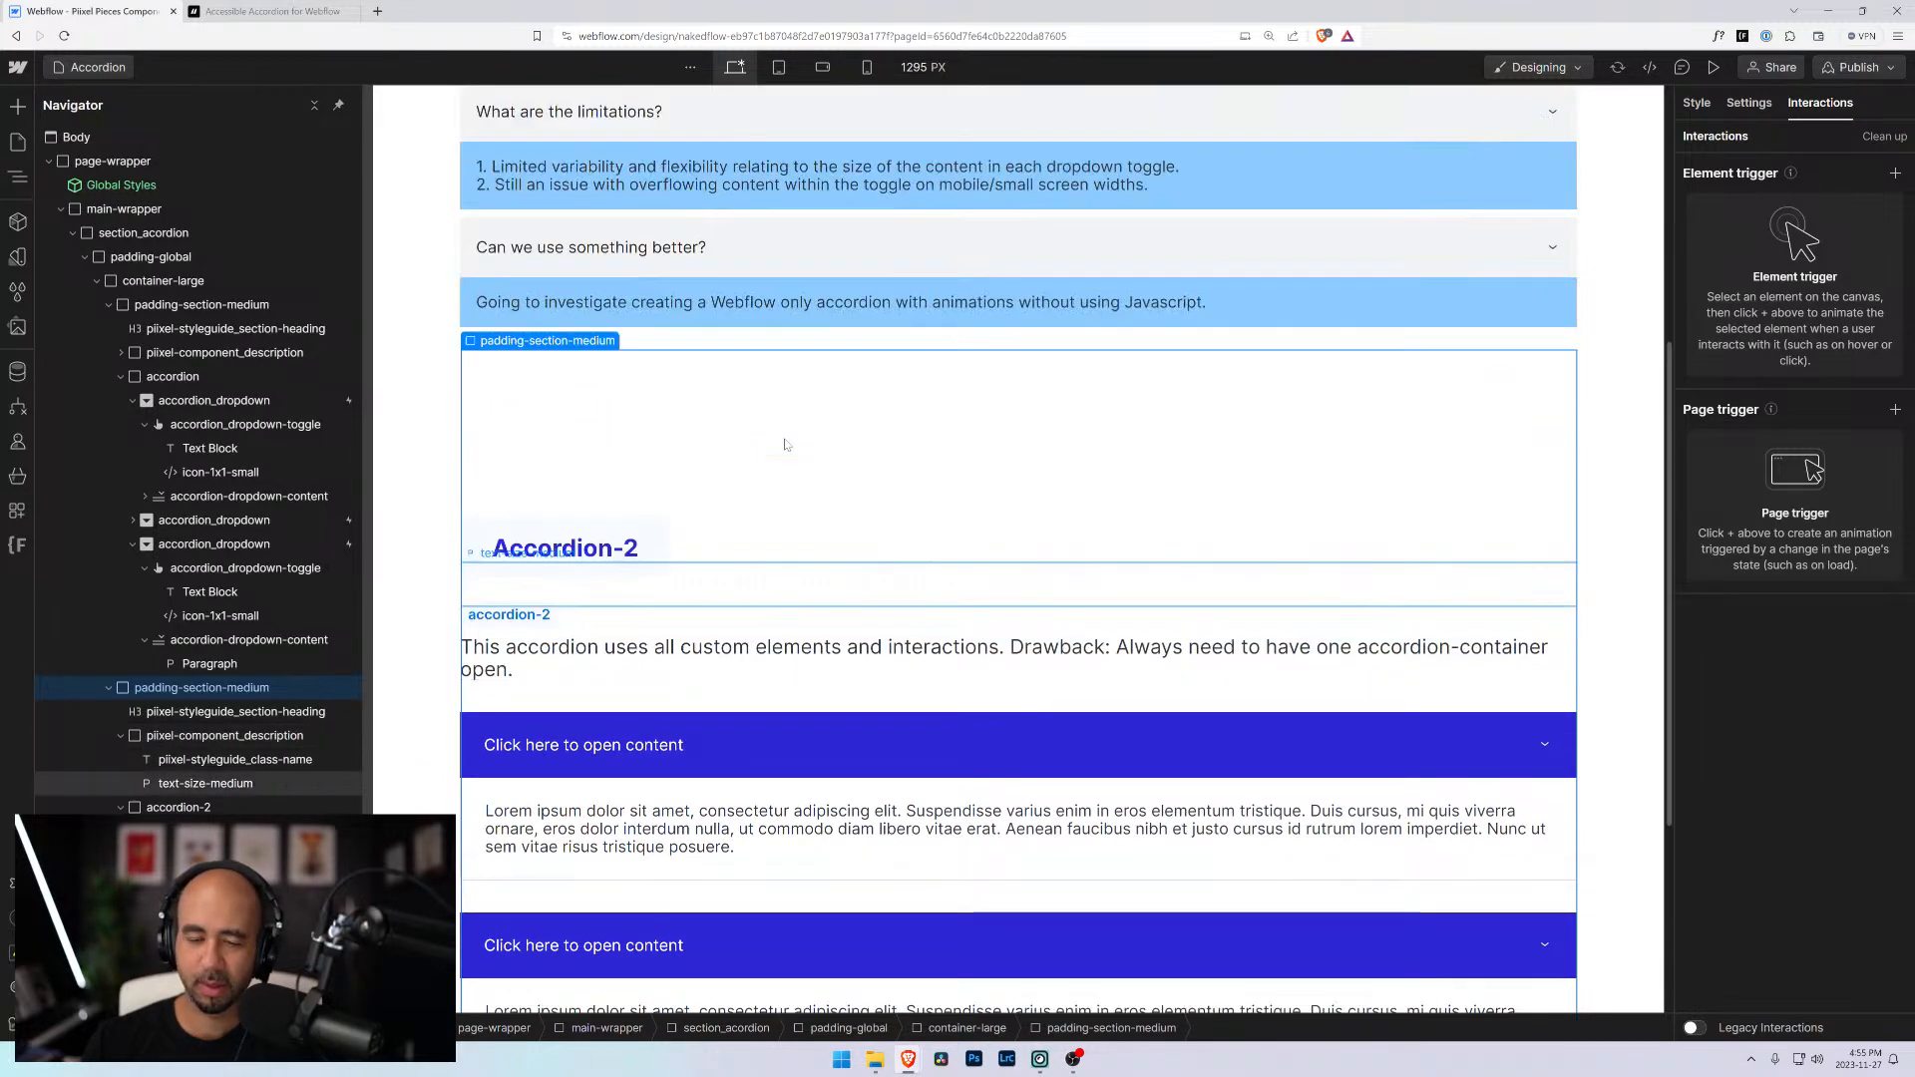
{"action": "scroll", "coordinate": [784, 446], "scroll_direction": "down", "scroll_amount": 7}
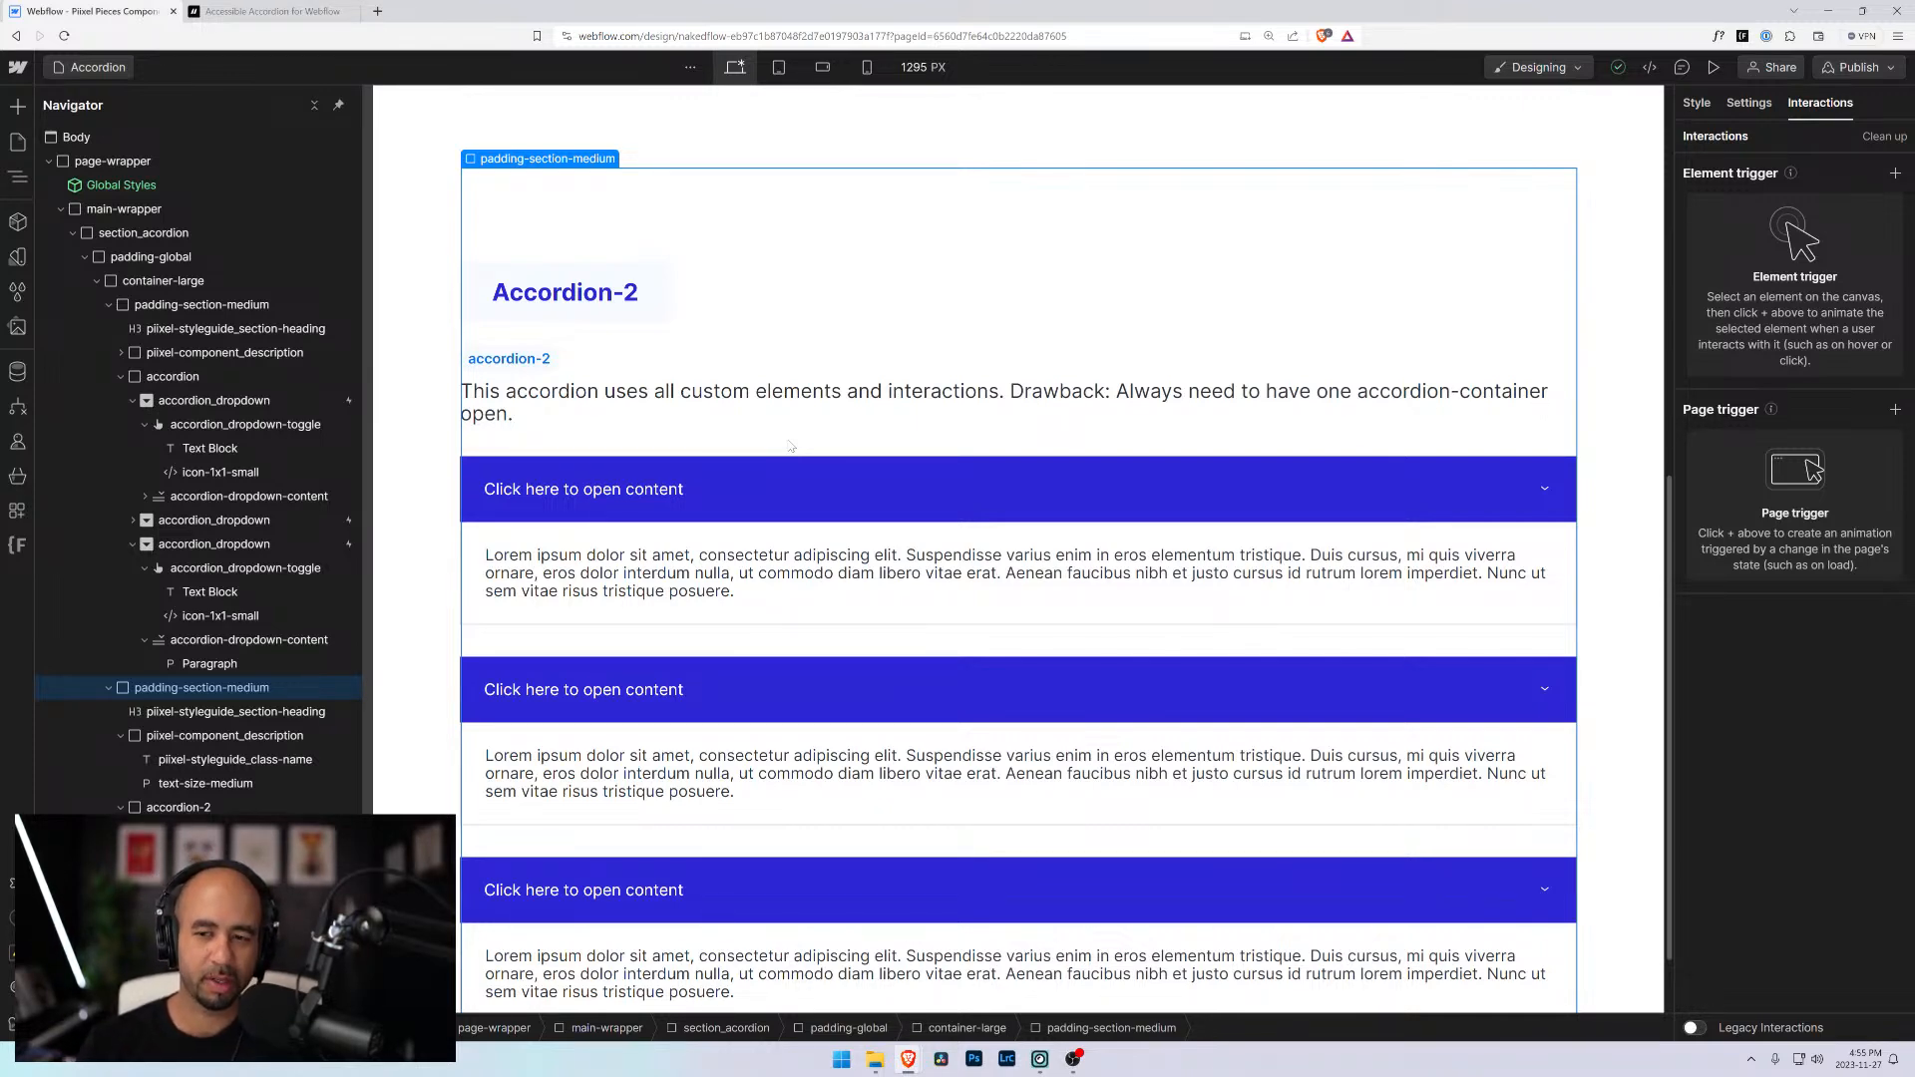
{"action": "scroll", "coordinate": [792, 446], "scroll_direction": "down", "scroll_amount": 1}
{"action": "left_click", "coordinate": [1033, 406]}
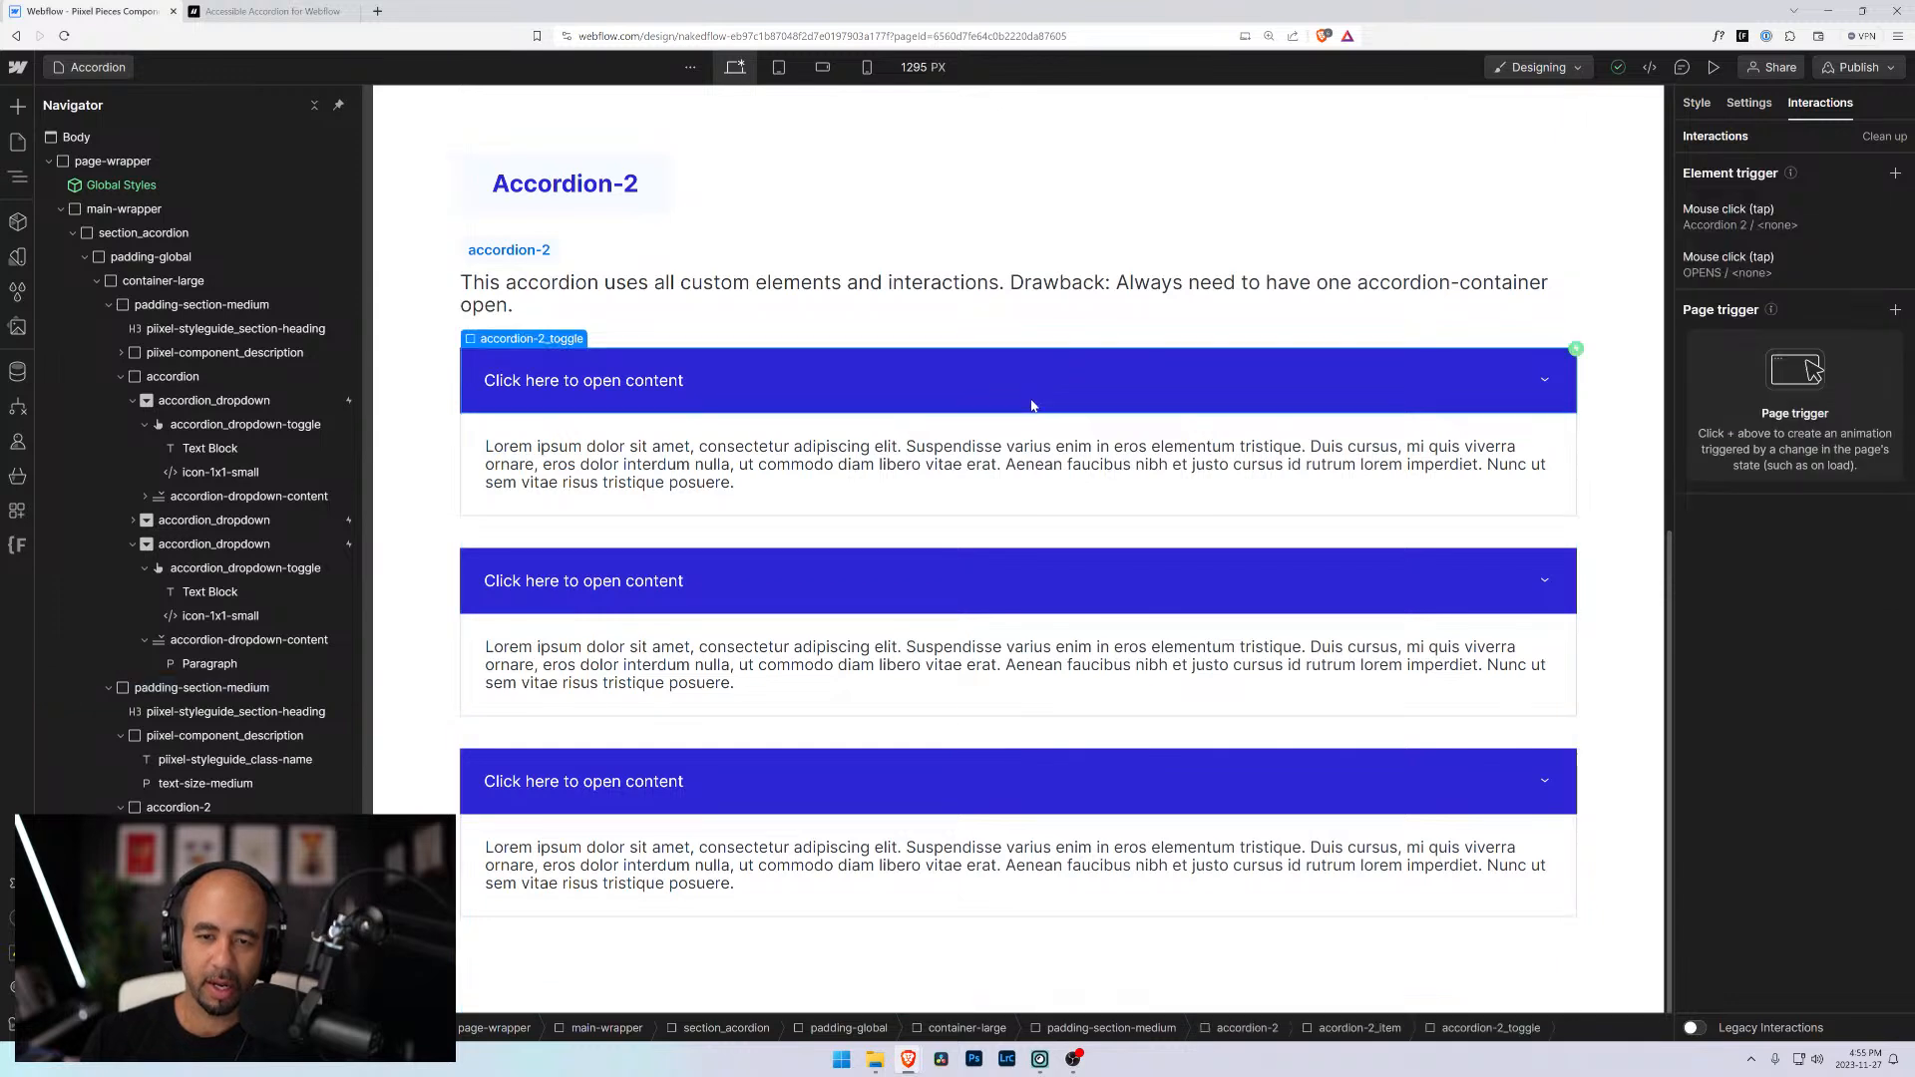
{"action": "left_click", "coordinate": [1543, 383]}
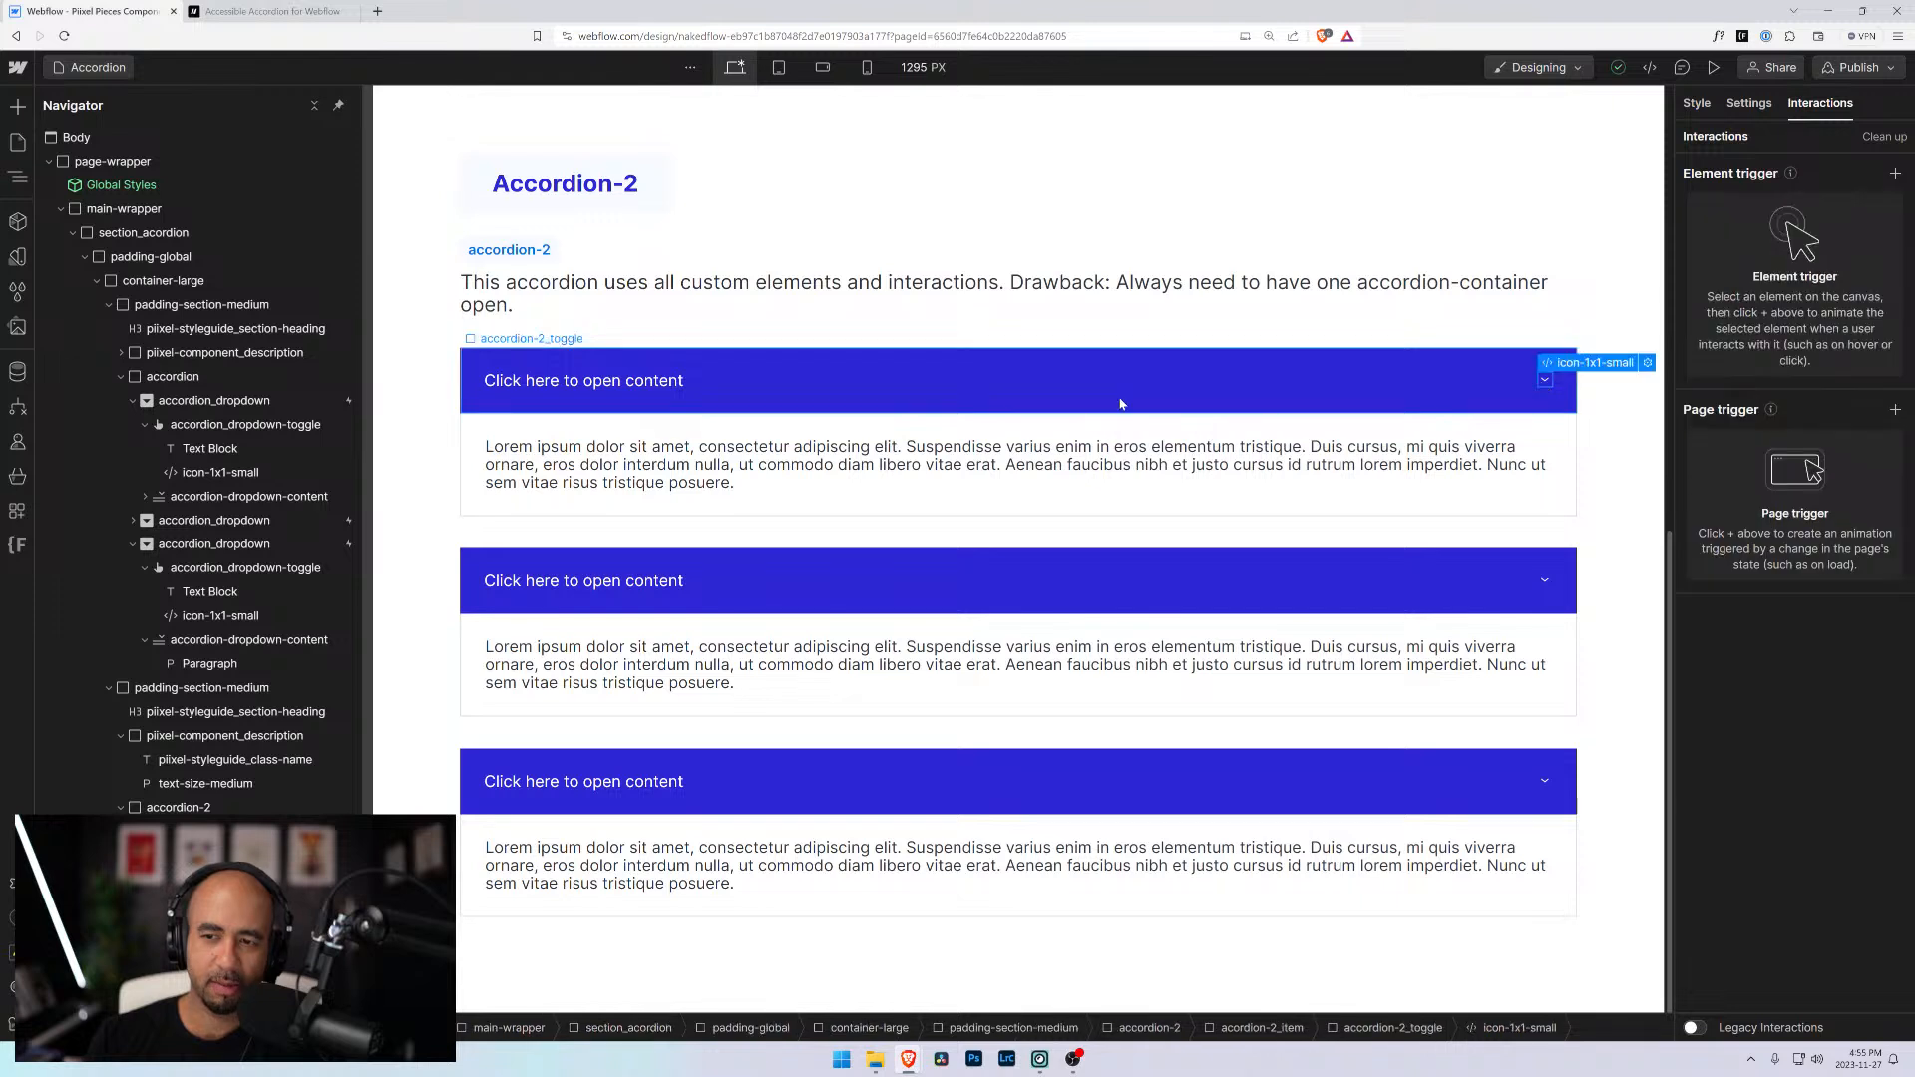
{"action": "left_click", "coordinate": [849, 396]}
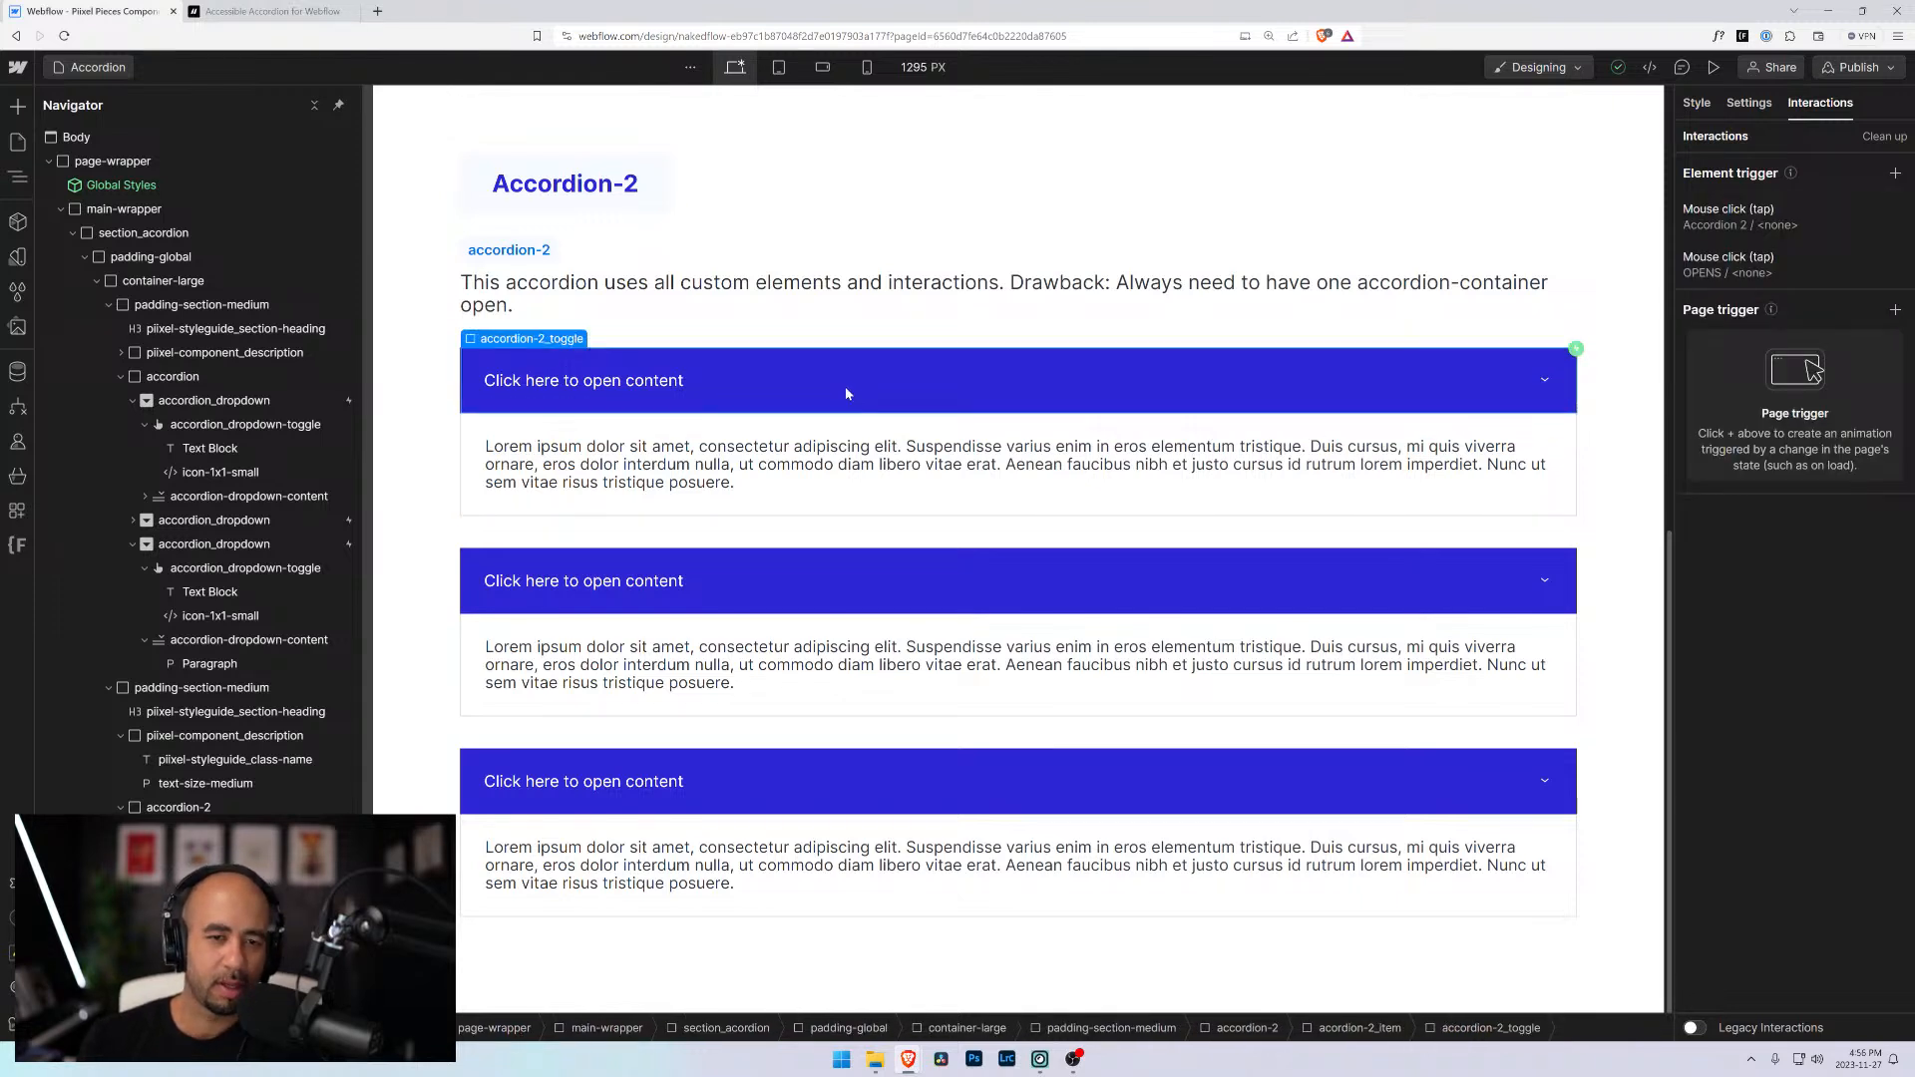
{"action": "left_click", "coordinate": [1546, 382]}
{"action": "left_click", "coordinate": [1339, 383]}
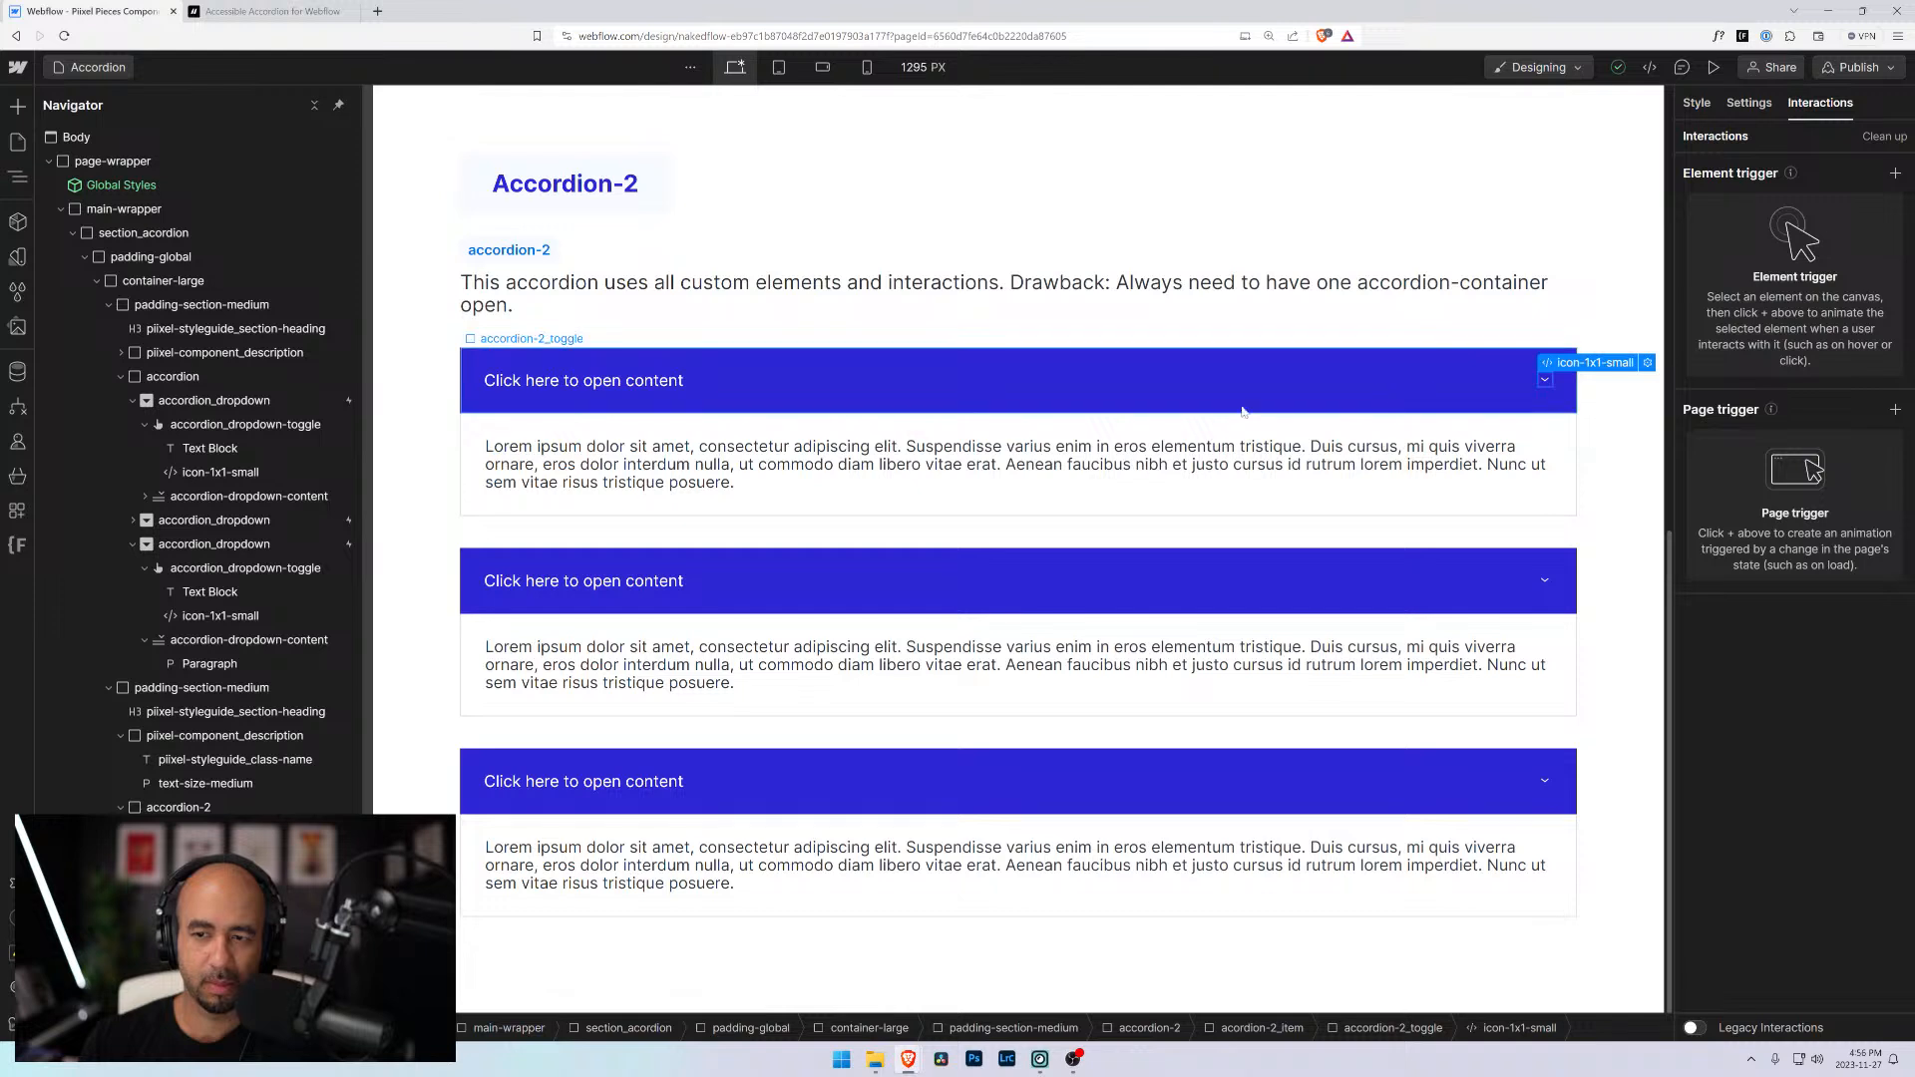
{"action": "left_click", "coordinate": [1060, 473]}
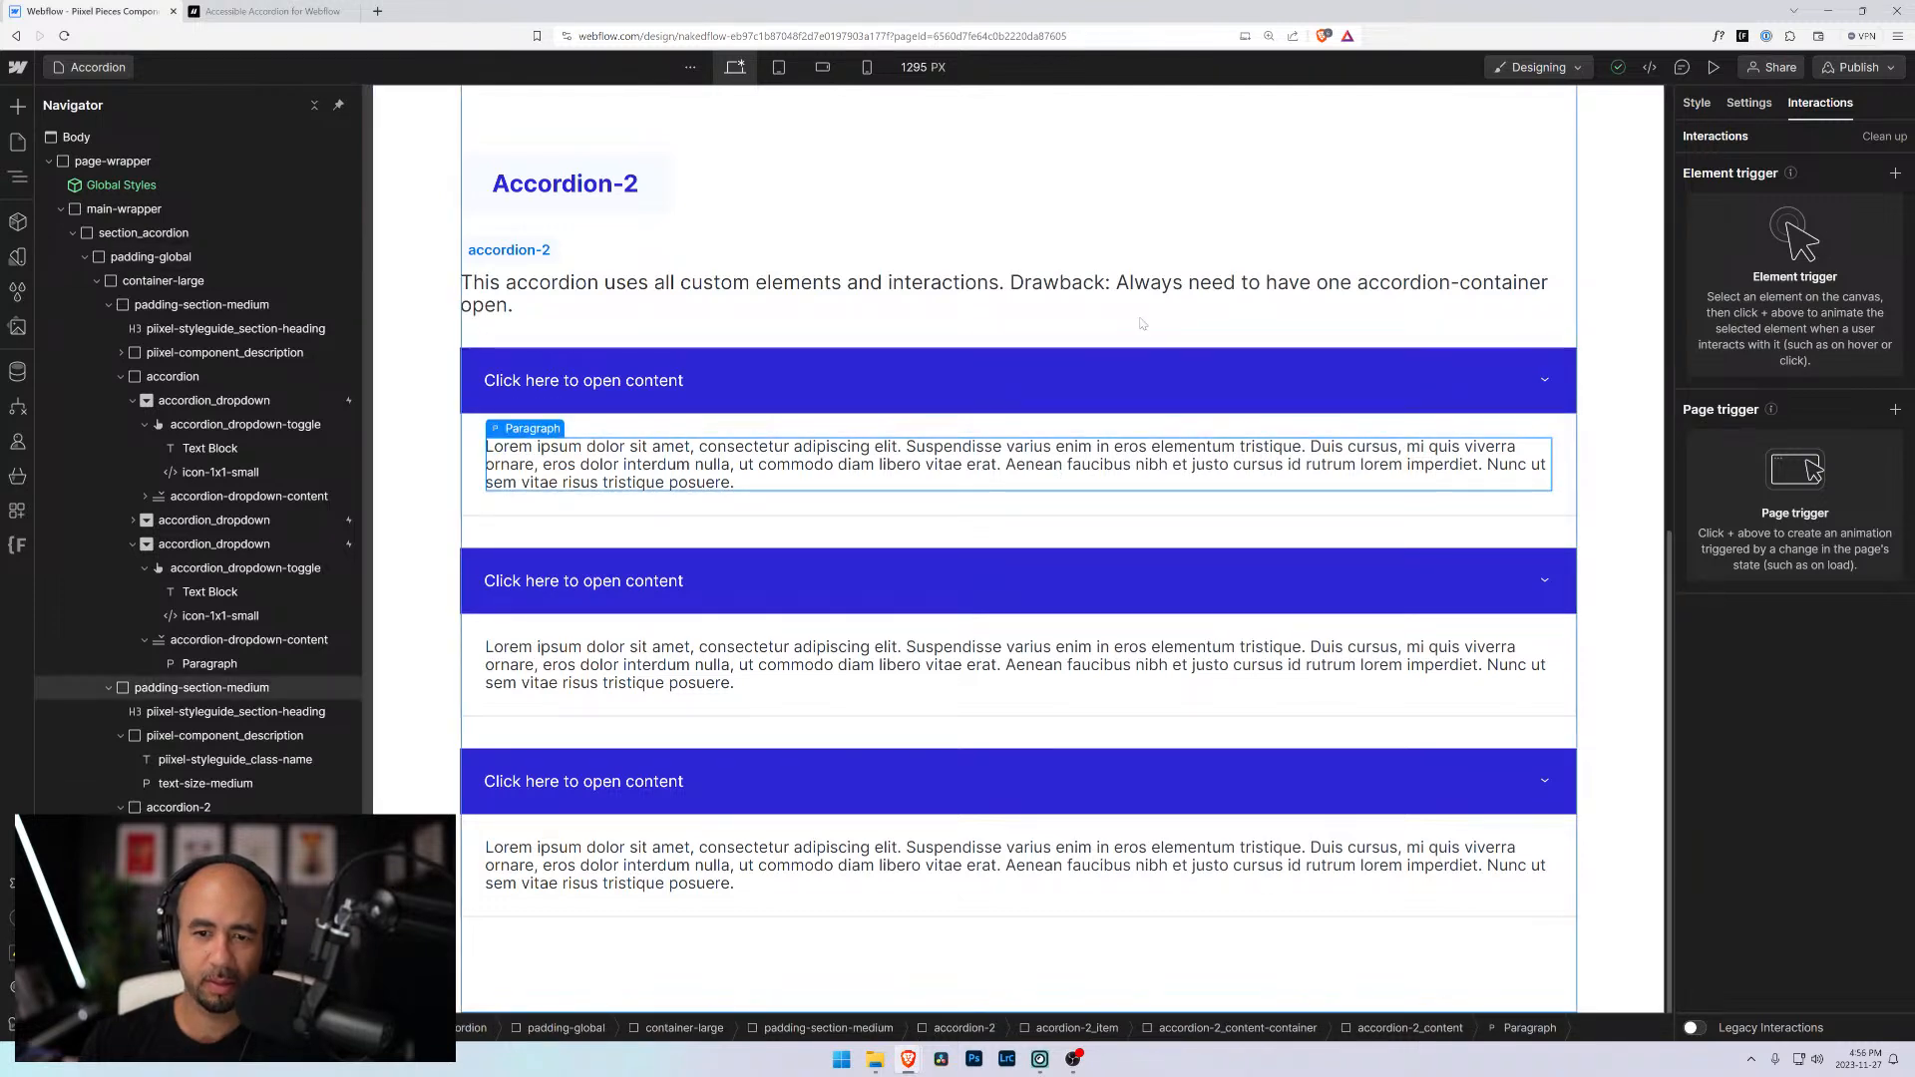
Delete the CLOSES timed animation through the first Accordion-2 toggle's Accordion 2 mouse click trigger
{"action": "left_click", "coordinate": [1297, 394]}
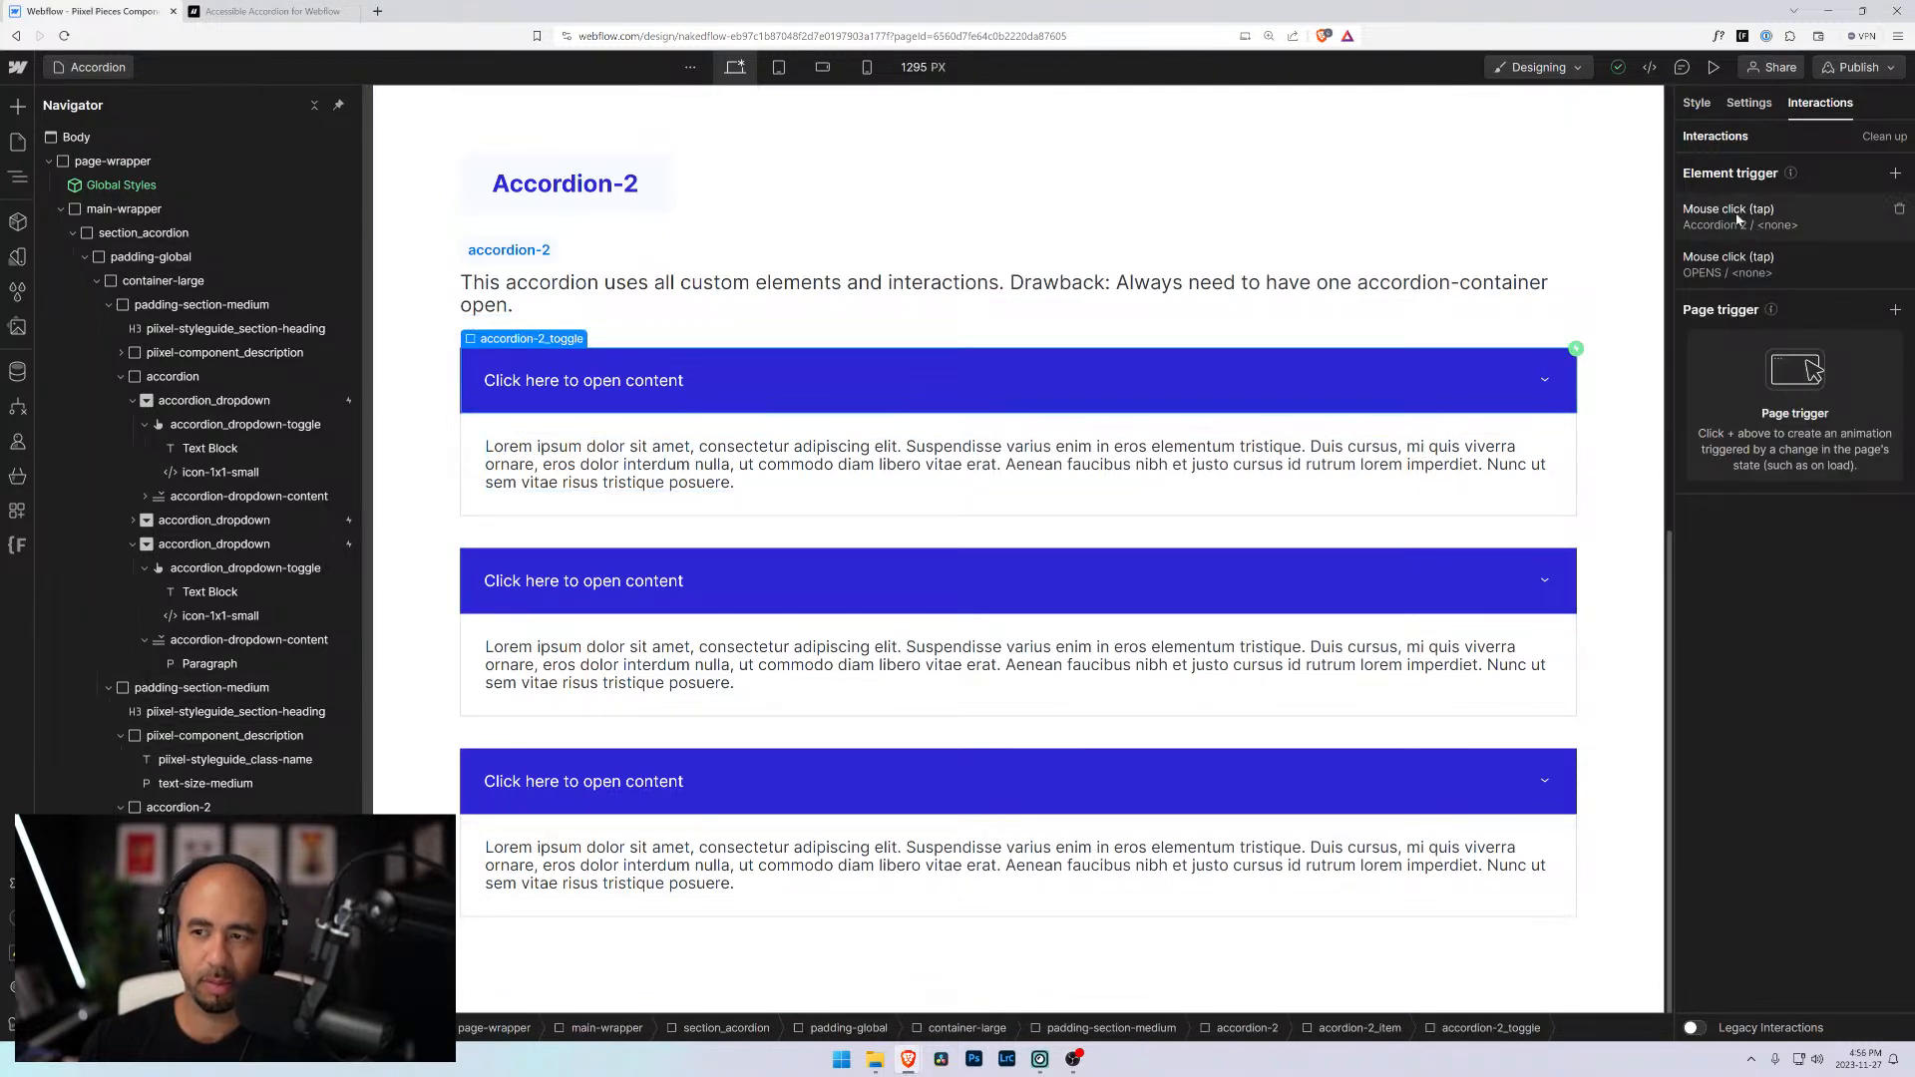
{"action": "left_click", "coordinate": [1741, 217]}
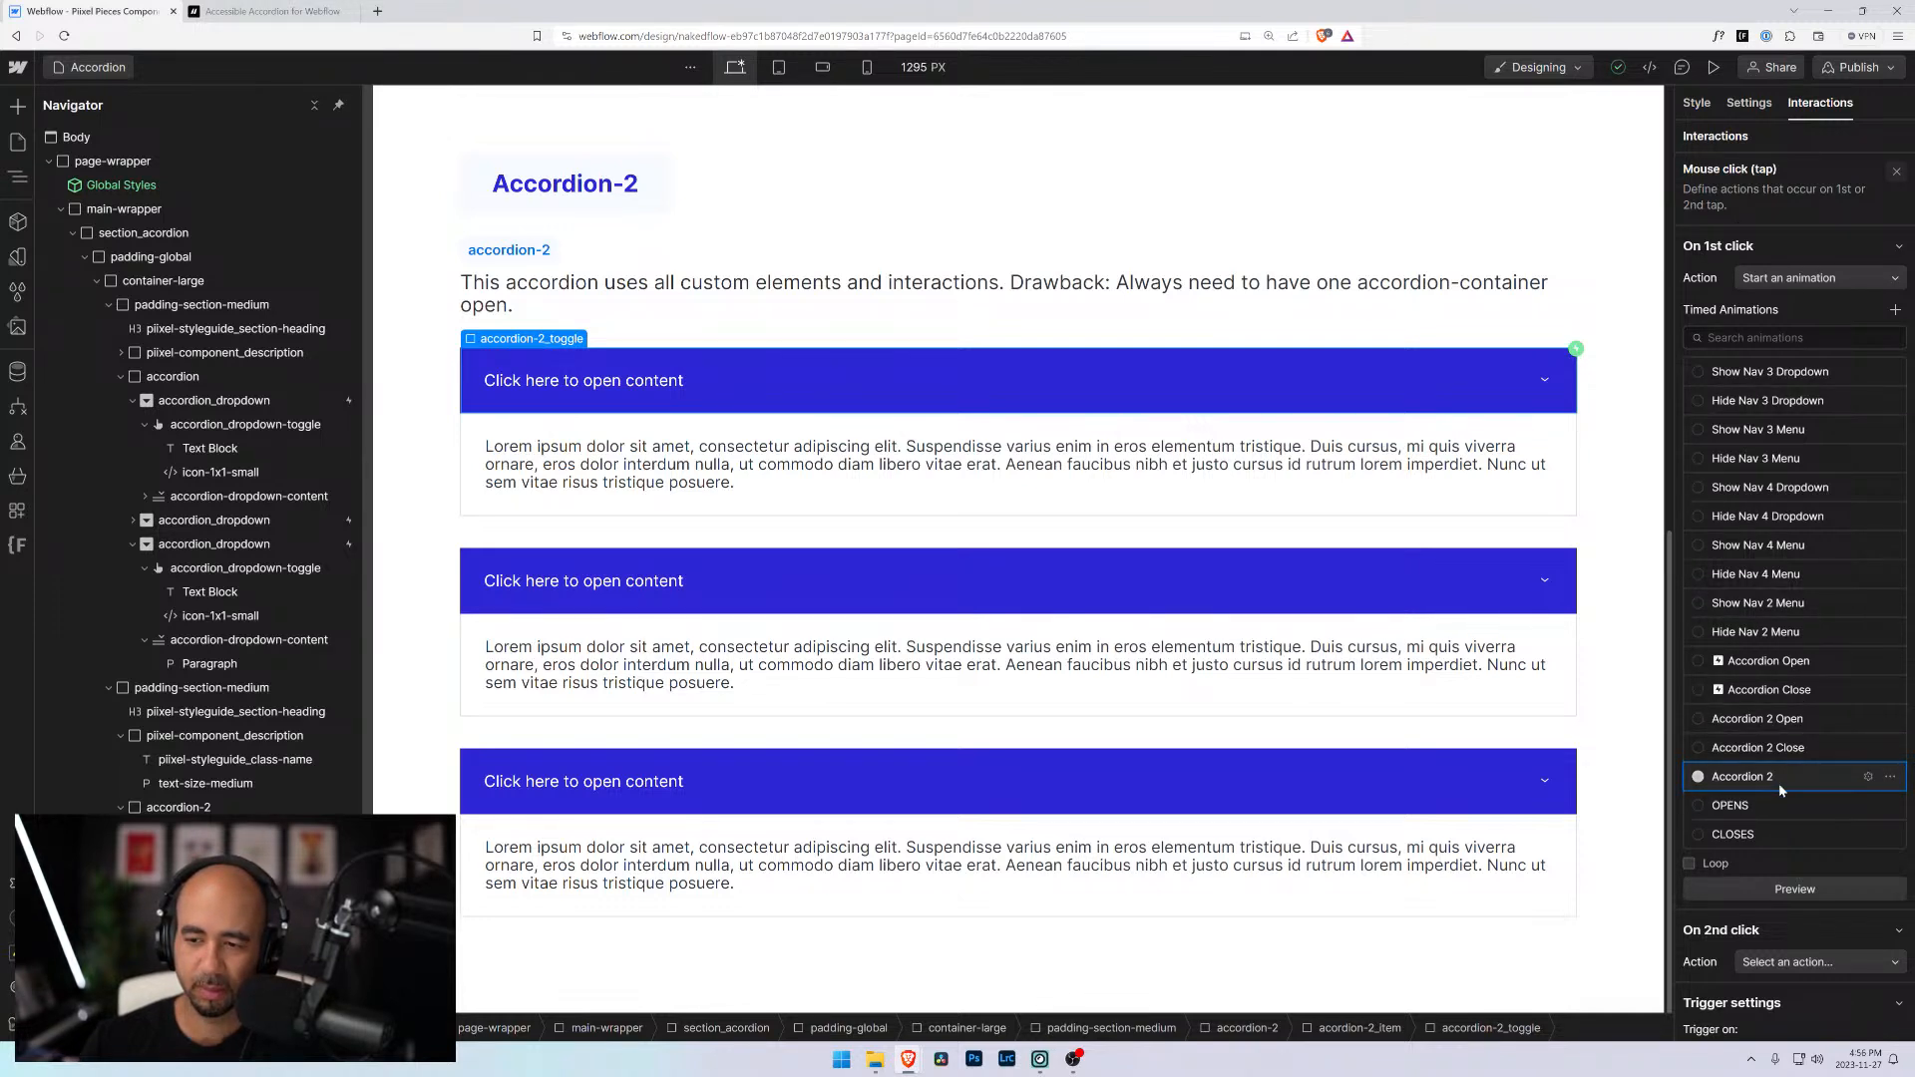
{"action": "scroll", "coordinate": [1733, 878], "scroll_direction": "down", "scroll_amount": 2}
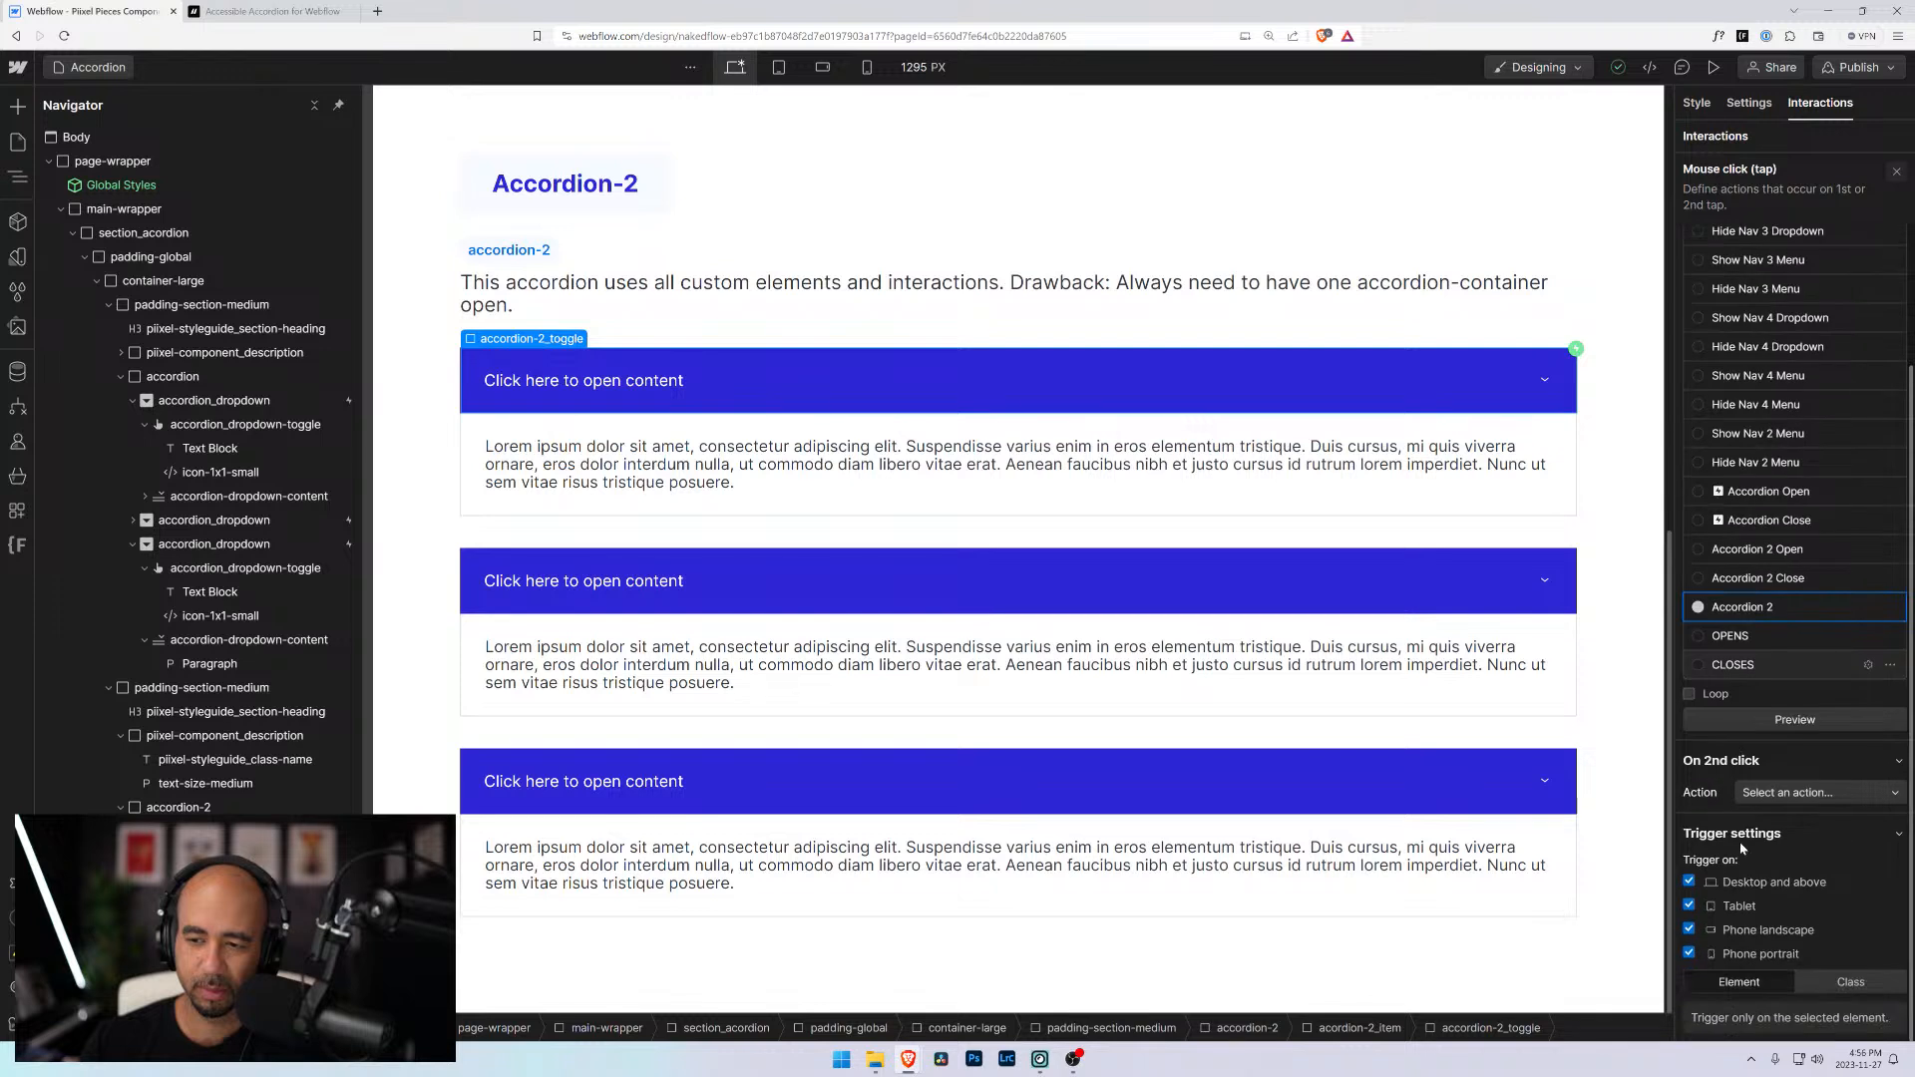
{"action": "left_click", "coordinate": [1891, 665]}
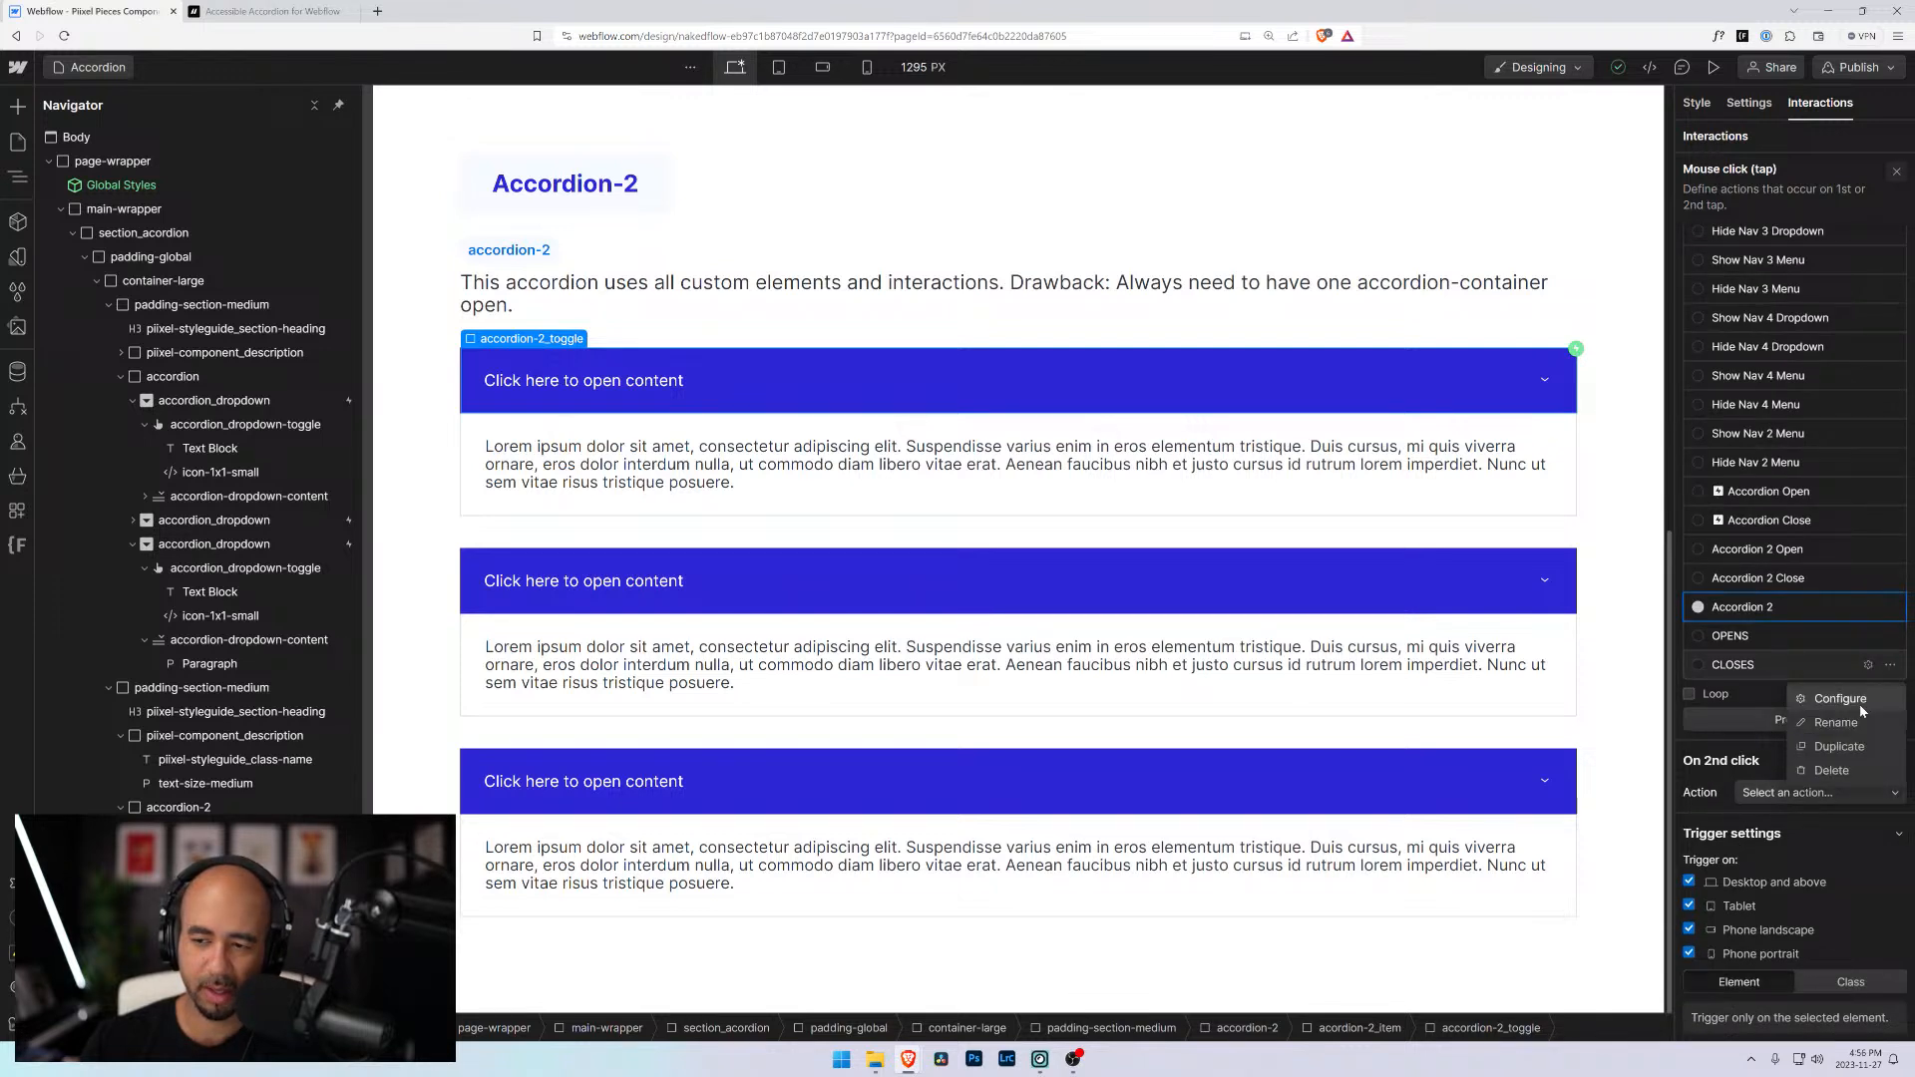
{"action": "left_click", "coordinate": [1843, 782]}
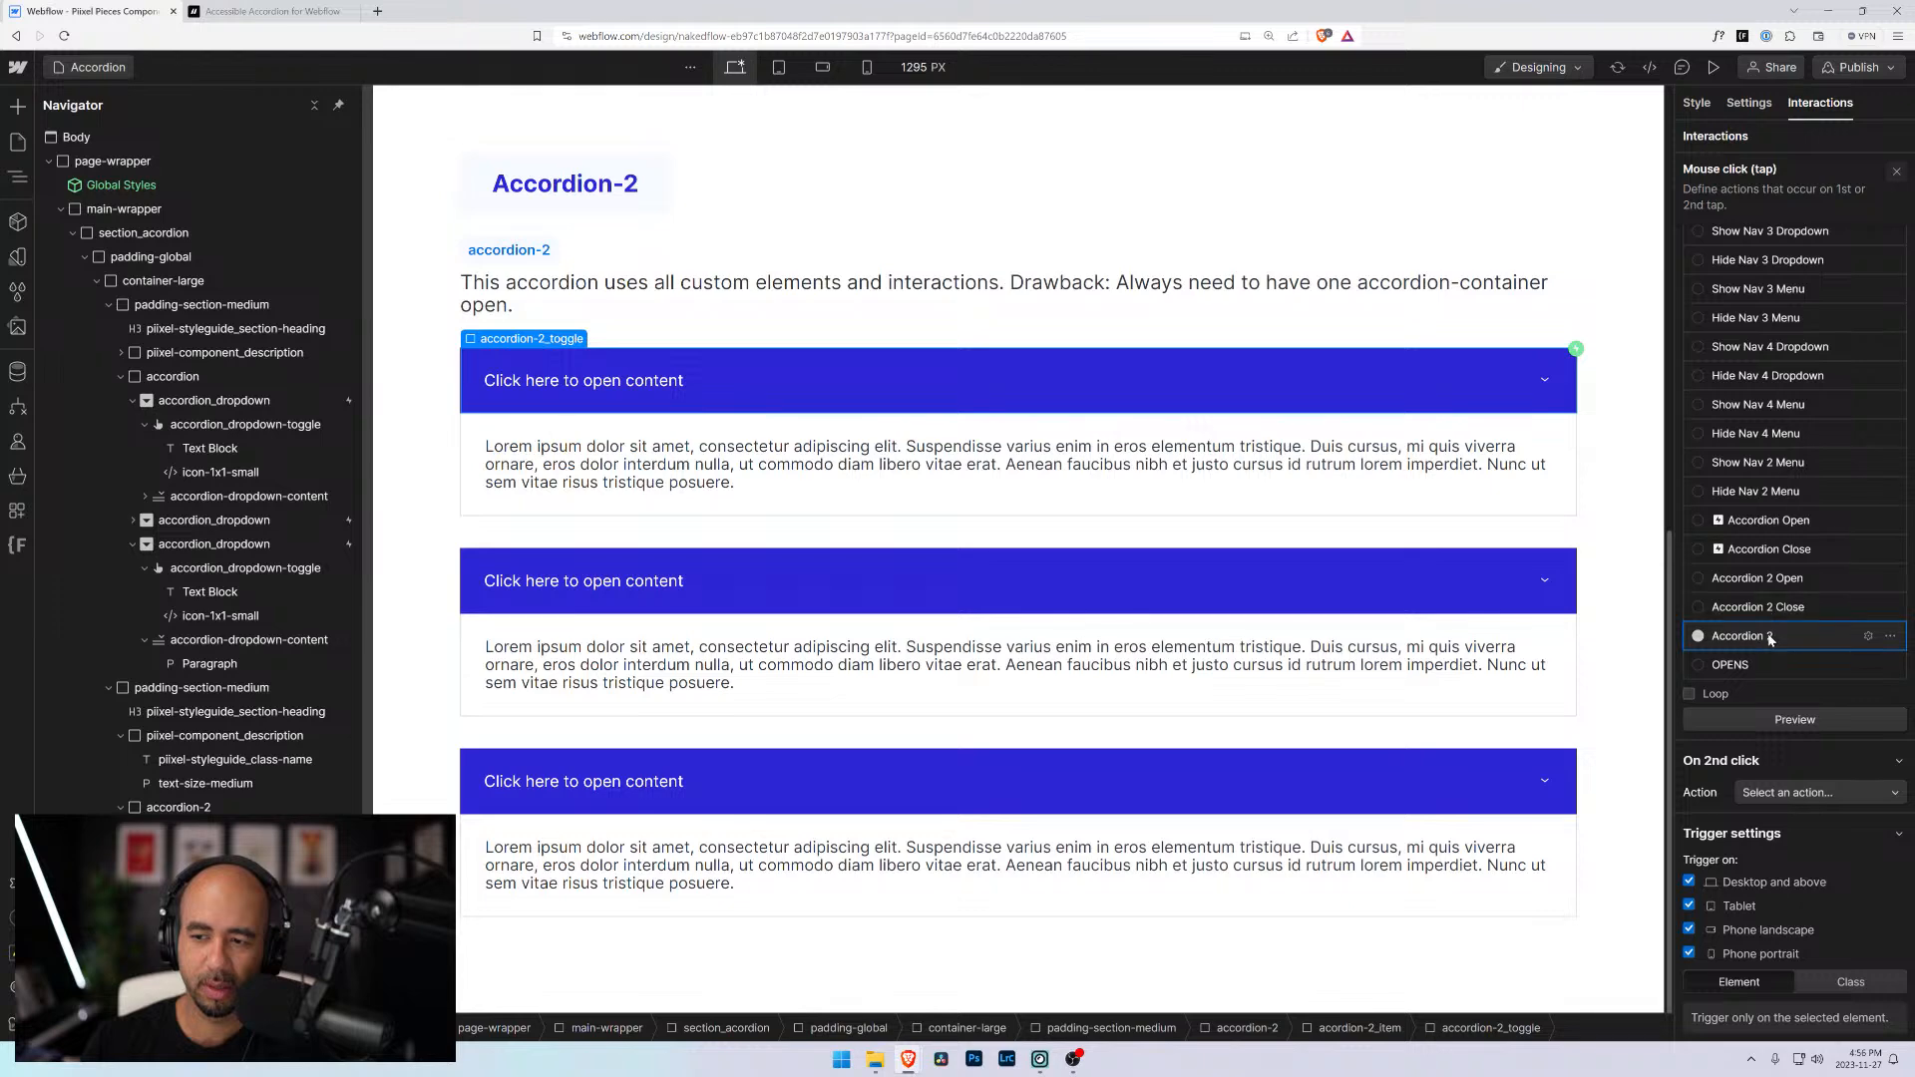
Examine the two content-container size actions in the Accordion 2 animation and return to the trigger settings
{"action": "left_click", "coordinate": [1868, 637]}
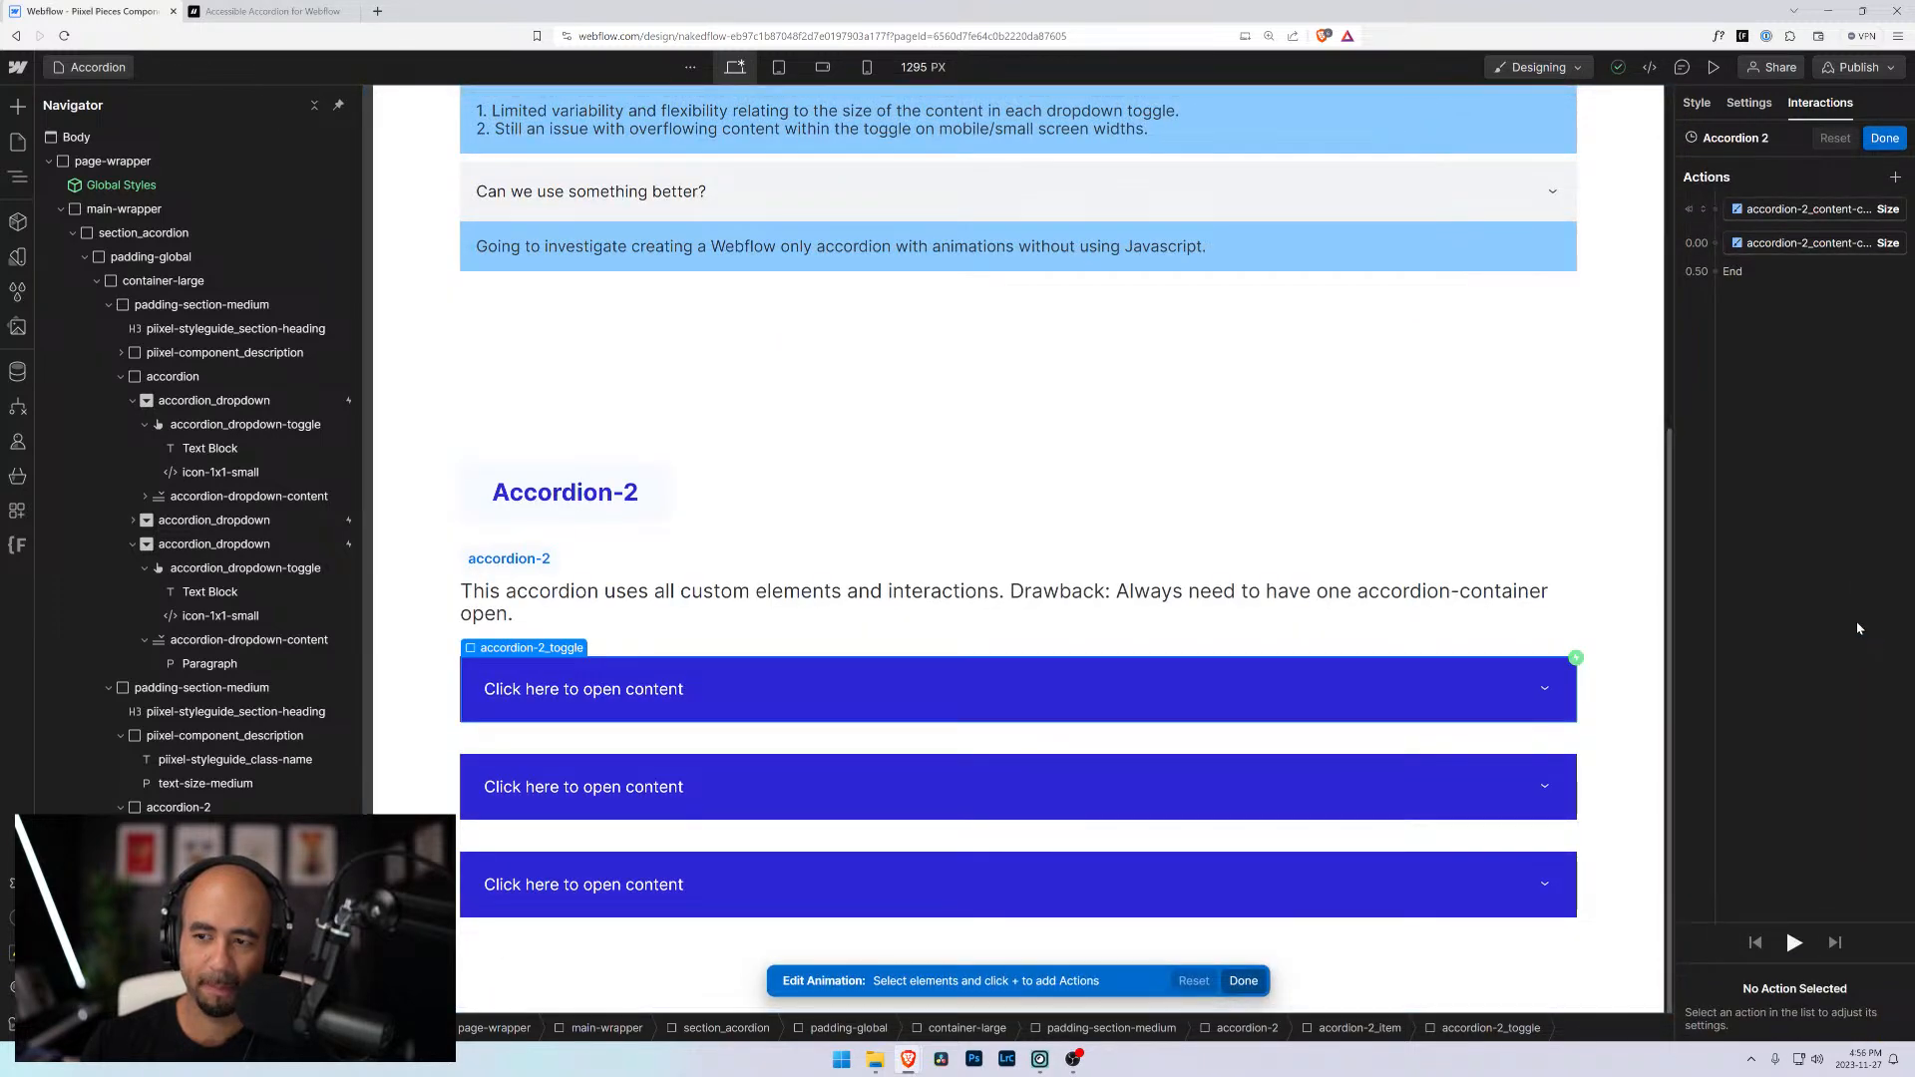
{"action": "left_click", "coordinate": [1792, 243]}
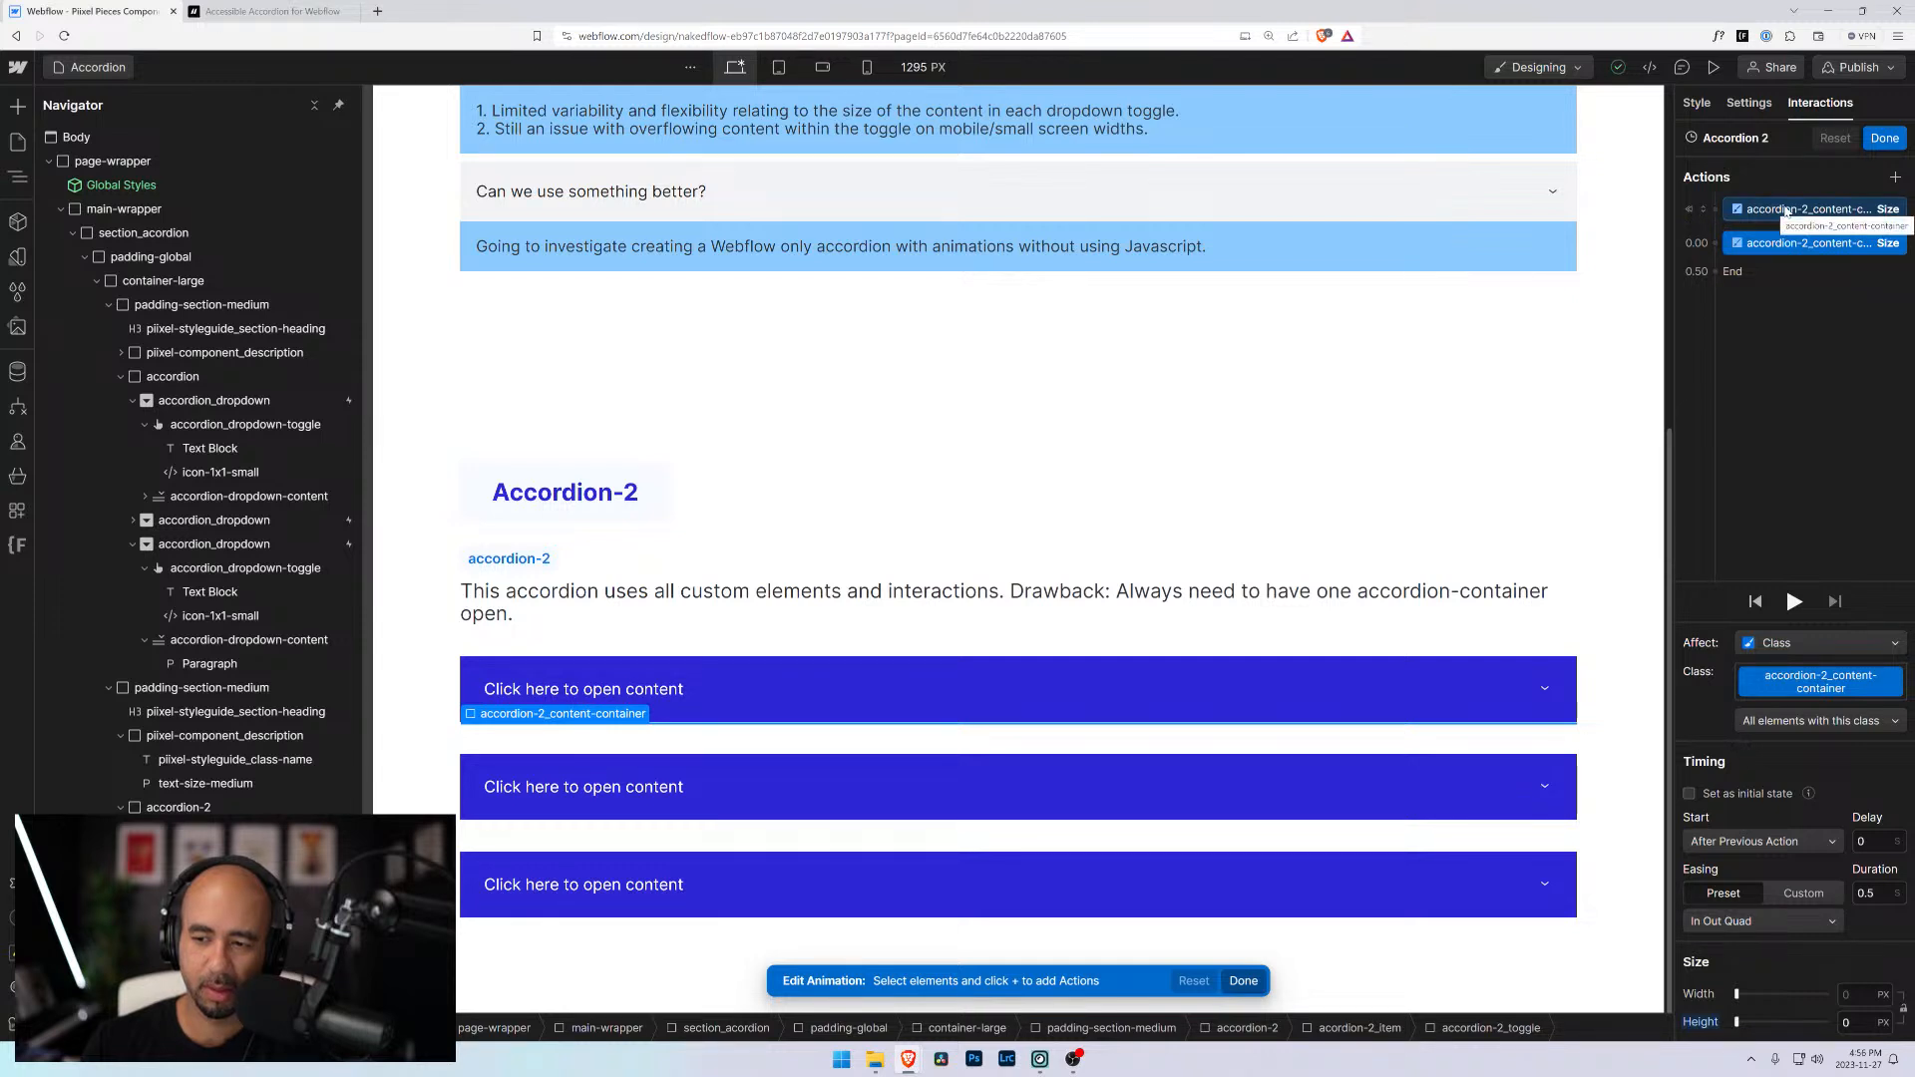
{"action": "left_click", "coordinate": [1786, 210]}
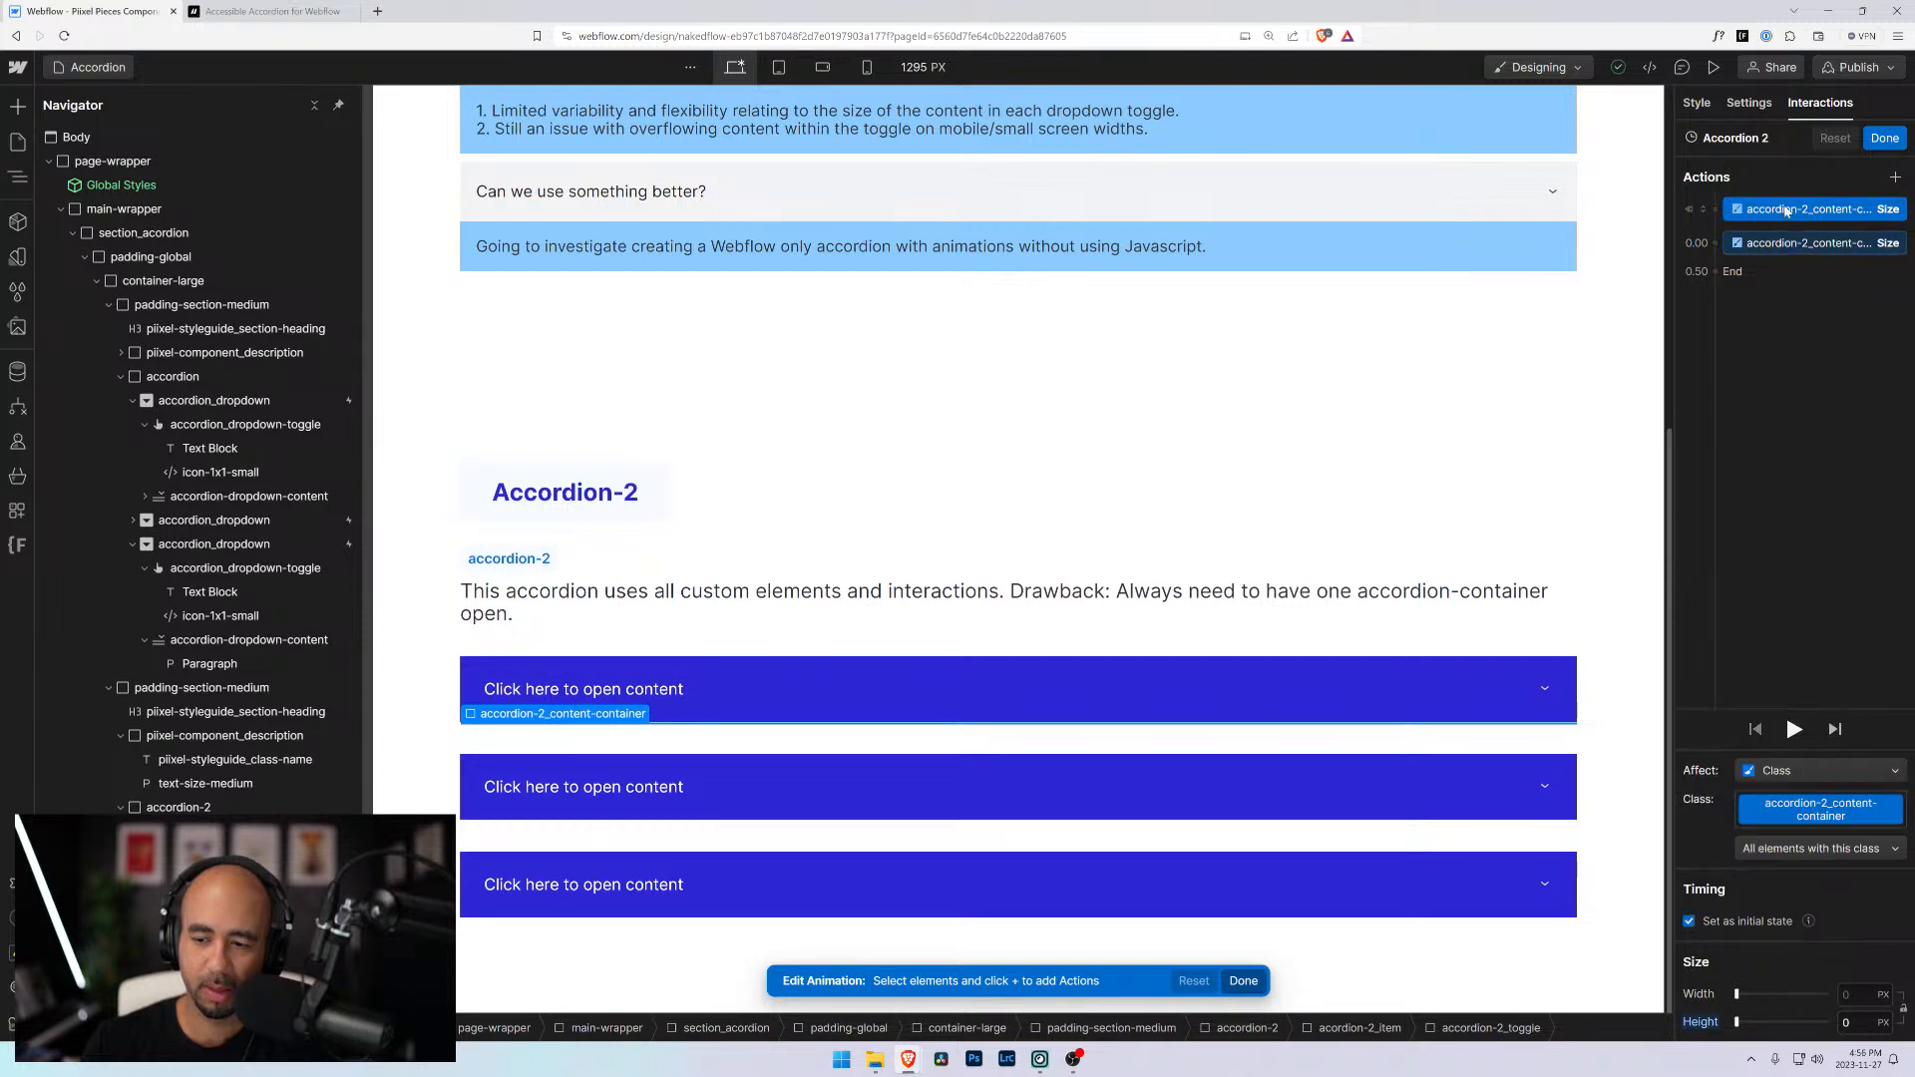
{"action": "left_click", "coordinate": [1881, 140]}
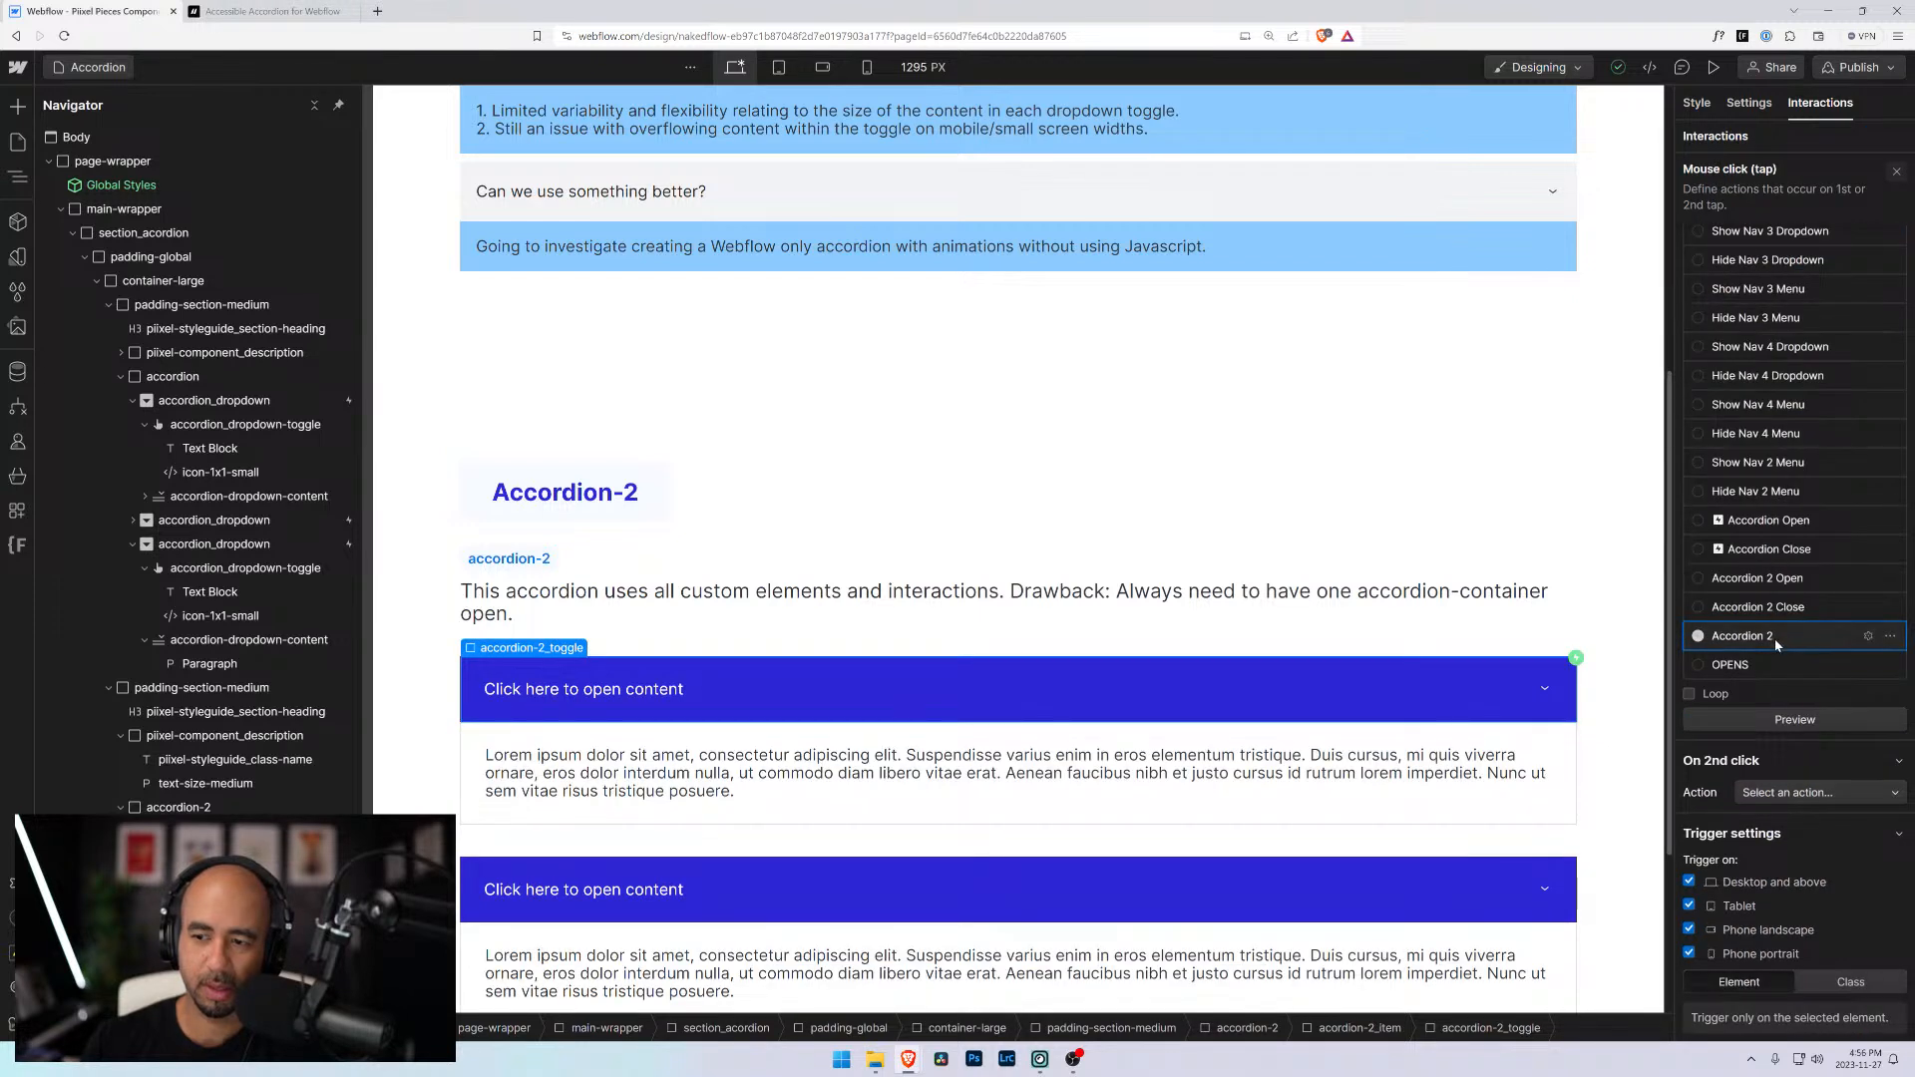
Rename the Accordion 2 timed animation as "Accordion 2 - Close Open Content"
{"action": "left_click", "coordinate": [1871, 638]}
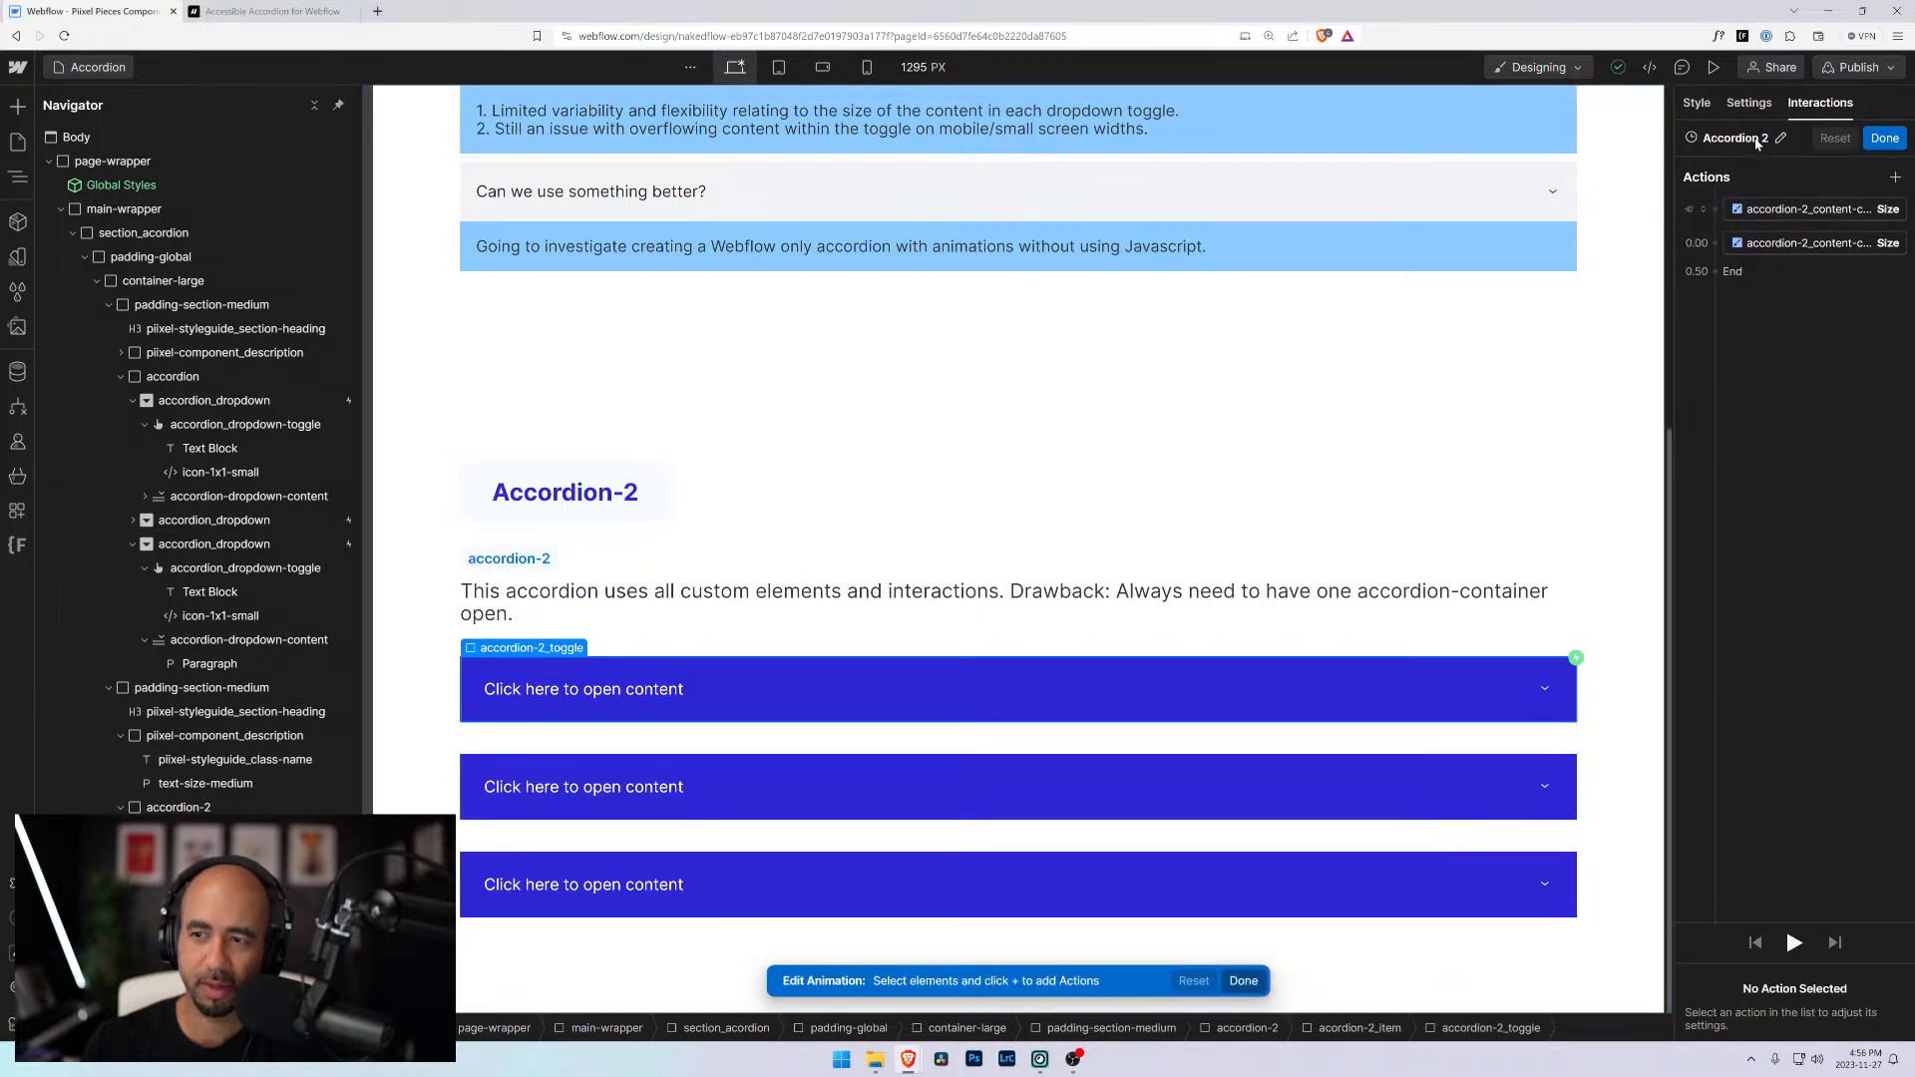
{"action": "left_click", "coordinate": [1781, 140]}
{"action": "key", "text": "Right"}
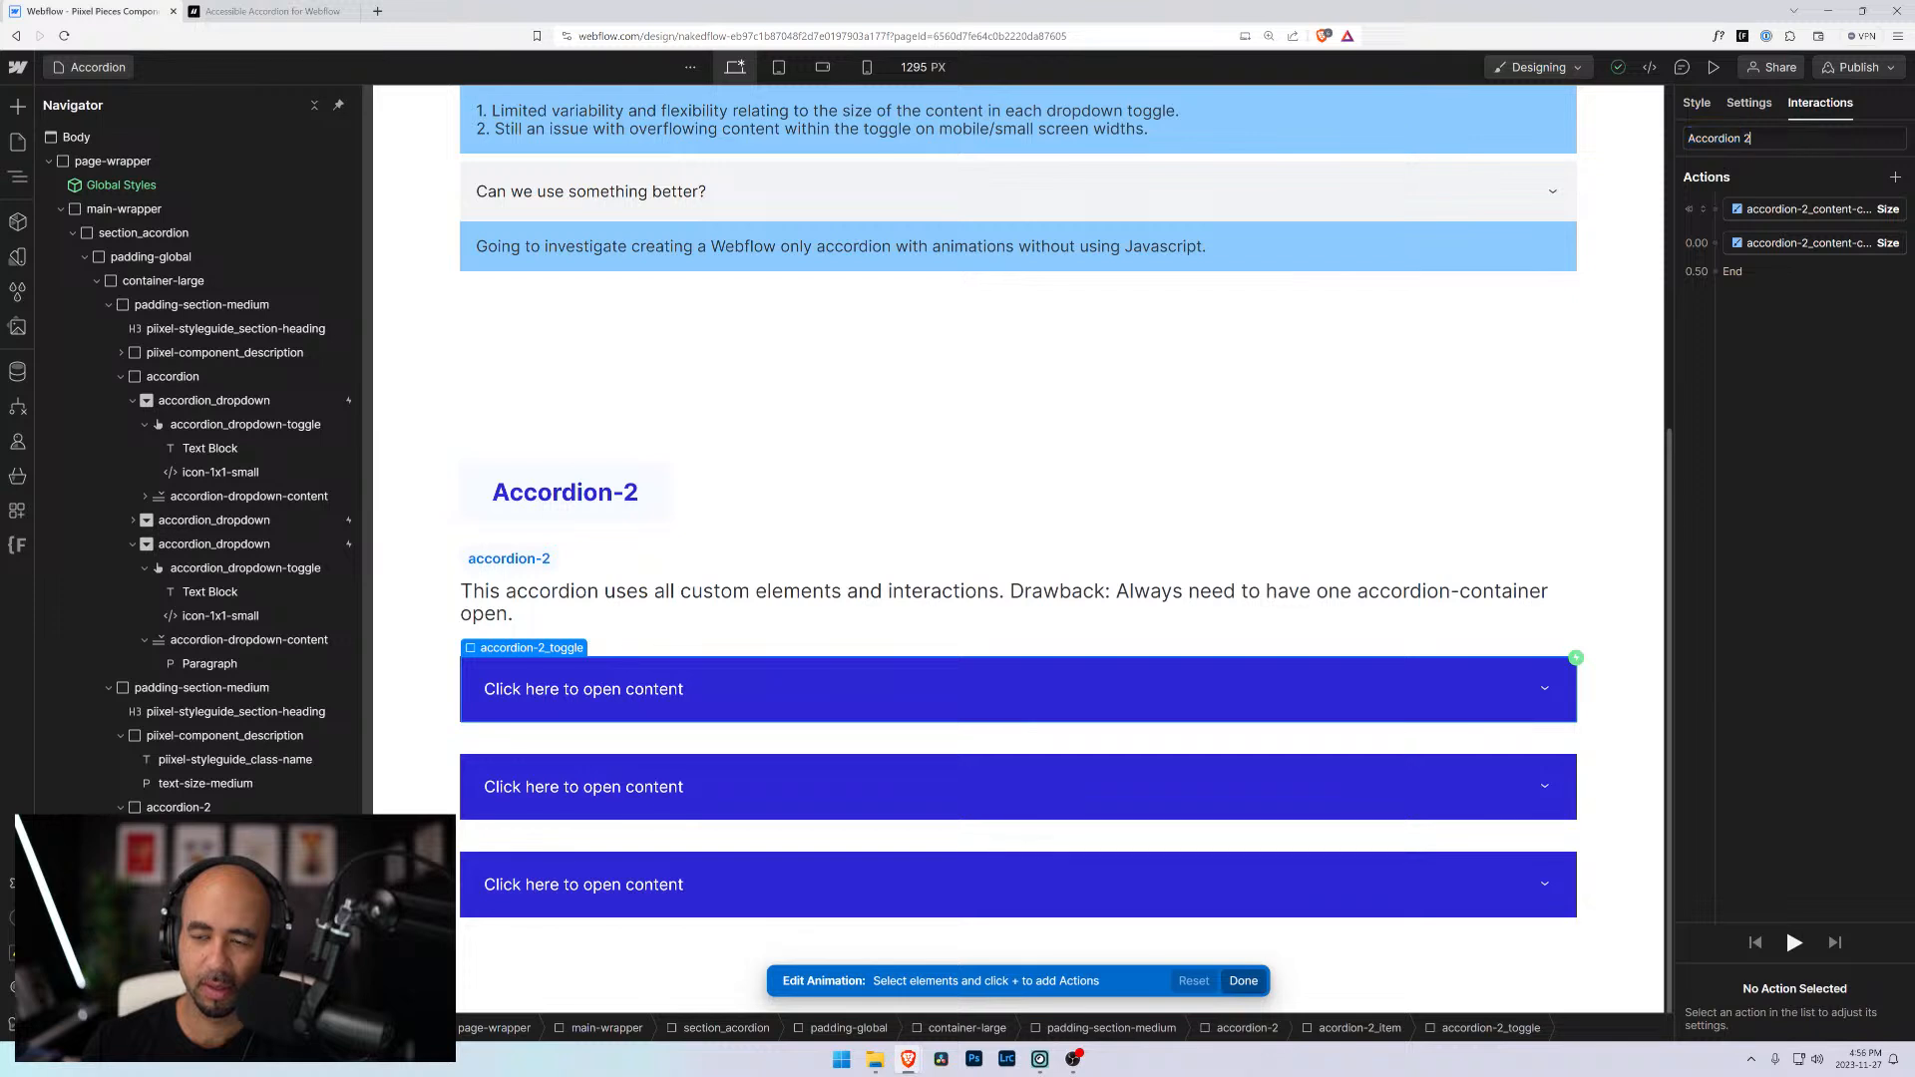
{"action": "type", "text": "- Close Open Content"}
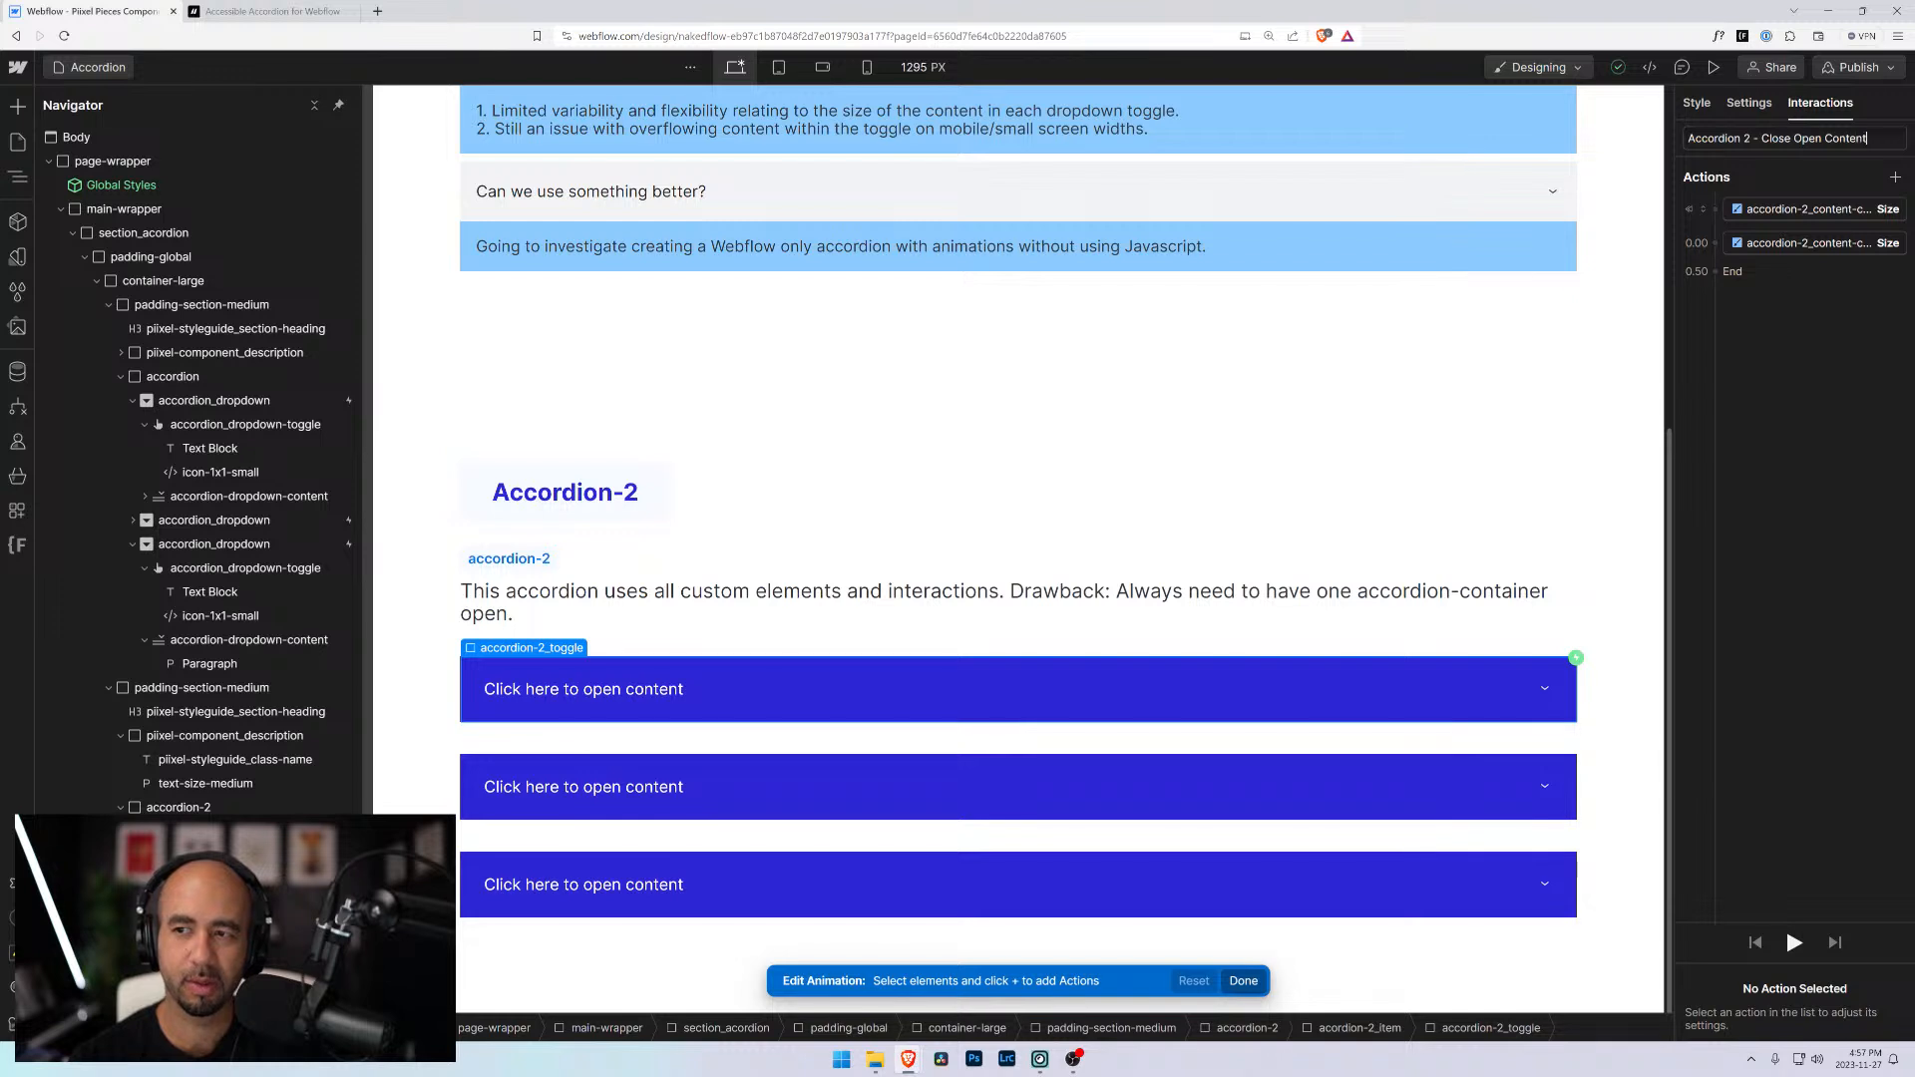
{"action": "left_click", "coordinate": [1842, 136]}
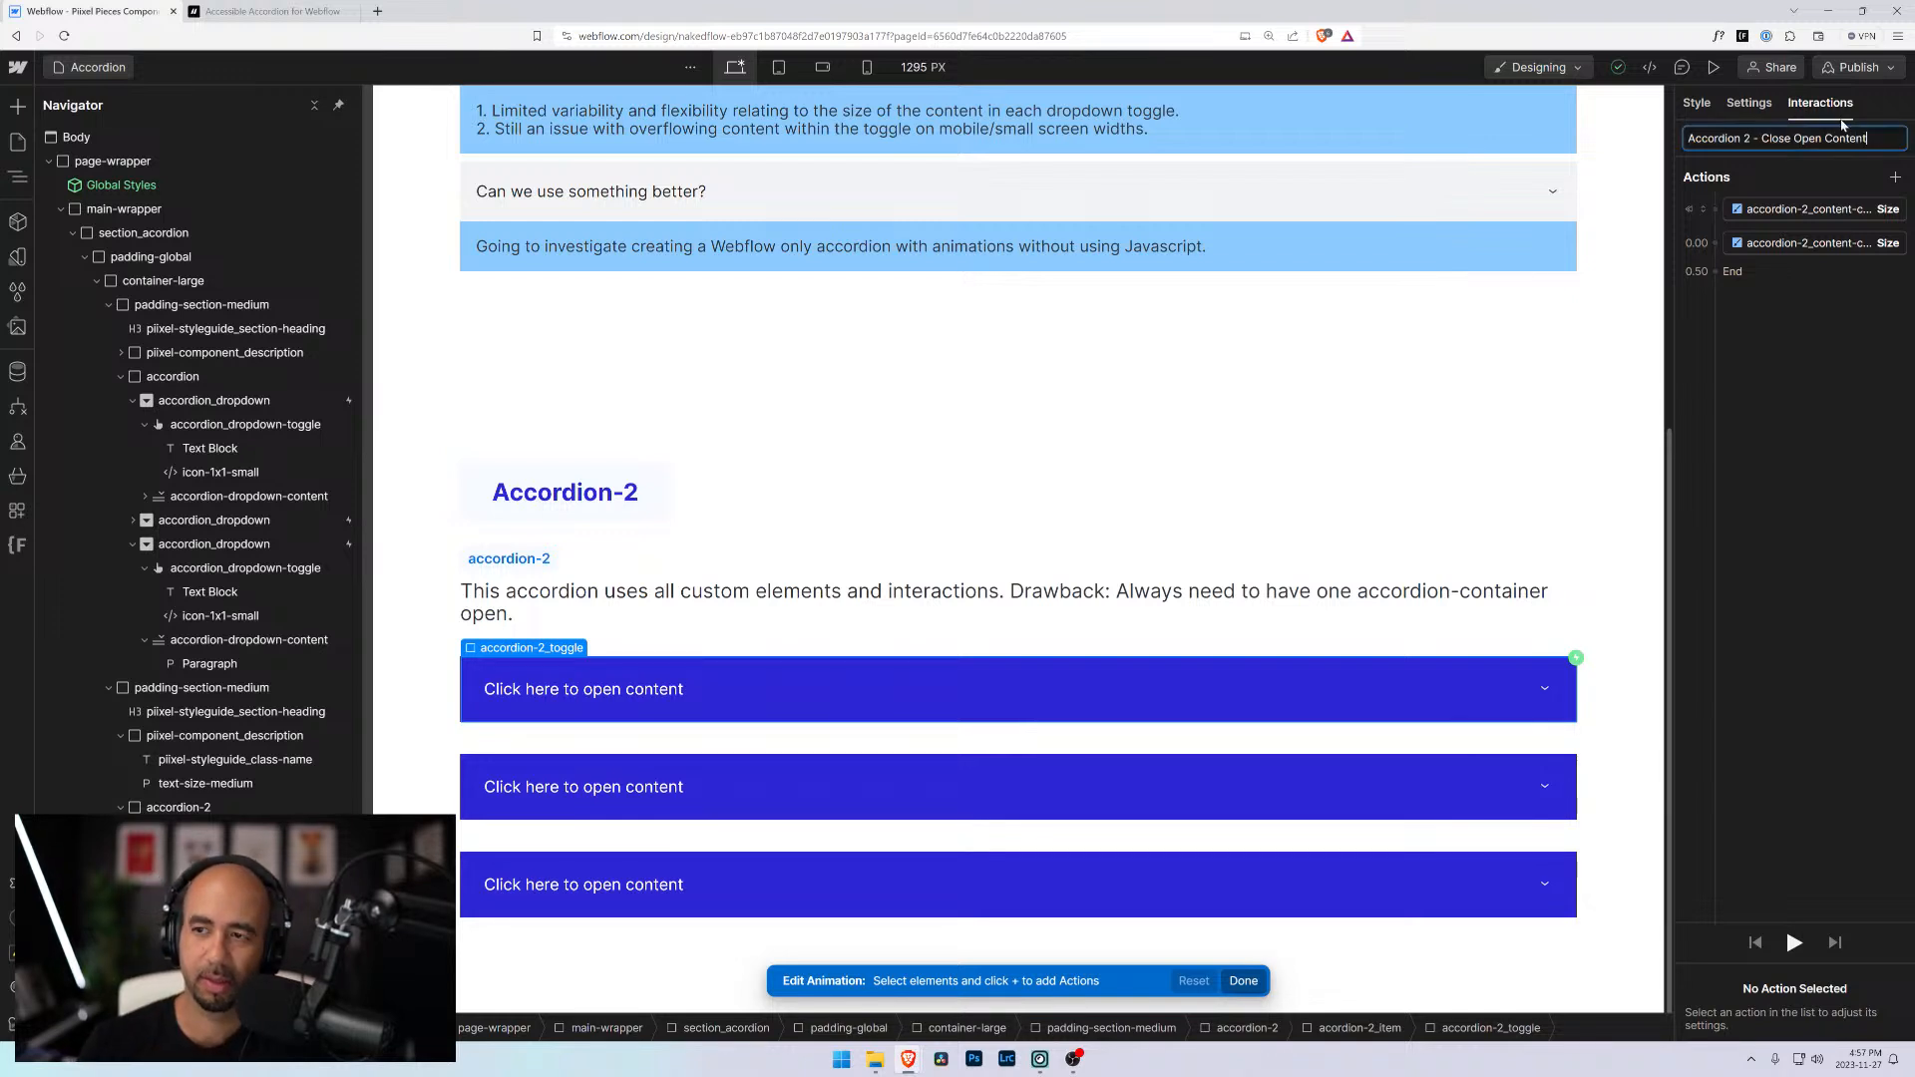
{"action": "left_click", "coordinate": [1886, 139]}
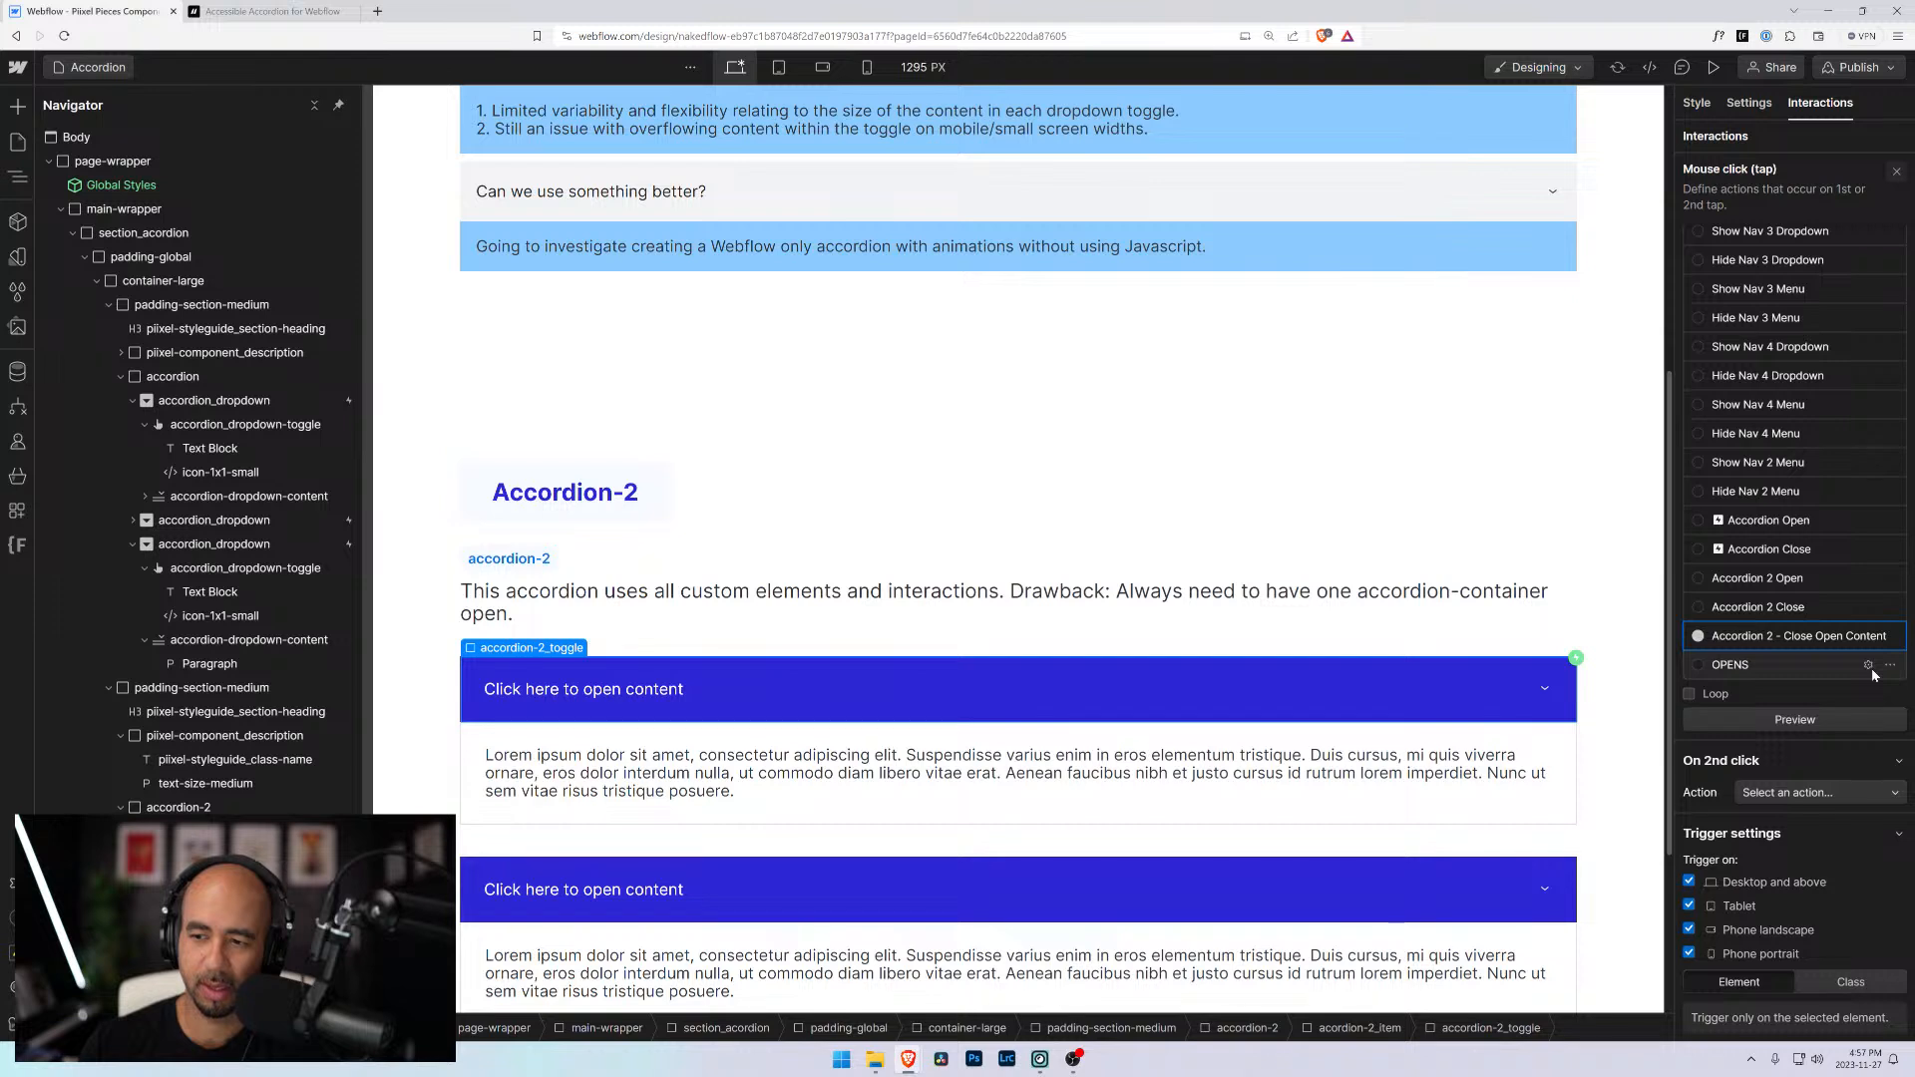
Rename the OPENS timed animation as "Accordion 2 - Open Current Content" and save it
{"action": "left_click", "coordinate": [1868, 666]}
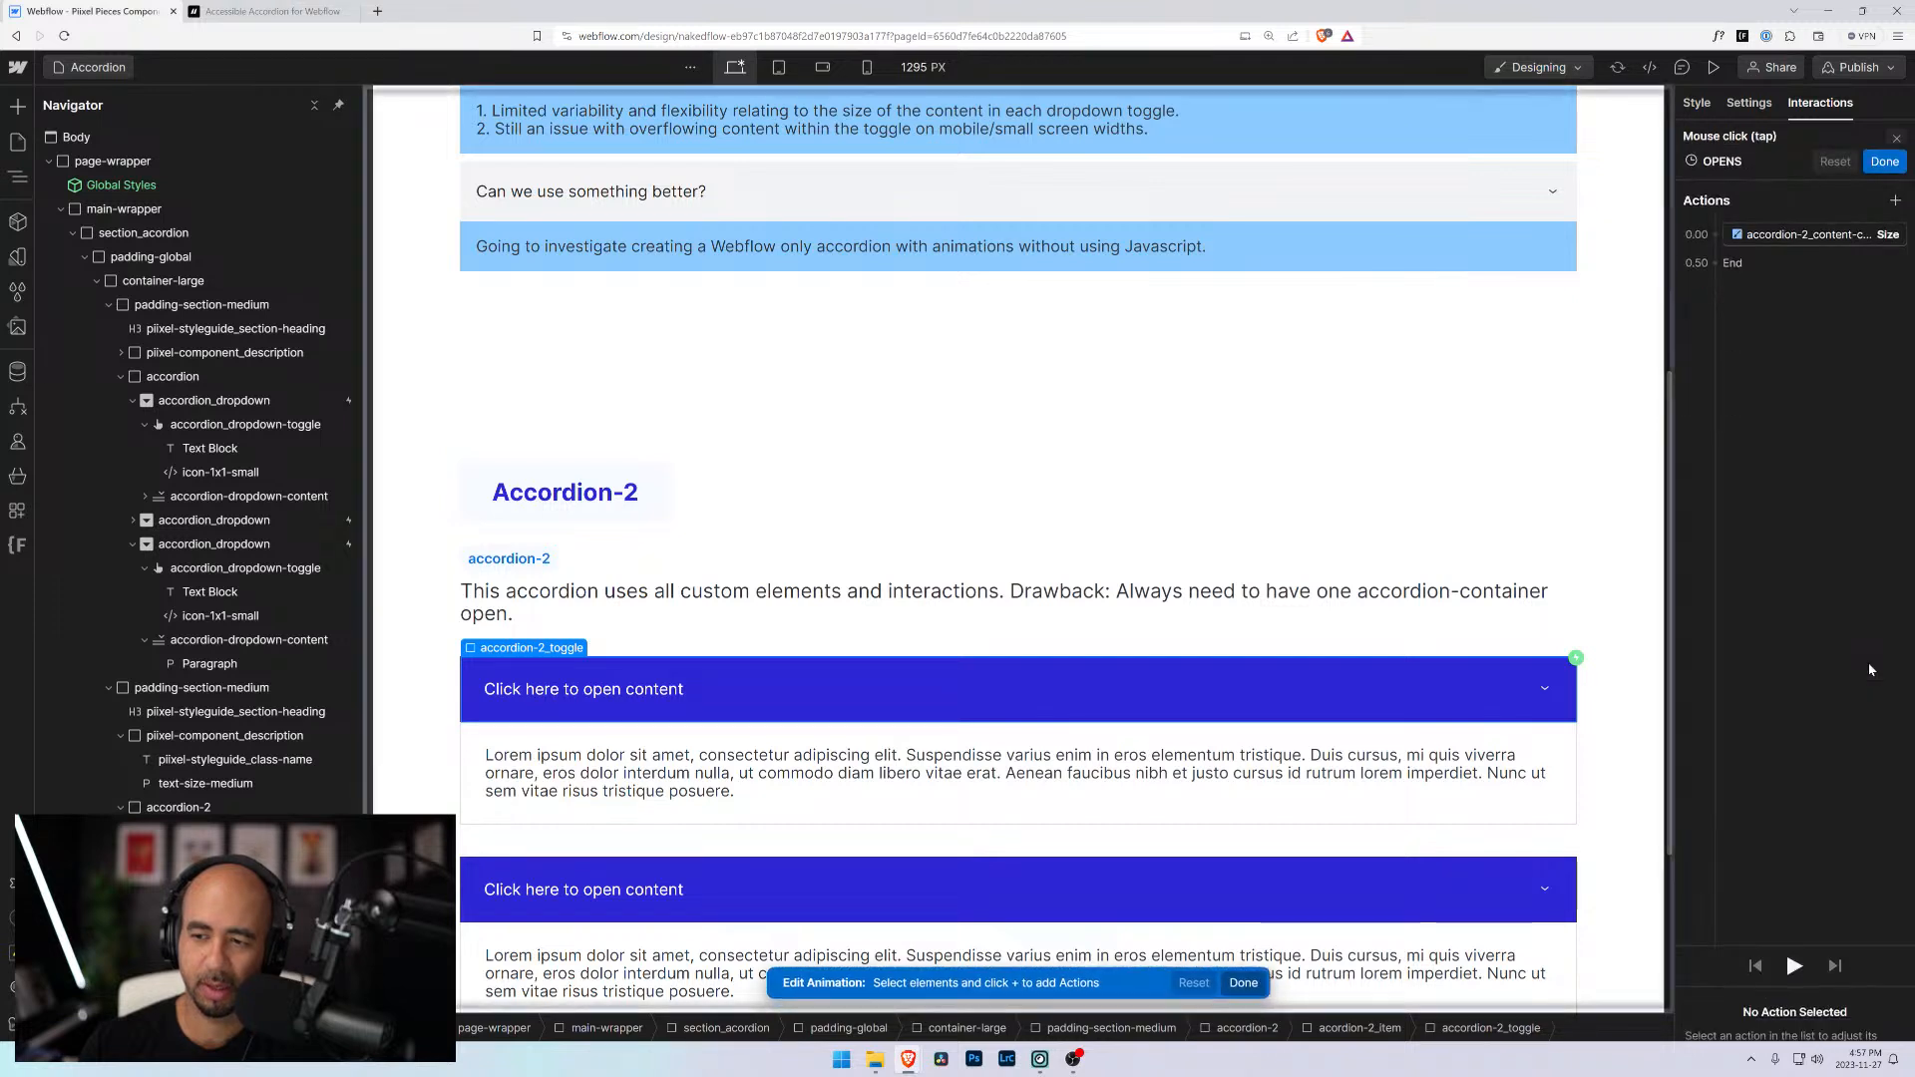
{"action": "left_click", "coordinate": [1721, 146]}
{"action": "type", "text": "Acco"}
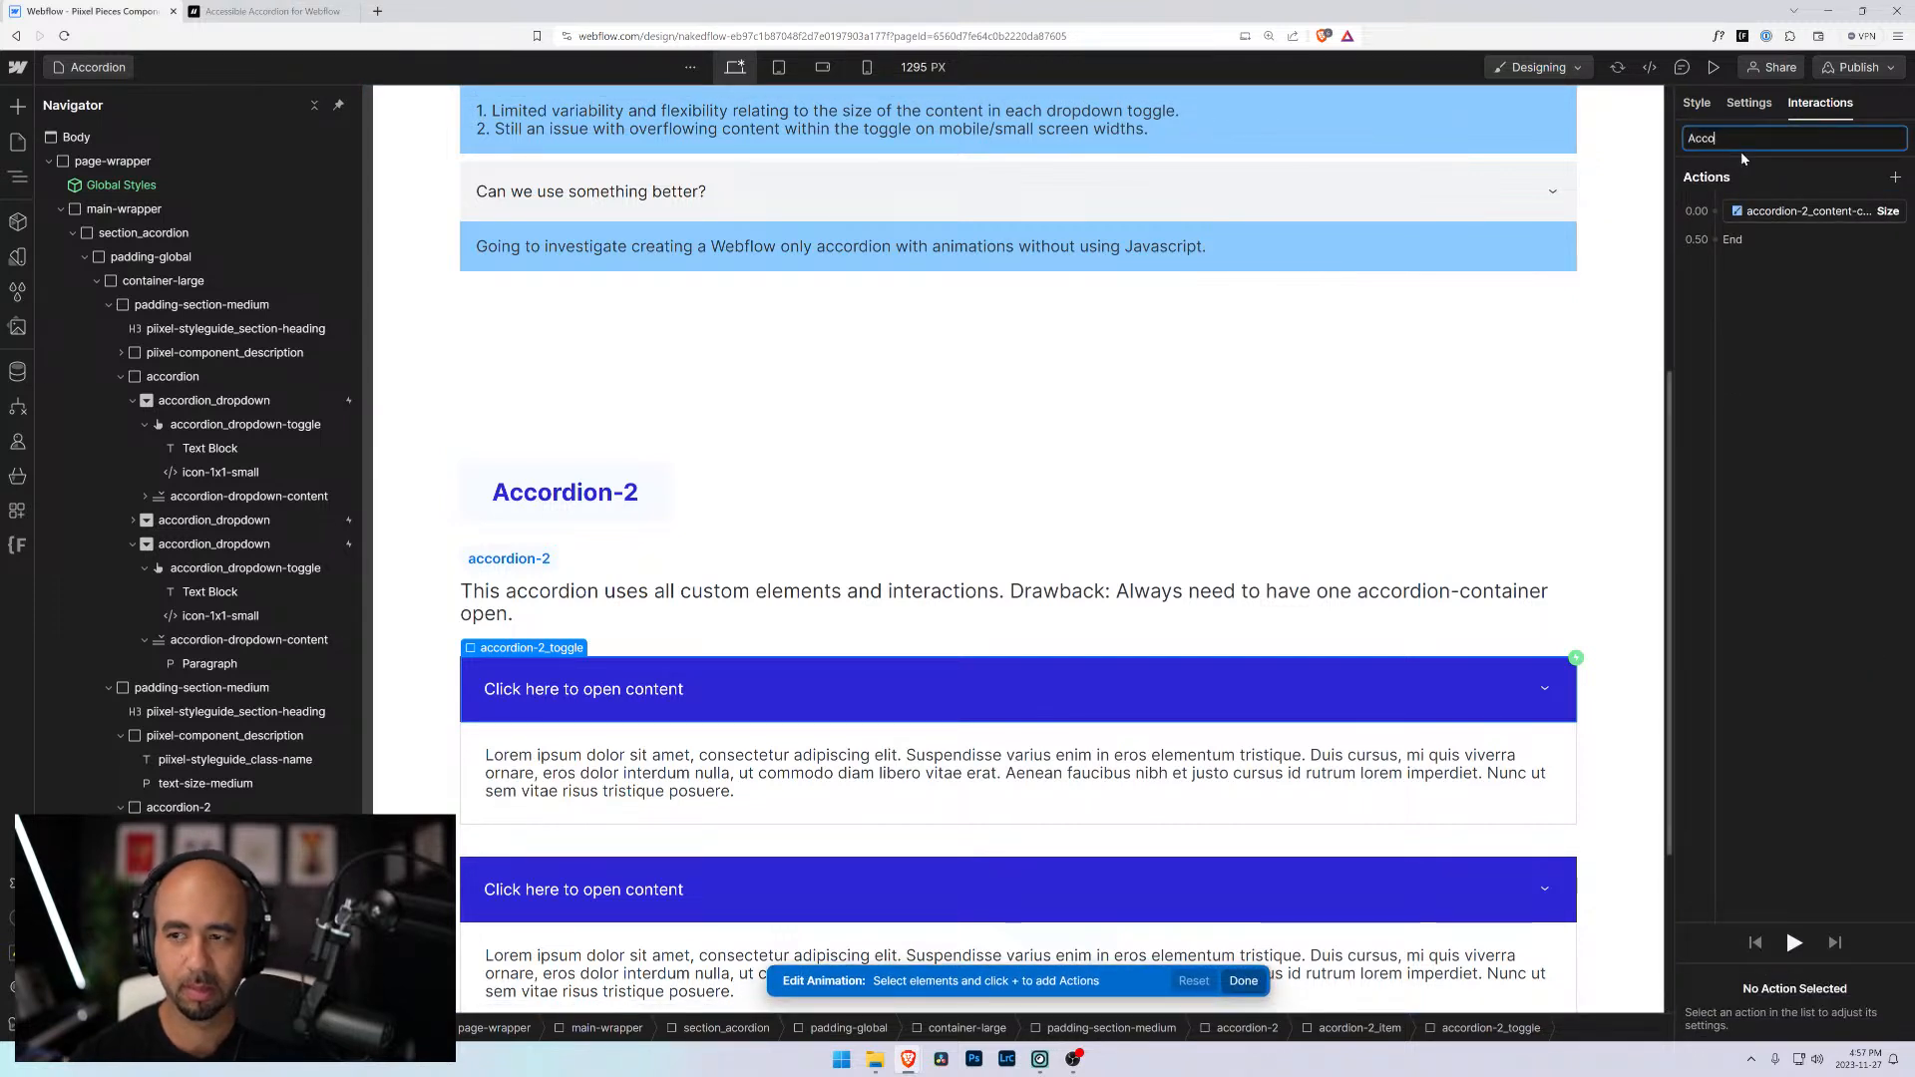
{"action": "type", "text": "rdion 2 - O"}
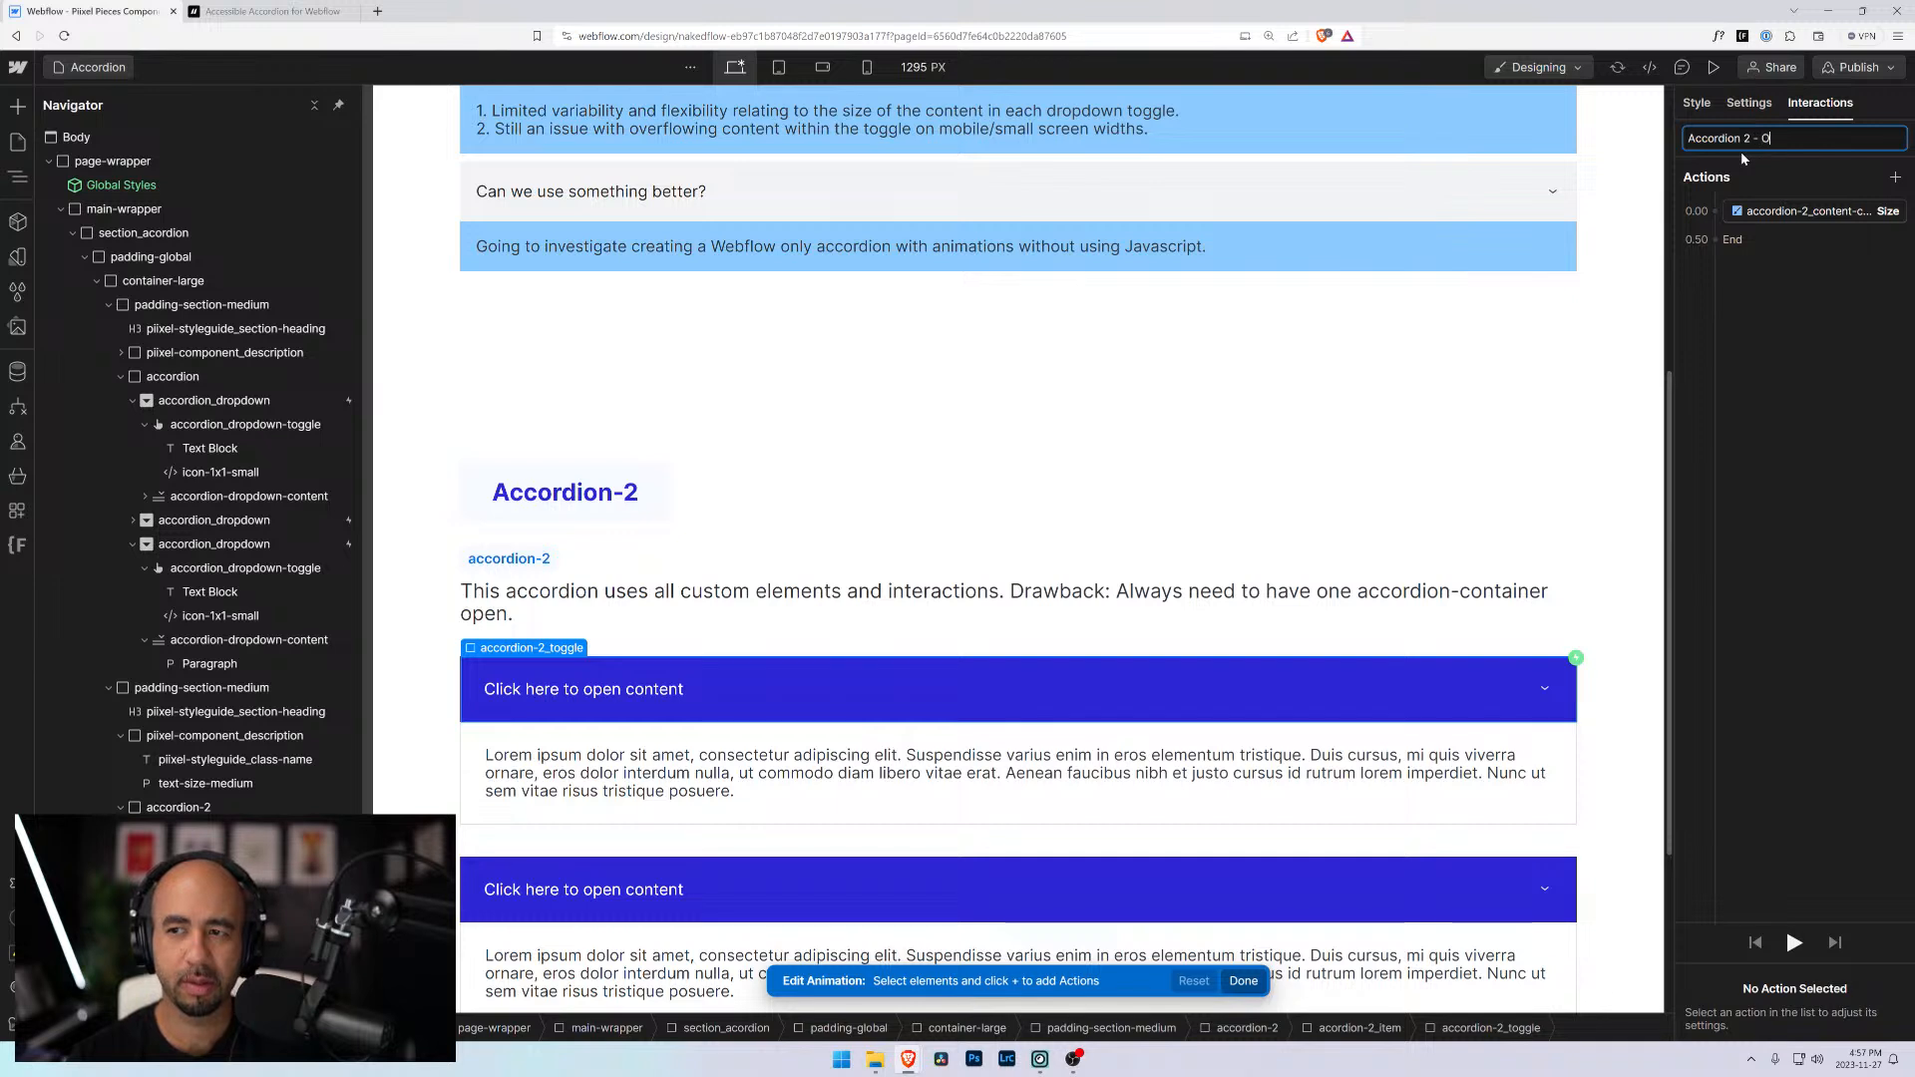
{"action": "type", "text": "pen"}
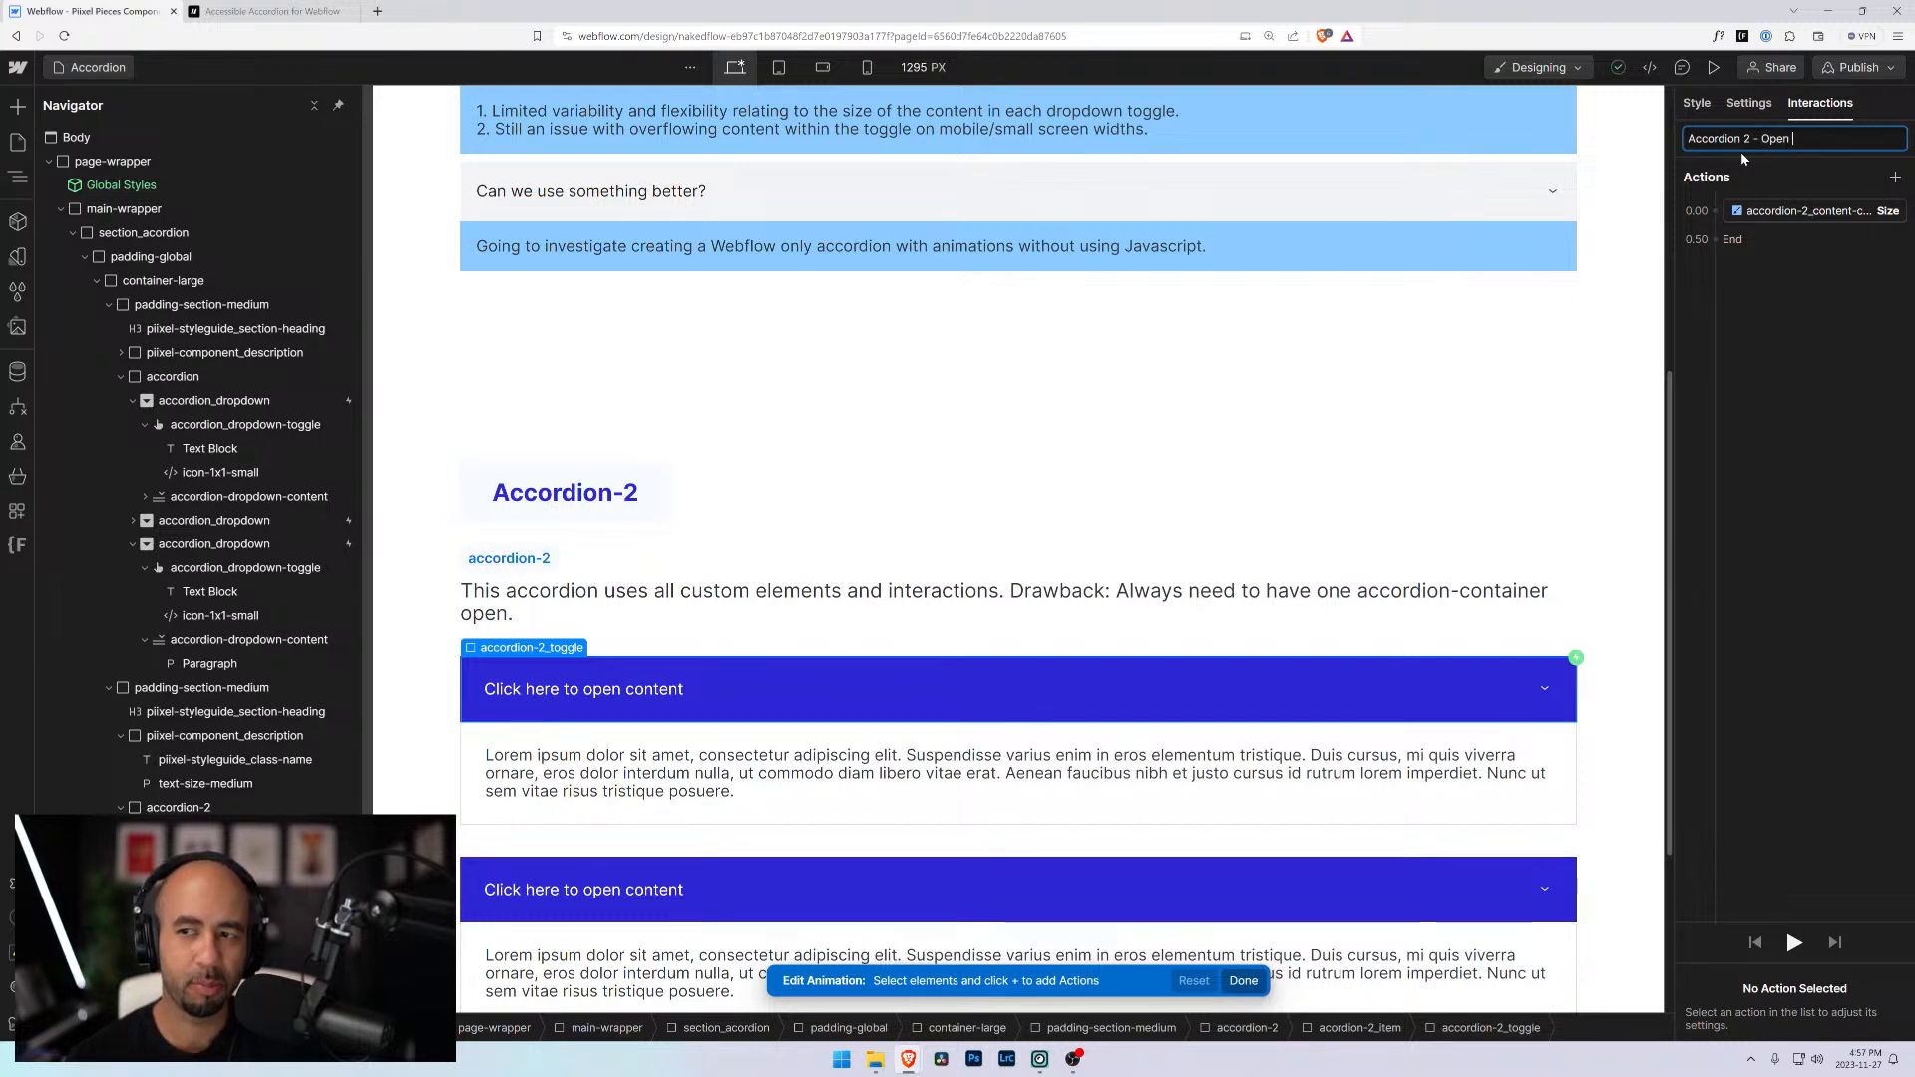
{"action": "type", "text": " Curren"}
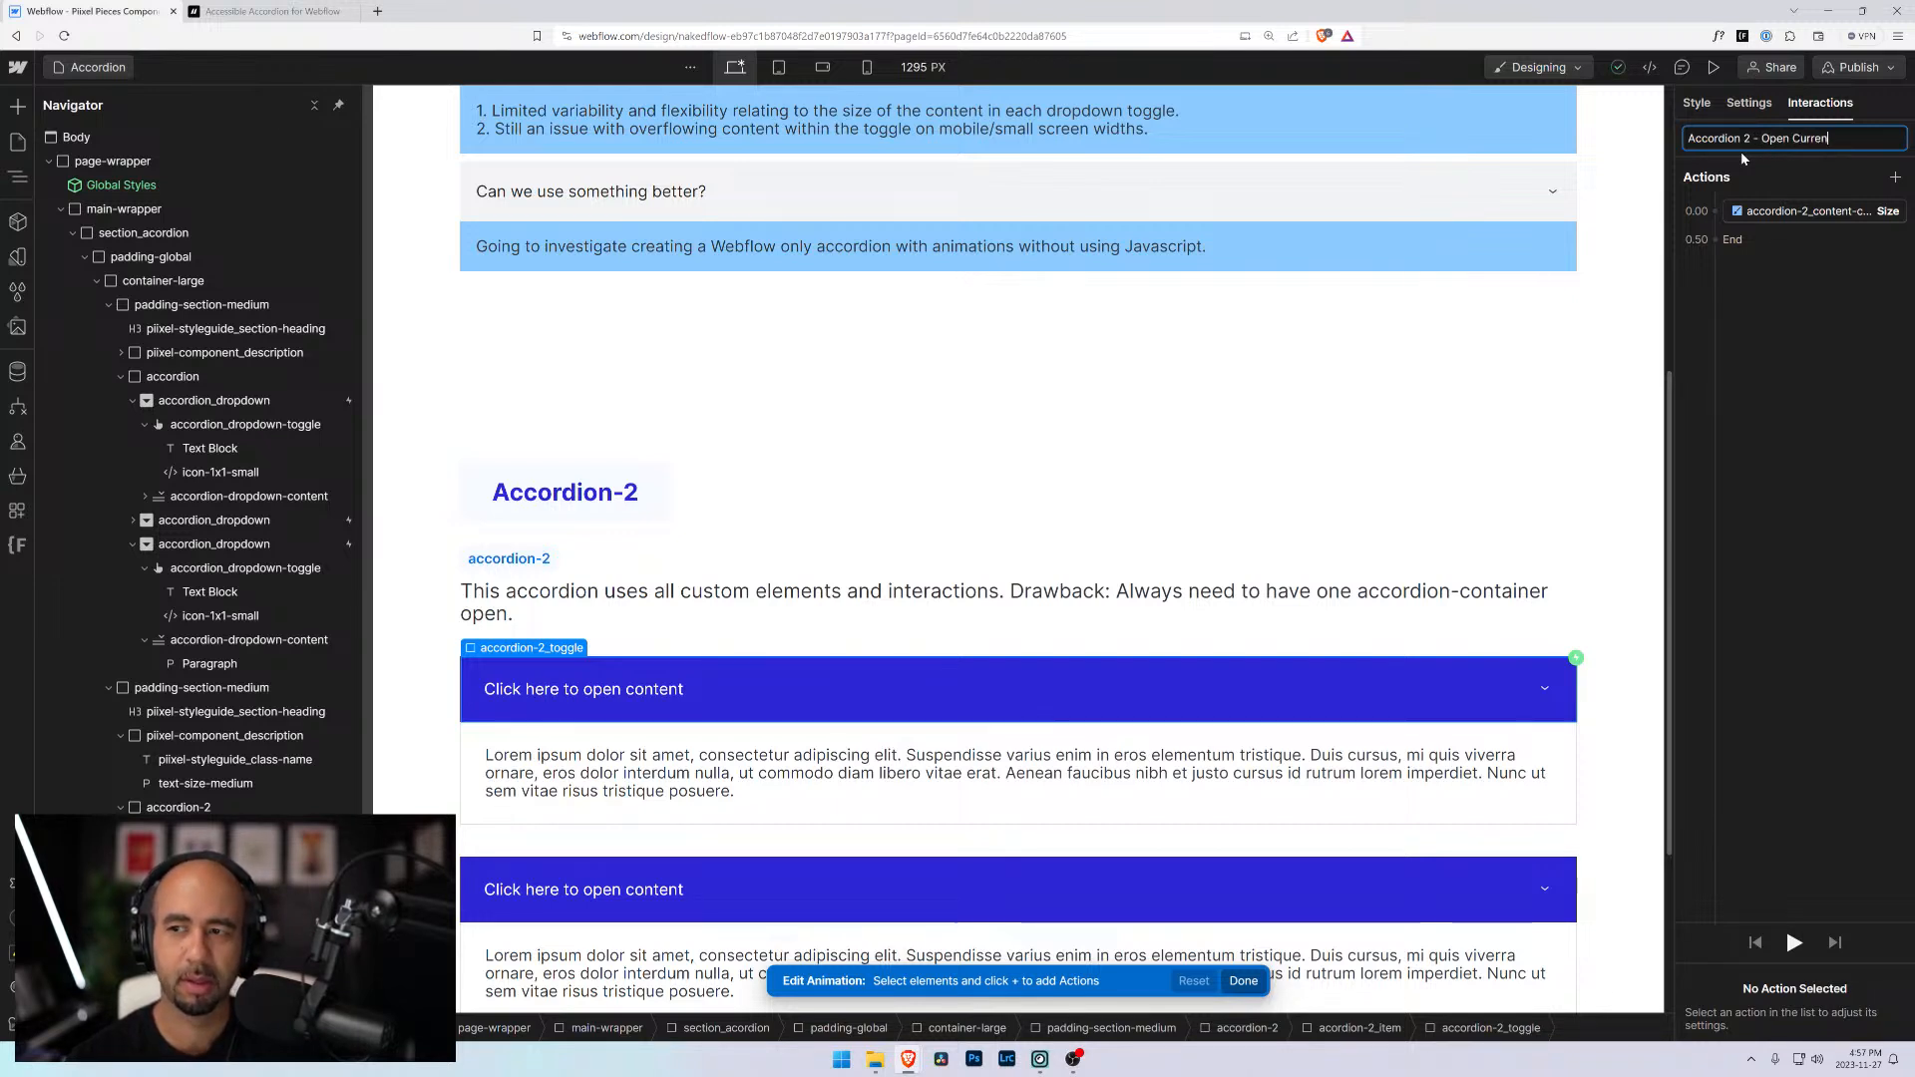
{"action": "type", "text": "t"}
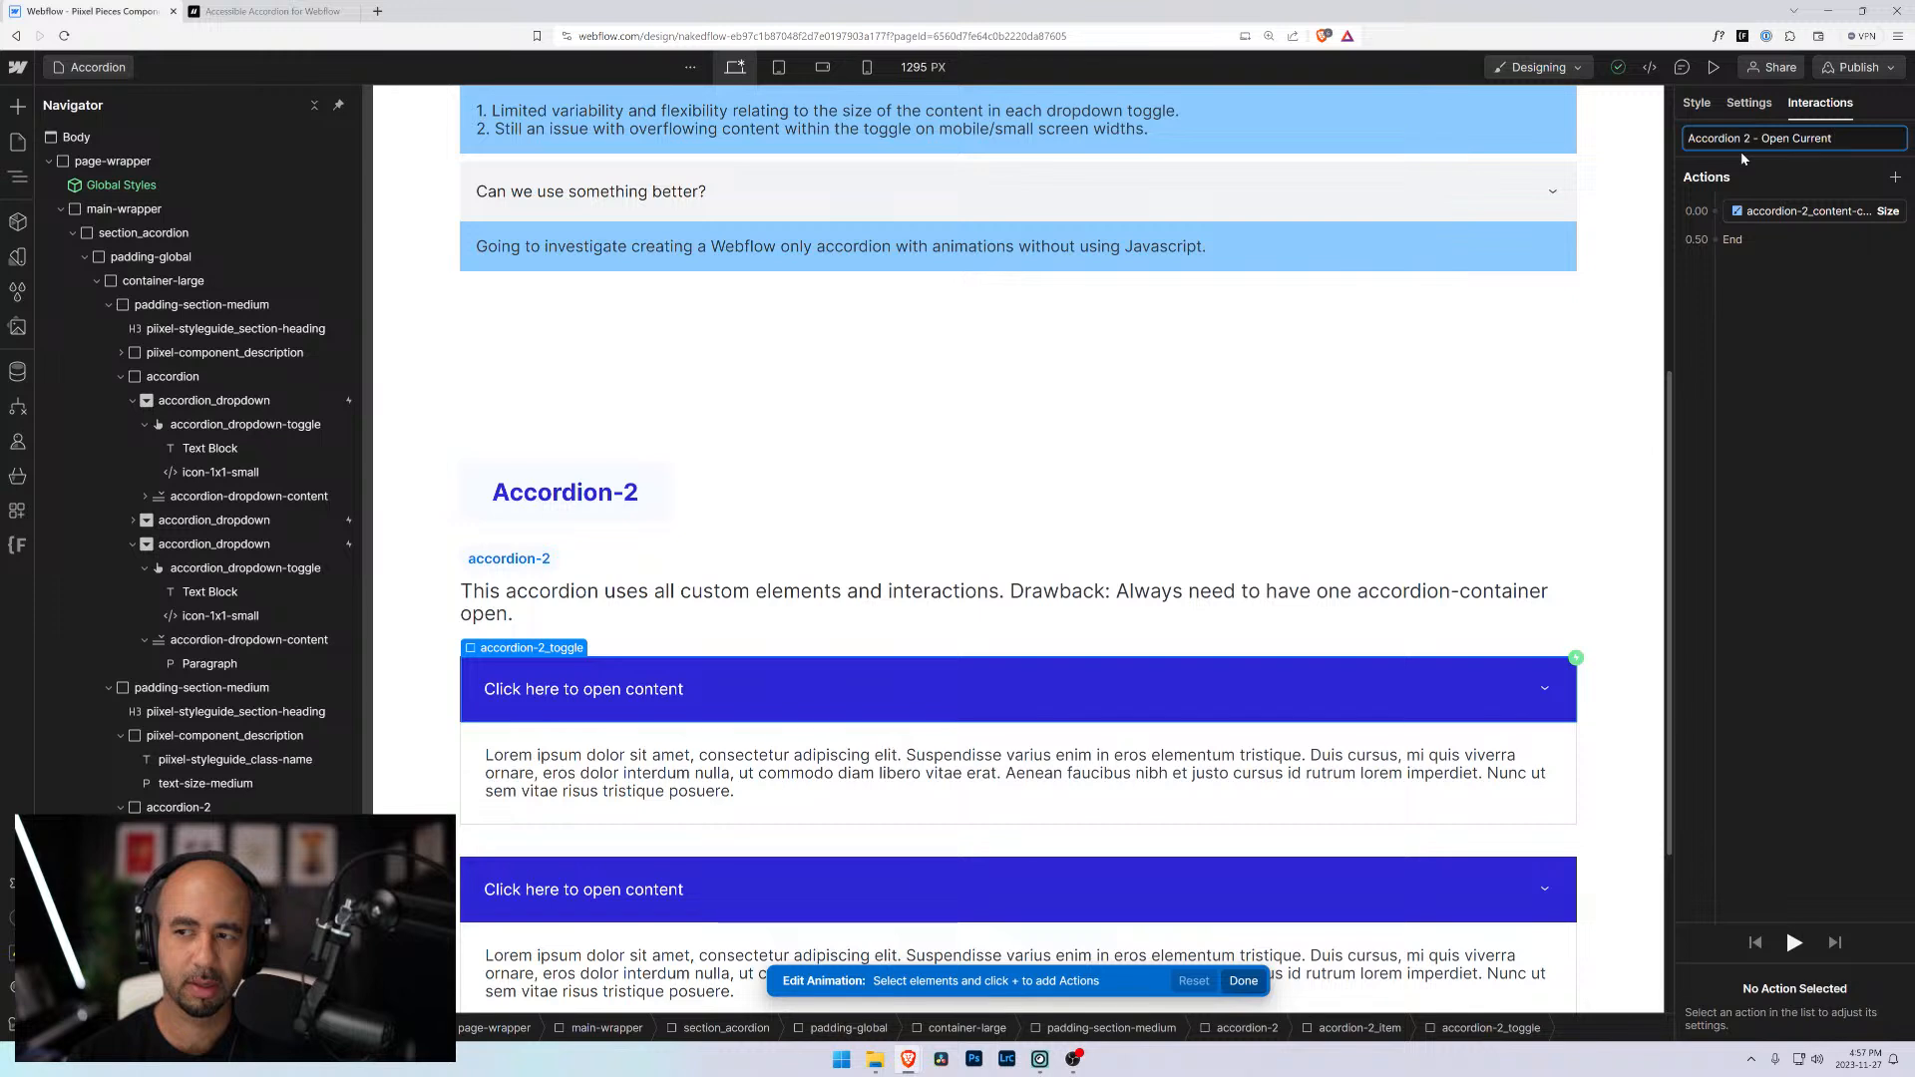
{"action": "type", "text": " Conetn"}
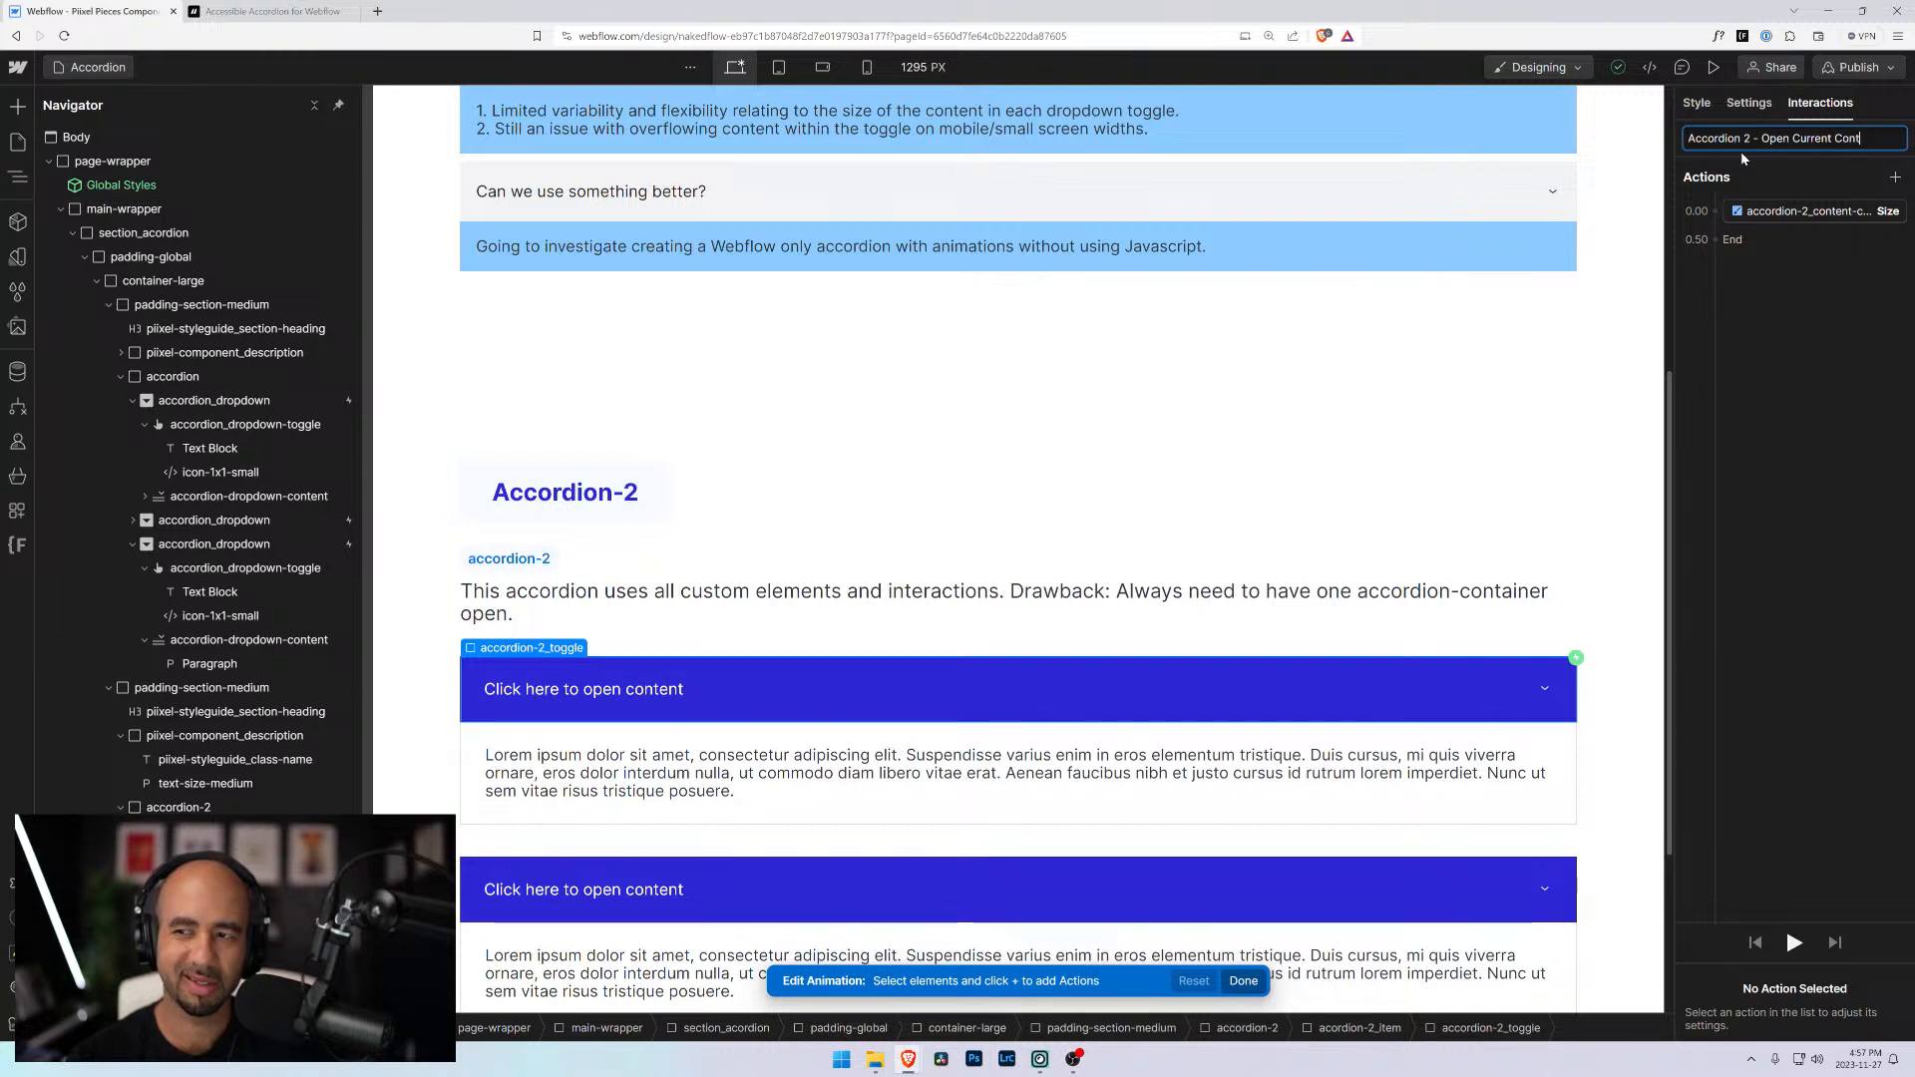
{"action": "key", "text": "Return"}
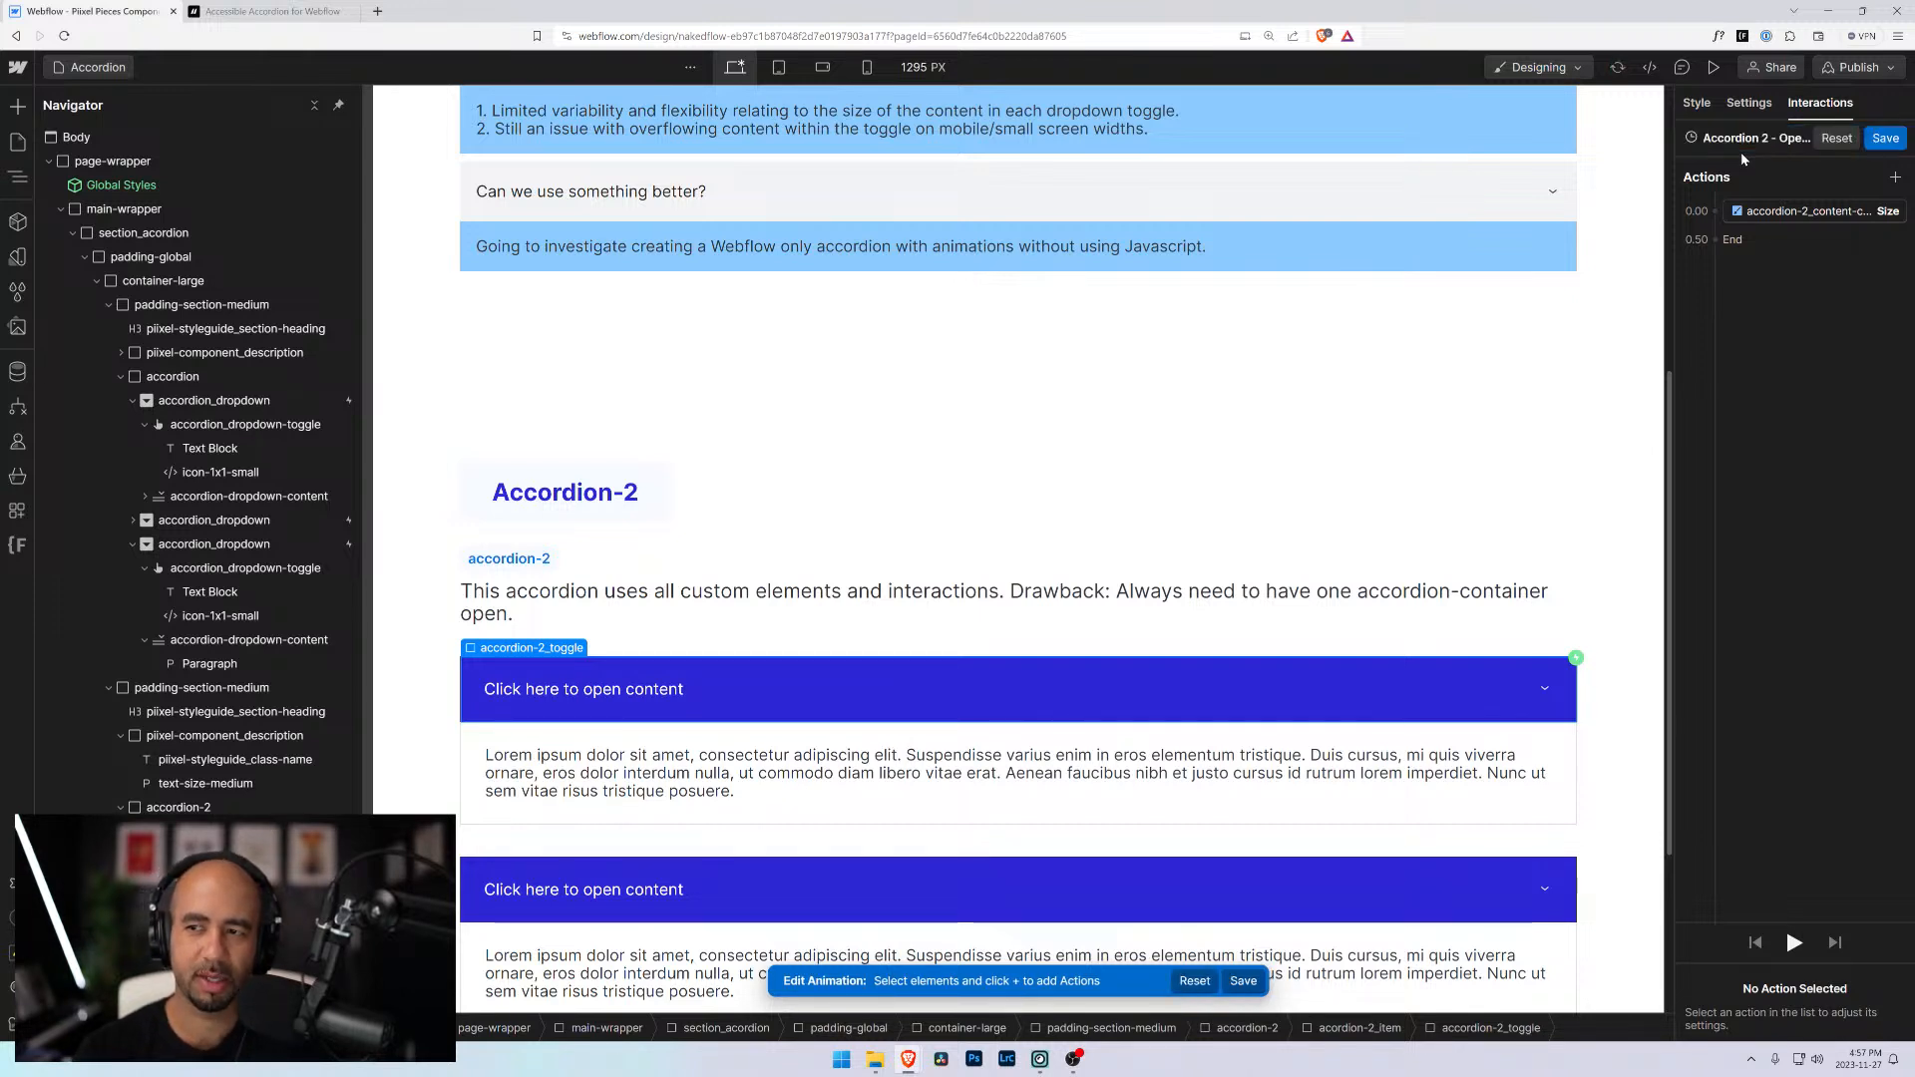
{"action": "left_click", "coordinate": [1886, 138]}
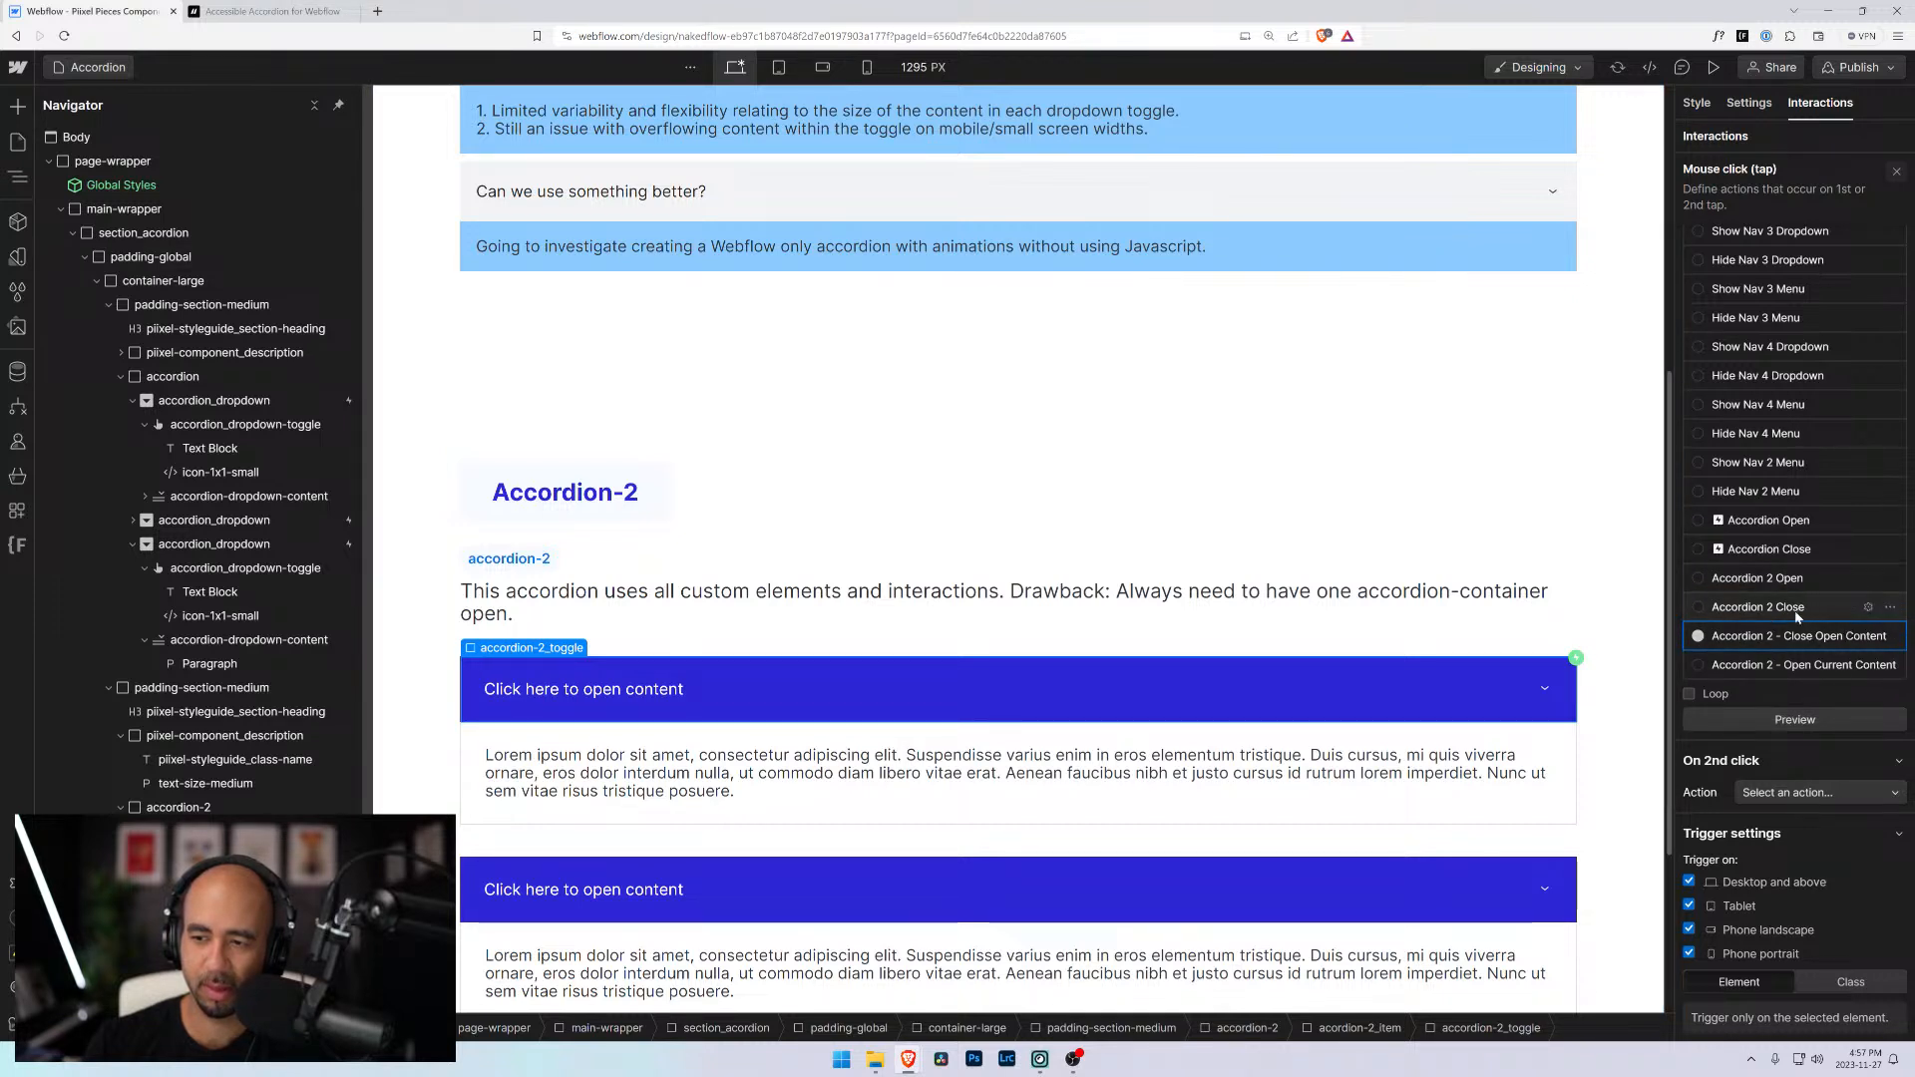
Inspect the actions of the Accordion 2 Close animation and the two content-container size actions in Accordion 2 - Close Open Content
{"action": "left_click", "coordinate": [1869, 608]}
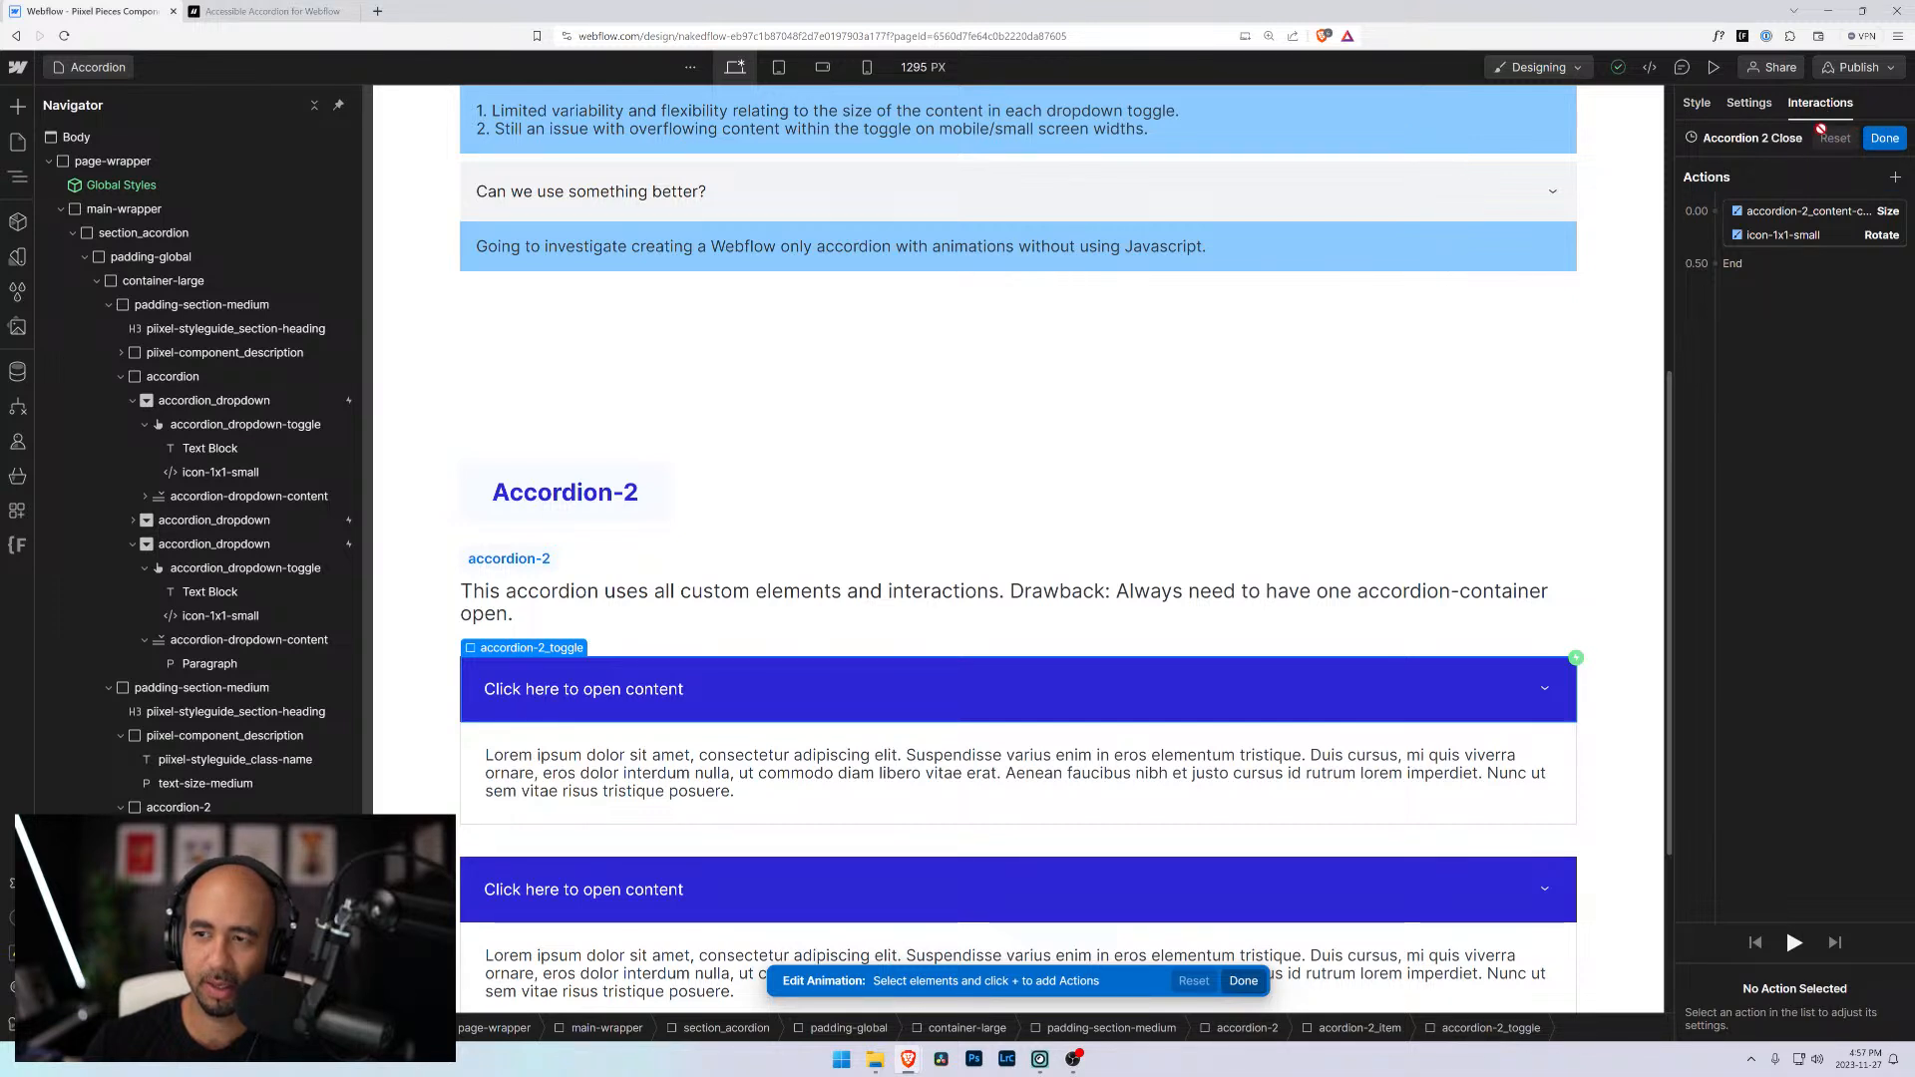
{"action": "left_click", "coordinate": [1884, 137]}
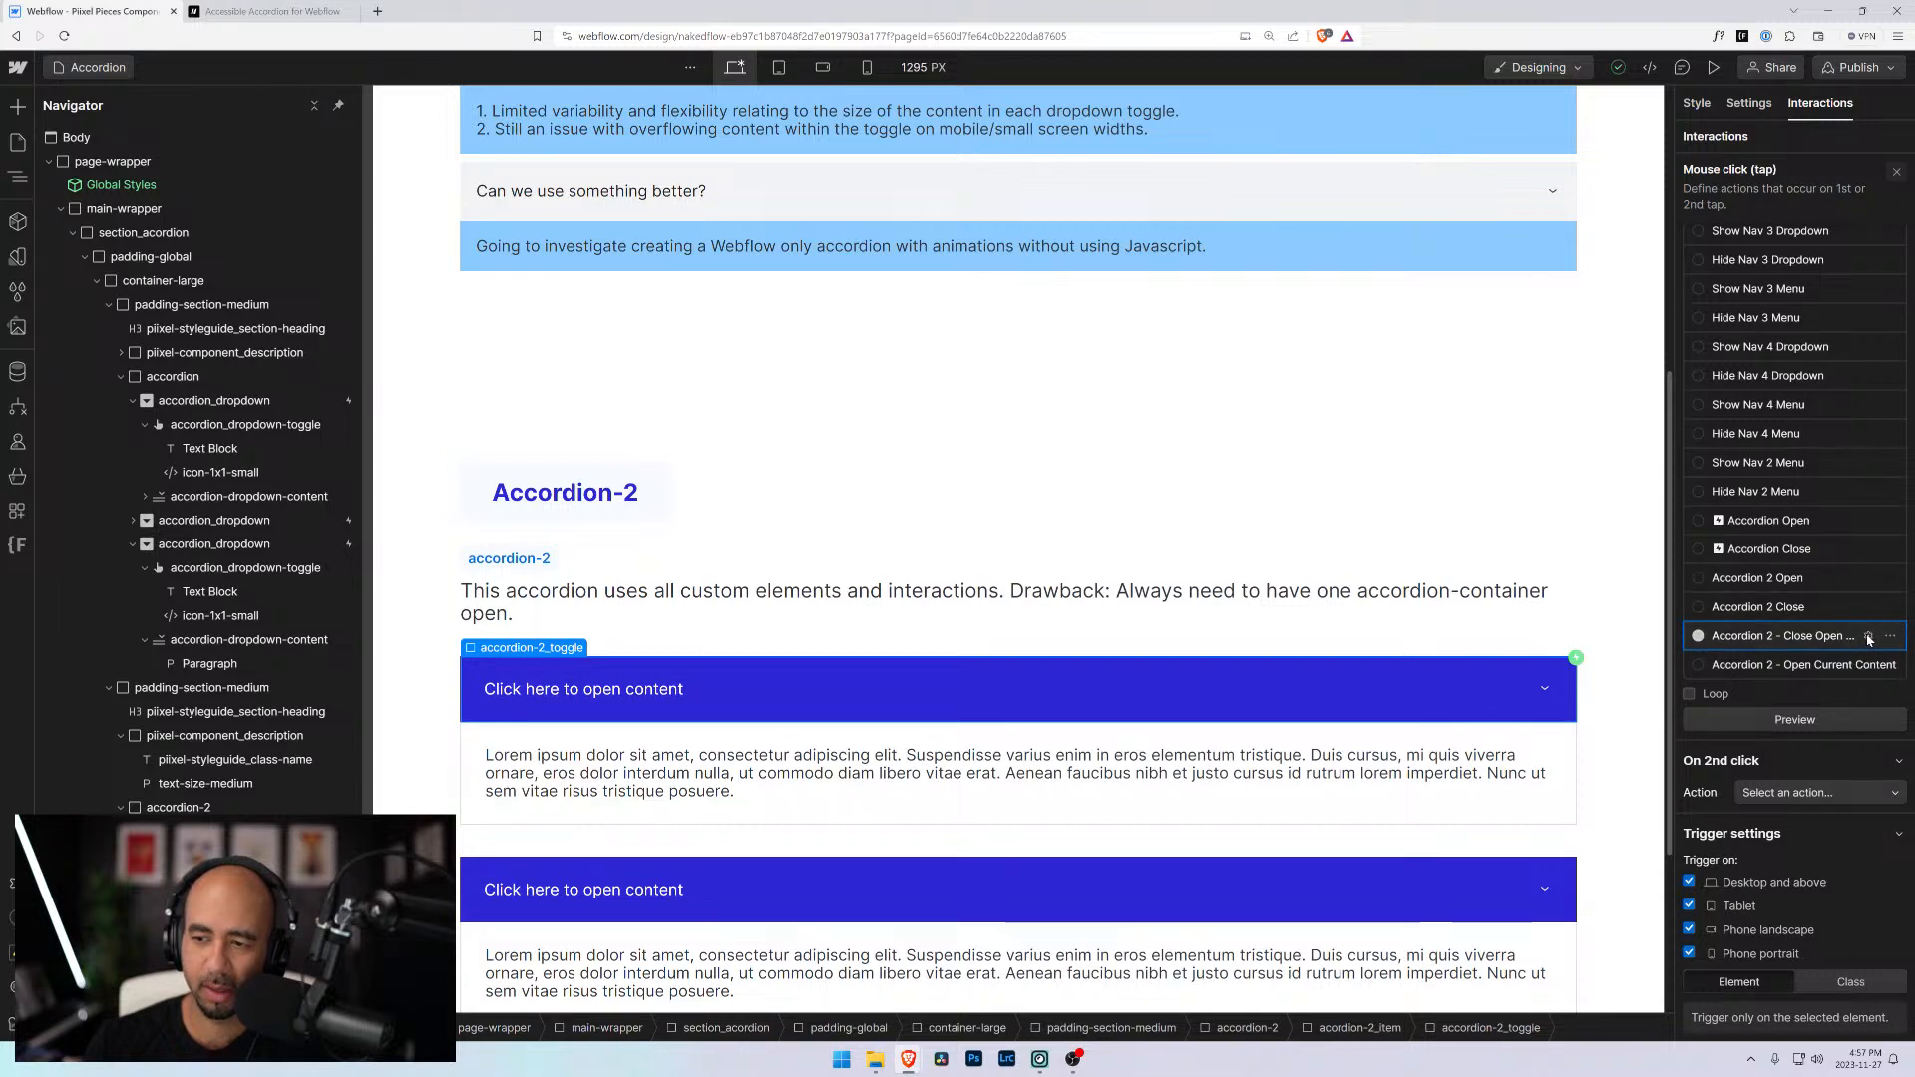
{"action": "left_click", "coordinate": [1868, 638]}
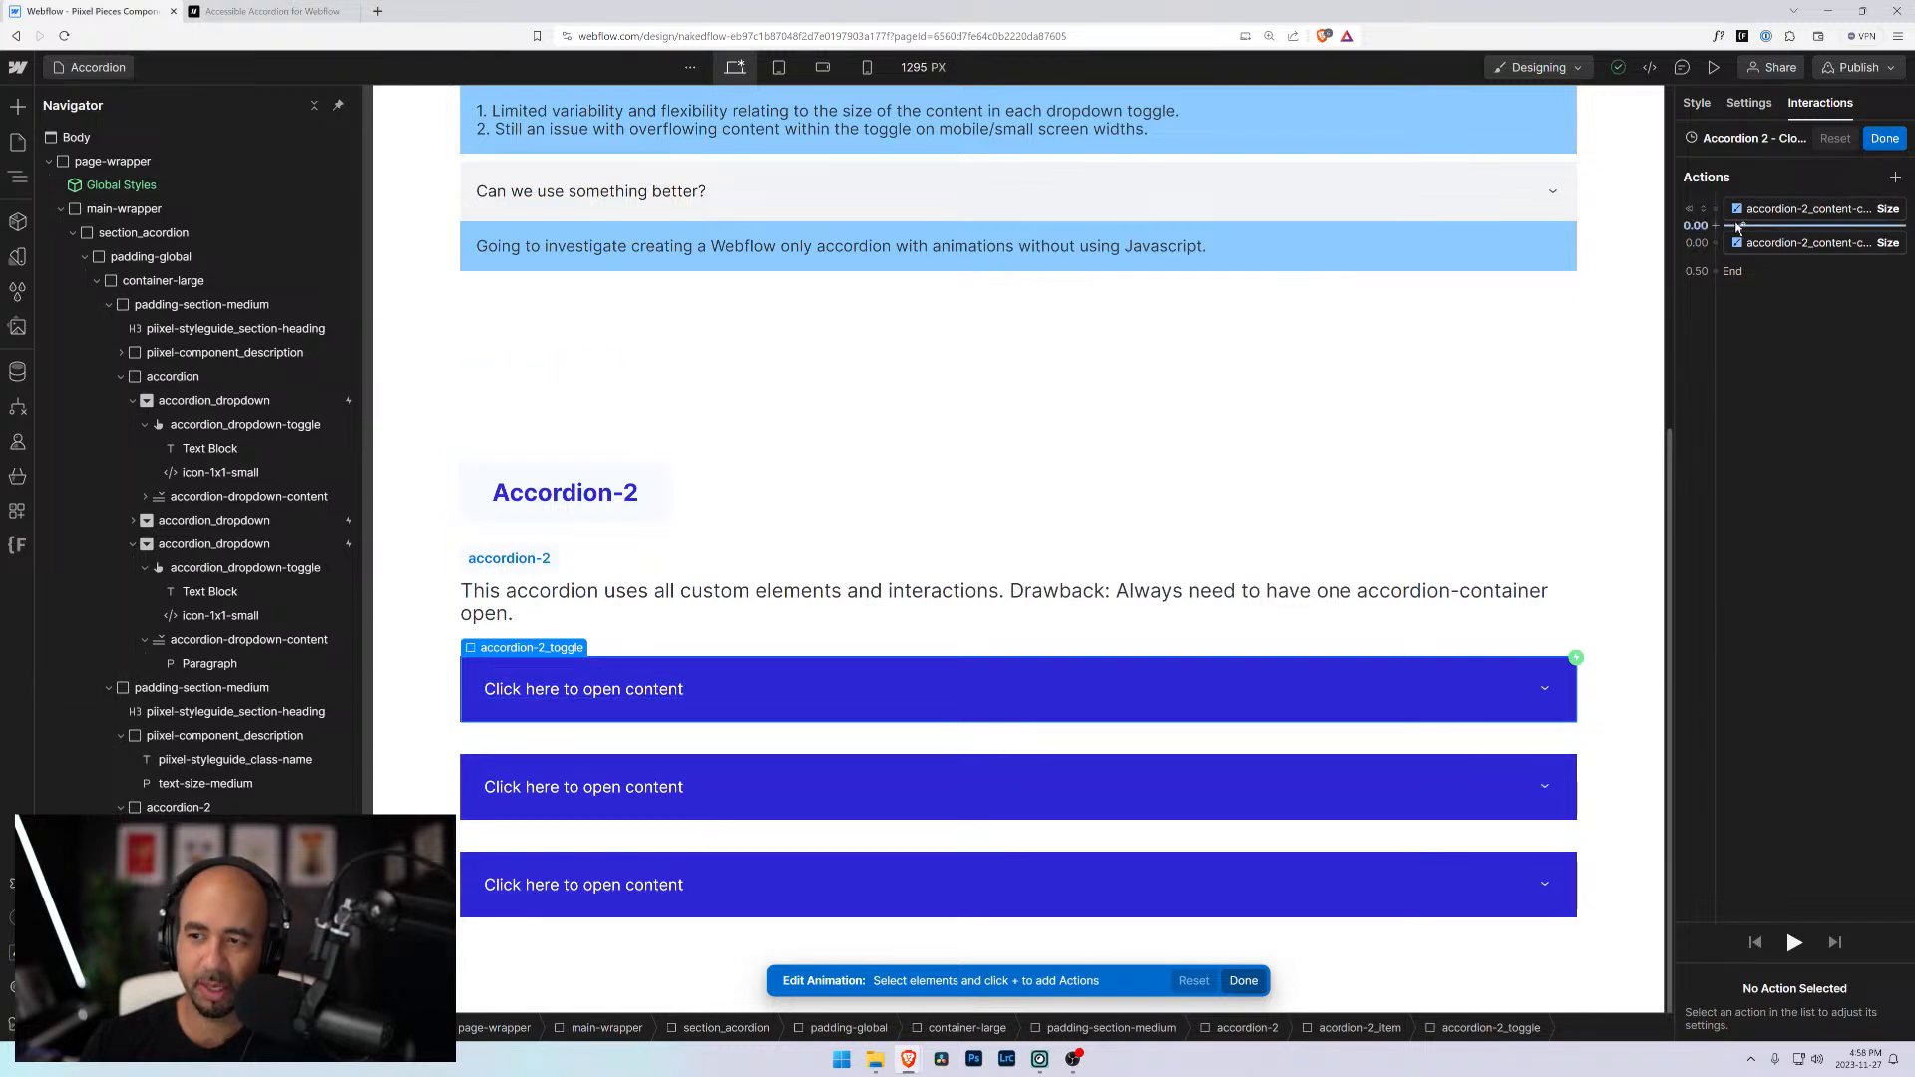
{"action": "left_click", "coordinate": [1795, 244]}
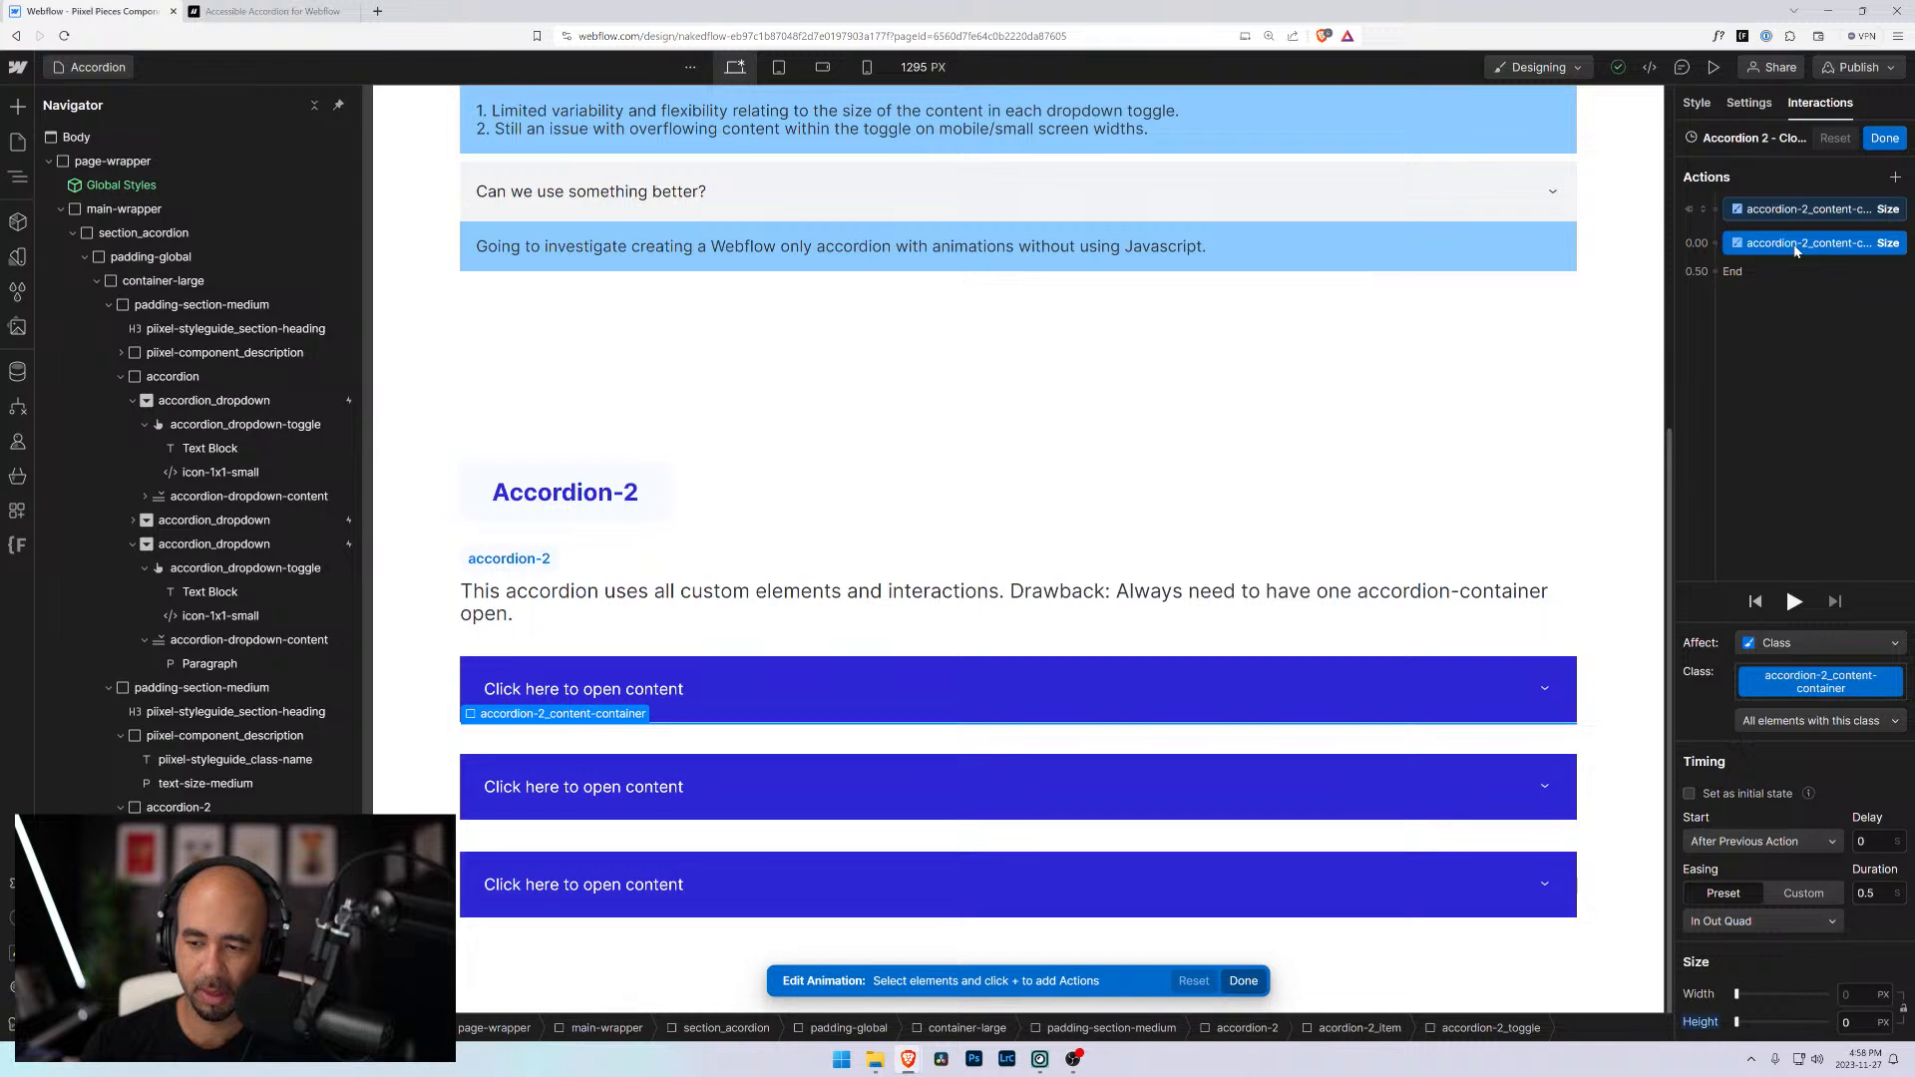
{"action": "left_click", "coordinate": [1787, 213]}
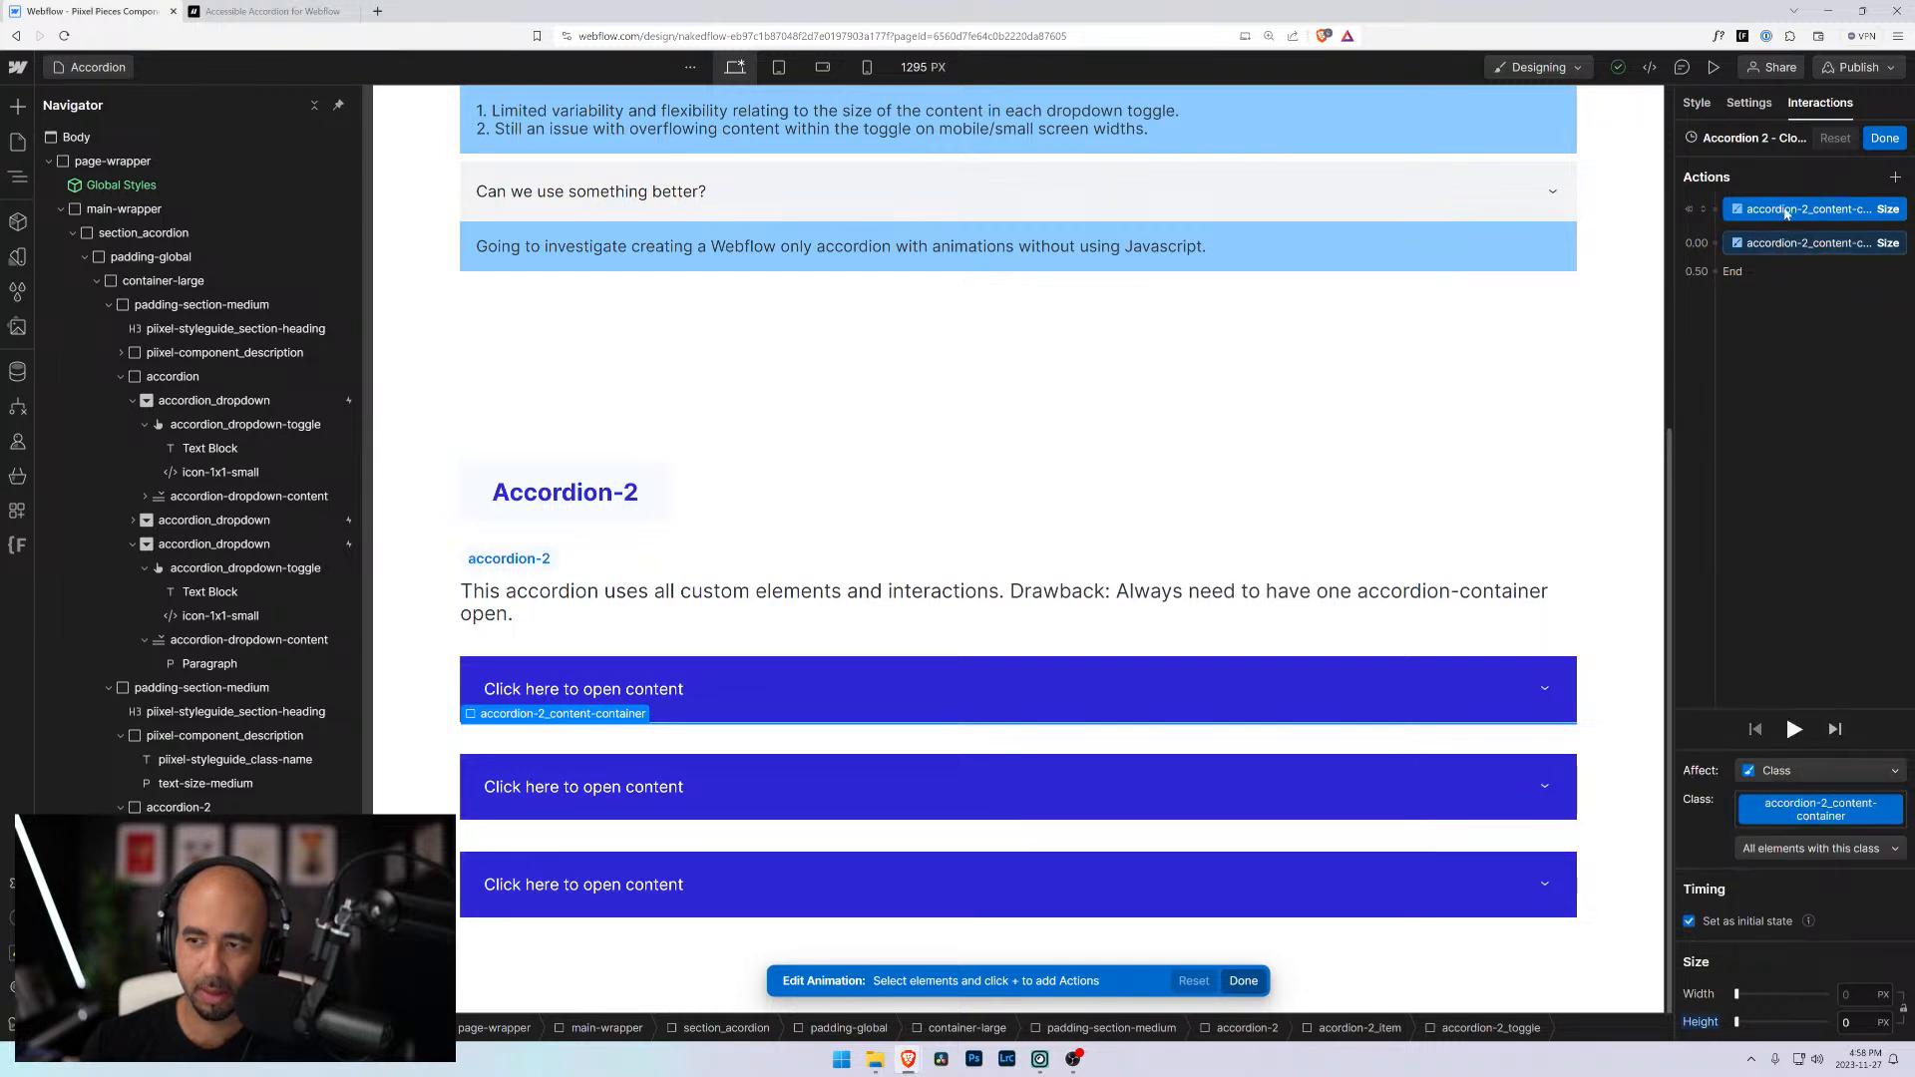
{"action": "left_click", "coordinate": [1772, 247]}
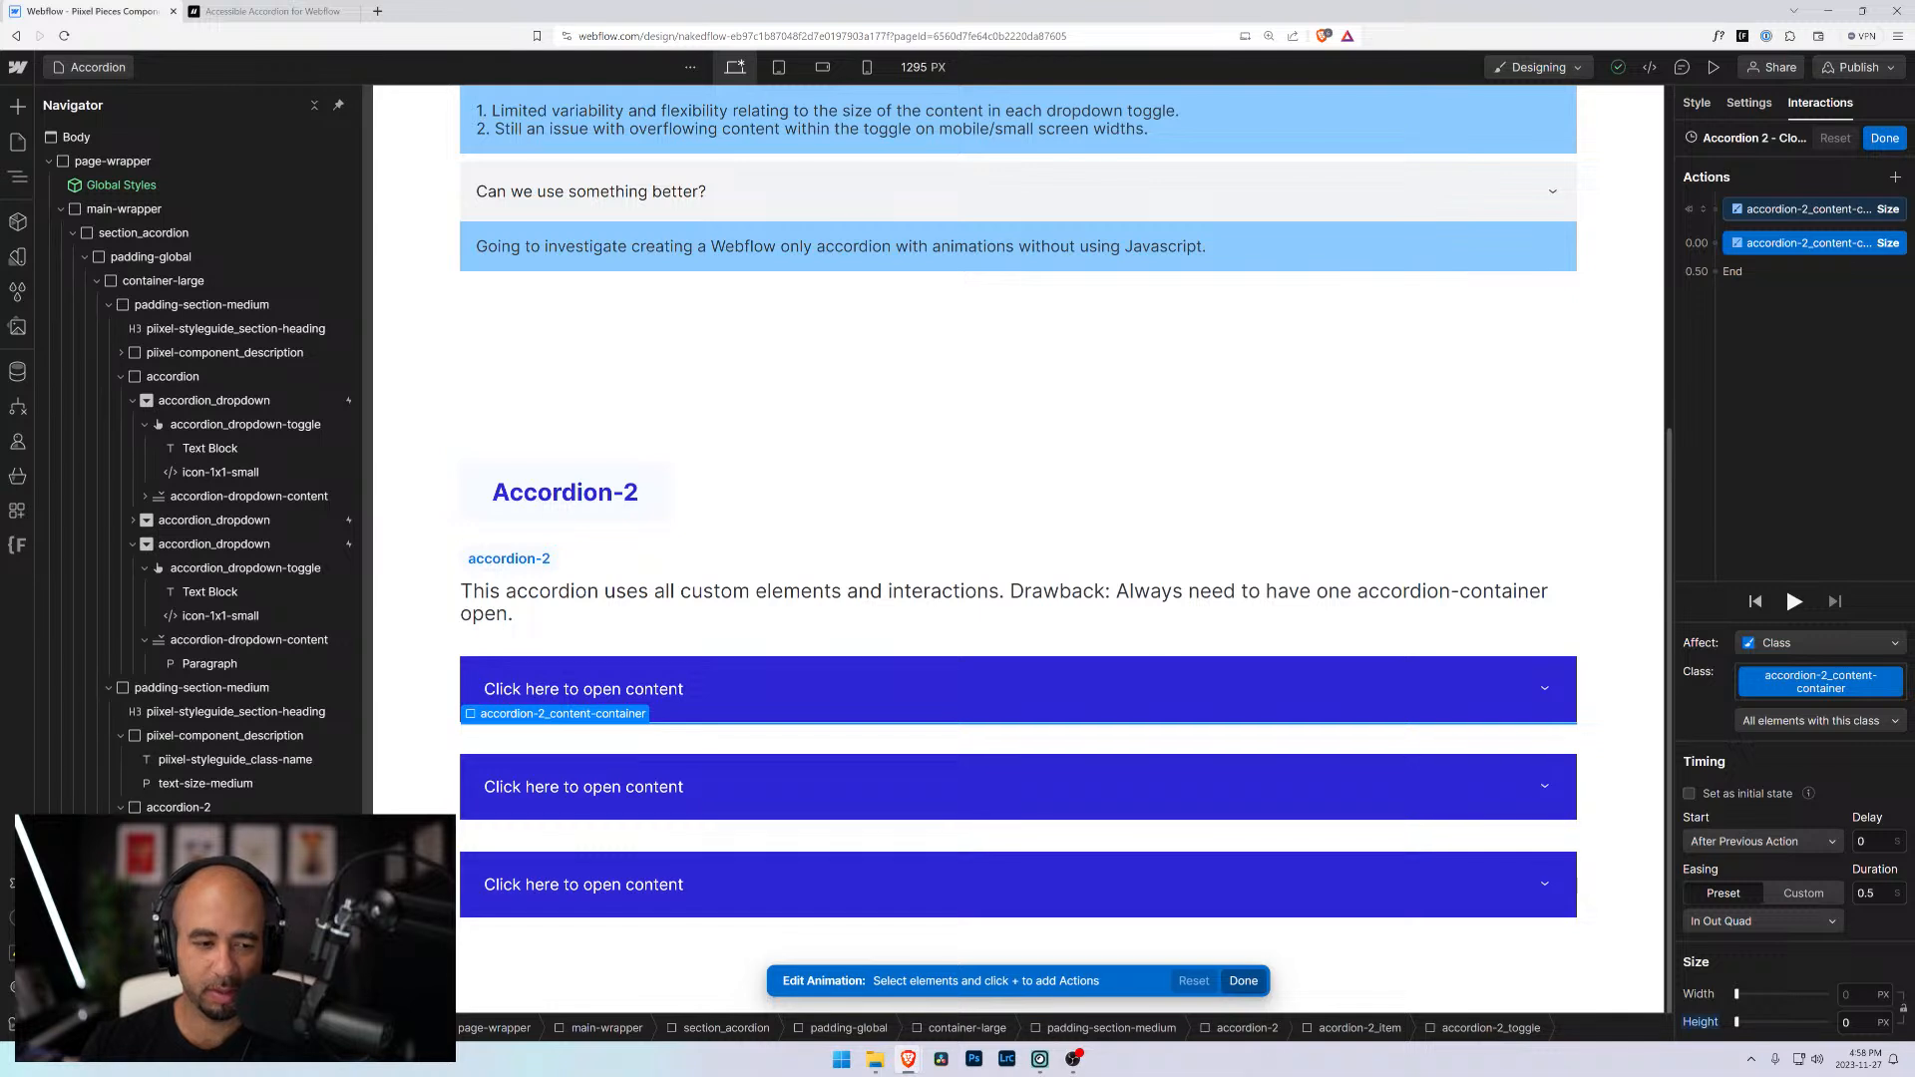
Add a Rotate action of 0° on Z for the first toggle's icon to Close Open Content, starting with the previous action, and save
{"action": "left_click", "coordinate": [1545, 688]}
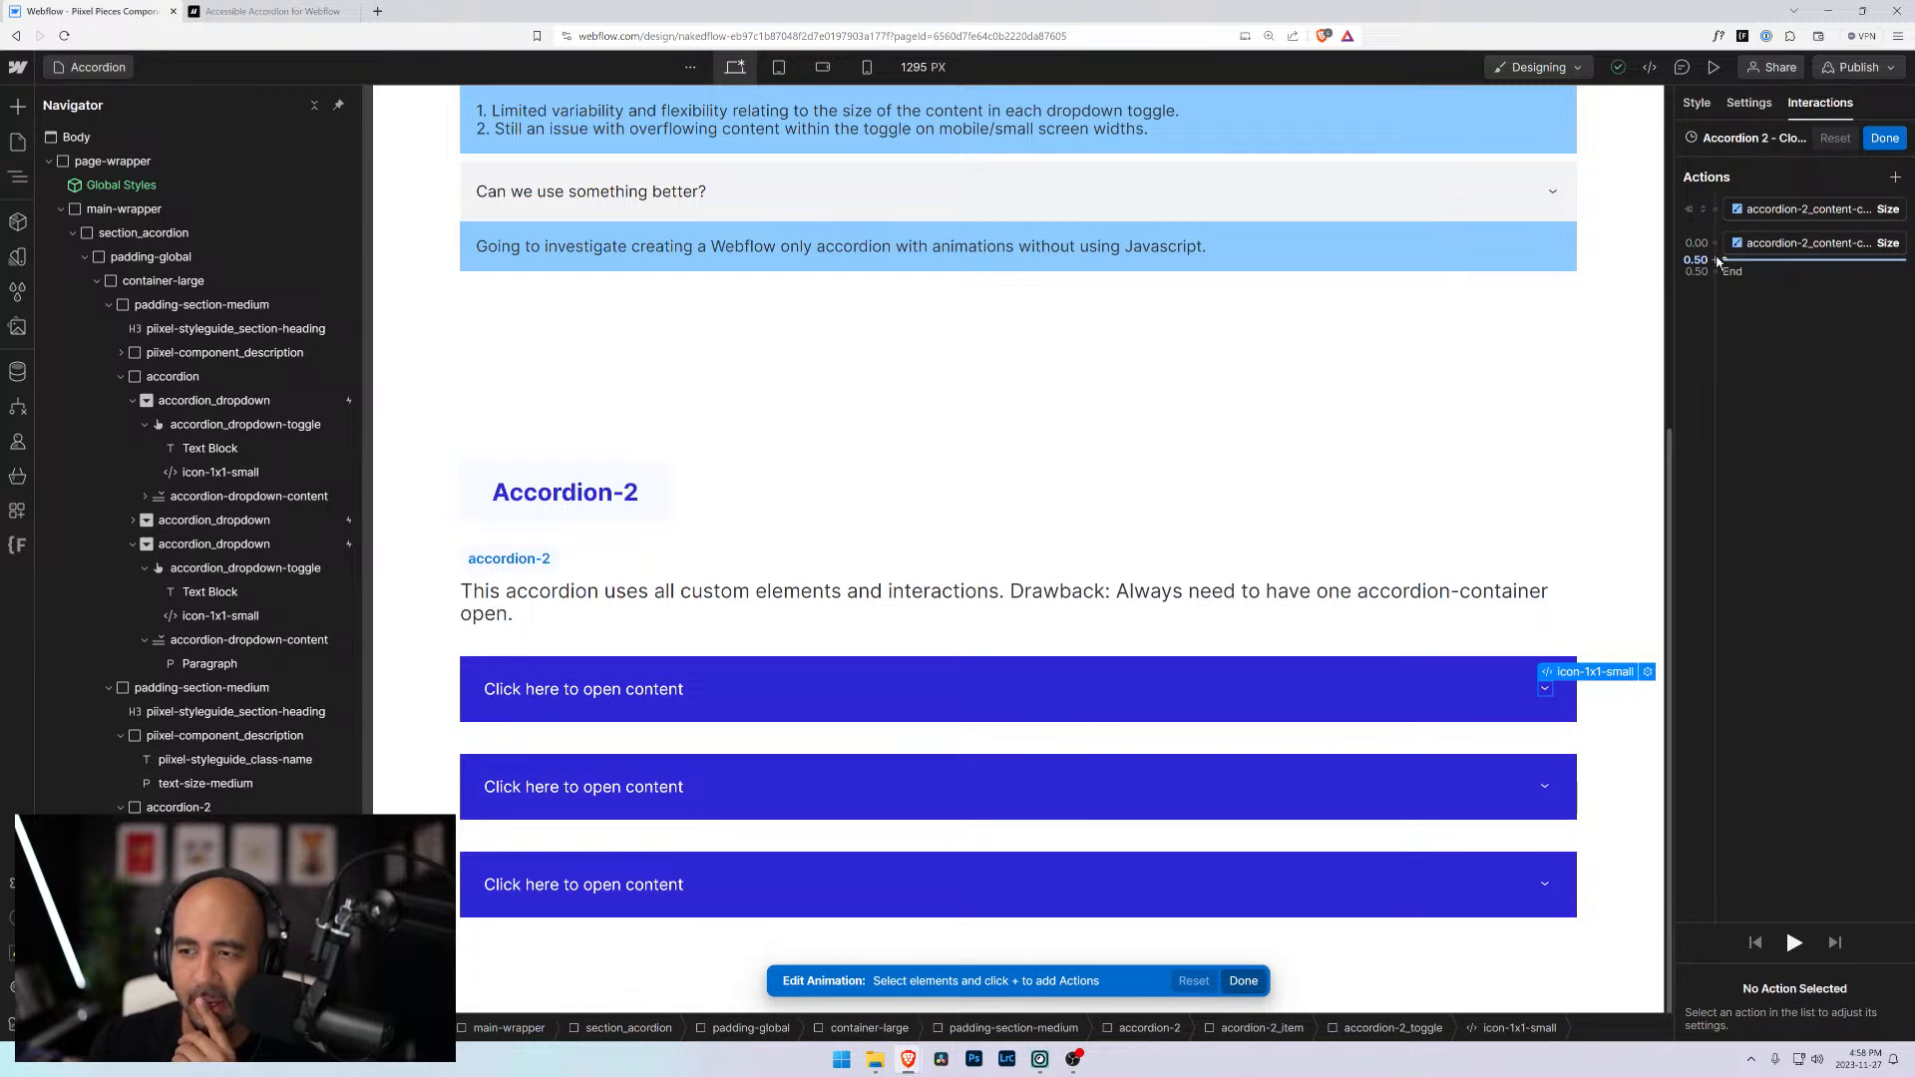
{"action": "left_click", "coordinate": [1717, 261]}
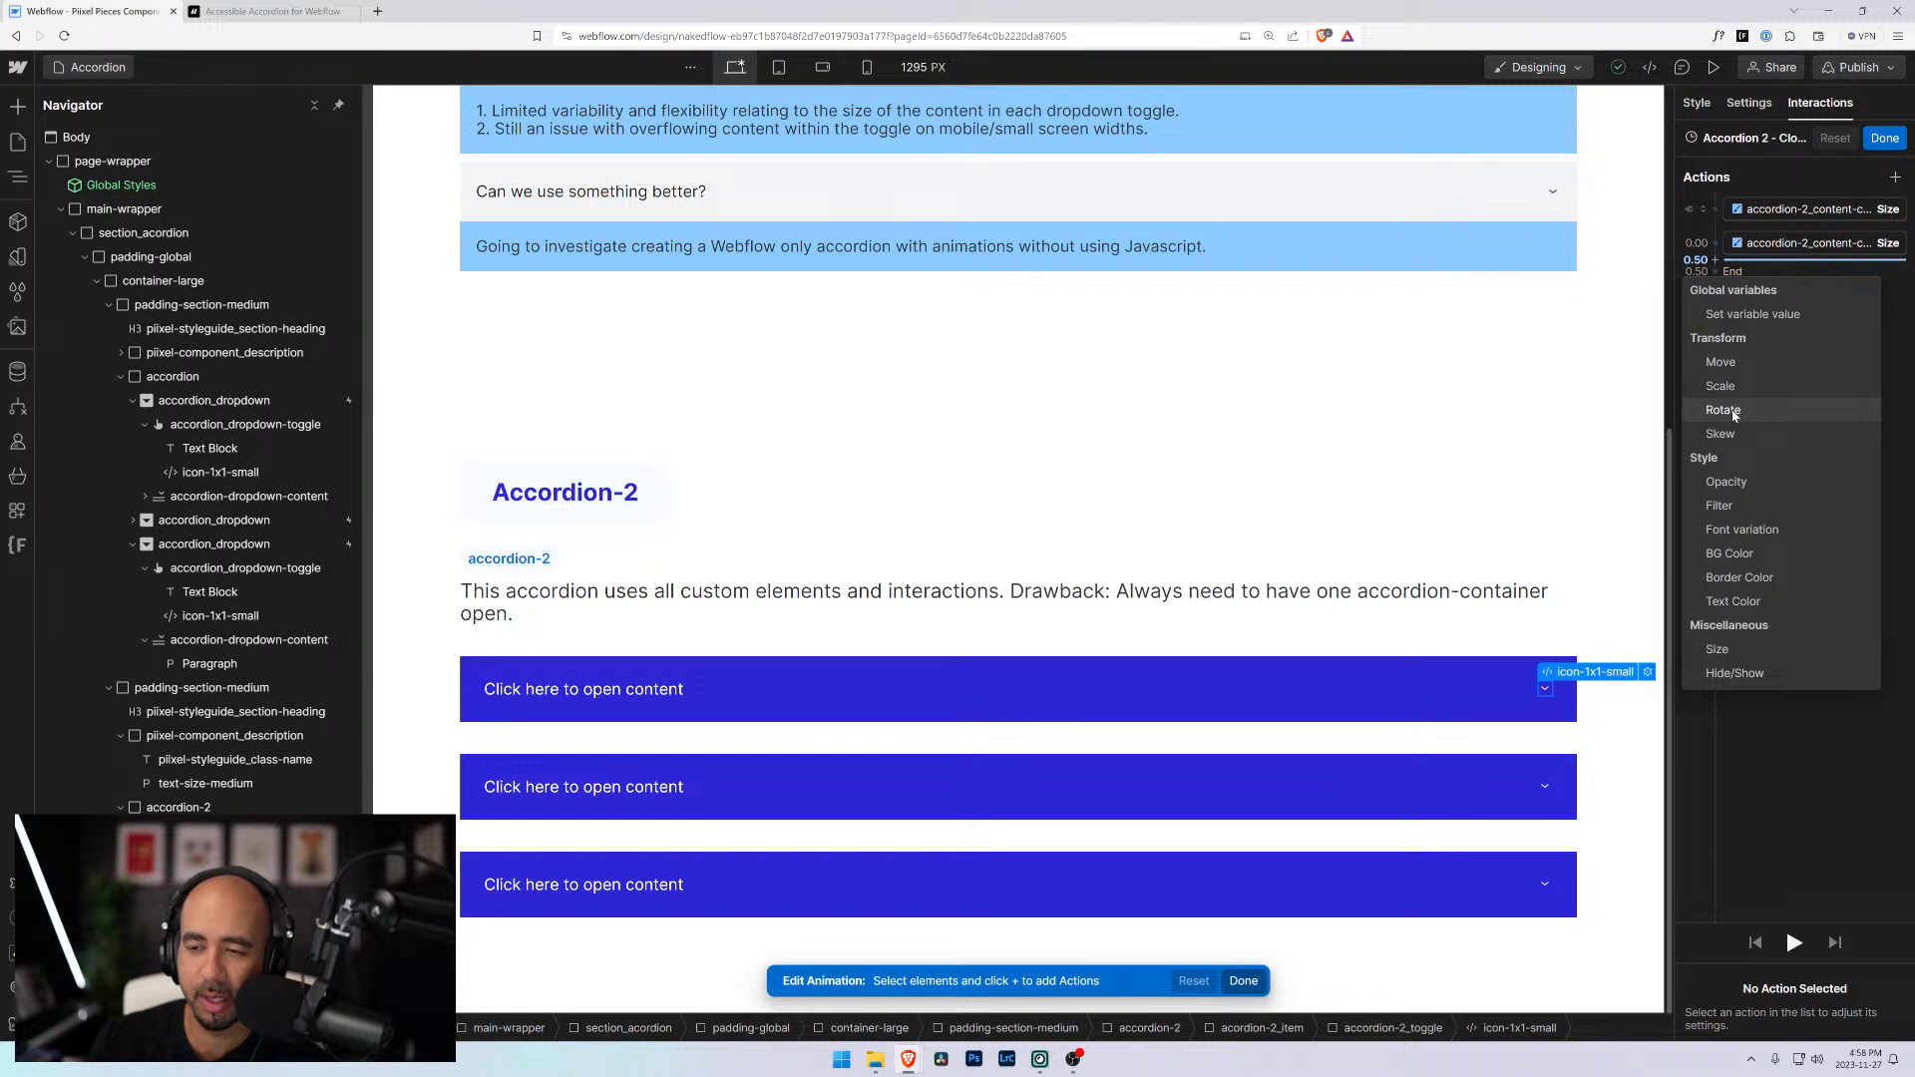
{"action": "left_click", "coordinate": [1733, 421]}
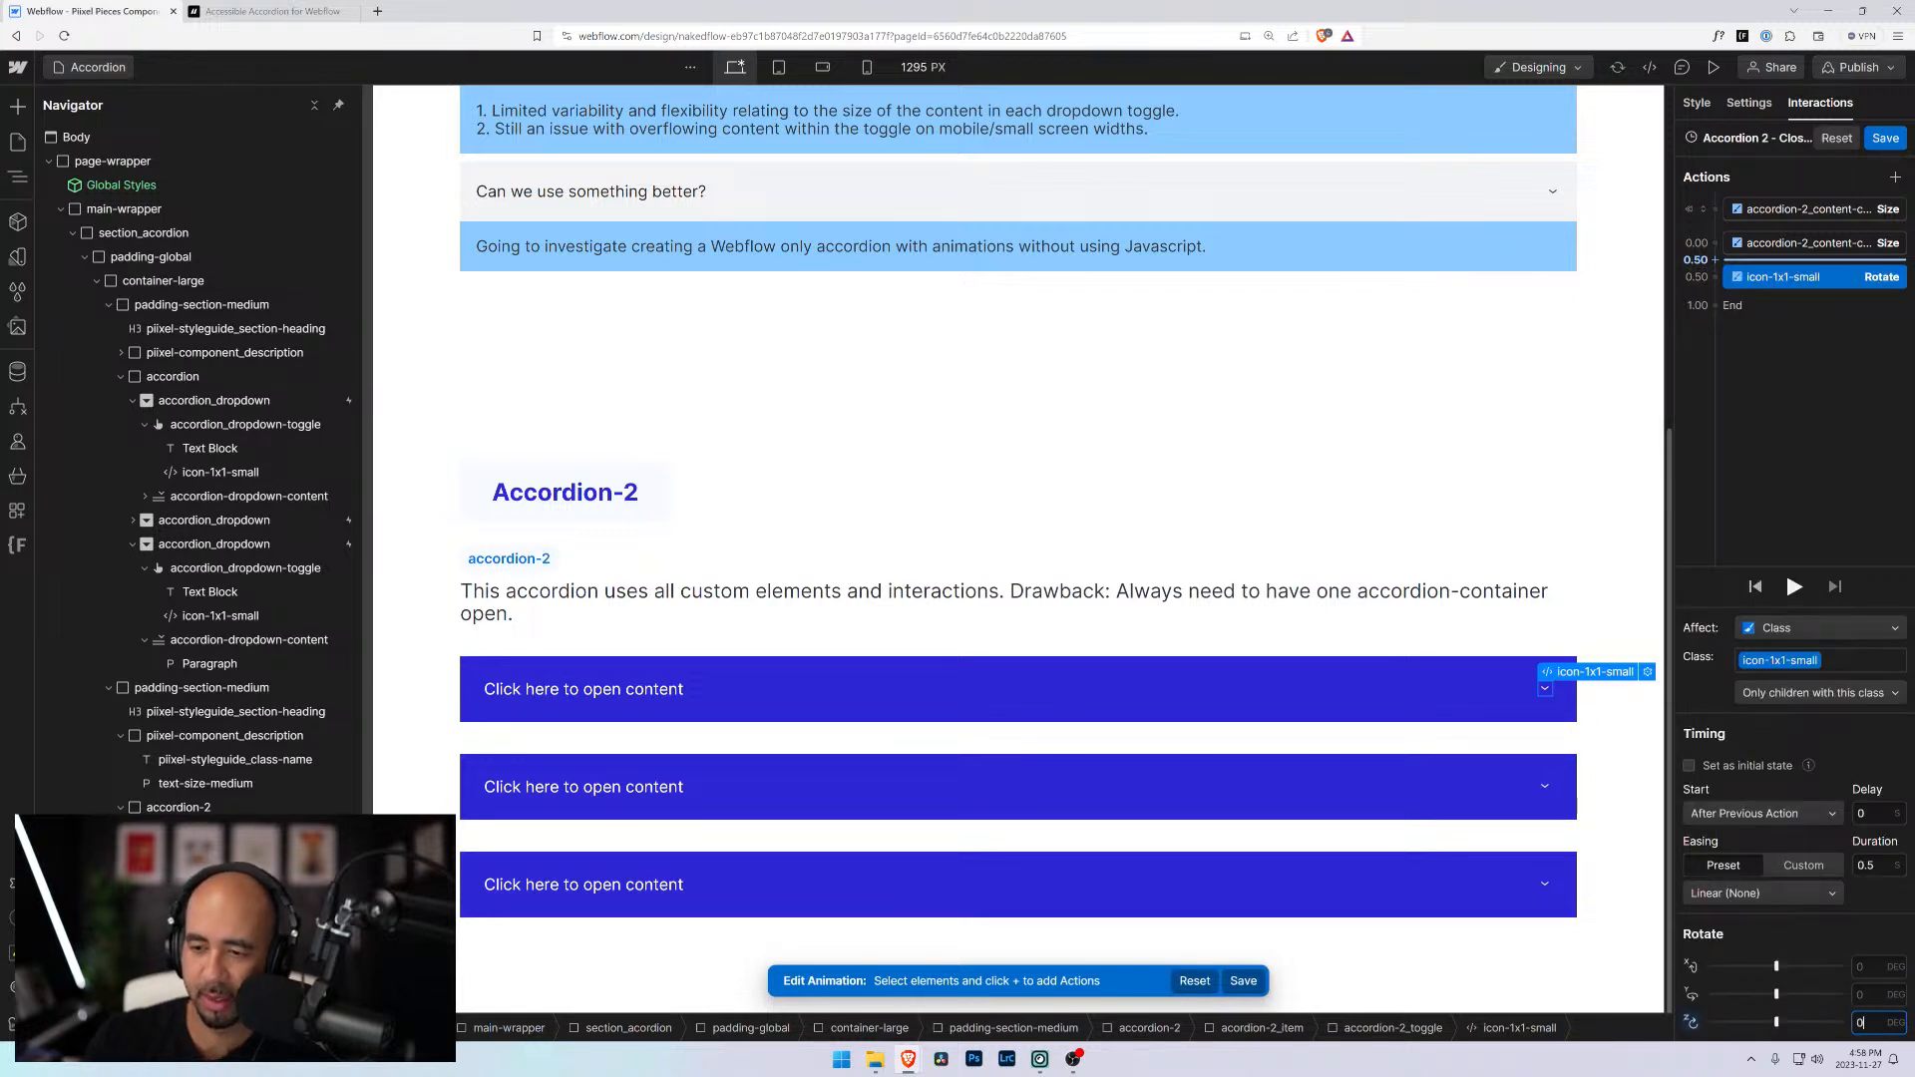
{"action": "left_click", "coordinate": [1763, 813]}
{"action": "left_click", "coordinate": [1720, 838]}
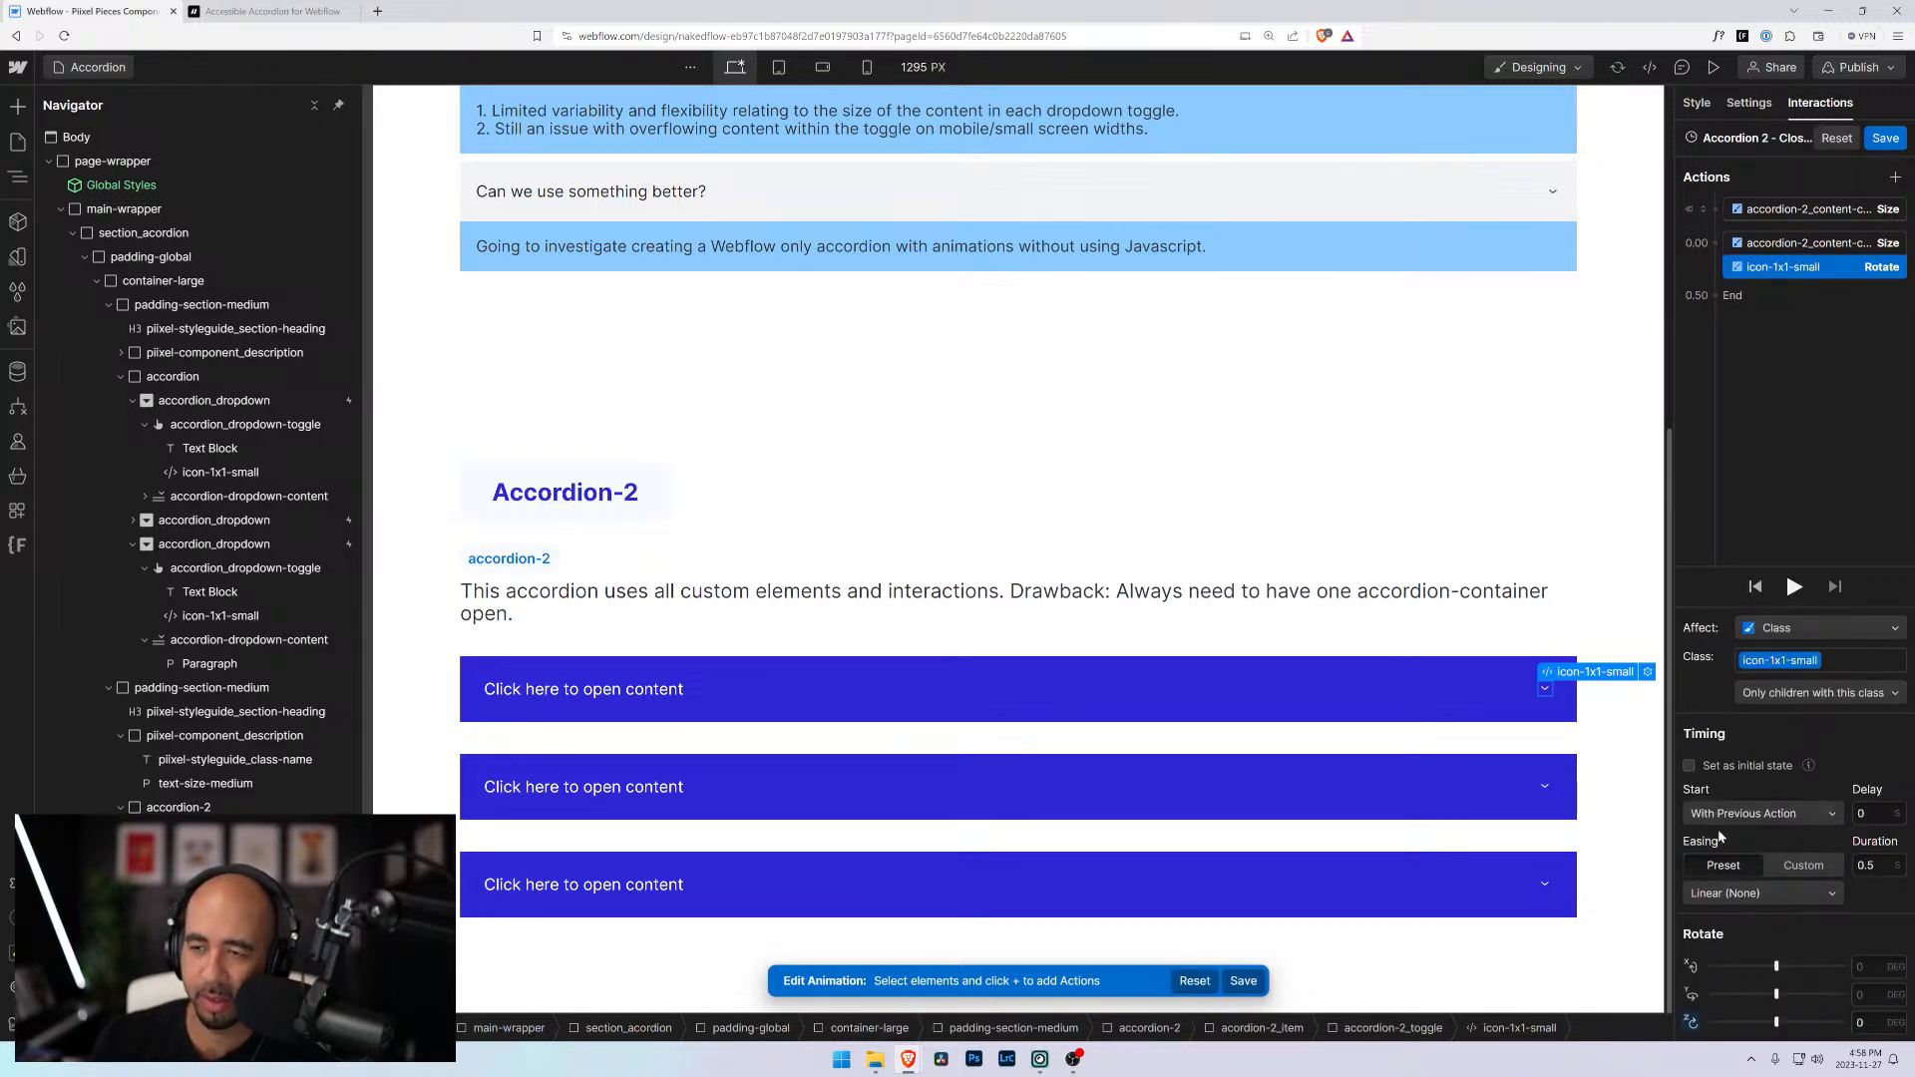
{"action": "left_click", "coordinate": [1888, 139]}
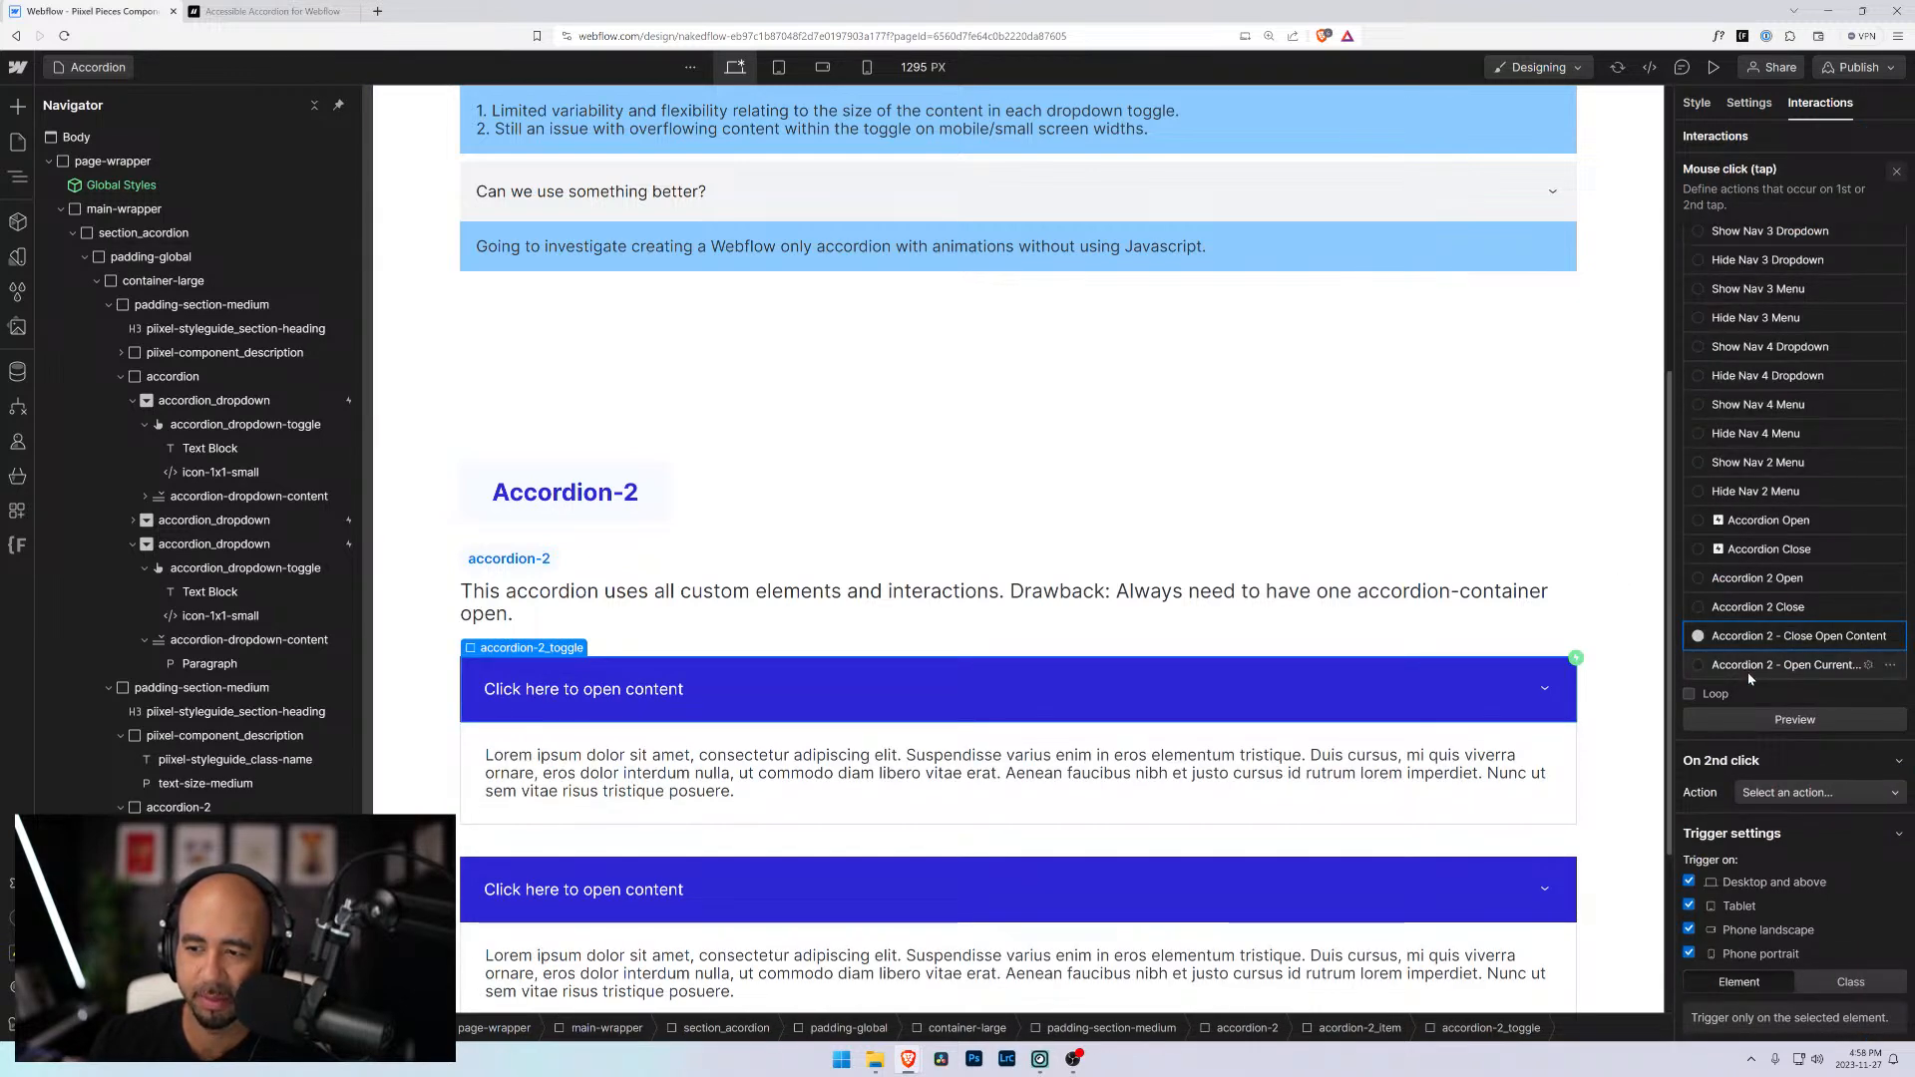
Add a Rotate action of -180° on Z for the first toggle's icon to Open Current Content, starting with the previous action, and save
{"action": "left_click", "coordinate": [1869, 665]}
{"action": "left_click", "coordinate": [1763, 212]}
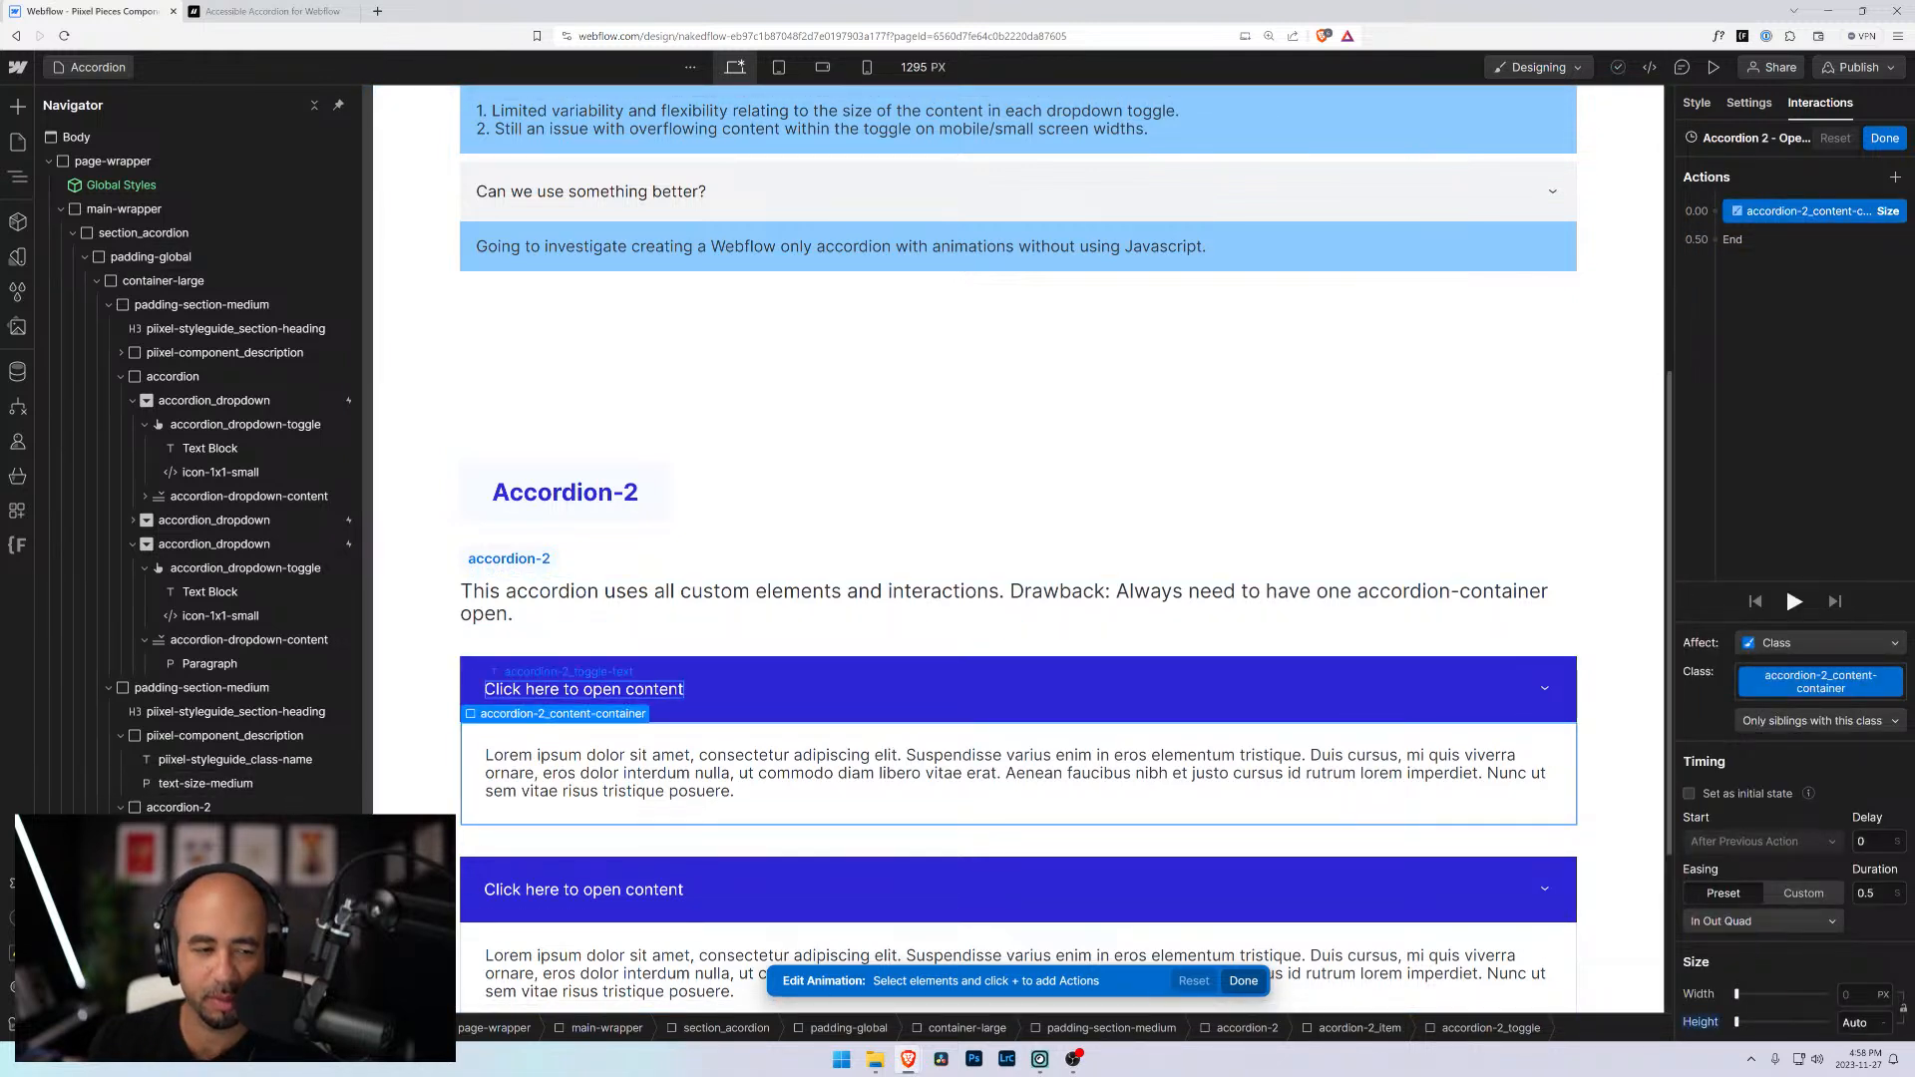
{"action": "left_click", "coordinate": [1545, 689]}
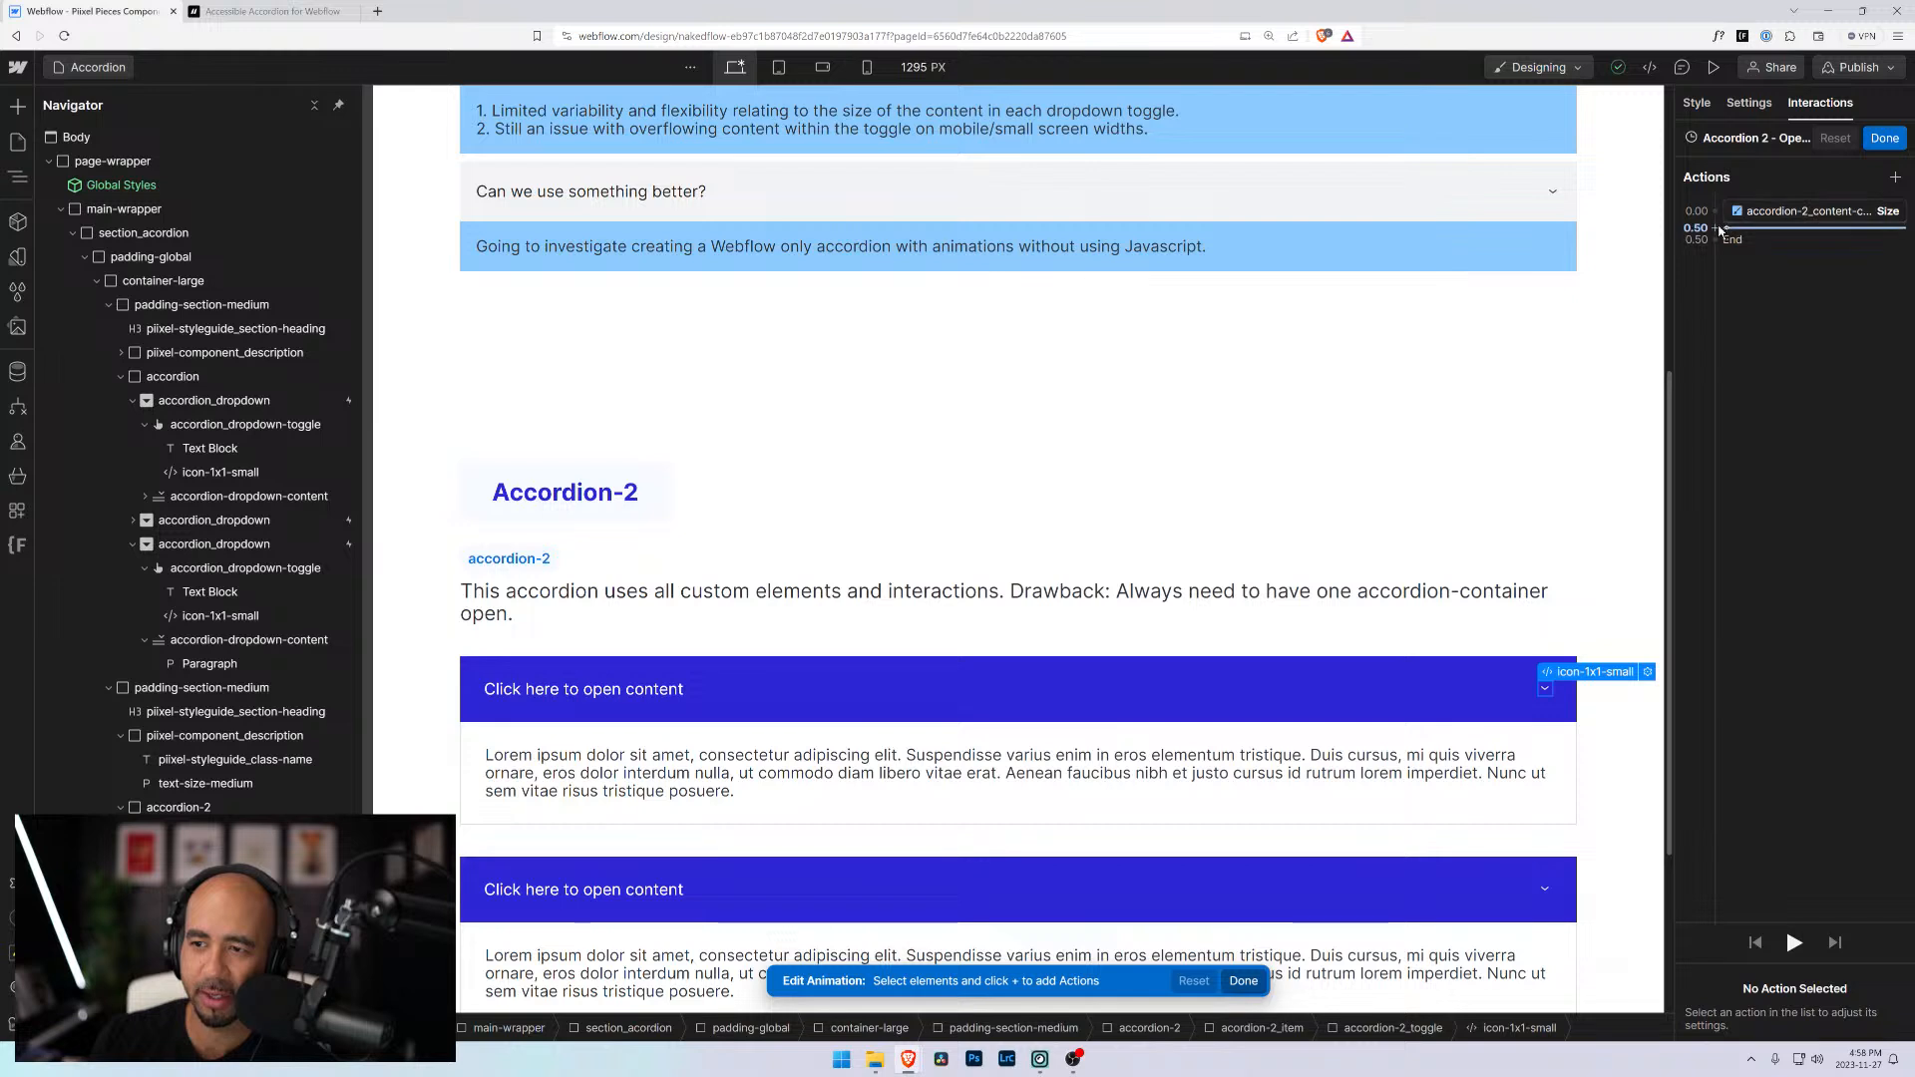
{"action": "left_click", "coordinate": [1716, 236]}
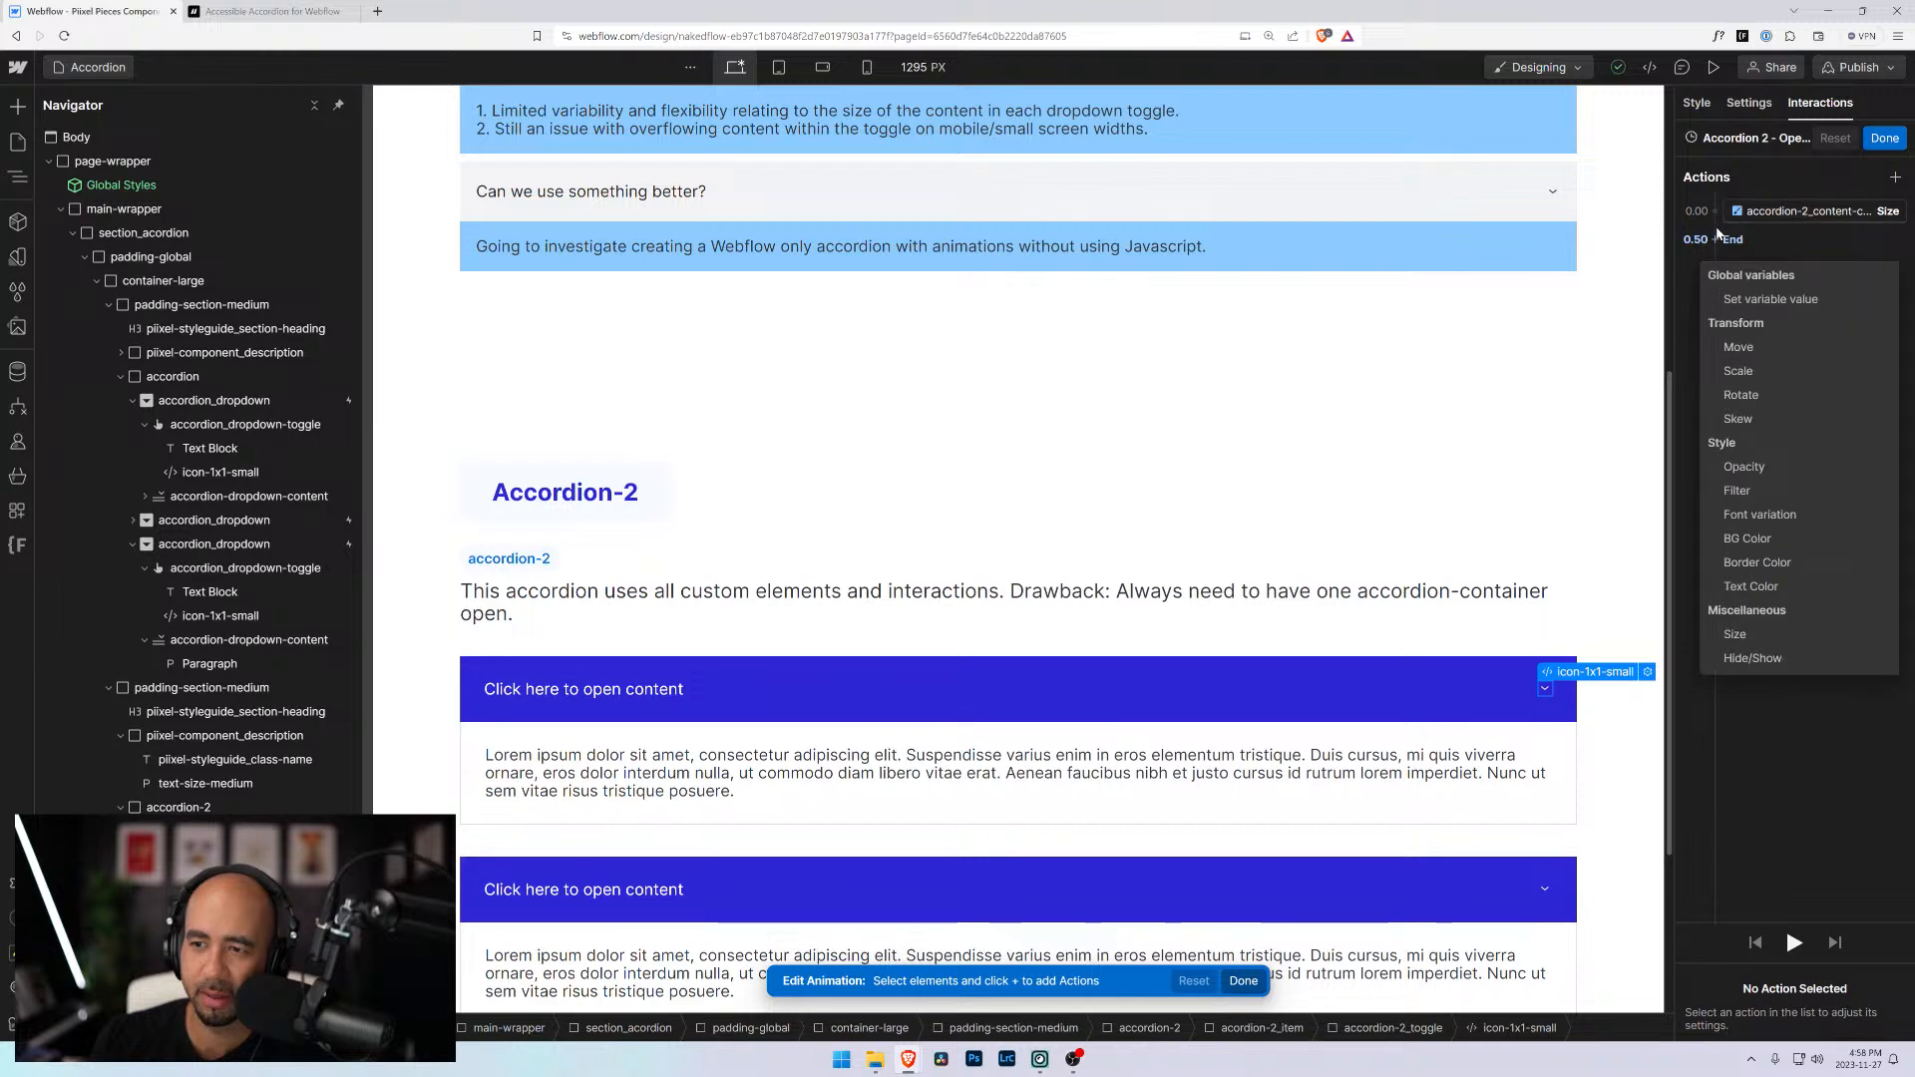
{"action": "left_click", "coordinate": [1895, 176]}
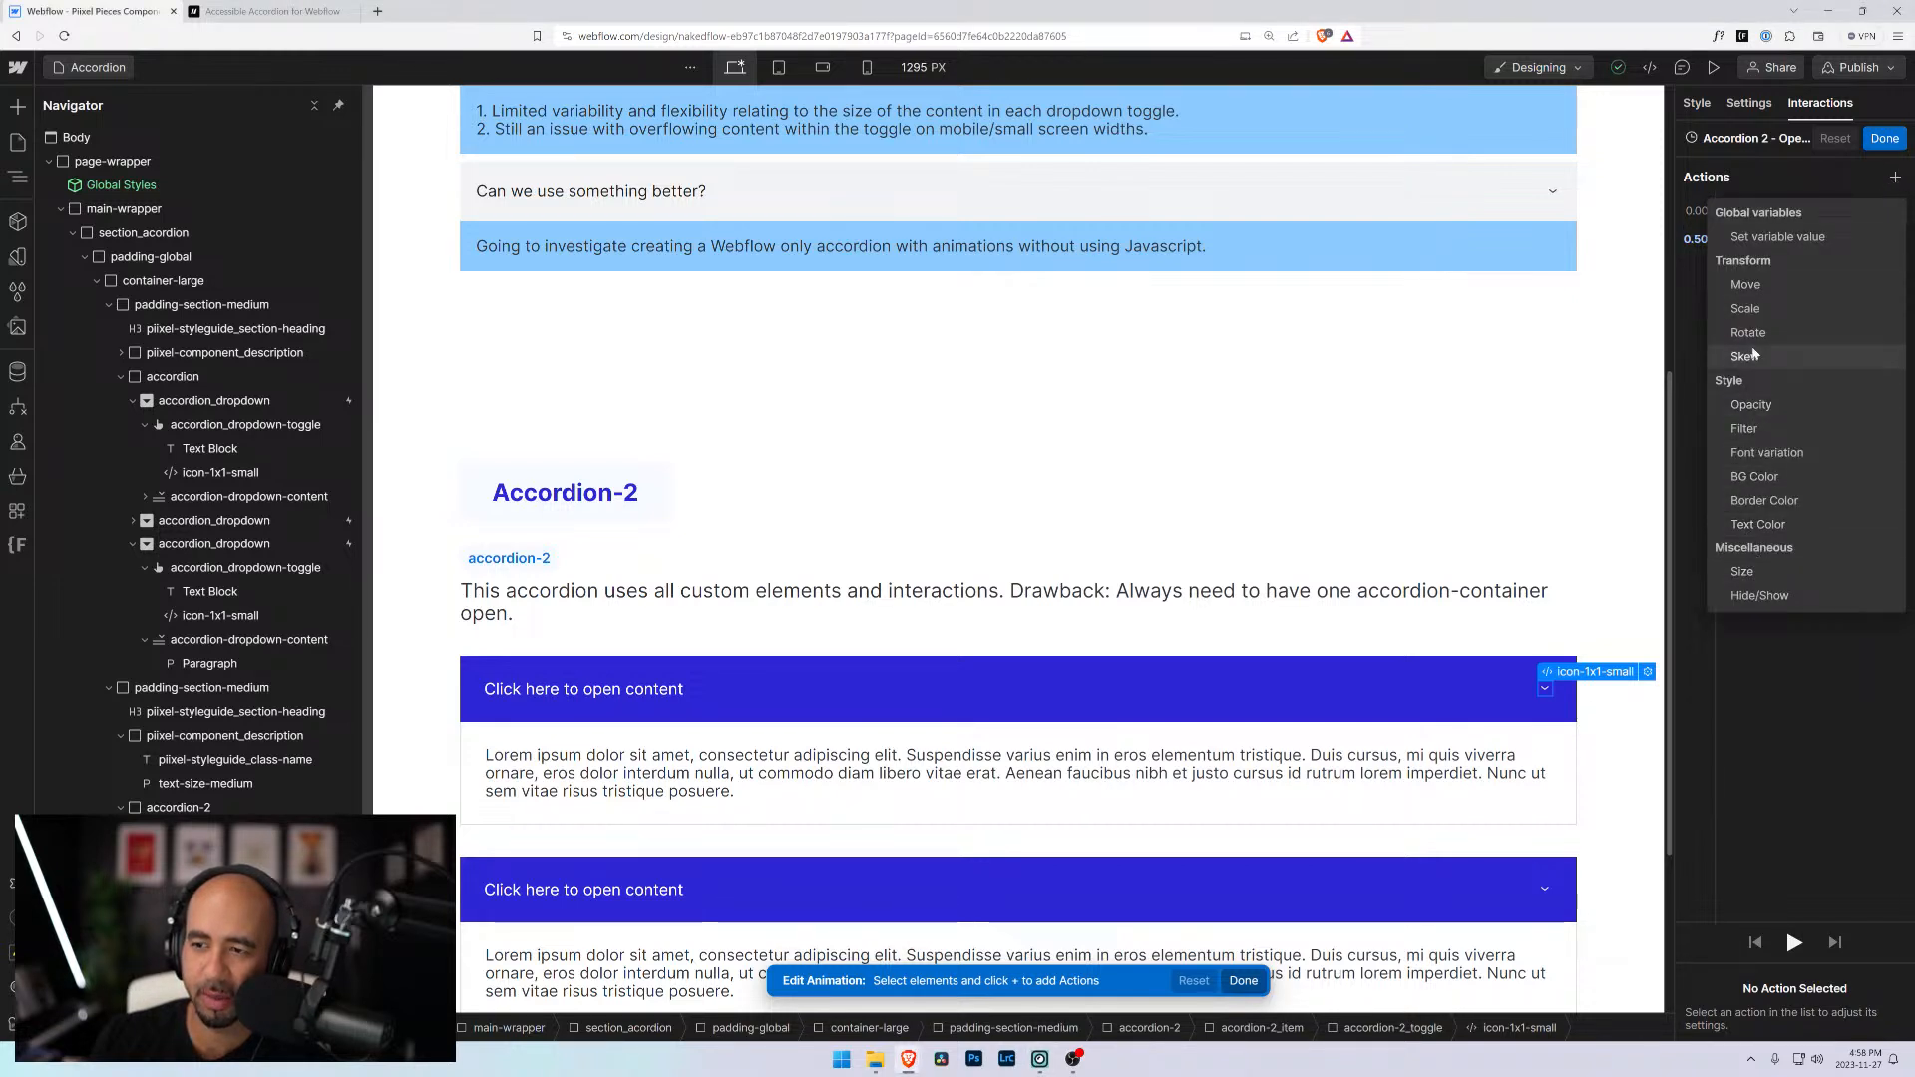
{"action": "left_click", "coordinate": [1748, 332]}
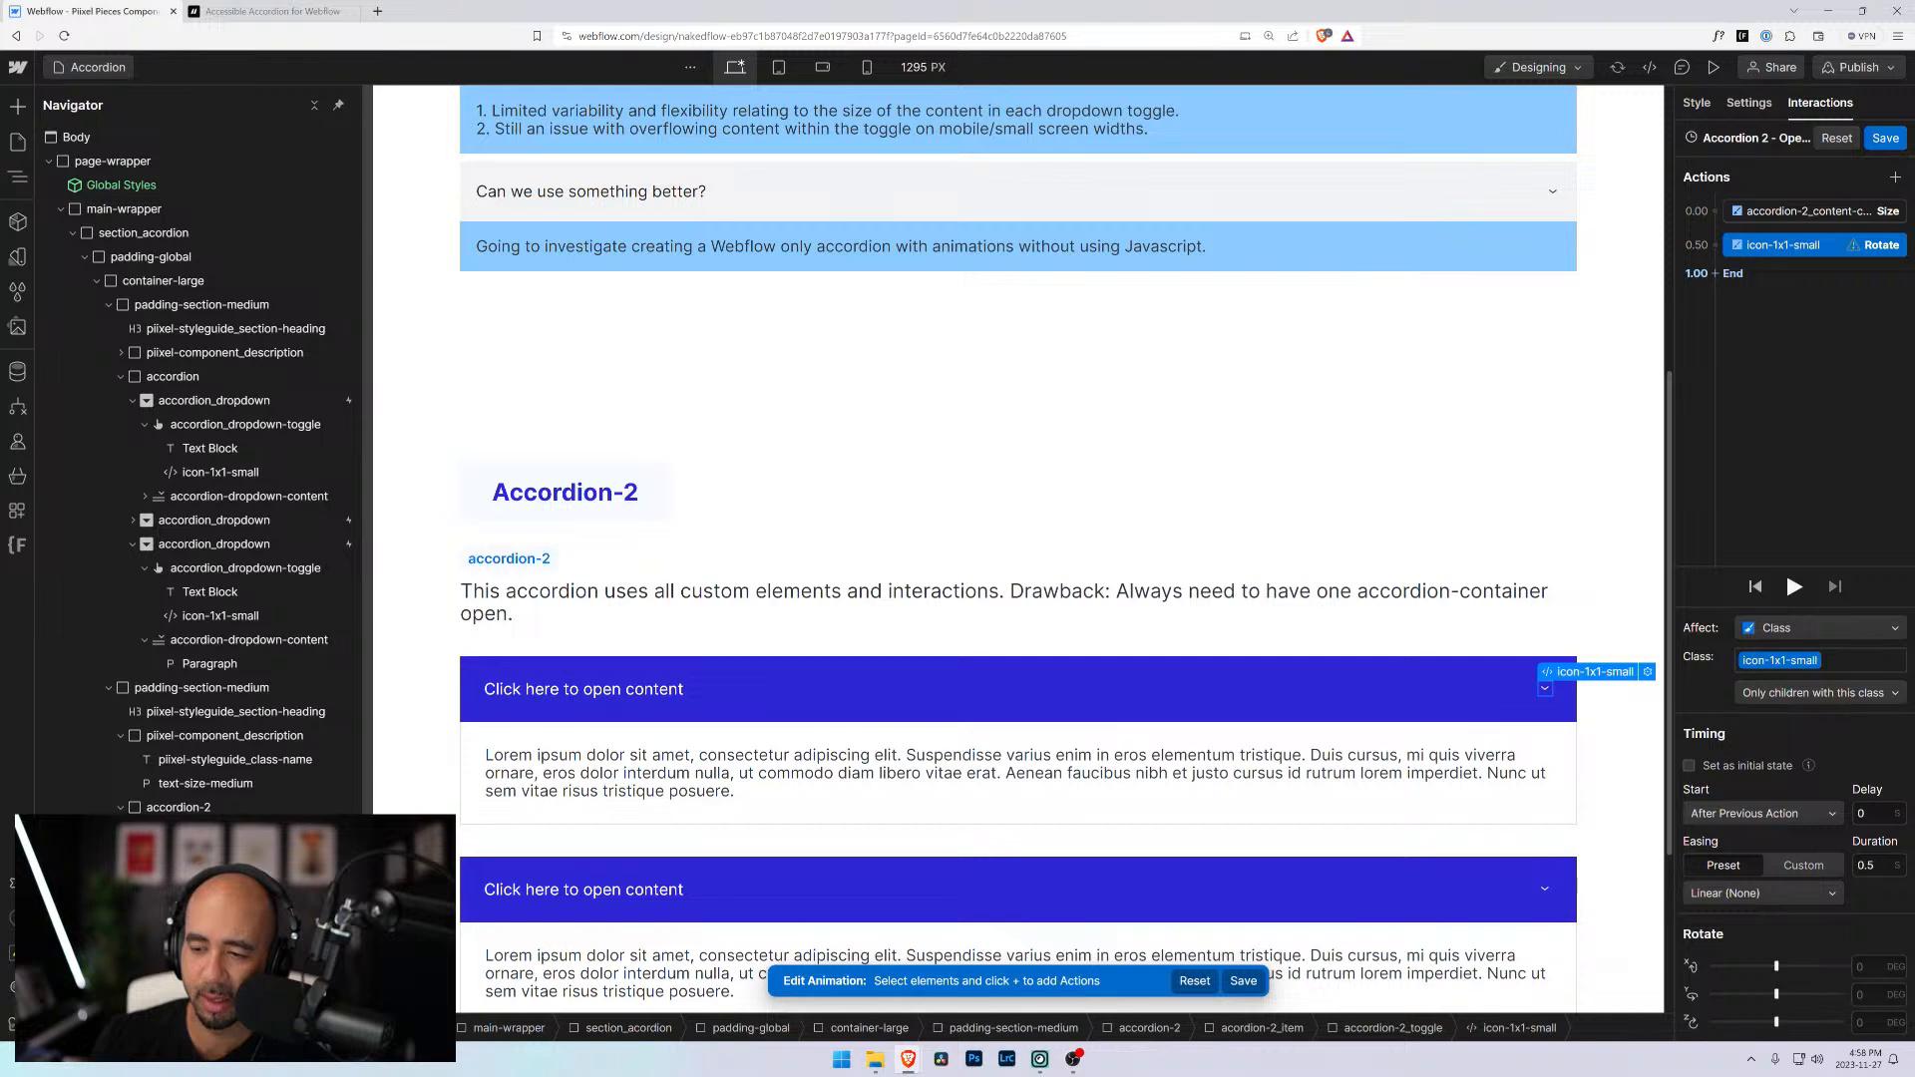
{"action": "left_click", "coordinate": [1865, 1022]}
{"action": "type", "text": "-180"}
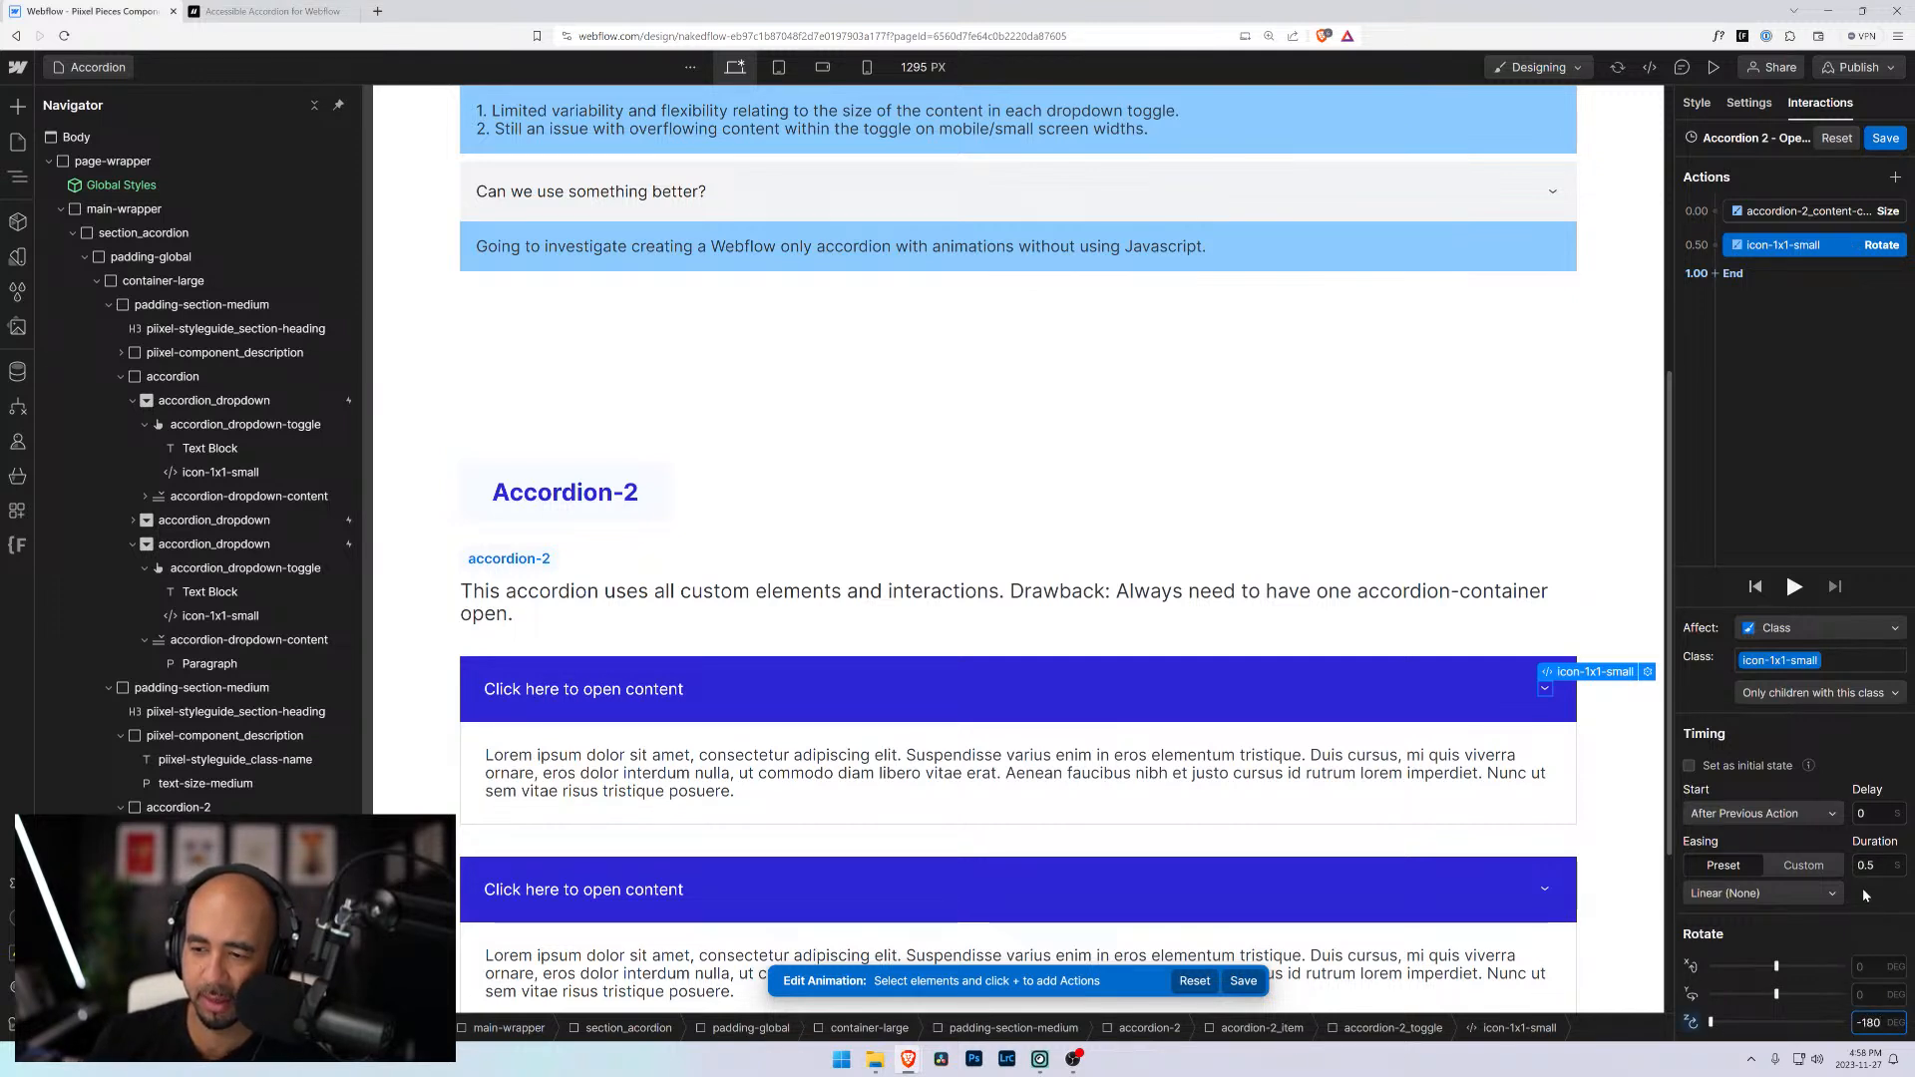
{"action": "left_click", "coordinate": [1729, 815]}
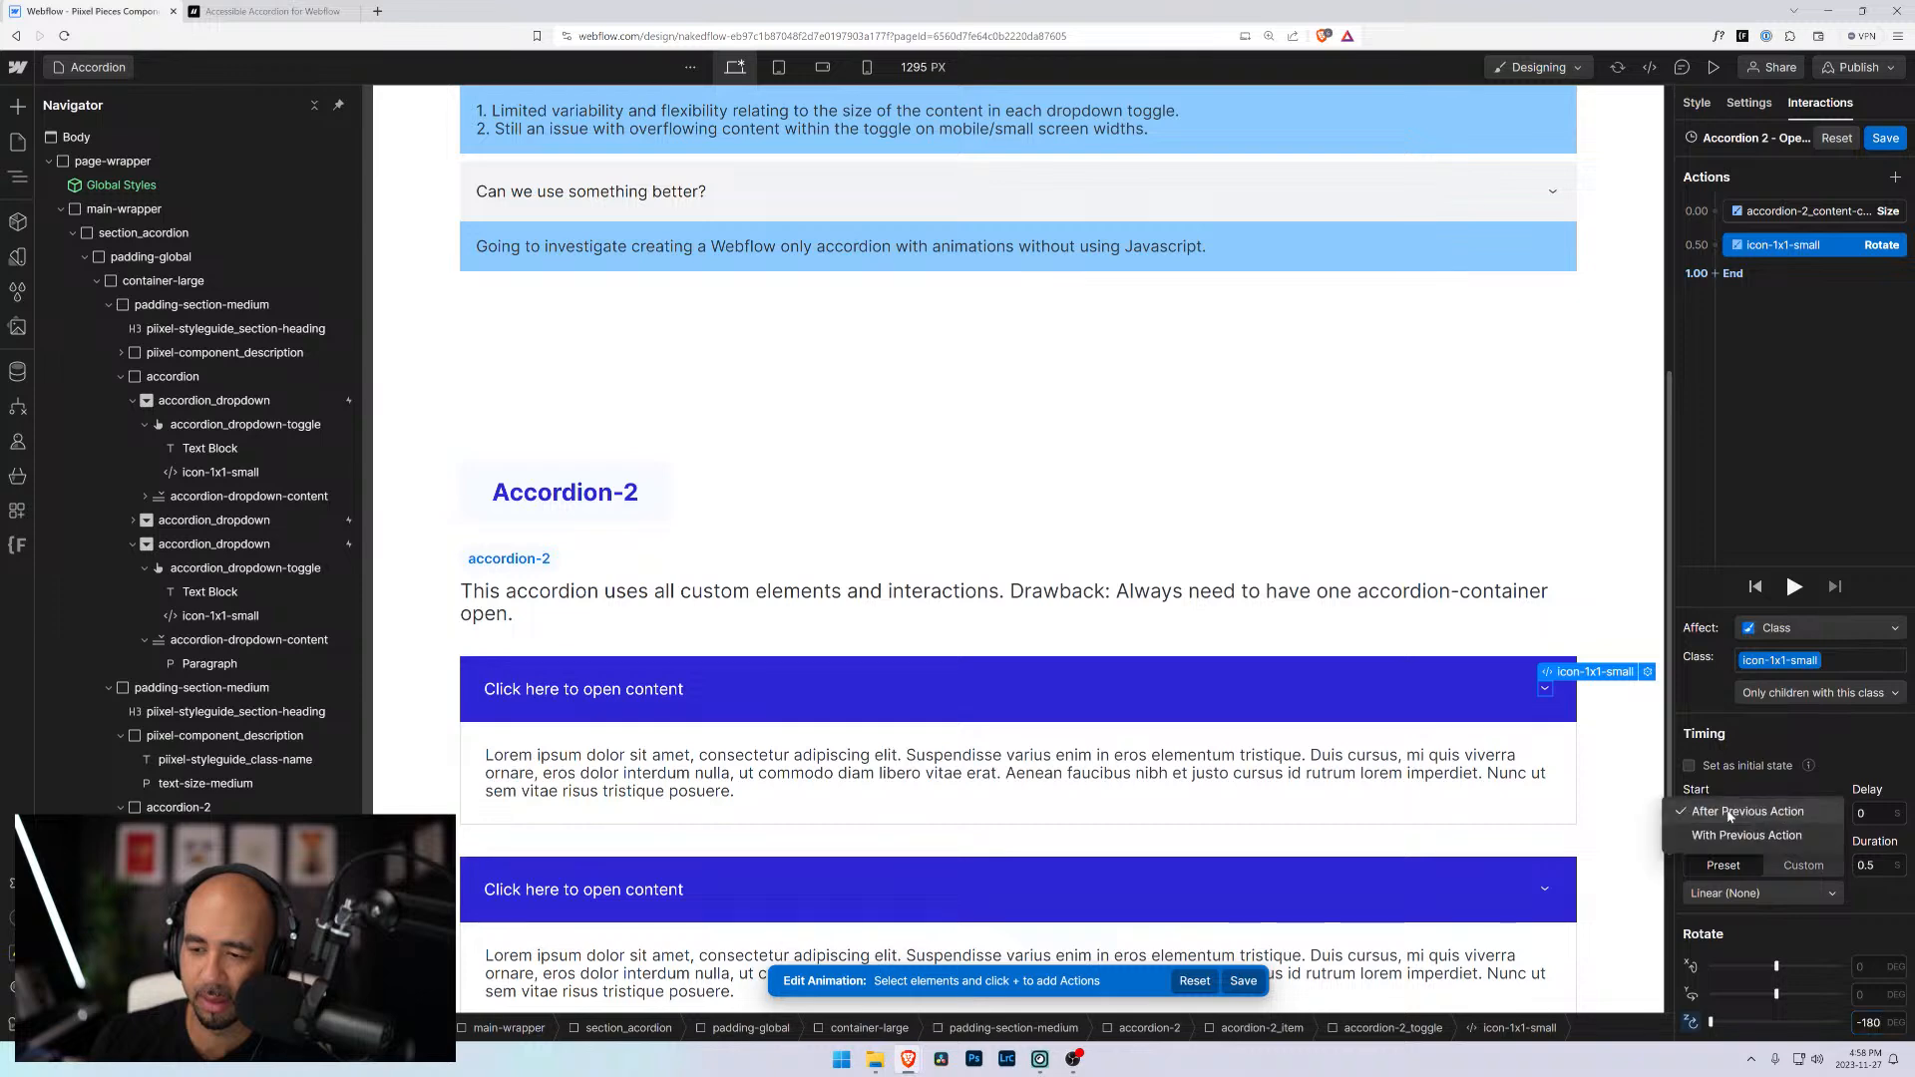
{"action": "left_click", "coordinate": [1731, 841]}
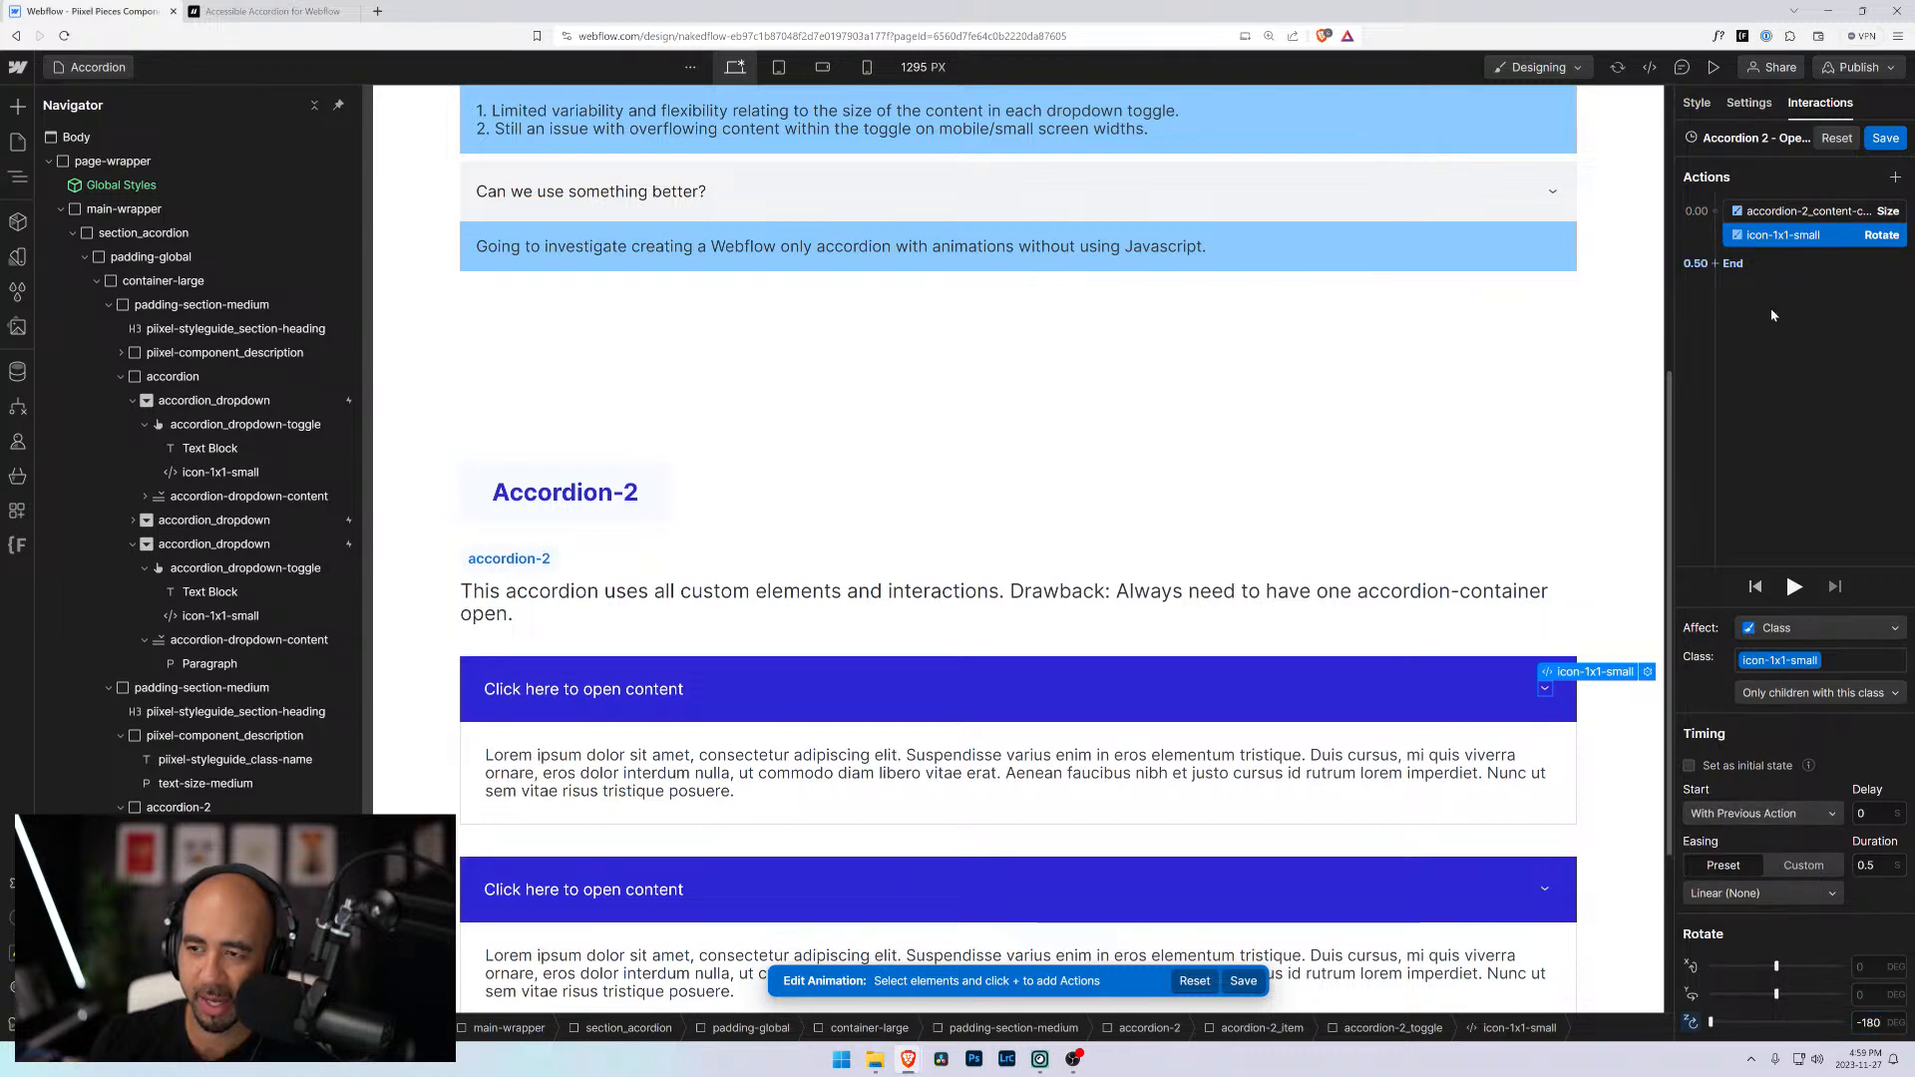
{"action": "left_click", "coordinate": [1886, 138]}
Preview the page and open the first Accordion-2 item to test the icon rotation
{"action": "left_click", "coordinate": [1714, 66]}
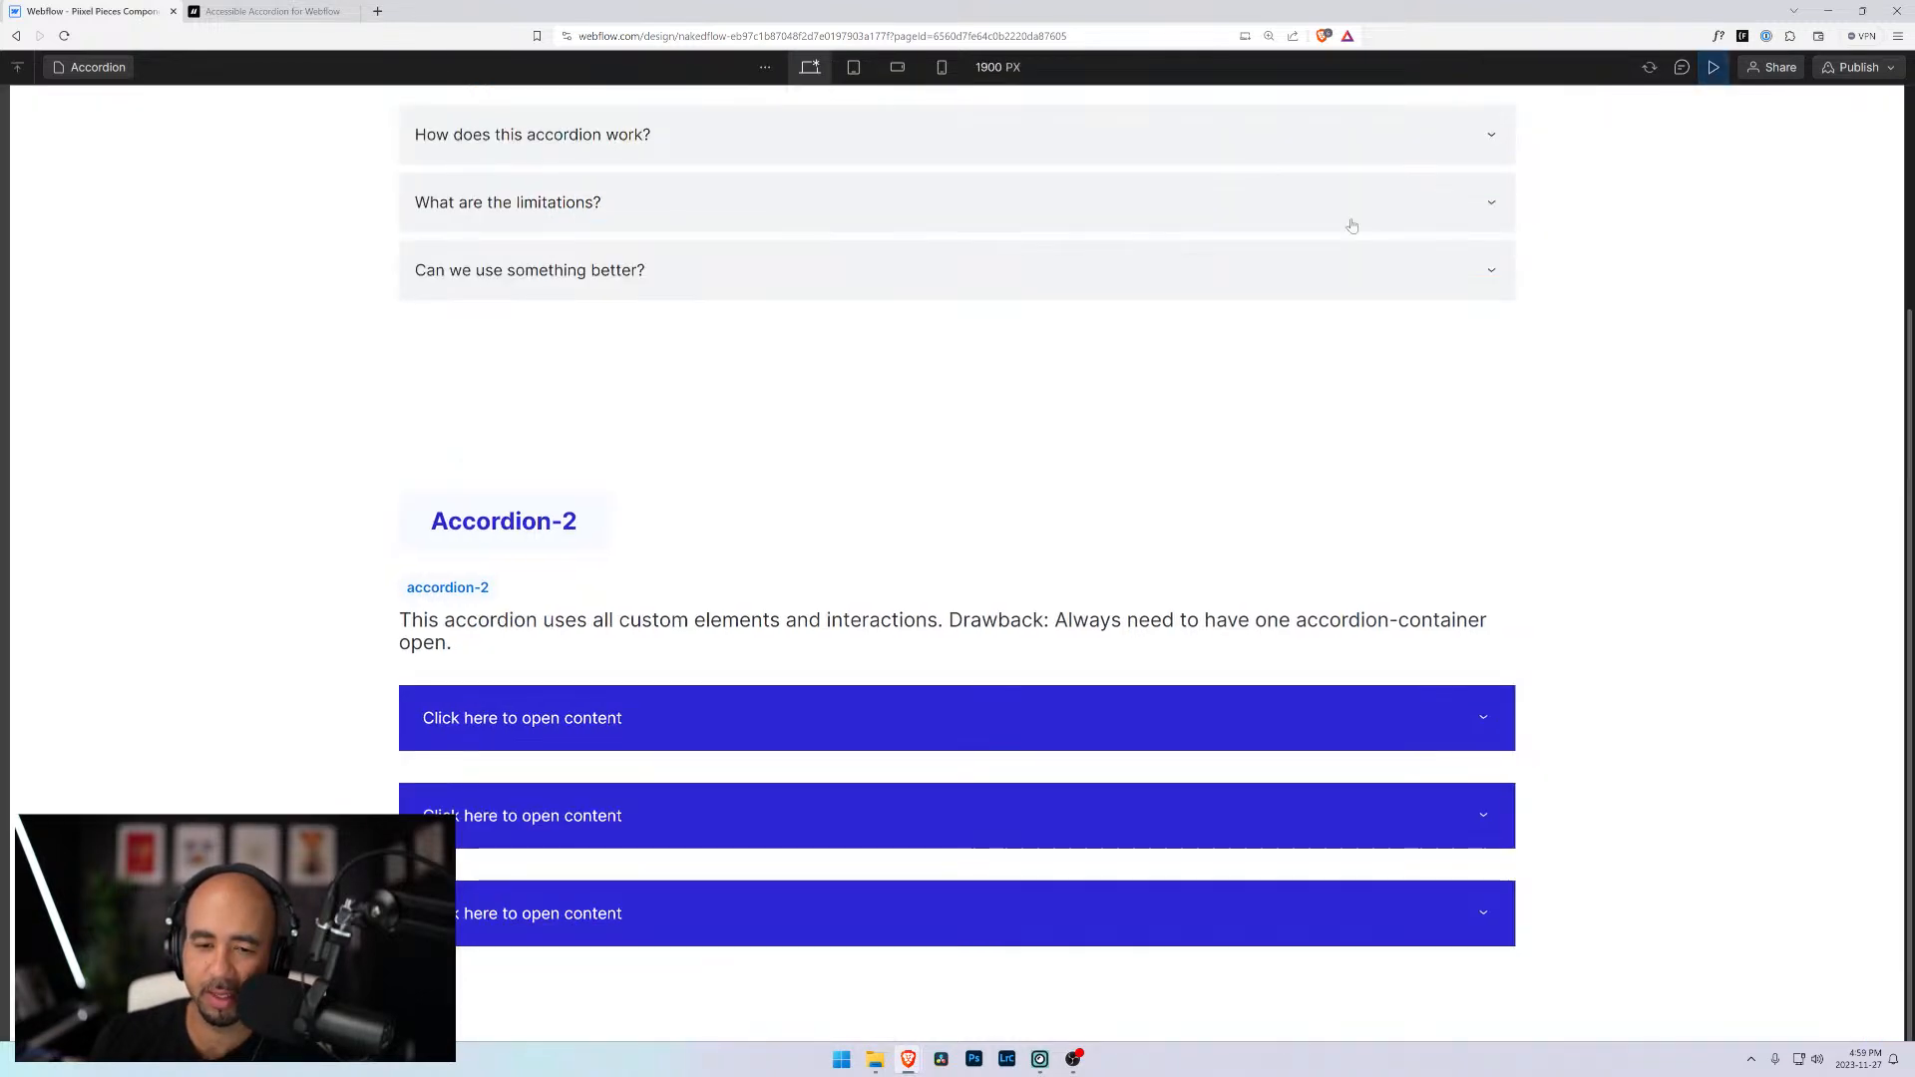
{"action": "left_click", "coordinate": [1063, 718]}
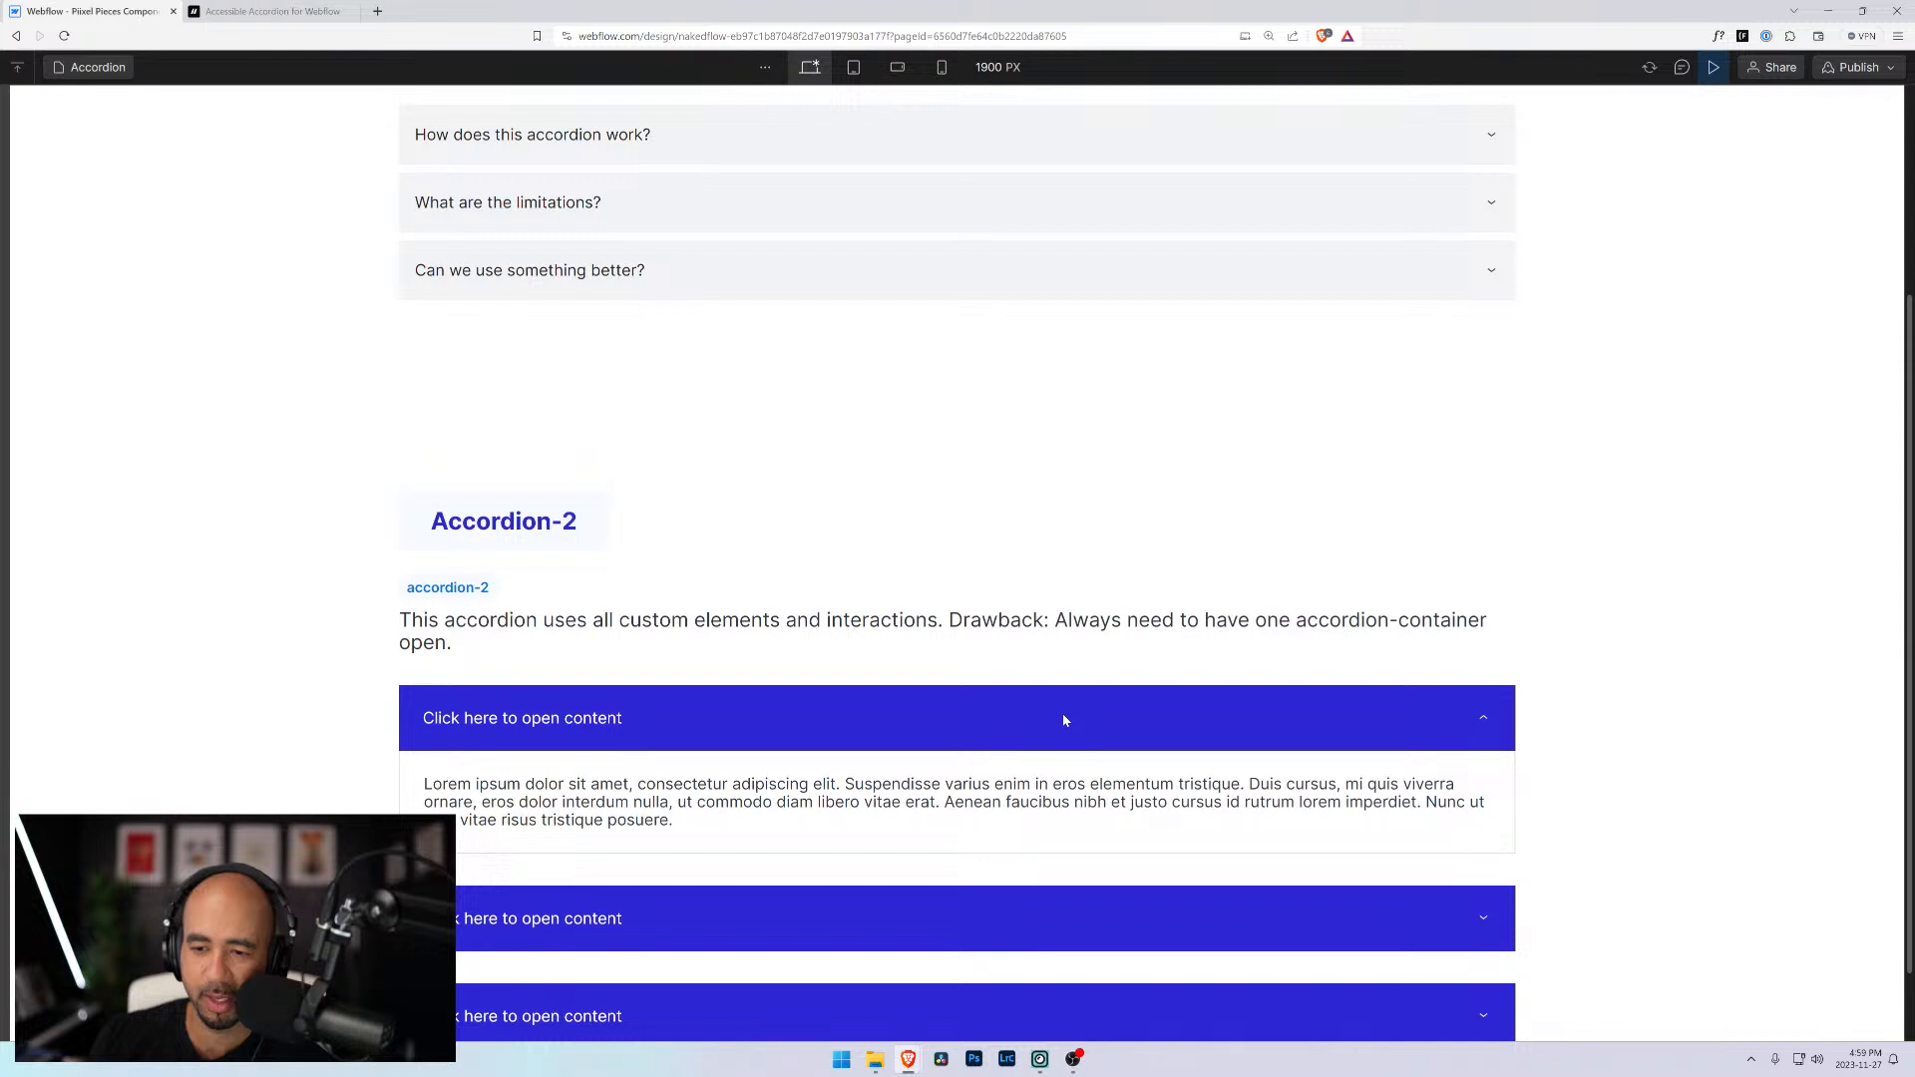
Open the remaining Accordion-2 items in turn to test how their icons rotate, and exit the preview
{"action": "left_click", "coordinate": [661, 920]}
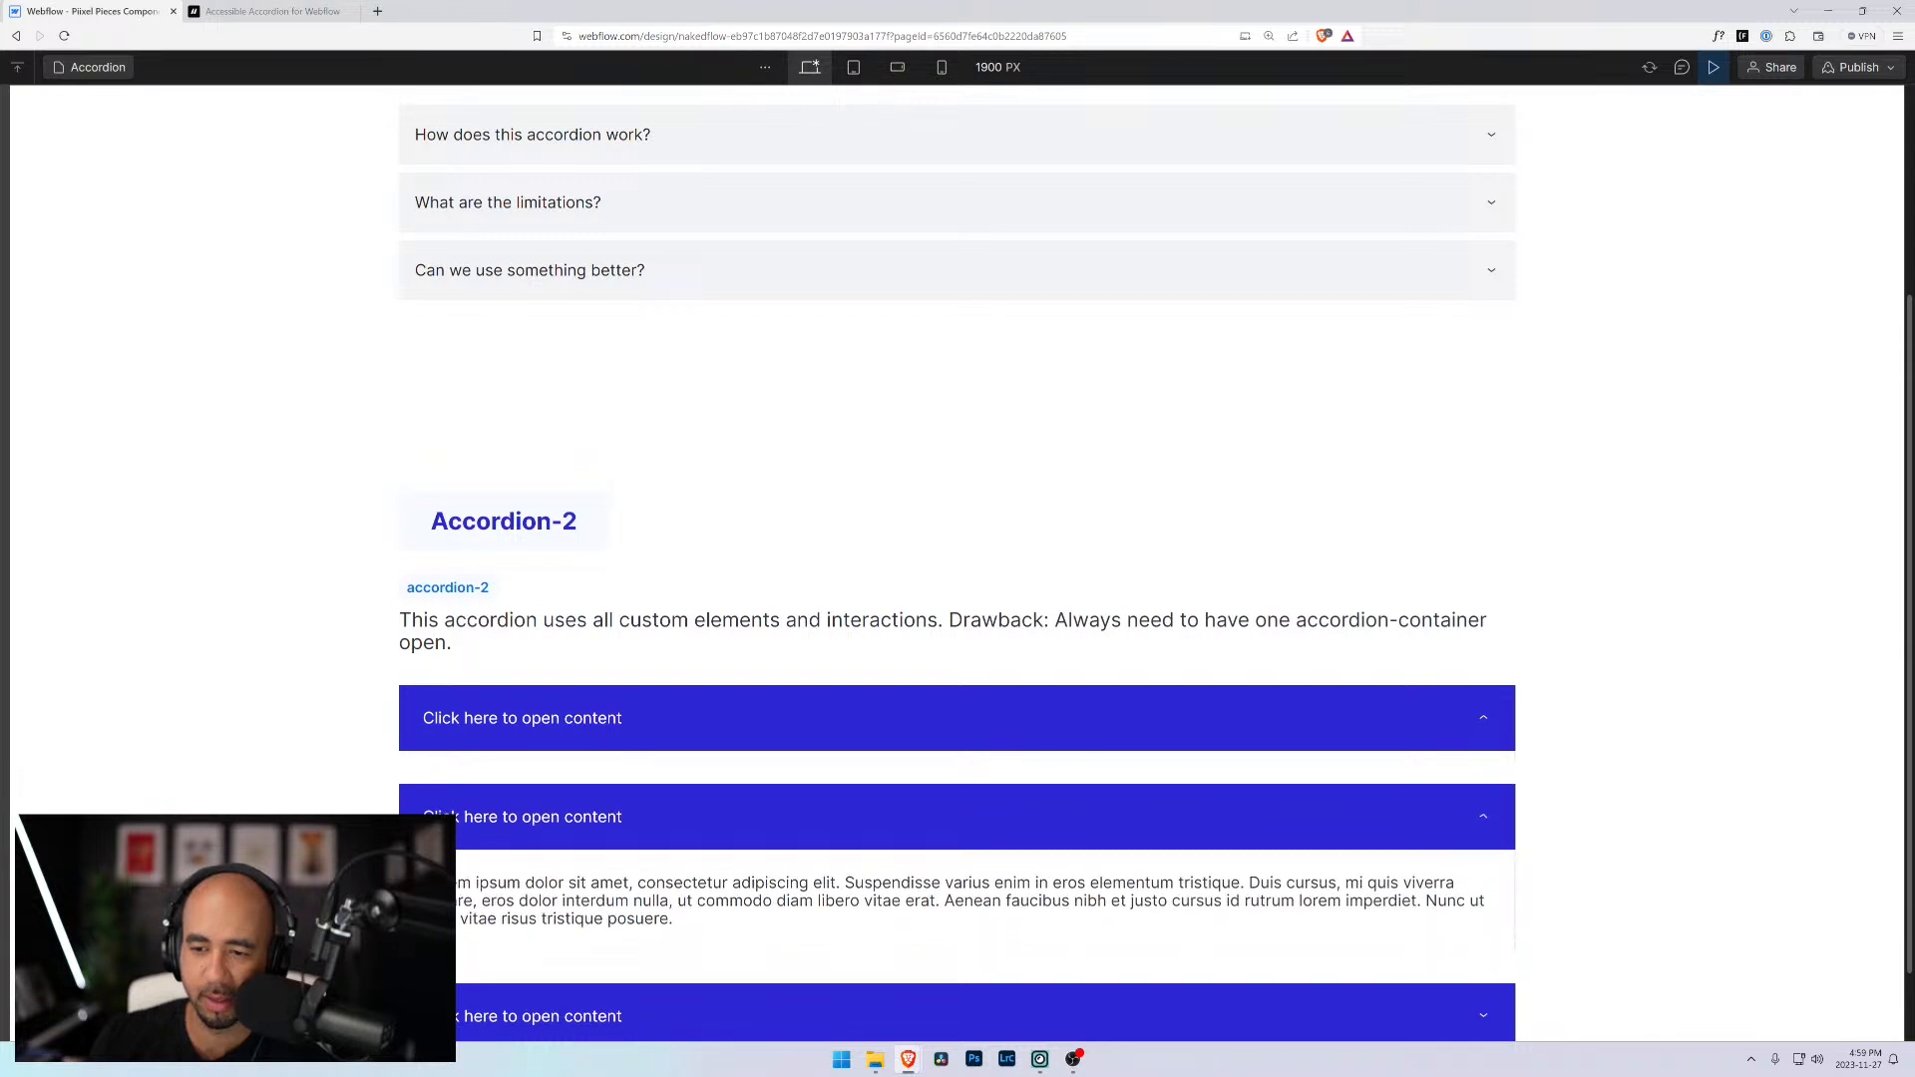
{"action": "scroll", "coordinate": [661, 926], "scroll_direction": "down", "scroll_amount": 1}
{"action": "left_click", "coordinate": [661, 910]}
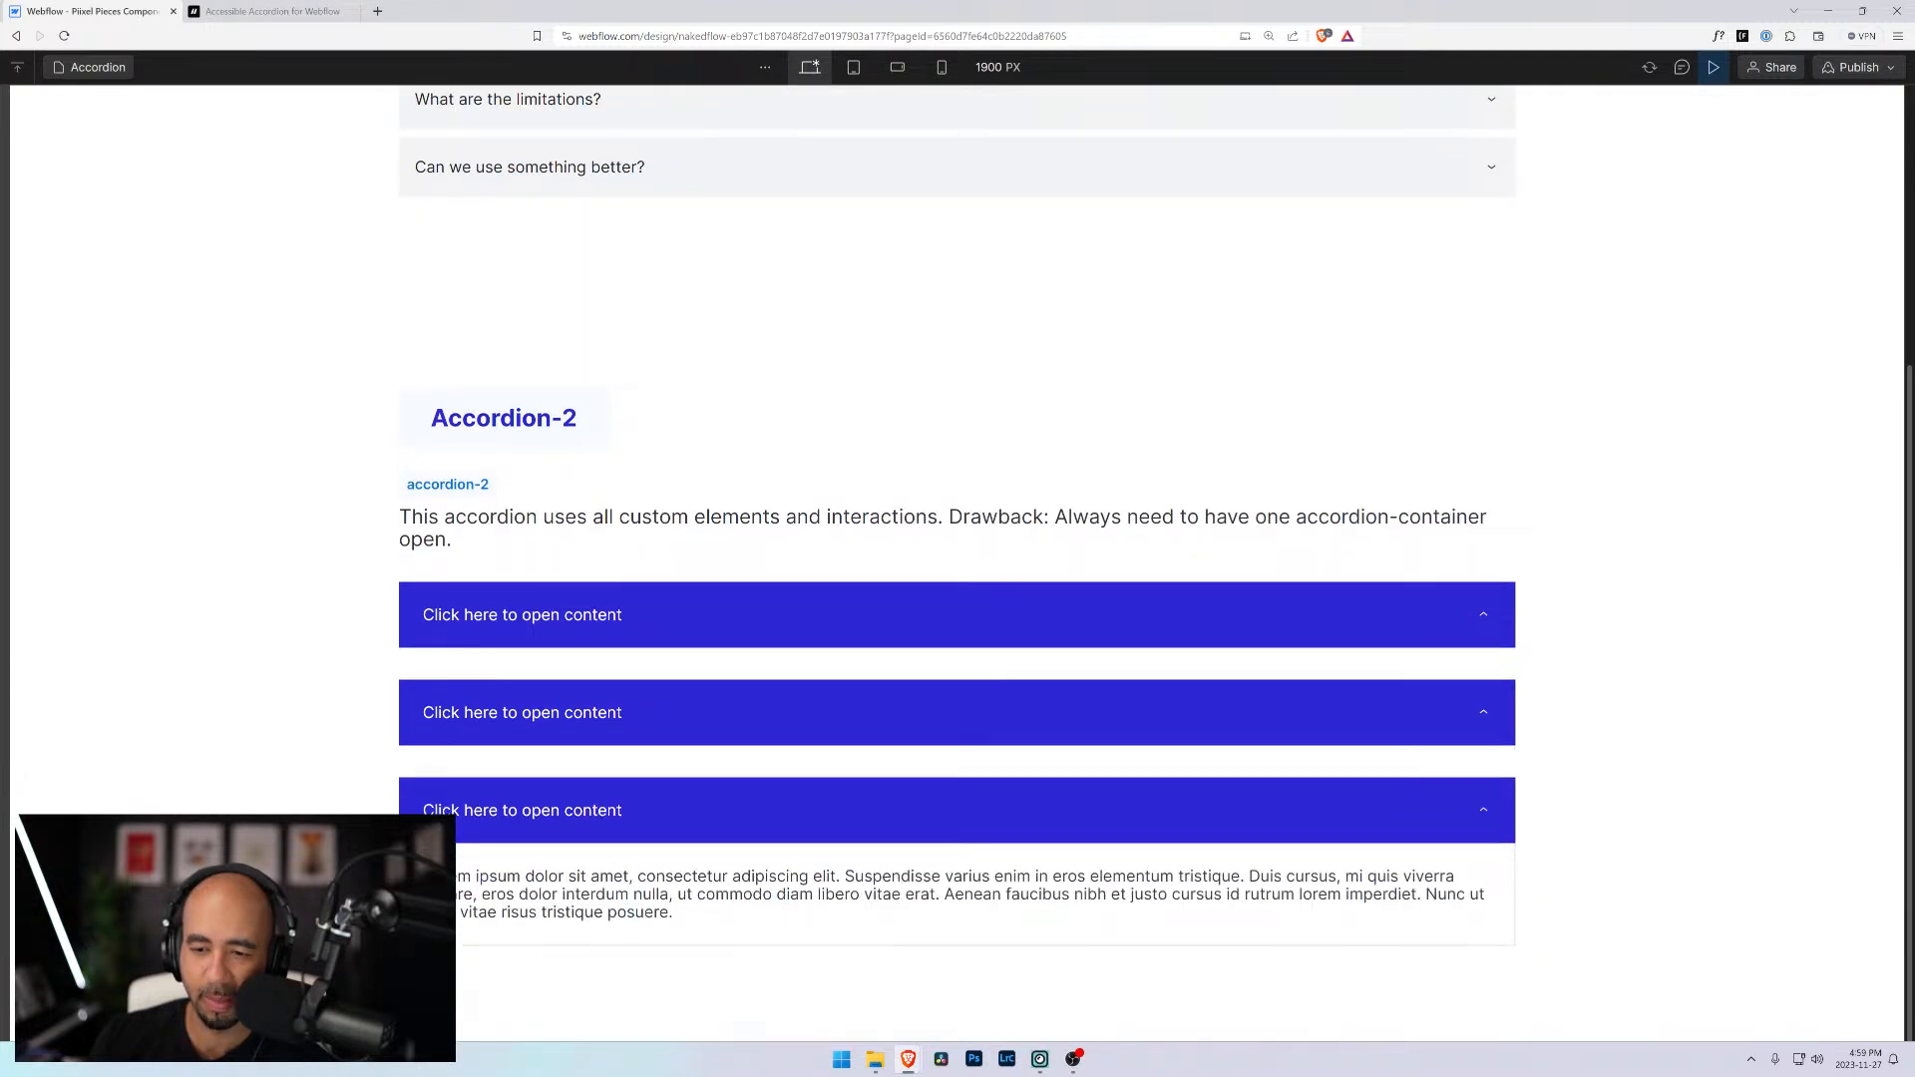
{"action": "left_click", "coordinate": [599, 713]}
{"action": "left_click", "coordinate": [569, 626]}
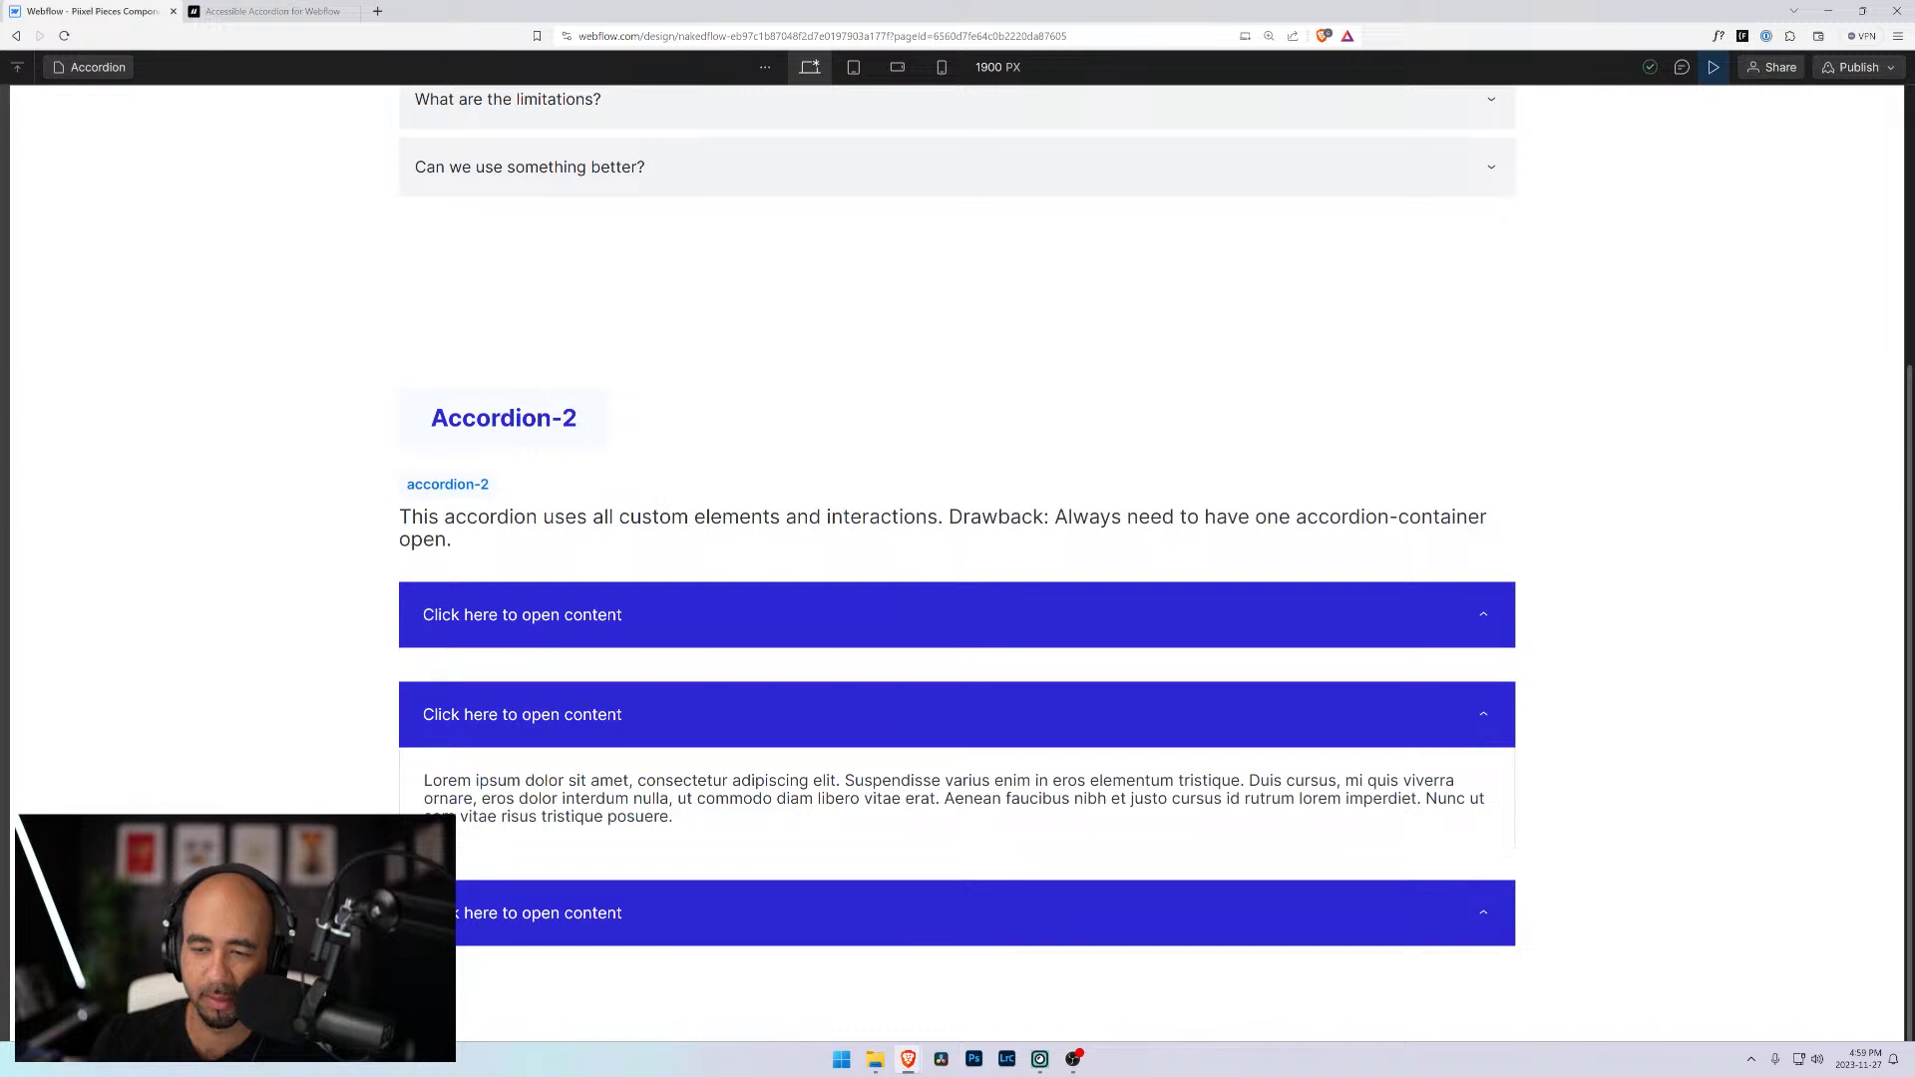
{"action": "left_click", "coordinate": [1714, 67]}
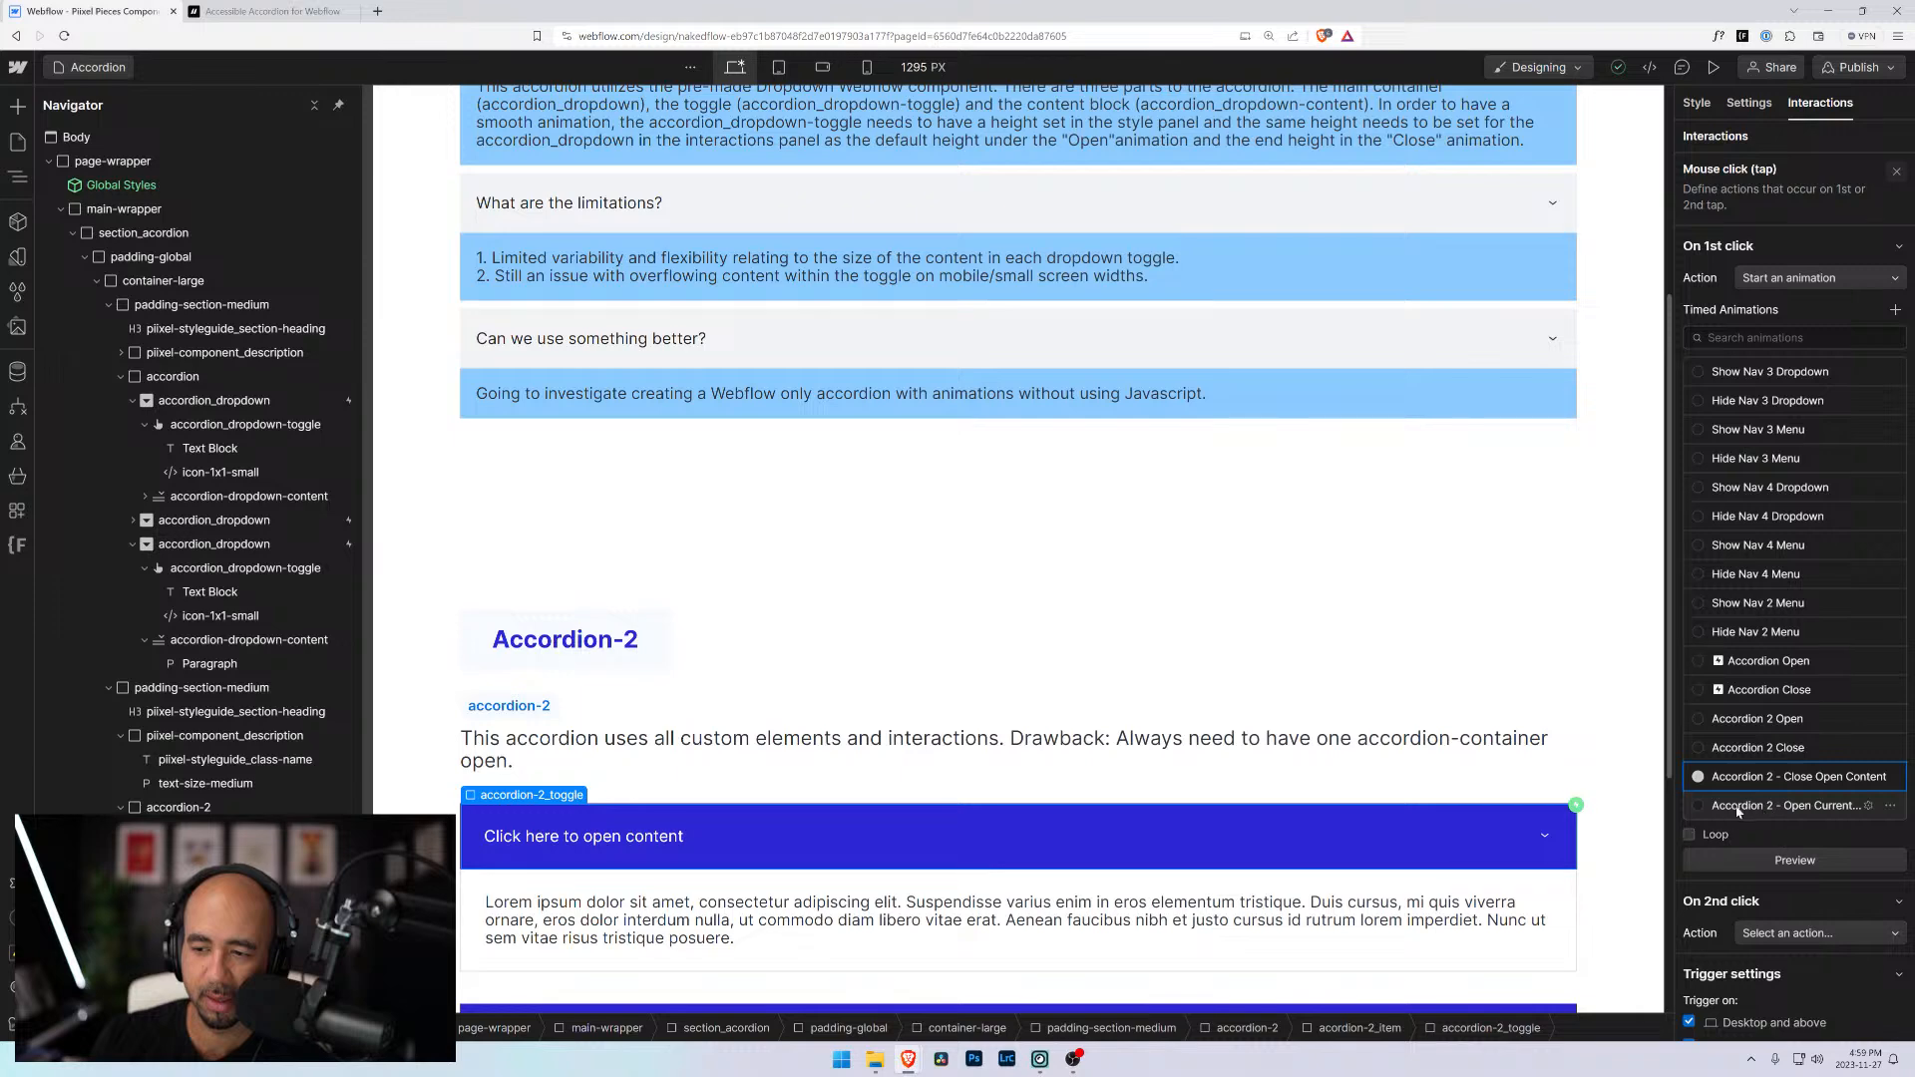
Open the Accordion 2 - Close Open Content animation and inspect the icon's Rotate action and the content container's initial-state Size action
{"action": "scroll", "coordinate": [1475, 812], "scroll_direction": "down", "scroll_amount": 4}
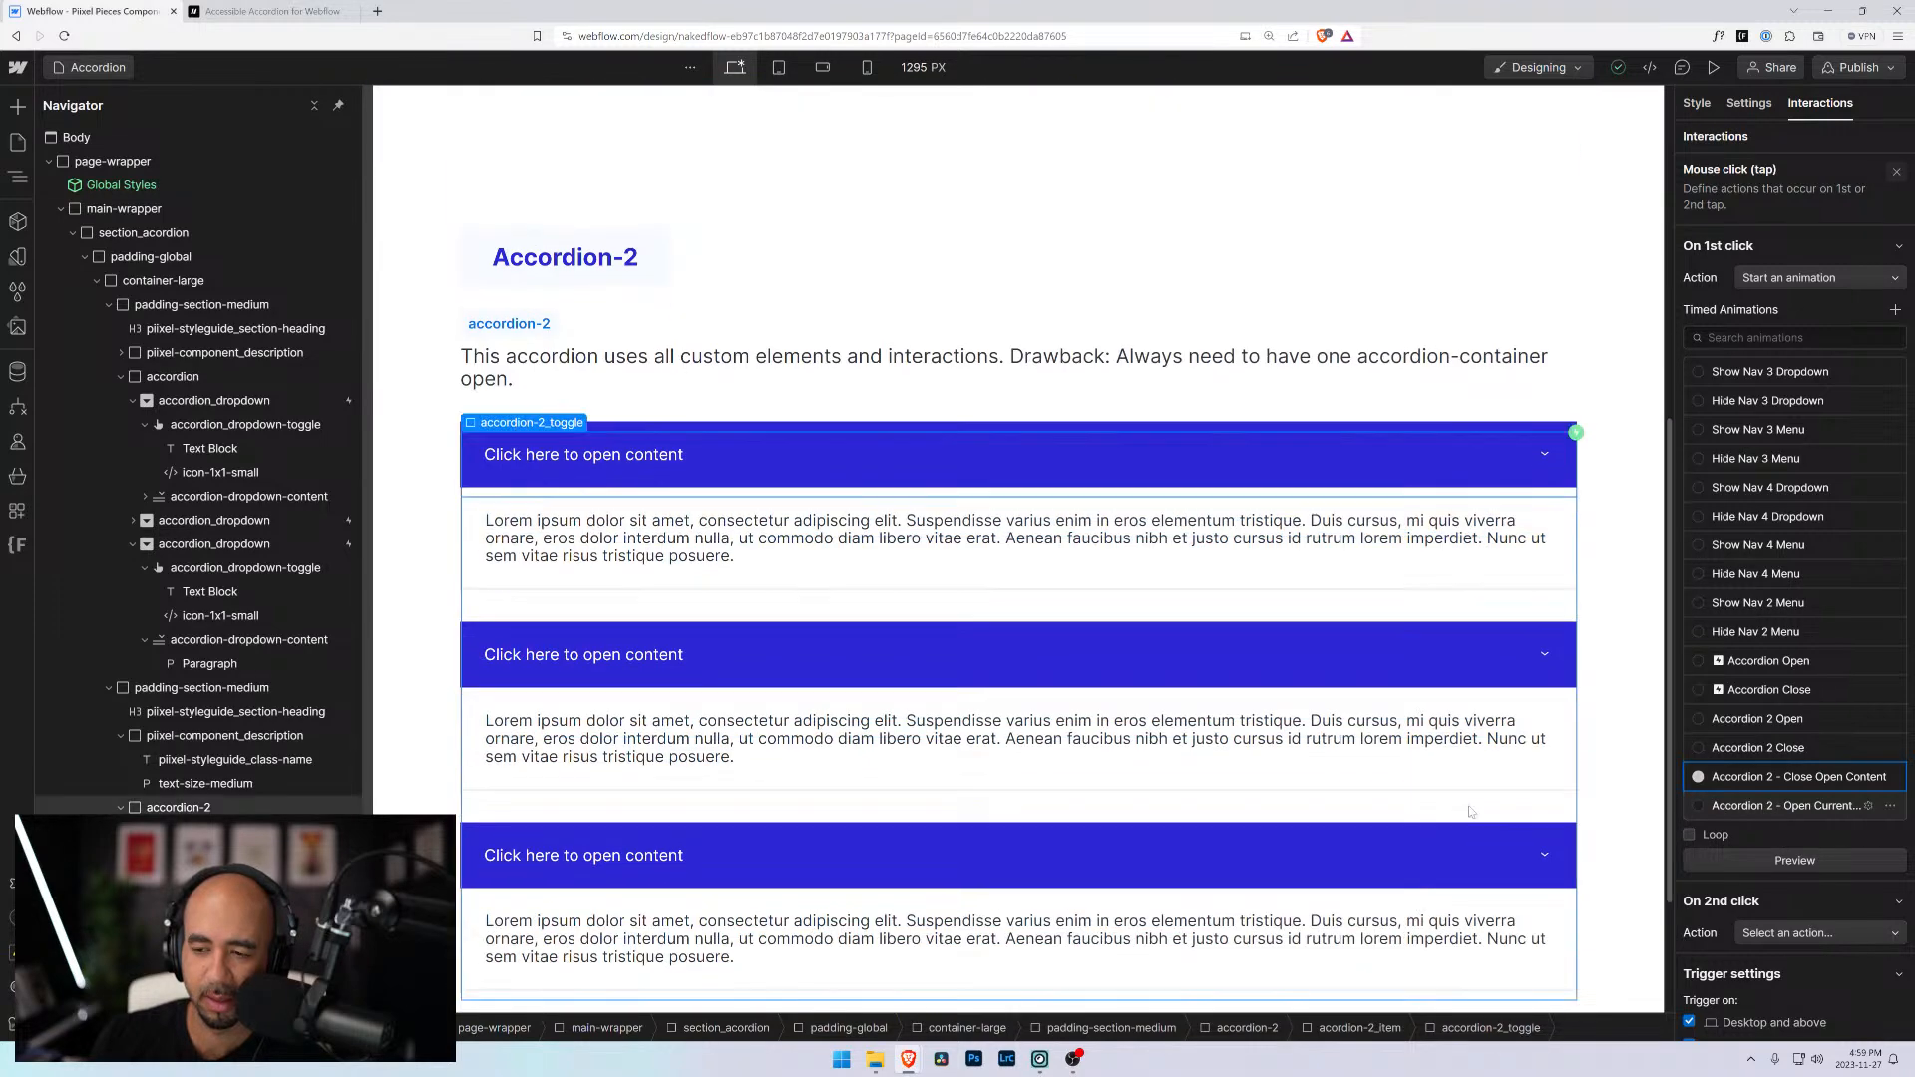
{"action": "left_click", "coordinate": [1868, 778]}
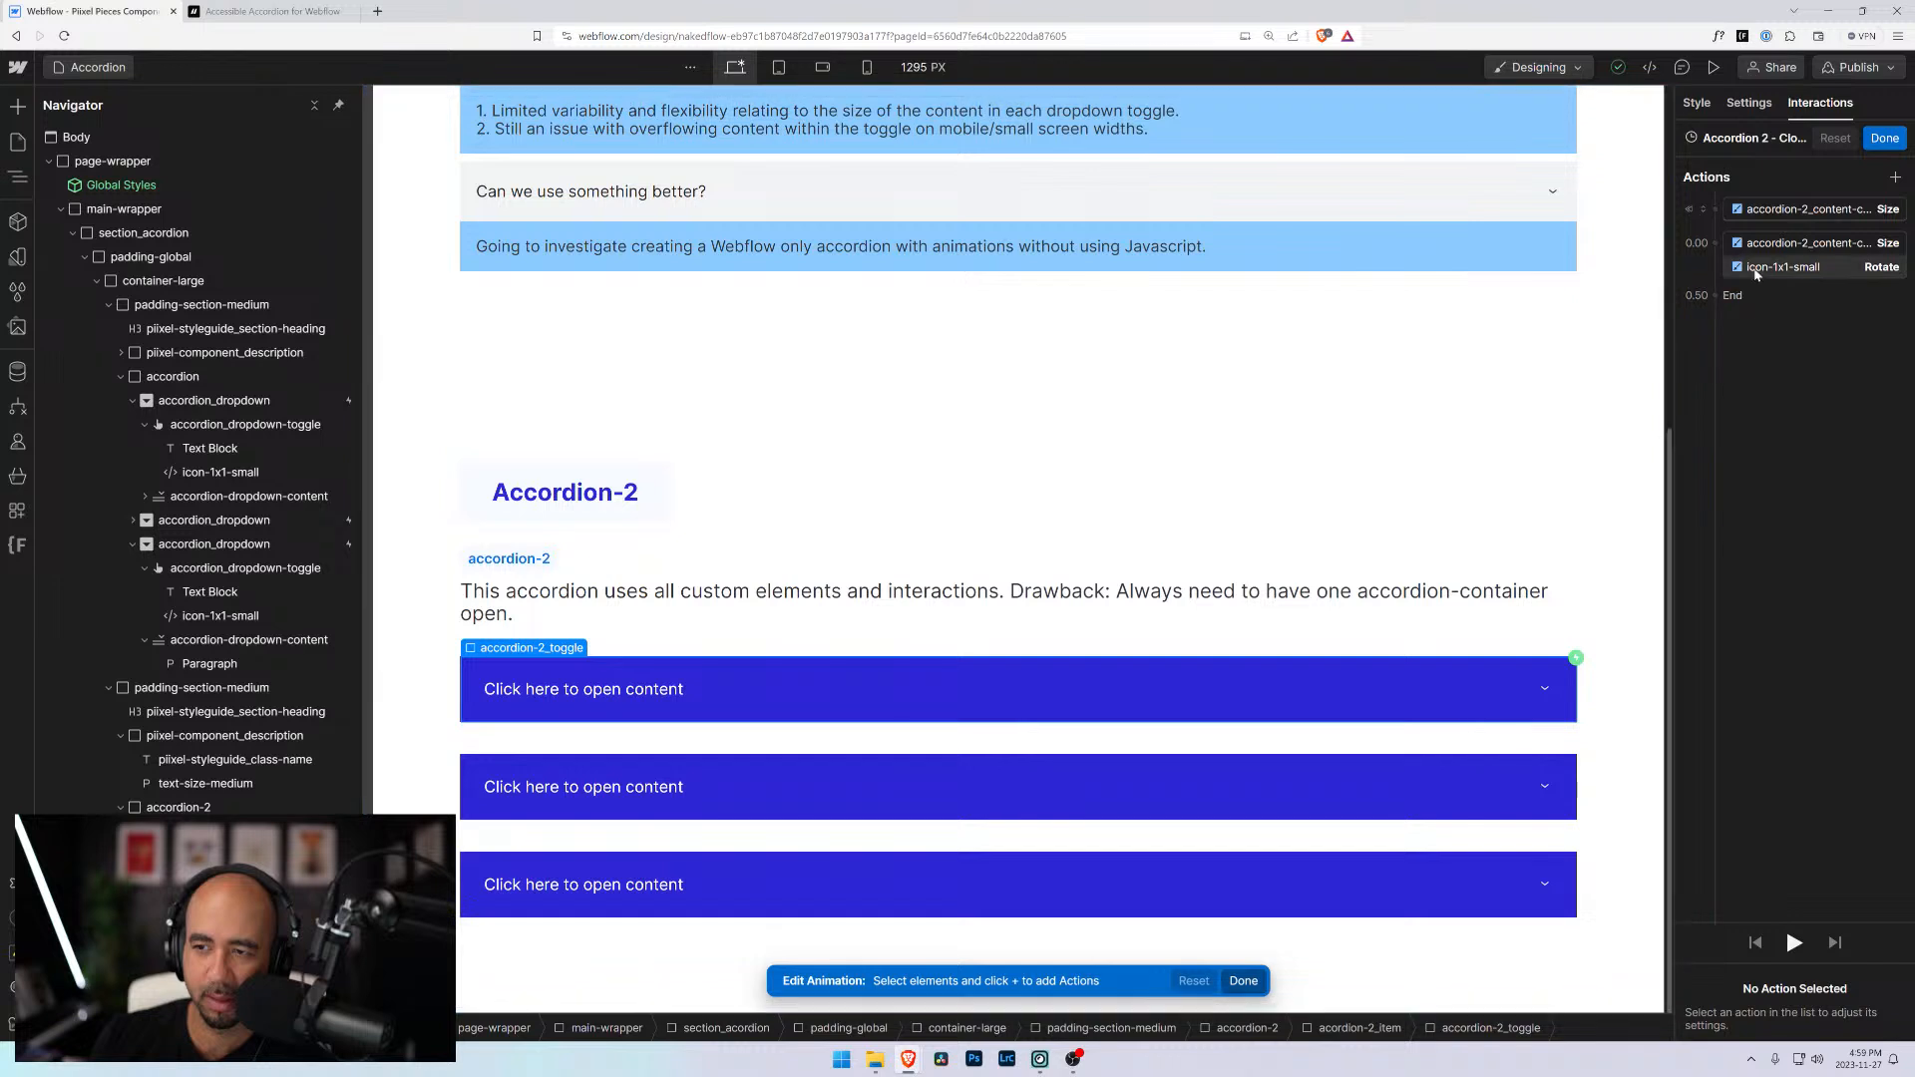
{"action": "left_click", "coordinate": [1757, 269]}
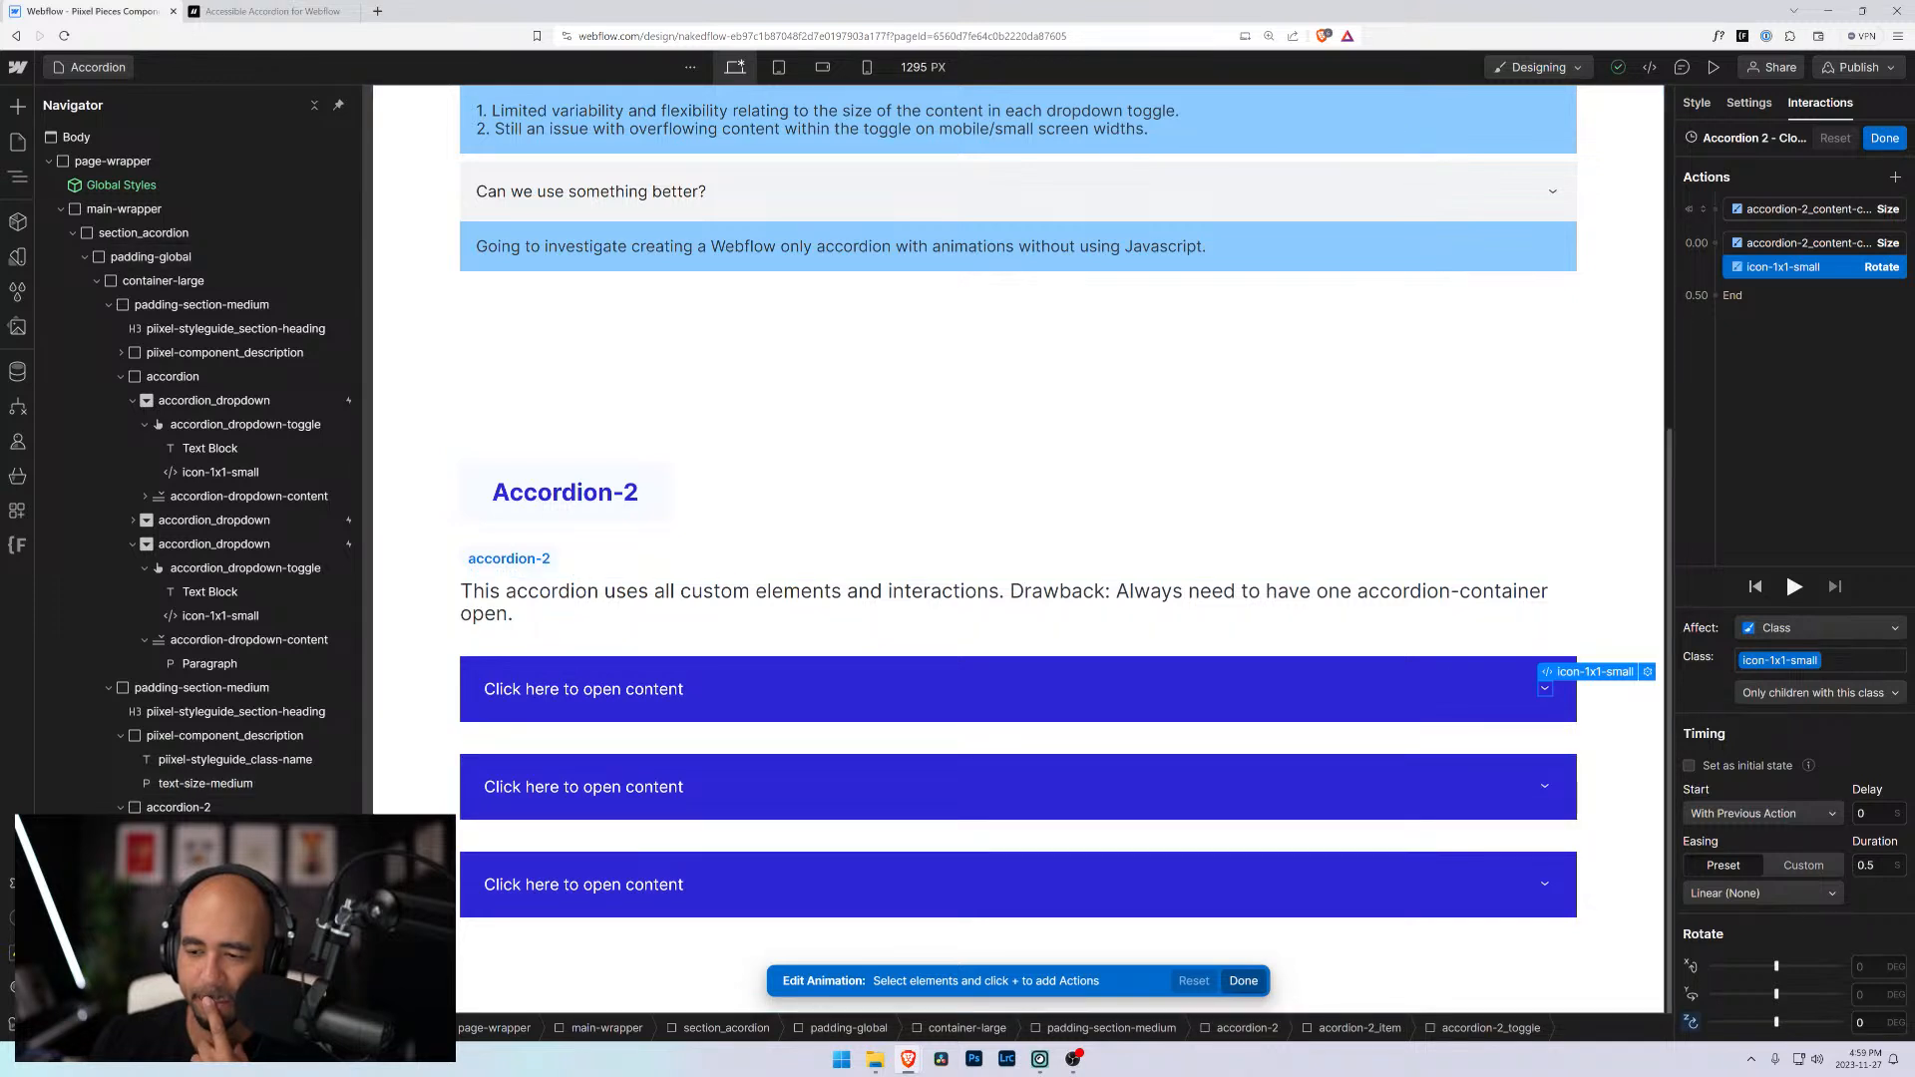
{"action": "left_click", "coordinate": [1861, 1022]}
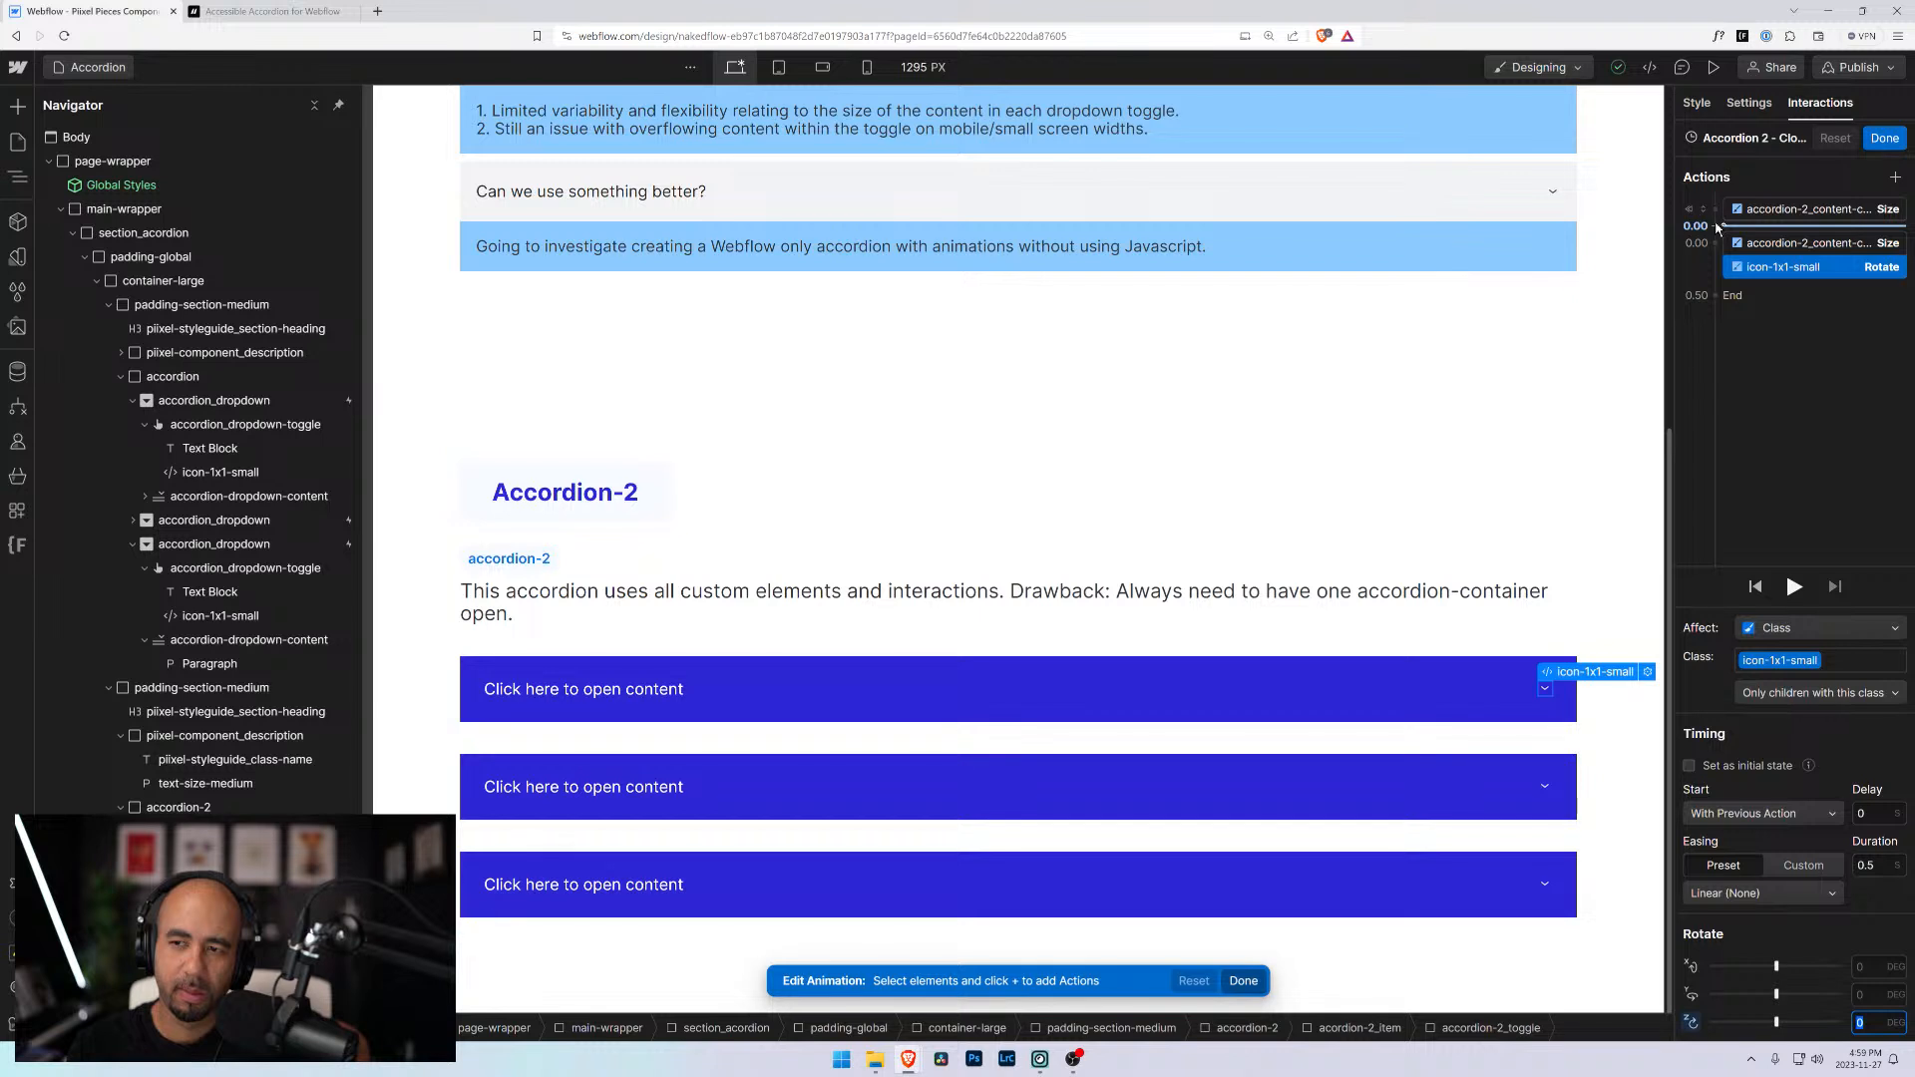
{"action": "left_click", "coordinate": [1749, 211]}
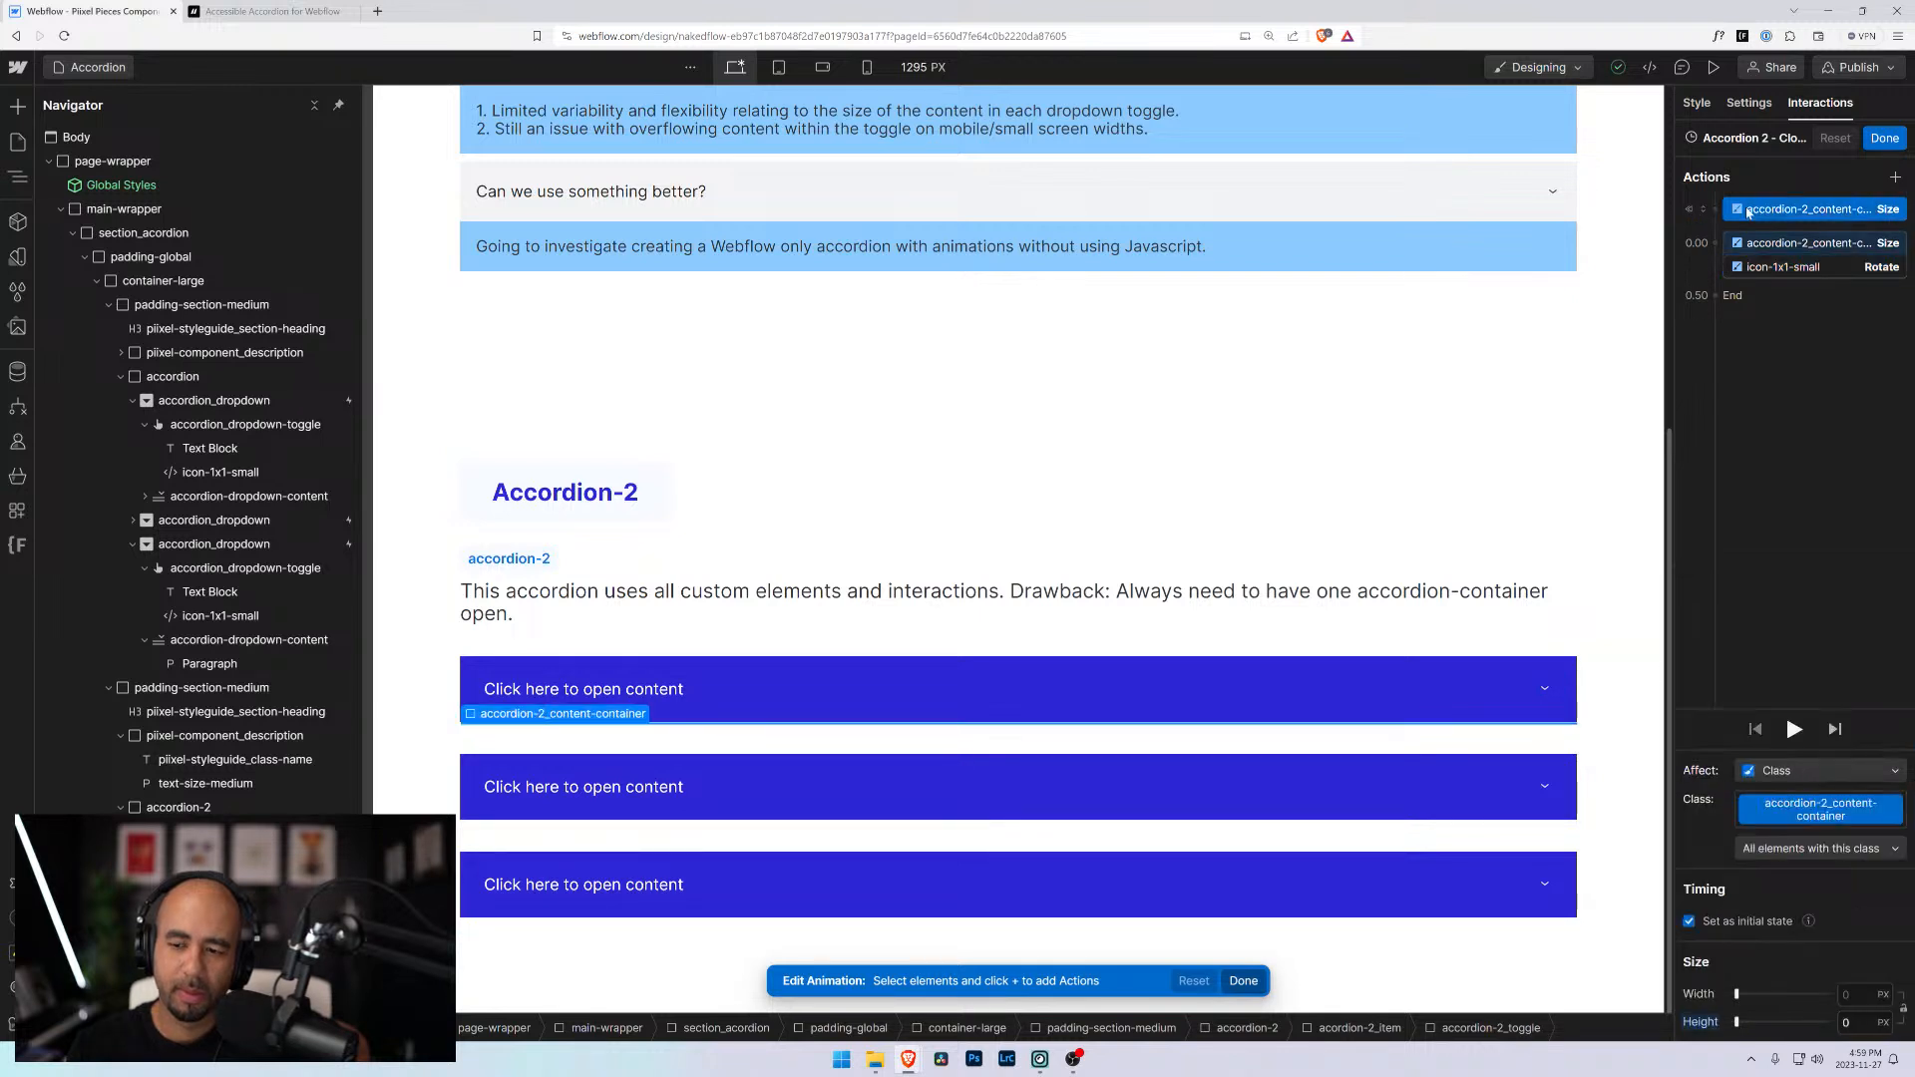
{"action": "left_click", "coordinate": [1716, 225]}
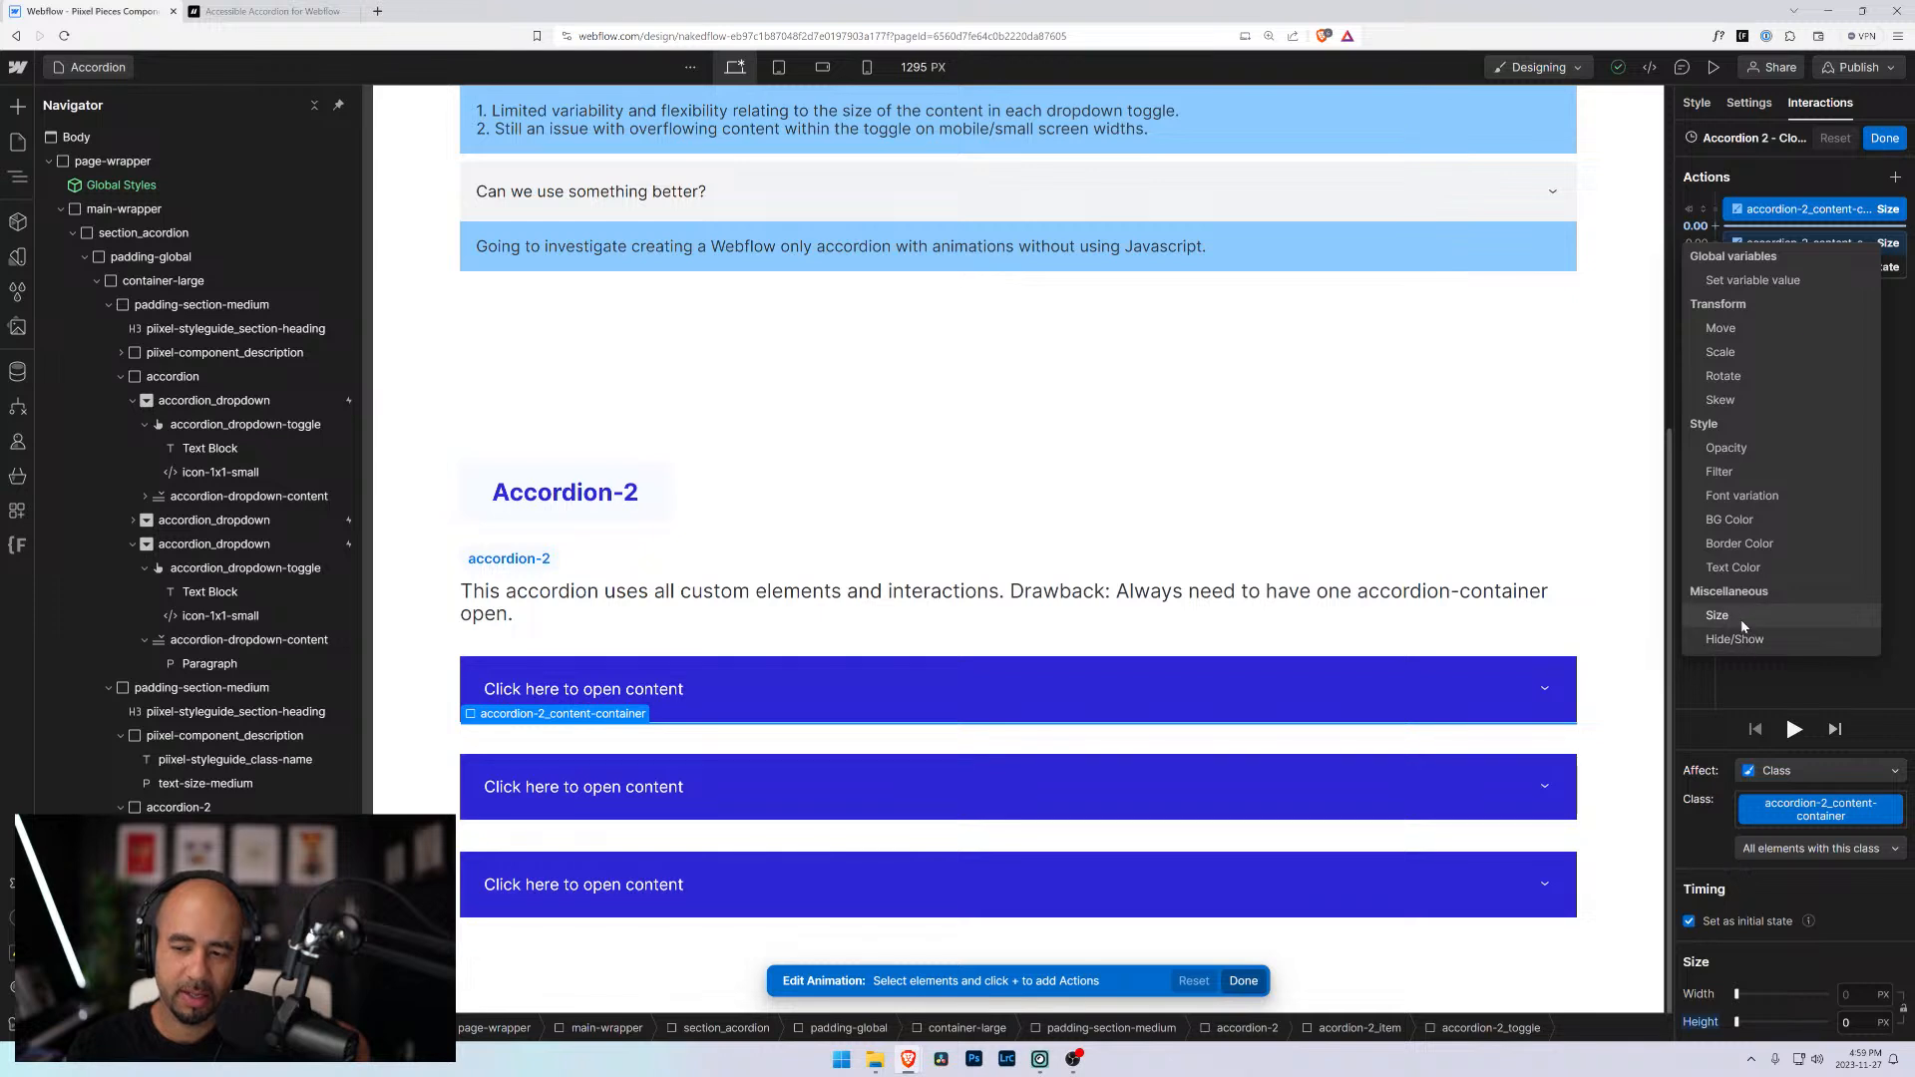
{"action": "left_click", "coordinate": [1724, 376]}
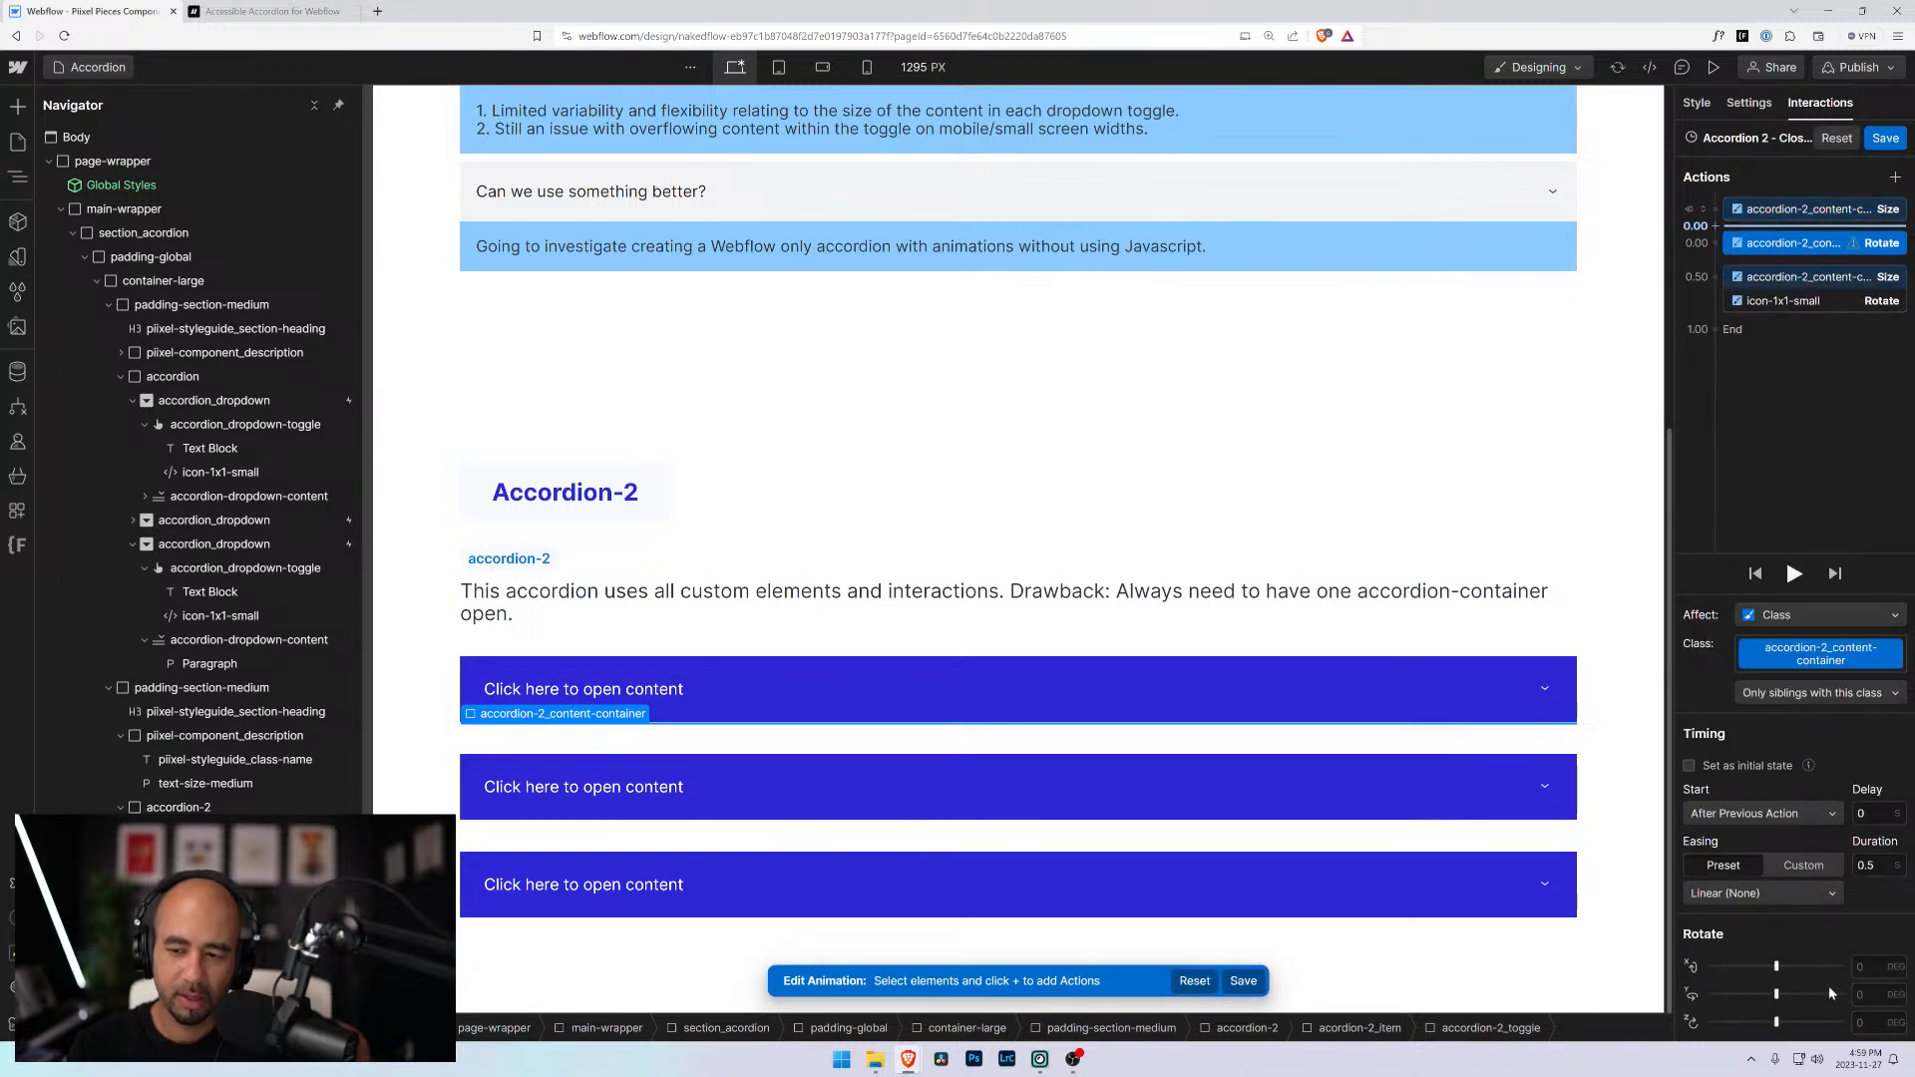
{"action": "left_click", "coordinate": [1864, 1023]}
{"action": "type", "text": "0"}
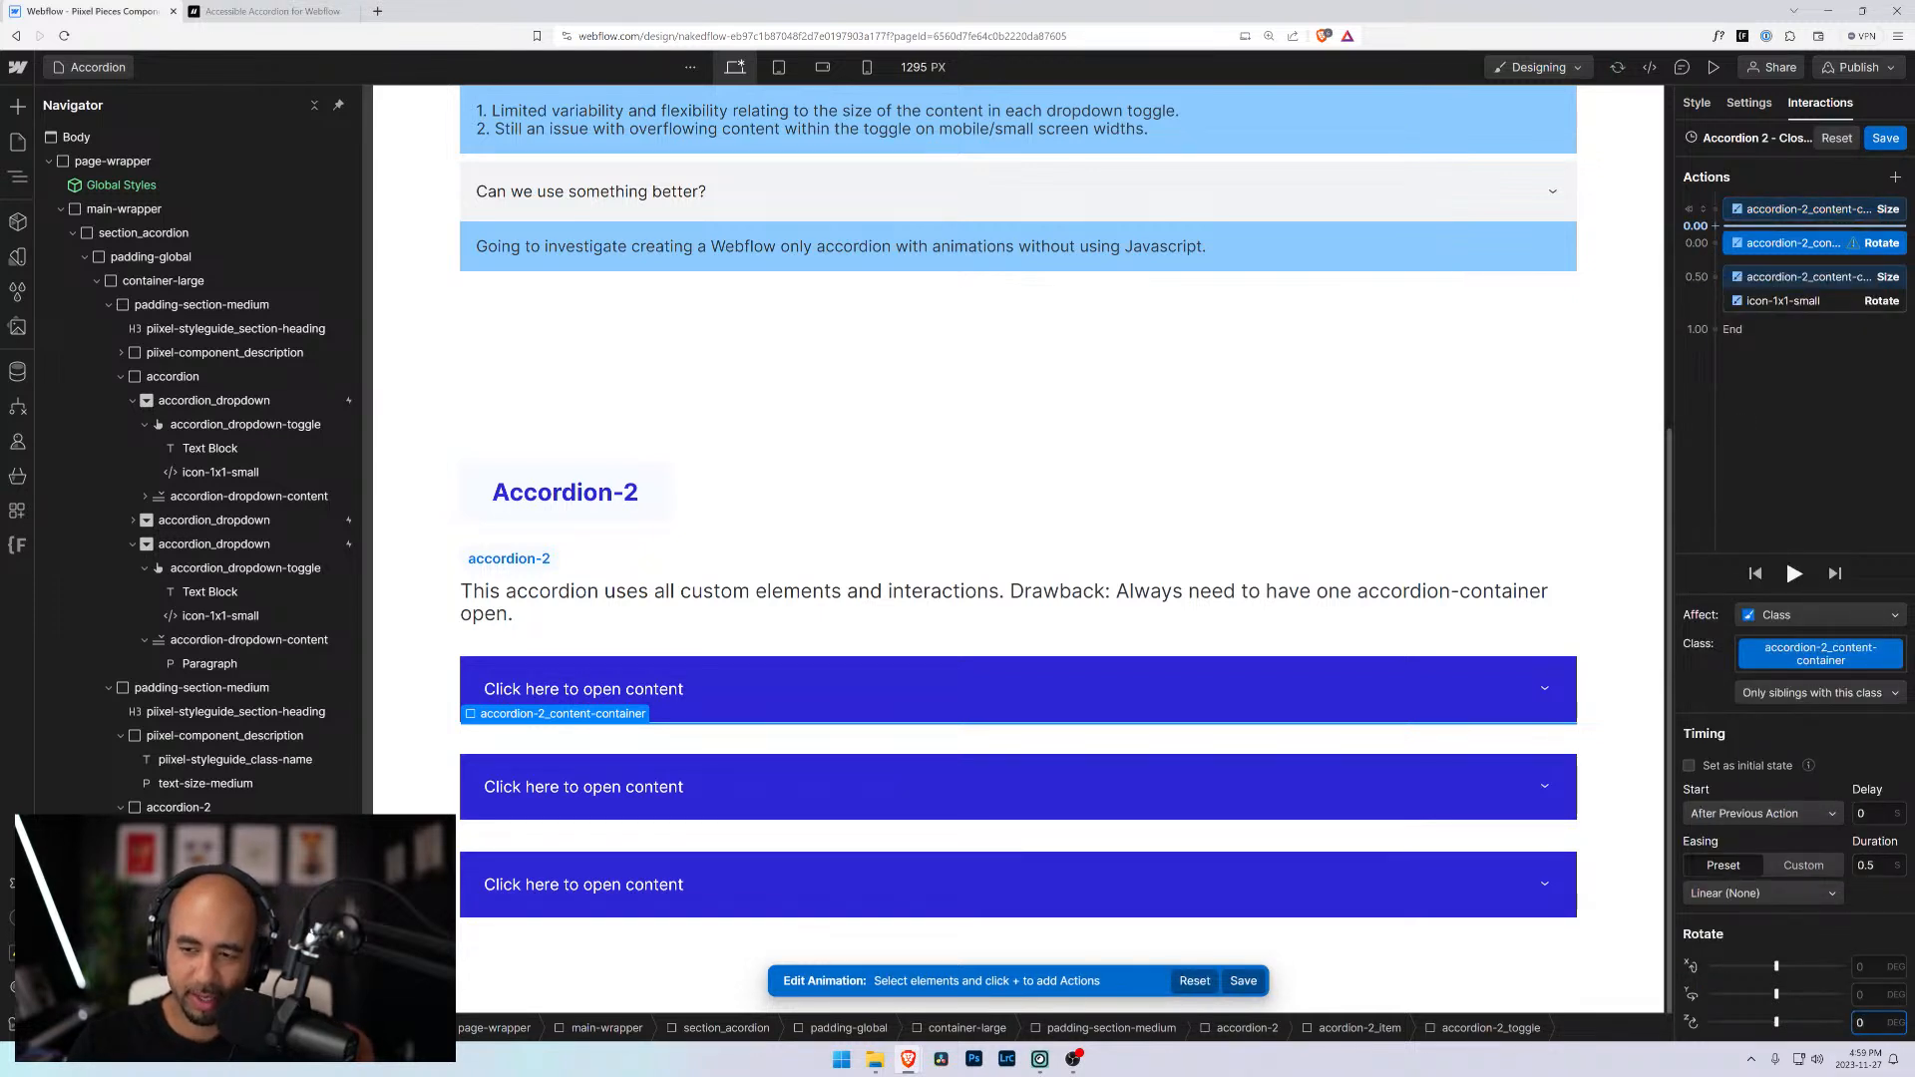
{"action": "key", "text": "Return"}
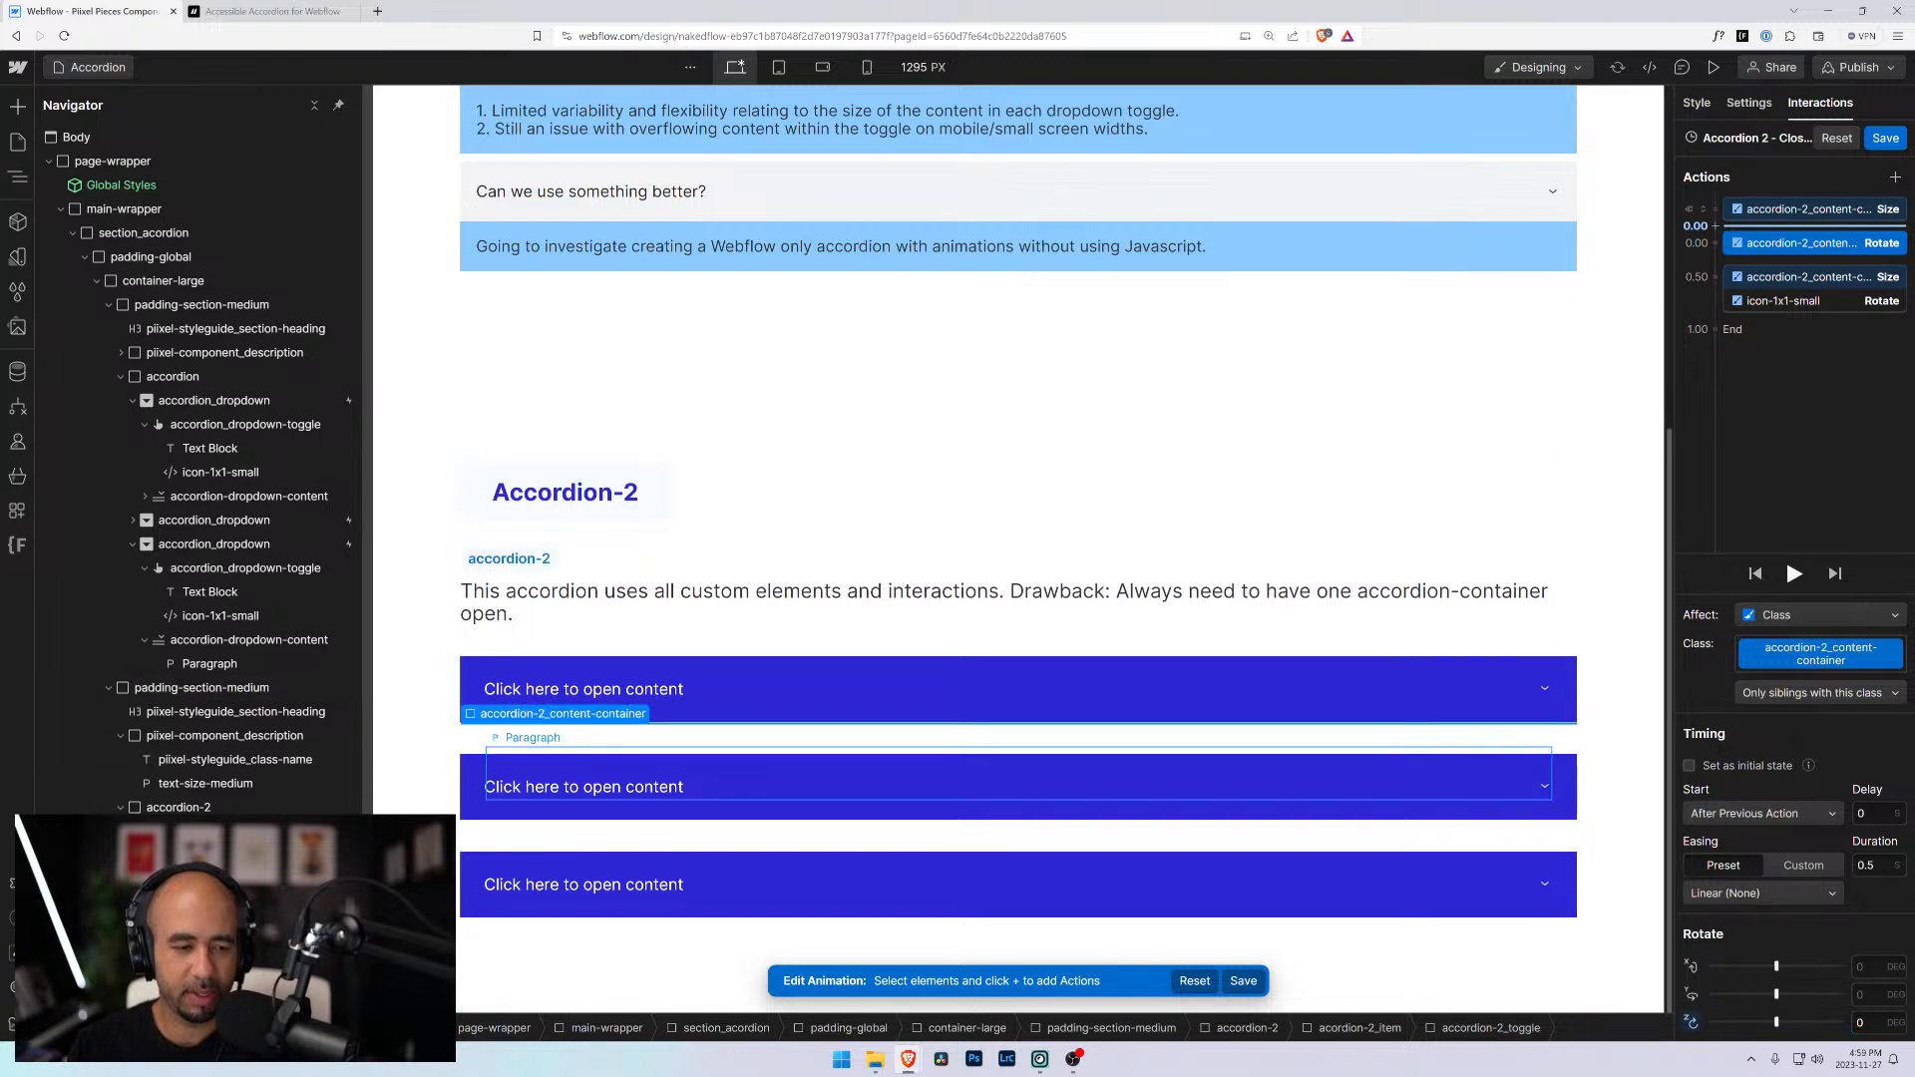
{"action": "left_click", "coordinate": [1792, 439]}
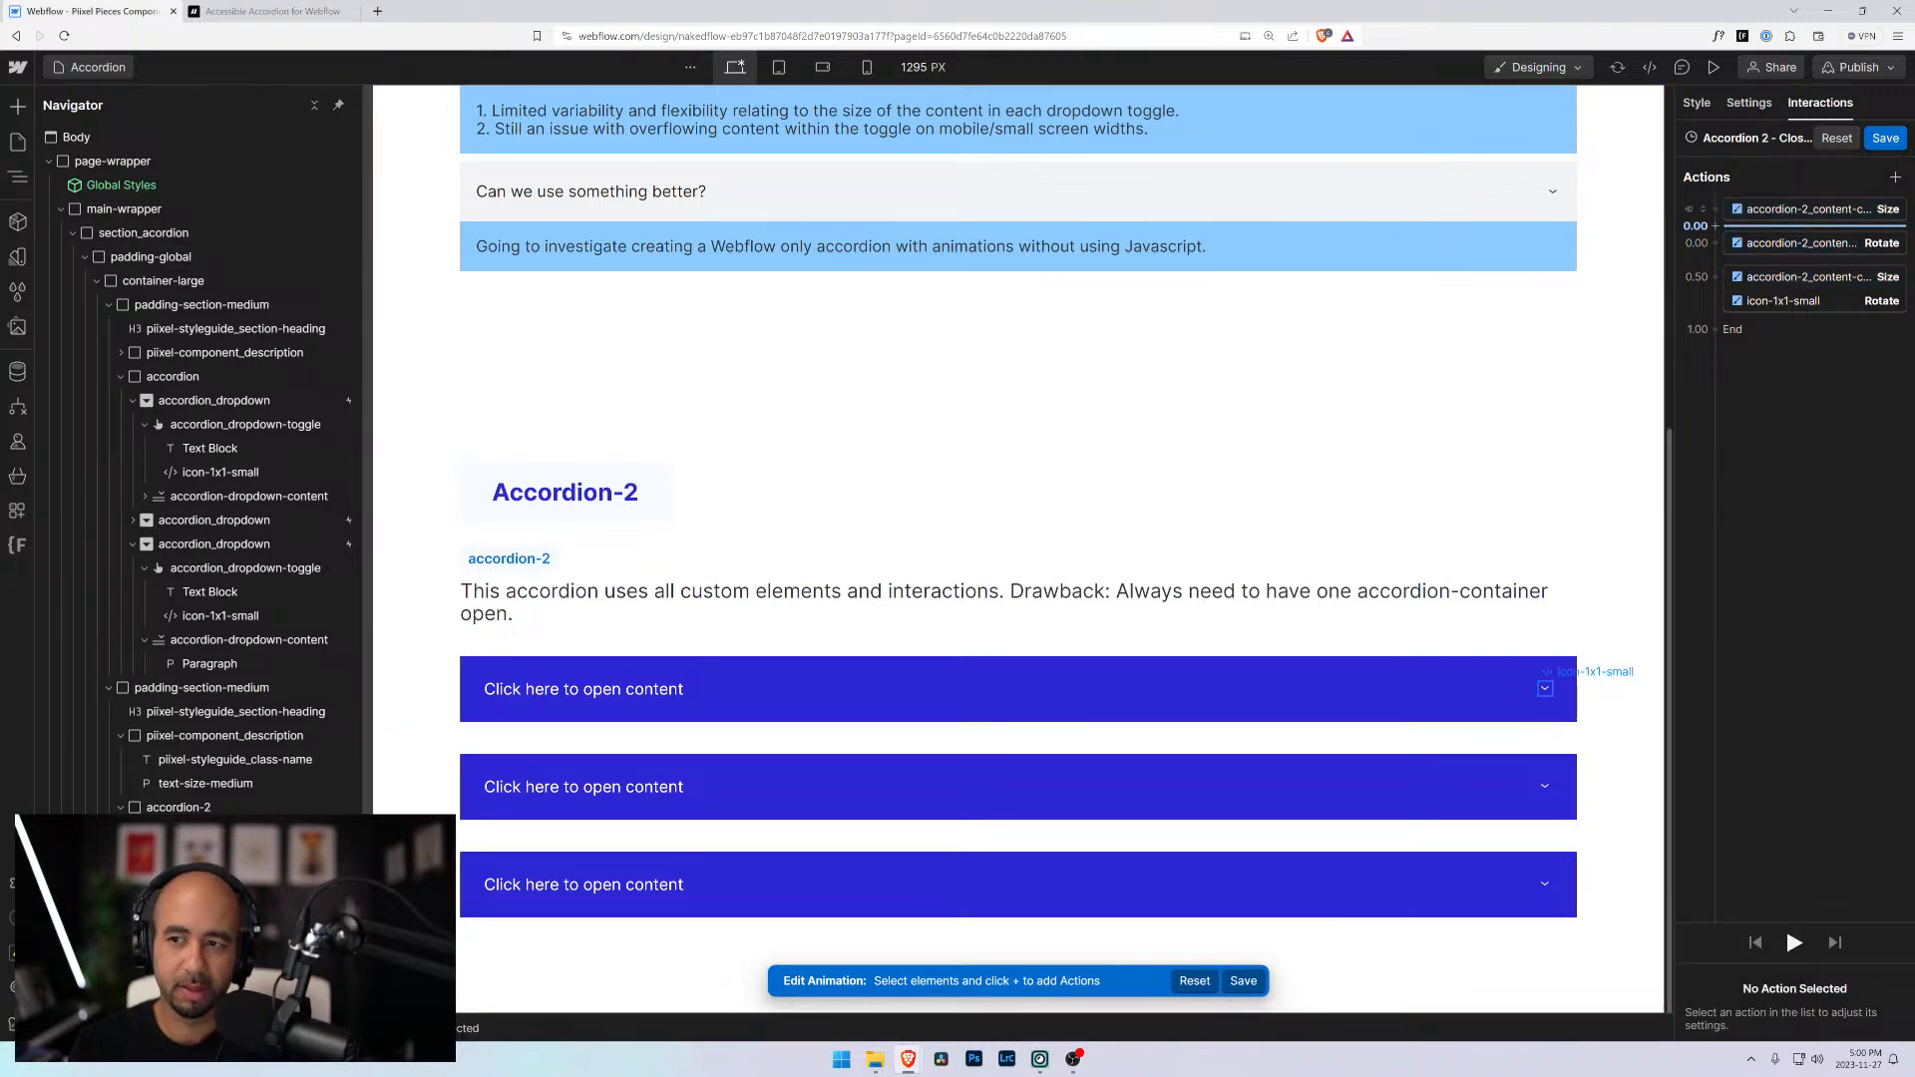
{"action": "left_click", "coordinate": [1801, 243]}
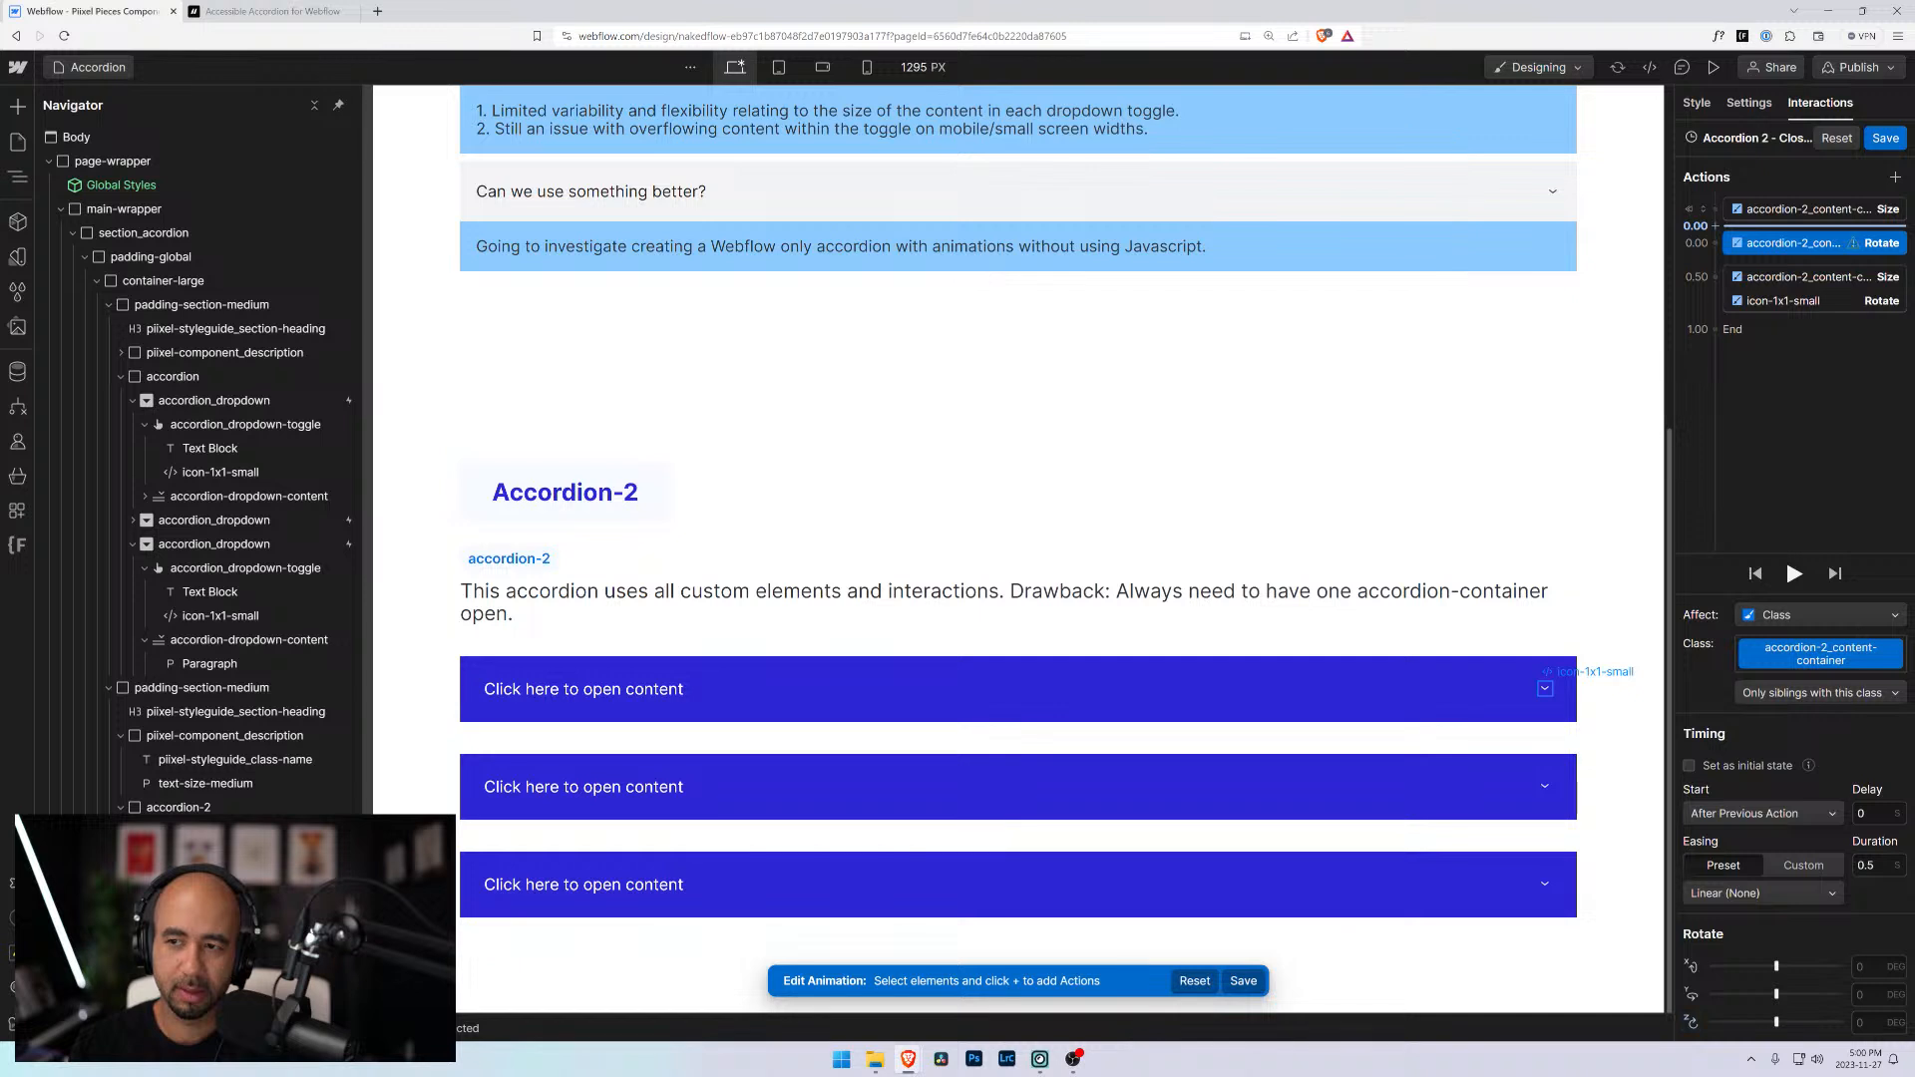
{"action": "key", "text": "Delete"}
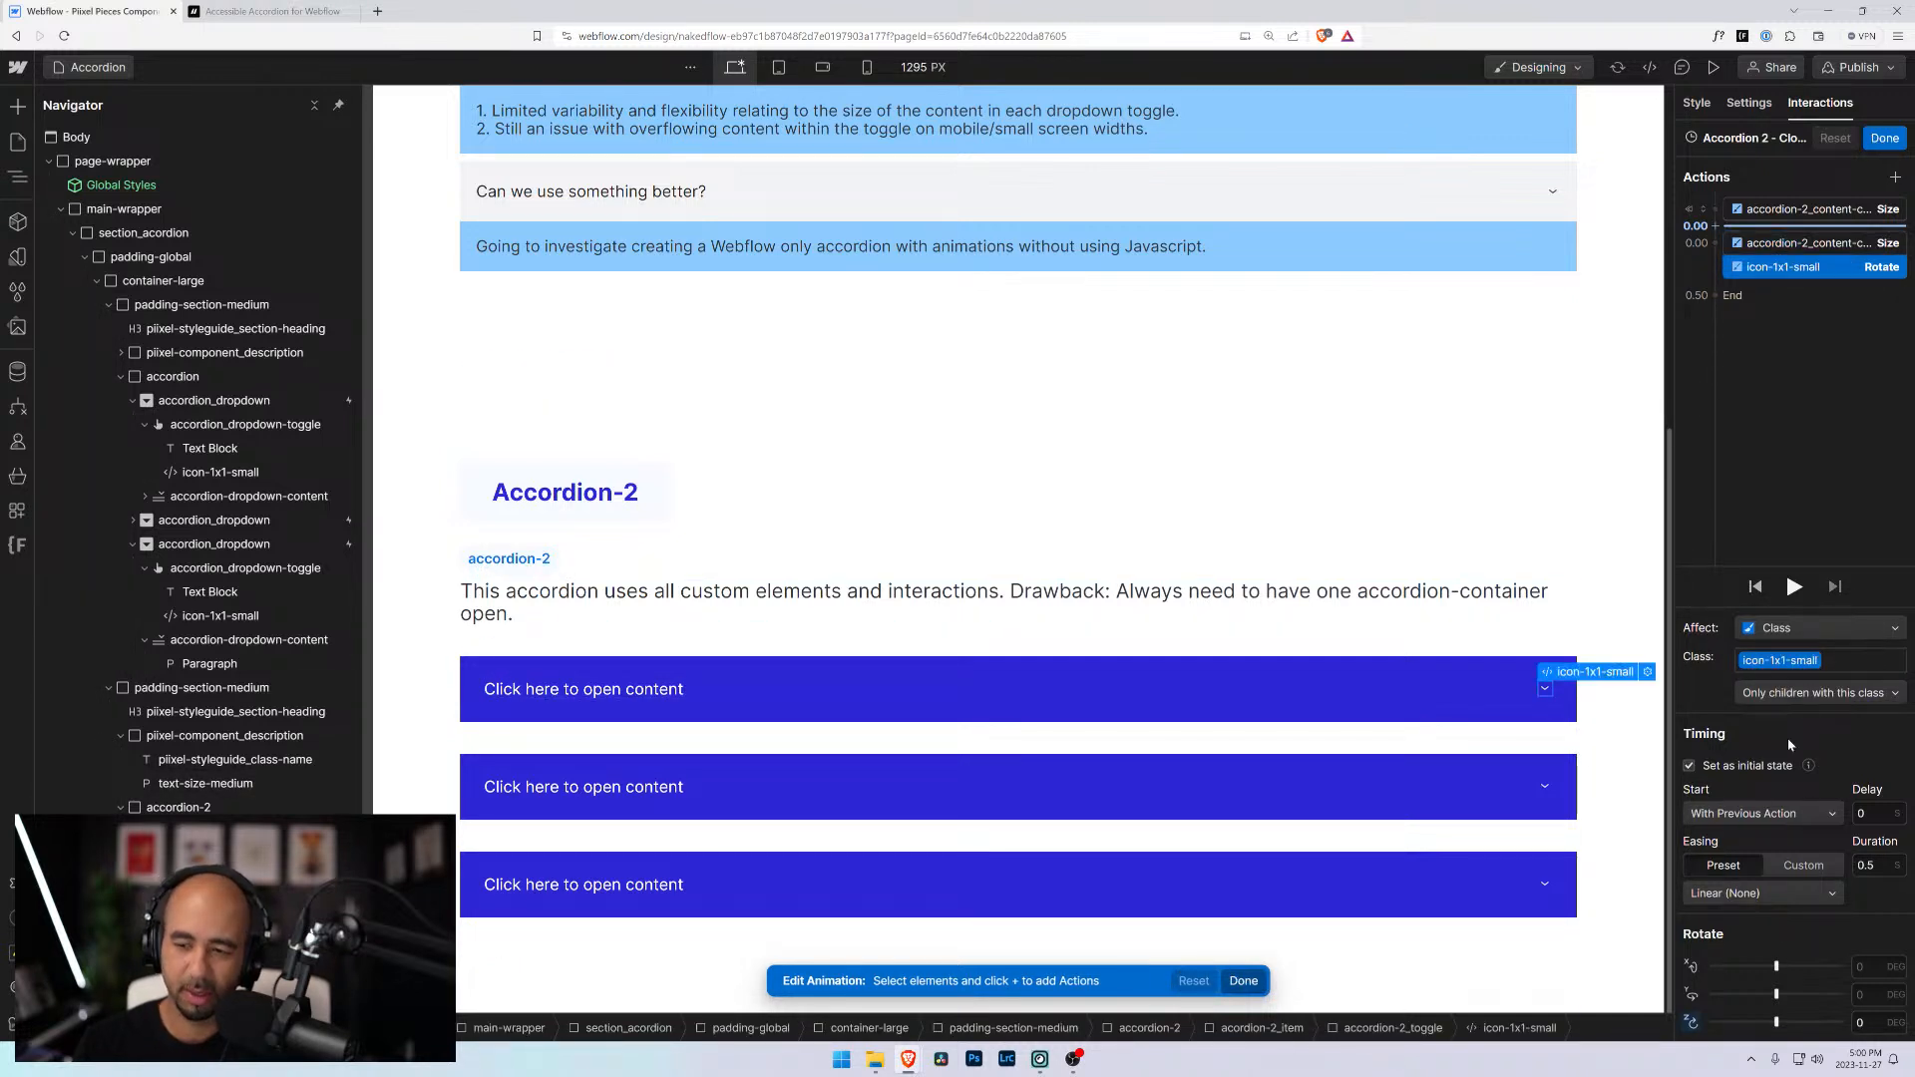
Add a Rotate action of 0° on Z for the first toggle's icon-1x1-small to Close Open Content and set it as initial state
{"action": "left_click", "coordinate": [1712, 226]}
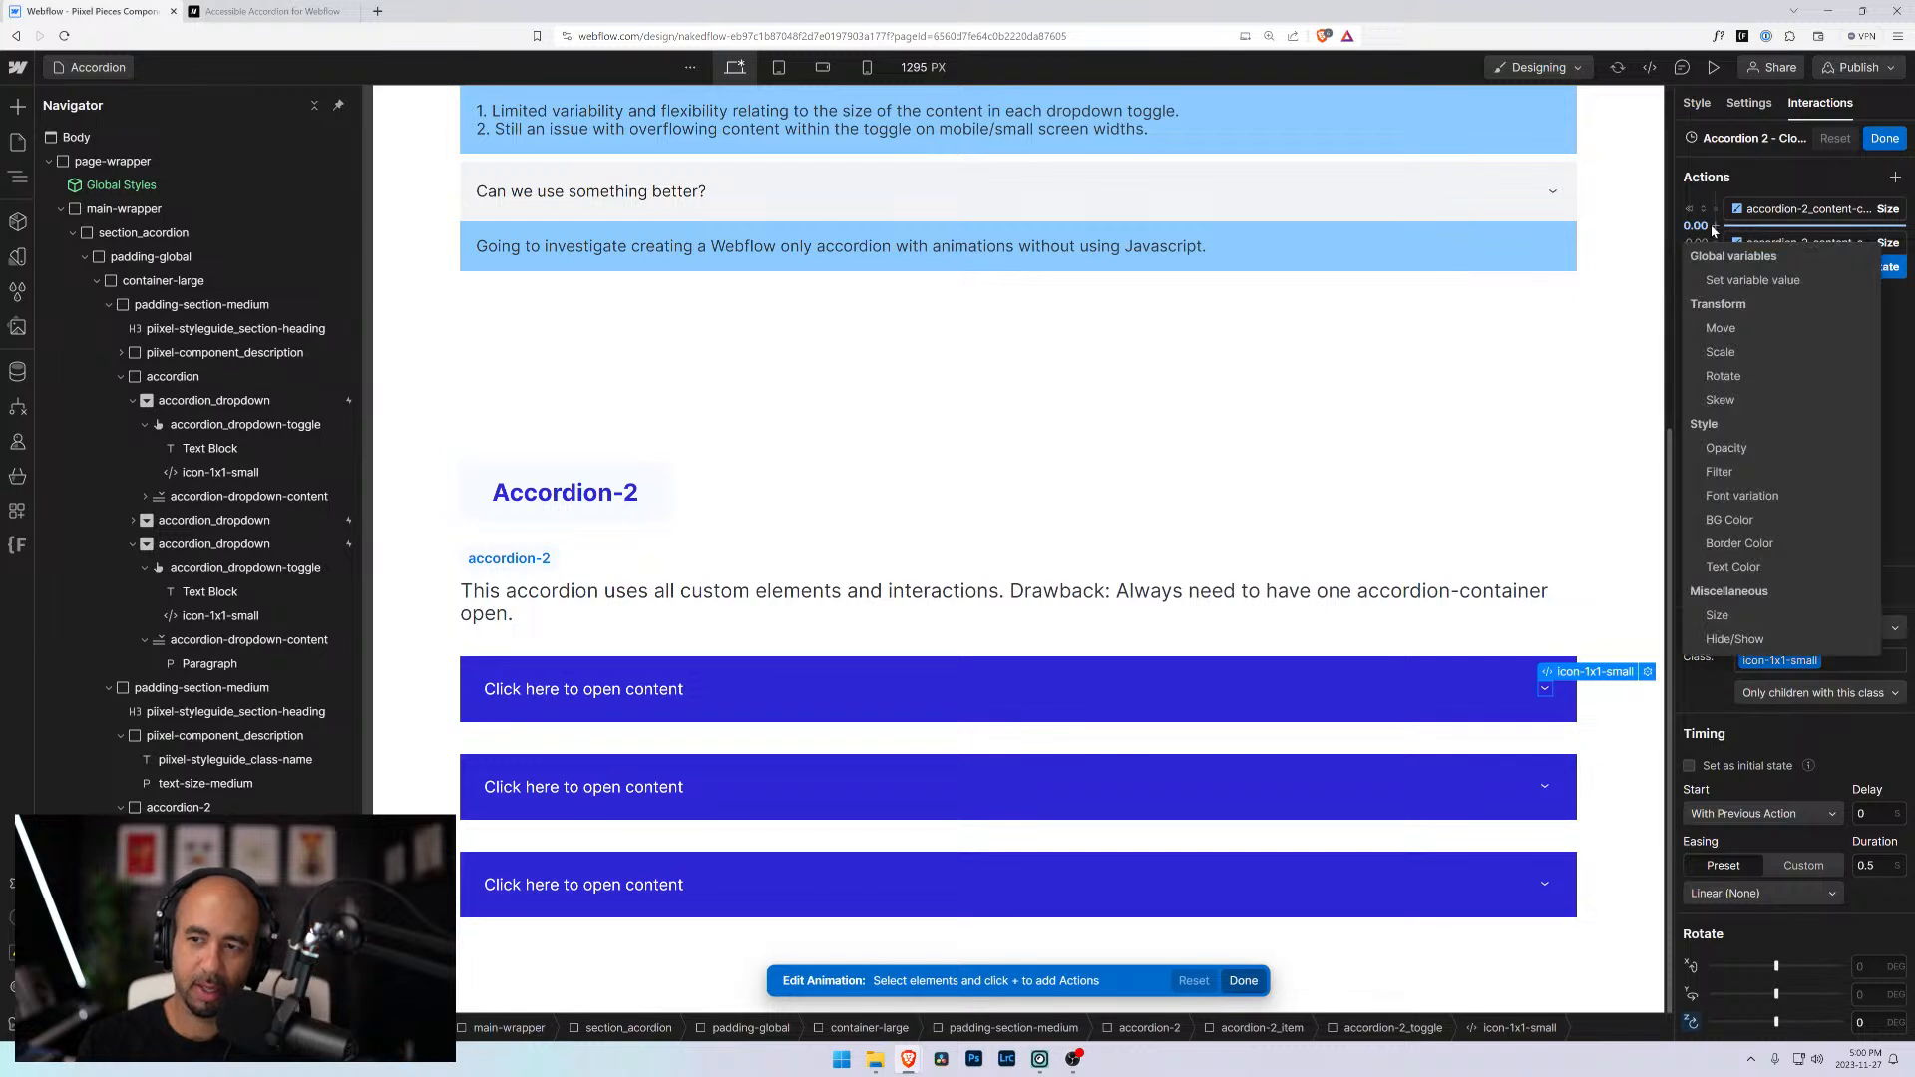
{"action": "left_click", "coordinate": [1721, 376]}
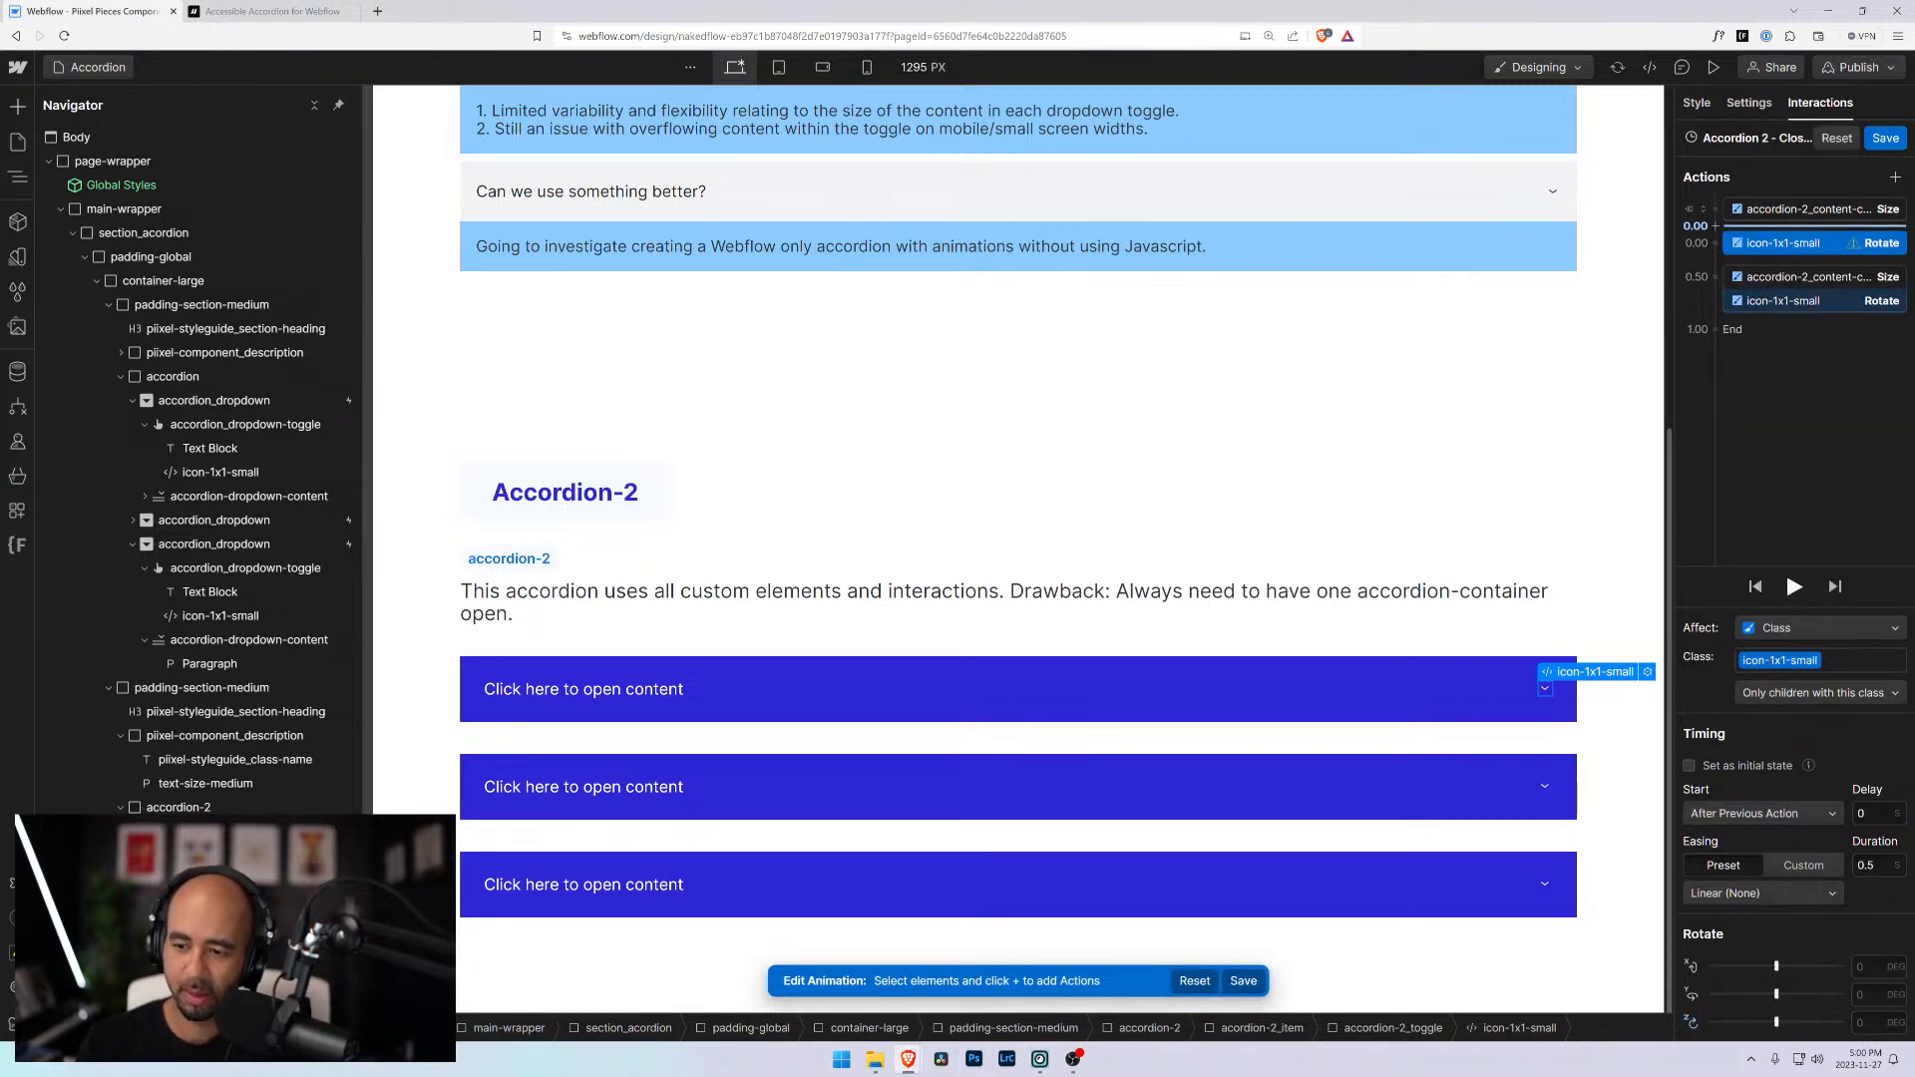
{"action": "left_click", "coordinate": [1863, 1023]}
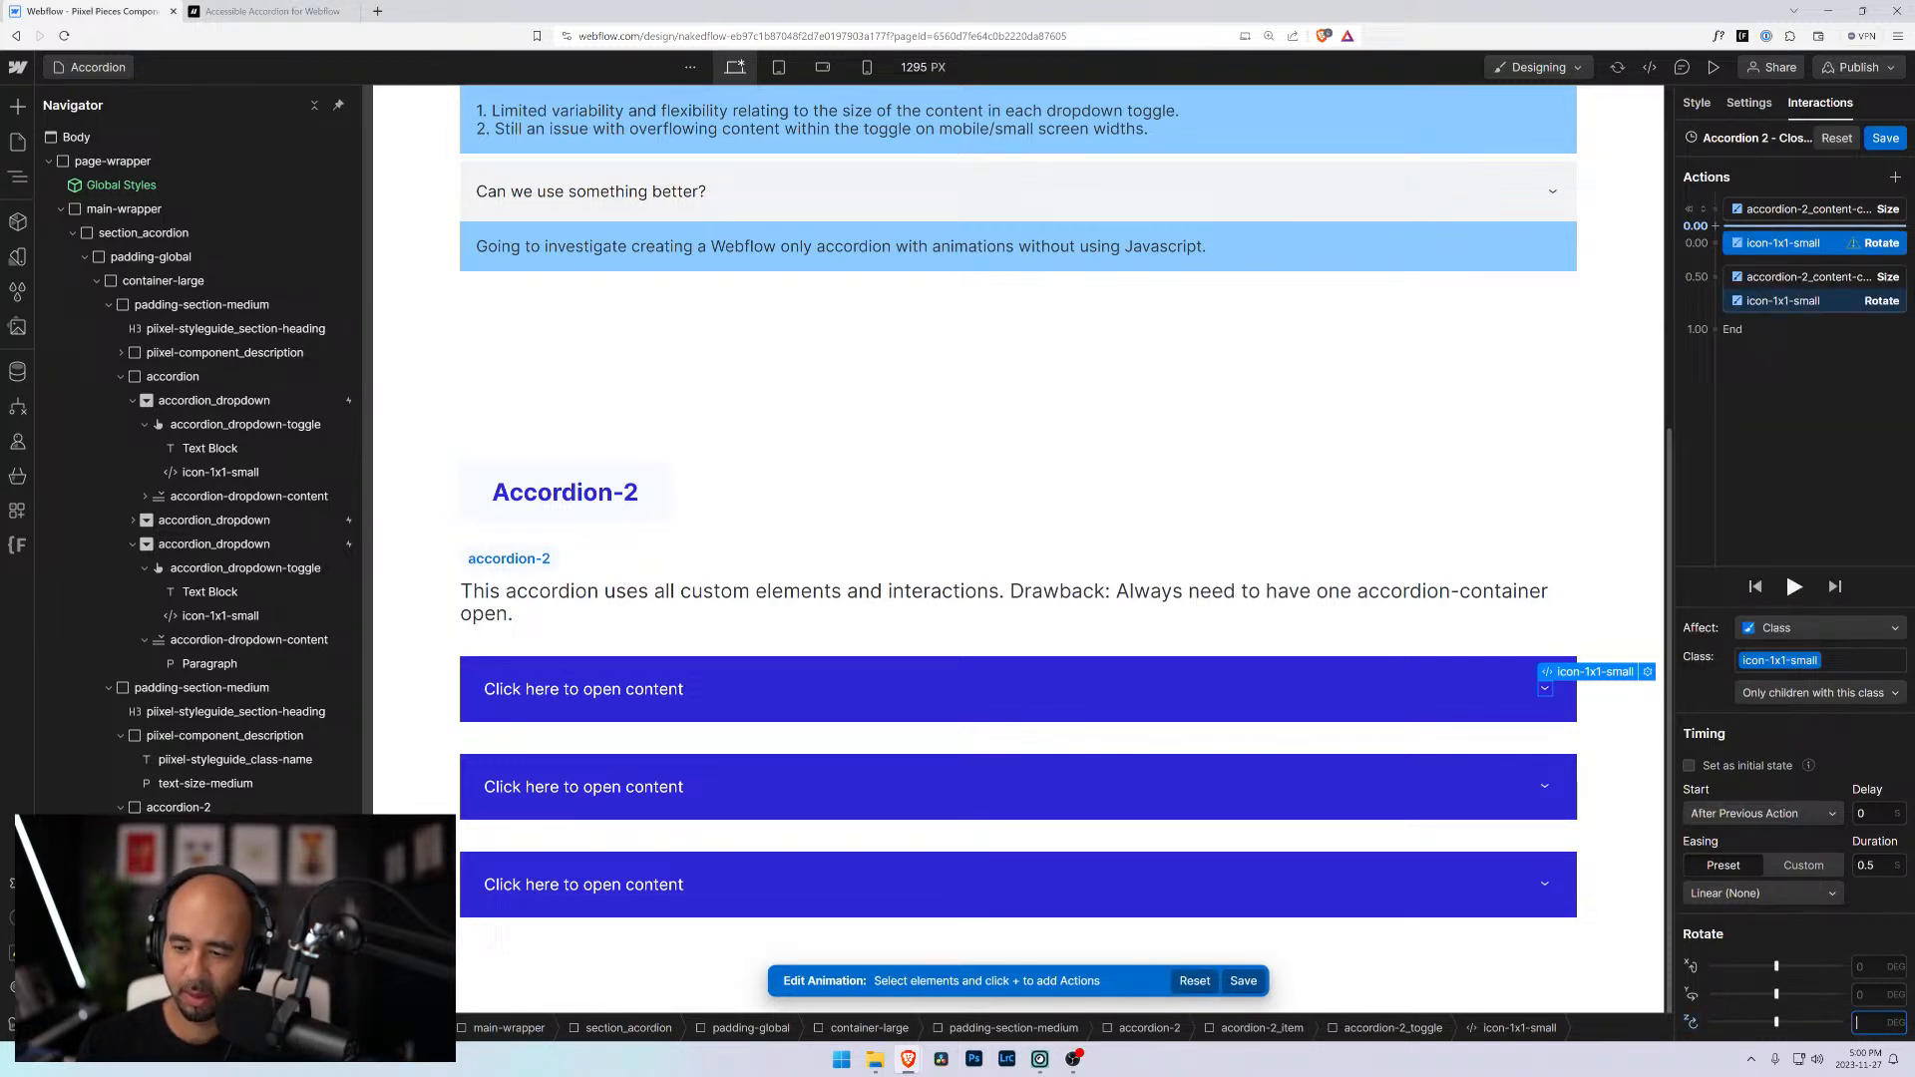
{"action": "left_click", "coordinate": [1690, 765]}
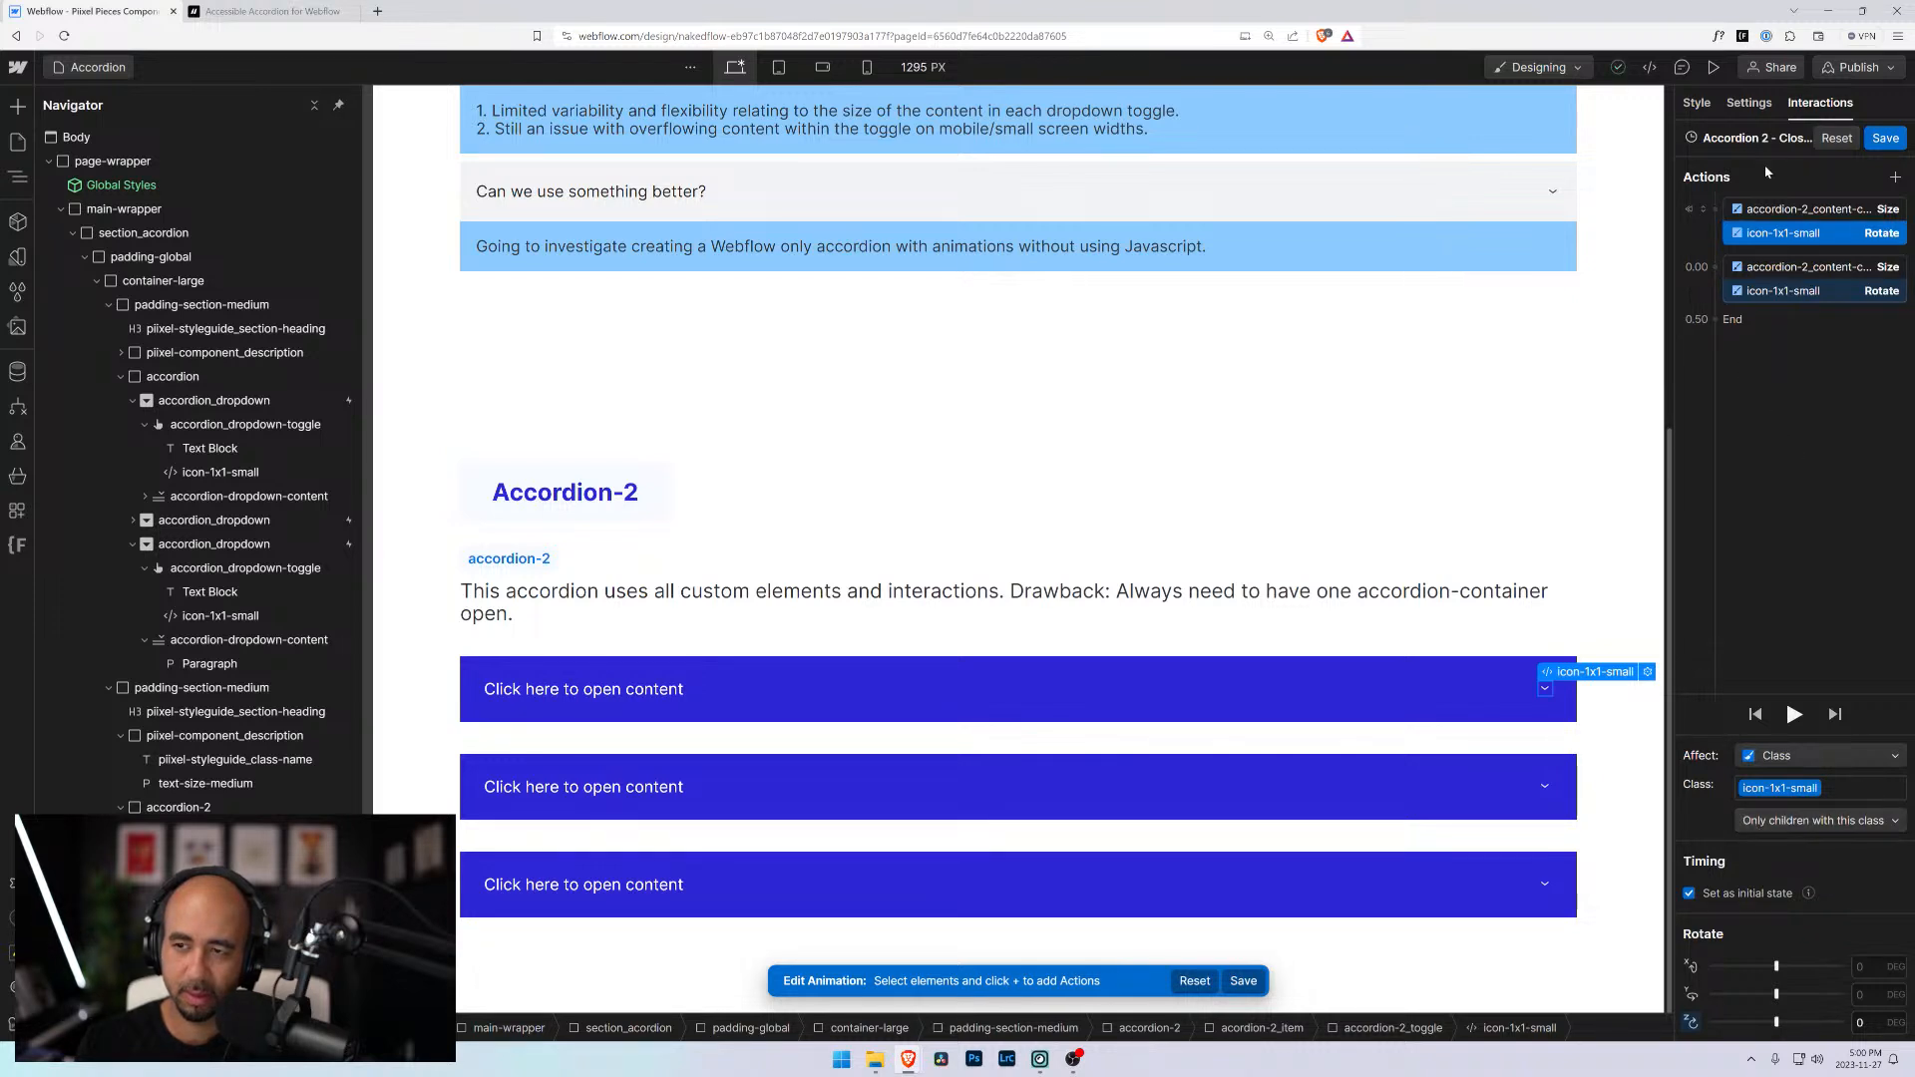
Make the icon's initial-state Rotate action affect all elements with the icon-1x1-small class and save the Close Open Content animation
{"action": "left_click", "coordinate": [1764, 212]}
{"action": "left_click", "coordinate": [1768, 232]}
{"action": "left_click", "coordinate": [1766, 297]}
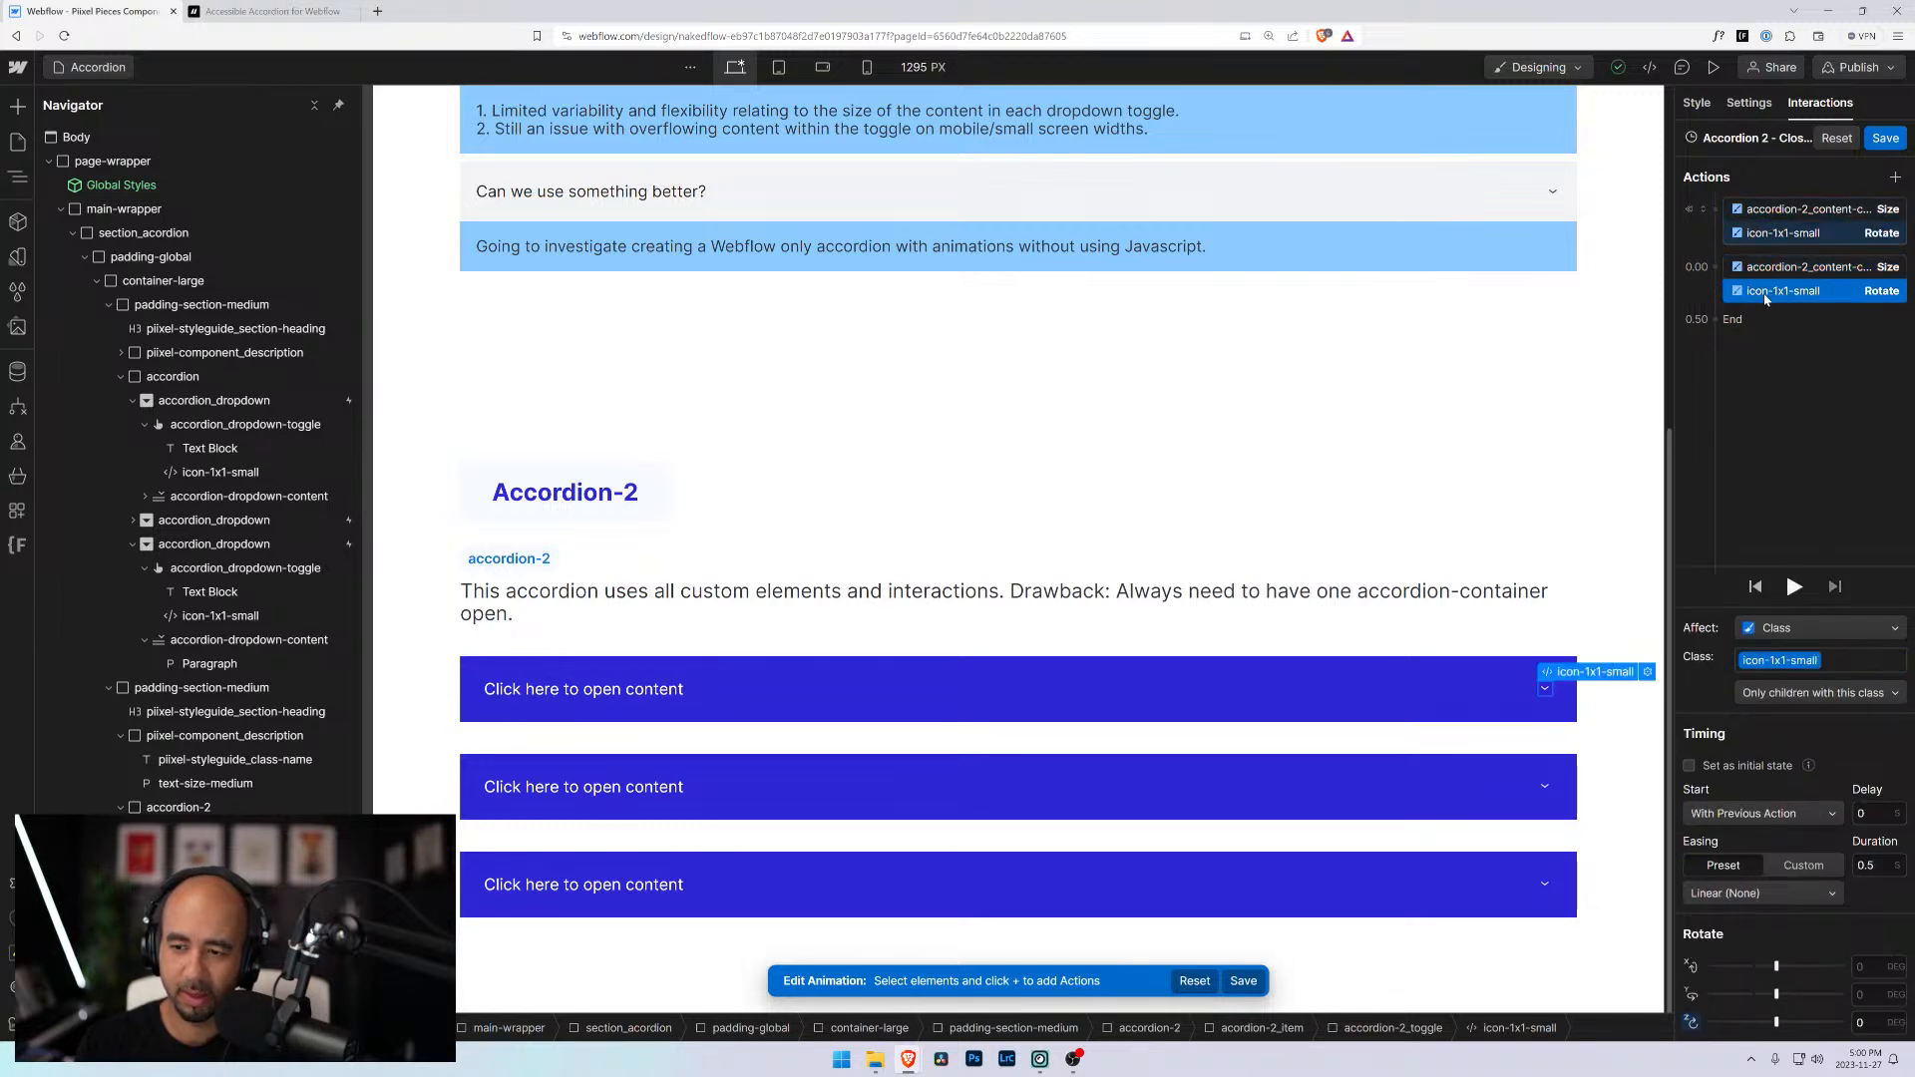
{"action": "left_click", "coordinate": [1774, 238]}
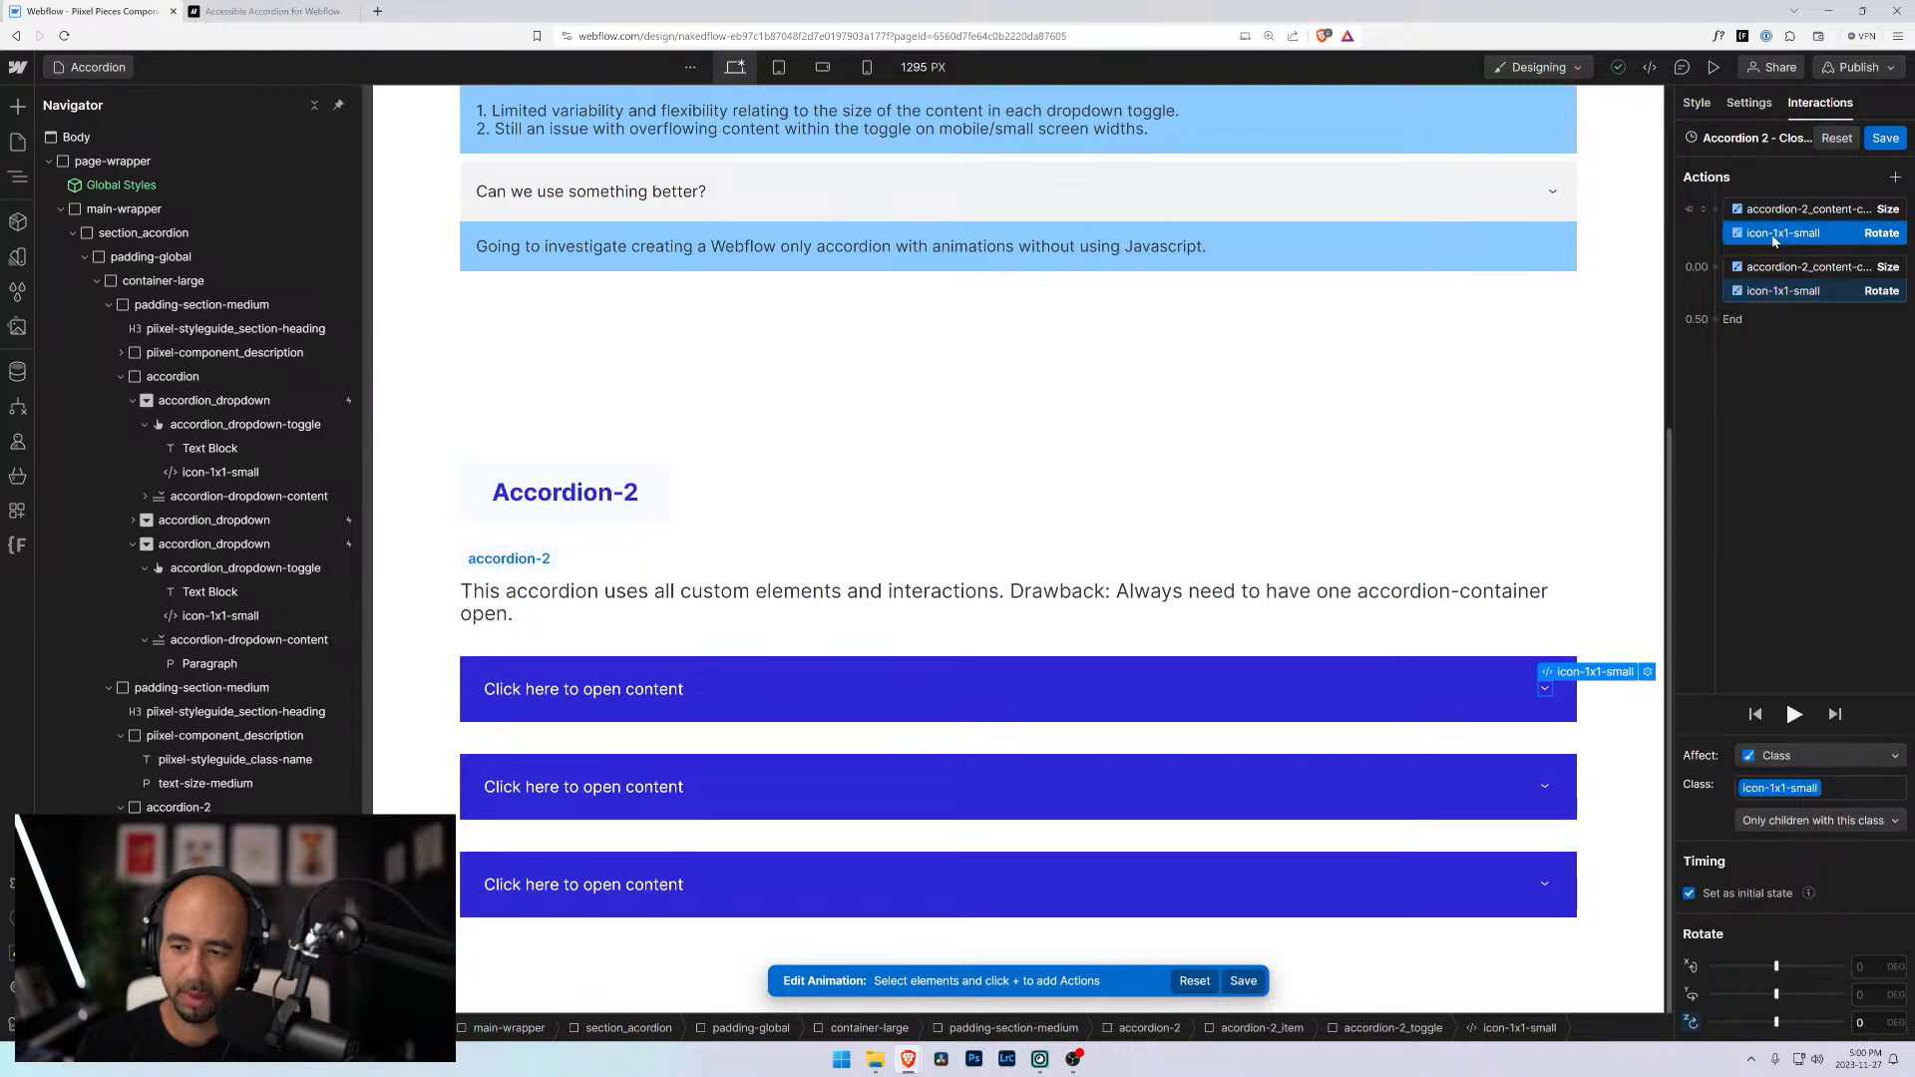
{"action": "left_click", "coordinate": [1779, 295]}
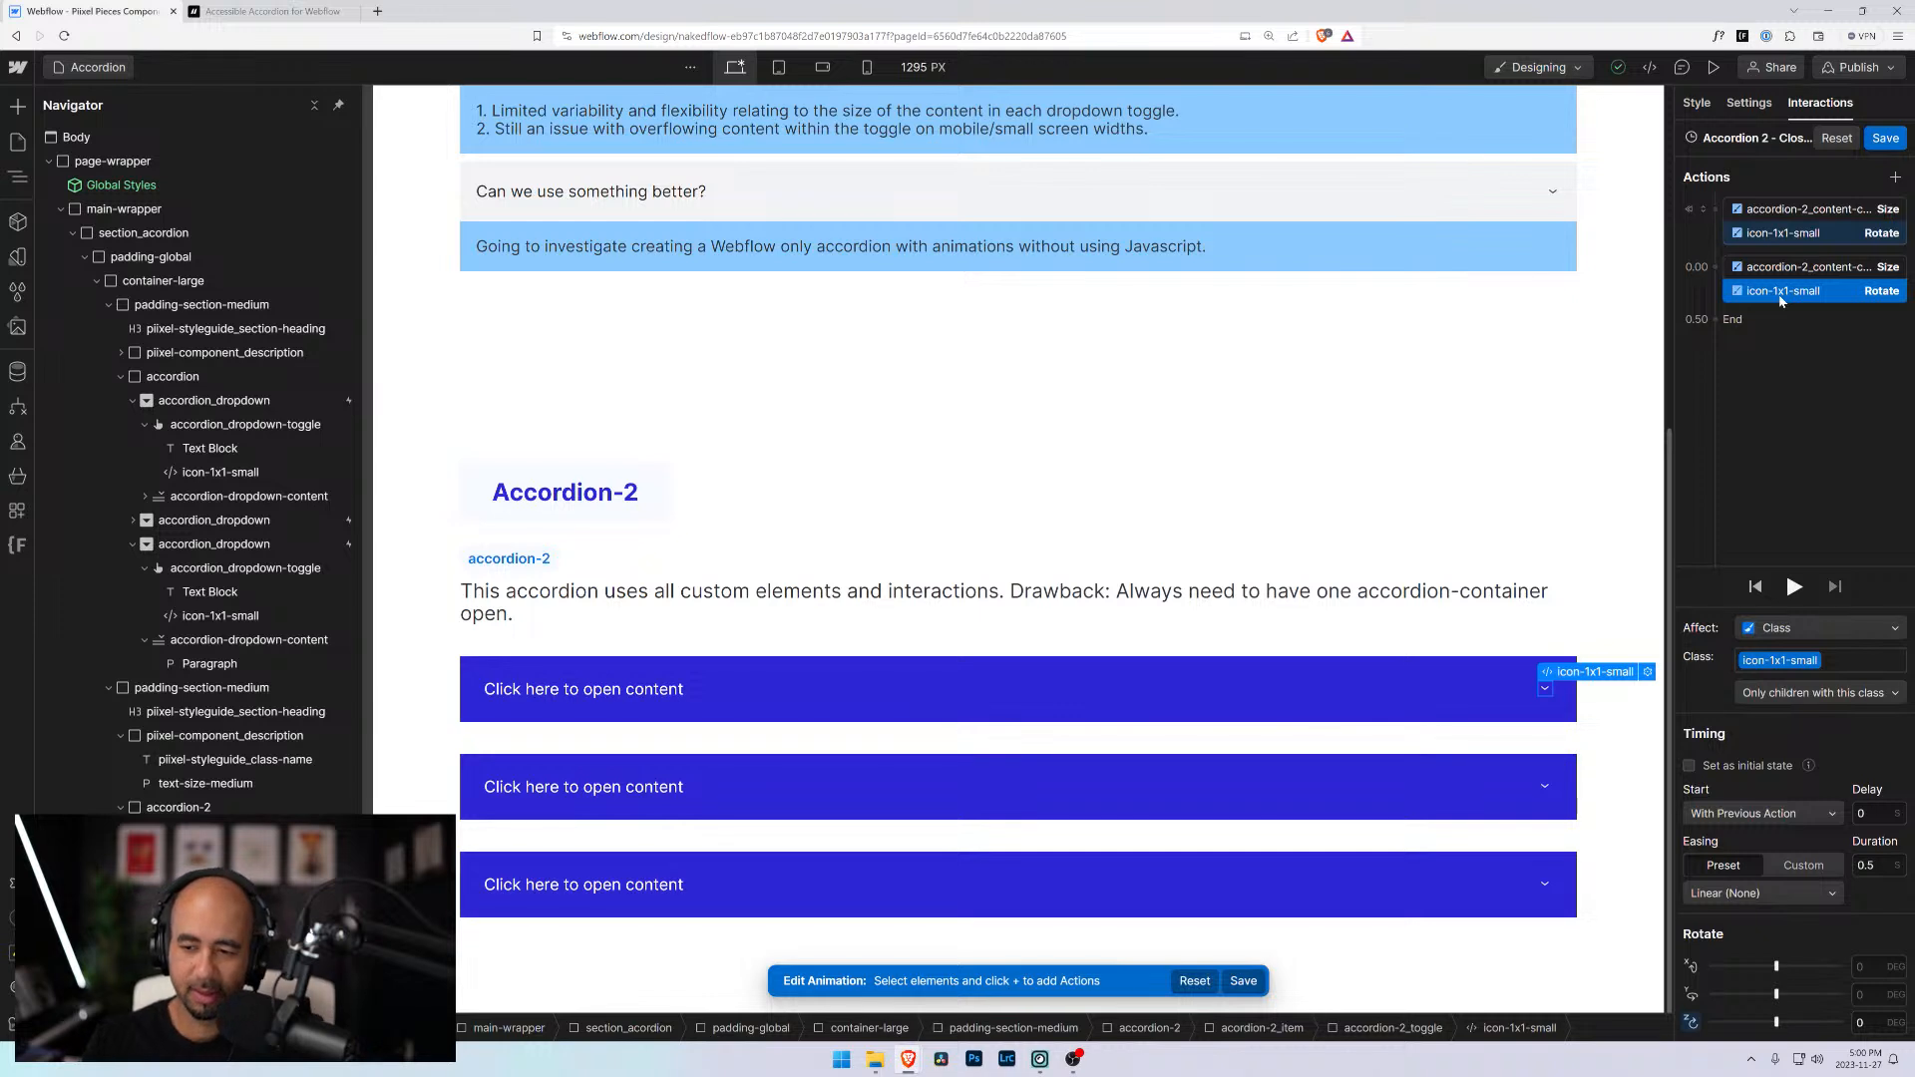
{"action": "left_click", "coordinate": [1791, 269]}
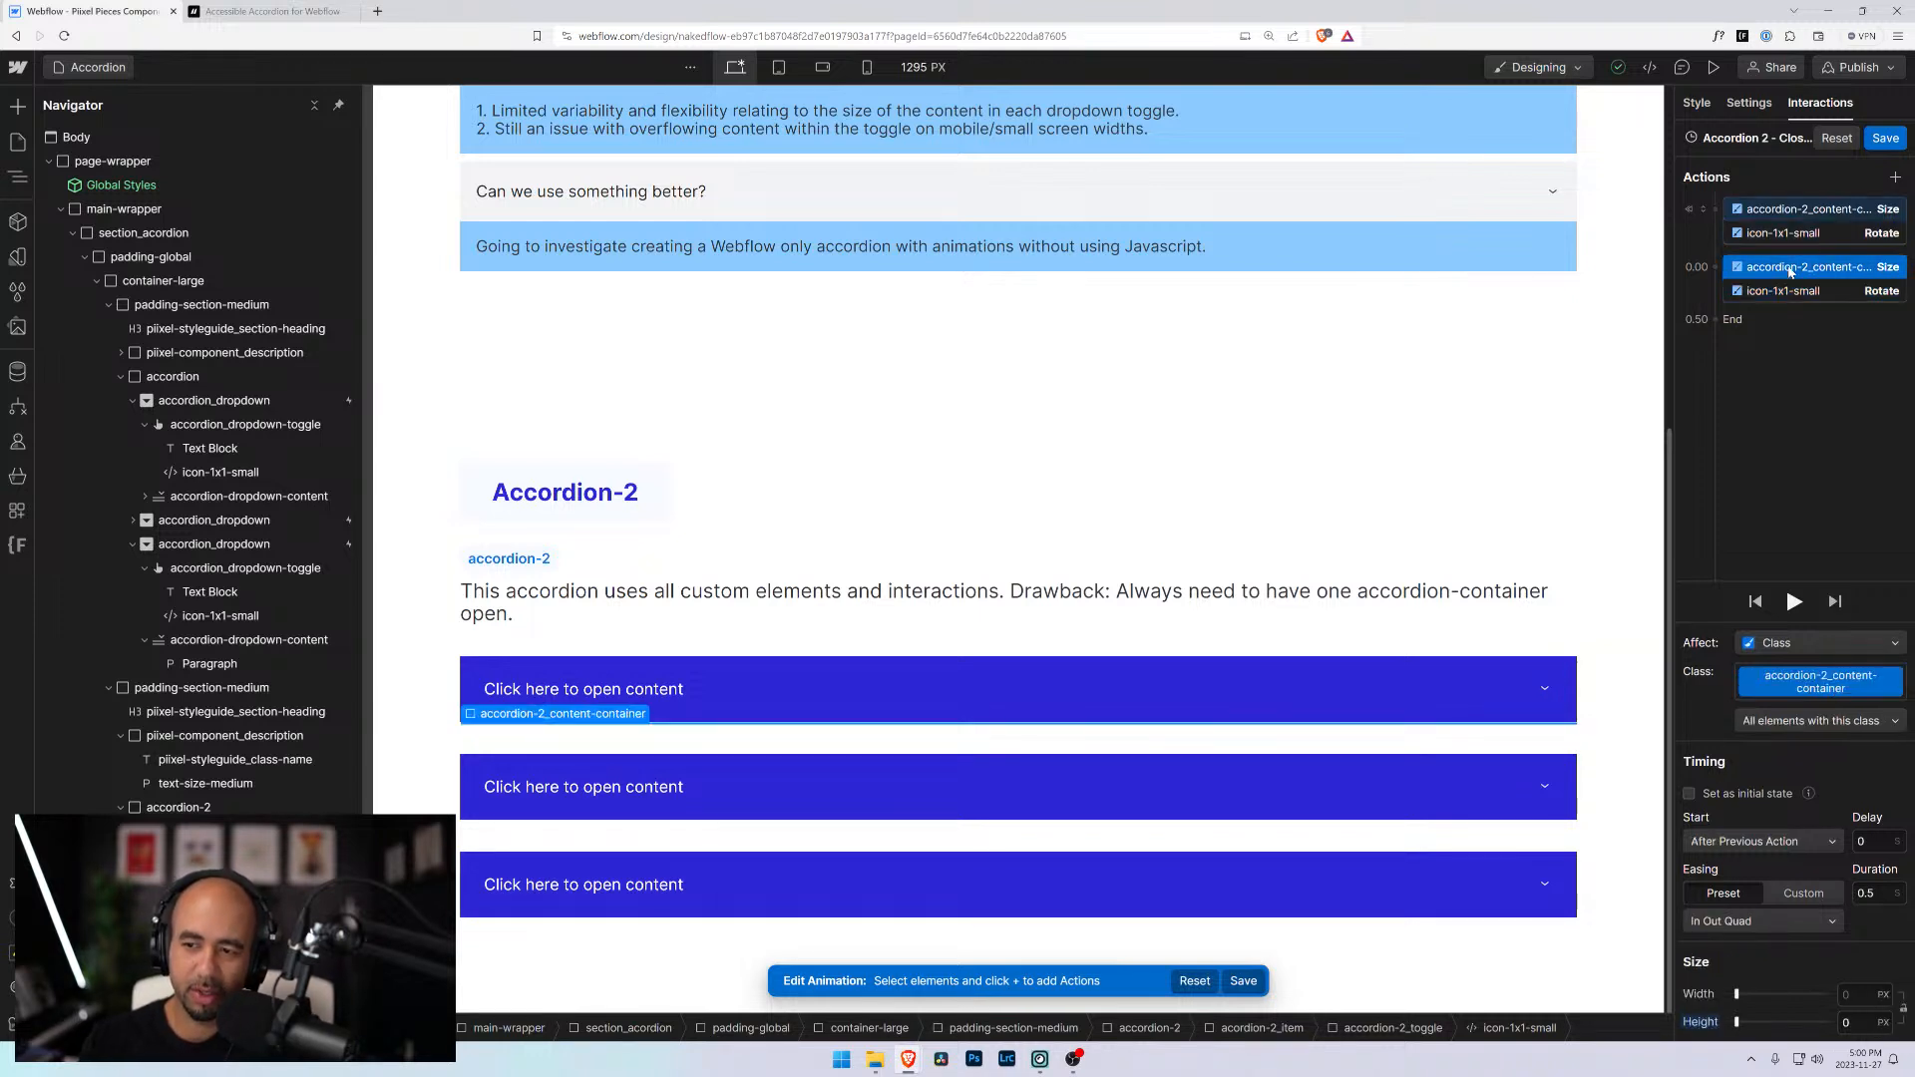
{"action": "left_click", "coordinate": [1784, 233]}
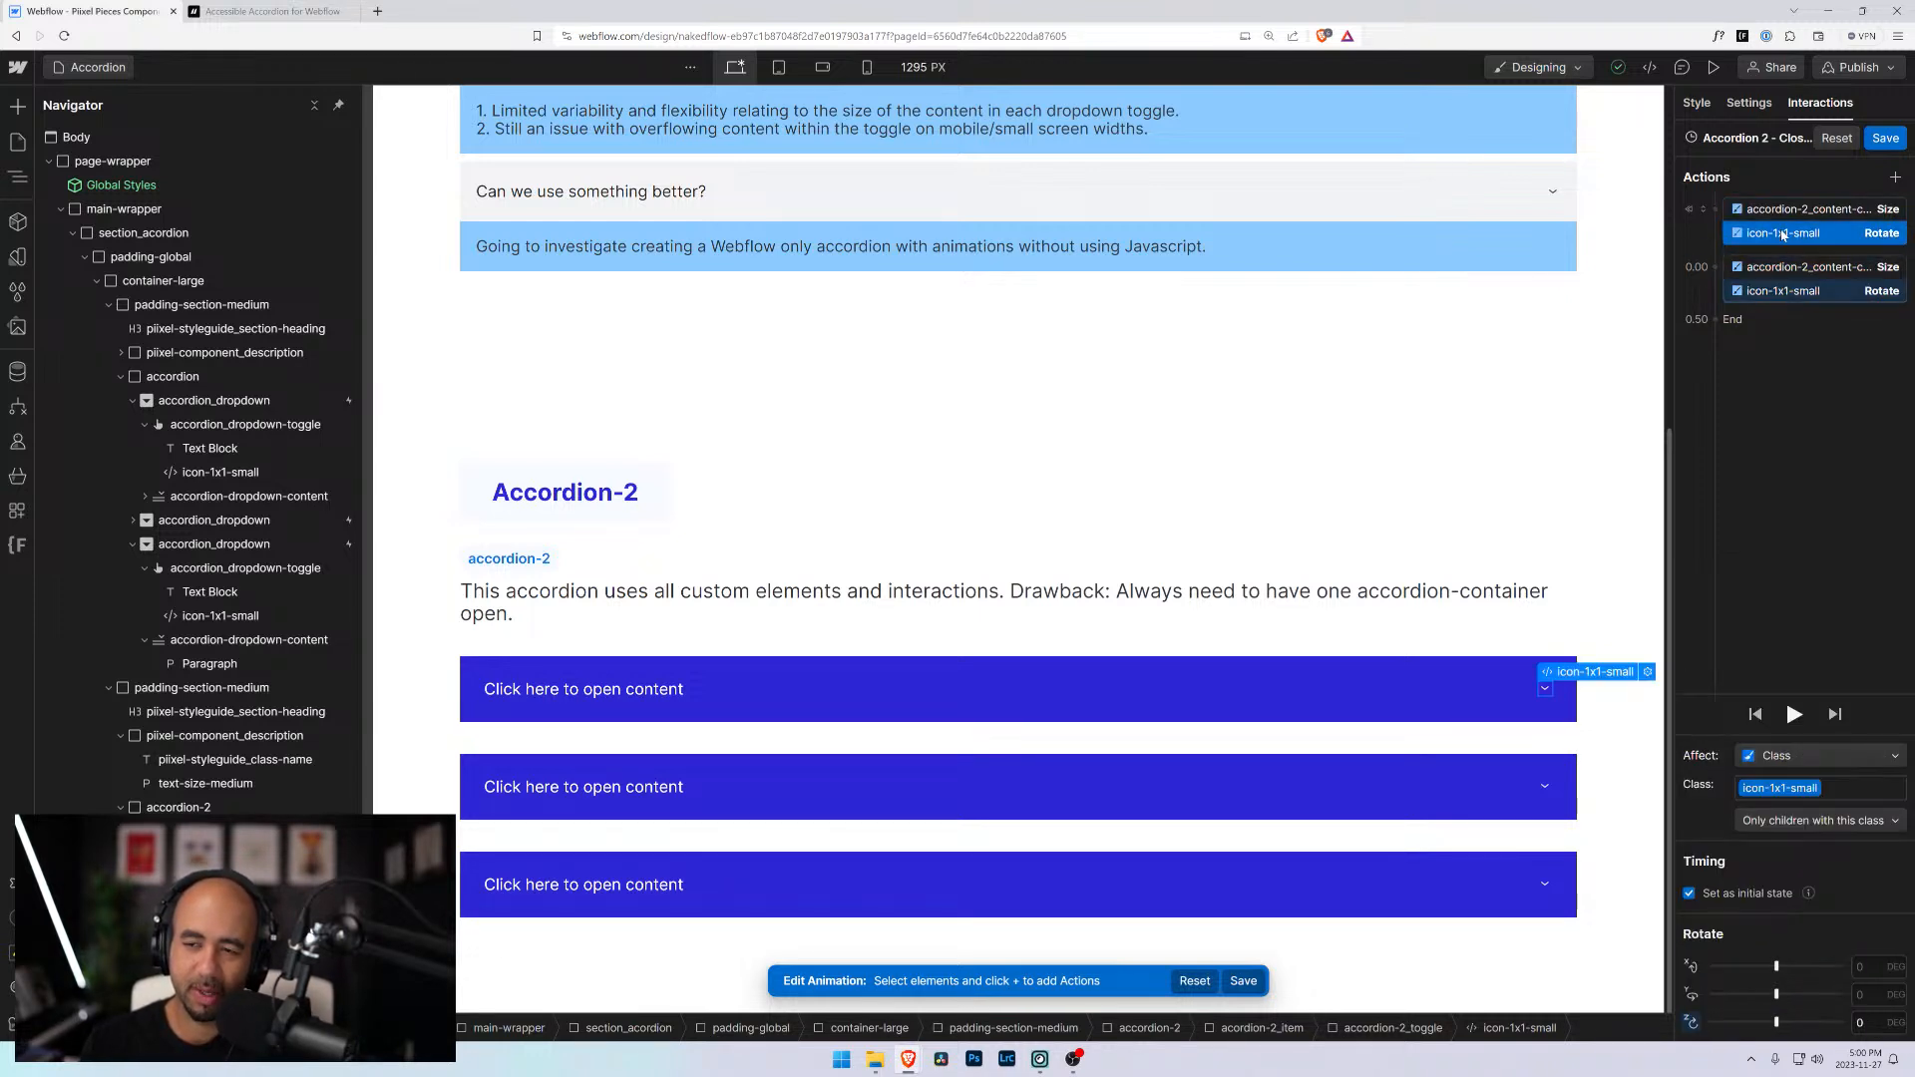
{"action": "left_click", "coordinate": [1778, 822]}
{"action": "left_click", "coordinate": [1815, 747]}
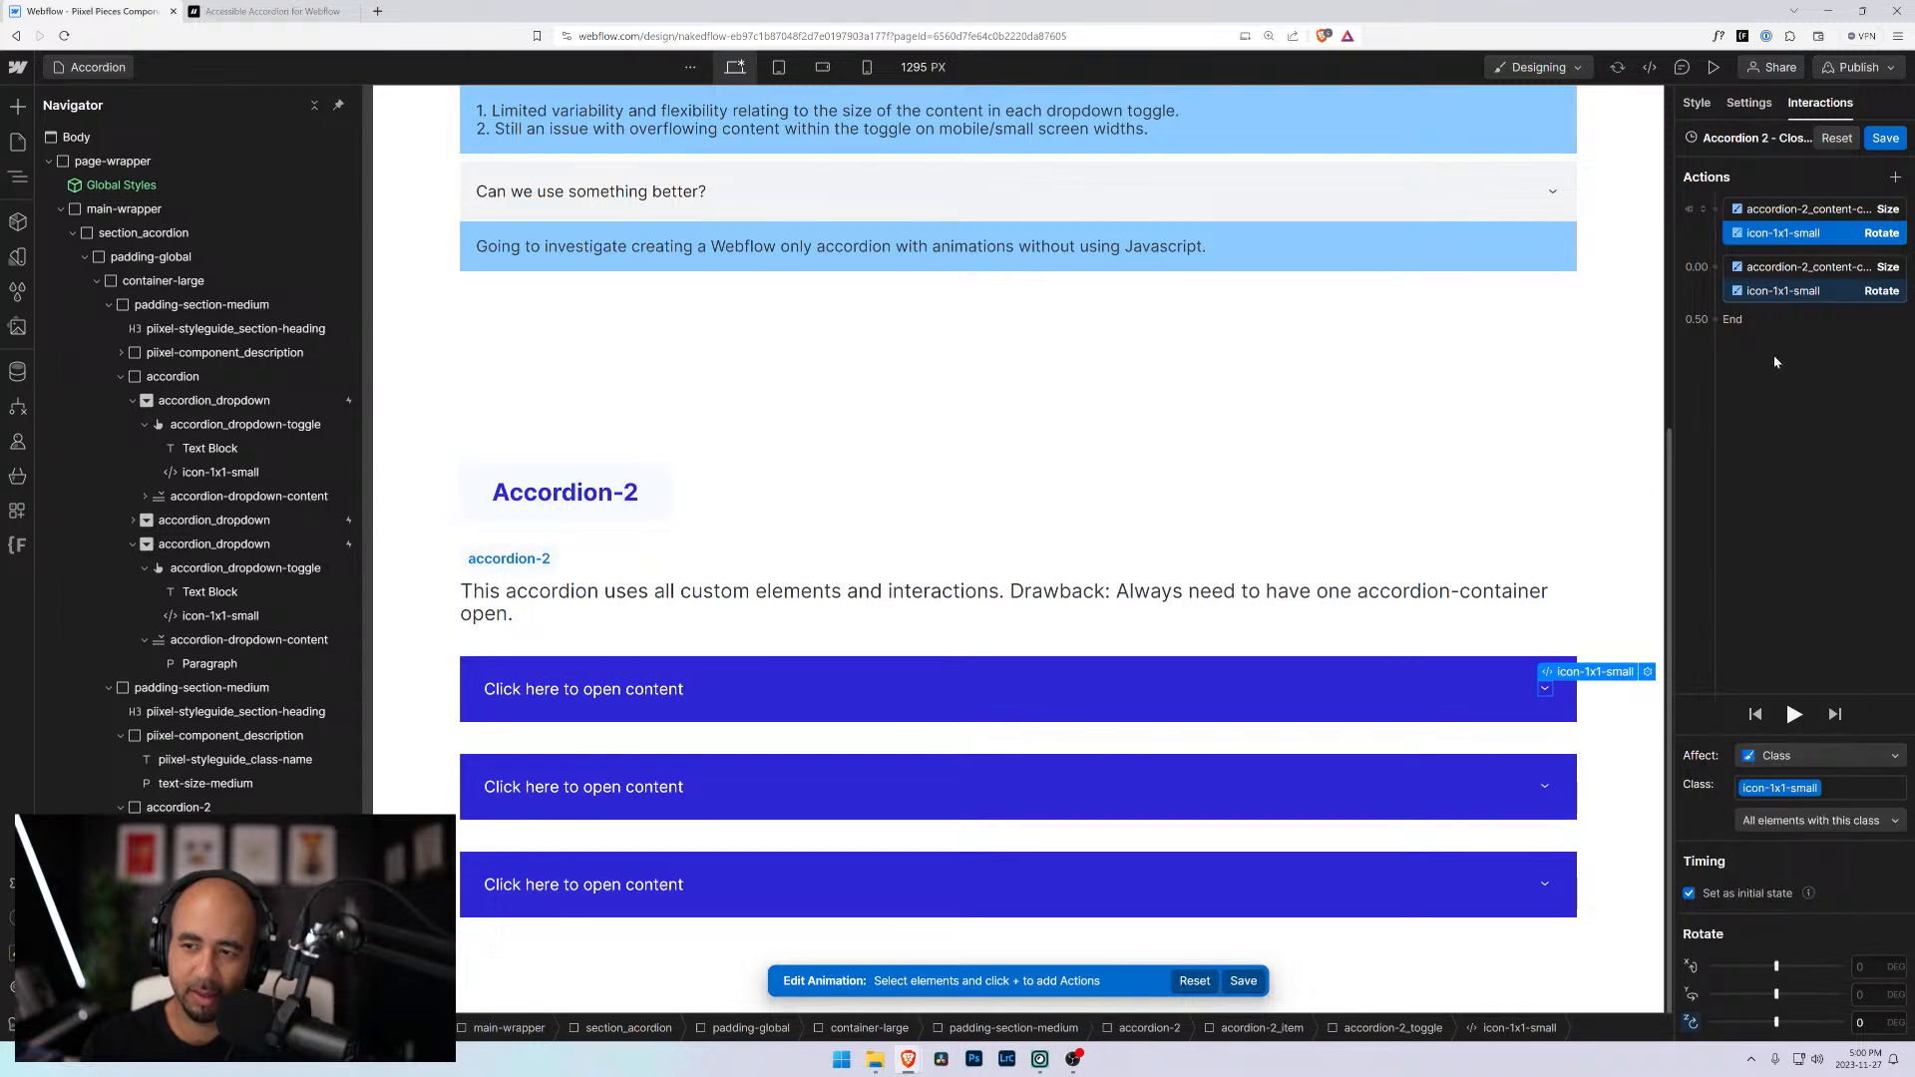
{"action": "left_click", "coordinate": [1767, 292]}
{"action": "left_click", "coordinate": [1887, 140]}
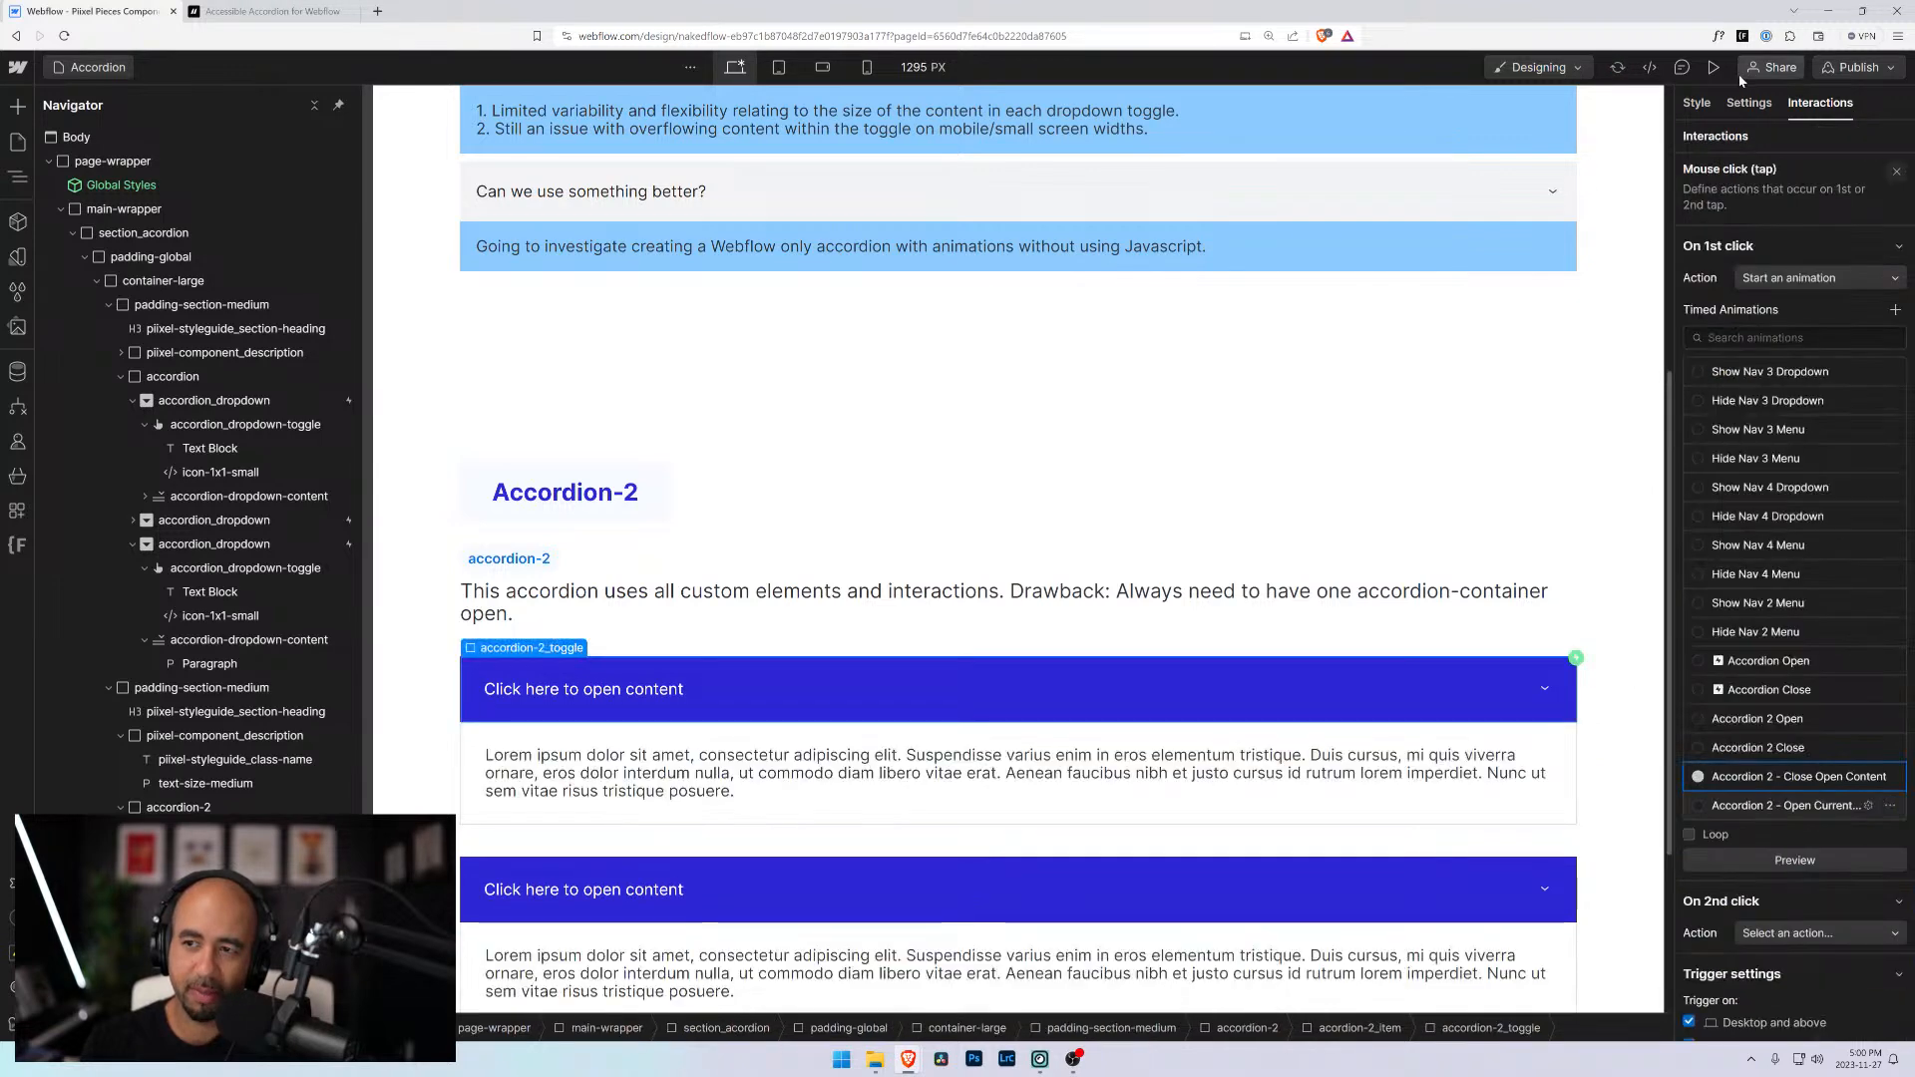
Preview the page and open the three Accordion-2 items in varying order to test the icon rotation on opening and closing
{"action": "left_click", "coordinate": [1714, 67]}
{"action": "left_click", "coordinate": [808, 715]}
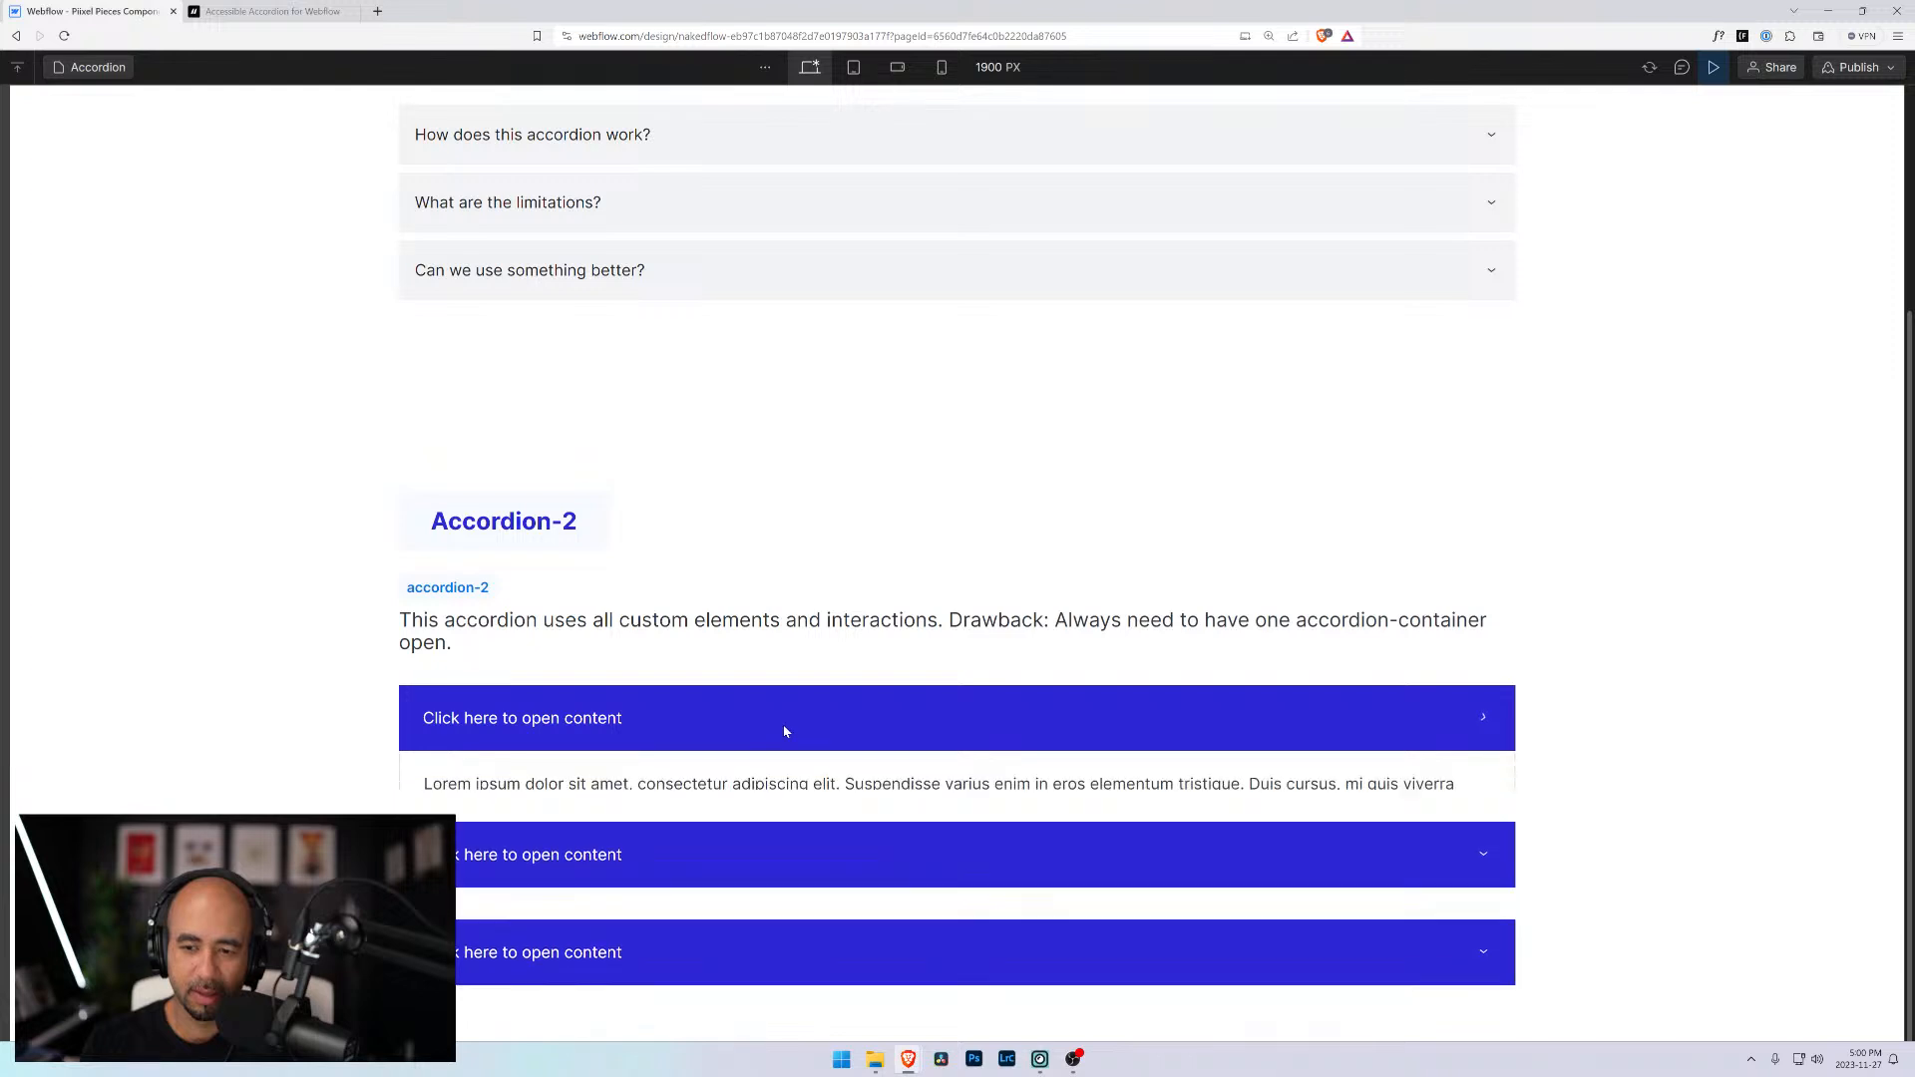
{"action": "scroll", "coordinate": [782, 726], "scroll_direction": "down", "scroll_amount": 1}
{"action": "left_click", "coordinate": [589, 813]}
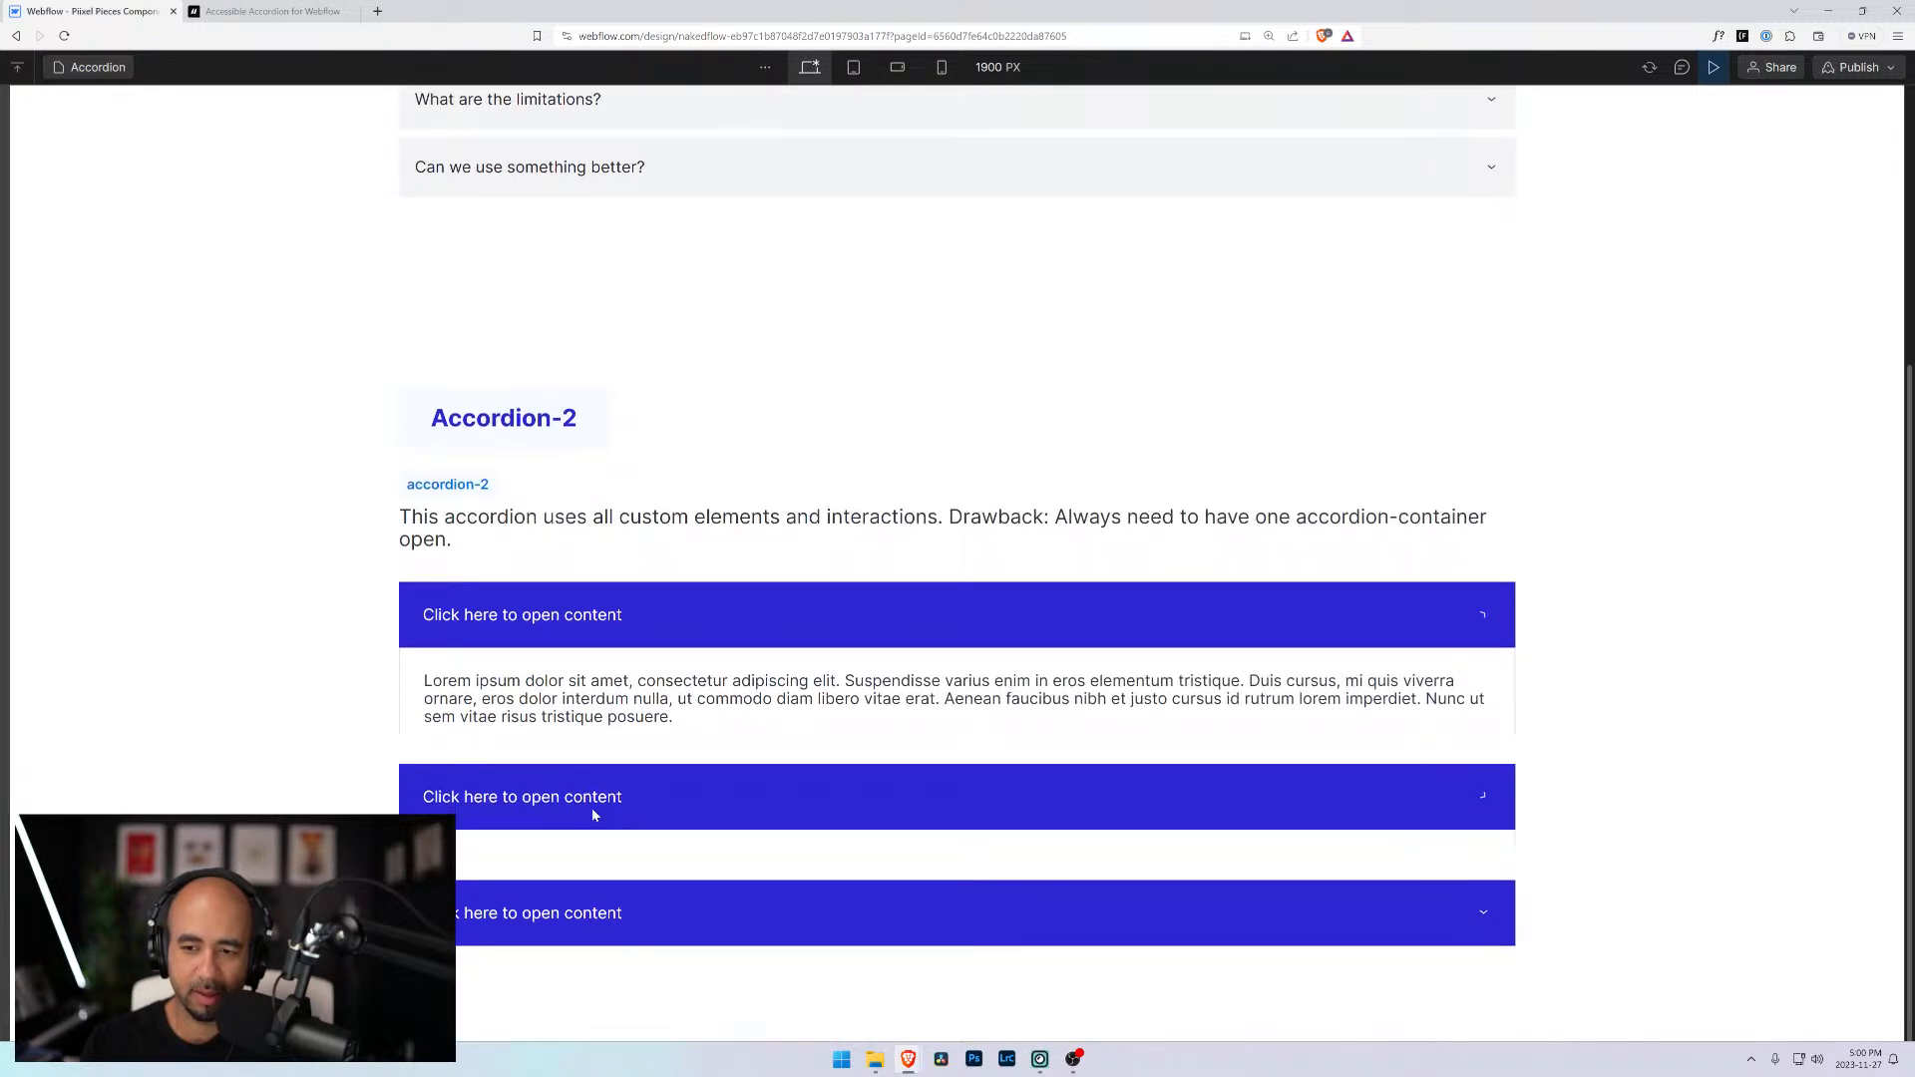
{"action": "left_click", "coordinate": [599, 913]}
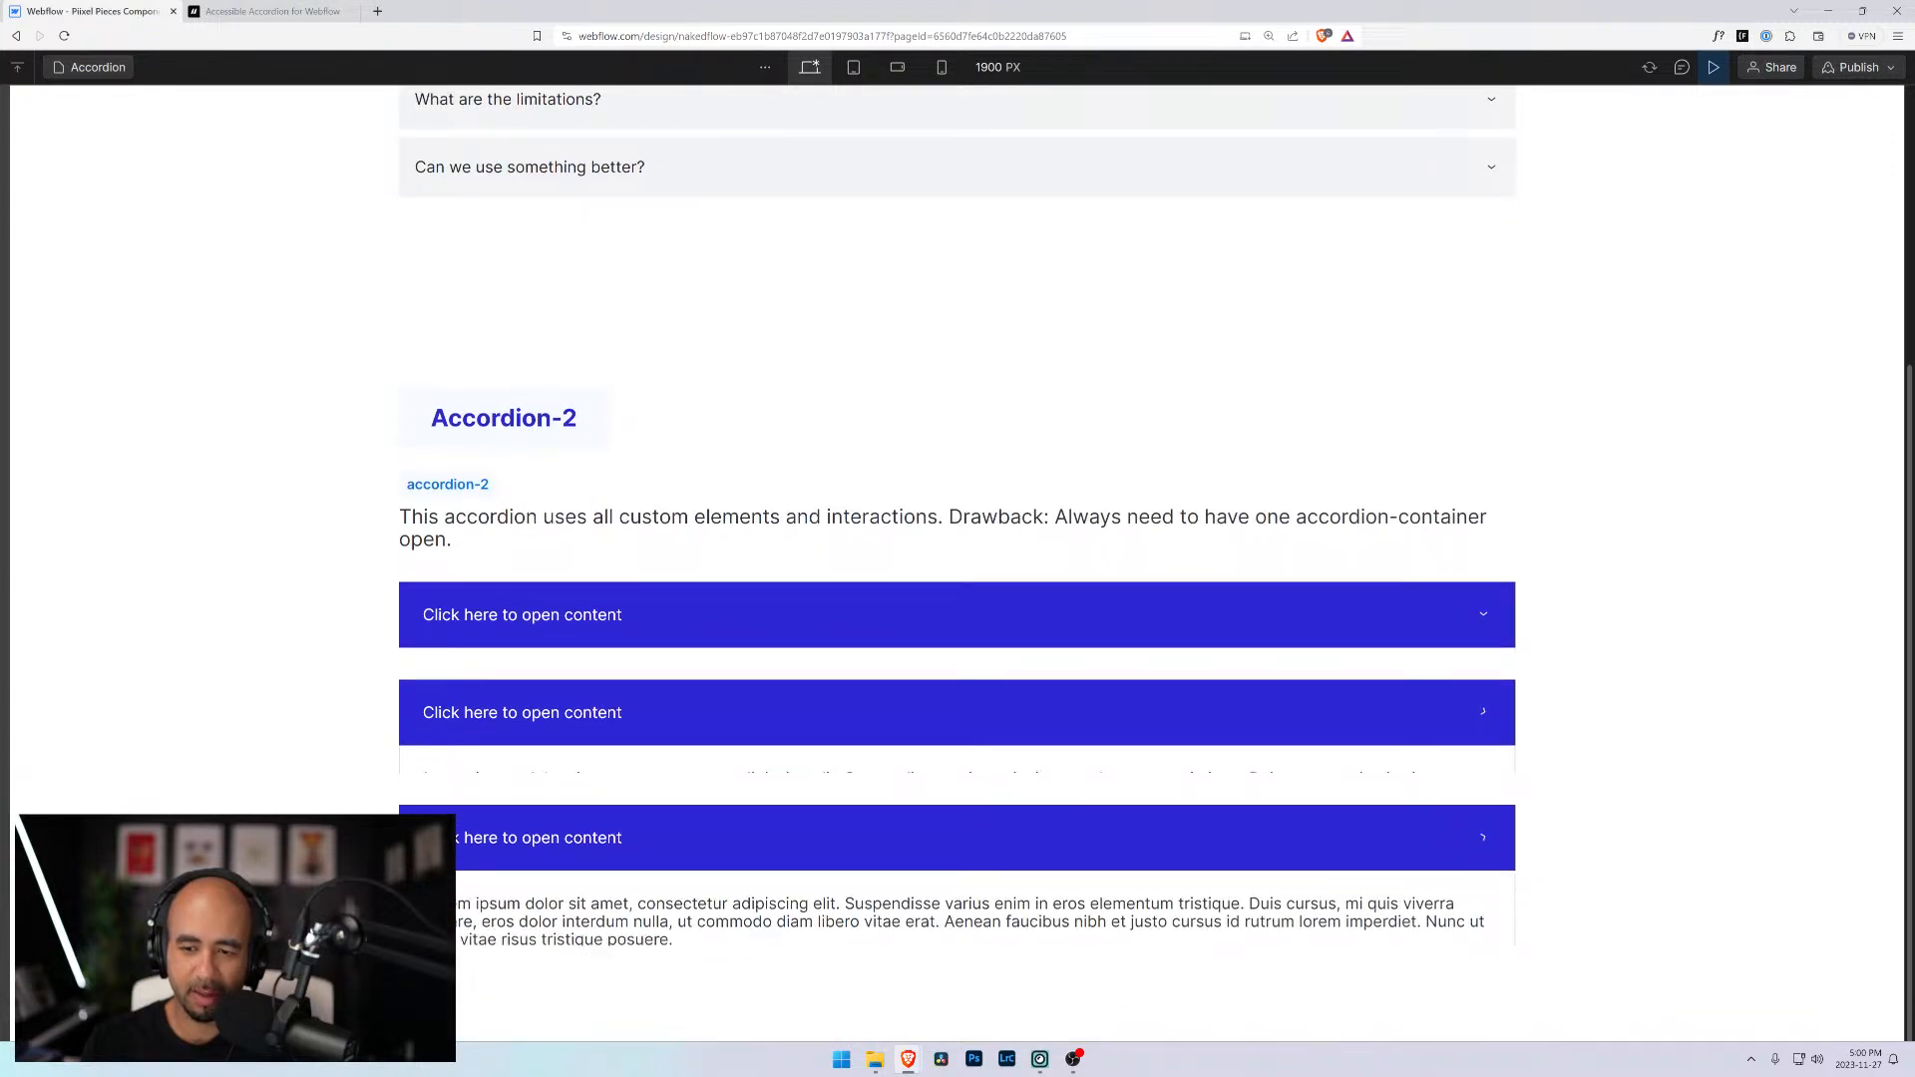
{"action": "left_click", "coordinate": [558, 708]}
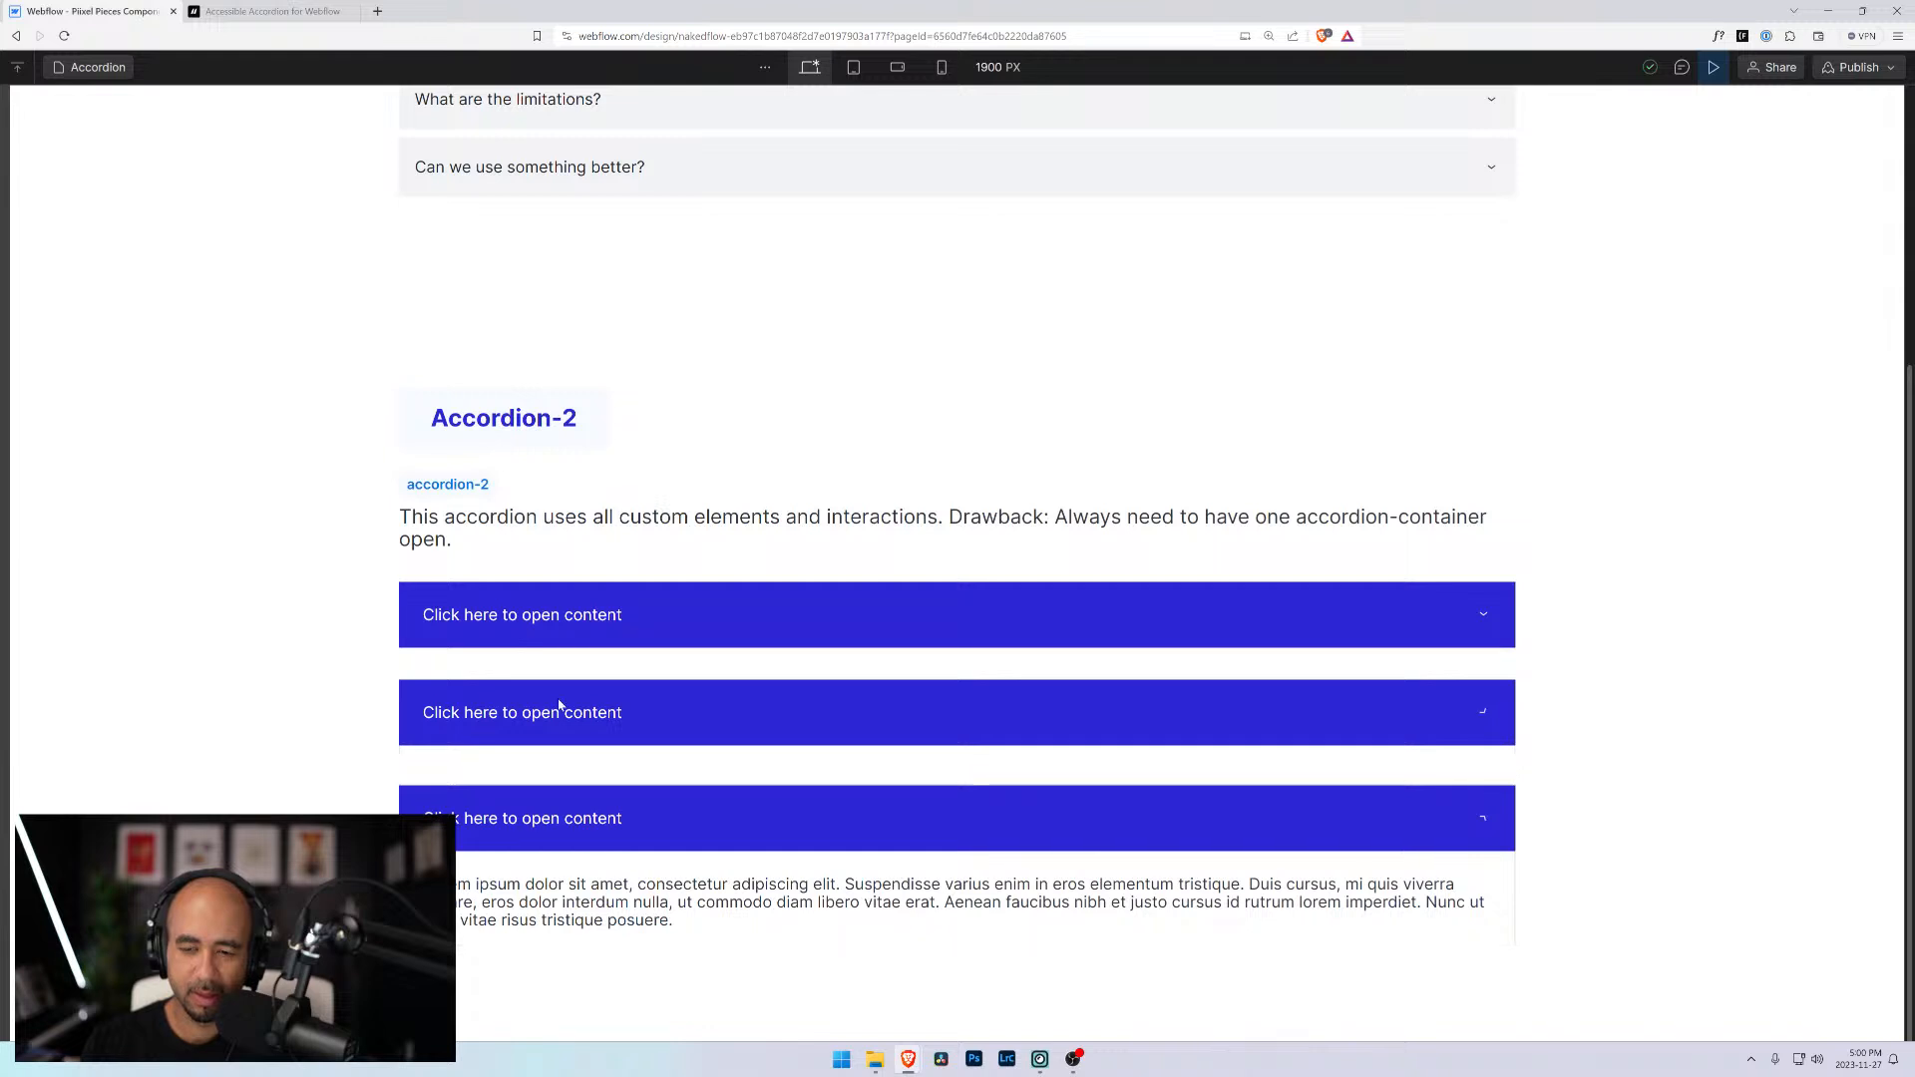
{"action": "left_click", "coordinate": [570, 667]}
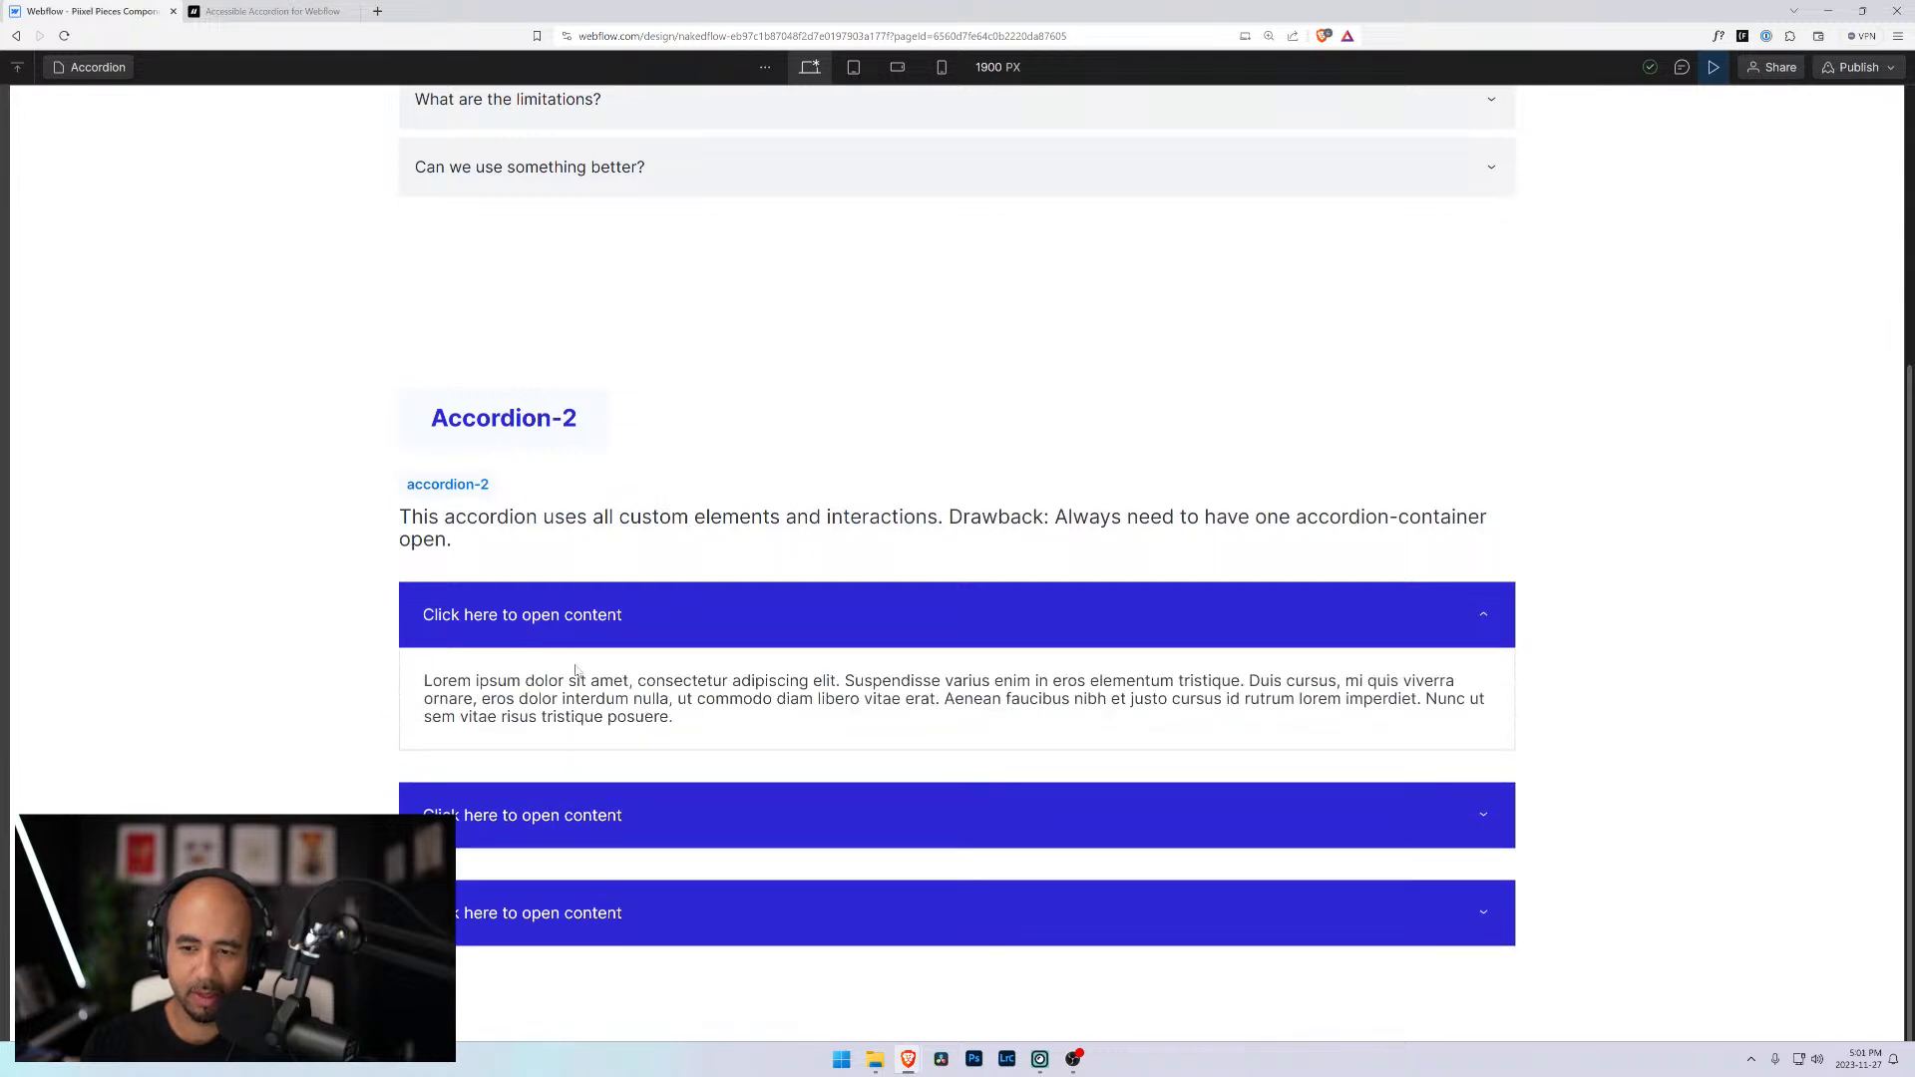
{"action": "left_click", "coordinate": [550, 832]}
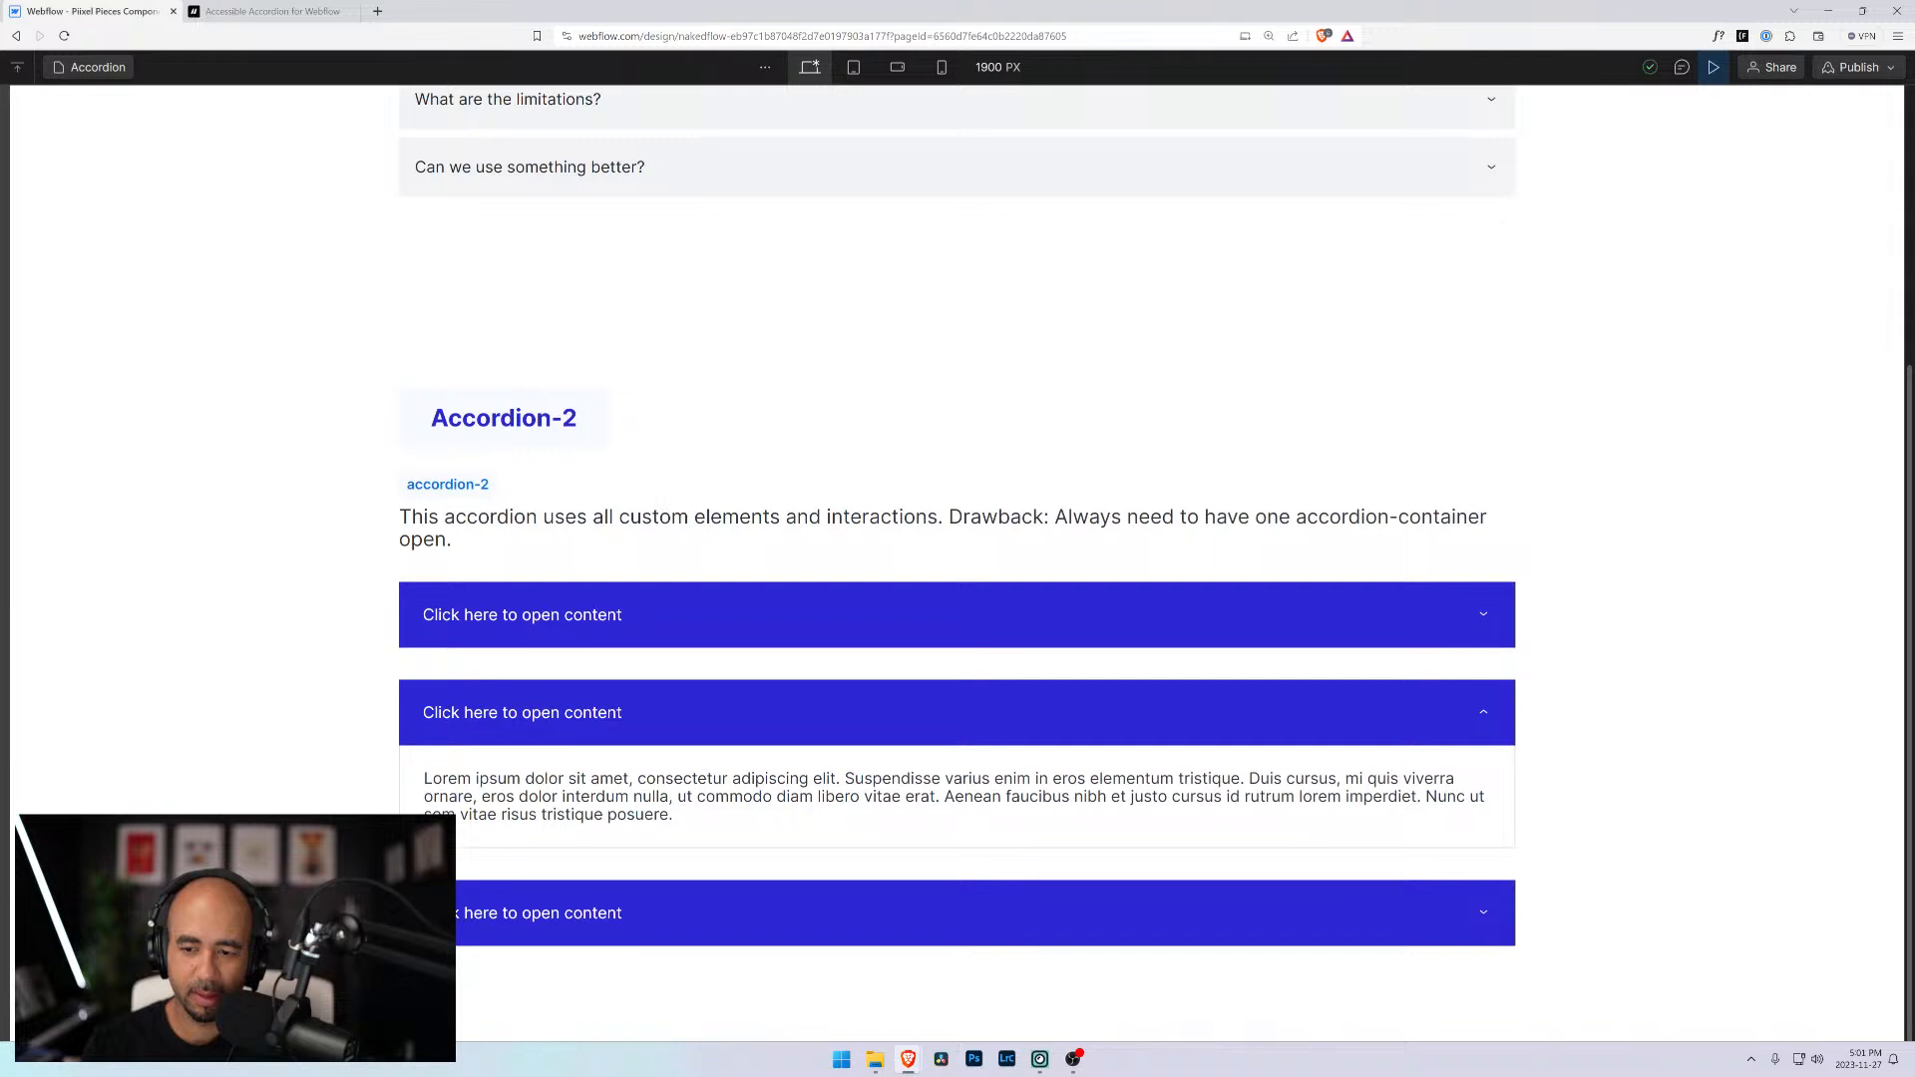
{"action": "left_click", "coordinate": [558, 912]}
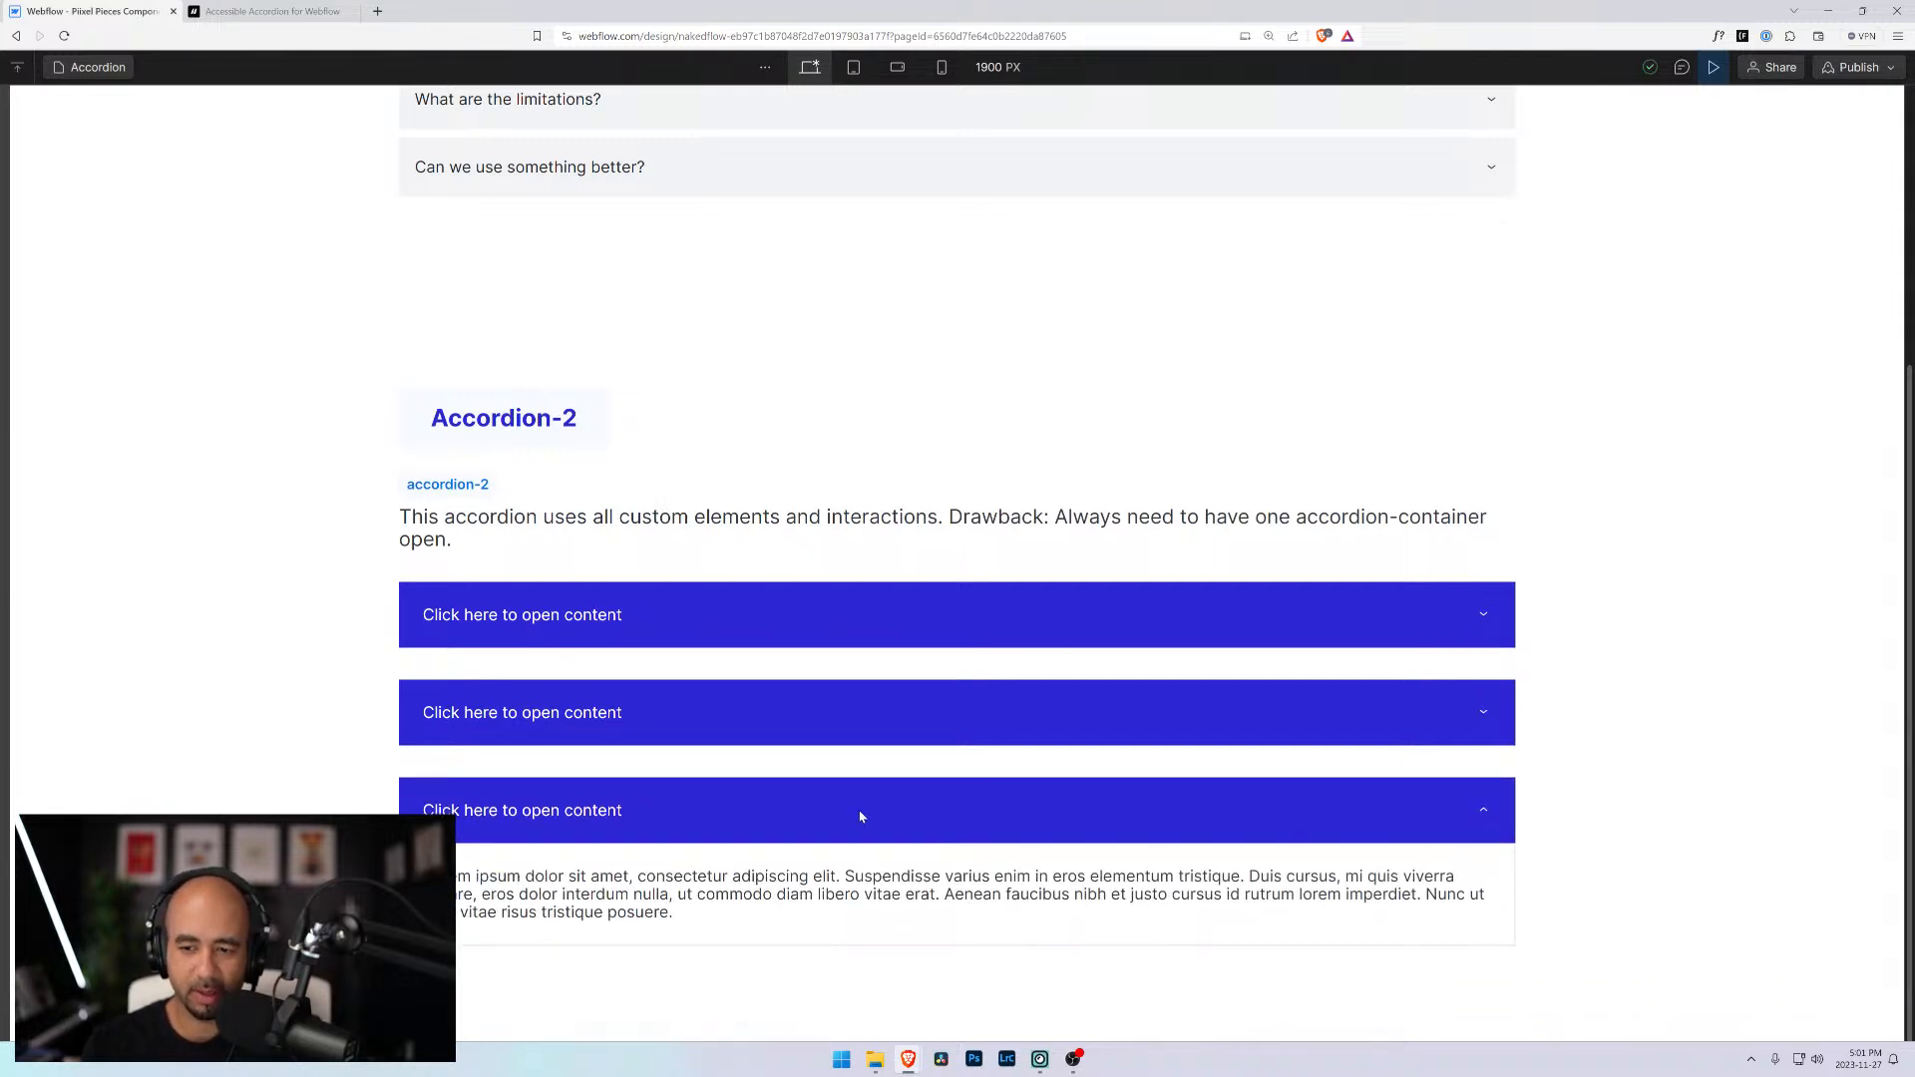
{"action": "left_click", "coordinate": [615, 718]}
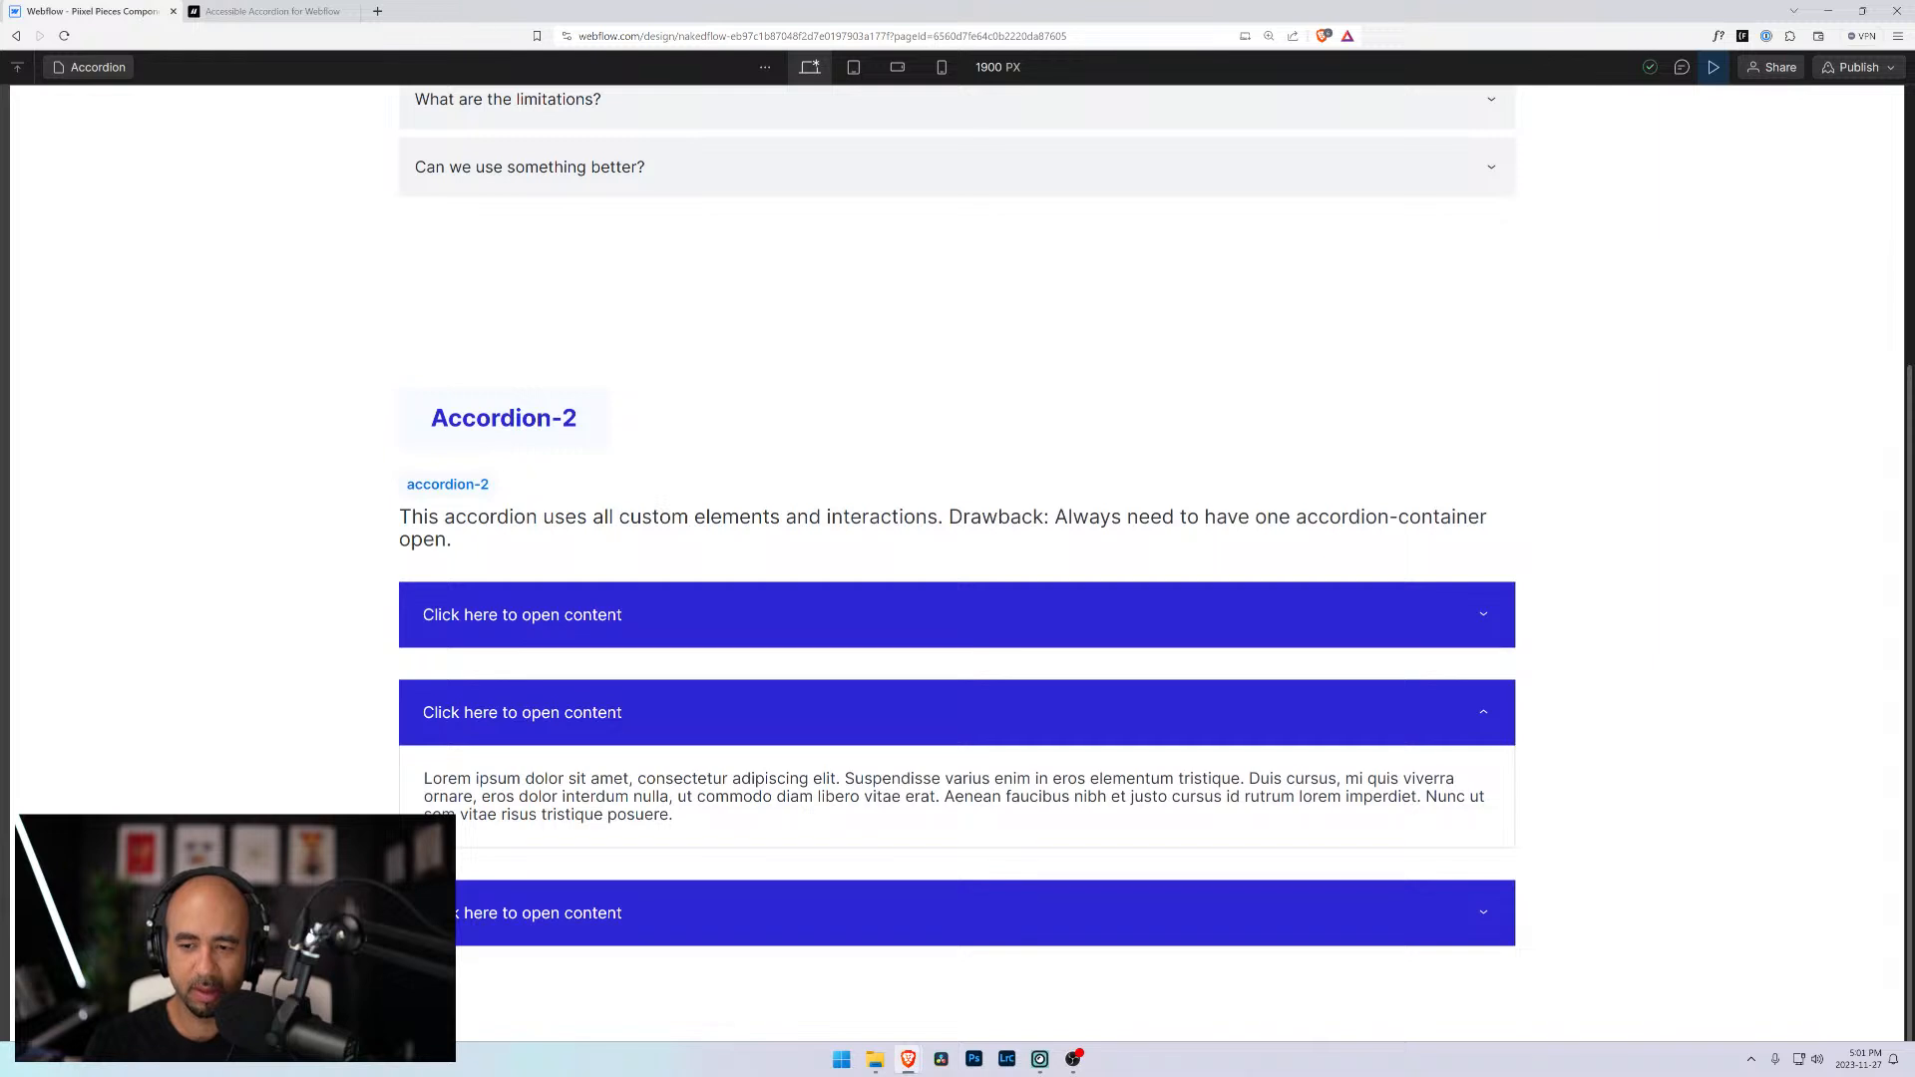
Alternate between opening the three Accordion-2 items in the preview to check the content switching and icon rotation, and return to the designer
{"action": "left_click", "coordinate": [607, 909]}
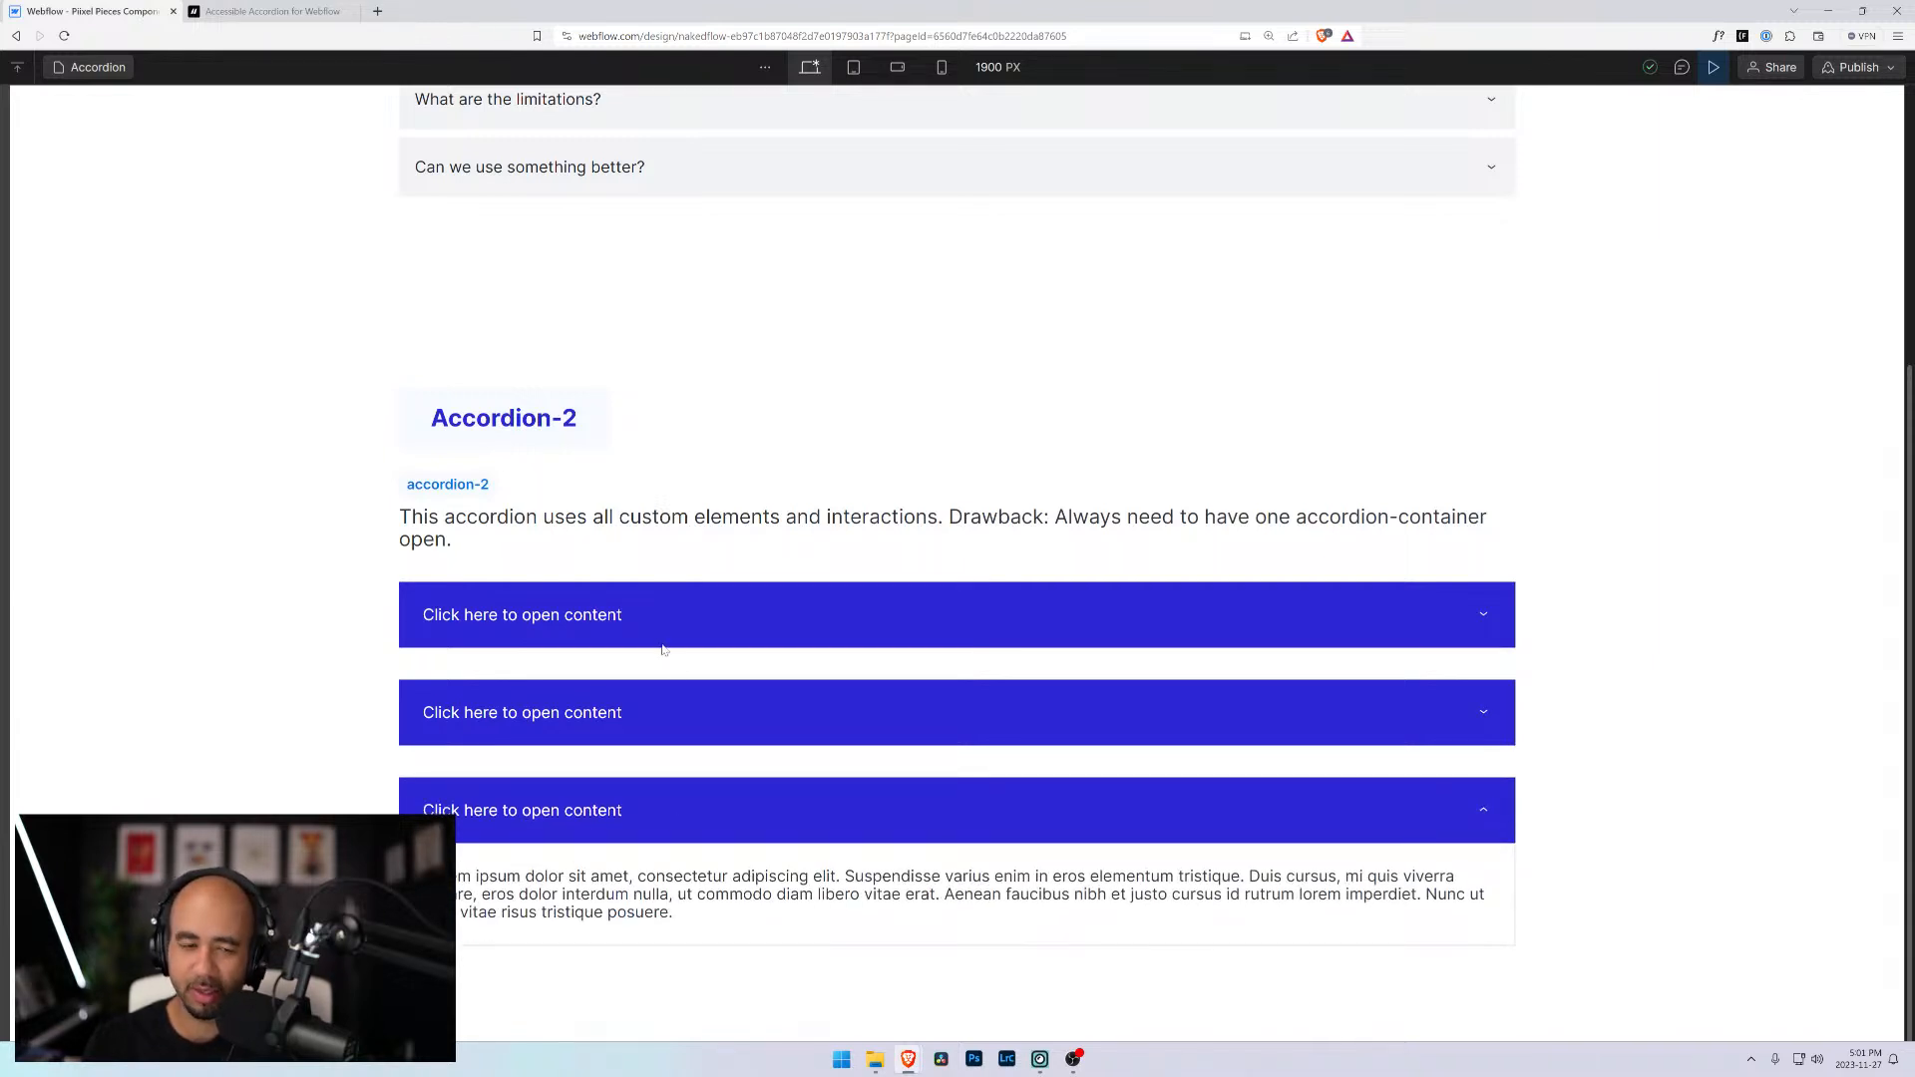
{"action": "left_click", "coordinate": [611, 615]}
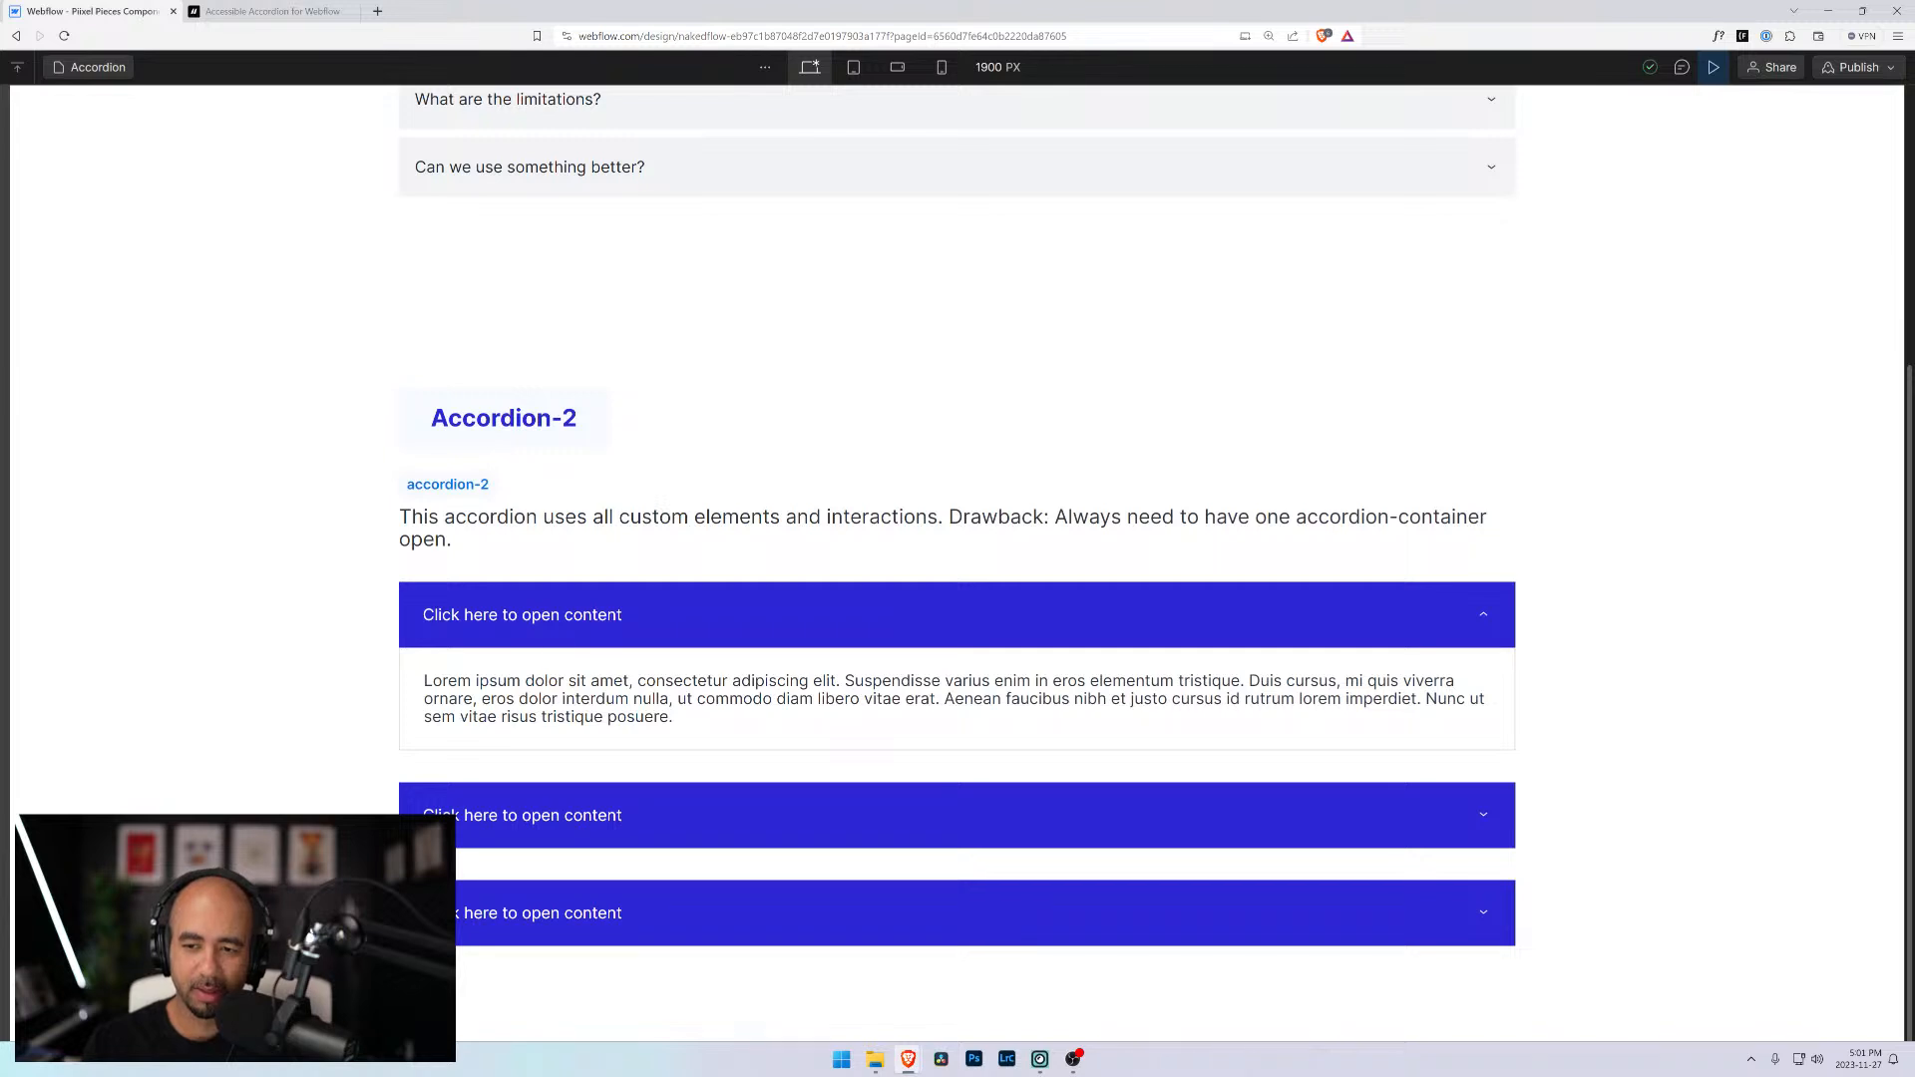
{"action": "left_click", "coordinate": [542, 813]}
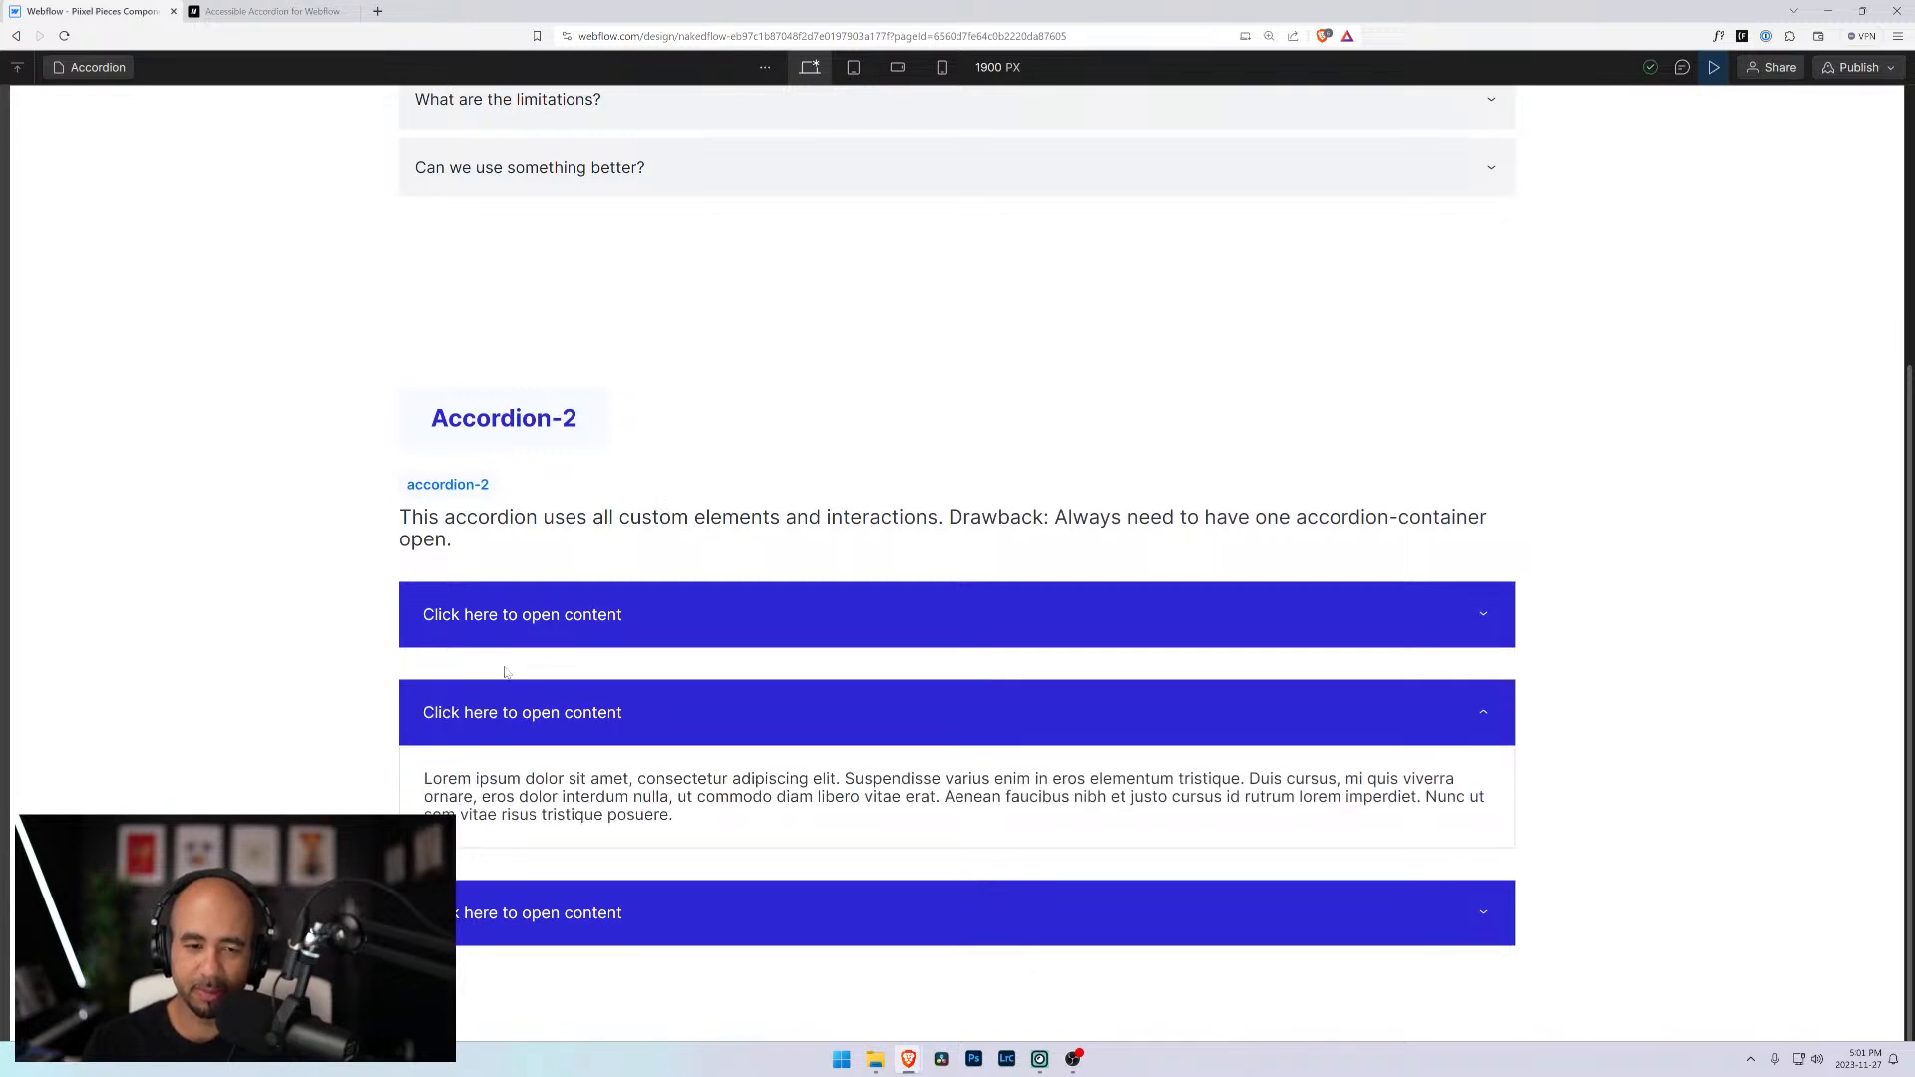
{"action": "left_click", "coordinate": [611, 616]}
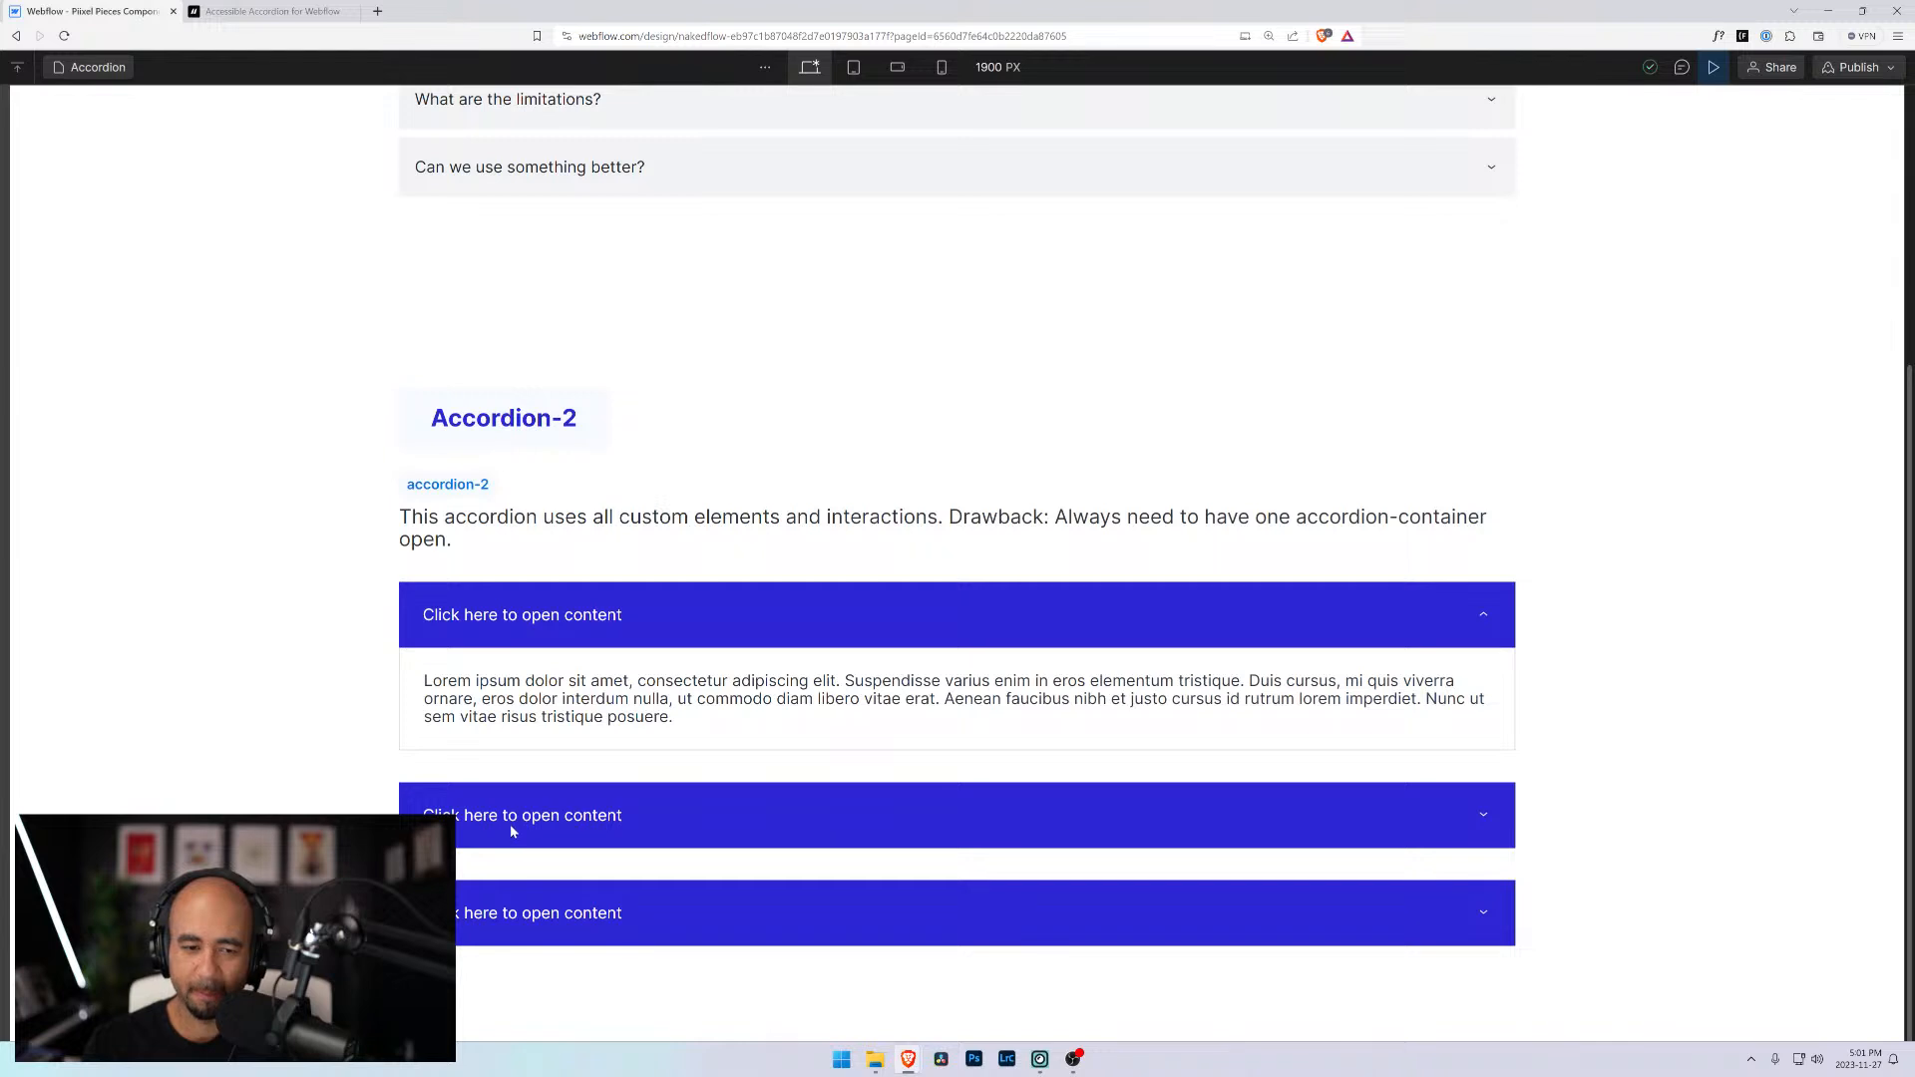
{"action": "left_click", "coordinate": [511, 831]}
{"action": "left_click", "coordinate": [531, 644]}
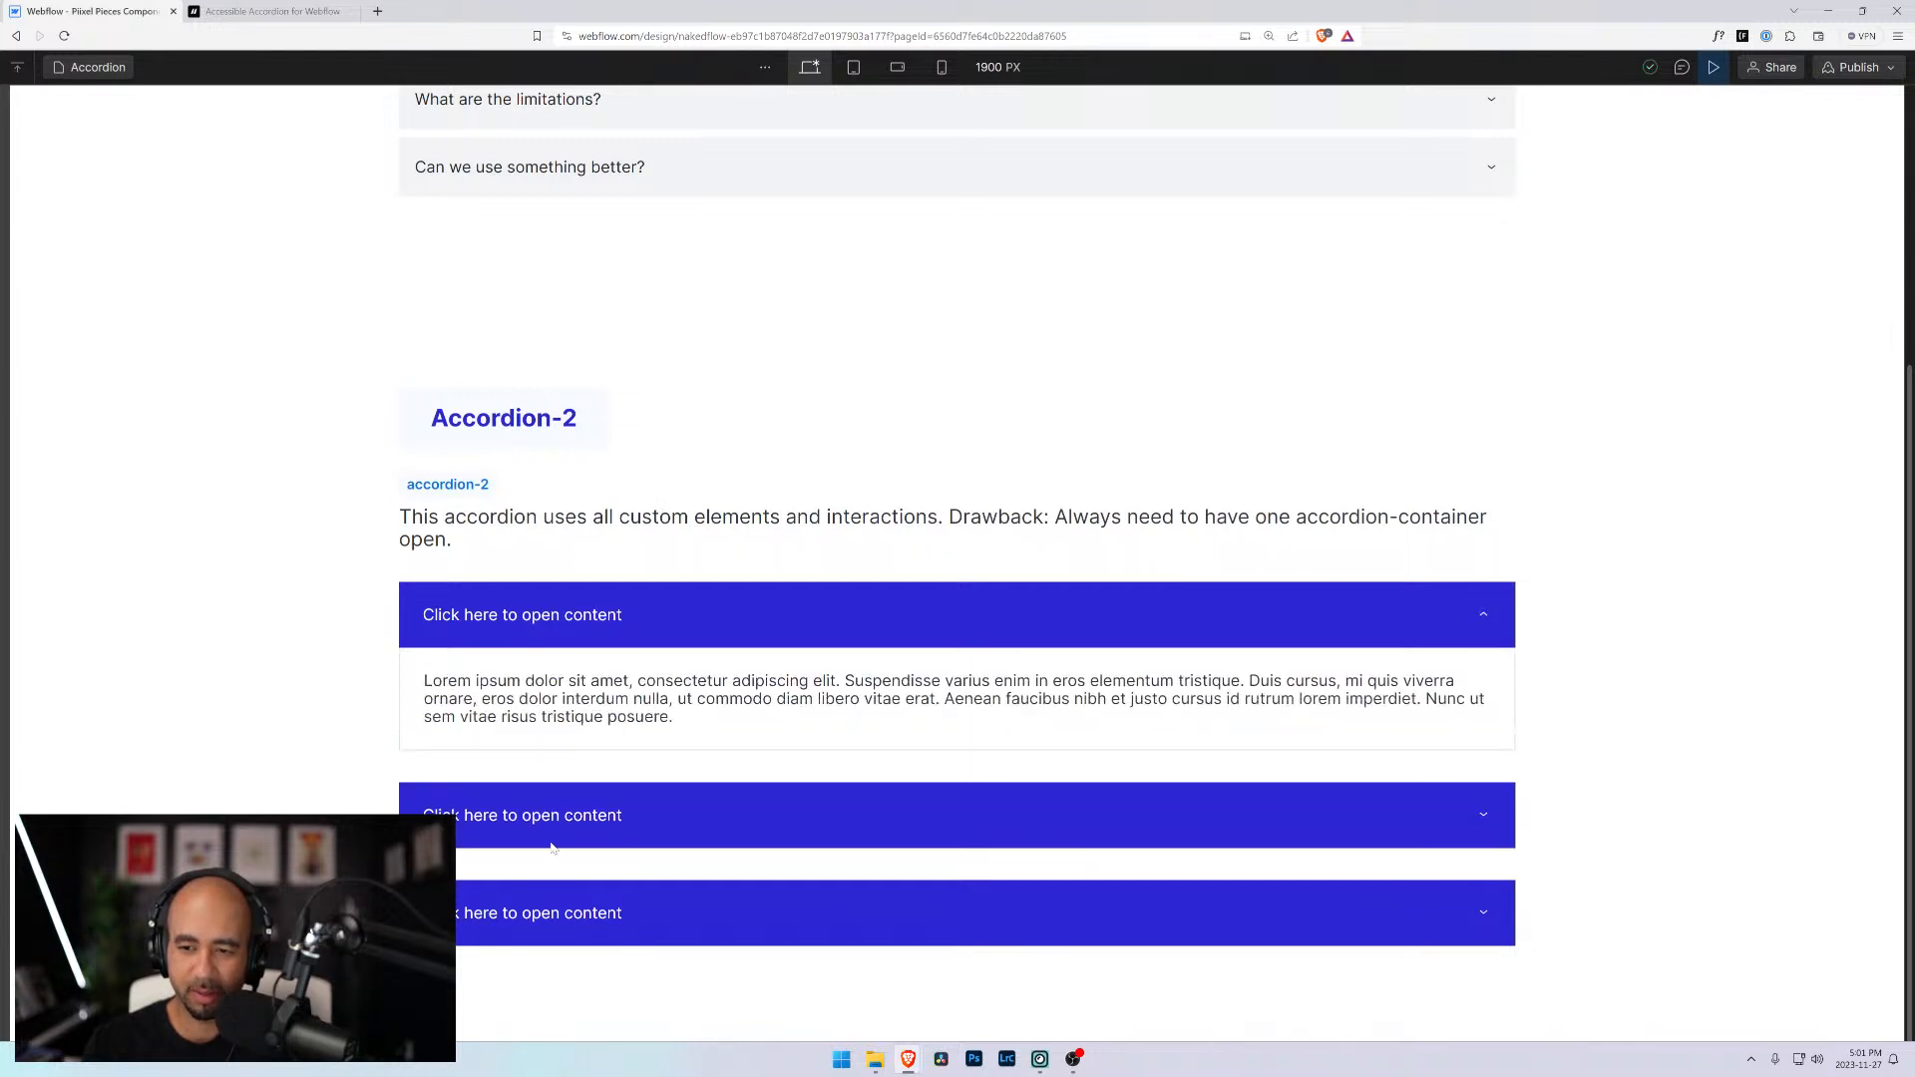
{"action": "left_click", "coordinate": [539, 815]}
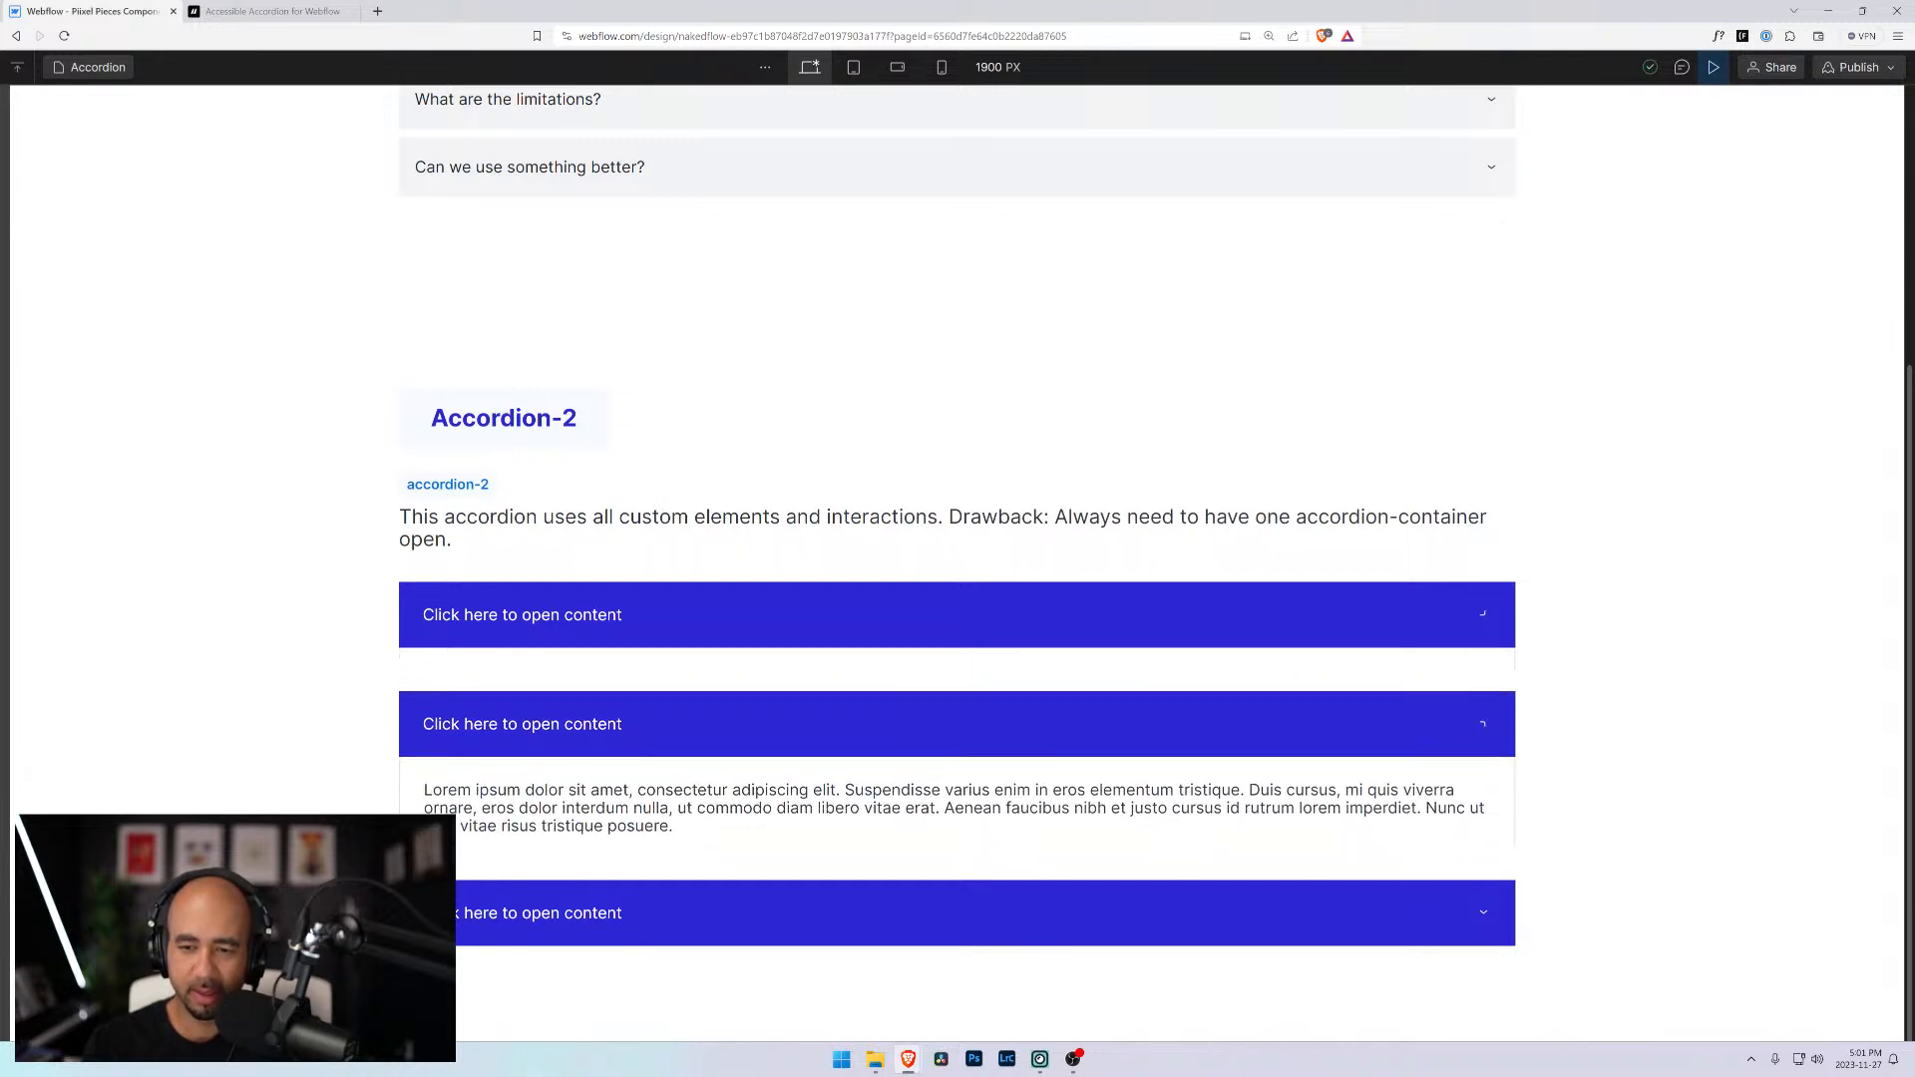
{"action": "left_click", "coordinate": [1713, 67]}
{"action": "scroll", "coordinate": [1034, 597], "scroll_direction": "down", "scroll_amount": 5}
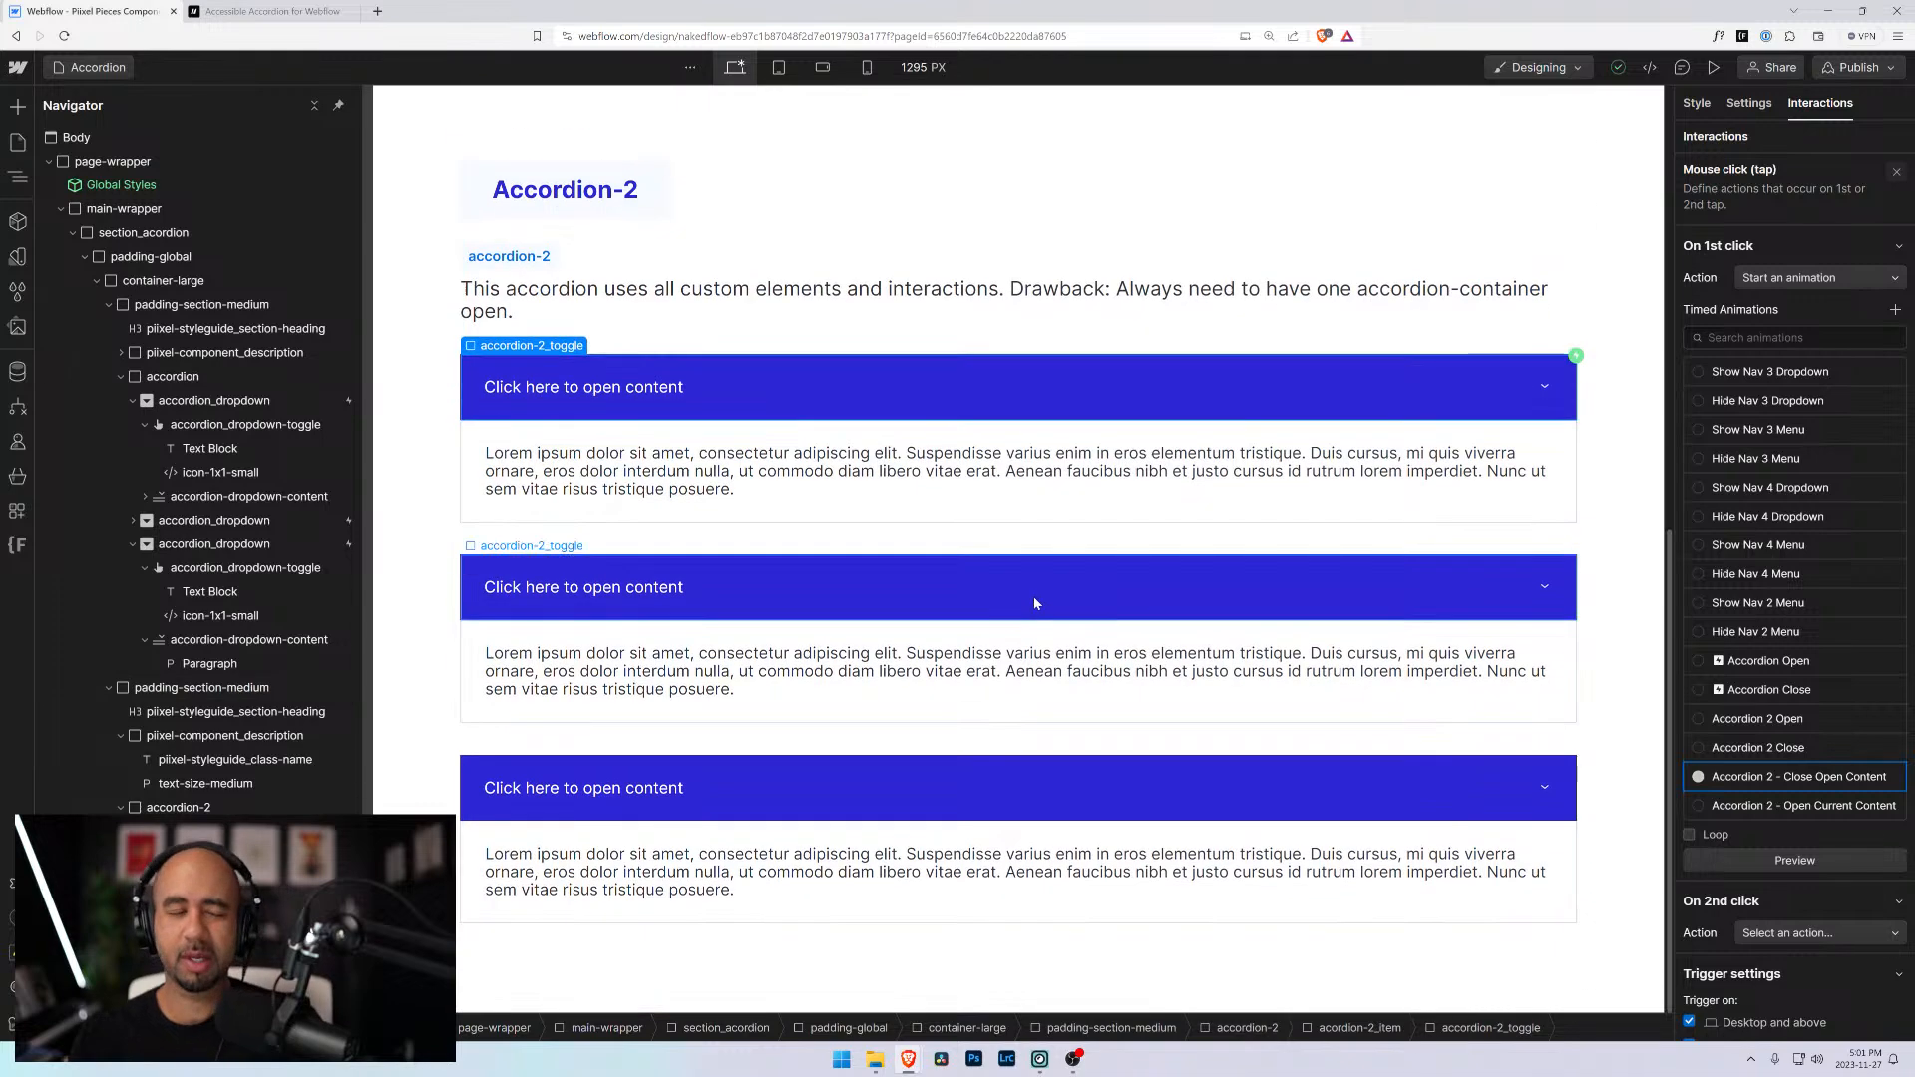
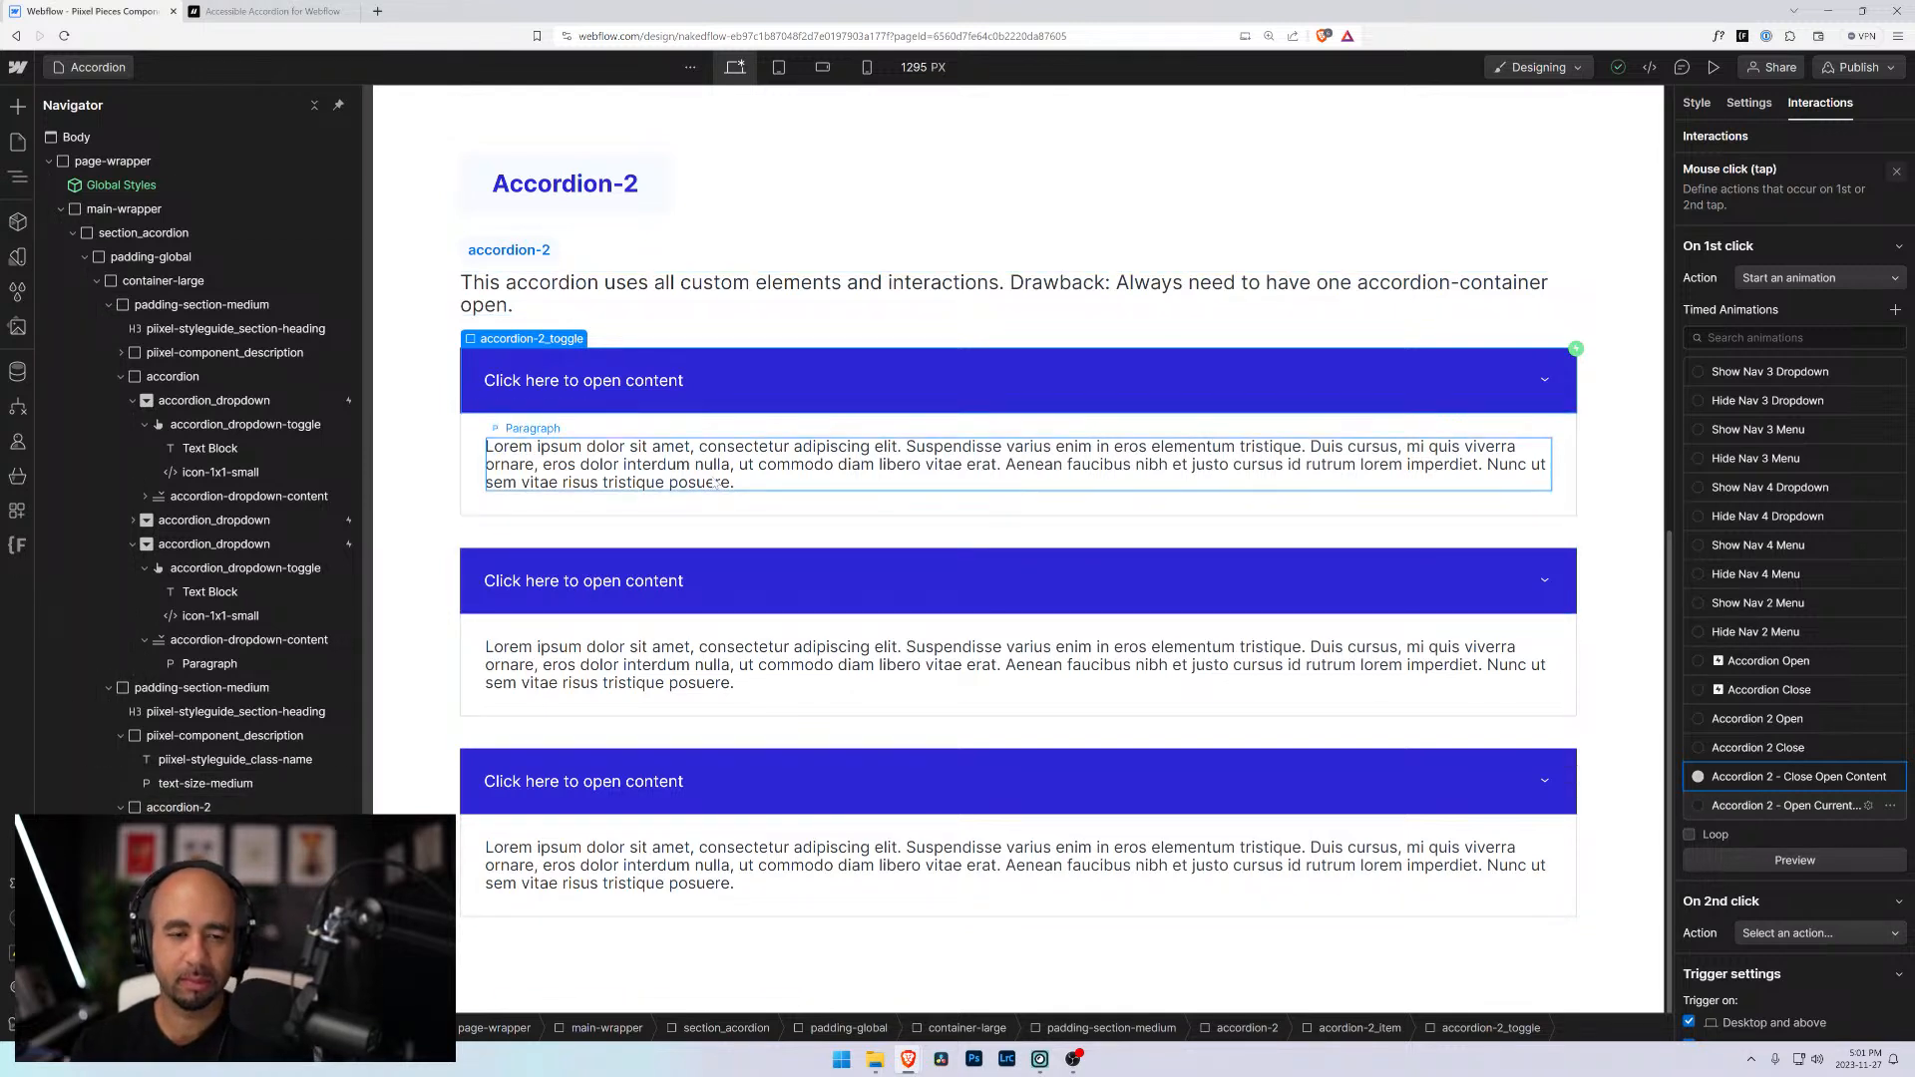
Set the cursor style of the accordion-2_toggle class to pointer
{"action": "left_click", "coordinate": [729, 369]}
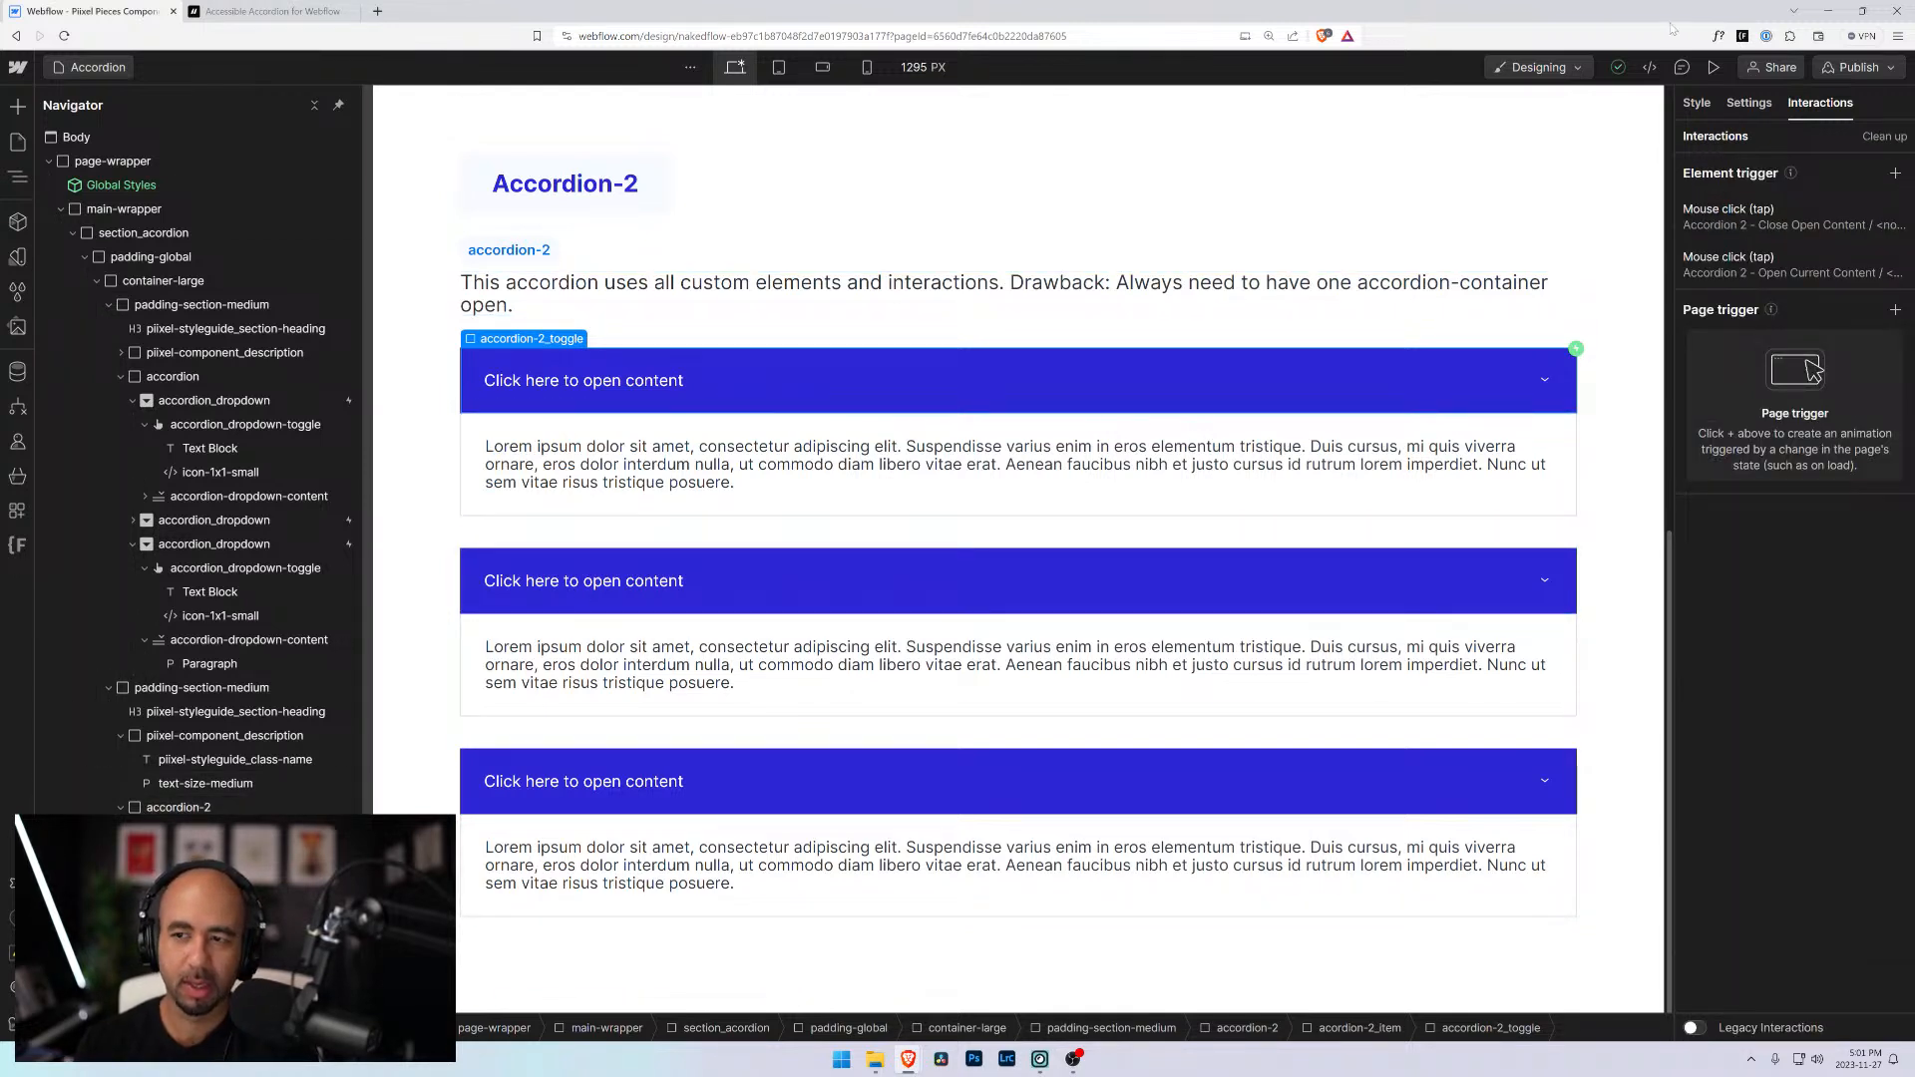
{"action": "left_click", "coordinate": [1697, 103]}
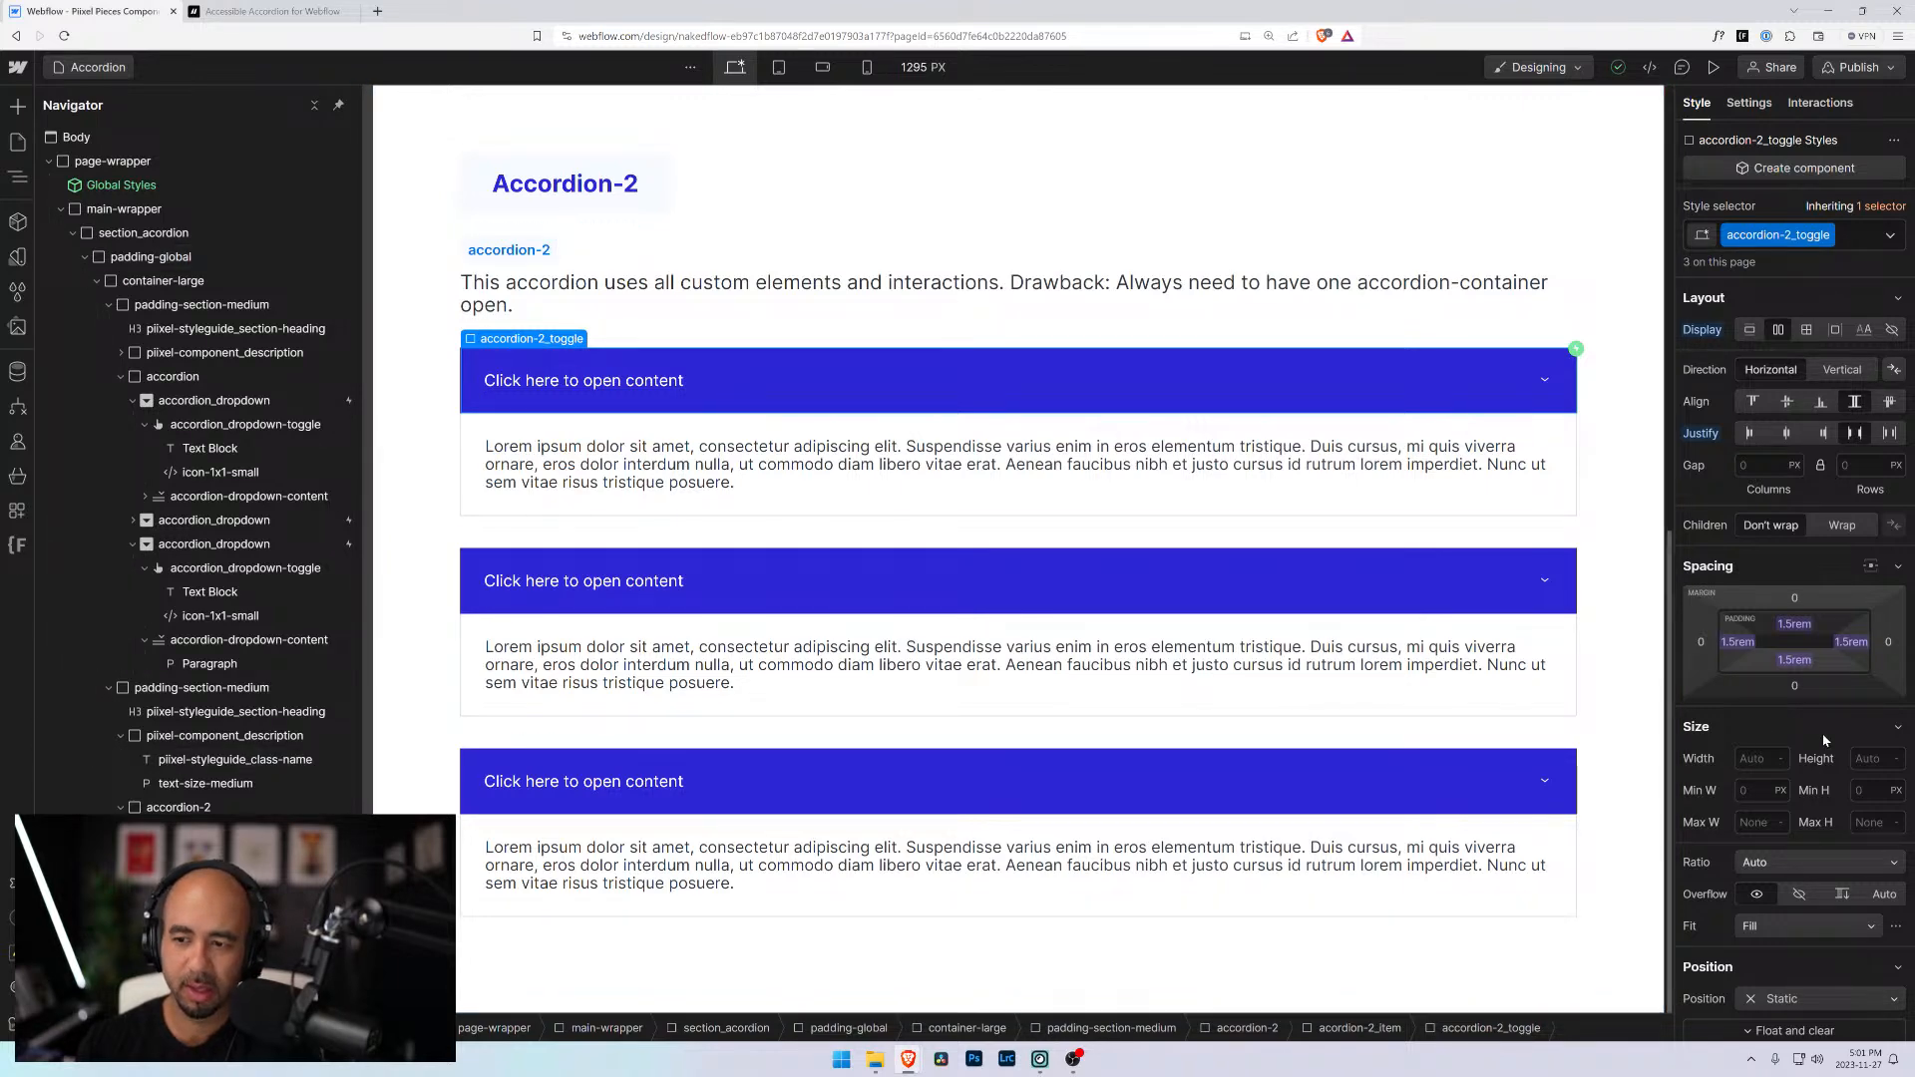
{"action": "scroll", "coordinate": [1825, 740], "scroll_direction": "down", "scroll_amount": 10}
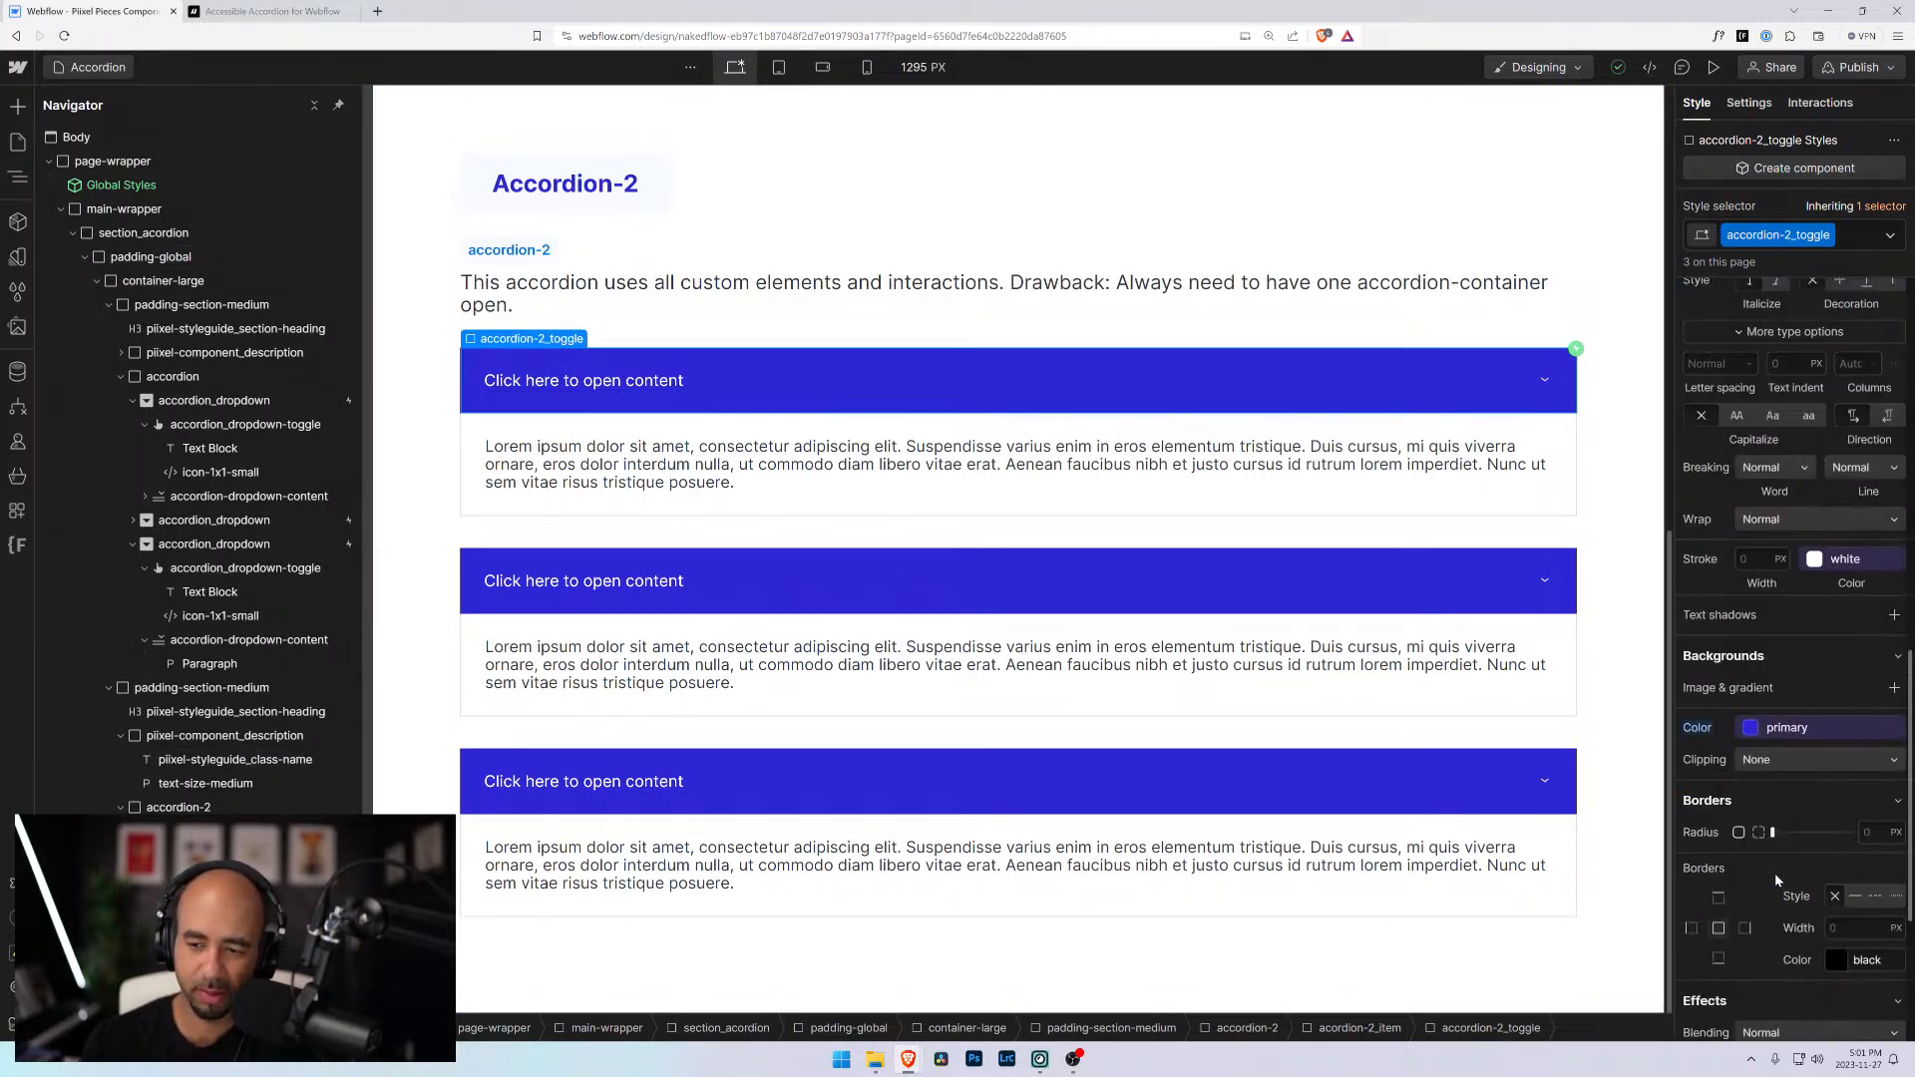
{"action": "scroll", "coordinate": [1775, 872], "scroll_direction": "down", "scroll_amount": 3}
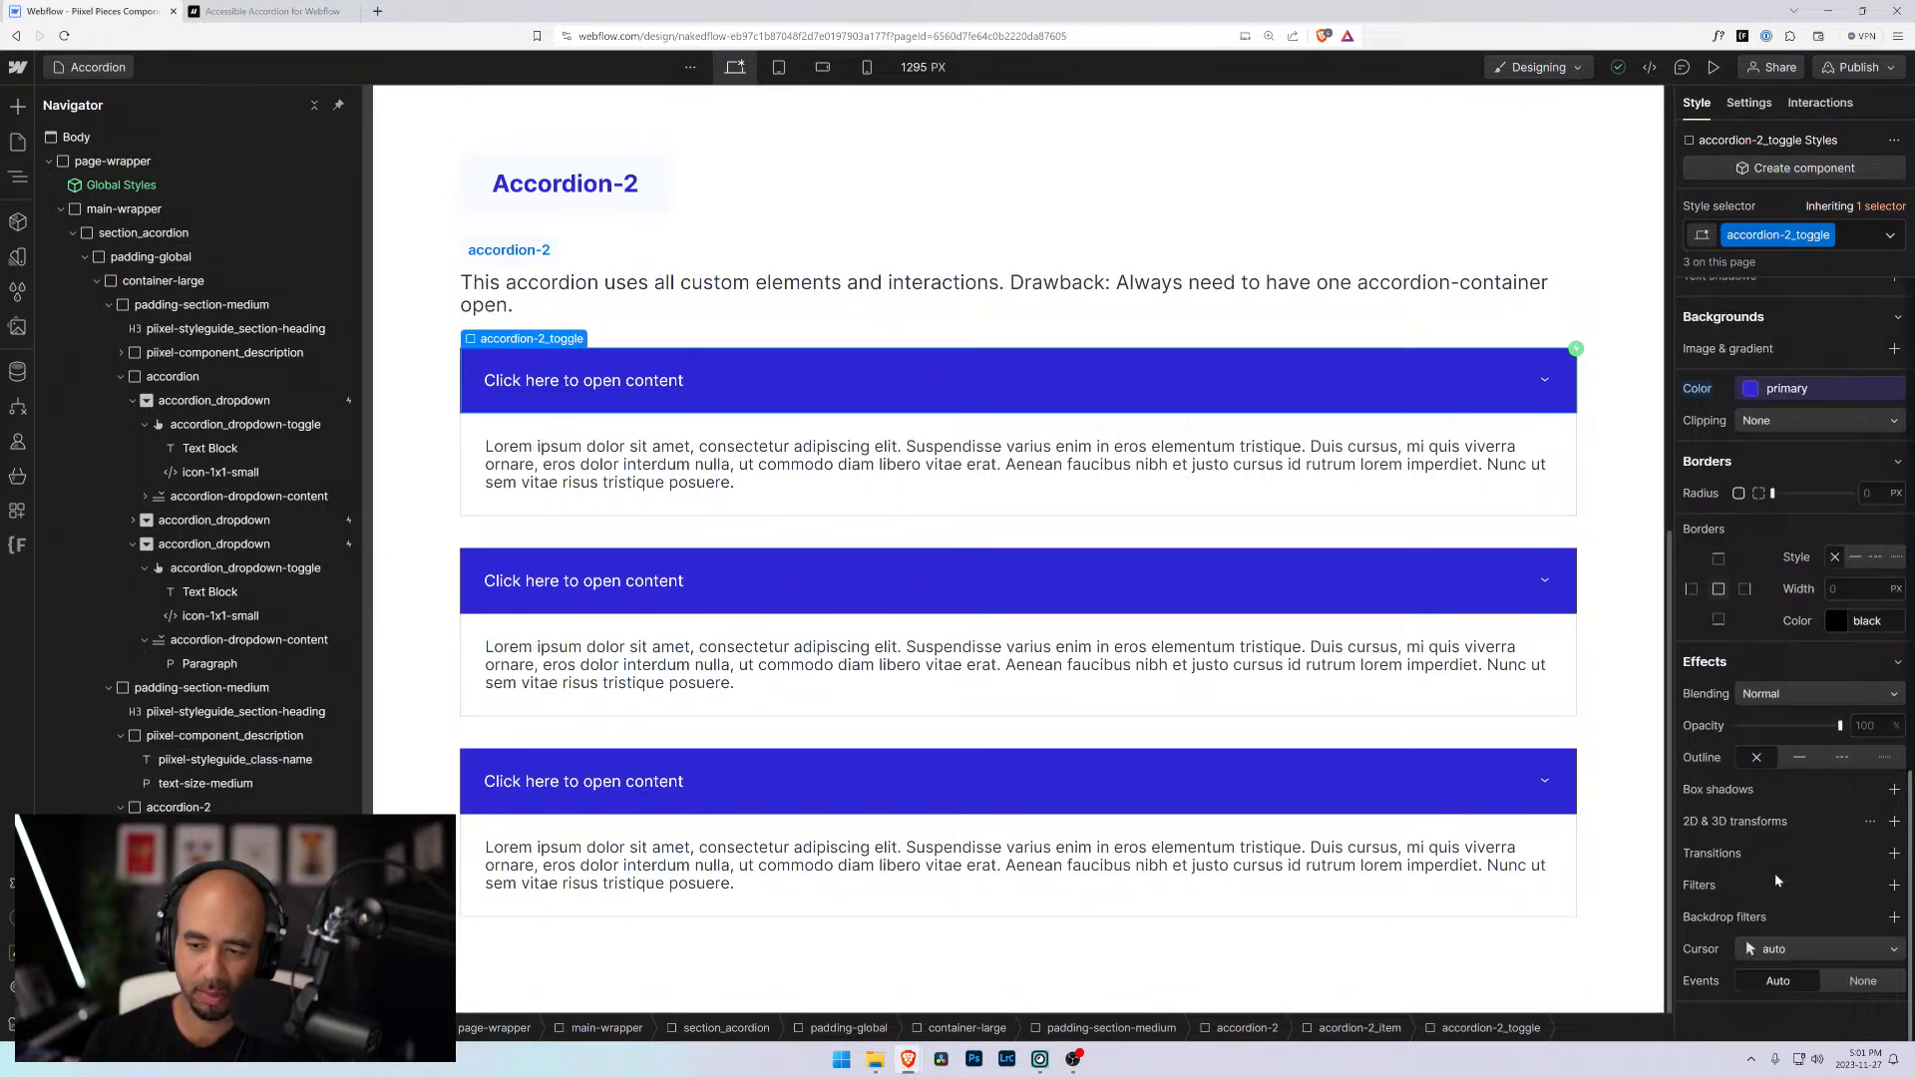
{"action": "left_click", "coordinate": [1781, 955]}
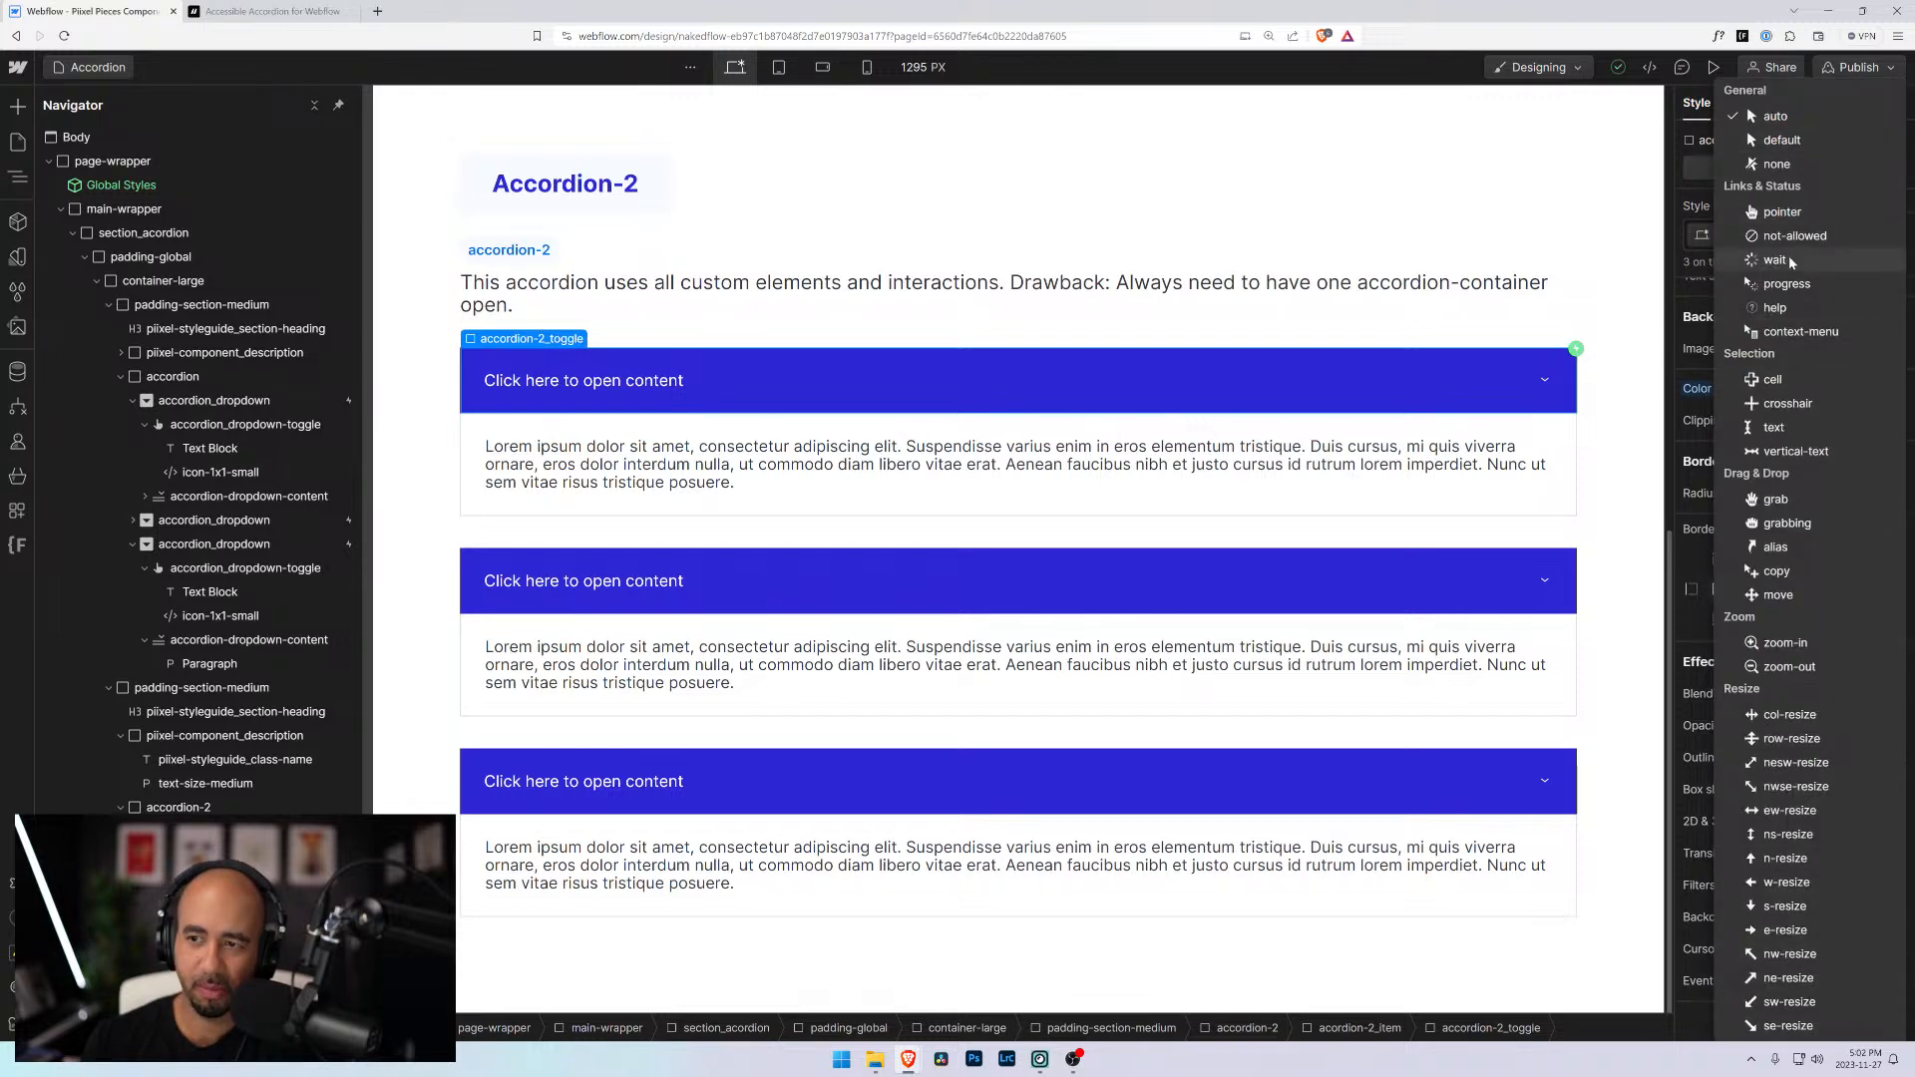
{"action": "left_click", "coordinate": [1783, 211]}
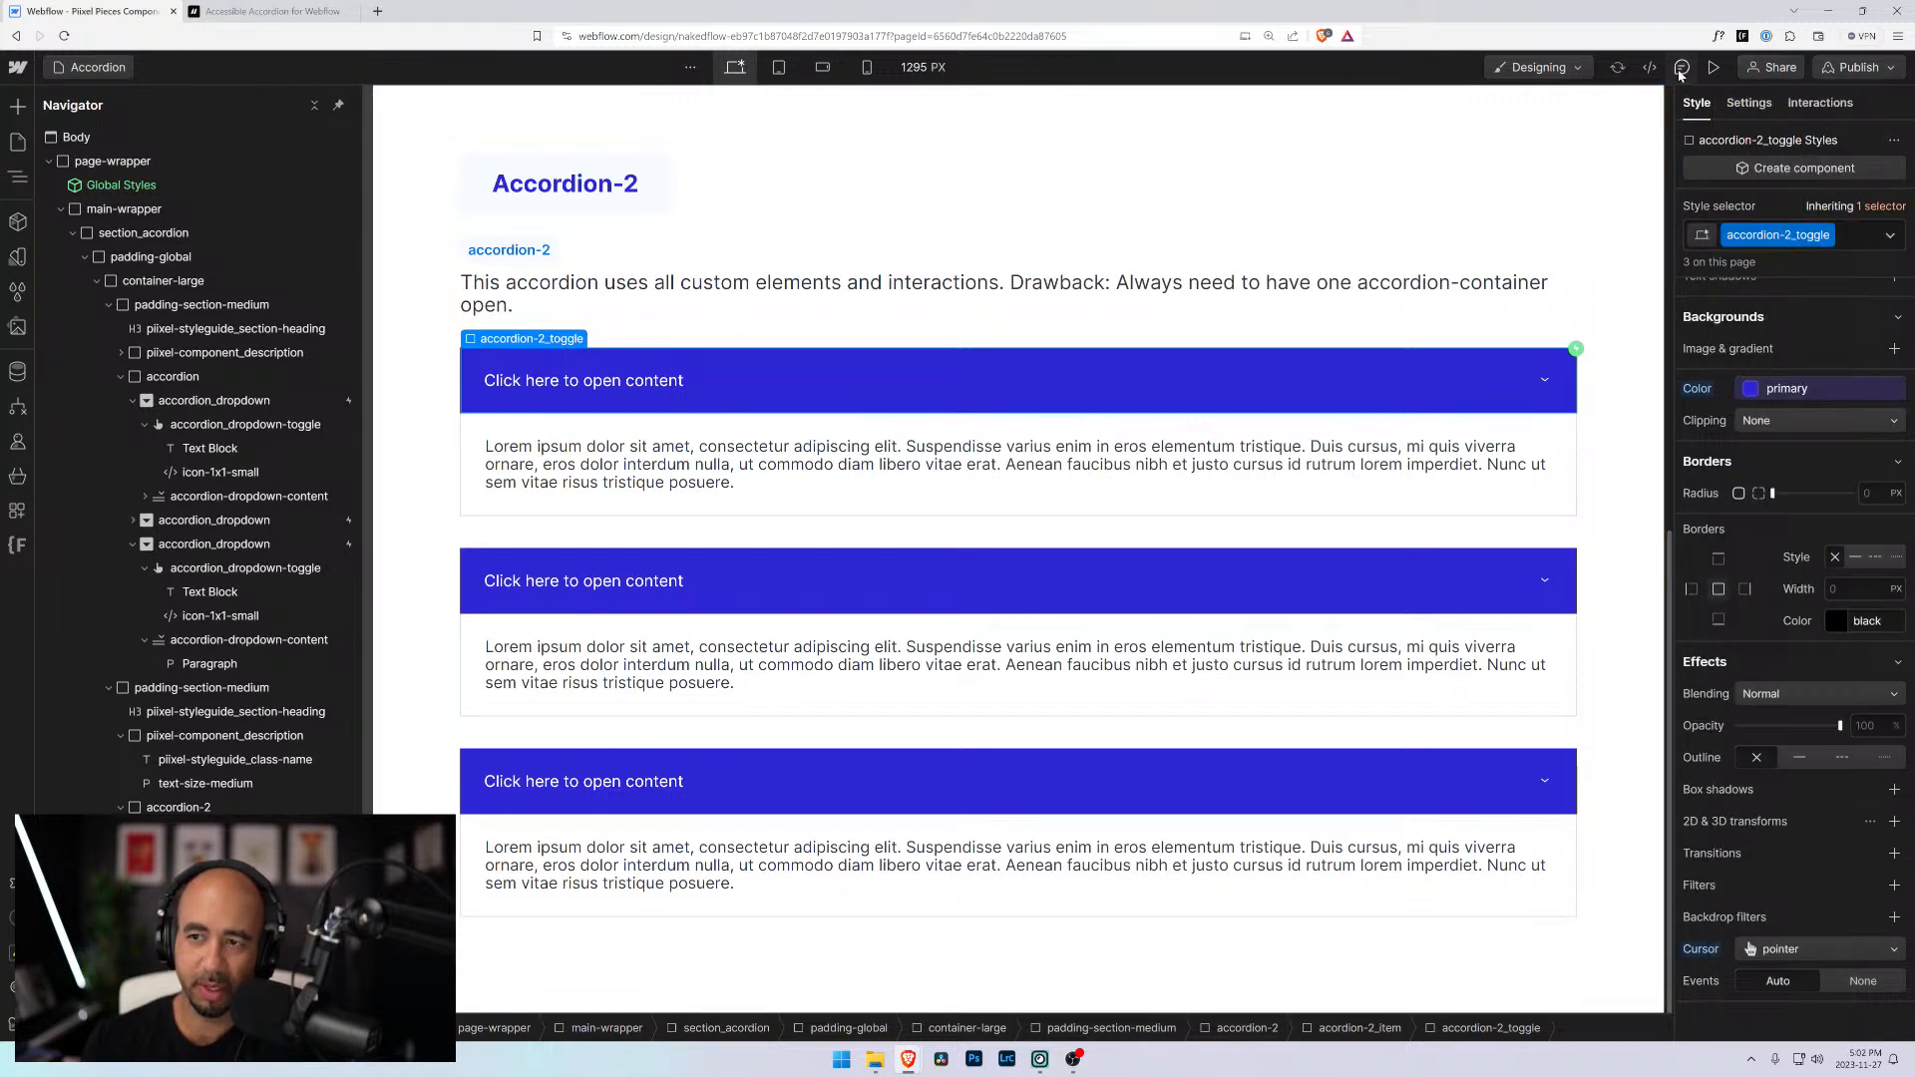
Preview the page, test the pointer cursor while opening the Accordion-2 toggles in varying order, and exit the preview
{"action": "left_click", "coordinate": [1714, 67]}
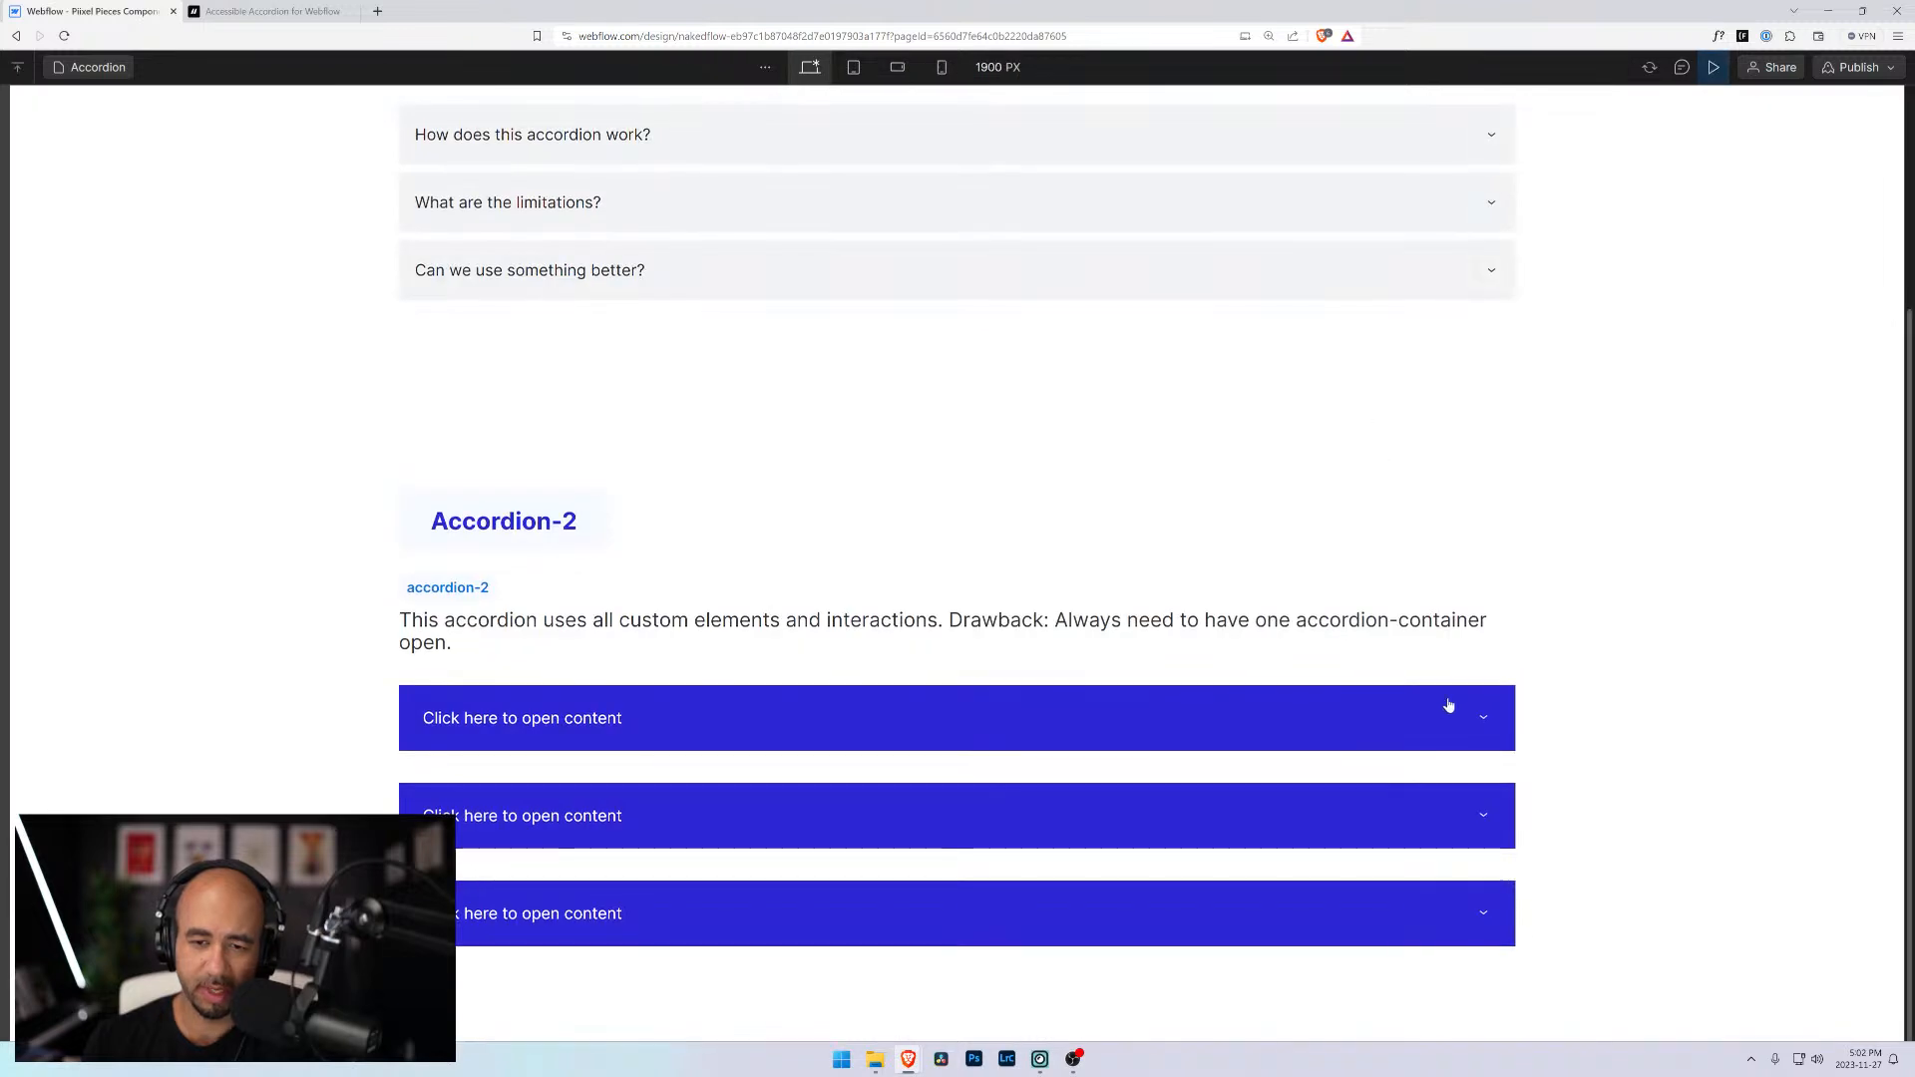
{"action": "left_click", "coordinate": [1451, 701]}
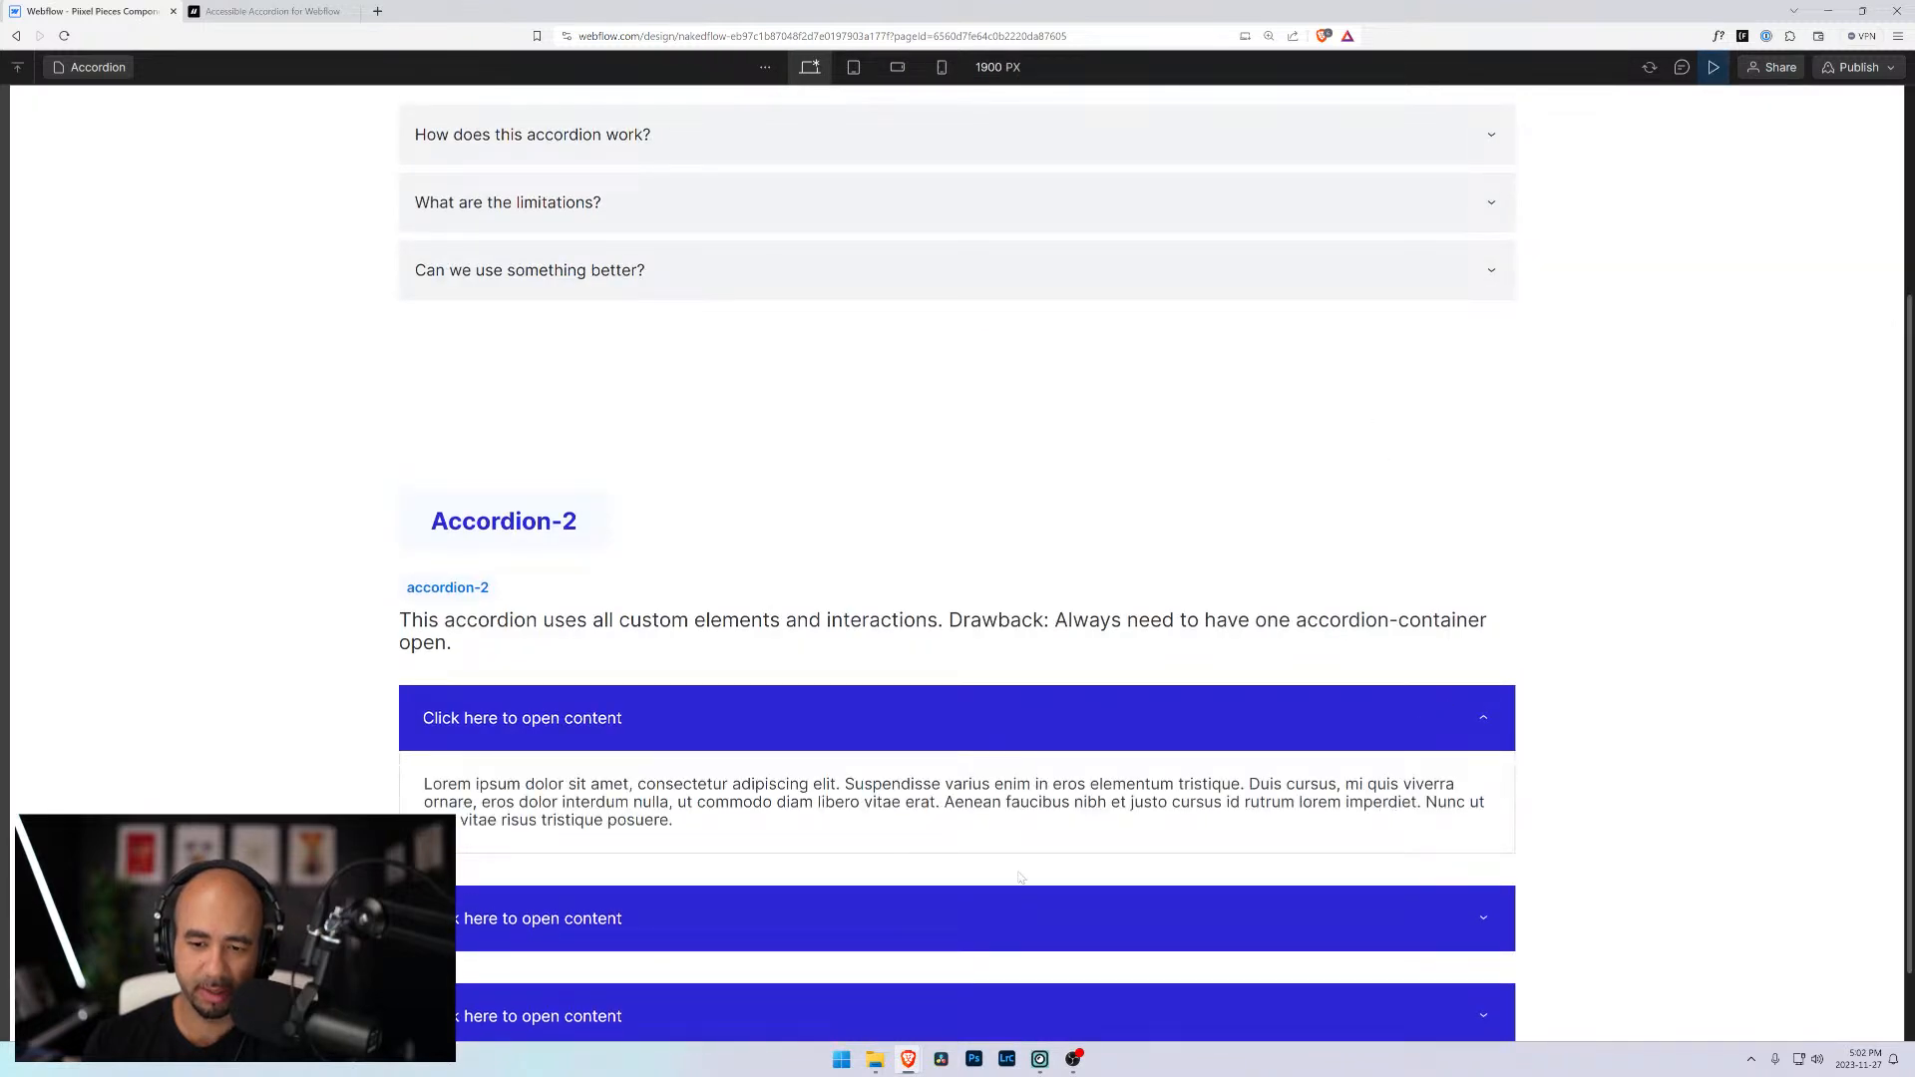
{"action": "left_click", "coordinate": [997, 911]}
{"action": "left_click", "coordinate": [996, 903]}
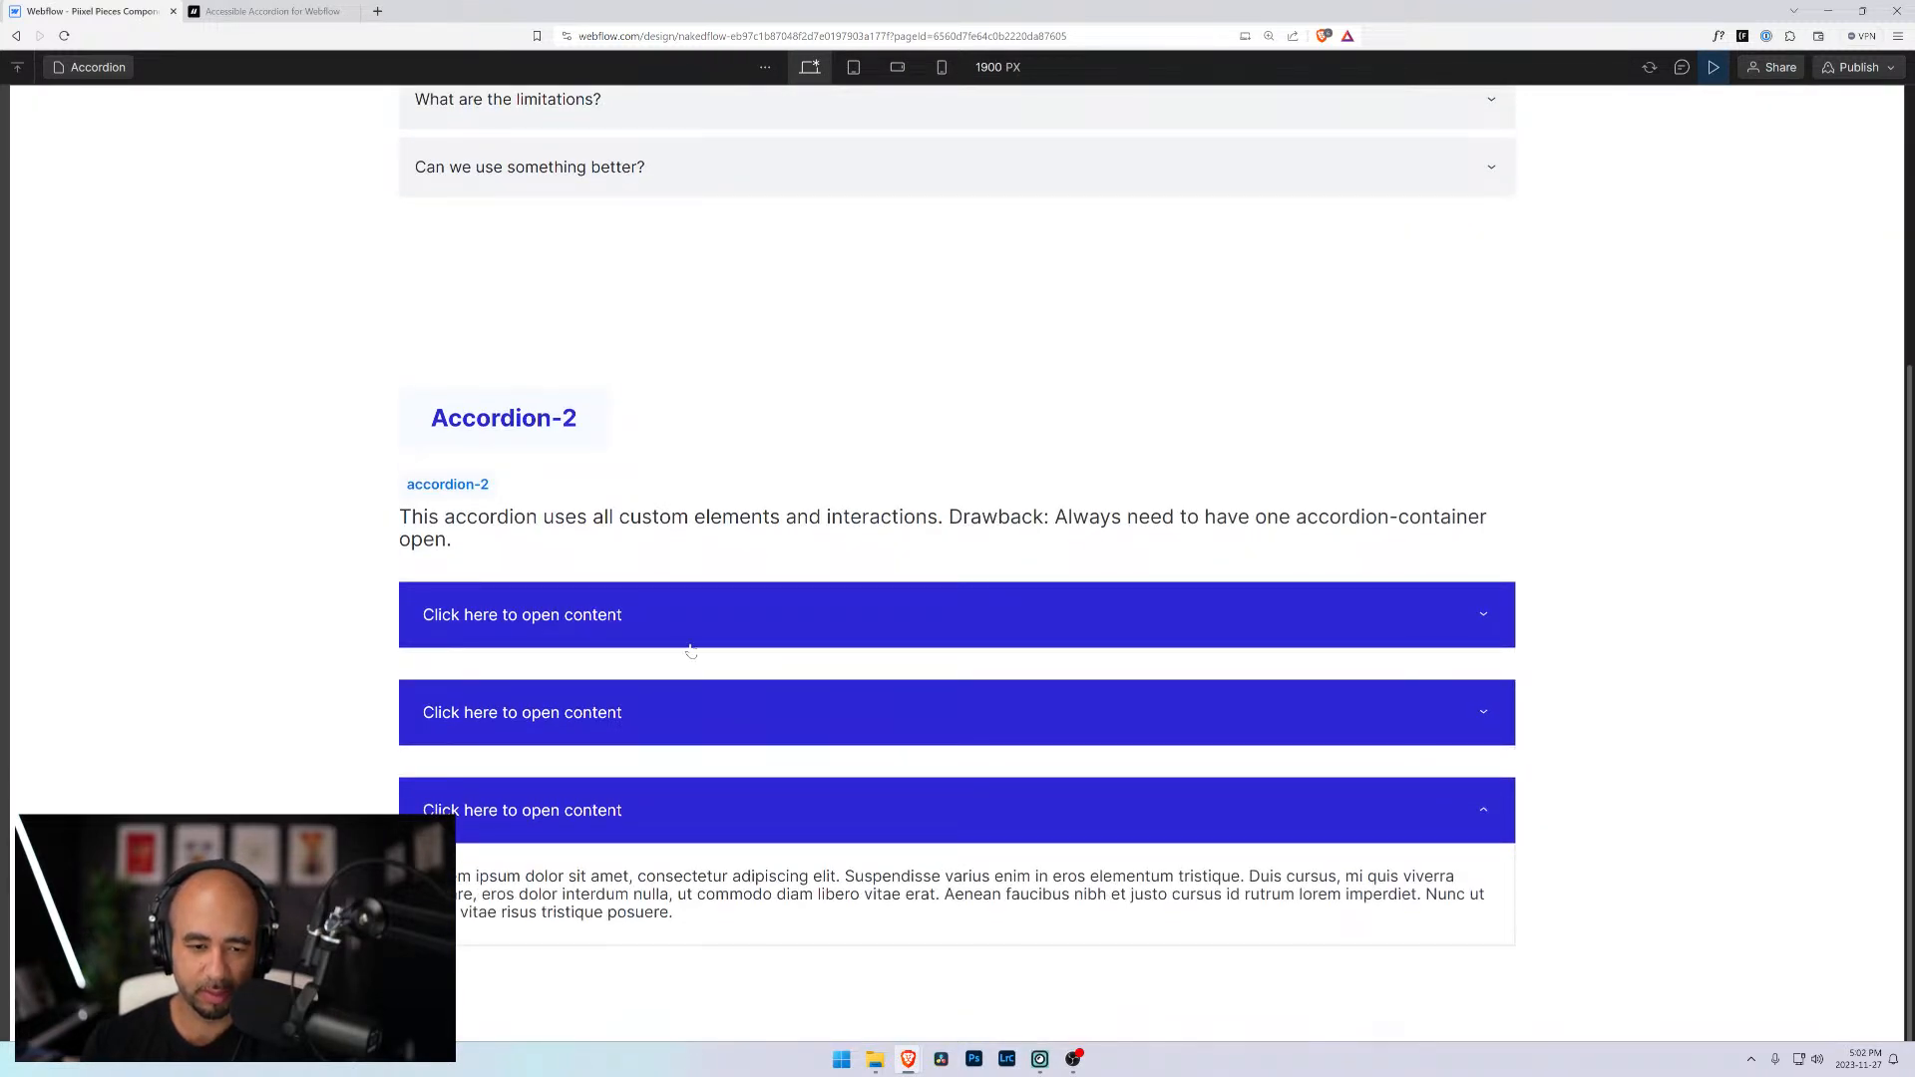
{"action": "left_click", "coordinate": [716, 721]}
{"action": "left_click", "coordinate": [731, 618]}
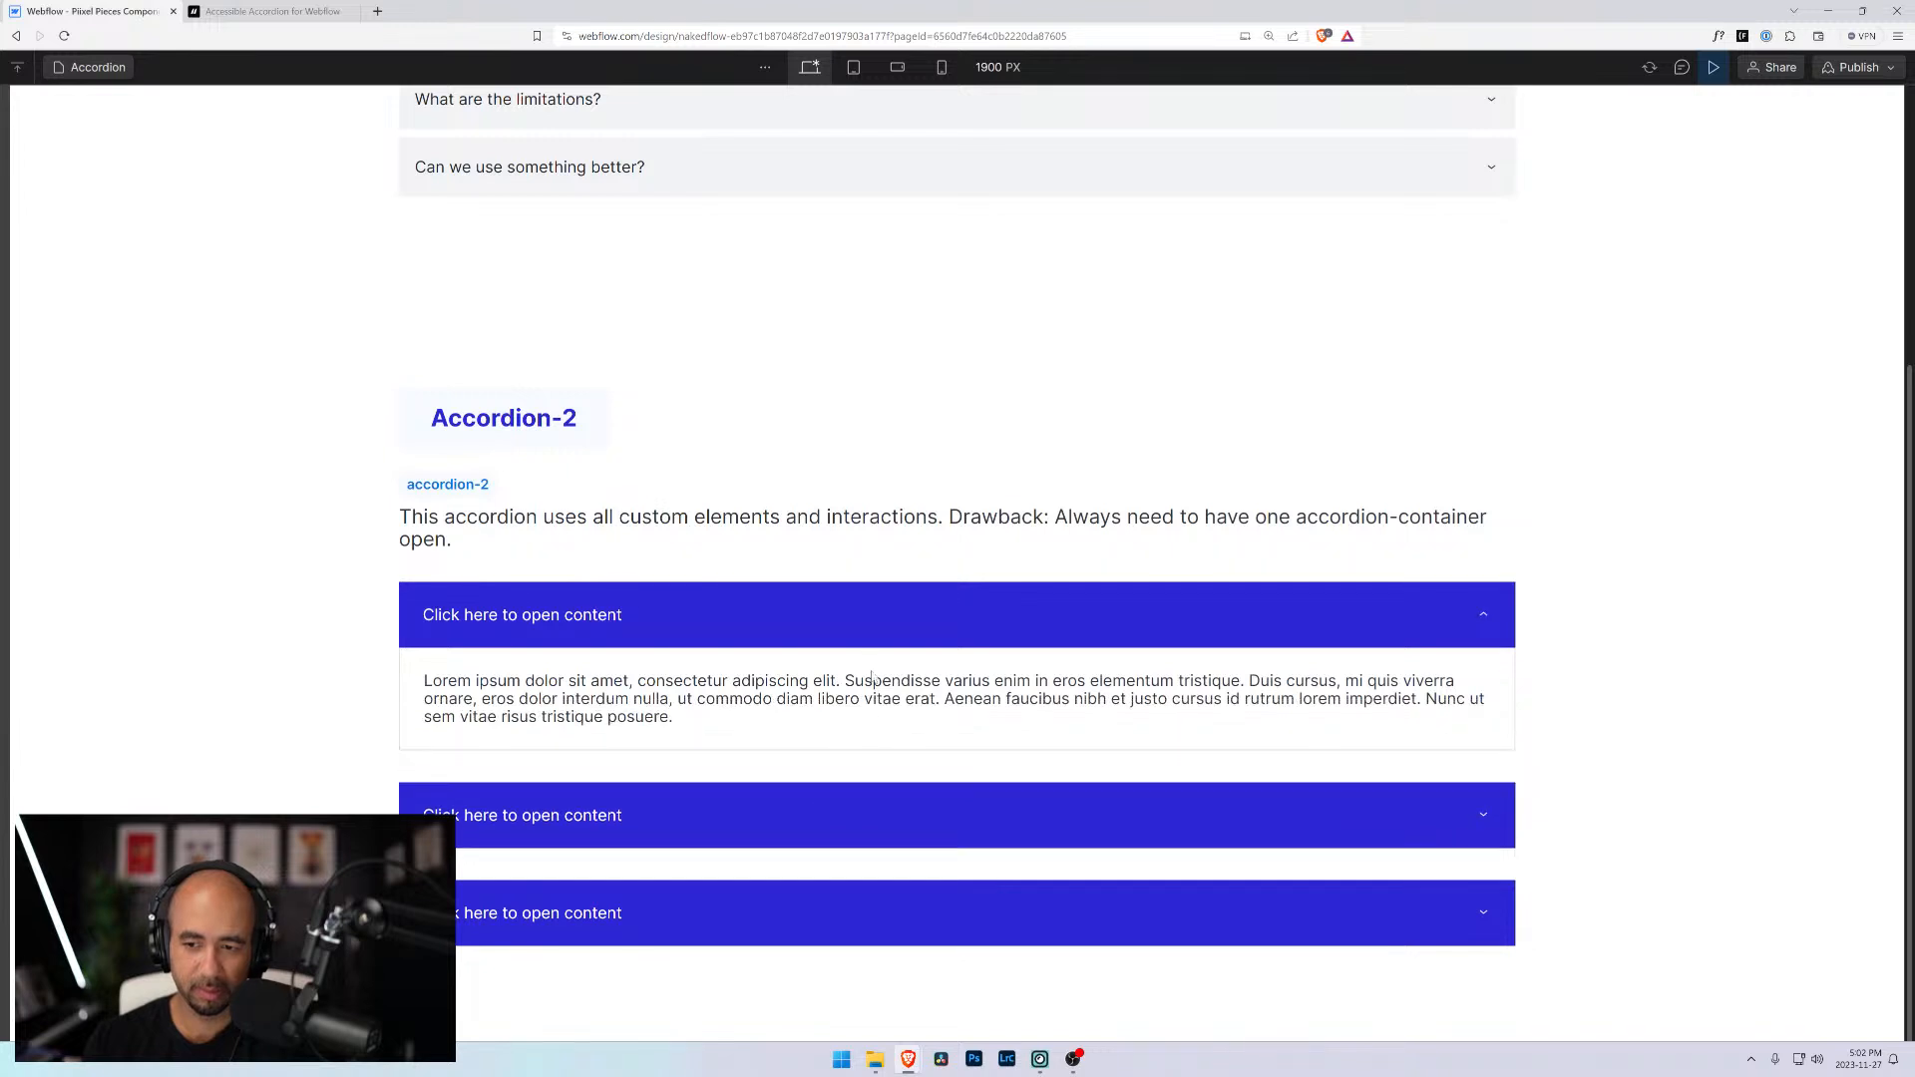
{"action": "left_click", "coordinate": [889, 818]}
{"action": "left_click", "coordinate": [924, 899]}
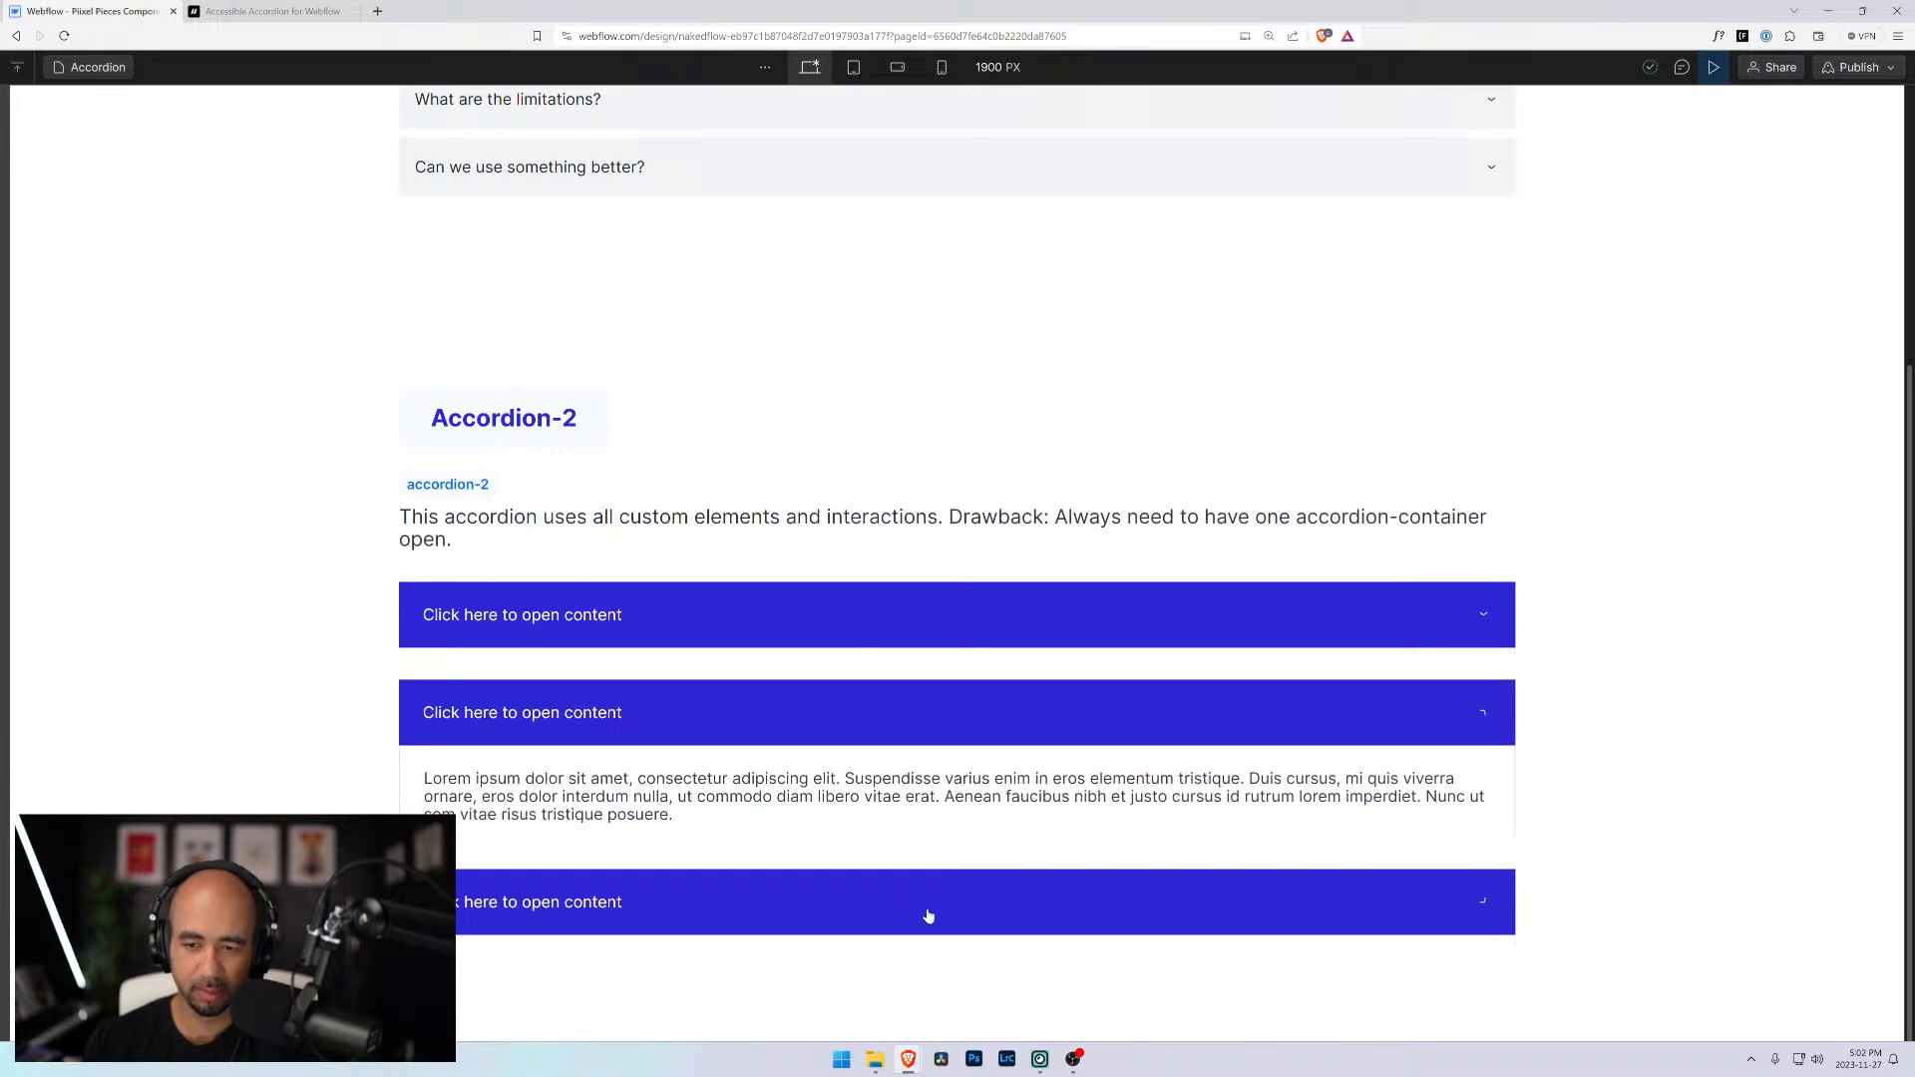
{"action": "left_click", "coordinate": [919, 629]}
{"action": "left_click", "coordinate": [868, 936]}
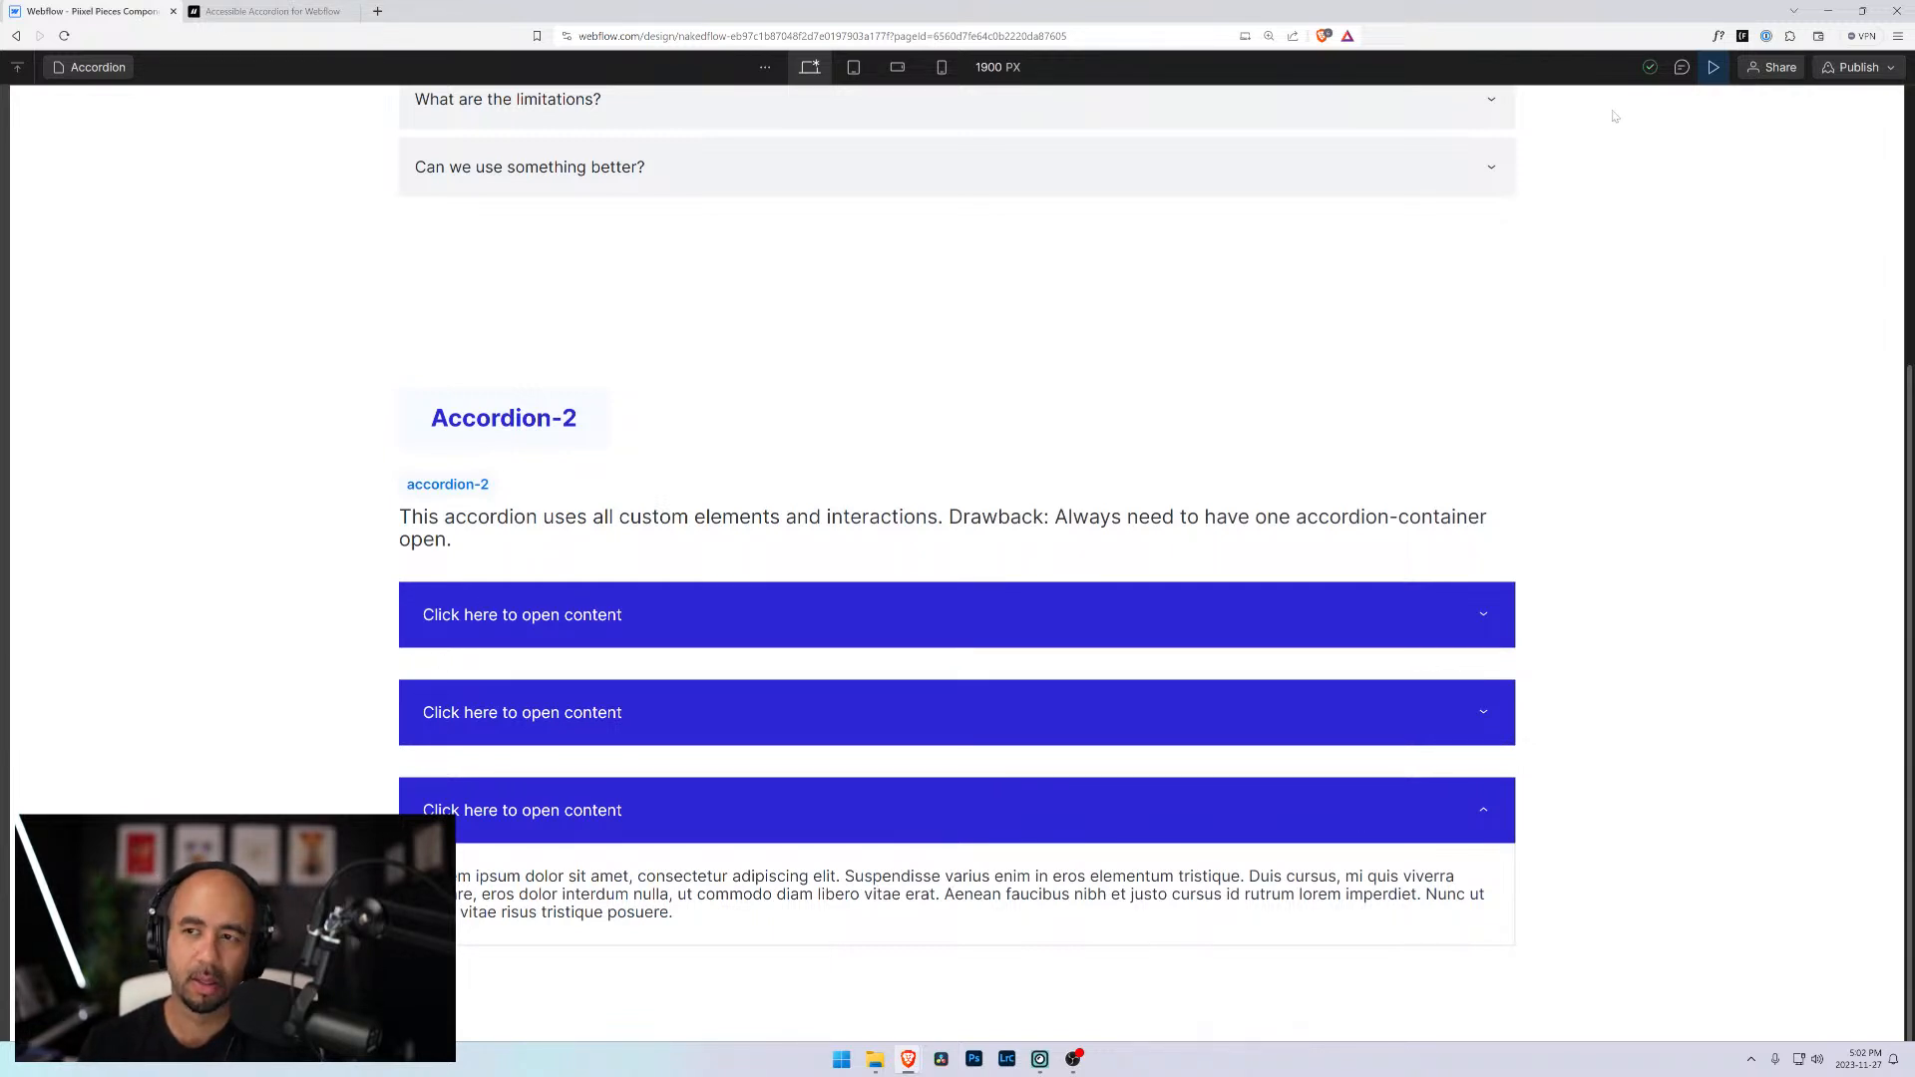
{"action": "key", "text": "Escape"}
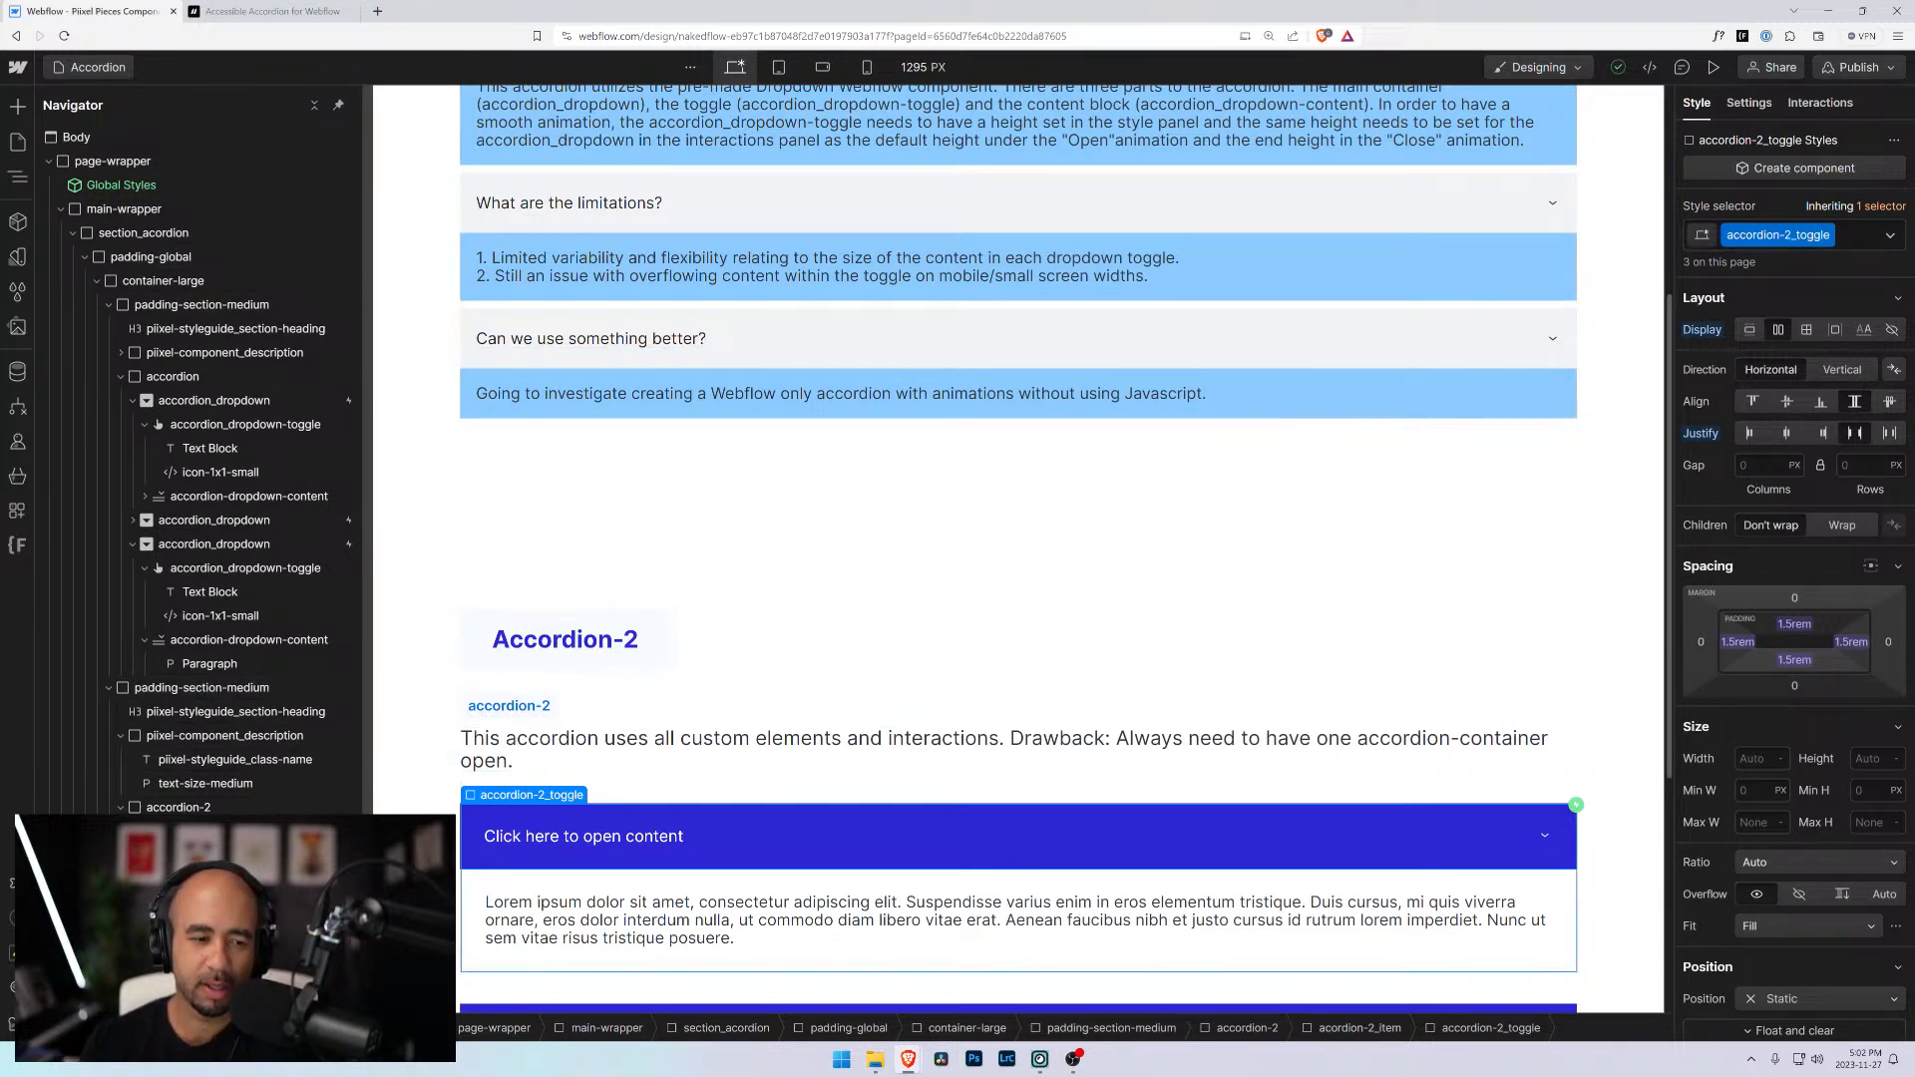
Add a Mouse click (tap) element trigger to the accordion-2 wrapper
{"action": "left_click", "coordinate": [188, 809]}
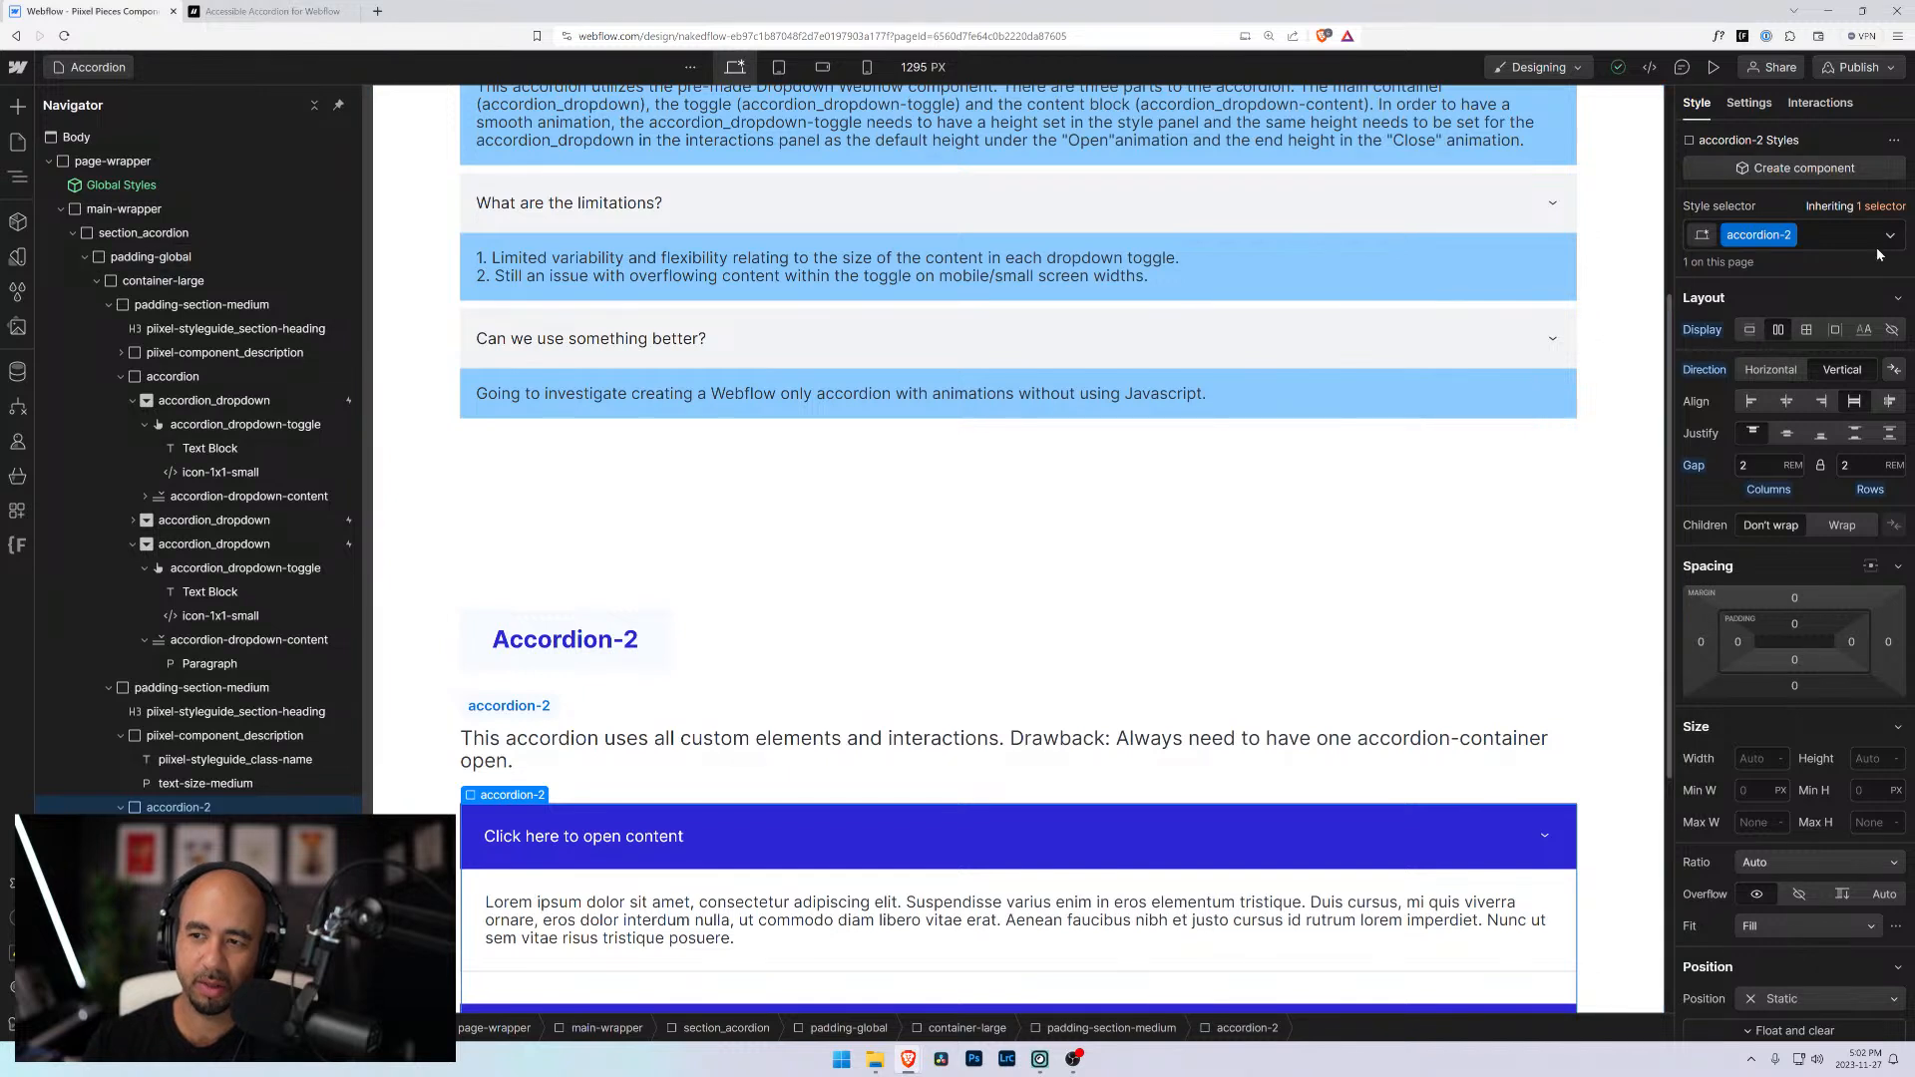
{"action": "left_click", "coordinate": [1806, 104]}
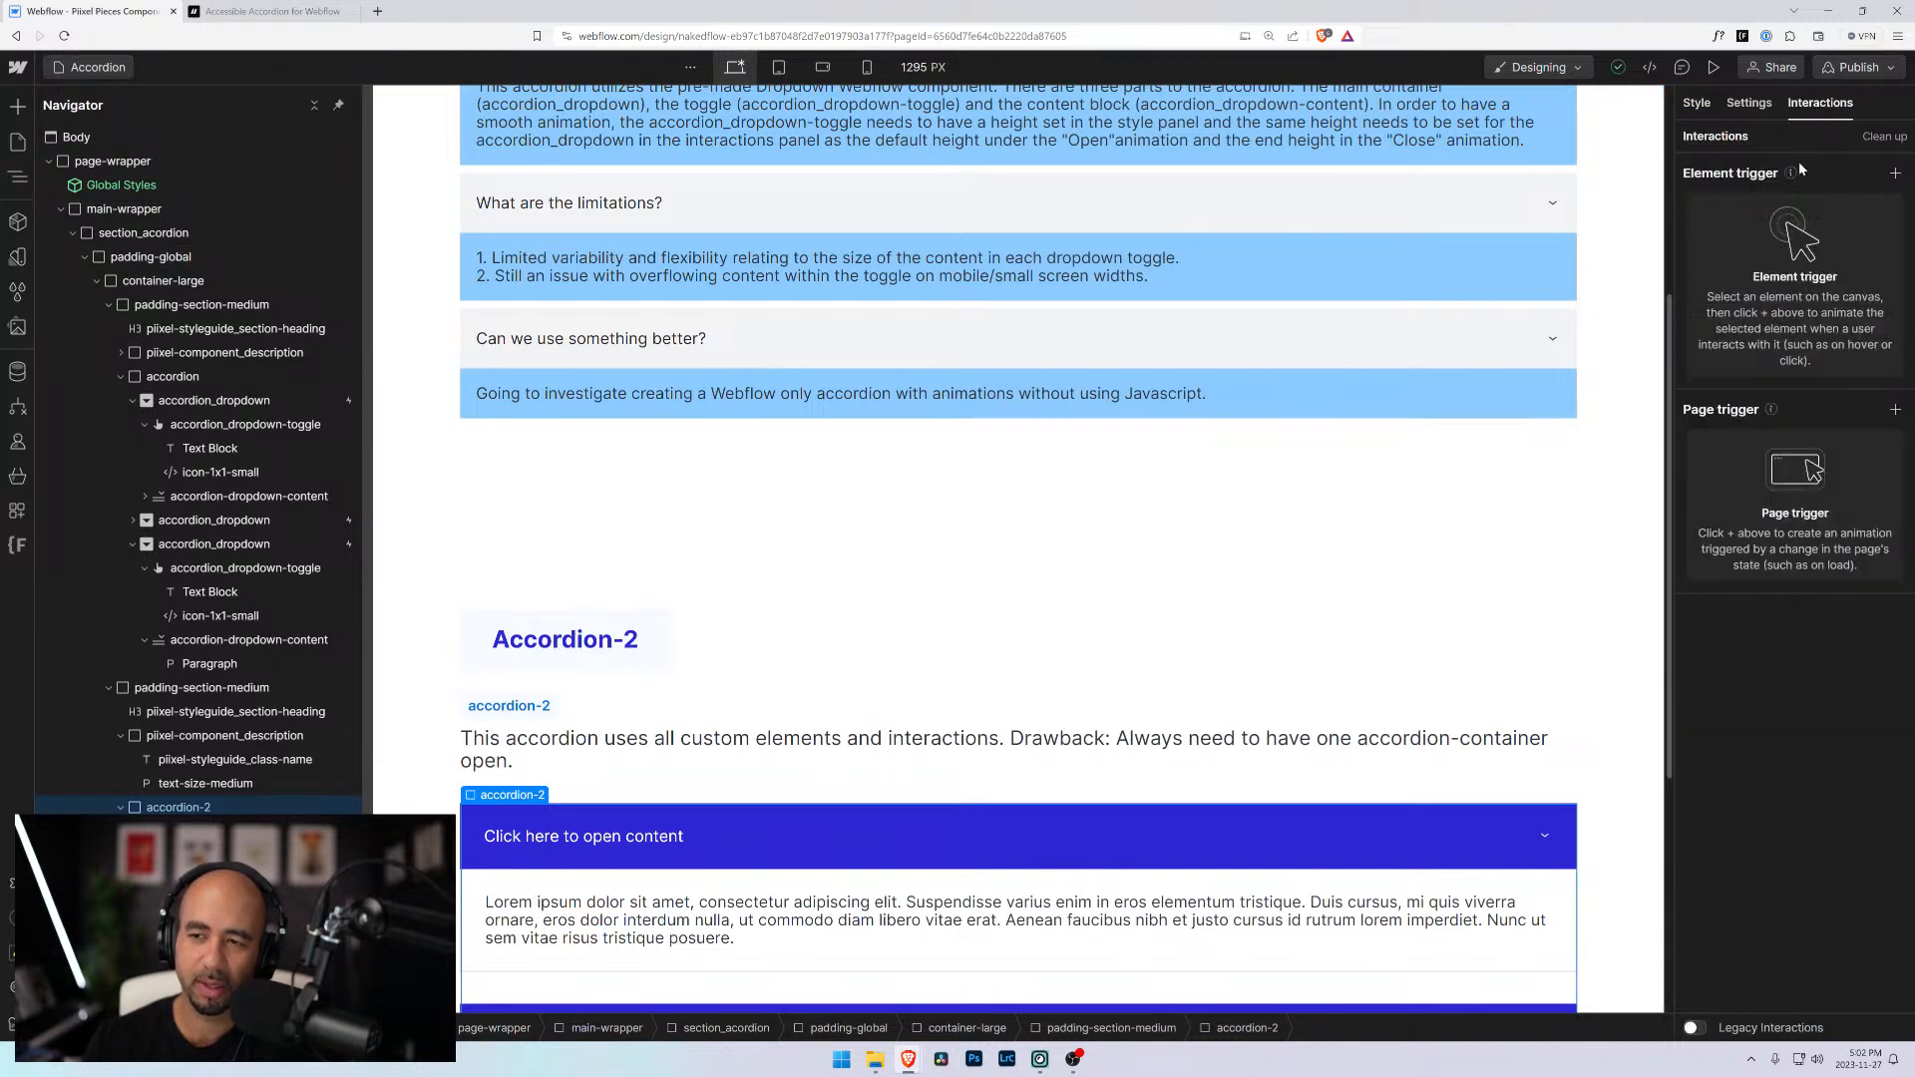
{"action": "left_click", "coordinate": [1895, 172]}
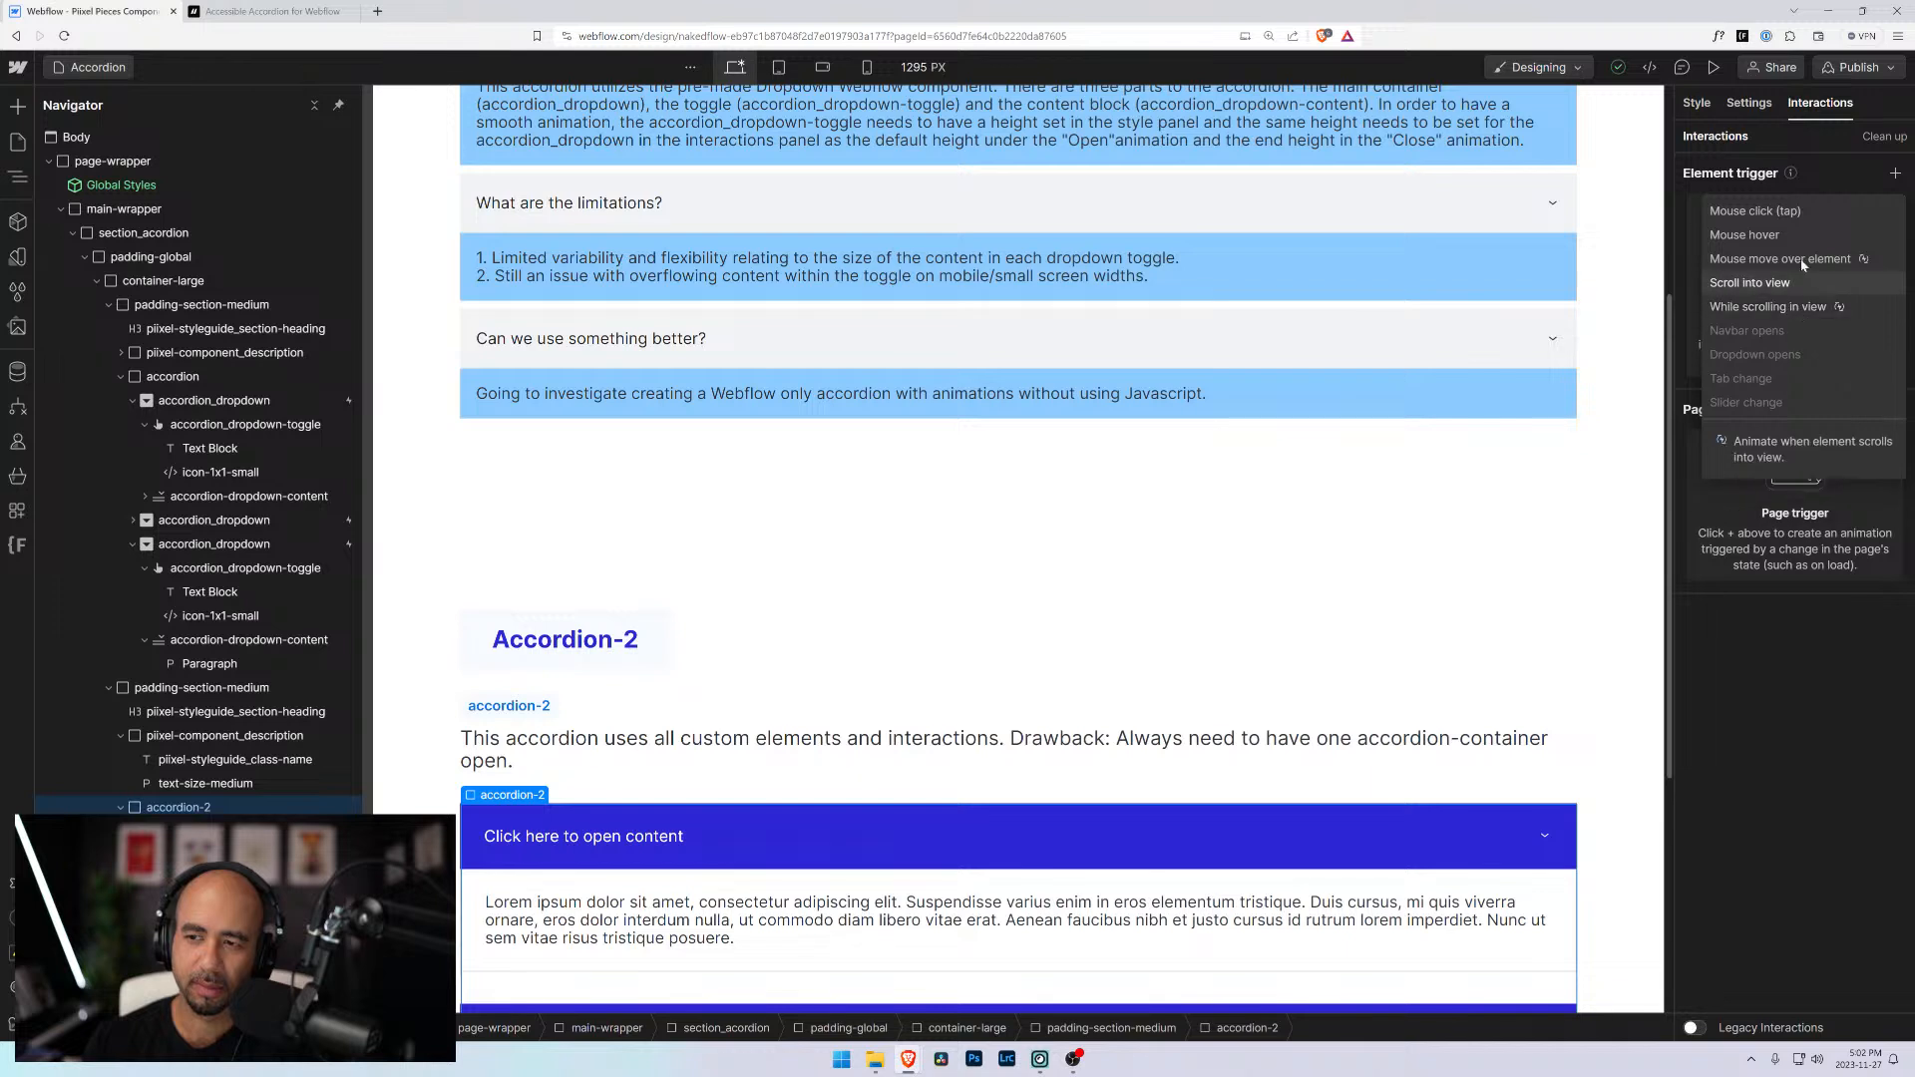
{"action": "left_click", "coordinate": [1801, 213]}
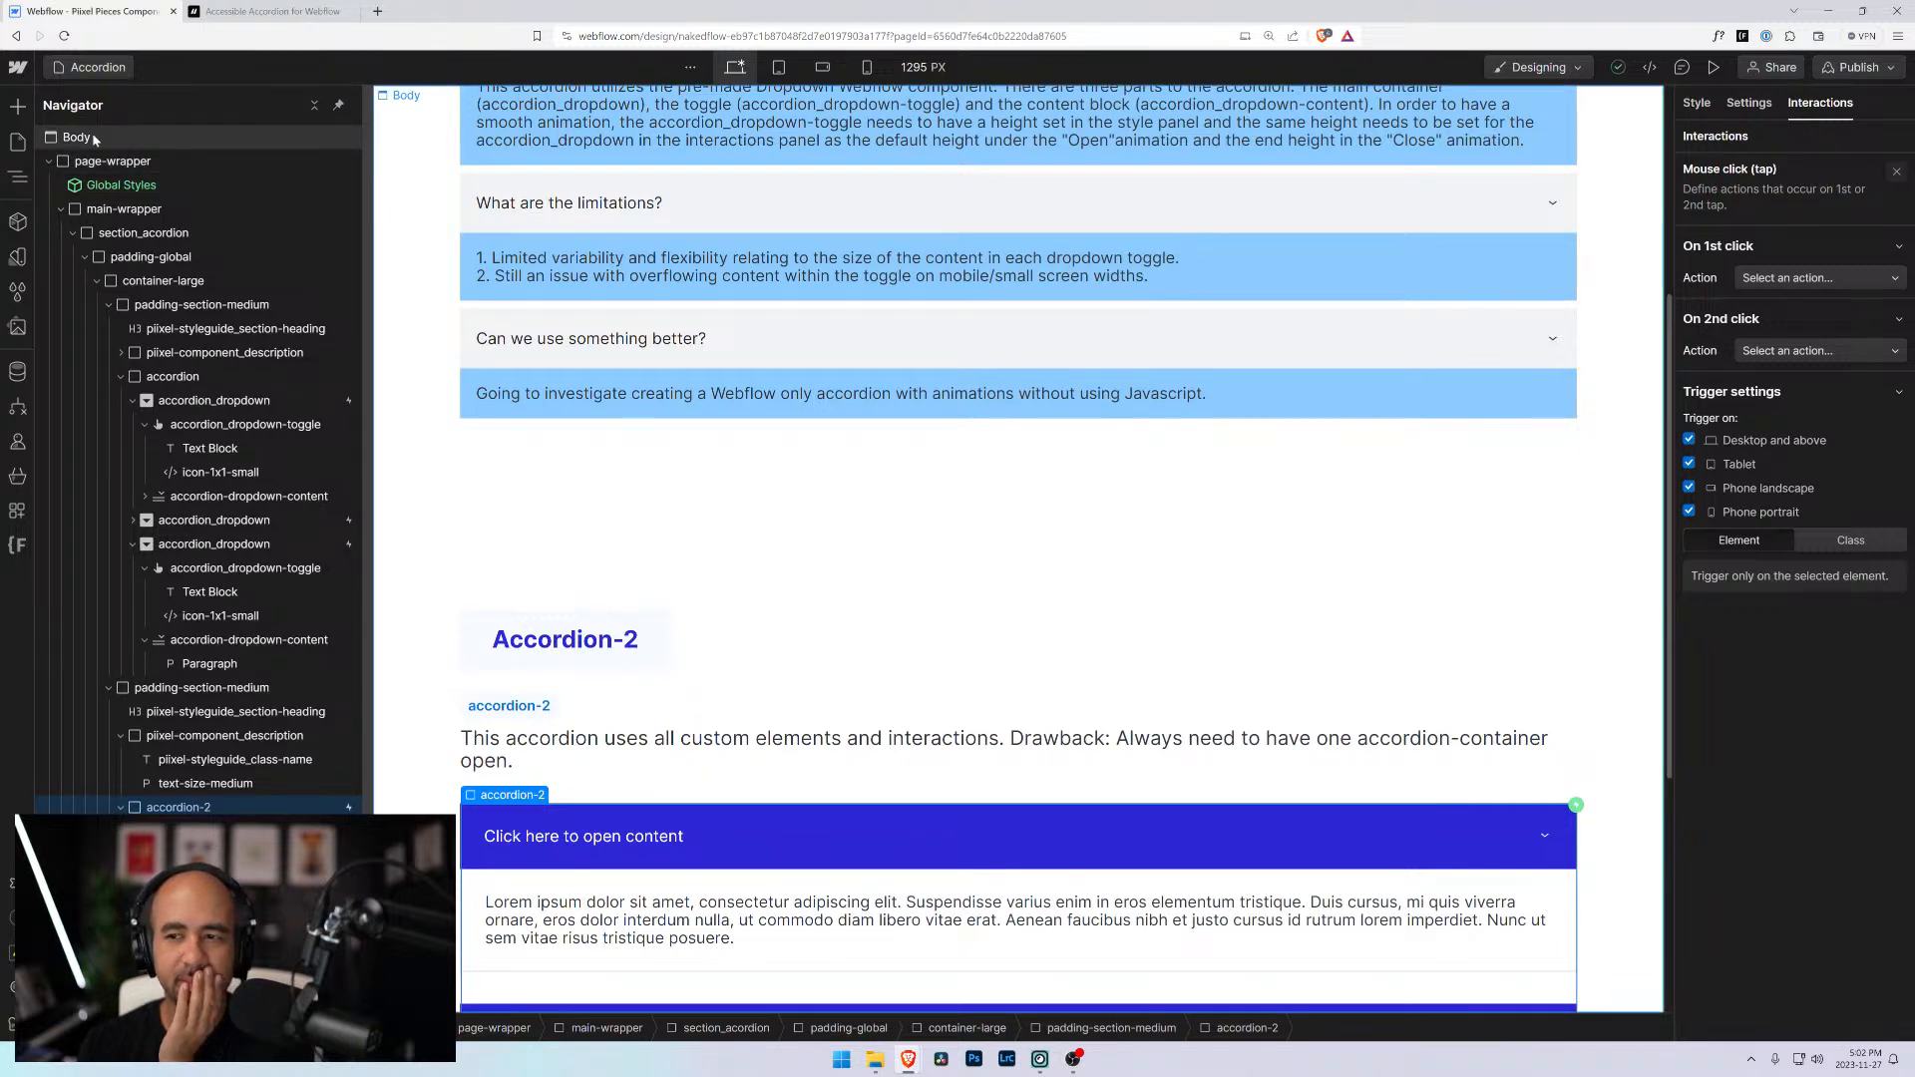
Make the wrapper's first click start an animation and create a timed animation for it named CLOSE EVERYTHING
{"action": "left_click", "coordinate": [1785, 280]}
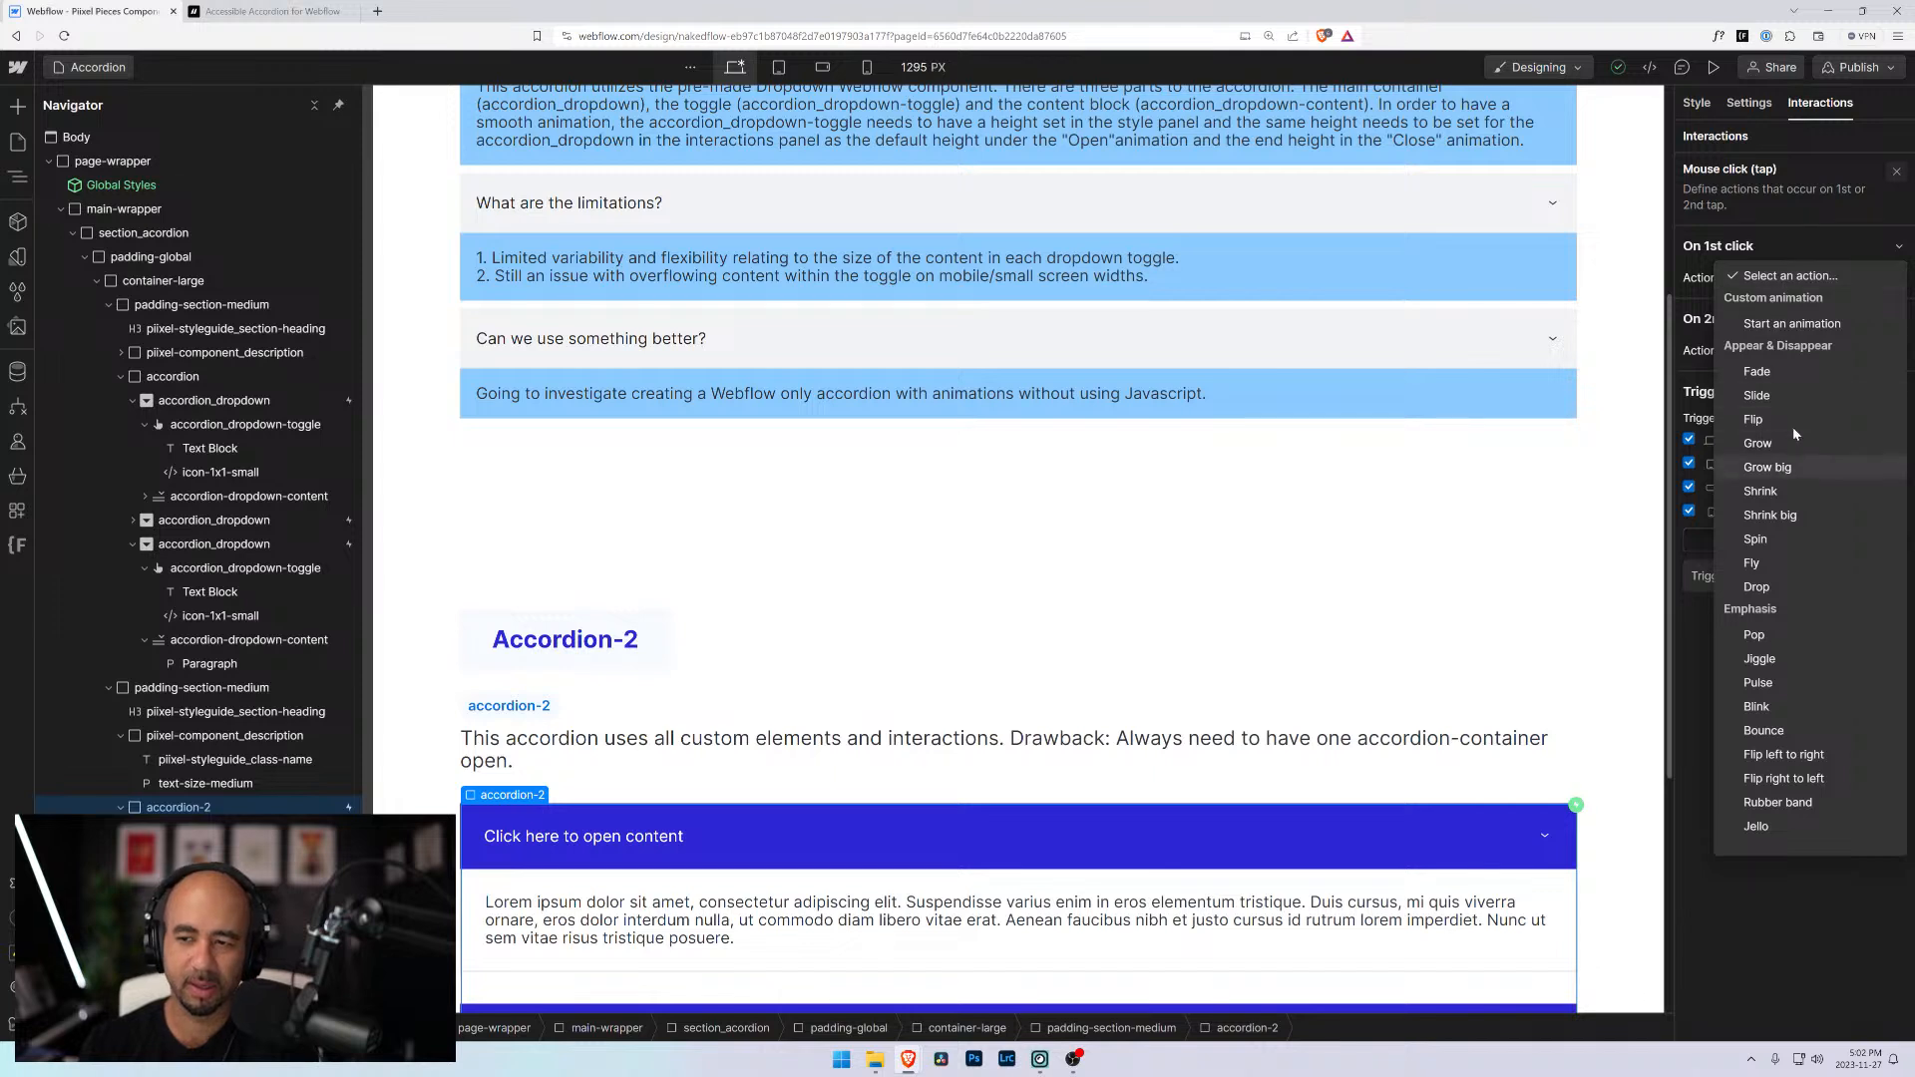
{"action": "left_click", "coordinate": [1793, 324]}
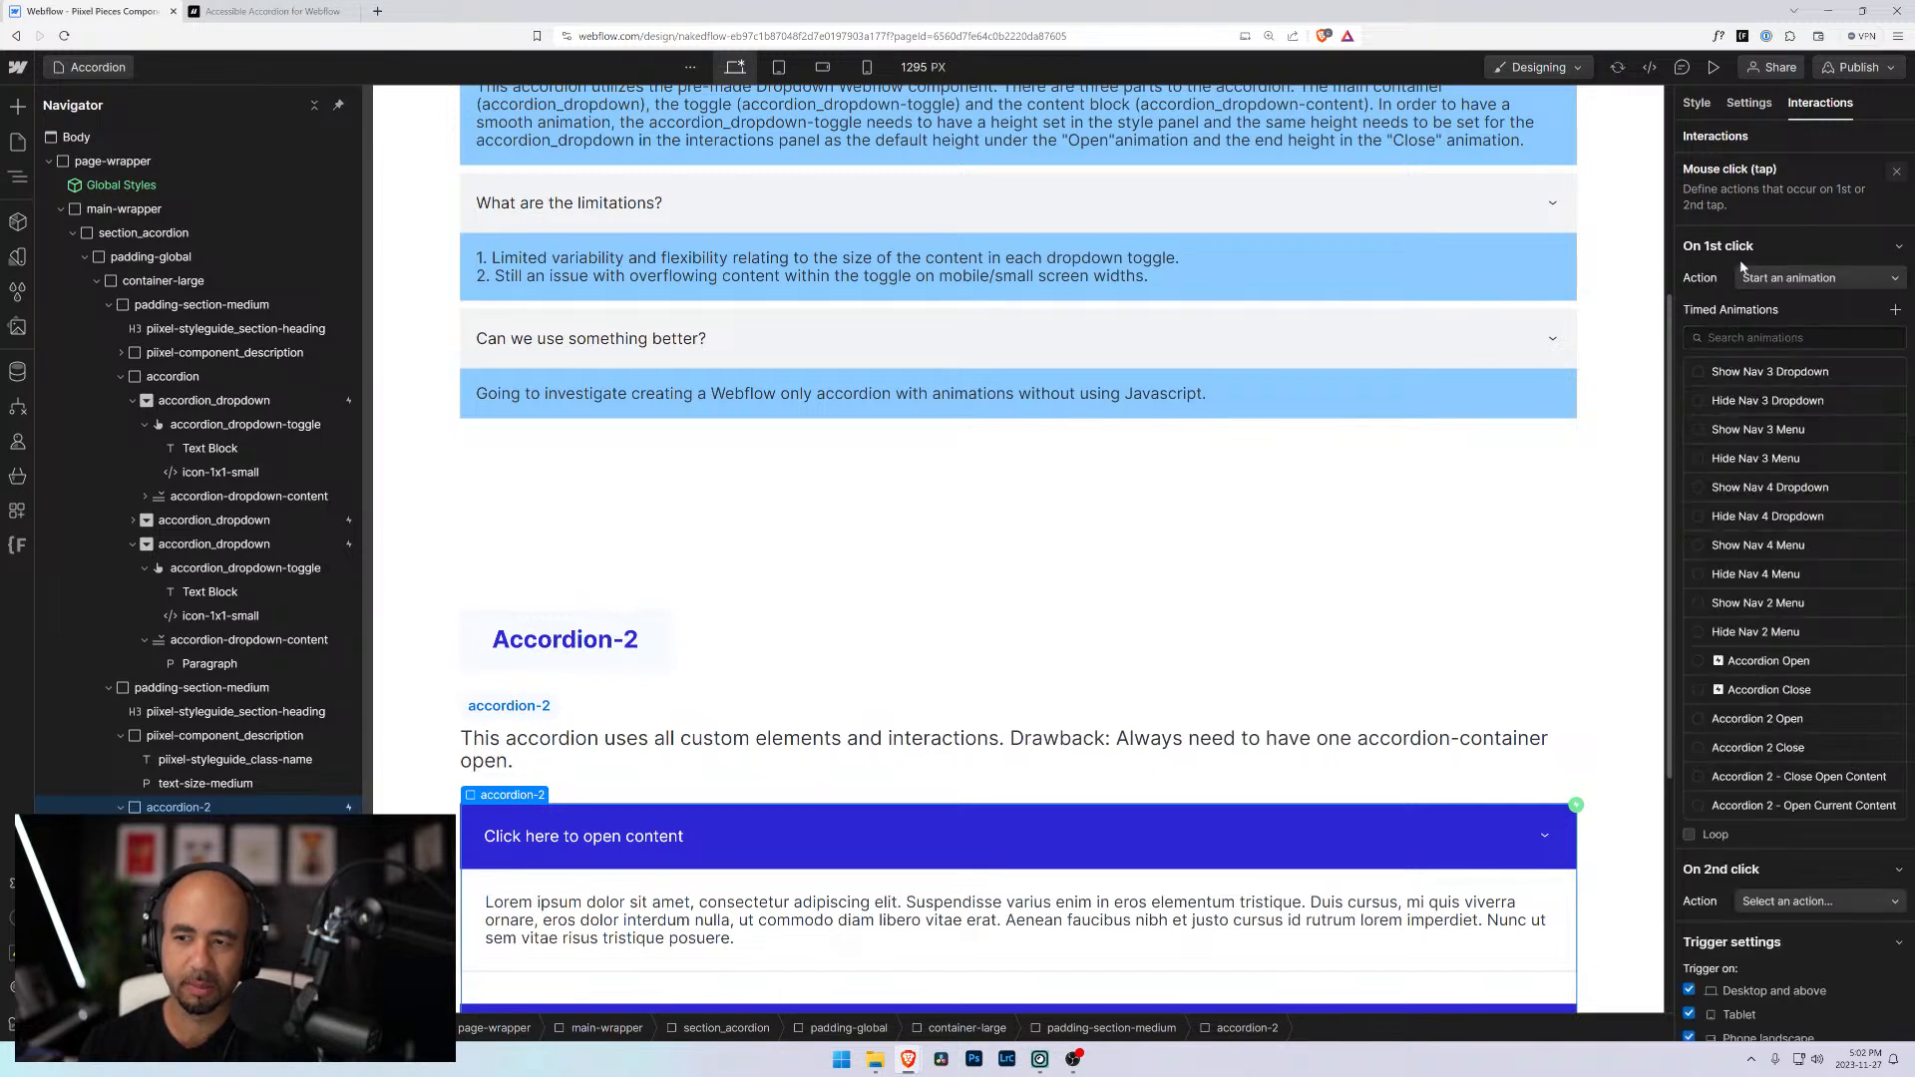
{"action": "left_click", "coordinate": [1896, 309]}
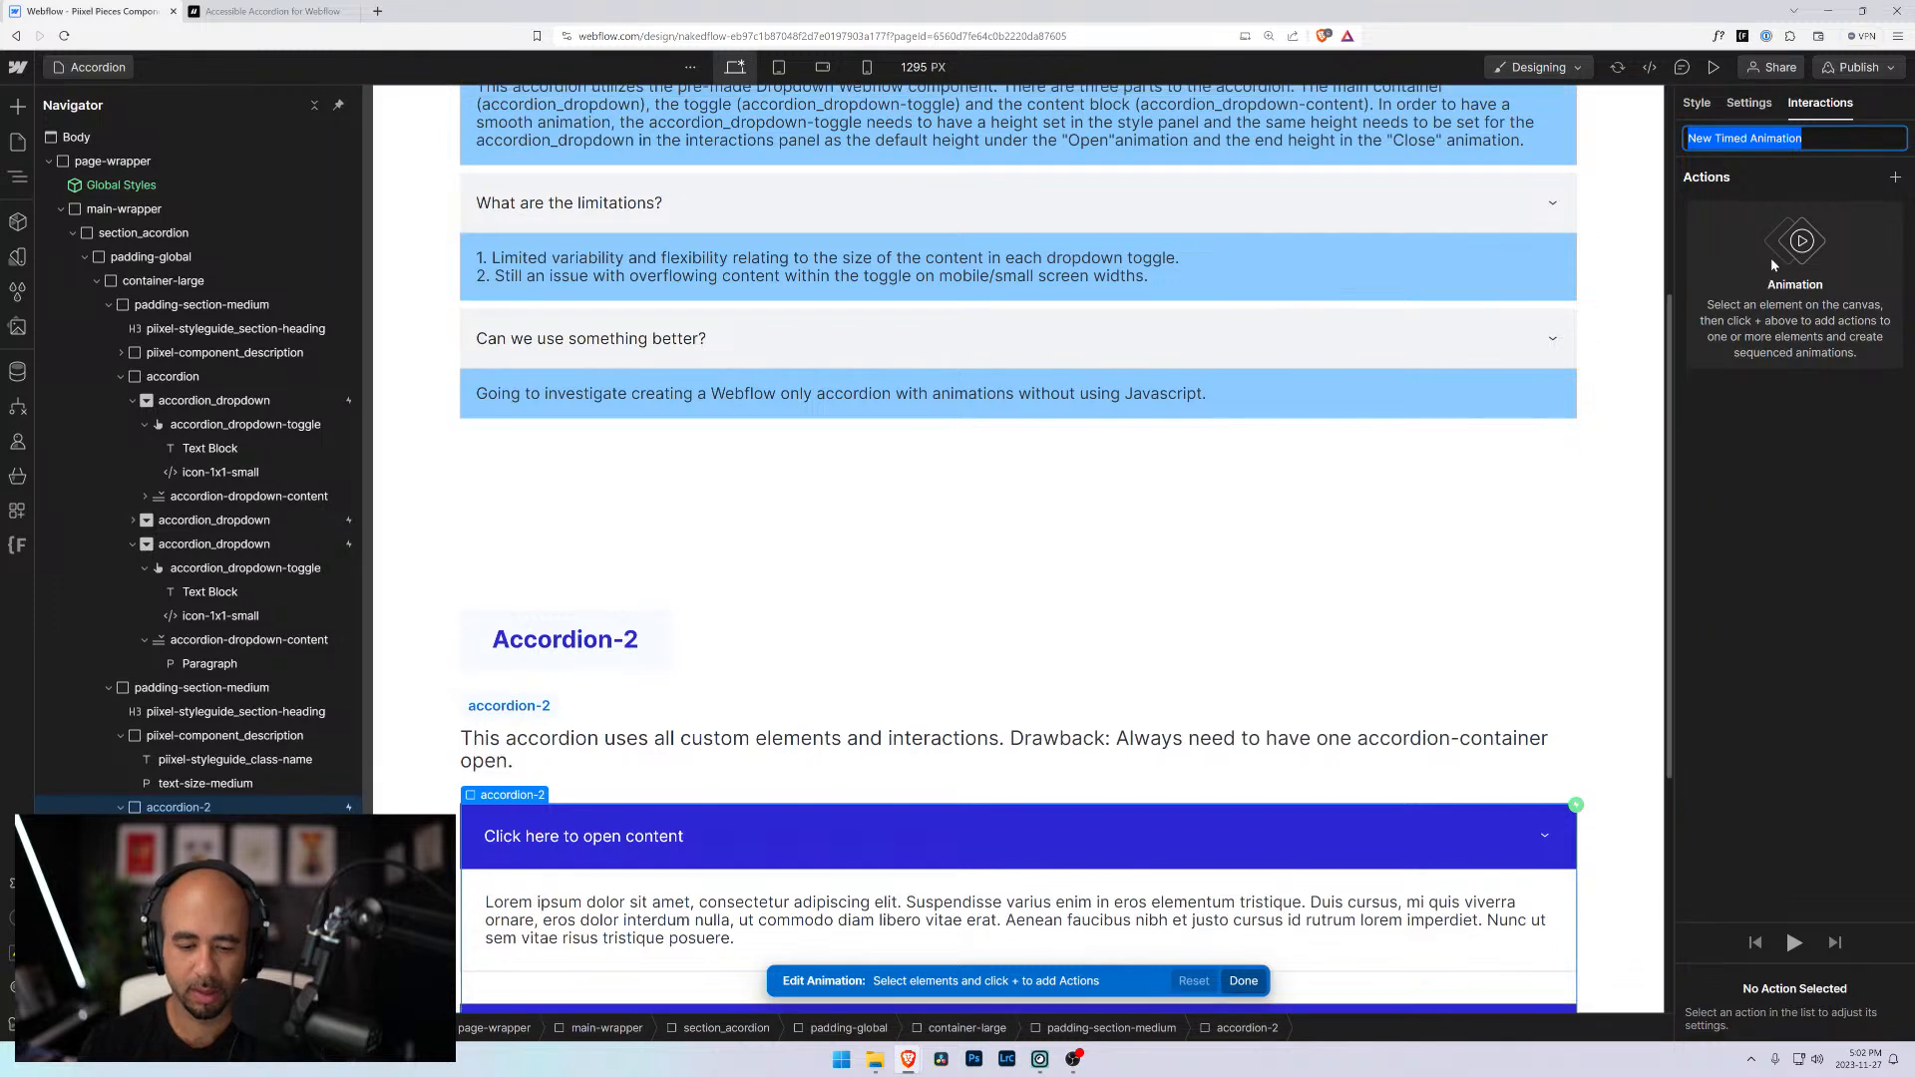
{"action": "type", "text": "CLOSE EVERYTHING"}
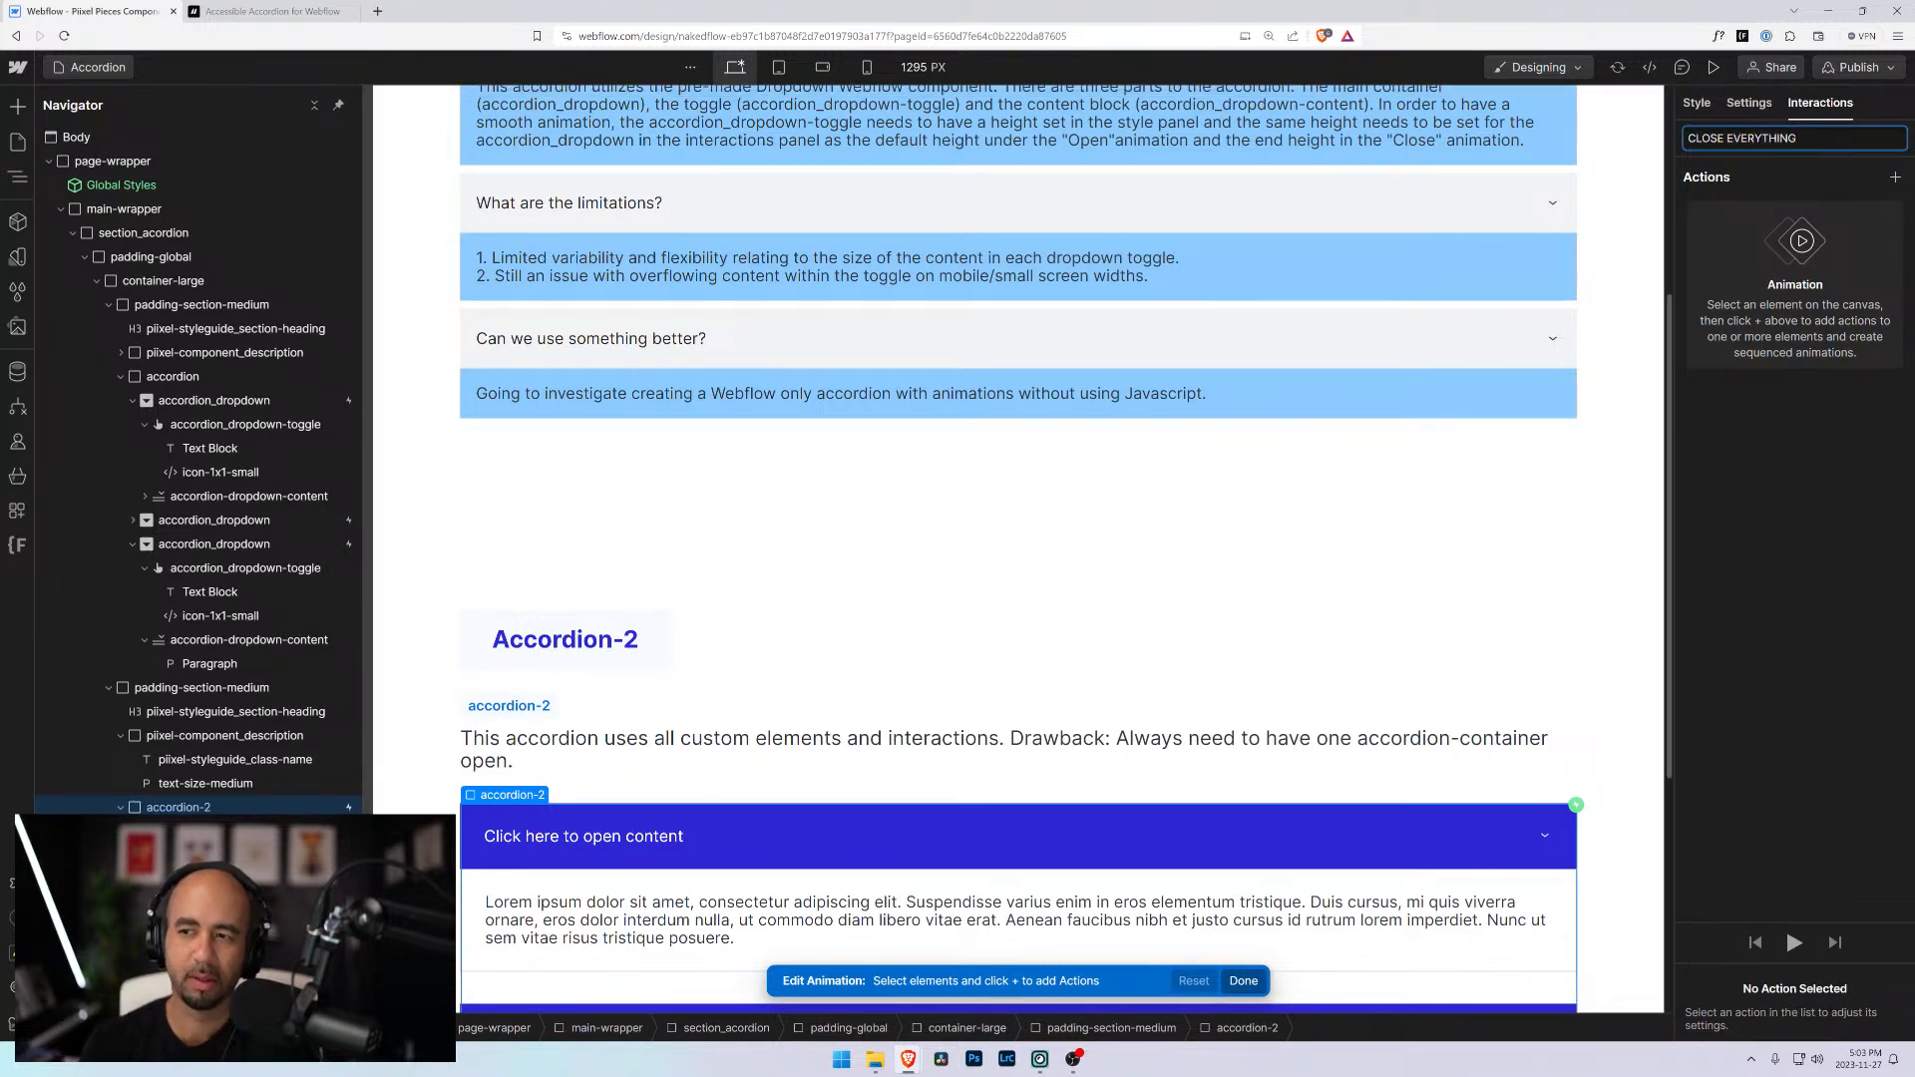
{"action": "left_click", "coordinate": [140, 137]}
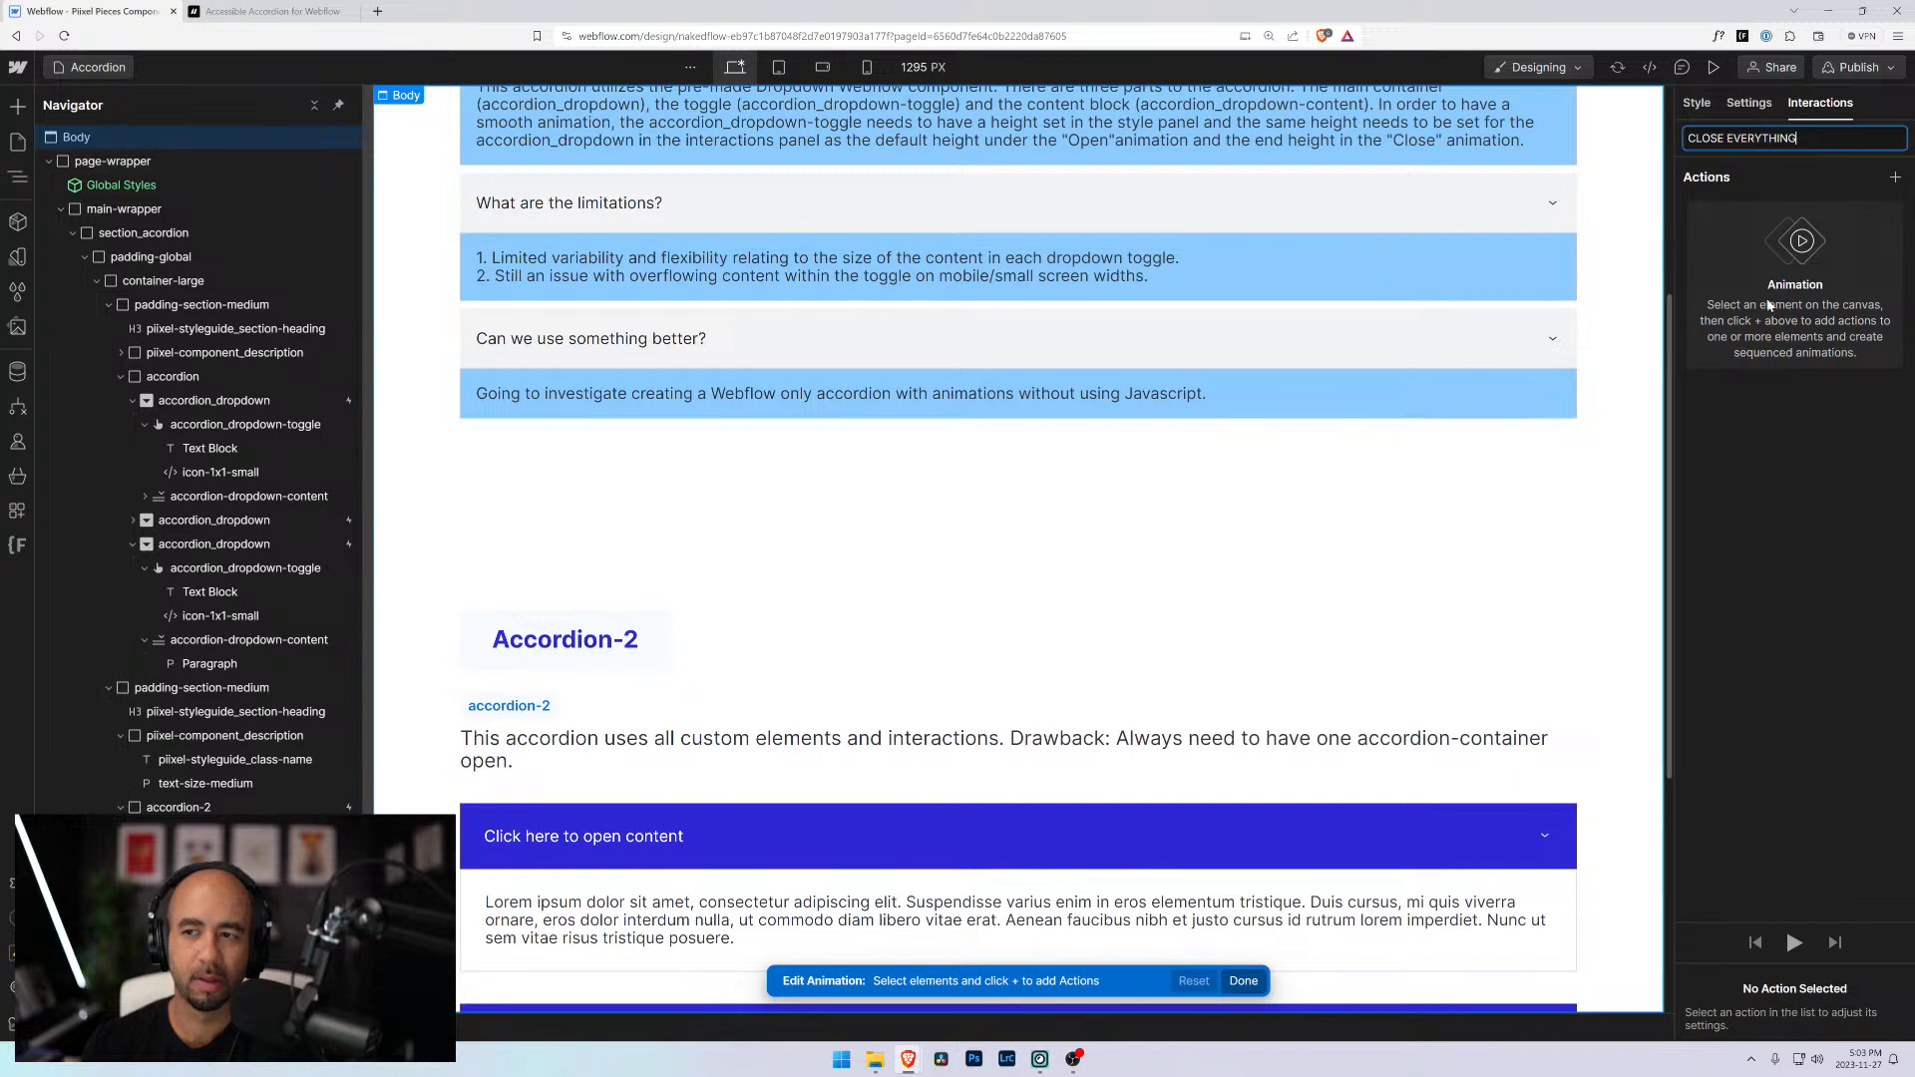
{"action": "left_click", "coordinate": [1895, 177]}
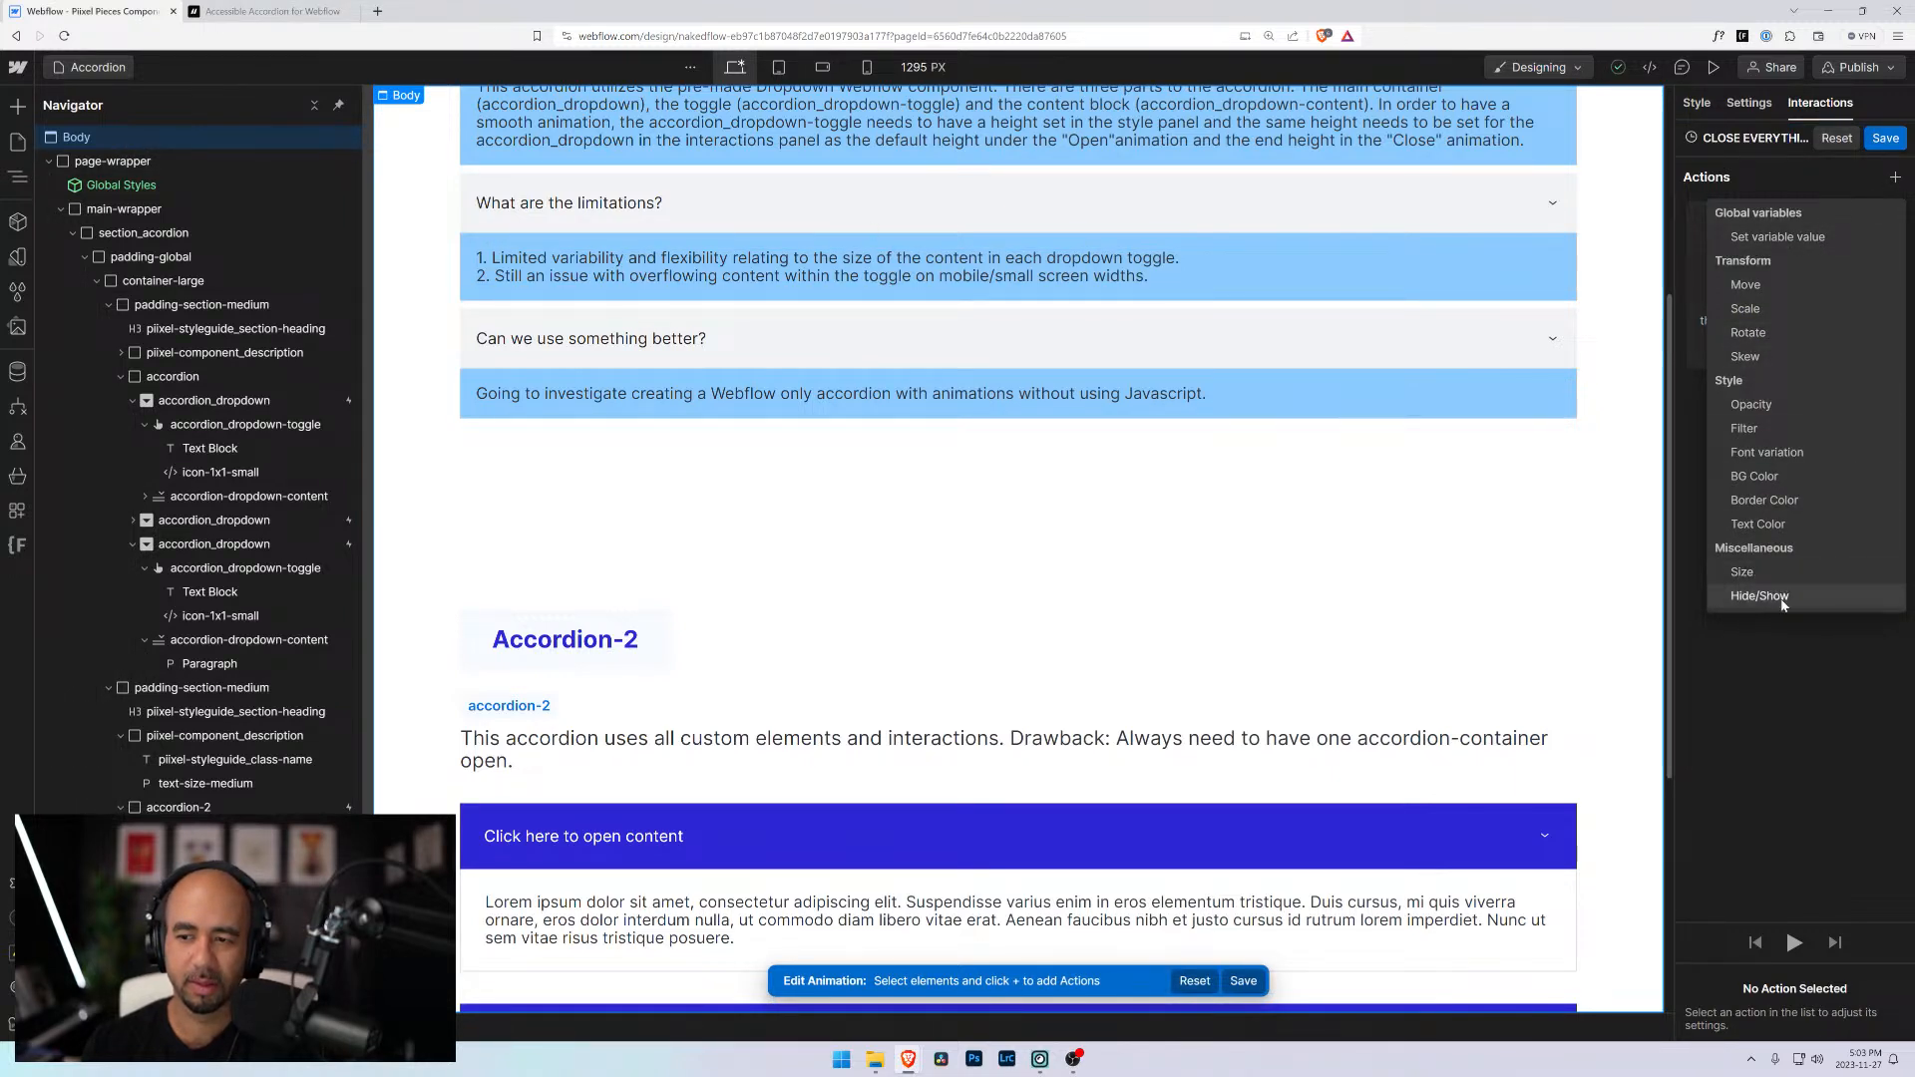
{"action": "left_click", "coordinate": [1800, 670]}
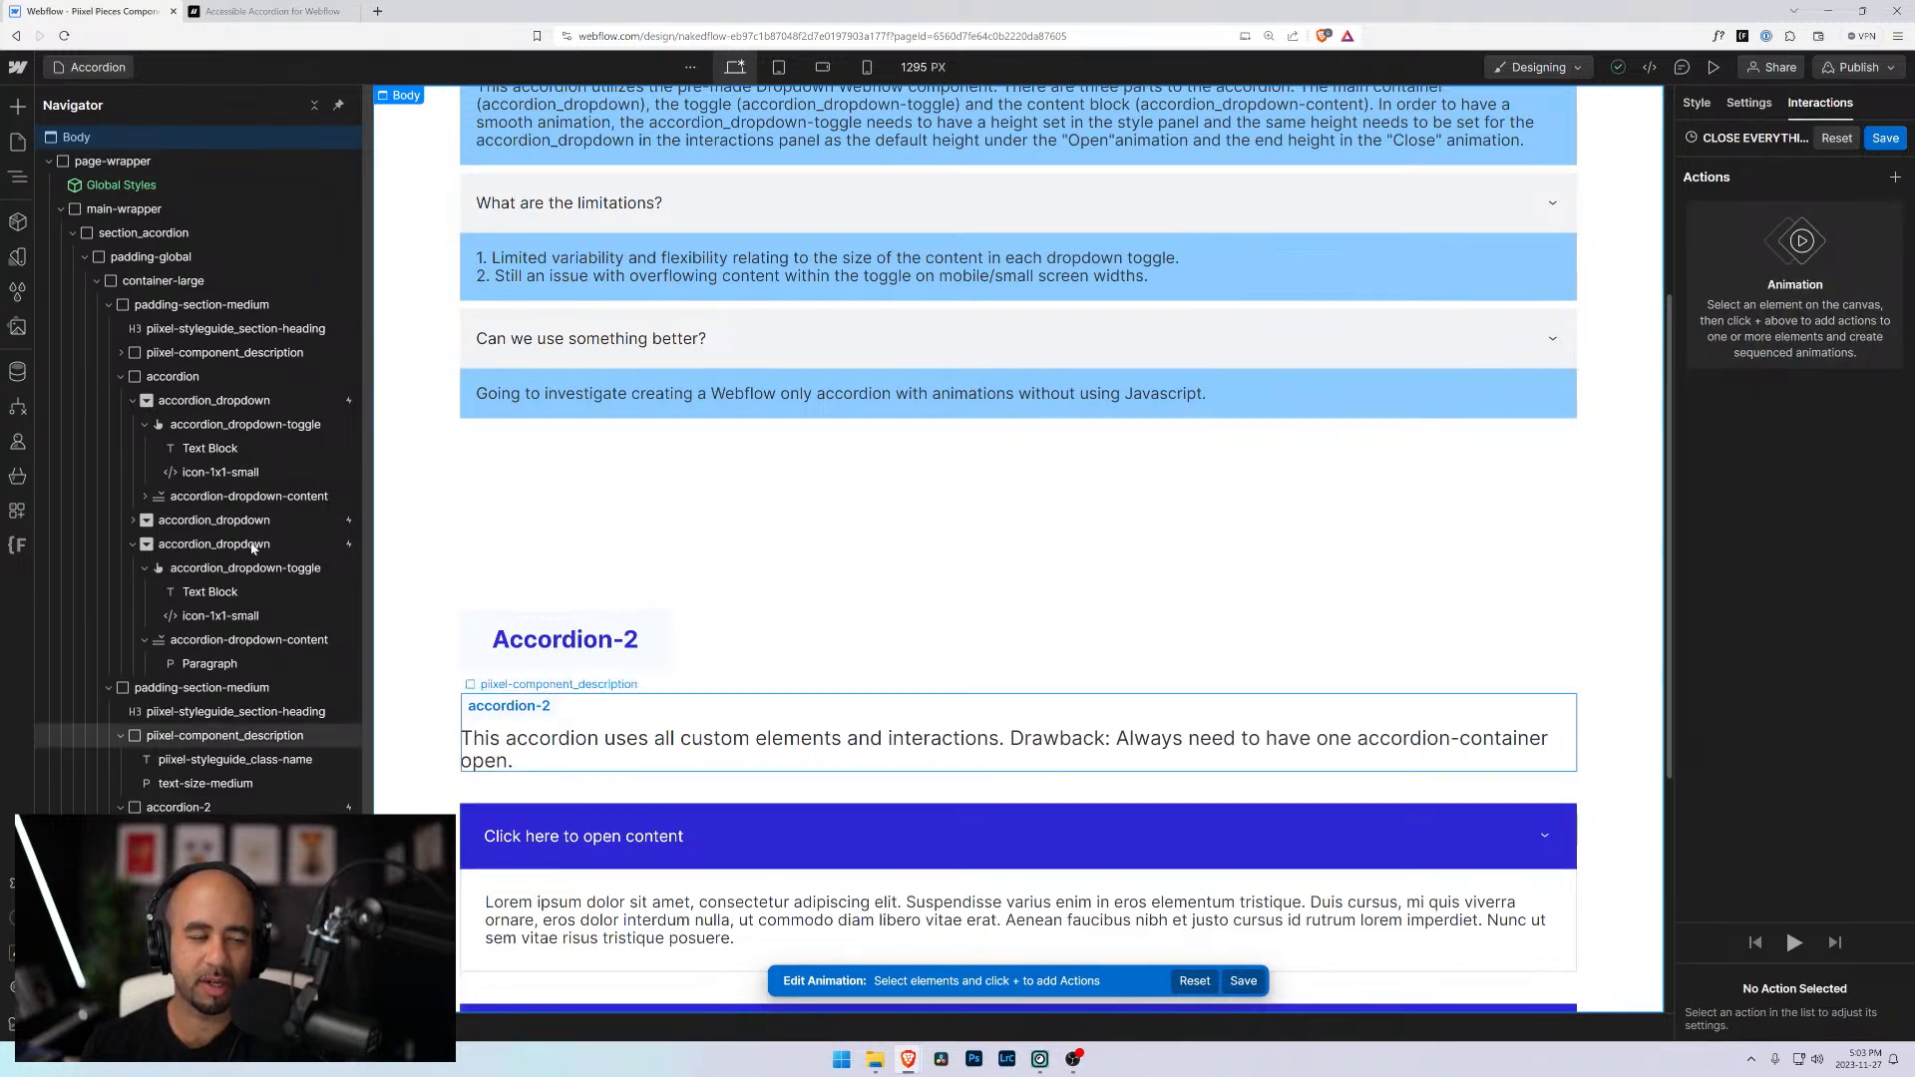
{"action": "left_click", "coordinate": [502, 796]}
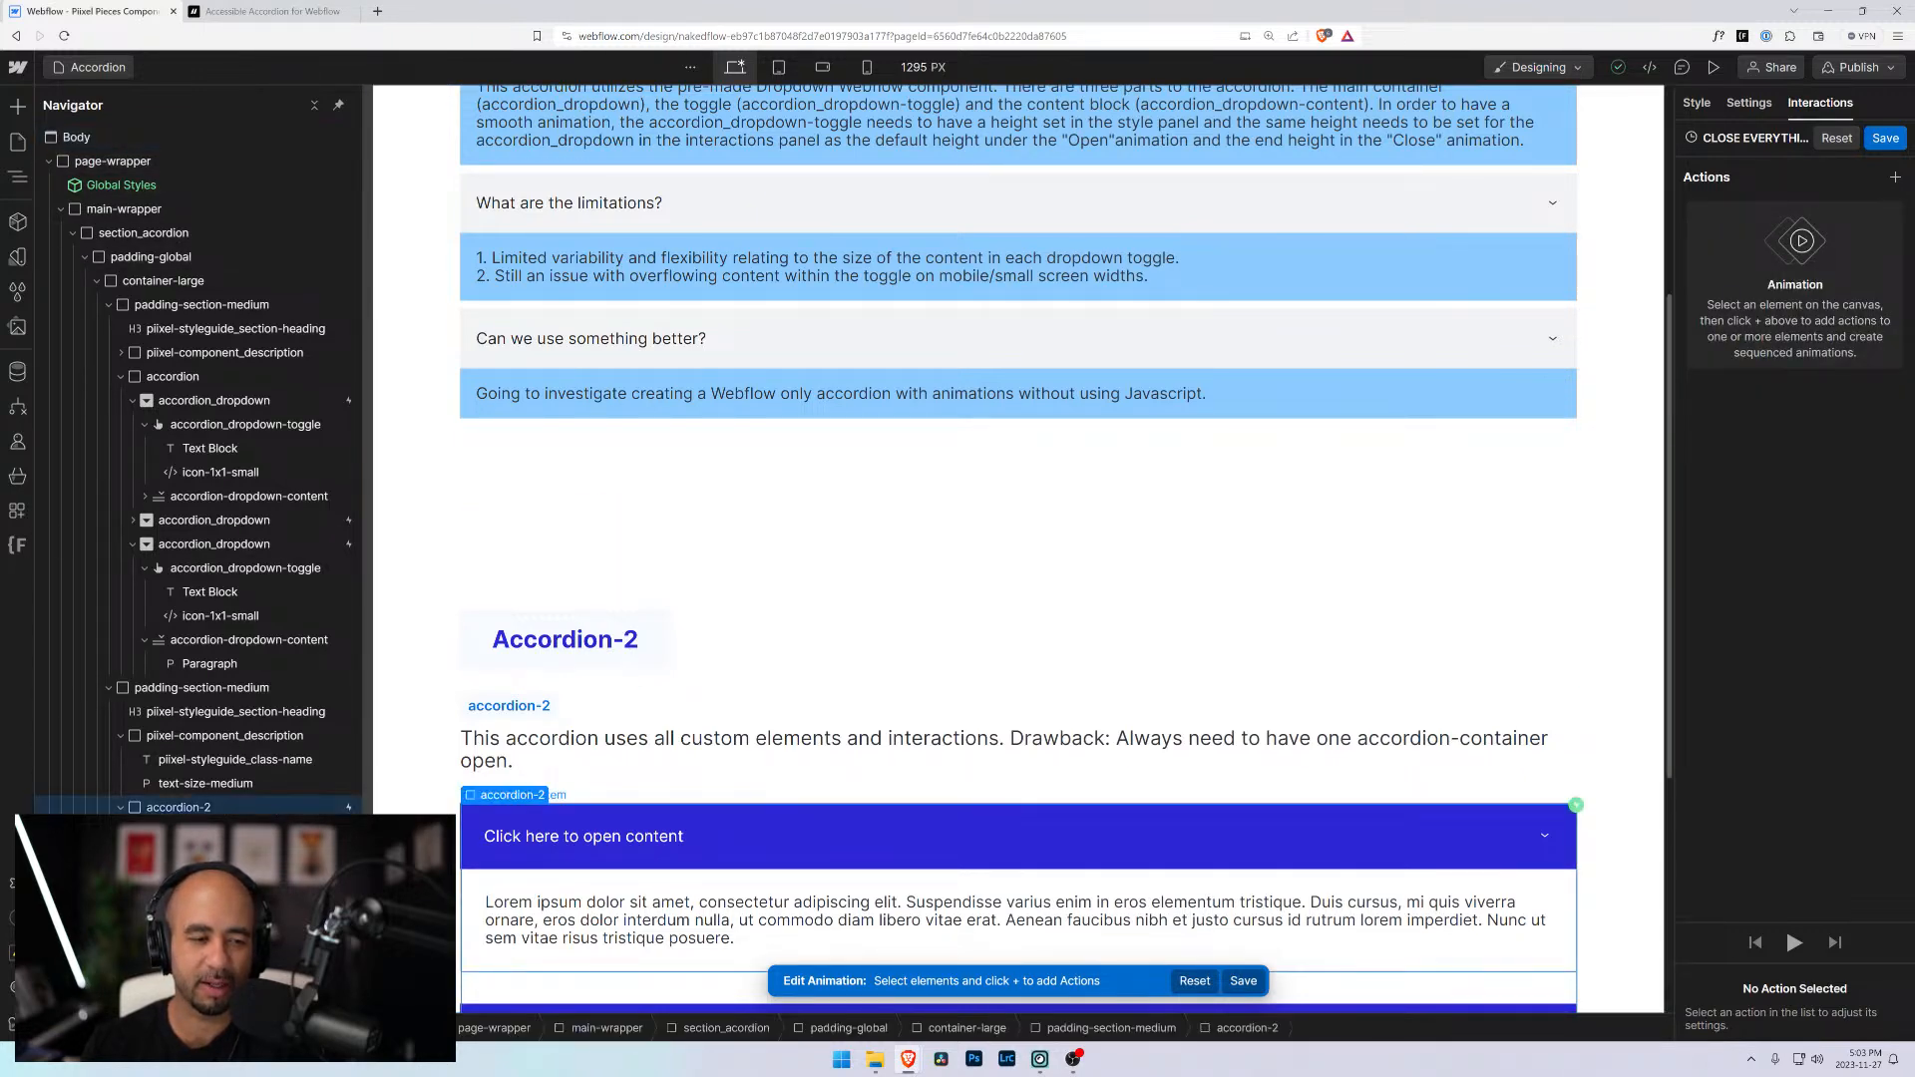
{"action": "scroll", "coordinate": [502, 795], "scroll_direction": "up", "scroll_amount": 2}
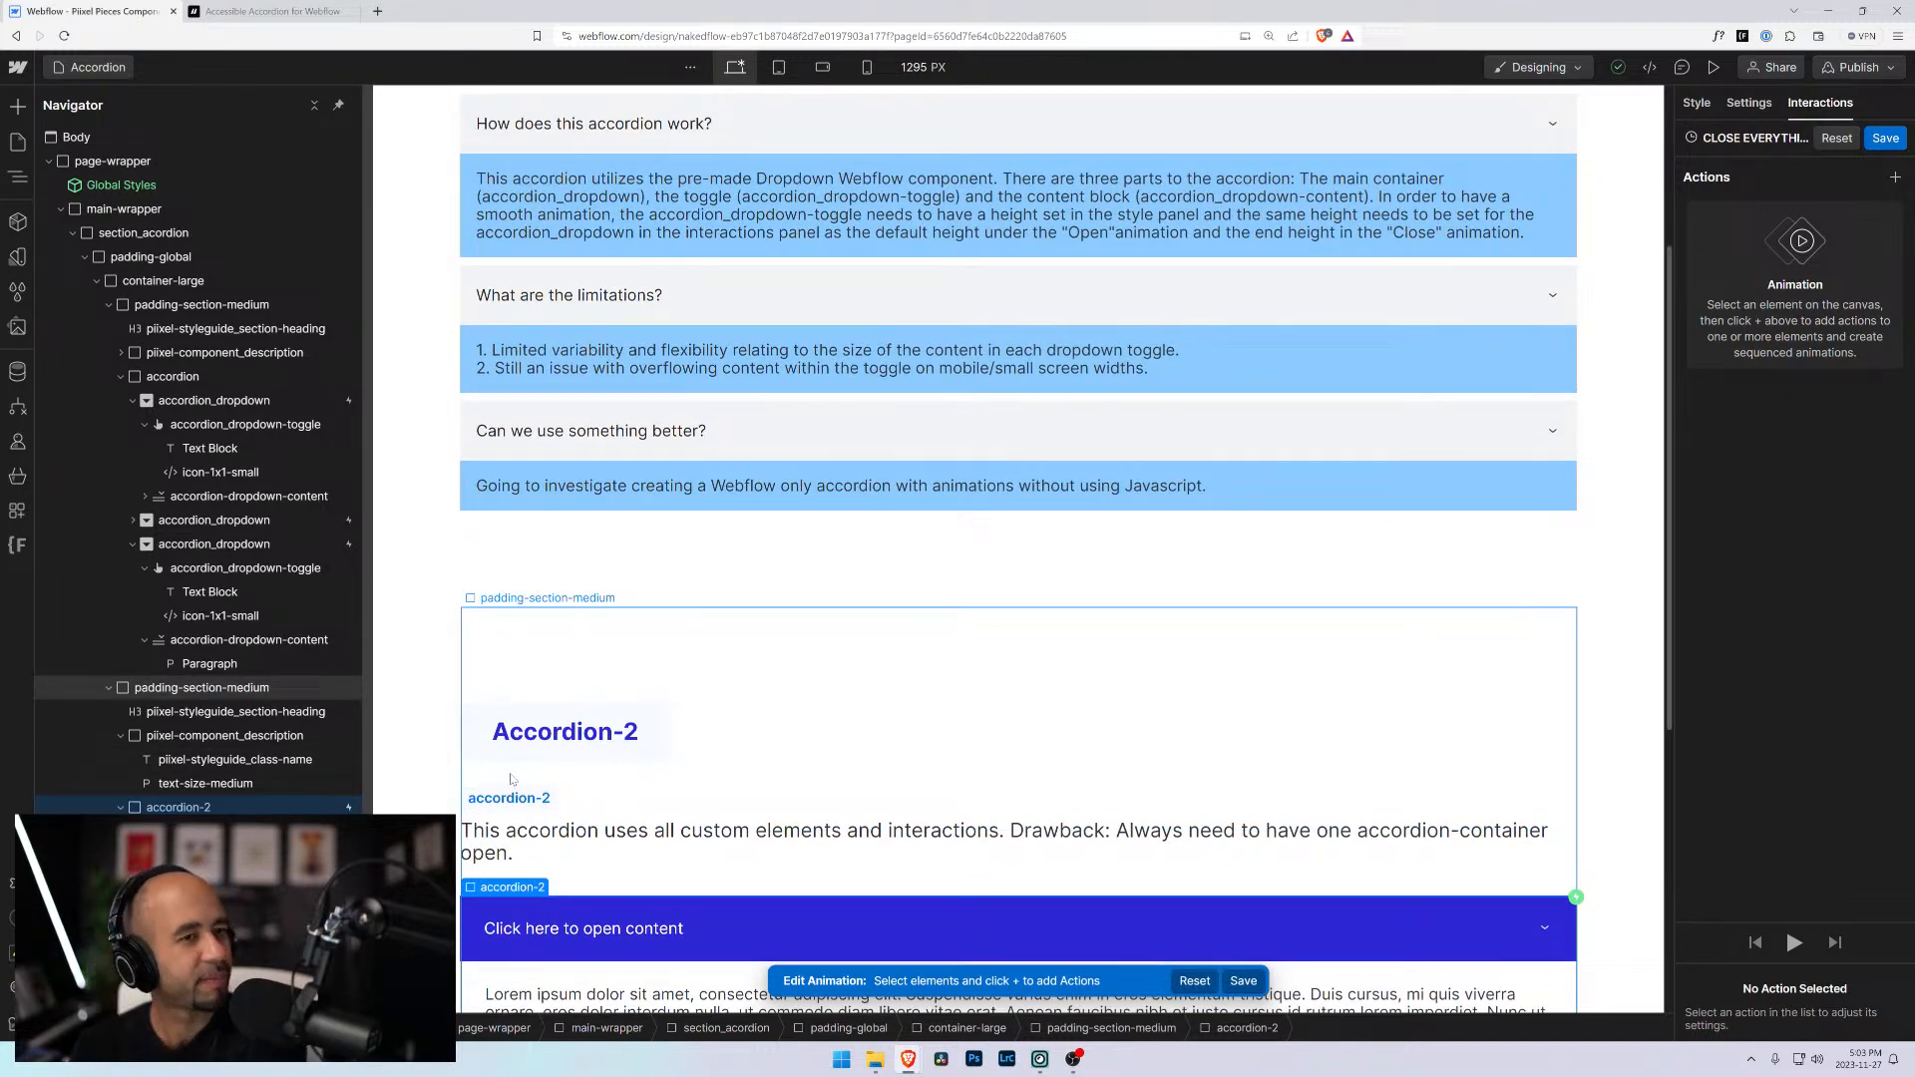
{"action": "scroll", "coordinate": [510, 779], "scroll_direction": "down", "scroll_amount": 5}
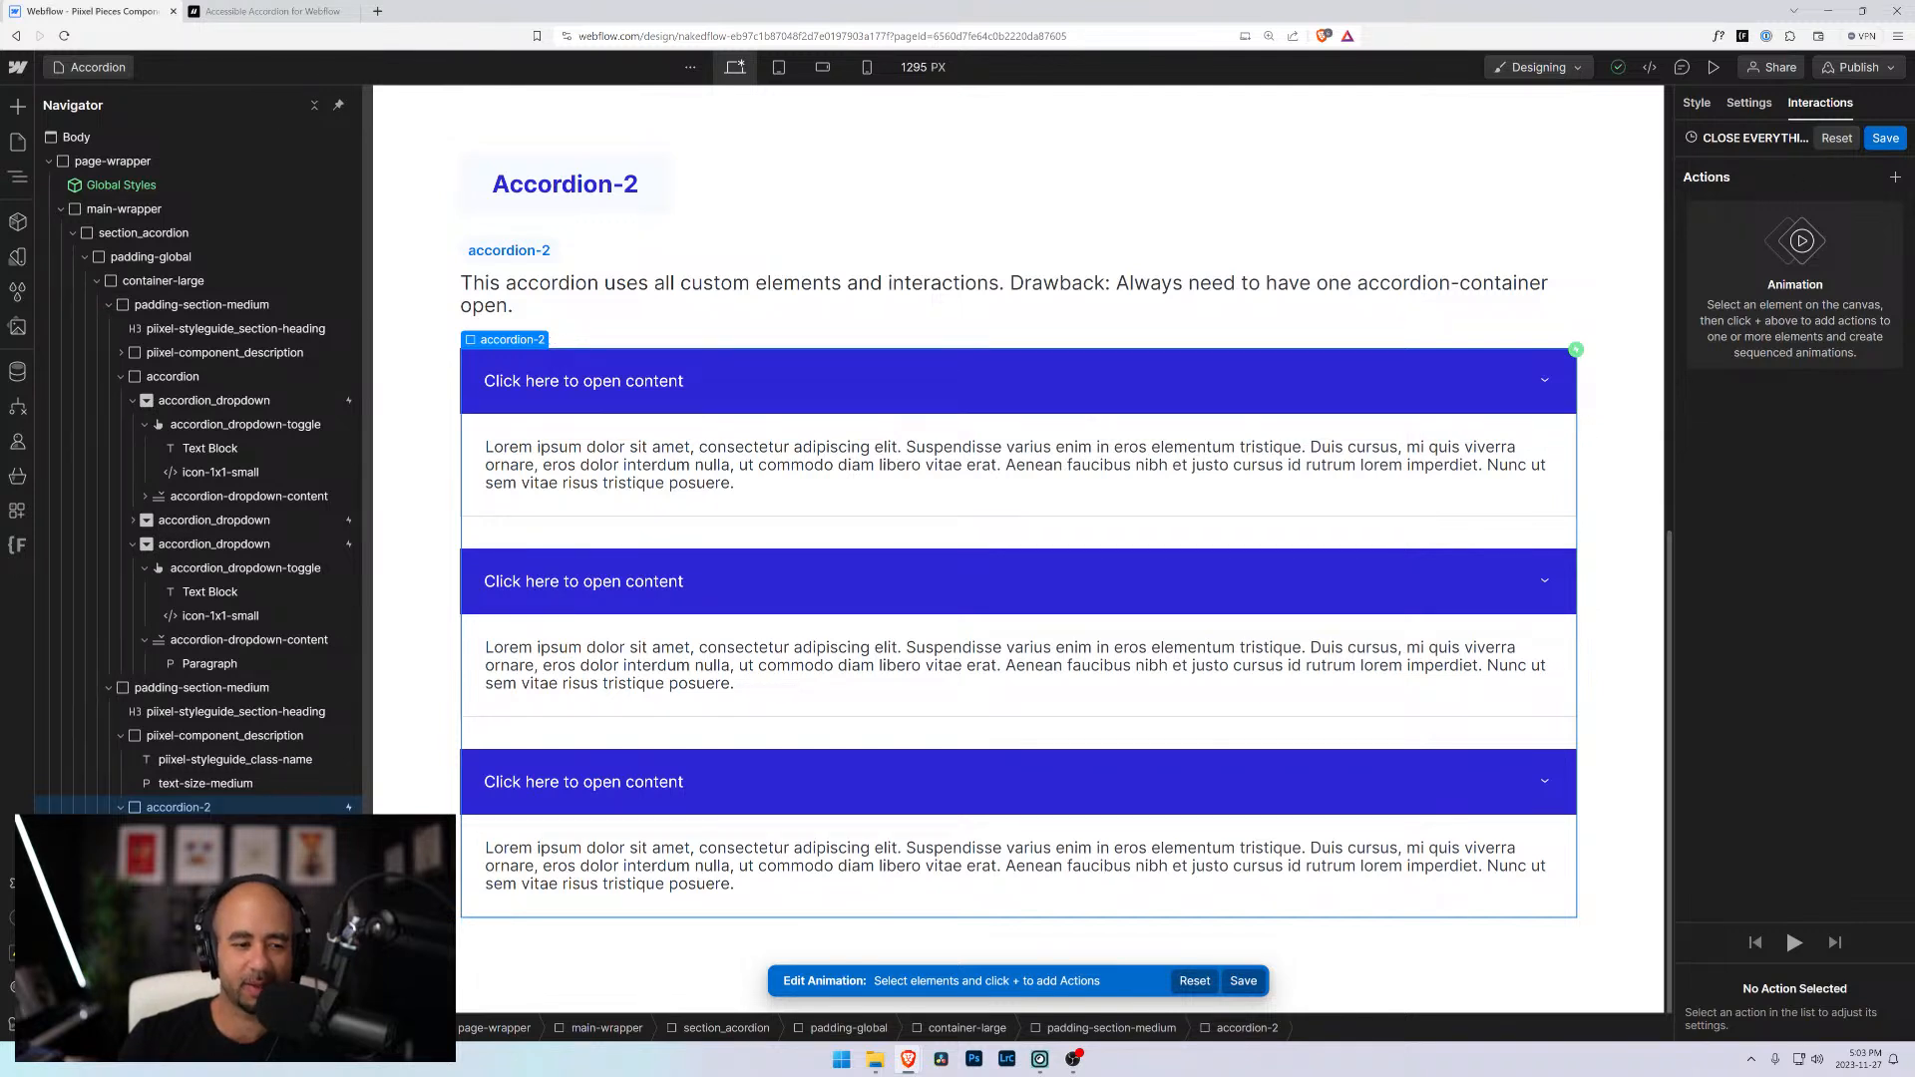
Remove the accordion-2 wrapper's Mouse click trigger and clean up the unused Accordion 2 Open, Accordion 2 Close and CLOSE EVERYTHING animations
{"action": "left_click", "coordinate": [1863, 140]}
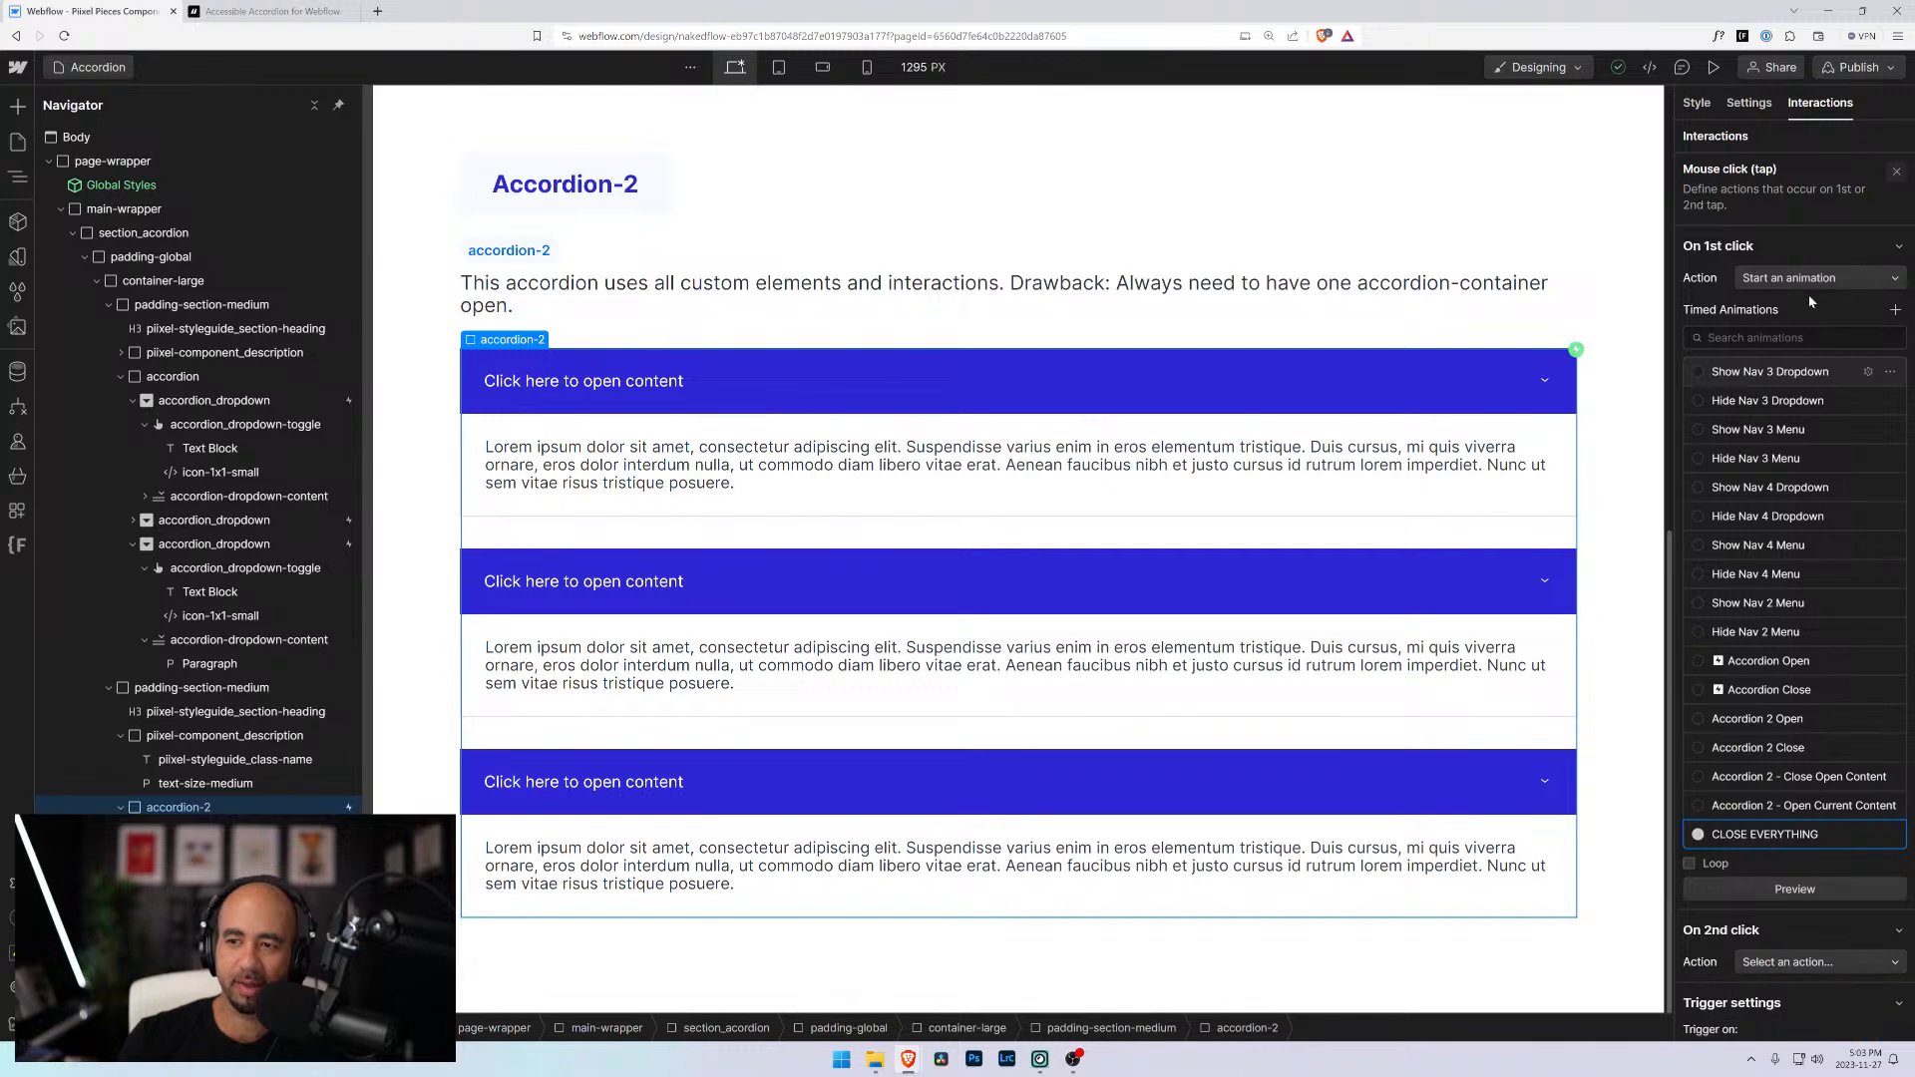
{"action": "left_click", "coordinate": [1898, 173]}
{"action": "left_click", "coordinate": [1900, 210]}
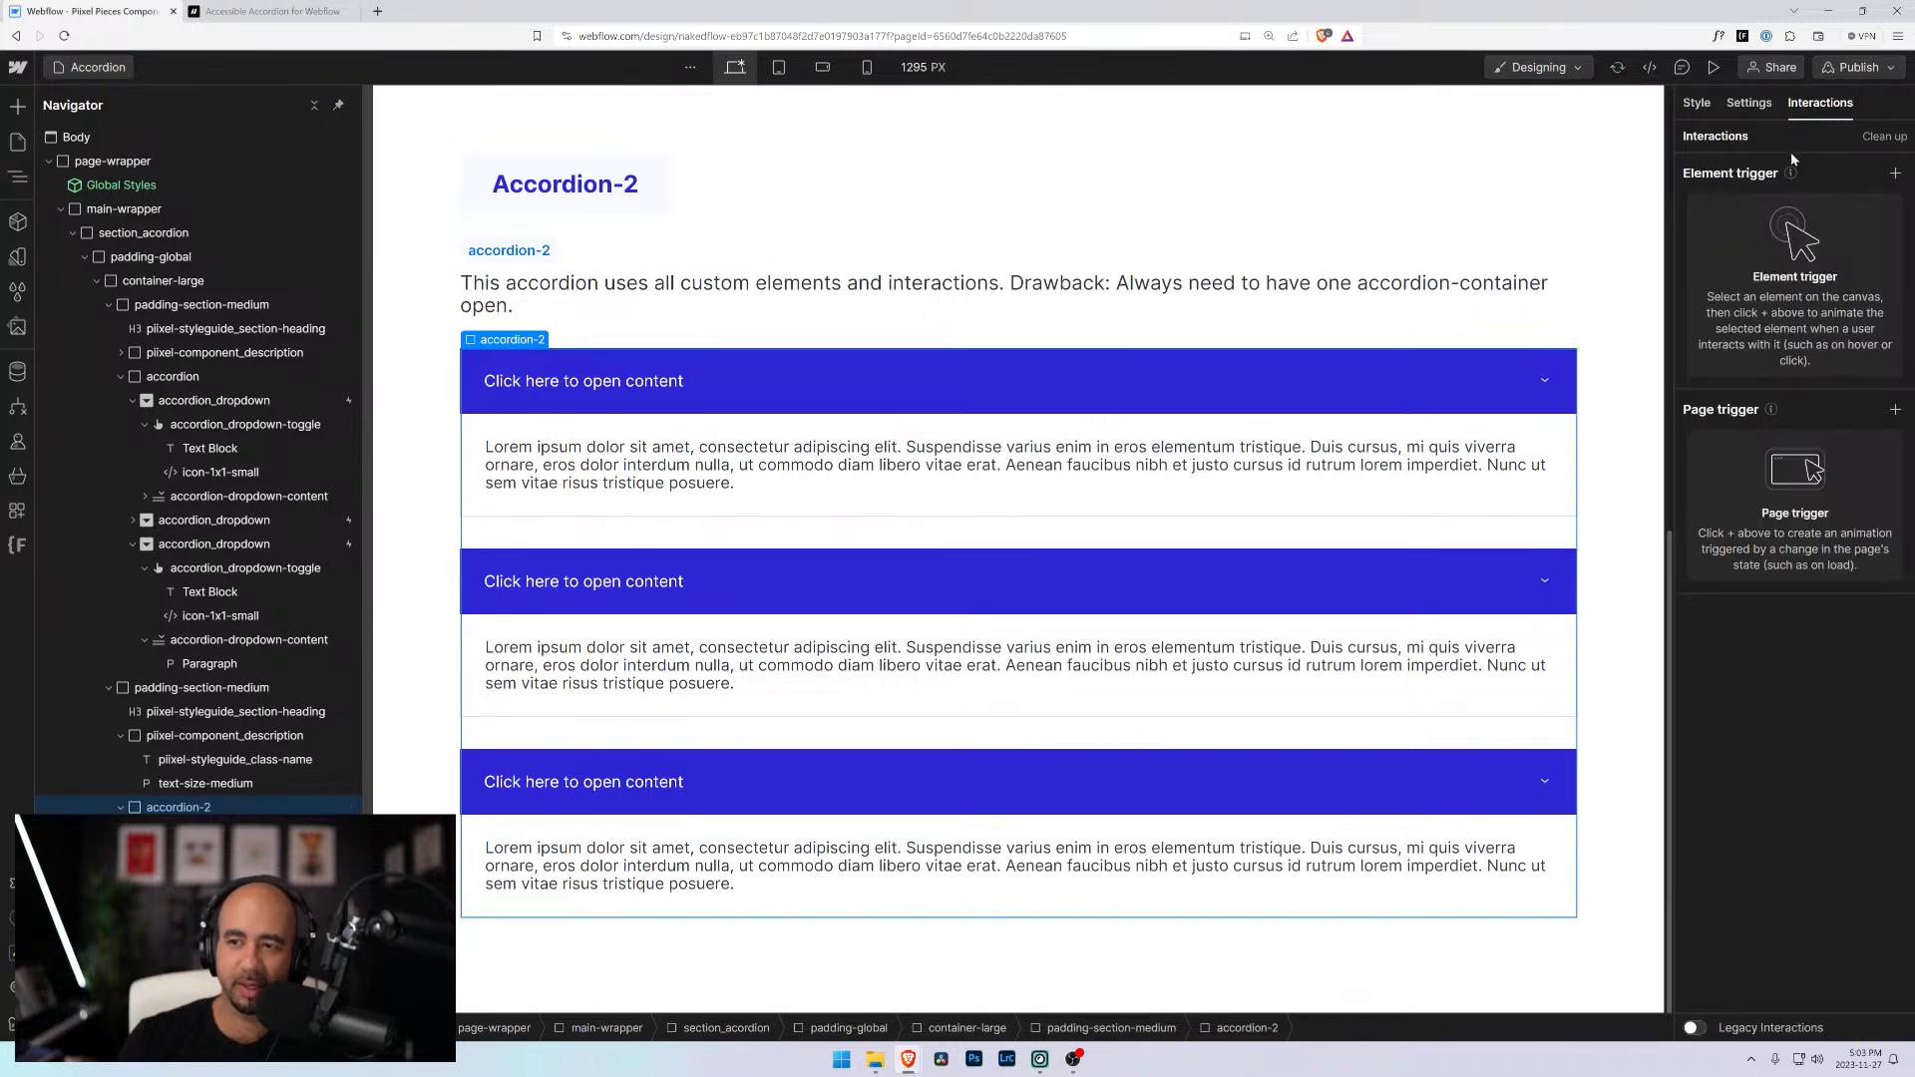
{"action": "left_click", "coordinate": [1885, 135]}
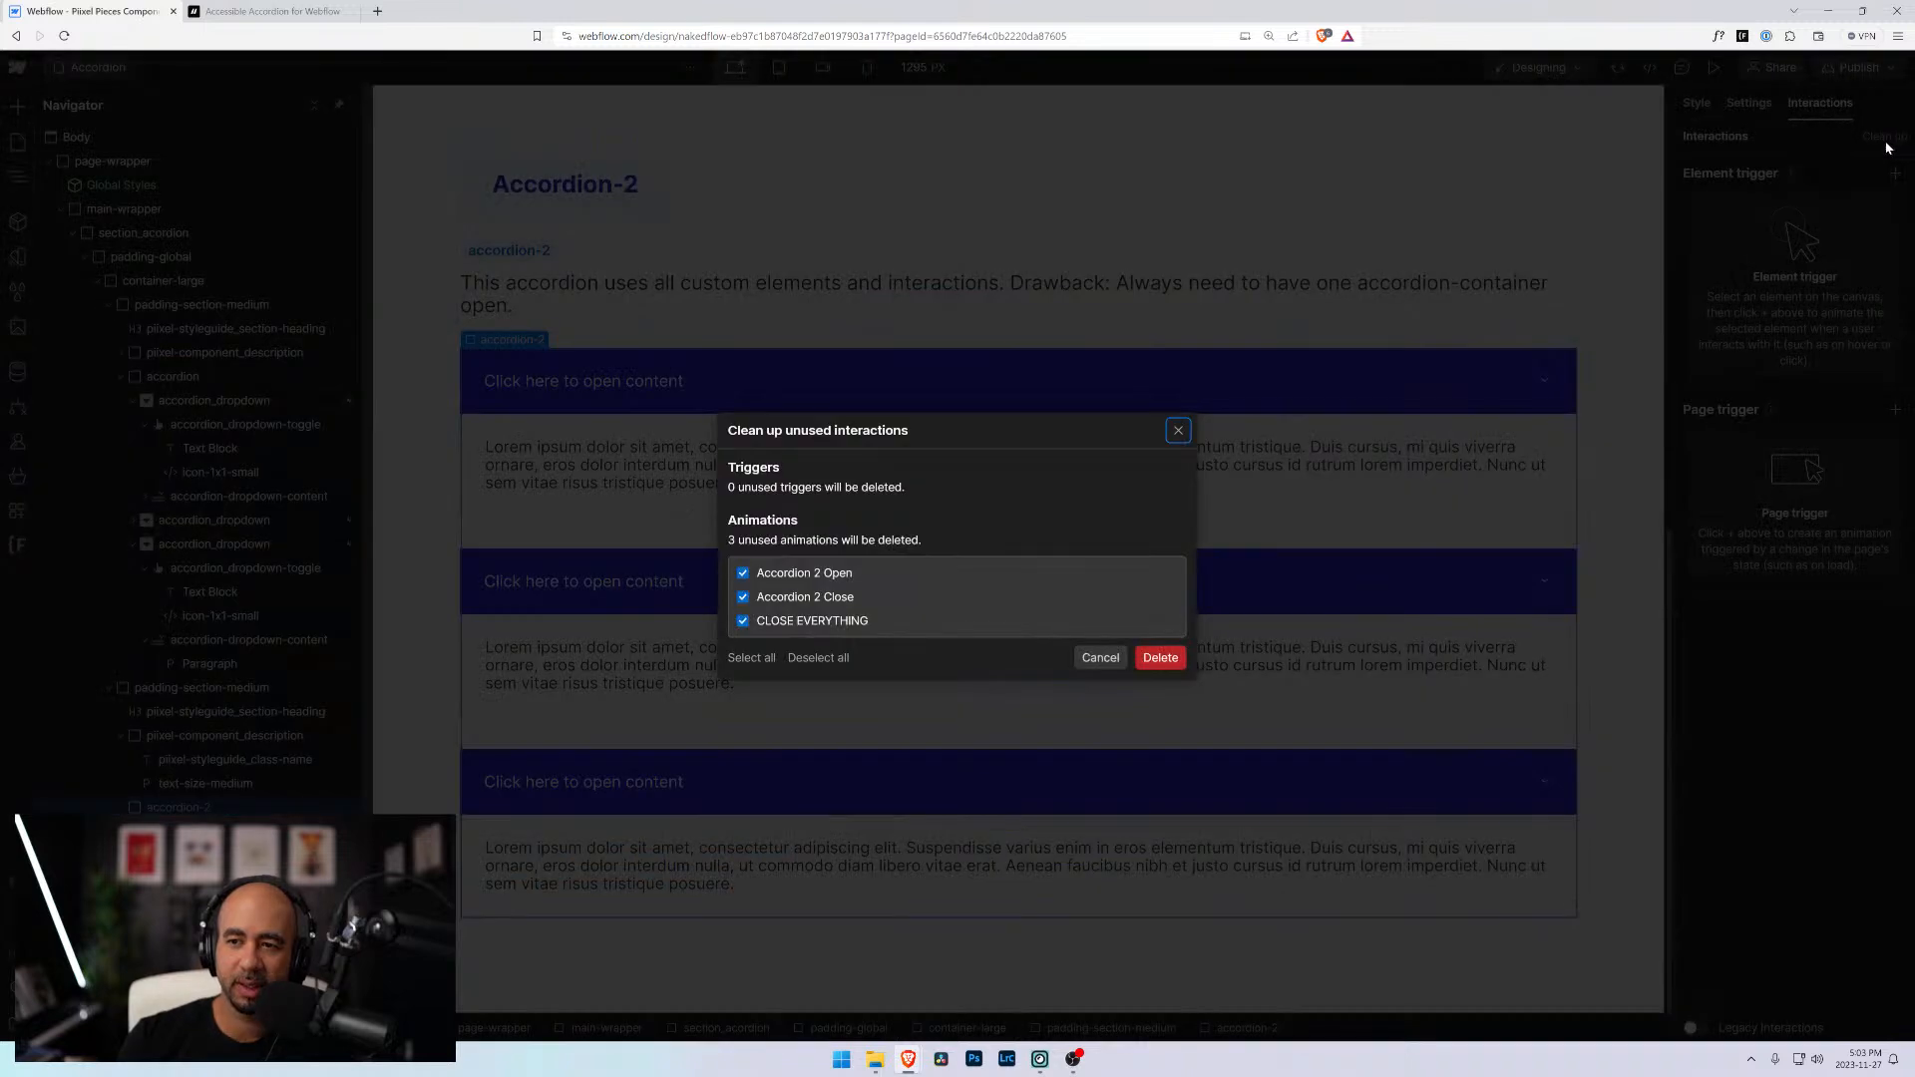
{"action": "left_click", "coordinate": [1167, 663]}
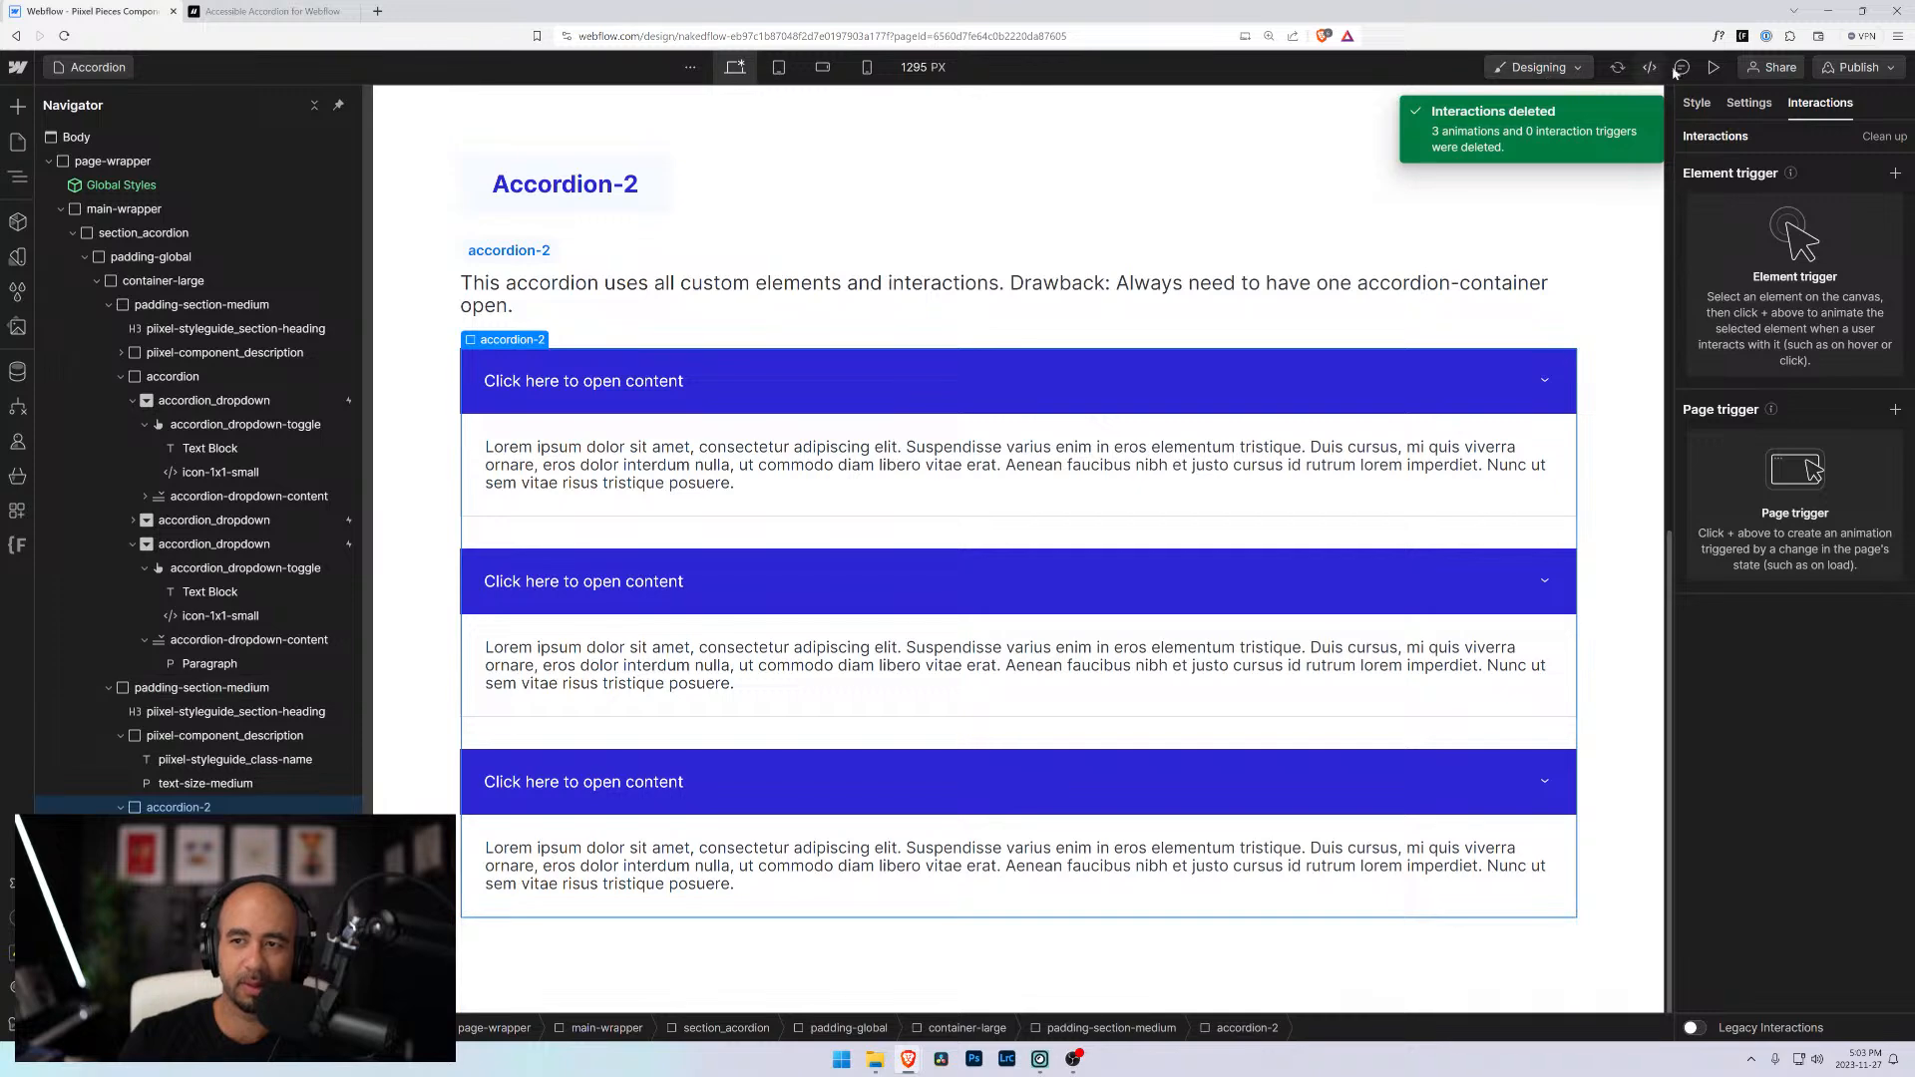
Preview the page, test opening the three Accordion-2 items one after another, and exit the preview
{"action": "left_click", "coordinate": [1715, 67]}
{"action": "left_click", "coordinate": [964, 712]}
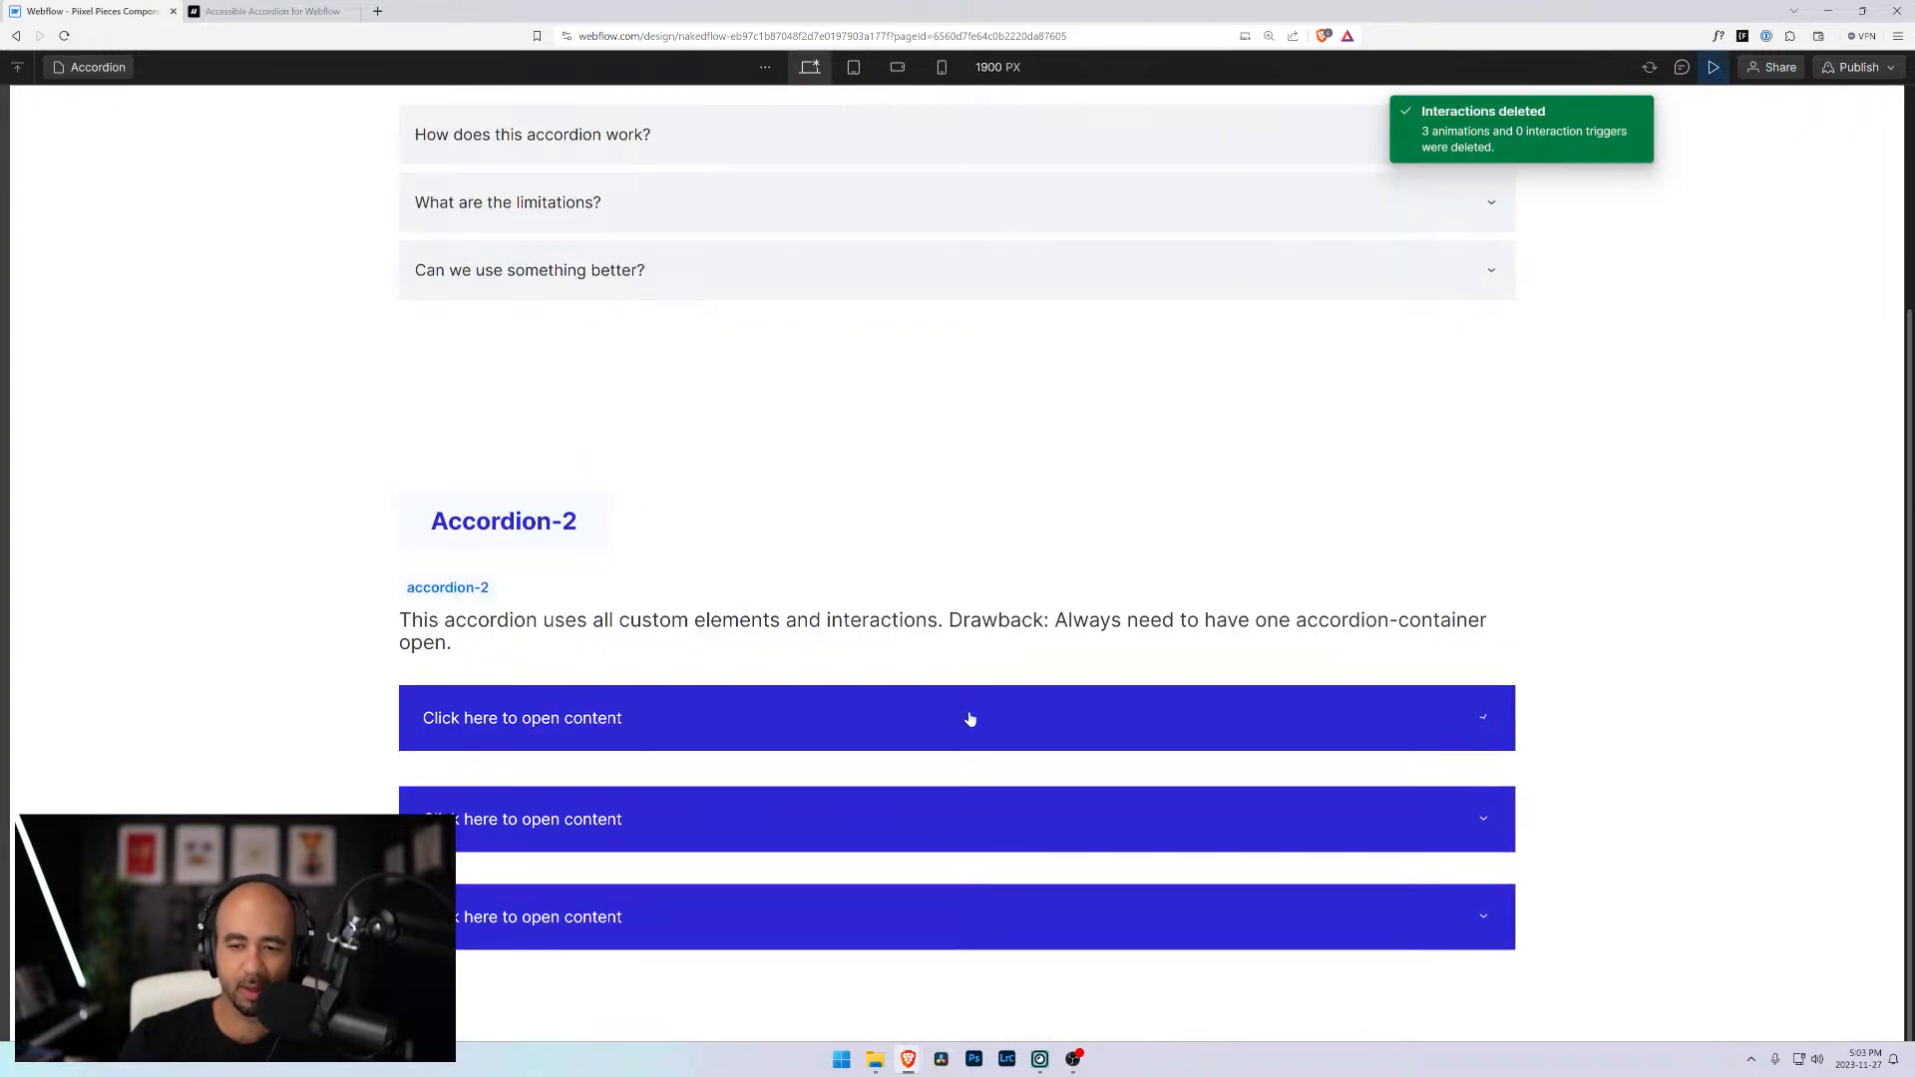
{"action": "left_click", "coordinate": [922, 905]}
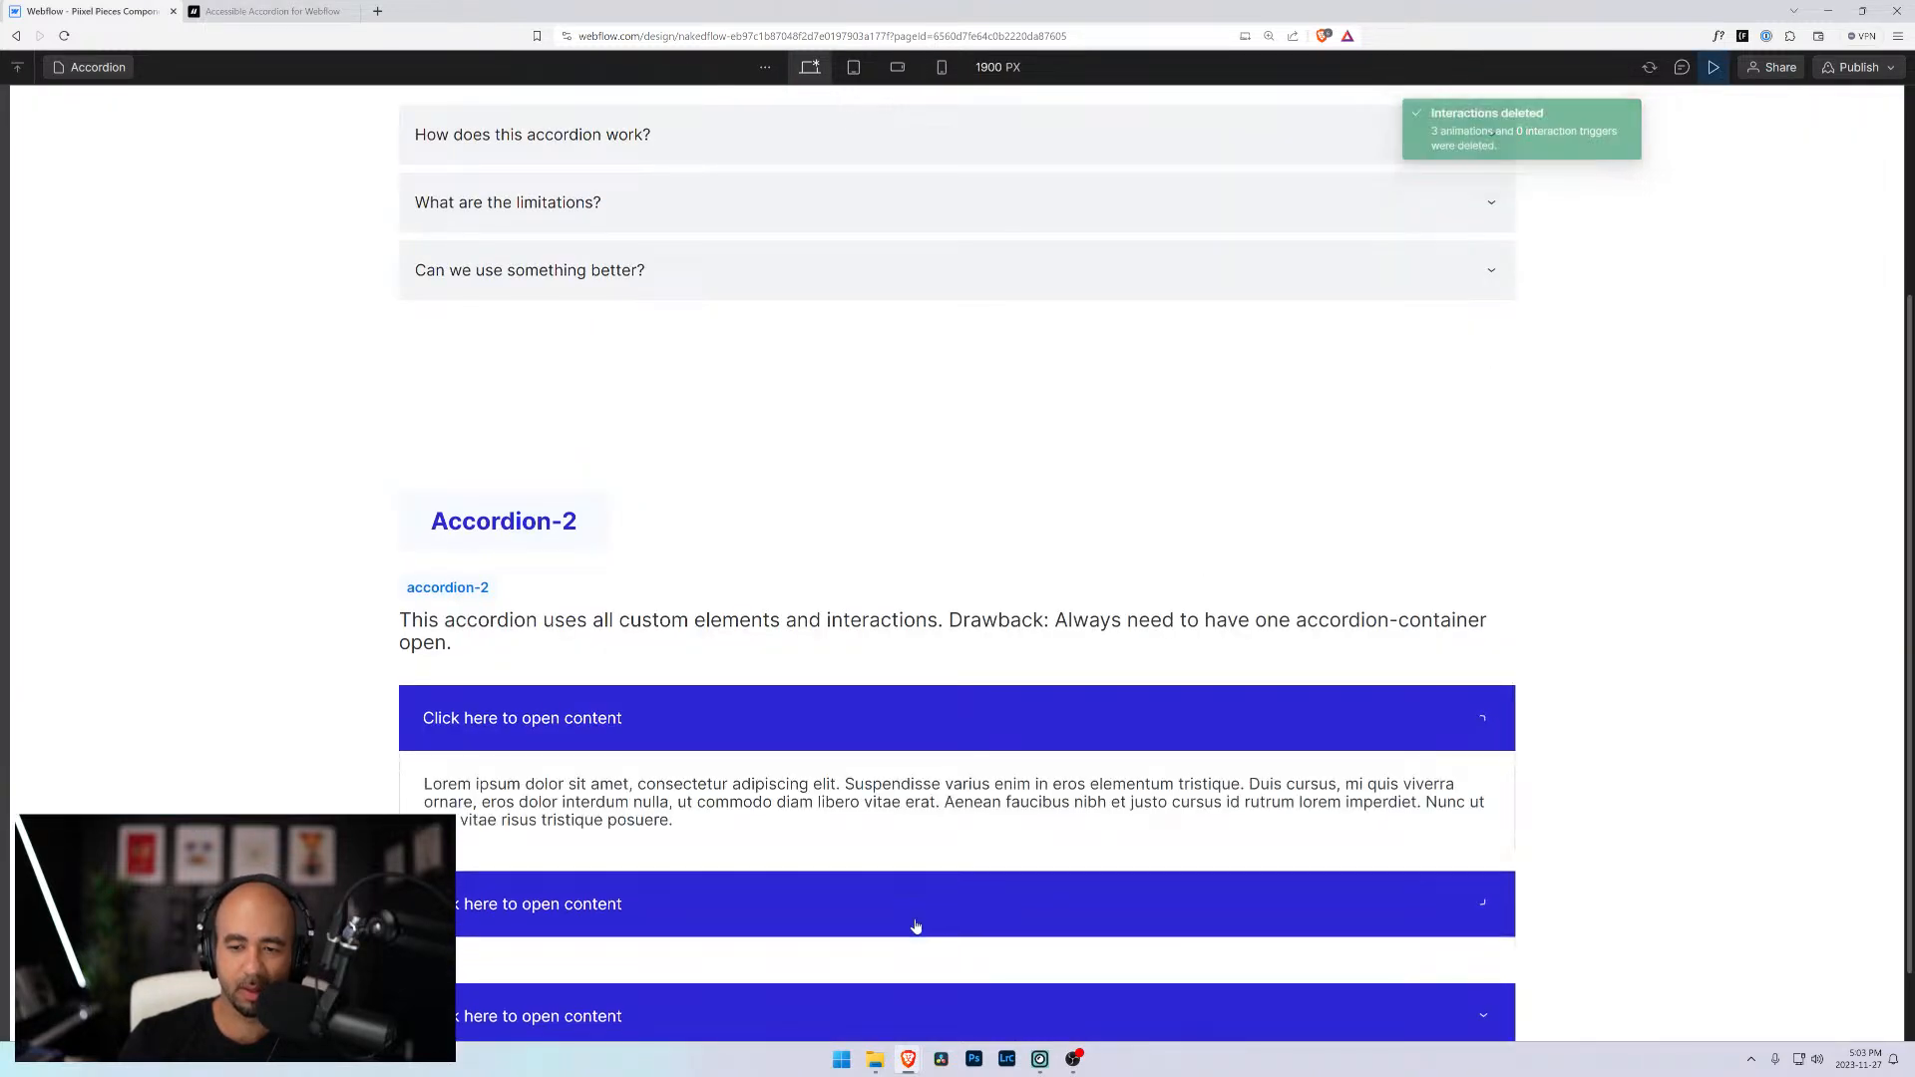
{"action": "left_click", "coordinate": [858, 1009]}
{"action": "scroll", "coordinate": [789, 758], "scroll_direction": "down", "scroll_amount": 1}
{"action": "left_click", "coordinate": [727, 619]}
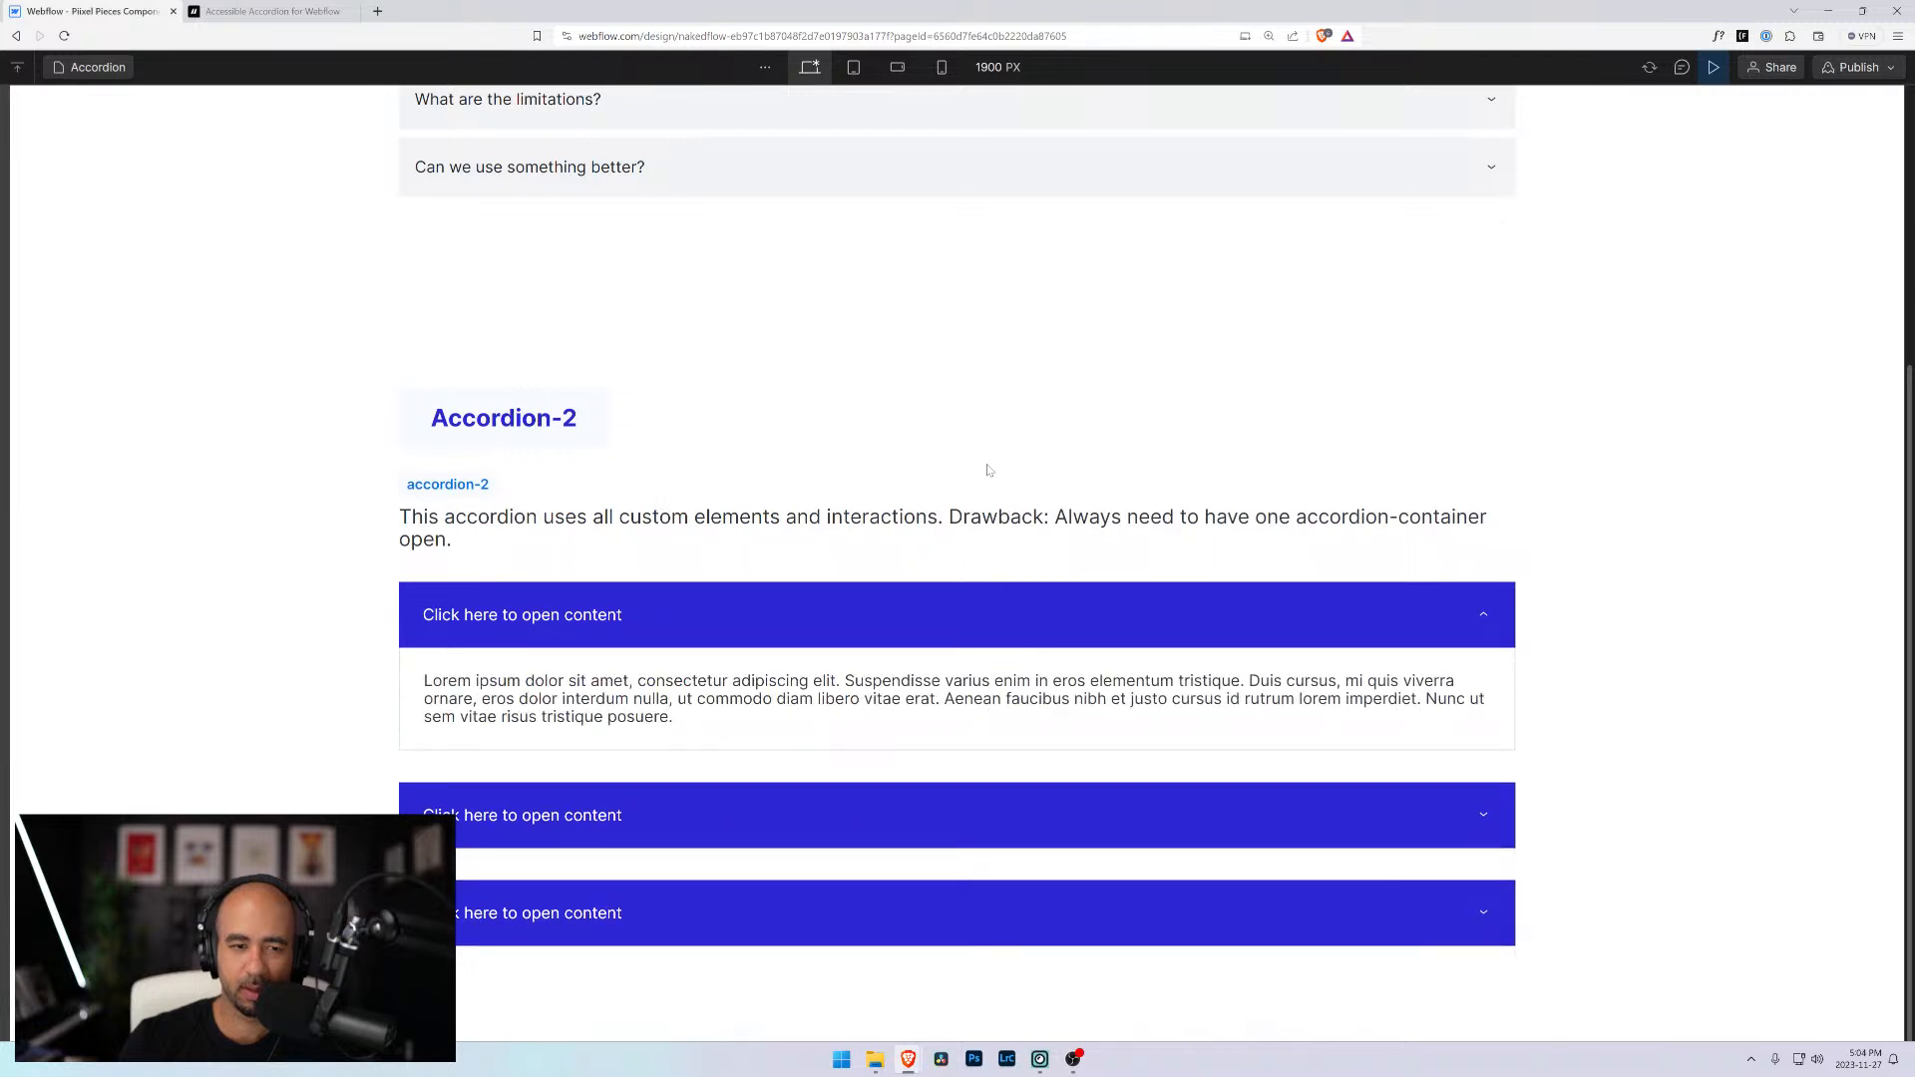
{"action": "left_click", "coordinate": [724, 808]}
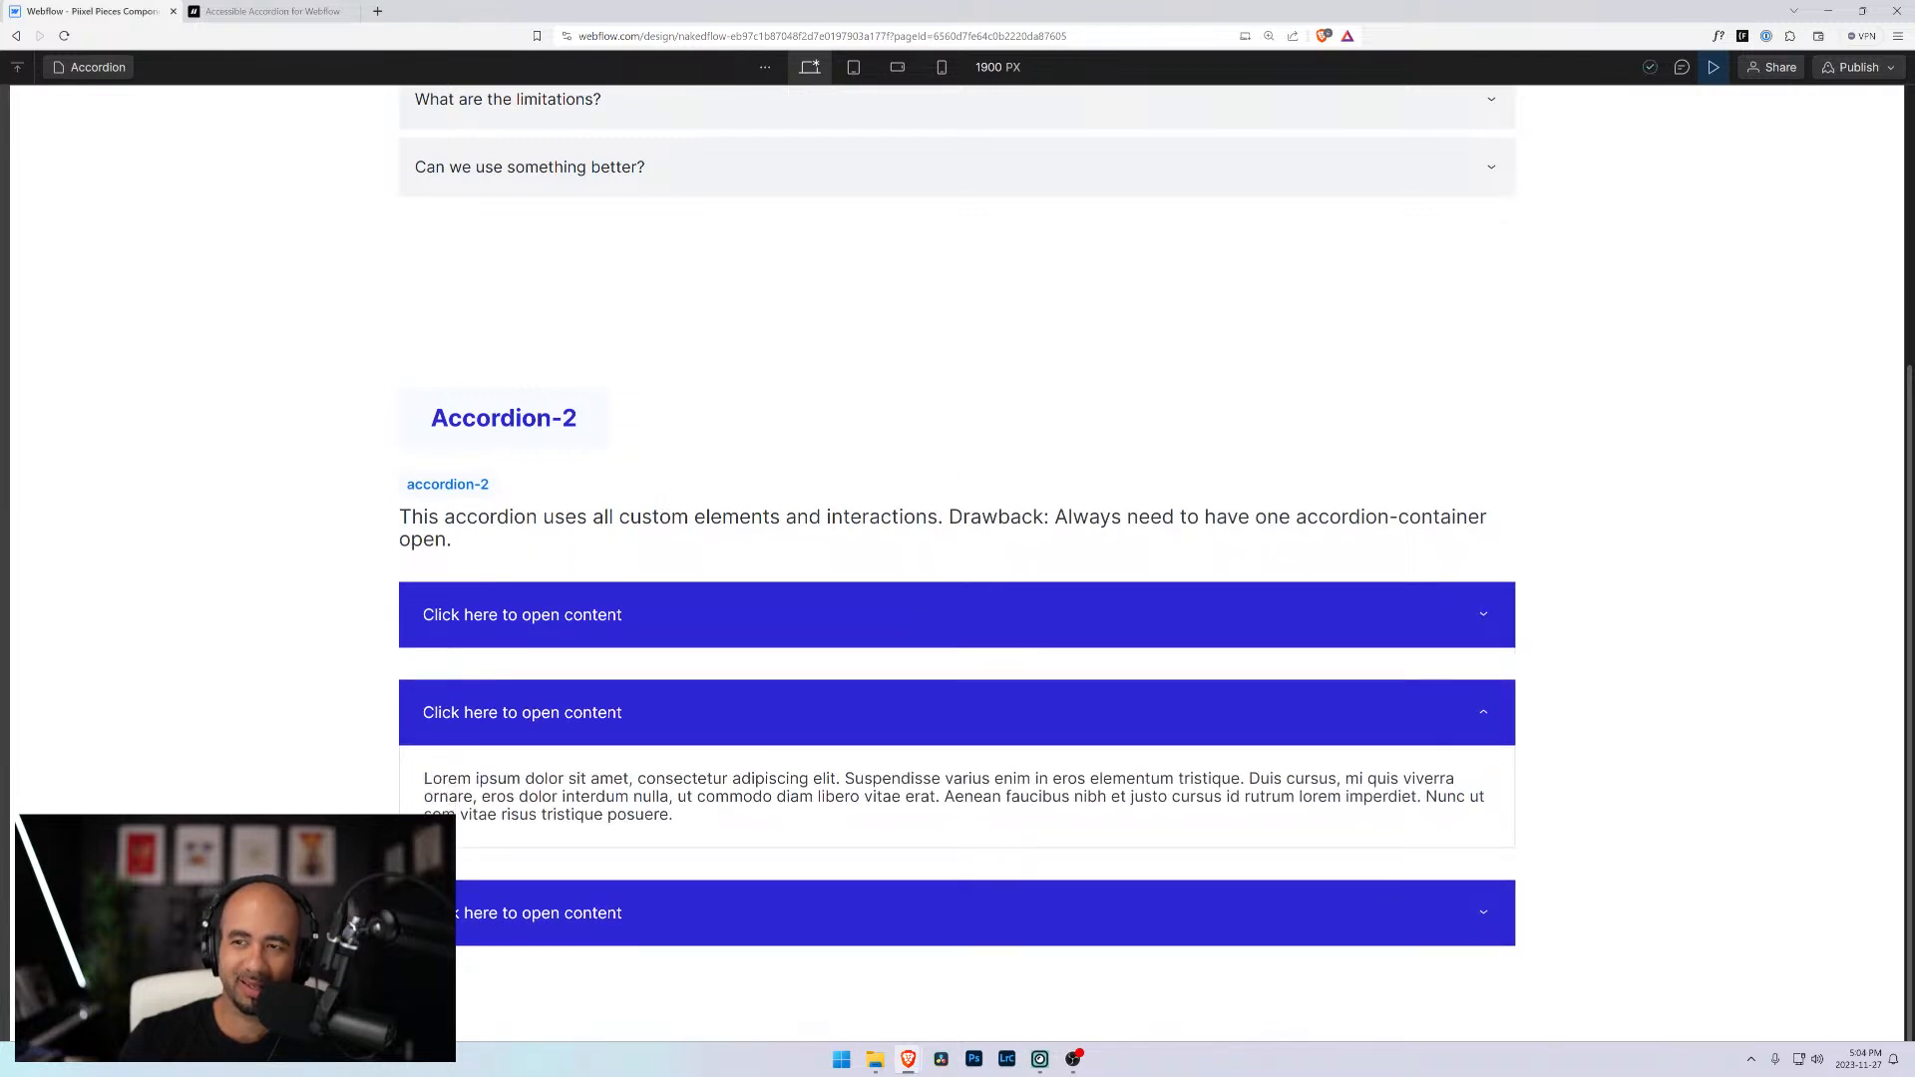
{"action": "left_click", "coordinate": [1714, 68]}
Rename the closing animation on the first accordion-2_toggle as Accordion 2 - Step 1: Close All and finish editing it
{"action": "scroll", "coordinate": [1163, 760], "scroll_direction": "down", "scroll_amount": 4}
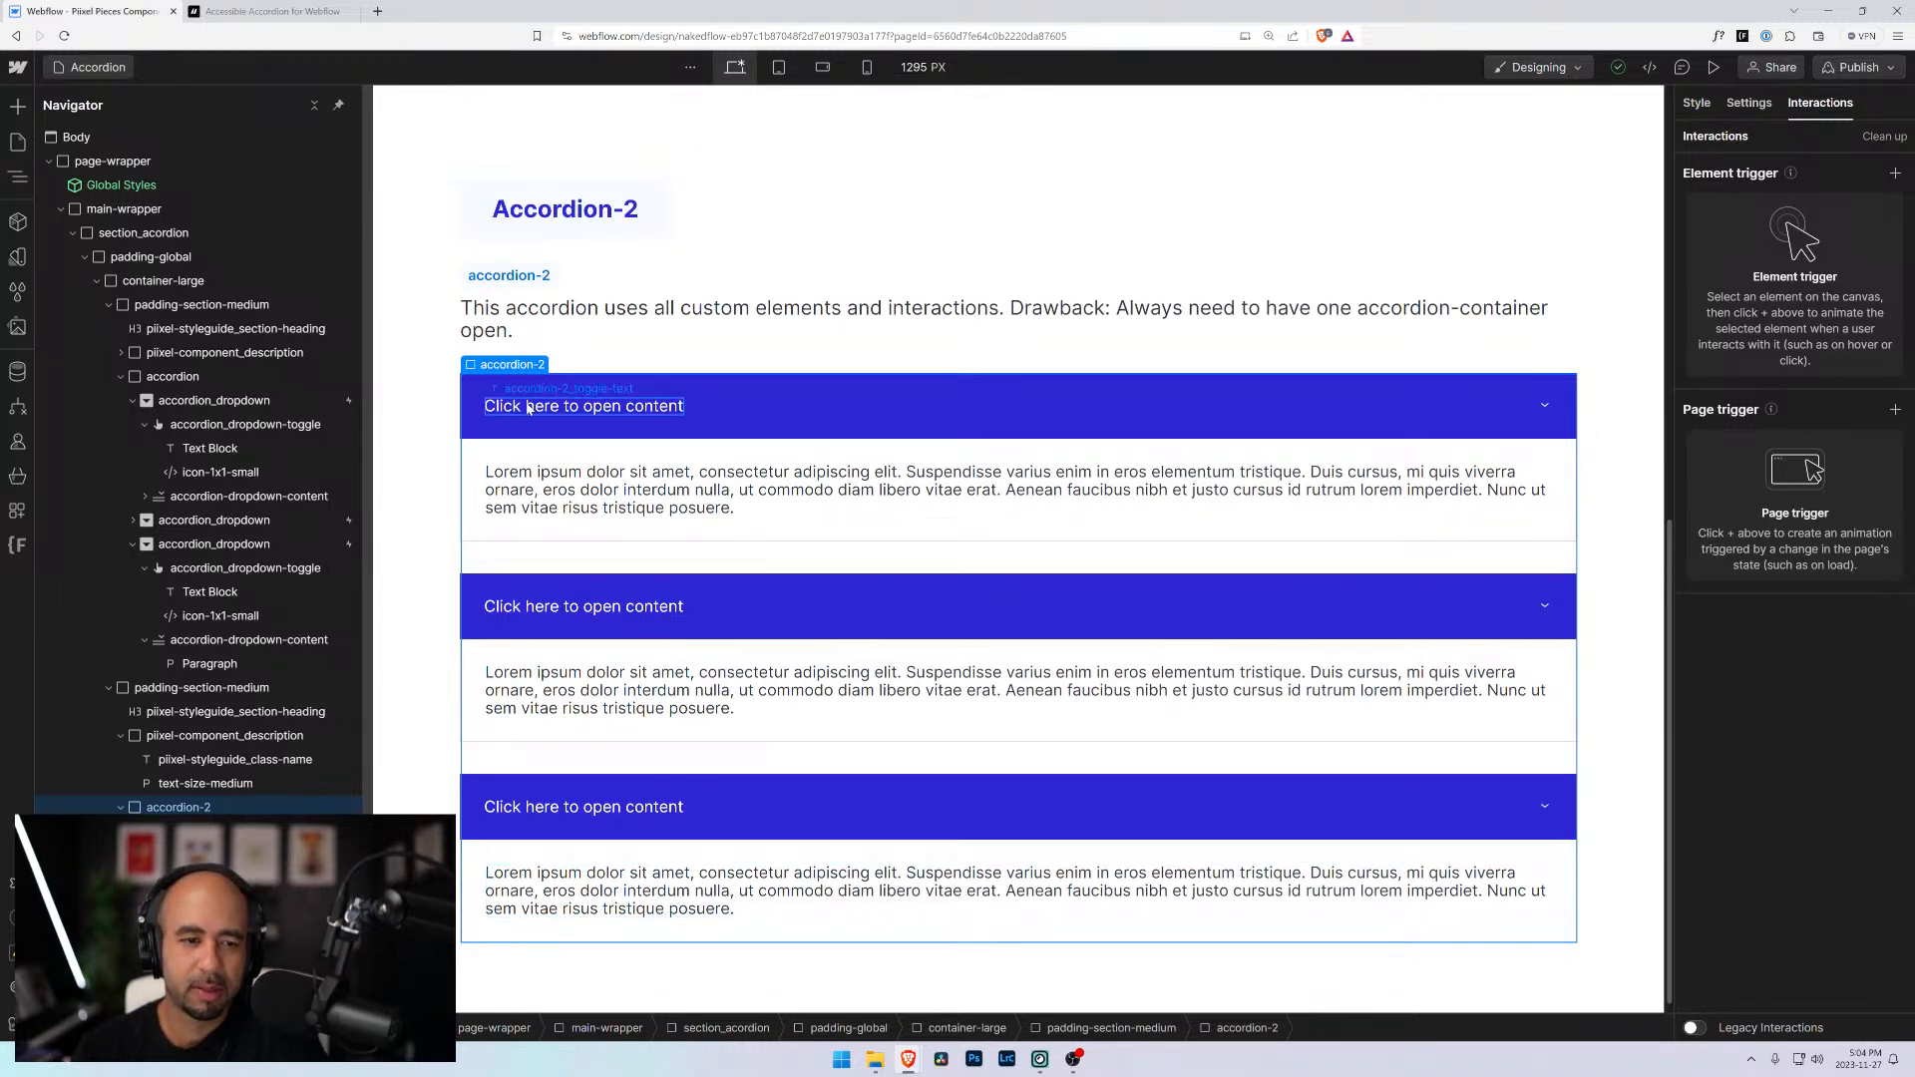
{"action": "scroll", "coordinate": [529, 409], "scroll_direction": "down", "scroll_amount": 1}
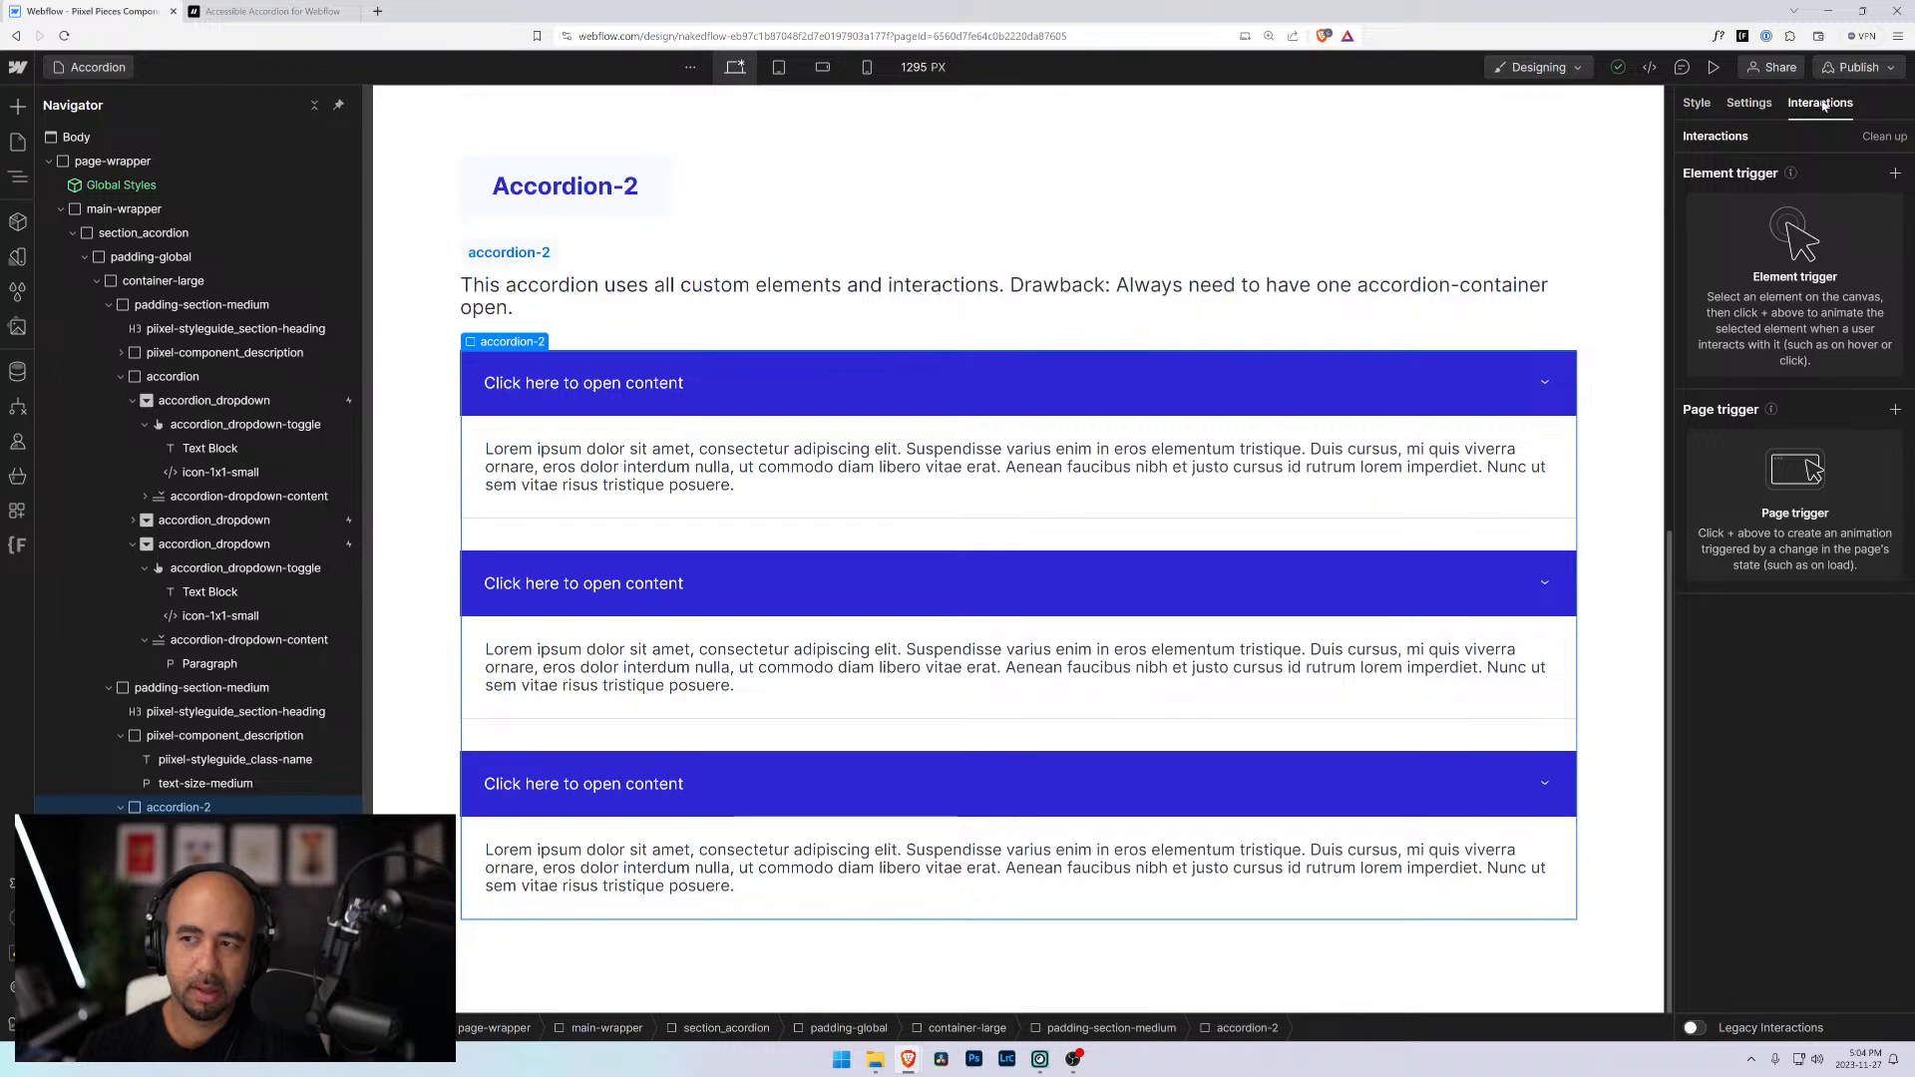
{"action": "left_click", "coordinate": [216, 855]}
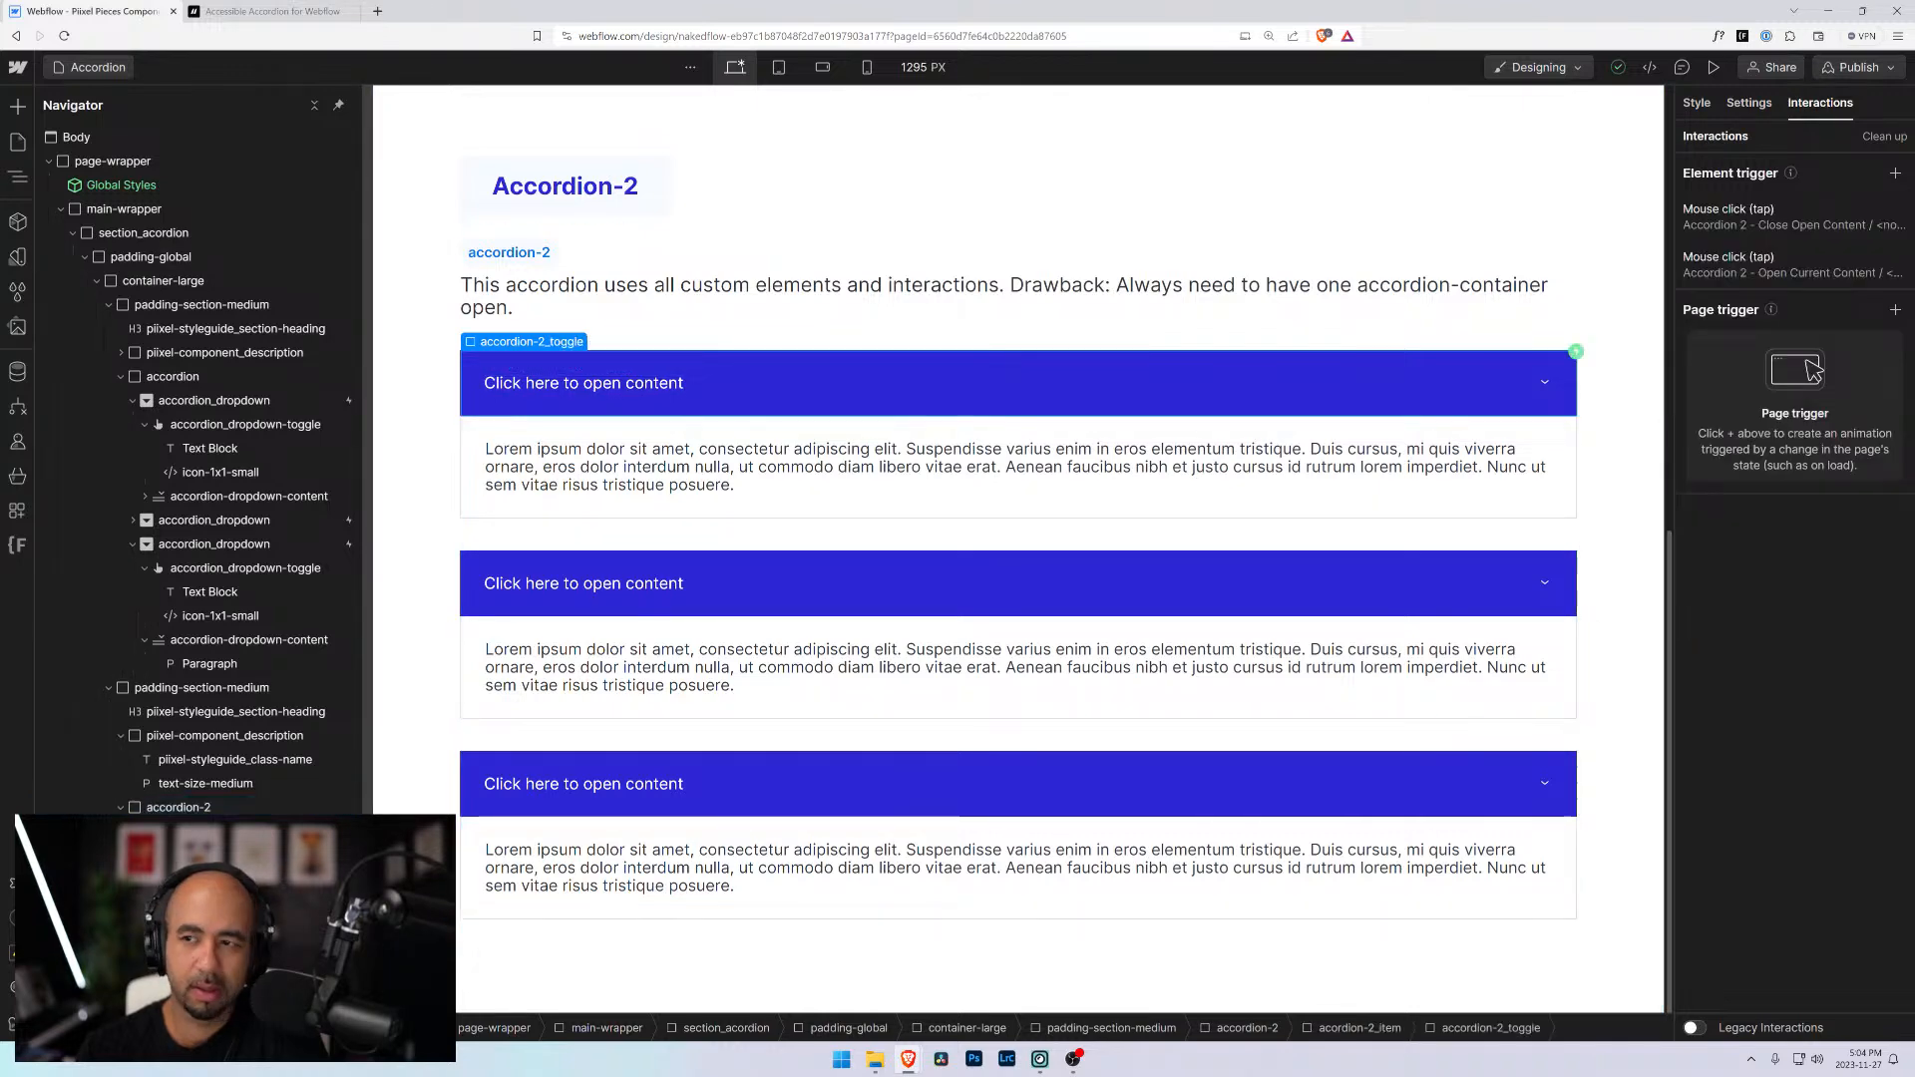
{"action": "left_click", "coordinate": [1836, 214]}
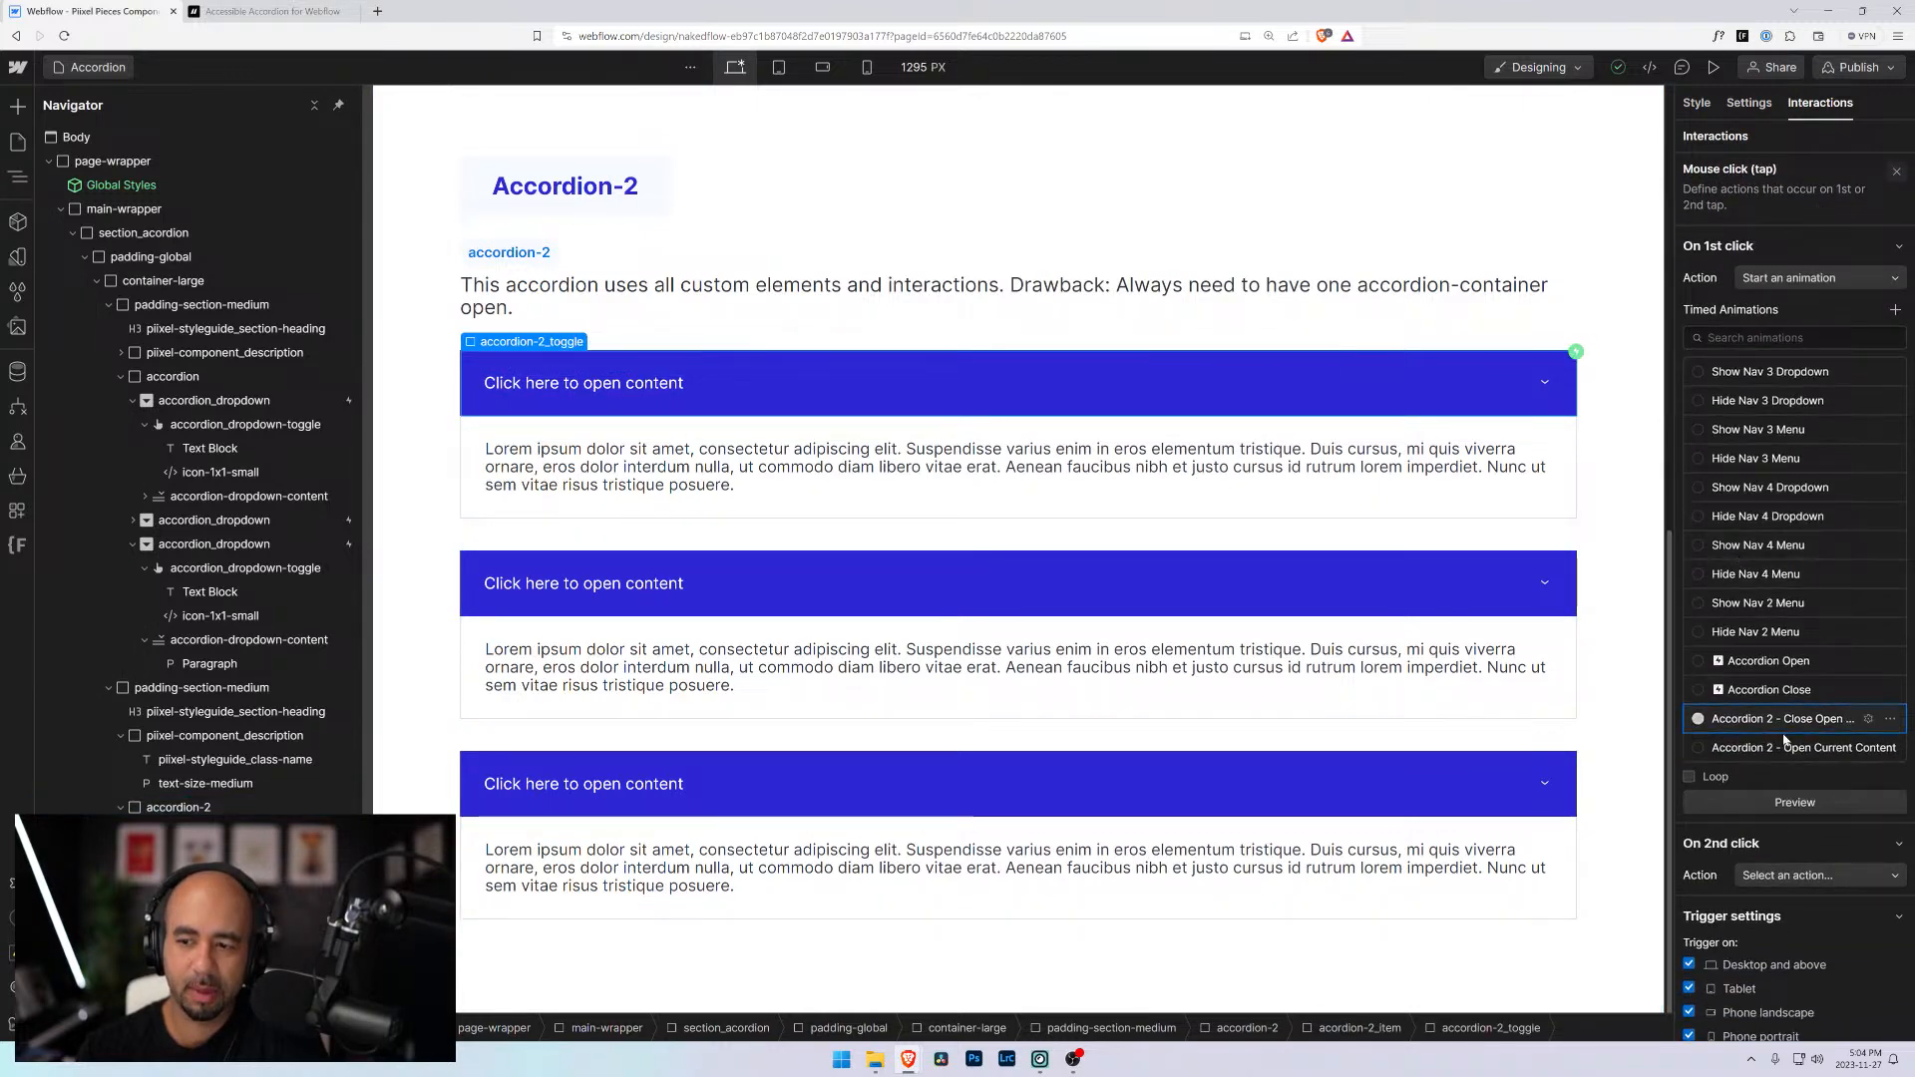
{"action": "left_click", "coordinate": [1869, 718]}
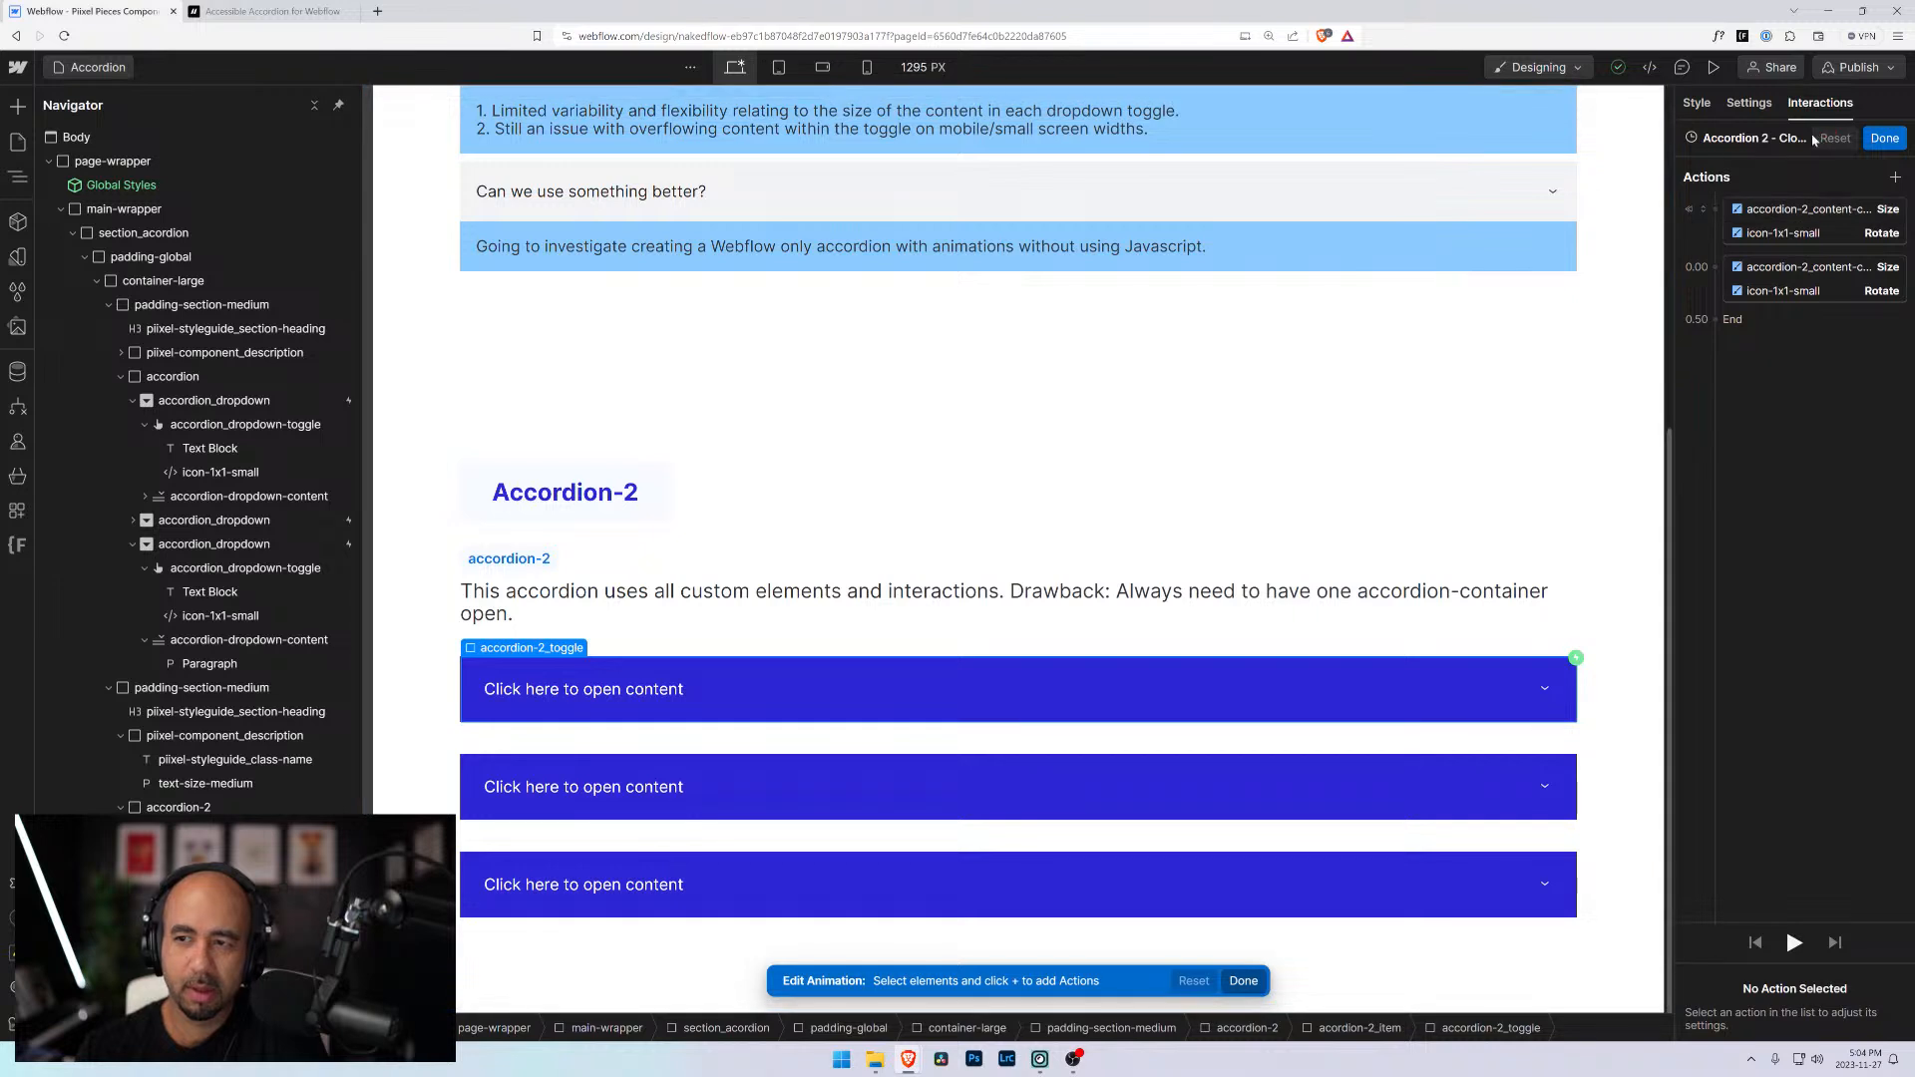
{"action": "left_click", "coordinate": [1798, 139]}
{"action": "key", "text": "Right"}
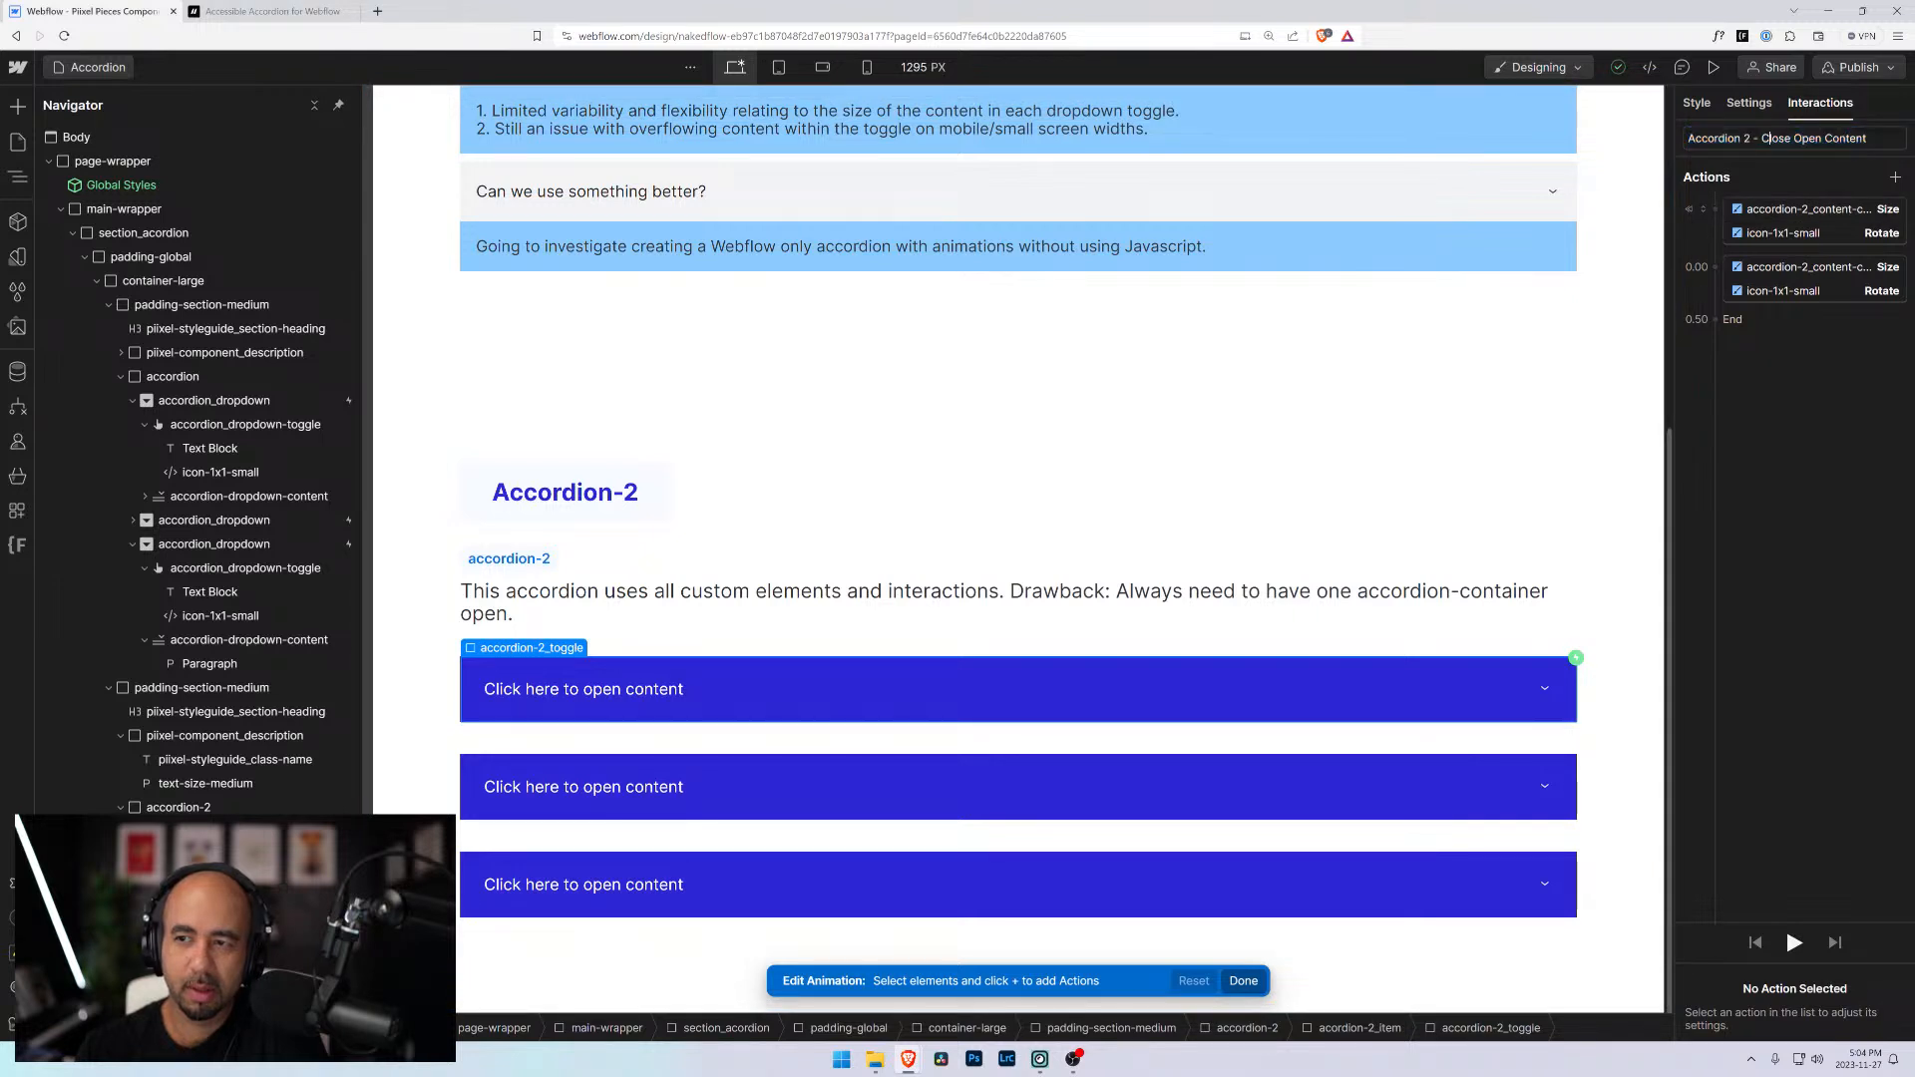
{"action": "key", "text": "ctrl+shift+Left"}
{"action": "key", "text": "ctrl+shift+Left"}
{"action": "key", "text": "ctrl+shift+Left"}
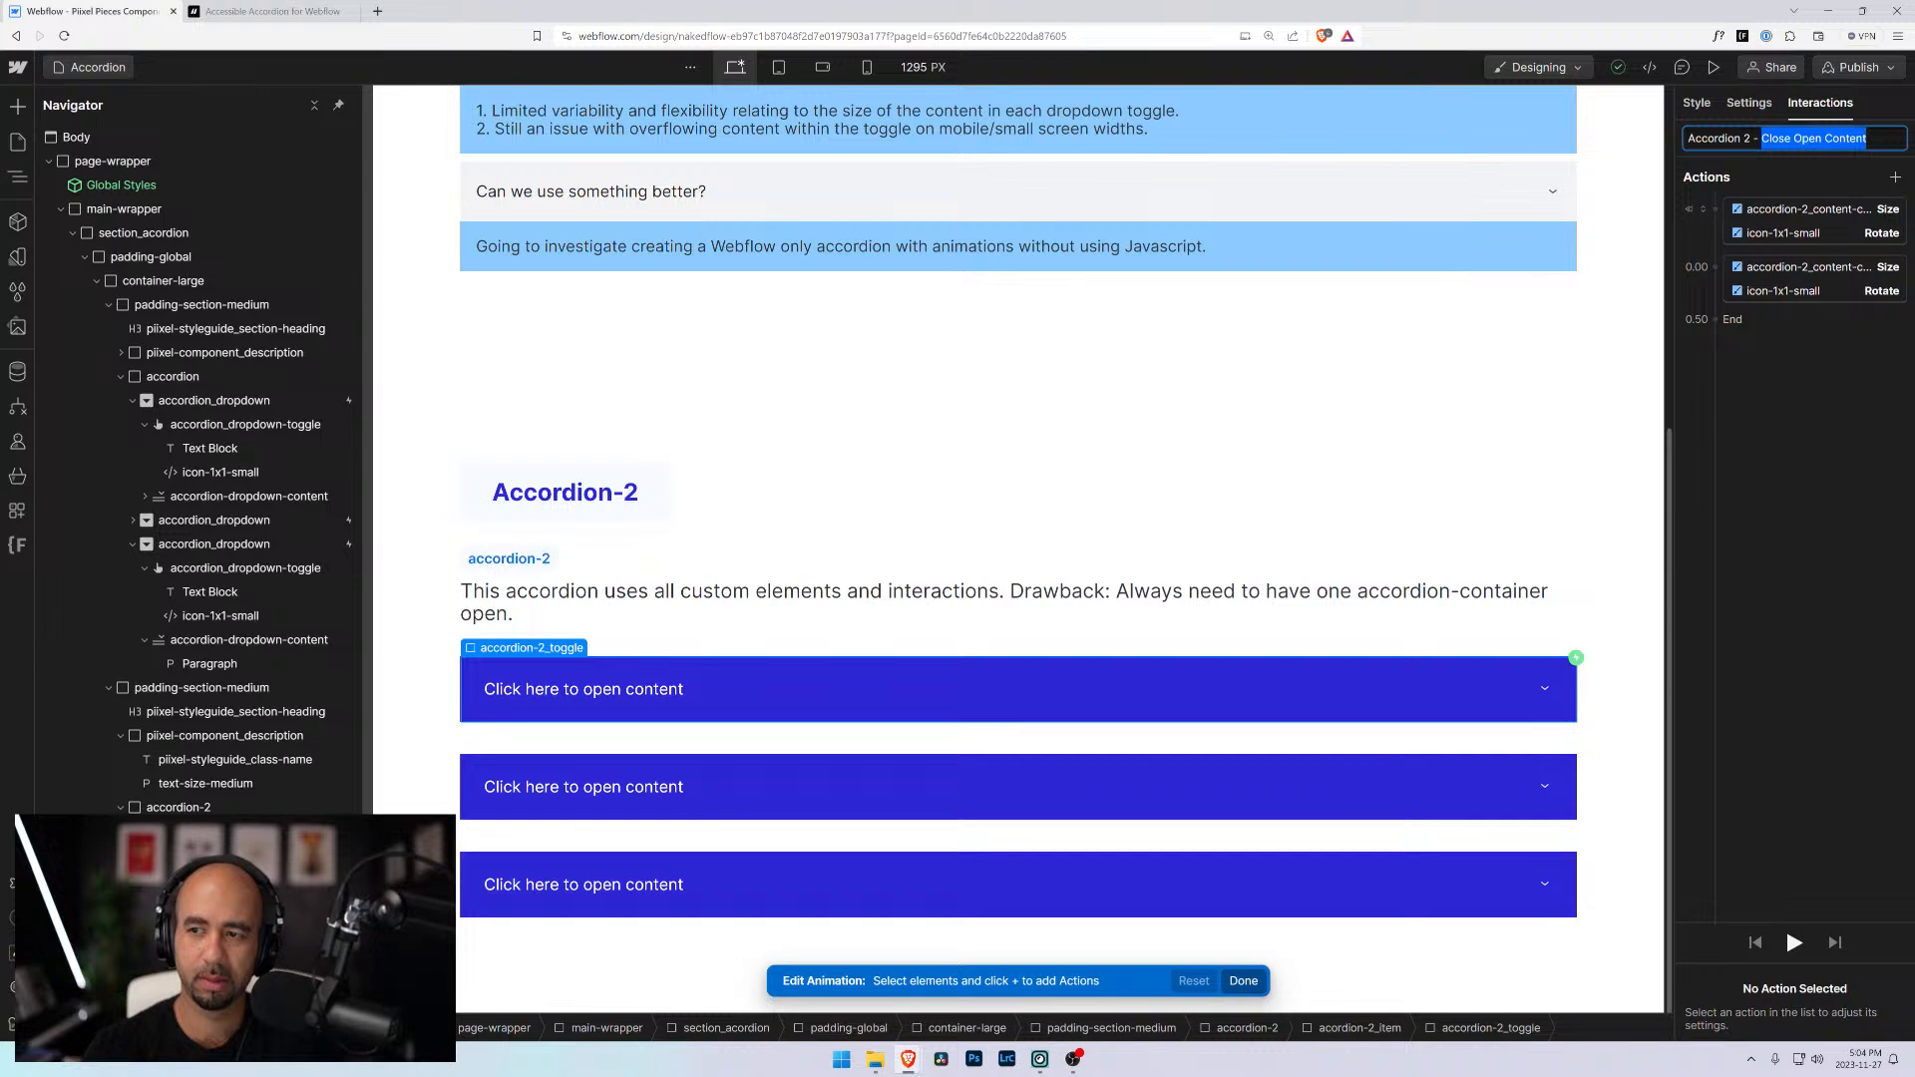
{"action": "type", "text": "S"}
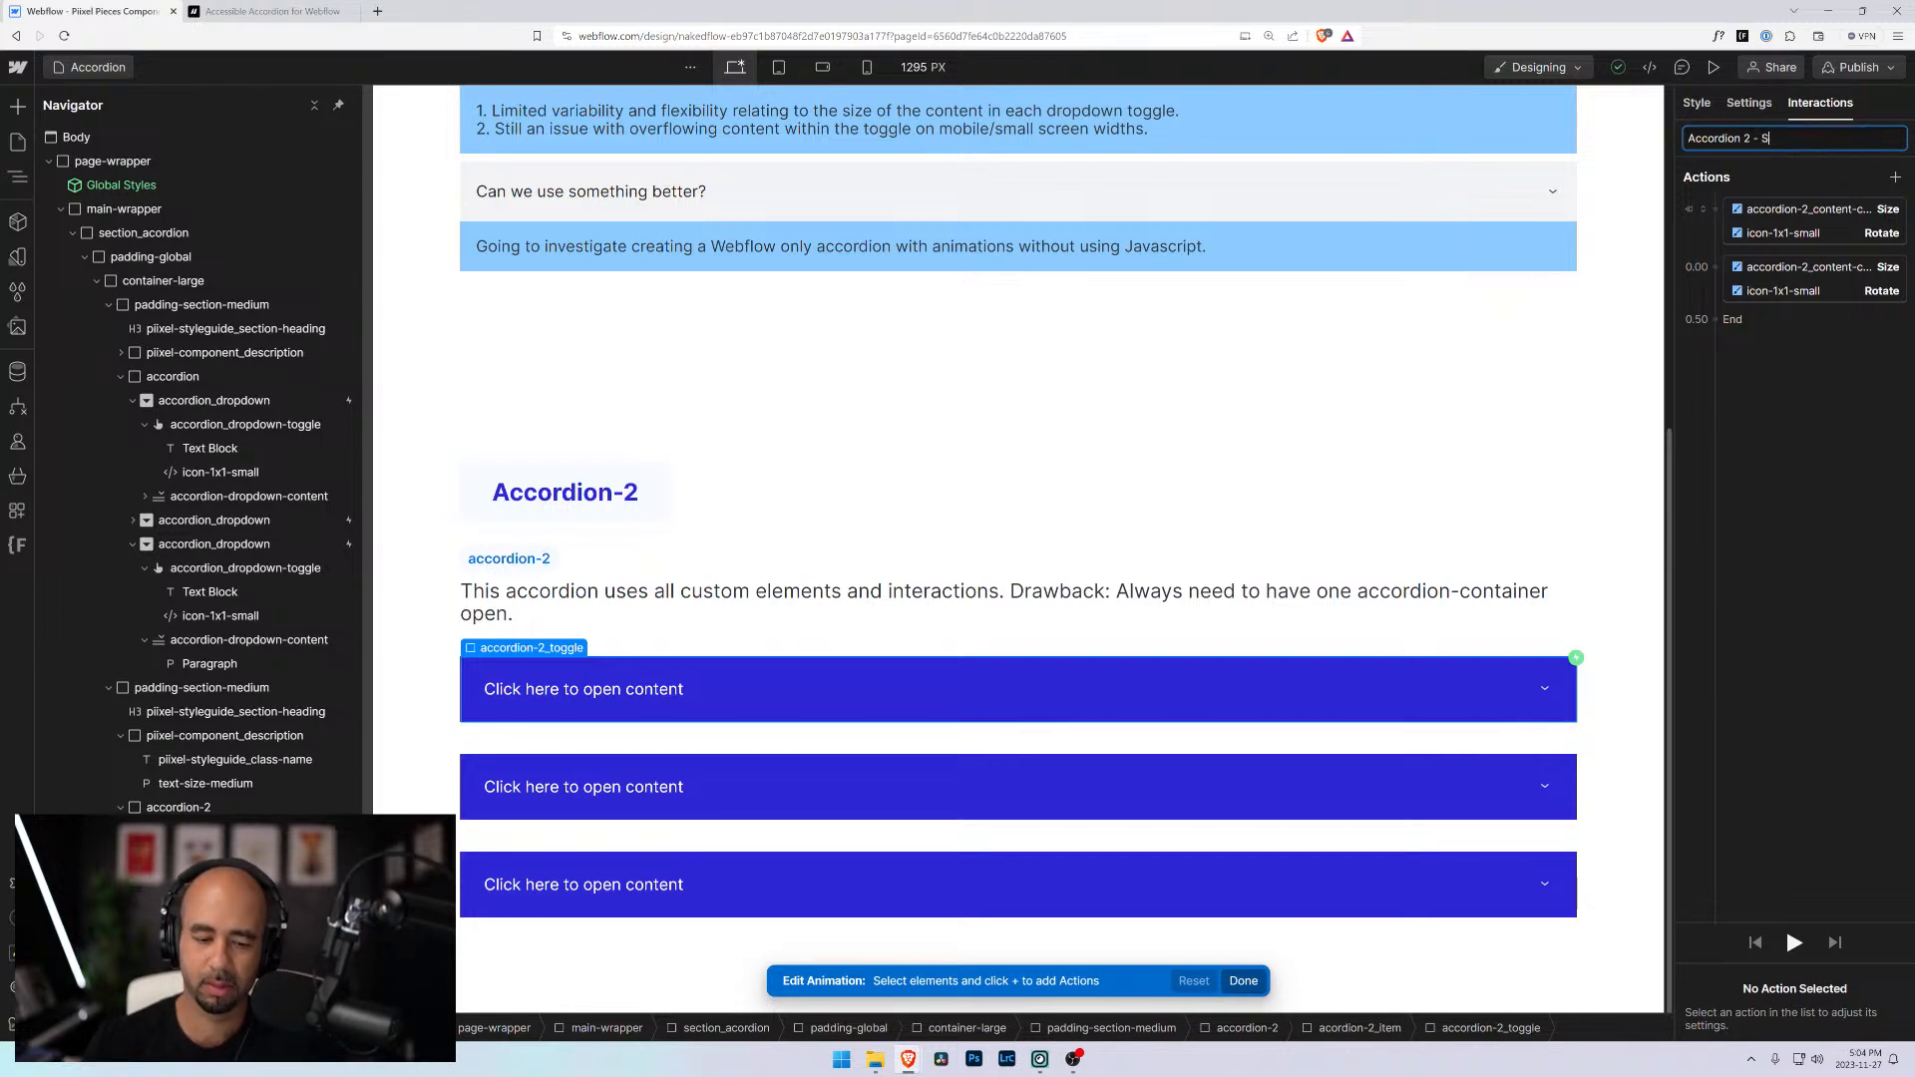
{"action": "type", "text": "tep 1 Close All"}
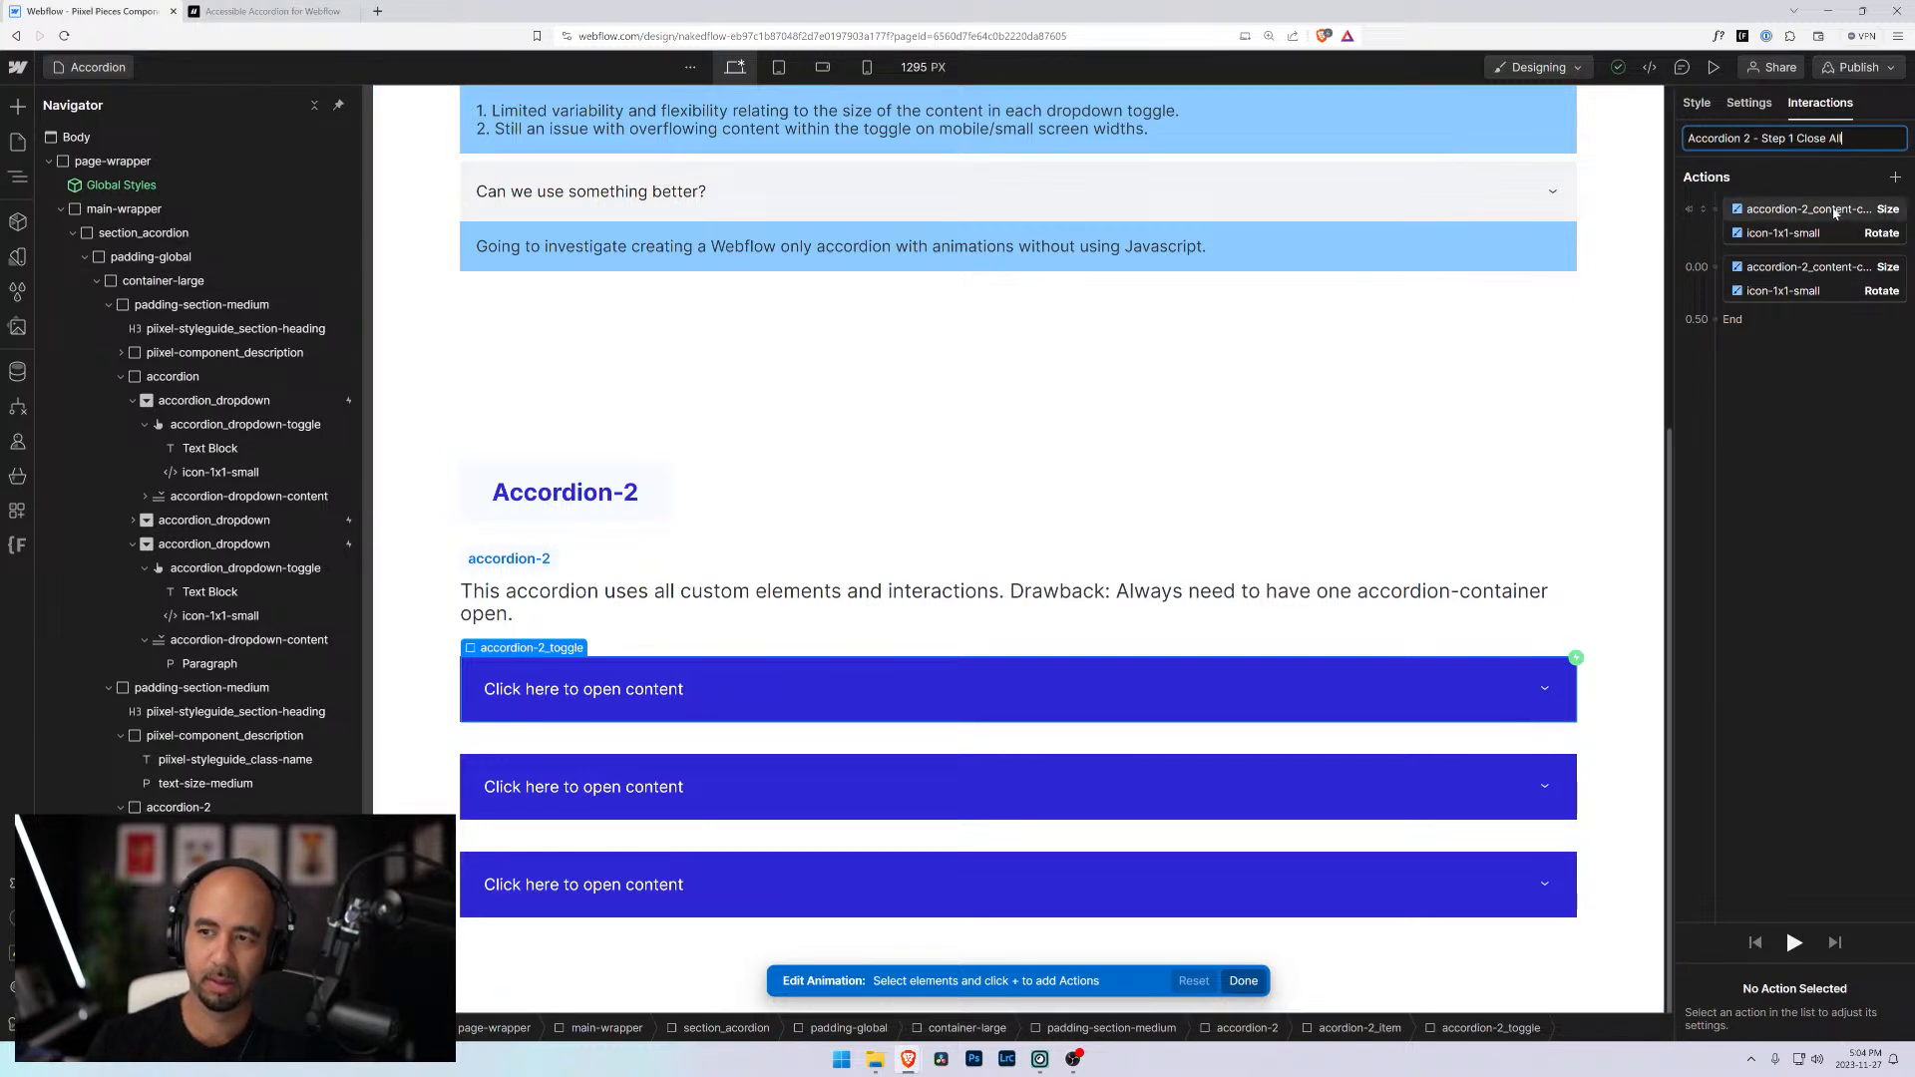
{"action": "left_click", "coordinate": [1835, 211]}
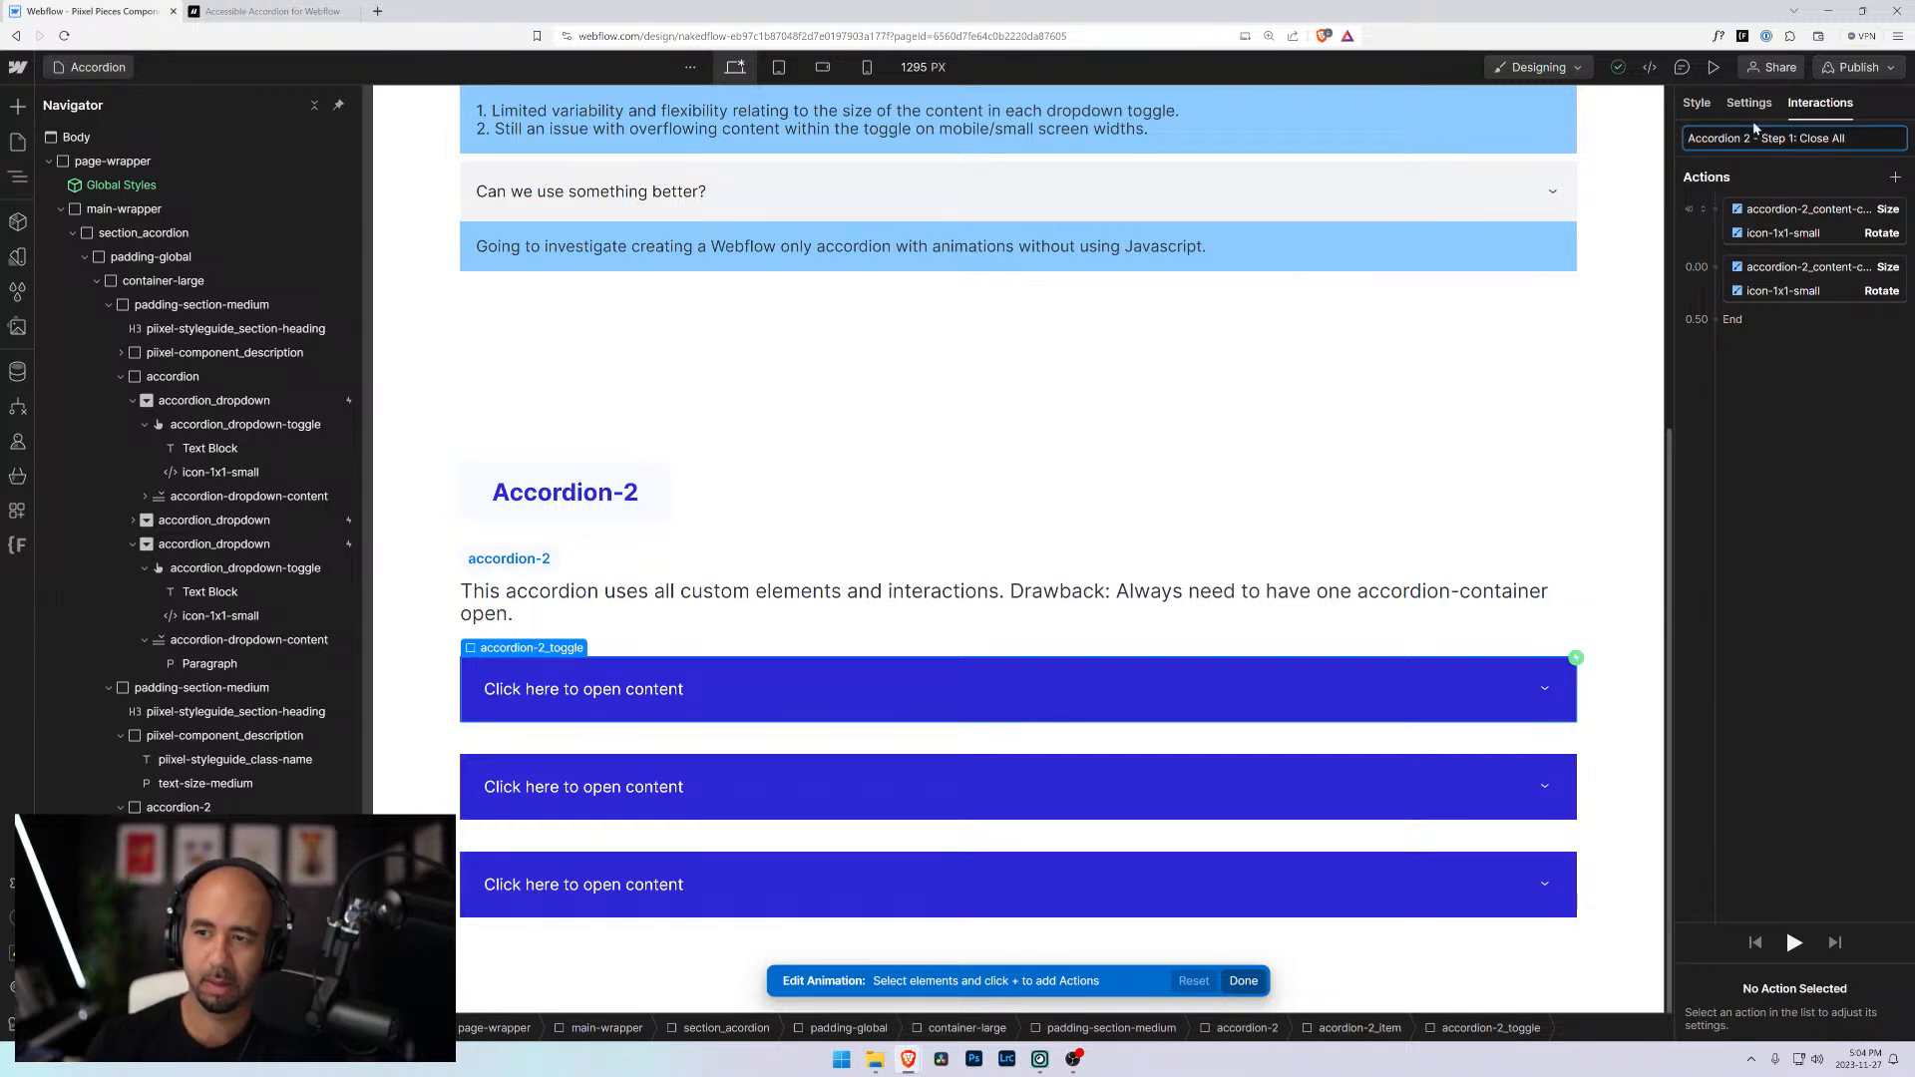
{"action": "left_click", "coordinate": [1242, 982]}
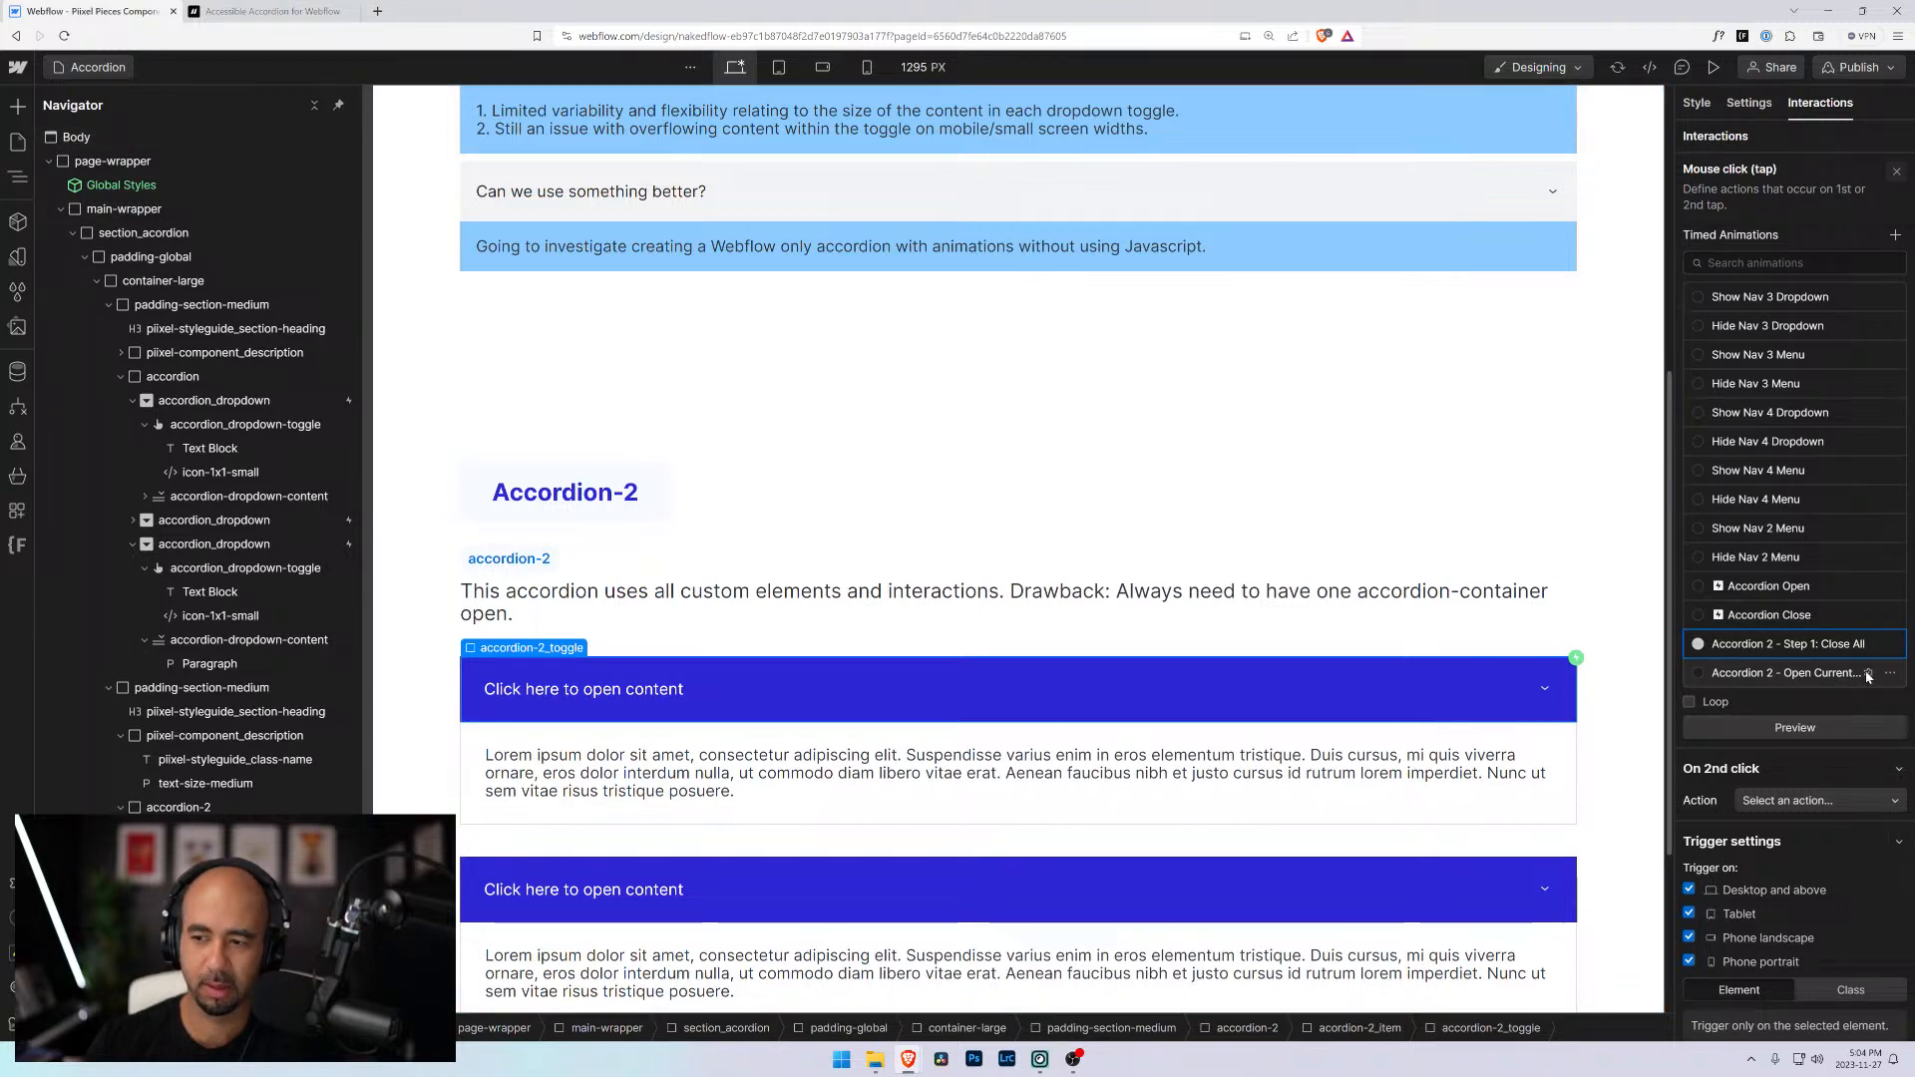
Rename the Accordion 2 - Open Current Content animation as Accordion 2 - Step 2: Open Selected and finish editing it
{"action": "left_click", "coordinate": [1870, 675]}
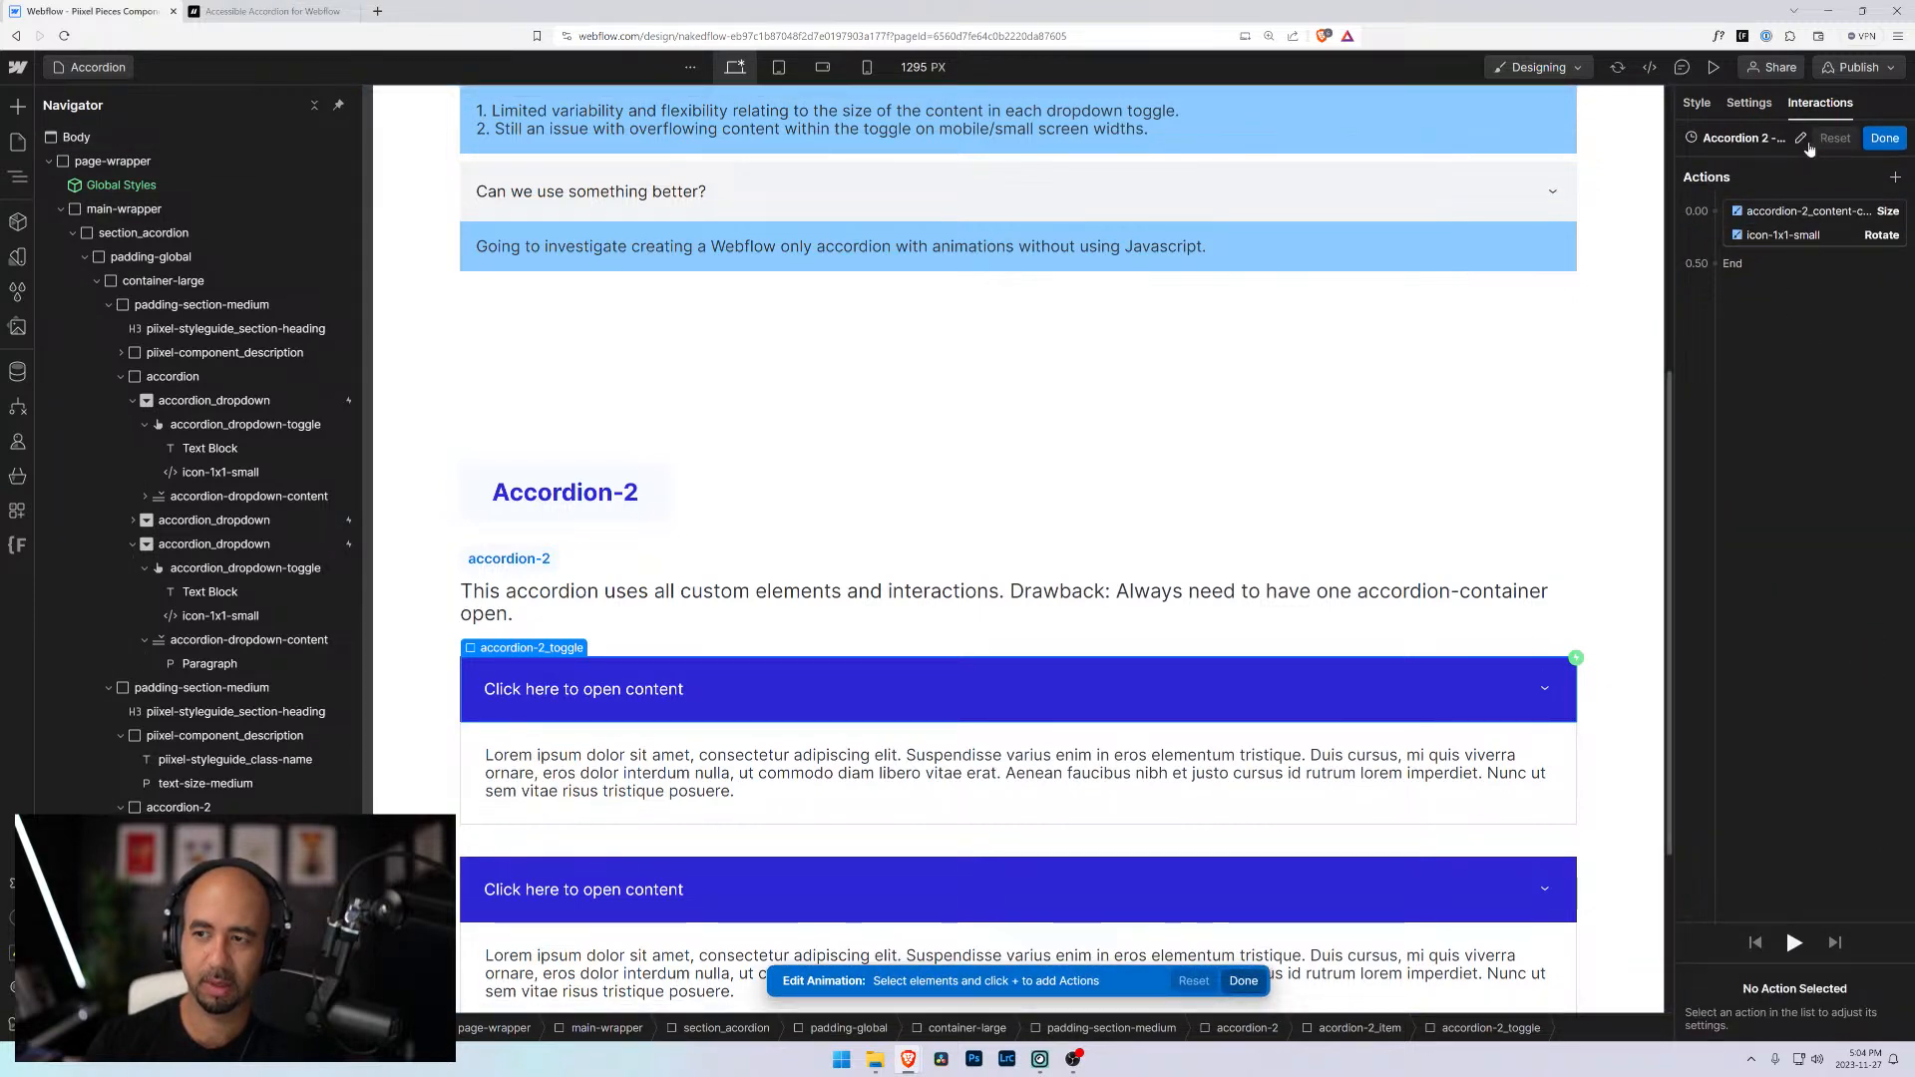
{"action": "left_click", "coordinate": [1800, 139]}
{"action": "left_click", "coordinate": [1762, 139]}
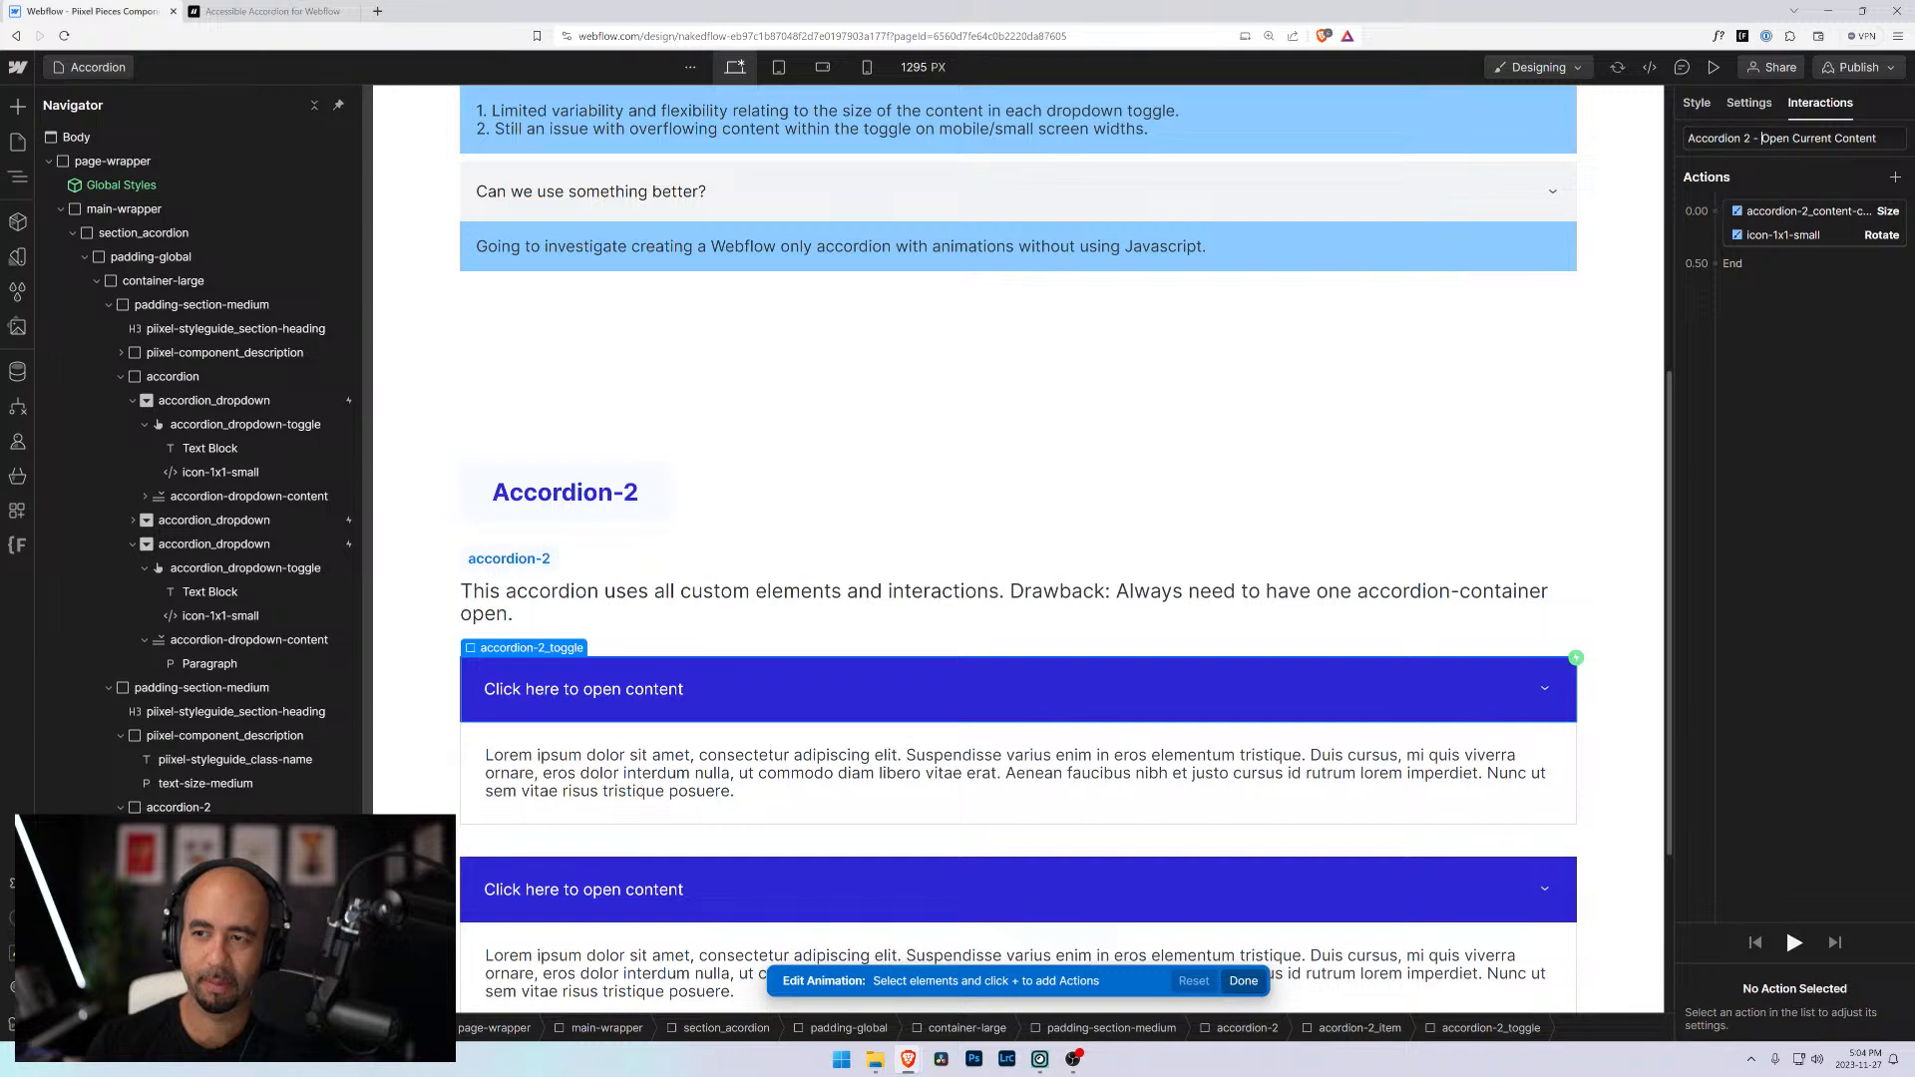
{"action": "key", "text": "shift+End"}
{"action": "type", "text": "Step 23"}
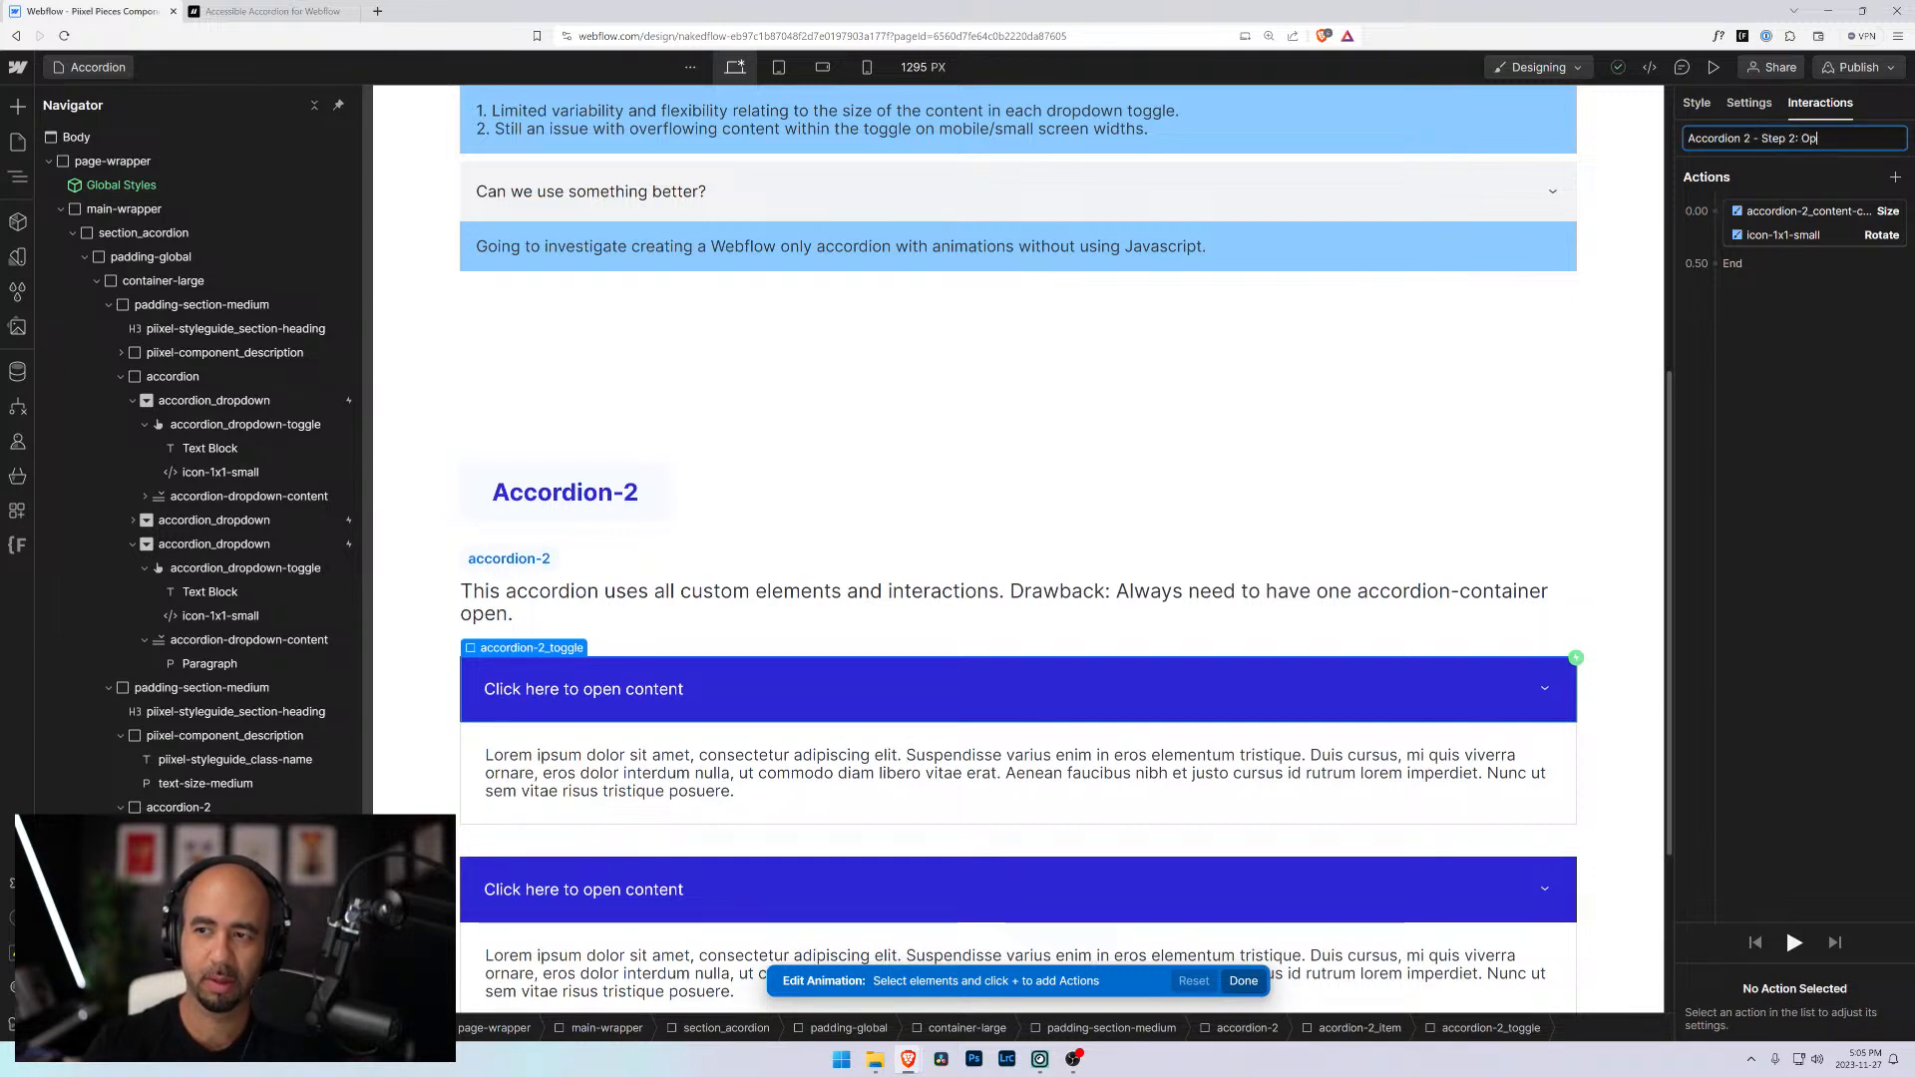
{"action": "type", "text": " Open Selecte"}
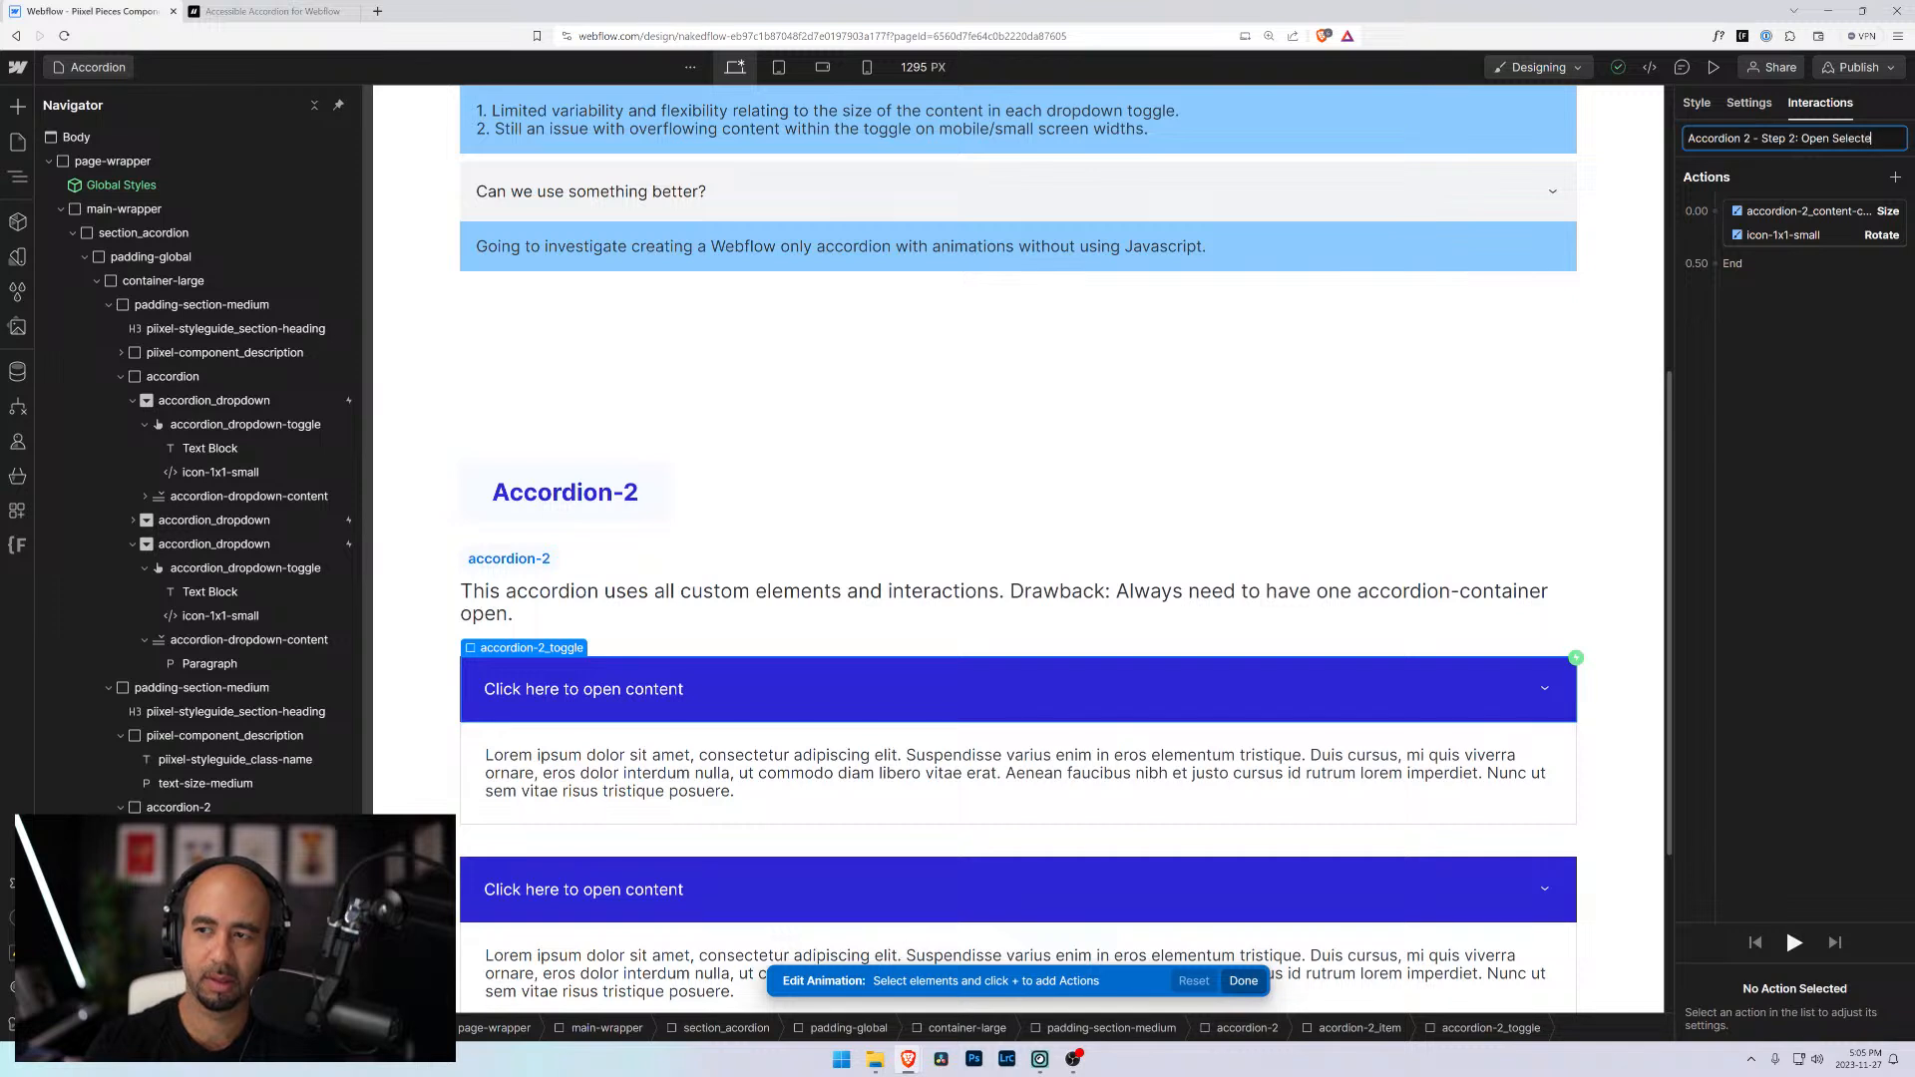
{"action": "key", "text": "BackSpace"}
{"action": "key", "text": "BackSpace"}
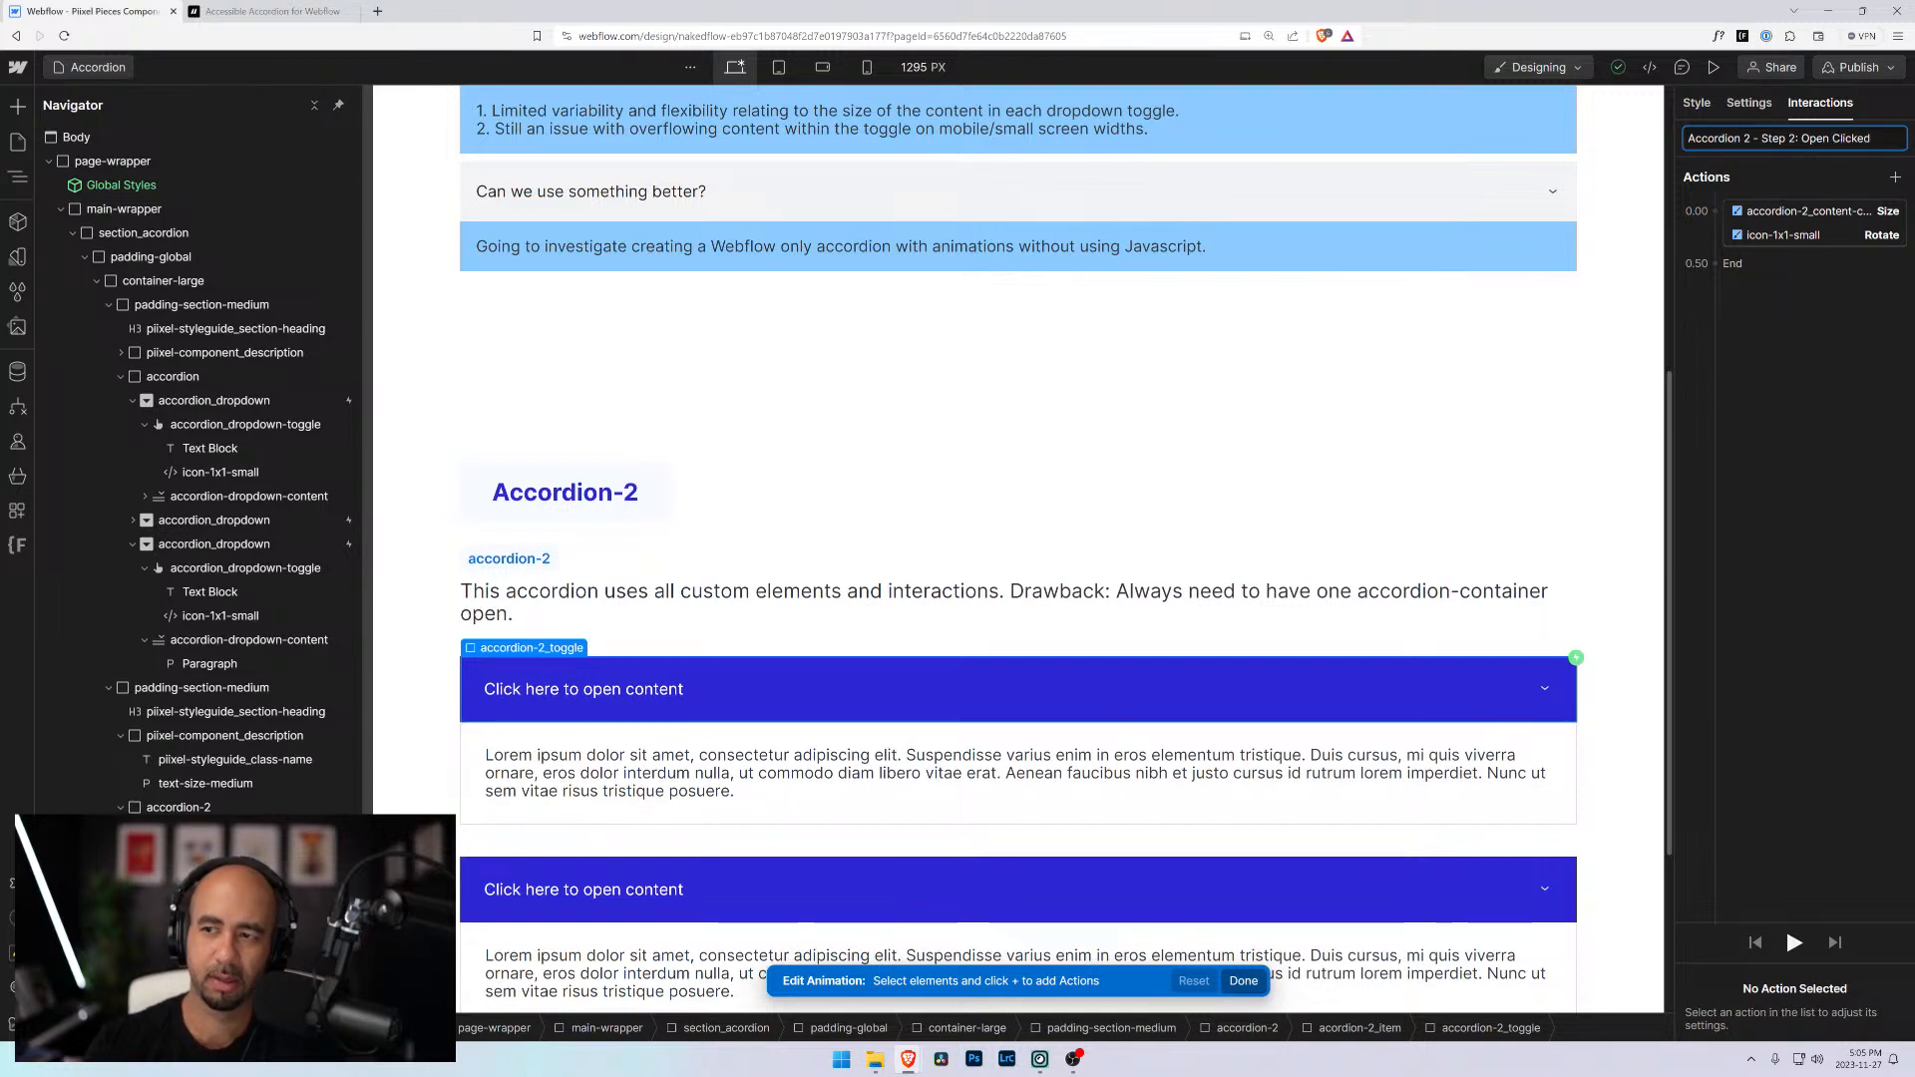
{"action": "key", "text": "ctrl+shift+Left"}
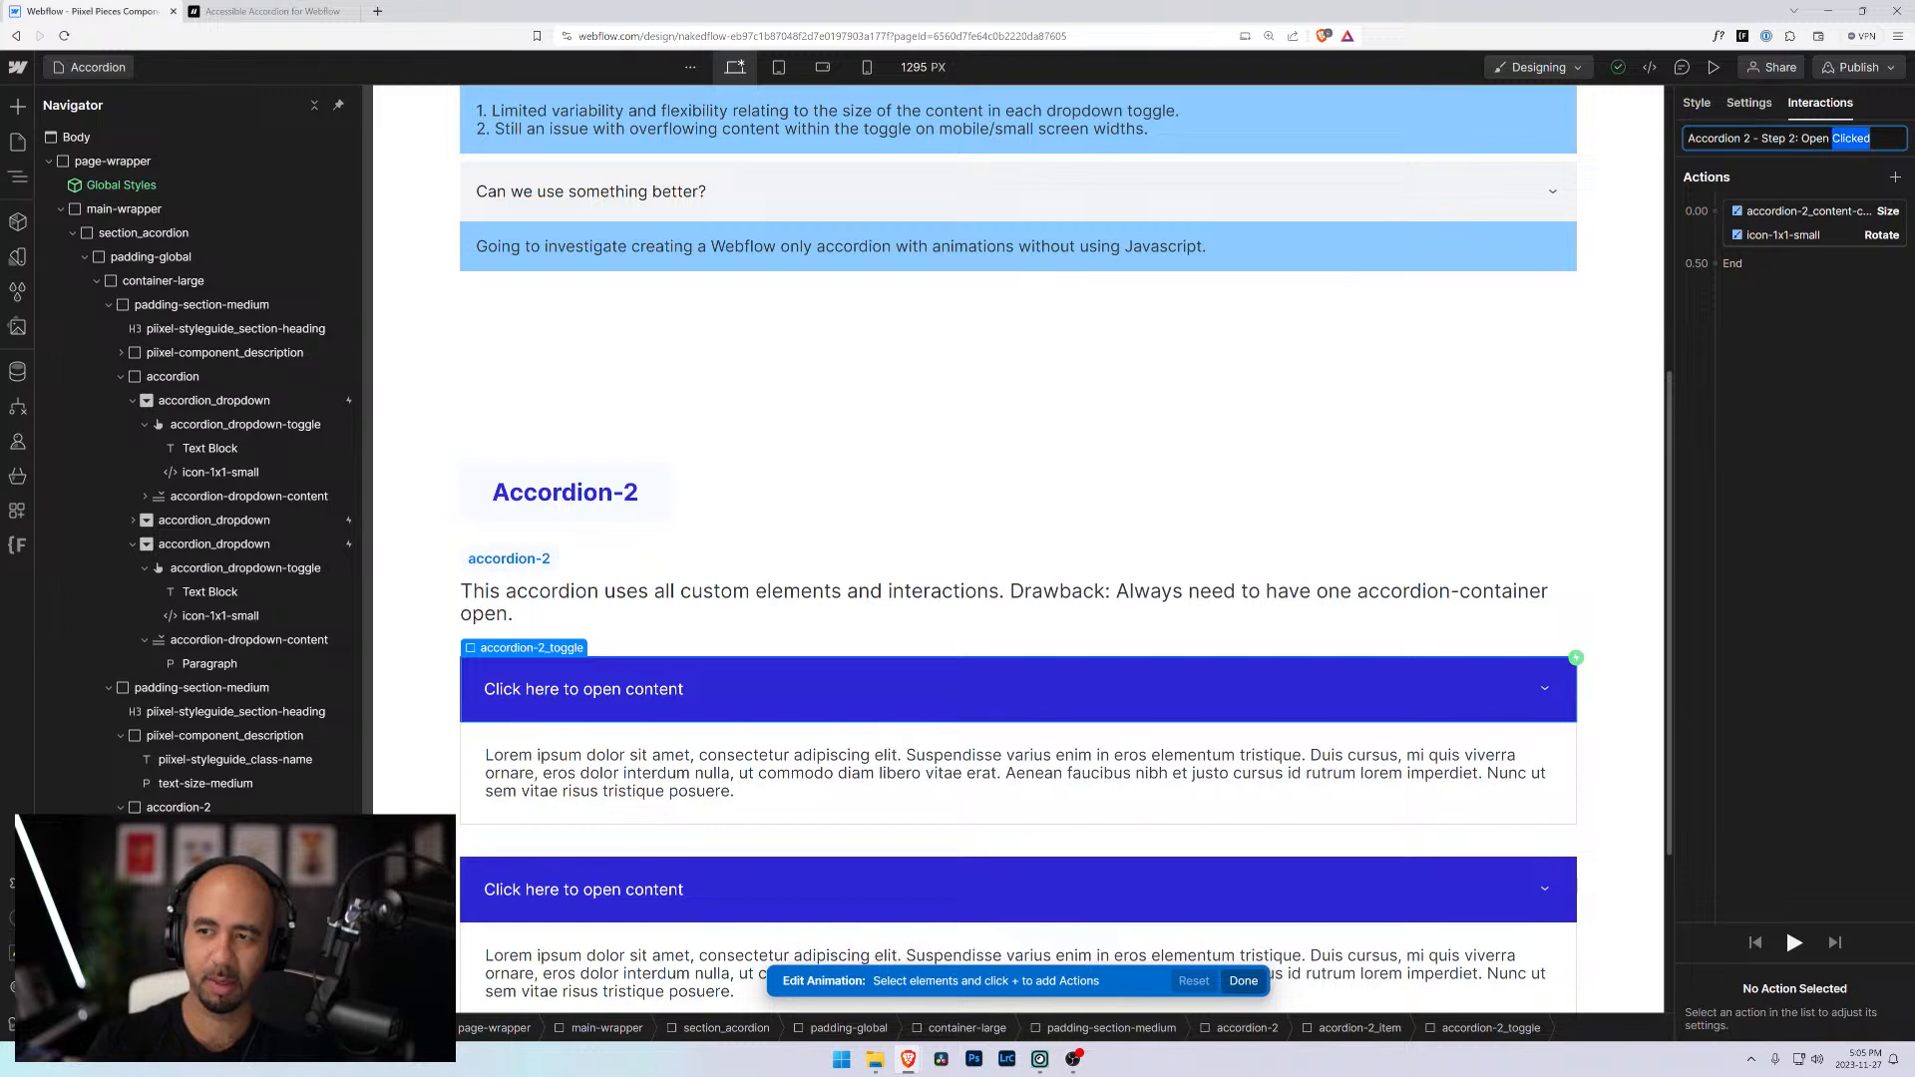
{"action": "type", "text": "Select"}
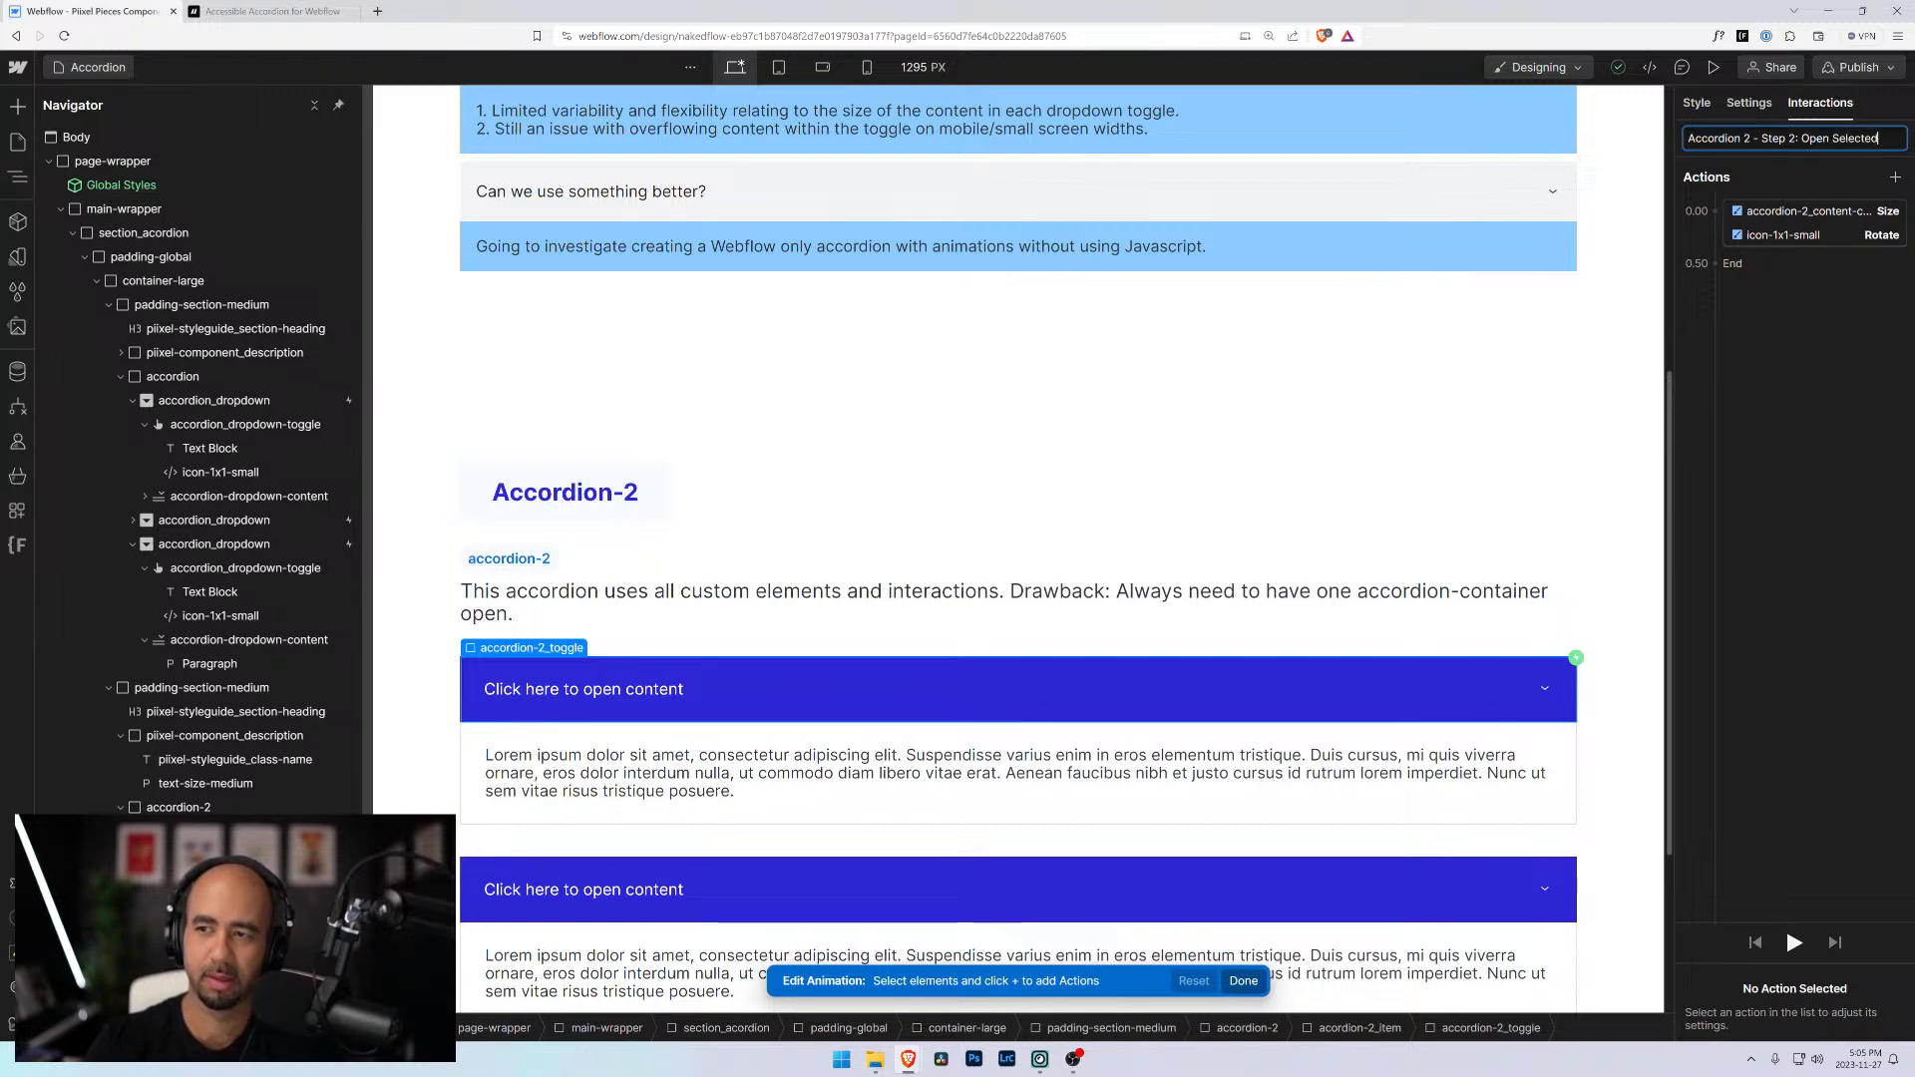
{"action": "left_click", "coordinate": [1243, 981]}
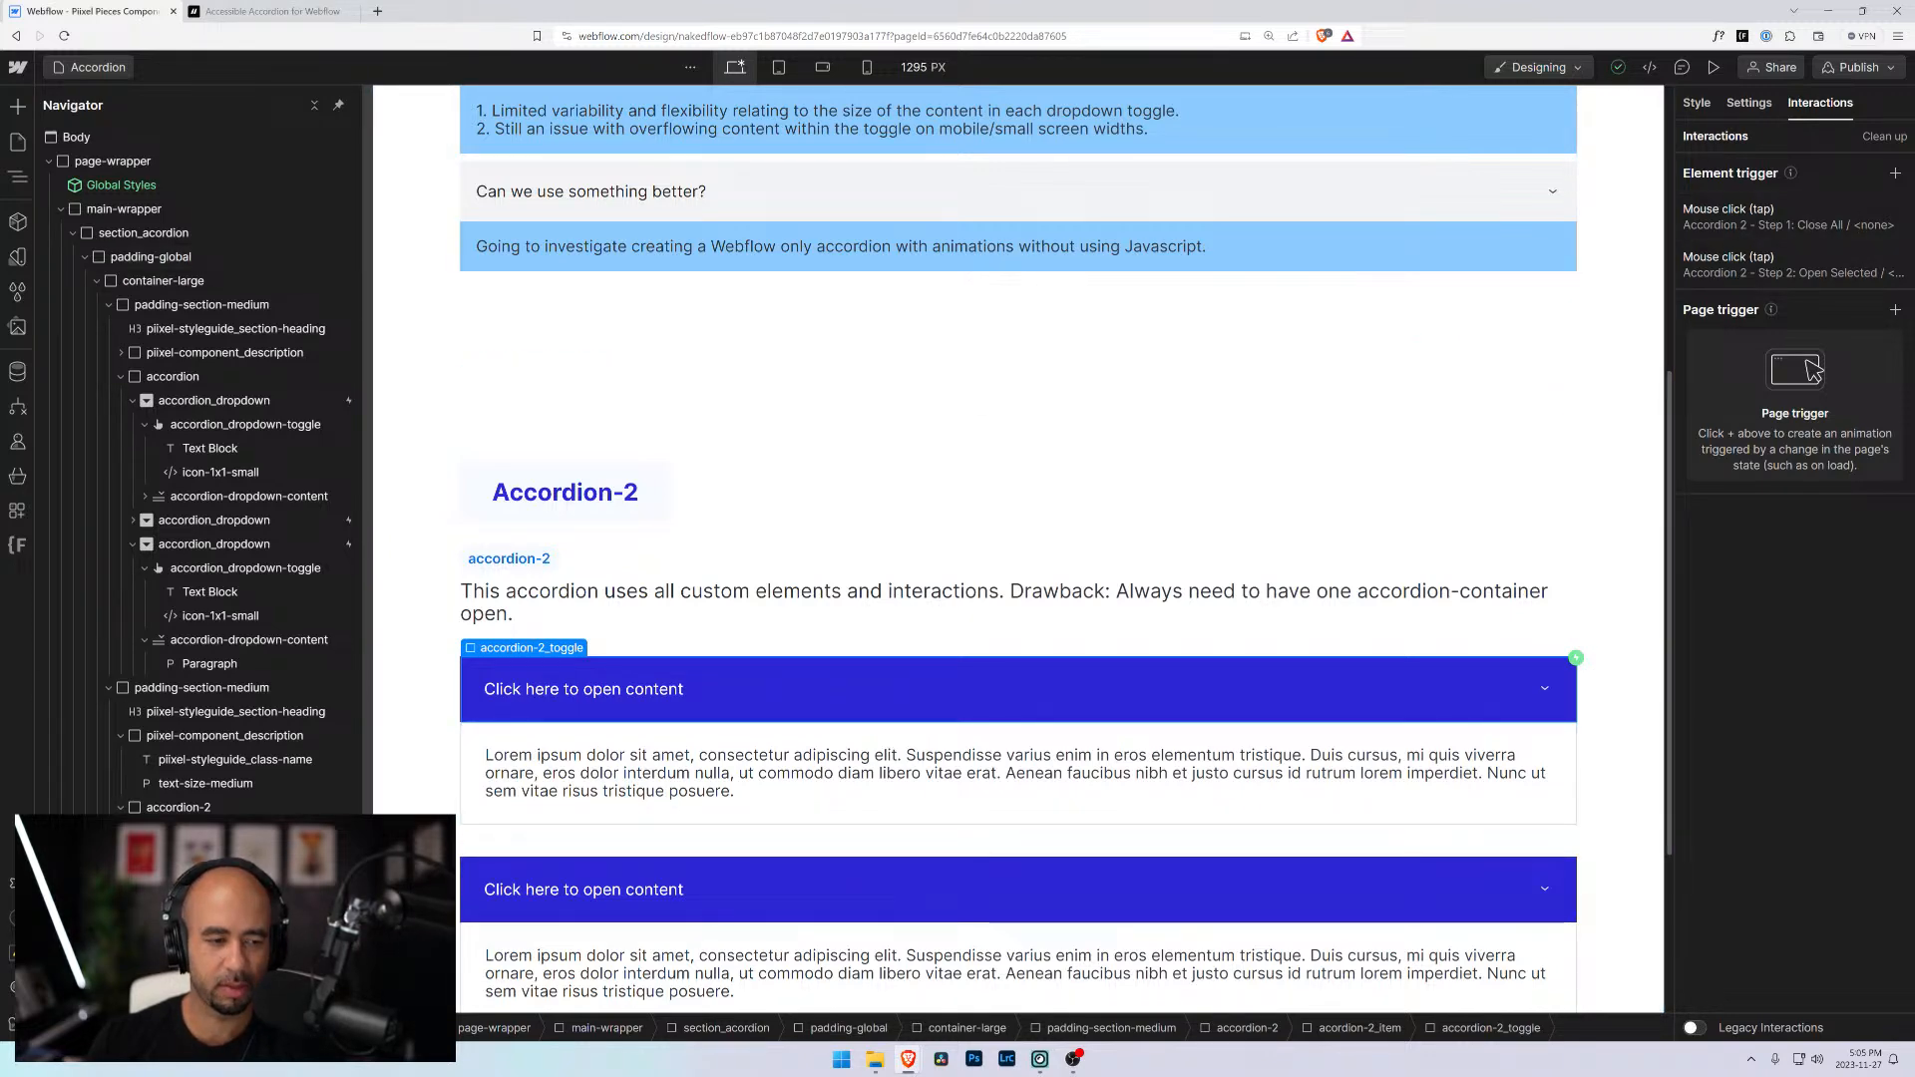
Duplicate the third accordion-2_item and select the copy's toggle to check its click triggers
{"action": "scroll", "coordinate": [1559, 301], "scroll_direction": "down", "scroll_amount": 2}
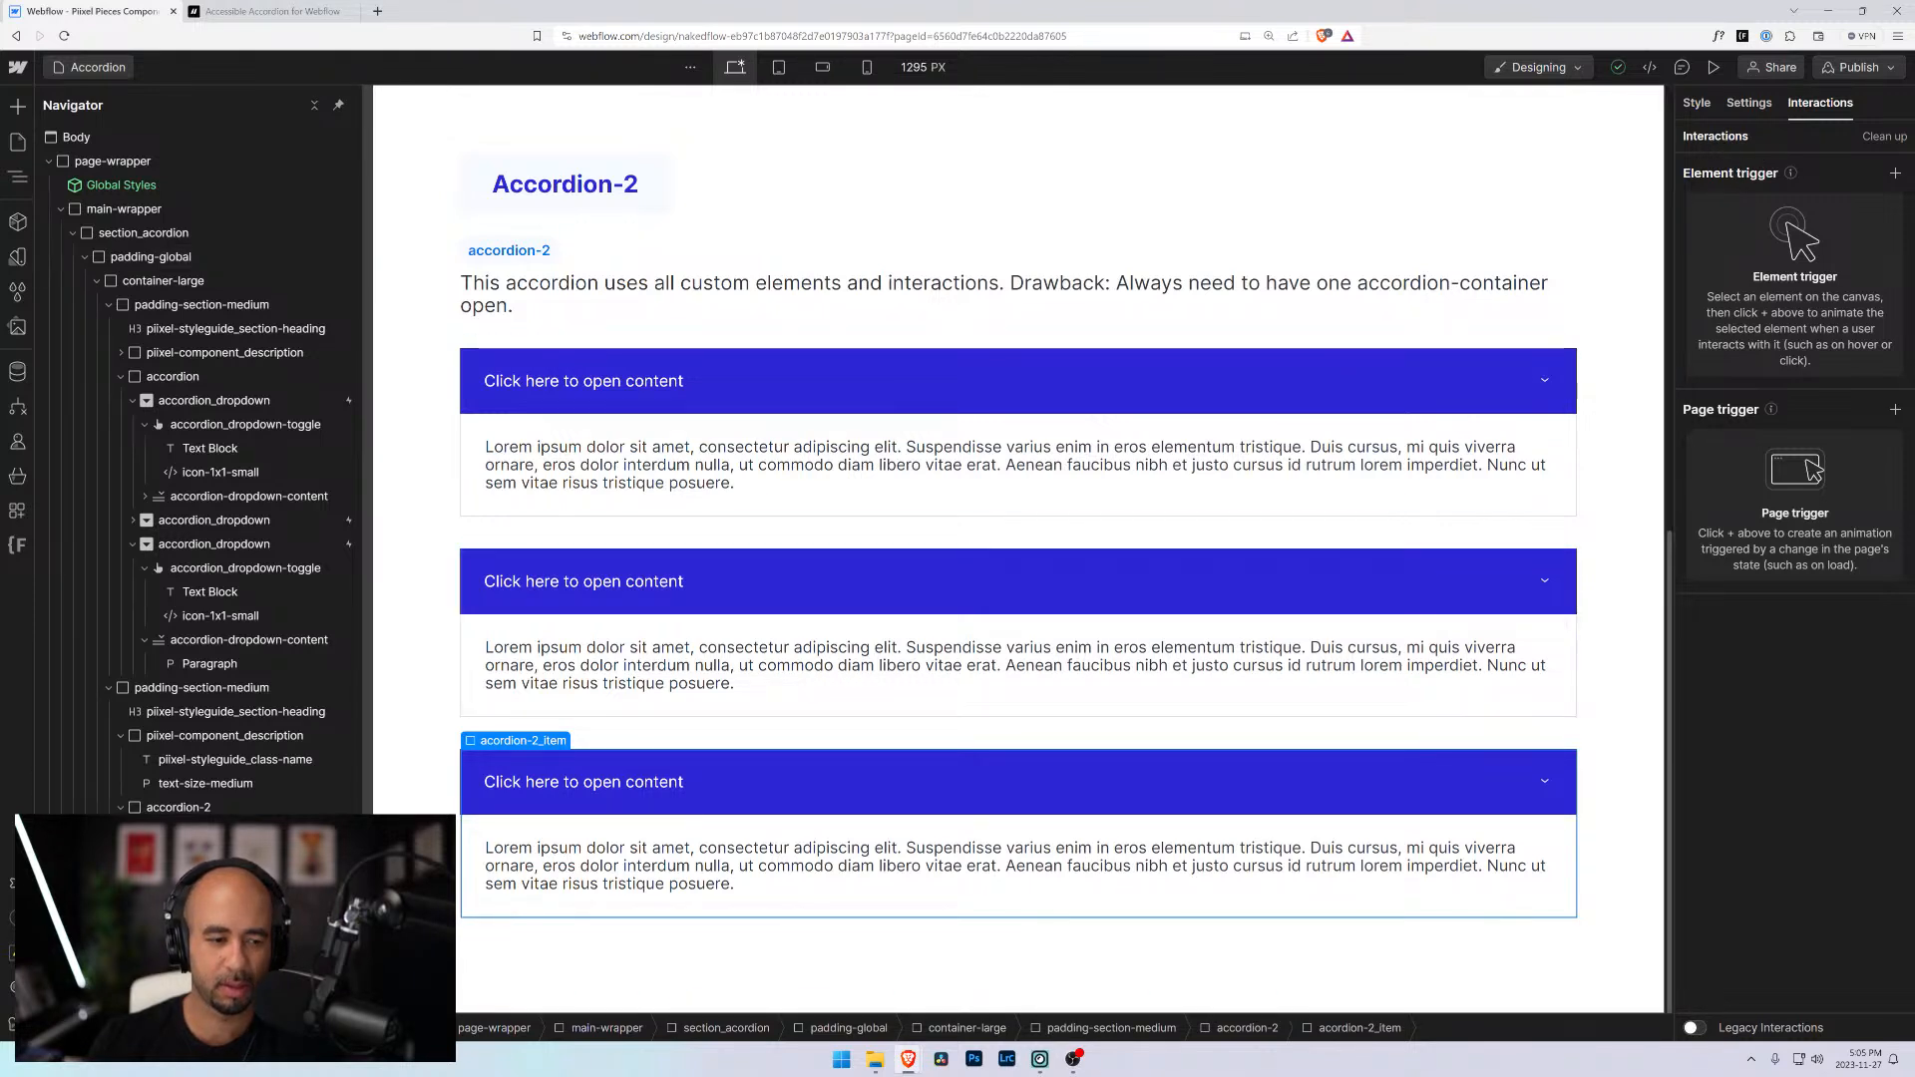
{"action": "left_click", "coordinate": [1018, 782]}
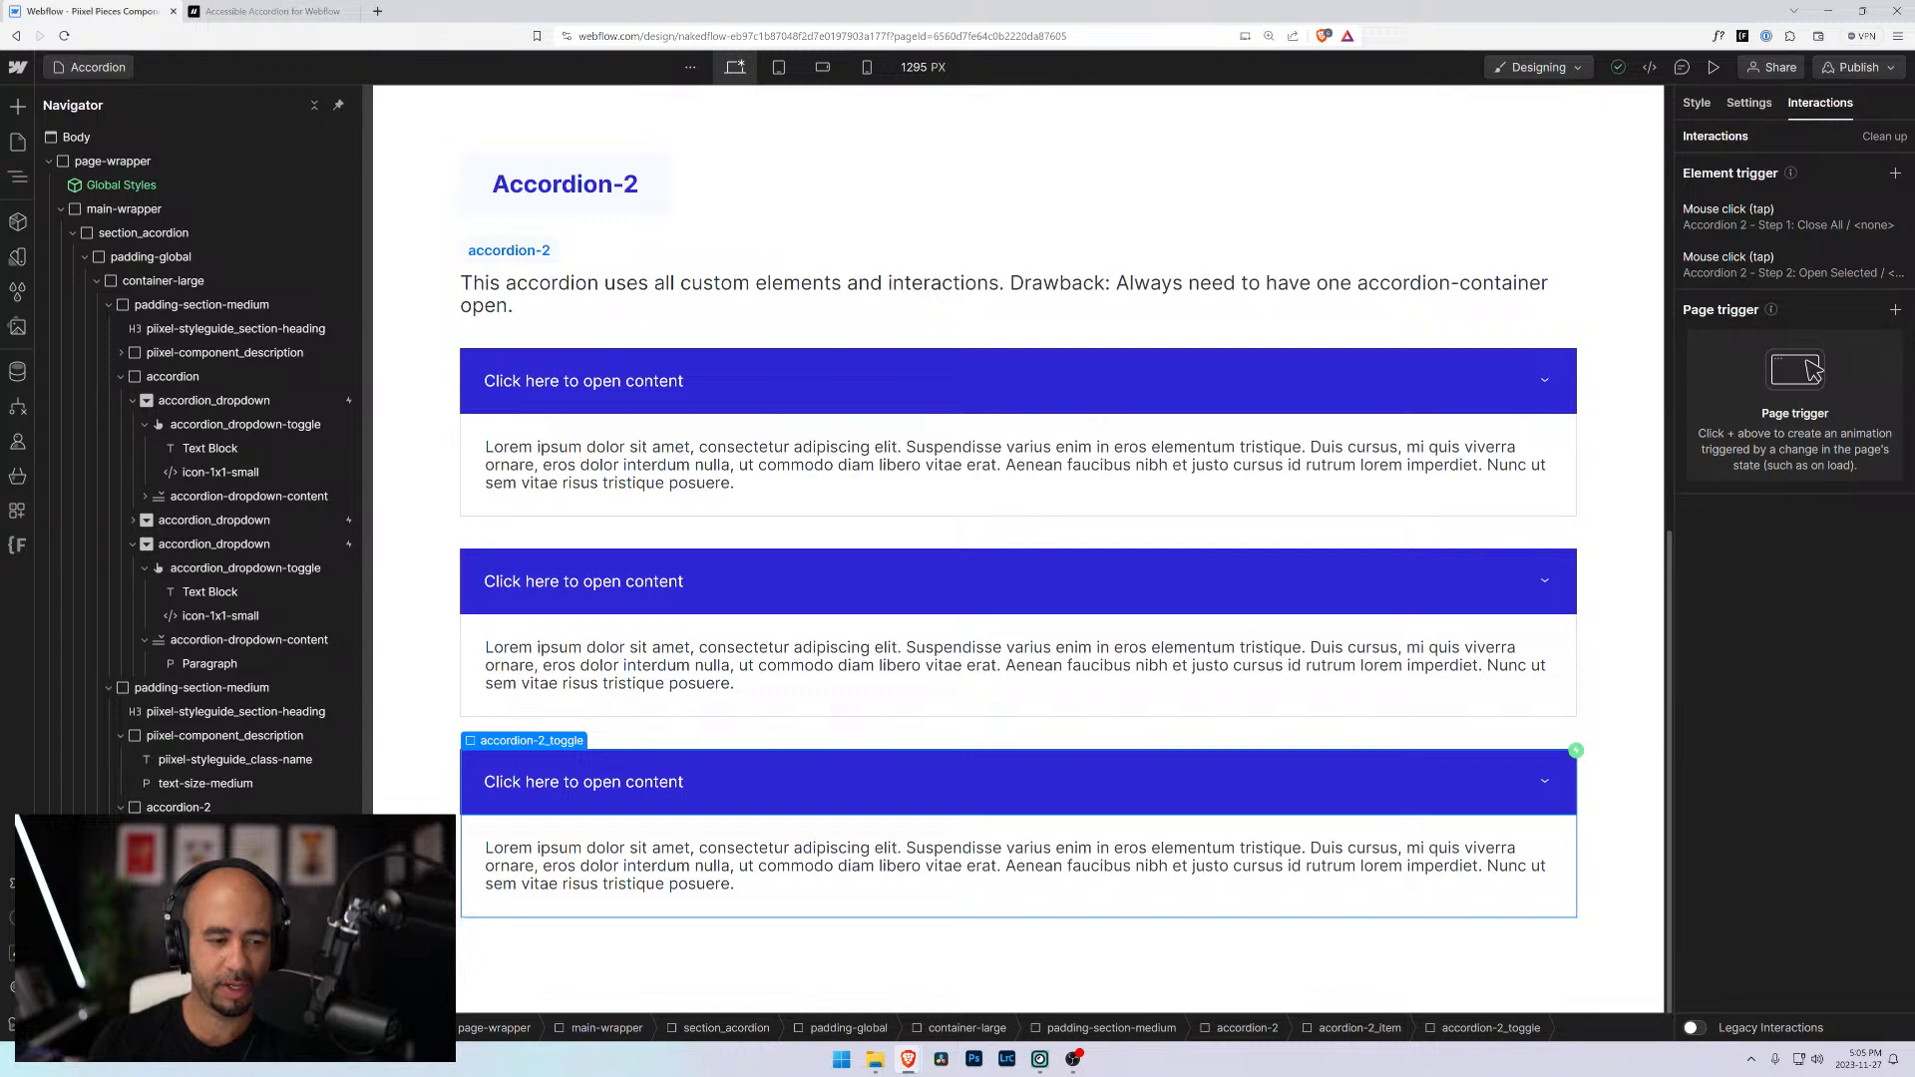
{"action": "left_click", "coordinate": [1360, 1028]}
{"action": "key", "text": "ctrl+d"}
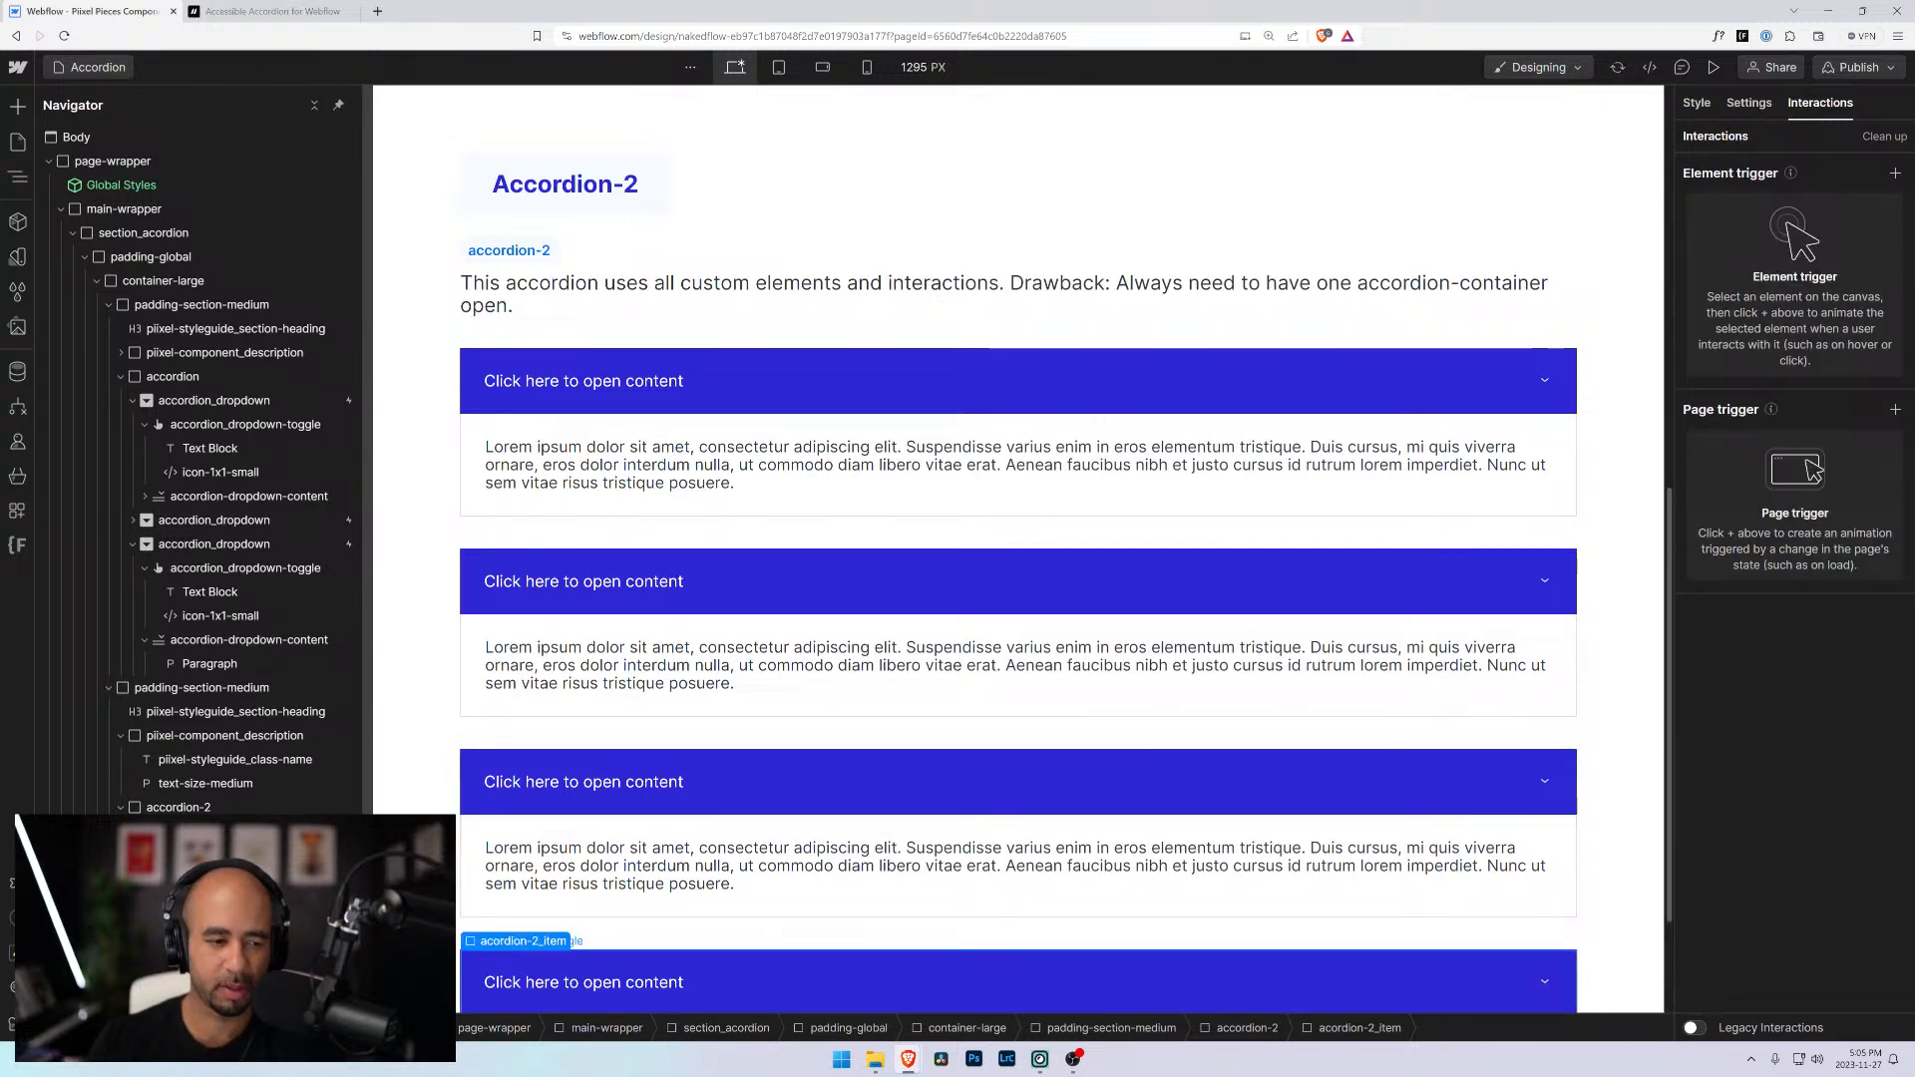
{"action": "left_click", "coordinate": [1017, 983]}
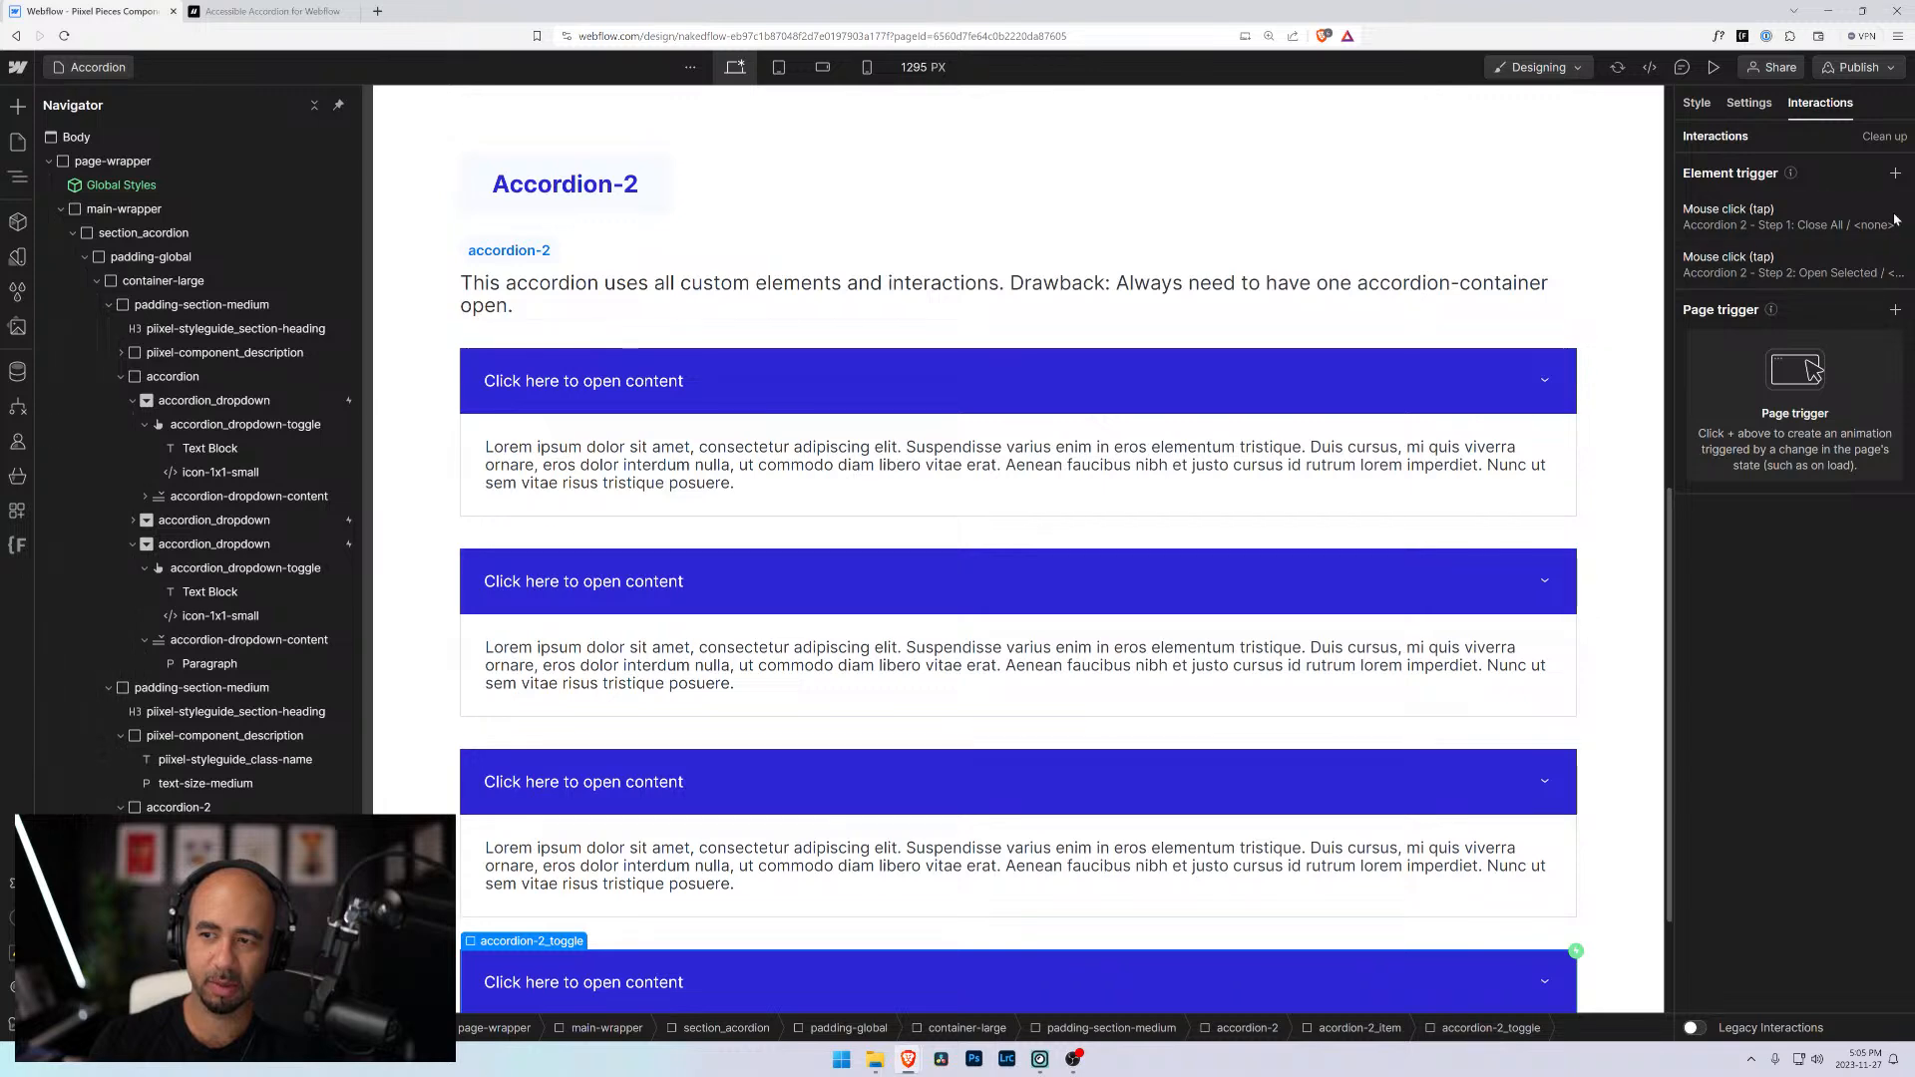
Preview the page, test opening the four Accordion-2 items in varying order, including the duplicated one, and exit the preview
{"action": "left_click", "coordinate": [1713, 67]}
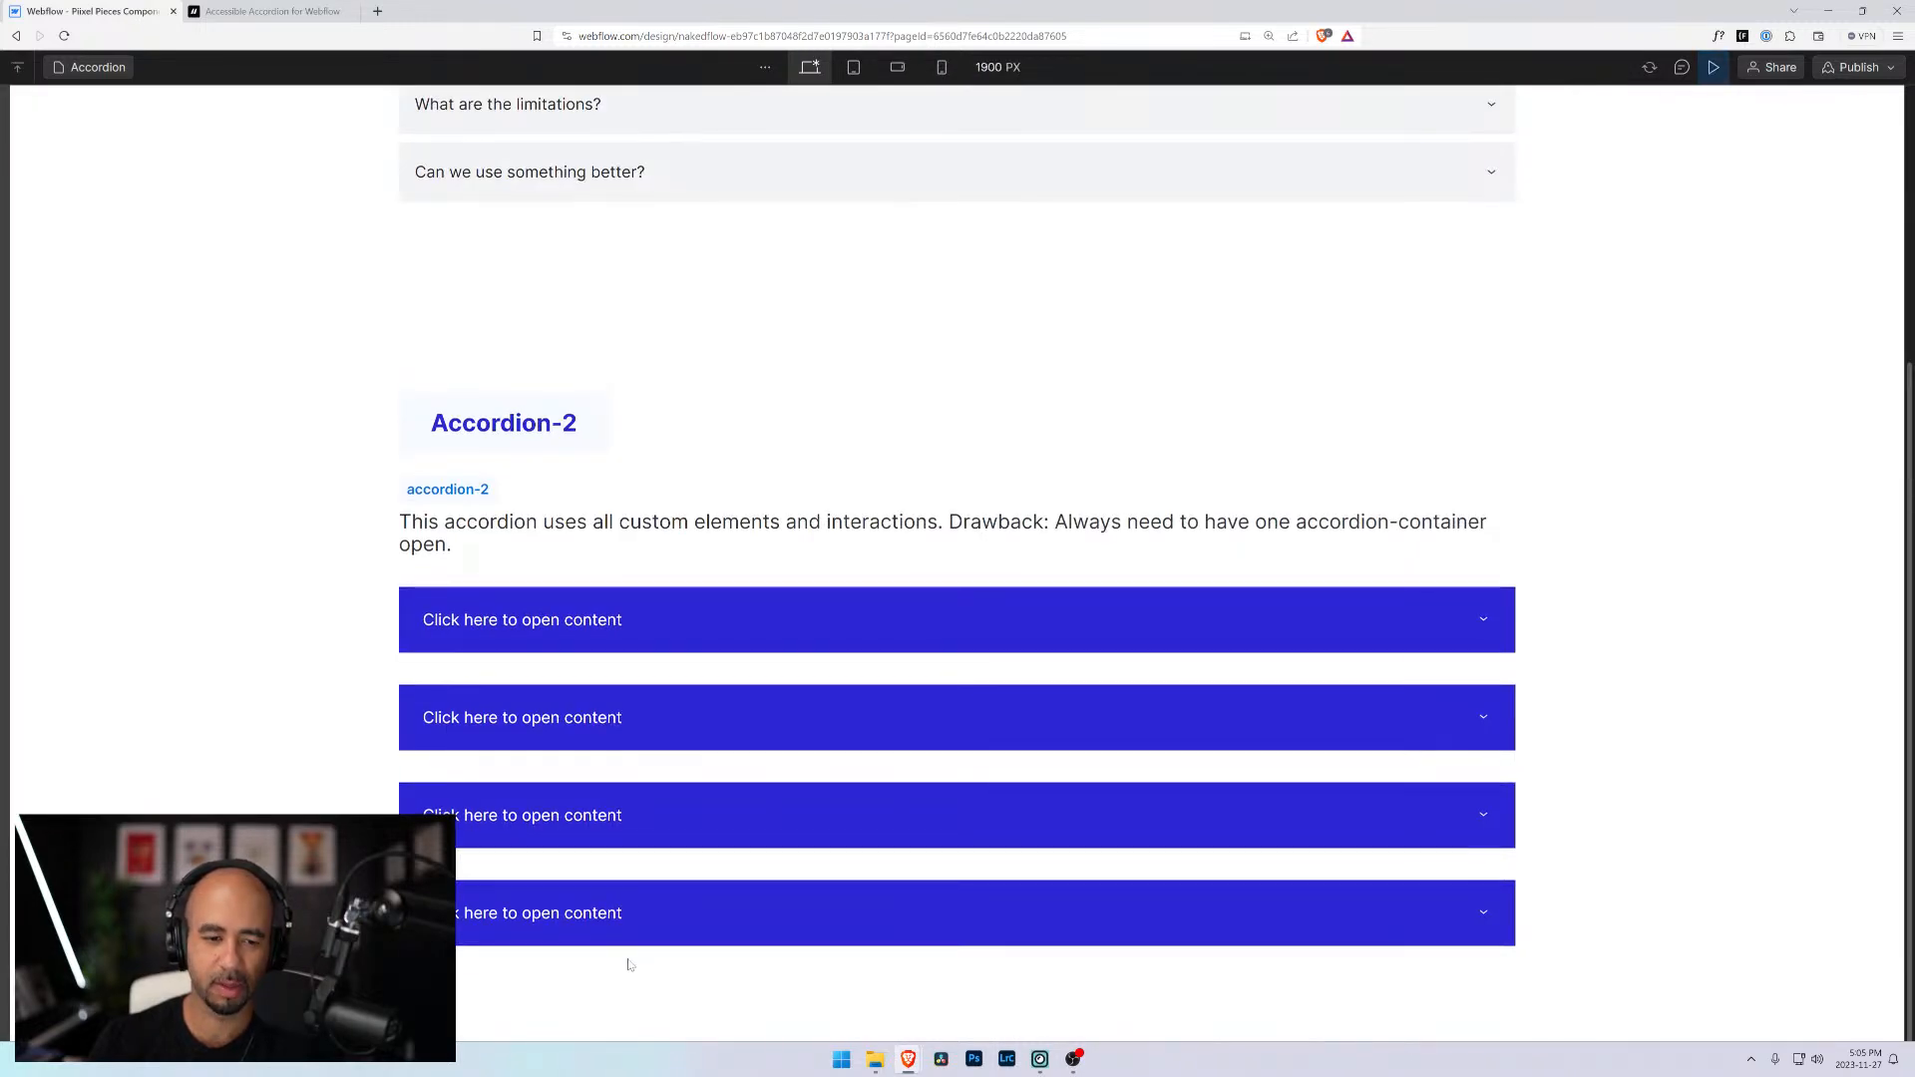
{"action": "left_click", "coordinate": [617, 844]}
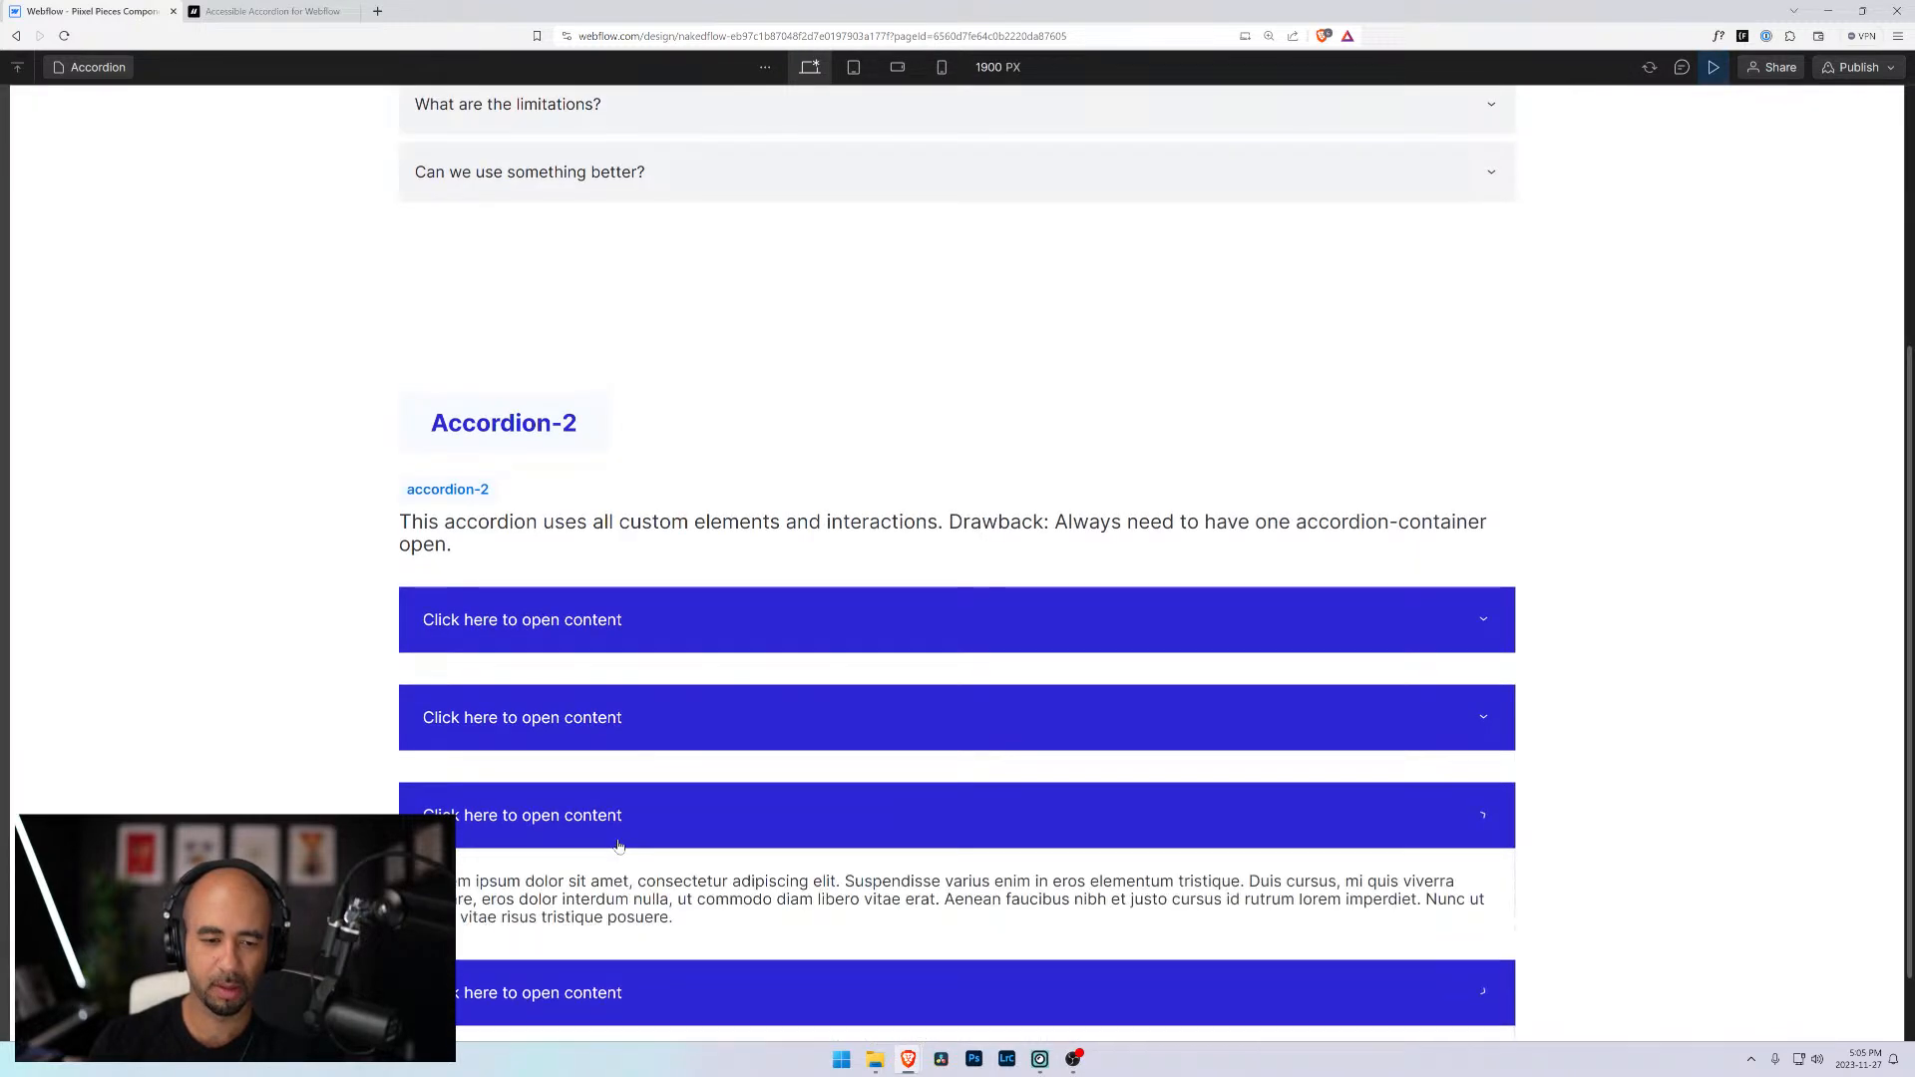
{"action": "scroll", "coordinate": [599, 748], "scroll_direction": "down", "scroll_amount": 1}
{"action": "left_click", "coordinate": [578, 618]}
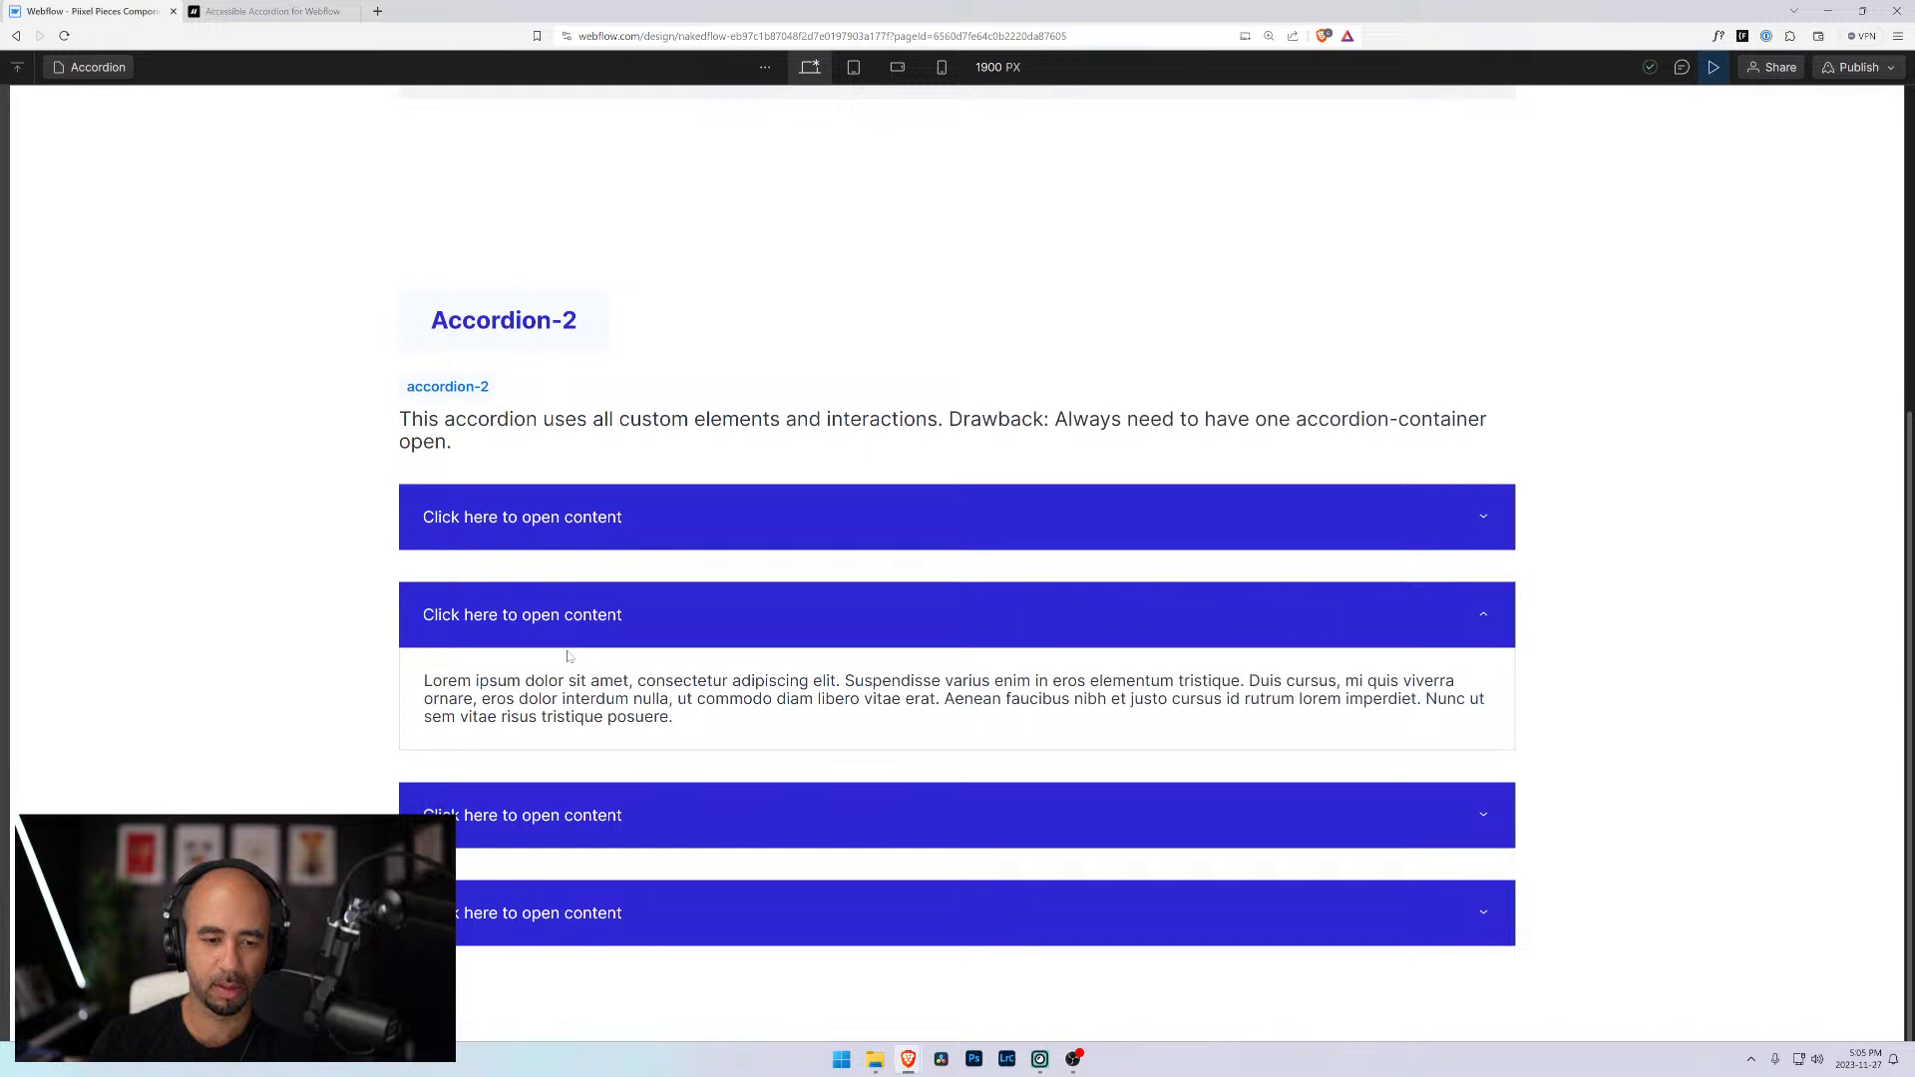
{"action": "left_click", "coordinate": [591, 514]}
{"action": "left_click", "coordinate": [586, 813]}
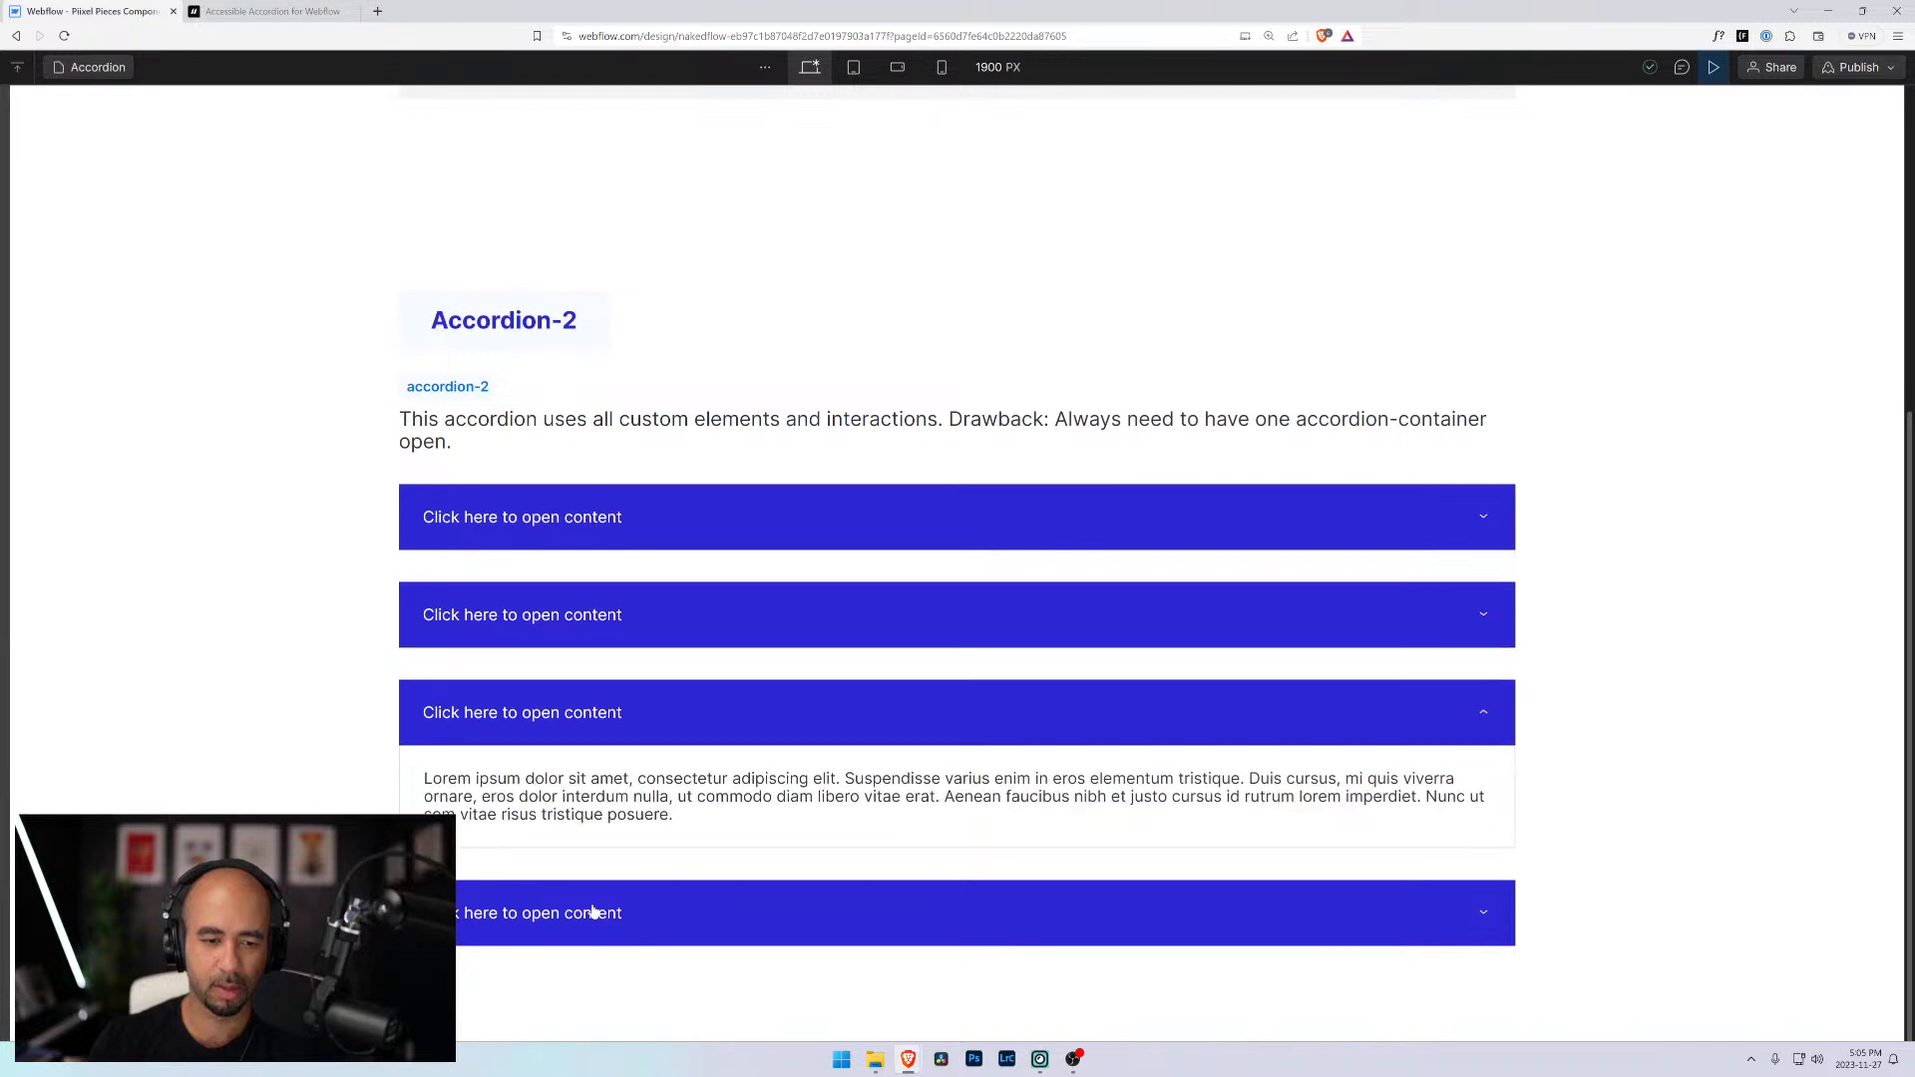
{"action": "left_click", "coordinate": [585, 911]}
{"action": "left_click", "coordinate": [578, 626]}
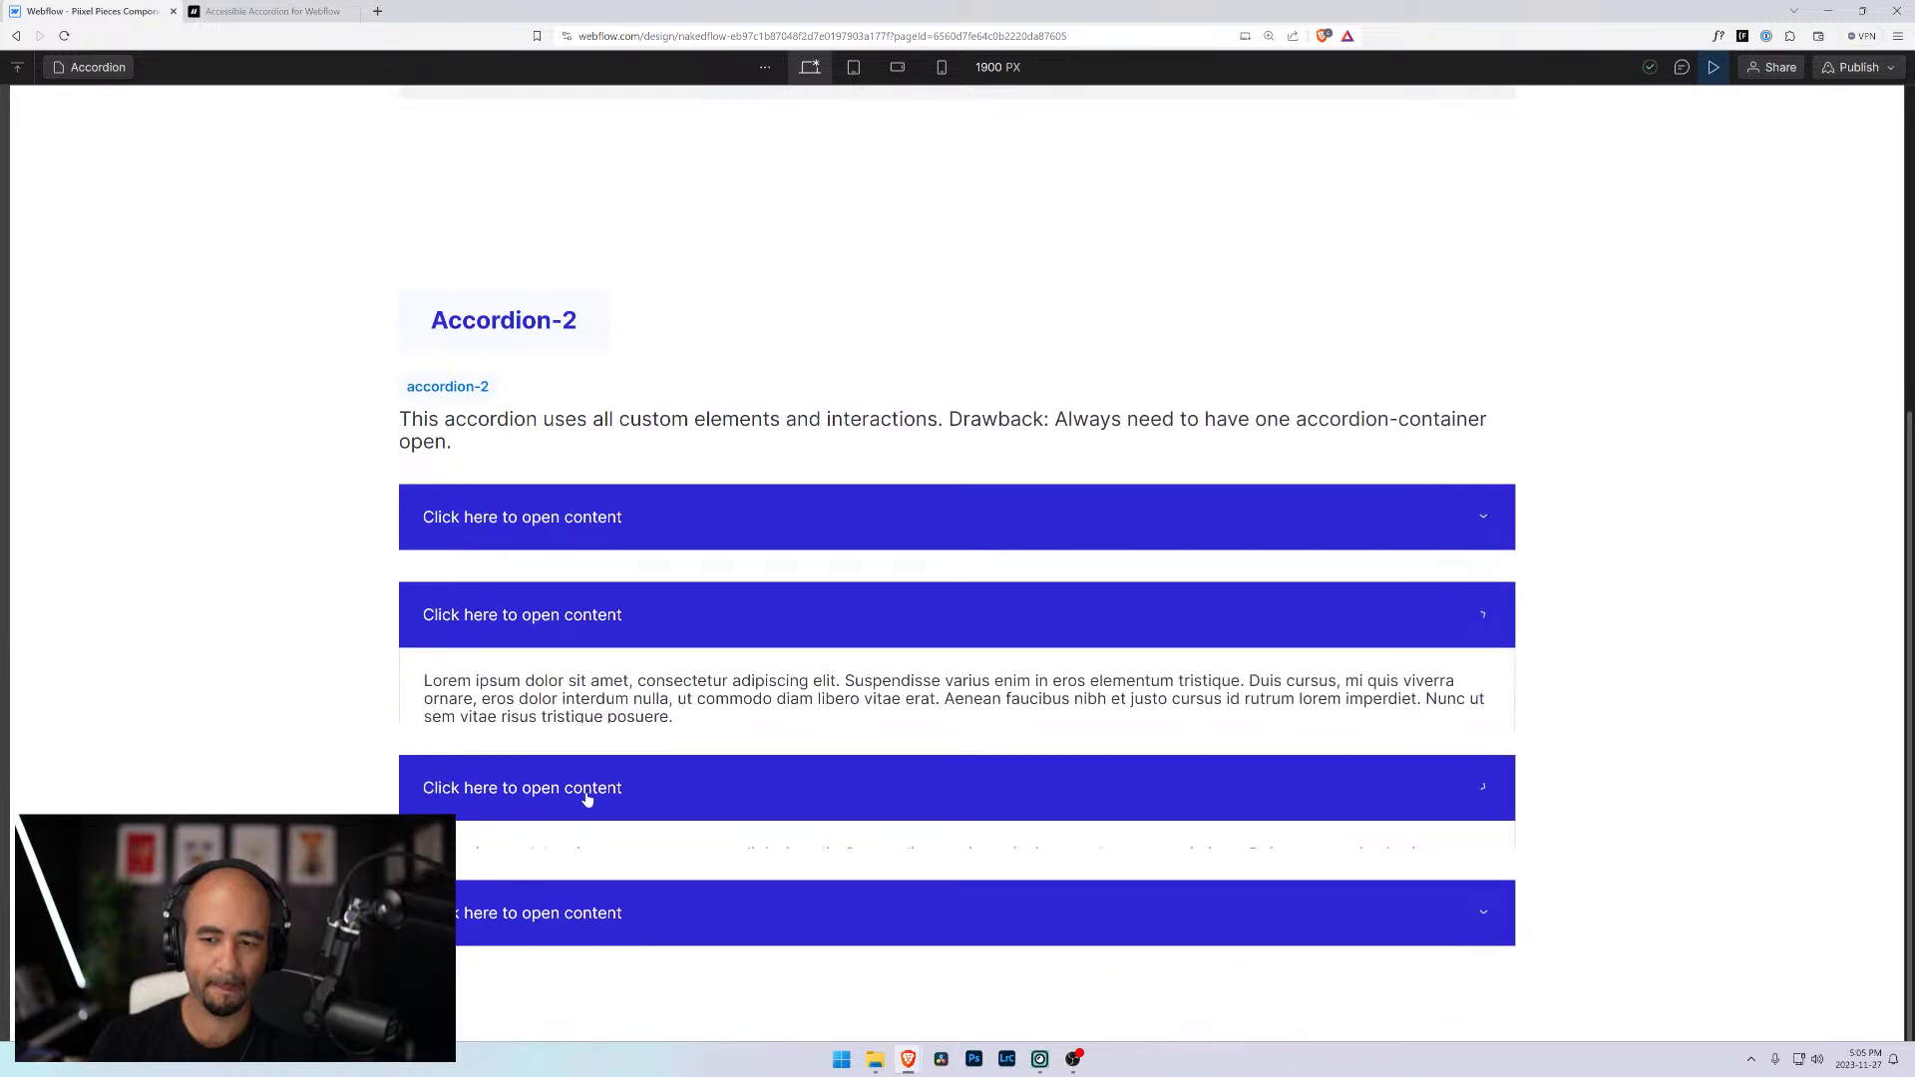
{"action": "left_click", "coordinate": [586, 788]}
{"action": "left_click", "coordinate": [1712, 68]}
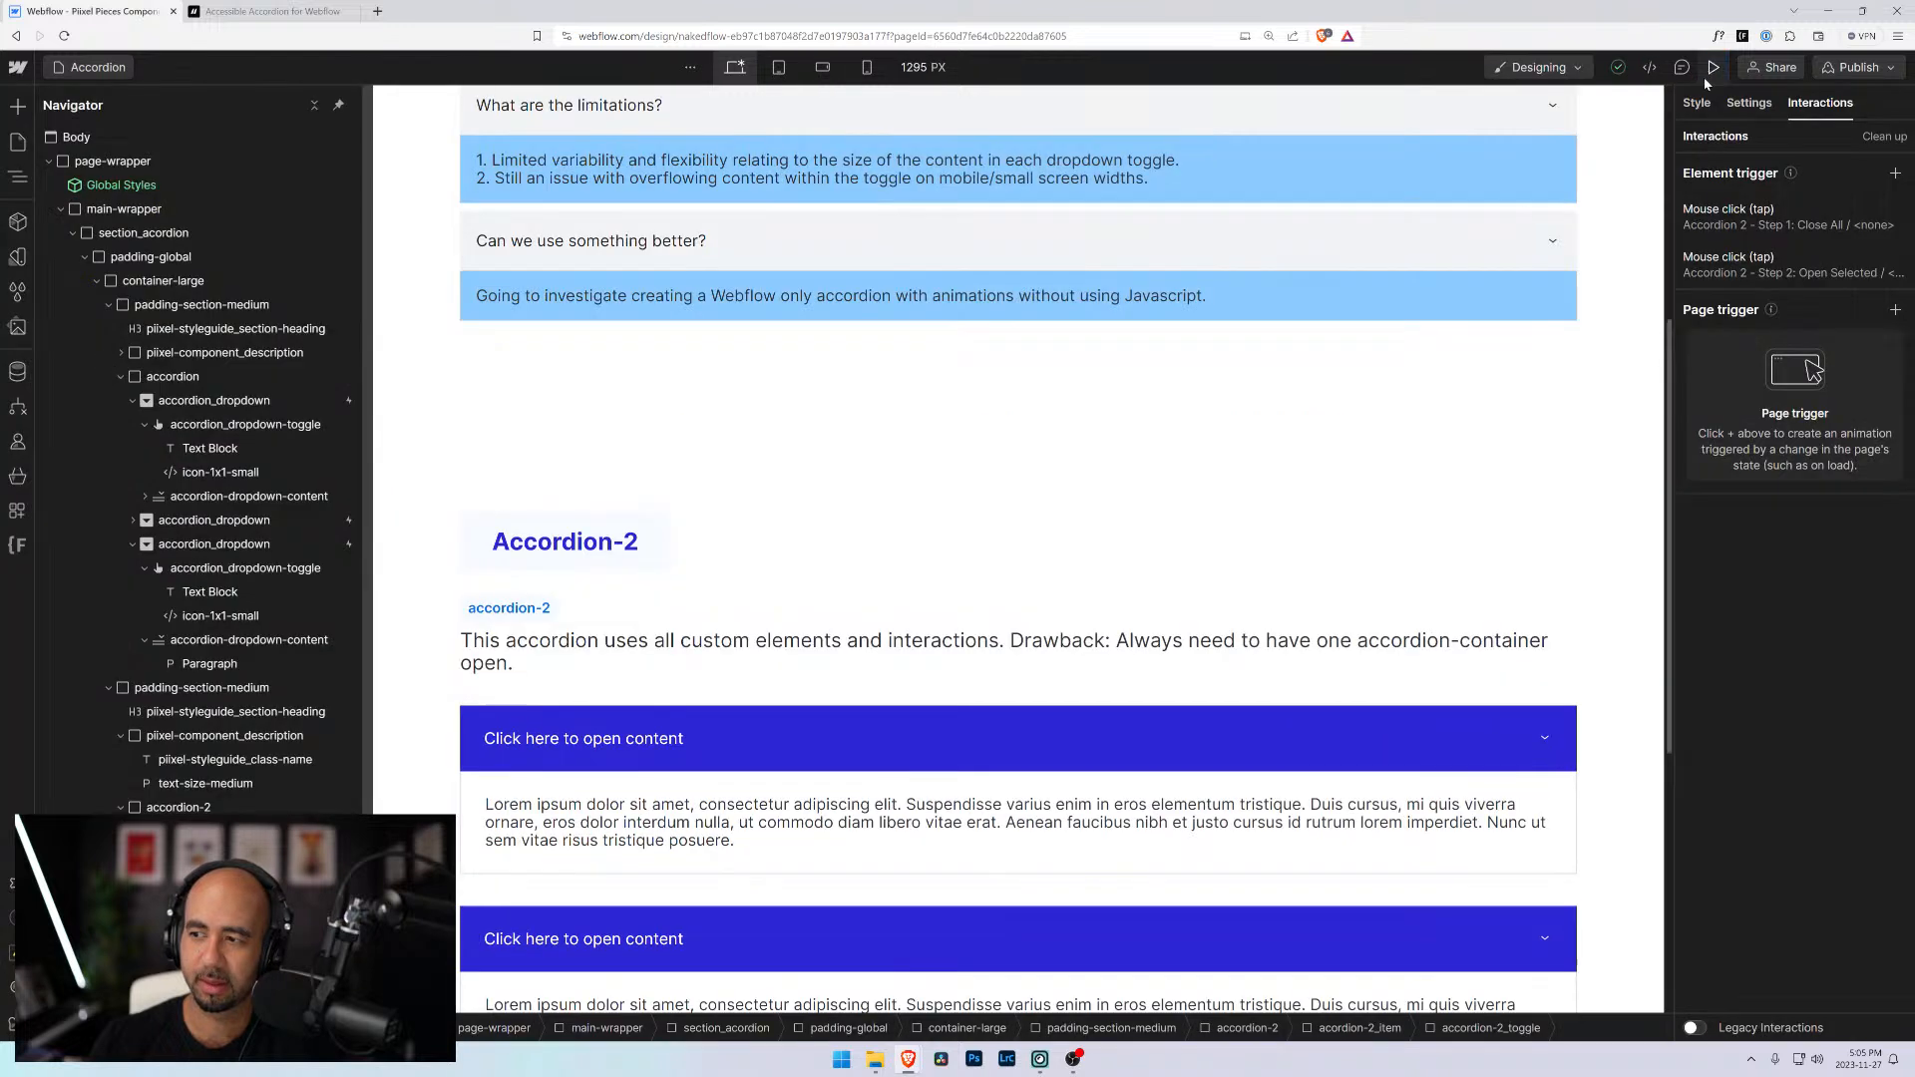
Delete the duplicated fourth accordion-2_item from Accordion-2
{"action": "scroll", "coordinate": [1017, 599], "scroll_direction": "down", "scroll_amount": 4}
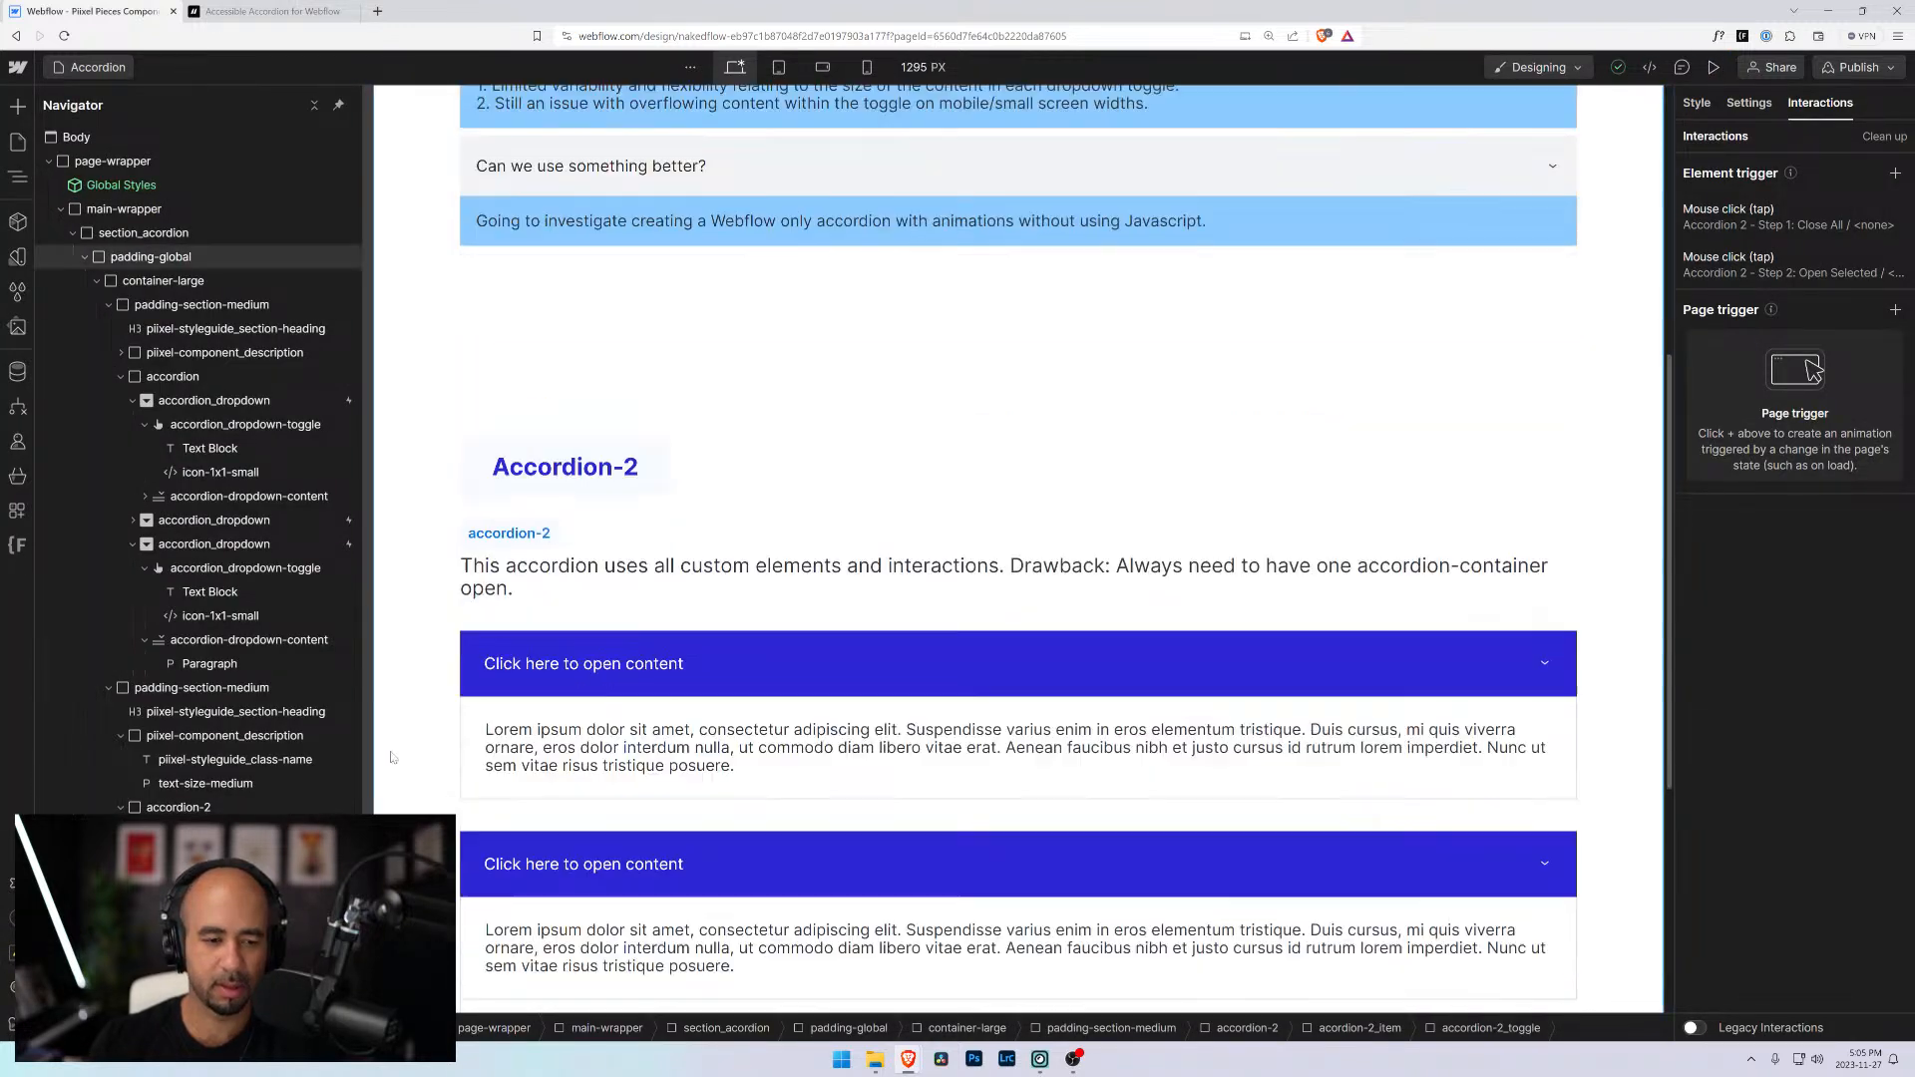
{"action": "key", "text": "Up"}
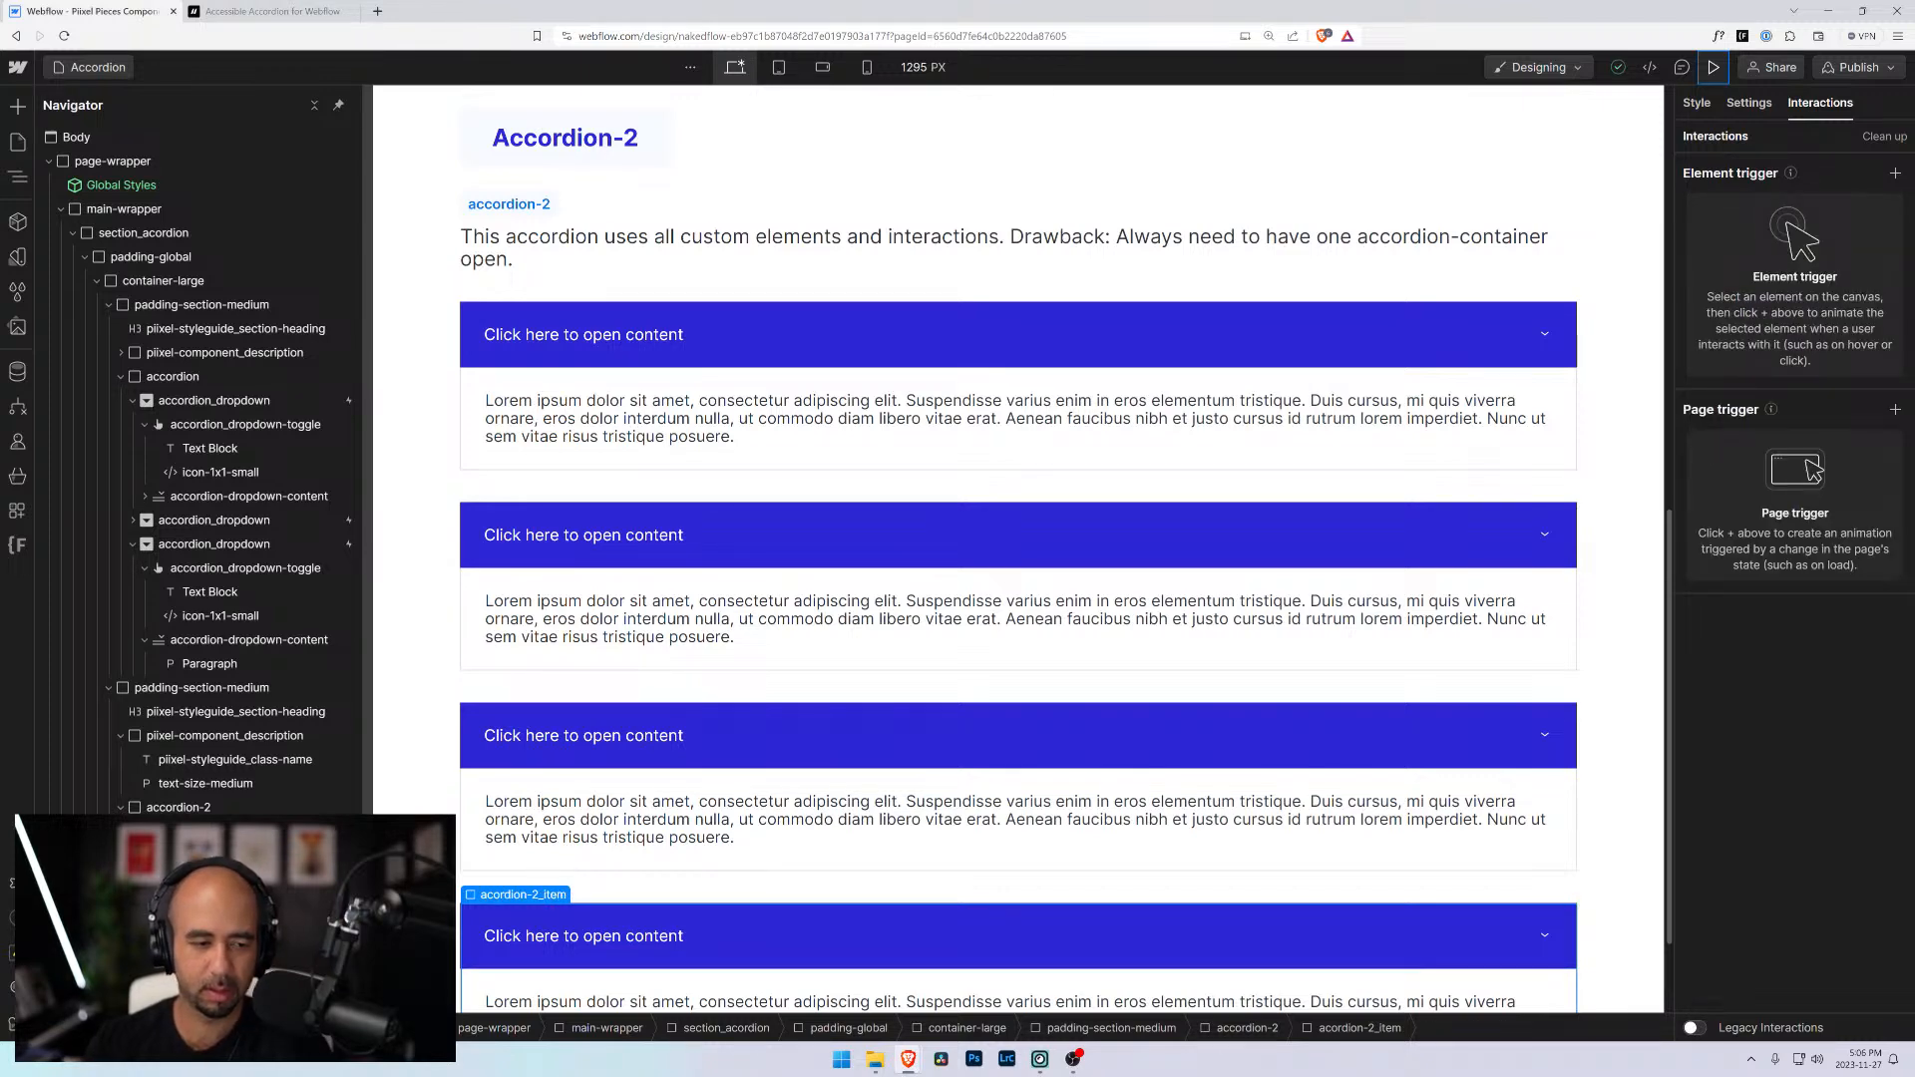
{"action": "right_click", "coordinate": [155, 903]}
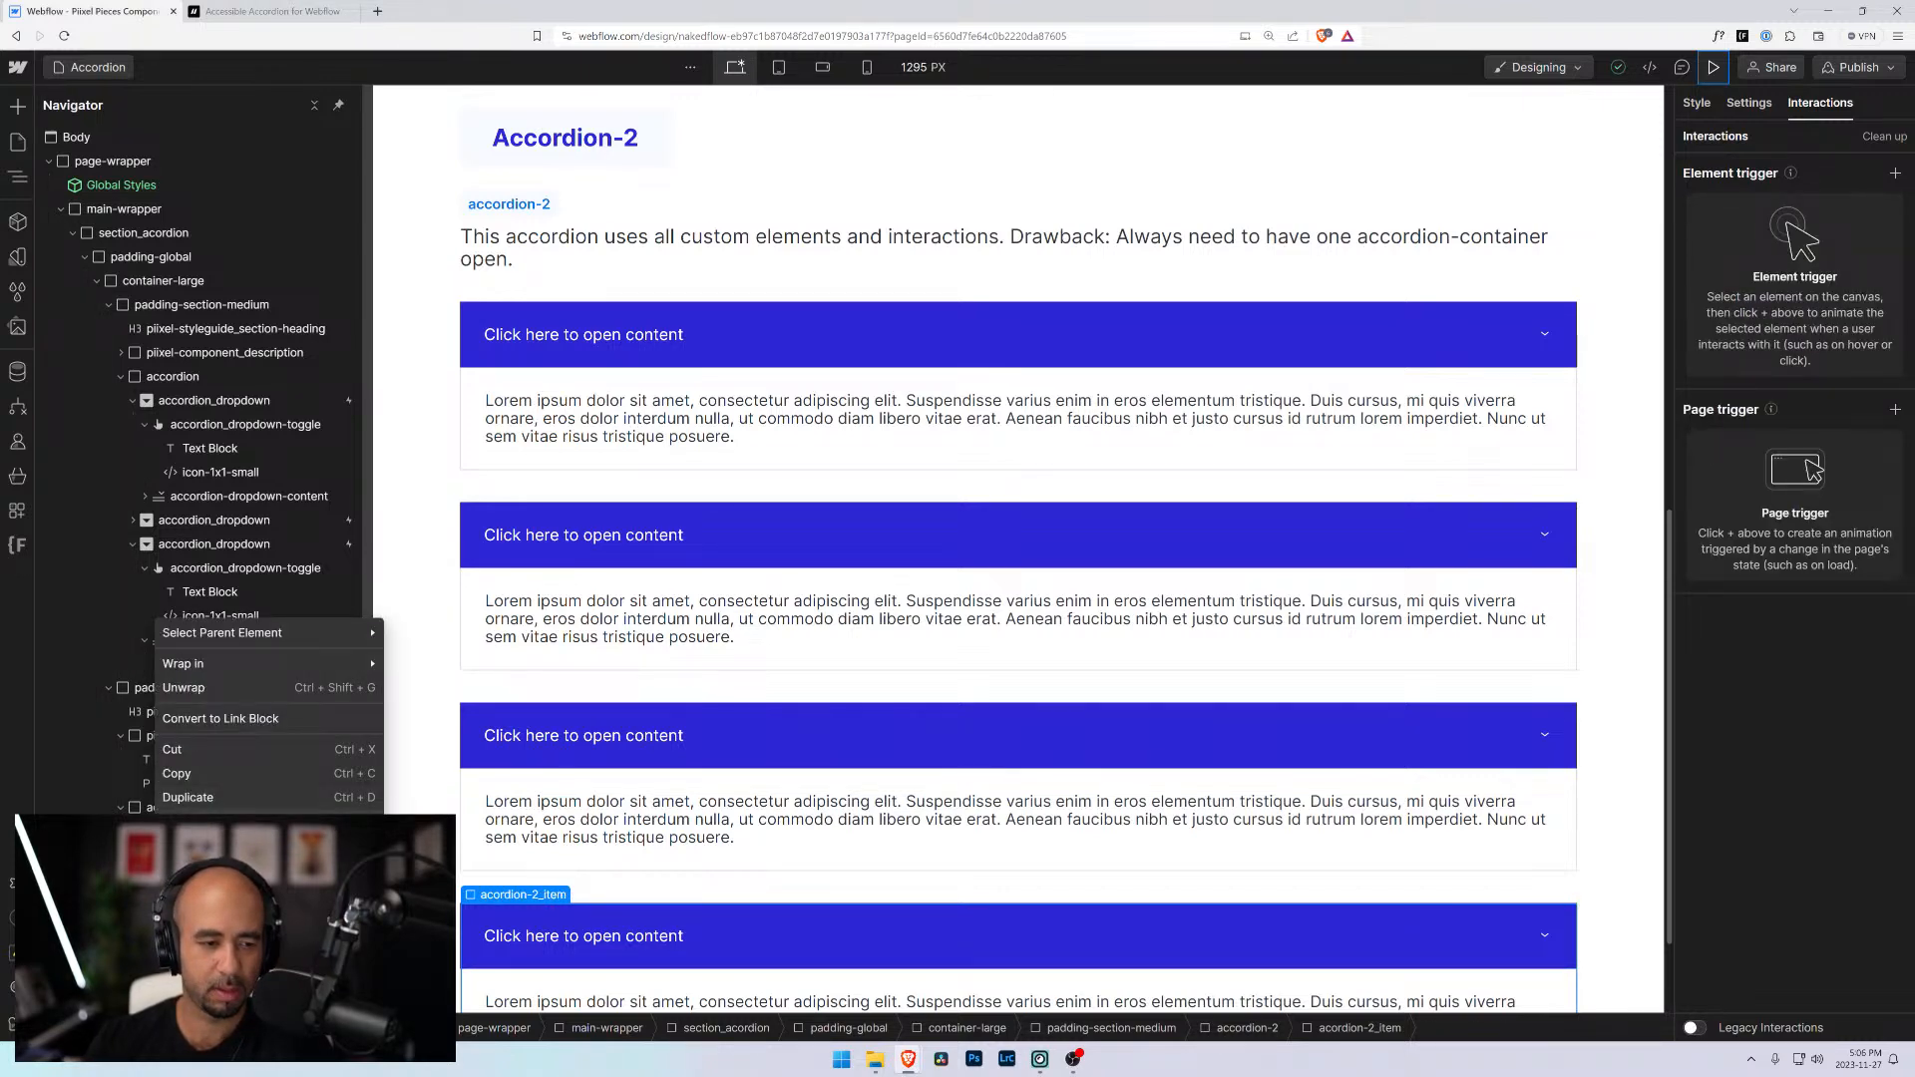
{"action": "left_click", "coordinate": [189, 828]}
Replace the first Accordion-2 toggle's text with "Is this as good or better than the first accordion?"
{"action": "left_click", "coordinate": [613, 380]}
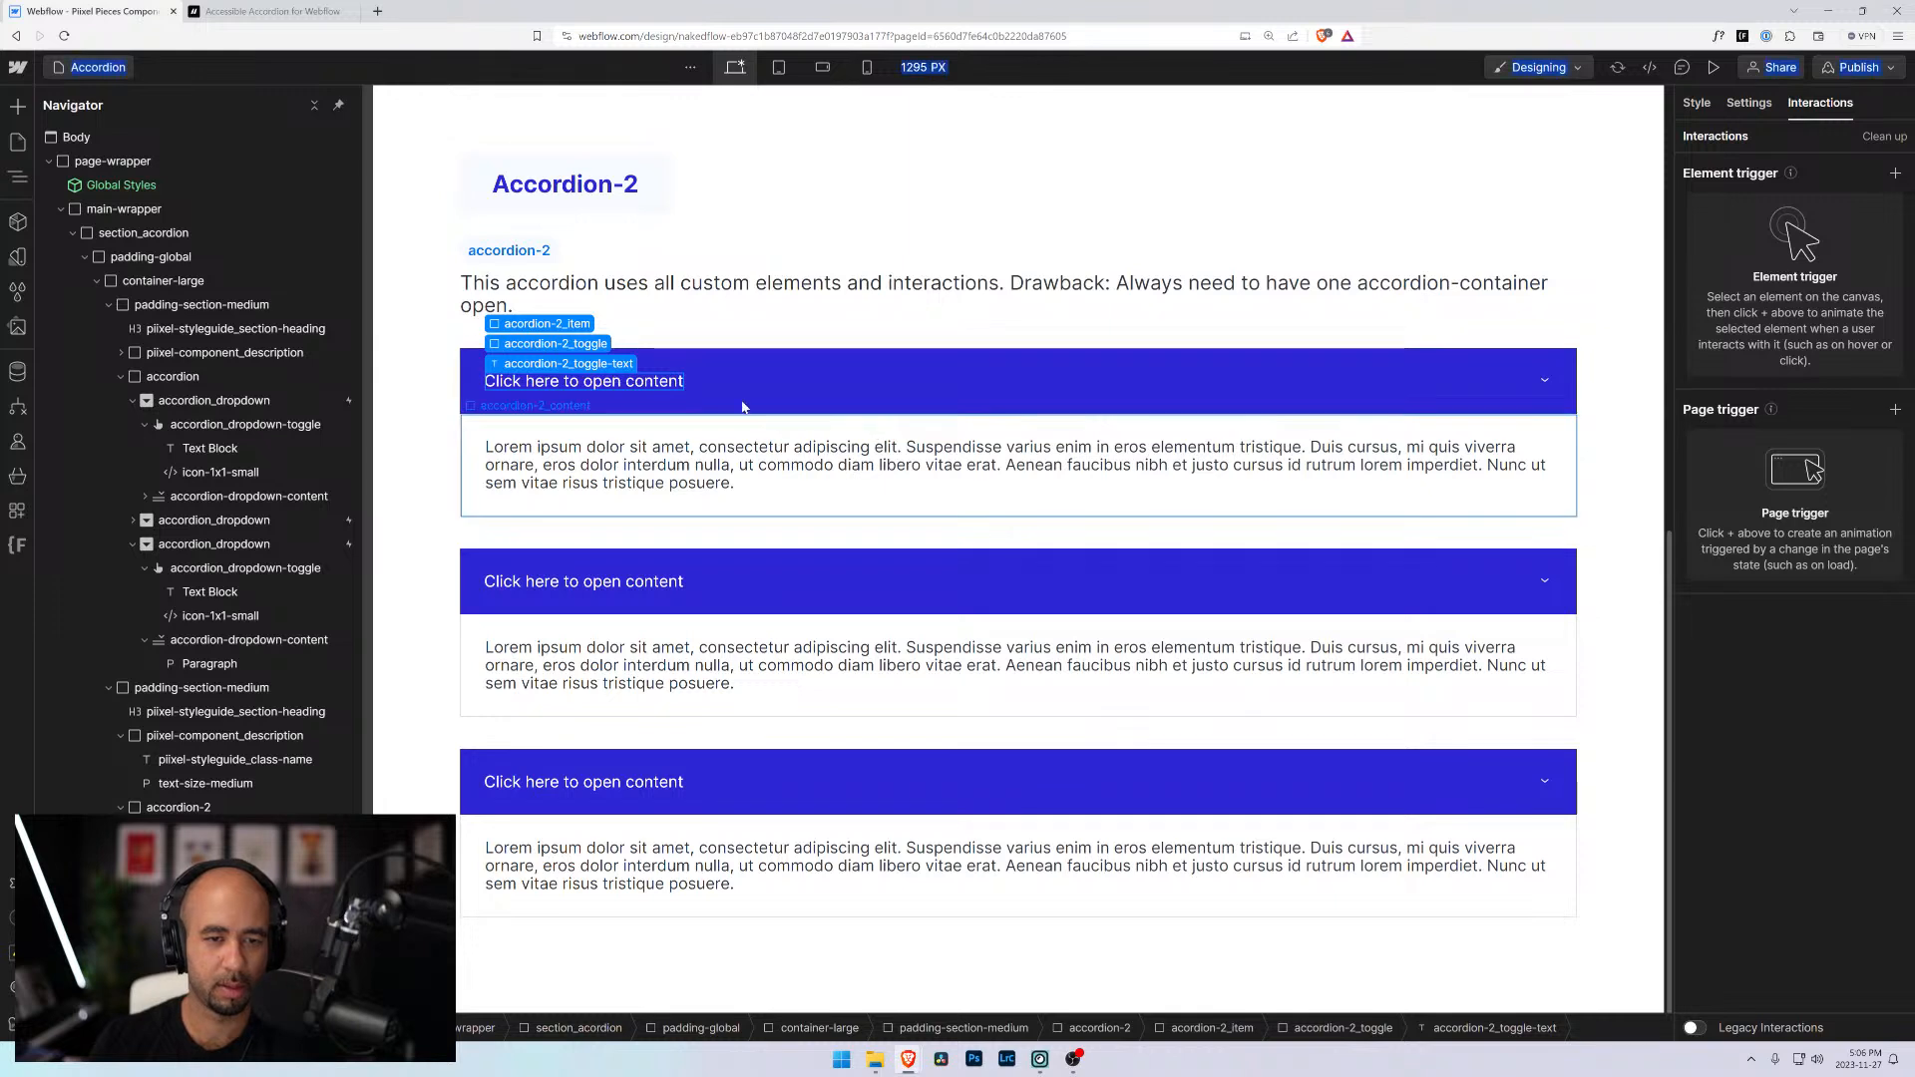
{"action": "double_click", "coordinate": [670, 383]}
{"action": "type", "text": "Is thi"}
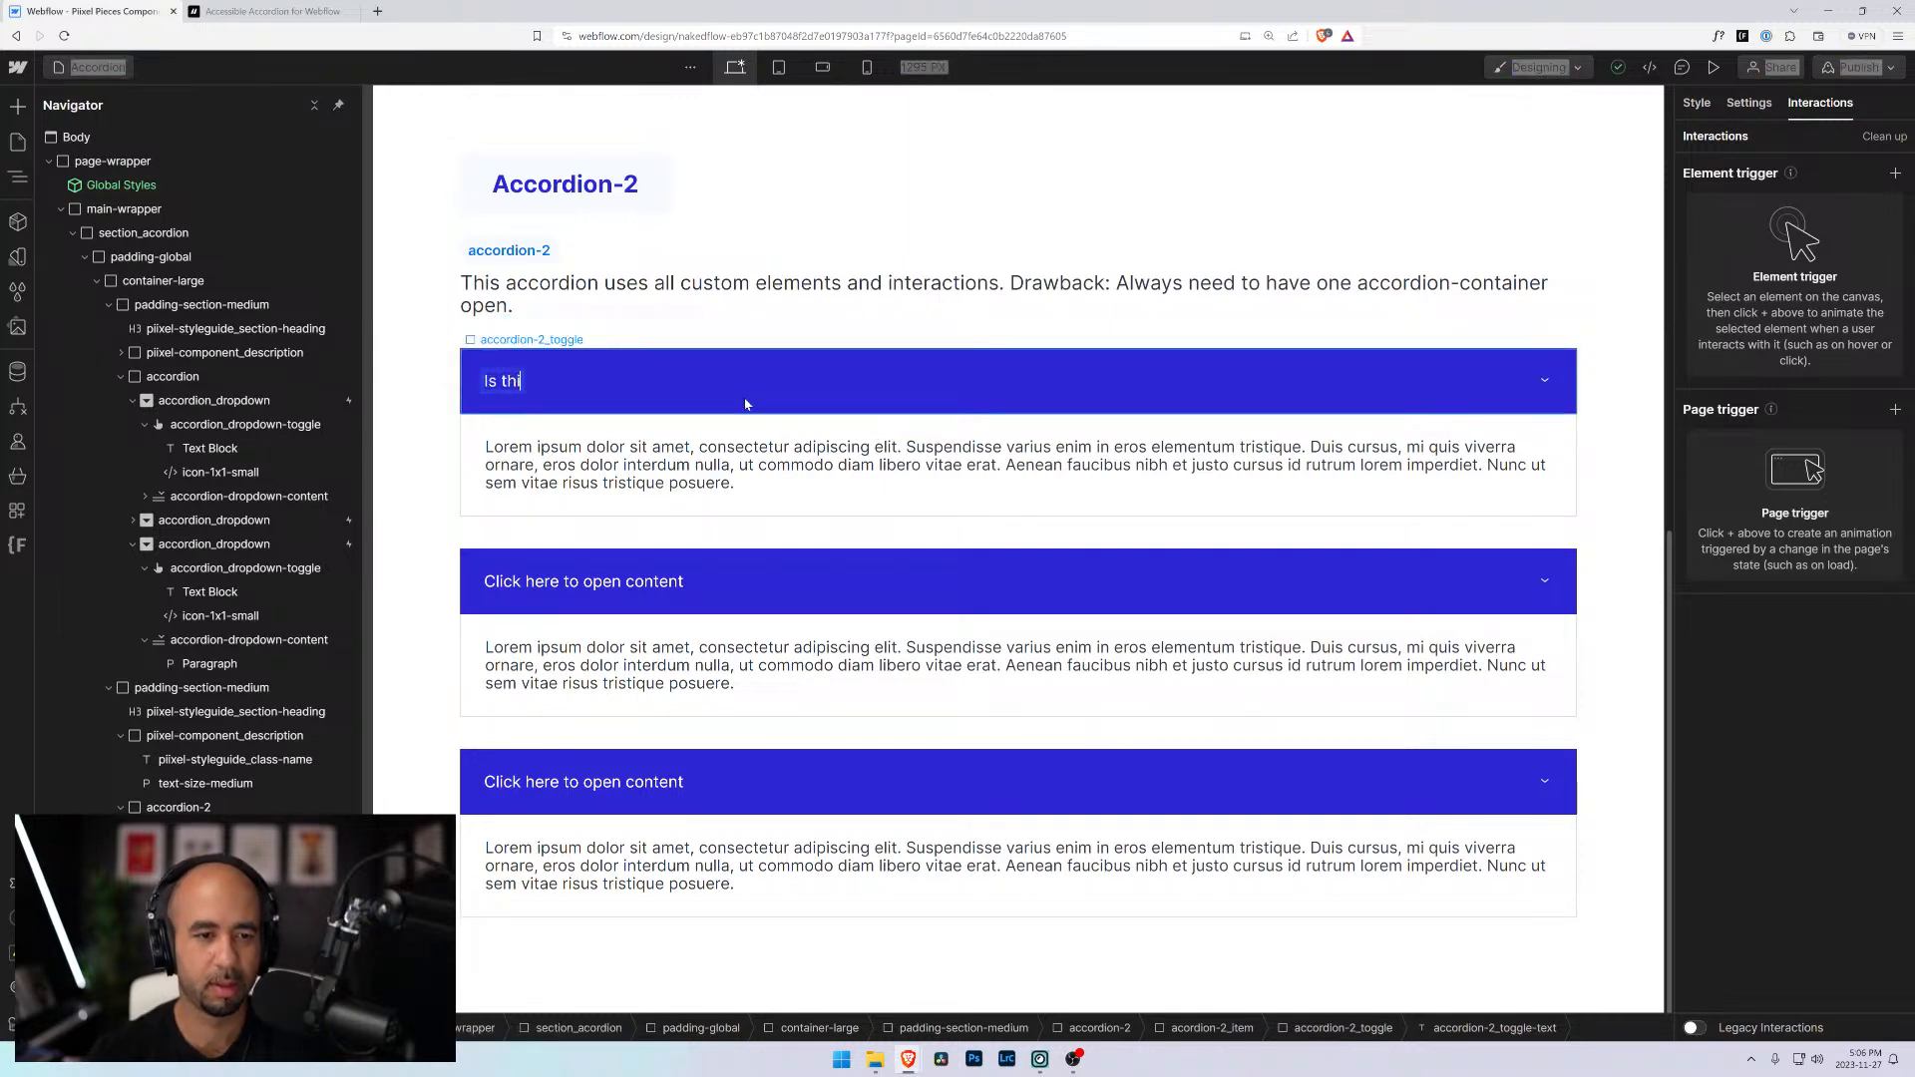
{"action": "type", "text": "s as good o"}
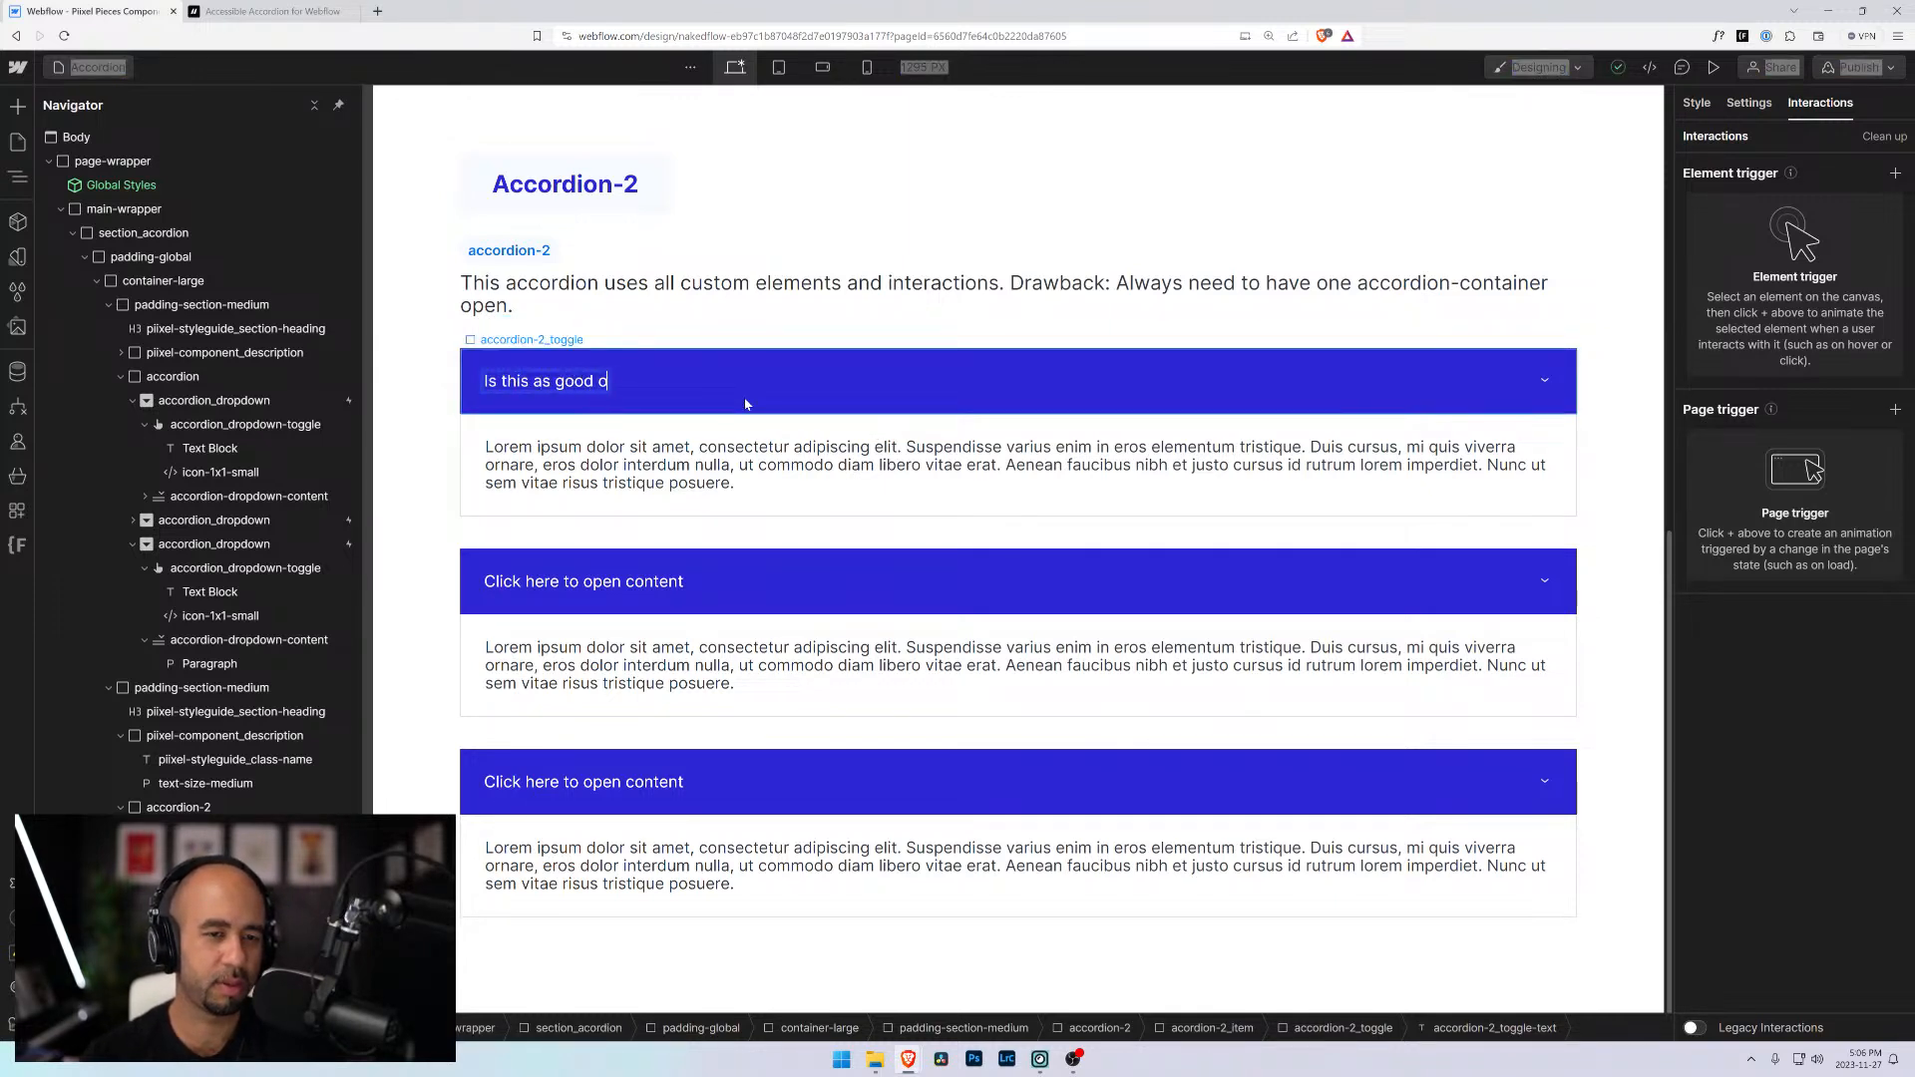
{"action": "type", "text": "r better than the first accordion"}
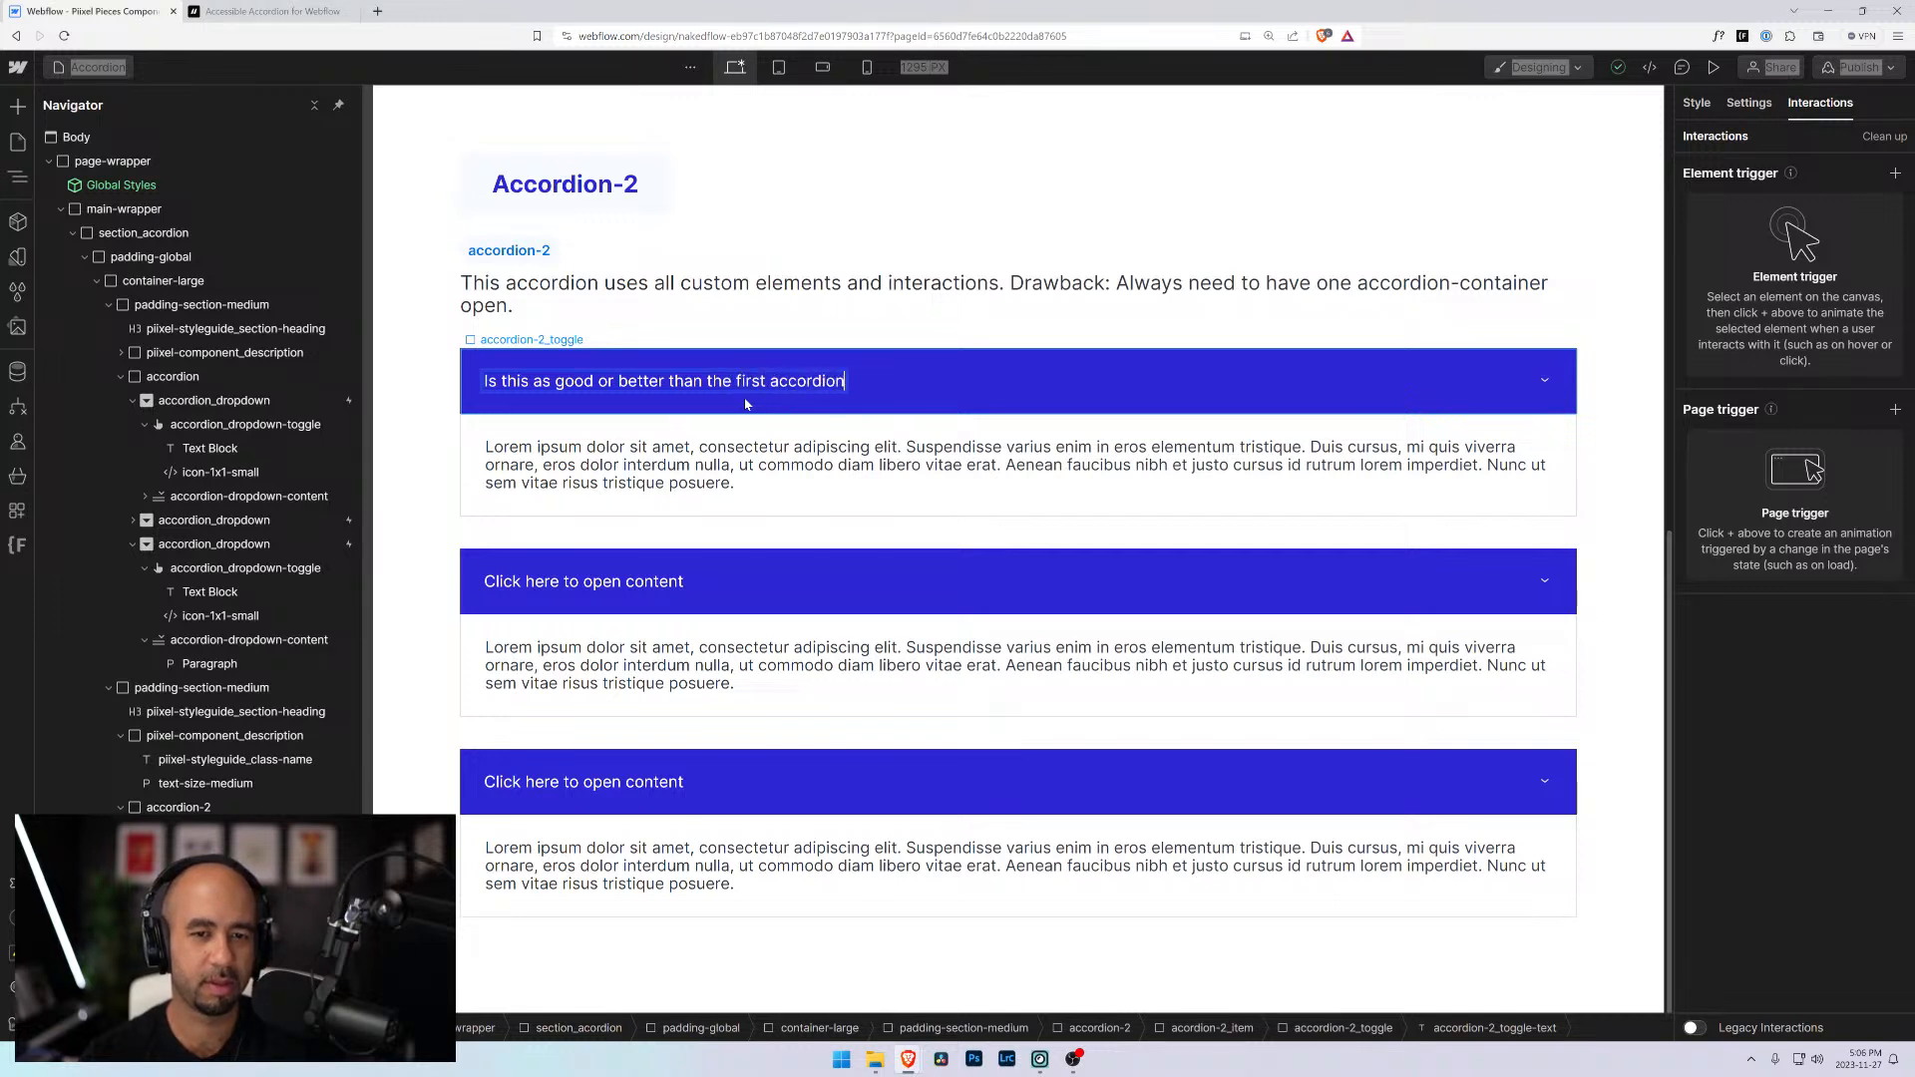
{"action": "type", "text": "?"}
{"action": "key", "text": "Escape"}
Replace the second Accordion-2 toggle's text with "How do I use this in my project?"
{"action": "double_click", "coordinate": [599, 582]}
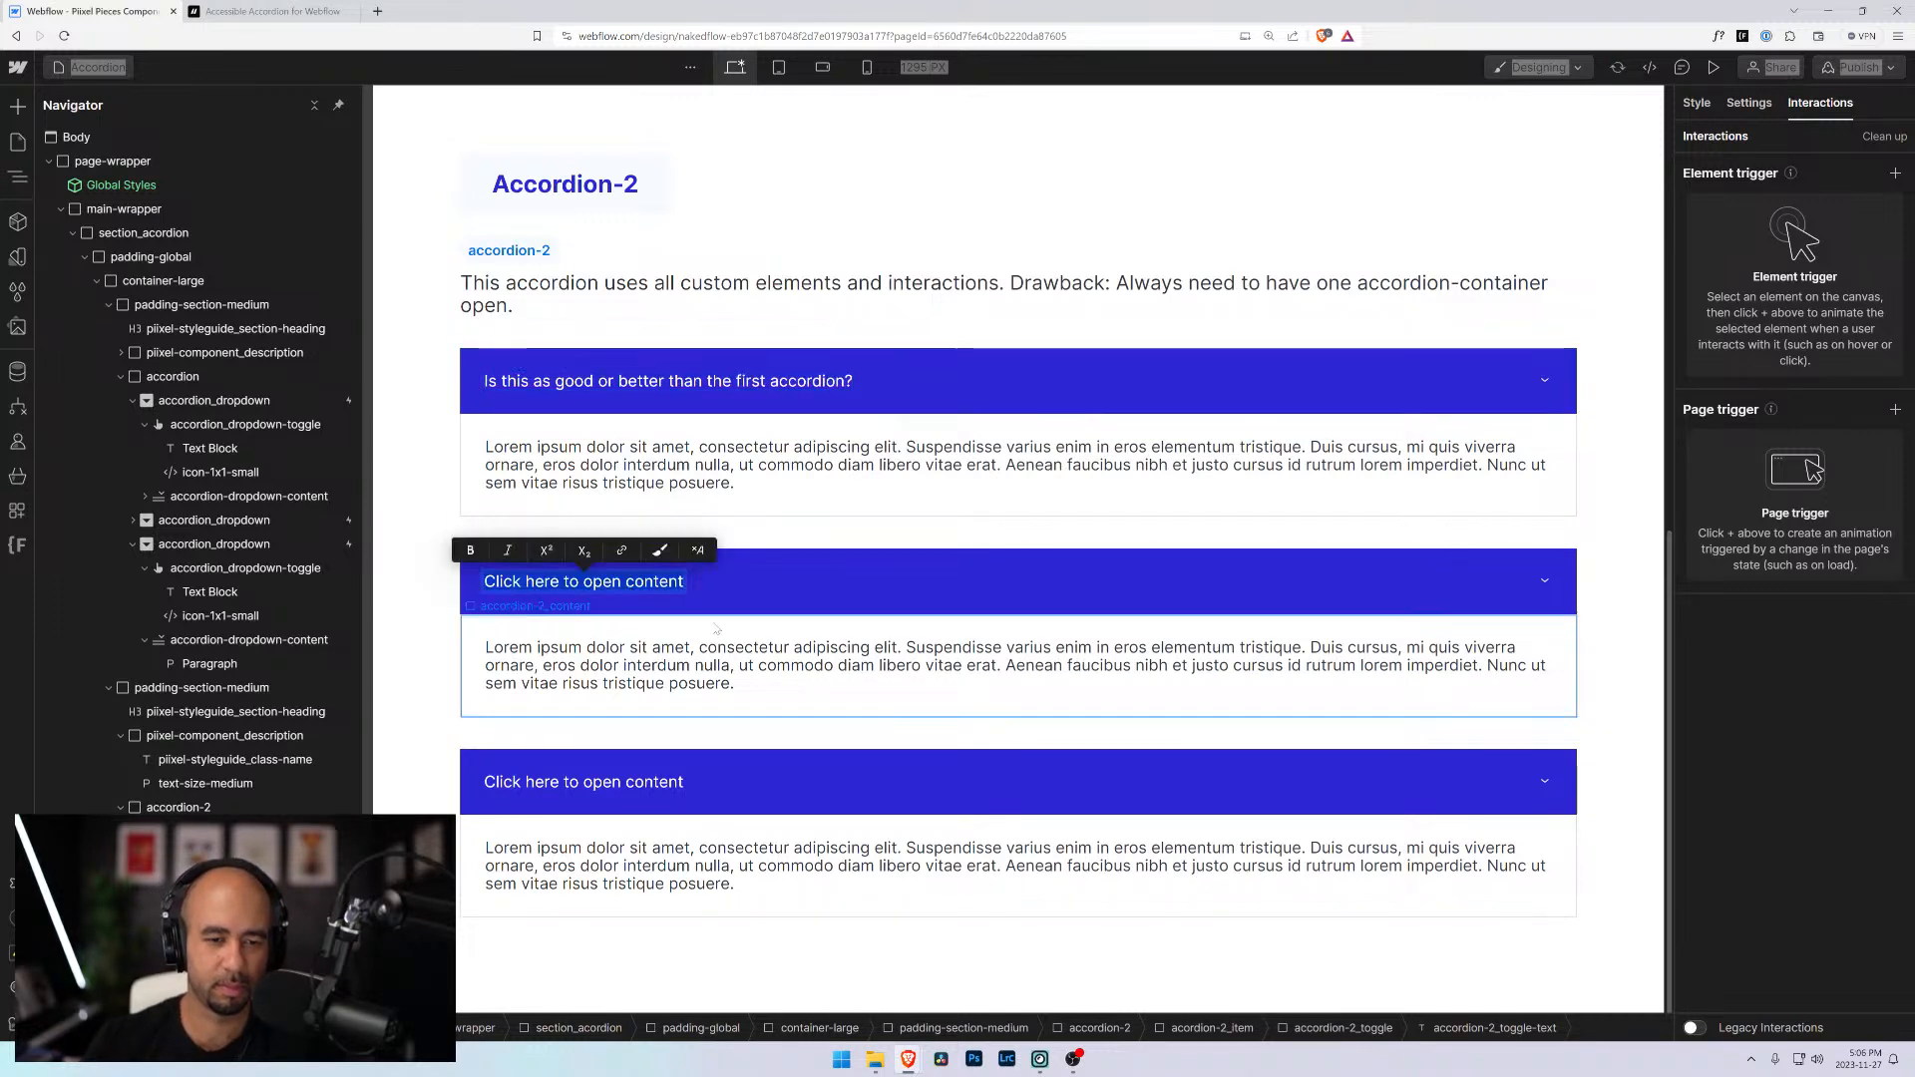
{"action": "type", "text": "do "}
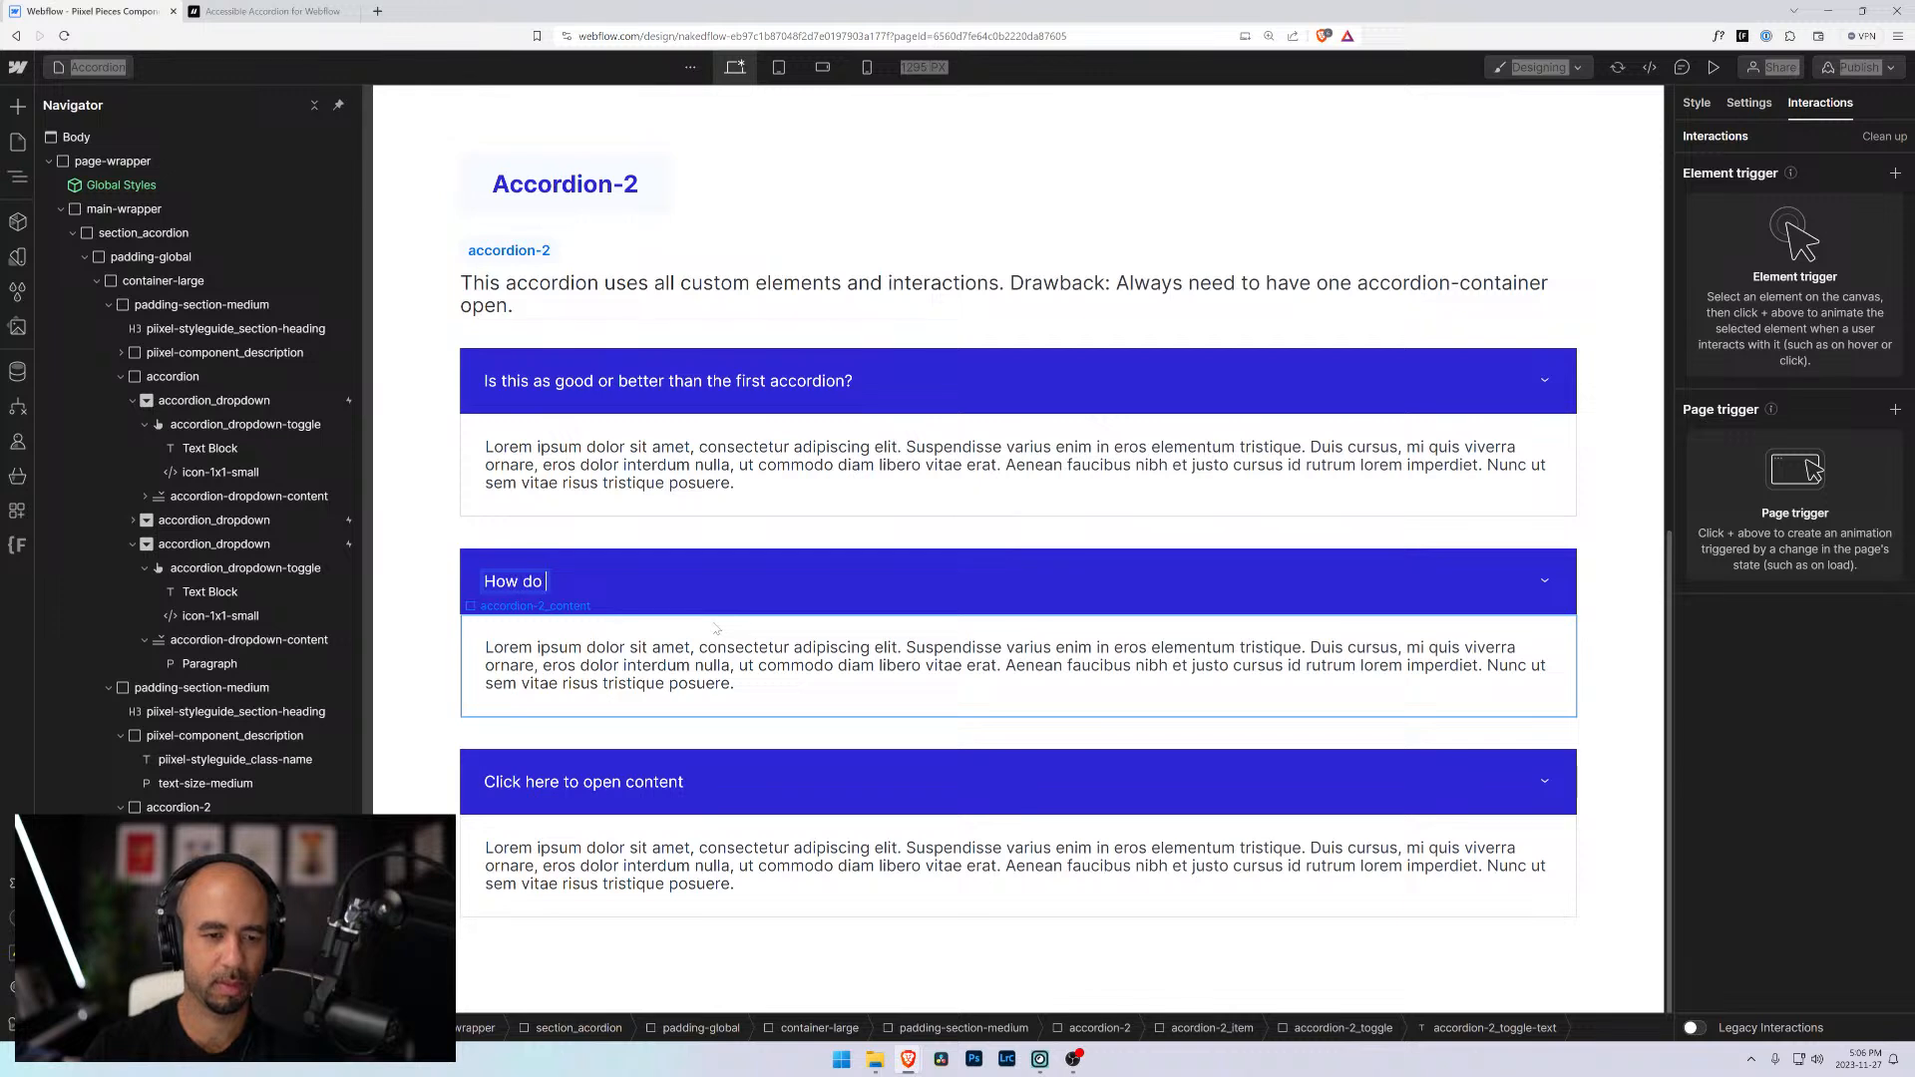
{"action": "type", "text": "I use this in "}
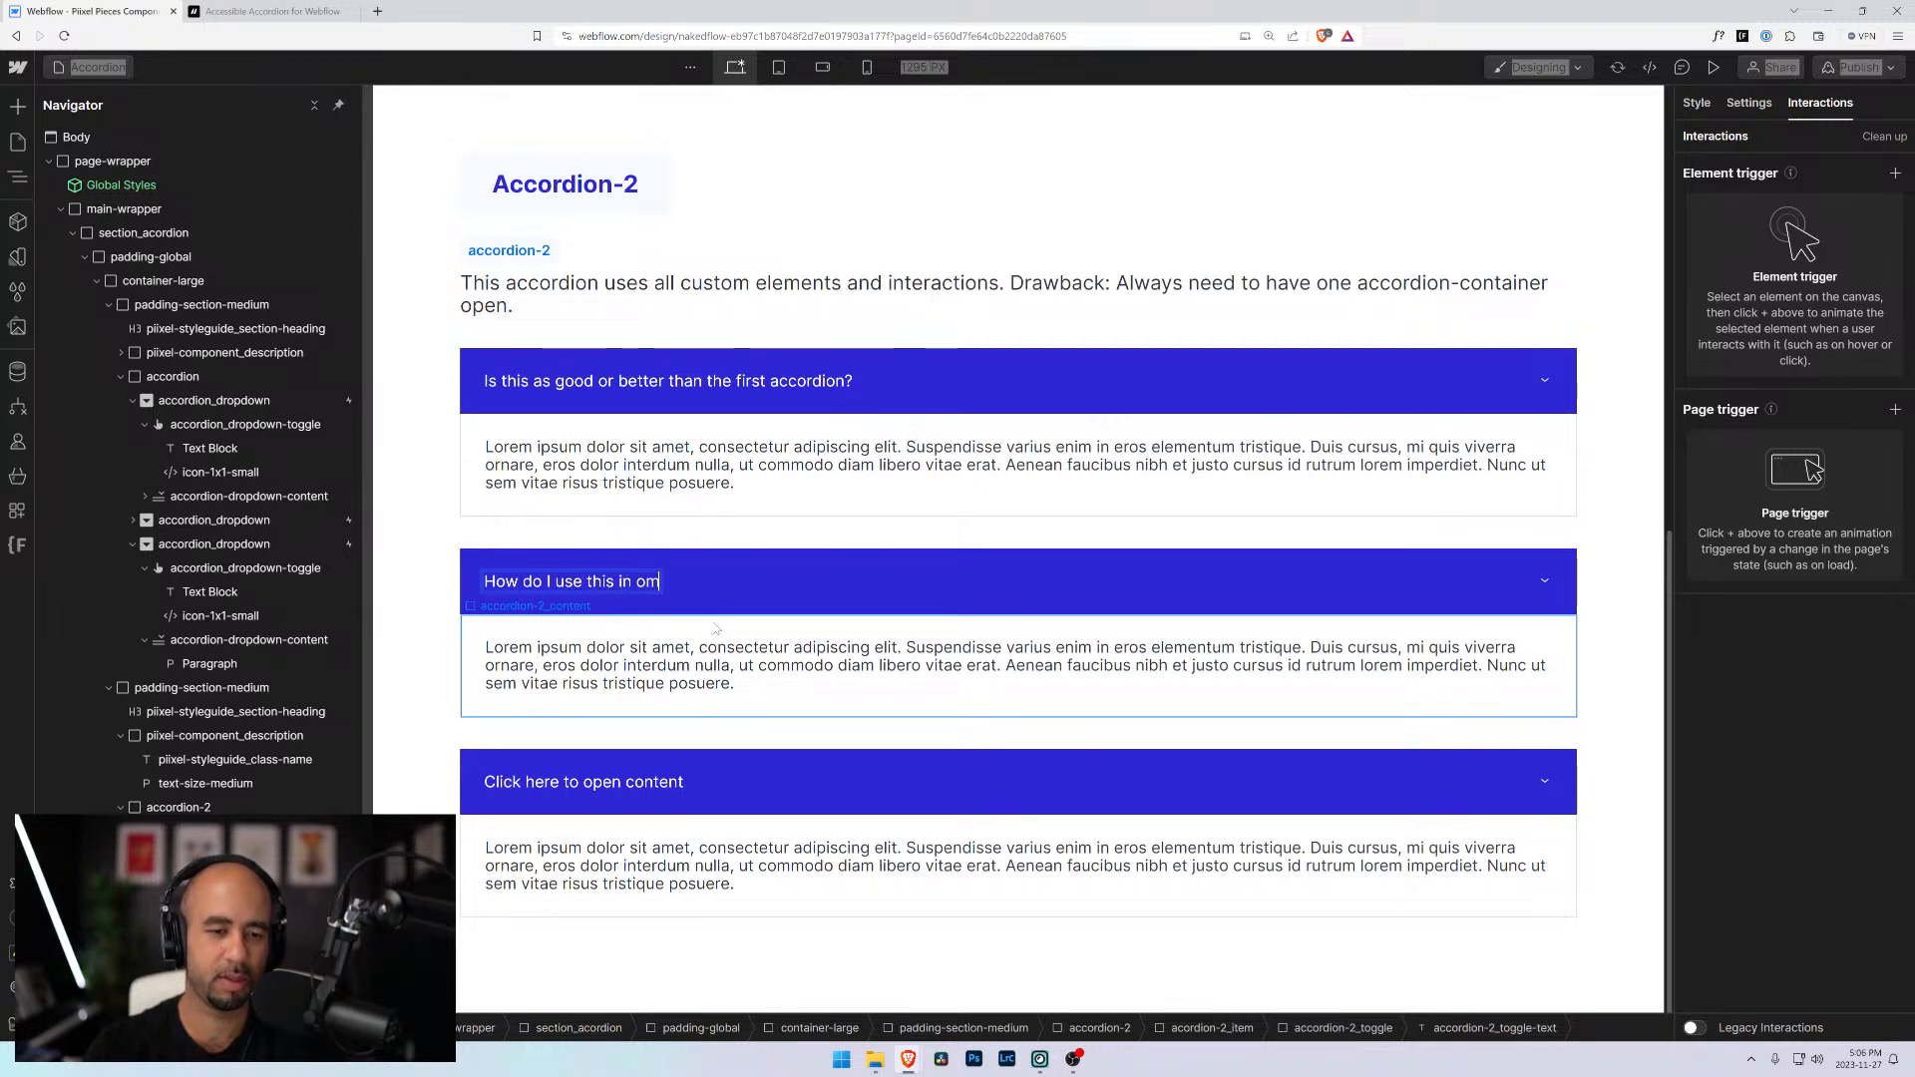
{"action": "type", "text": "my project?"}
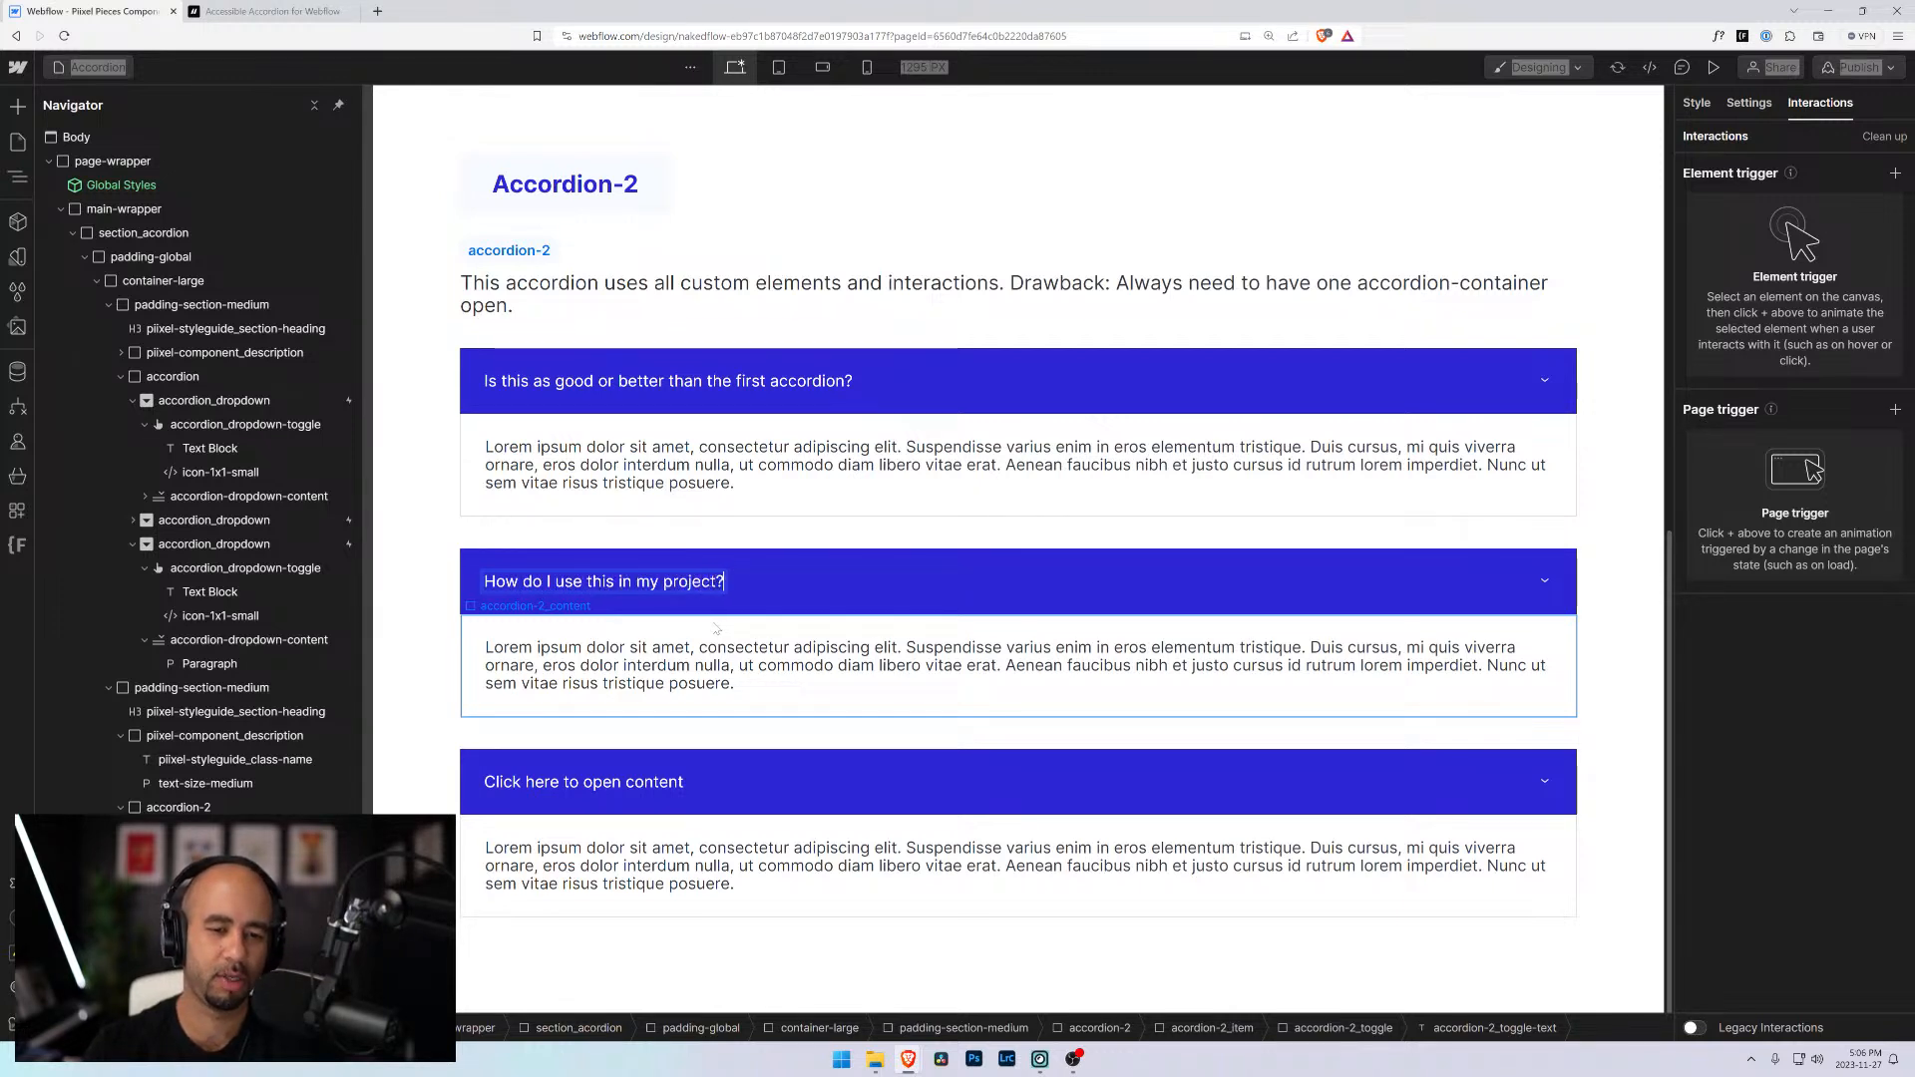
Replace the third Accordion-2 toggle's text with "How can I update the animations in this accordion?" and deselect it
{"action": "left_click", "coordinate": [718, 789]}
{"action": "double_click", "coordinate": [720, 788]}
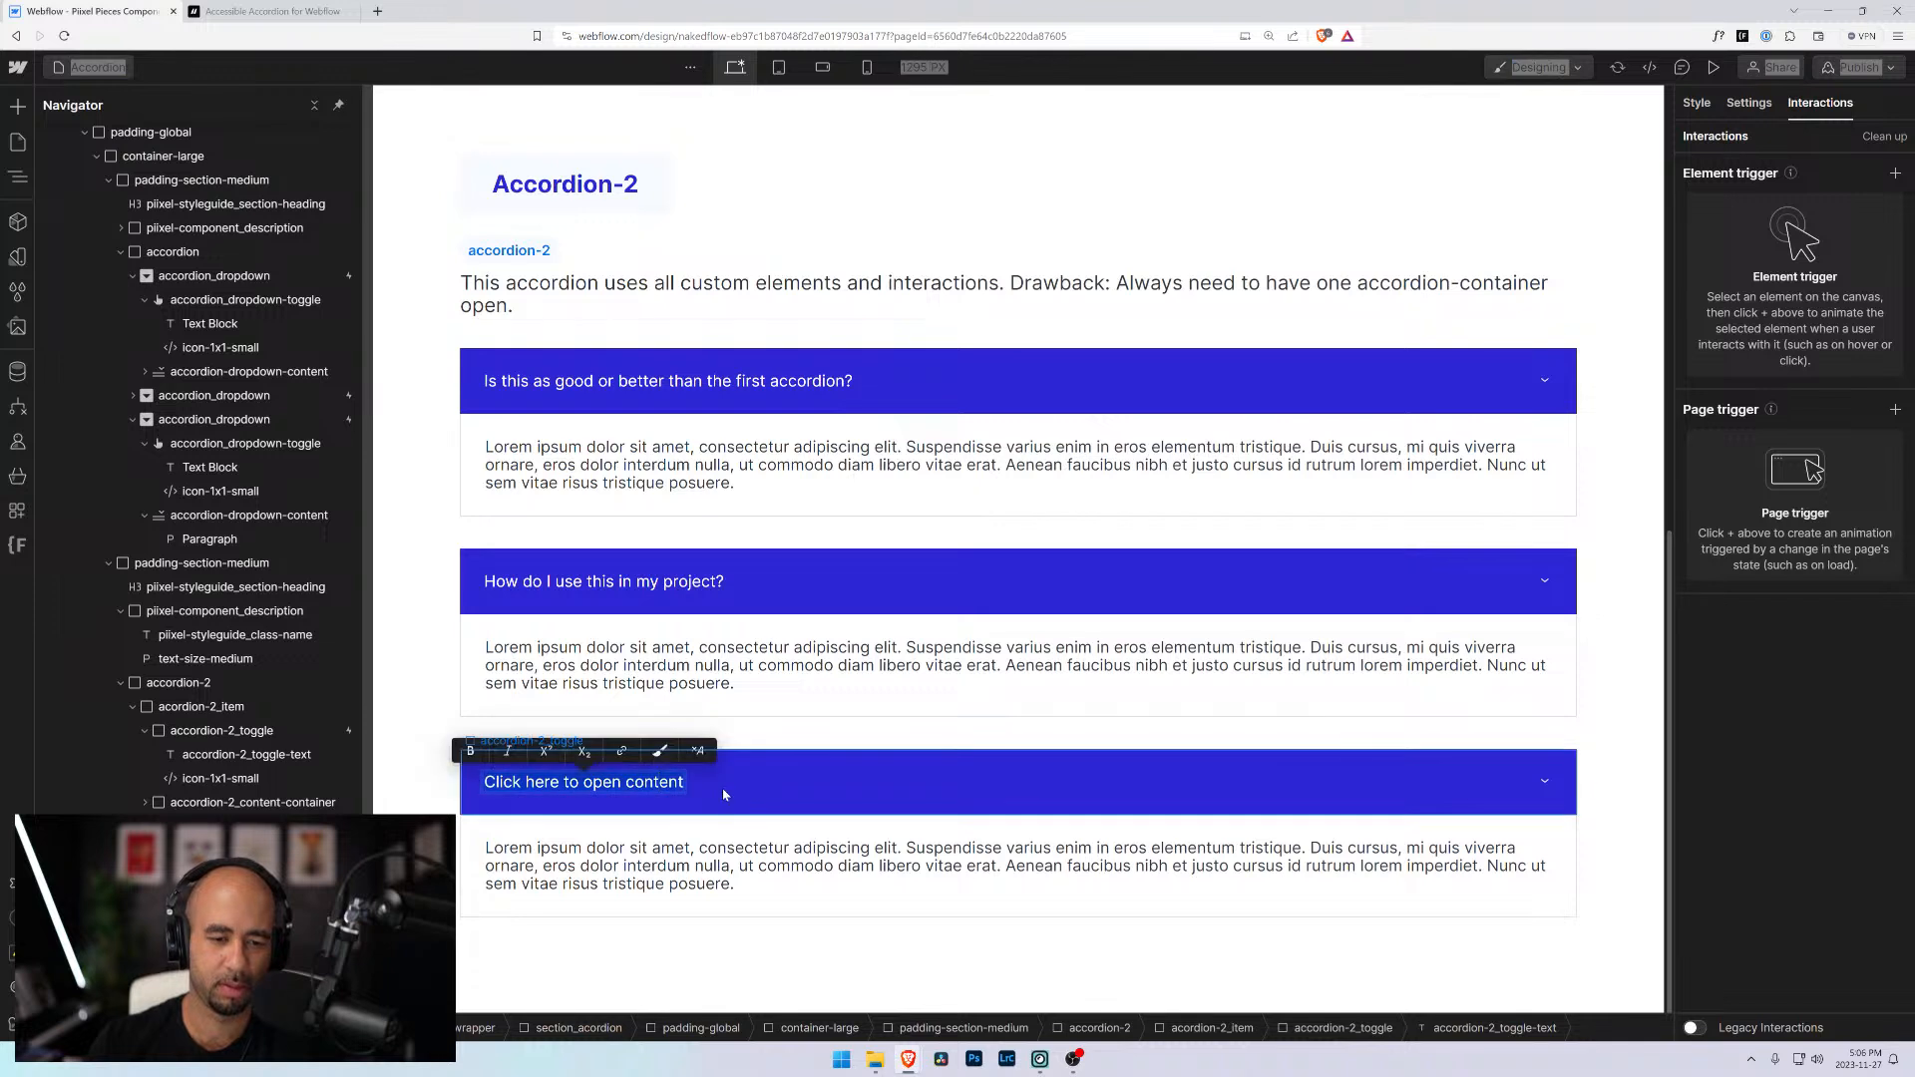
{"action": "type", "text": "How can I"}
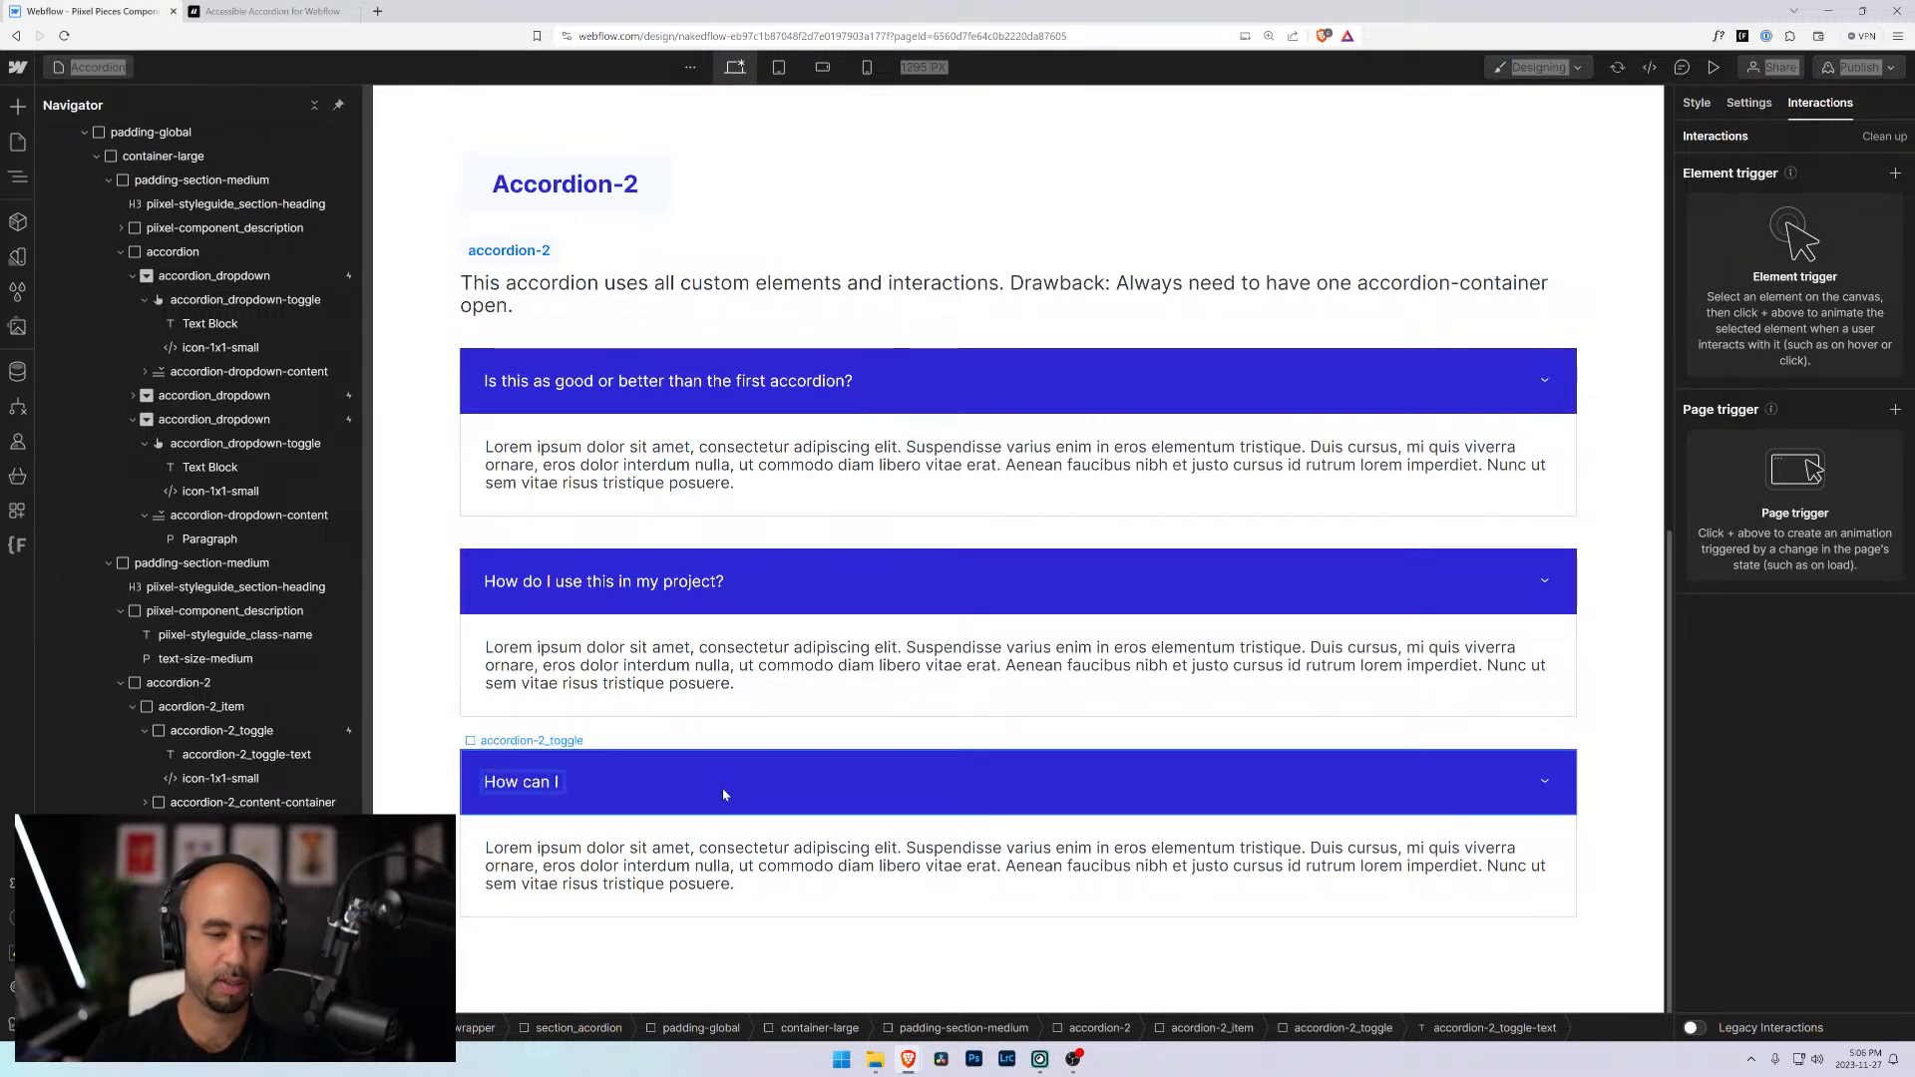
{"action": "type", "text": " update the an"}
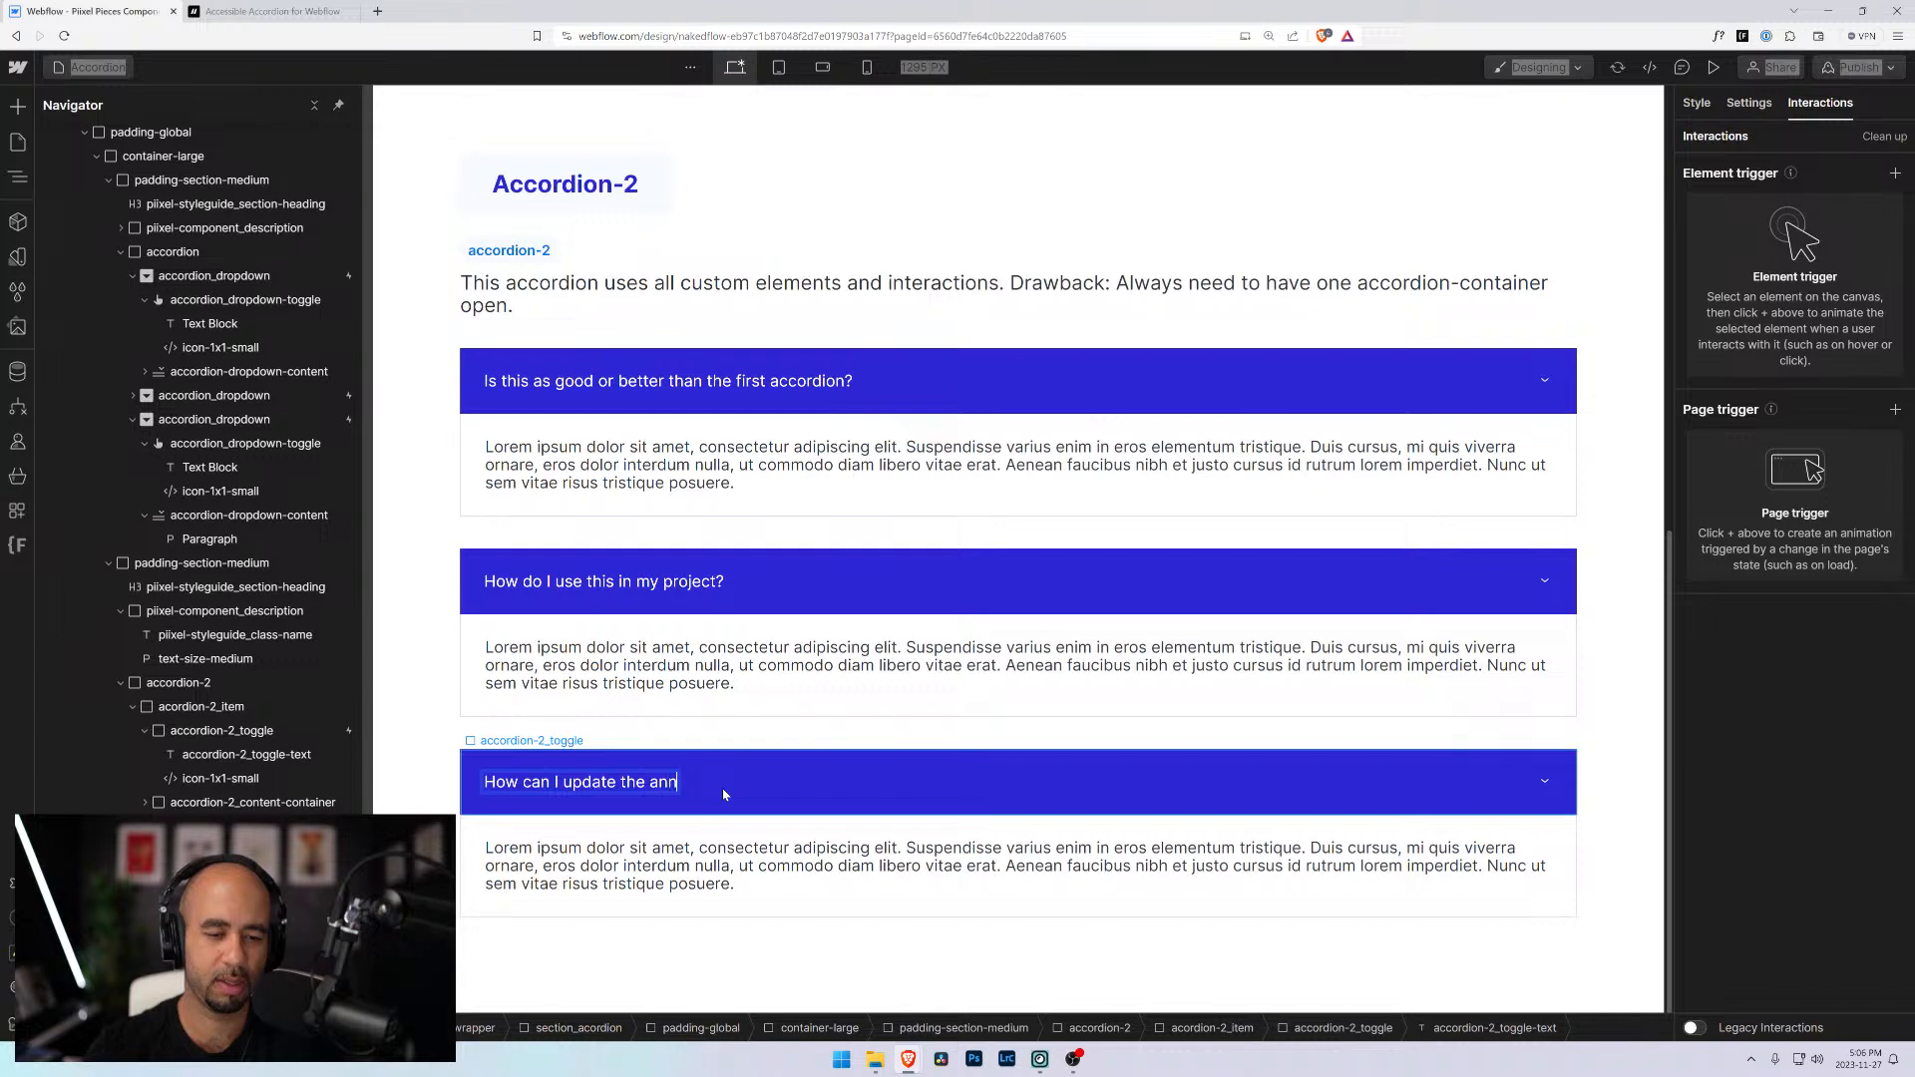
{"action": "type", "text": "imations"}
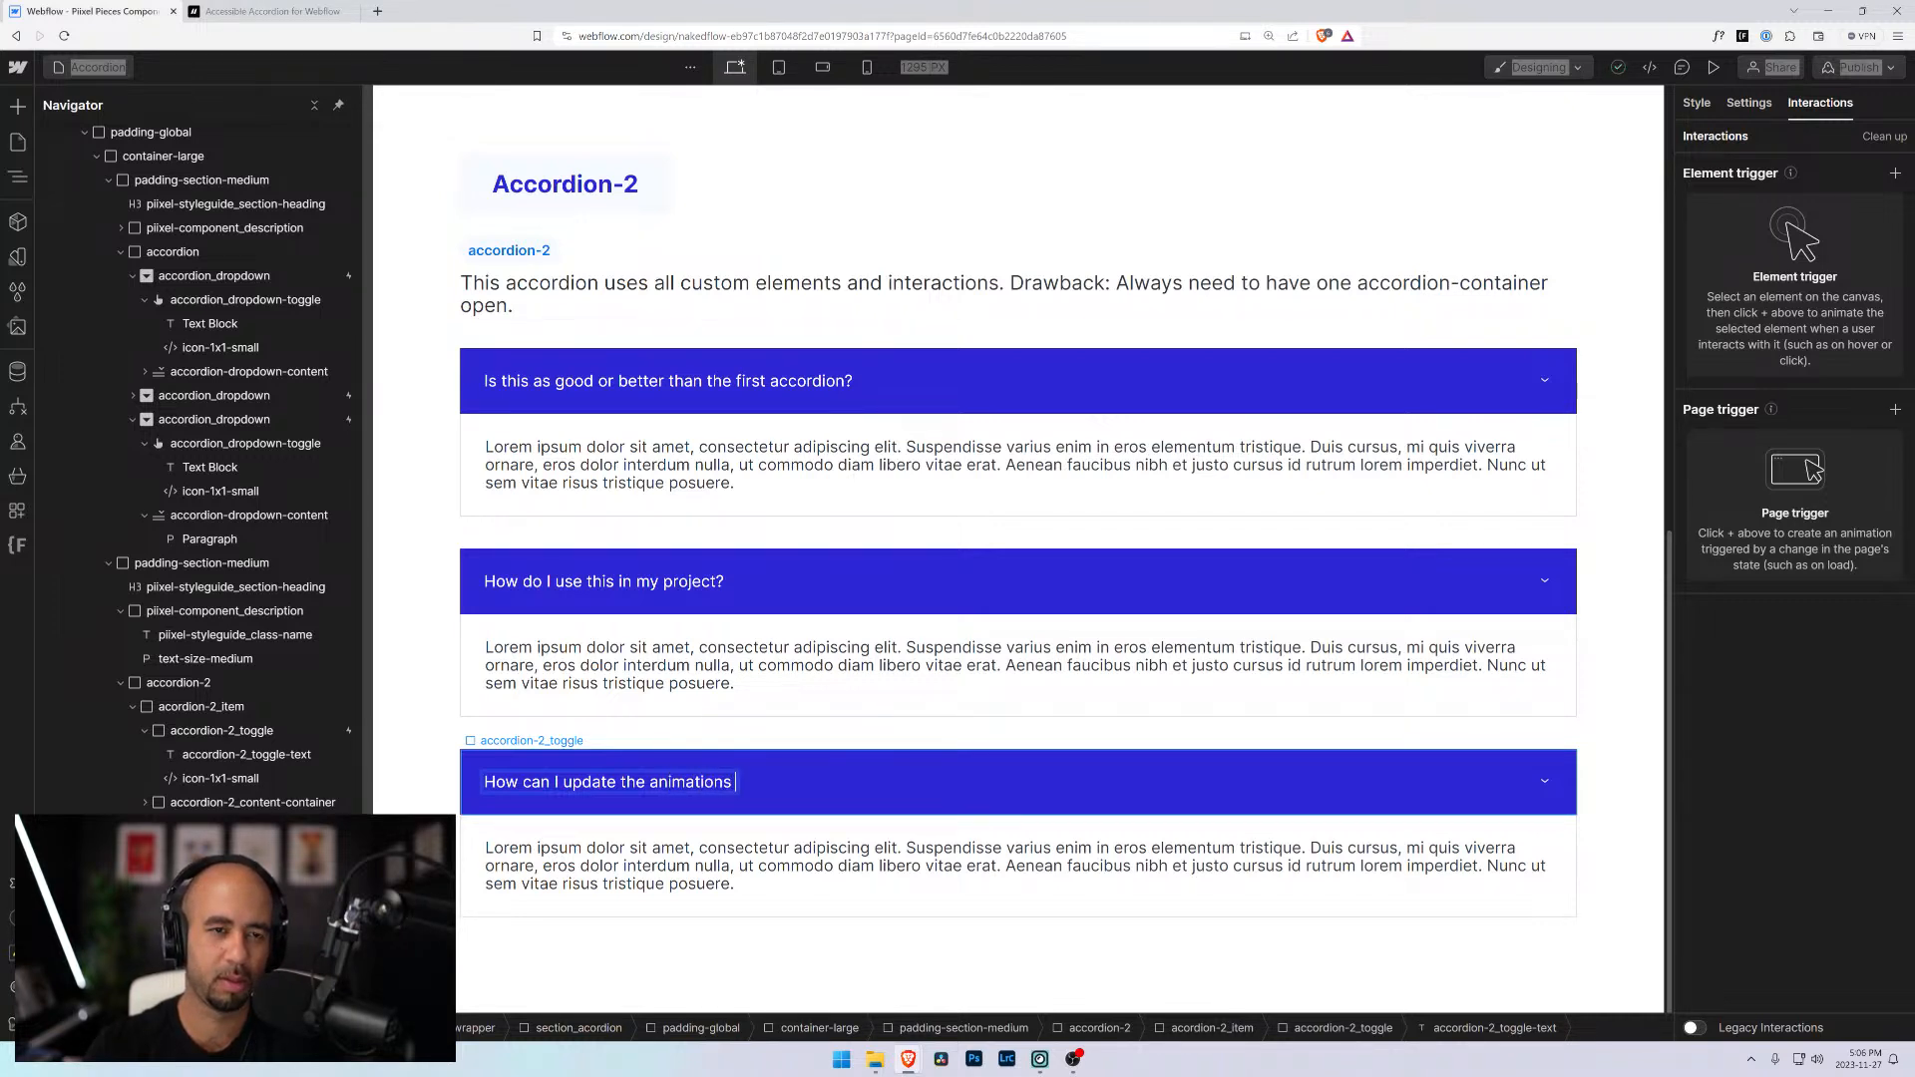
{"action": "type", "text": " in this accord"}
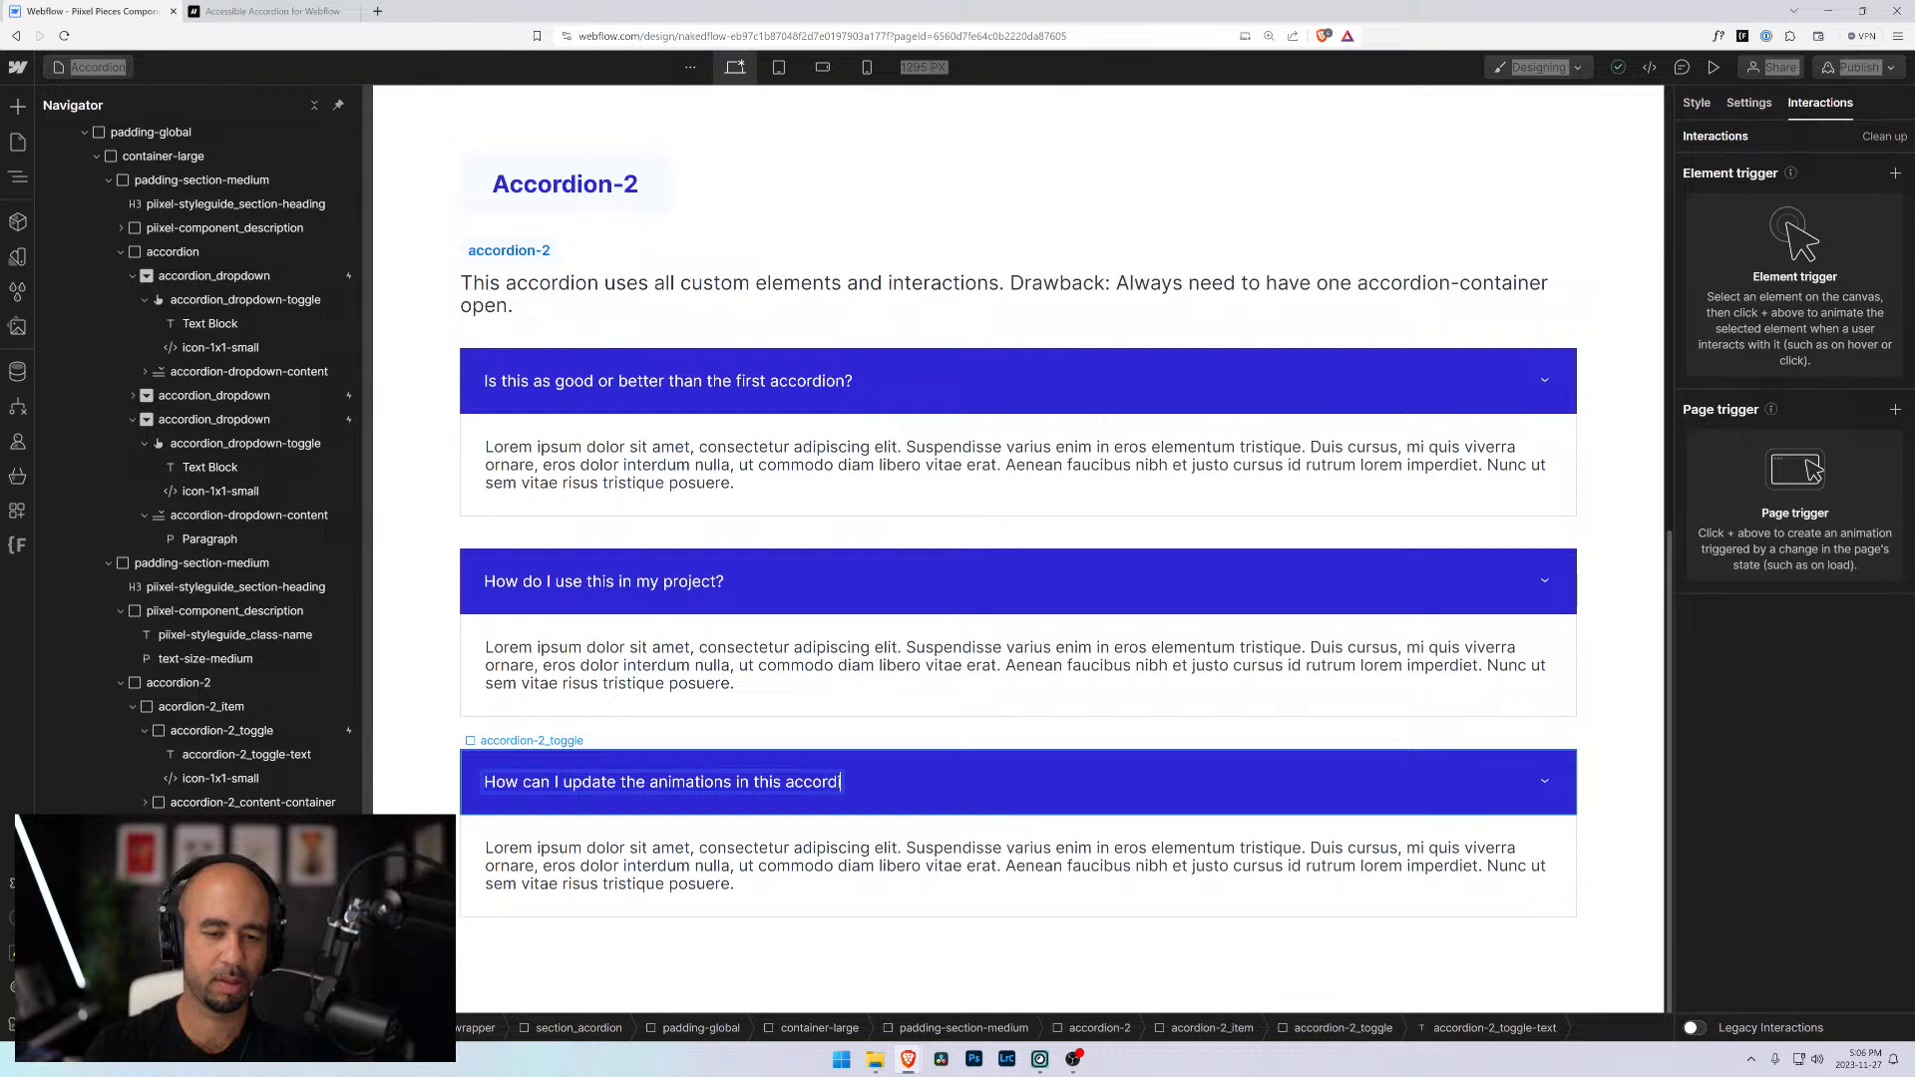
{"action": "type", "text": "ion?"}
{"action": "key", "text": "Escape"}
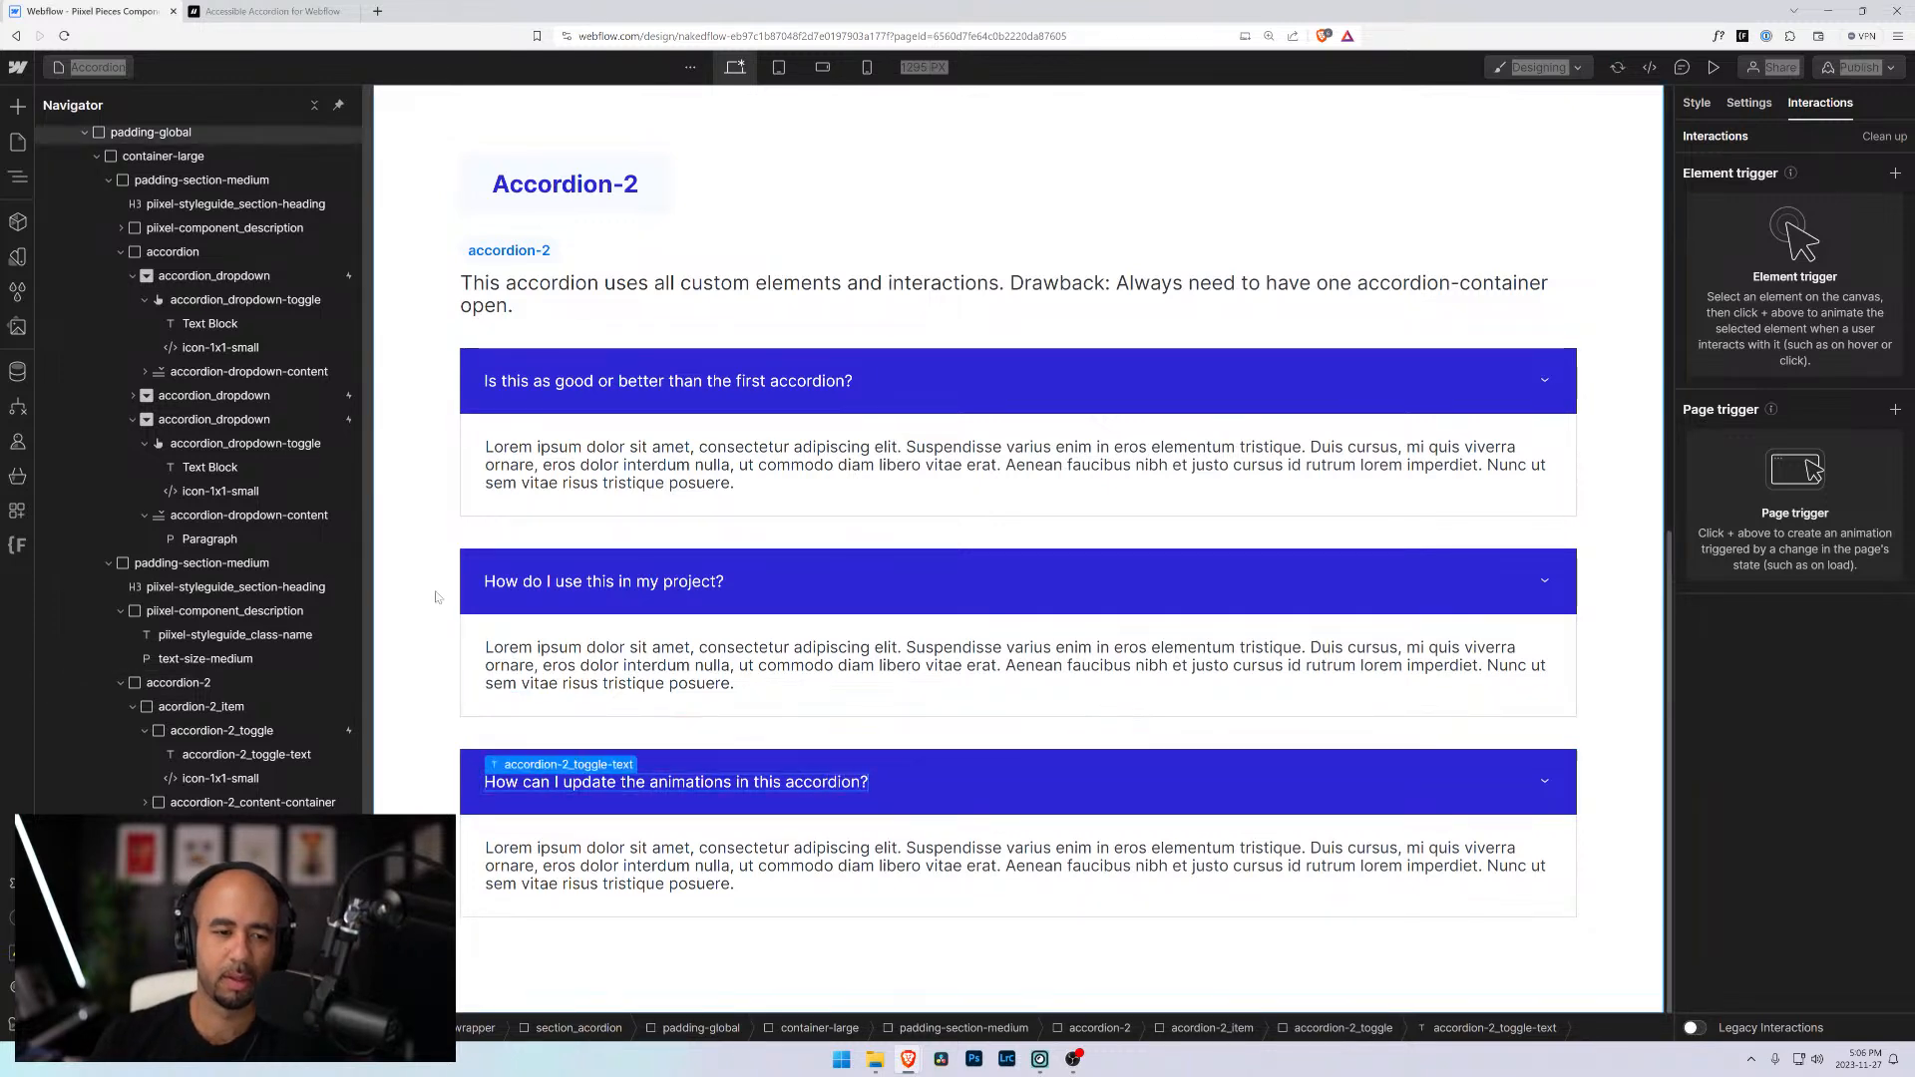
{"action": "left_click", "coordinate": [436, 596]}
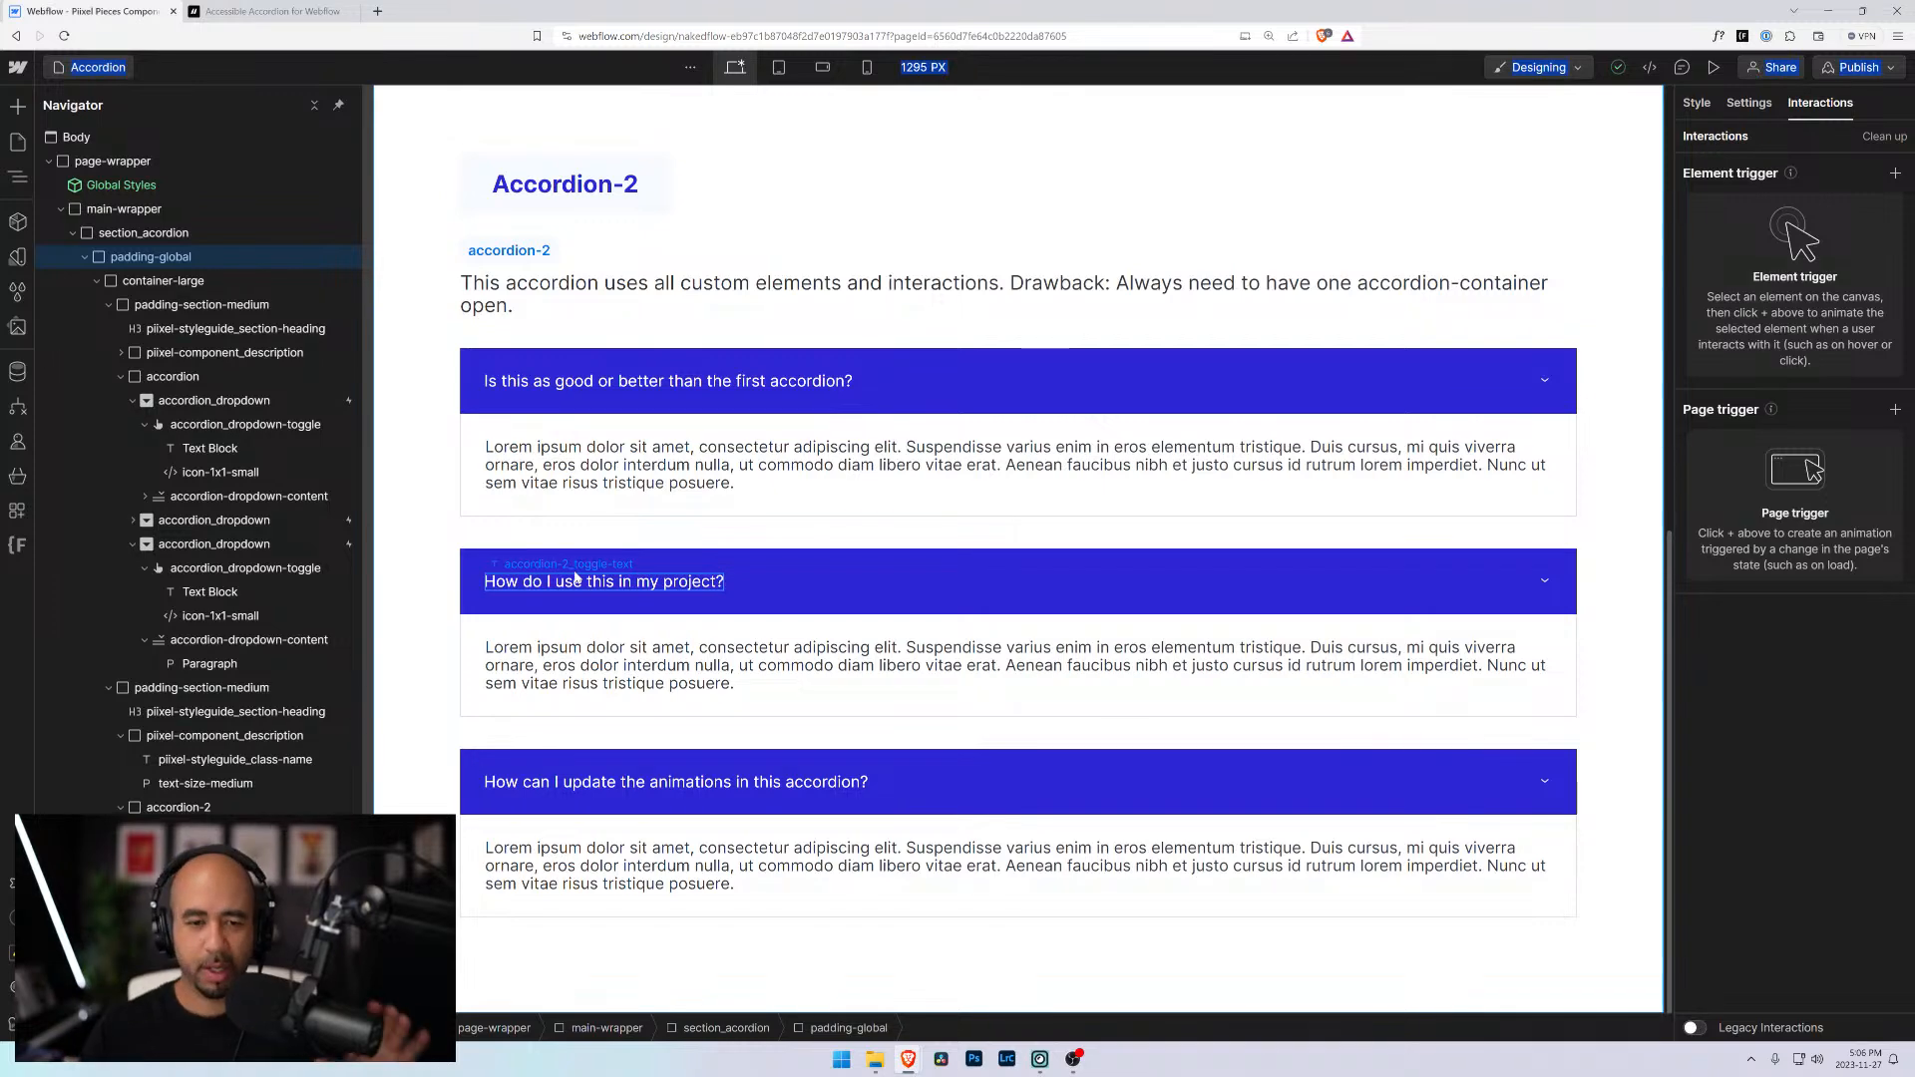
Compare the first accordion's toggles and content blocks with the Accordion-2 items
{"action": "scroll", "coordinate": [473, 493], "scroll_direction": "up", "scroll_amount": 3}
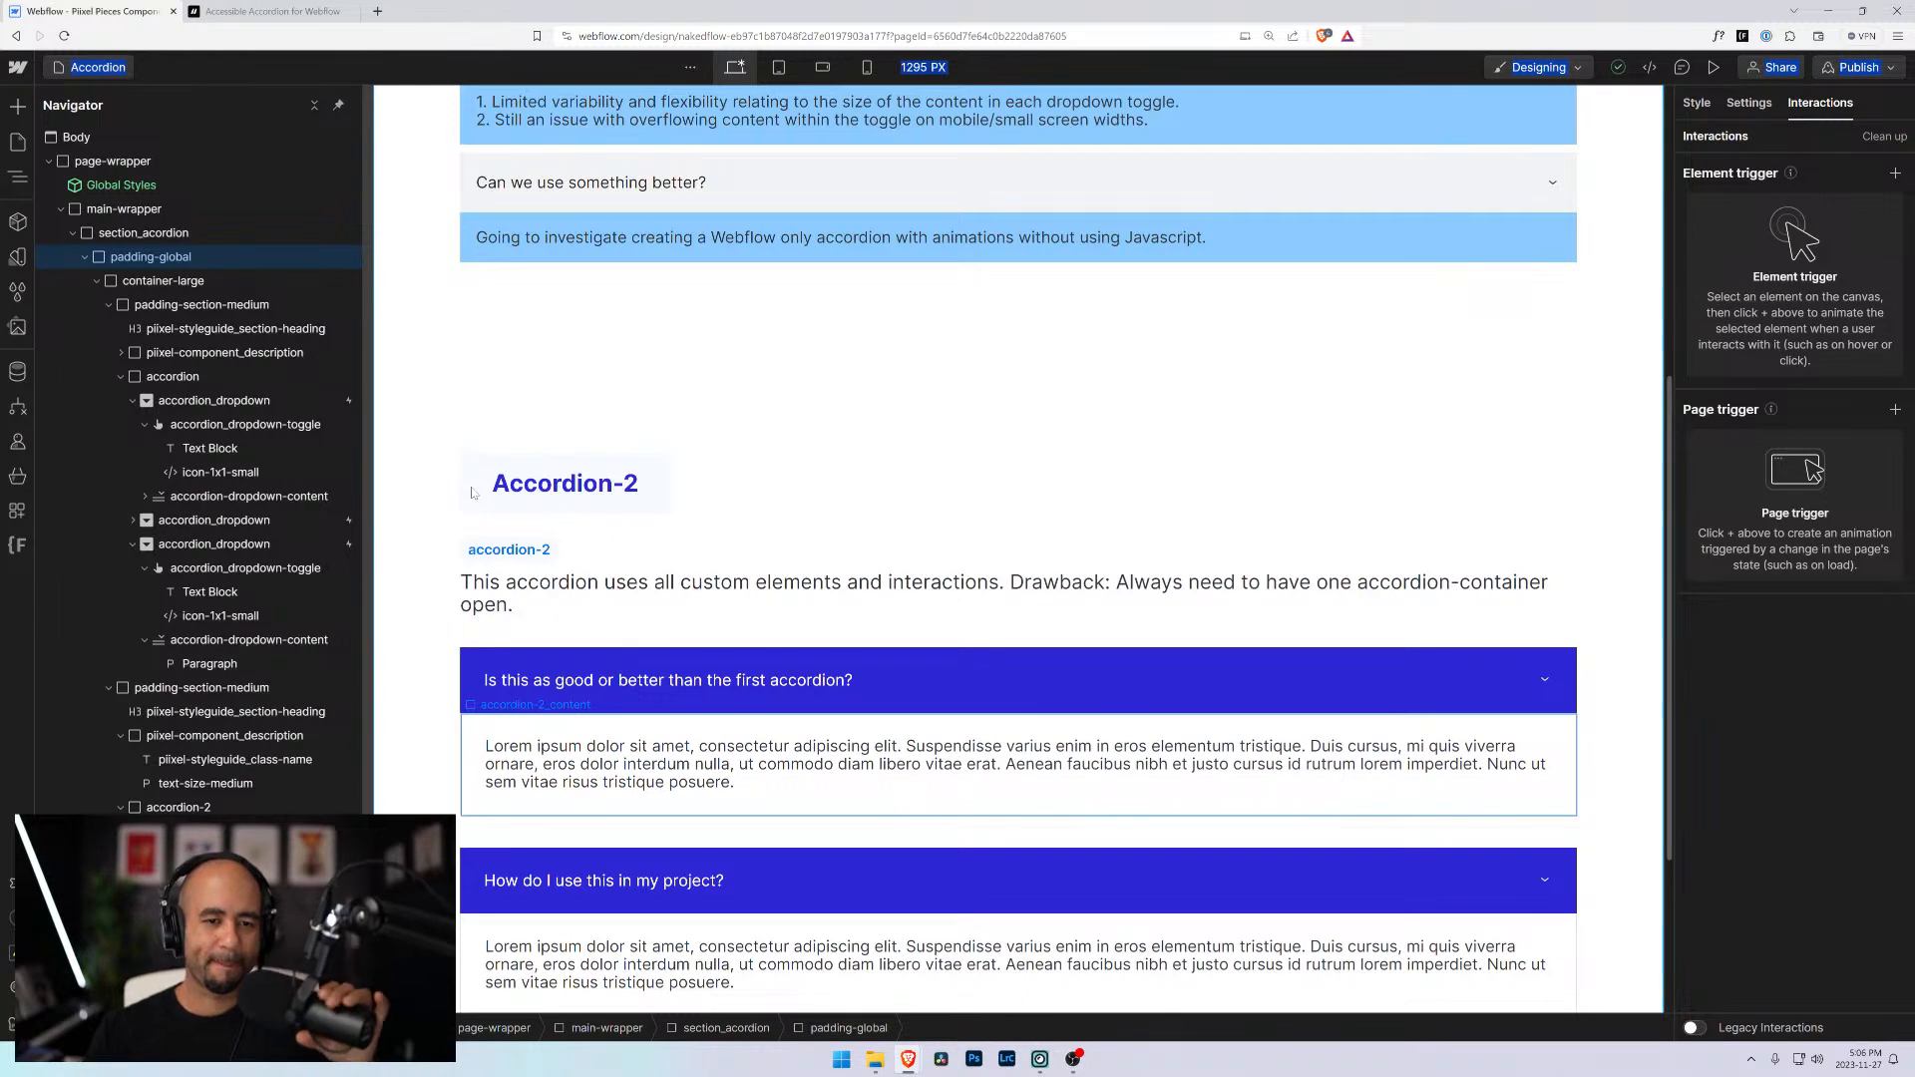
{"action": "scroll", "coordinate": [472, 493], "scroll_direction": "down", "scroll_amount": 3}
{"action": "scroll", "coordinate": [479, 483], "scroll_direction": "up", "scroll_amount": 3}
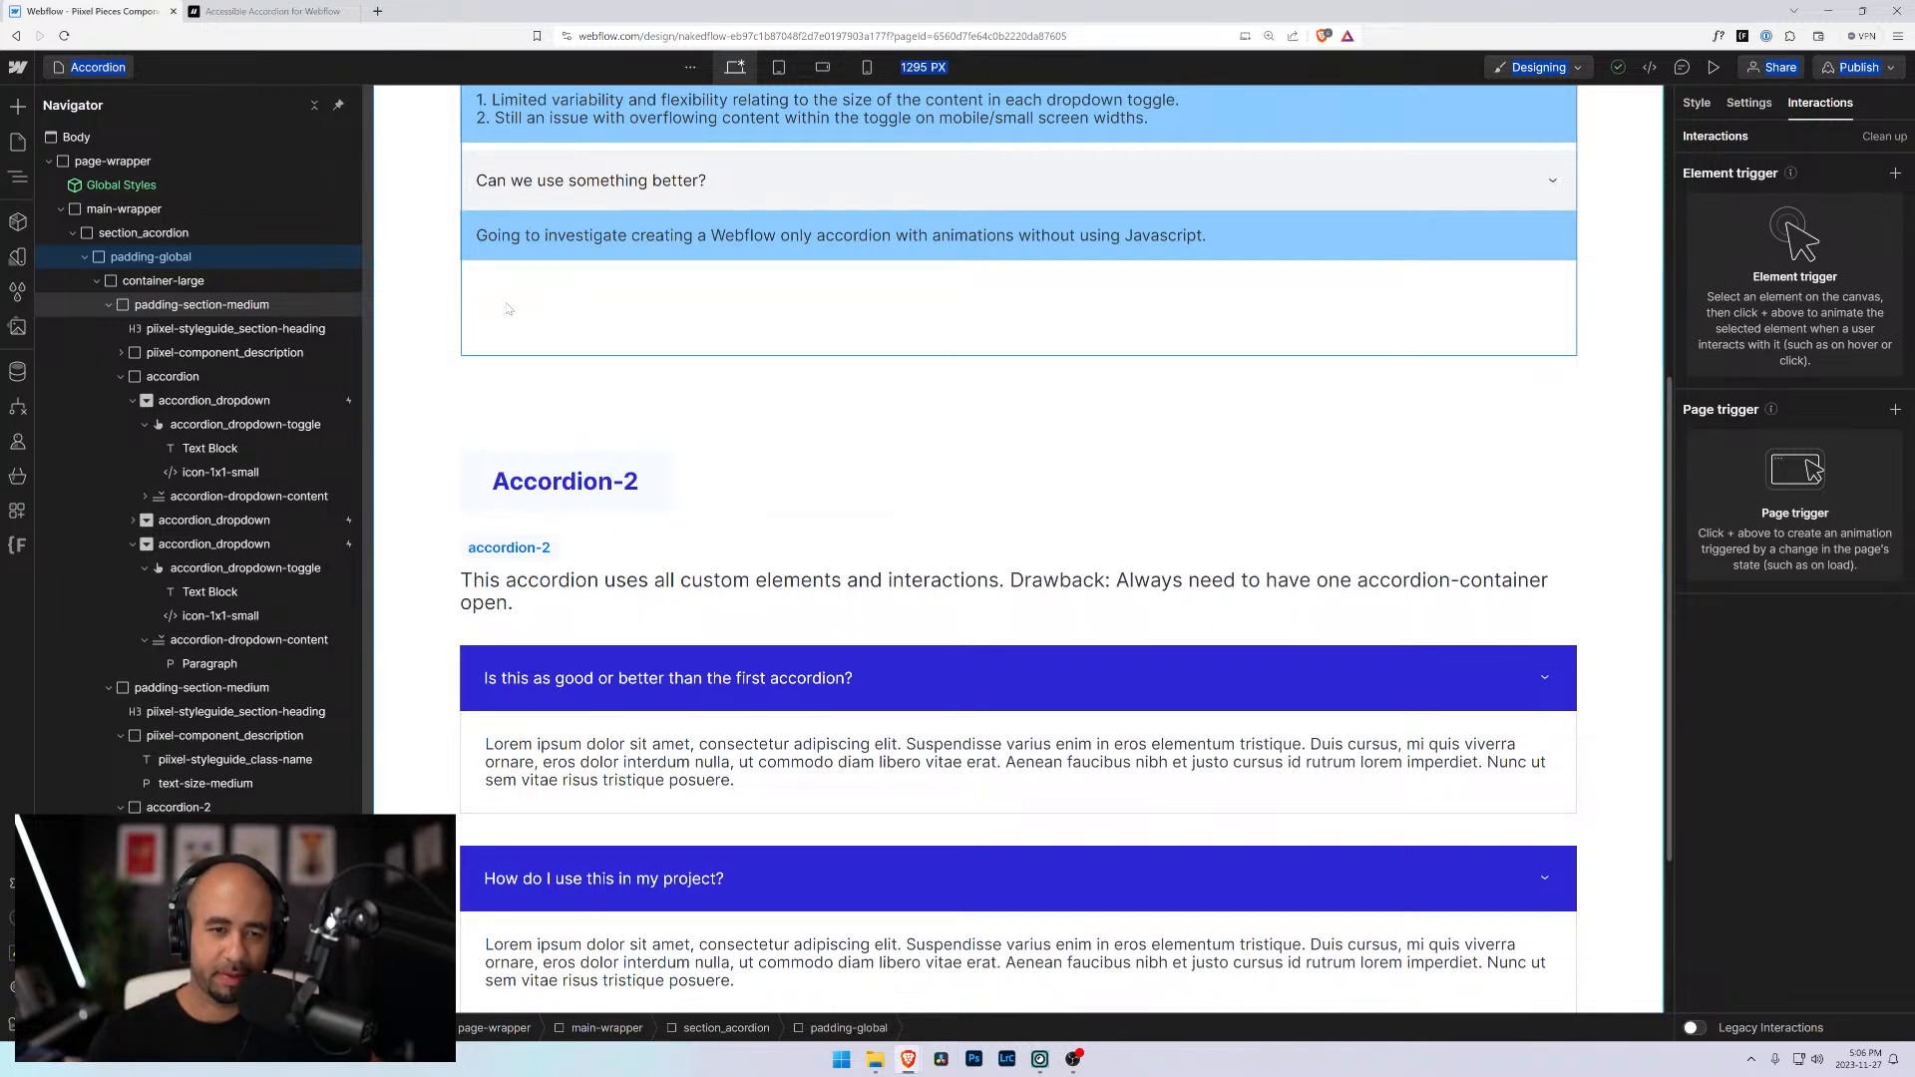
{"action": "scroll", "coordinate": [506, 308], "scroll_direction": "down", "scroll_amount": 3}
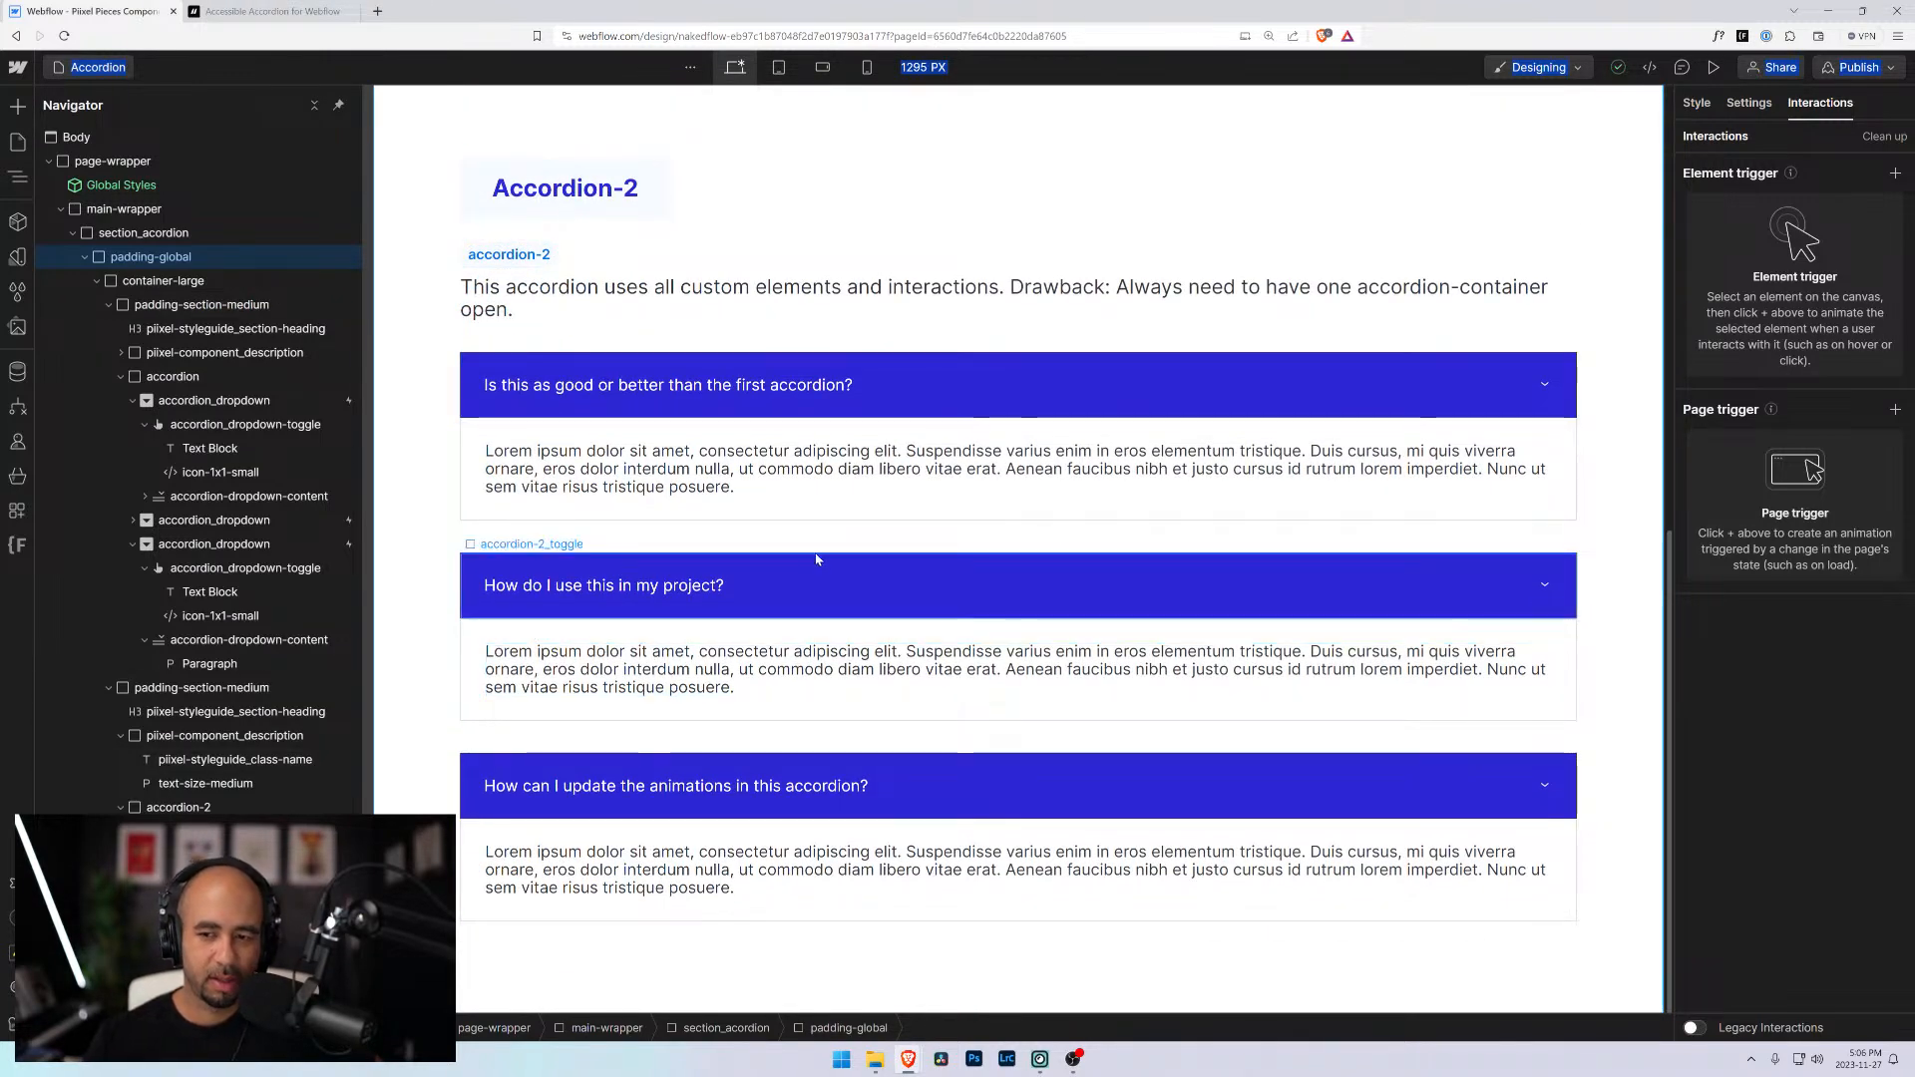
{"action": "scroll", "coordinate": [816, 559], "scroll_direction": "up", "scroll_amount": 6}
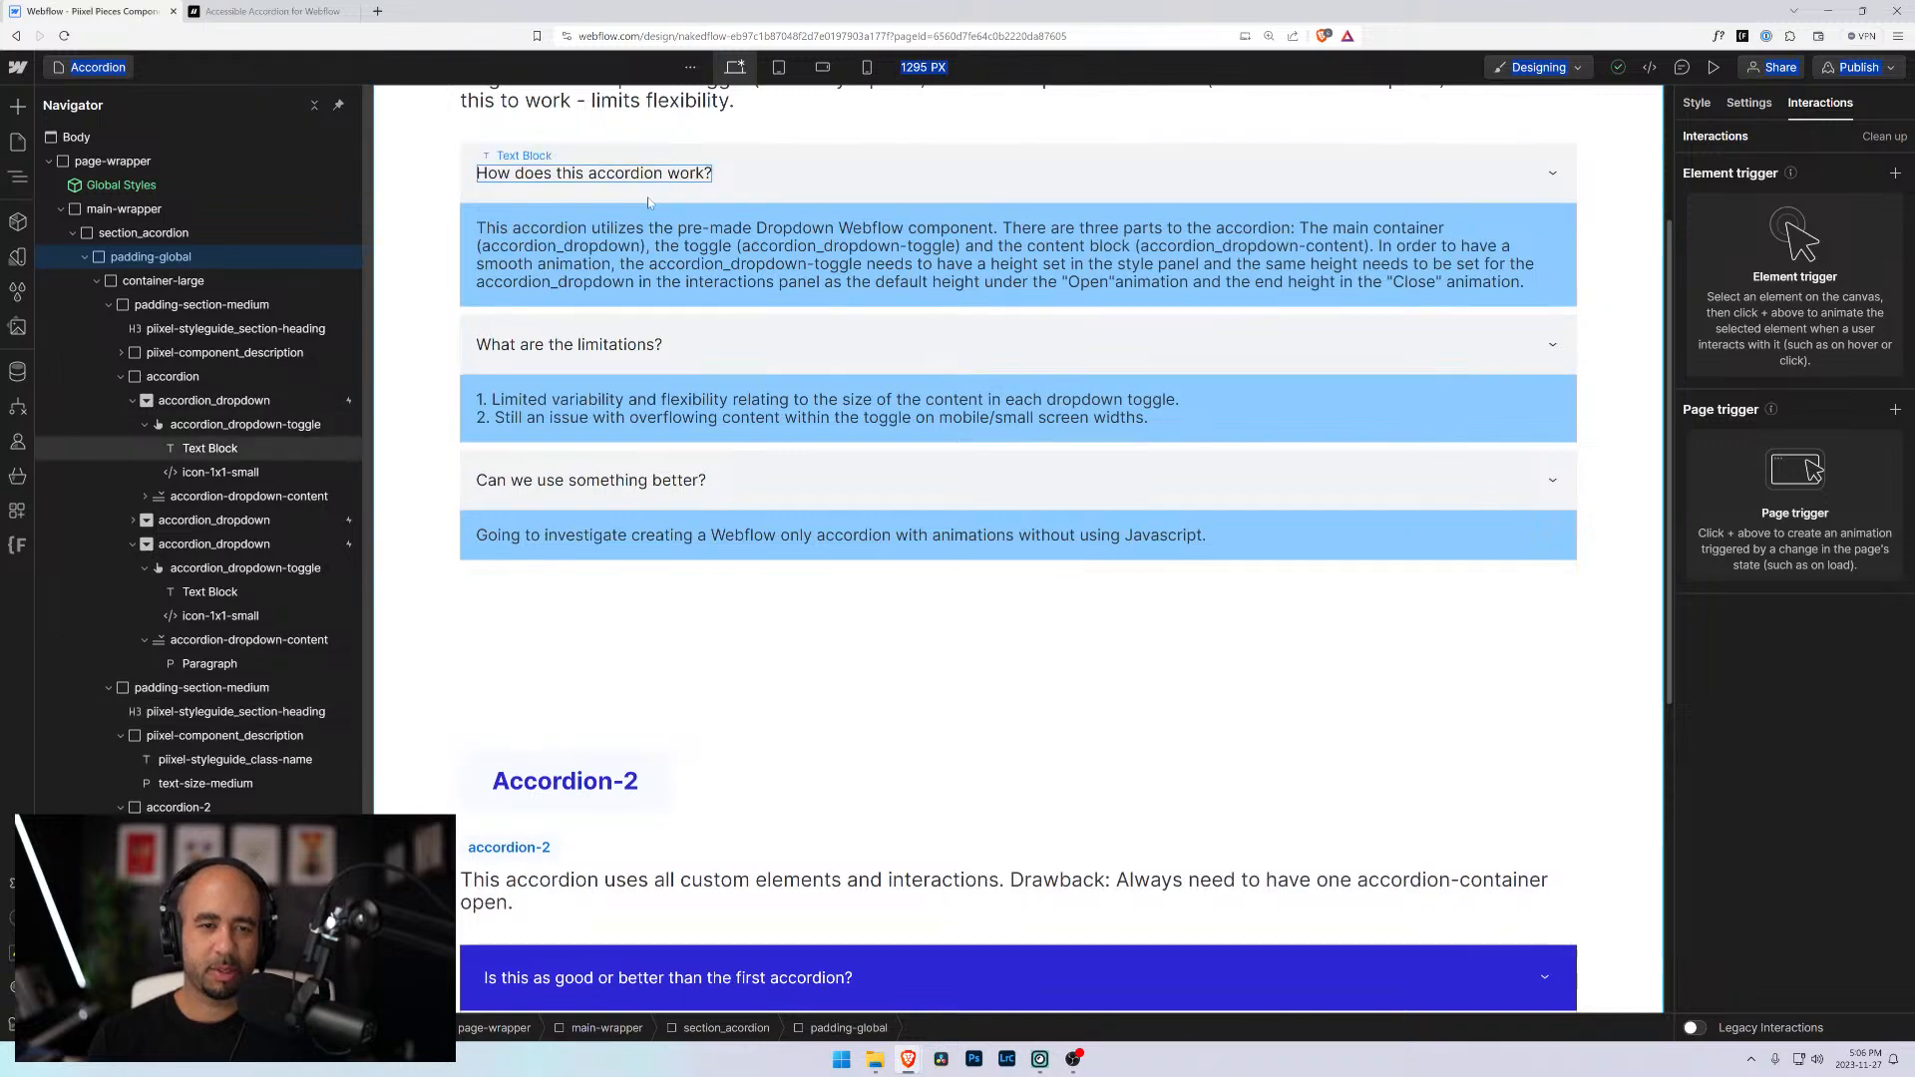
{"action": "left_click", "coordinate": [648, 195]}
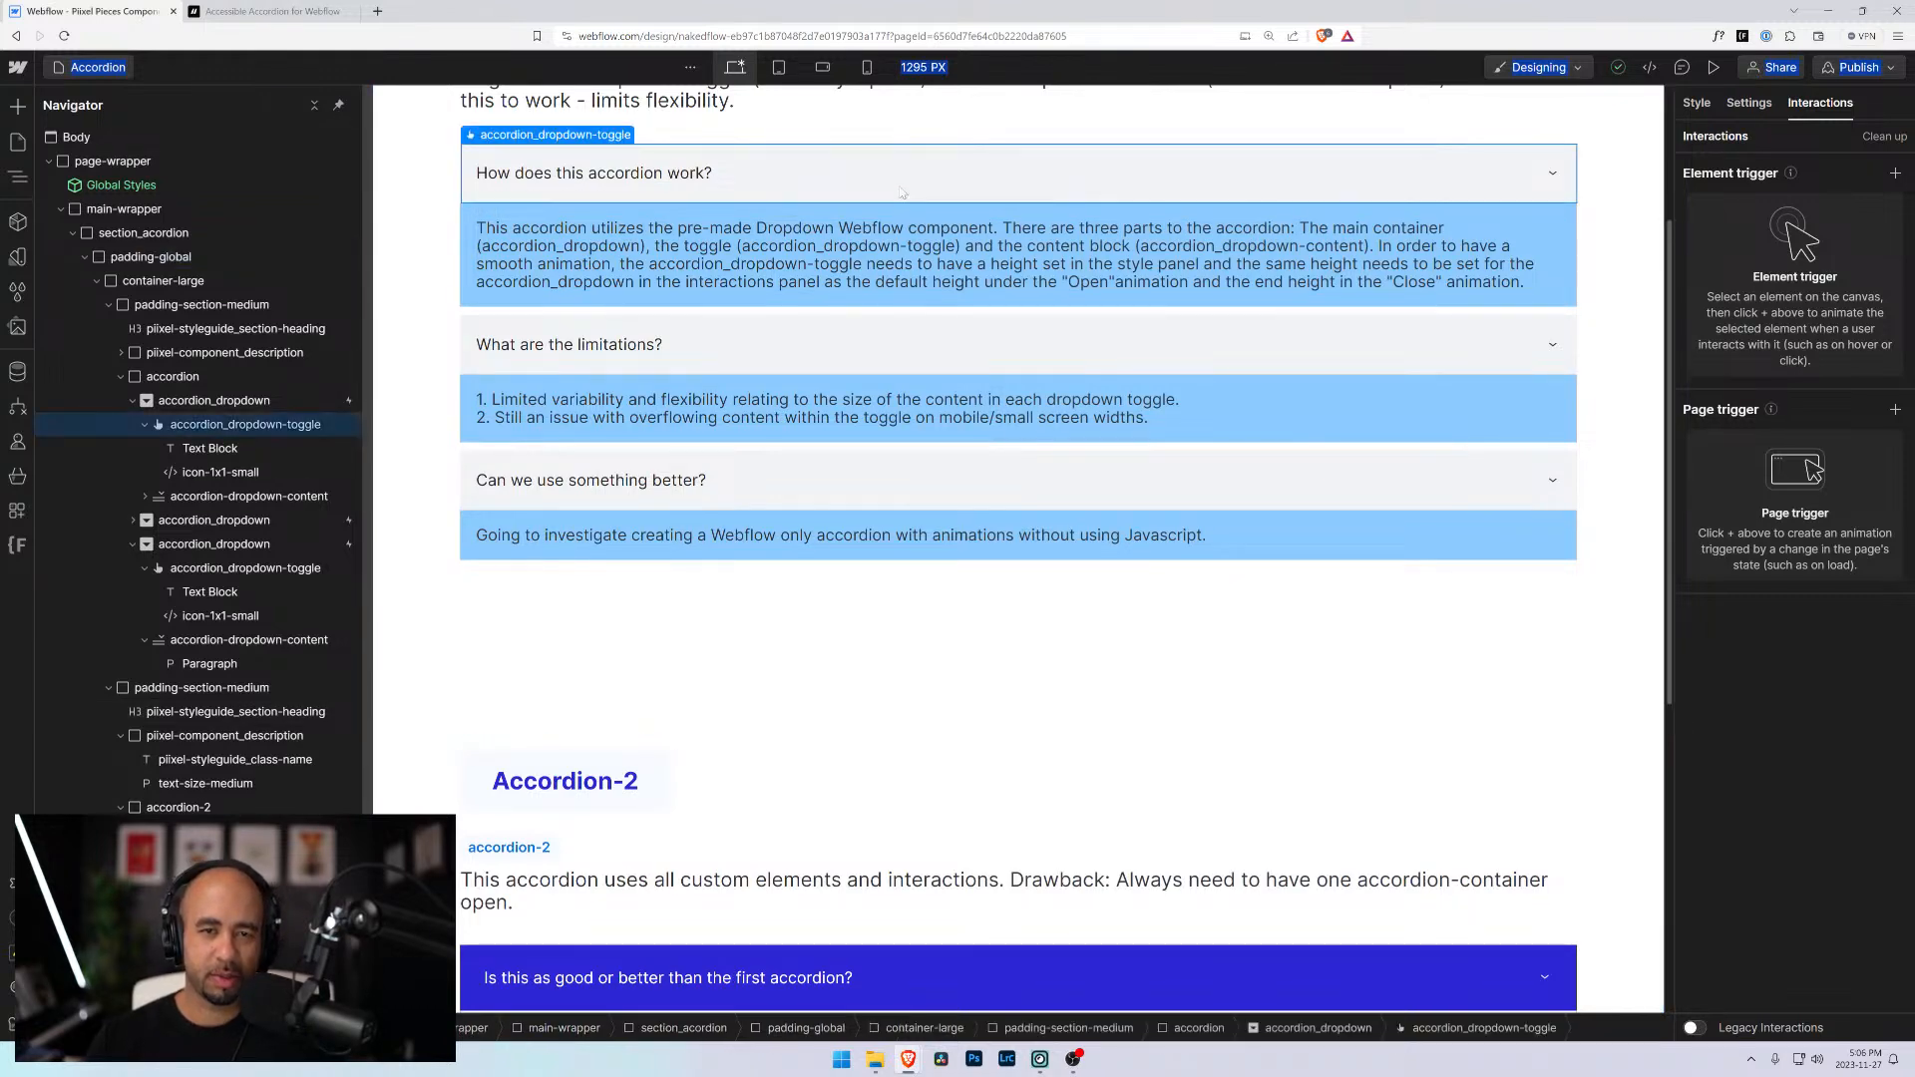
{"action": "left_click", "coordinate": [806, 282]}
{"action": "scroll", "coordinate": [791, 565], "scroll_direction": "down", "scroll_amount": 5}
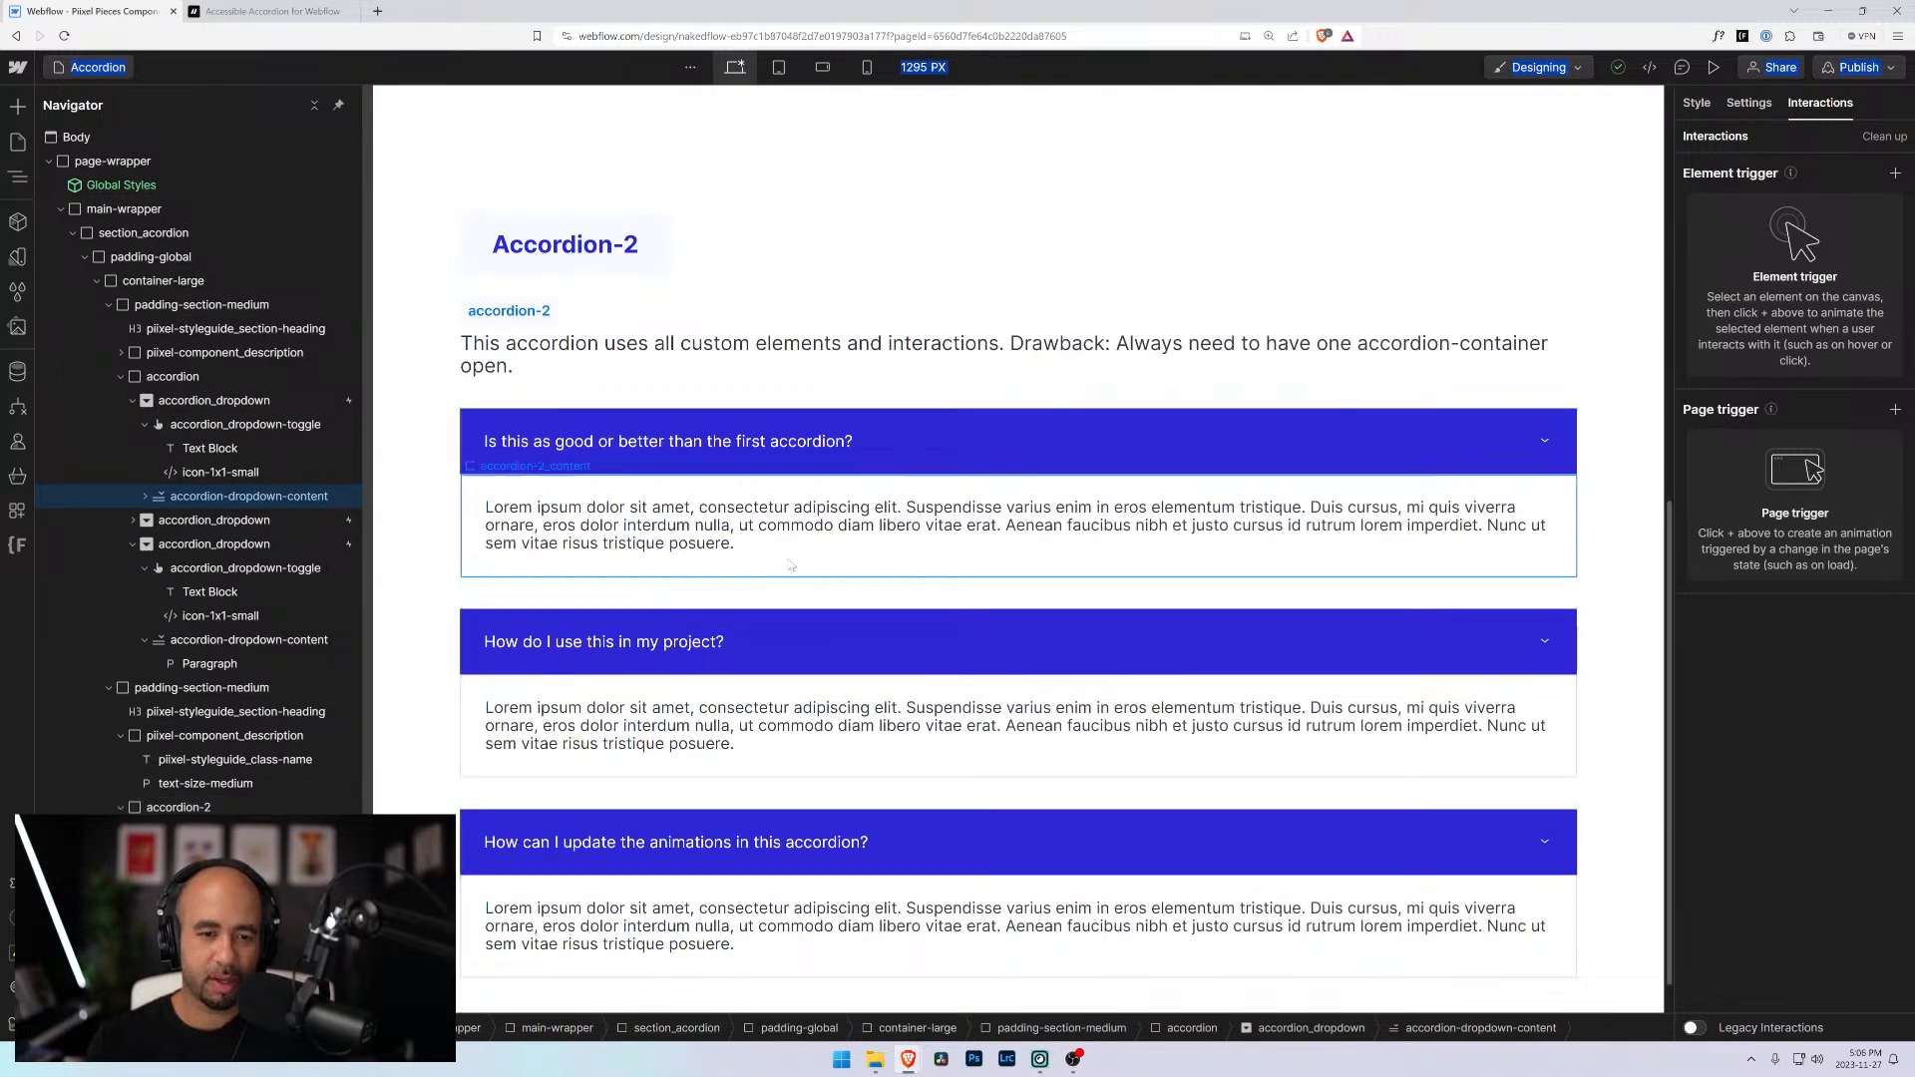
{"action": "left_click", "coordinate": [1225, 325]}
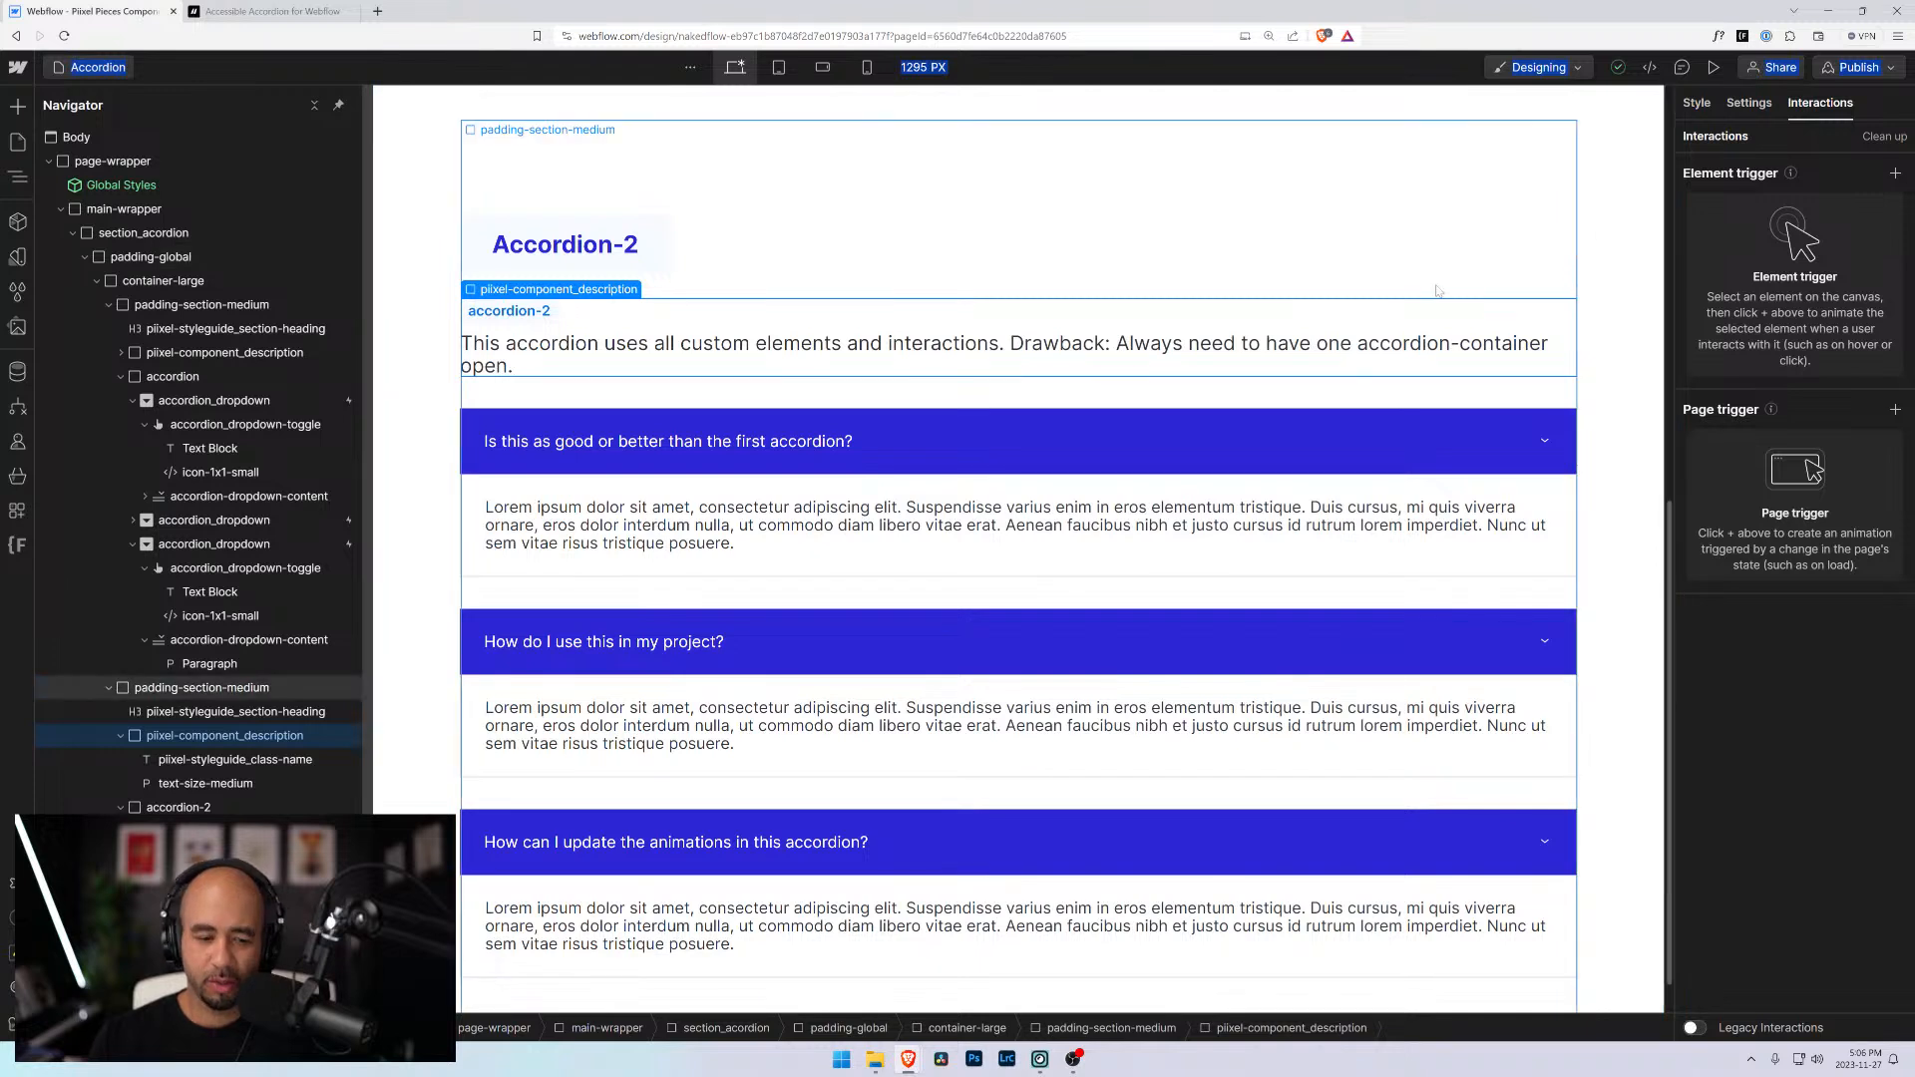
{"action": "left_click", "coordinate": [1400, 232]}
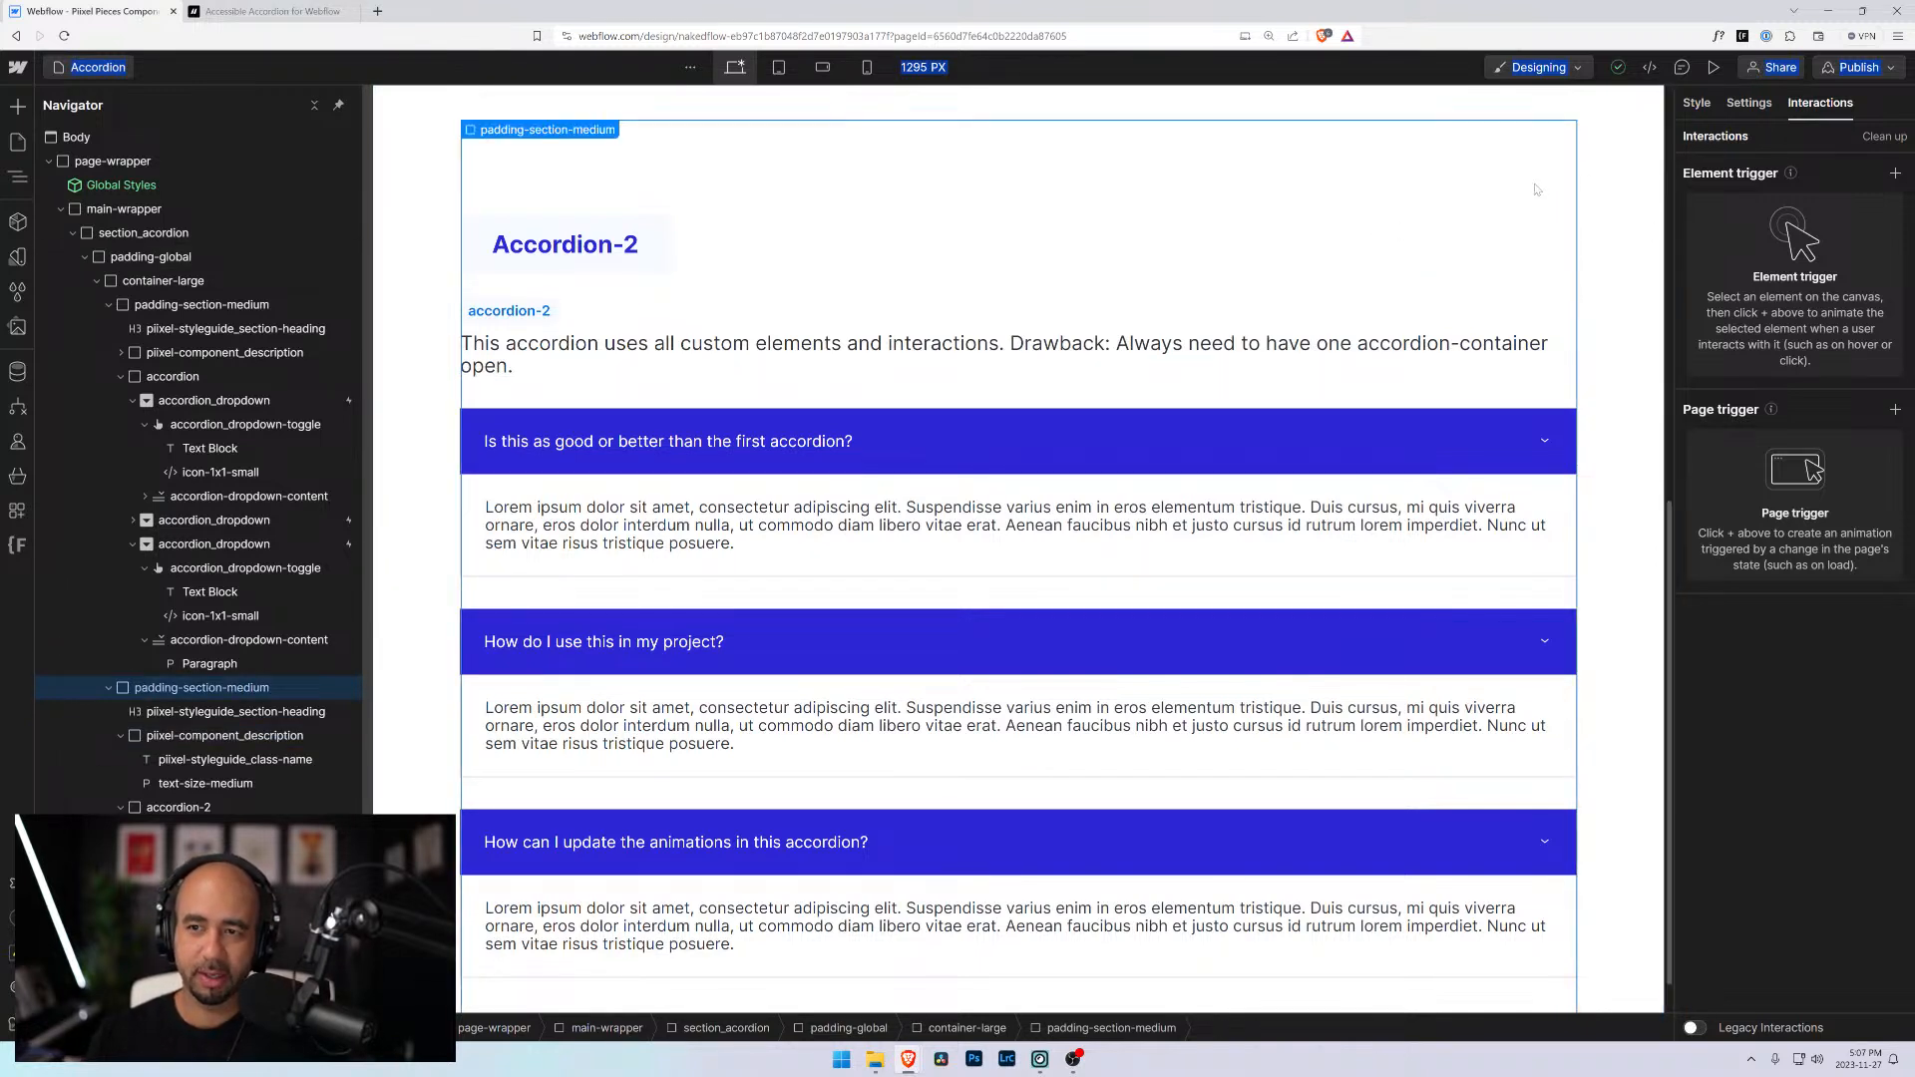
{"action": "left_click", "coordinate": [1602, 201]}
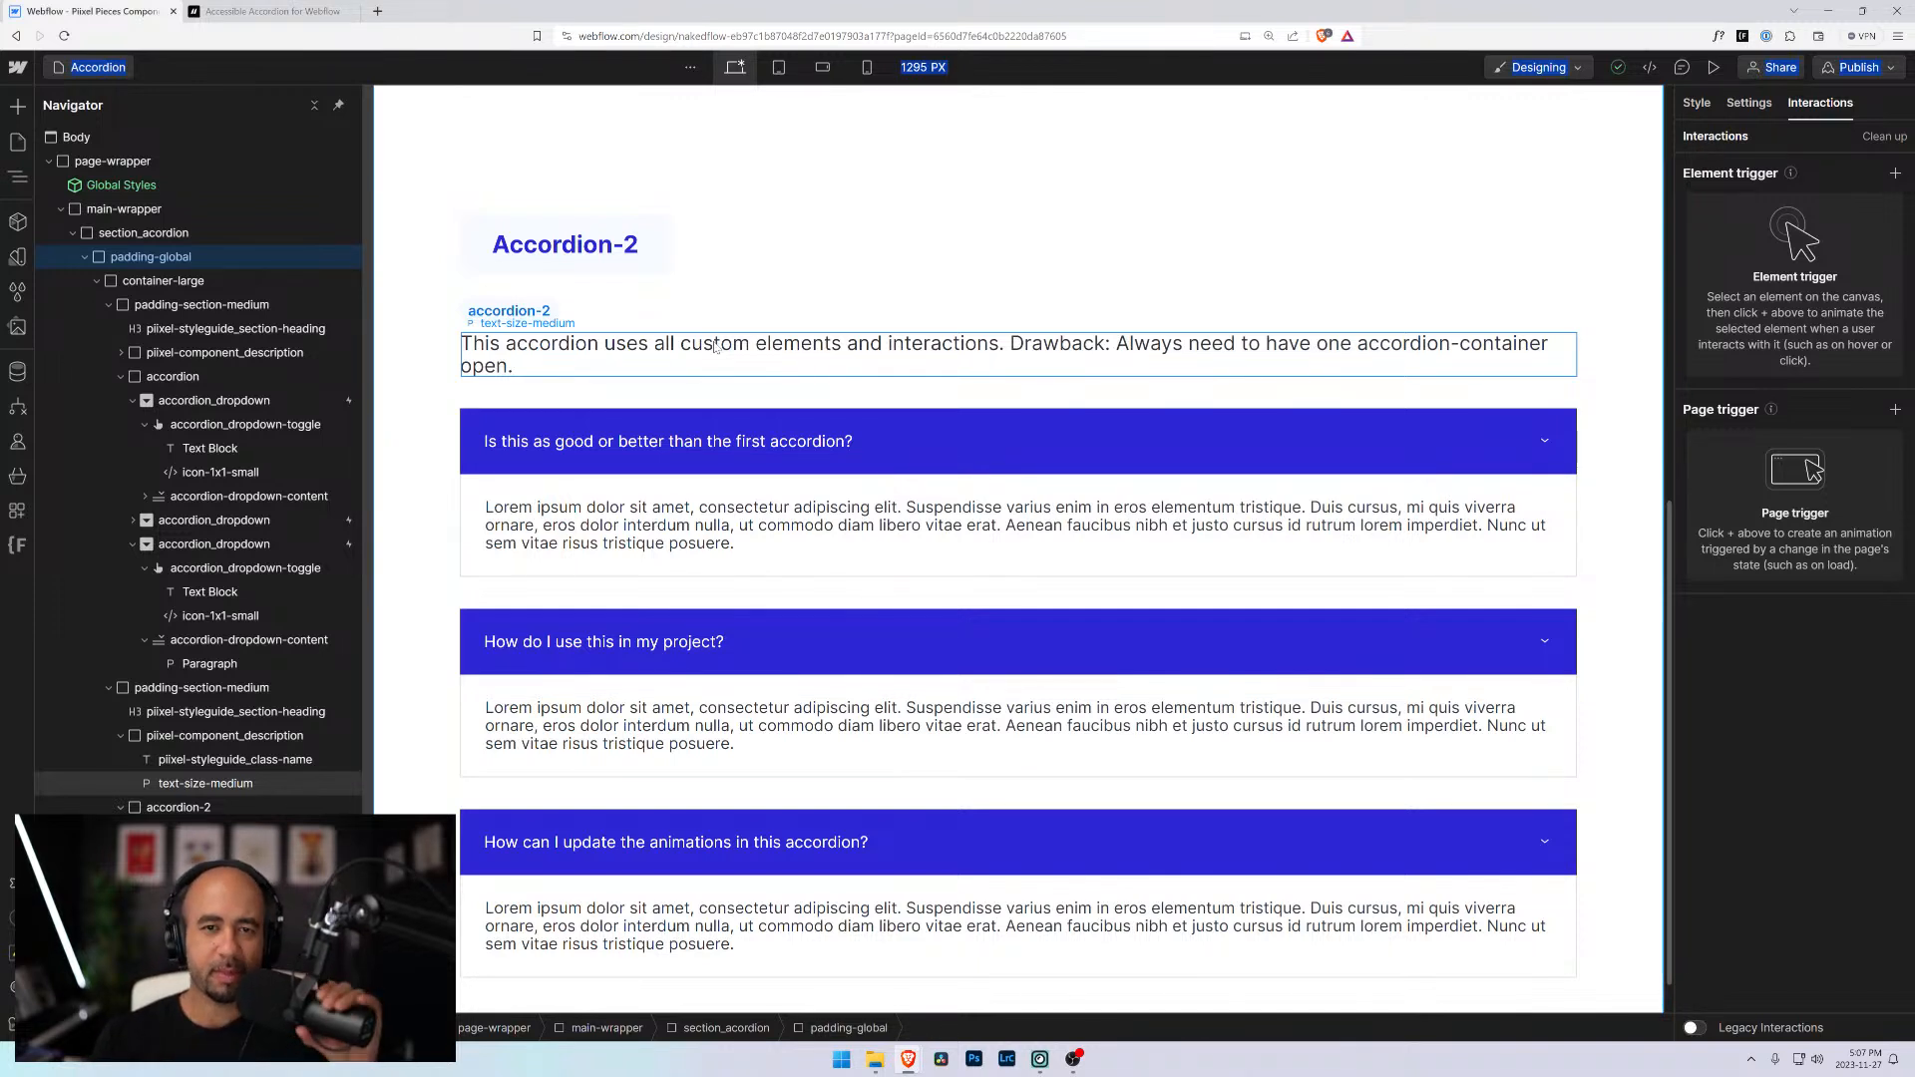
{"action": "left_click", "coordinate": [730, 268]}
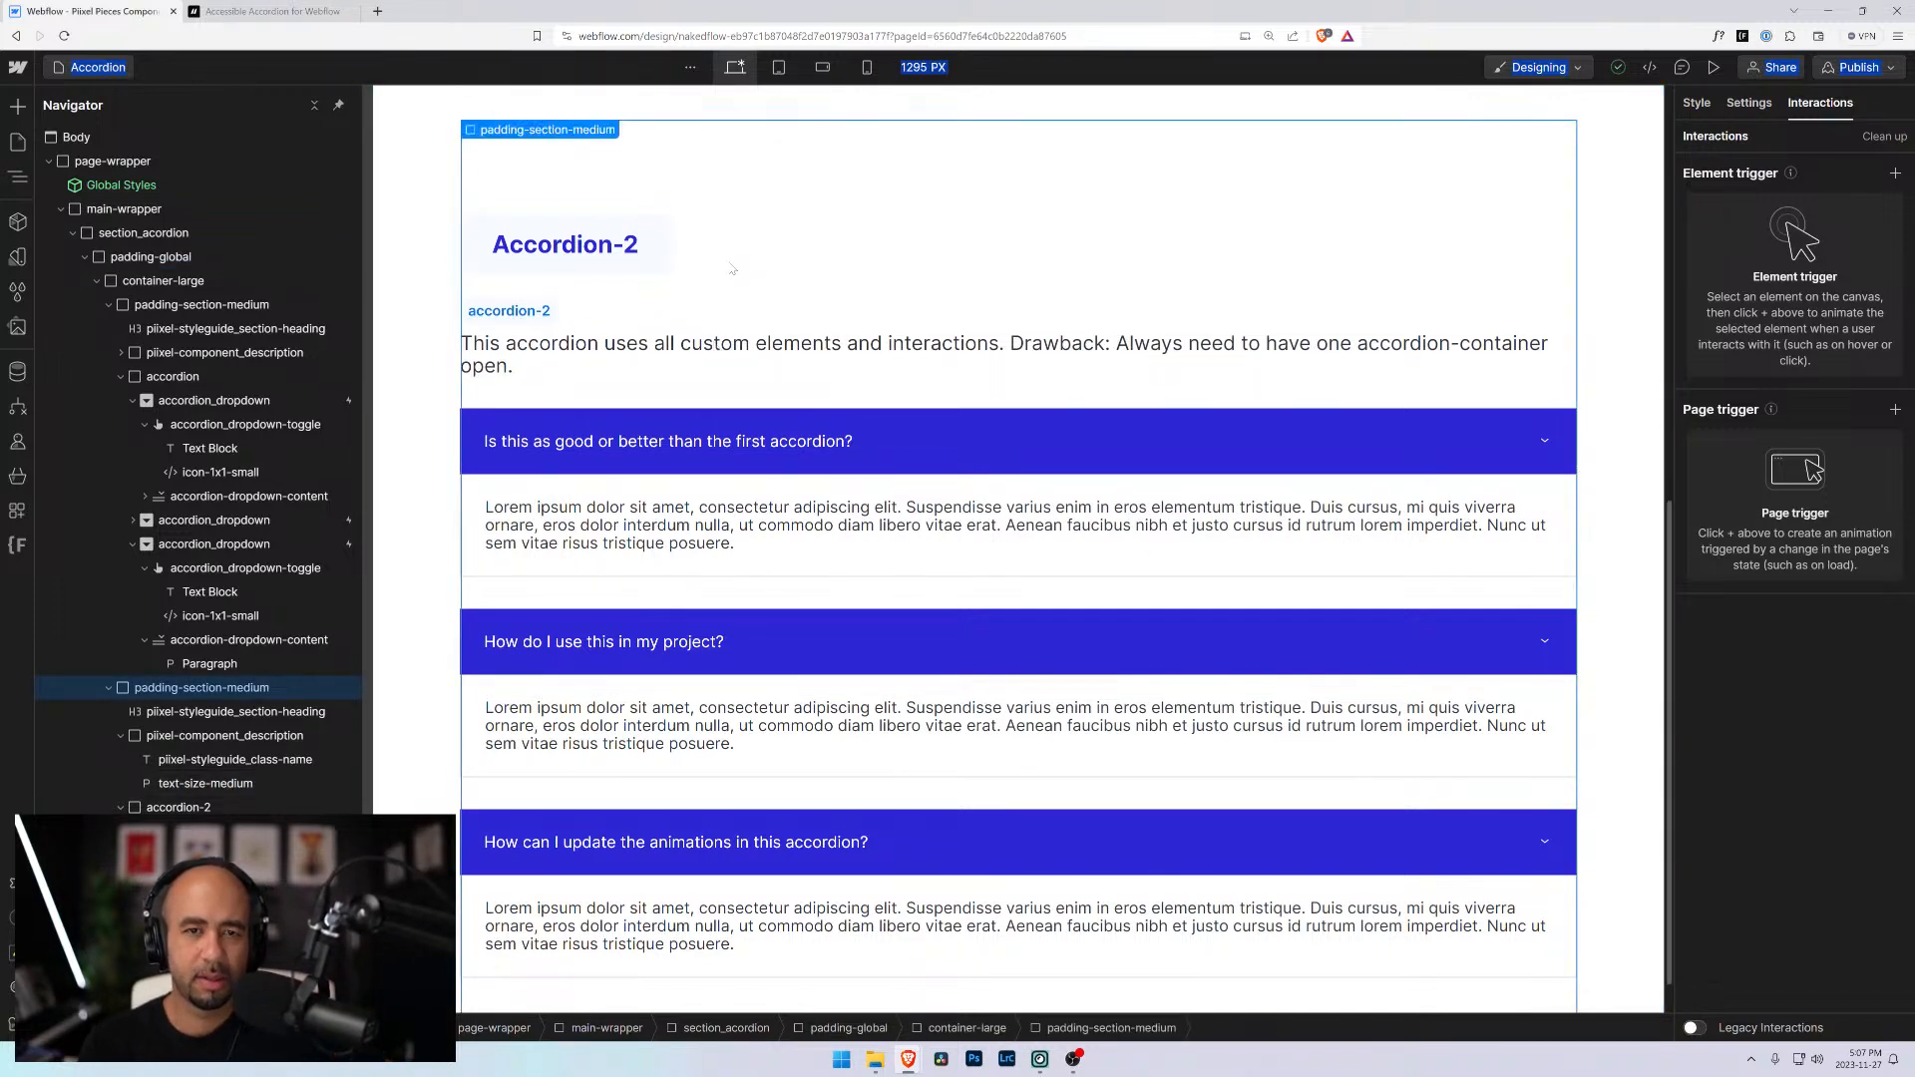
{"action": "left_click", "coordinate": [448, 151]}
{"action": "left_click", "coordinate": [988, 216]}
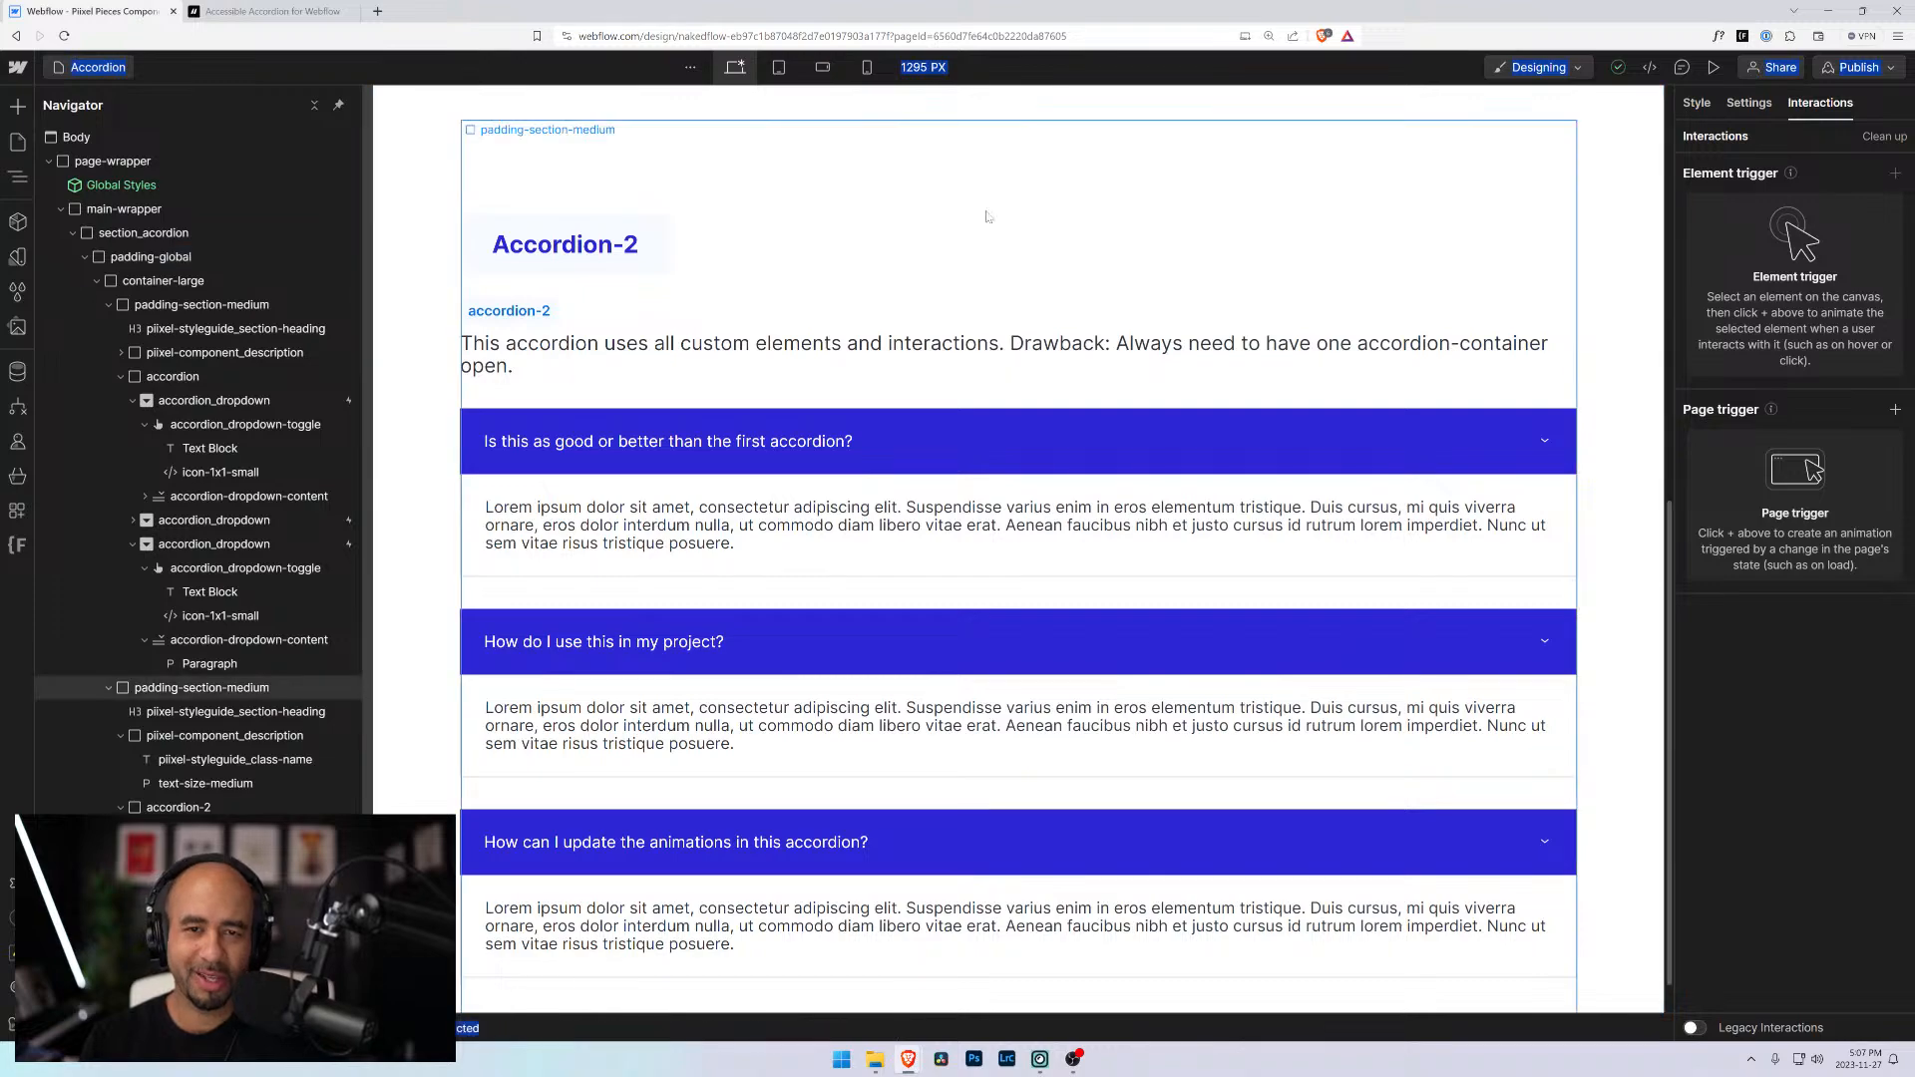
{"action": "left_click", "coordinate": [1183, 341]}
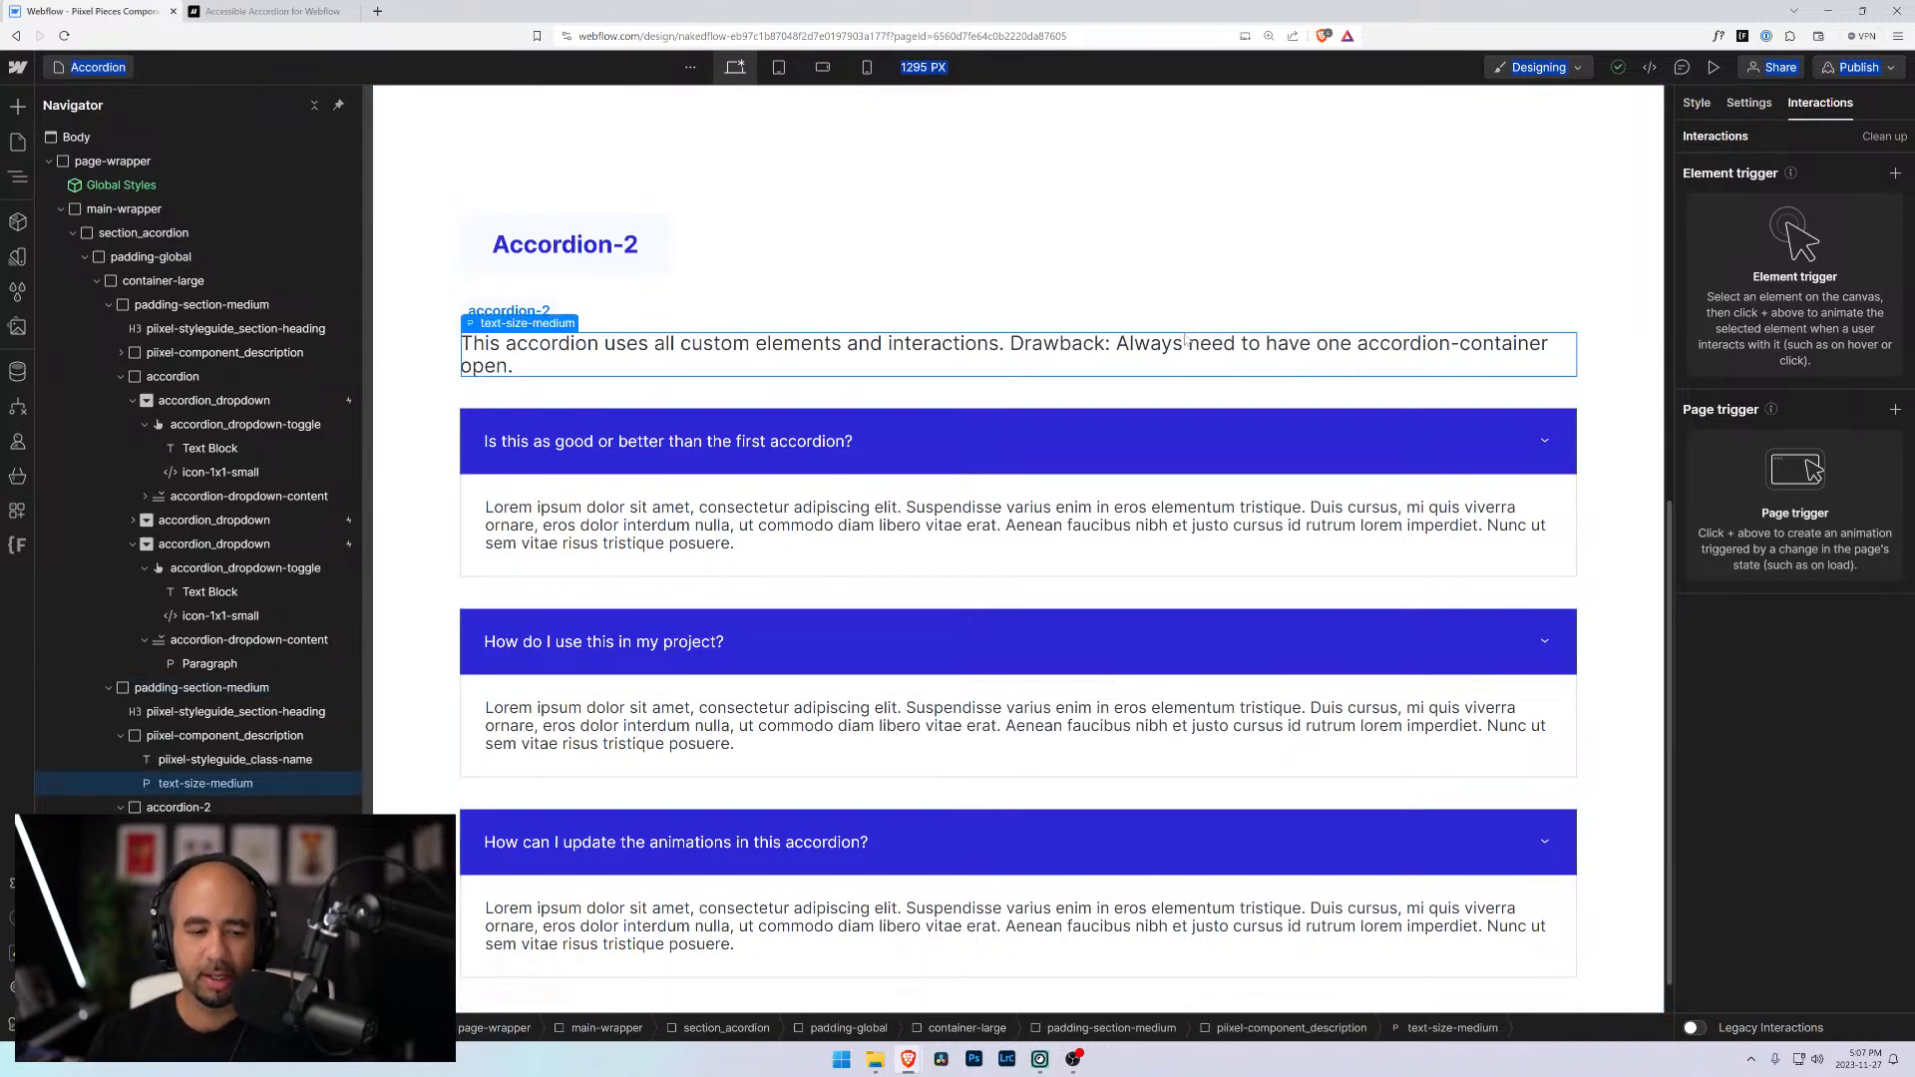